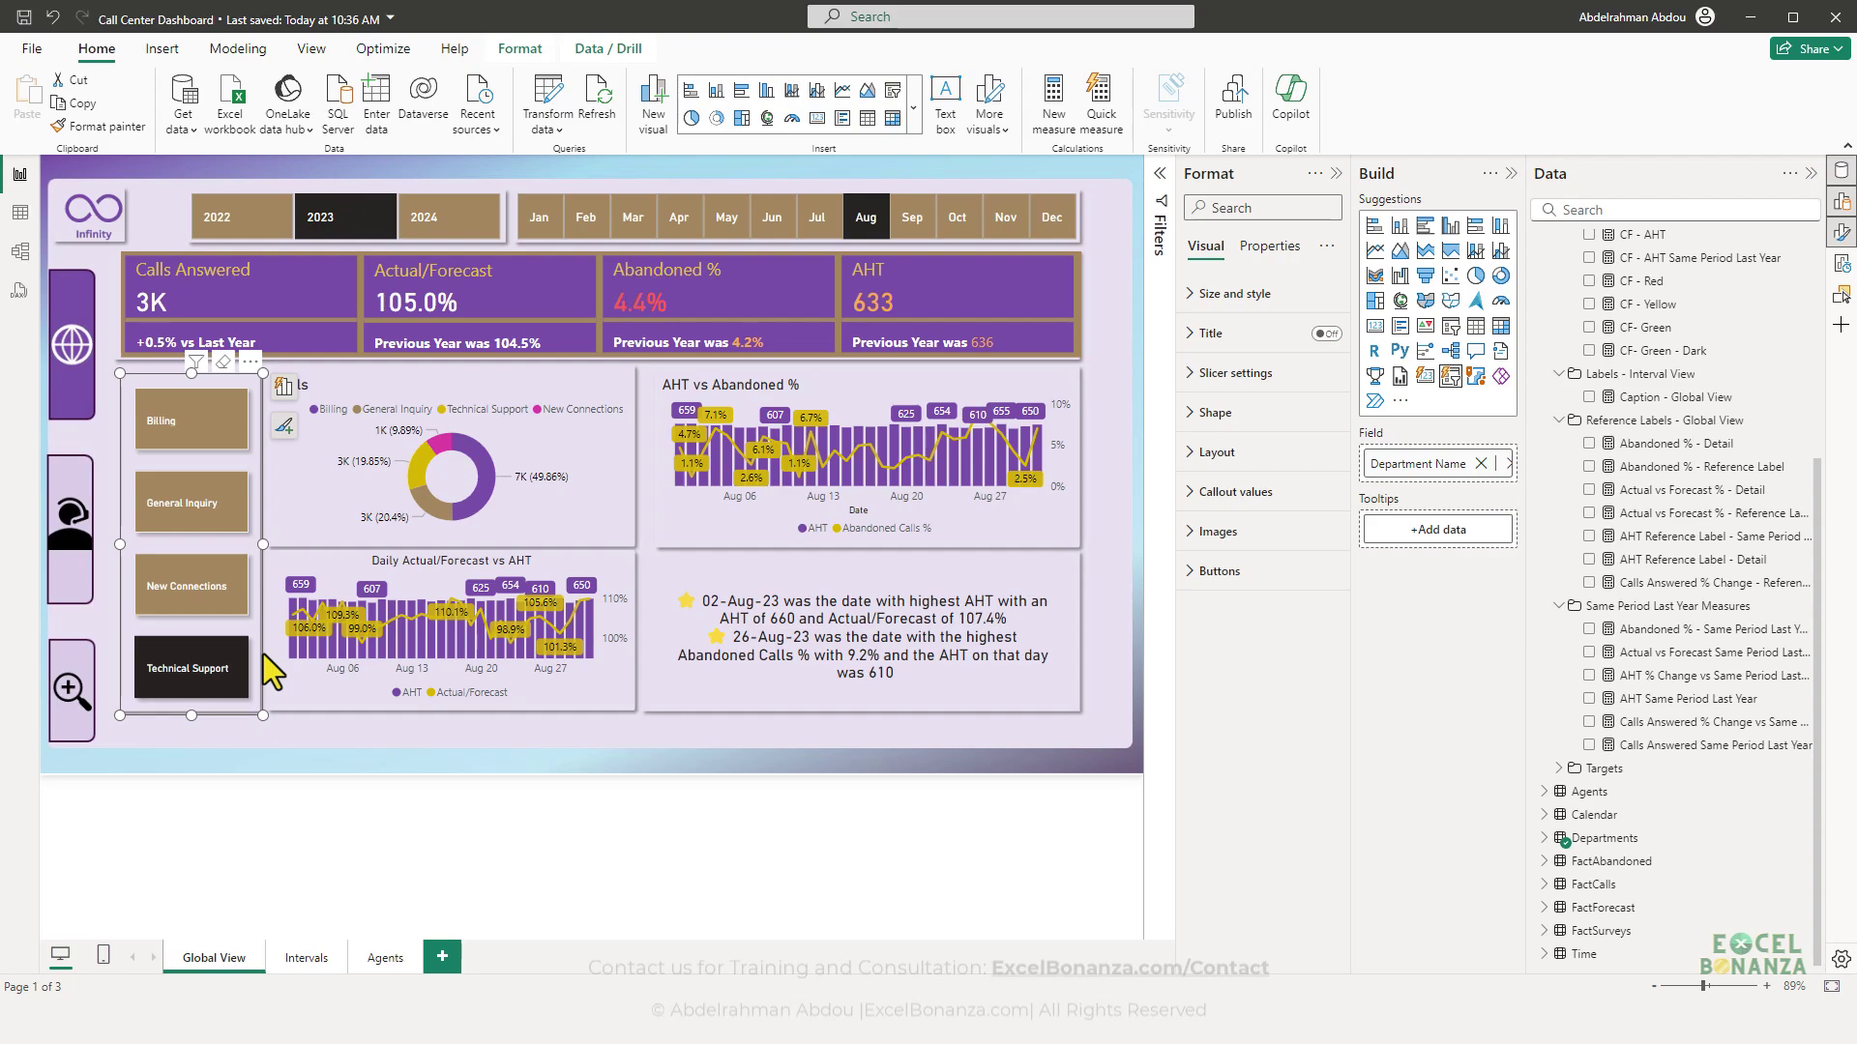
# - Filter the Global View to February, and drill through to the hourly intervals for 27-Feb-23 and back
pyautogui.moveTo(568, 551)
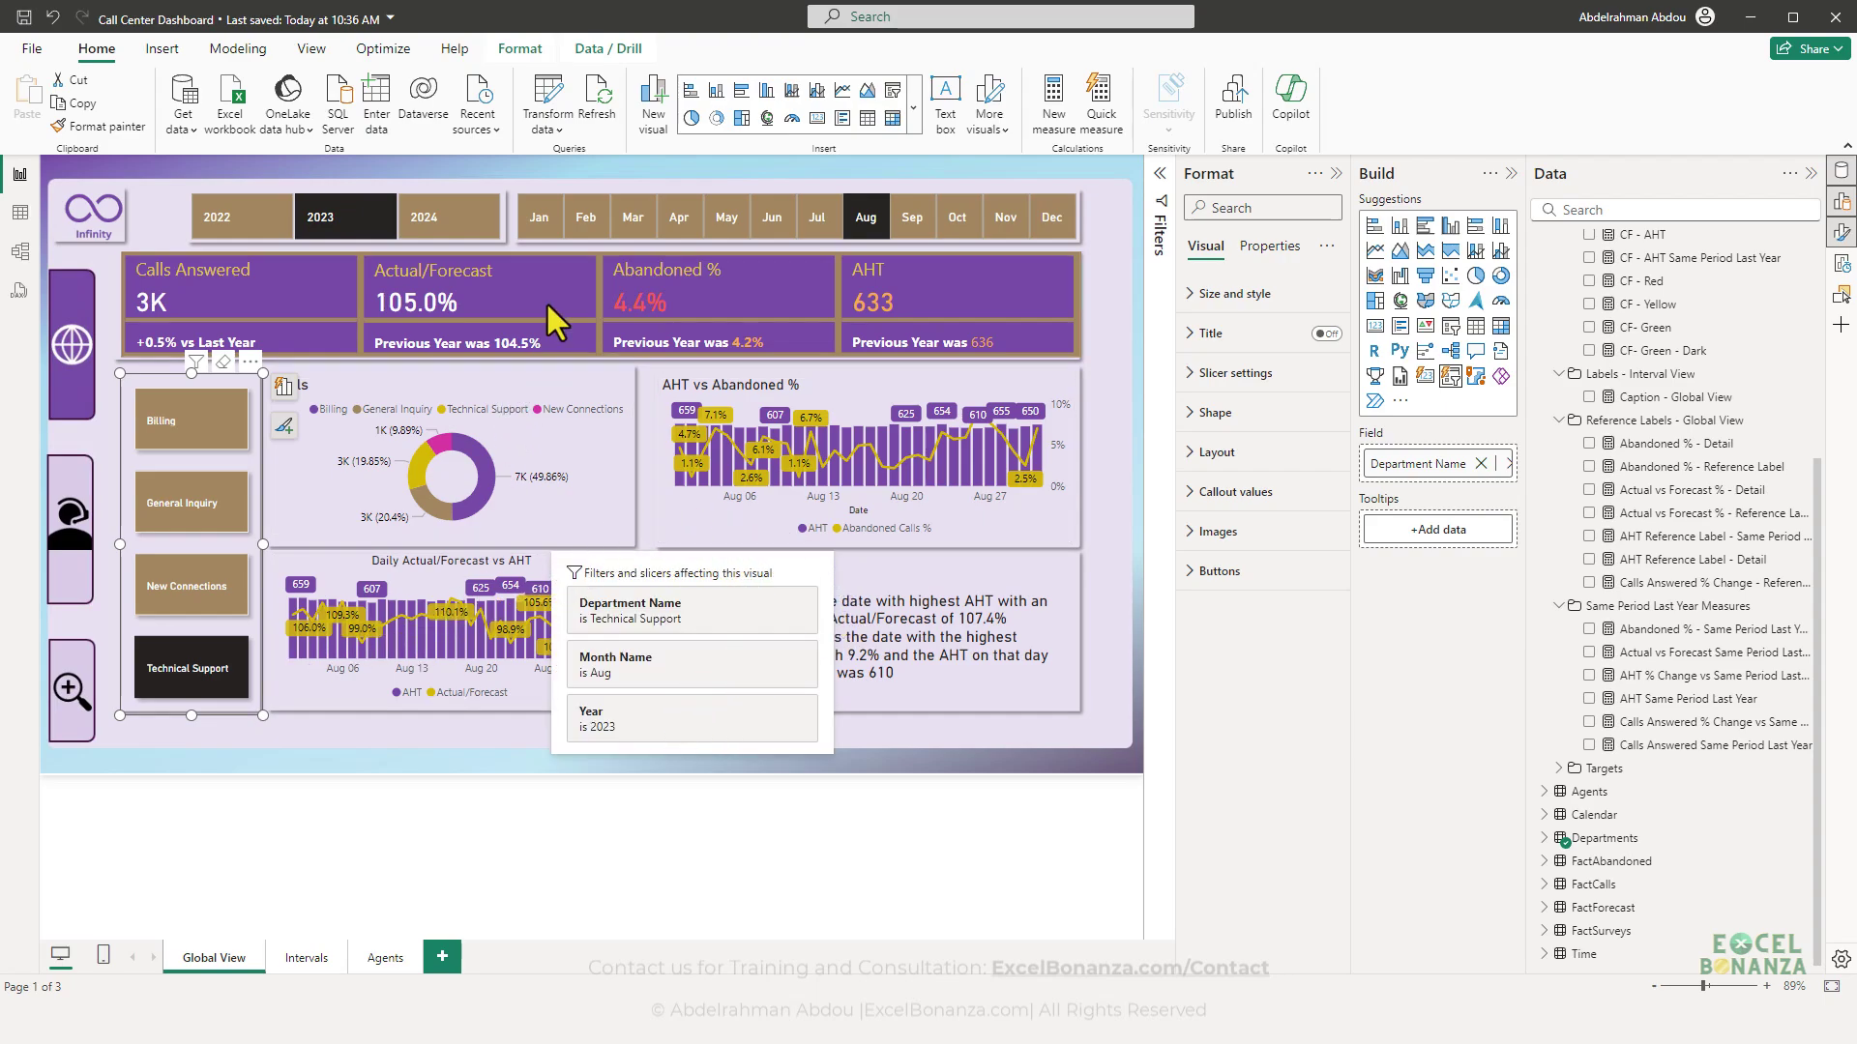
pyautogui.click(585, 217)
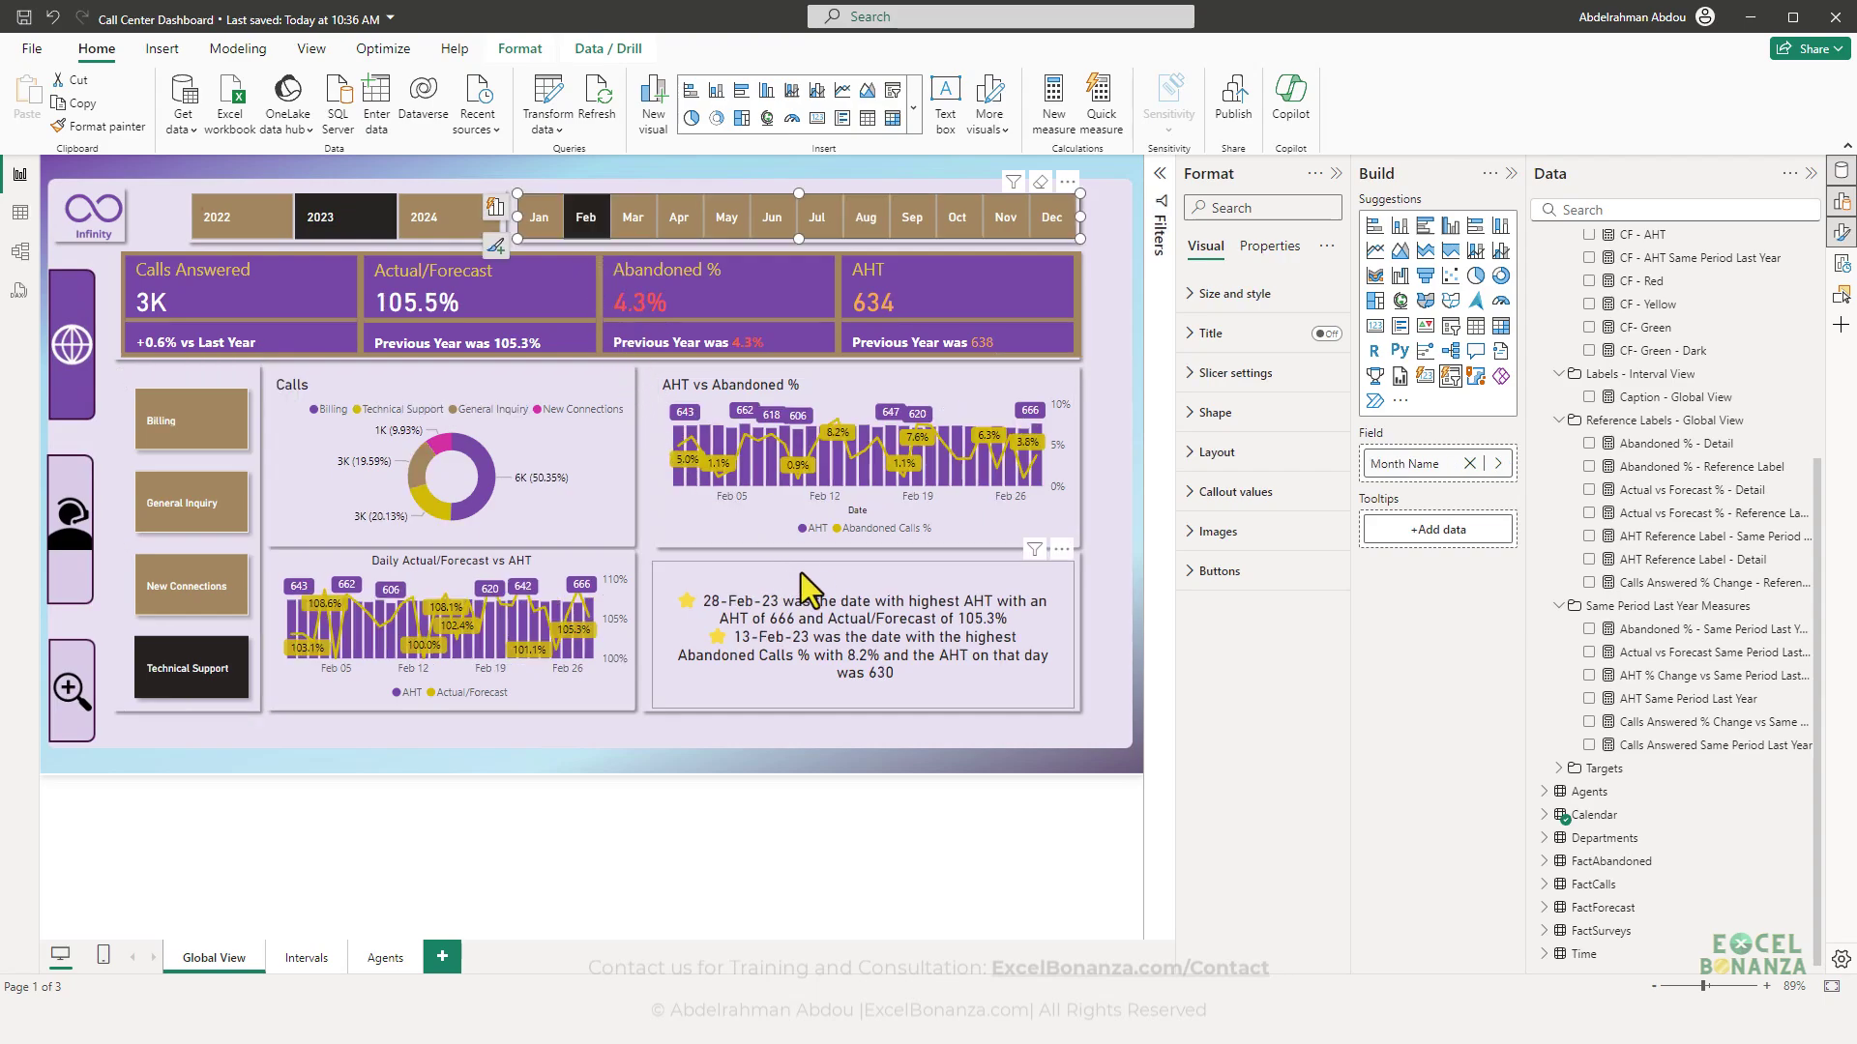
pyautogui.click(576, 652)
pyautogui.keyDown('ctrl'); pyautogui.click(69, 725); pyautogui.keyUp('ctrl')
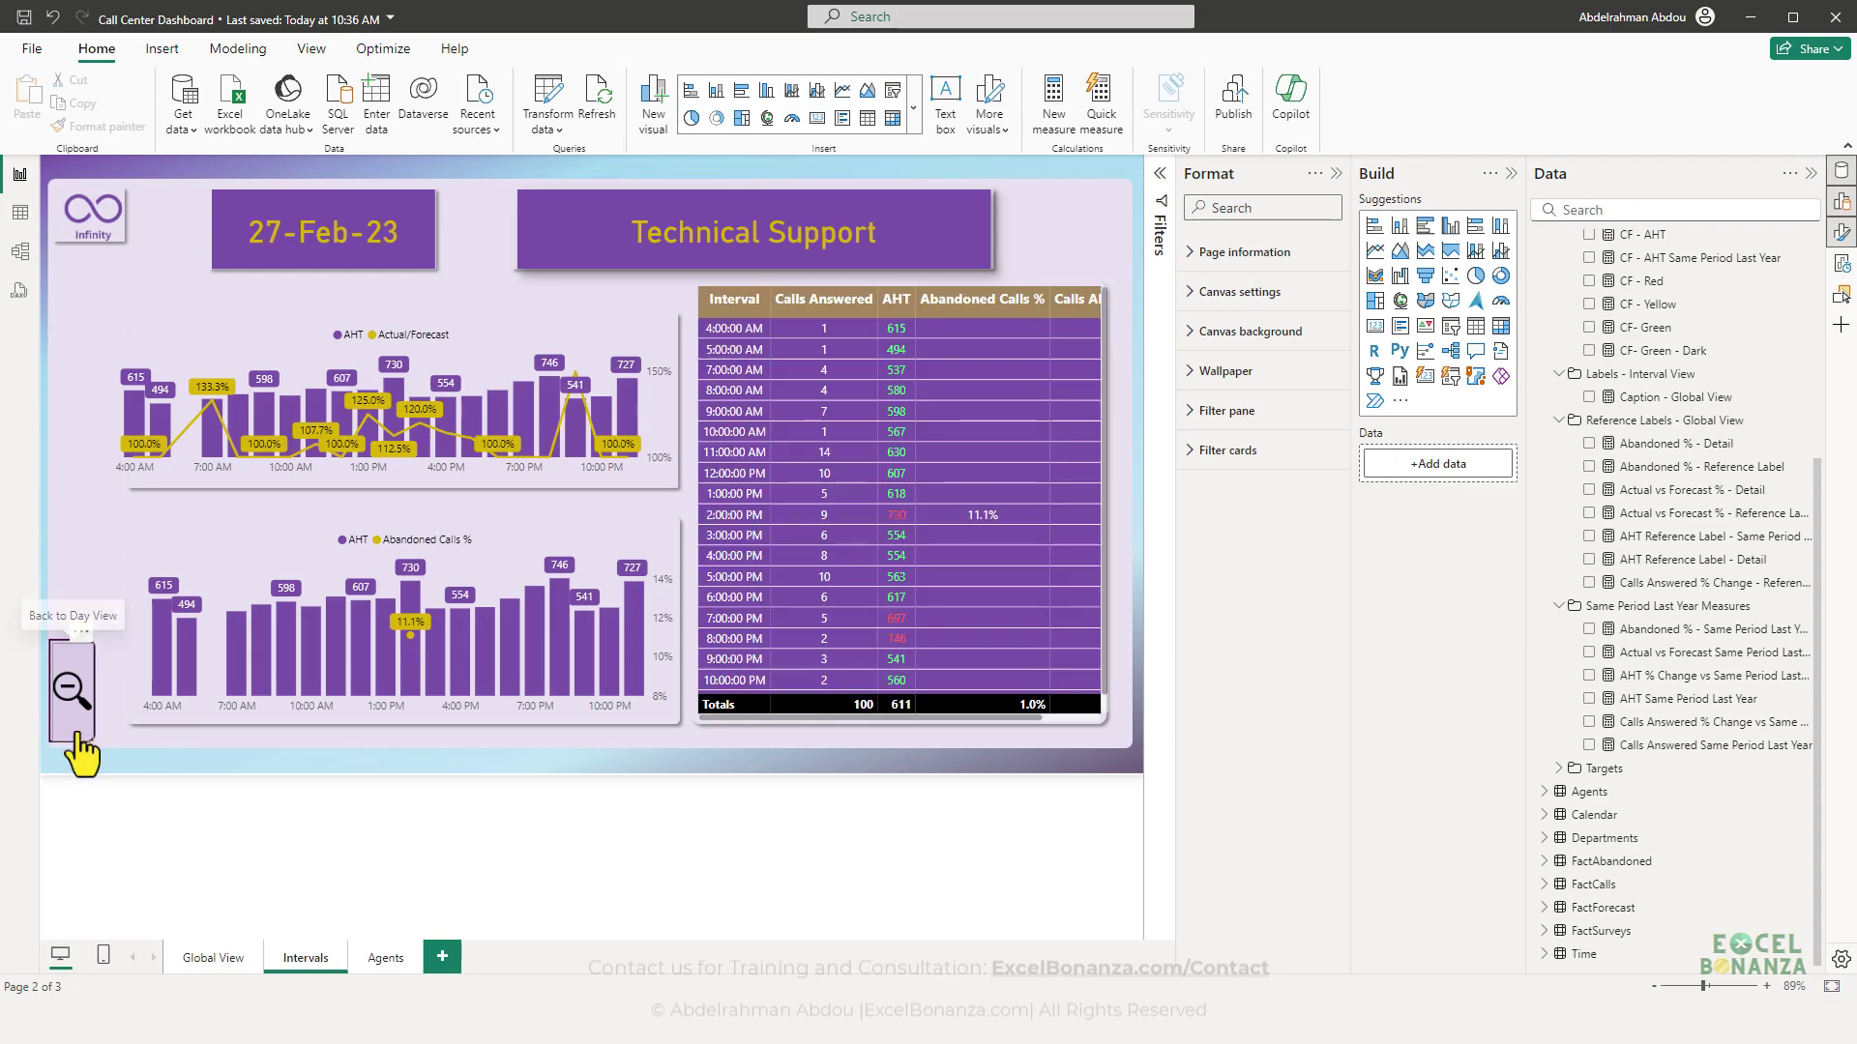
pyautogui.keyDown('ctrl'); pyautogui.click(79, 720); pyautogui.keyUp('ctrl')
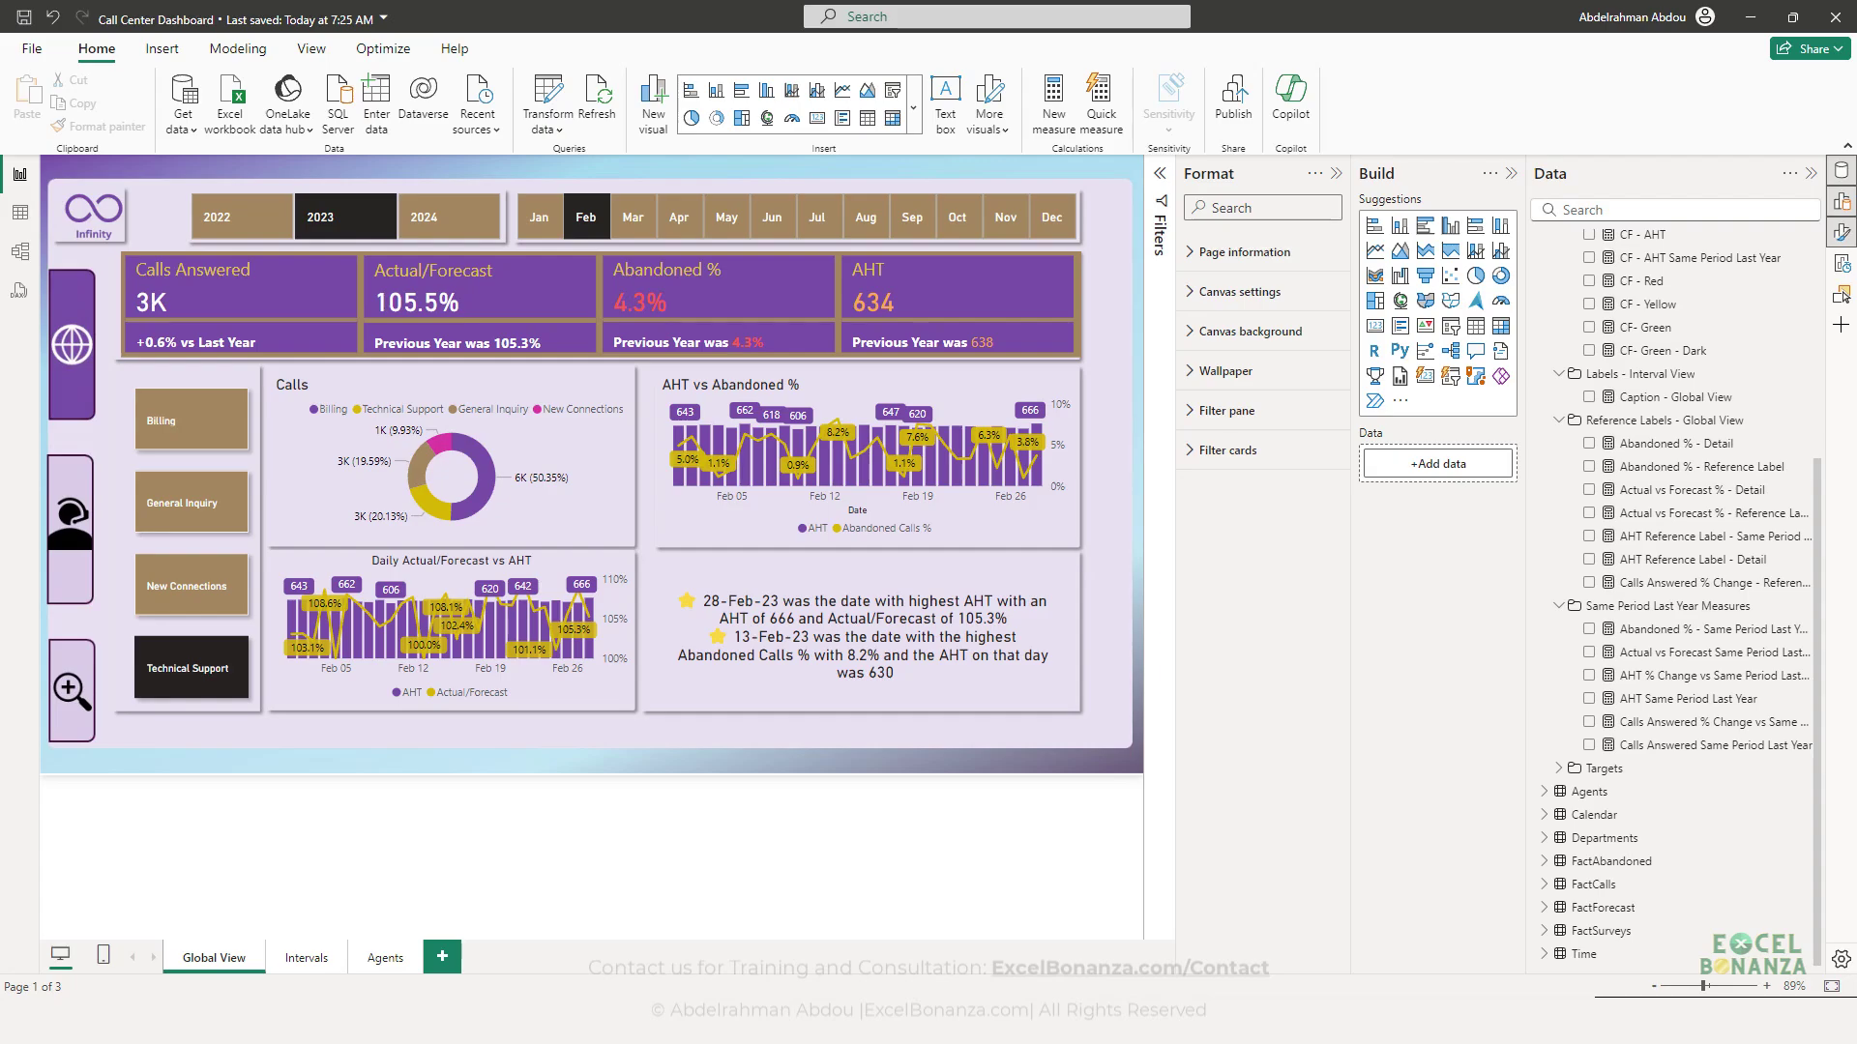
# - Switch to Adobe Acrobat, read the Call Center Dashboard Project brief full screen, and return to the report
pyautogui.moveTo(334, 997); pyautogui.dragTo(534, 351)
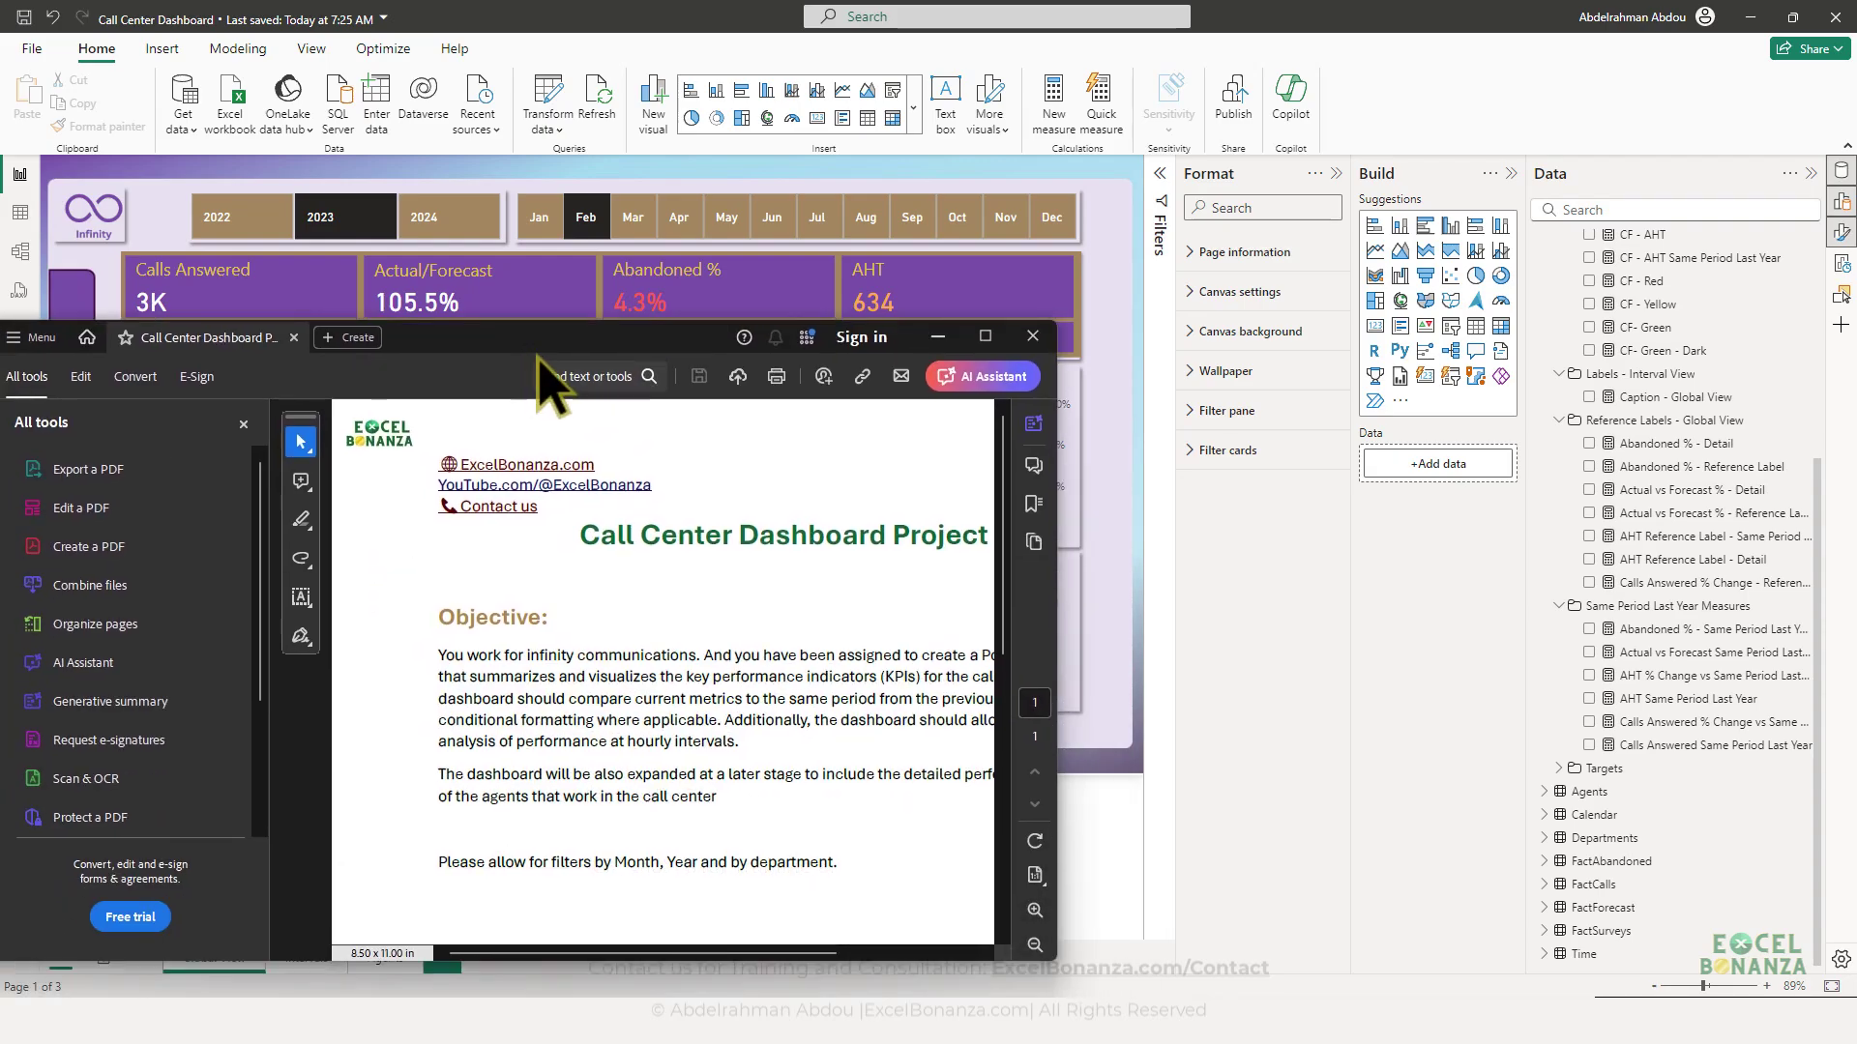
pyautogui.doubleClick(542, 350)
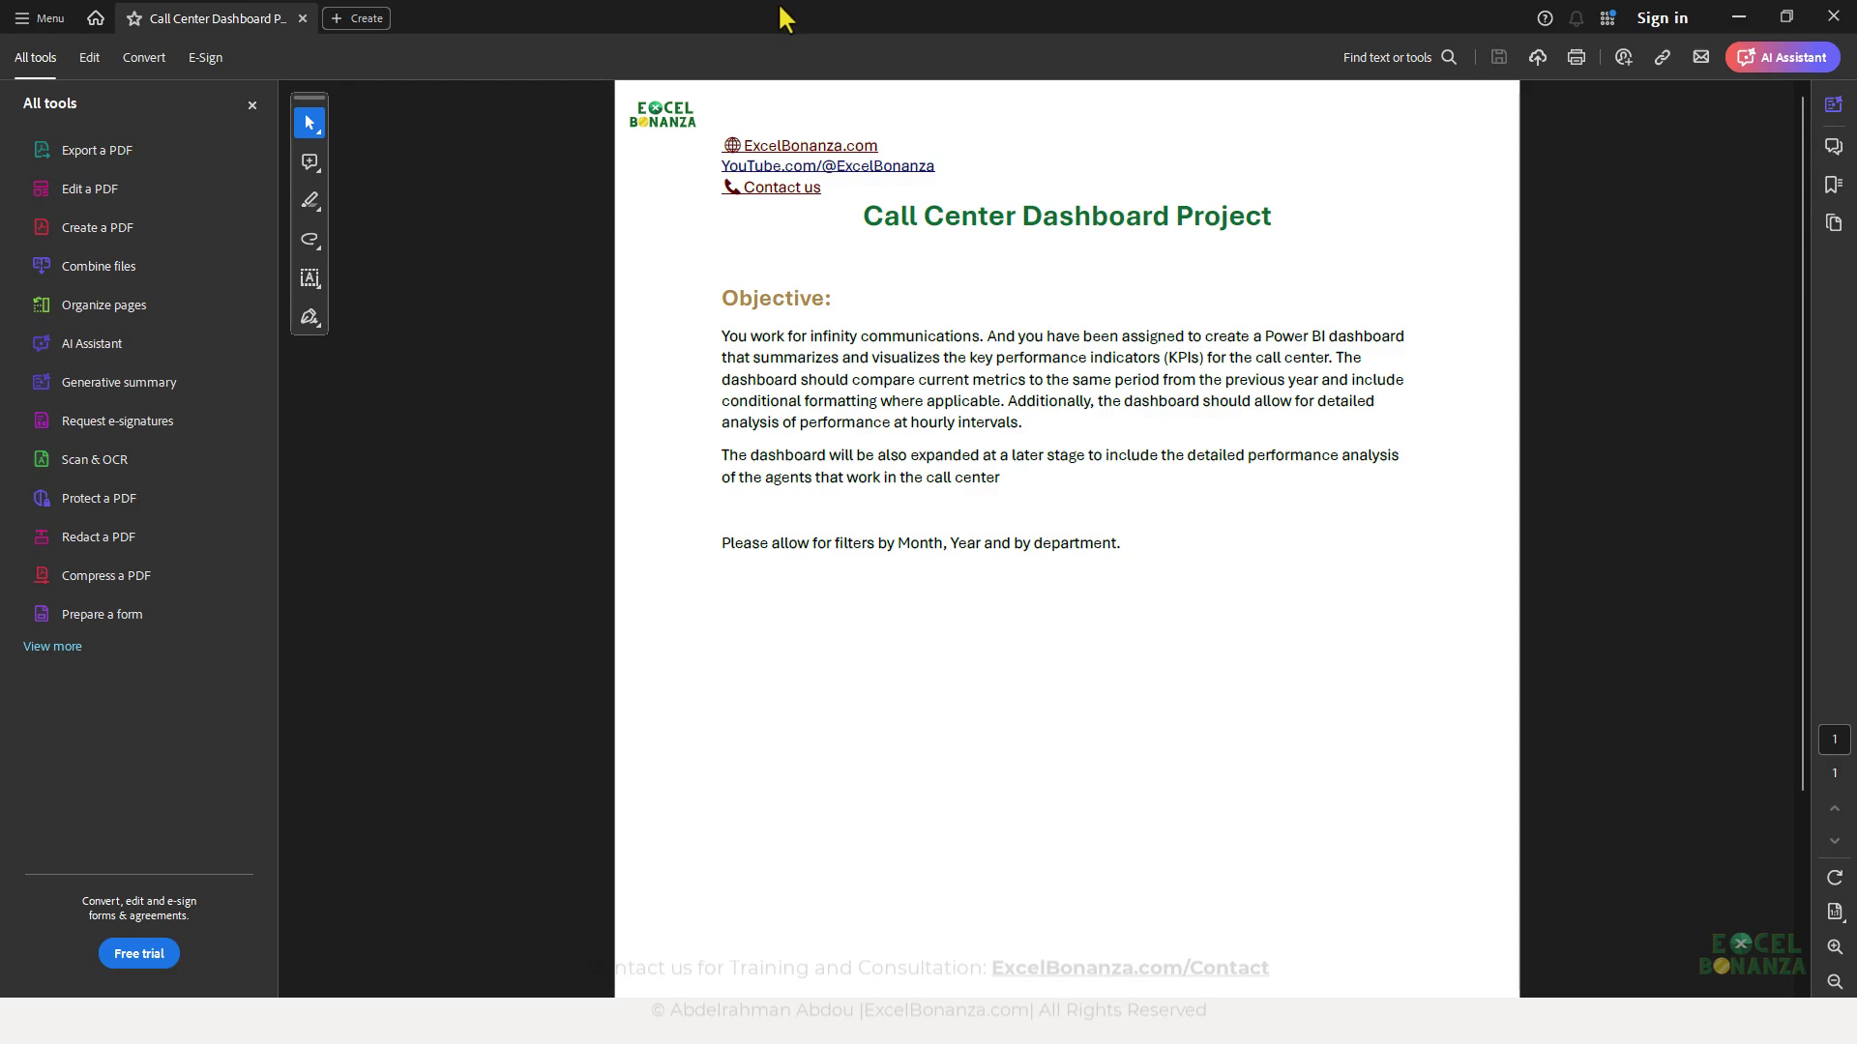
pyautogui.moveTo(779, 5); pyautogui.dragTo(0, 1035)
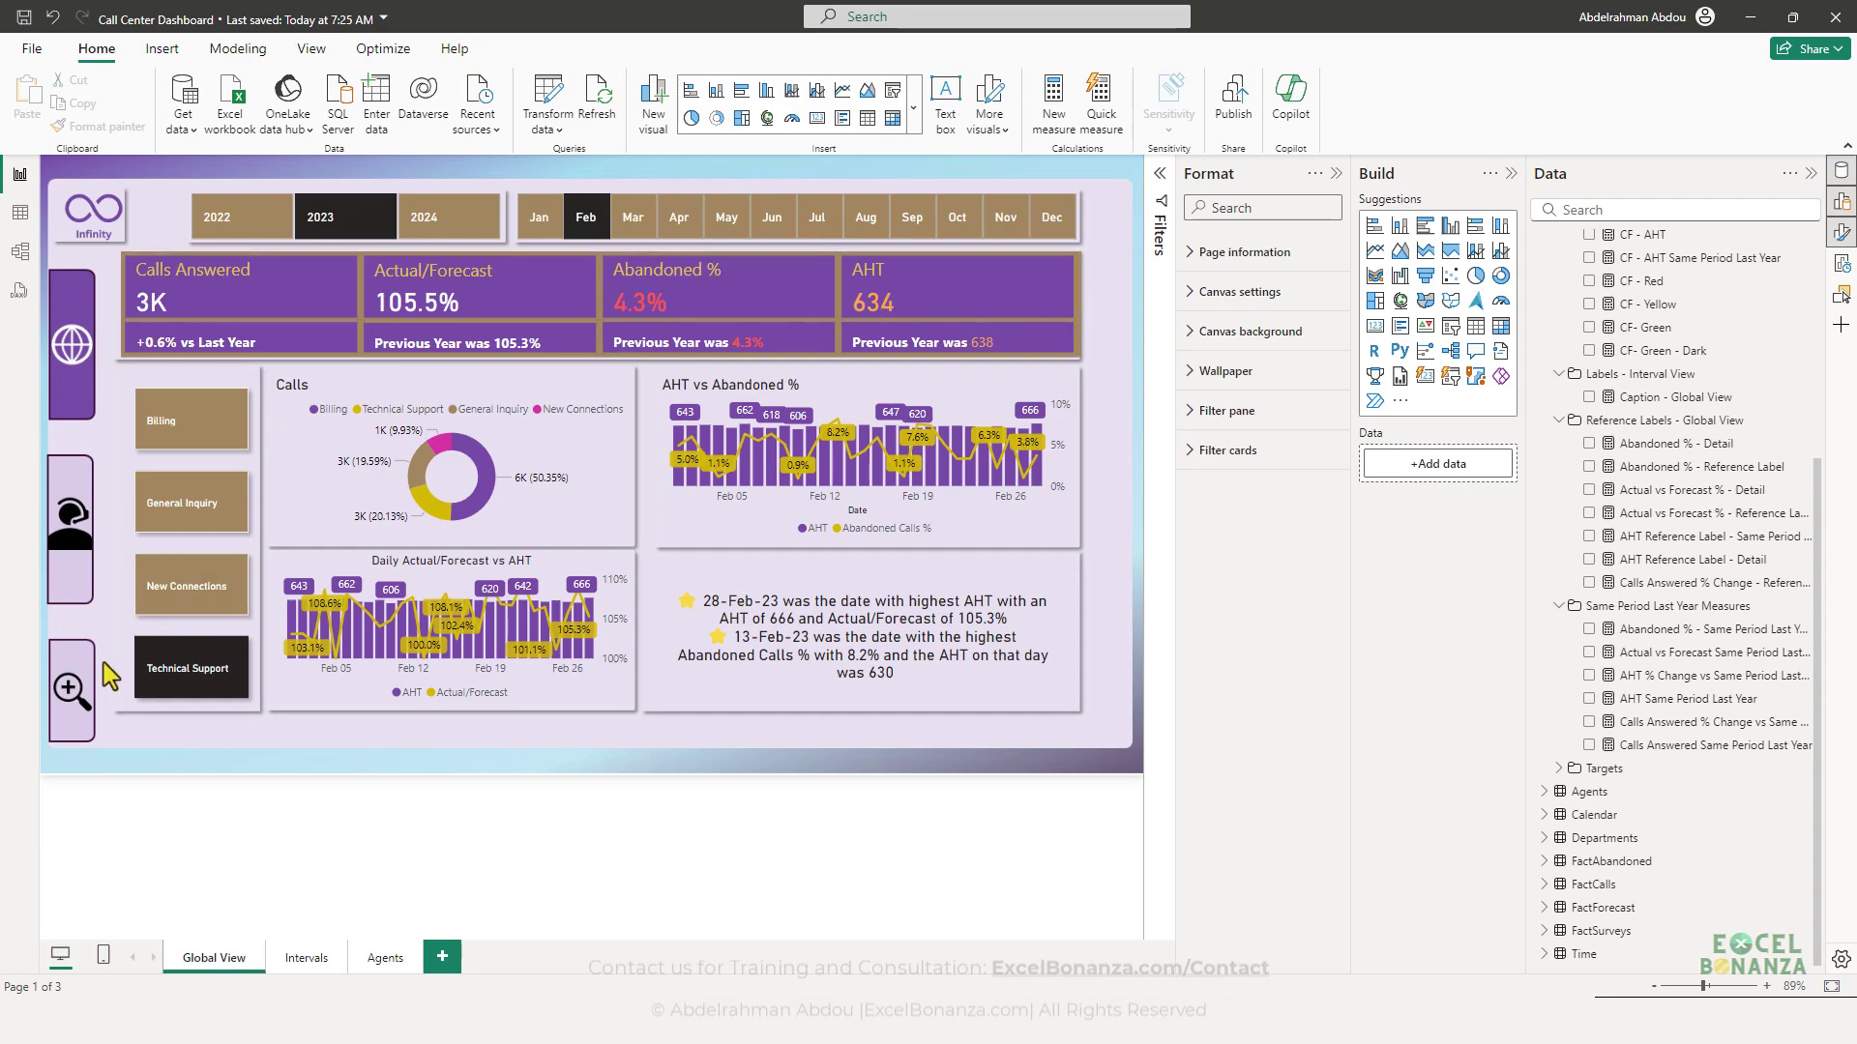
# - Drill through from the 28-Feb-23 column of Daily Actual/Forecast vs AHT to its hourly intervals, and return to Global View
pyautogui.moveTo(73, 692)
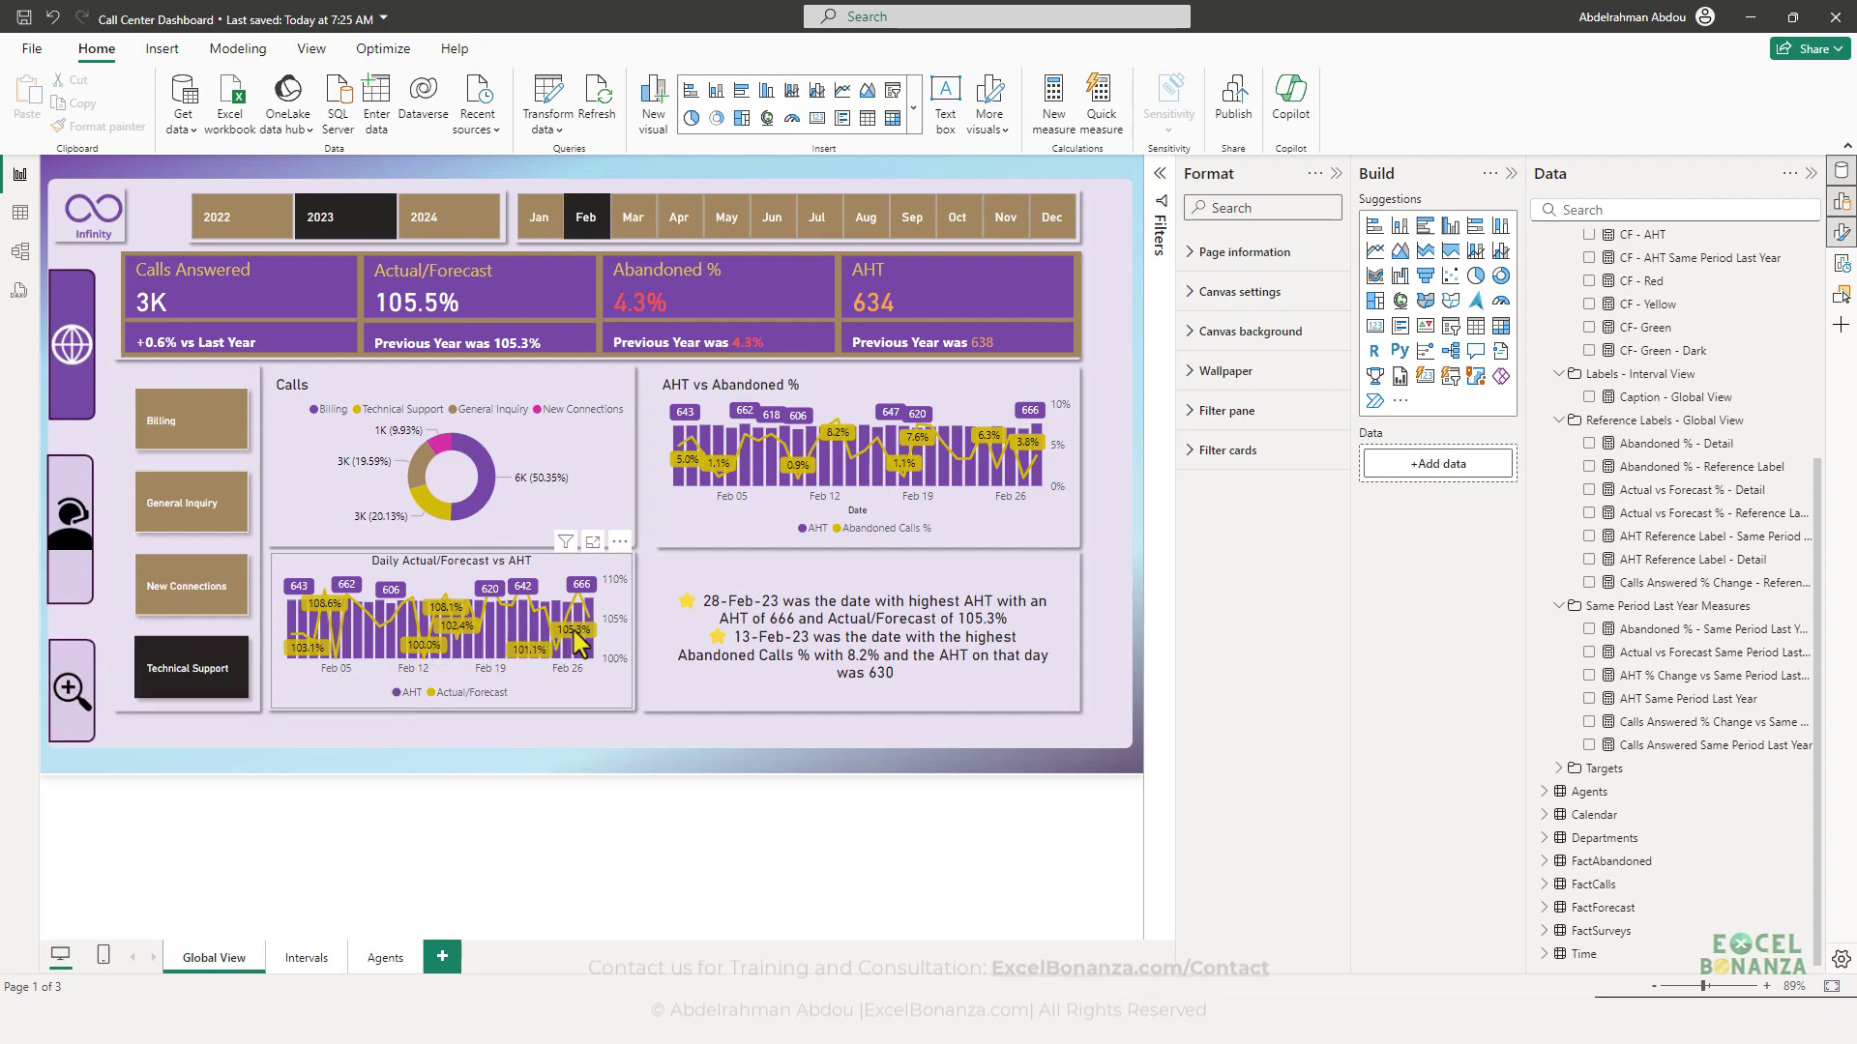
pyautogui.moveTo(586, 615)
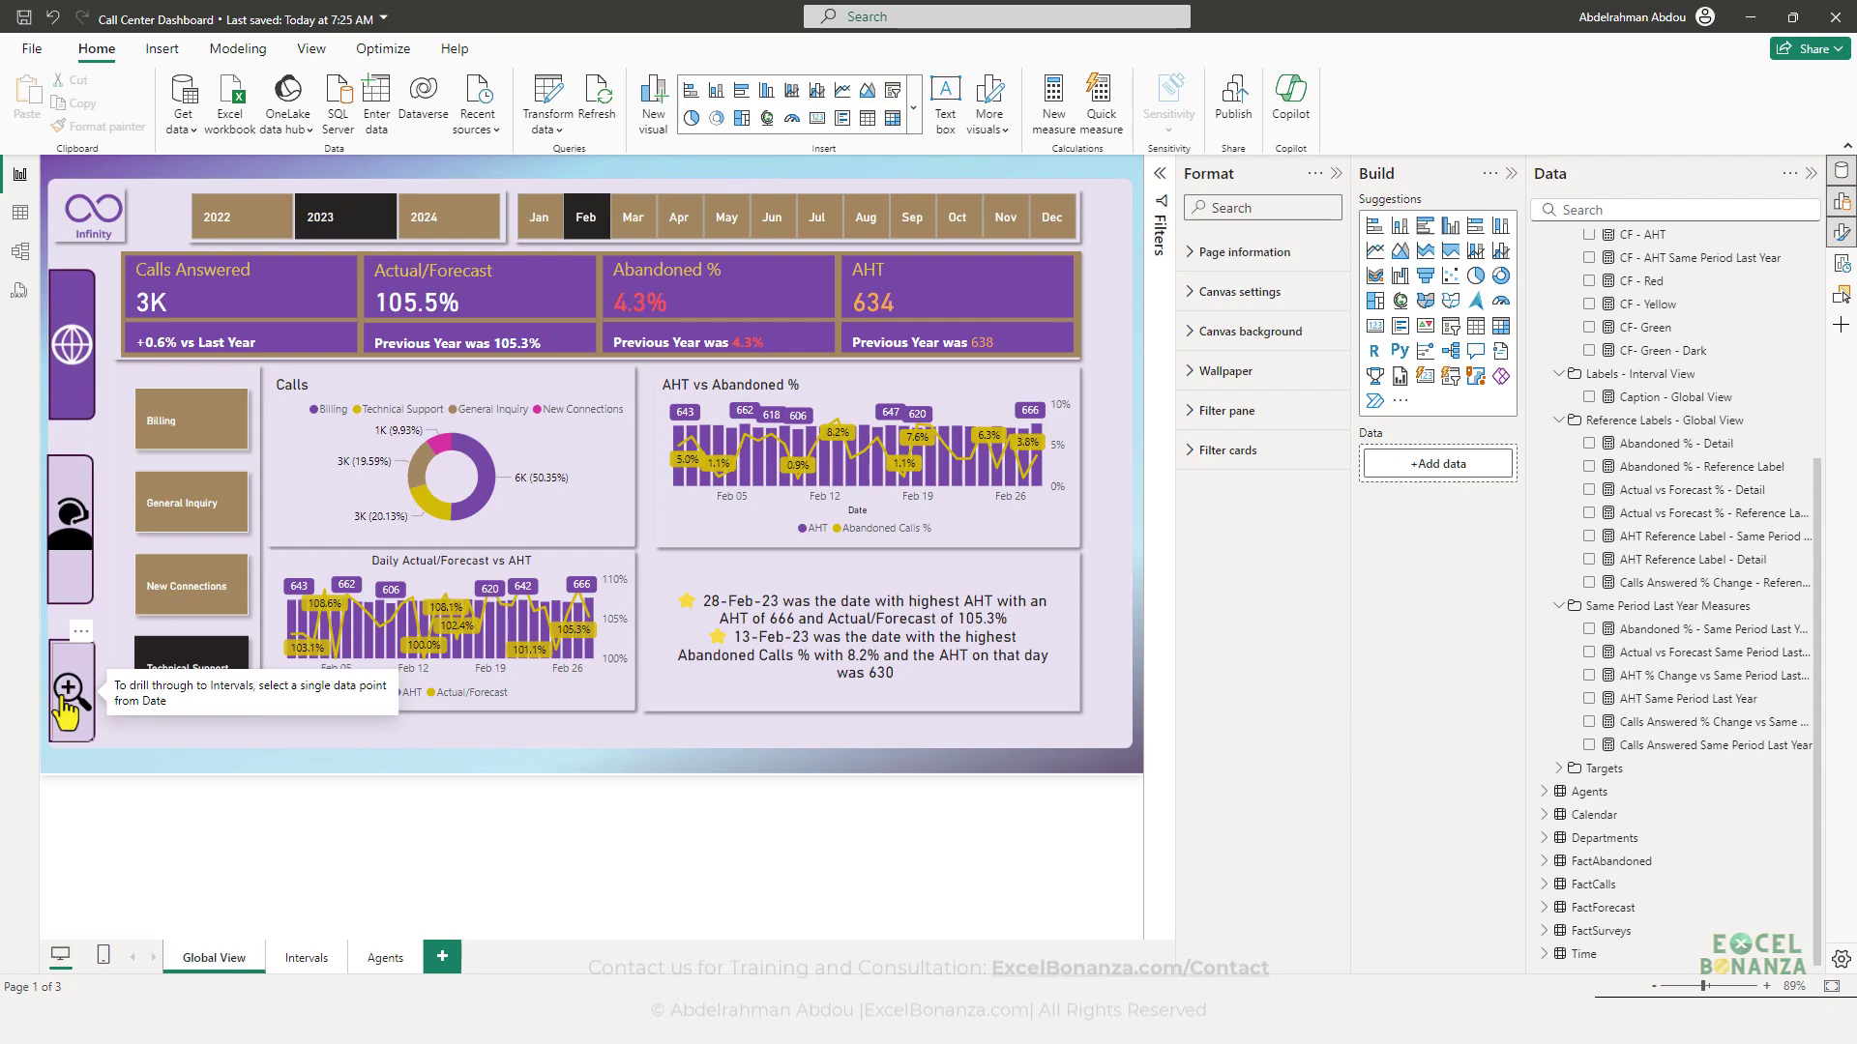
pyautogui.click(587, 647)
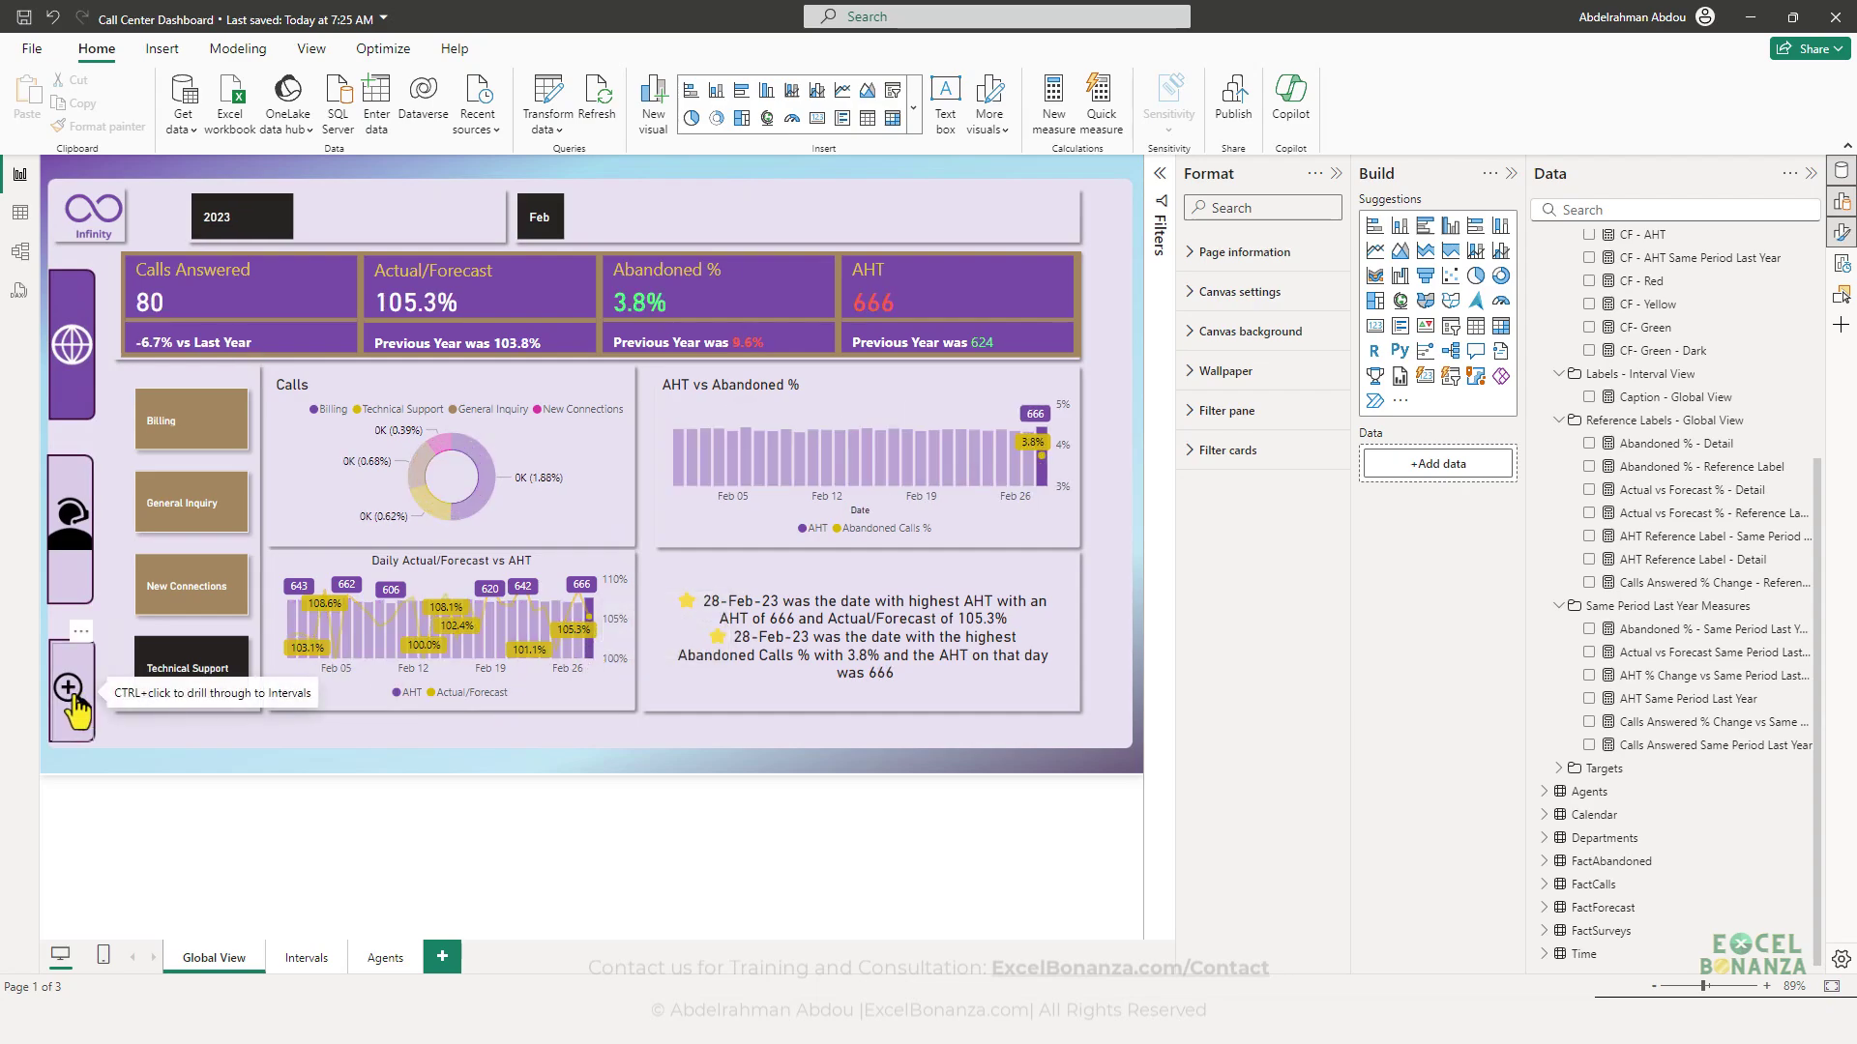
pyautogui.keyDown('ctrl'); pyautogui.click(73, 706); pyautogui.keyUp('ctrl')
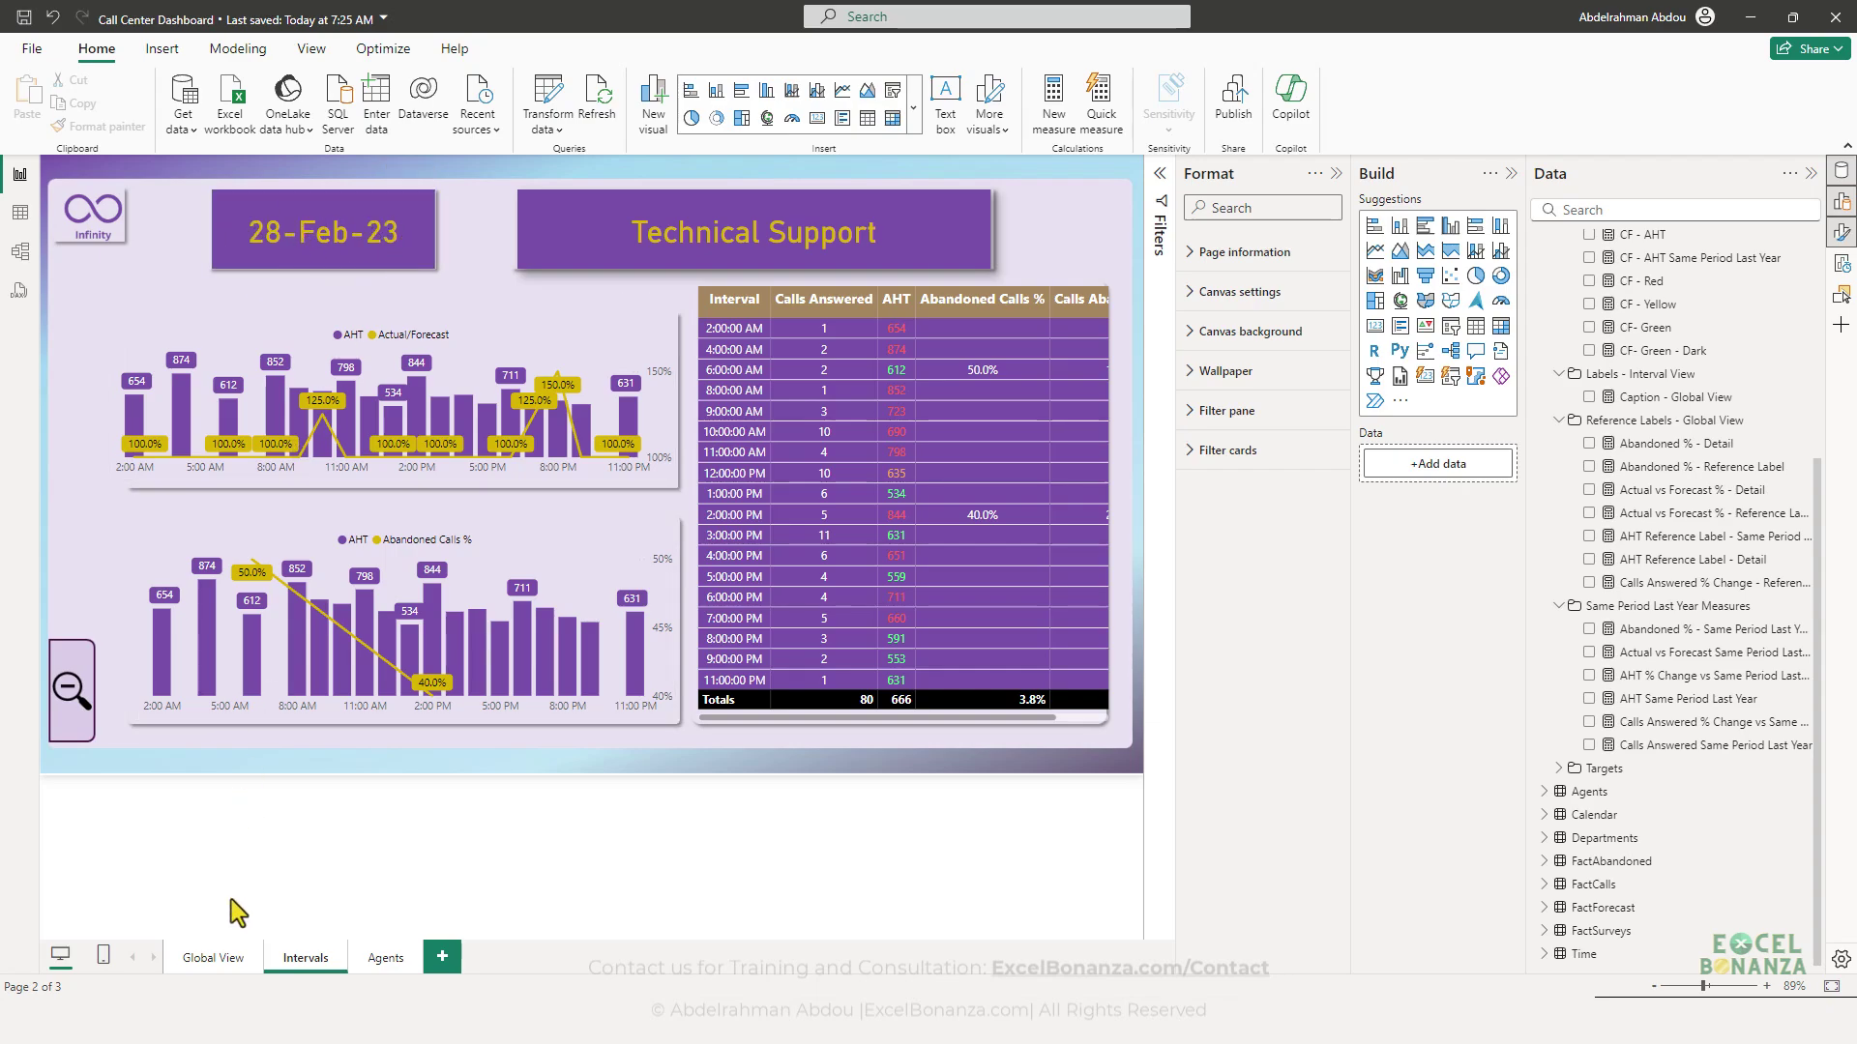
pyautogui.click(215, 957)
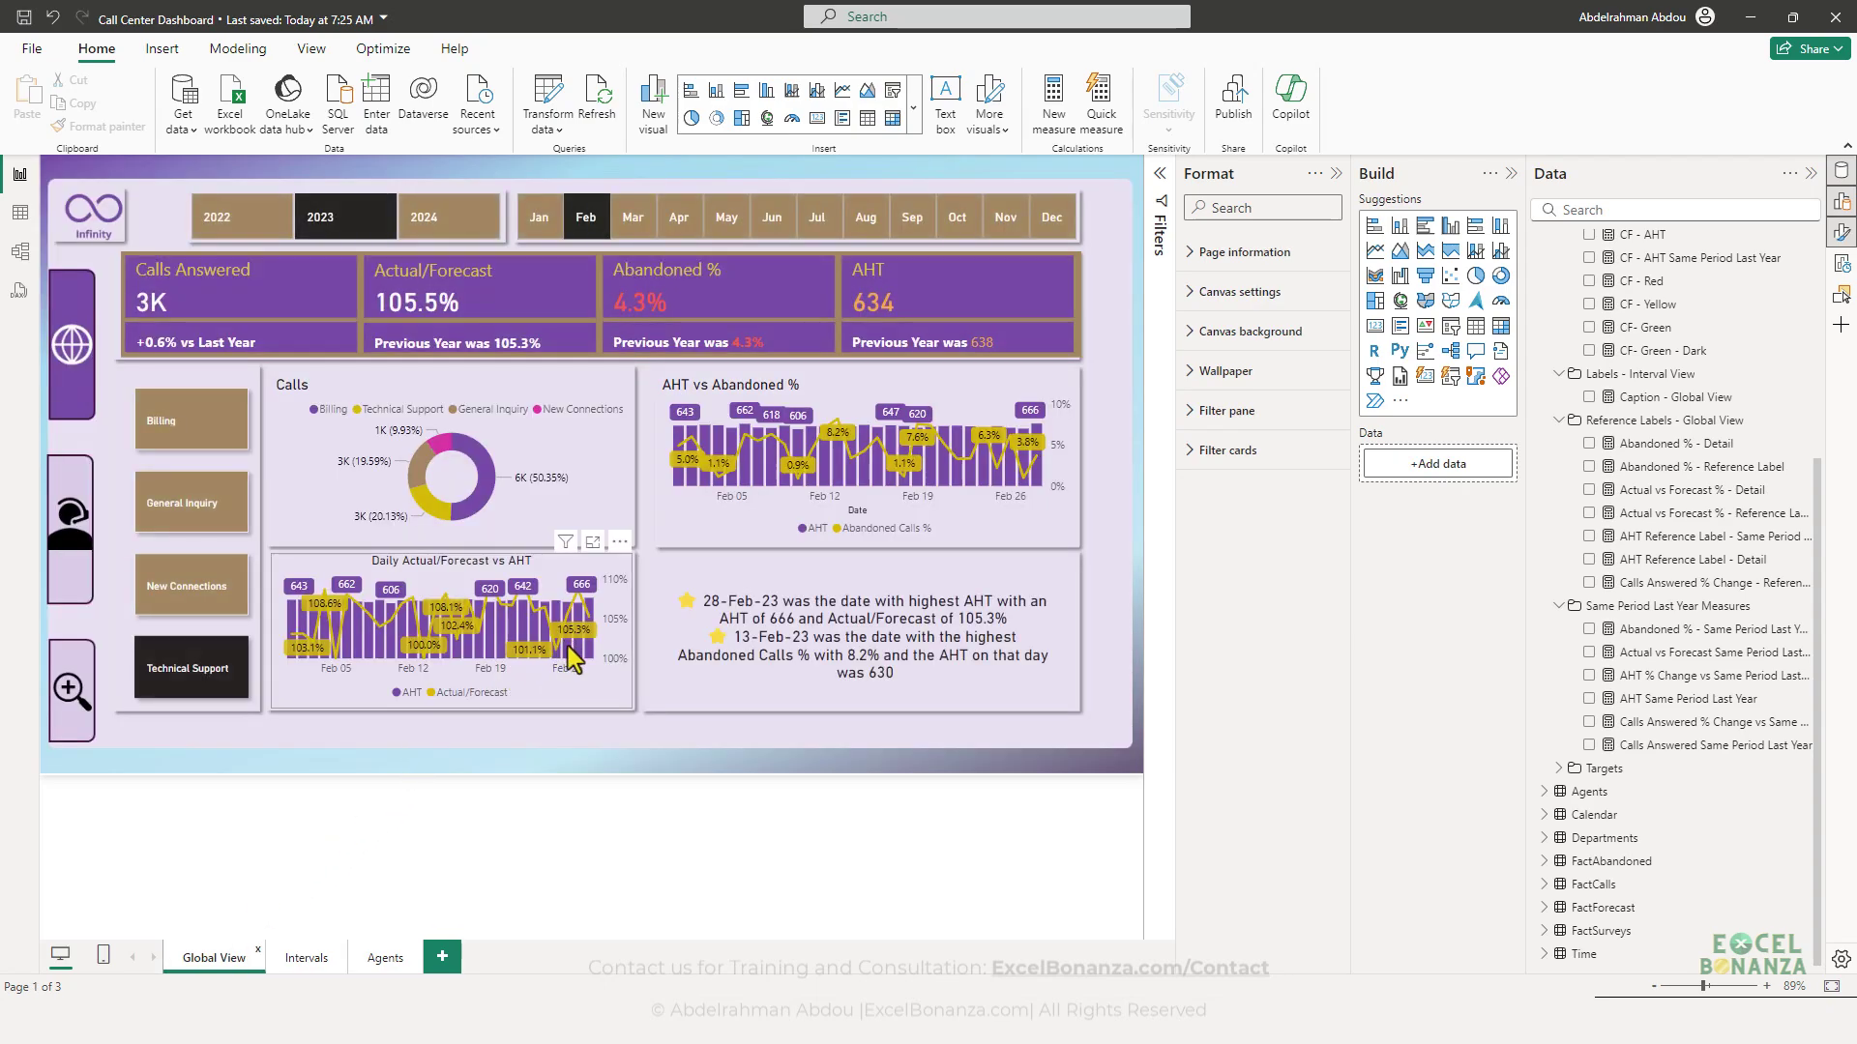
# - Examine the hourly intervals for 6-Feb-23 through the drill-through and go back to the day view
pyautogui.moveTo(570, 650)
pyautogui.click(588, 647)
pyautogui.click(345, 637)
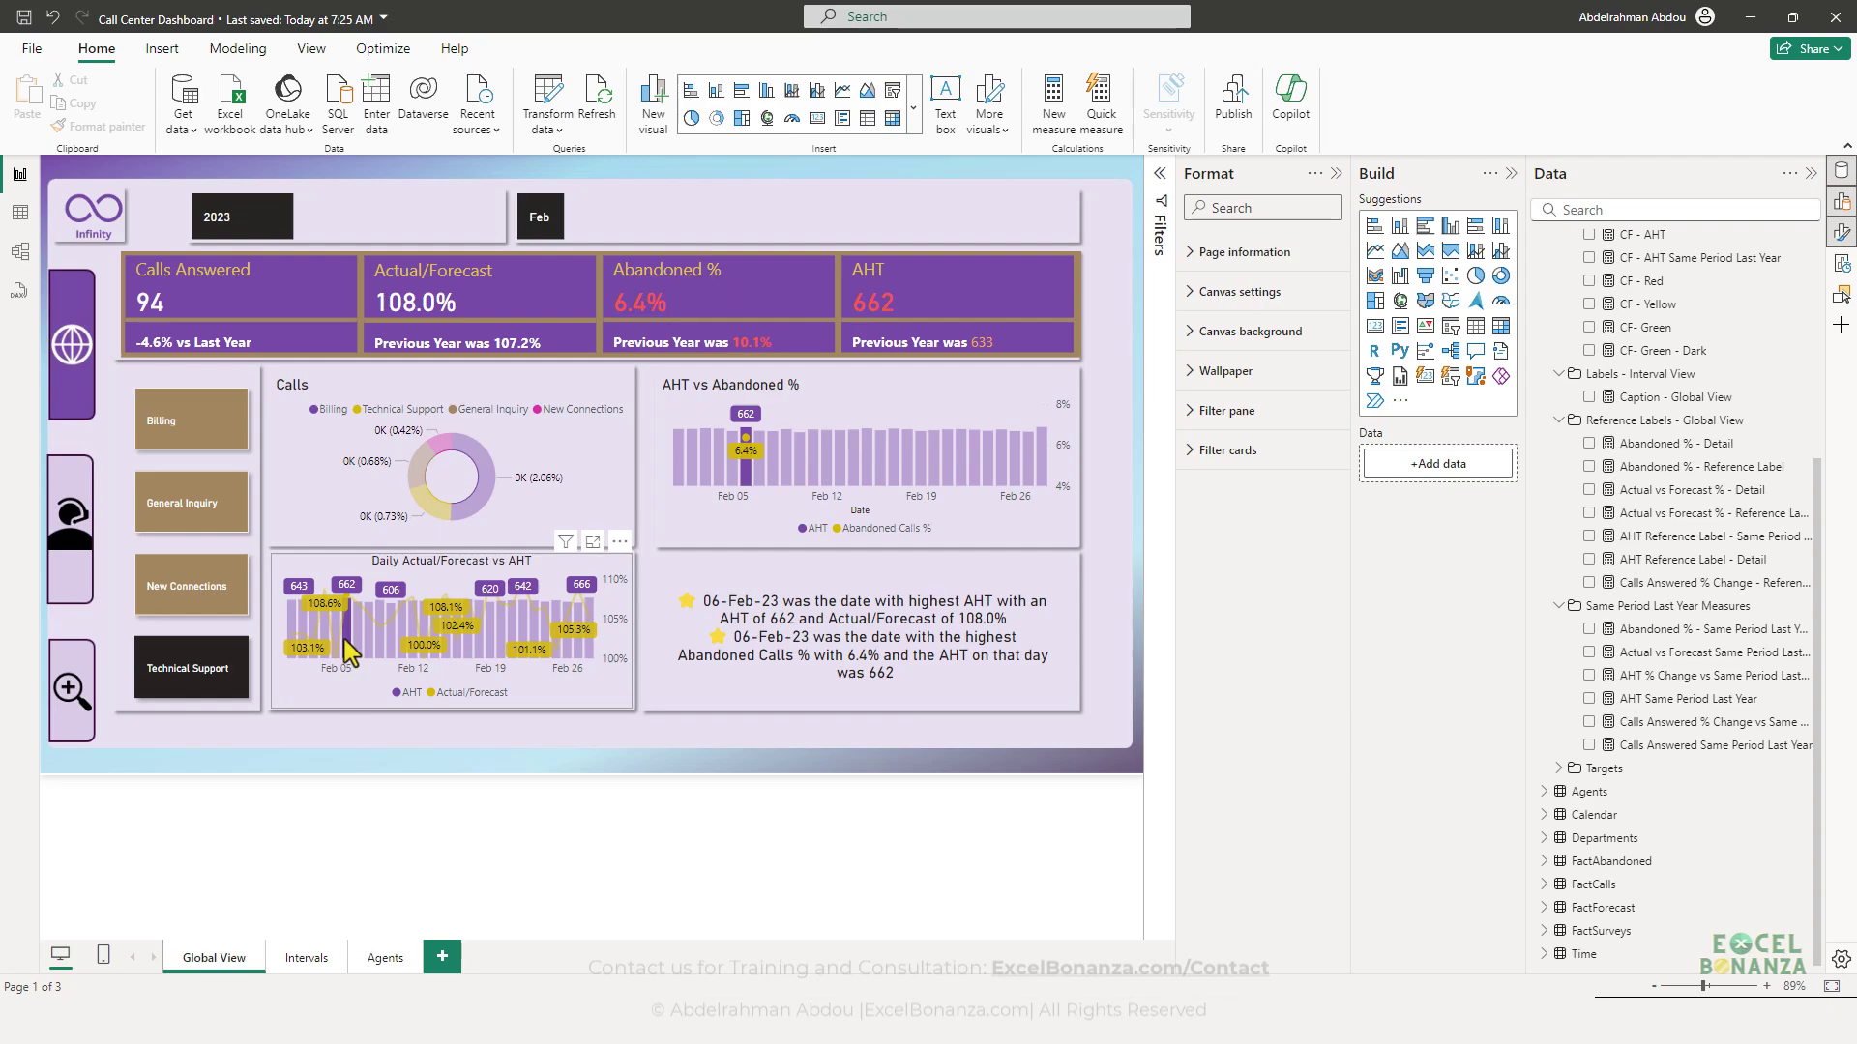
pyautogui.moveTo(345, 636)
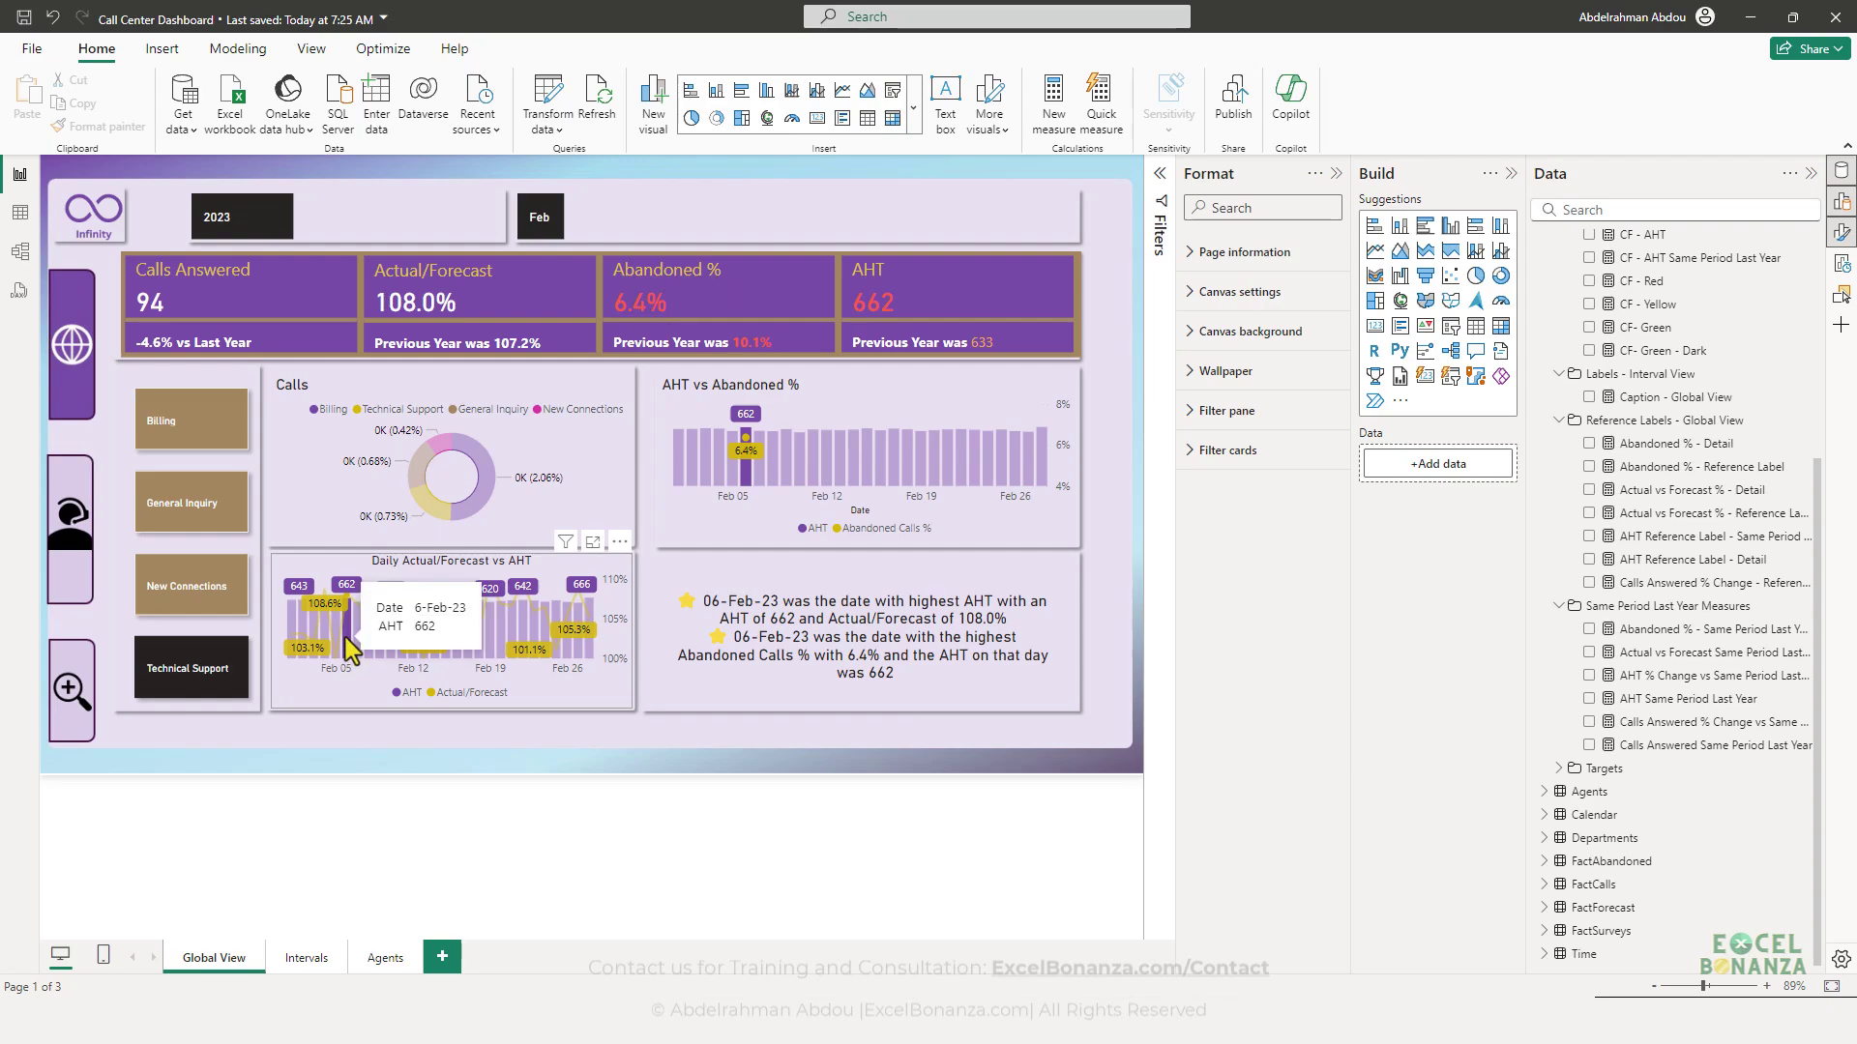
pyautogui.keyDown('ctrl'); pyautogui.click(72, 693); pyautogui.keyUp('ctrl')
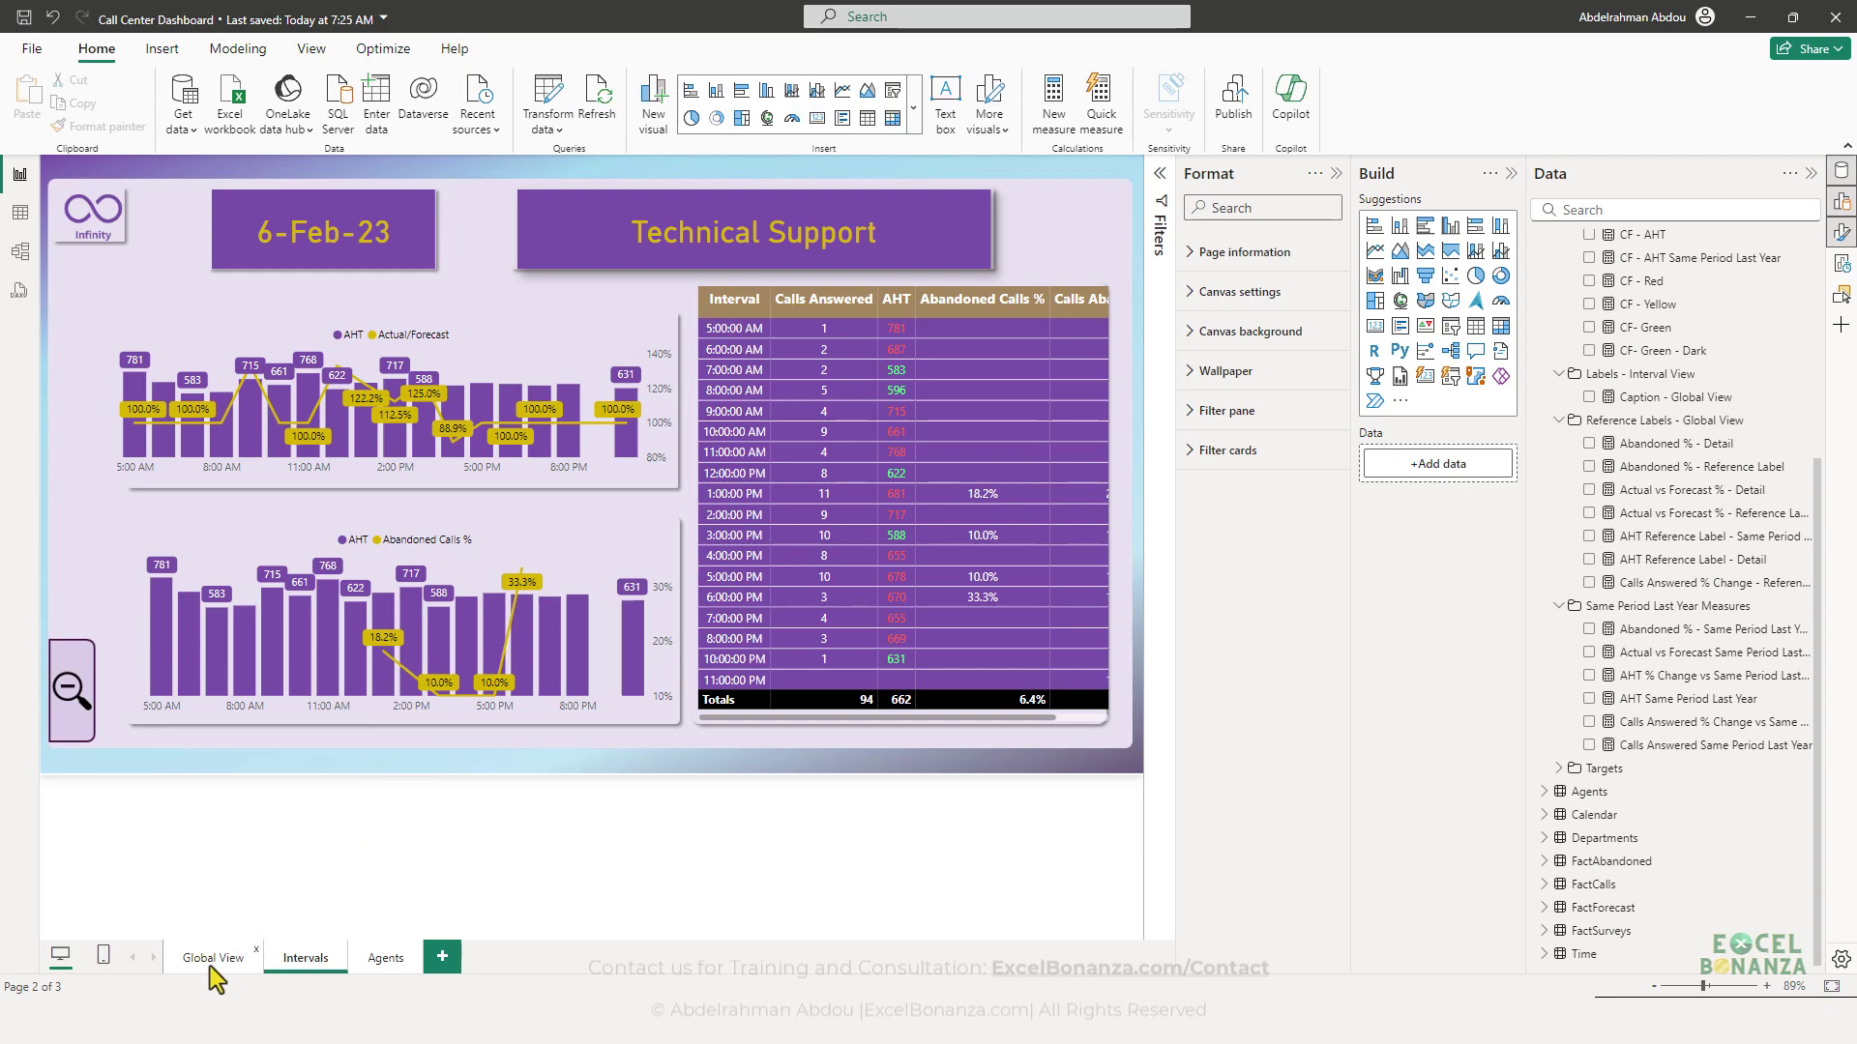
pyautogui.keyDown('ctrl'); pyautogui.click(73, 724); pyautogui.keyUp('ctrl')
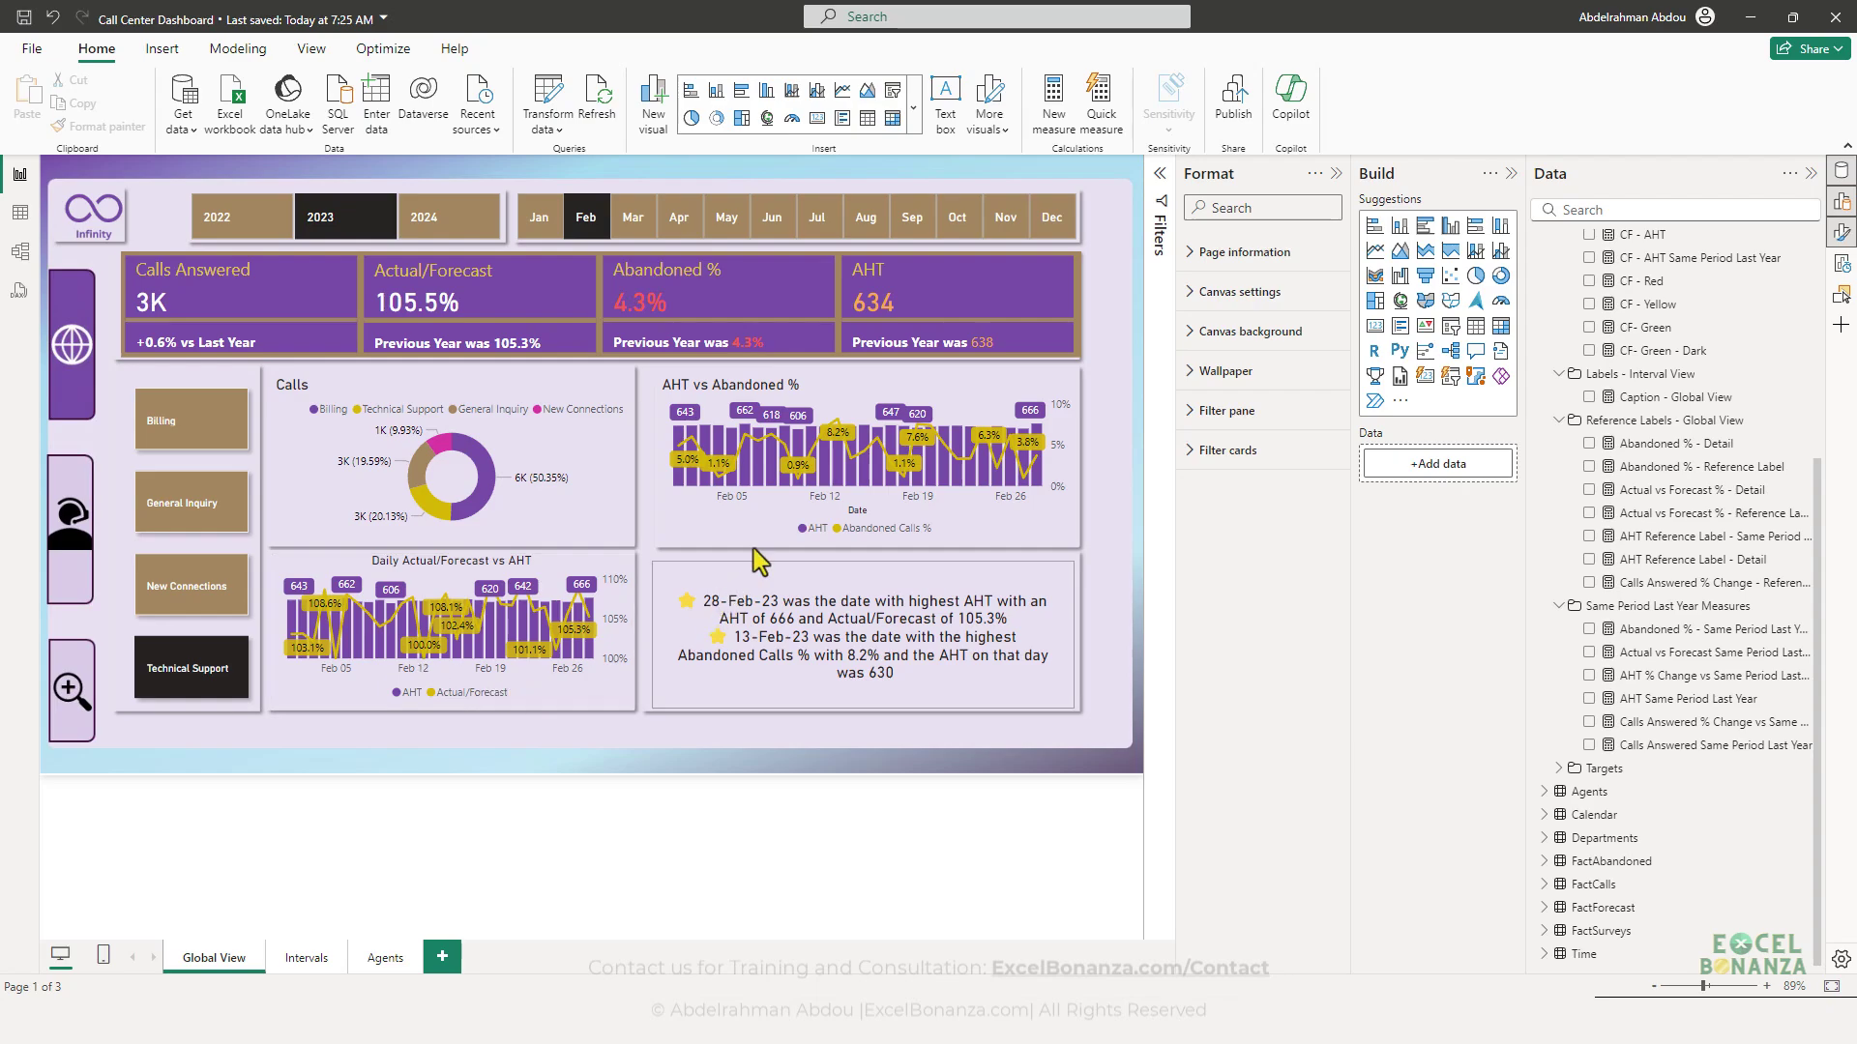
# - Center the title of the AHT vs Abandoned % chart
pyautogui.click(947, 391)
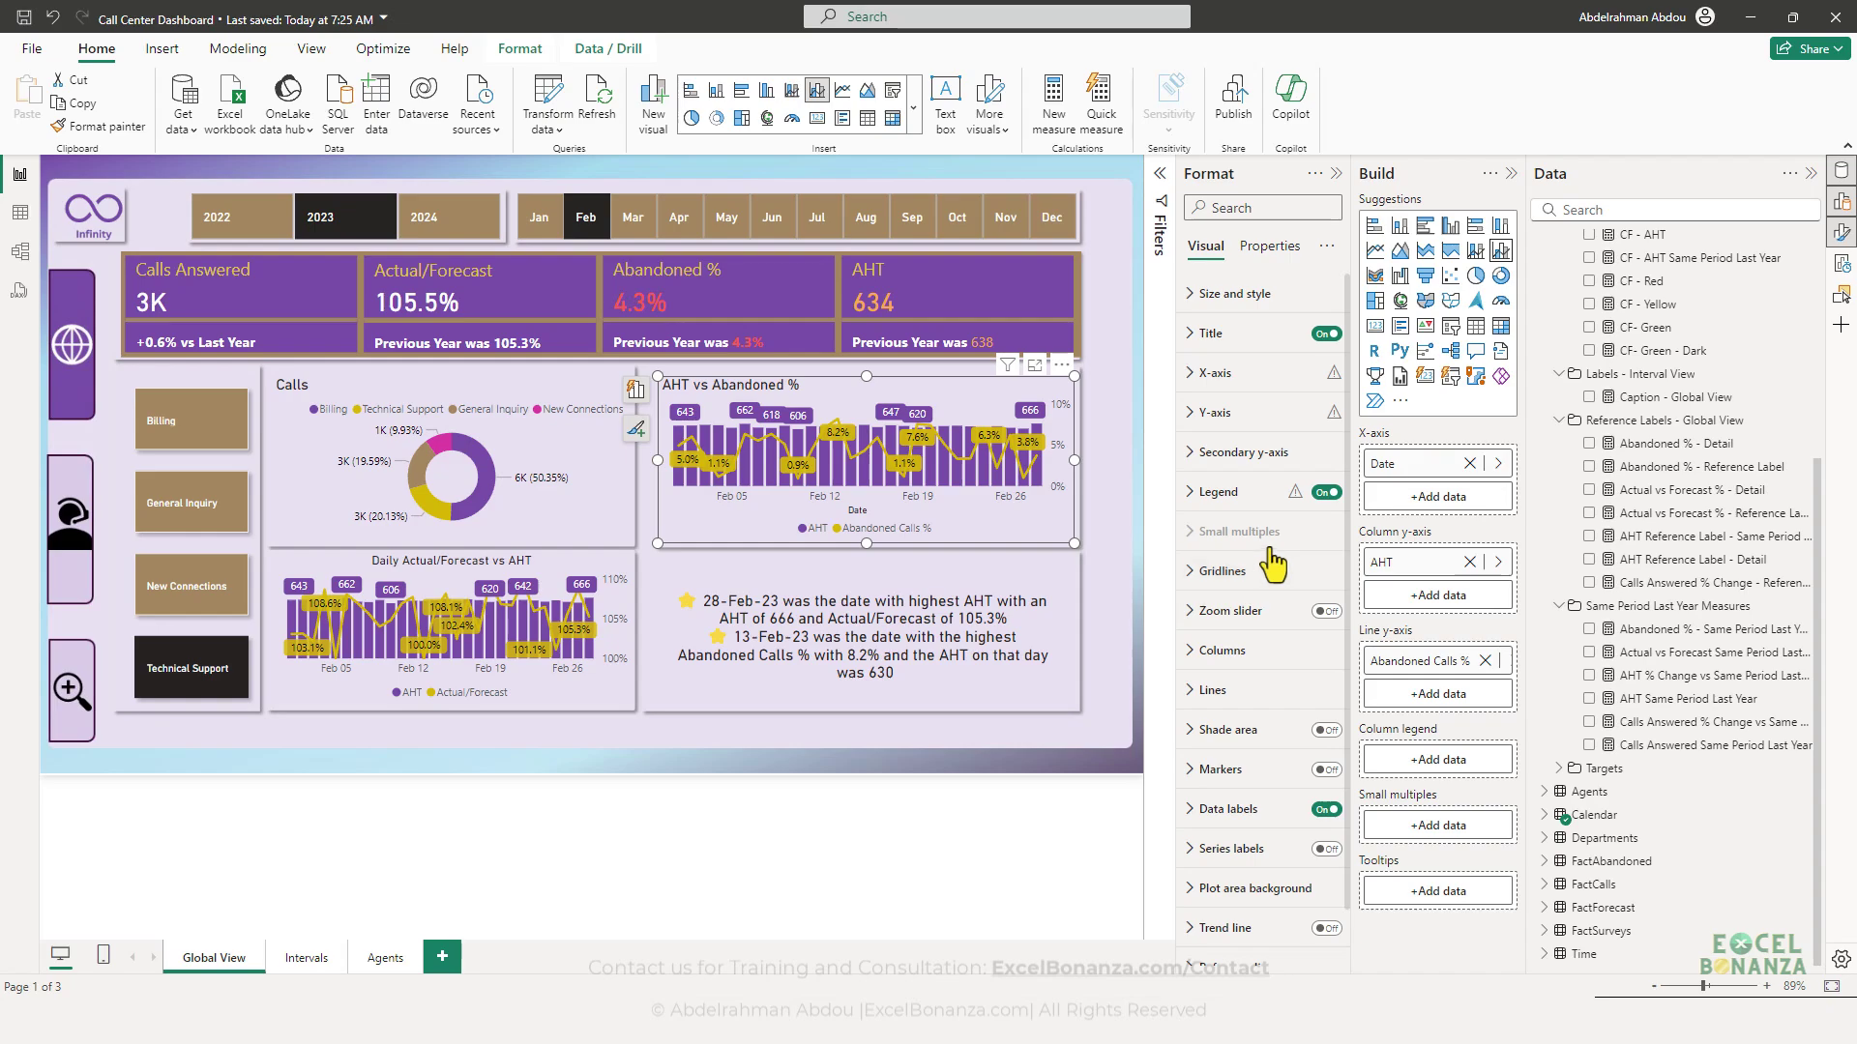
pyautogui.click(1216, 334)
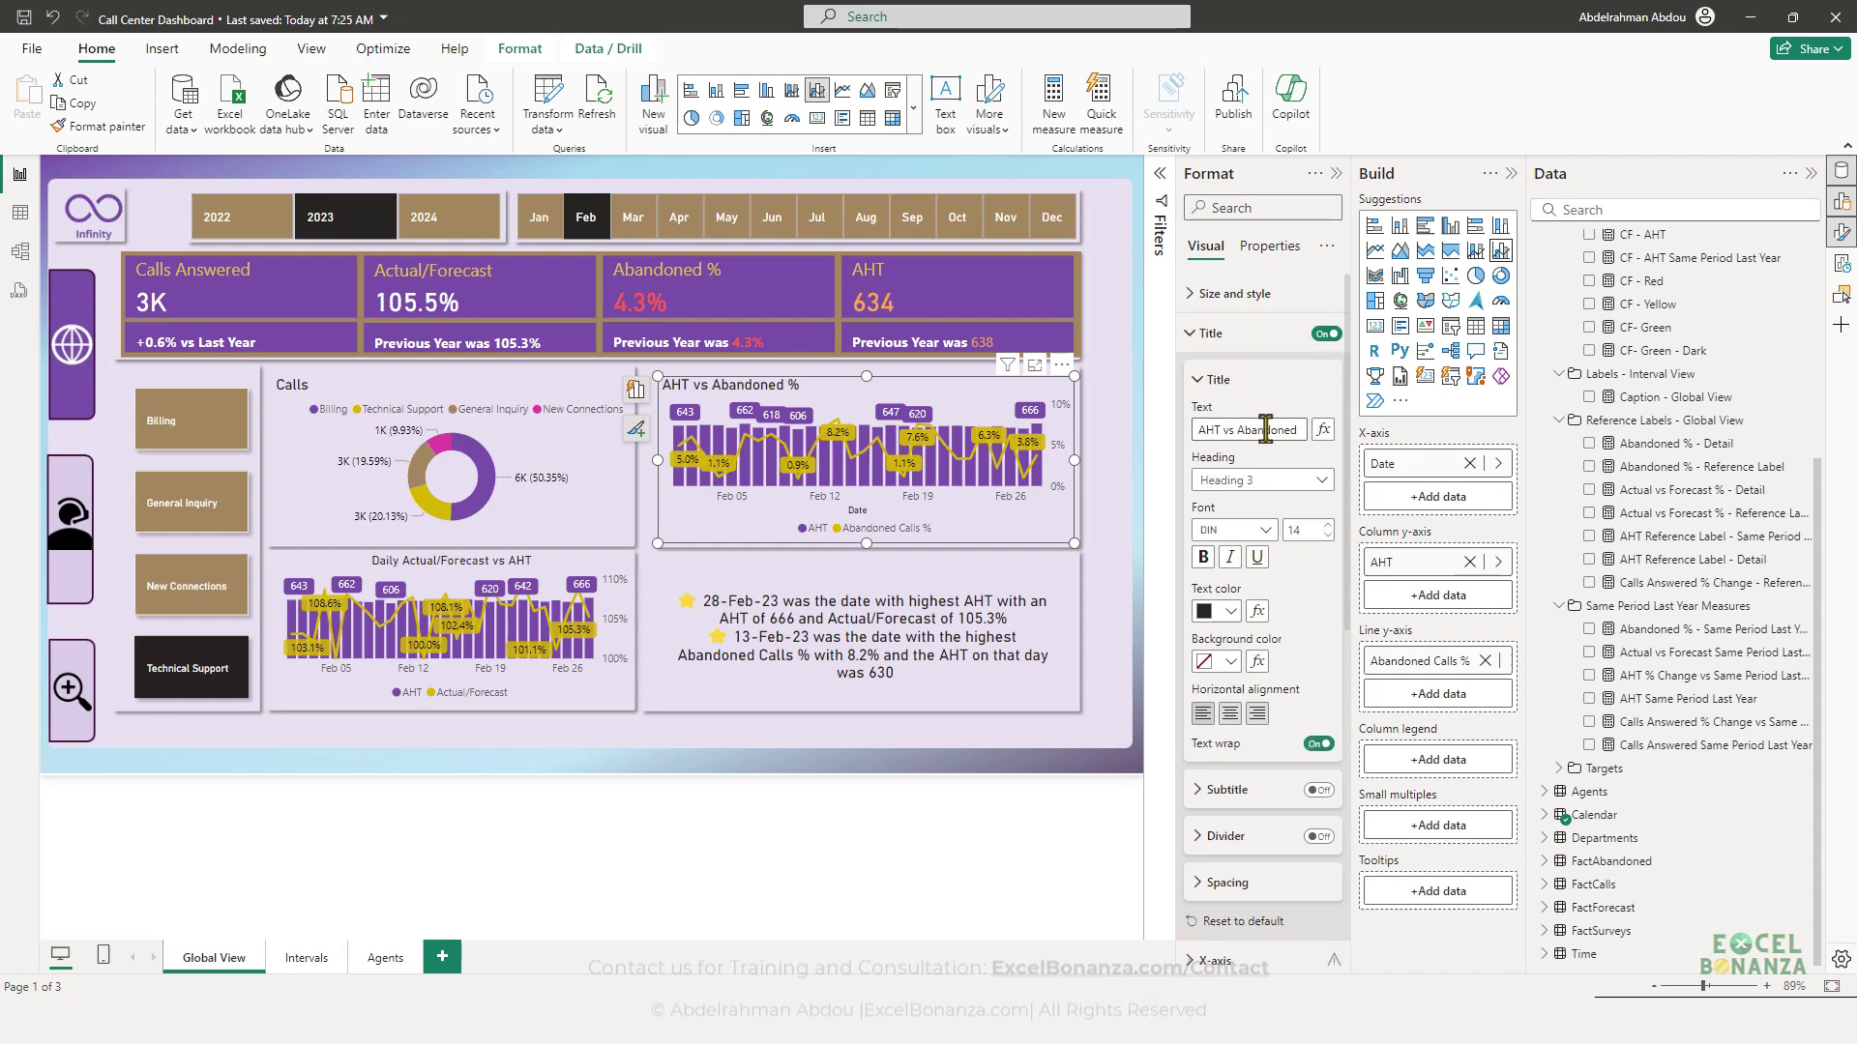
pyautogui.click(1230, 713)
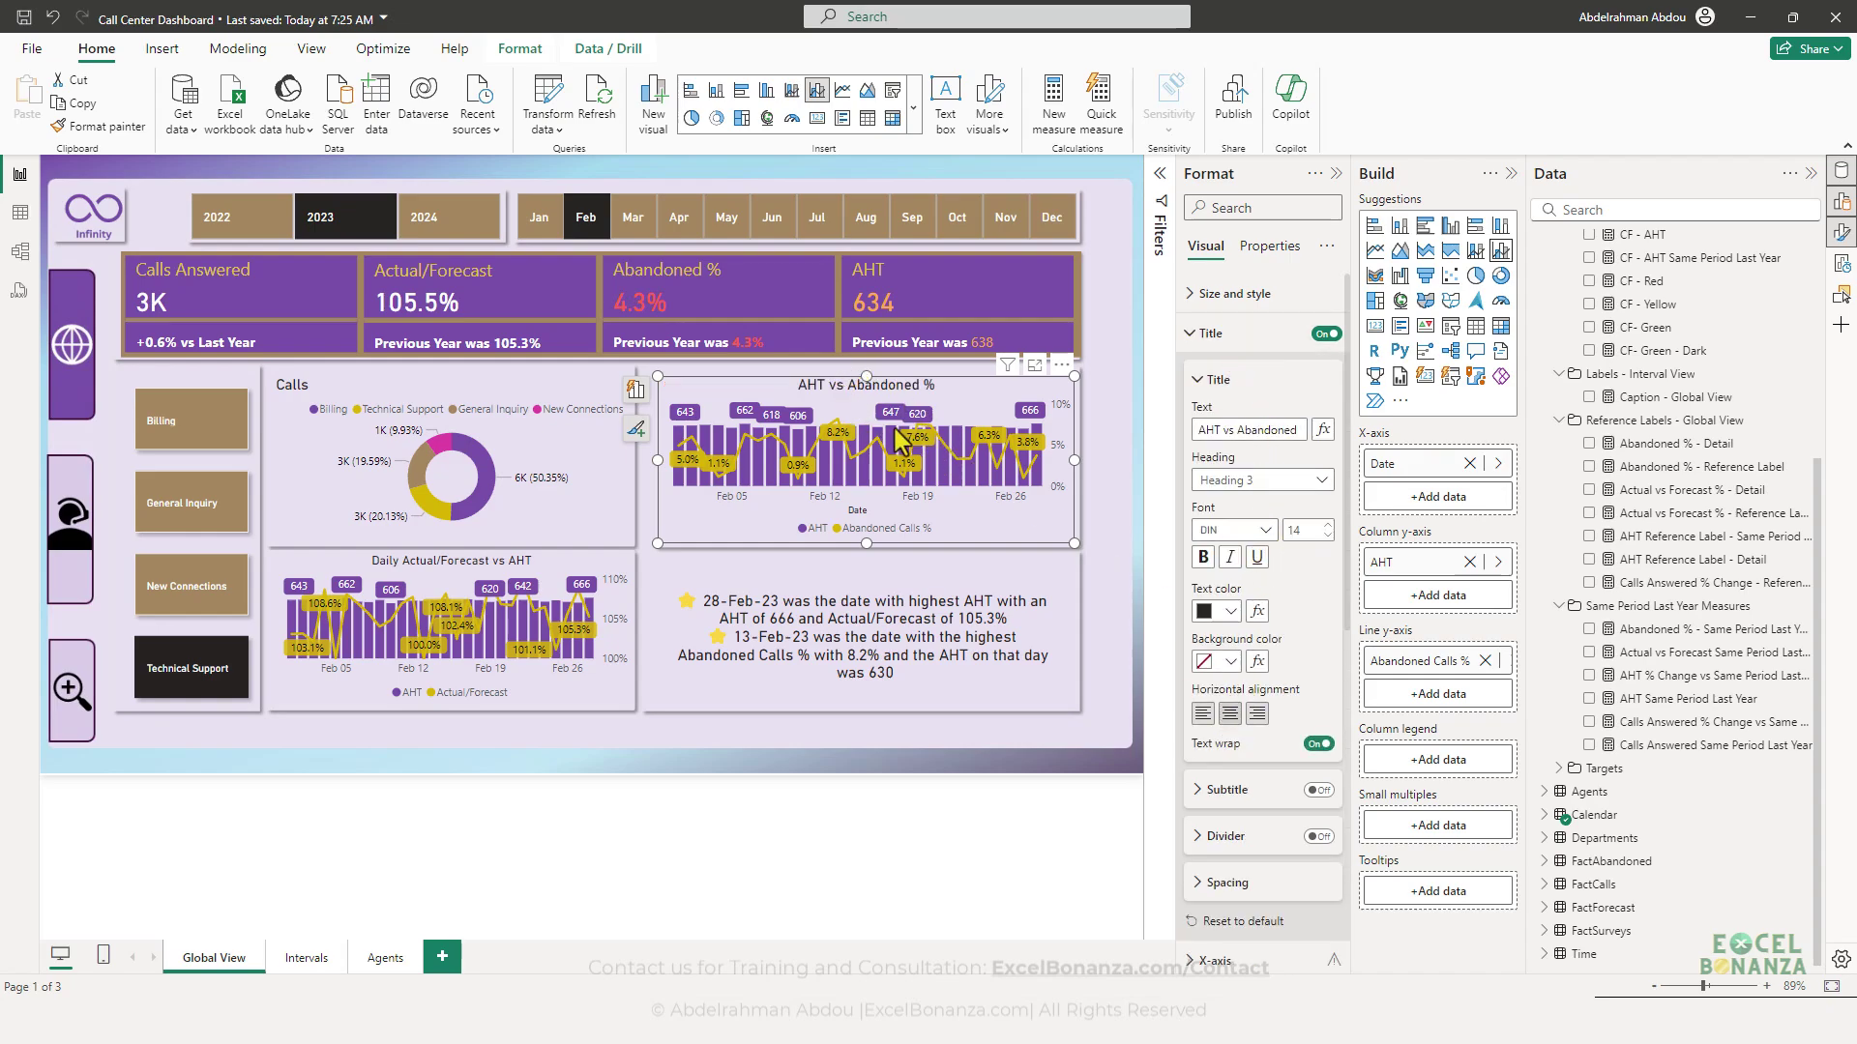
pyautogui.click(885, 751)
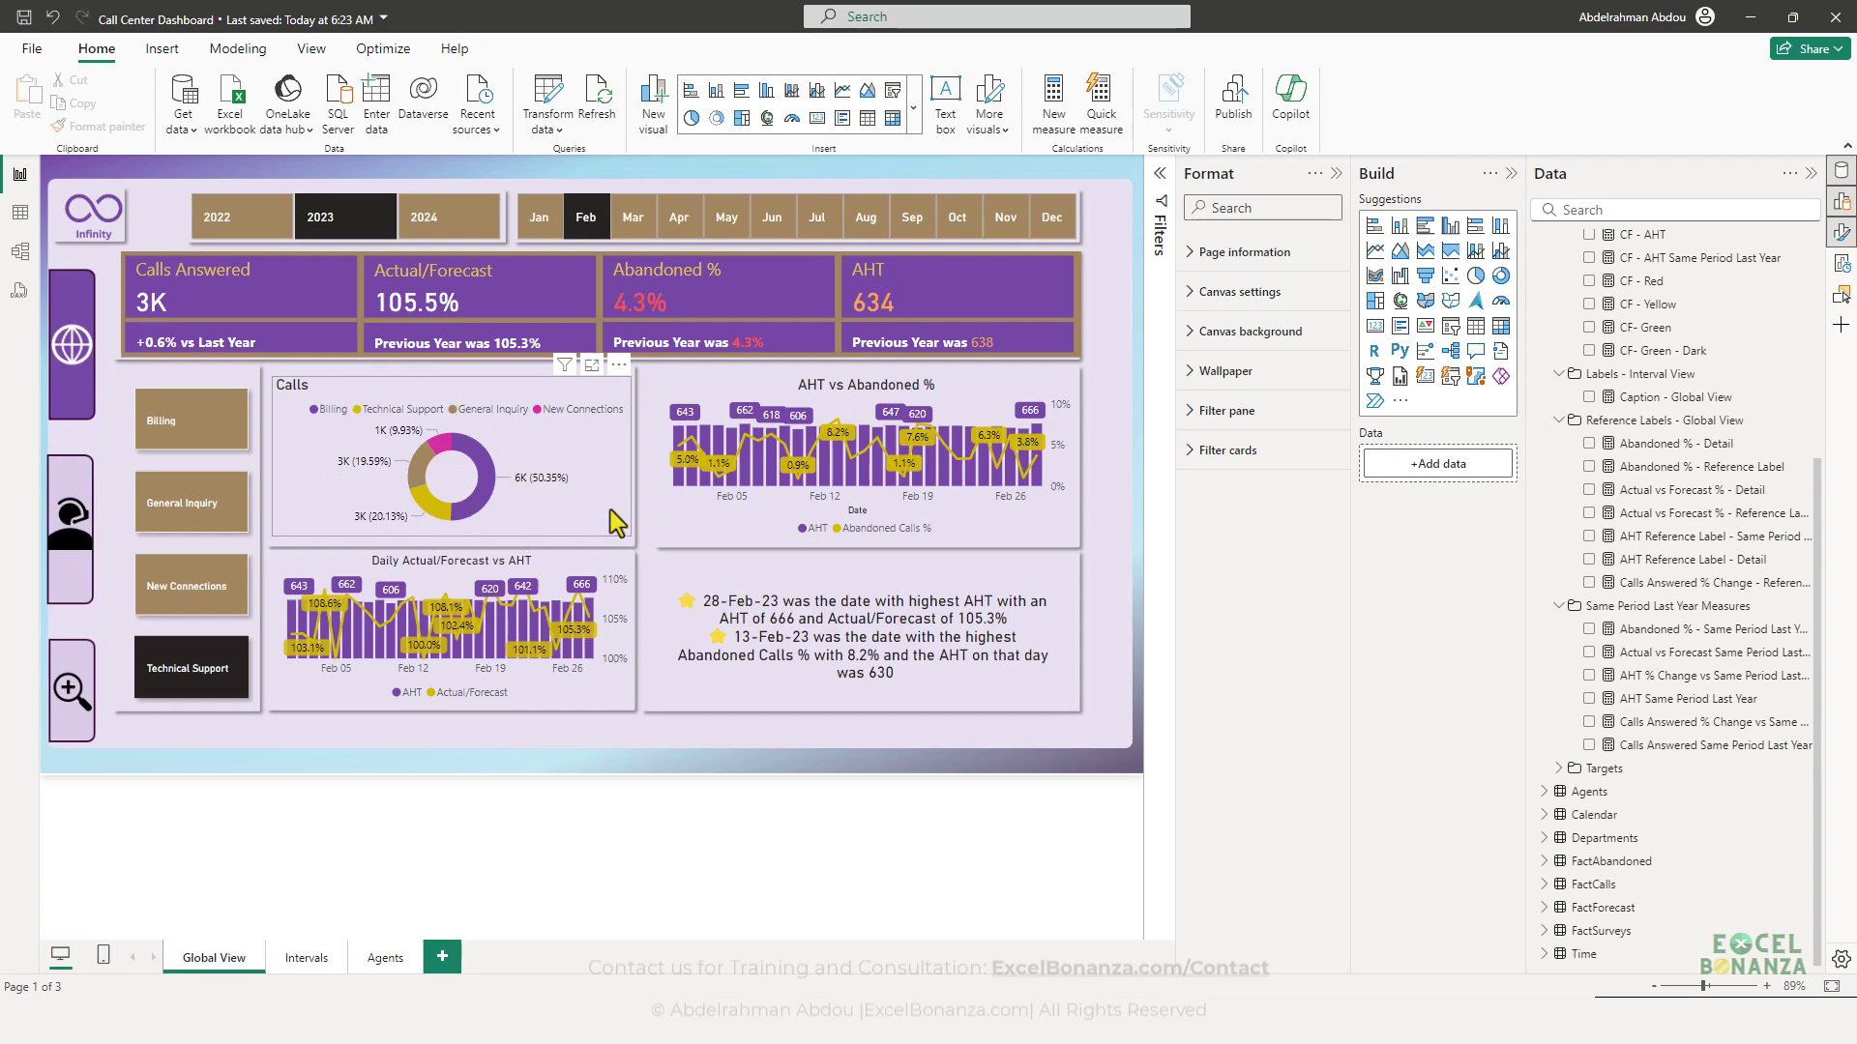
# - Add General Inquiry to the department filter to compare the figures, and remove it again
pyautogui.click(221, 522)
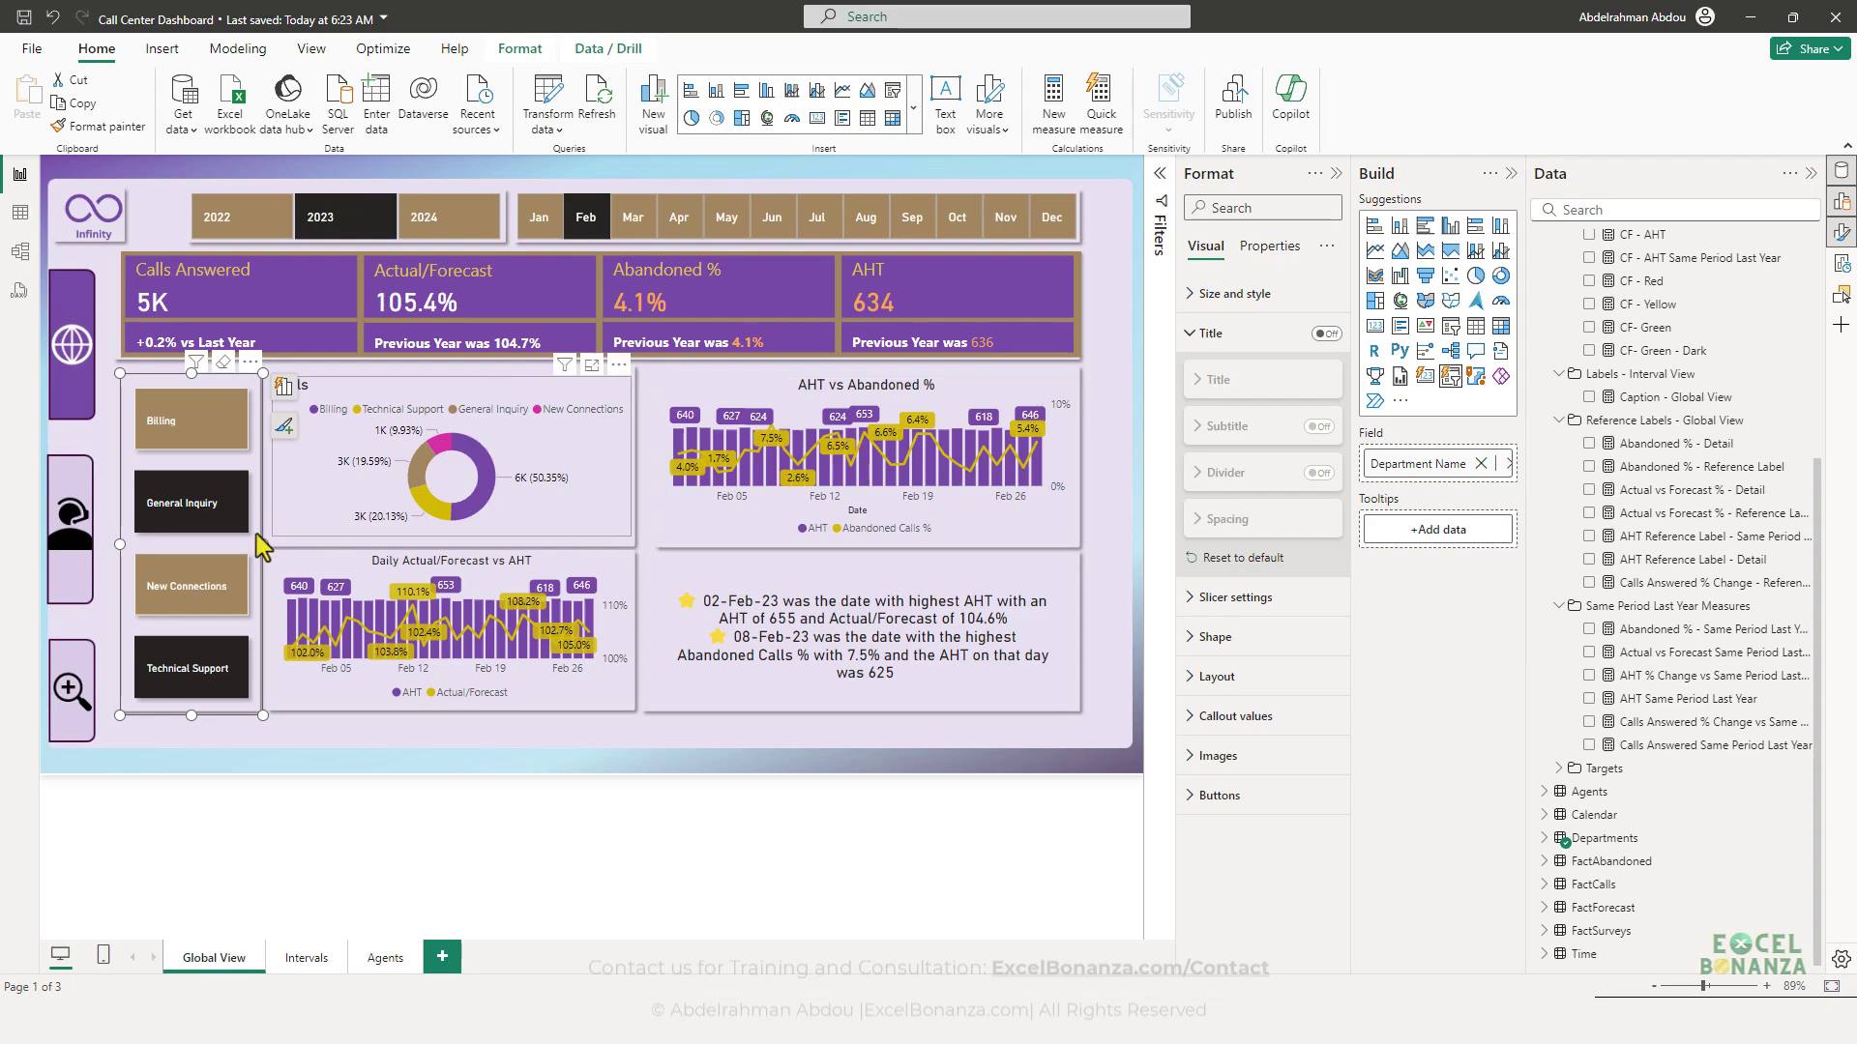
pyautogui.click(213, 530)
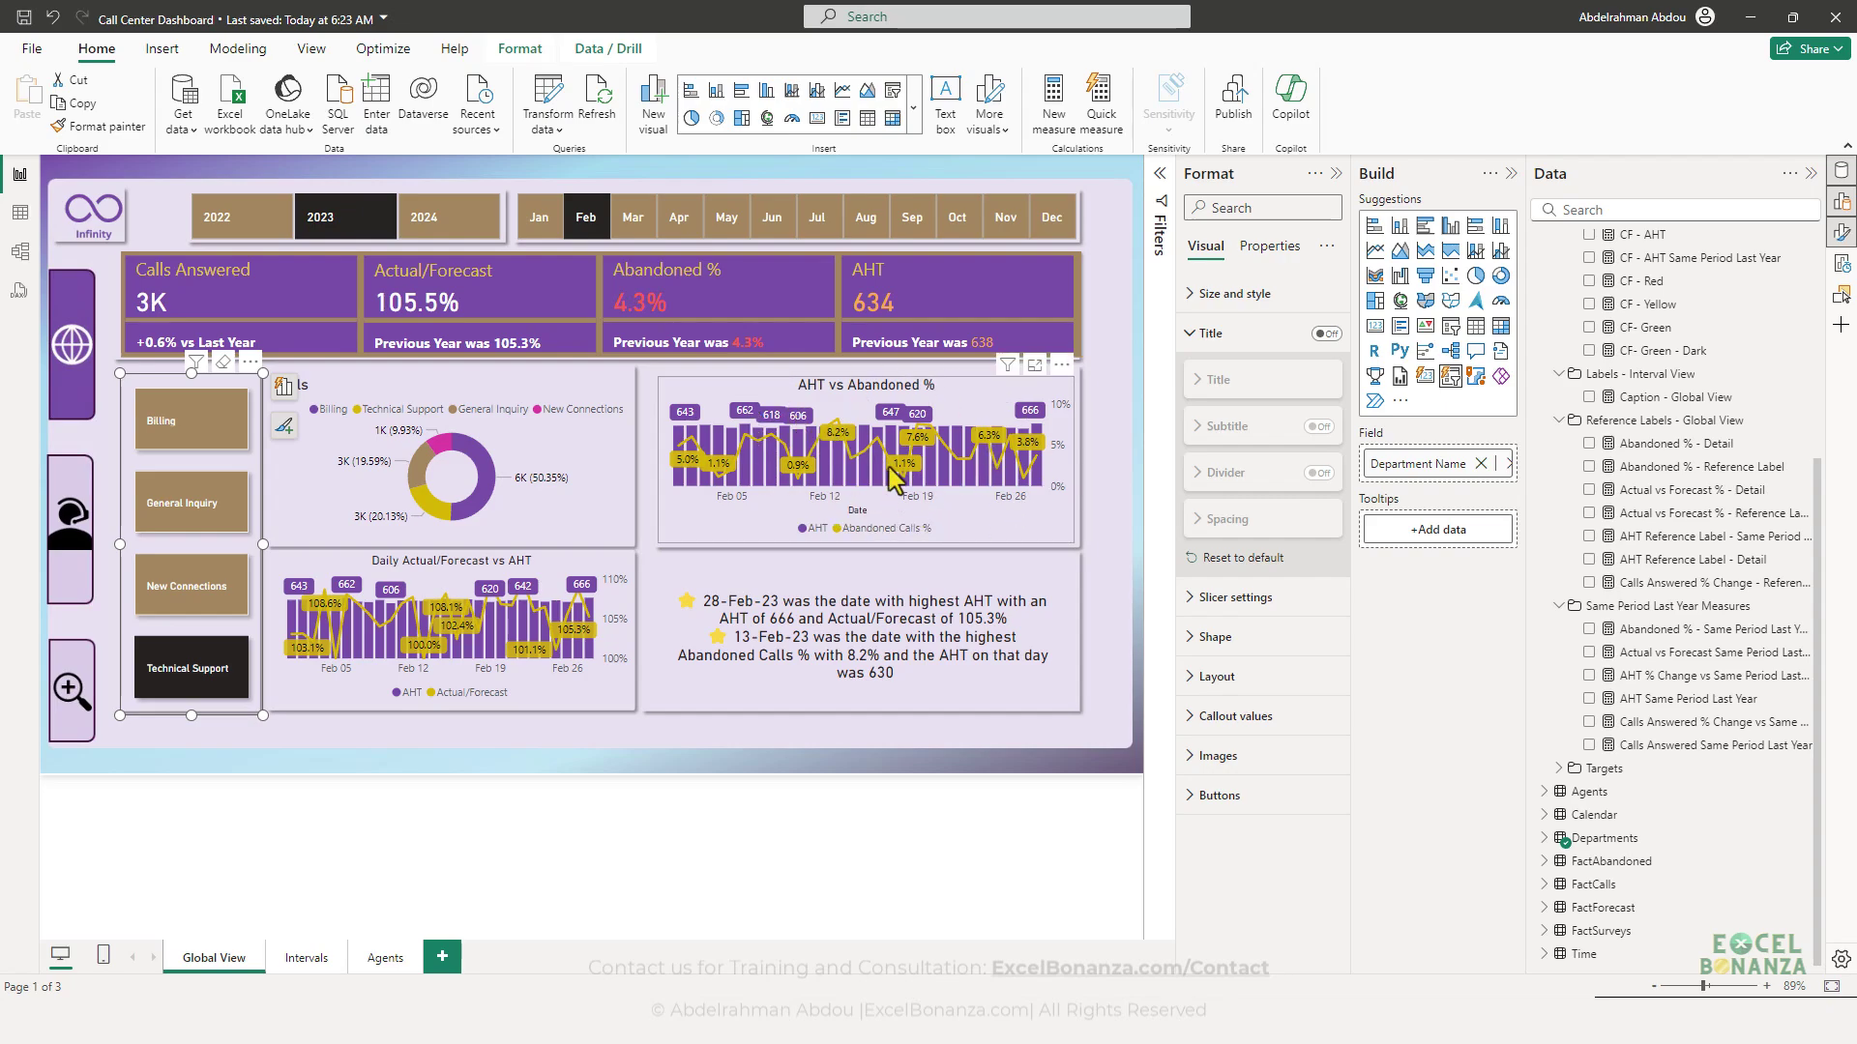
# - Inspect the DAX formula of the Caption - Global View measure behind the text card, and close it
pyautogui.click(807, 588)
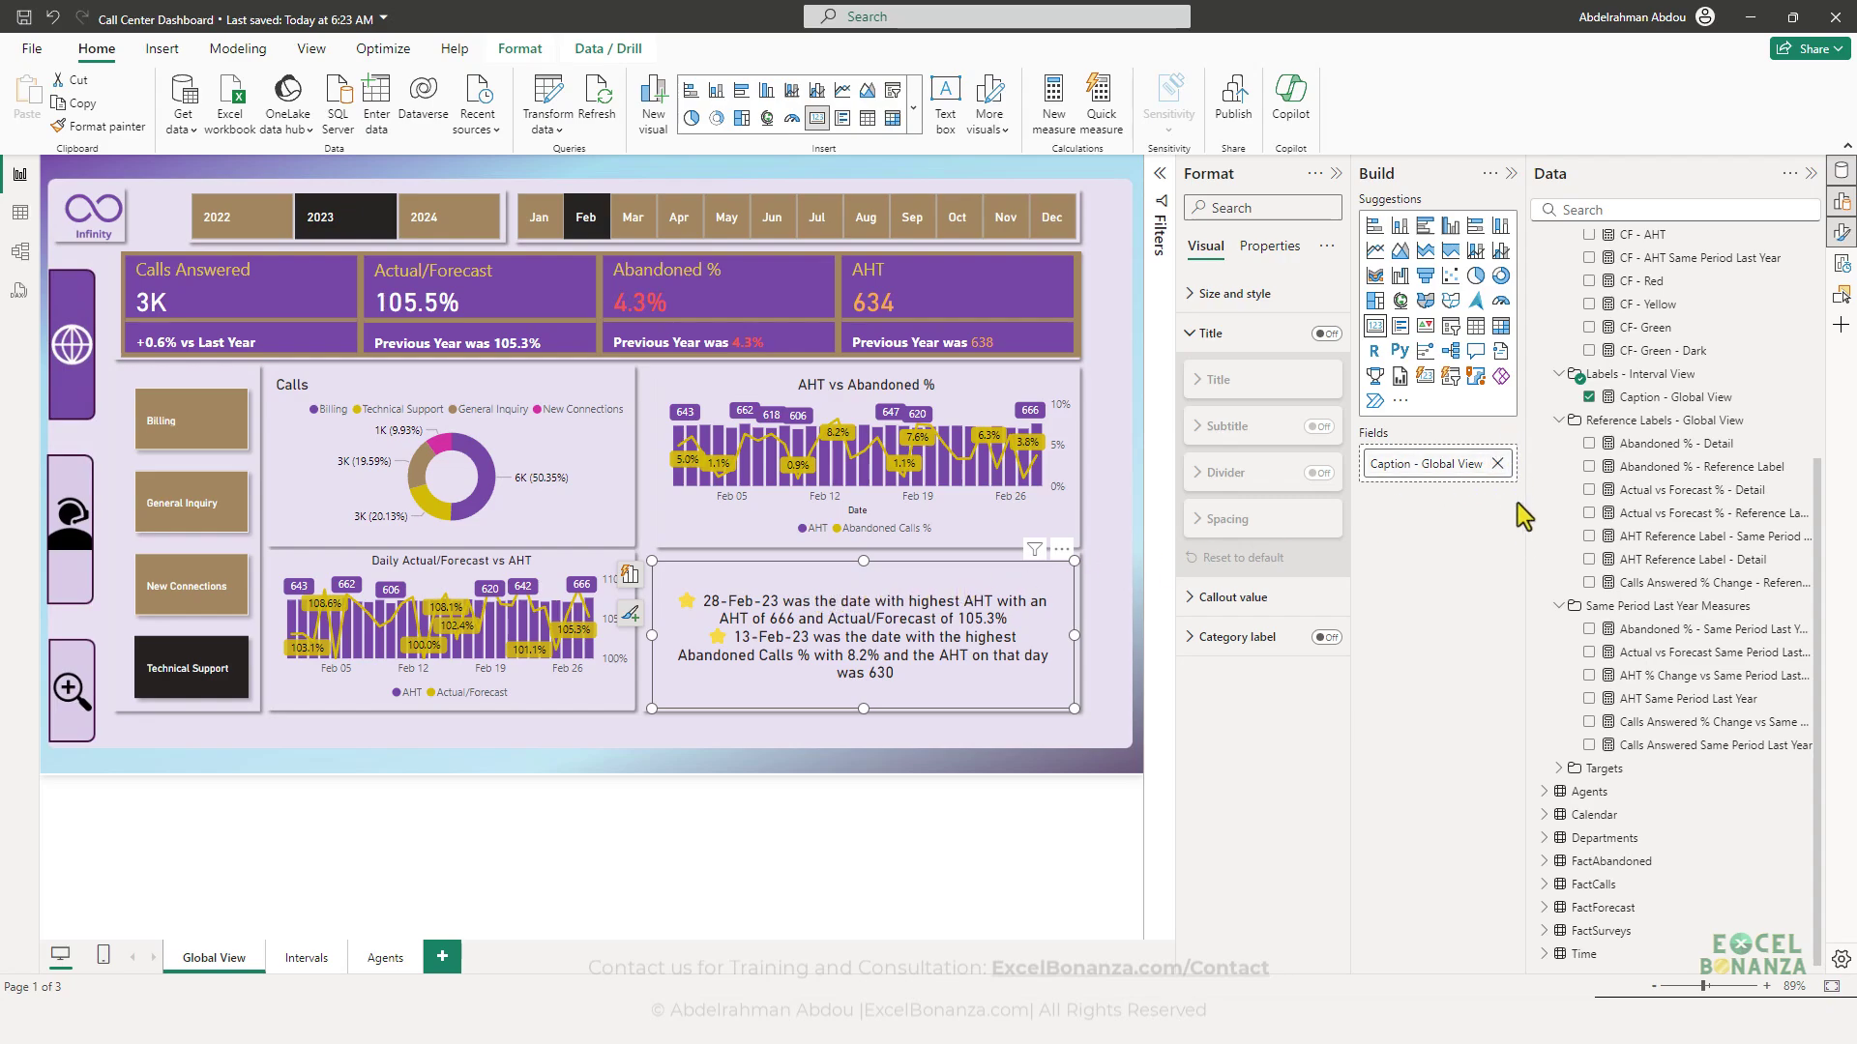
pyautogui.click(1672, 402)
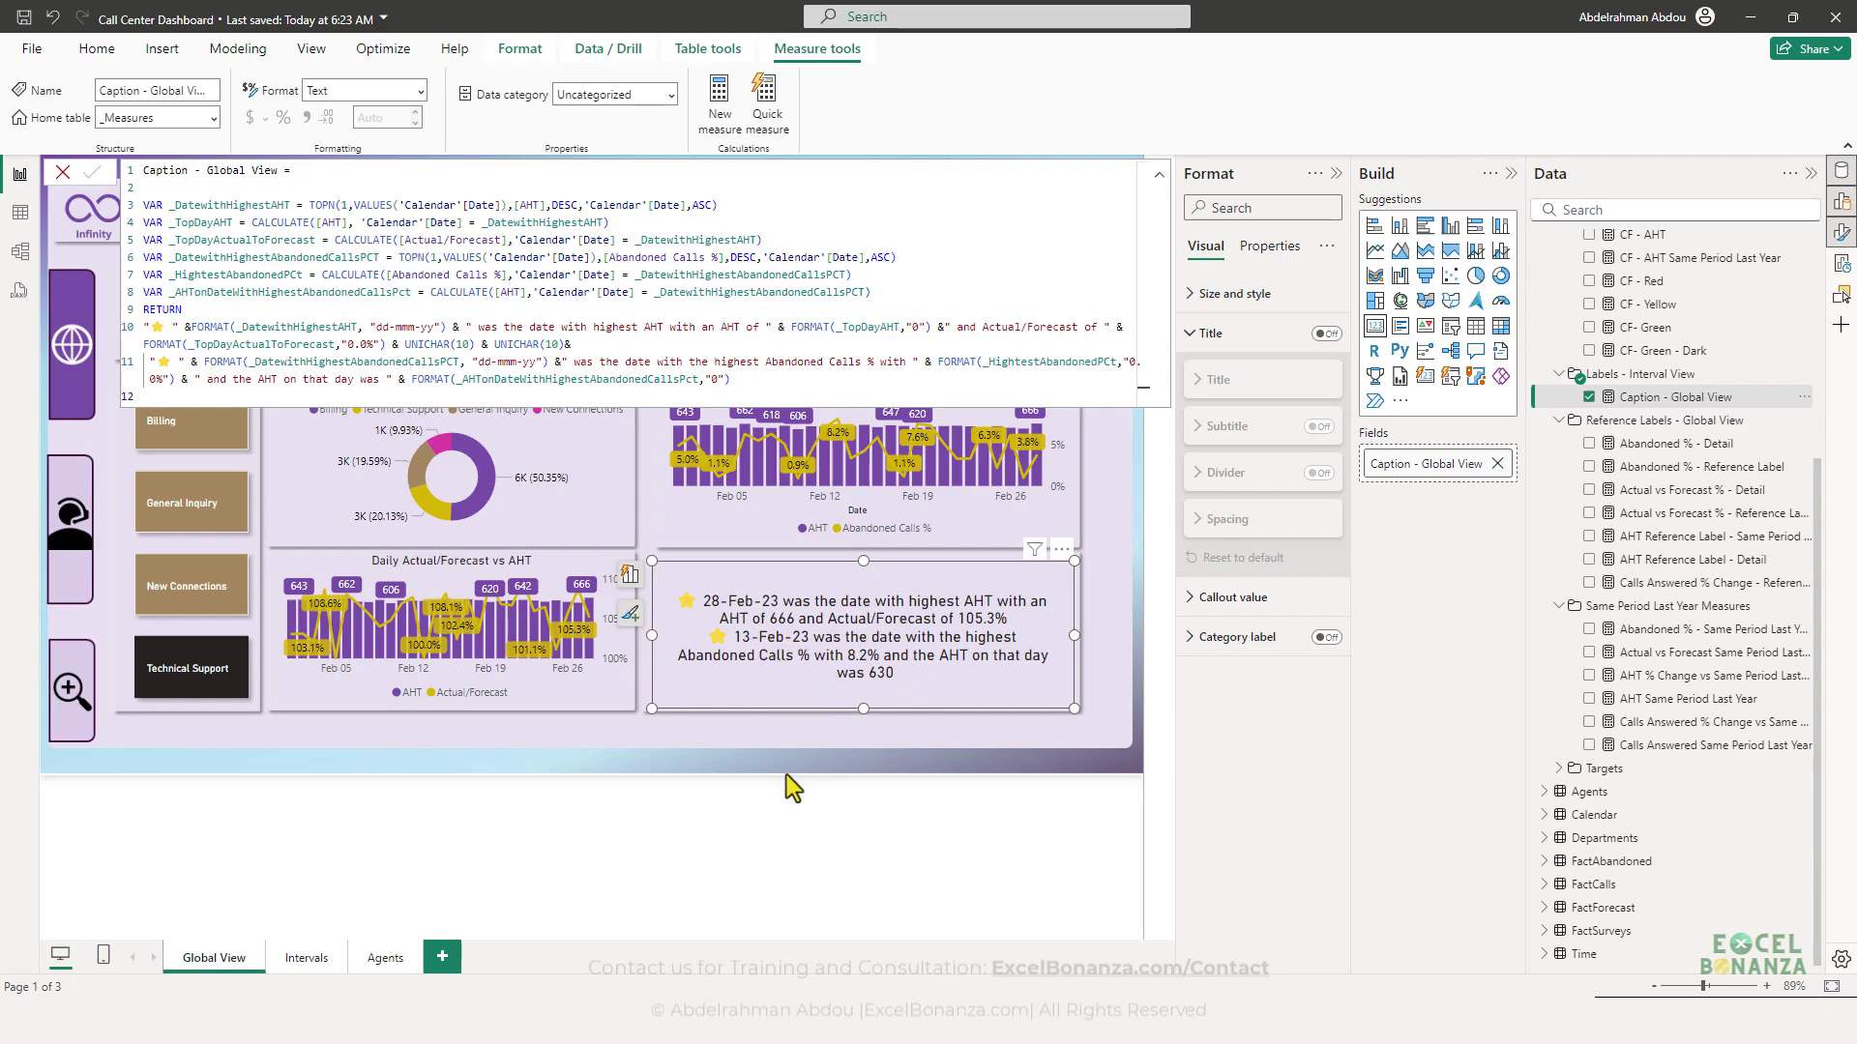
pyautogui.click(706, 774)
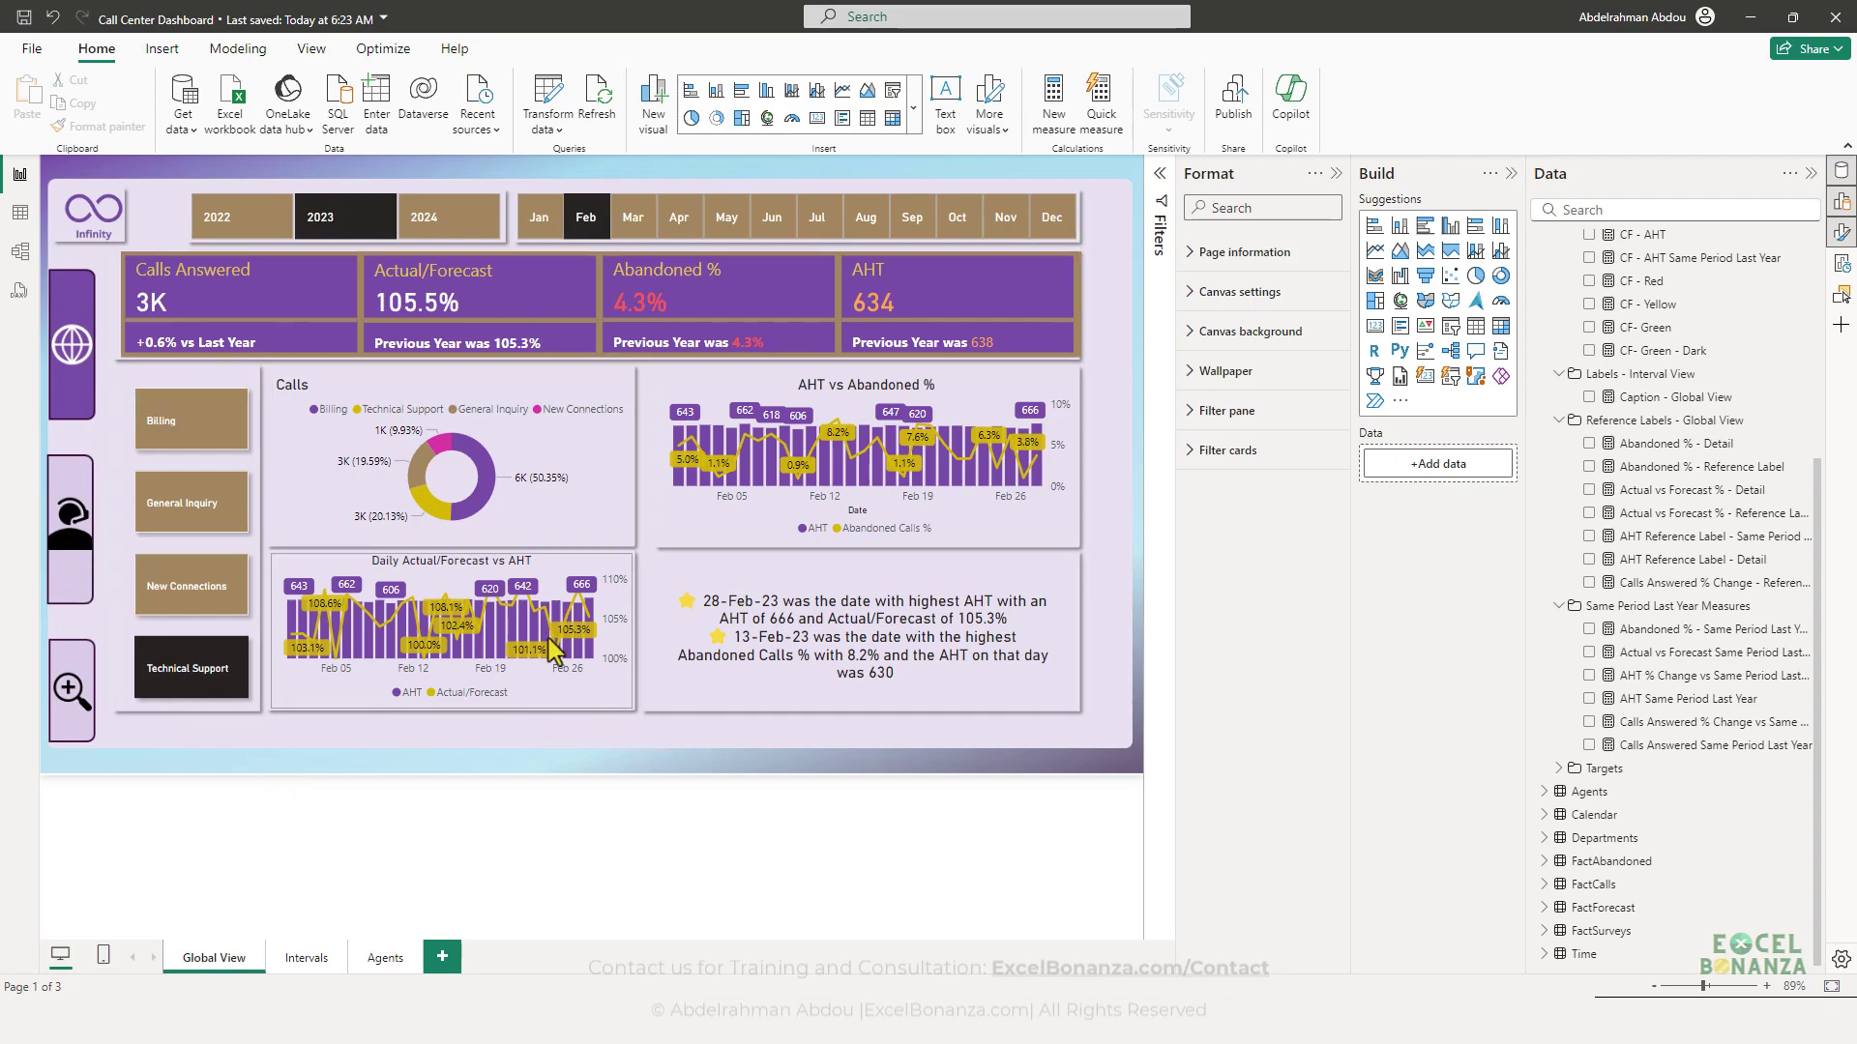
# - View the blank Agents page through the report's page navigation and return to Global View
pyautogui.keyDown('ctrl'); pyautogui.click(85, 538); pyautogui.keyUp('ctrl')
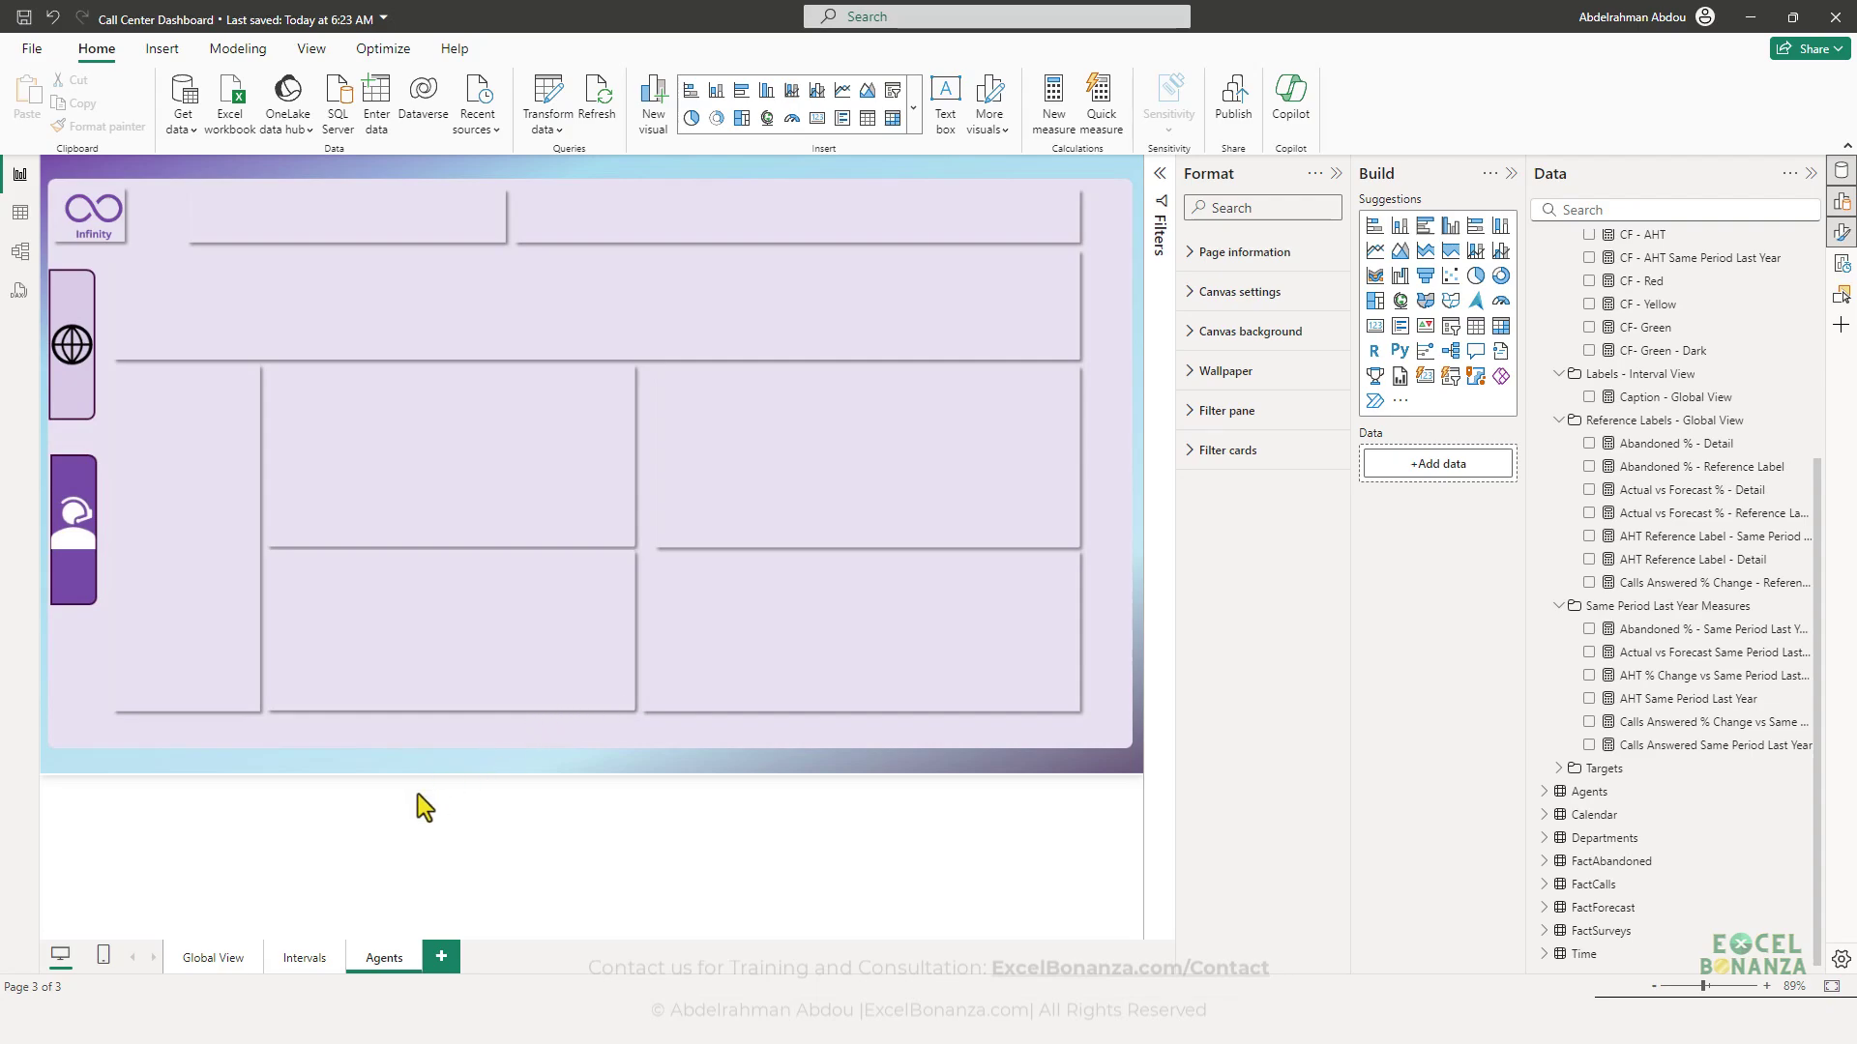
pyautogui.click(214, 953)
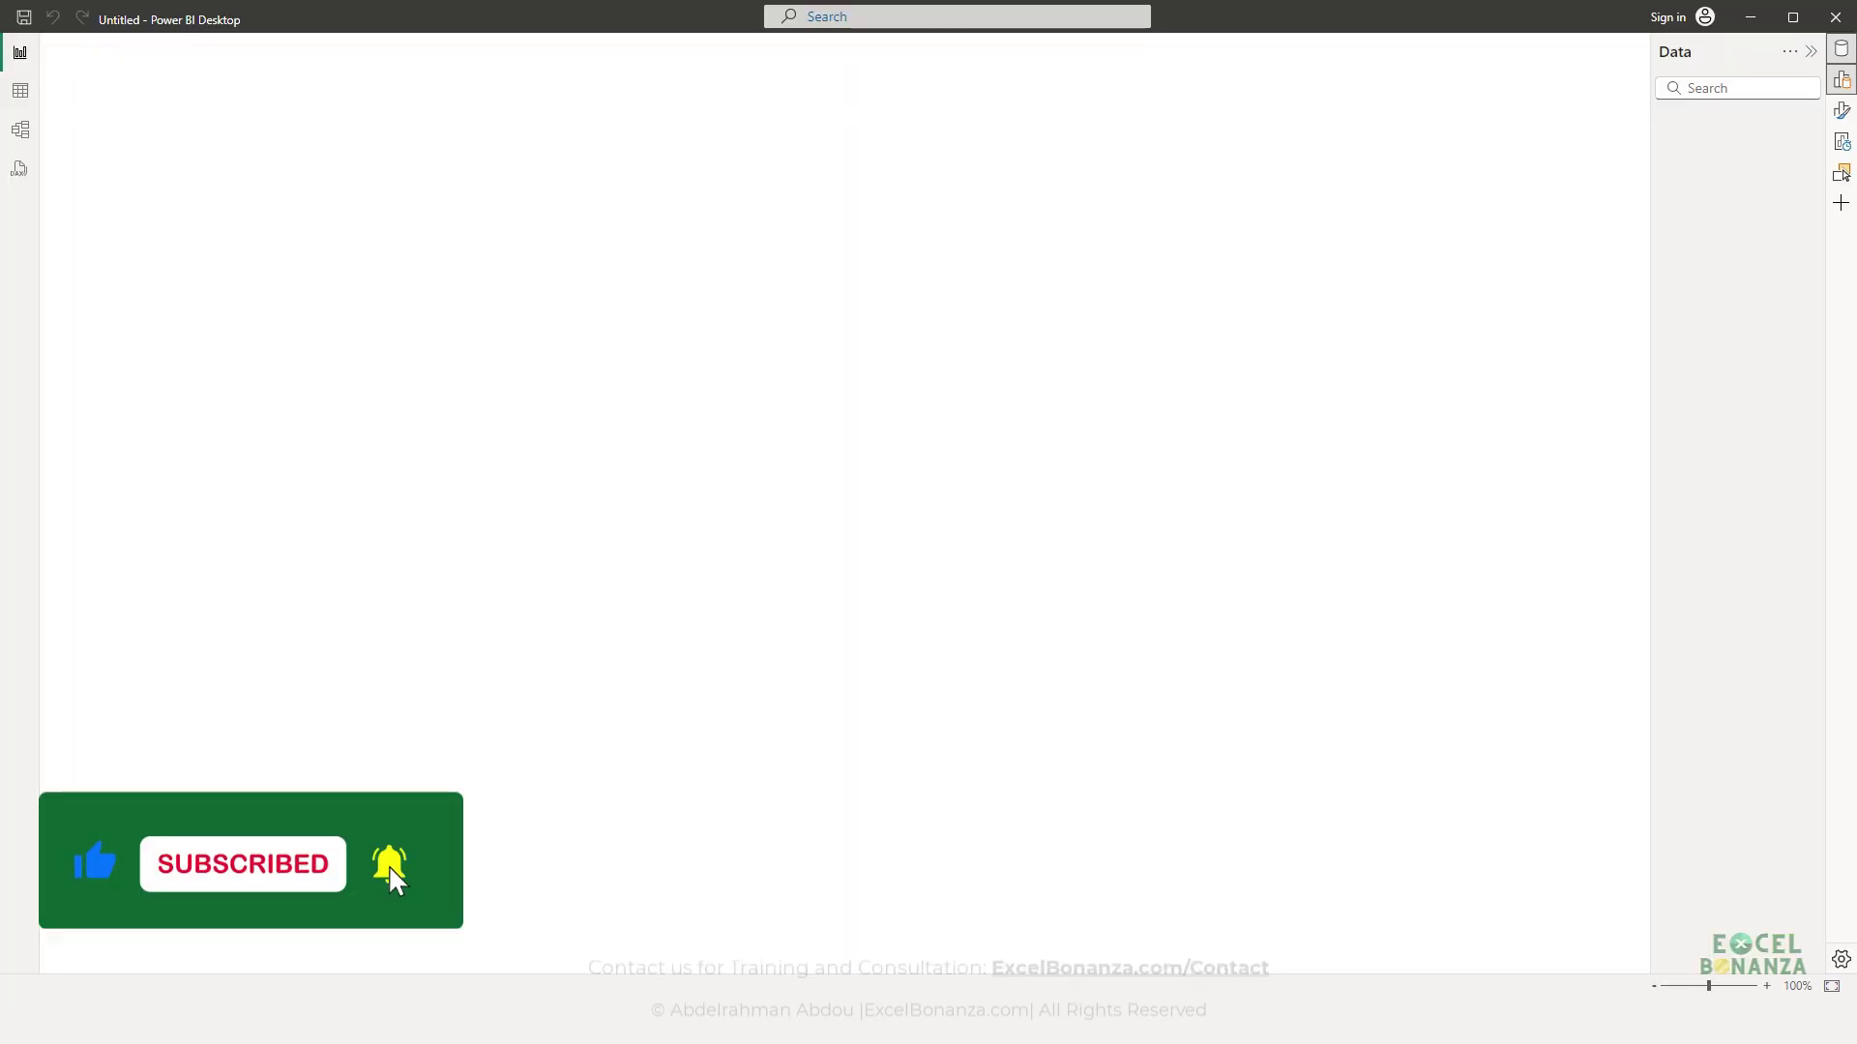
# - Save the new blank report as "Call Center Dashboard Step by Step" in the Filming folder
pyautogui.click(353, 207)
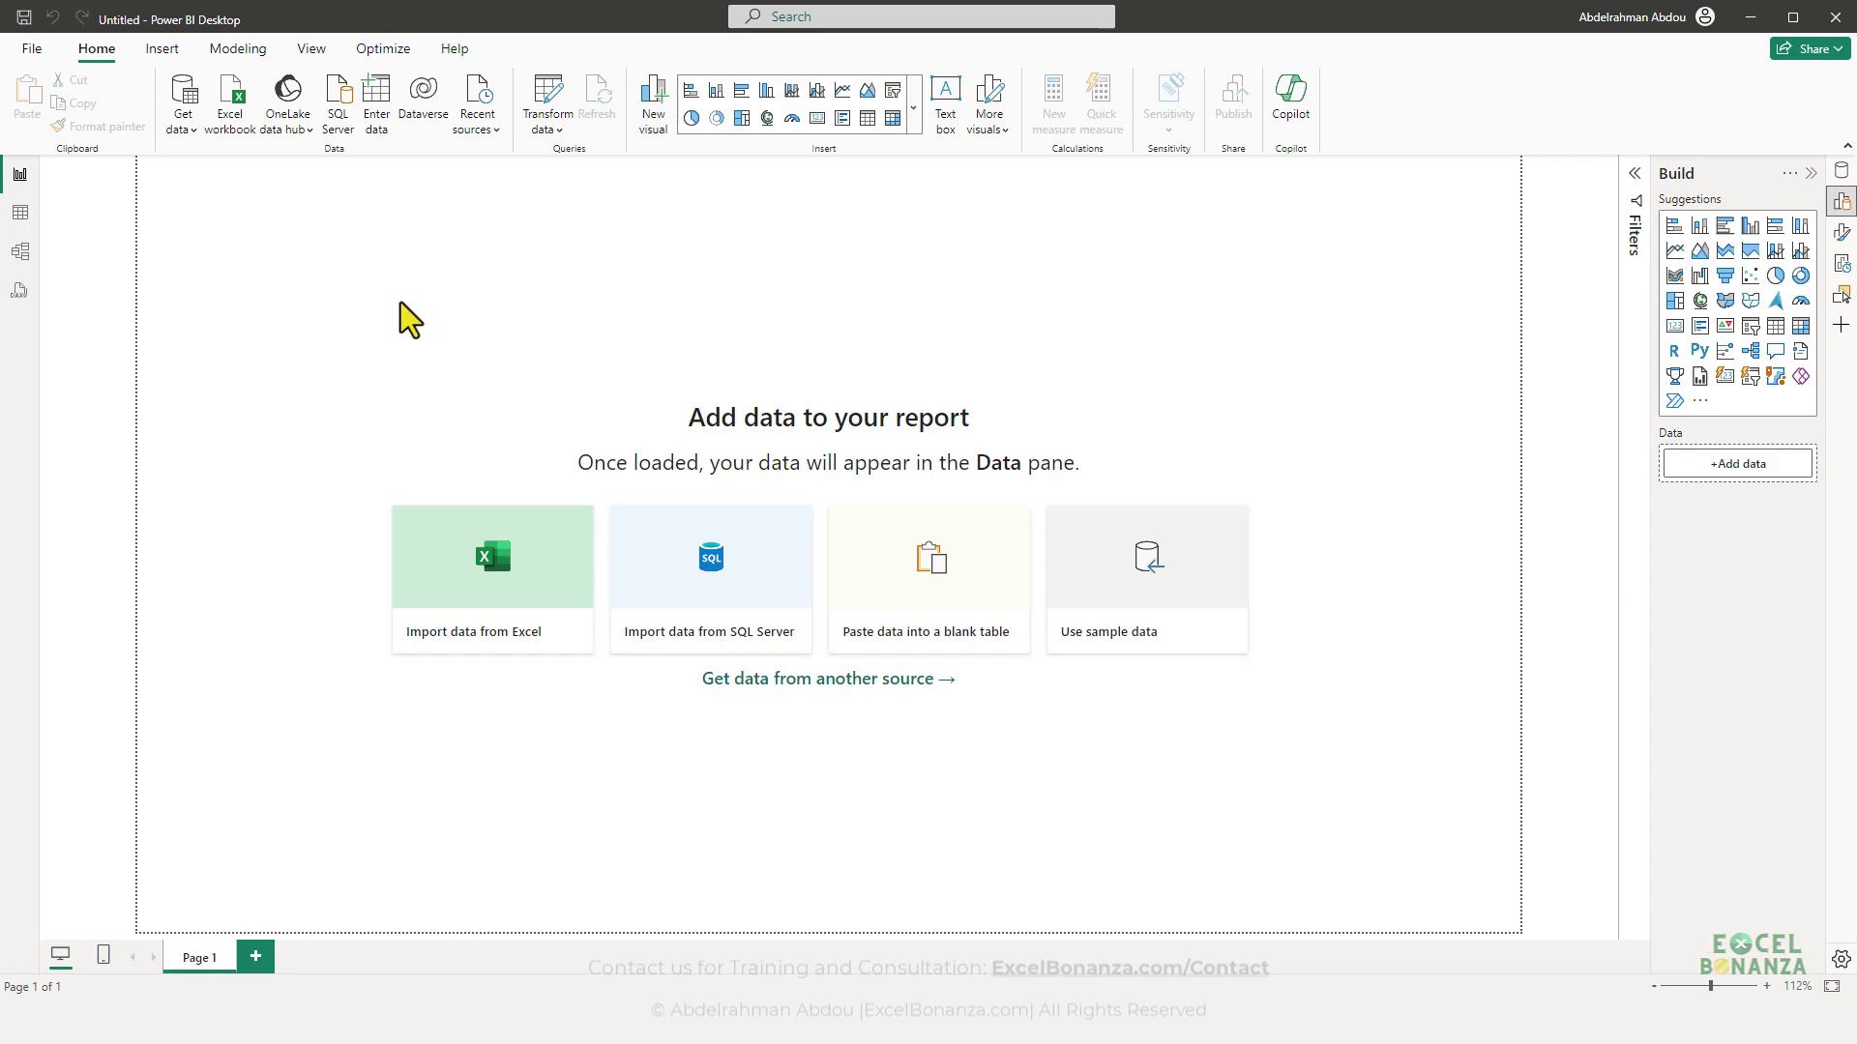
pyautogui.hotkey('ctrl', 's')
pyautogui.click(773, 686)
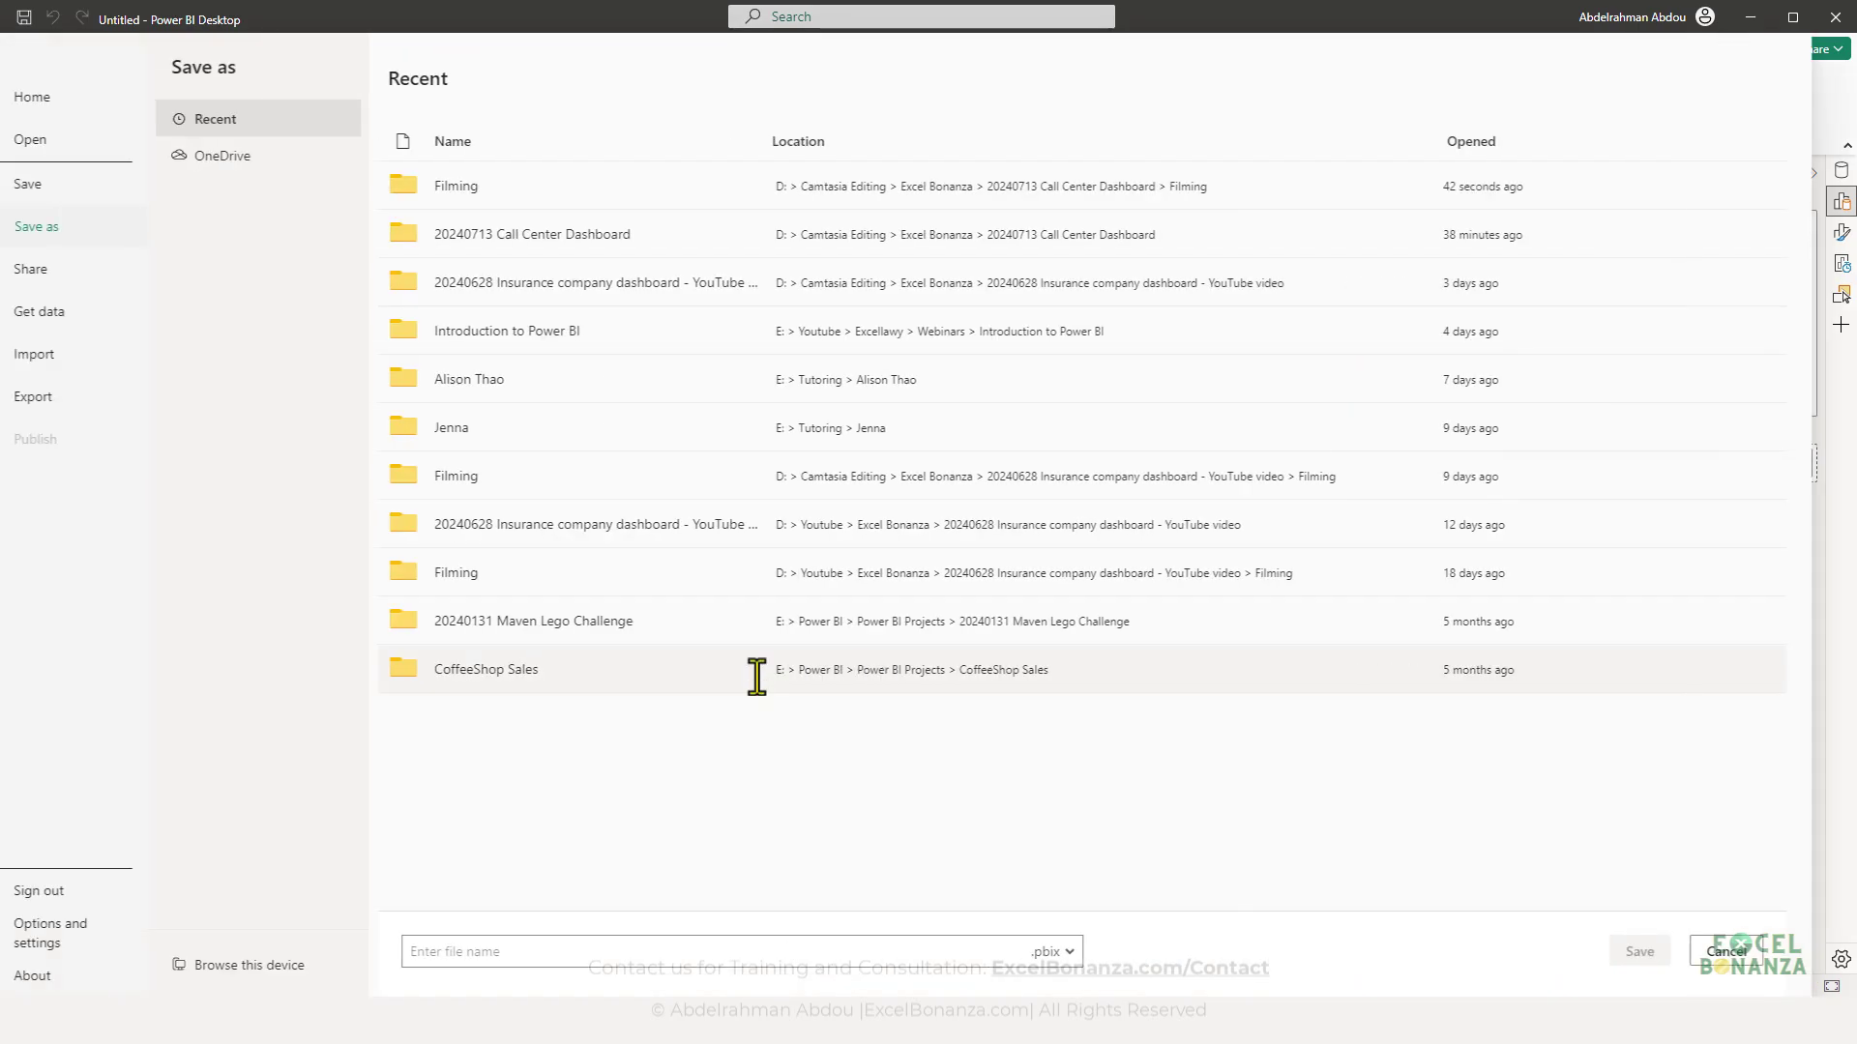
pyautogui.click(303, 975)
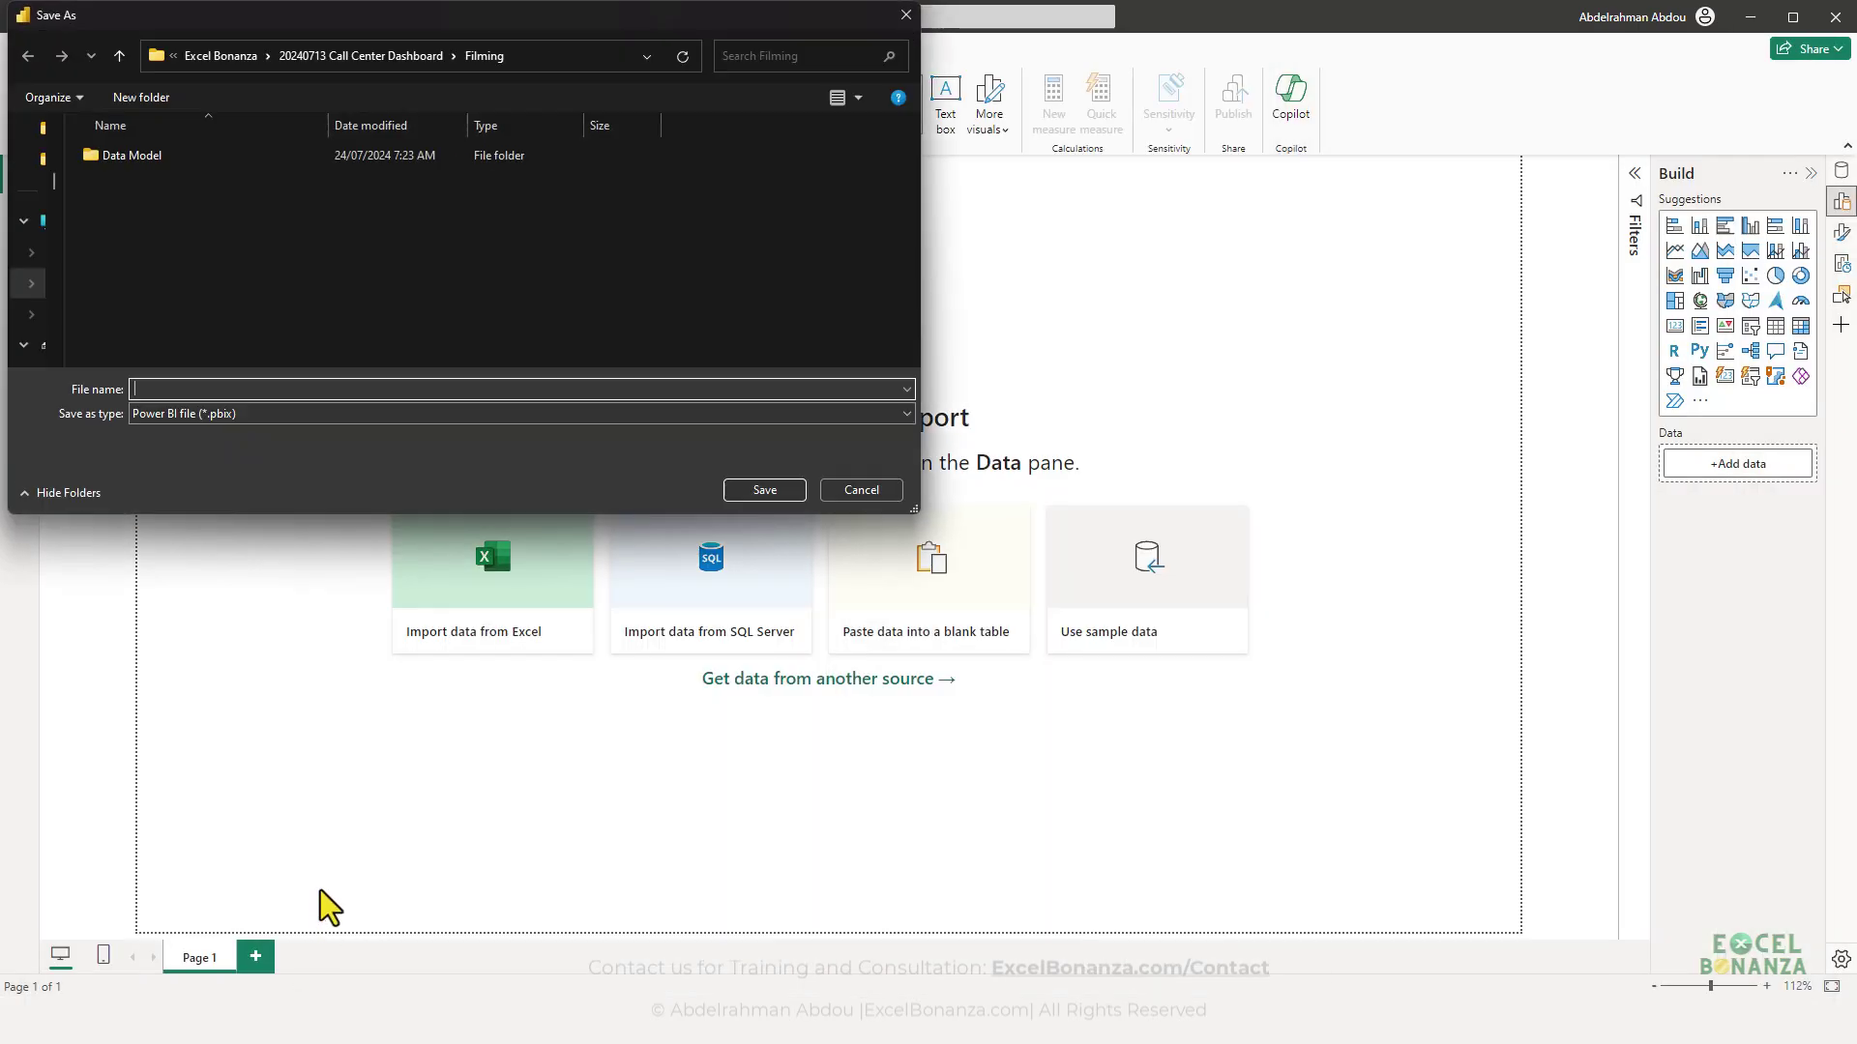
pyautogui.write('Call Center Dashboard Step by Ste')
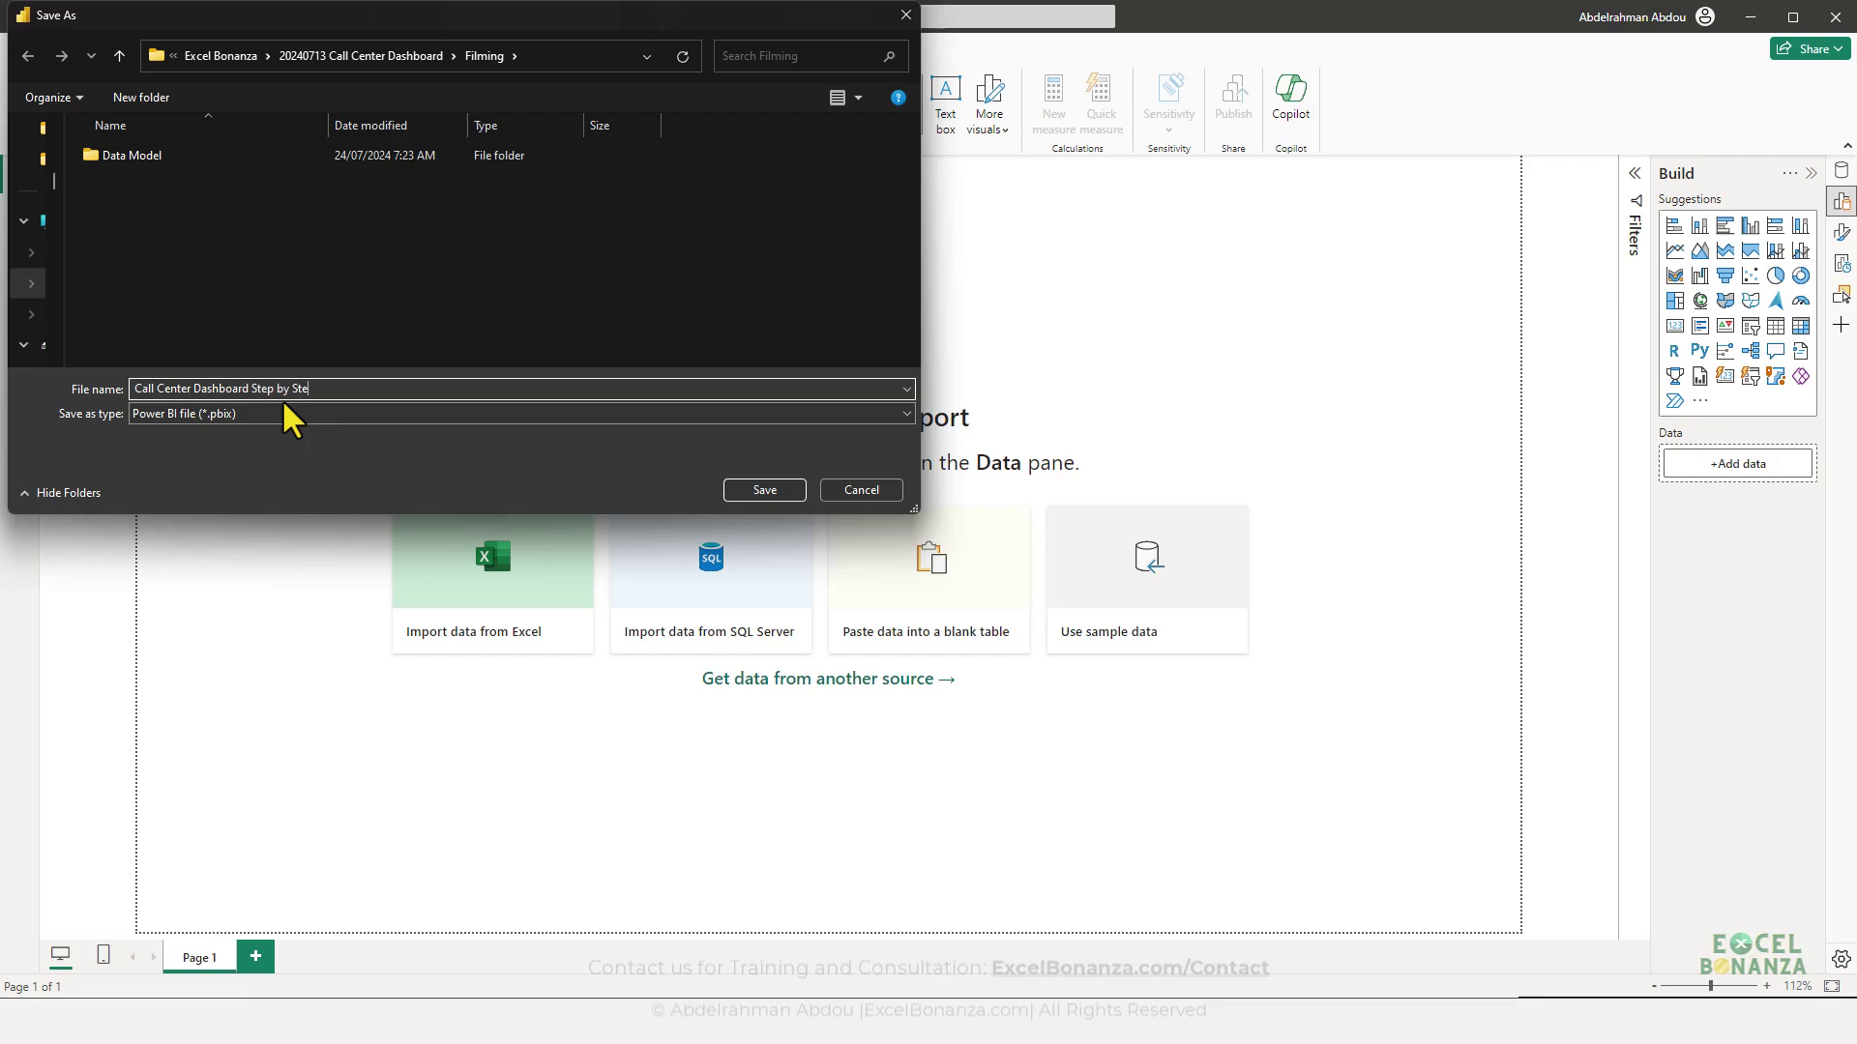
pyautogui.press('Return')
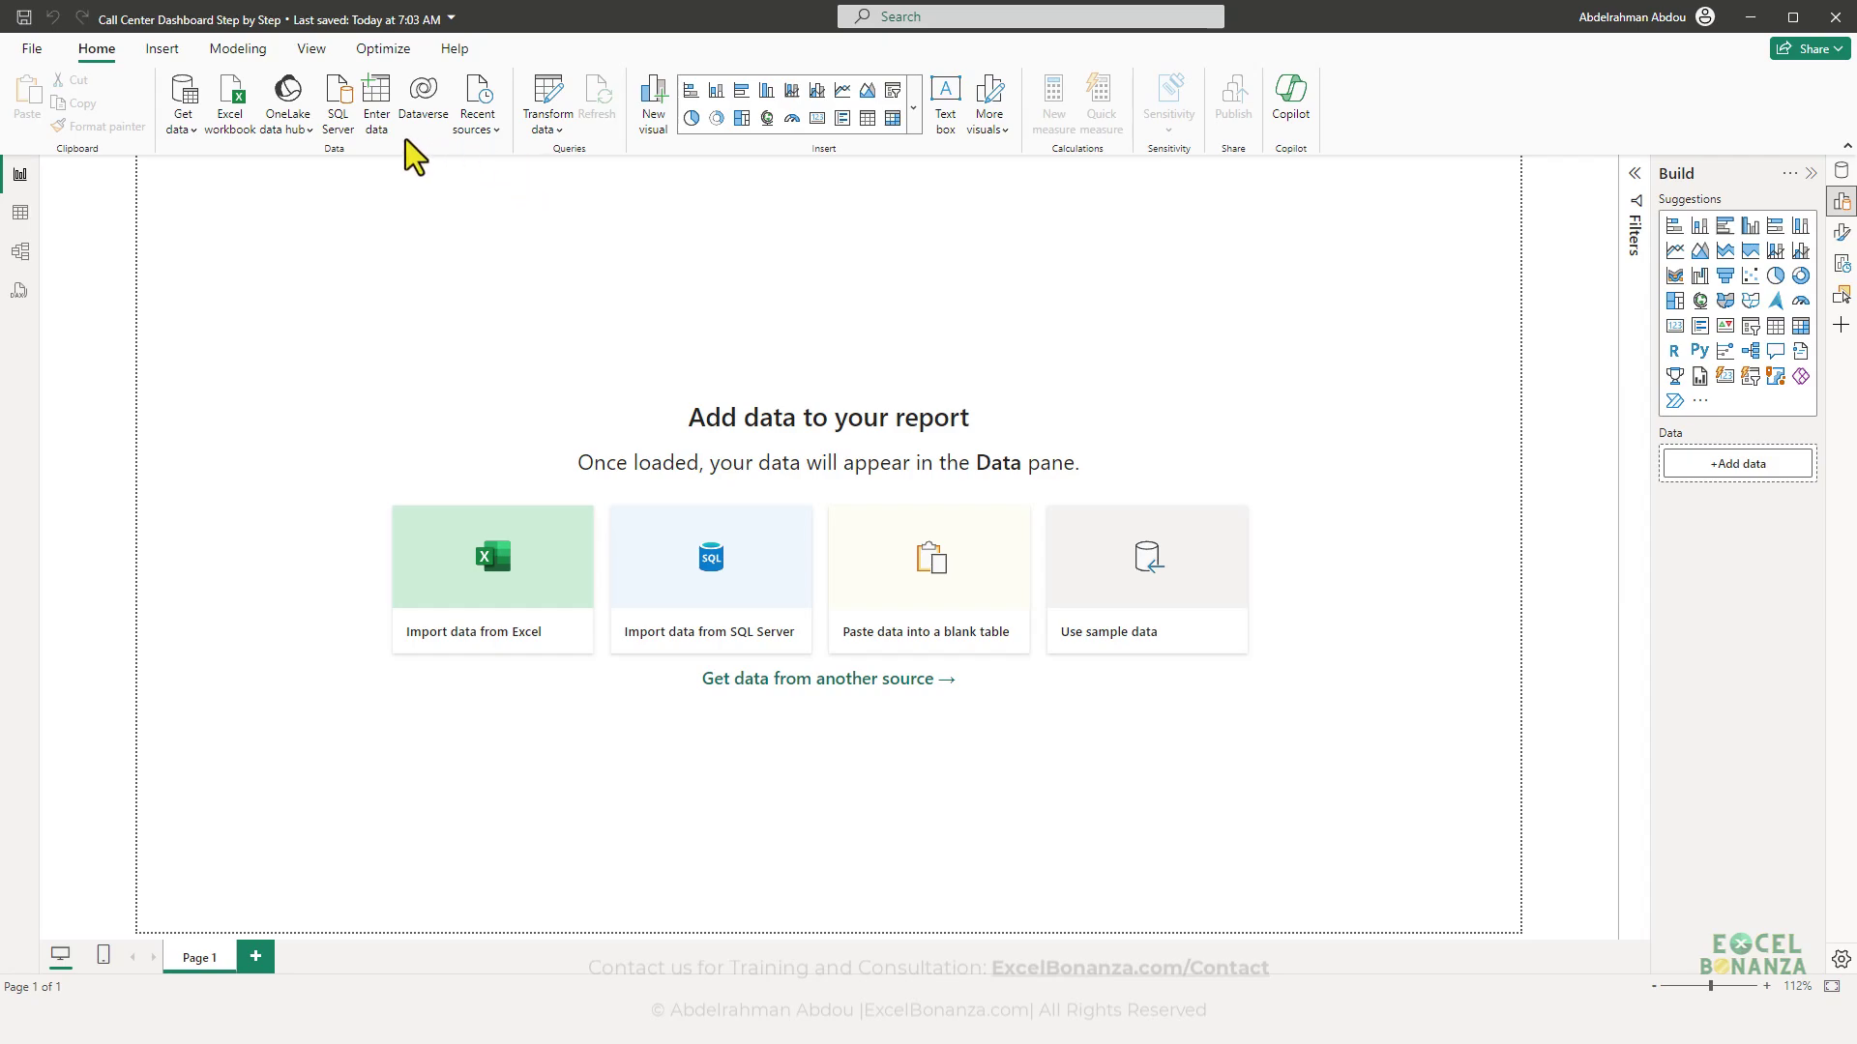
# - Open the Power Query Editor for the blank report to prepare its data import
pyautogui.click(183, 126)
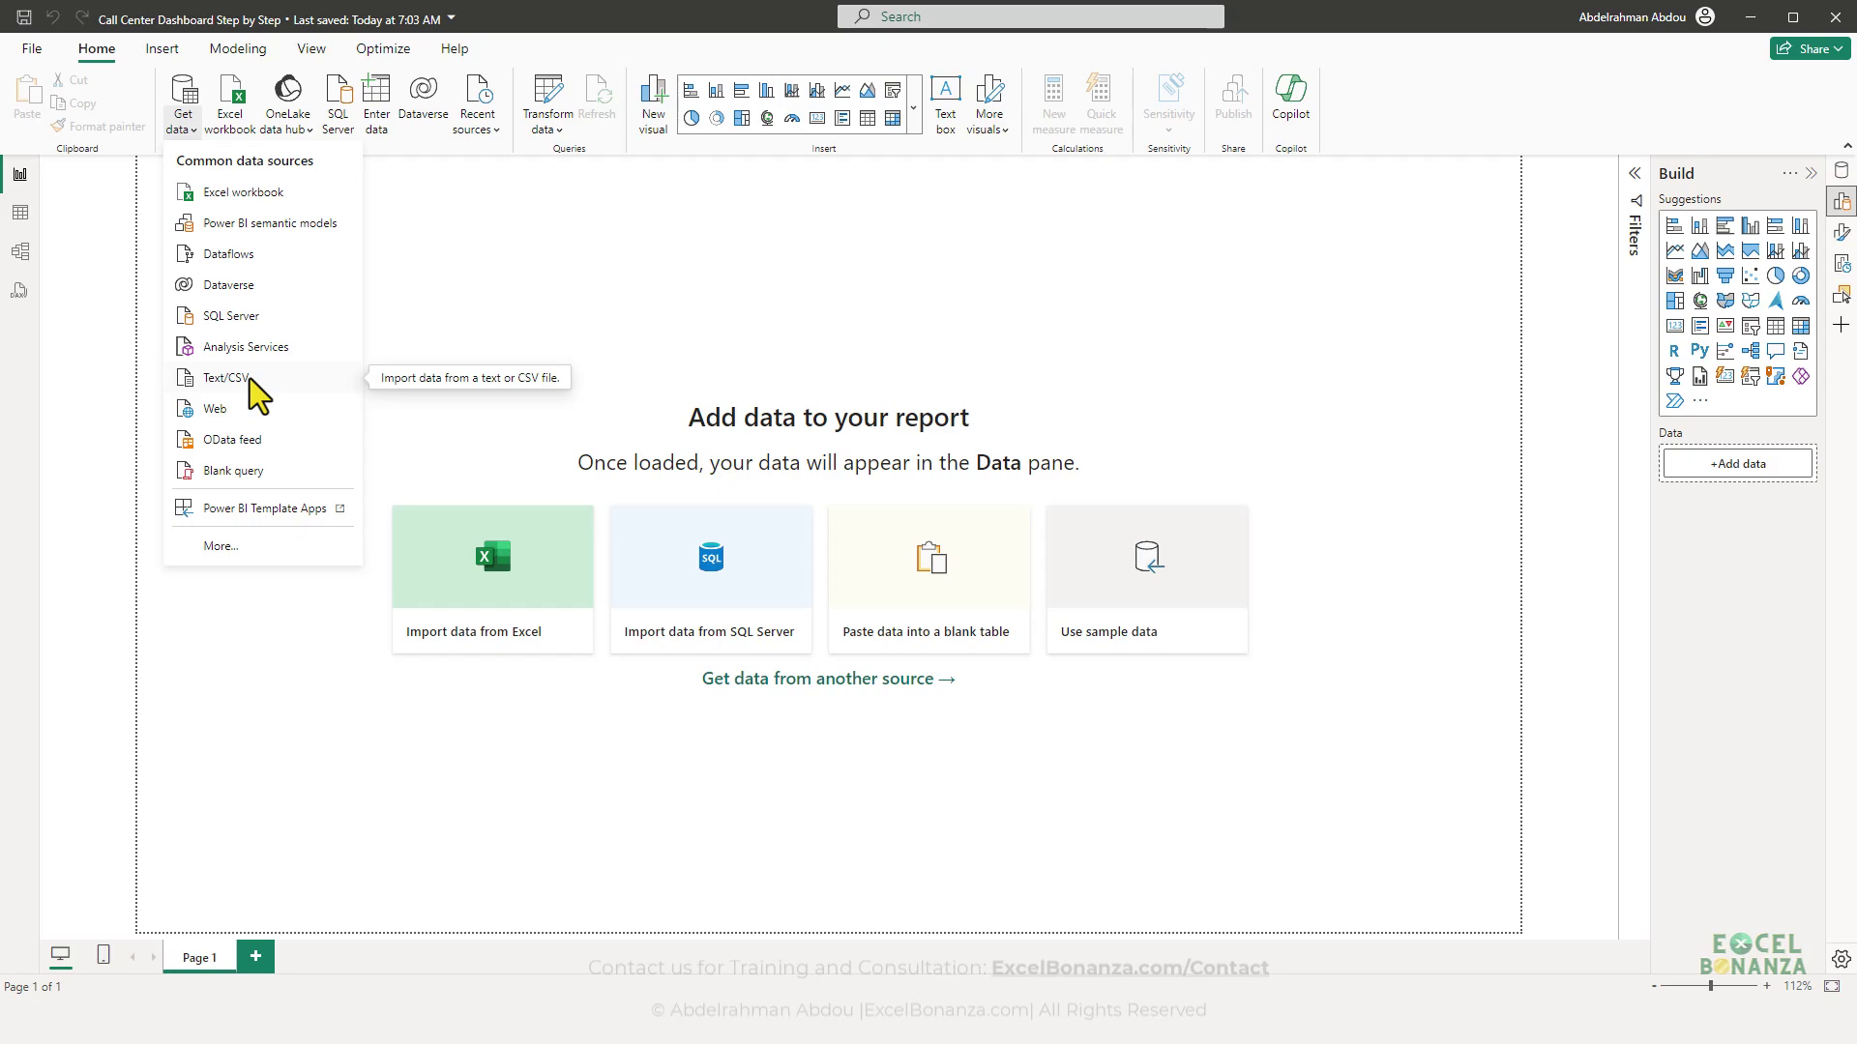
pyautogui.click(455, 290)
pyautogui.click(553, 85)
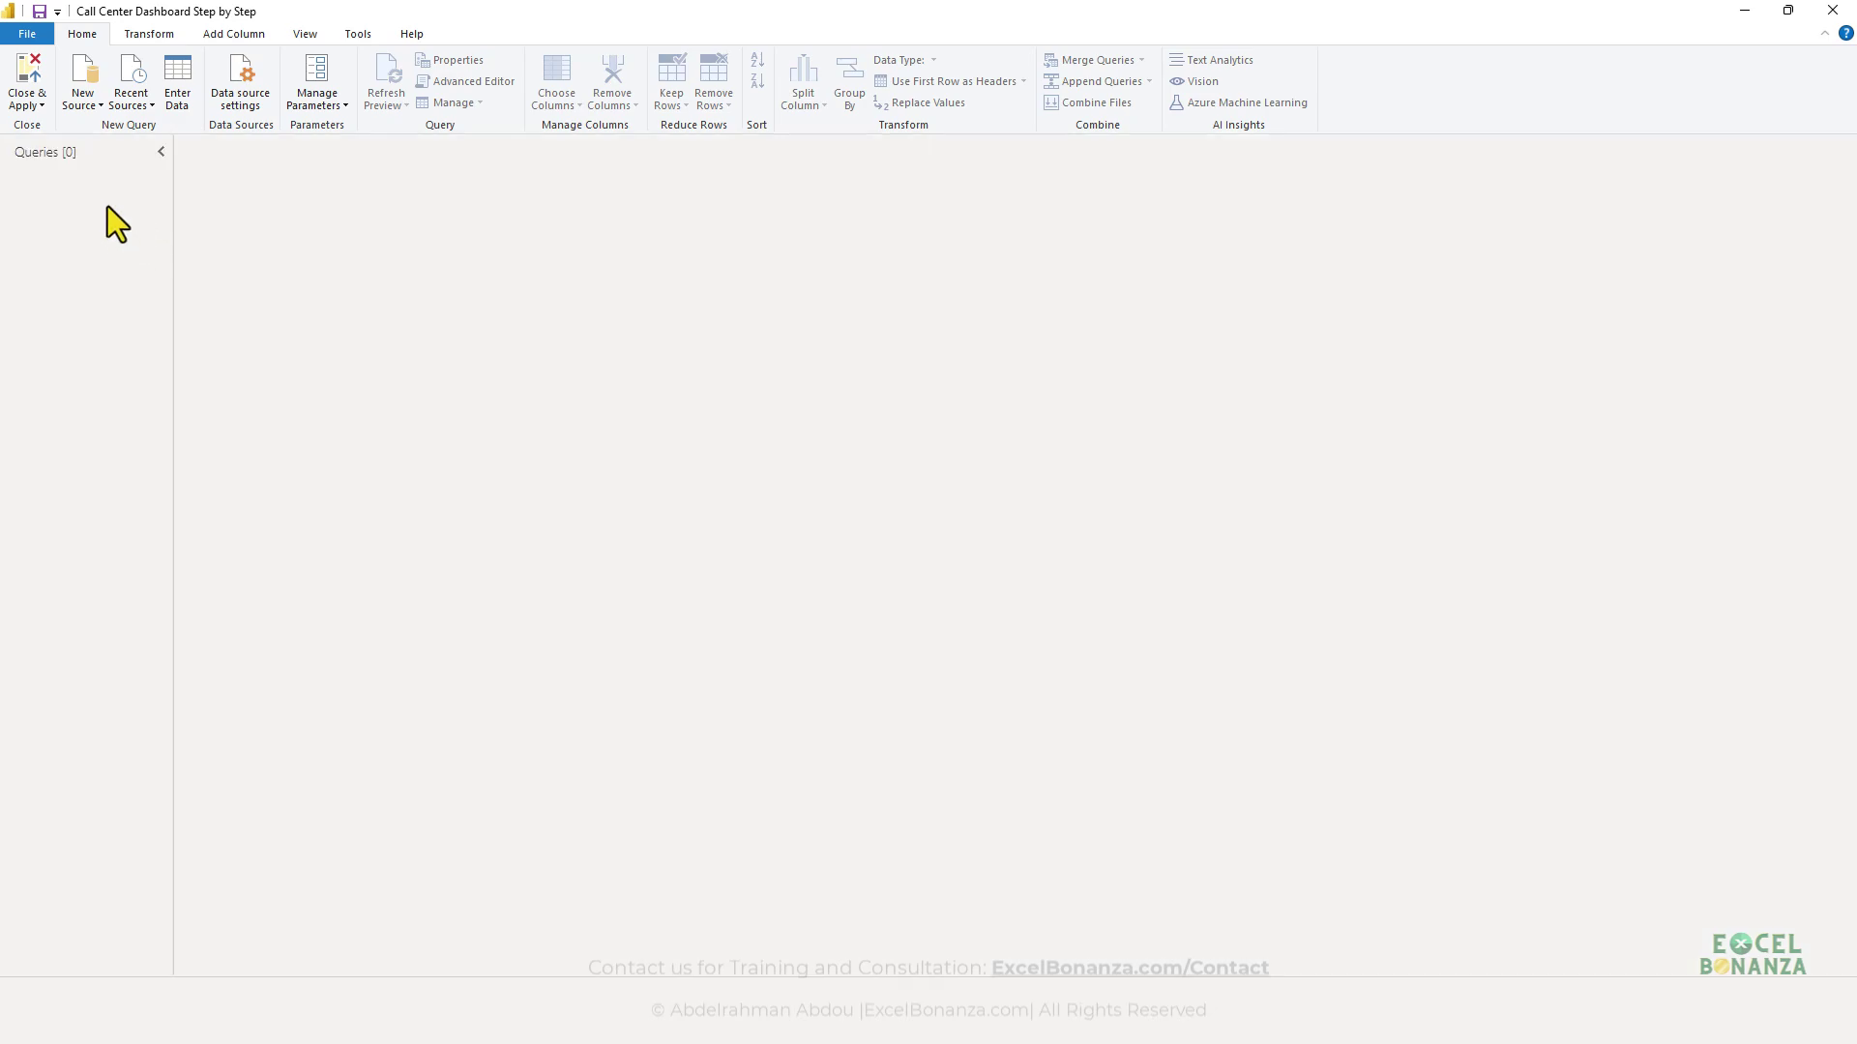
# - Import the Calls CSV file from the Data Model folder as a new query, keeping the default import settings
pyautogui.rightClick(96, 197)
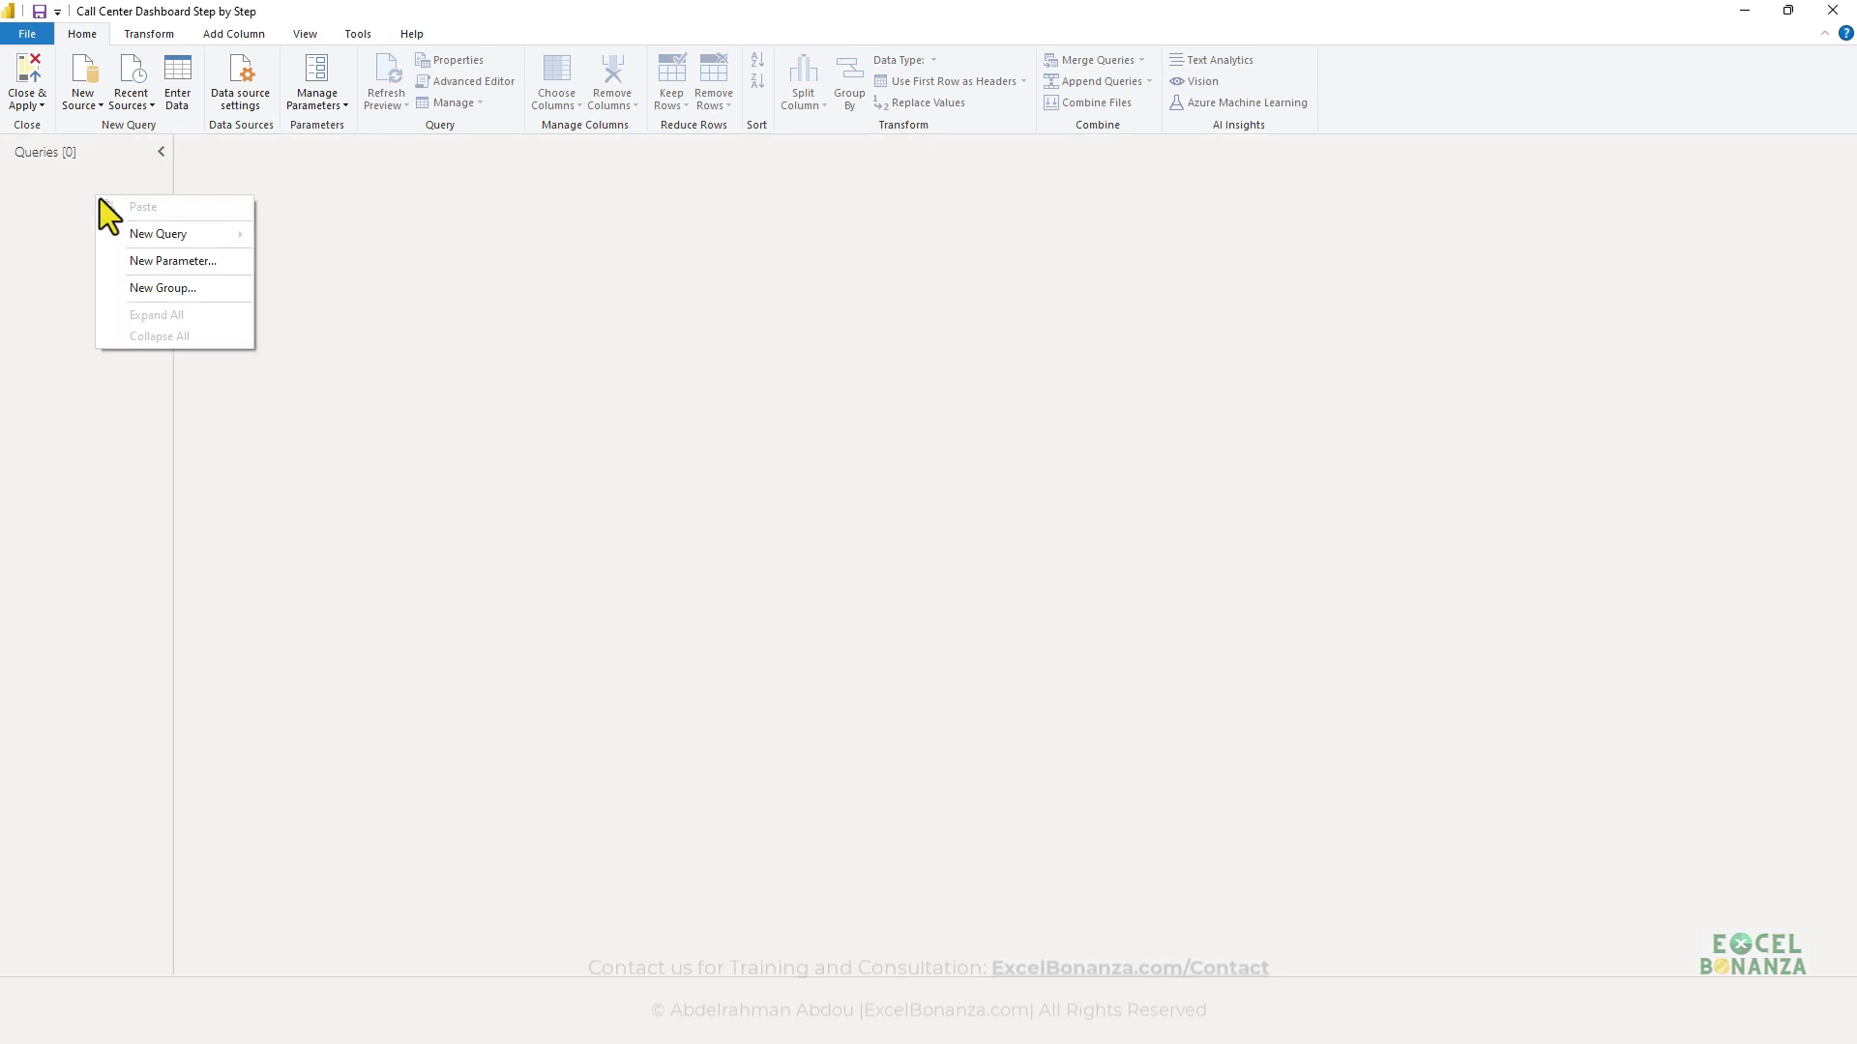
pyautogui.moveTo(235, 236)
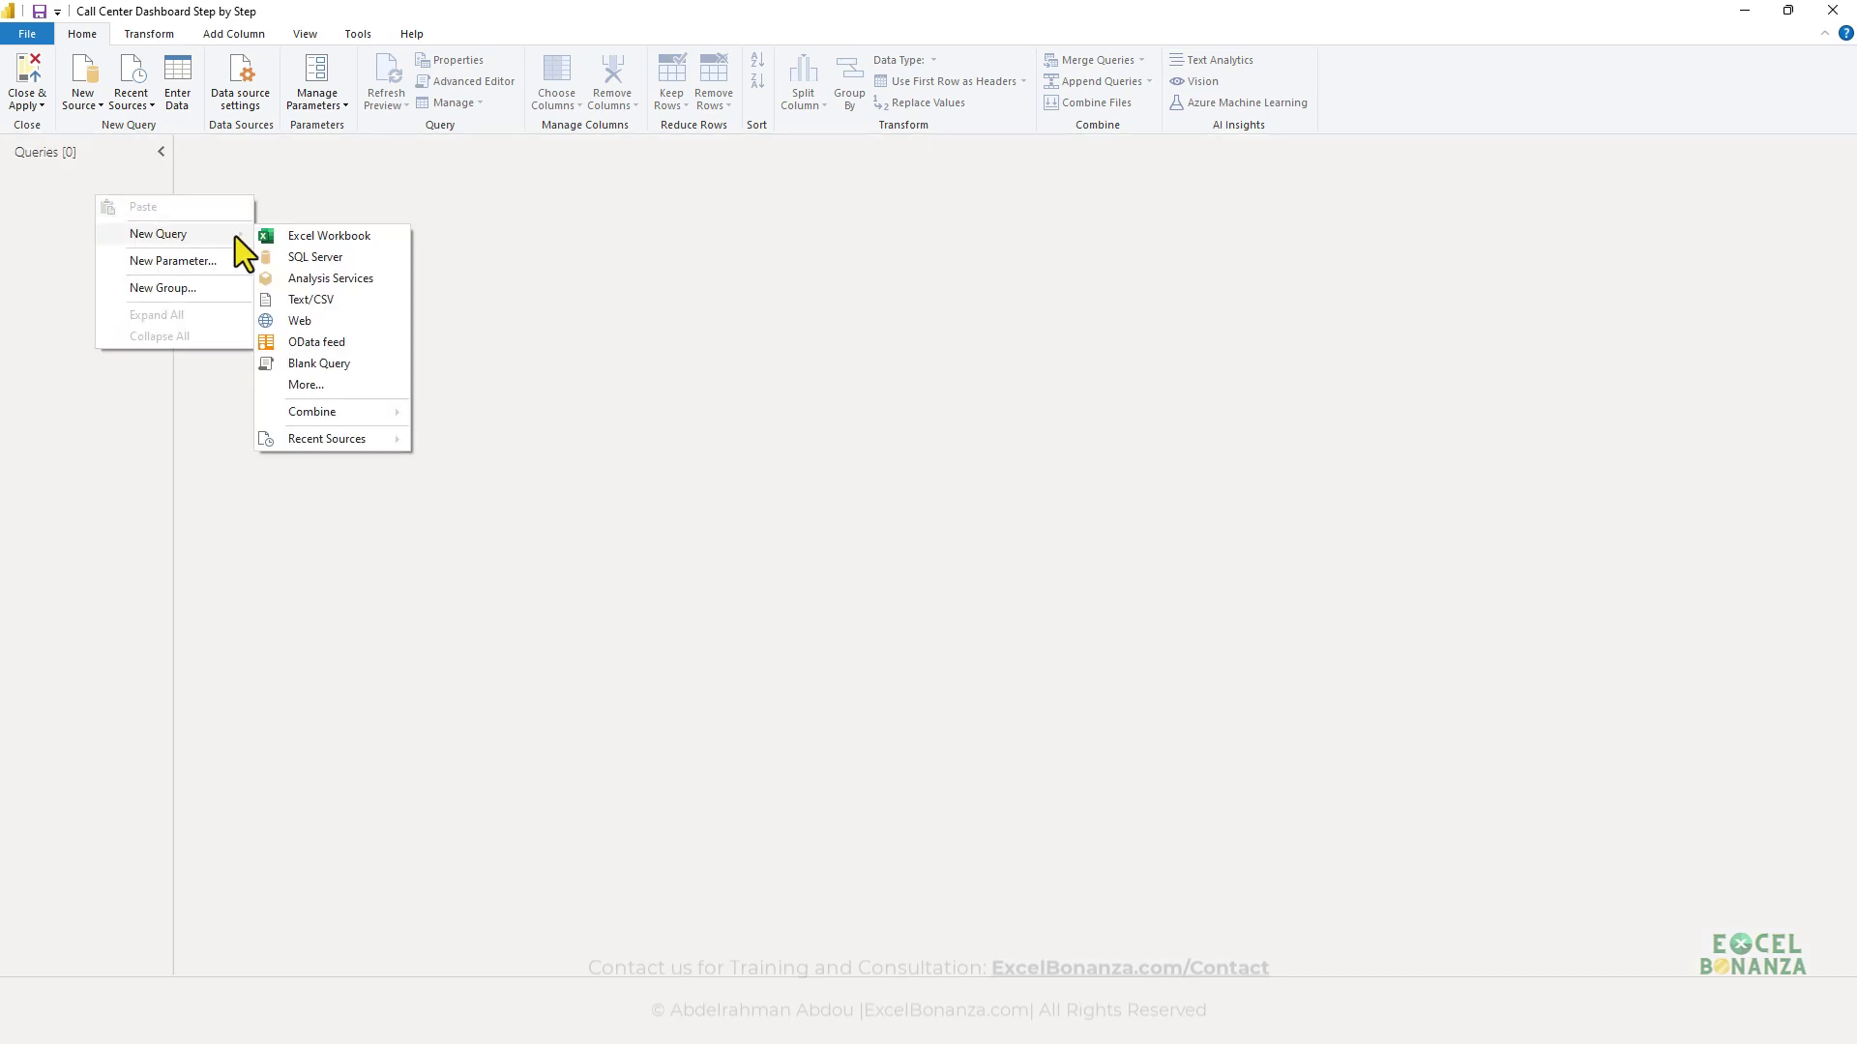
pyautogui.click(347, 299)
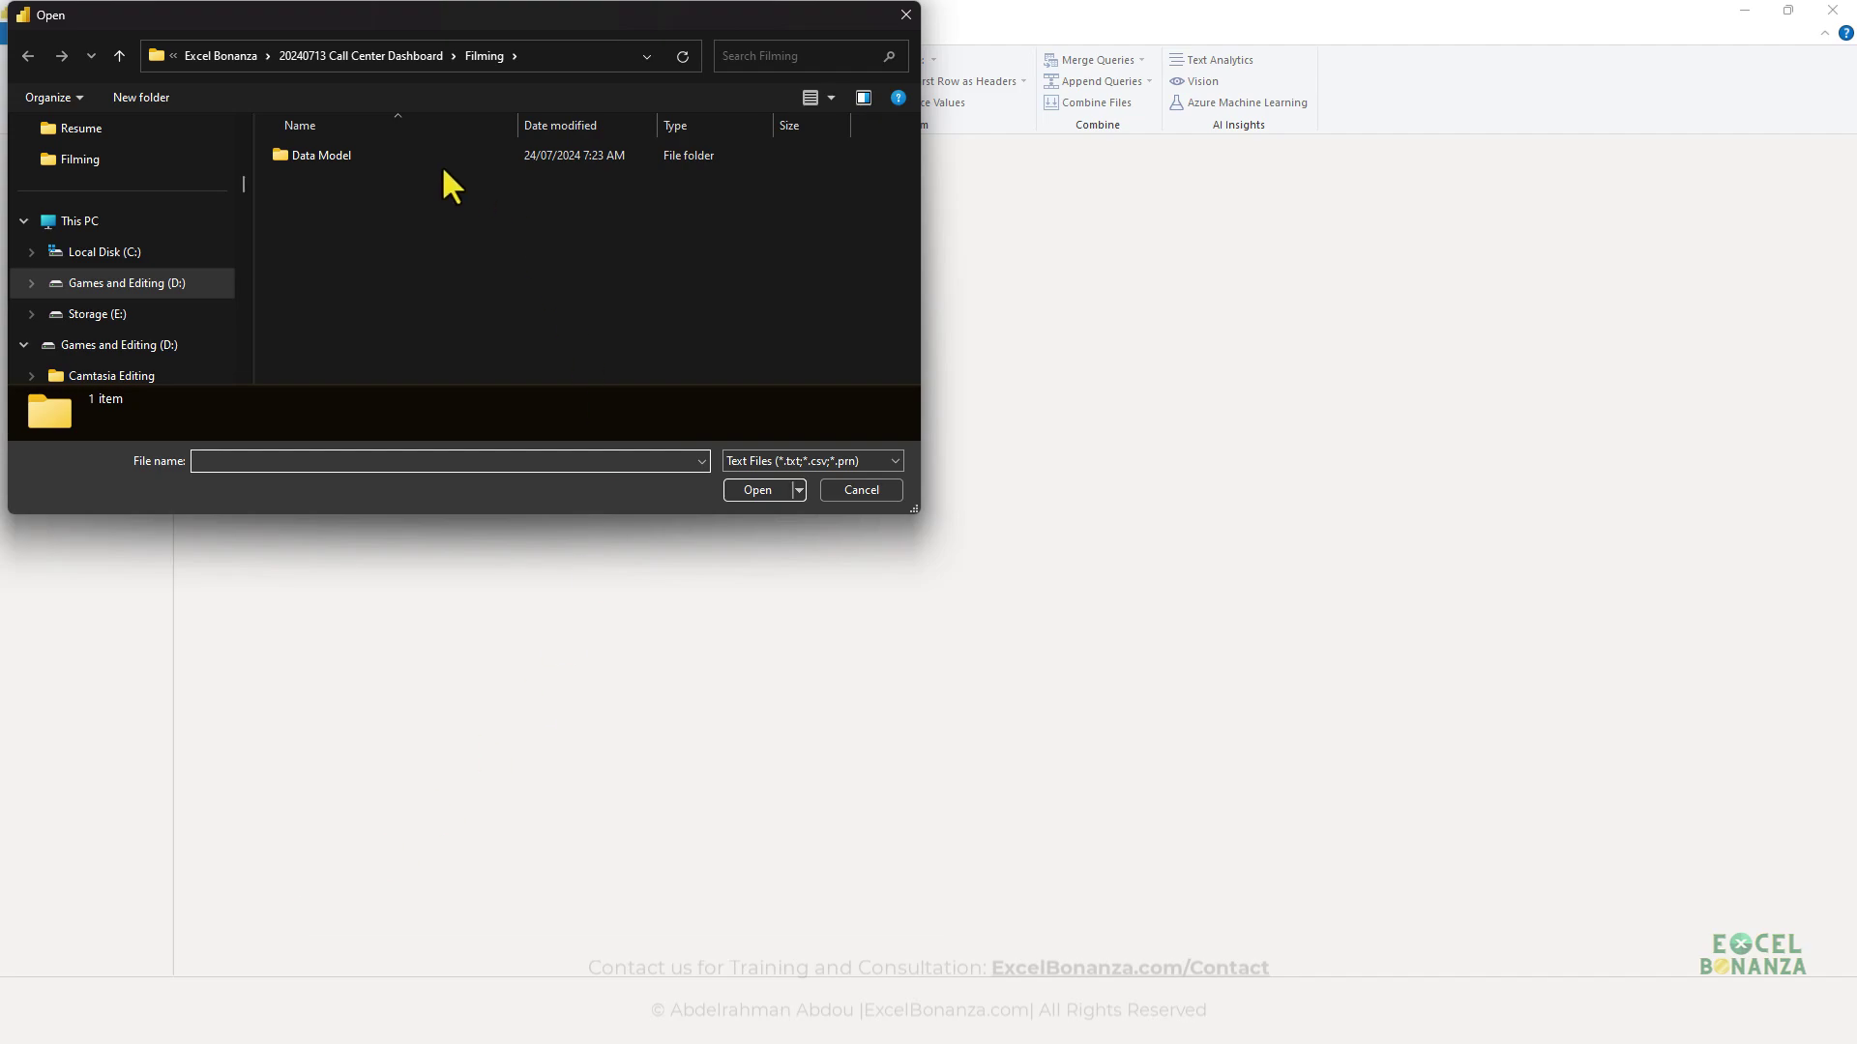
pyautogui.doubleClick(379, 159)
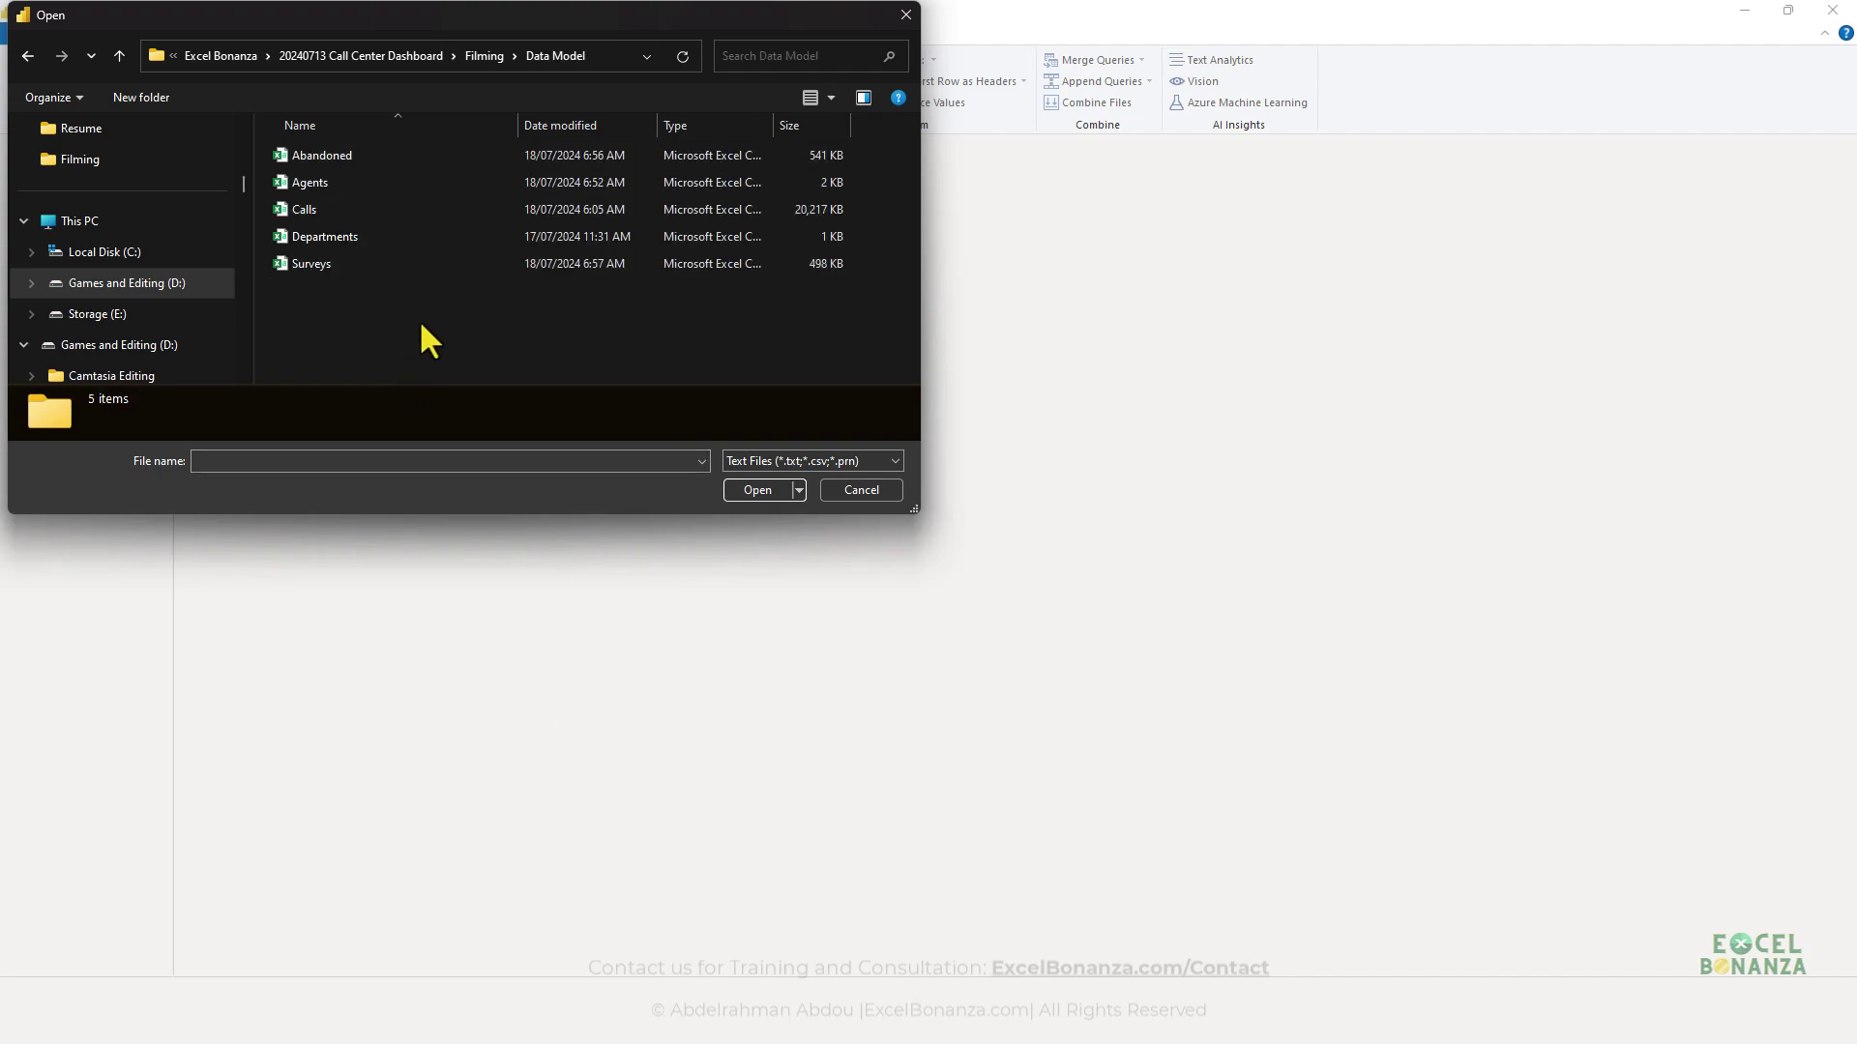
pyautogui.click(357, 211)
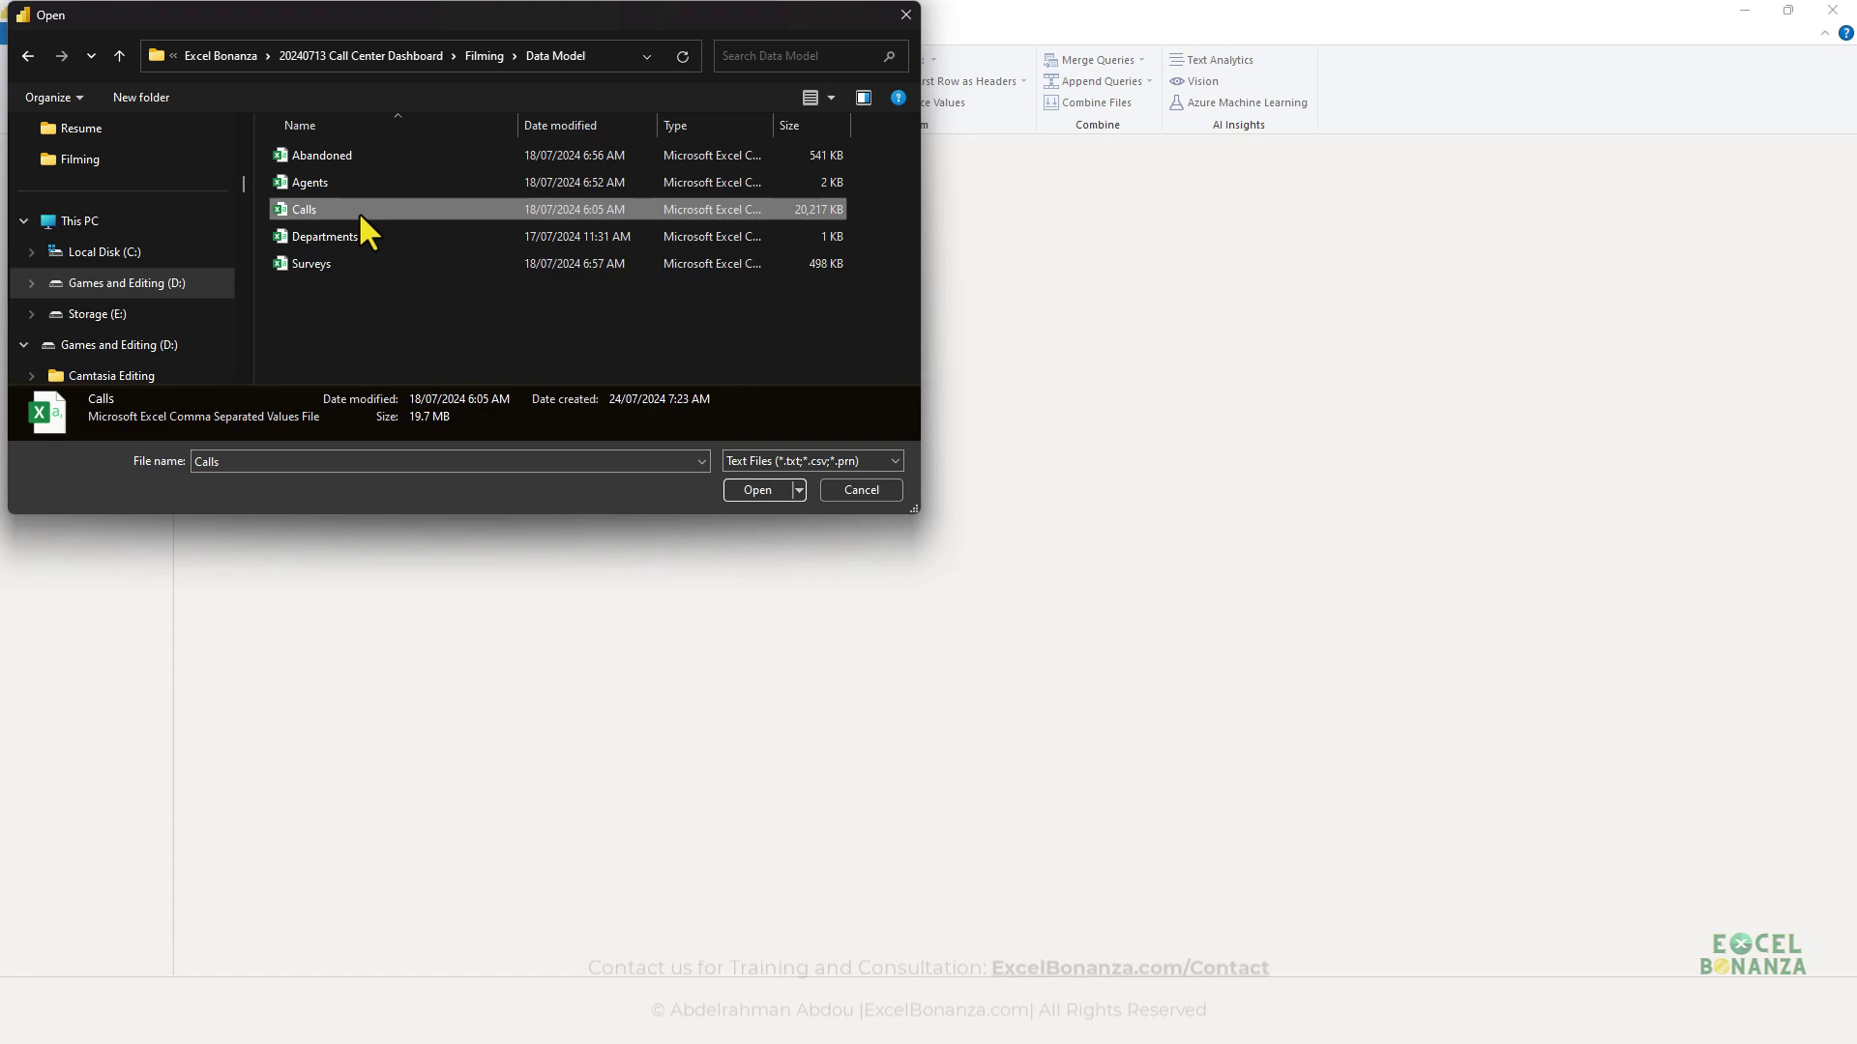
pyautogui.doubleClick(357, 211)
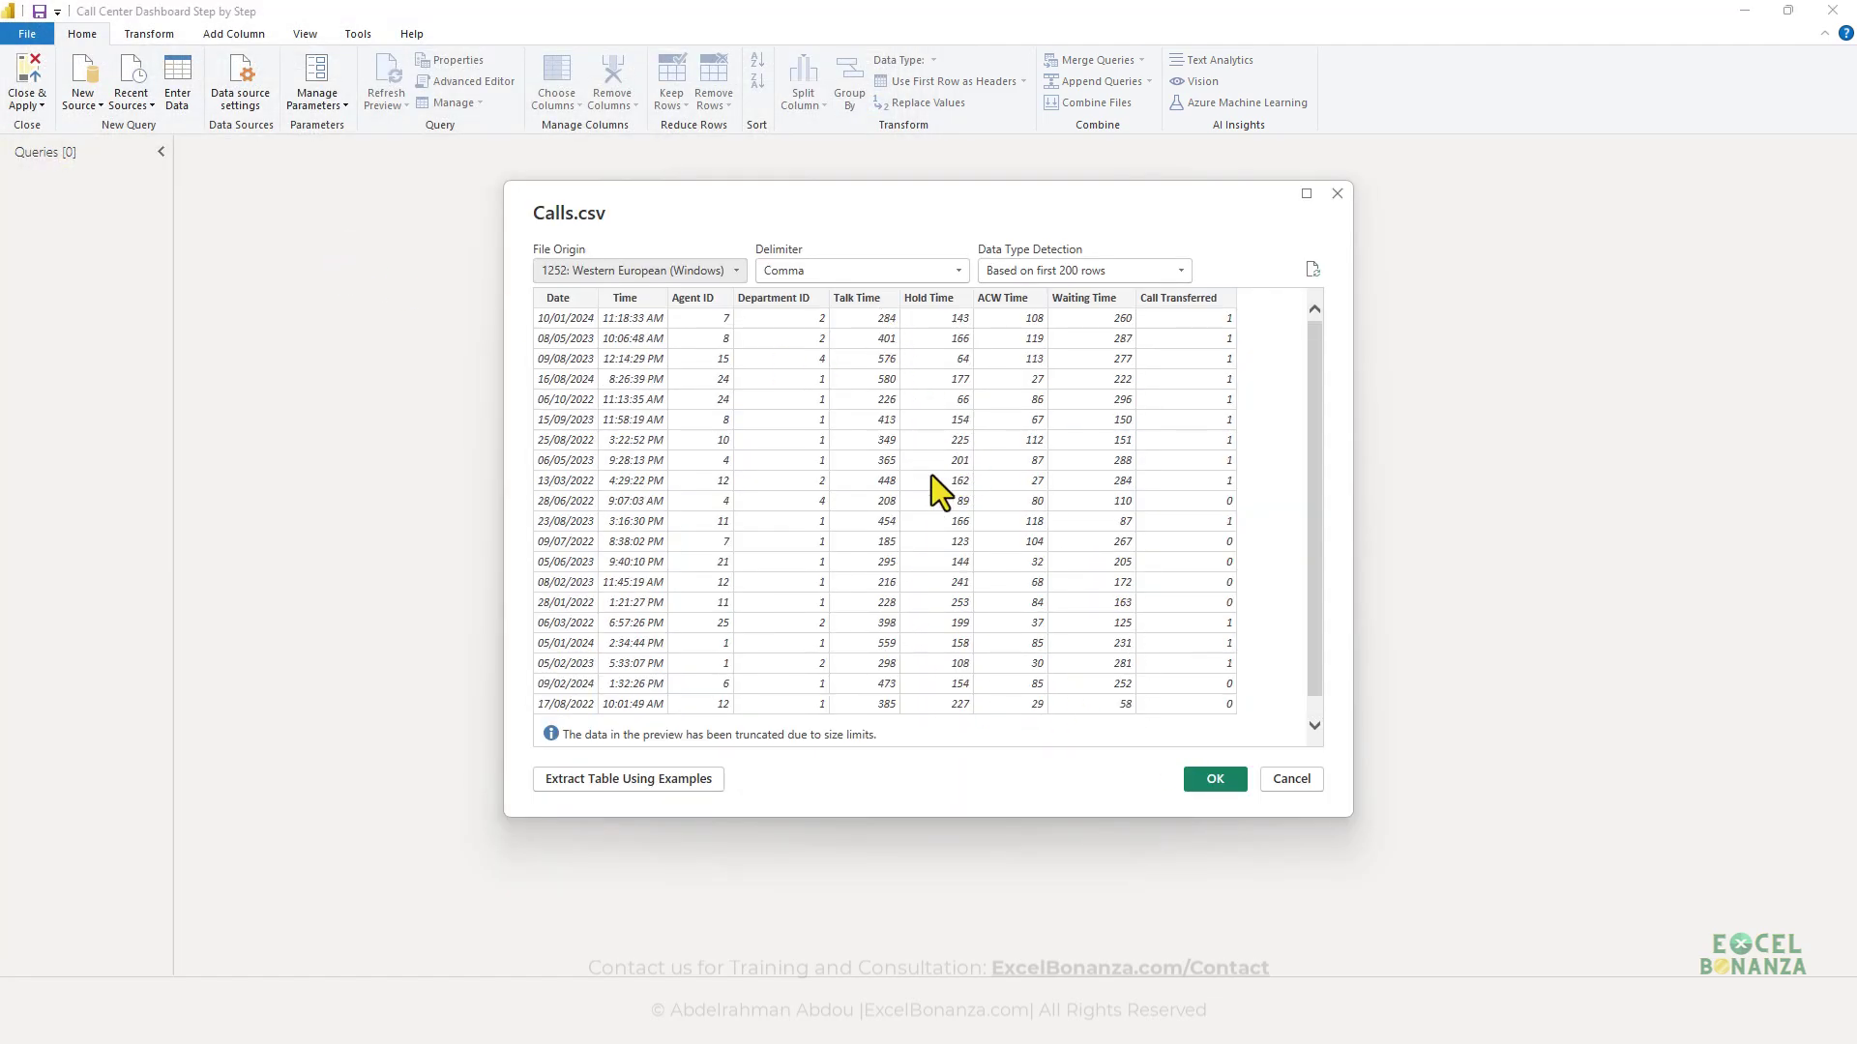
pyautogui.click(1215, 780)
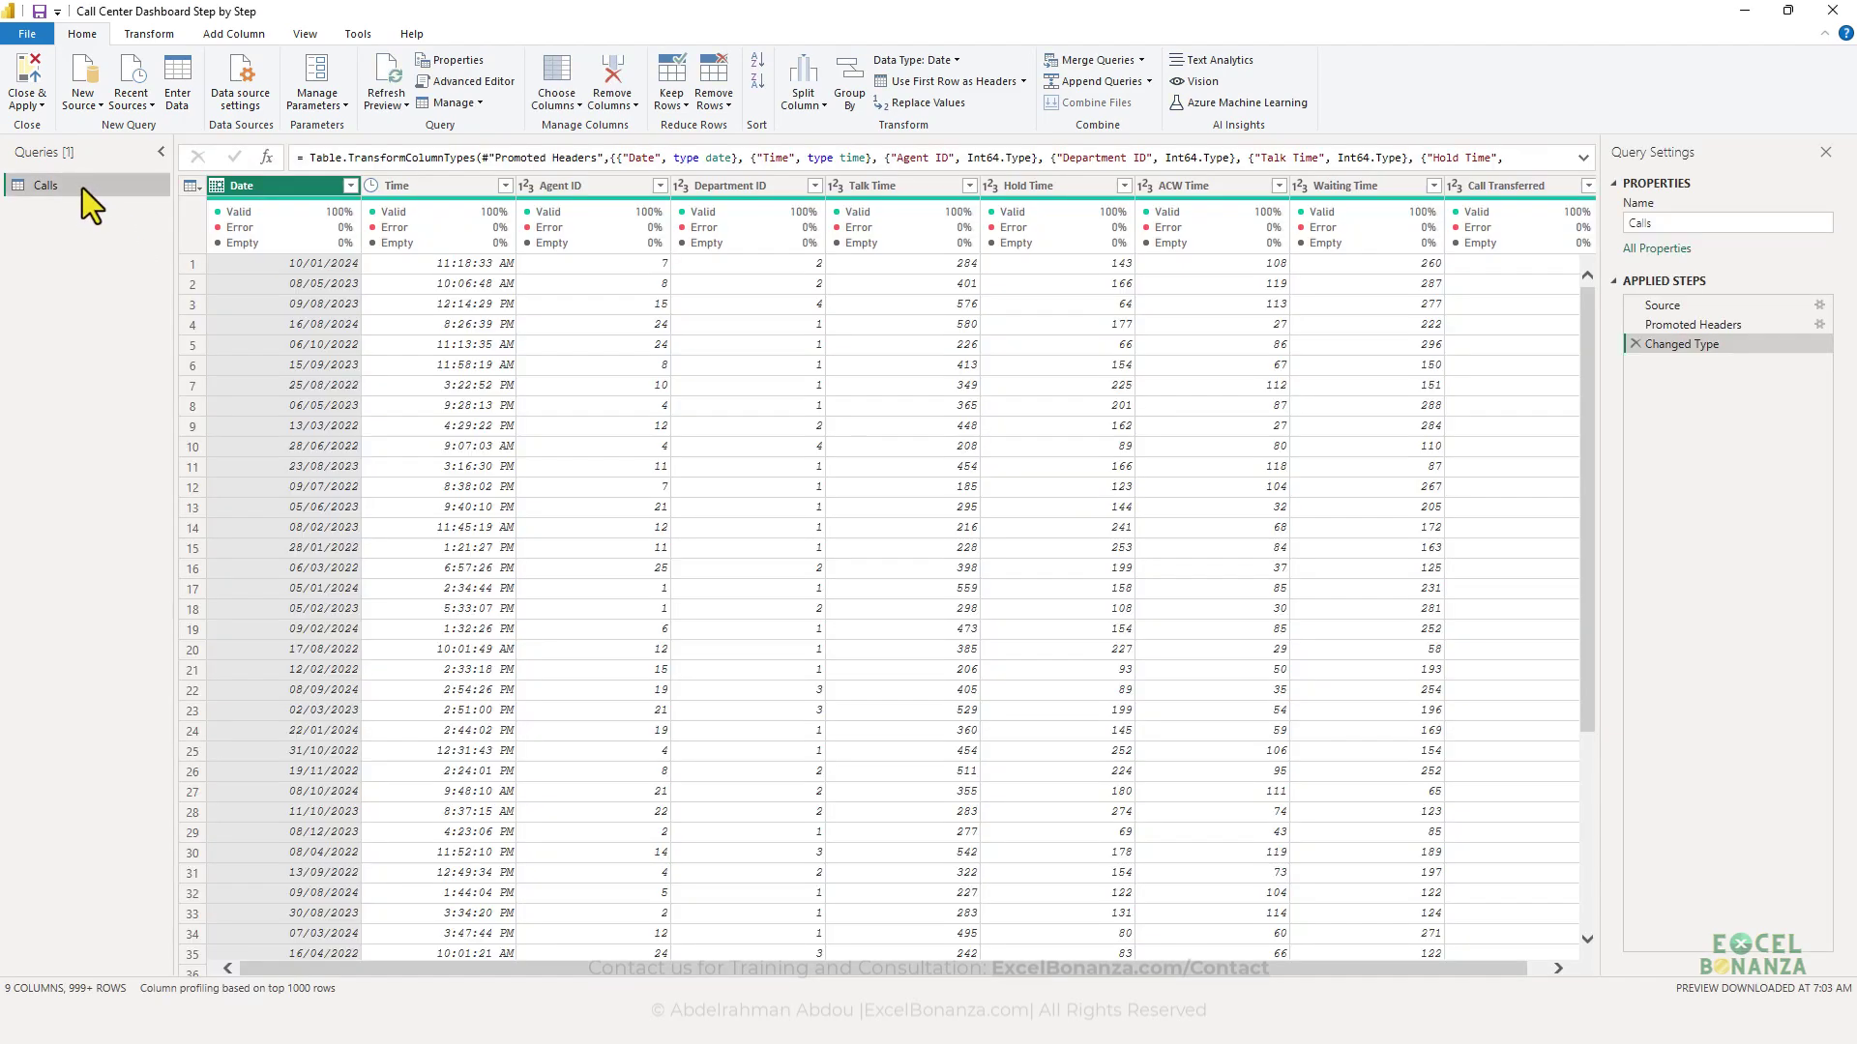
# - Rename the Calls query as FactCalls
pyautogui.doubleClick(84, 188)
pyautogui.press('Home')
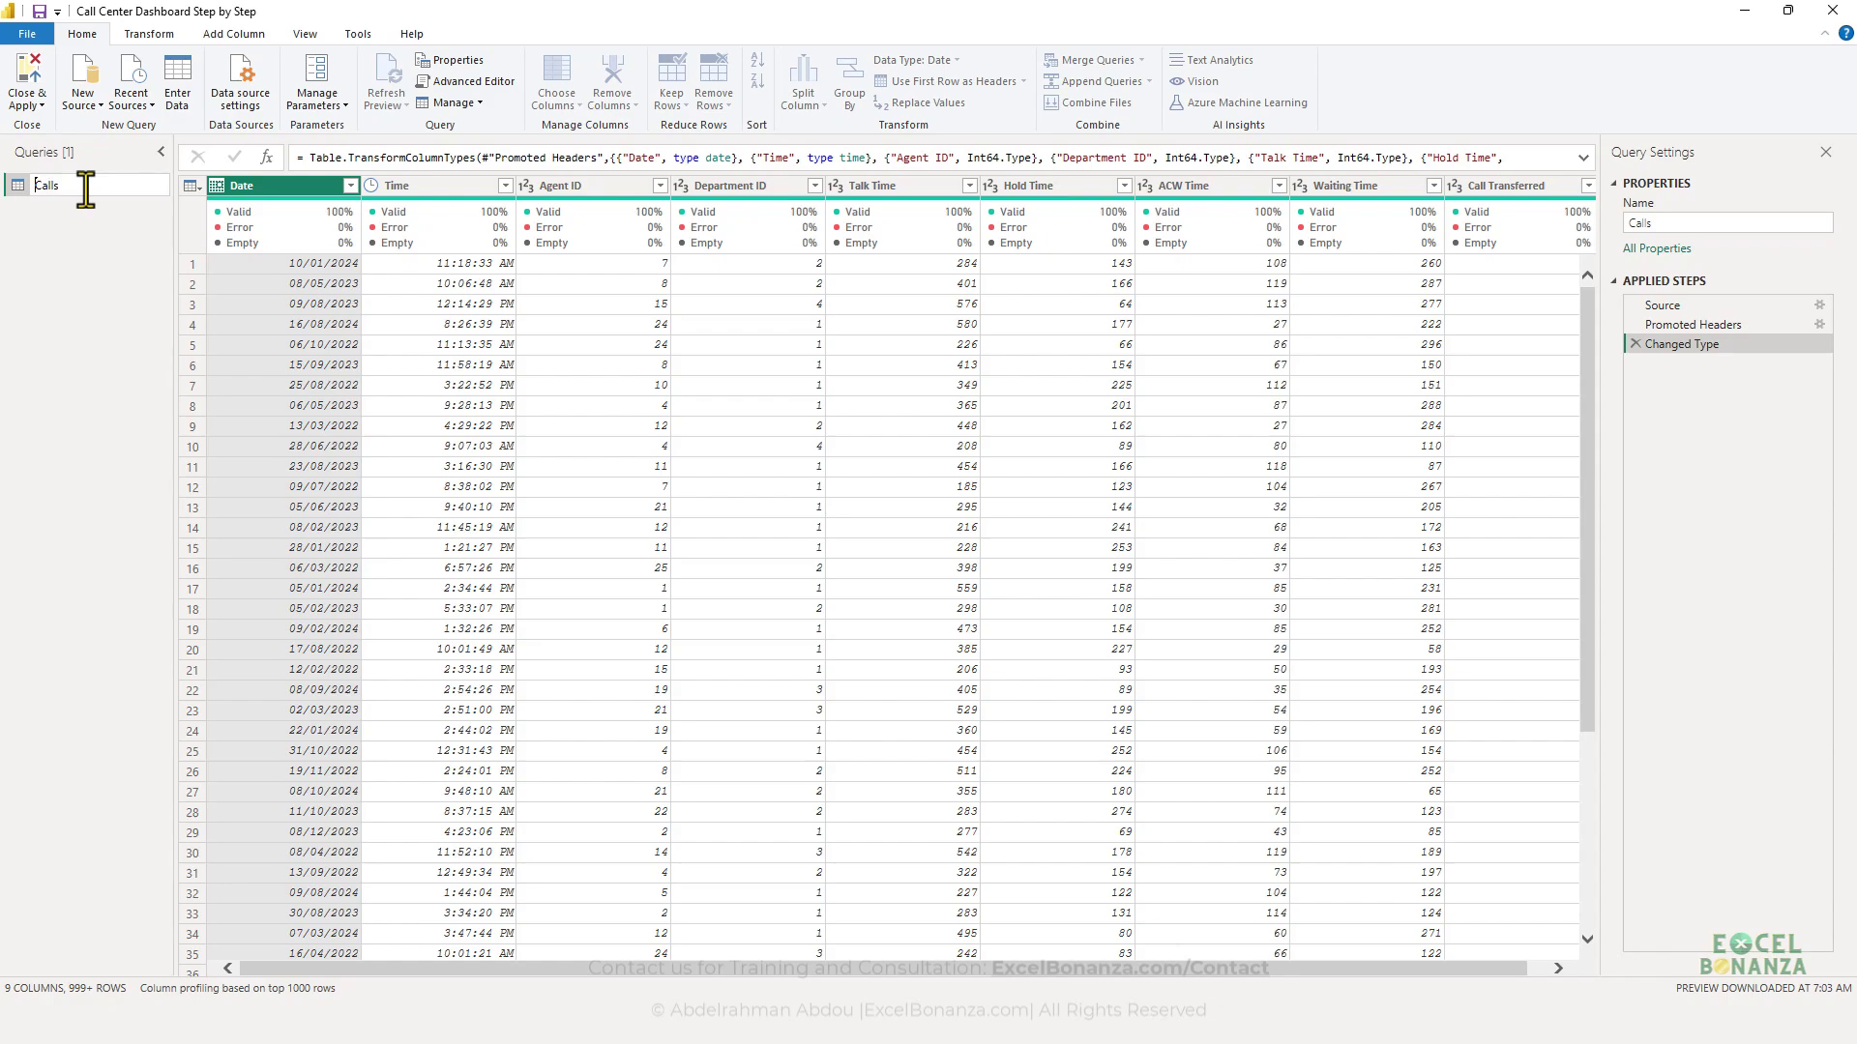
pyautogui.write('Fact')
pyautogui.press('Return')
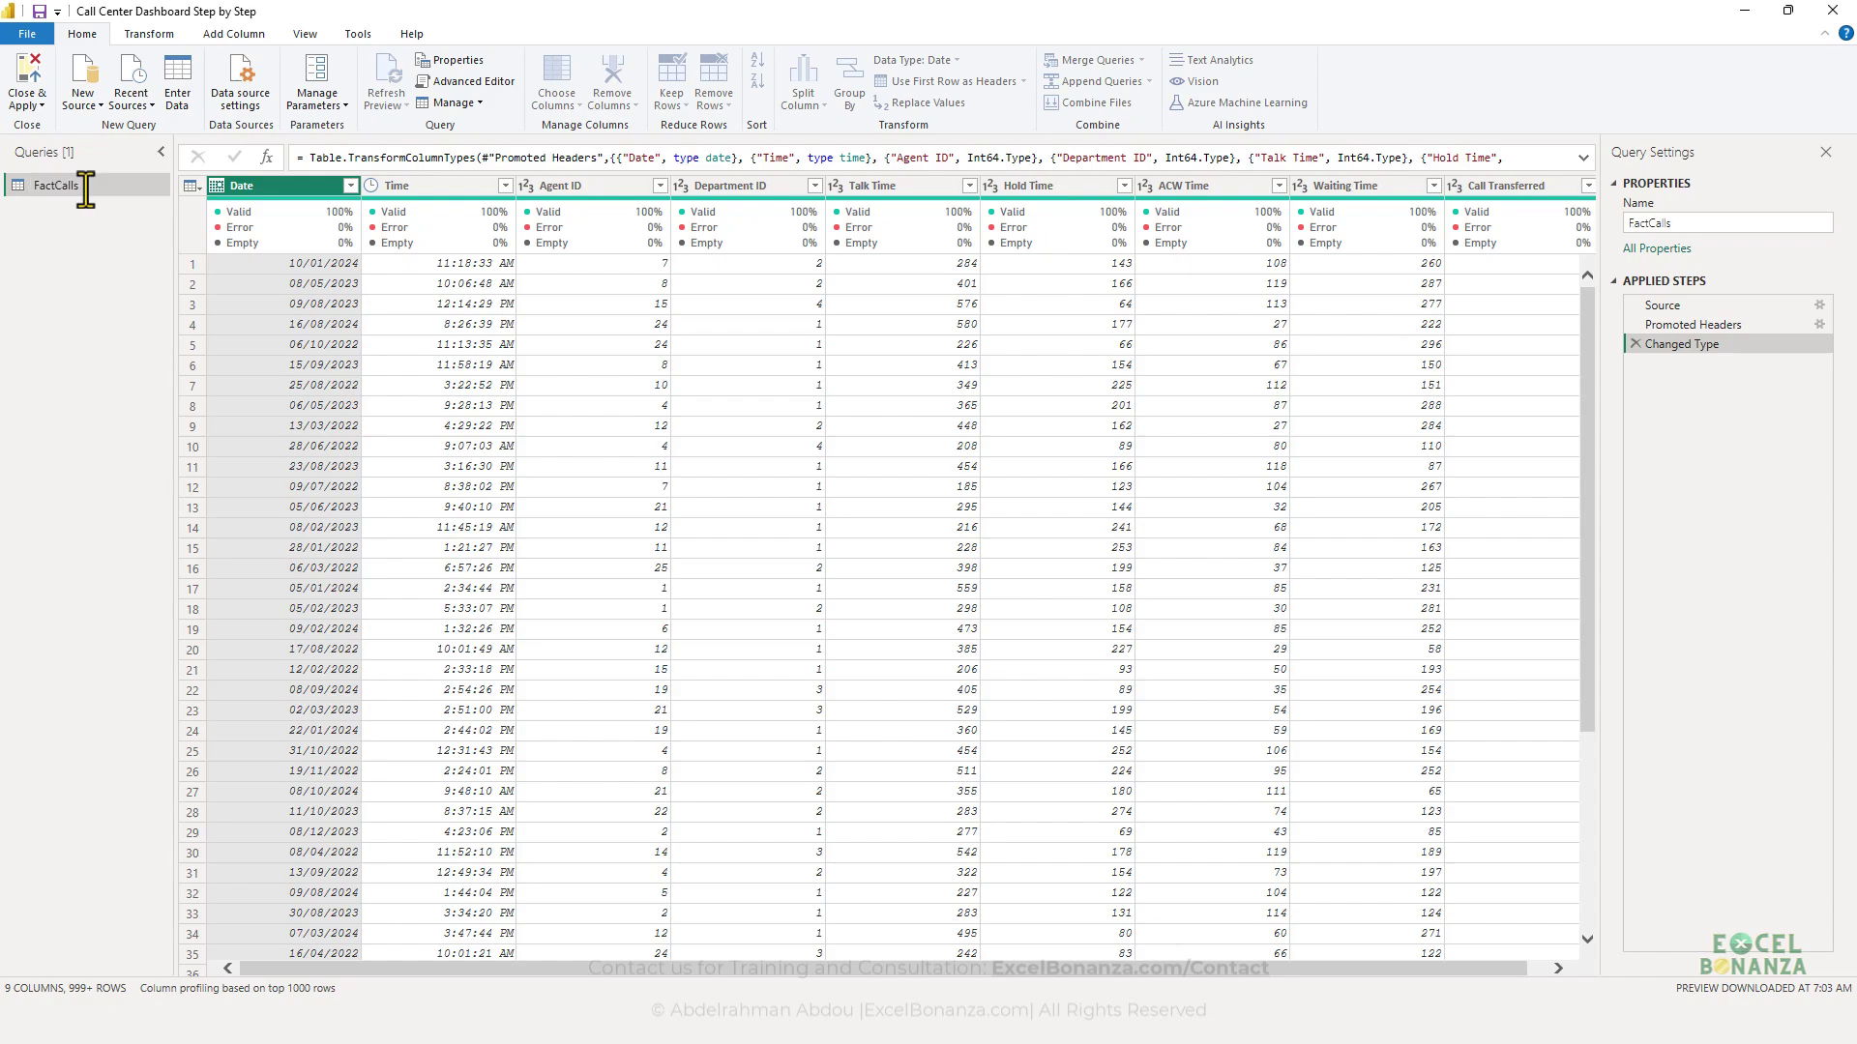
# - Examine the FactCalls columns and their value distributions from Date and Time through the IDs and duration fields to Waiting Time
pyautogui.click(448, 324)
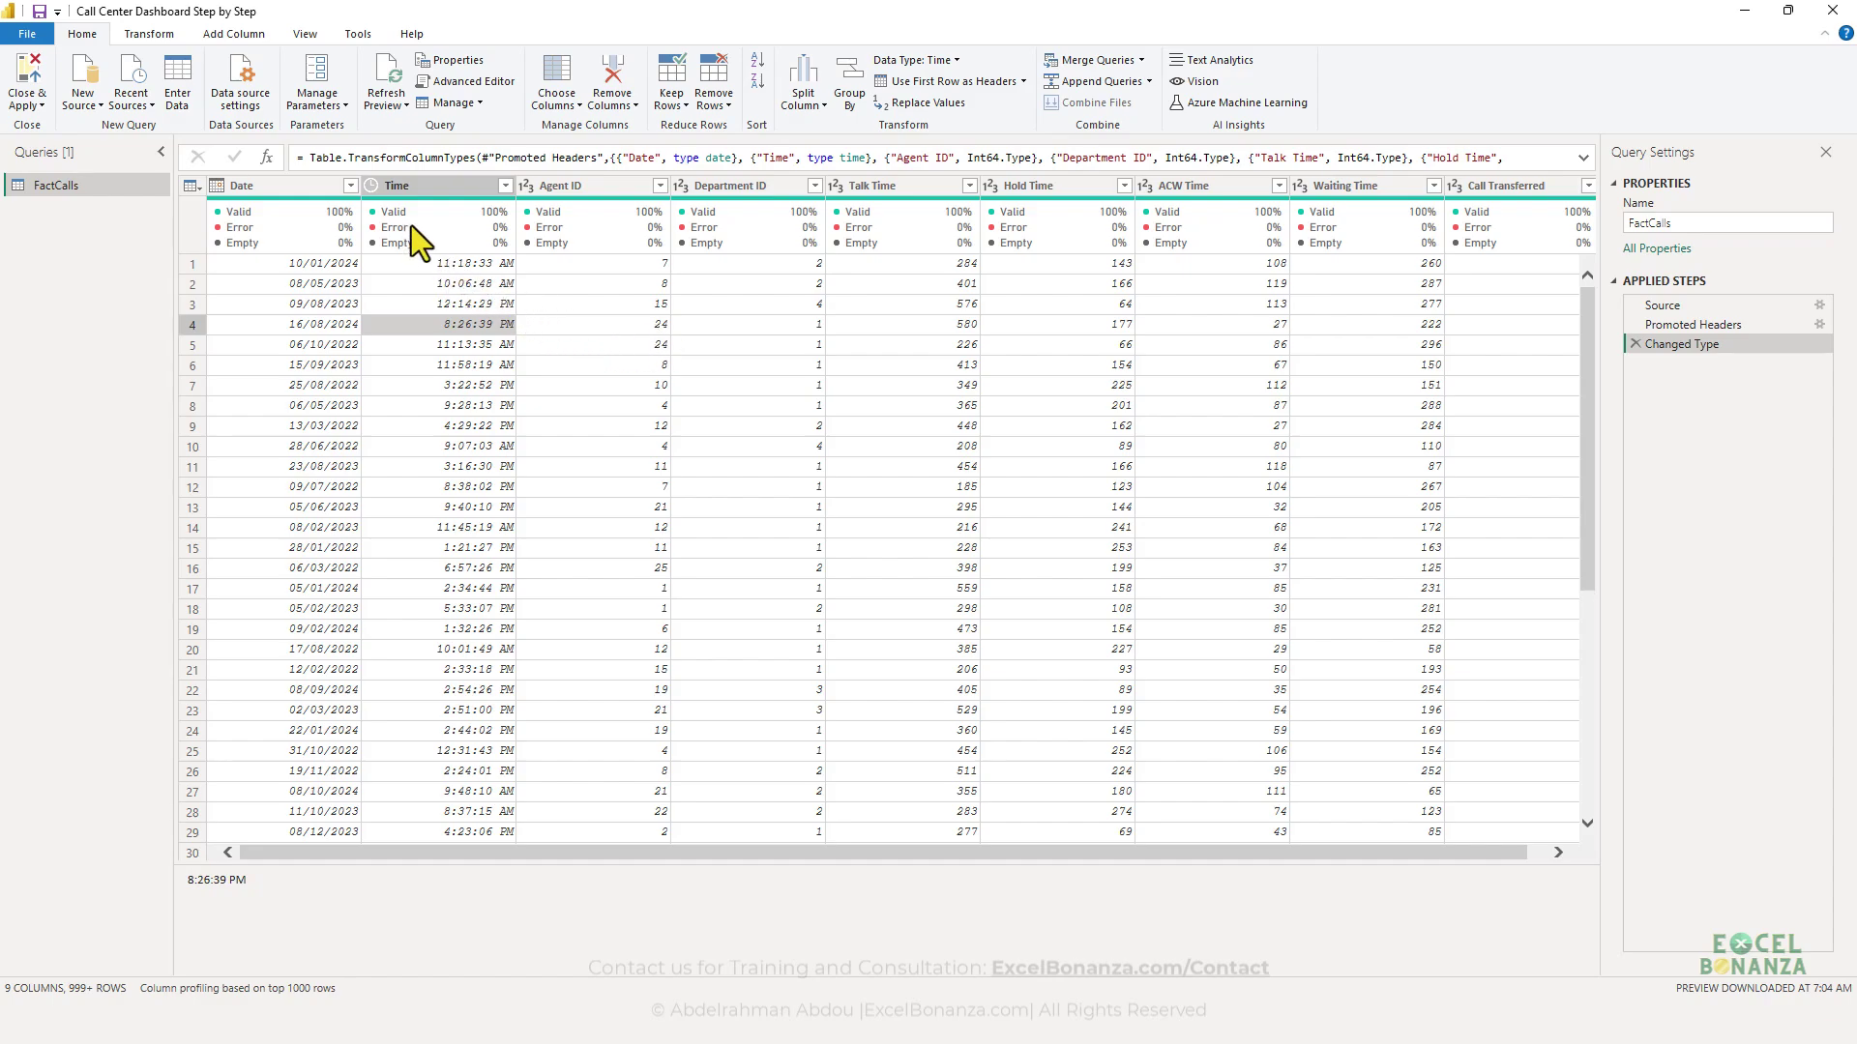
pyautogui.click(281, 187)
pyautogui.click(476, 184)
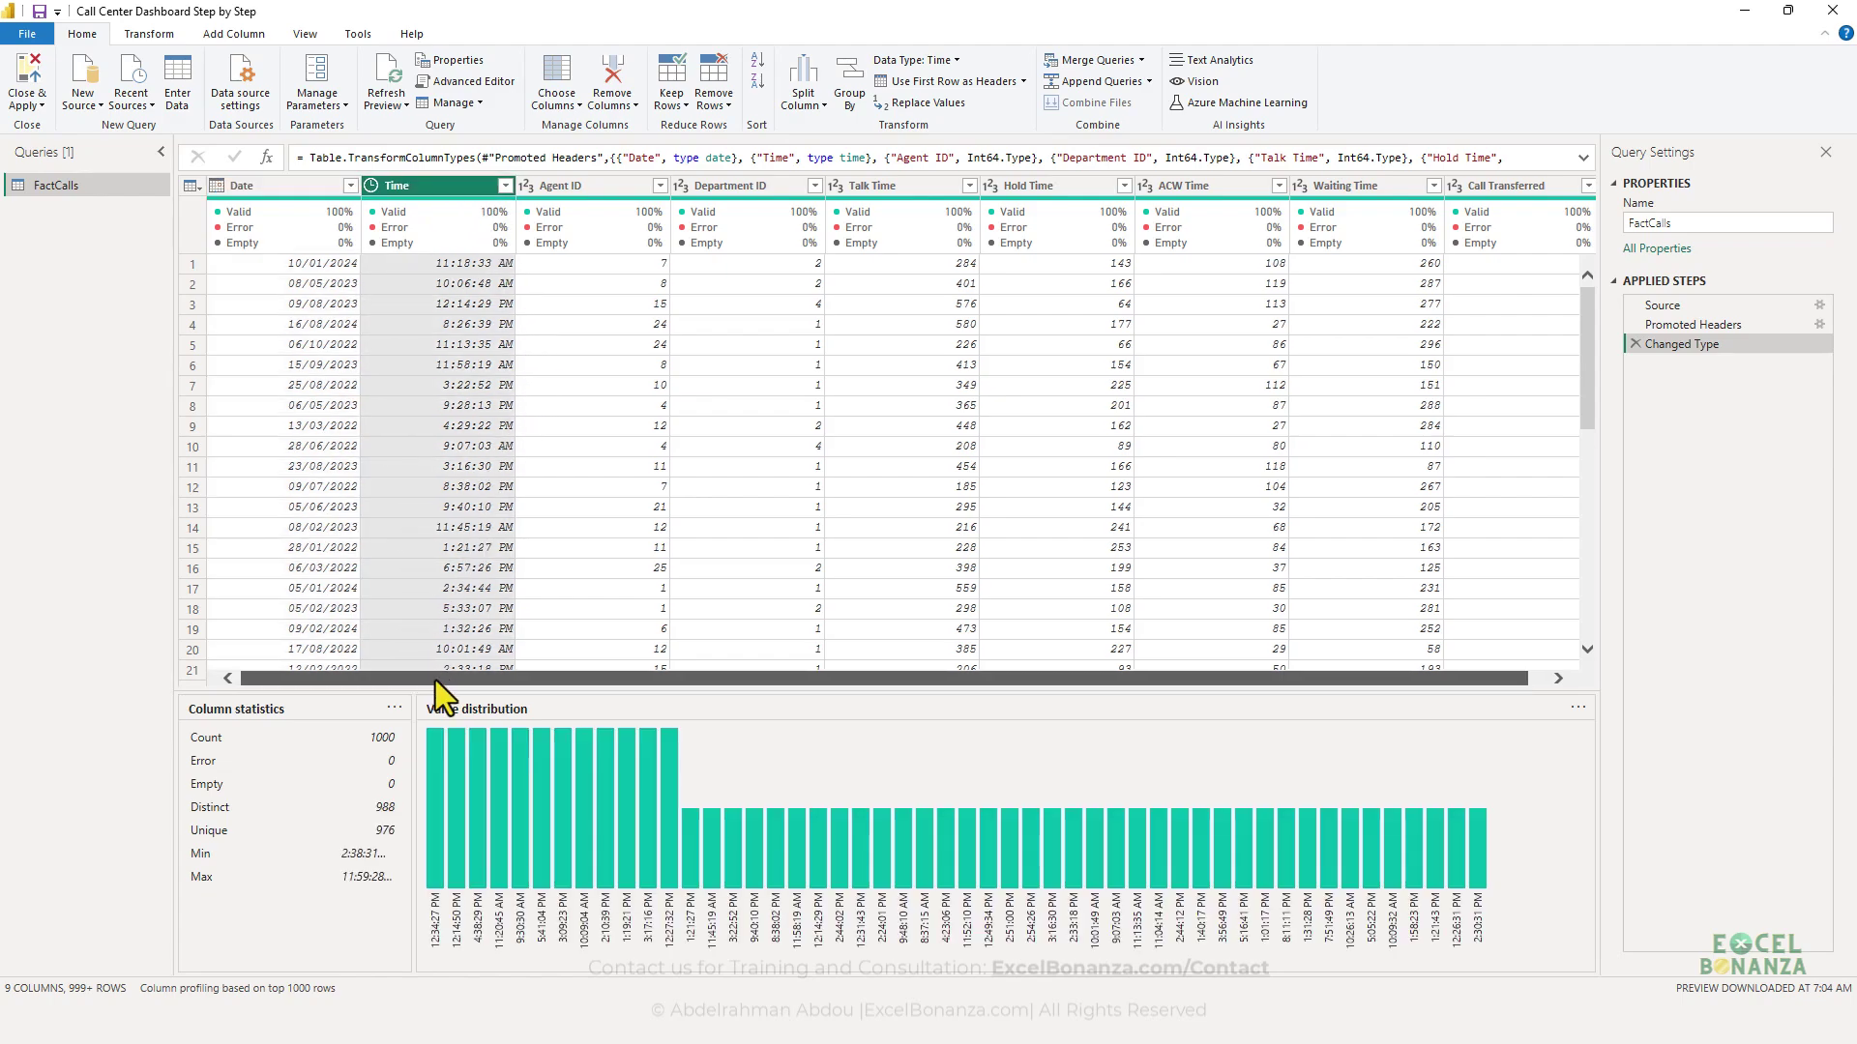
pyautogui.moveTo(435, 681); pyautogui.dragTo(455, 681)
pyautogui.click(583, 194)
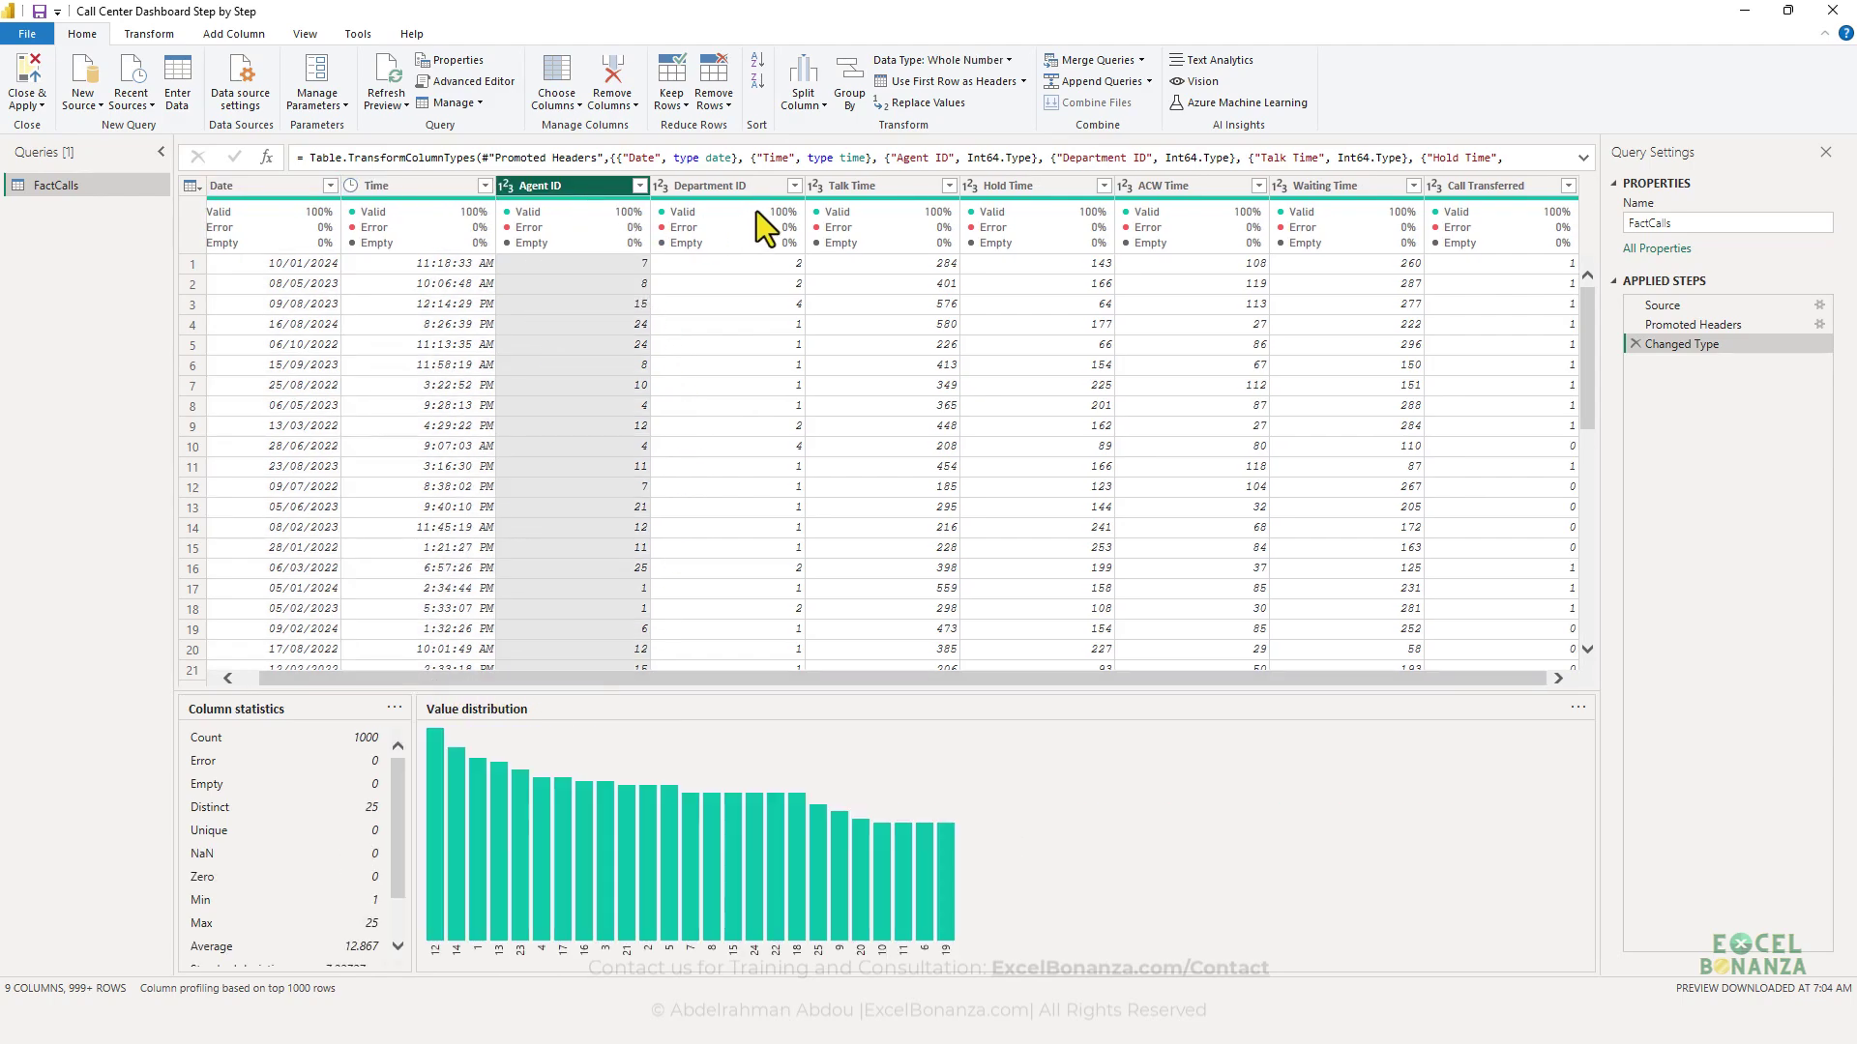
pyautogui.click(747, 189)
pyautogui.click(870, 188)
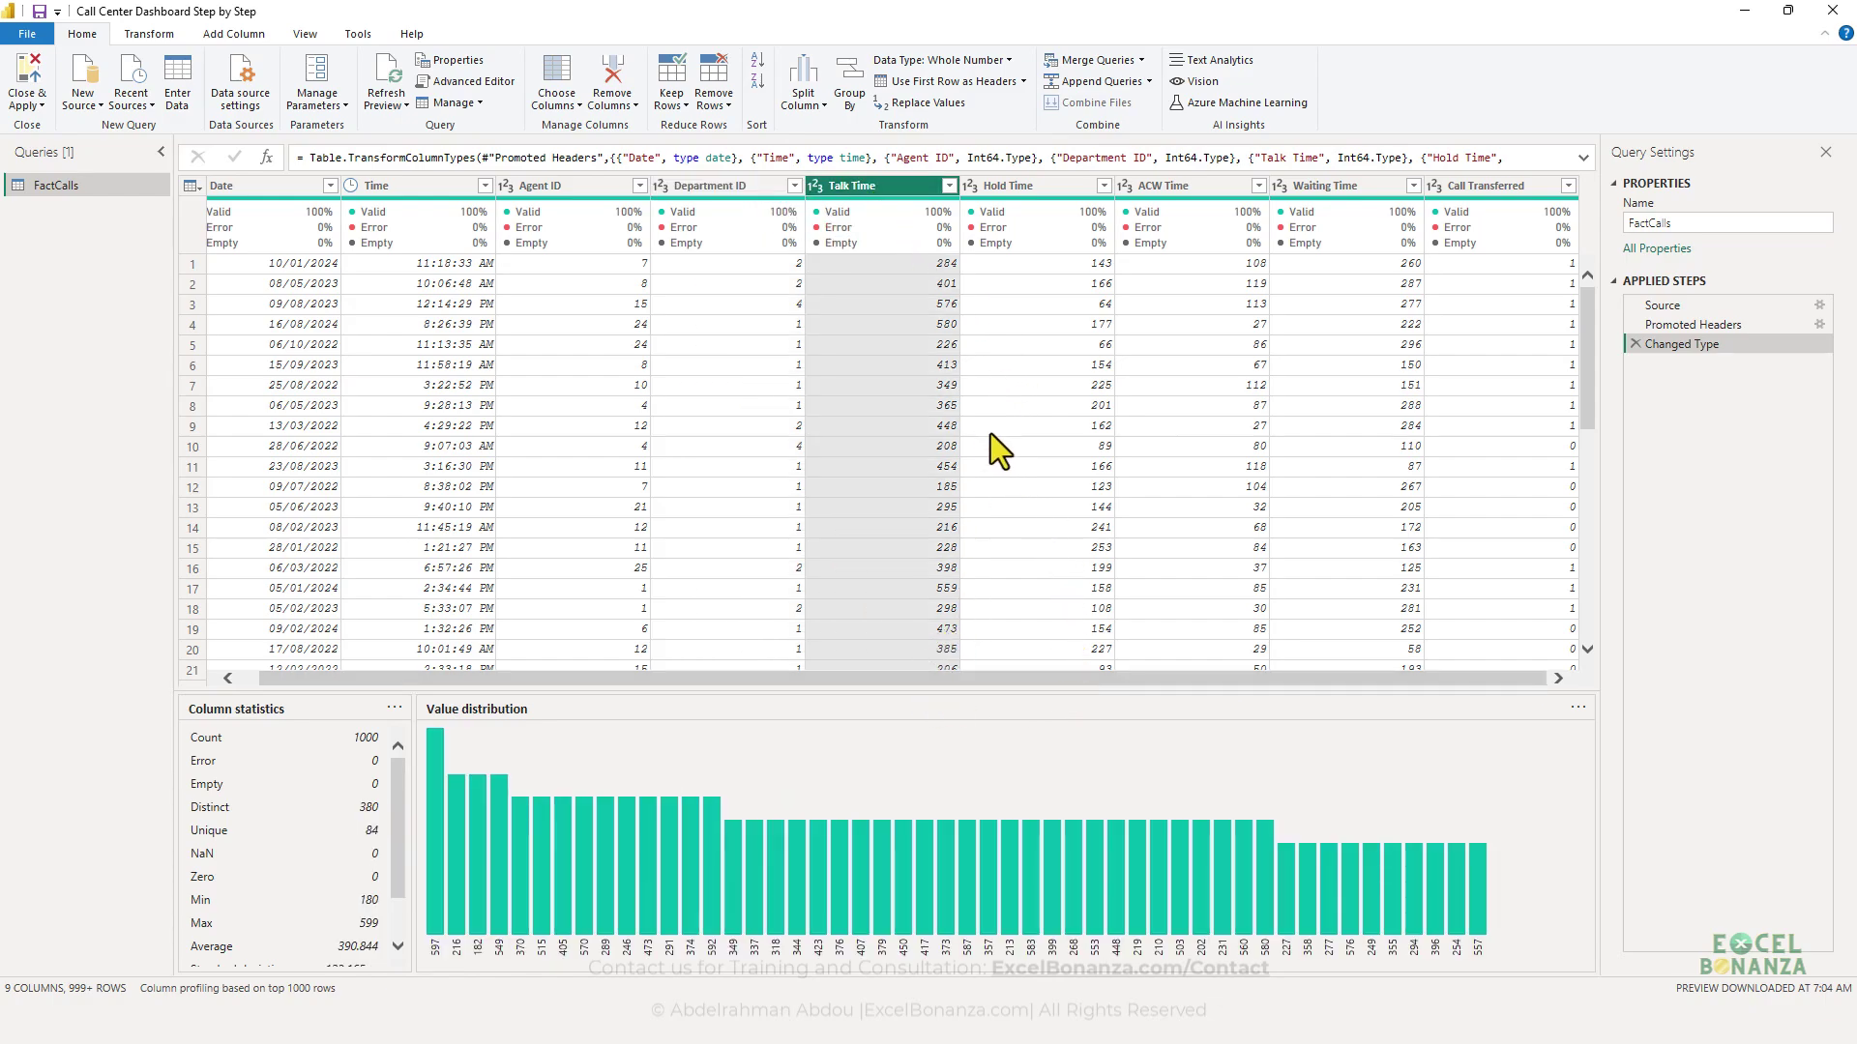
pyautogui.click(913, 348)
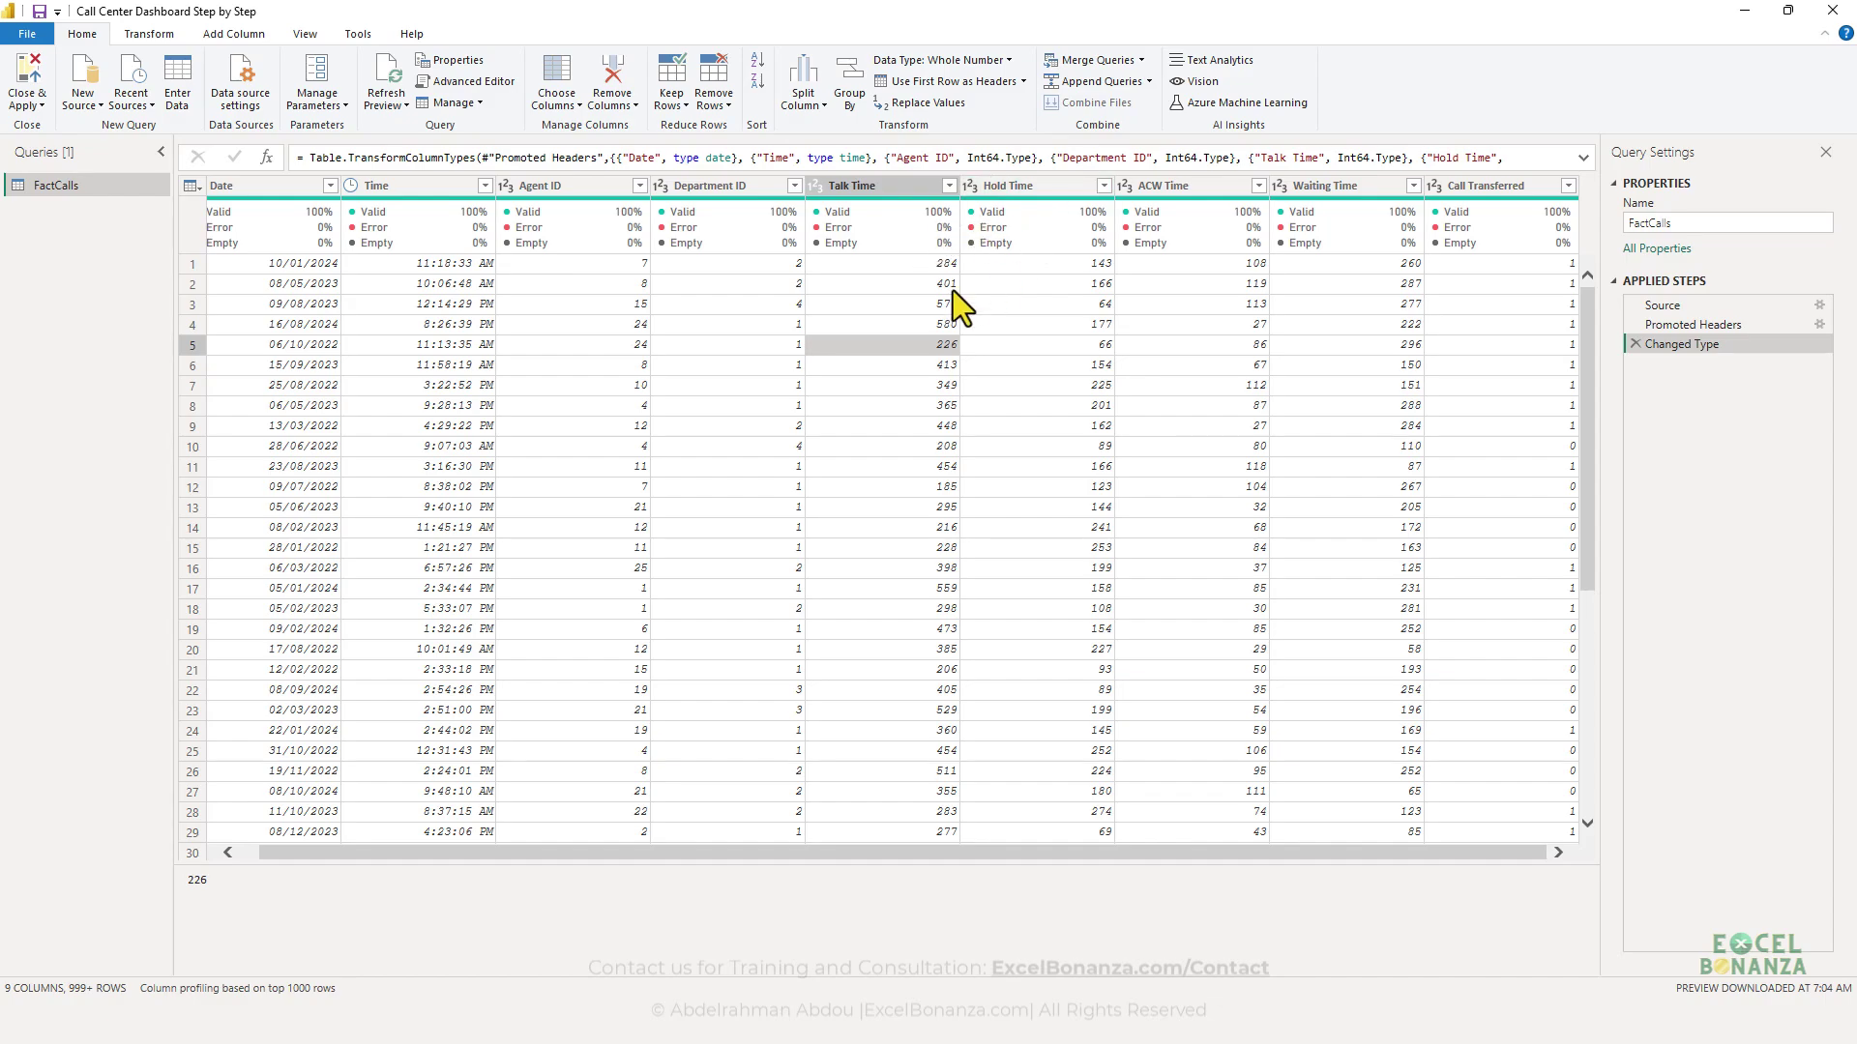
pyautogui.click(1043, 186)
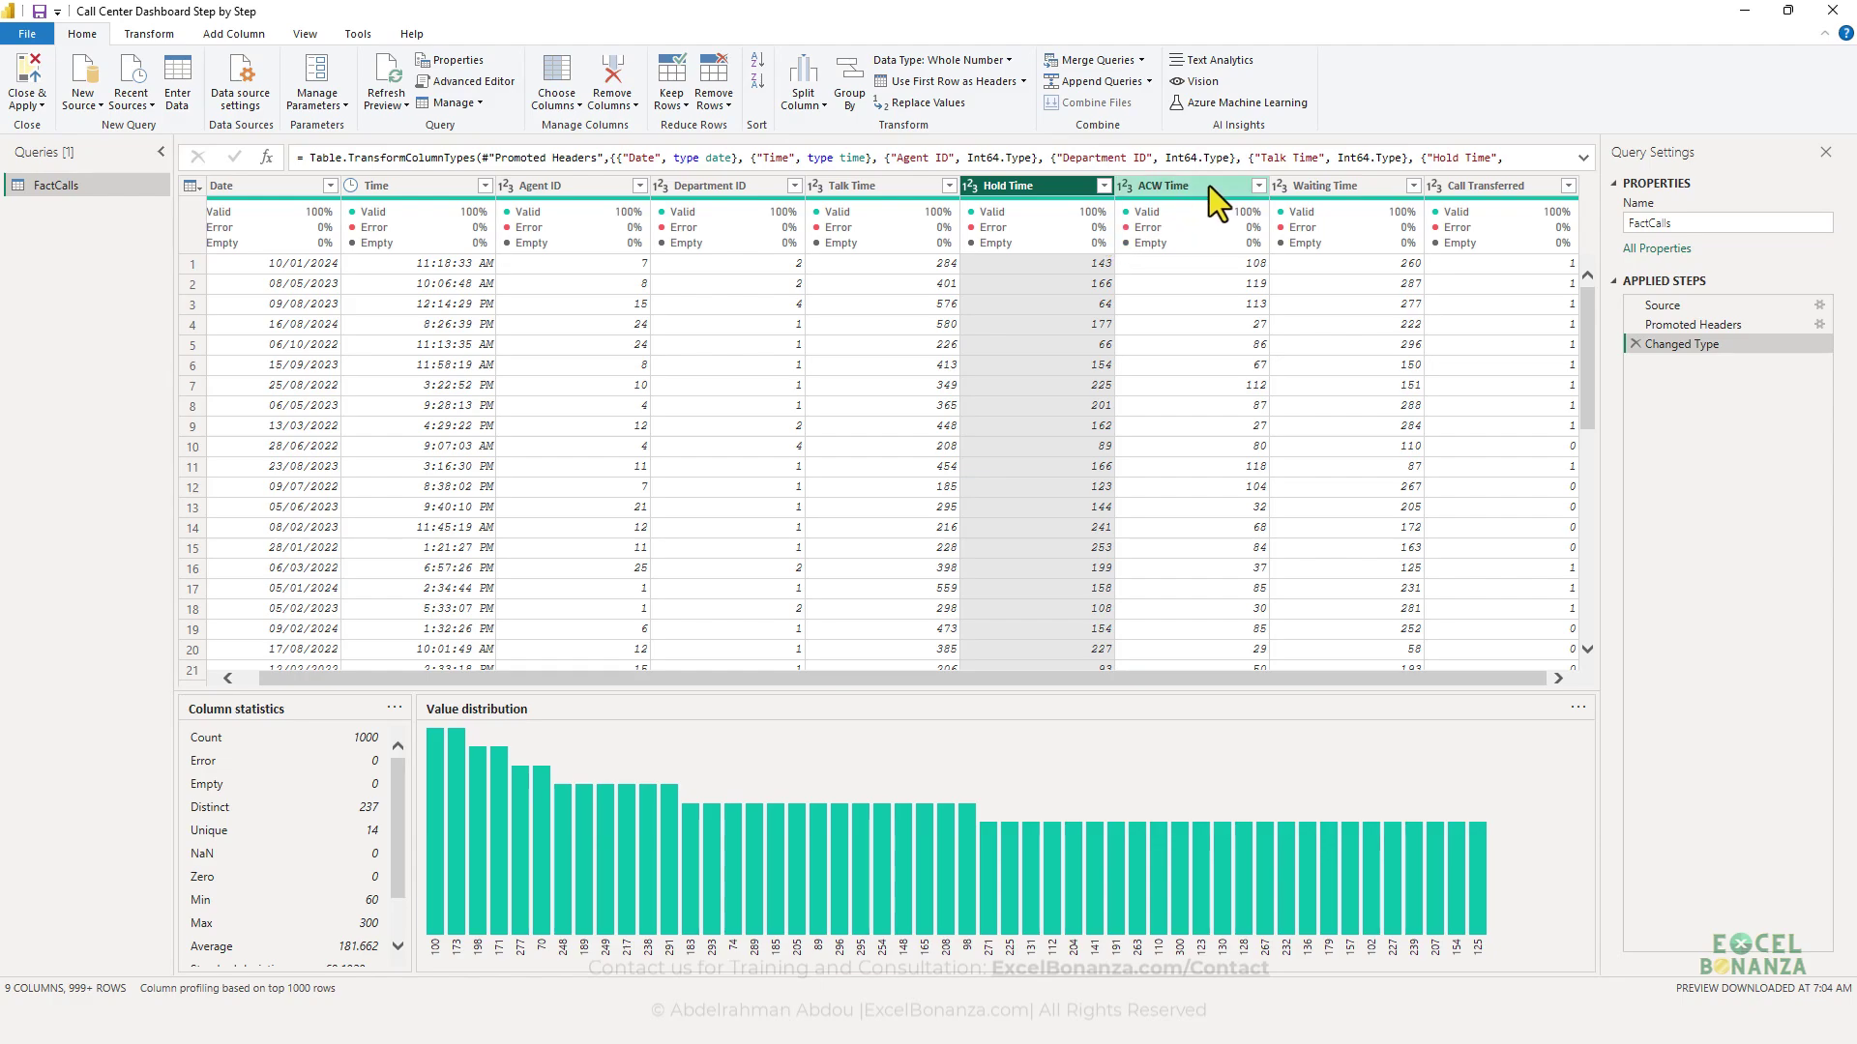
pyautogui.click(1199, 187)
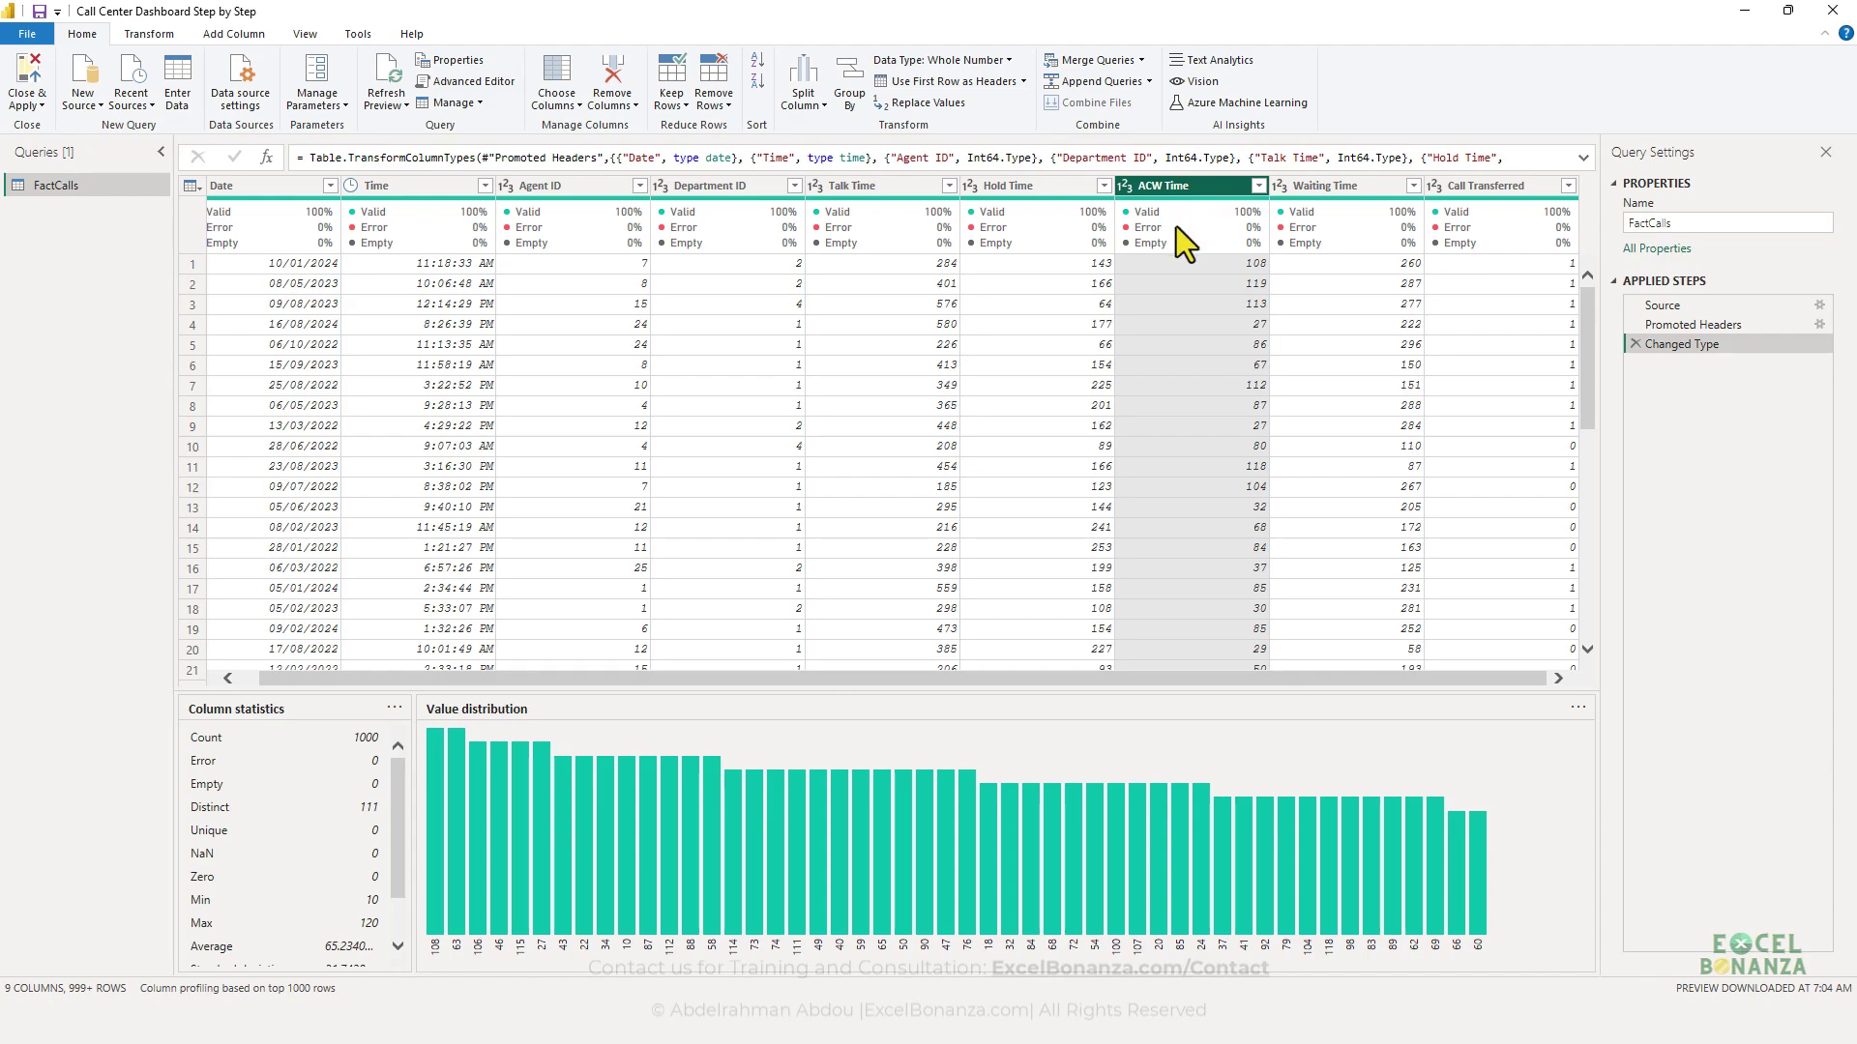
pyautogui.moveTo(1175, 226)
pyautogui.click(1341, 199)
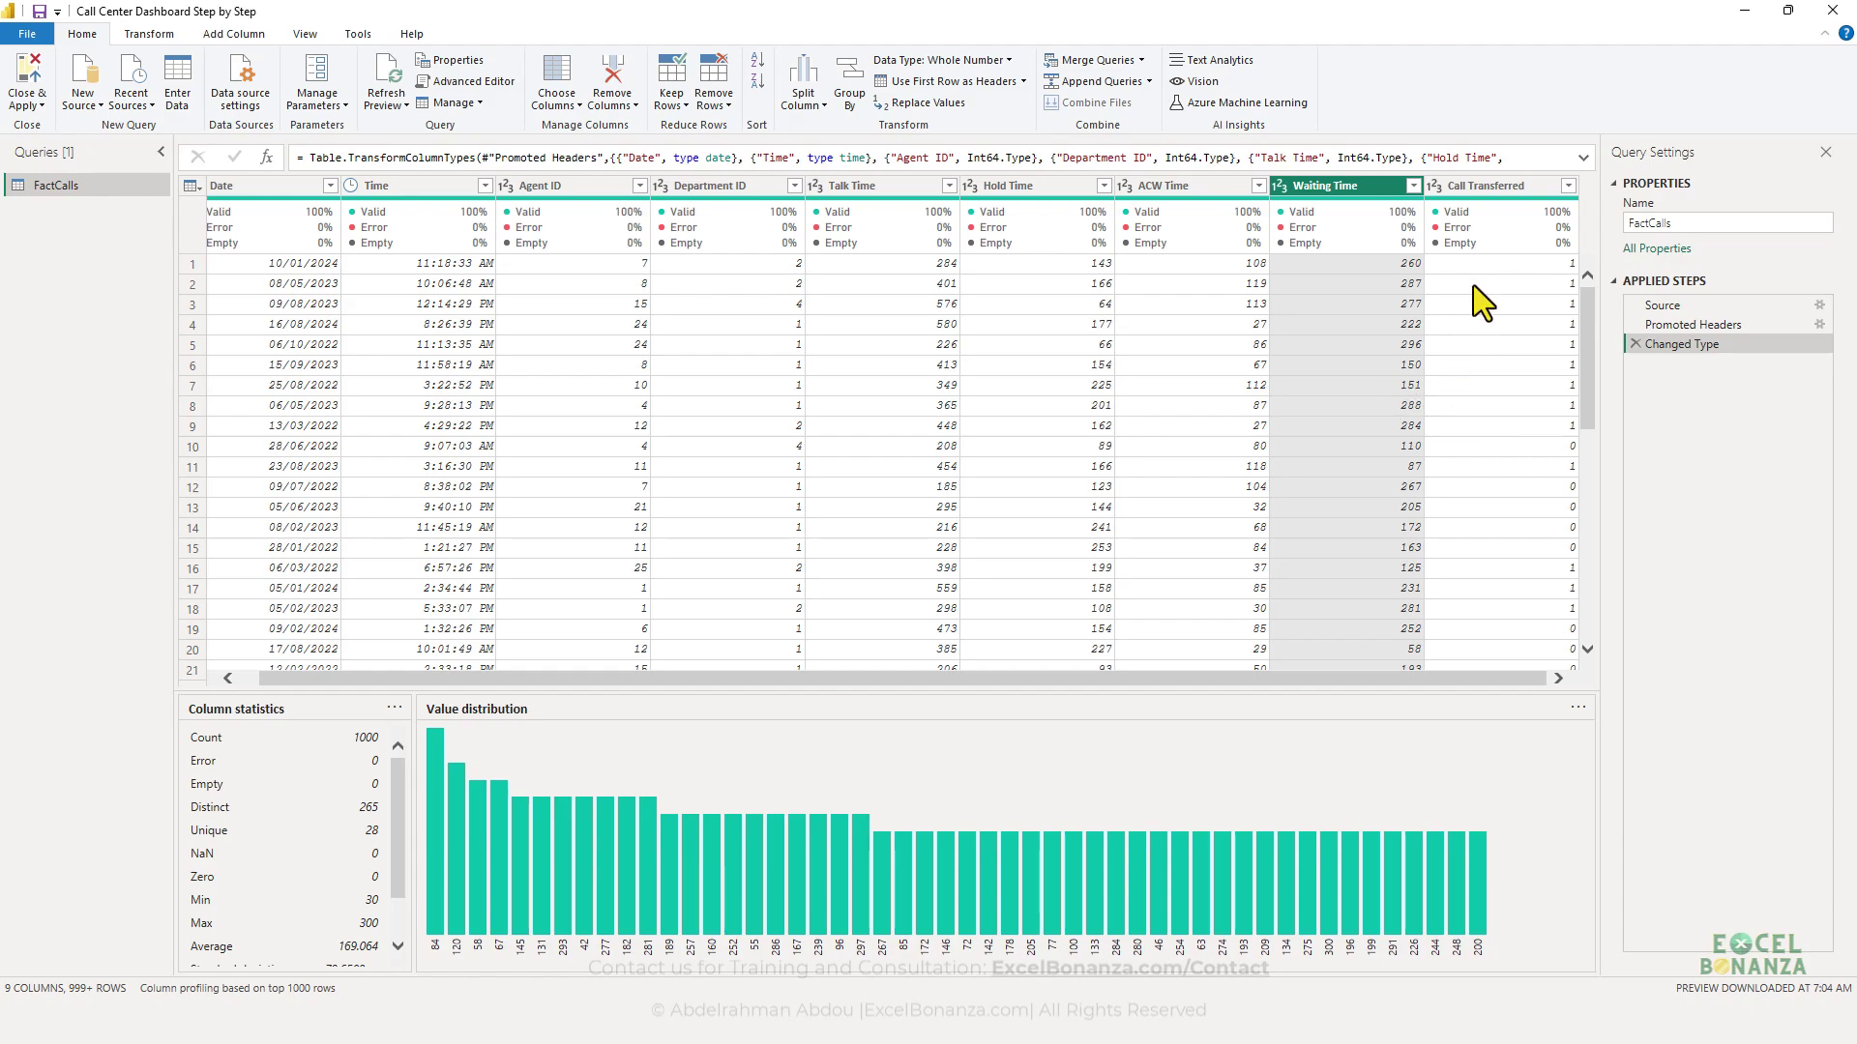
# - Examine the Call Transferred column's distribution and individual 1 and 0 values in FactCalls
pyautogui.click(1497, 188)
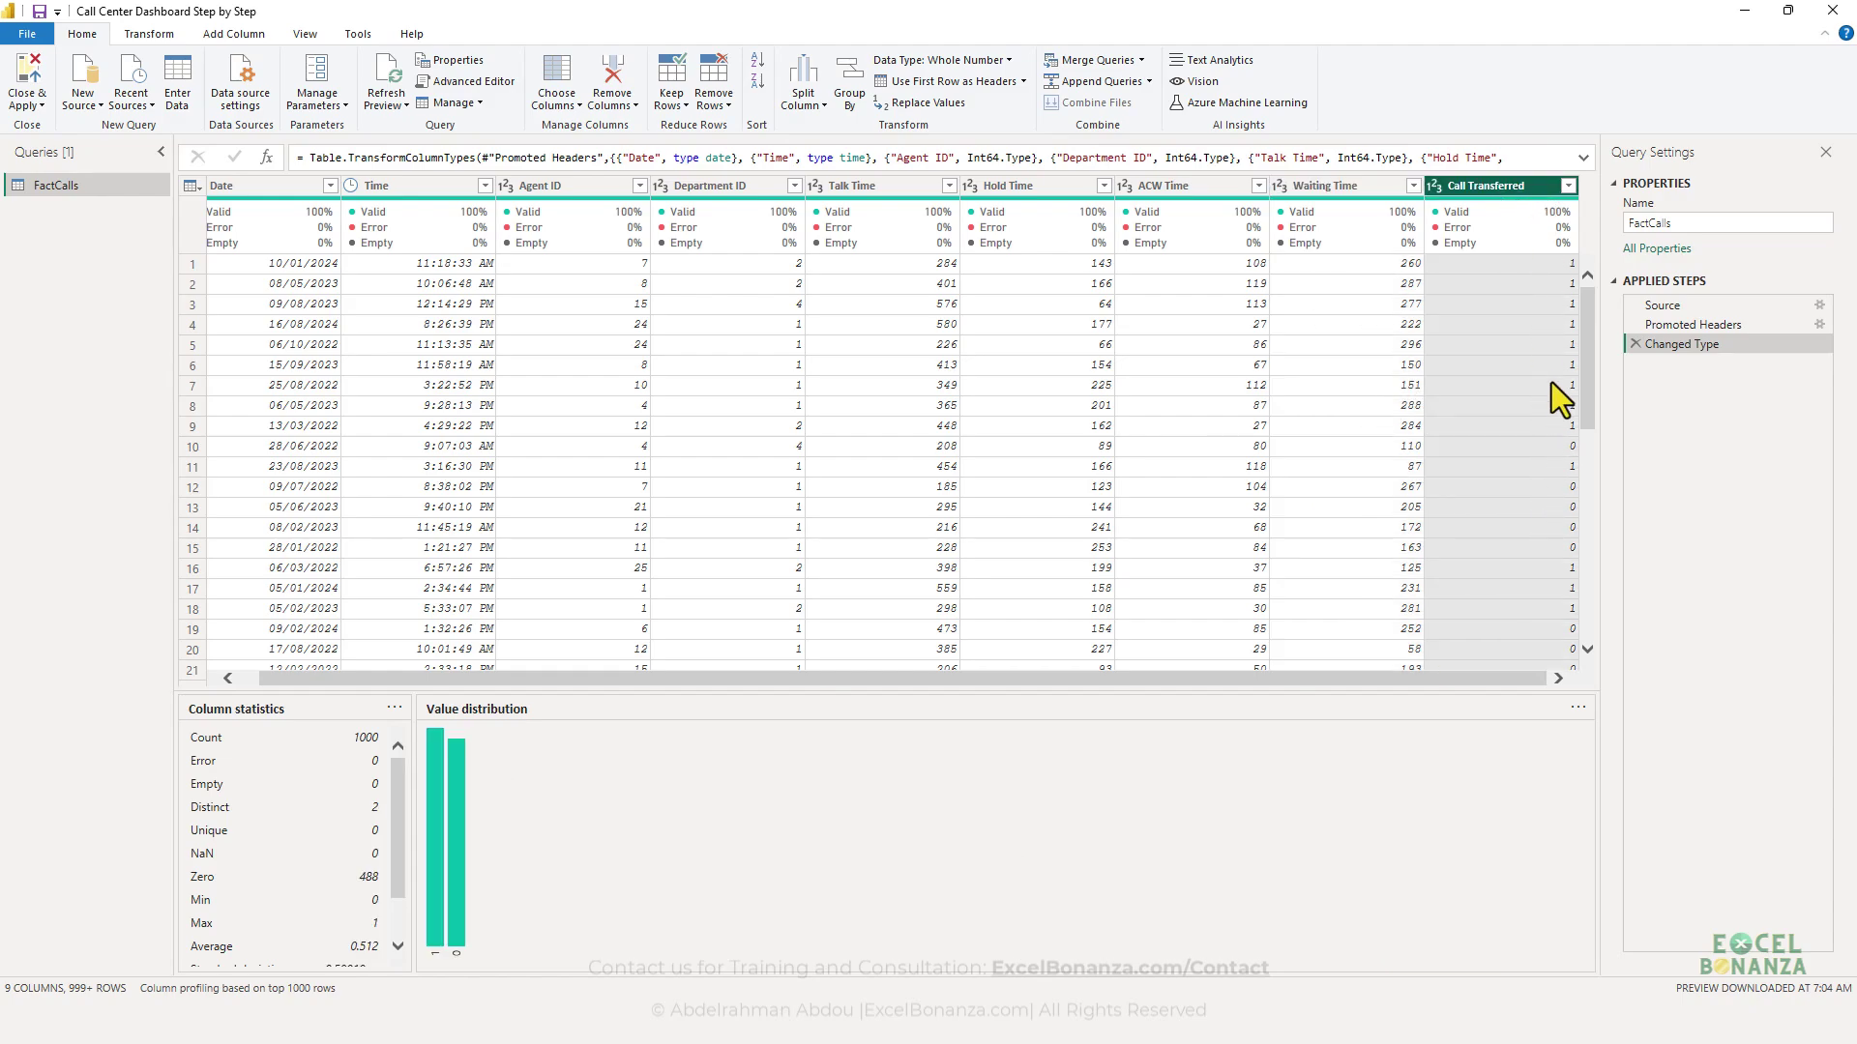
pyautogui.scroll(-4, 1541, 339)
pyautogui.click(1492, 340)
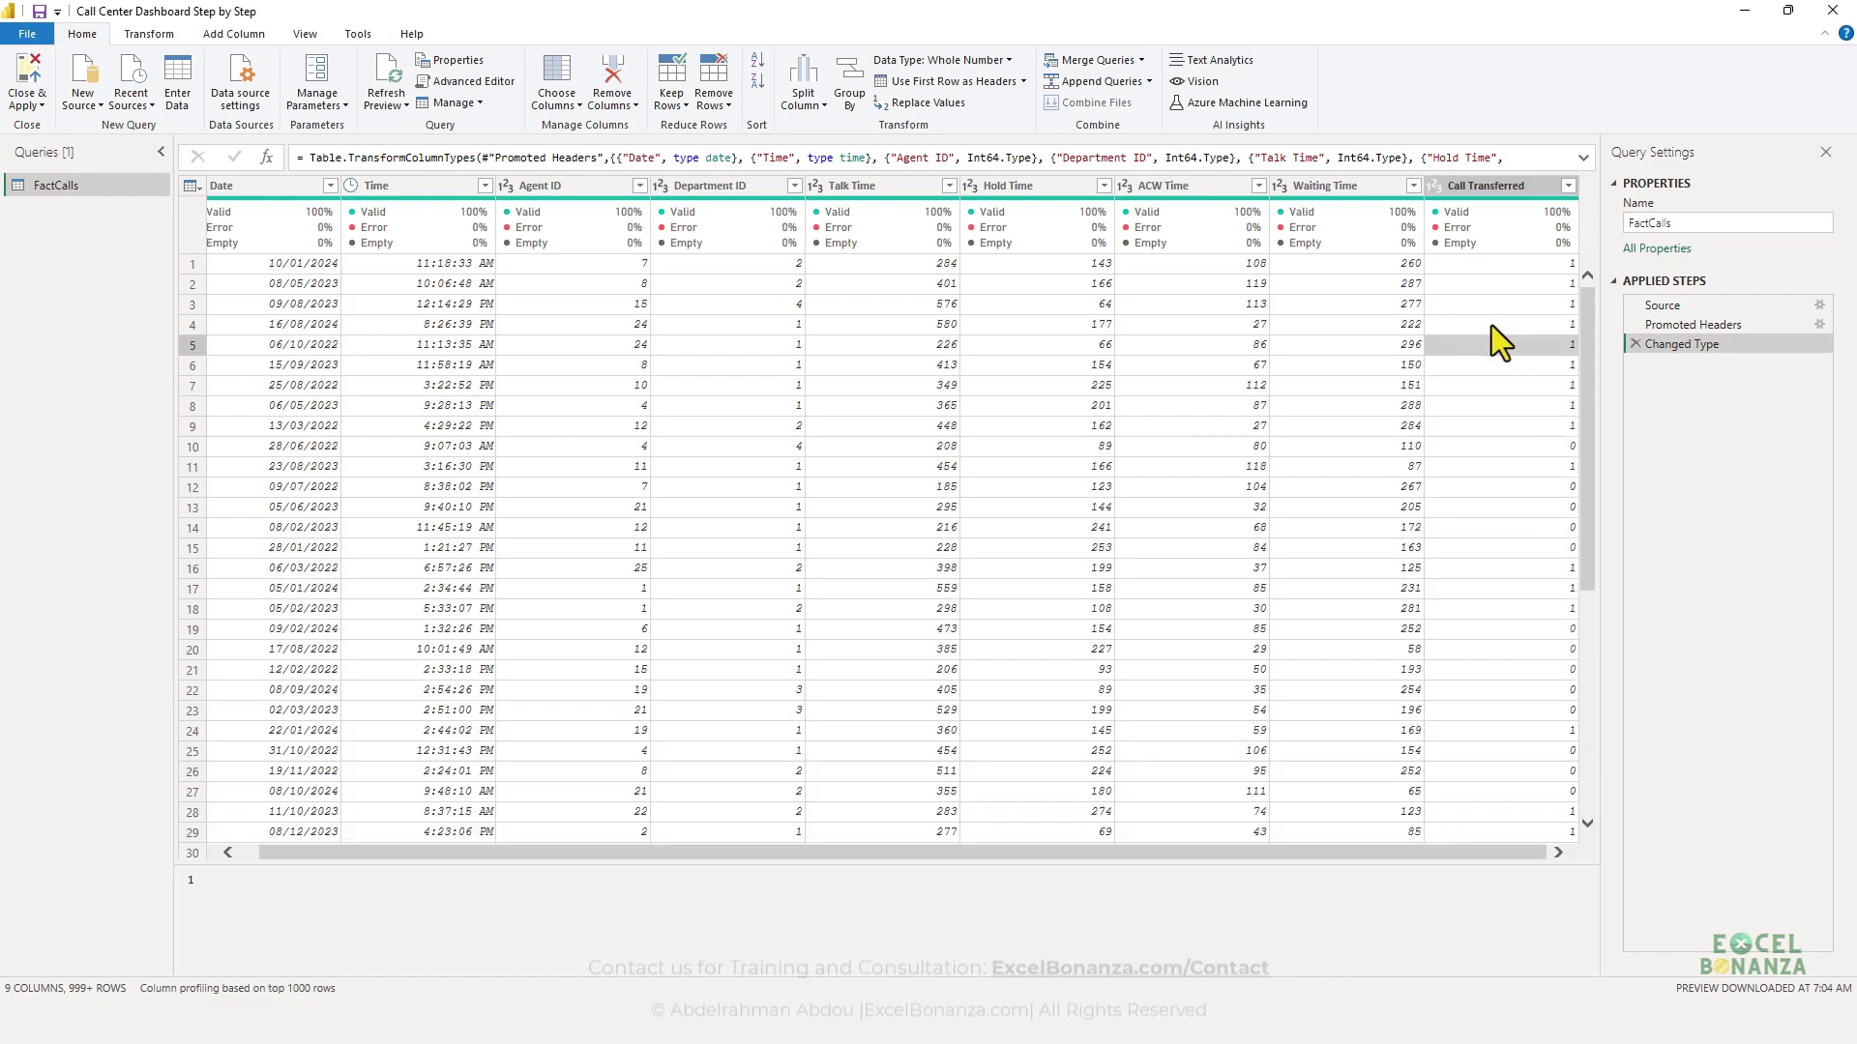
pyautogui.click(1534, 288)
pyautogui.click(1524, 489)
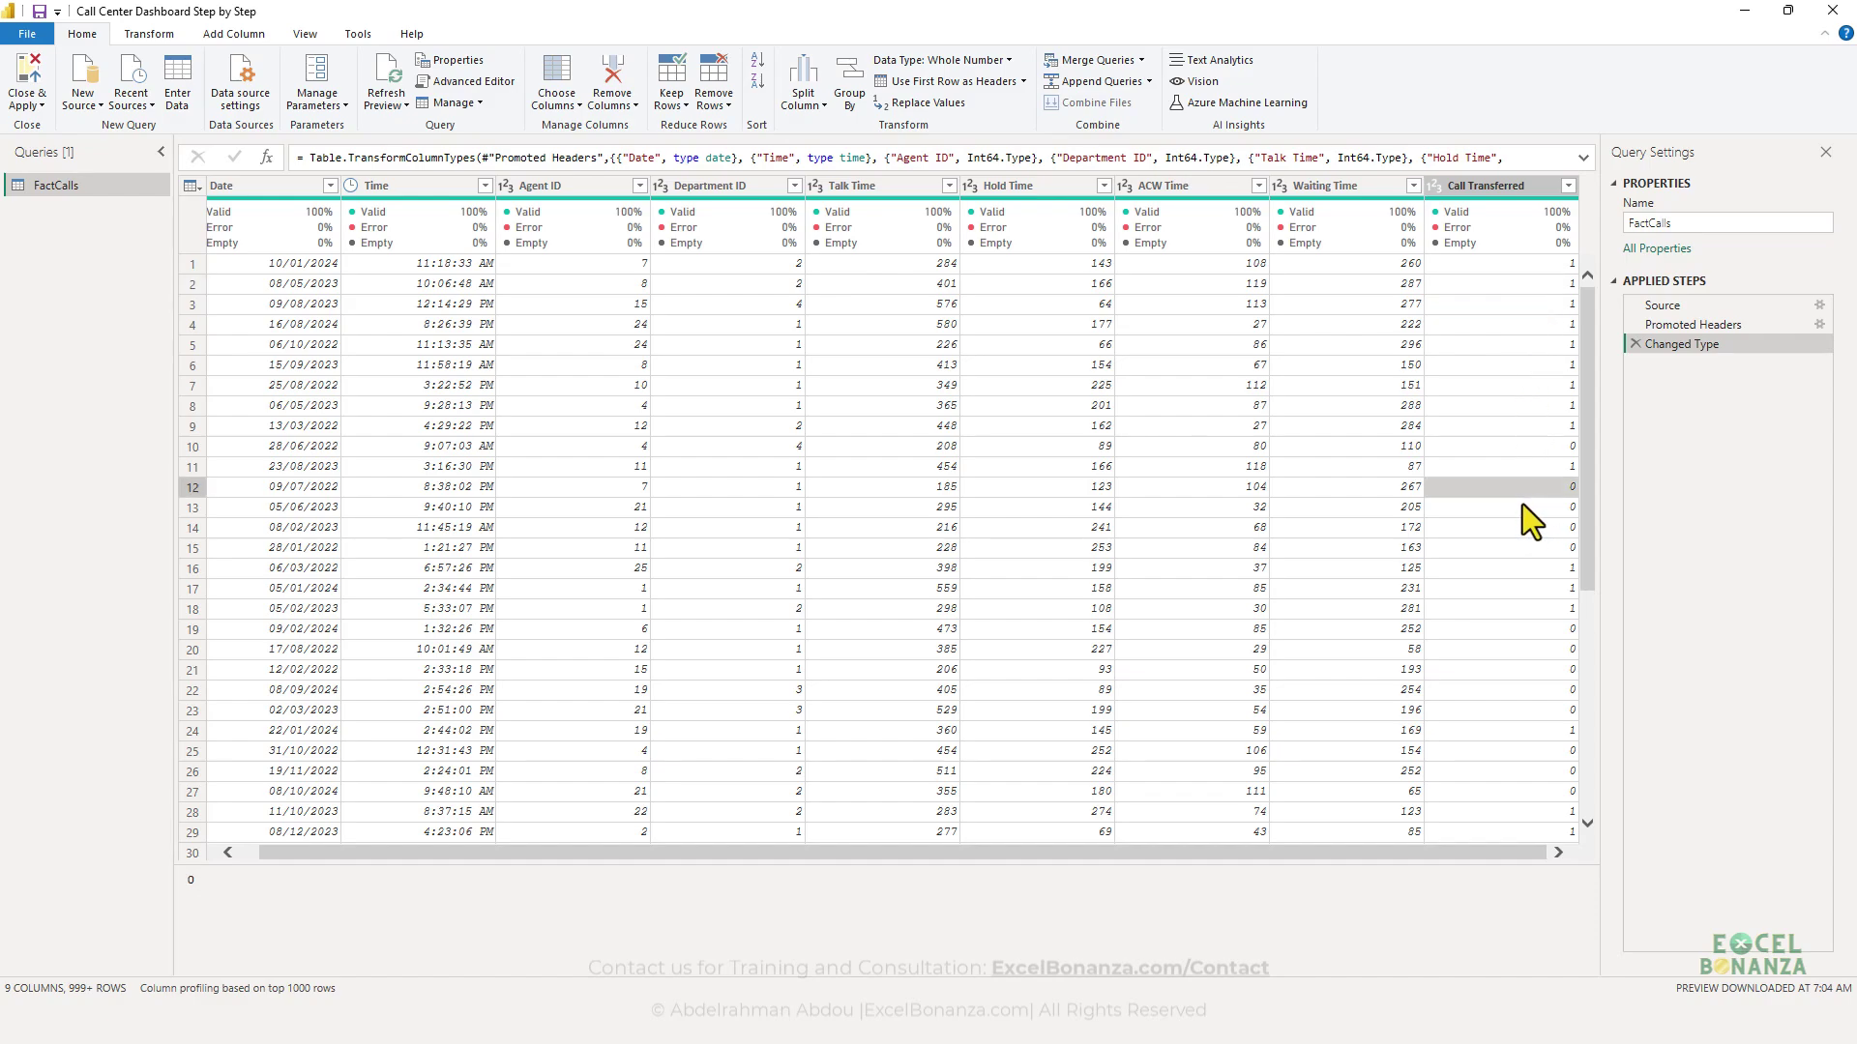
pyautogui.click(1528, 513)
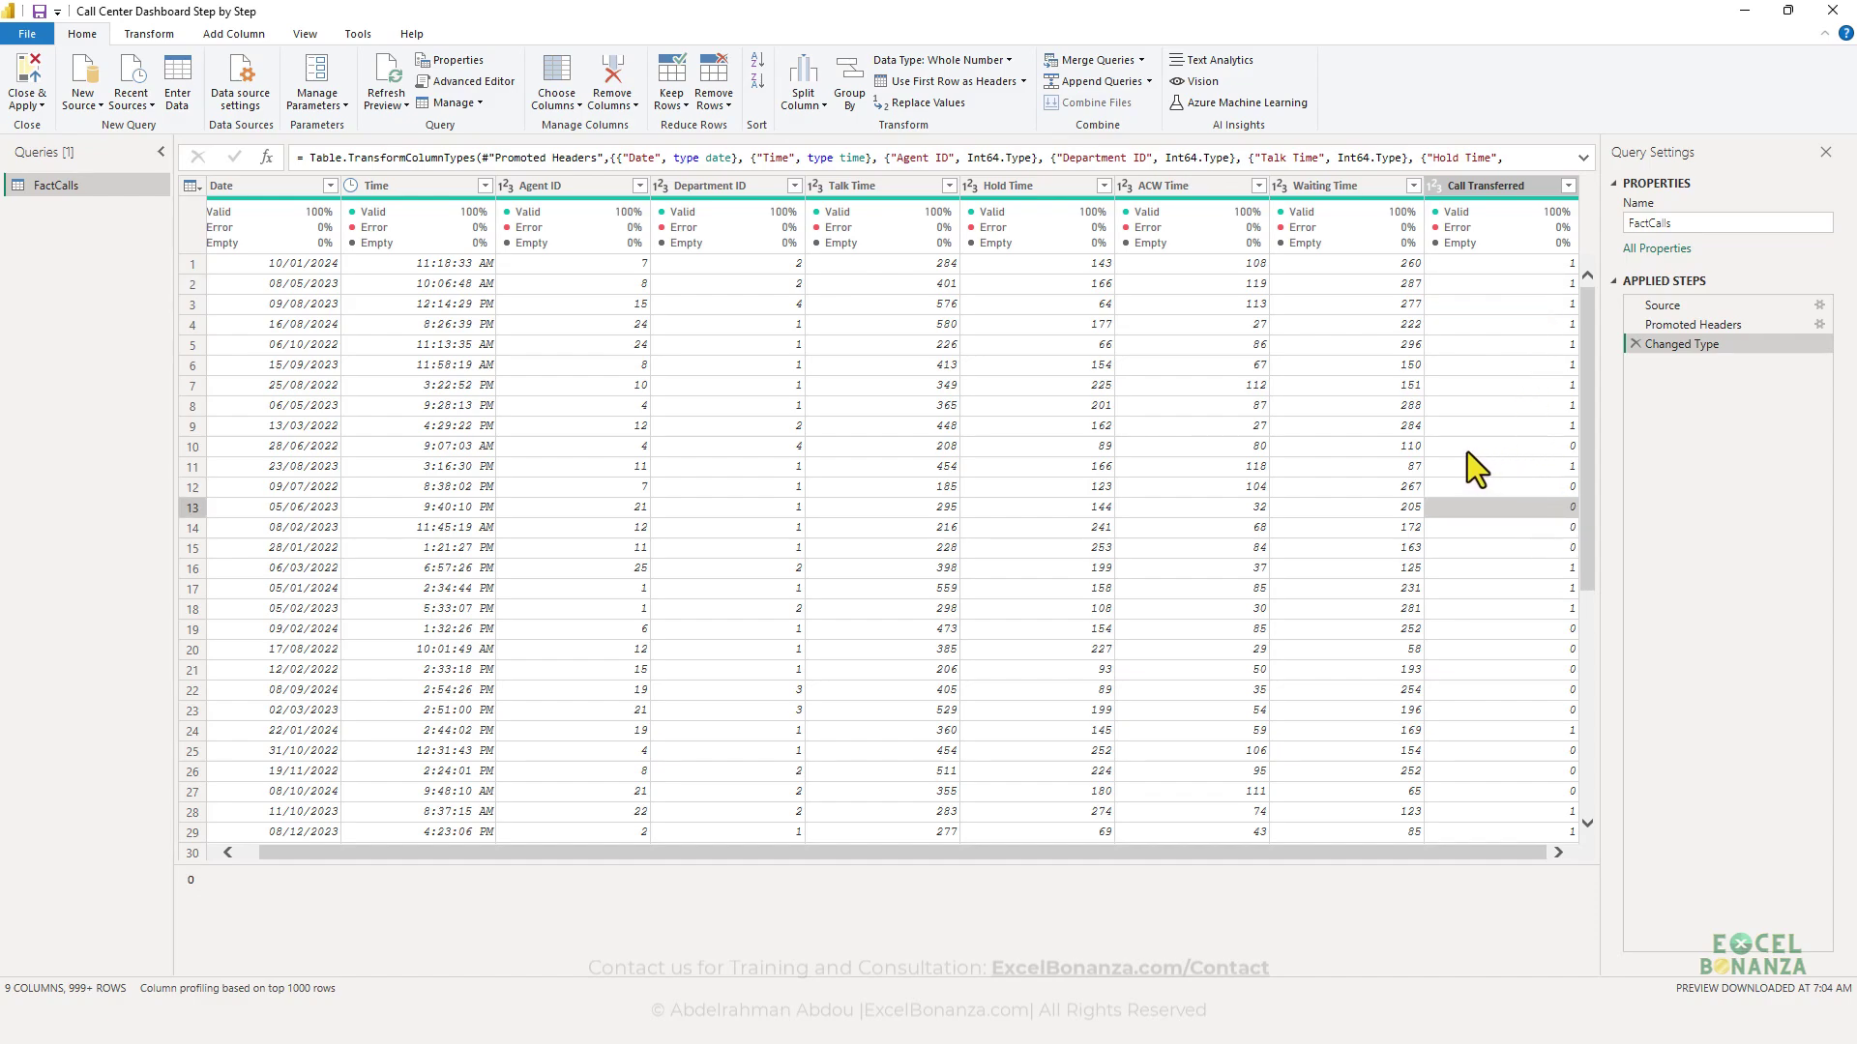
# - Import the Abandoned CSV file as another new query, keeping the default import settings
pyautogui.rightClick(41, 221)
pyautogui.moveTo(96, 255)
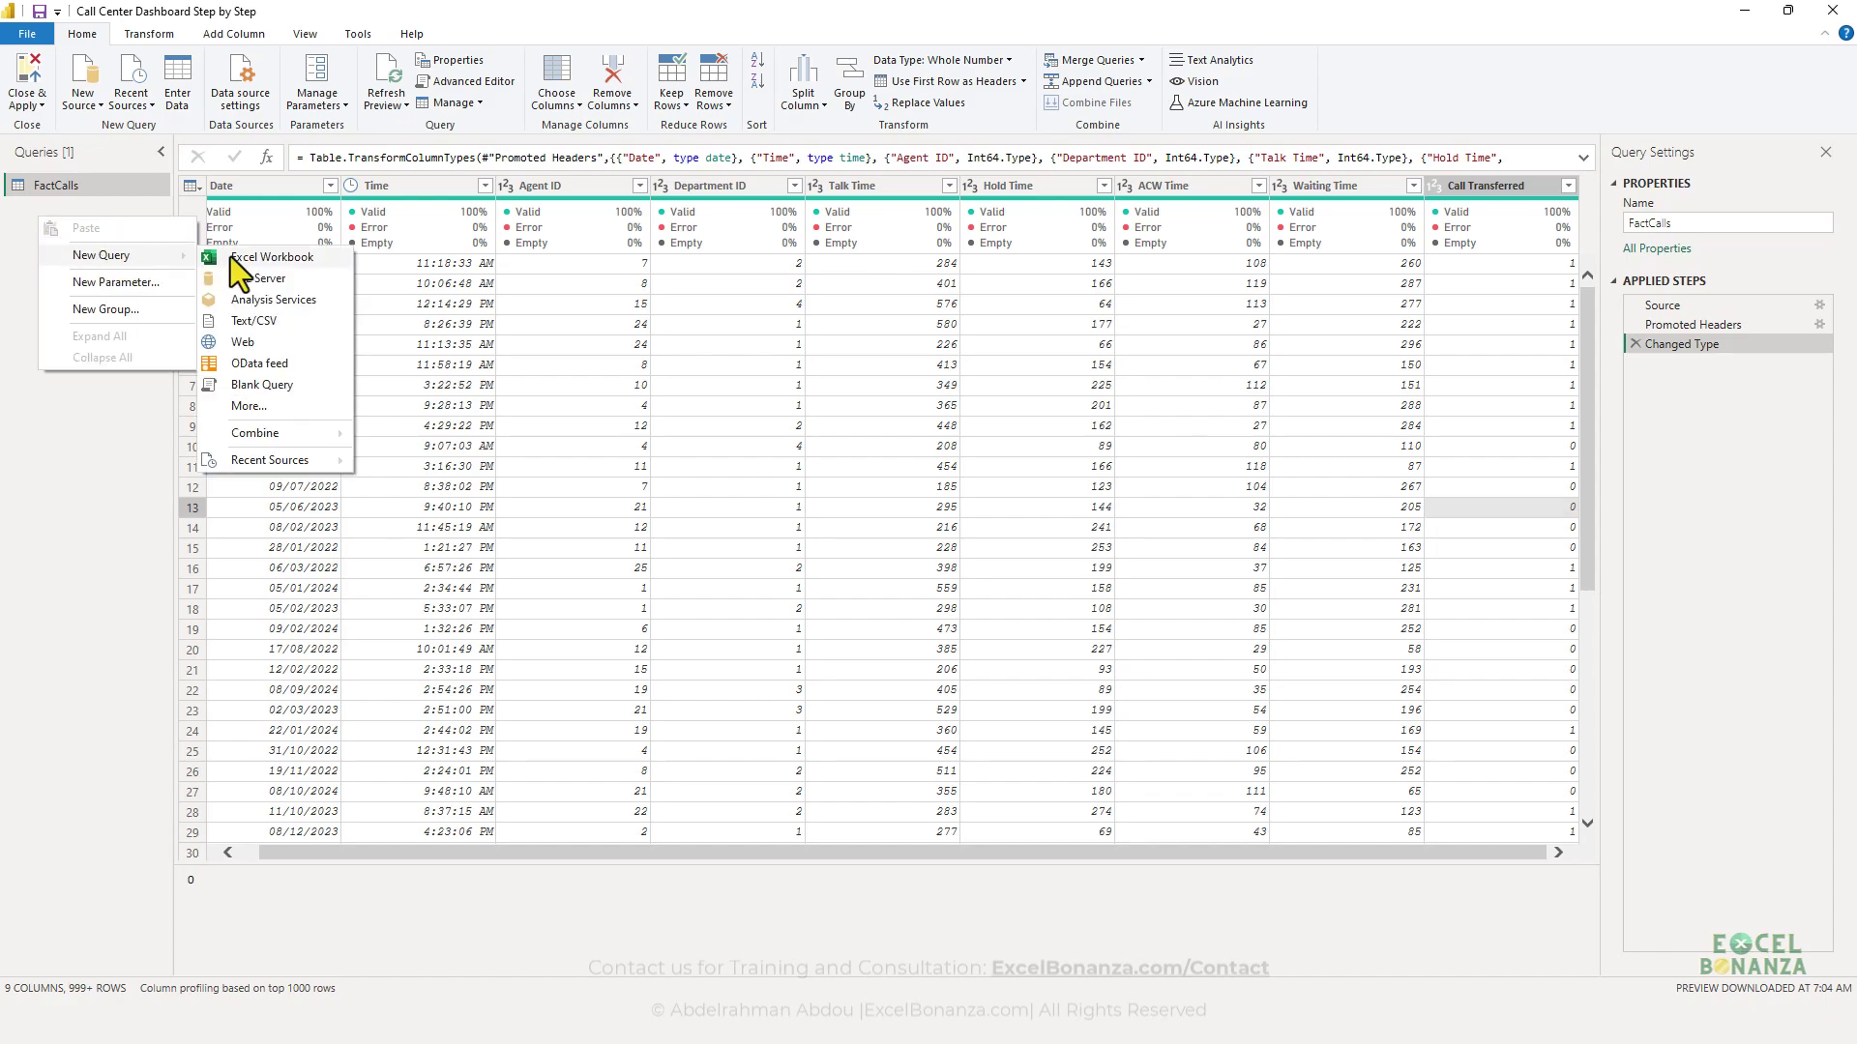
pyautogui.click(260, 319)
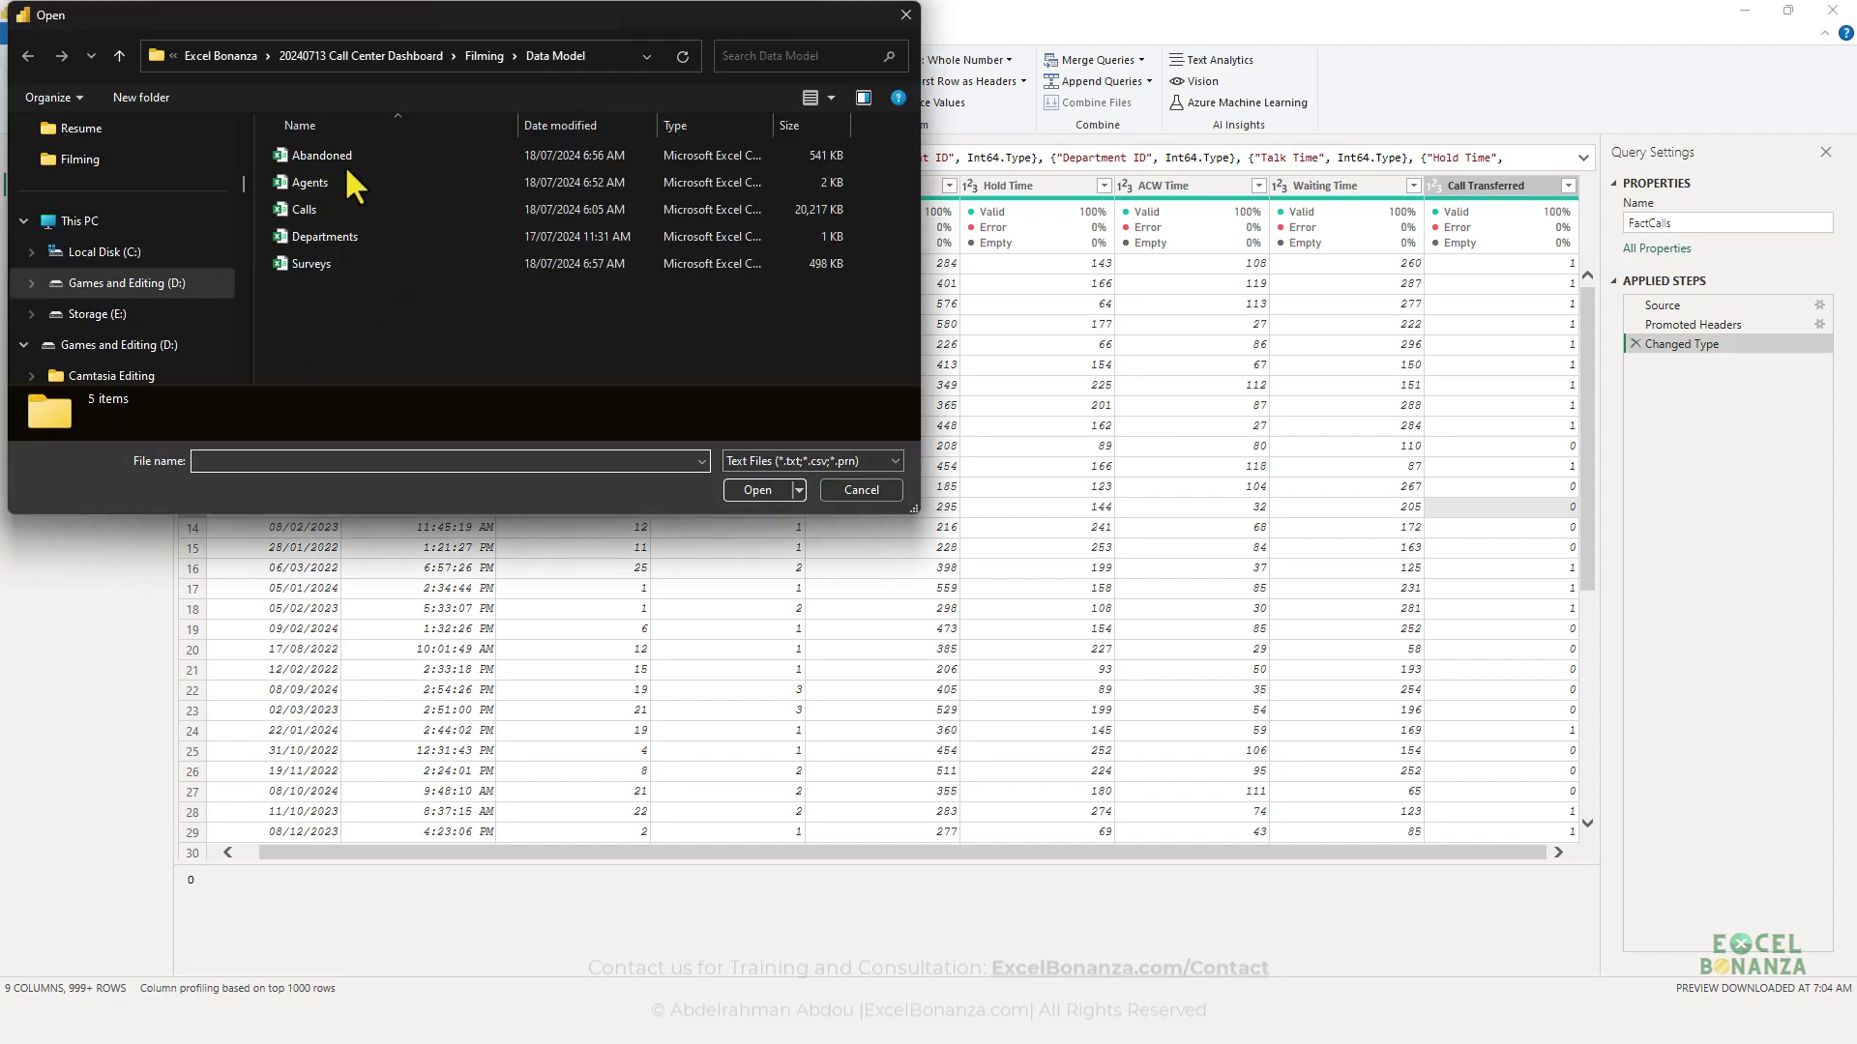
pyautogui.doubleClick(350, 155)
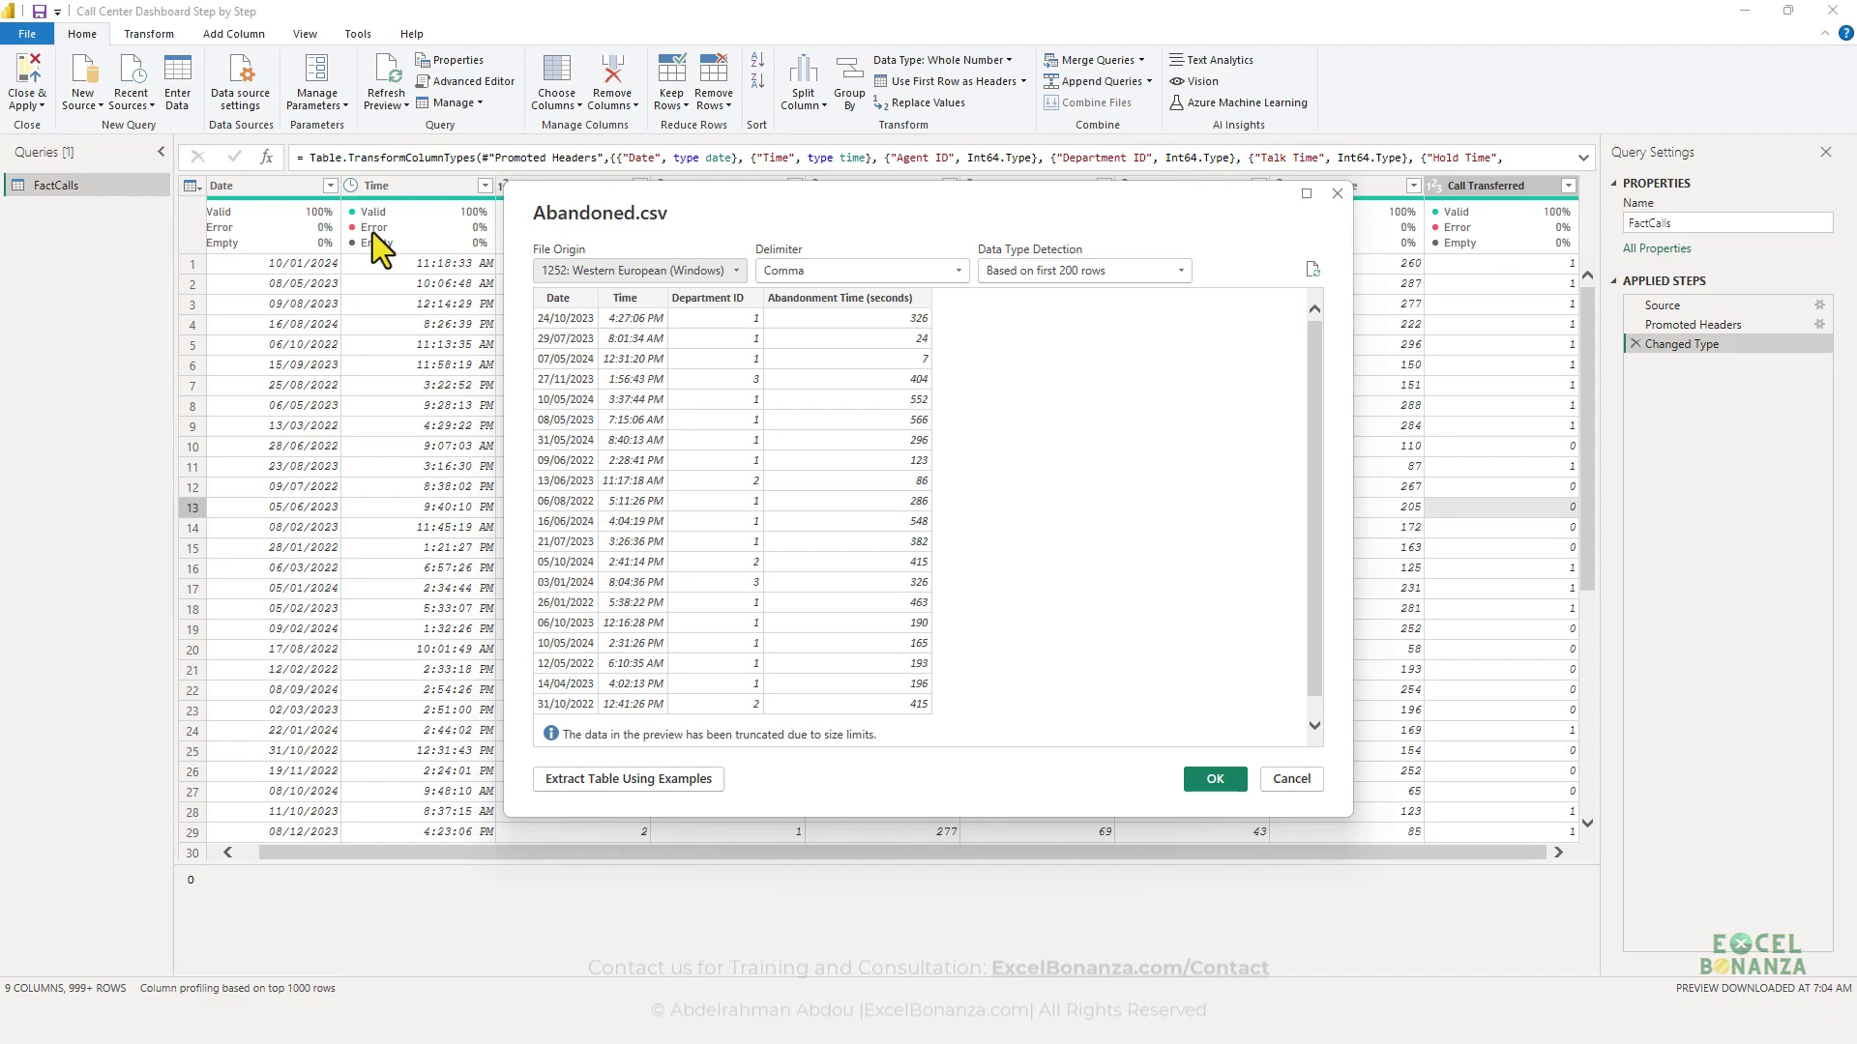
pyautogui.click(1212, 778)
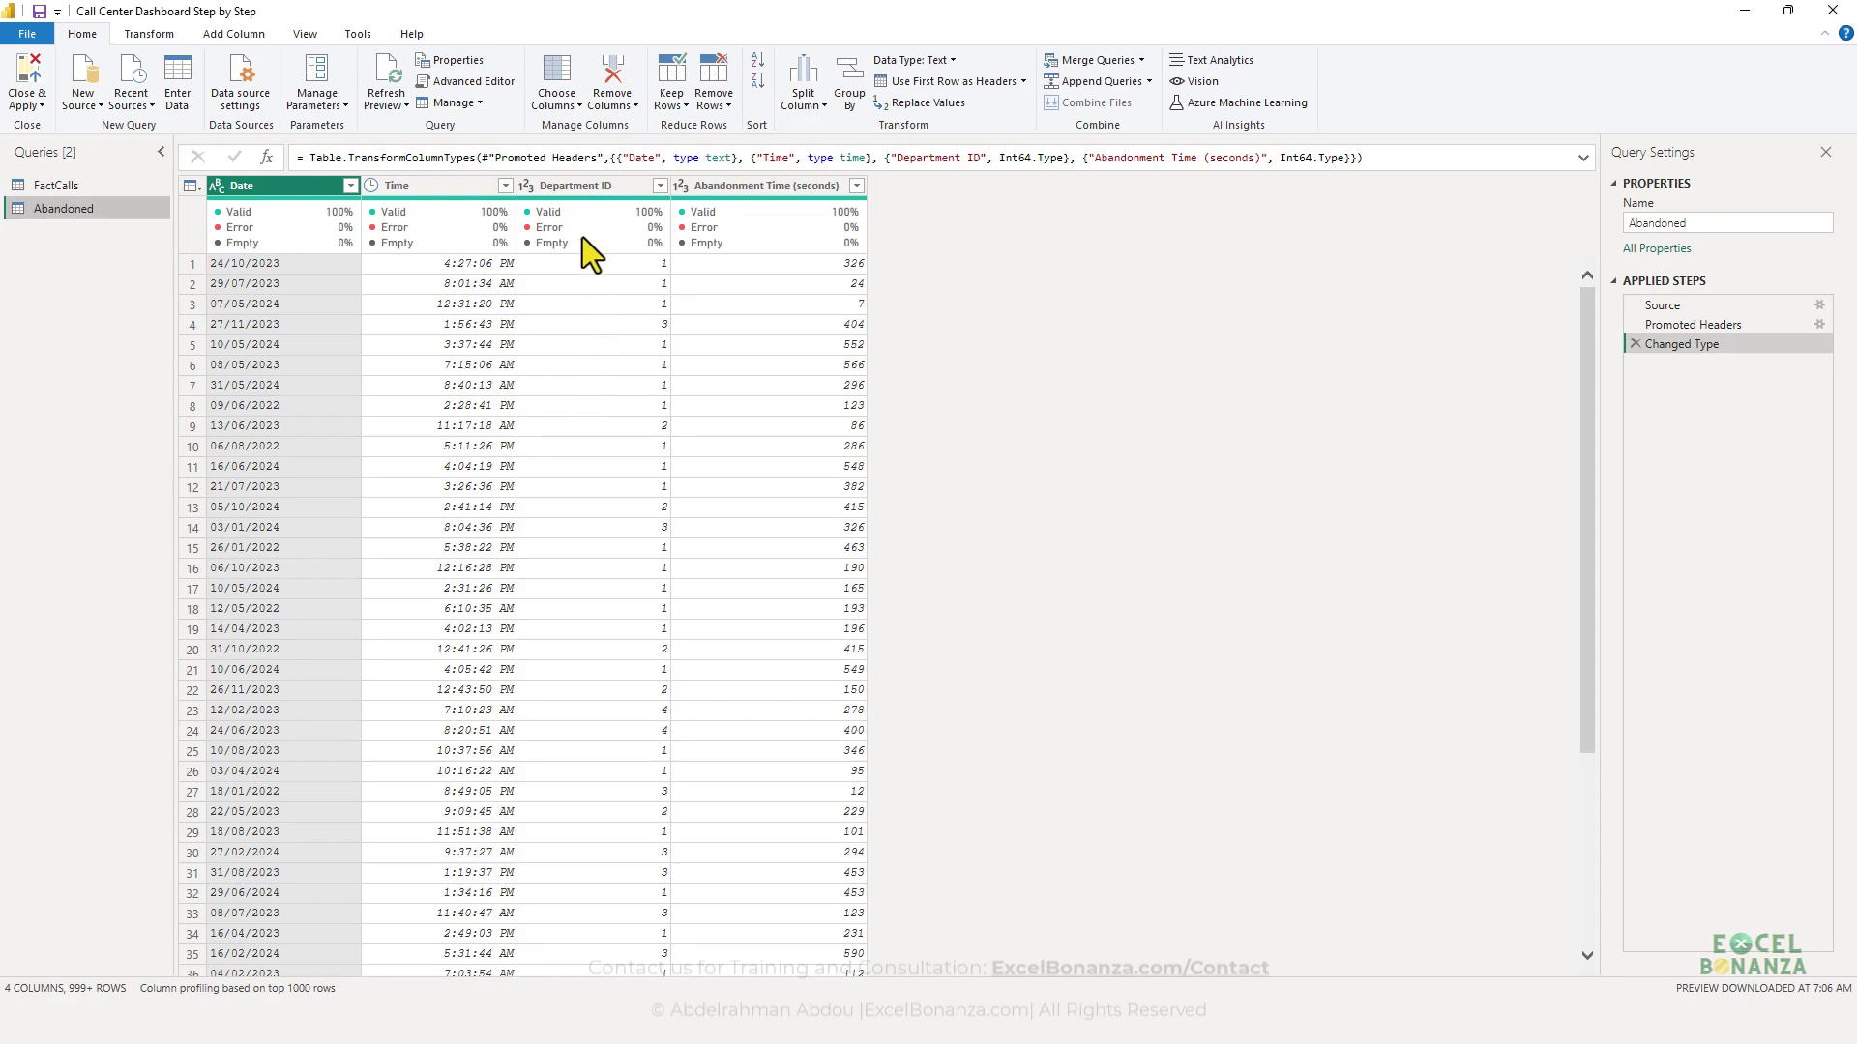
# - Try to convert the Abandoned query's Date column to the Date type, replacing the current type conversion
pyautogui.click(215, 184)
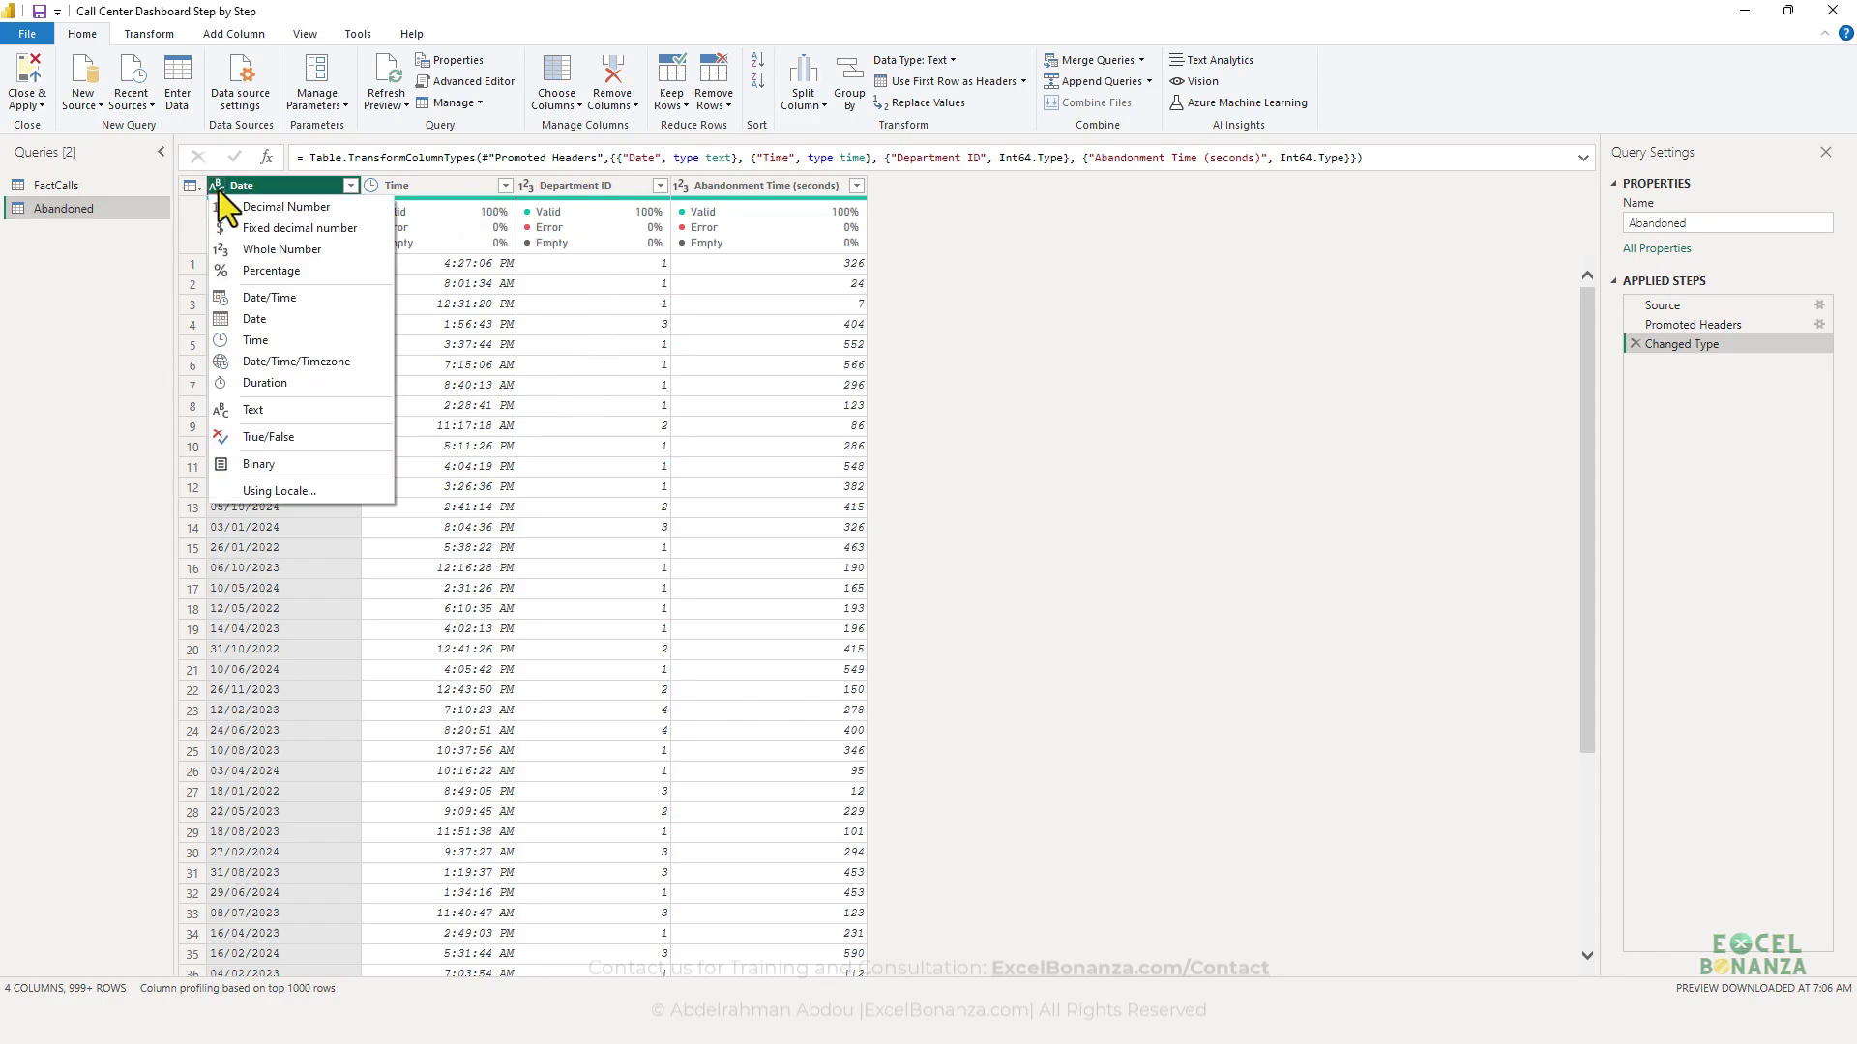
pyautogui.click(275, 322)
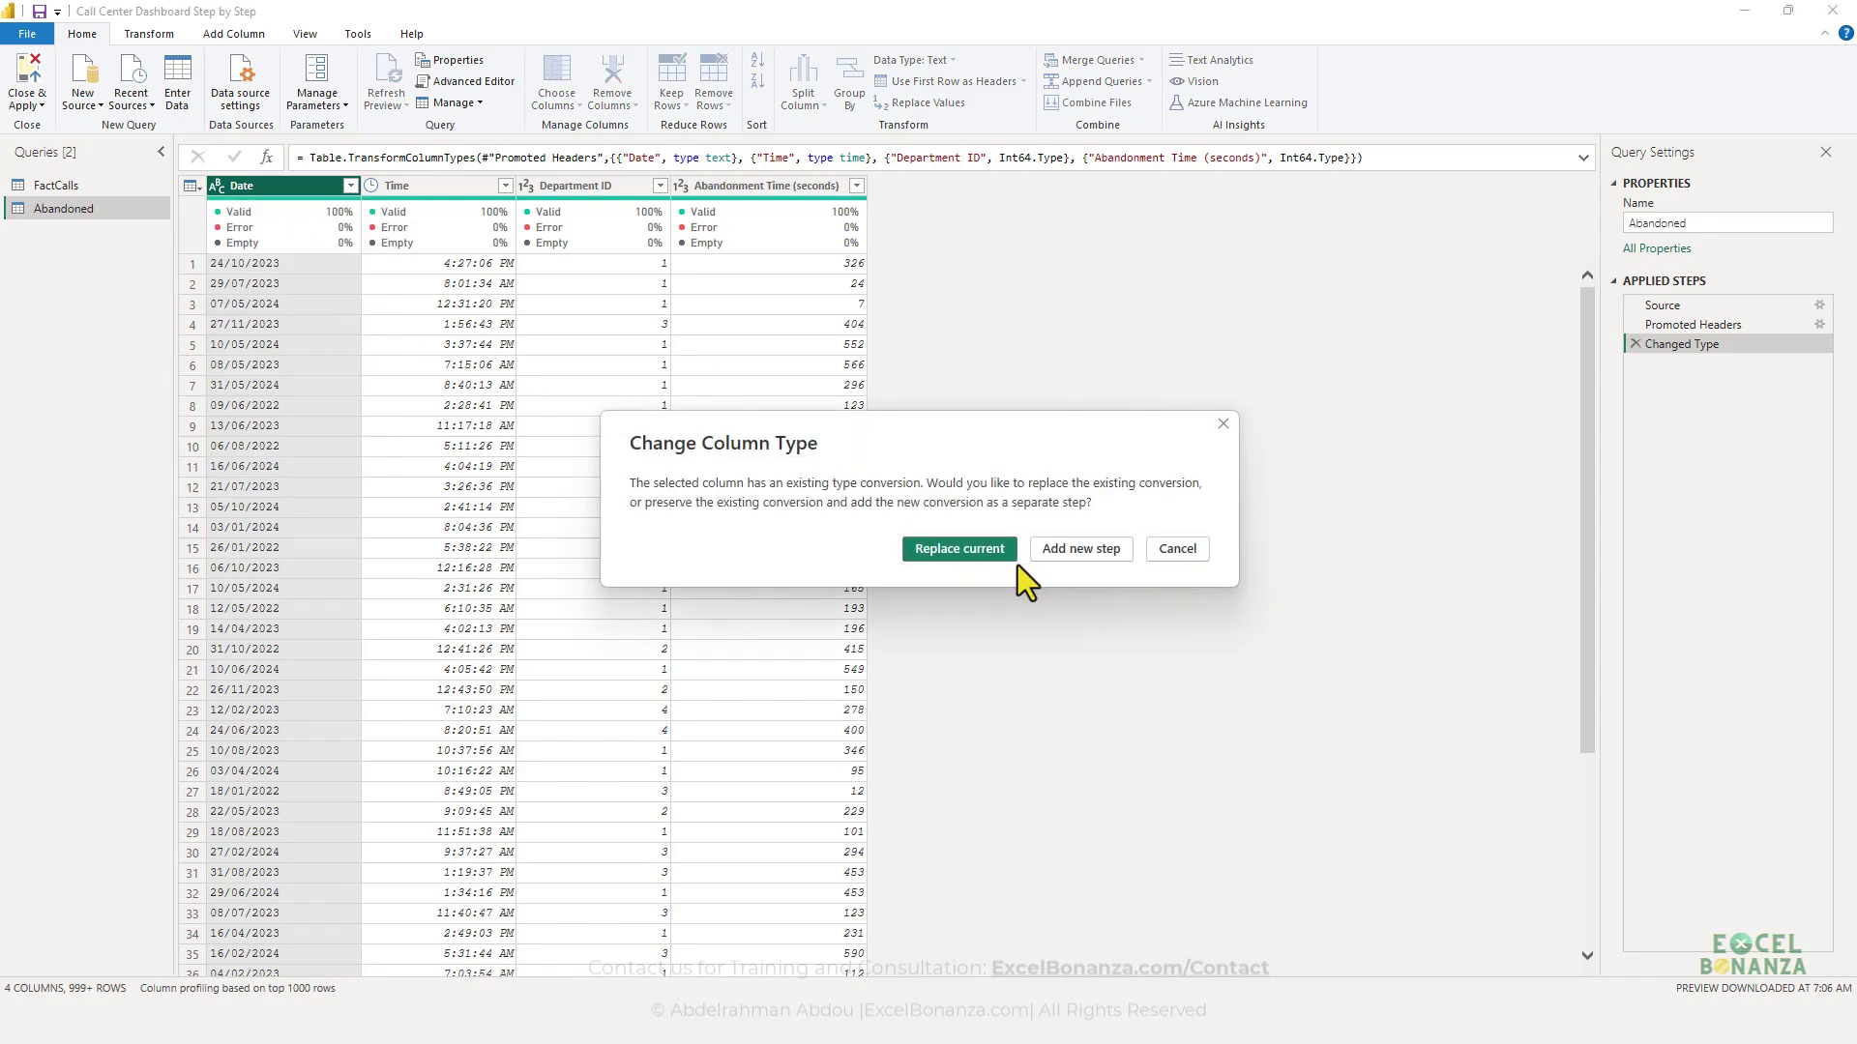
pyautogui.click(990, 549)
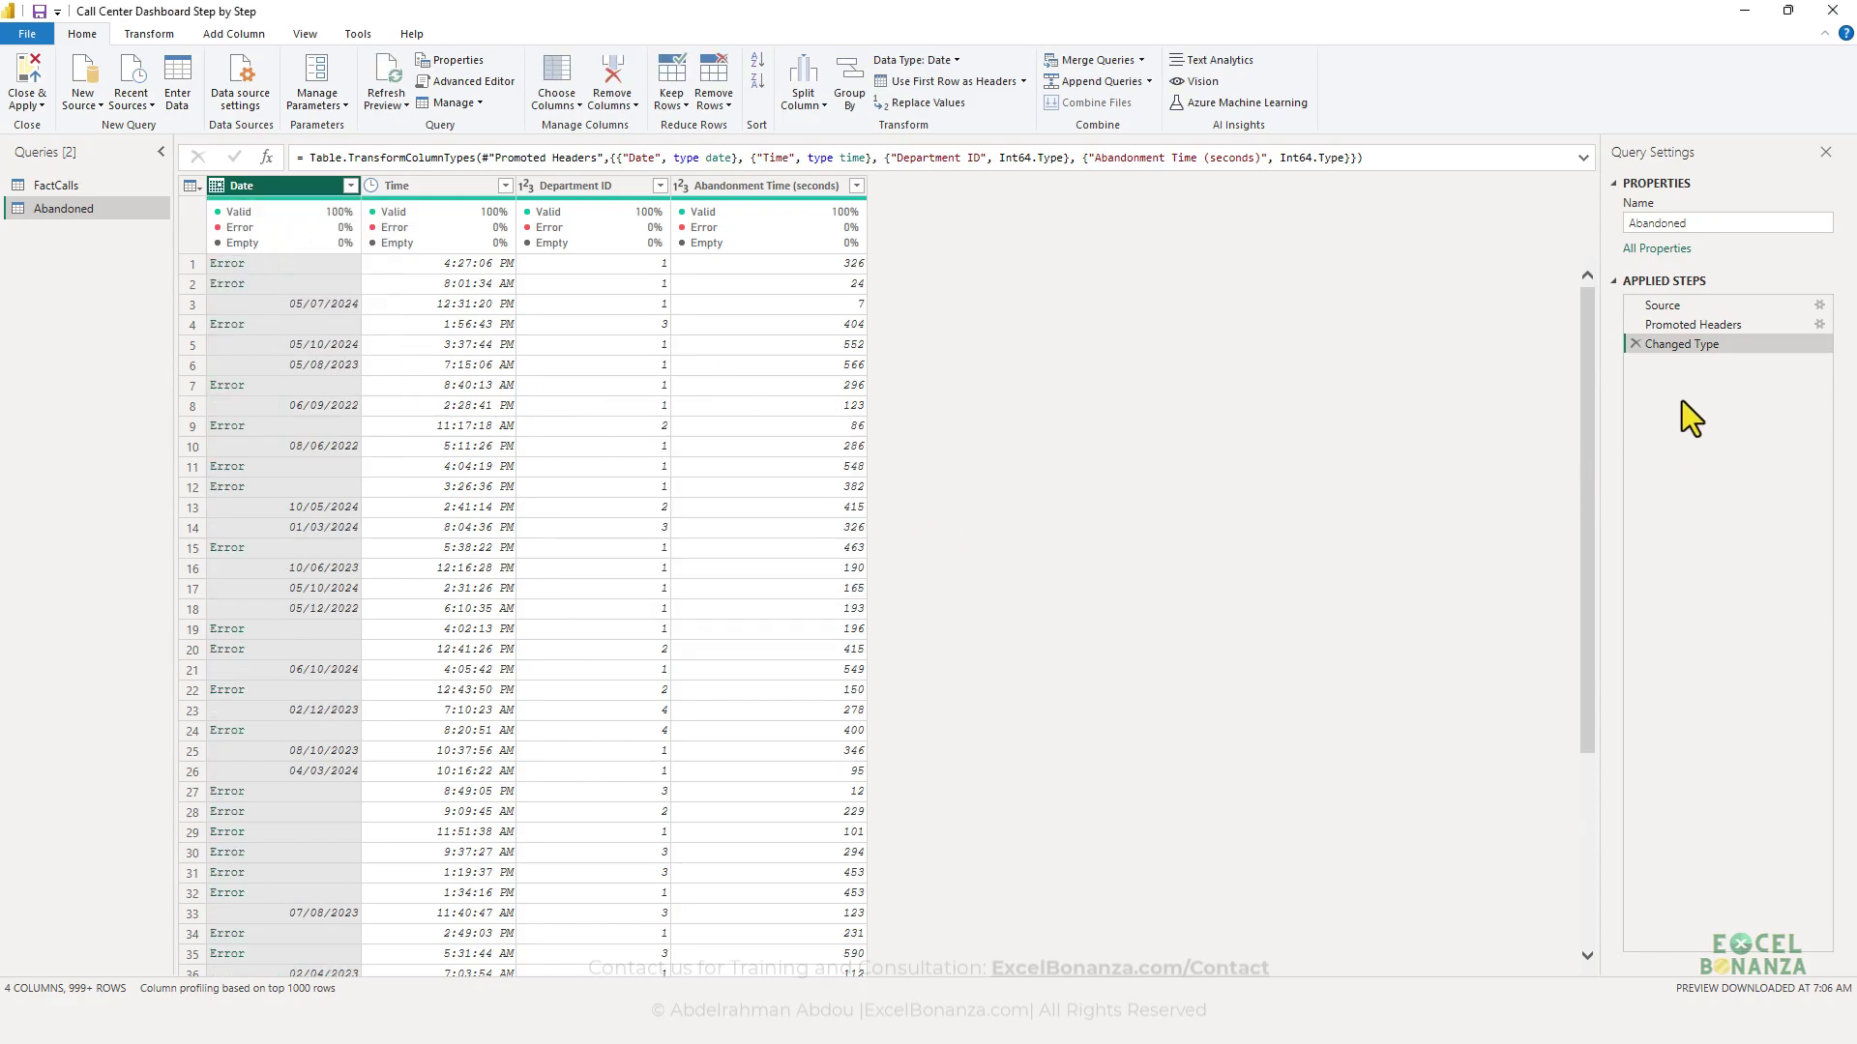
# - Remove the Abandoned query's Changed Type step and convert its Date column to Date using the English (United Kingdom) locale
pyautogui.click(1635, 345)
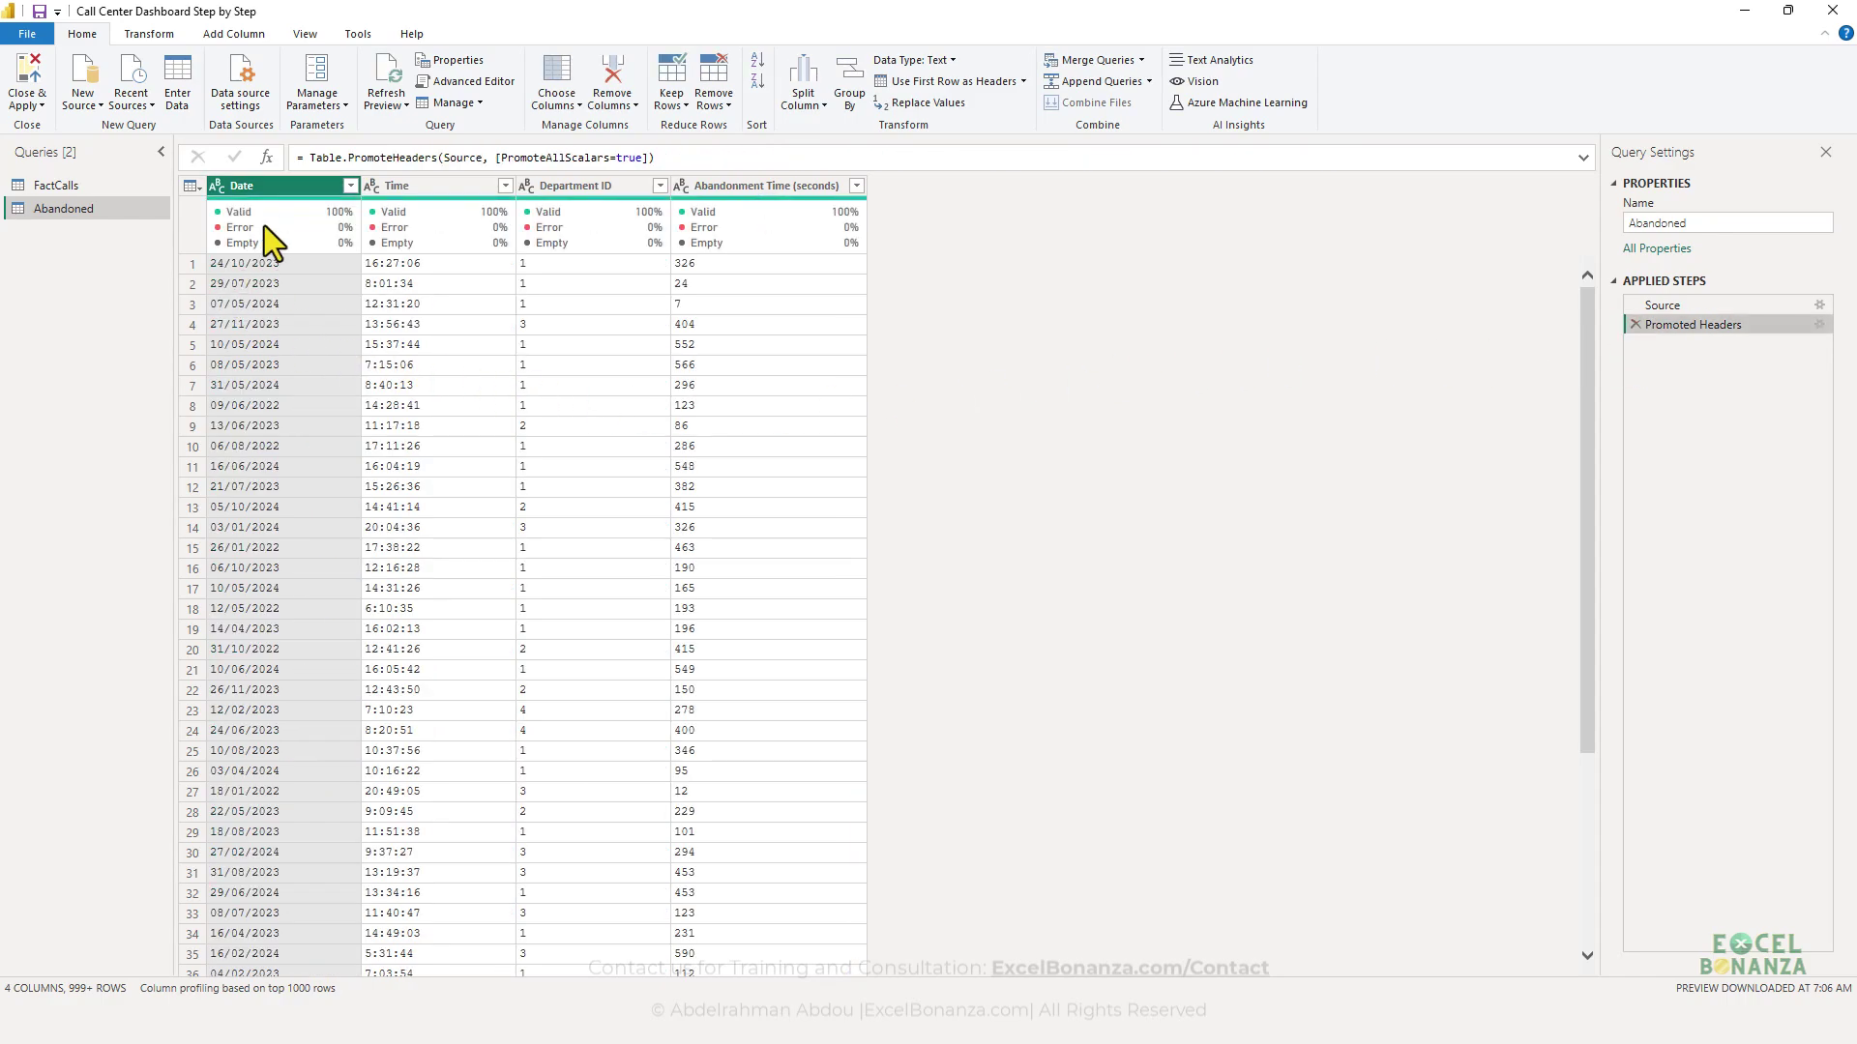
pyautogui.rightClick(255, 186)
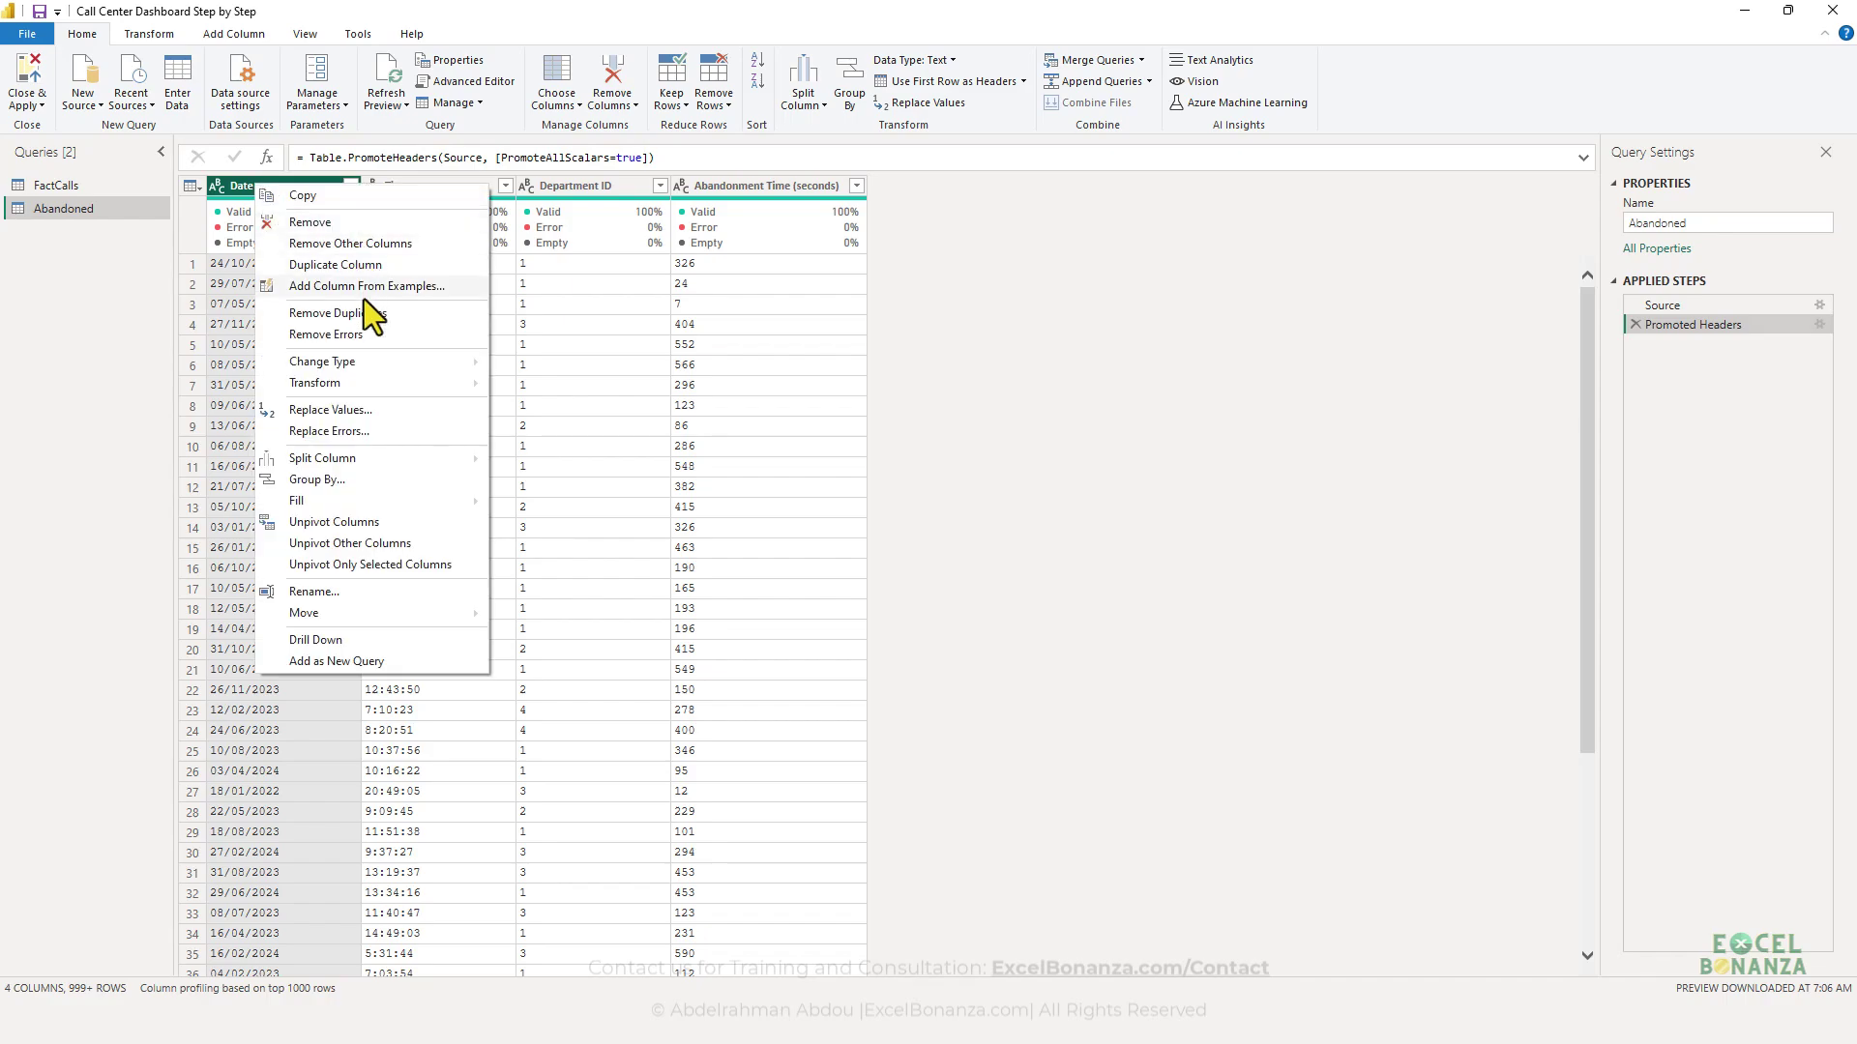
pyautogui.moveTo(389, 357)
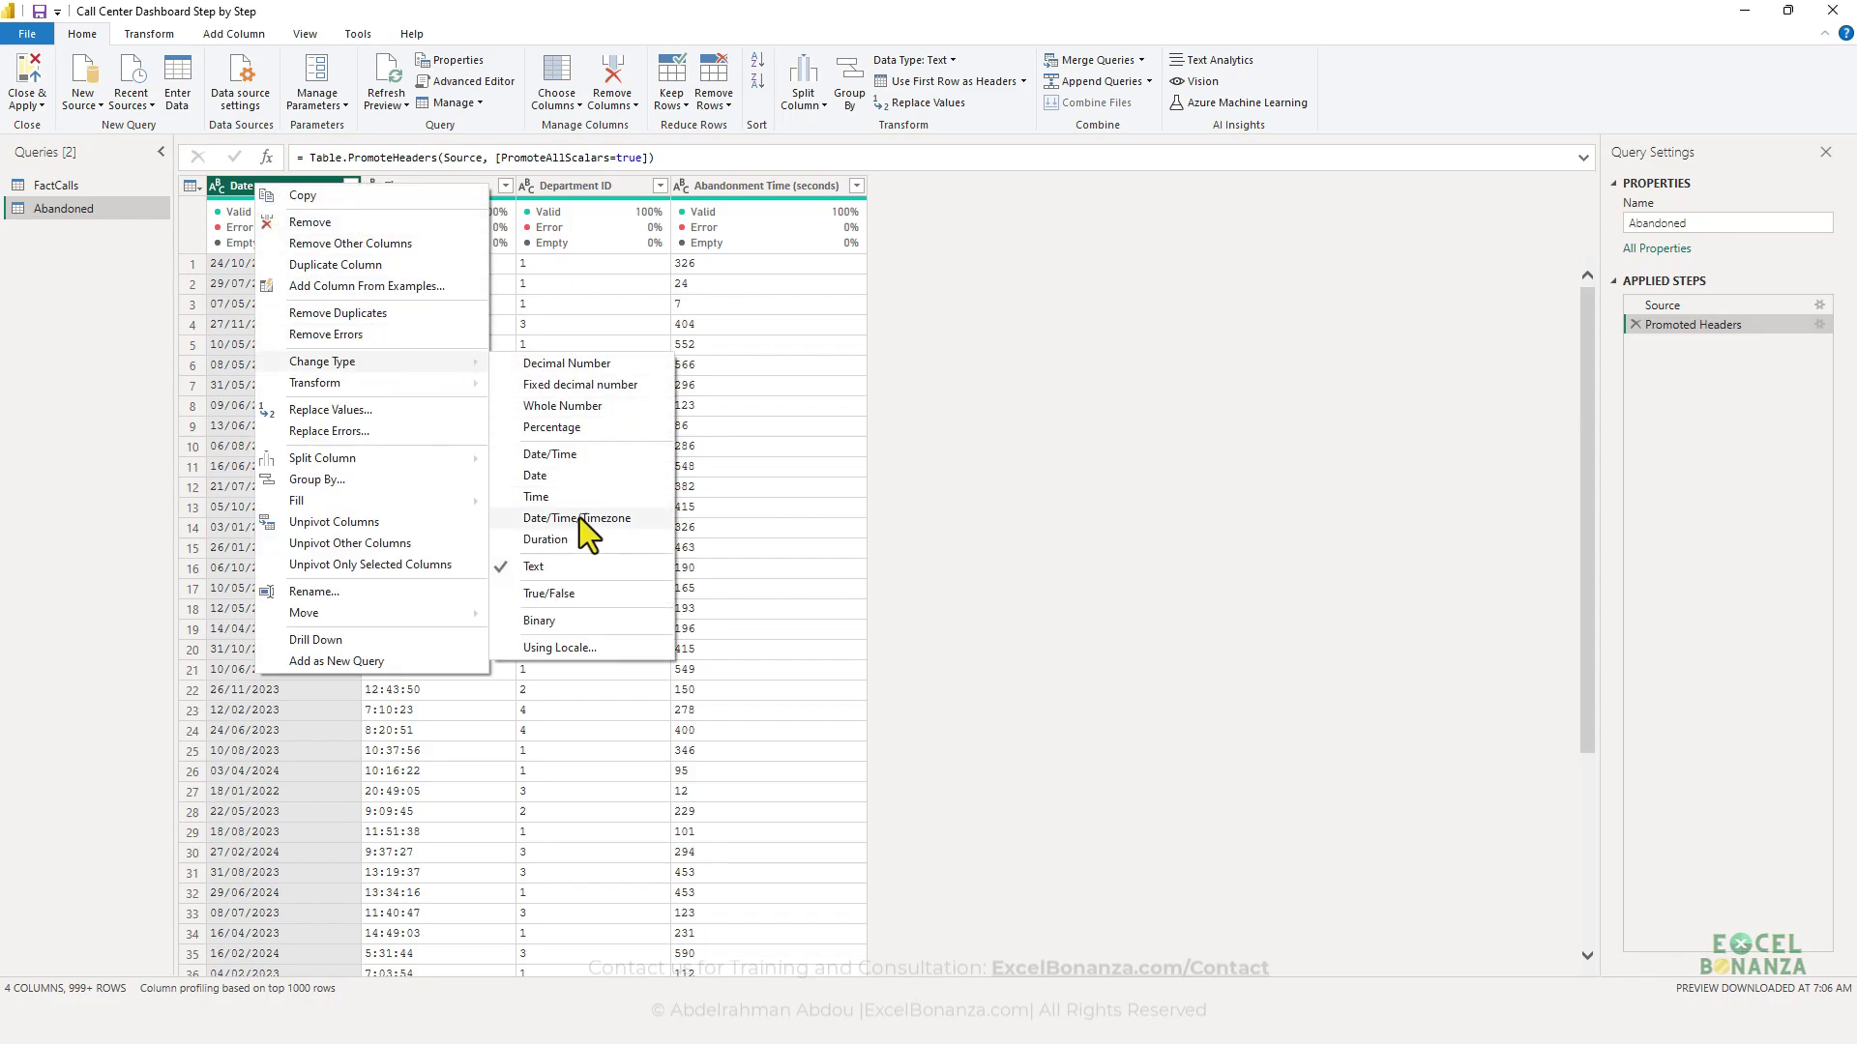
pyautogui.click(541, 646)
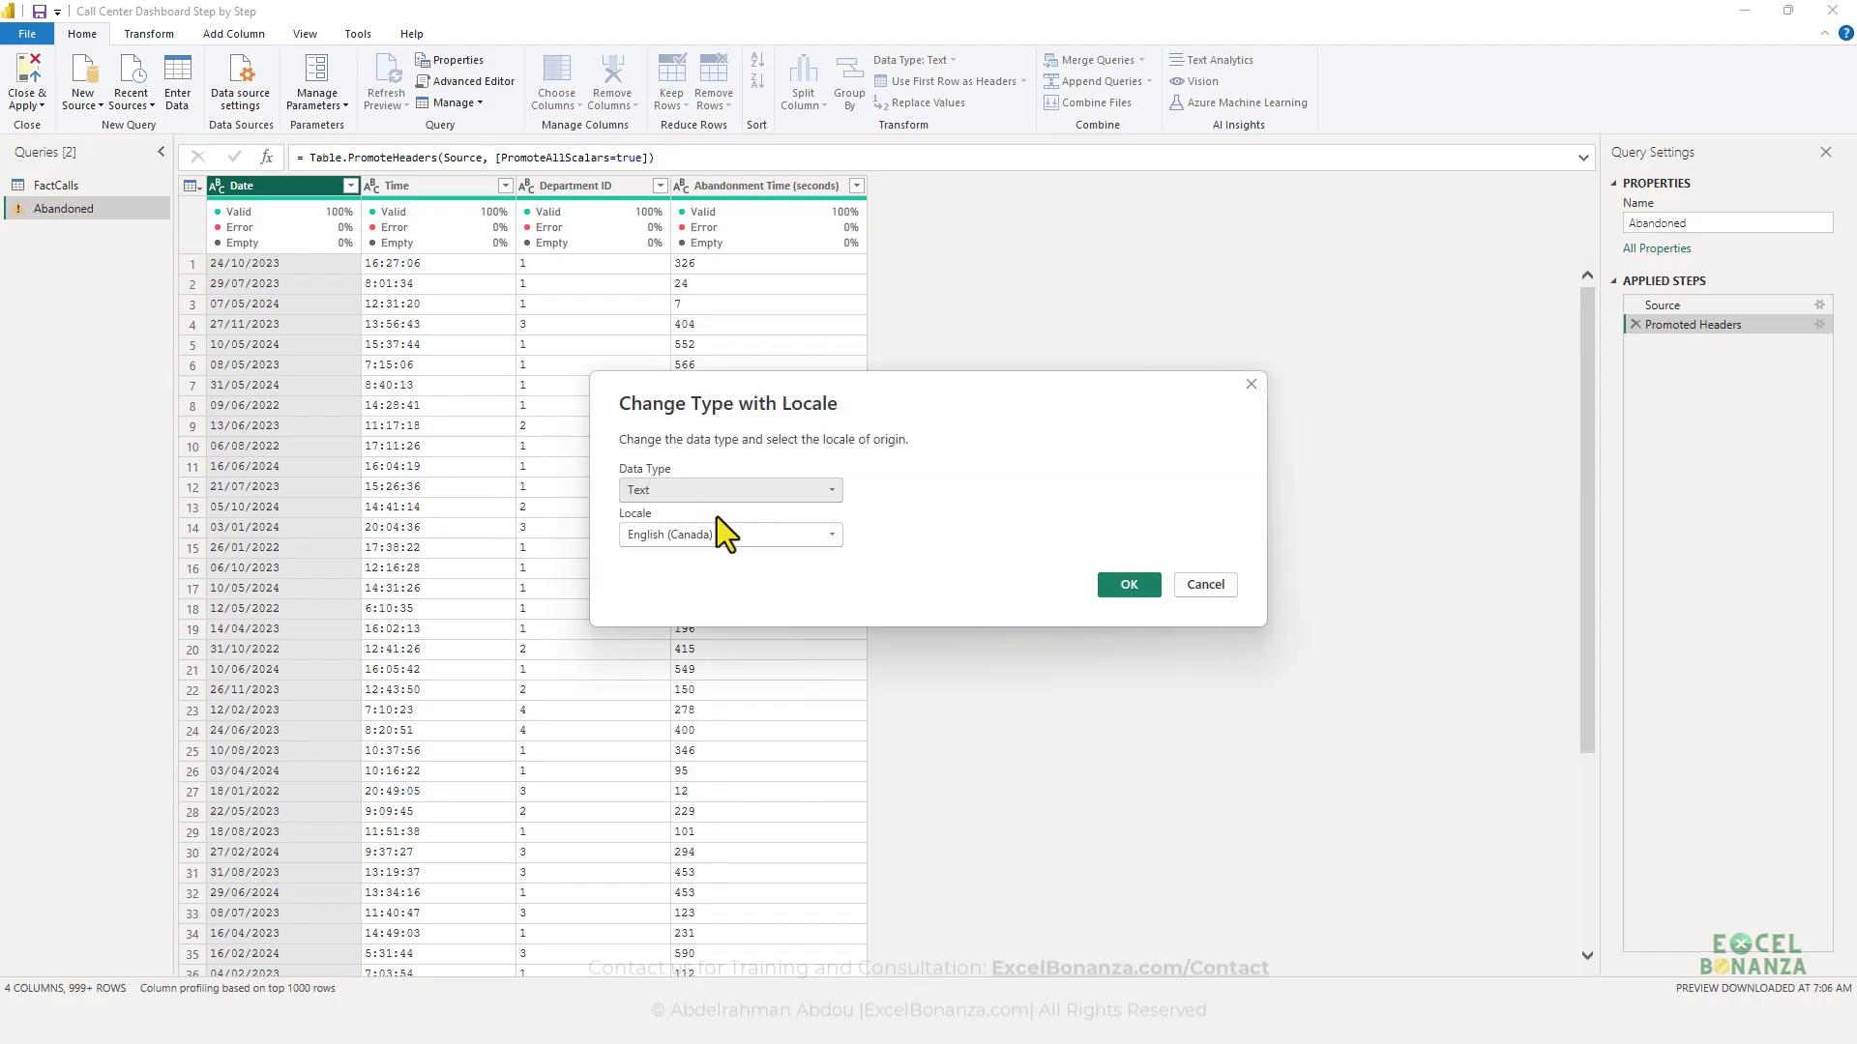
pyautogui.click(694, 531)
pyautogui.click(699, 491)
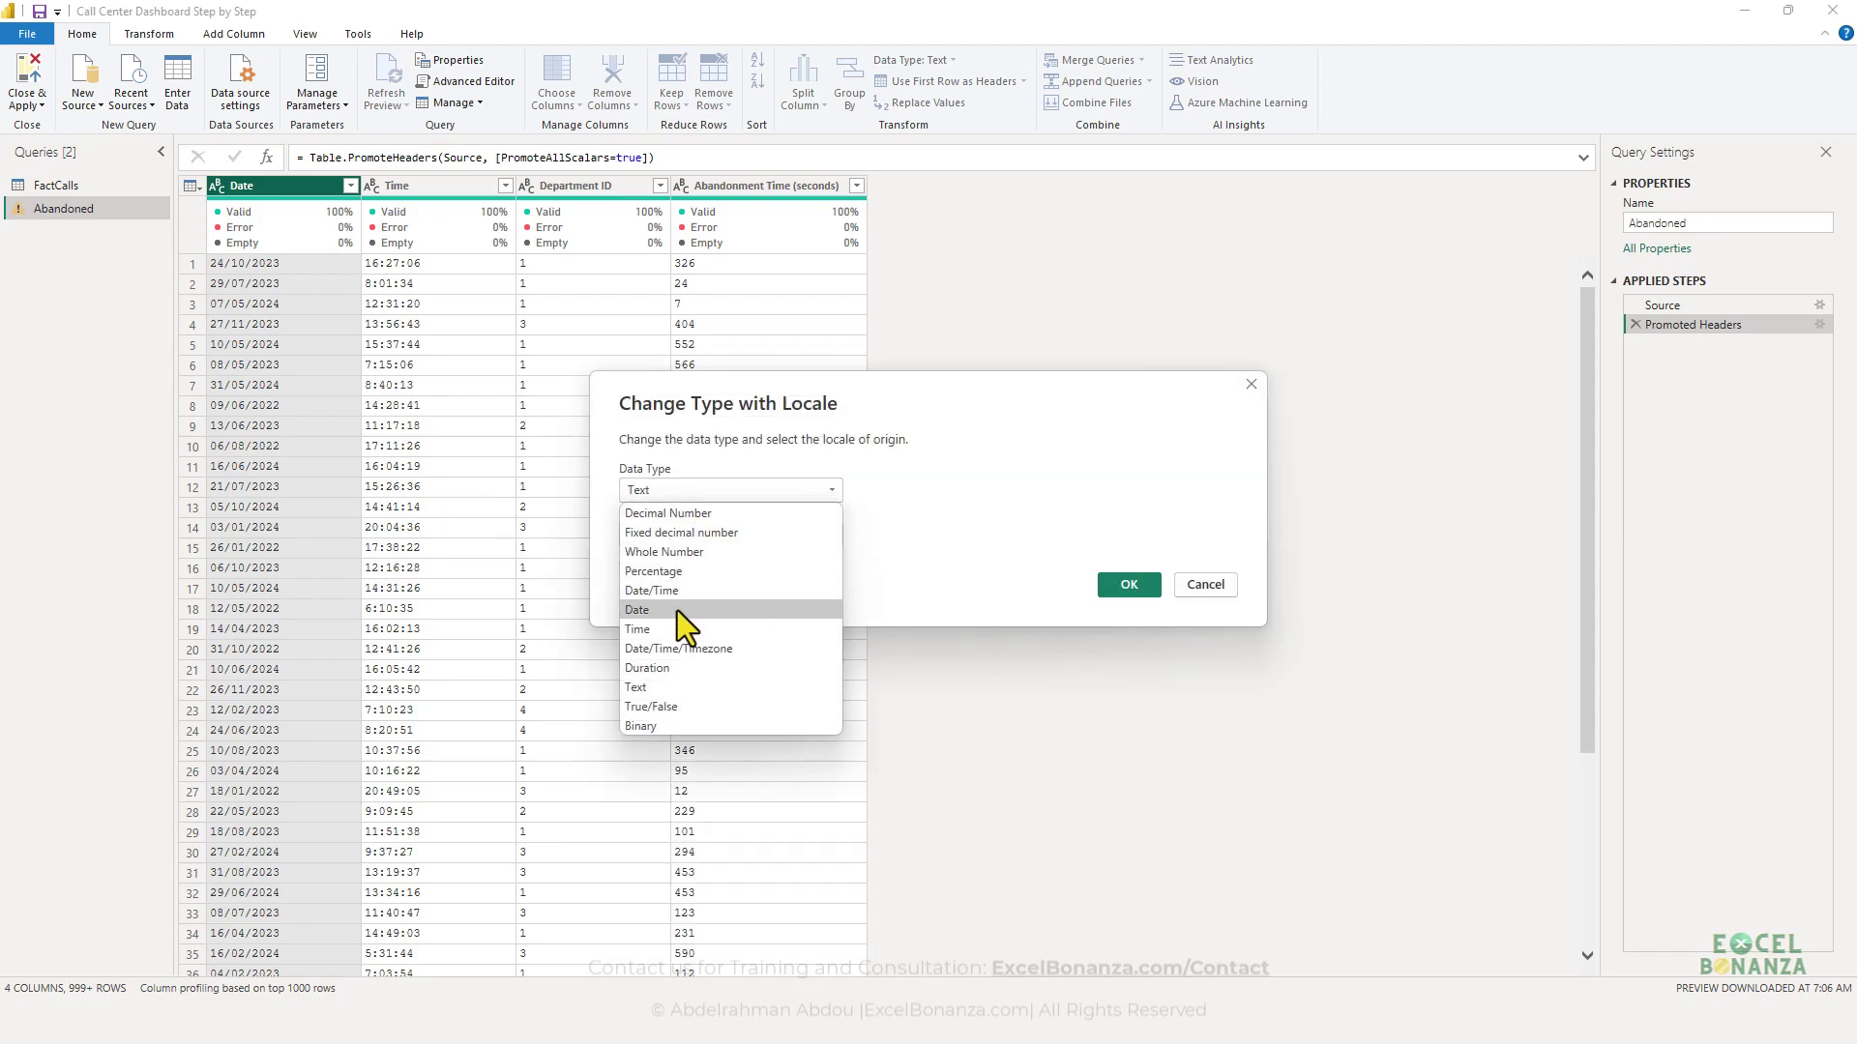
pyautogui.click(681, 609)
pyautogui.click(710, 534)
pyautogui.scroll(-5, 710, 605)
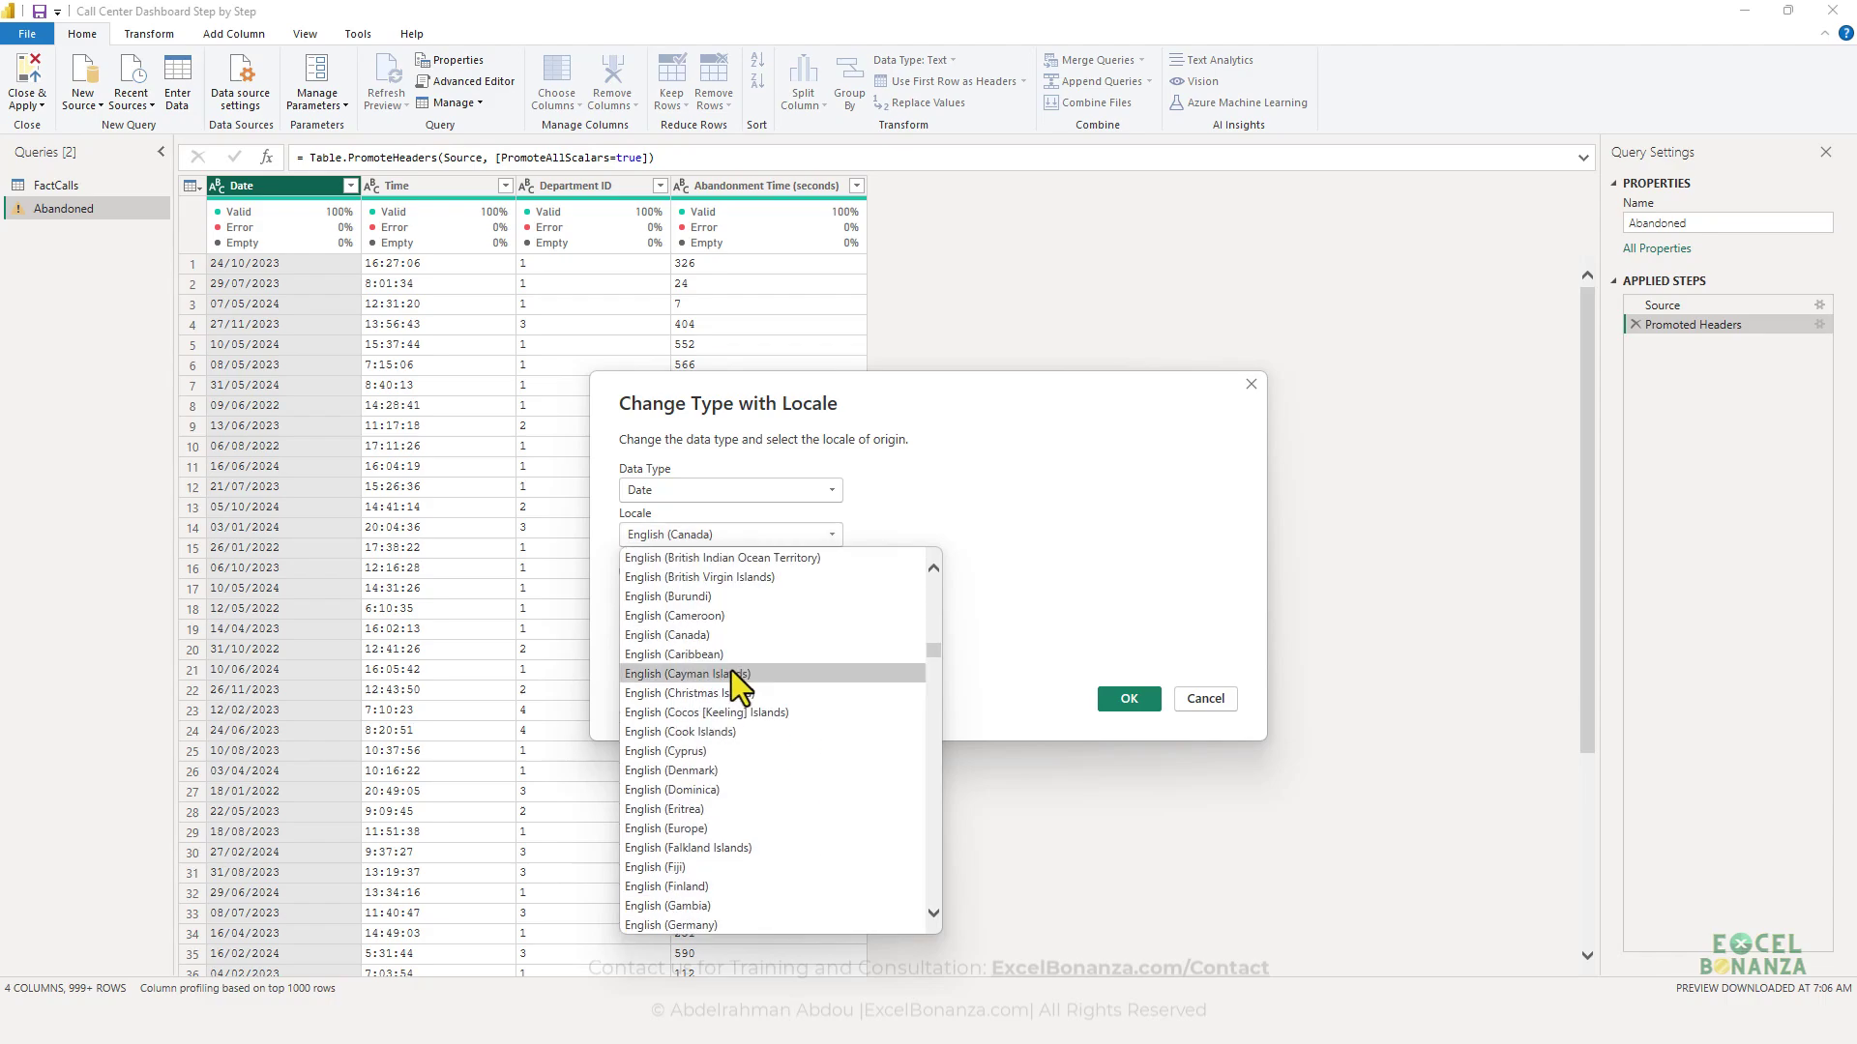
pyautogui.scroll(-15, 776, 695)
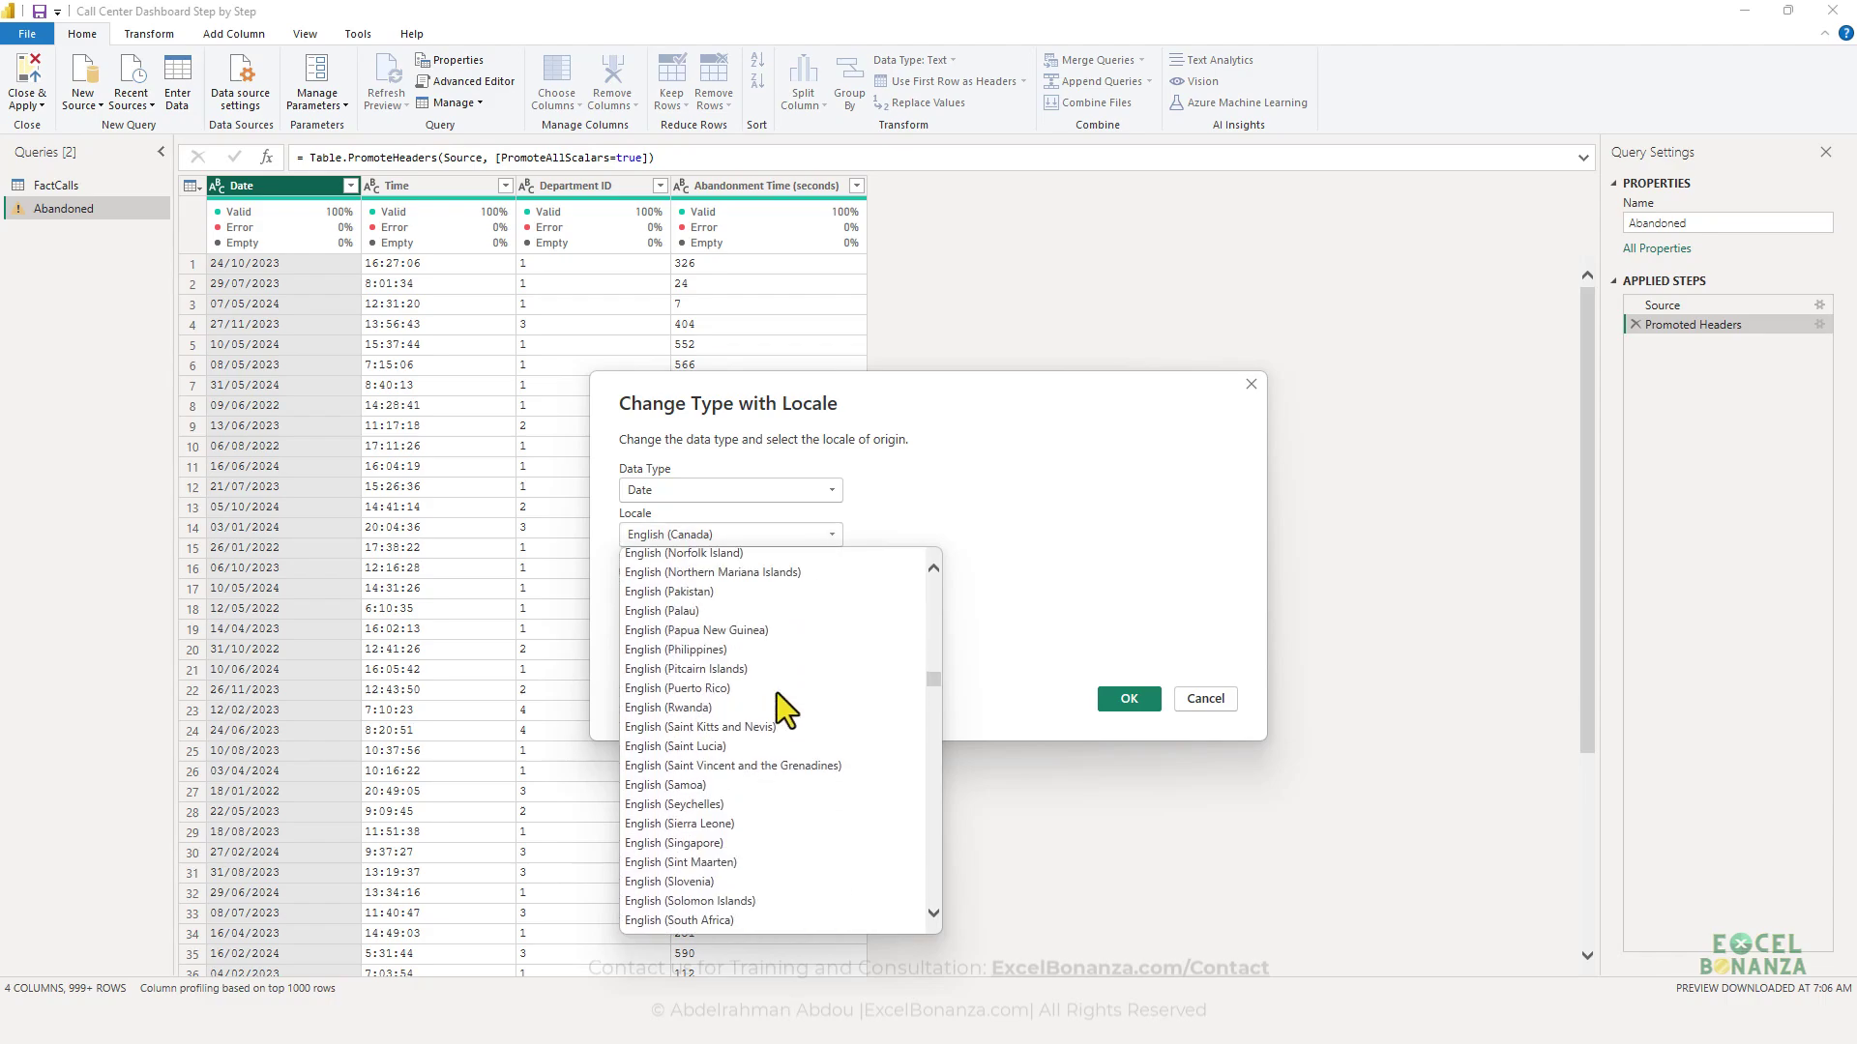
pyautogui.scroll(-4, 775, 692)
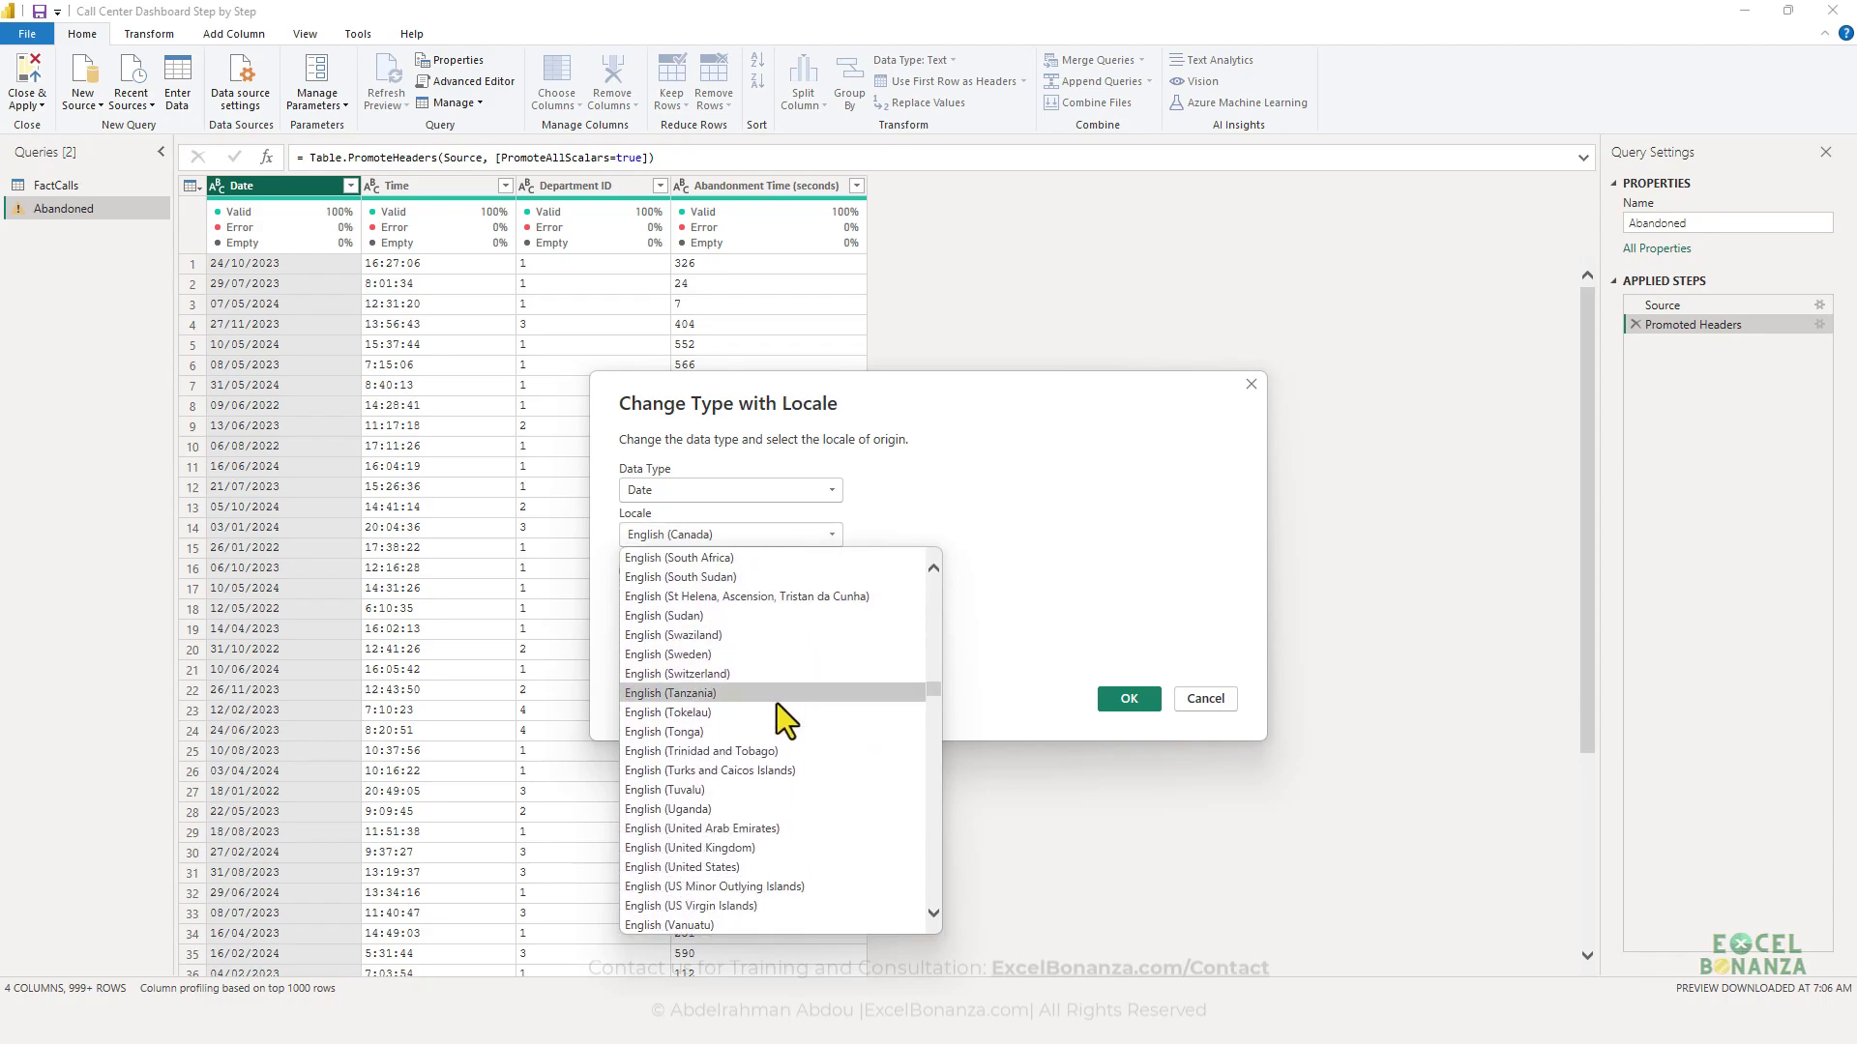
pyautogui.scroll(-2, 768, 725)
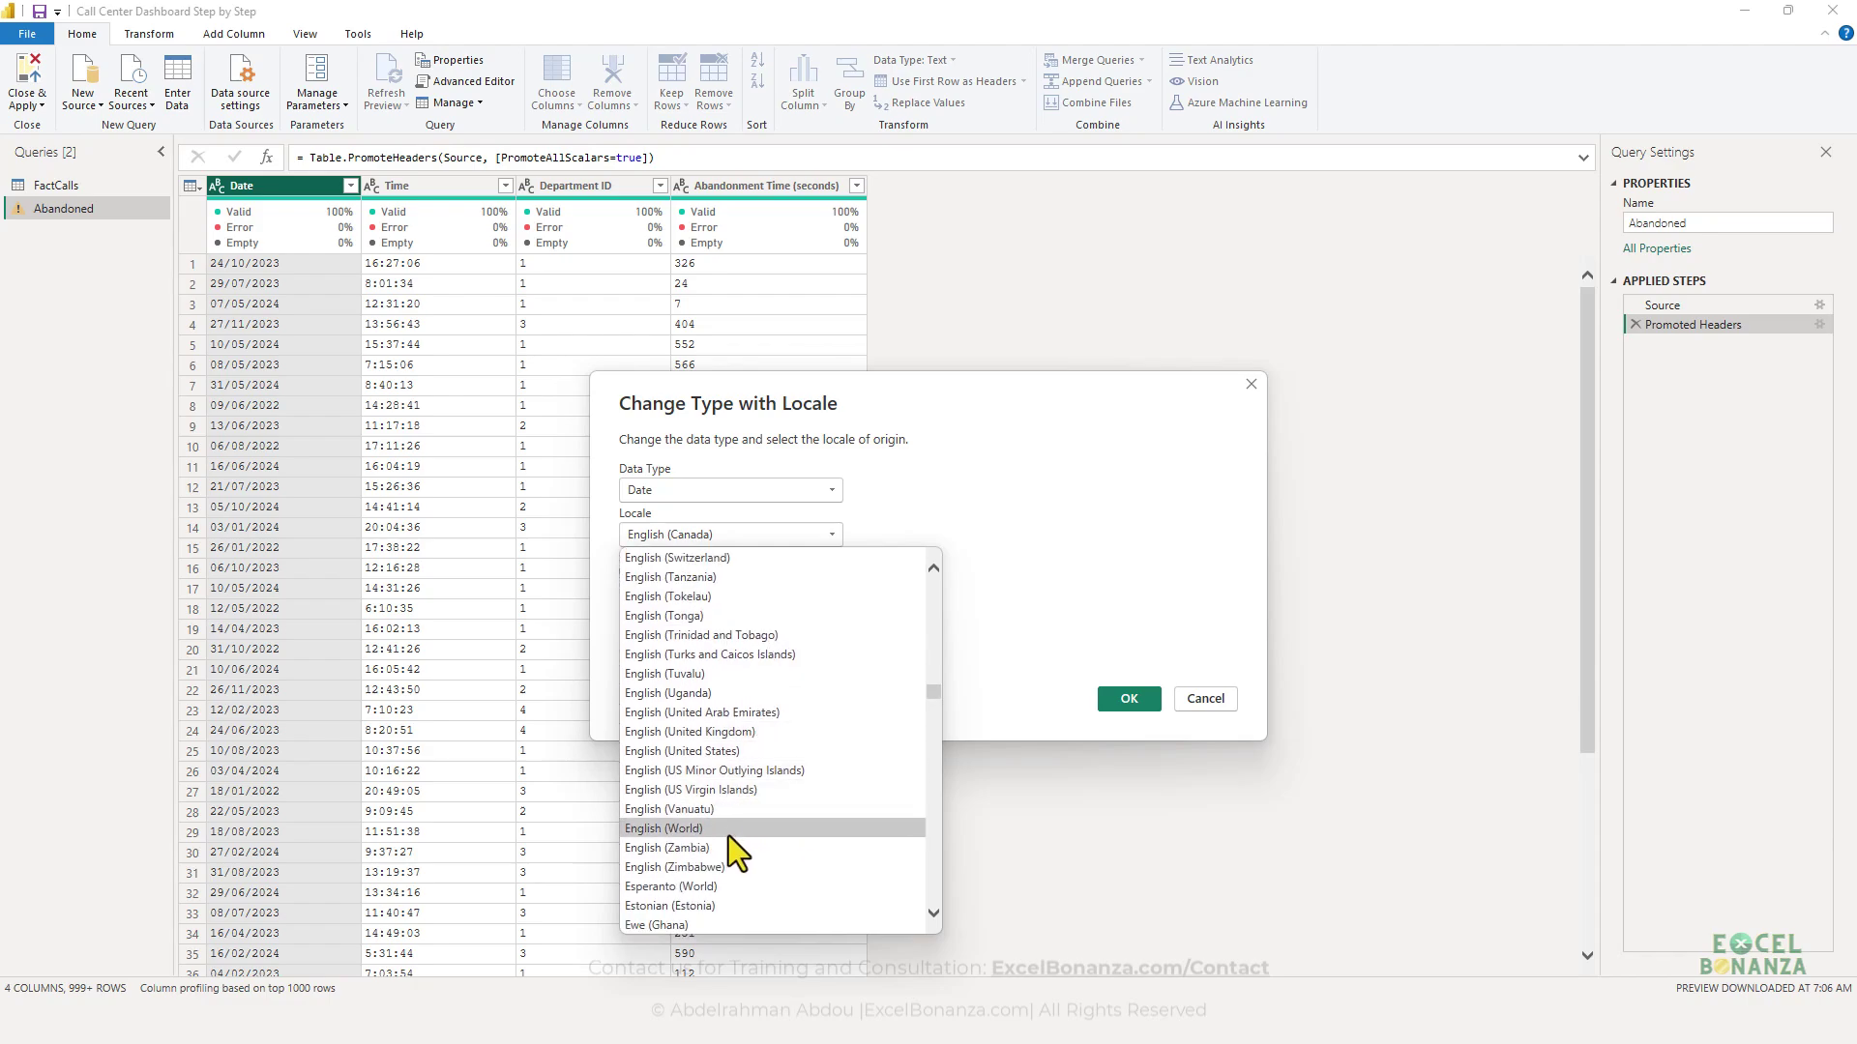
pyautogui.click(719, 733)
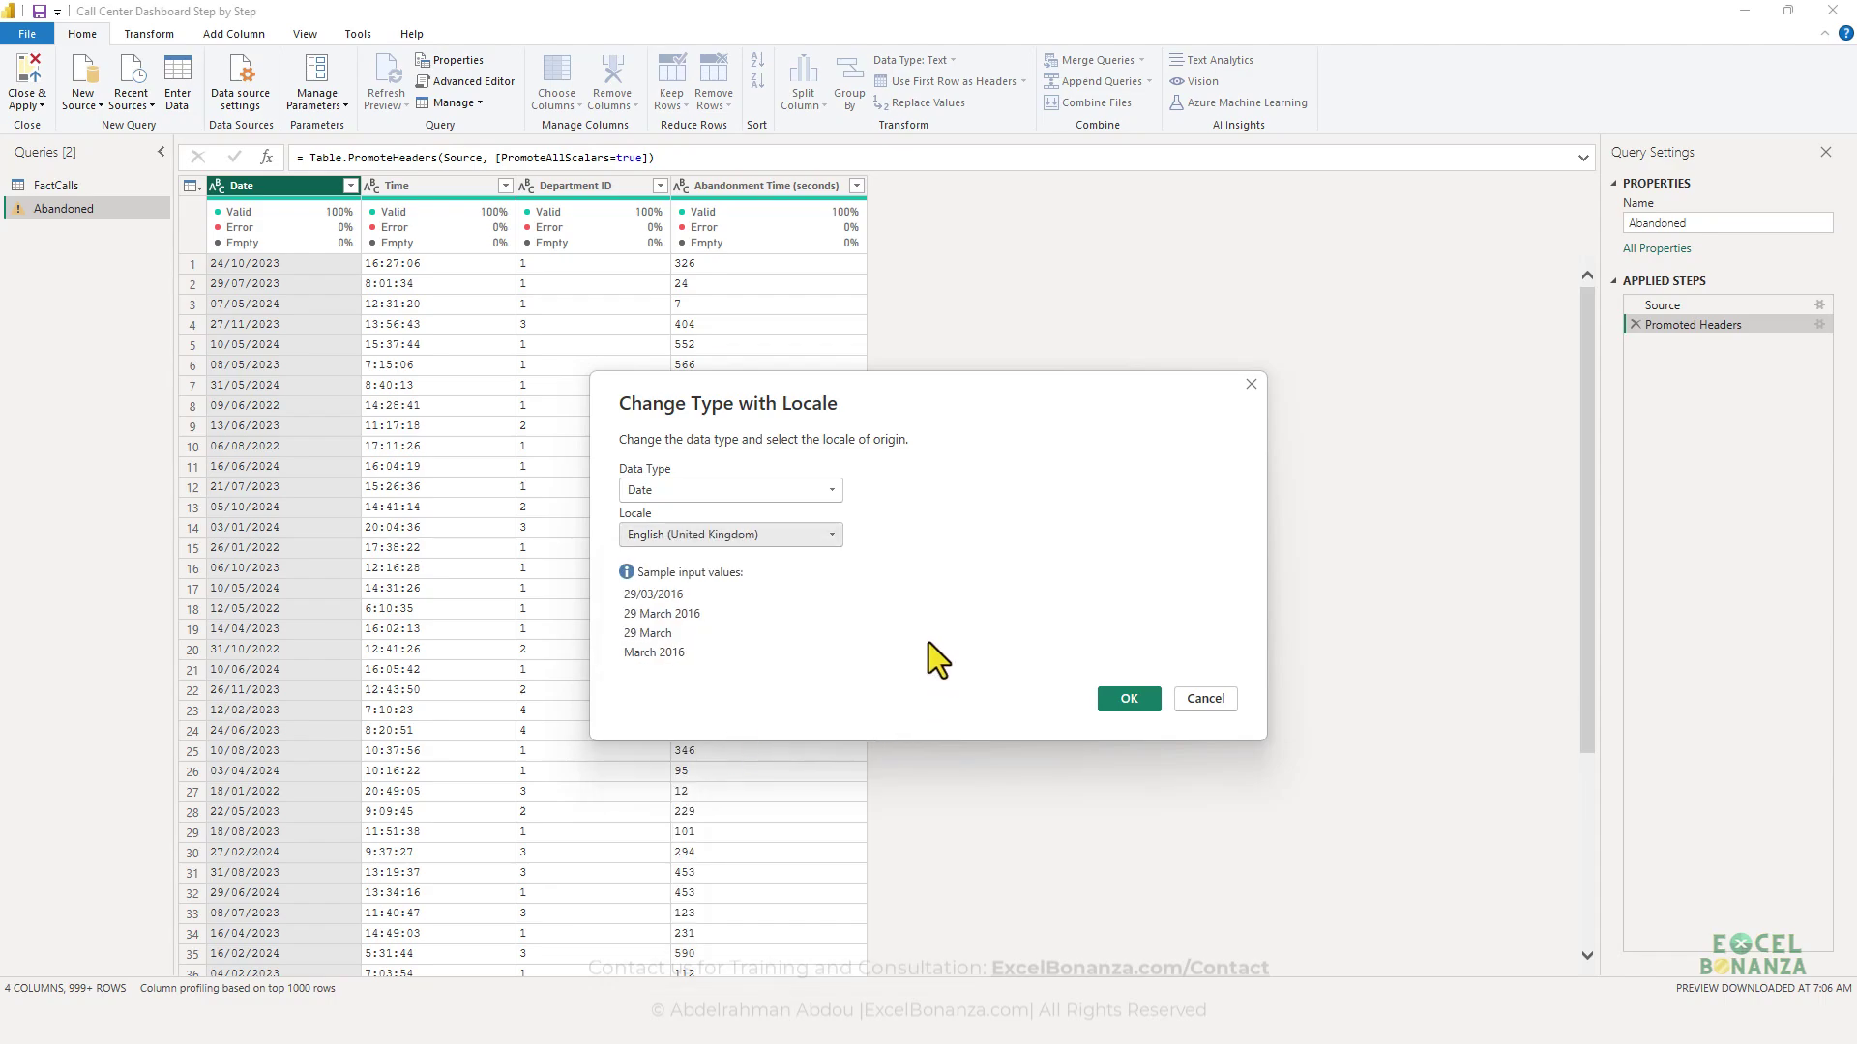
pyautogui.click(1122, 698)
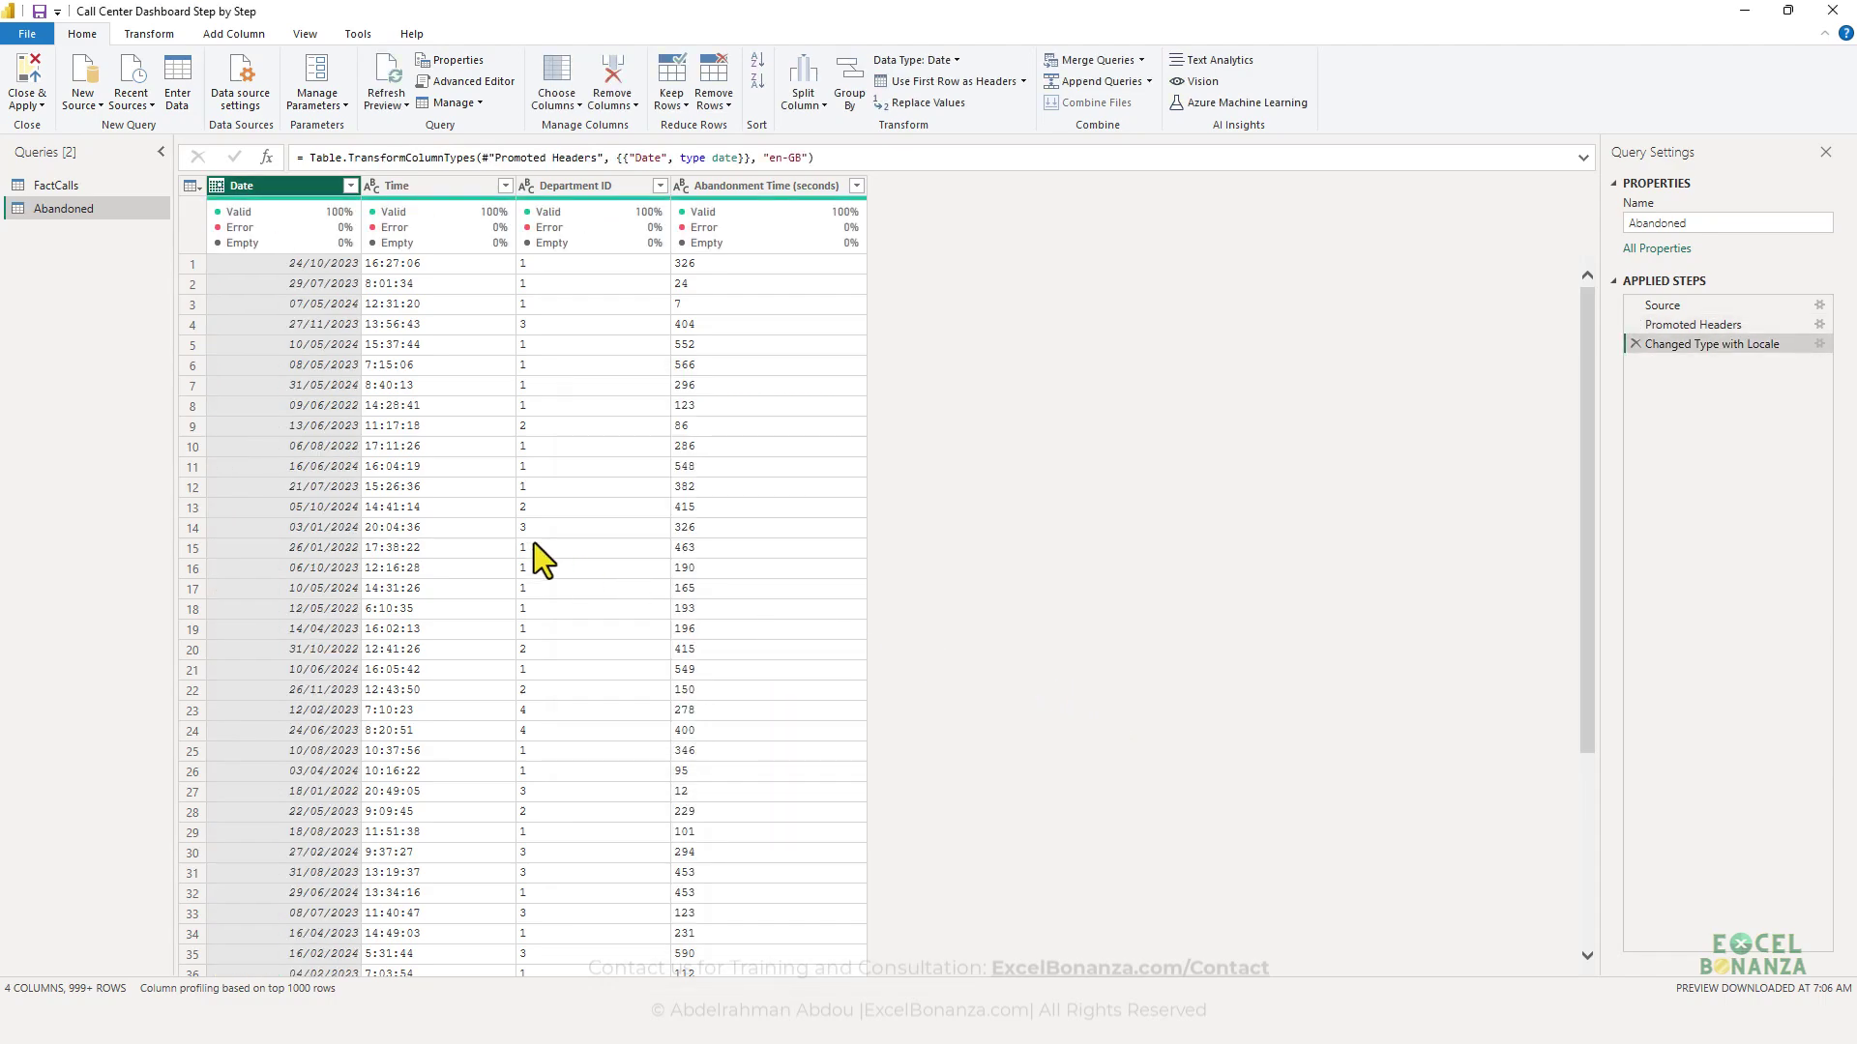
pyautogui.click(325, 328)
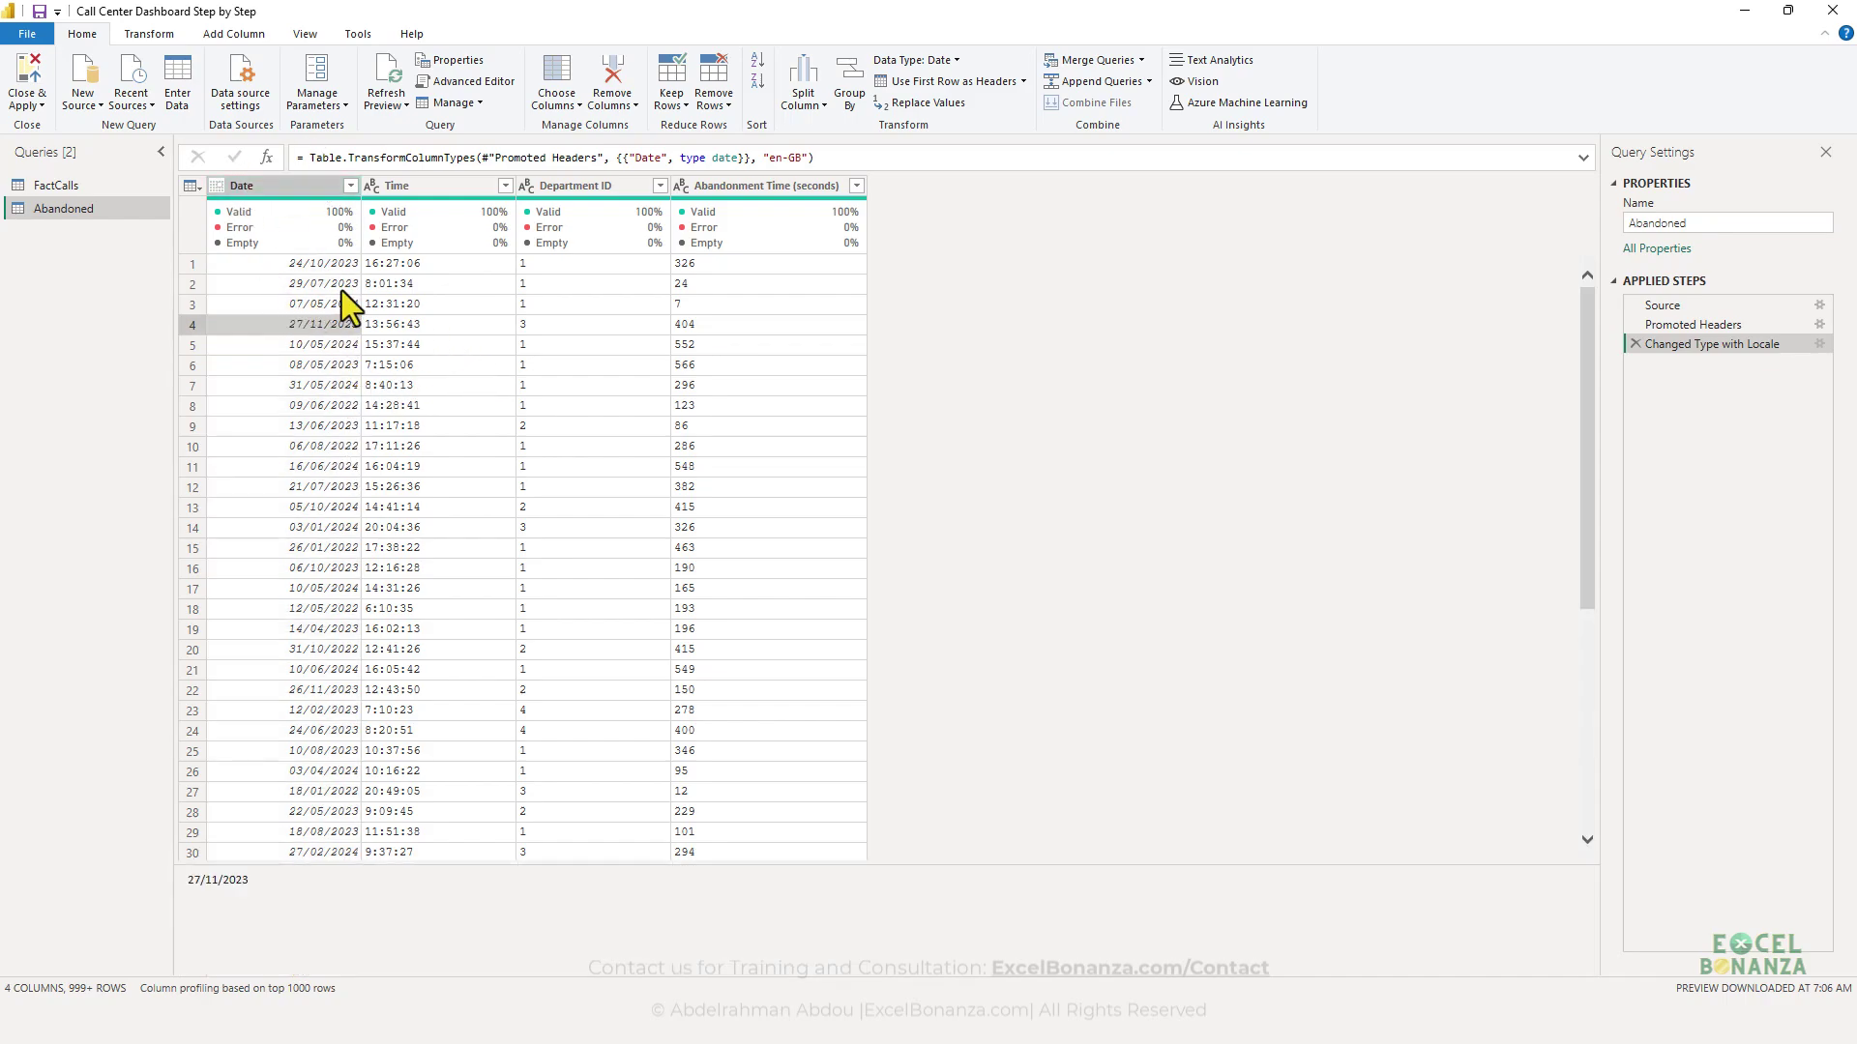
# - Change the Abandoned query's Time column to the Time data type
pyautogui.click(443, 188)
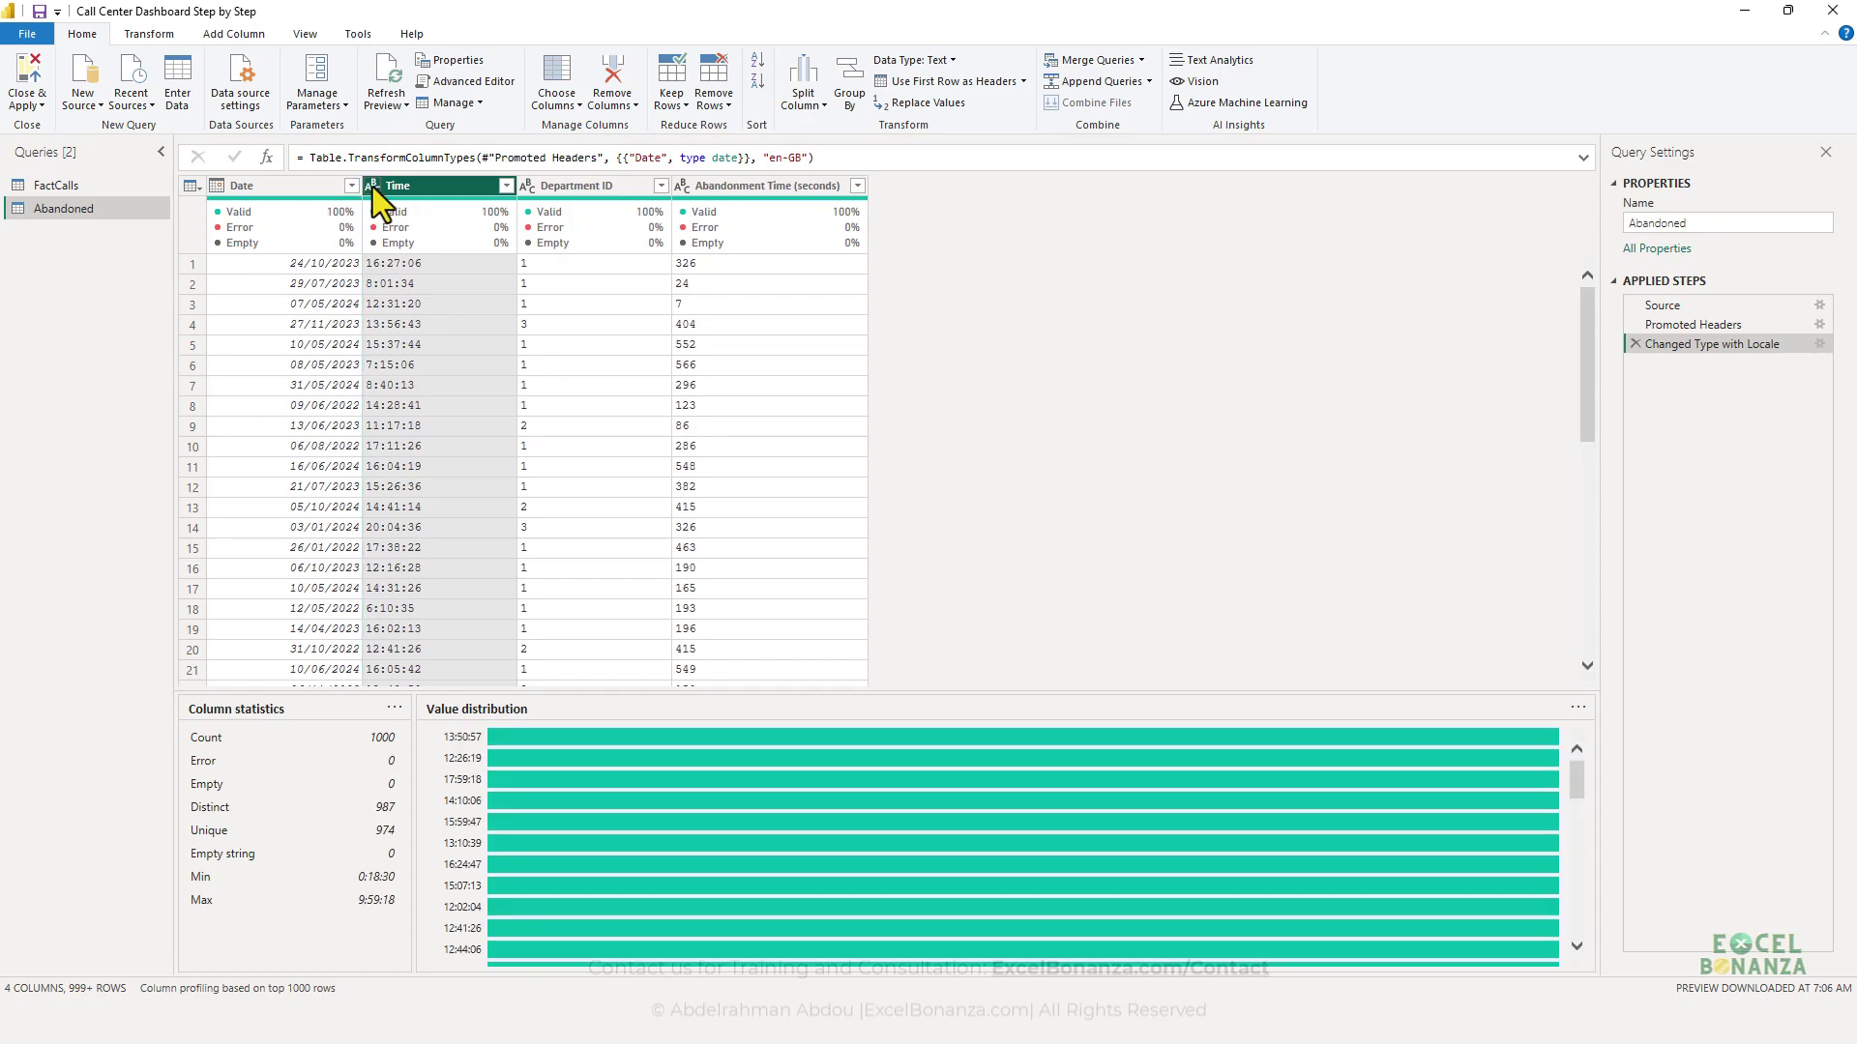
pyautogui.click(373, 188)
pyautogui.click(425, 339)
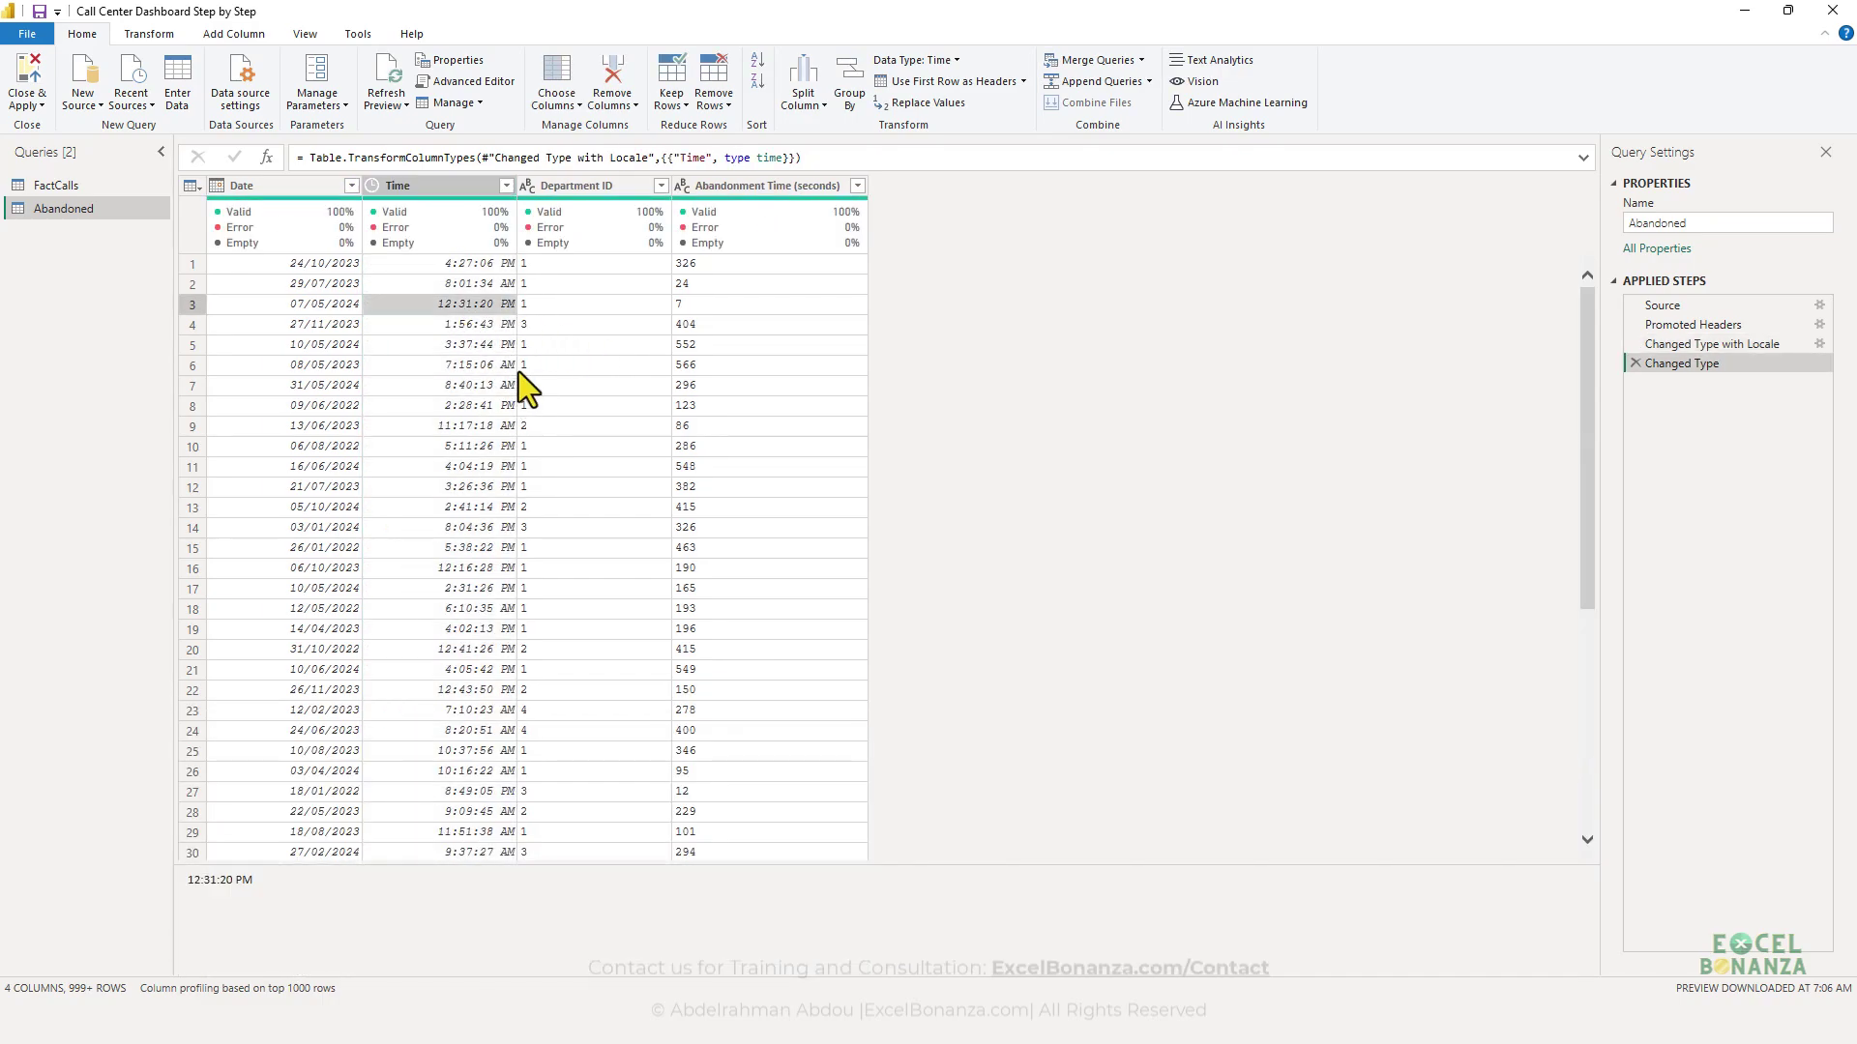
# - Change the Abandonment Time (seconds) column to the Whole Number data type
pyautogui.click(556, 184)
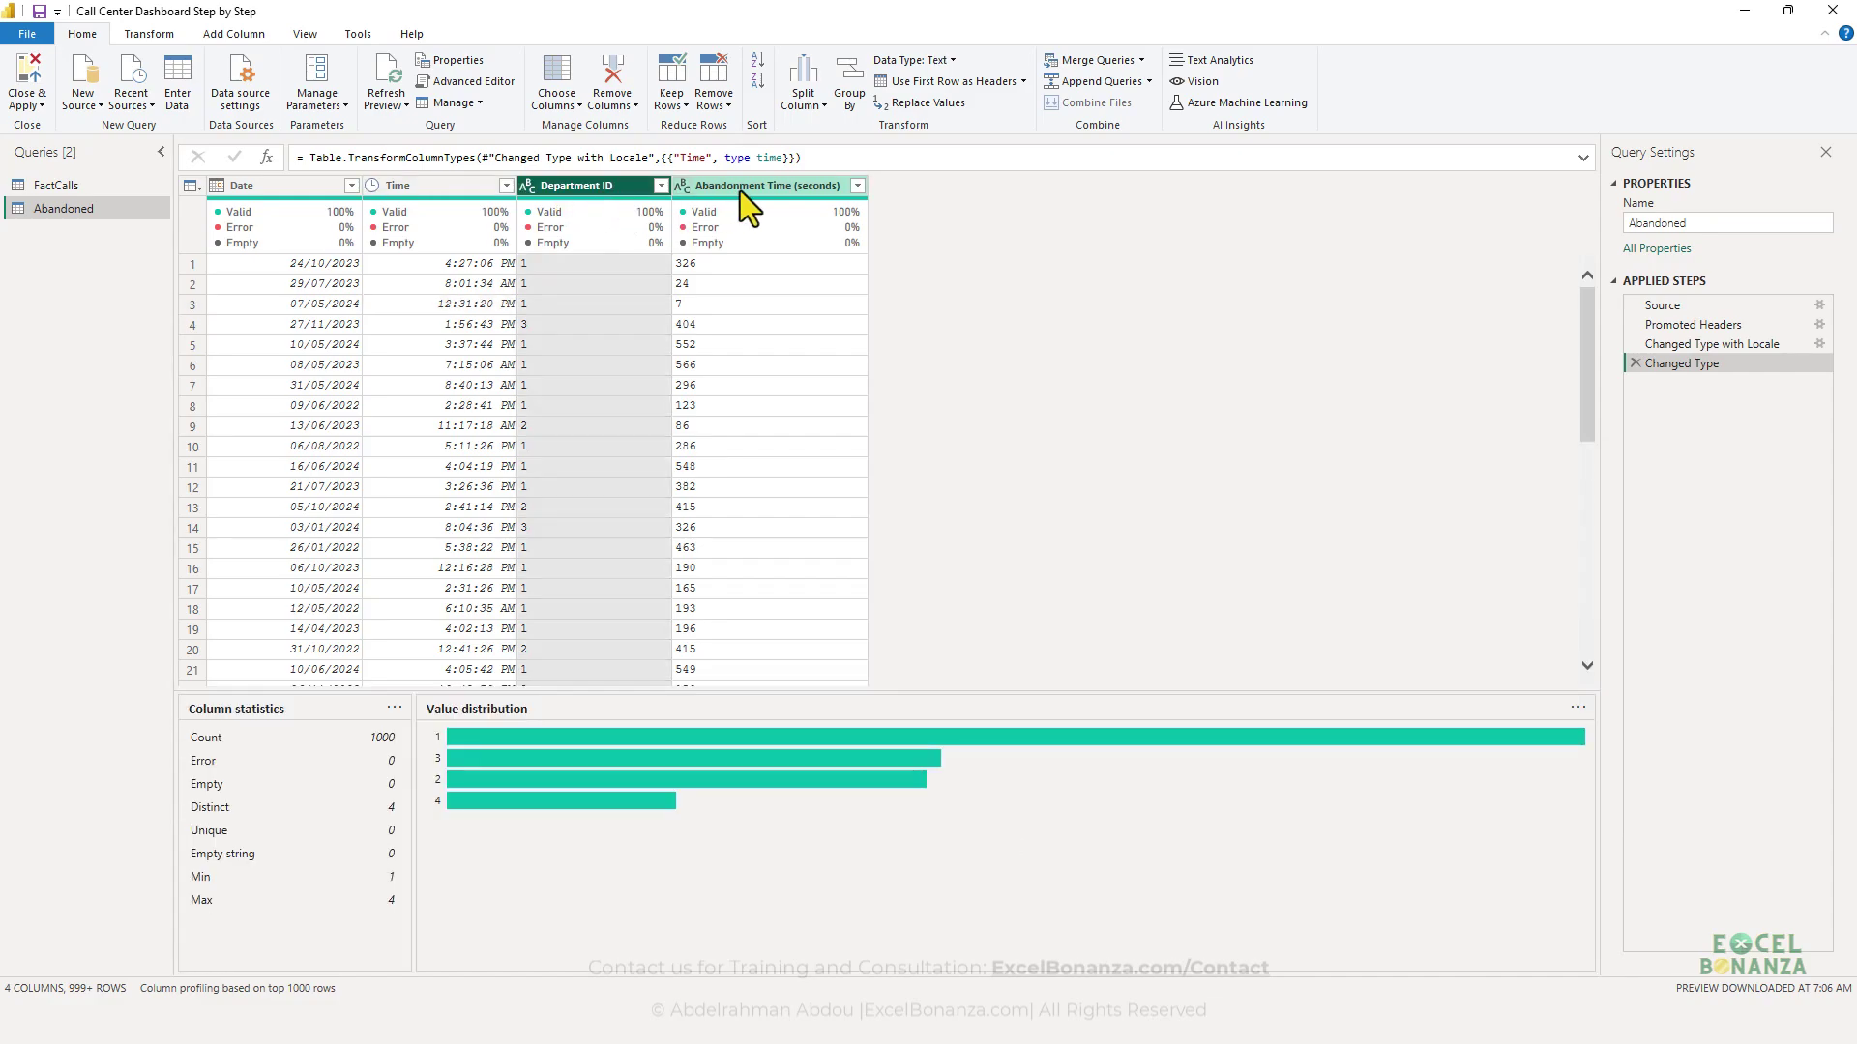
pyautogui.click(740, 190)
pyautogui.click(682, 183)
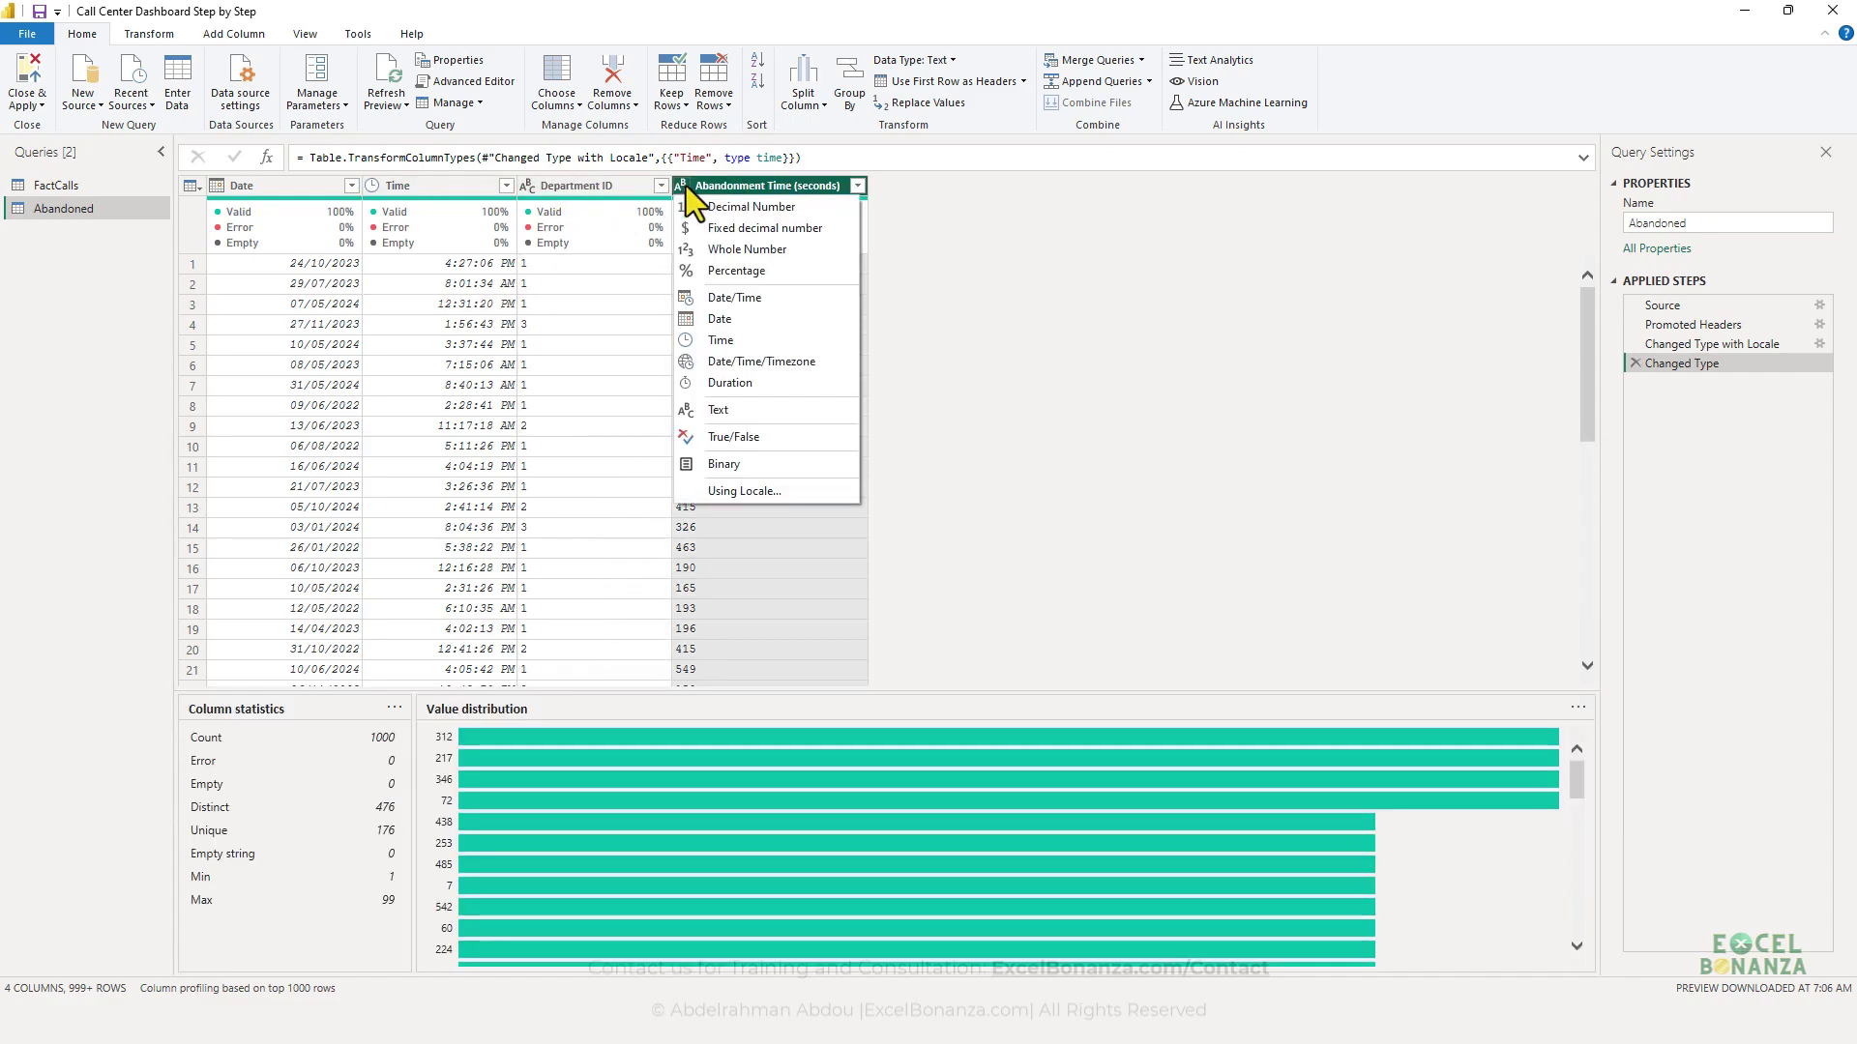
pyautogui.click(747, 248)
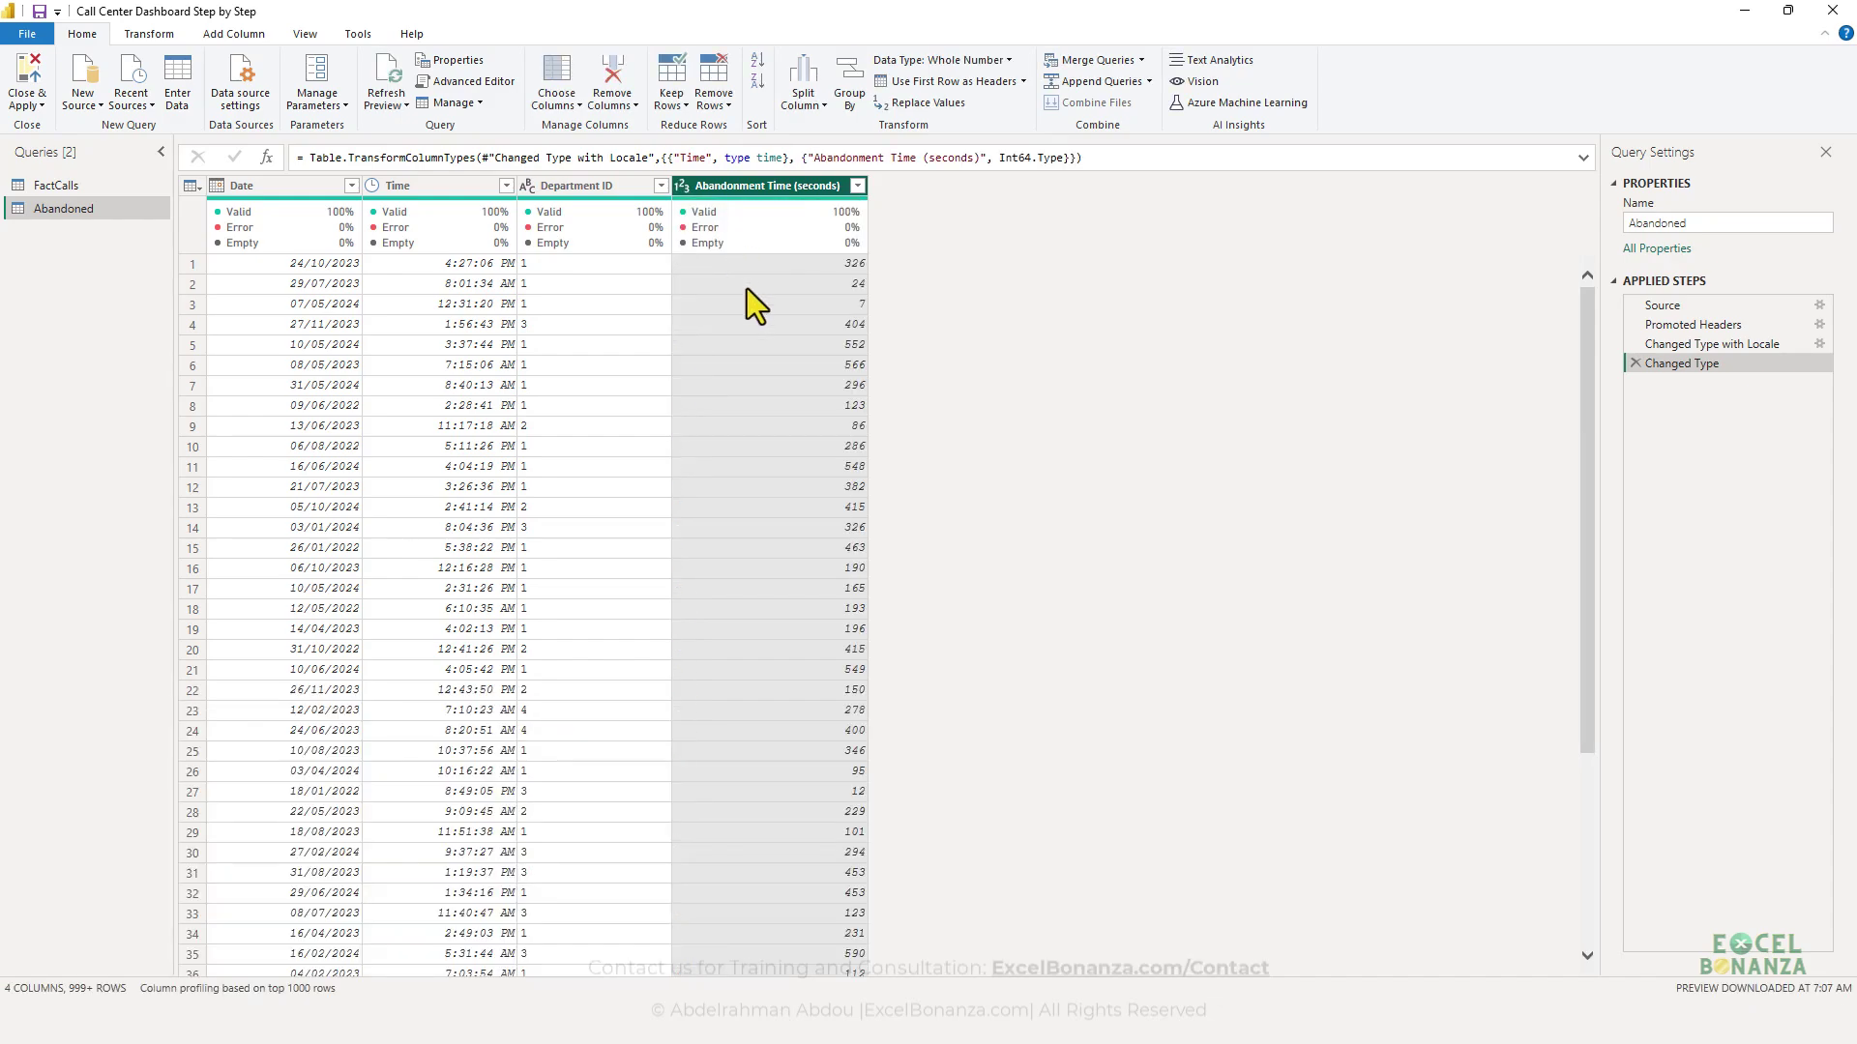
pyautogui.click(750, 301)
pyautogui.click(730, 365)
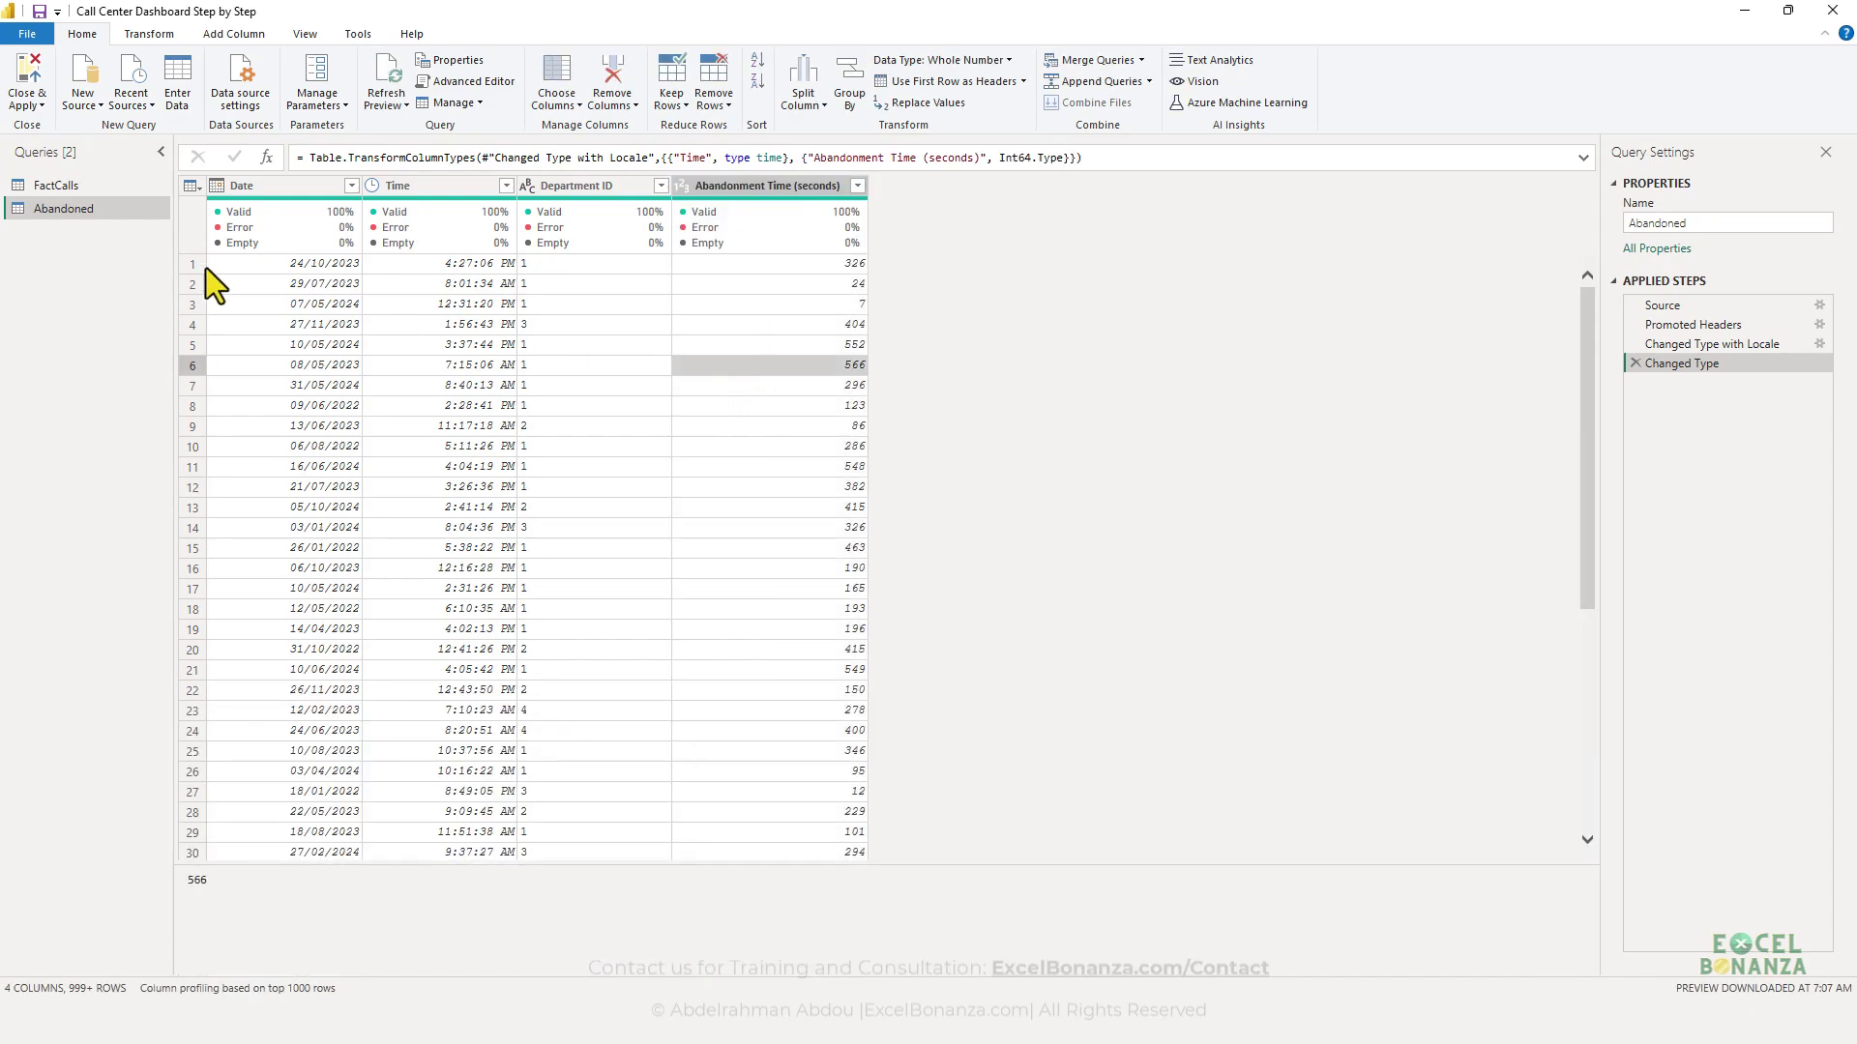
# - Rename the Abandoned query as FactAbandoned
pyautogui.click(130, 207)
pyautogui.click(124, 212)
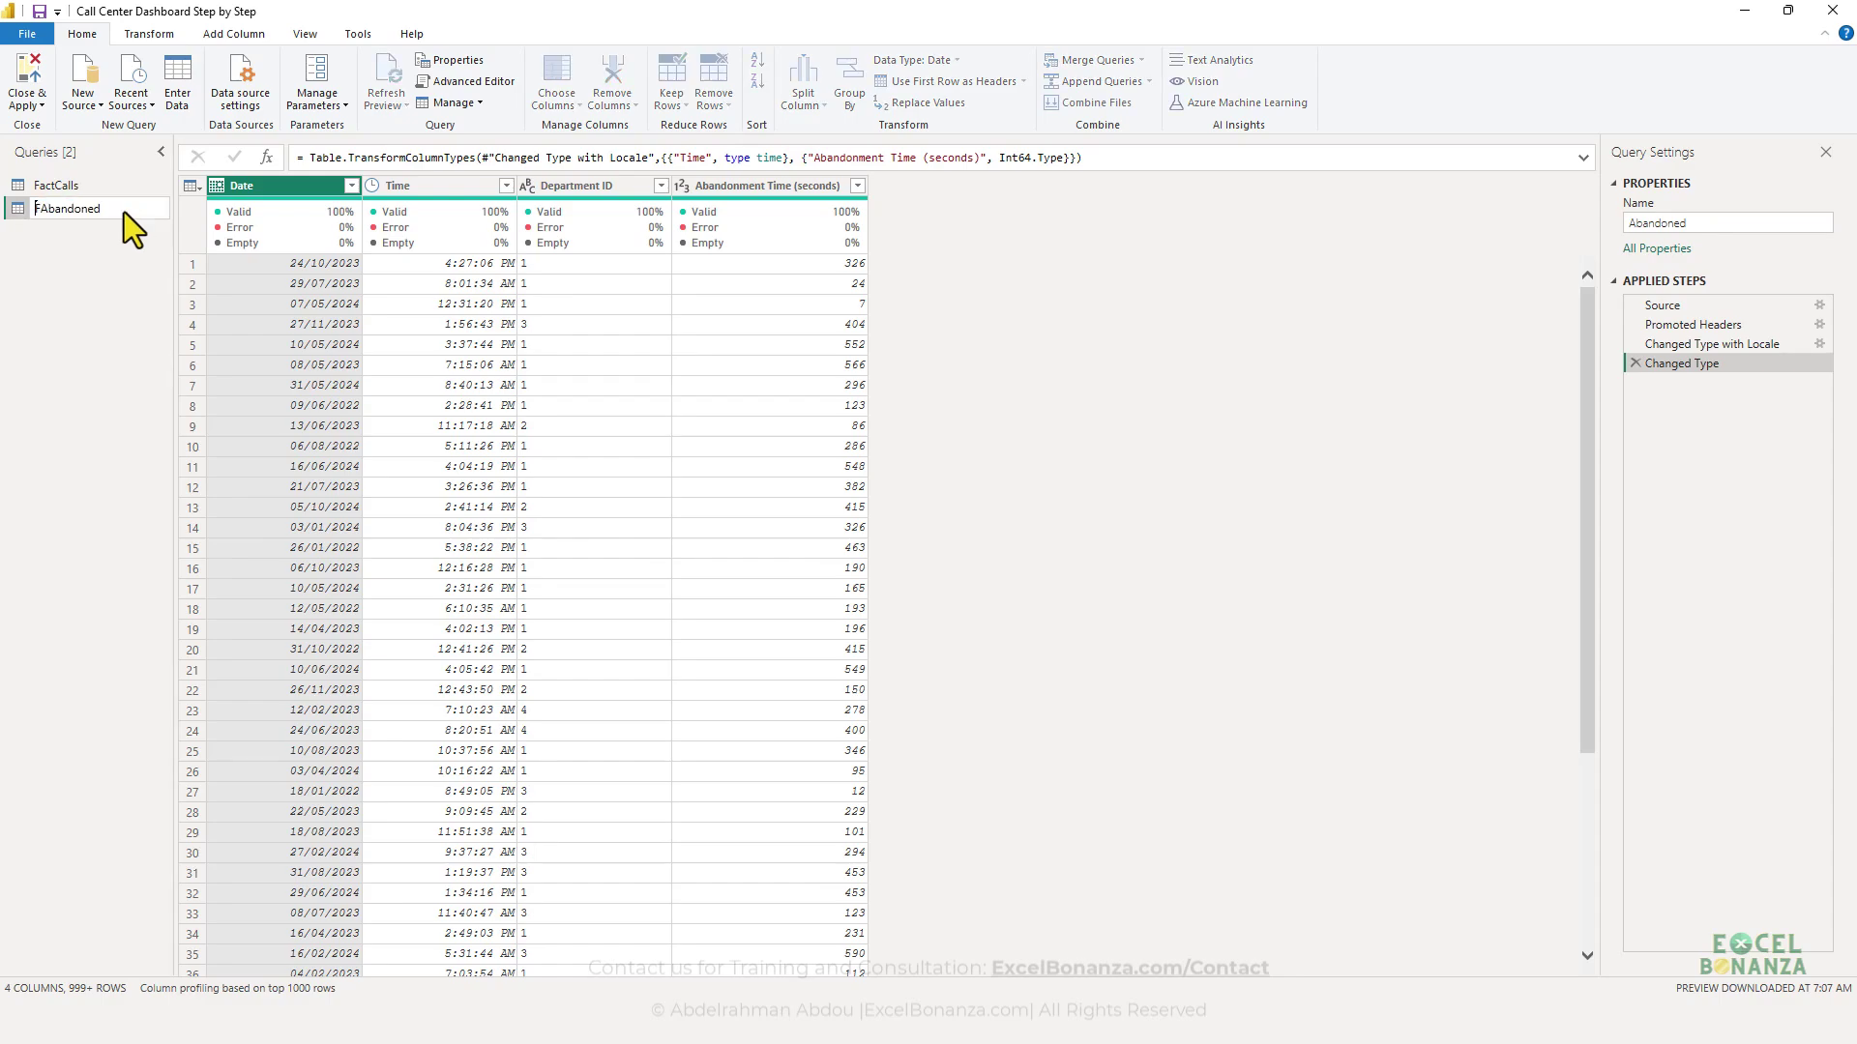
pyautogui.write('Fact')
pyautogui.press('Return')
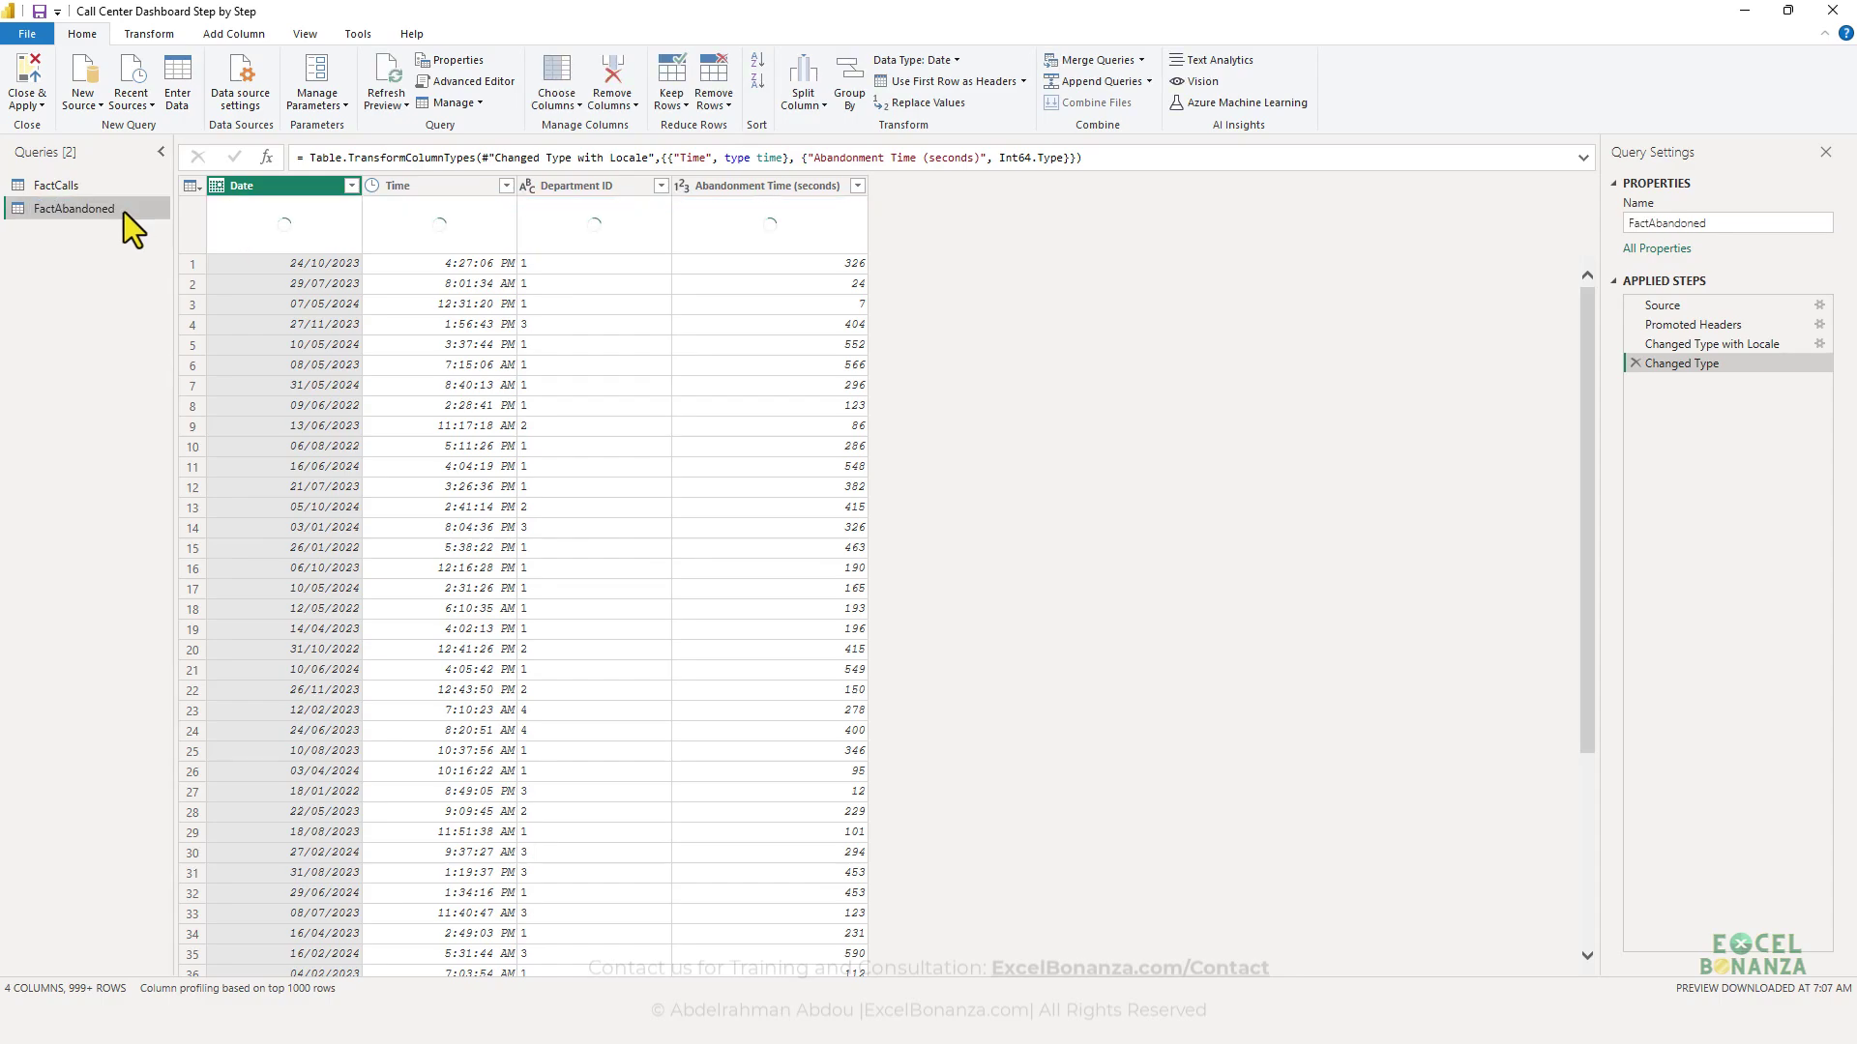
pyautogui.click(378, 392)
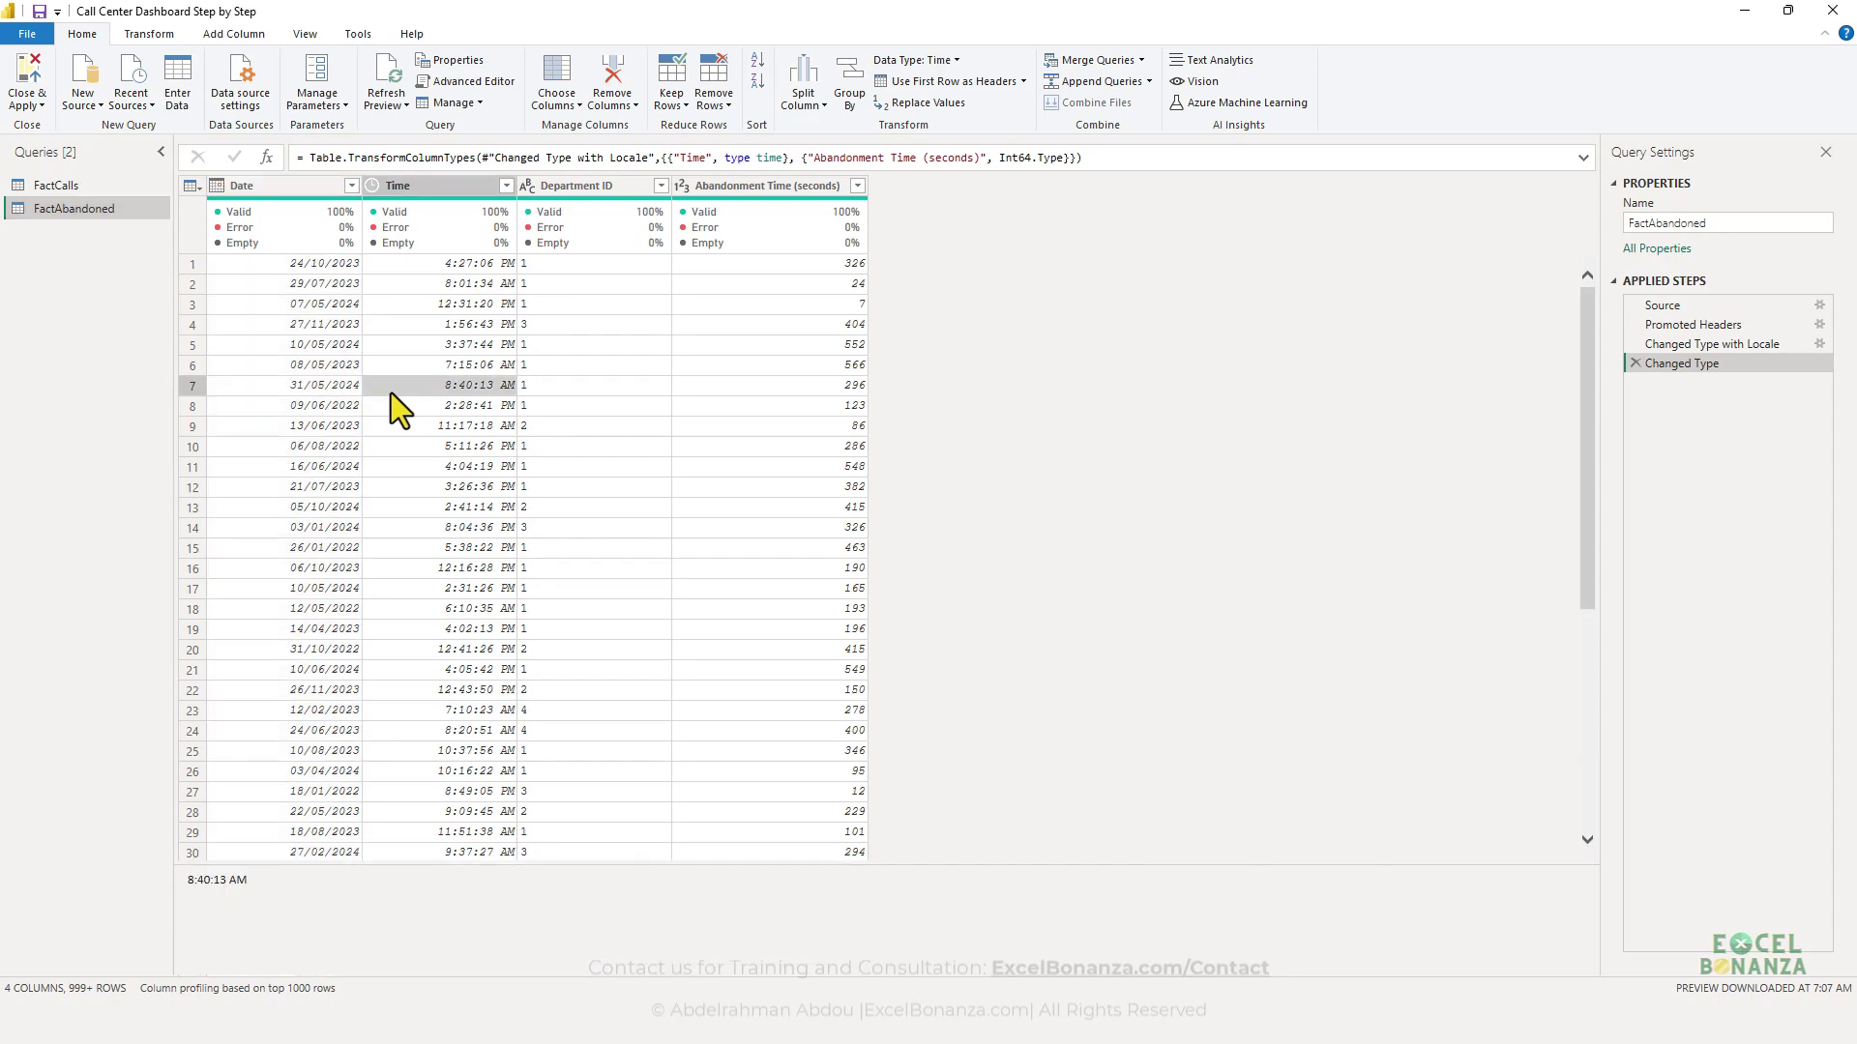
pyautogui.click(405, 408)
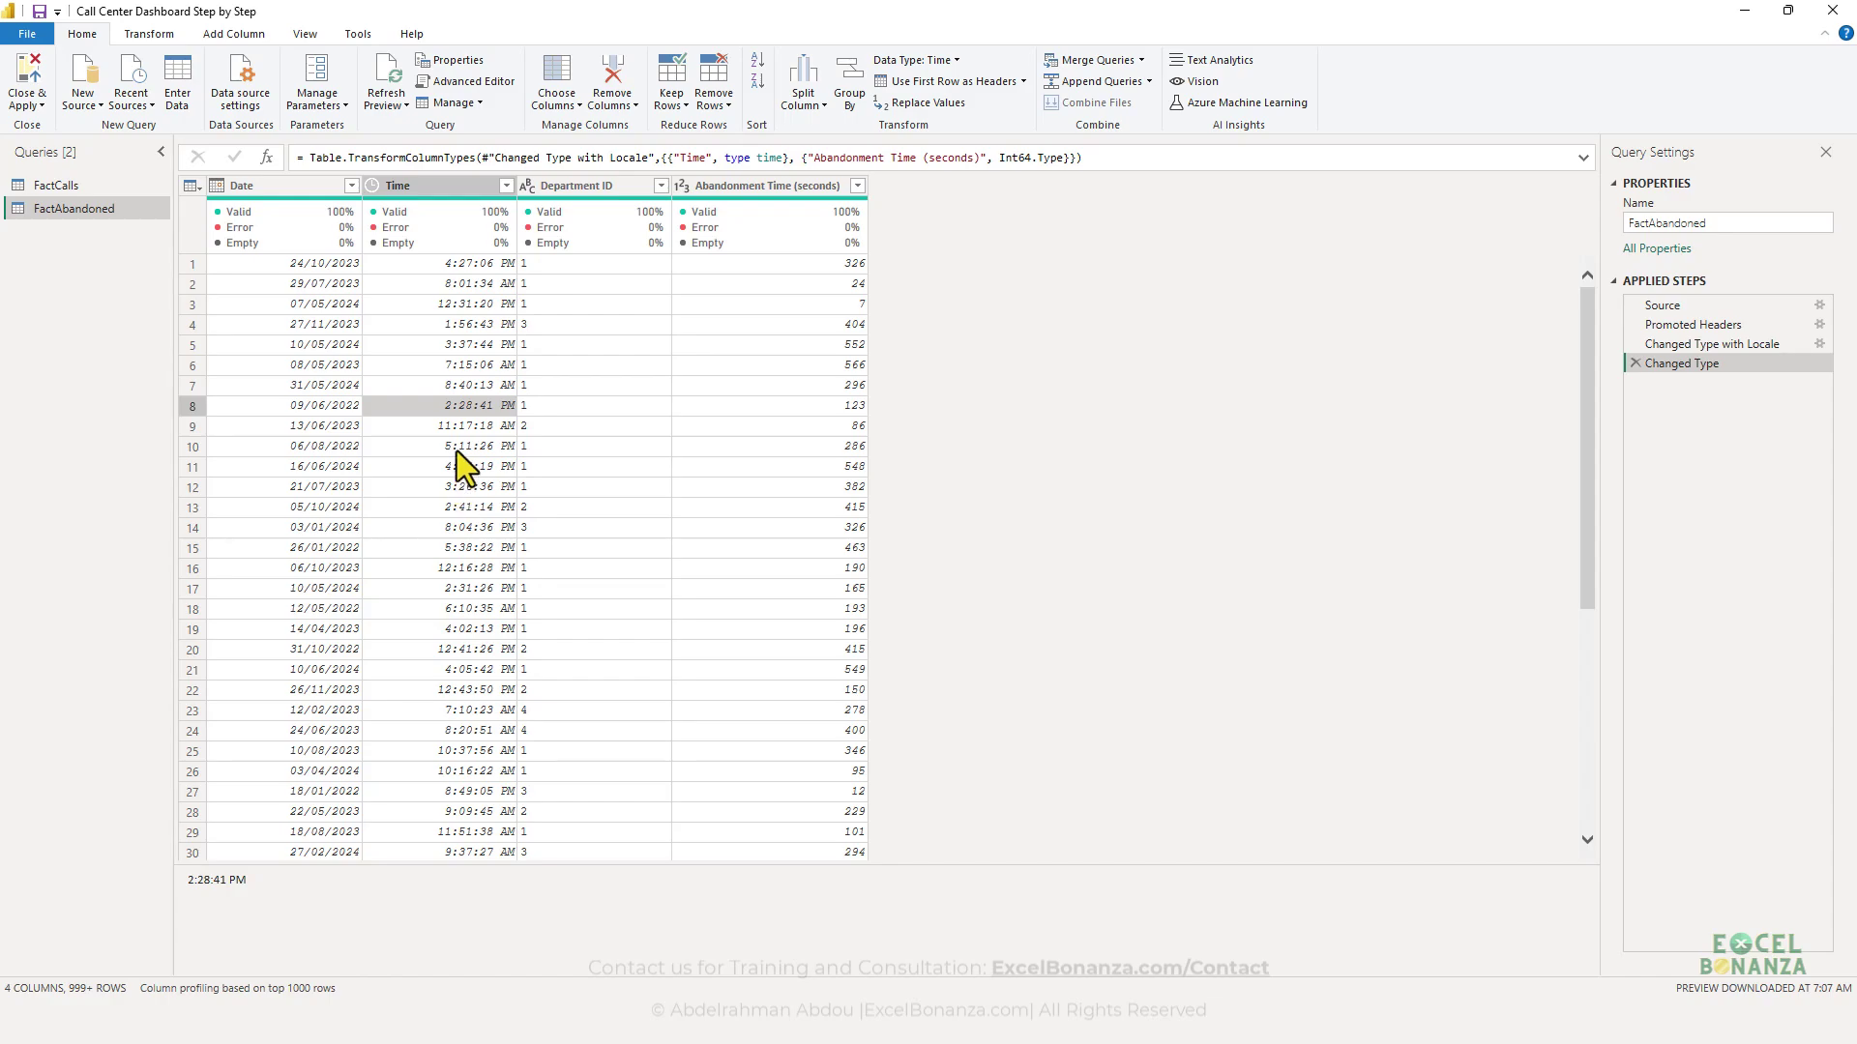
# - Import the Agents CSV file from the Data Model folder as a new query, keeping the default import settings
pyautogui.rightClick(84, 246)
pyautogui.moveTo(157, 288)
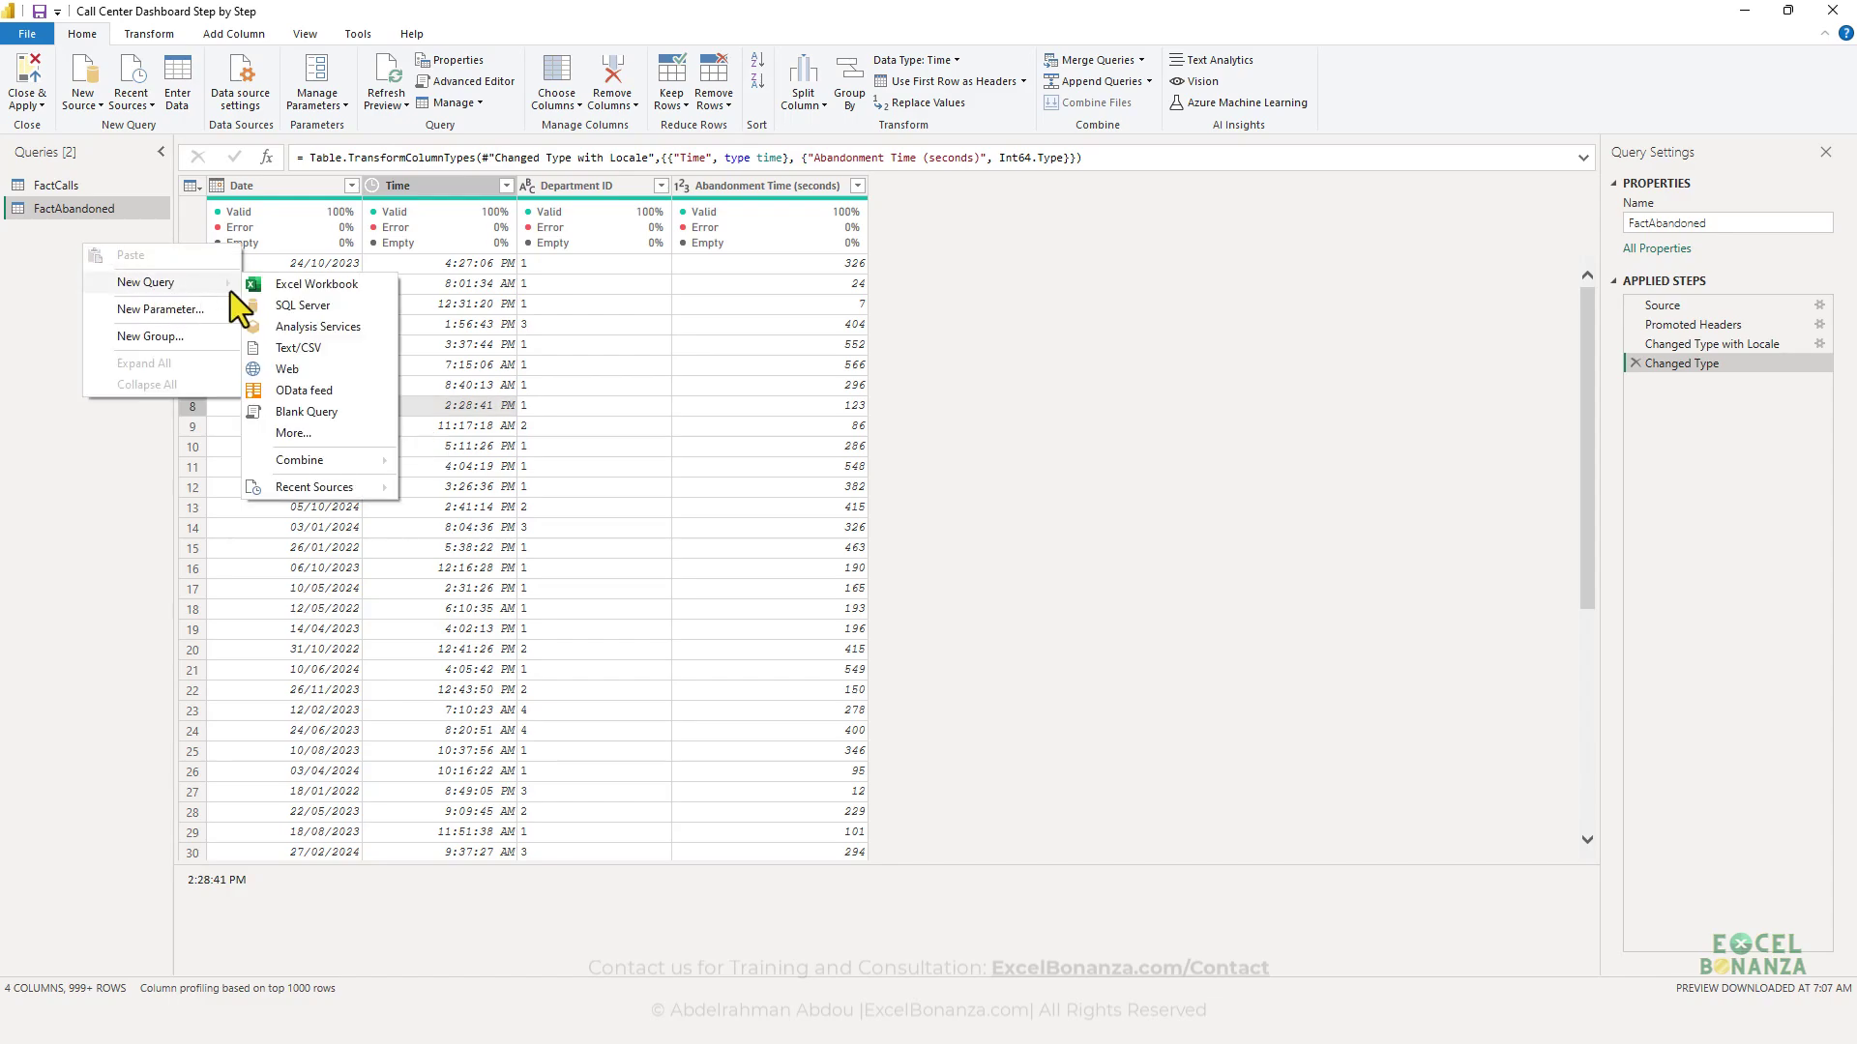
pyautogui.click(317, 344)
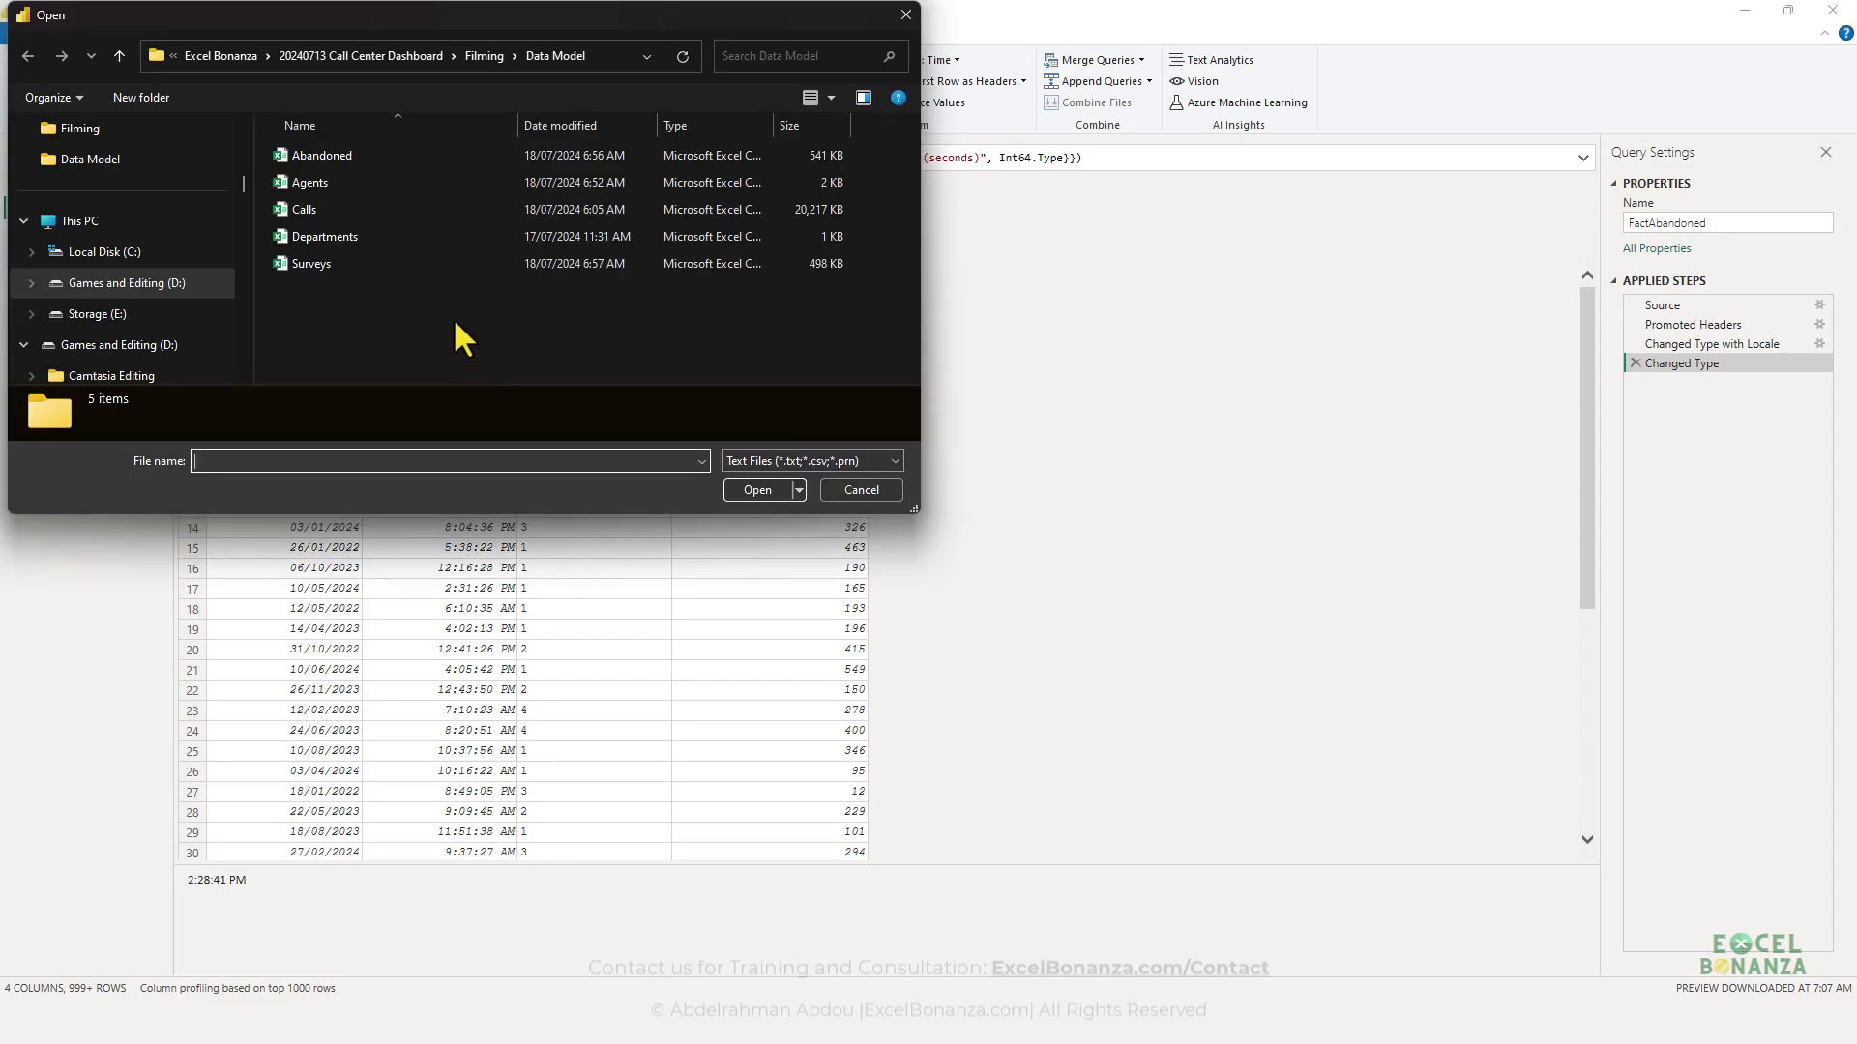
pyautogui.click(174, 186)
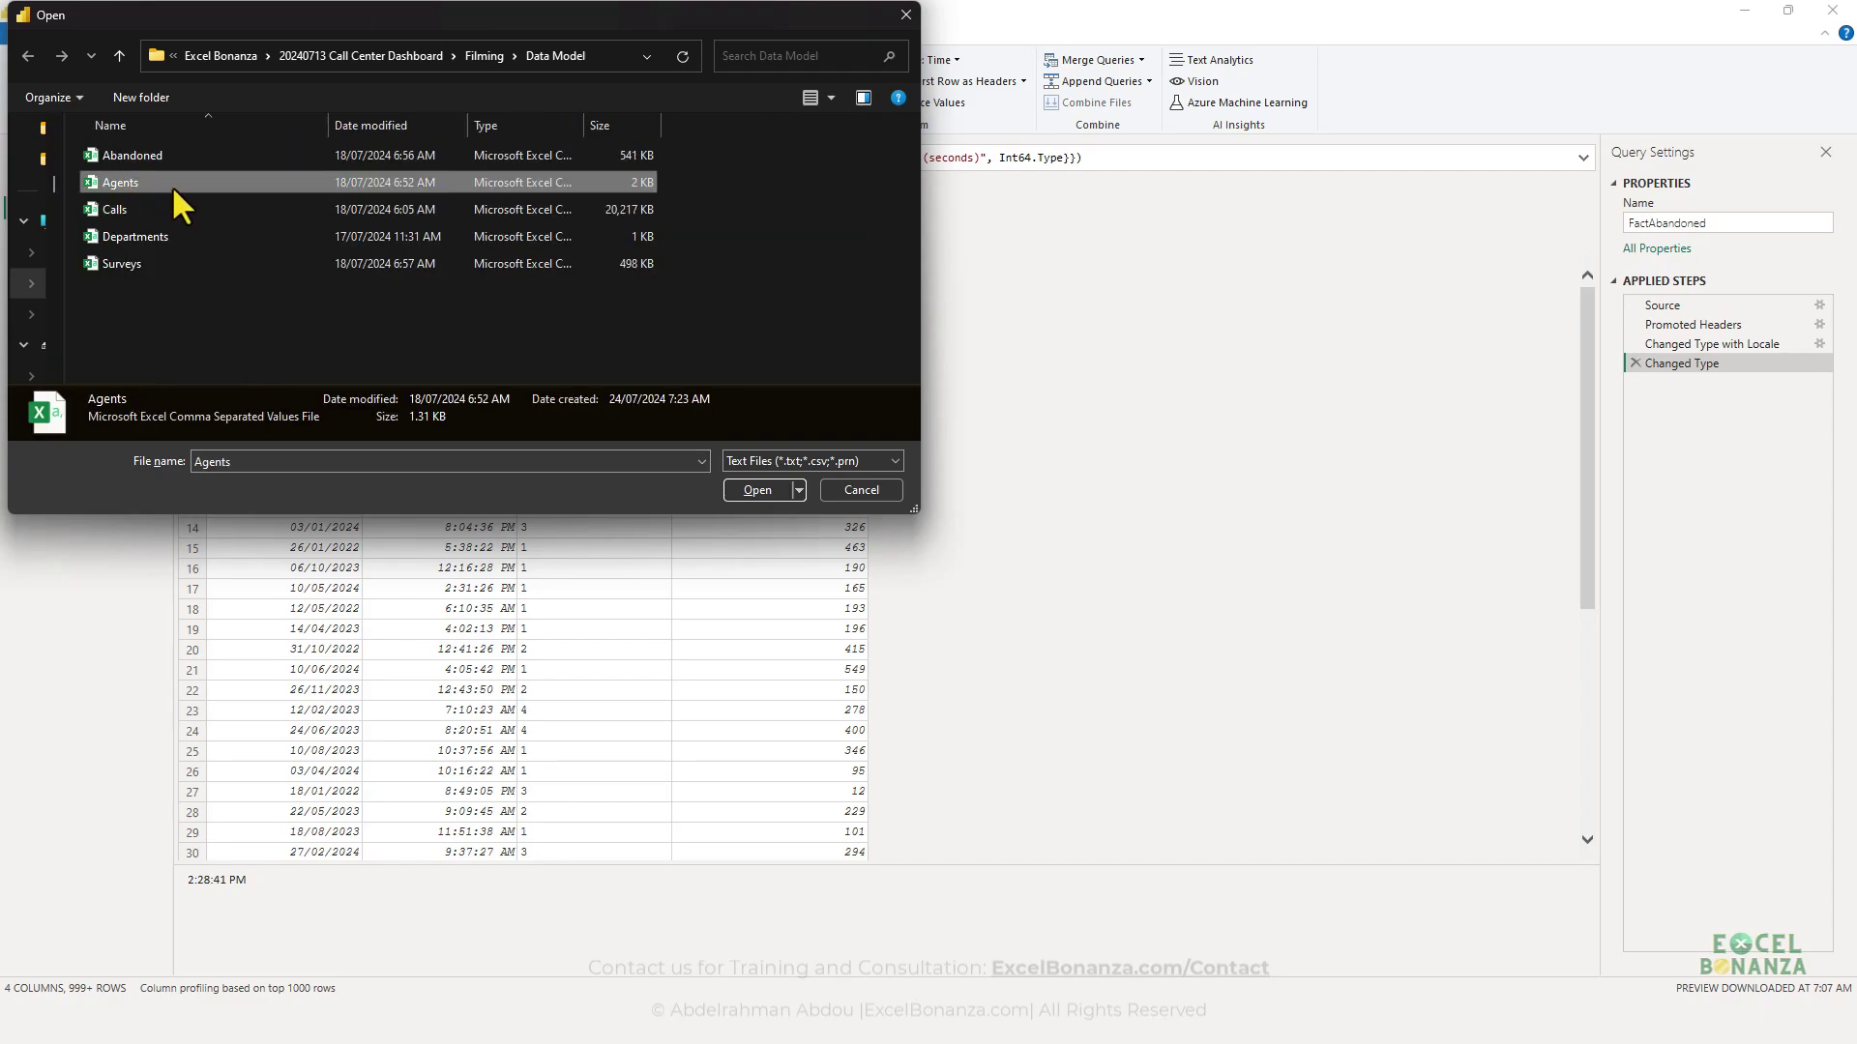
pyautogui.click(760, 494)
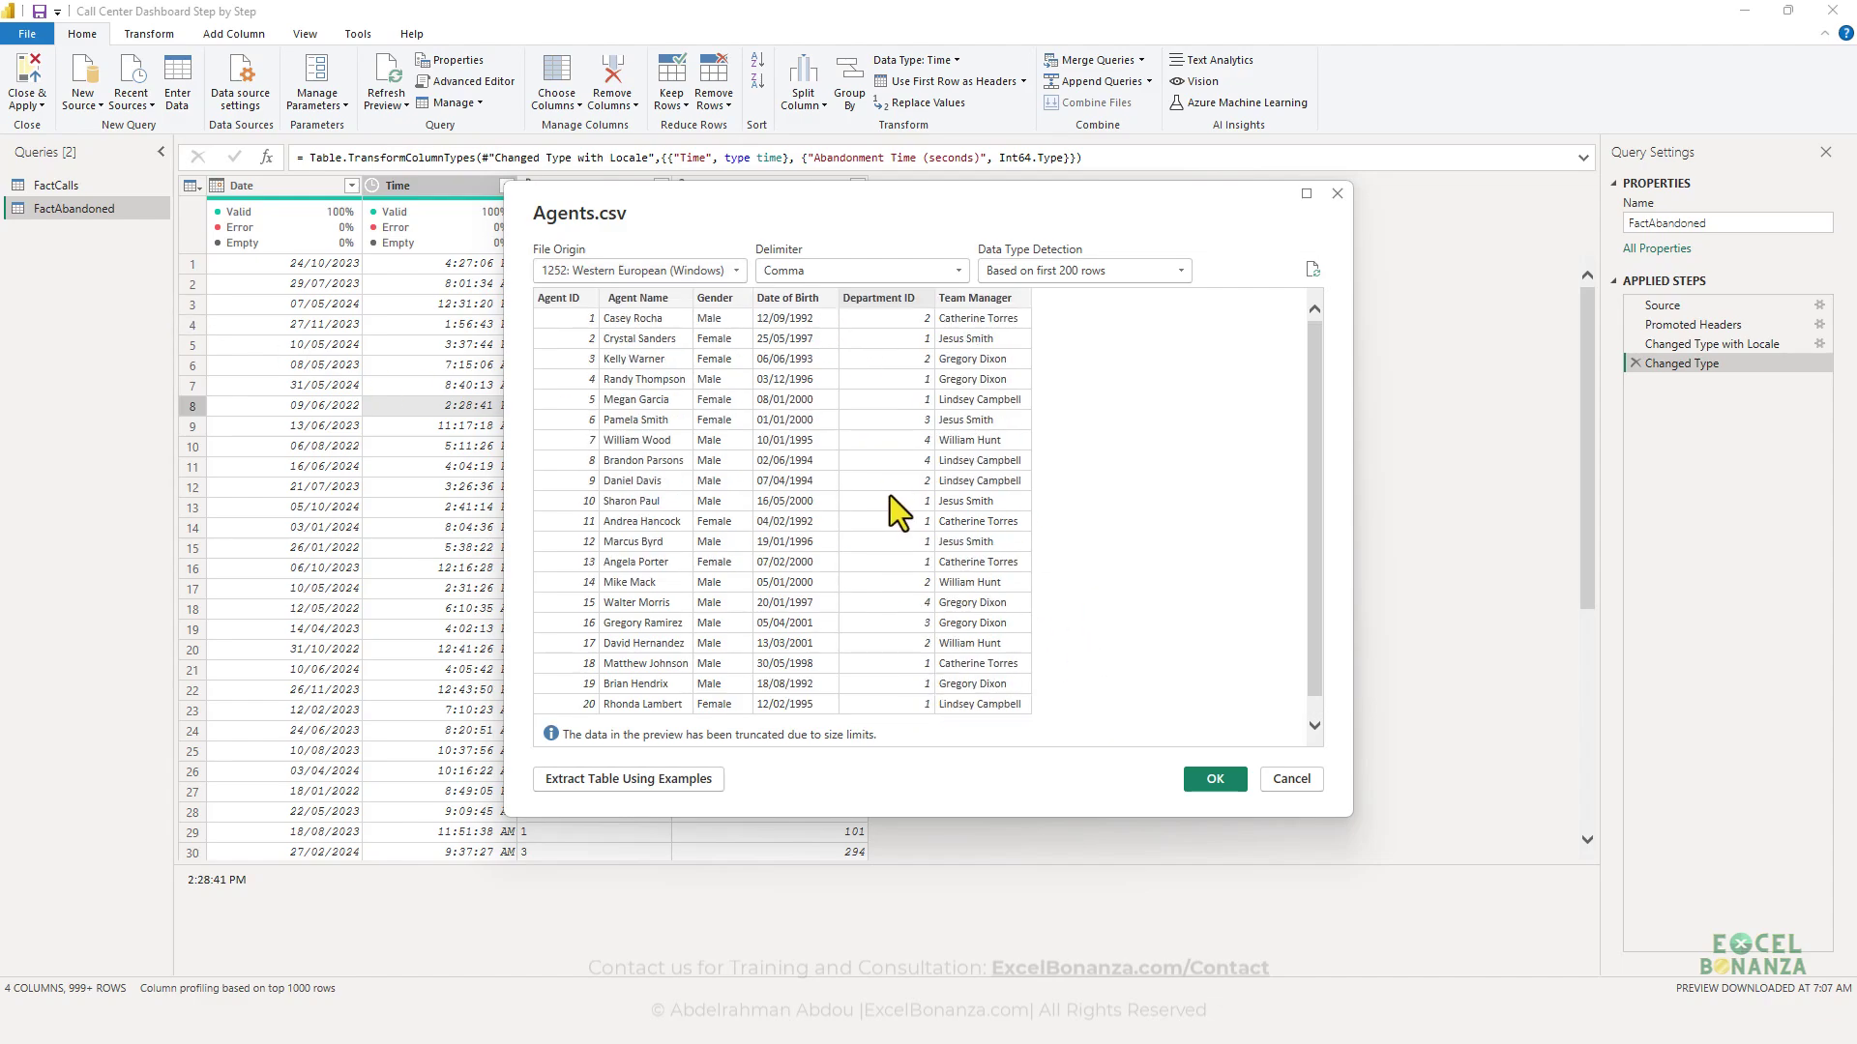
pyautogui.click(1216, 781)
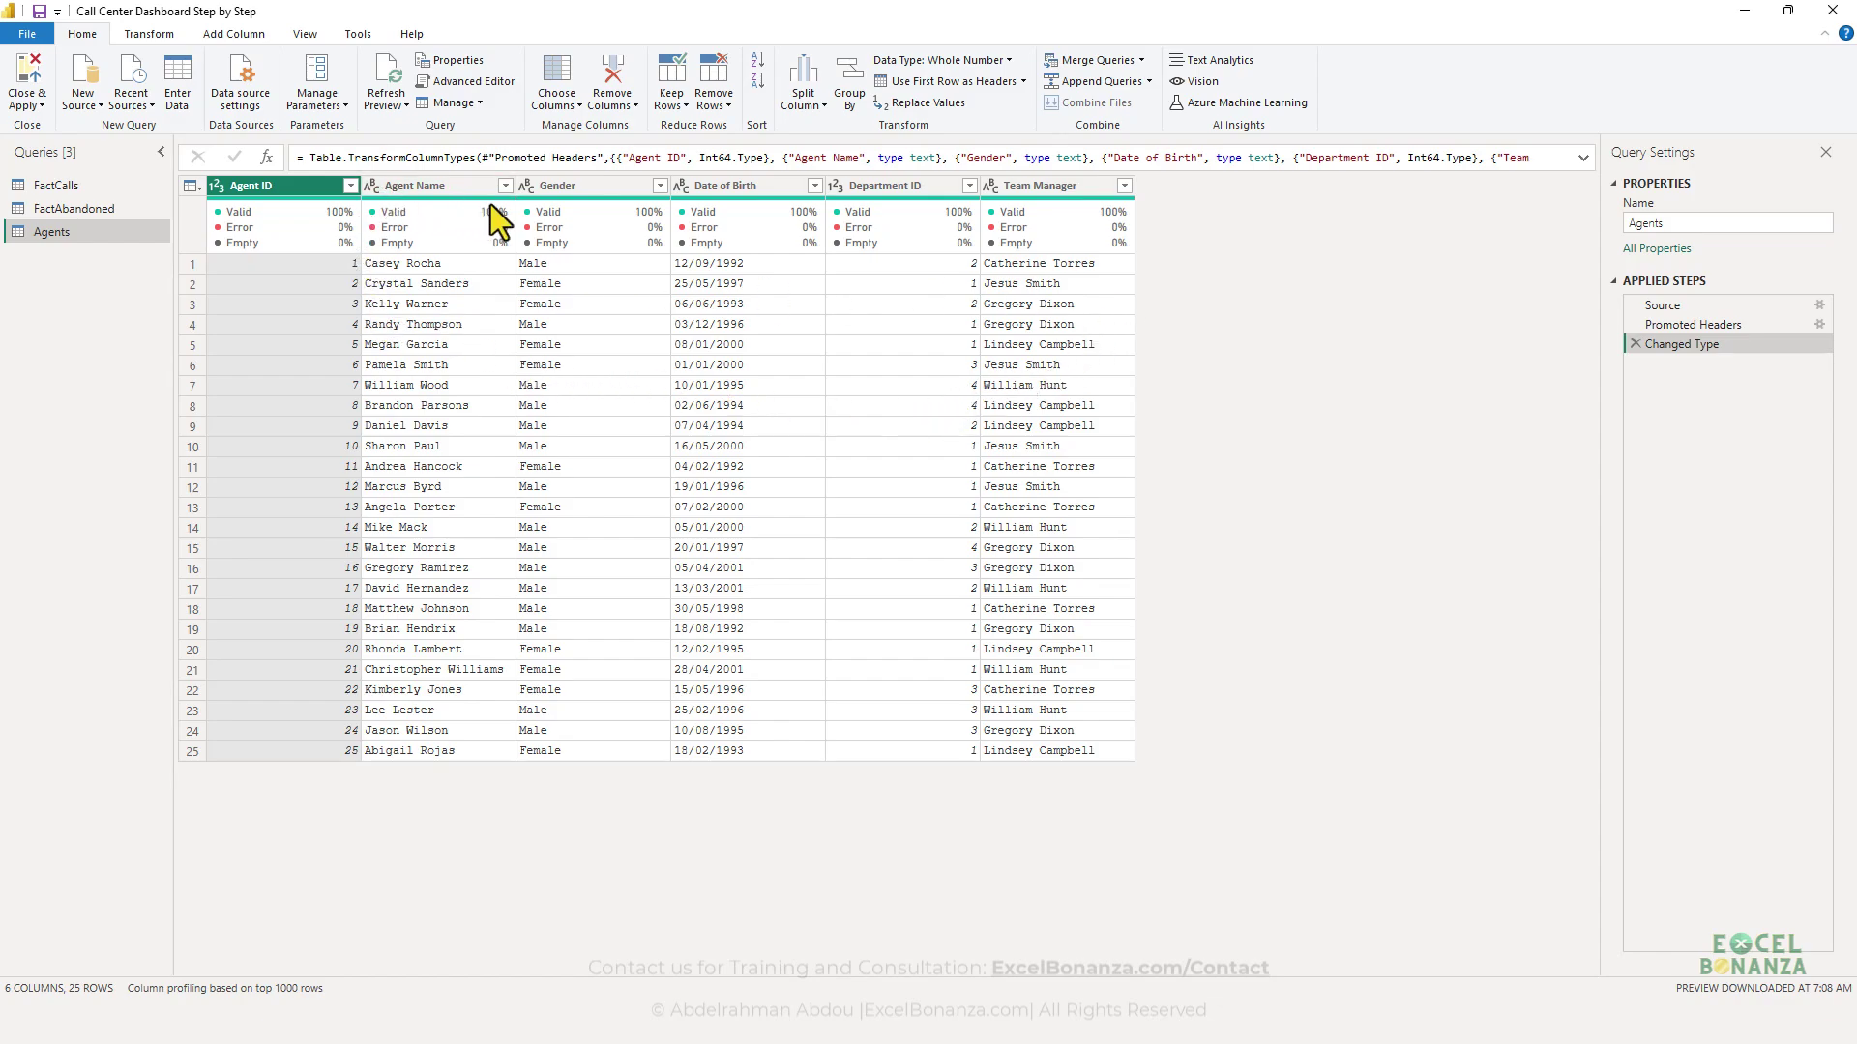
# - Try to convert the Agents query's Date of Birth column to the Date type, replacing the current type conversion
pyautogui.click(706, 187)
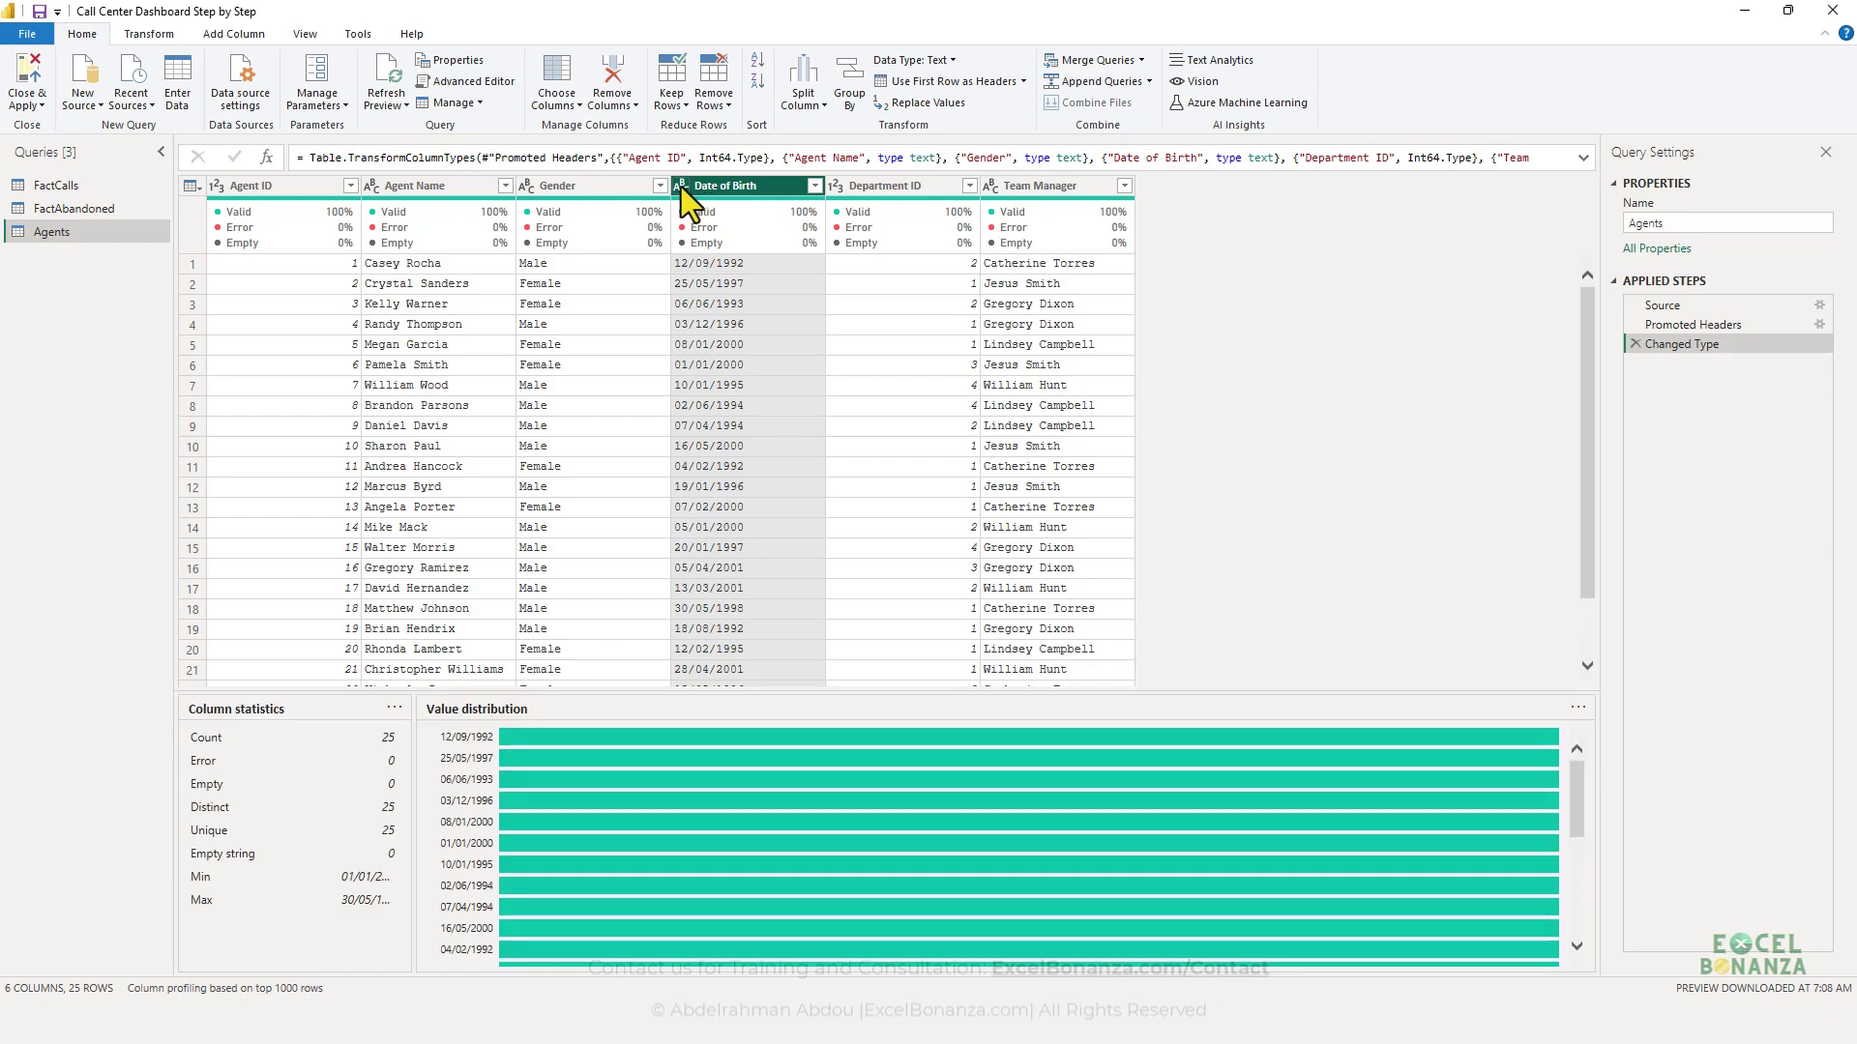
pyautogui.click(681, 187)
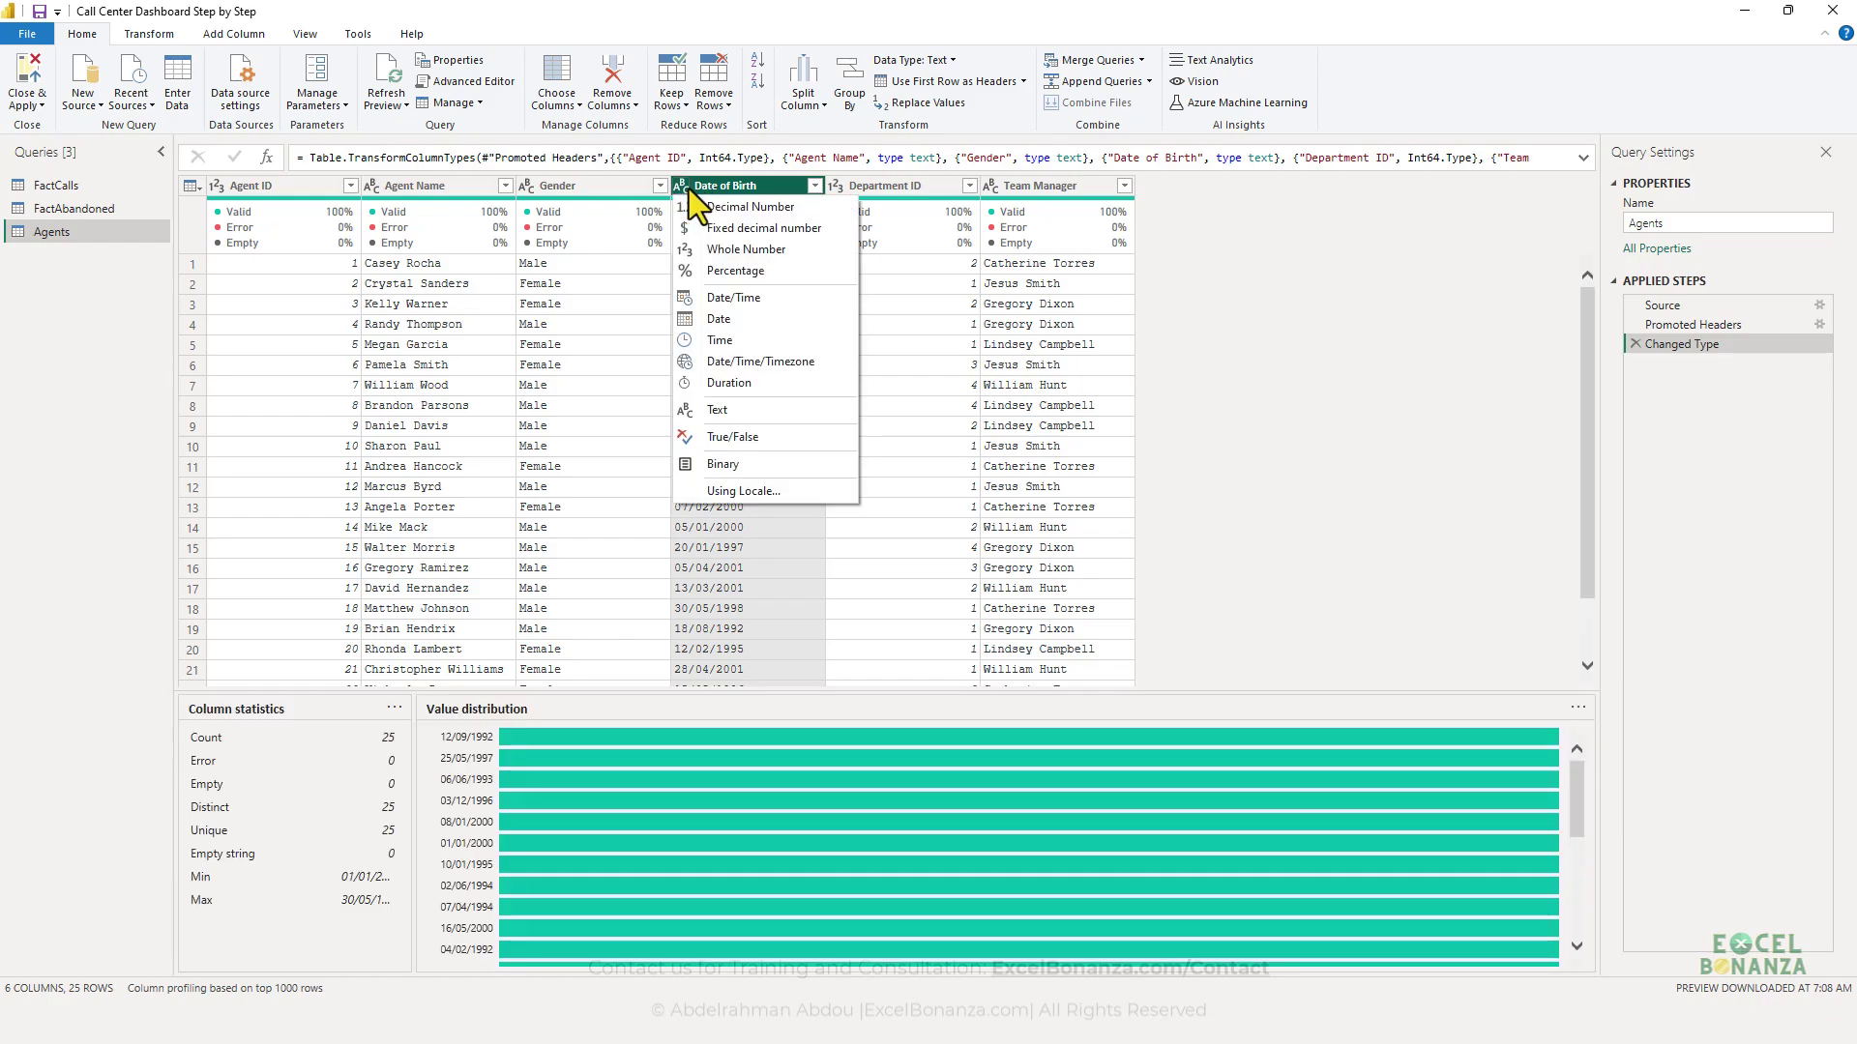
pyautogui.click(729, 319)
pyautogui.click(957, 542)
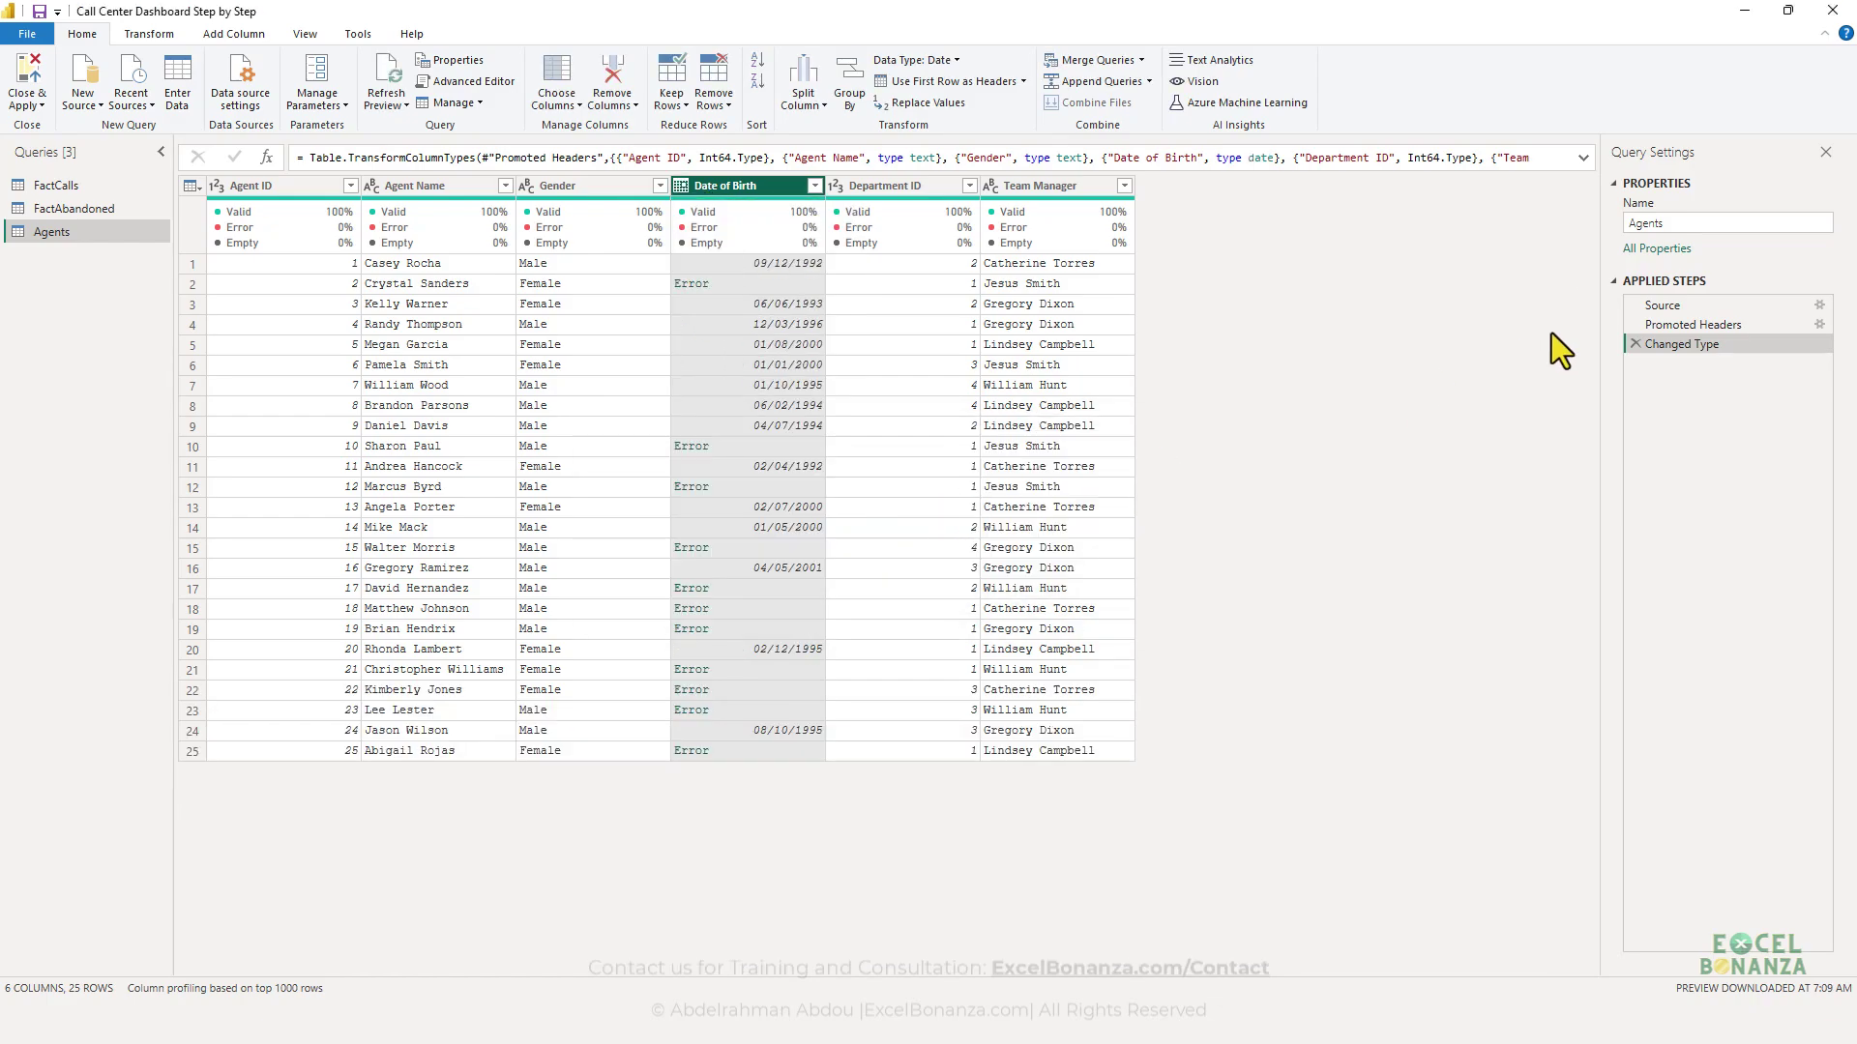
# - Remove the Agents query's Changed Type step and convert Date of Birth to the Date type using the English (United Kingdom) locale
pyautogui.click(1634, 346)
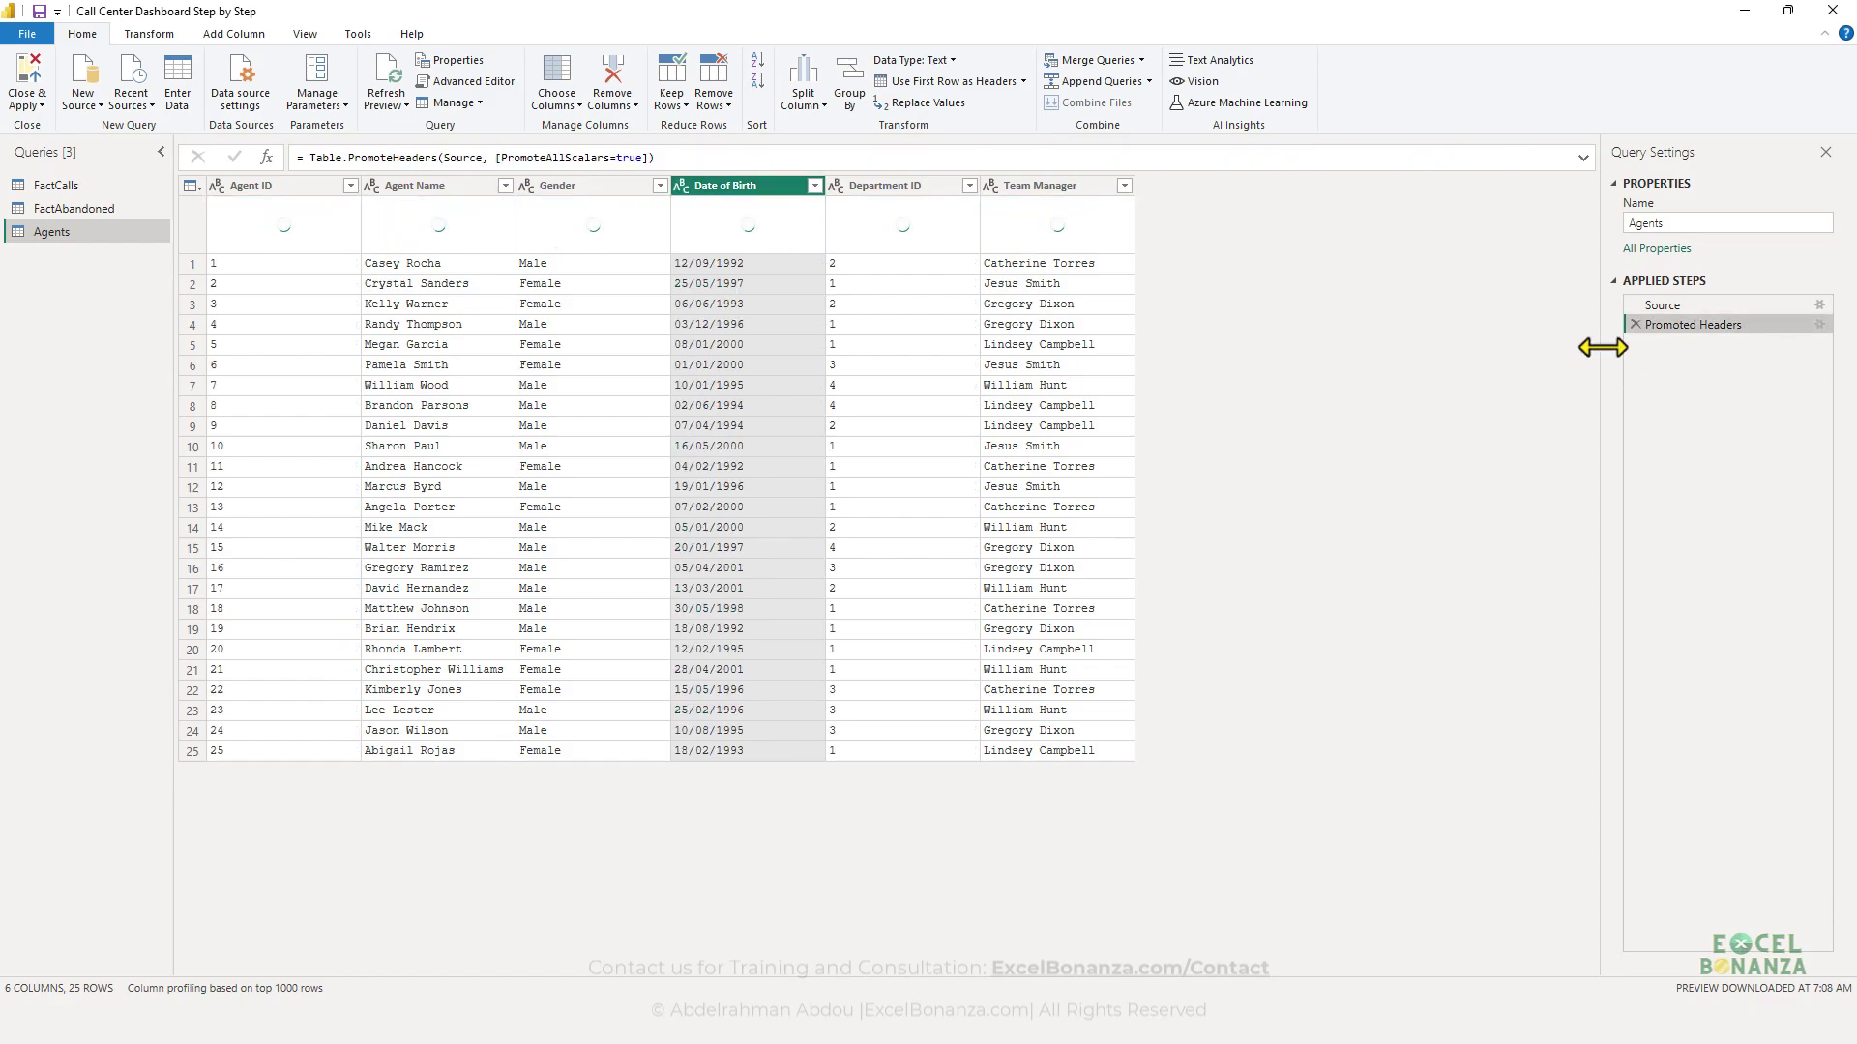
pyautogui.rightClick(737, 183)
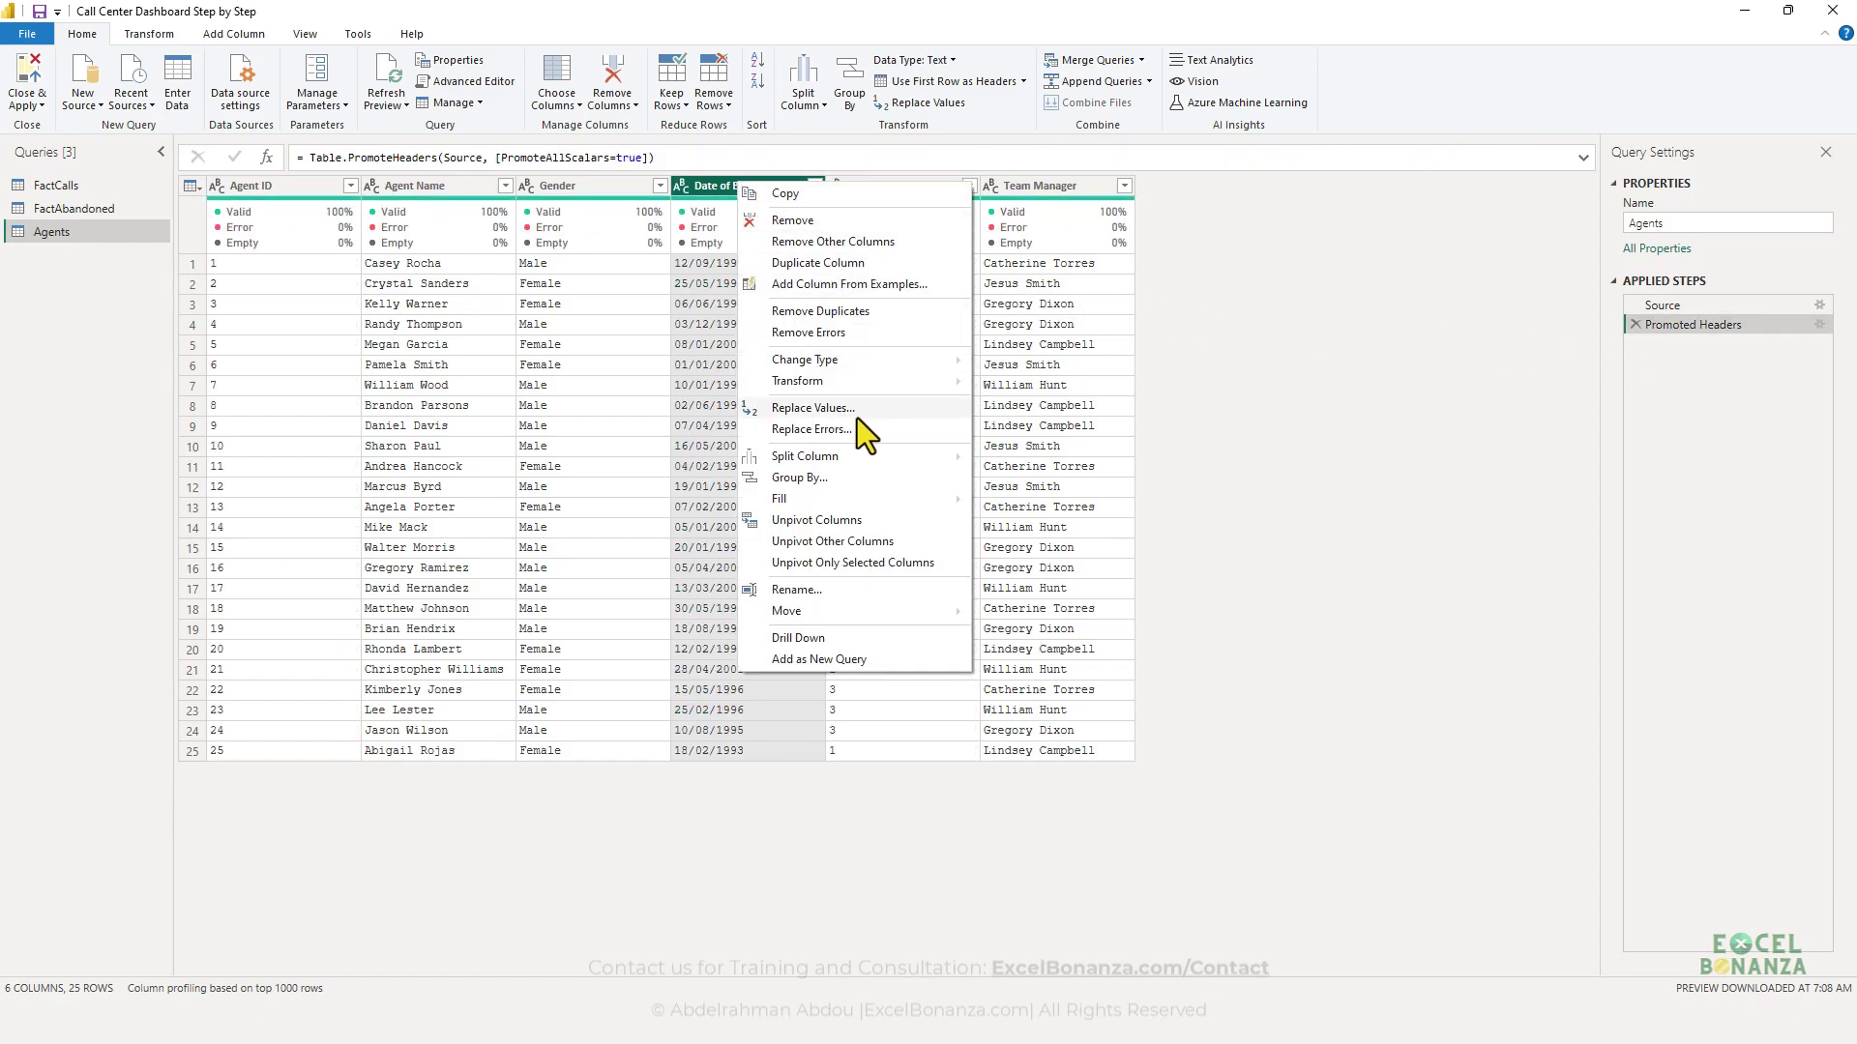
pyautogui.moveTo(882, 360)
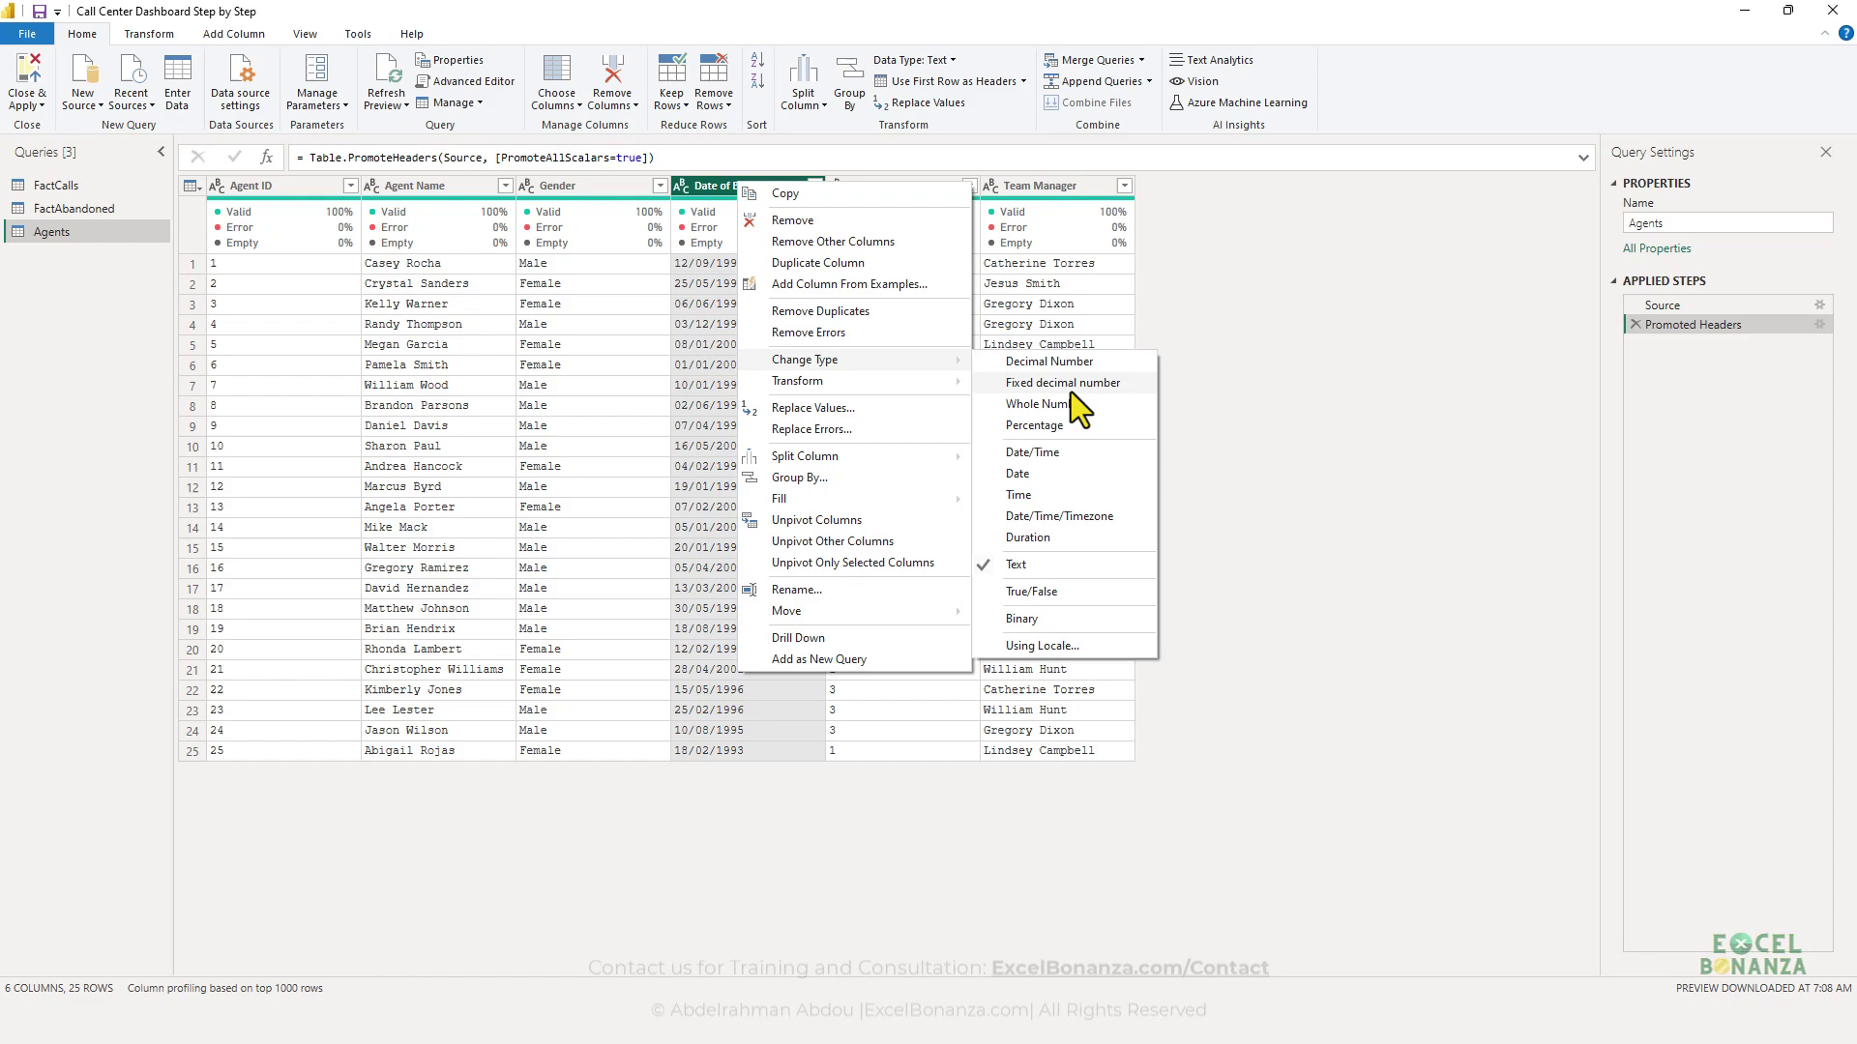
pyautogui.click(1019, 646)
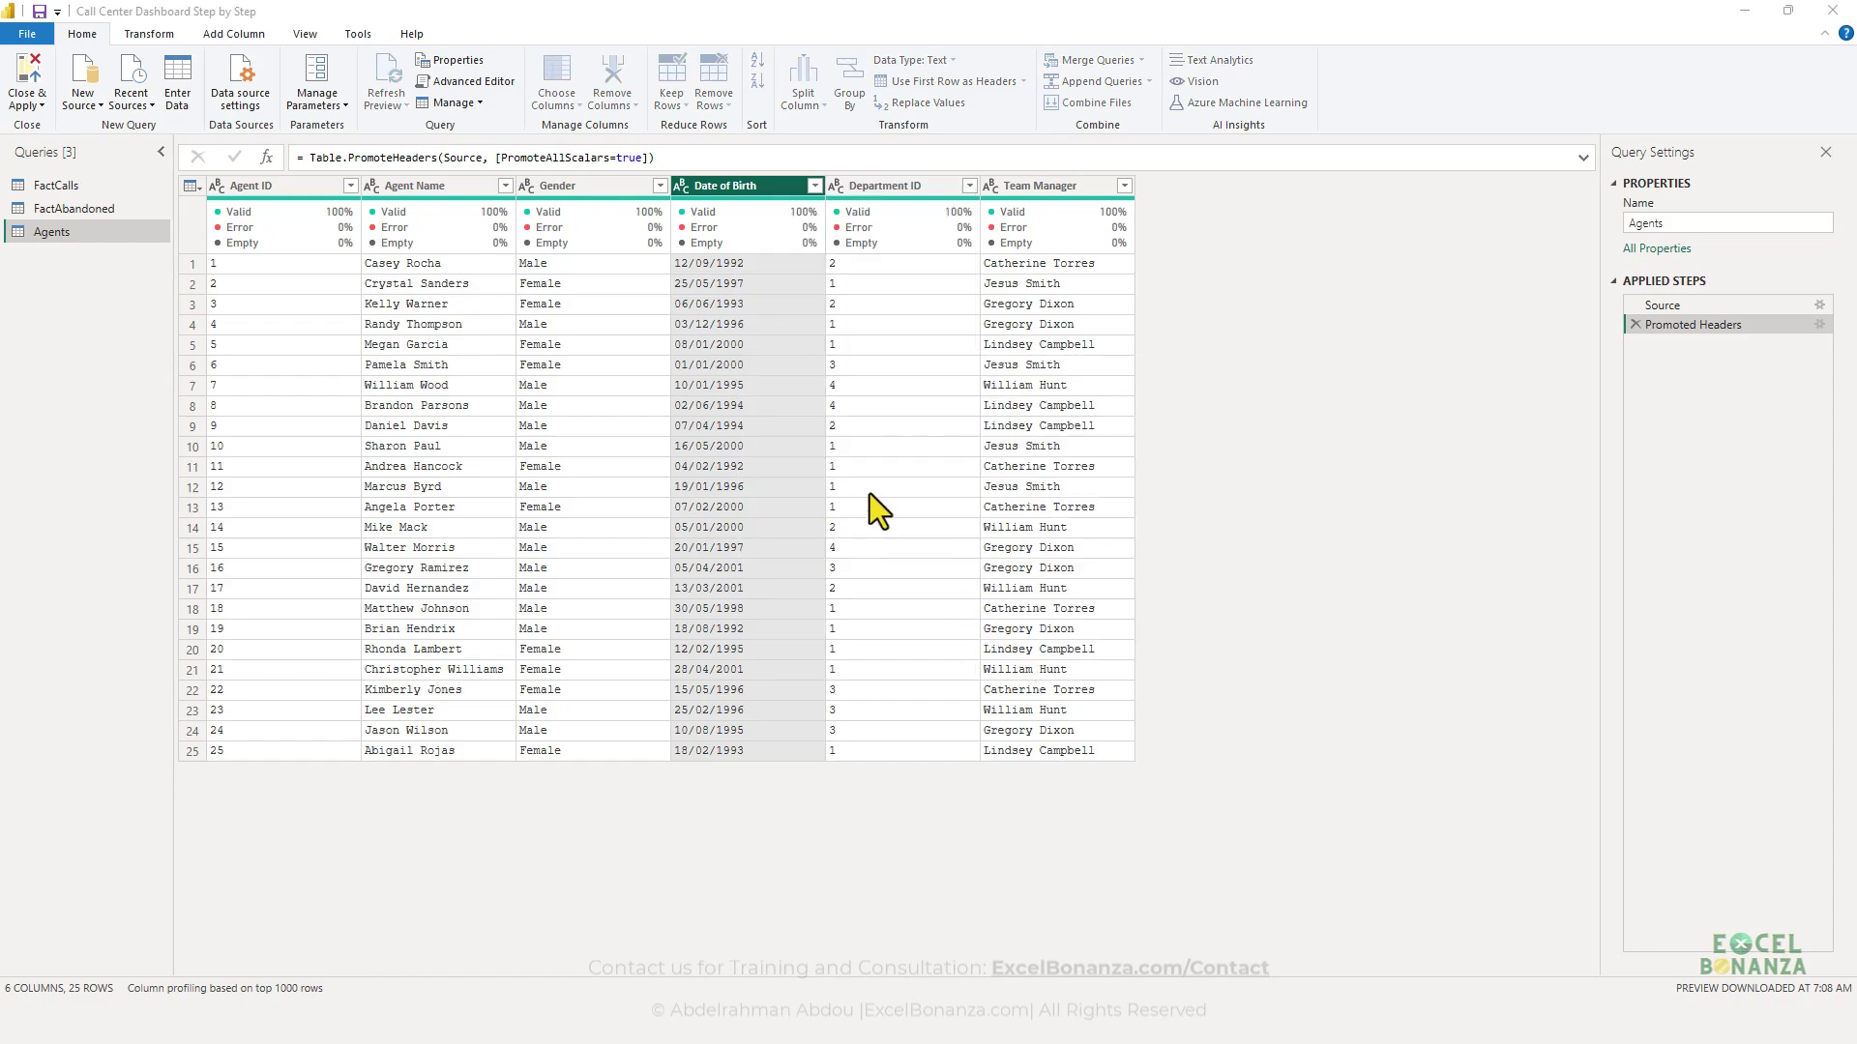
pyautogui.click(717, 492)
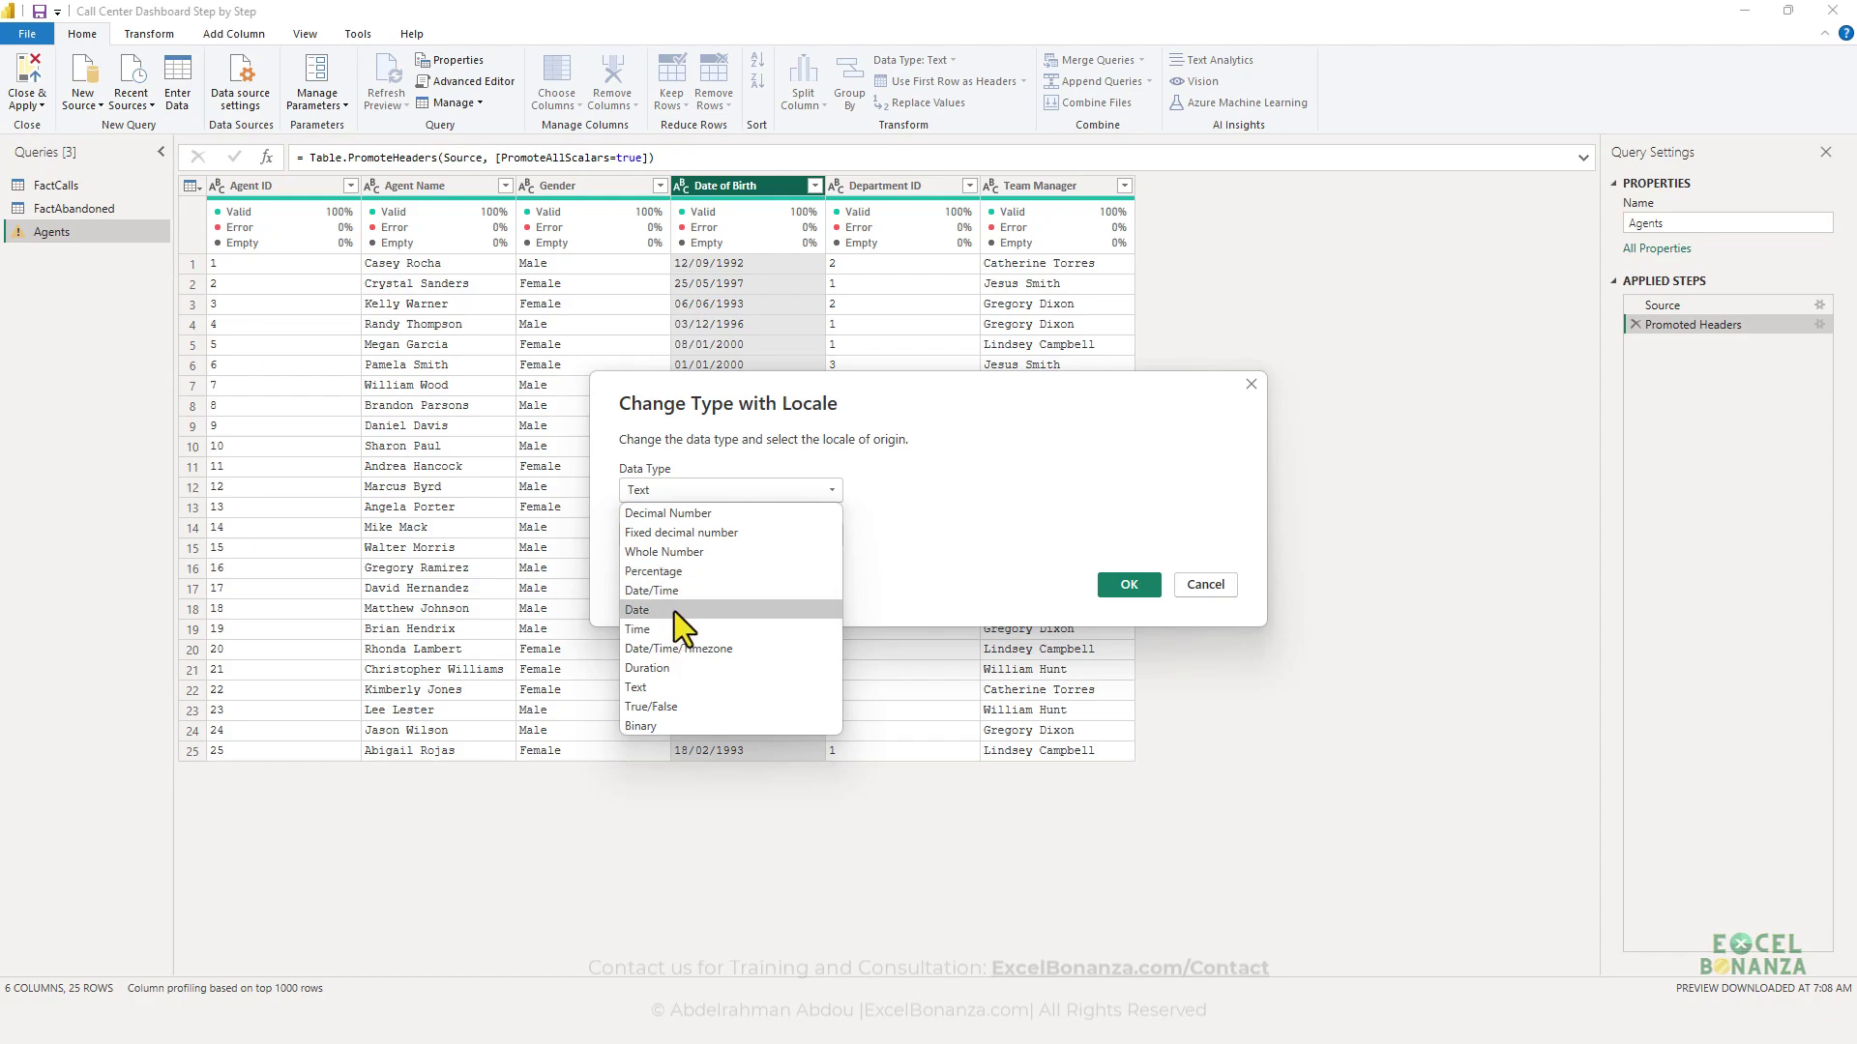
pyautogui.click(675, 611)
pyautogui.click(698, 534)
pyautogui.scroll(-3, 717, 663)
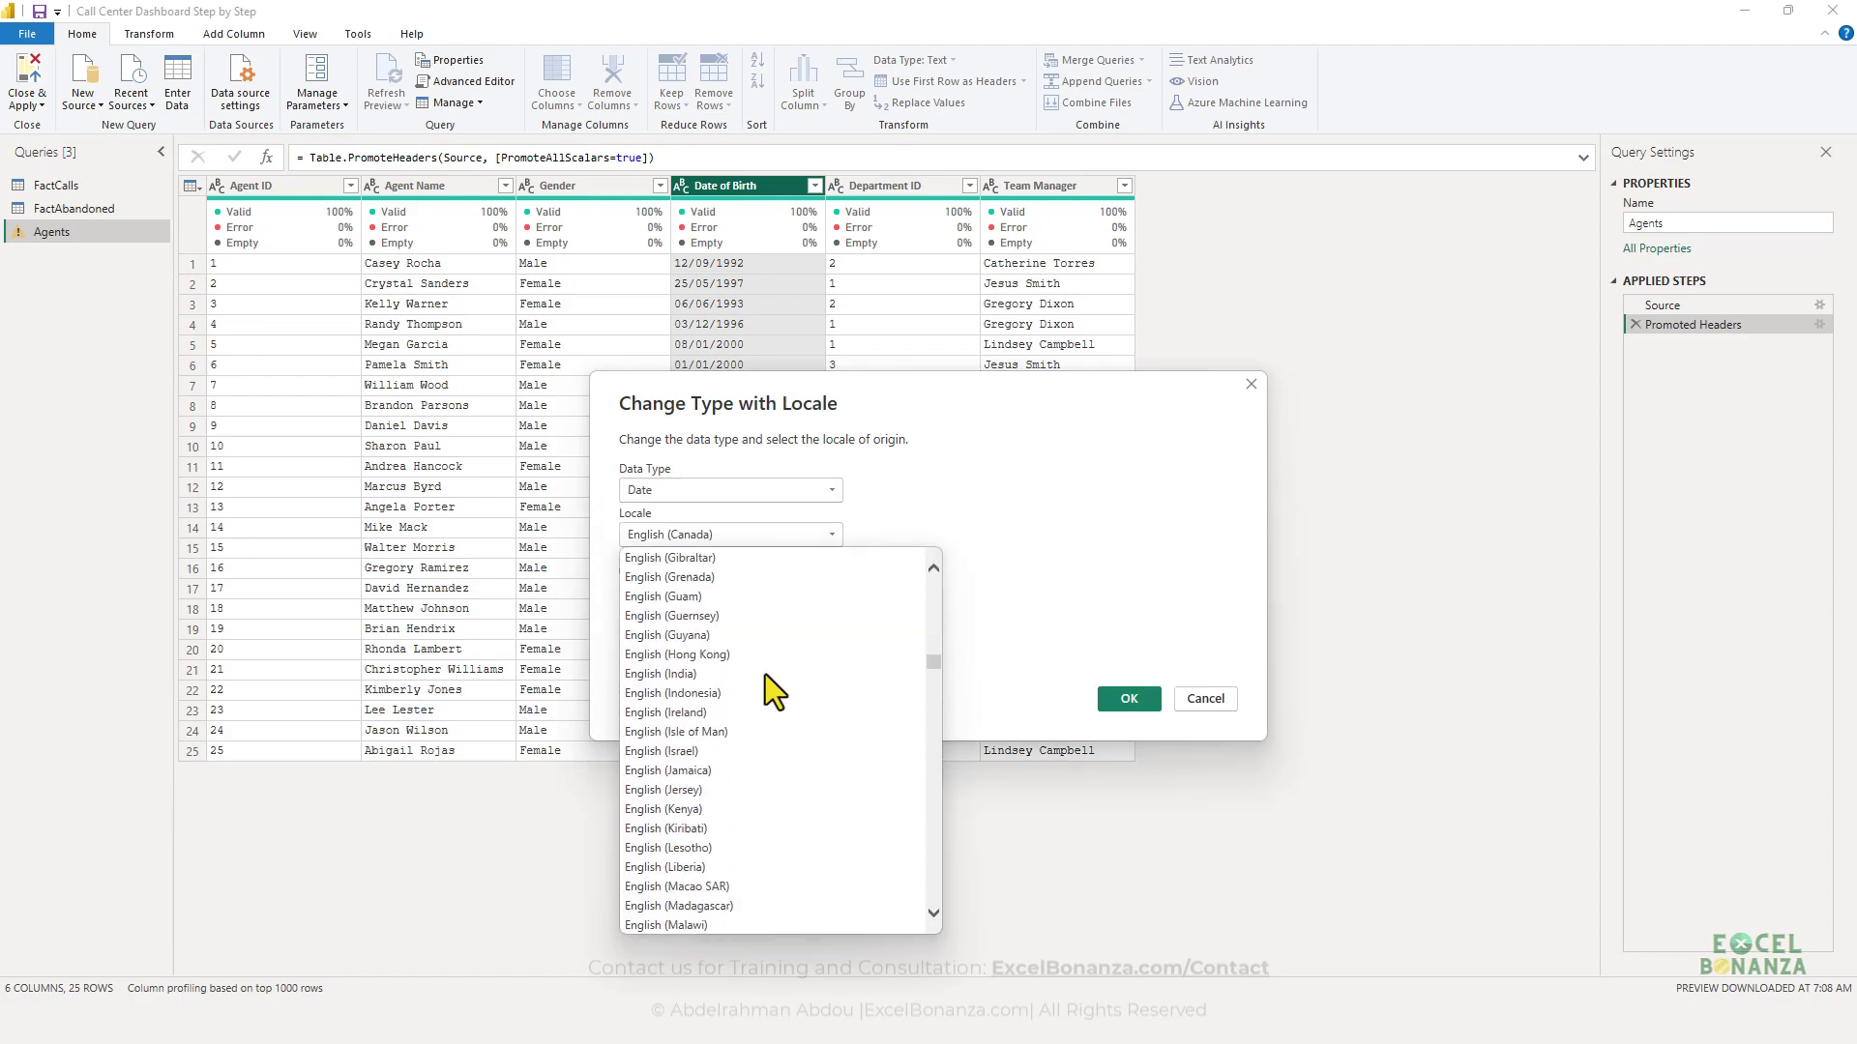
pyautogui.scroll(-16, 762, 672)
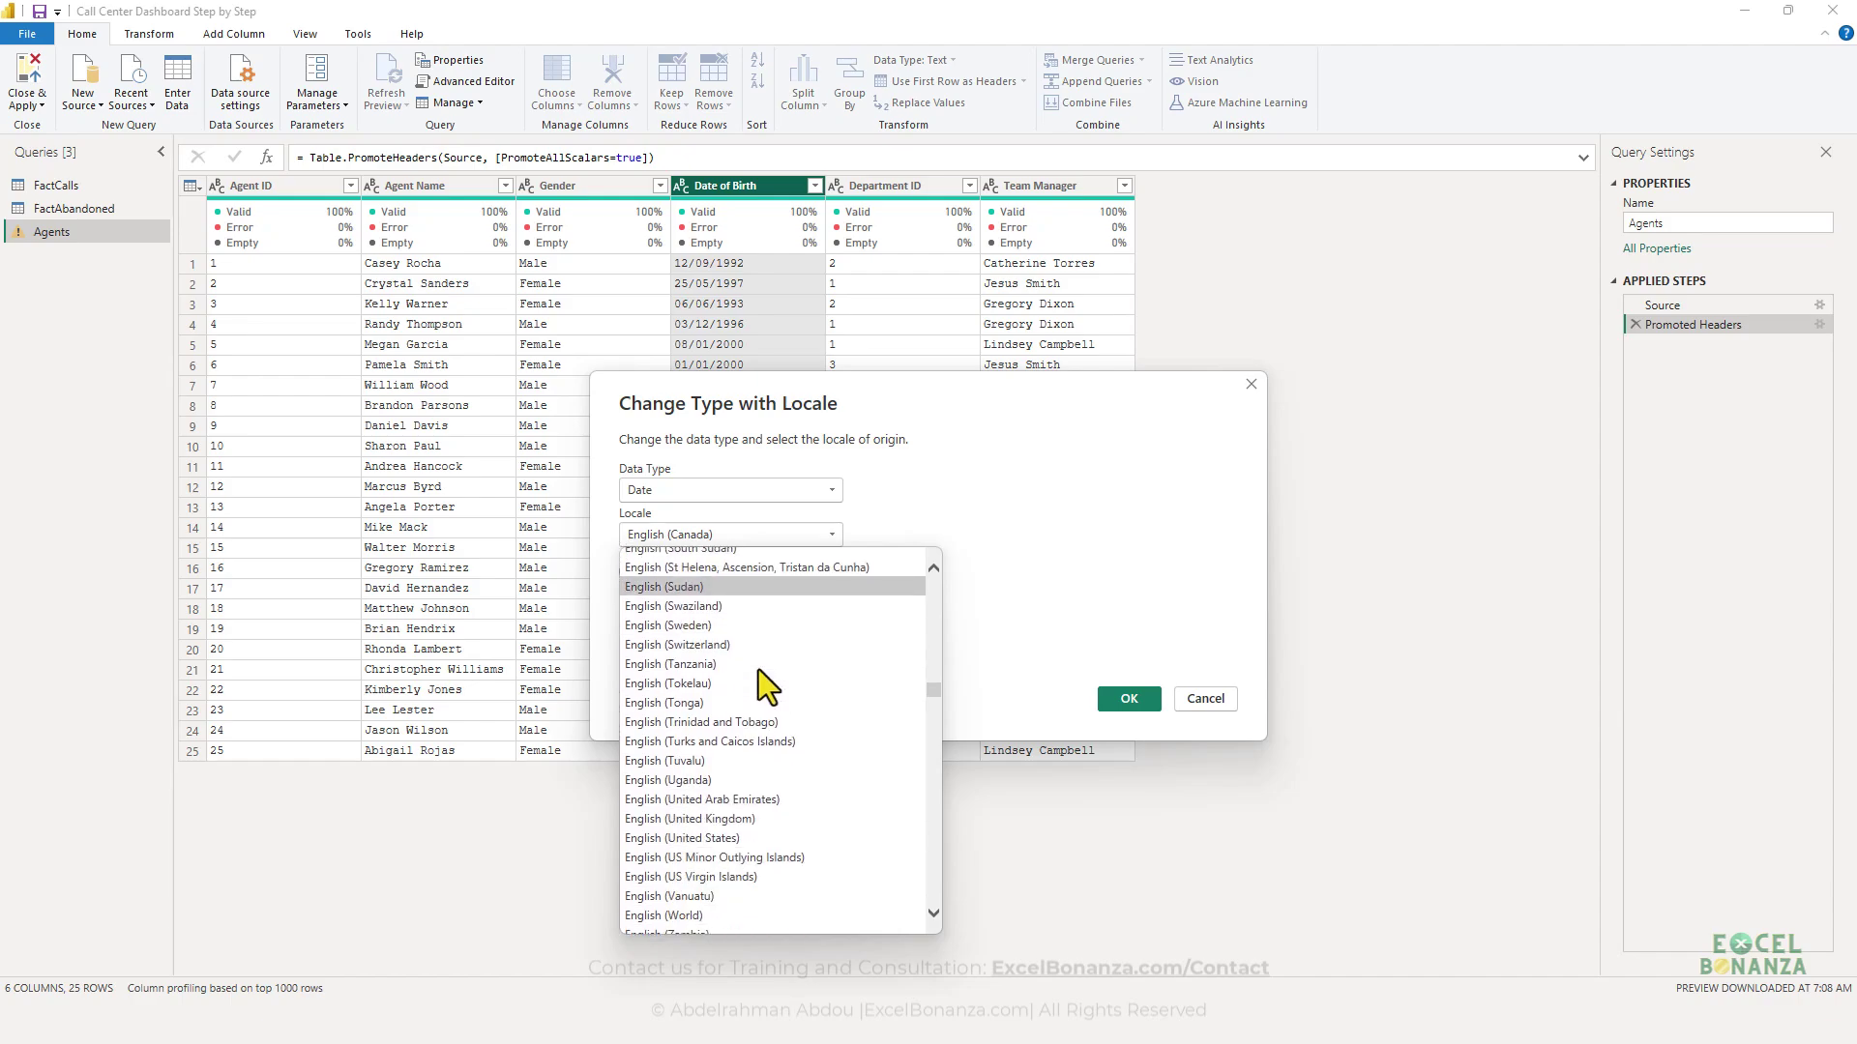
pyautogui.scroll(-1, 758, 669)
pyautogui.click(762, 791)
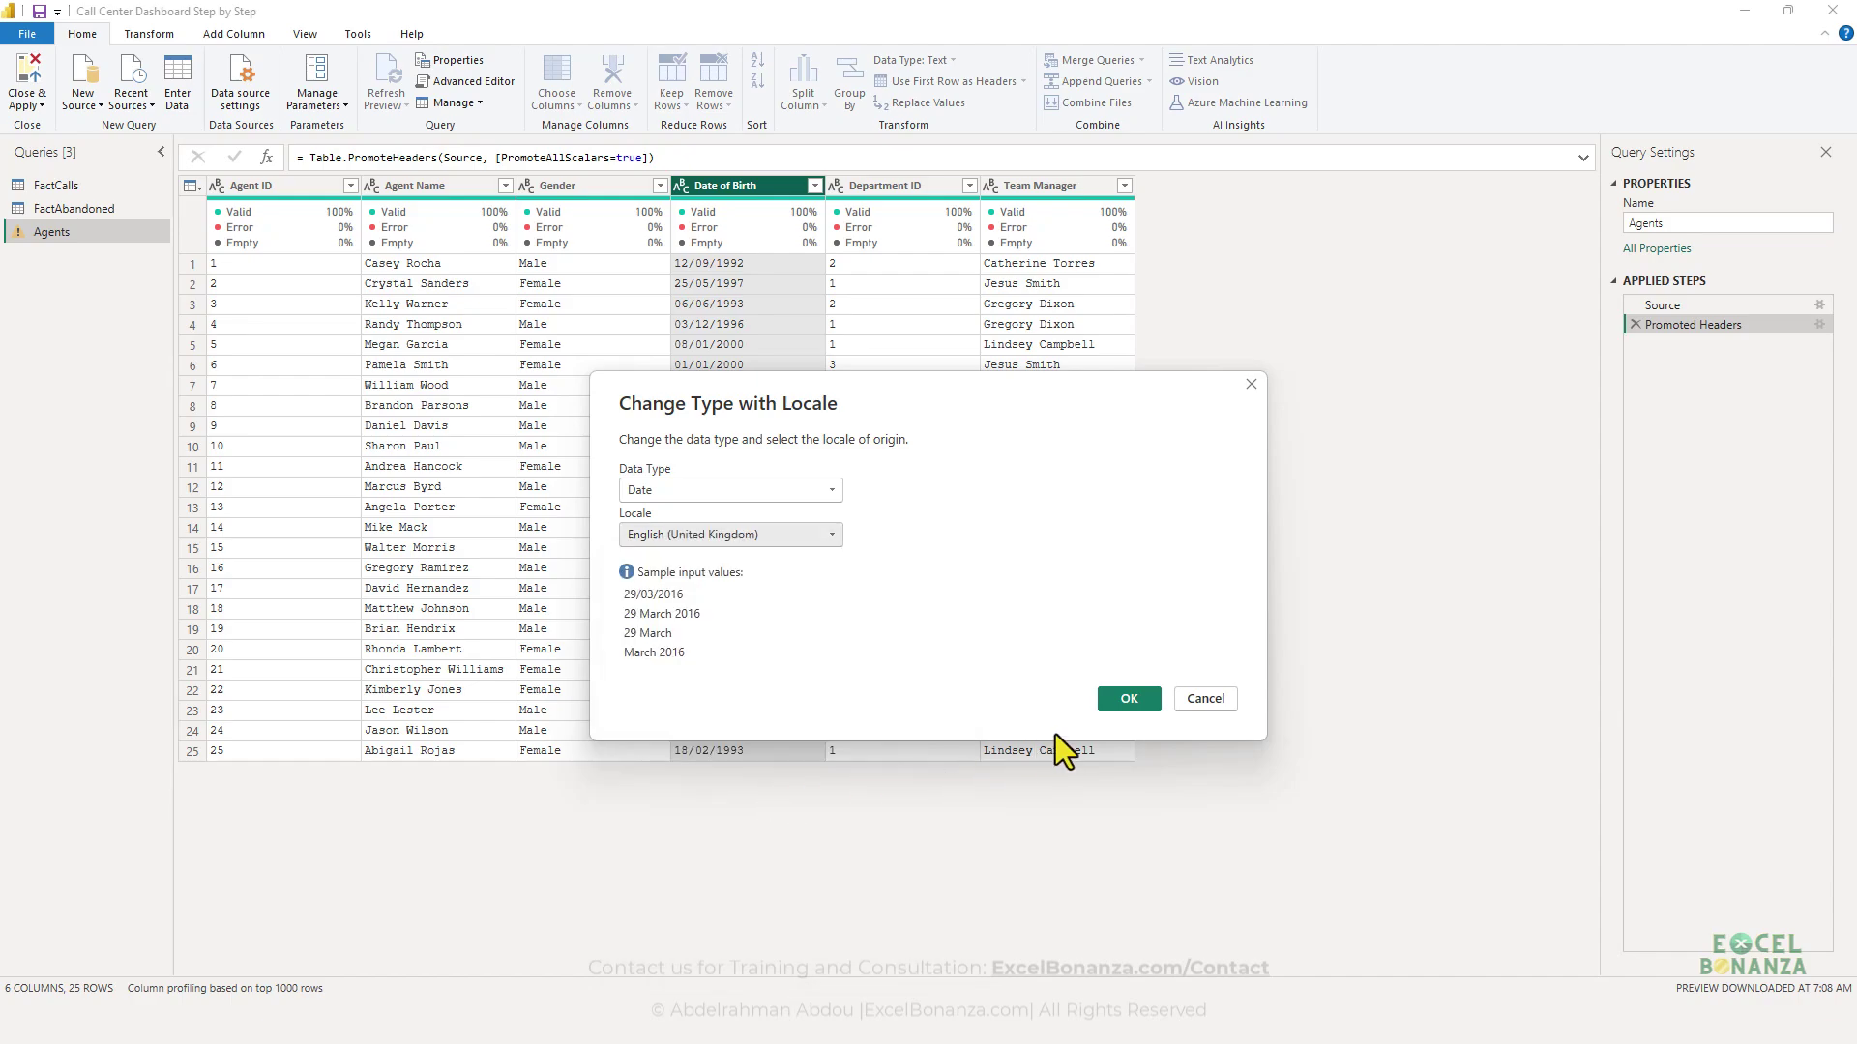
pyautogui.click(1132, 698)
pyautogui.click(746, 286)
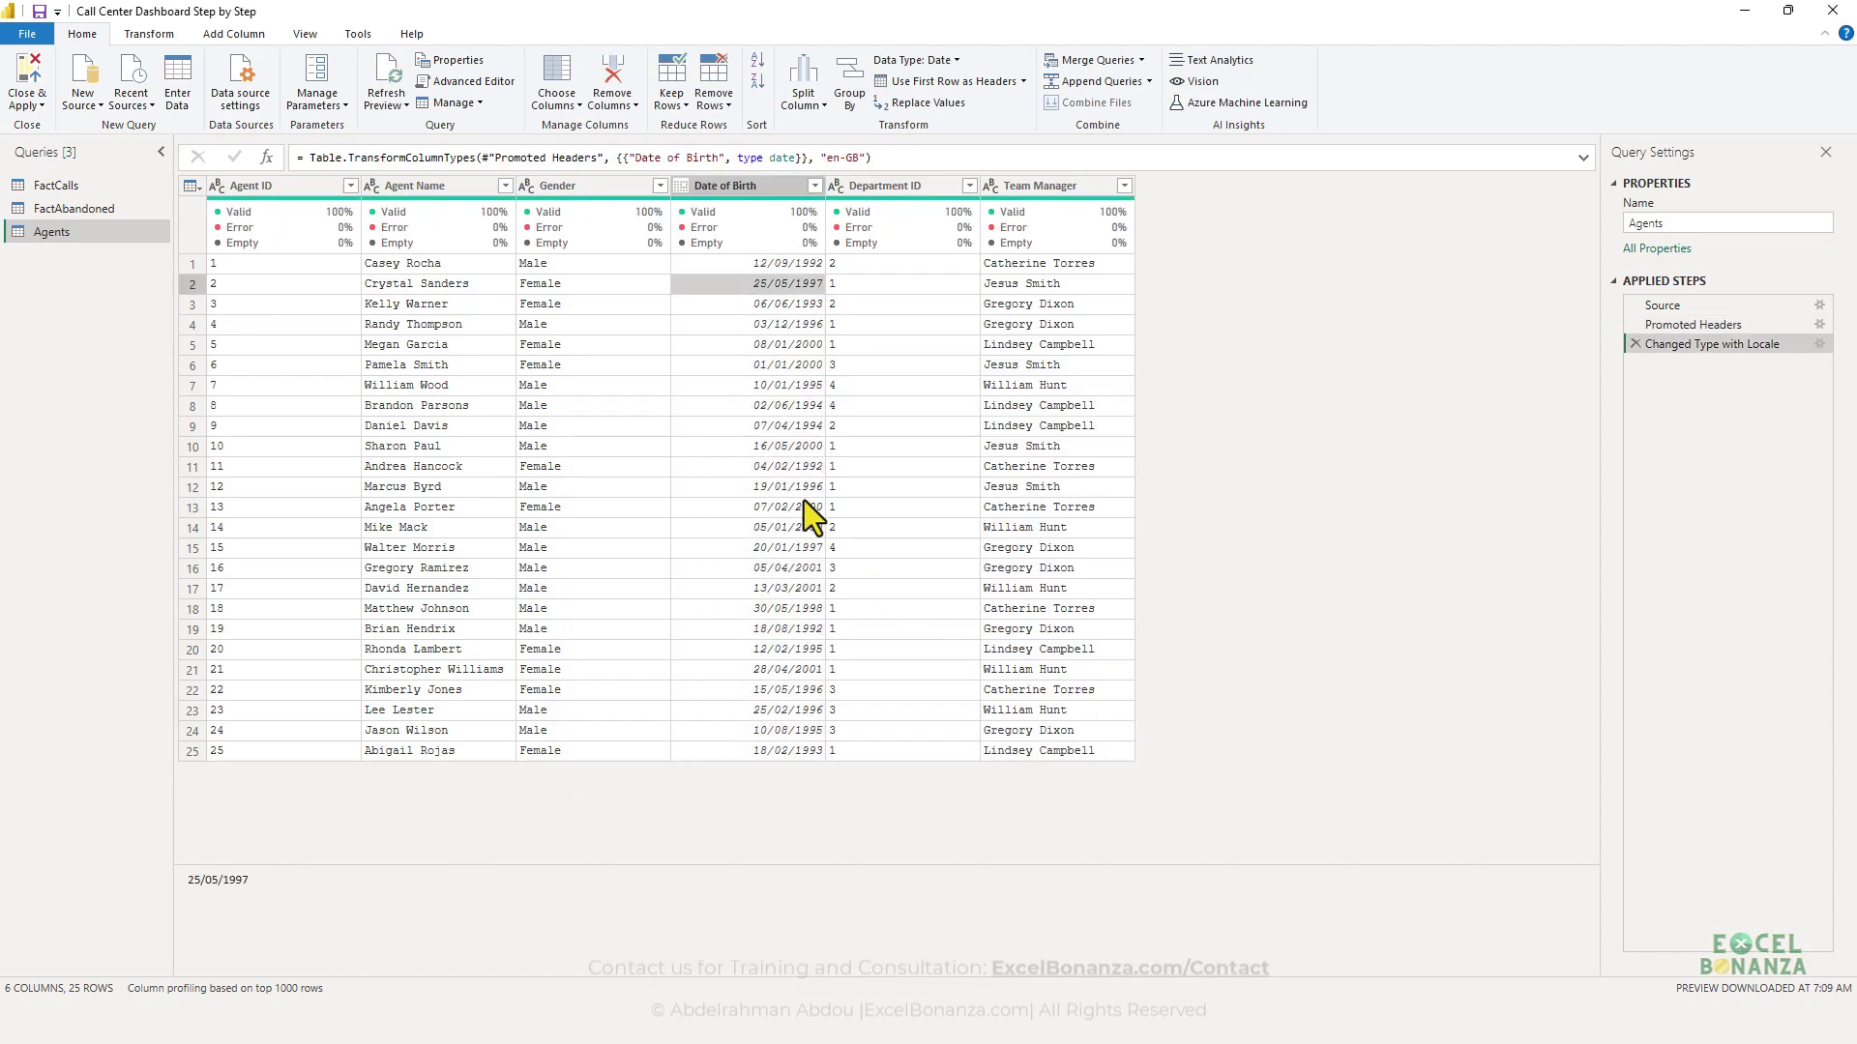
# - Change the Department ID column of the Agents query to the Whole Number data type
pyautogui.click(870, 327)
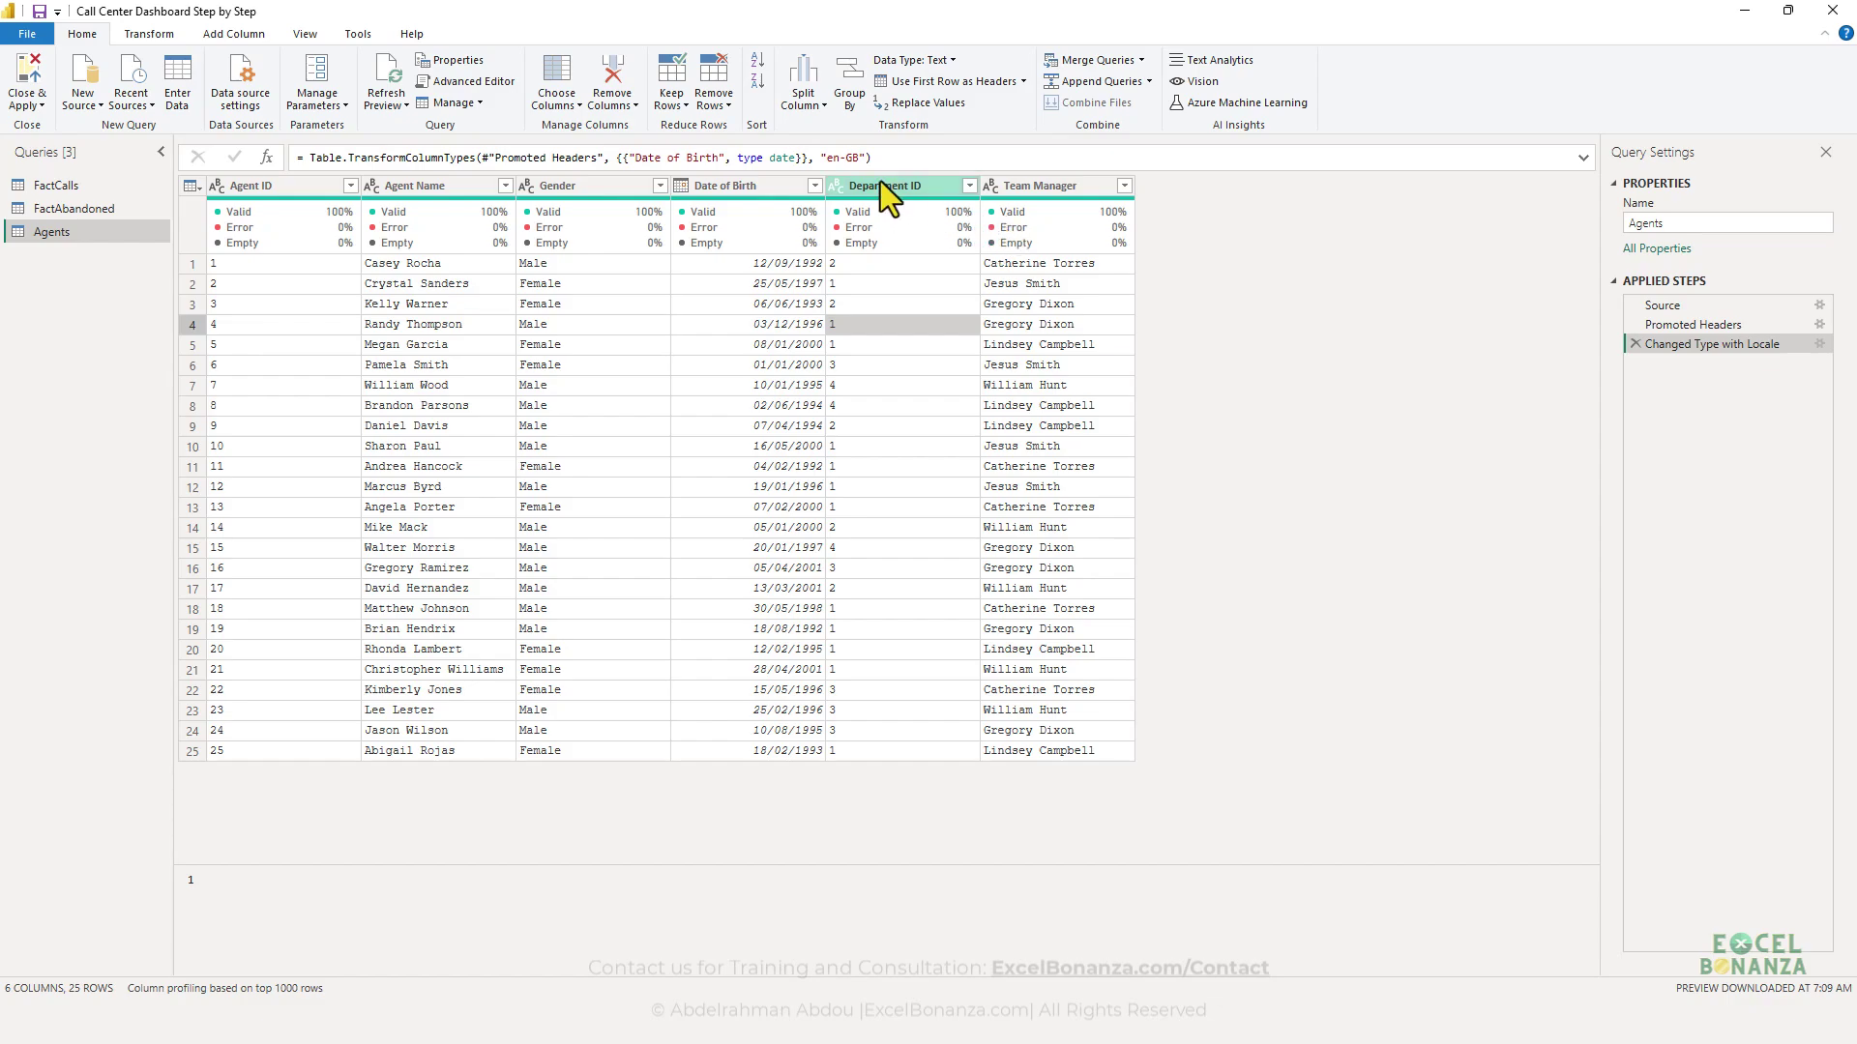
pyautogui.click(838, 189)
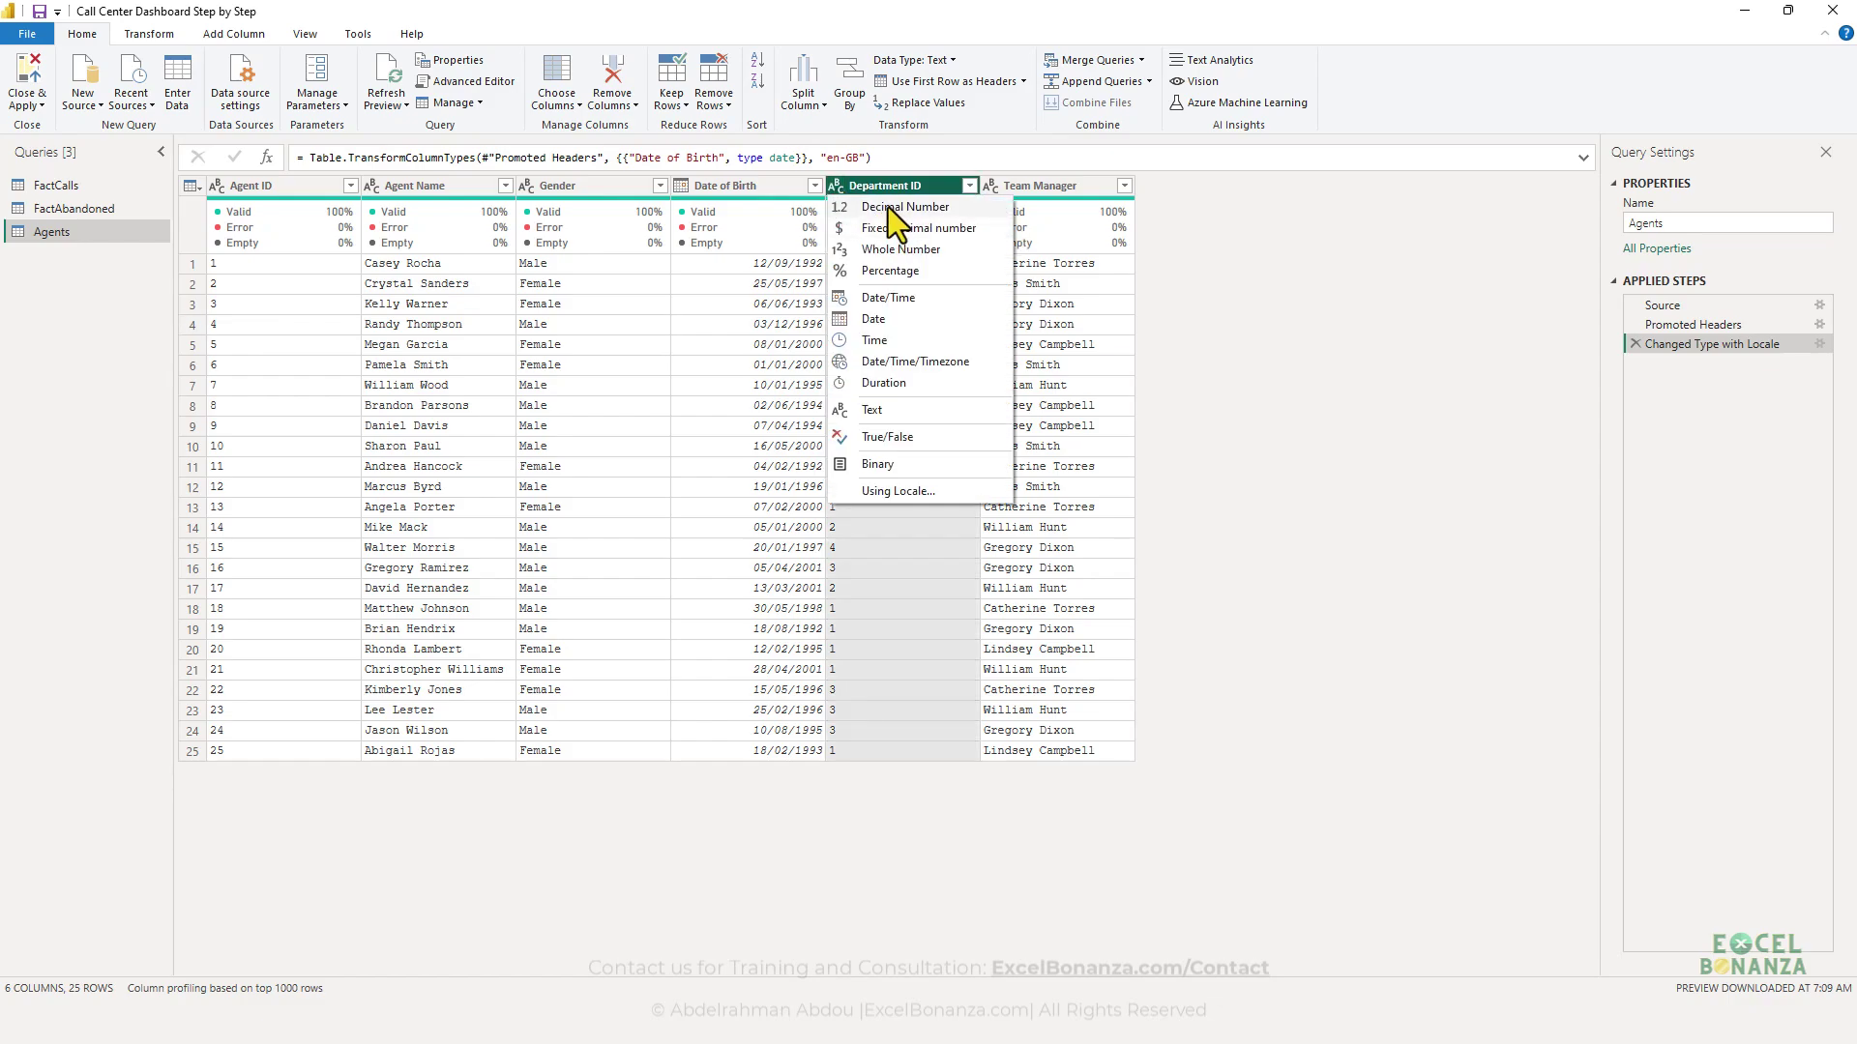
pyautogui.click(889, 252)
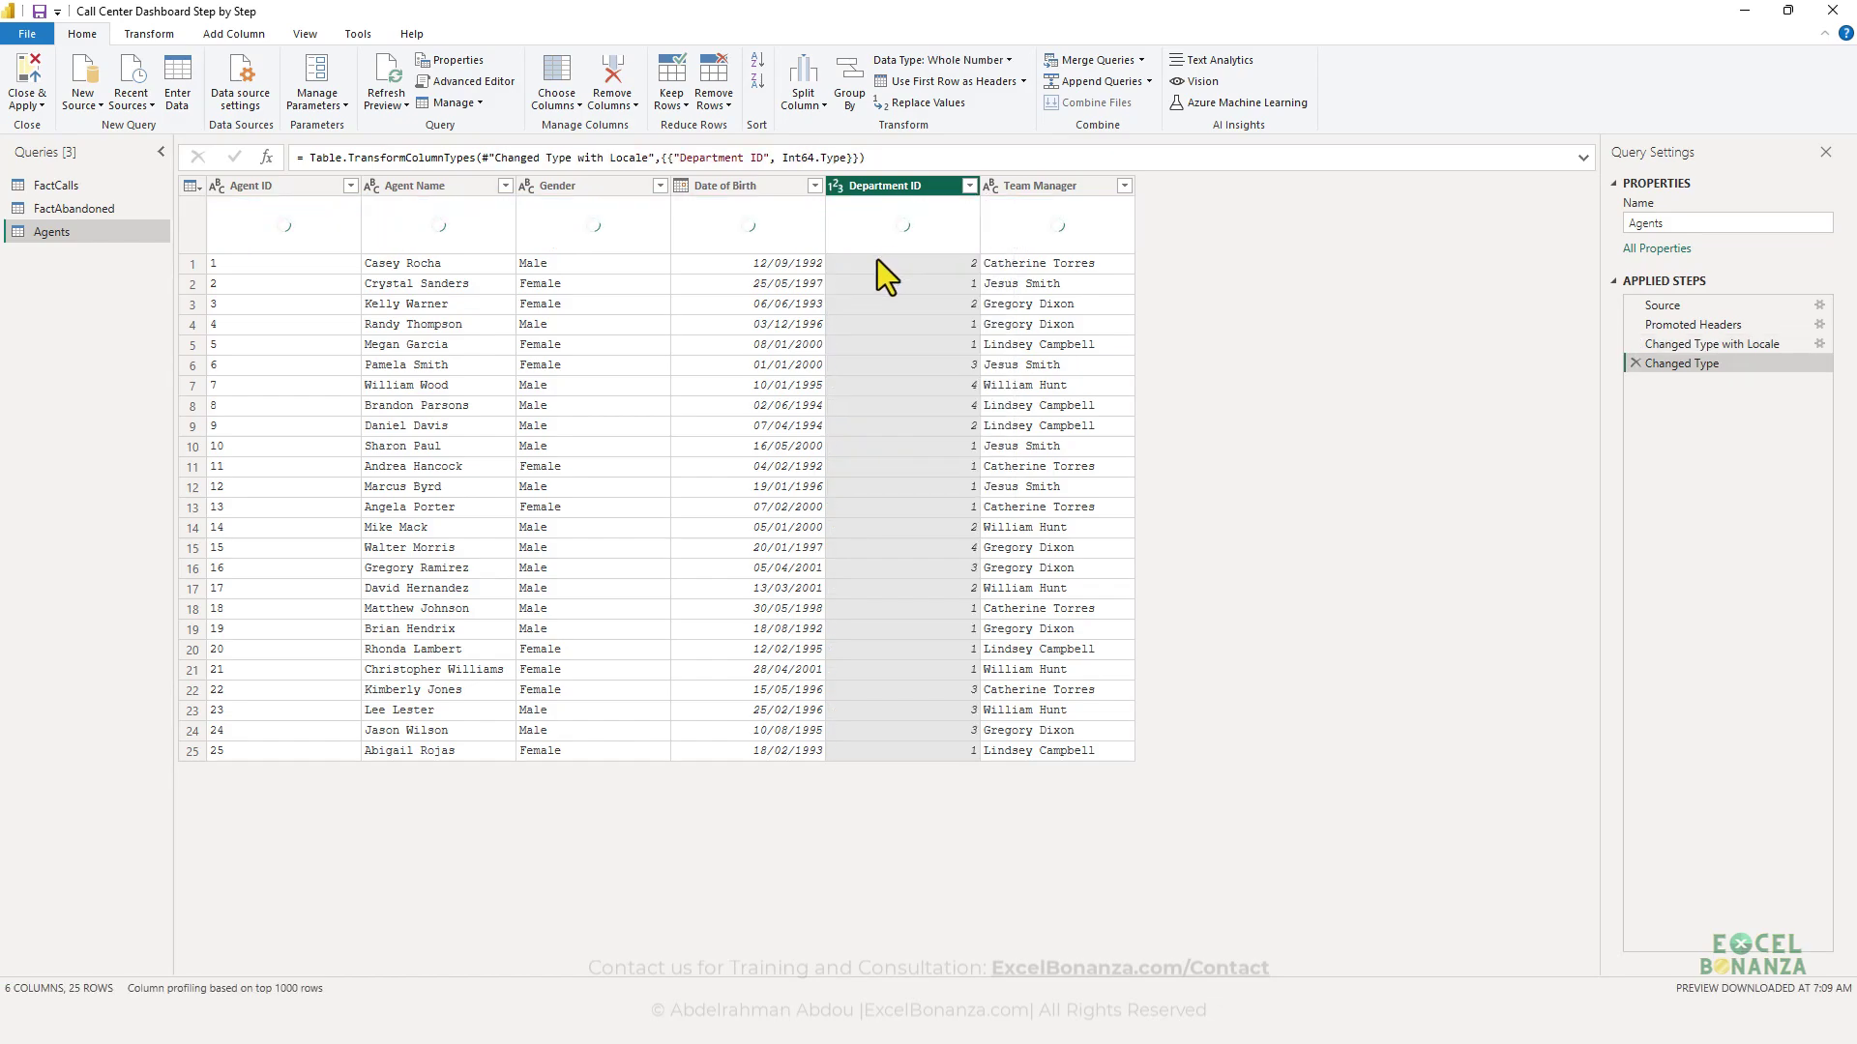
# - Change the Agent ID column of the Agents query to the Whole Number data type
pyautogui.click(1007, 190)
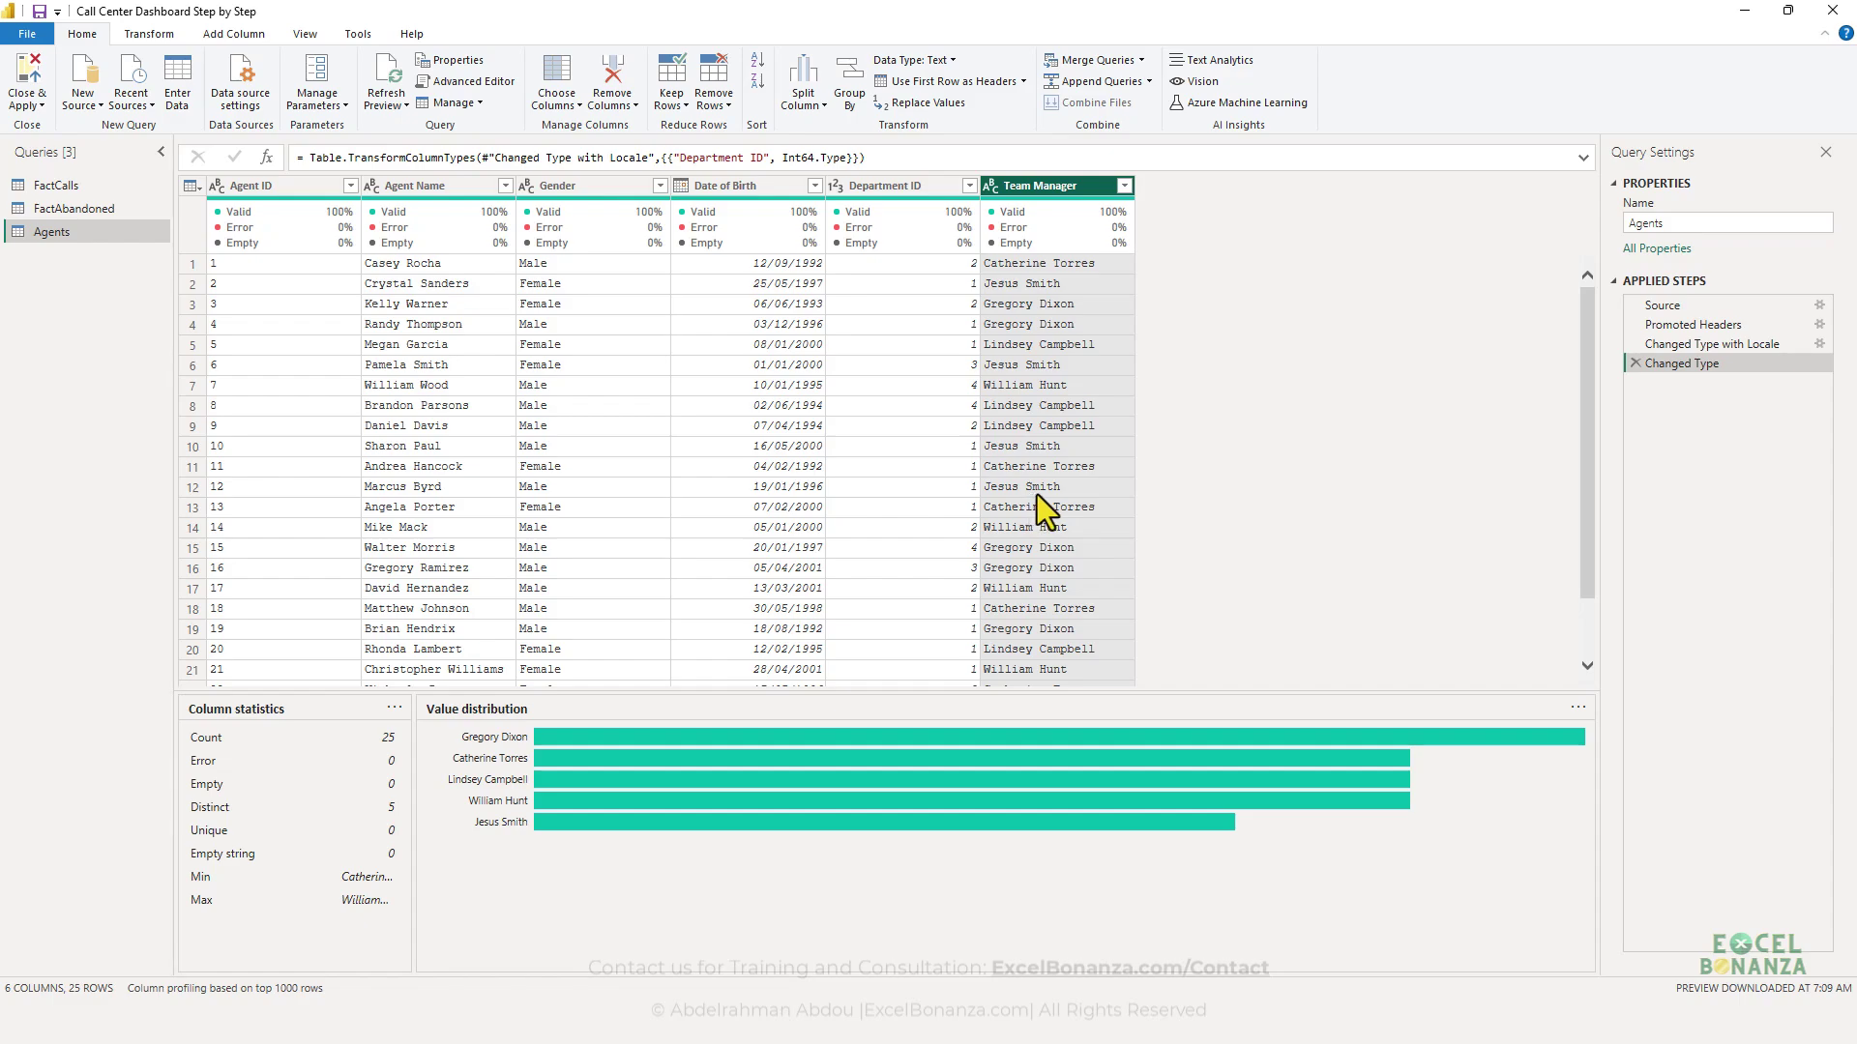
pyautogui.click(317, 284)
pyautogui.click(214, 184)
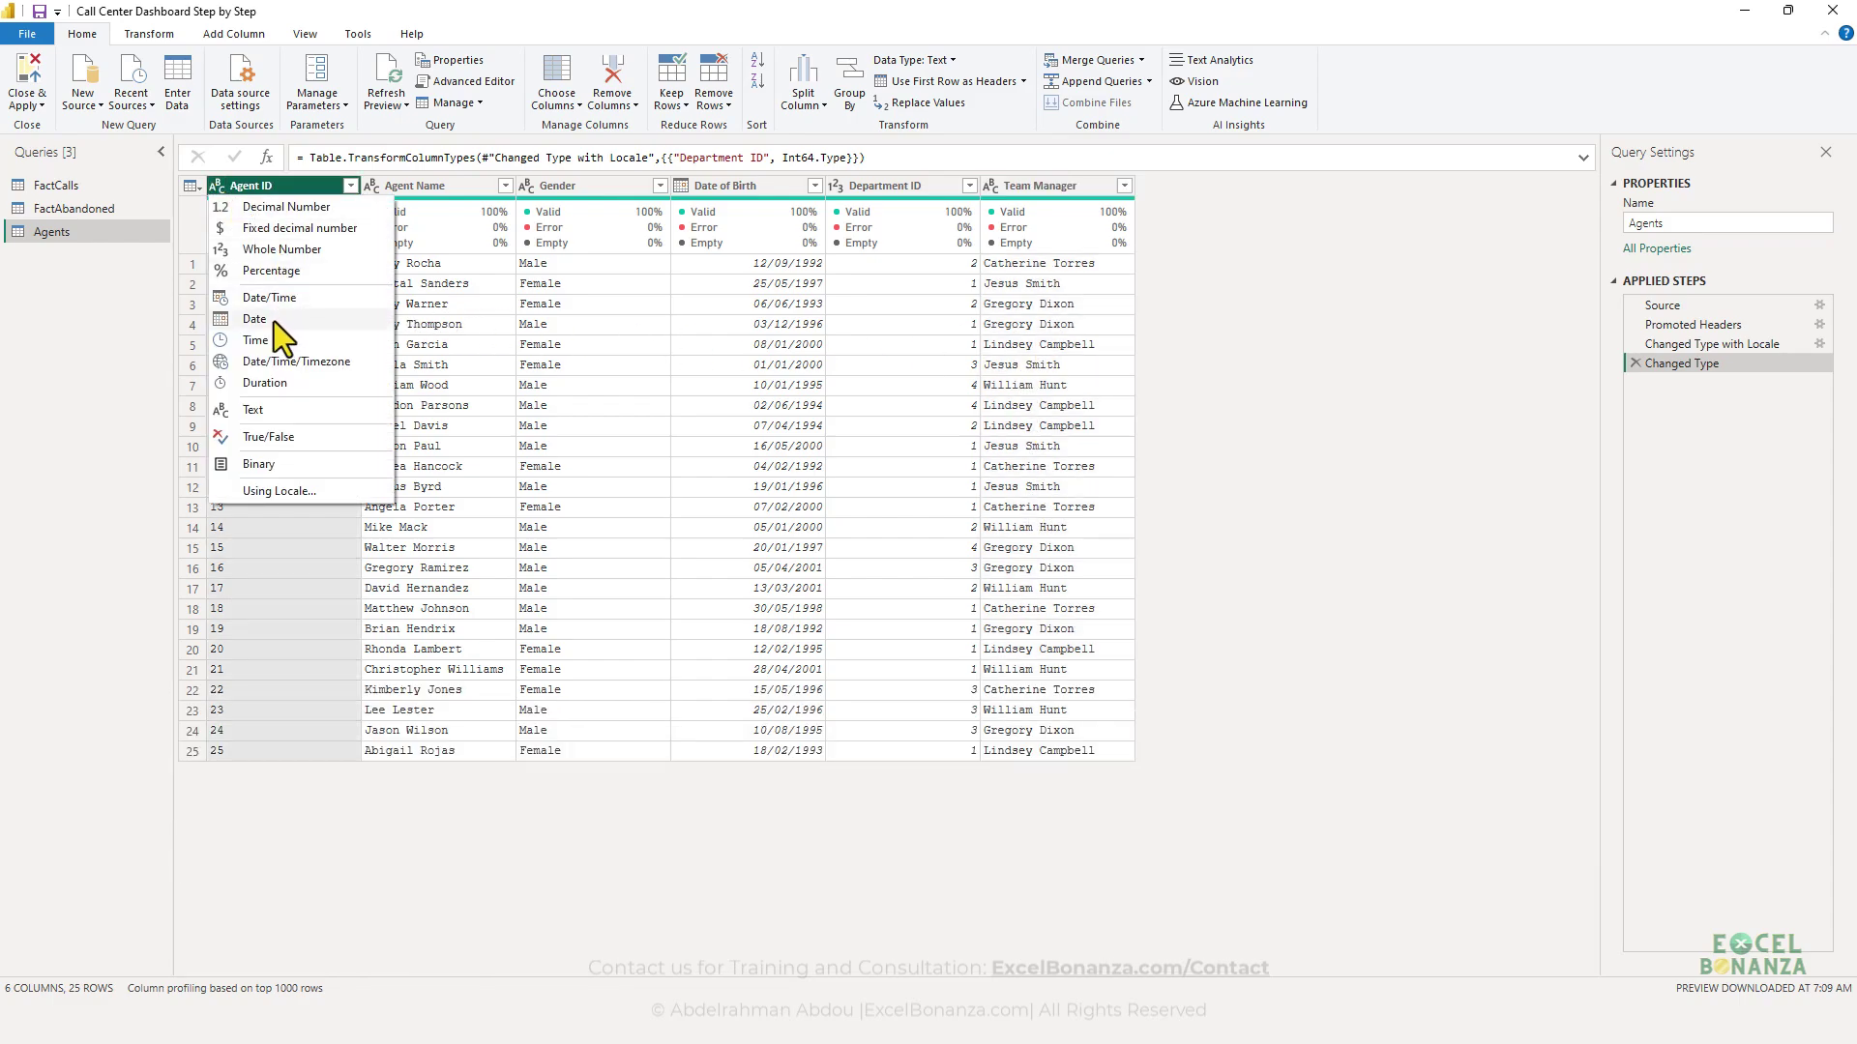
pyautogui.click(281, 249)
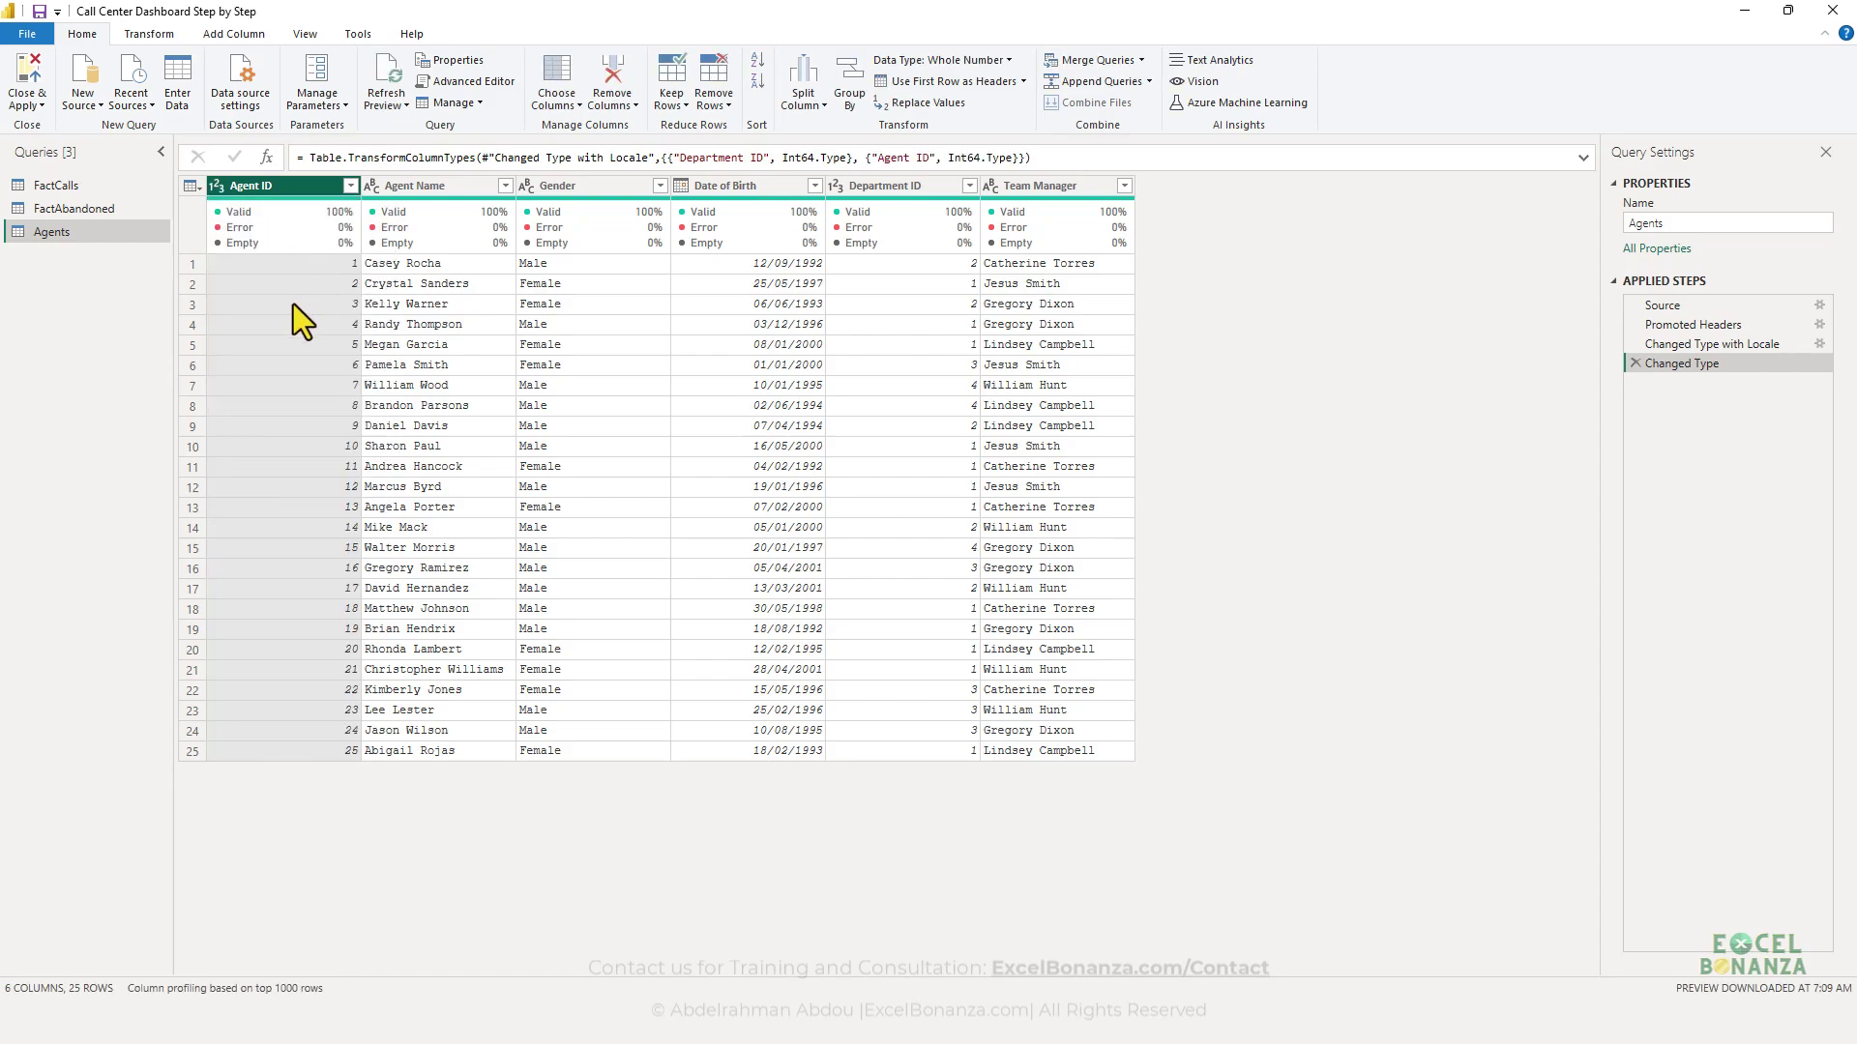
pyautogui.click(426, 323)
pyautogui.click(687, 325)
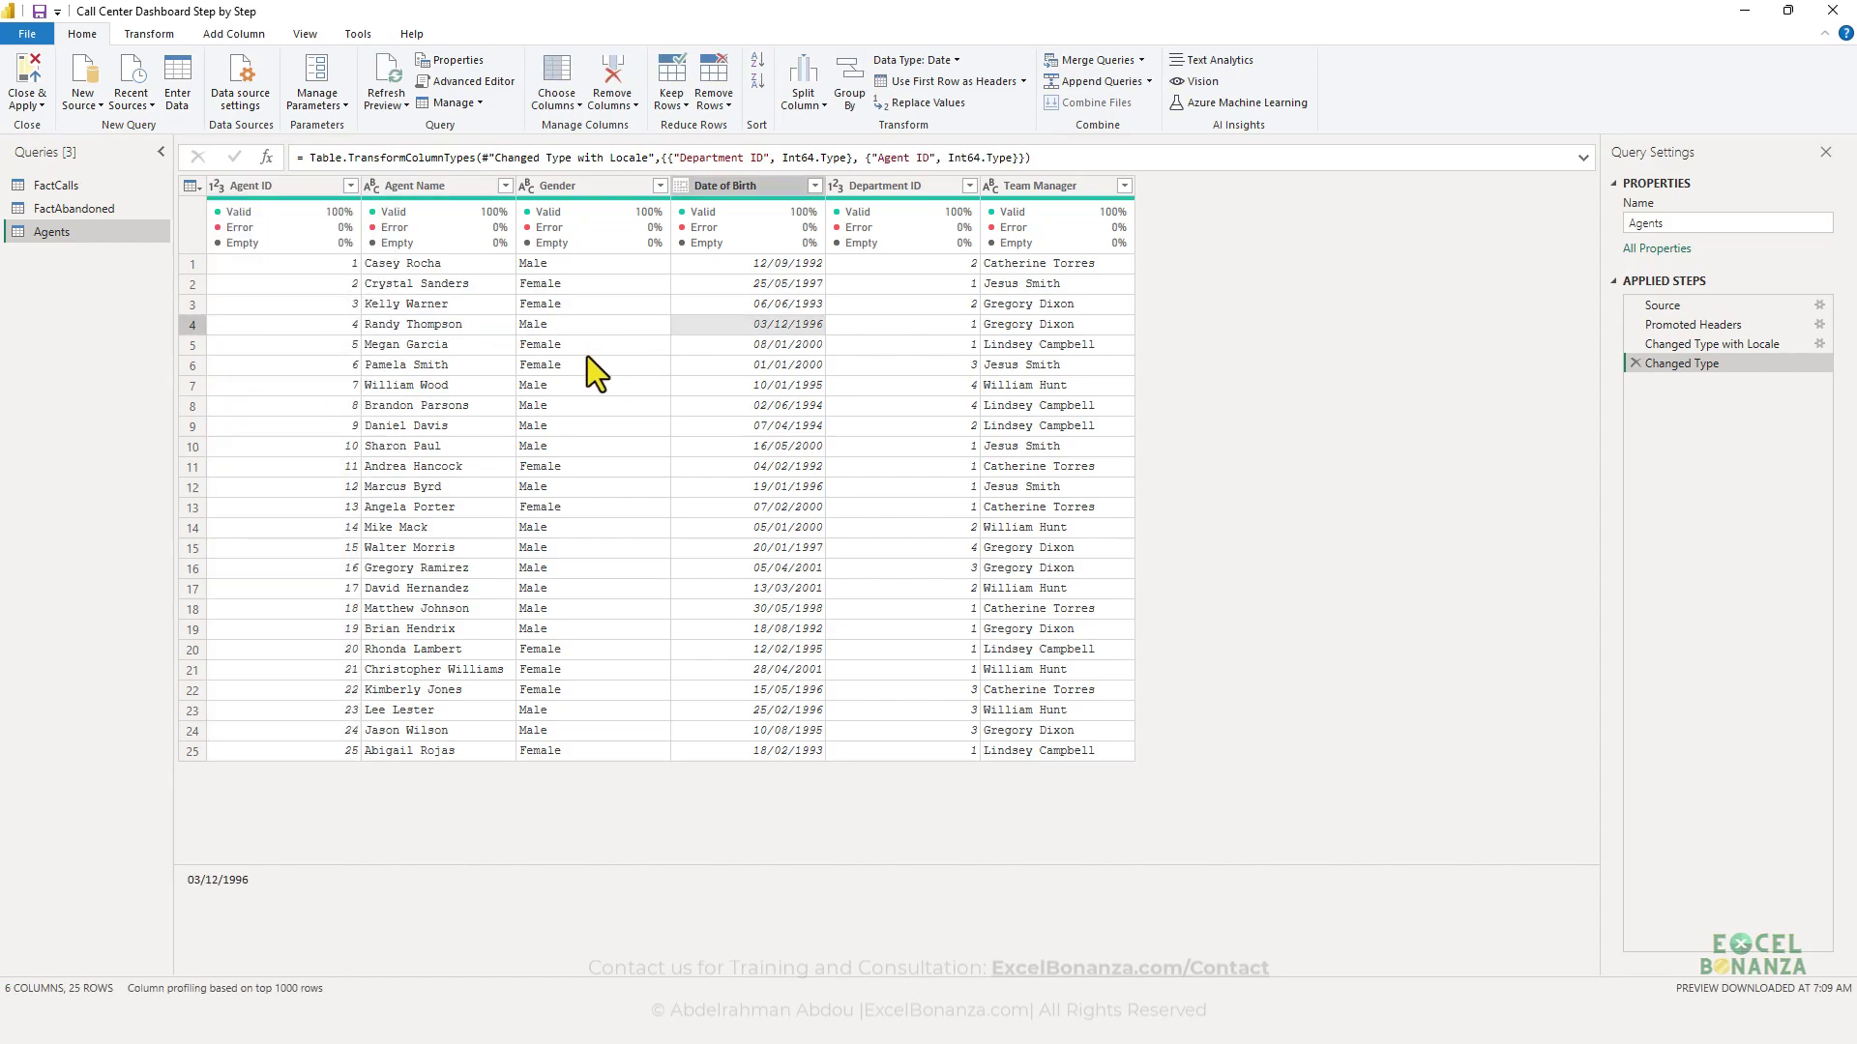
pyautogui.click(599, 346)
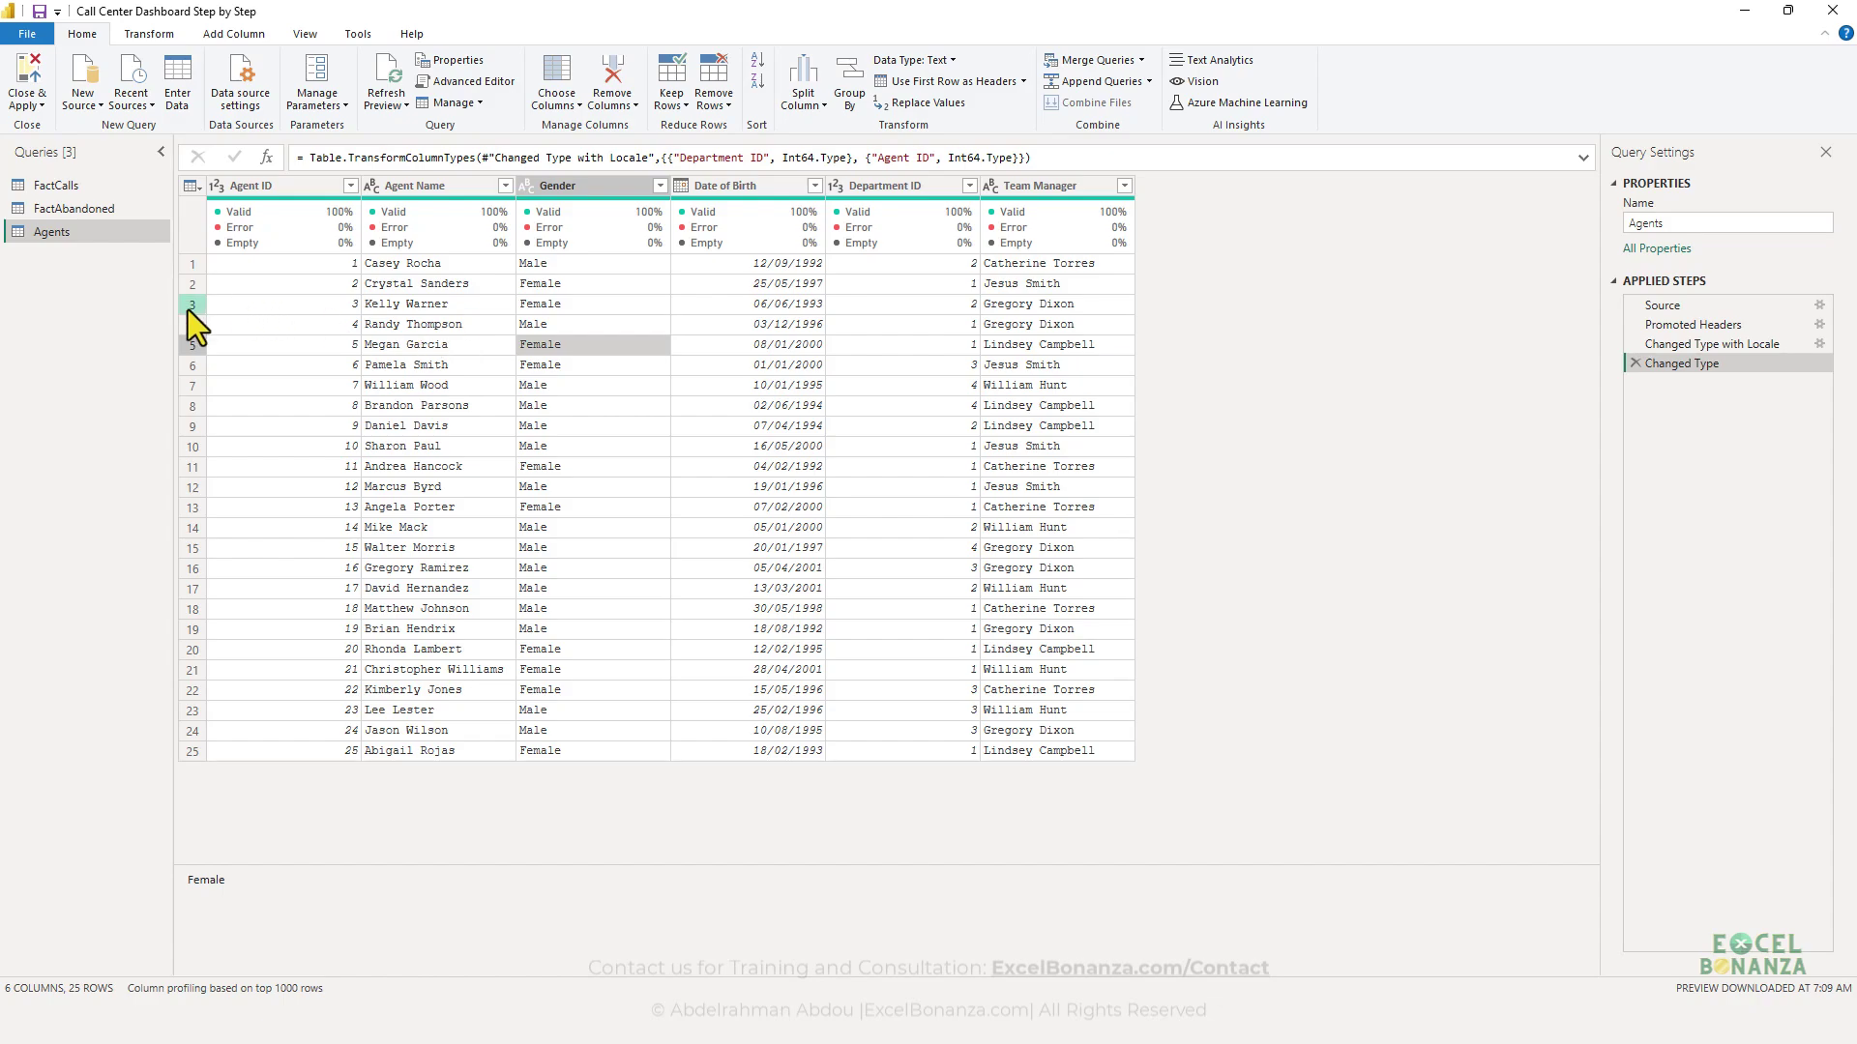
# - Import the Departments CSV file from the Data Model folder as a new query, keeping the default import settings
pyautogui.rightClick(99, 263)
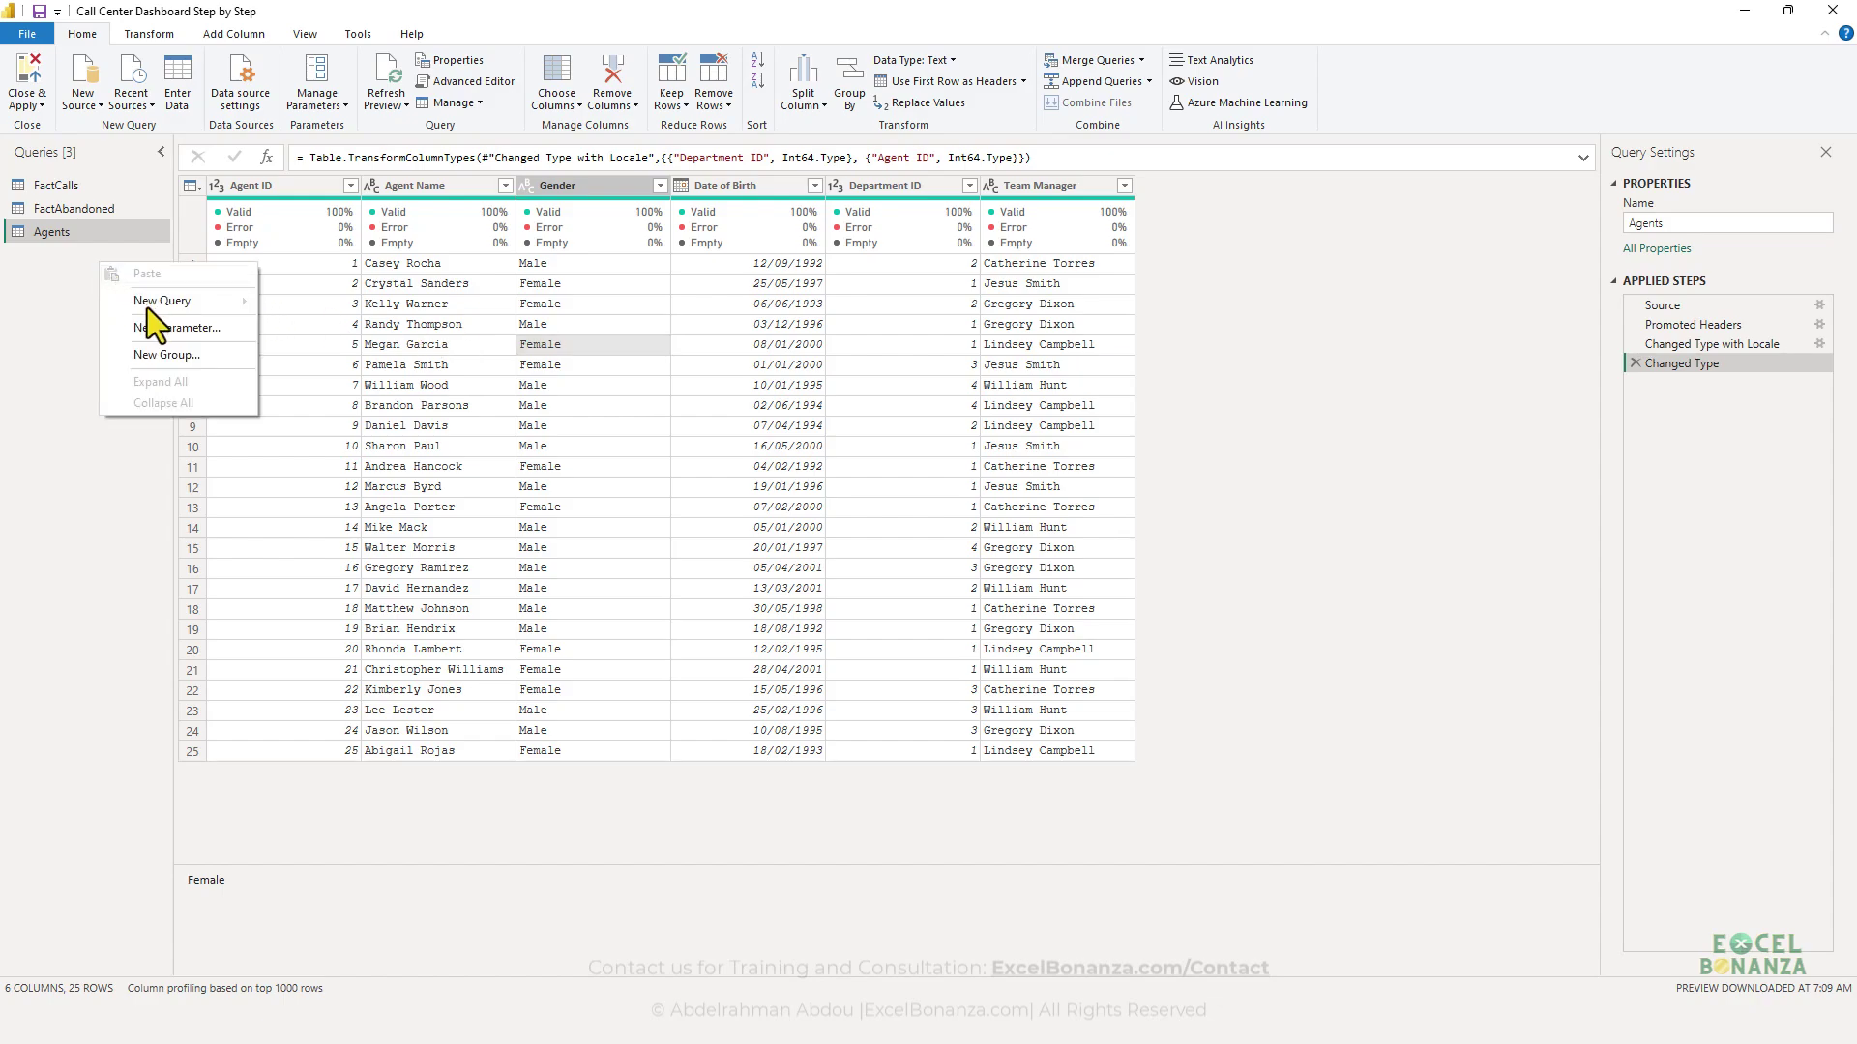
pyautogui.moveTo(147, 306)
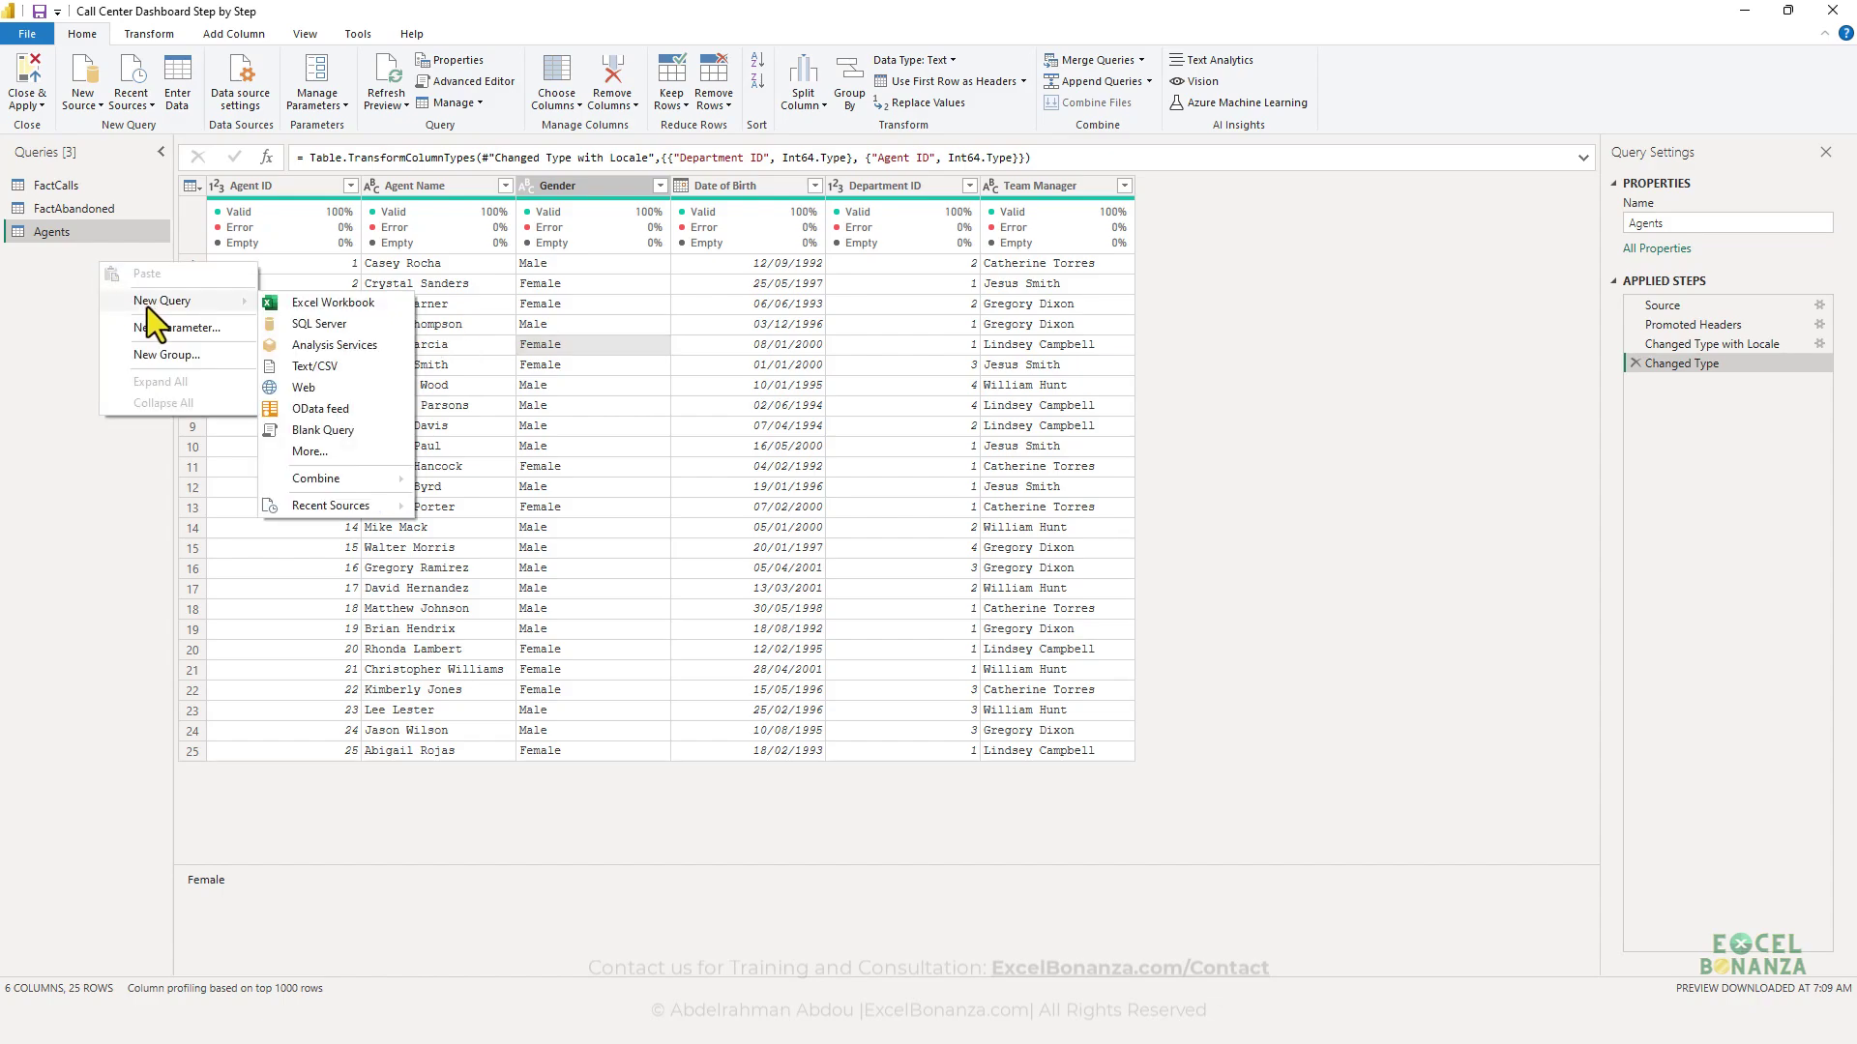
pyautogui.click(325, 366)
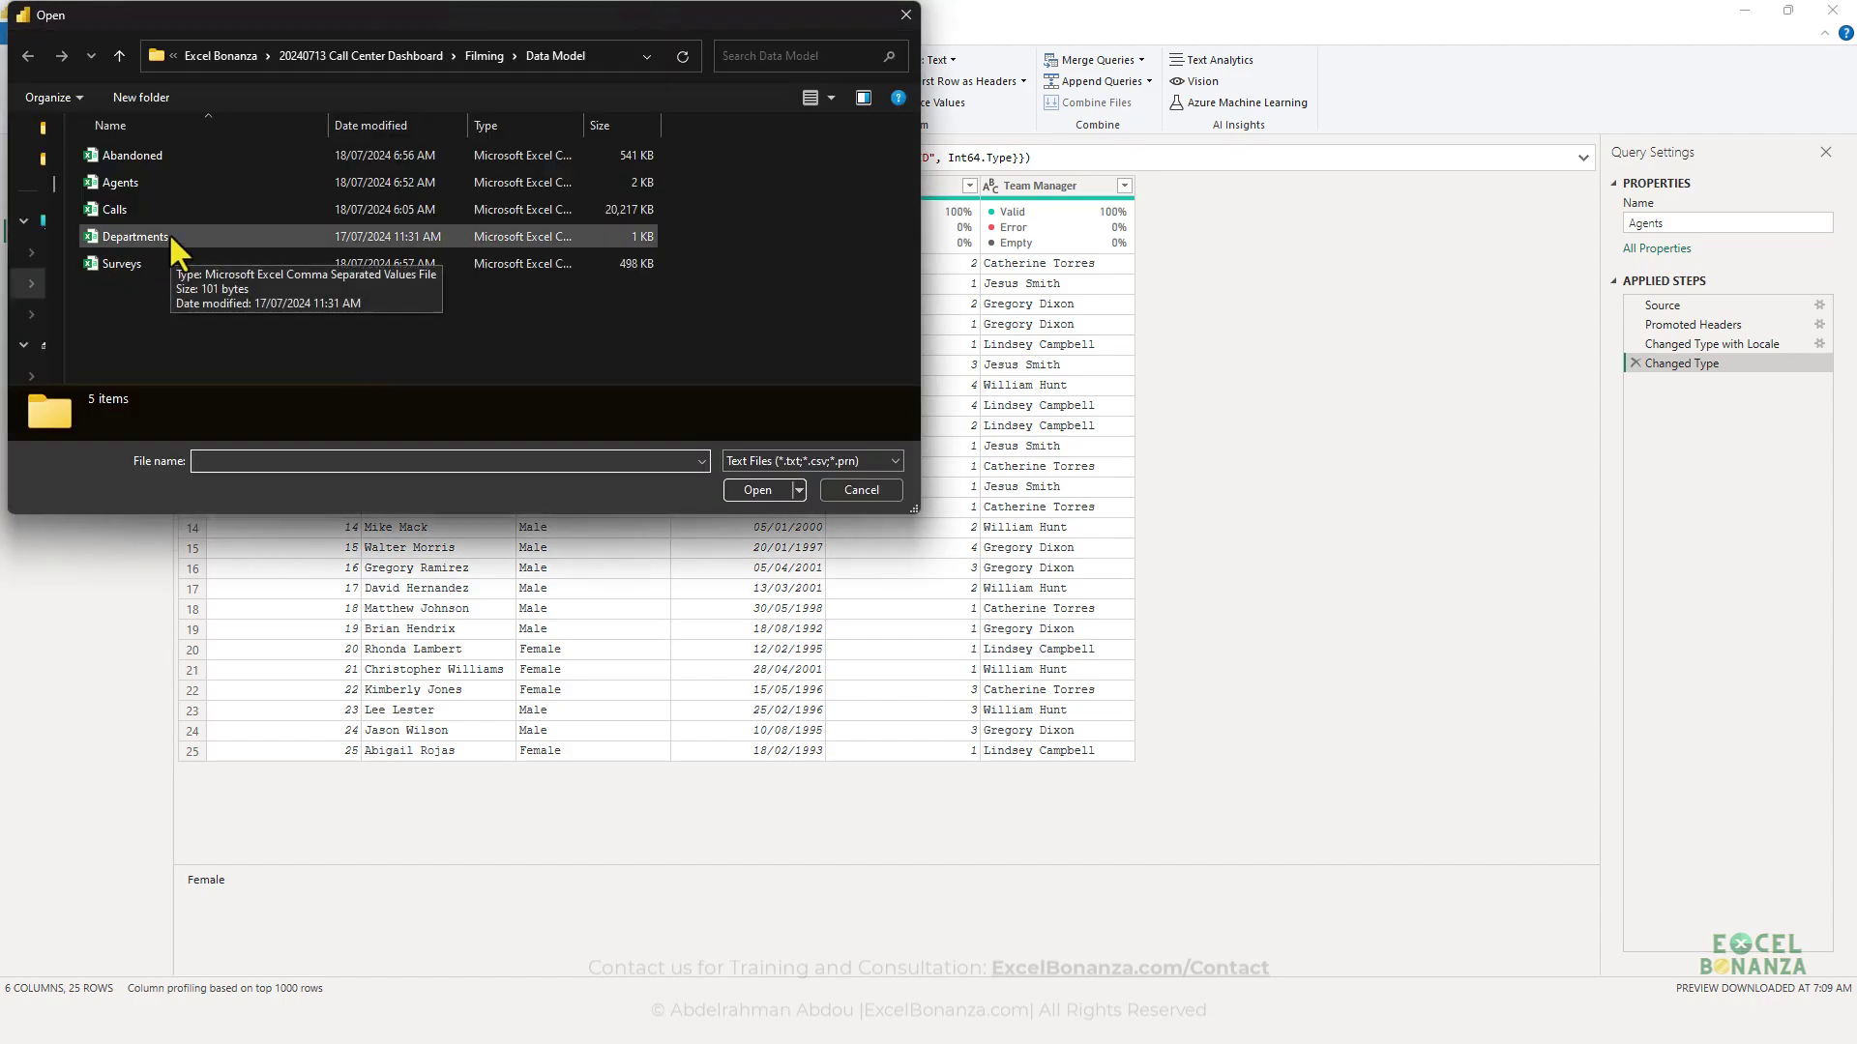
pyautogui.doubleClick(168, 236)
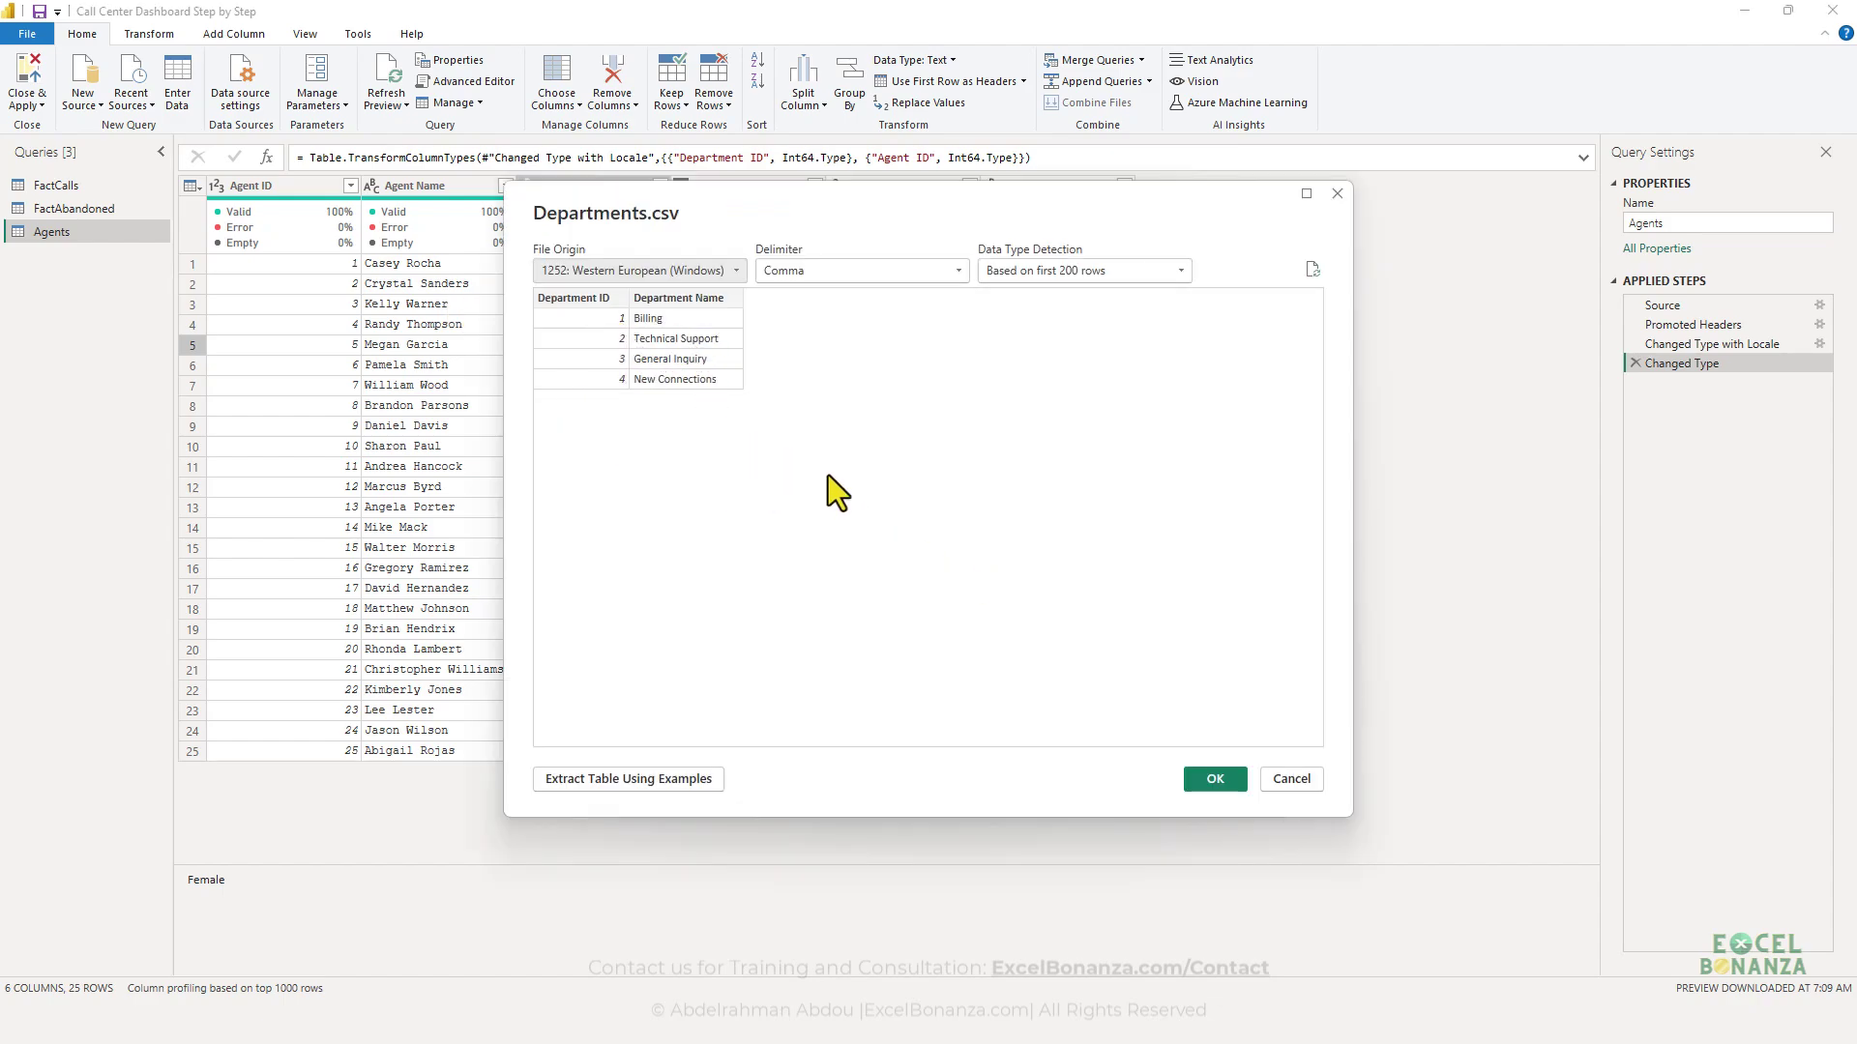
pyautogui.click(1212, 778)
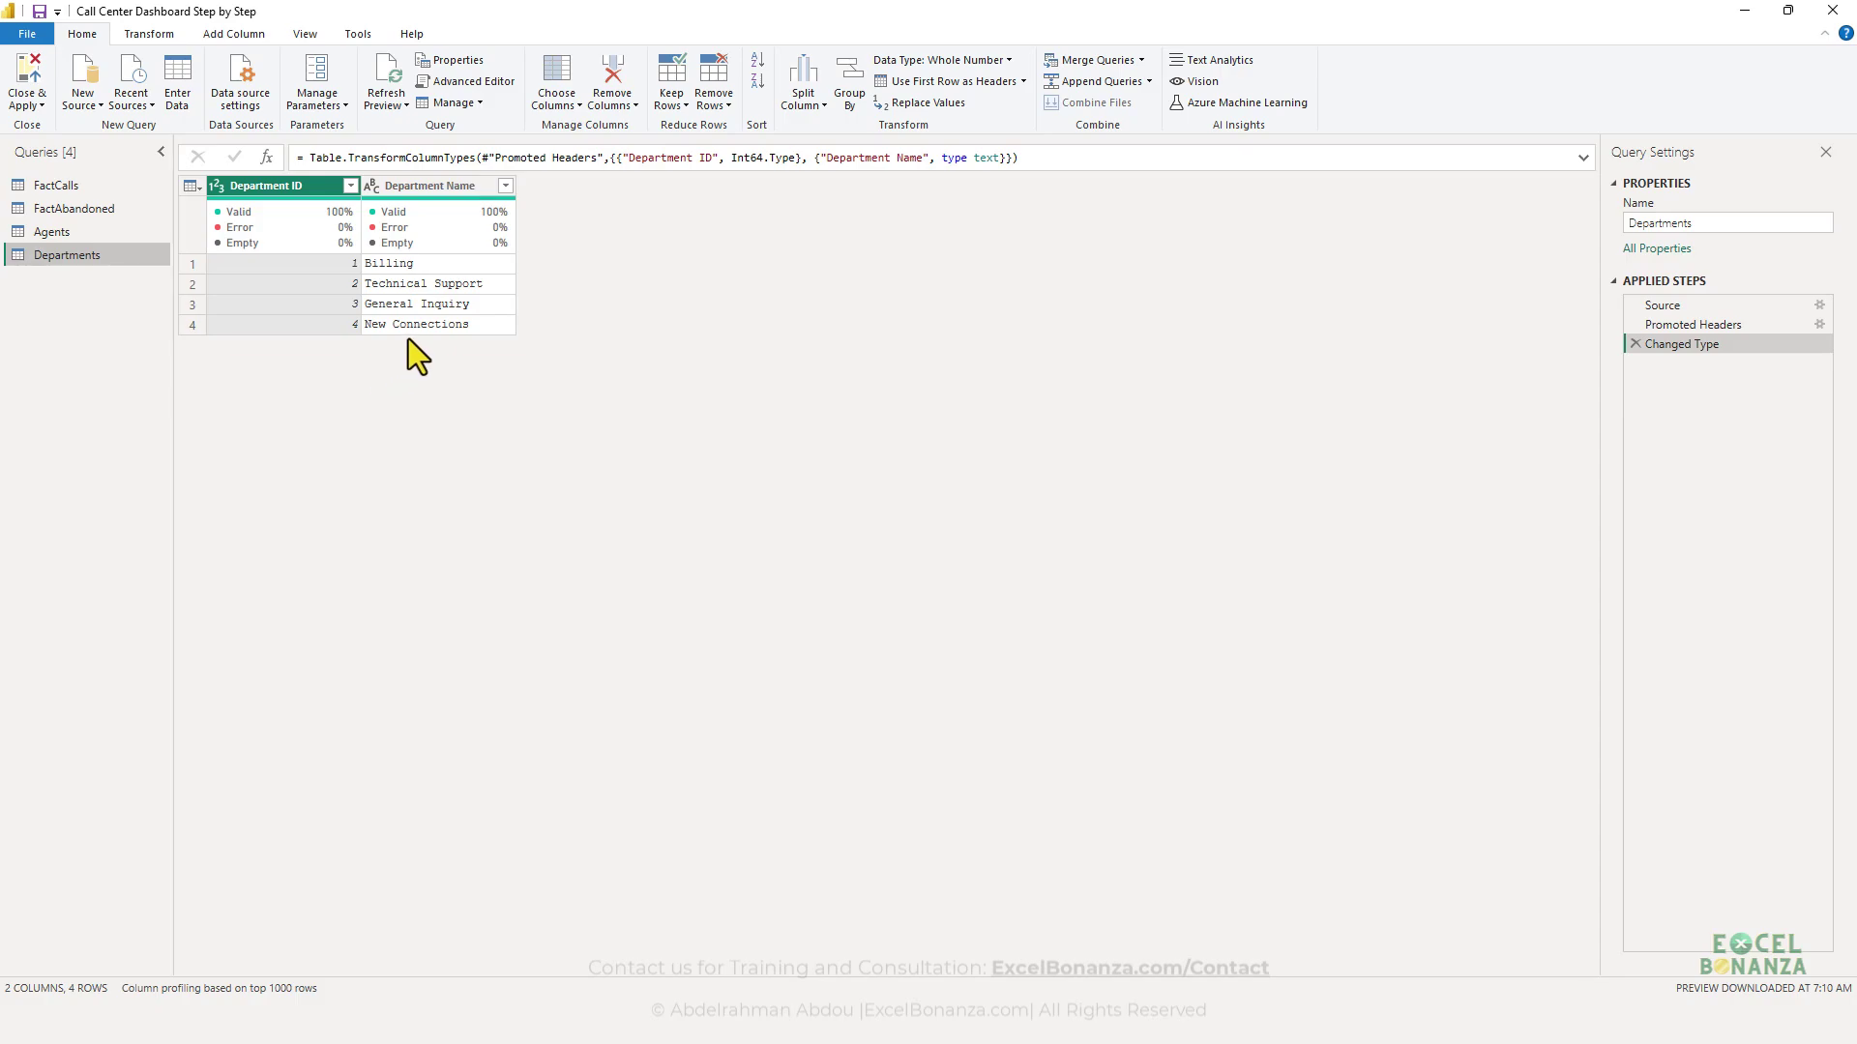
pyautogui.click(414, 269)
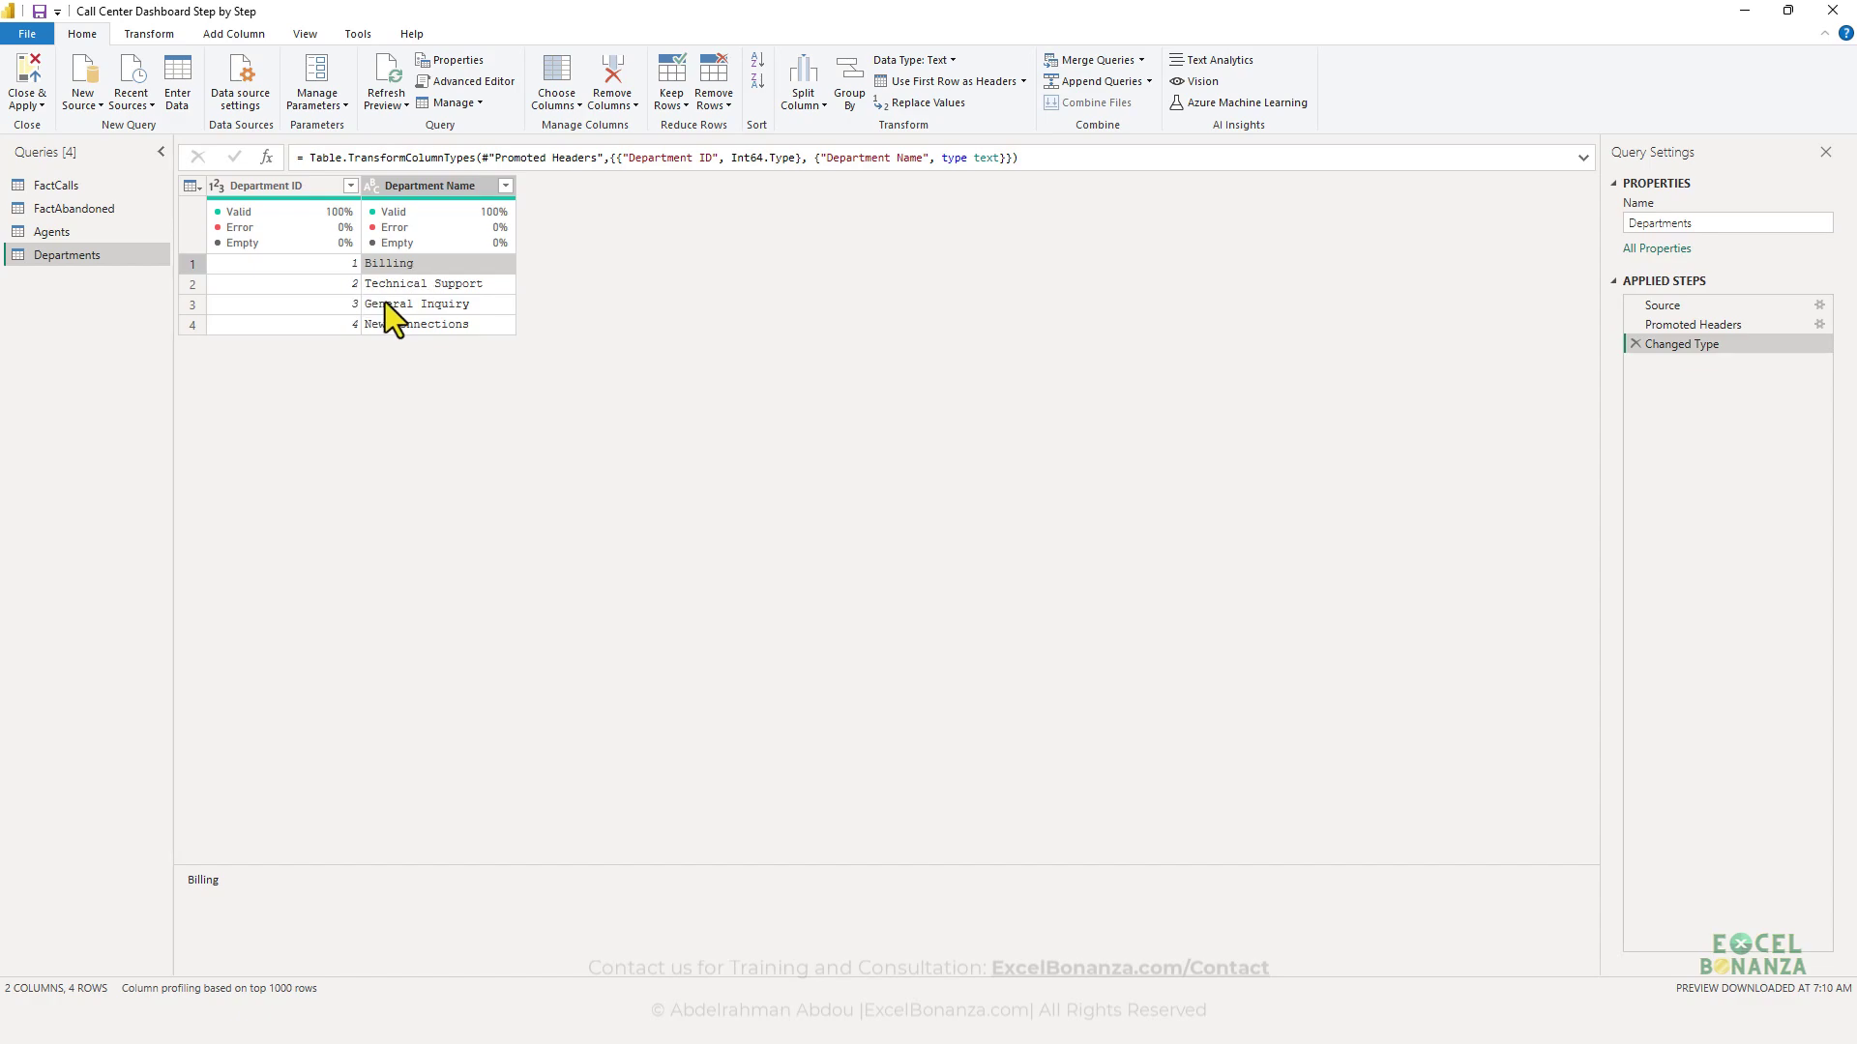
pyautogui.click(404, 284)
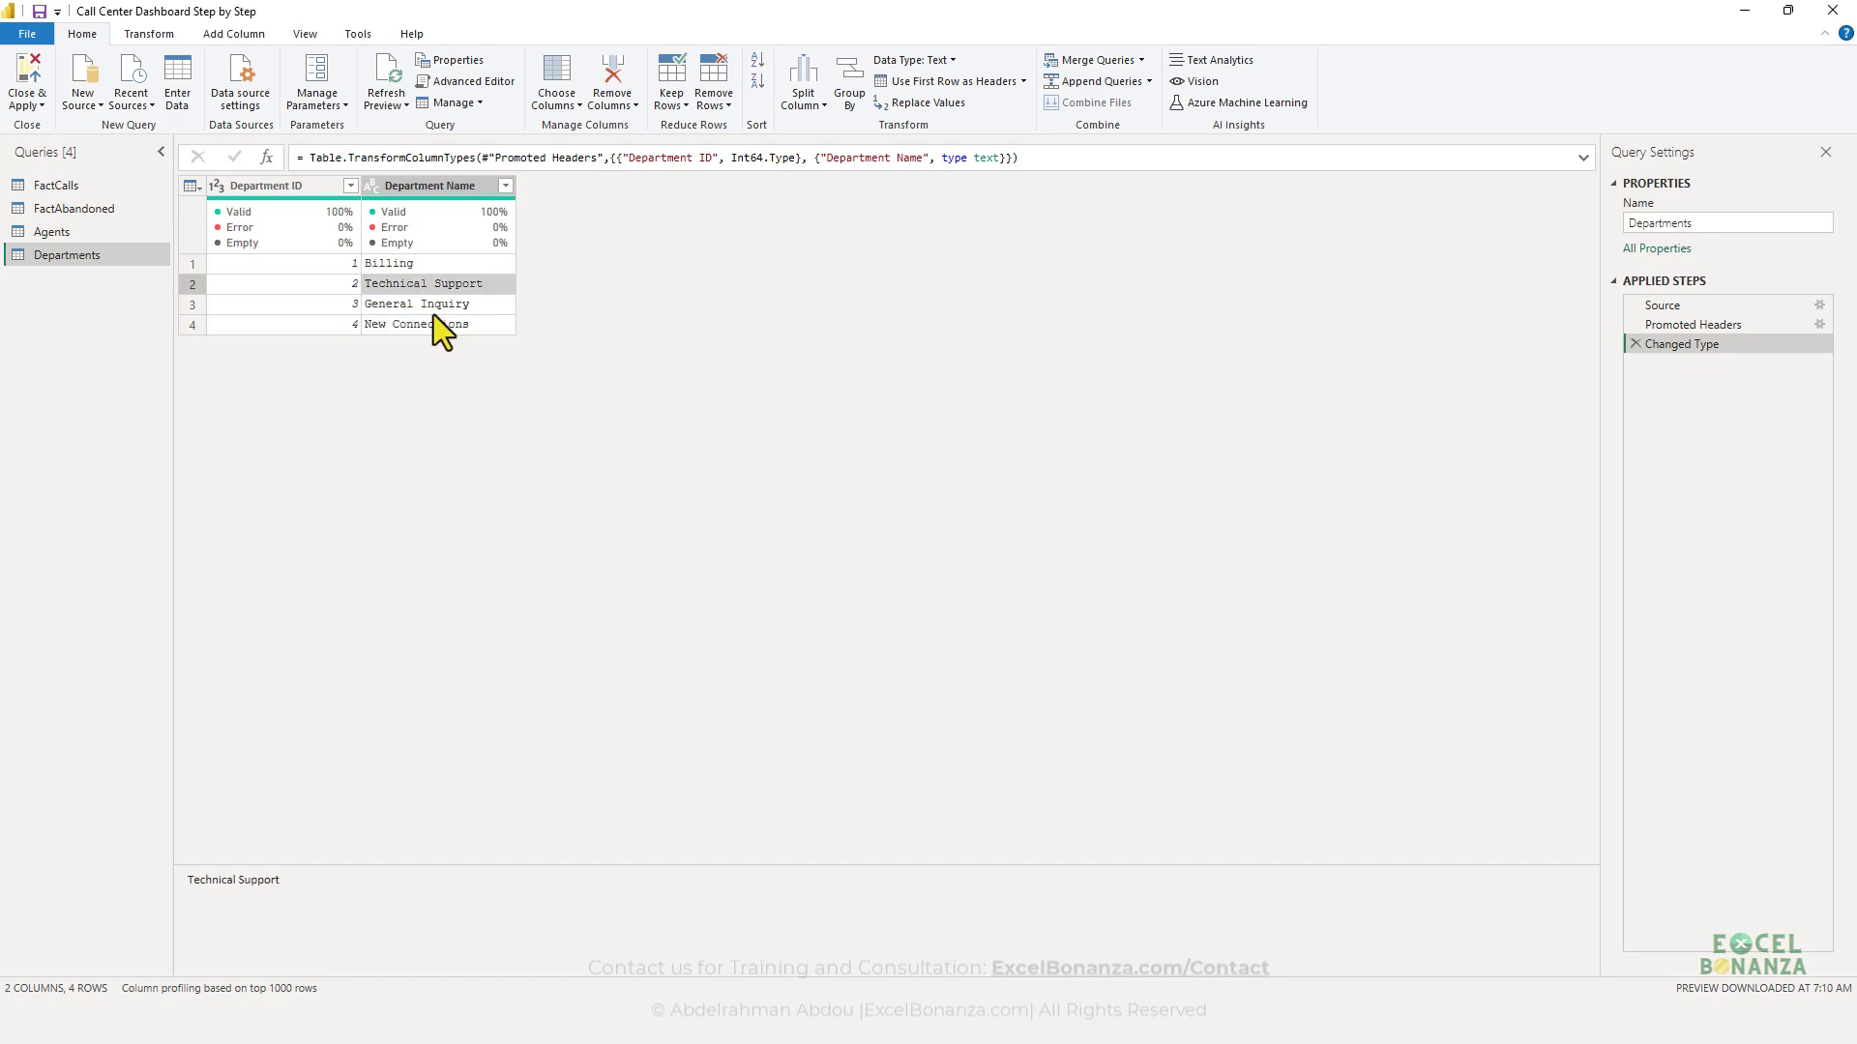
pyautogui.click(426, 305)
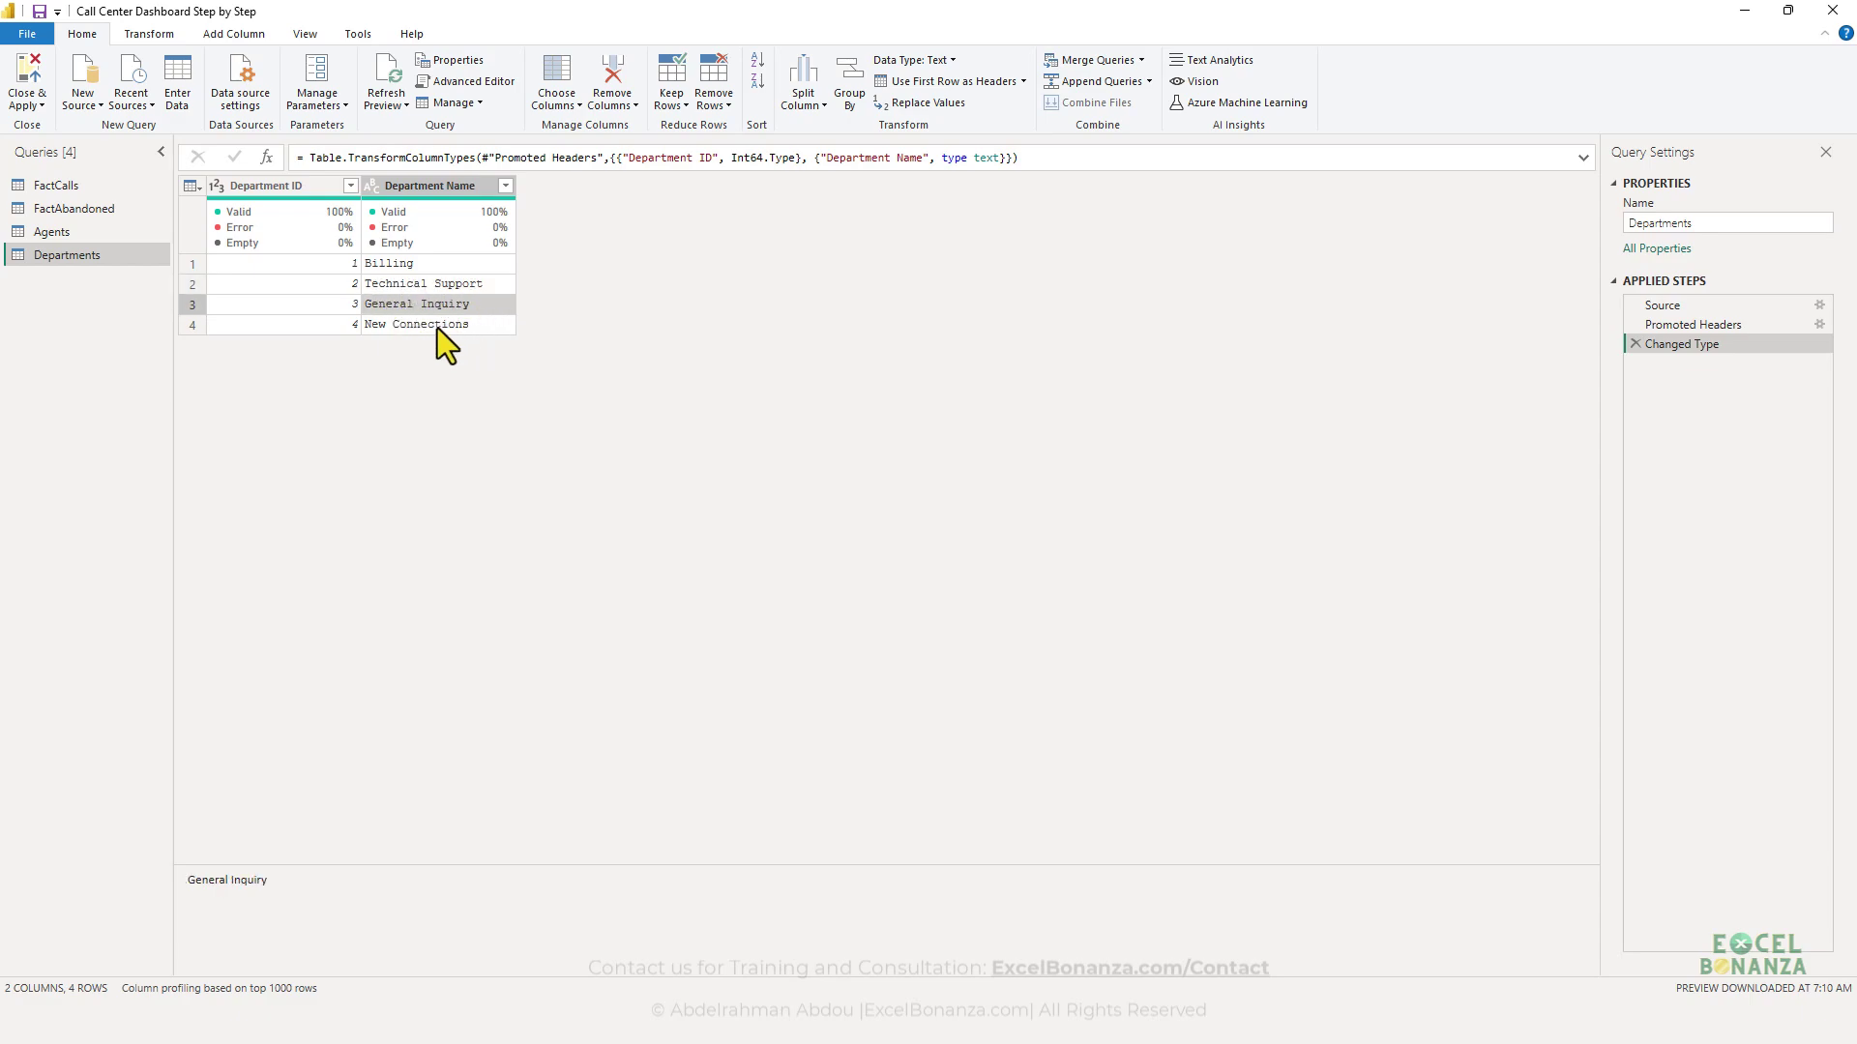
pyautogui.click(436, 327)
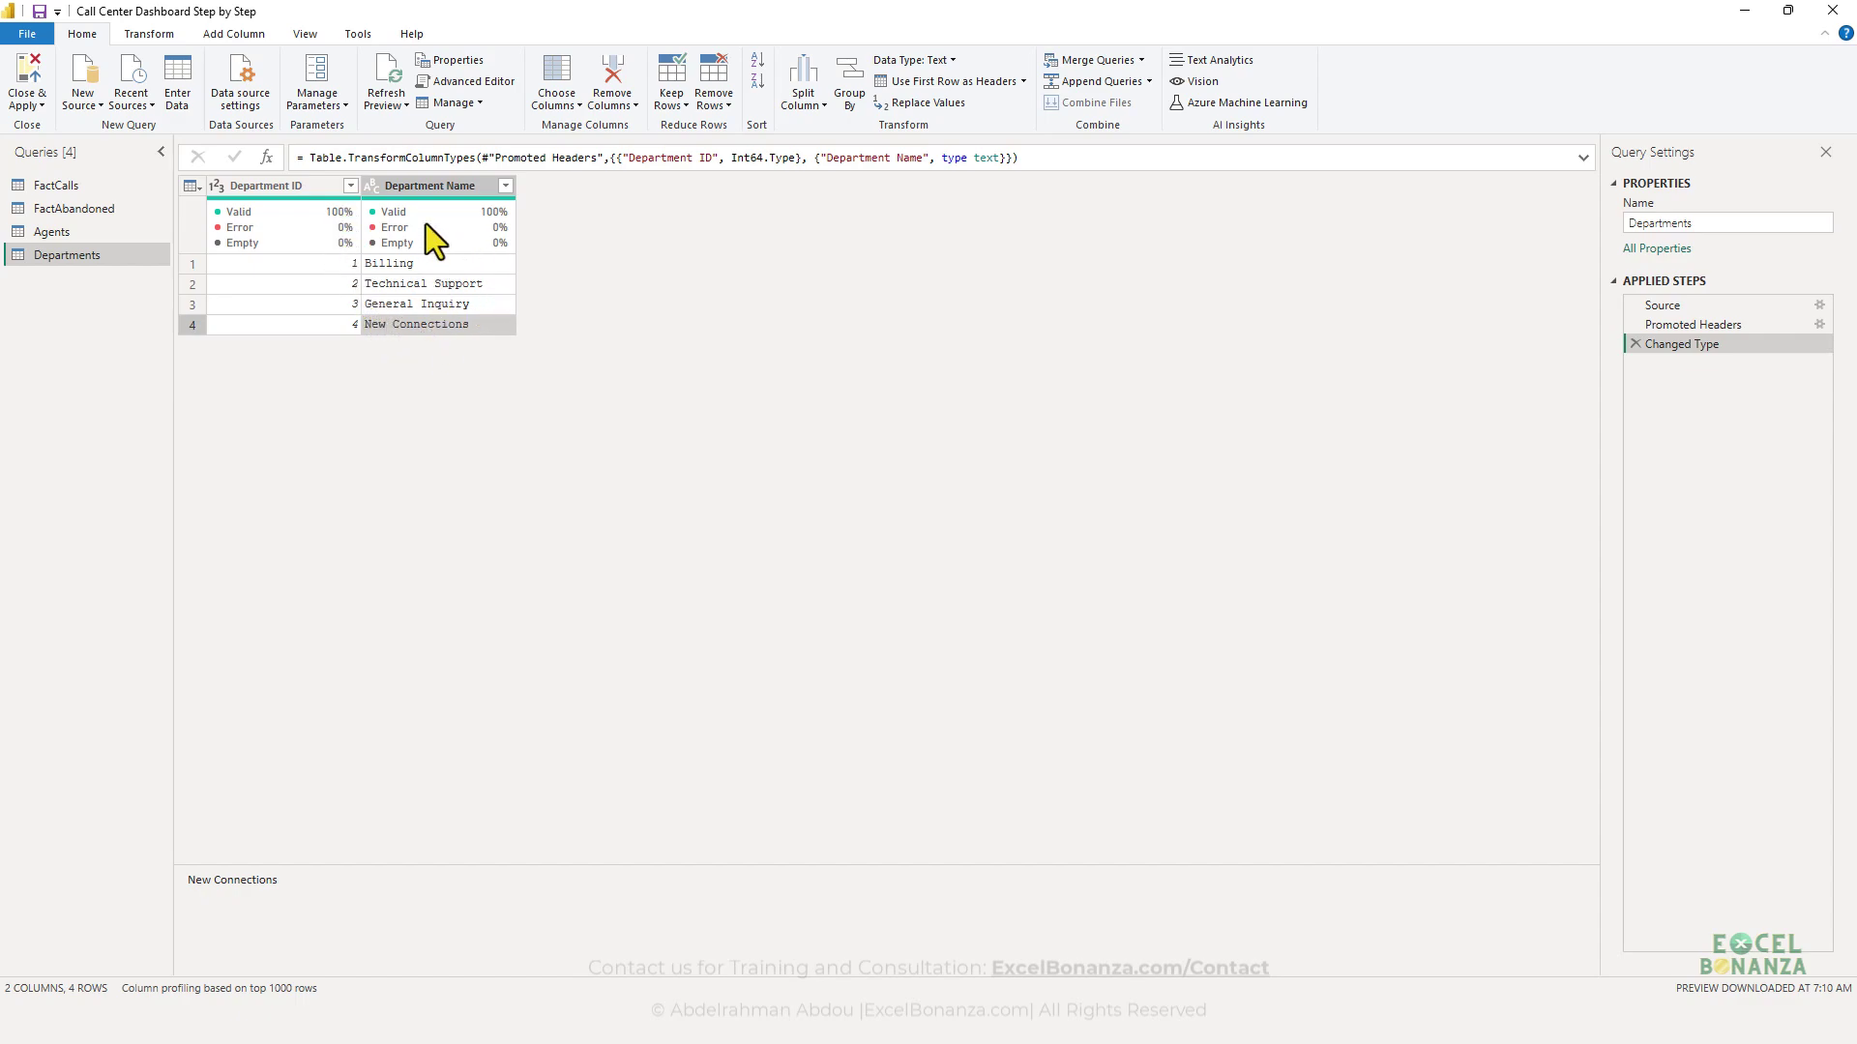
pyautogui.click(301, 284)
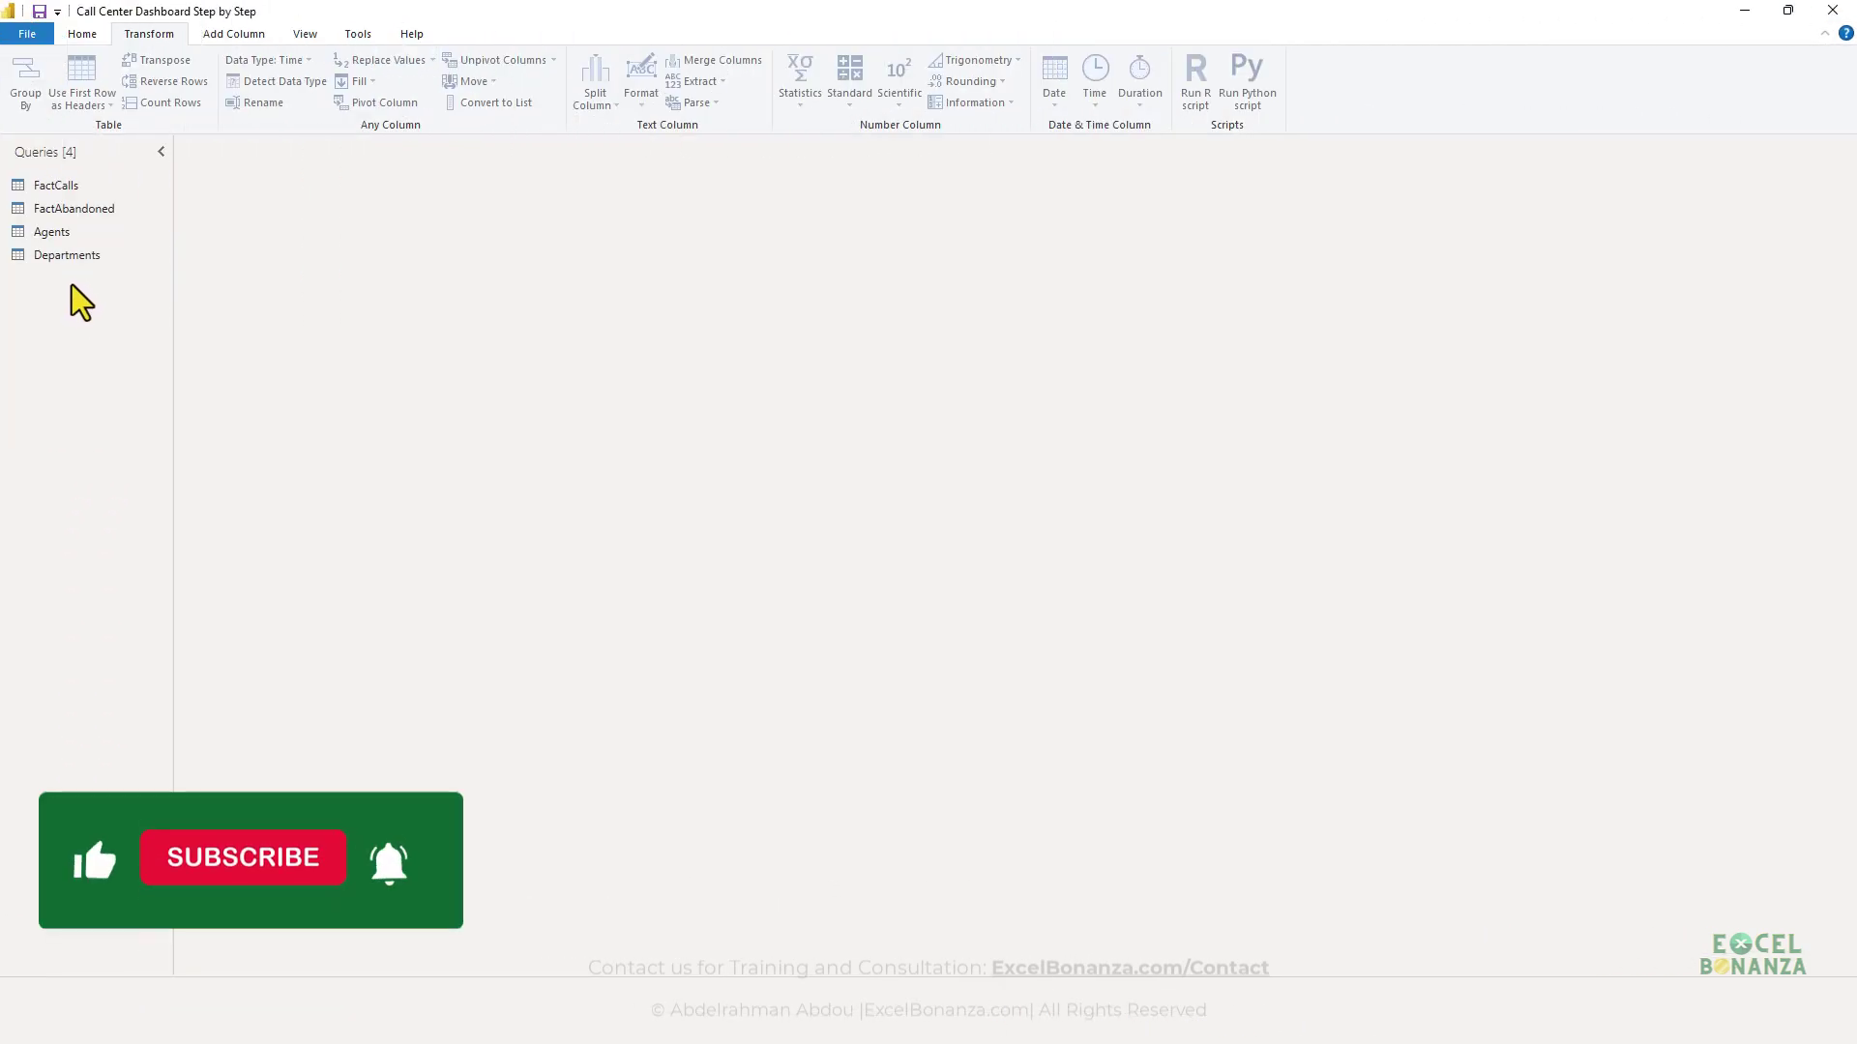
# - Import the Surveys CSV file as a new query, keeping the default import settings
pyautogui.rightClick(72, 284)
pyautogui.moveTo(136, 327)
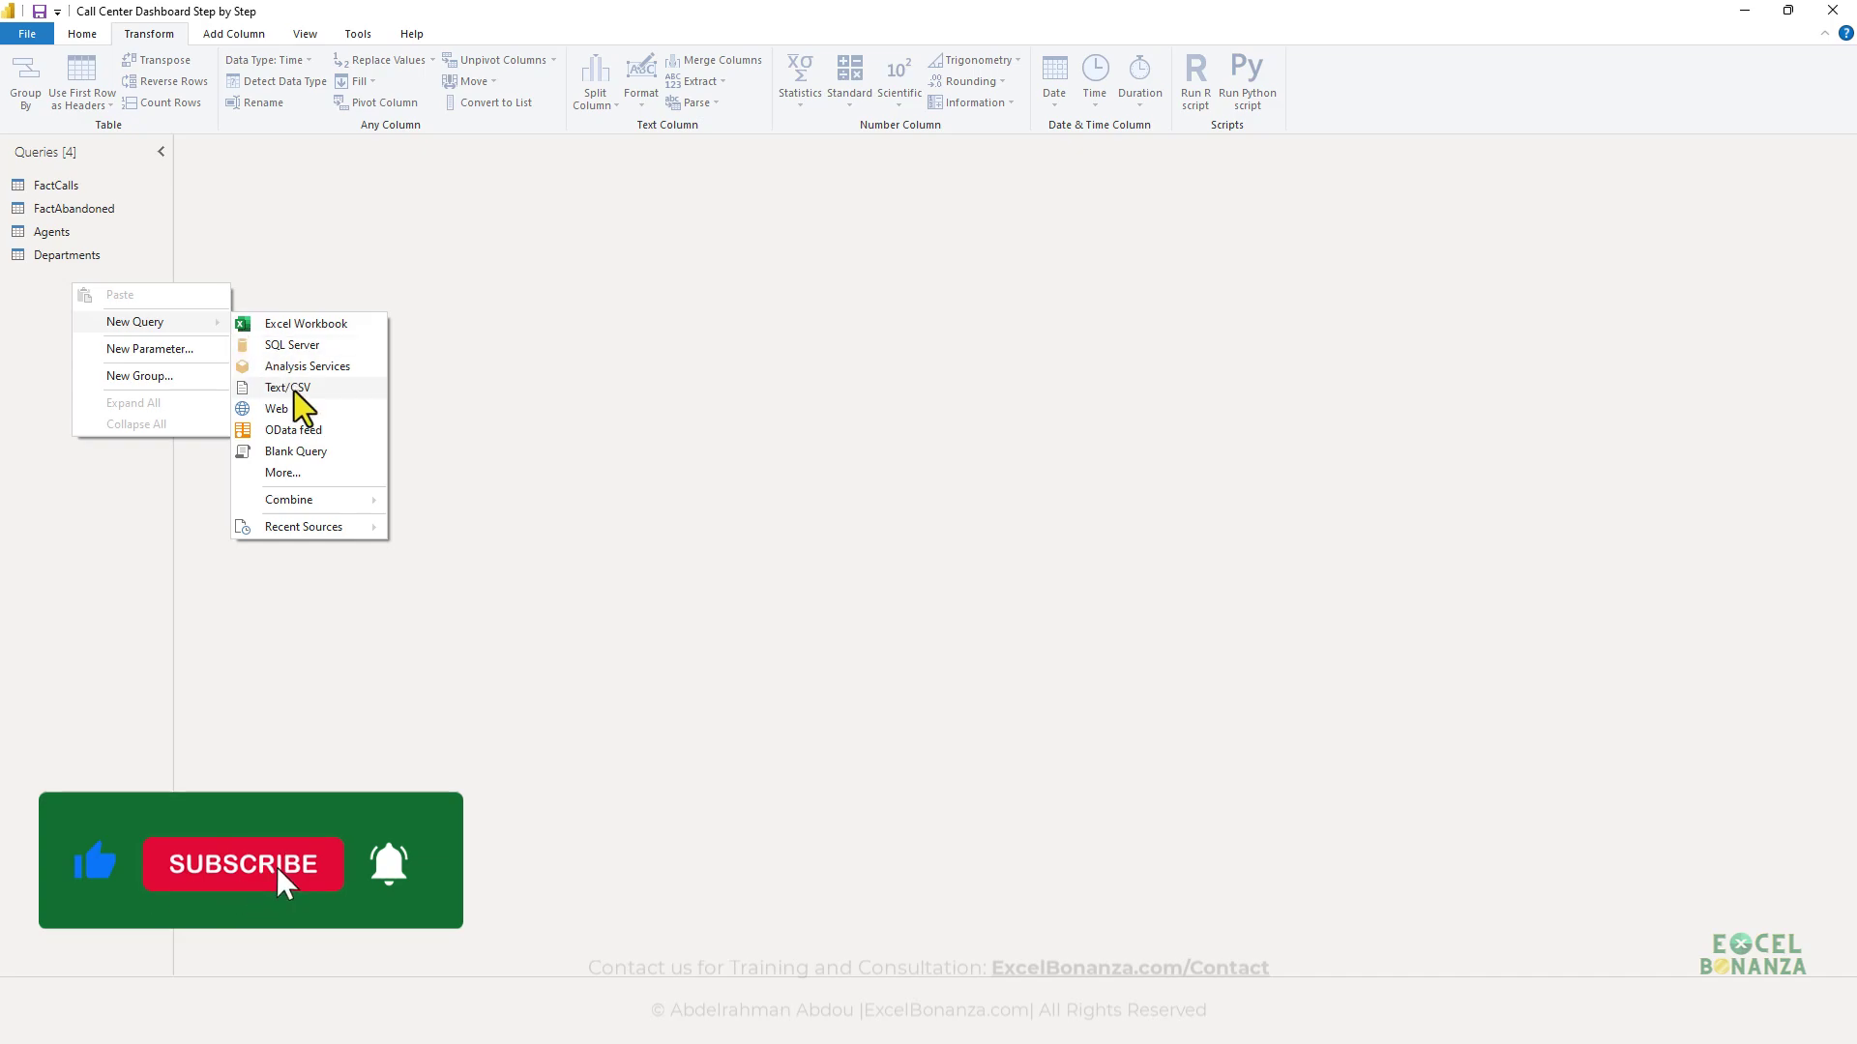
pyautogui.click(294, 391)
pyautogui.doubleClick(154, 260)
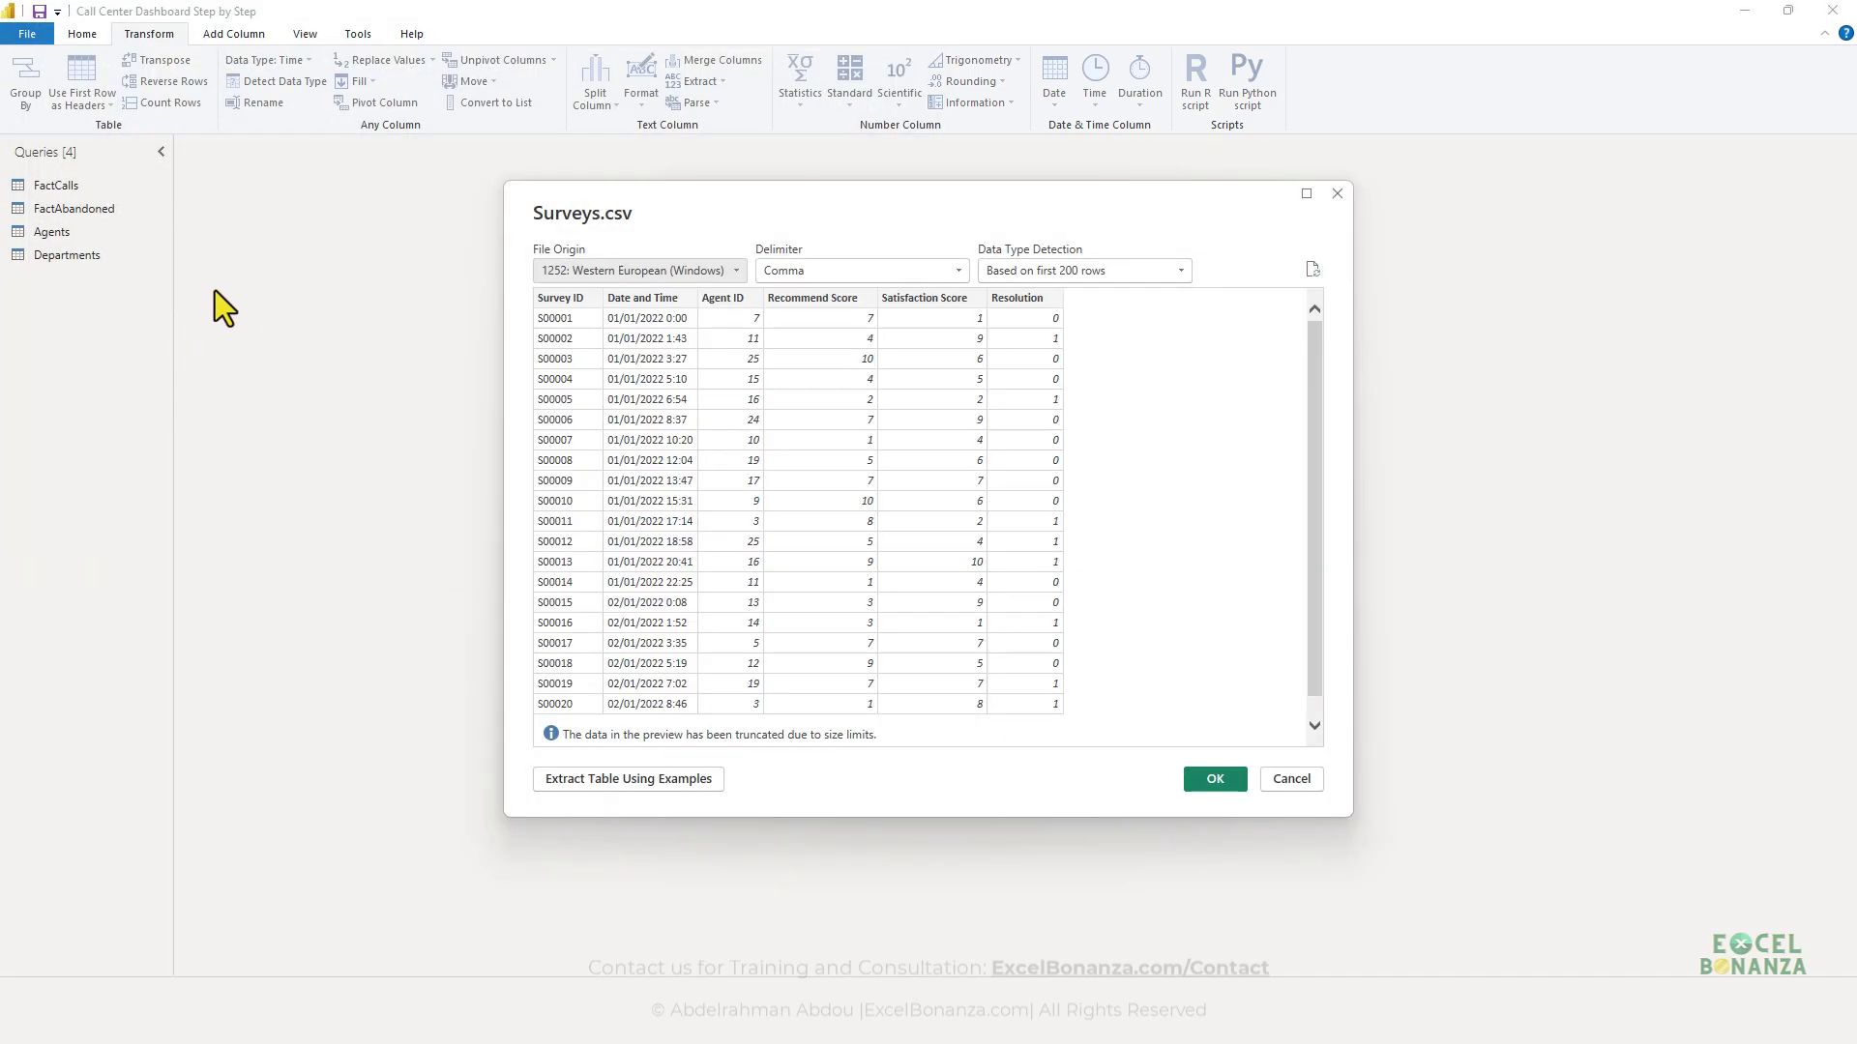
pyautogui.click(1199, 777)
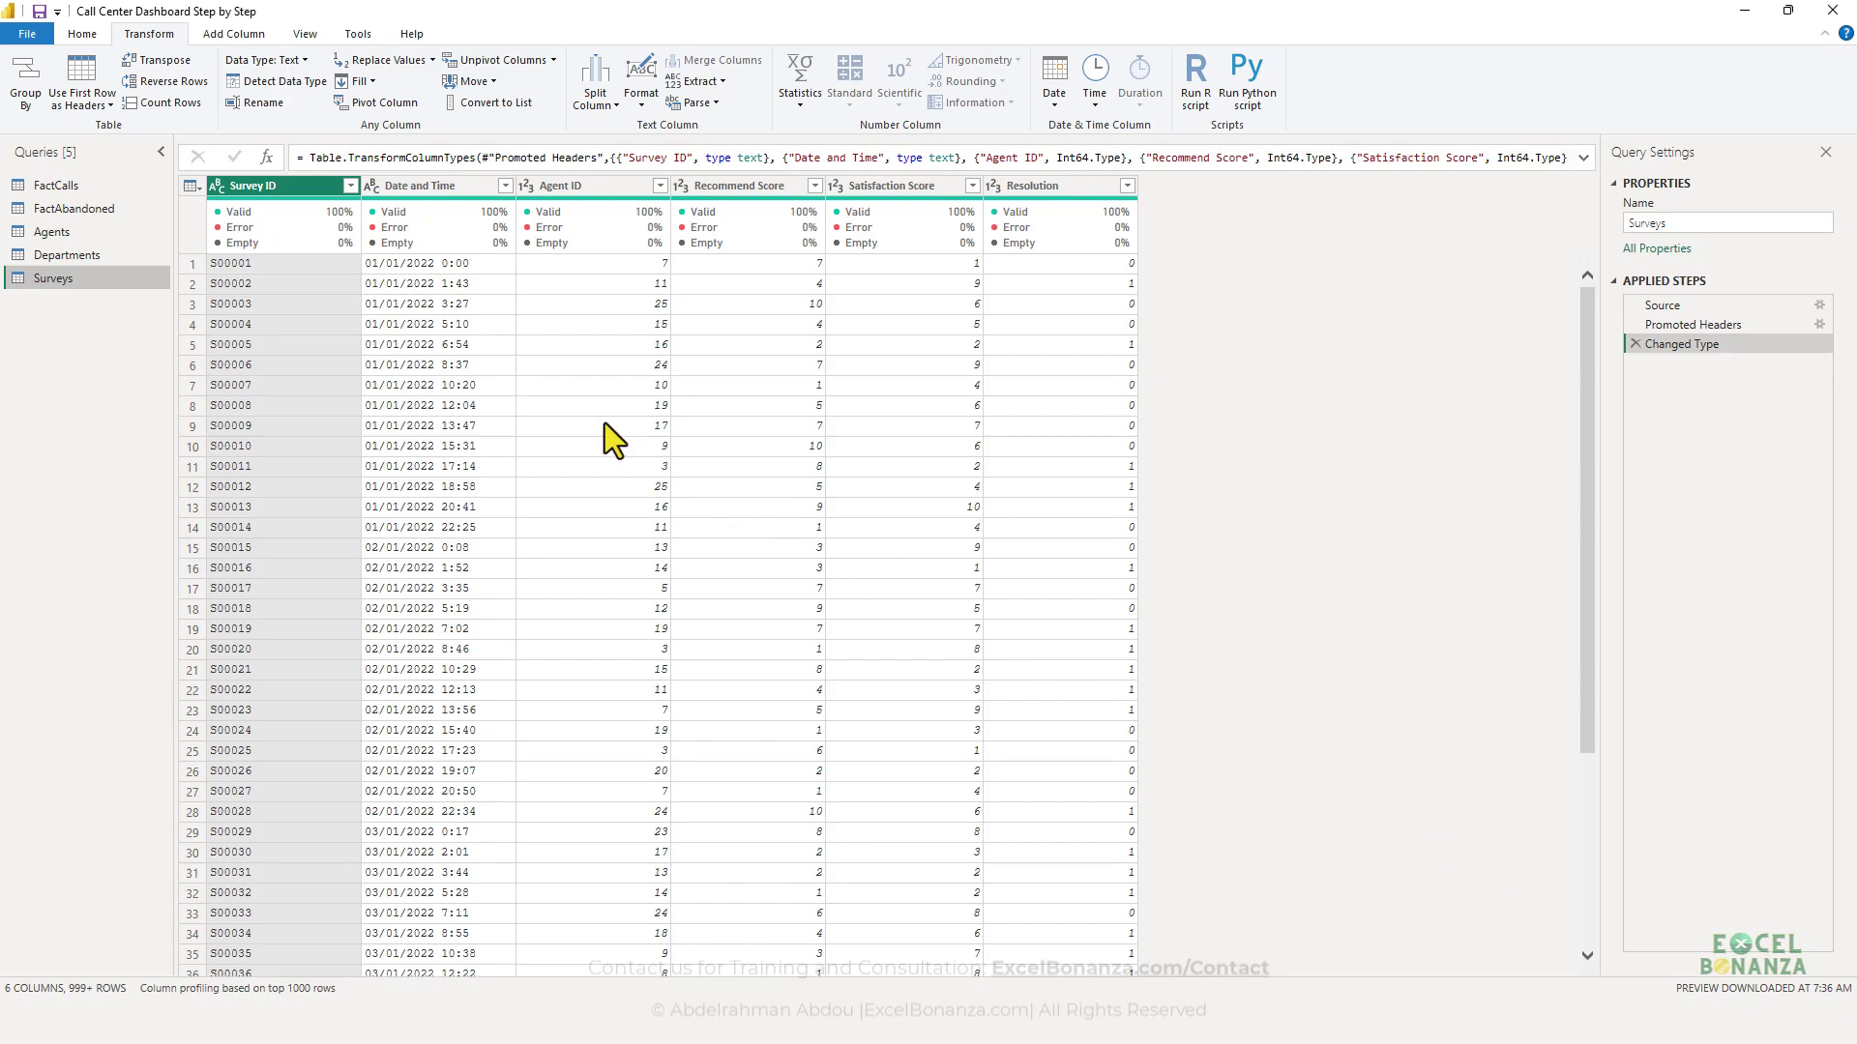
# - Review the columns of the Surveys query, from Survey ID to Resolution, checking their data types and value distributions
pyautogui.click(443, 348)
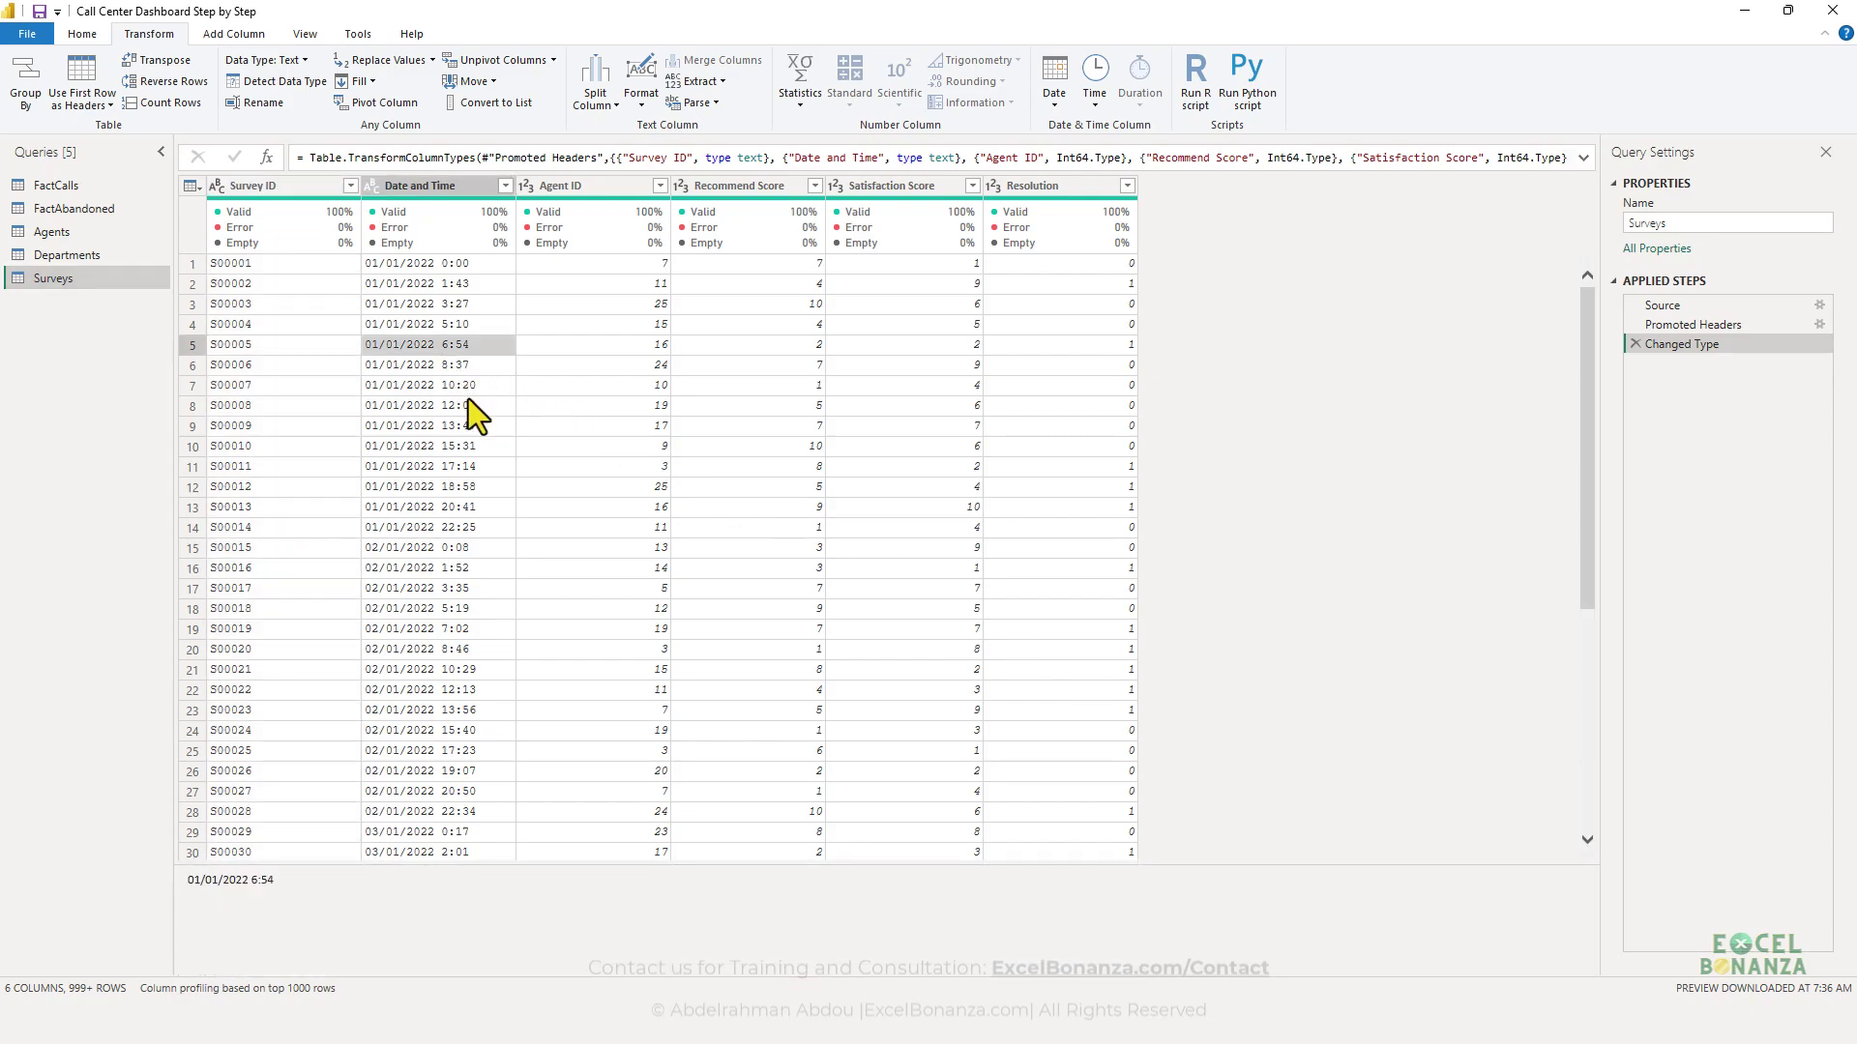
pyautogui.click(257, 186)
pyautogui.click(431, 182)
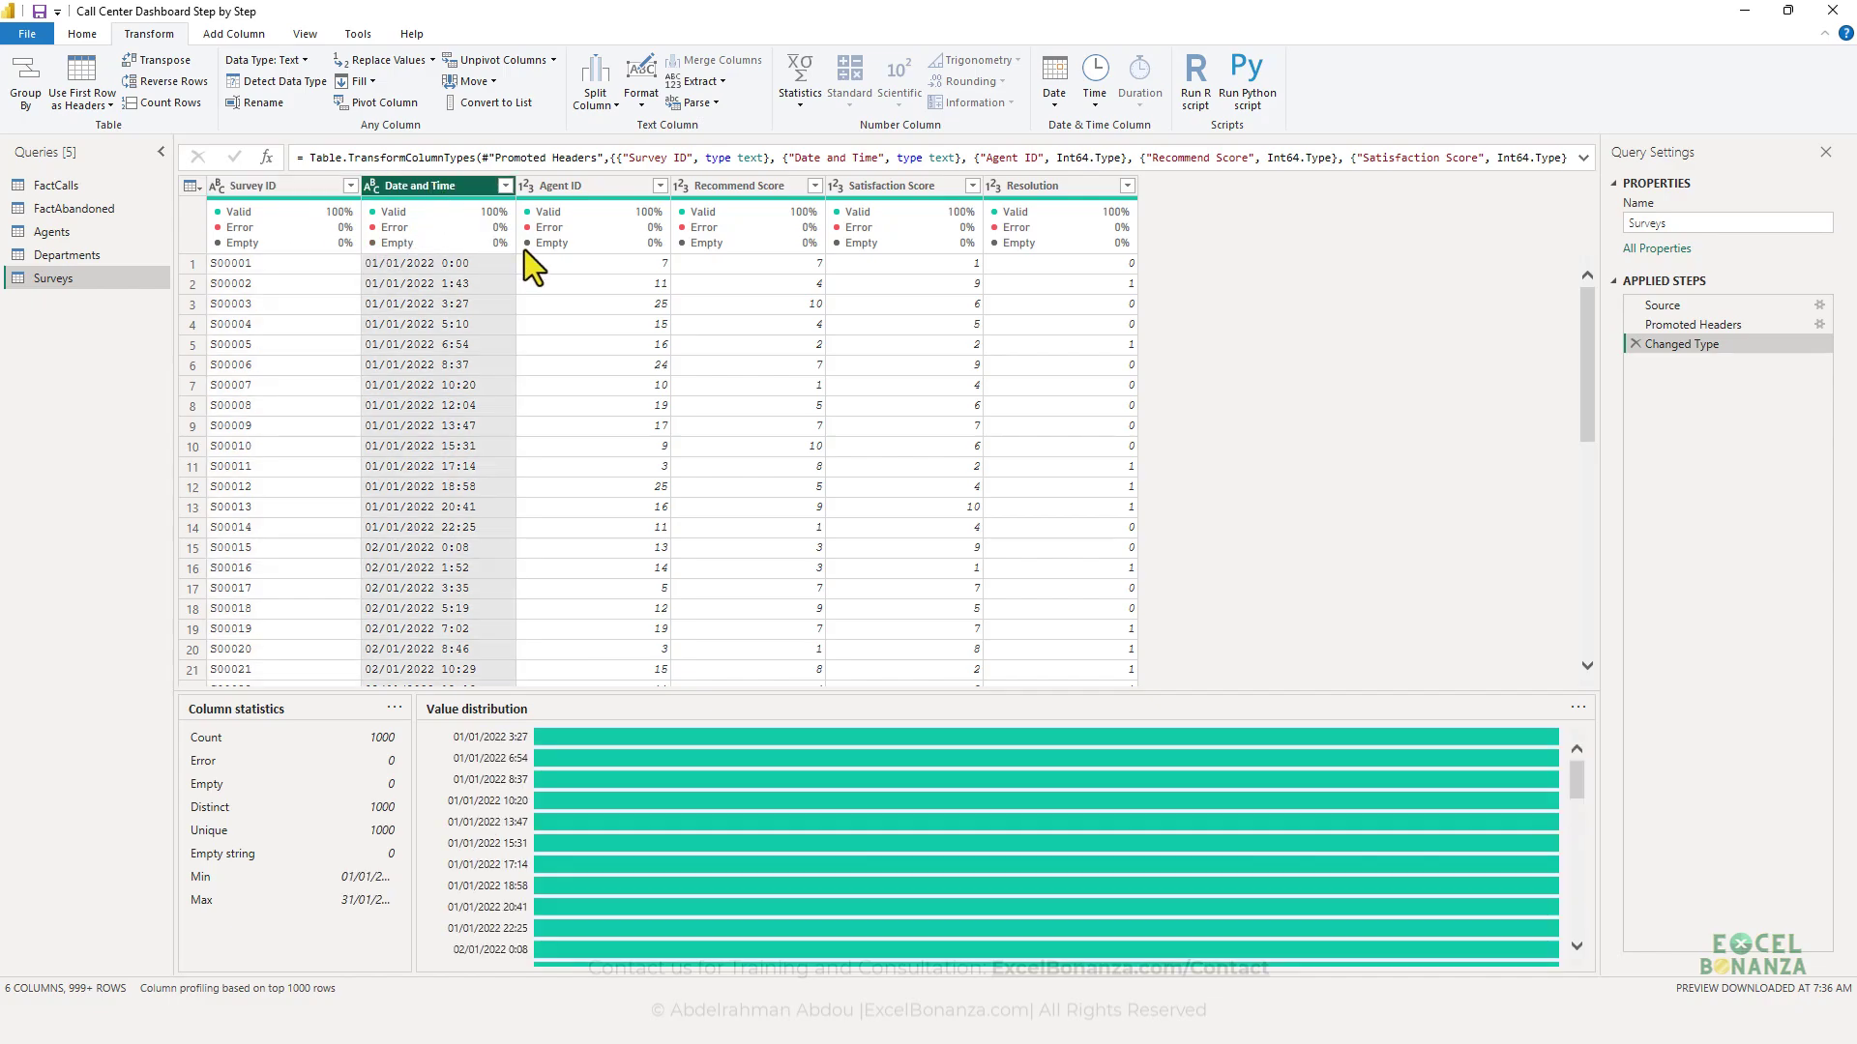
pyautogui.moveTo(520, 251)
pyautogui.click(603, 190)
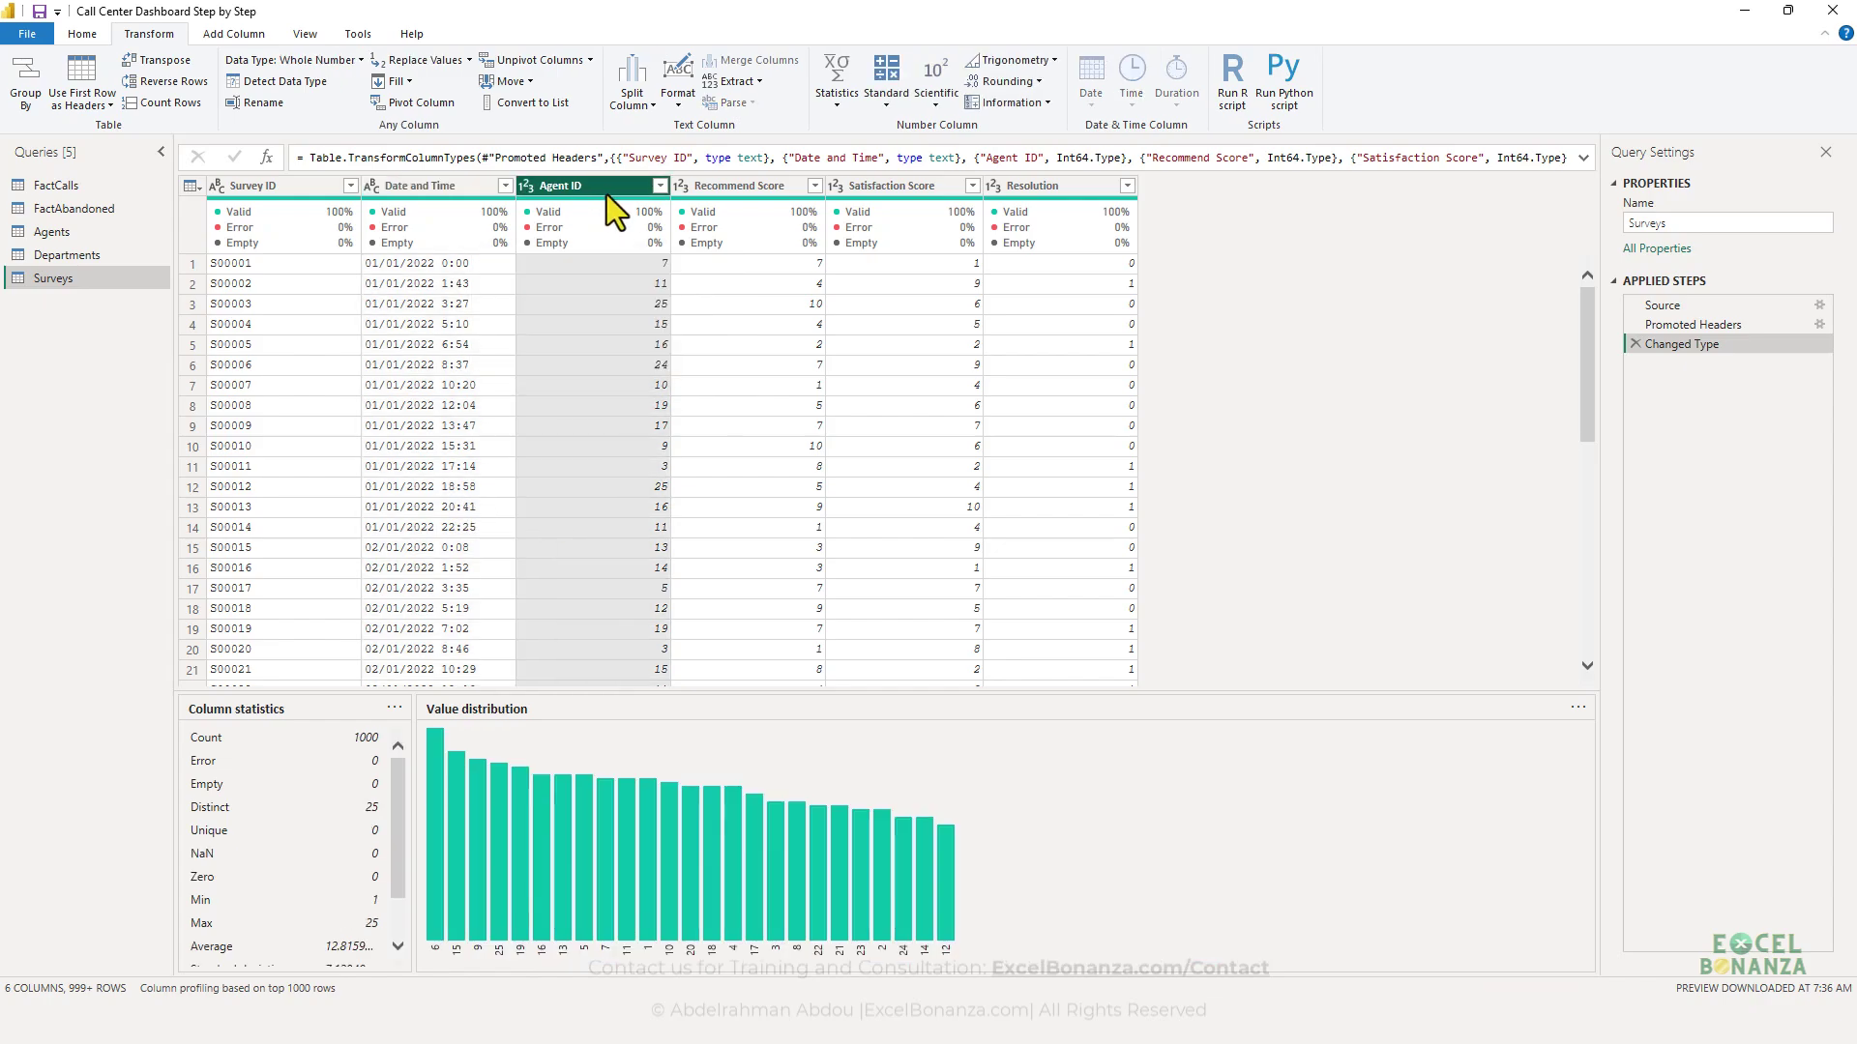
pyautogui.click(722, 181)
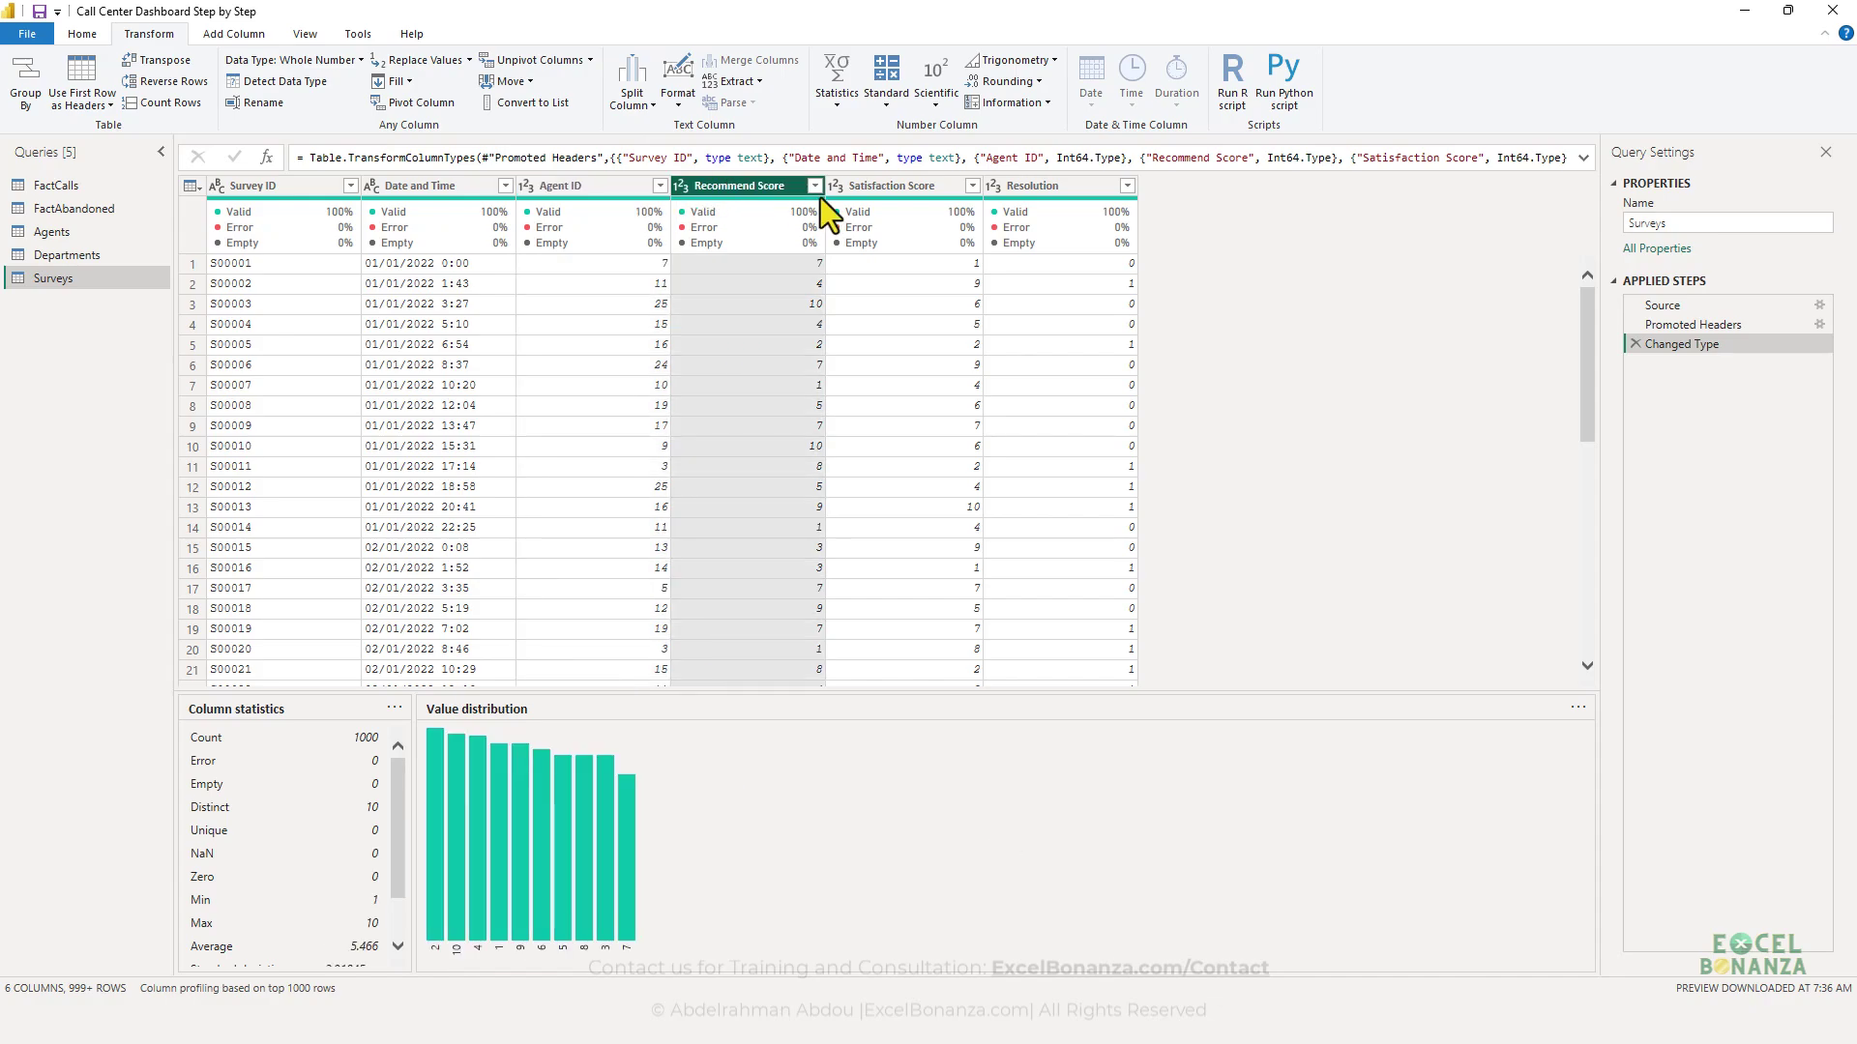
pyautogui.click(899, 189)
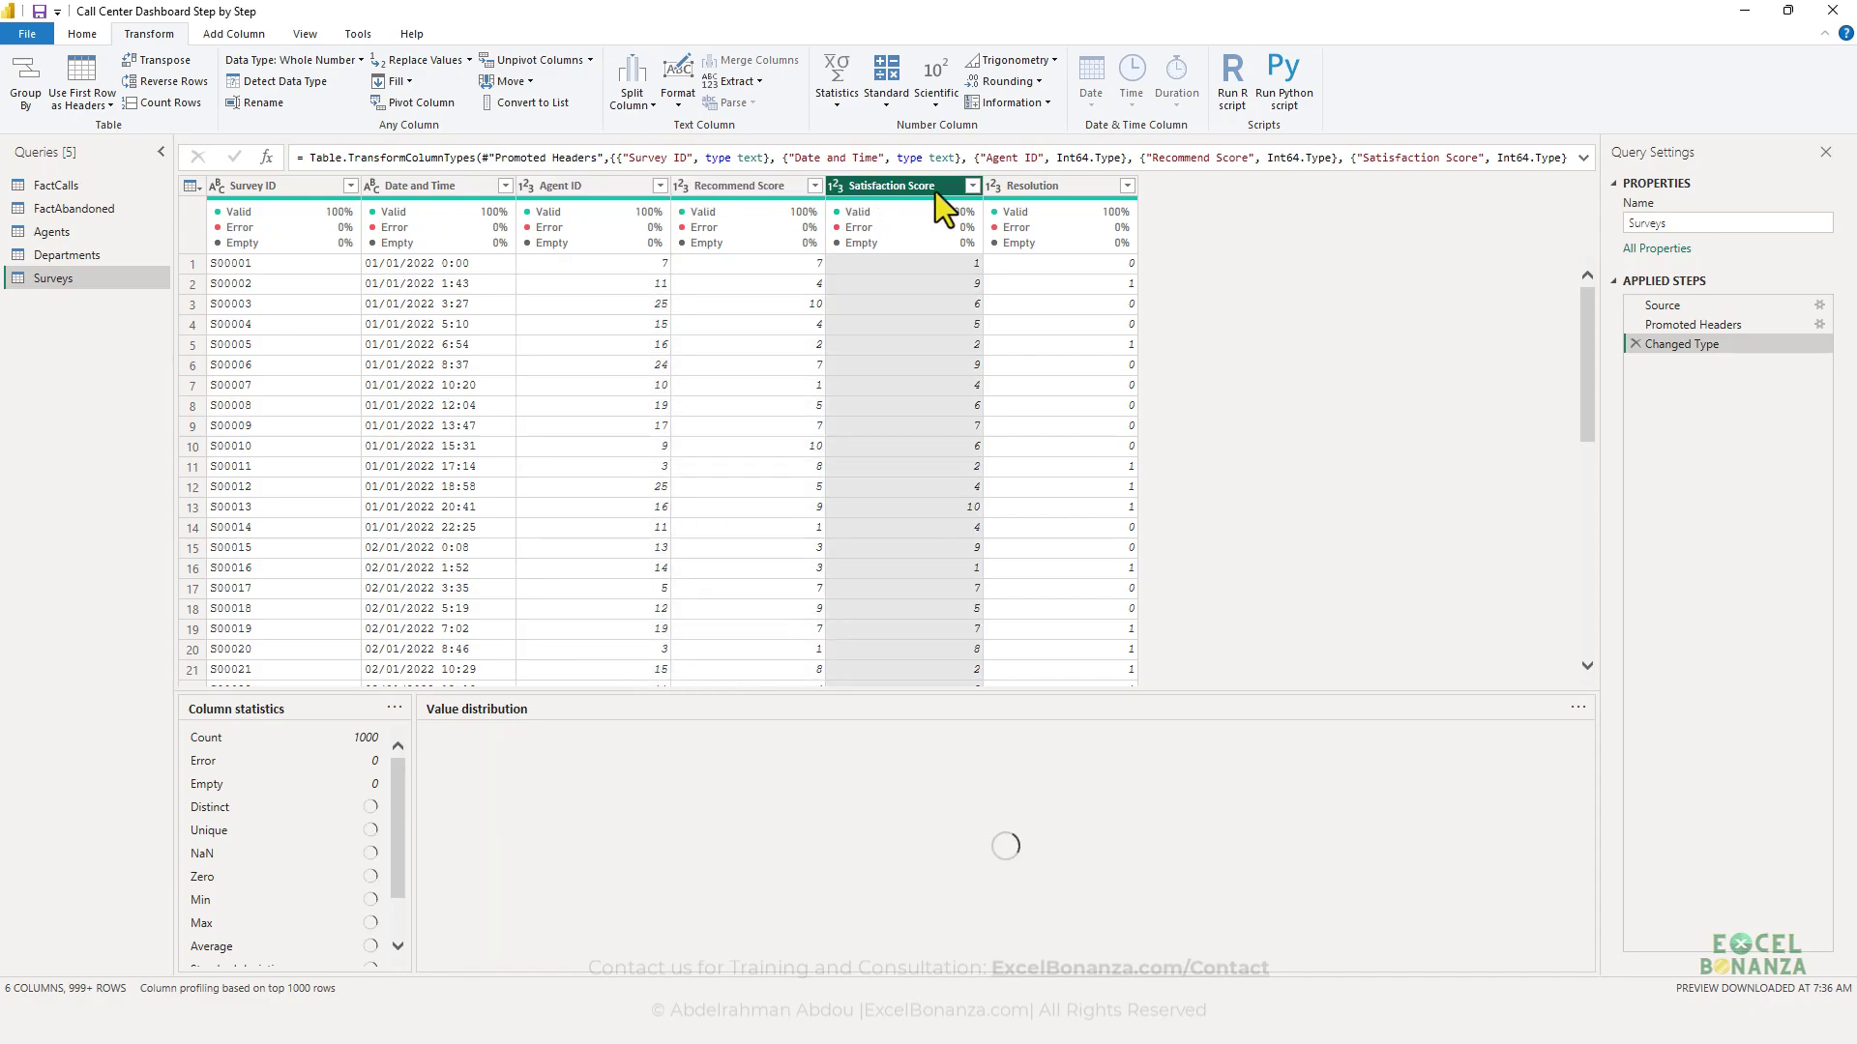
pyautogui.click(1030, 188)
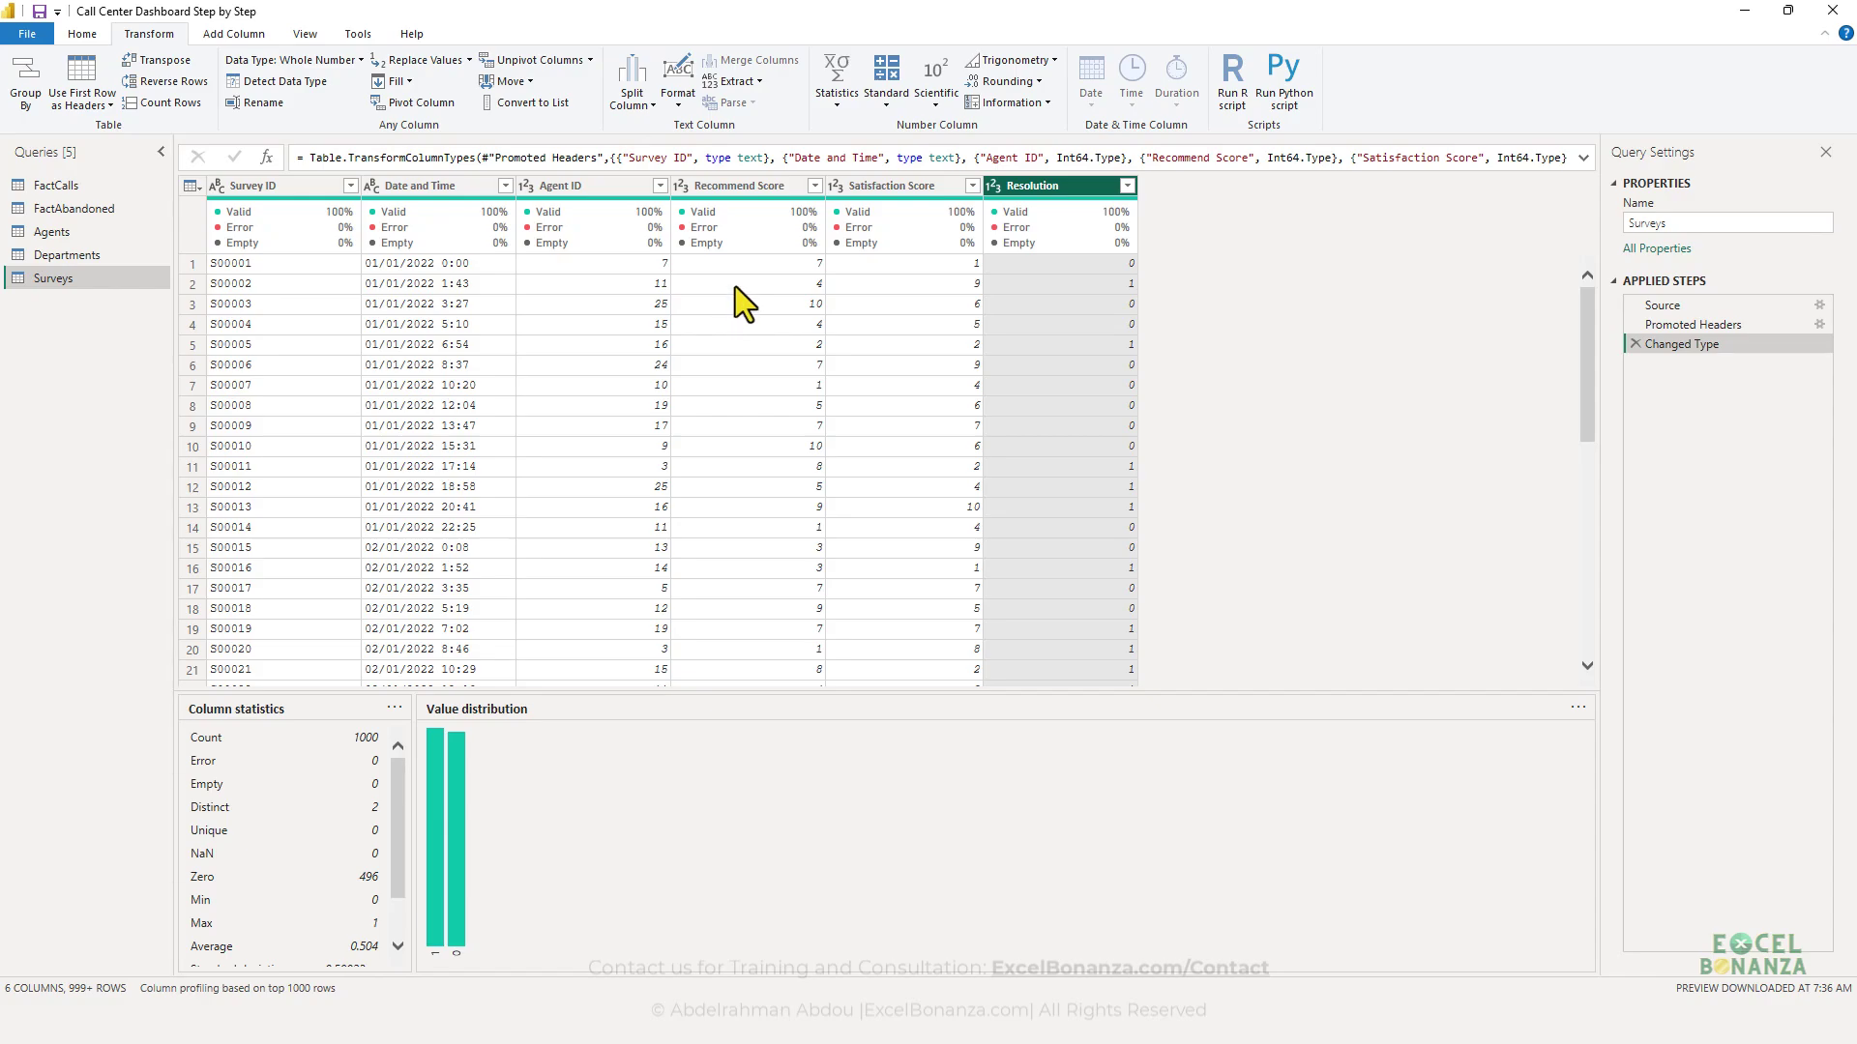
pyautogui.click(803, 286)
pyautogui.moveTo(731, 213)
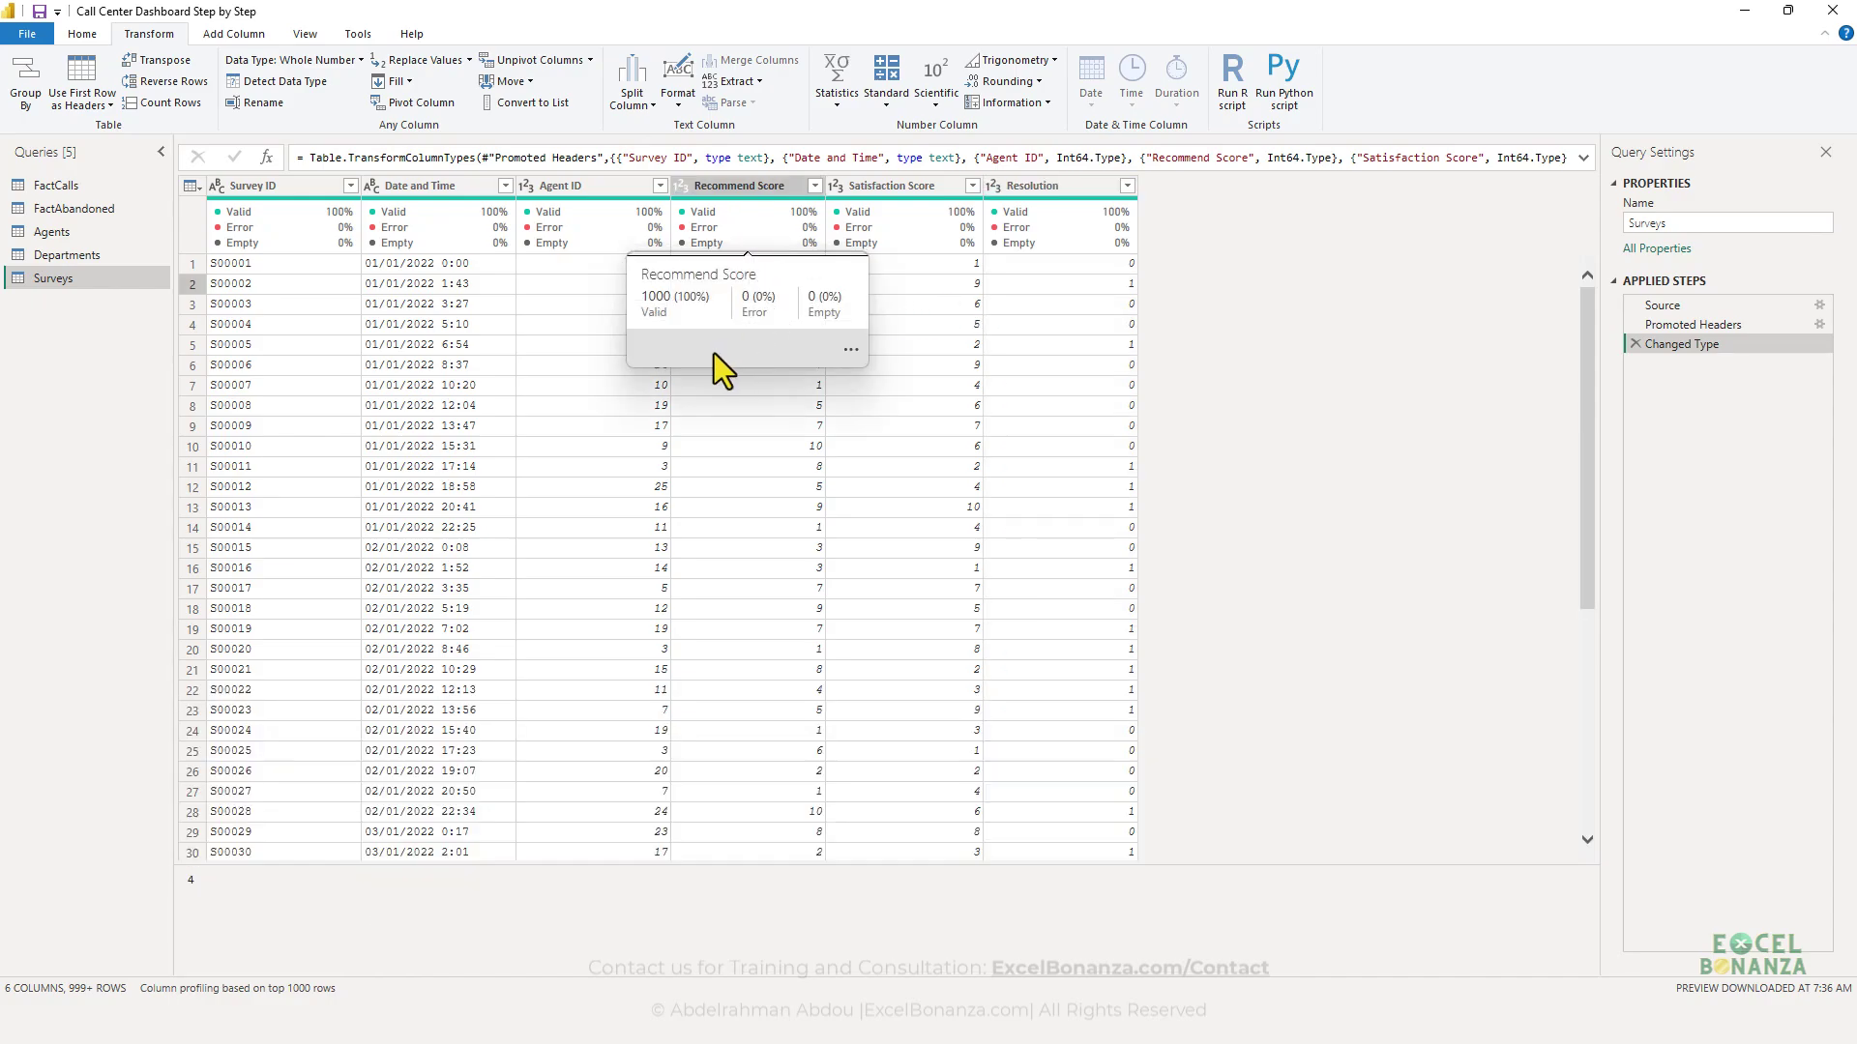
pyautogui.click(605, 343)
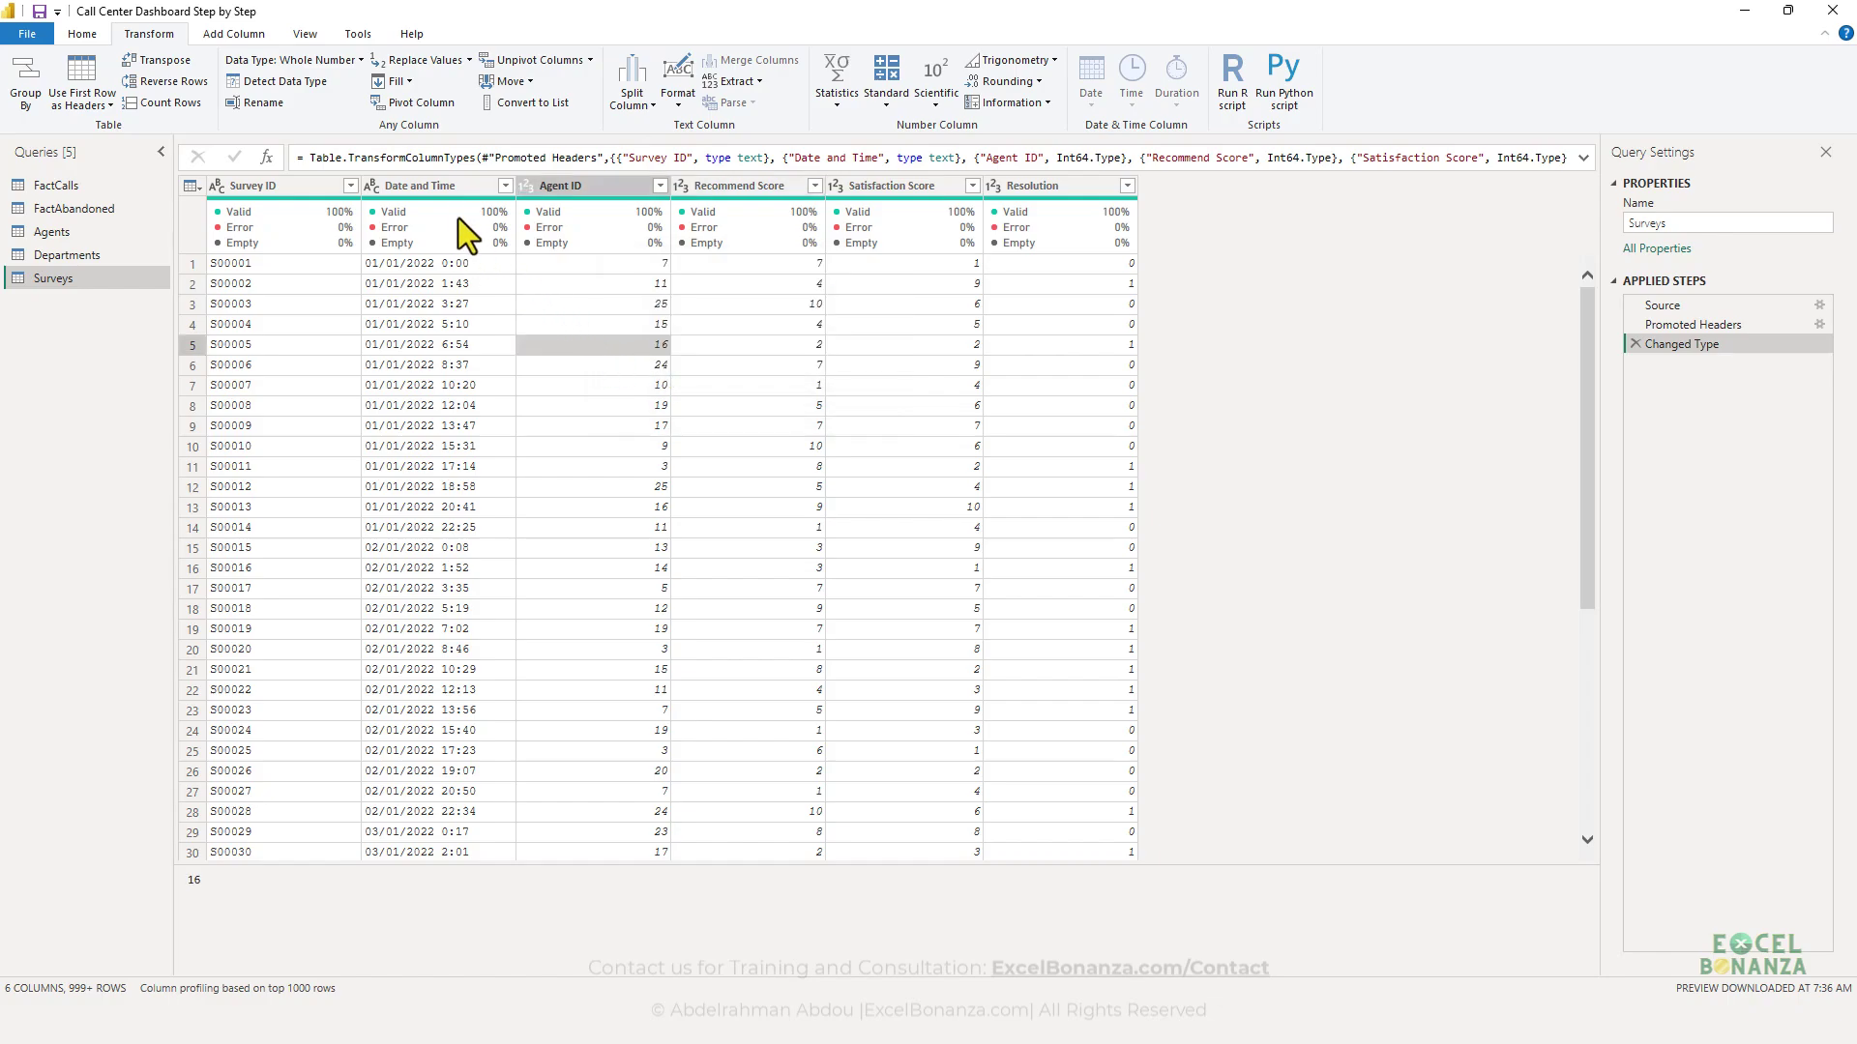
# - Split the Date and Time column of the Surveys query by the space delimiter at each occurrence
pyautogui.click(429, 186)
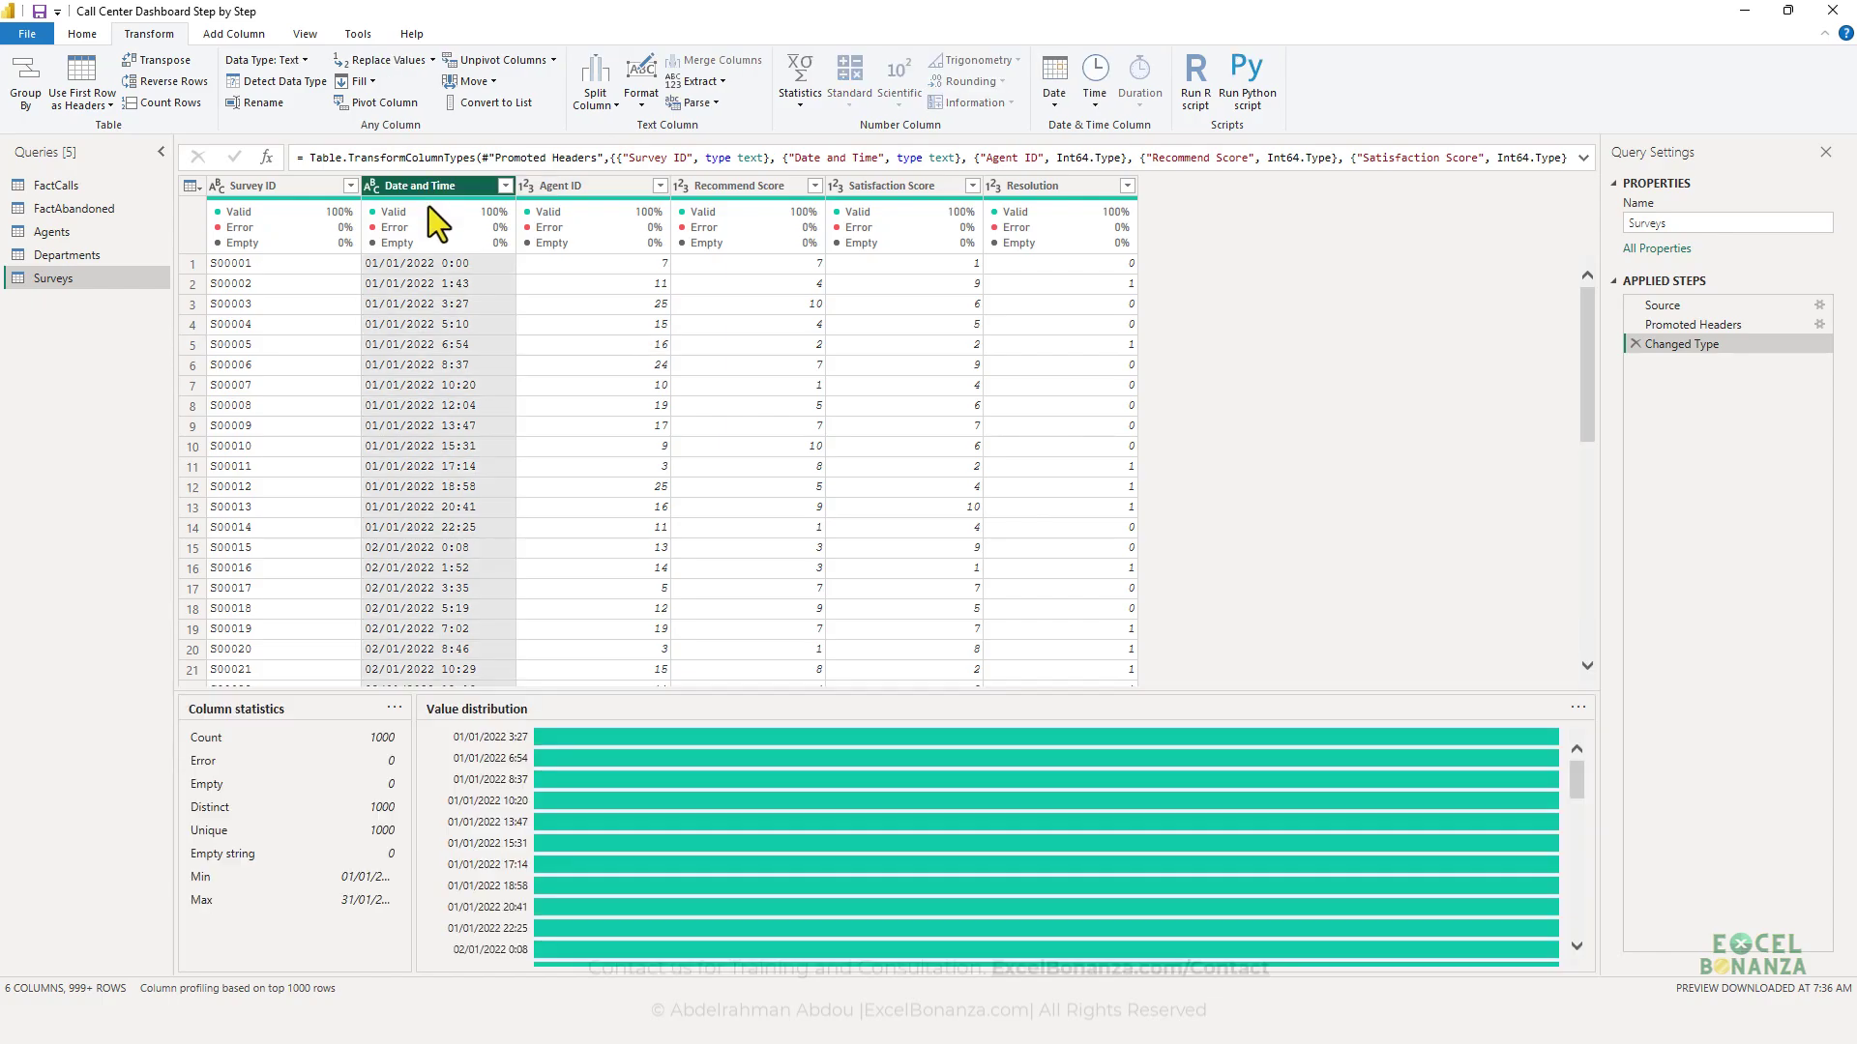
pyautogui.click(597, 102)
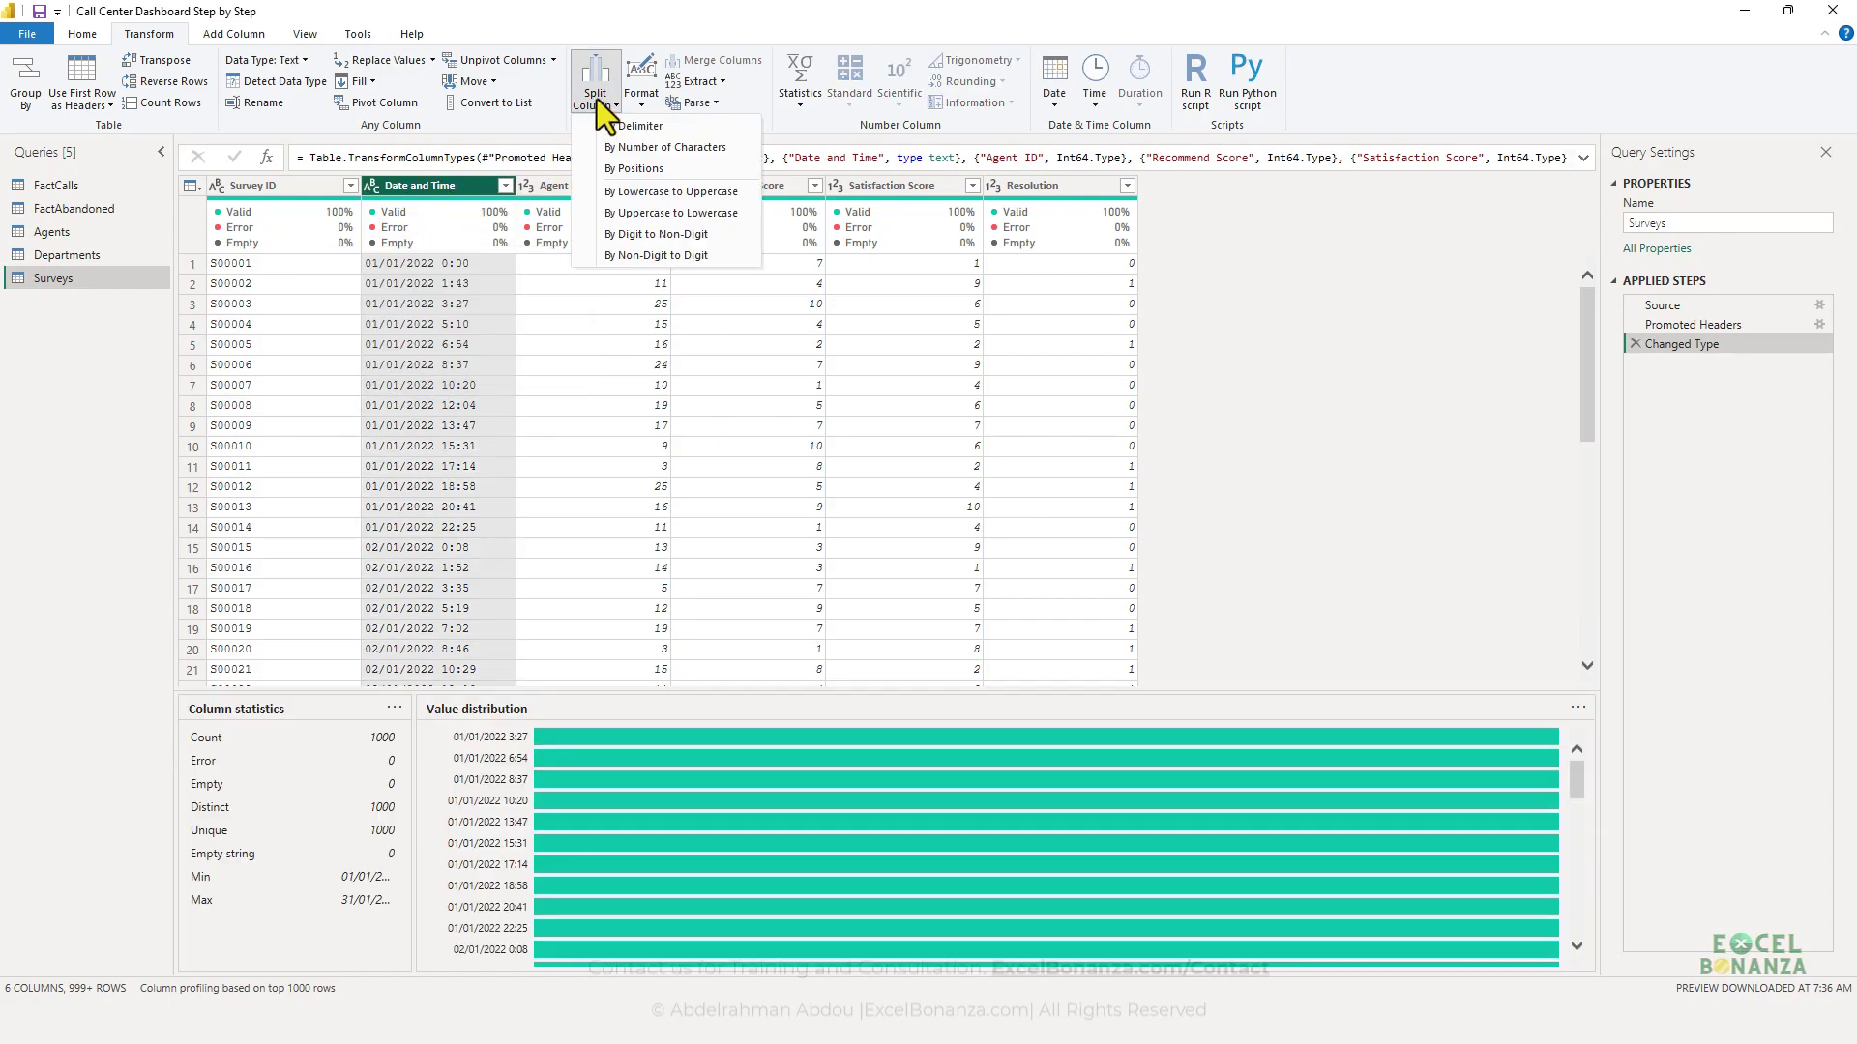
pyautogui.click(607, 126)
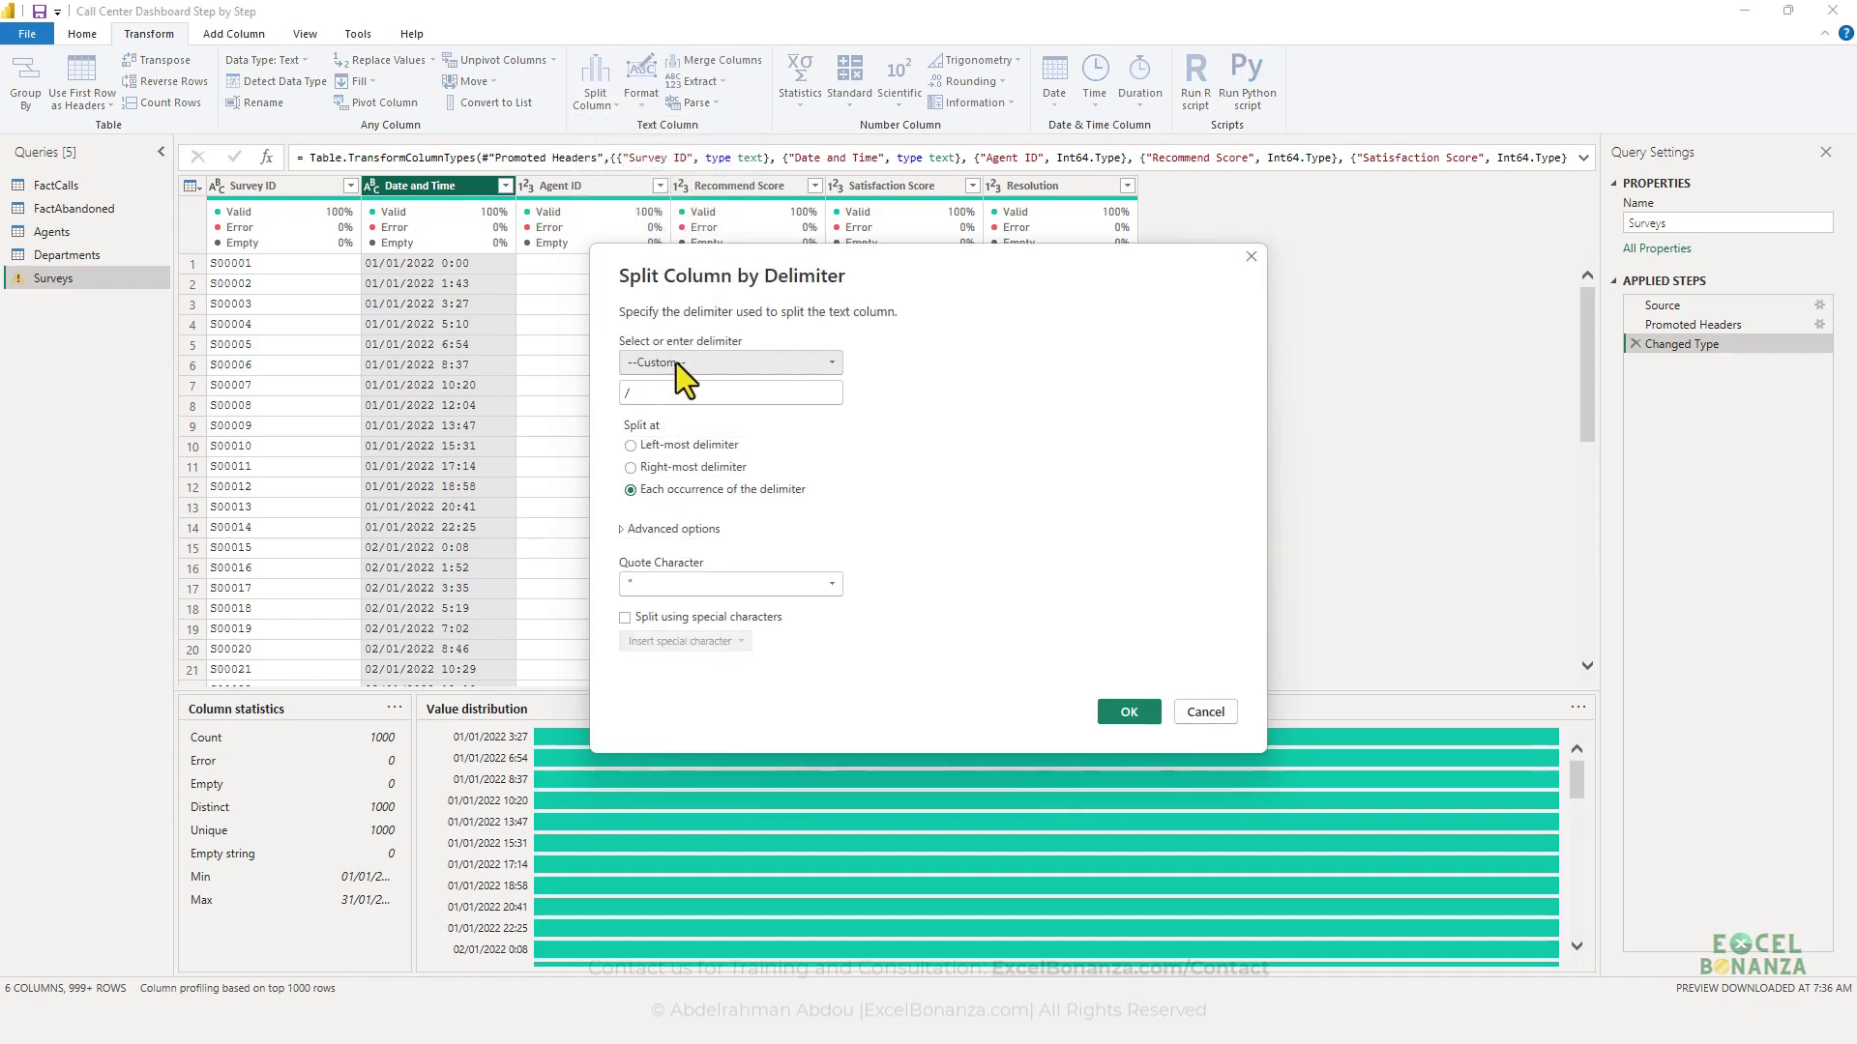
pyautogui.click(676, 363)
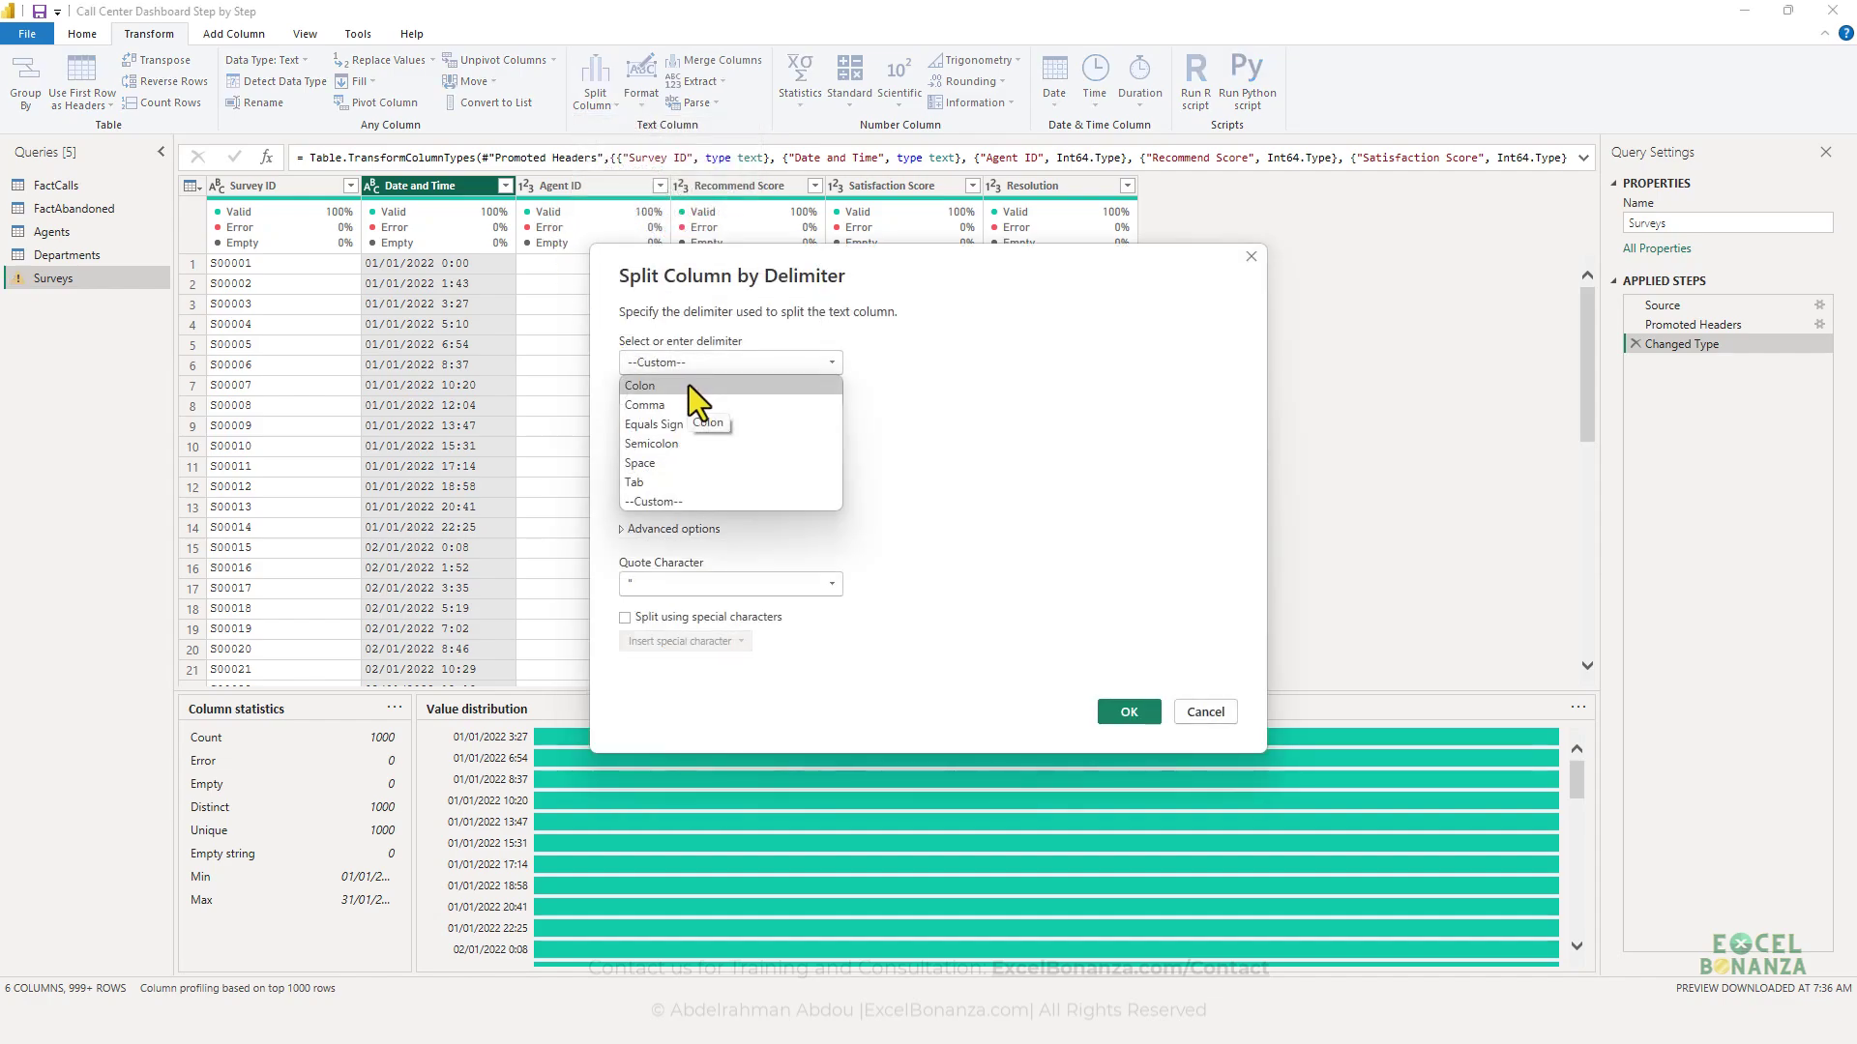
pyautogui.click(666, 465)
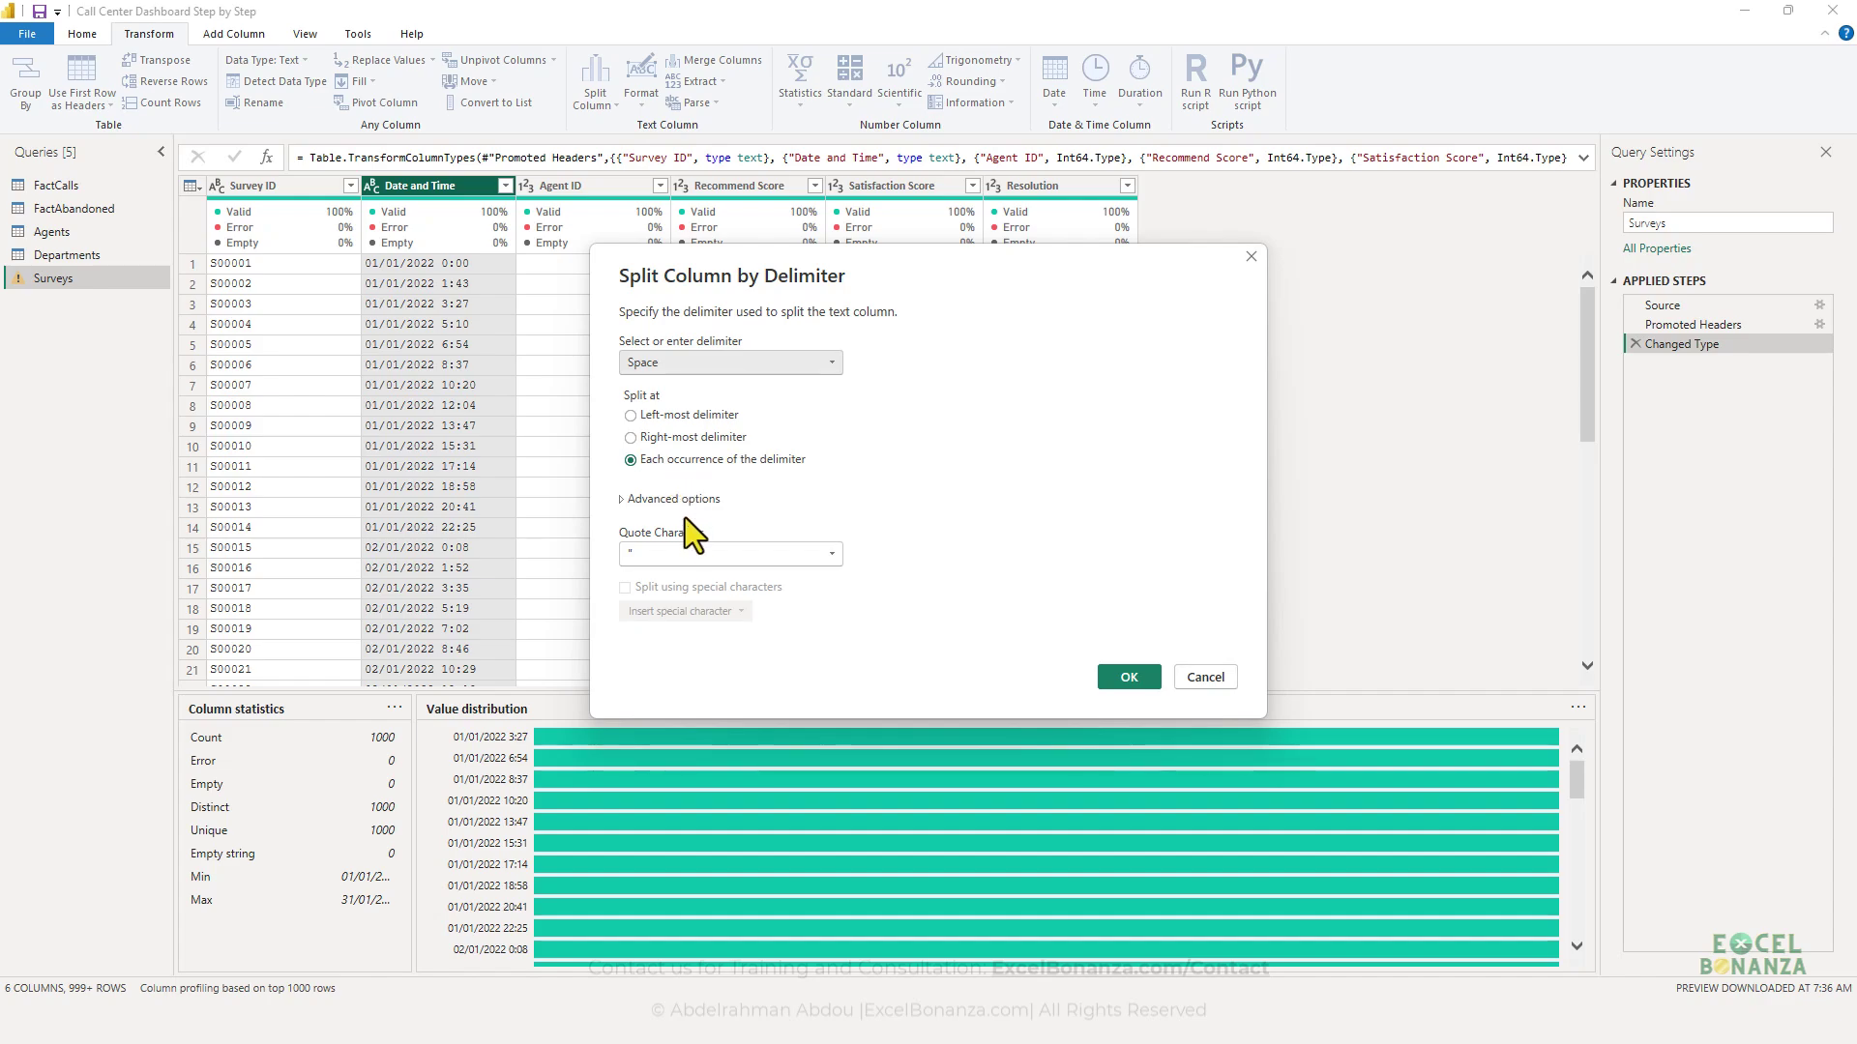
pyautogui.click(1134, 682)
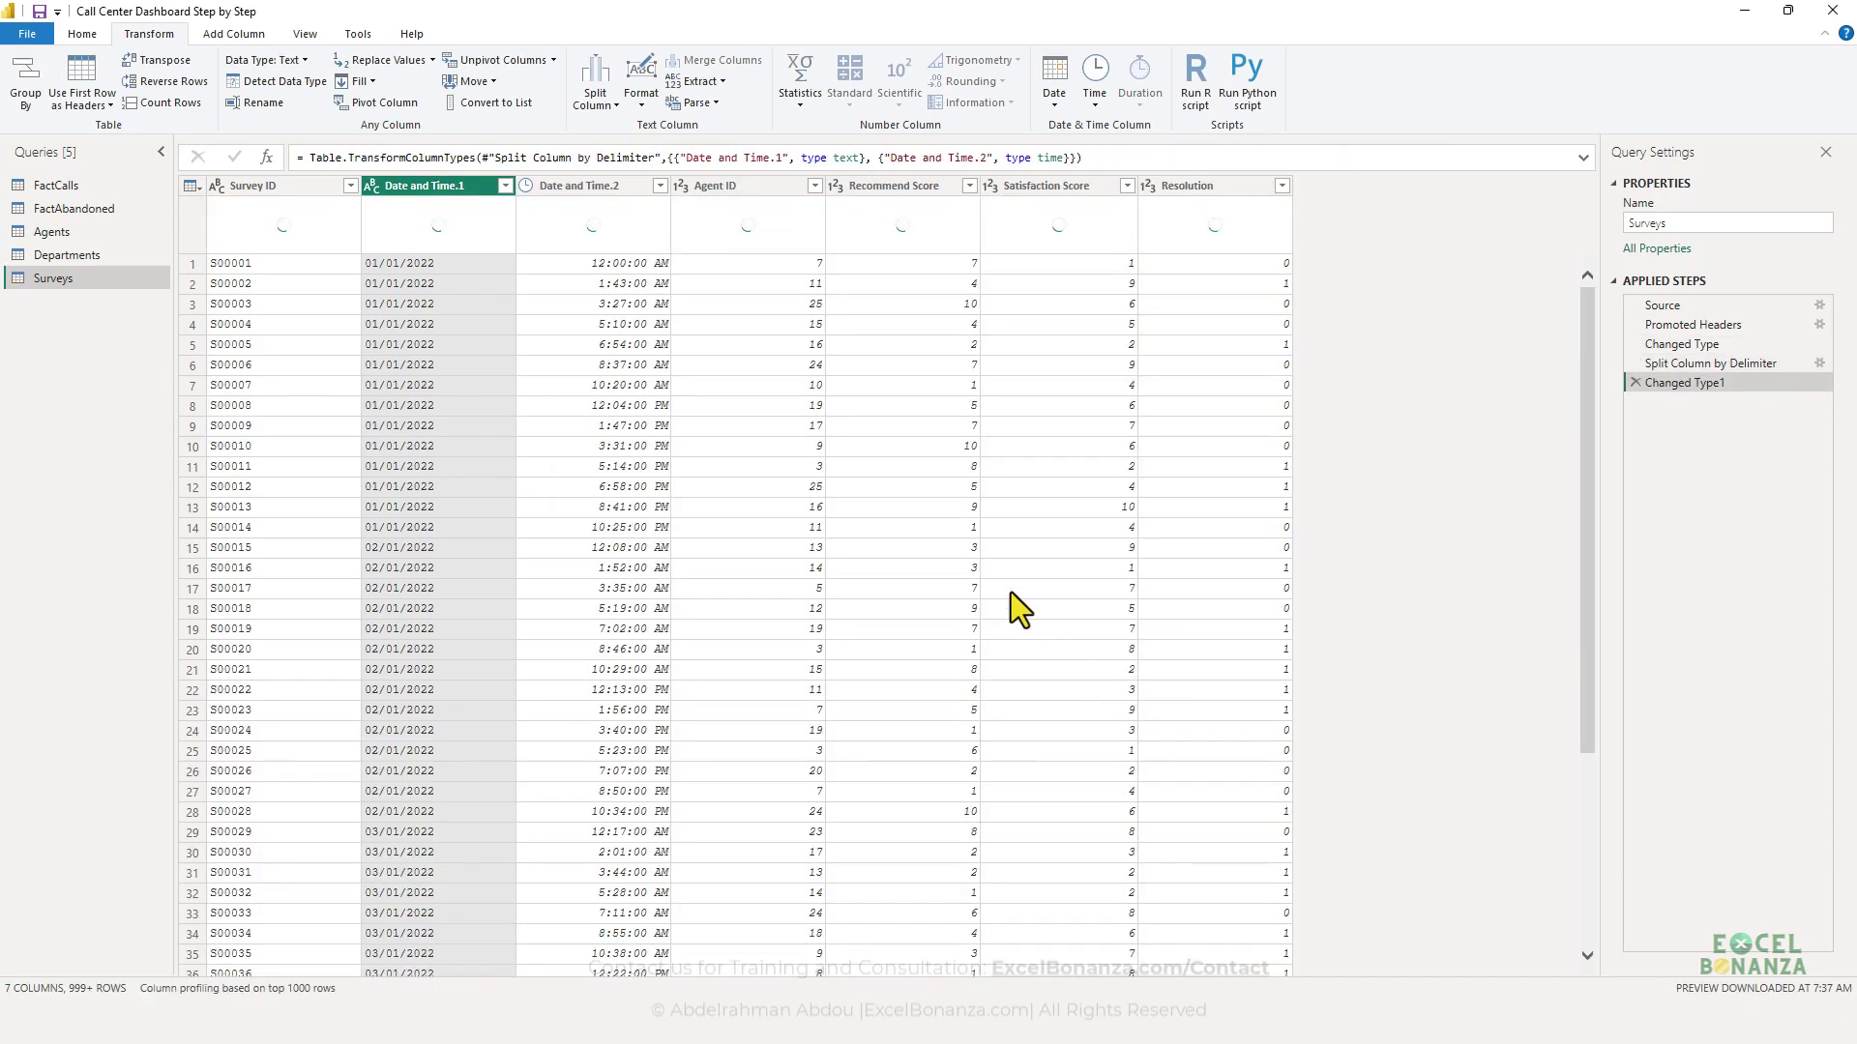
# - Change the Date and Time.1 column to the Date type using the English (United Kingdom) locale
pyautogui.click(445, 304)
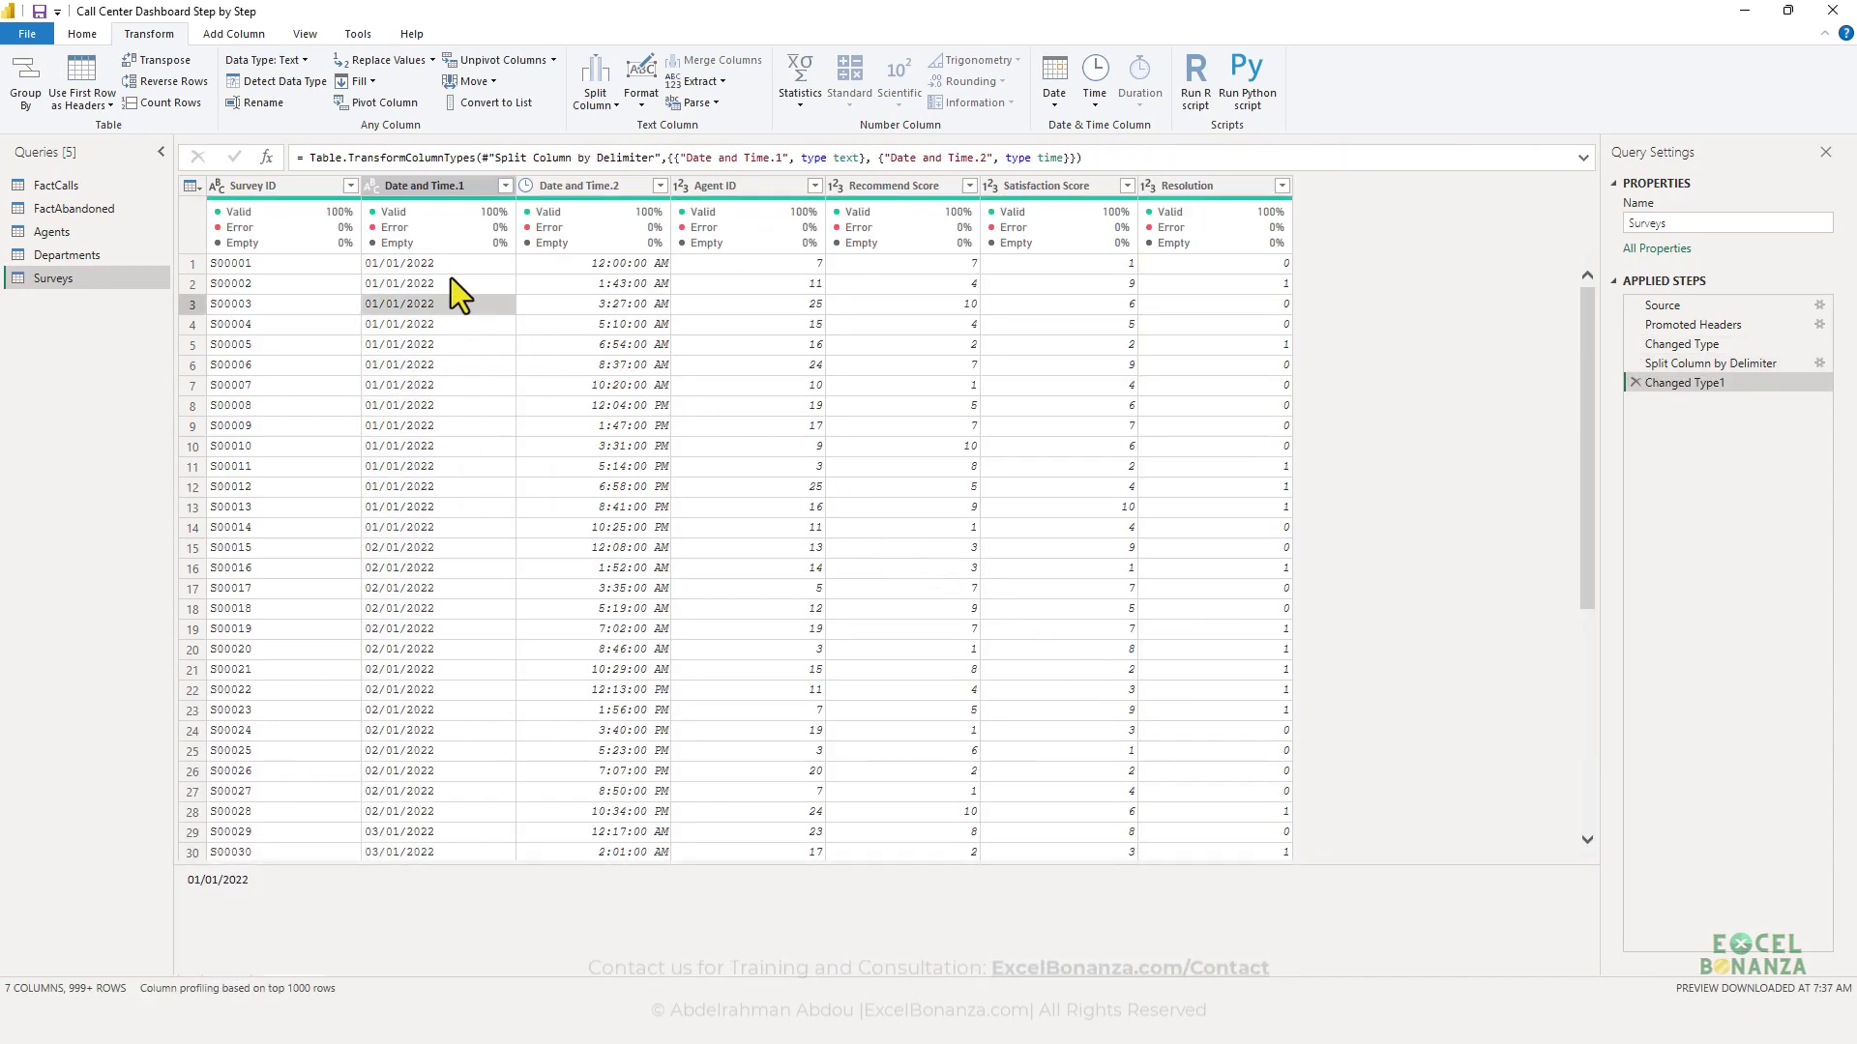
pyautogui.click(433, 184)
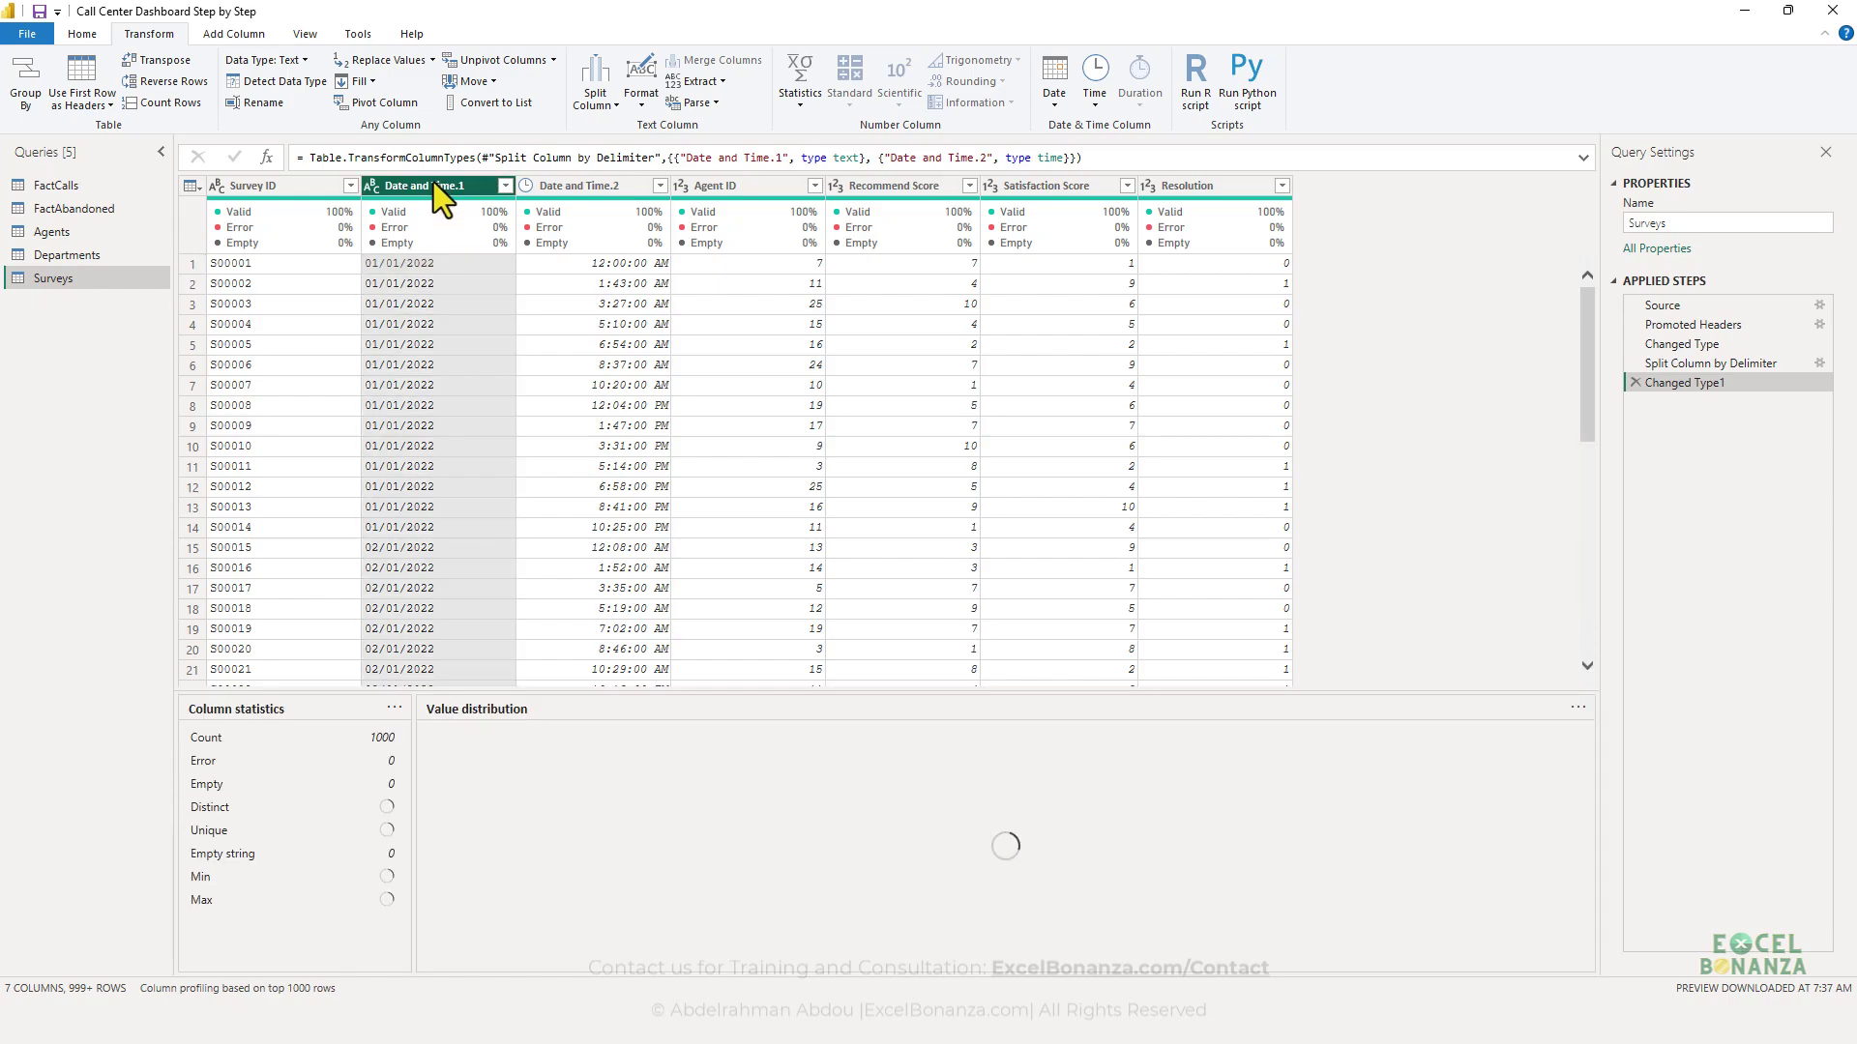
pyautogui.rightClick(433, 182)
pyautogui.moveTo(542, 369)
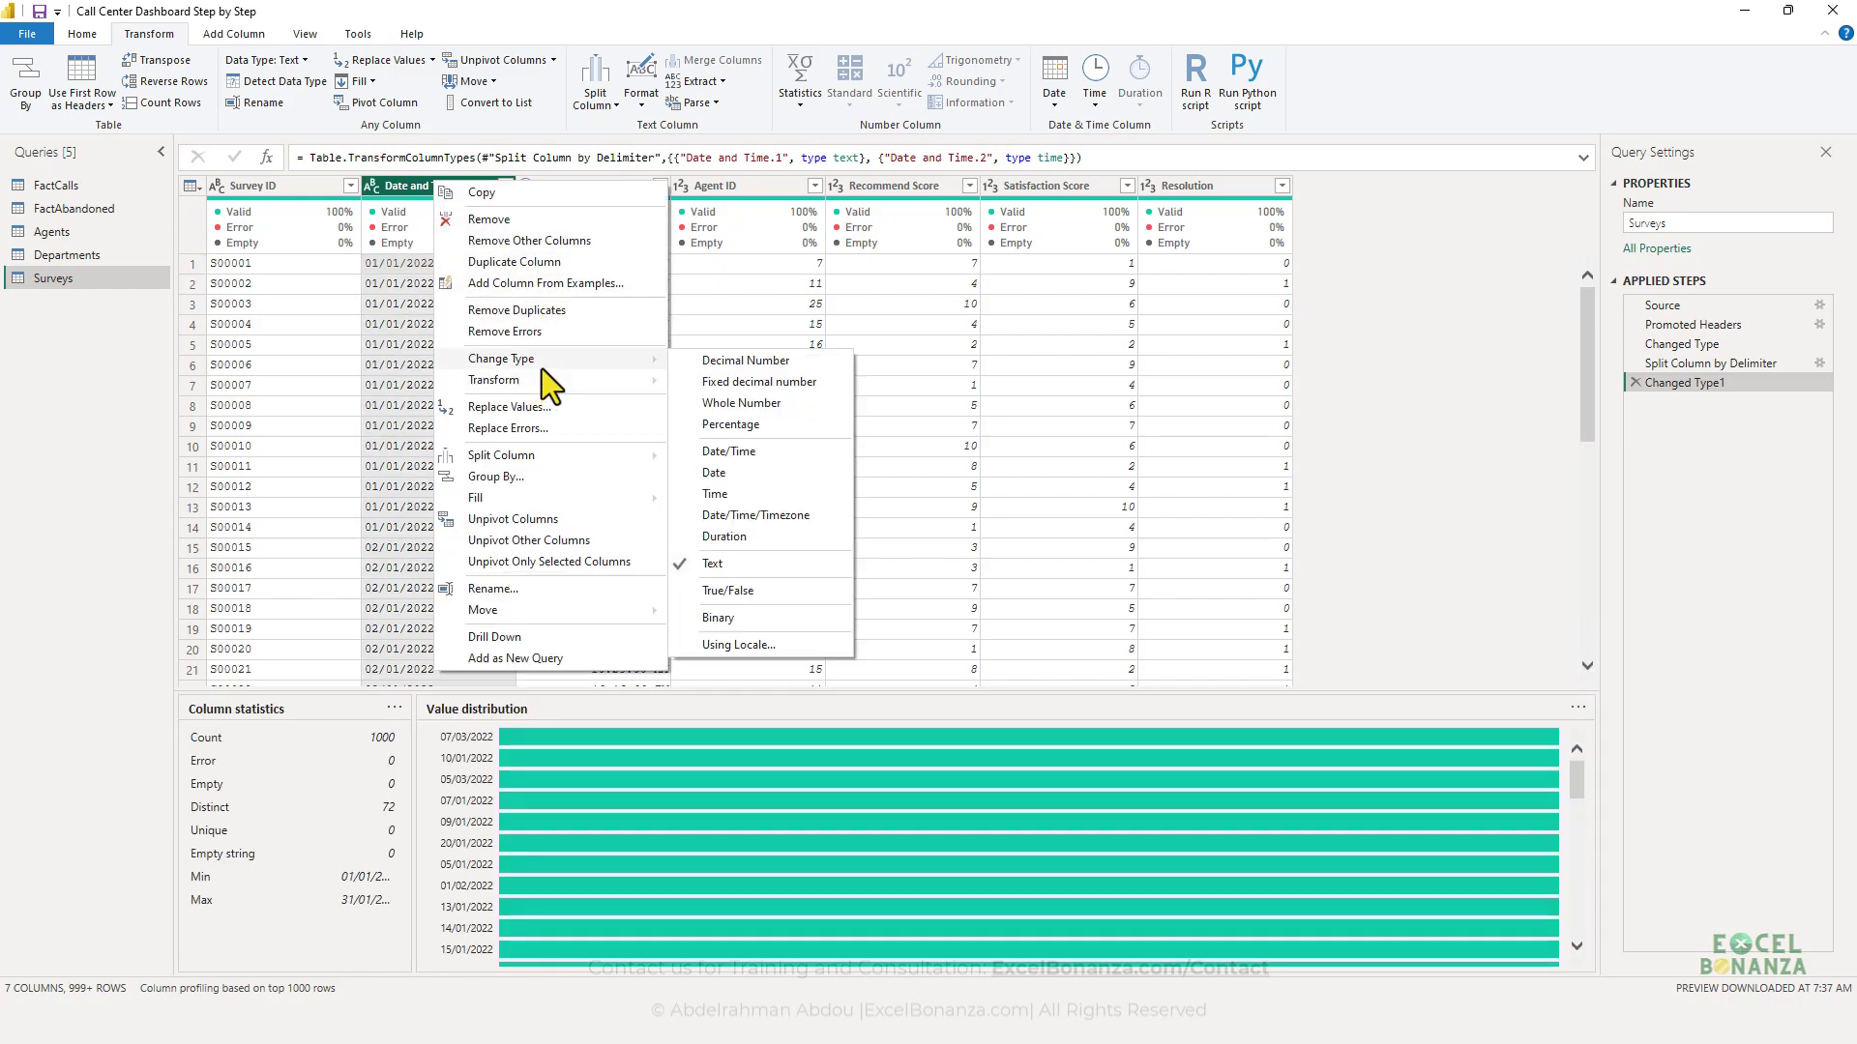
pyautogui.click(754, 645)
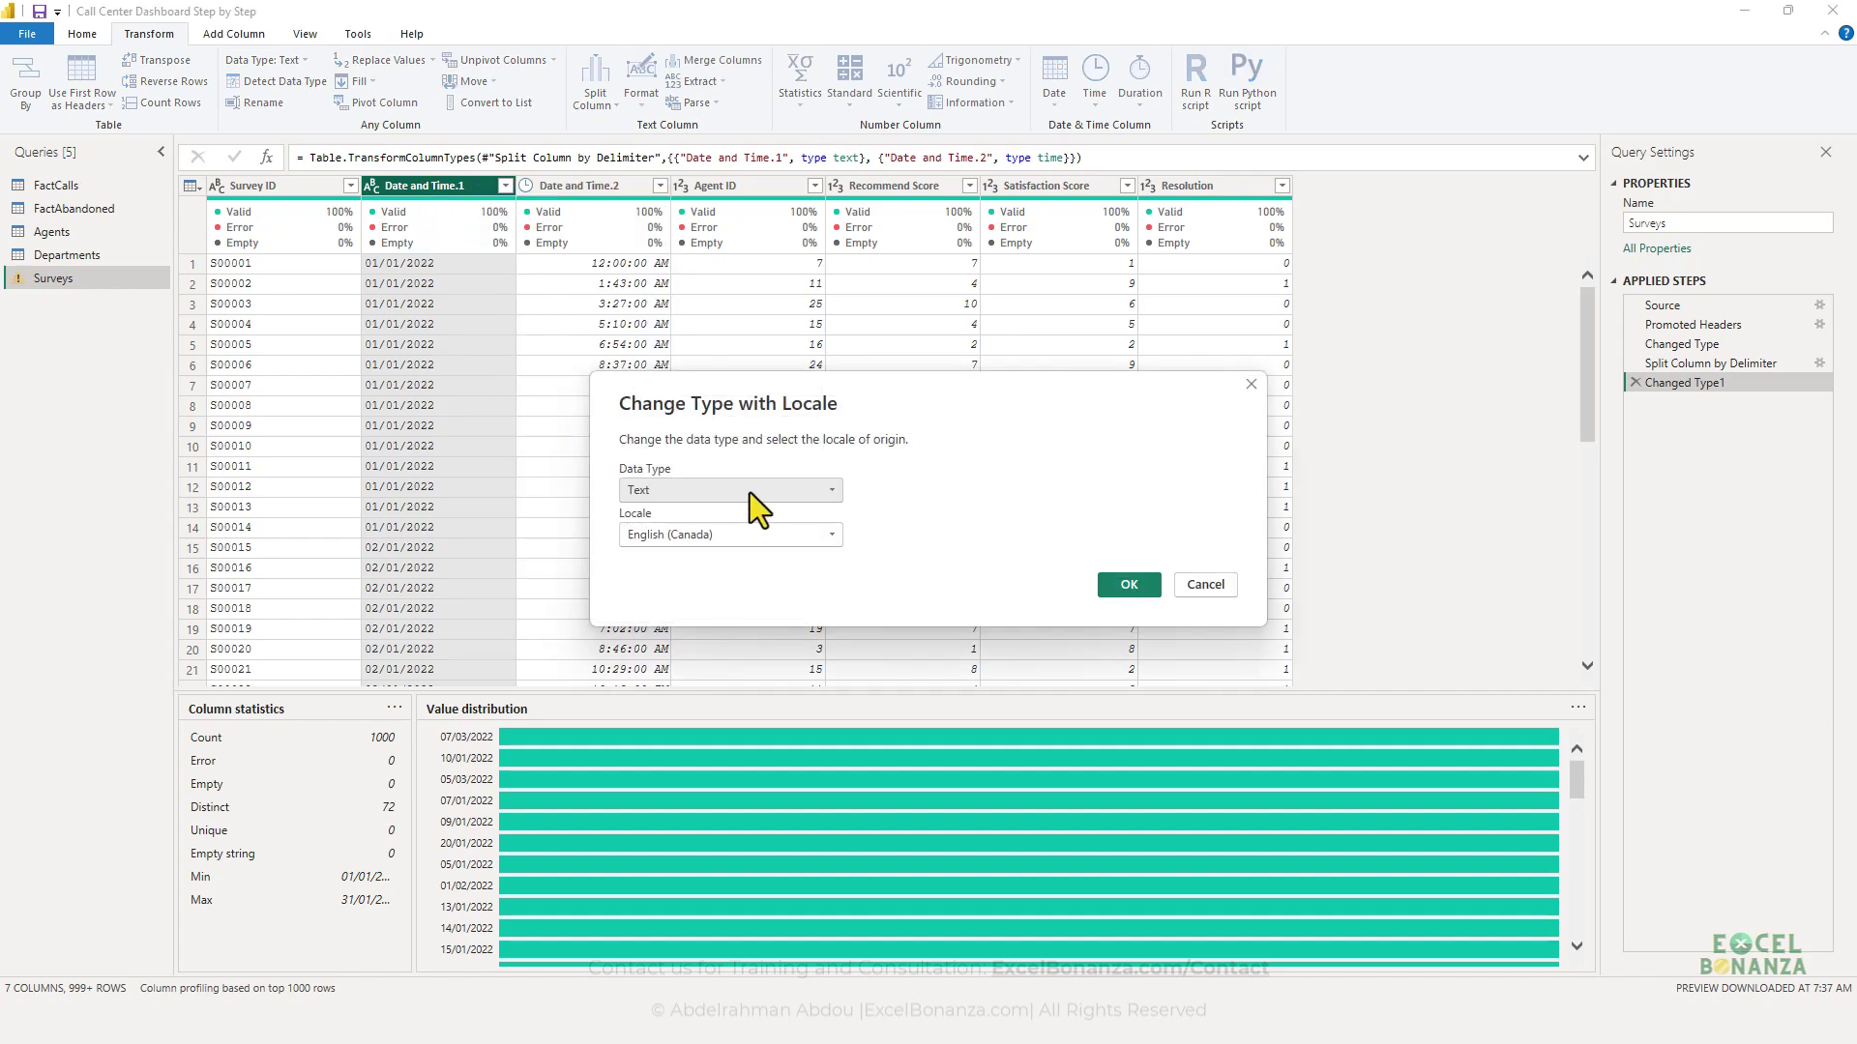
pyautogui.click(744, 491)
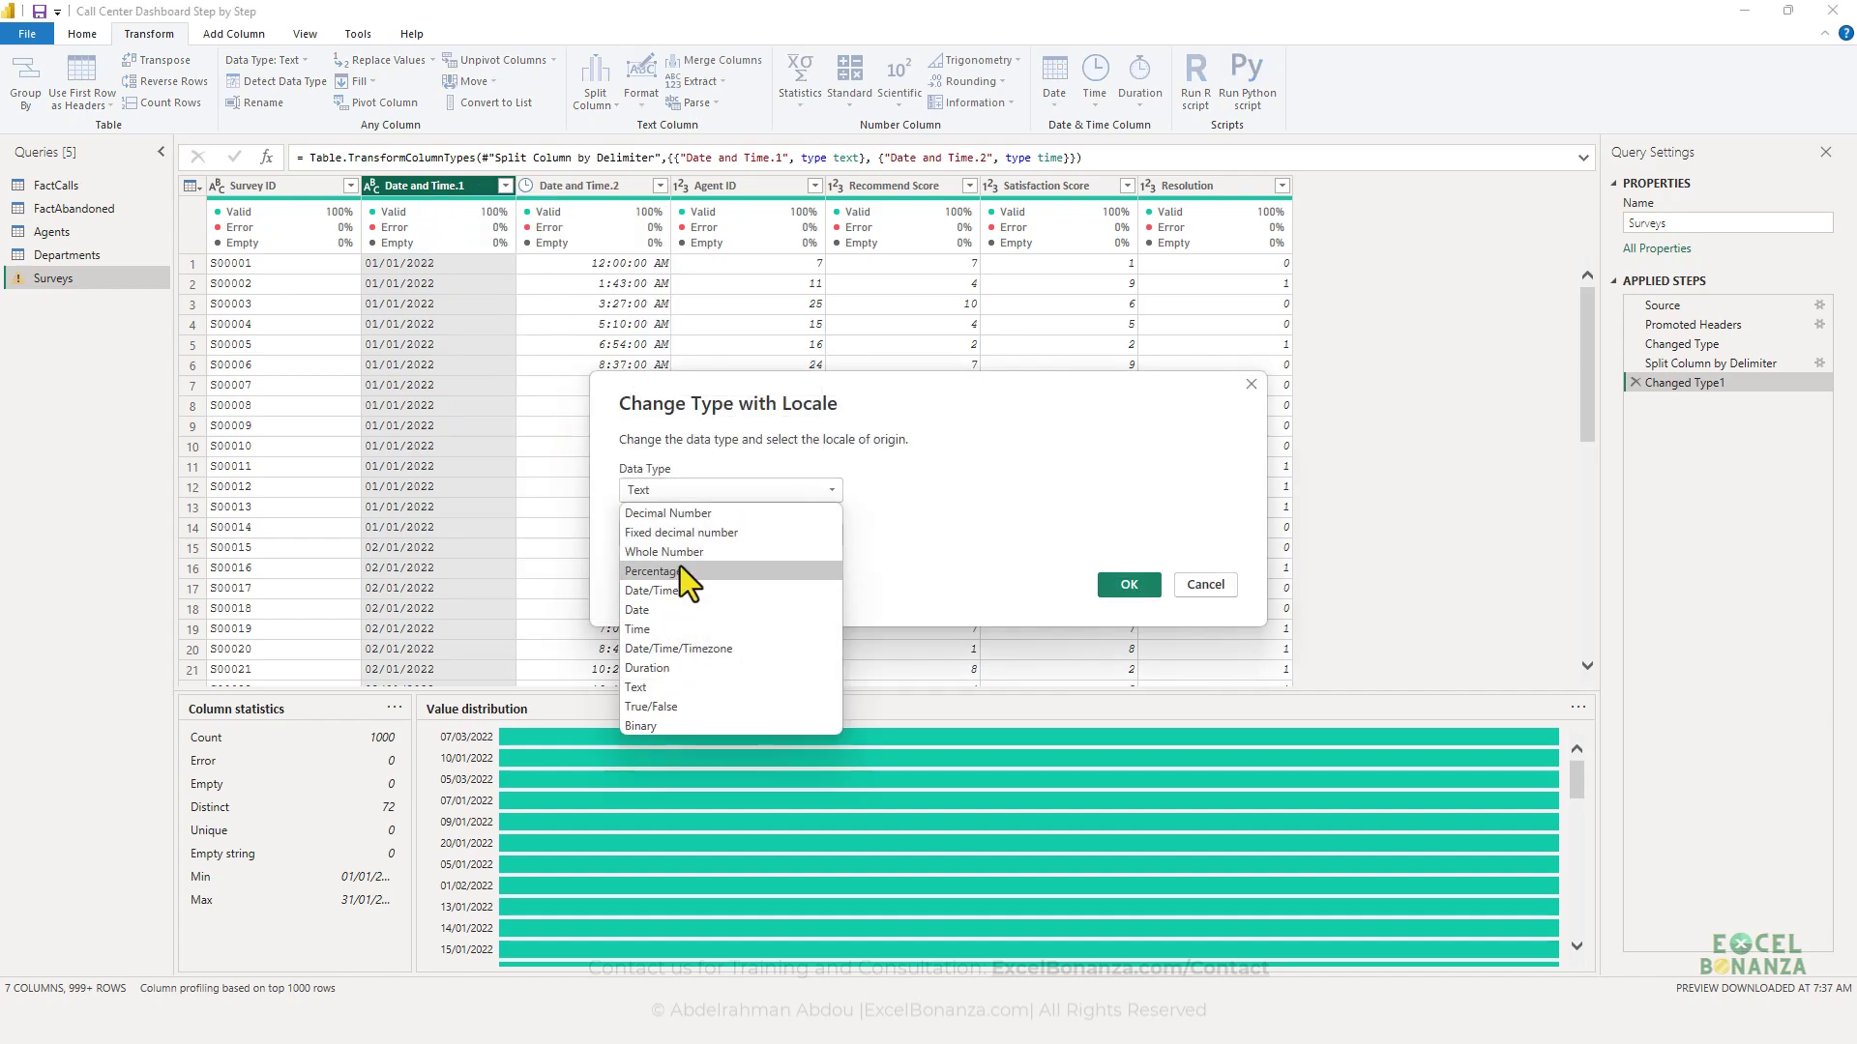
pyautogui.click(678, 610)
pyautogui.click(699, 531)
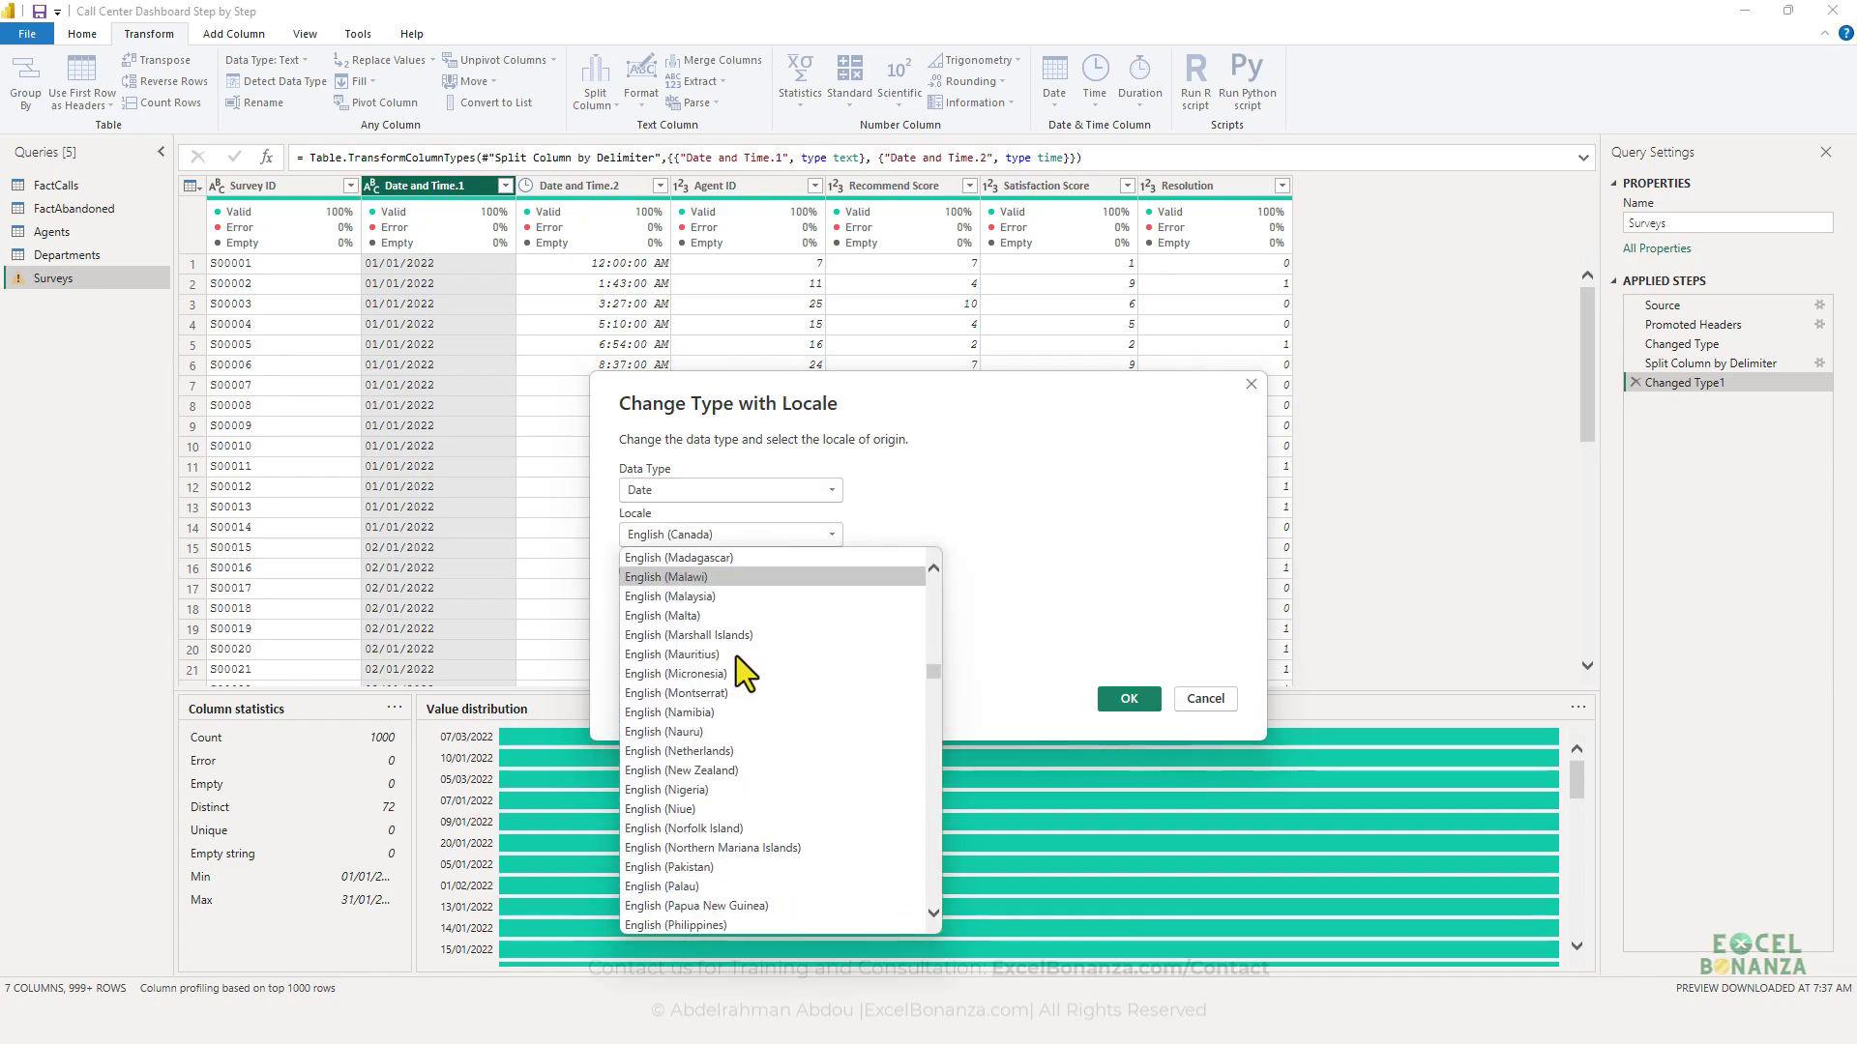
pyautogui.scroll(-20, 734, 655)
pyautogui.scroll(-2, 771, 680)
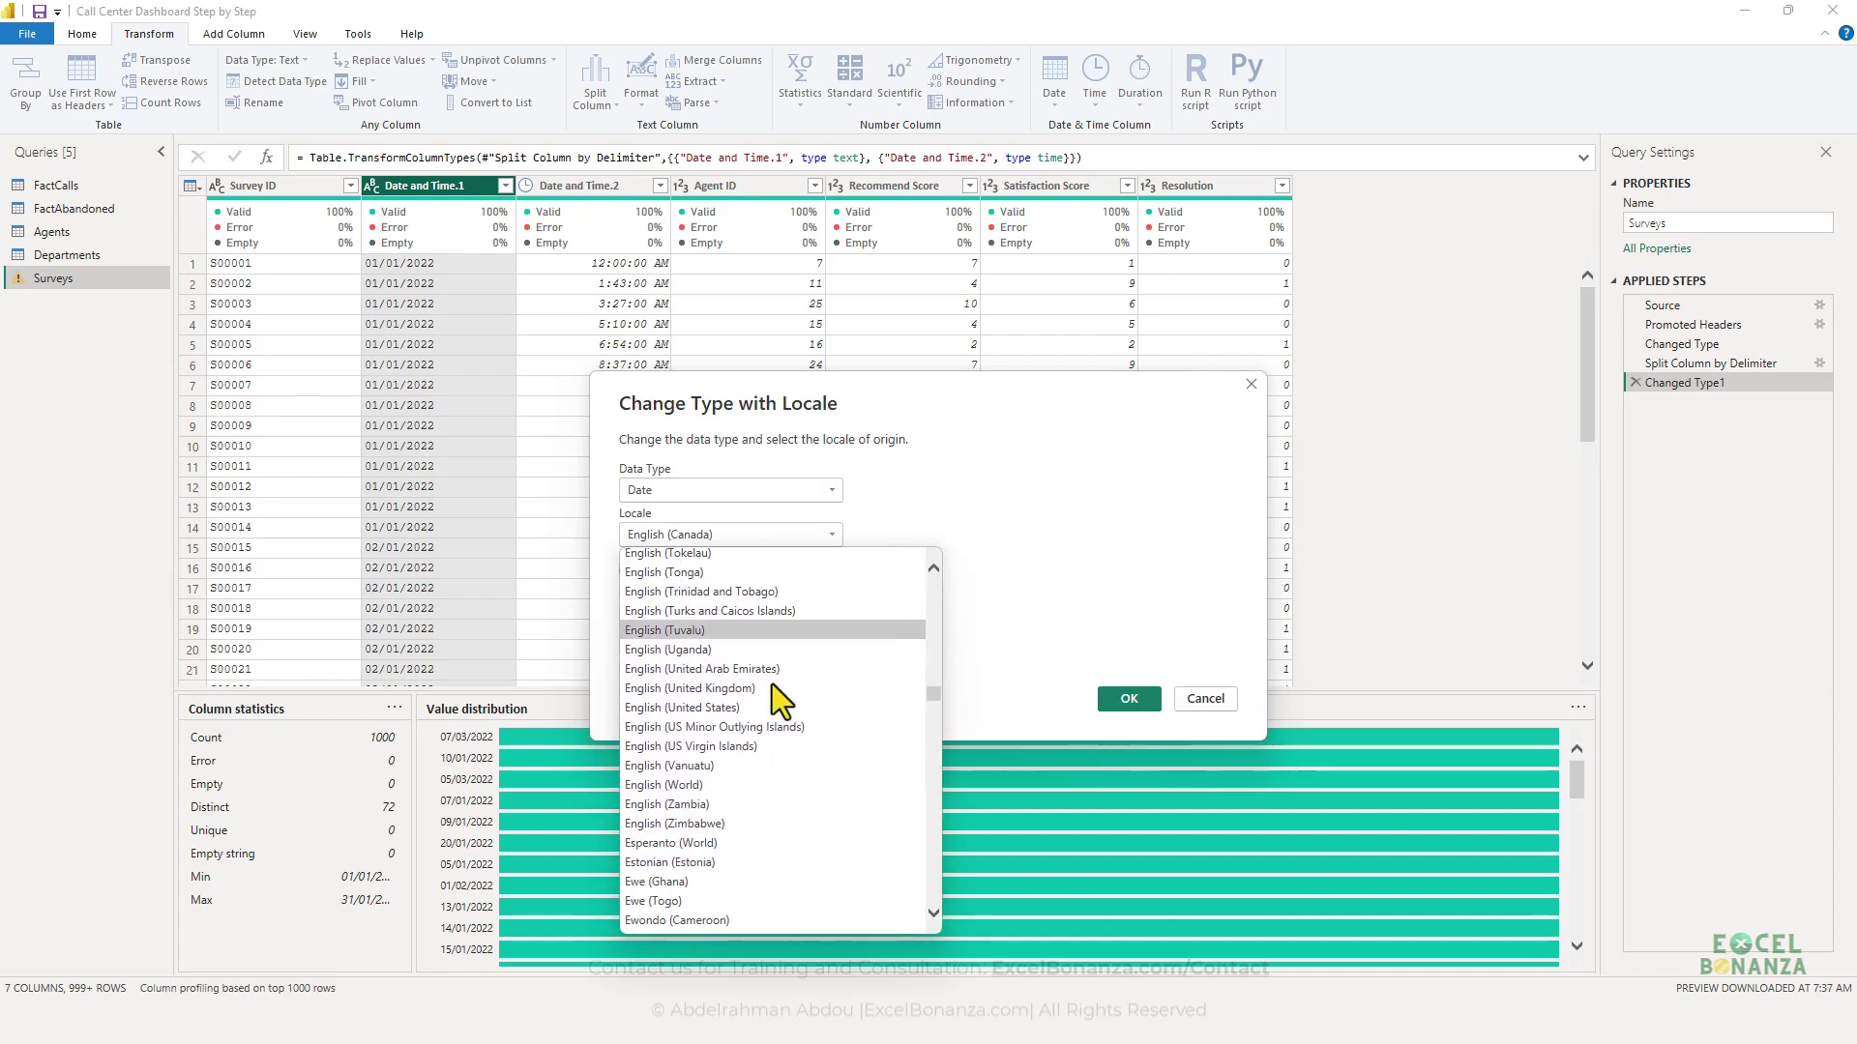
pyautogui.click(781, 683)
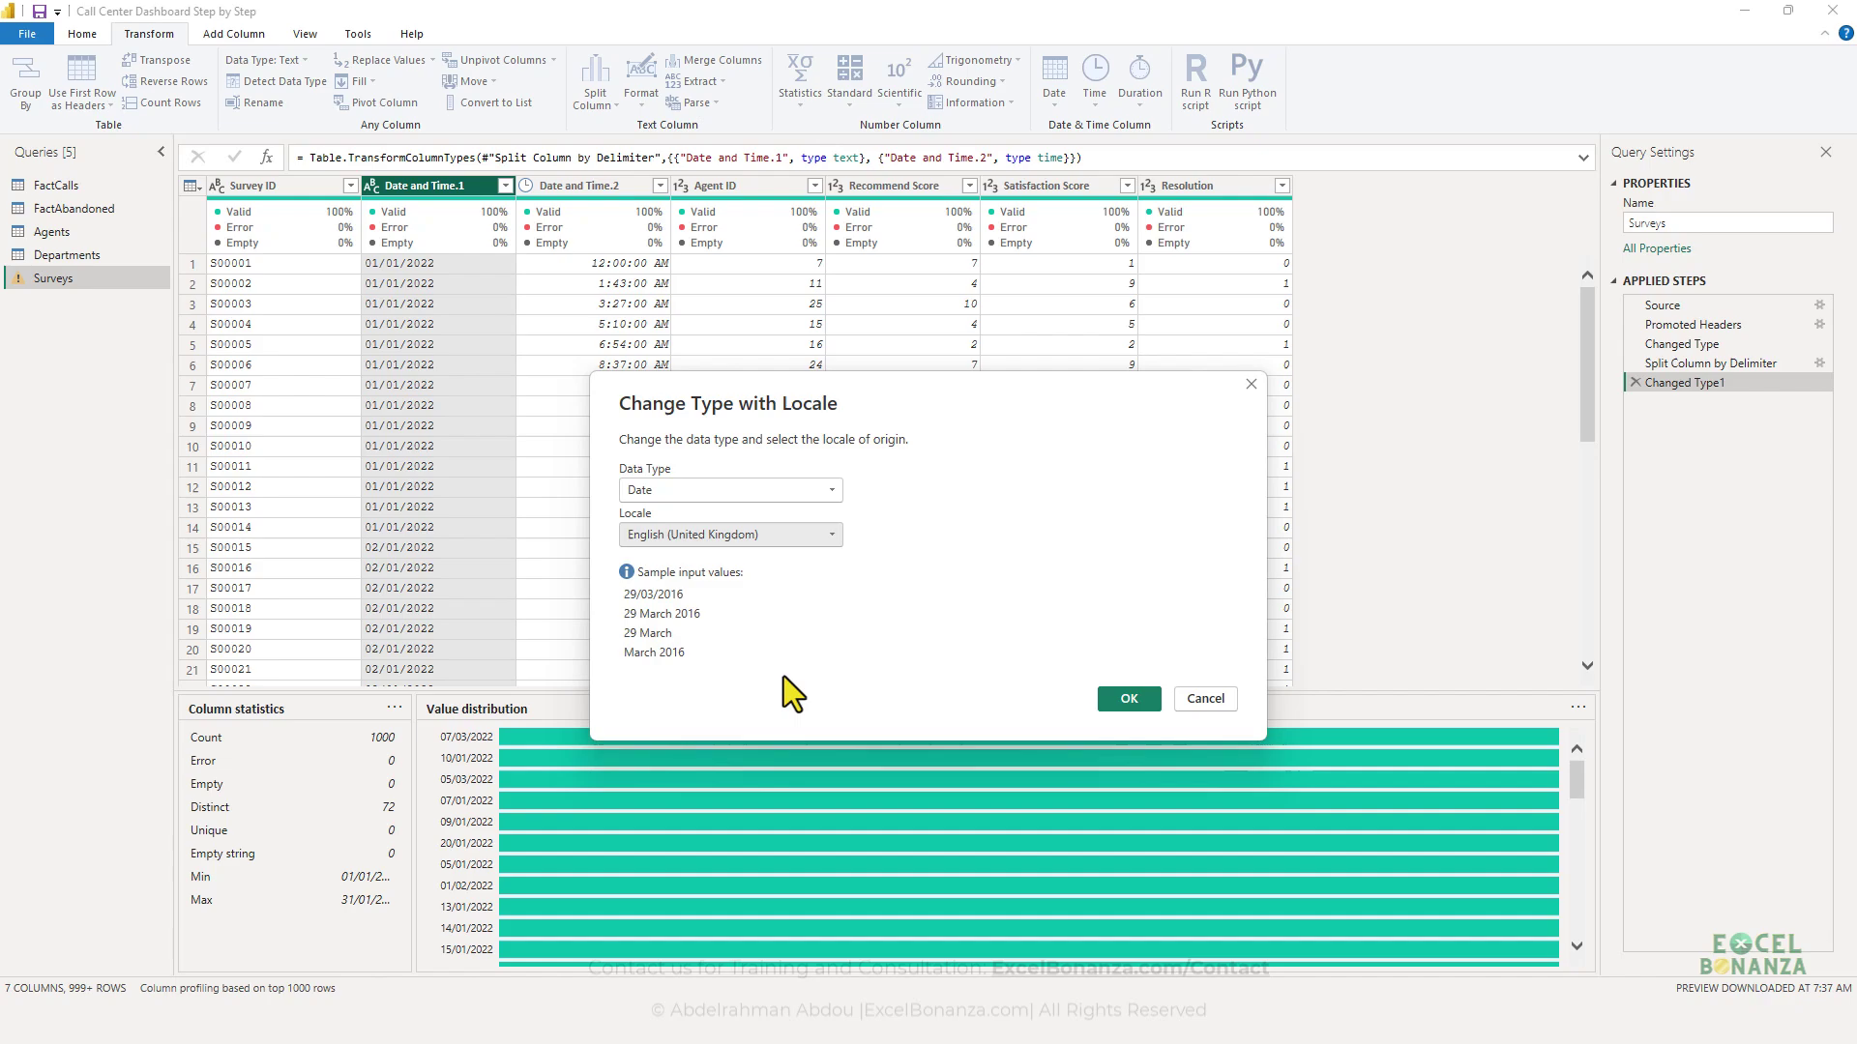
pyautogui.click(1110, 698)
pyautogui.click(474, 288)
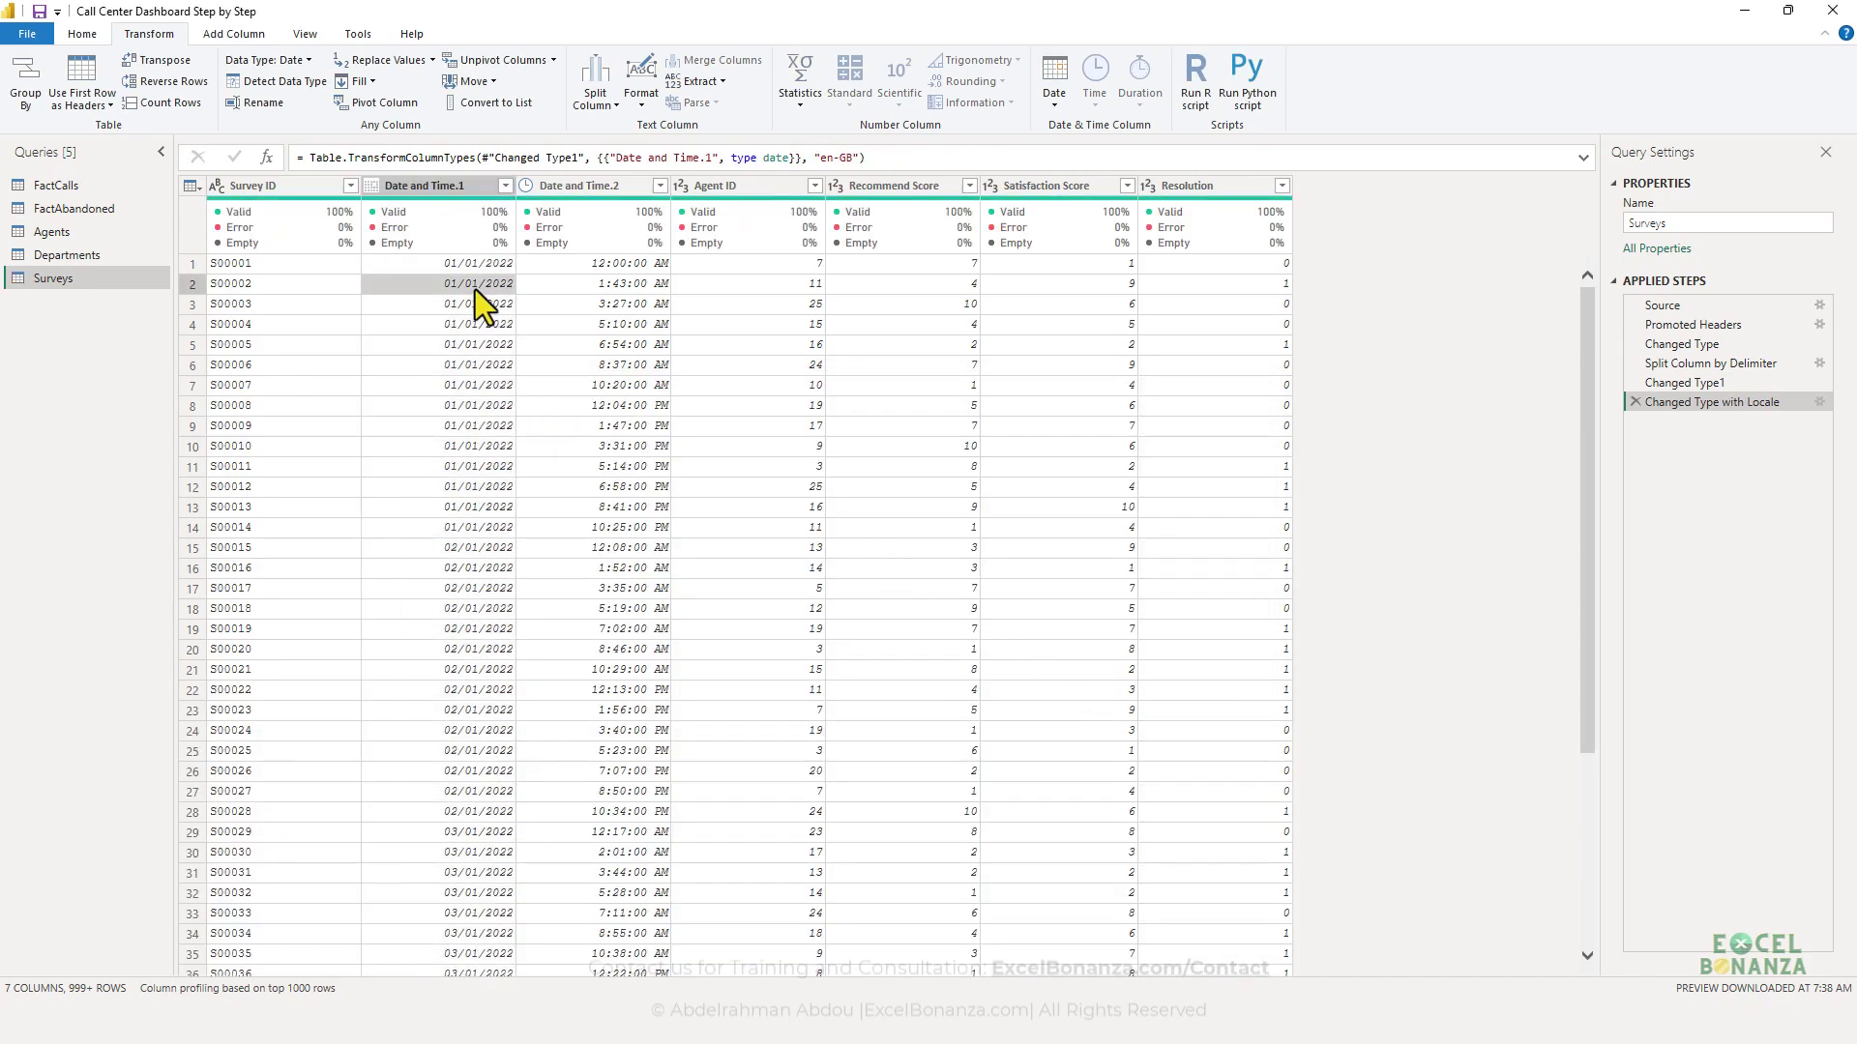
# - Rename the Date and Time.1 column to Survey Date
pyautogui.click(440, 184)
pyautogui.doubleClick(437, 185)
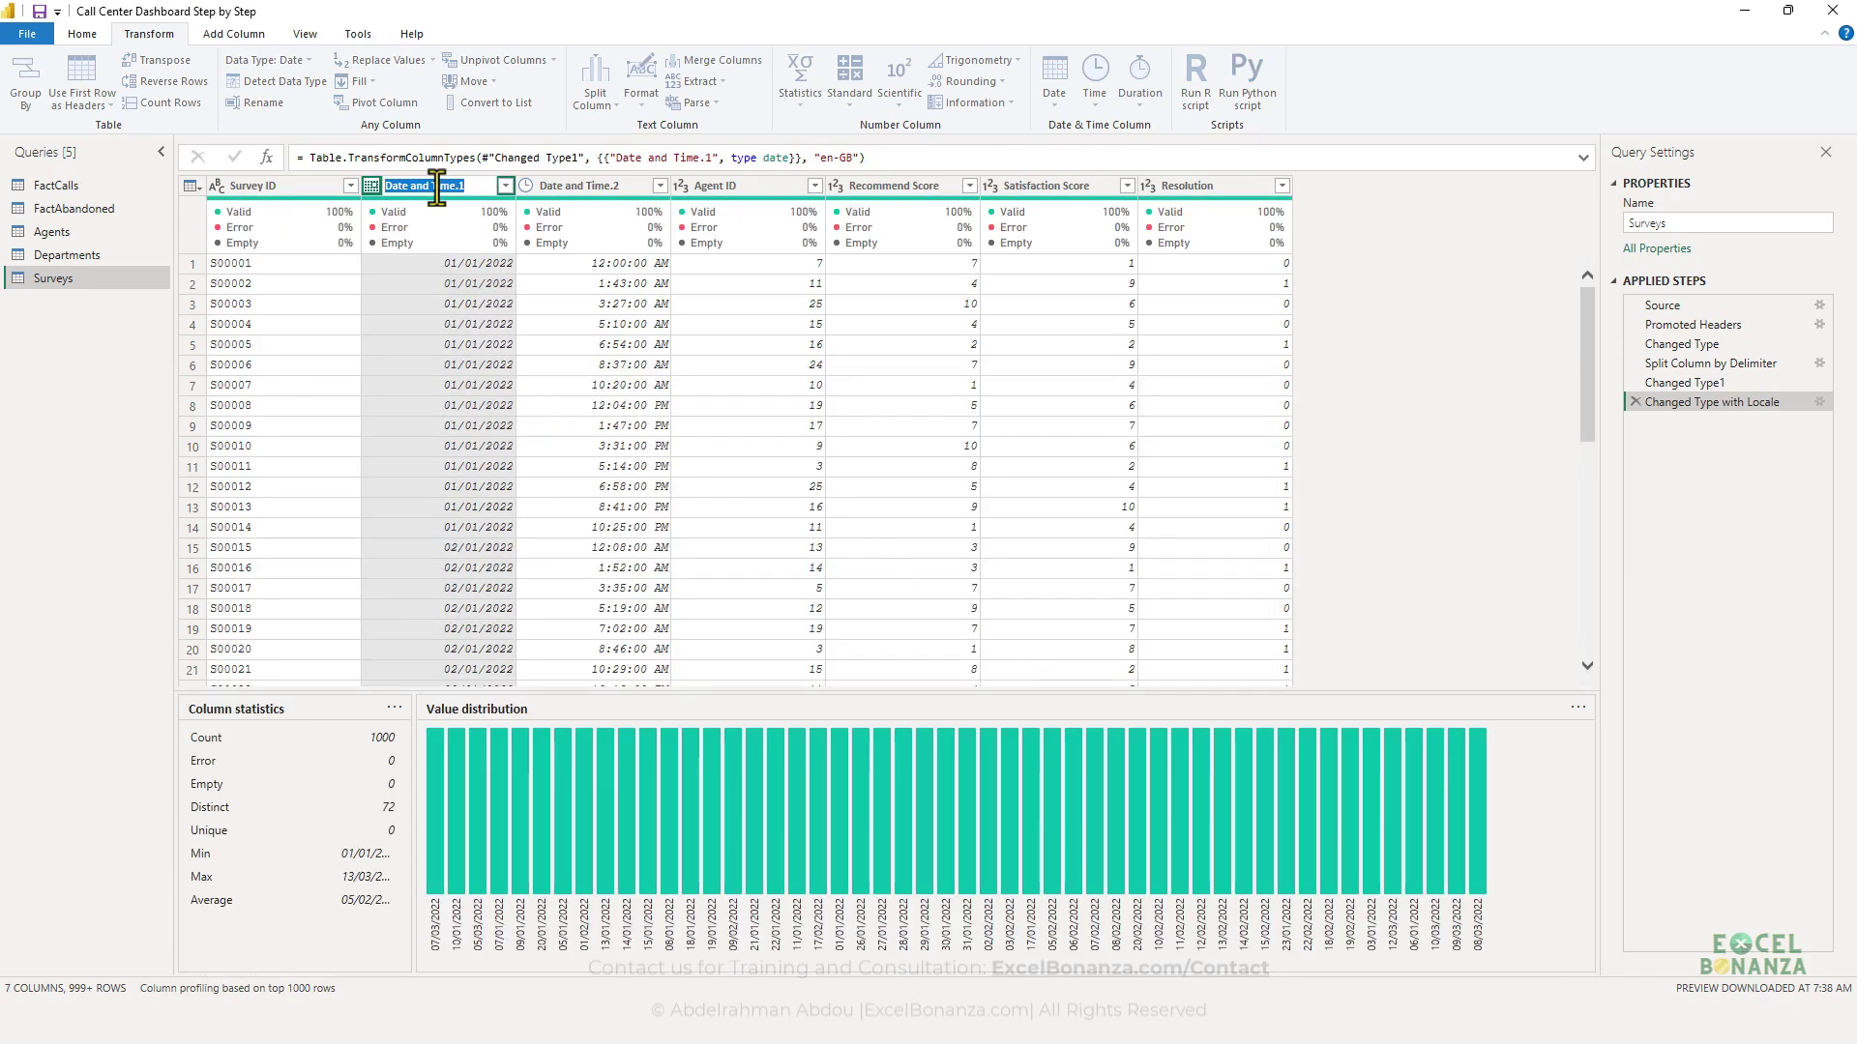
pyautogui.write('Date')
pyautogui.press('Home')
pyautogui.write('Survey')
pyautogui.press('Return')
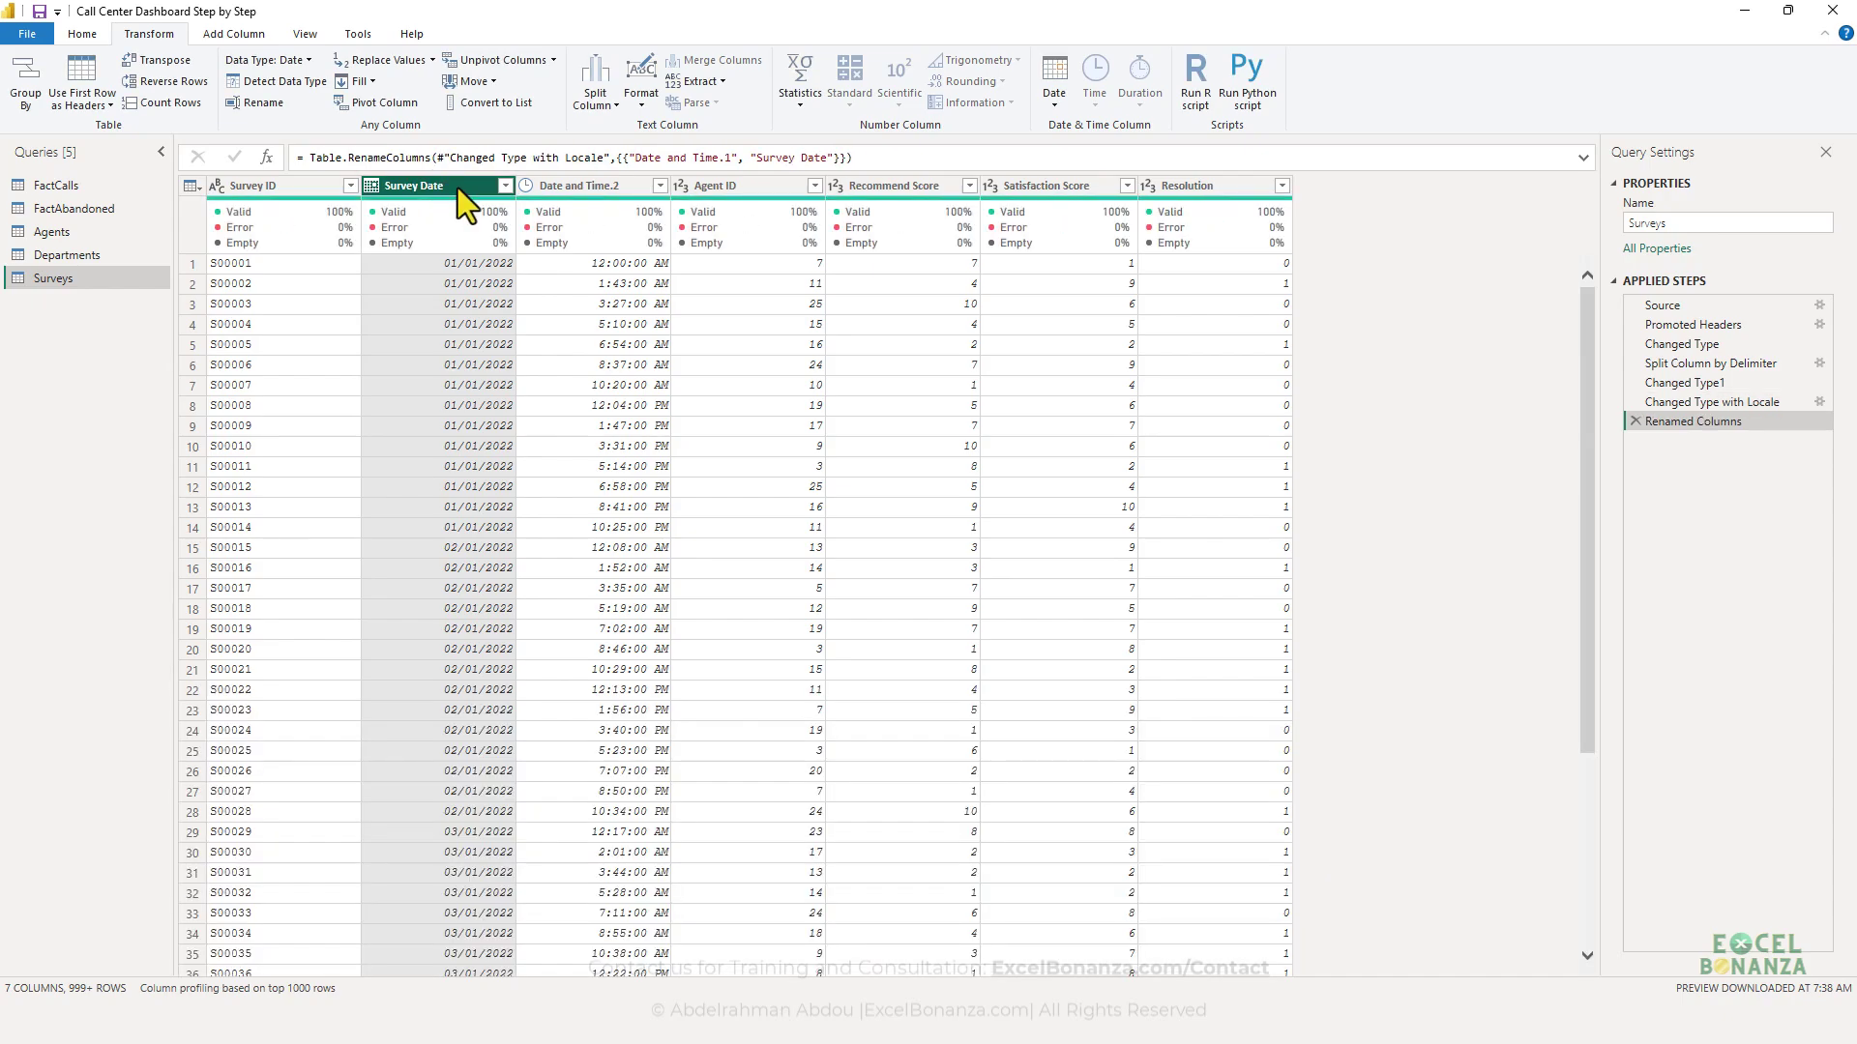
# - Rename the Date and Time.2 column to Survey Time
pyautogui.click(556, 185)
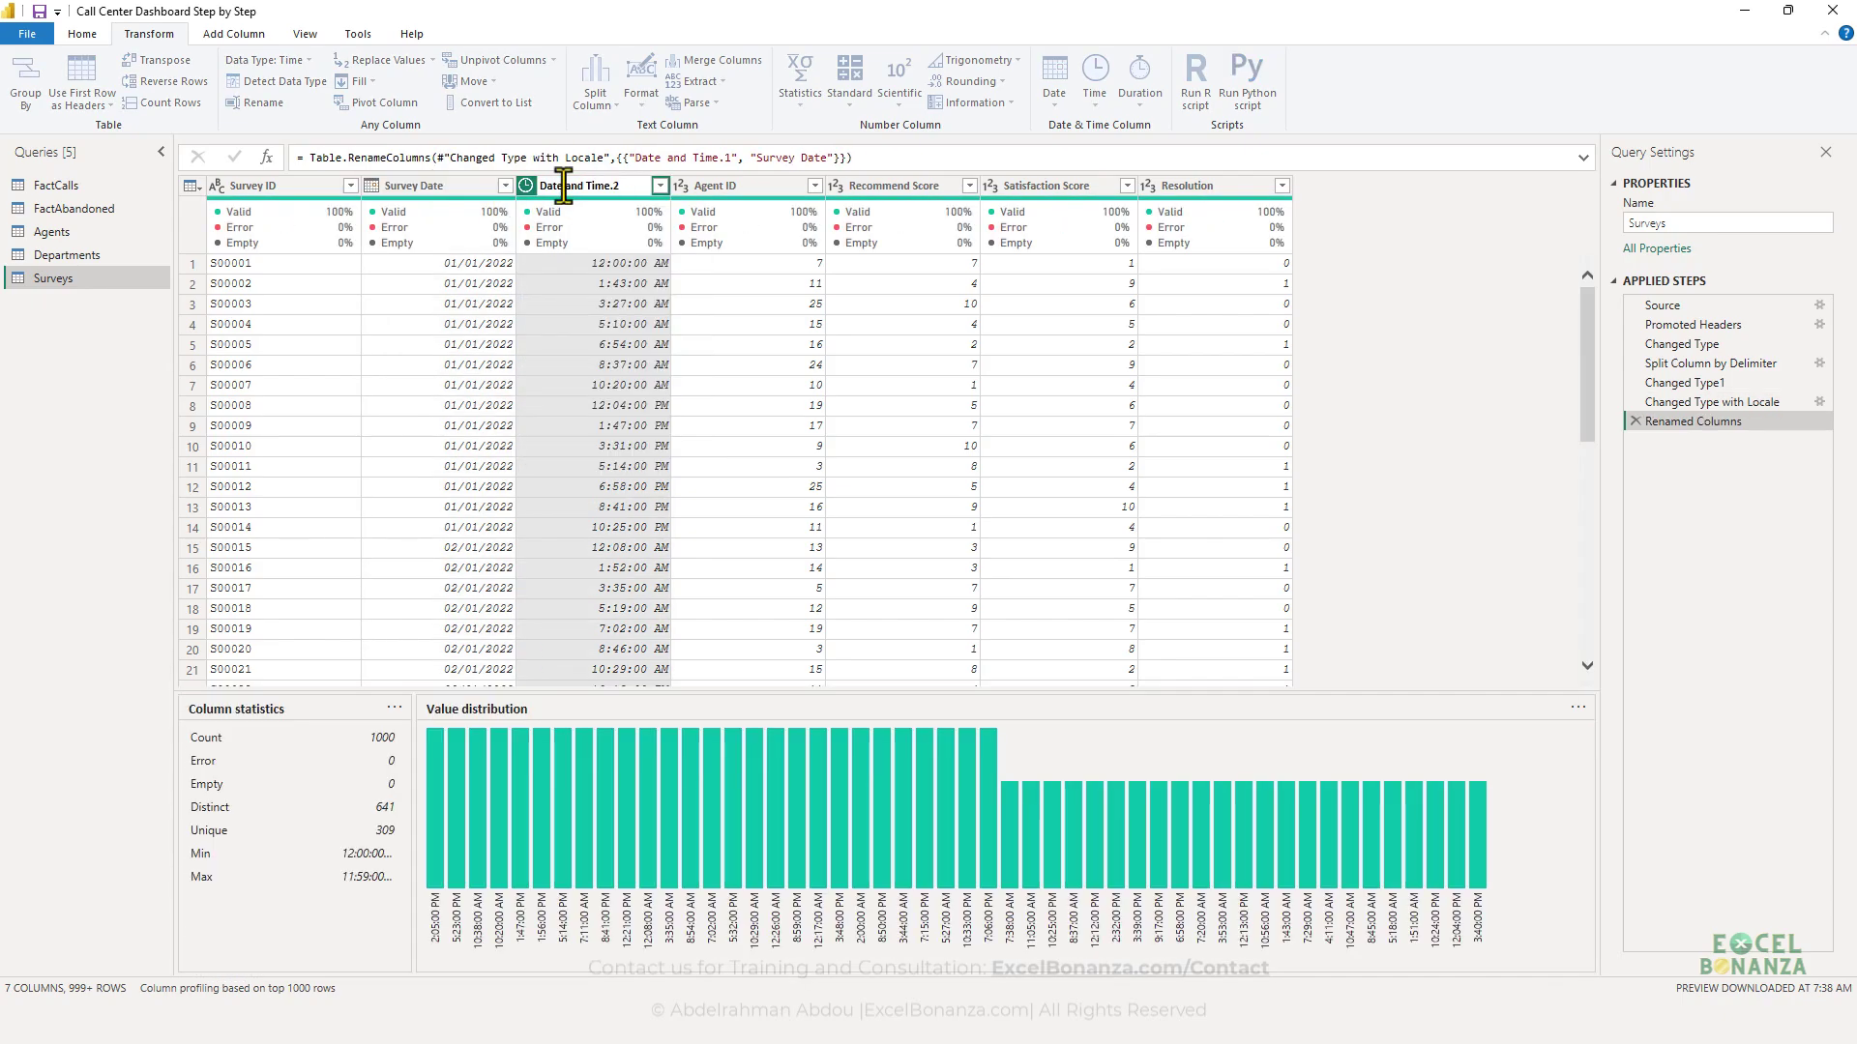
pyautogui.doubleClick(563, 187)
pyautogui.write('Survey Time')
pyautogui.press('Return')
pyautogui.click(602, 298)
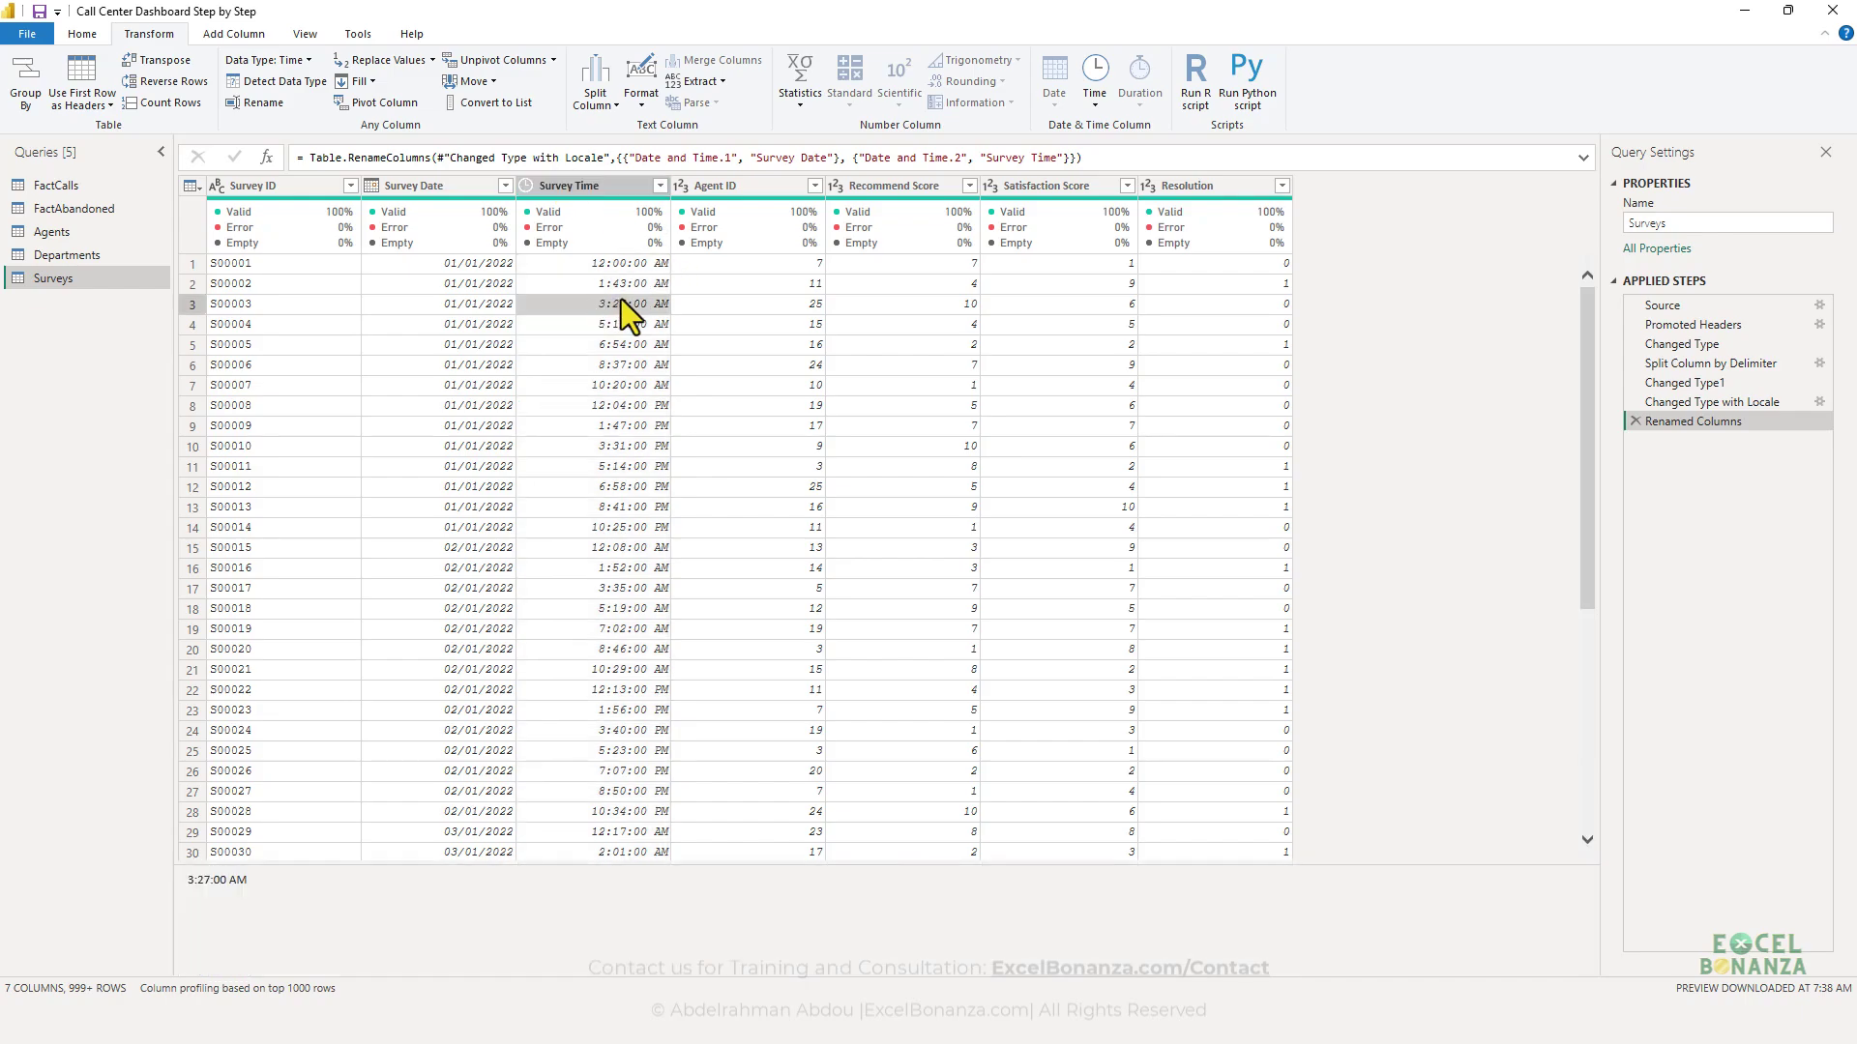
# - Check the data types of the Agent ID, Recommend Score, Satisfaction Score and Resolution columns
pyautogui.click(721, 187)
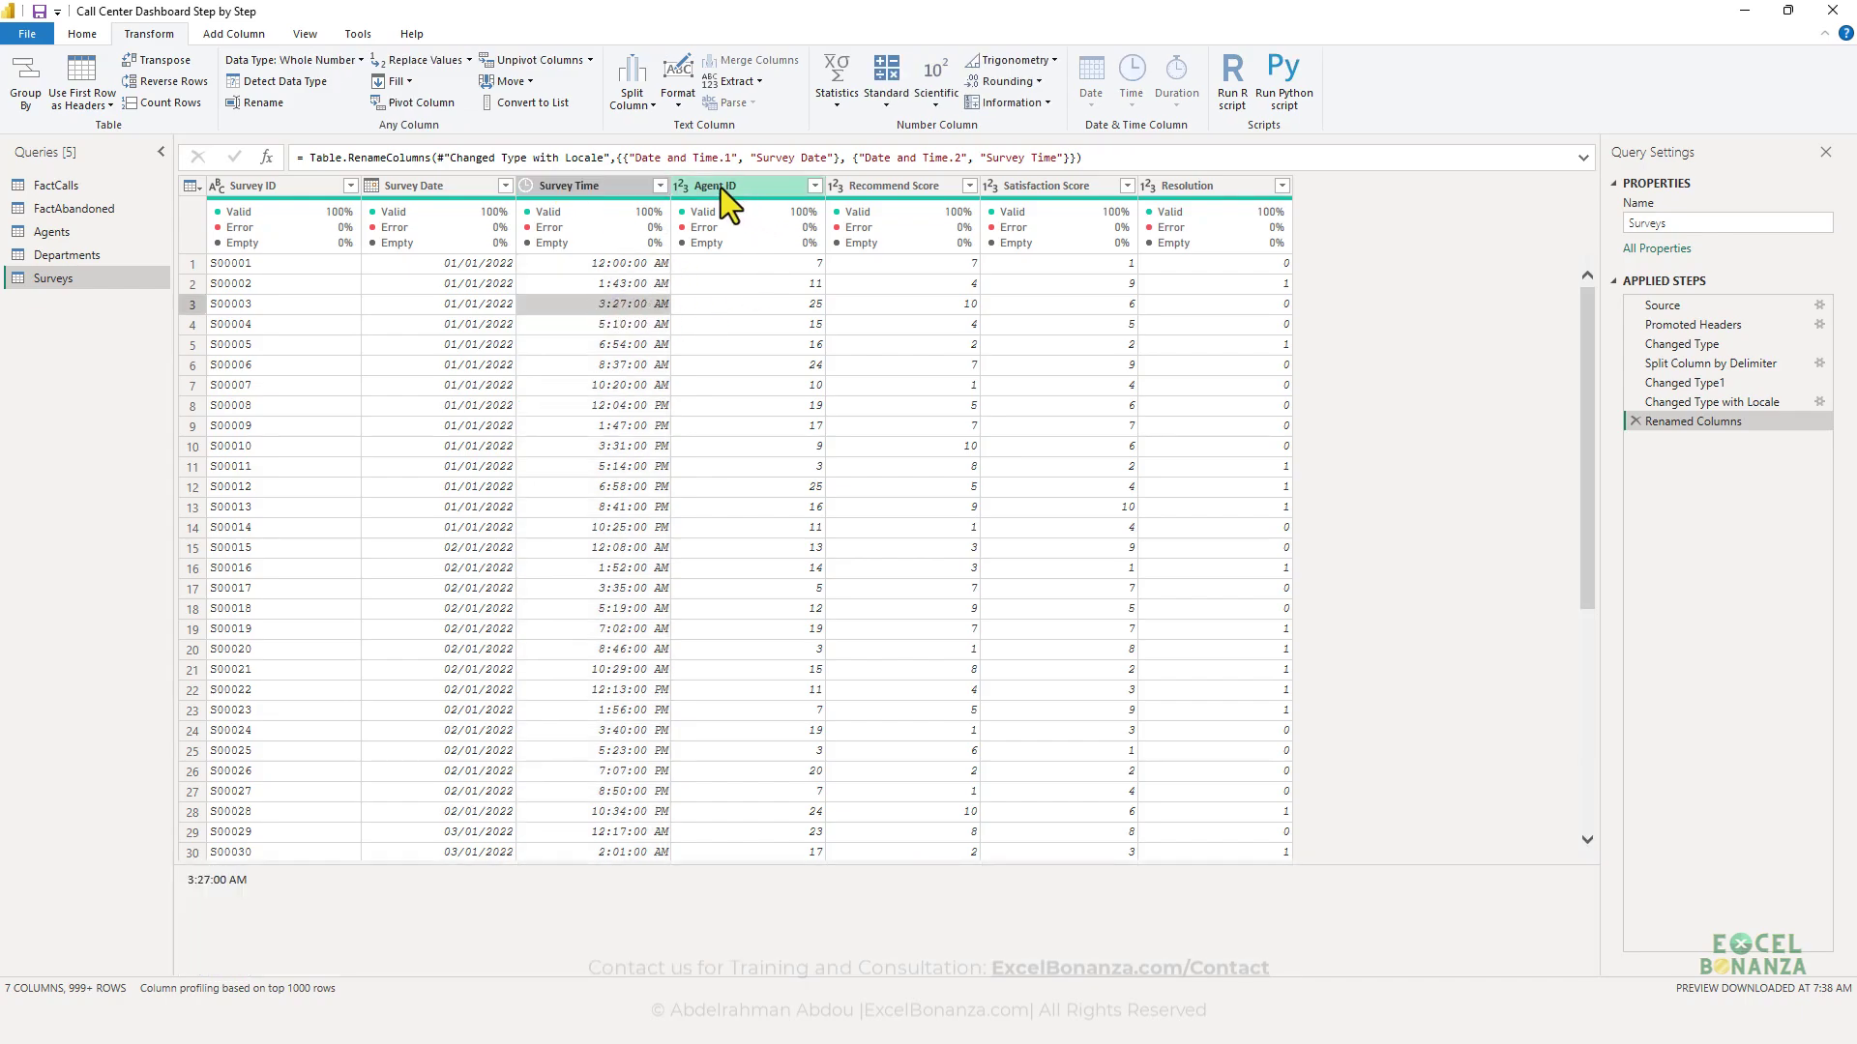
pyautogui.click(893, 188)
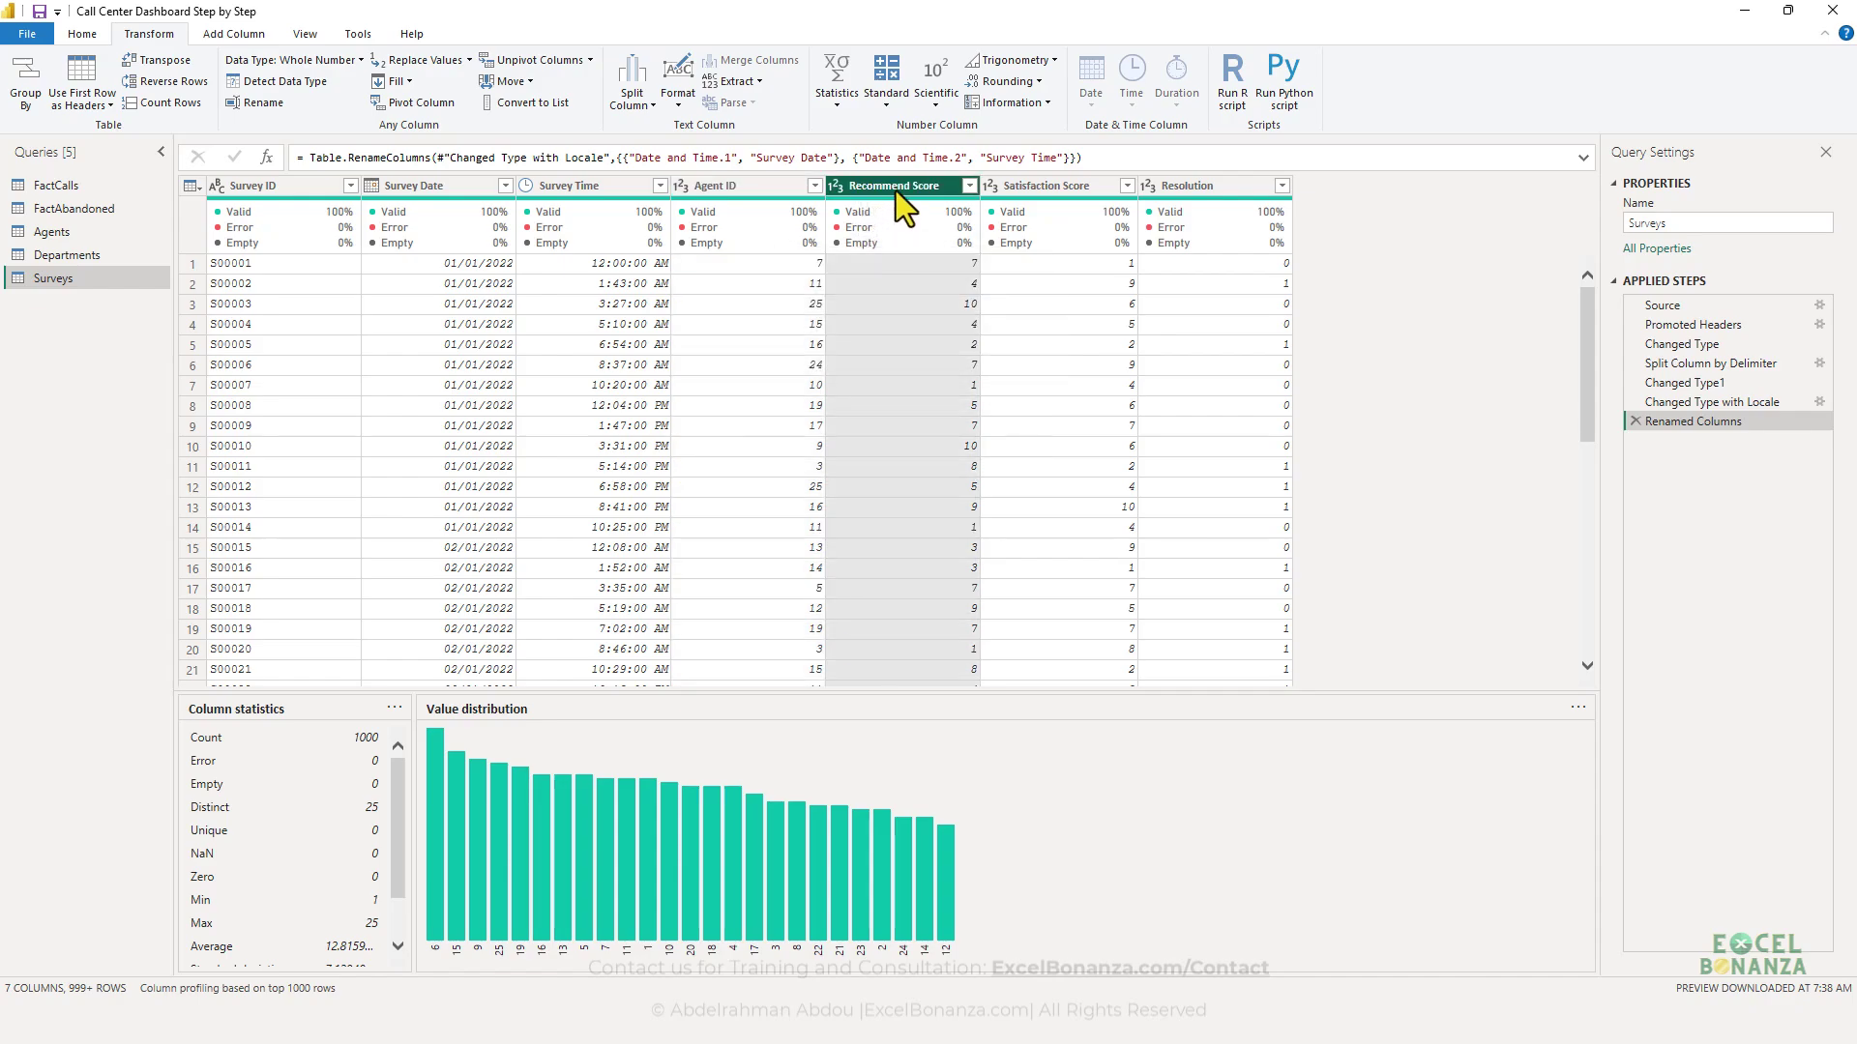
pyautogui.click(1047, 188)
pyautogui.click(1187, 188)
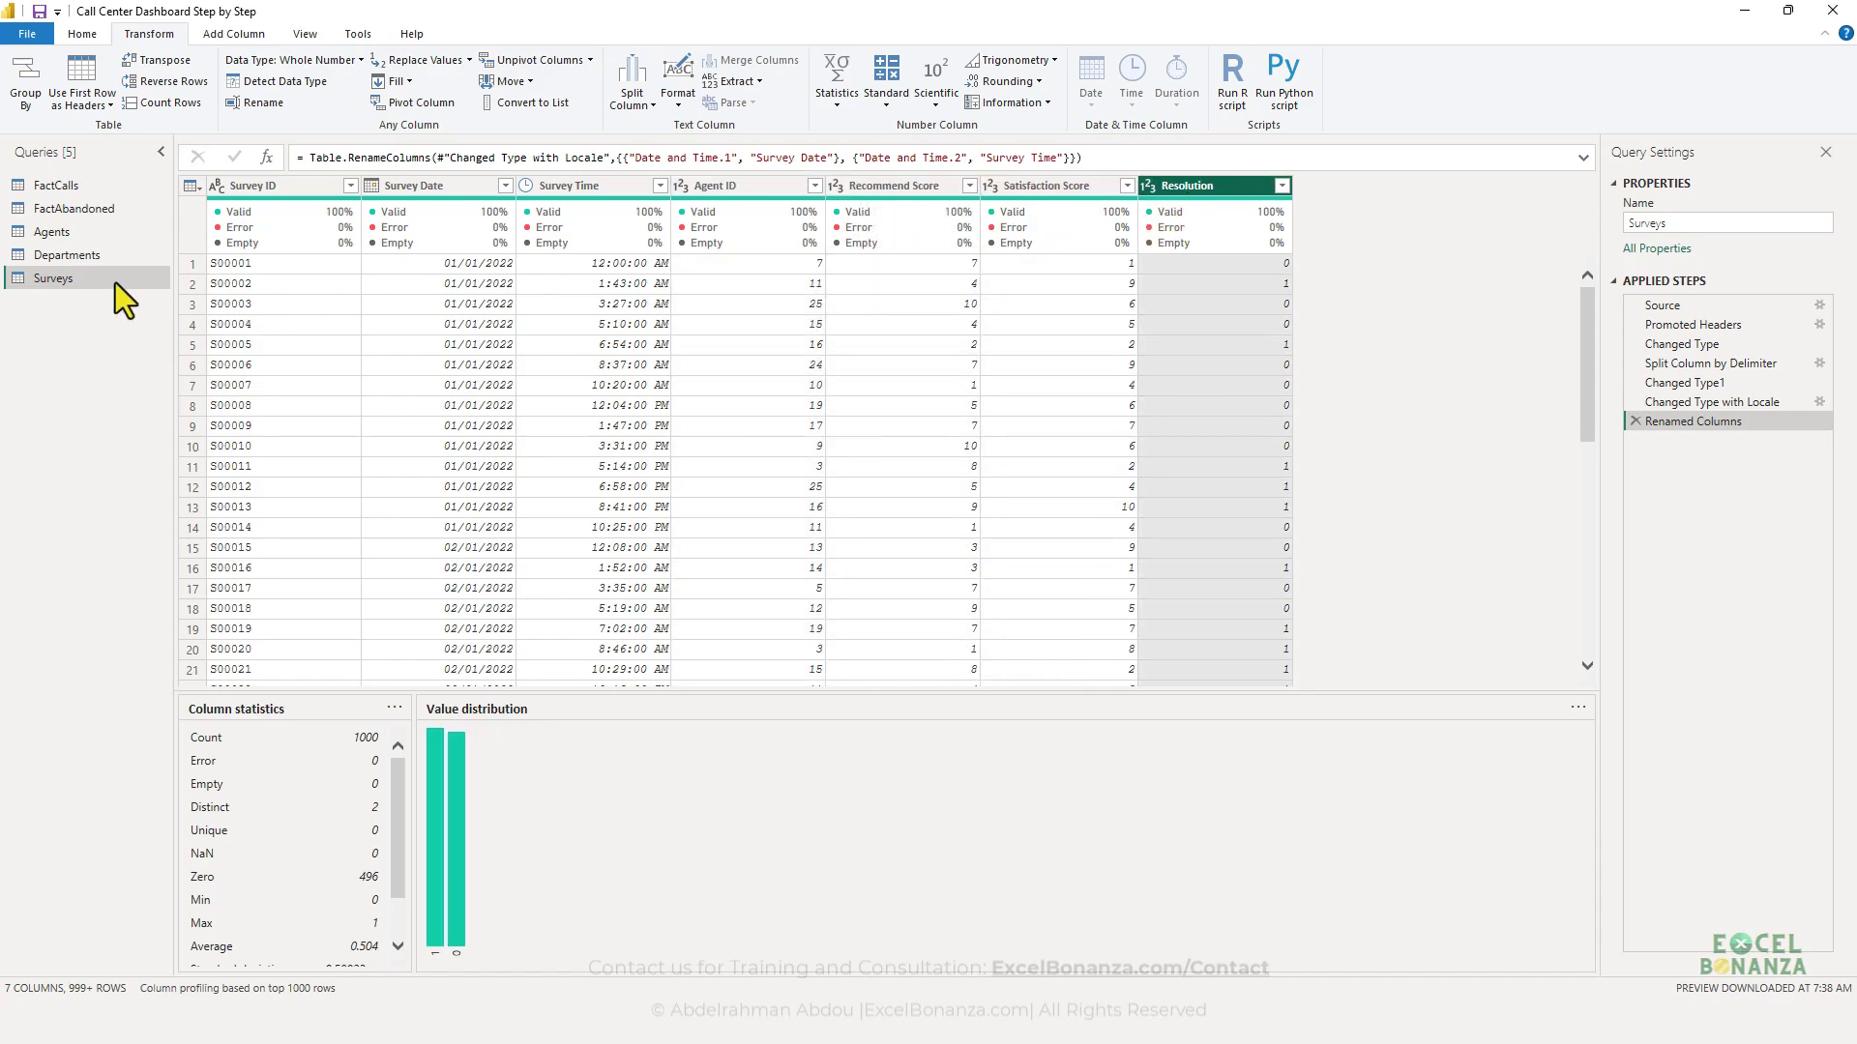
pyautogui.click(508, 338)
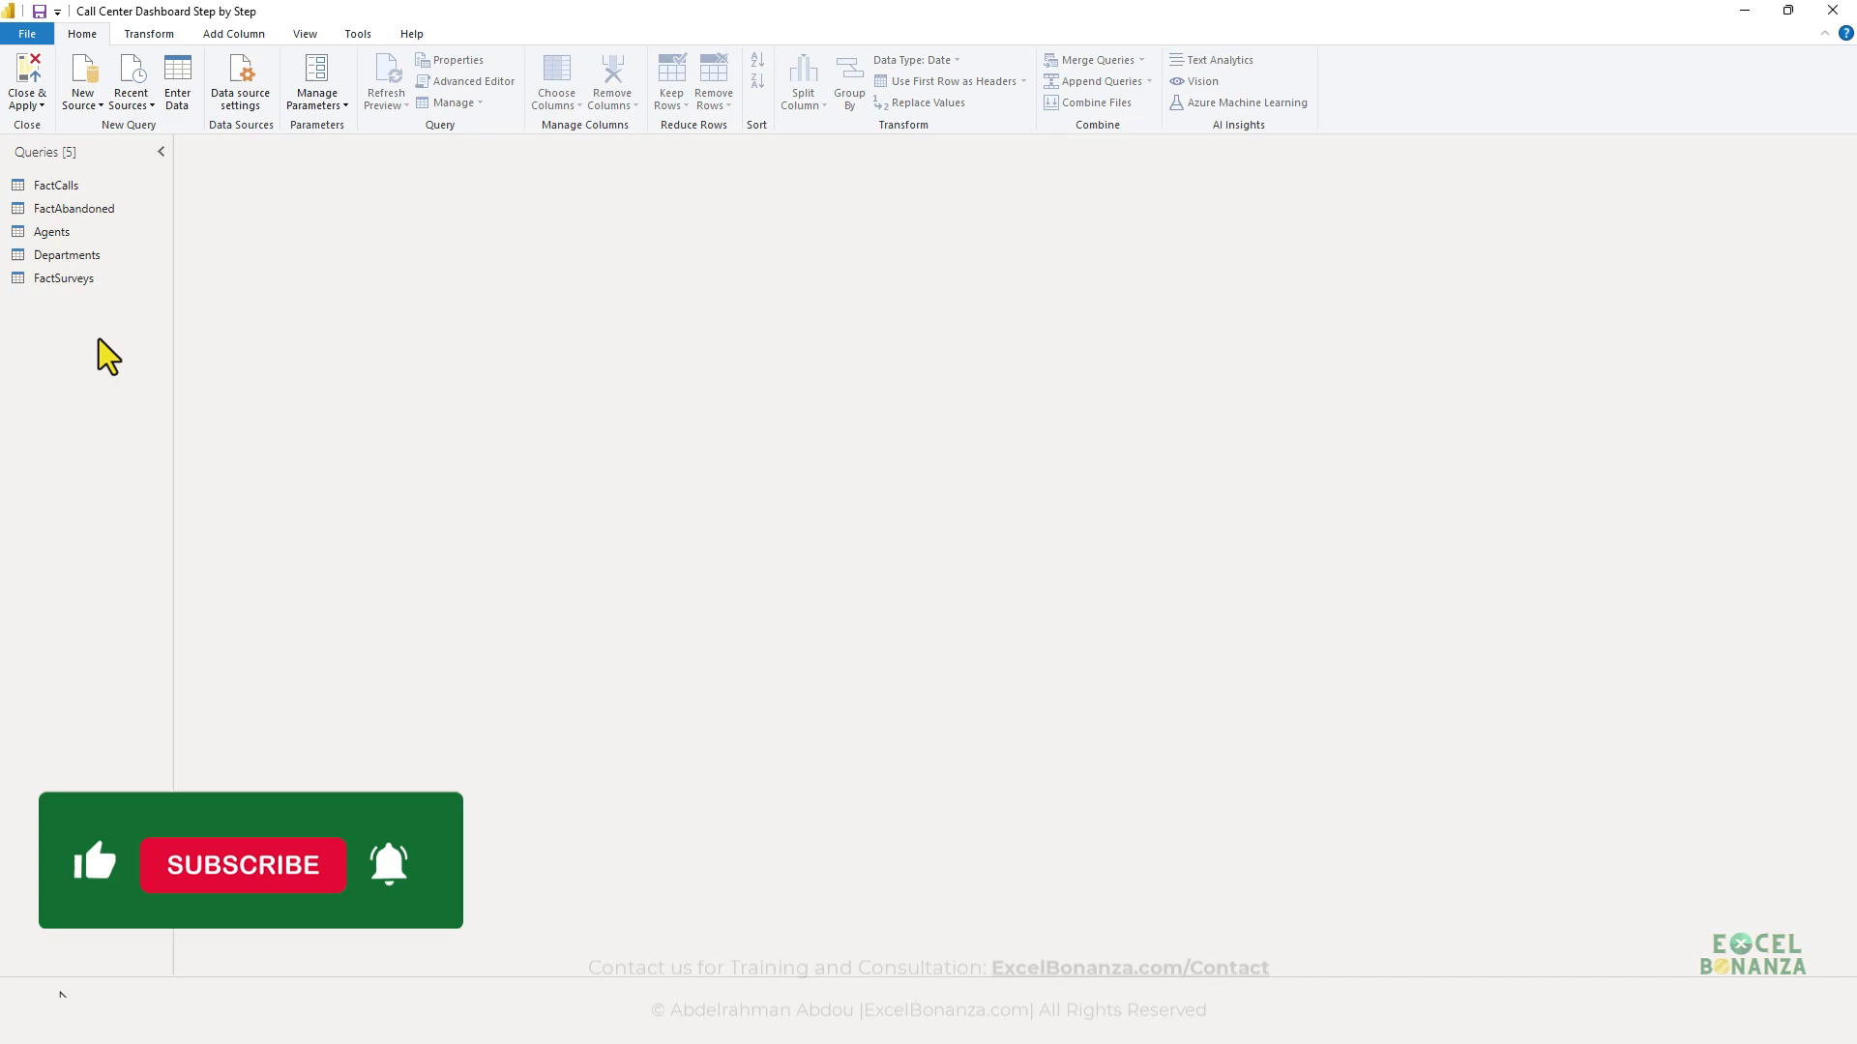
# - Import the 20240718 Forecast sheet from the Forecast Excel workbook as a new query
pyautogui.rightClick(86, 311)
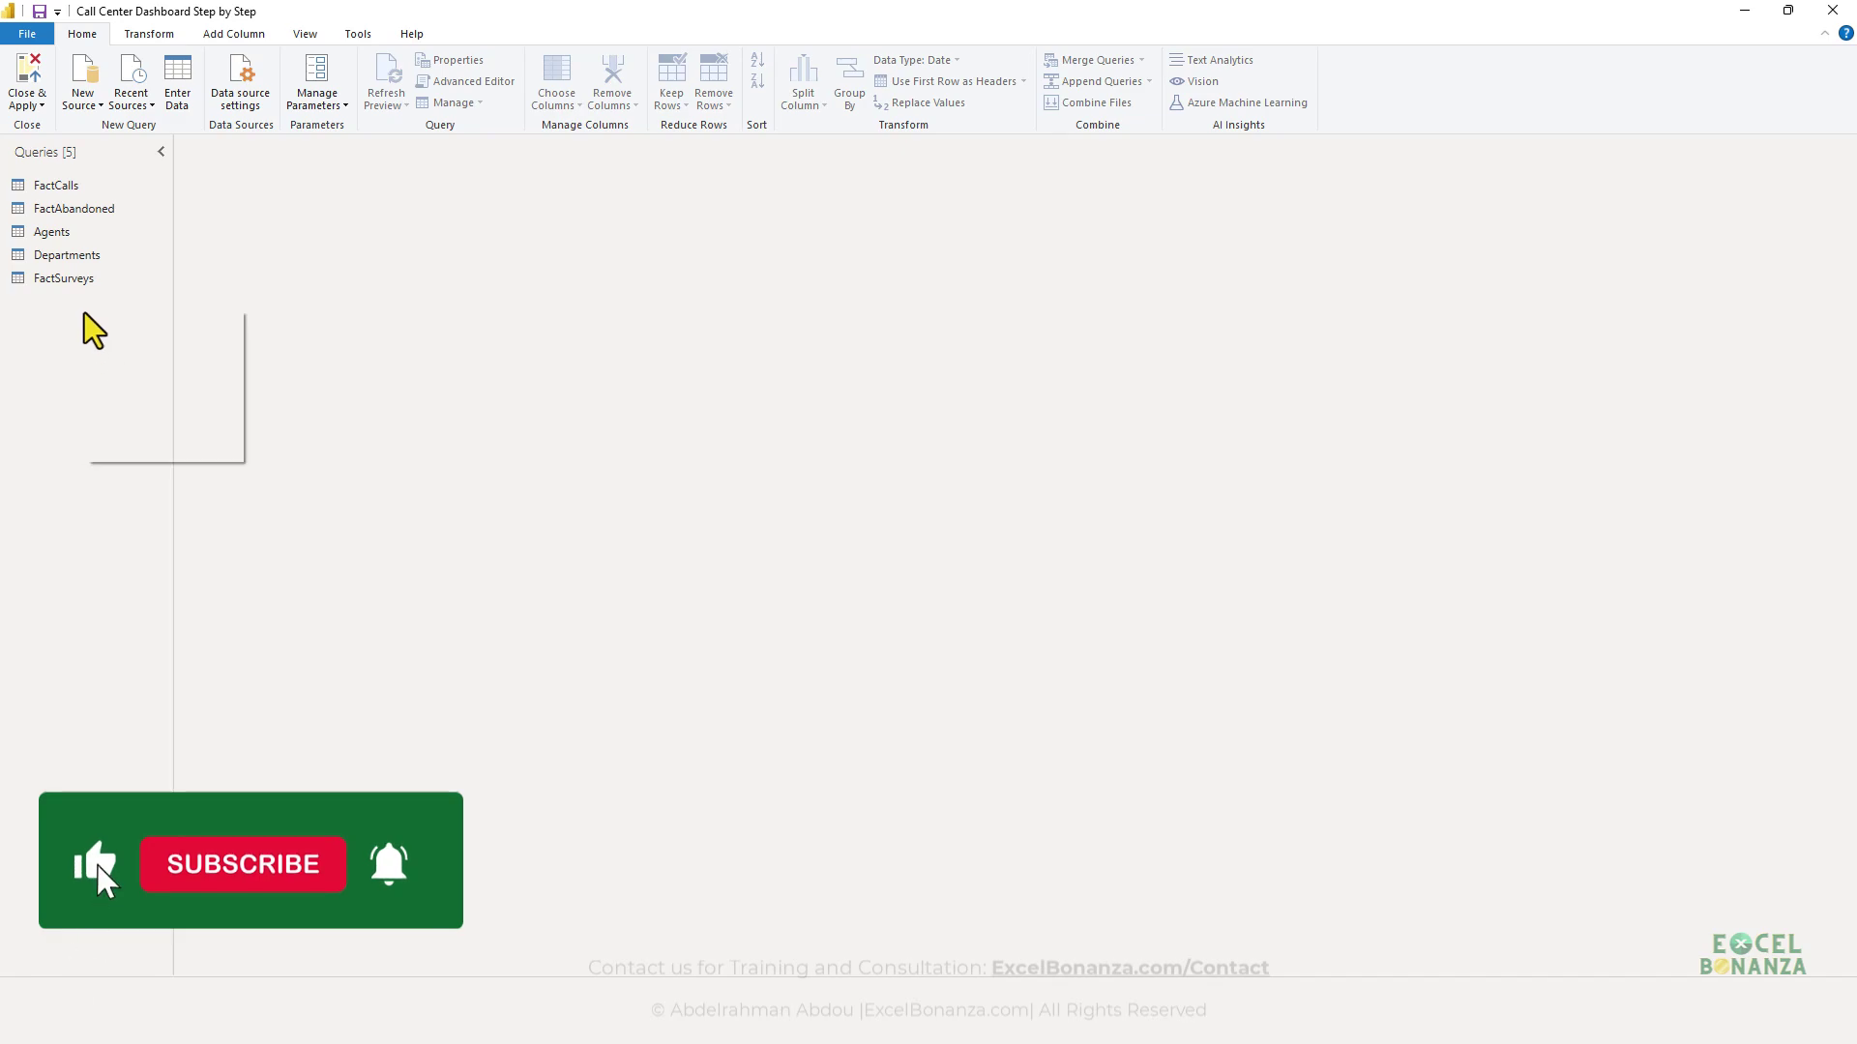
pyautogui.moveTo(132, 346)
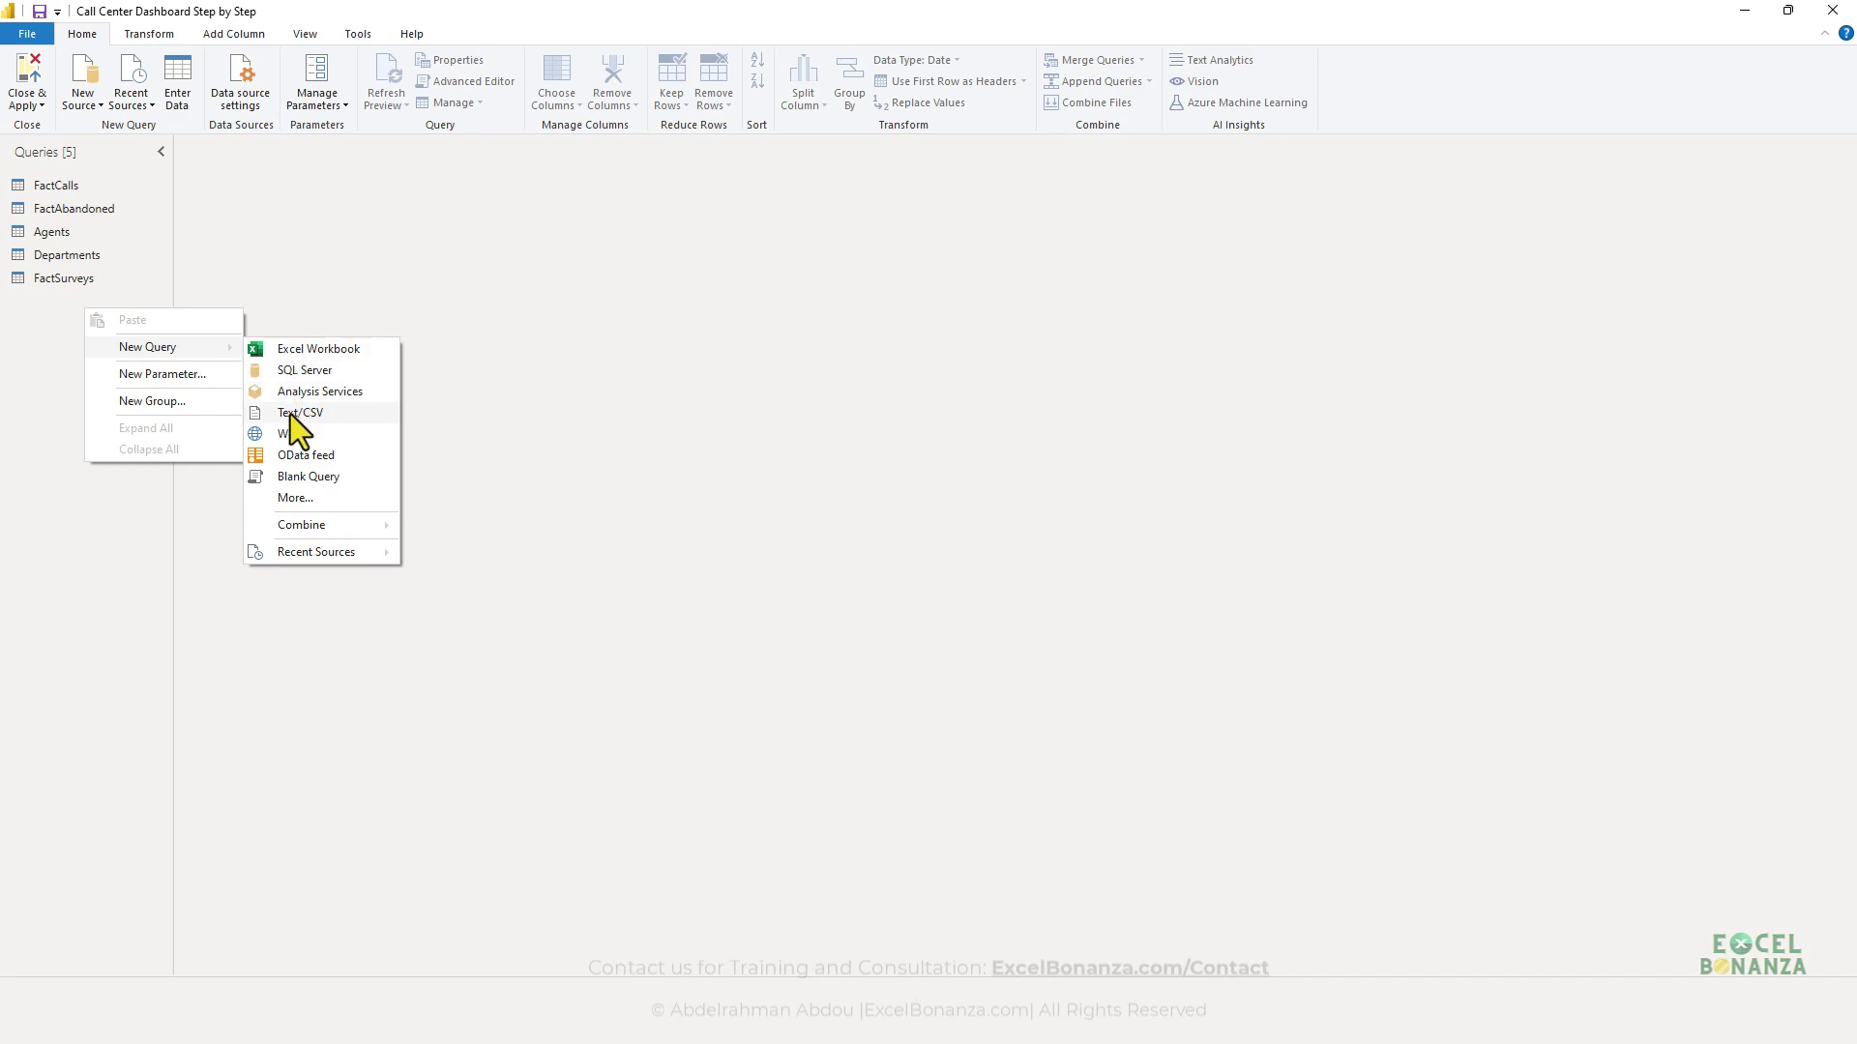
pyautogui.click(296, 350)
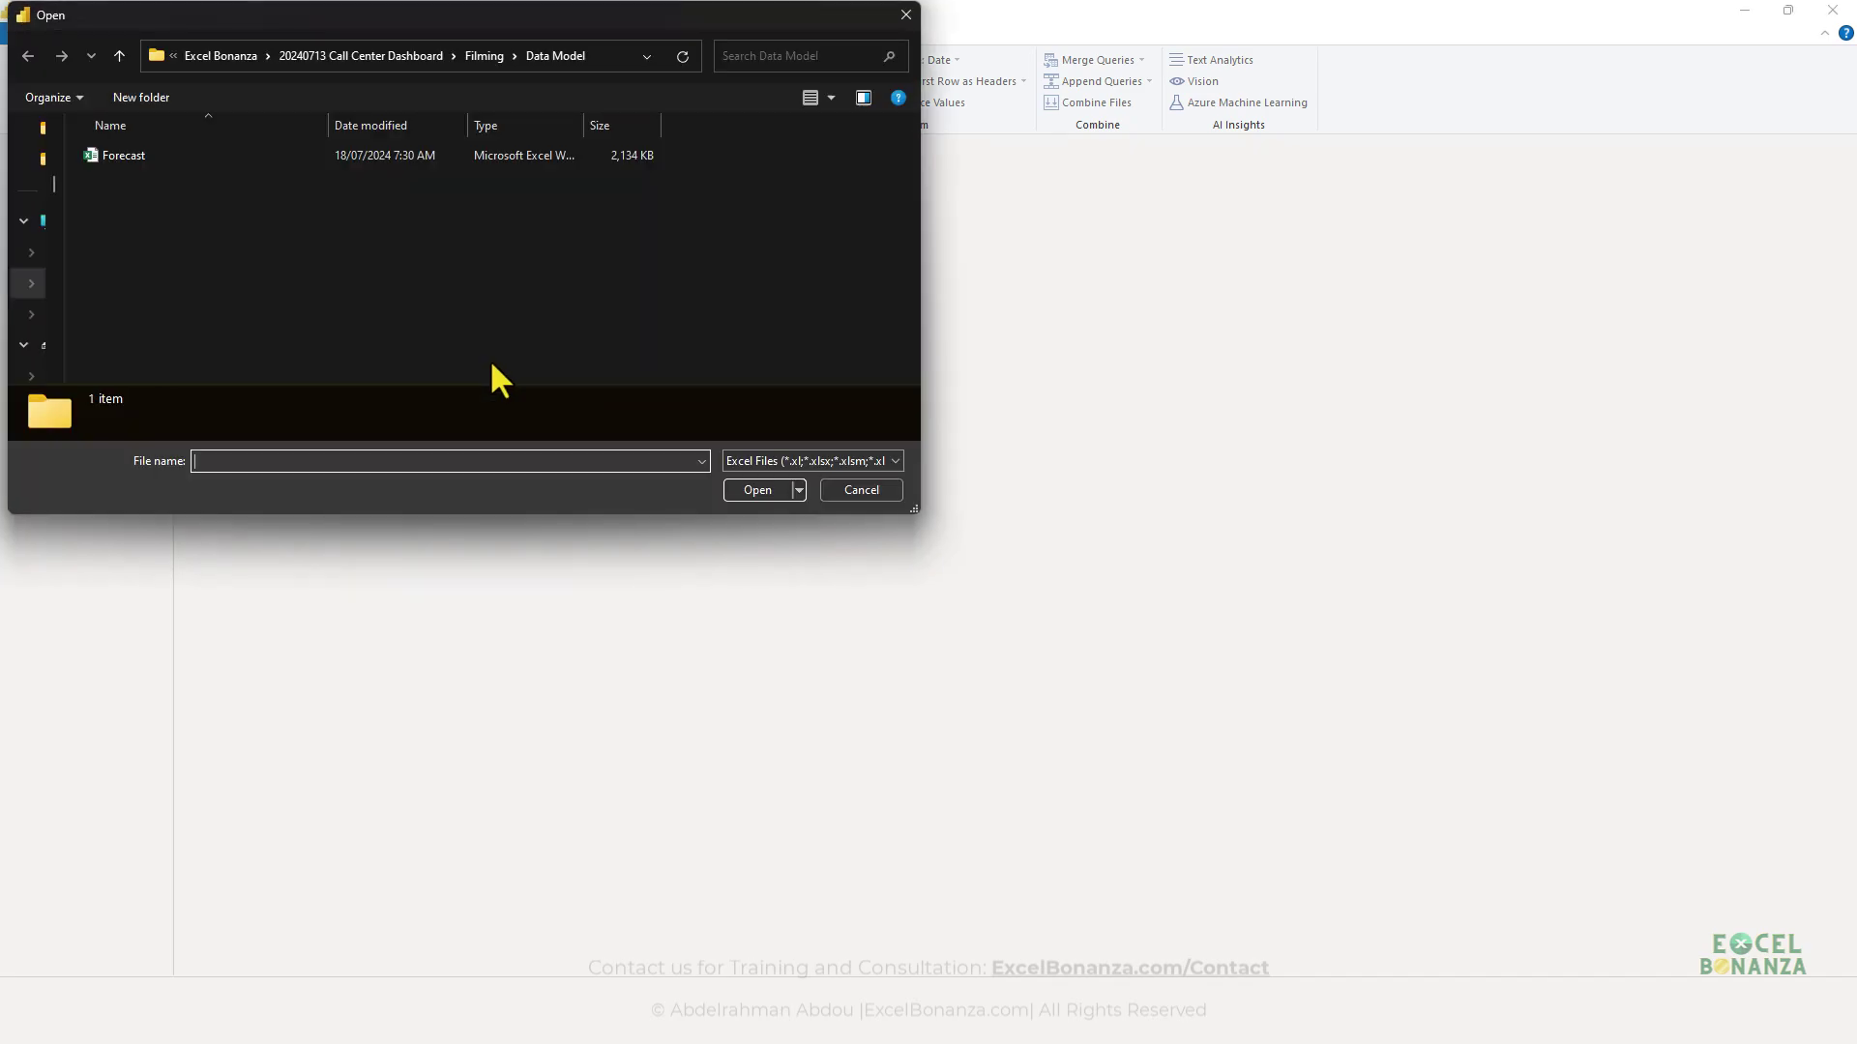
pyautogui.click(147, 155)
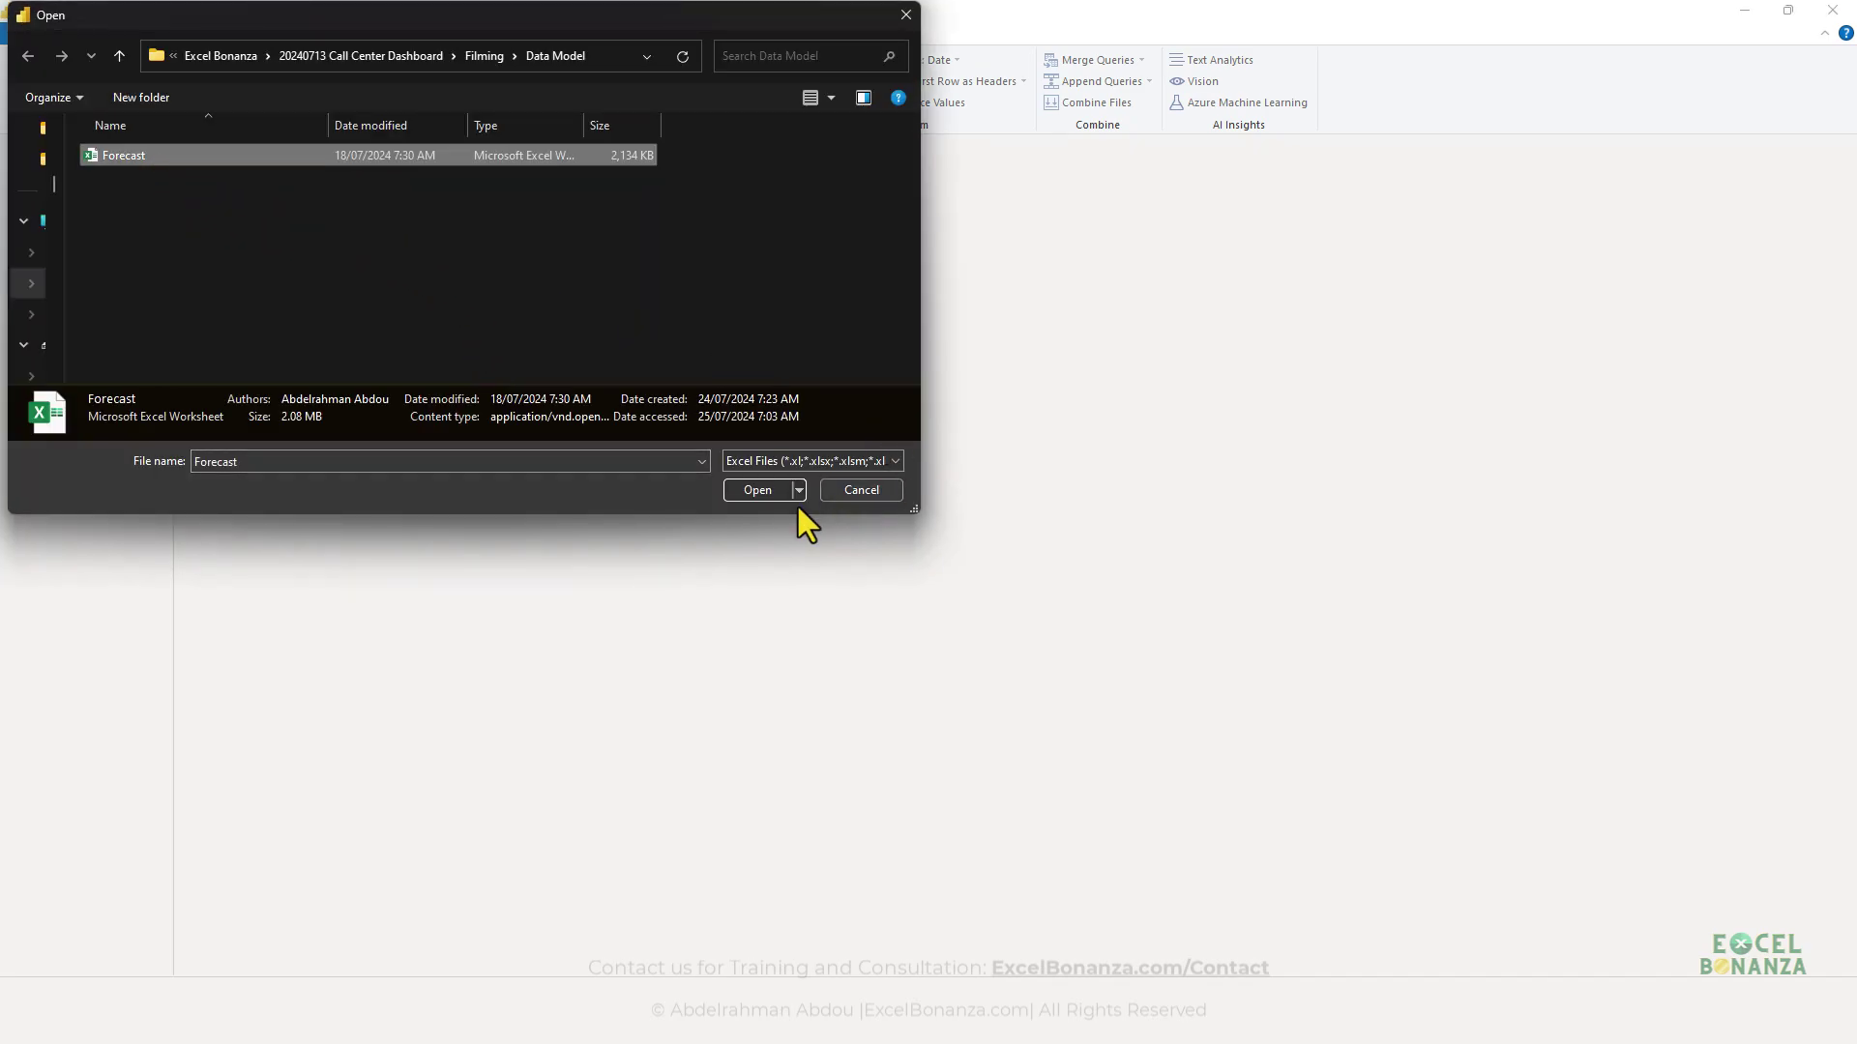
pyautogui.click(753, 487)
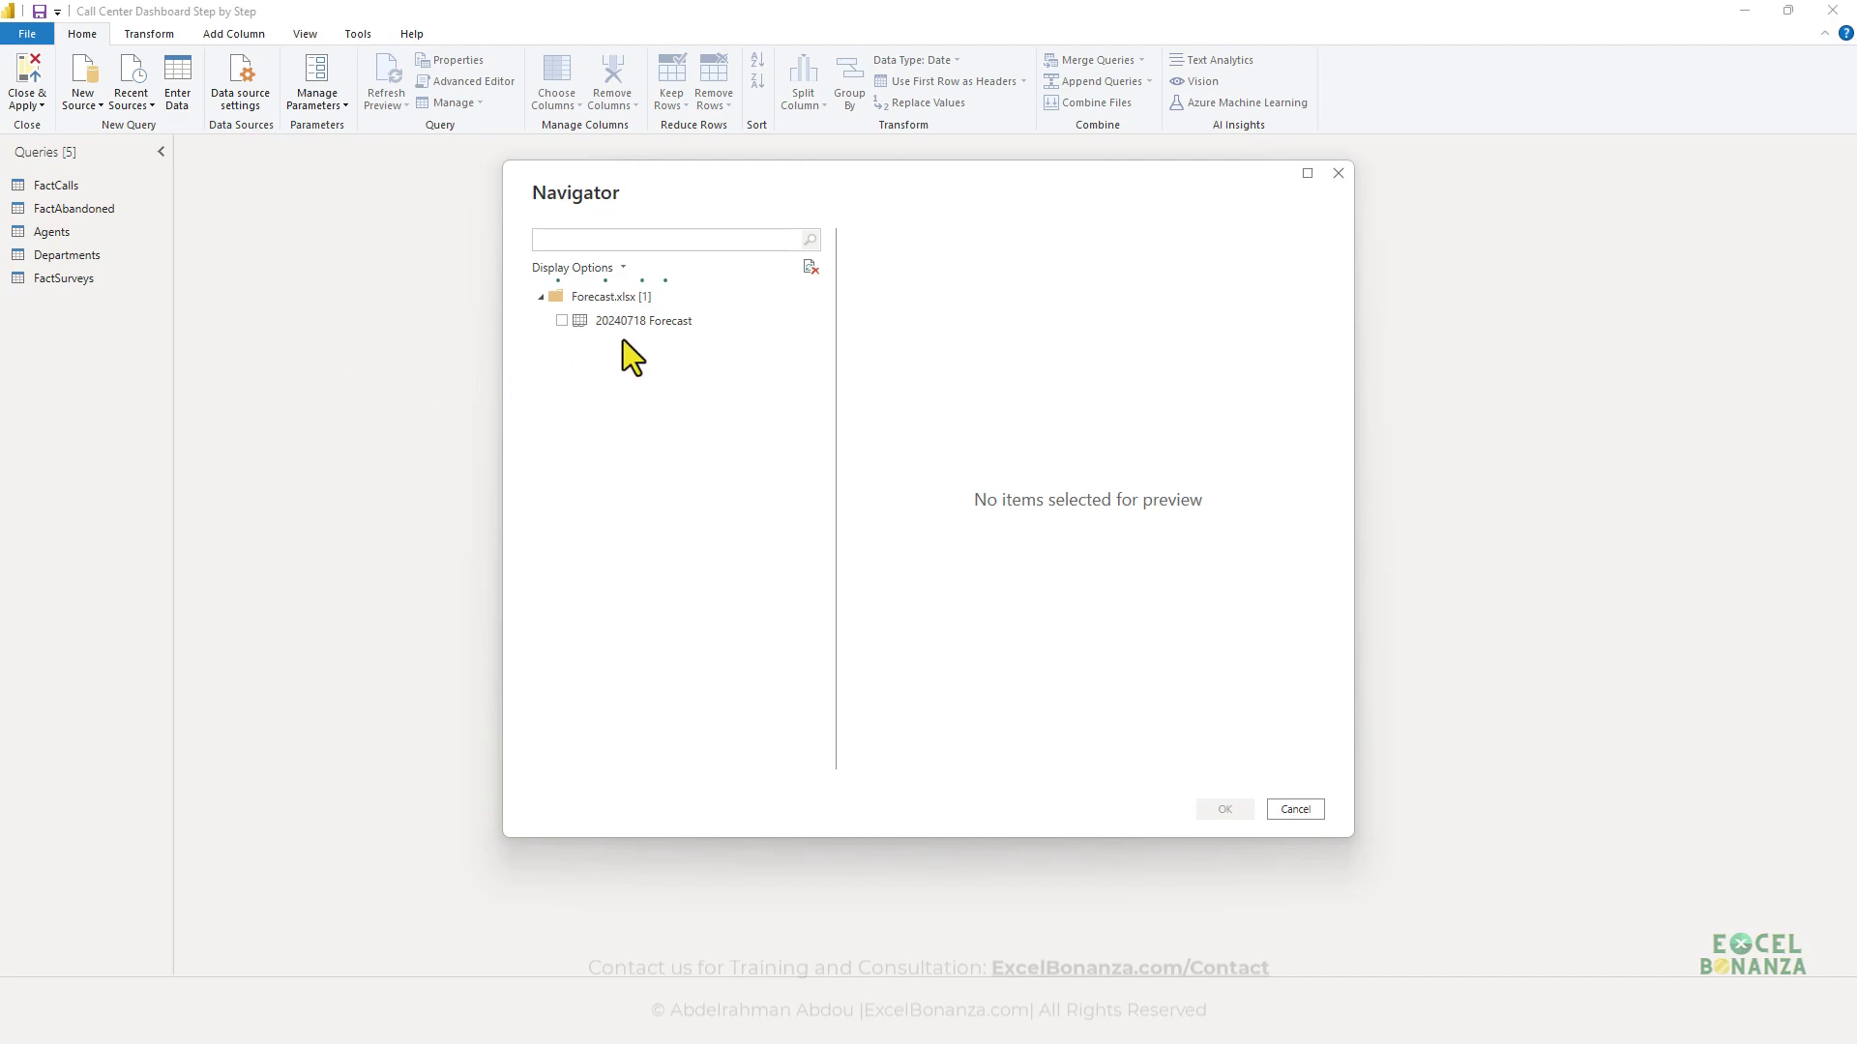
pyautogui.click(629, 327)
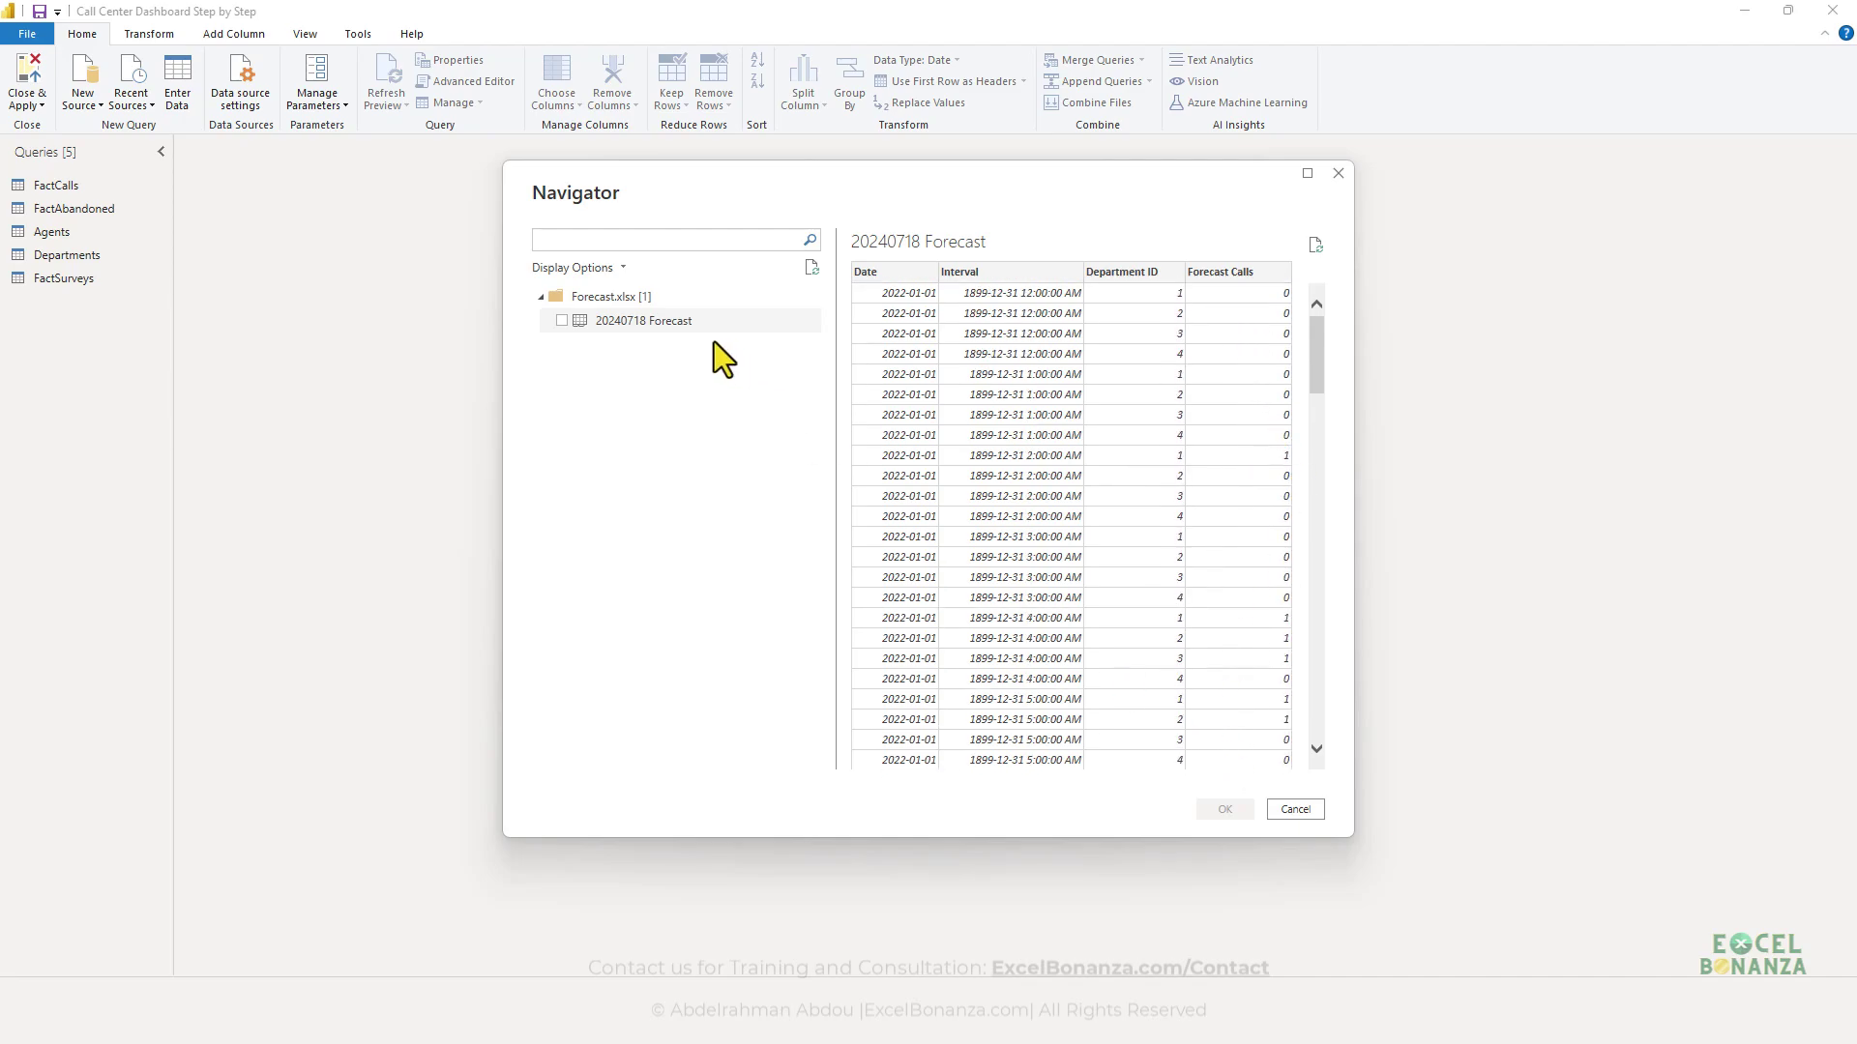
pyautogui.click(561, 321)
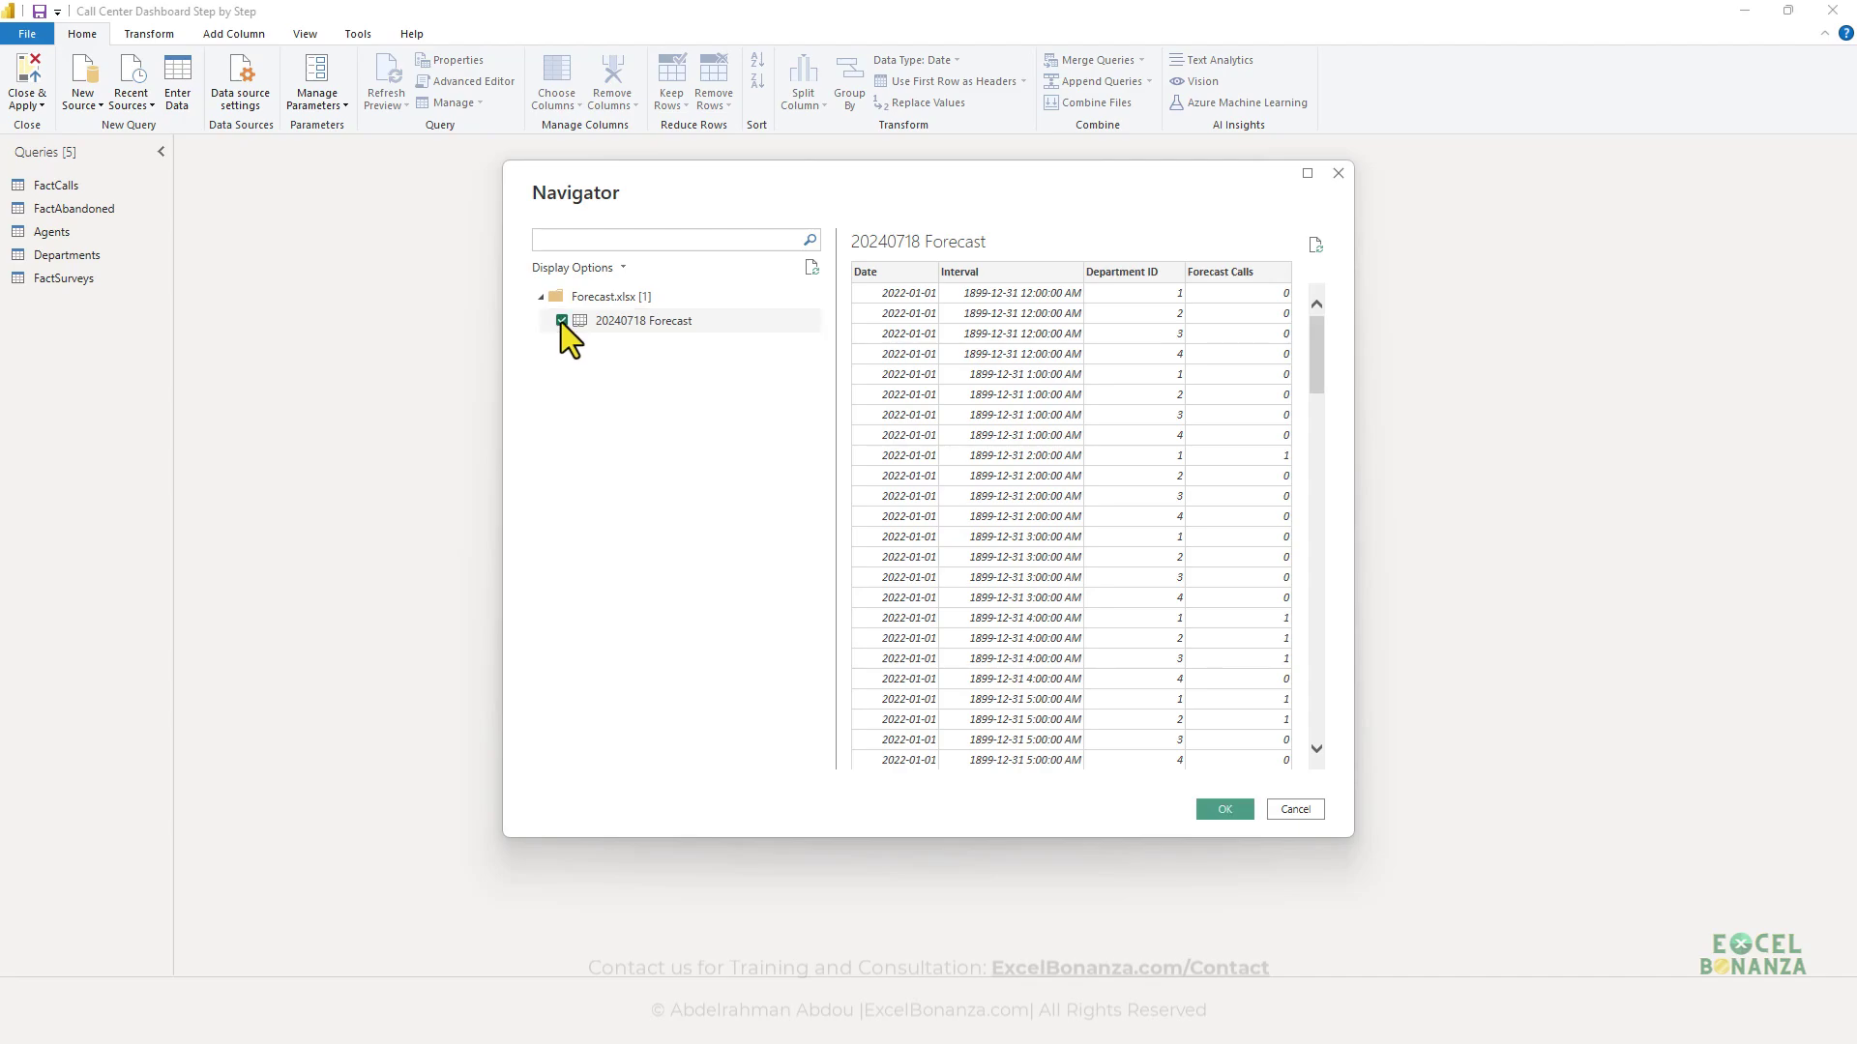
pyautogui.click(1224, 810)
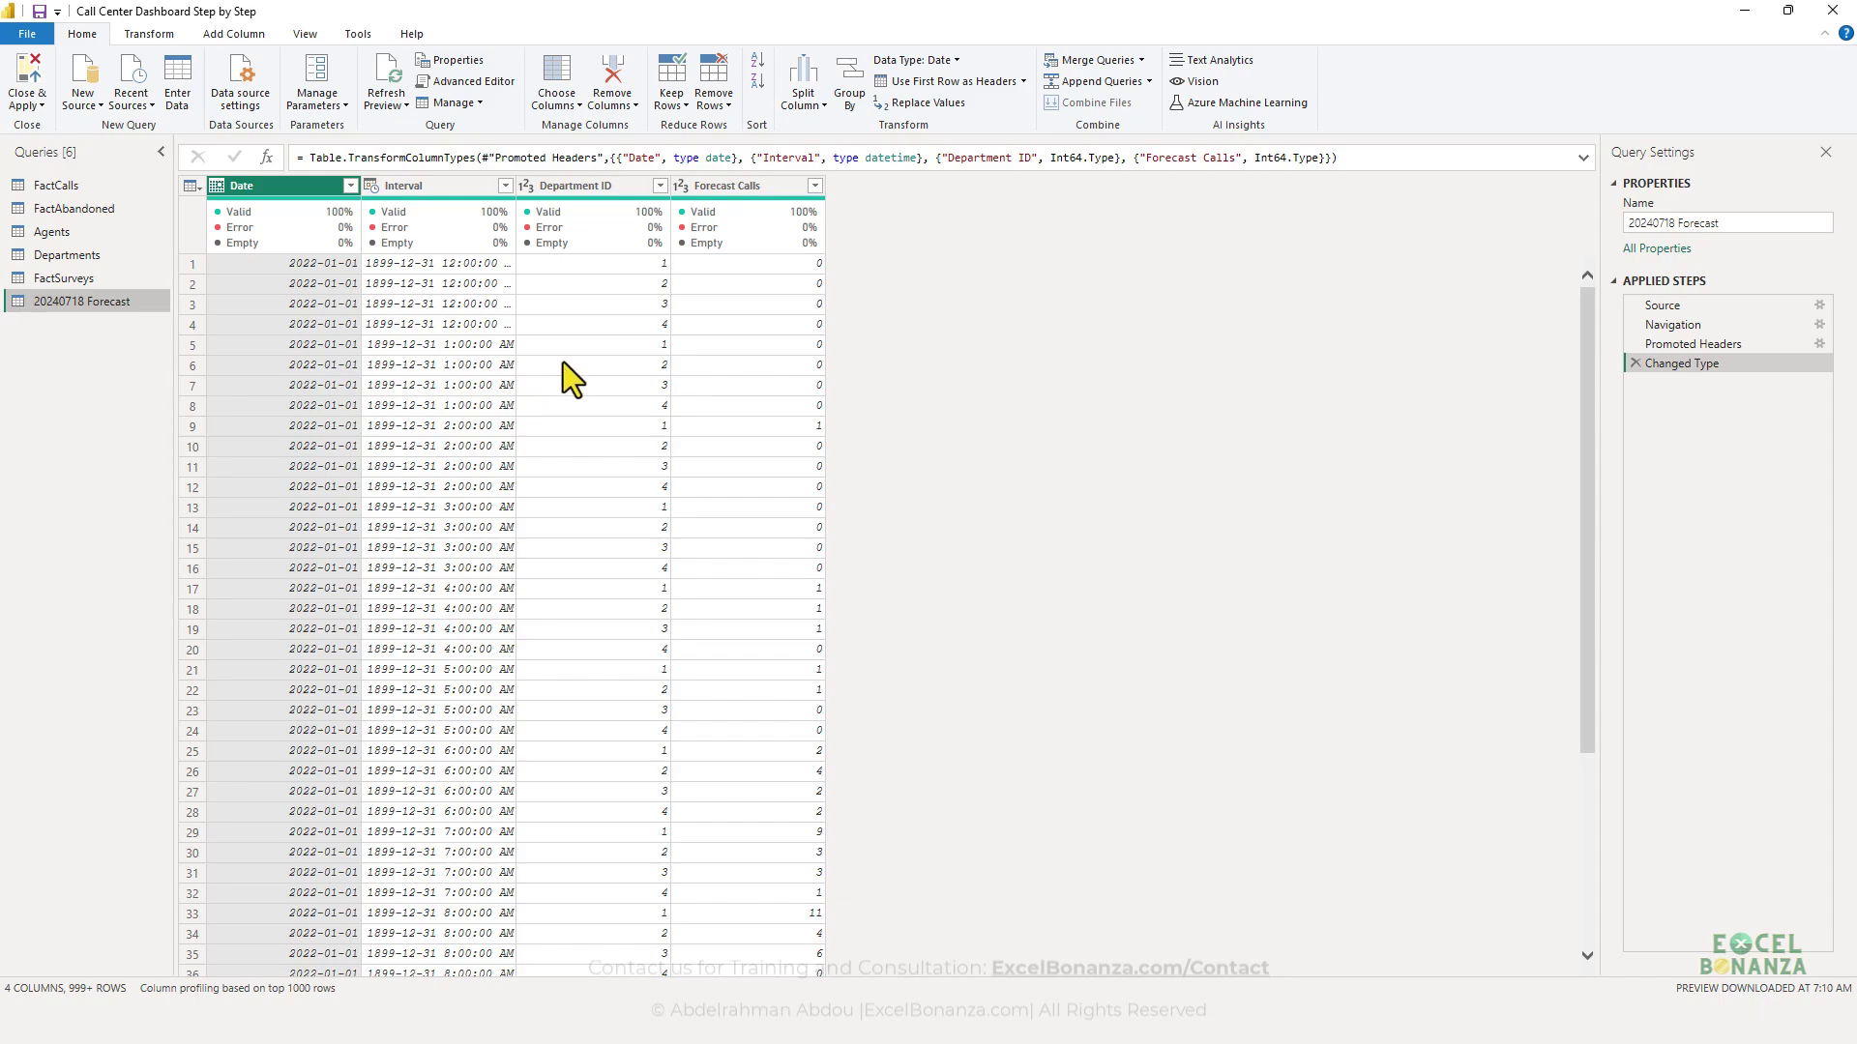
# - Rename the 20240718 Forecast query to FactForecast
pyautogui.doubleClick(69, 304)
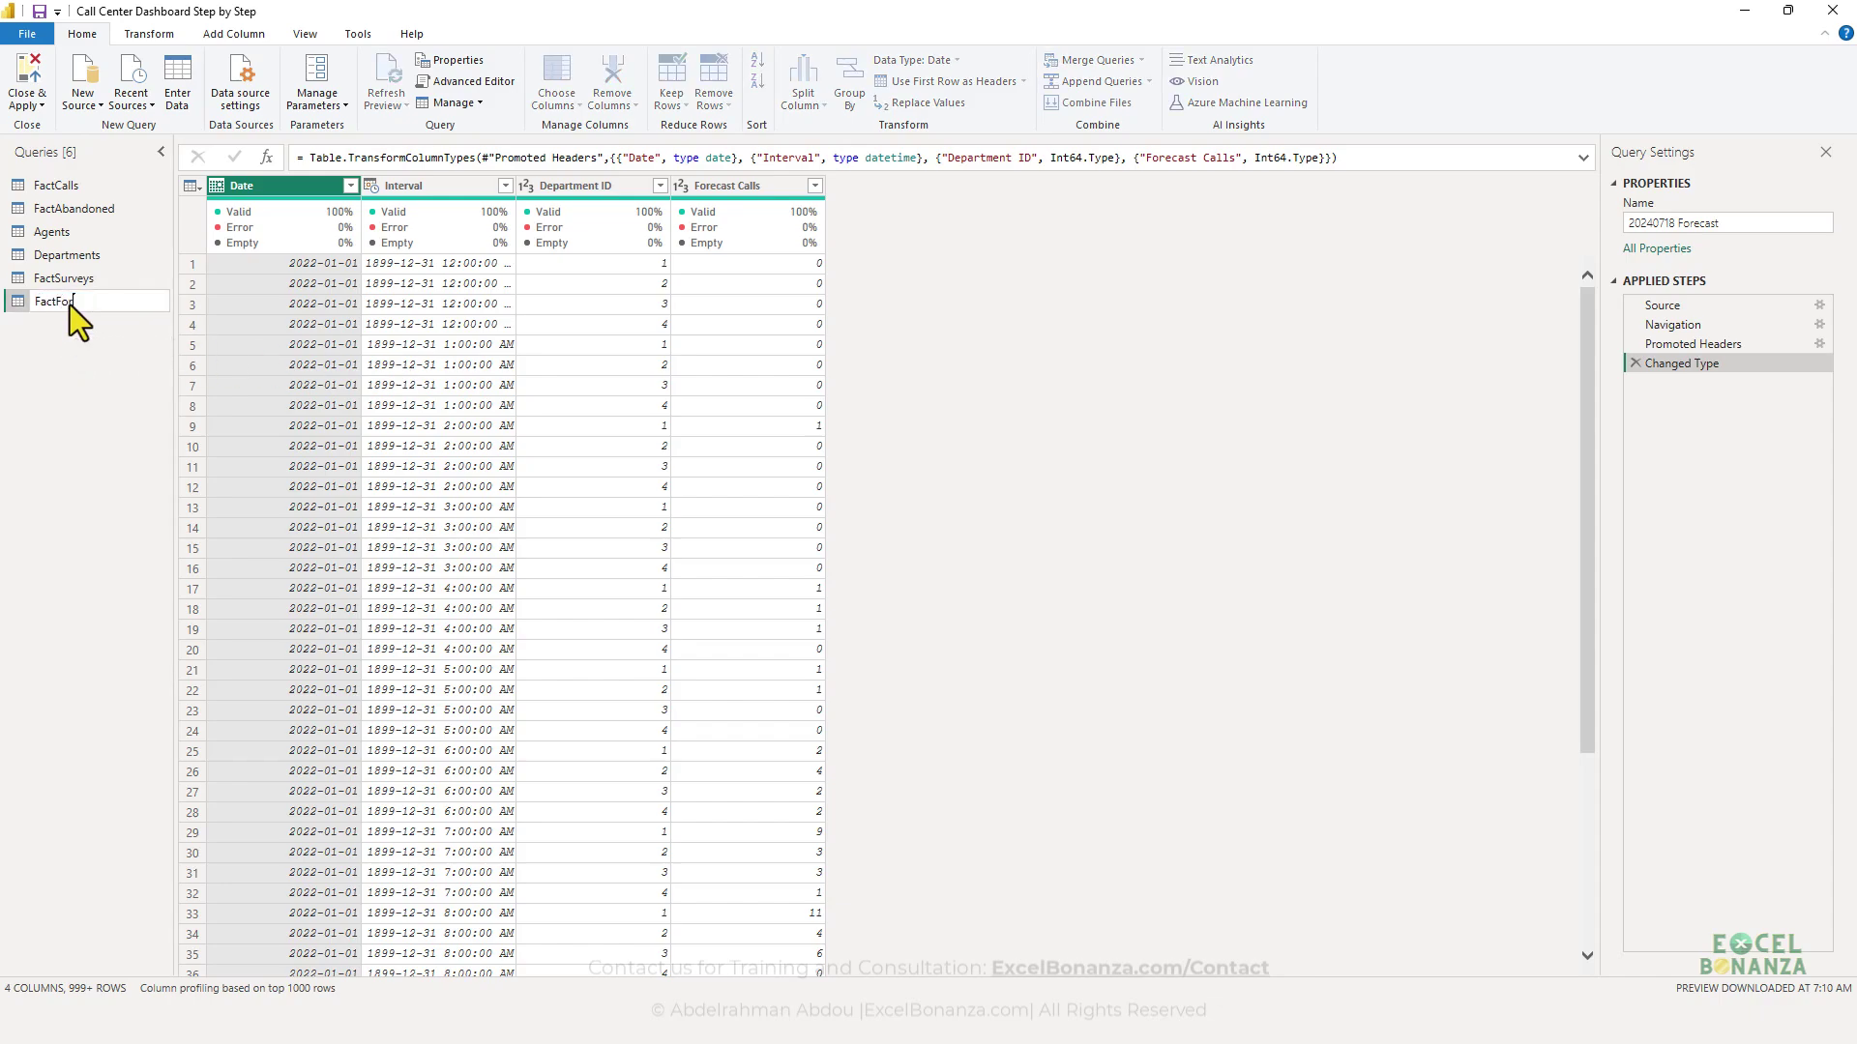
pyautogui.write('FactForecast')
pyautogui.press('Return')
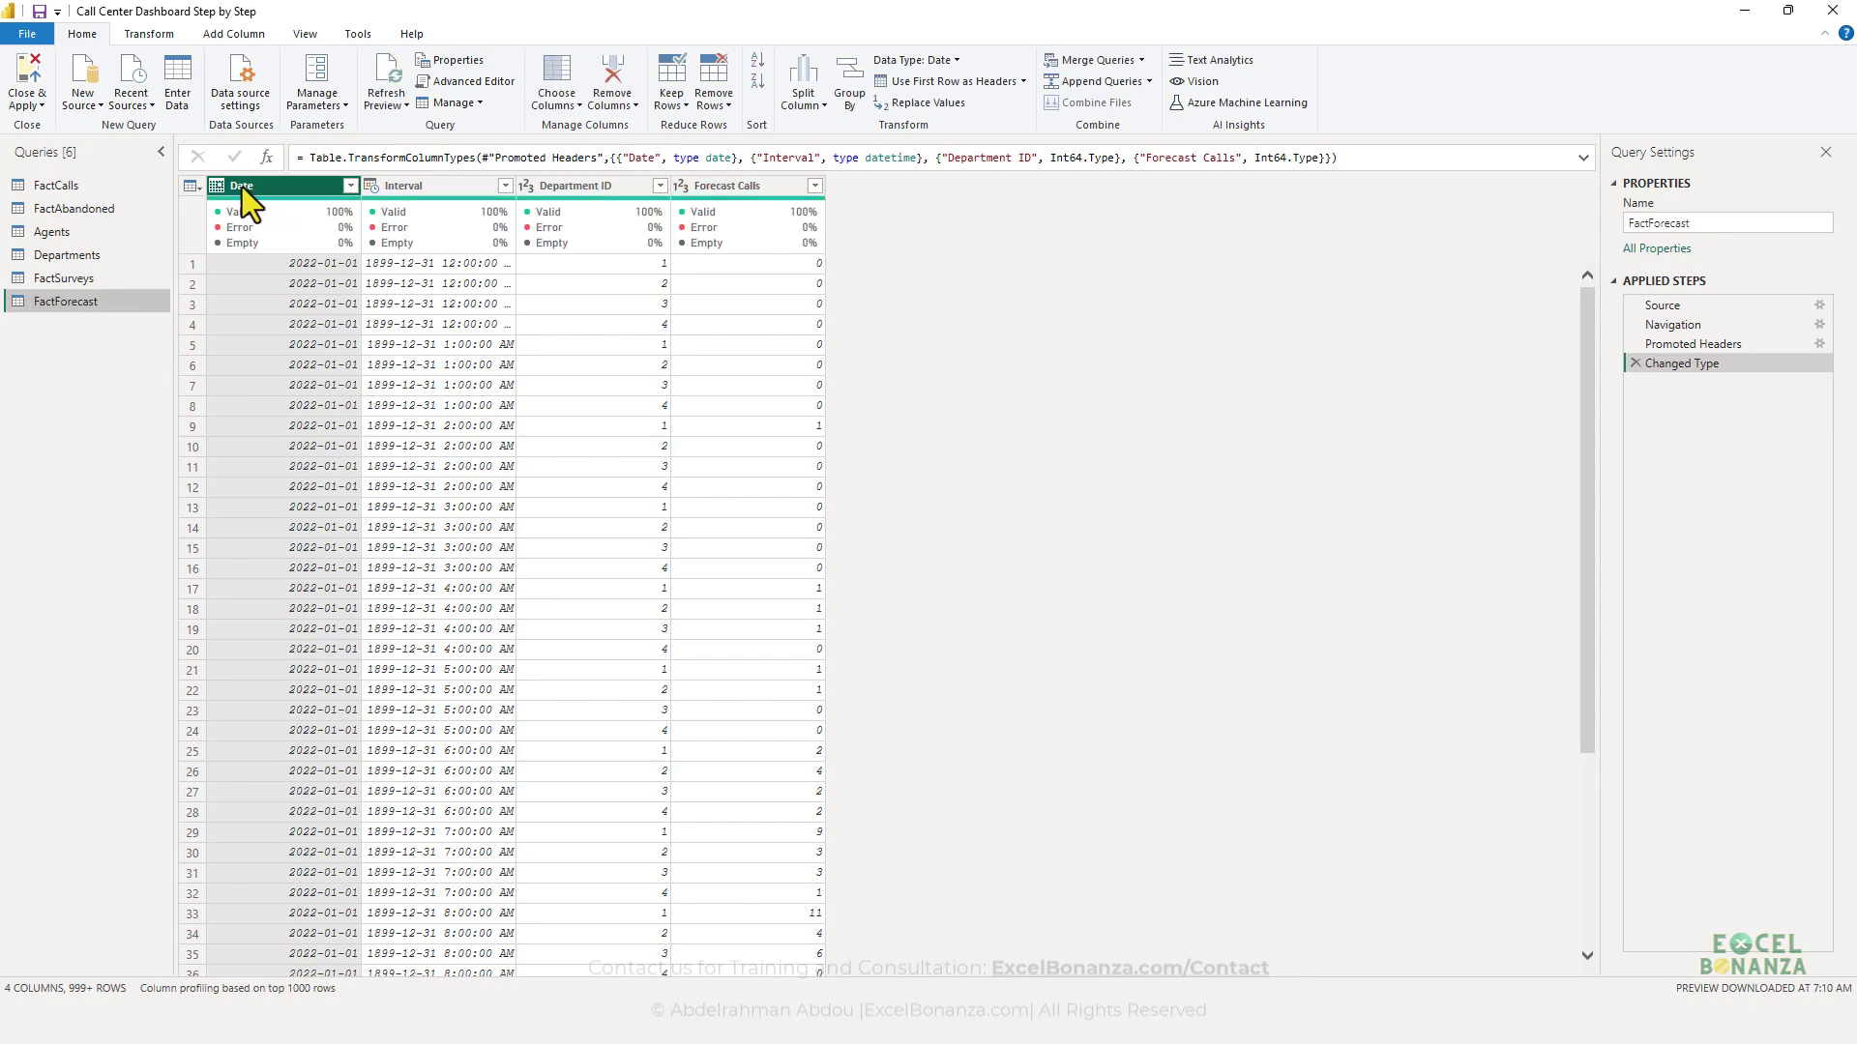
# - Check the Date column's type and change the Interval column to the Time type, replacing the current conversion
pyautogui.click(217, 186)
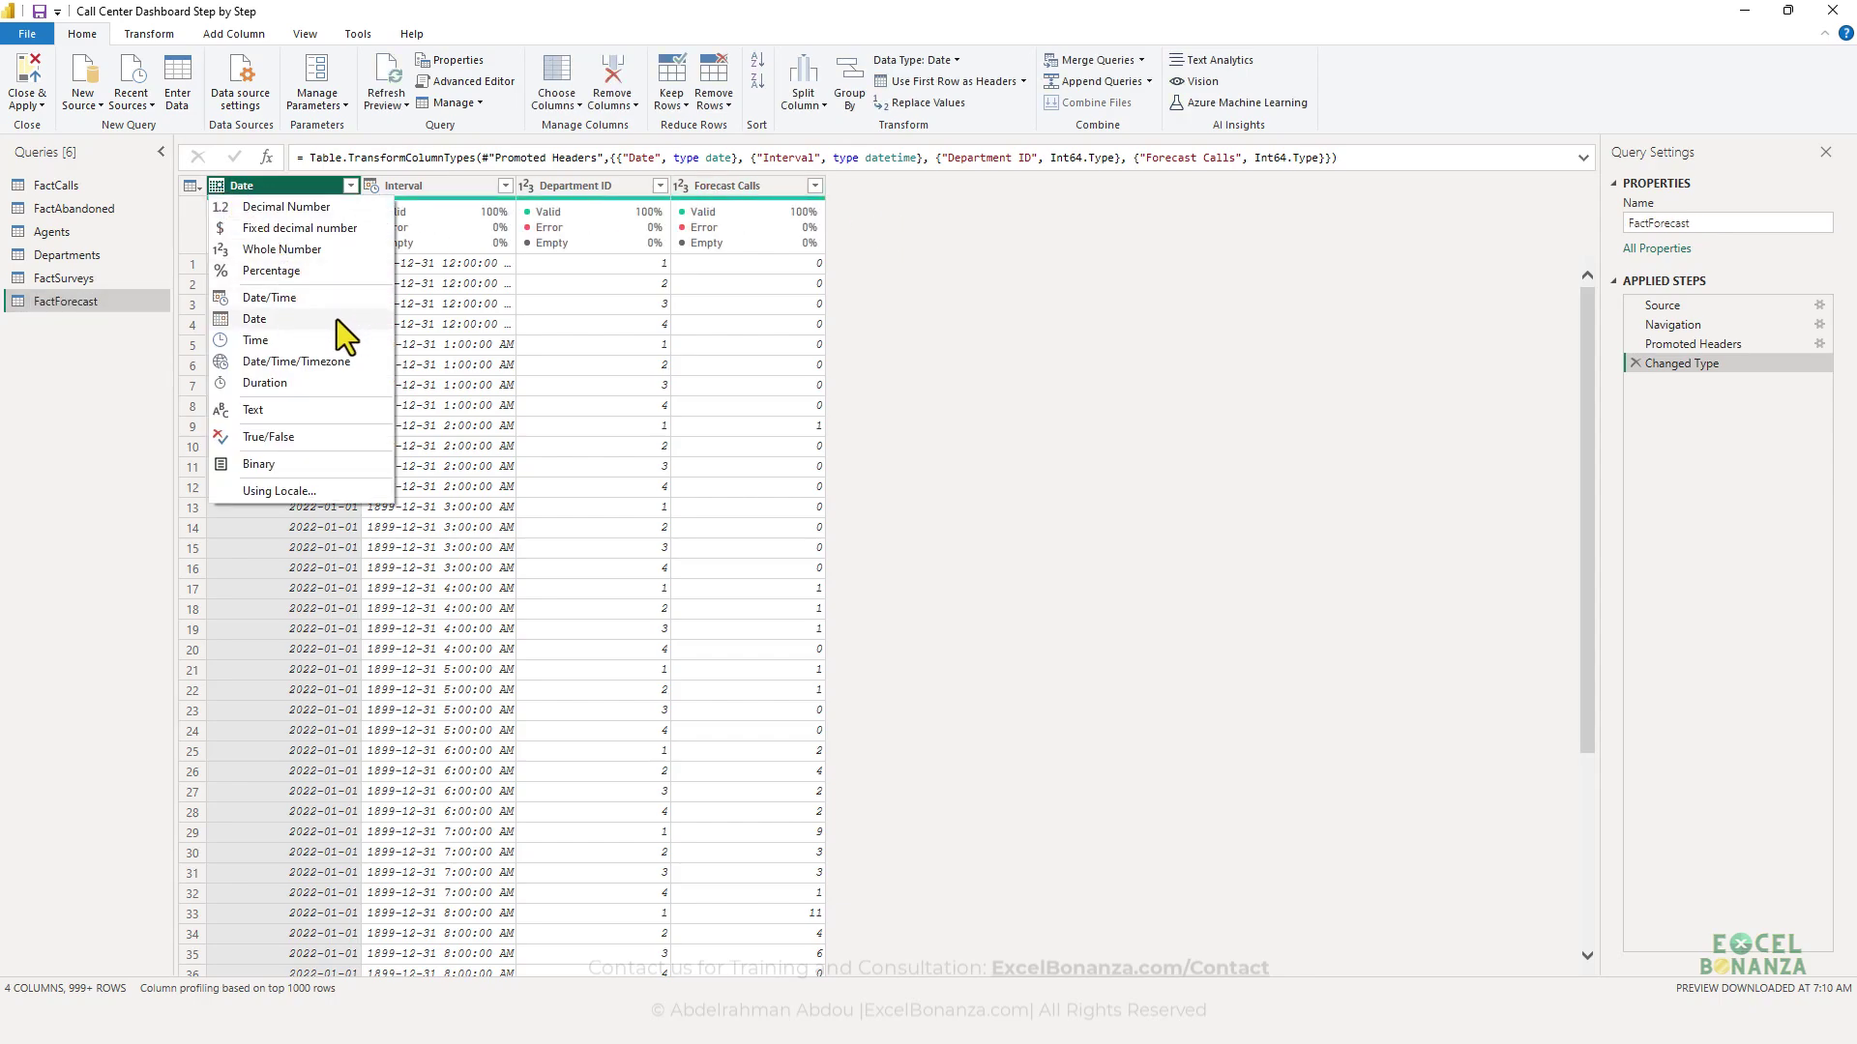
pyautogui.click(403, 194)
pyautogui.click(373, 185)
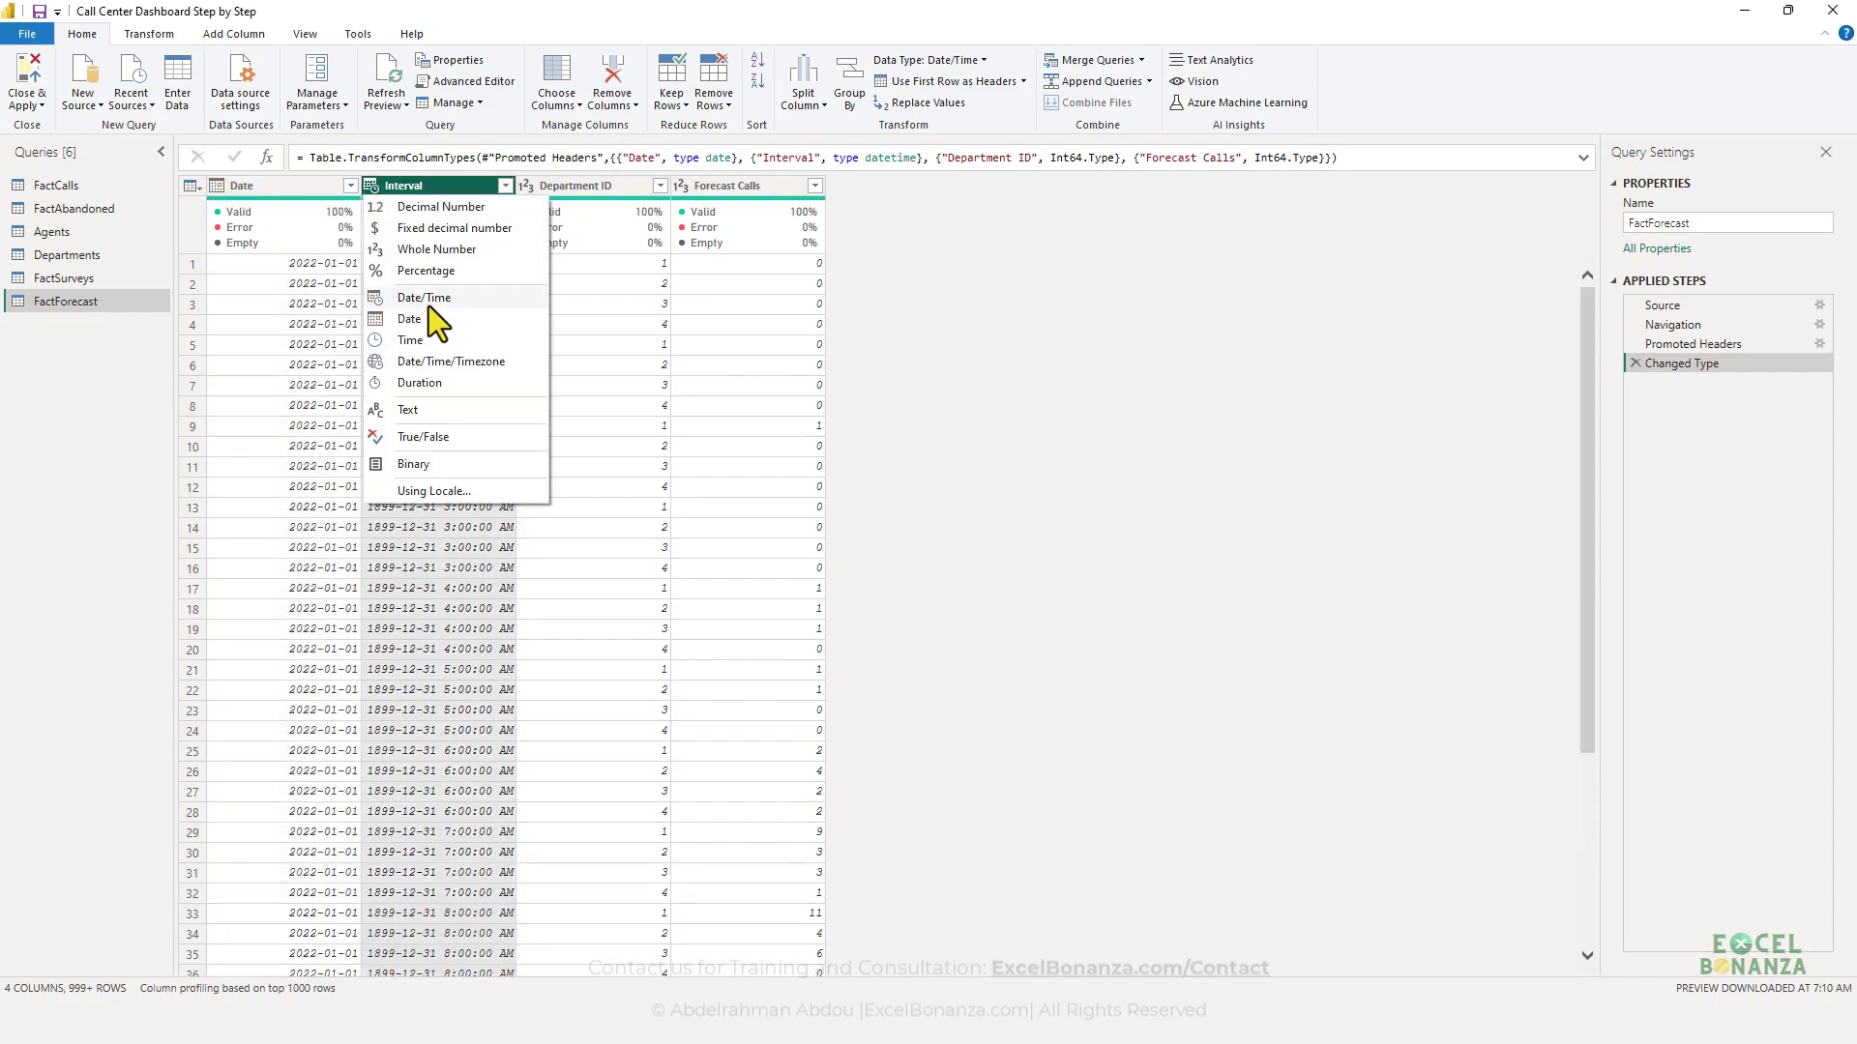
pyautogui.click(427, 340)
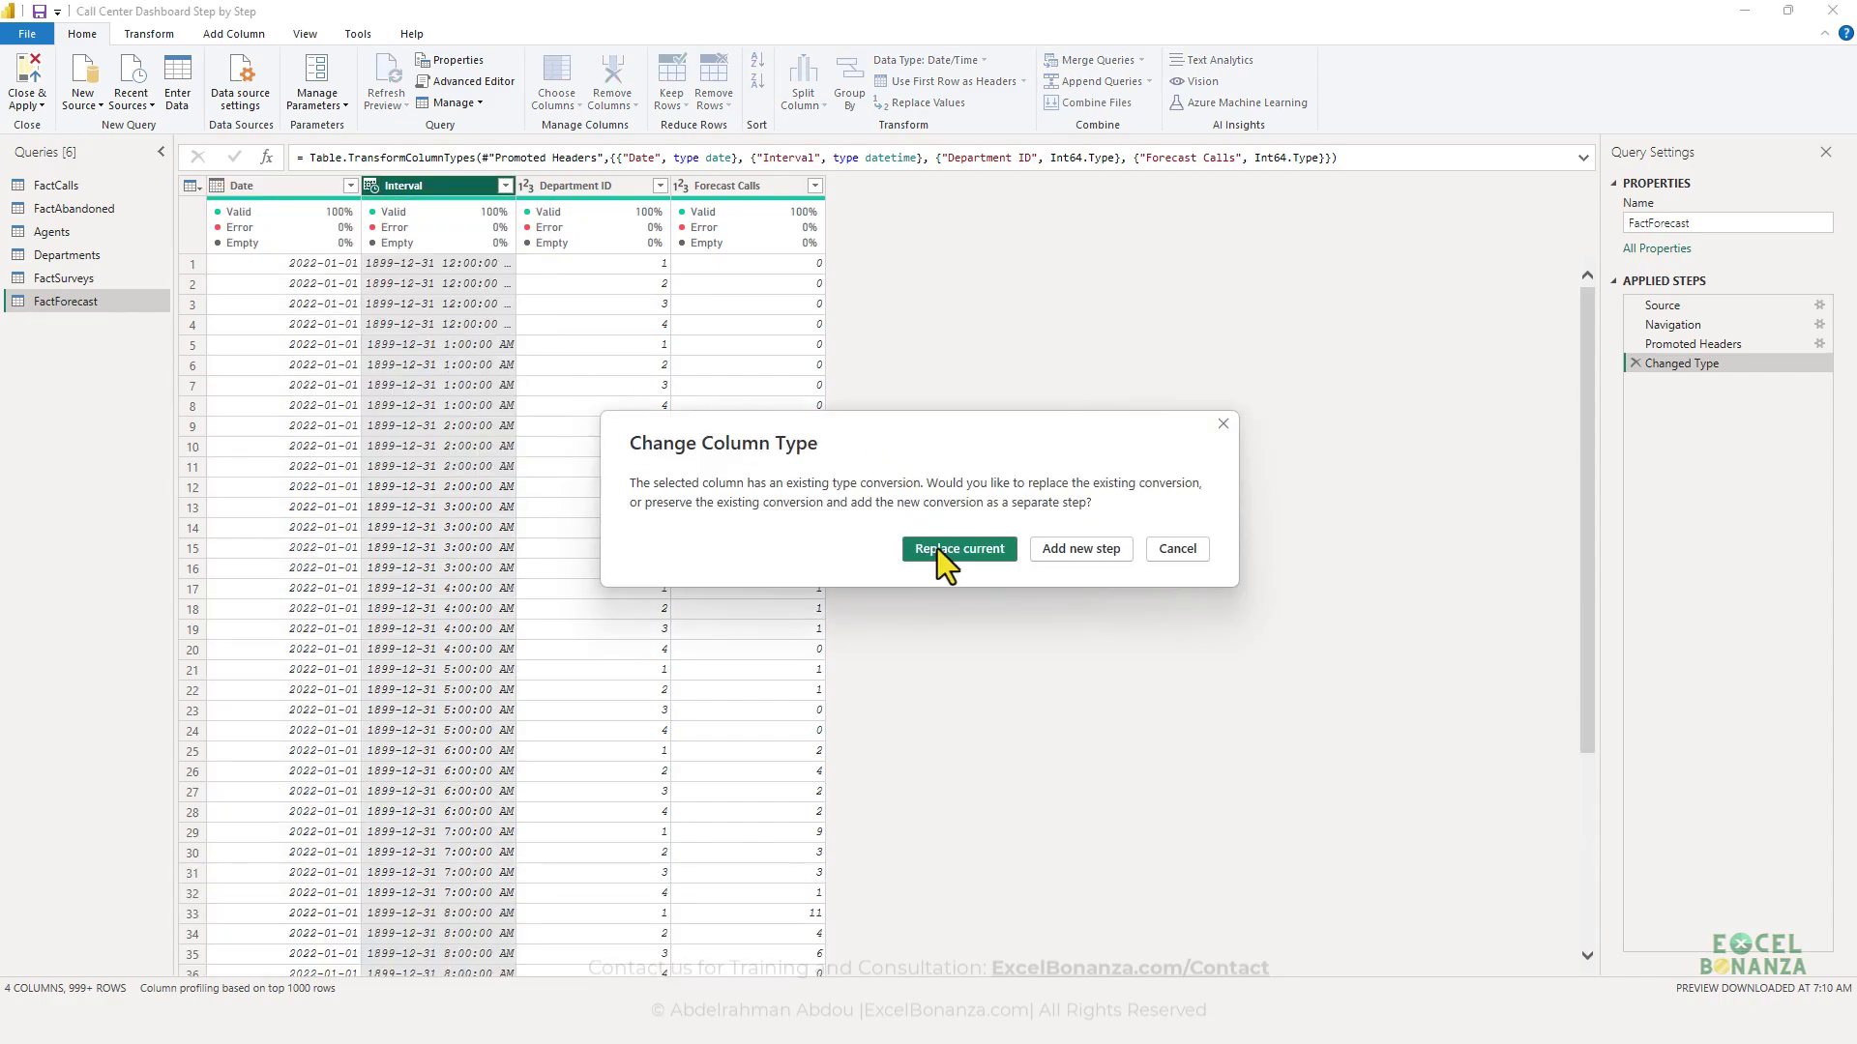
pyautogui.click(937, 548)
pyautogui.click(453, 267)
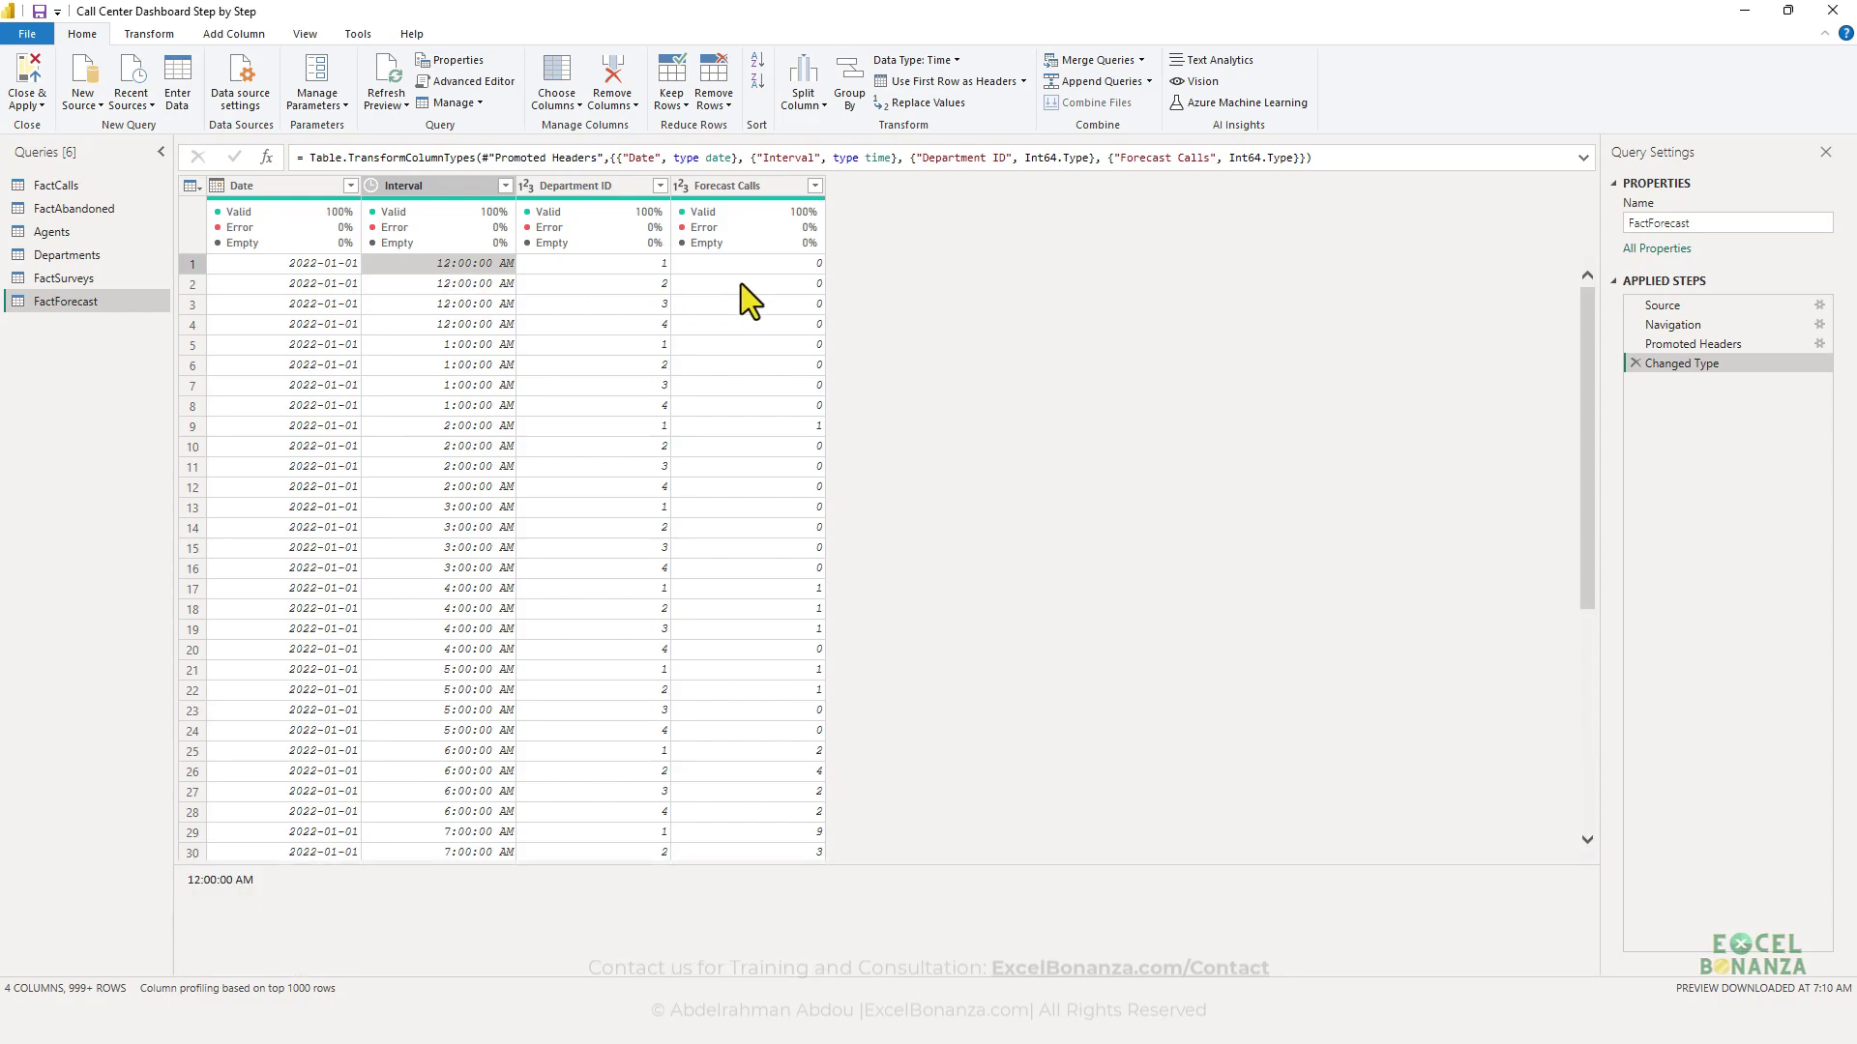
# - Check the data types and values of the Department ID and Forecast Calls columns
pyautogui.click(547, 190)
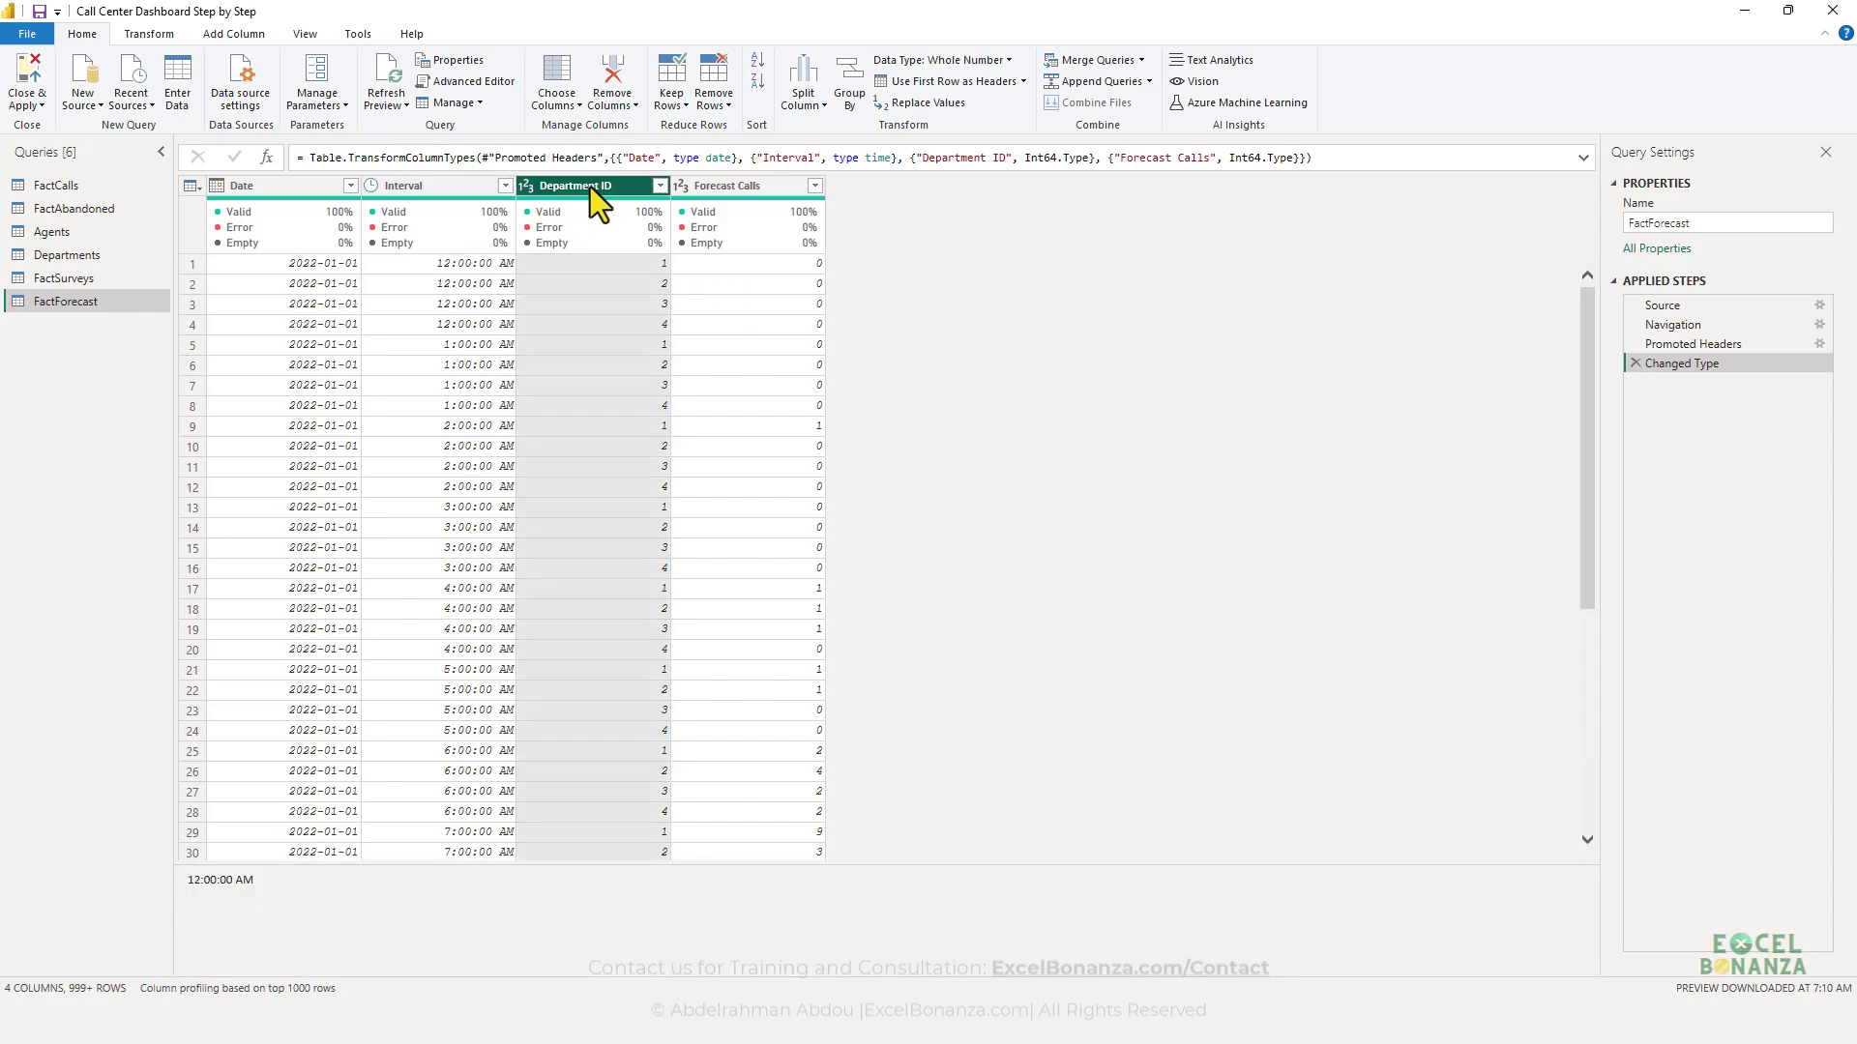
pyautogui.click(769, 189)
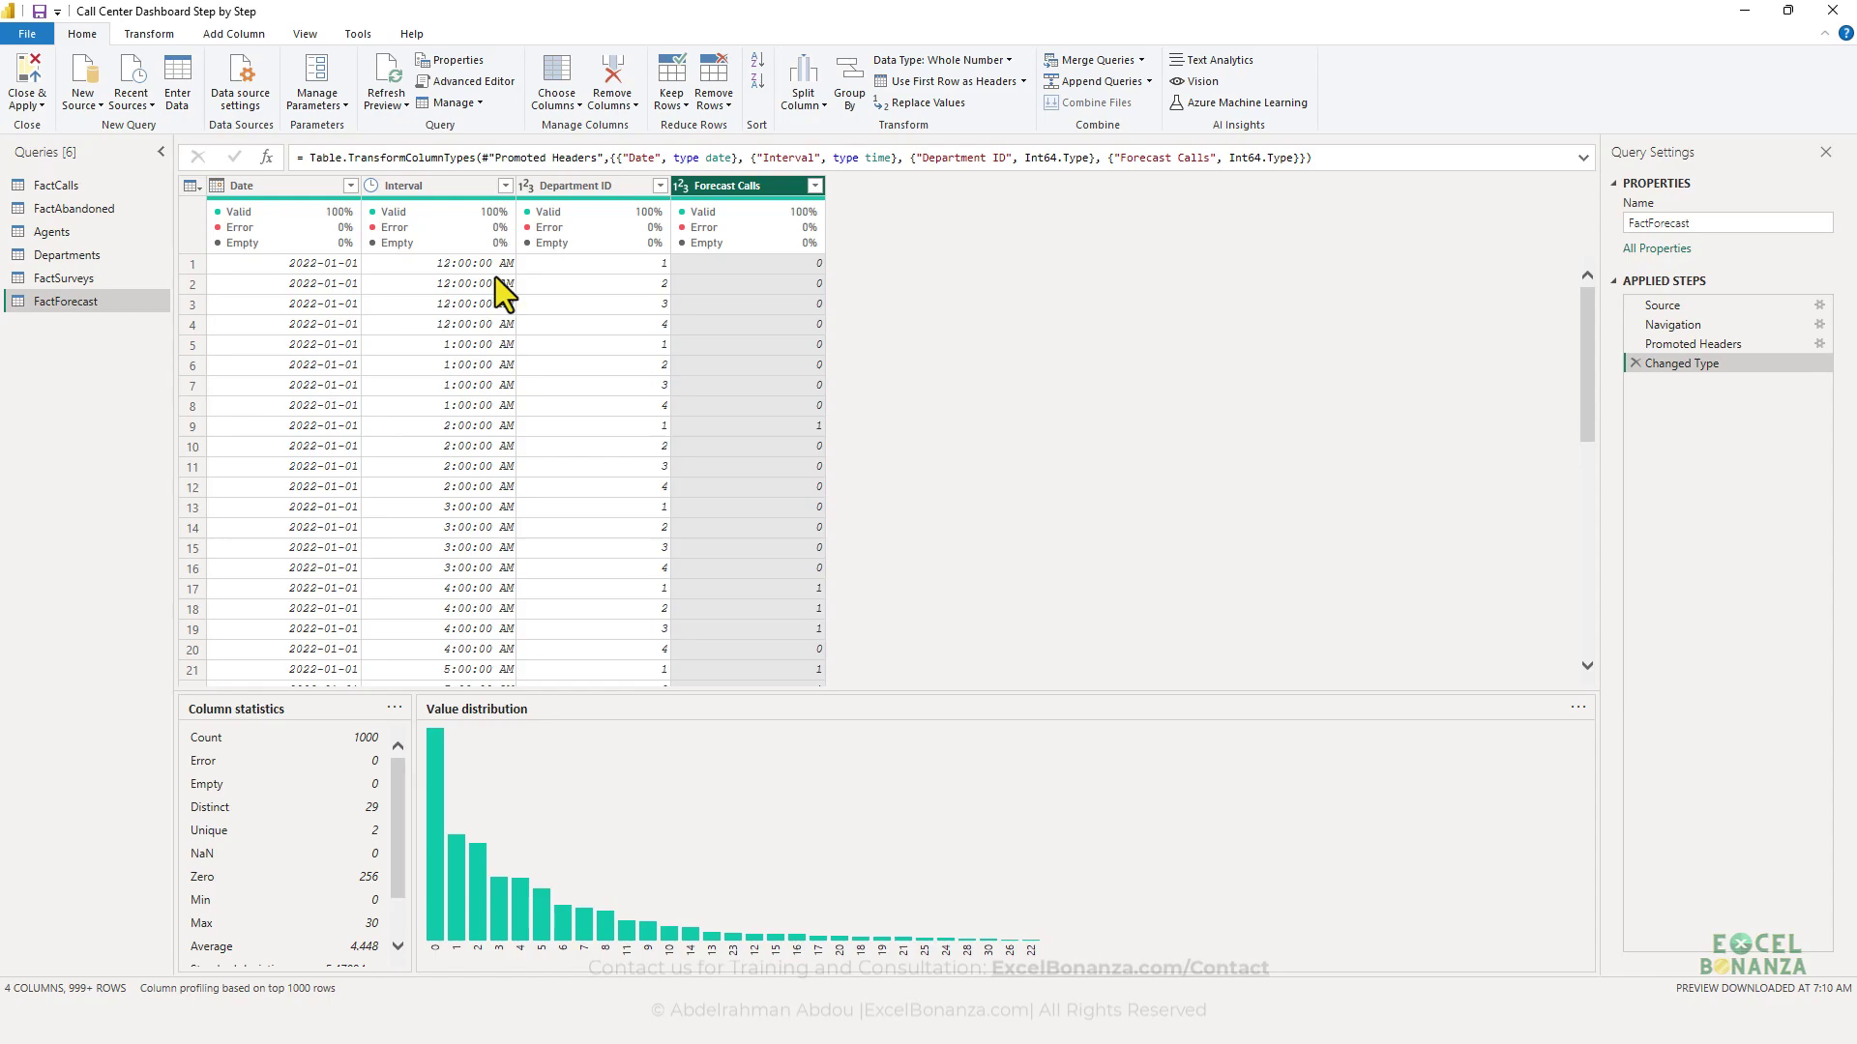
pyautogui.click(530, 303)
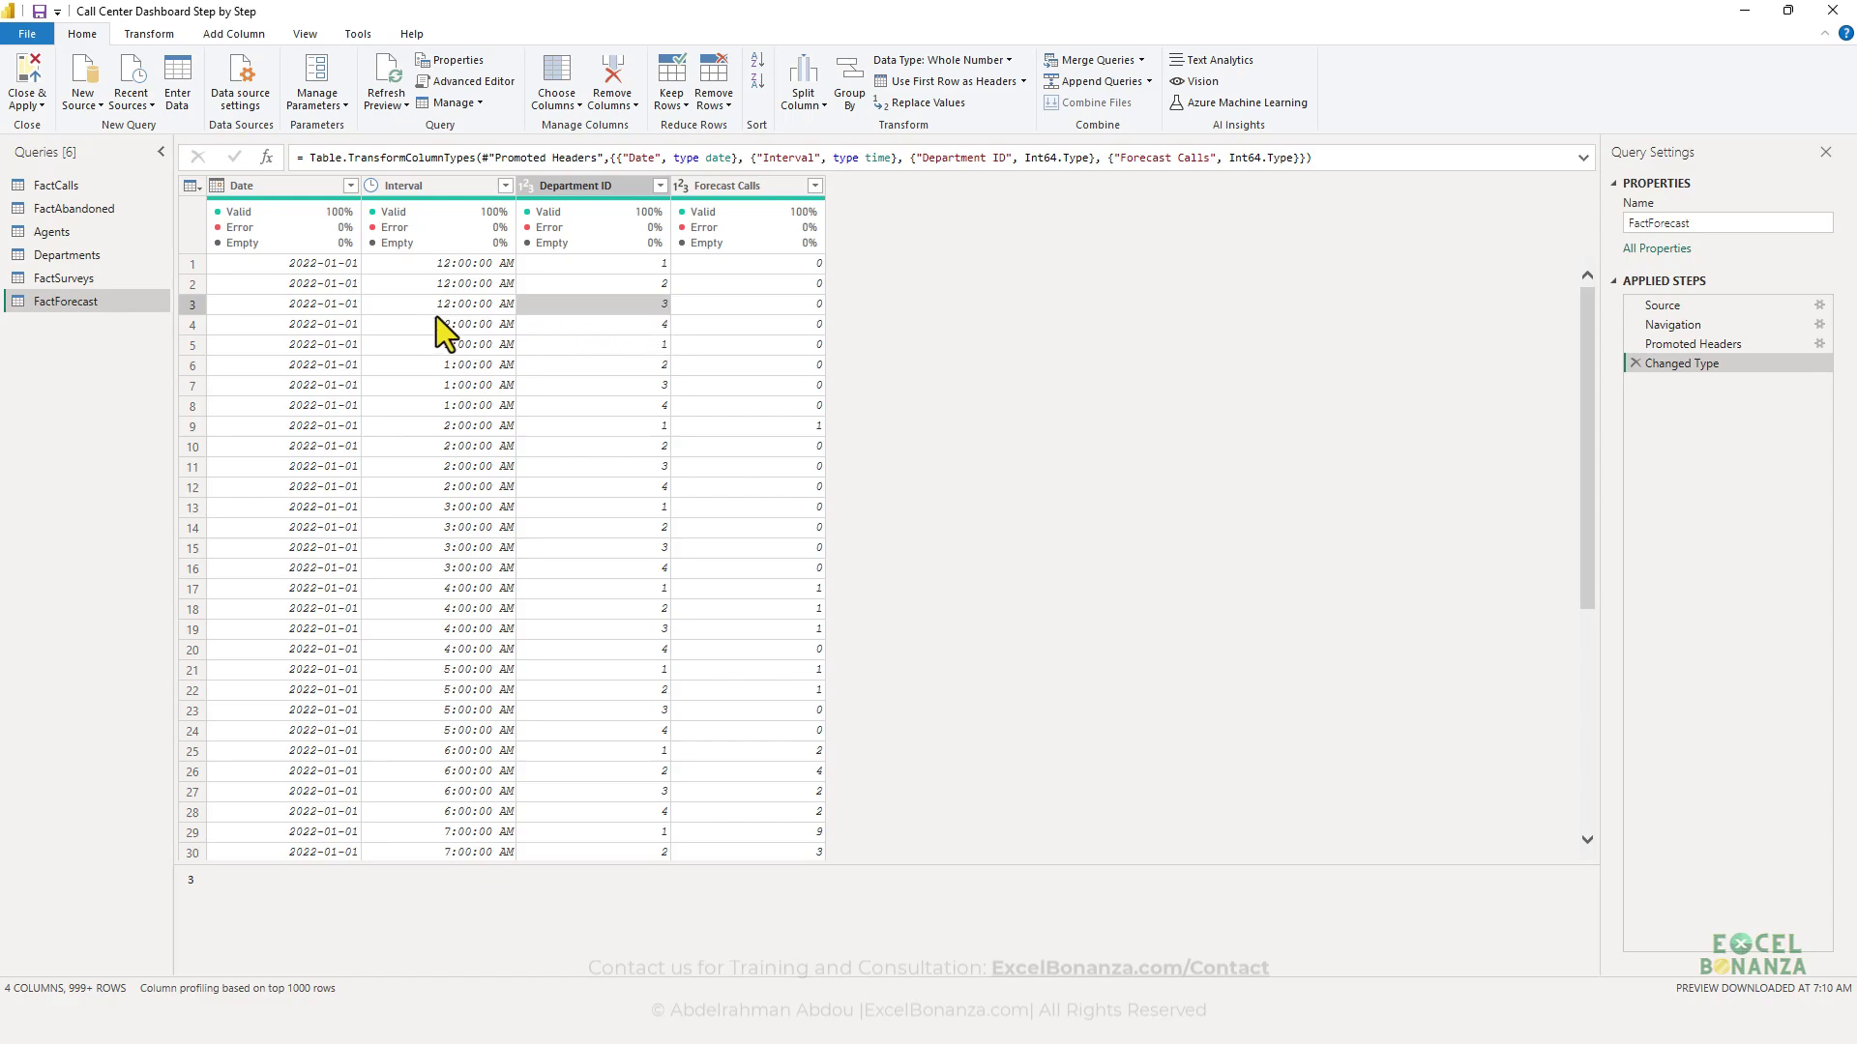
# - Create a new blank query below FactForecast
pyautogui.rightClick(95, 333)
pyautogui.moveTo(143, 370)
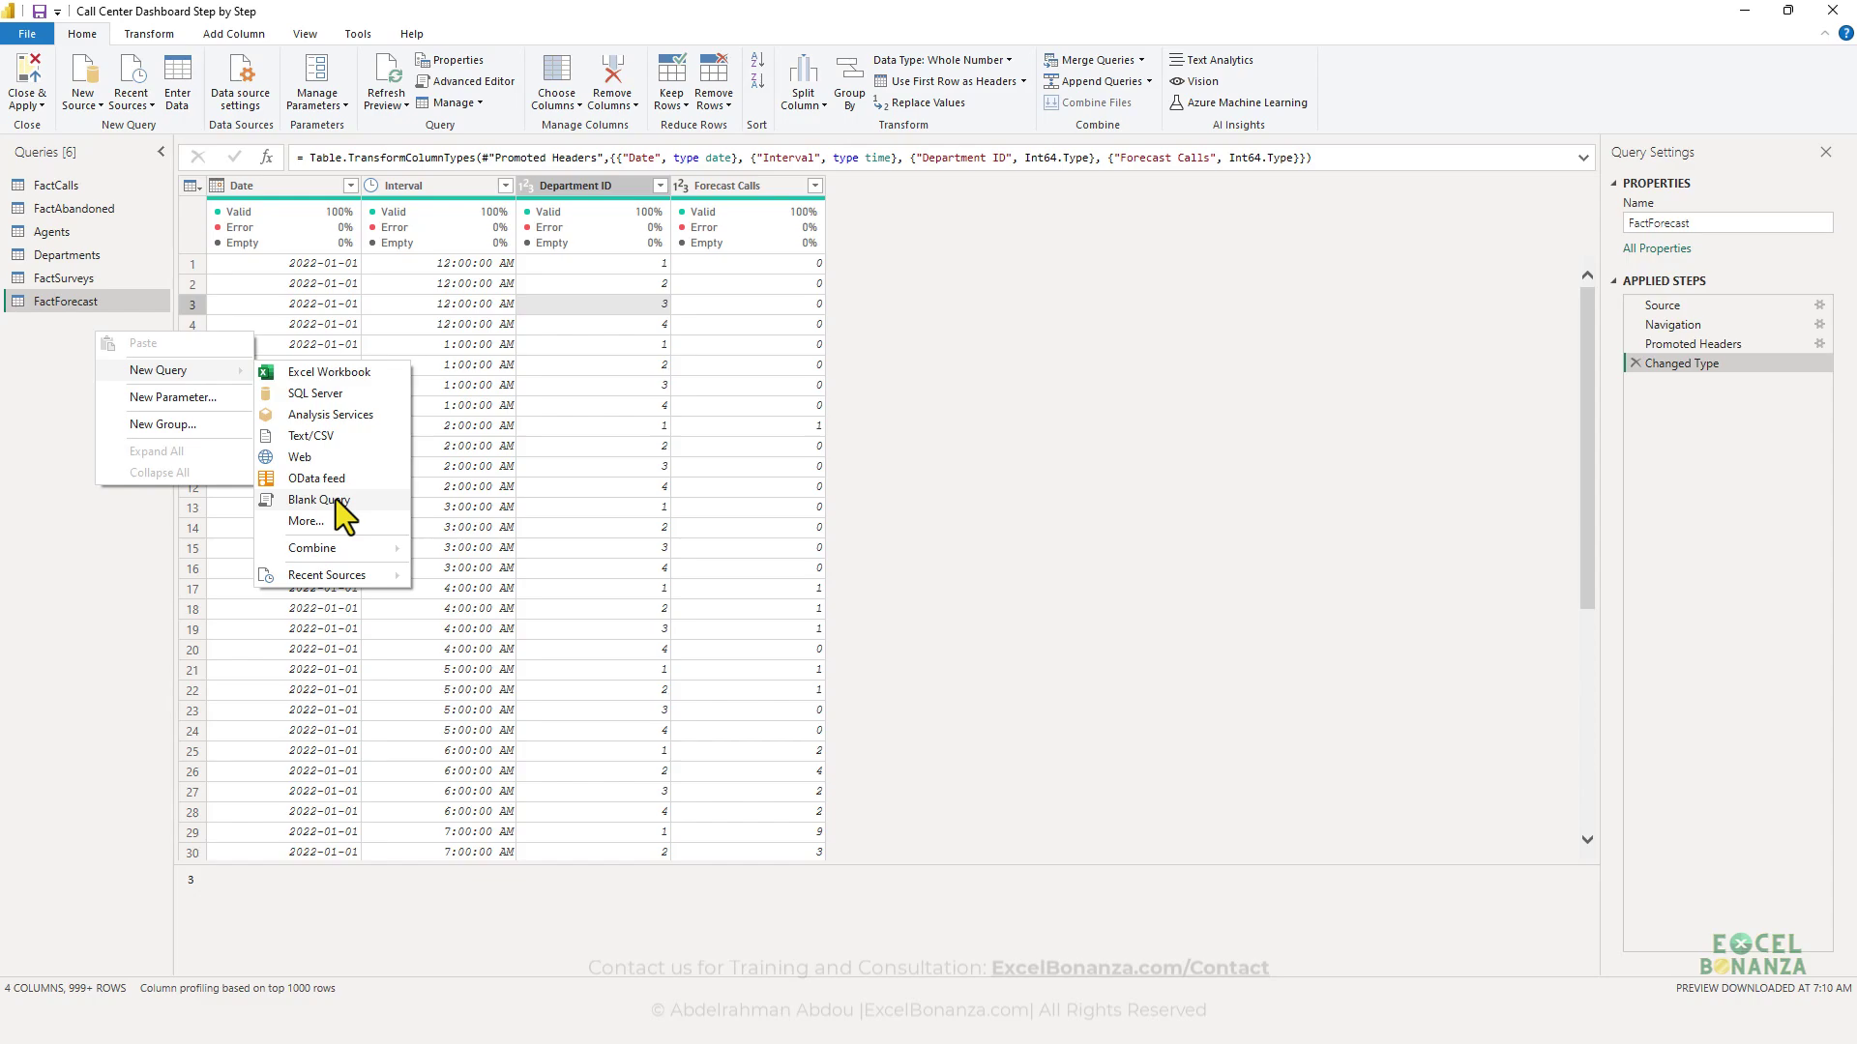
pyautogui.click(334, 499)
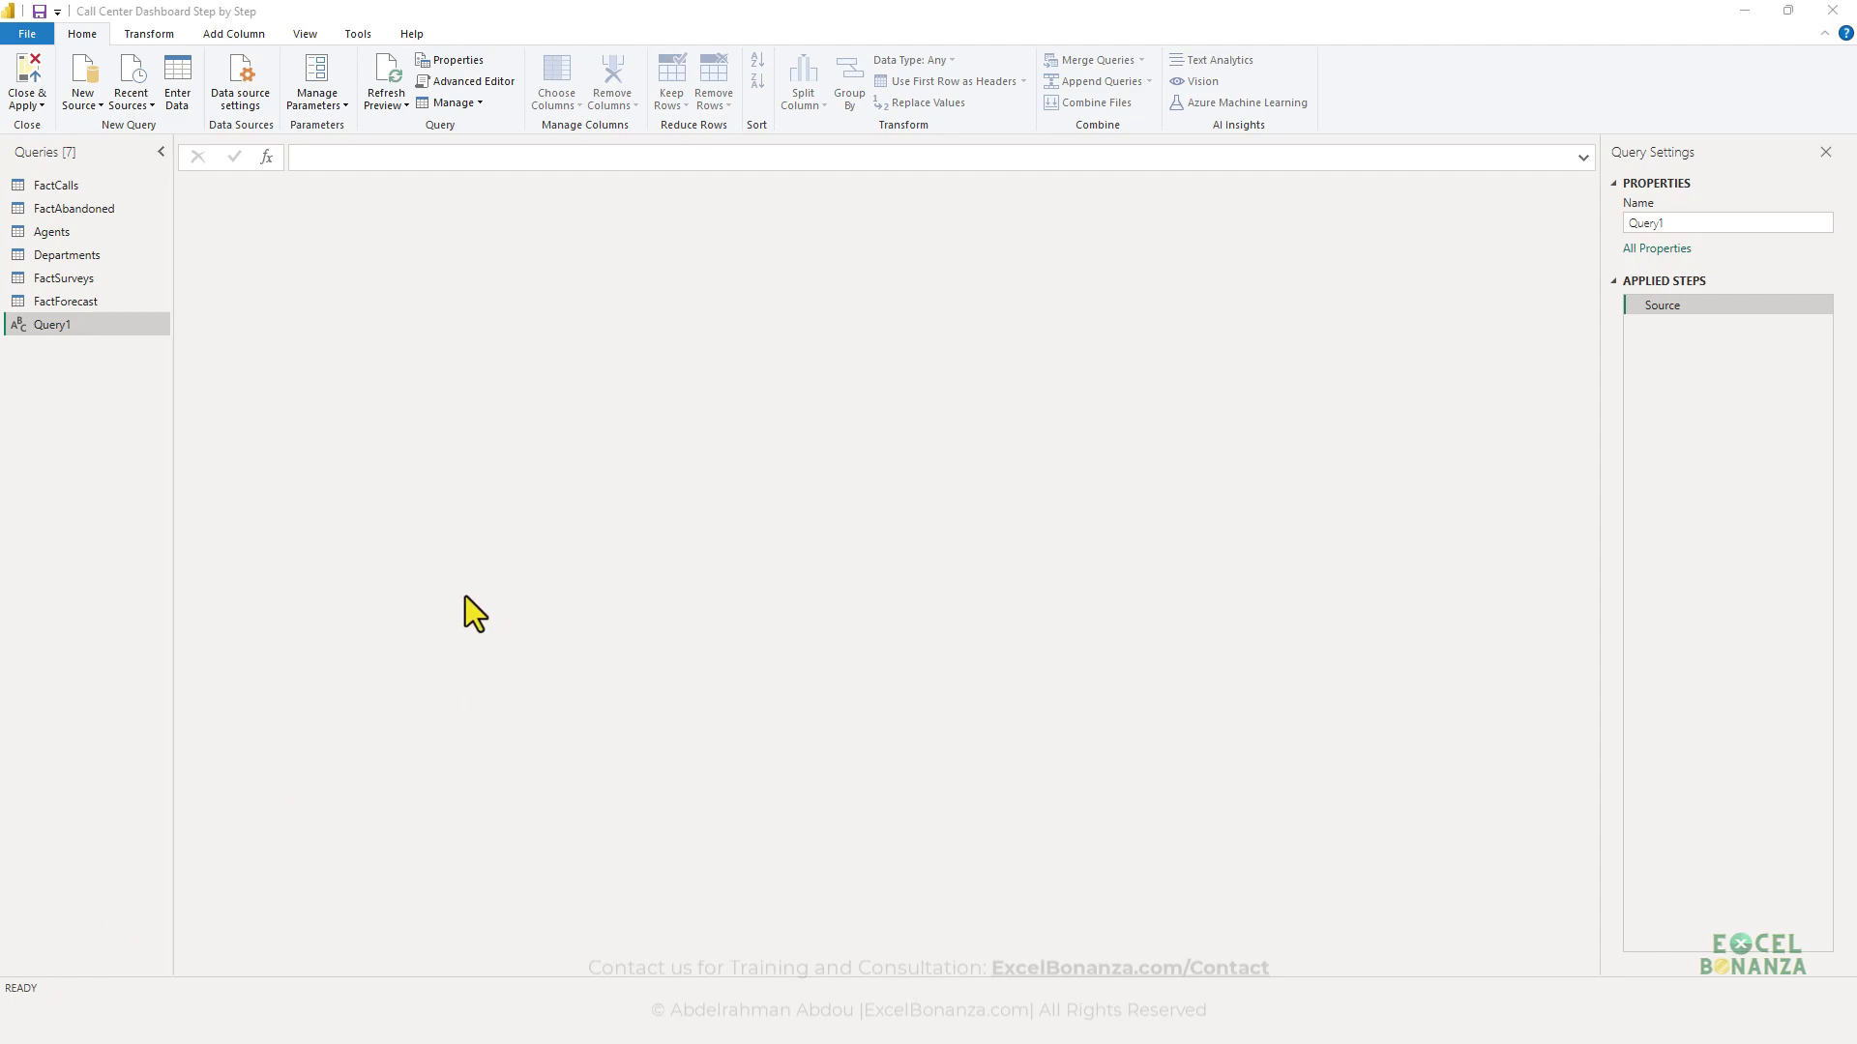
# - Replace the blank query's code with List.Dates(#date(2024, 1, 1), Duration.Days(#date(2025, 12, 31) - #date(2024, 1, 1)) + 1, #duration(1, 0, 0, 0))
pyautogui.click(296, 37)
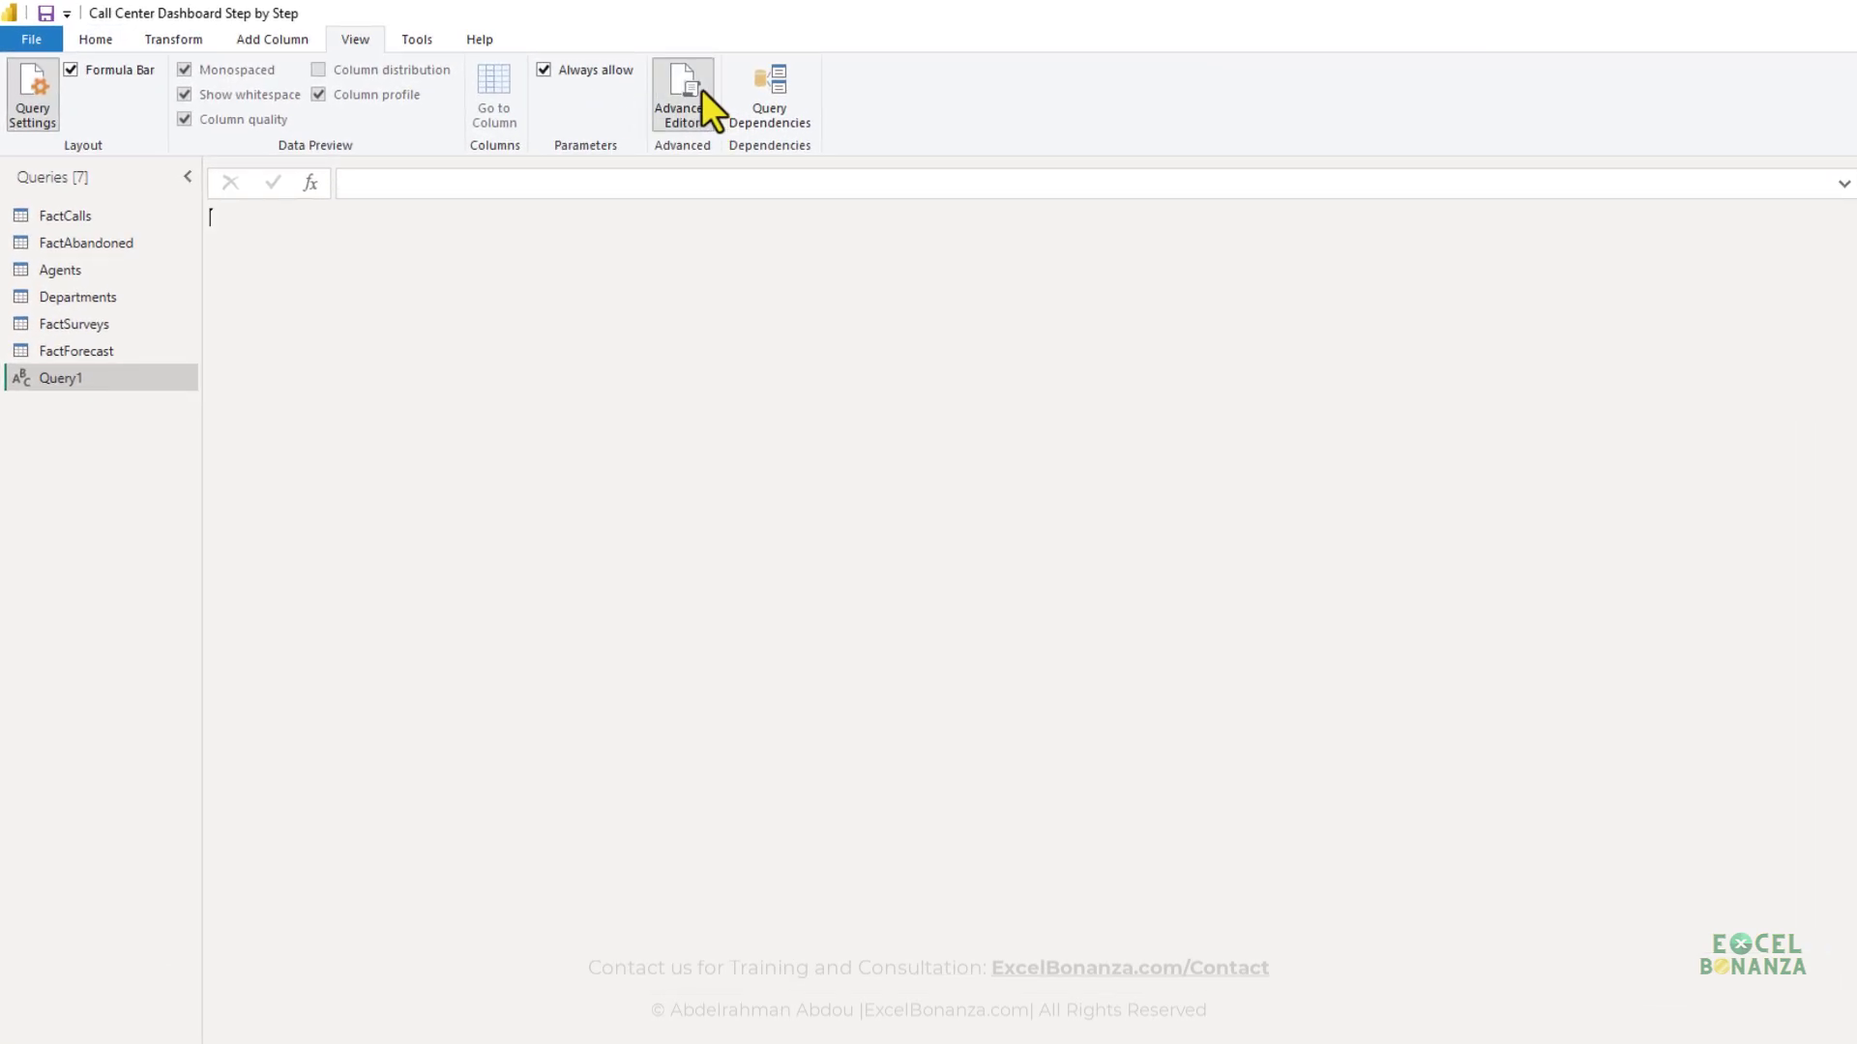
pyautogui.click(685, 92)
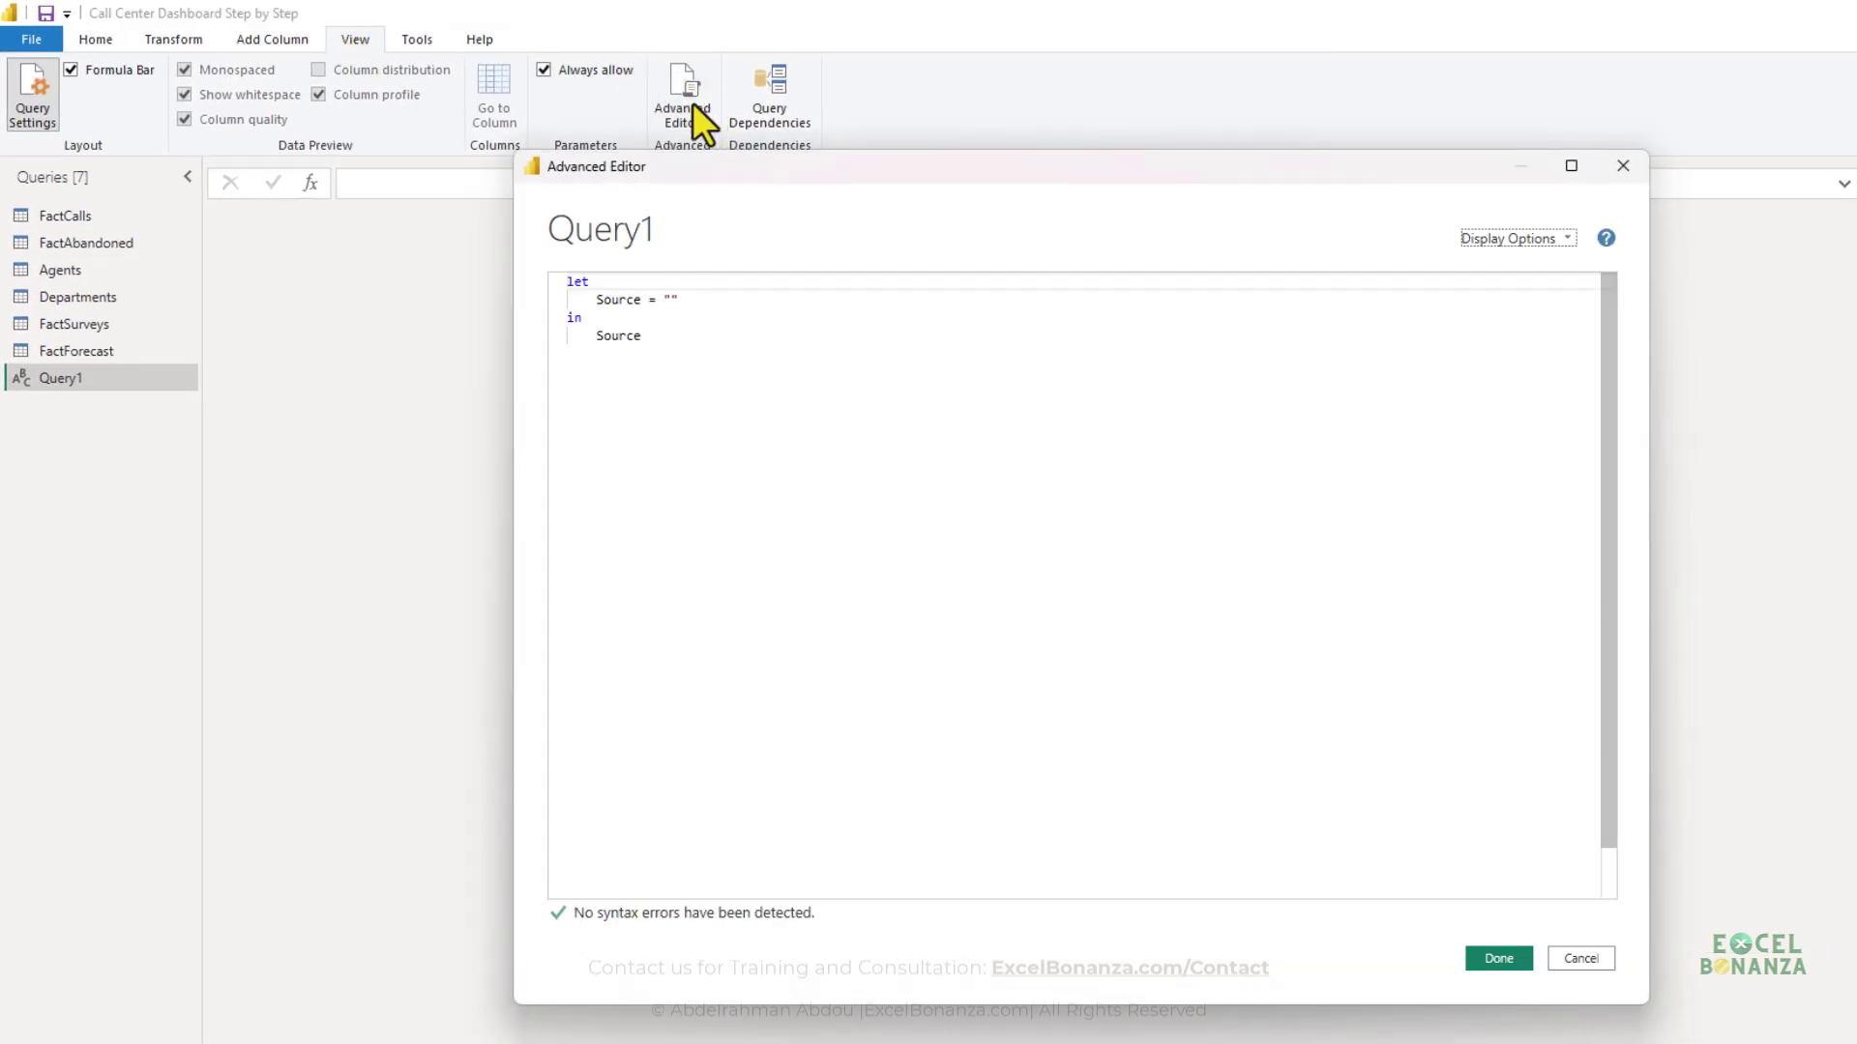
pyautogui.hotkey('ctrl', 'a')
pyautogui.write('List.Dates(#date(2024, 1, 1), Duration.Days(#date(2025, 12, 31) - #date(2024, 1, 1)) + 1, #duration(1, 0, 0, 0))')
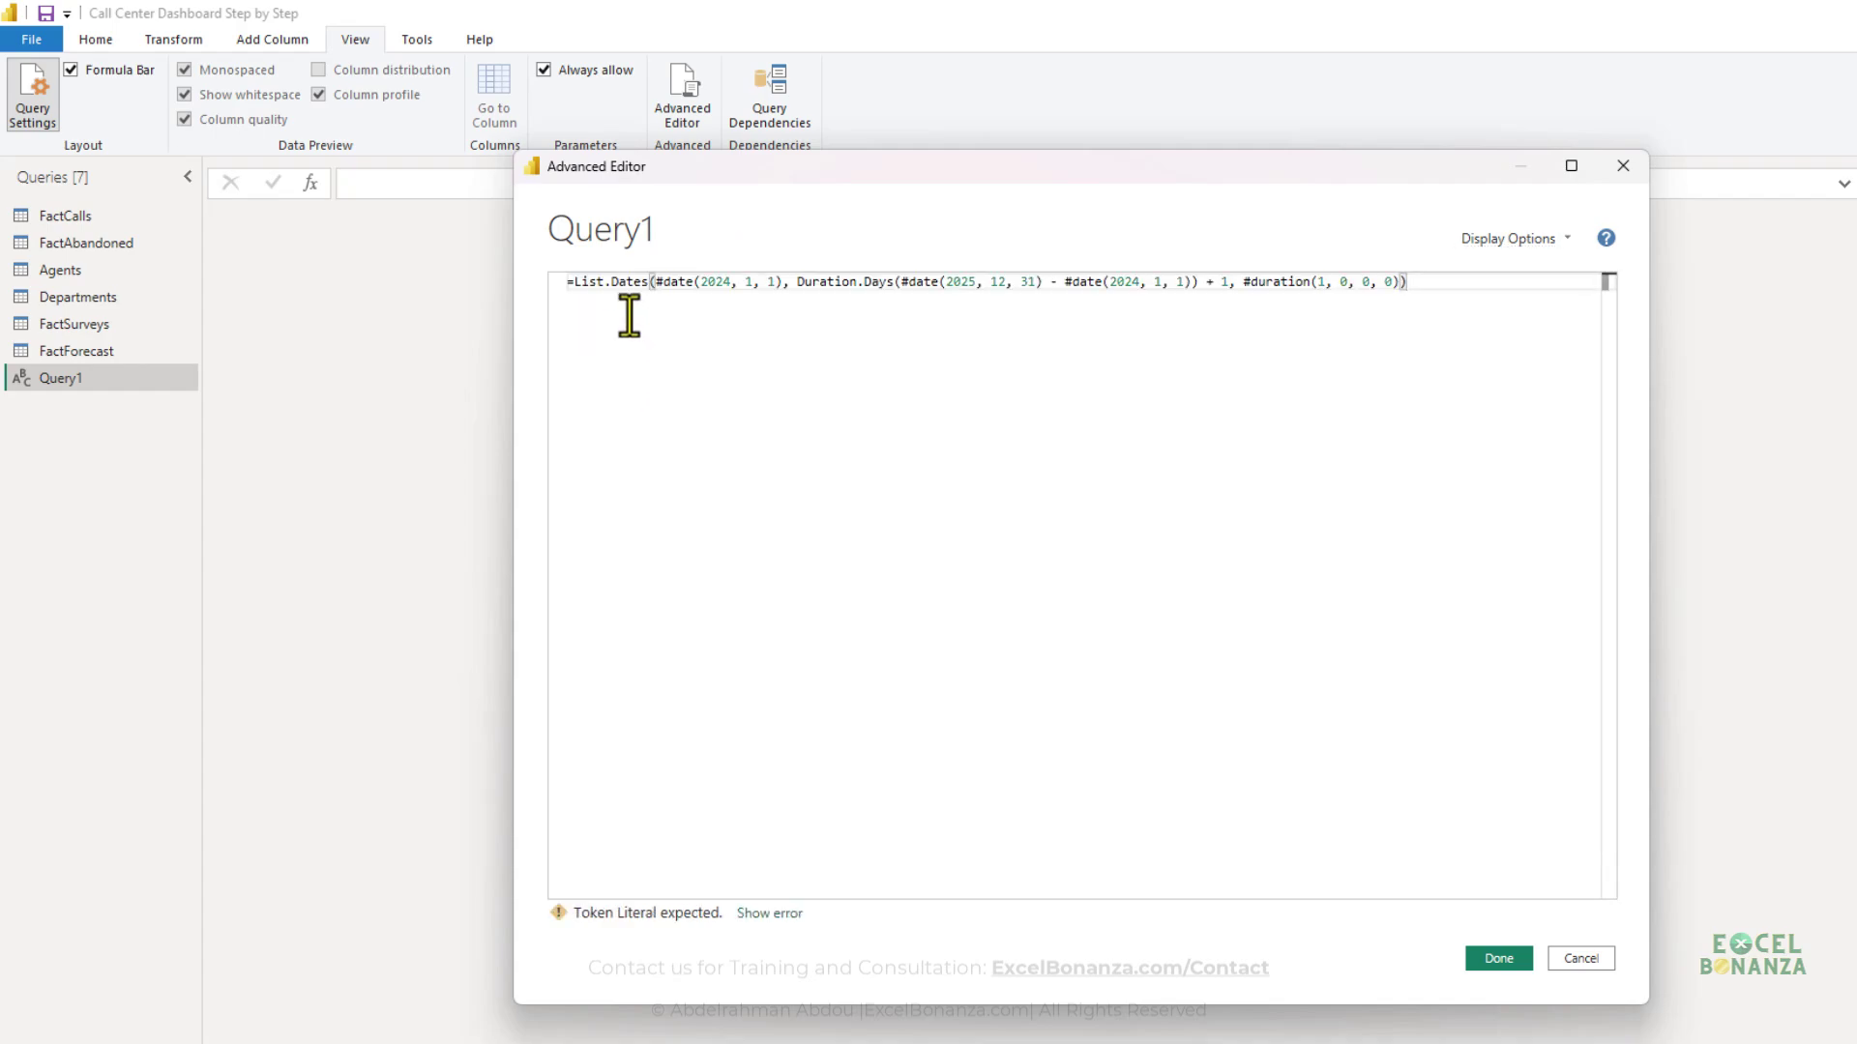
pyautogui.click(568, 281)
pyautogui.write('=')
pyautogui.press('BackSpace')
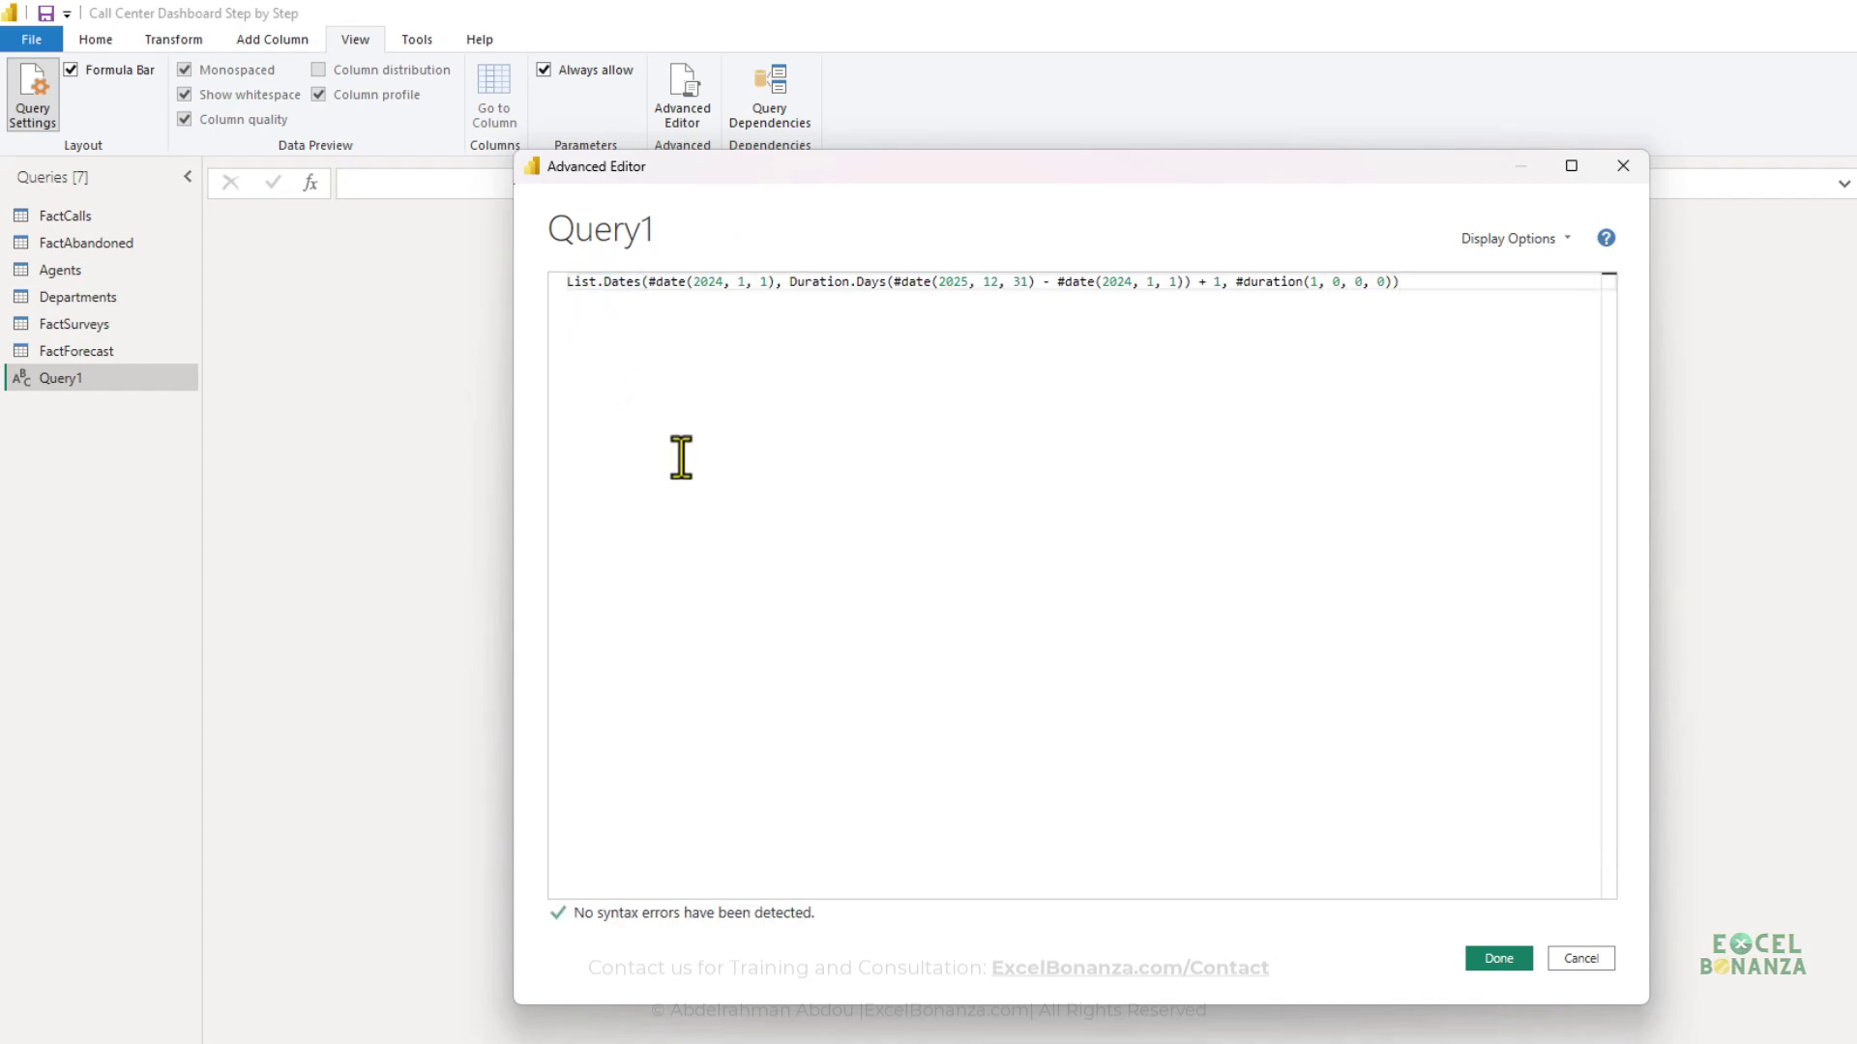
# - Set the year of the first date argument in List.Dates to 2022
pyautogui.doubleClick(709, 281)
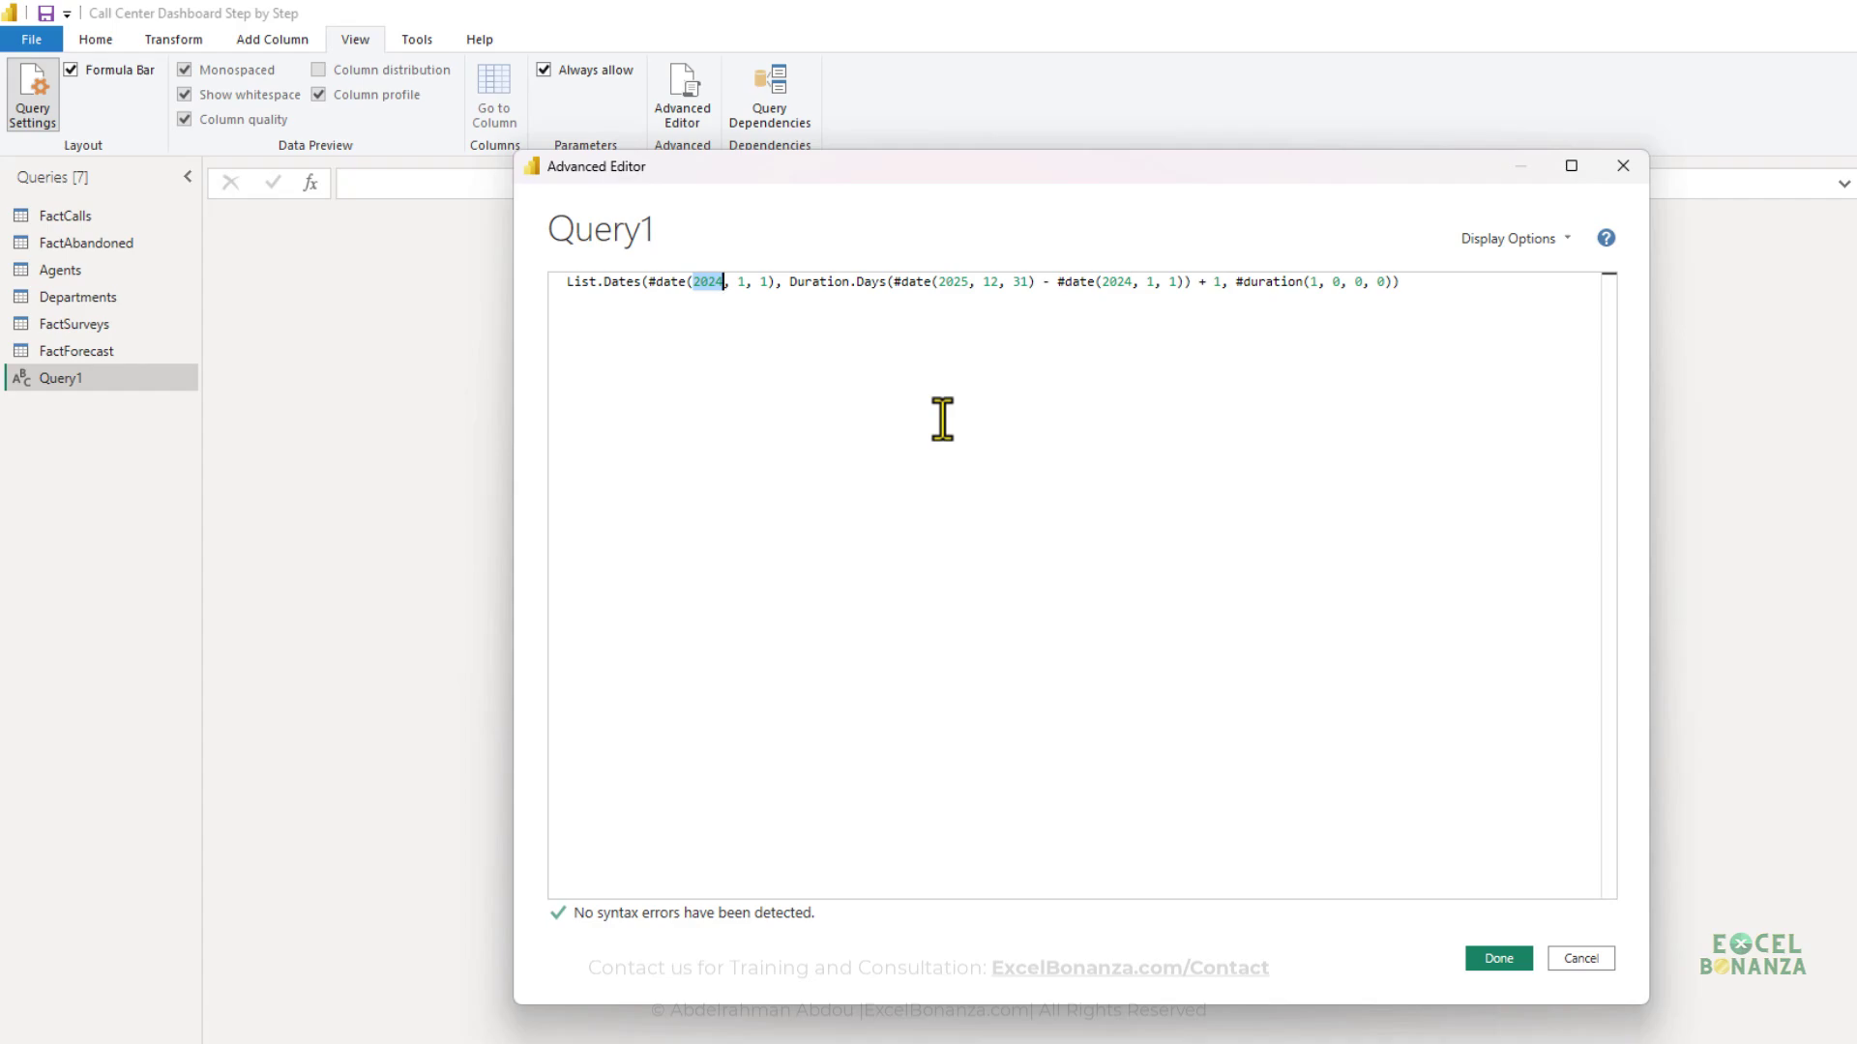
pyautogui.write('2022')
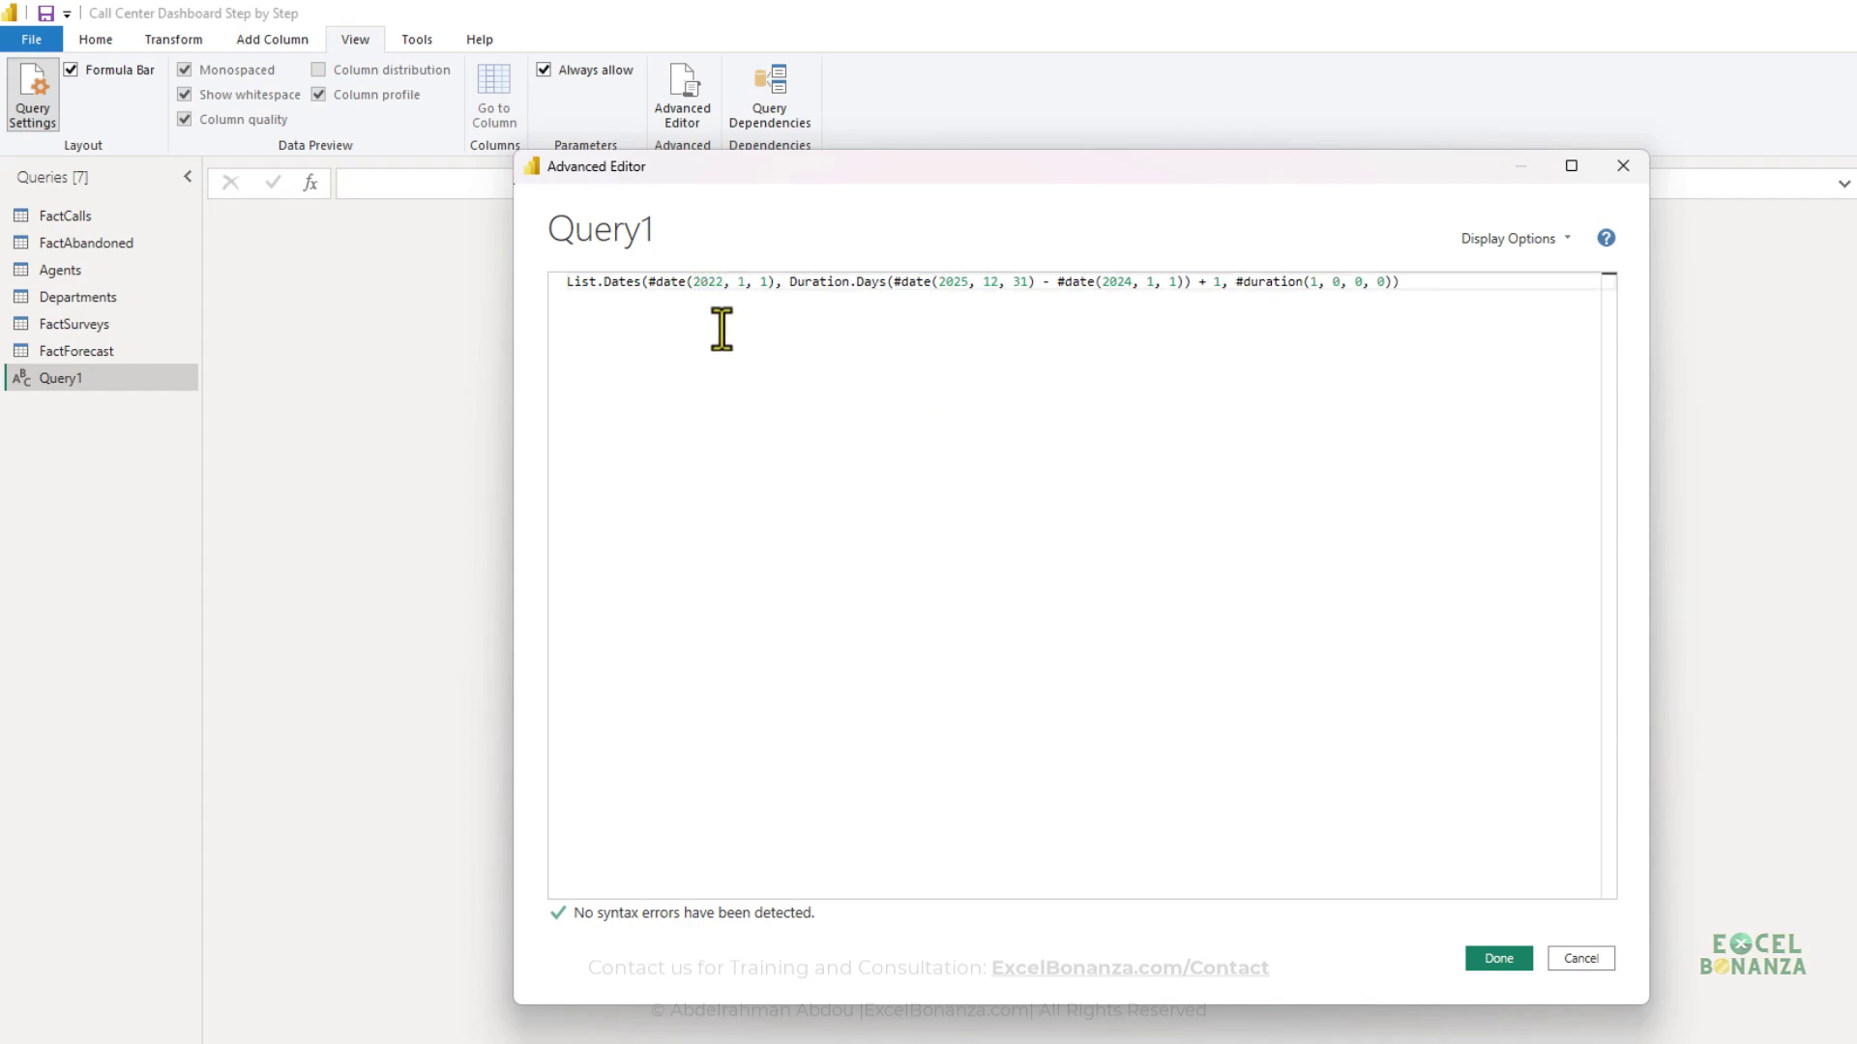
pyautogui.click(651, 281)
pyautogui.moveTo(773, 281); pyautogui.dragTo(651, 281)
pyautogui.click(696, 319)
# - Within Duration.Days, set the end date's year to 2024 and the subtracted start date's year to 2022
pyautogui.doubleClick(955, 282)
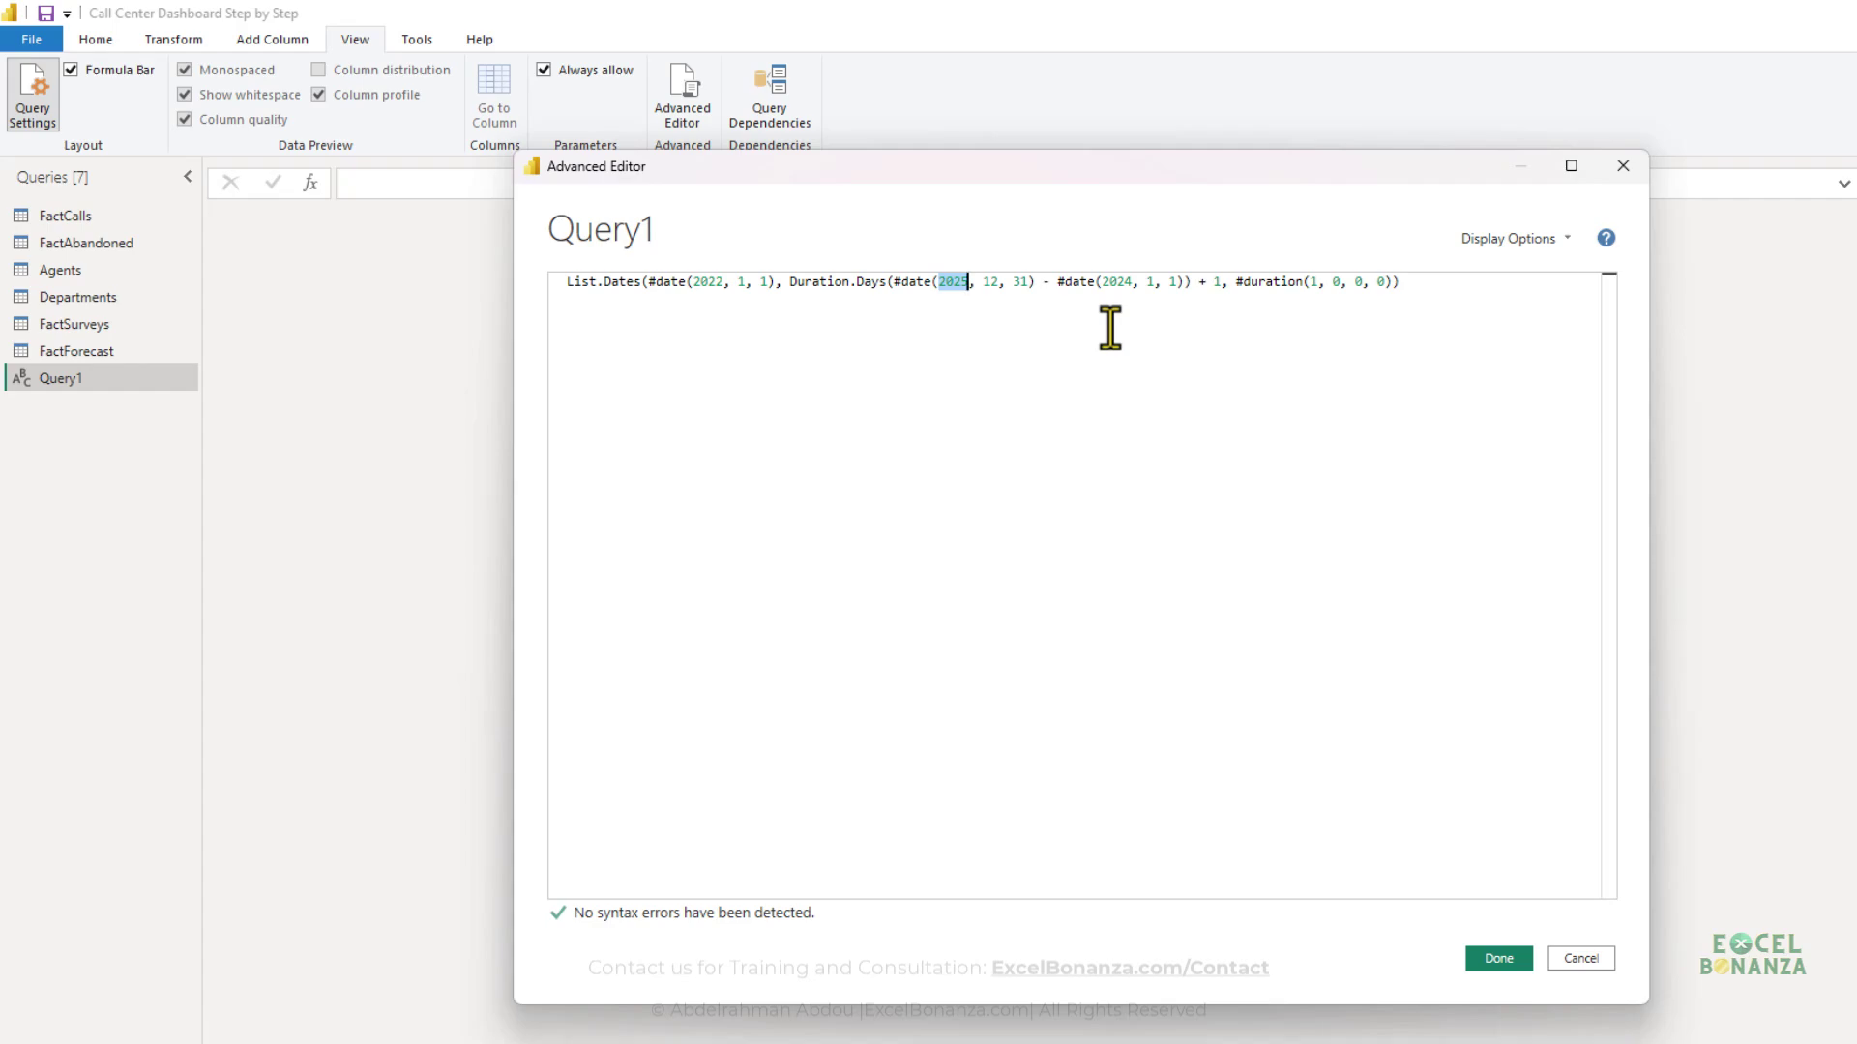
pyautogui.press('BackSpace')
pyautogui.write('2024')
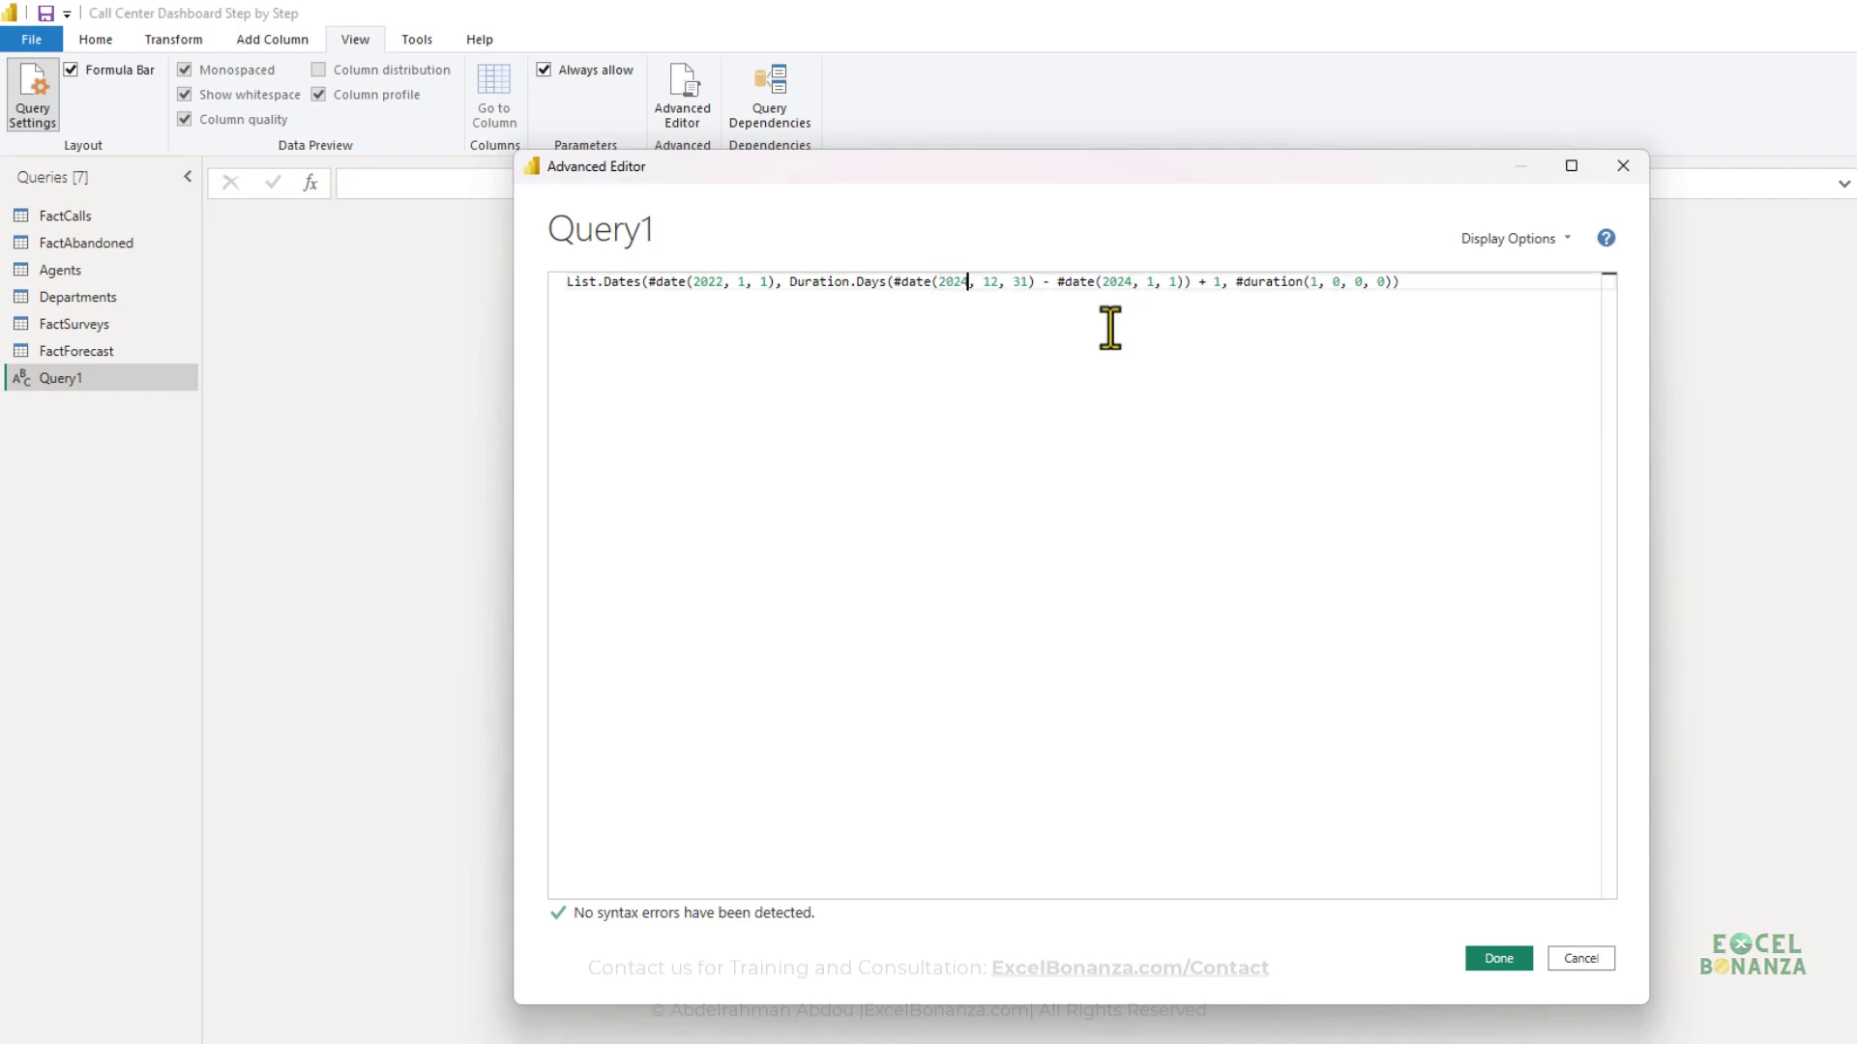
pyautogui.moveTo(1024, 282); pyautogui.dragTo(938, 286)
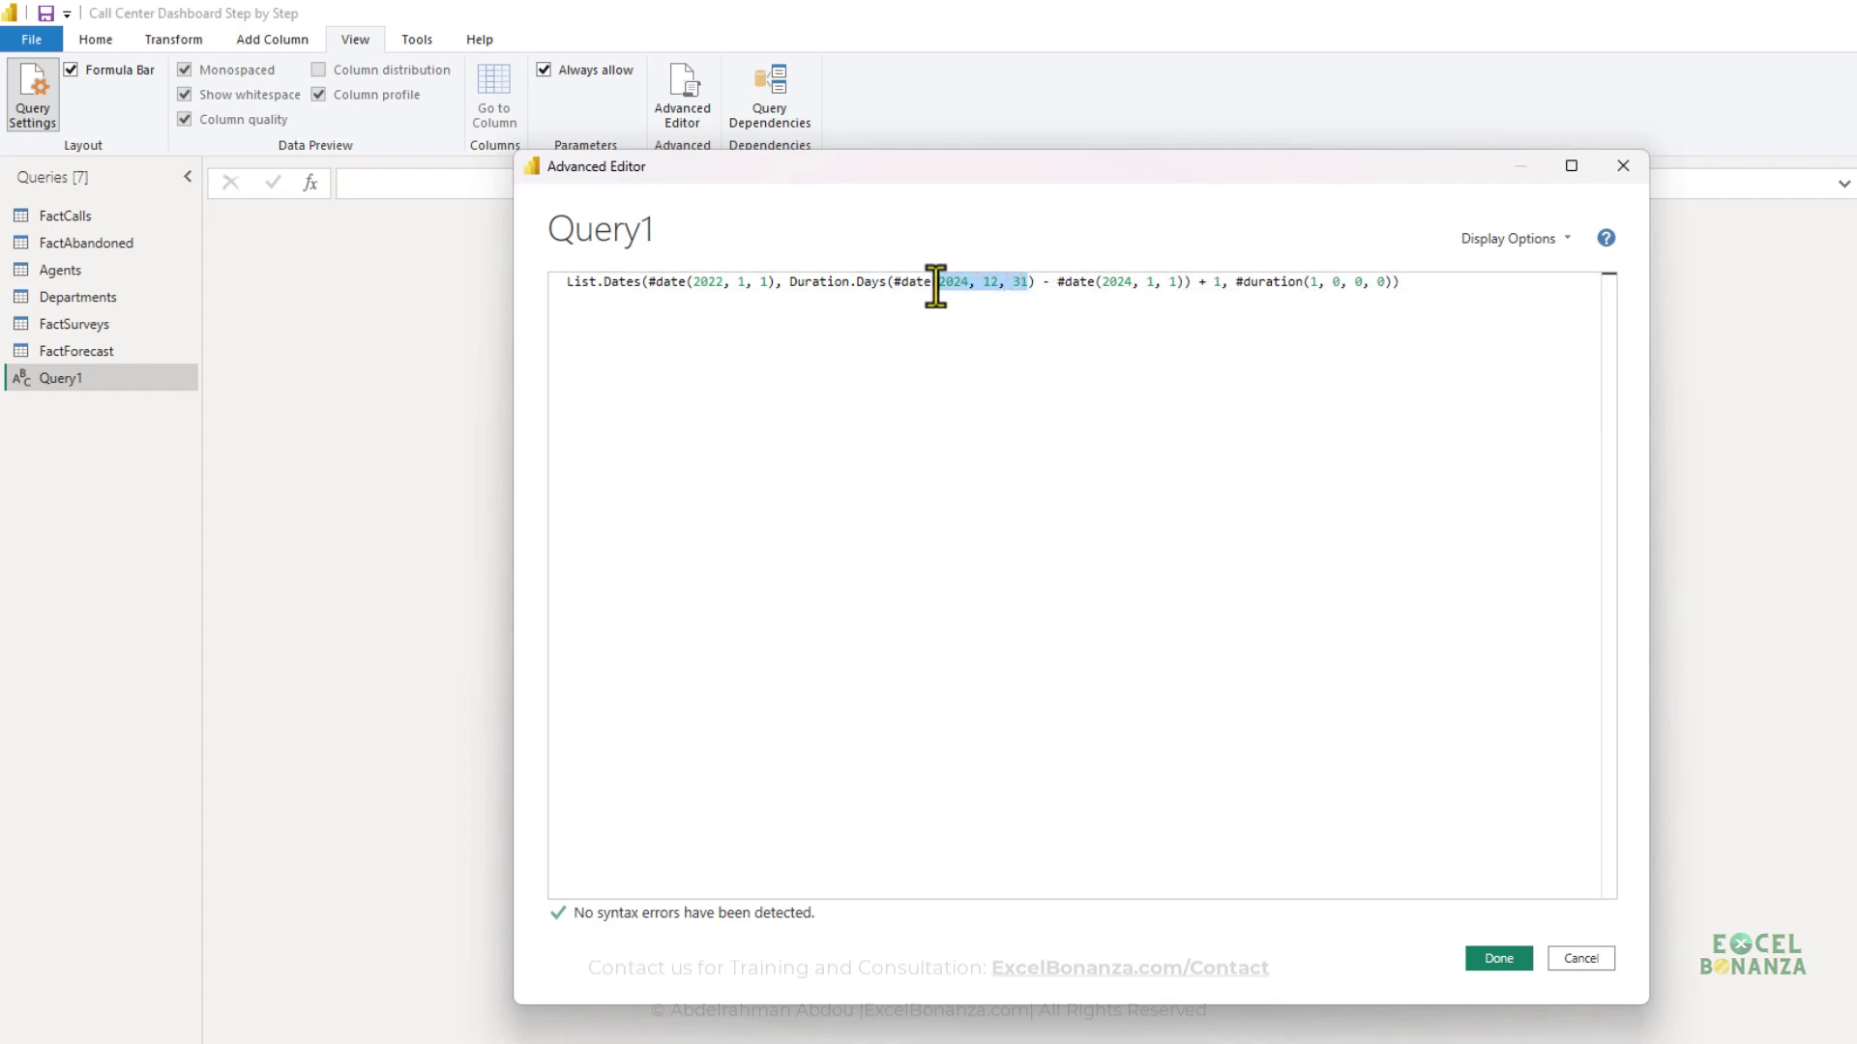
pyautogui.press('End')
pyautogui.doubleClick(1112, 282)
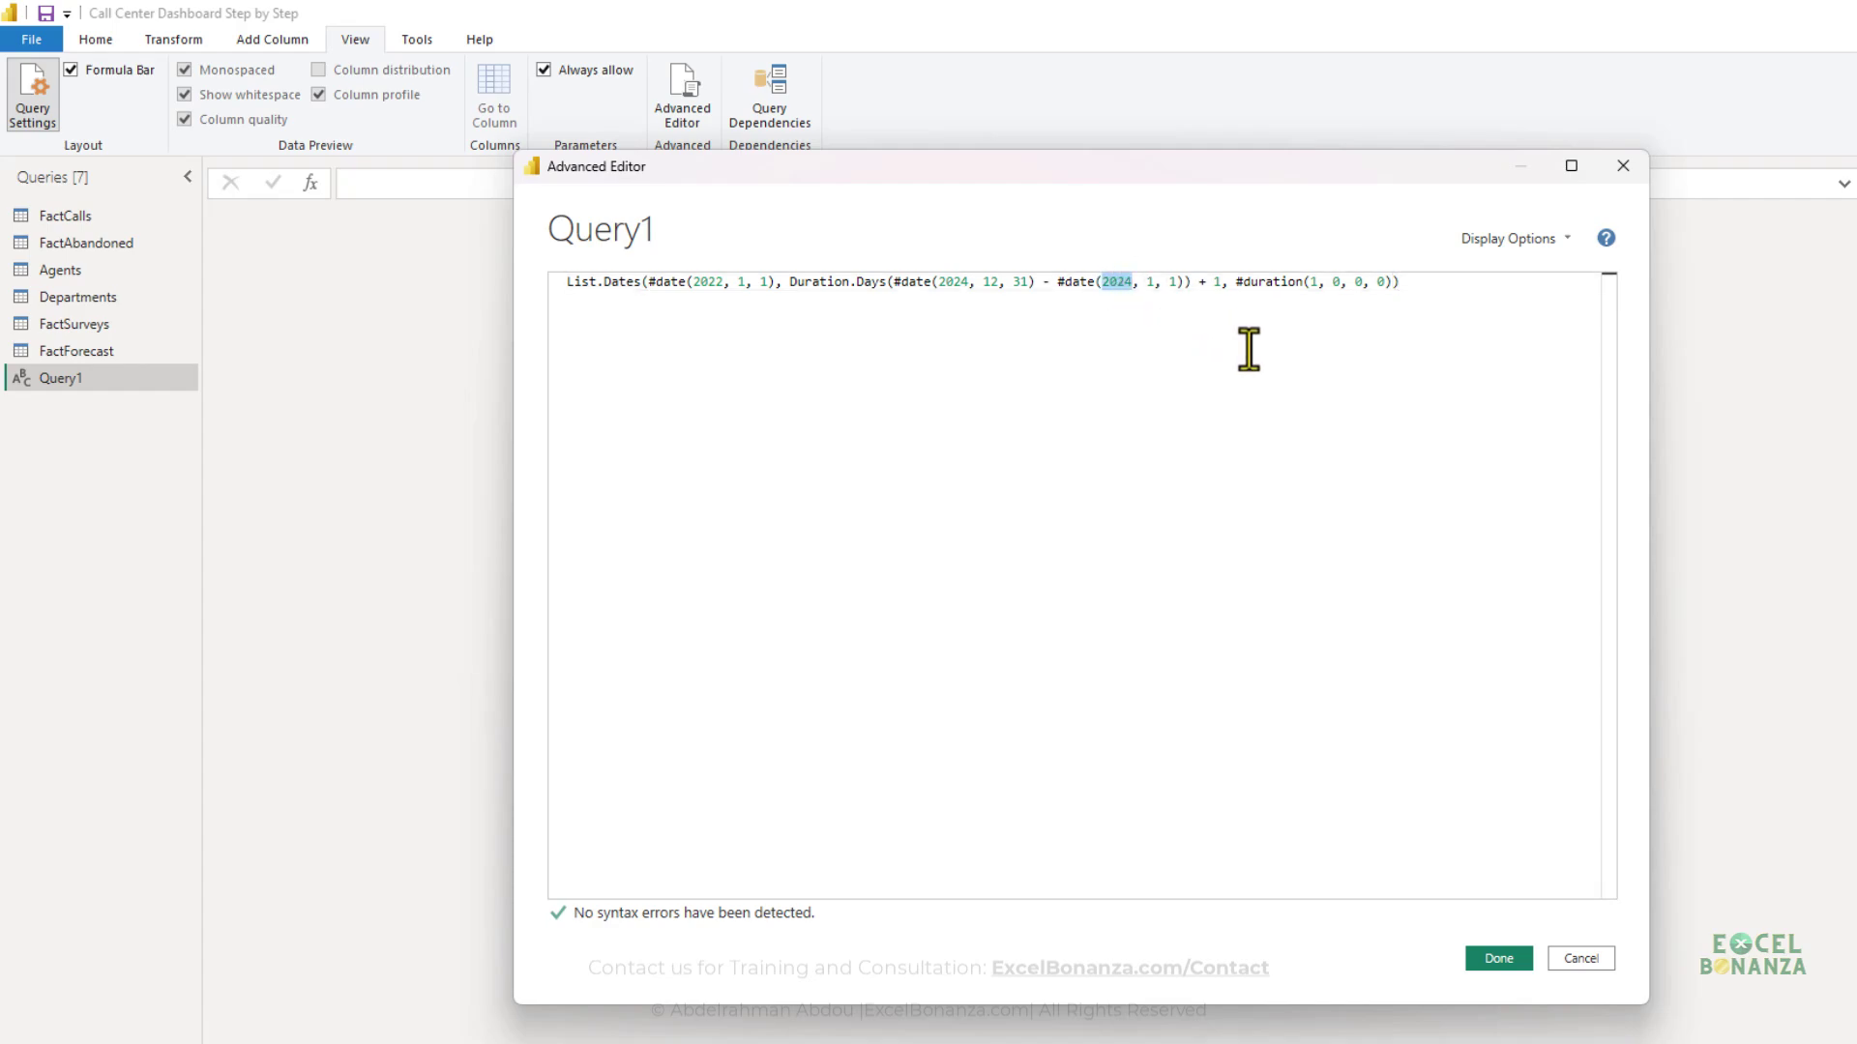
pyautogui.write('2022')
# - Review the List.Dates formula's start date, day count with + 1, and #duration(1, 0, 0, 0) interval
pyautogui.click(1310, 283)
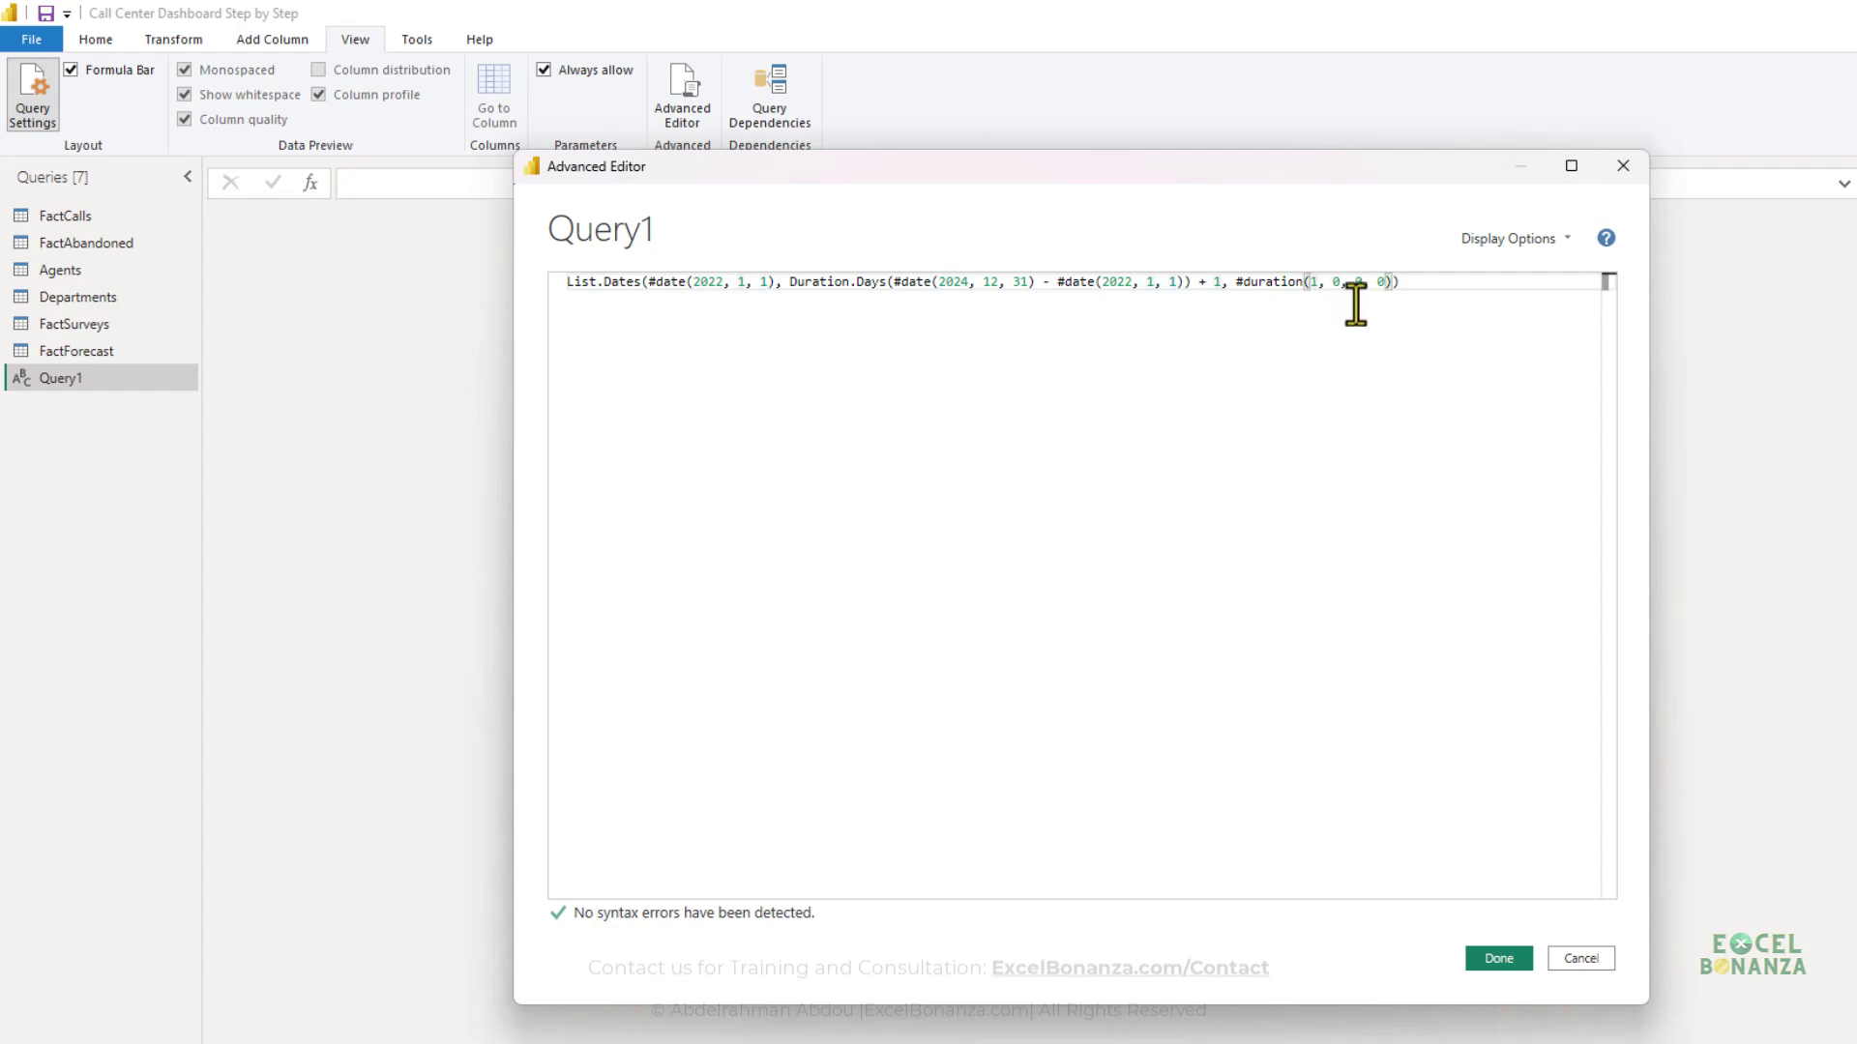
pyautogui.press('End')
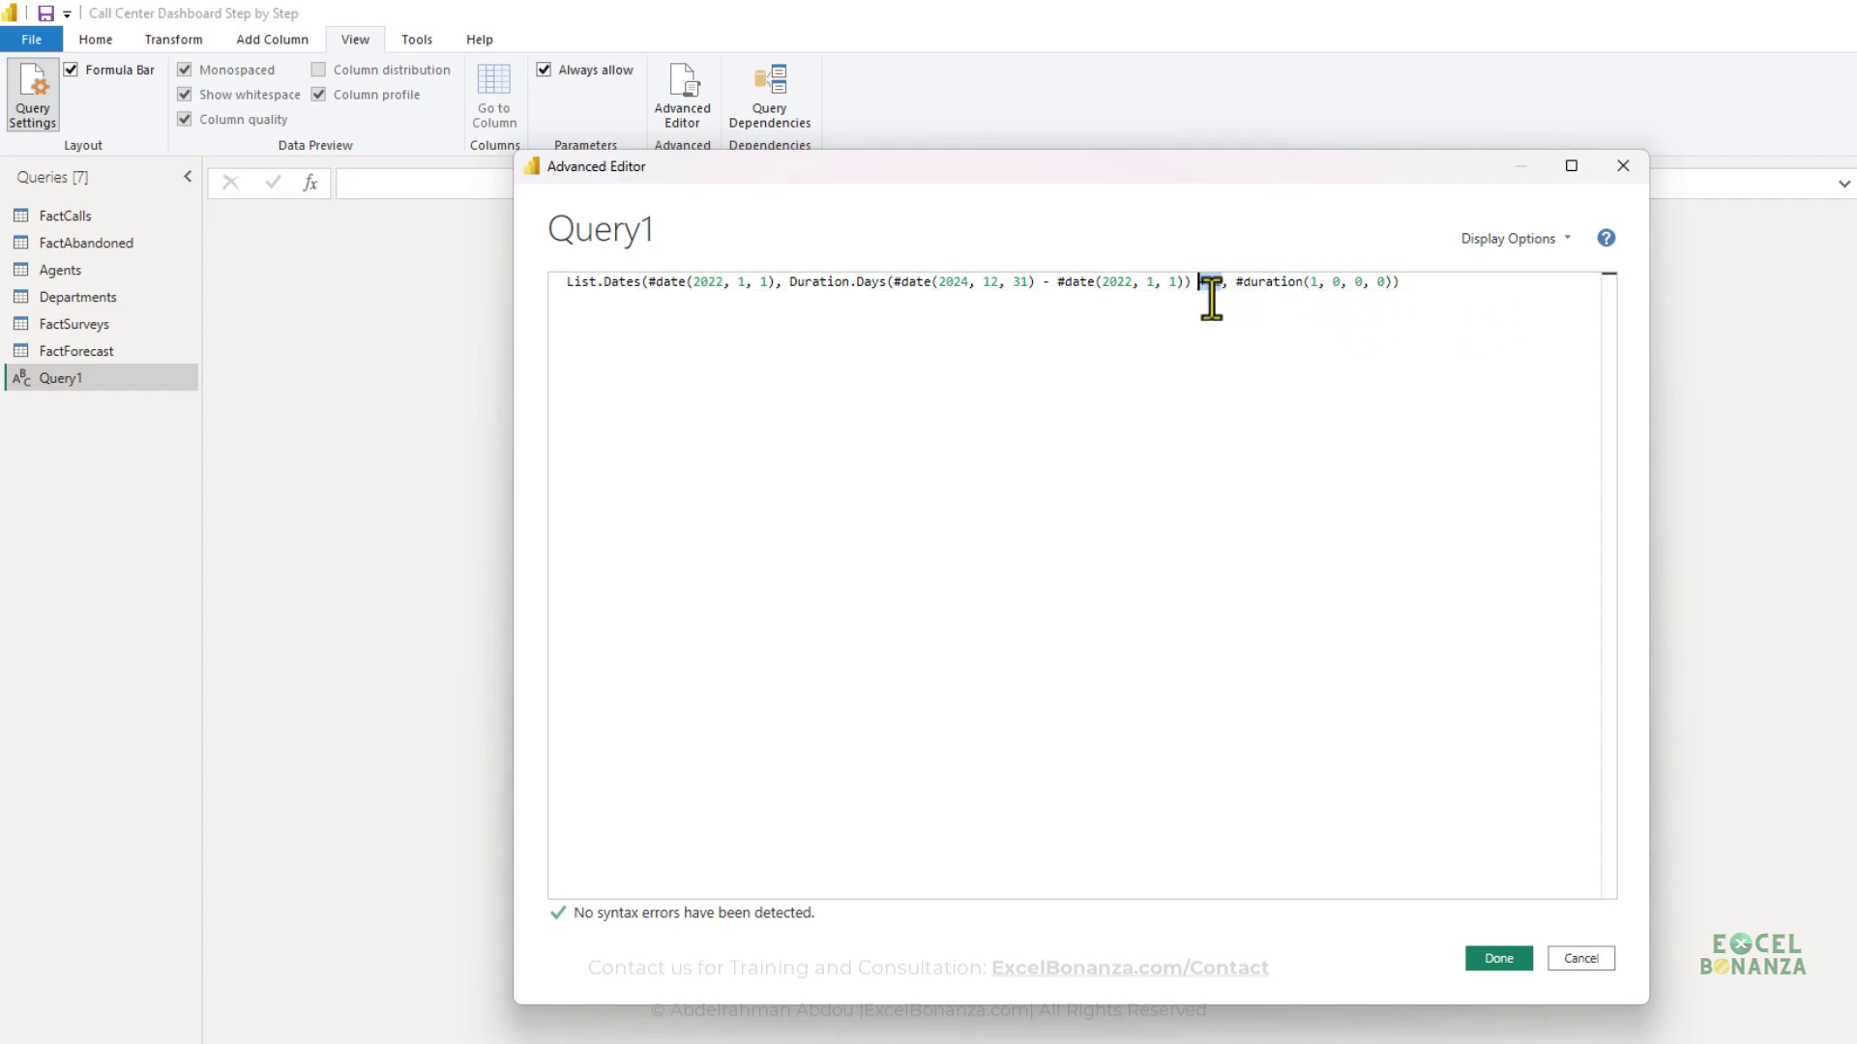
pyautogui.click(1312, 282)
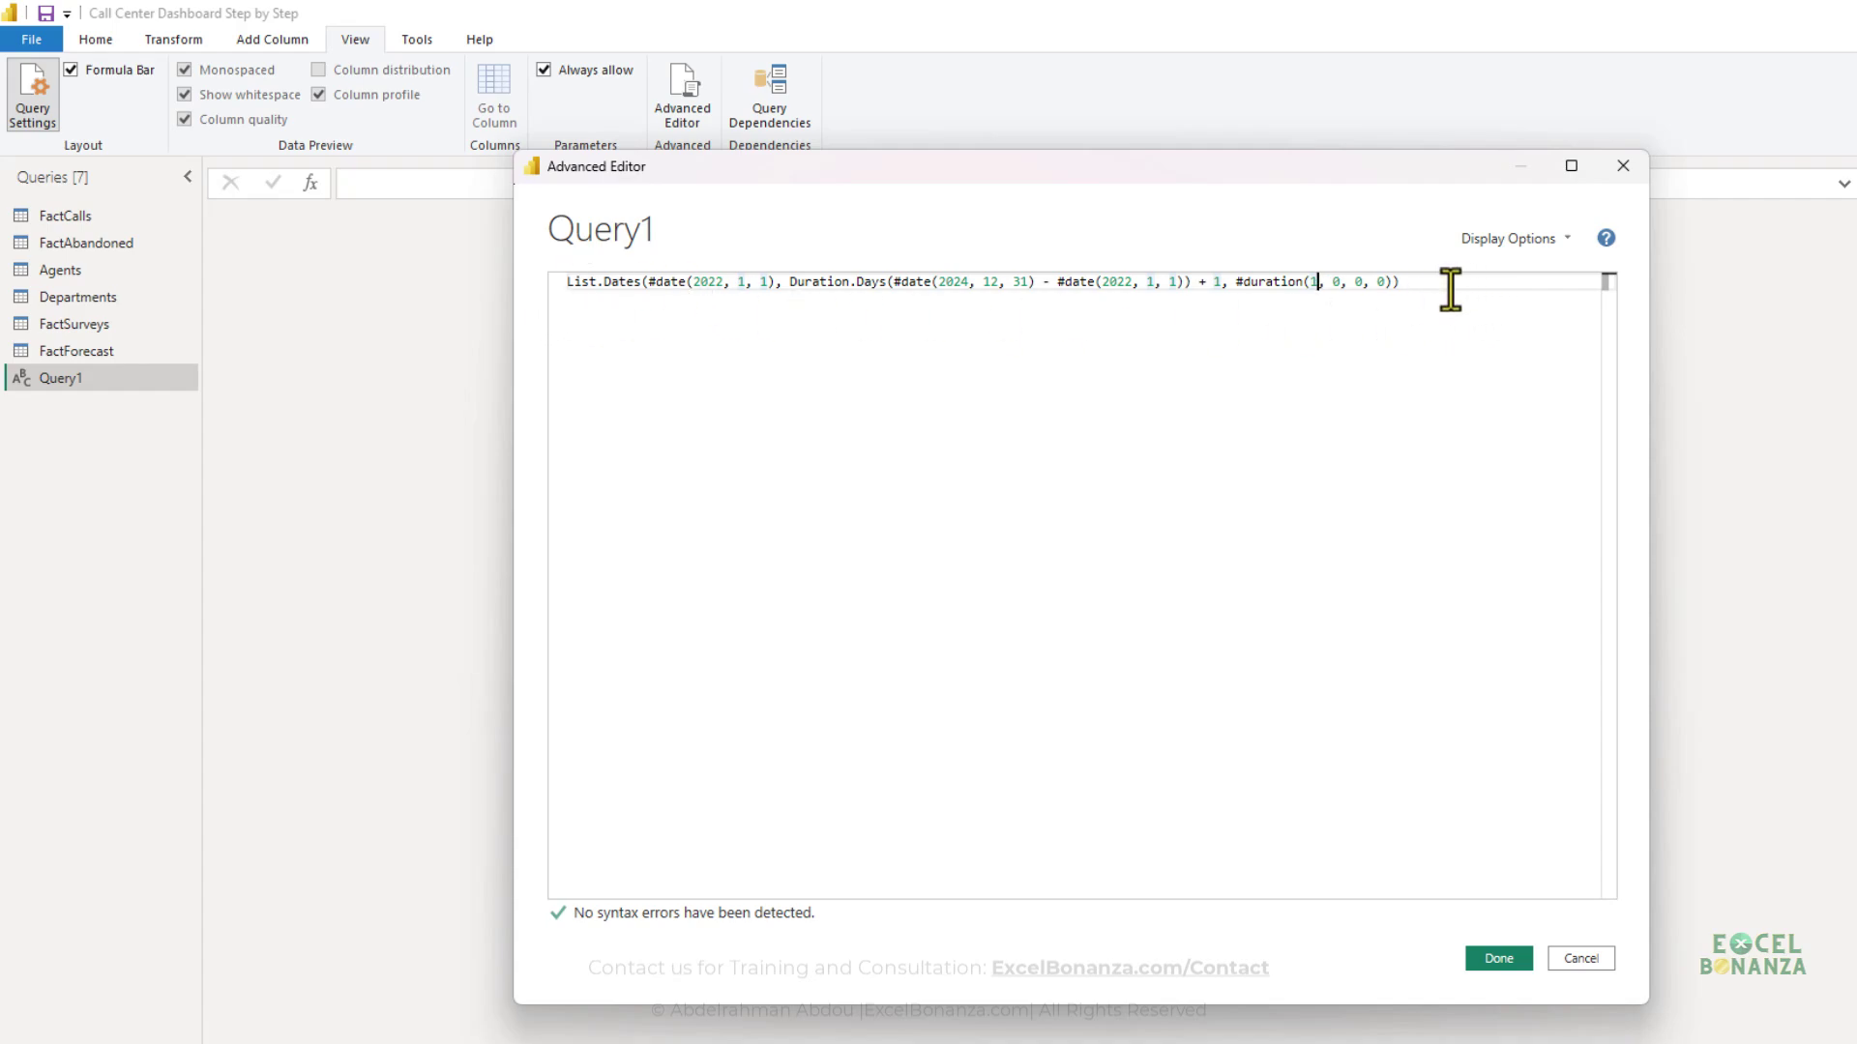
pyautogui.doubleClick(711, 287)
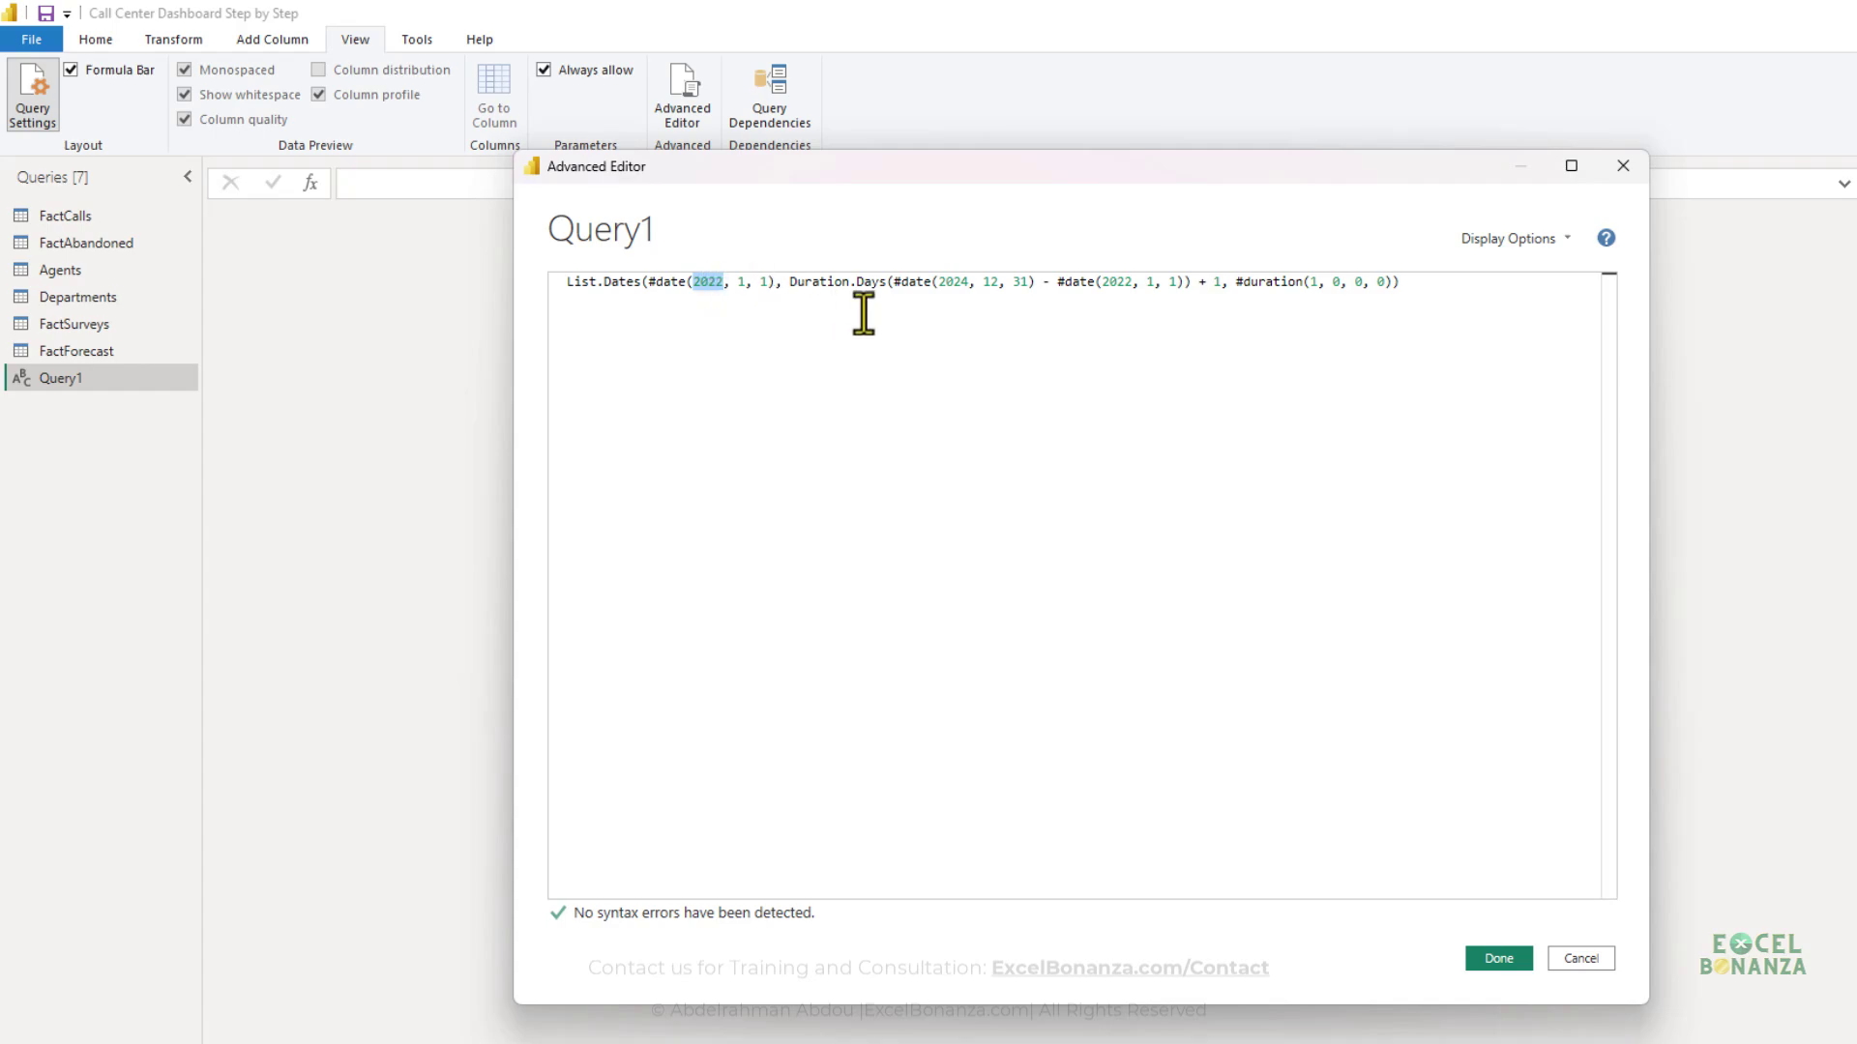
pyautogui.click(1224, 288)
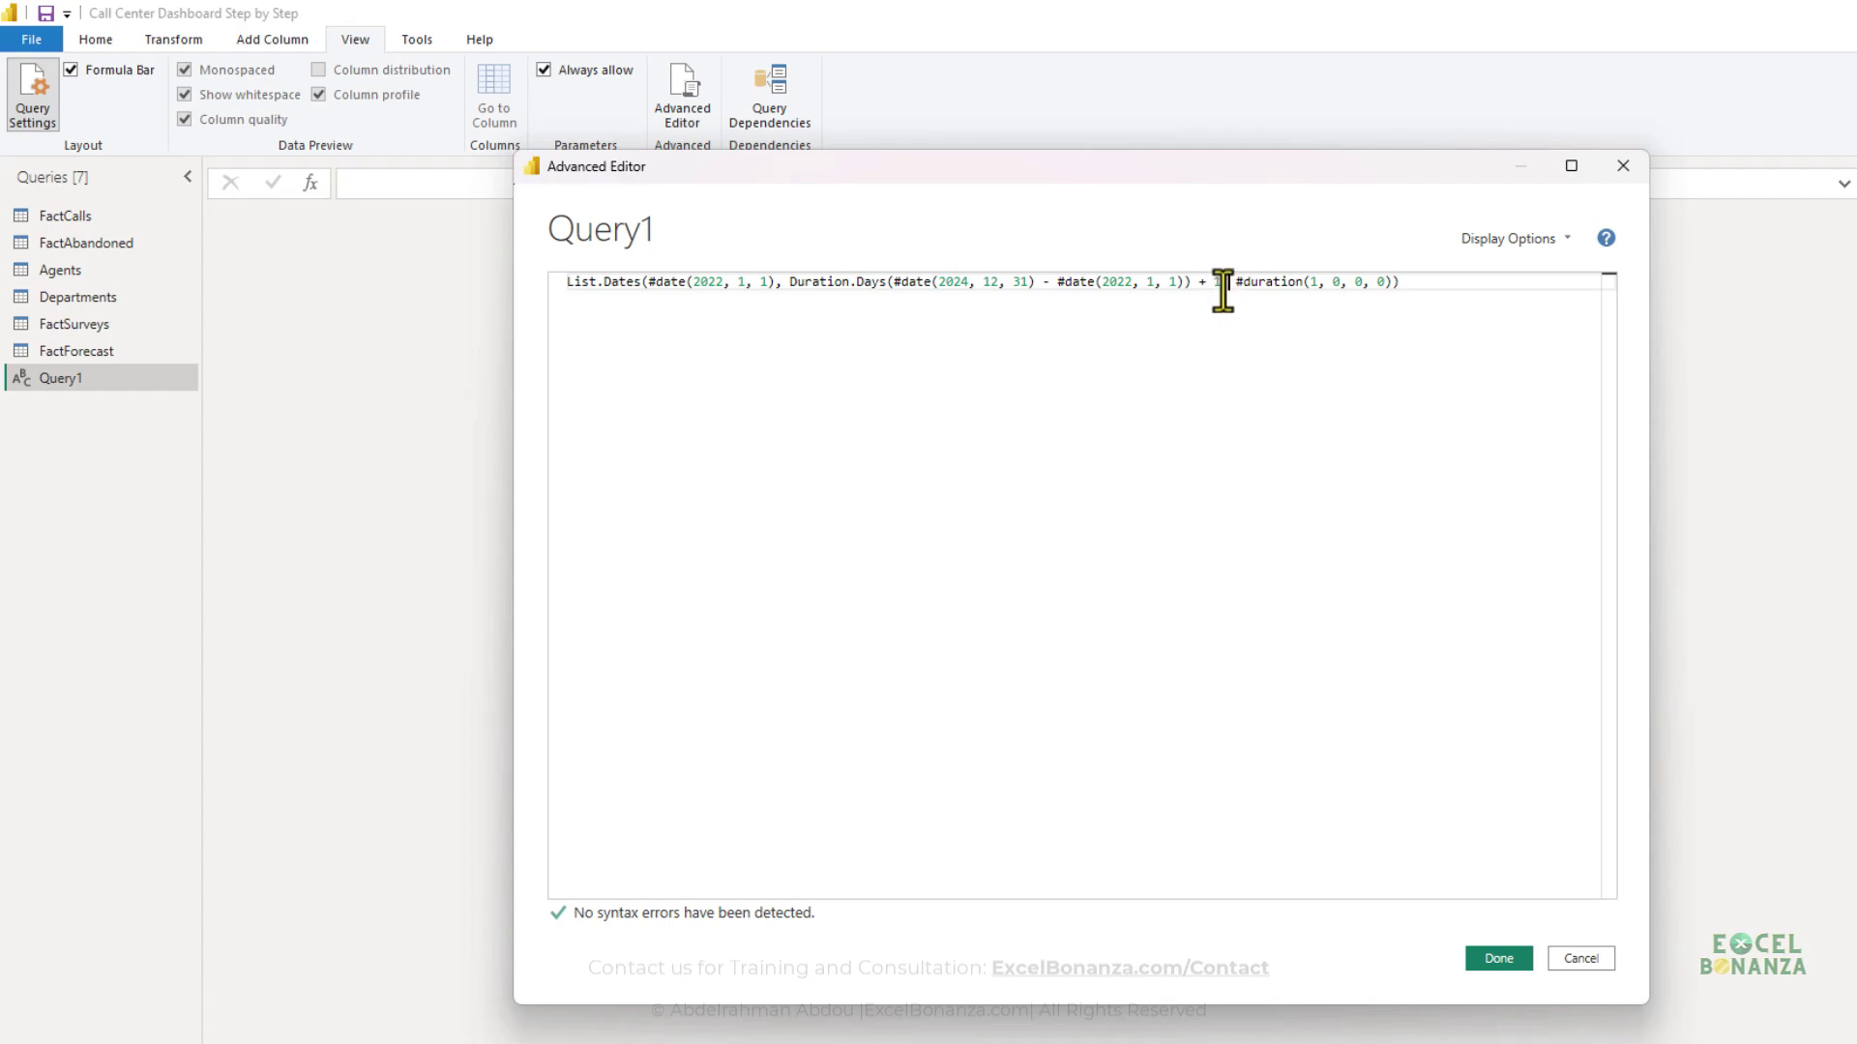
pyautogui.click(1160, 283)
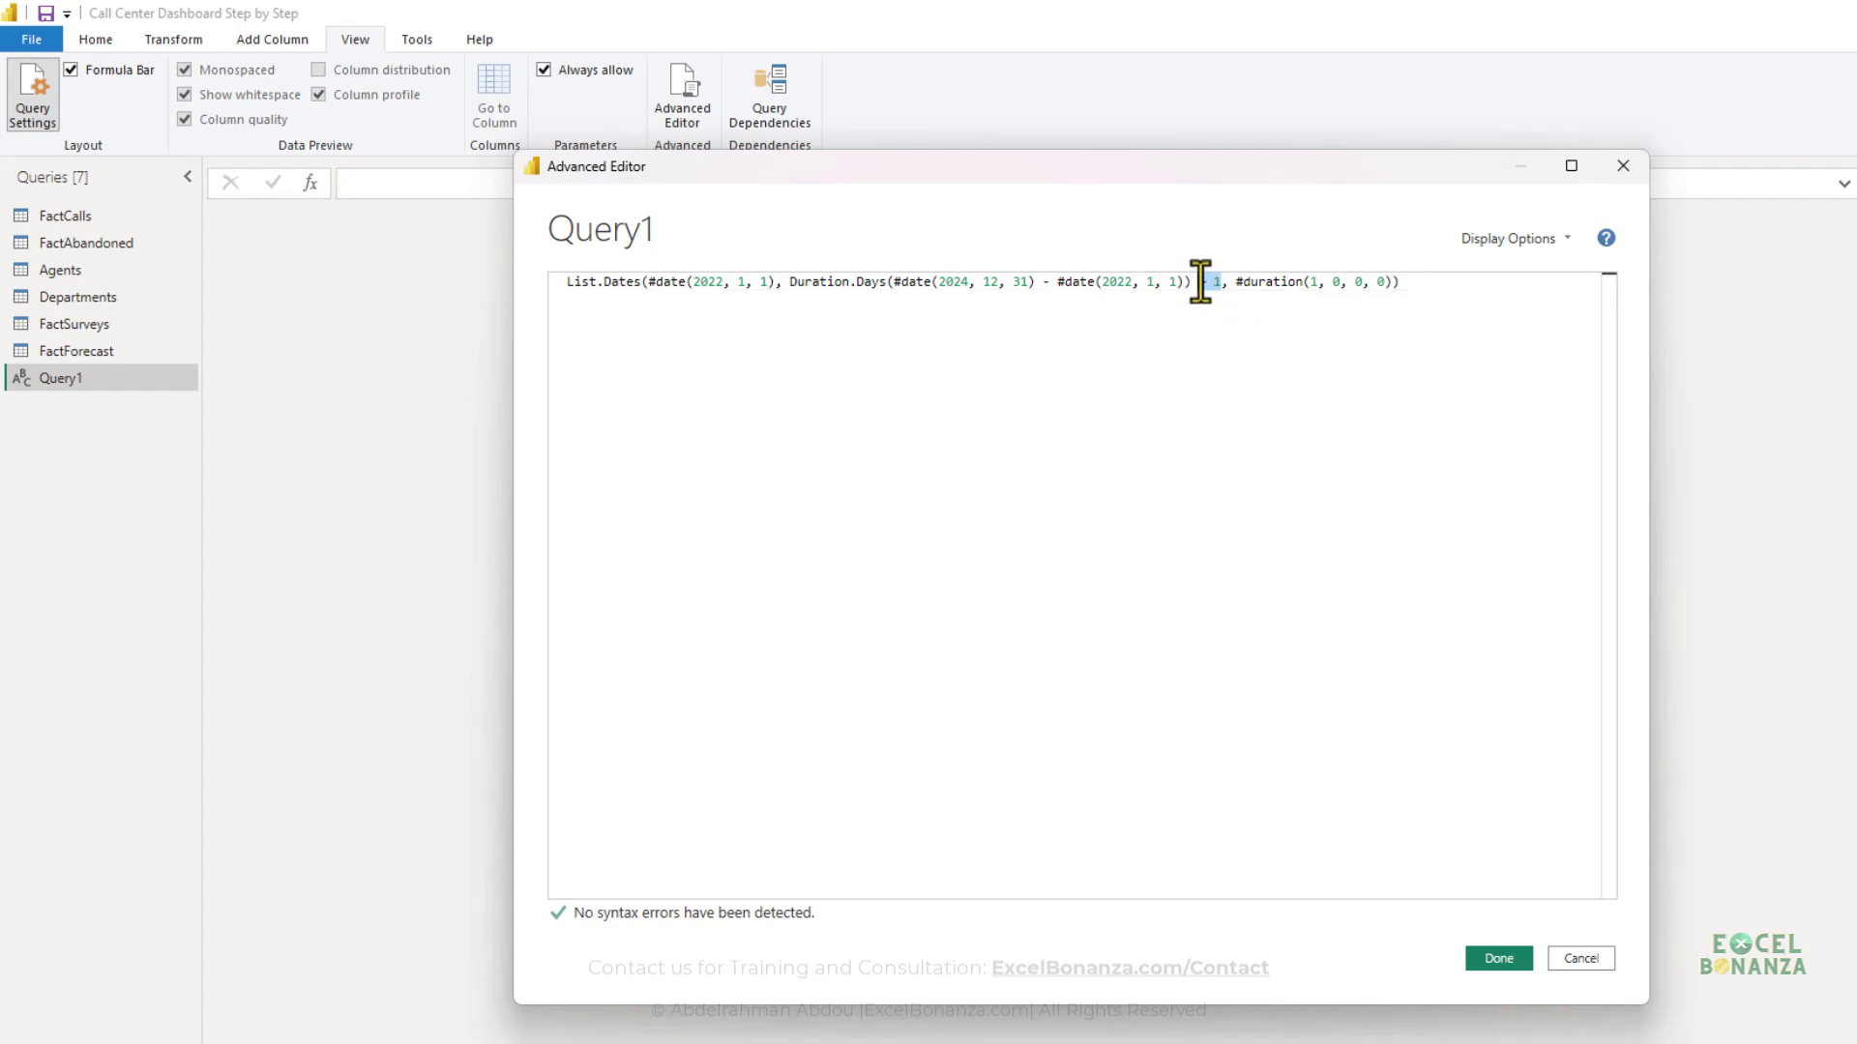
# - Apply the List.Dates code and convert the resulting list to a table with delimiter None and extra columns shown as errors
pyautogui.click(1202, 331)
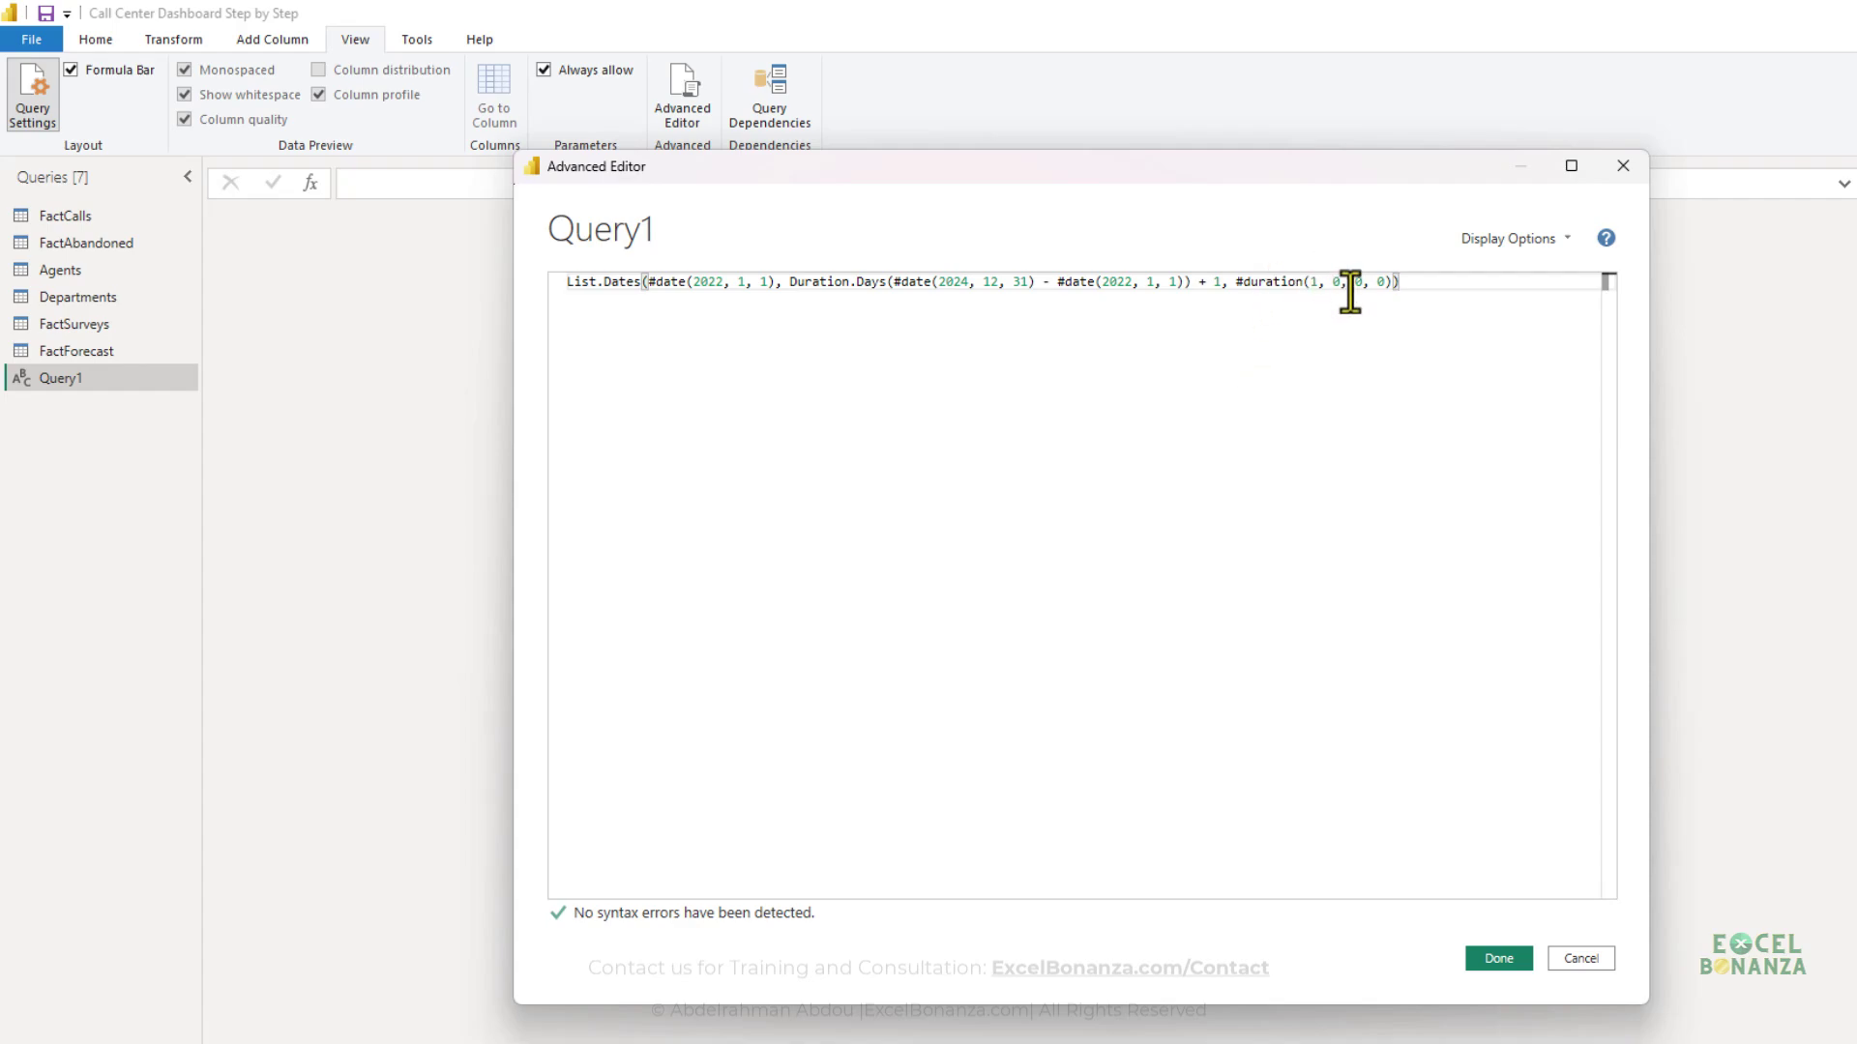
pyautogui.click(1314, 281)
pyautogui.click(1499, 958)
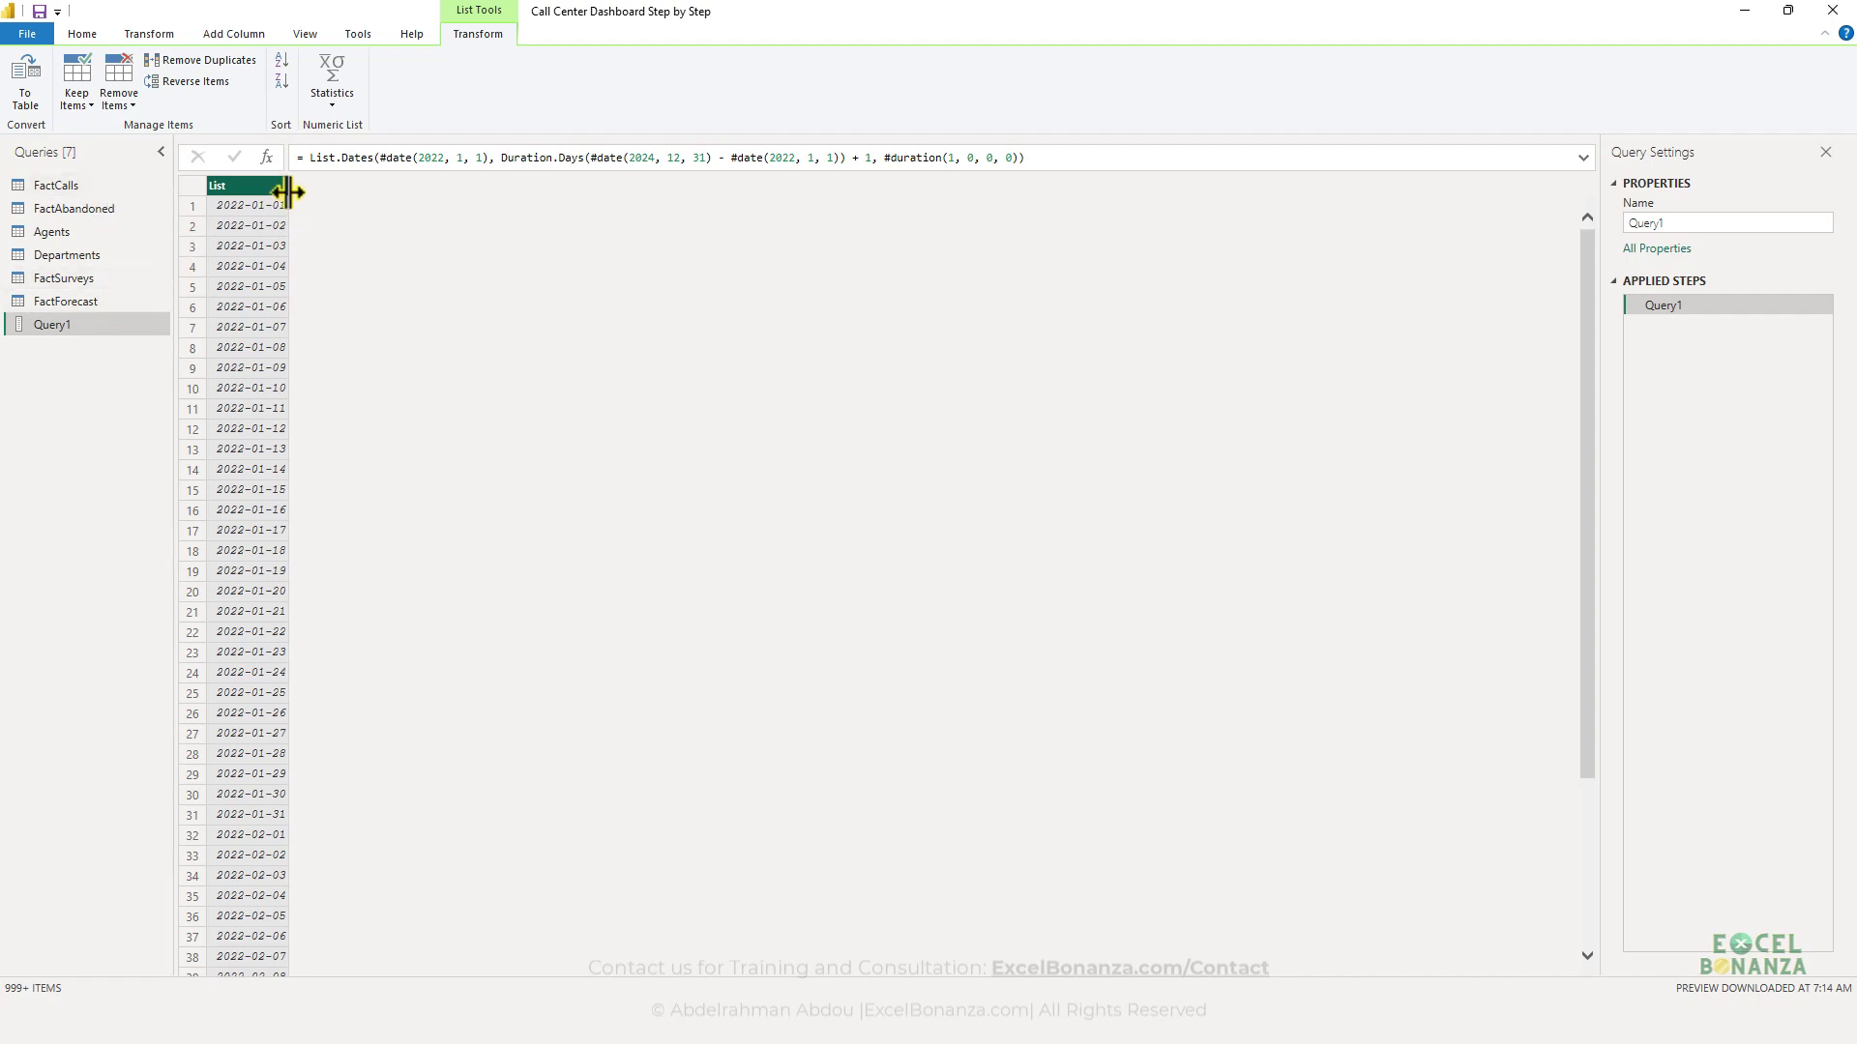
pyautogui.click(23, 94)
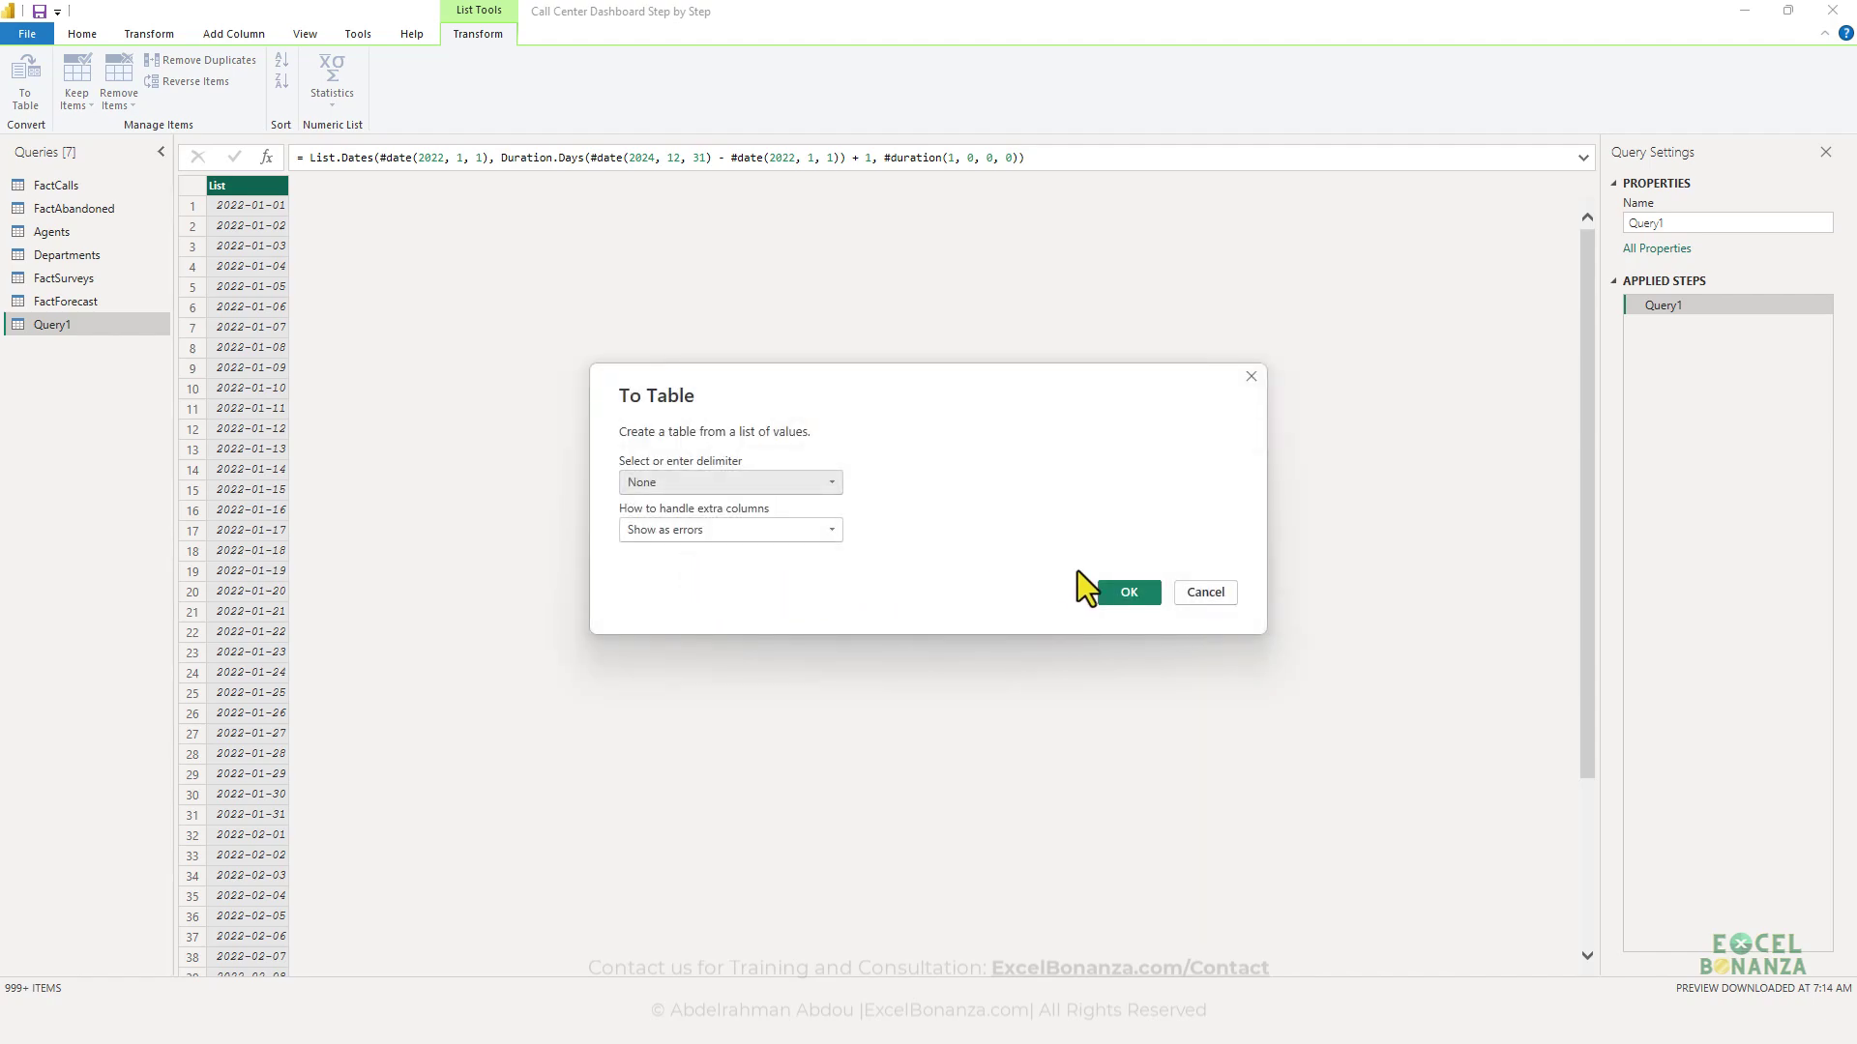
pyautogui.click(1114, 590)
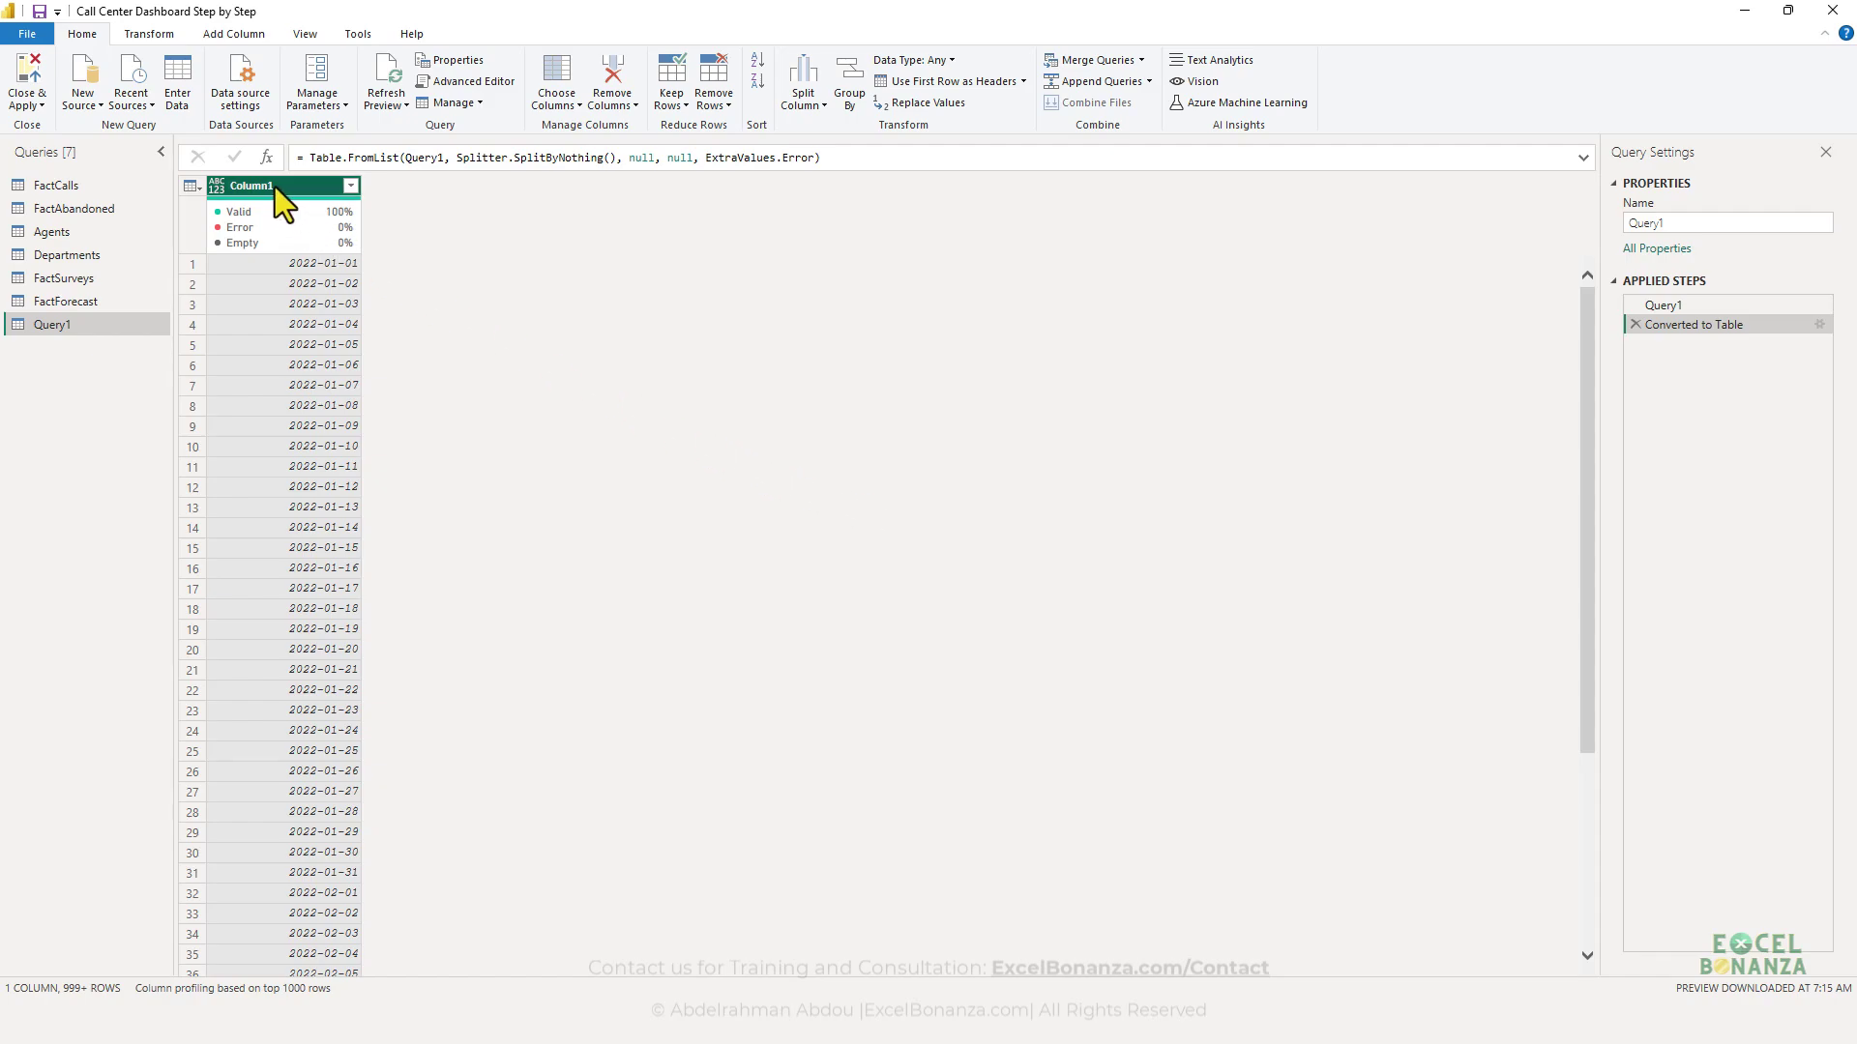
# - Rename Column1 to Date and set its data type to Date
pyautogui.doubleClick(244, 187)
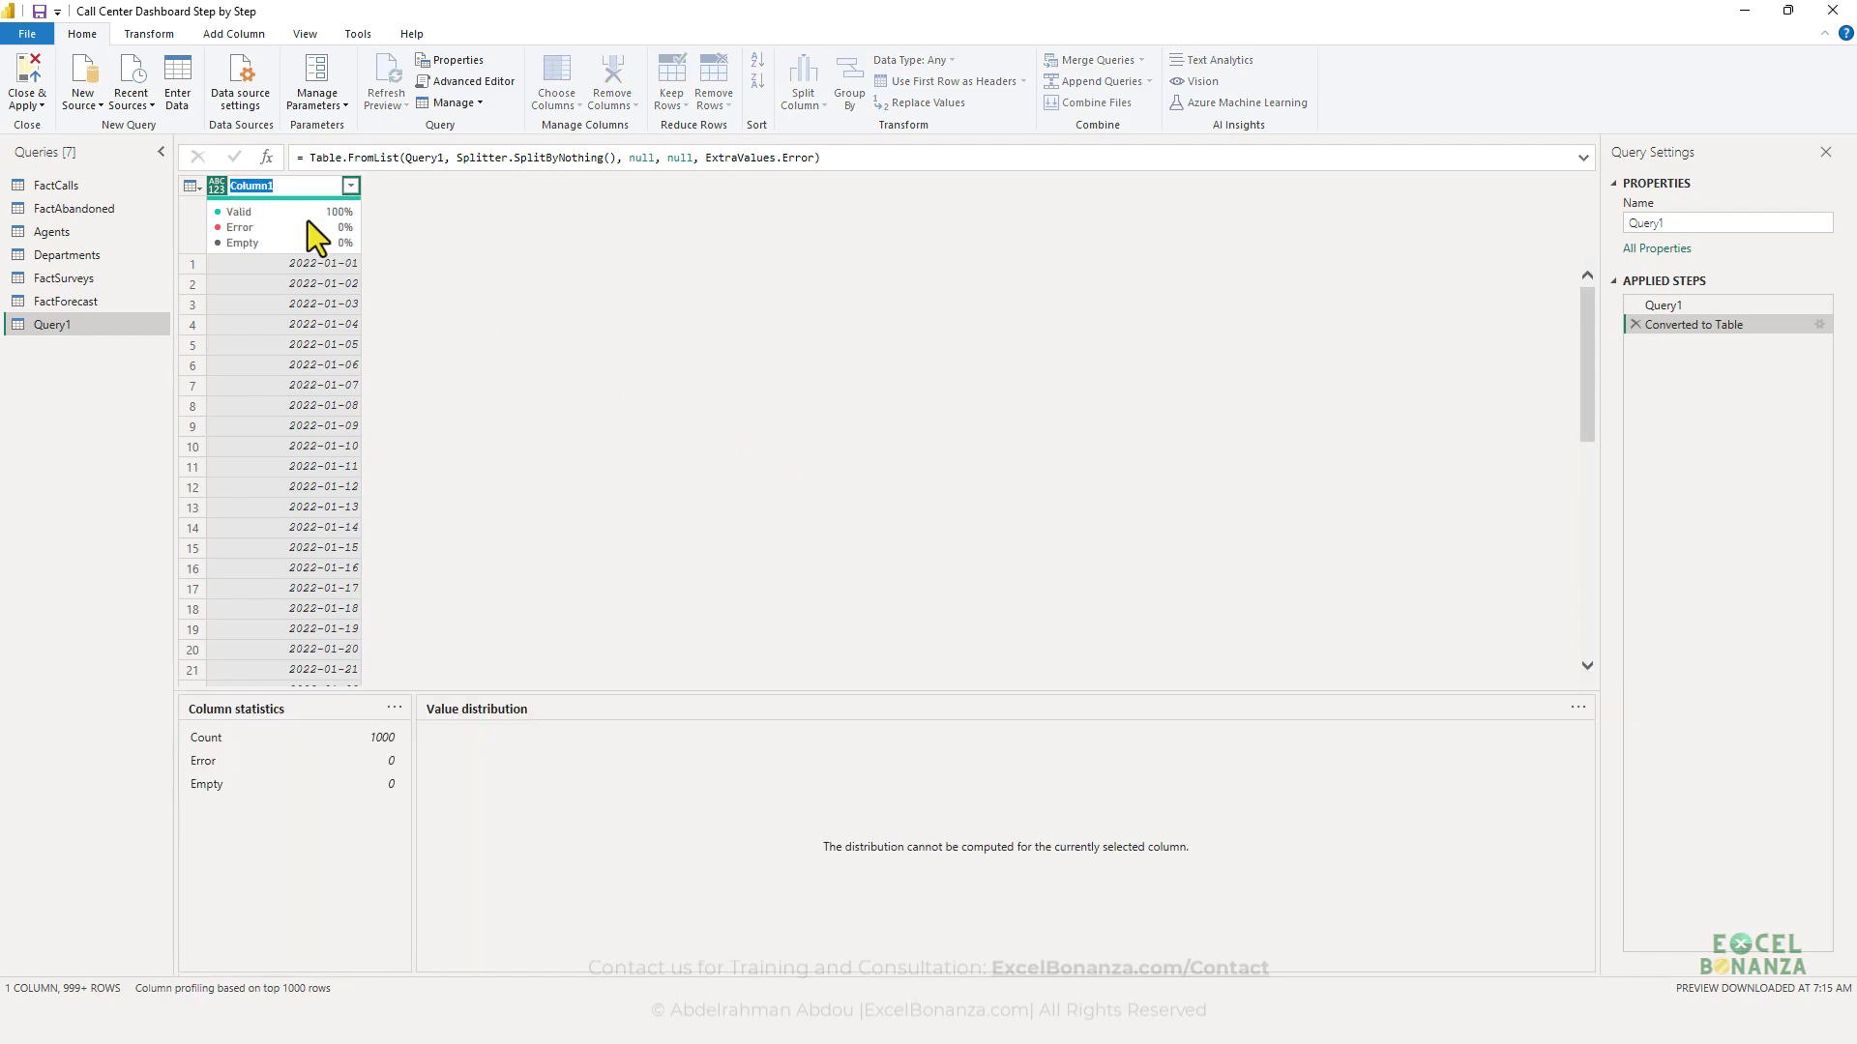
pyautogui.write('DATE')
pyautogui.press('BackSpace')
pyautogui.press('BackSpace')
pyautogui.press('BackSpace')
pyautogui.write('ate')
pyautogui.press('Return')
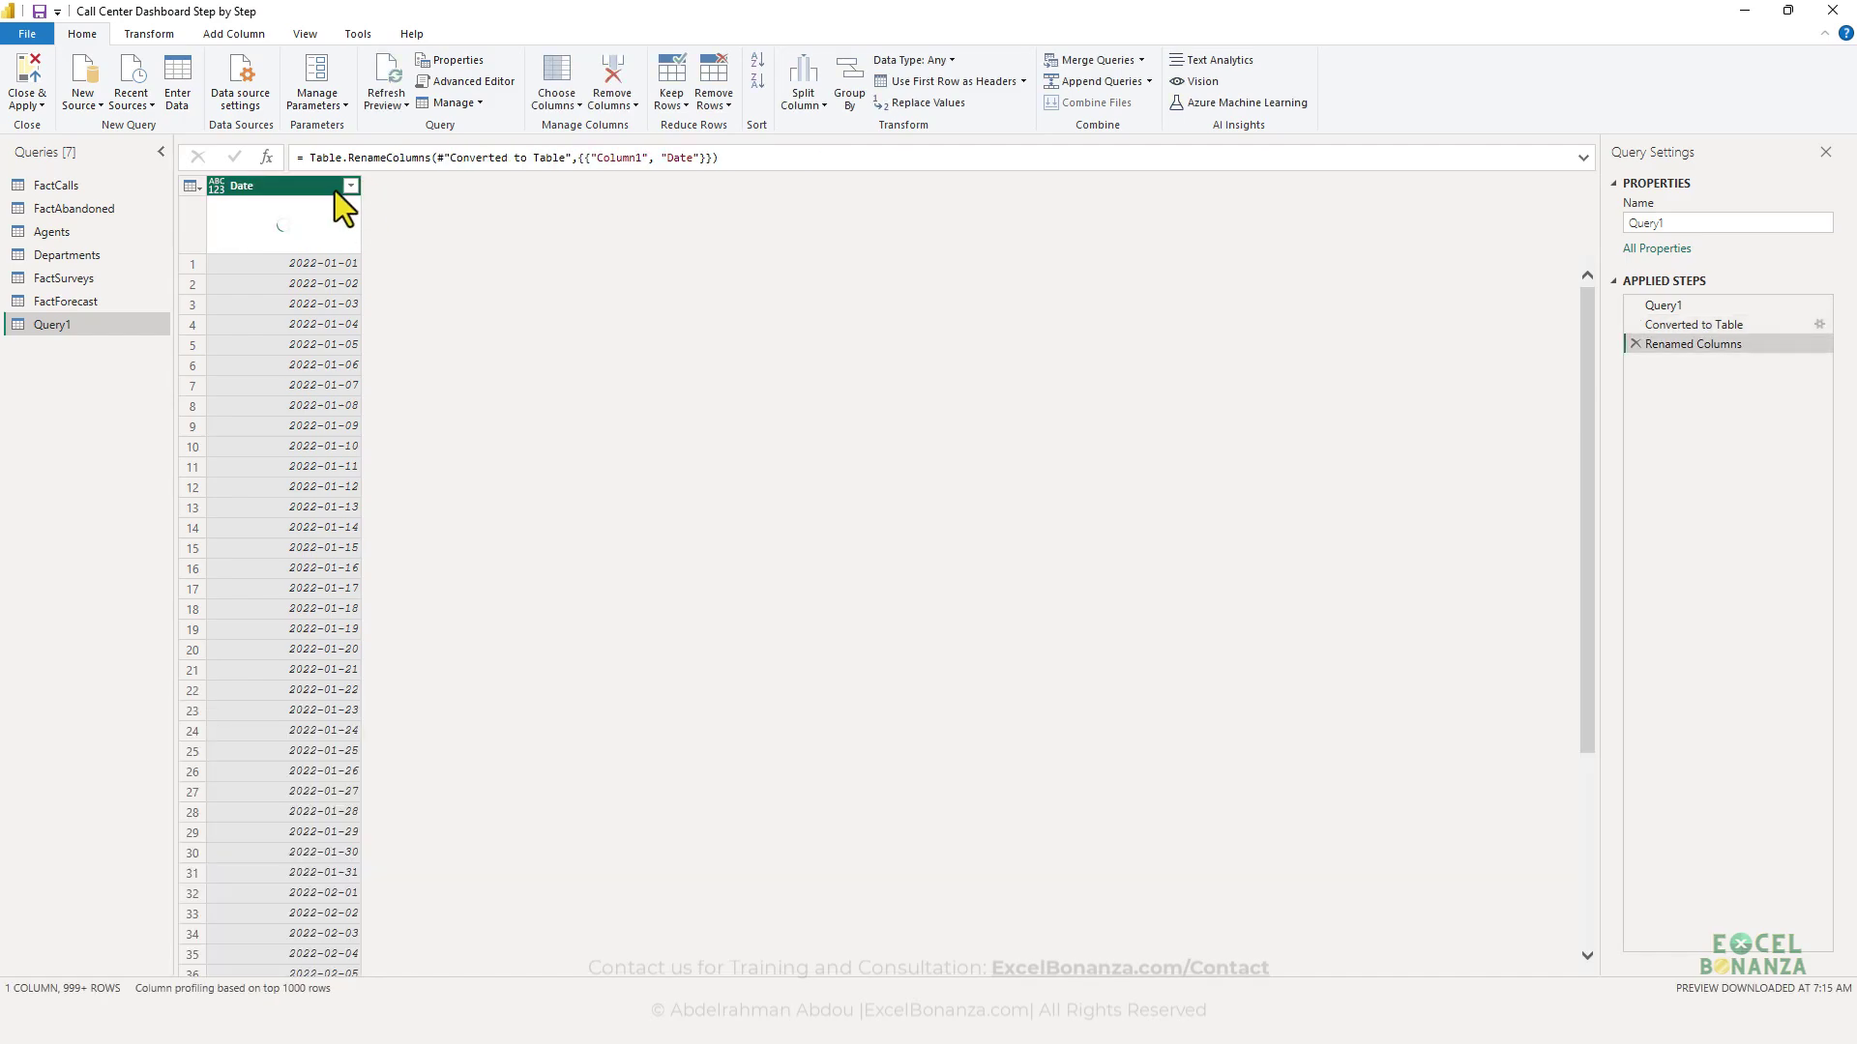
pyautogui.click(217, 186)
pyautogui.click(250, 317)
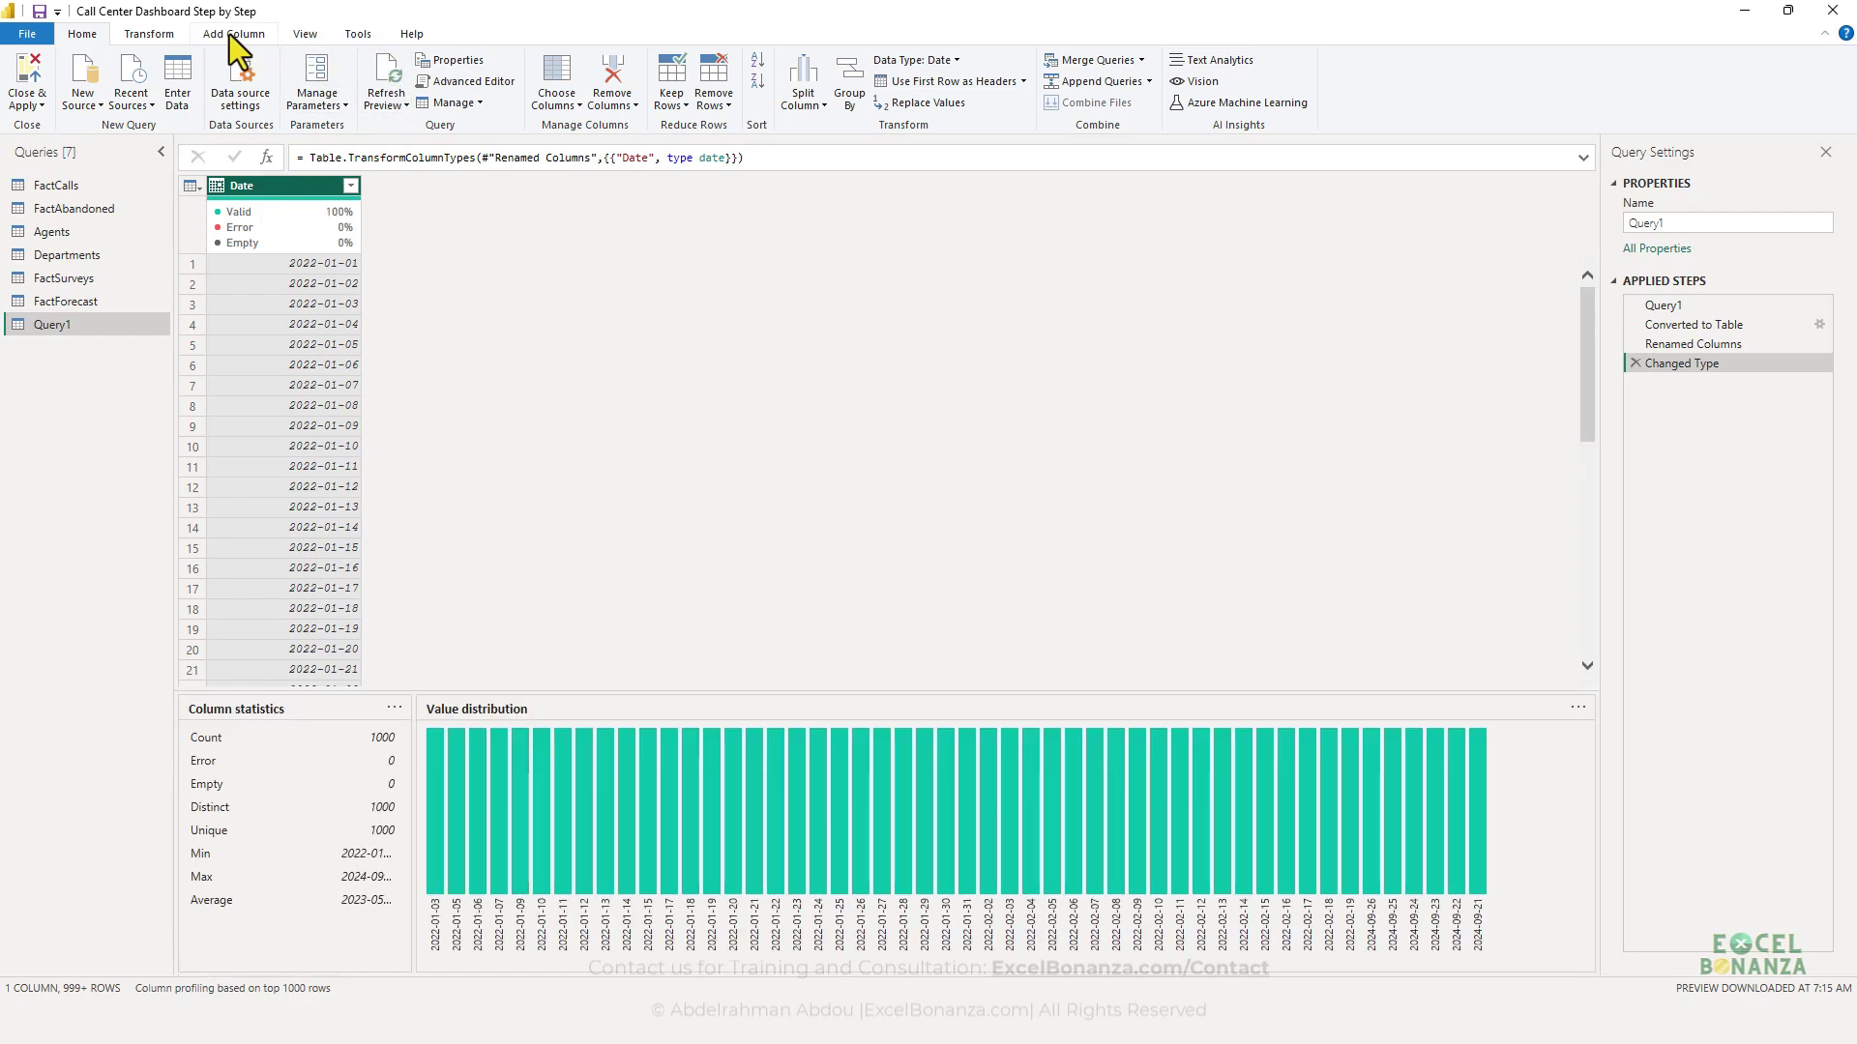
# - Rename the Query1 query to Calendar
pyautogui.doubleClick(51, 325)
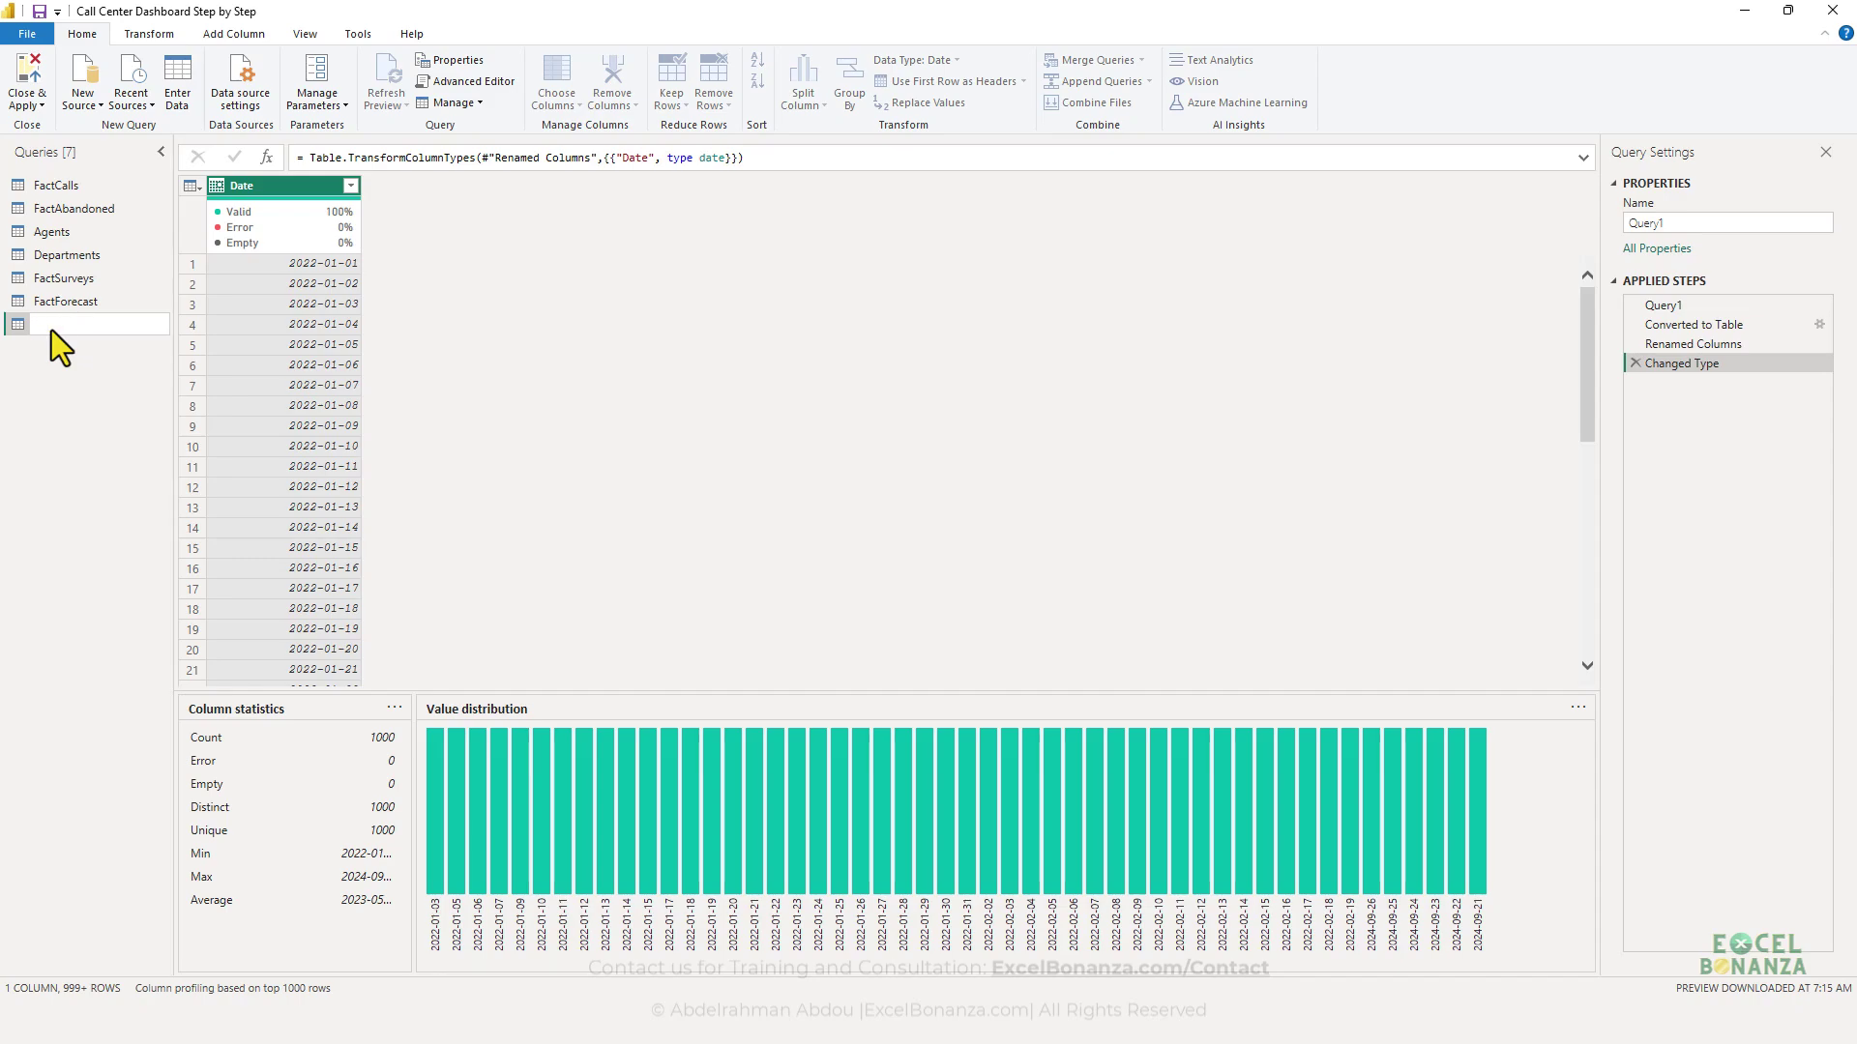
pyautogui.write('Calendar')
pyautogui.press('Return')
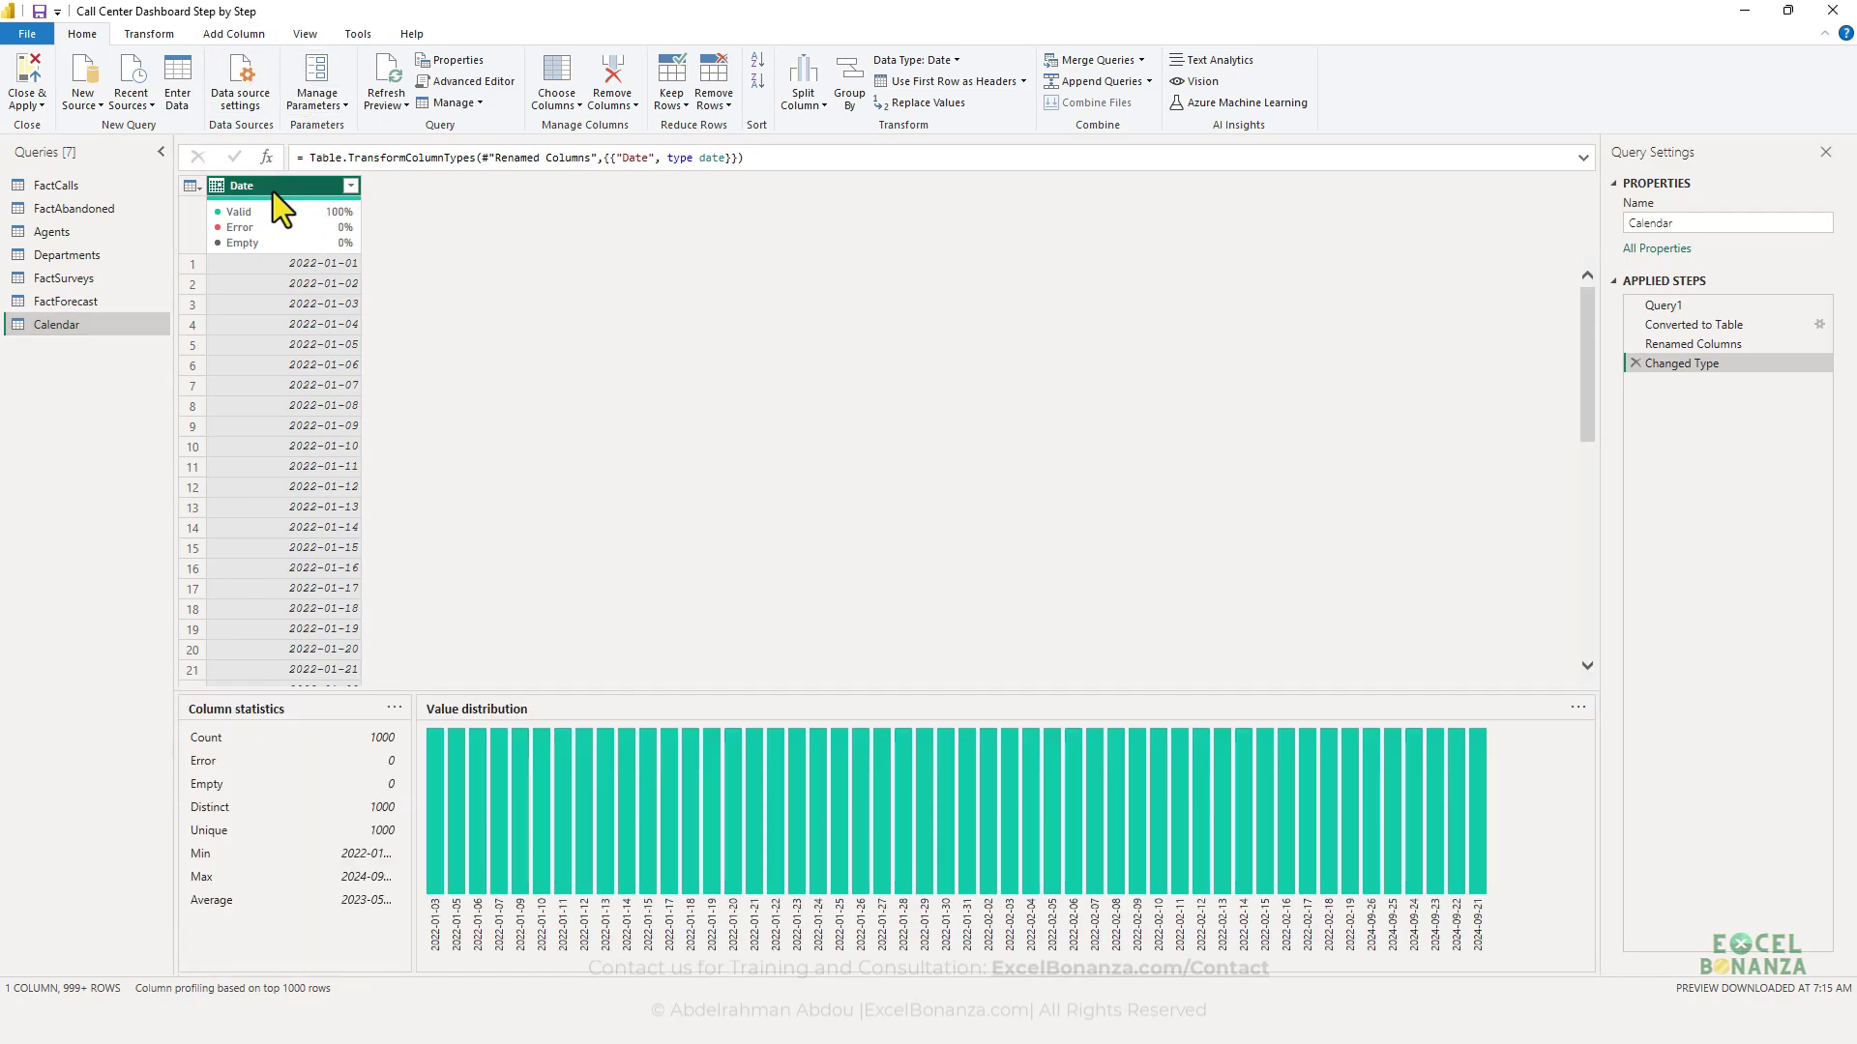
# - Add a Year column to the Calendar table, extracted from the Date column
pyautogui.click(246, 33)
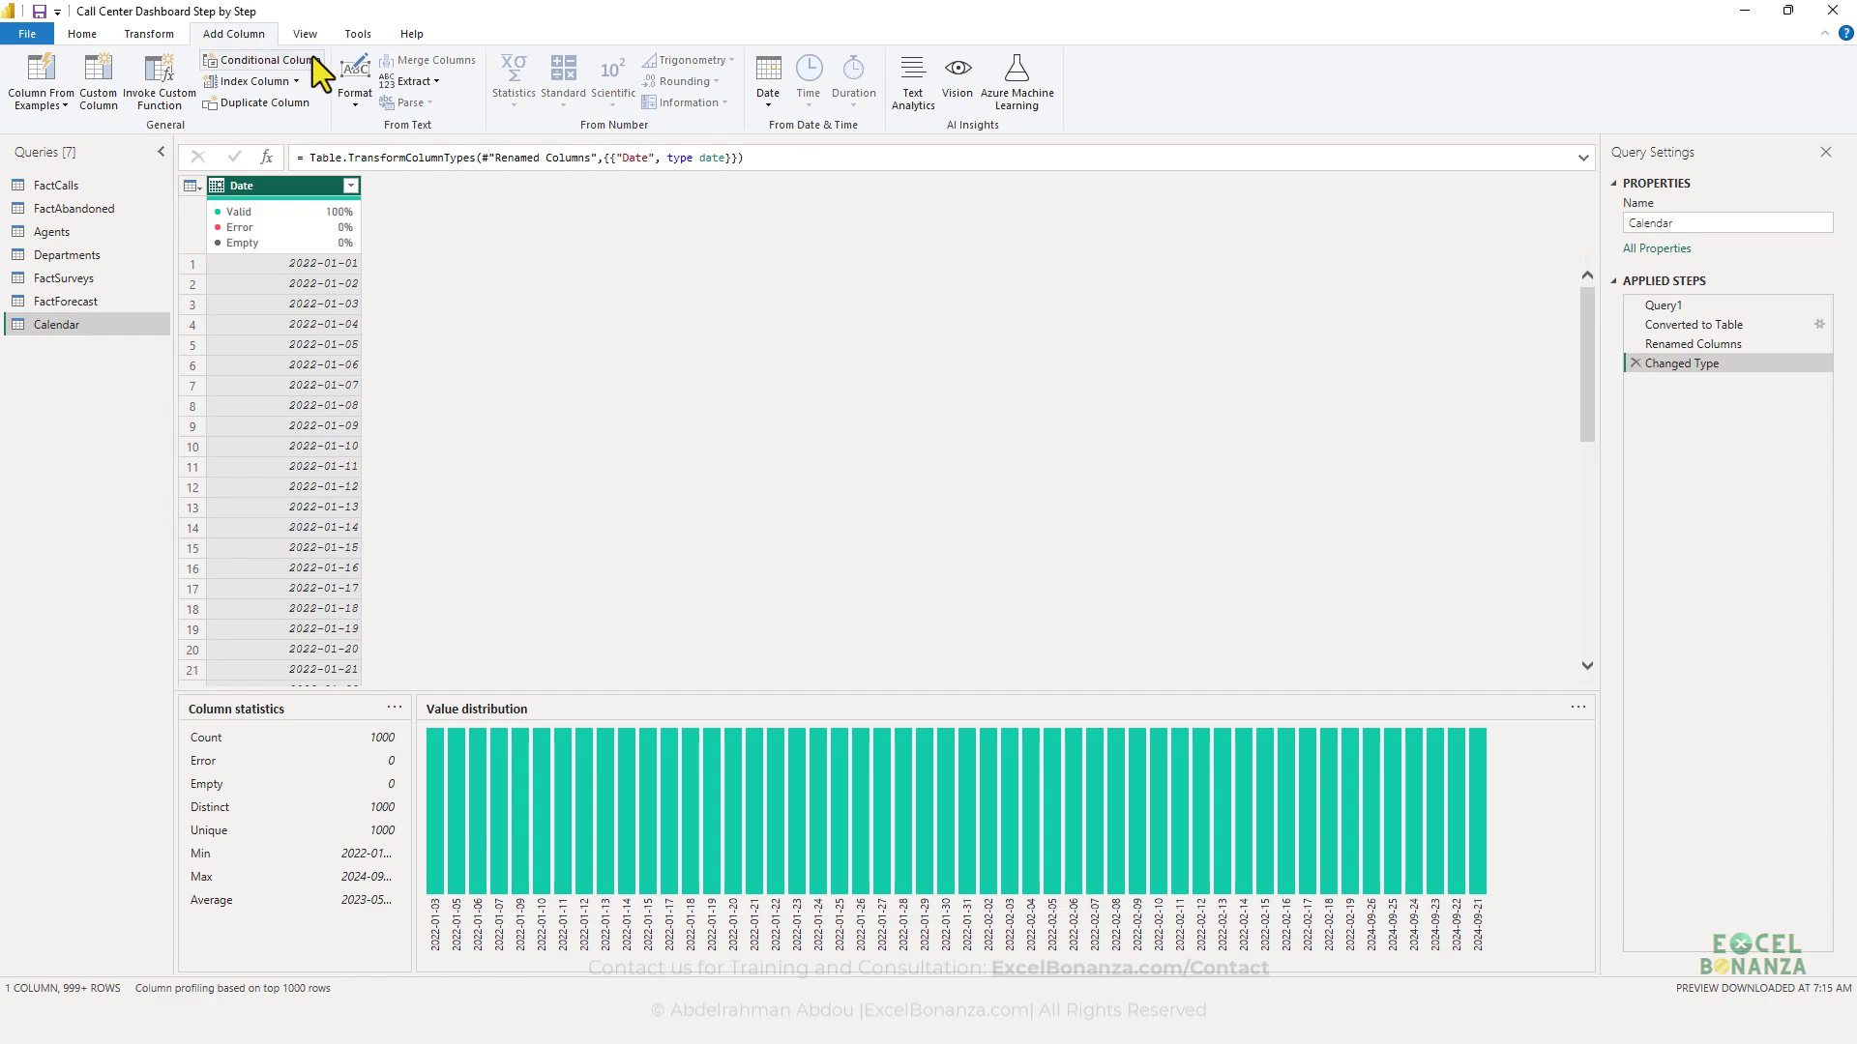
pyautogui.click(775, 93)
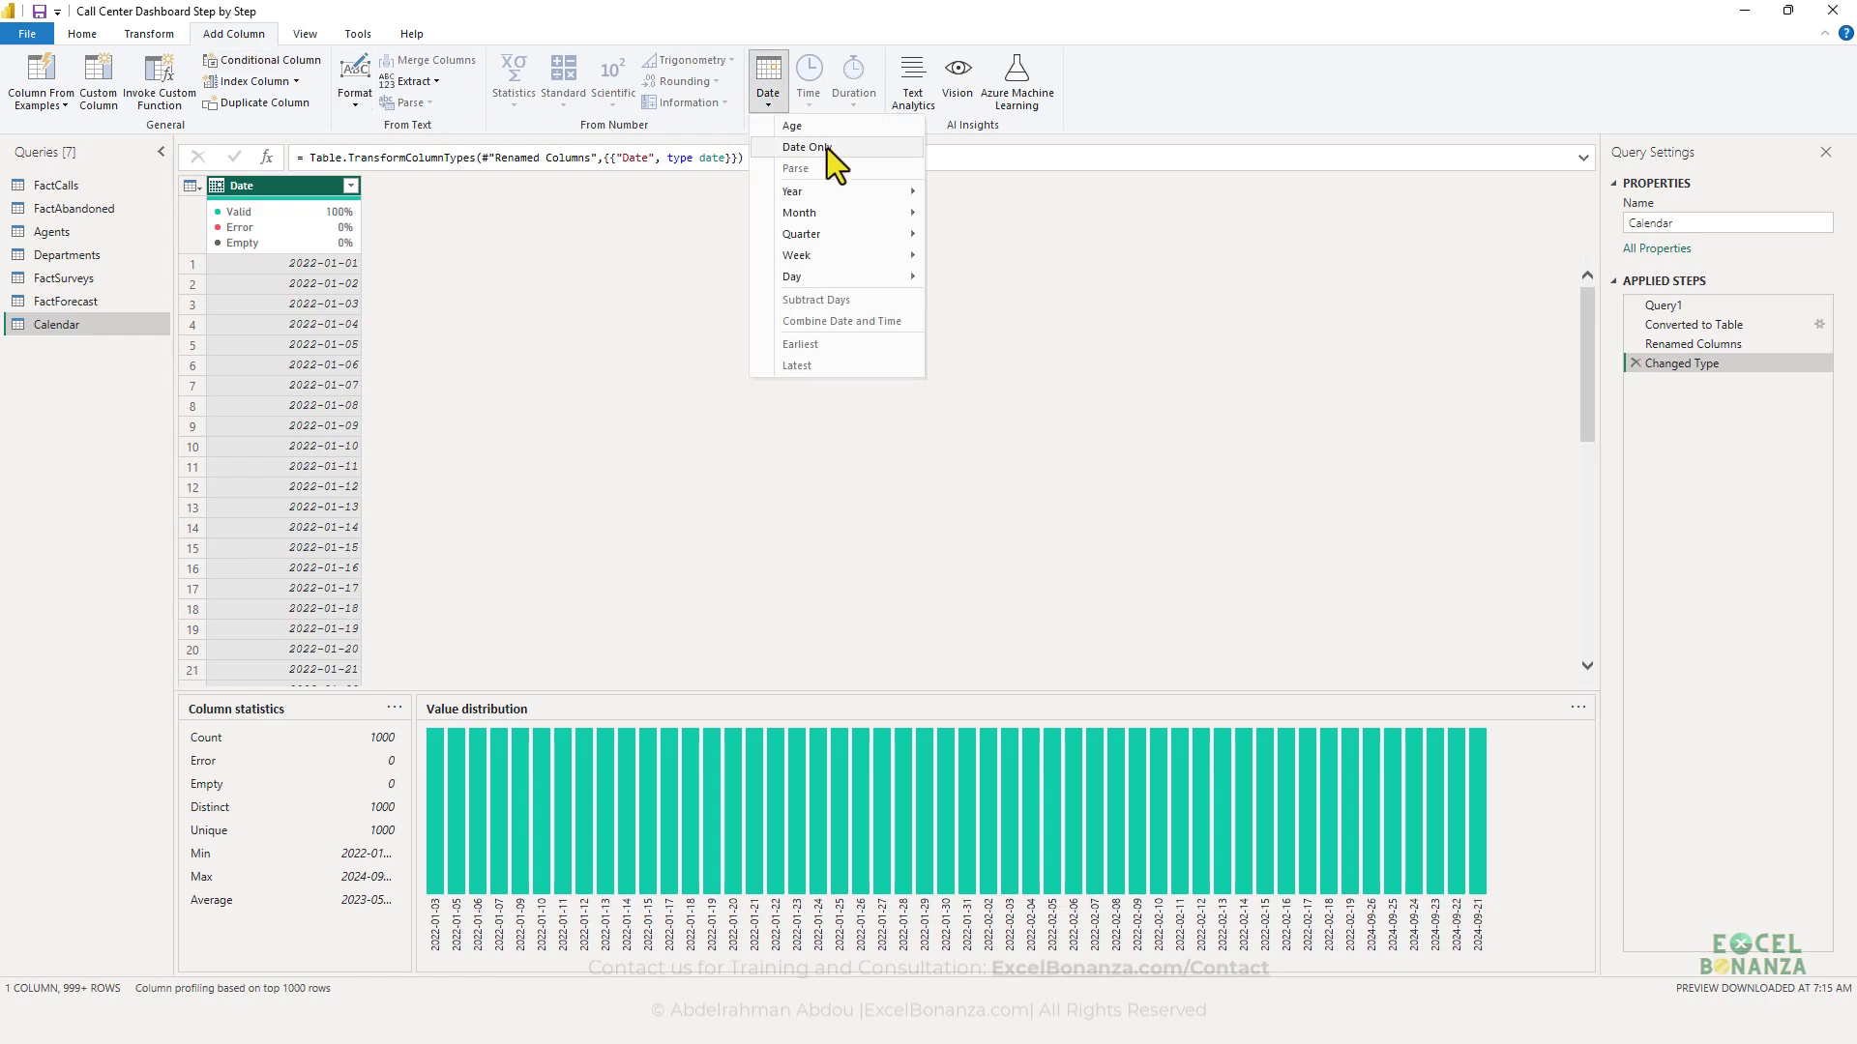
pyautogui.moveTo(828, 193)
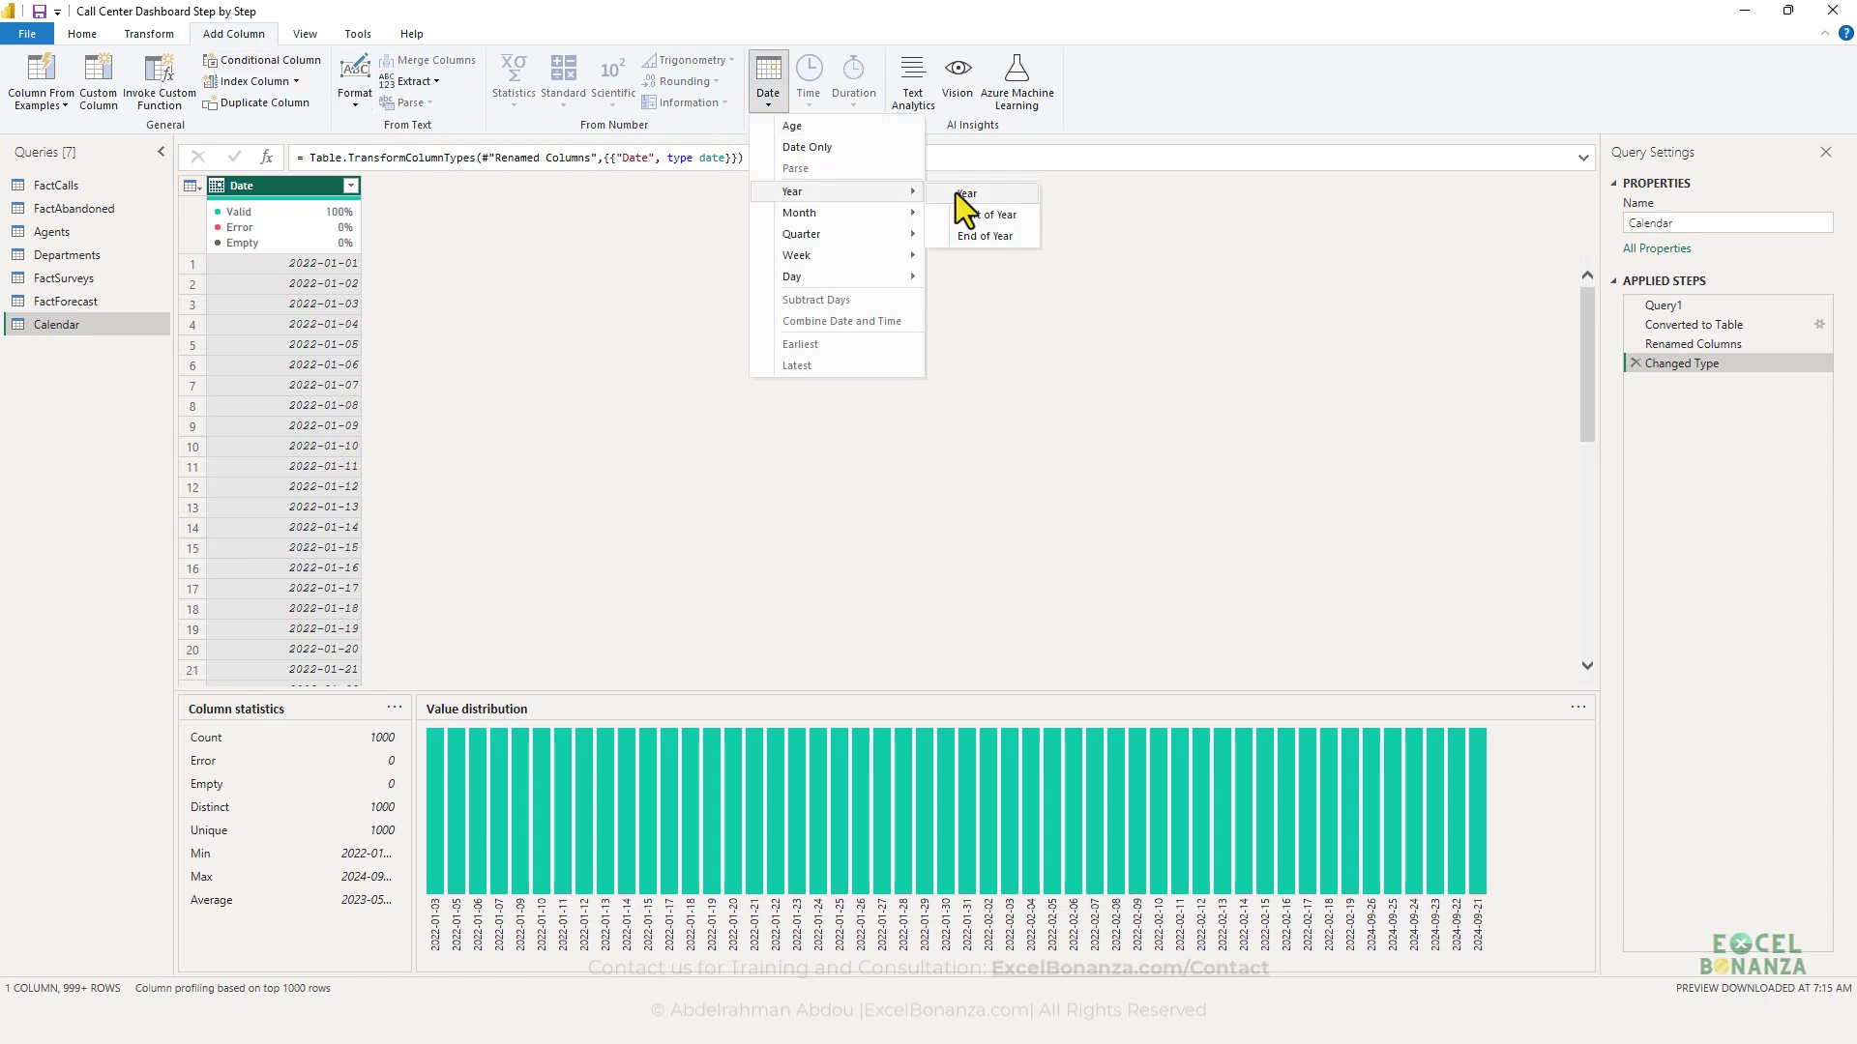
pyautogui.click(955, 193)
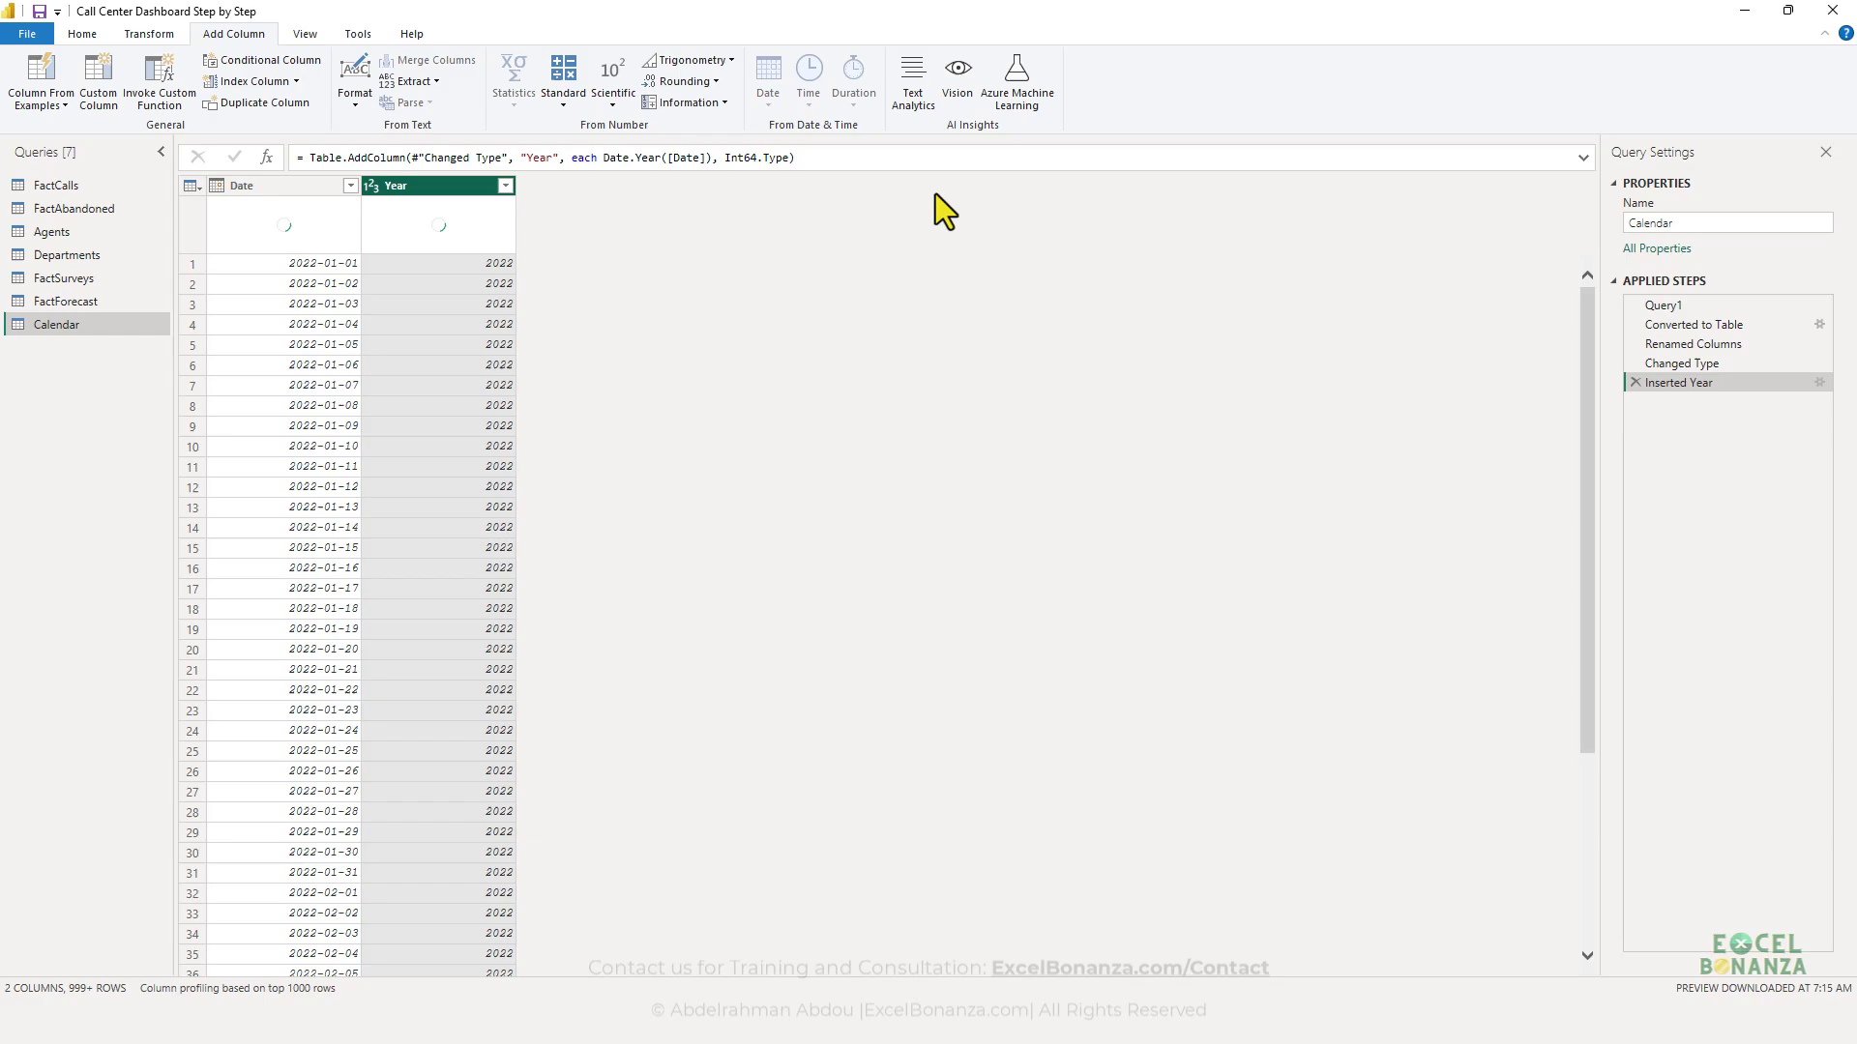
# - Add a numeric month column extracted from the Date column and rename it Month Number
pyautogui.click(277, 184)
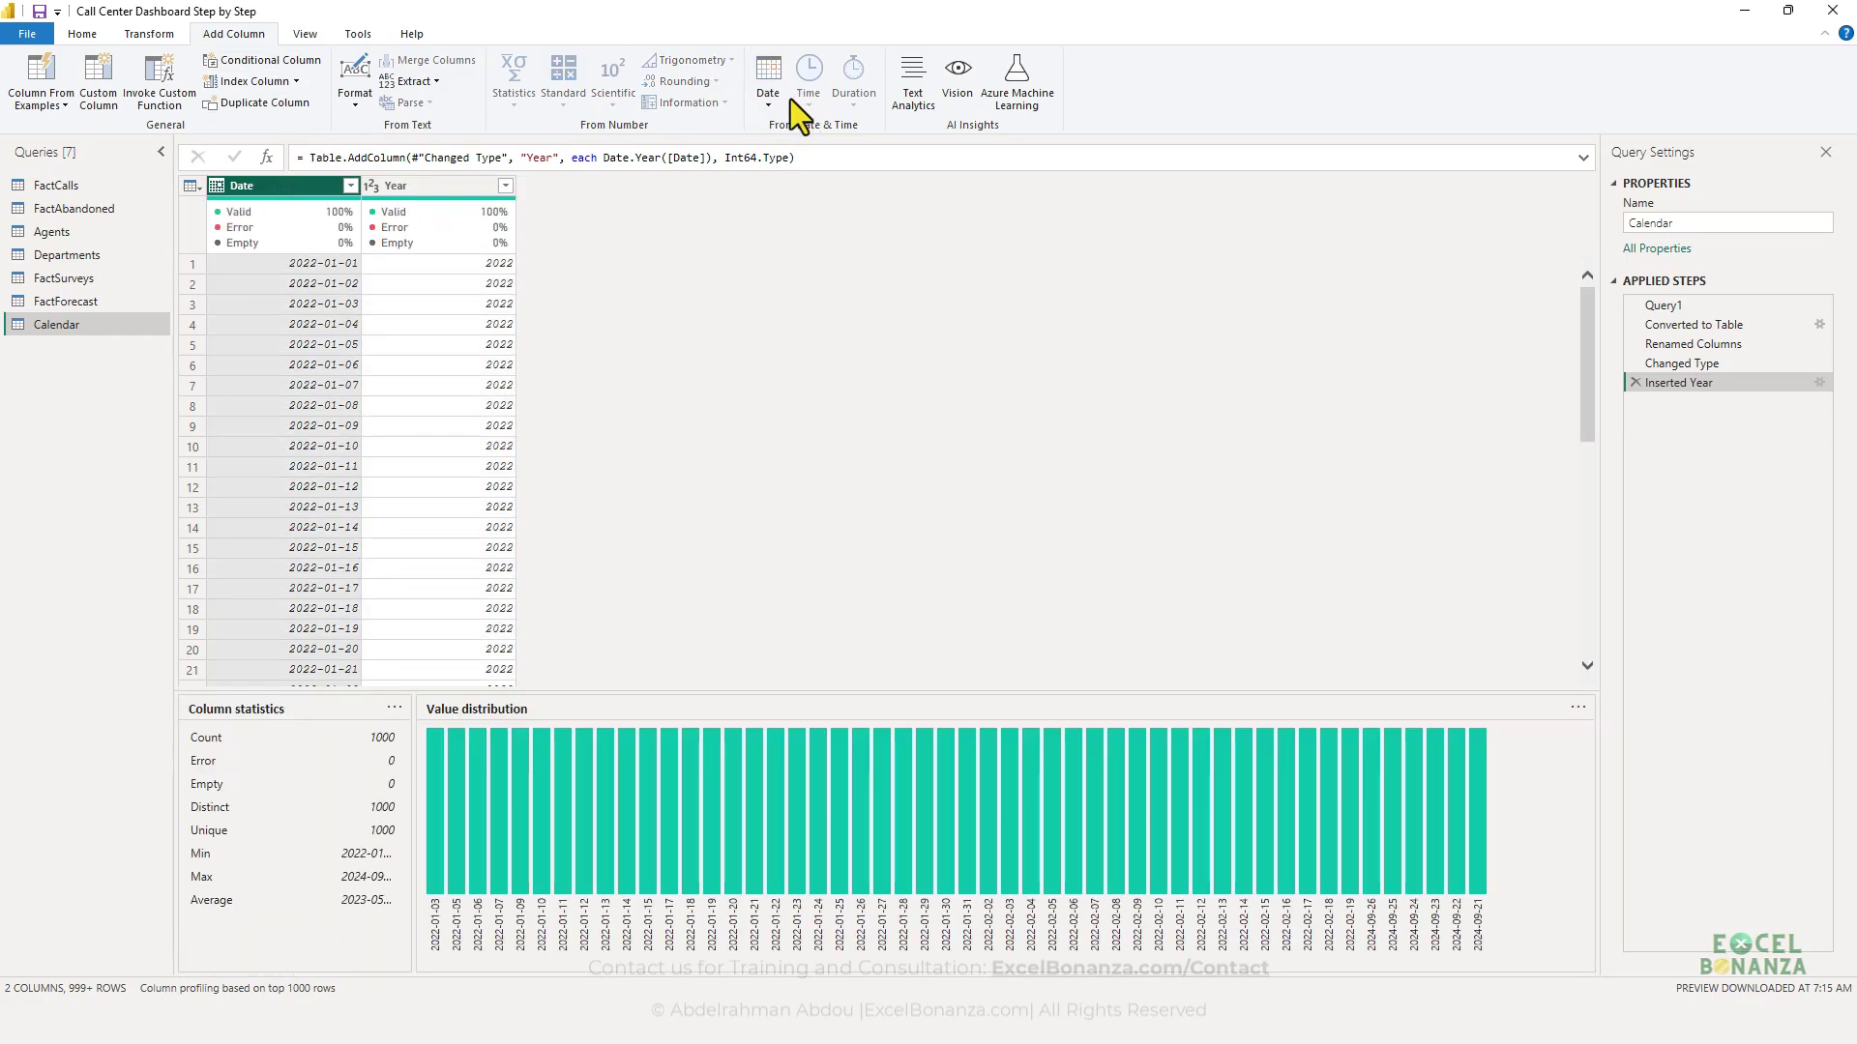
pyautogui.click(781, 102)
pyautogui.moveTo(810, 211)
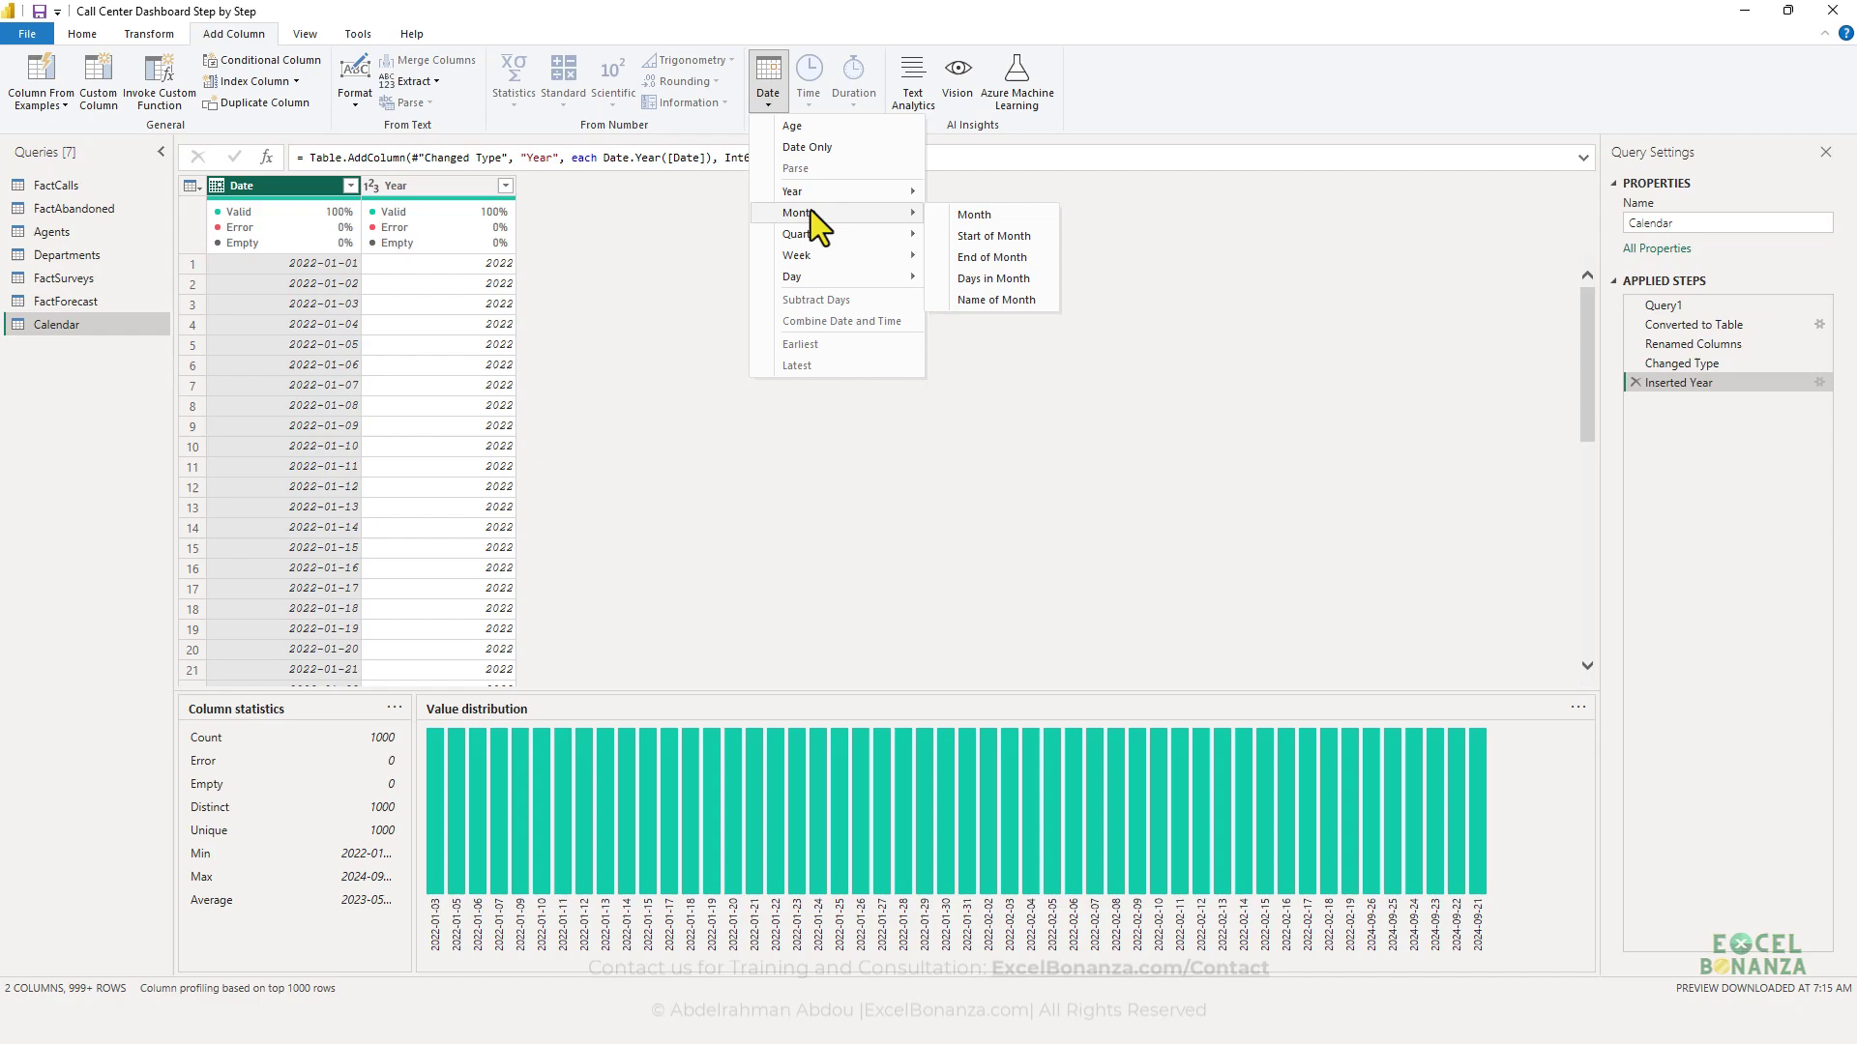
pyautogui.click(951, 217)
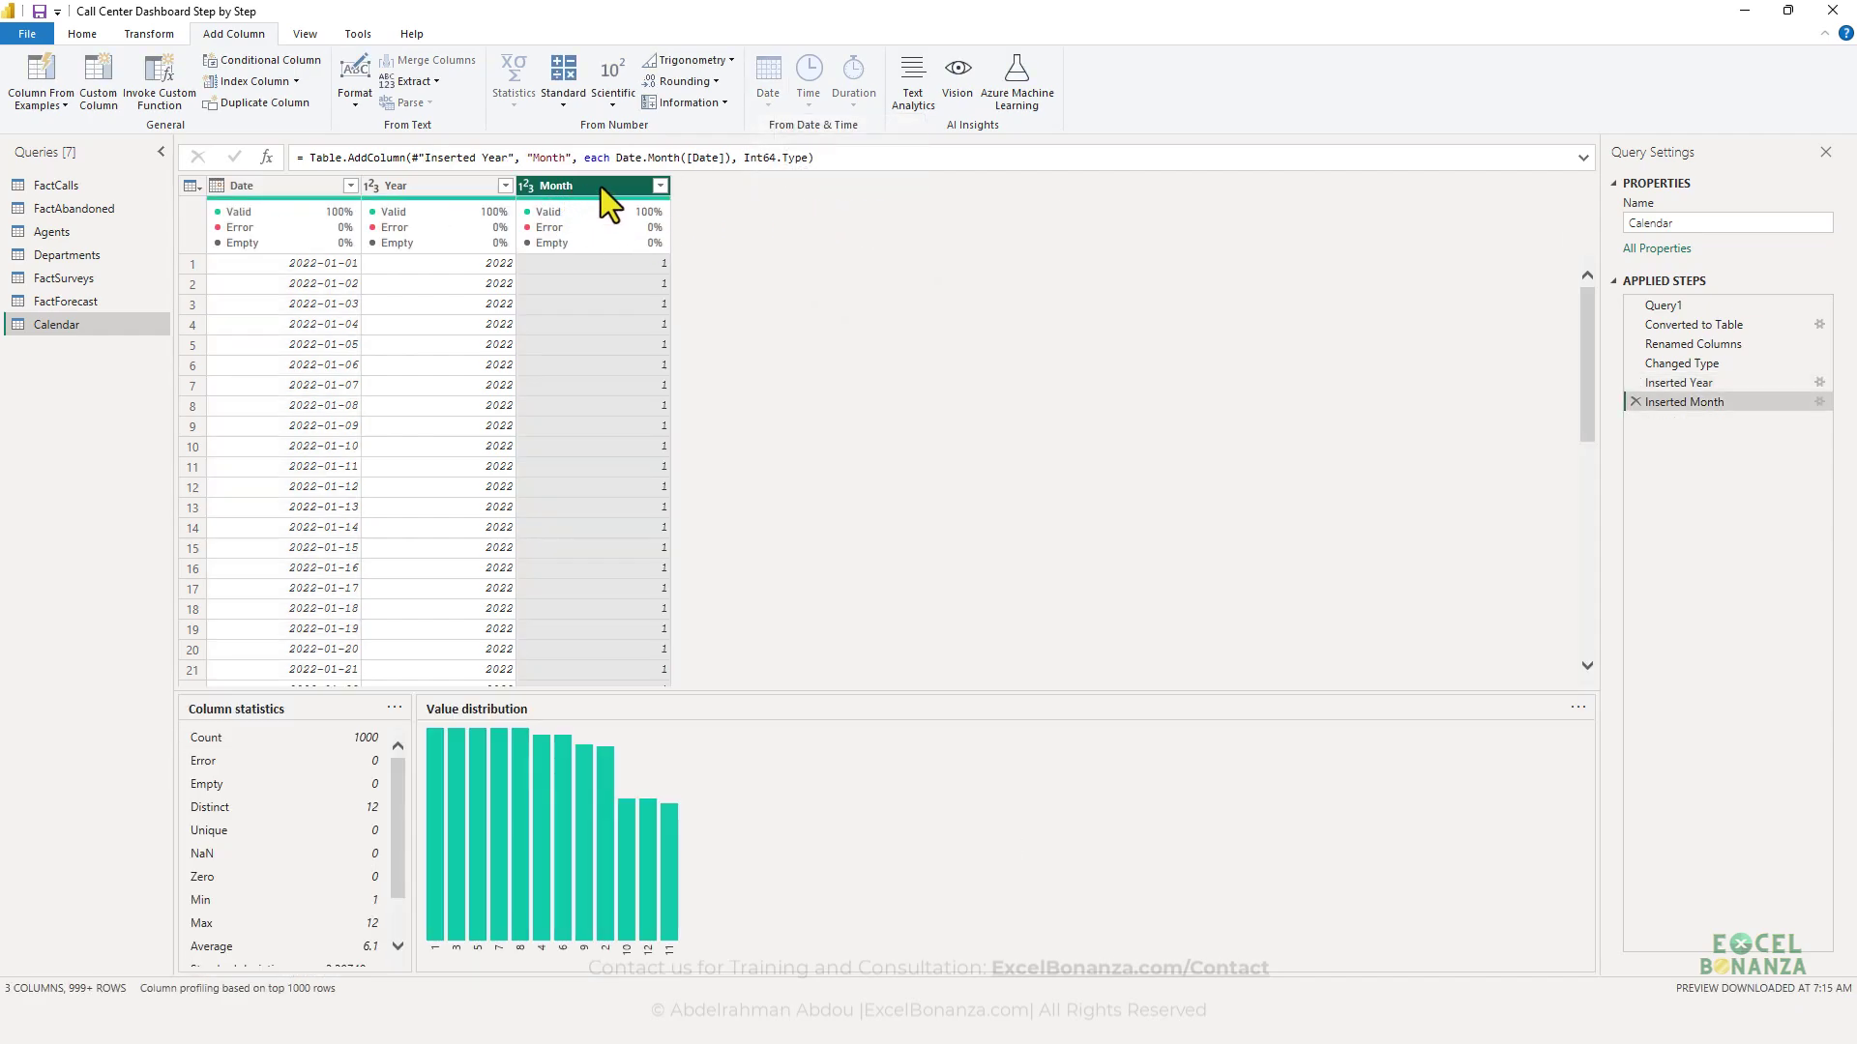
pyautogui.doubleClick(600, 186)
pyautogui.write('Number')
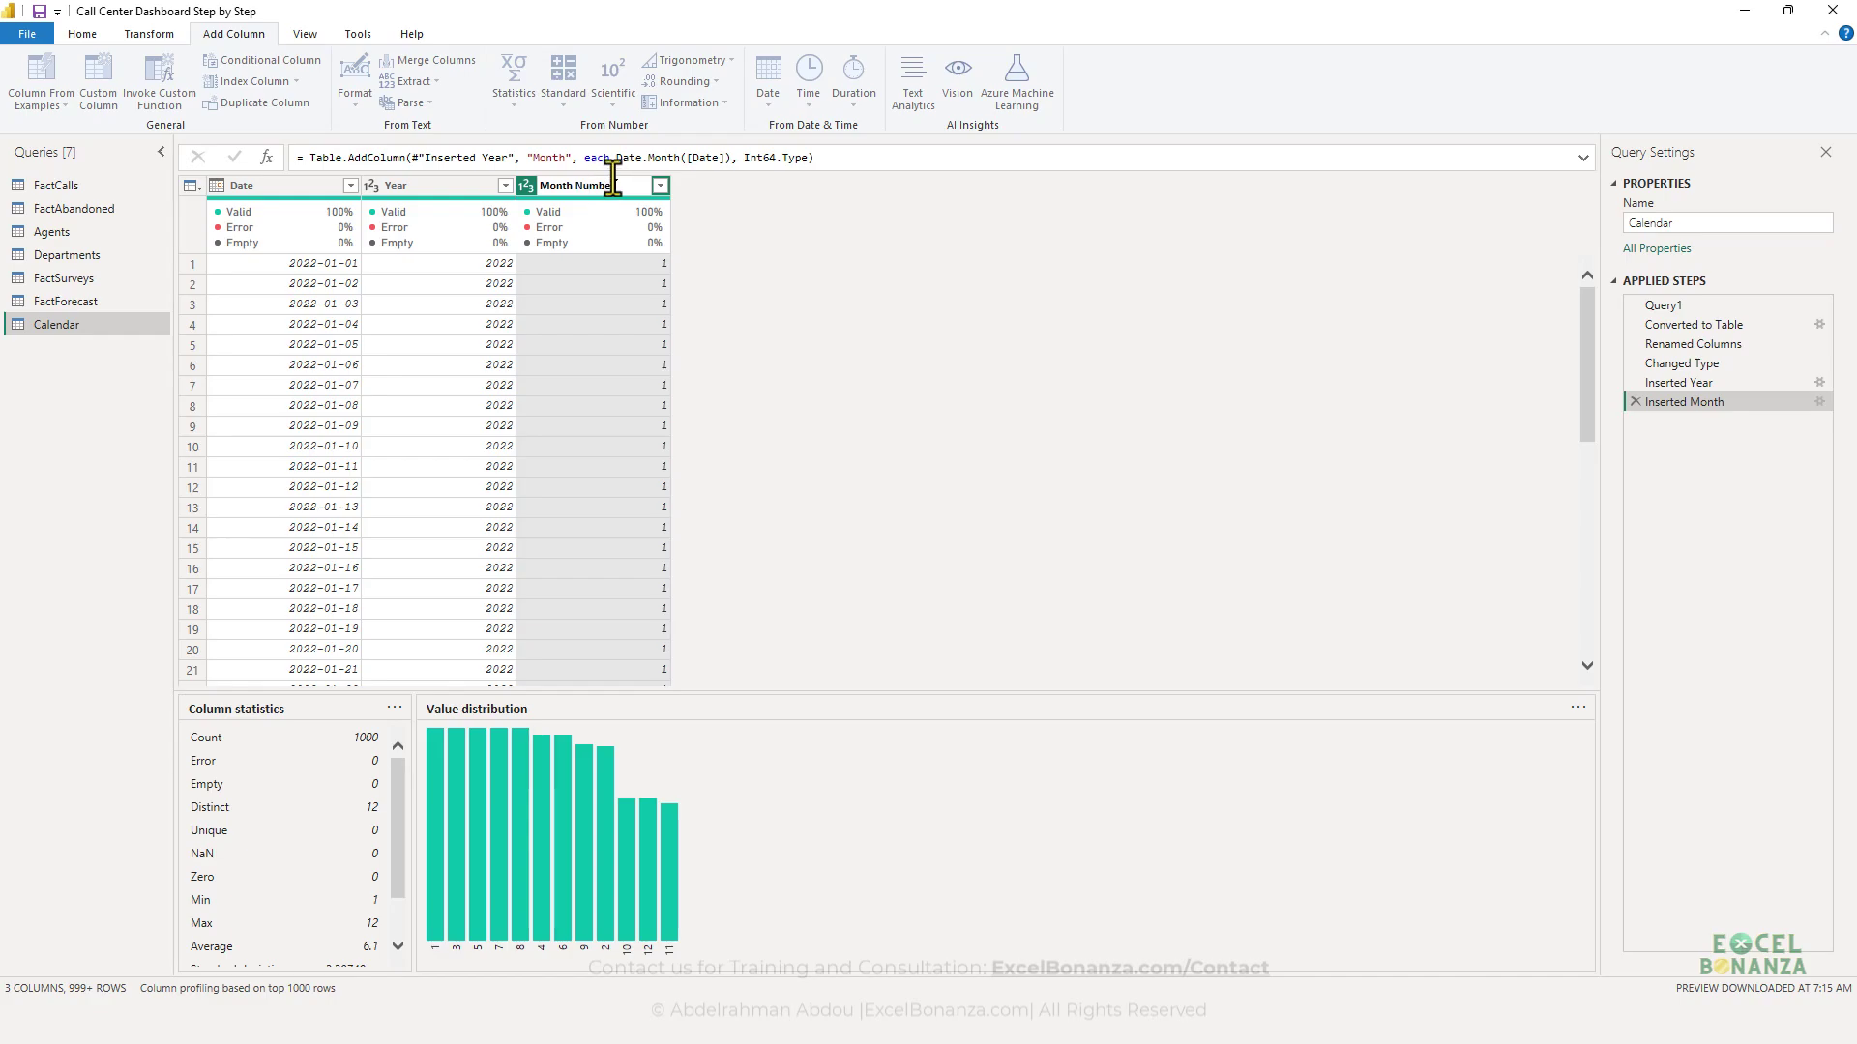
pyautogui.press('Return')
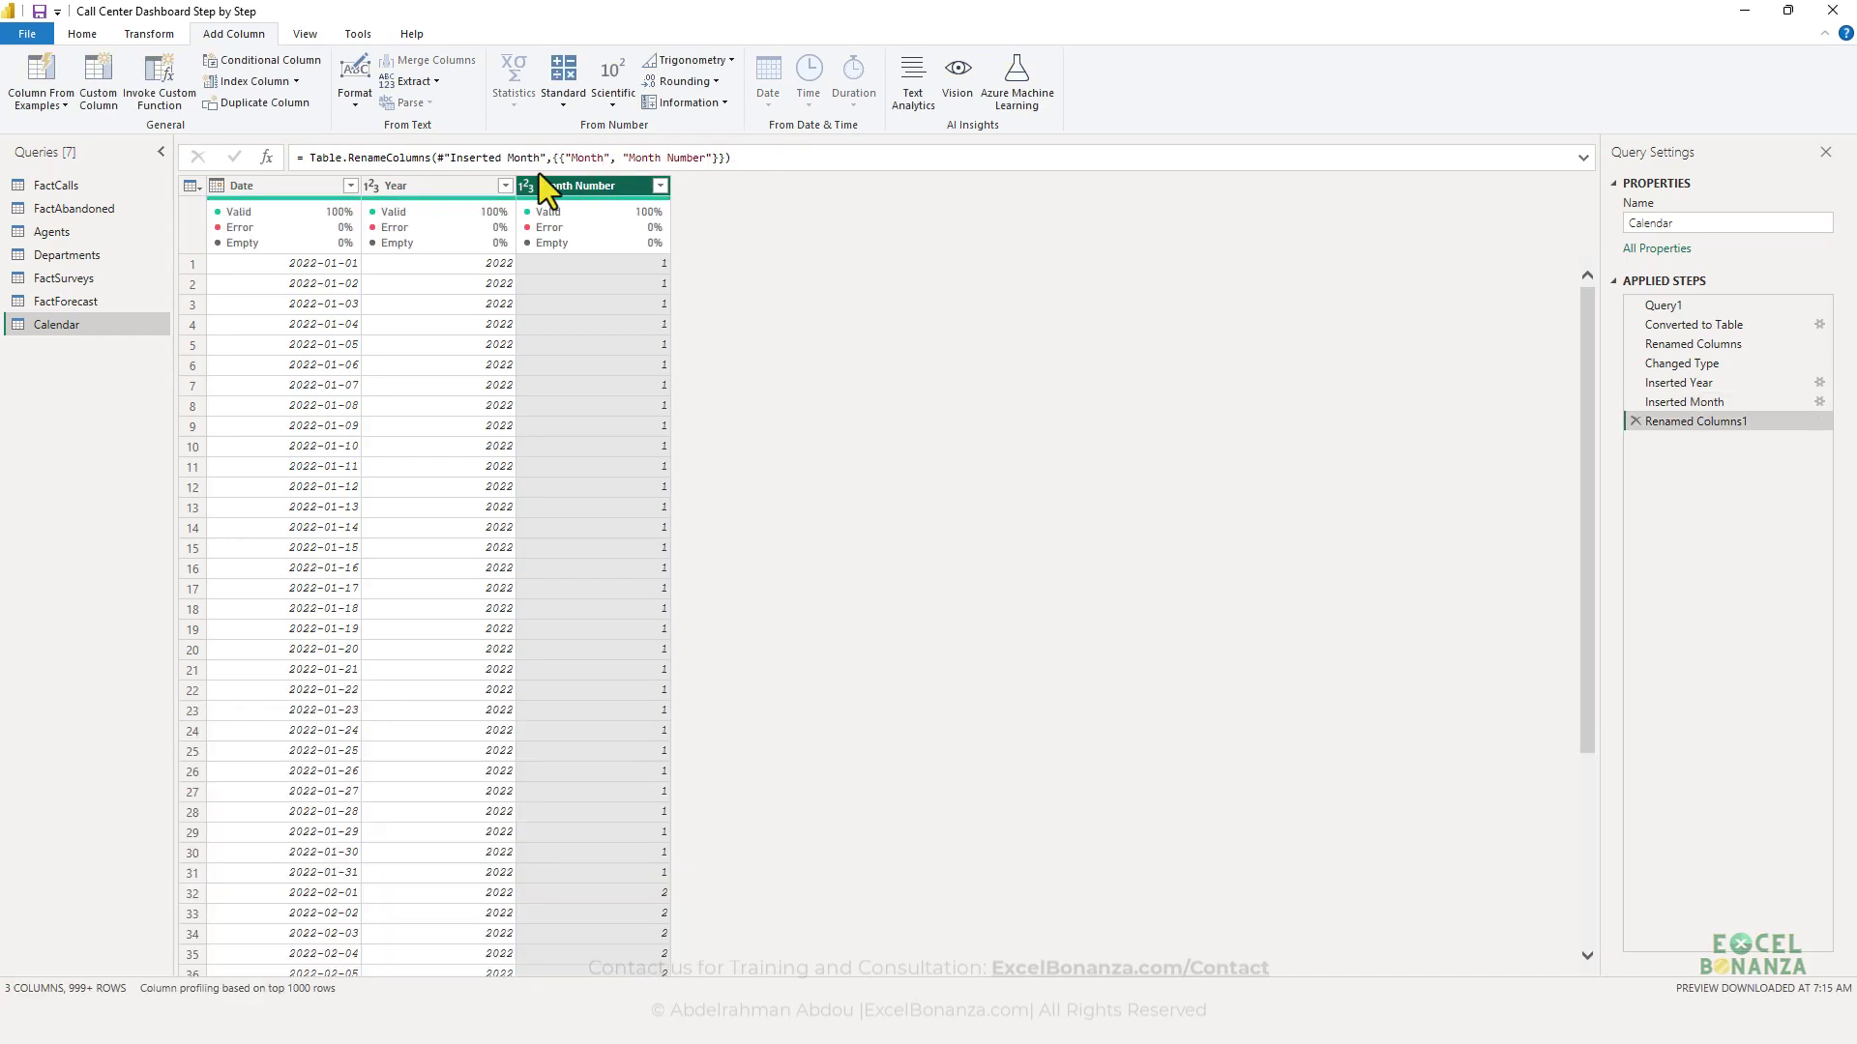
# - Add a Name of Month column based on the Date column and look through its values
pyautogui.click(263, 193)
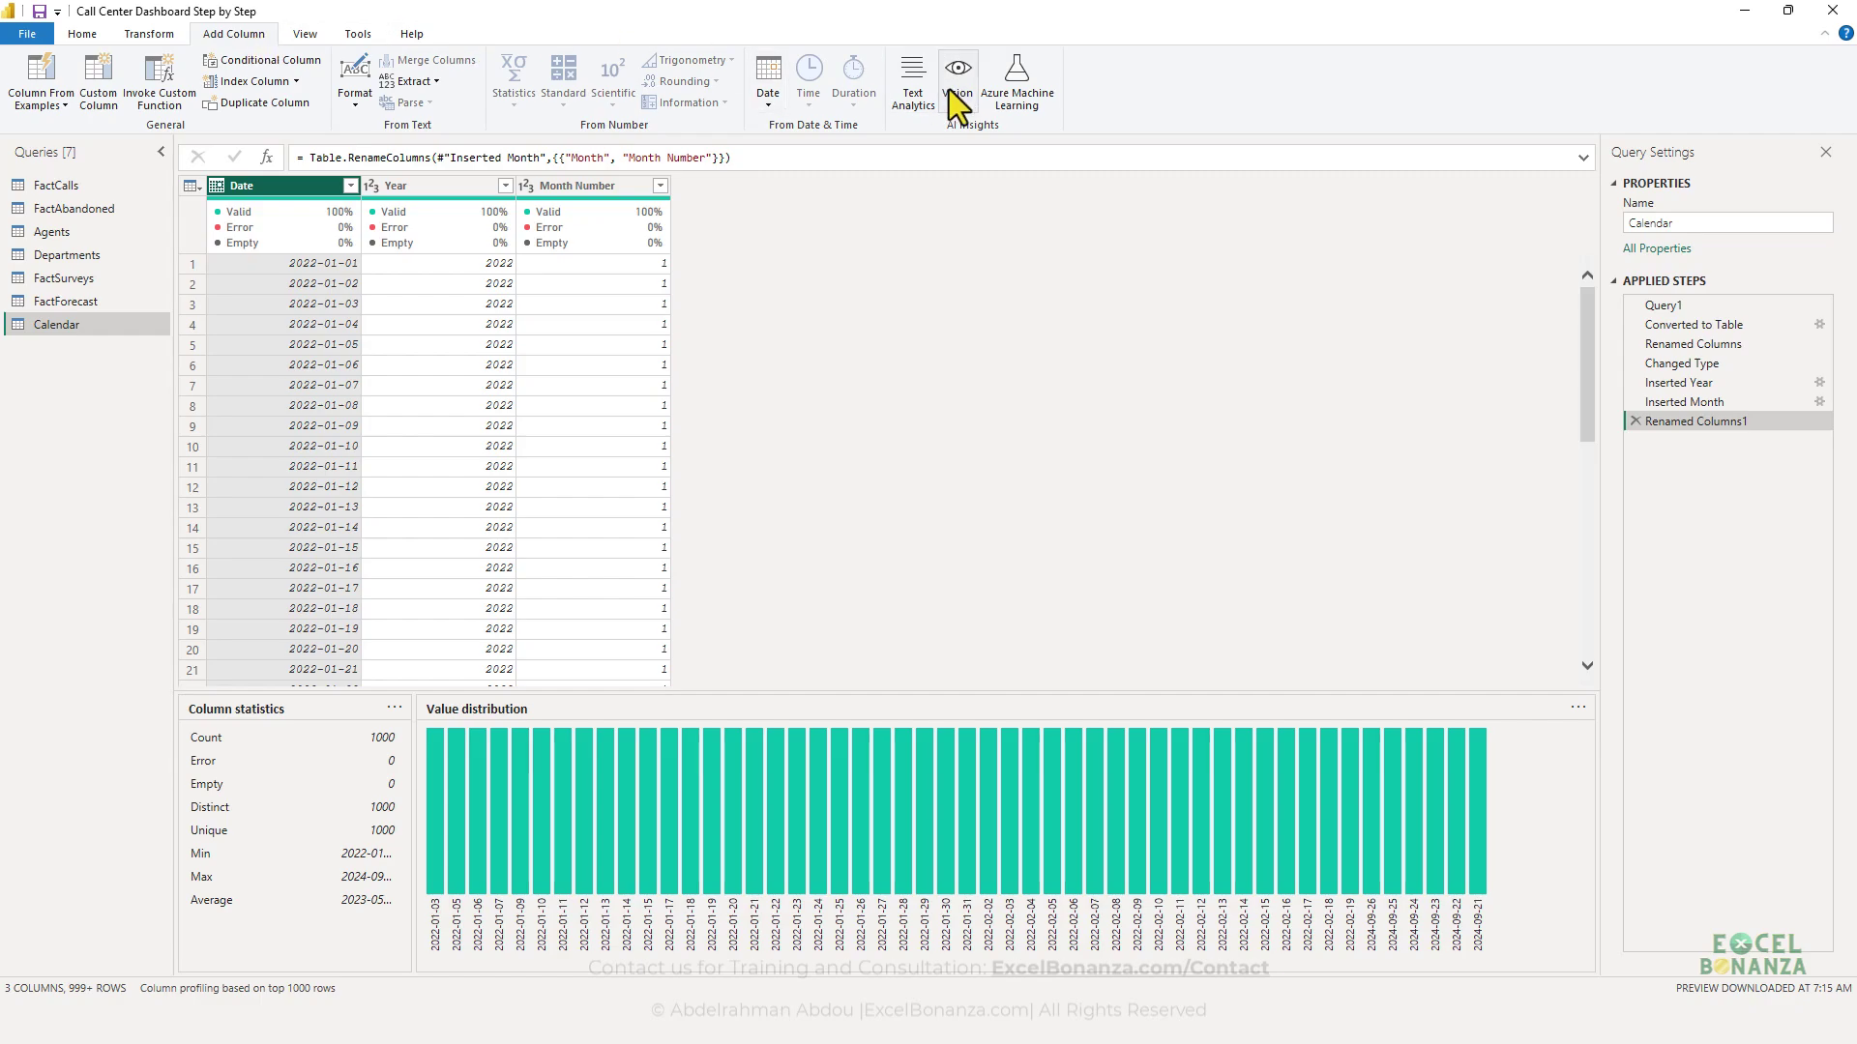
pyautogui.click(764, 97)
pyautogui.moveTo(816, 211)
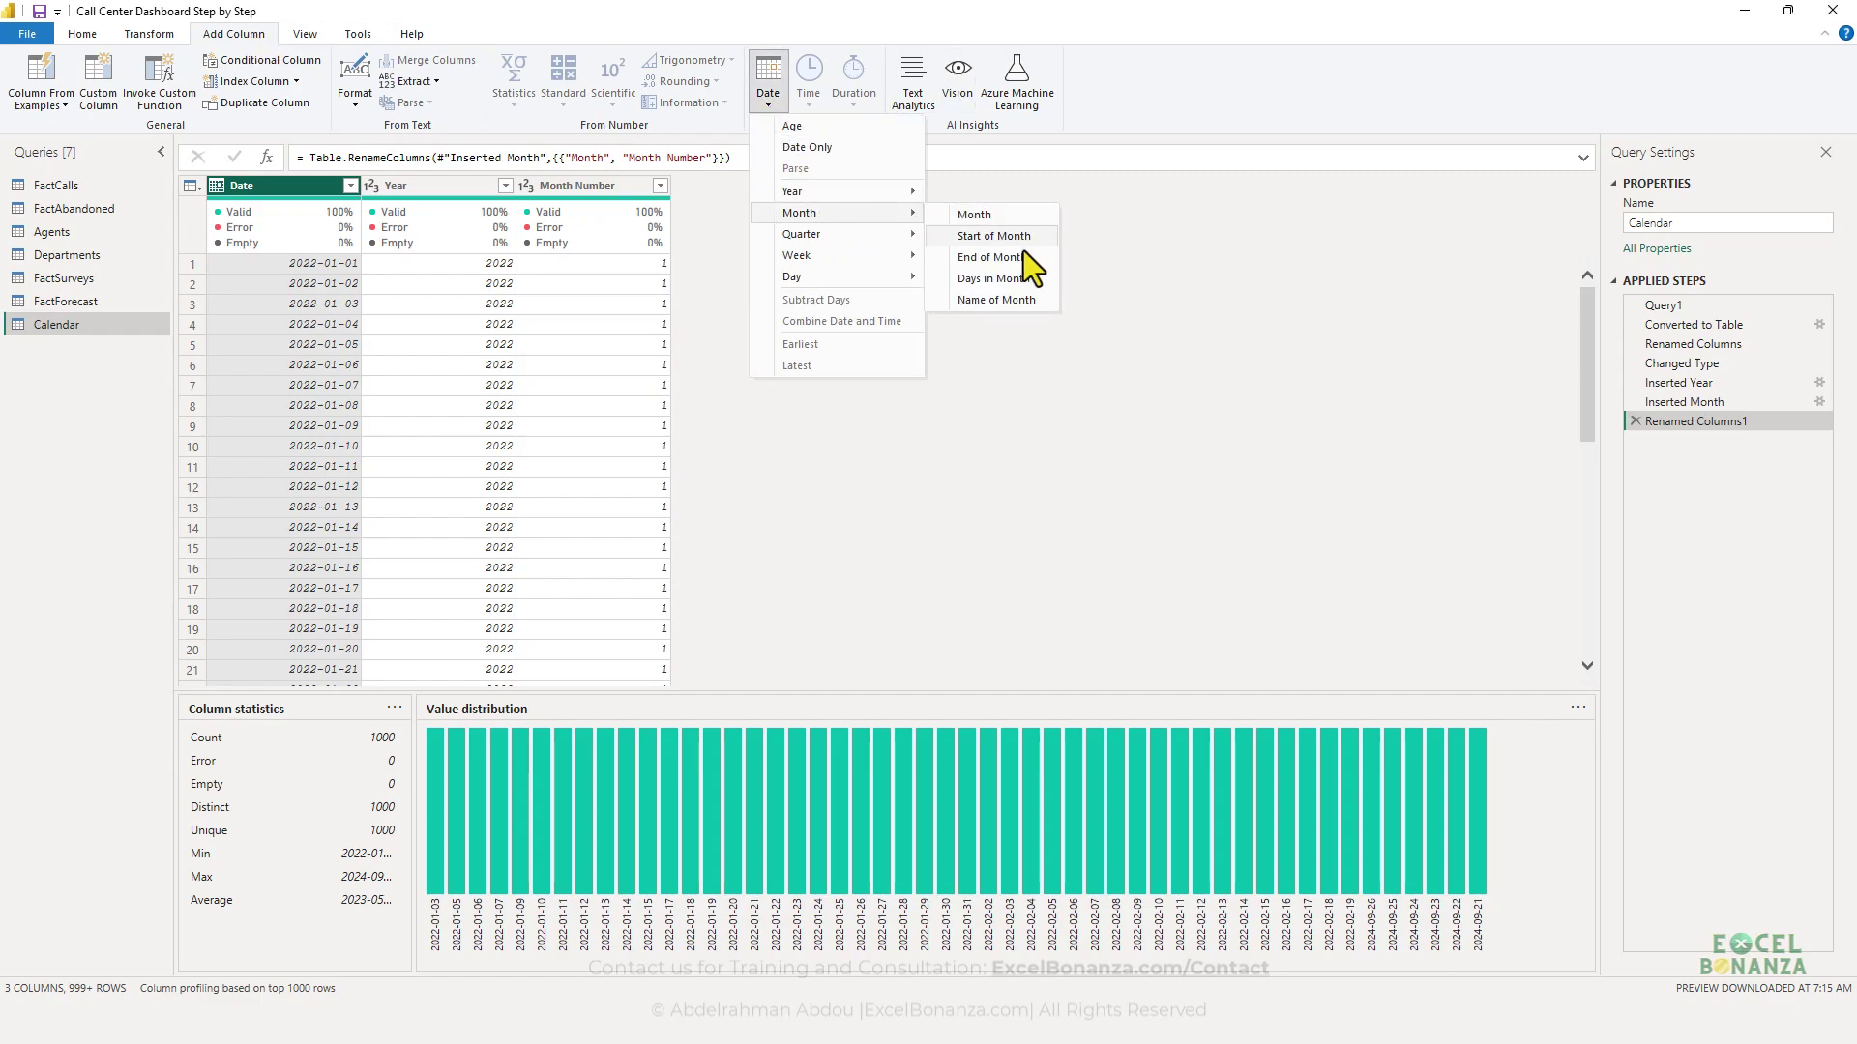
pyautogui.click(999, 298)
pyautogui.click(731, 184)
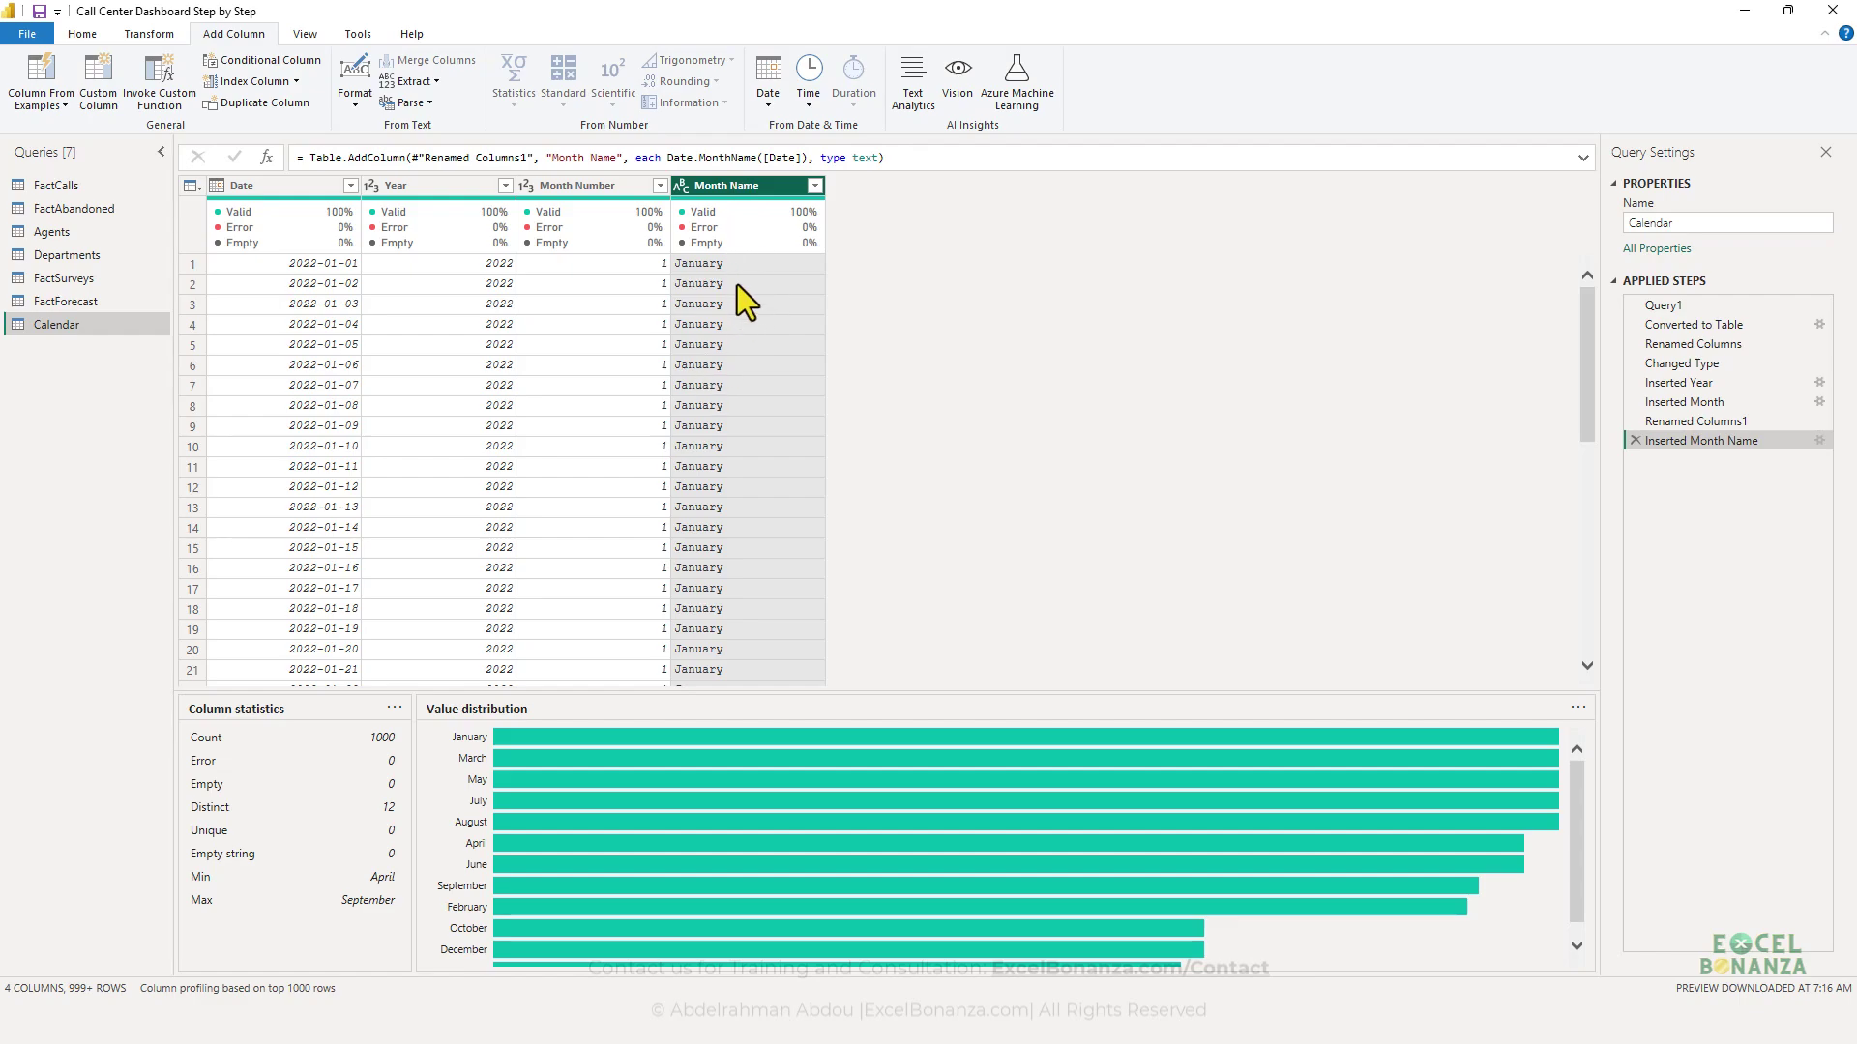
pyautogui.scroll(-6, 745, 290)
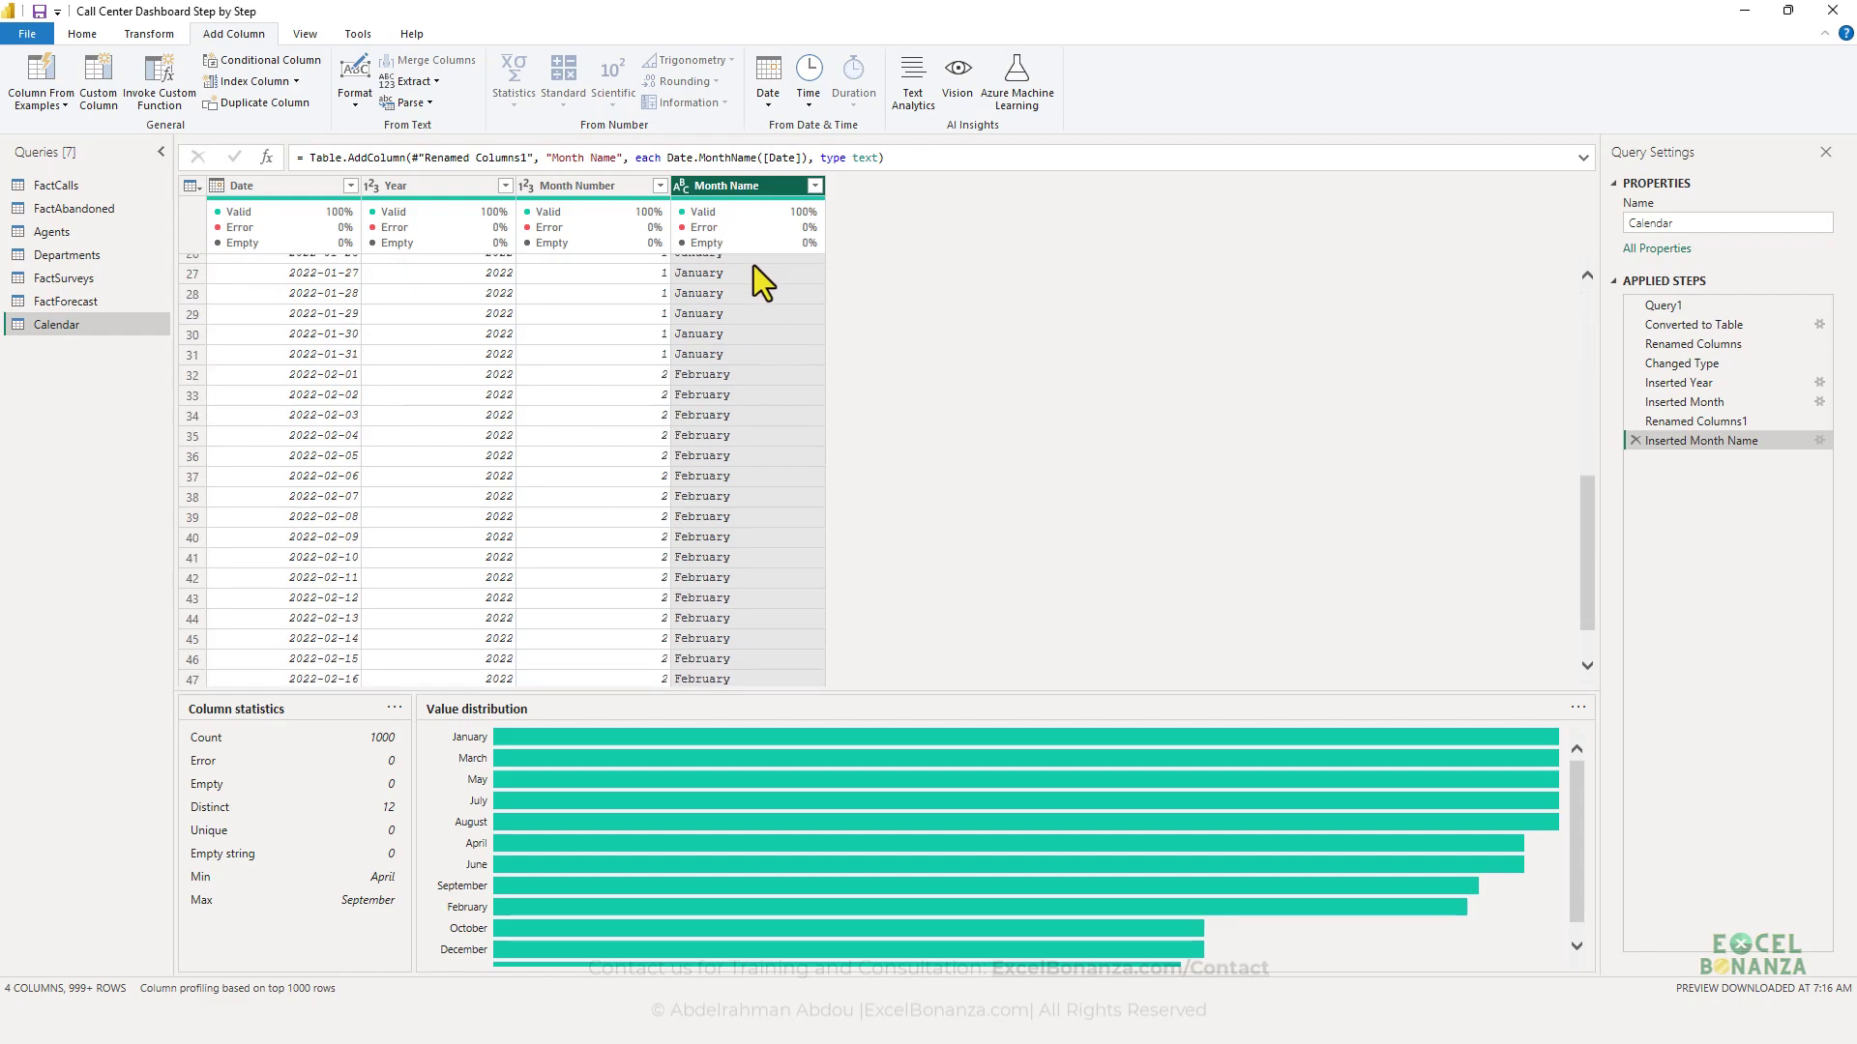
pyautogui.scroll(4, 742, 412)
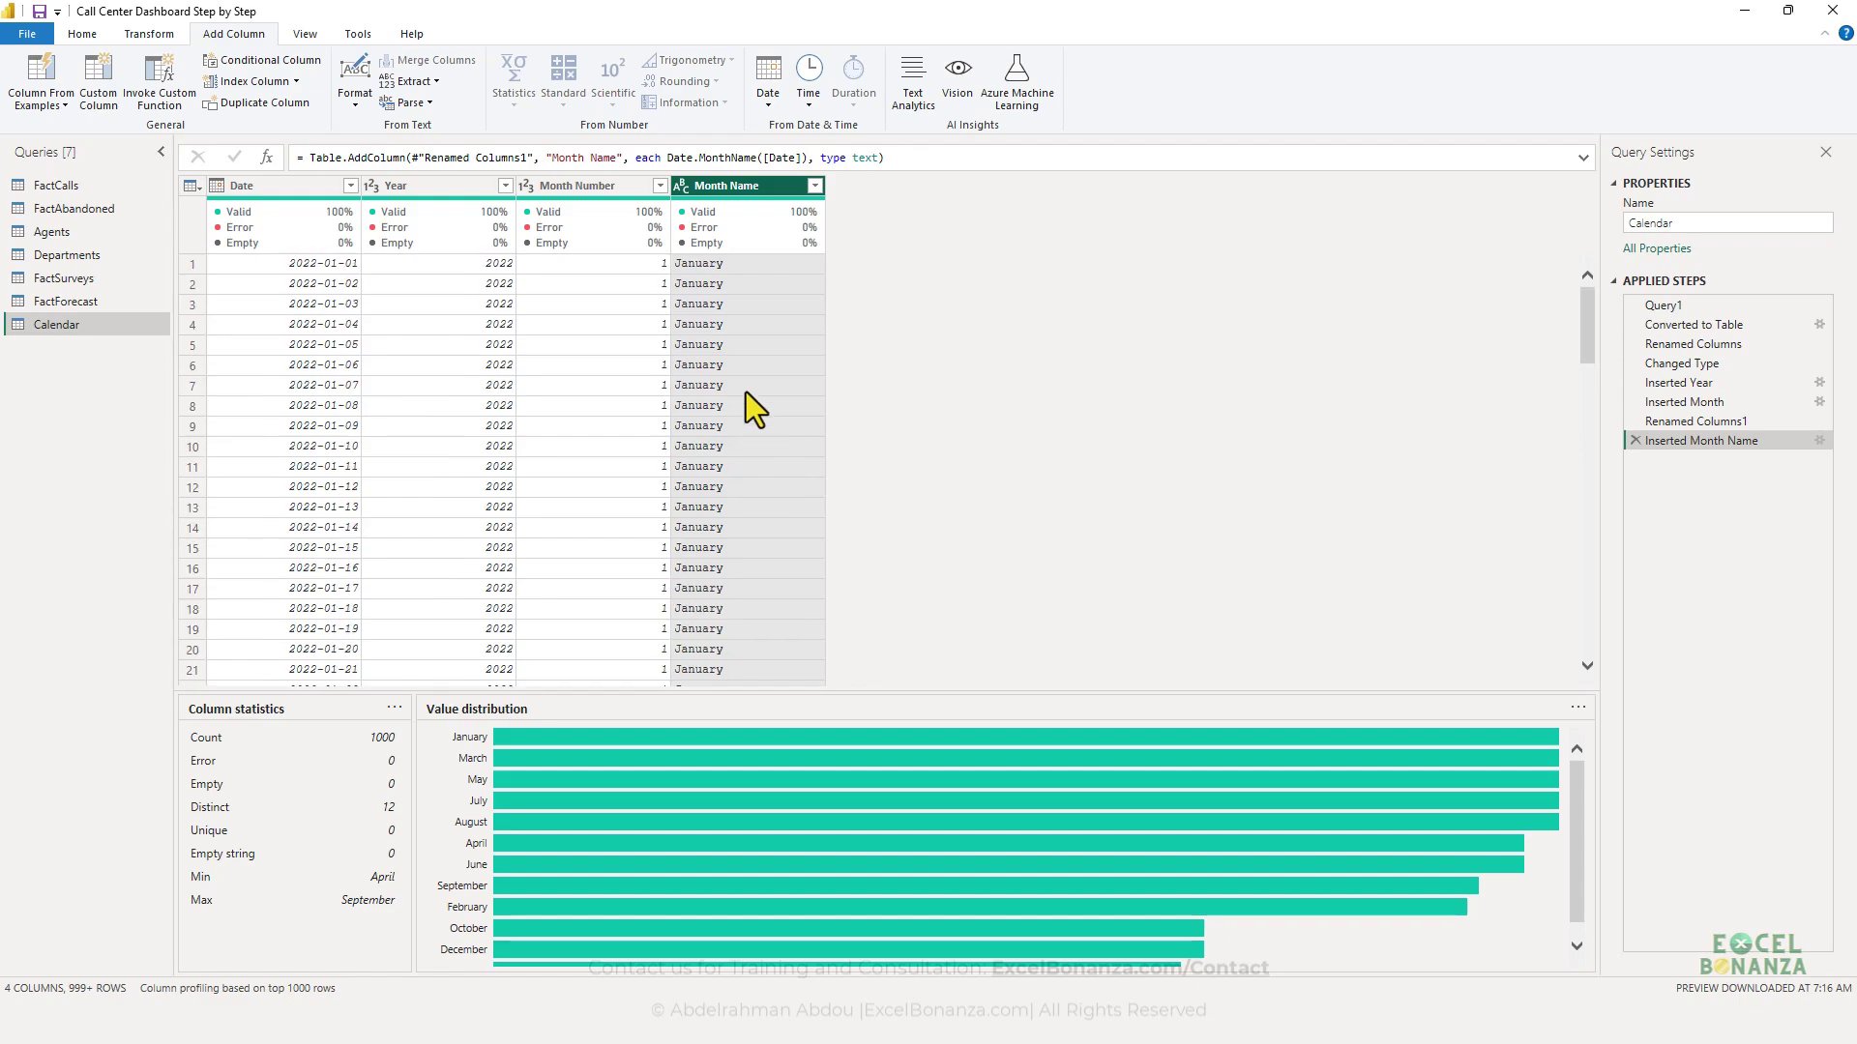
pyautogui.scroll(-10, 749, 358)
pyautogui.scroll(11, 753, 350)
# - Shorten the Month Name values in place by extracting their first 3 characters
pyautogui.moveTo(734, 215)
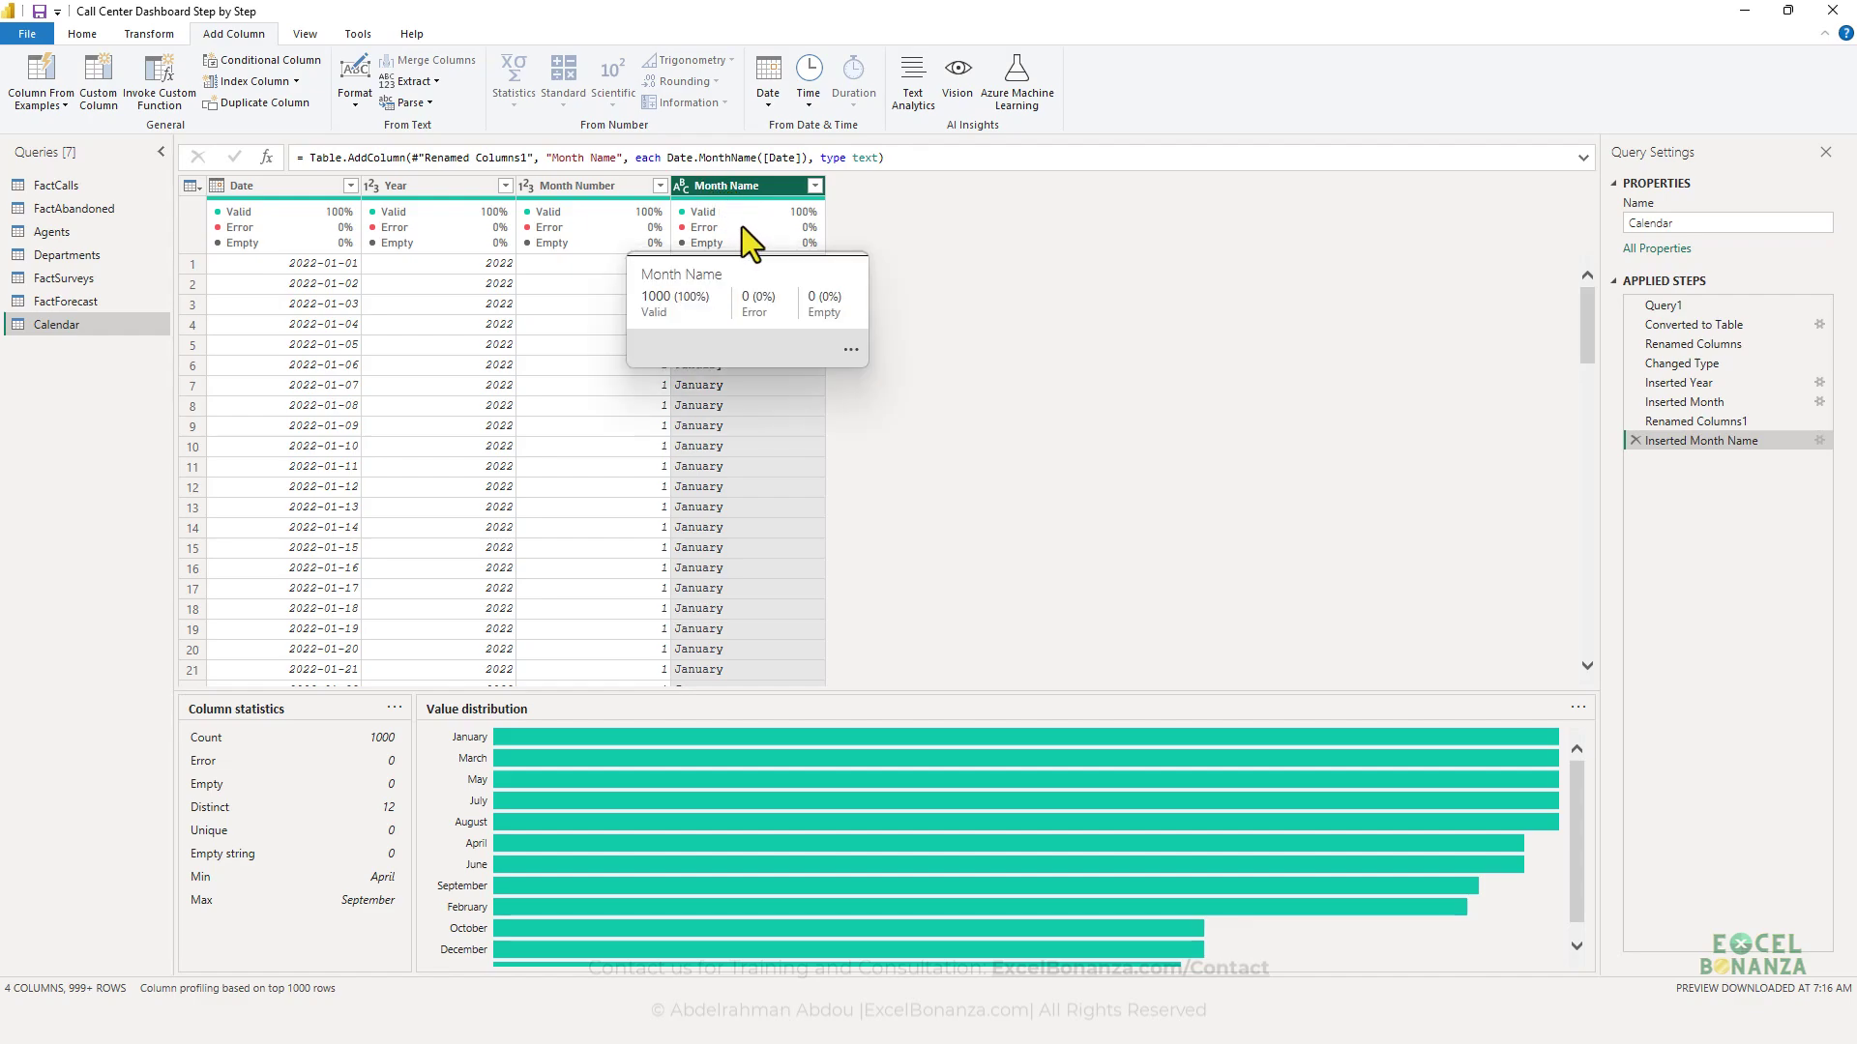
pyautogui.click(178, 30)
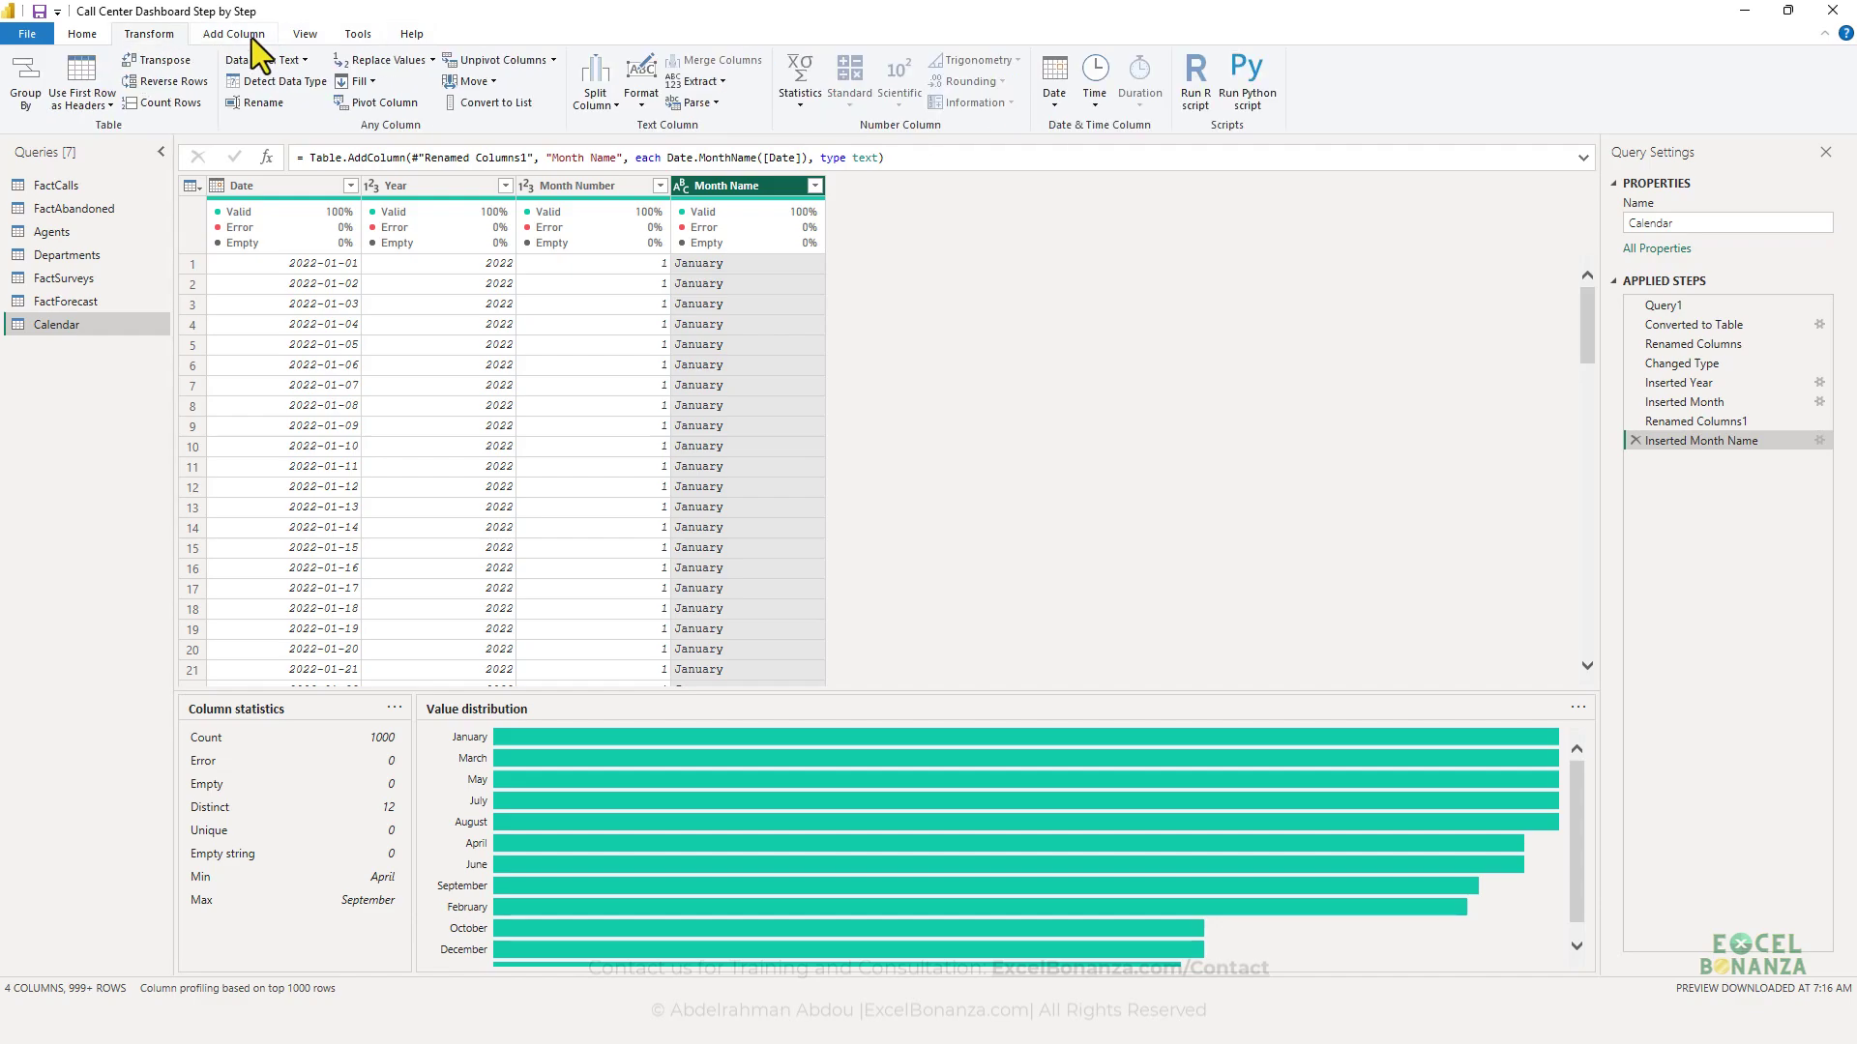
pyautogui.click(684, 82)
pyautogui.click(739, 129)
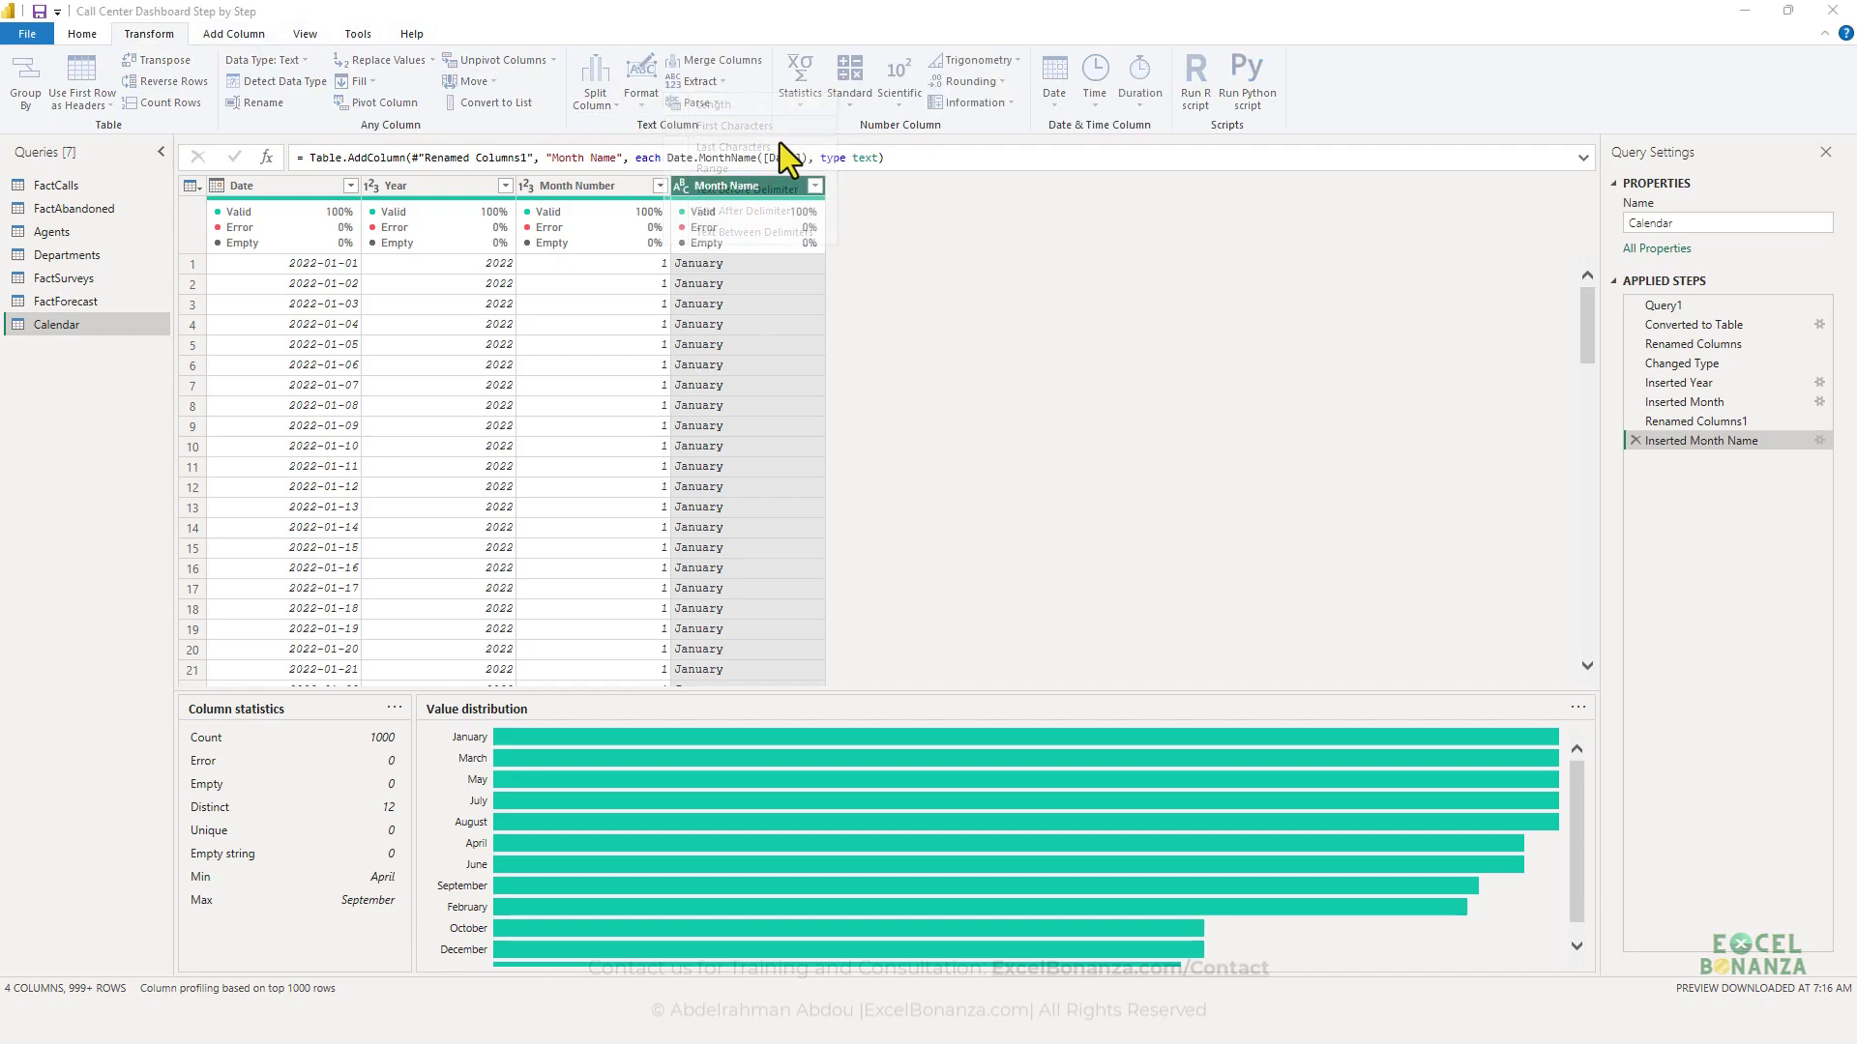
pyautogui.write('3')
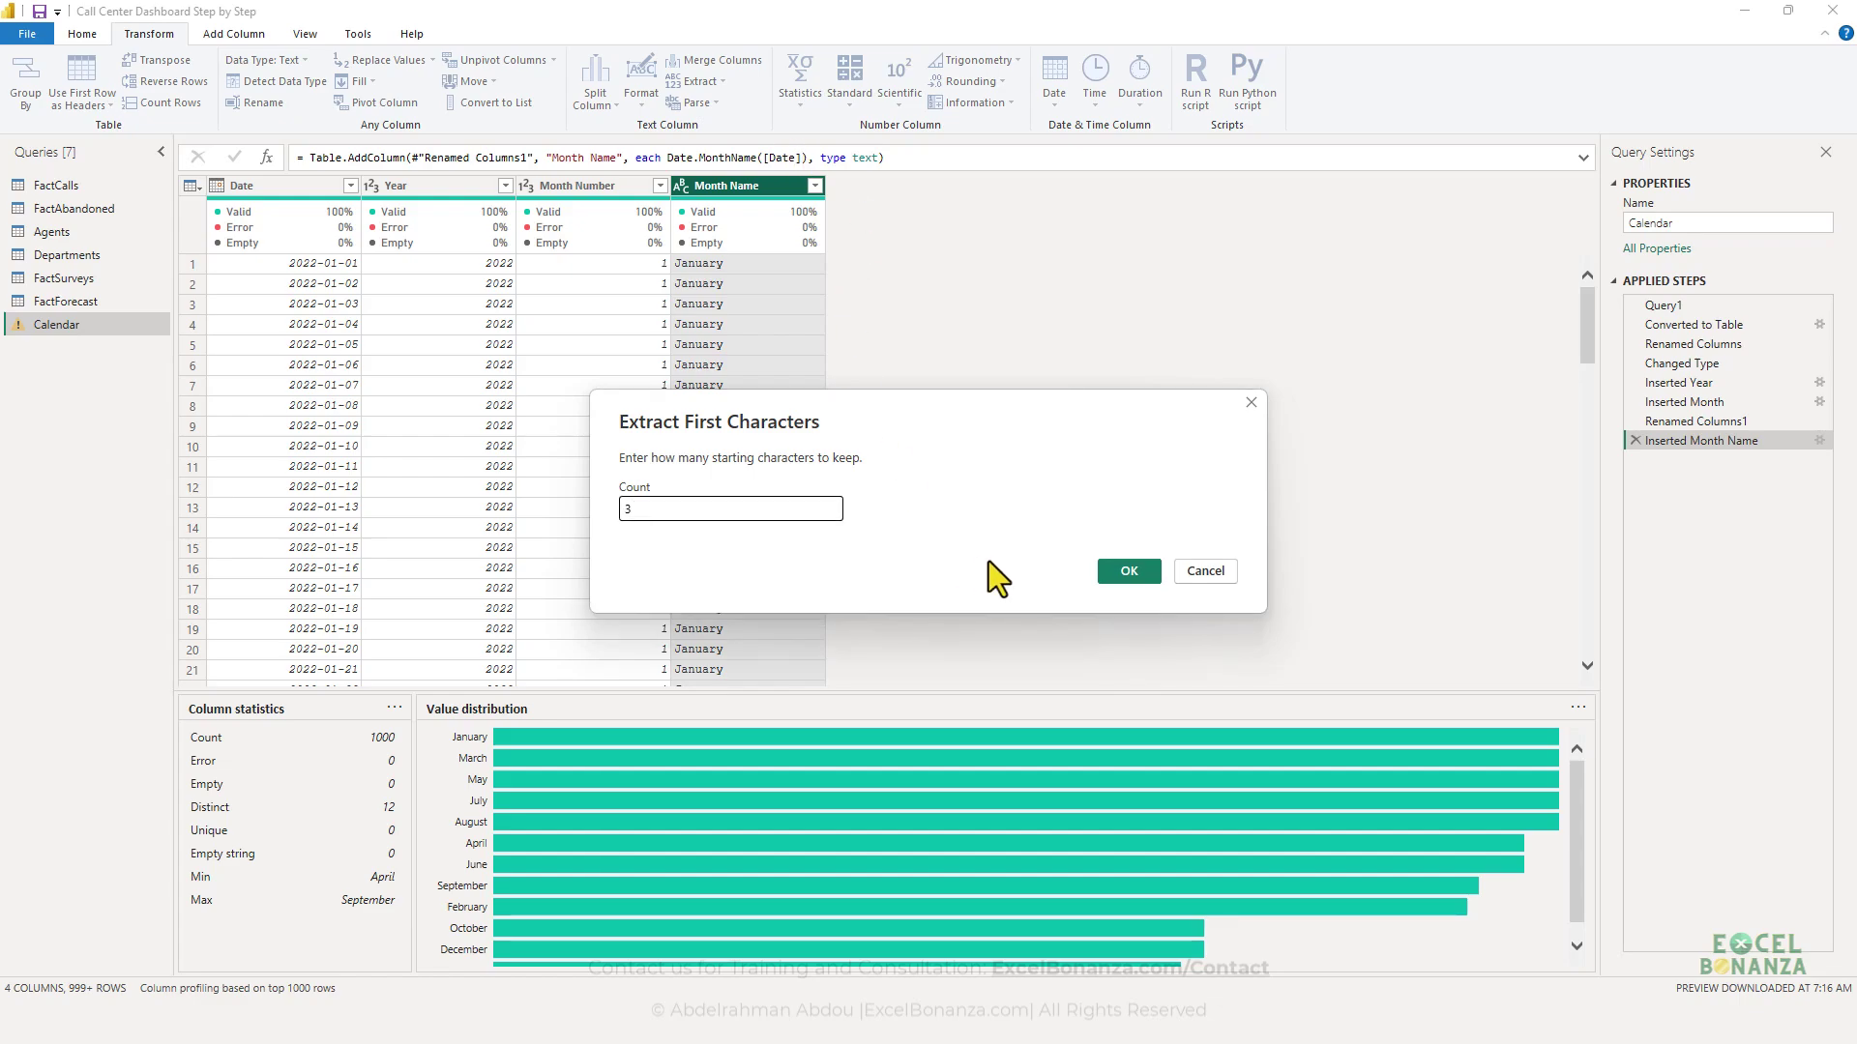
pyautogui.click(1131, 573)
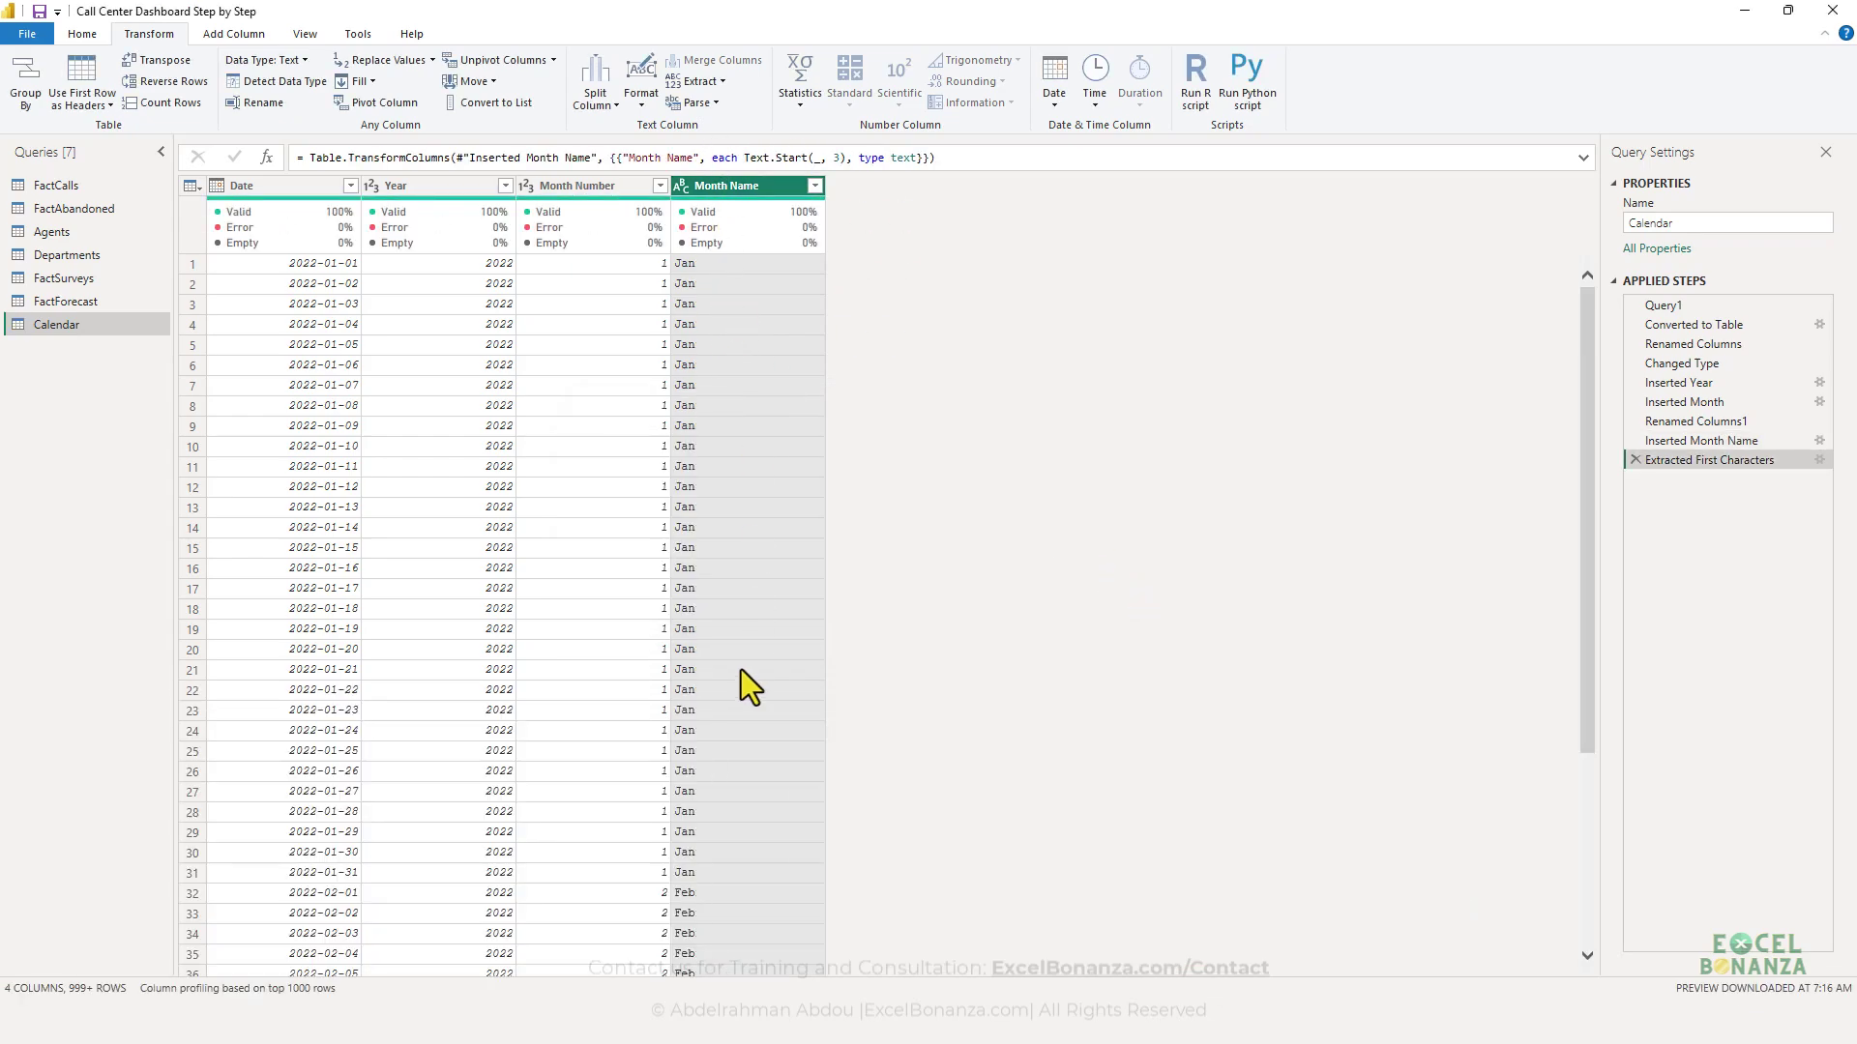
pyautogui.scroll(-5, 777, 524)
pyautogui.scroll(5, 778, 522)
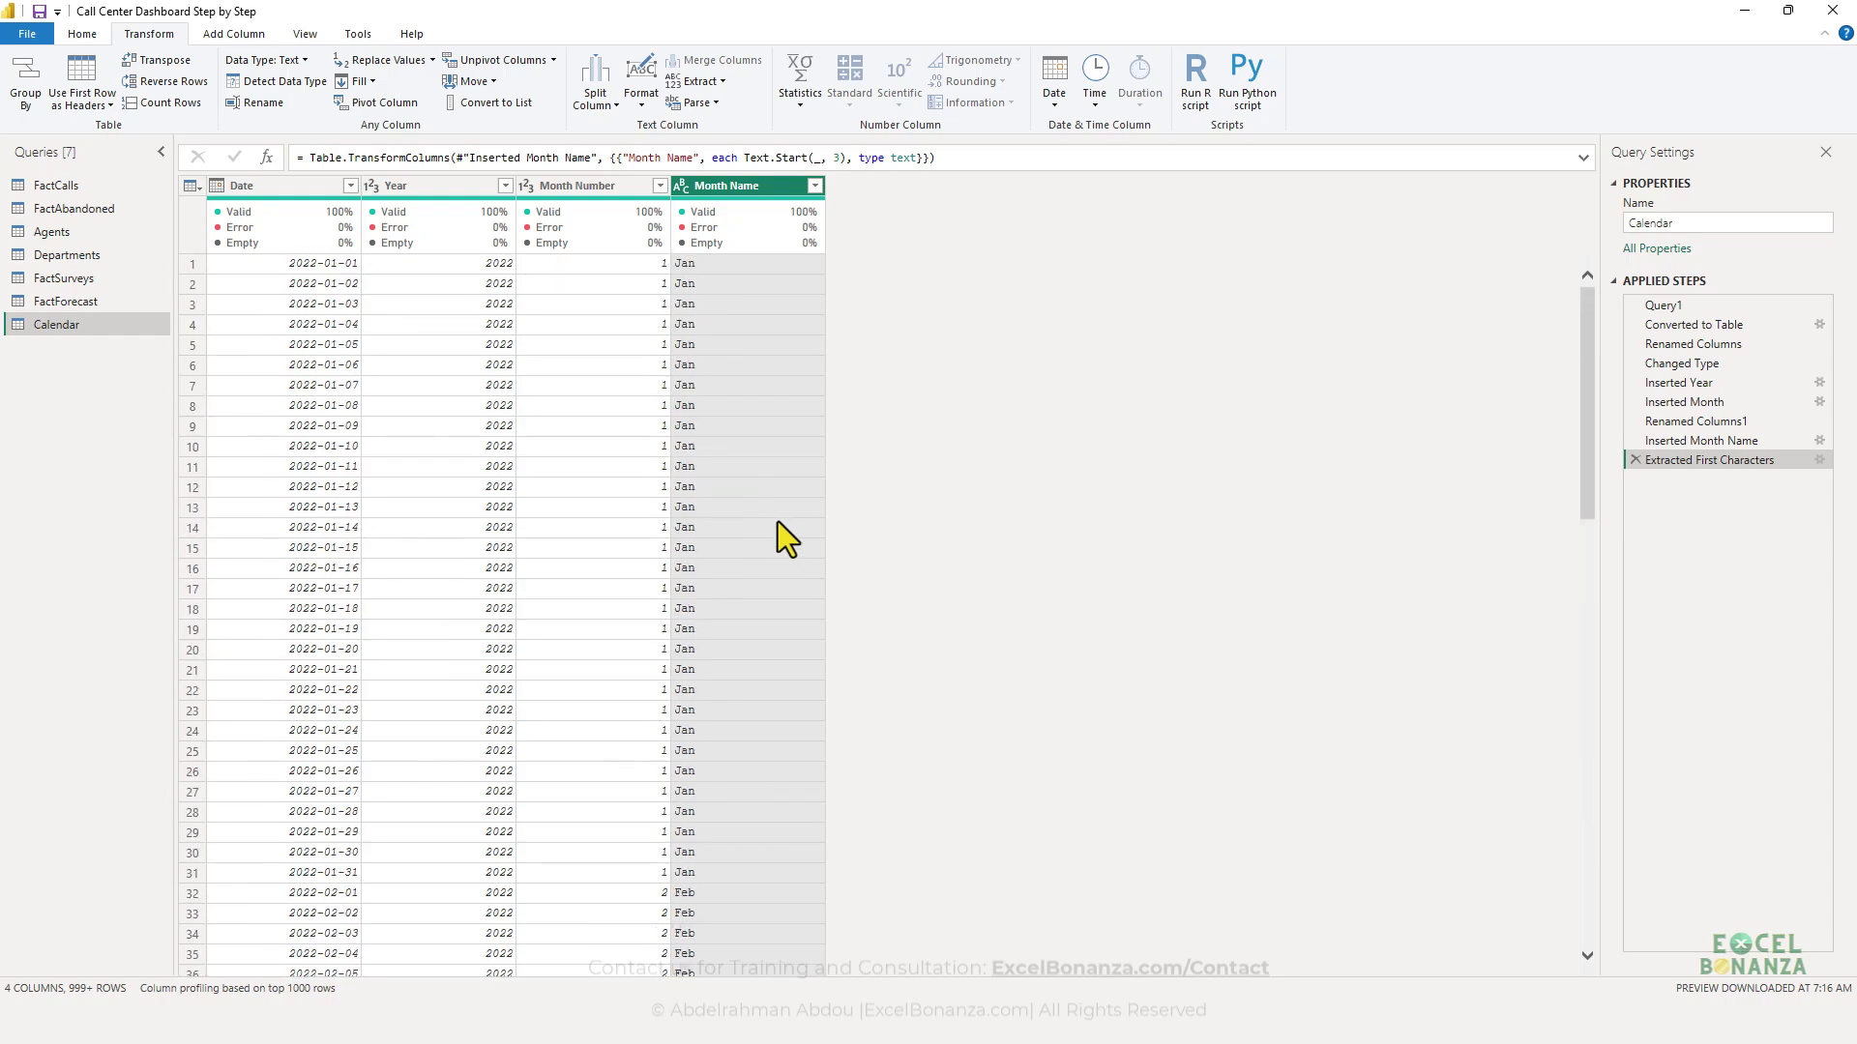
# - Add a Quarter of Year column from the Date column and check its values without filtering
pyautogui.click(299, 186)
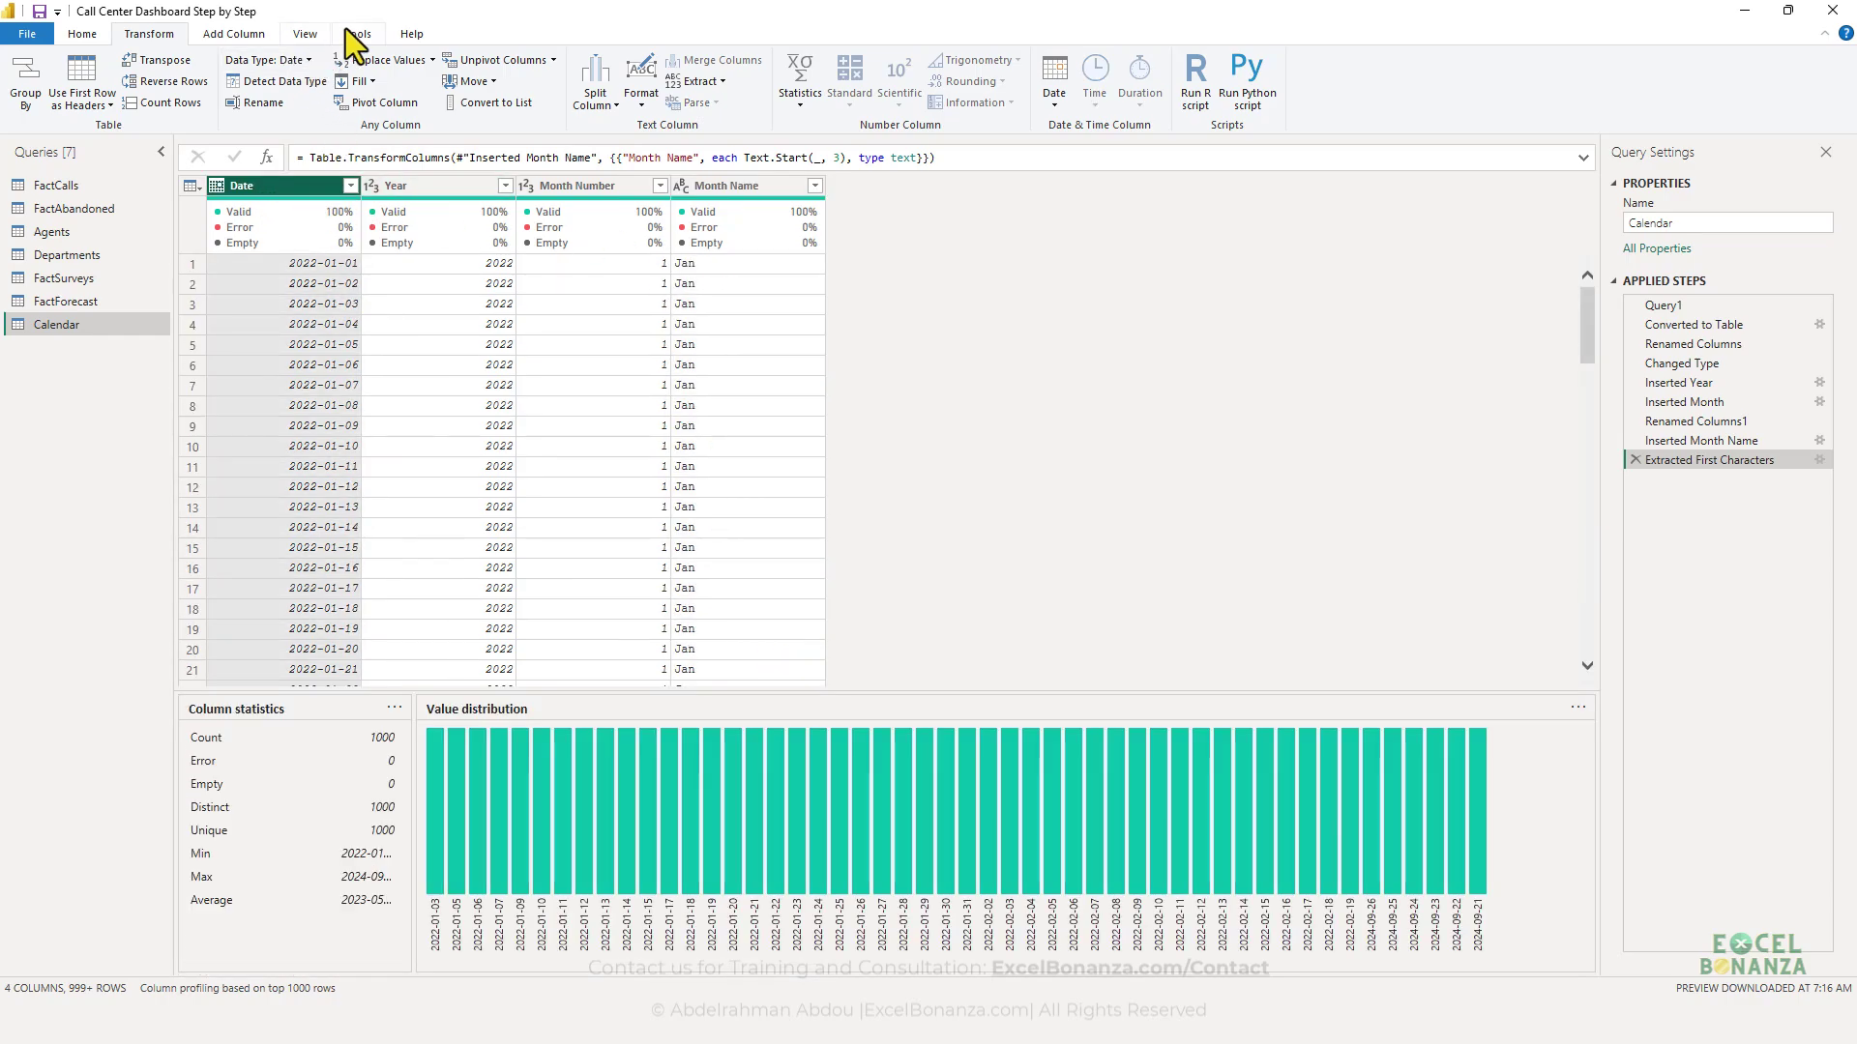
pyautogui.click(233, 34)
pyautogui.click(768, 102)
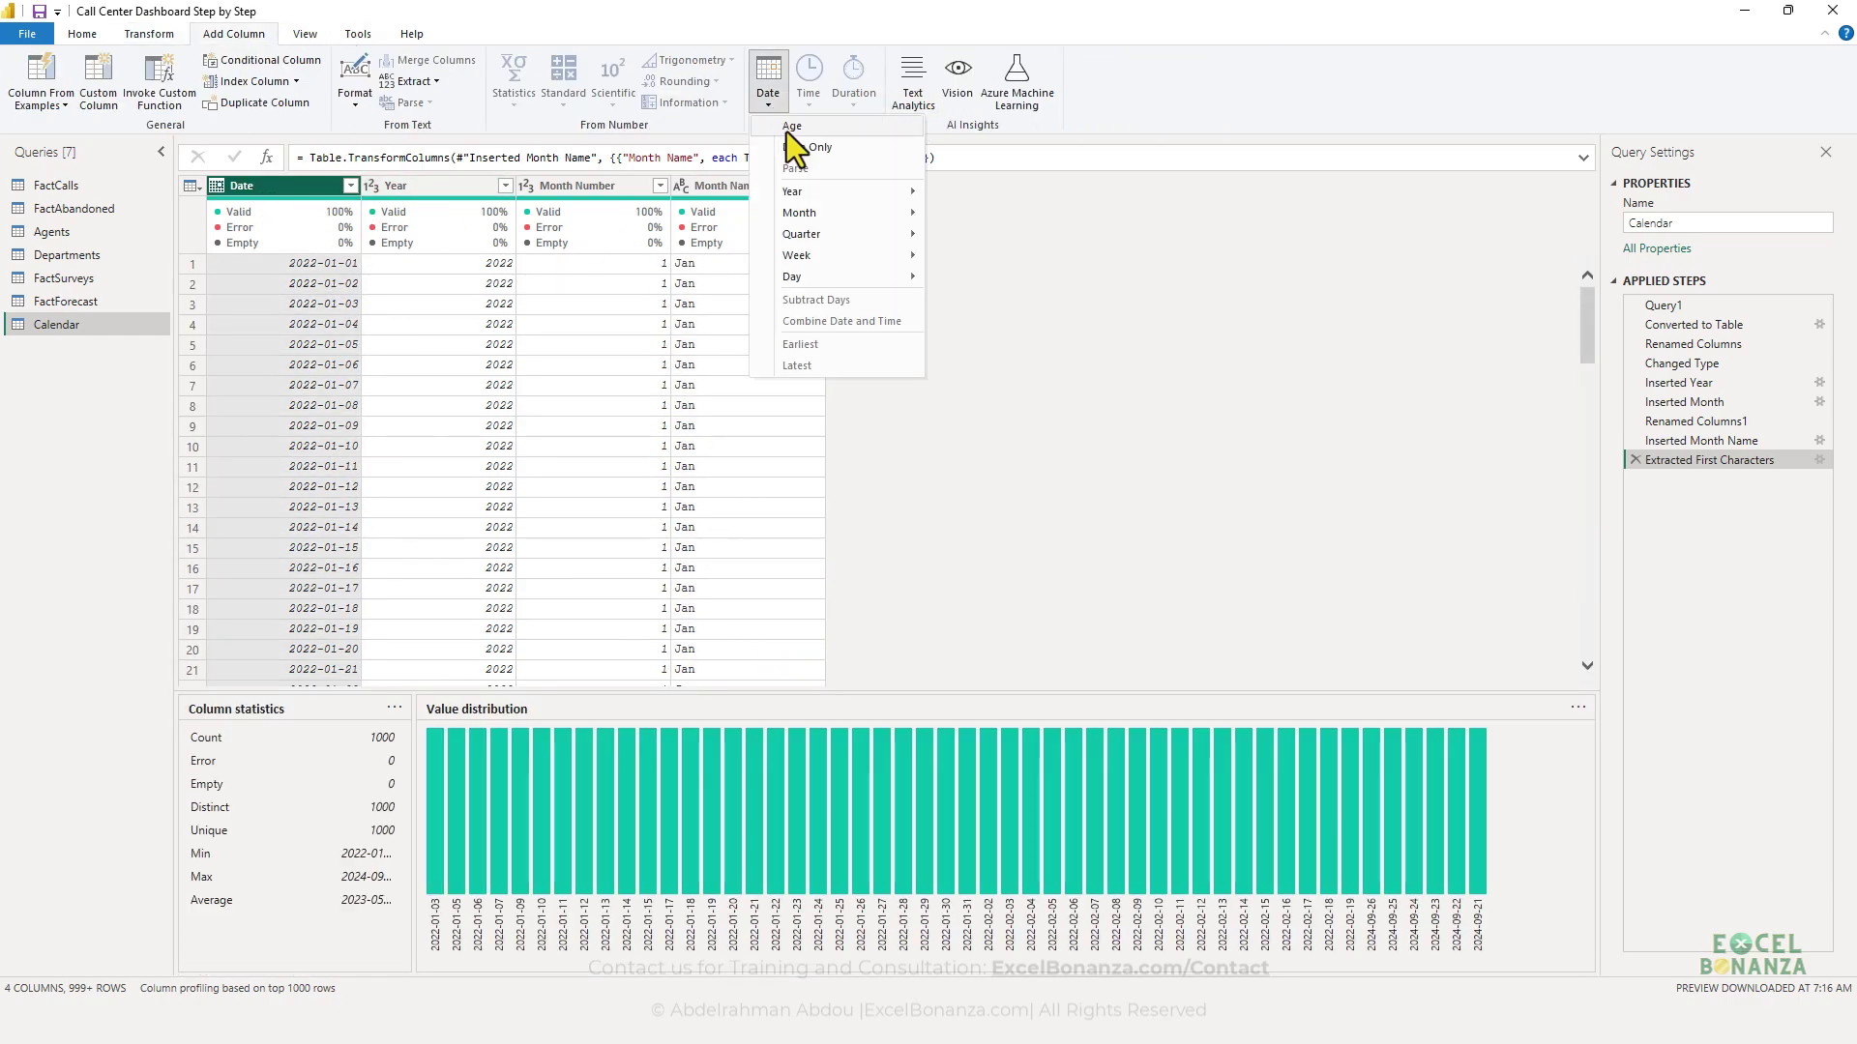
pyautogui.moveTo(890, 234)
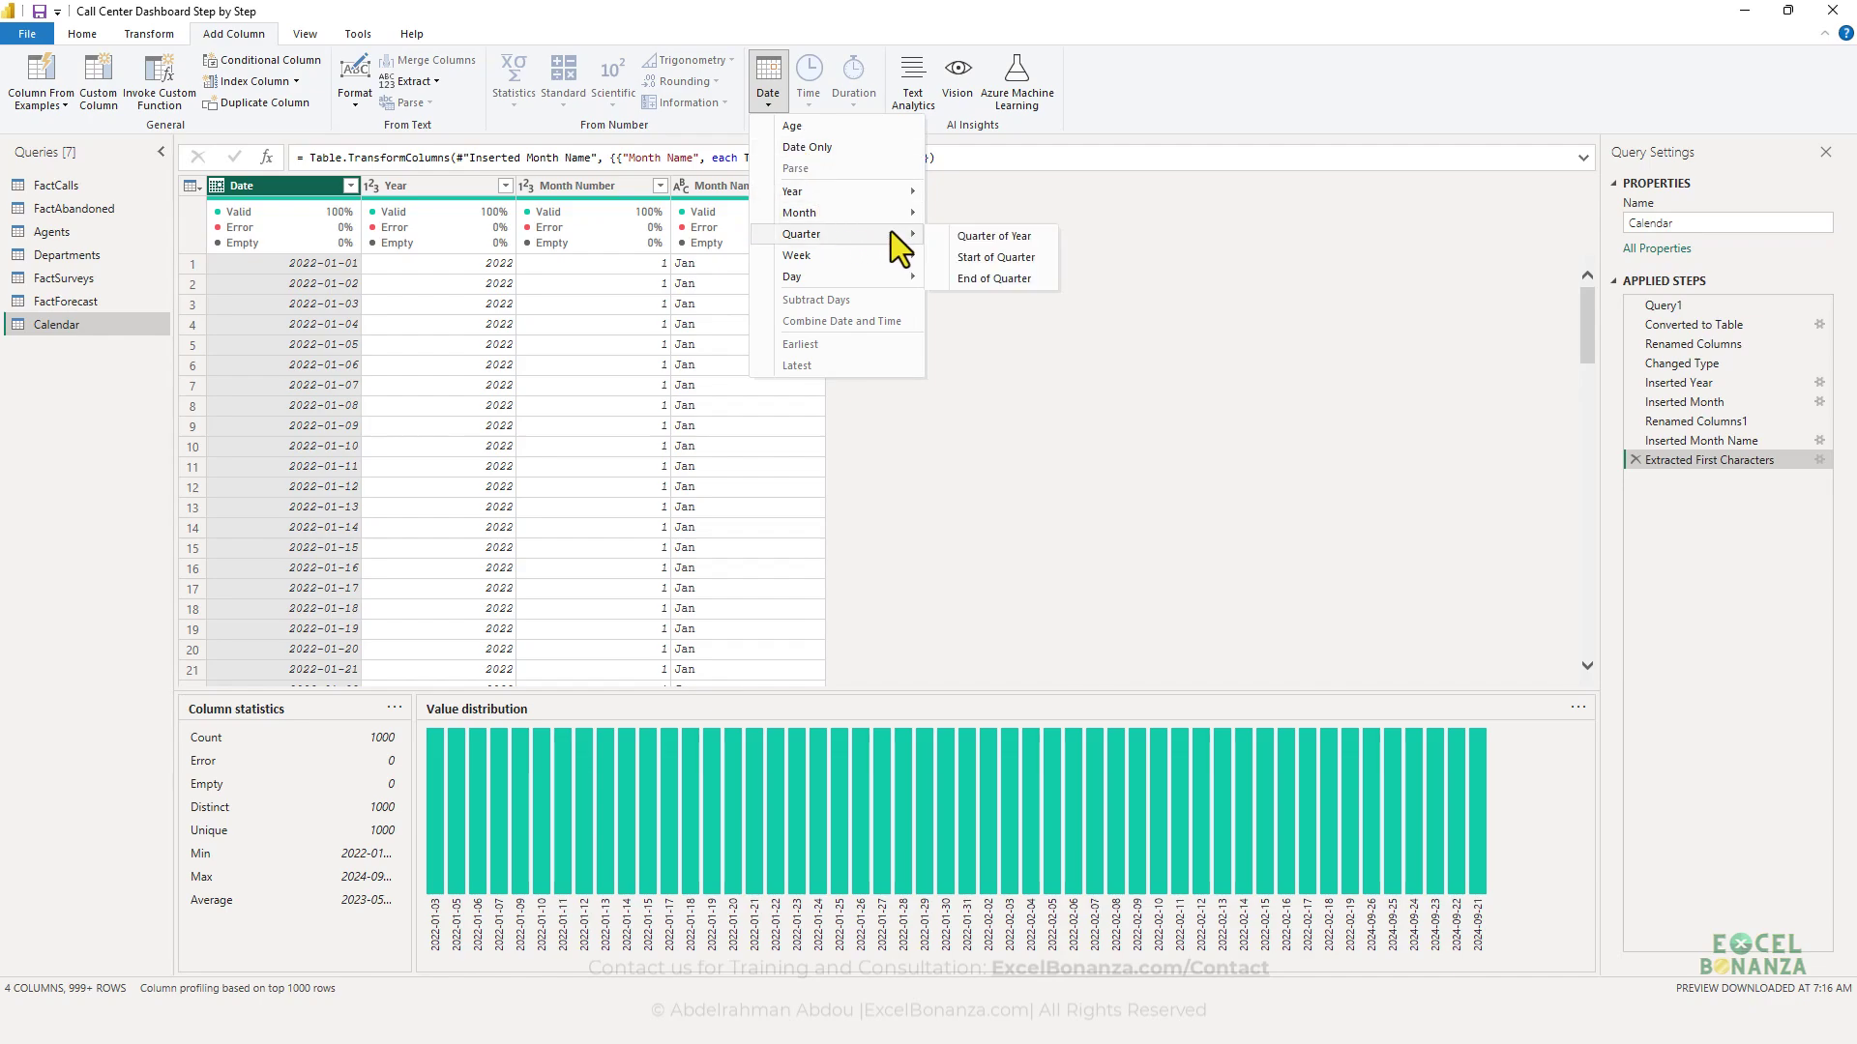
pyautogui.click(957, 234)
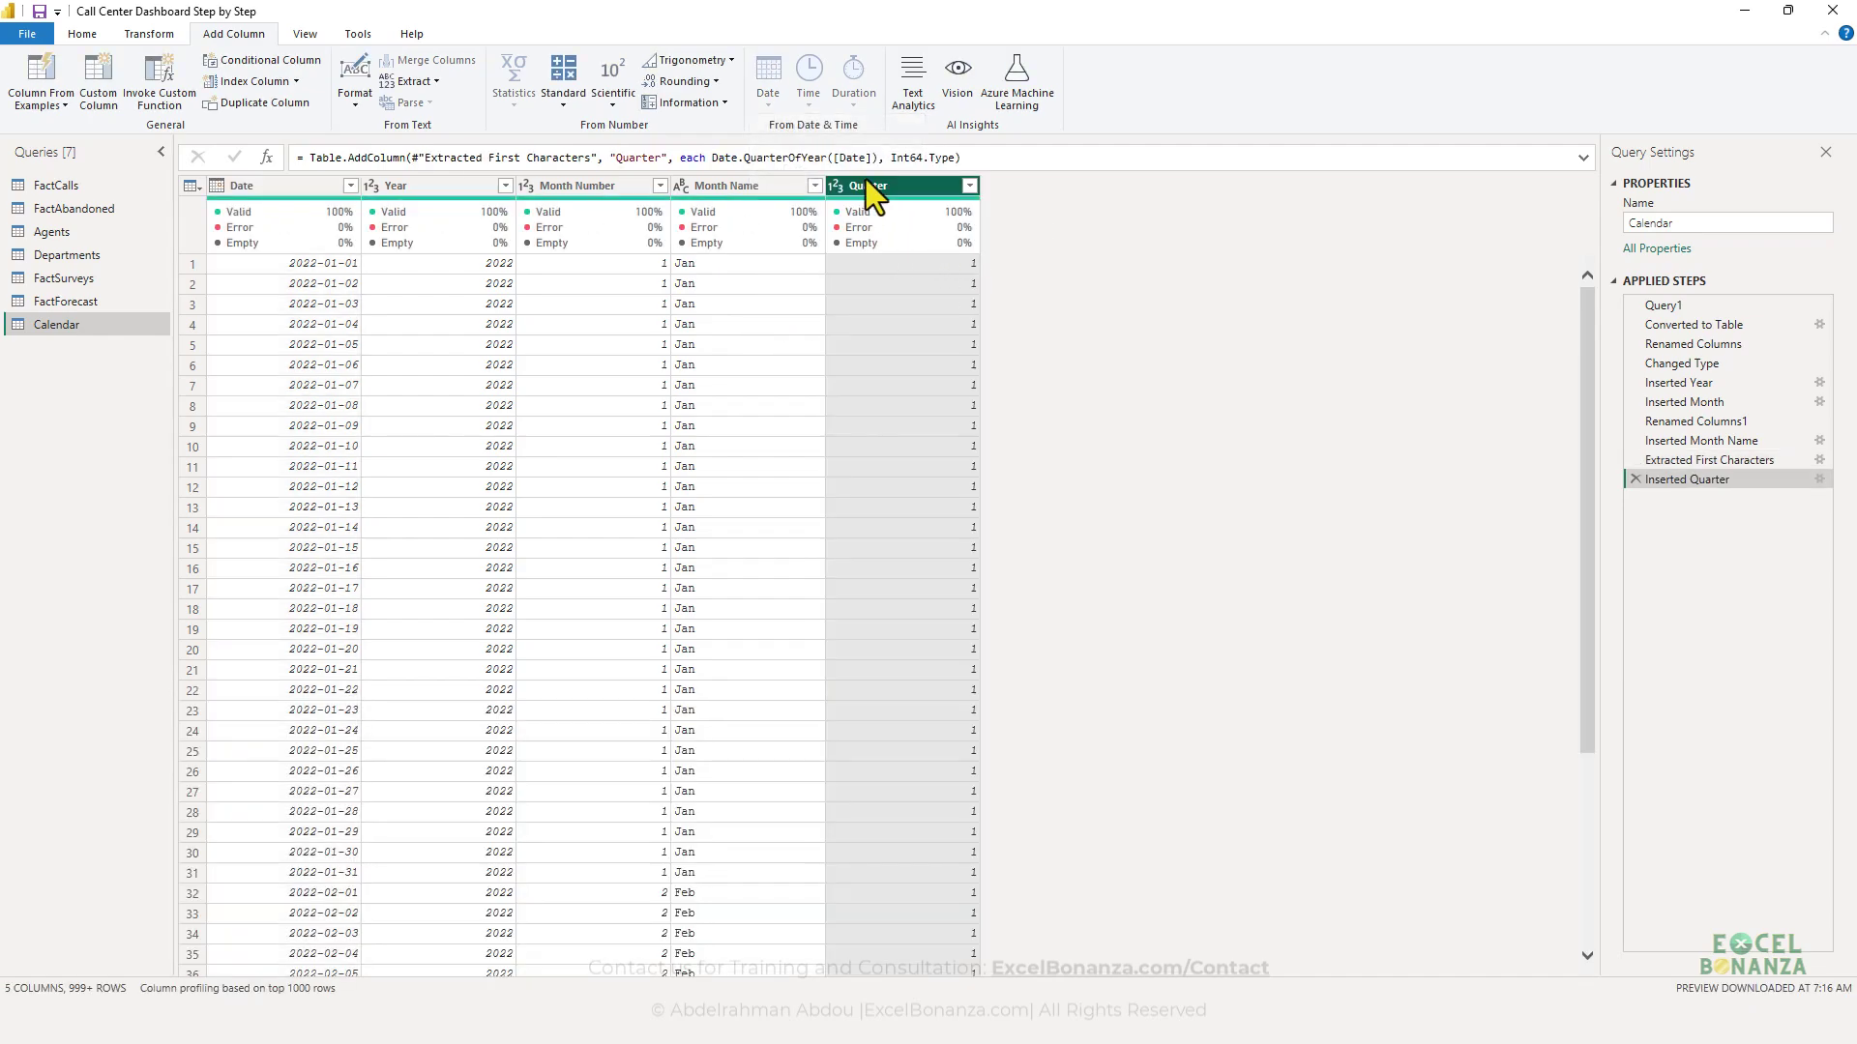
pyautogui.scroll(-15, 967, 299)
pyautogui.click(969, 185)
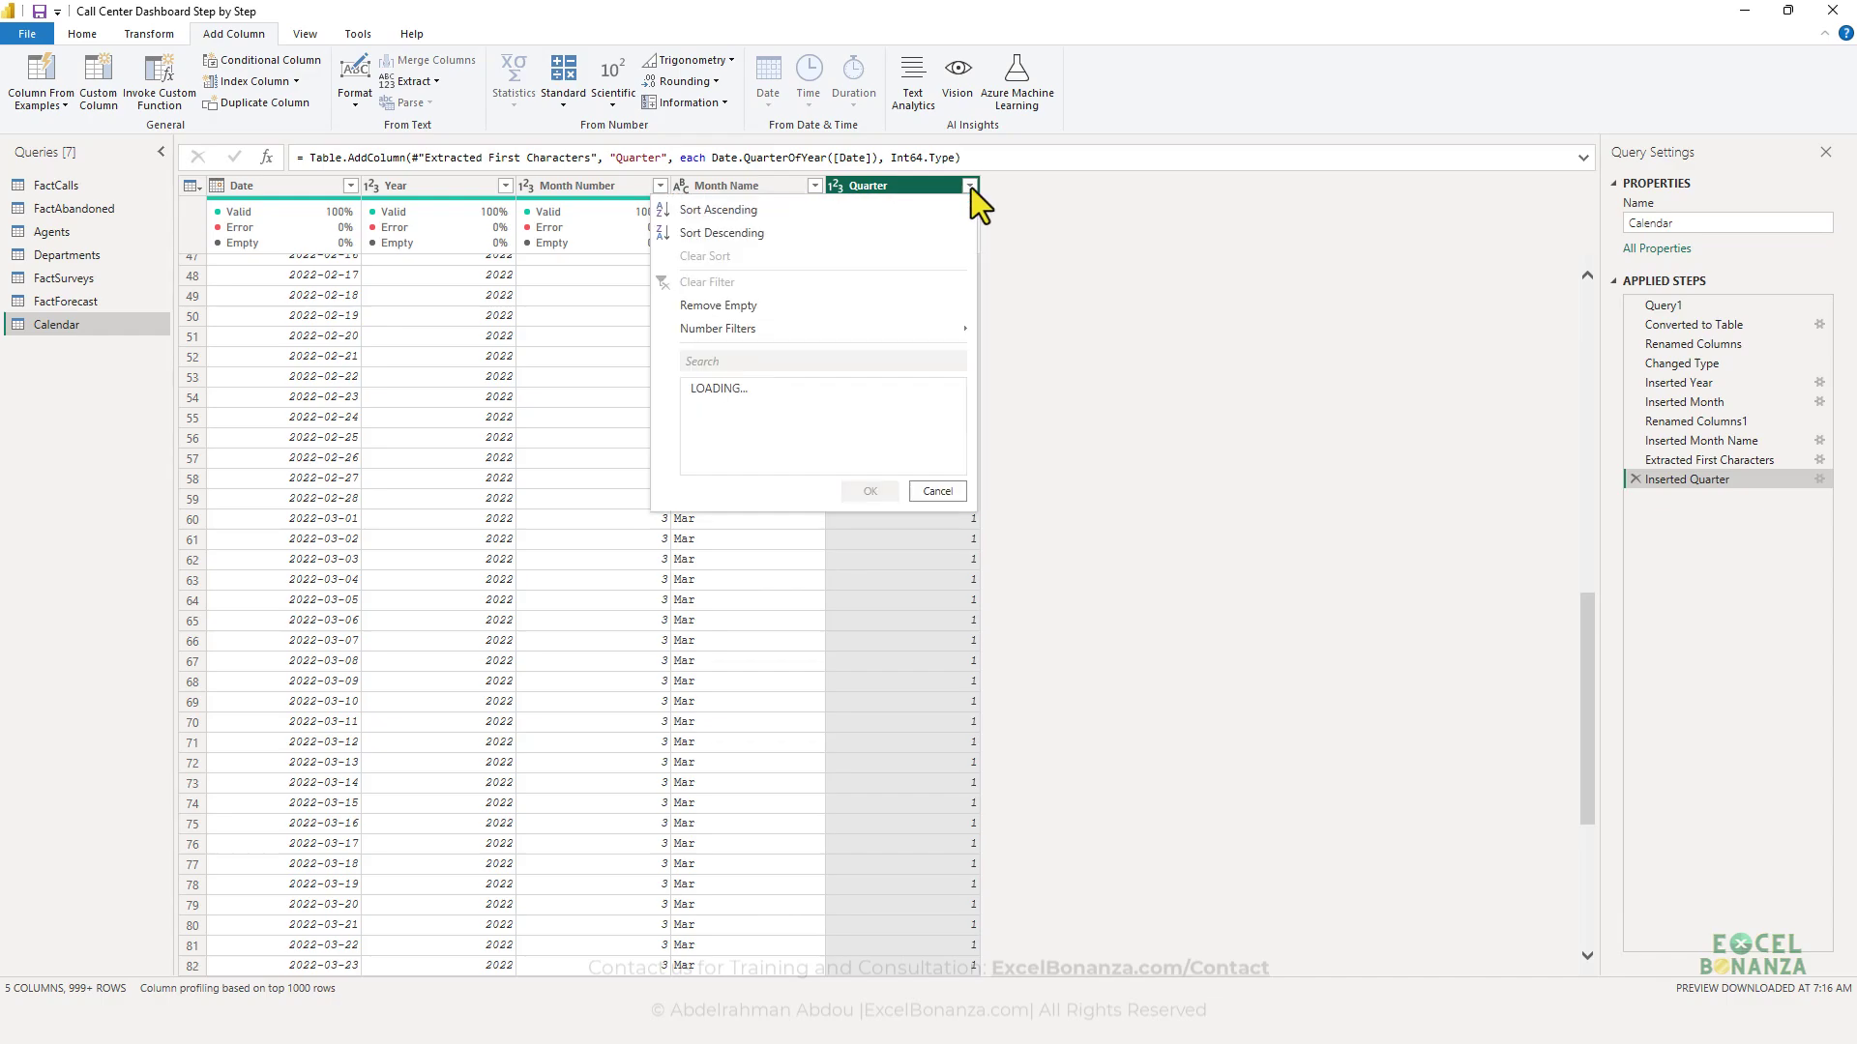
pyautogui.click(914, 492)
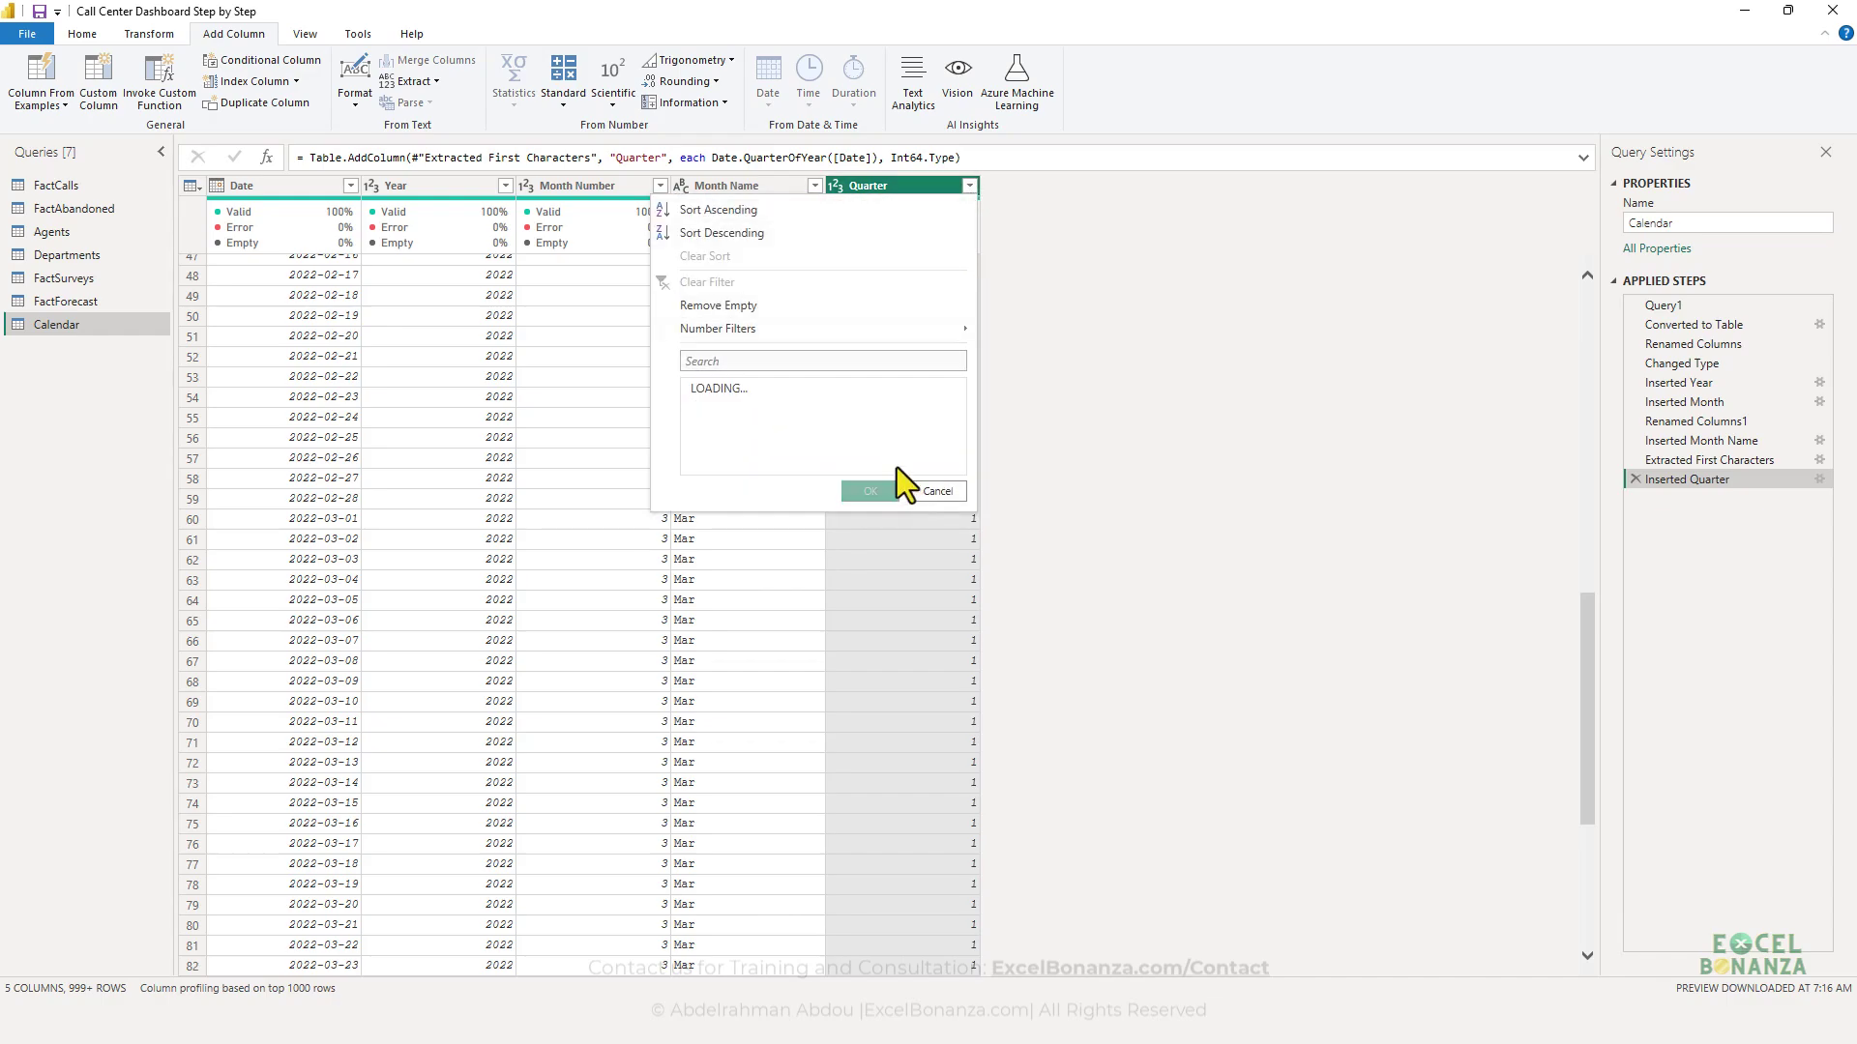
# - Add the prefix Q to the Quarter column's values in place and check its distinct values without filtering
pyautogui.click(944, 493)
pyautogui.click(936, 417)
pyautogui.click(902, 185)
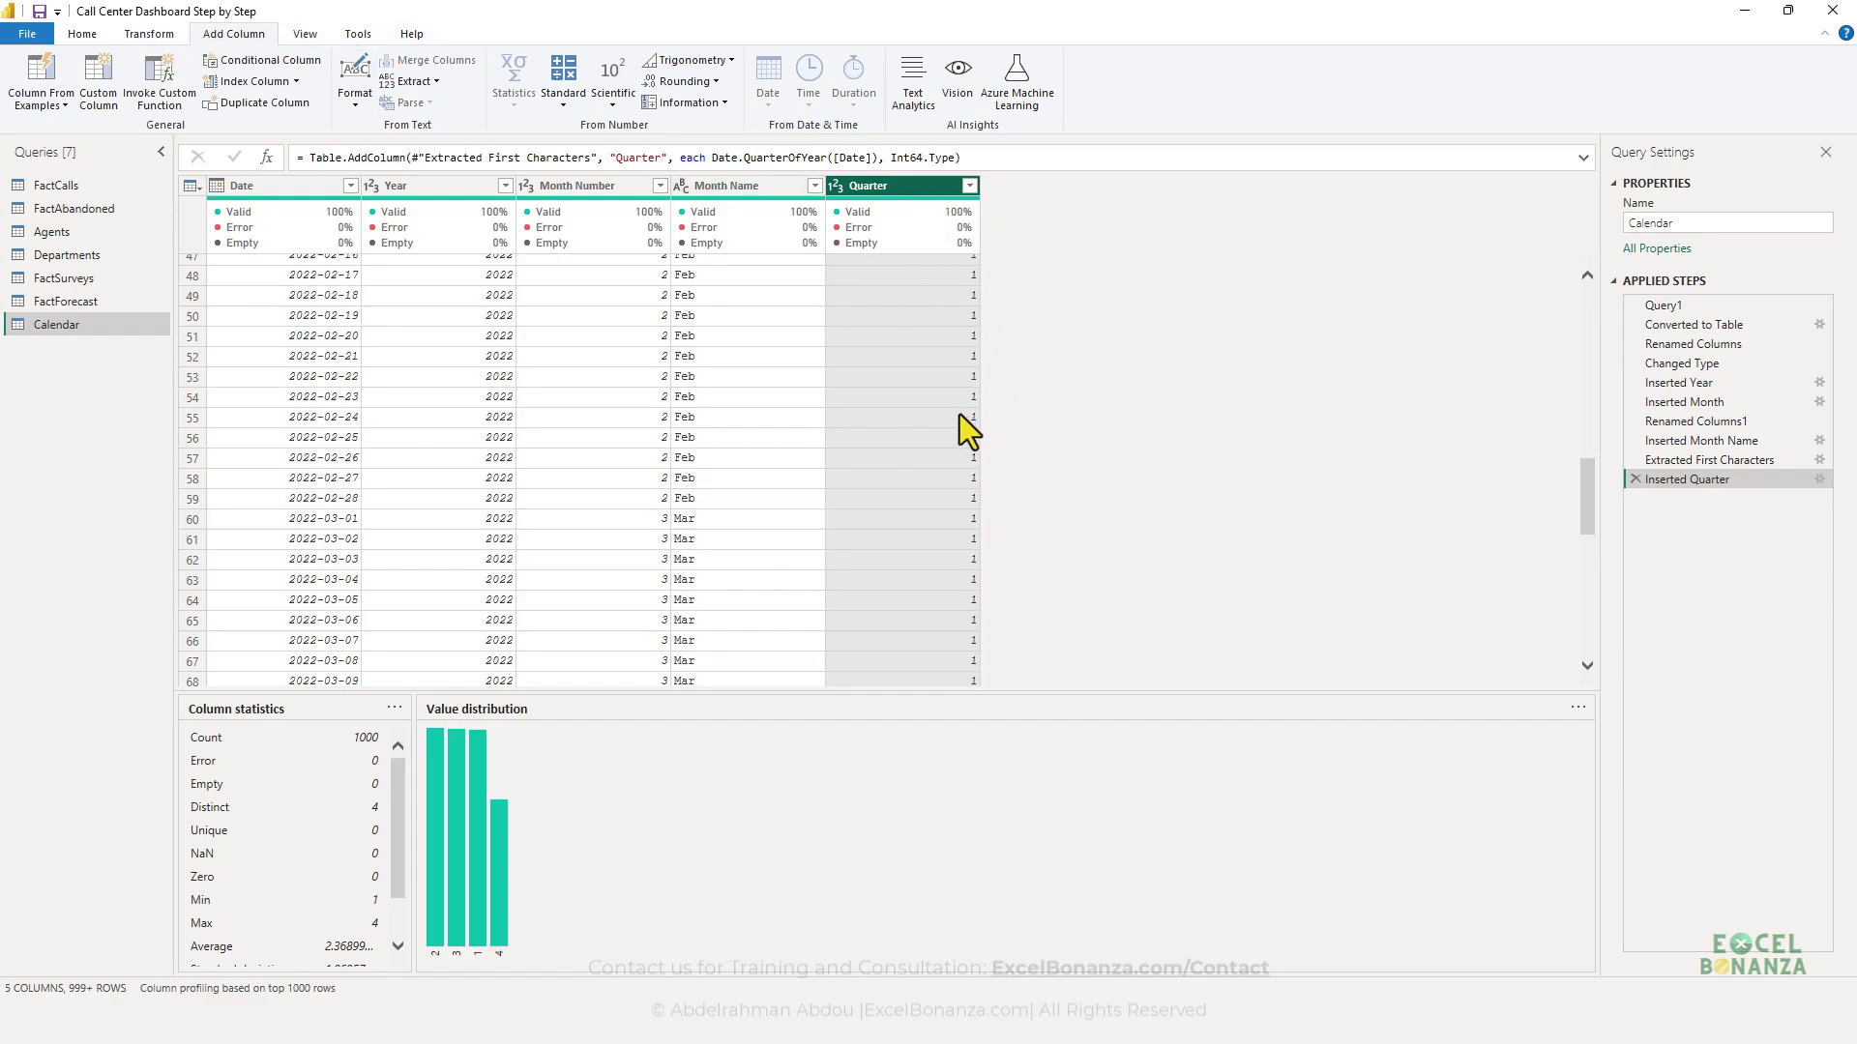
pyautogui.click(154, 36)
pyautogui.rightClick(154, 35)
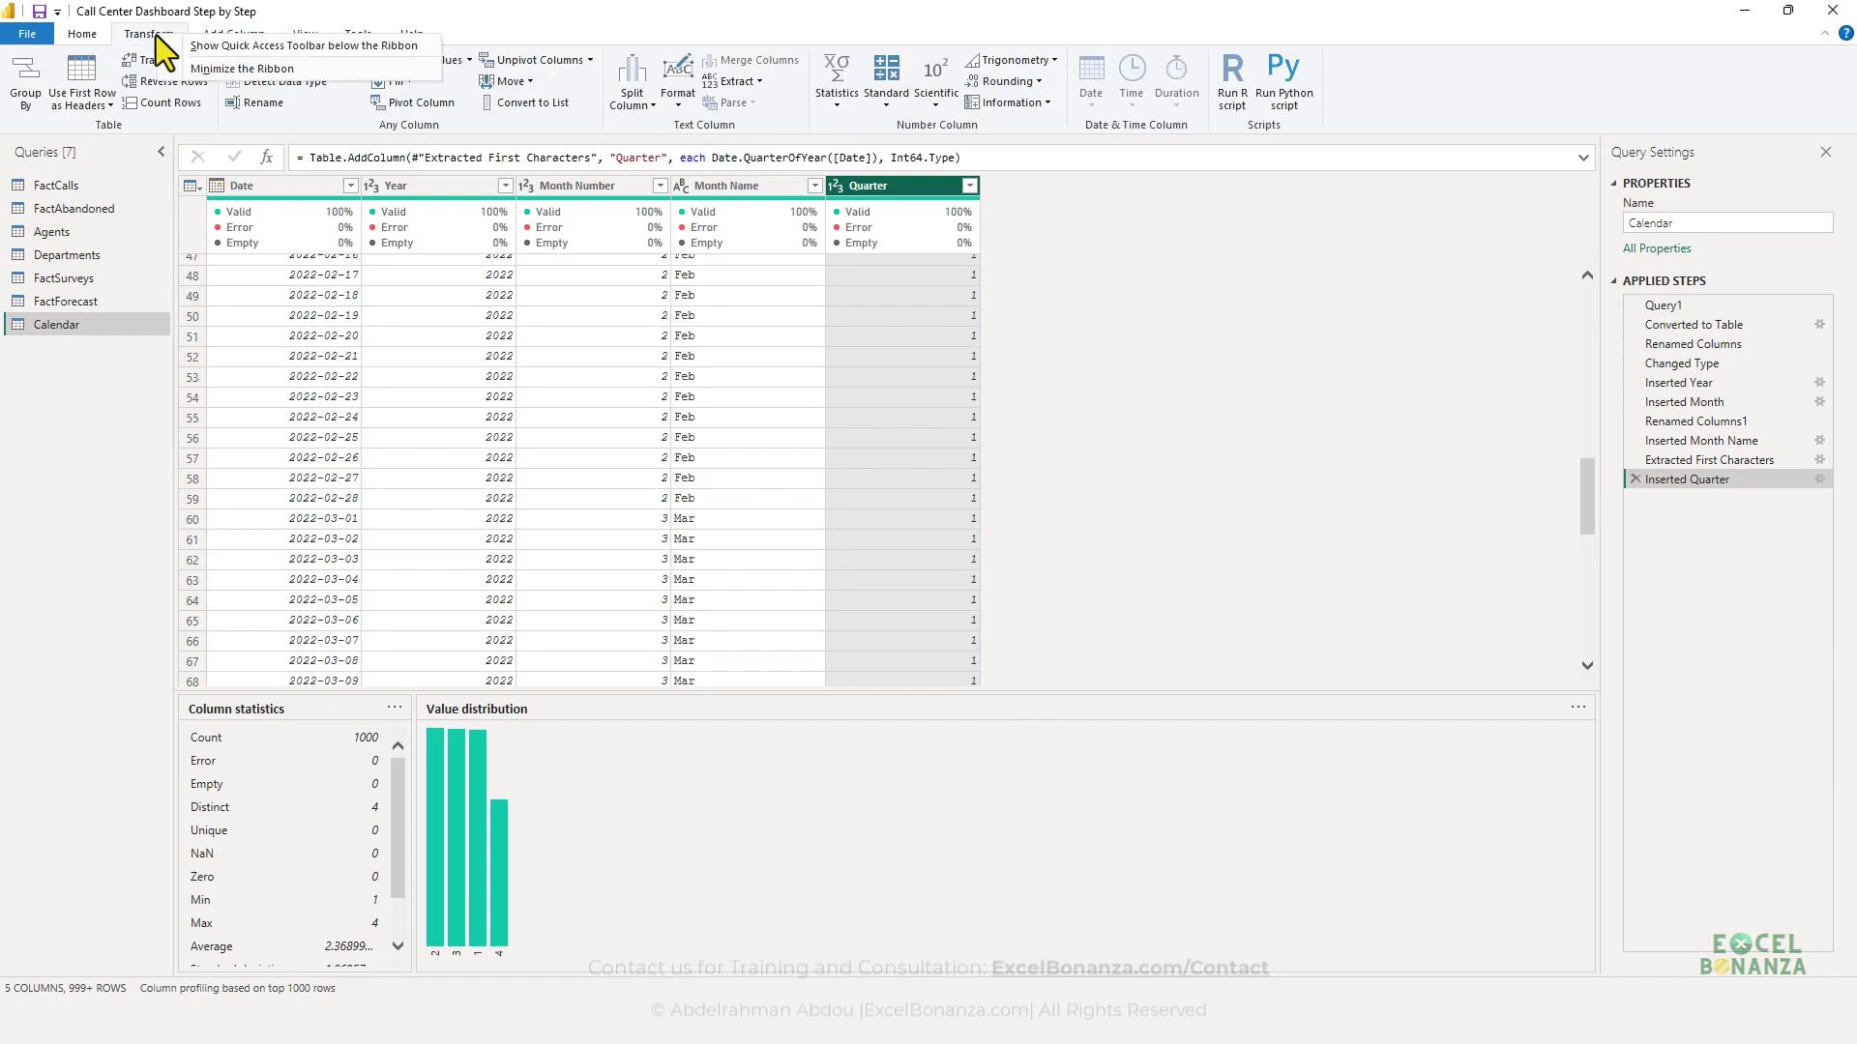
pyautogui.click(157, 32)
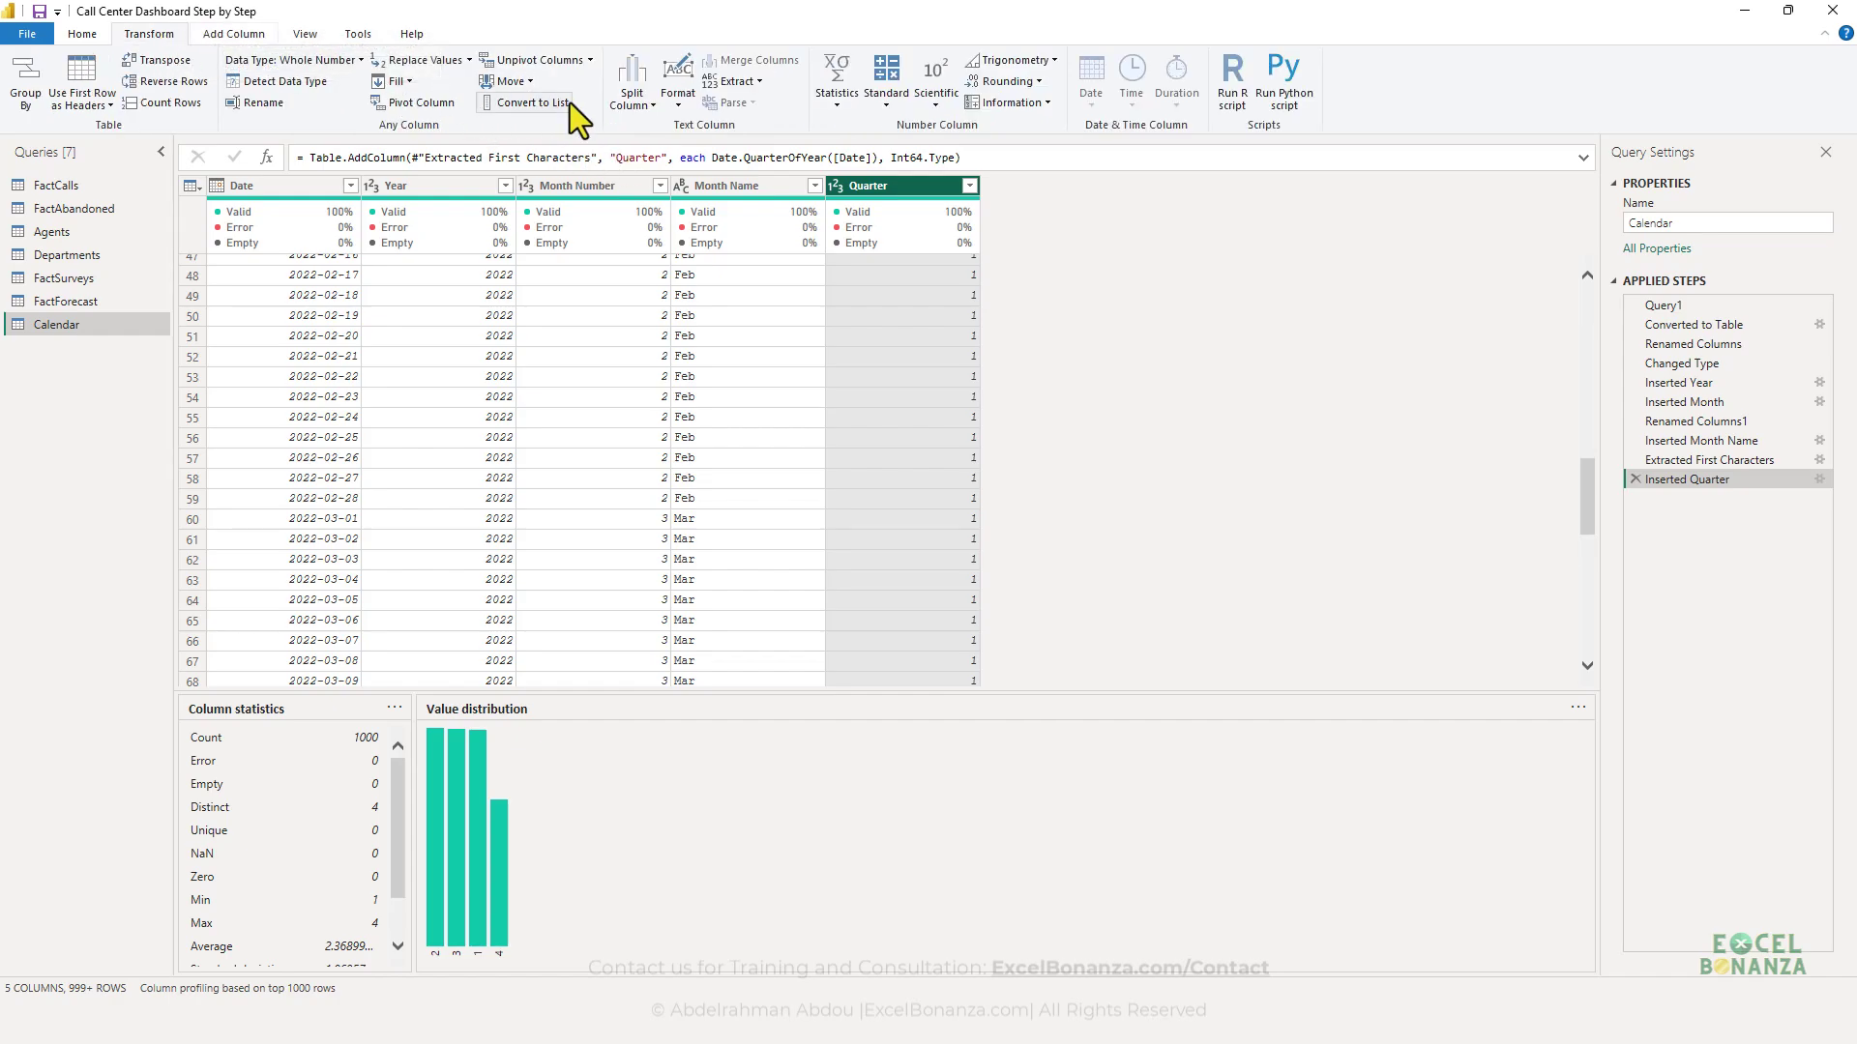
pyautogui.click(683, 97)
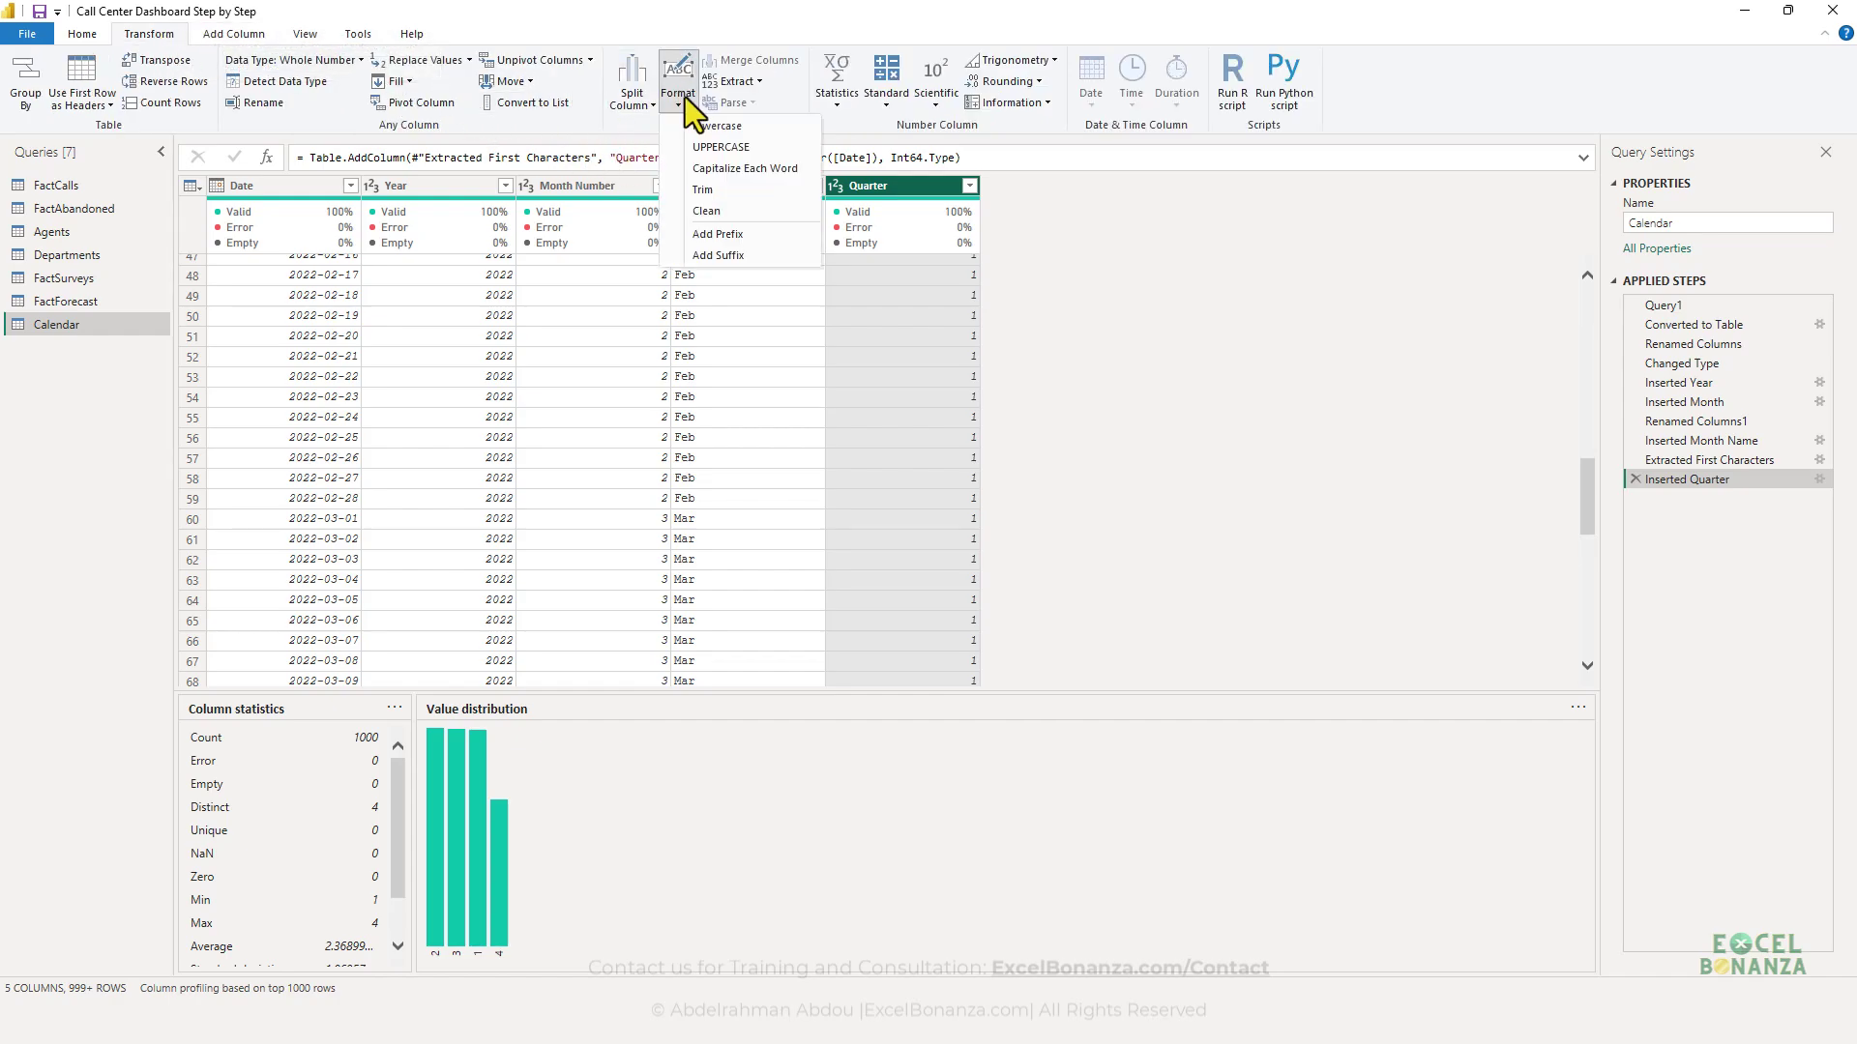
pyautogui.click(722, 234)
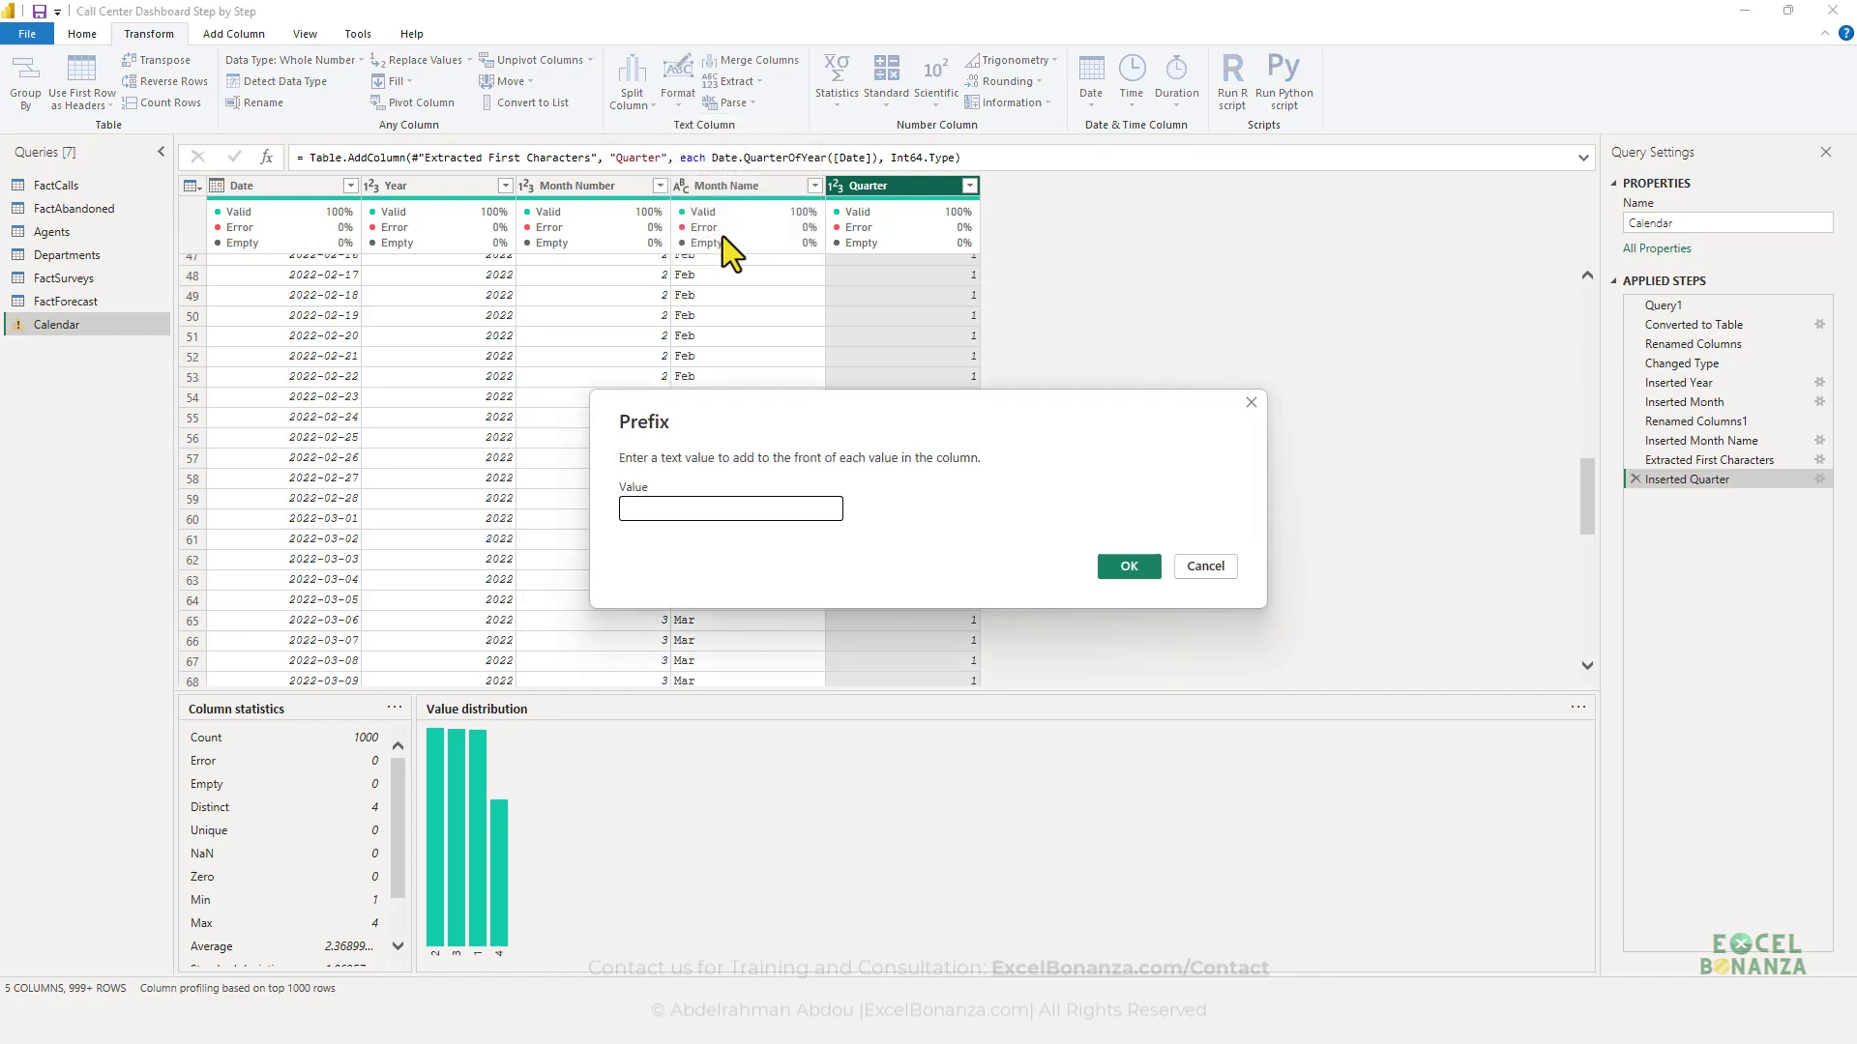
pyautogui.write('Q')
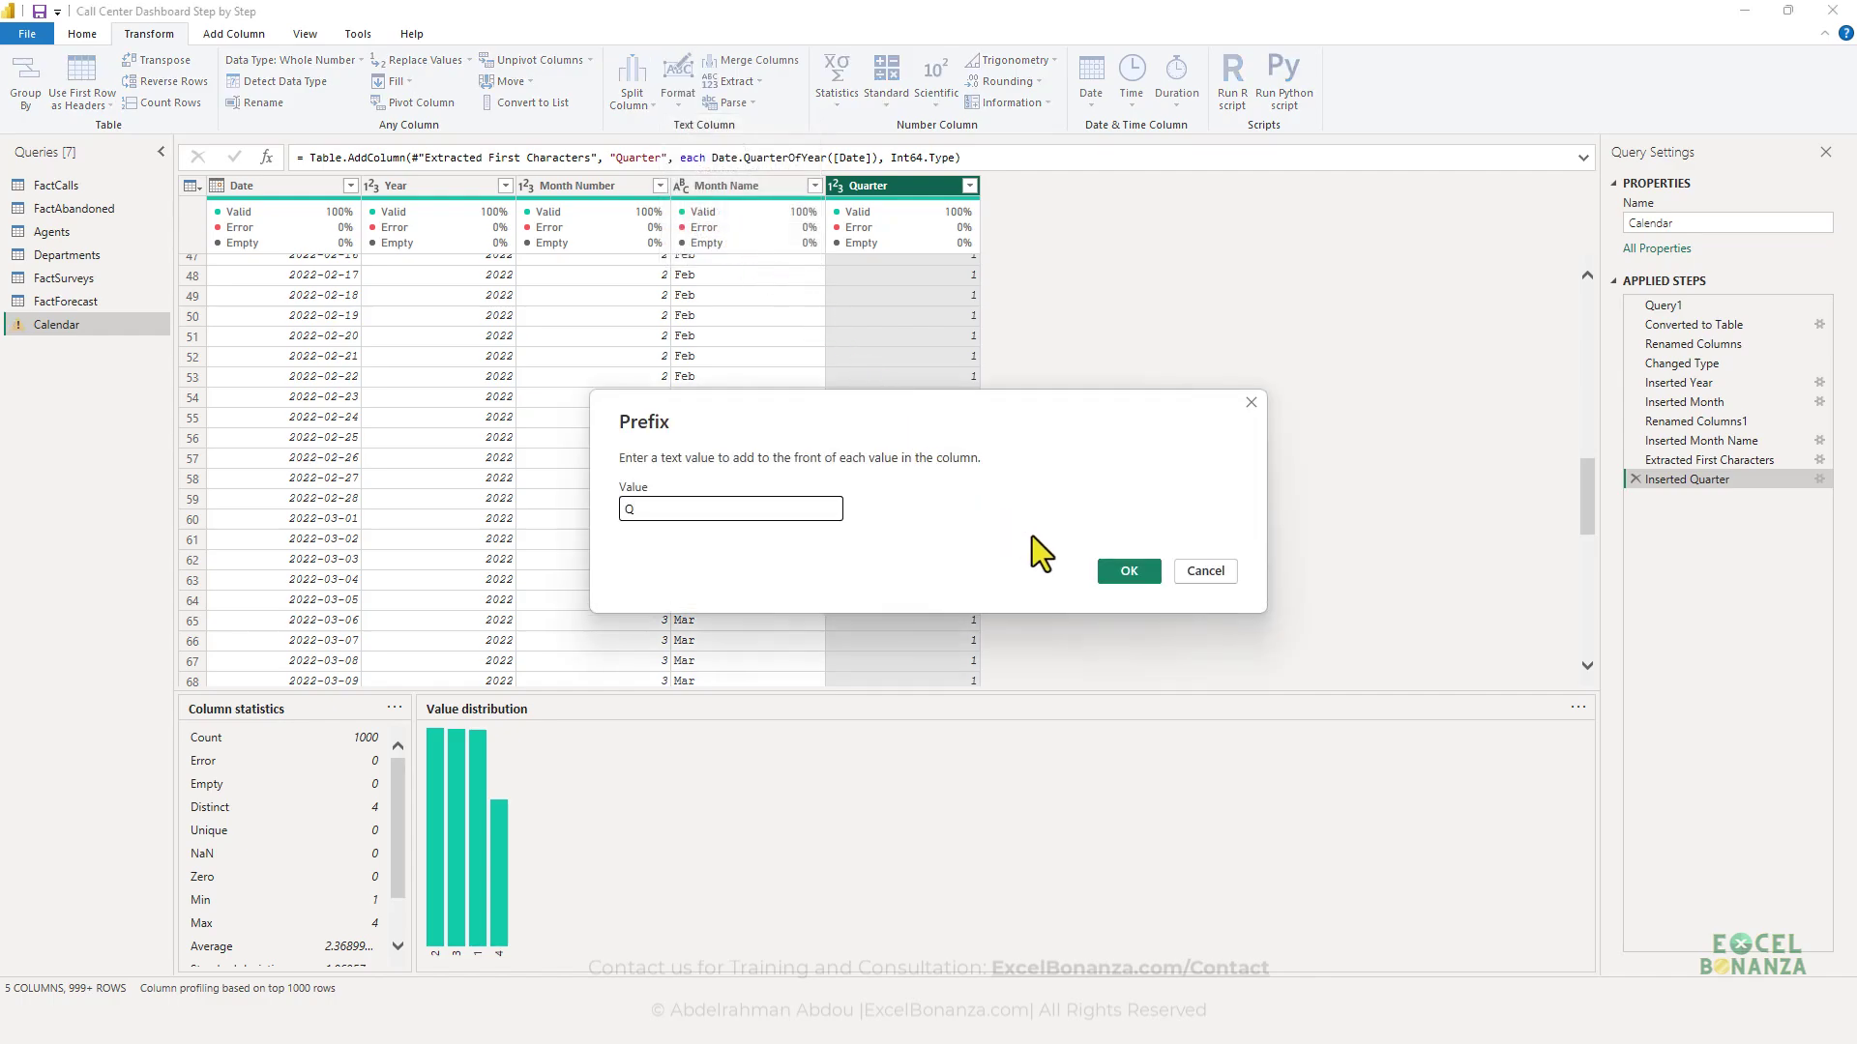
pyautogui.click(1112, 573)
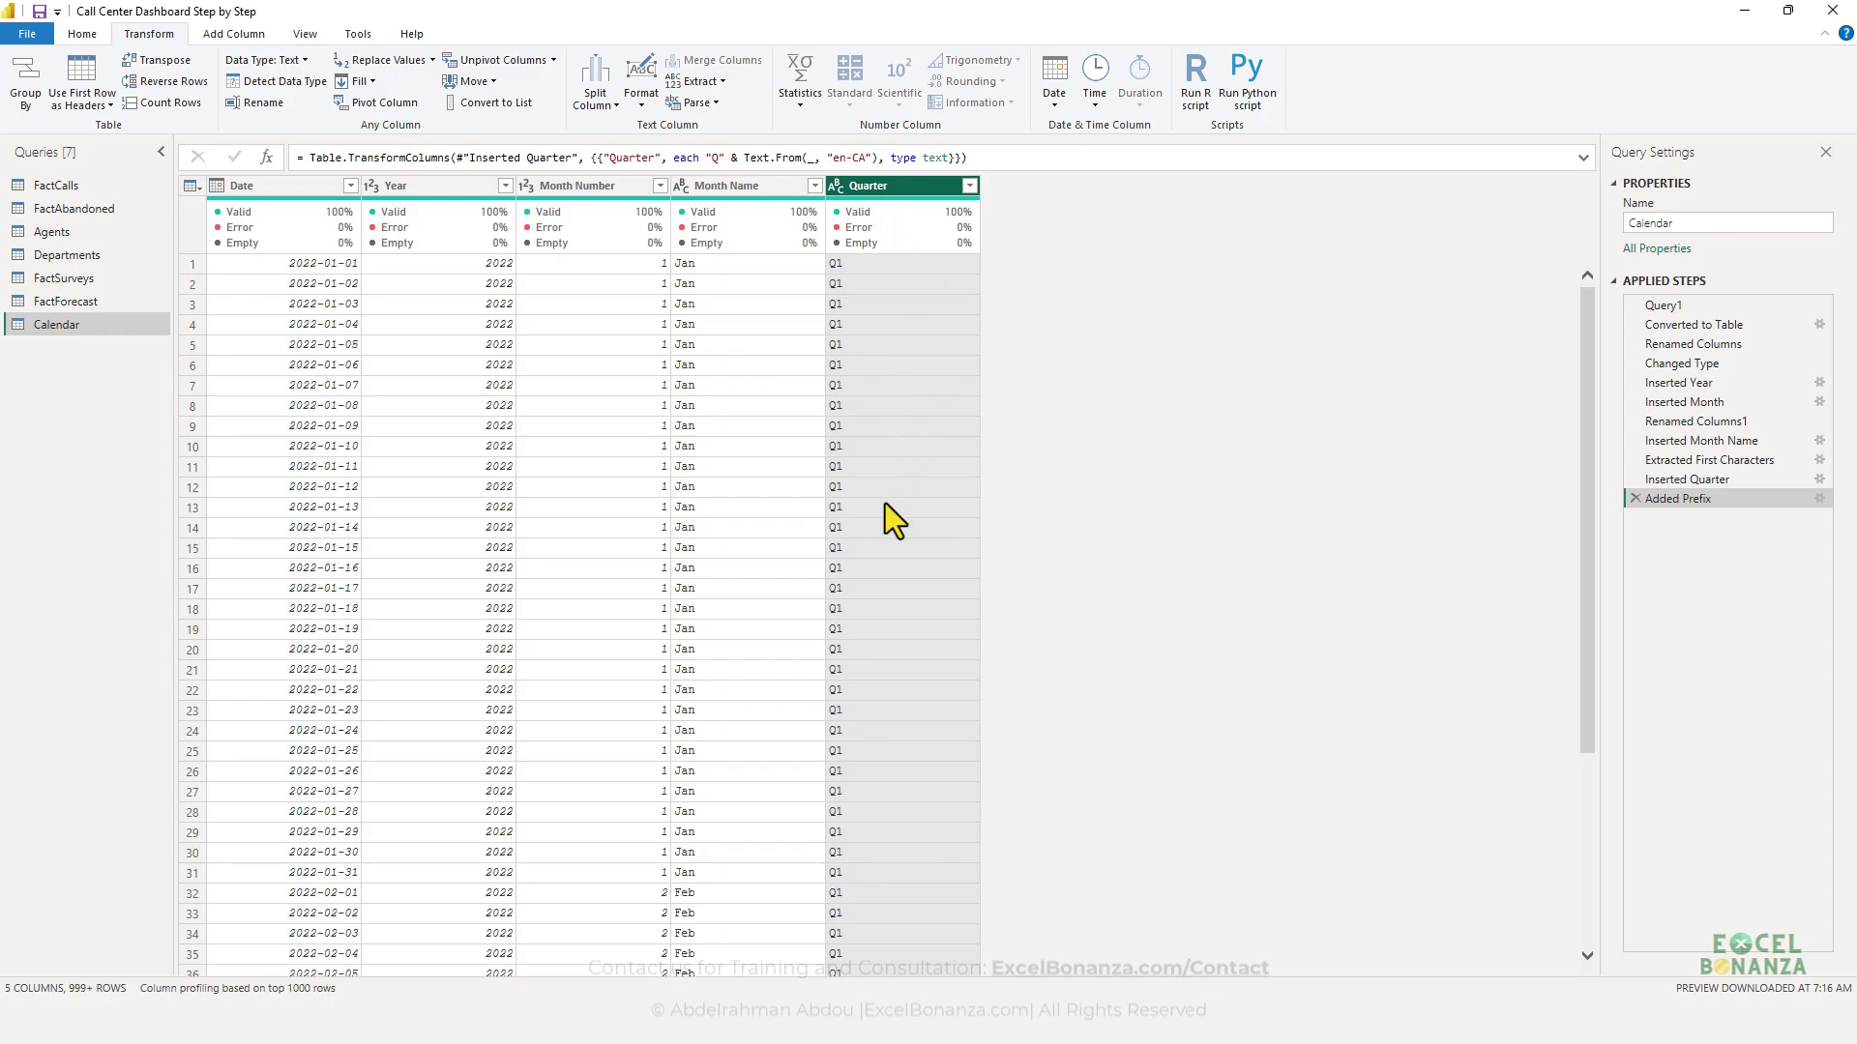
pyautogui.click(970, 185)
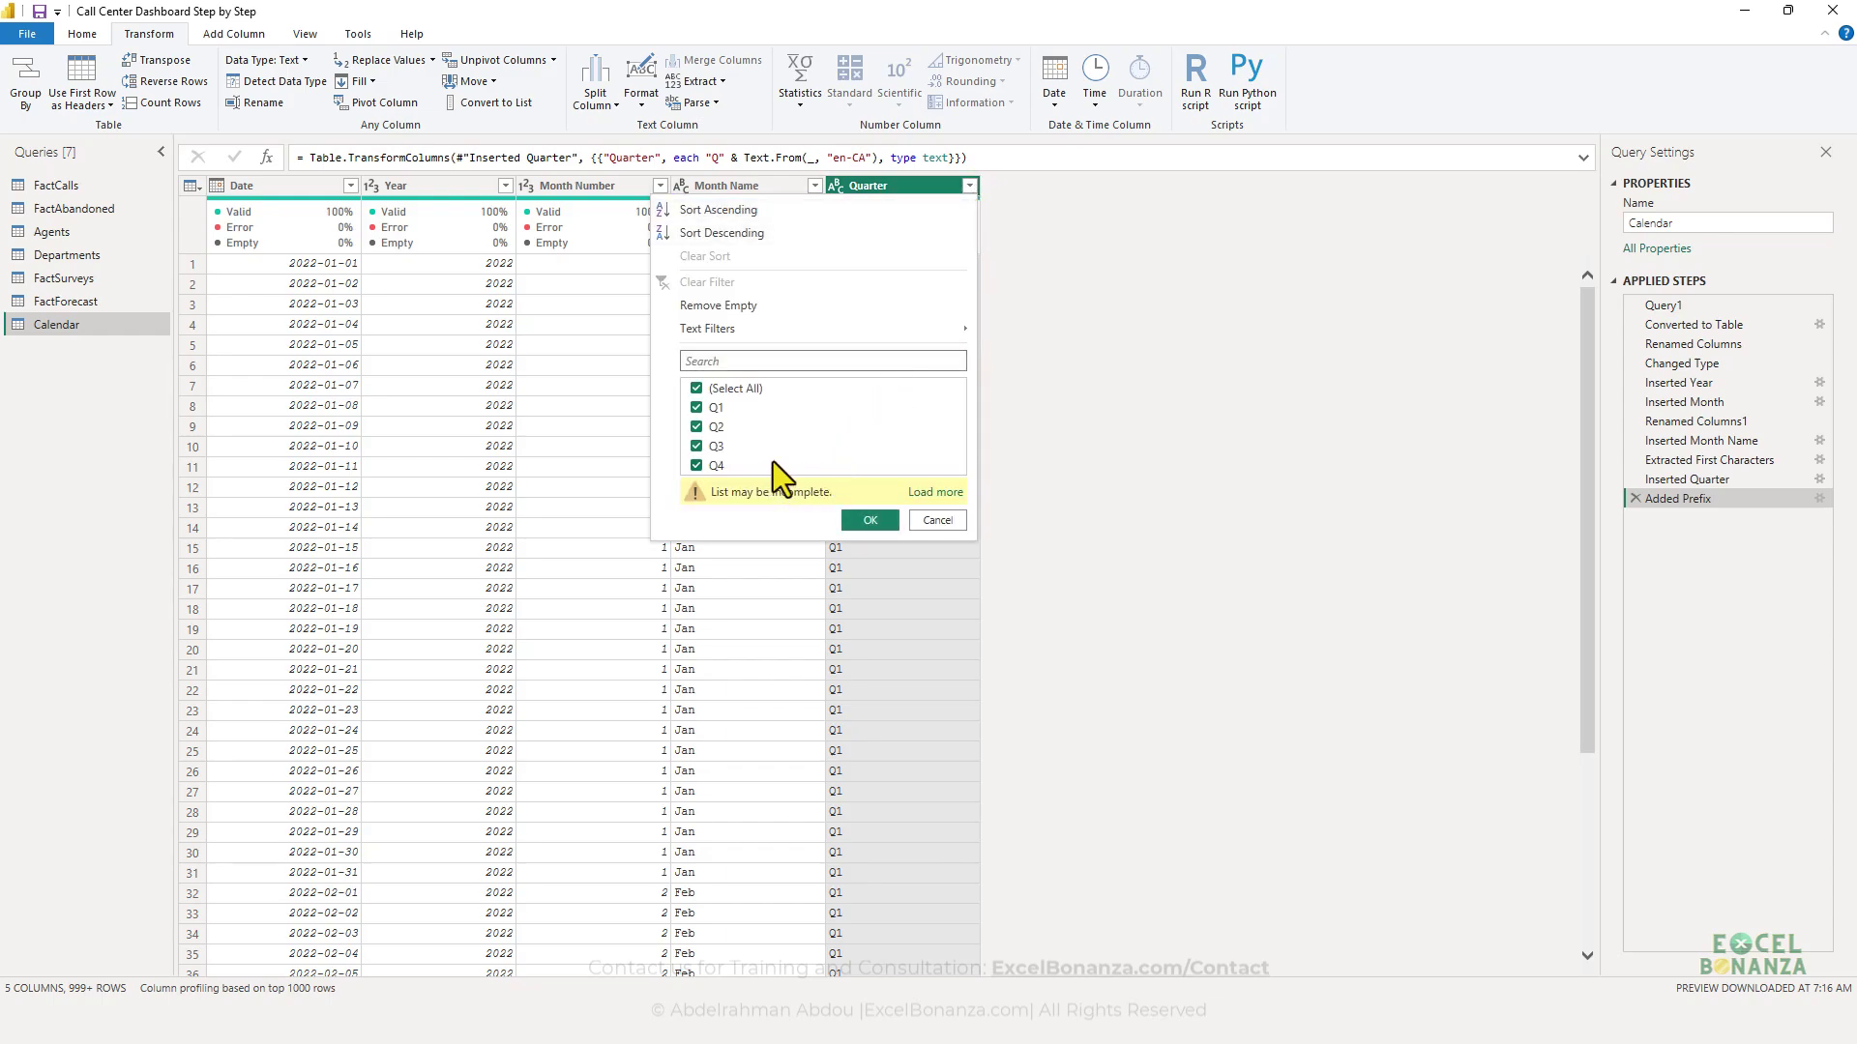
pyautogui.click(936, 520)
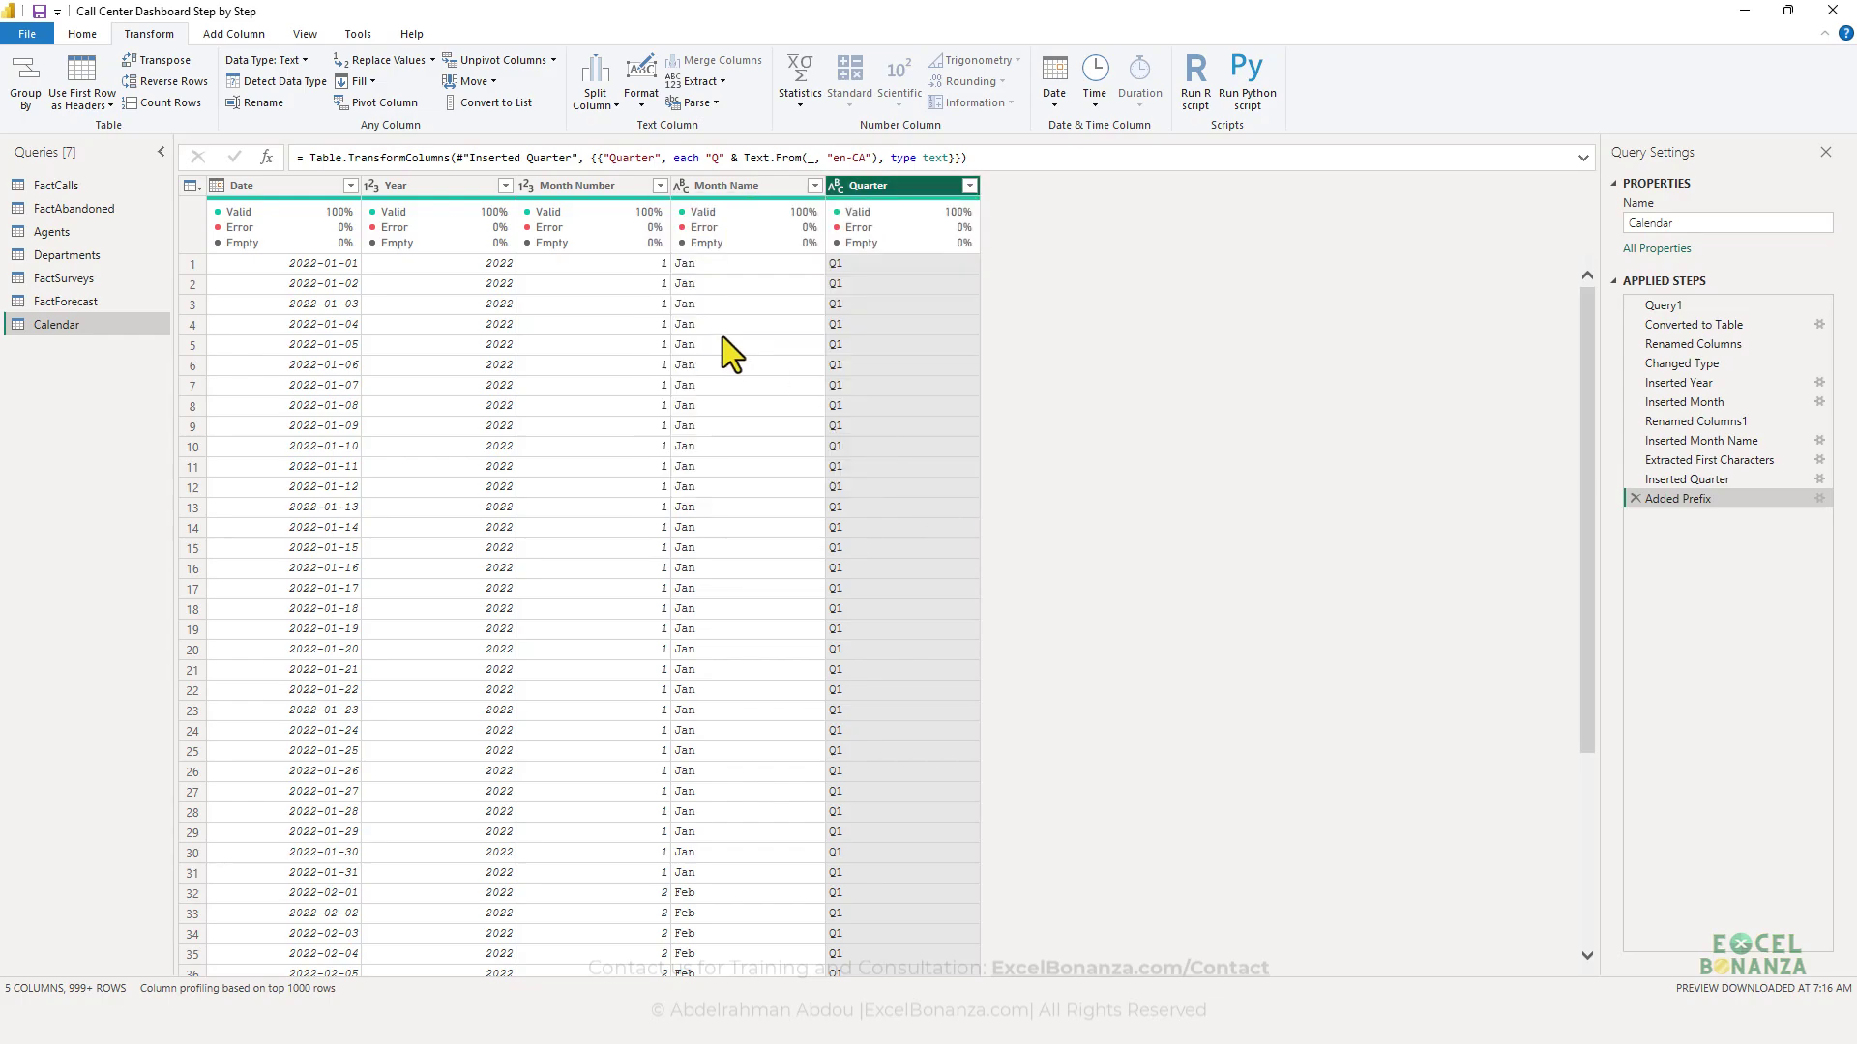
# - Add a Week of Year column based on the Date column and view its value distribution
pyautogui.click(264, 185)
pyautogui.click(275, 34)
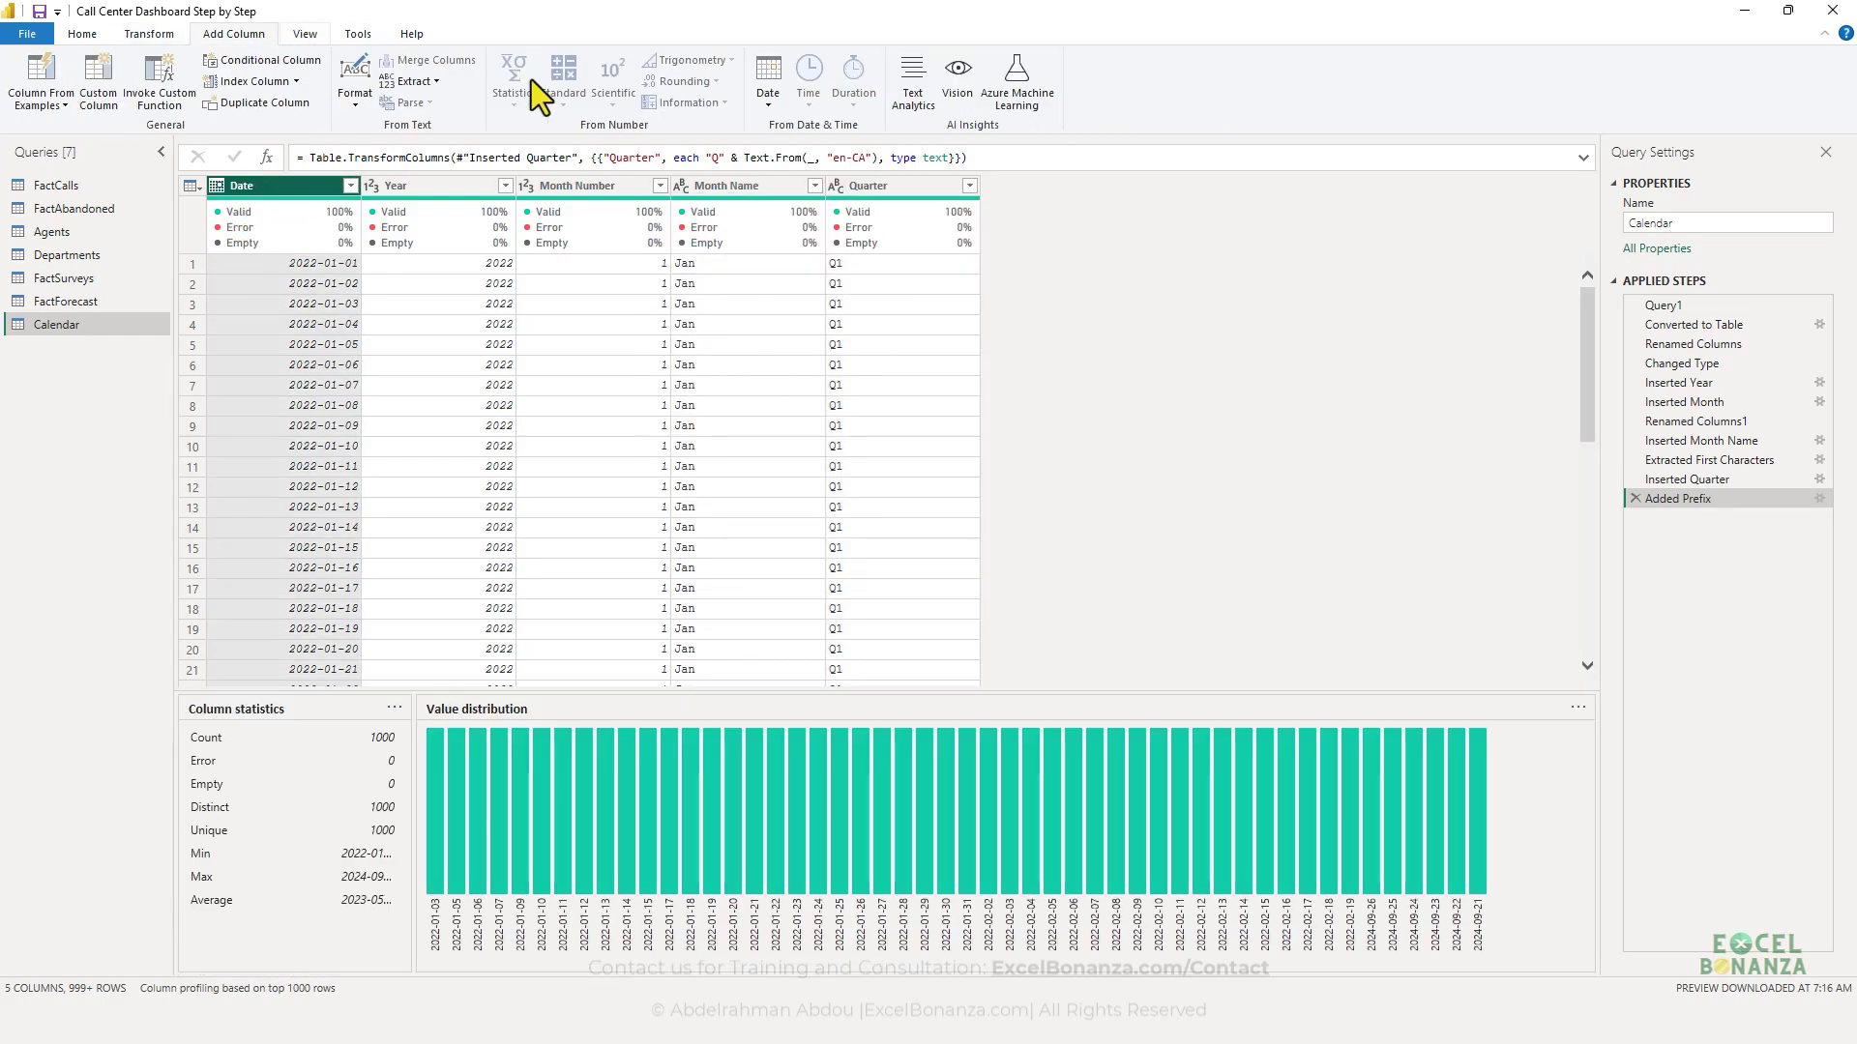
pyautogui.click(778, 108)
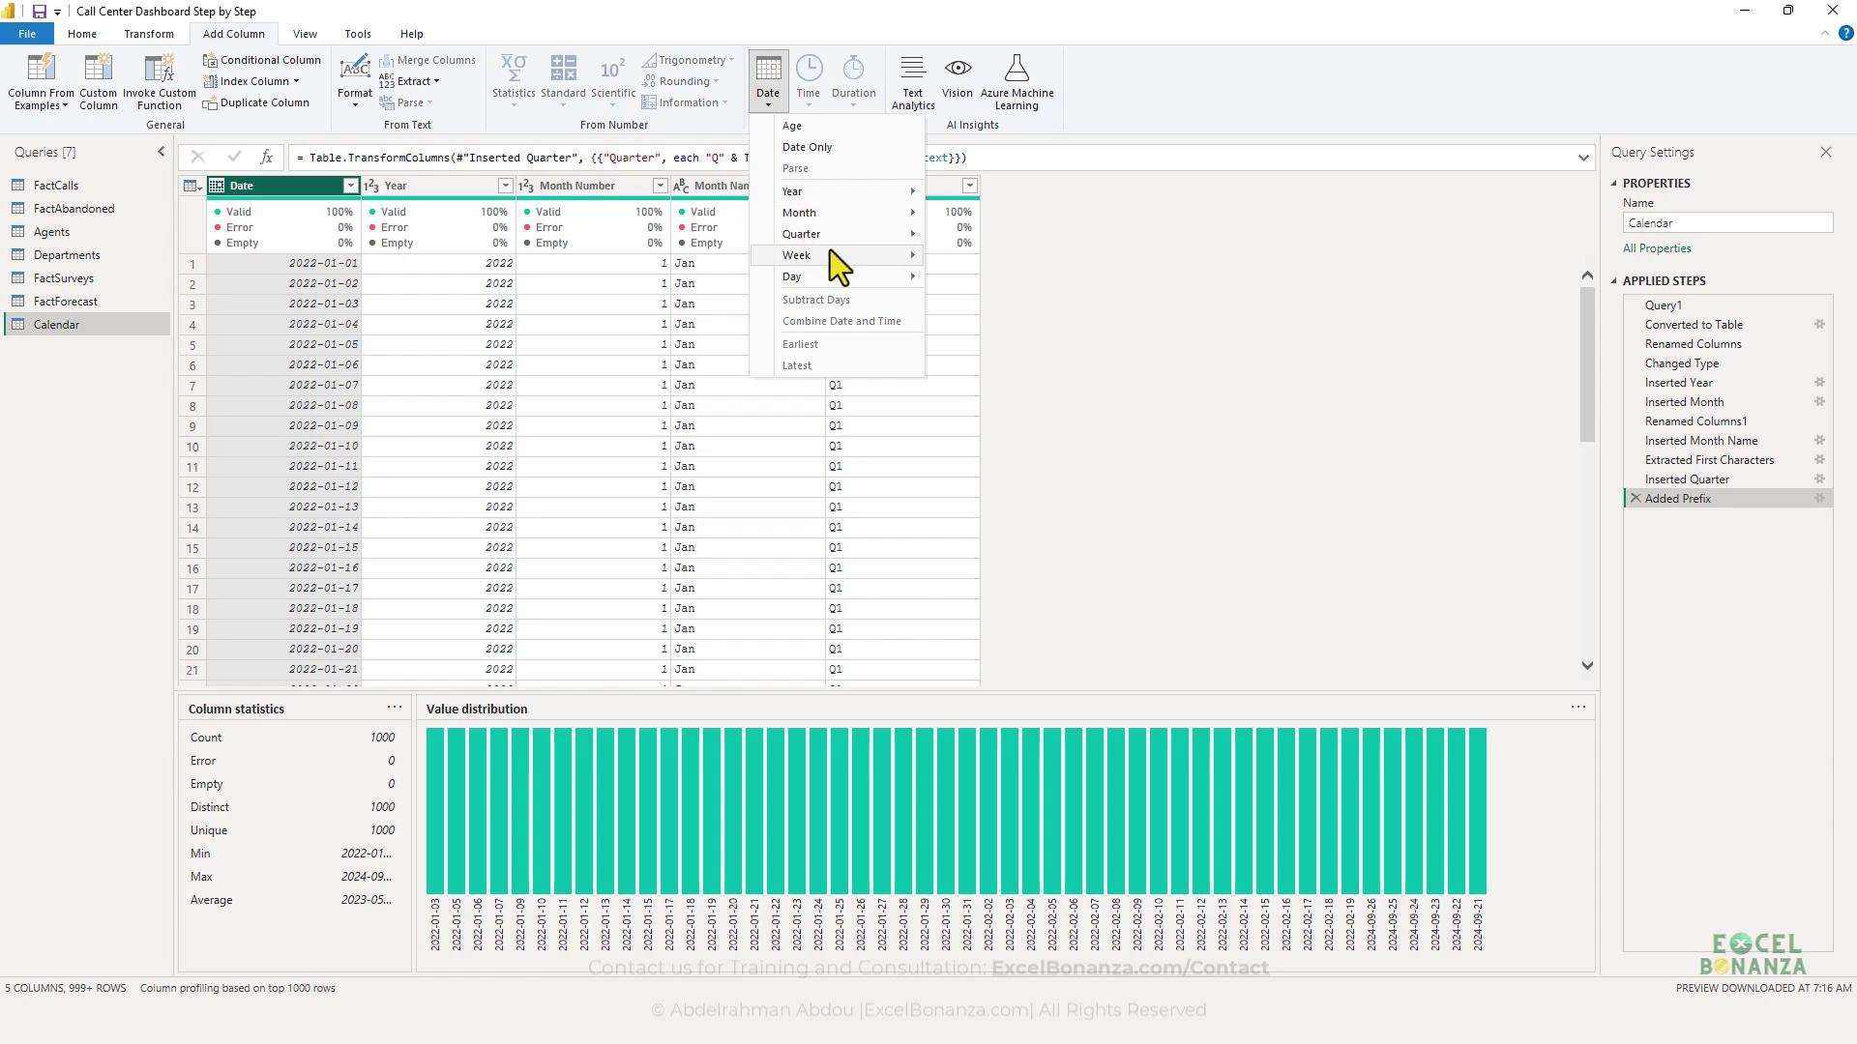
pyautogui.moveTo(830, 251)
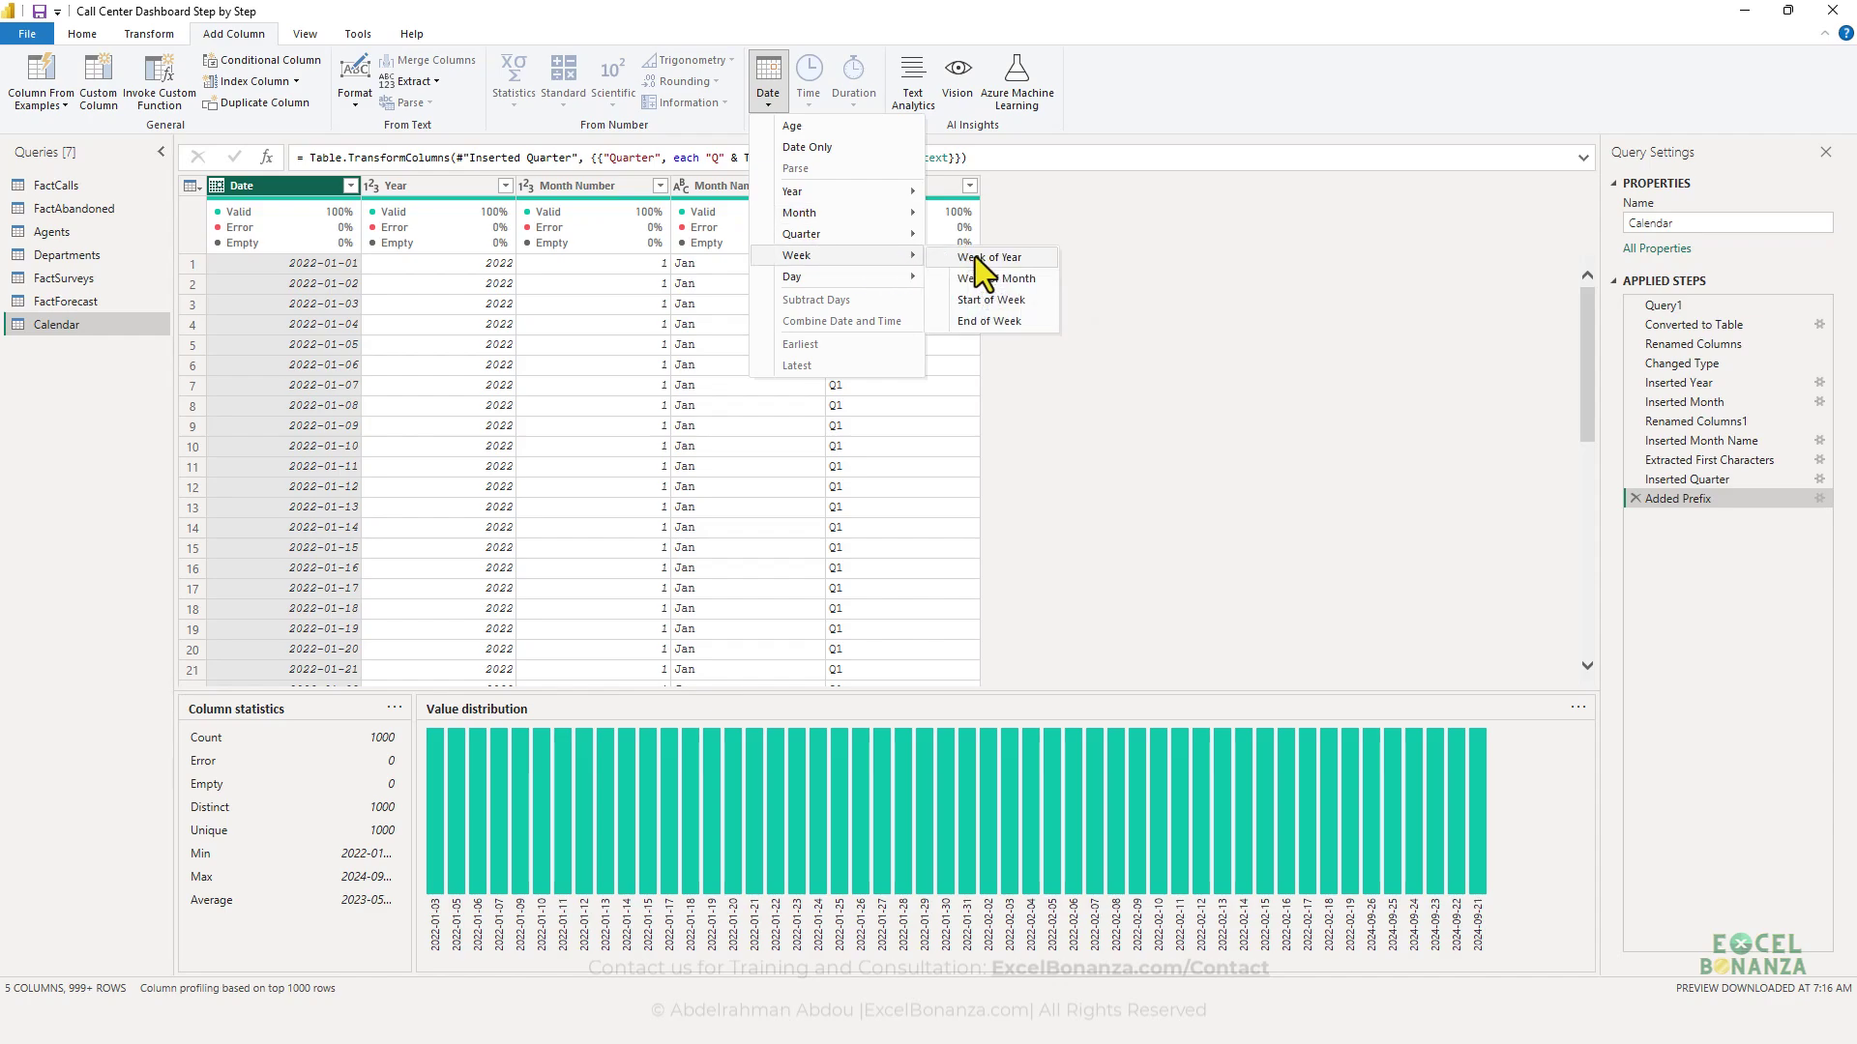
pyautogui.click(973, 257)
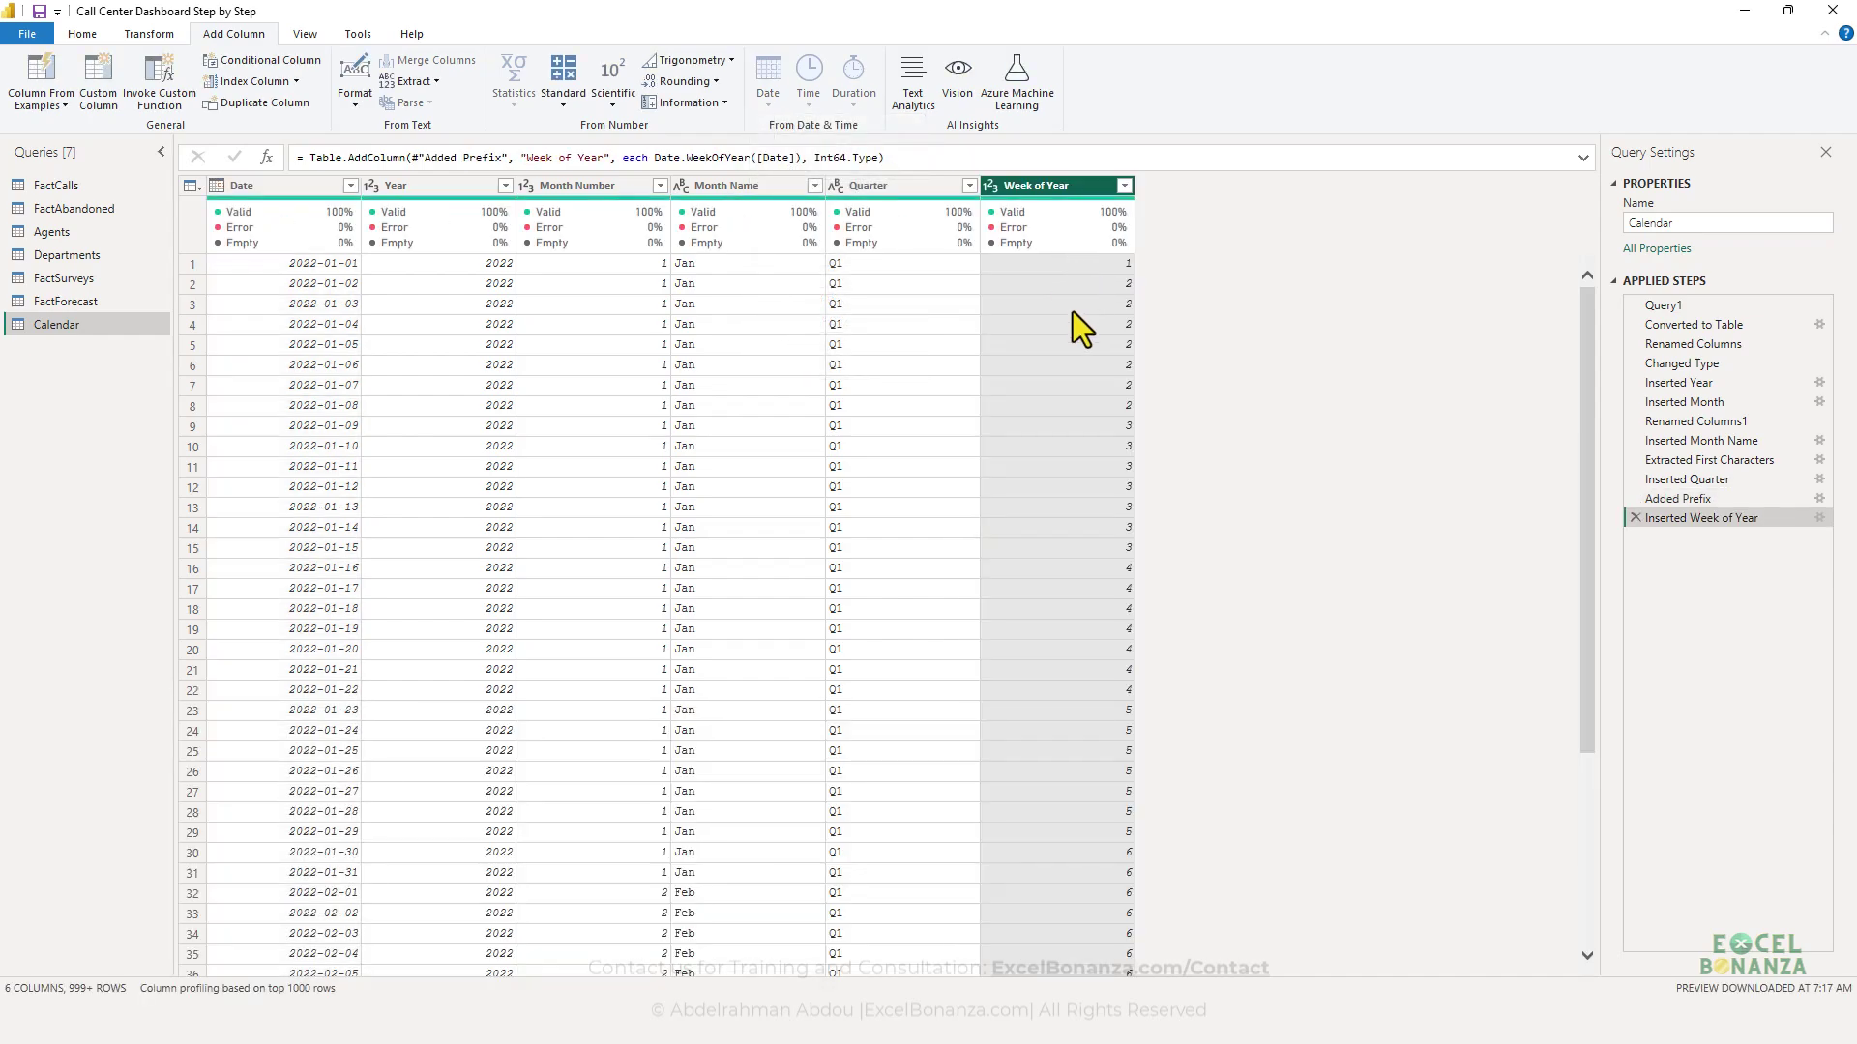
pyautogui.click(1056, 189)
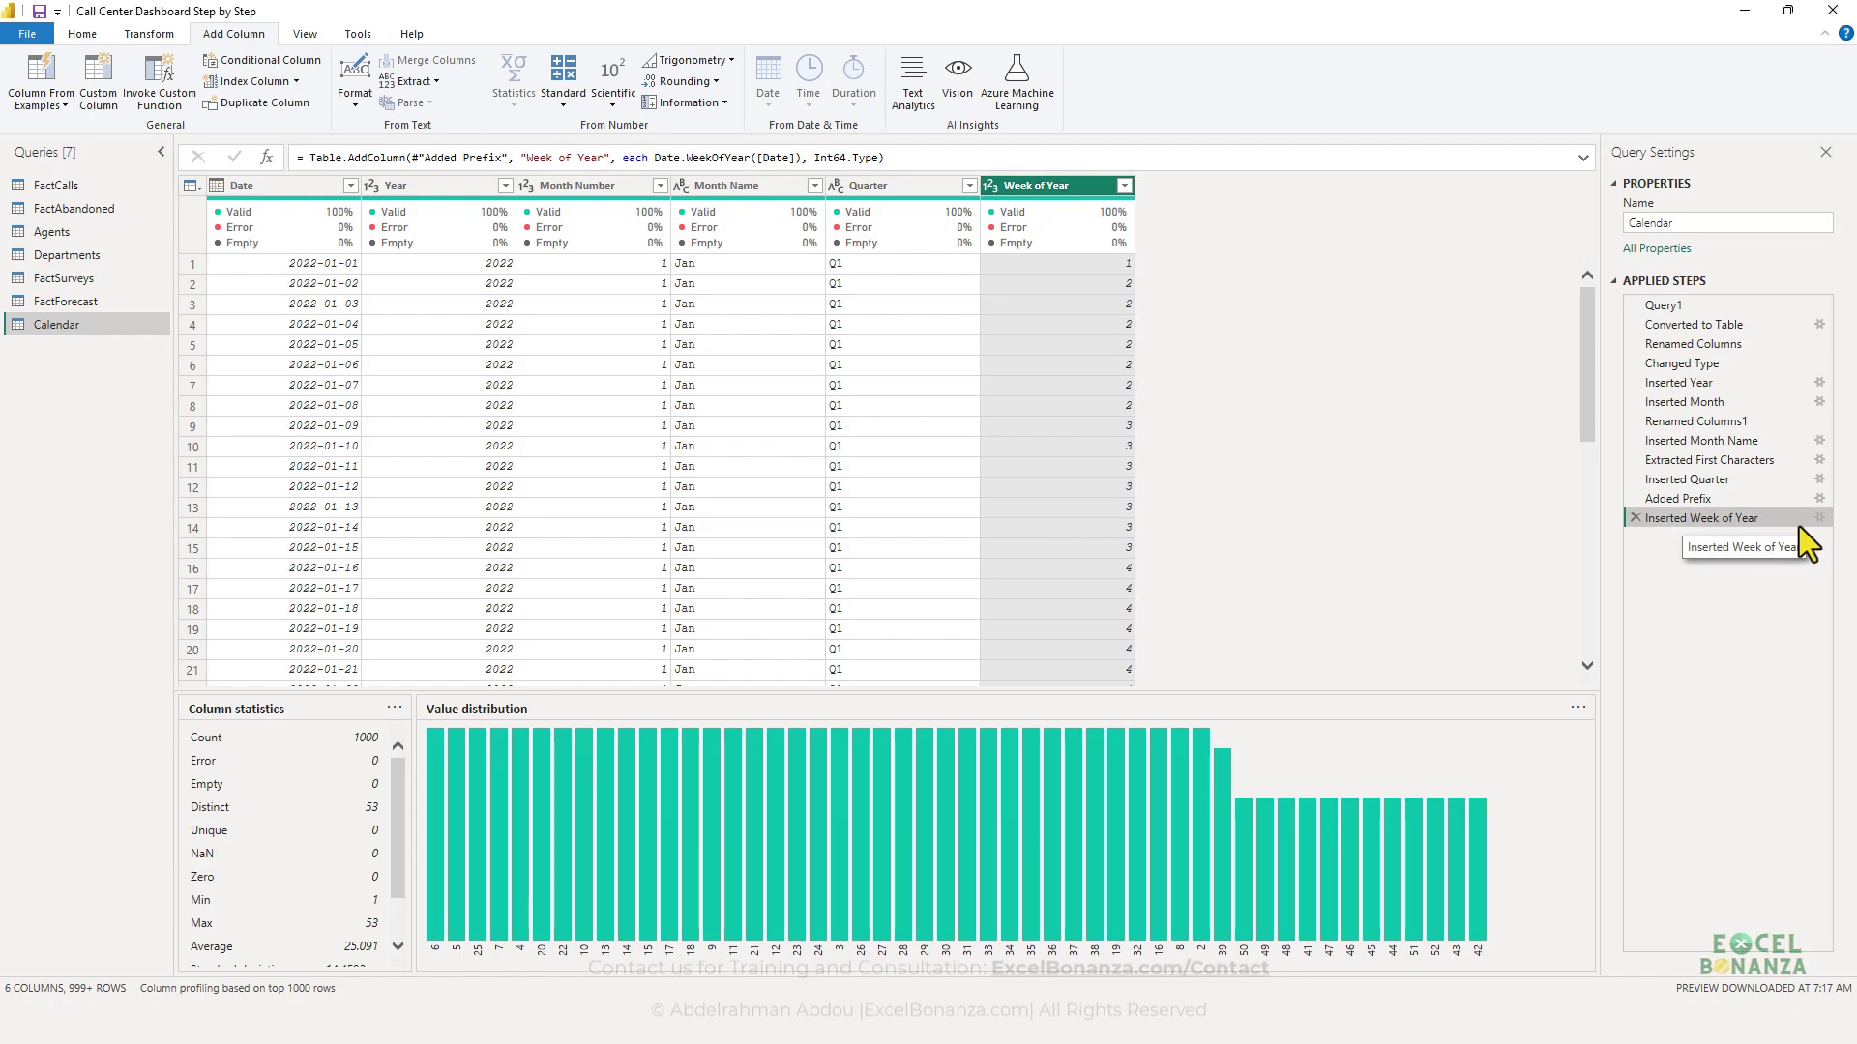
# - Edit the Week of Year step's formula to Date.WeekOfYear([Date] , Day.Monday) and set the column's data type to Whole Number
pyautogui.click(1819, 519)
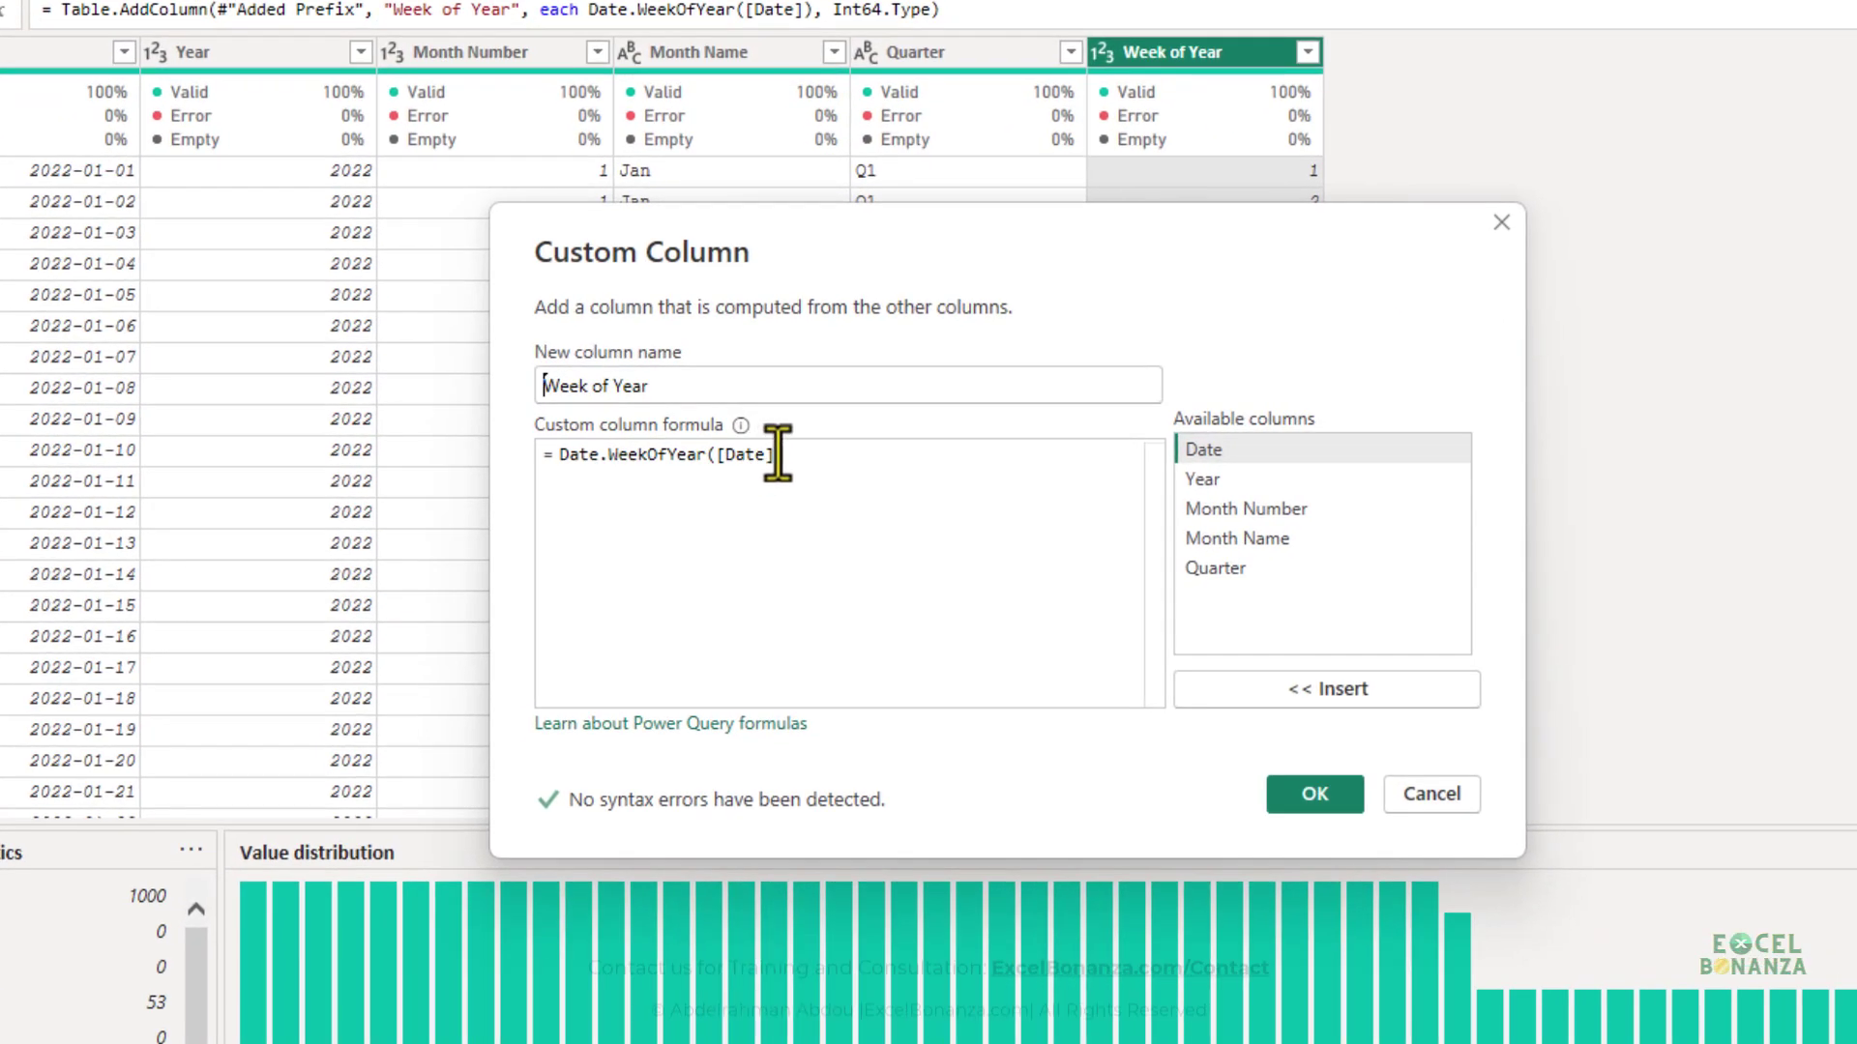
pyautogui.click(780, 455)
pyautogui.write(',')
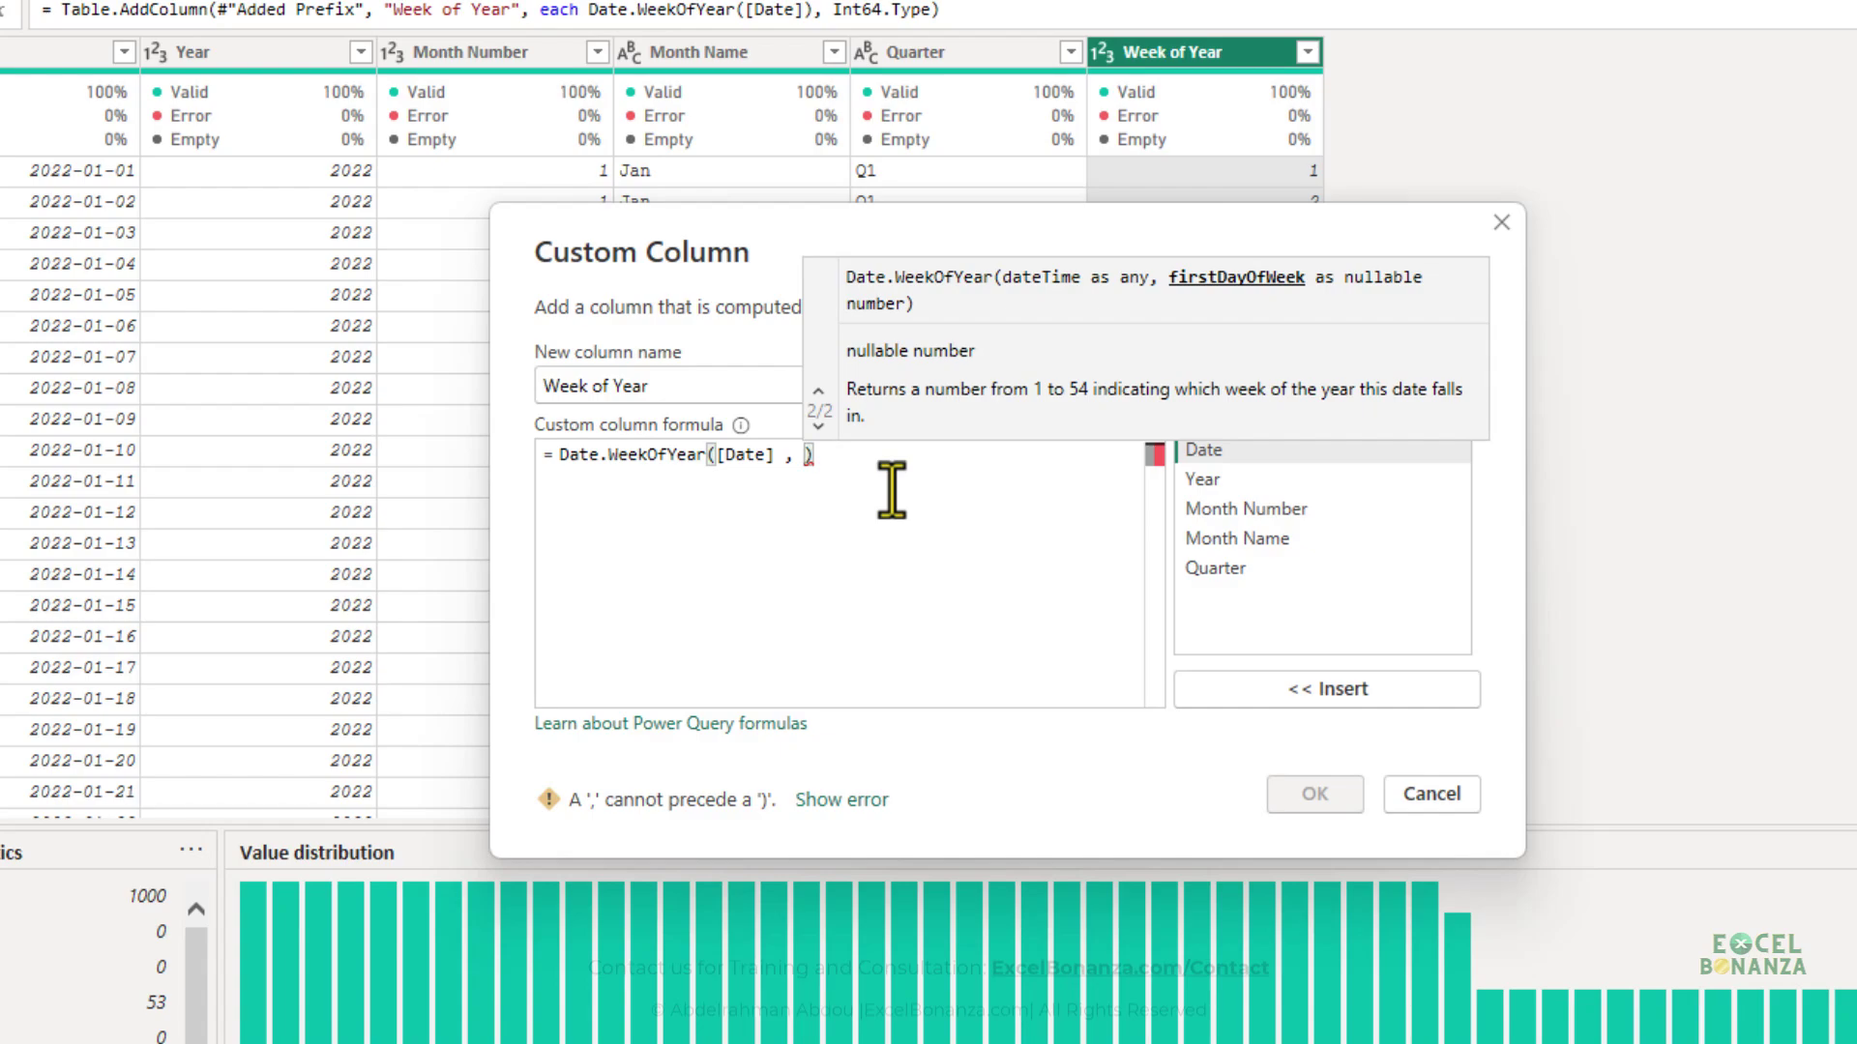
pyautogui.click(797, 456)
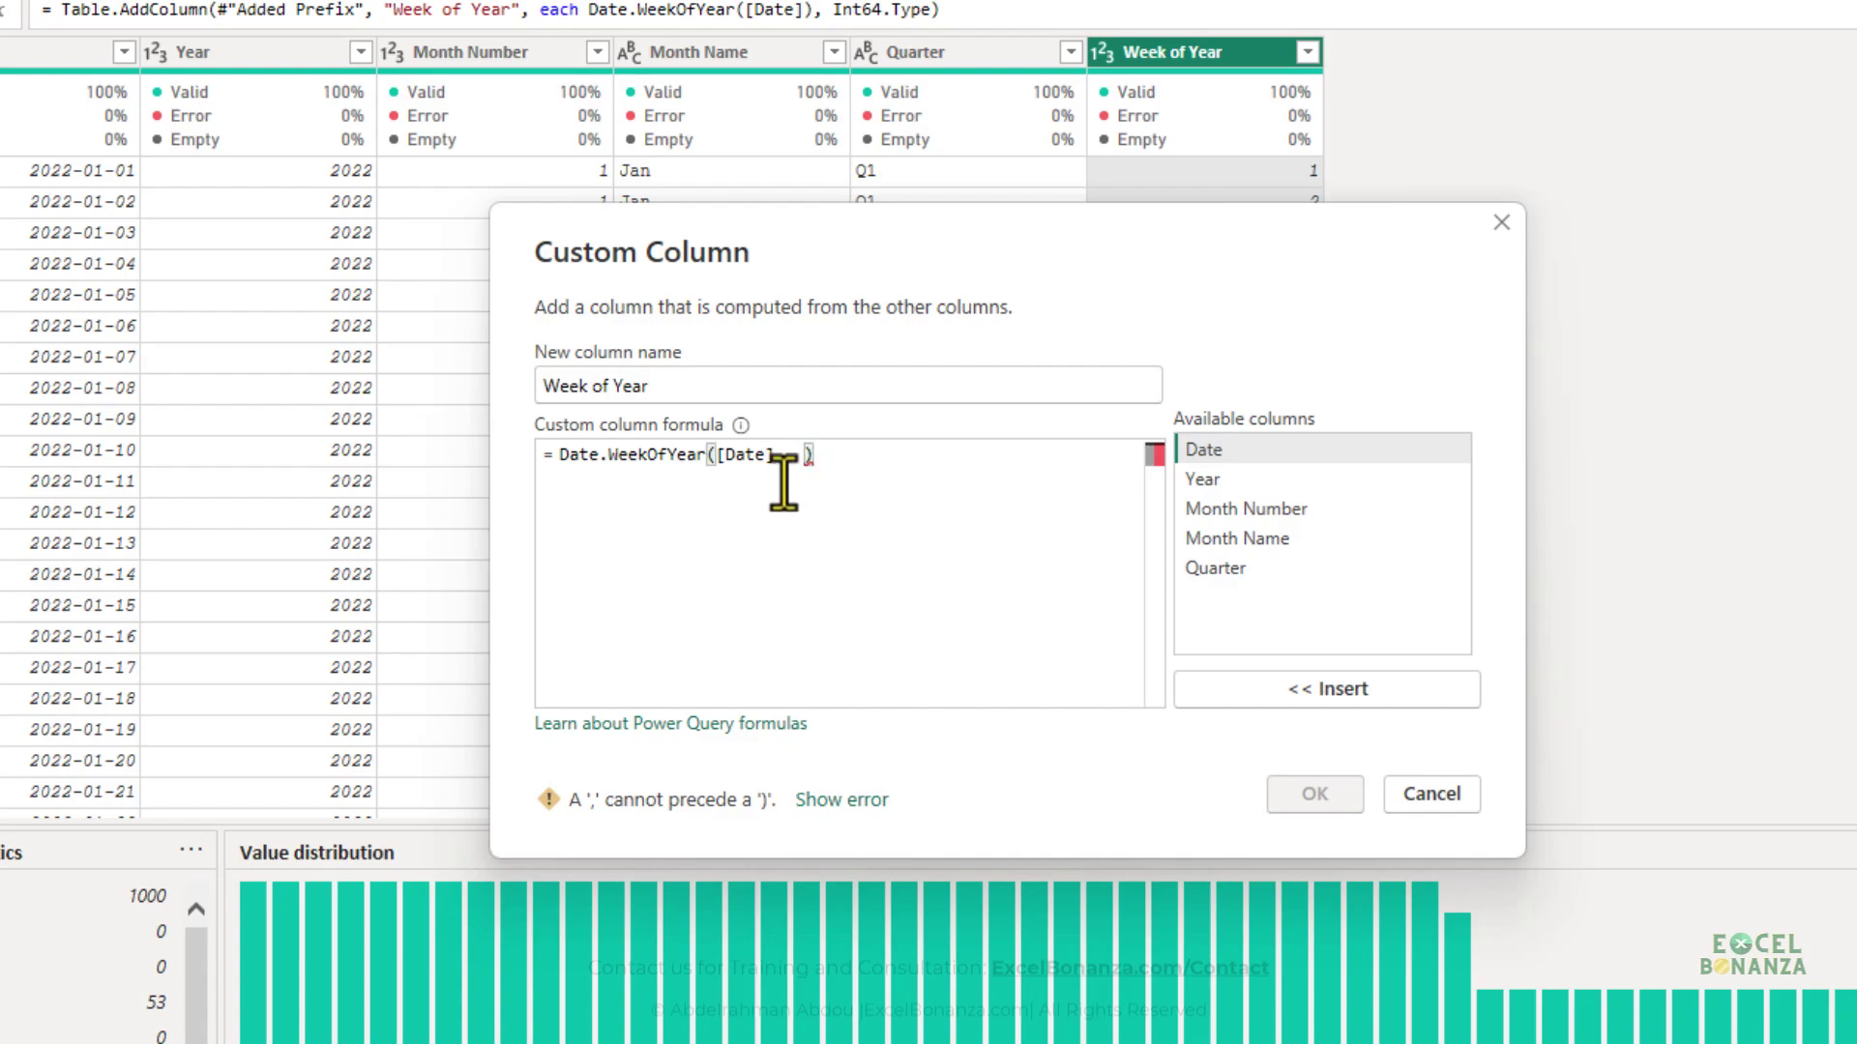
pyautogui.press('BackSpace')
pyautogui.write(',')
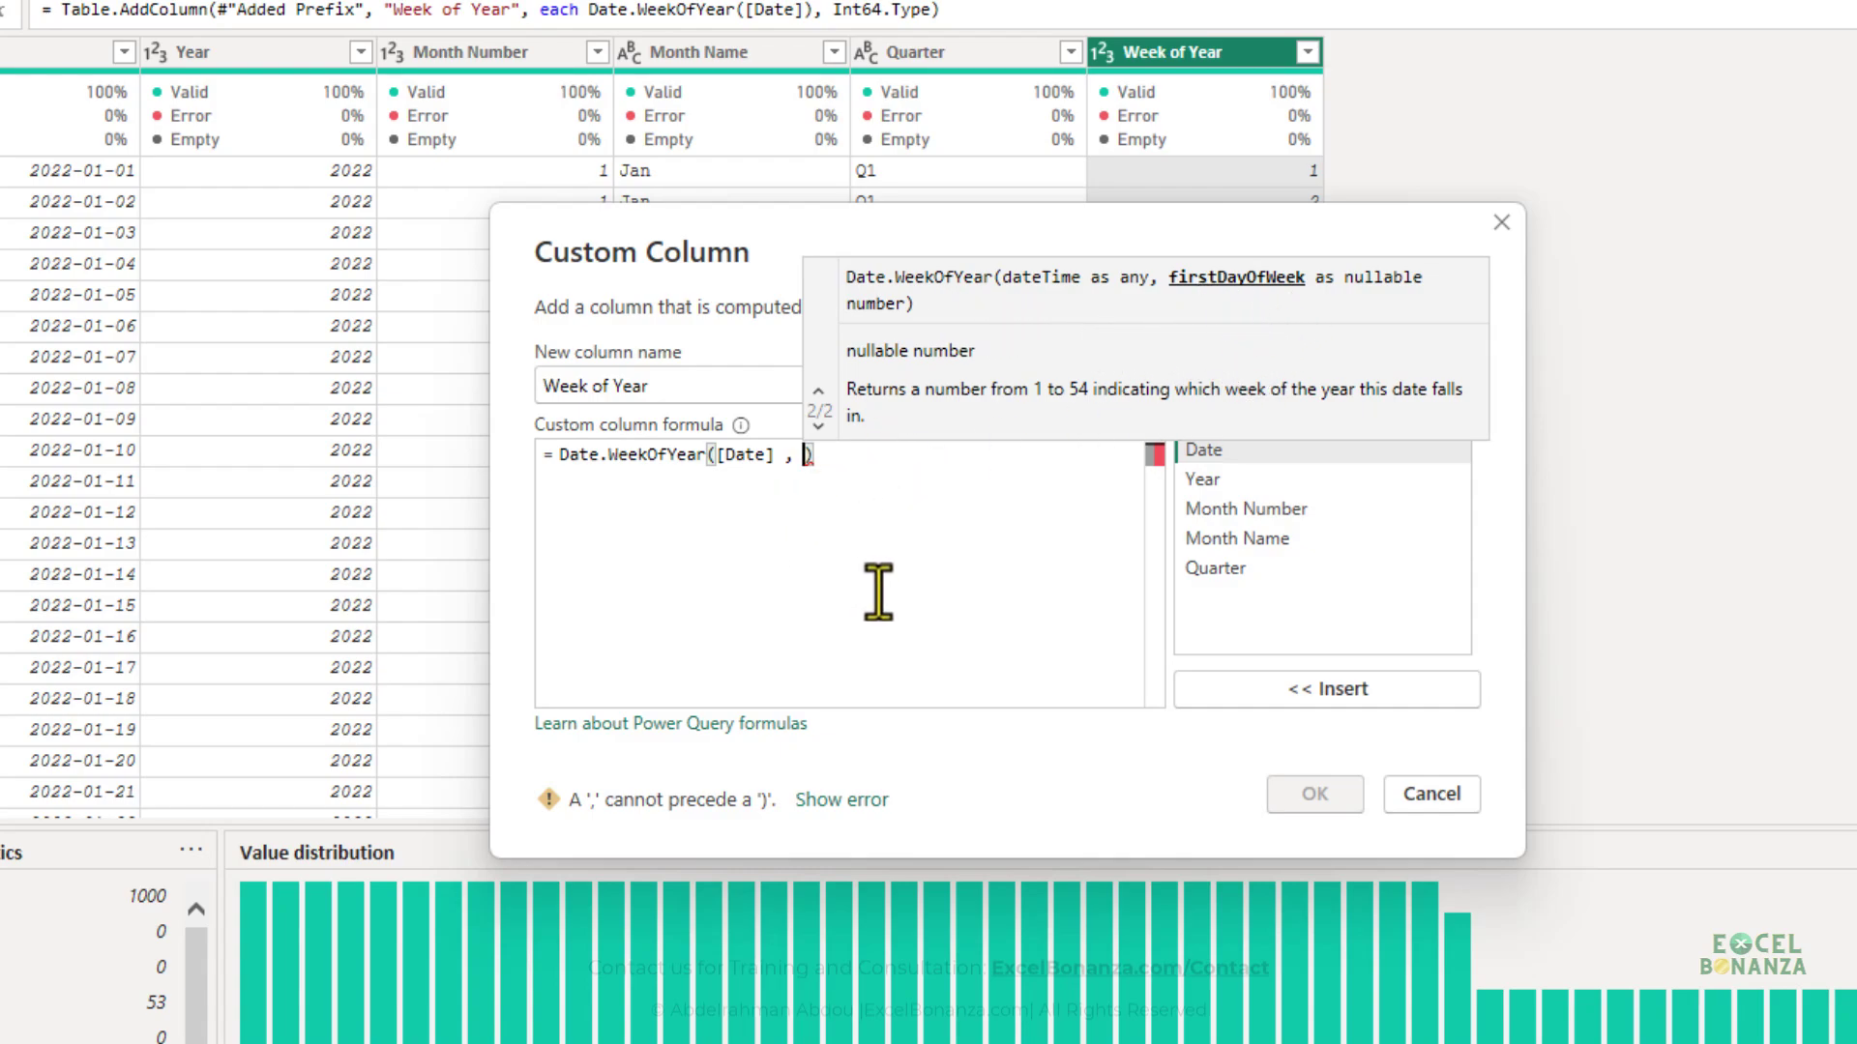
pyautogui.write('Day.')
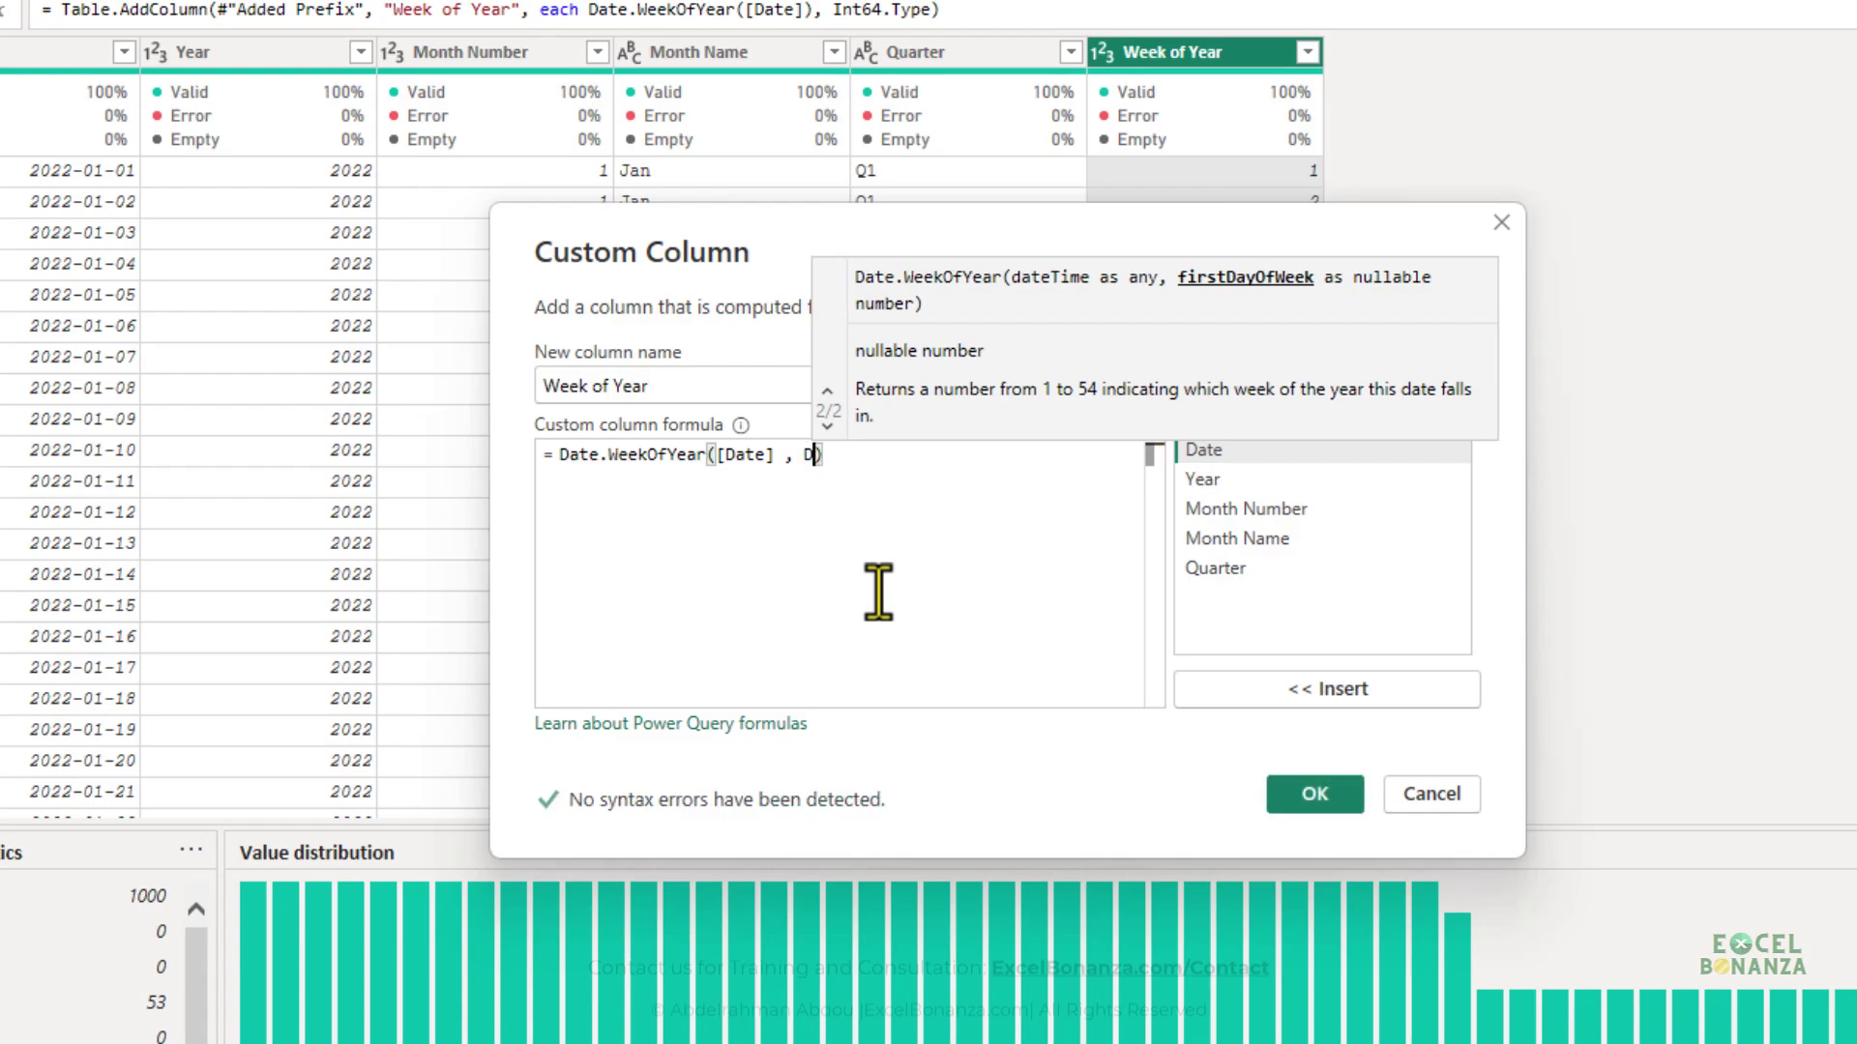
pyautogui.write('Mon')
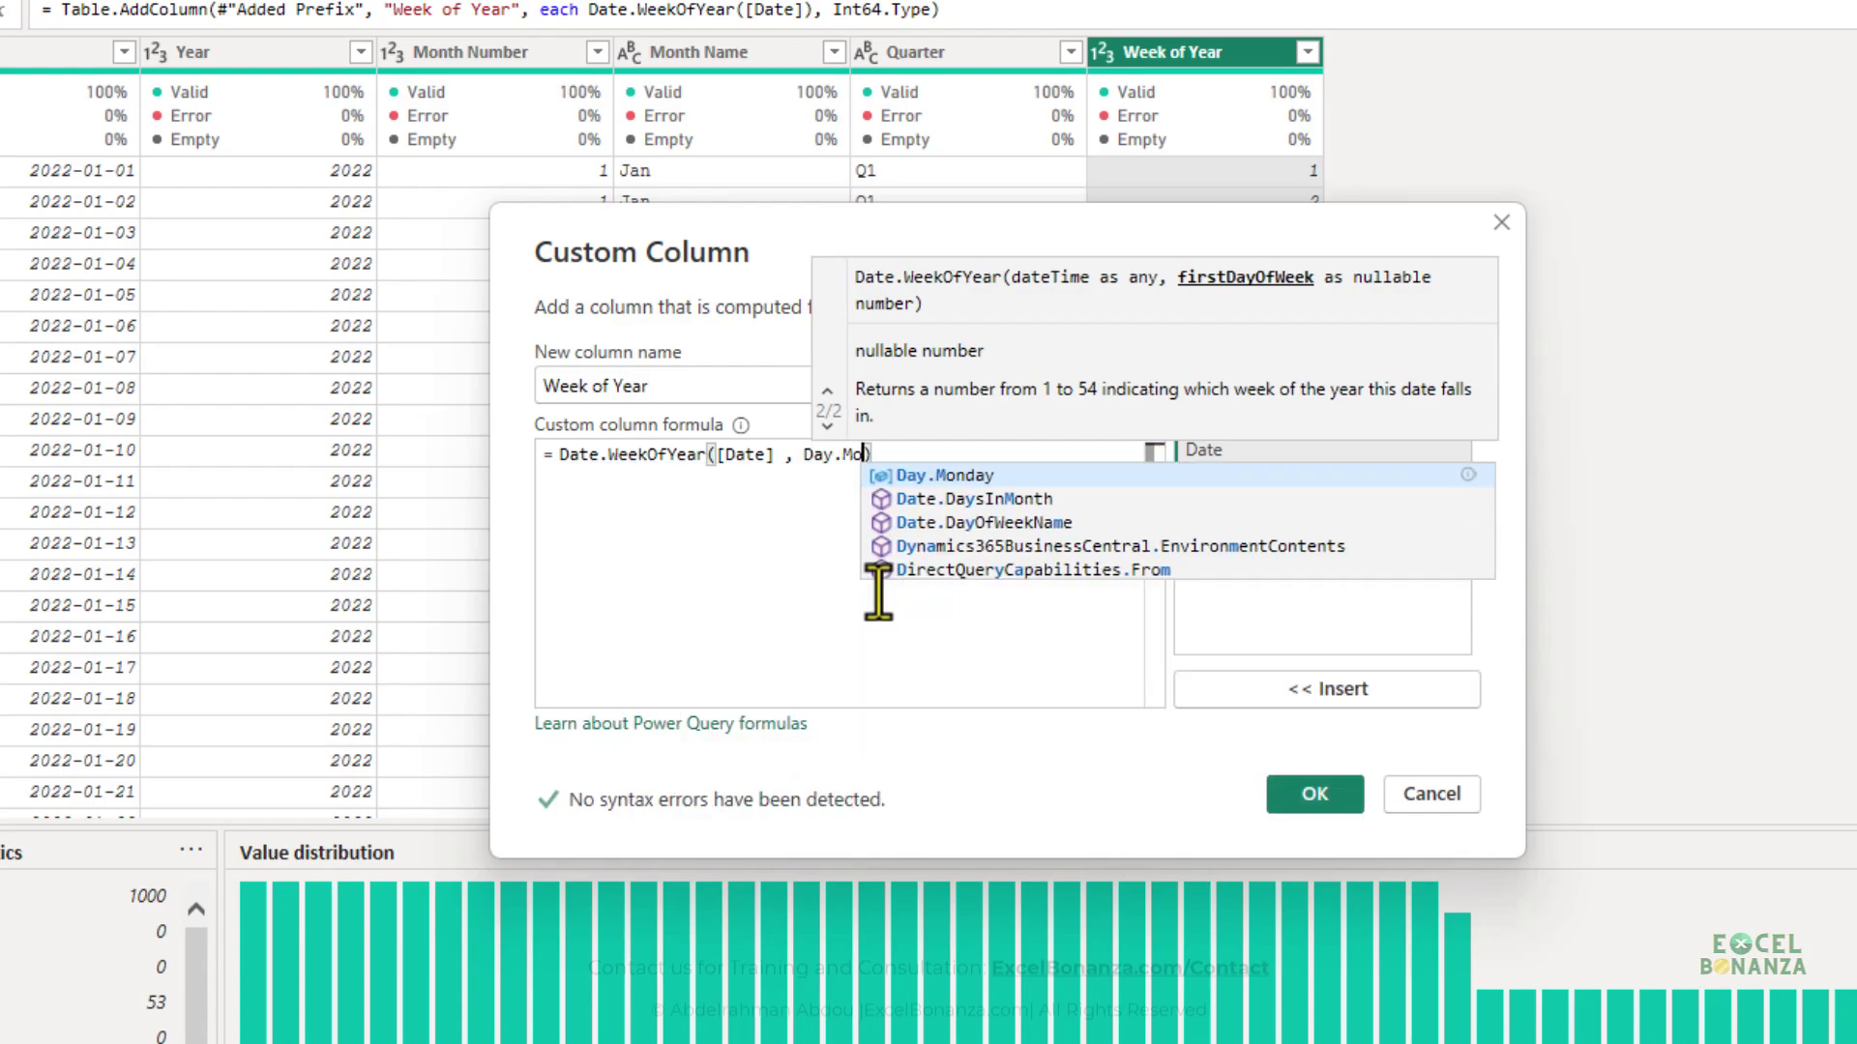
pyautogui.press('Tab')
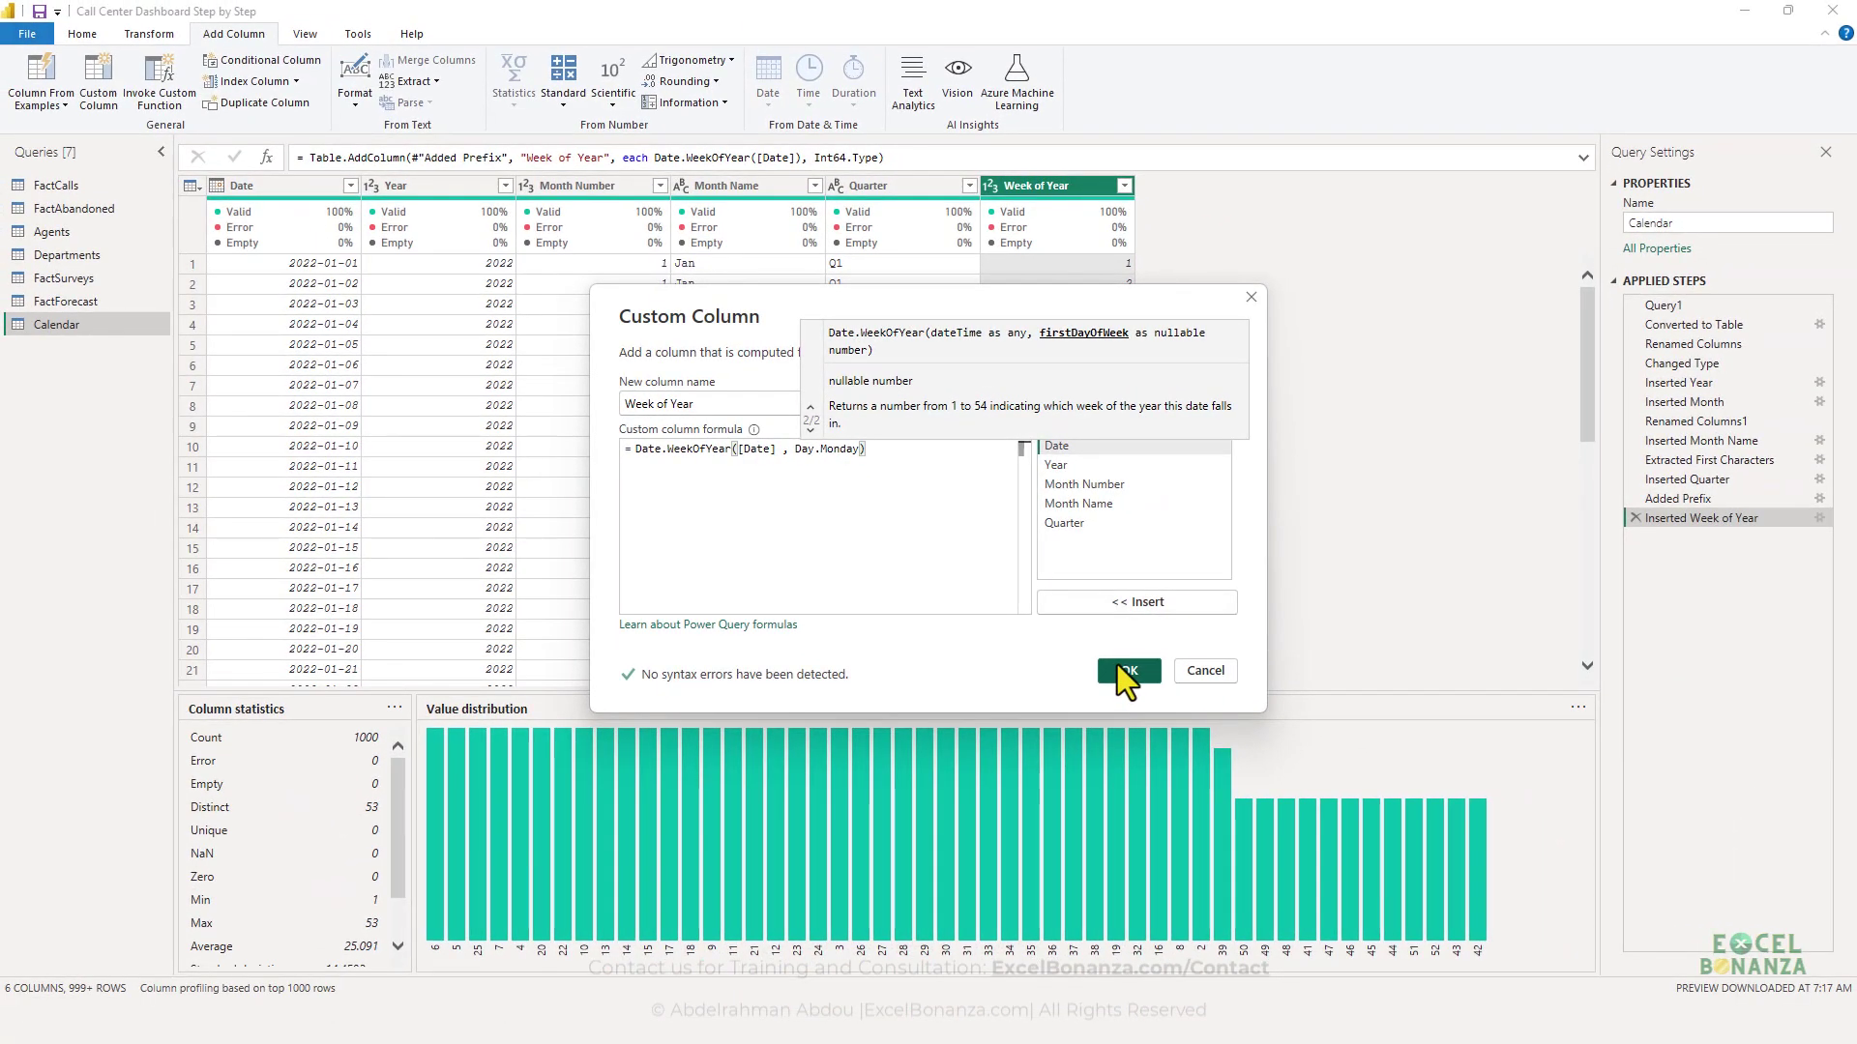
pyautogui.click(1127, 670)
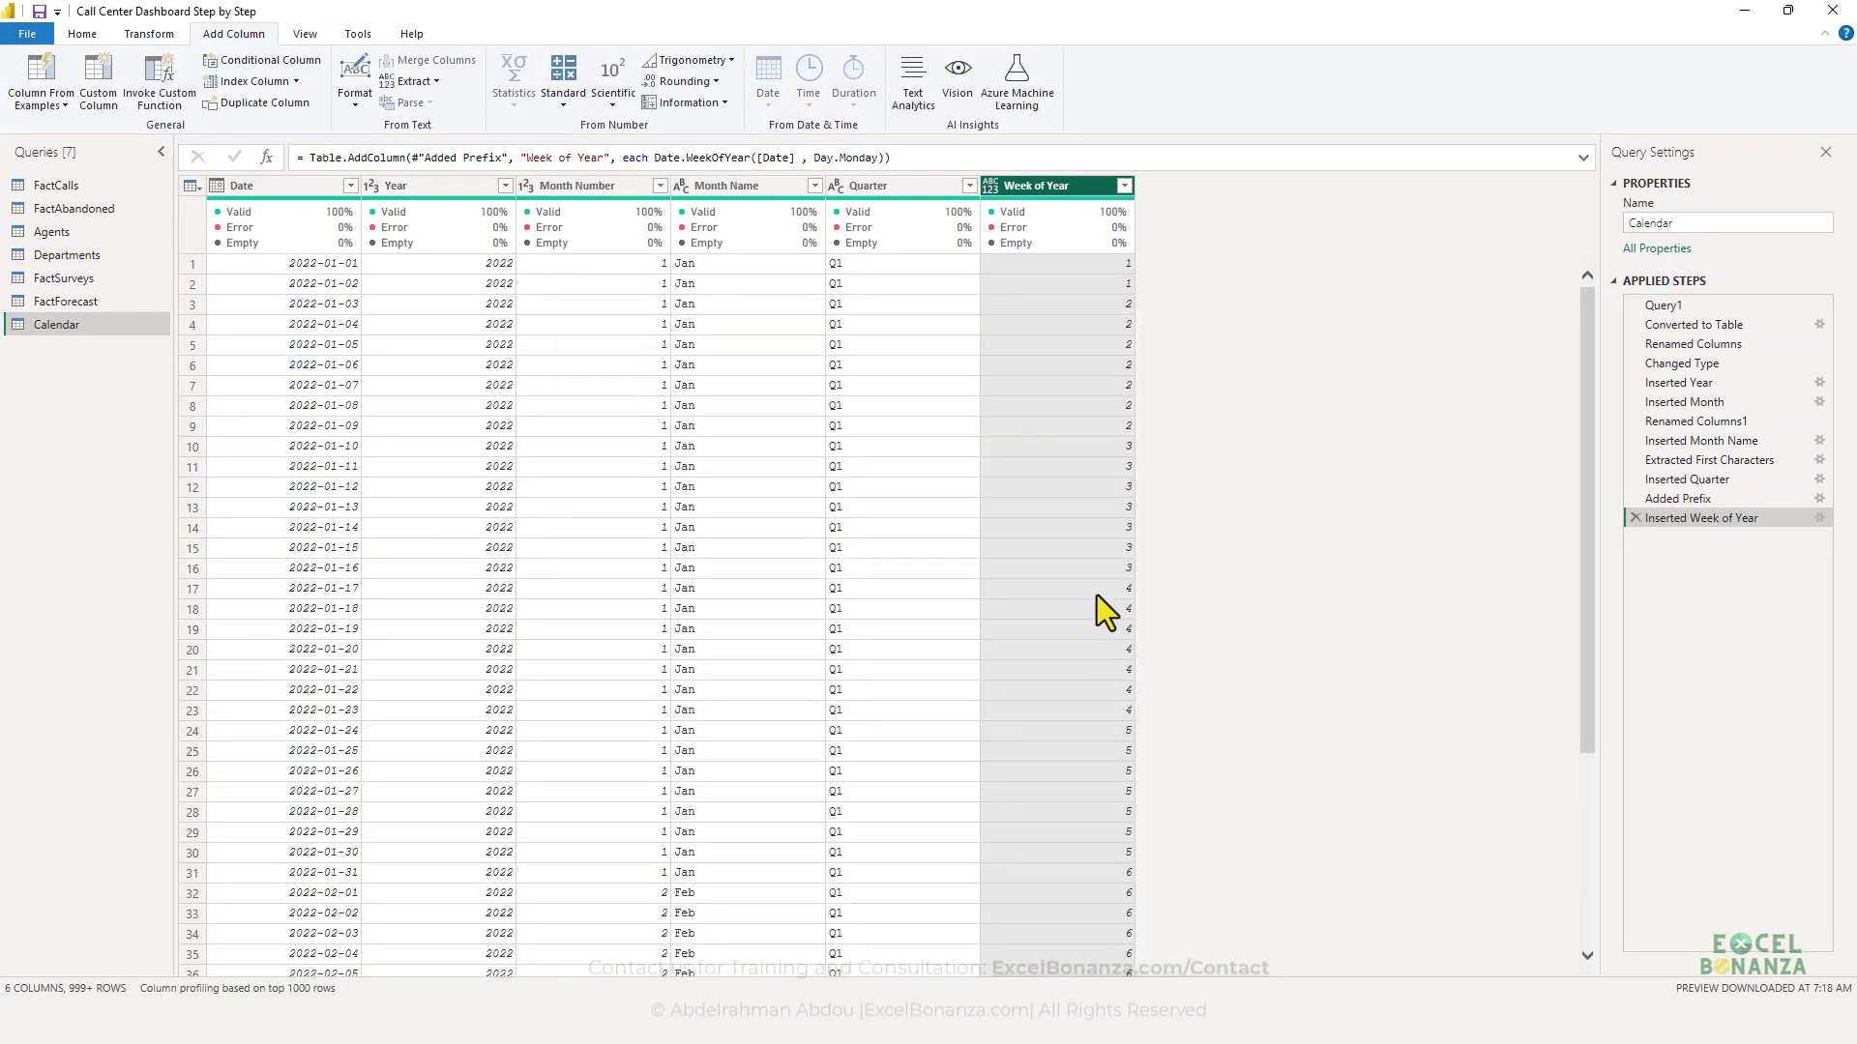
pyautogui.click(989, 185)
pyautogui.click(1064, 248)
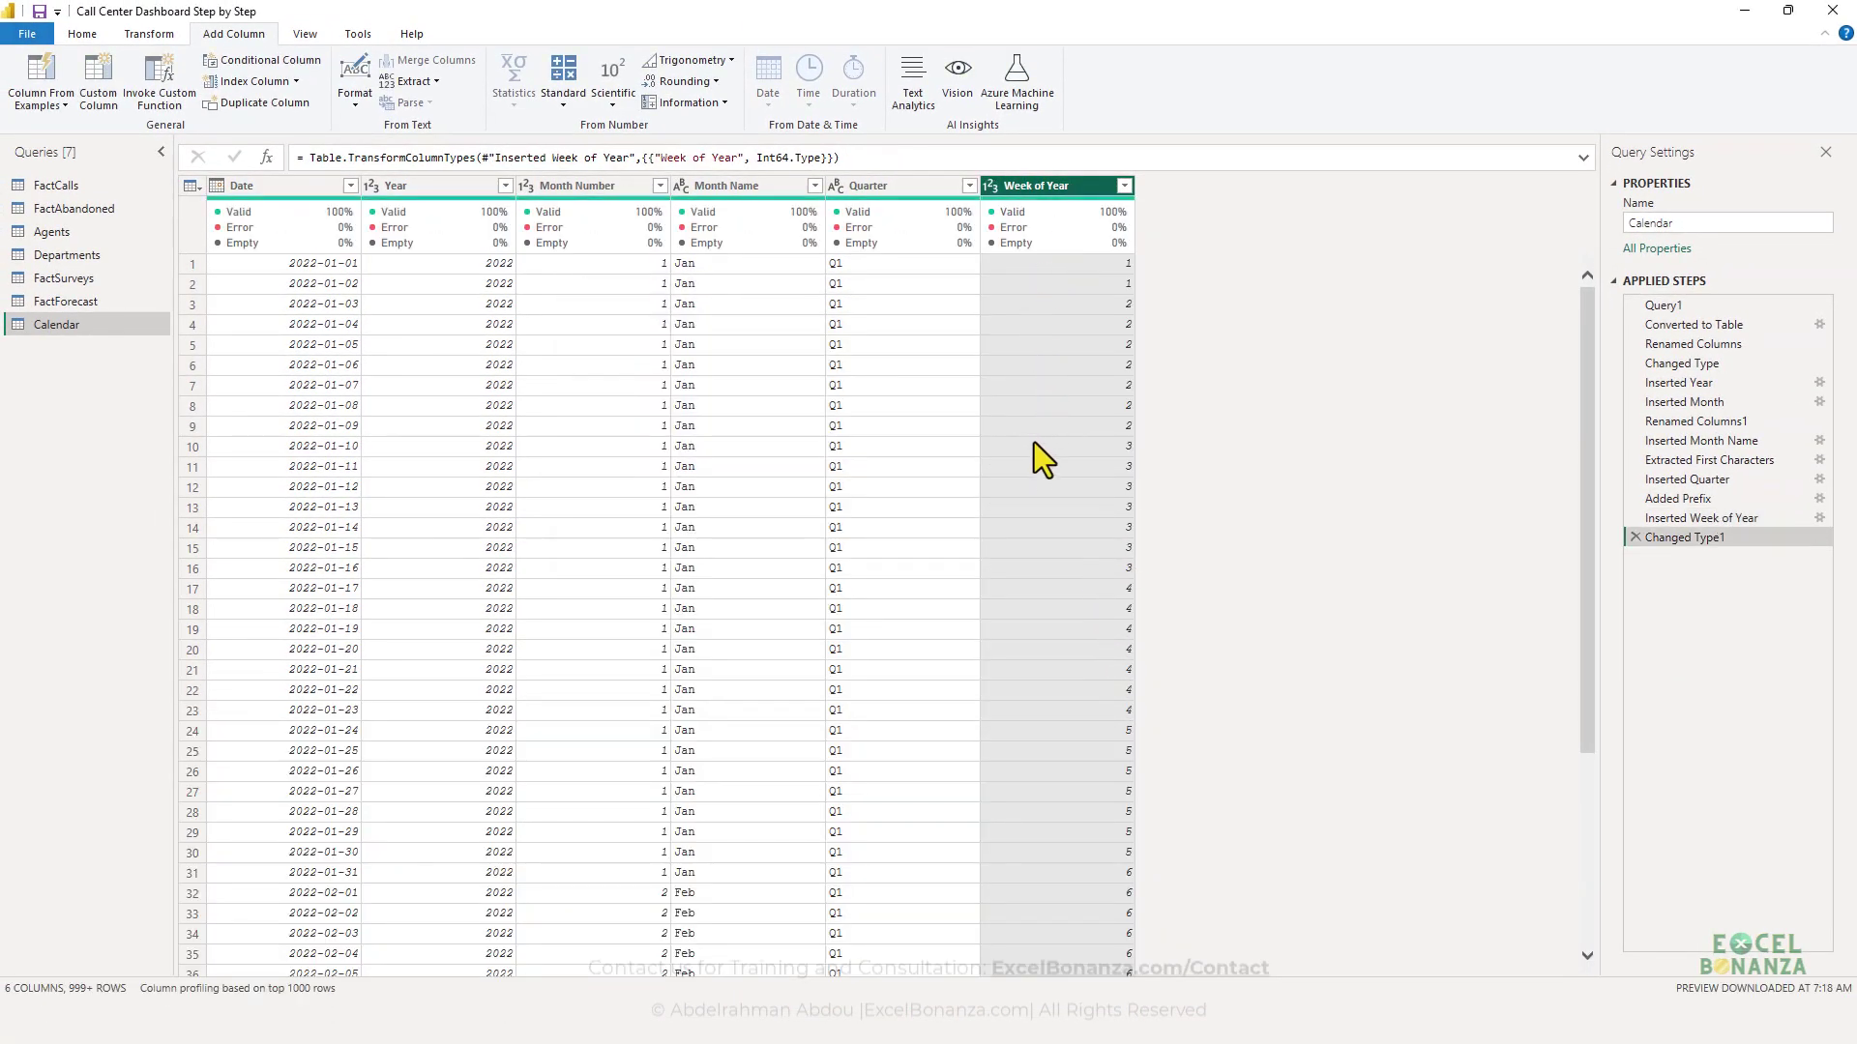
# - Add a Name of Day column based on the Date column and view its value distribution
pyautogui.click(241, 184)
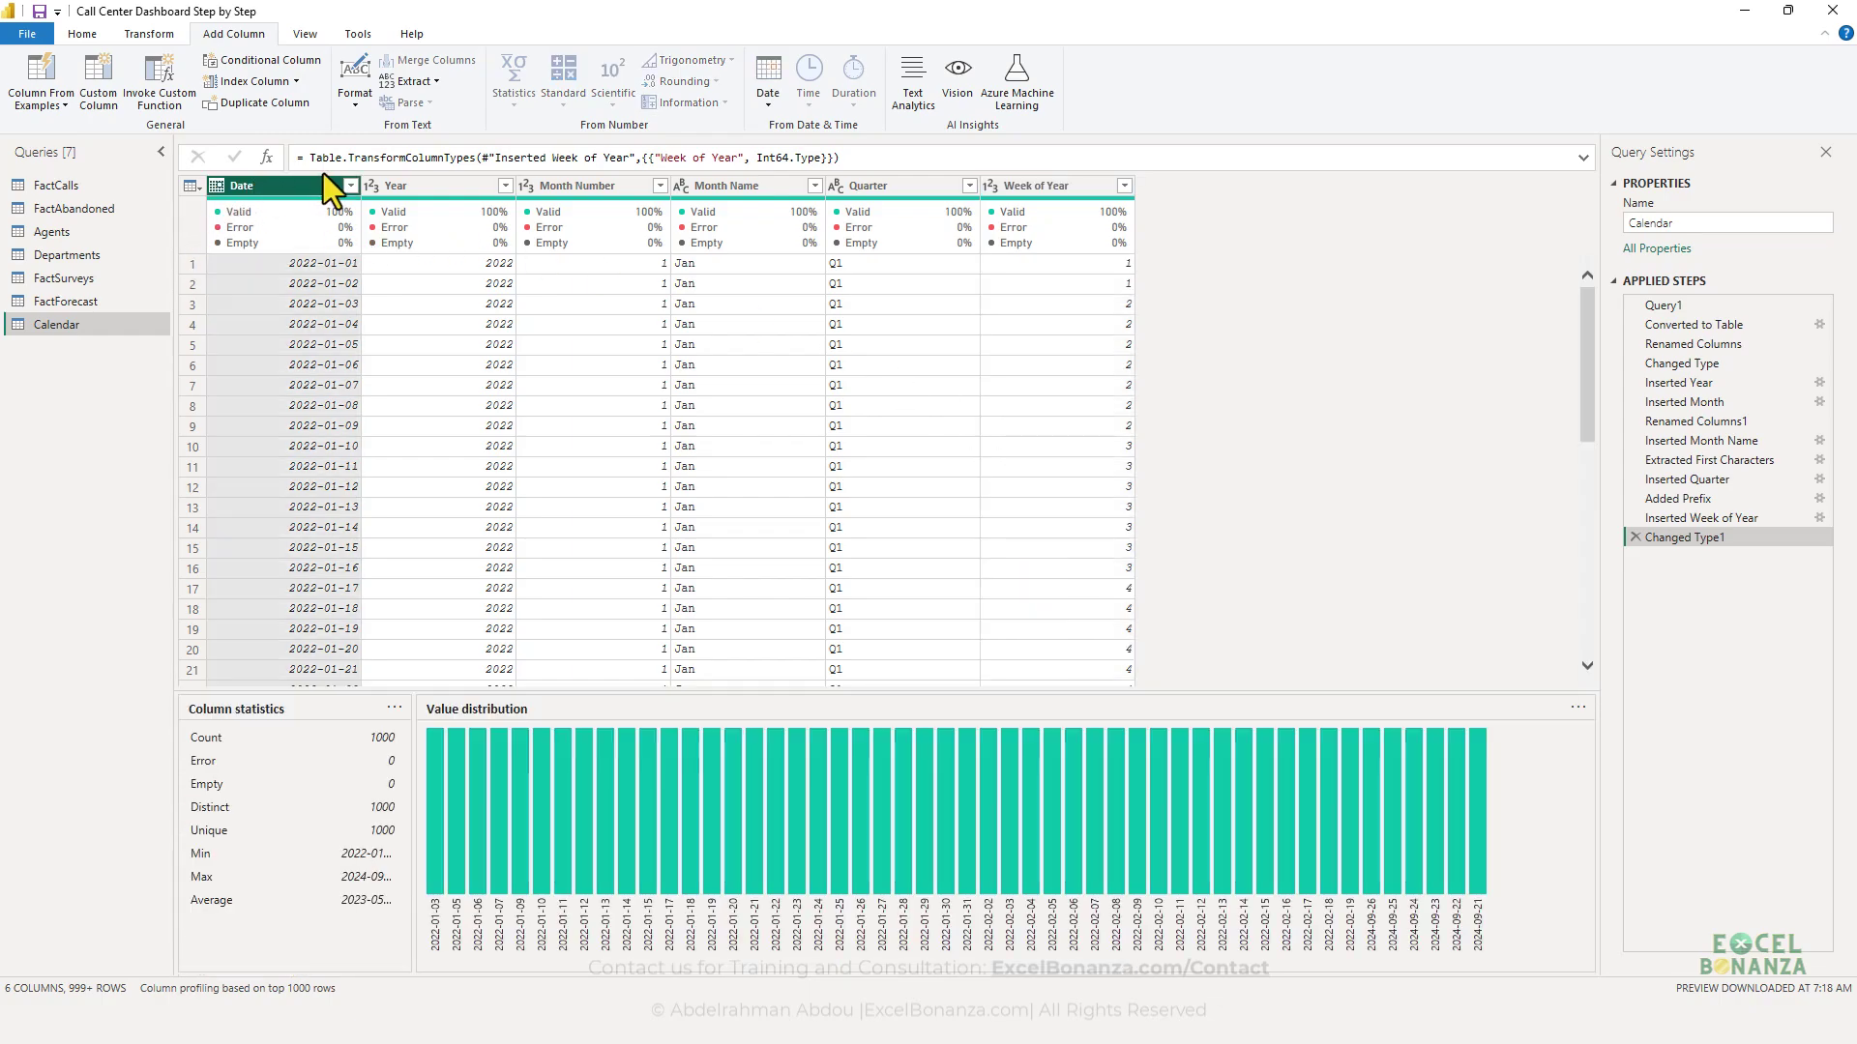
pyautogui.moveTo(1001, 244)
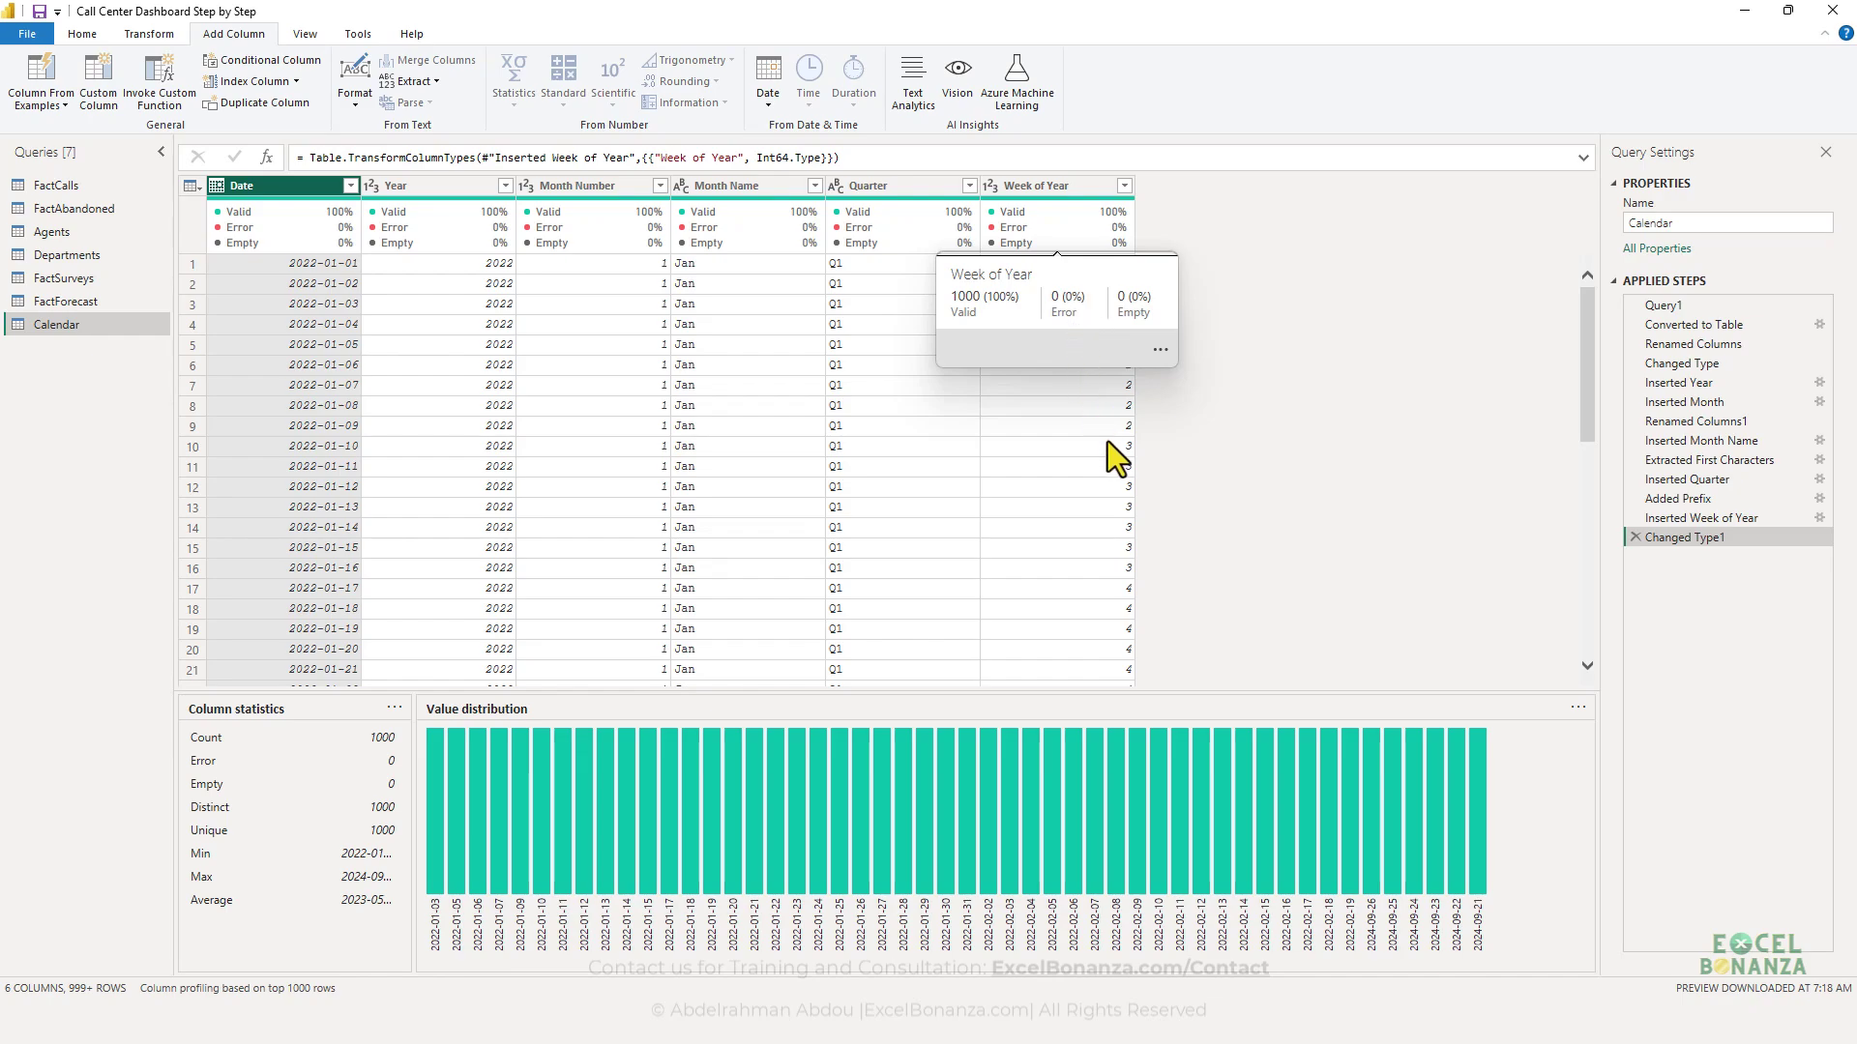
pyautogui.click(1078, 387)
pyautogui.click(257, 190)
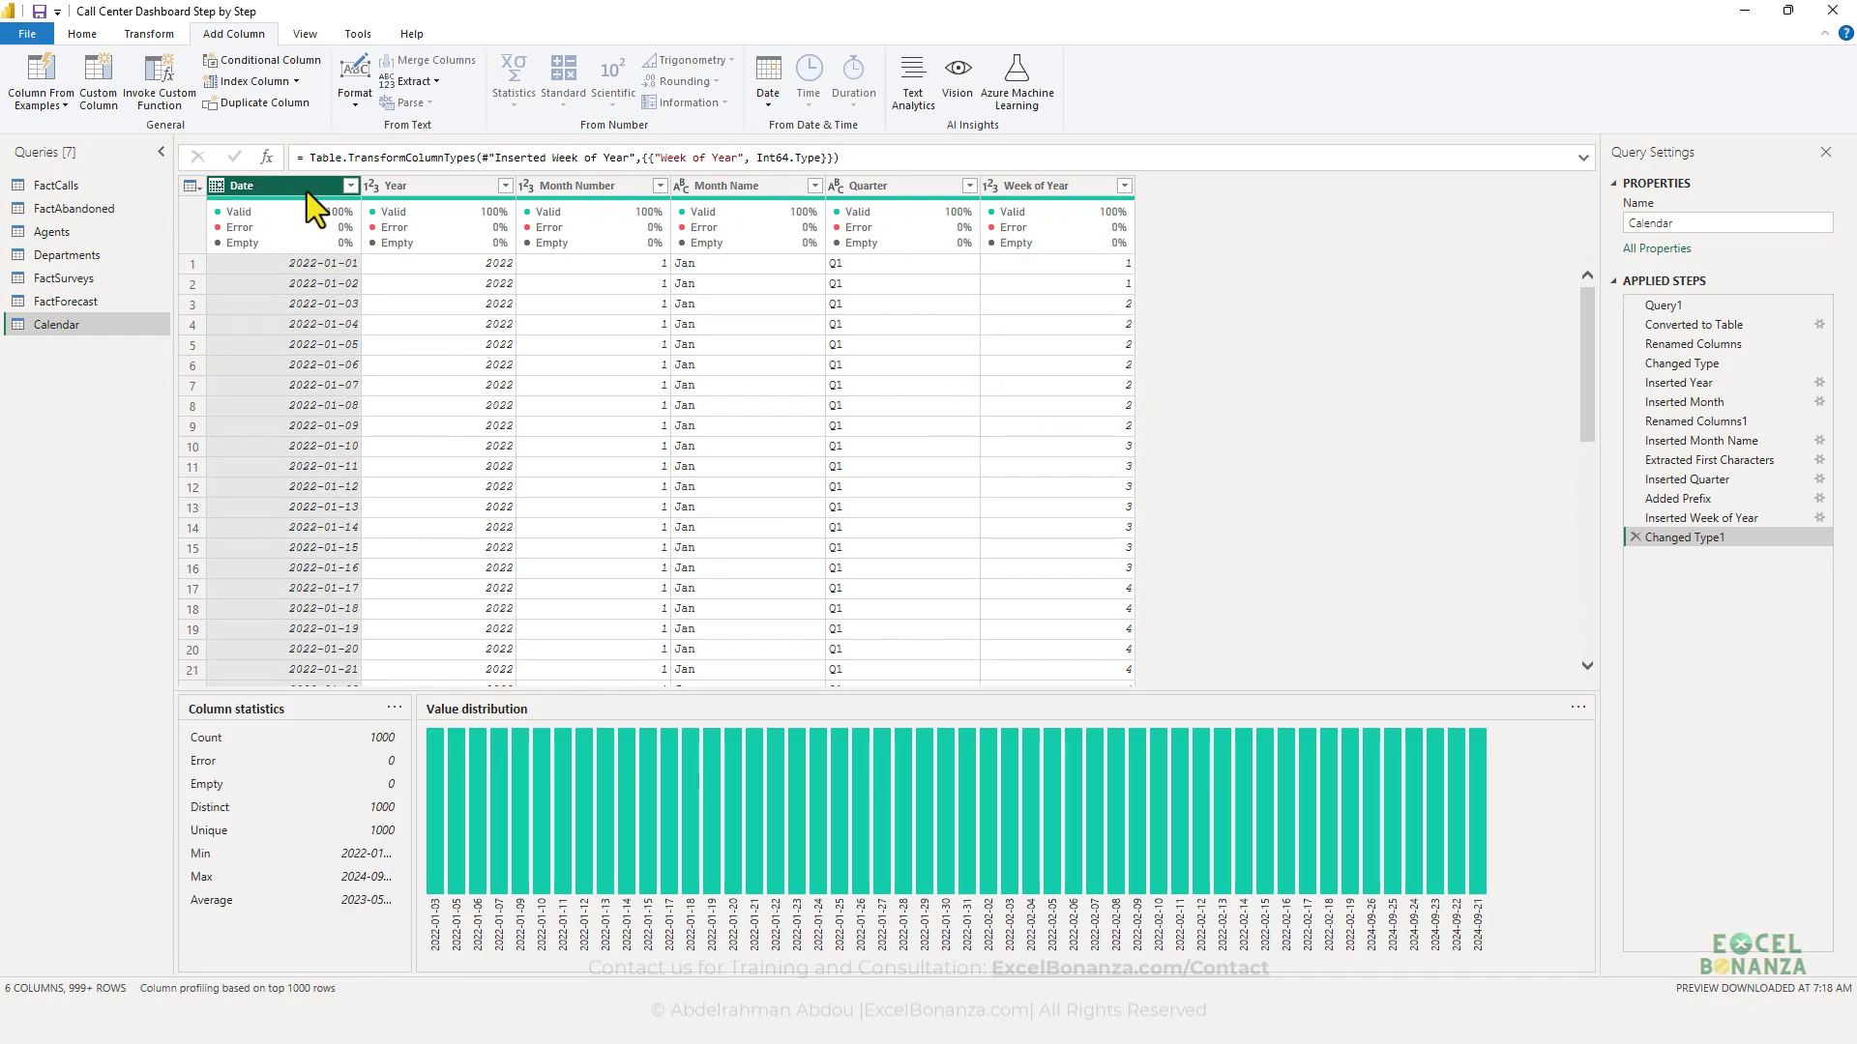
pyautogui.click(761, 82)
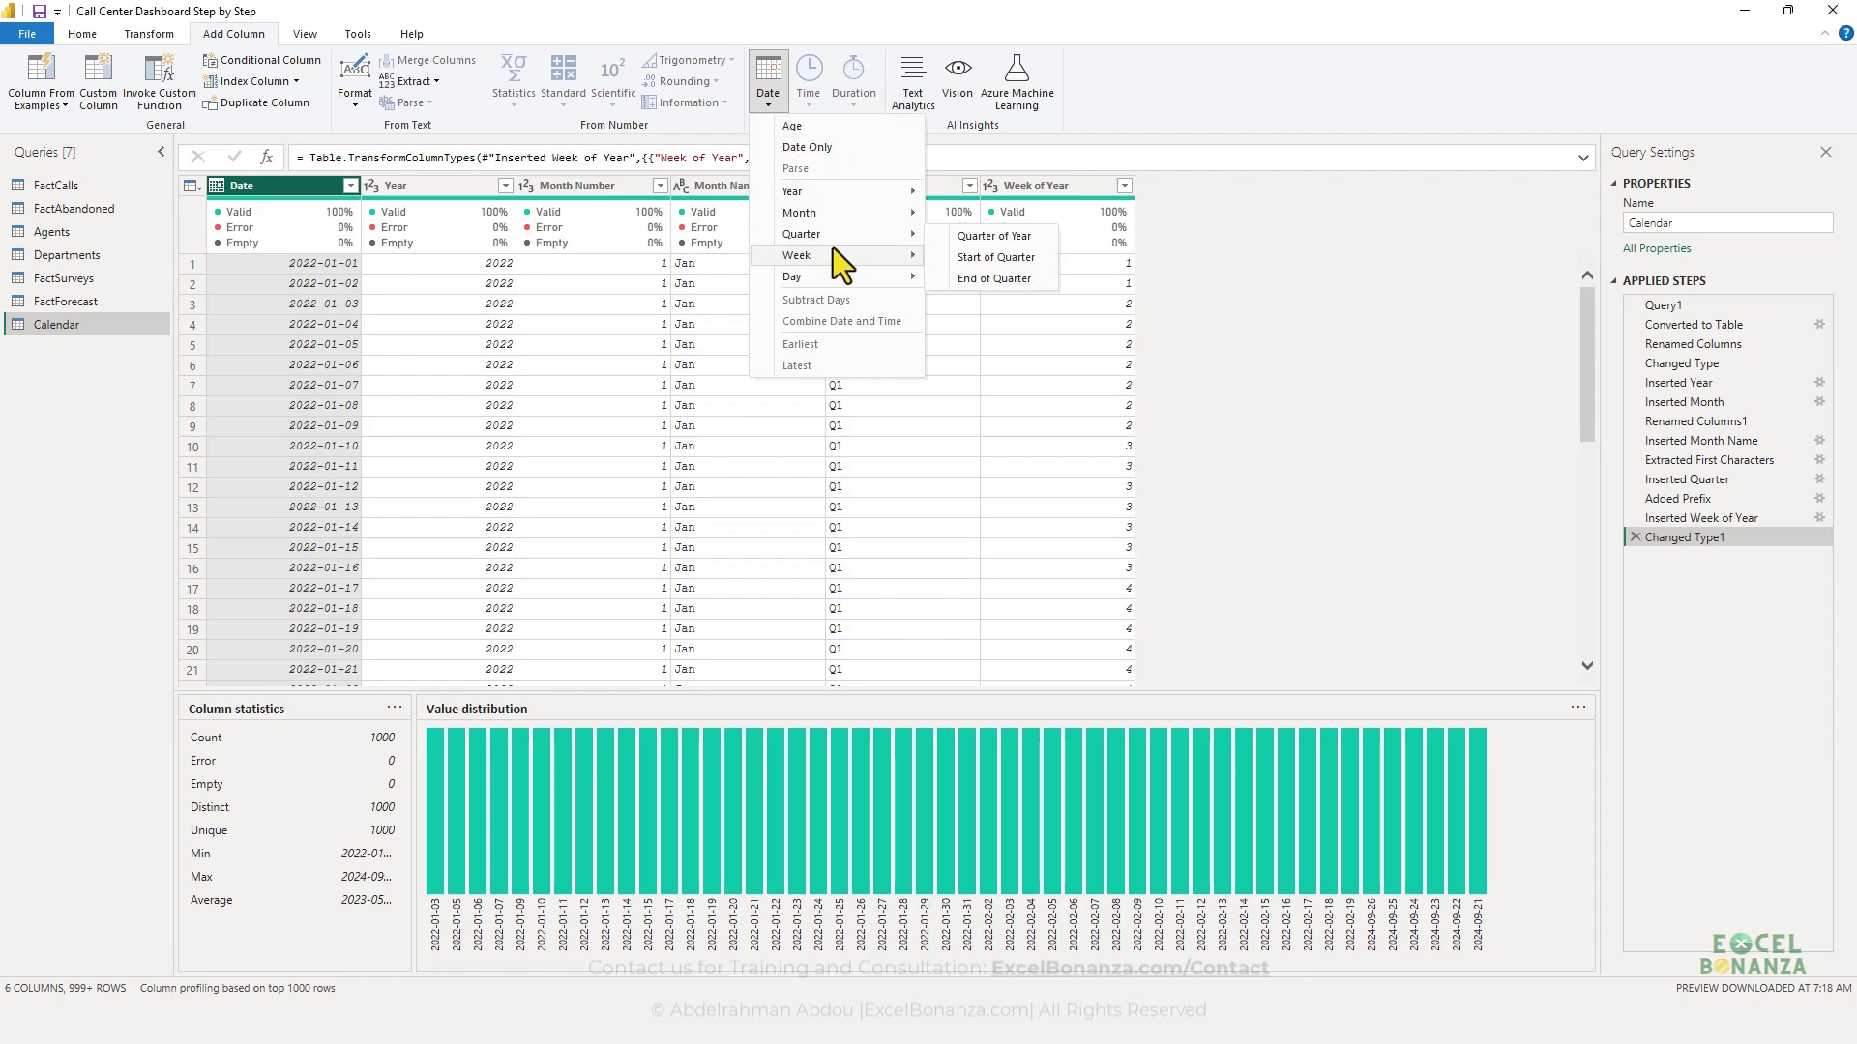
pyautogui.moveTo(902, 280)
pyautogui.click(959, 385)
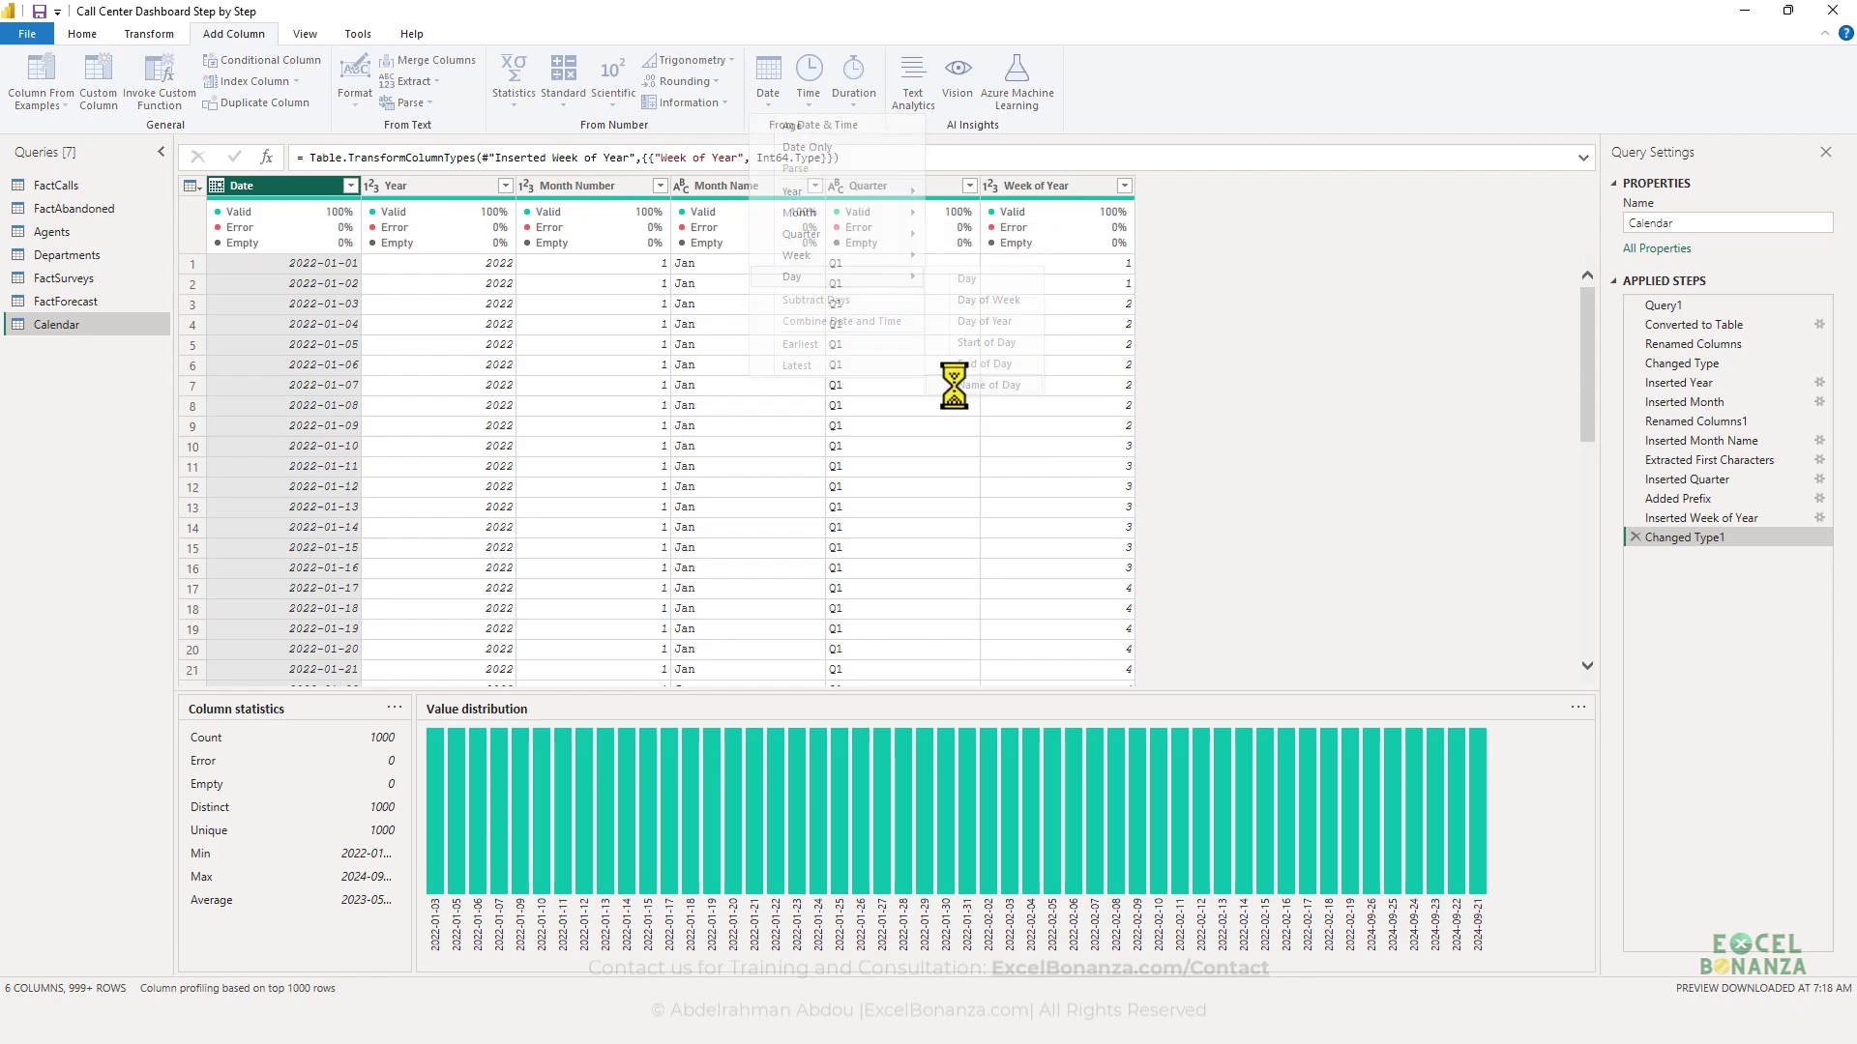
pyautogui.click(1170, 188)
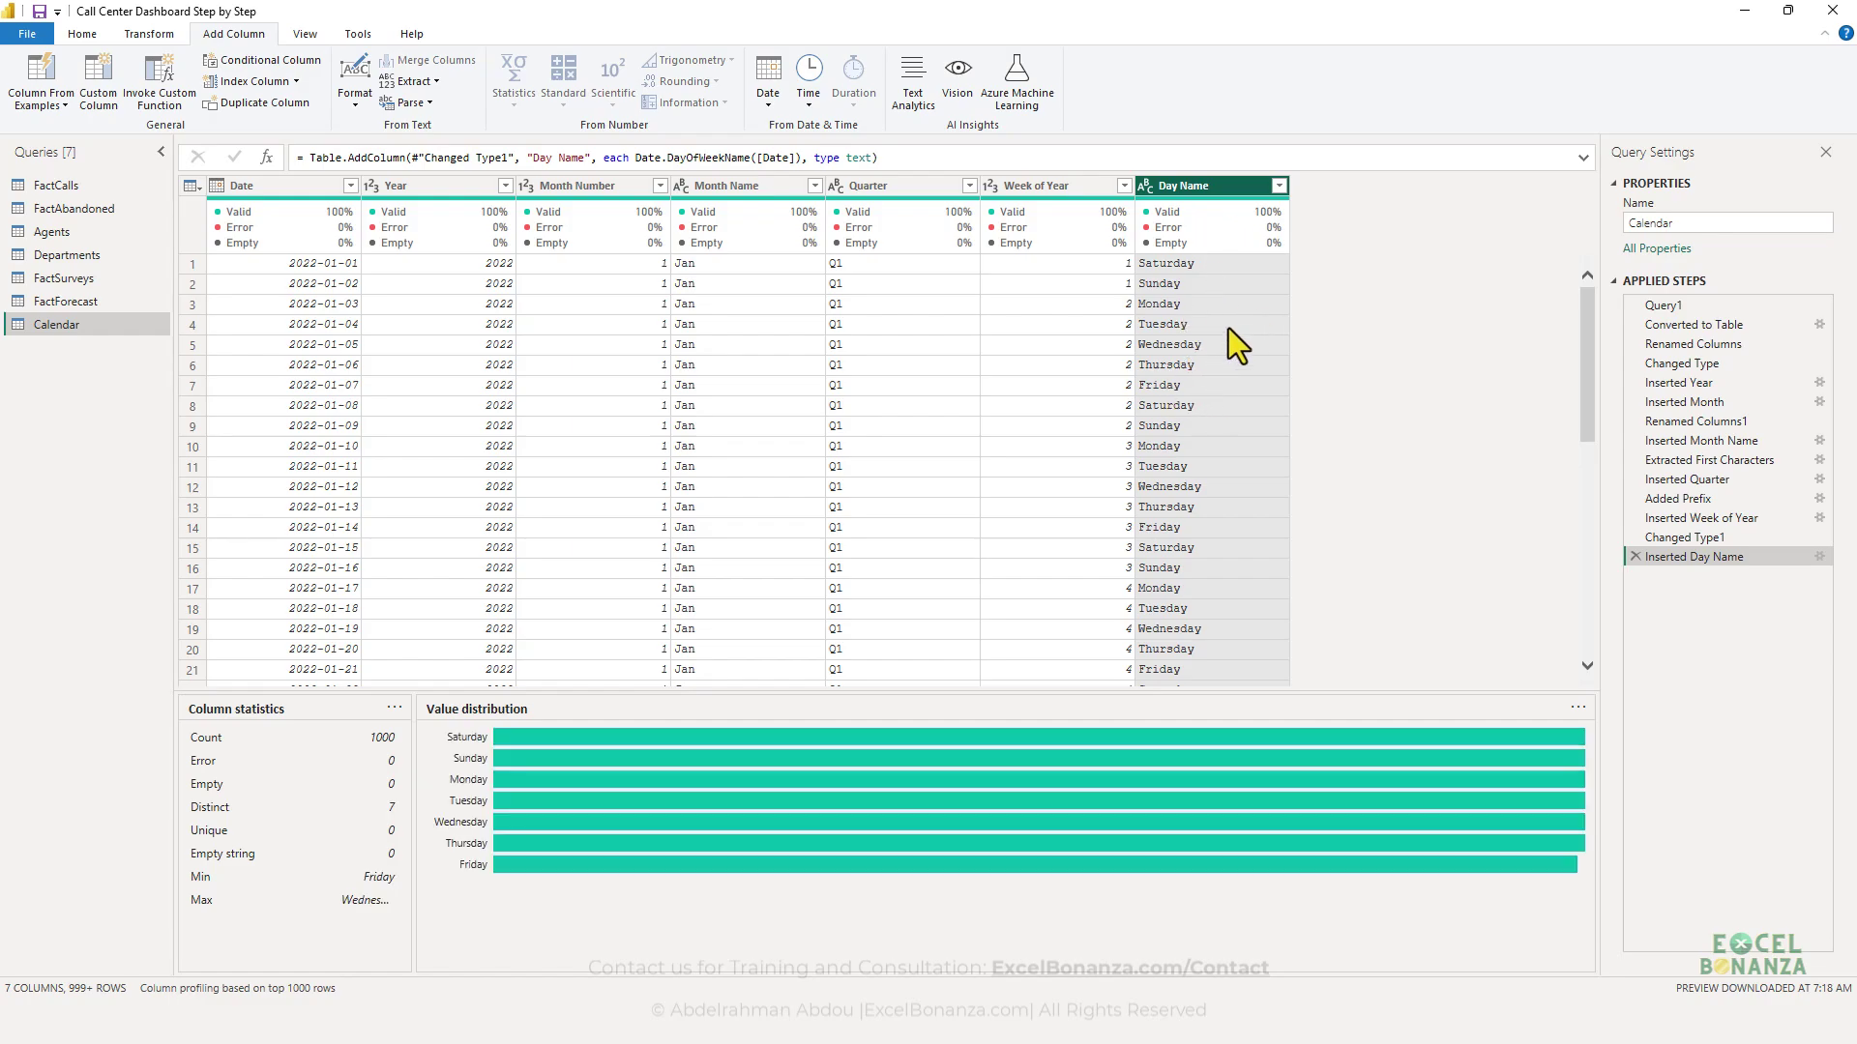
# - Shorten the Day Name values in place by extracting their first 3 characters
pyautogui.click(155, 35)
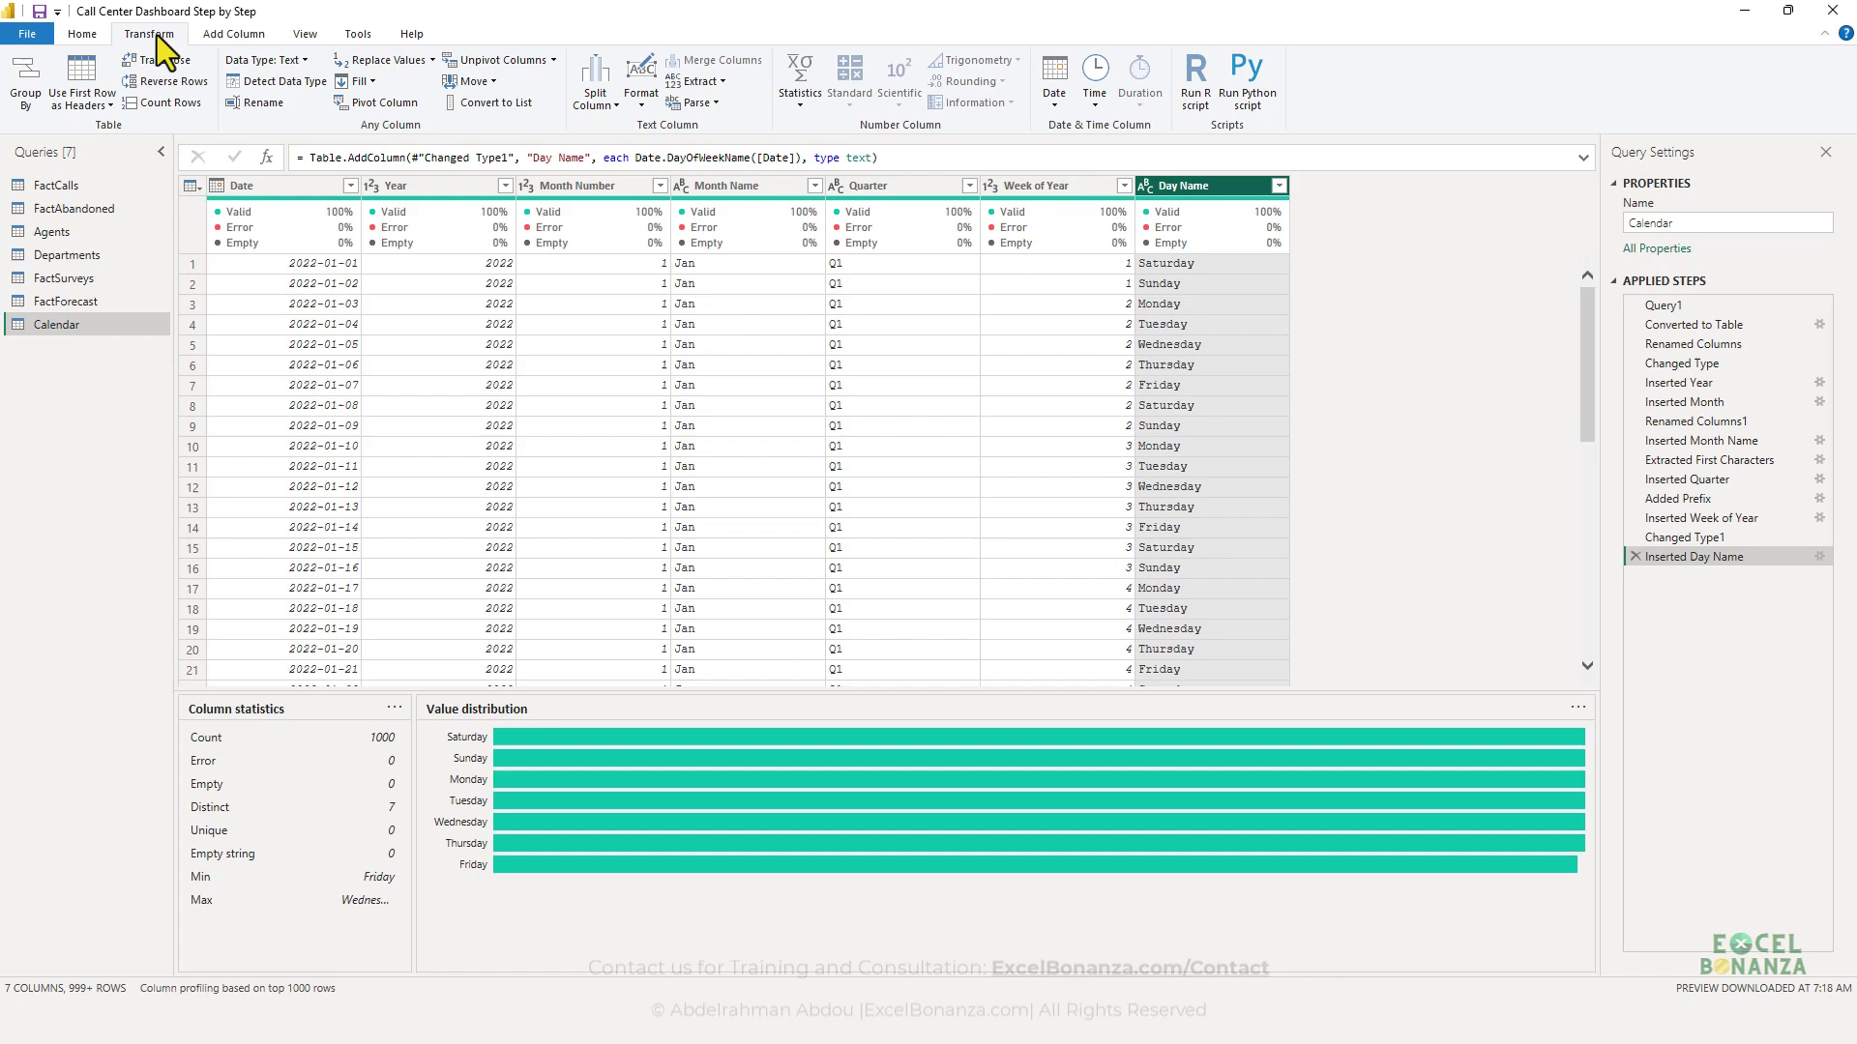
pyautogui.click(699, 85)
pyautogui.click(731, 125)
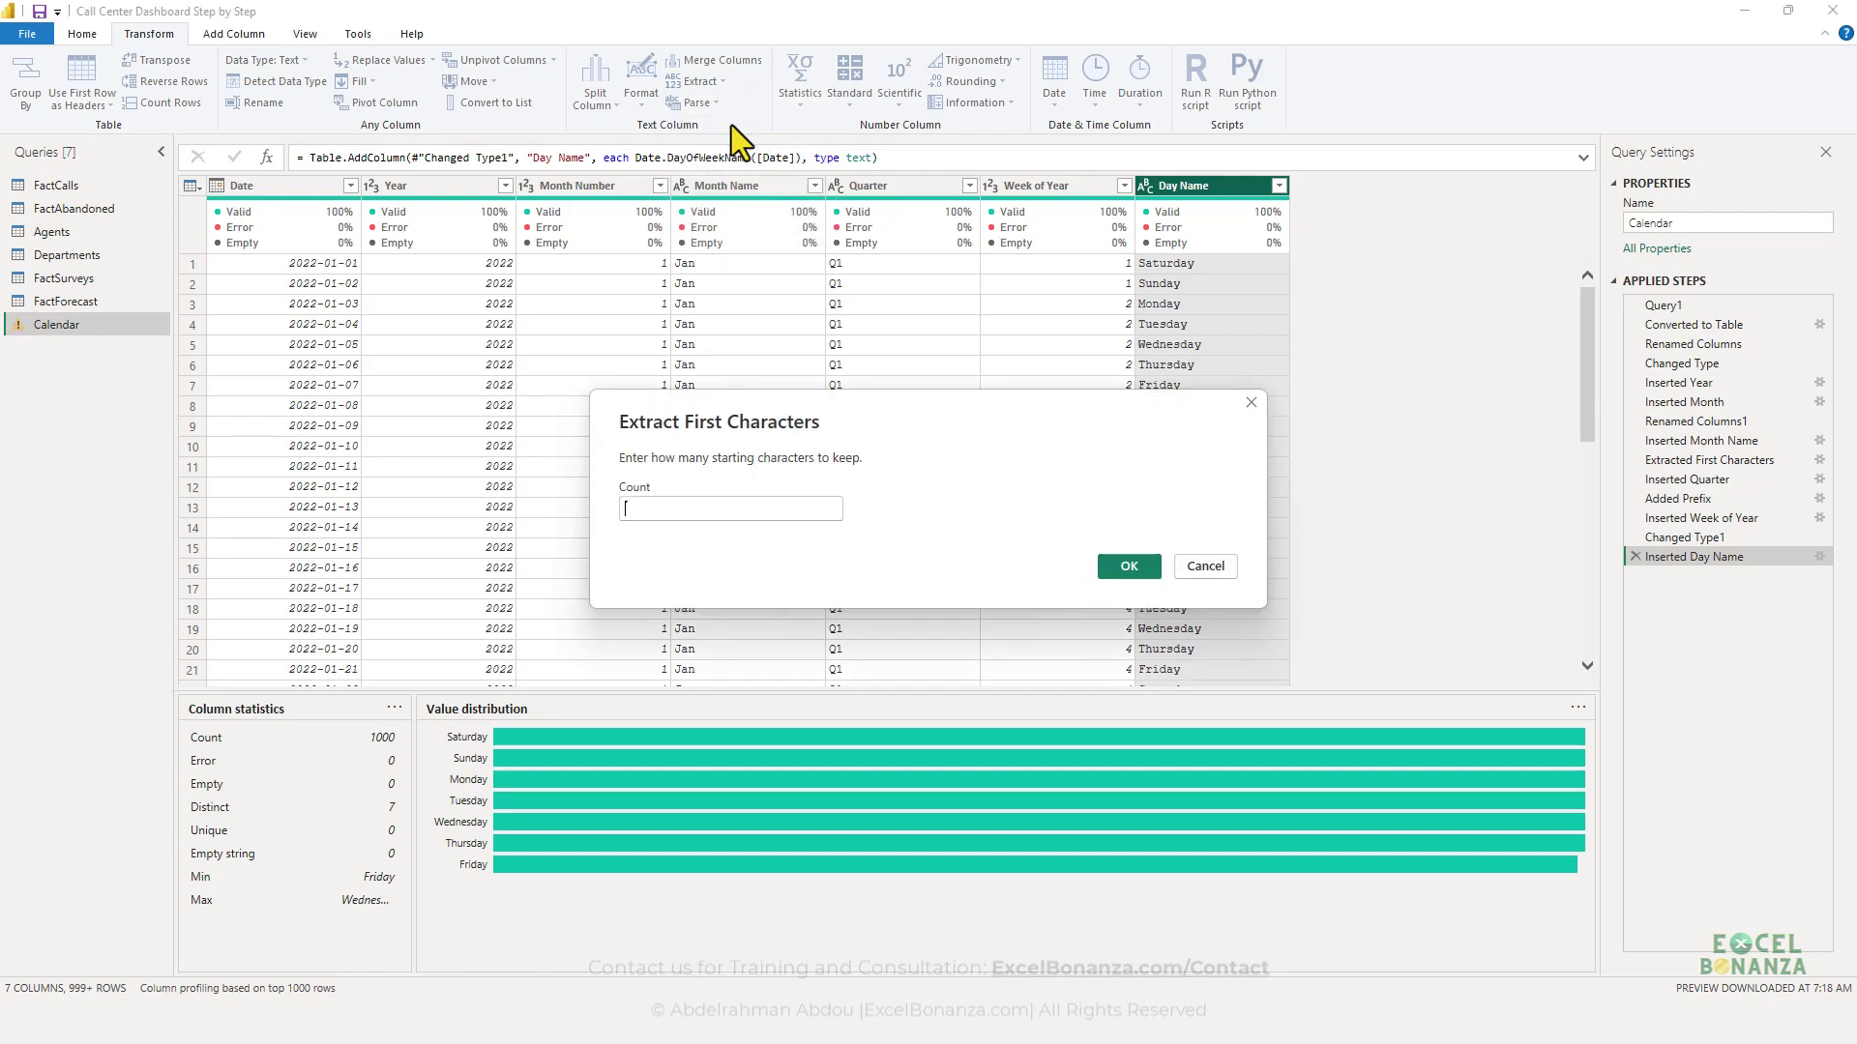
pyautogui.write('3')
pyautogui.click(1105, 566)
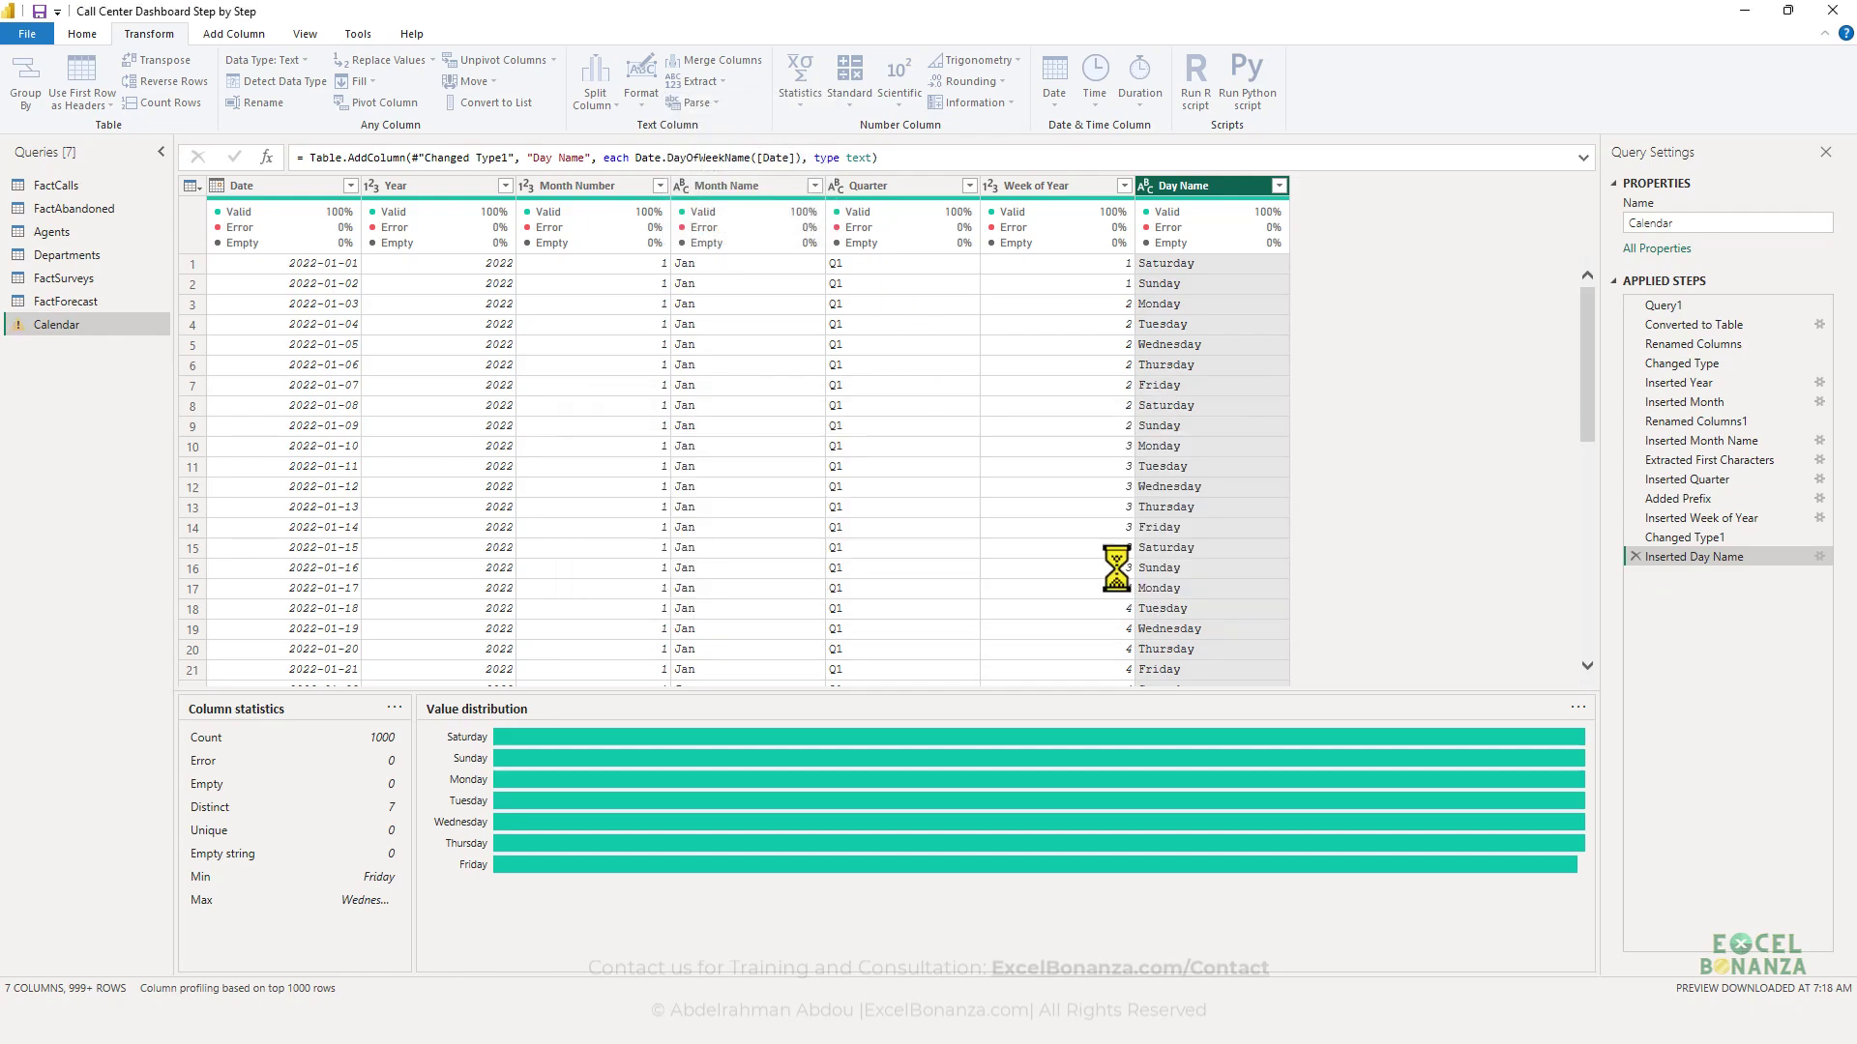
pyautogui.click(888, 347)
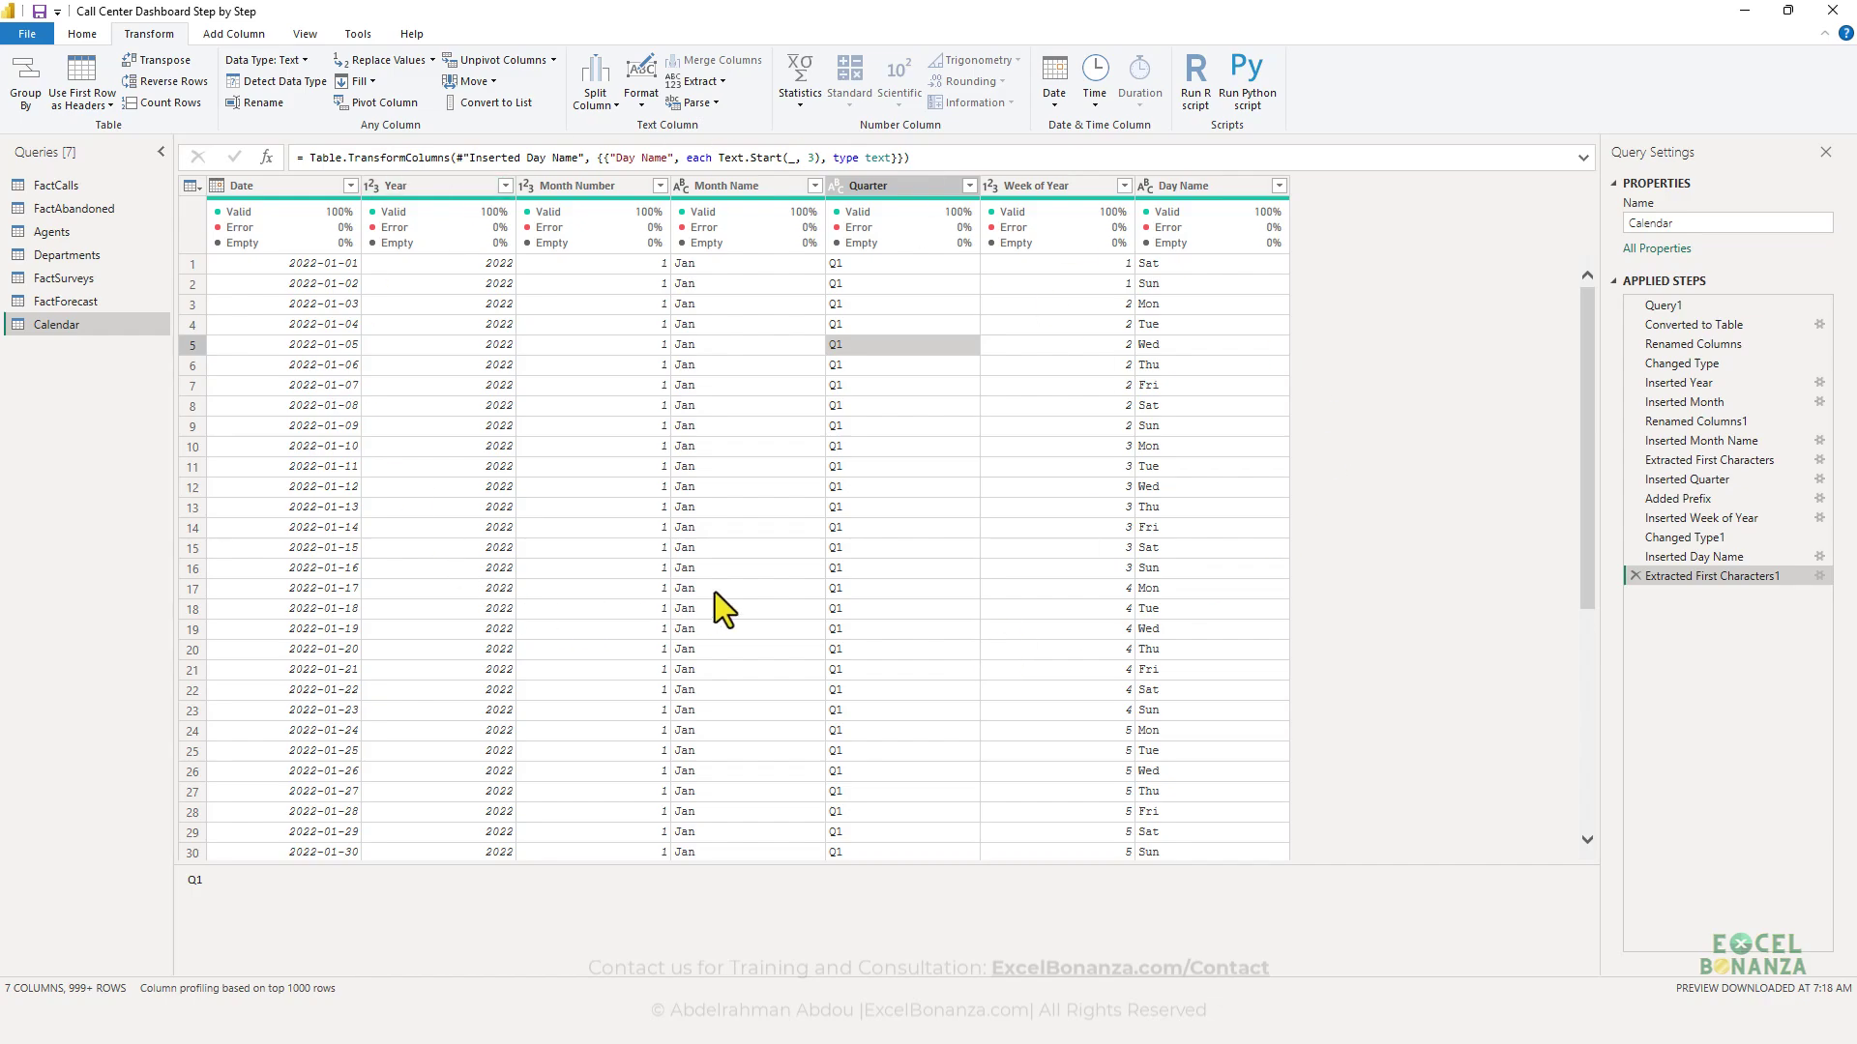
pyautogui.click(119, 299)
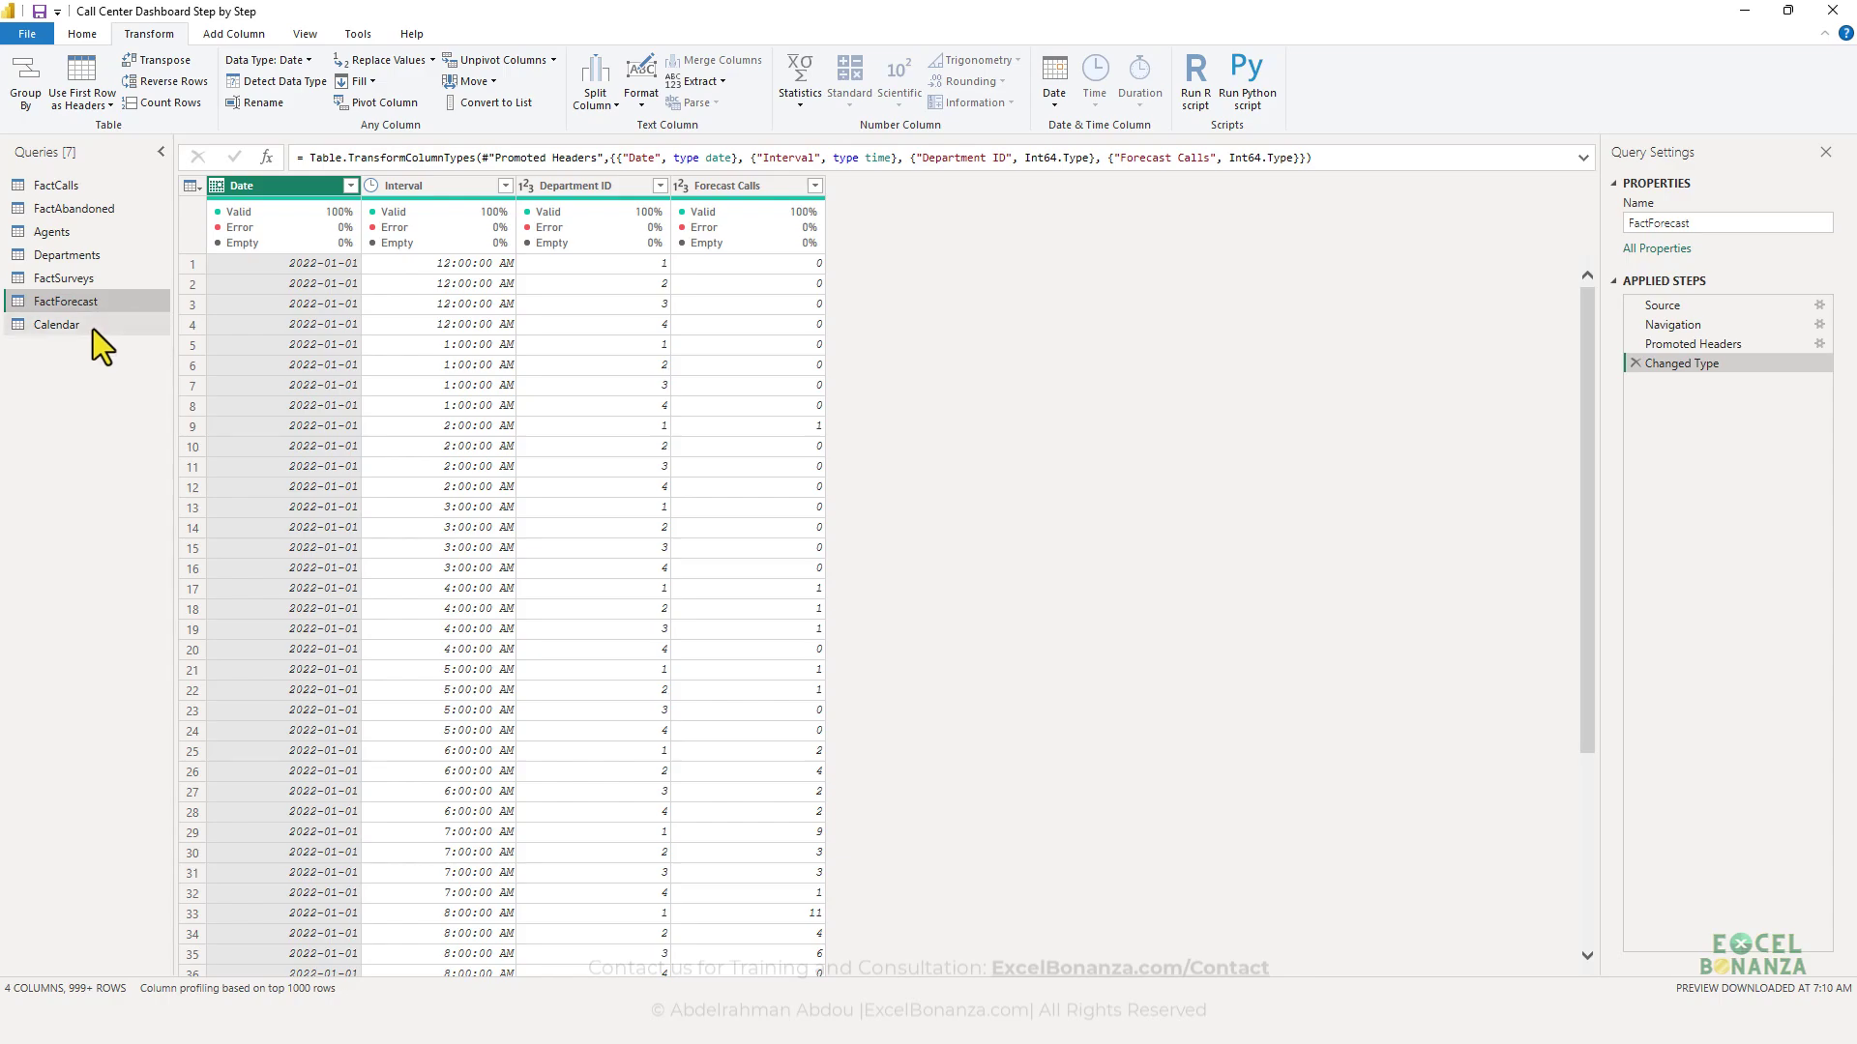
pyautogui.click(93, 327)
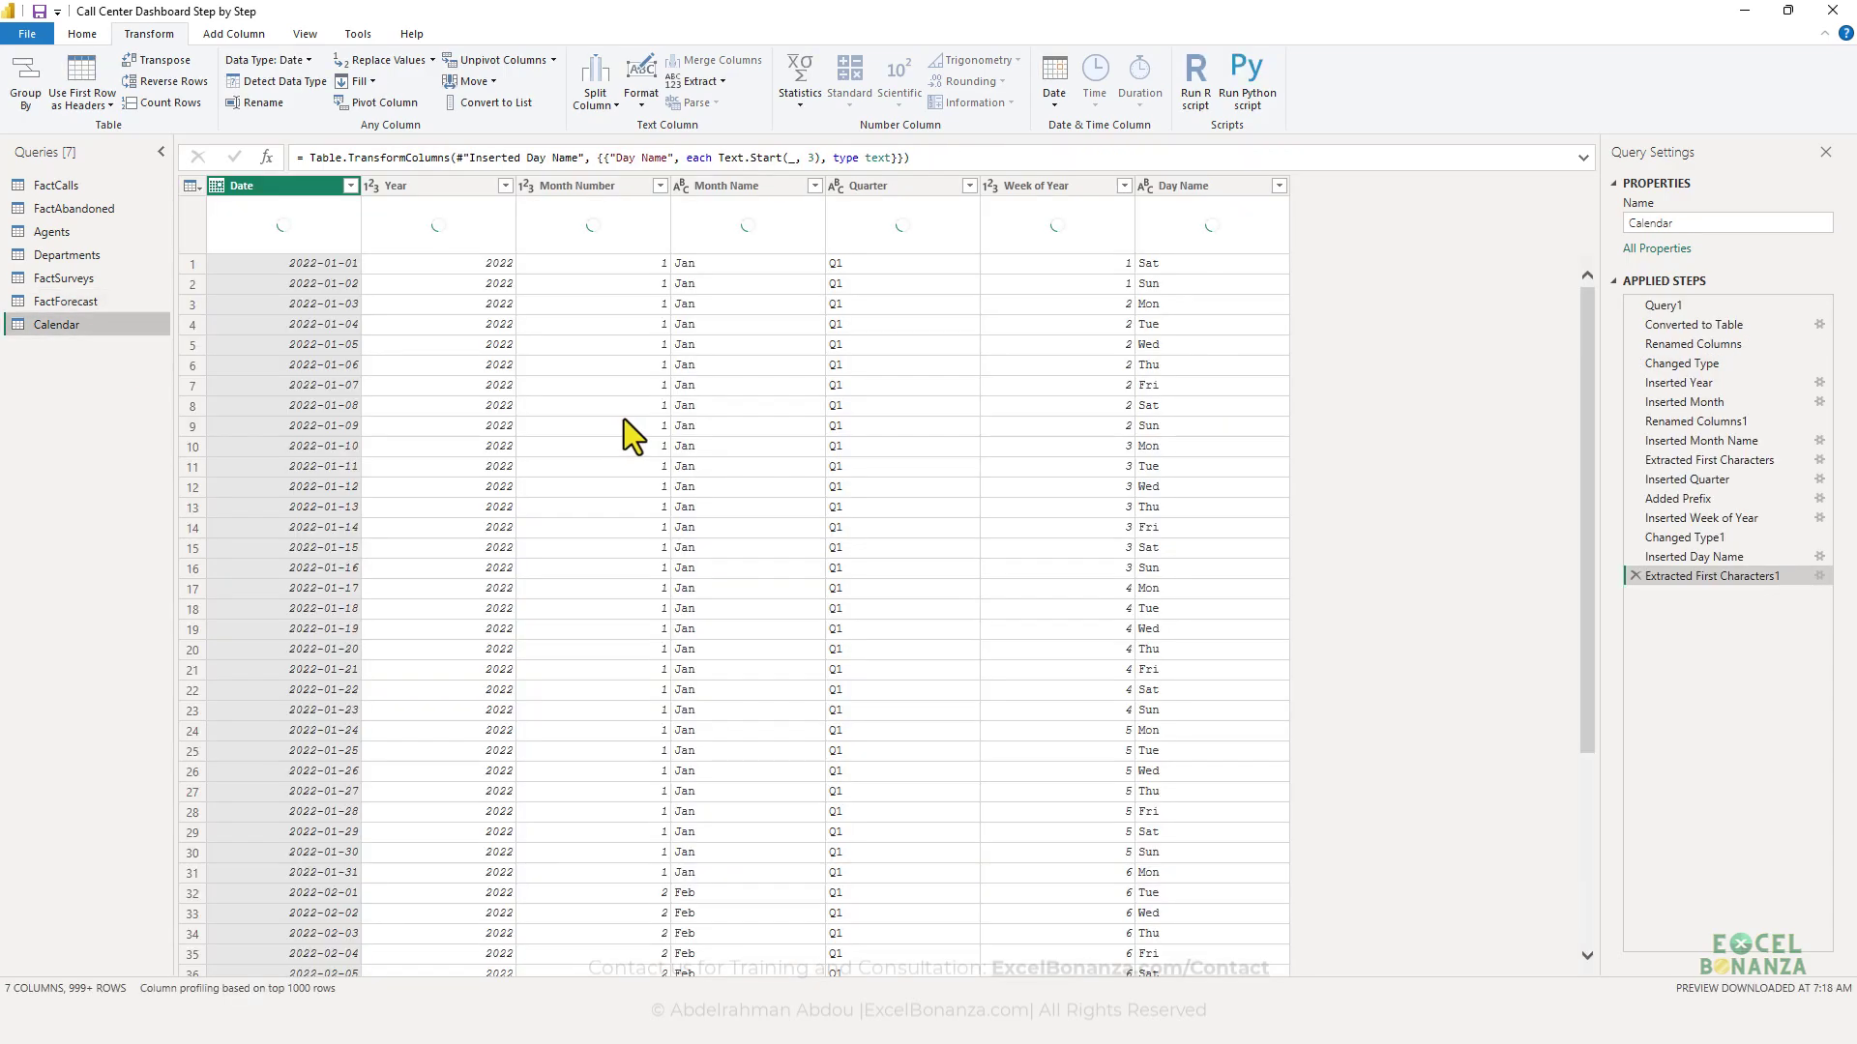
# - Close and apply the Power Query changes, and open the report's model view
pyautogui.click(91, 38)
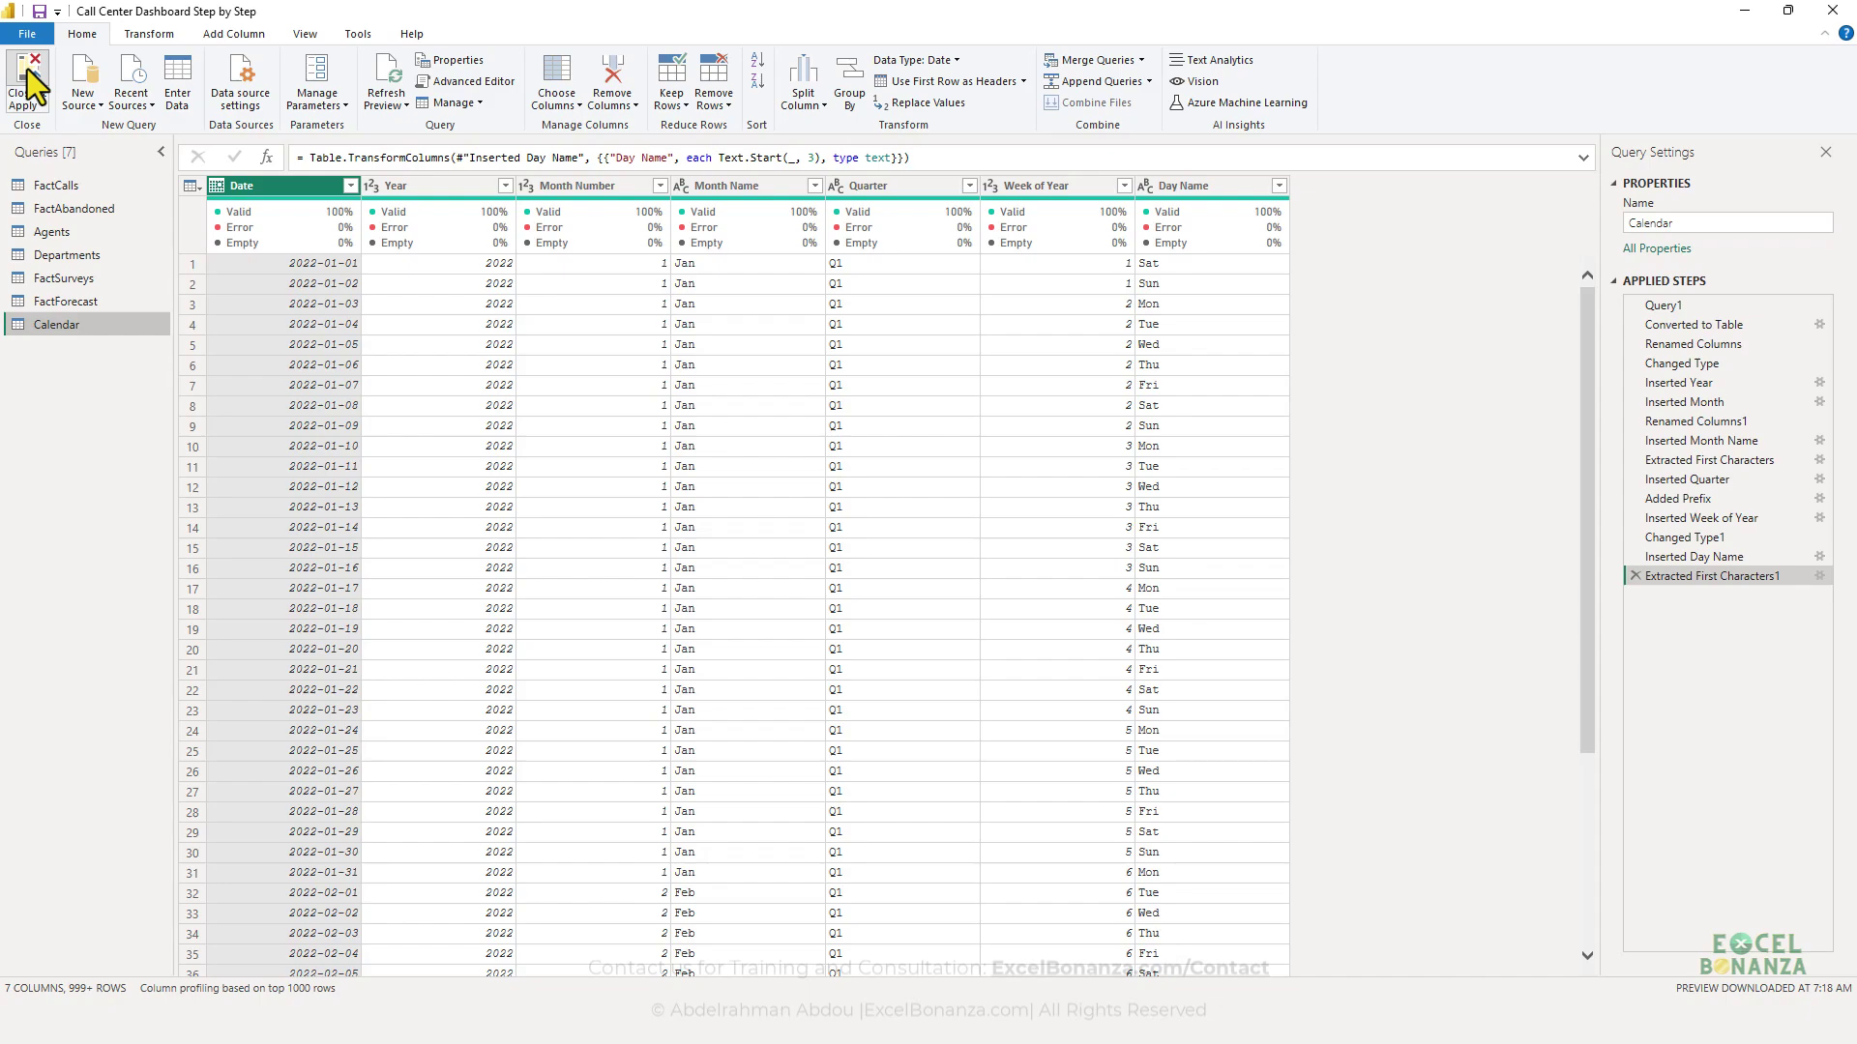
pyautogui.click(29, 85)
pyautogui.click(20, 252)
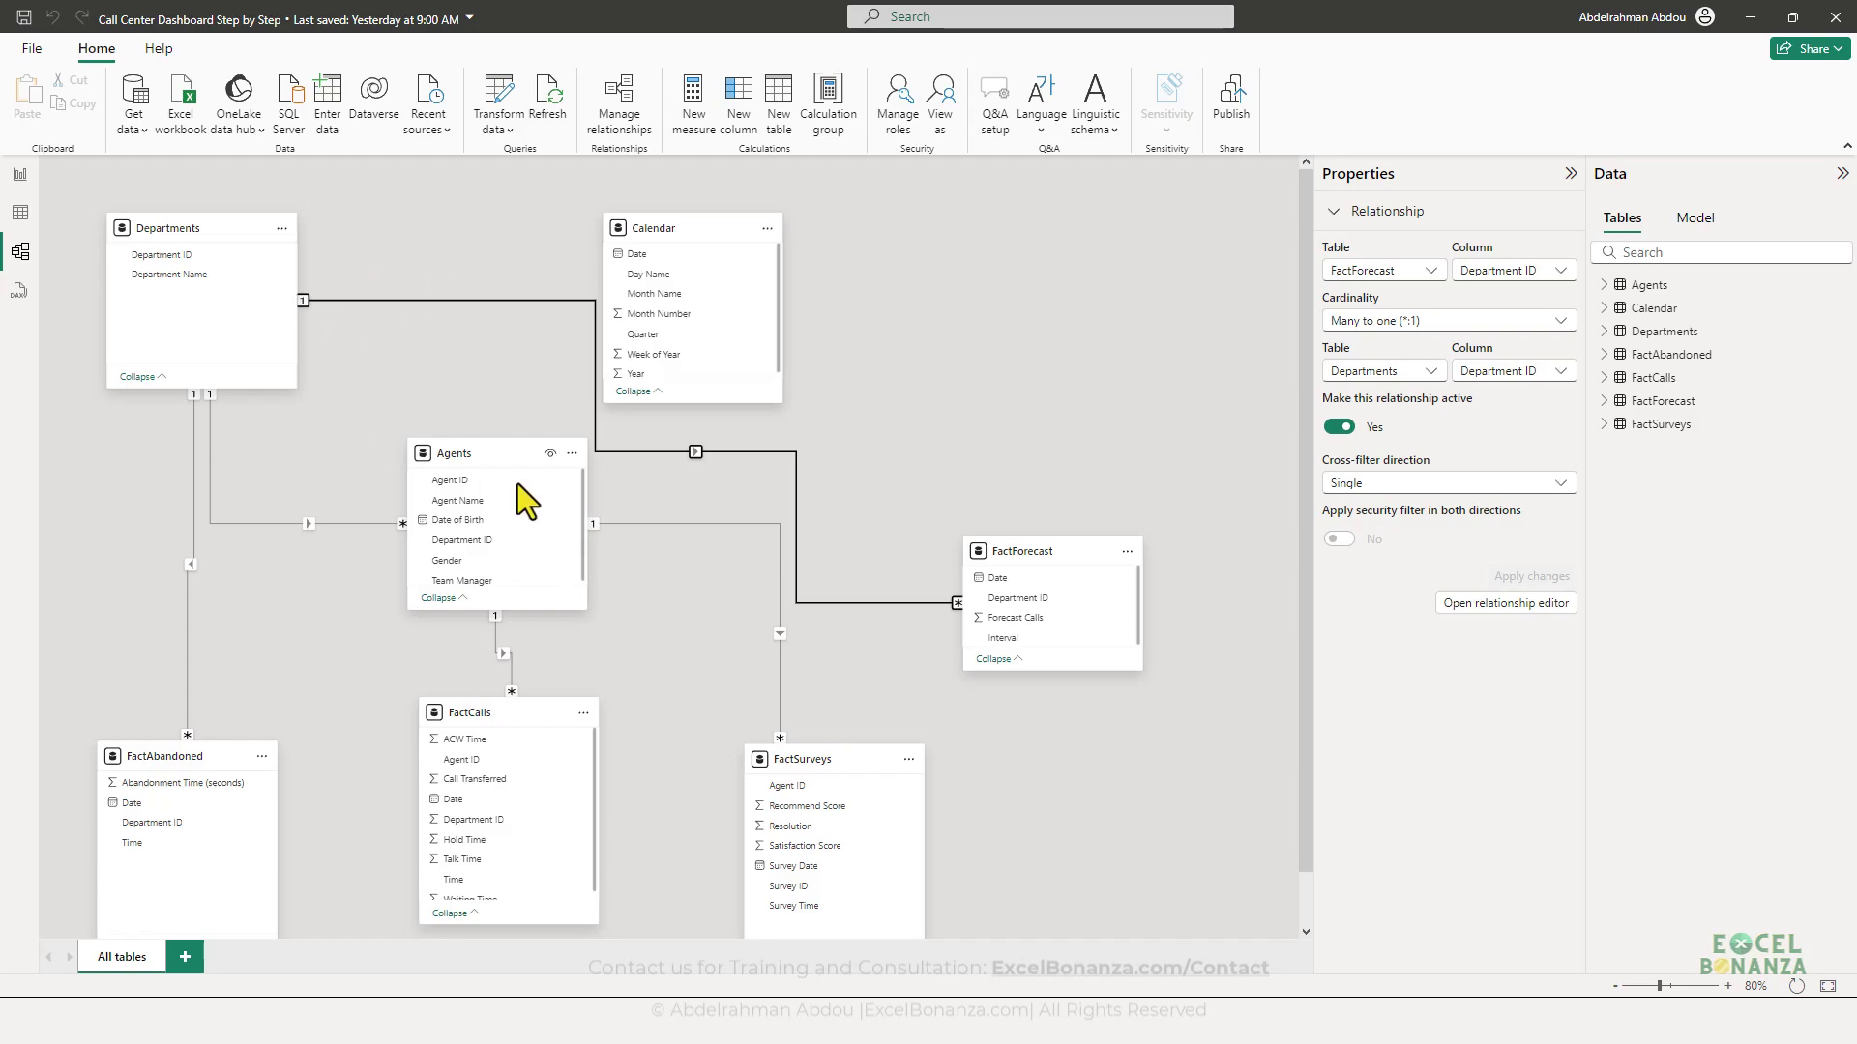
# - Move the FactForecast table beside FactSurveys, and delete the FactSurveys–Agents and FactForecast–Departments relationships
pyautogui.moveTo(1032, 561); pyautogui.dragTo(1102, 809)
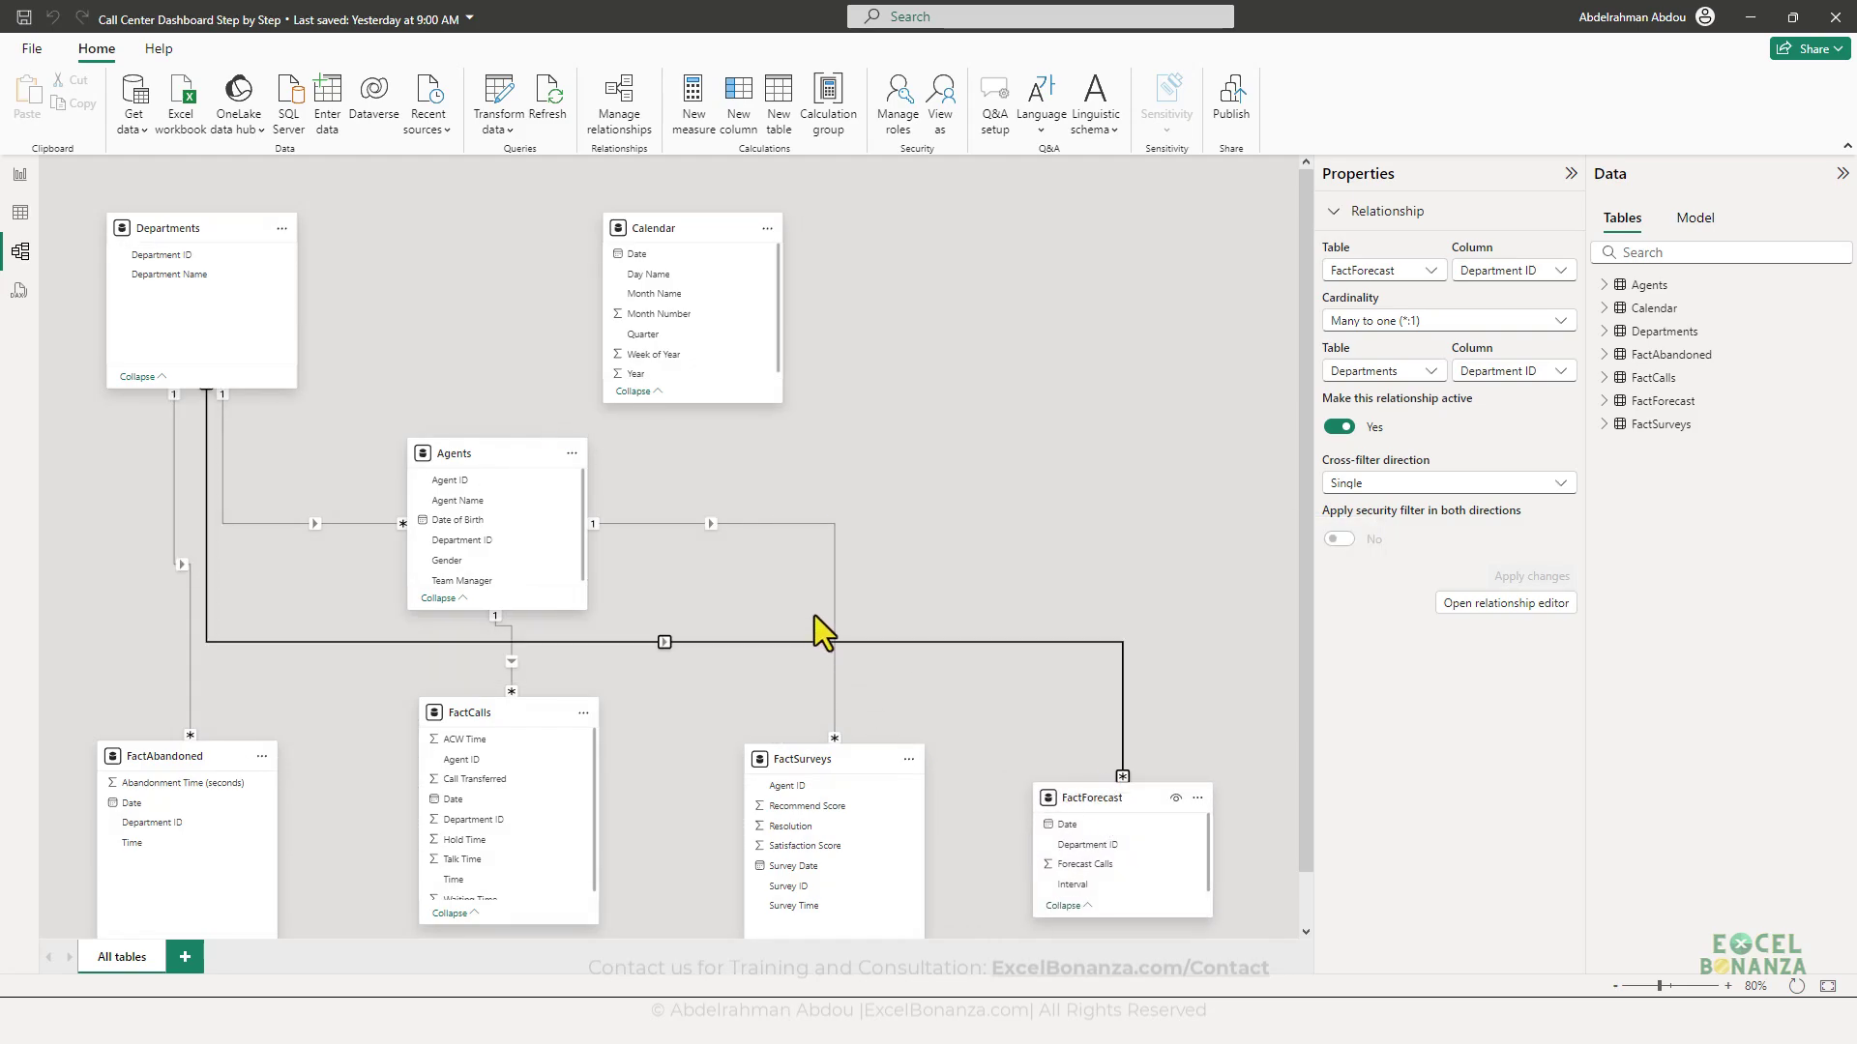
pyautogui.click(792, 523)
pyautogui.press('Delete')
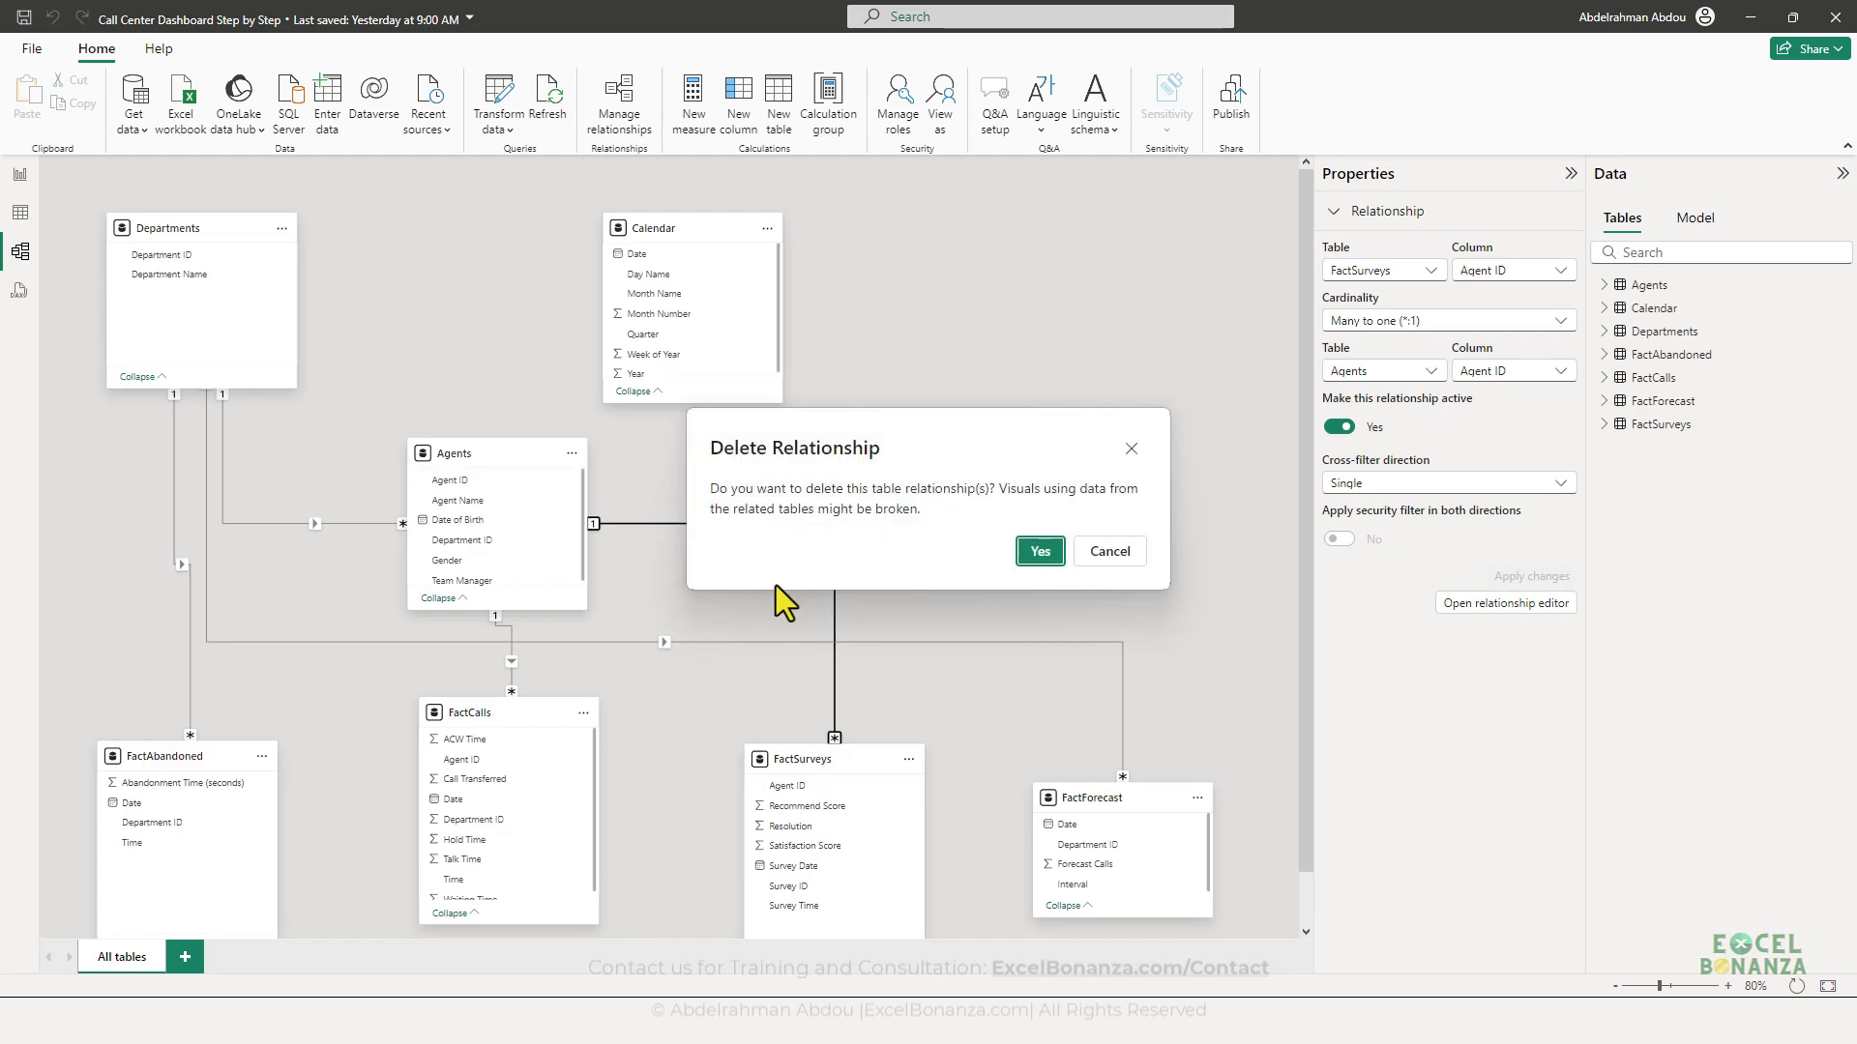
pyautogui.click(1031, 557)
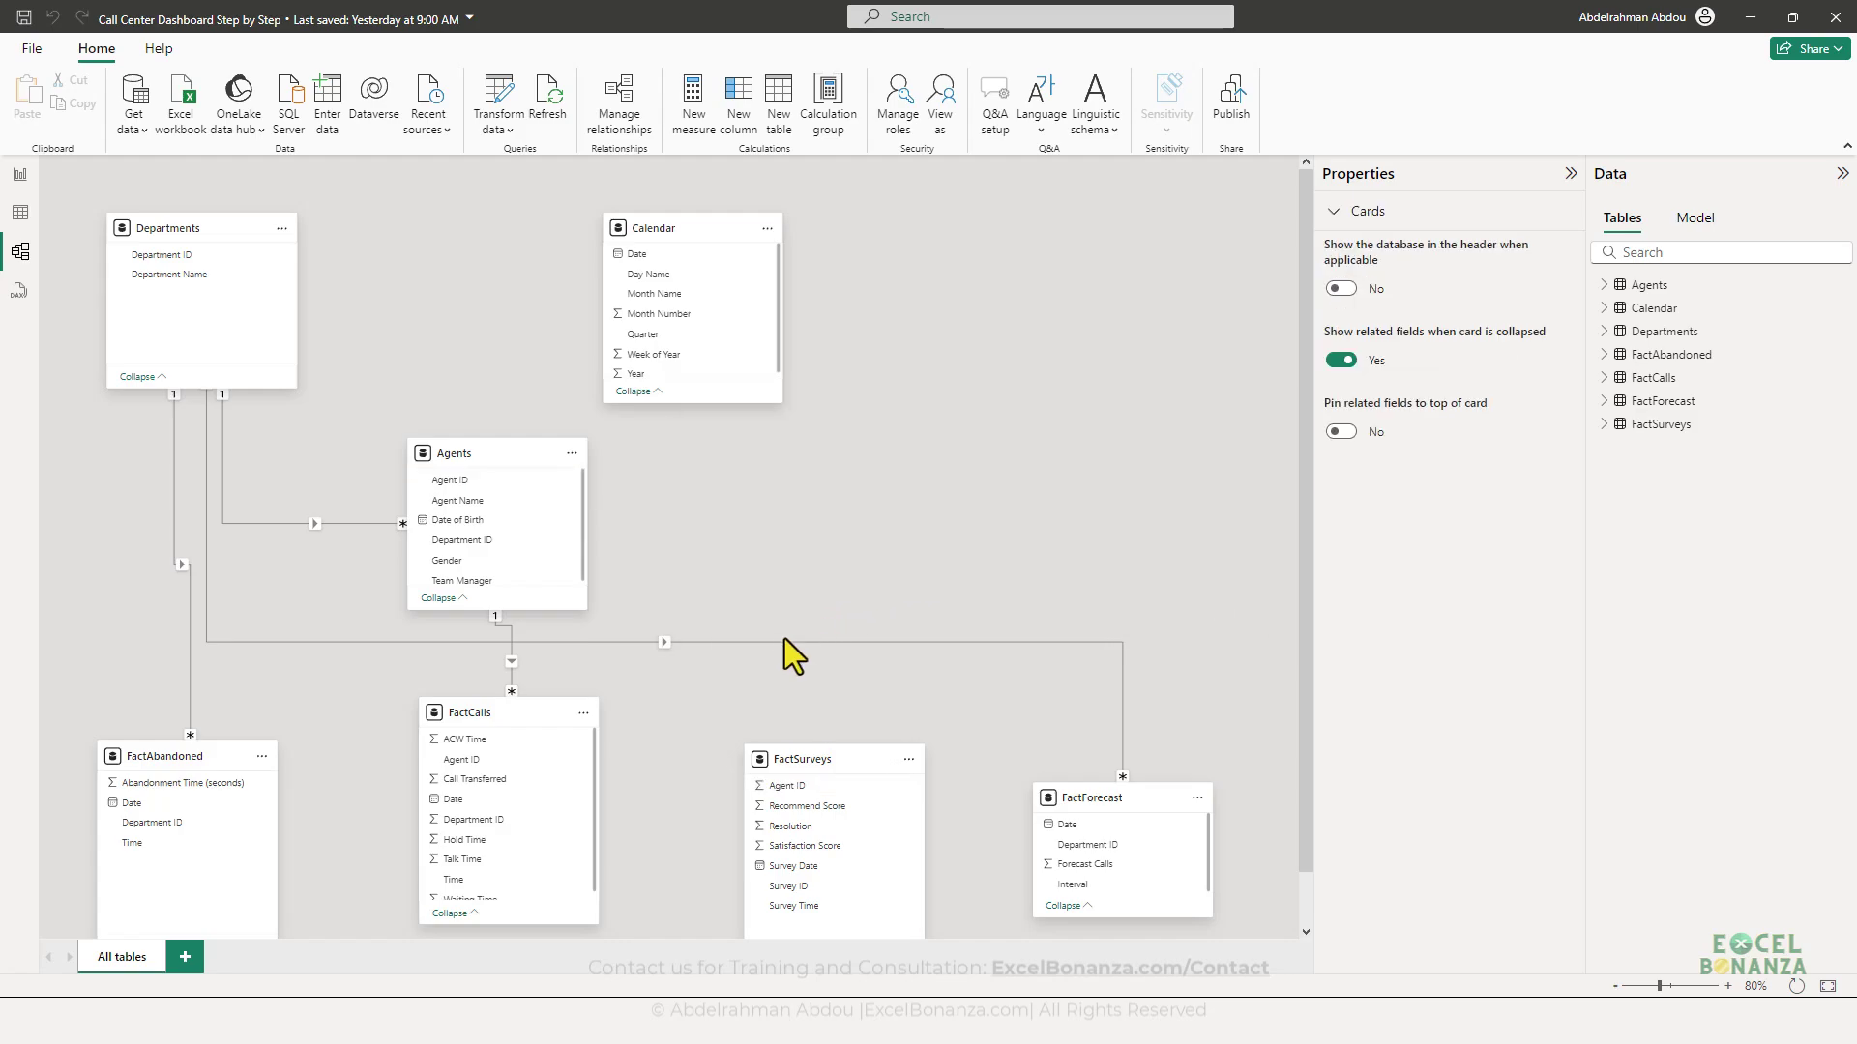
pyautogui.click(757, 641)
pyautogui.press('Delete')
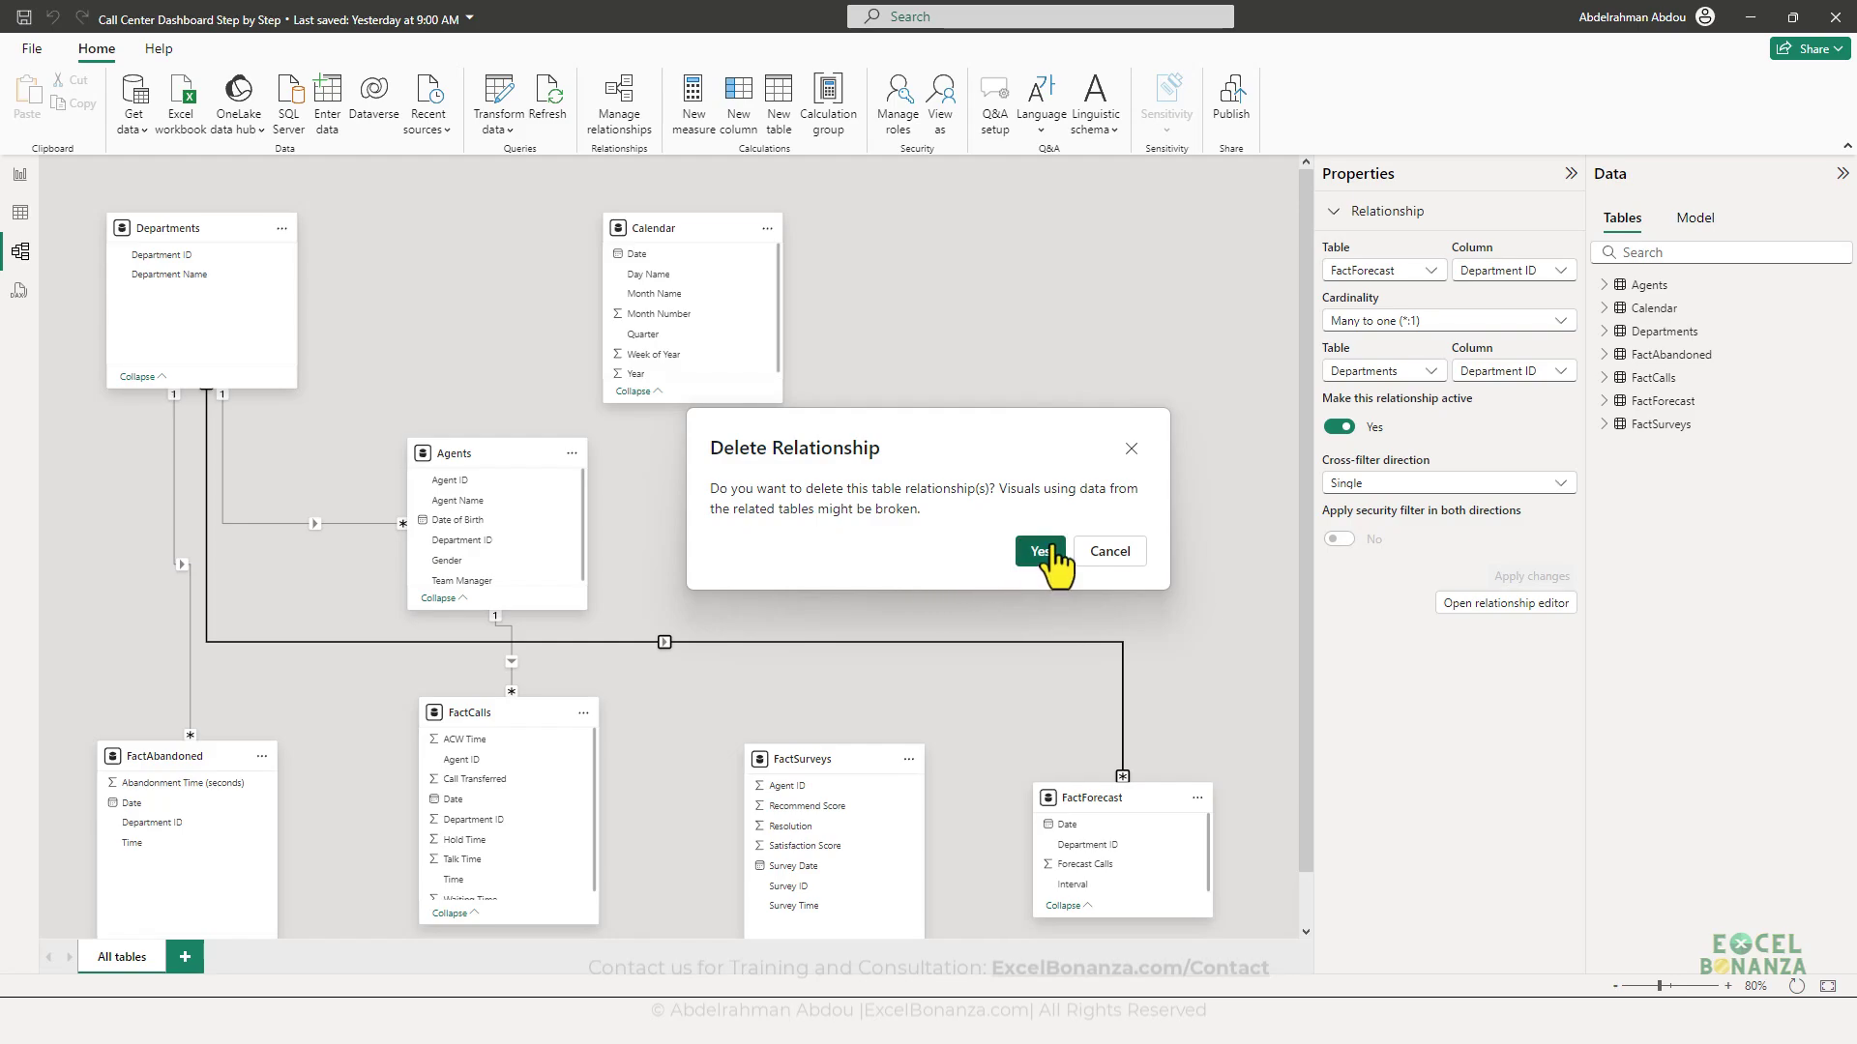
pyautogui.click(1041, 551)
# - Delete the remaining relationships: FactAbandoned–Departments, Agents–Departments and FactCalls–Agents
pyautogui.click(190, 607)
pyautogui.press('Delete')
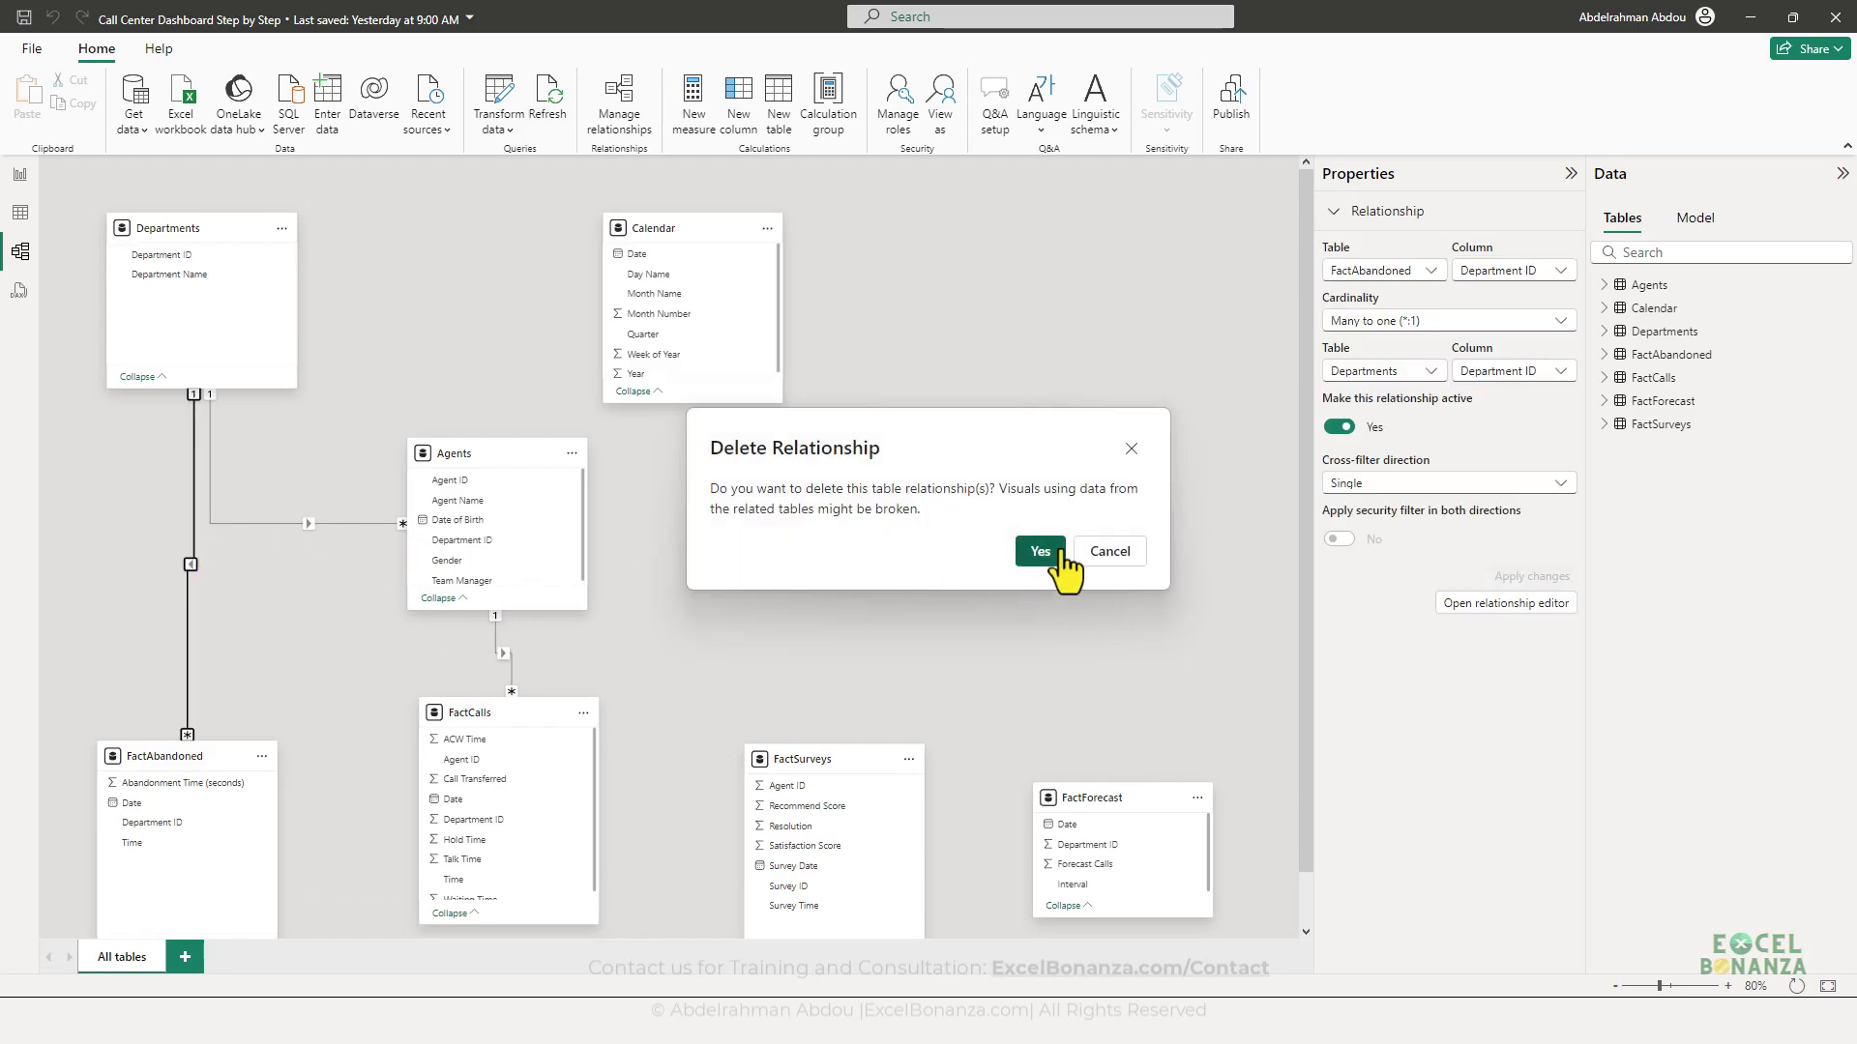
pyautogui.click(1061, 553)
pyautogui.click(277, 523)
pyautogui.press('Delete')
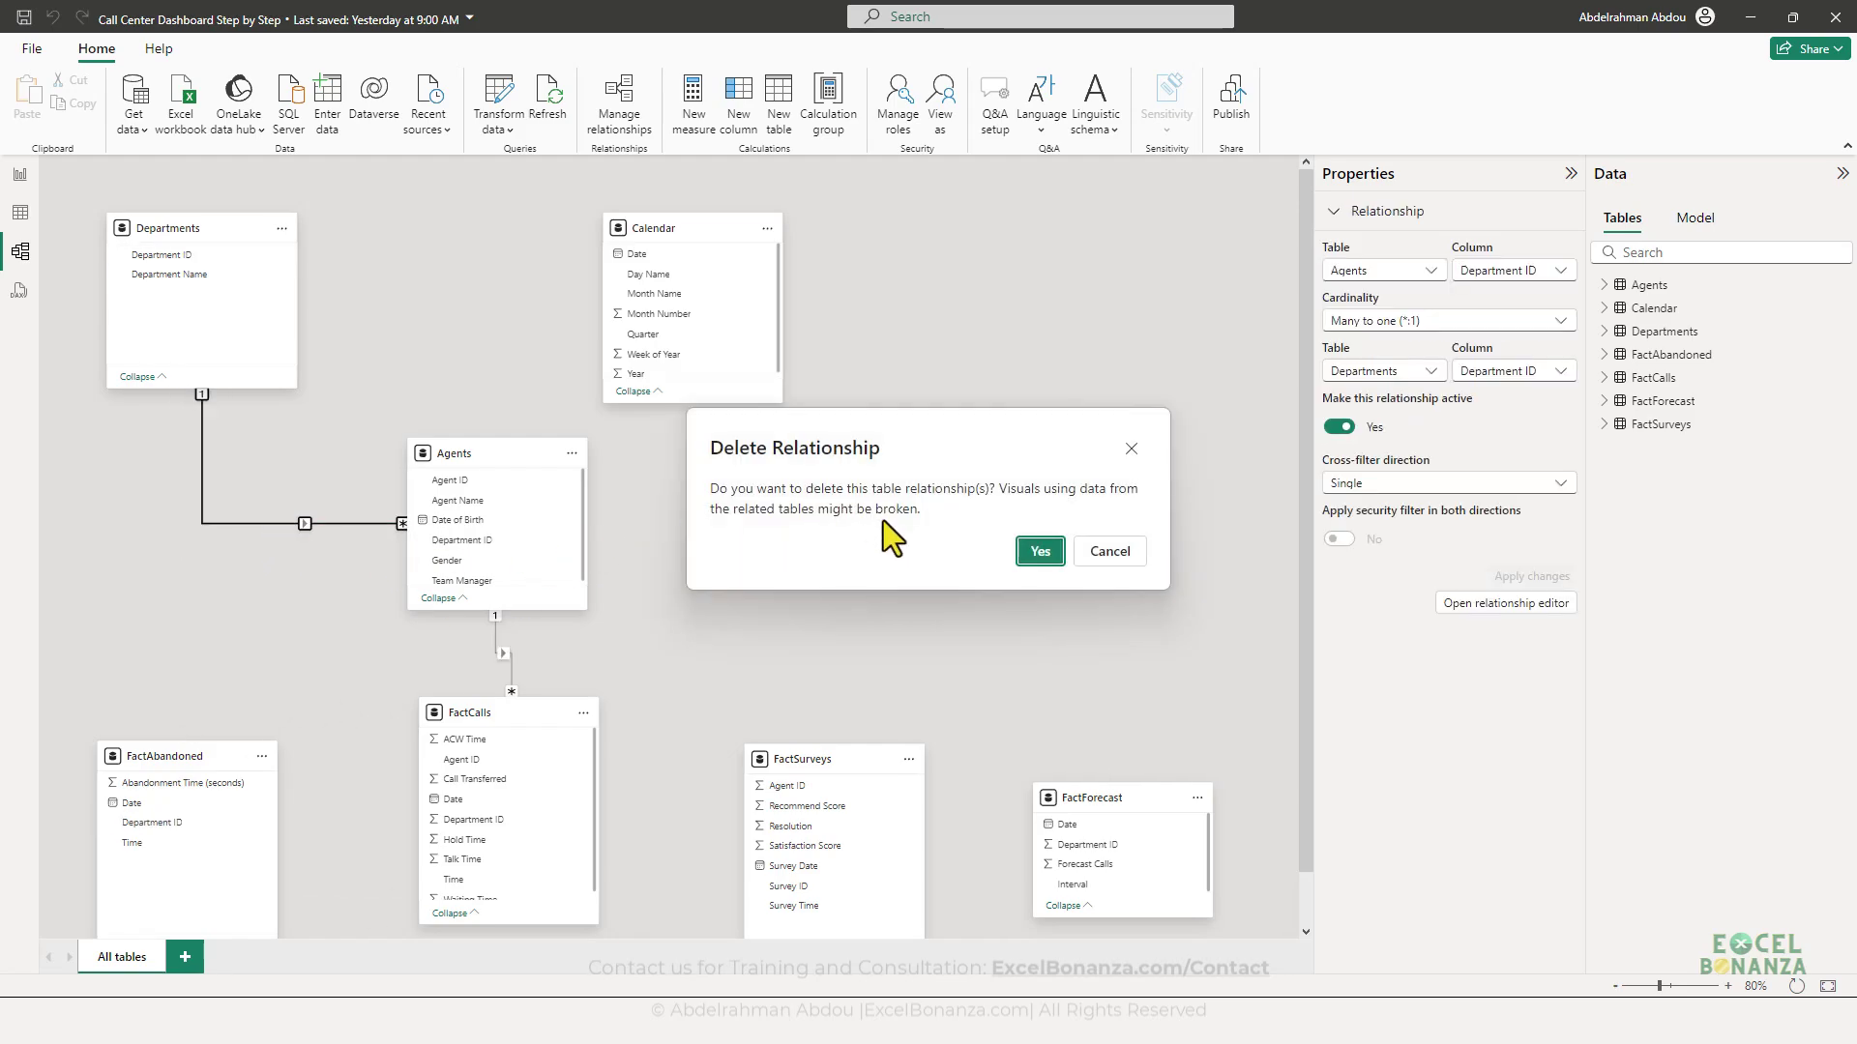
pyautogui.click(1029, 557)
pyautogui.click(502, 658)
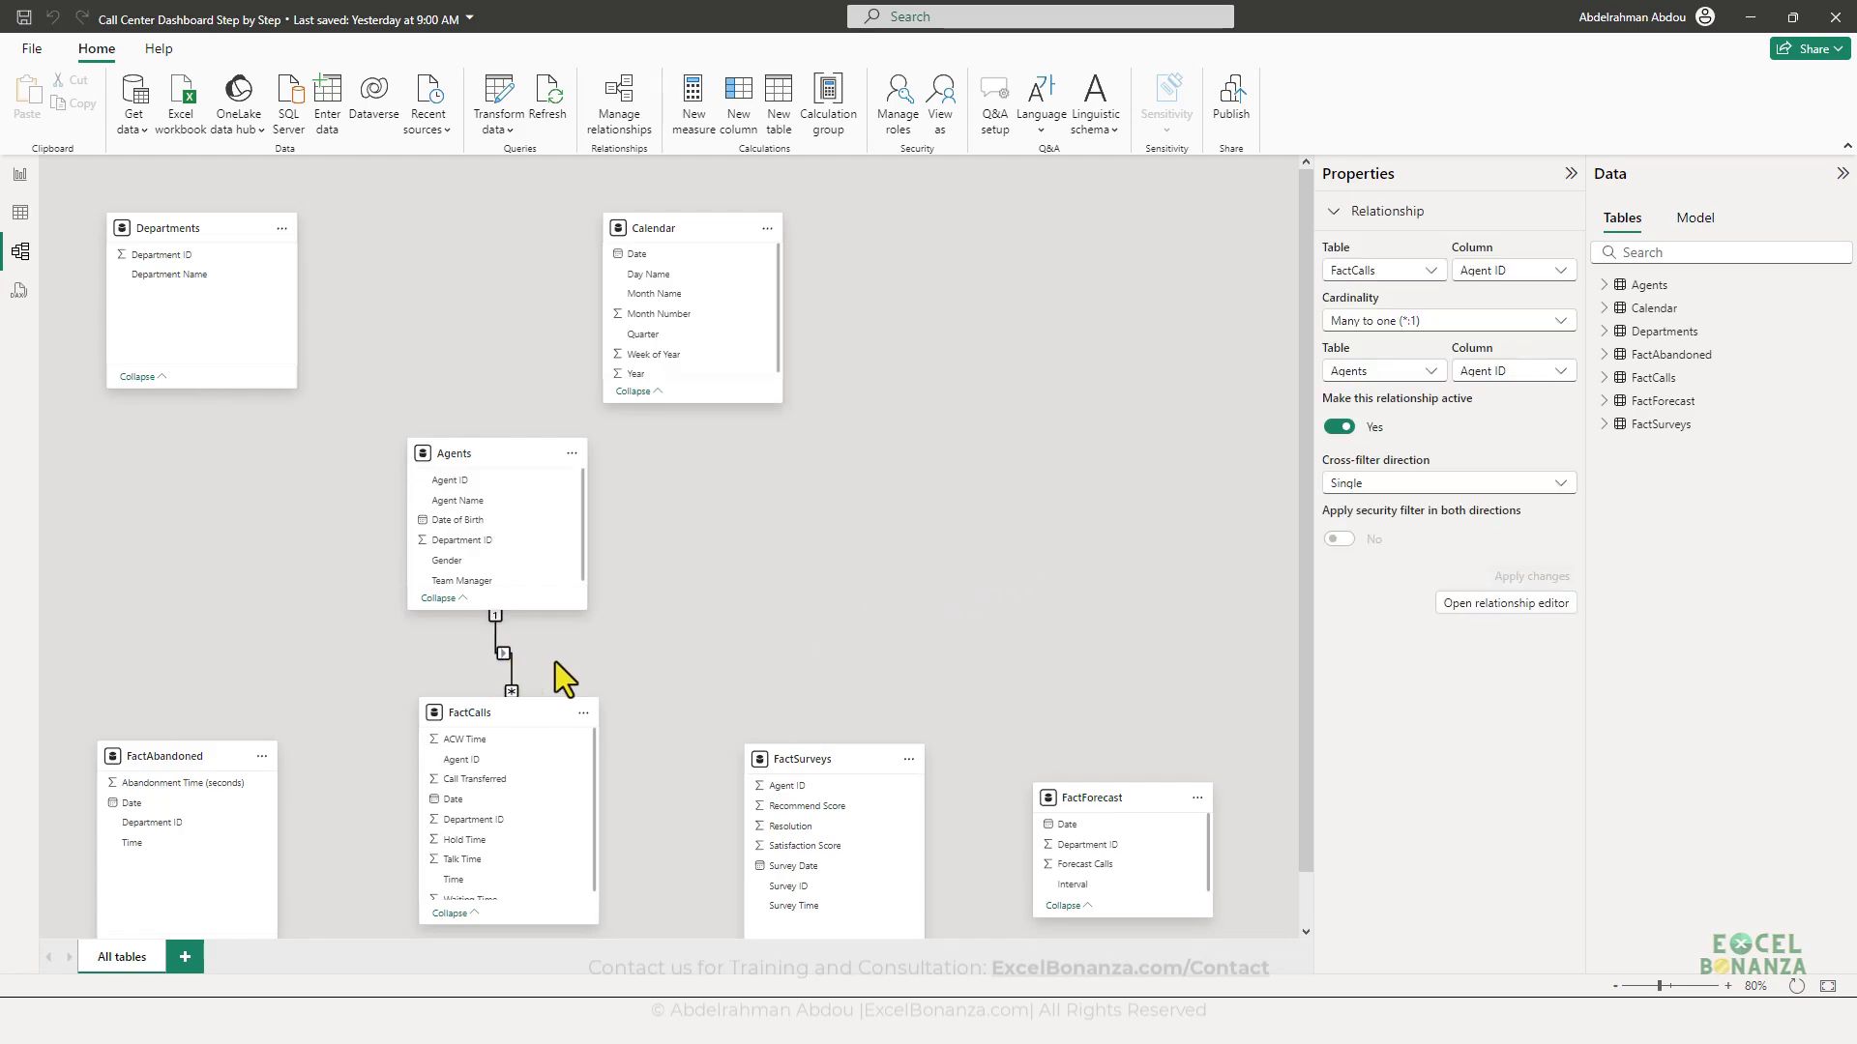
pyautogui.press('Delete')
pyautogui.click(1035, 557)
# - Arrange the Departments, Agents and Calendar tables in a row above the fact tables
pyautogui.moveTo(684, 226); pyautogui.dragTo(765, 245)
pyautogui.moveTo(473, 450); pyautogui.dragTo(481, 236)
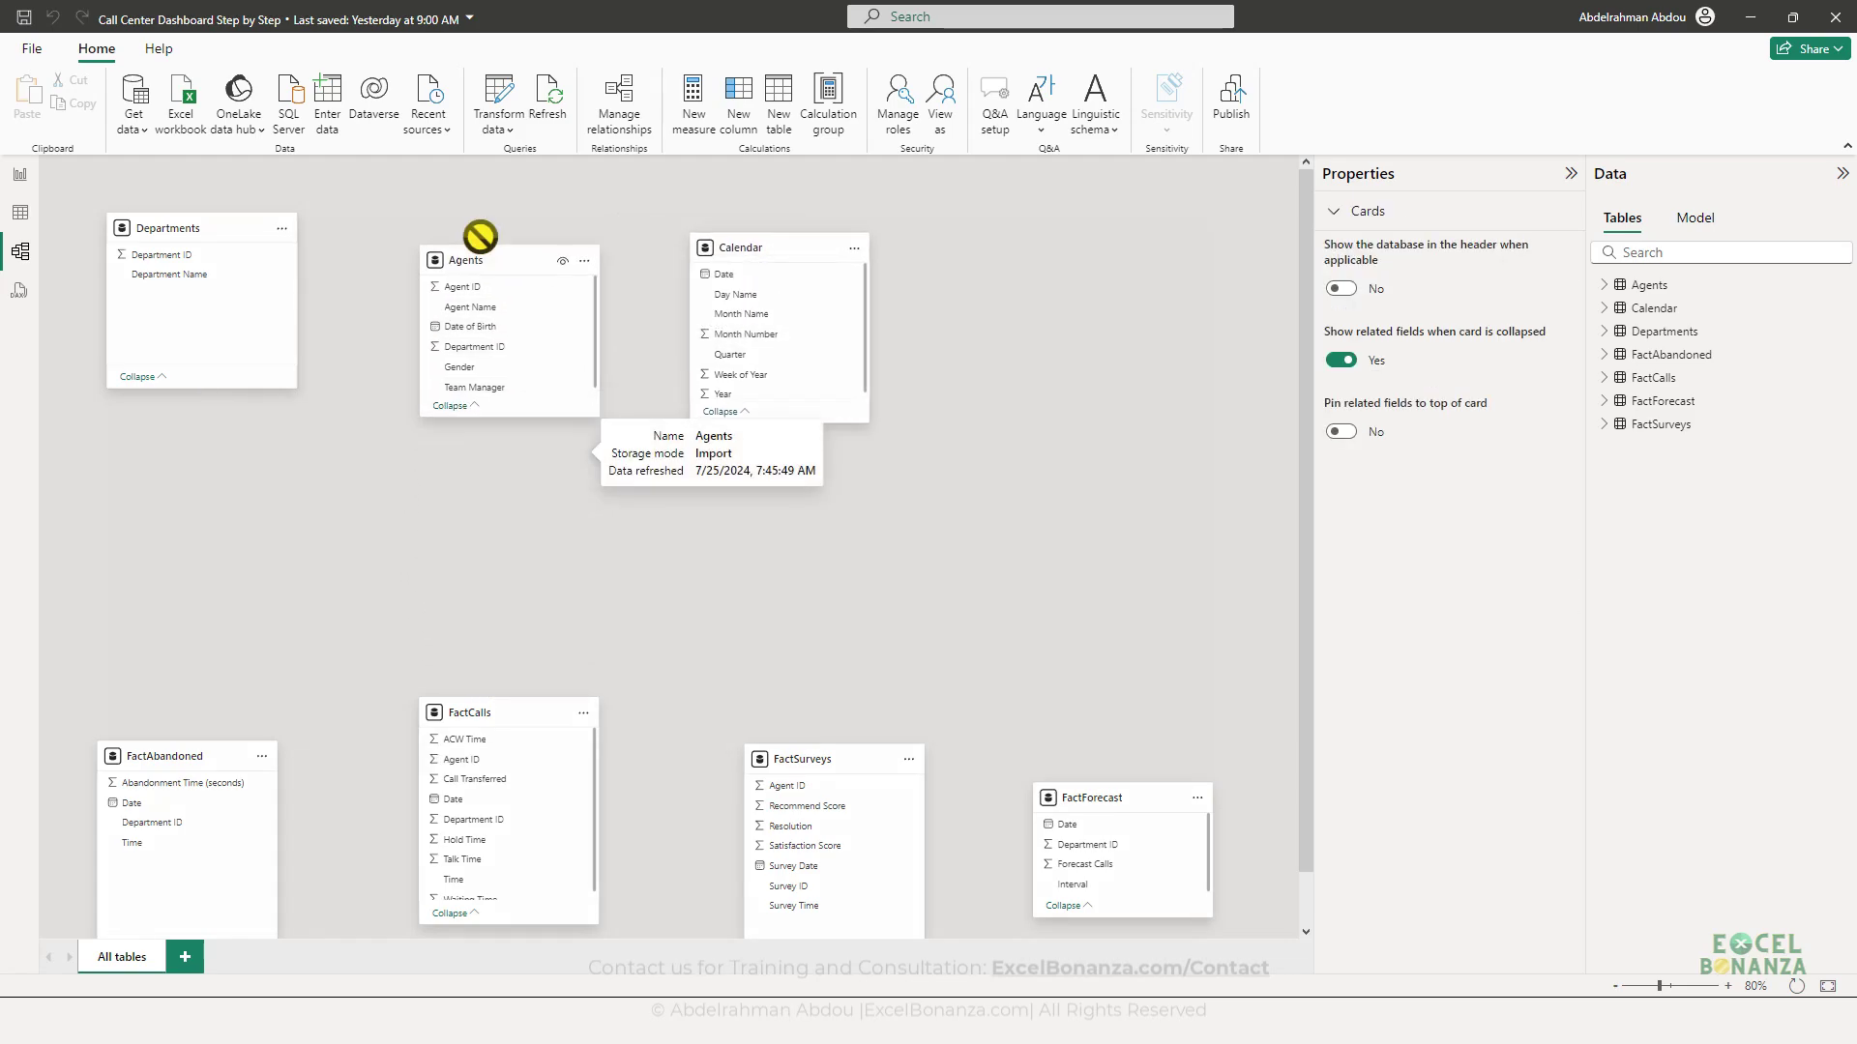
pyautogui.moveTo(711, 252); pyautogui.dragTo(796, 246)
pyautogui.moveTo(185, 232); pyautogui.dragTo(200, 362)
pyautogui.moveTo(425, 280); pyautogui.dragTo(451, 396)
pyautogui.moveTo(770, 298); pyautogui.dragTo(938, 433)
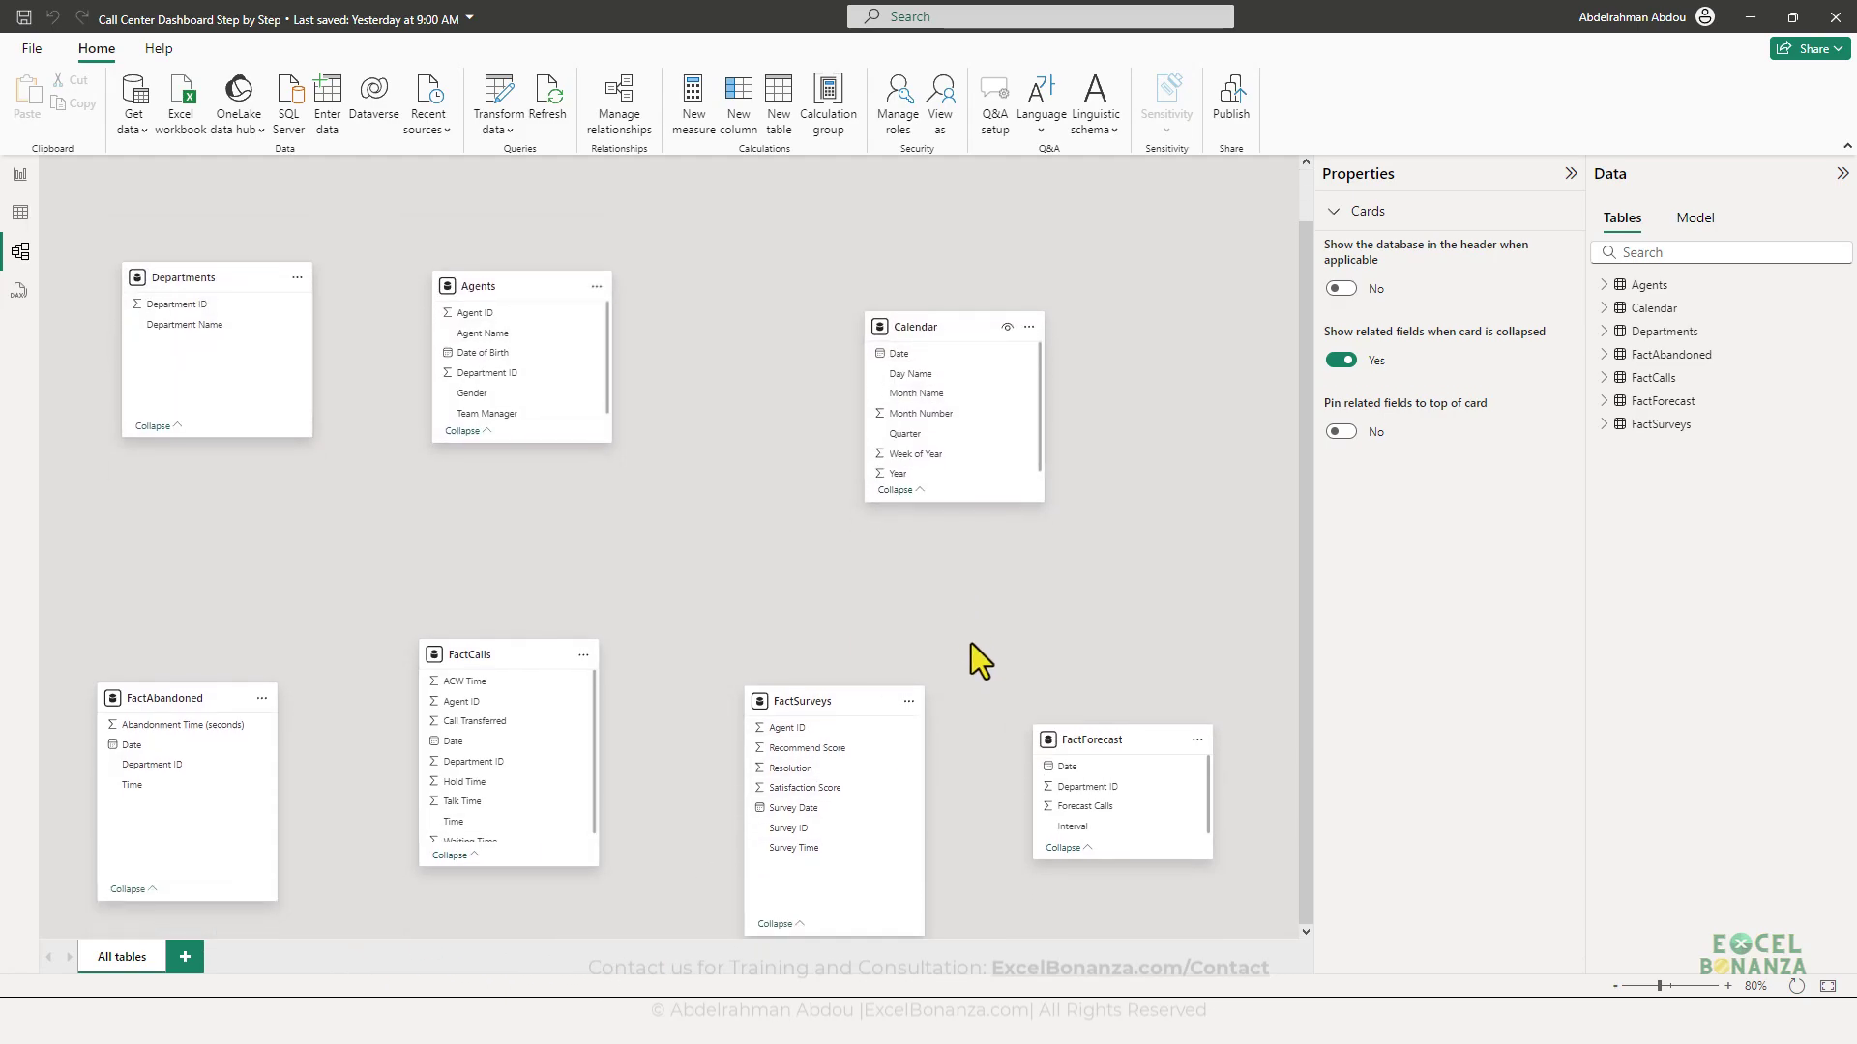
# - Line up the FactAbandoned, FactCalls, FactSurveys and FactForecast tables in one row, and enlarge the FactForecast card to show all its fields
pyautogui.moveTo(1104, 795)
pyautogui.mouseDown()
pyautogui.moveTo(1079, 738)
pyautogui.moveTo(1098, 762)
pyautogui.mouseUp()
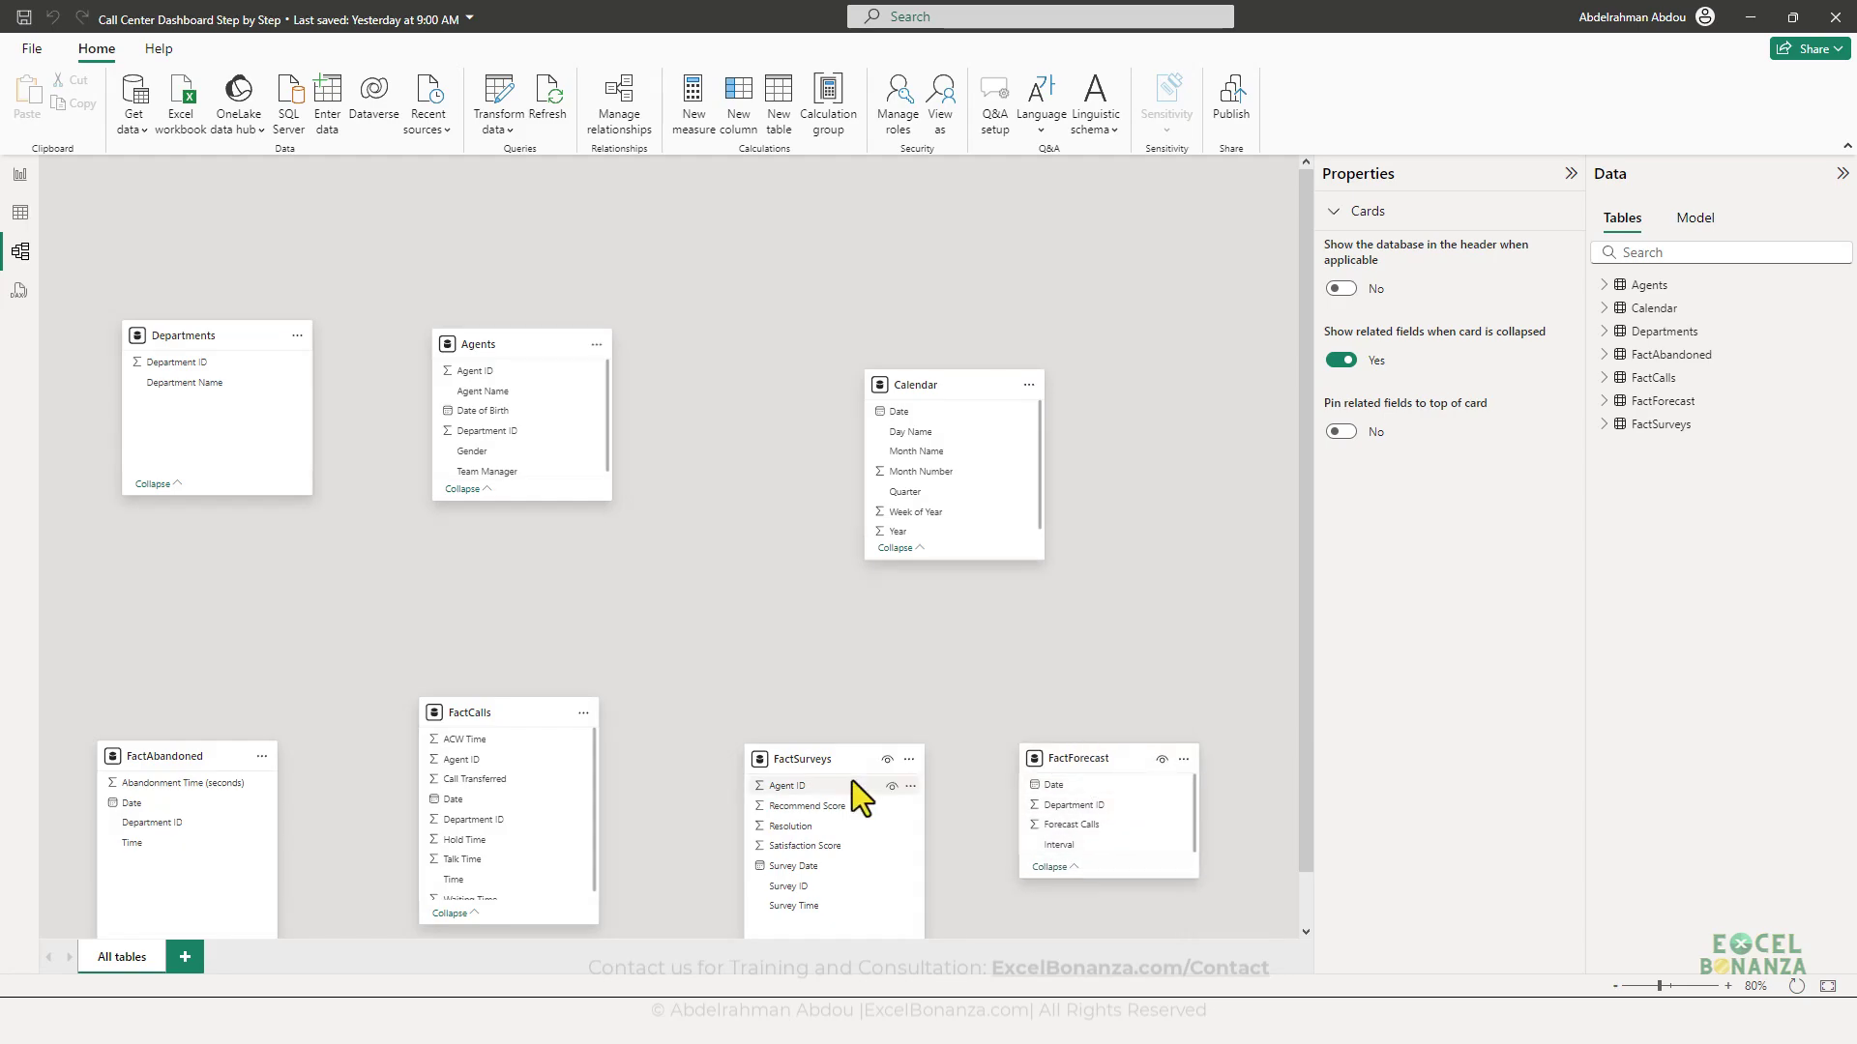
pyautogui.moveTo(853, 779); pyautogui.dragTo(805, 727)
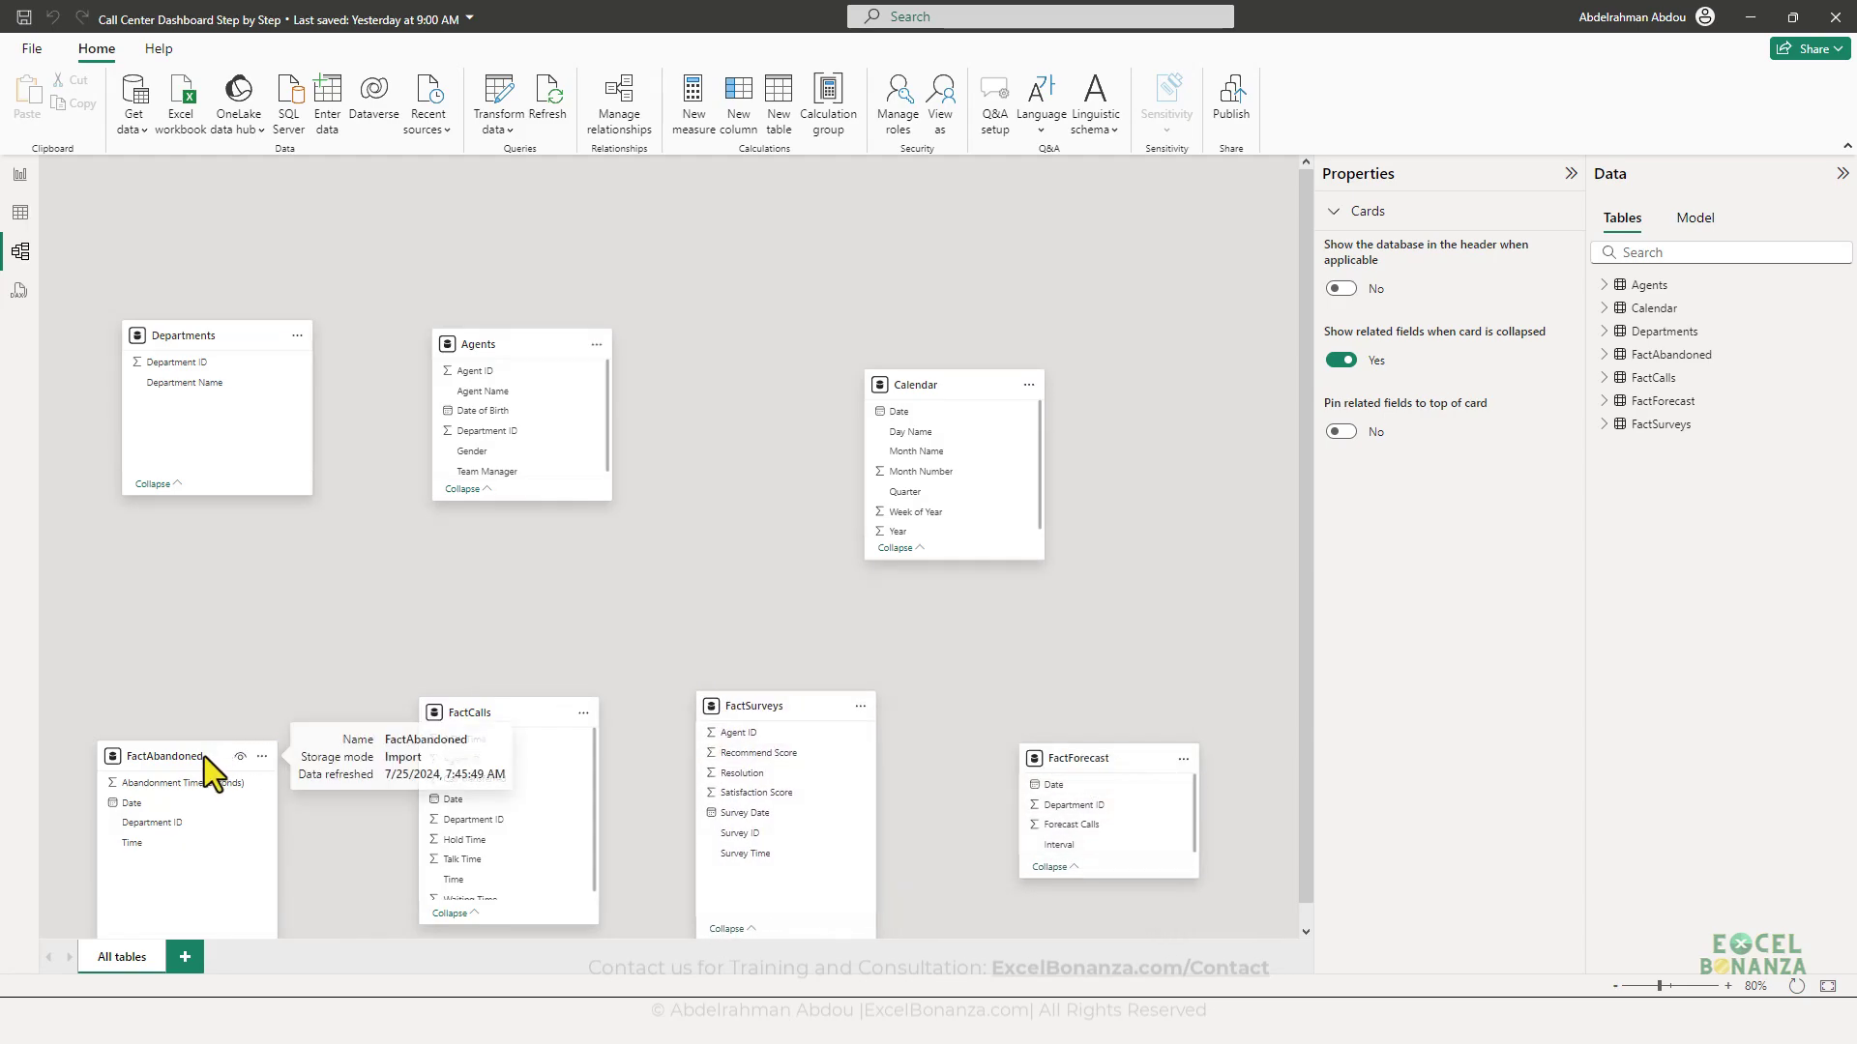
pyautogui.moveTo(205, 757); pyautogui.dragTo(218, 697)
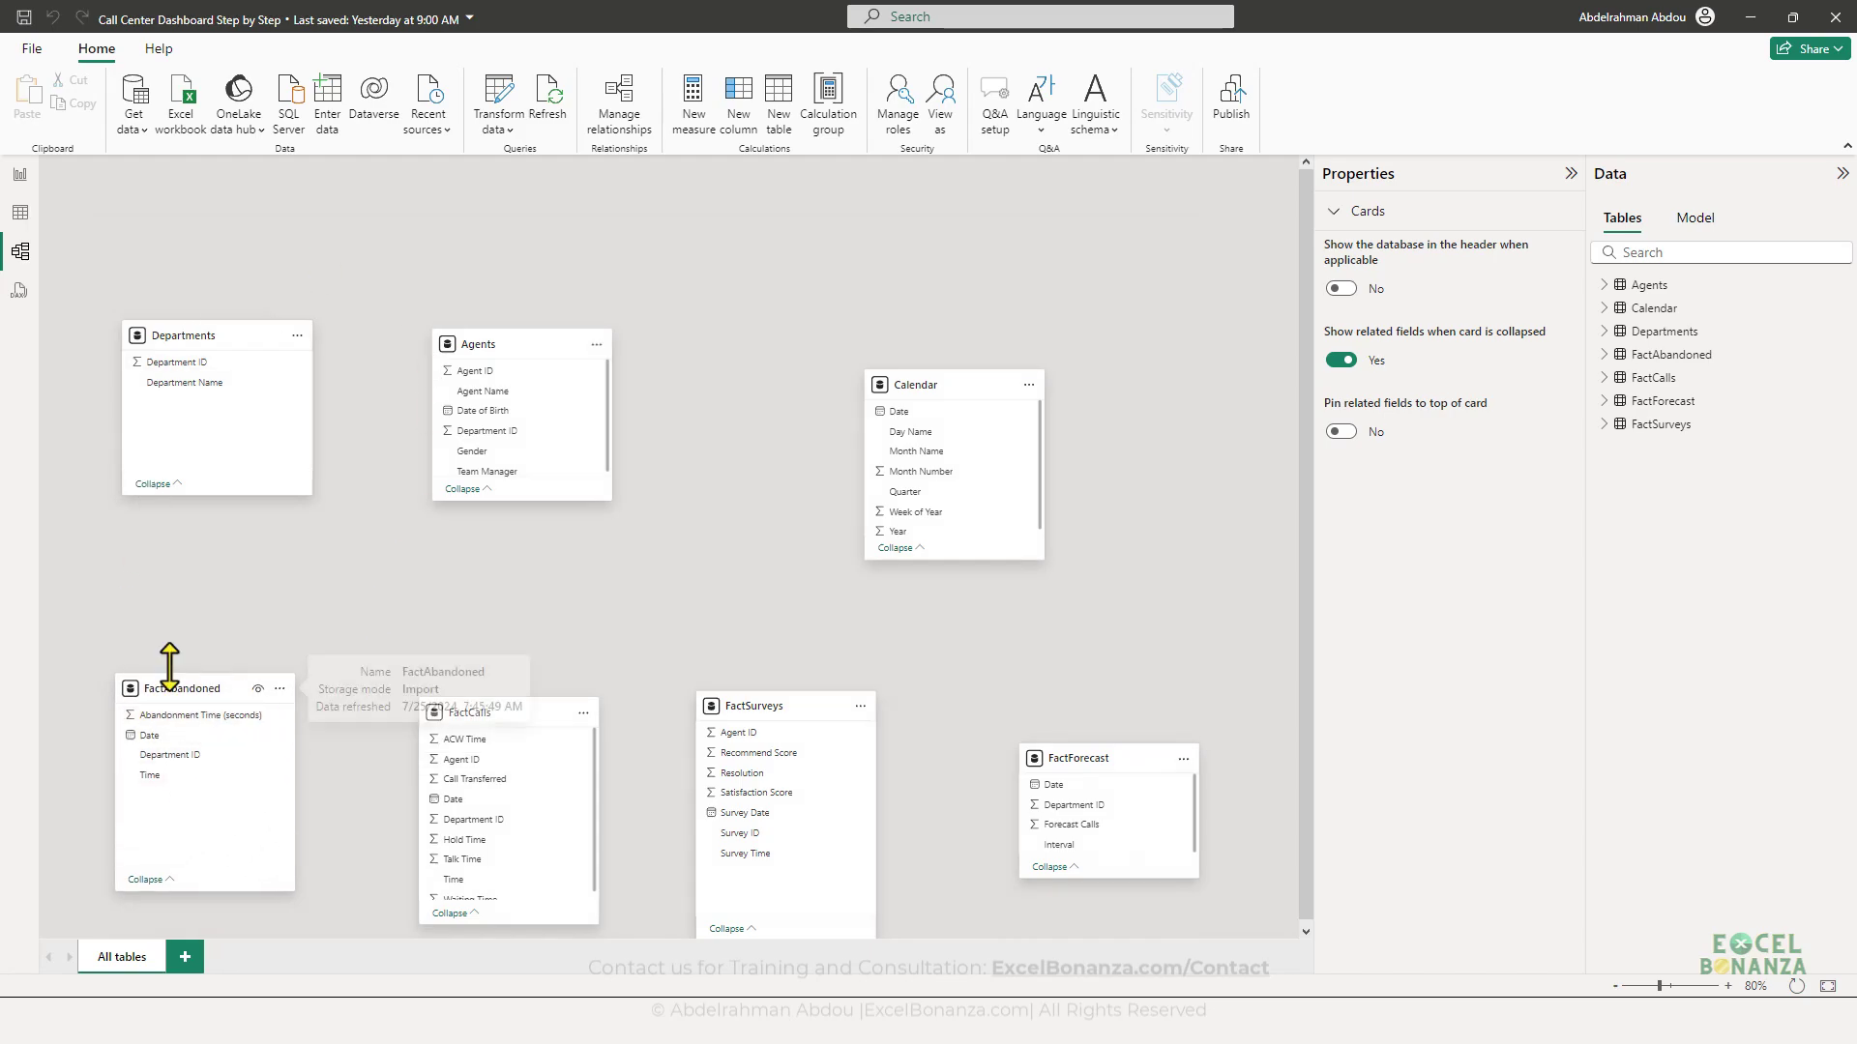
pyautogui.moveTo(206, 690); pyautogui.dragTo(222, 737)
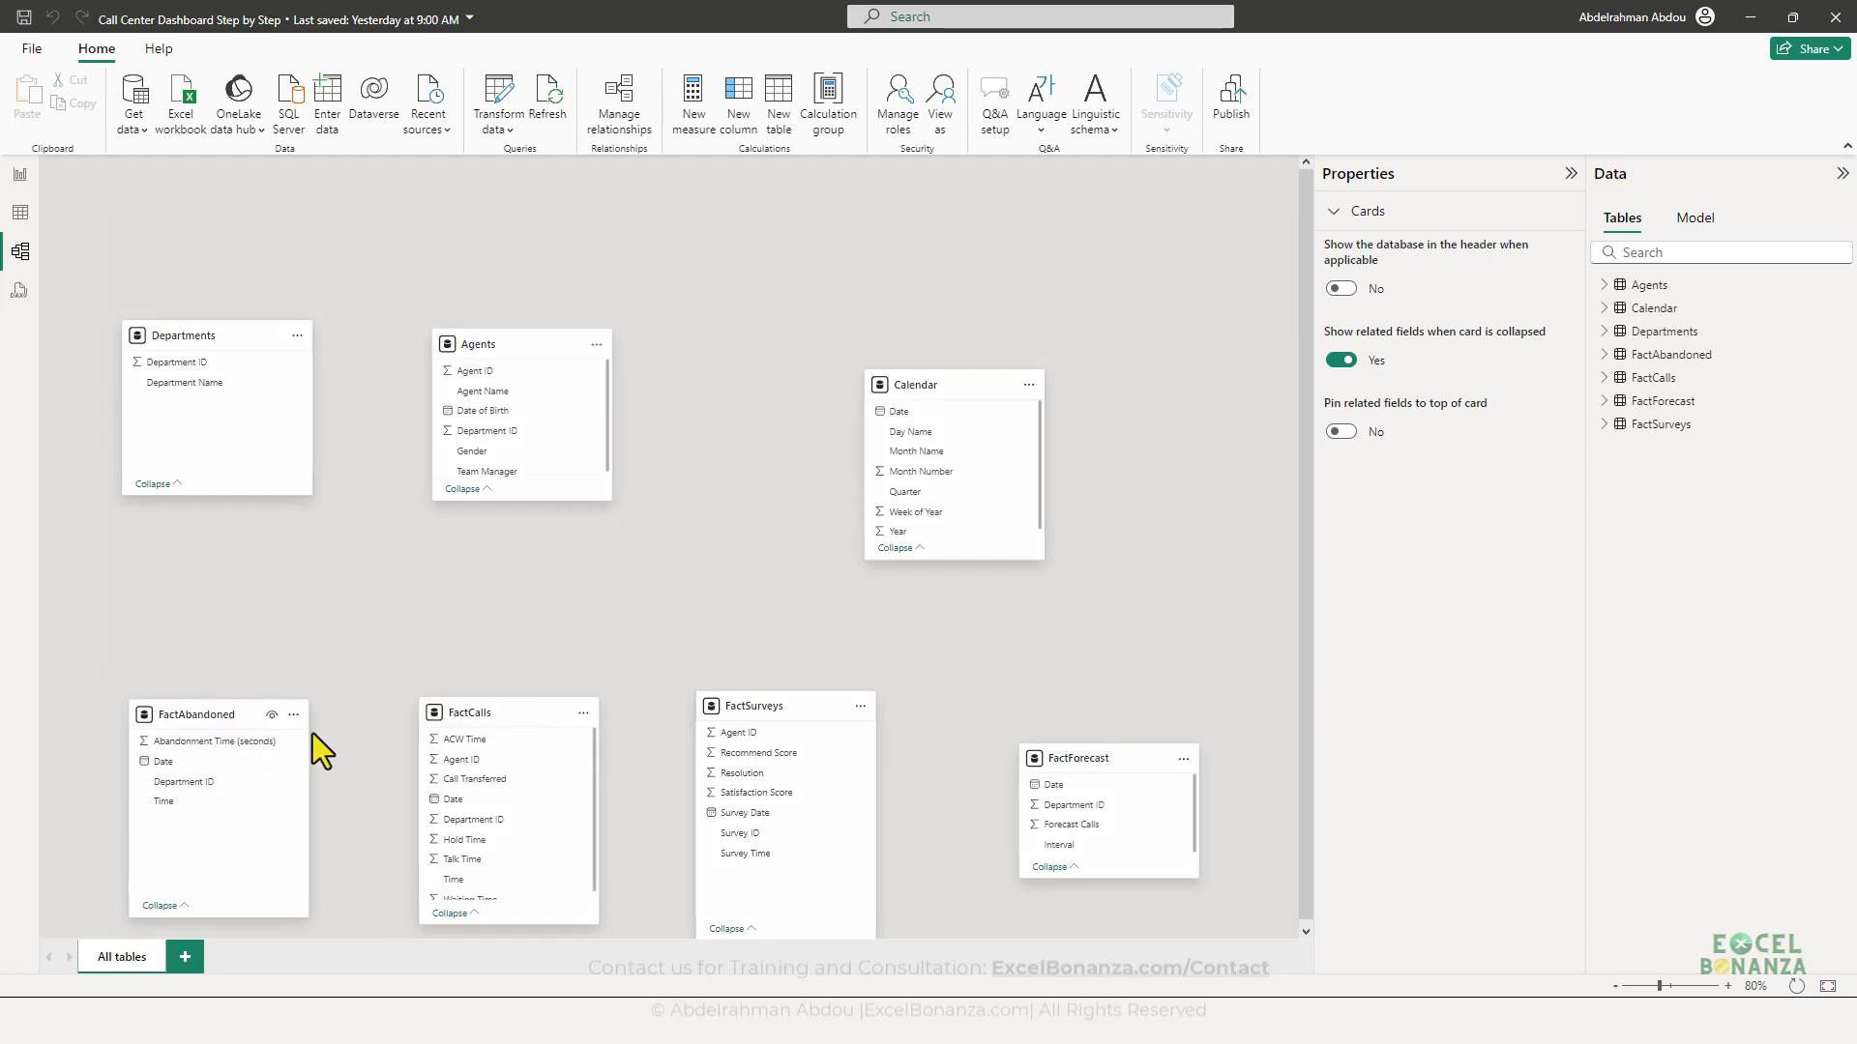
pyautogui.moveTo(1065, 758); pyautogui.dragTo(983, 689)
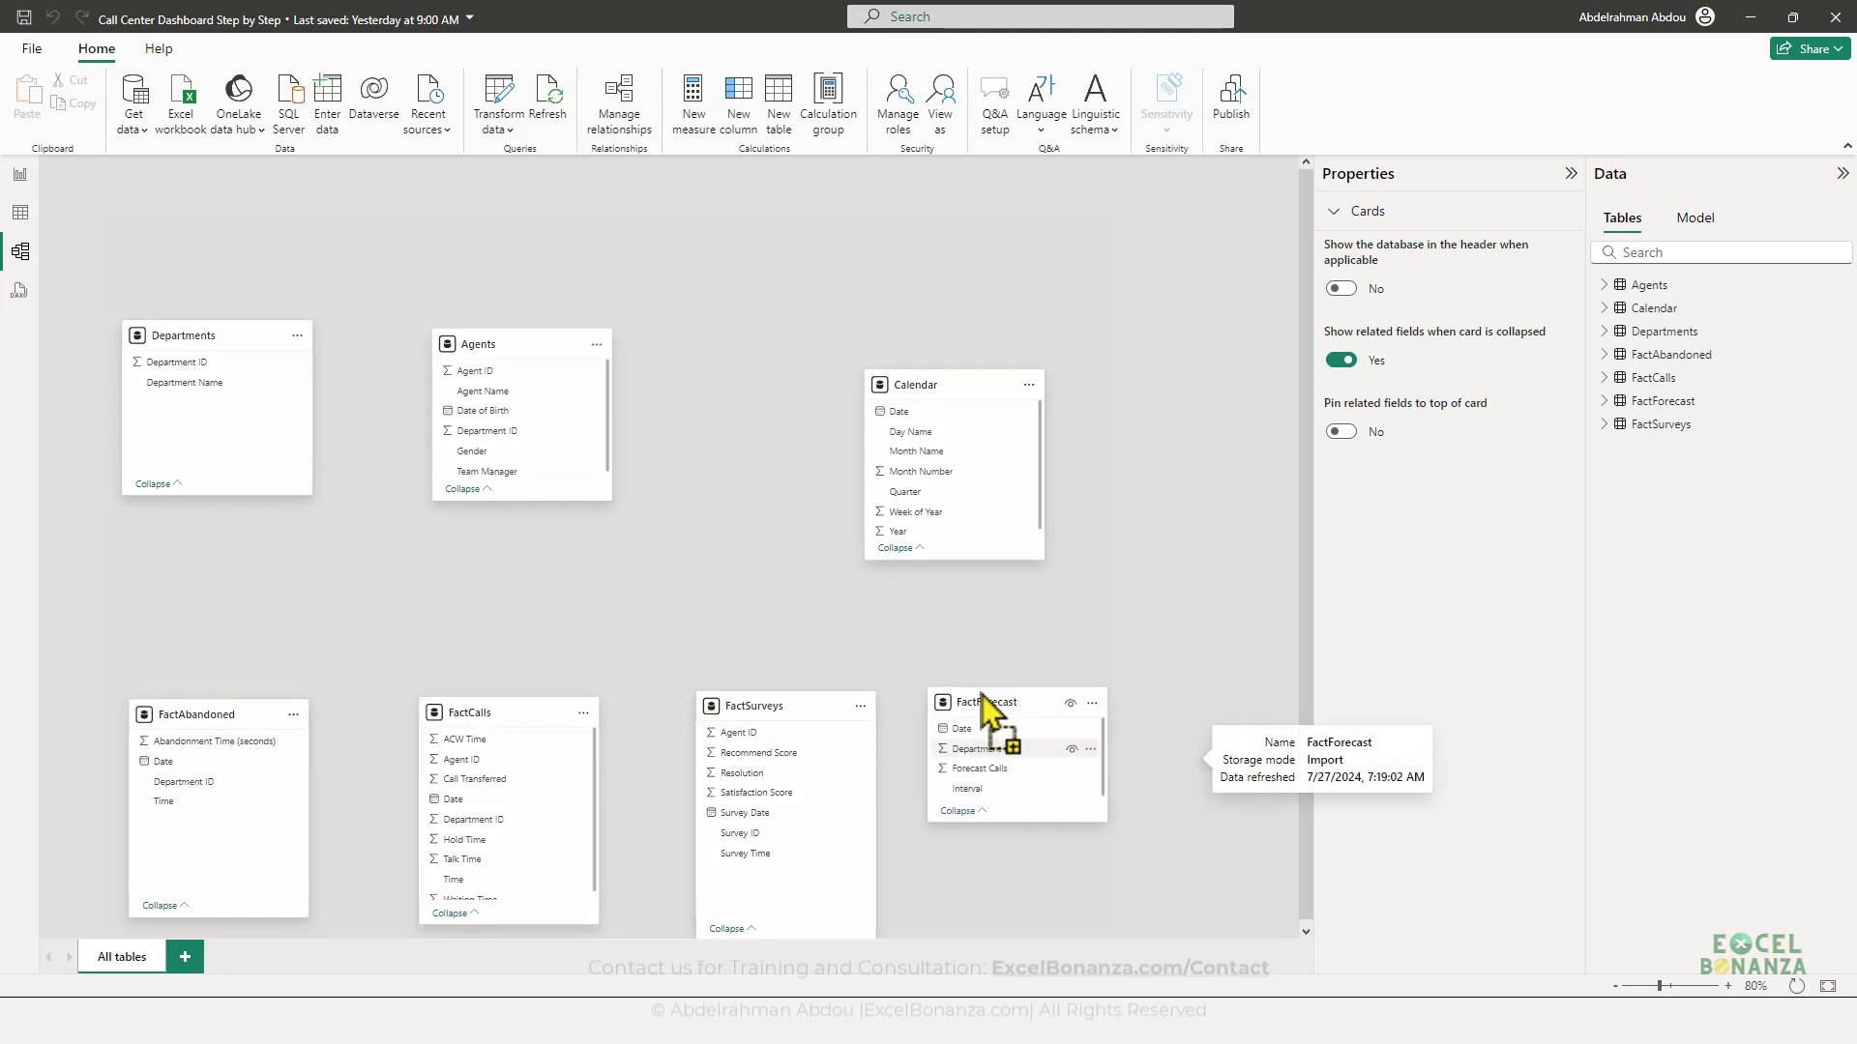
pyautogui.moveTo(1118, 807); pyautogui.dragTo(1161, 931)
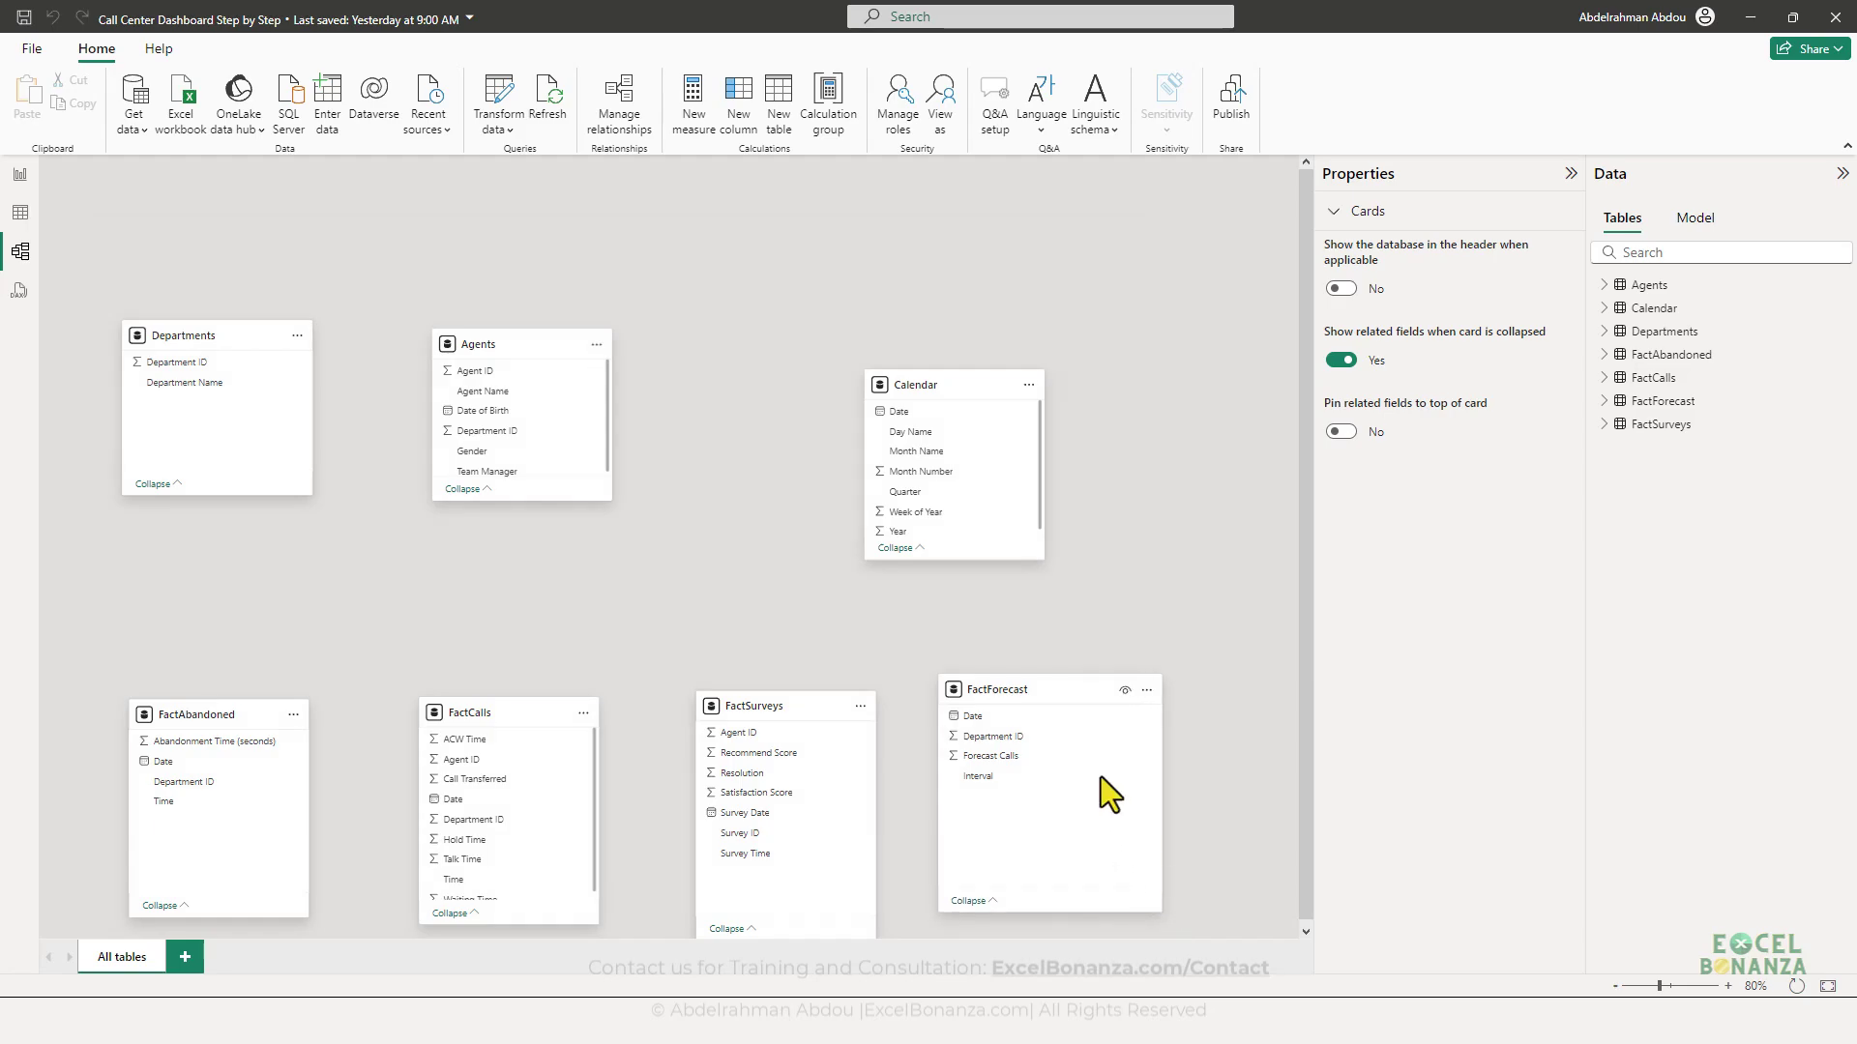
pyautogui.moveTo(1051, 688); pyautogui.dragTo(1042, 712)
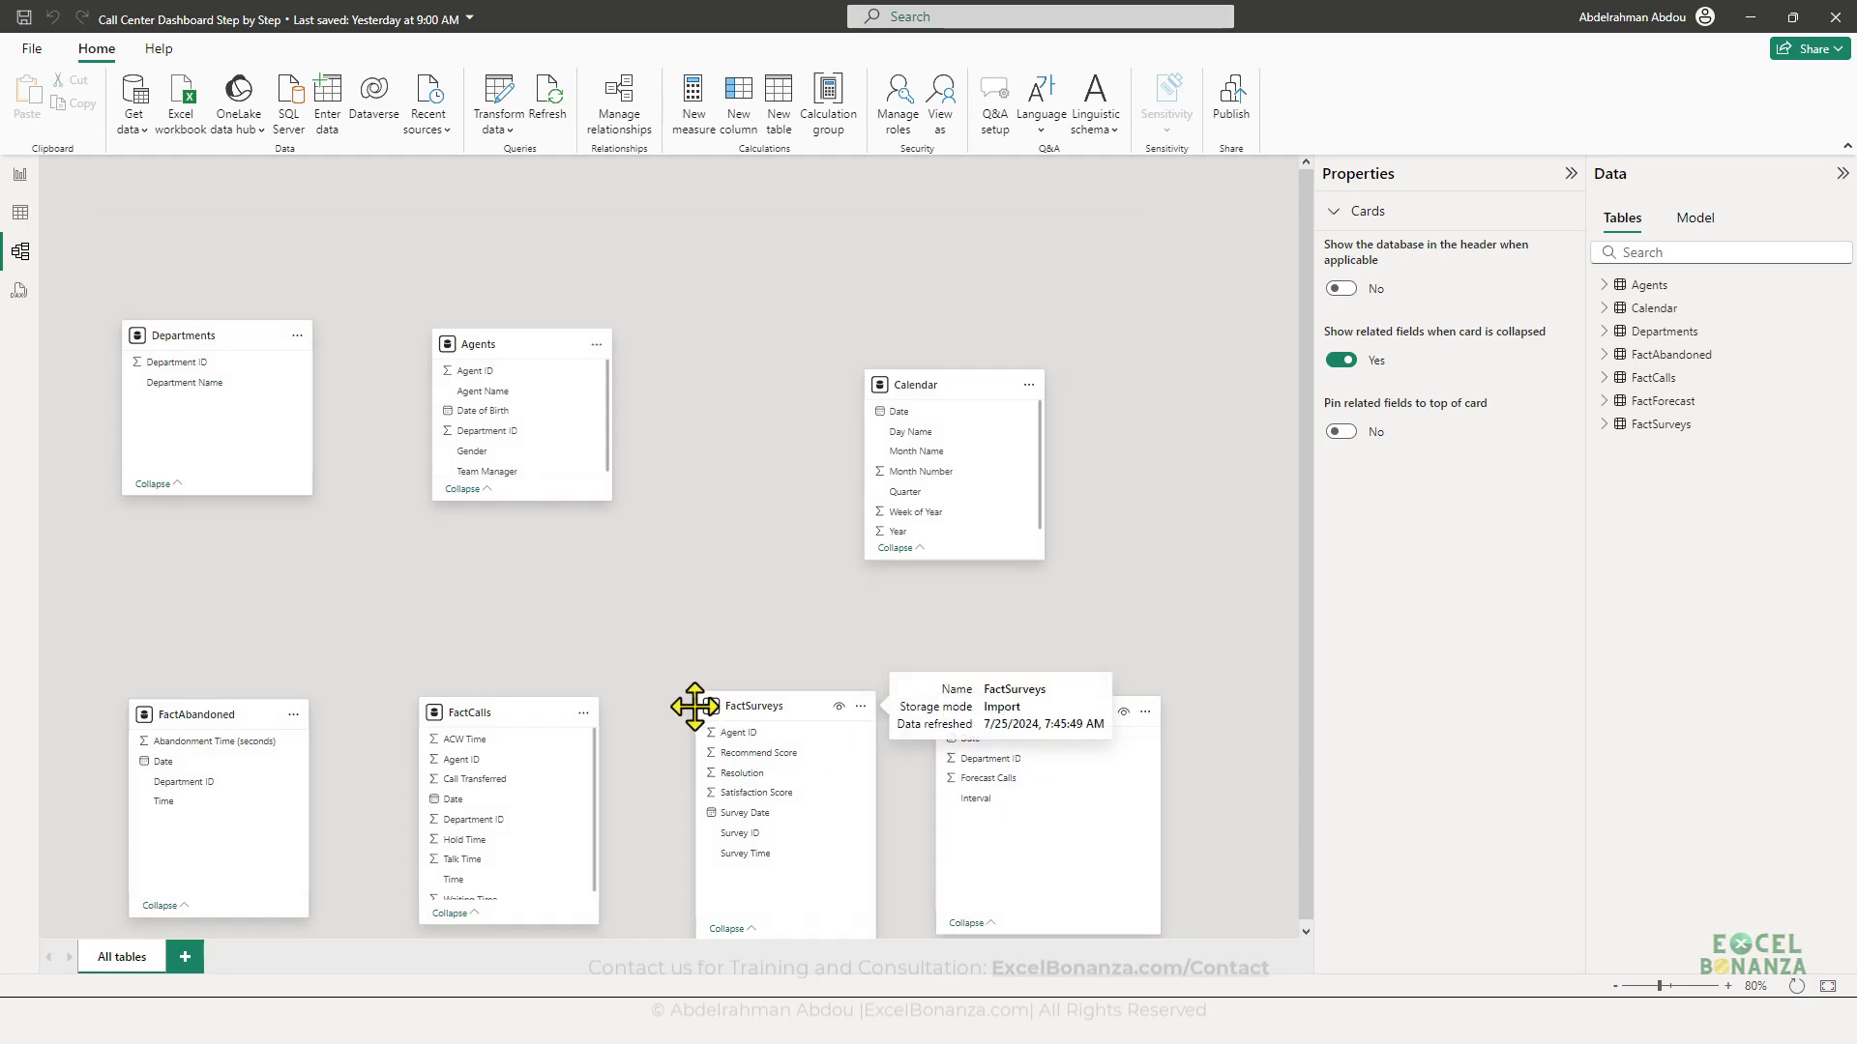
# - Move the Calendar table next to Agents, and enlarge the Agents card to show all its fields and the Departments card slightly
pyautogui.moveTo(934, 385); pyautogui.dragTo(790, 337)
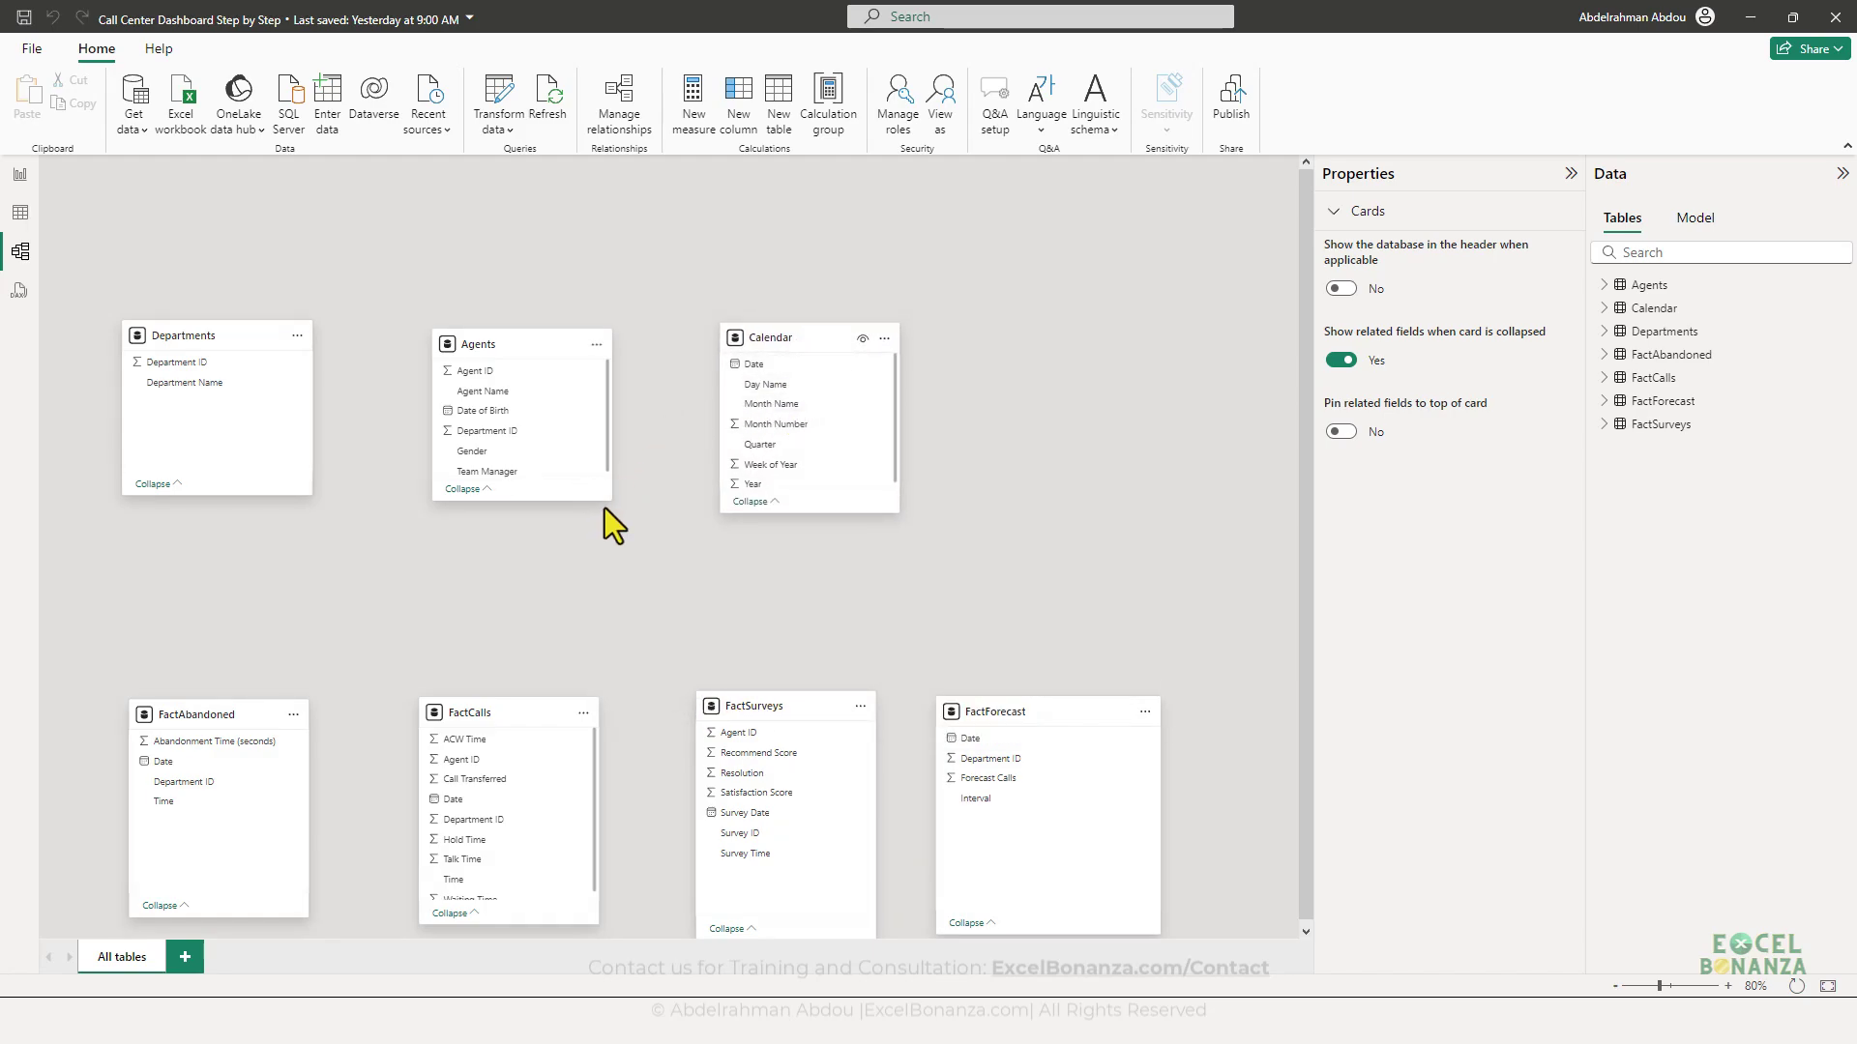
pyautogui.moveTo(610, 501); pyautogui.dragTo(629, 538)
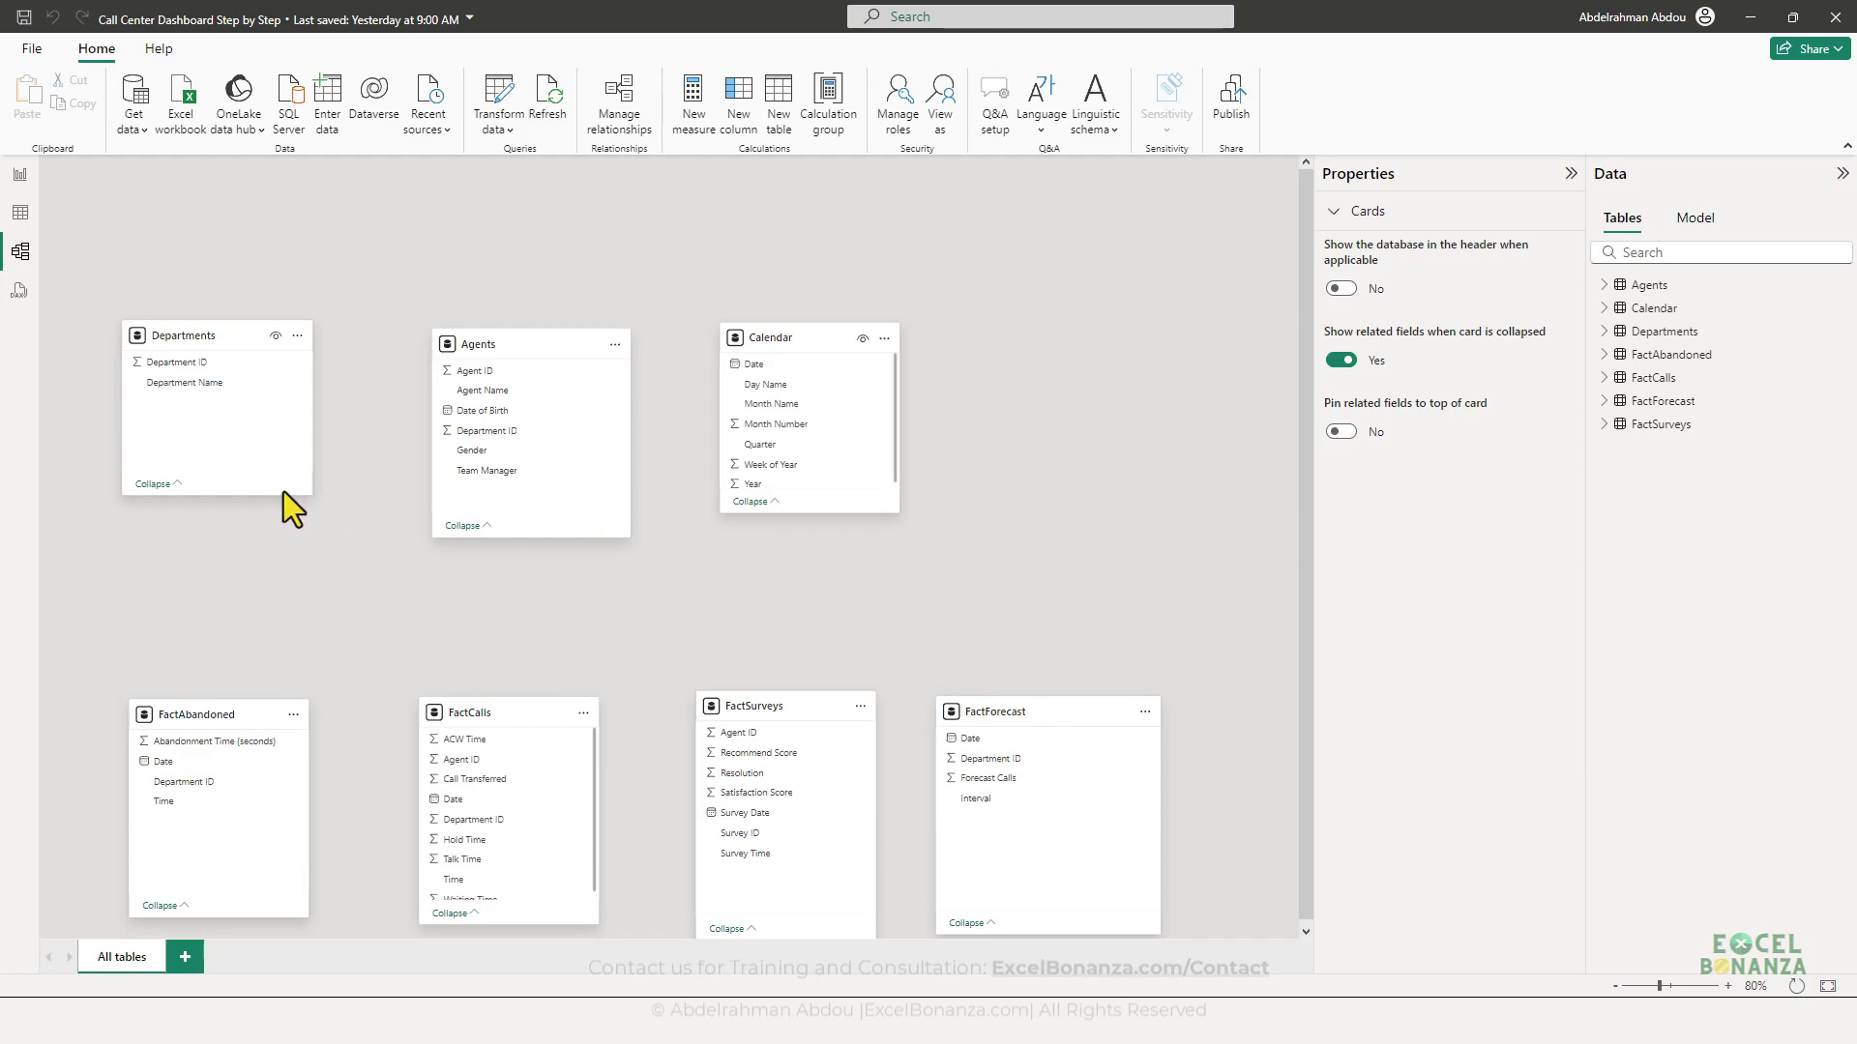
pyautogui.moveTo(307, 495); pyautogui.dragTo(323, 499)
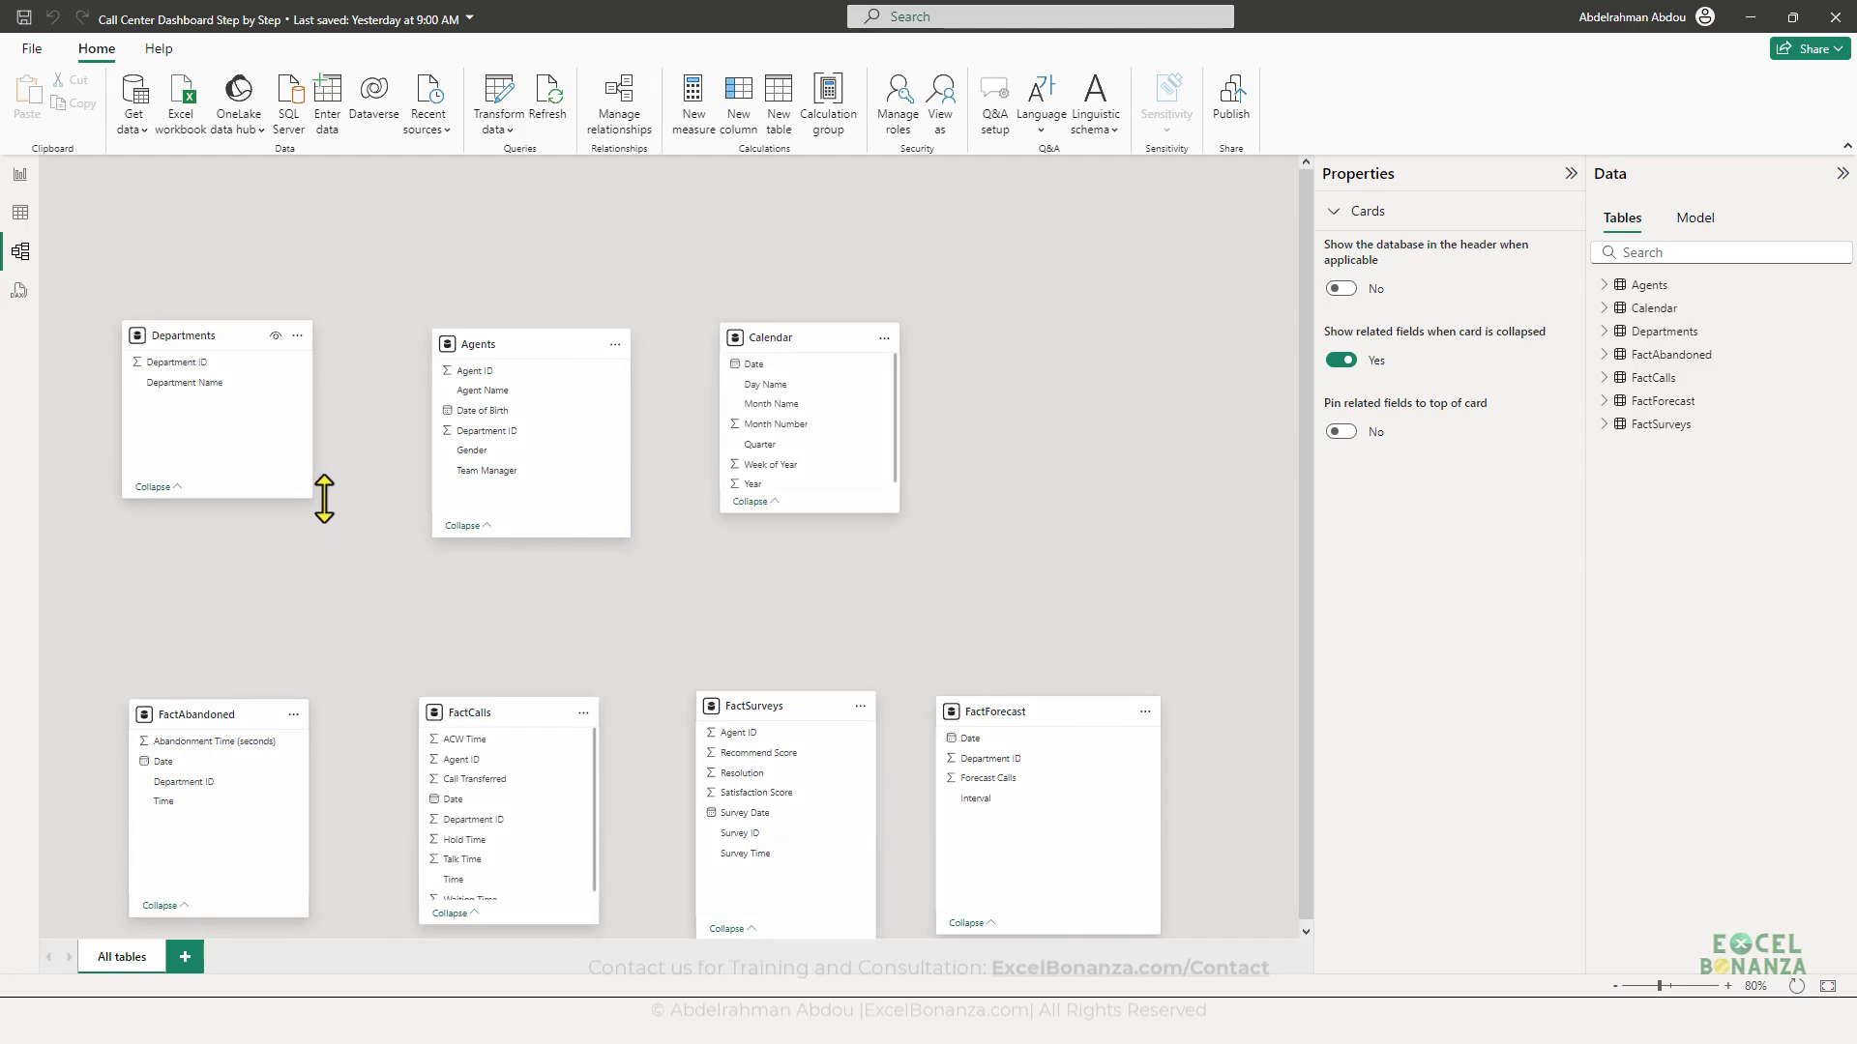
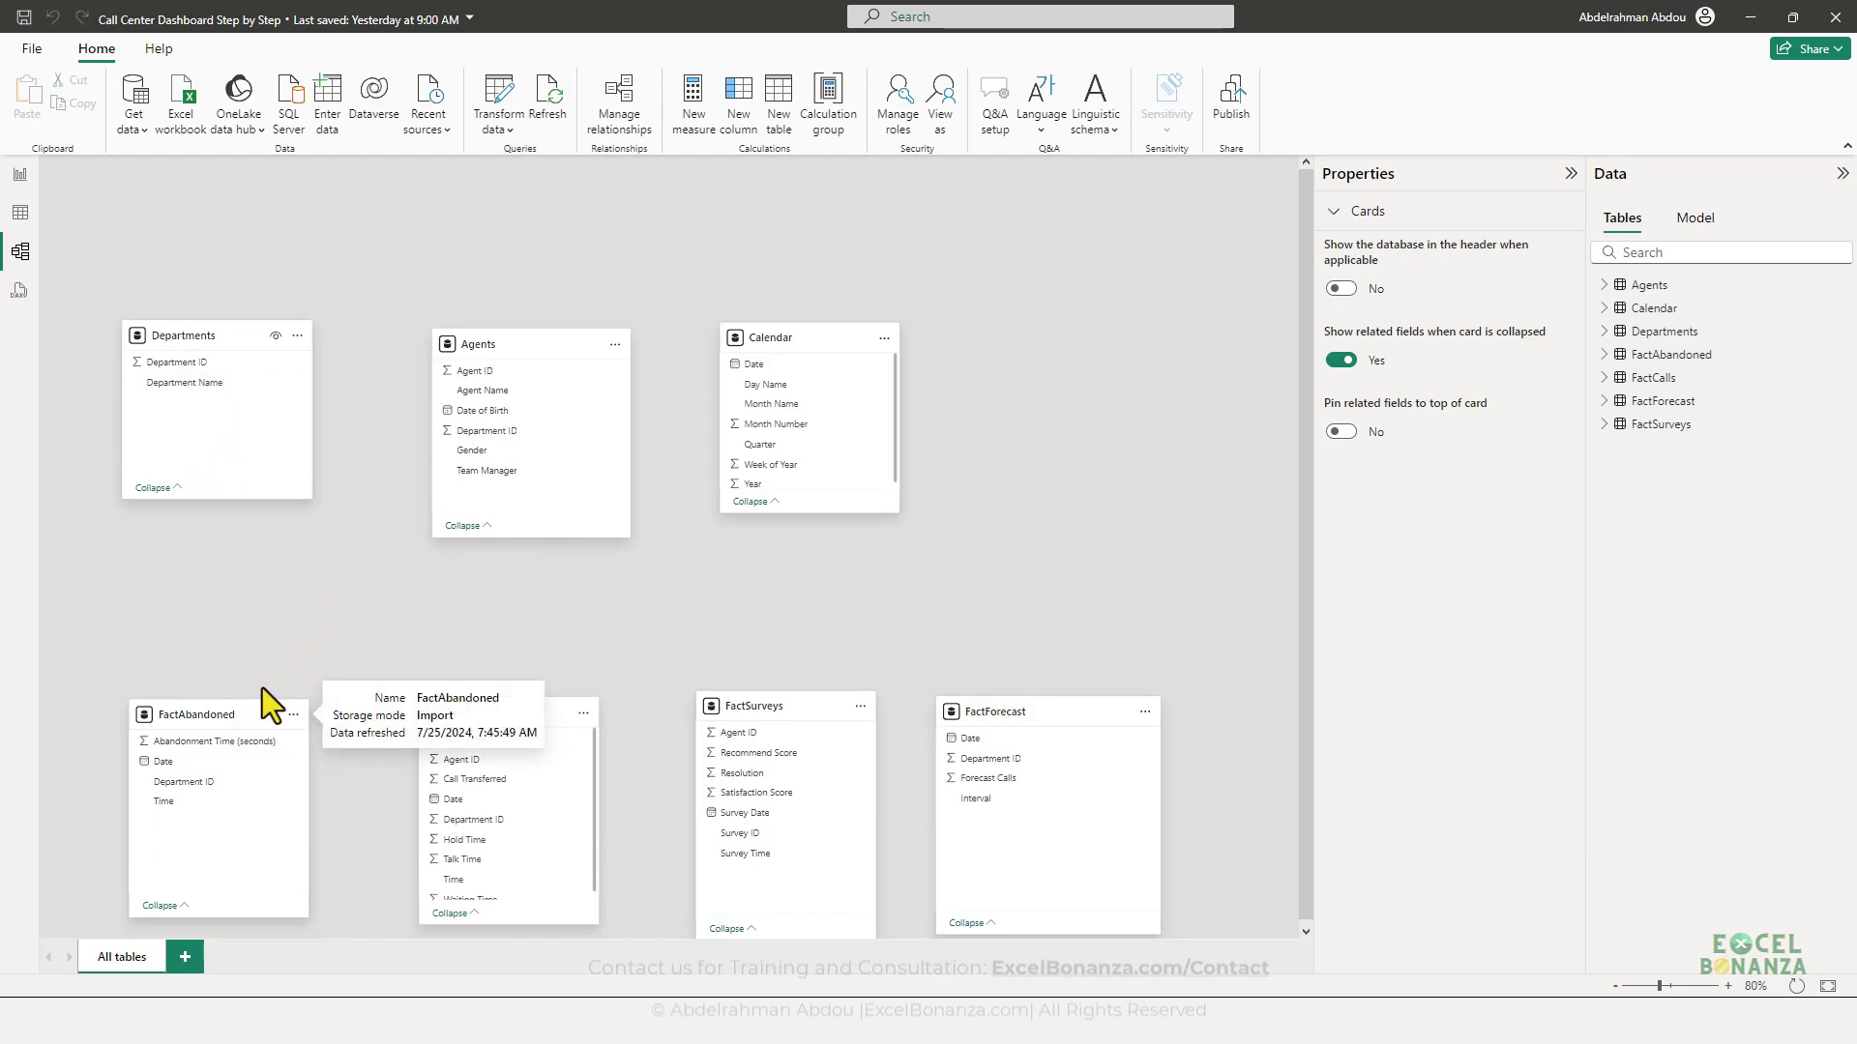
# - Create active many-to-one, single-direction relationships from FactAbandoned to Departments on Department ID and to Calendar on Date
pyautogui.click(197, 786)
pyautogui.moveTo(196, 785); pyautogui.dragTo(194, 364)
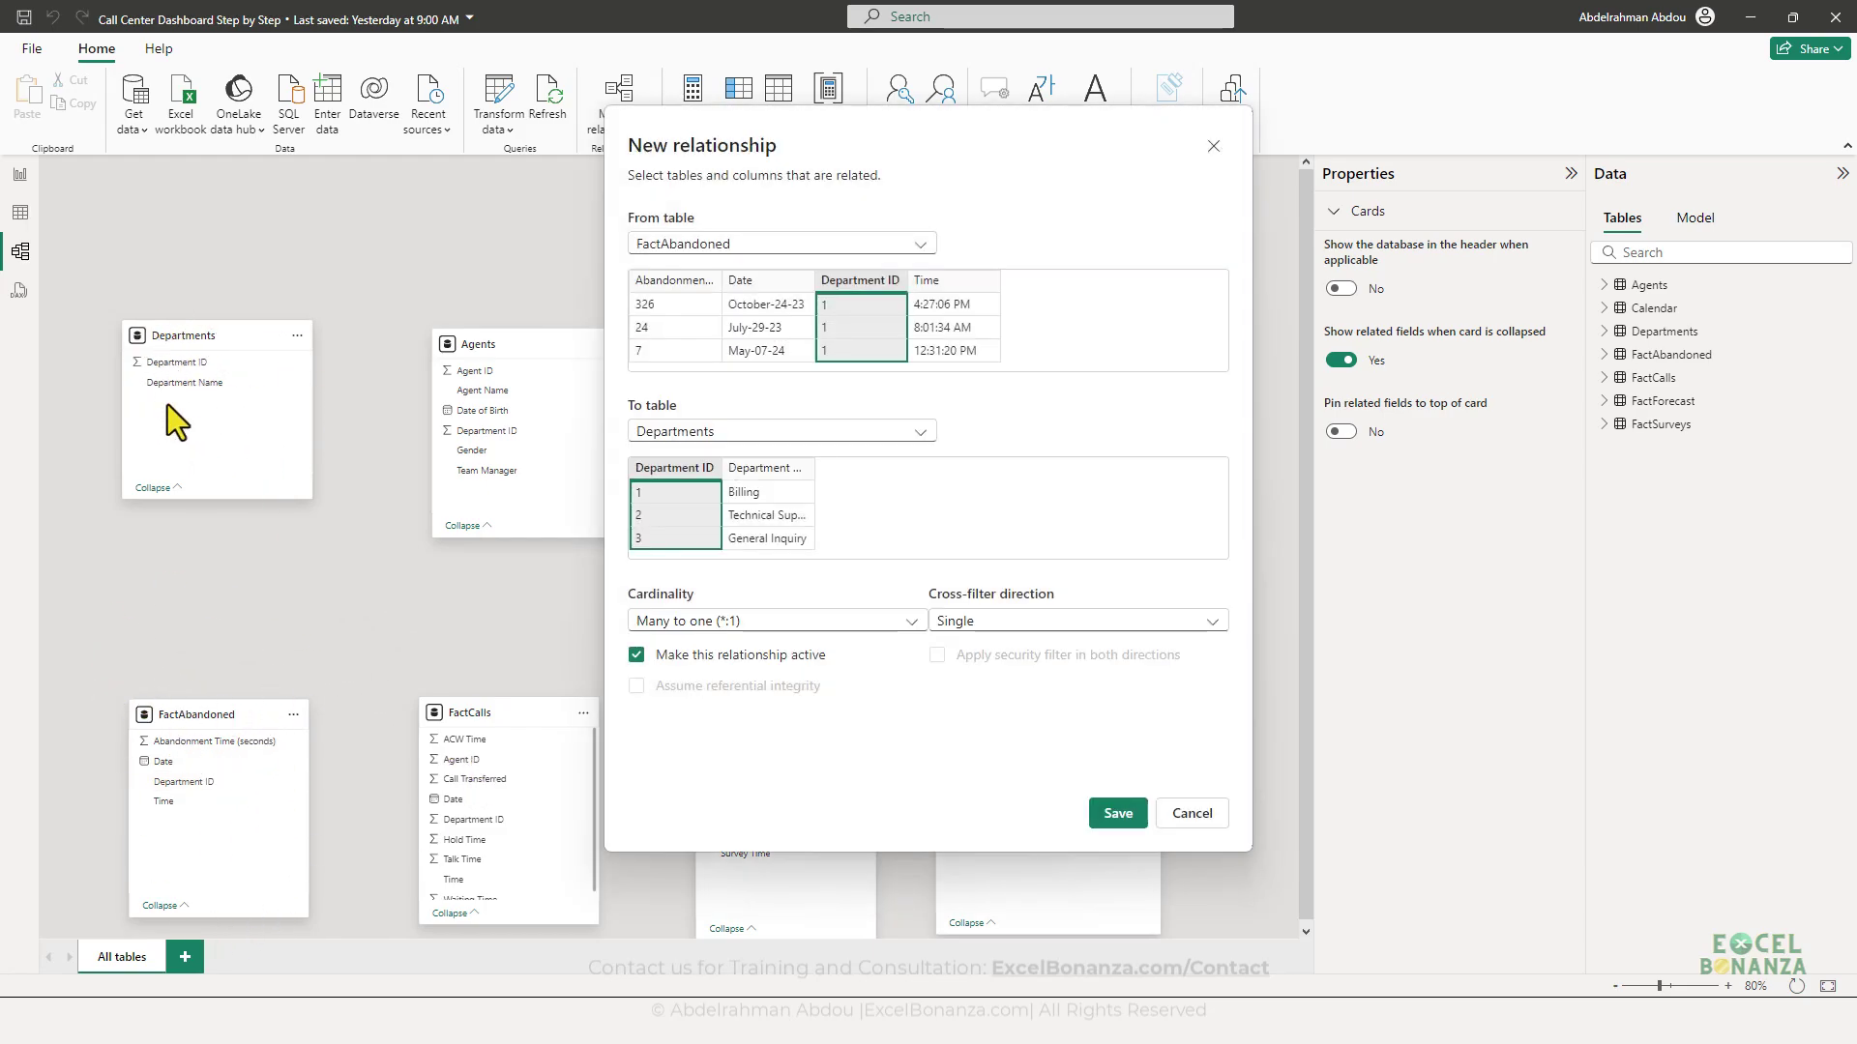
pyautogui.click(1122, 817)
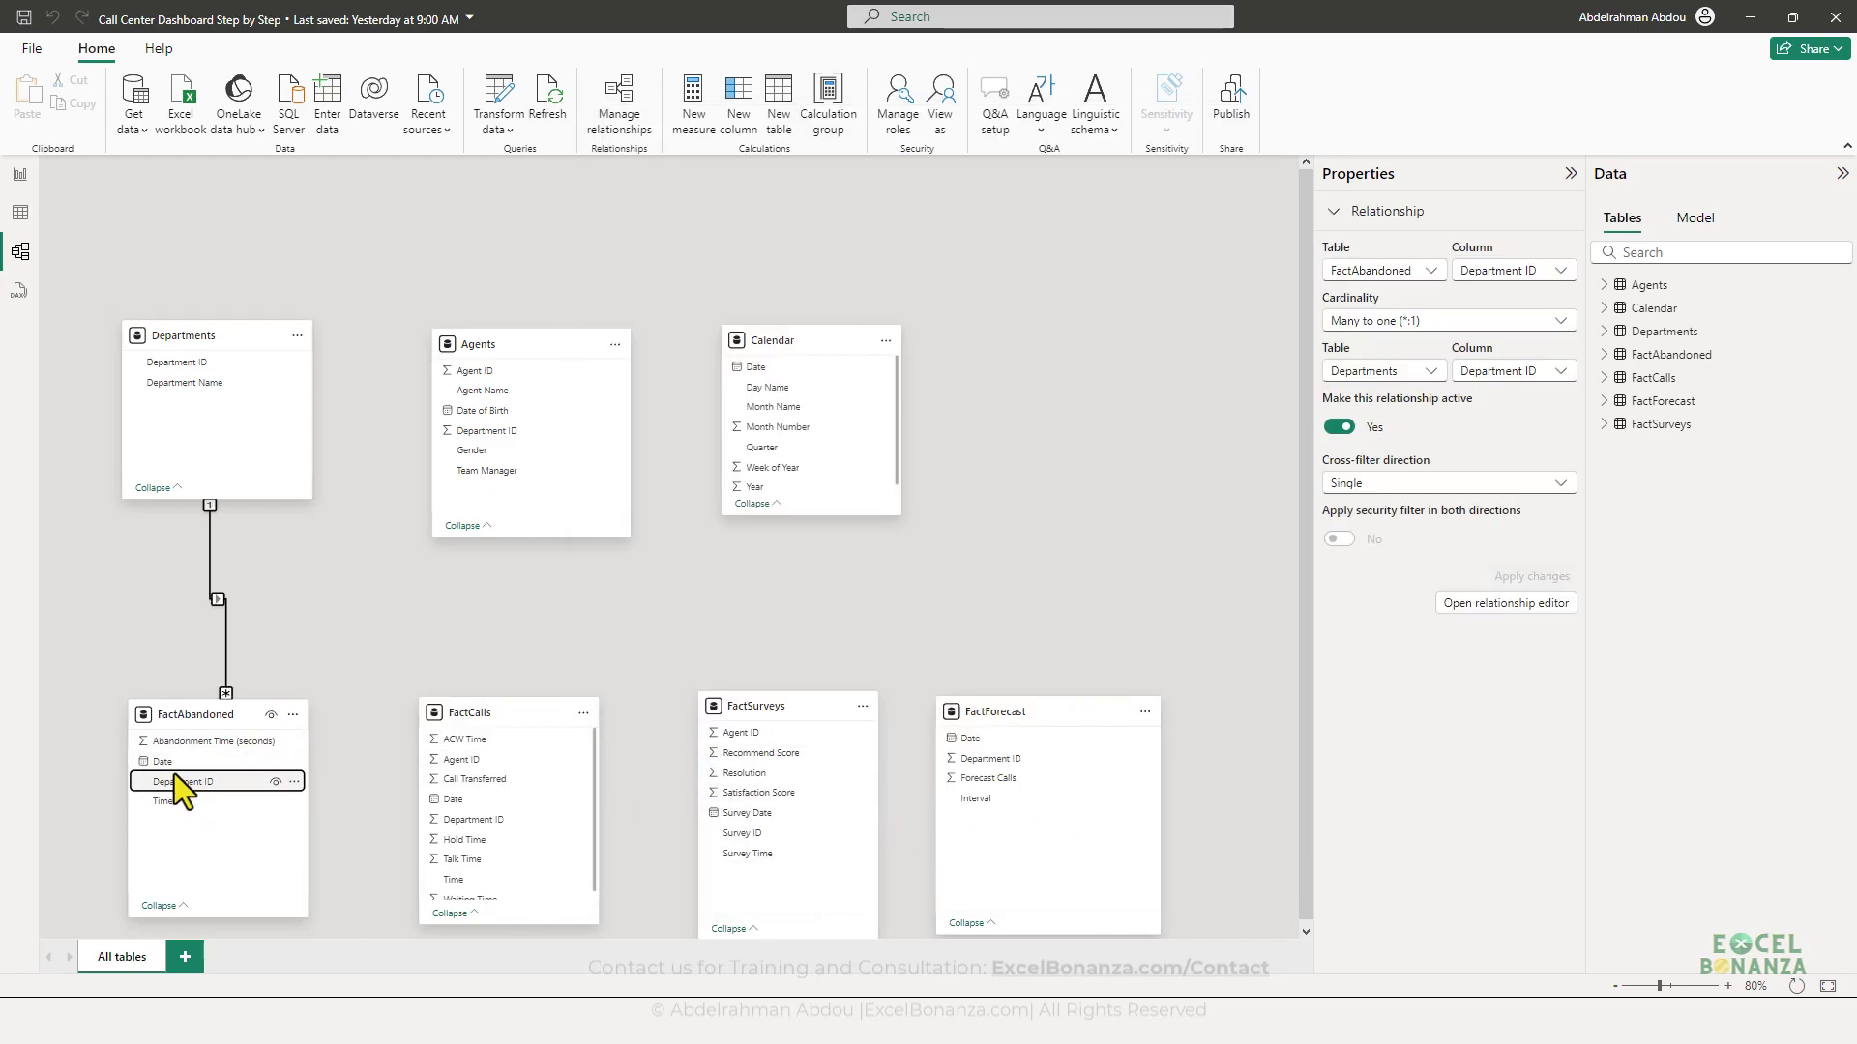
pyautogui.moveTo(172, 763); pyautogui.dragTo(771, 370)
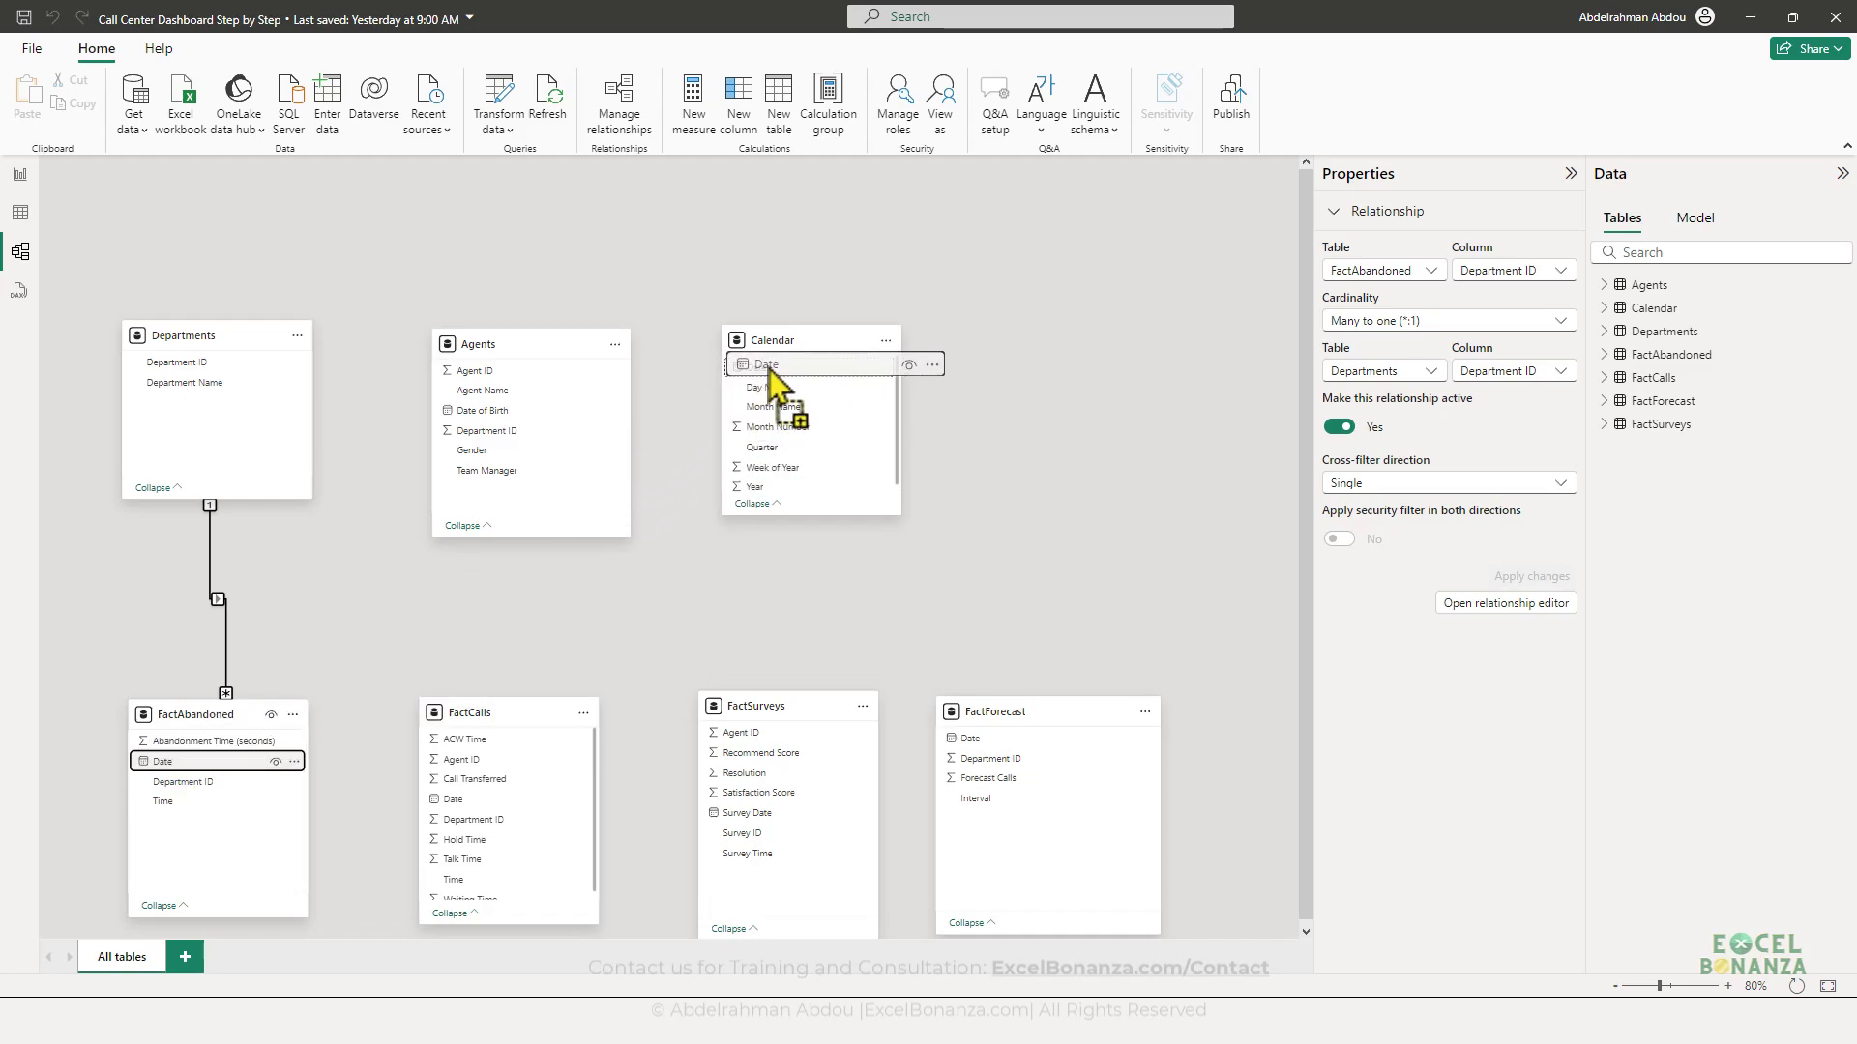
pyautogui.moveTo(771, 377); pyautogui.dragTo(771, 380)
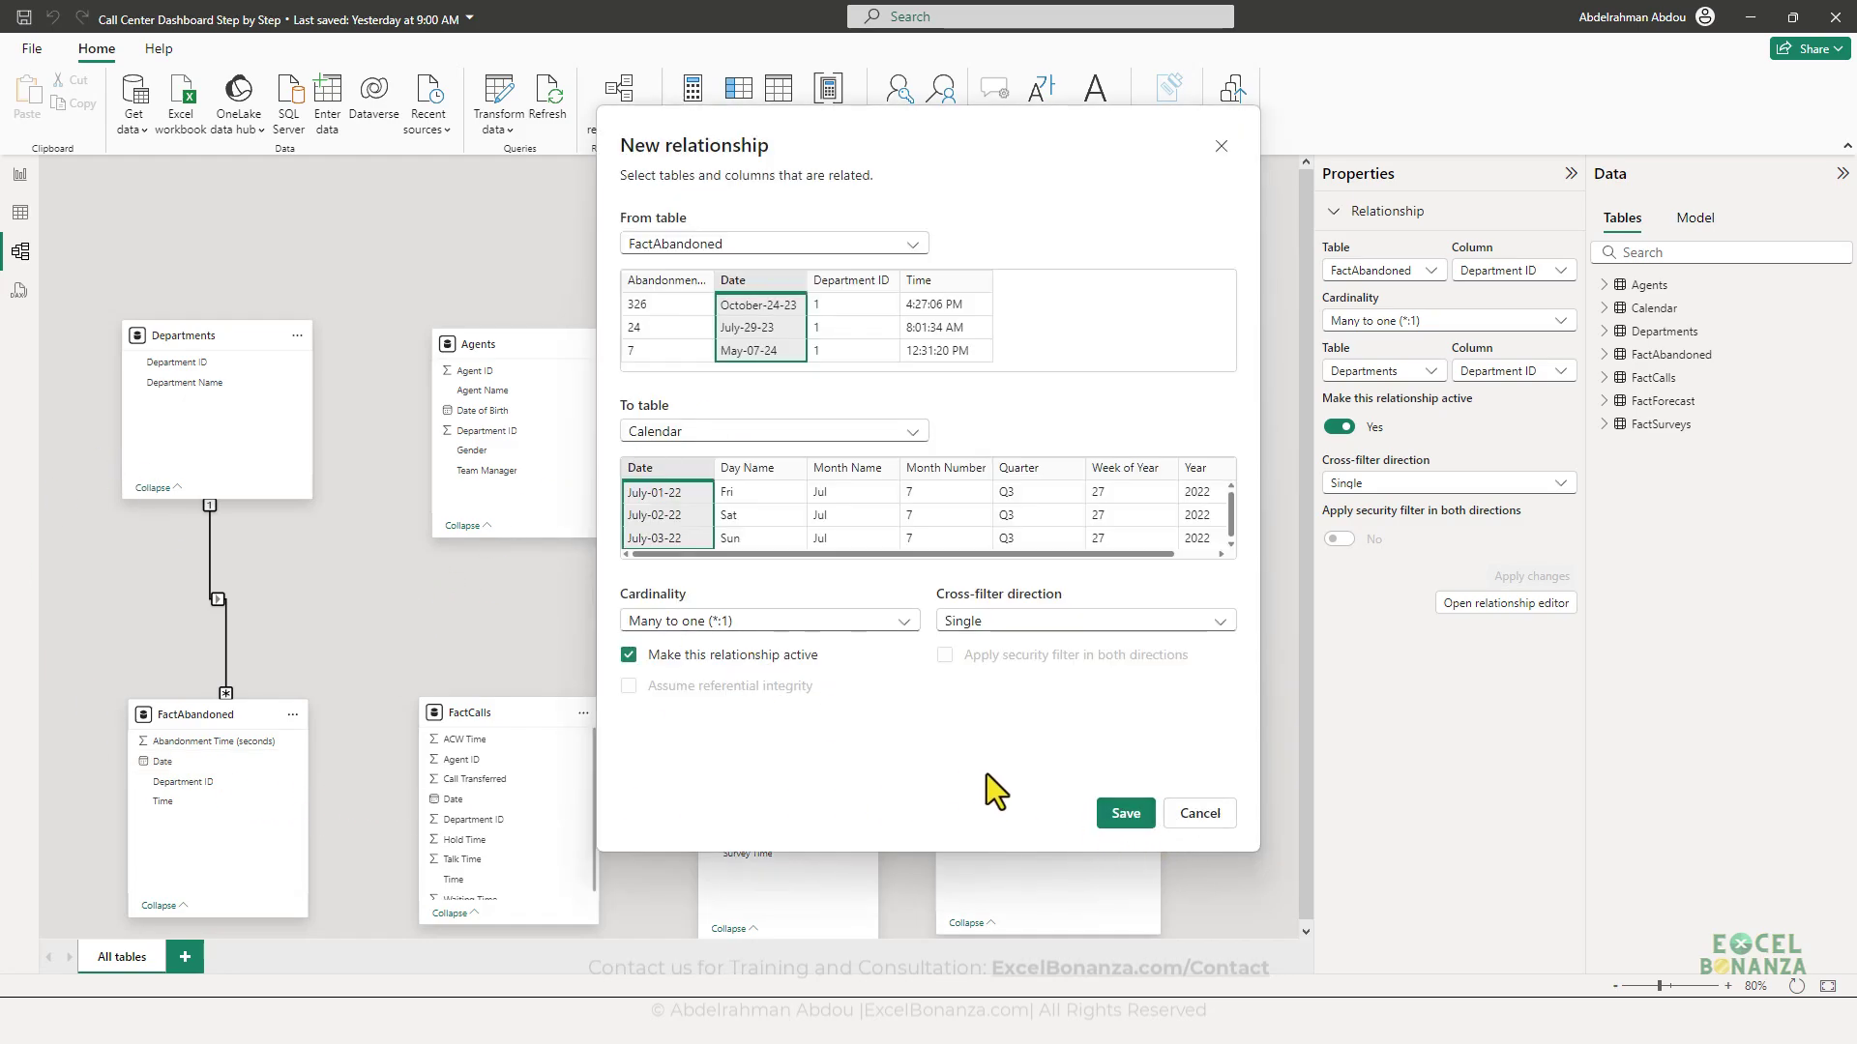
pyautogui.click(1124, 822)
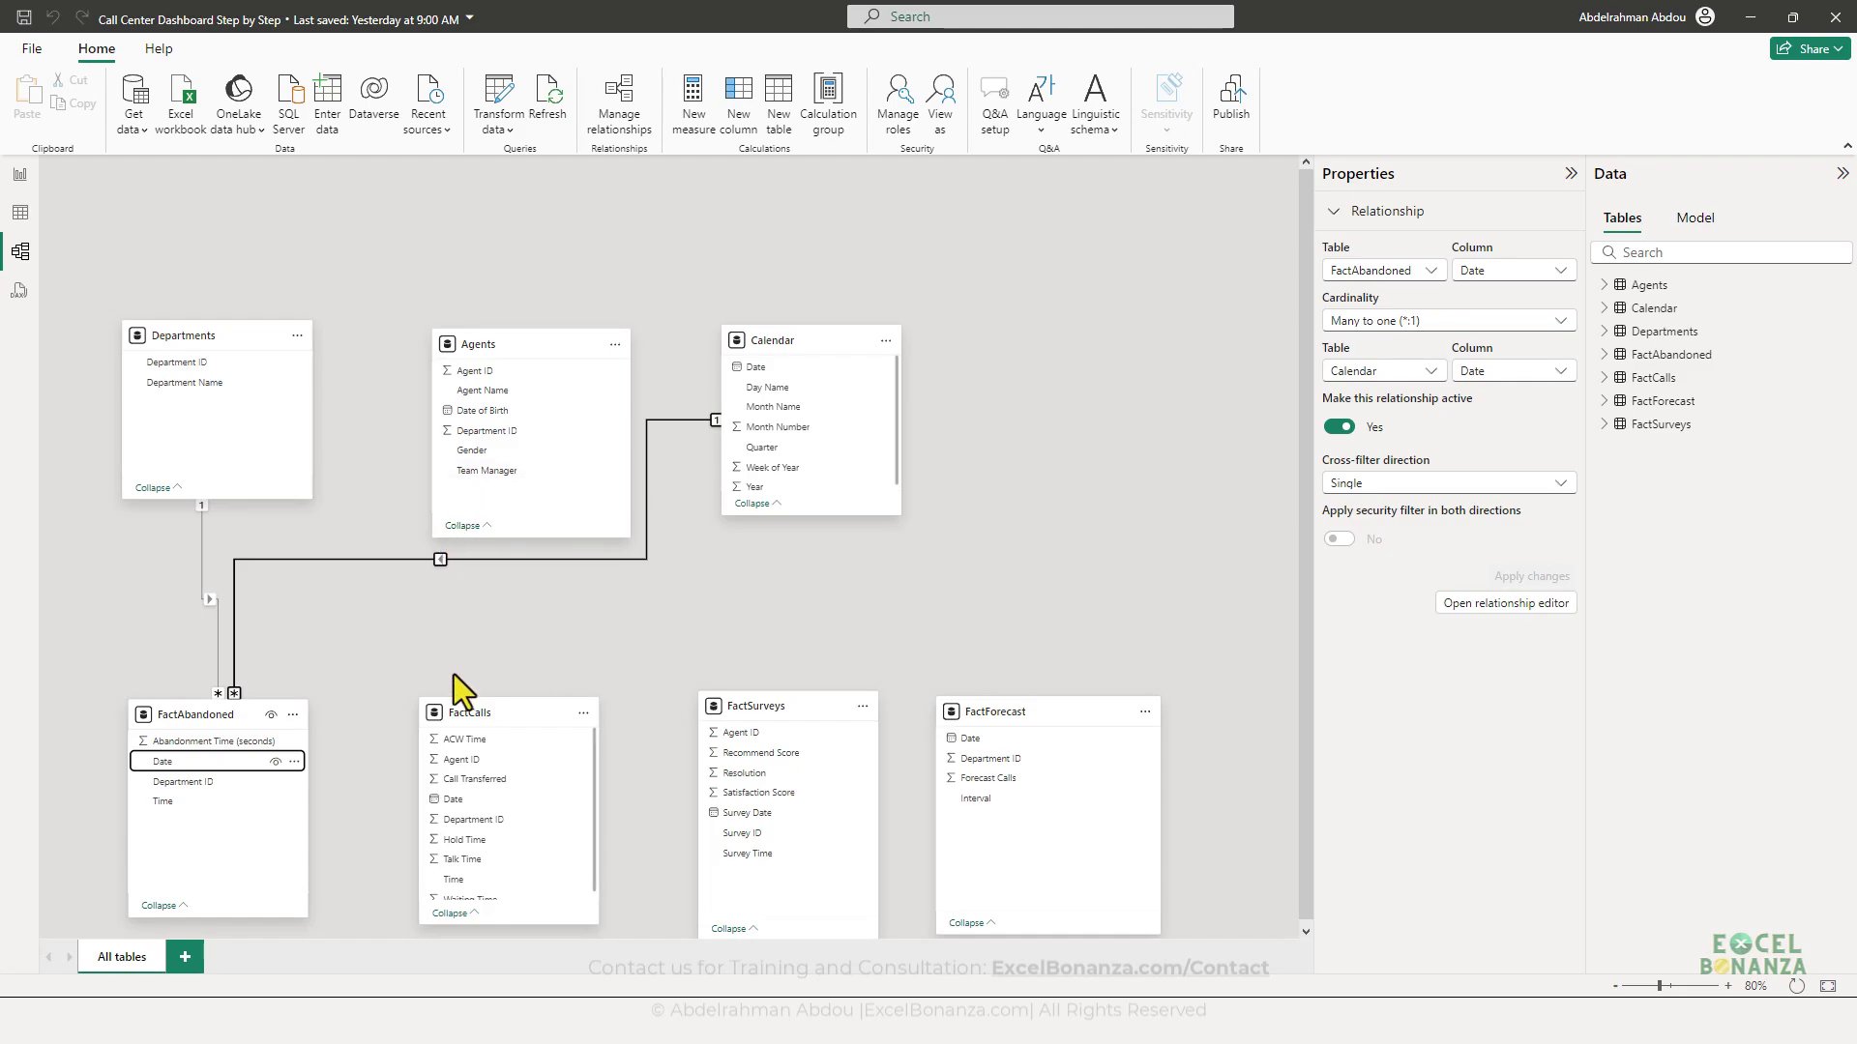
# - Create a many-to-one relationship from FactCalls to Agents on Agent ID, and try linking FactCalls' Department ID to Departments
pyautogui.moveTo(477, 757); pyautogui.dragTo(509, 379)
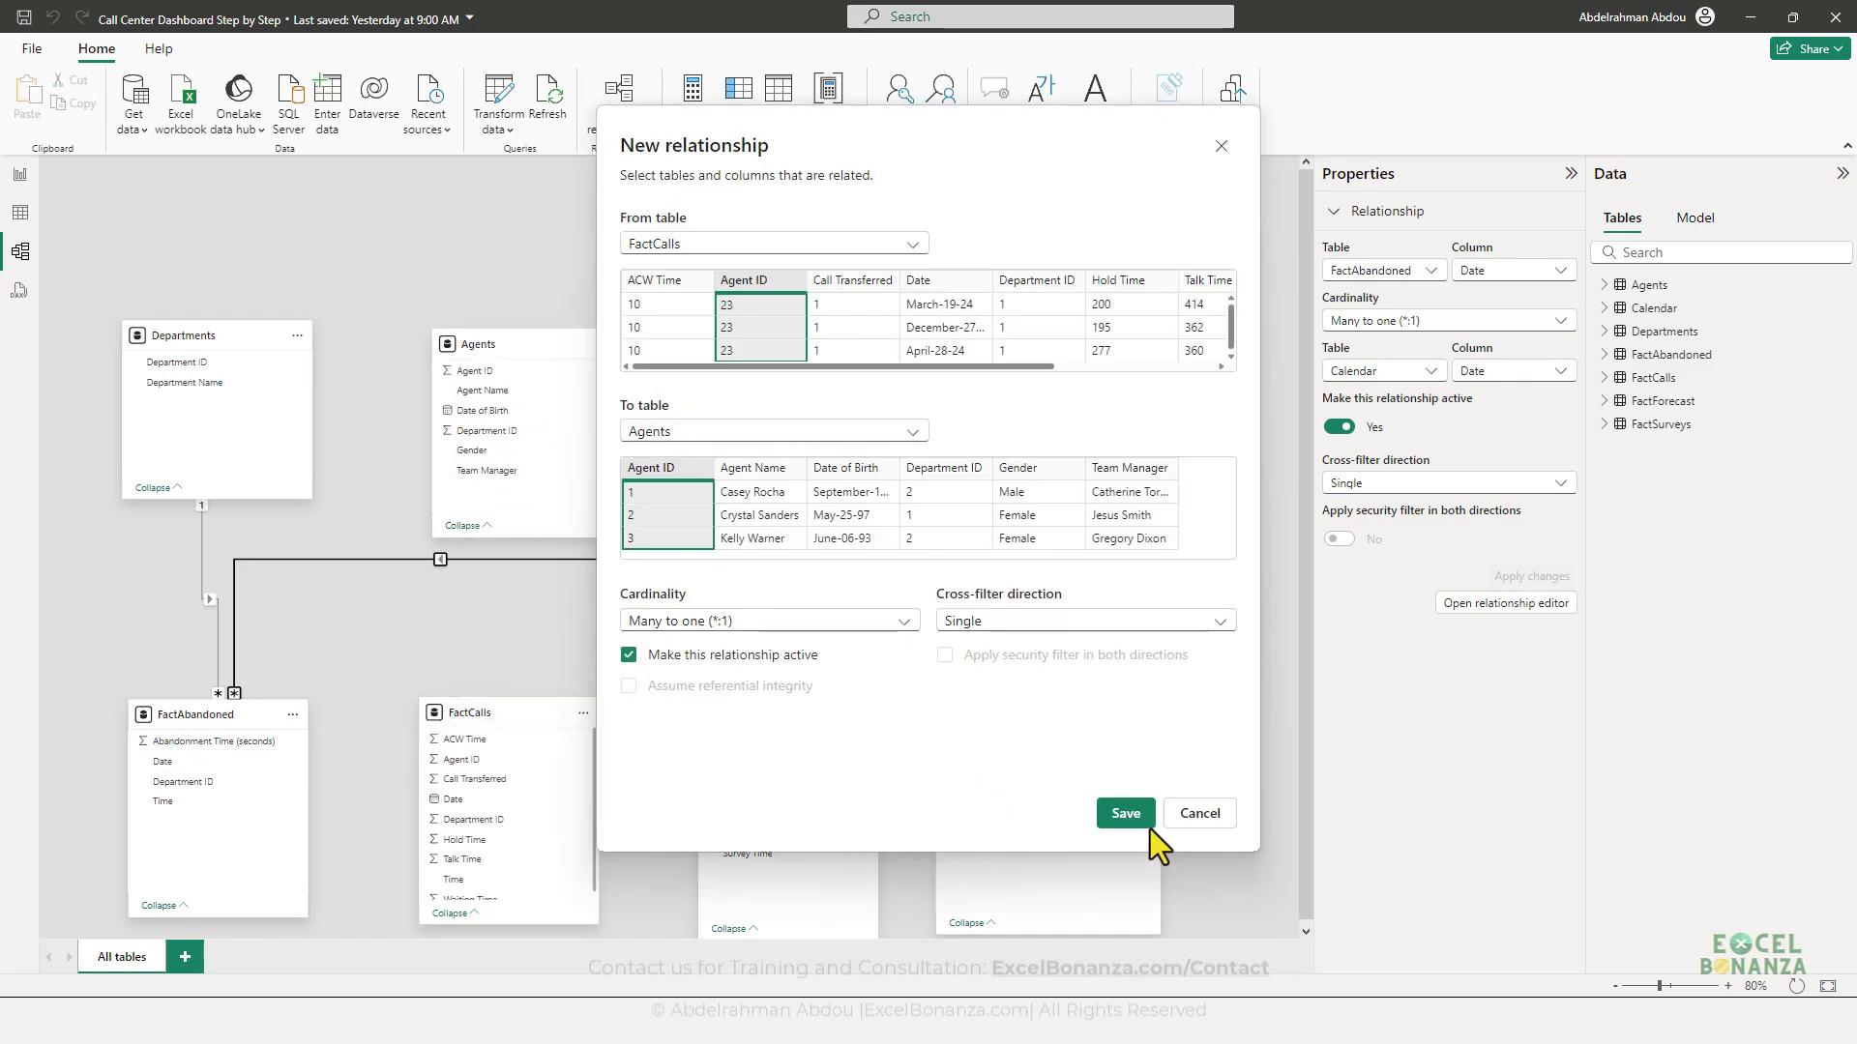
pyautogui.click(1127, 817)
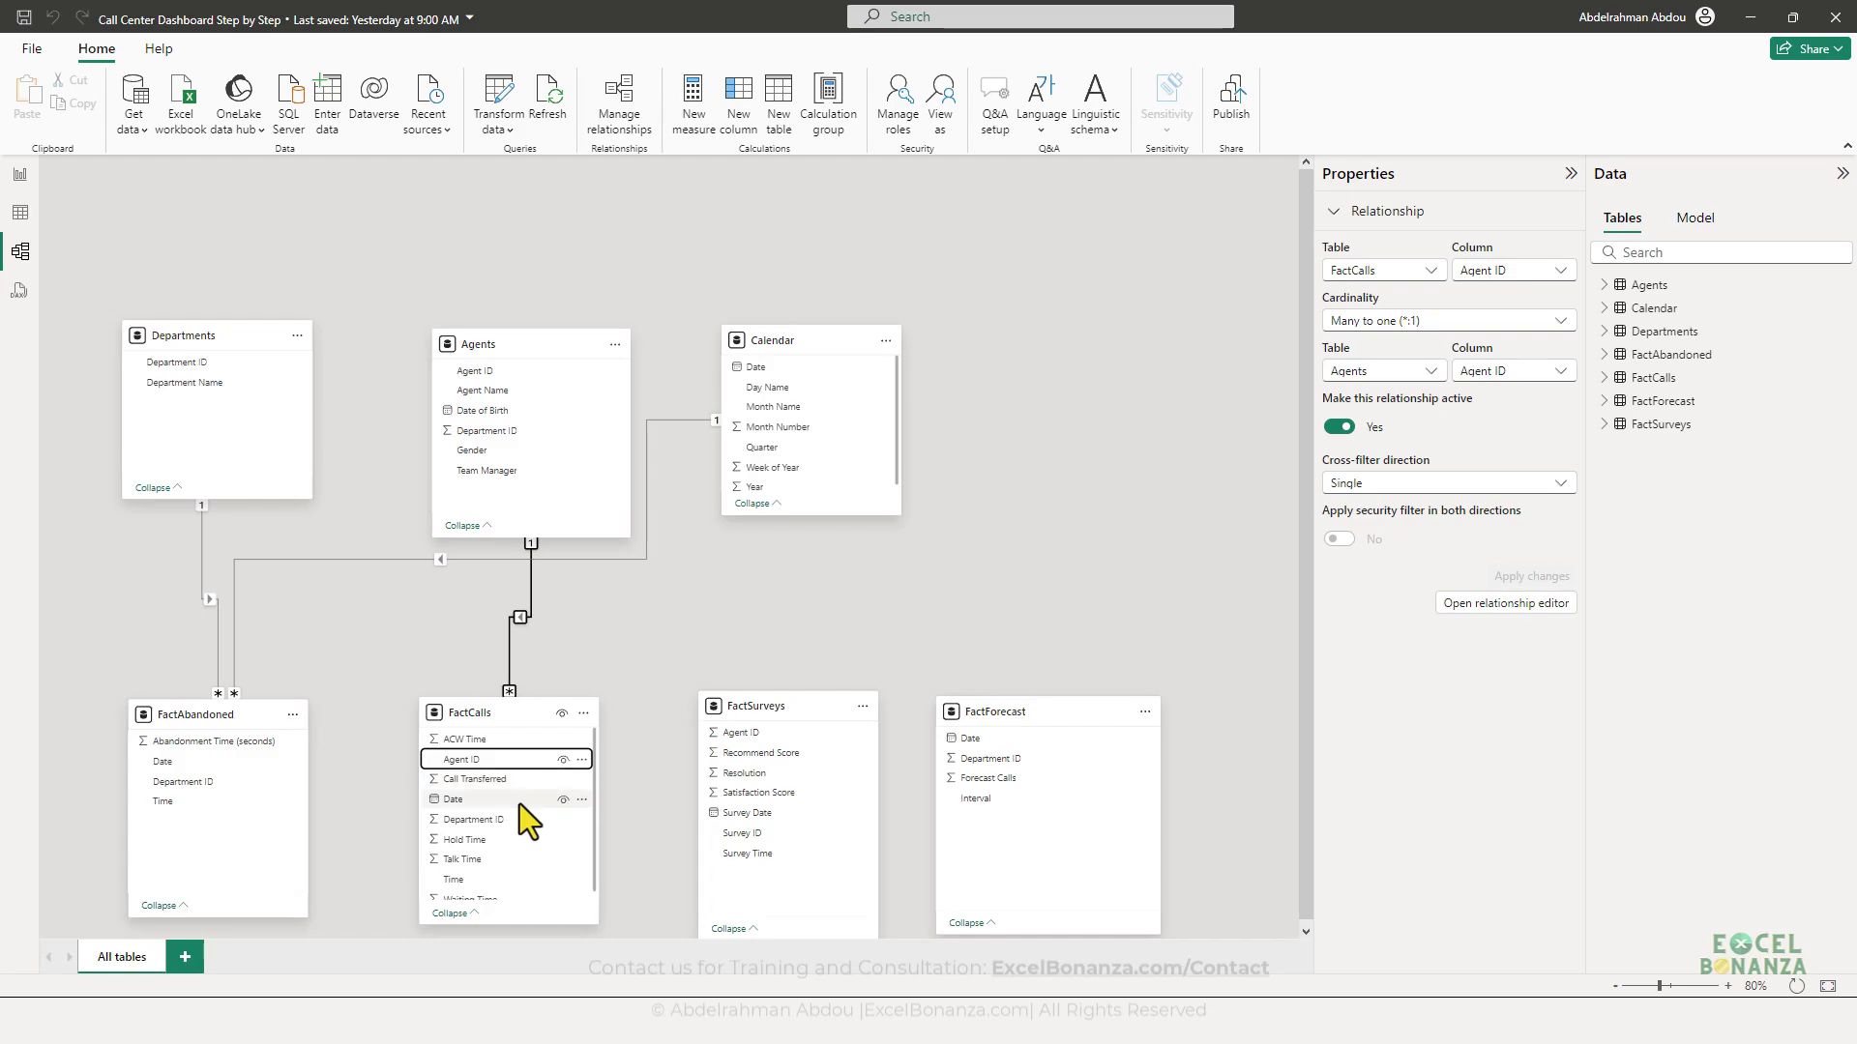
pyautogui.click(462, 821)
pyautogui.moveTo(462, 821); pyautogui.dragTo(207, 363)
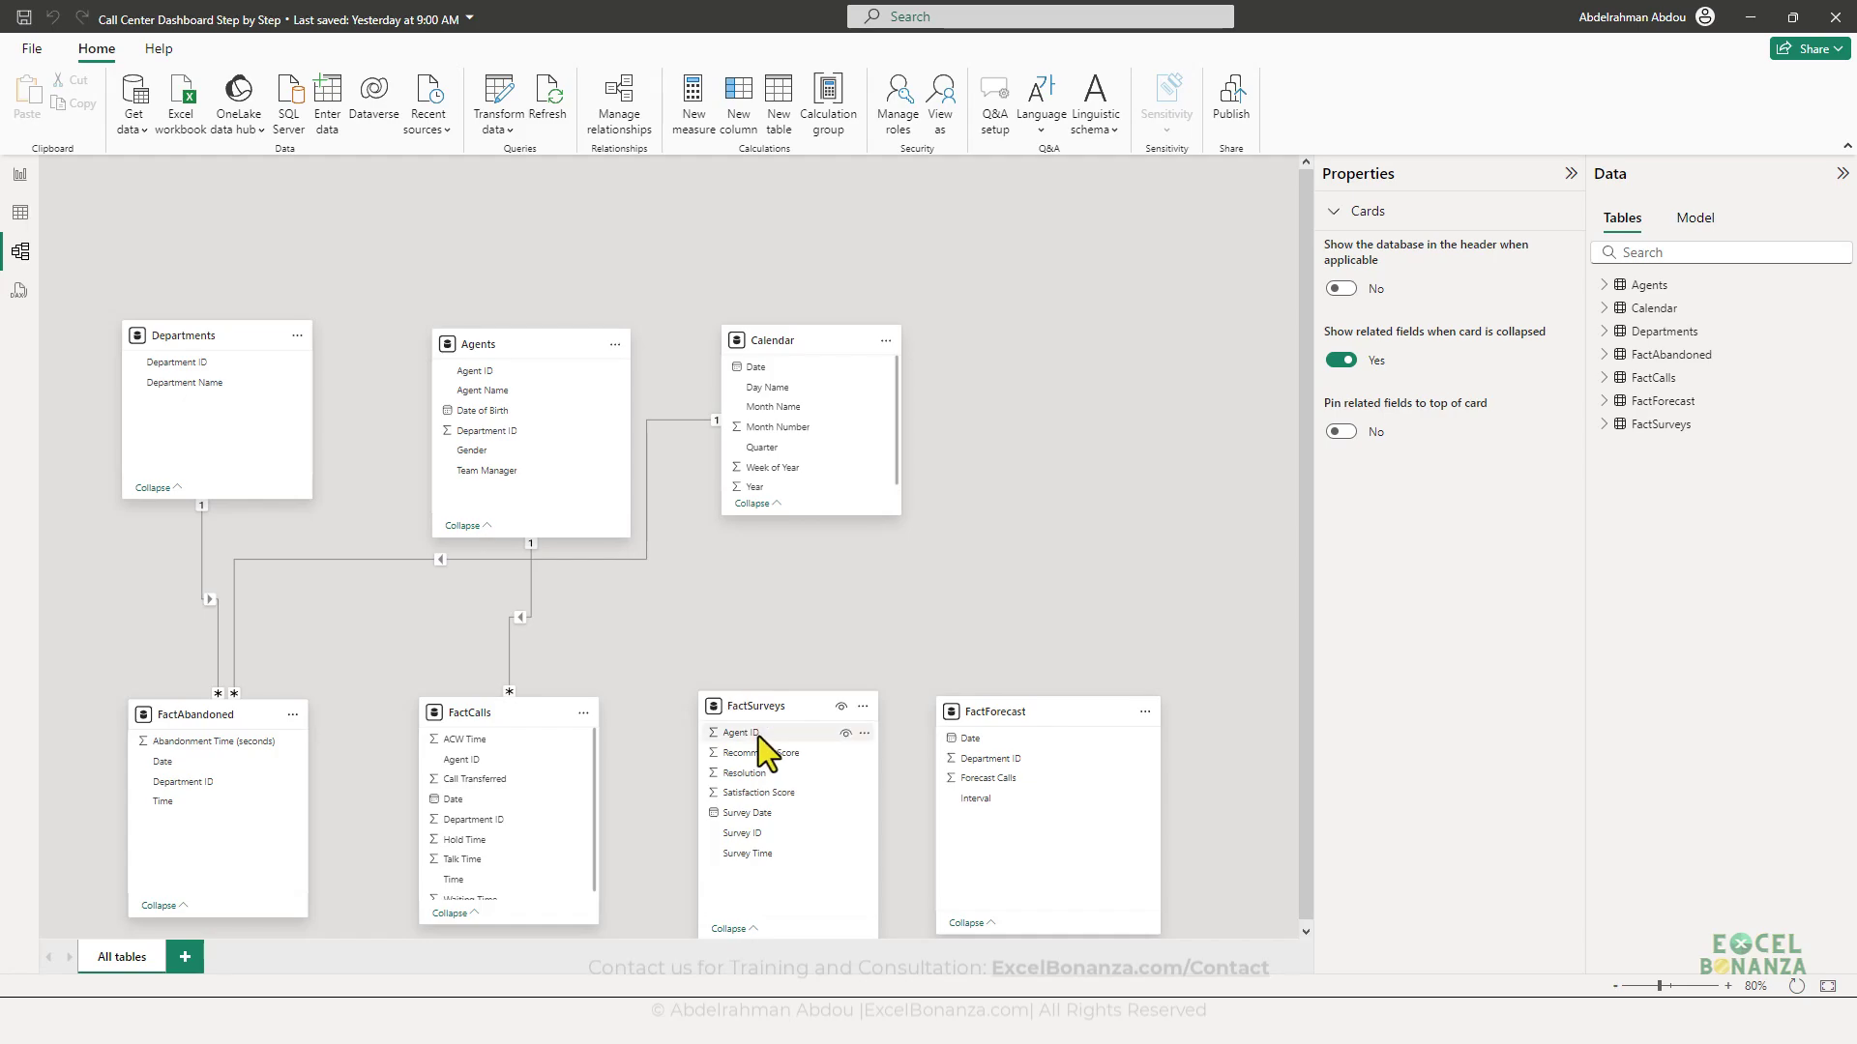
# - Create many-to-one relationships from FactSurveys to Agents on Agent ID and from FactForecast to Departments on Department ID
pyautogui.moveTo(754, 737); pyautogui.dragTo(511, 379)
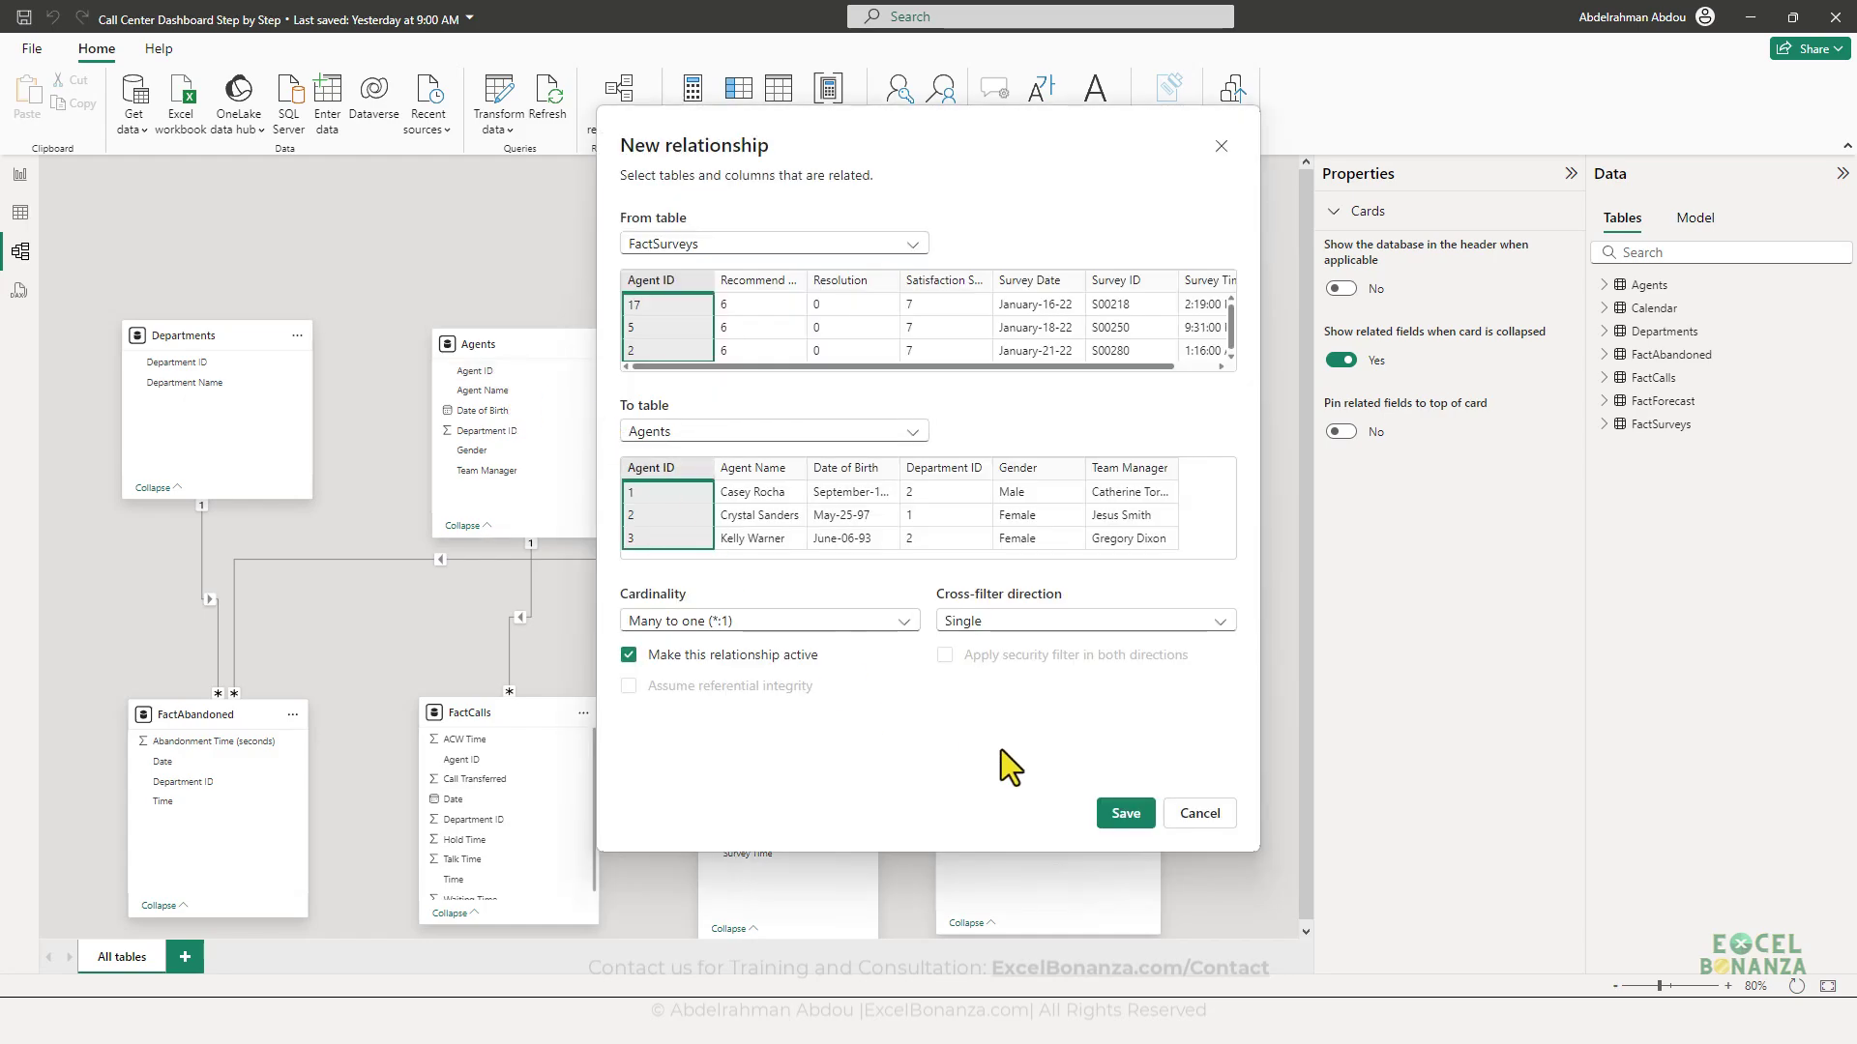
pyautogui.click(1141, 814)
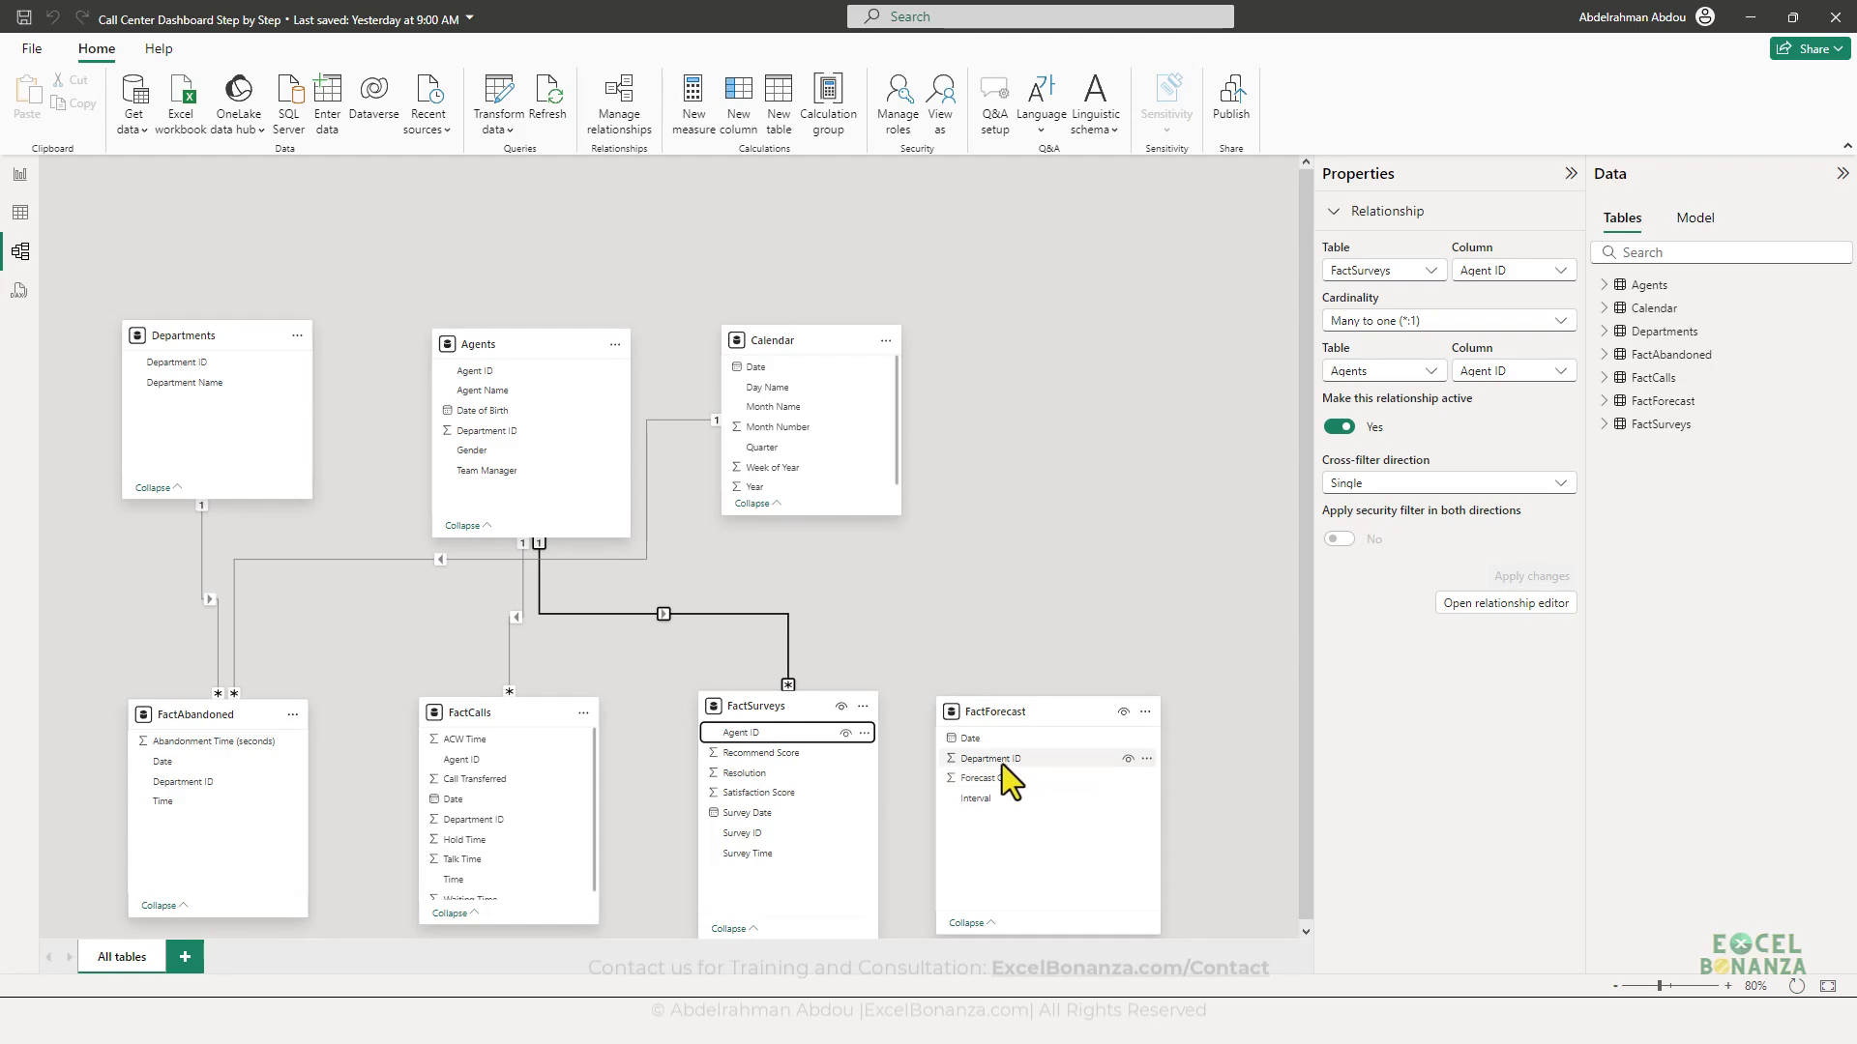
pyautogui.moveTo(1002, 762); pyautogui.dragTo(248, 241)
pyautogui.click(1118, 814)
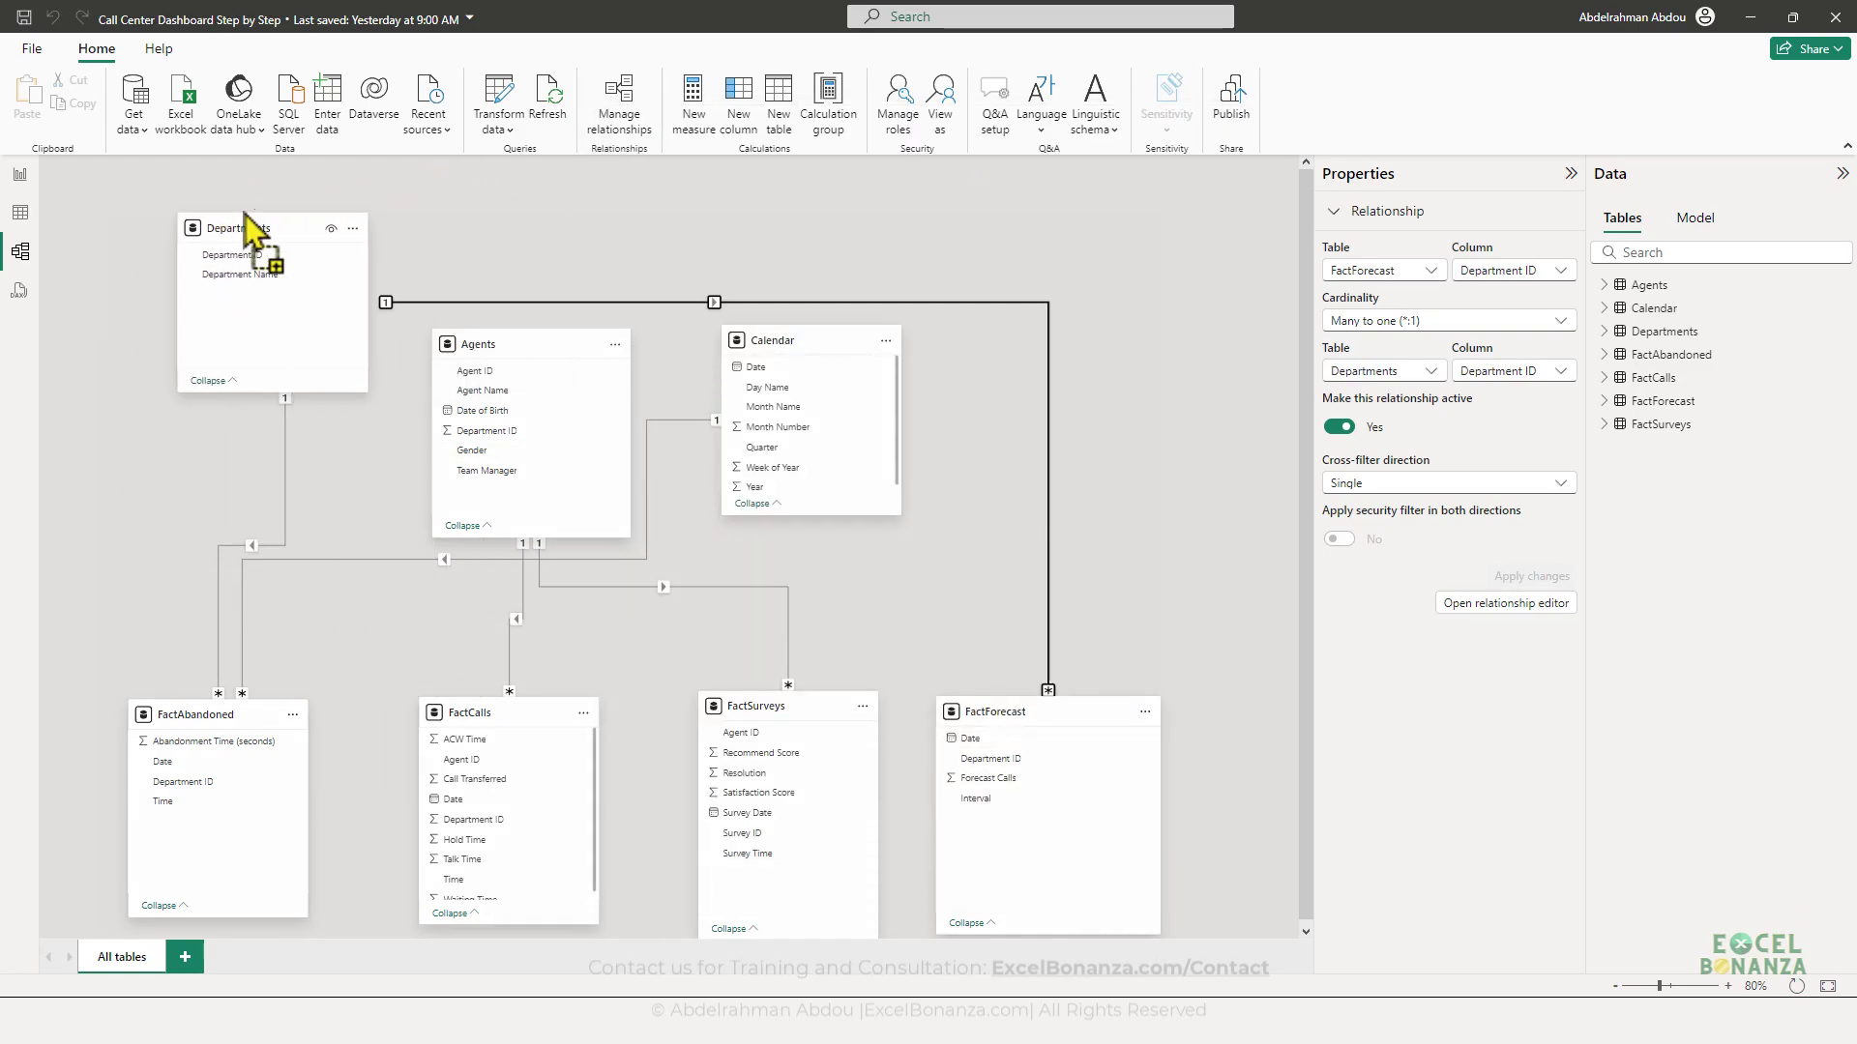
# - Move the Agents table lower, beneath Departments, and create a one-to-many relationship from Departments to Agents on Department ID
pyautogui.moveTo(517, 348); pyautogui.dragTo(467, 443)
pyautogui.moveTo(254, 251); pyautogui.dragTo(466, 532)
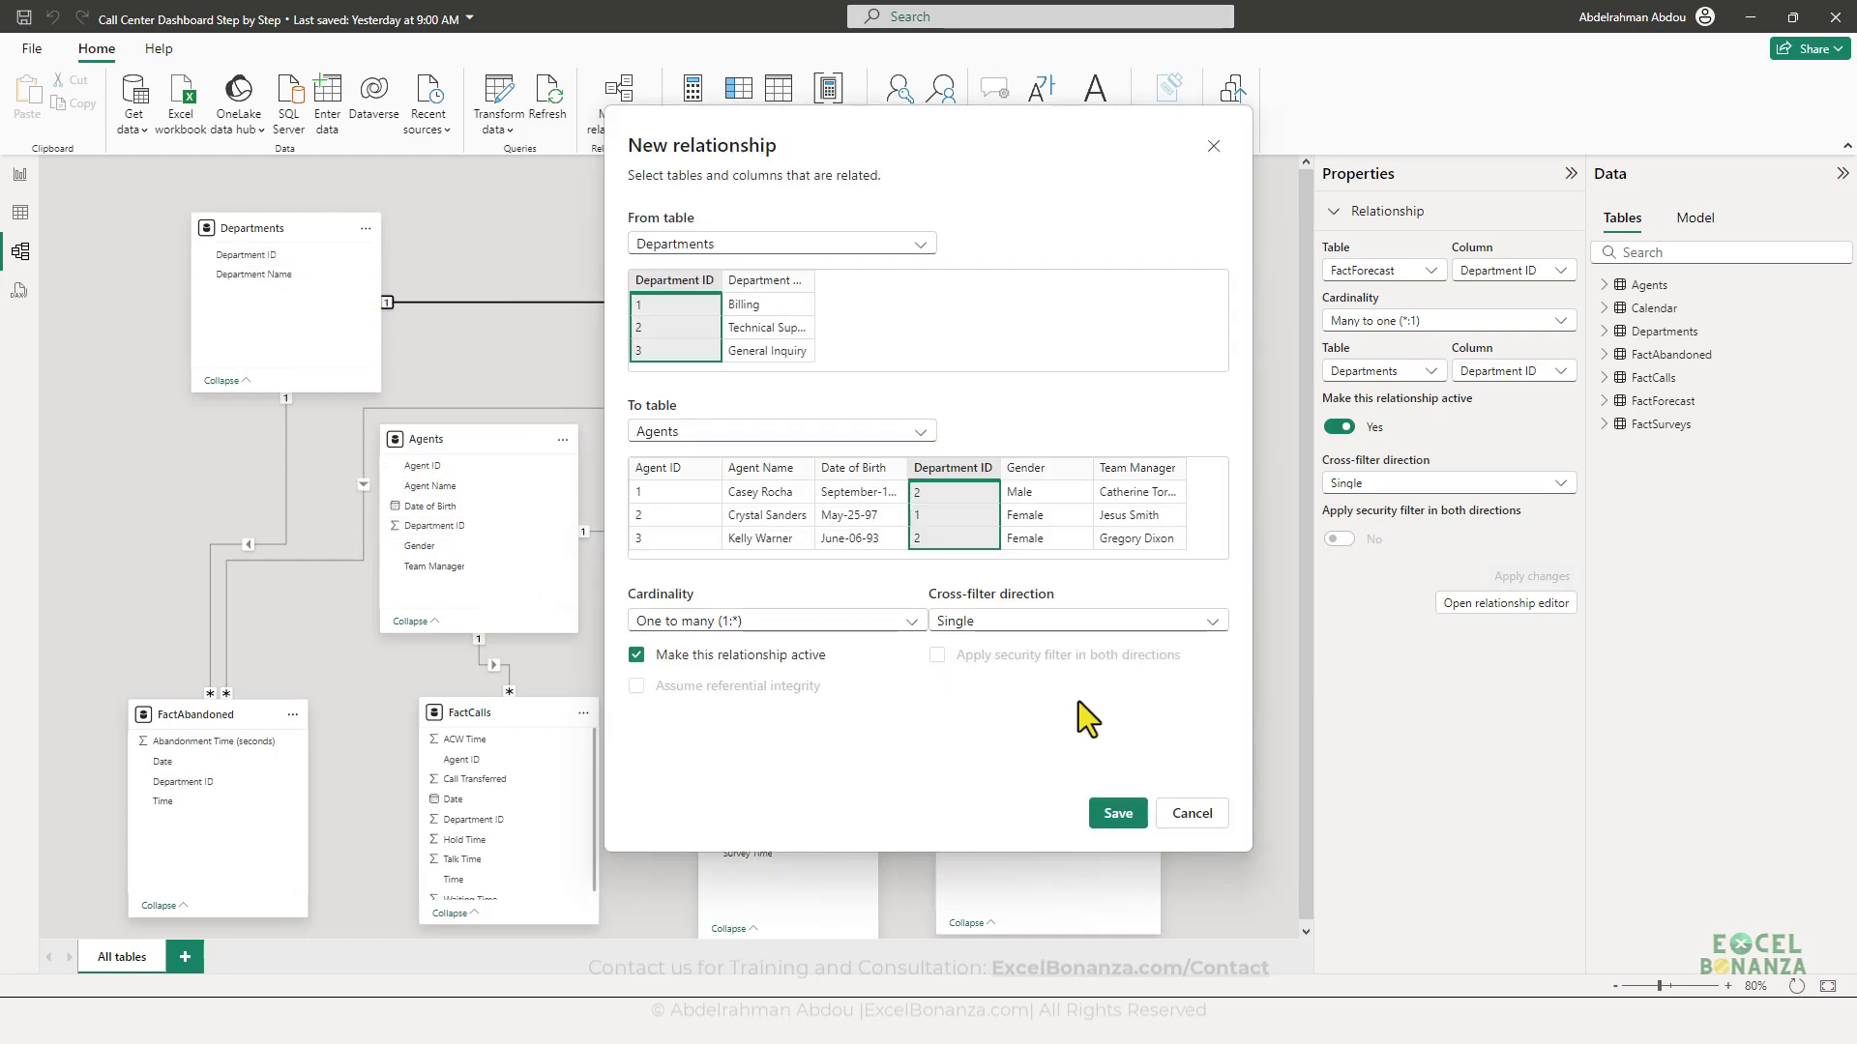
pyautogui.click(1118, 814)
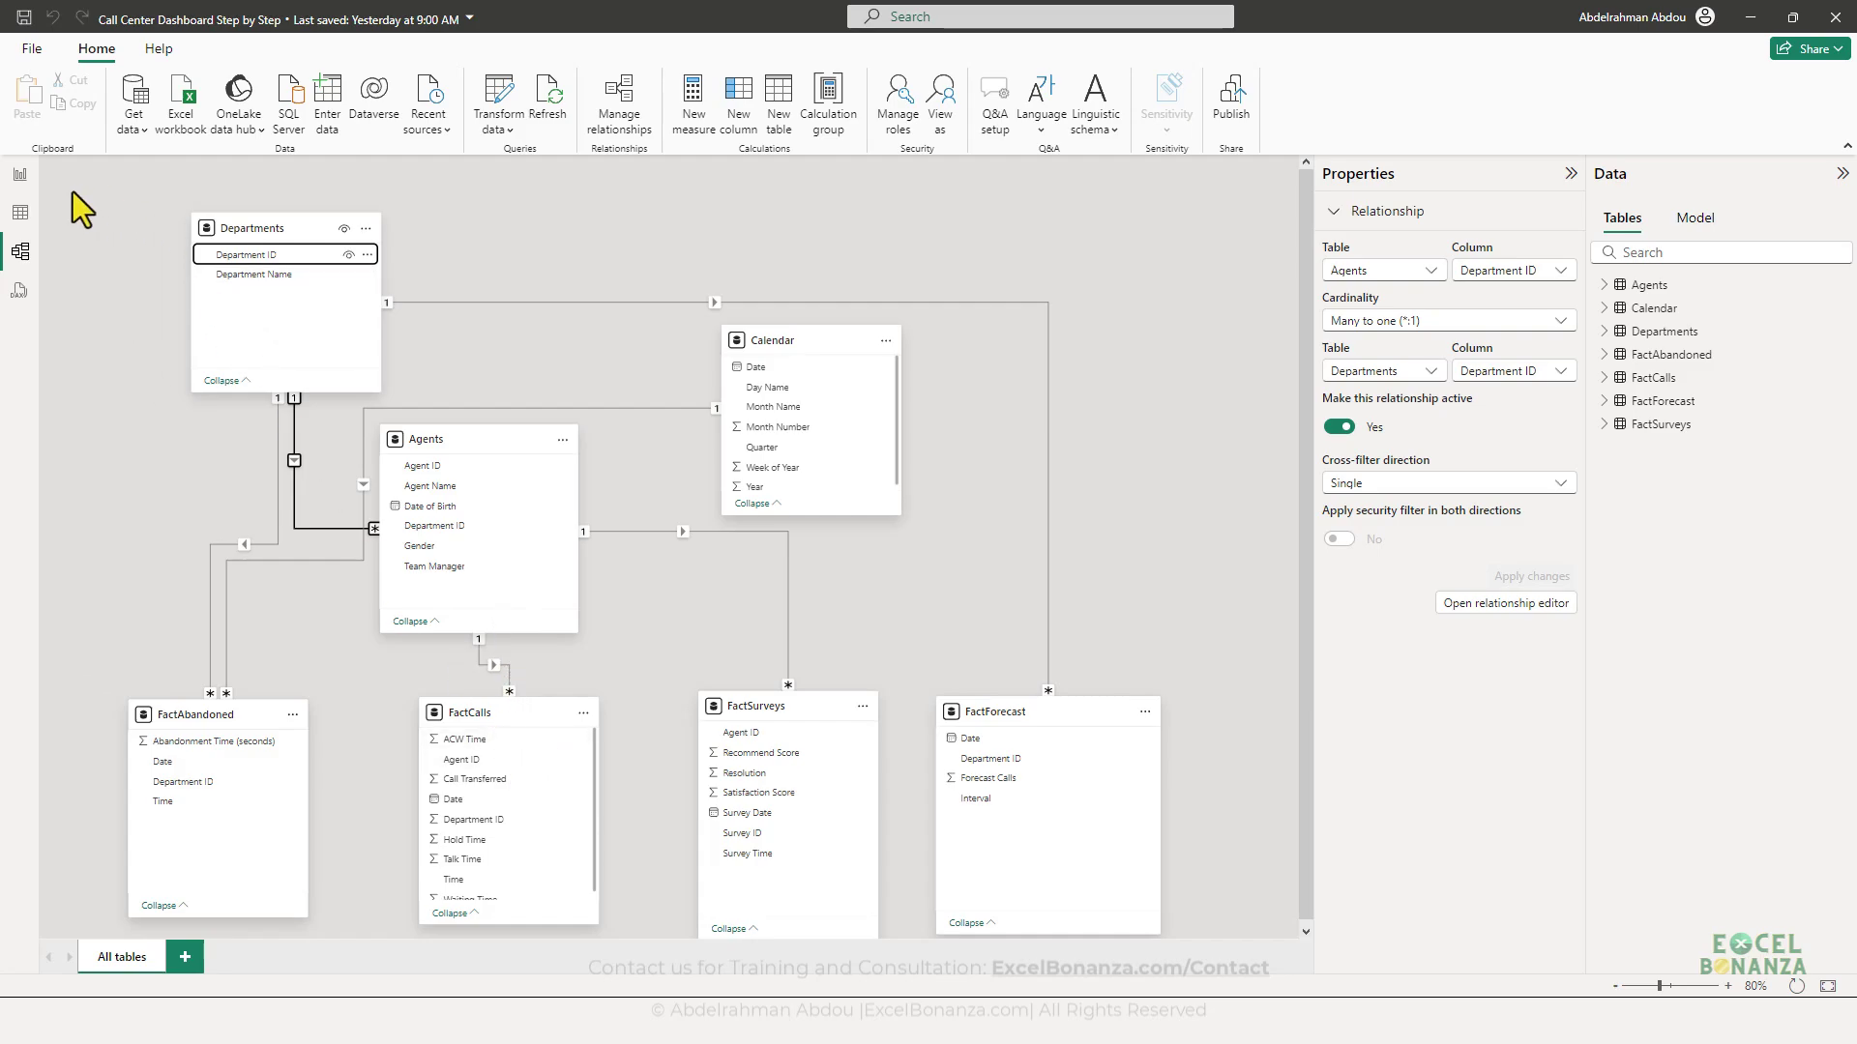
# - Test the model on the report page with a bar chart of FactCalls' Call Transferred by Department Name
pyautogui.click(26, 186)
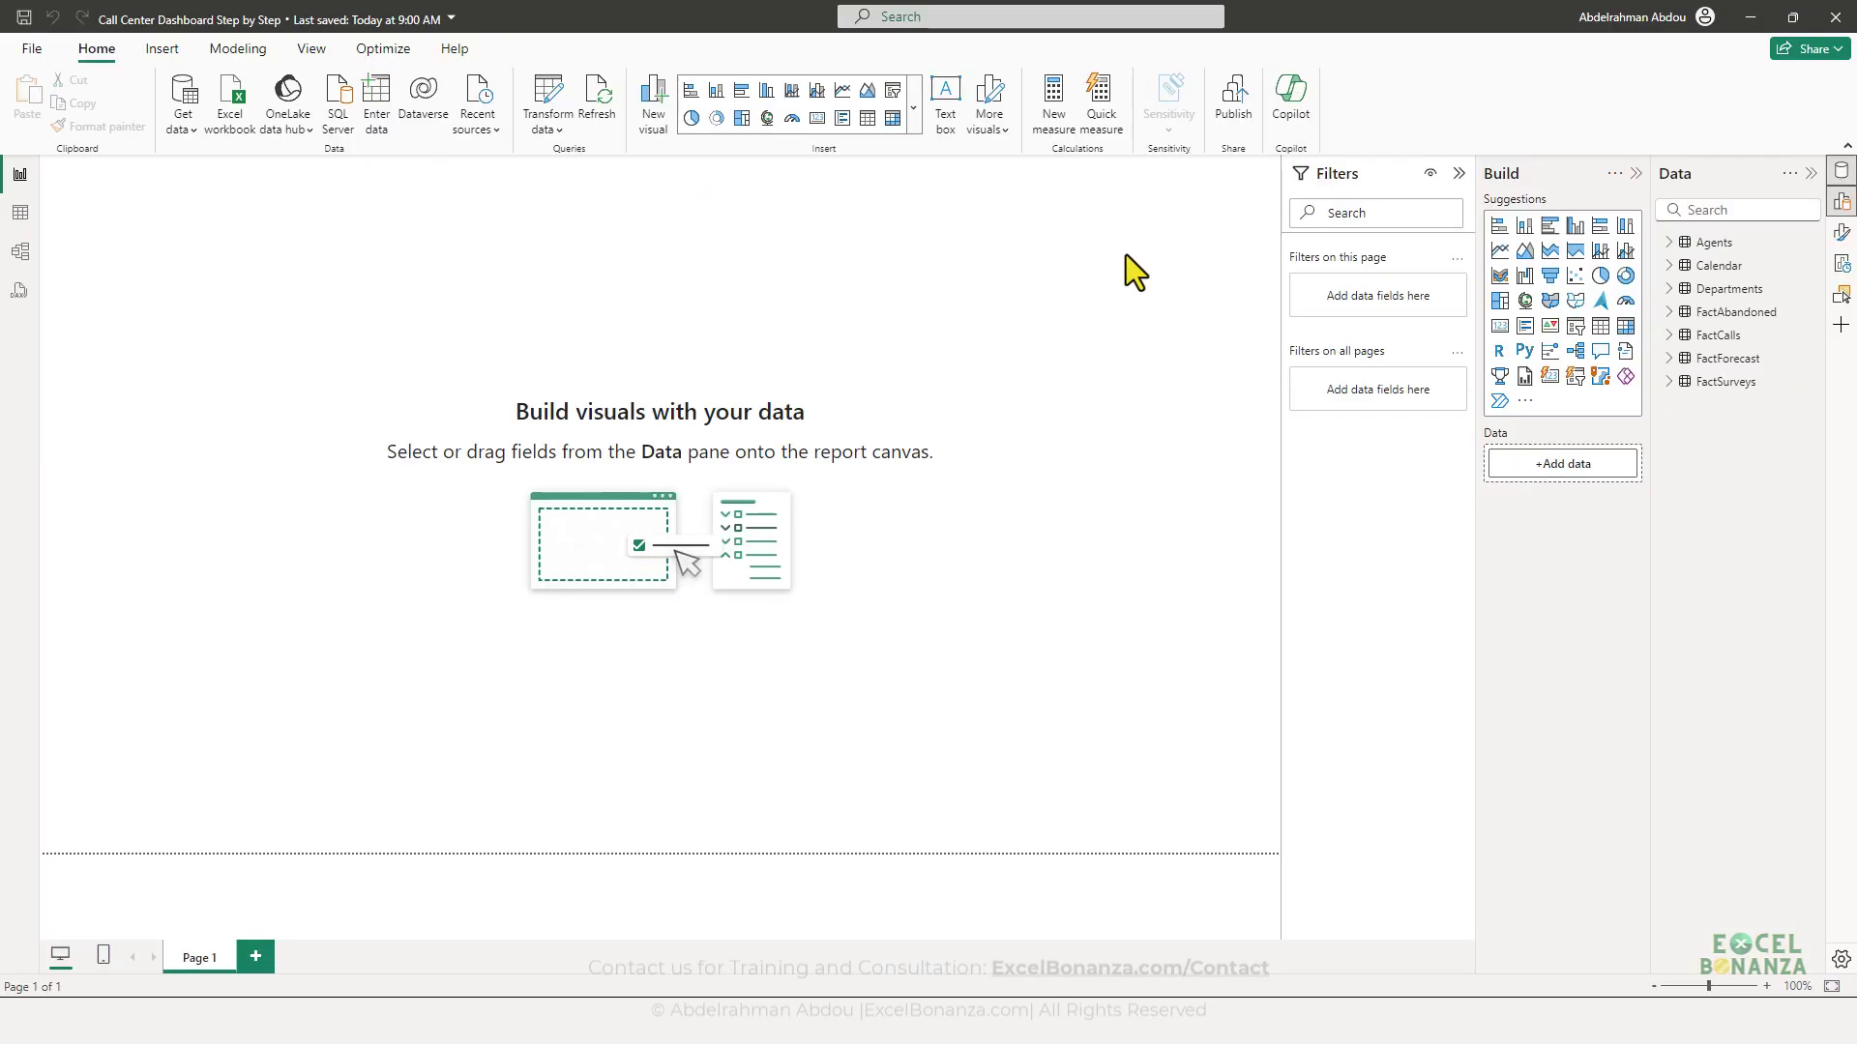
pyautogui.click(1673, 292)
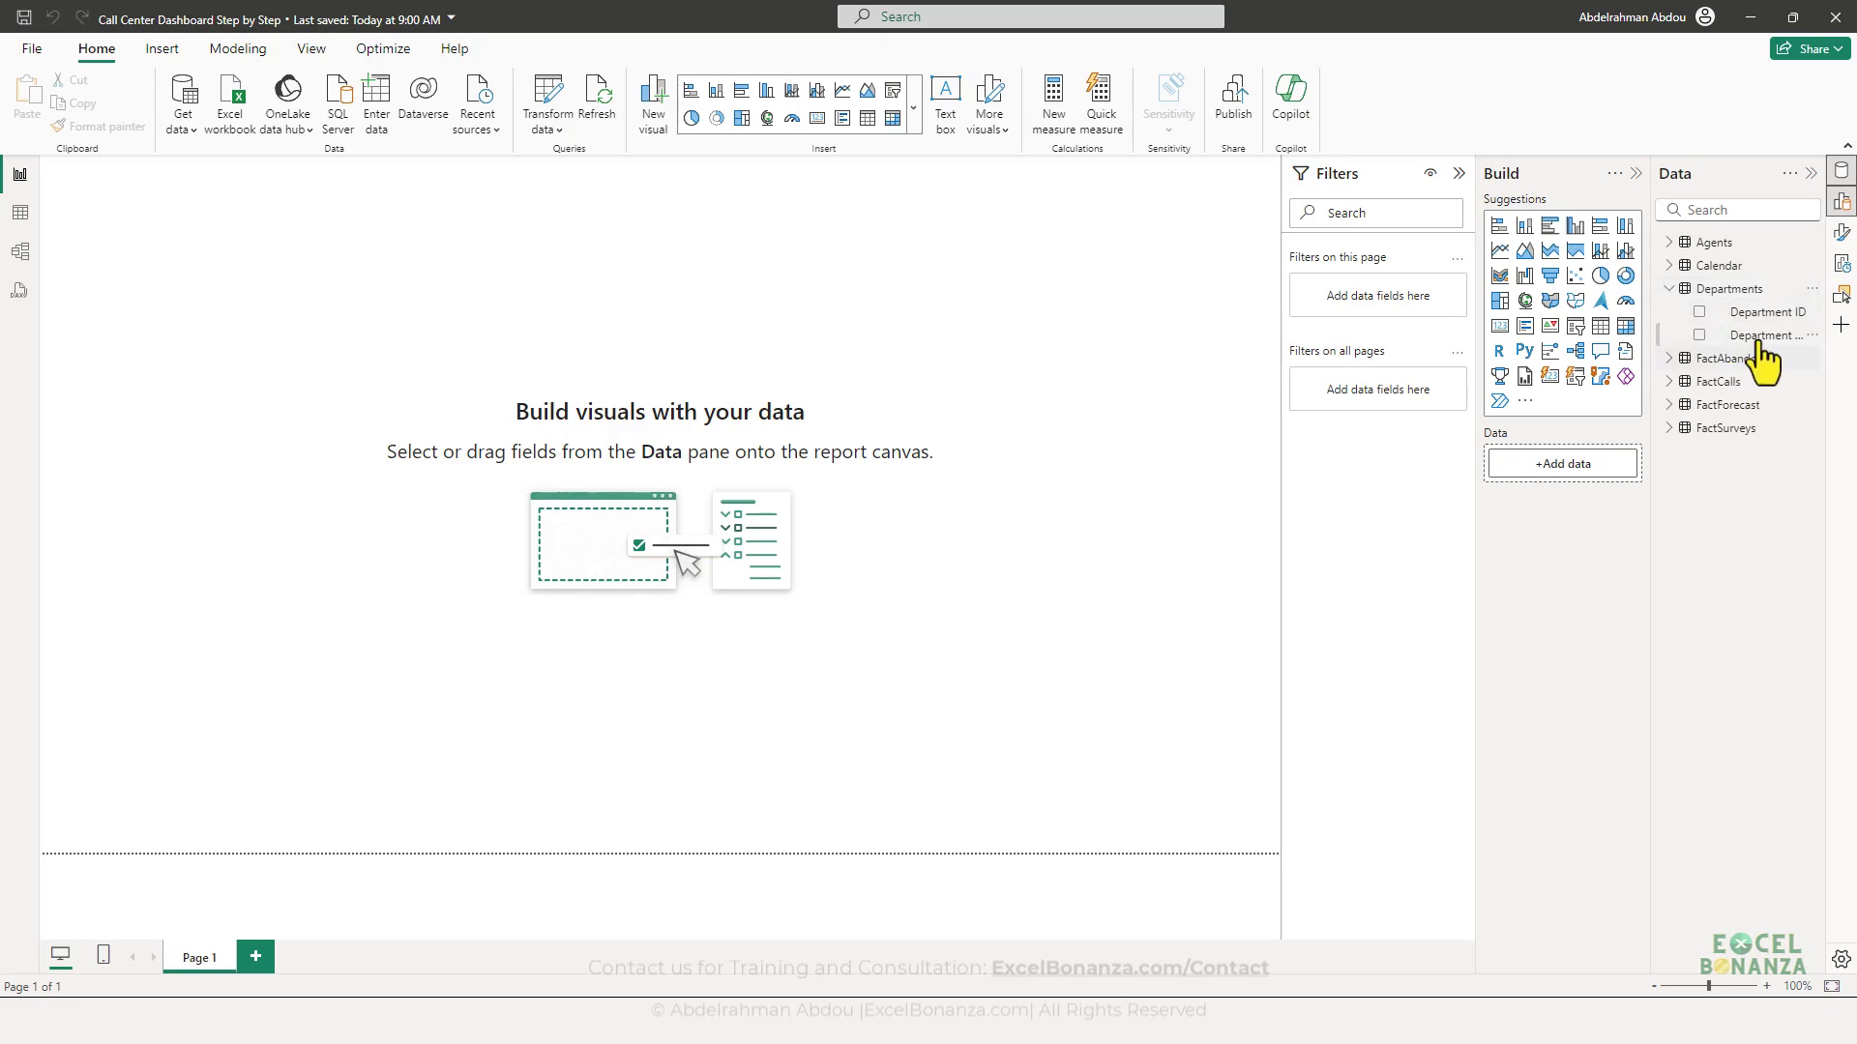
pyautogui.moveTo(1755, 336); pyautogui.dragTo(531, 365)
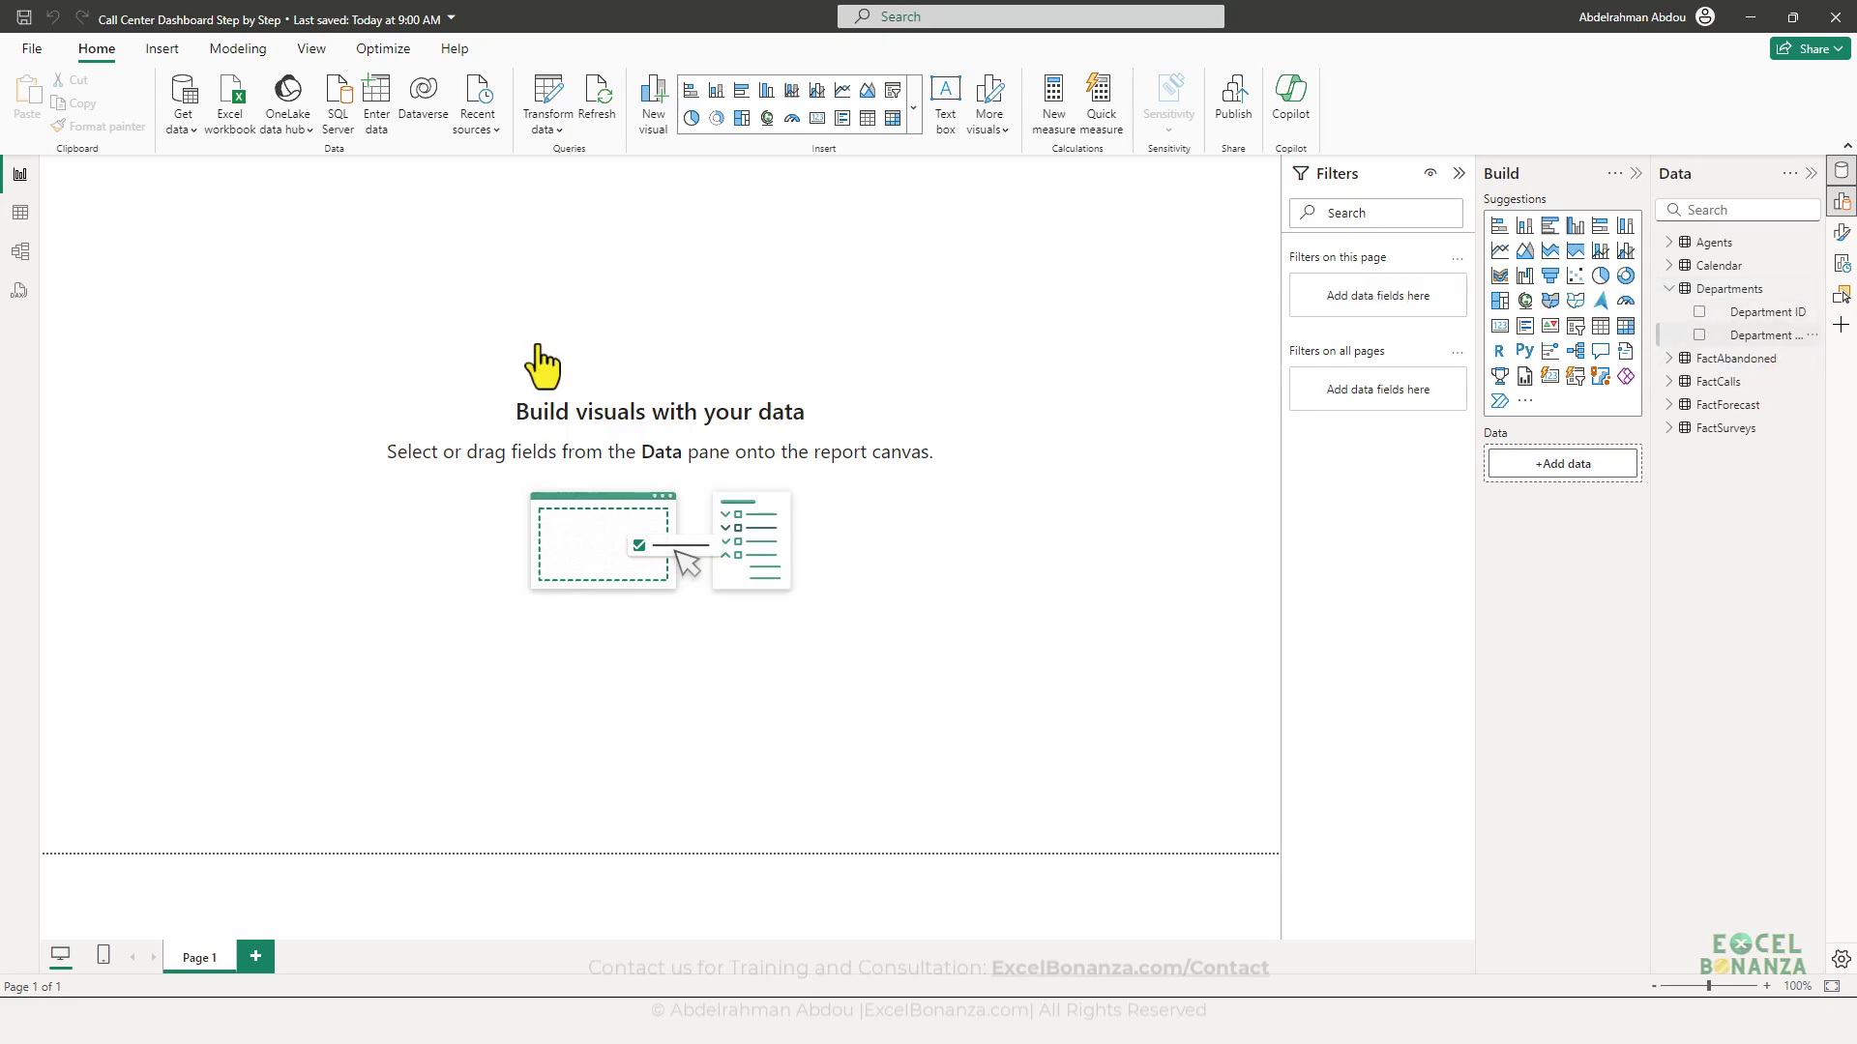
pyautogui.click(1687, 383)
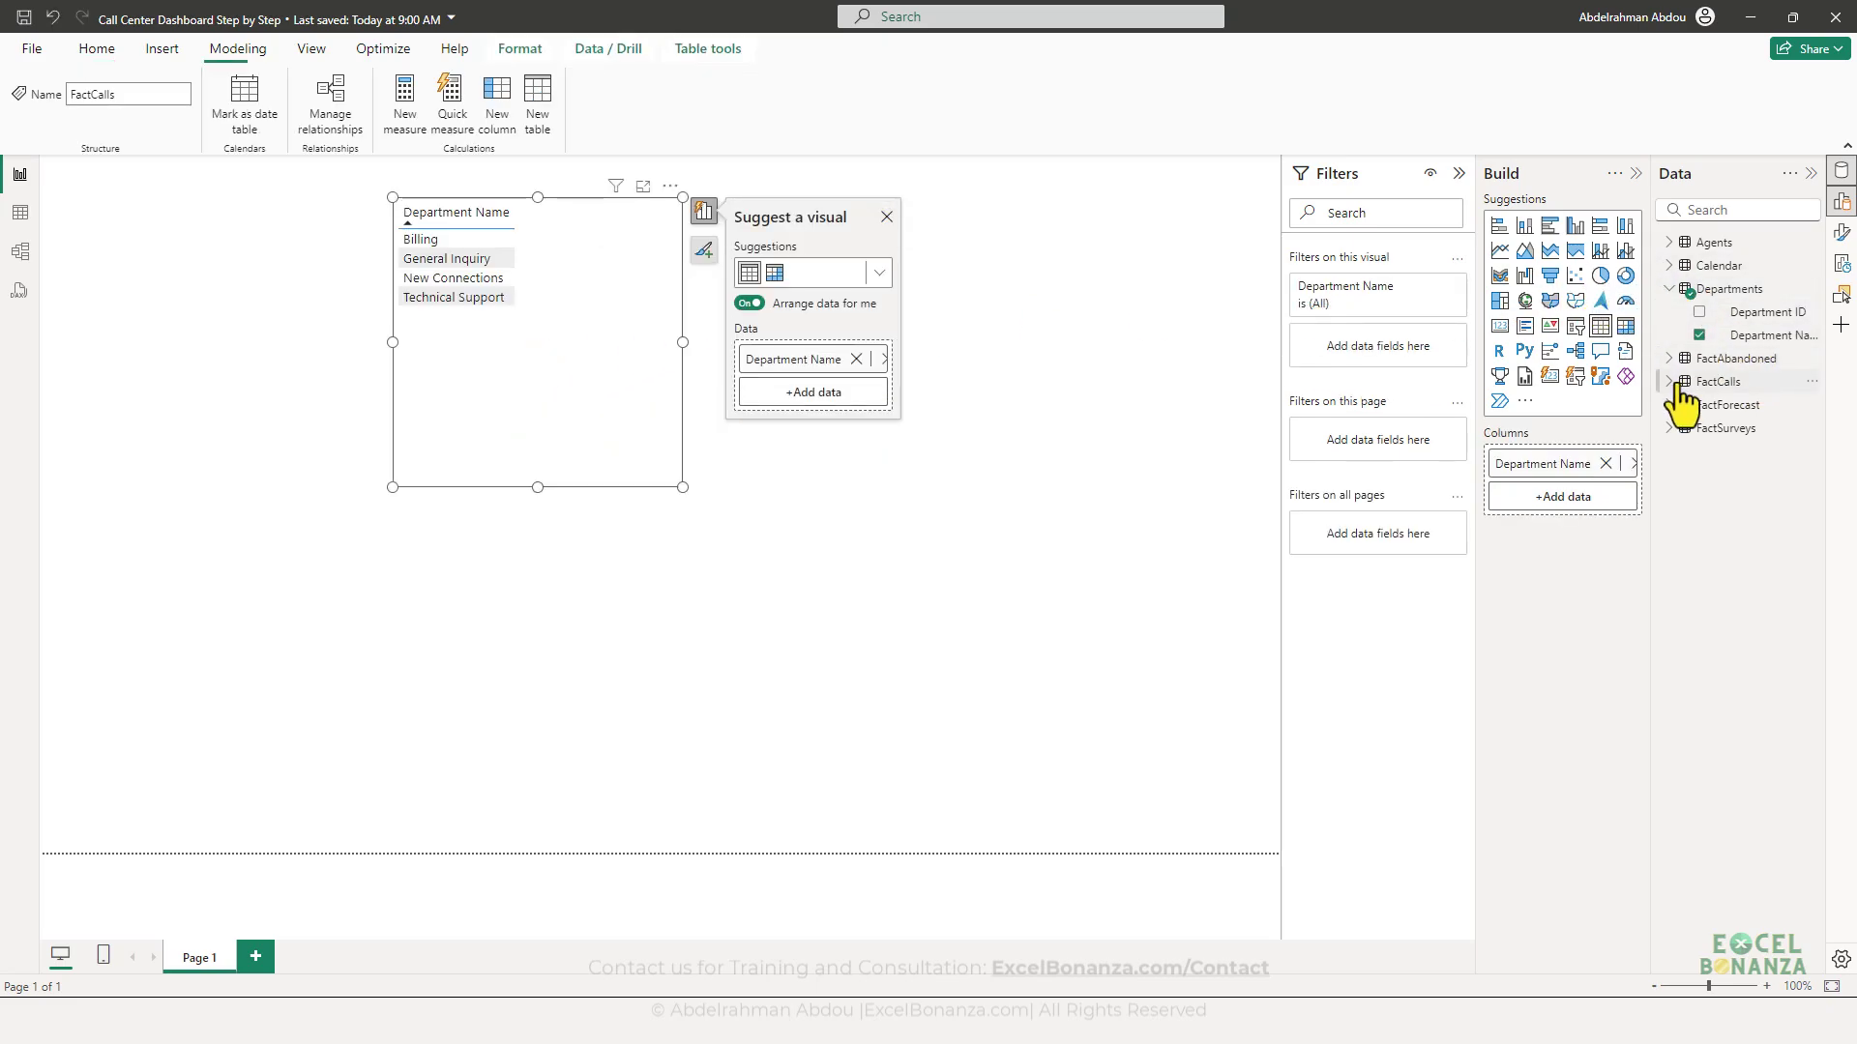
pyautogui.click(1670, 382)
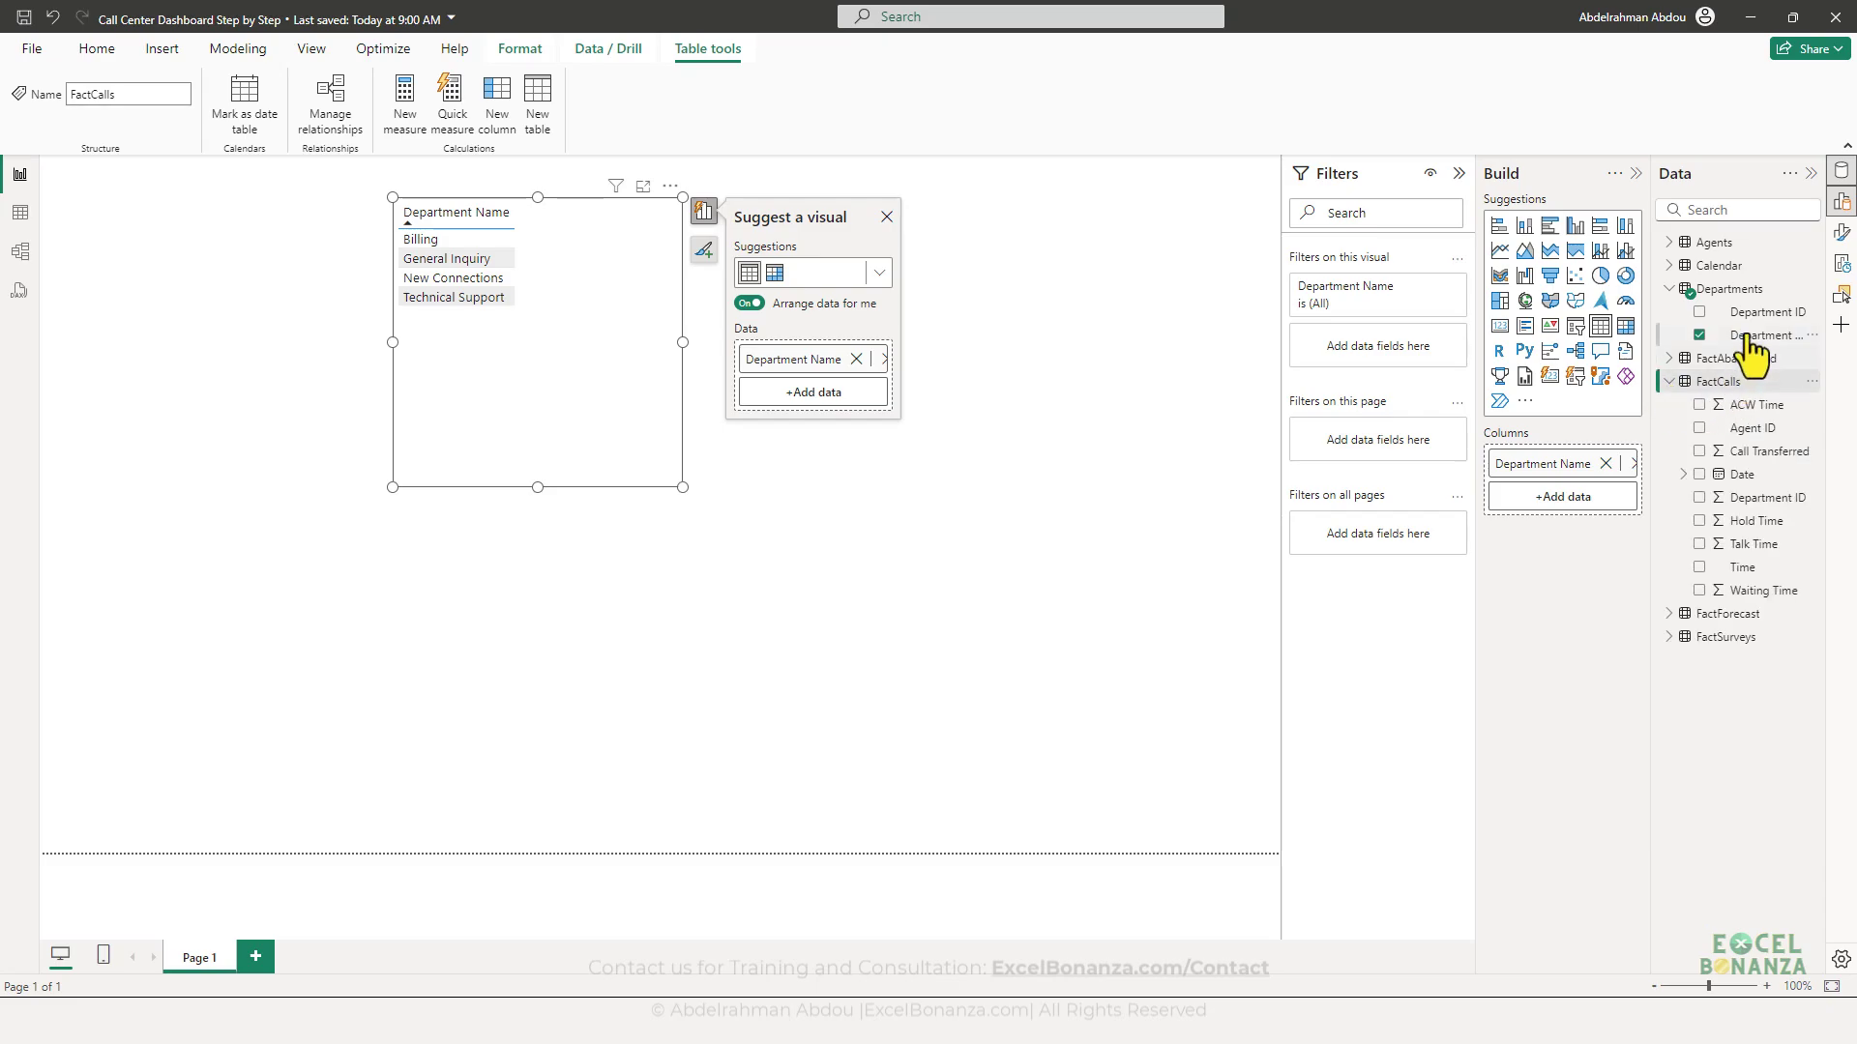
pyautogui.moveTo(1789, 471); pyautogui.dragTo(630, 334)
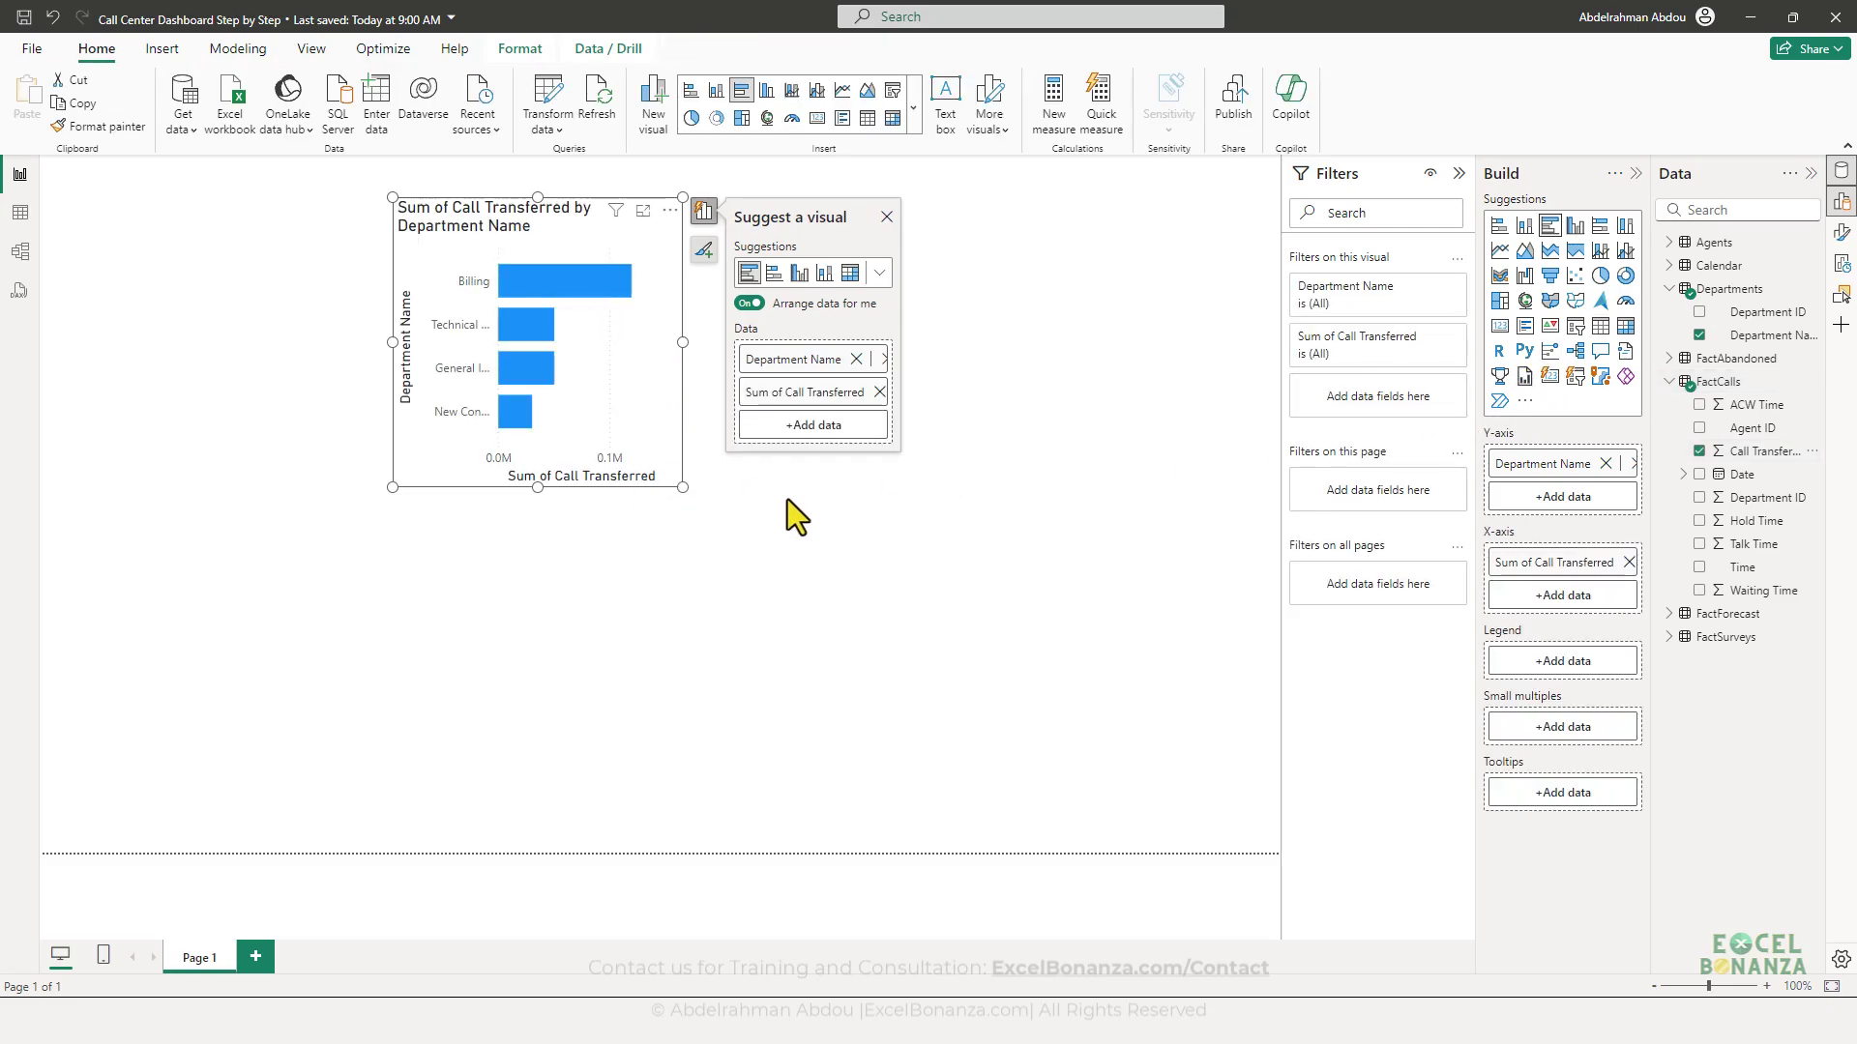
# - Enlarge the test bar chart until the department names fit, and delete it from the page
pyautogui.moveTo(685, 490); pyautogui.dragTo(753, 573)
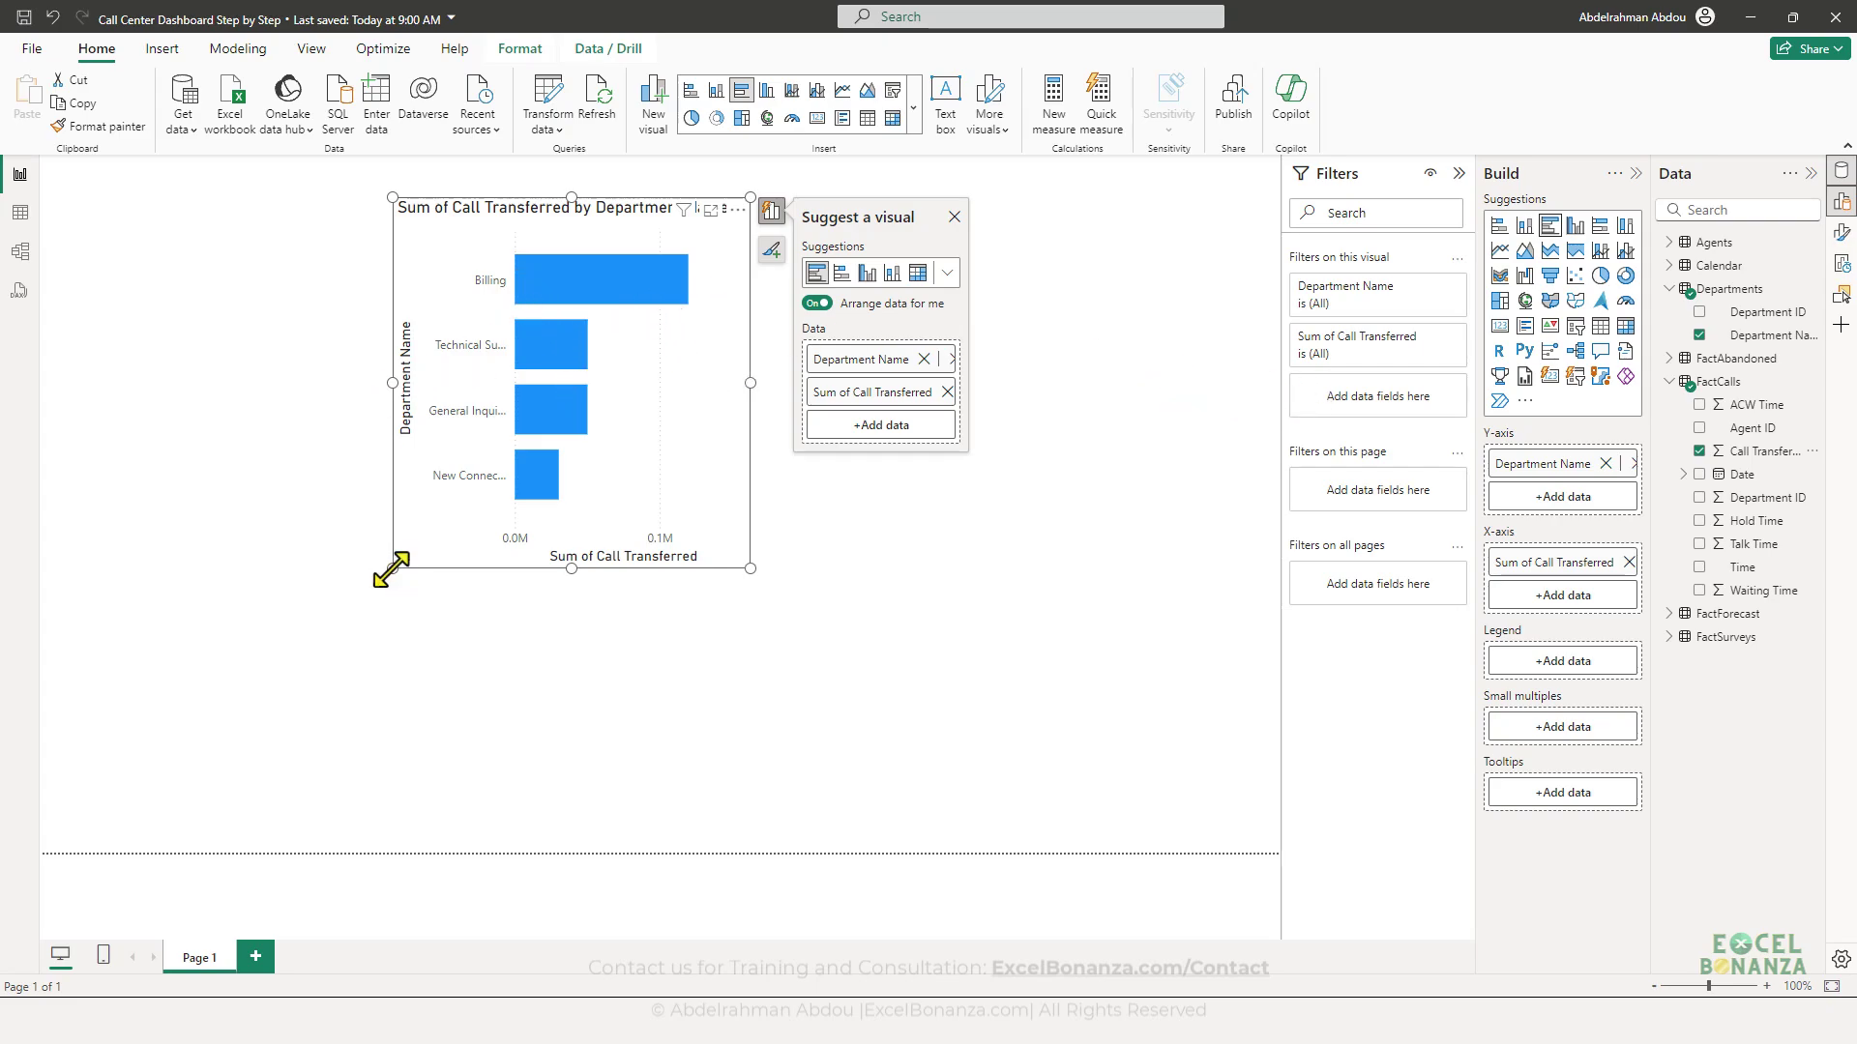
pyautogui.moveTo(392, 569); pyautogui.dragTo(270, 592)
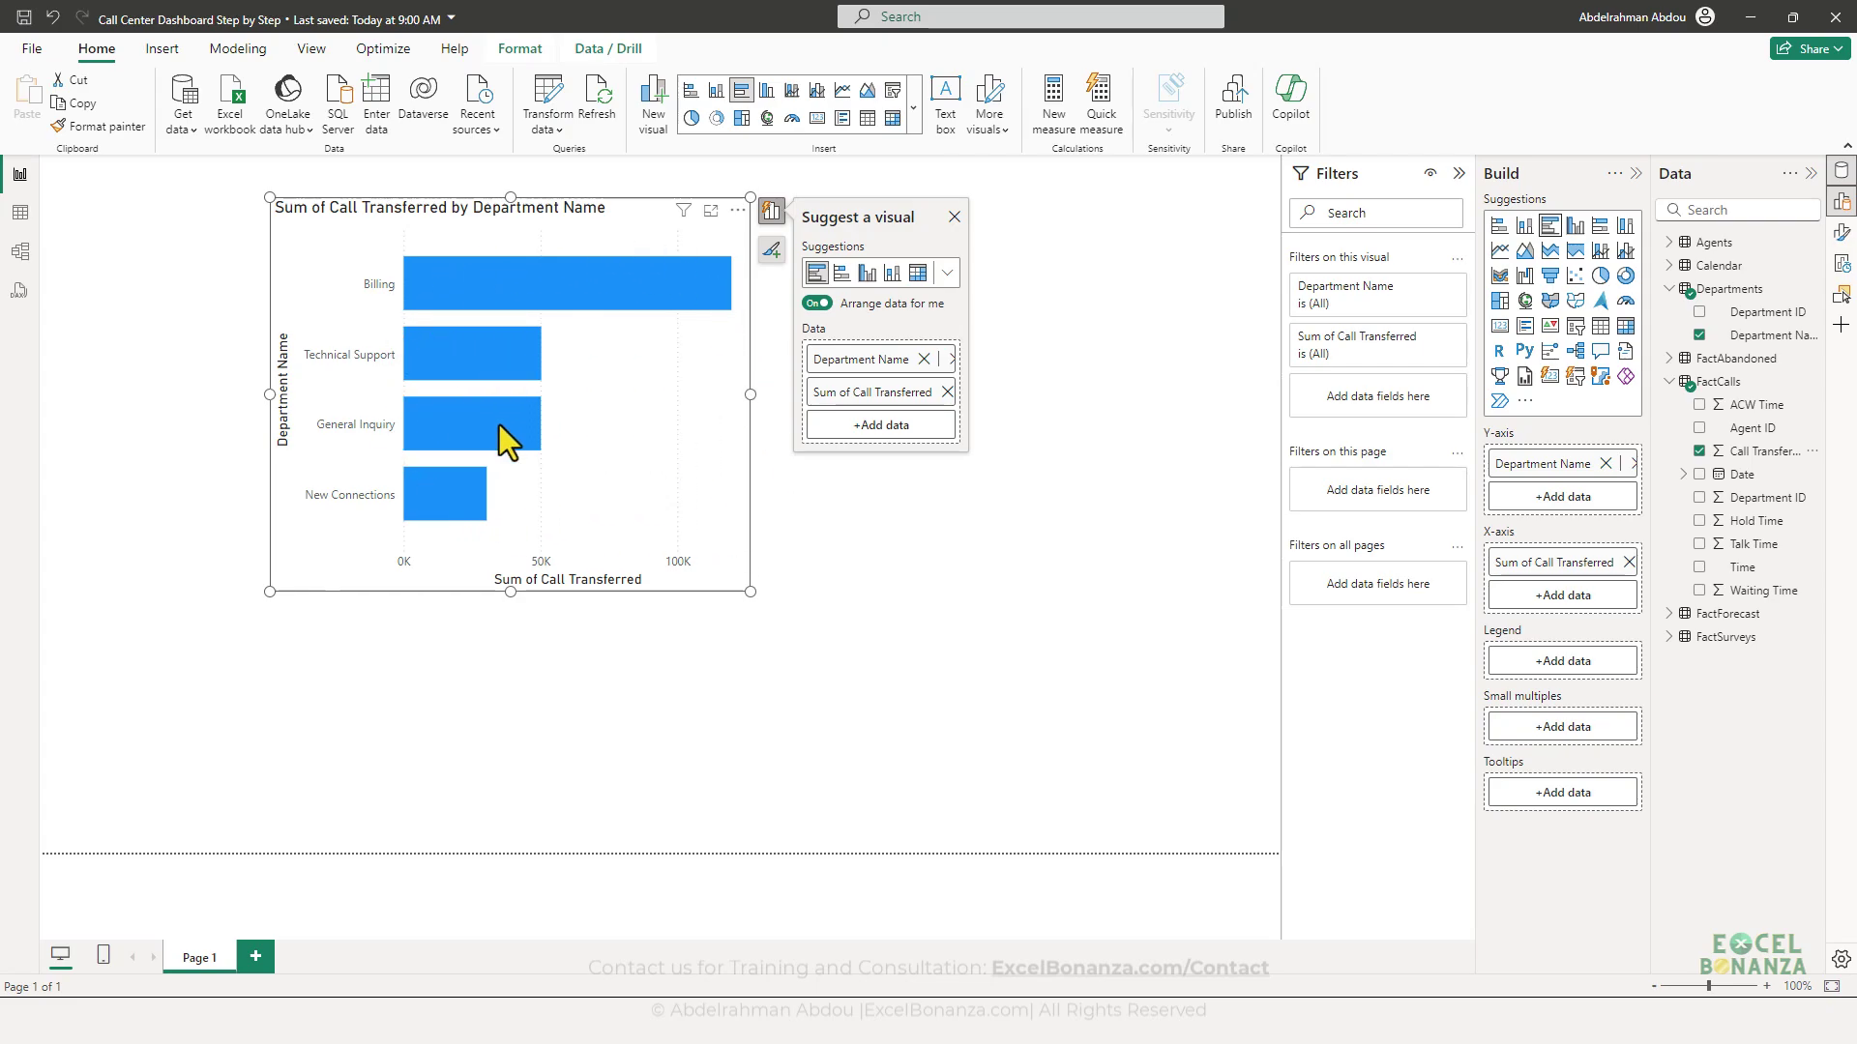
pyautogui.press('Delete')
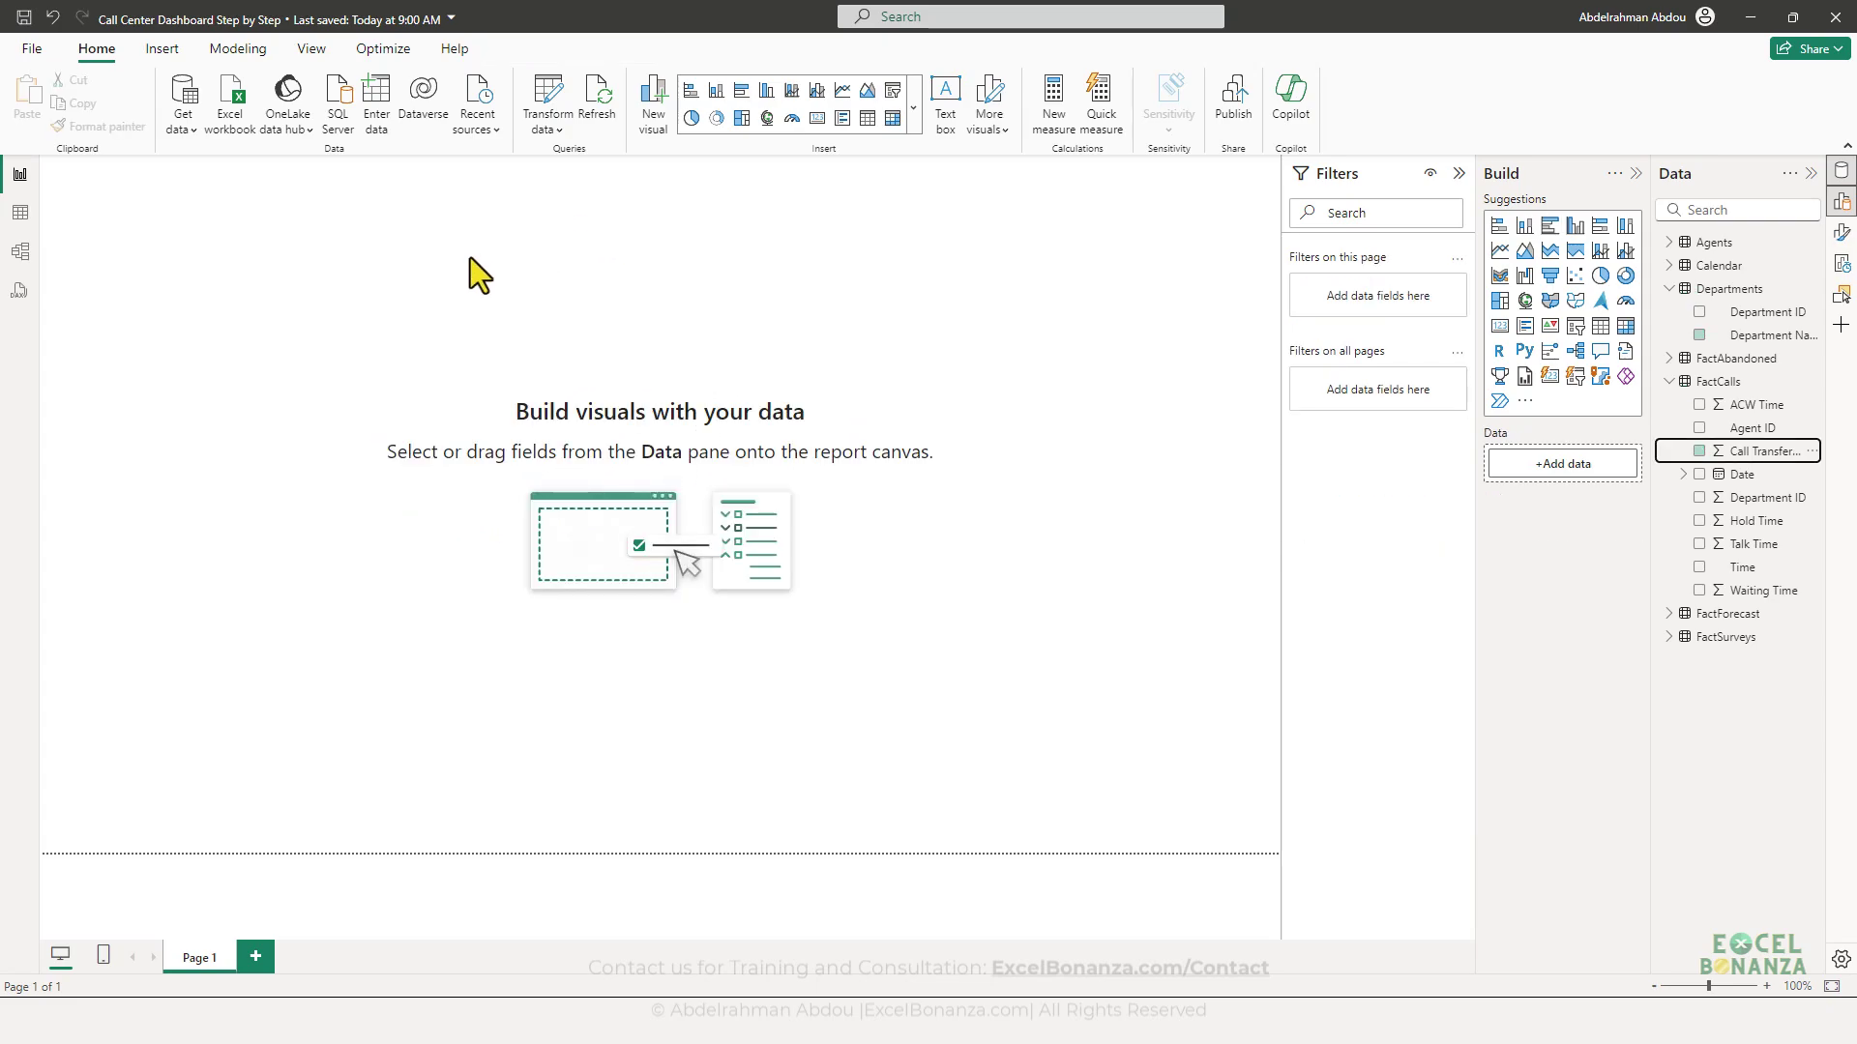
# - Create an active many-to-one, single-direction relationship from FactSurveys' Survey Date to Calendar's Date, and move FactSurveys slightly lower in the diagram
pyautogui.click(20, 251)
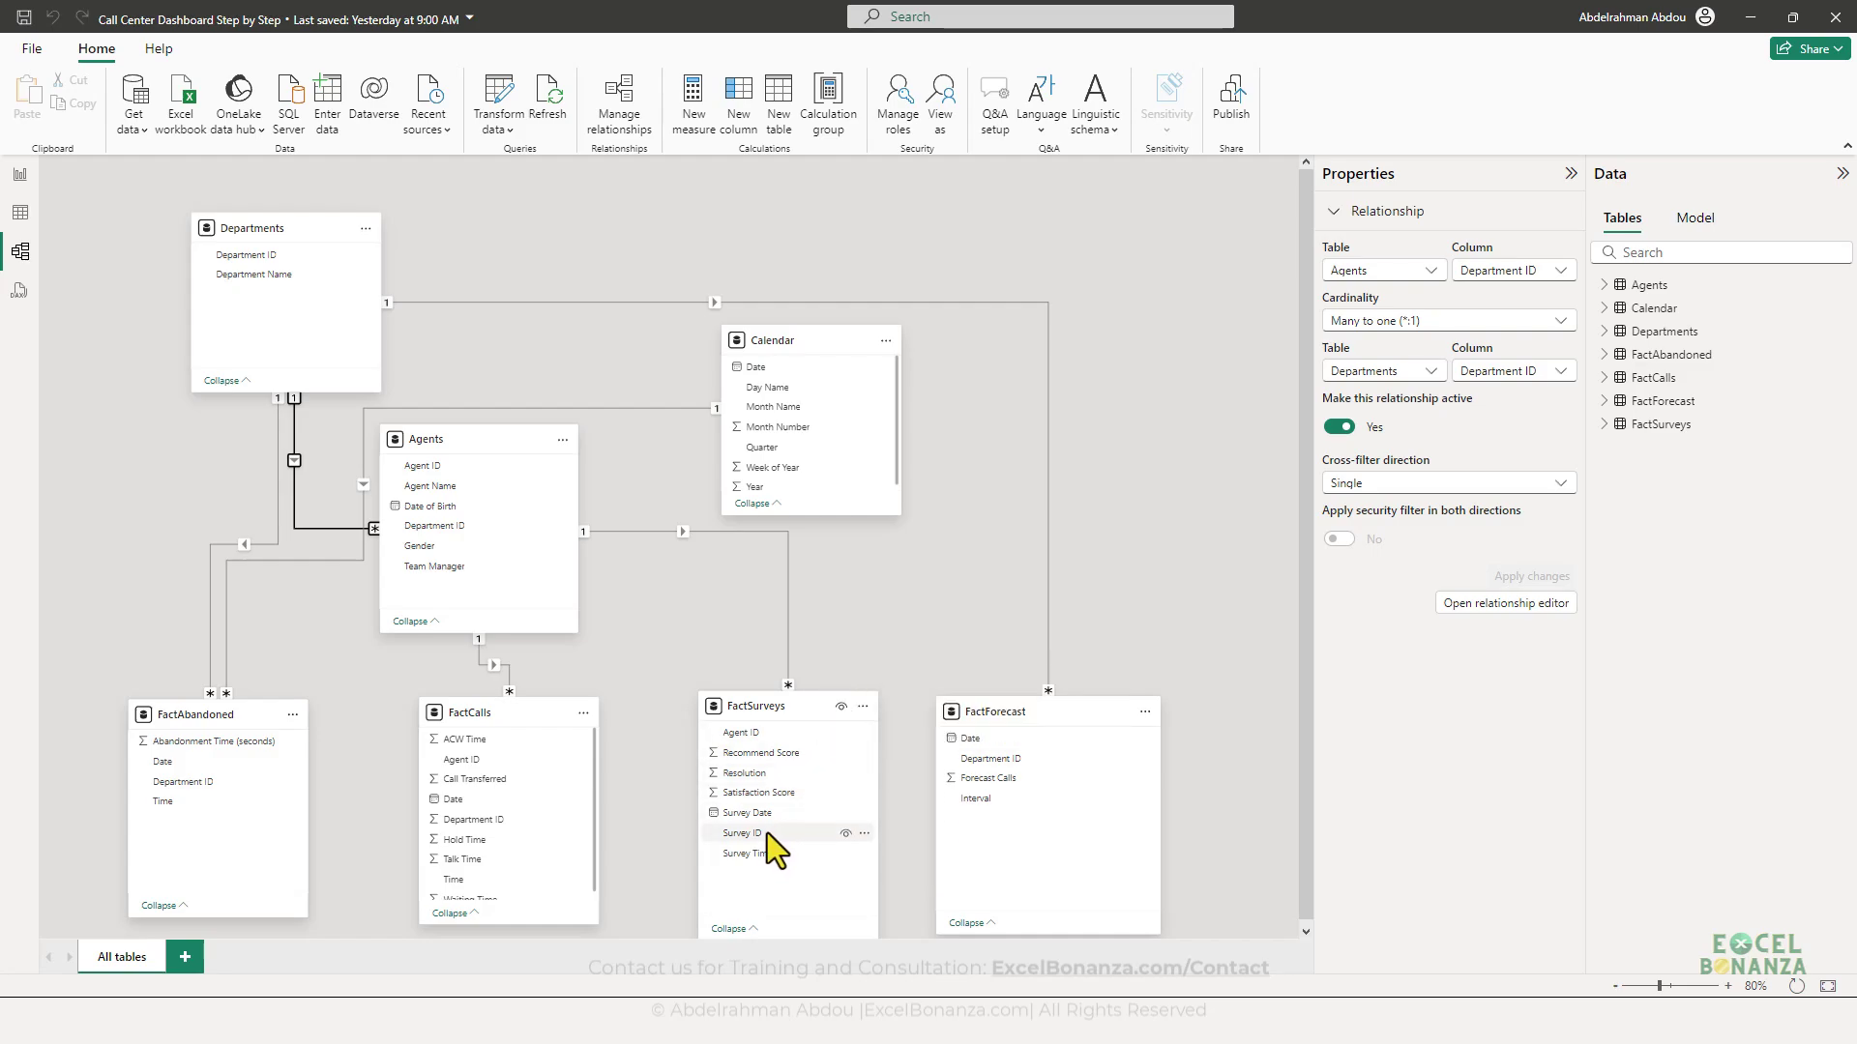
pyautogui.moveTo(746, 817); pyautogui.dragTo(785, 368)
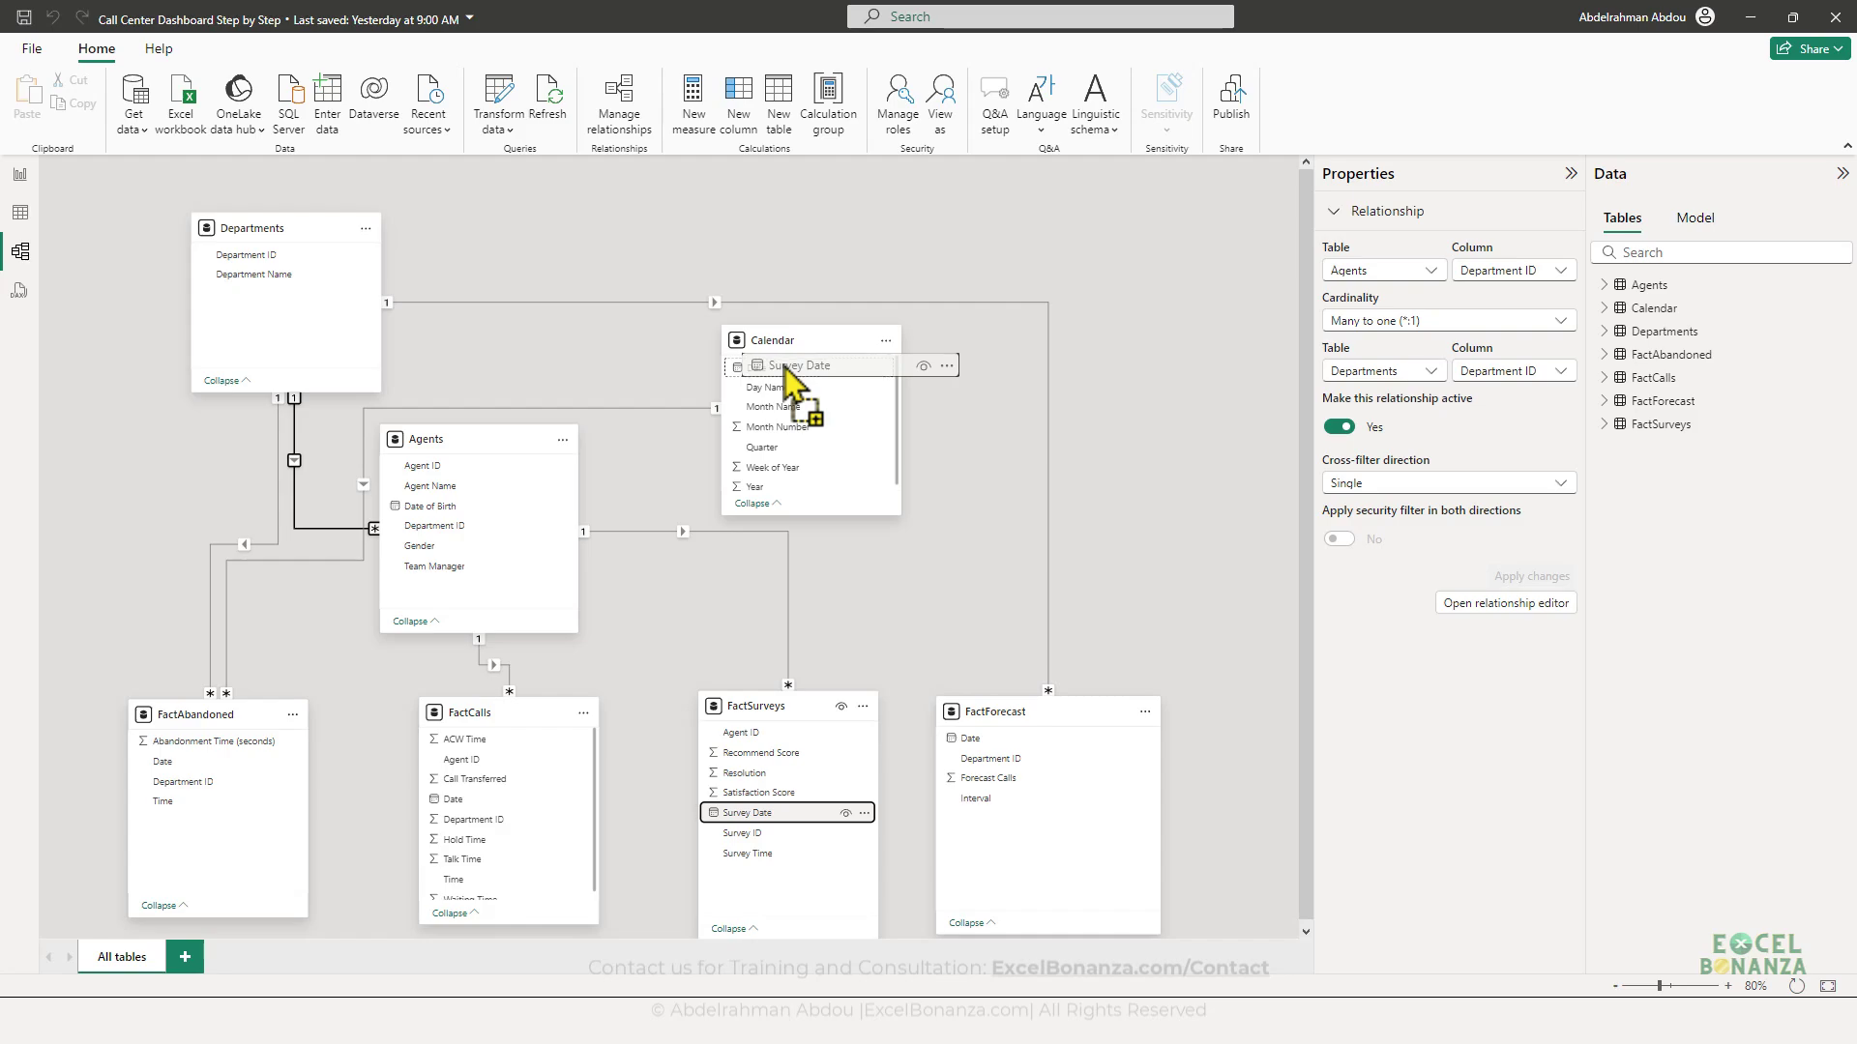
pyautogui.moveTo(785, 368); pyautogui.dragTo(785, 370)
pyautogui.click(1123, 814)
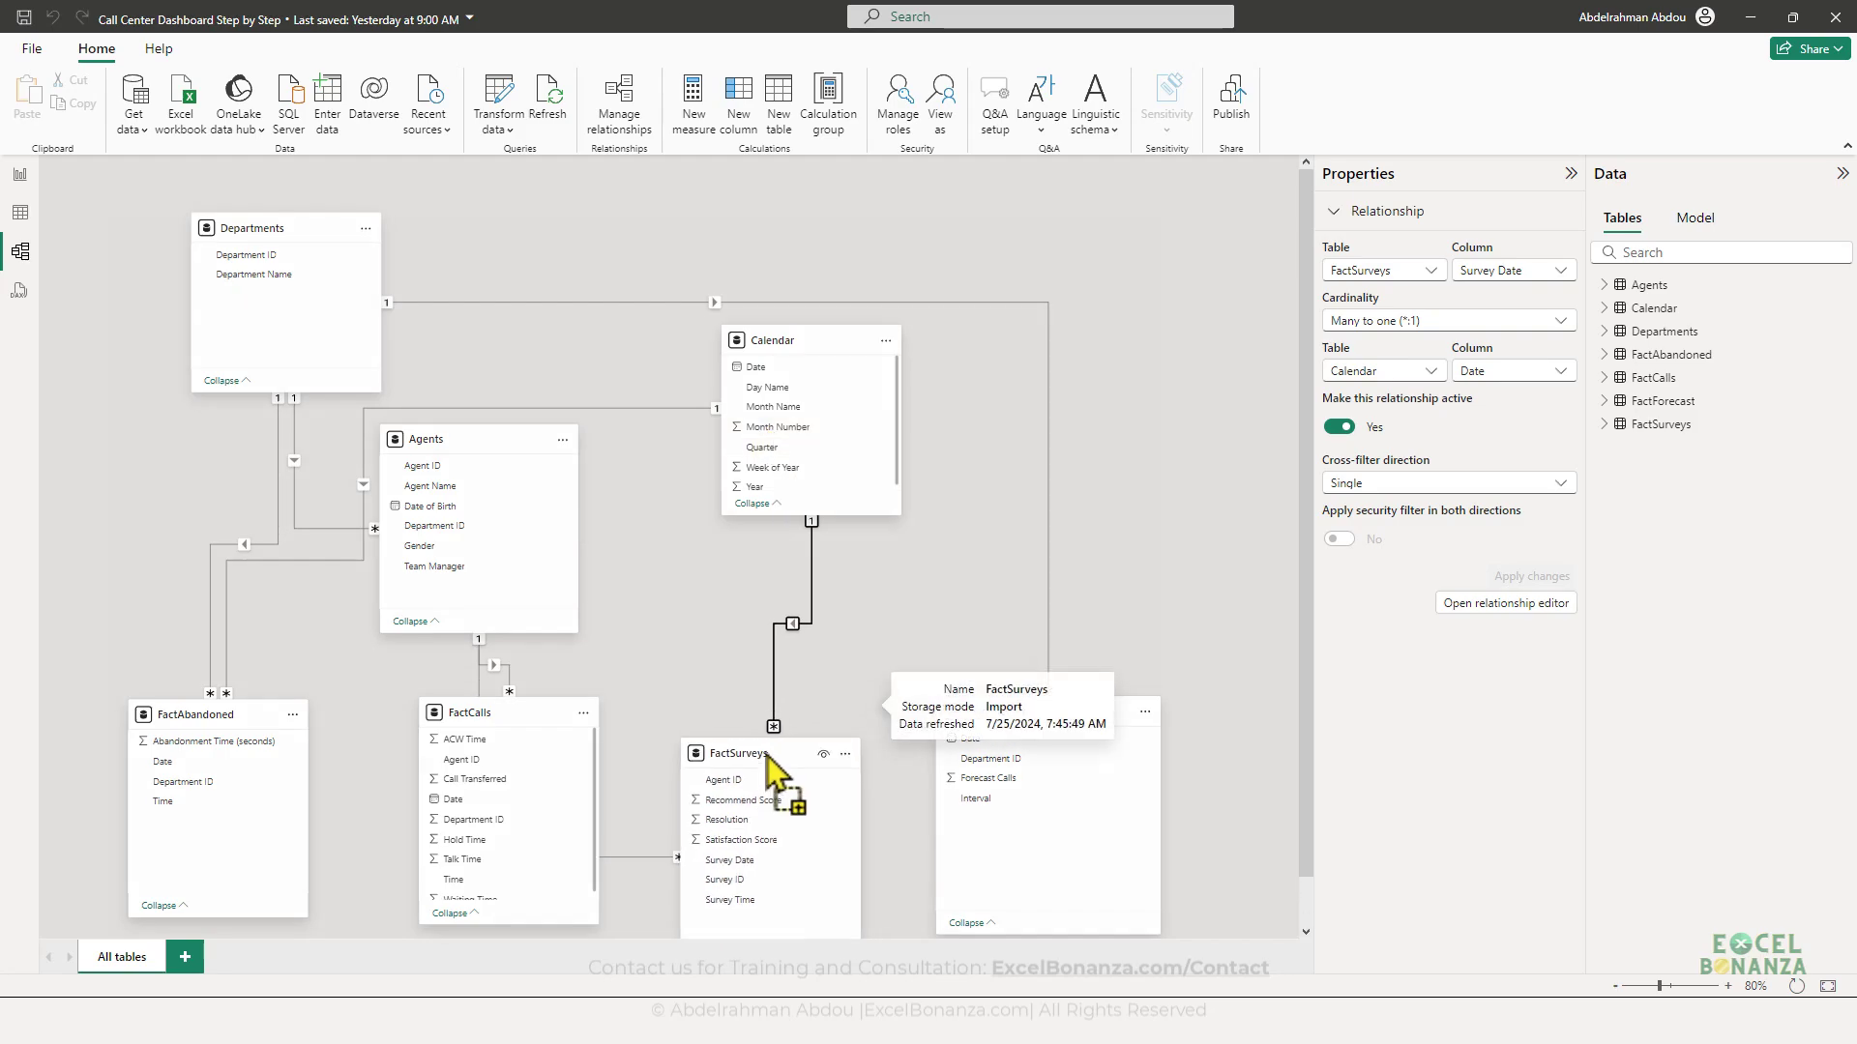
pyautogui.moveTo(785, 705); pyautogui.dragTo(762, 759)
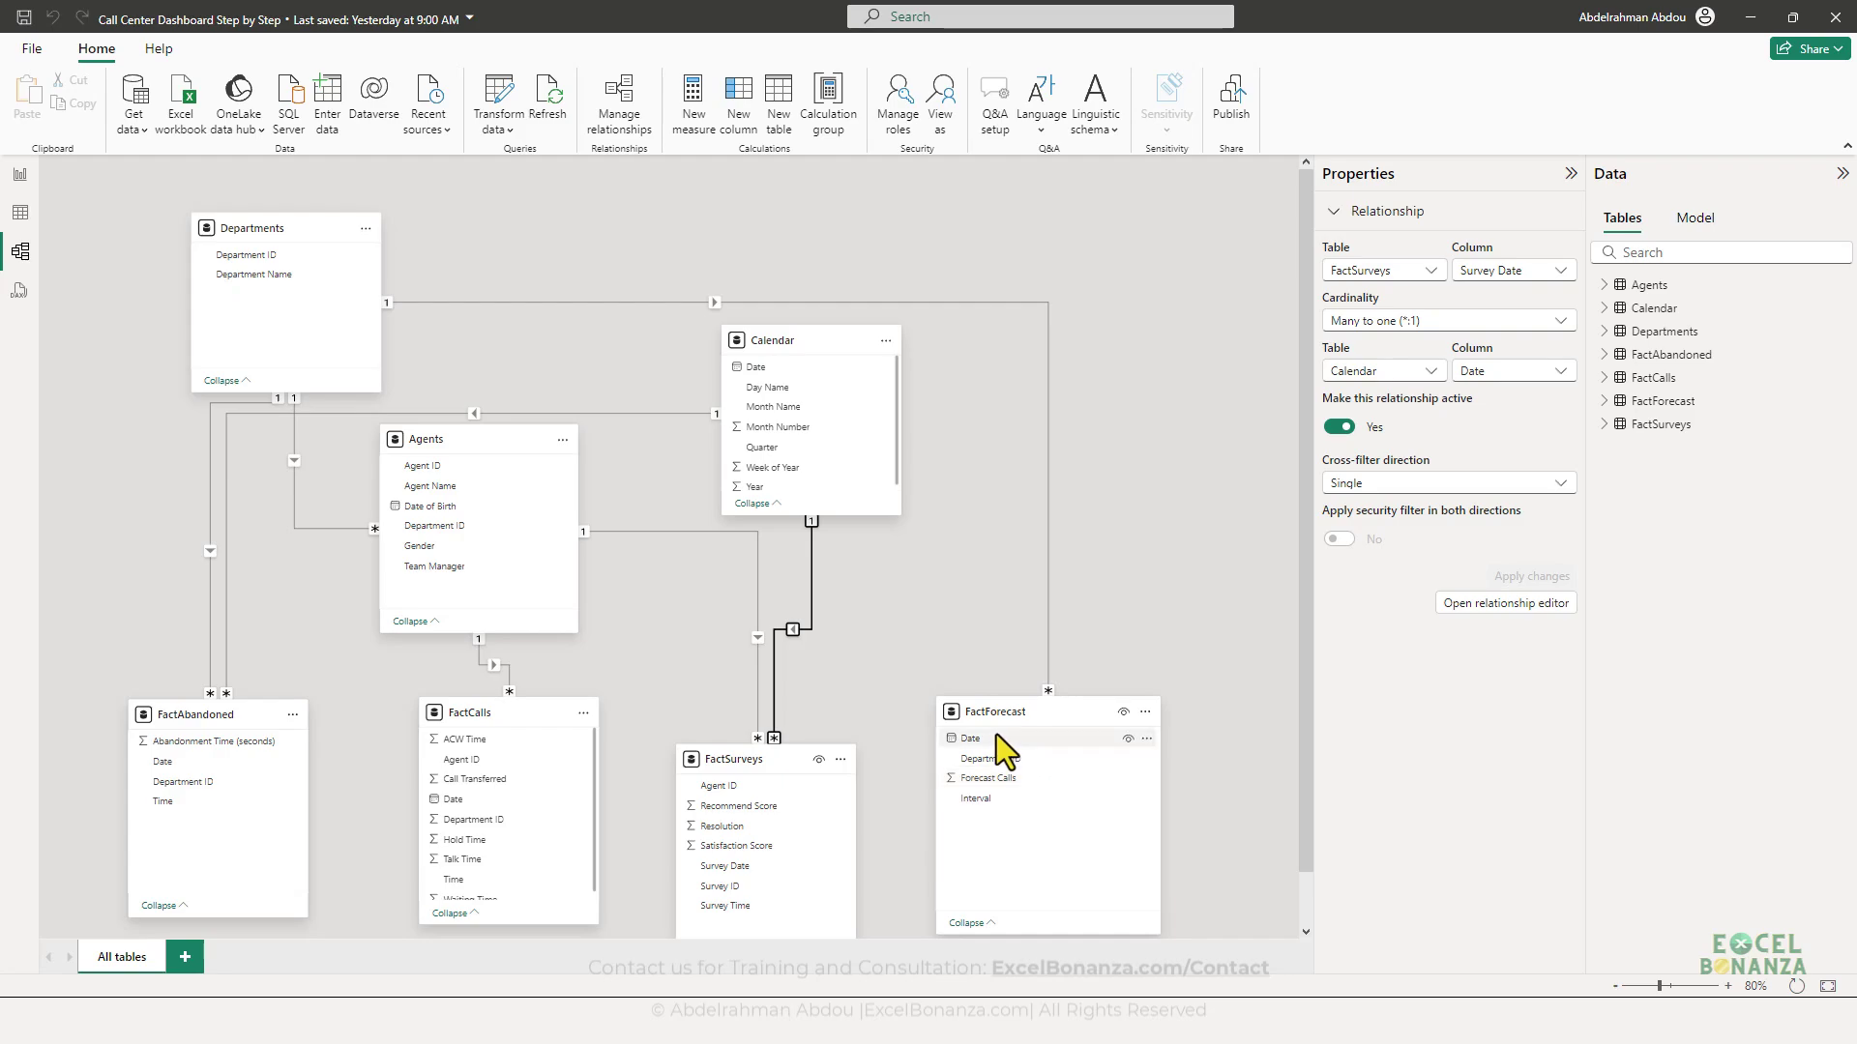
# - Create active many-to-one, single-direction relationships from FactForecast and FactCalls to Calendar on Date, moving the Calendar table slightly higher
pyautogui.moveTo(982, 740); pyautogui.dragTo(791, 372)
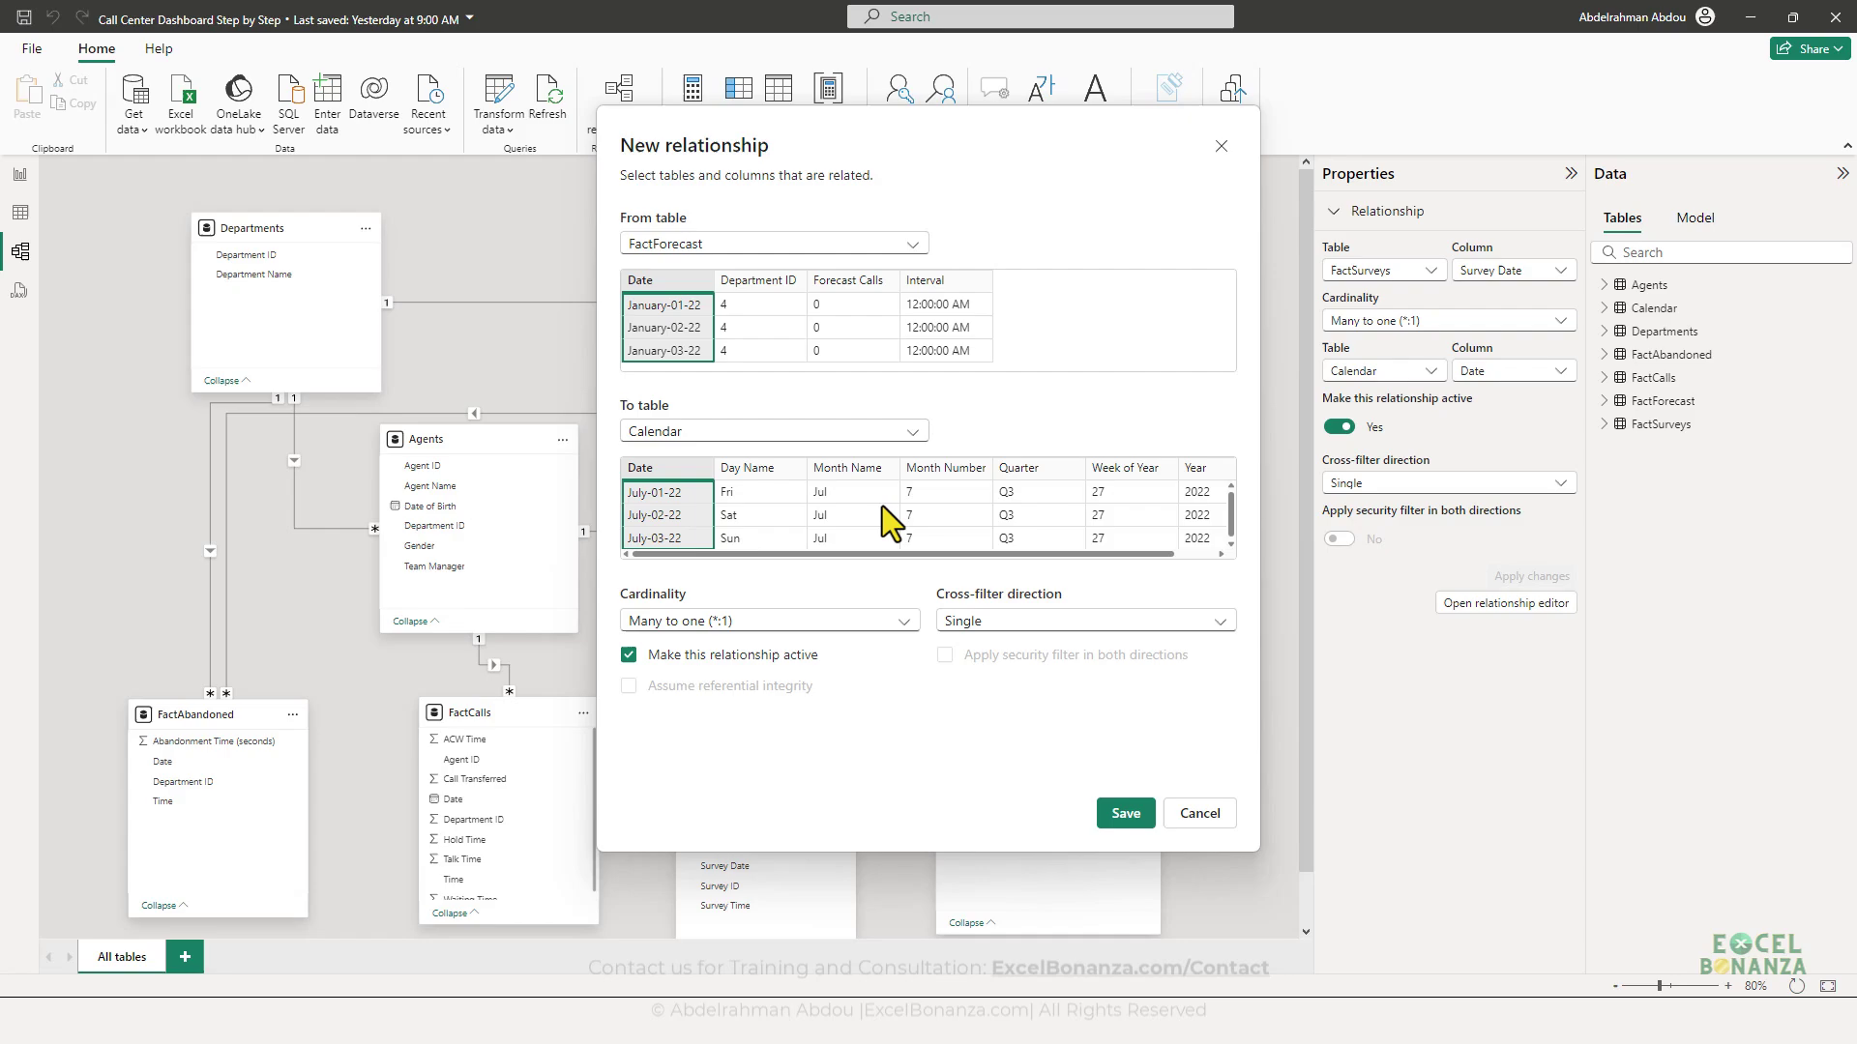
pyautogui.click(1125, 817)
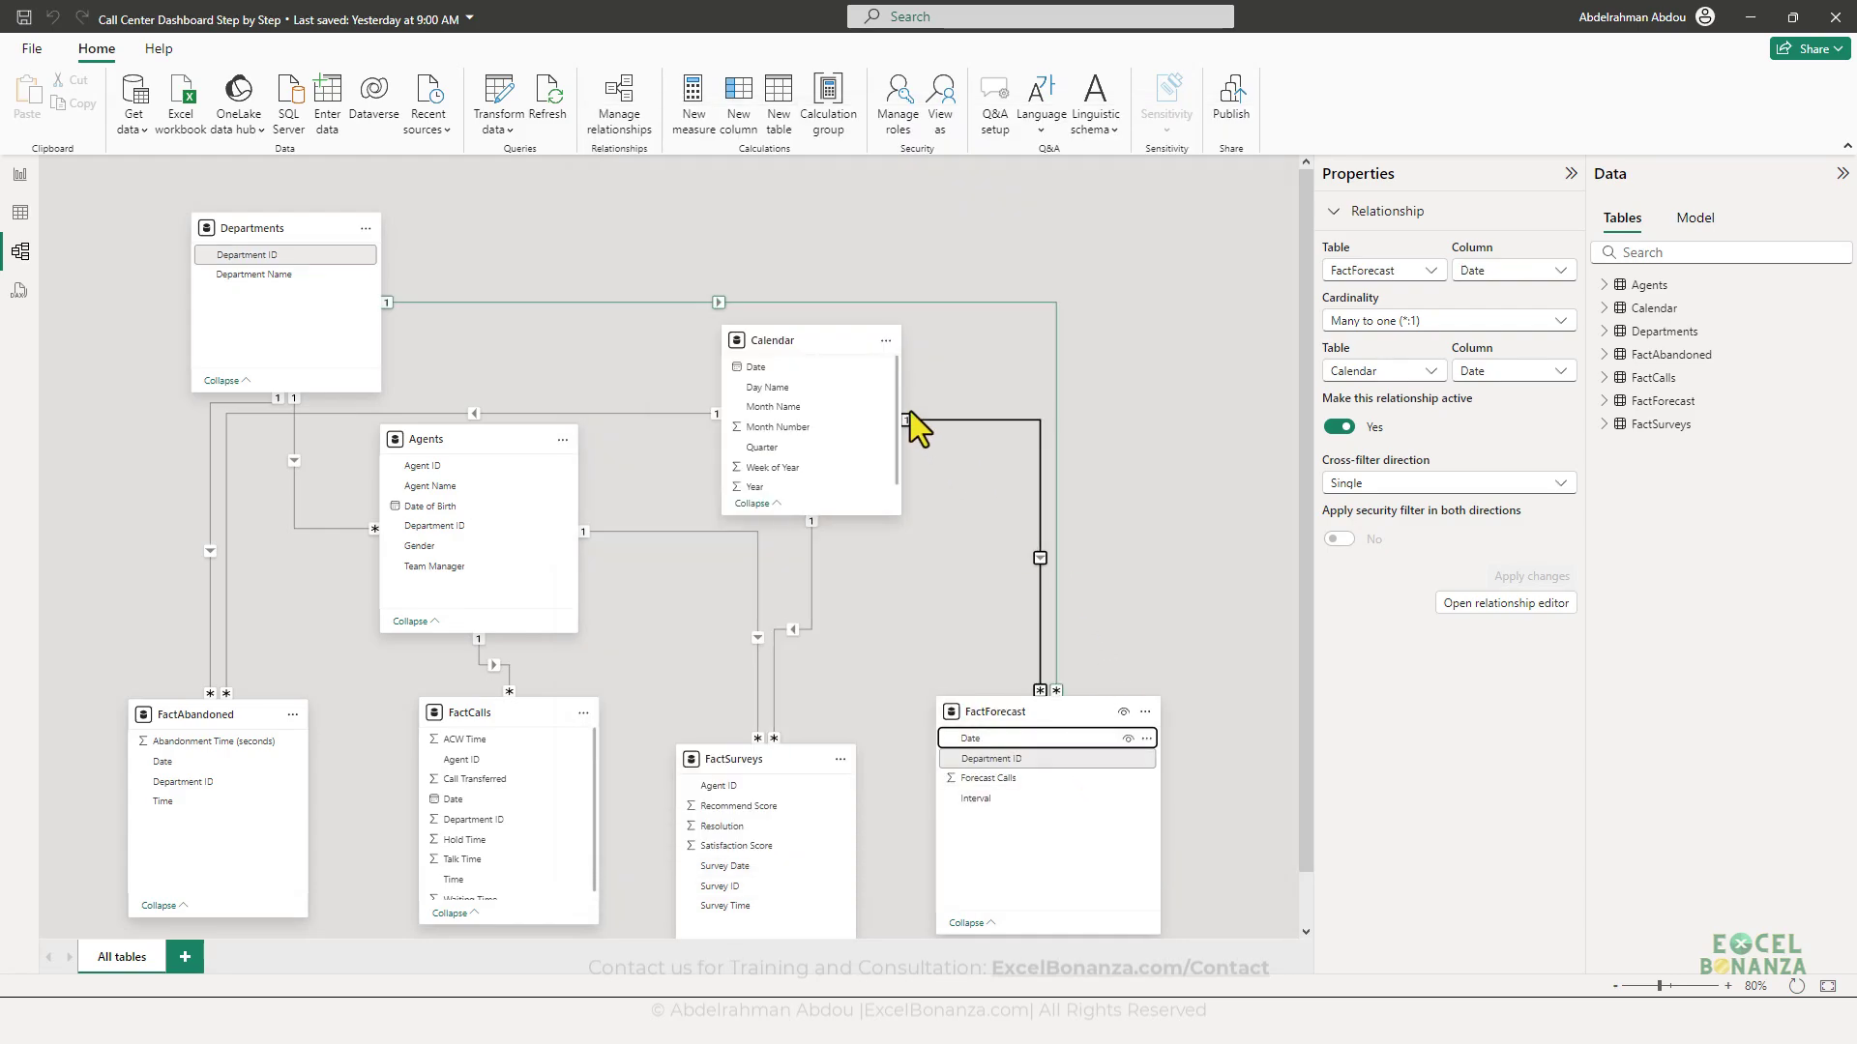
pyautogui.moveTo(814, 343); pyautogui.dragTo(774, 325)
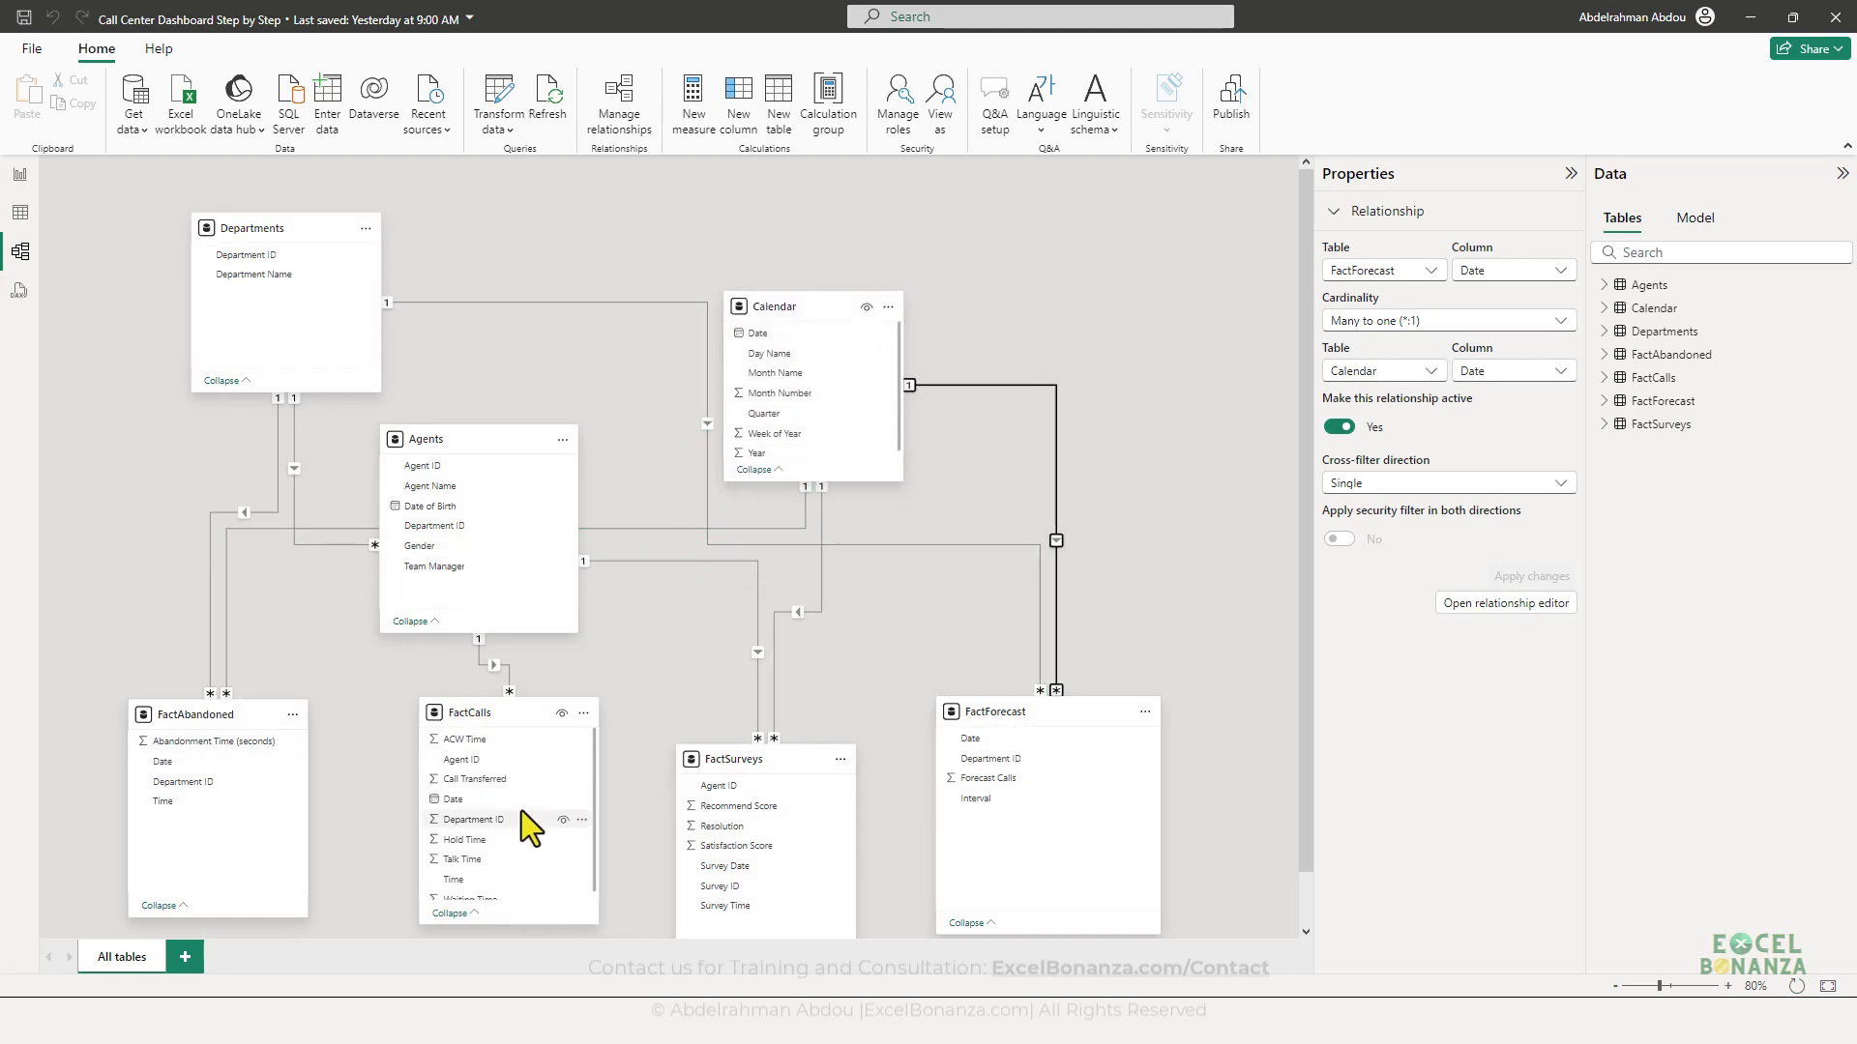
pyautogui.scroll(-1, 537, 808)
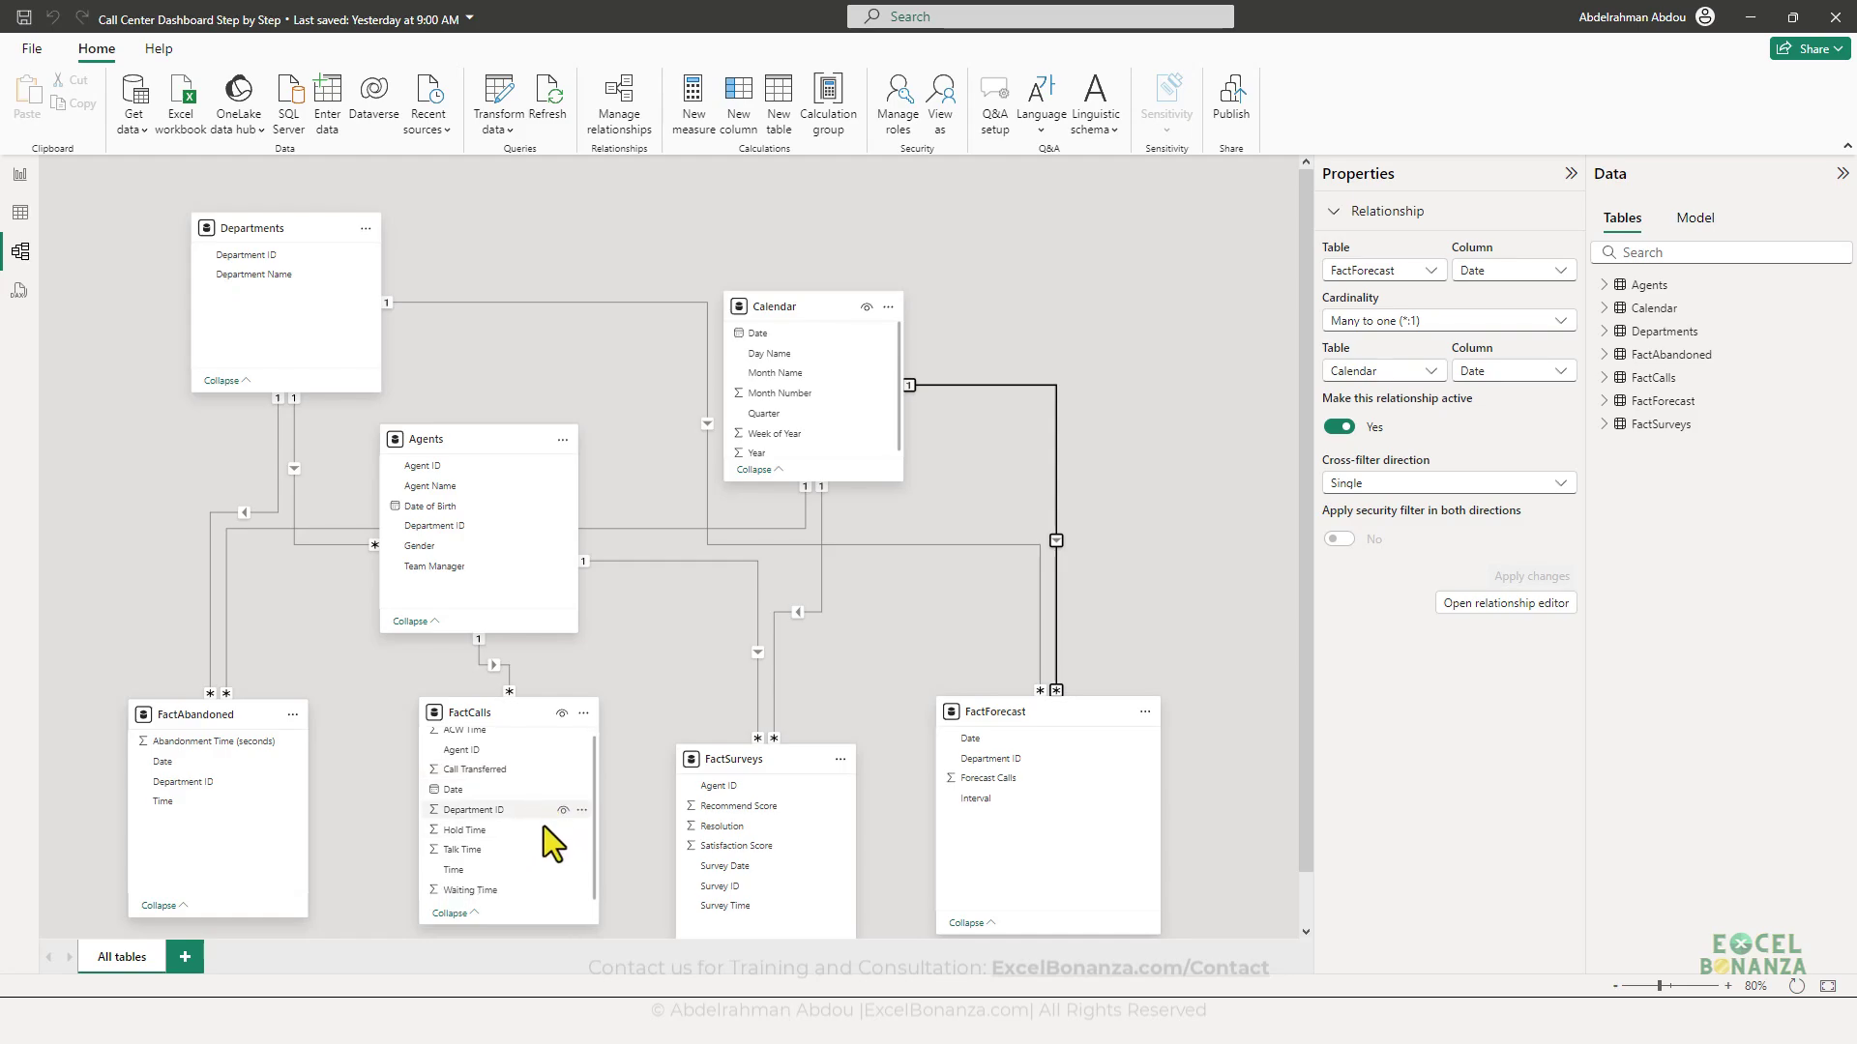
pyautogui.moveTo(460, 791); pyautogui.dragTo(792, 335)
pyautogui.click(1092, 703)
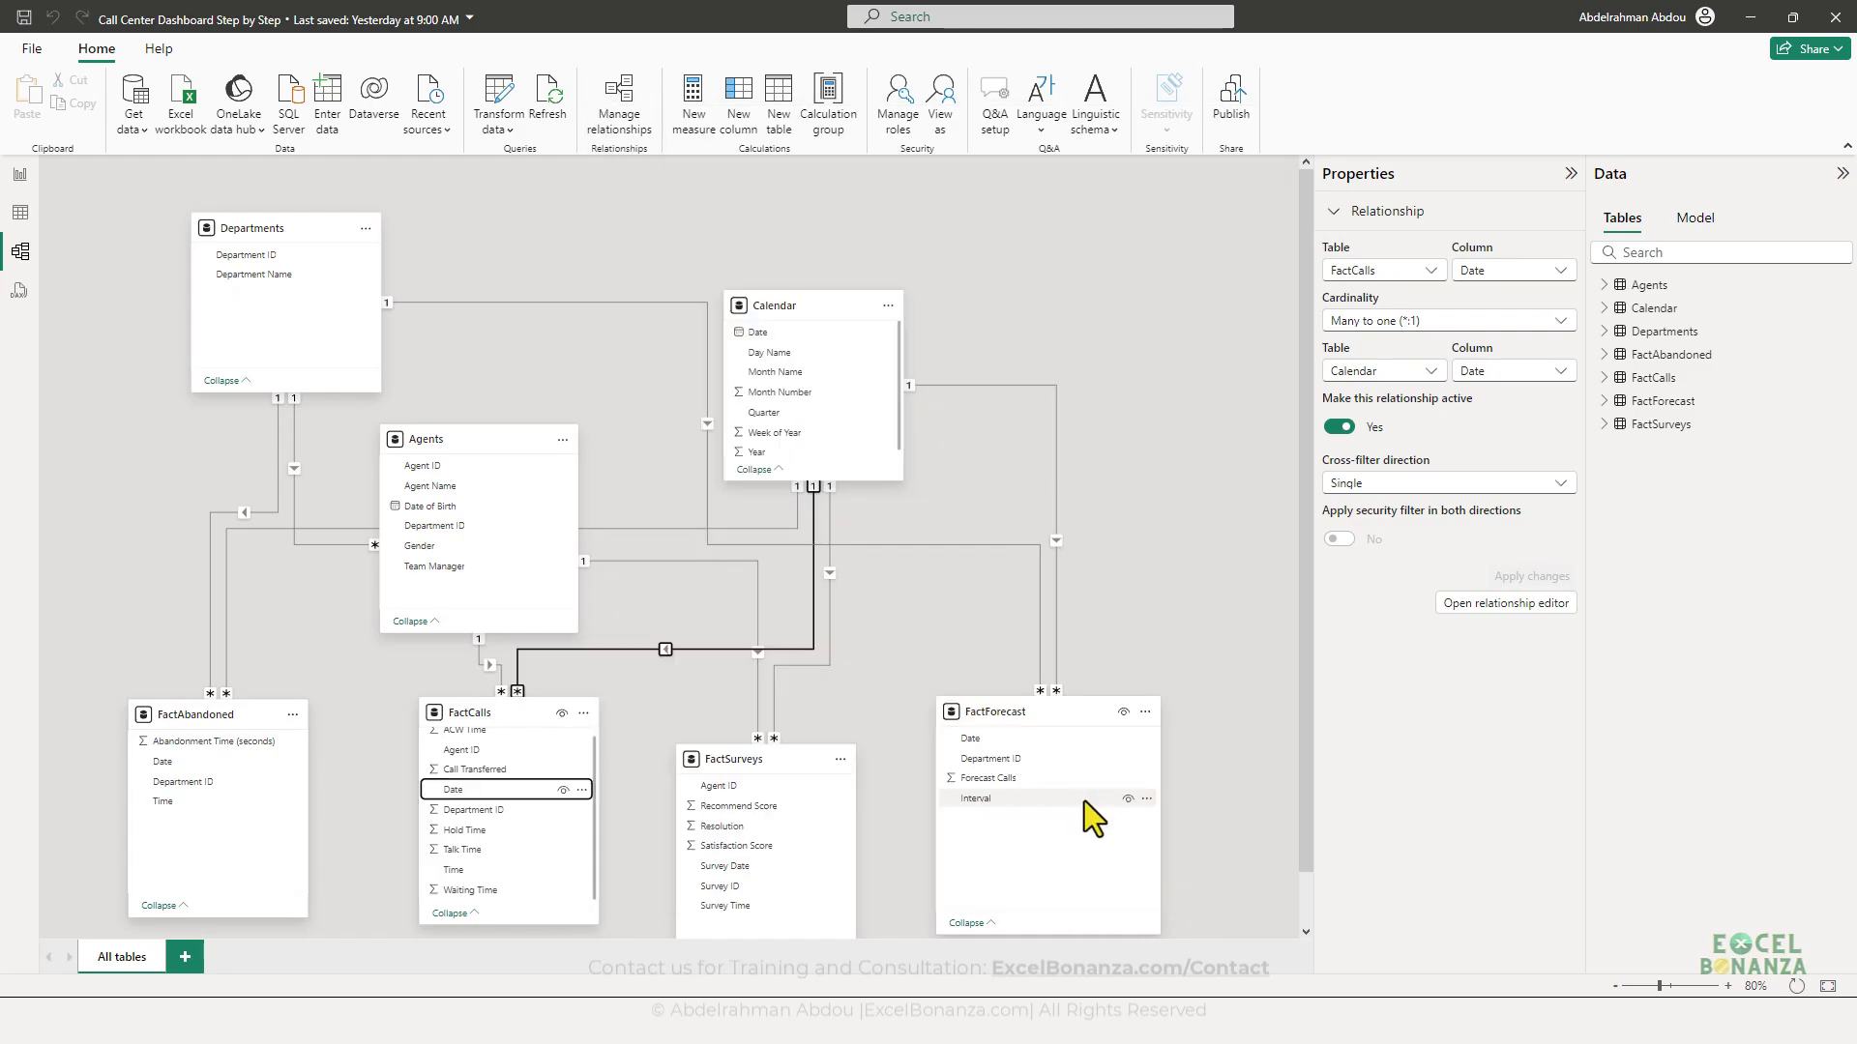
# - Spread out the model diagram by shifting FactCalls lower, Calendar higher, and Agents and FactAbandoned outward
pyautogui.moveTo(551, 723); pyautogui.dragTo(521, 786)
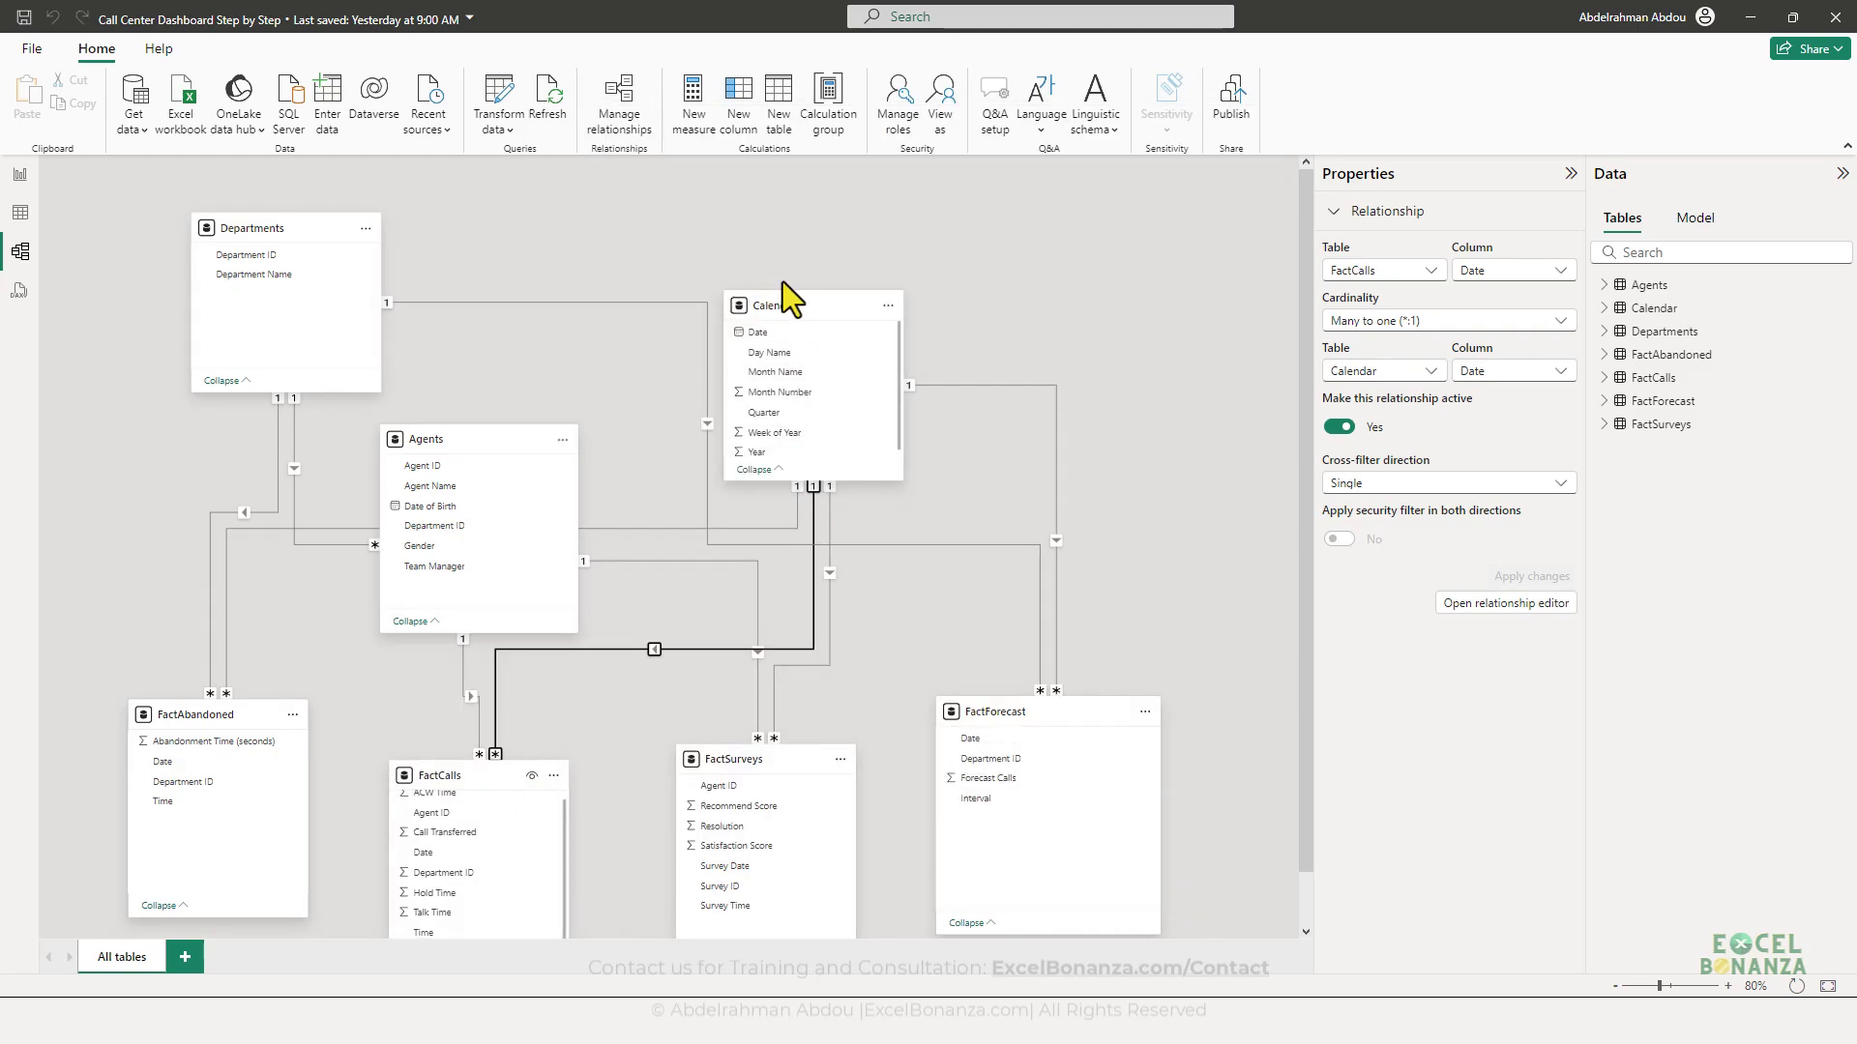
pyautogui.moveTo(779, 299); pyautogui.dragTo(826, 264)
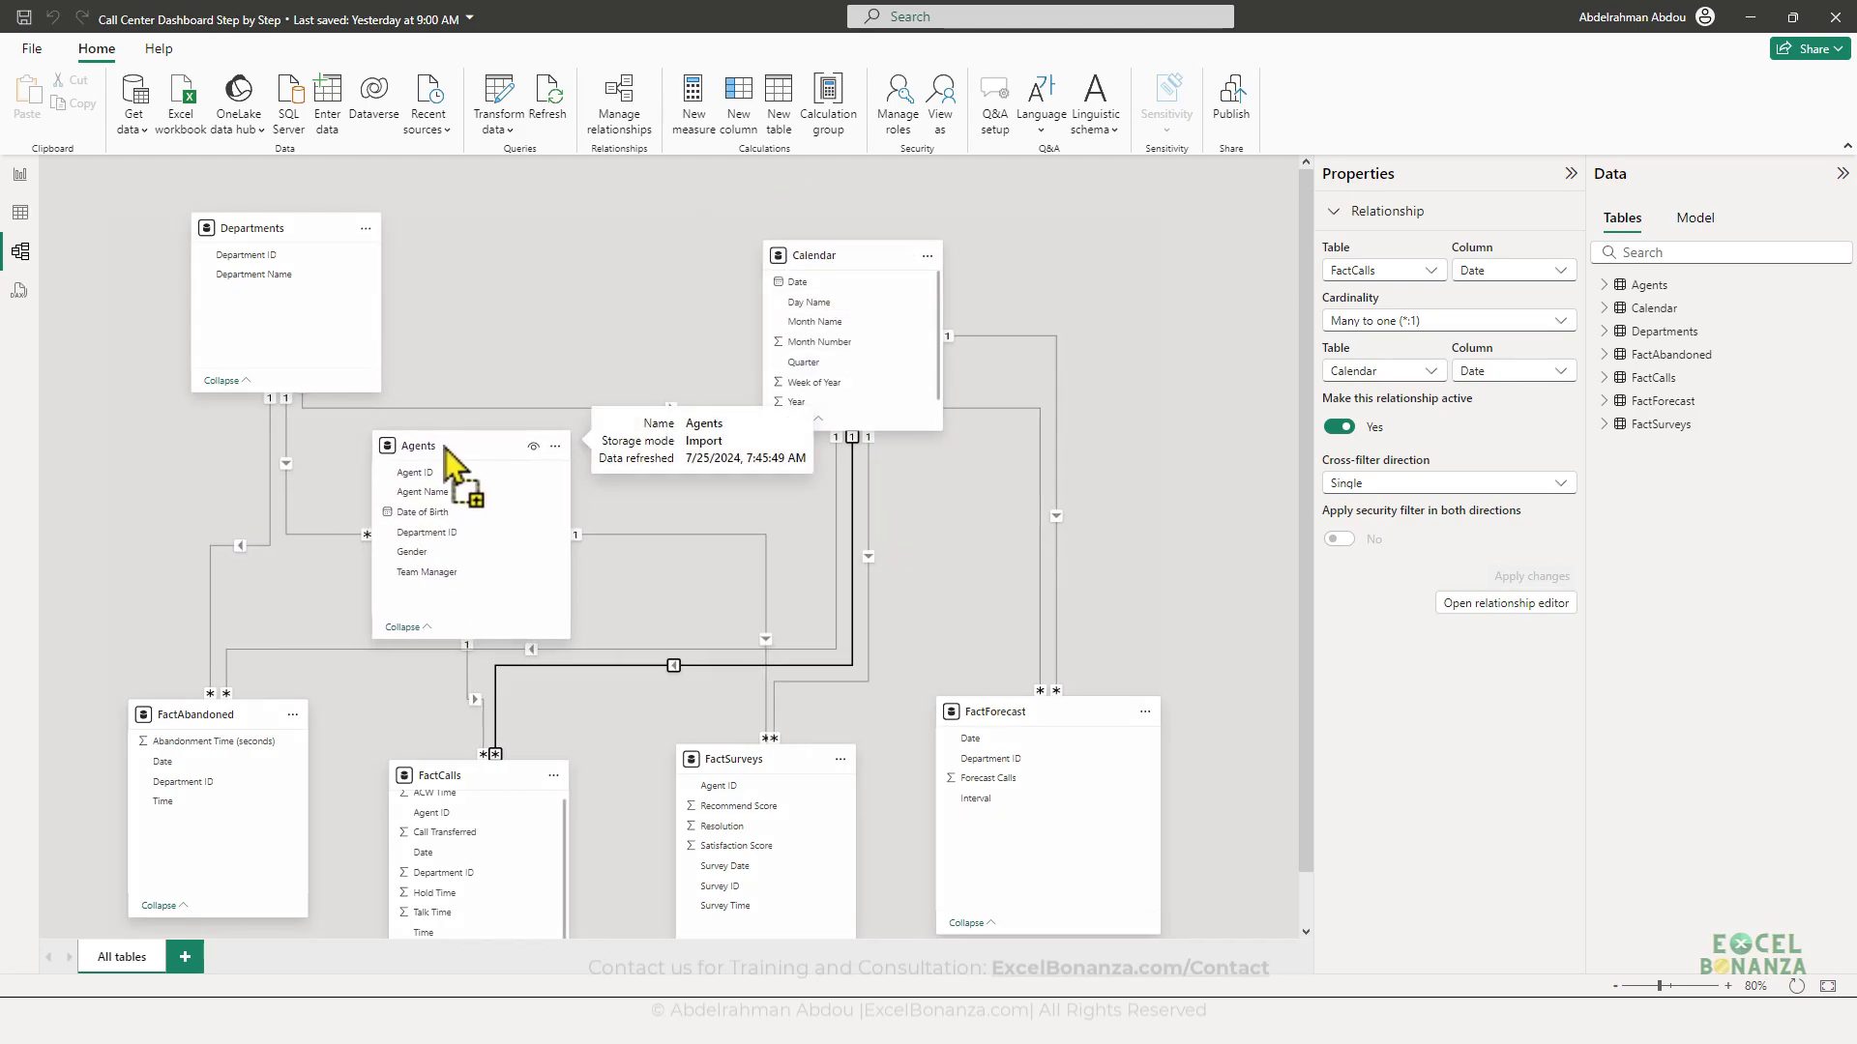
pyautogui.moveTo(455, 464); pyautogui.dragTo(448, 469)
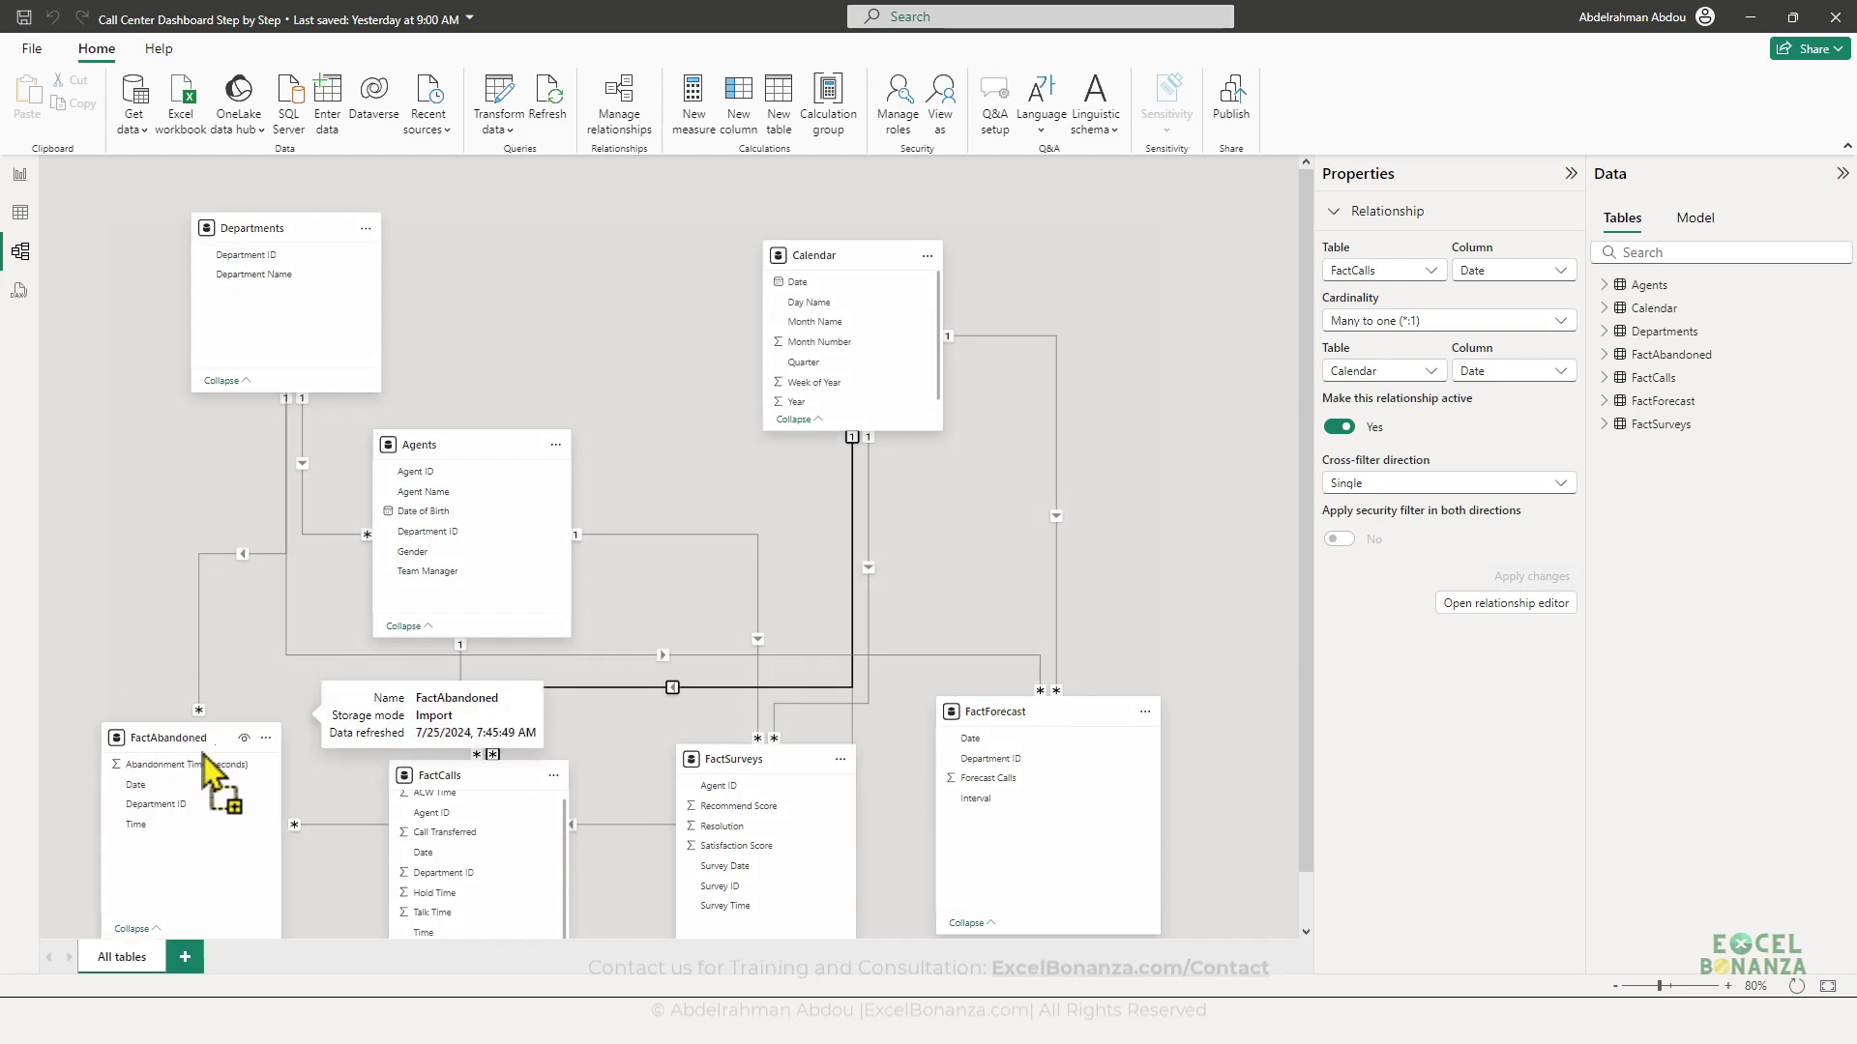
pyautogui.moveTo(272, 727); pyautogui.dragTo(136, 659)
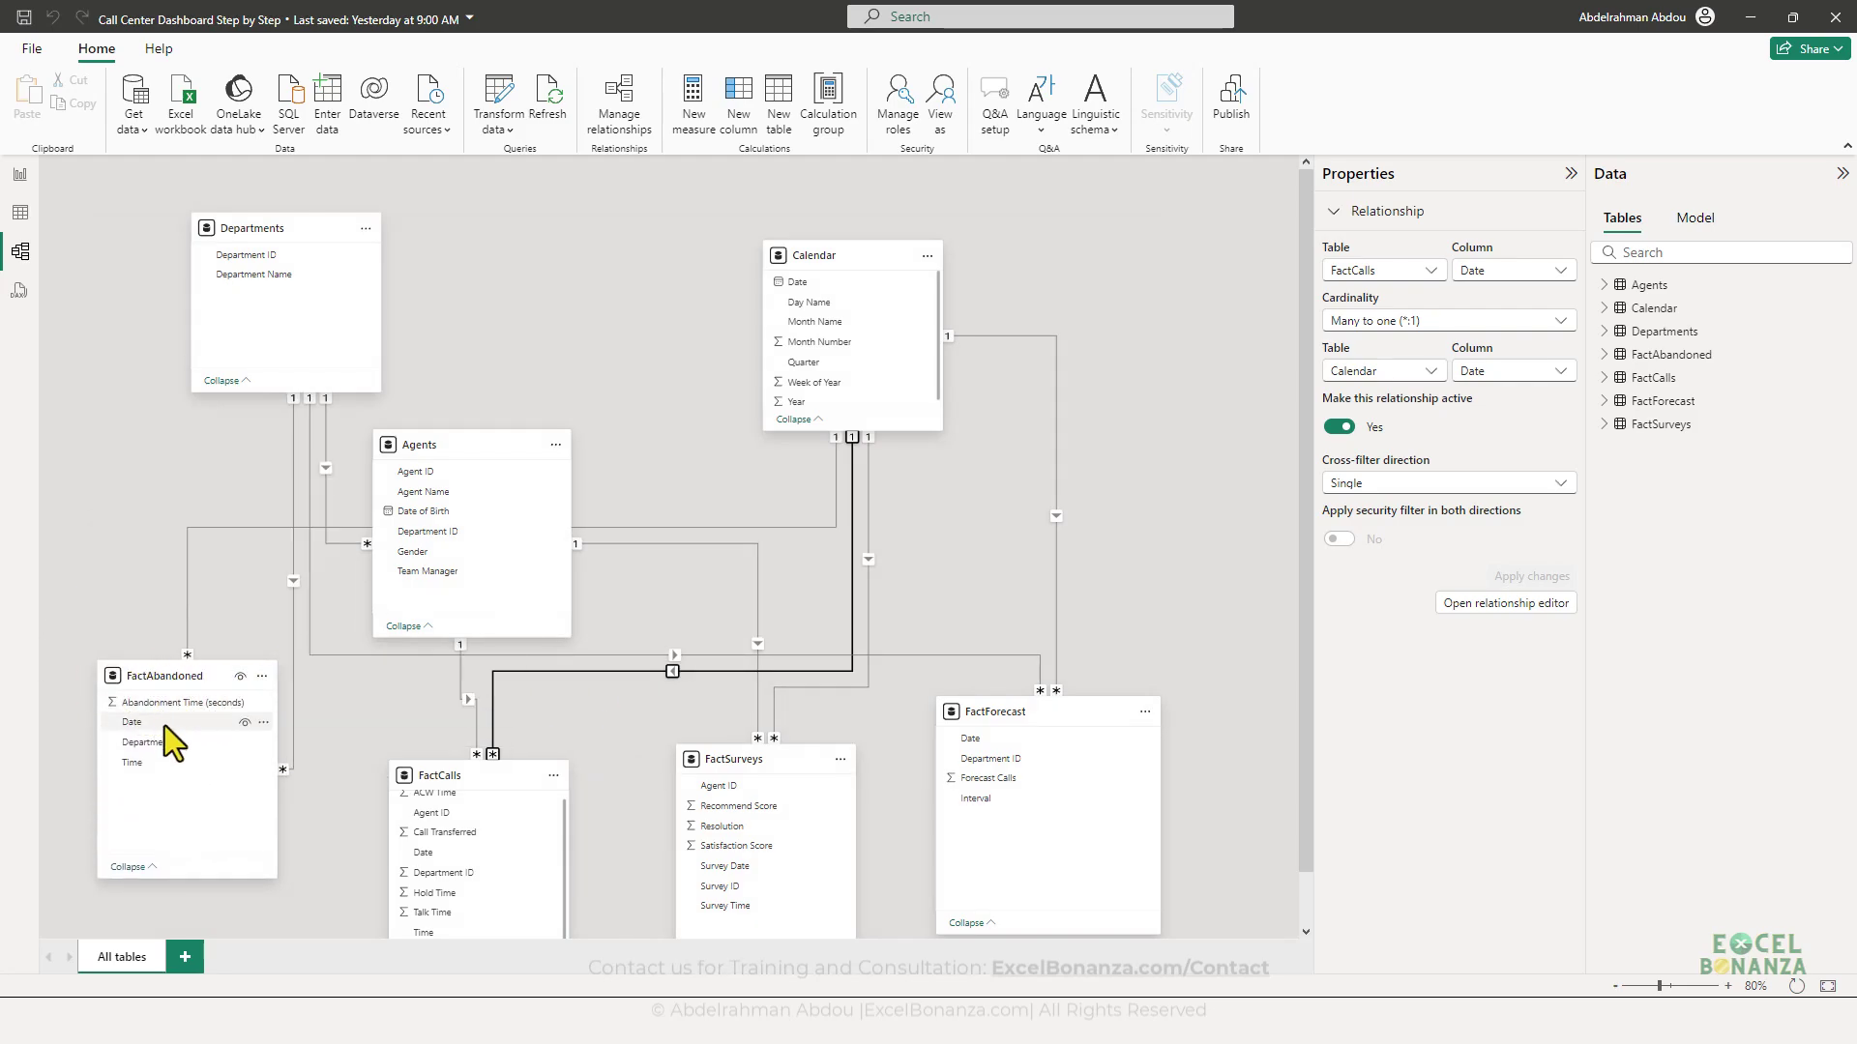
# - Try to relate FactAbandoned to Calendar on Date, and cancel the new relationship
pyautogui.moveTo(159, 725); pyautogui.dragTo(829, 295)
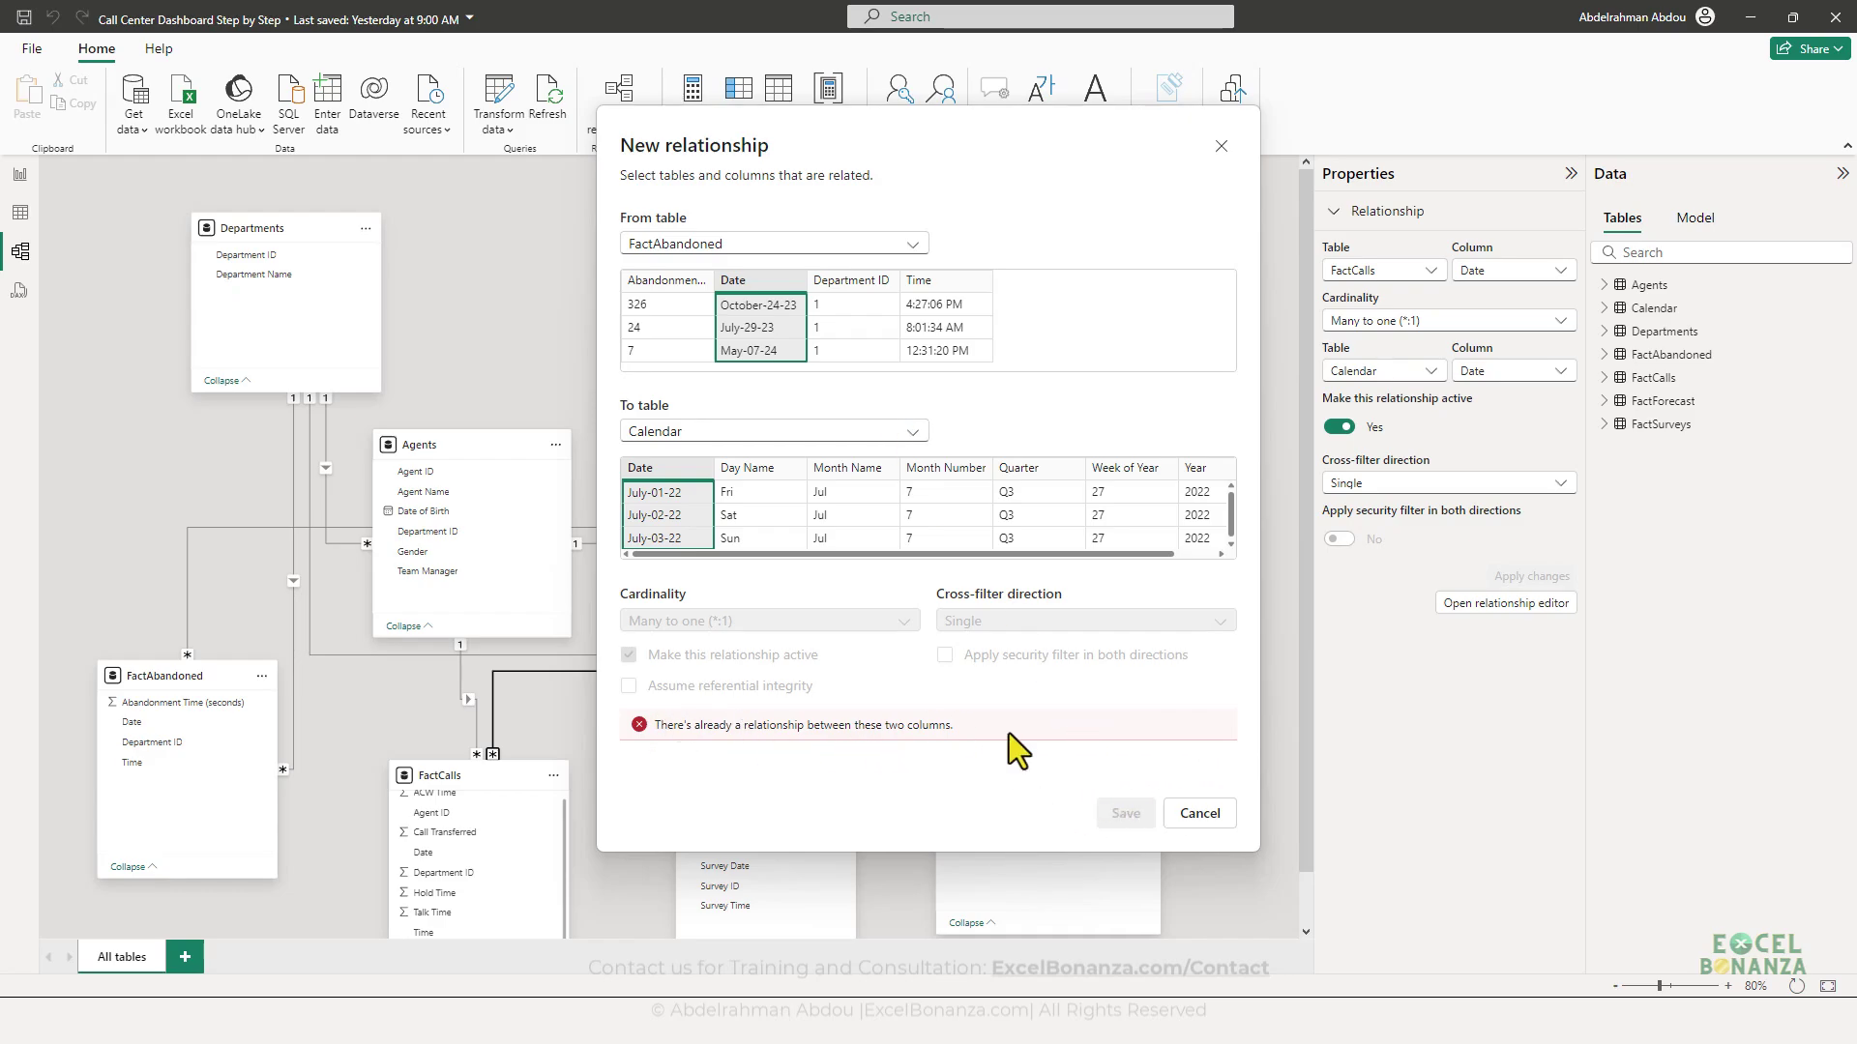
pyautogui.click(1200, 813)
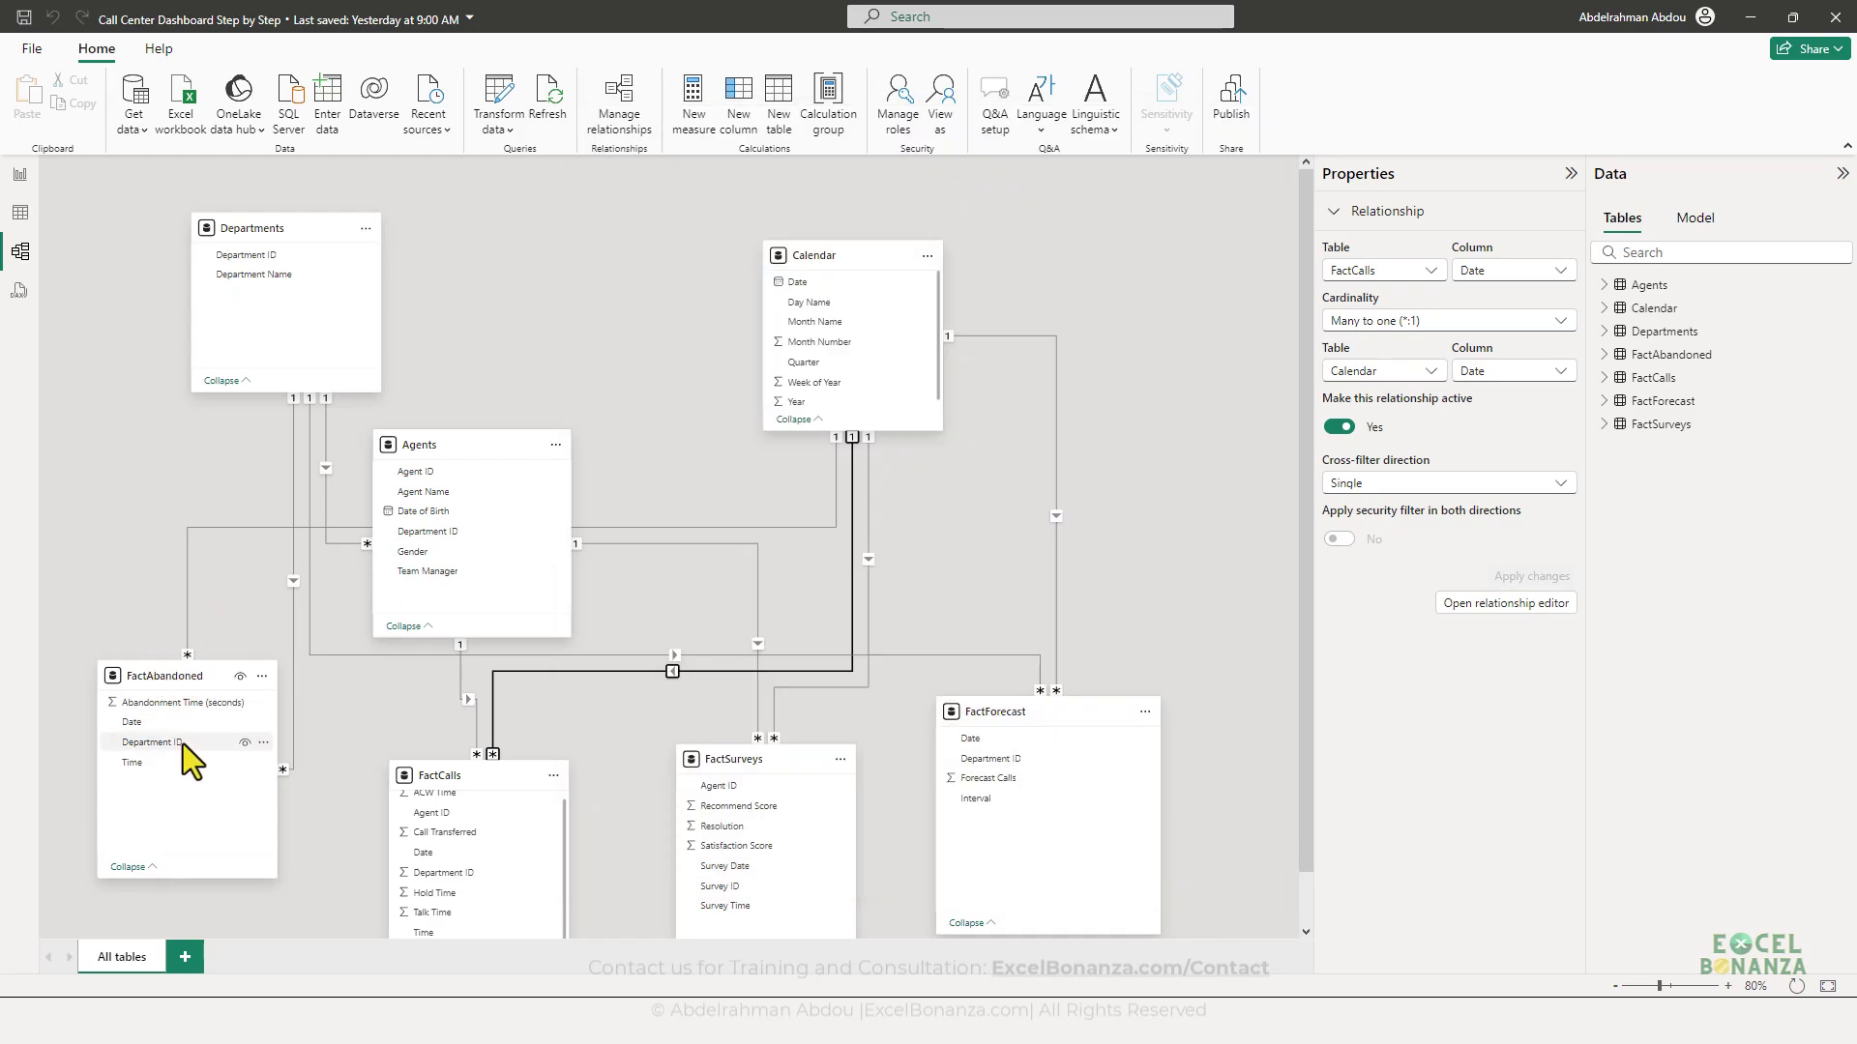
# - Tidy the model diagram by placing Agents between Departments and Calendar and repositioning FactAbandoned and FactCalls beneath the dimension tables
pyautogui.moveTo(174, 677); pyautogui.dragTo(179, 696)
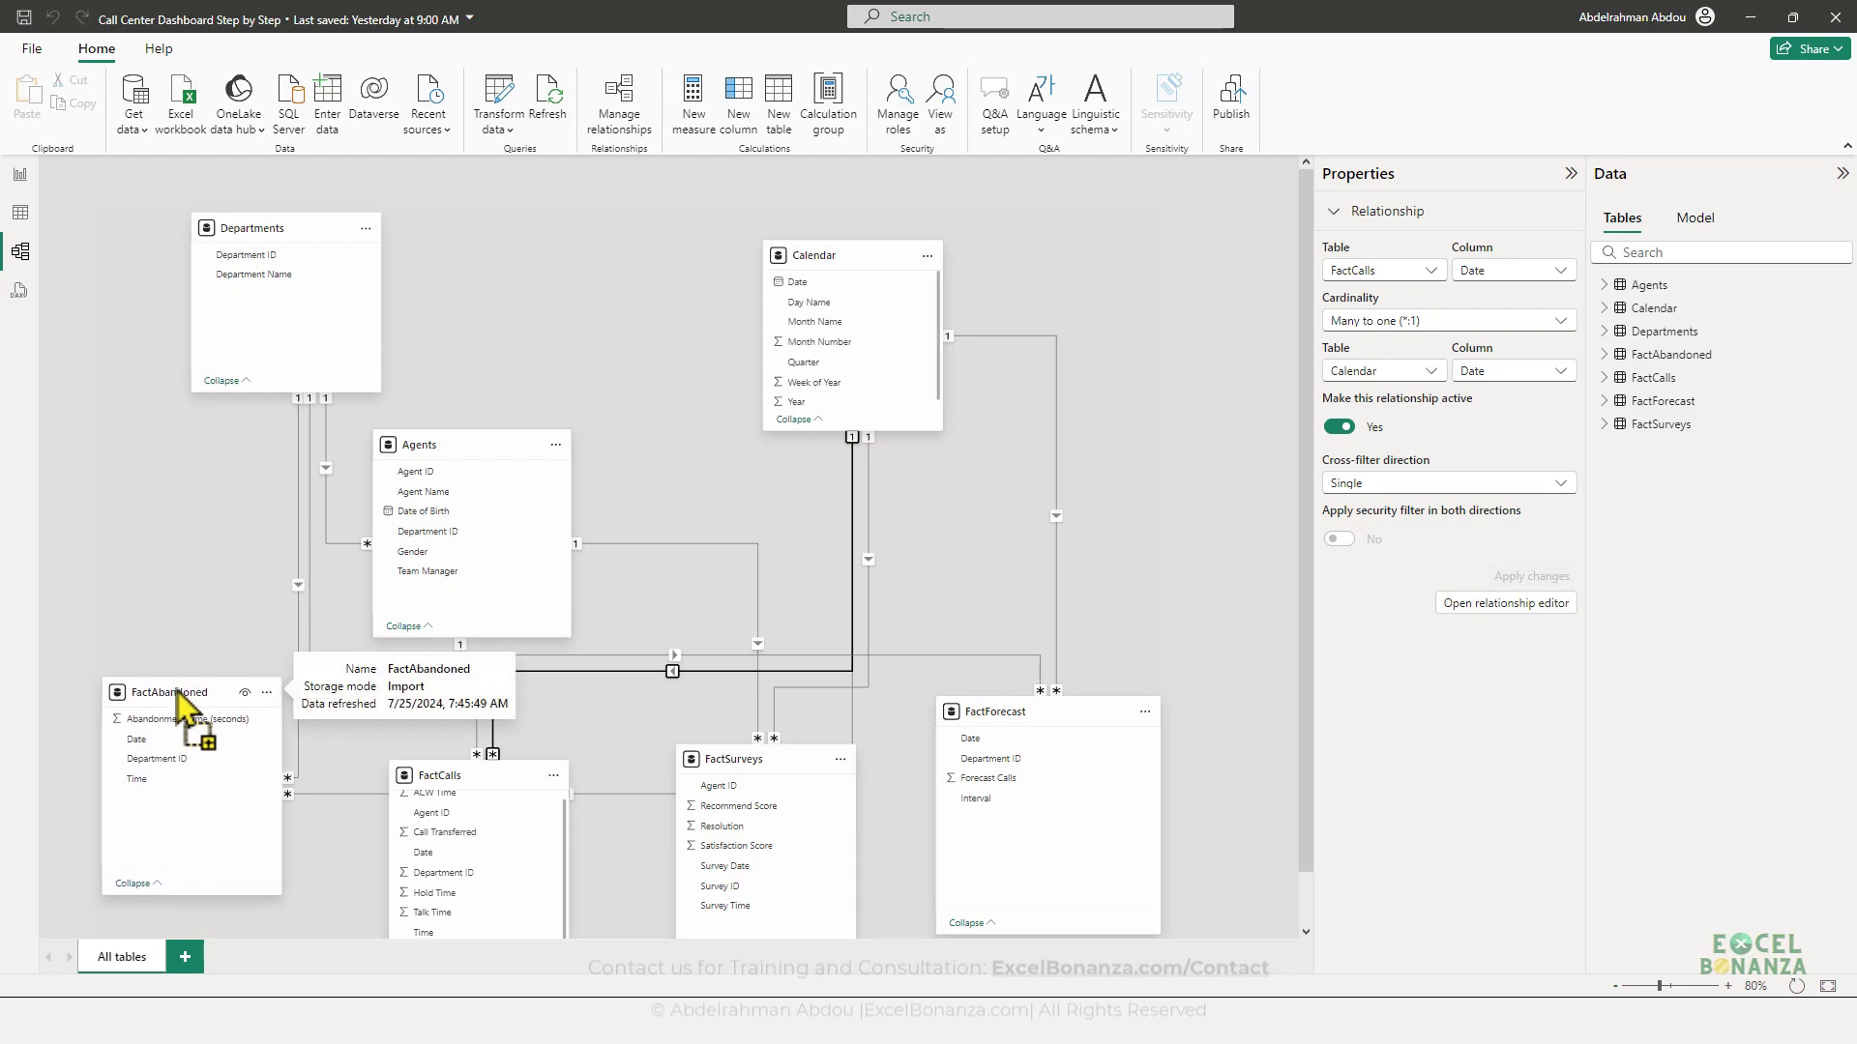
pyautogui.moveTo(435, 445); pyautogui.dragTo(531, 411)
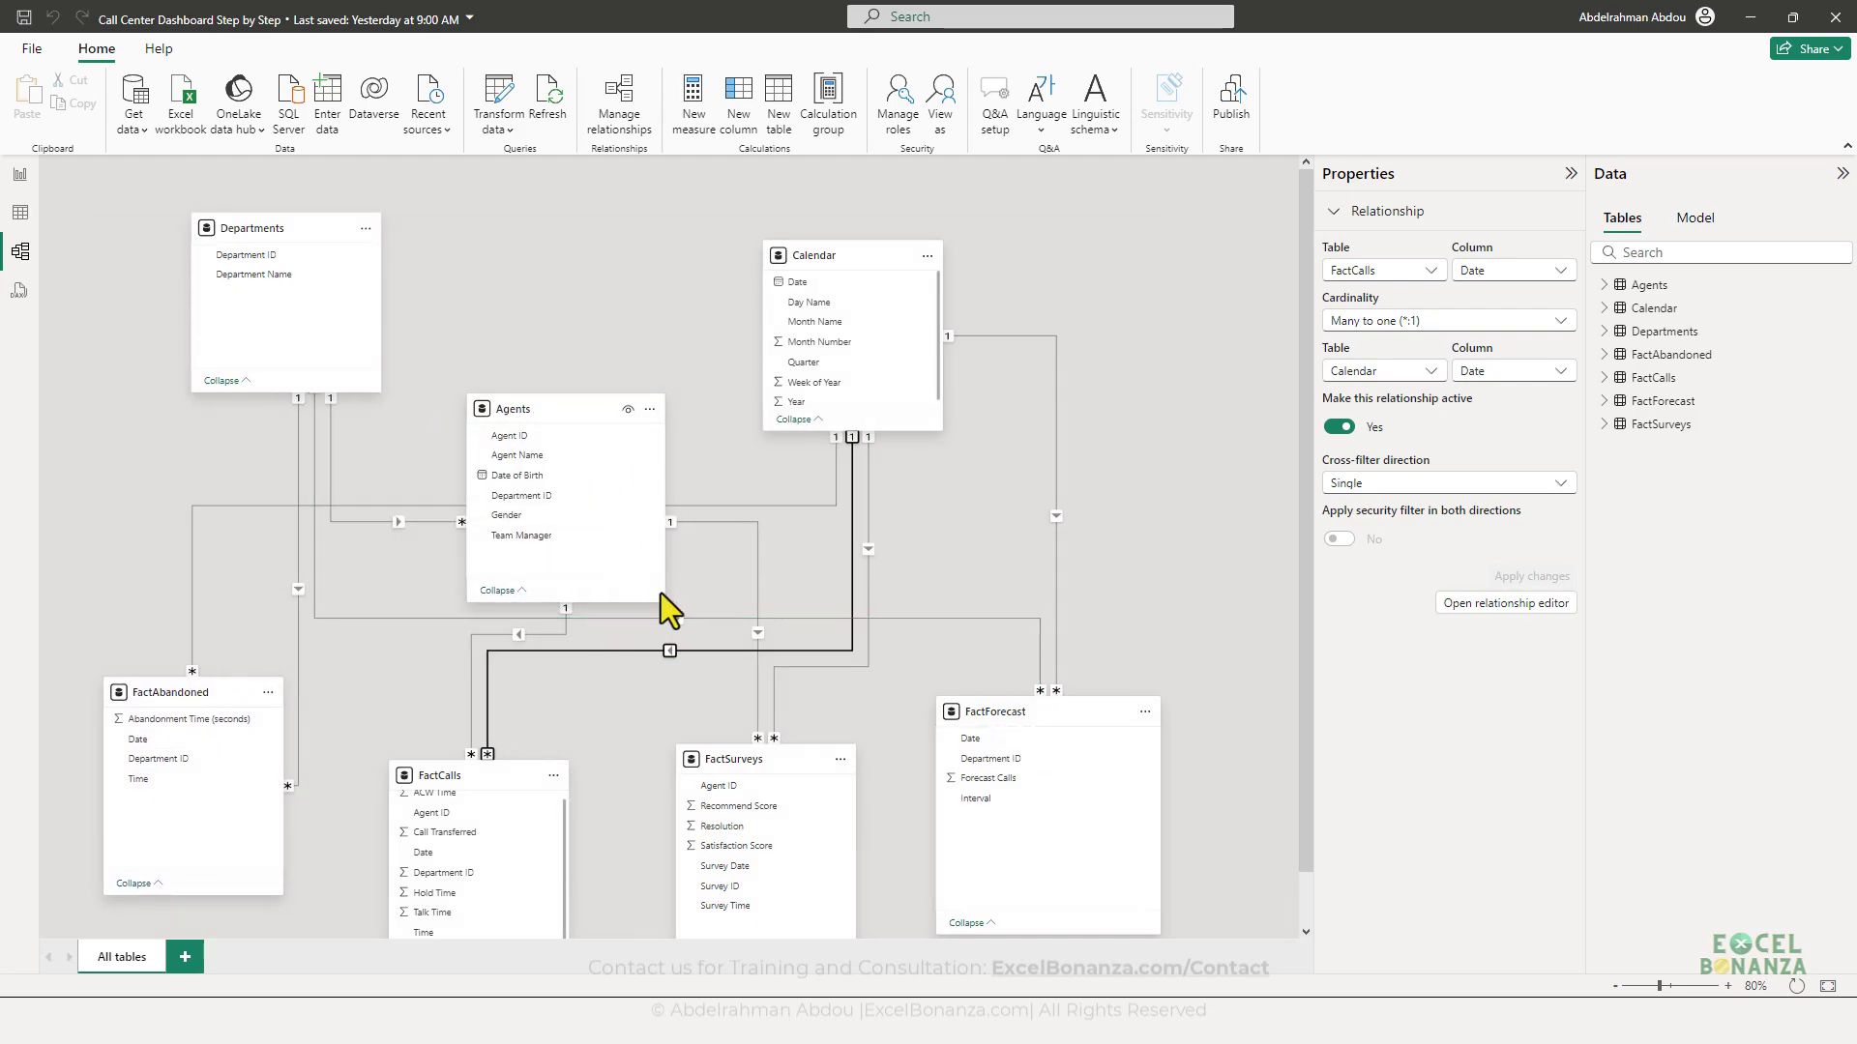
pyautogui.moveTo(642, 414); pyautogui.dragTo(630, 342)
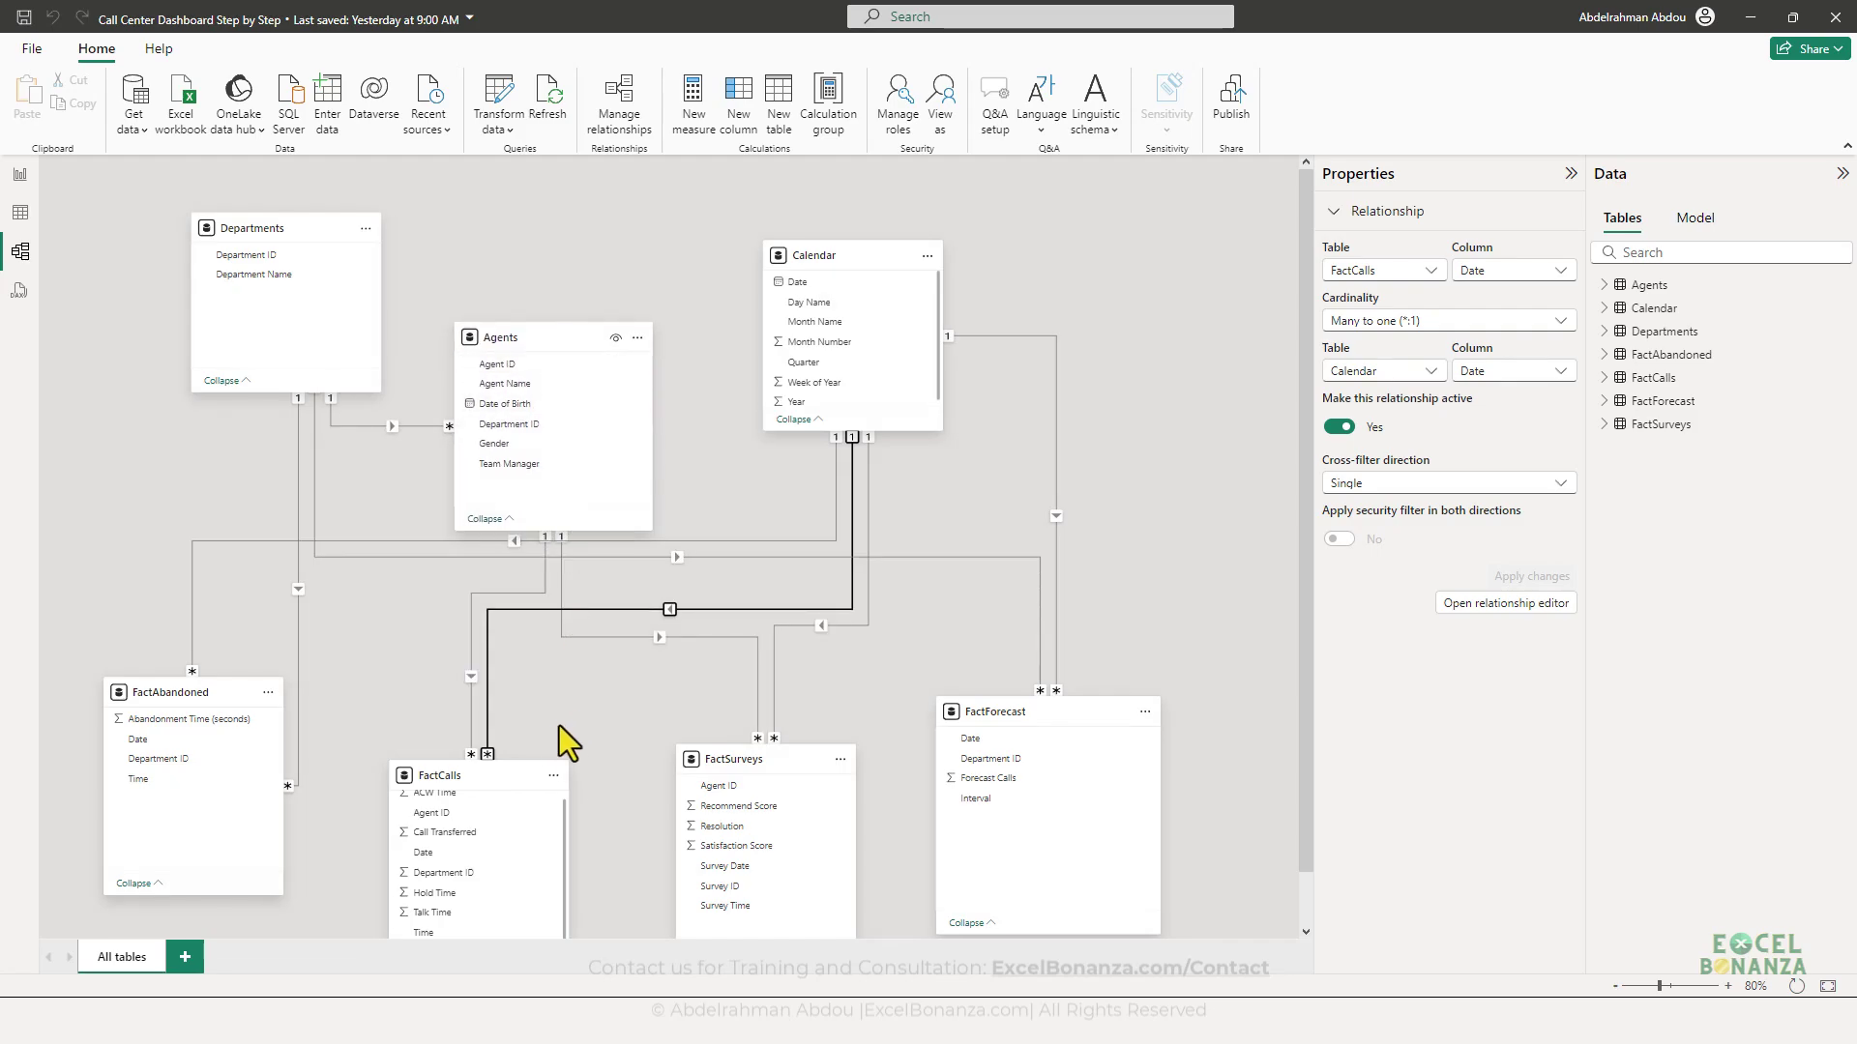
pyautogui.moveTo(497, 779); pyautogui.dragTo(486, 732)
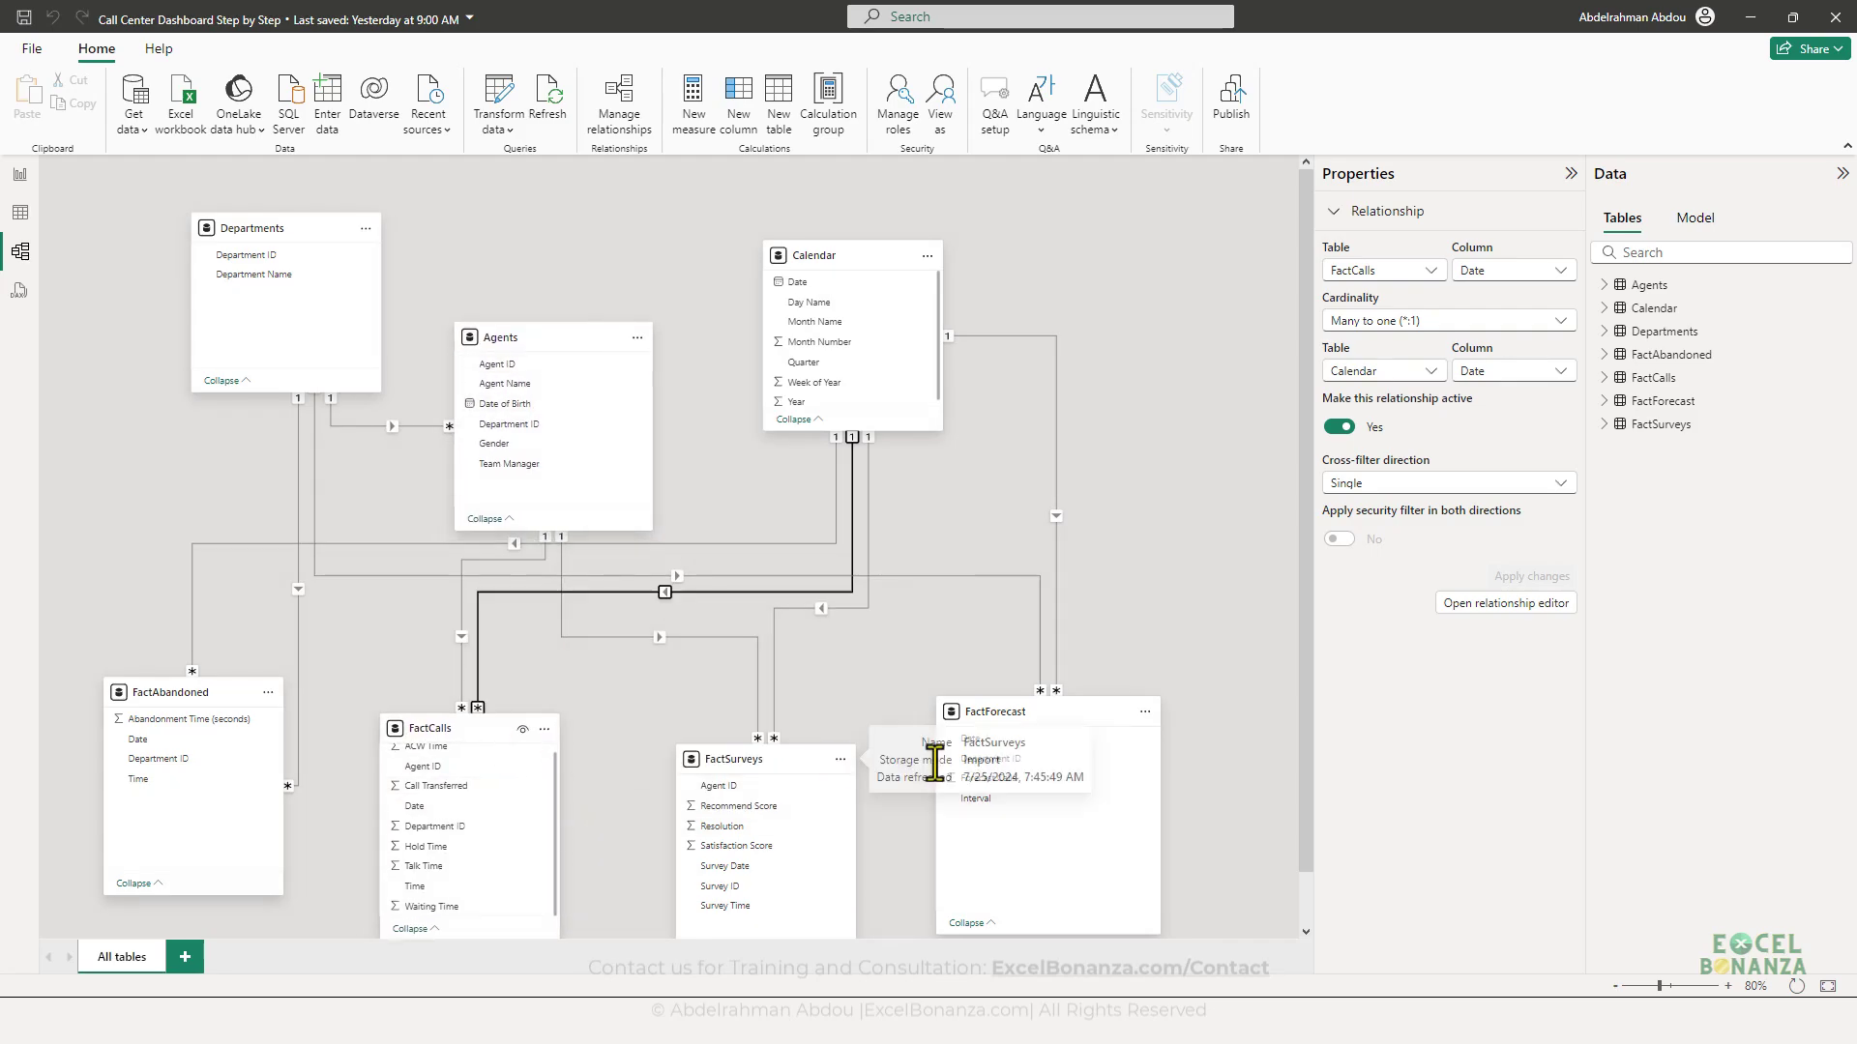
pyautogui.moveTo(1015, 727); pyautogui.dragTo(1058, 727)
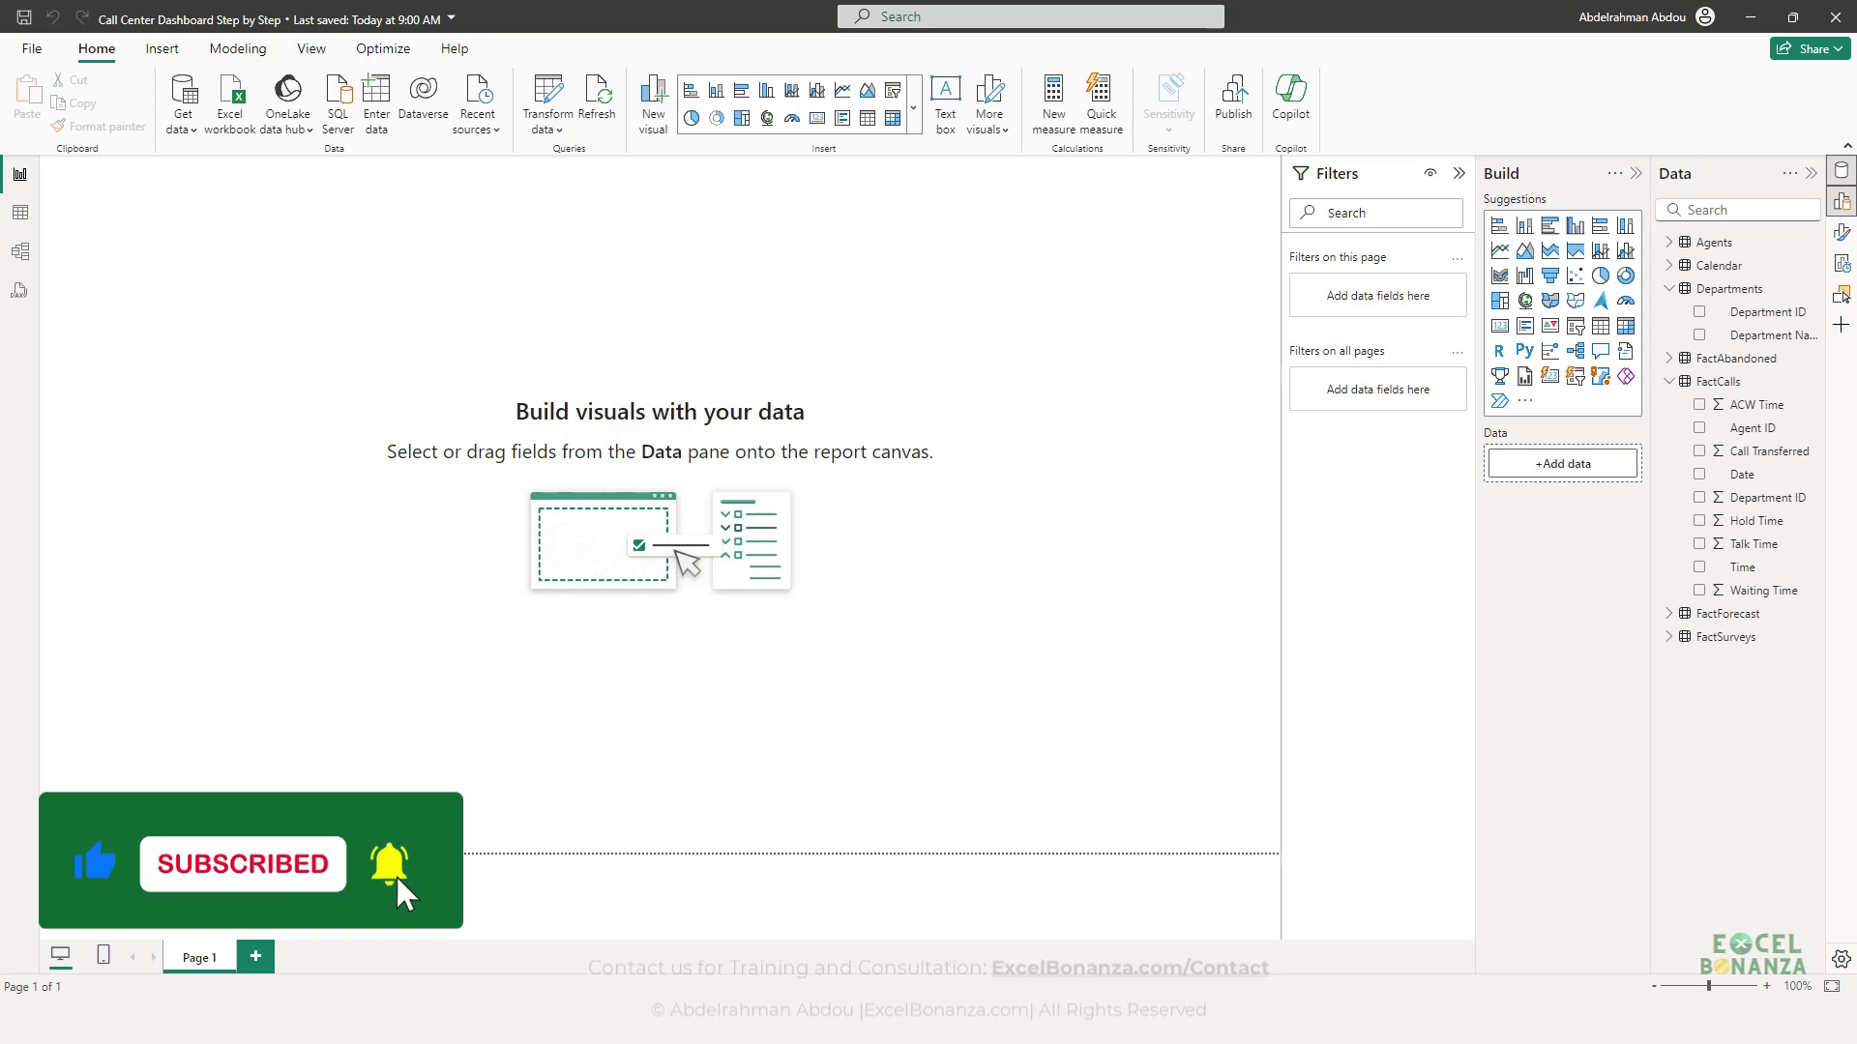
# - Switch to the image Global View Screenshot.png and examine the reference dashboard's cards and charts in full screen
pyautogui.hotkey('alt', 'Tab')
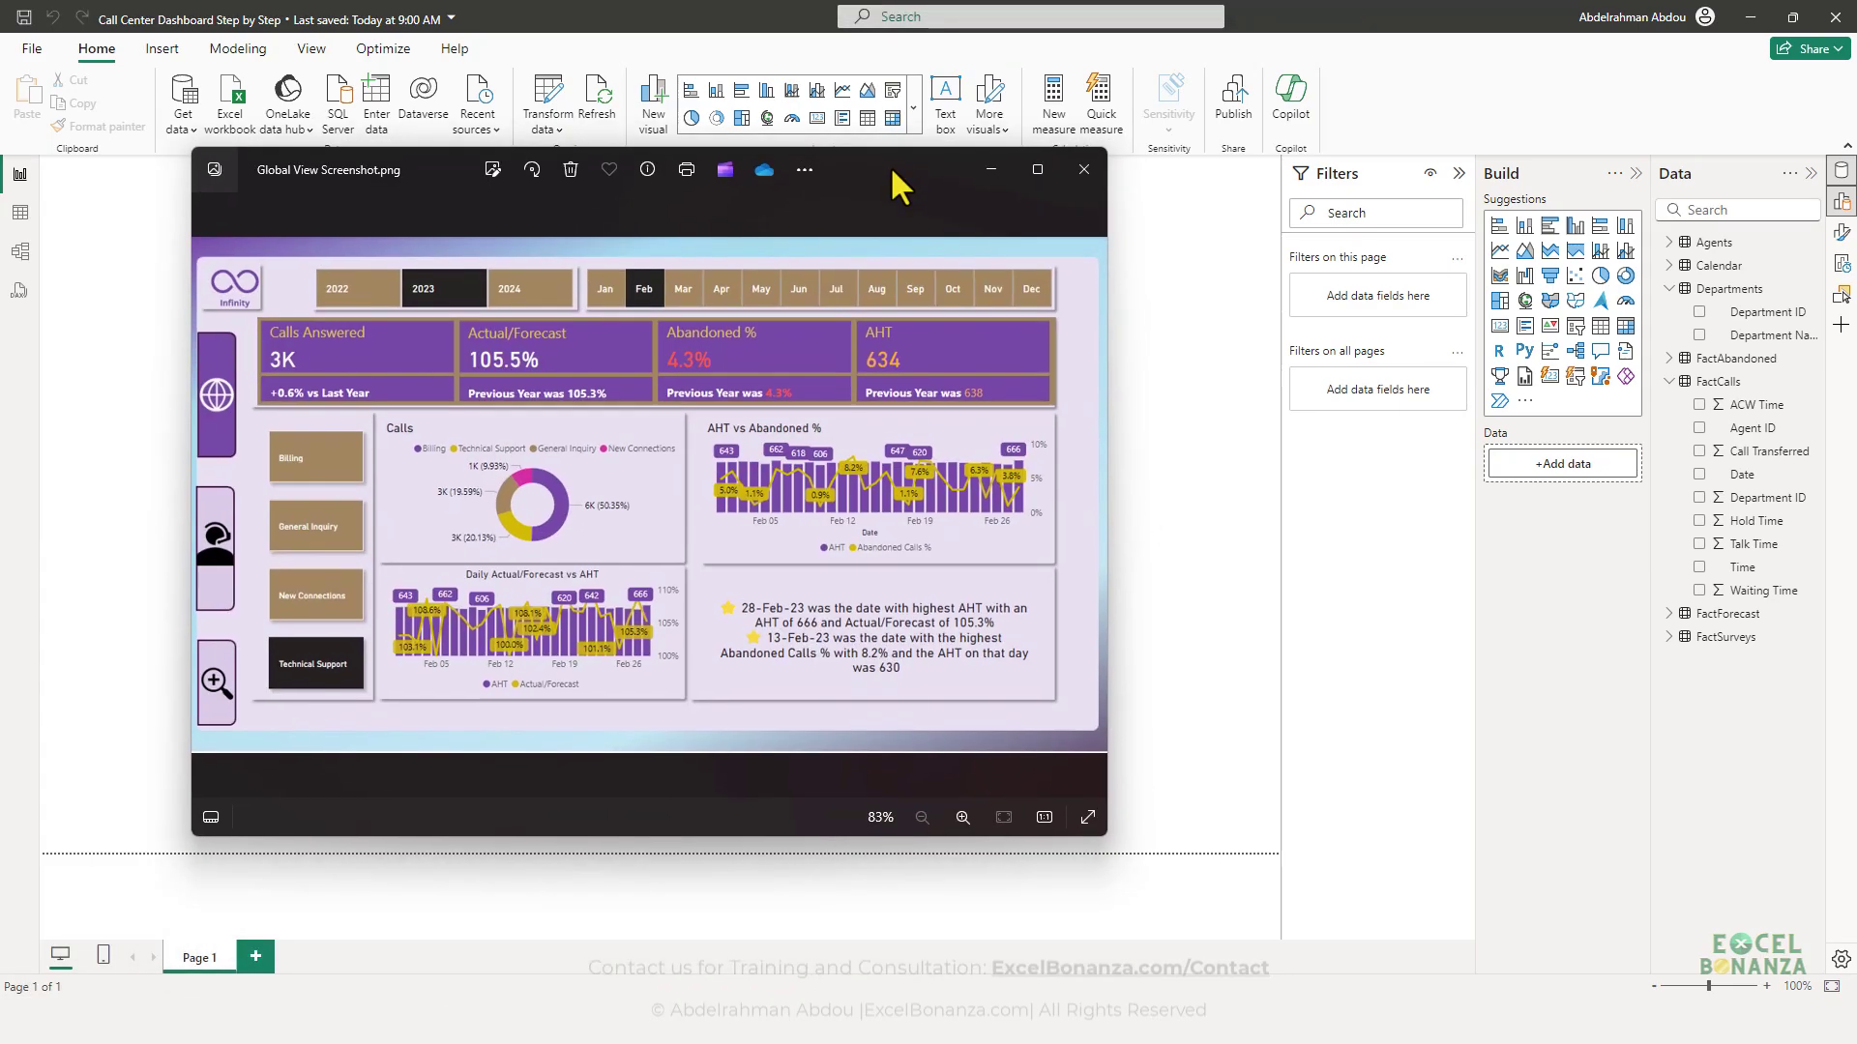
pyautogui.click(1088, 819)
pyautogui.scroll(5, 1030, 642)
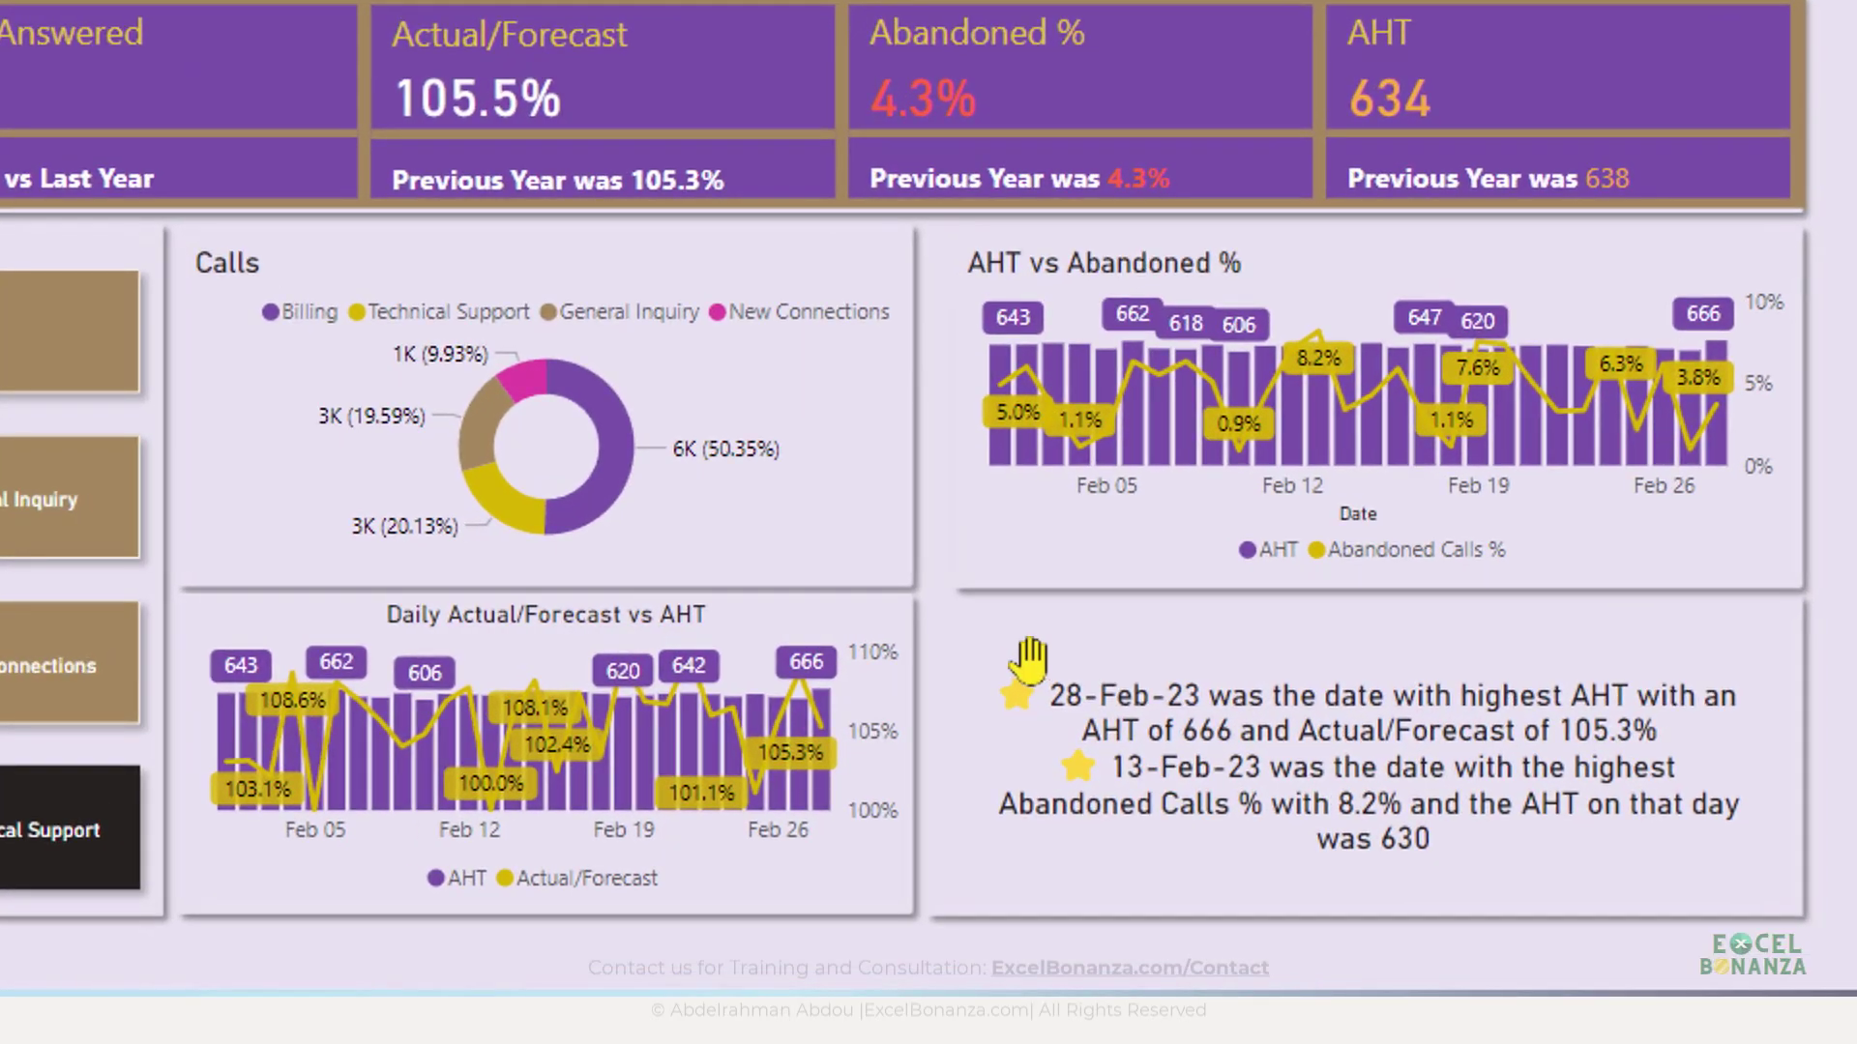
pyautogui.scroll(-5, 1030, 642)
pyautogui.press('Escape')
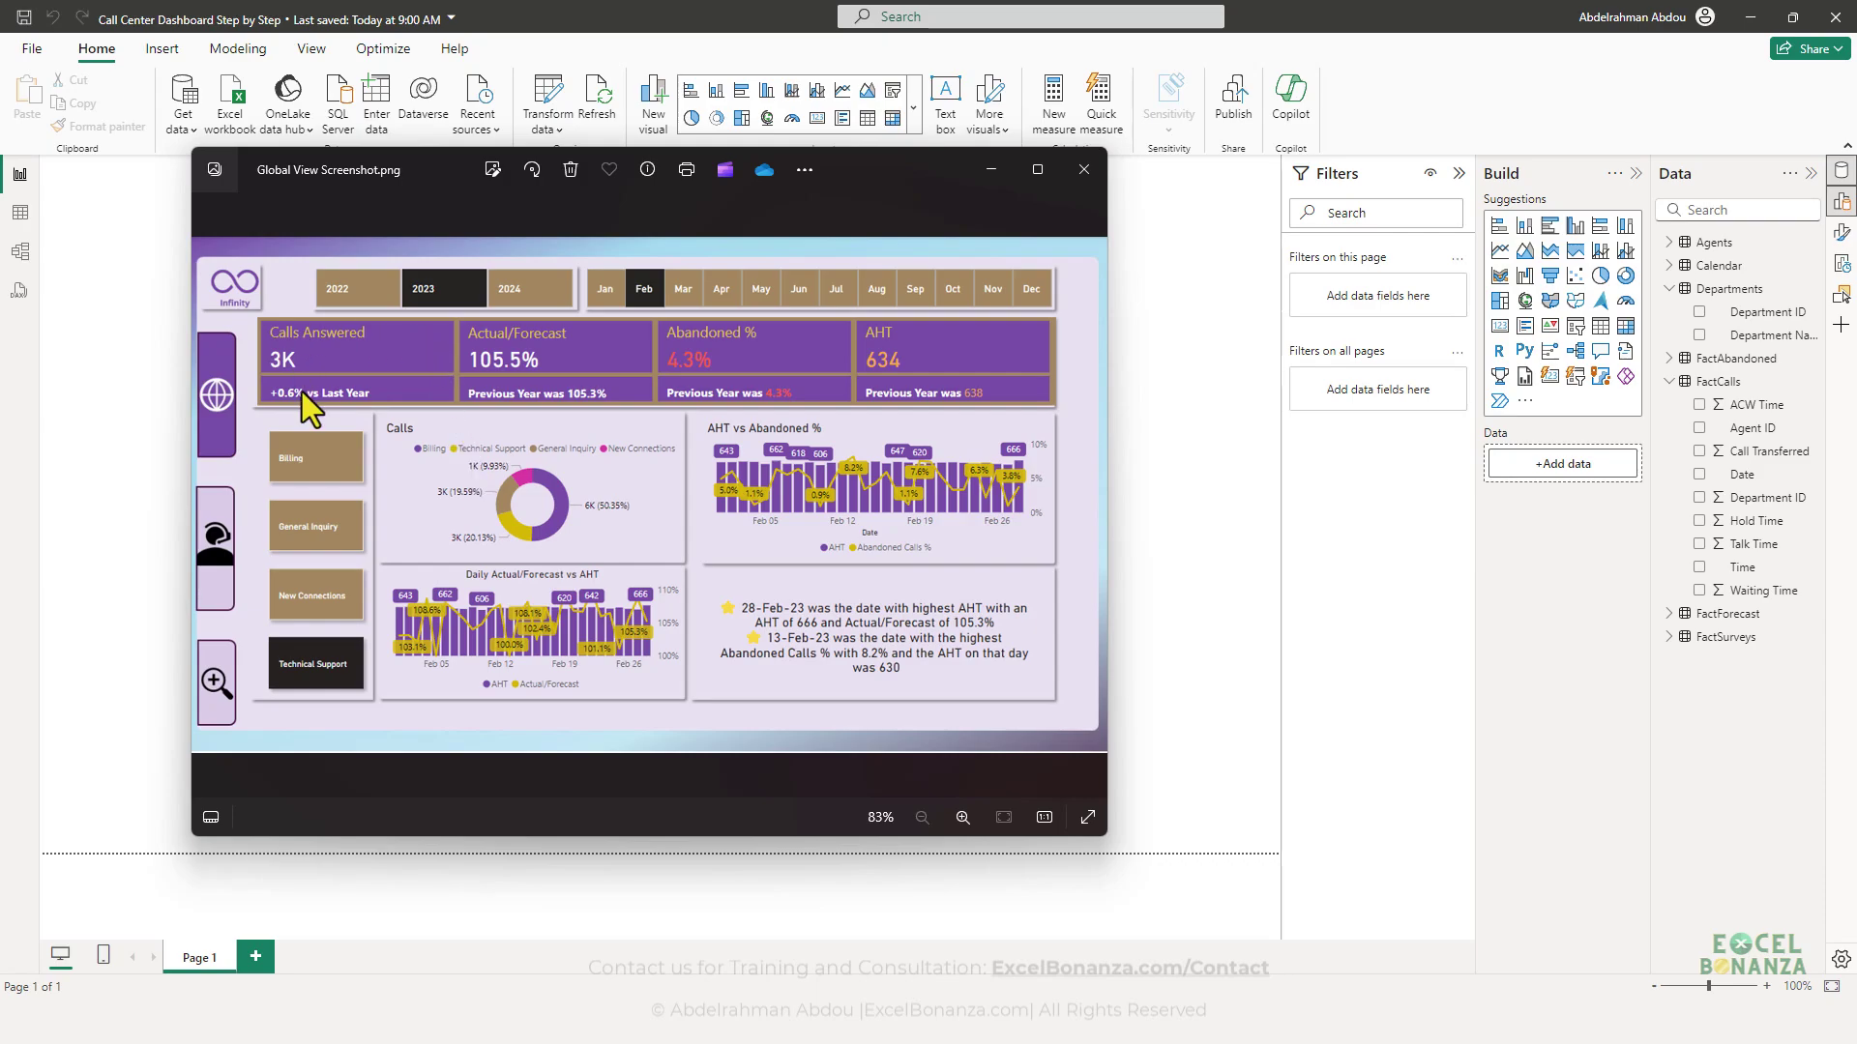
# - Sample the purple background of the Calls Answered card with the colour picker, and move its colour details beneath the cards
pyautogui.press('super+shift+c')
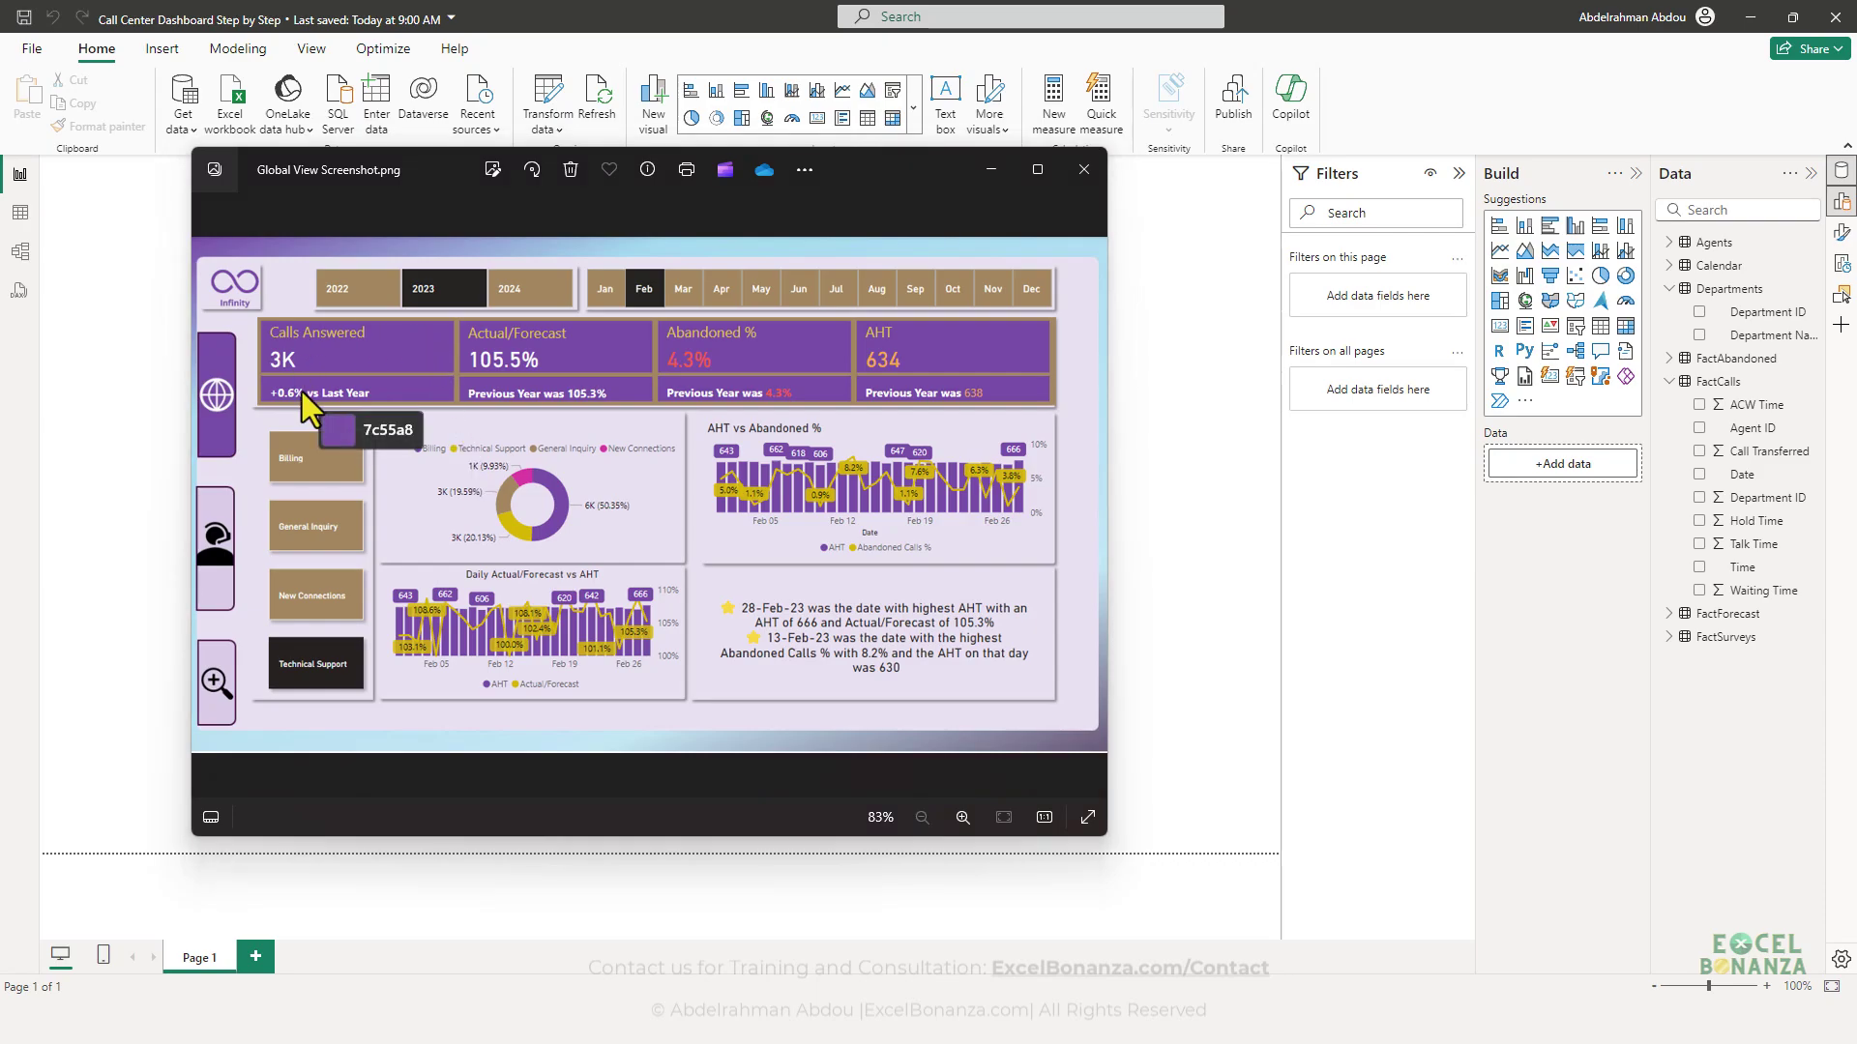
pyautogui.click(383, 354)
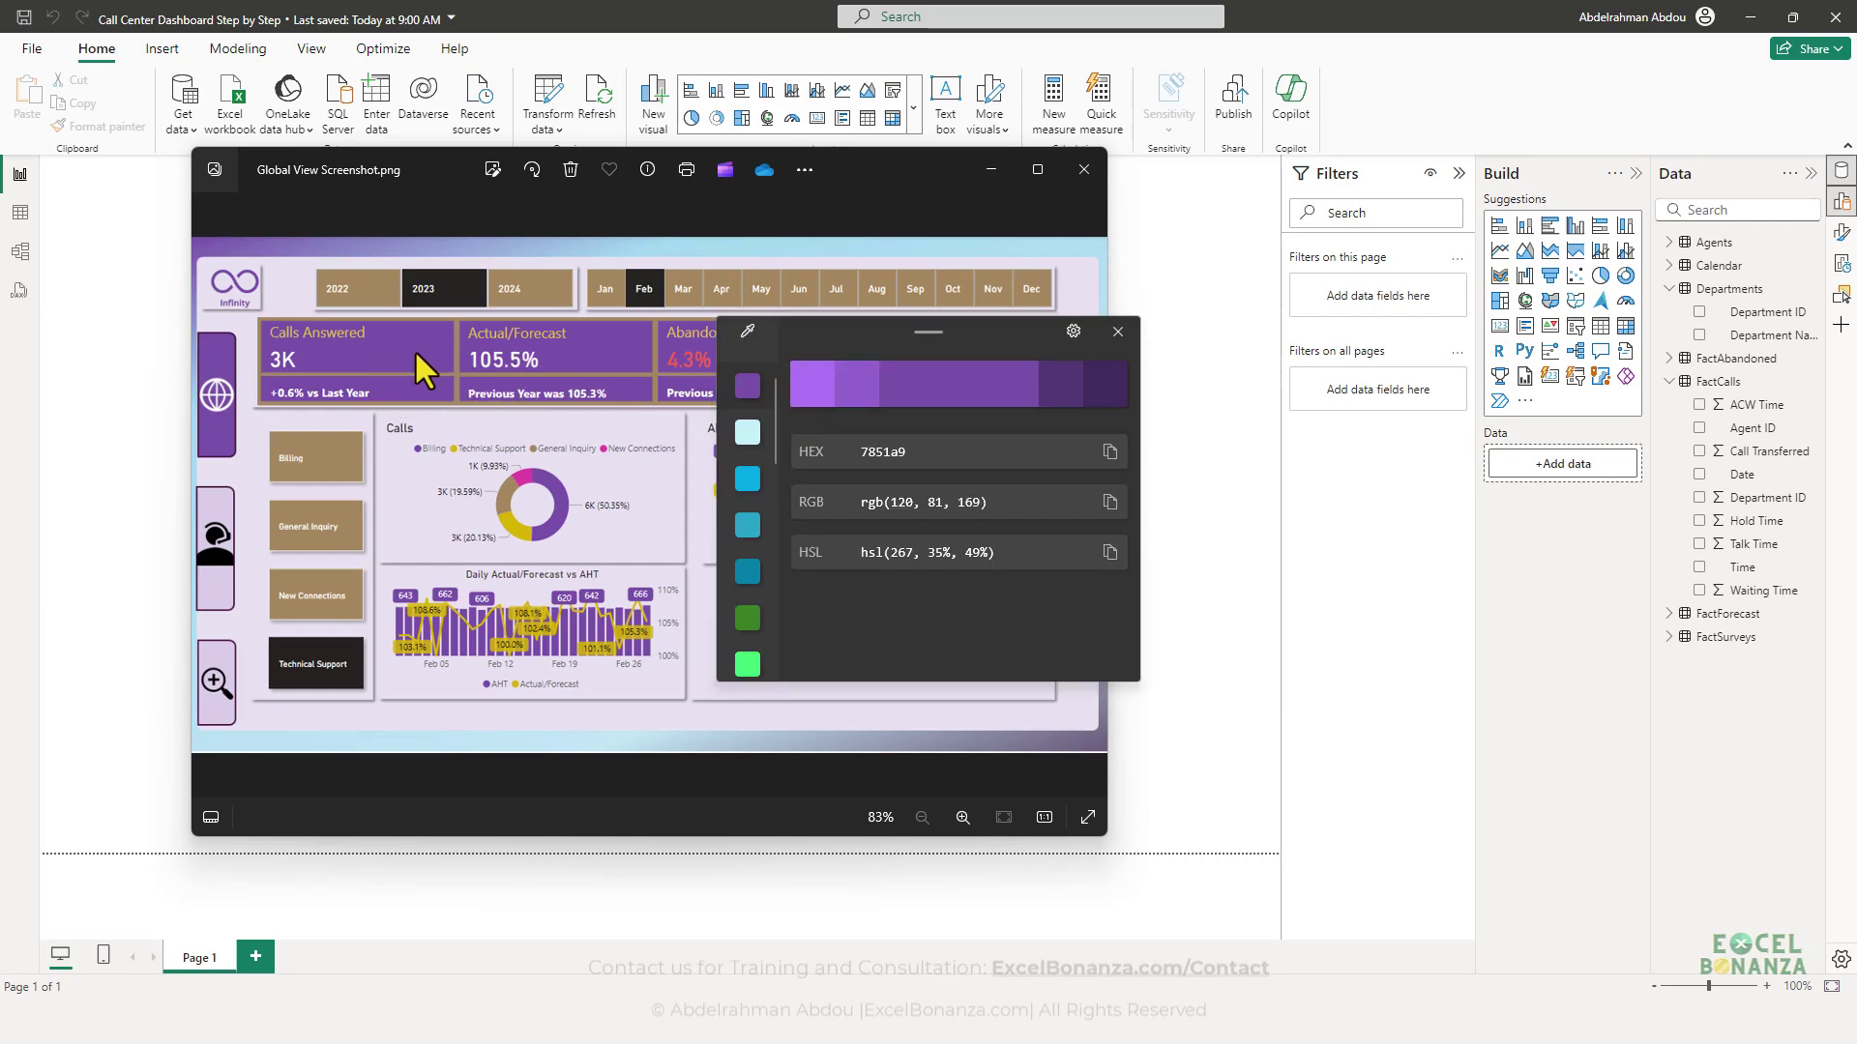
pyautogui.moveTo(768, 345); pyautogui.dragTo(478, 415)
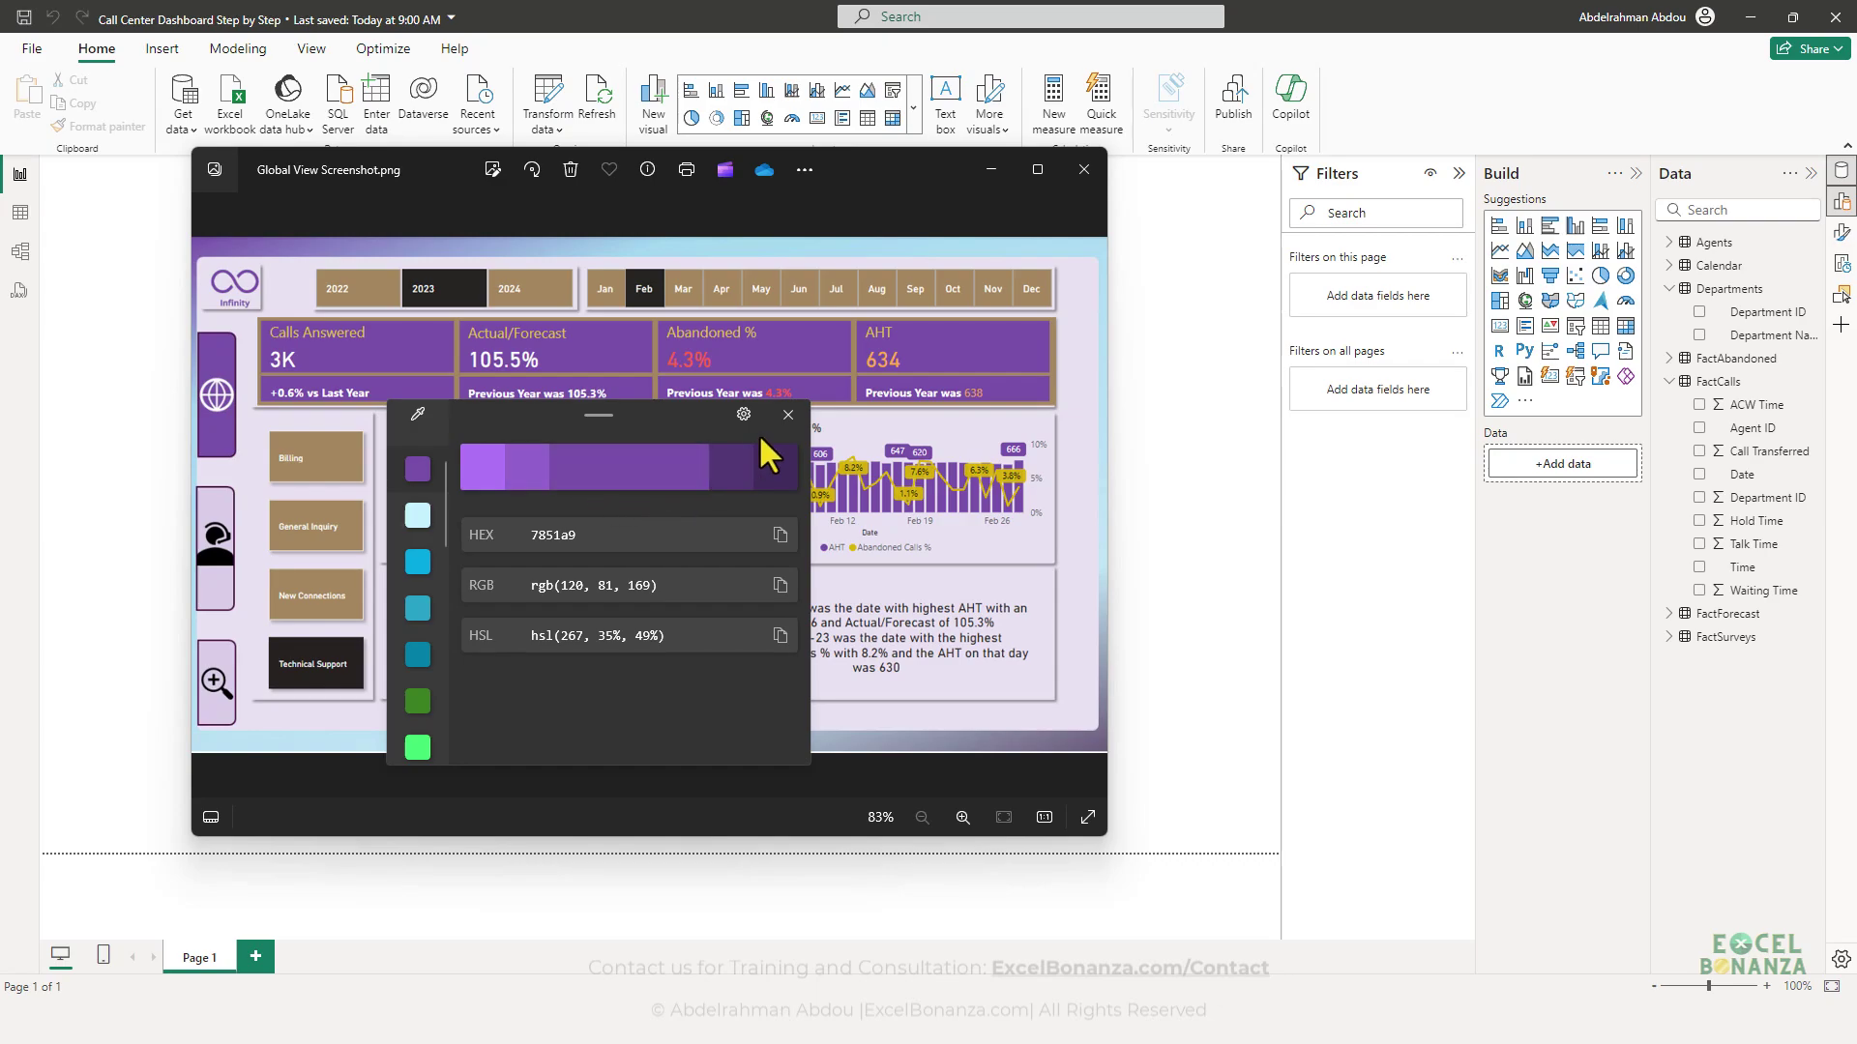
# - Resample the purple background of the Calls Answered card, copy its HEX code 7851a9, and close the colour details
pyautogui.click(789, 415)
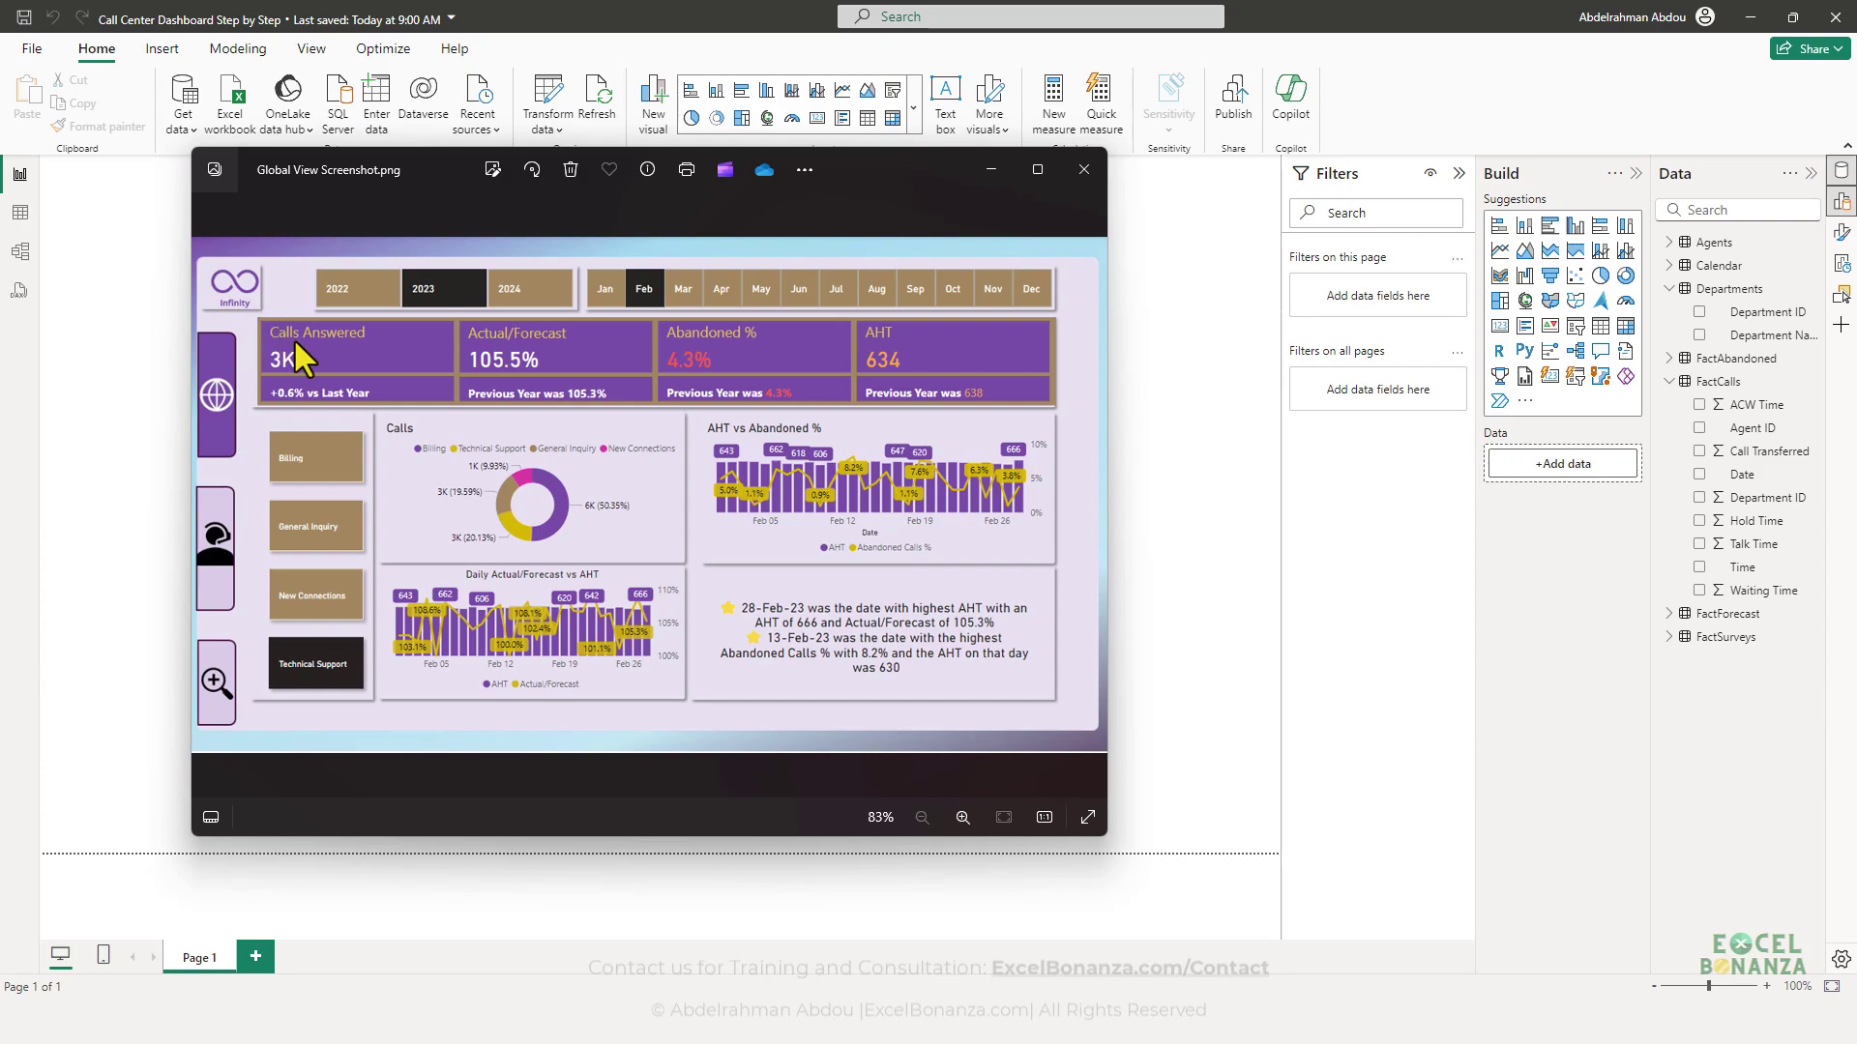
pyautogui.press('super+shift+c')
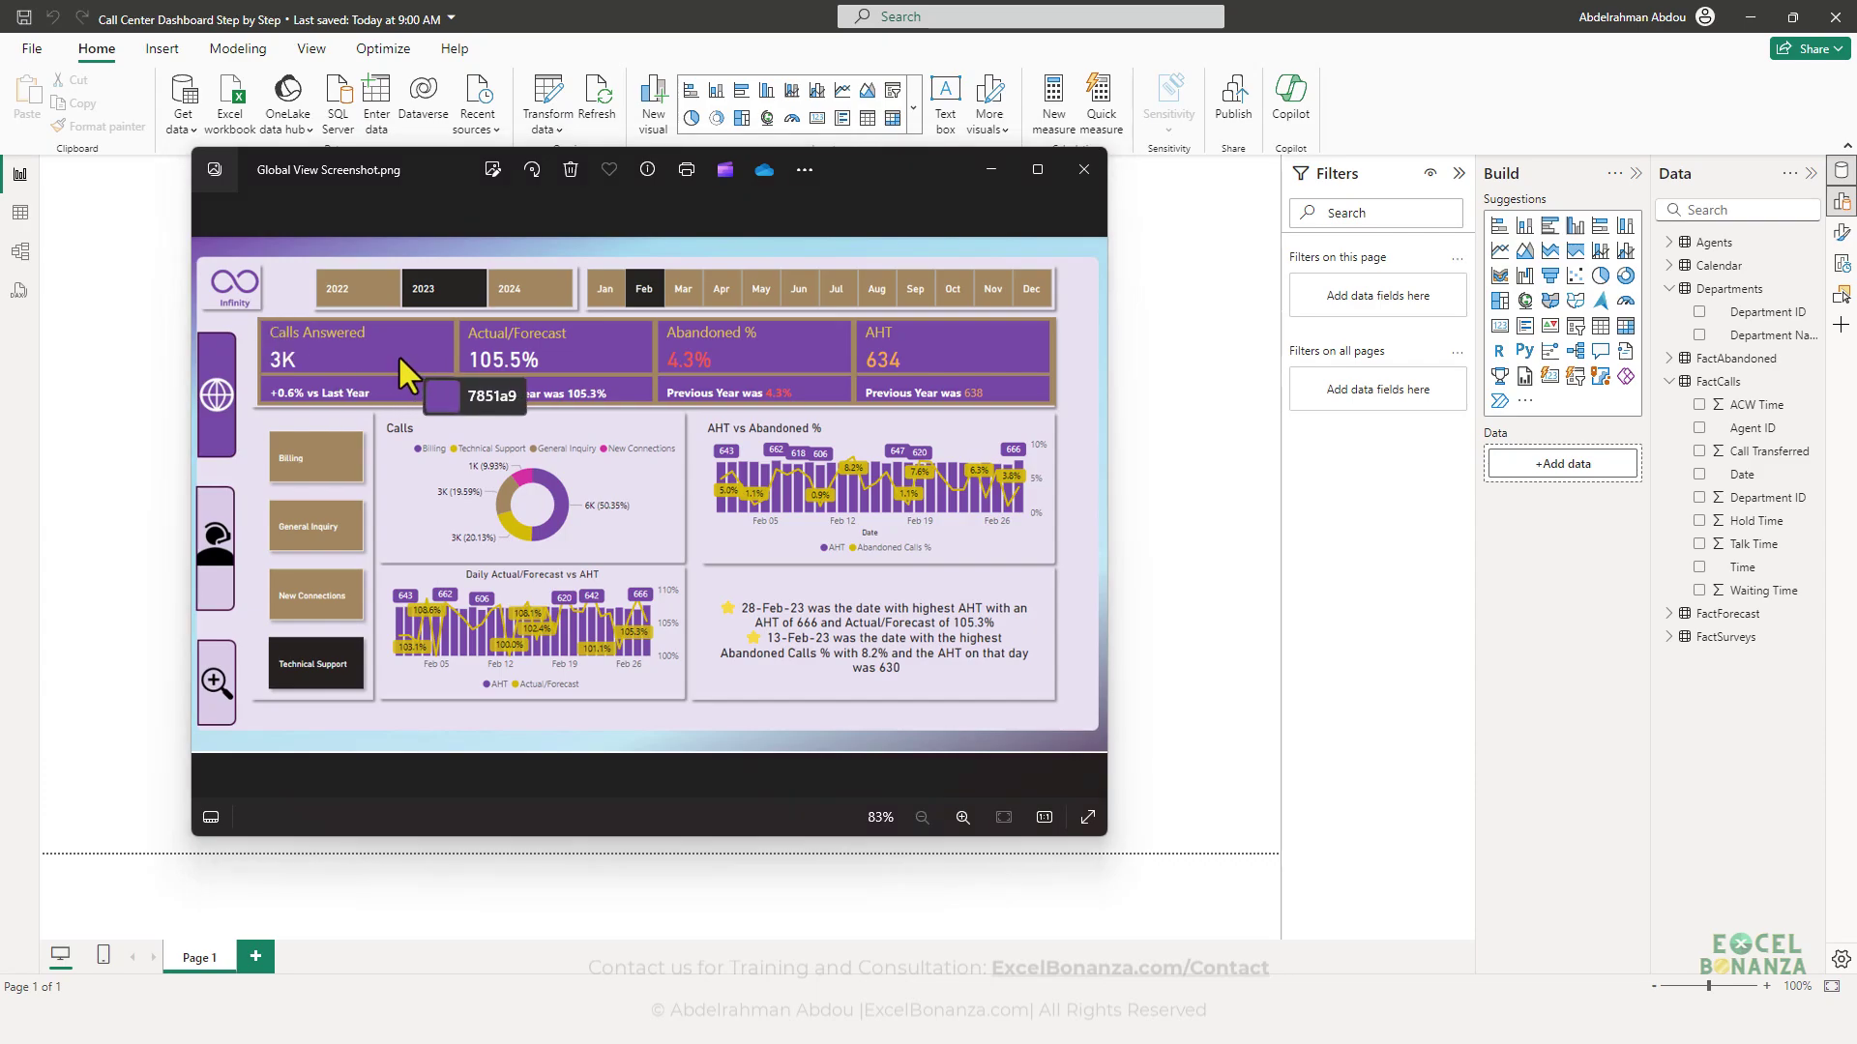
pyautogui.click(385, 352)
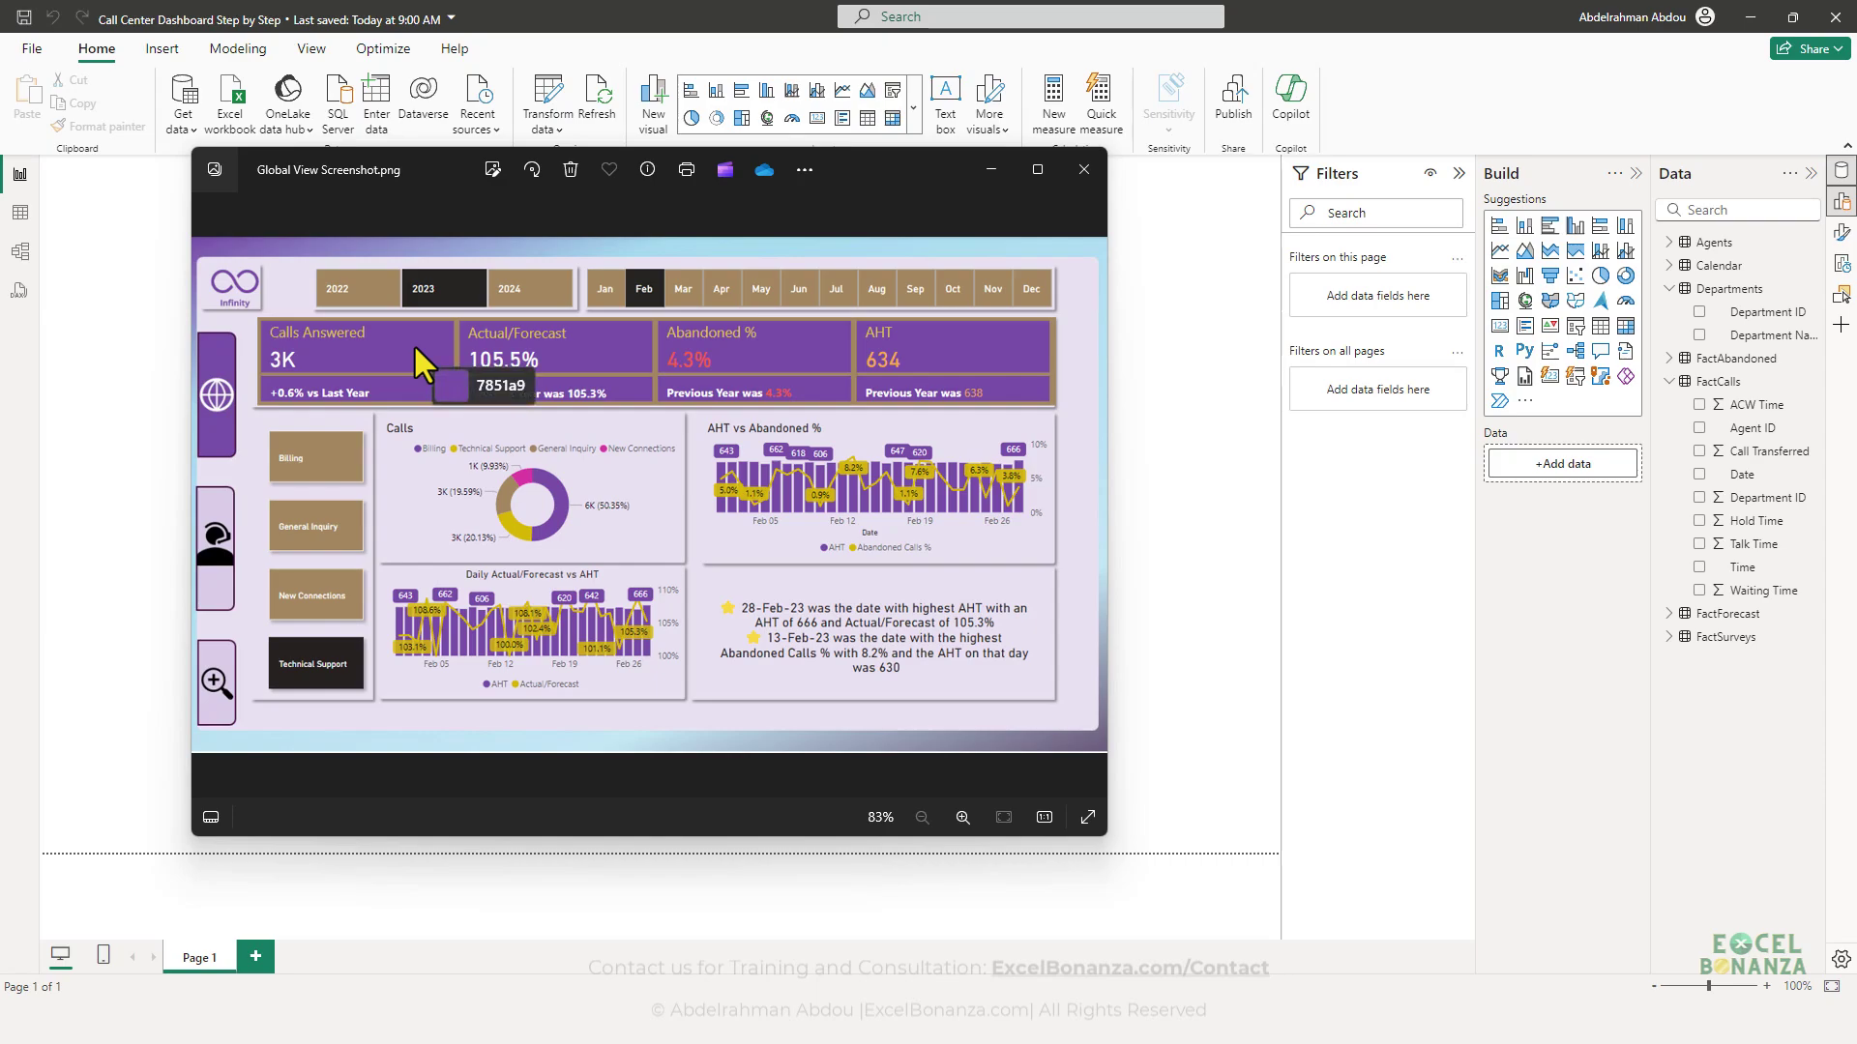
pyautogui.click(414, 344)
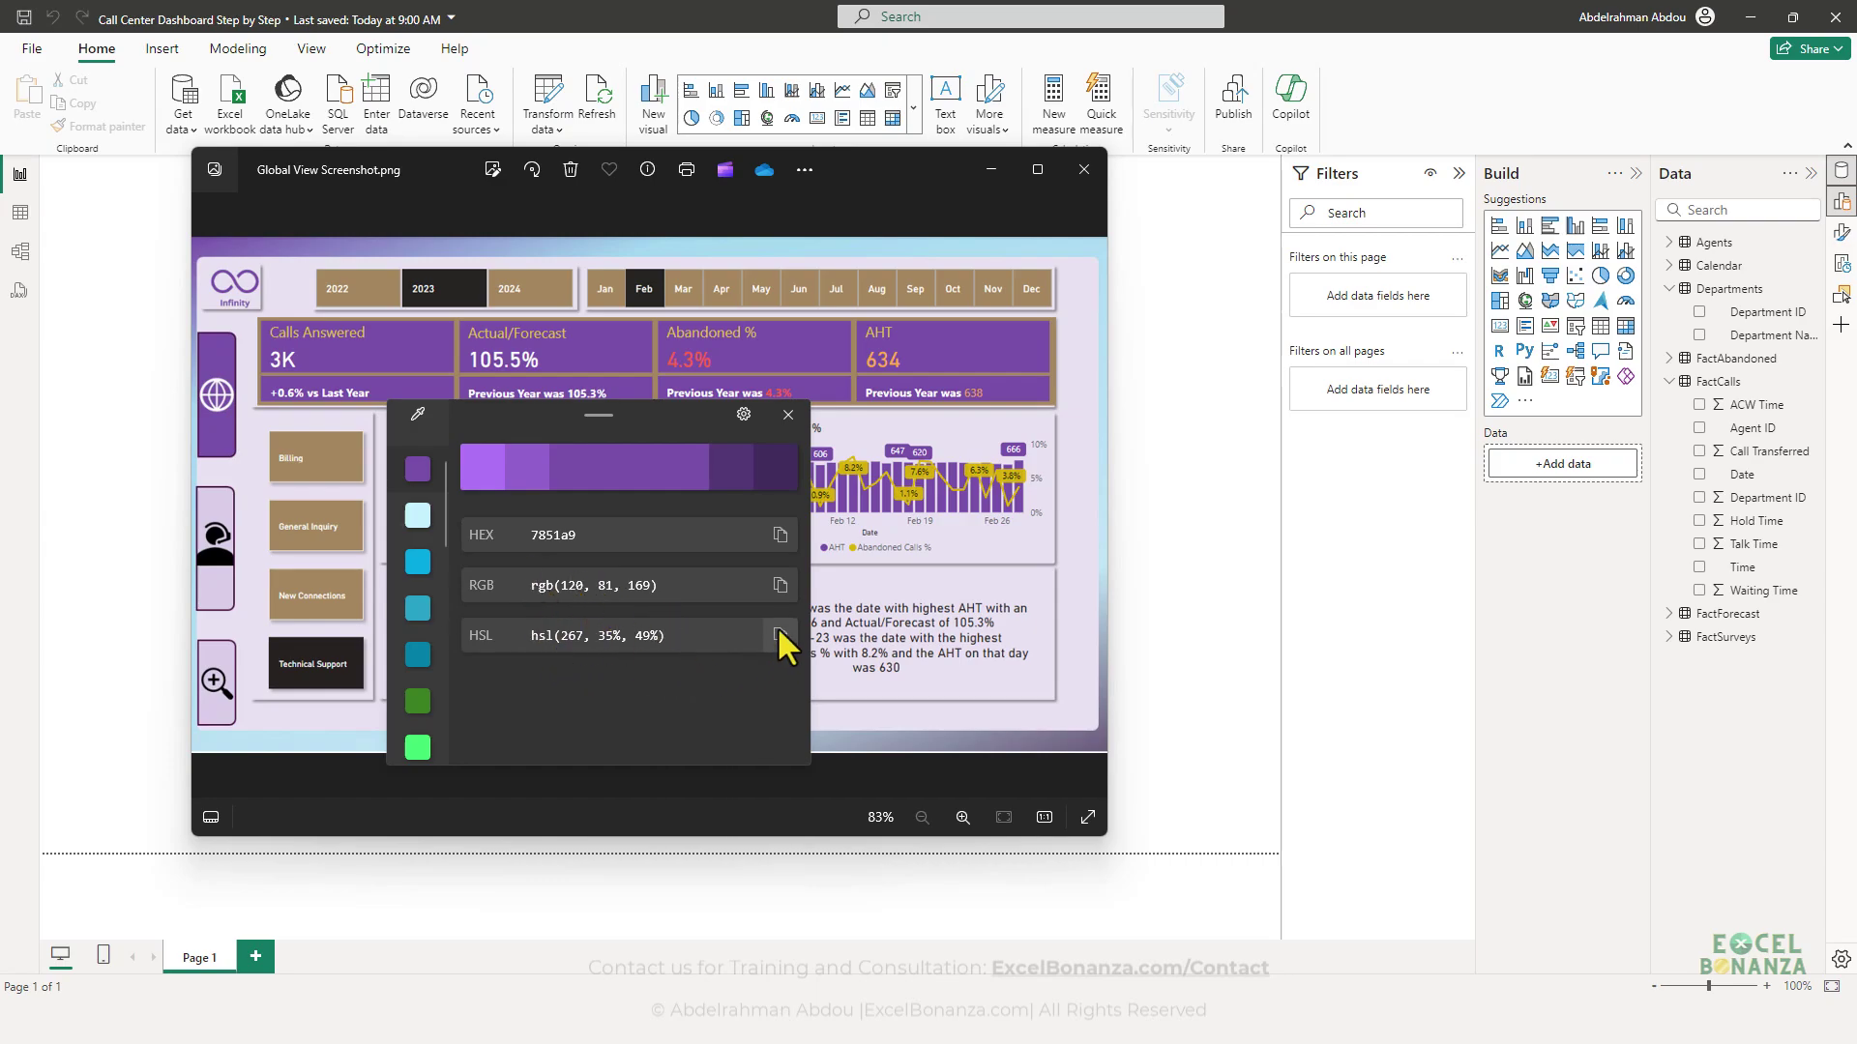
pyautogui.click(776, 533)
pyautogui.moveTo(686, 426); pyautogui.dragTo(449, 411)
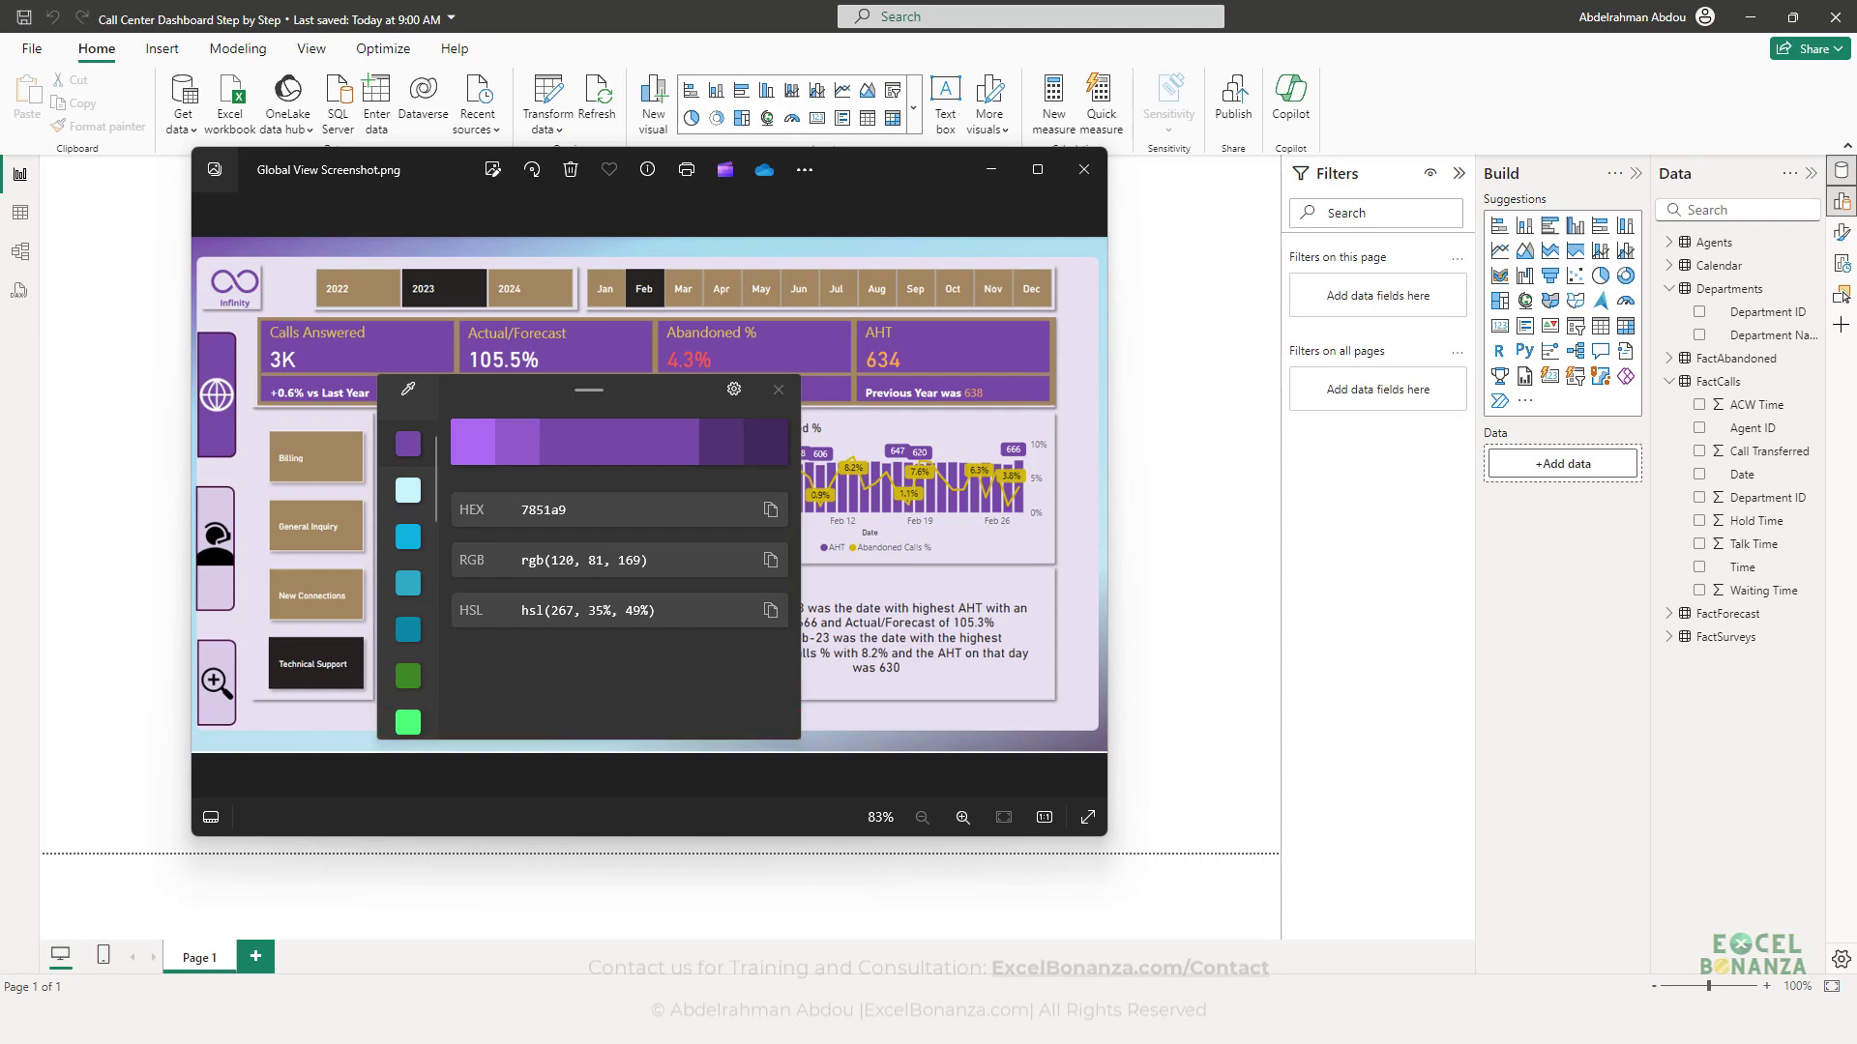
pyautogui.moveTo(556, 996); pyautogui.dragTo(759, 106)
pyautogui.click(778, 389)
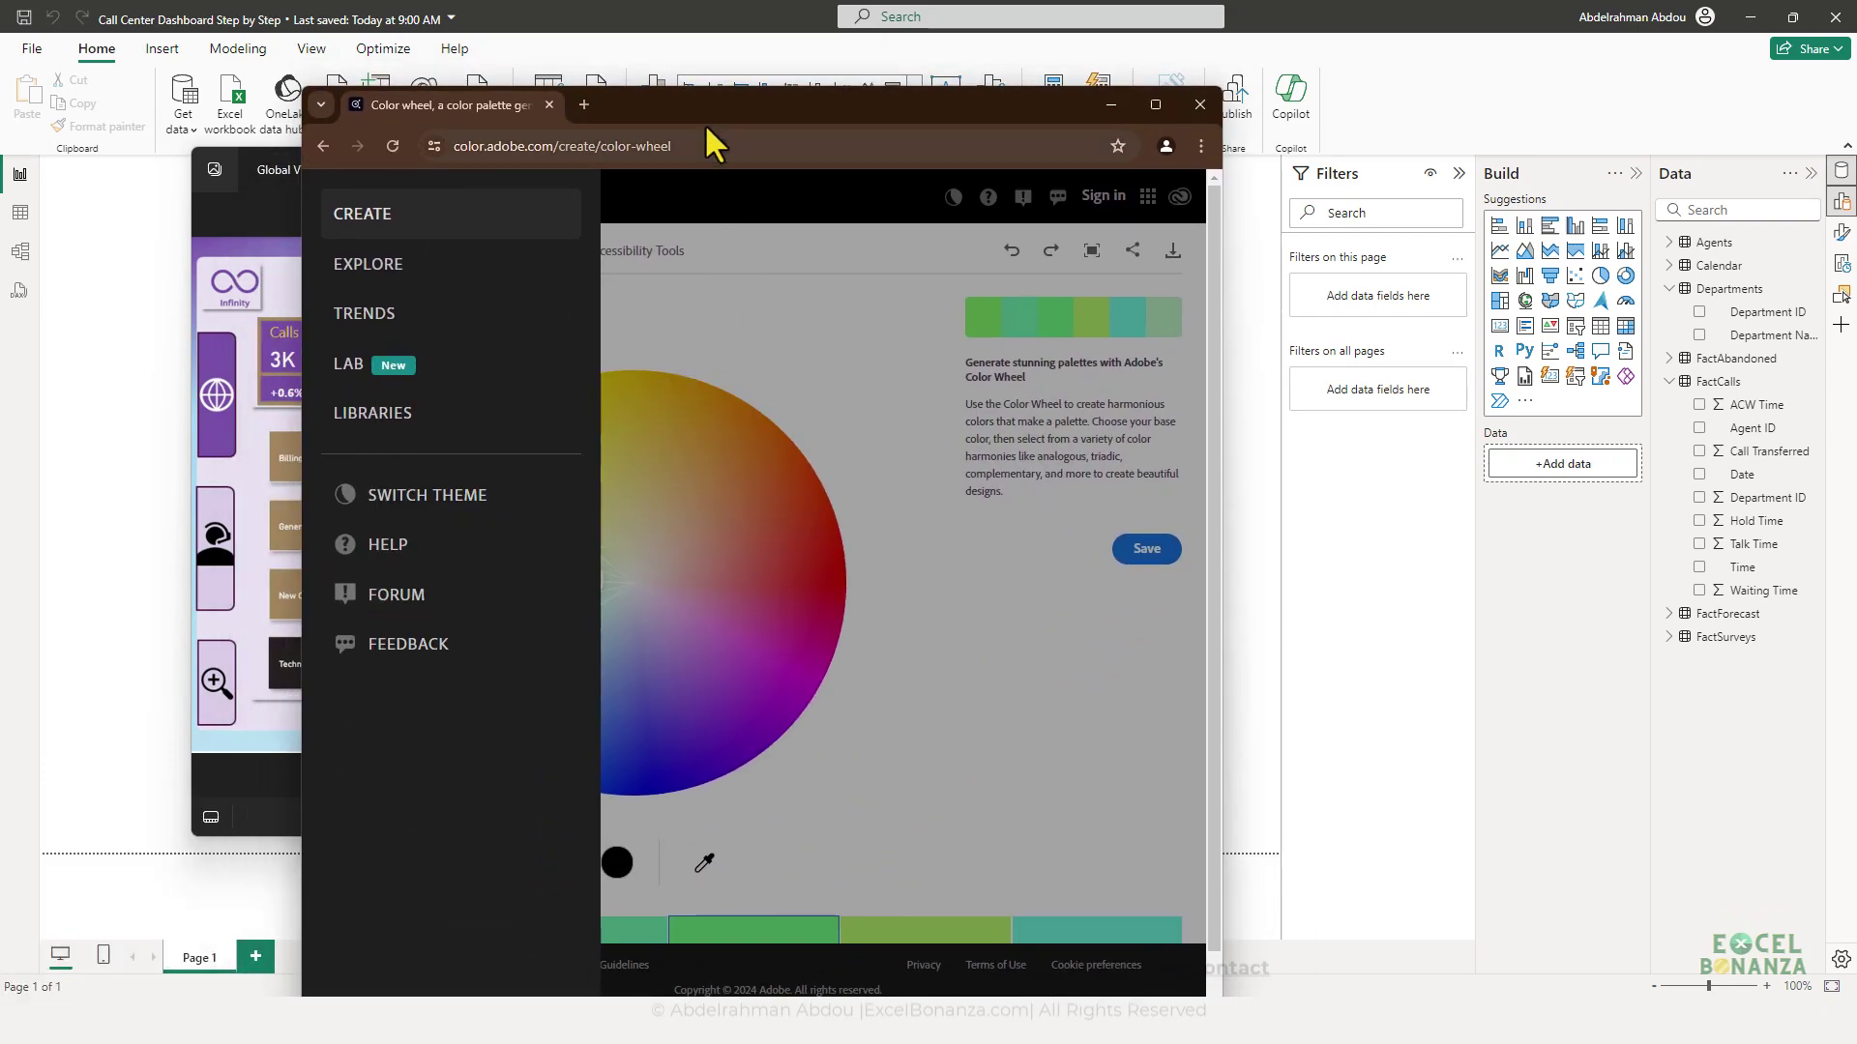
# - Switch to Adobe Color in the browser, maximize it, and set the first palette swatch to #7851A9
pyautogui.doubleClick(704, 106)
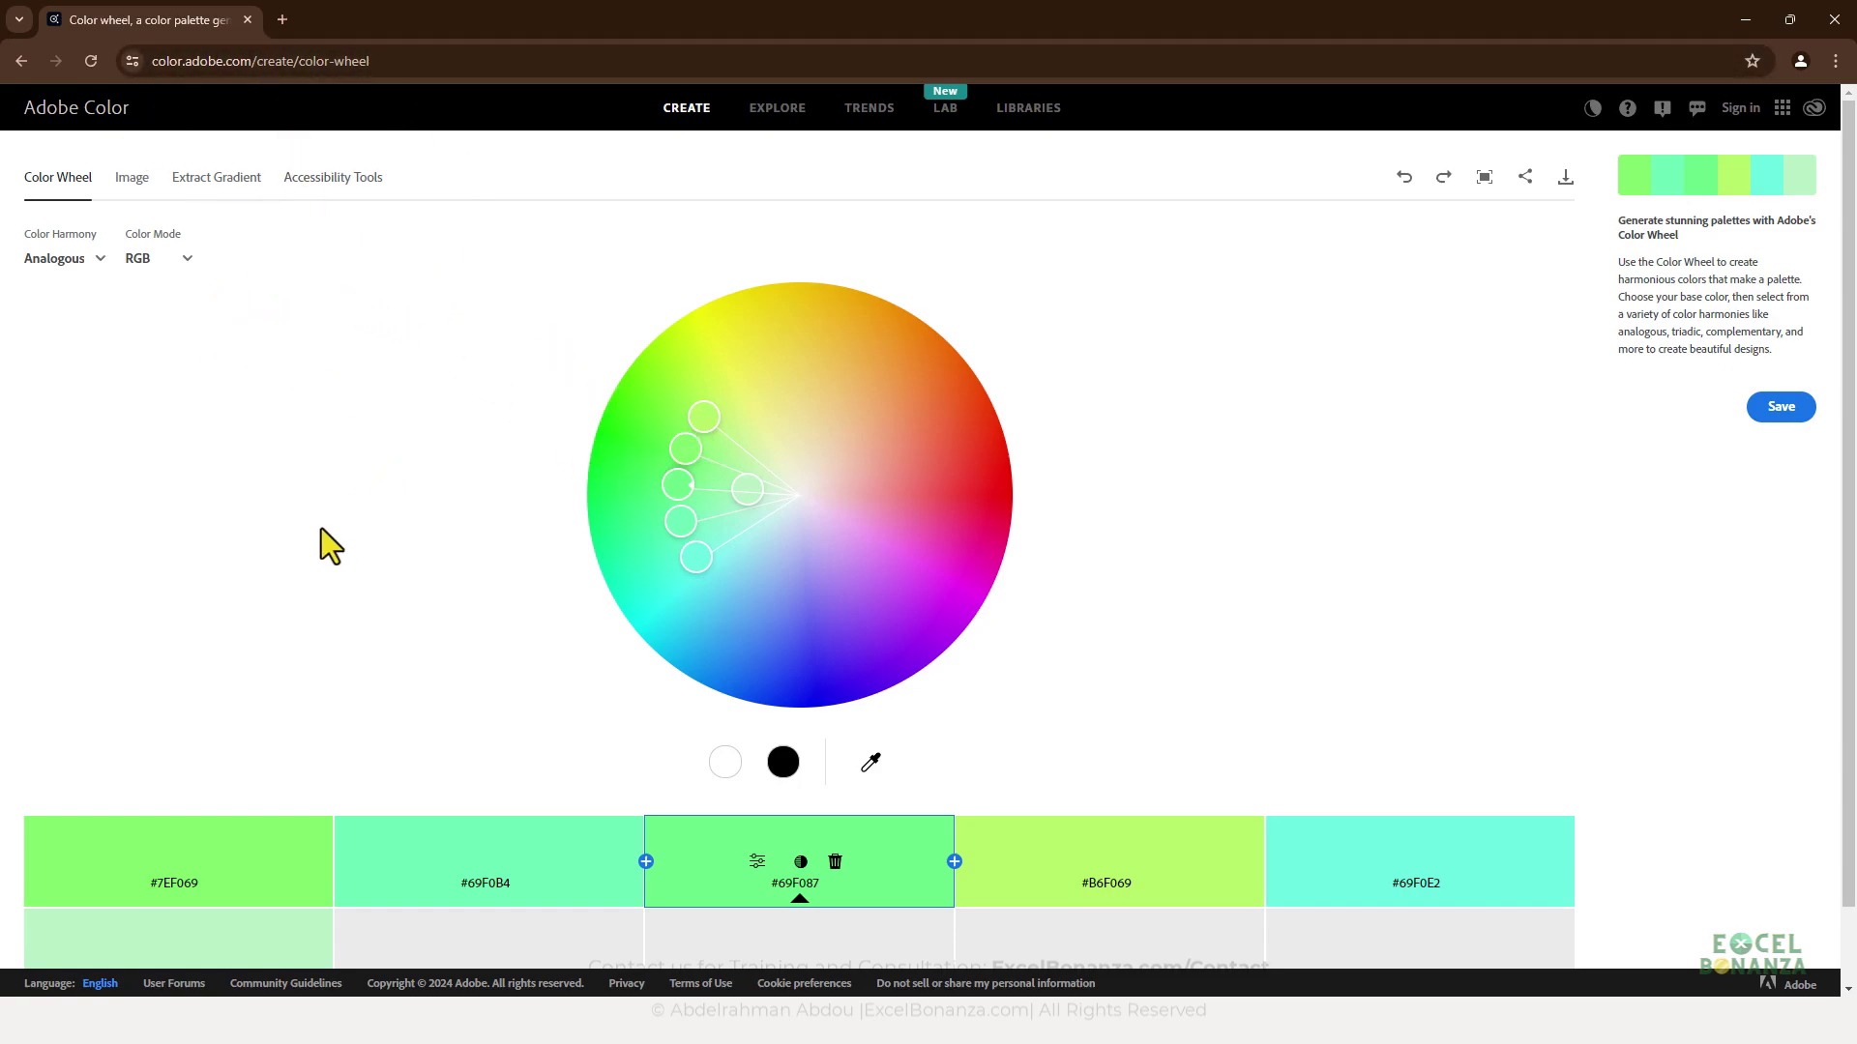
pyautogui.moveTo(184, 872)
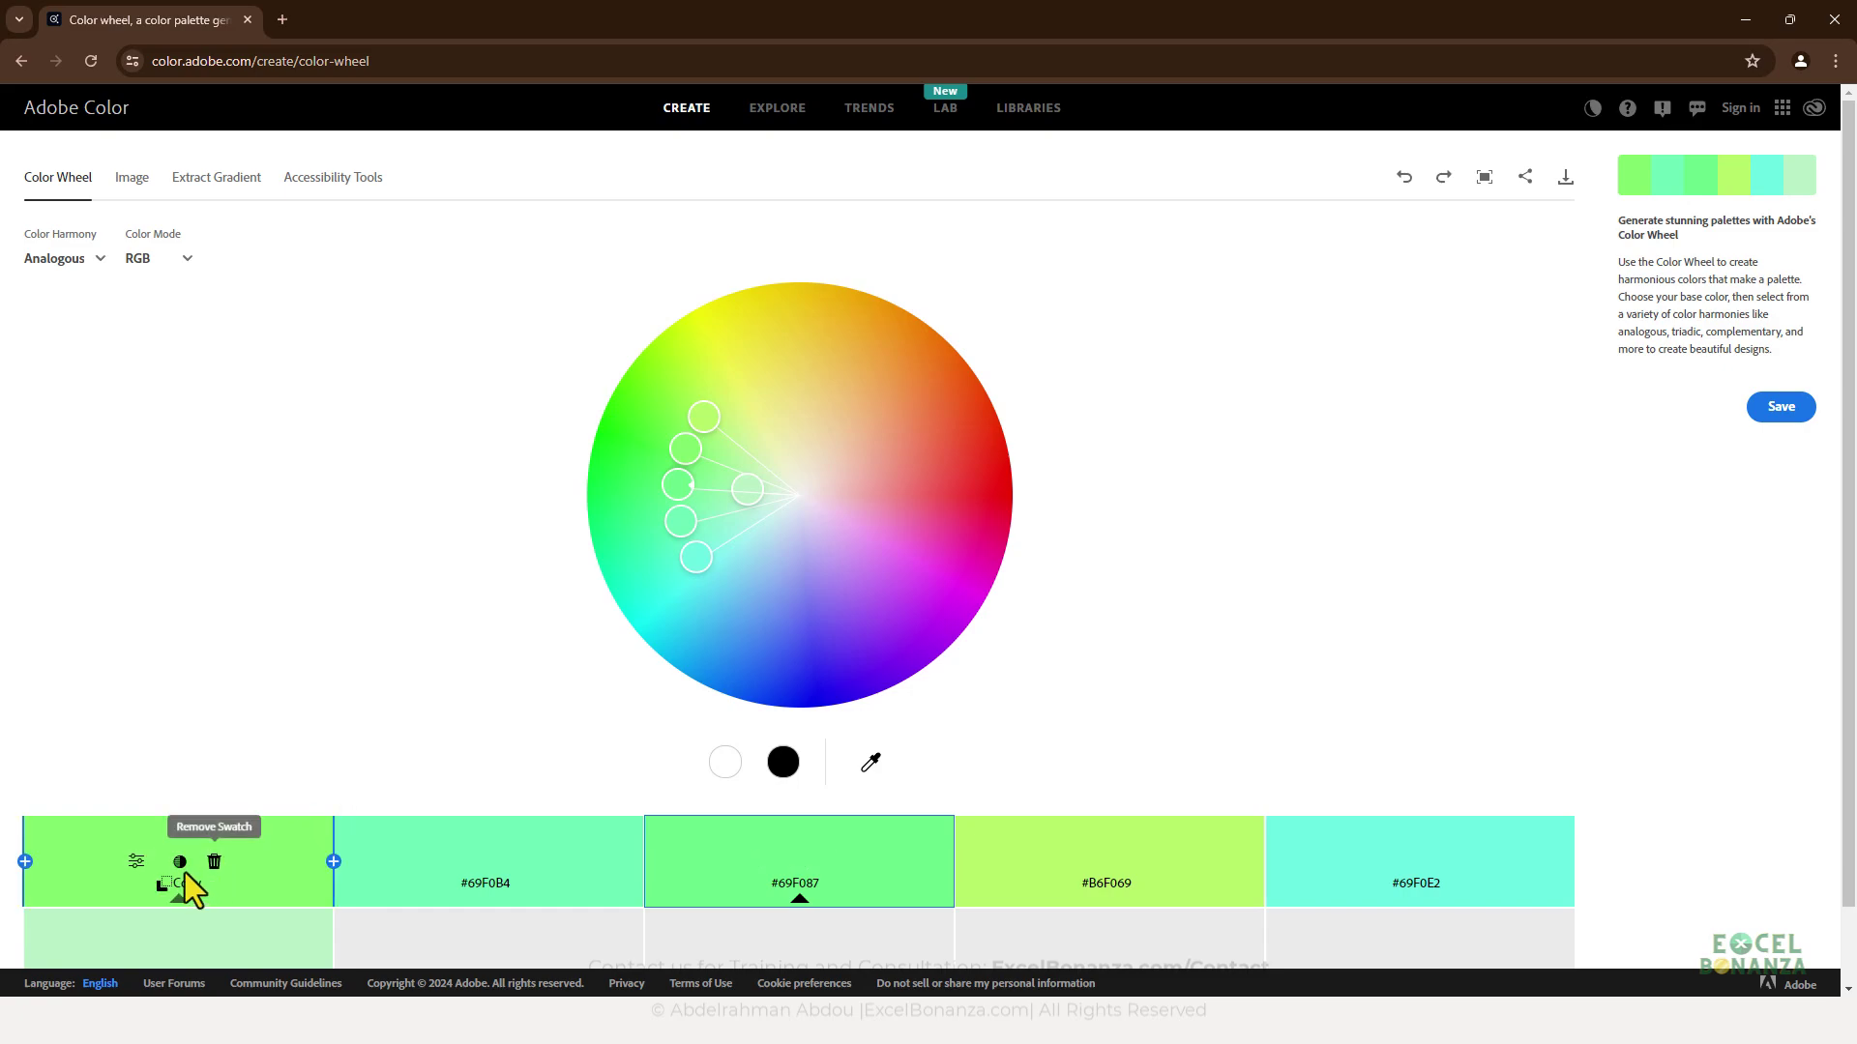
pyautogui.click(135, 864)
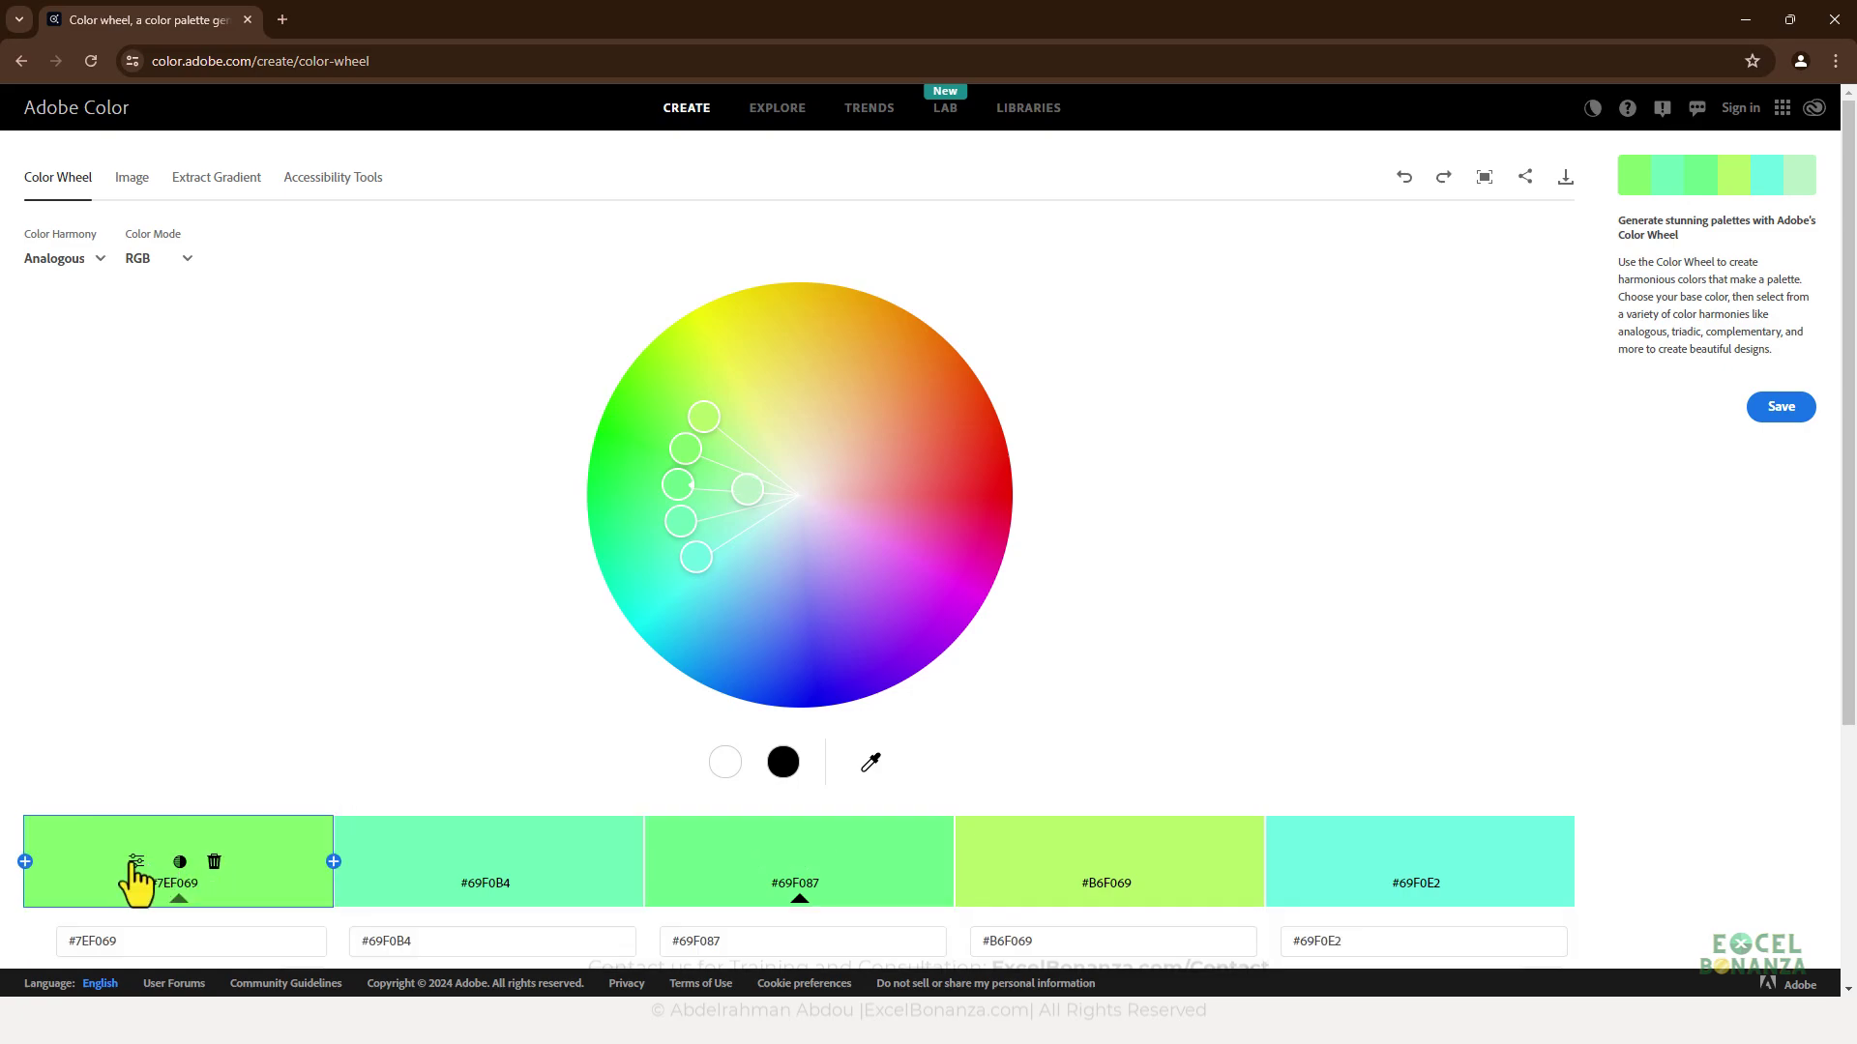
pyautogui.scroll(-2, 154, 909)
pyautogui.click(131, 746)
pyautogui.hotkey('ctrl', 'v')
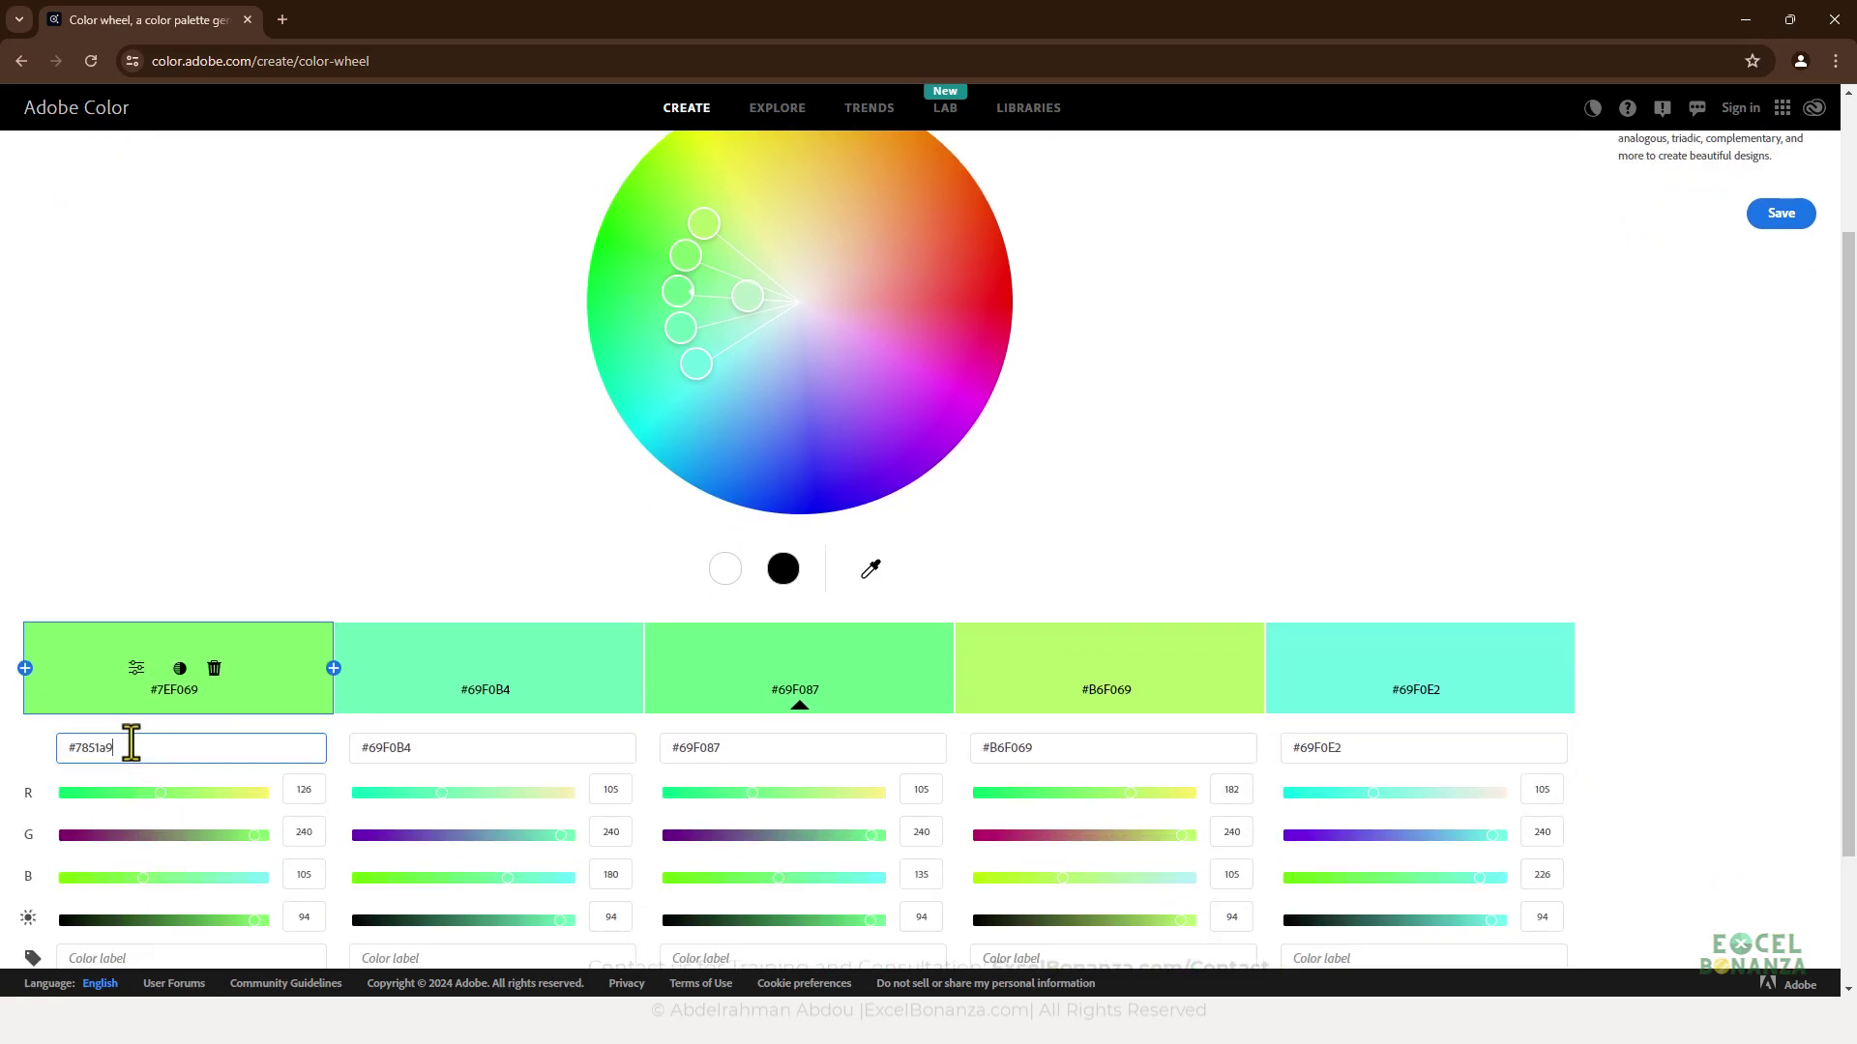
pyautogui.press('Return')
pyautogui.scroll(1, 368, 641)
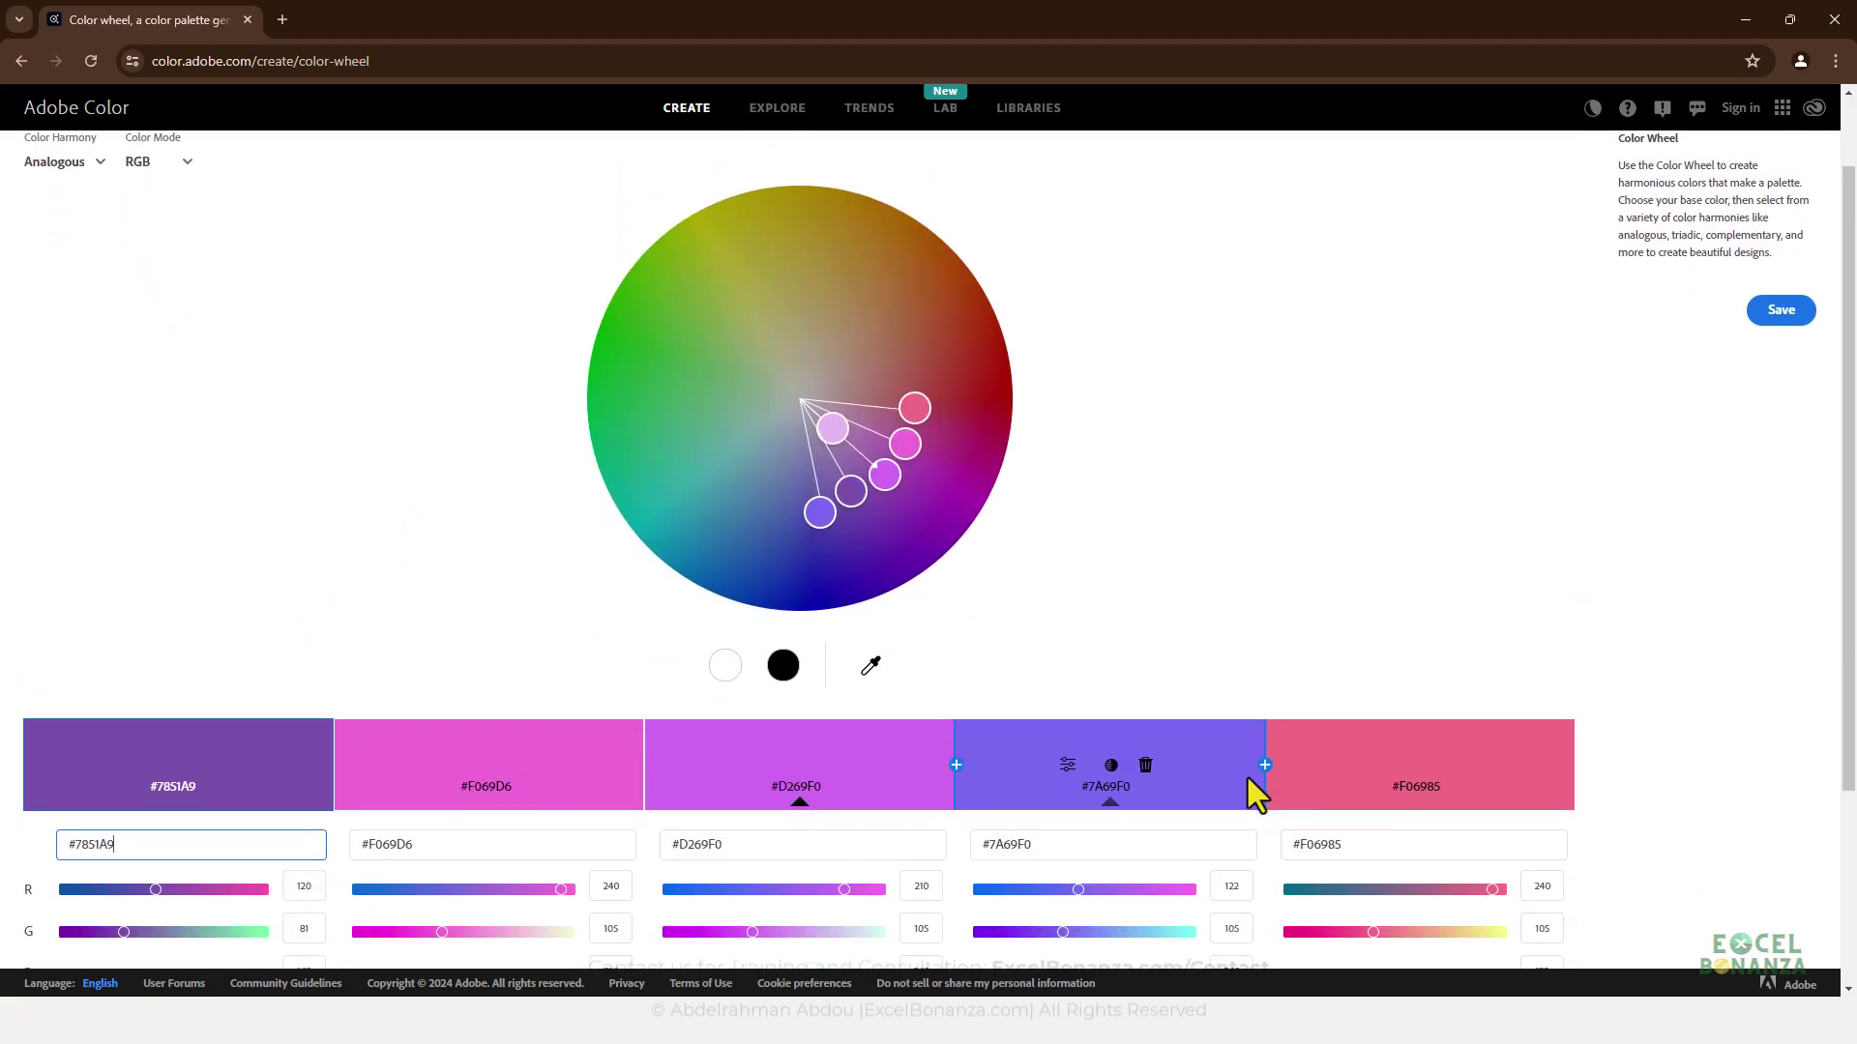
# - Show the available Color Harmony rules, and switch to the PowerPoint file Colors to examine the saved palette enlarged
pyautogui.click(90, 169)
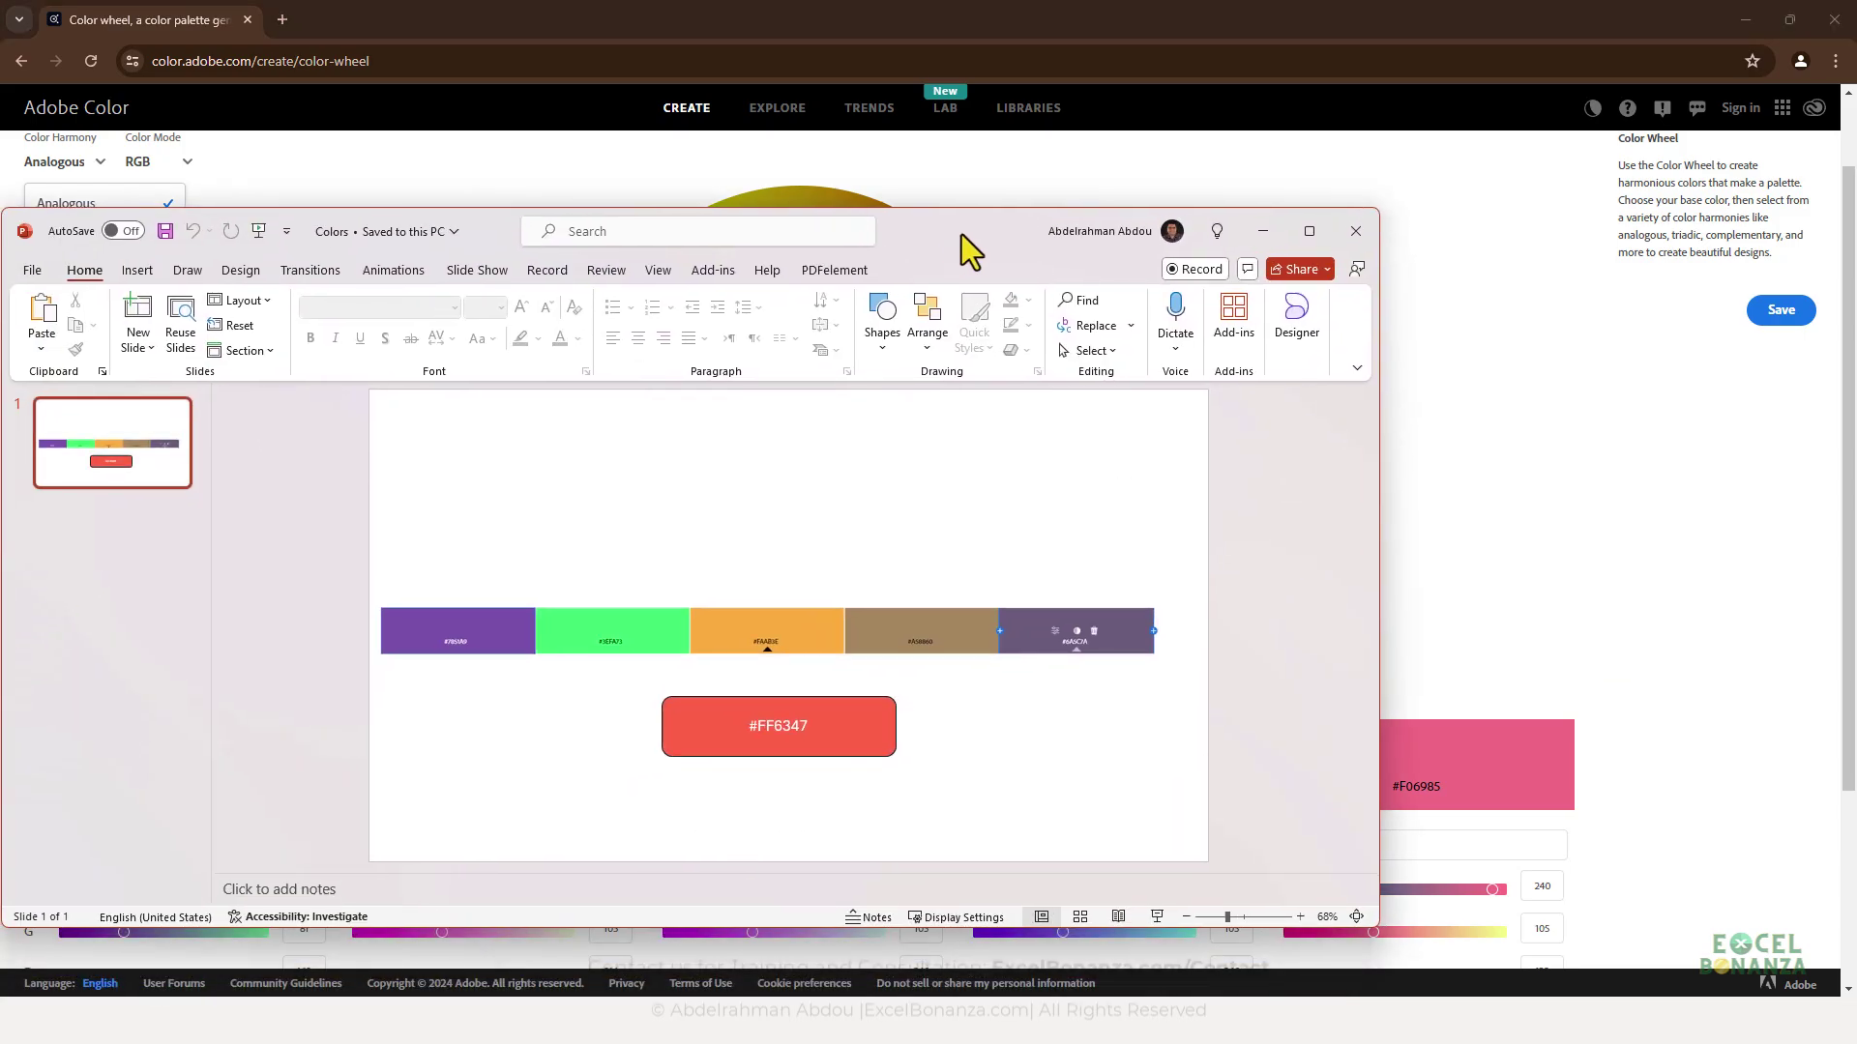
pyautogui.doubleClick(961, 235)
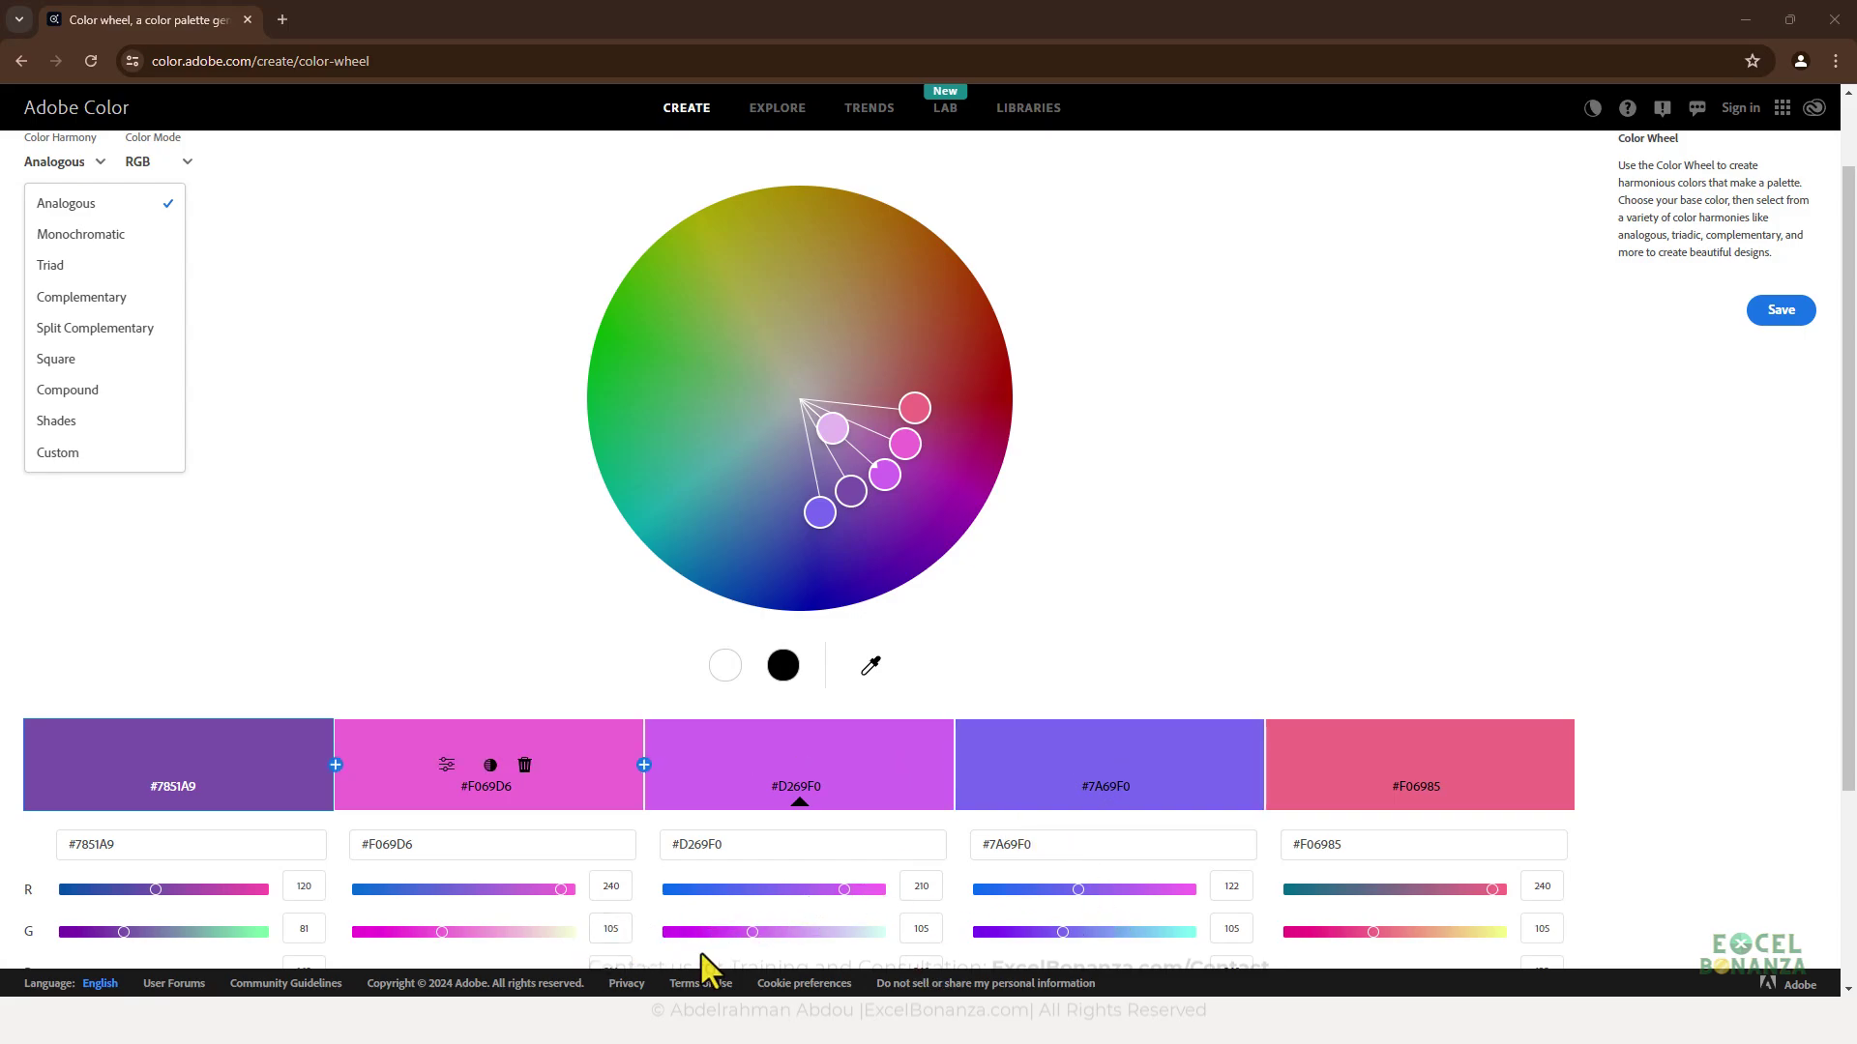
# - Switch to the Power BI report and open the current theme's name and colour settings for customization
pyautogui.moveTo(754, 1023)
pyautogui.click(775, 909)
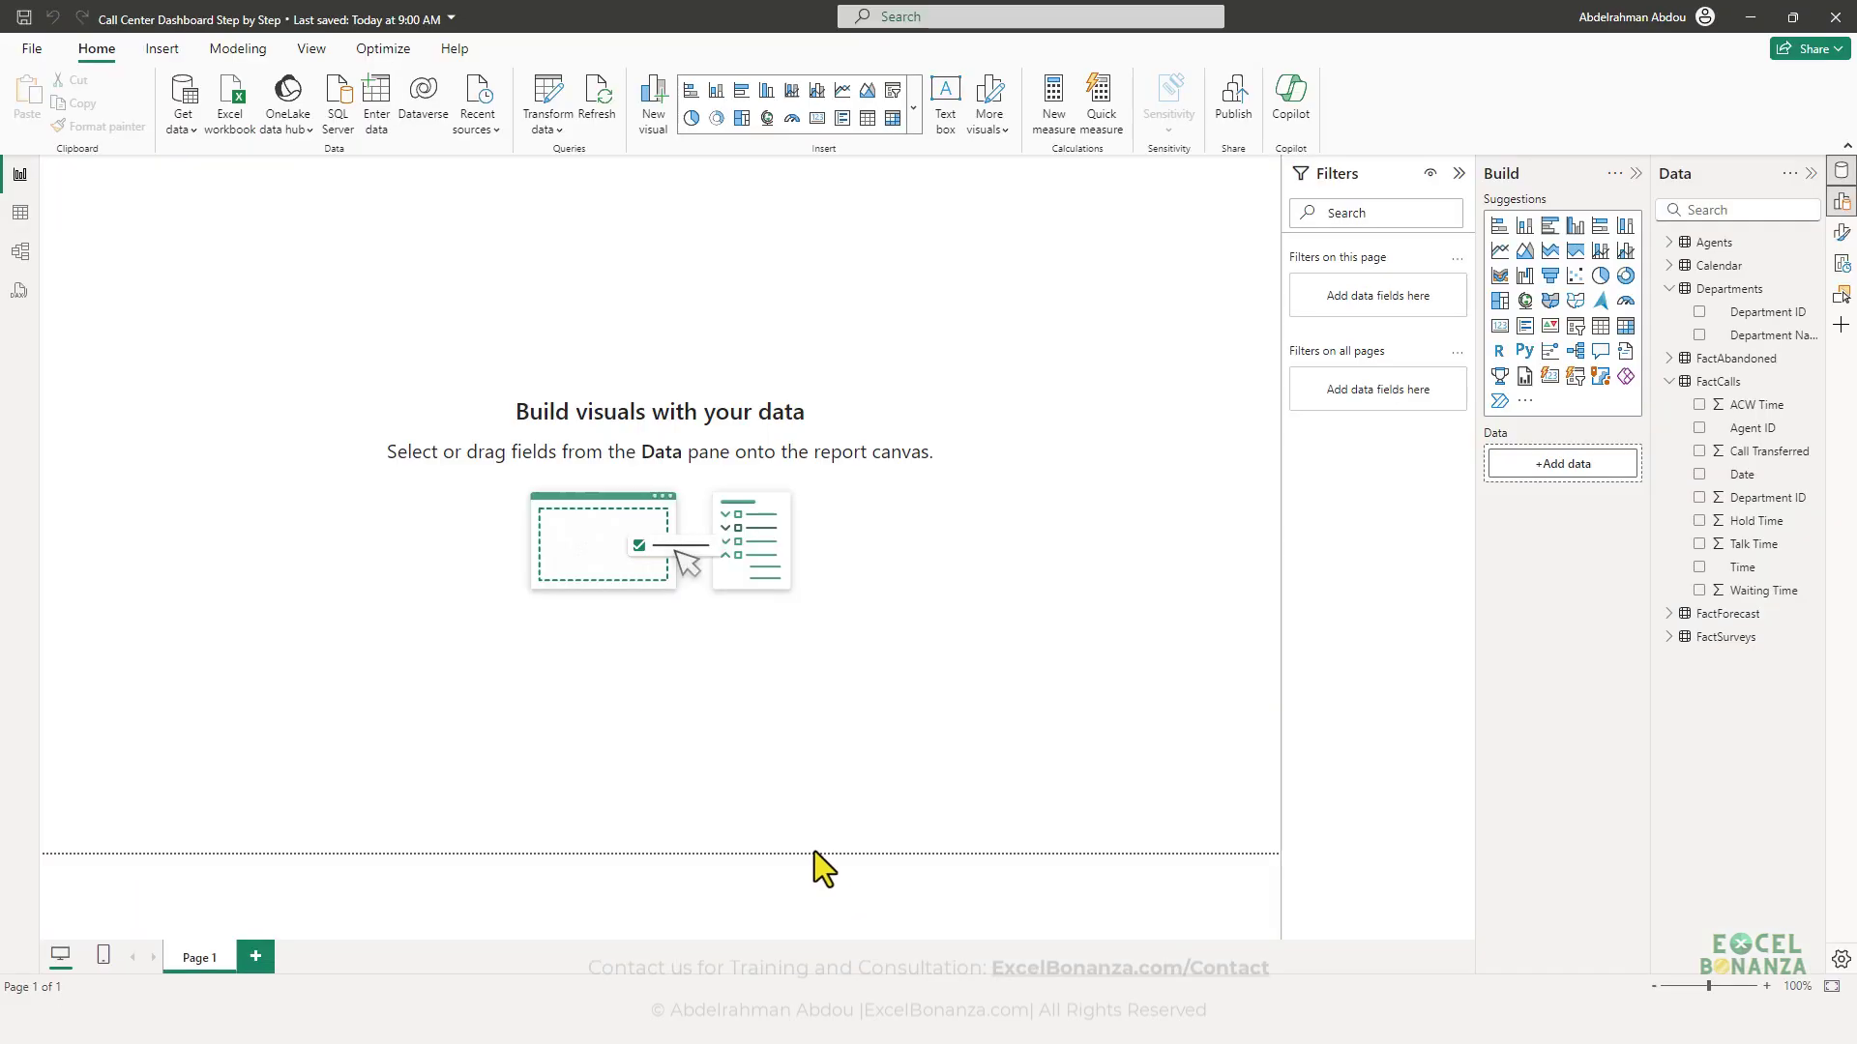
pyautogui.click(319, 45)
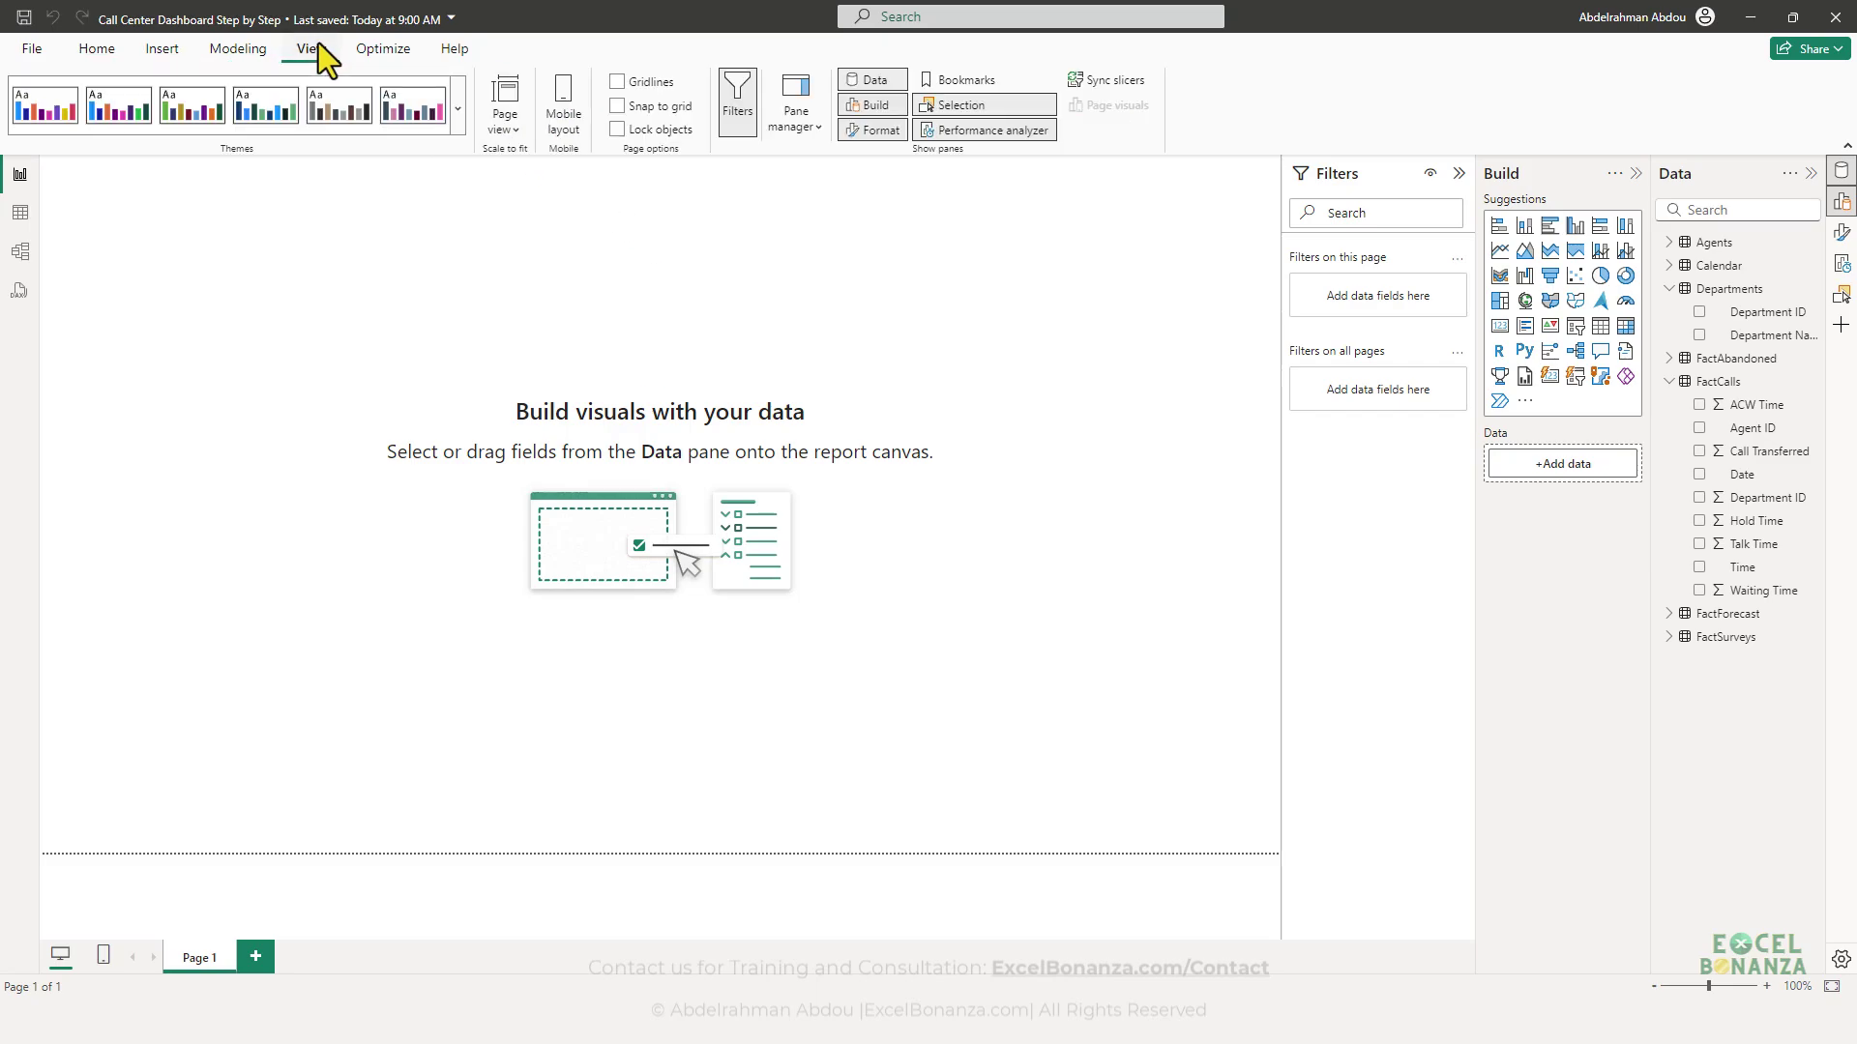
pyautogui.click(455, 121)
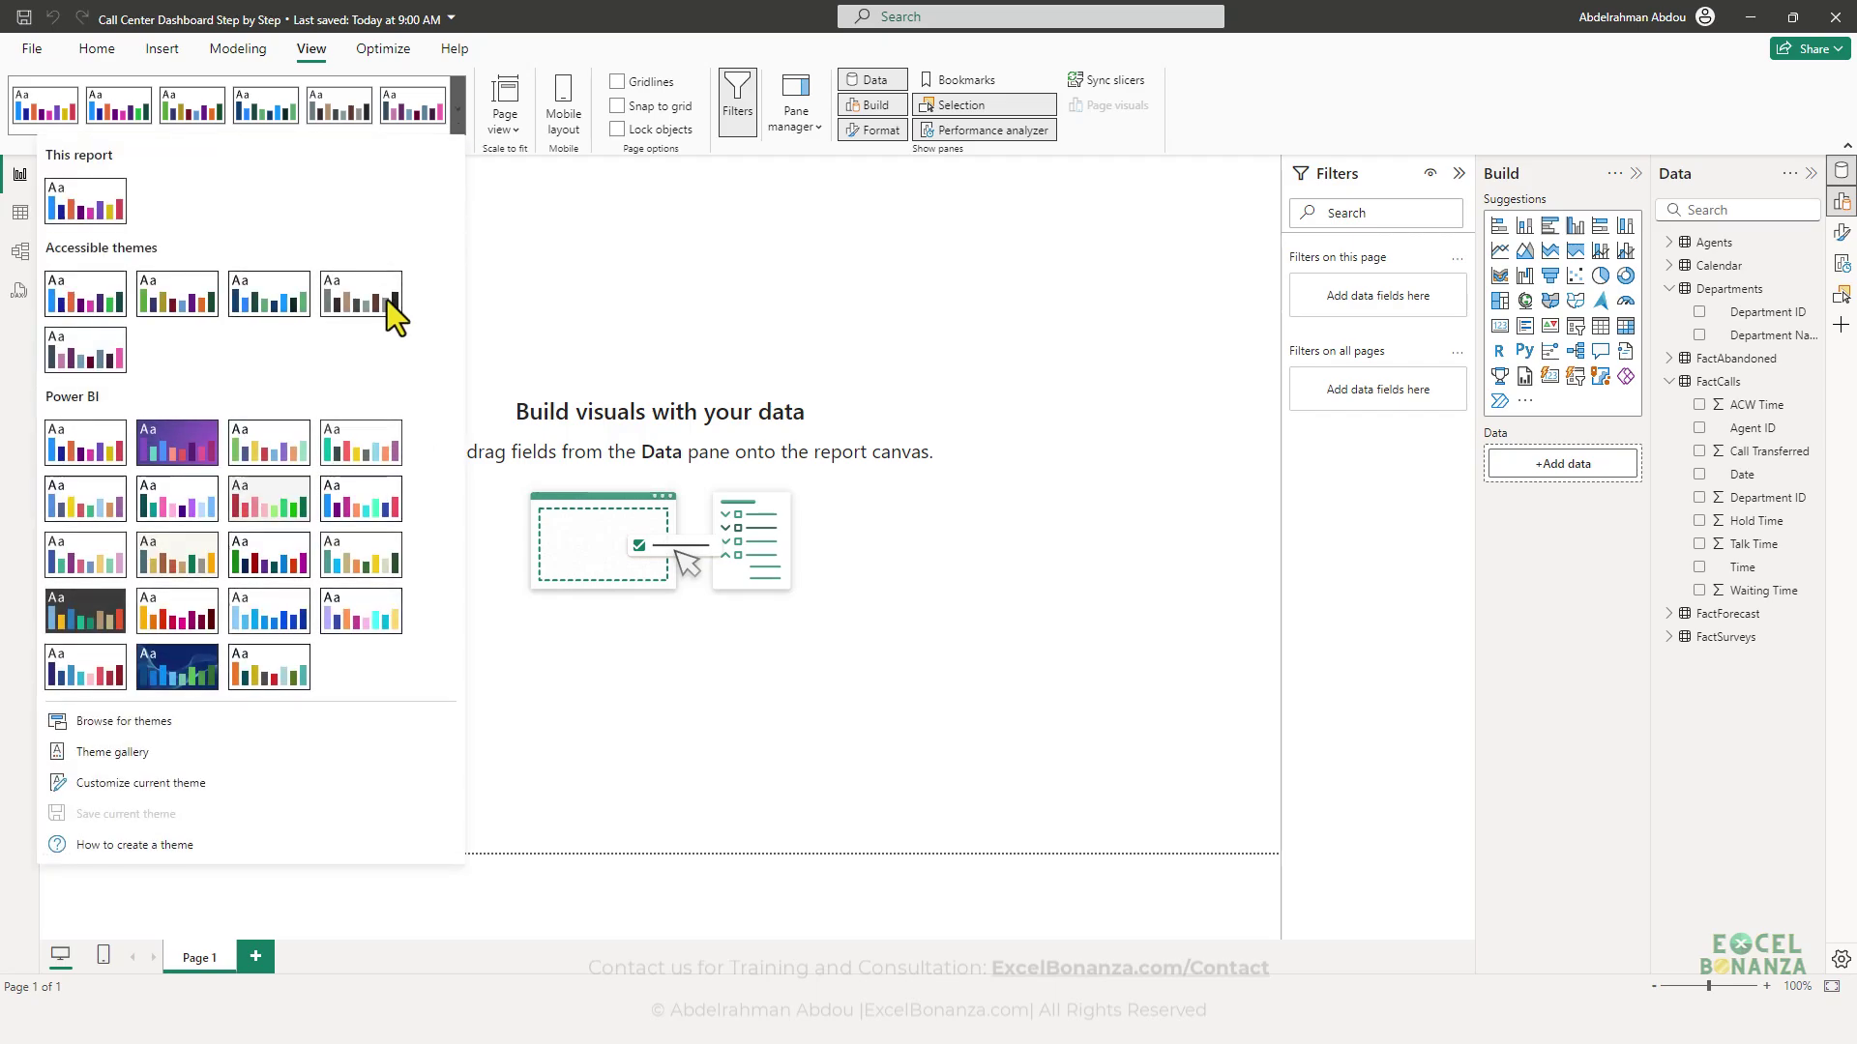
pyautogui.click(123, 784)
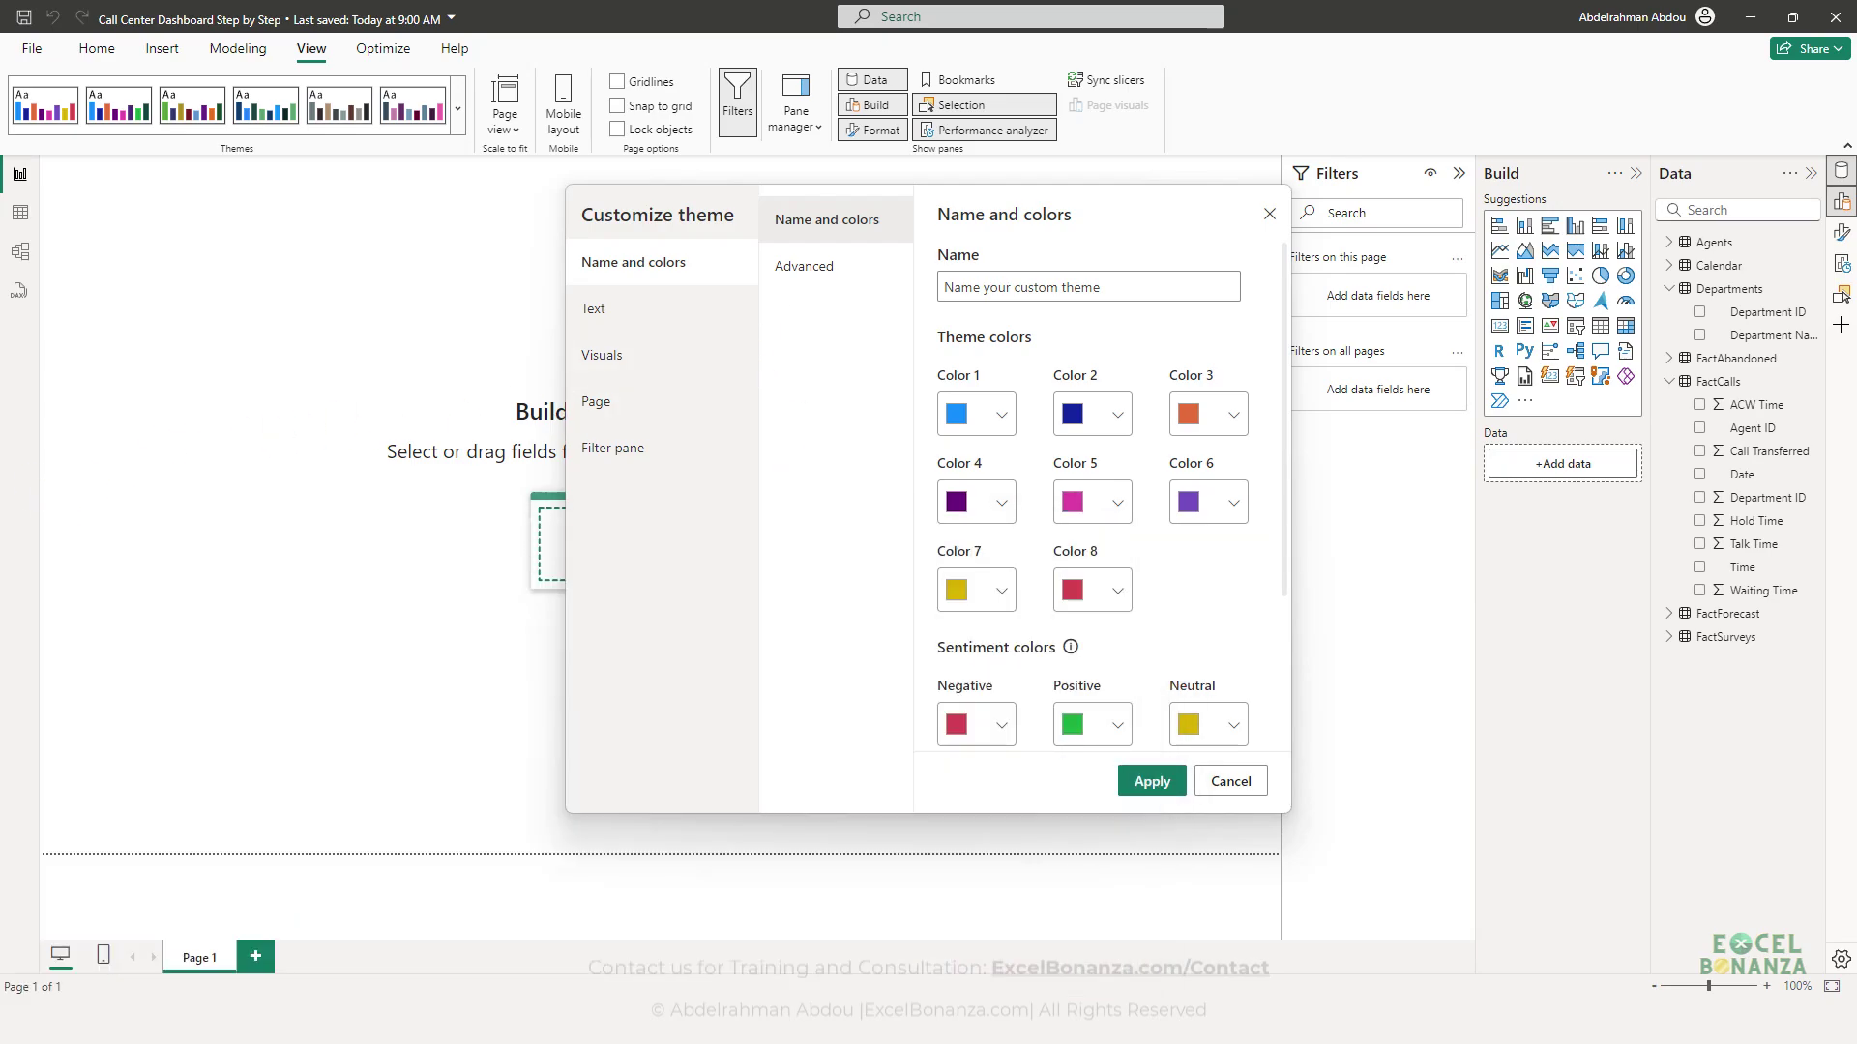
# - Switch to the Colors presentation in PowerPoint, sample the bright purple swatch with the color picker, copy its hex code, and return to Power BI
pyautogui.moveTo(2, 972); pyautogui.dragTo(988, 170)
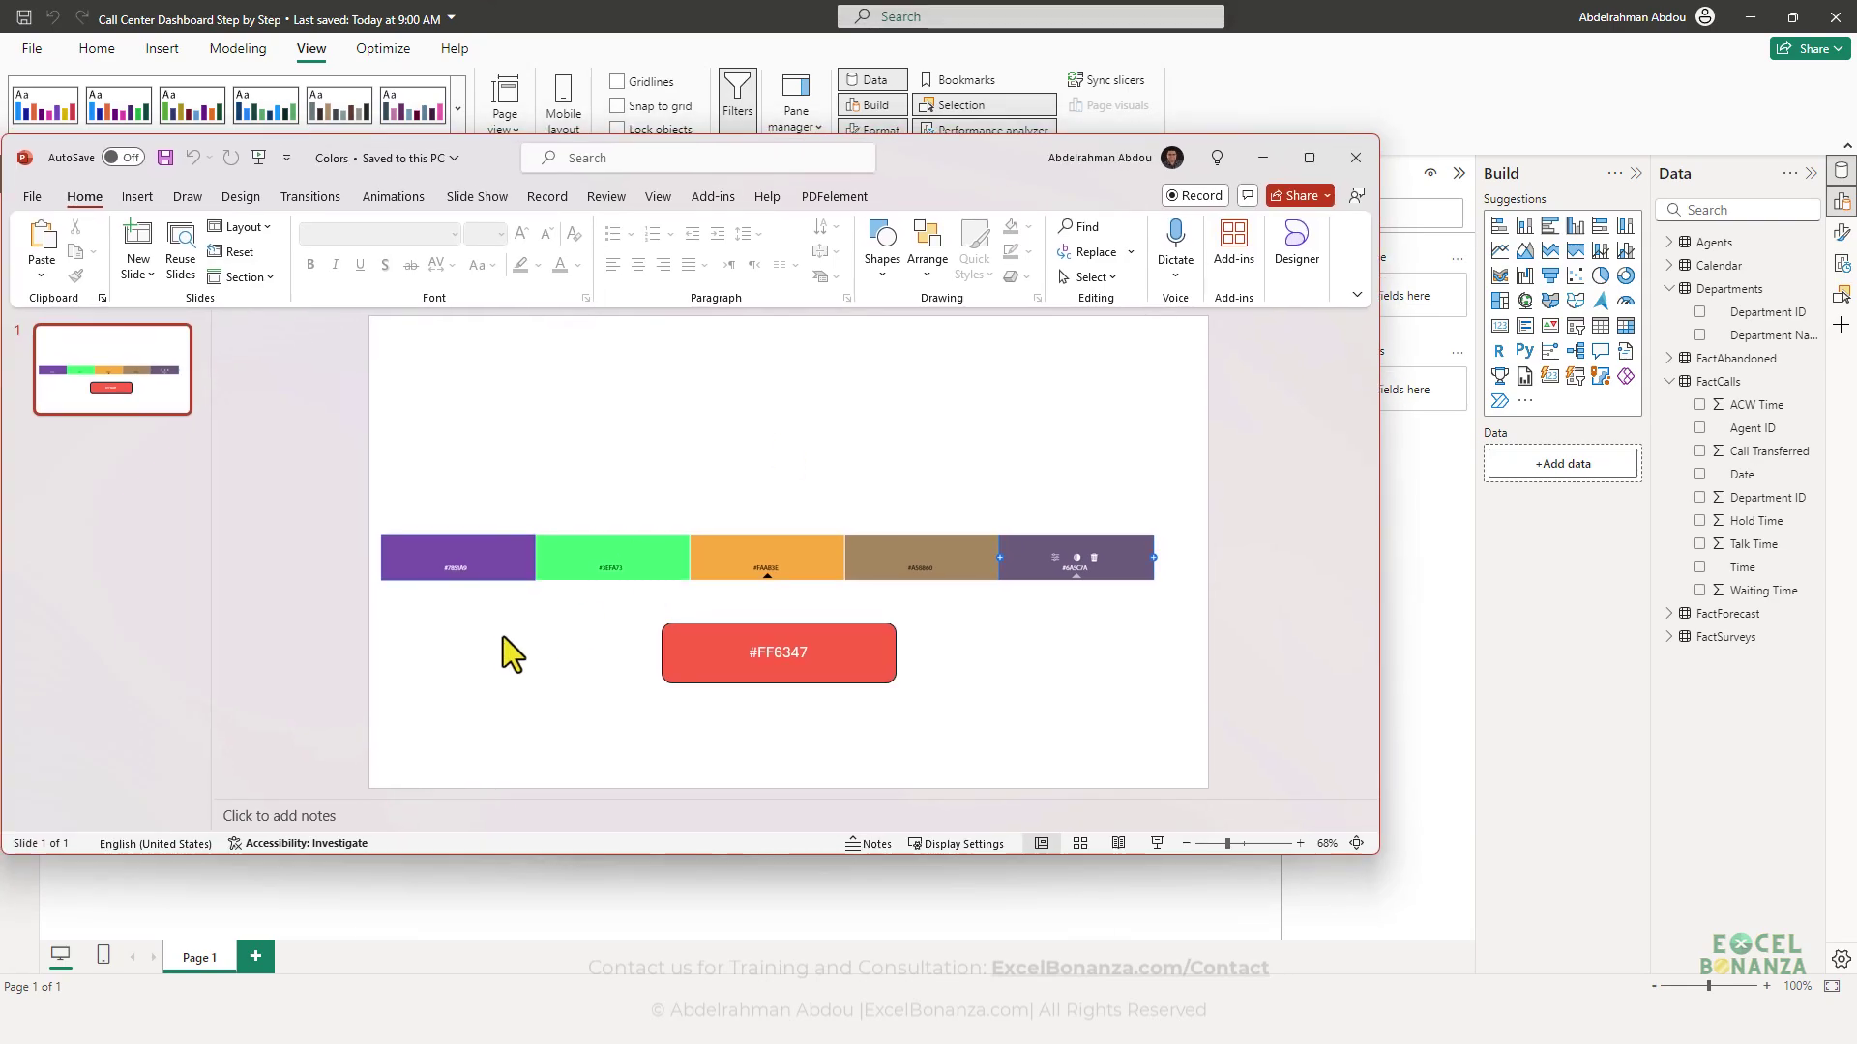
pyautogui.press('super+shift+c')
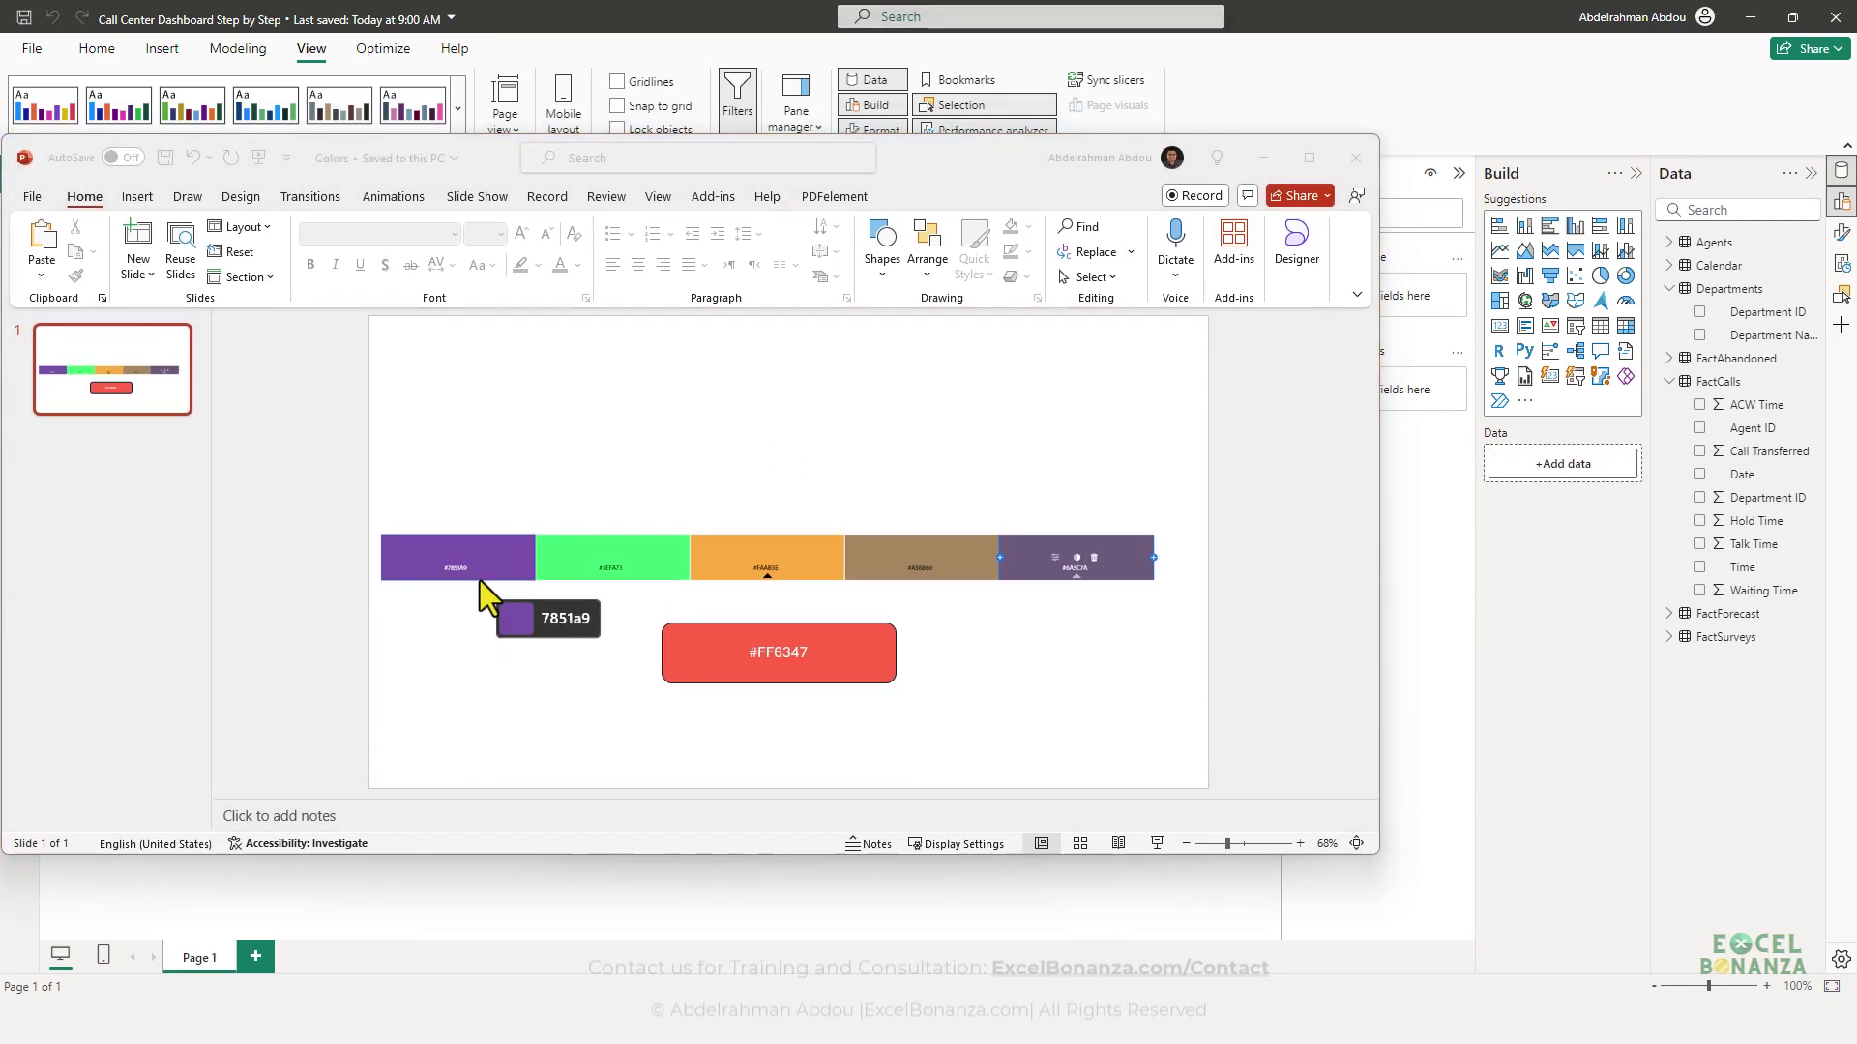
pyautogui.click(505, 569)
pyautogui.click(771, 510)
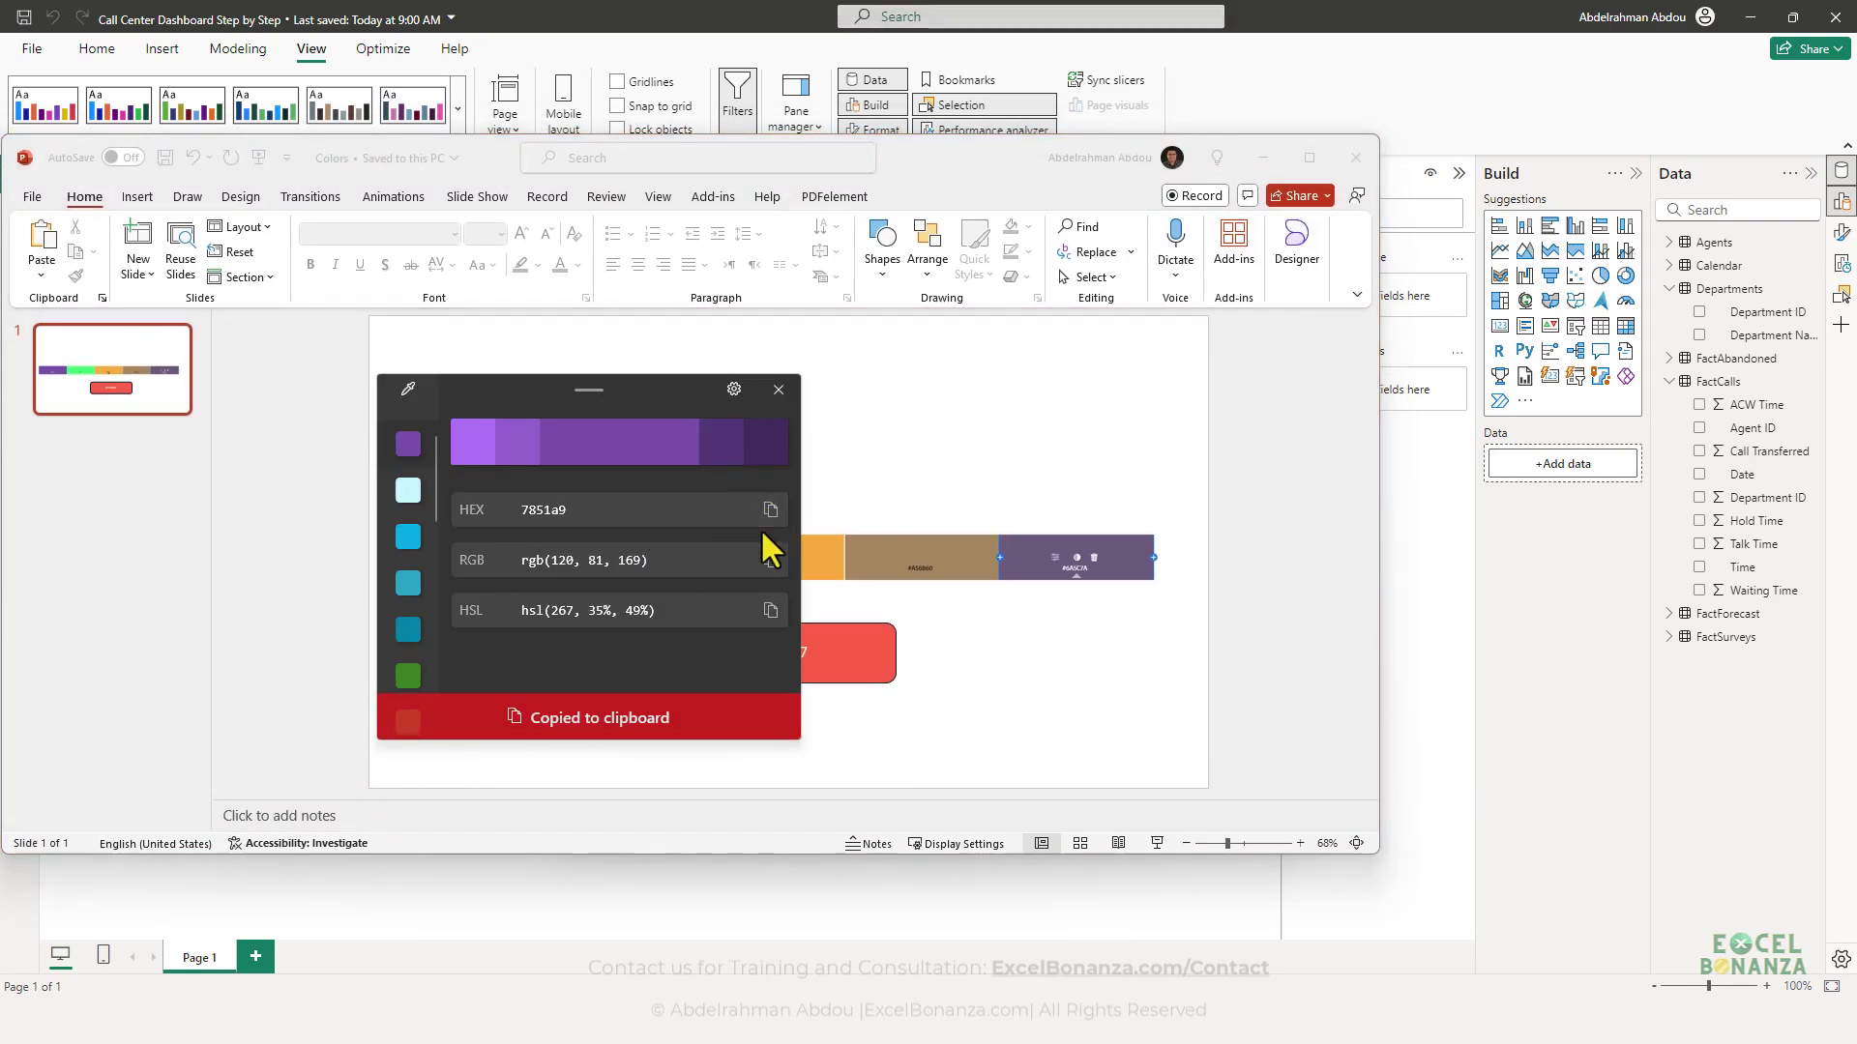
pyautogui.click(779, 389)
pyautogui.click(1262, 157)
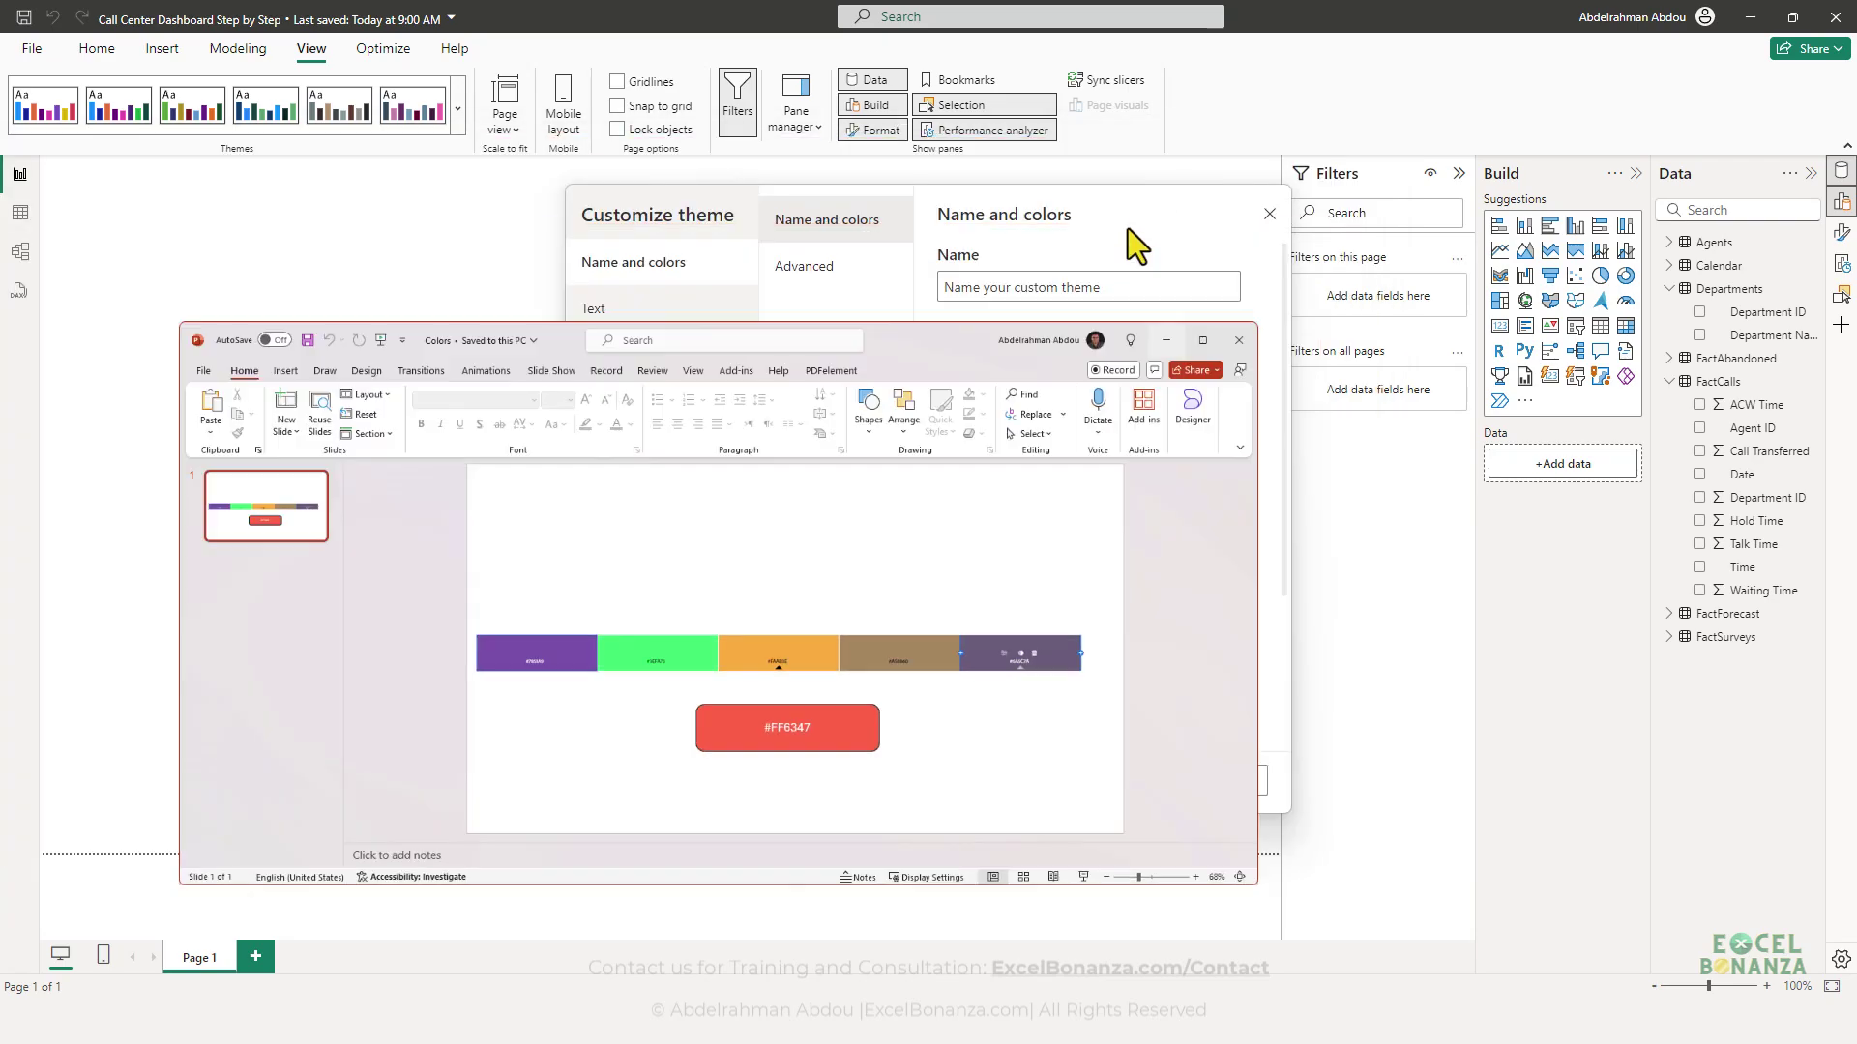
# - Set the custom theme's Color 1 to the copied purple hex code #7851A9
pyautogui.click(1002, 414)
pyautogui.doubleClick(983, 737)
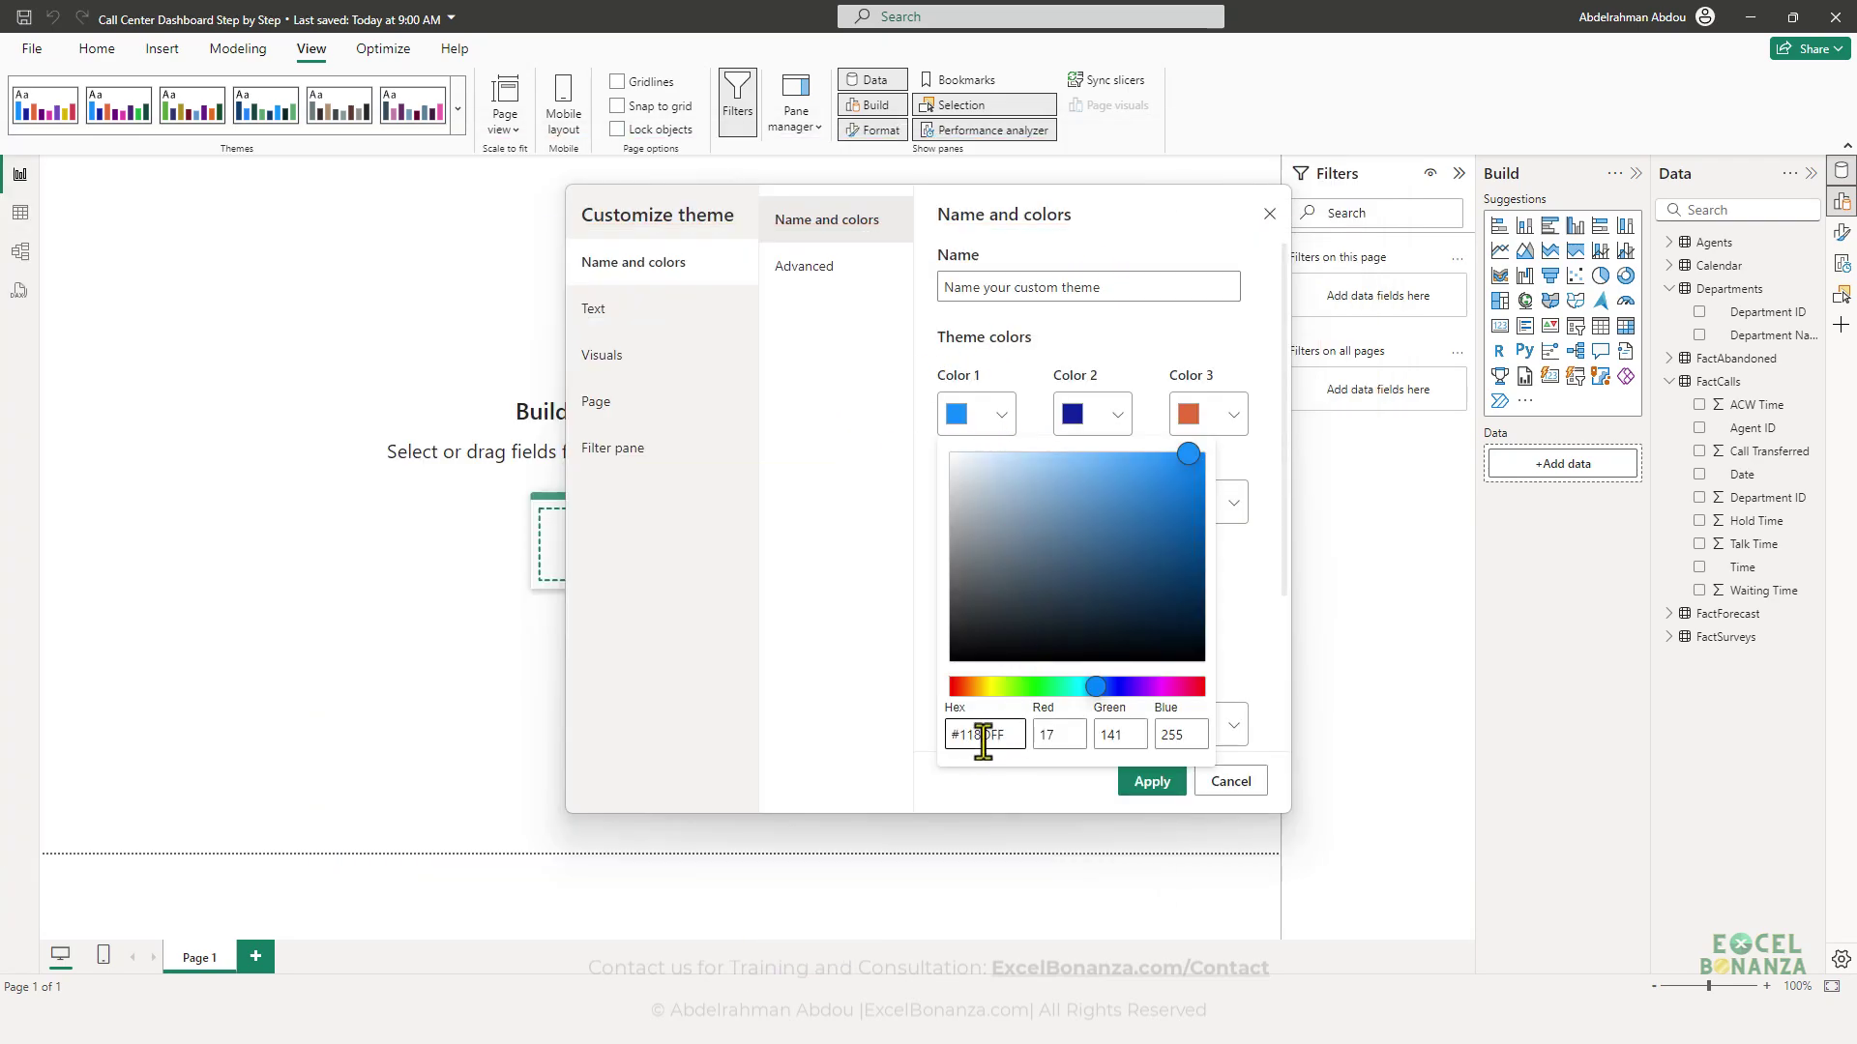
pyautogui.hotkey('ctrl', 'v')
pyautogui.click(1061, 776)
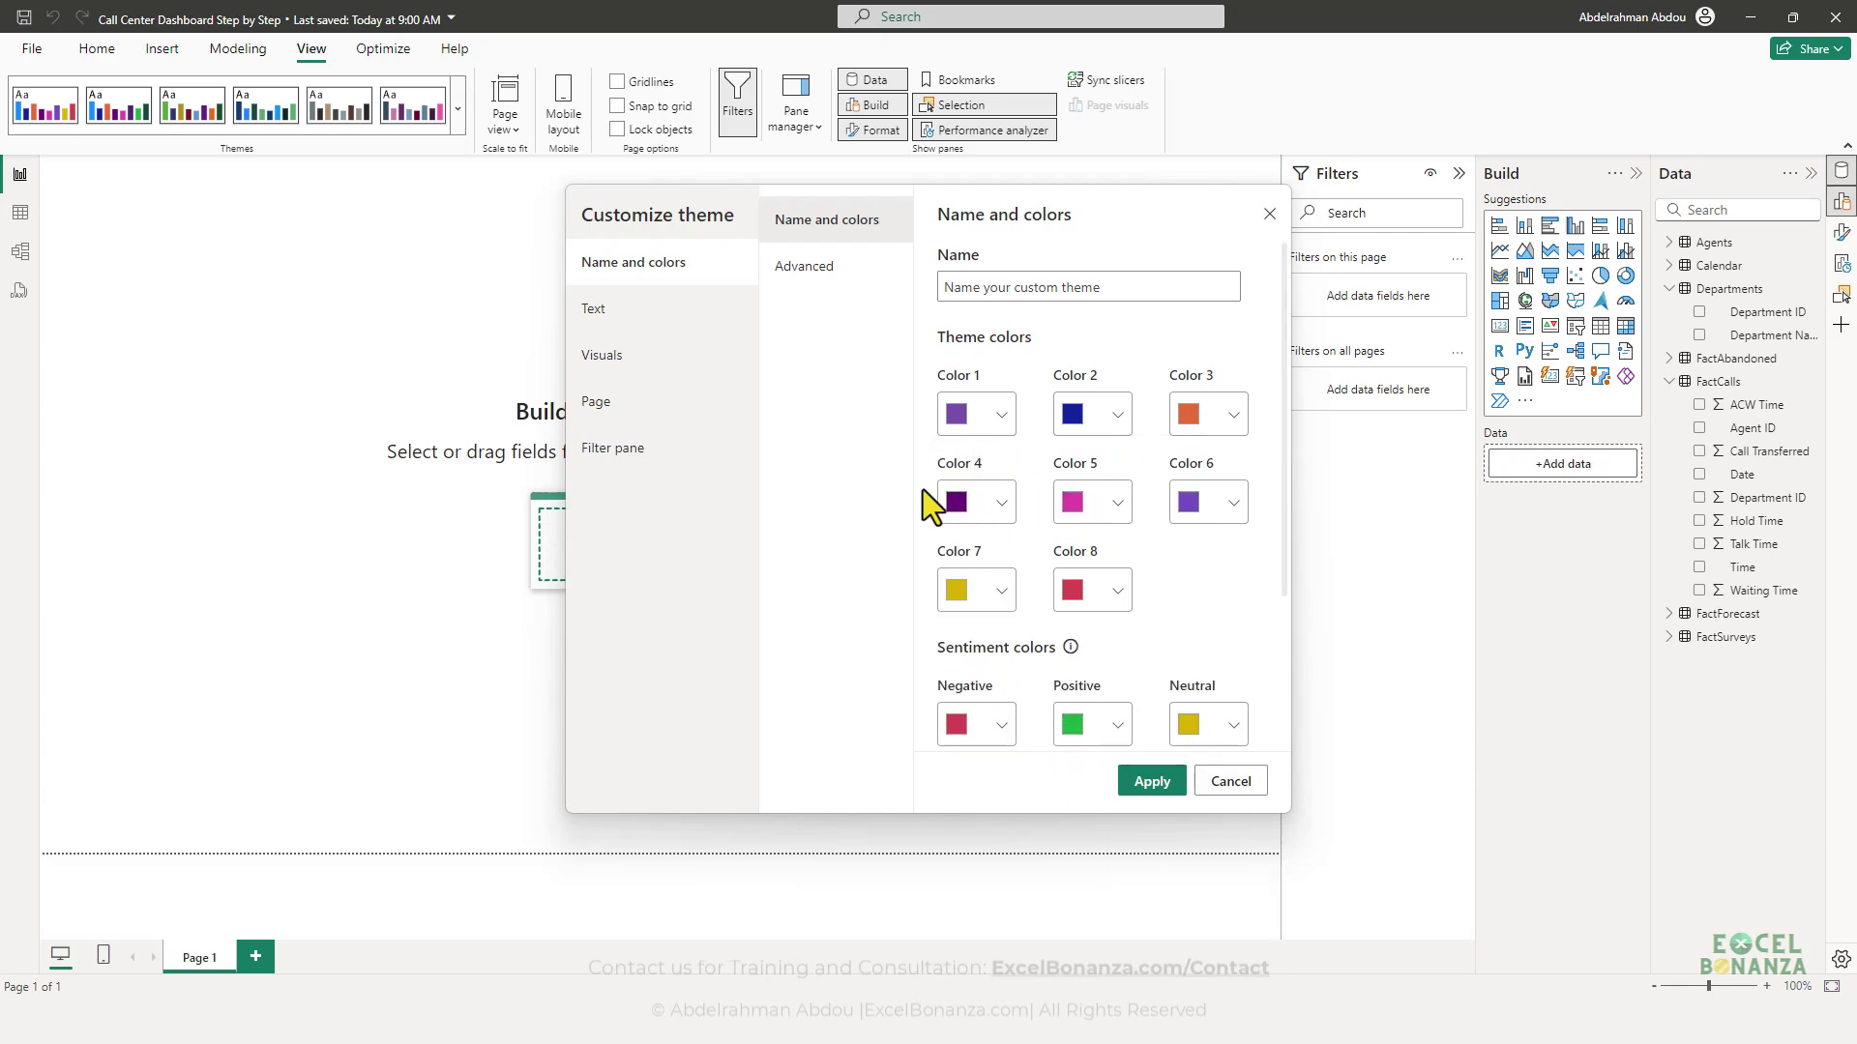
# - Switch to PowerPoint, sample the green swatch with the color picker, copy its hex code, and return to Power BI
pyautogui.hotkey('alt', 'Tab')
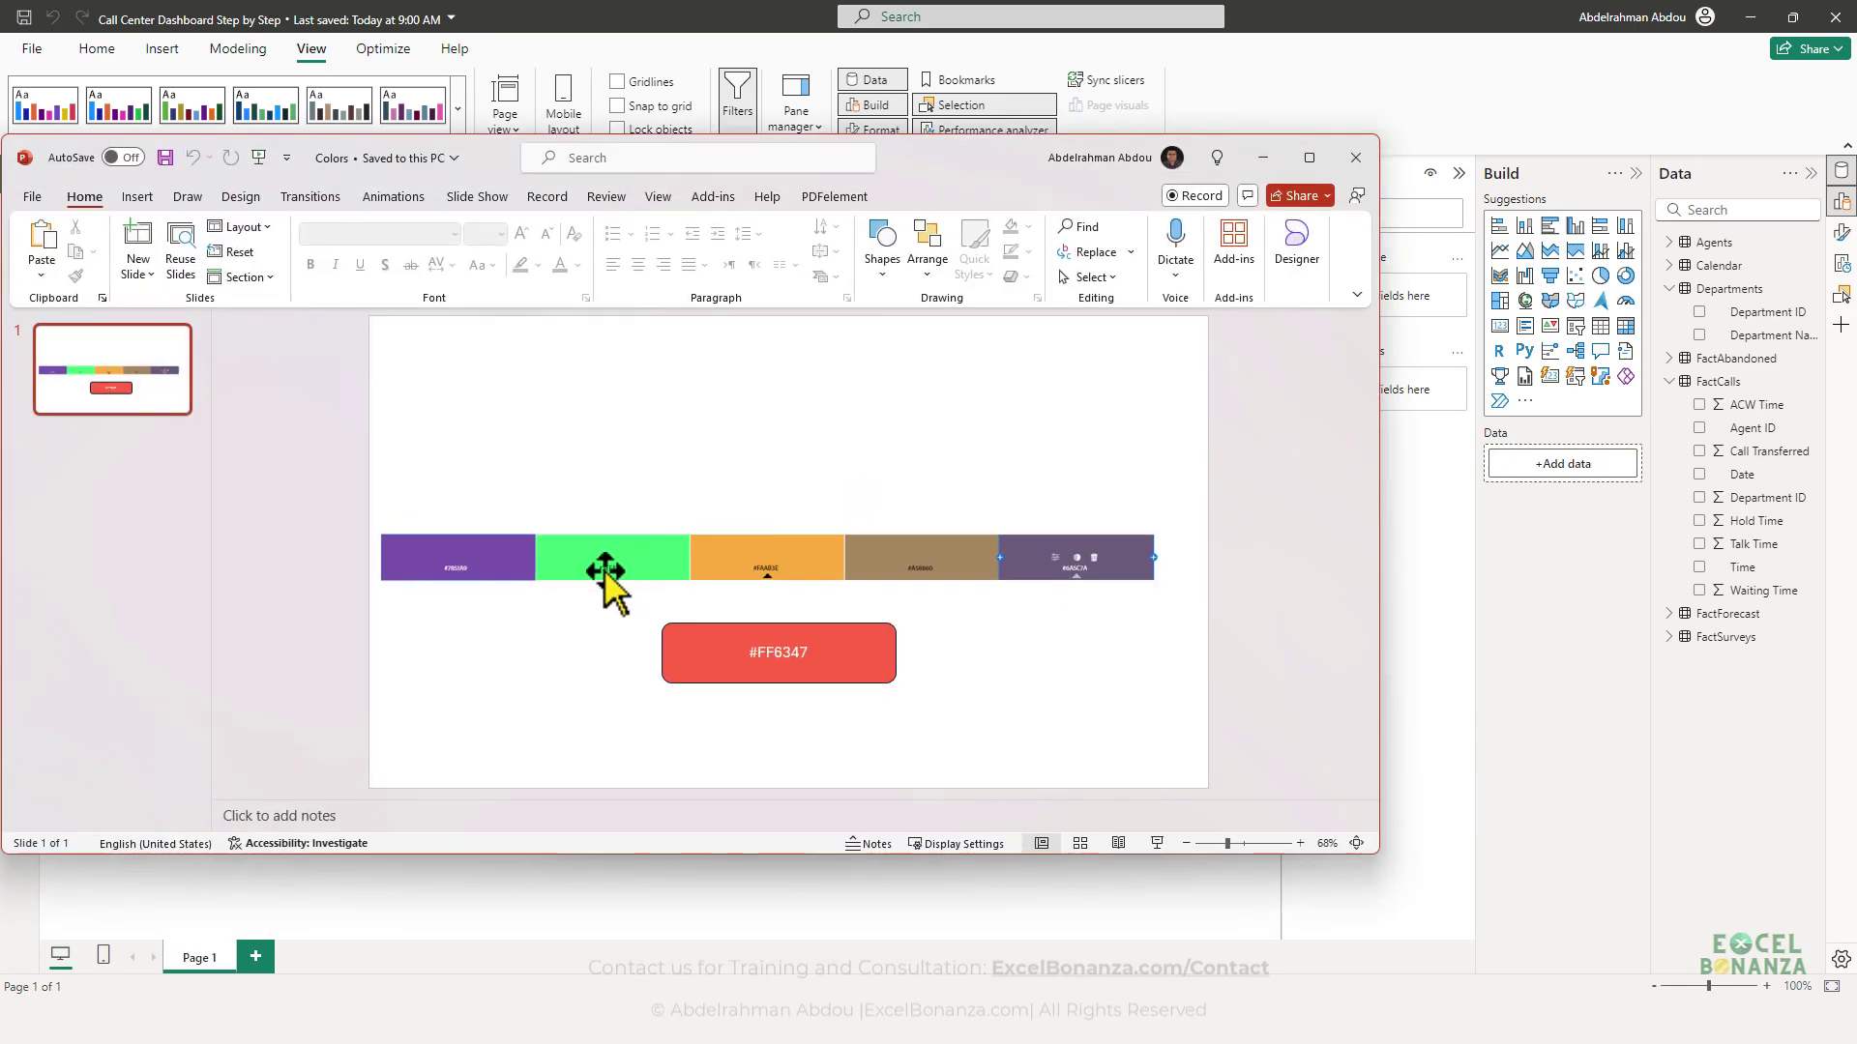
pyautogui.press('super+shift+c')
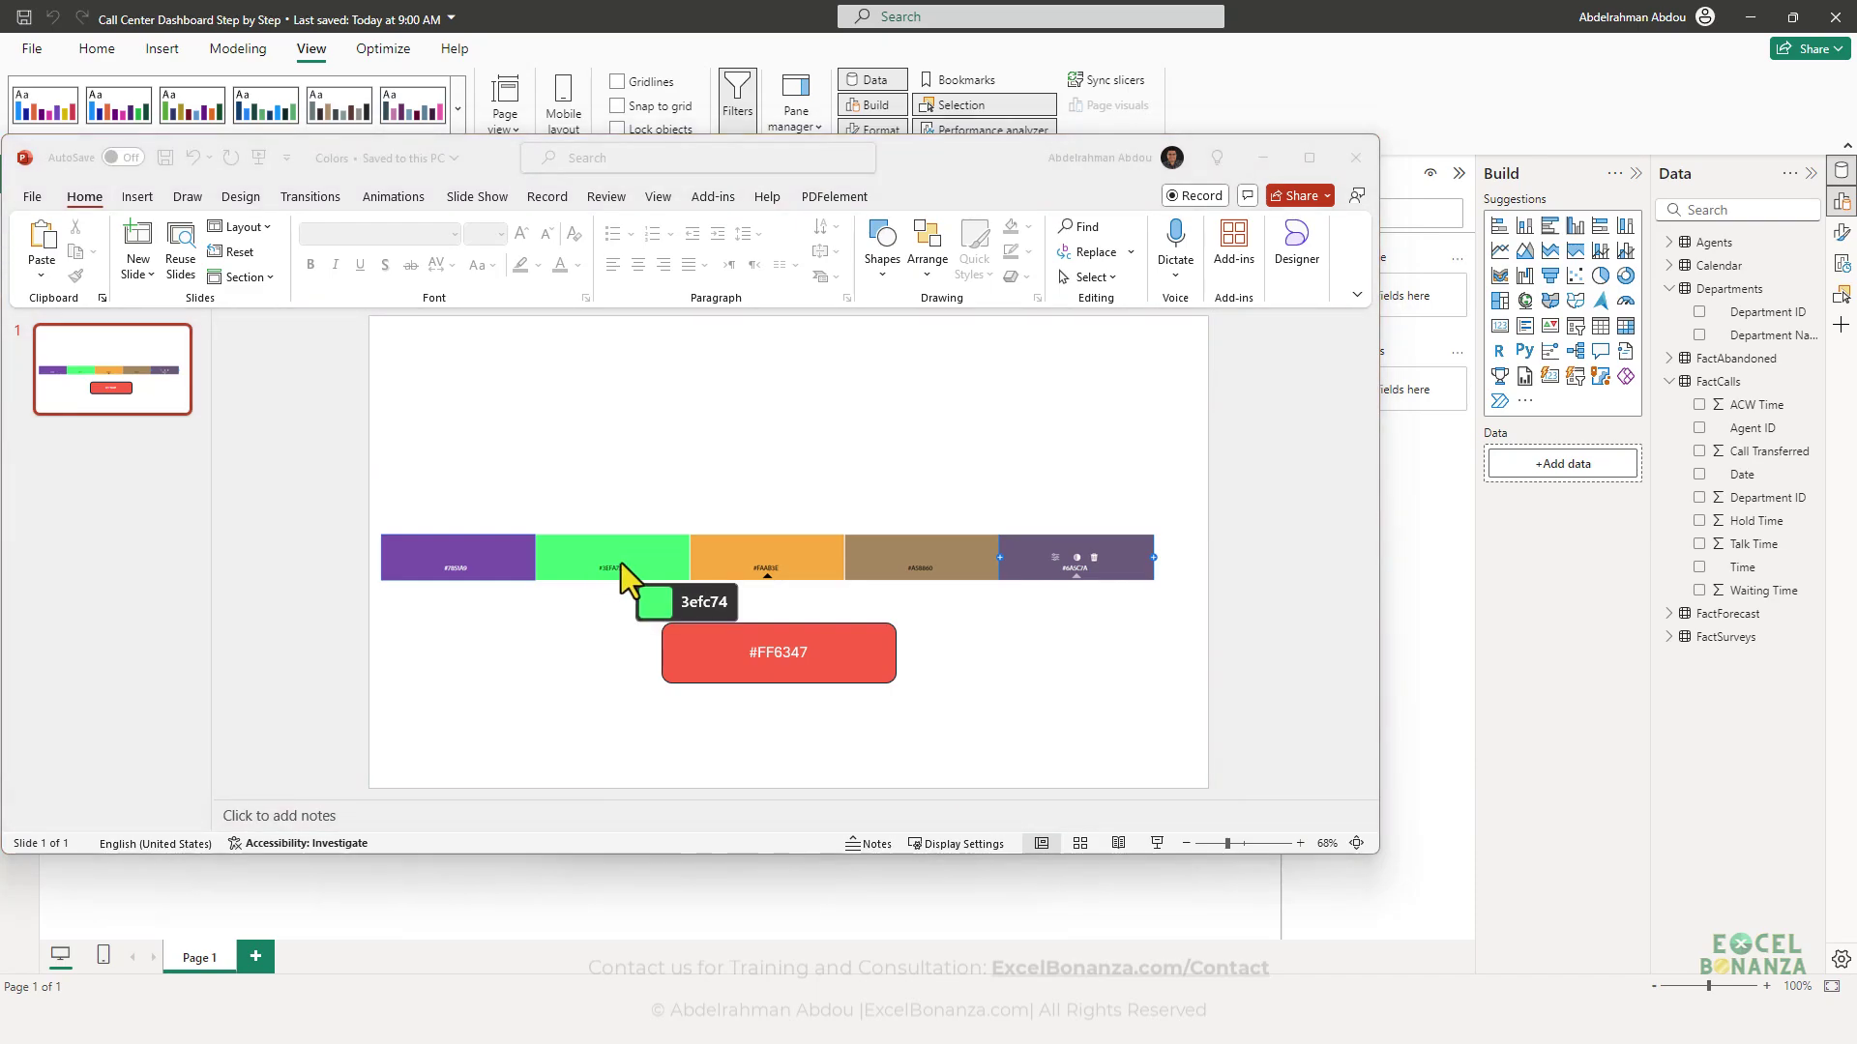
pyautogui.click(646, 558)
pyautogui.click(767, 511)
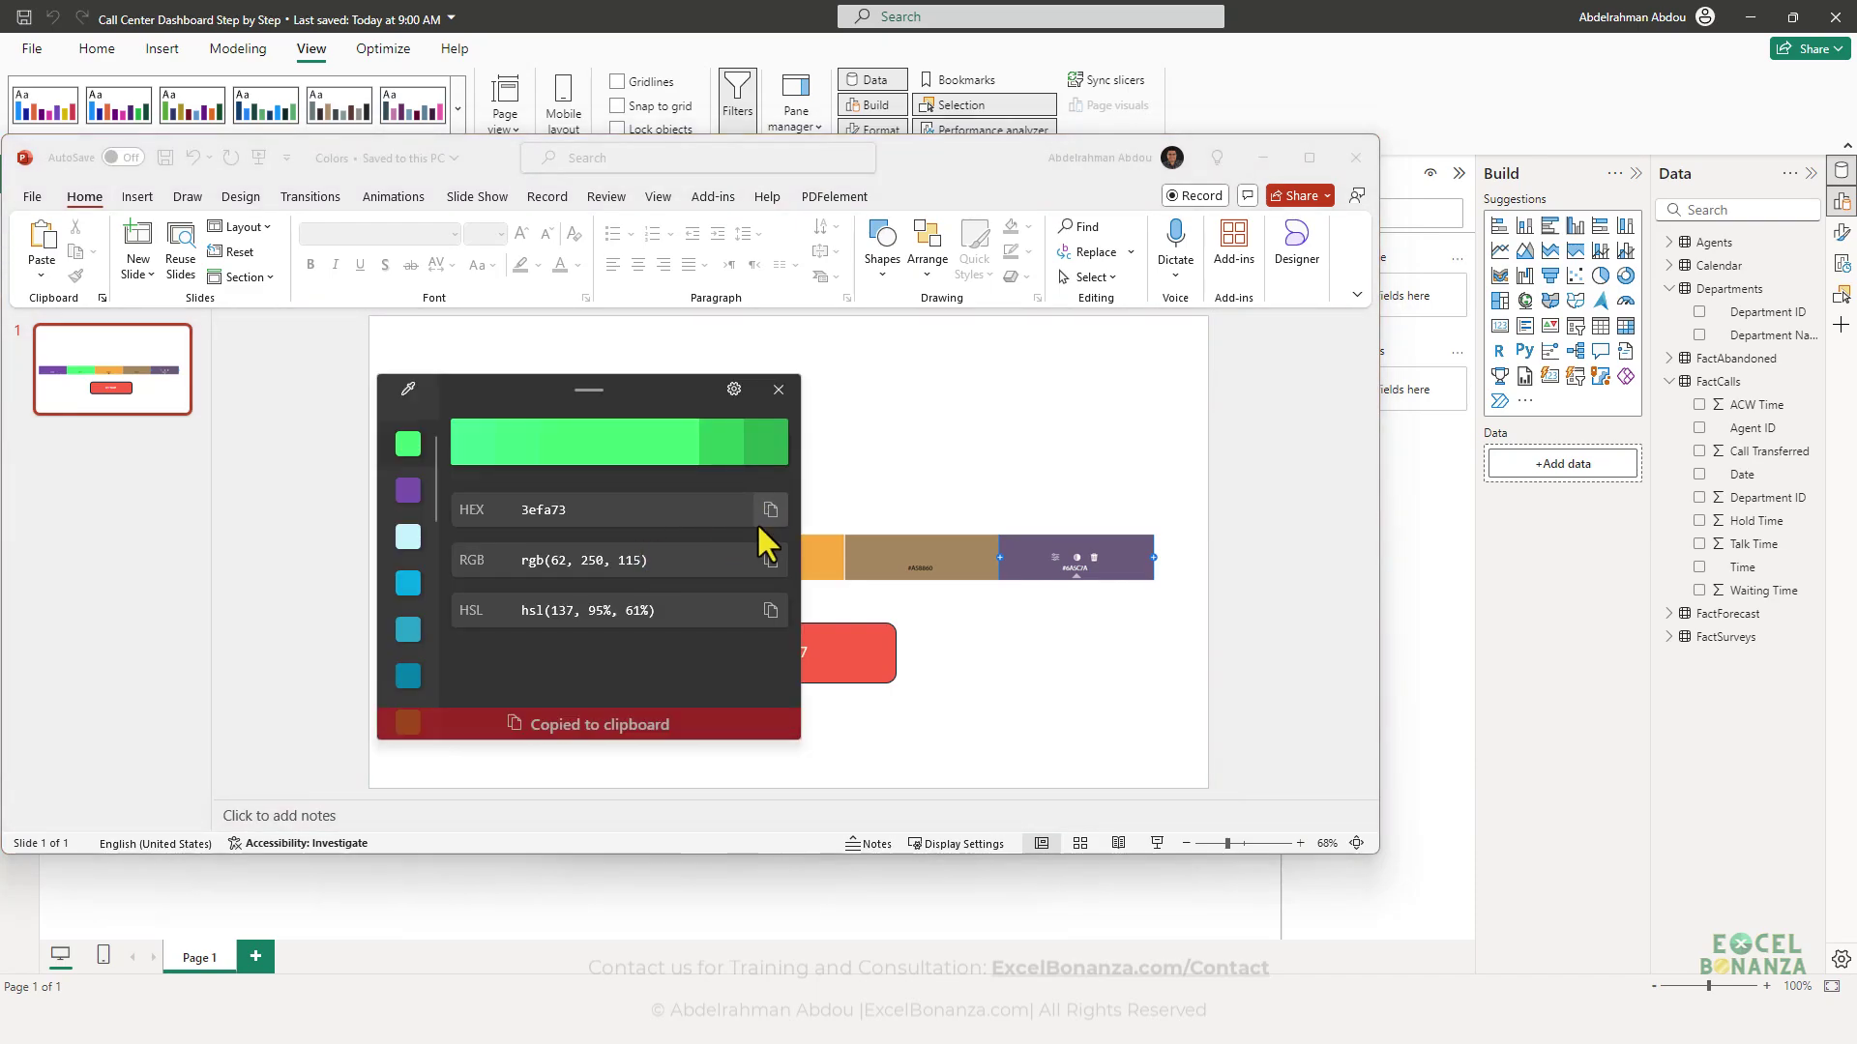
pyautogui.click(780, 390)
pyautogui.click(1260, 157)
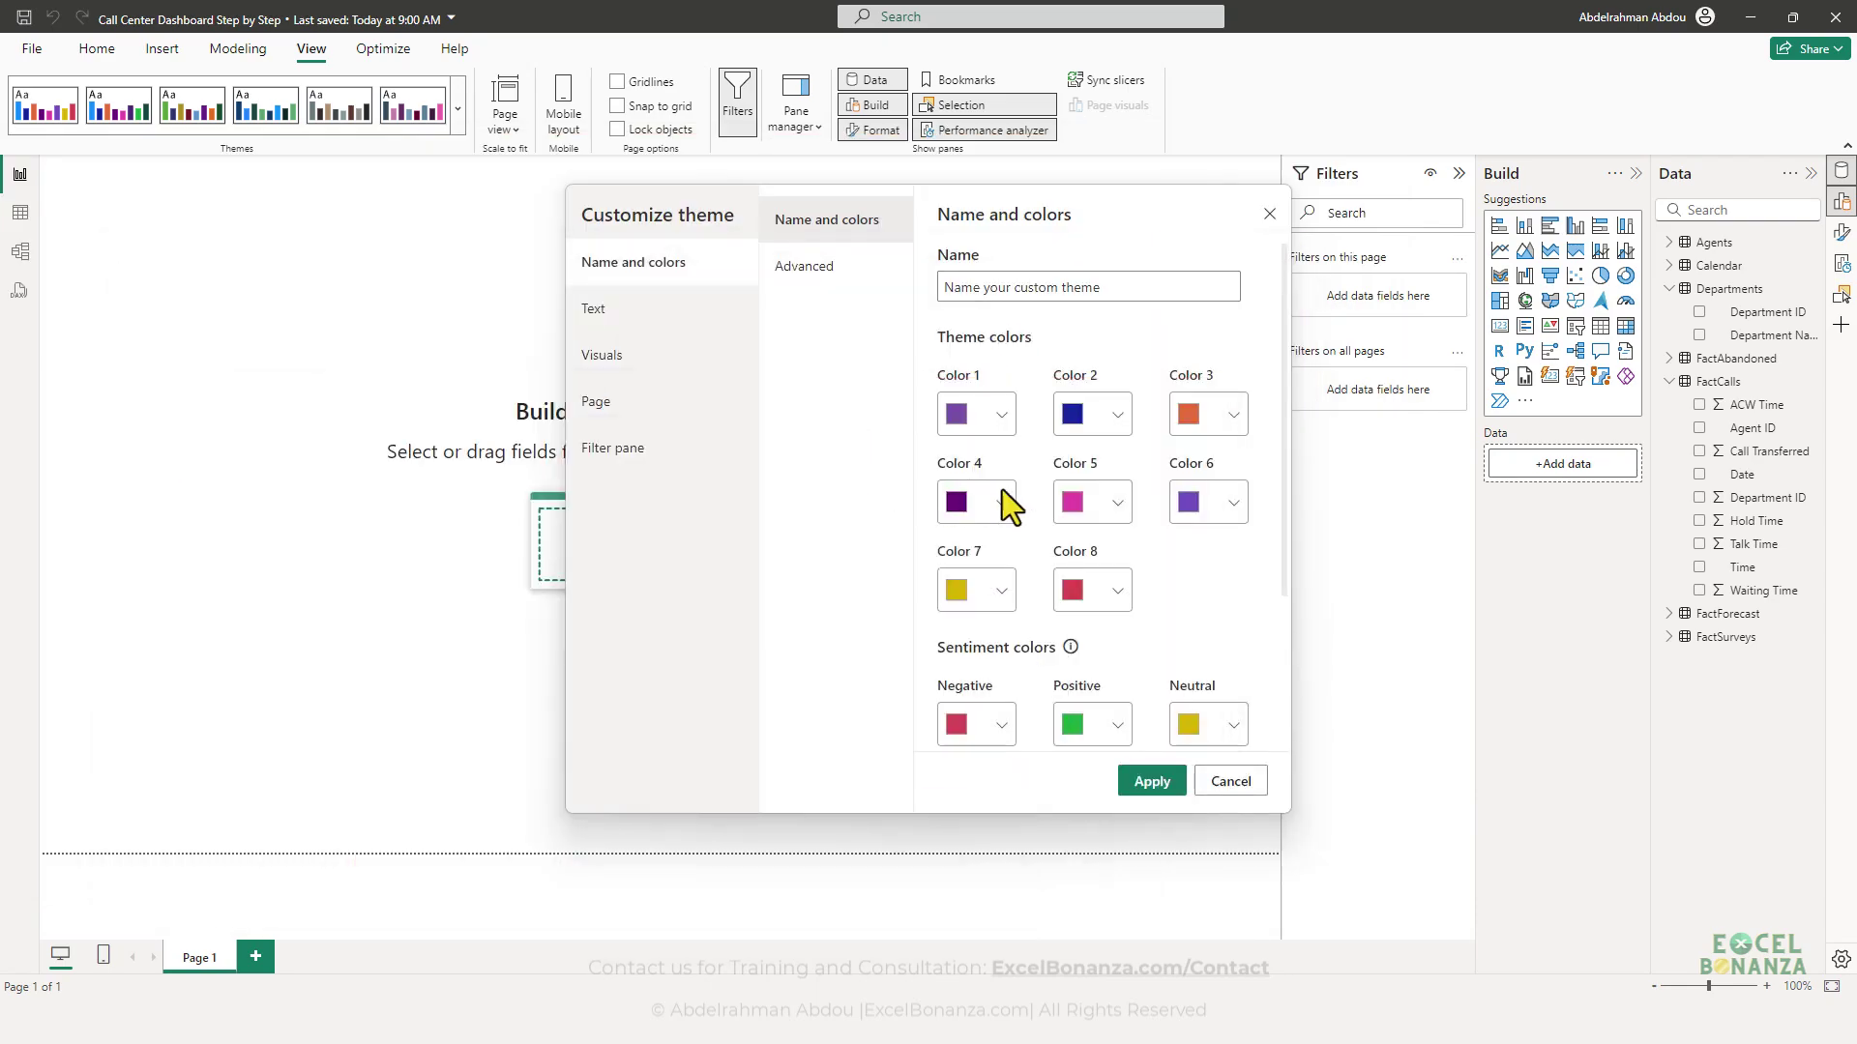
# - Set the custom theme's Color 2 to the copied green hex code #3EFA73
pyautogui.click(1083, 418)
pyautogui.doubleClick(918, 734)
pyautogui.hotkey('ctrl', 'v')
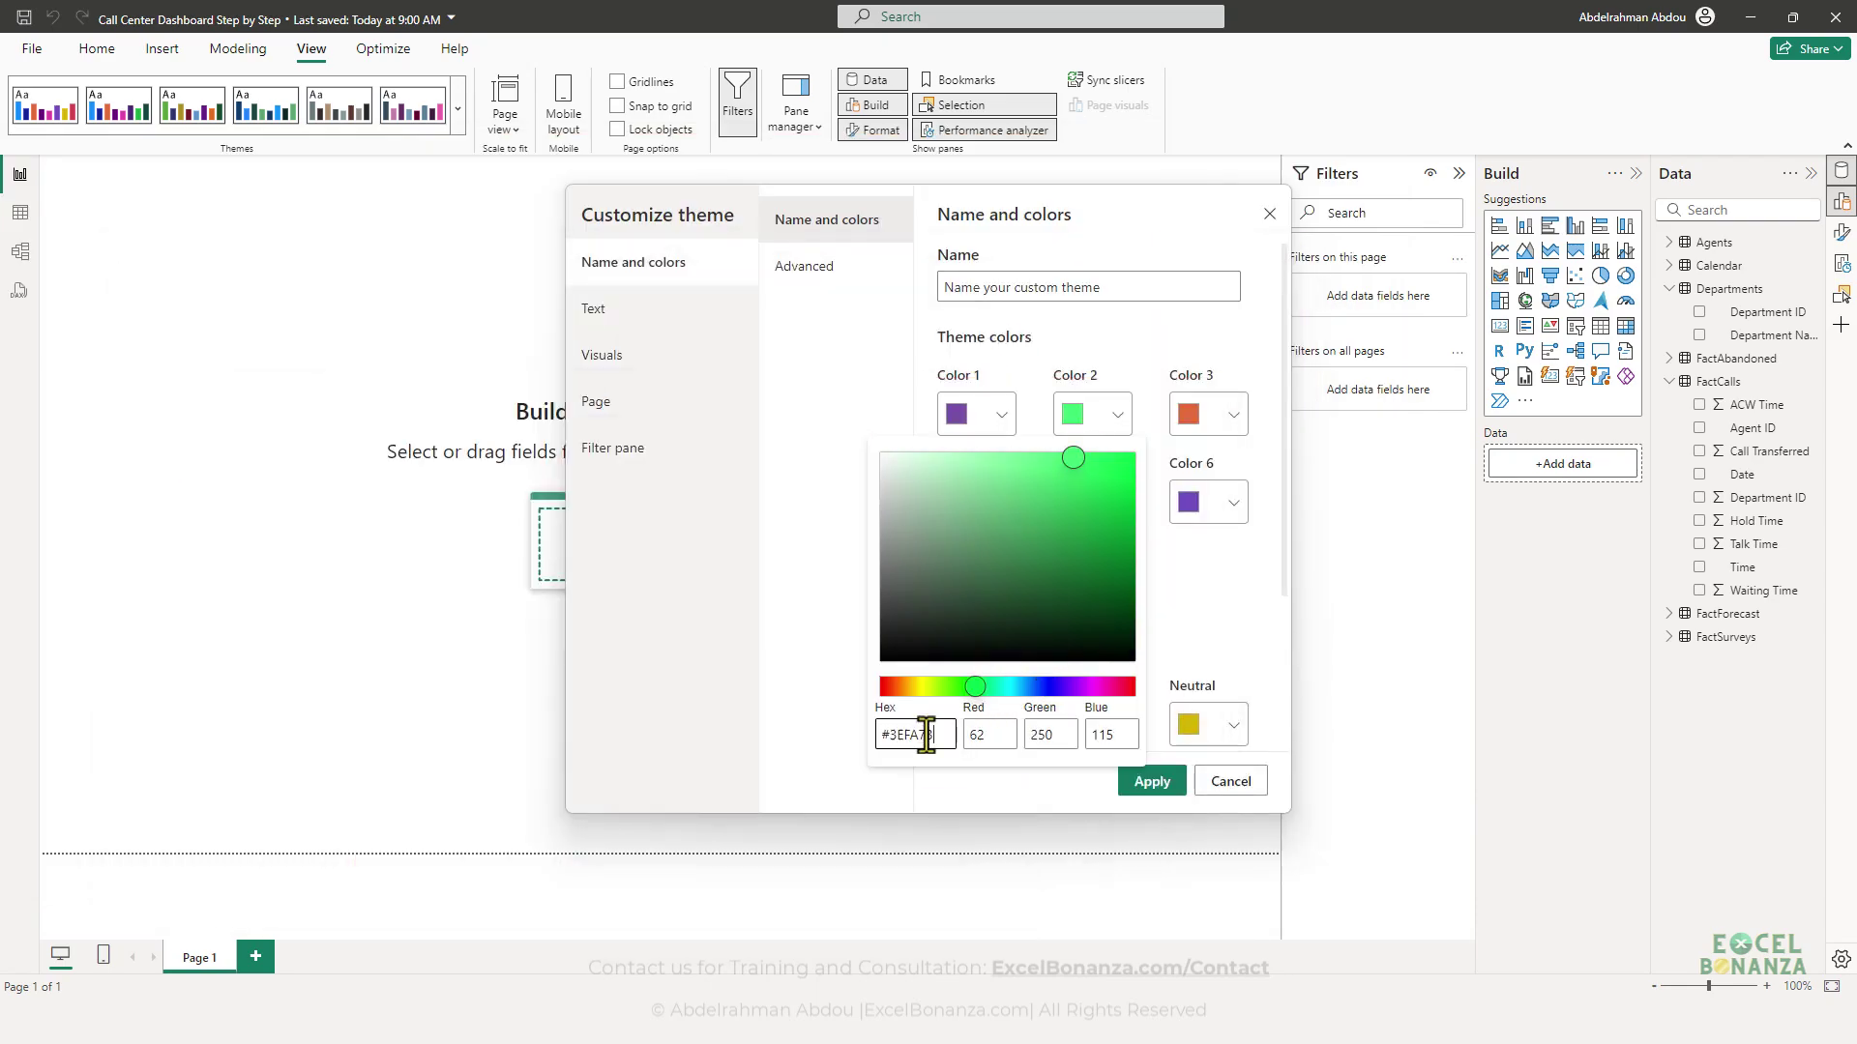
pyautogui.click(1195, 589)
# - Switch to PowerPoint, sample the orange swatch with the color picker, copy its hex code, and return to Power BI
pyautogui.hotkey('alt', 'Tab')
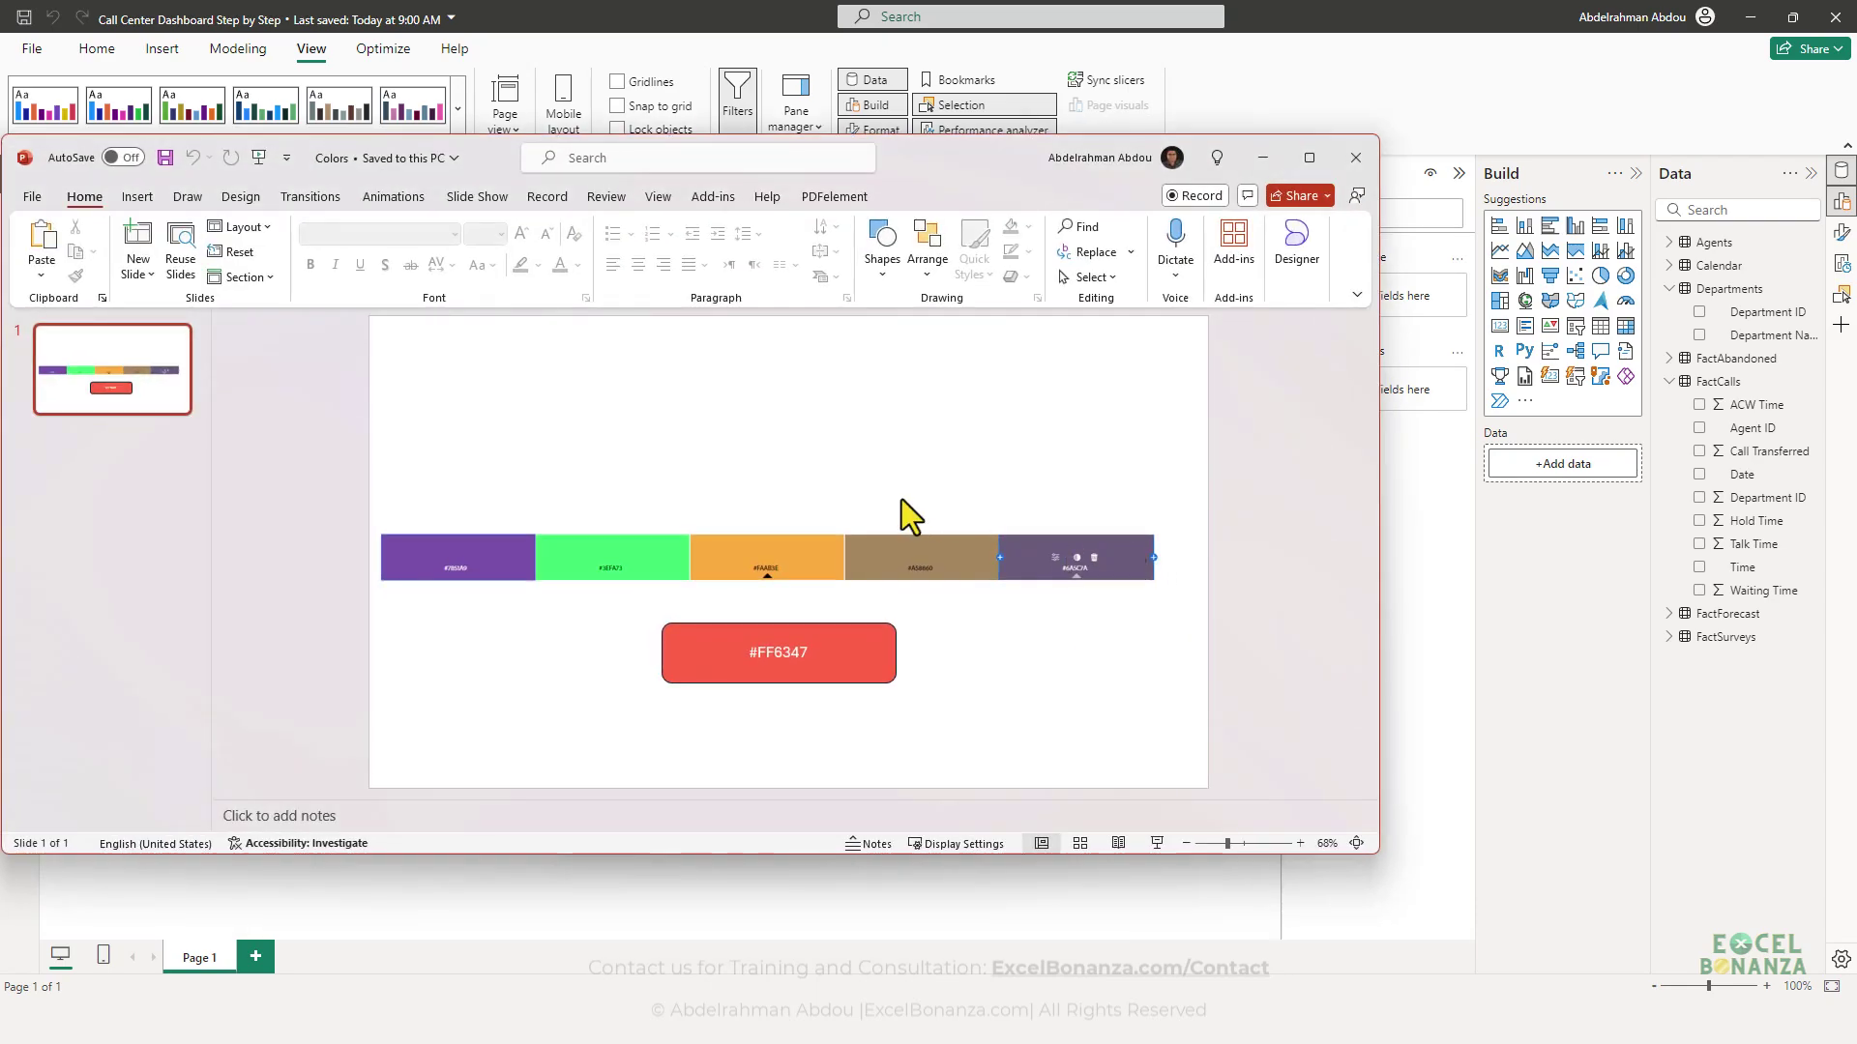
pyautogui.press('super+shift+c')
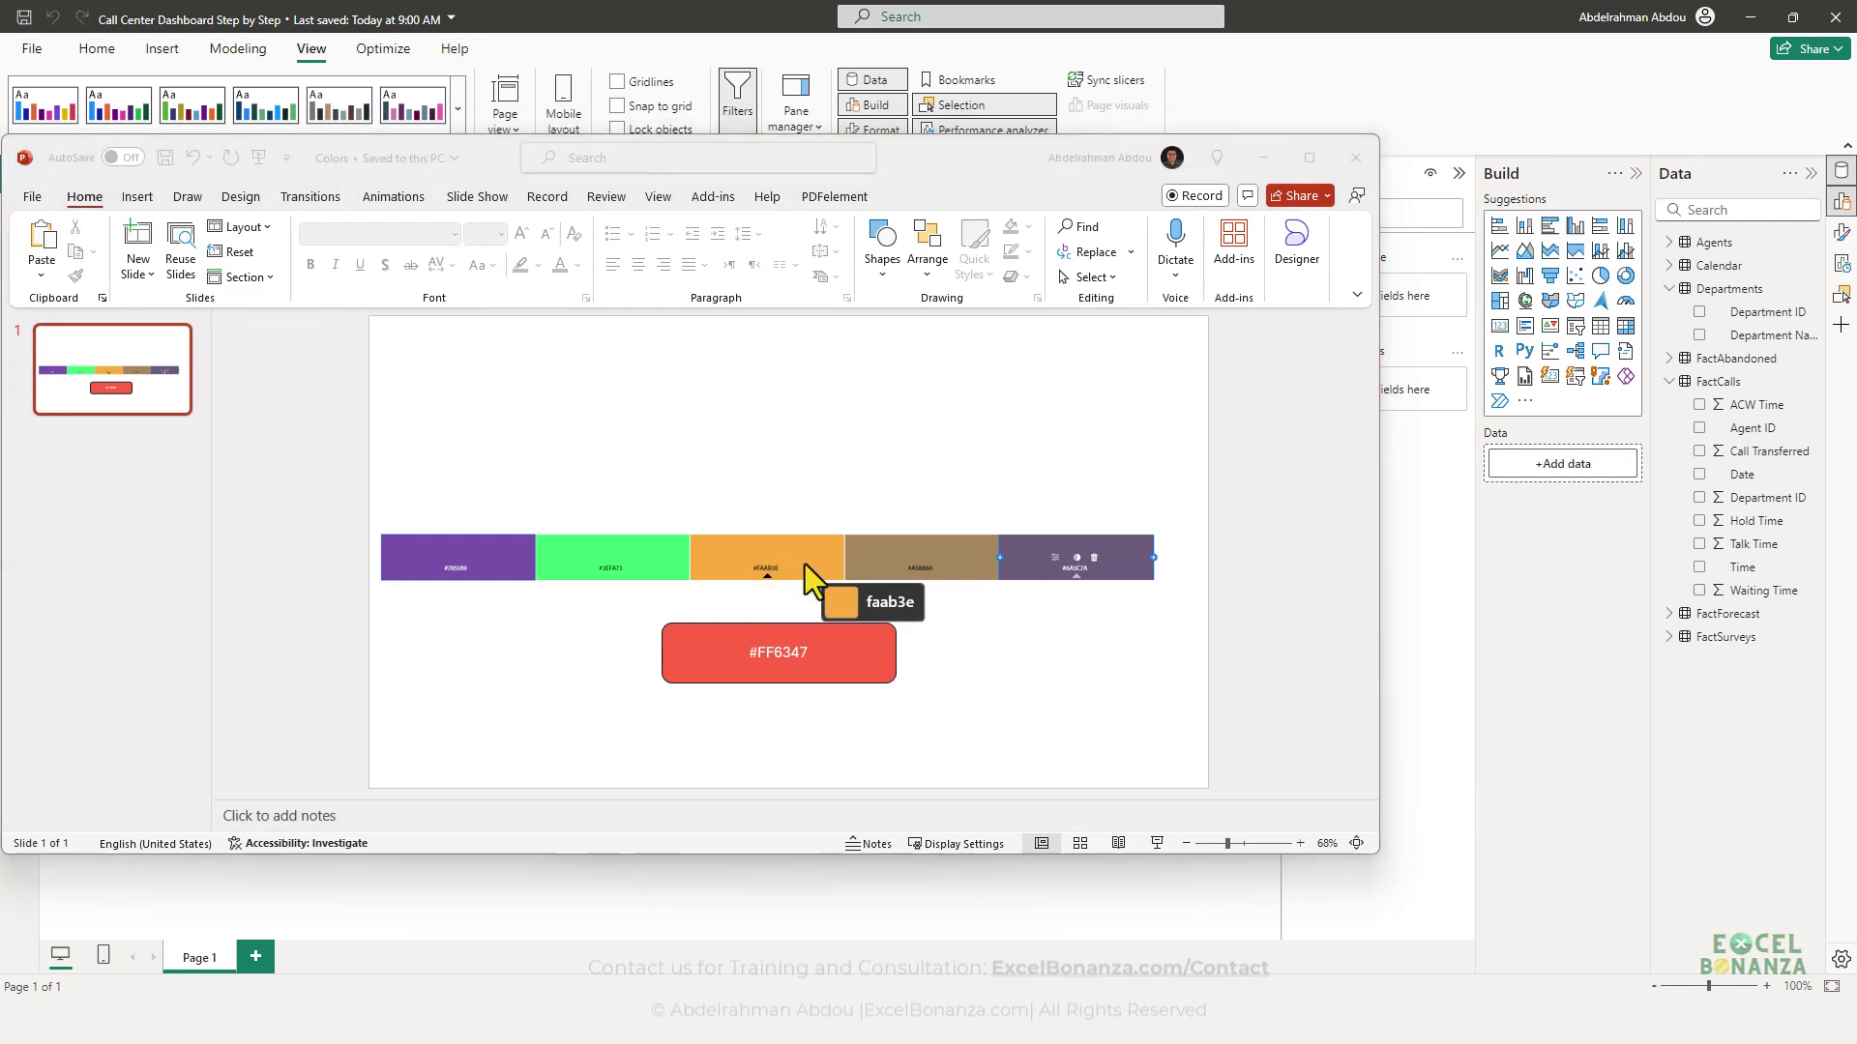
pyautogui.click(804, 566)
pyautogui.click(770, 510)
pyautogui.click(778, 390)
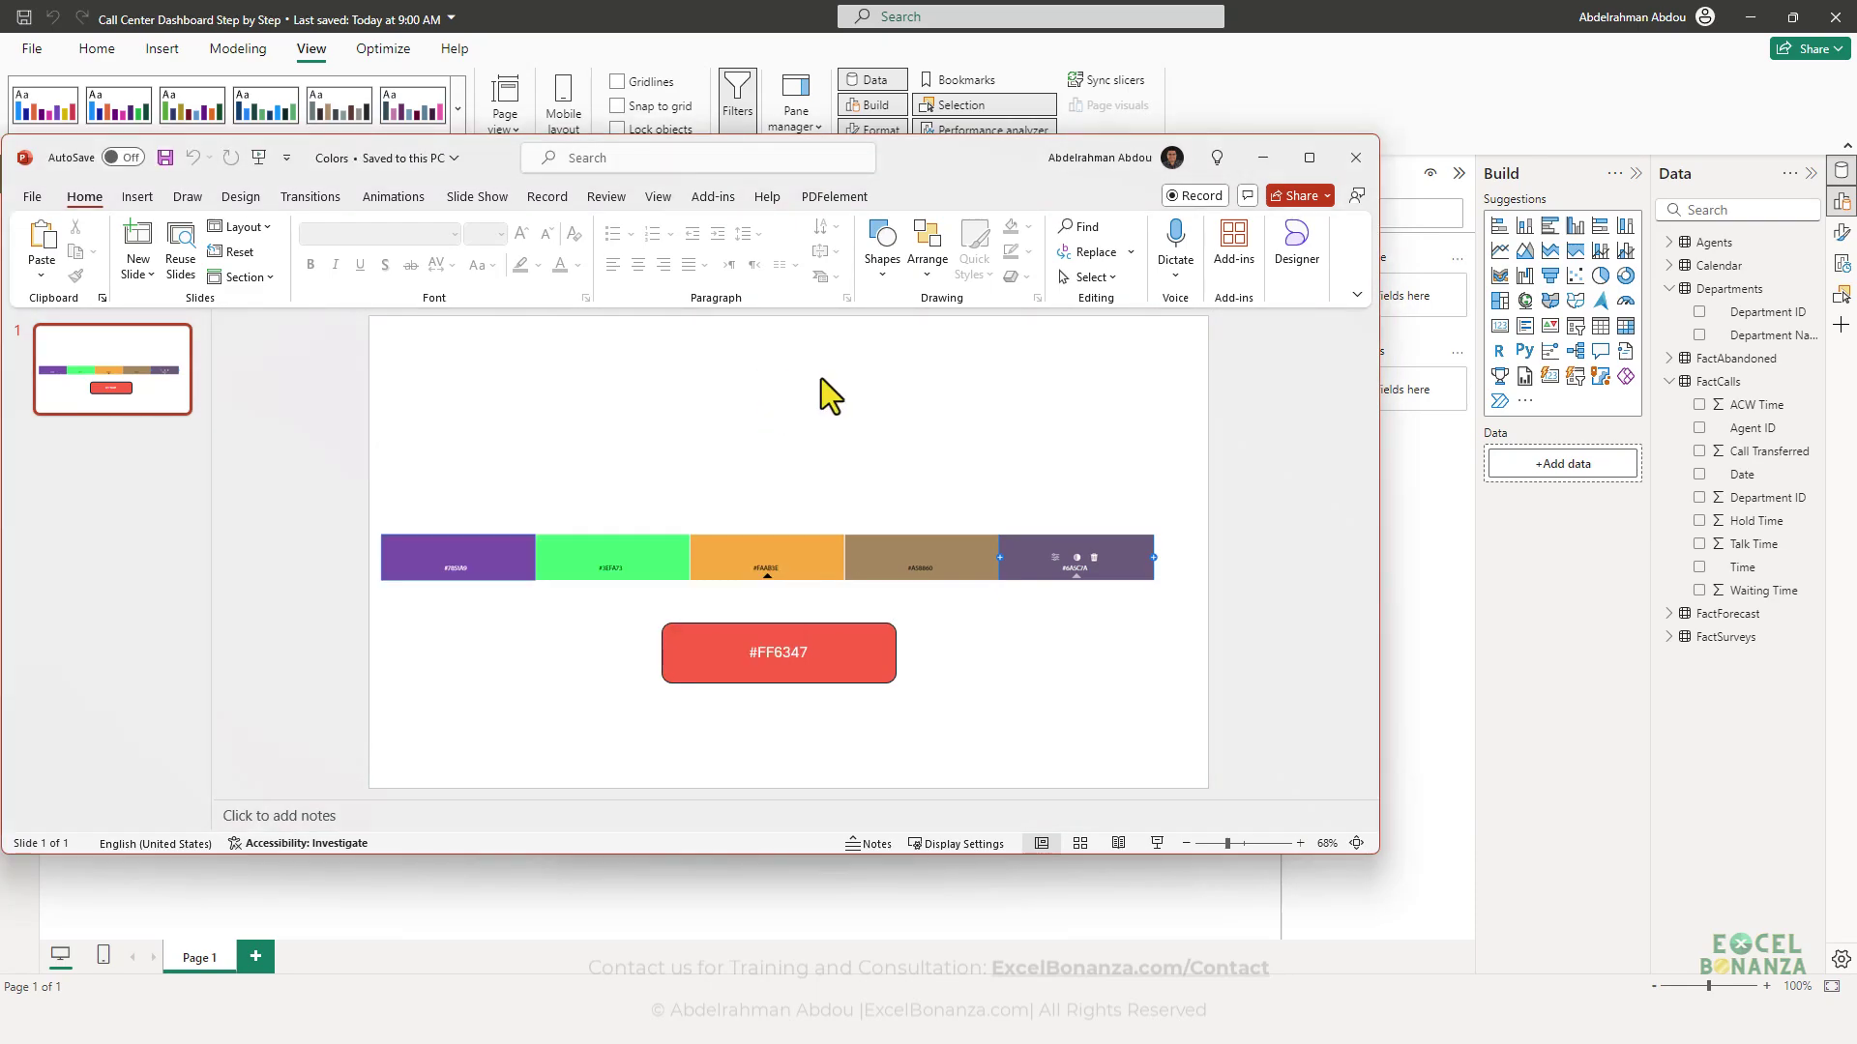
pyautogui.click(1262, 157)
# - Set the custom theme's Color 3 to the copied orange hex code #FAAB3E
pyautogui.click(1194, 418)
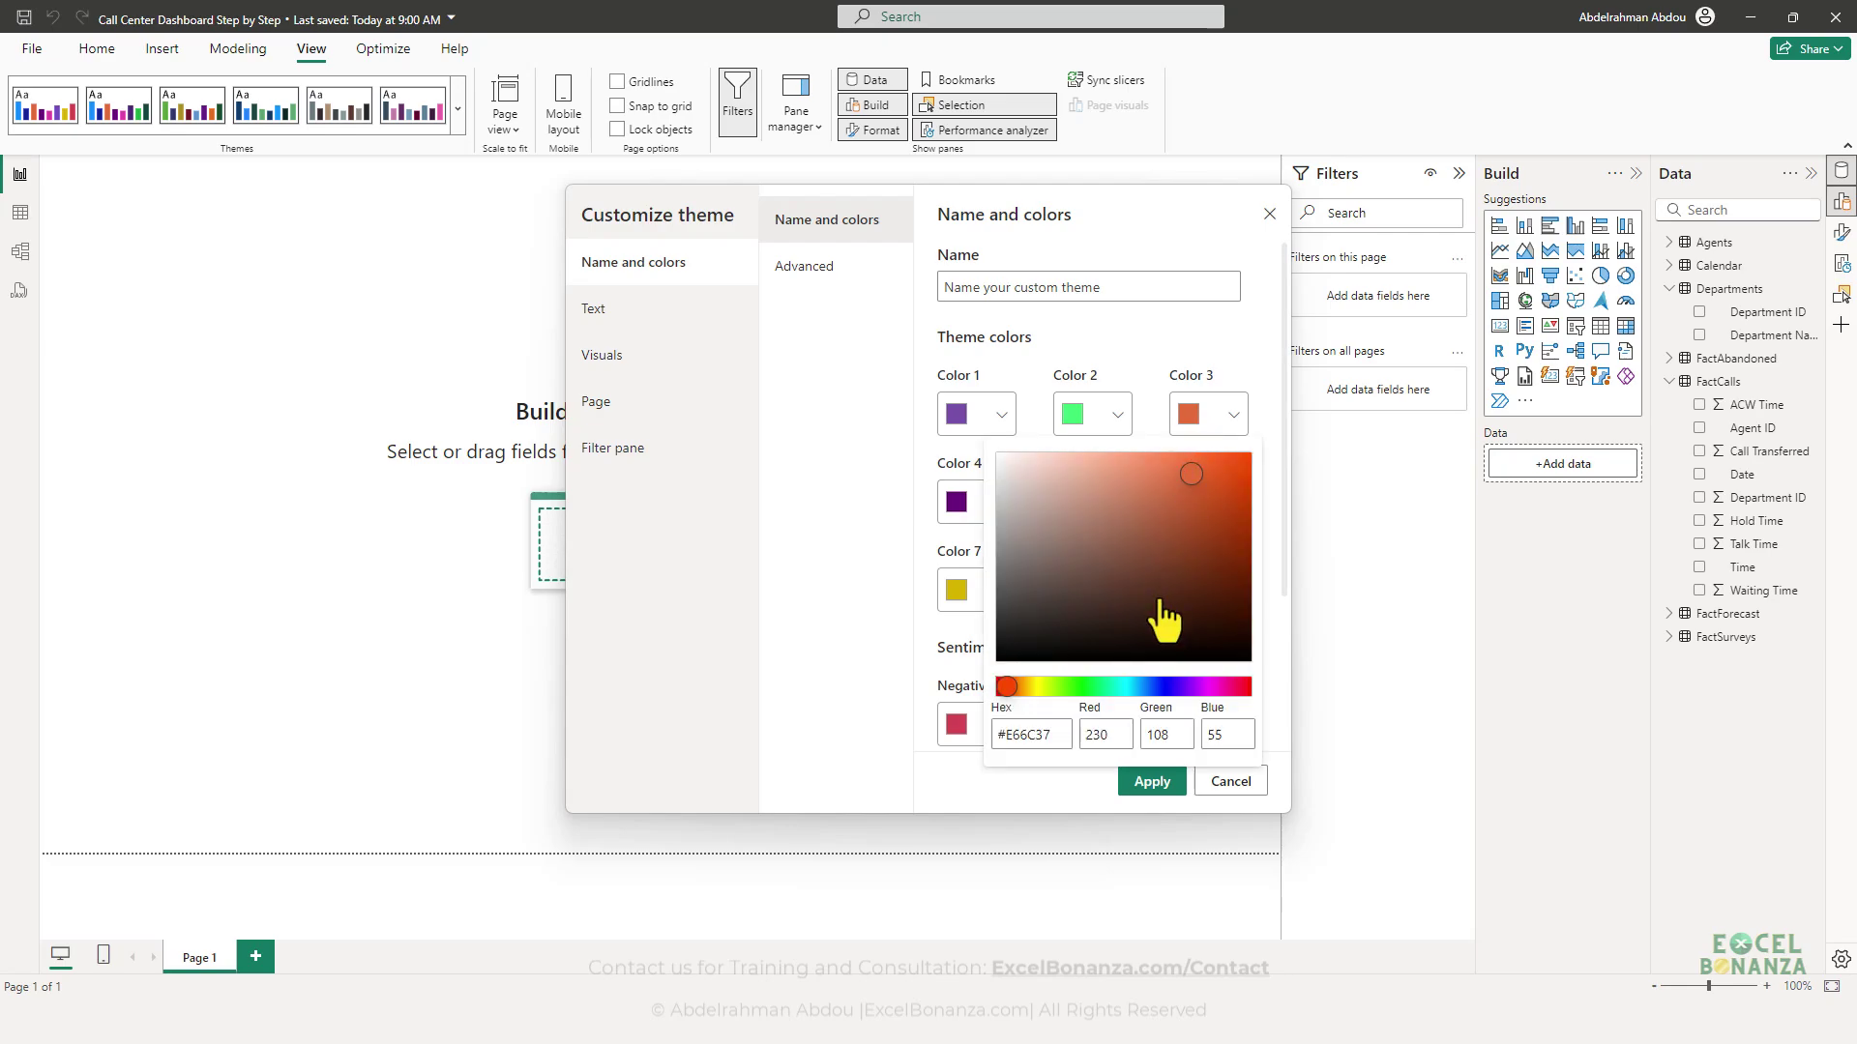
pyautogui.click(1039, 737)
pyautogui.hotkey('ctrl', 'a')
pyautogui.hotkey('ctrl', 'v')
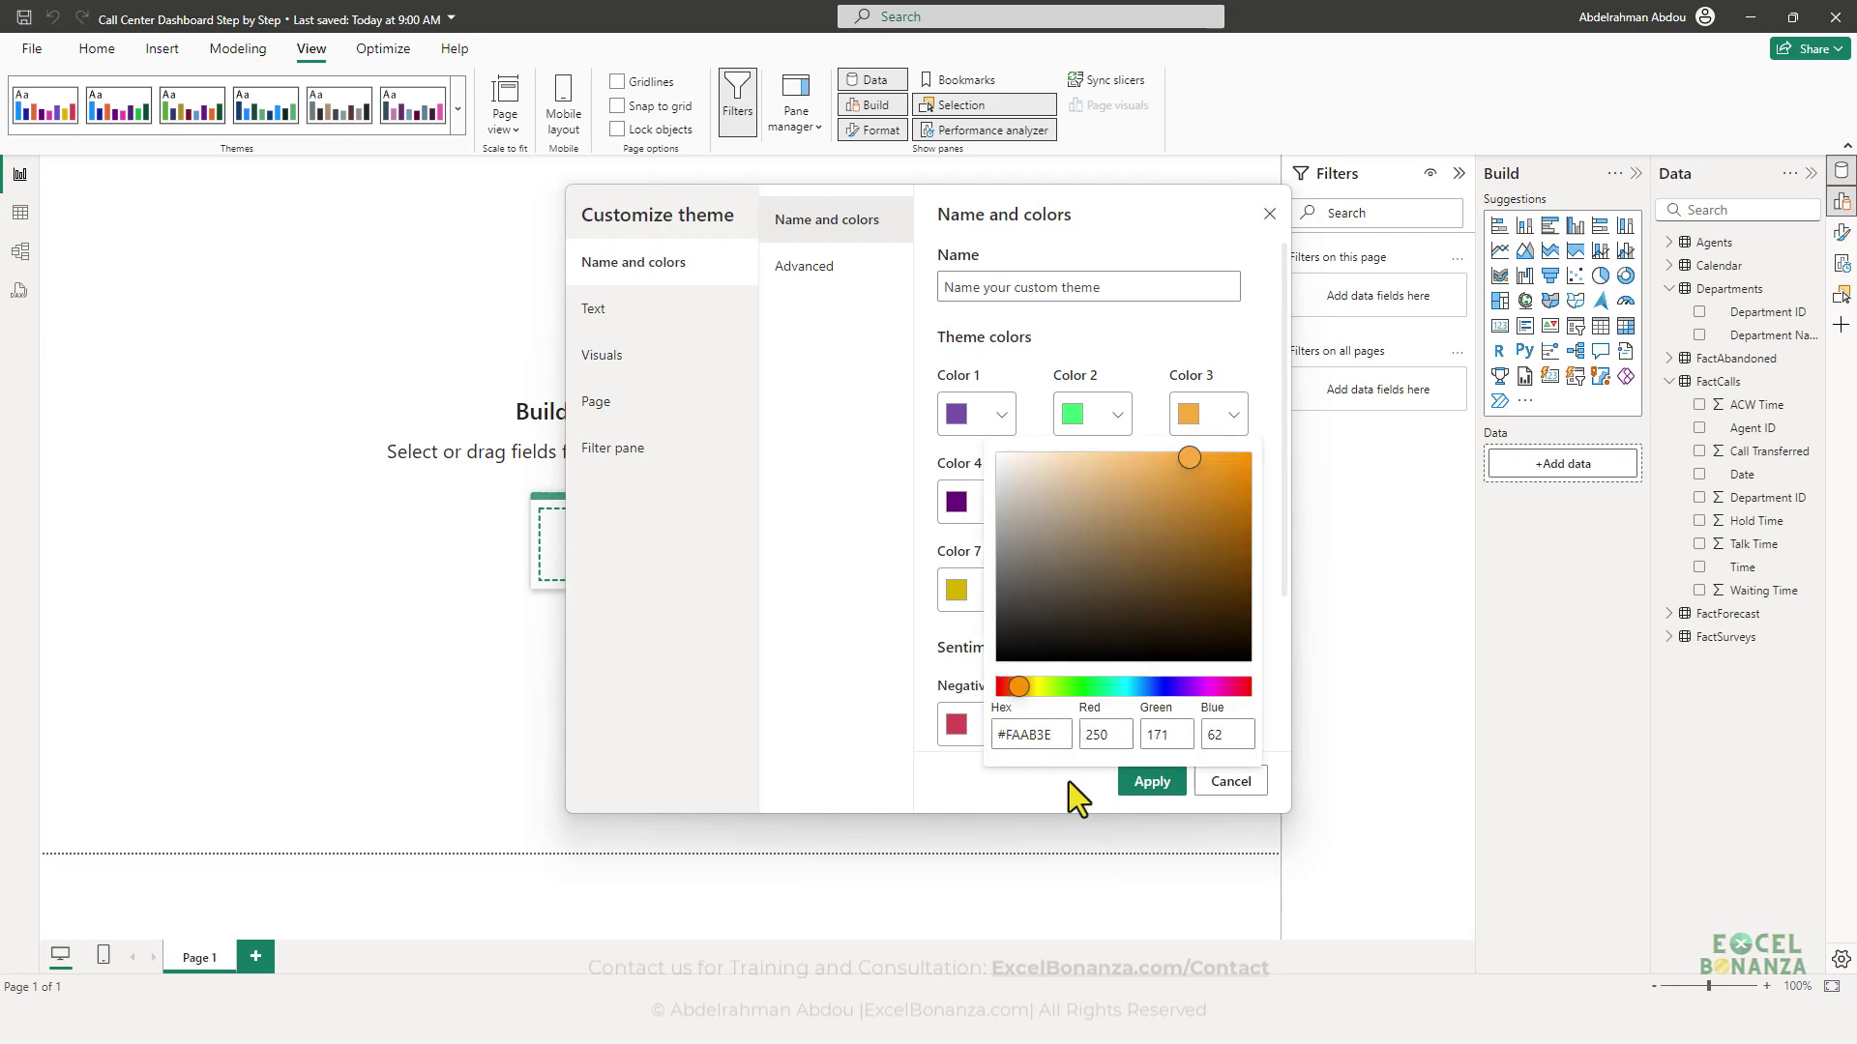
pyautogui.click(1070, 782)
# - Switch to PowerPoint, sample the brown swatch with the color picker, copy its hex code, and return to Power BI
pyautogui.hotkey('alt', 'Tab')
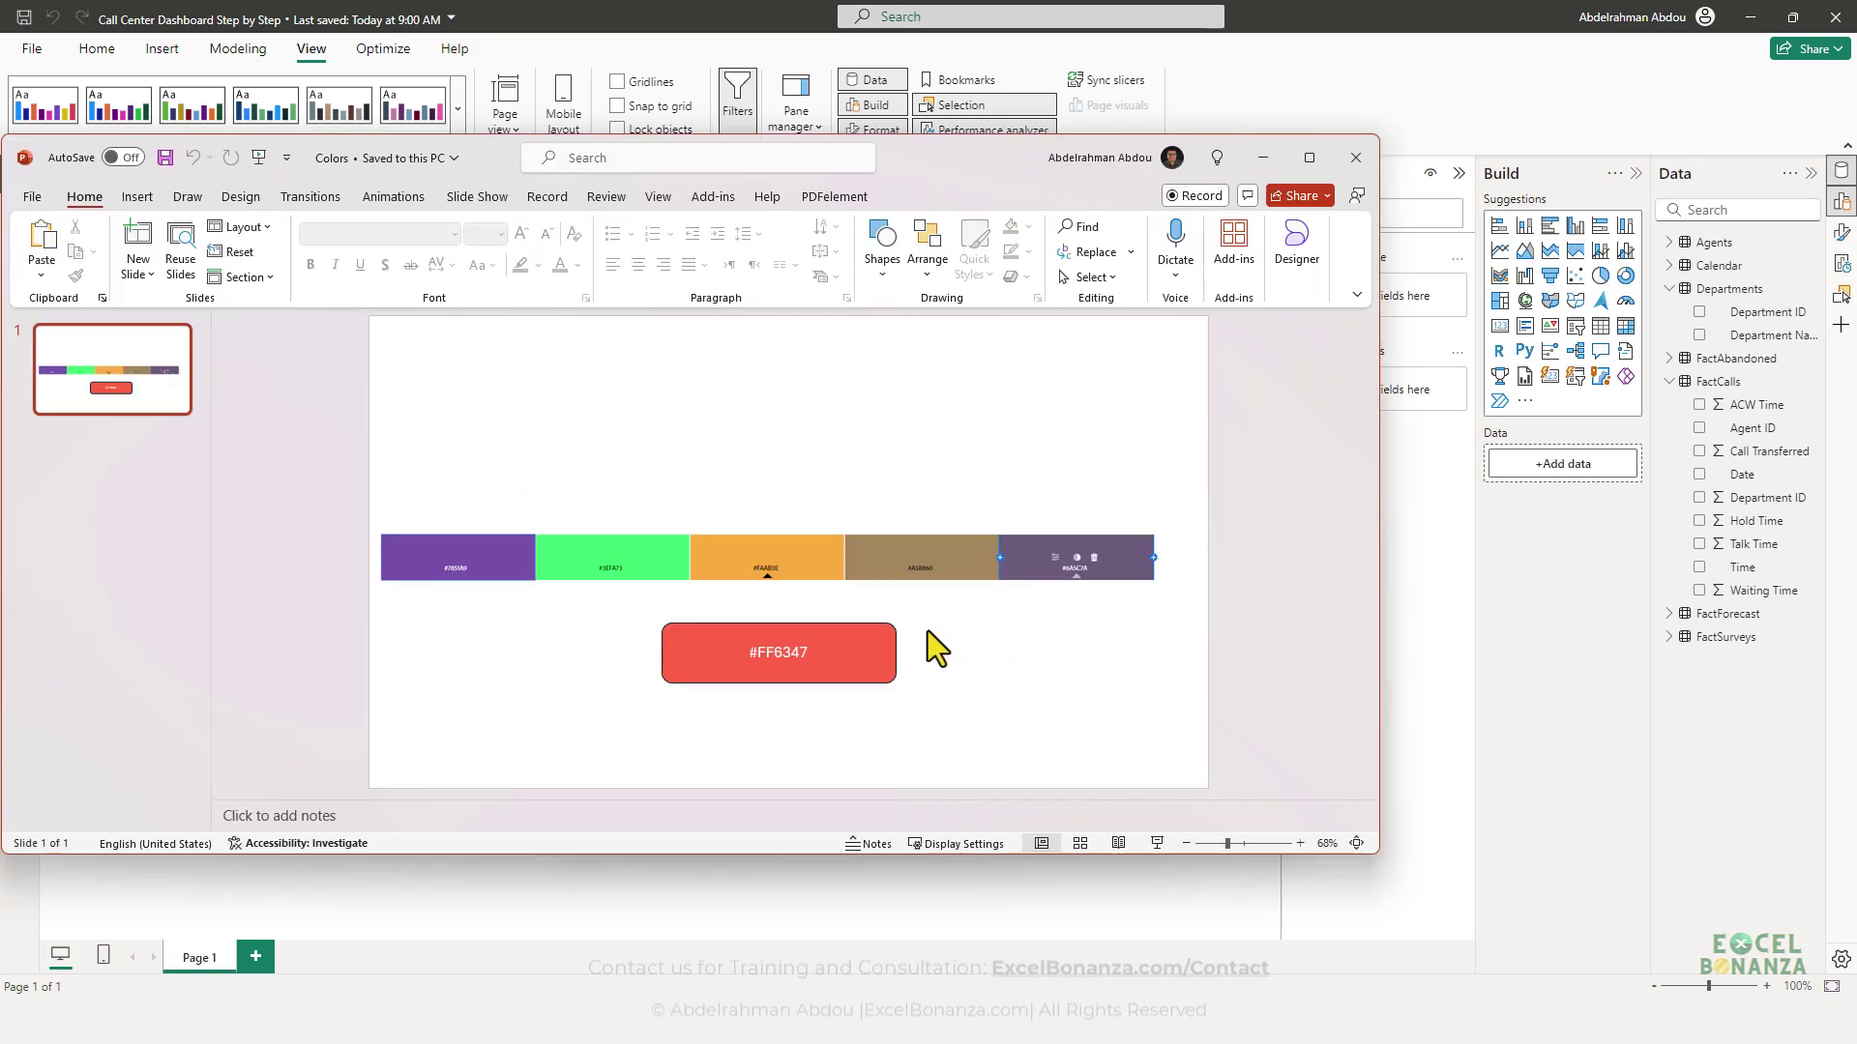
pyautogui.press('super+shift+c')
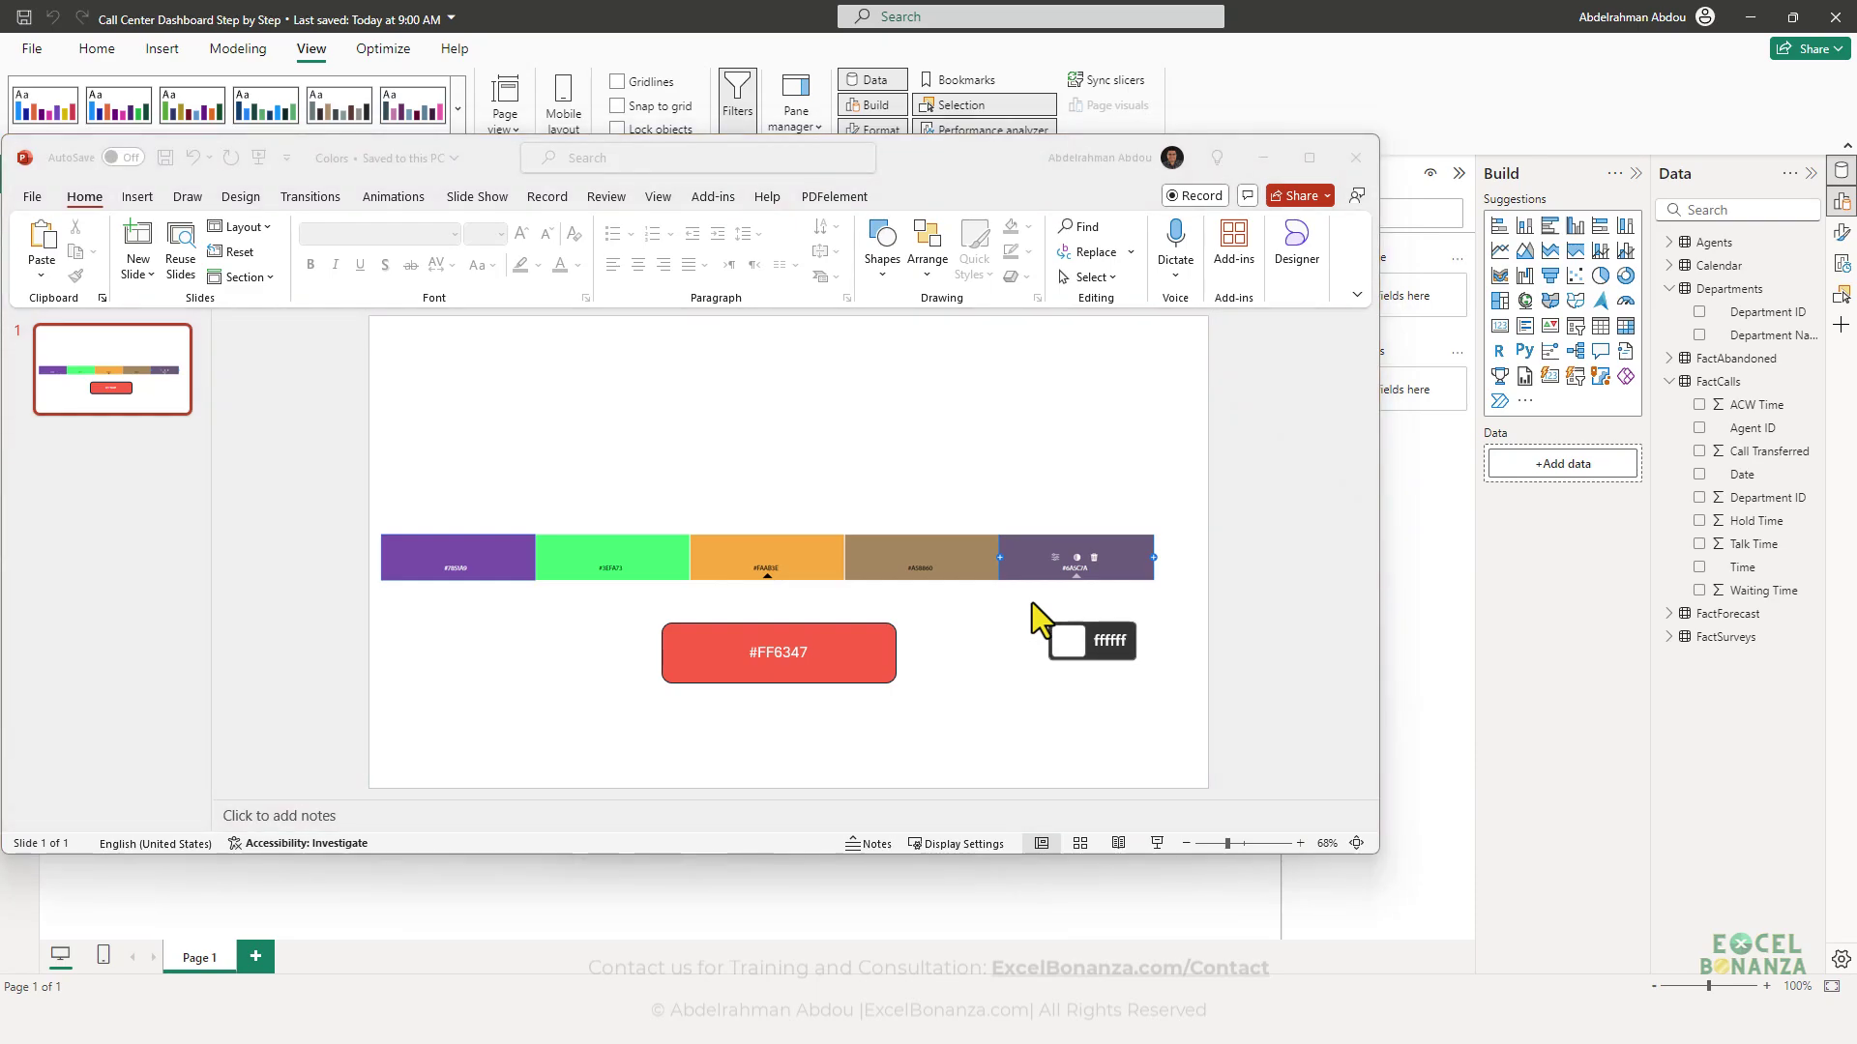
pyautogui.click(899, 553)
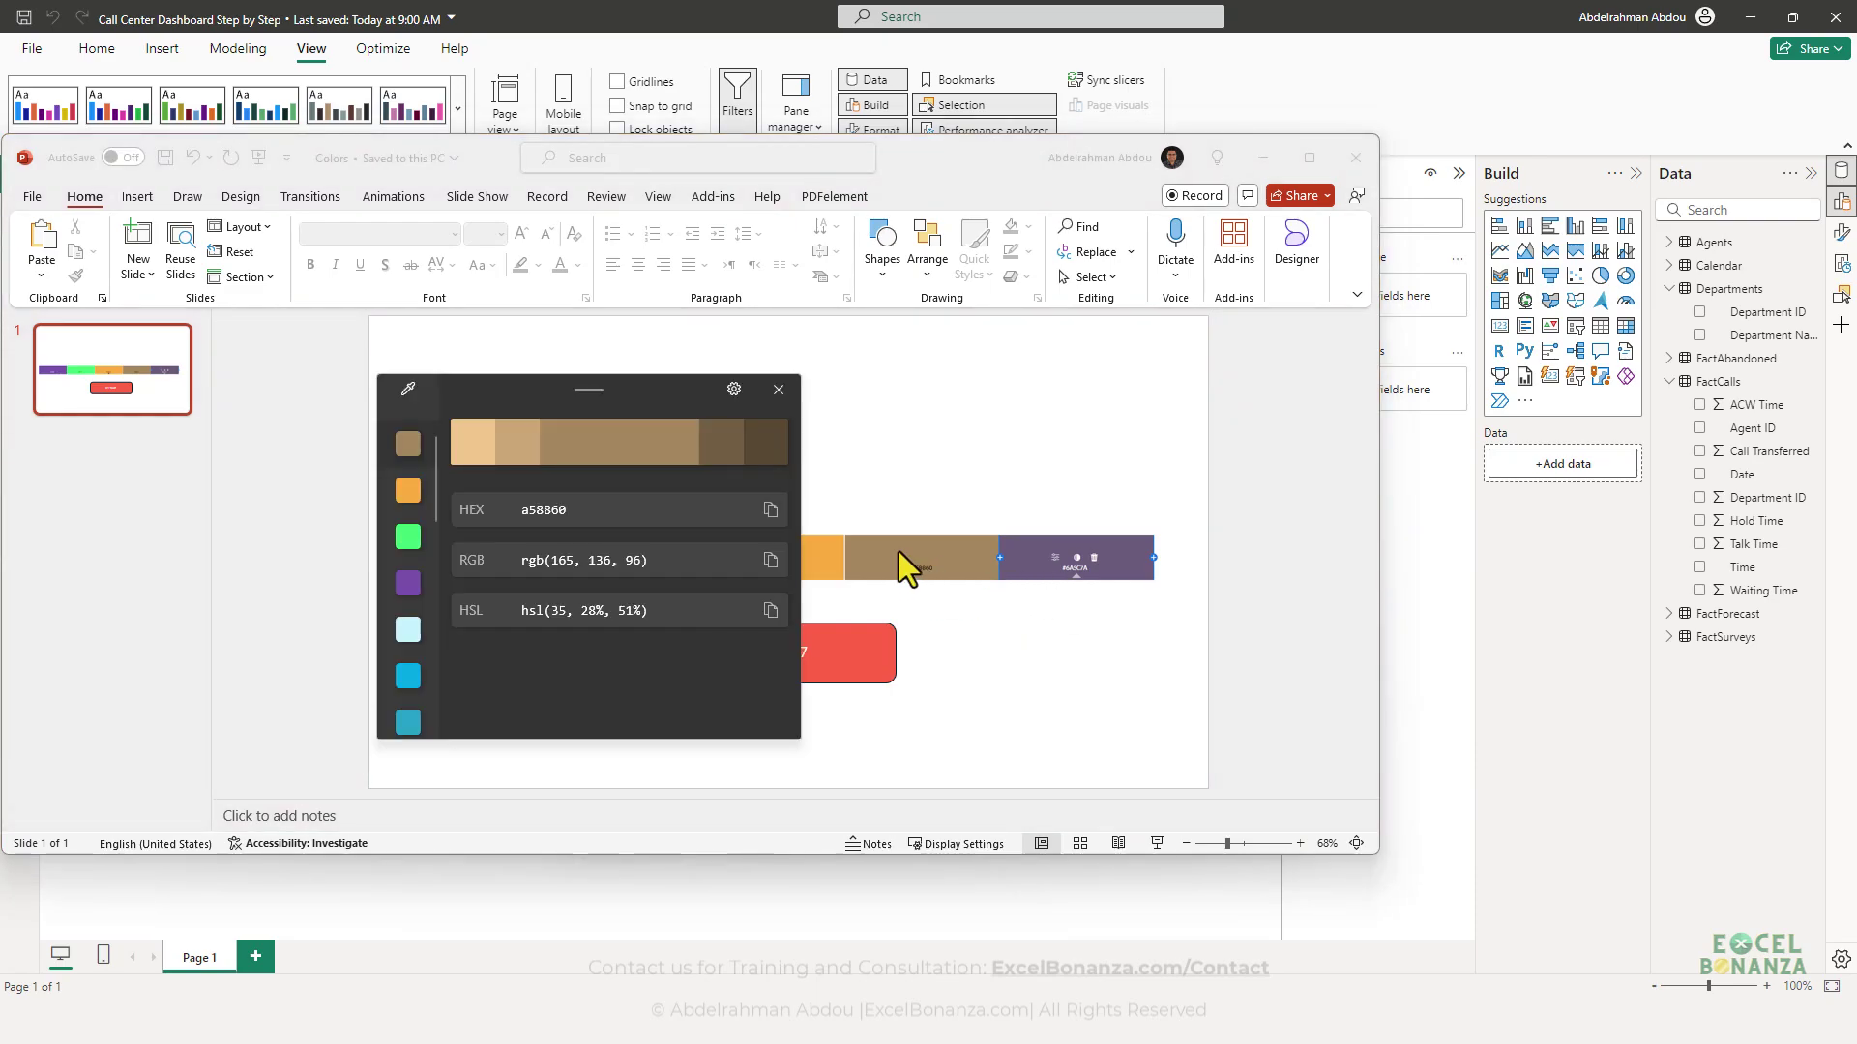
pyautogui.click(769, 517)
pyautogui.click(768, 402)
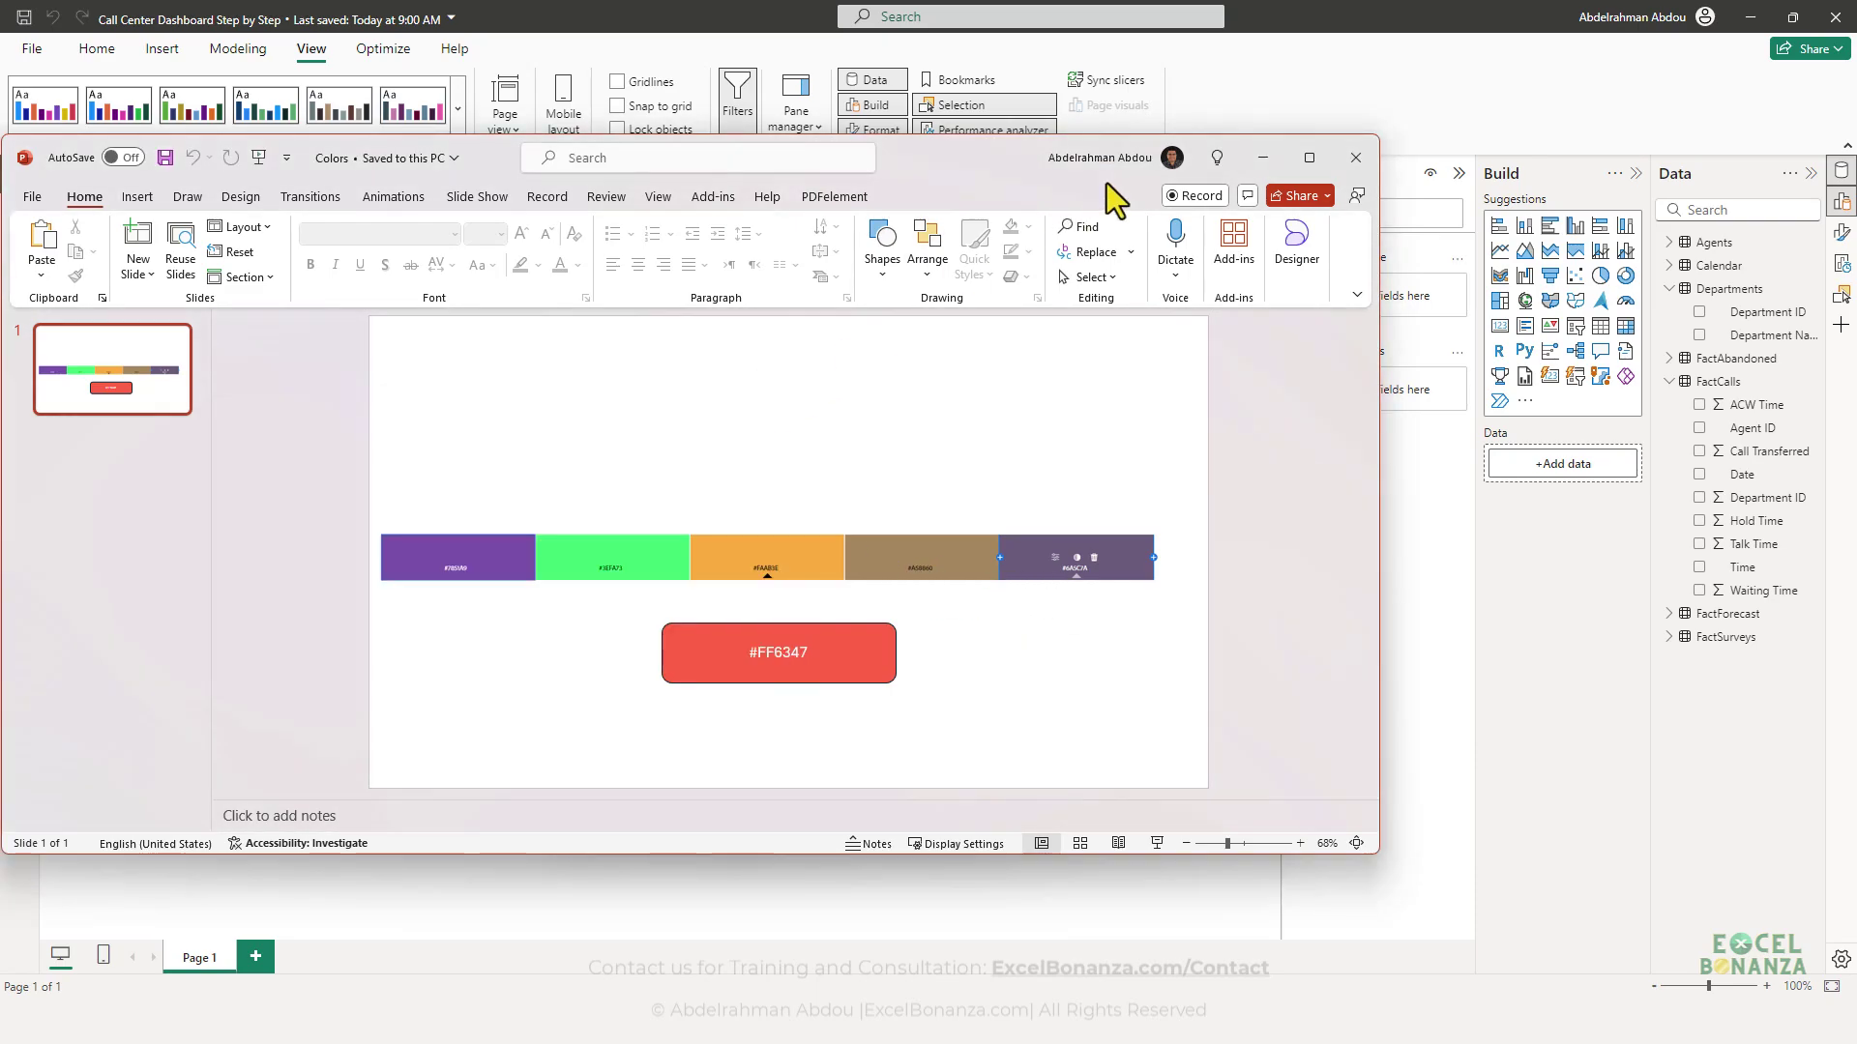
pyautogui.click(1267, 159)
# - Set the custom theme's Color 4 to the copied brown hex code #A58860
pyautogui.click(1000, 508)
pyautogui.doubleClick(800, 634)
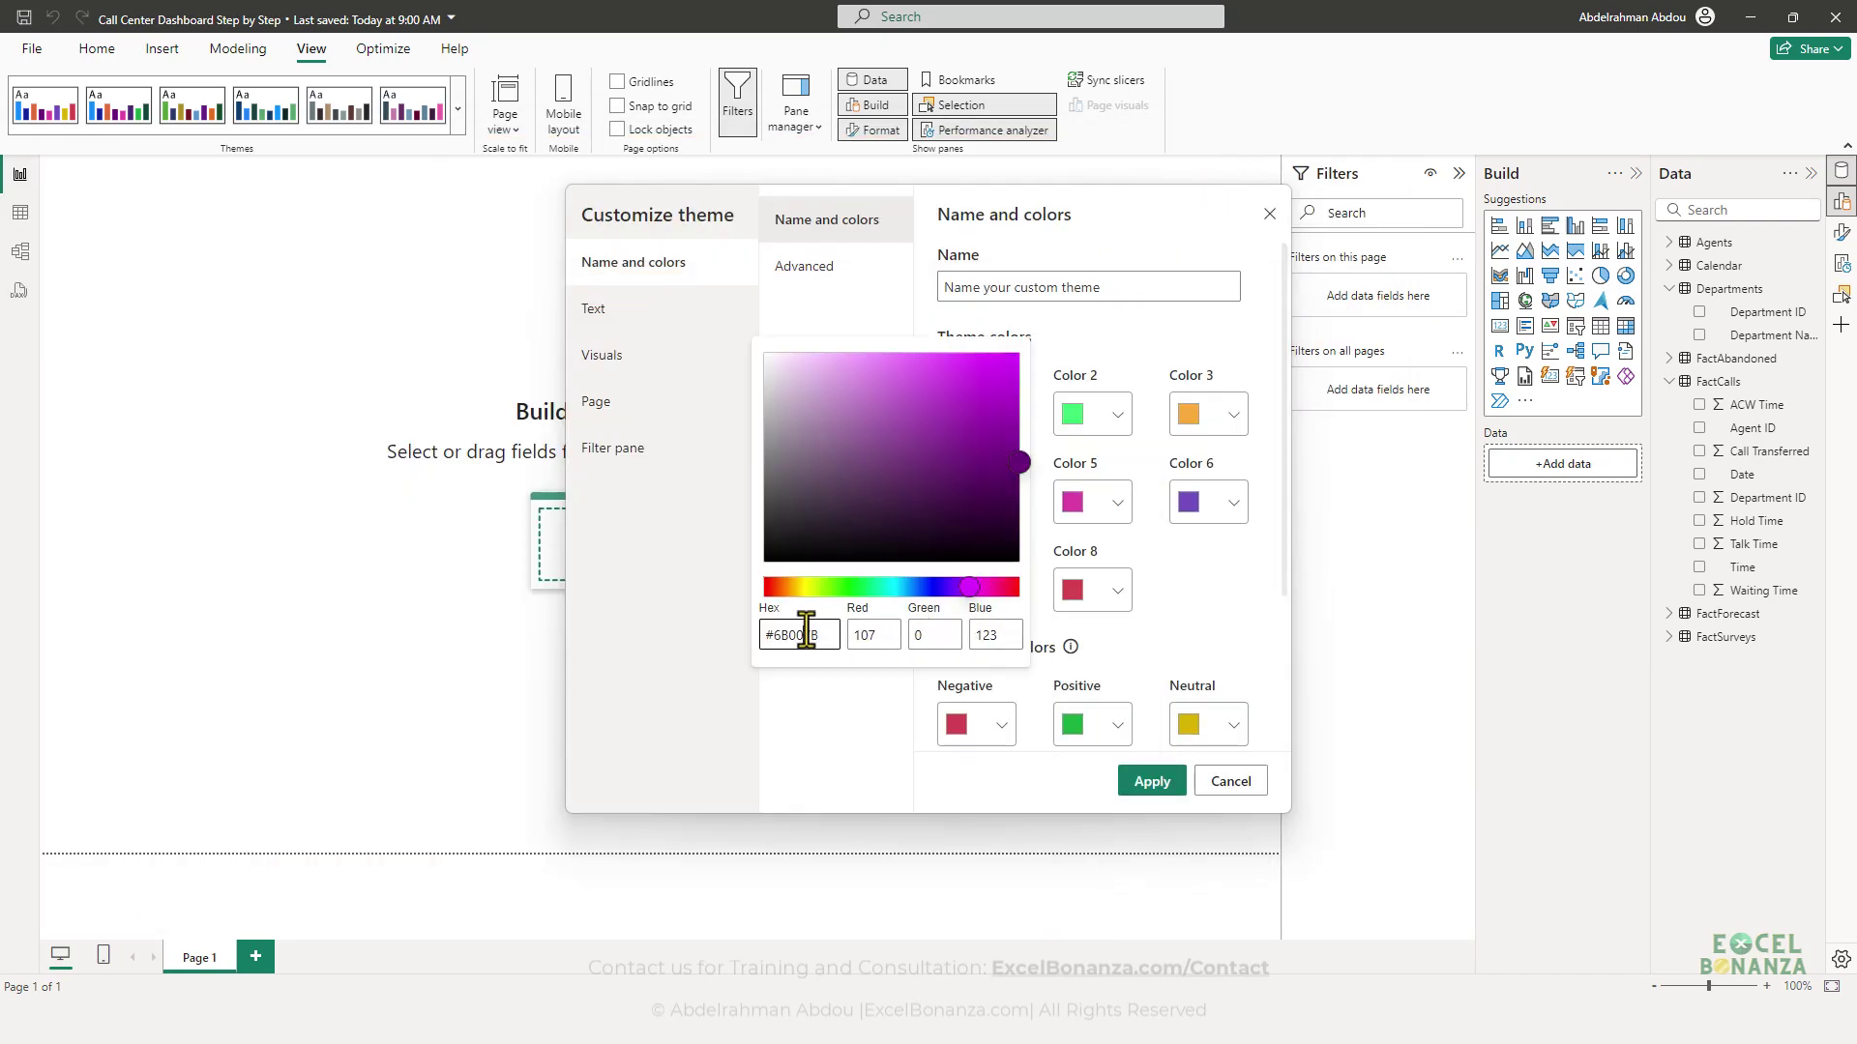
pyautogui.hotkey('ctrl', 'v')
pyautogui.click(802, 679)
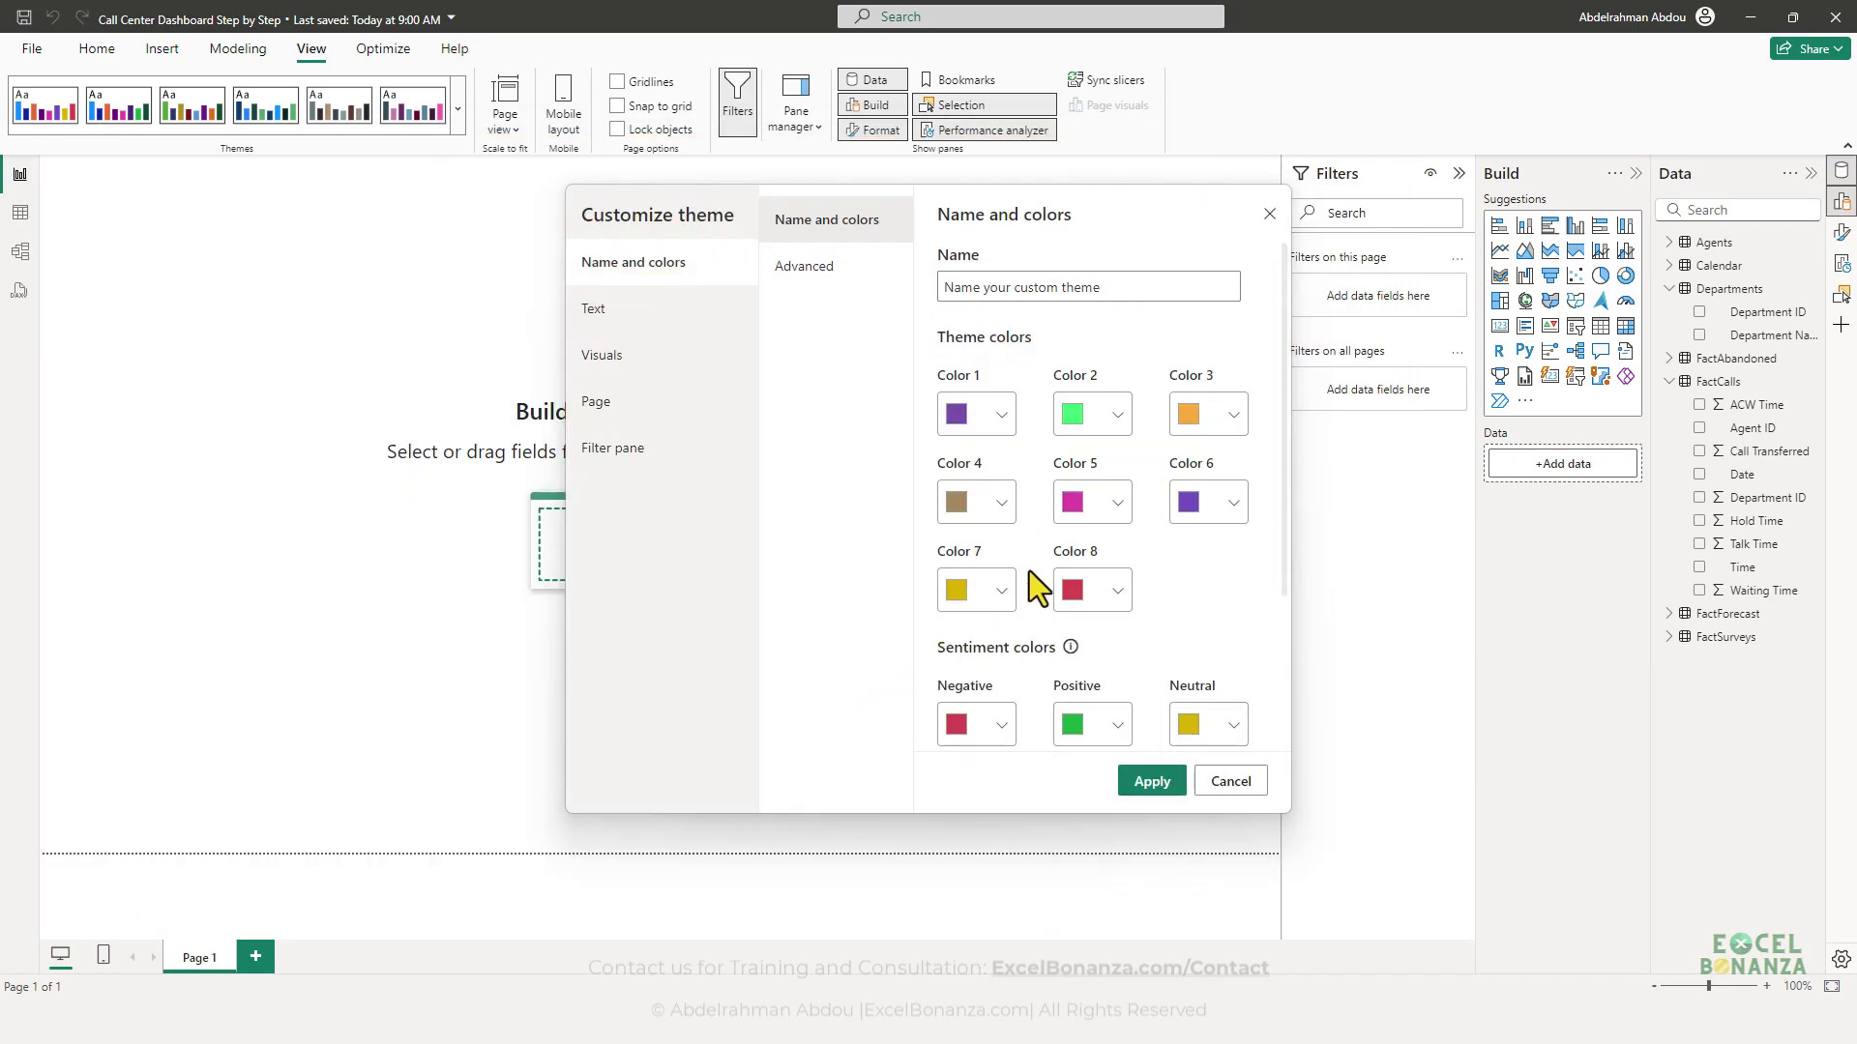
# - Switch to PowerPoint, sample the dark greyish-purple swatch with the color picker, copy its hex code, and return to Power BI
pyautogui.hotkey('alt', 'Tab')
pyautogui.press('super+shift+c')
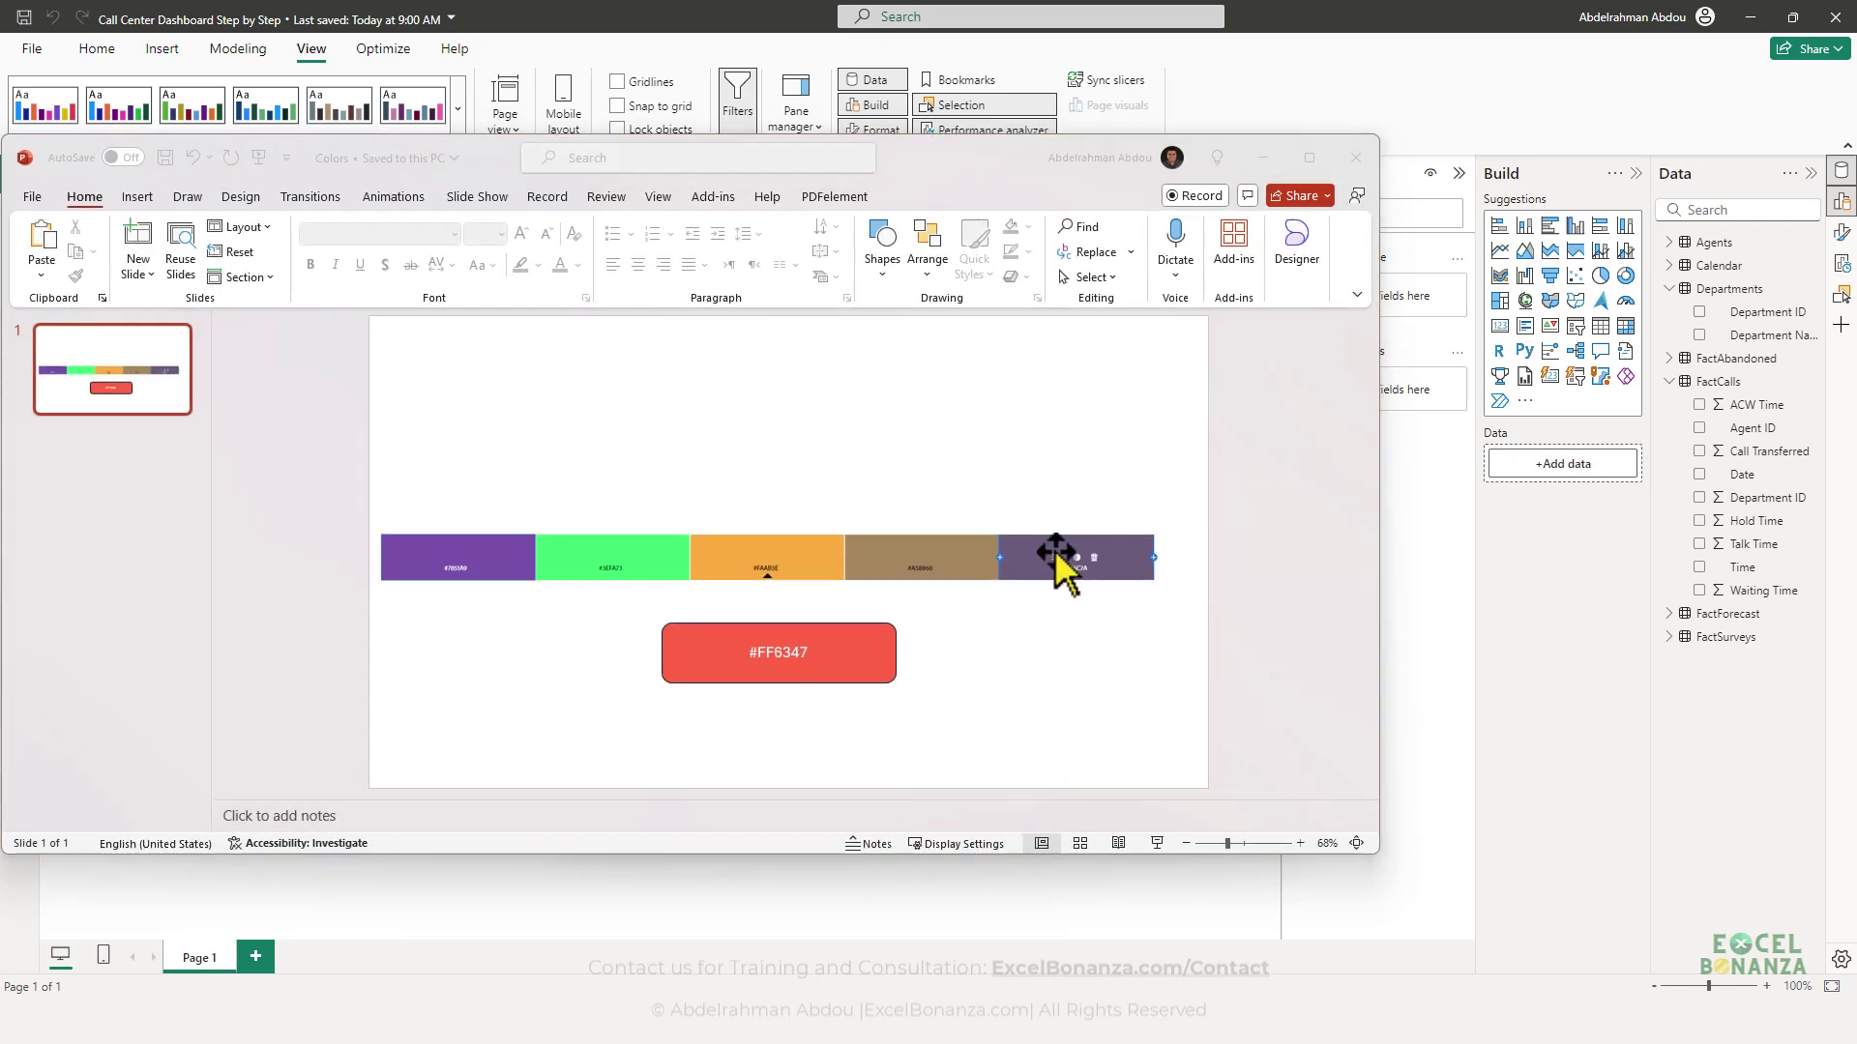
pyautogui.click(1024, 563)
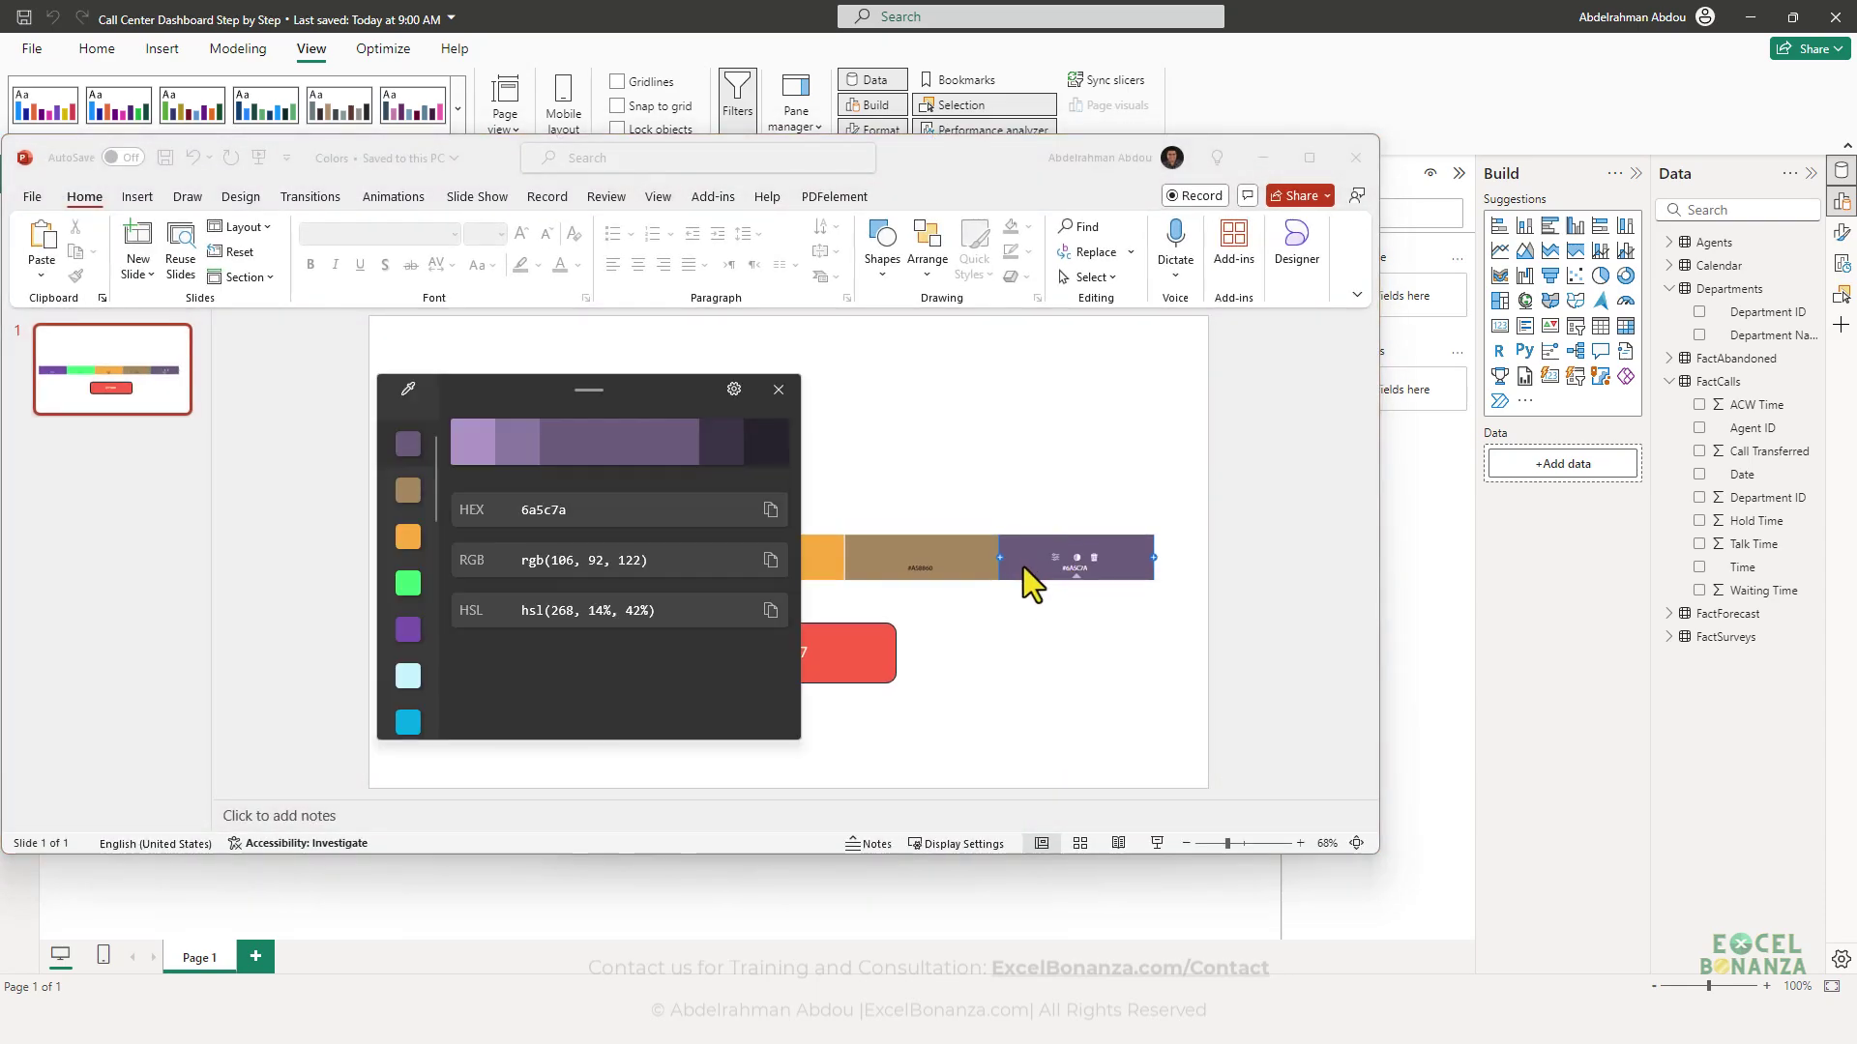
pyautogui.click(771, 509)
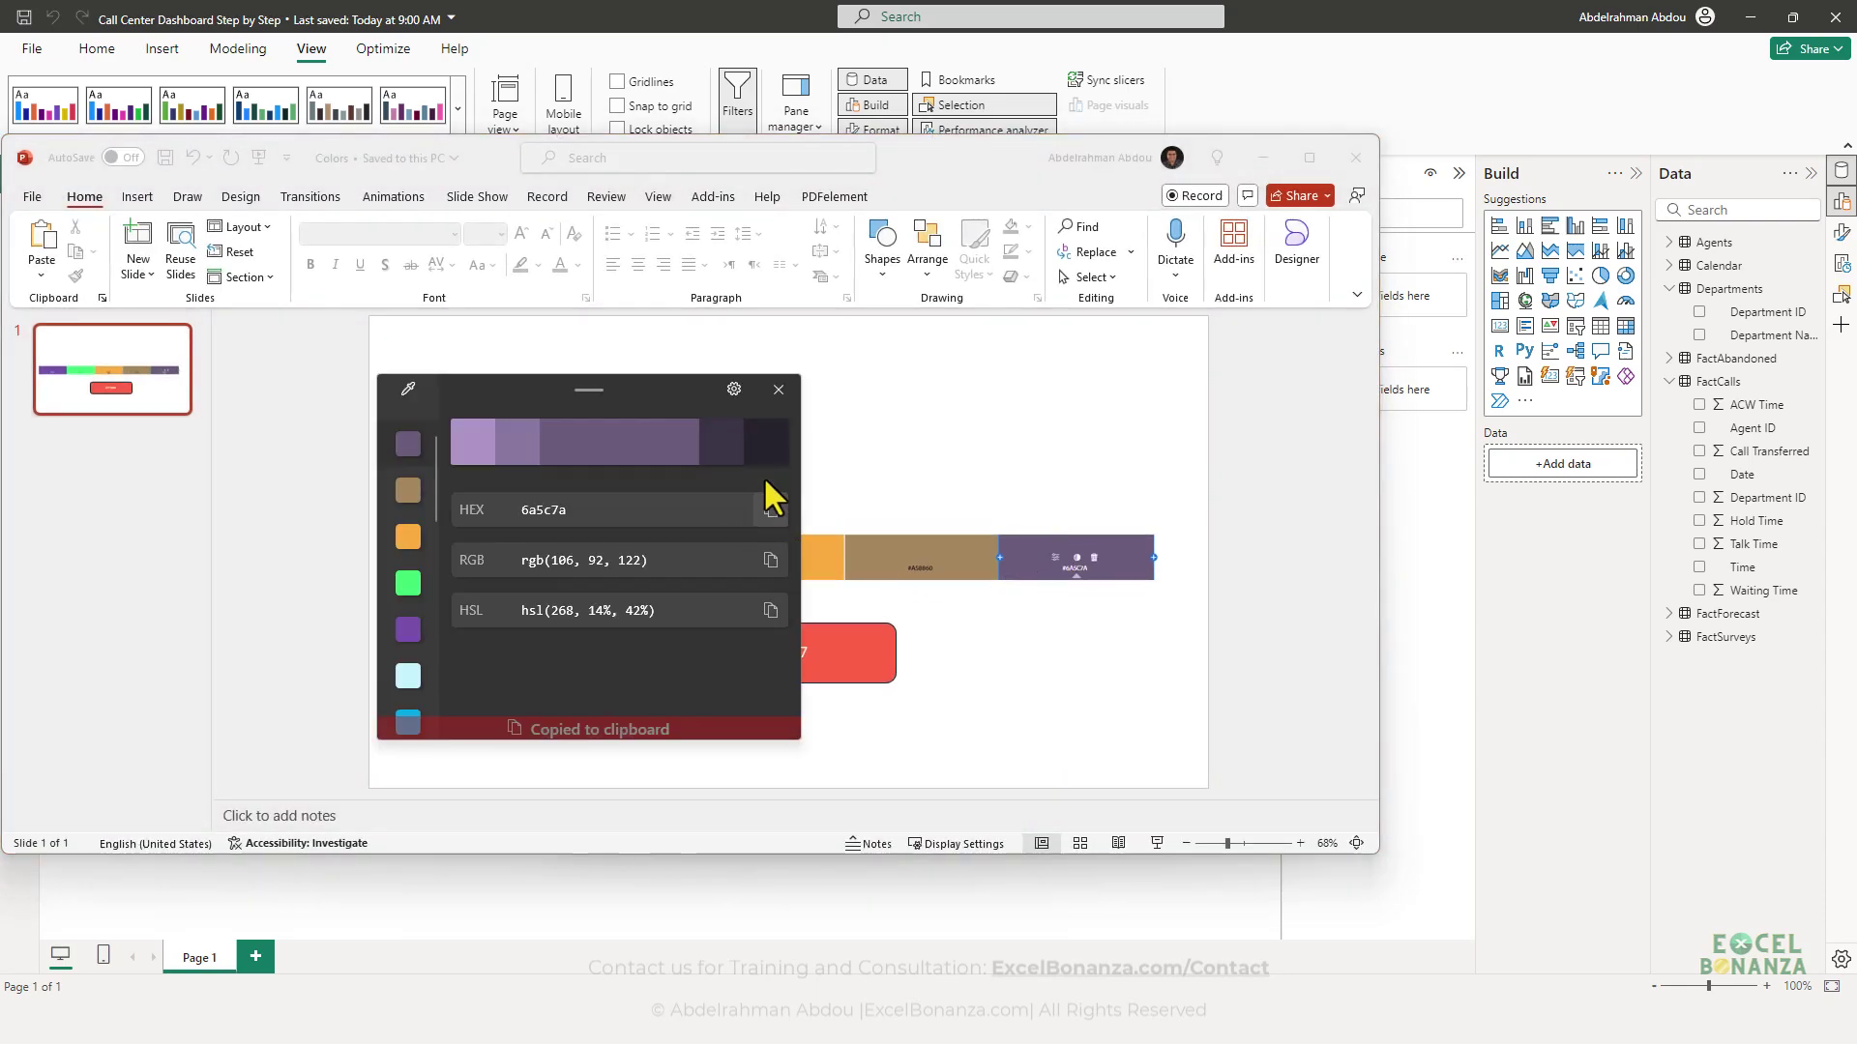
pyautogui.click(779, 390)
pyautogui.click(1261, 159)
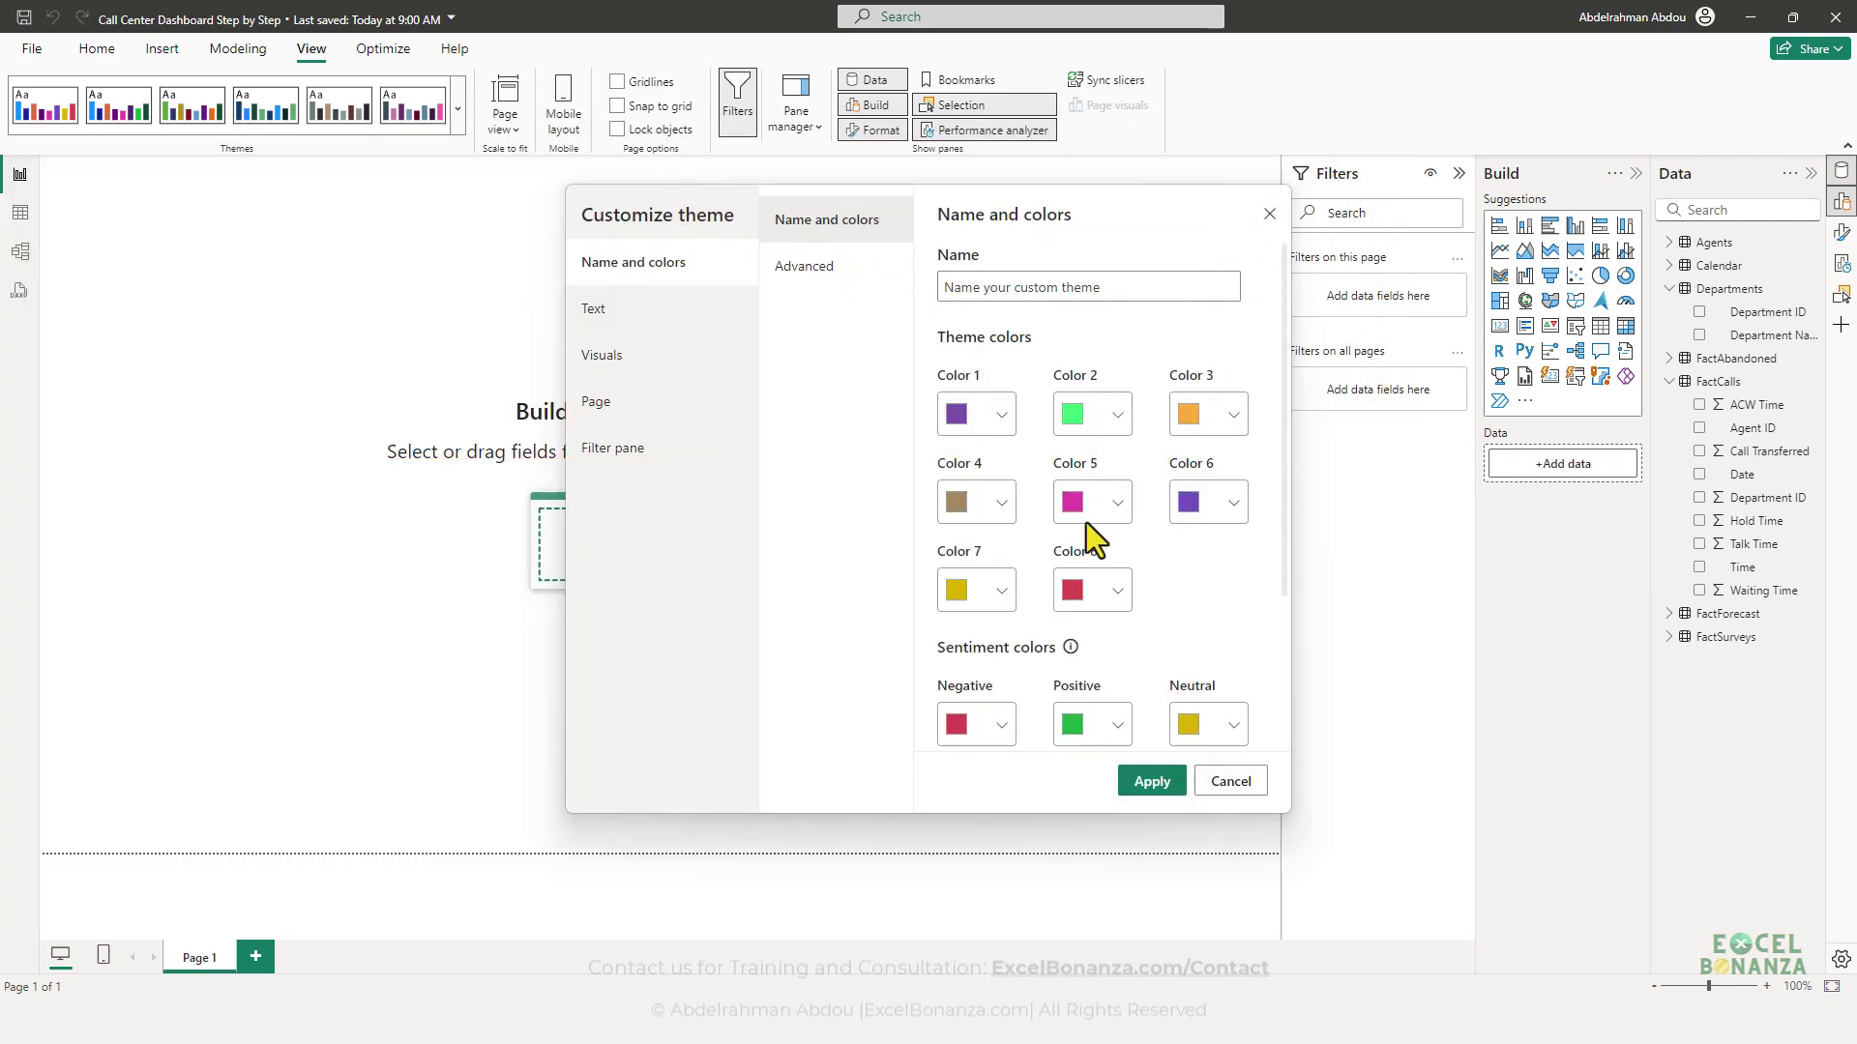
# - Set the custom theme's Color 5 to the copied greyish-purple hex code #6A5C7A
pyautogui.click(1101, 518)
pyautogui.tripleClick(895, 634)
pyautogui.hotkey('ctrl', 'v')
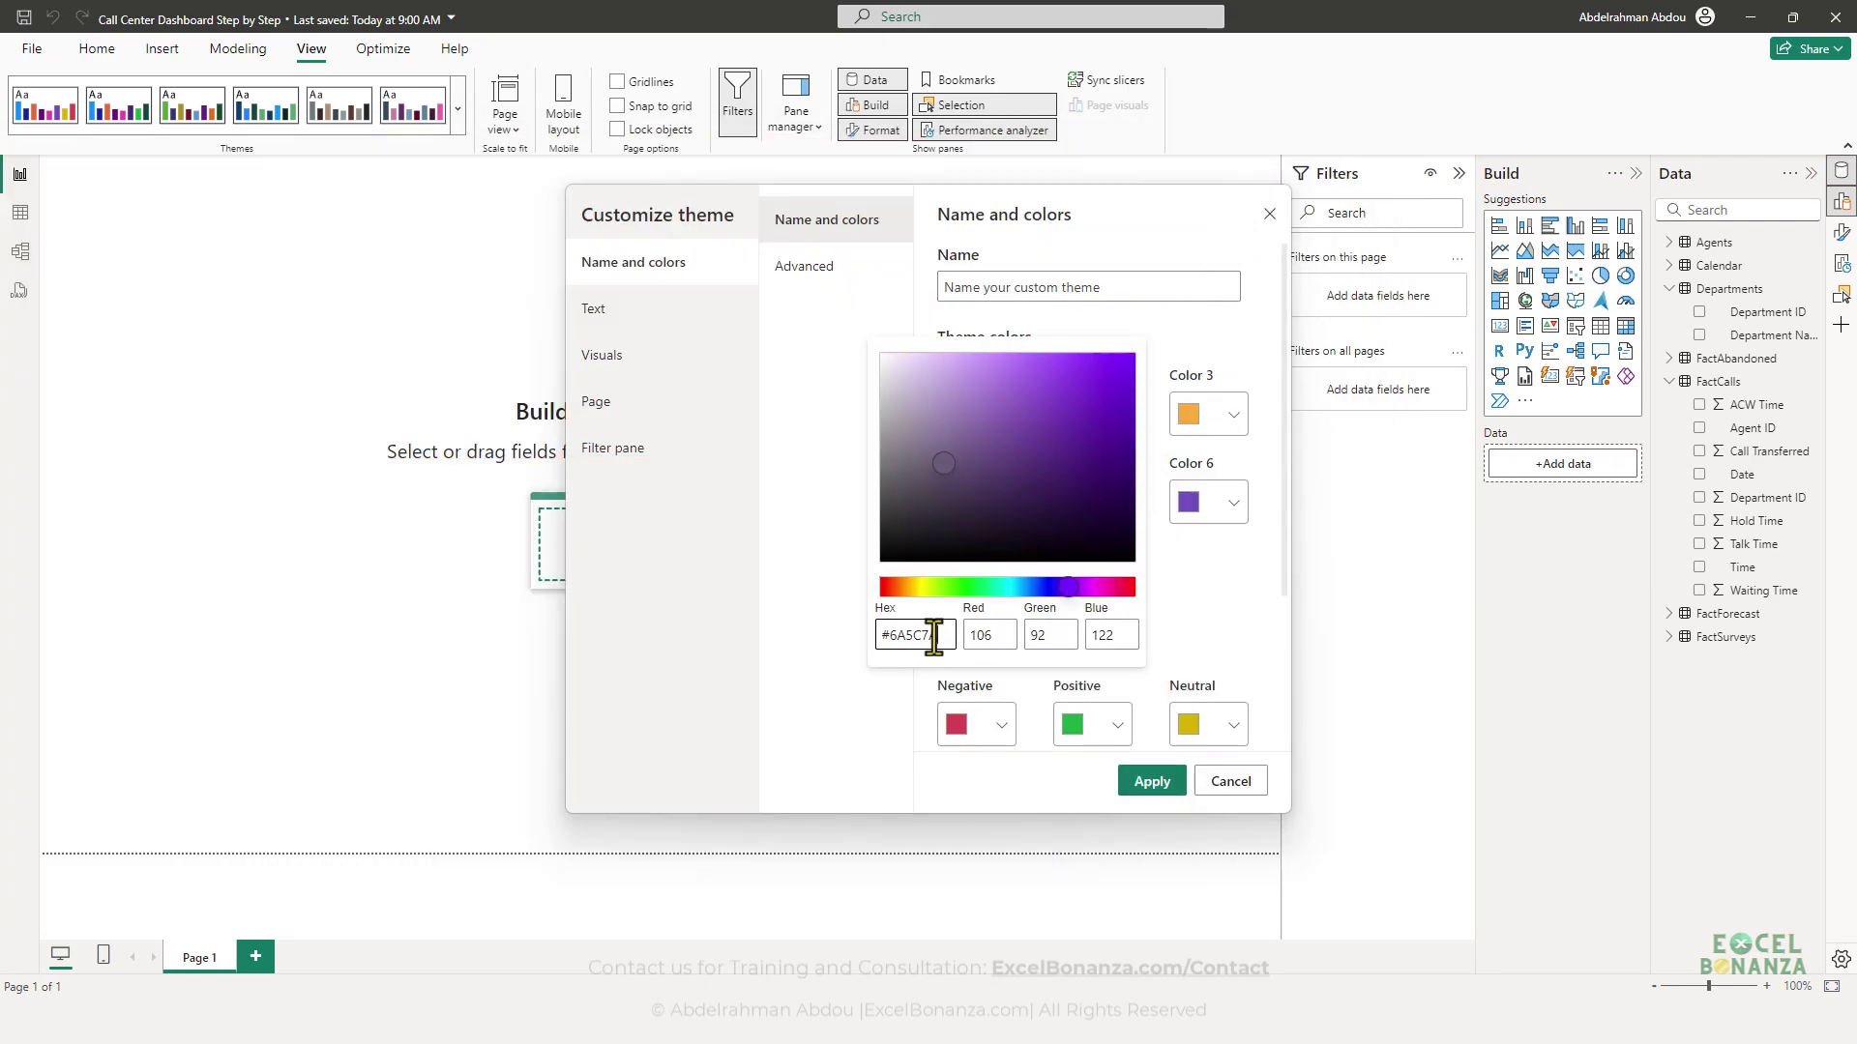
pyautogui.click(1201, 616)
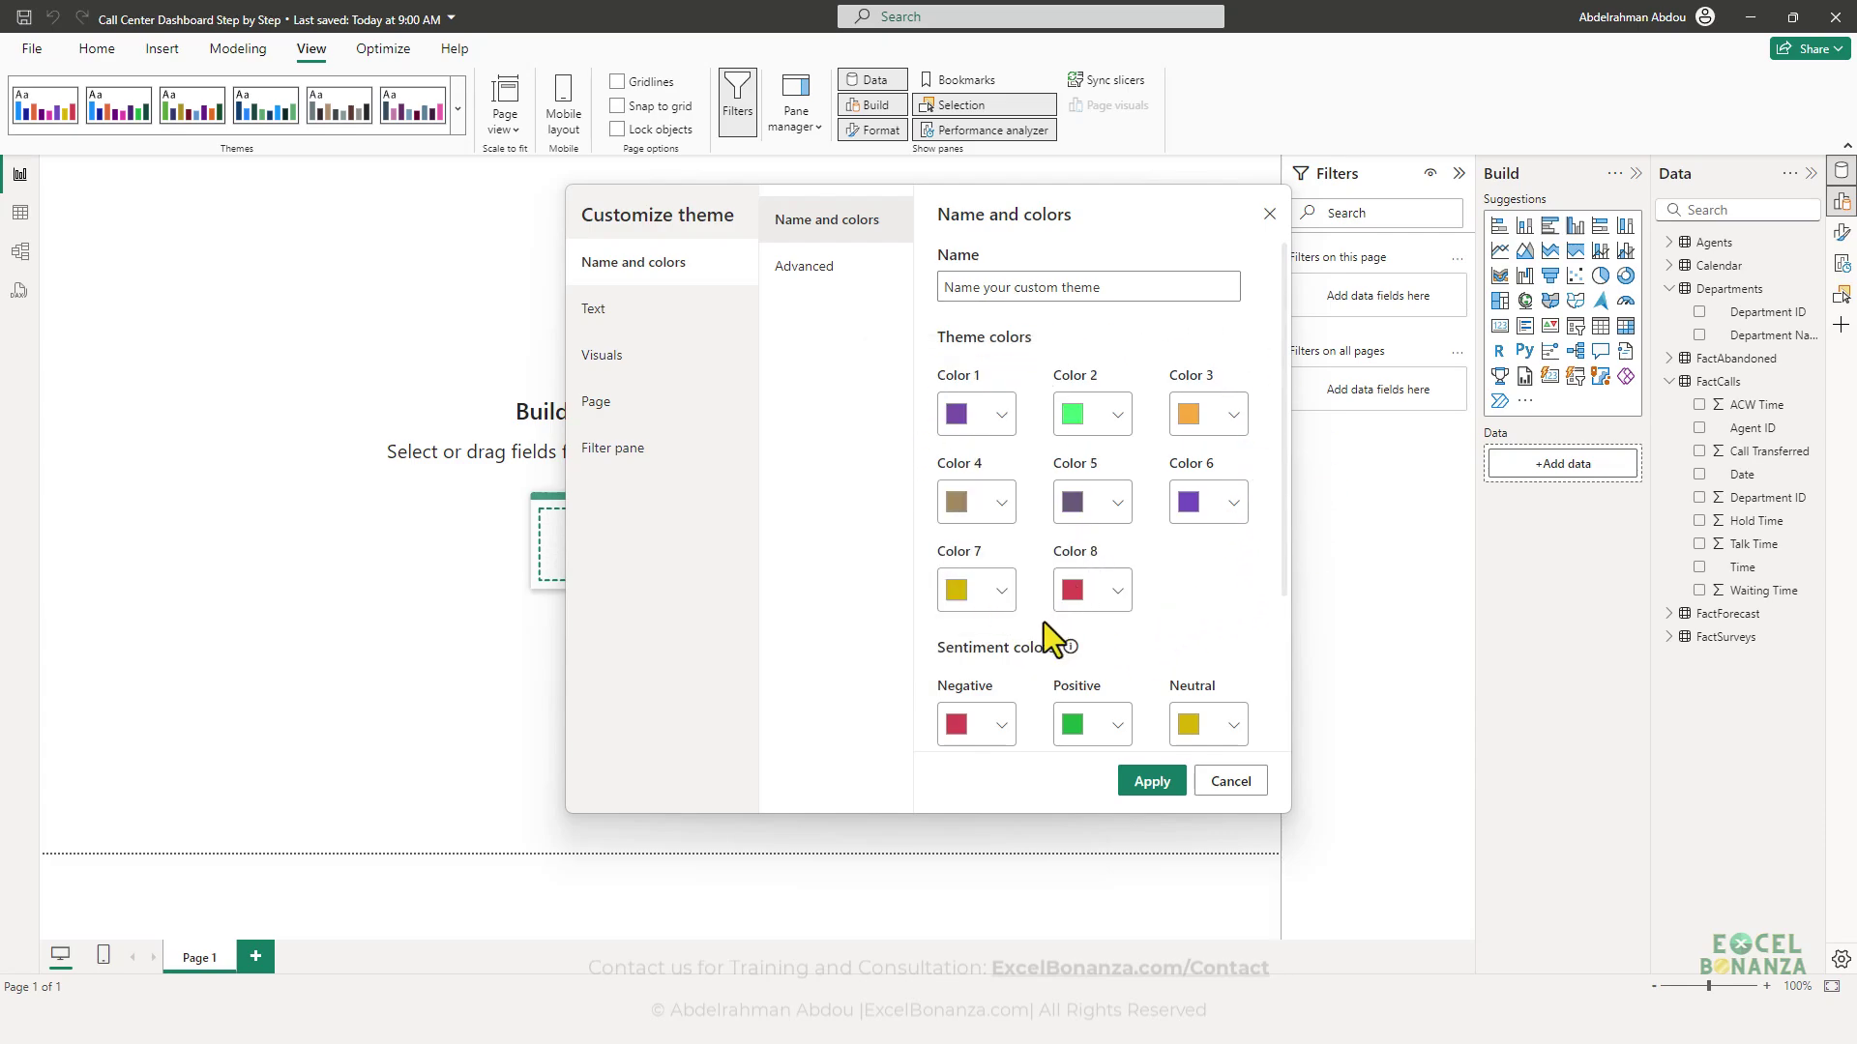
# - Switch to PowerPoint, sample the red rounded rectangle with the color picker, copy its hex code, and return to Power BI
pyautogui.hotkey('alt', 'Tab')
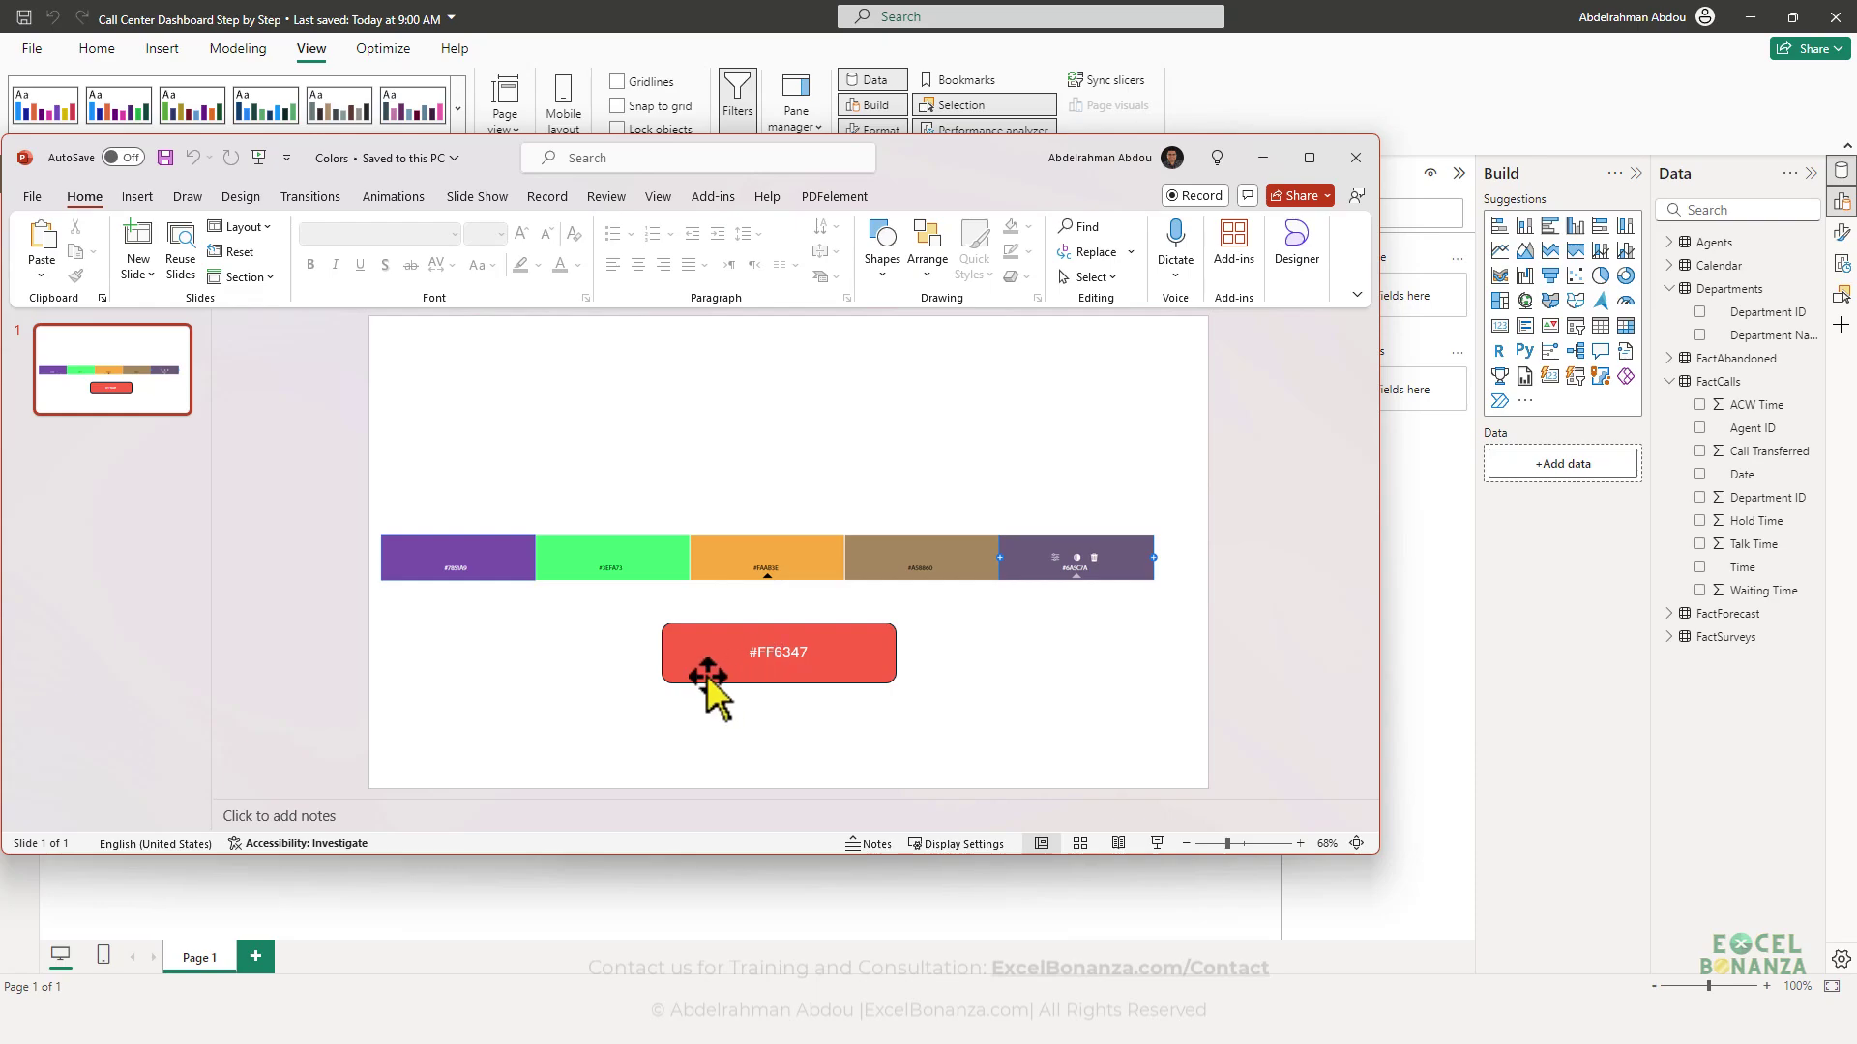
pyautogui.press('super+shift+c')
pyautogui.click(713, 674)
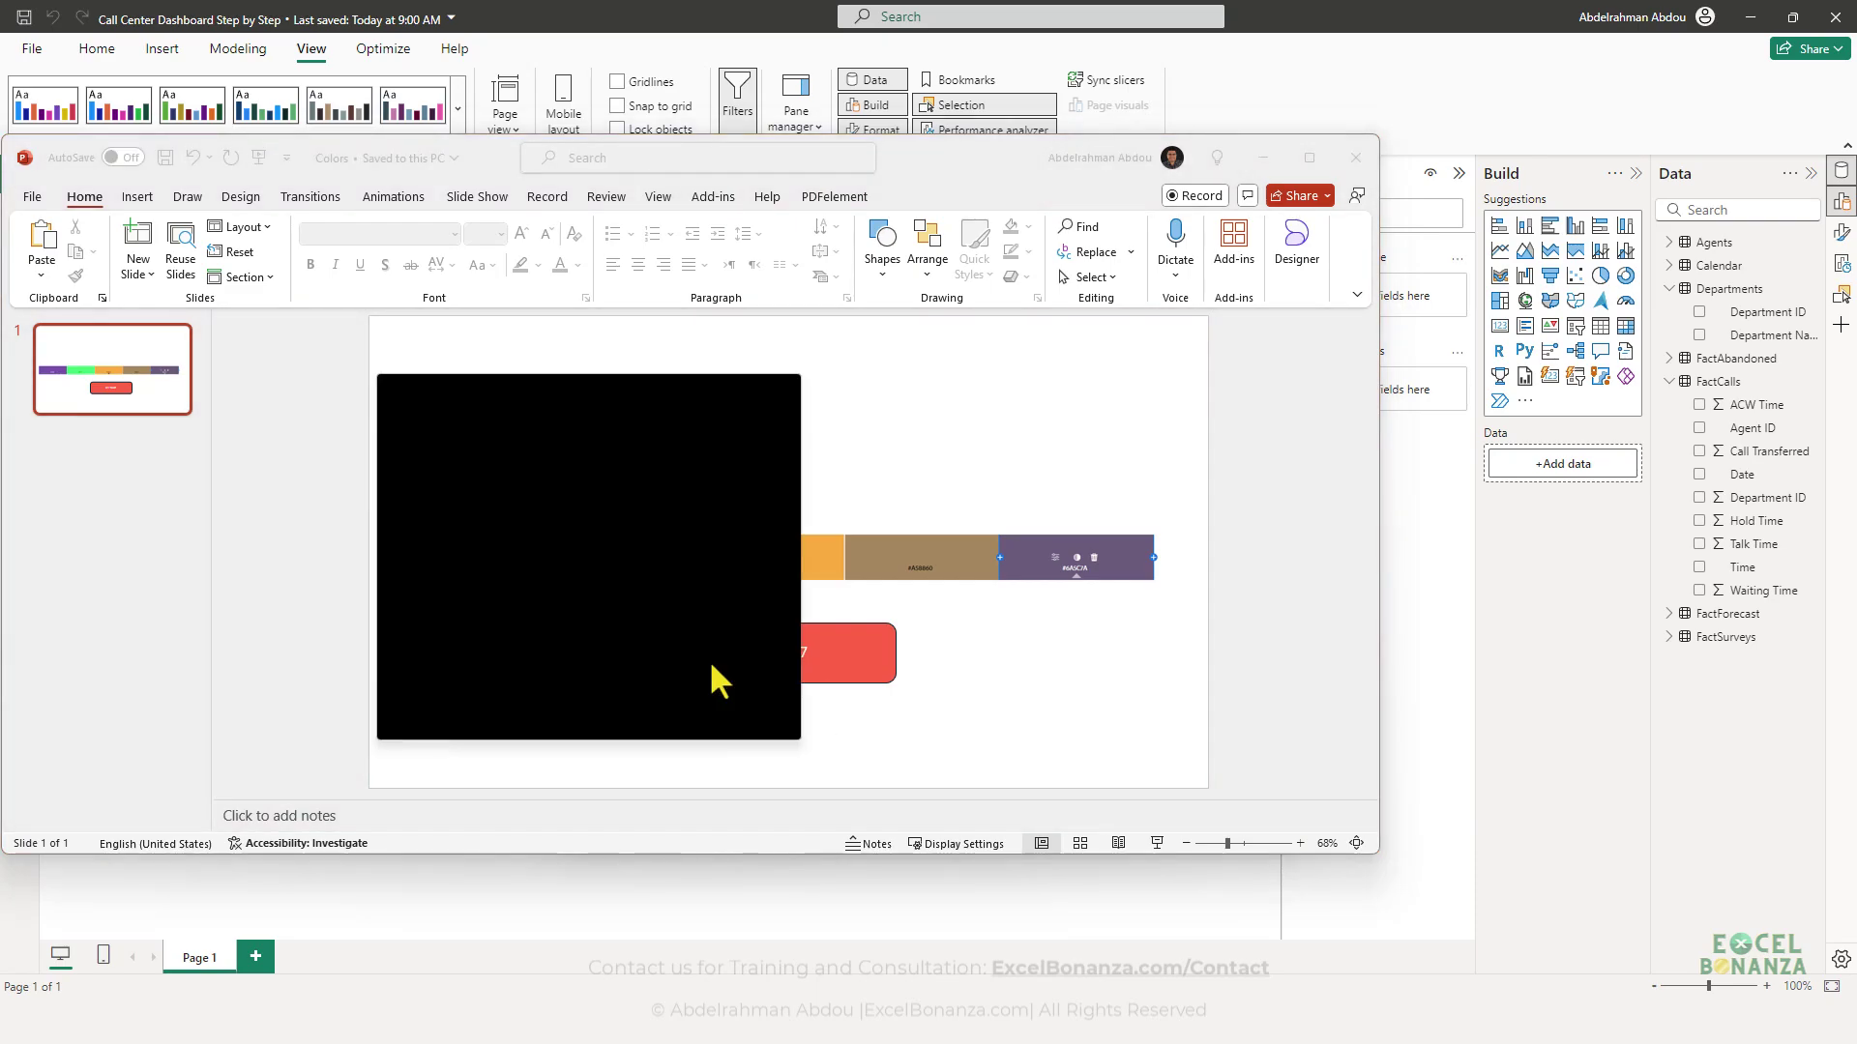
pyautogui.click(770, 510)
pyautogui.click(779, 389)
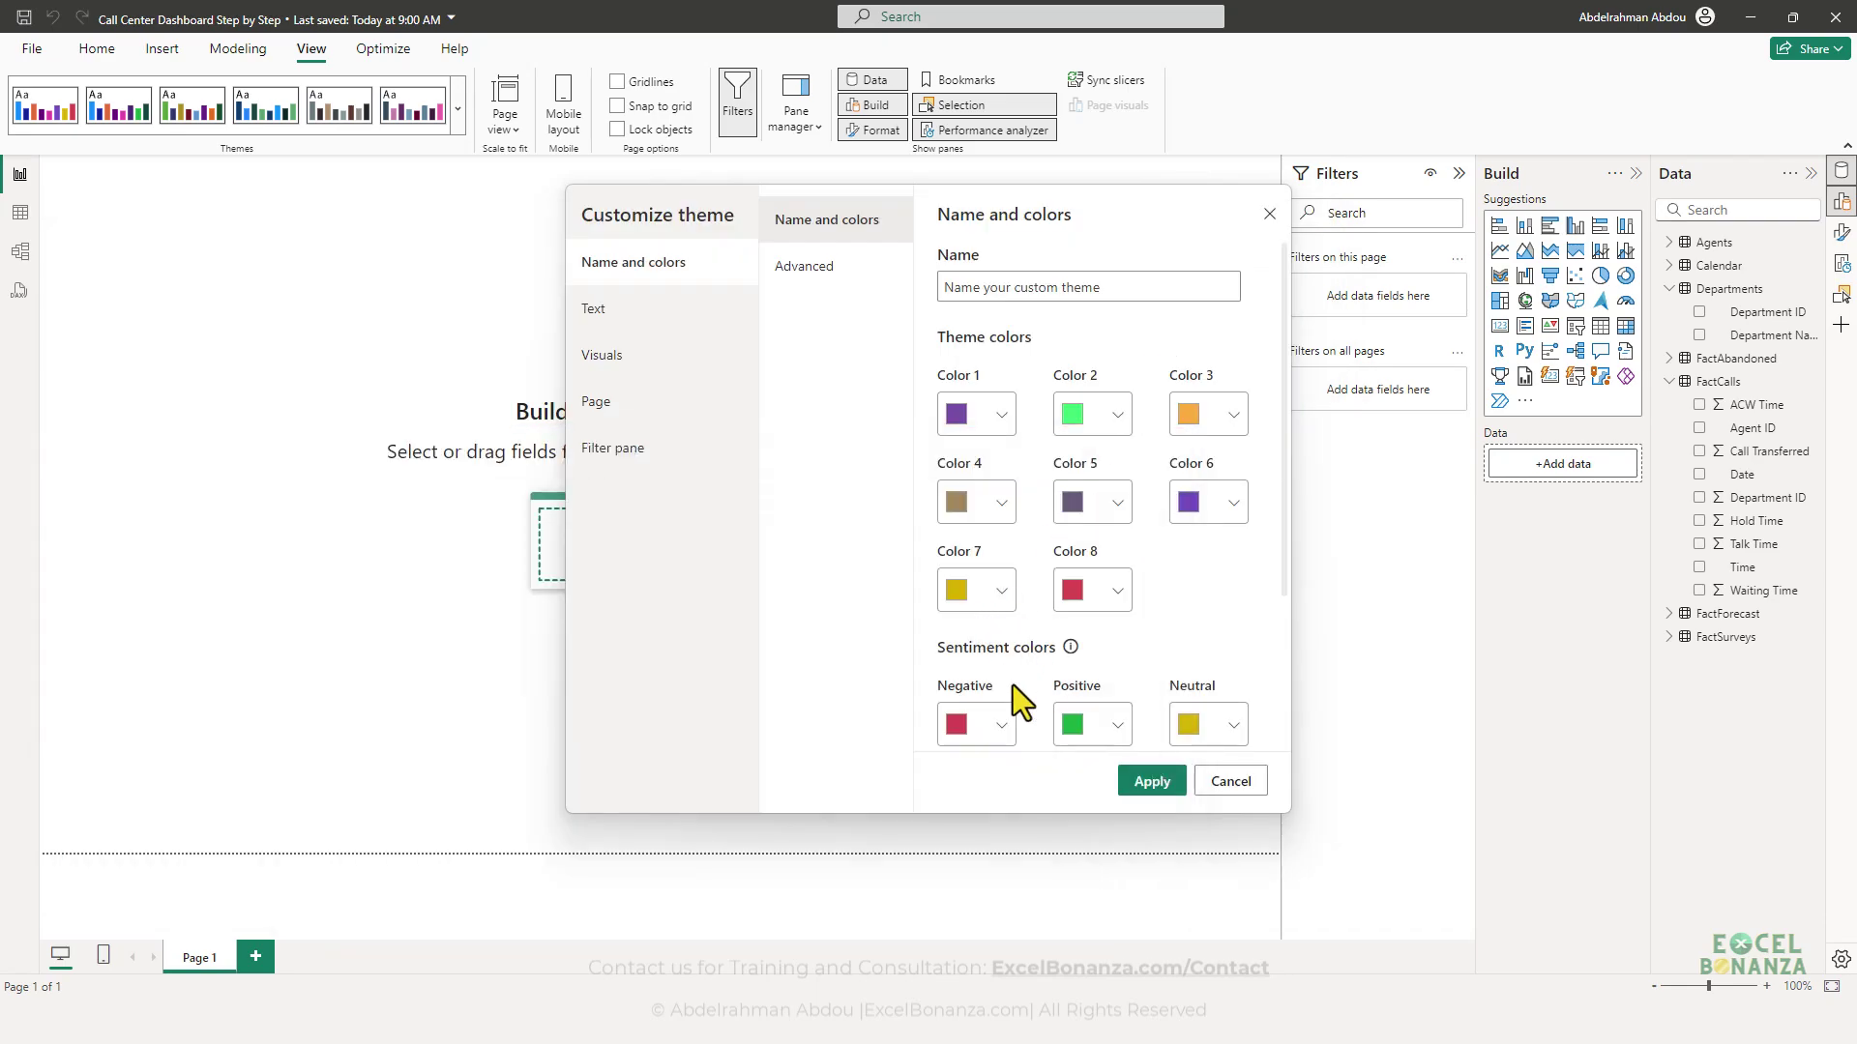
# - Set the Negative sentiment color to the copied red hex code #FF6347
pyautogui.click(977, 724)
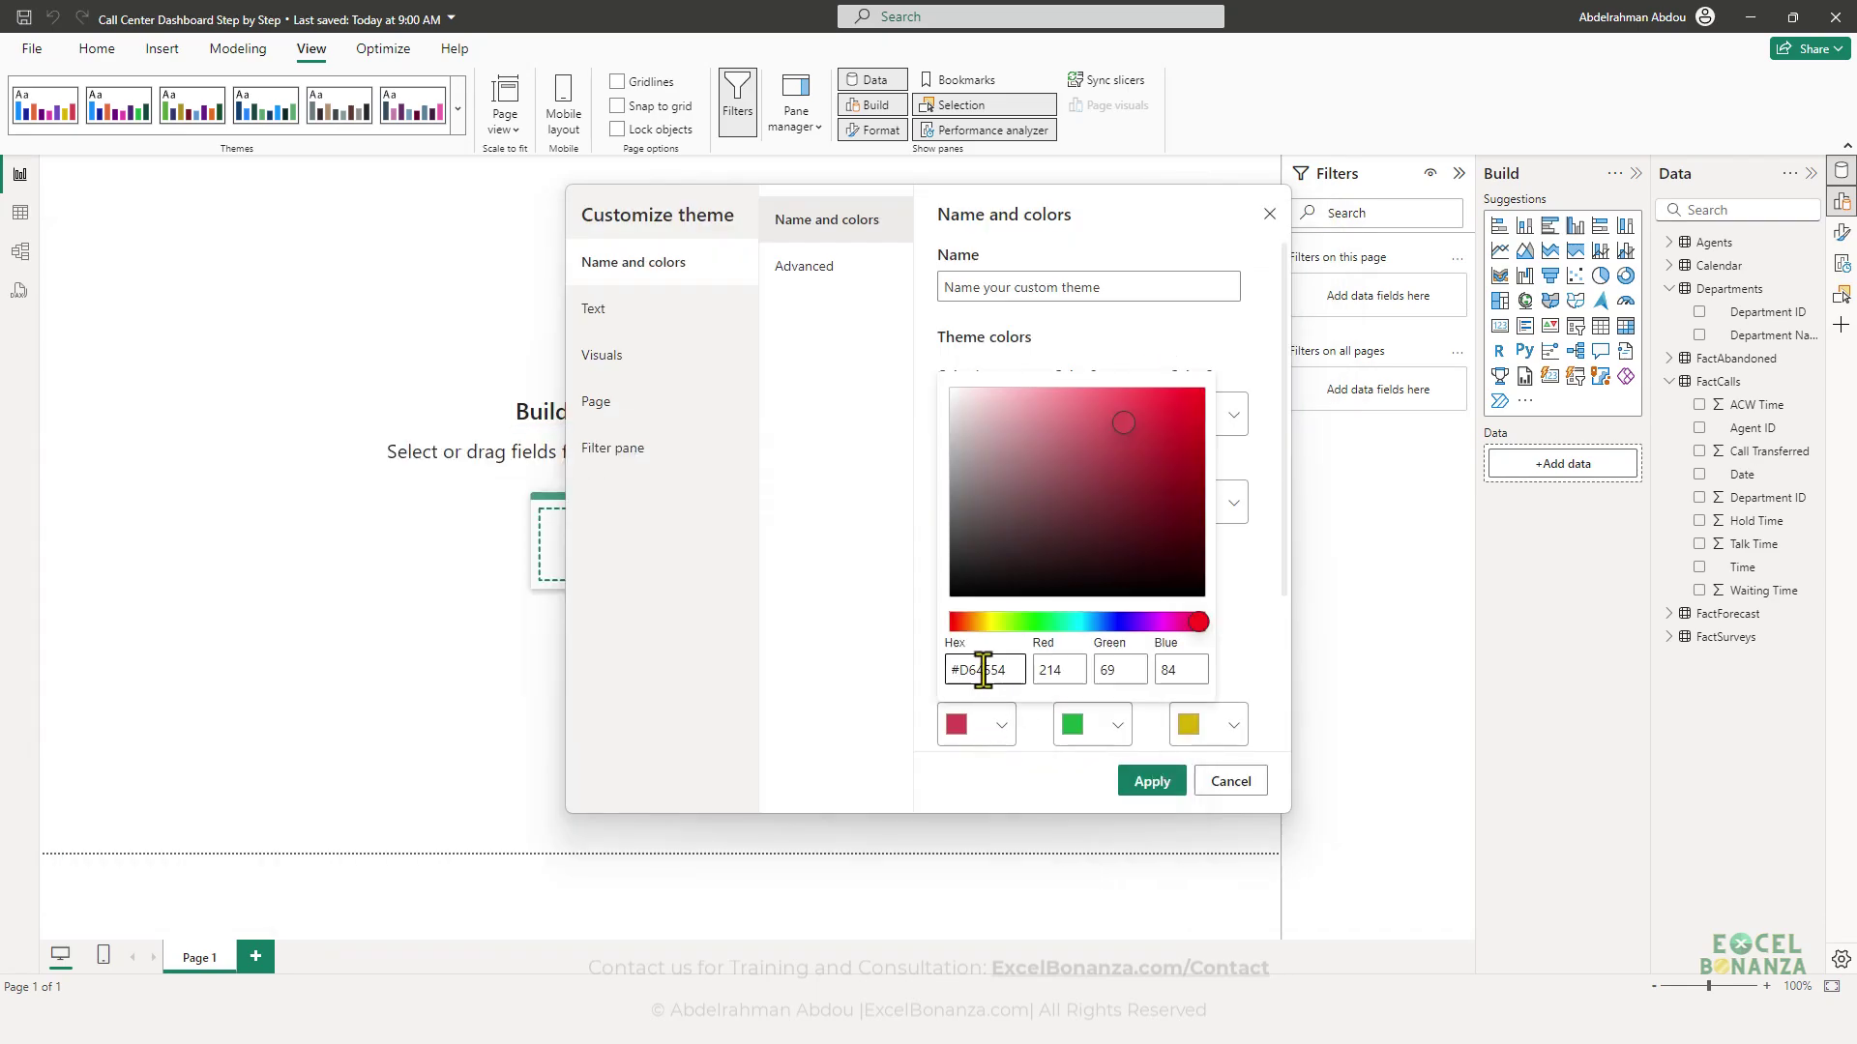
pyautogui.tripleClick(986, 670)
pyautogui.hotkey('ctrl', 'v')
pyautogui.click(930, 713)
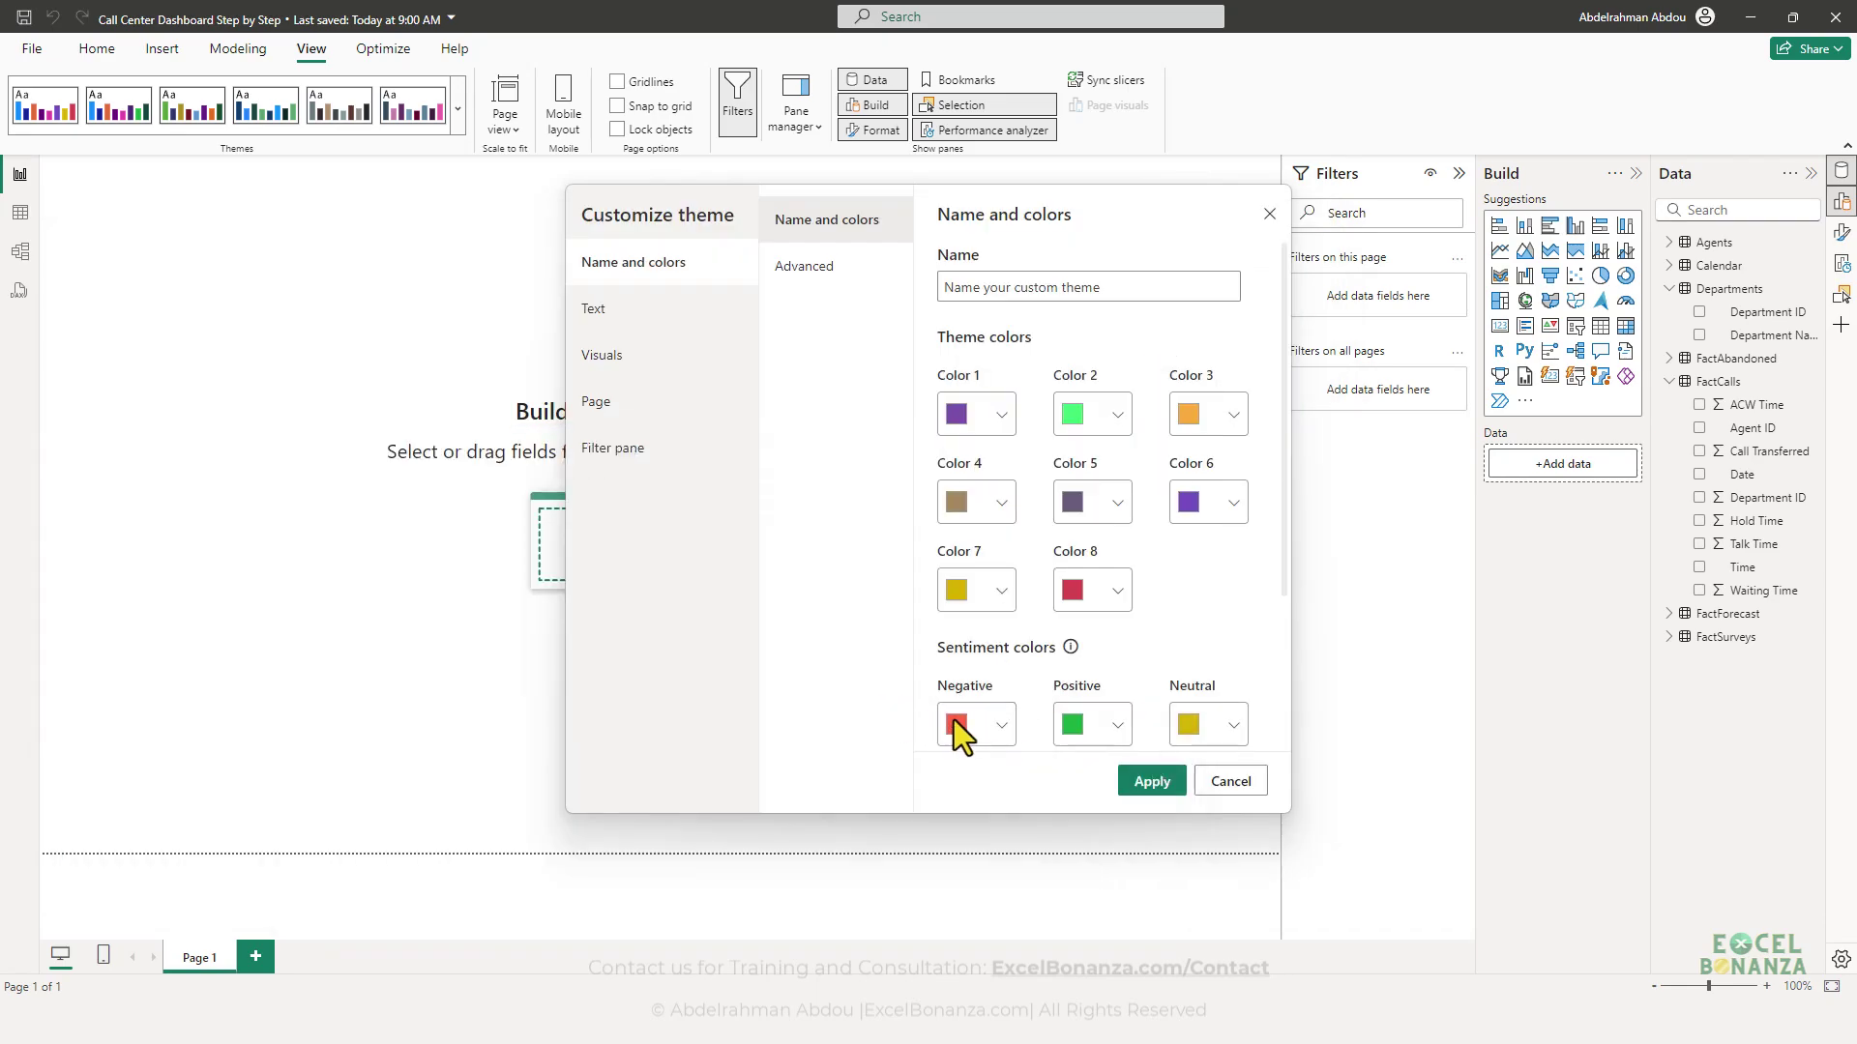
# - Switch to PowerPoint, sample the green swatch again with the color picker, and copy its hex code
pyautogui.hotkey('alt', 'Tab')
pyautogui.press('super+shift+c')
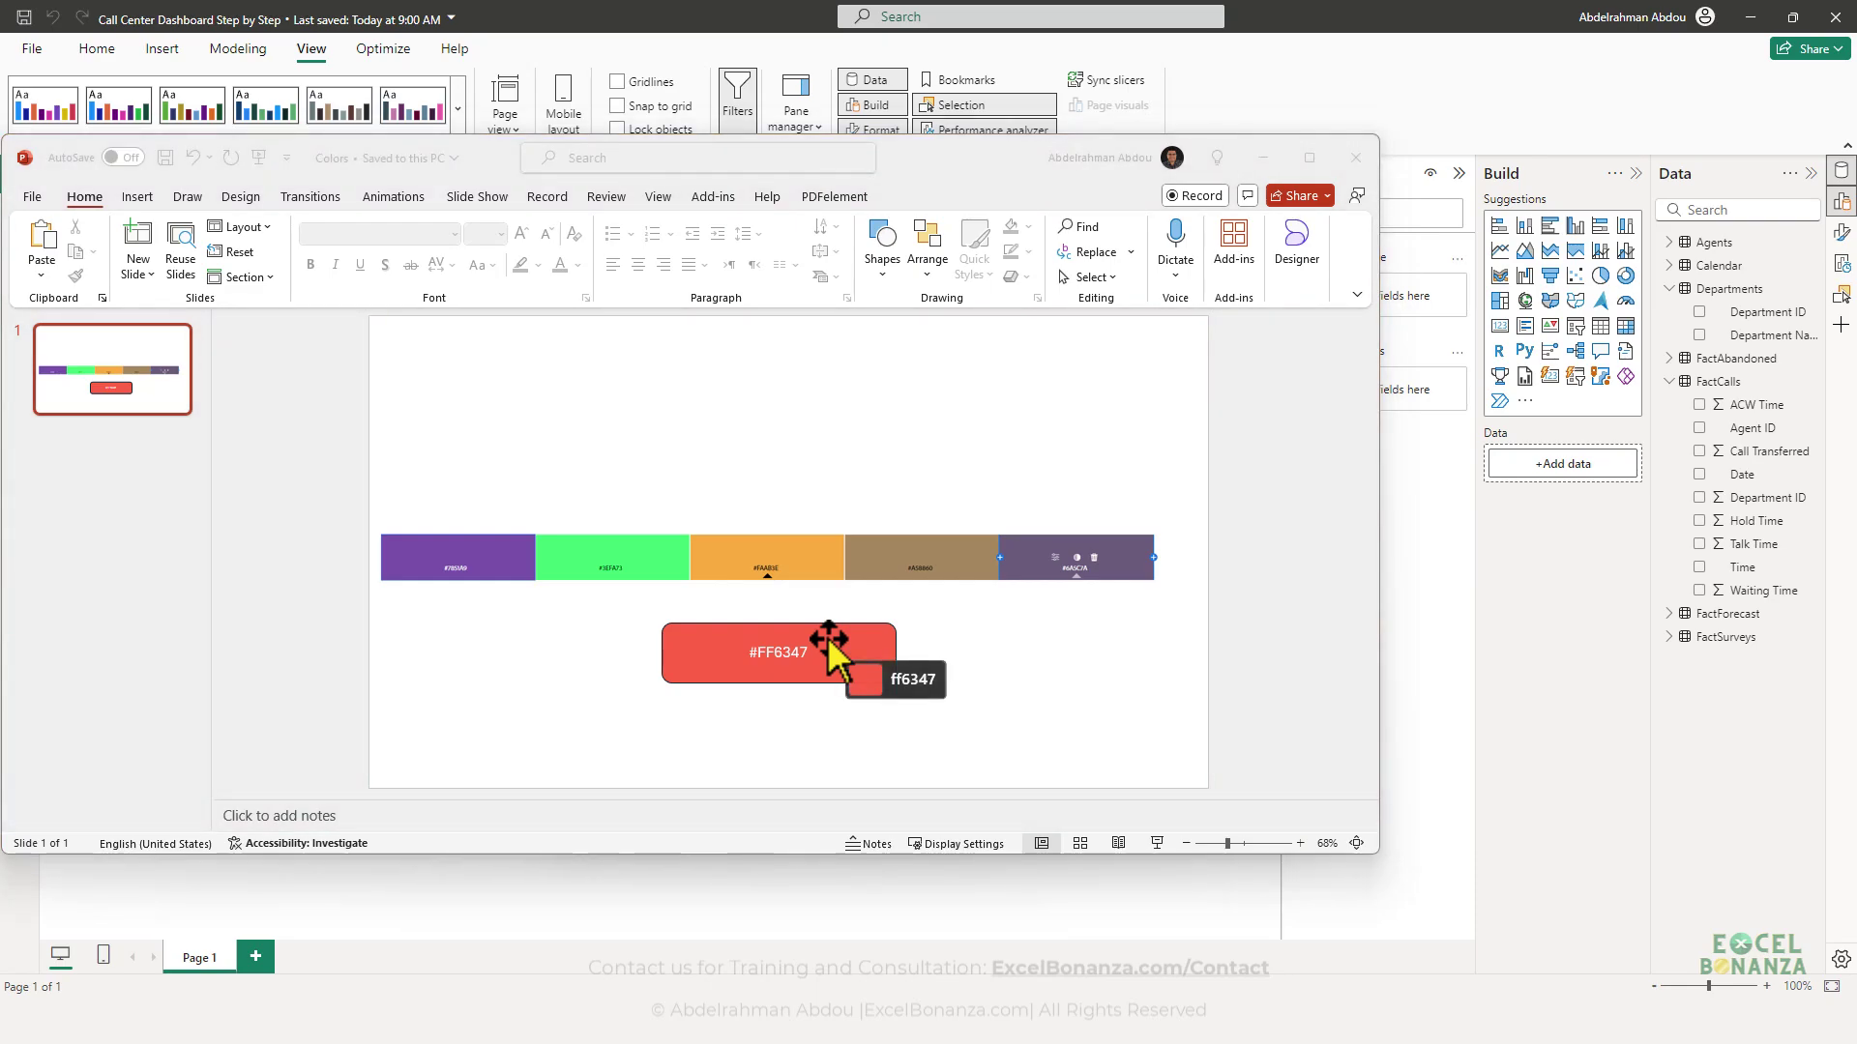
pyautogui.click(653, 560)
pyautogui.click(799, 457)
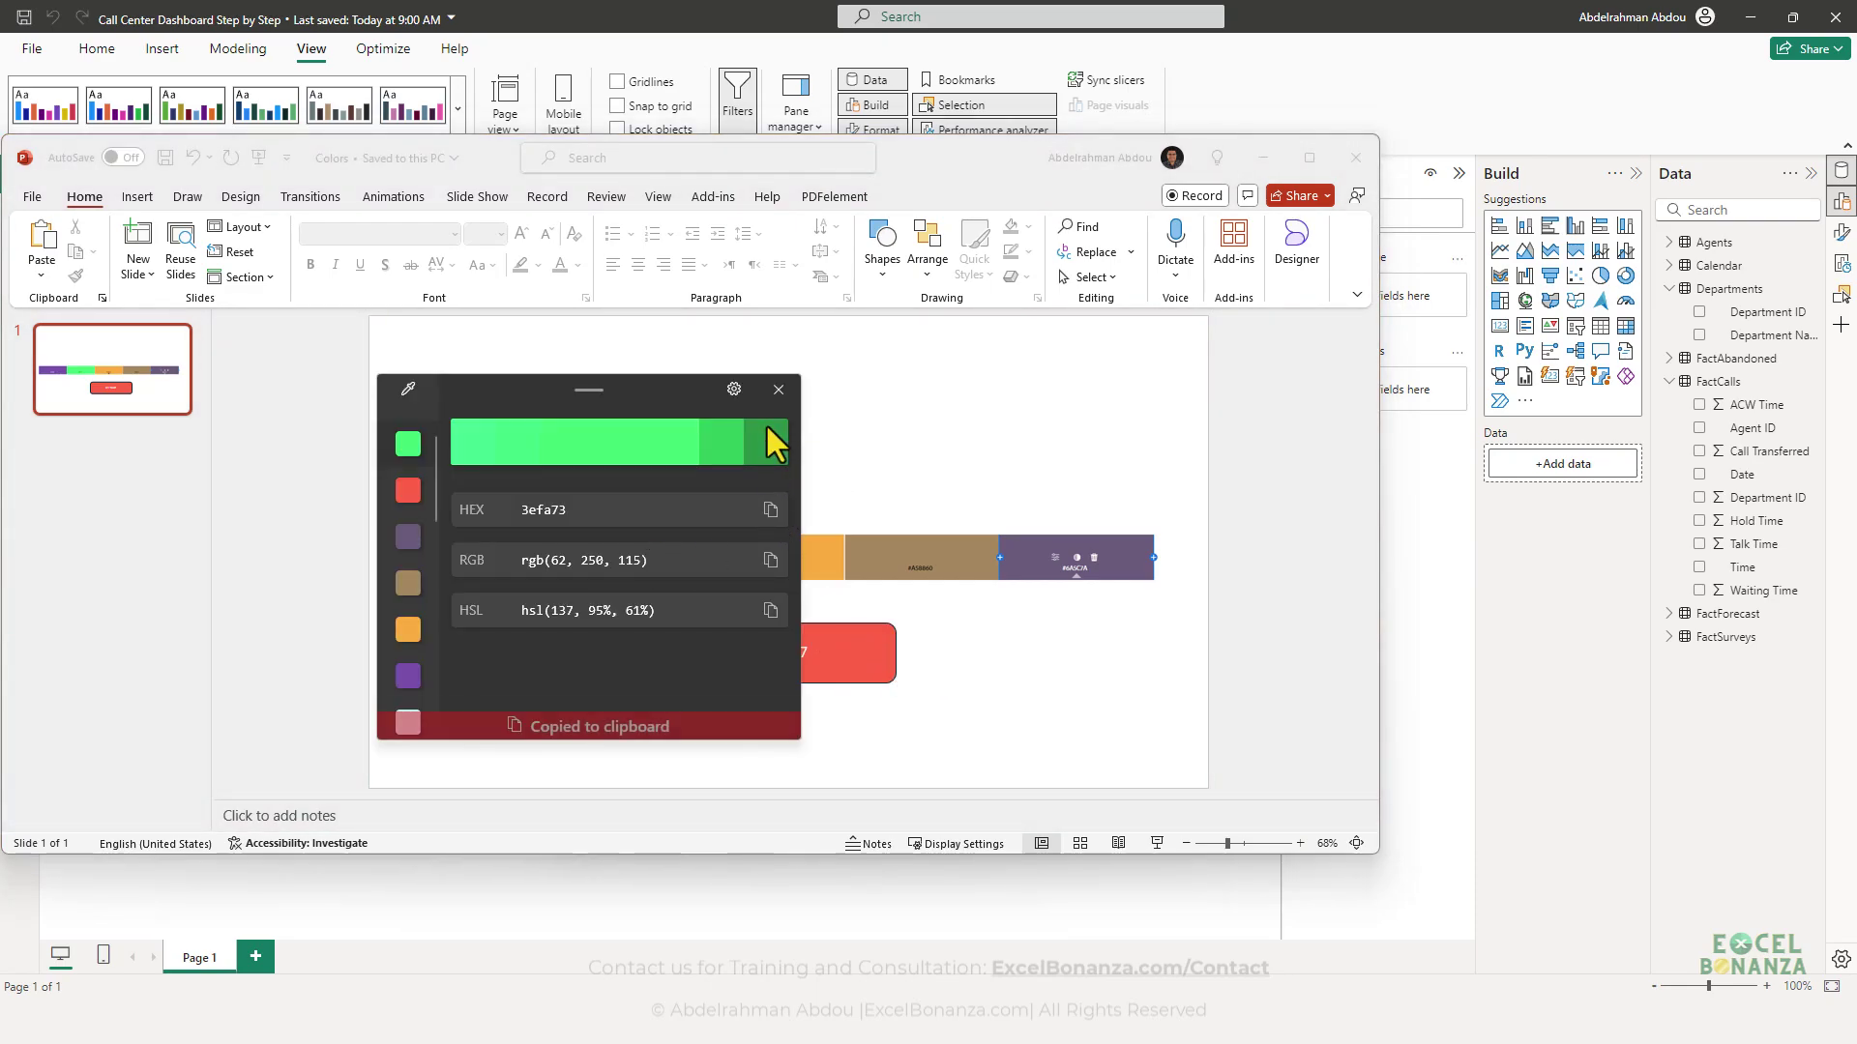
# - Return to Power BI and set the Positive sentiment color to the copied green hex code #3EFA73
pyautogui.press('Escape')
pyautogui.click(1265, 158)
pyautogui.click(1099, 729)
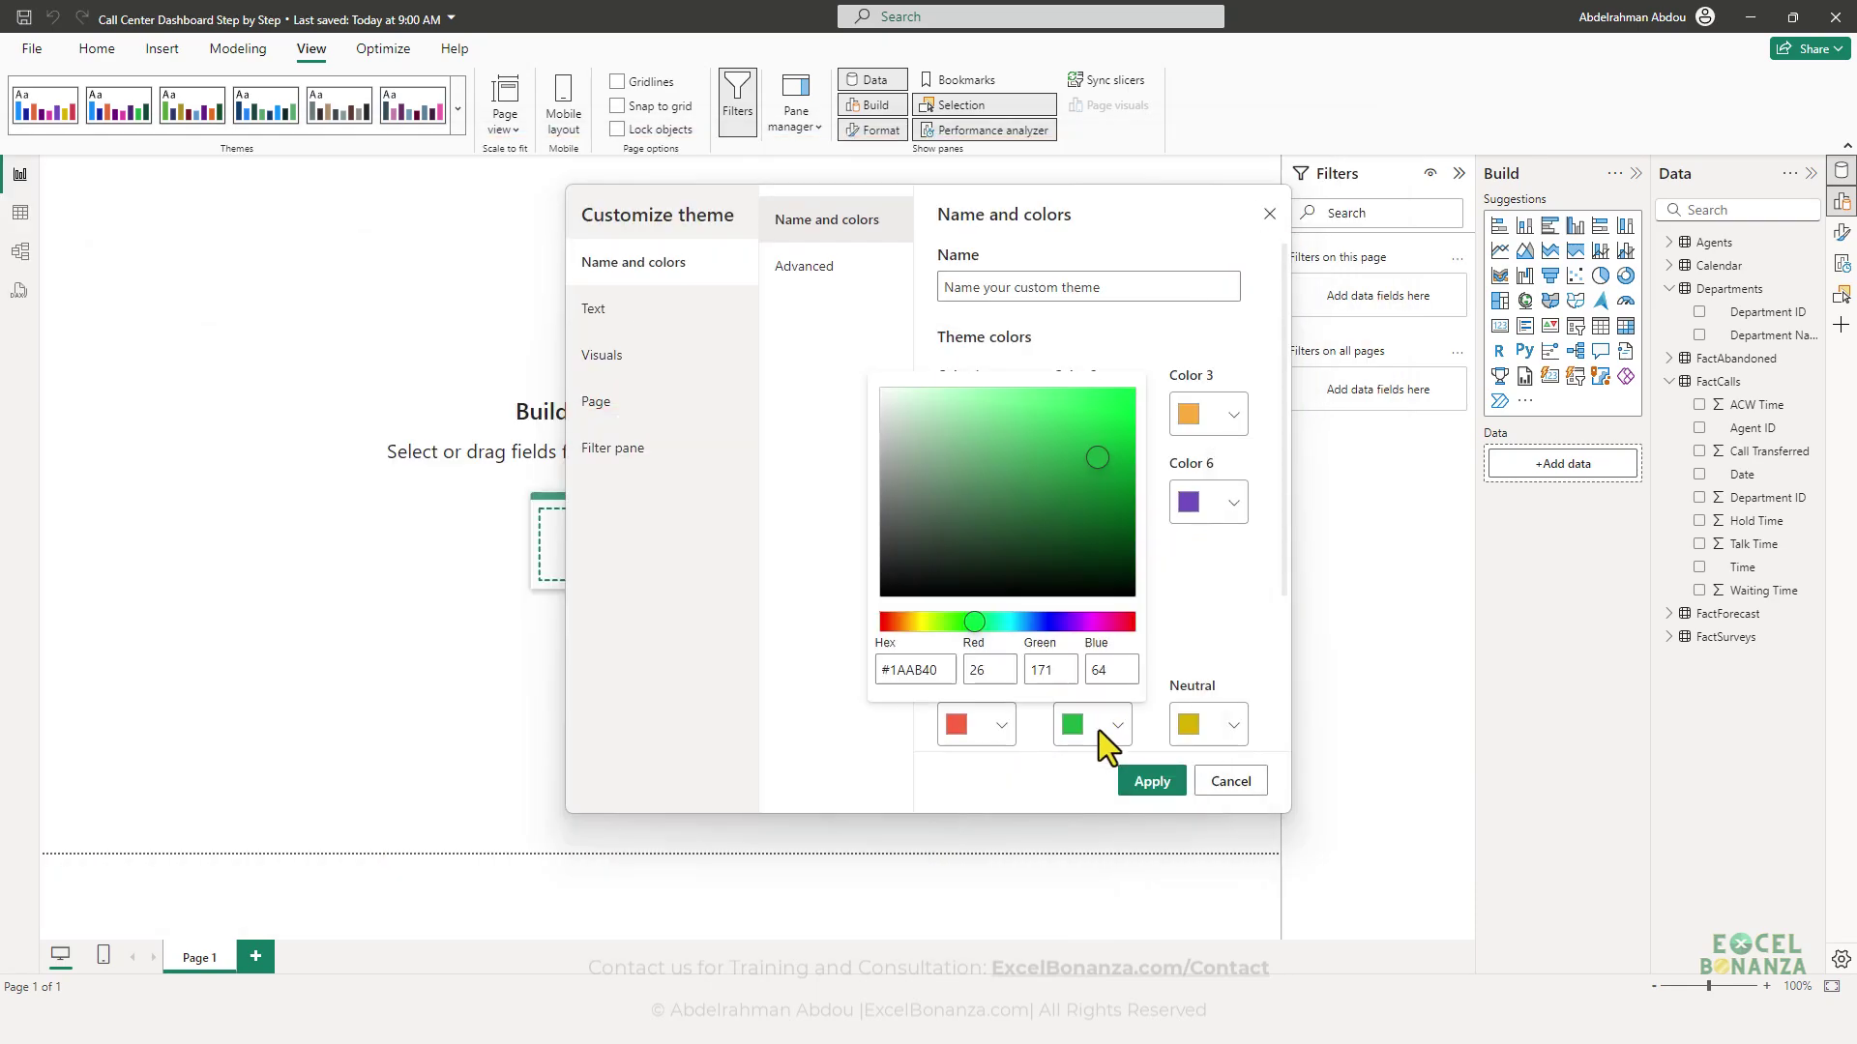
pyautogui.tripleClick(930, 670)
pyautogui.hotkey('ctrl', 'v')
pyautogui.click(1184, 635)
# - Switch to PowerPoint, sample the orange swatch with the color picker, and copy its hex code
pyautogui.hotkey('alt', 'Tab')
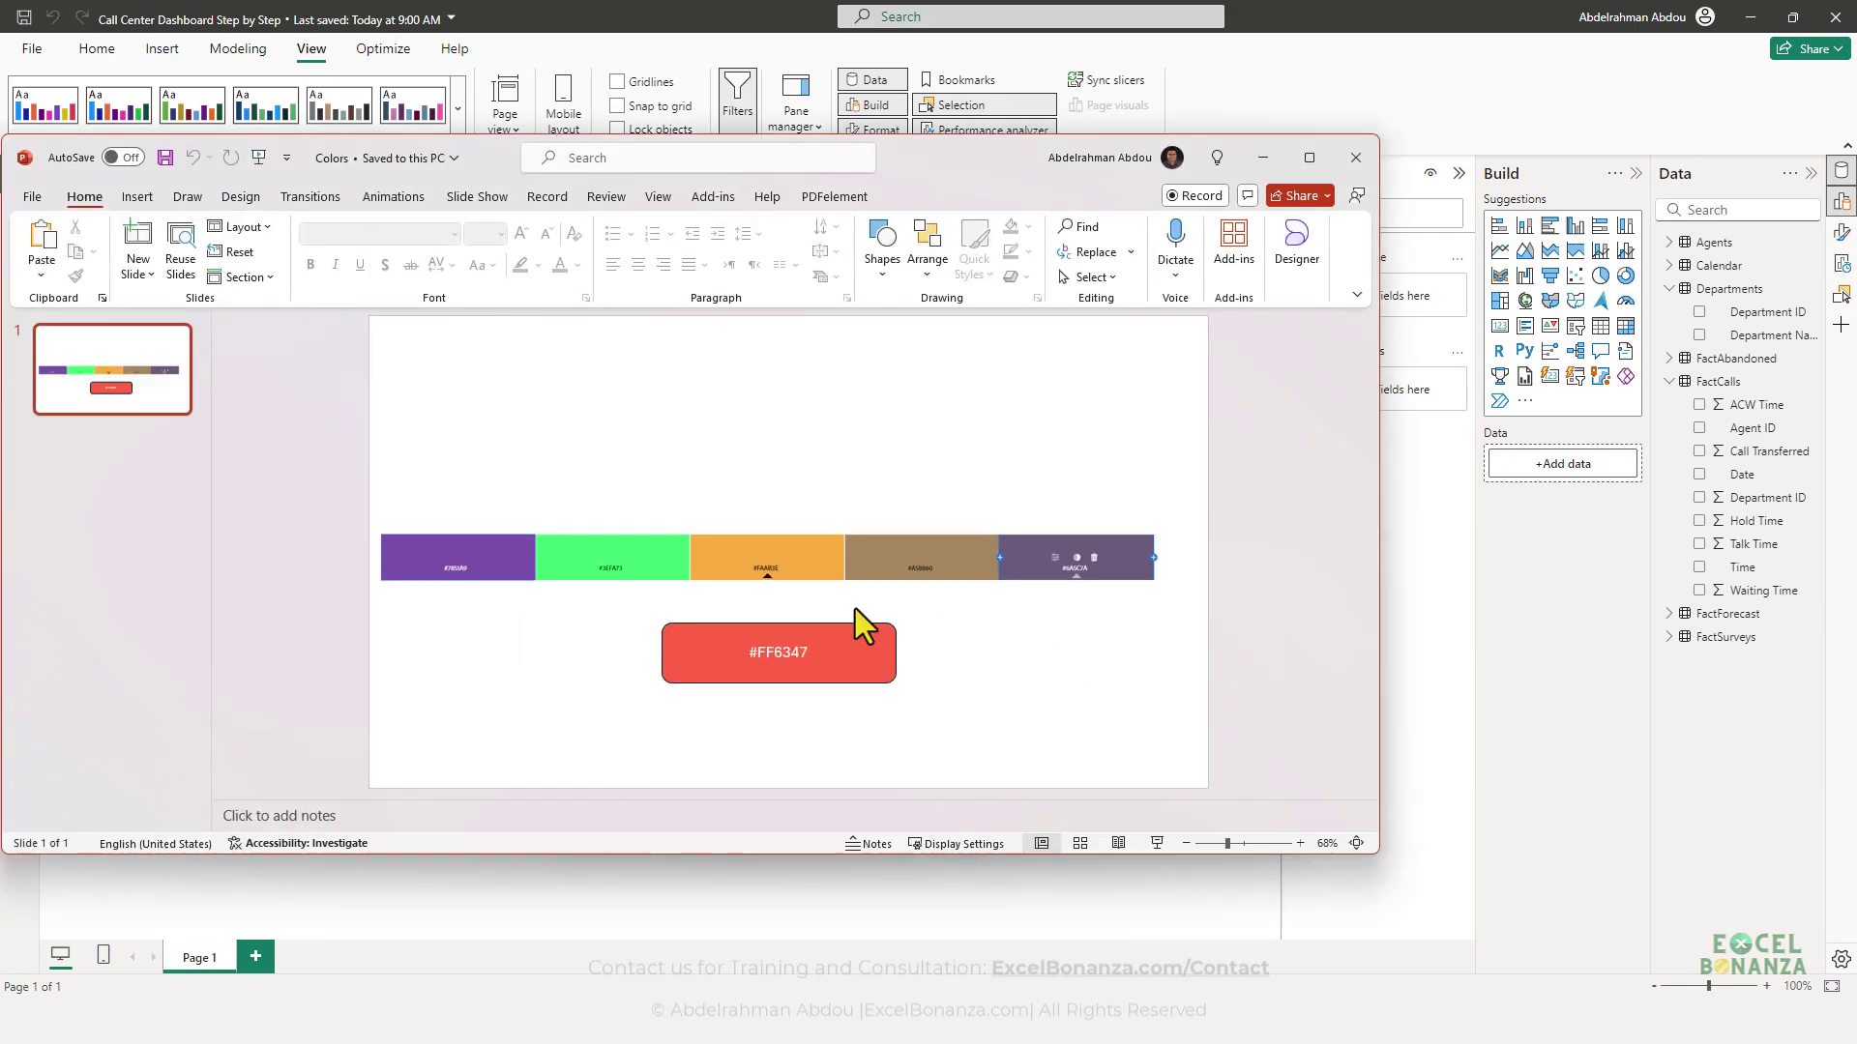
pyautogui.press('super+shift+c')
pyautogui.click(759, 558)
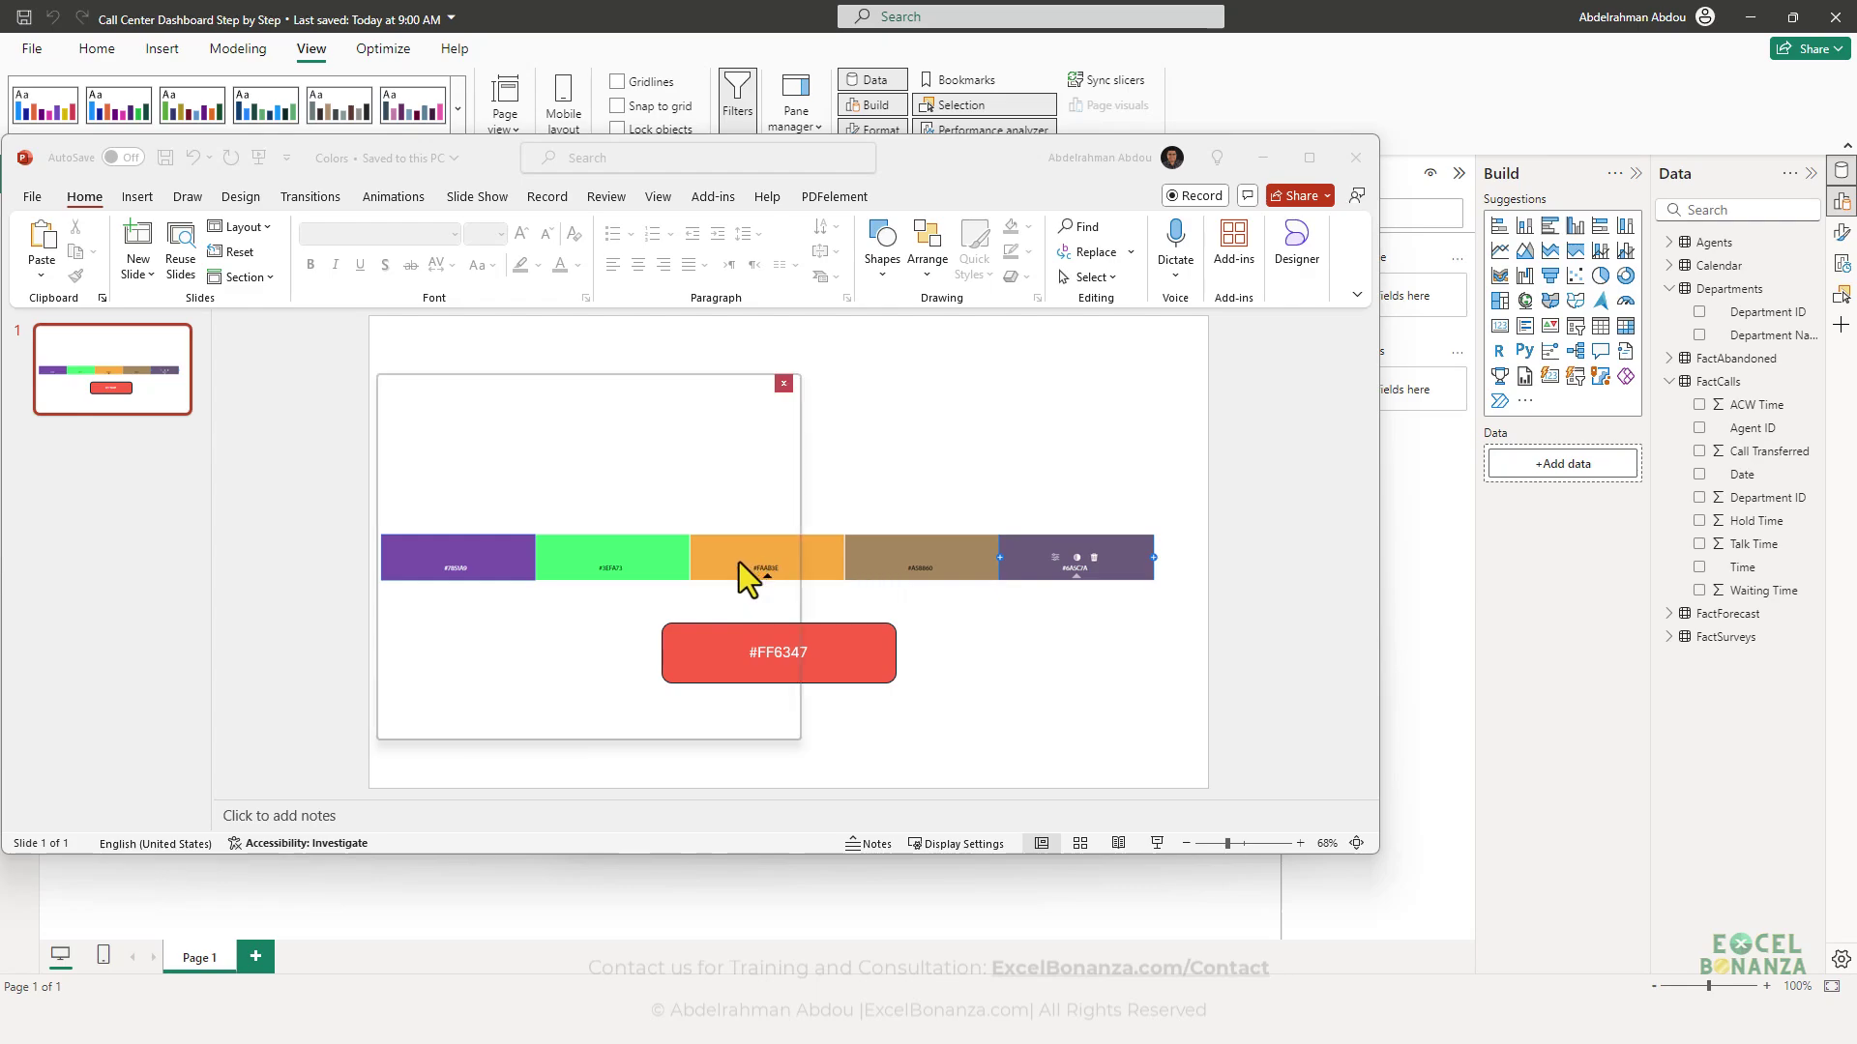
pyautogui.click(771, 510)
pyautogui.click(778, 390)
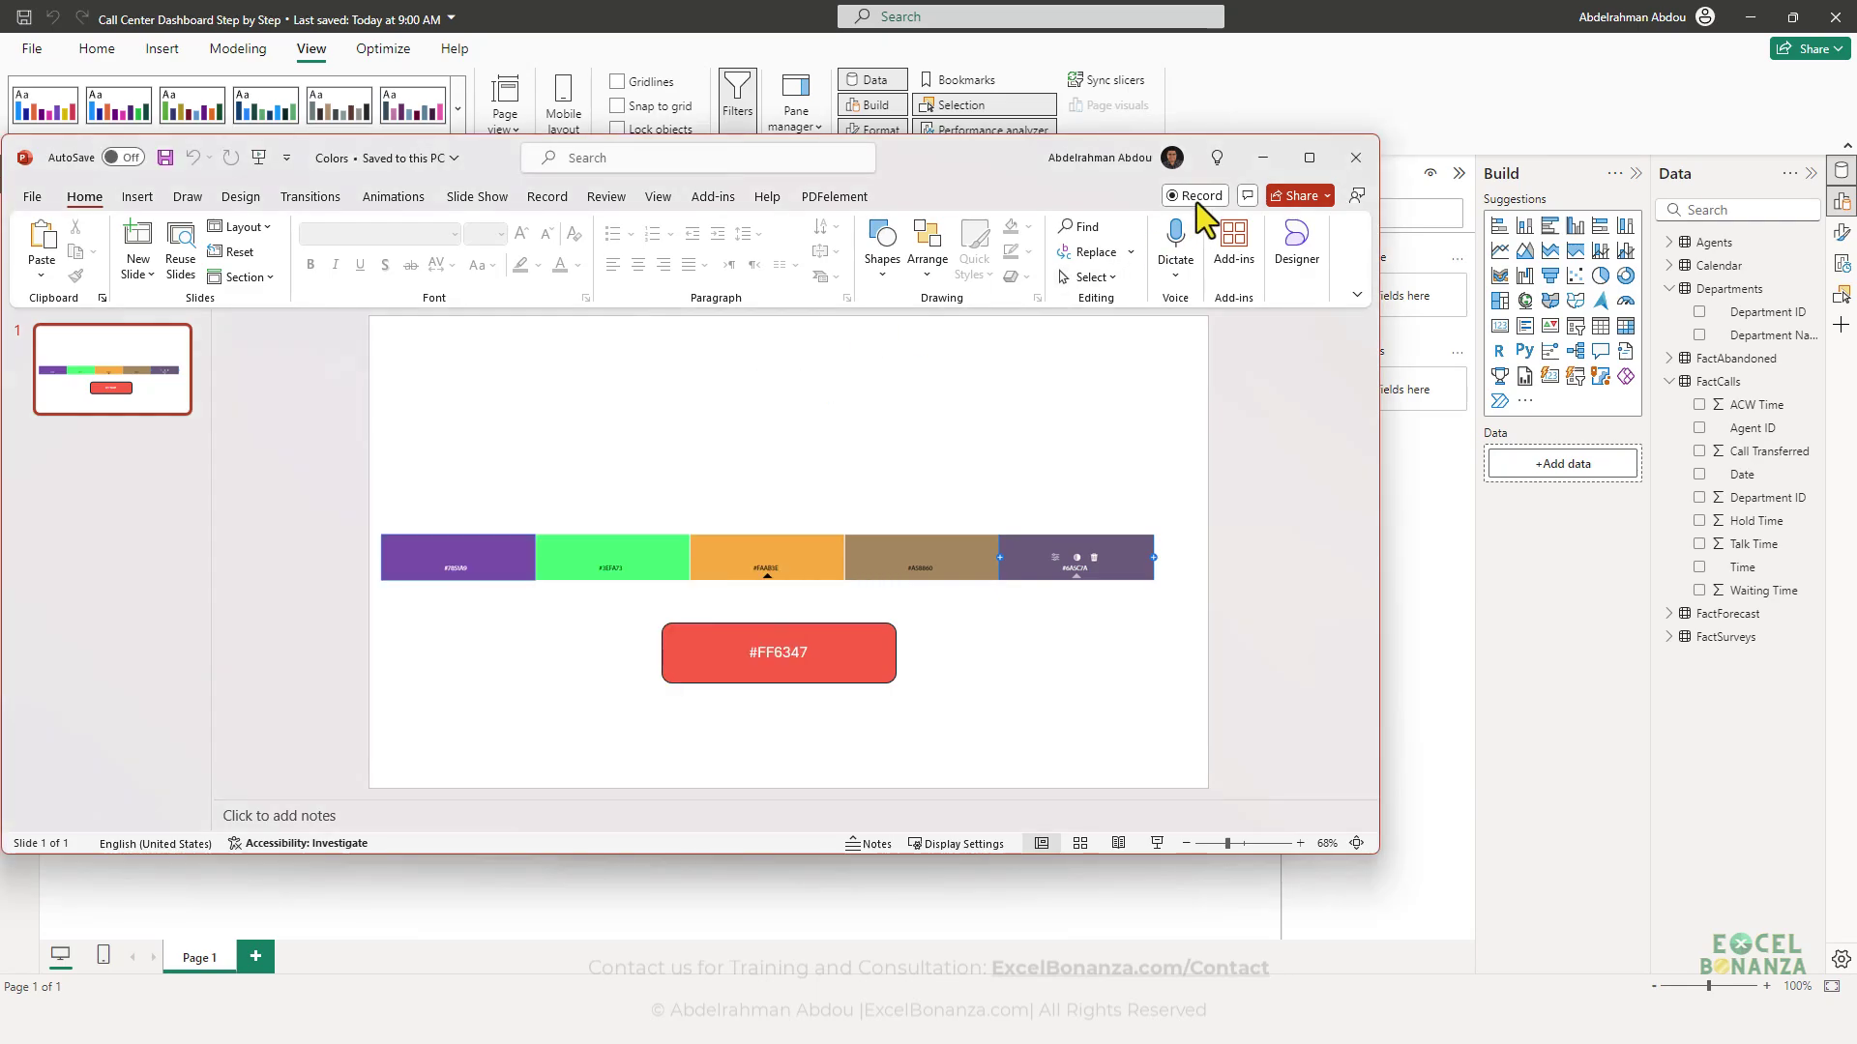
# - Return to Power BI and set the Neutral sentiment color to the copied orange hex code
pyautogui.click(1261, 158)
pyautogui.click(1205, 735)
pyautogui.doubleClick(1050, 681)
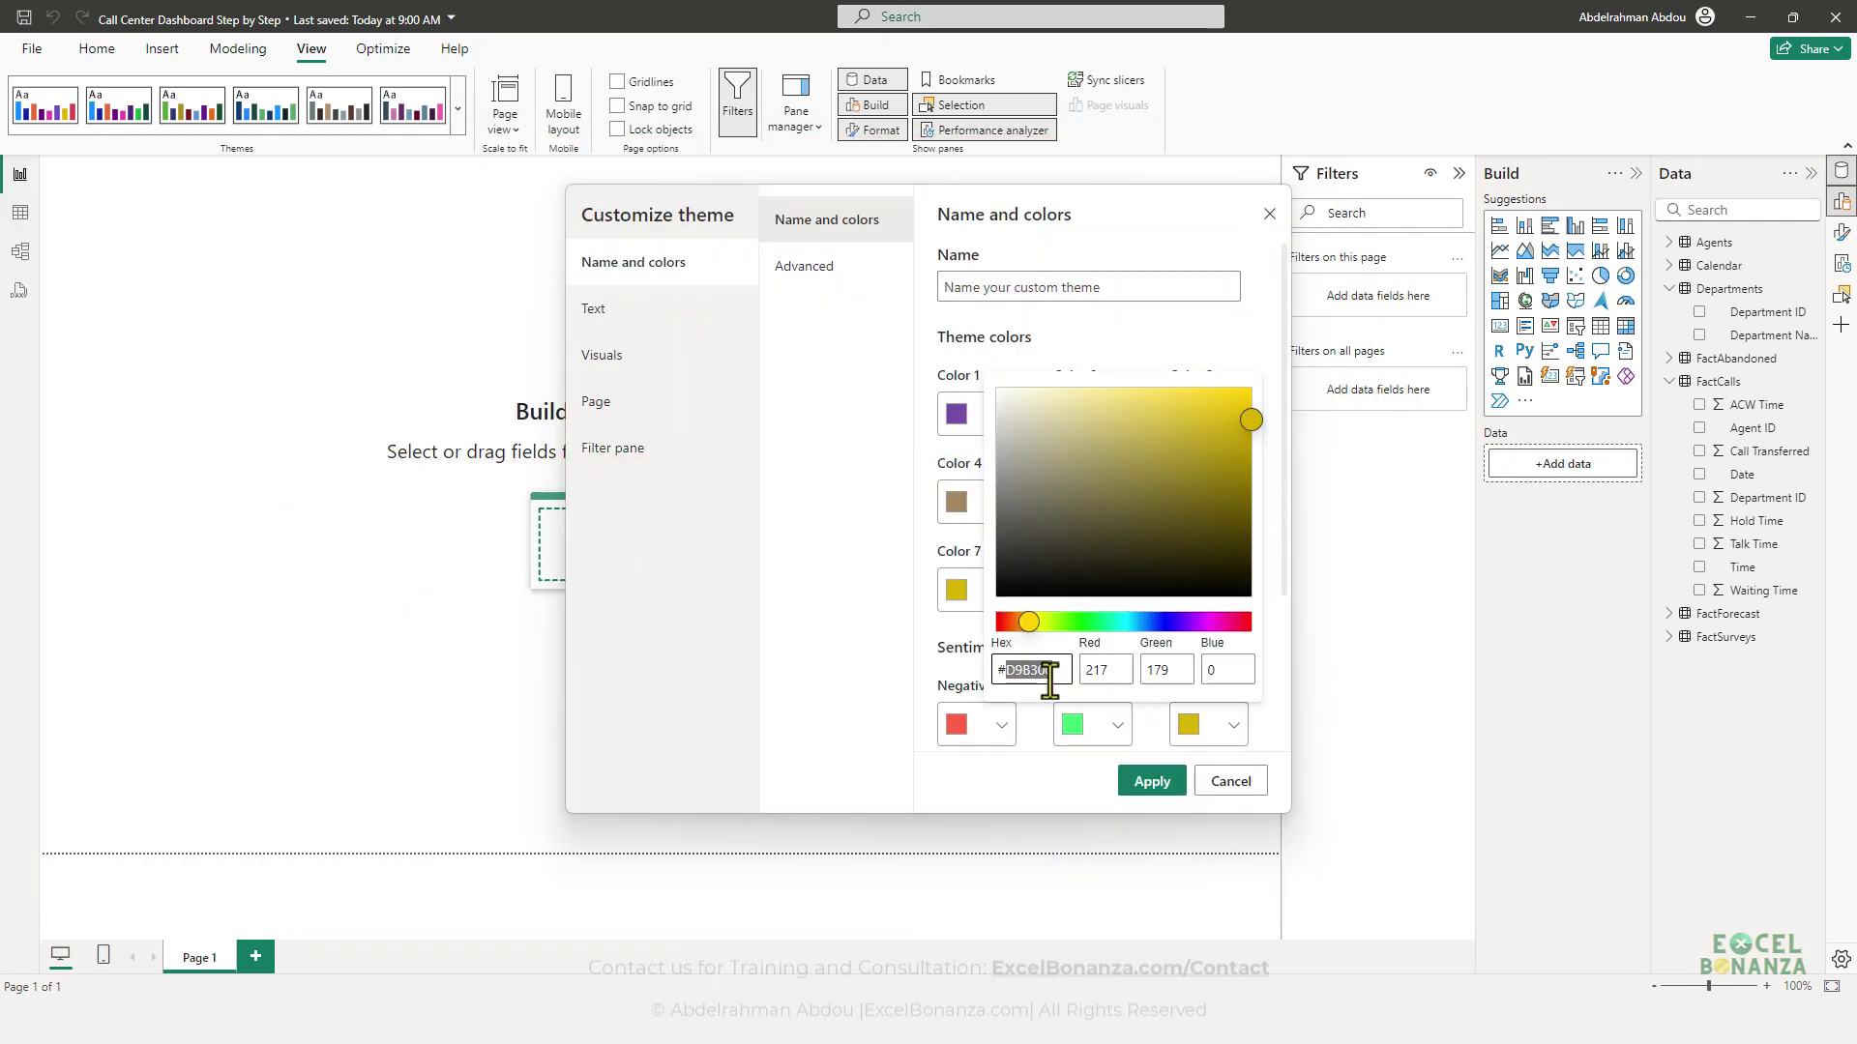
pyautogui.hotkey('ctrl', 'v')
pyautogui.click(883, 696)
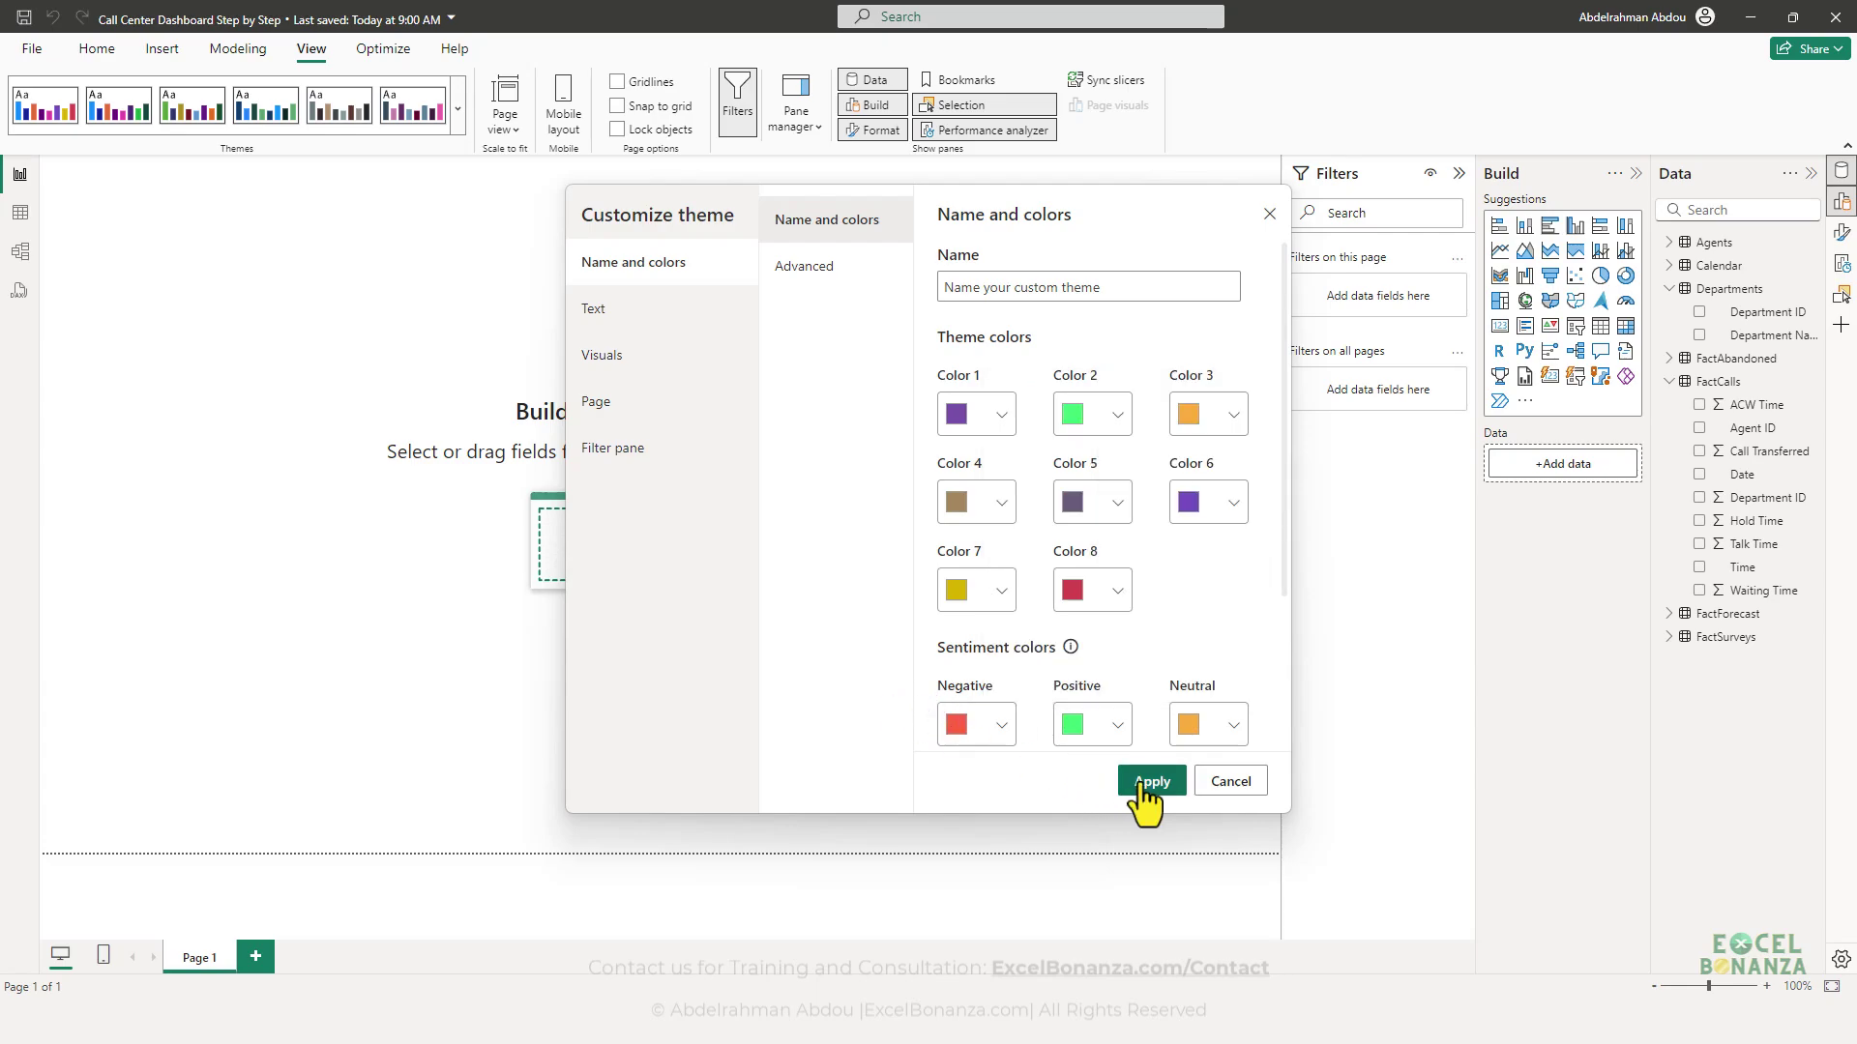
# - Name the custom theme "Call Center Dashboard" and apply it to the report
pyautogui.click(1037, 288)
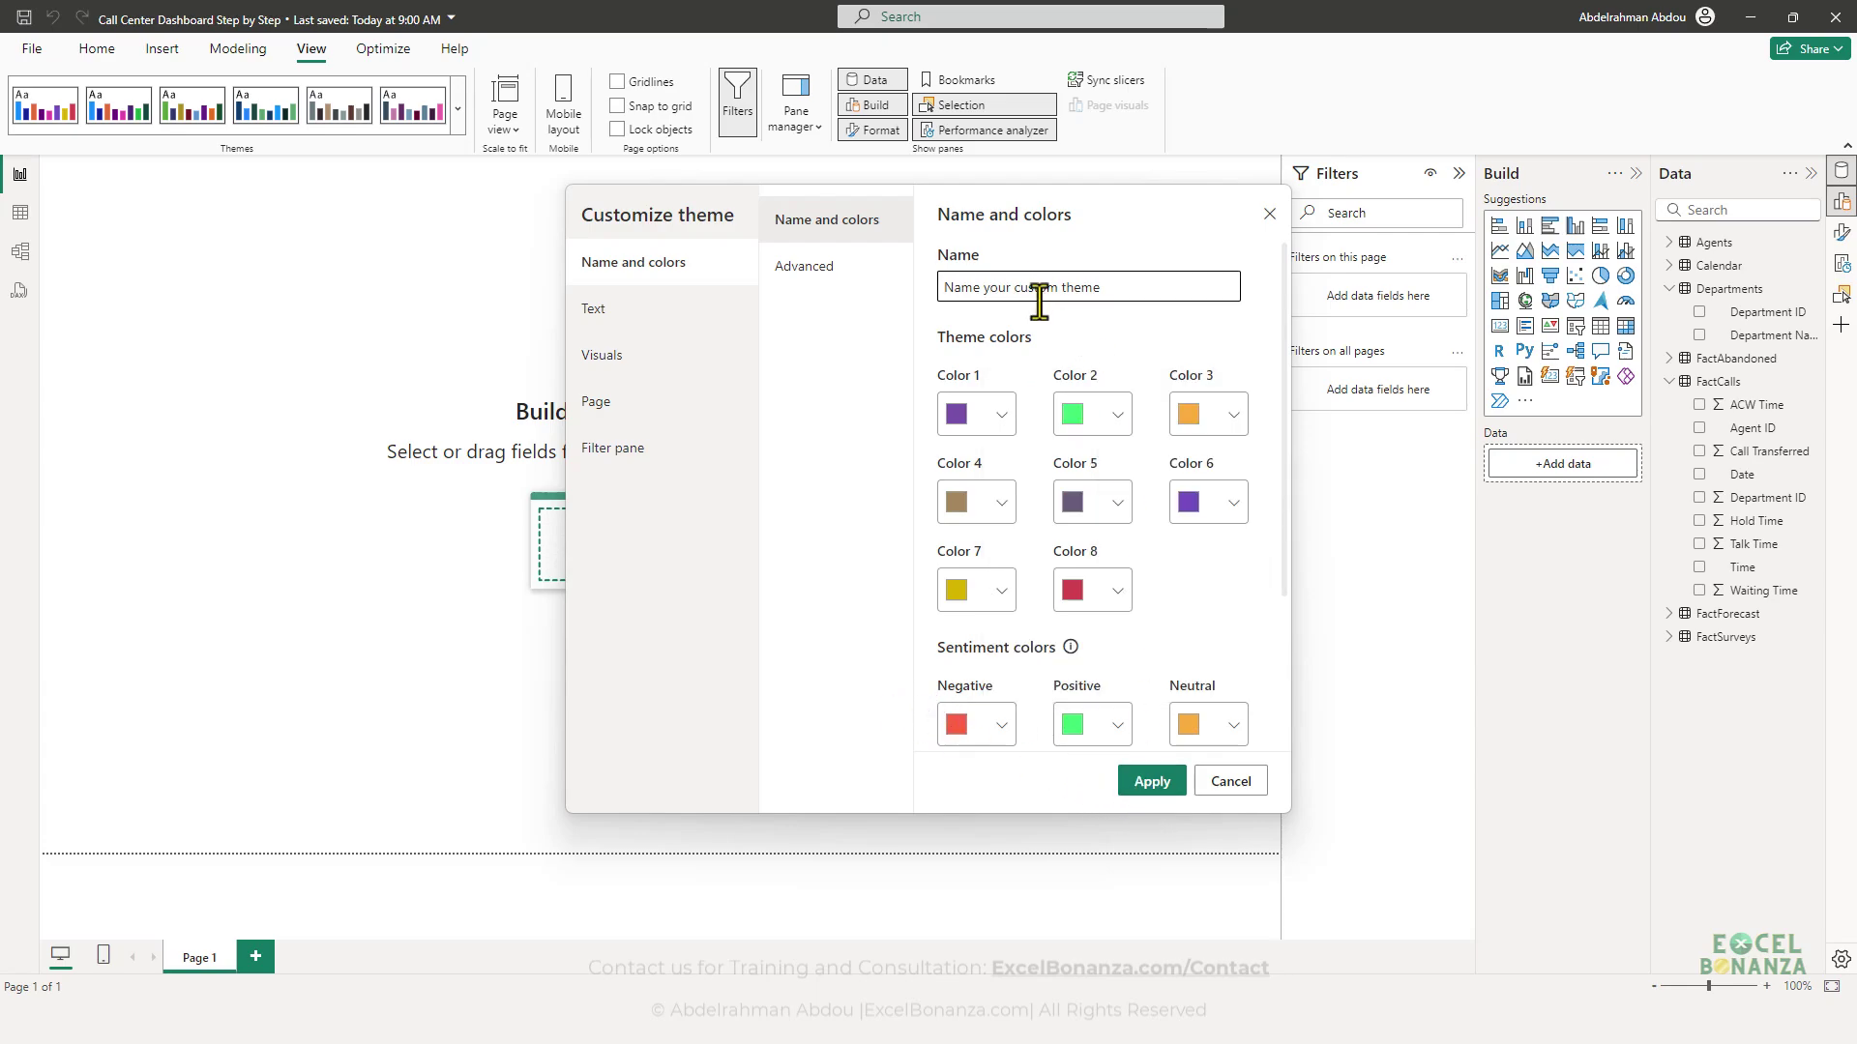
pyautogui.write('Call Center Dashboard')
pyautogui.click(1146, 783)
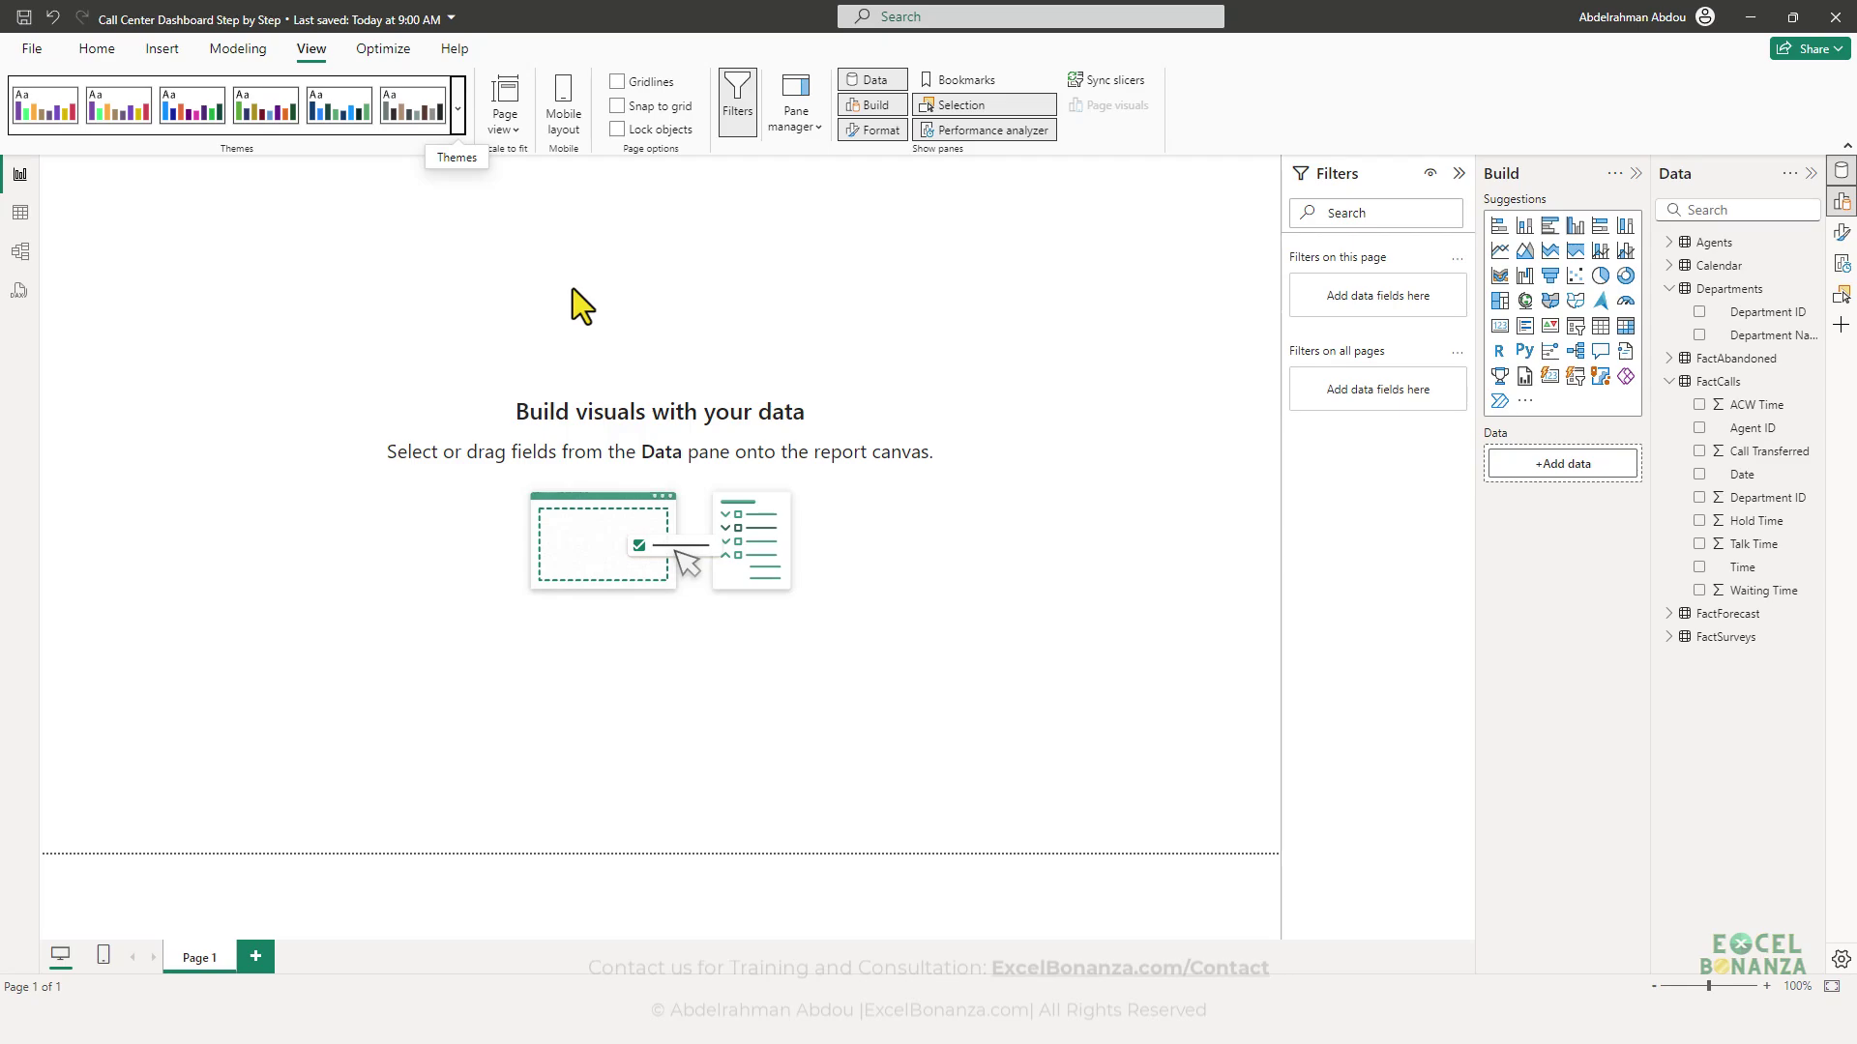
# - Reopen the current theme's customization settings to check its name and colors, and close them without changes
pyautogui.click(457, 118)
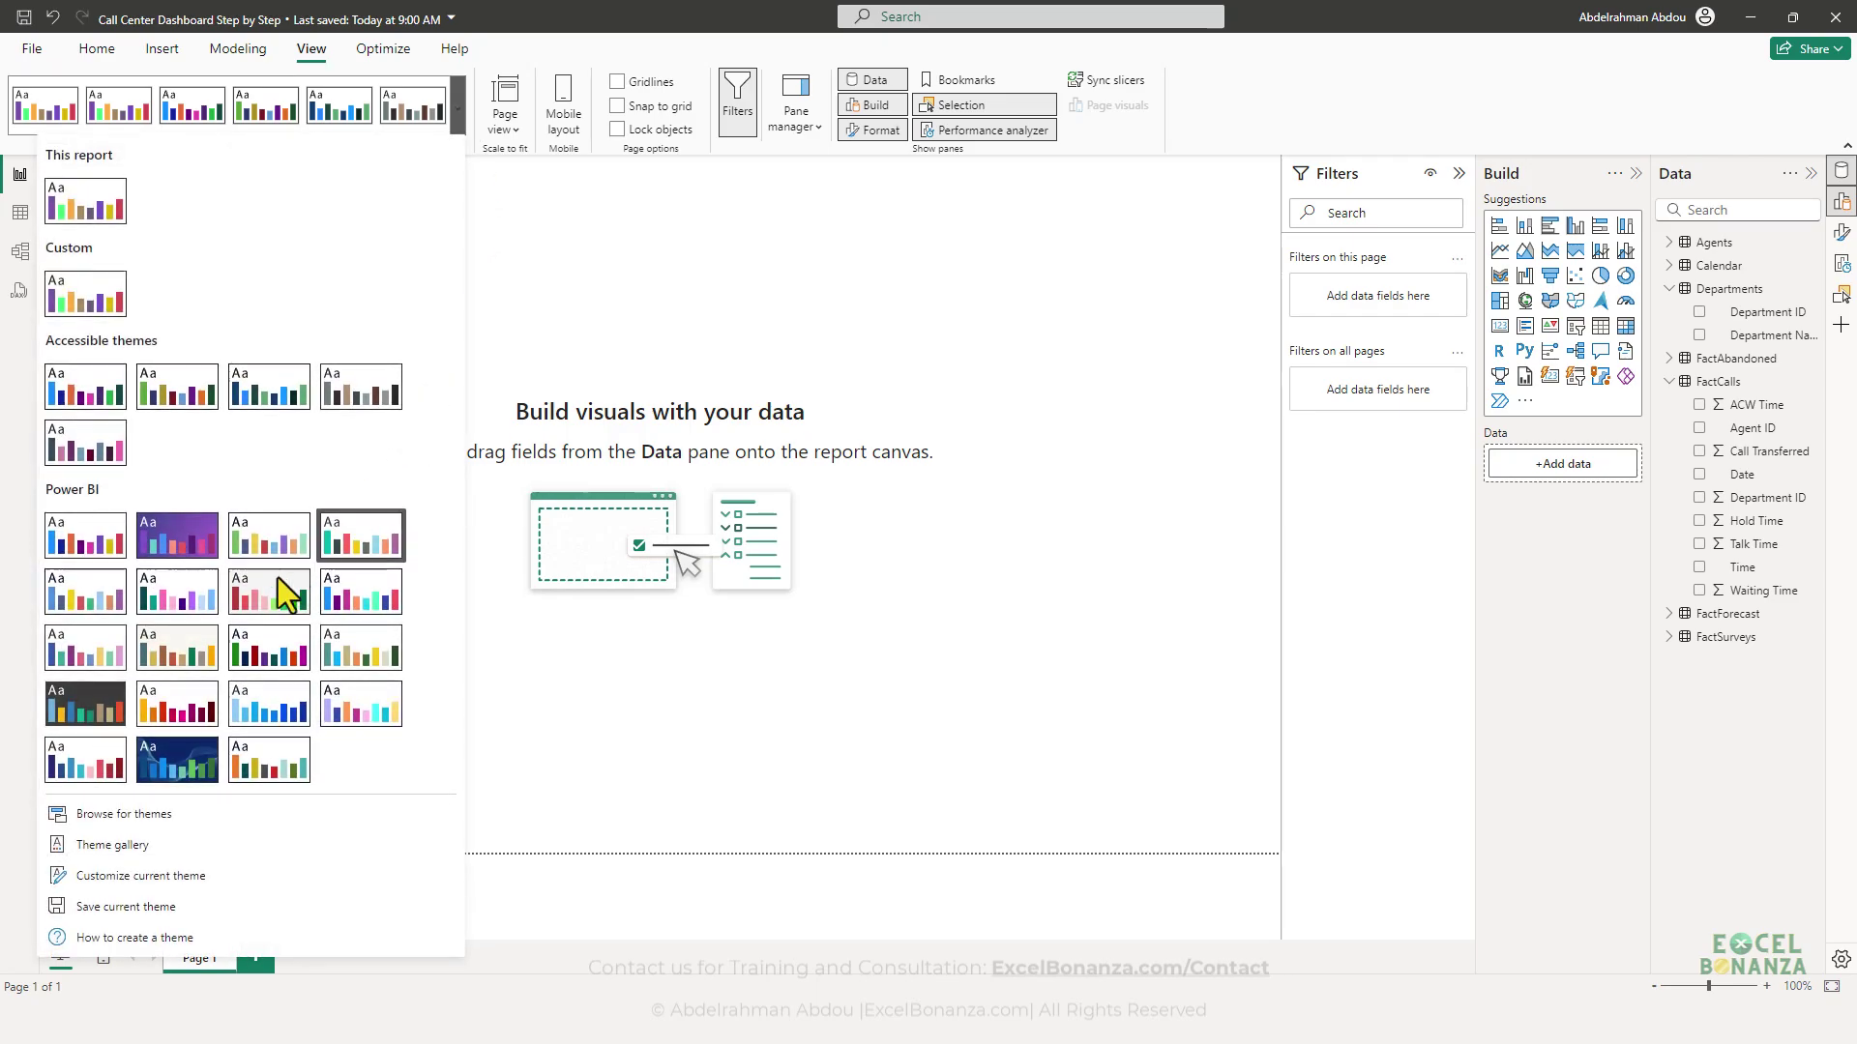
pyautogui.click(159, 876)
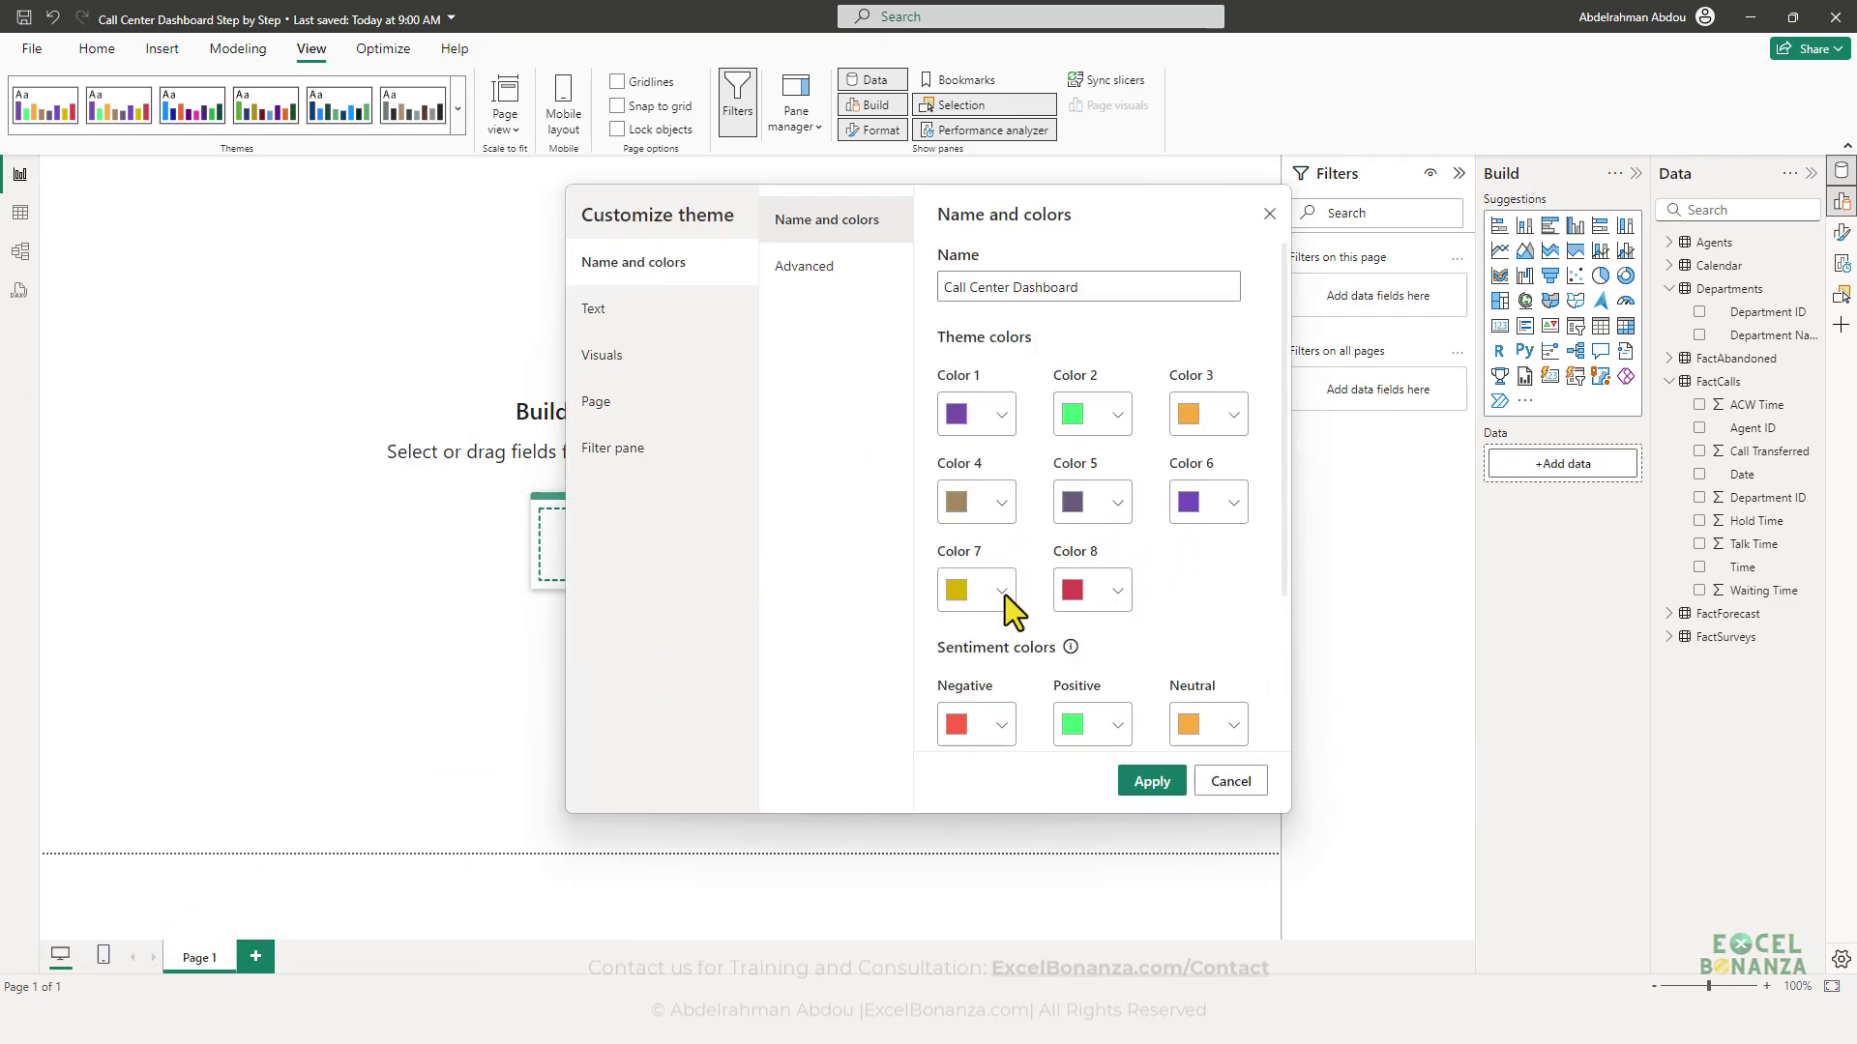
pyautogui.click(1230, 781)
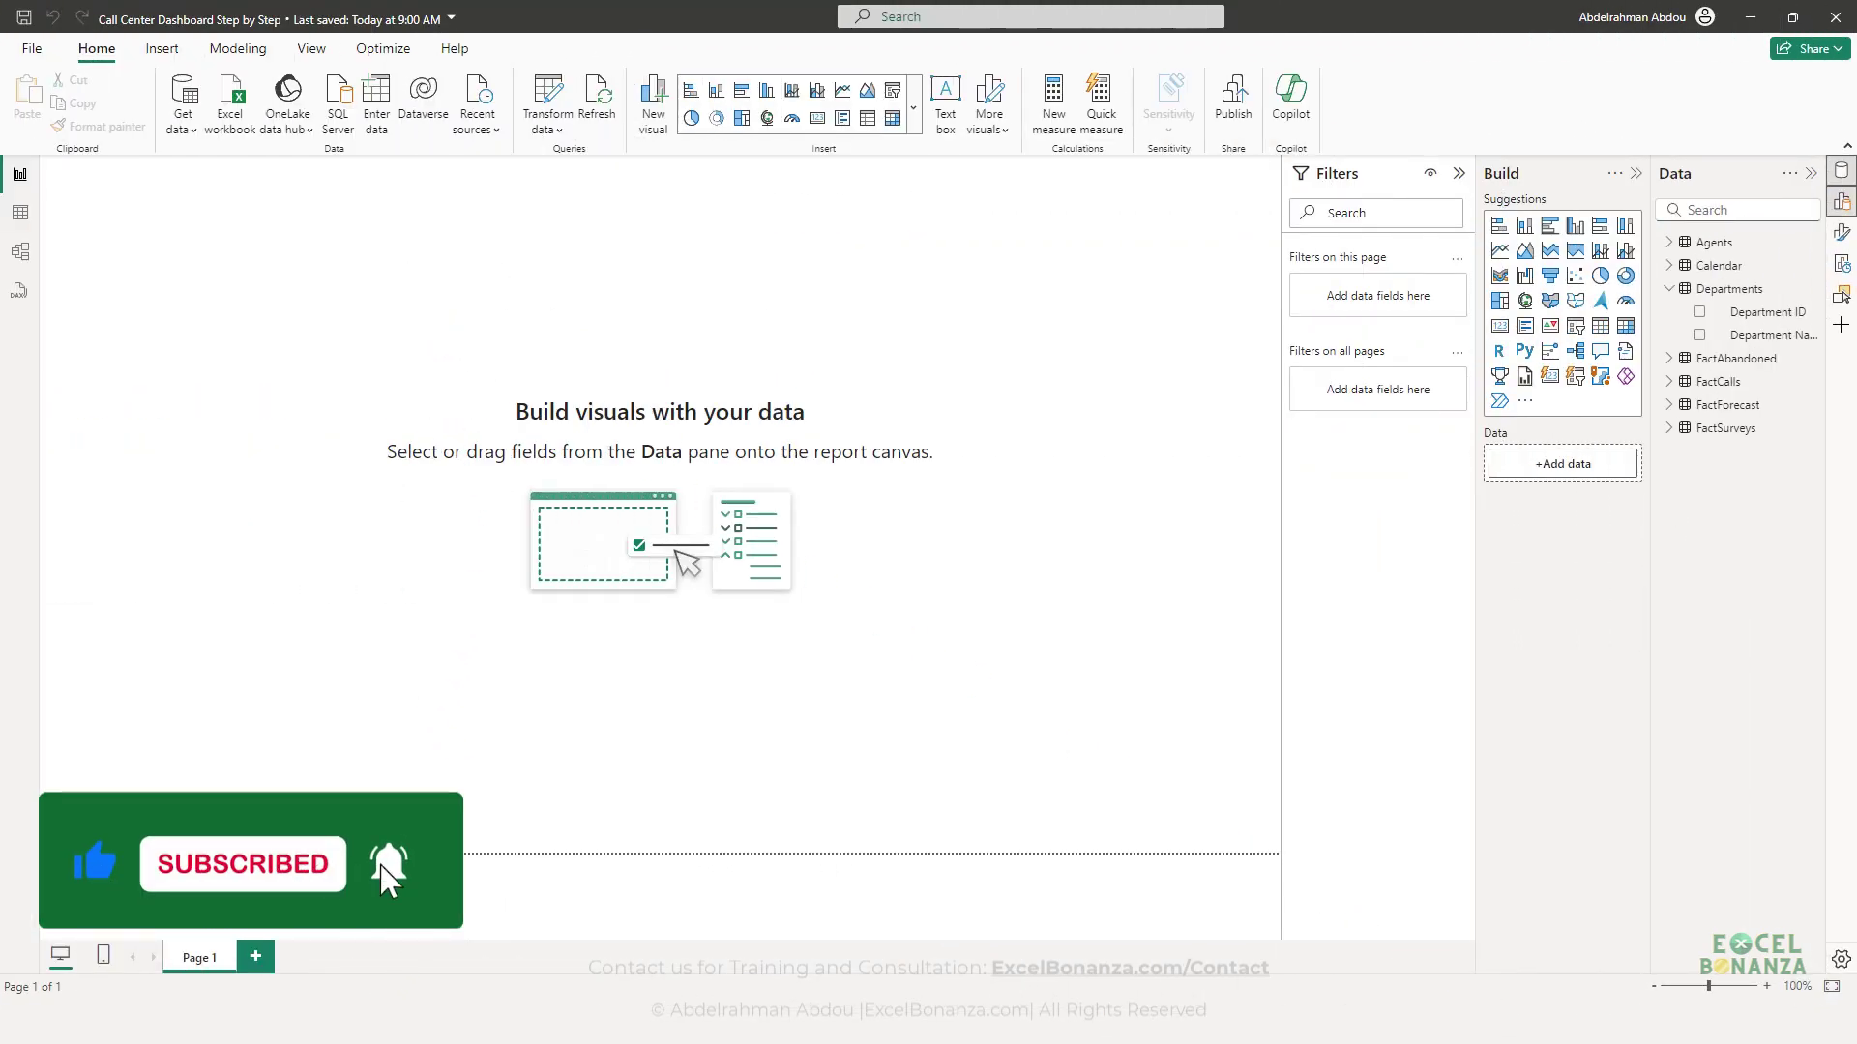
# - View the Global View Screenshot.png image to examine the KPI cards of the finished dashboard, and return to the report
pyautogui.click(1450, 1023)
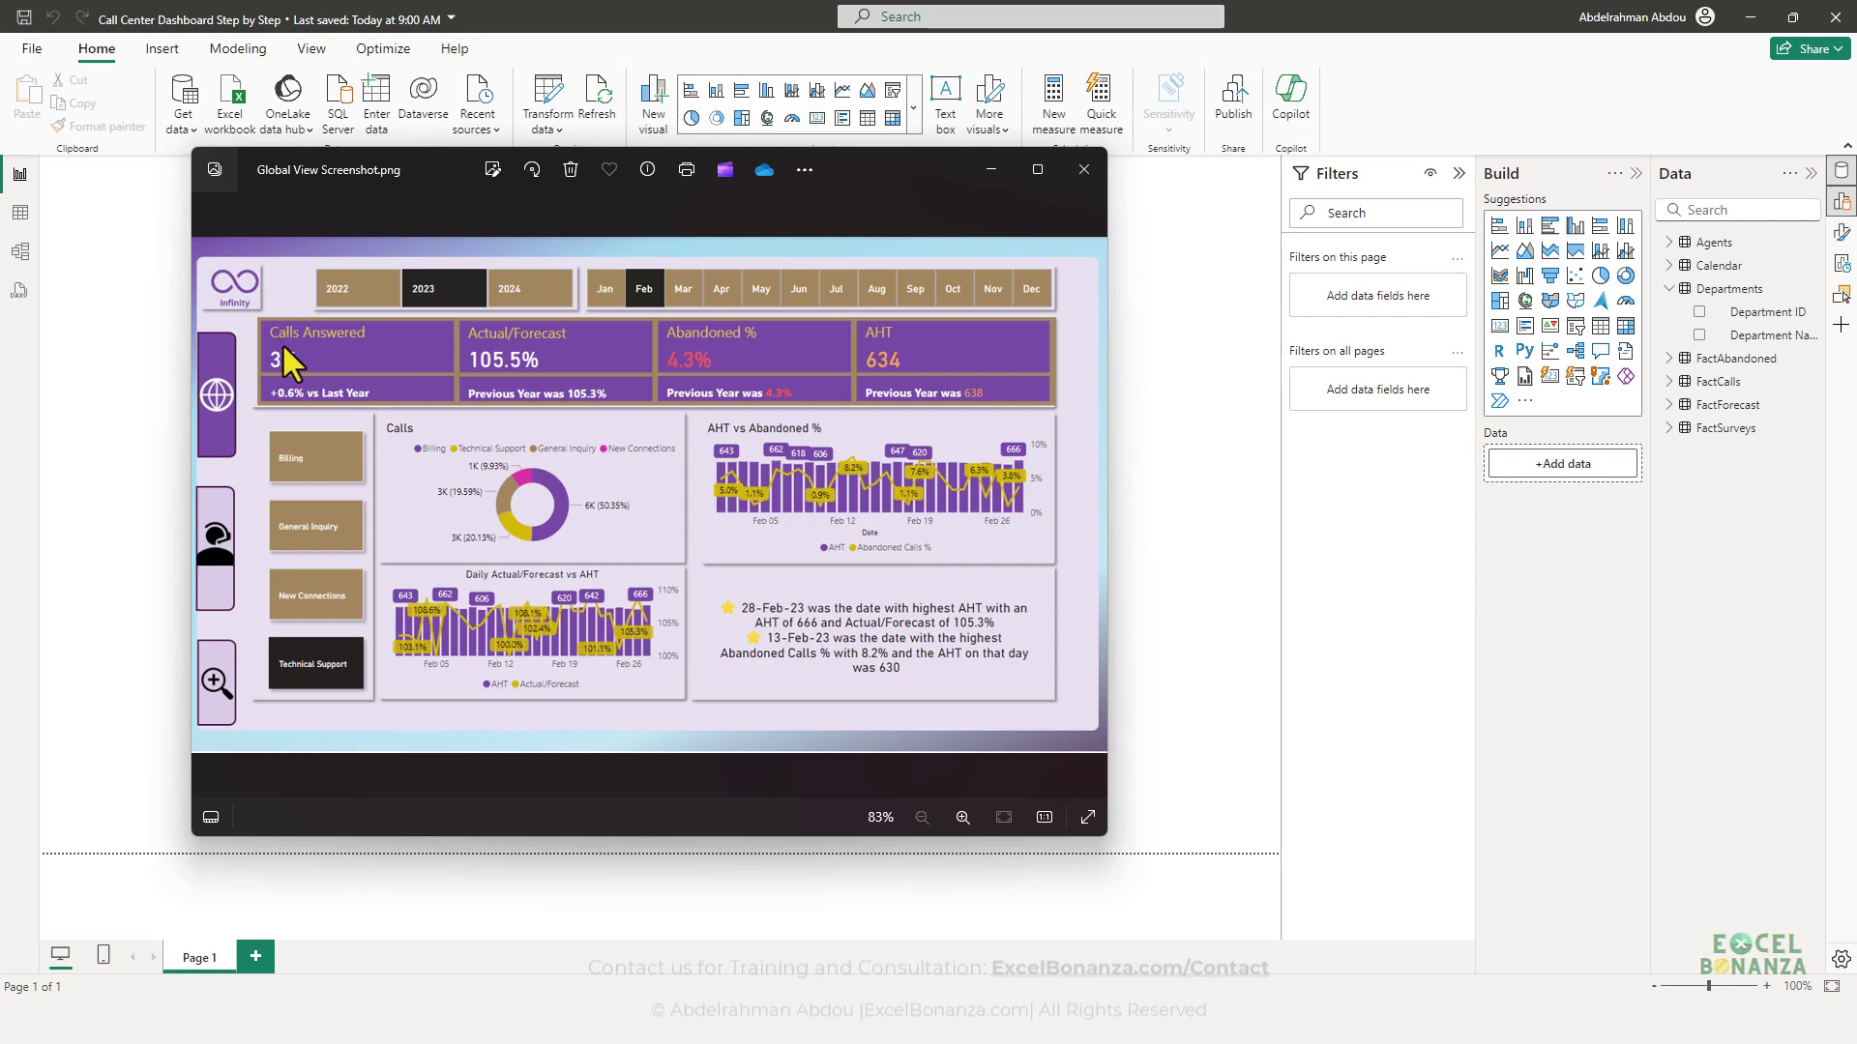
pyautogui.click(1171, 416)
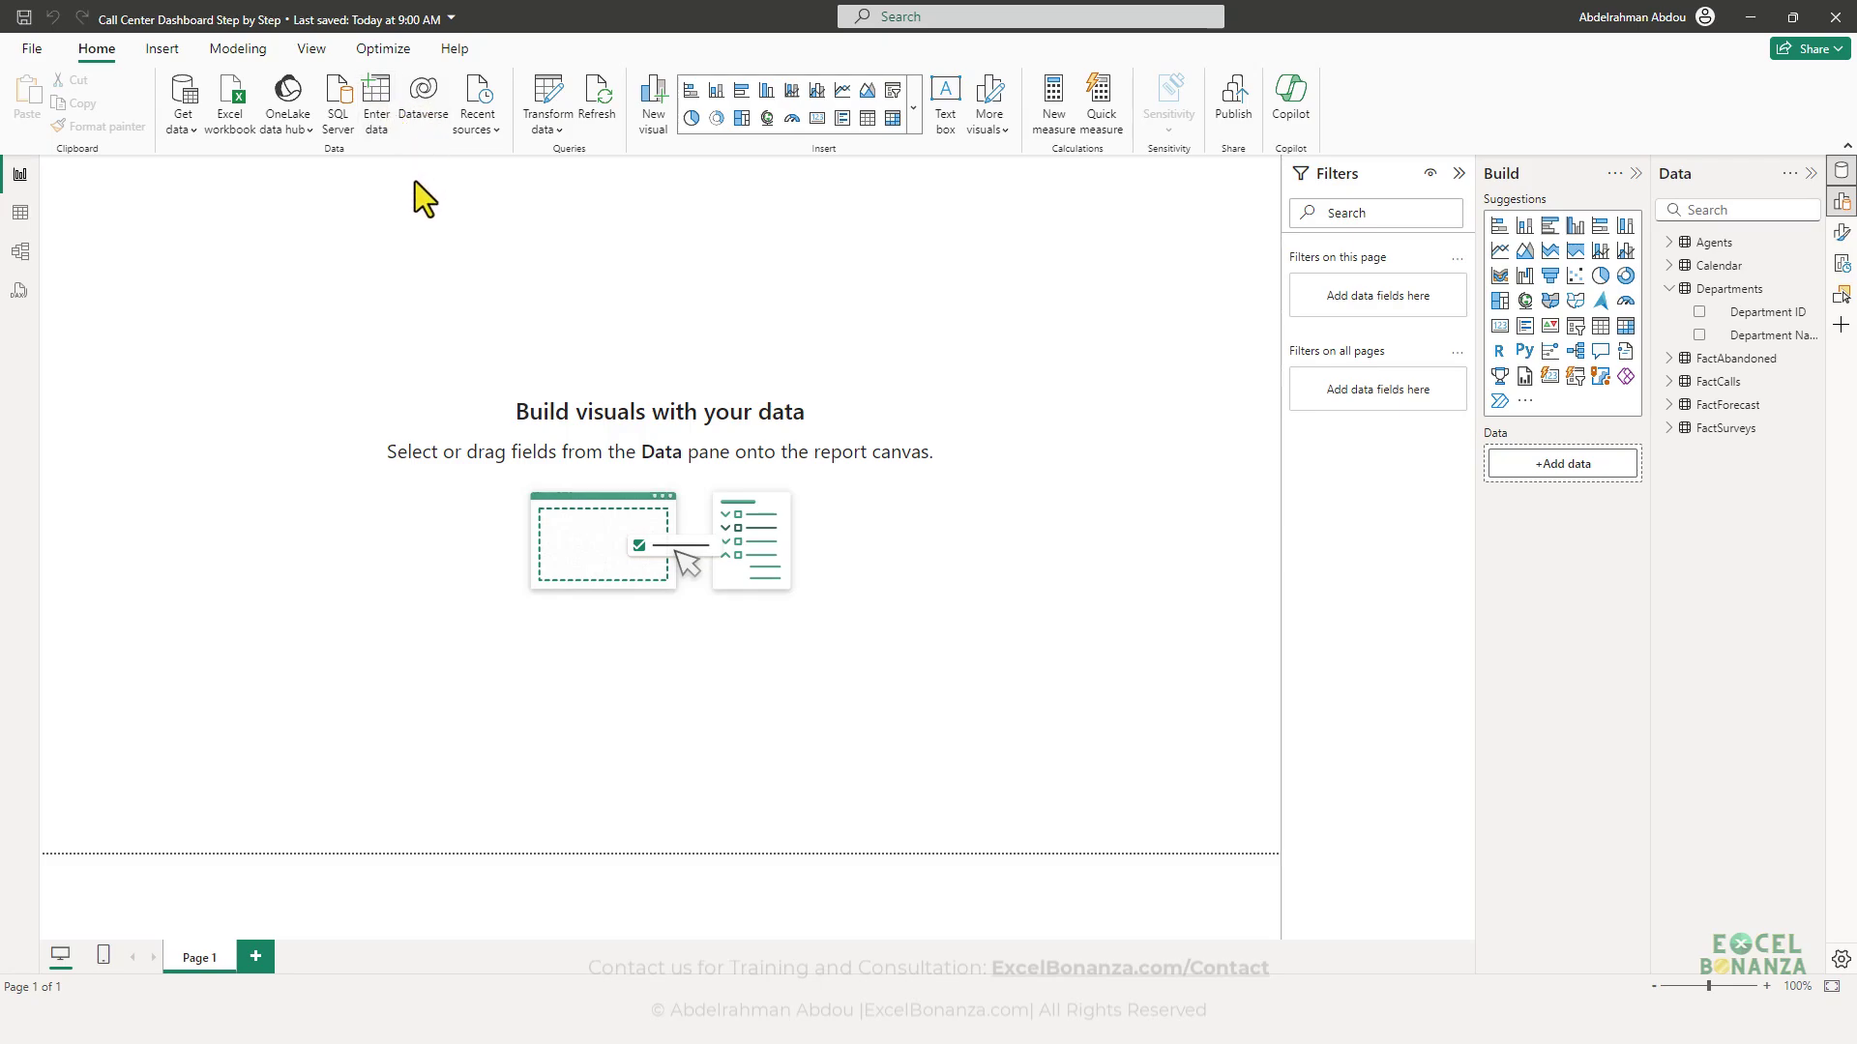
# - Create an empty table named _Measures by entering data manually and load it into the model
pyautogui.doubleClick(642, 742)
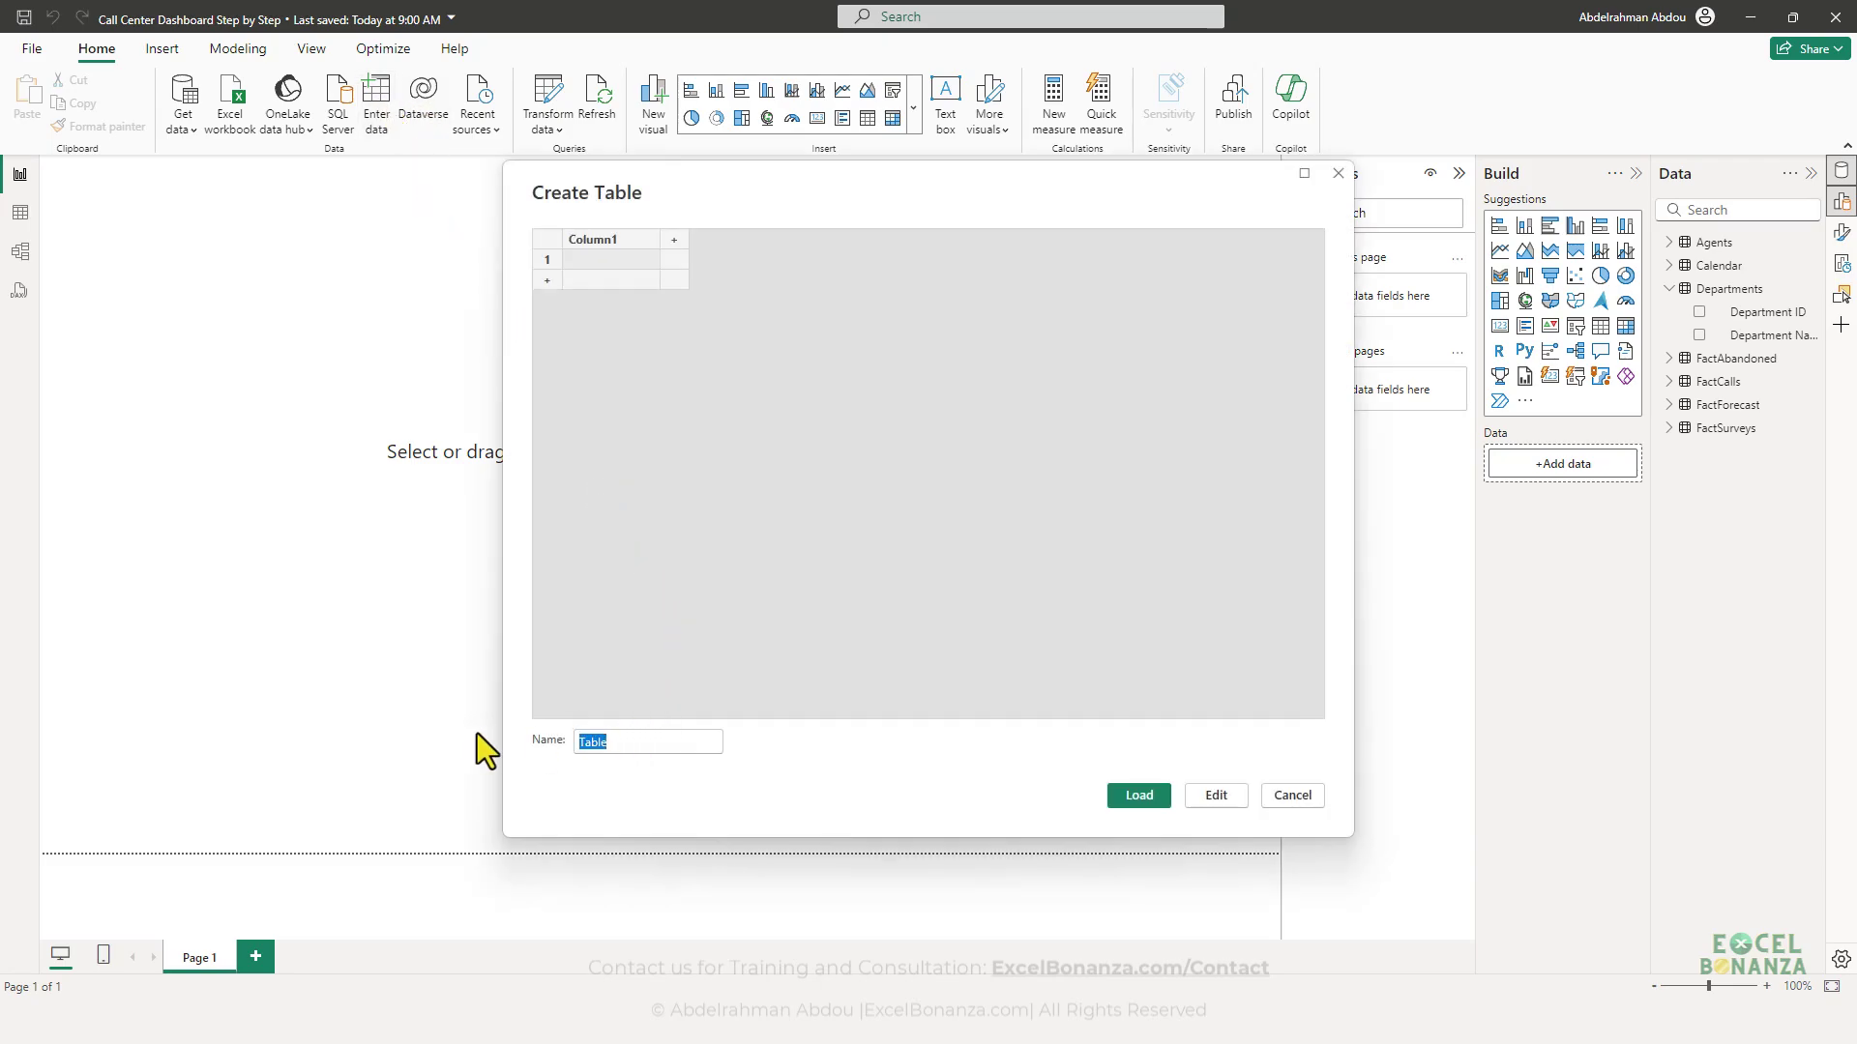
pyautogui.write('_Measf')
pyautogui.press('BackSpace')
pyautogui.write('ures')
pyautogui.click(1136, 794)
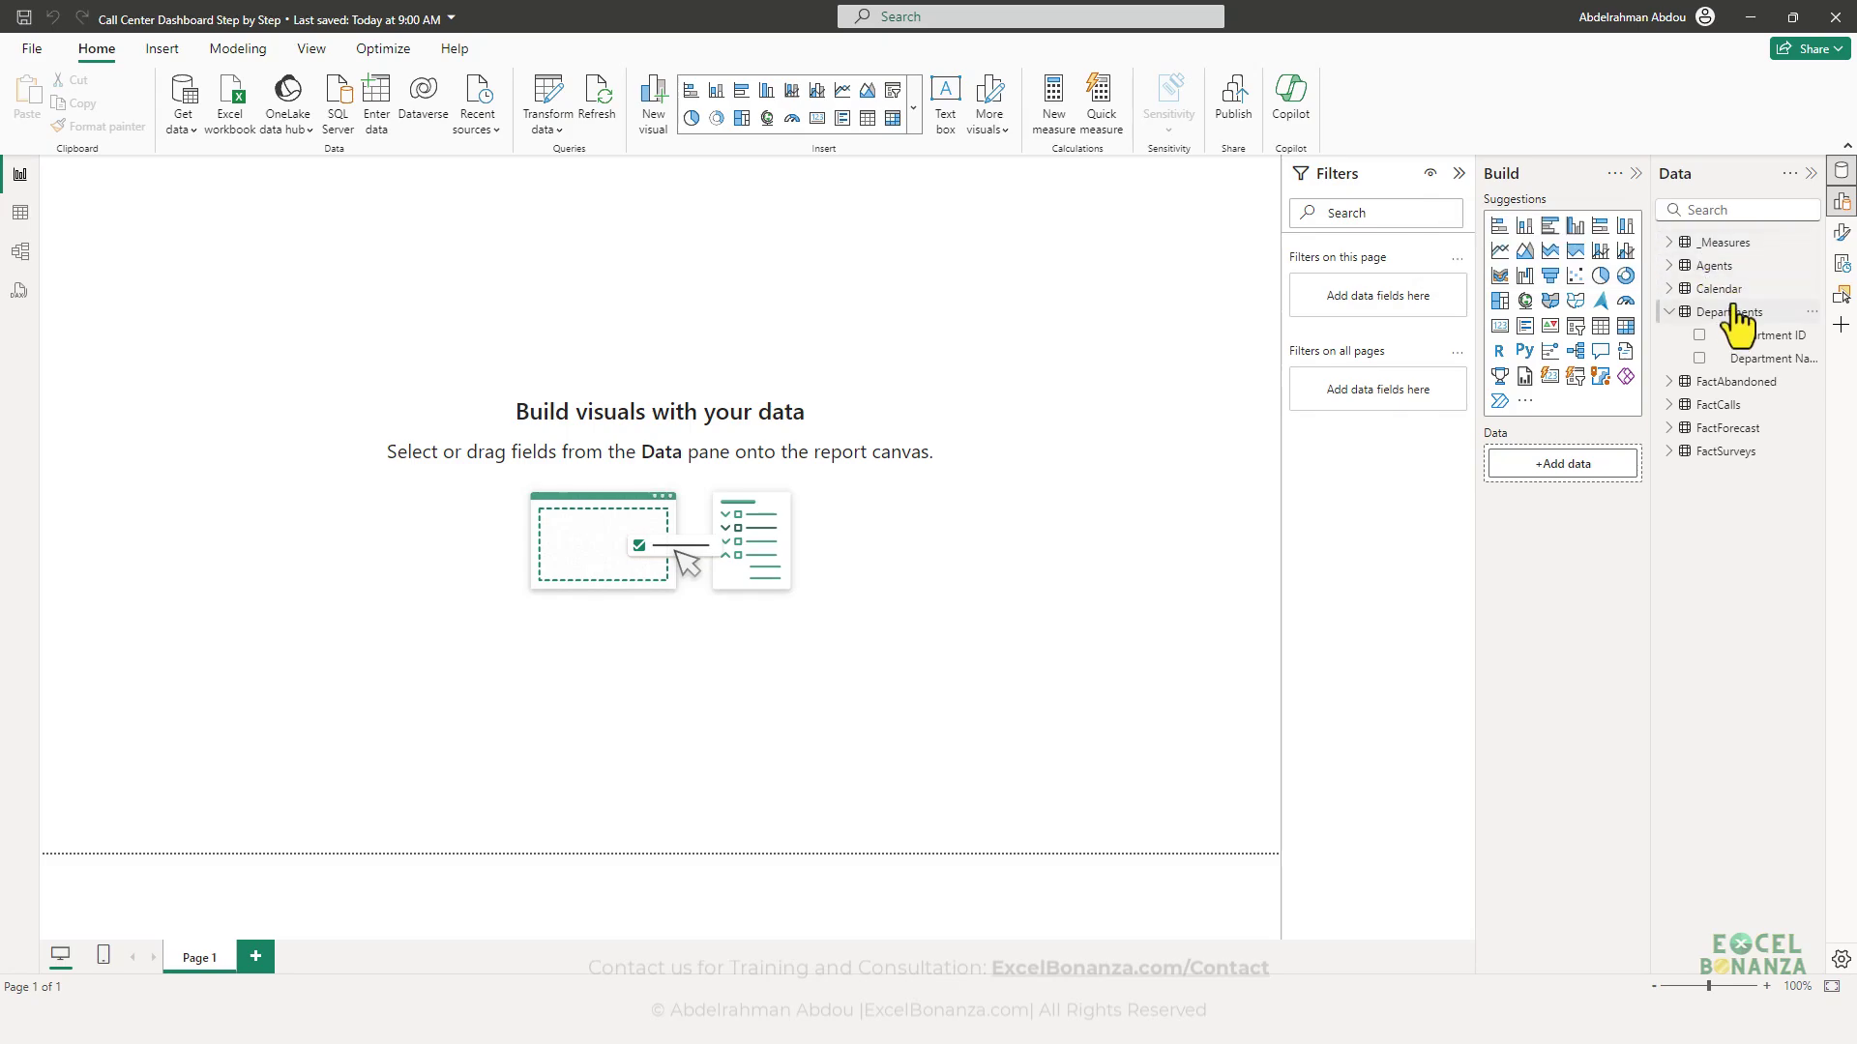
# - Add a measure to the _Measures table with the formula Calls Answered = COUNTROWS(FactCalls)
pyautogui.moveTo(1738, 314)
pyautogui.moveTo(1730, 248)
pyautogui.click(1669, 242)
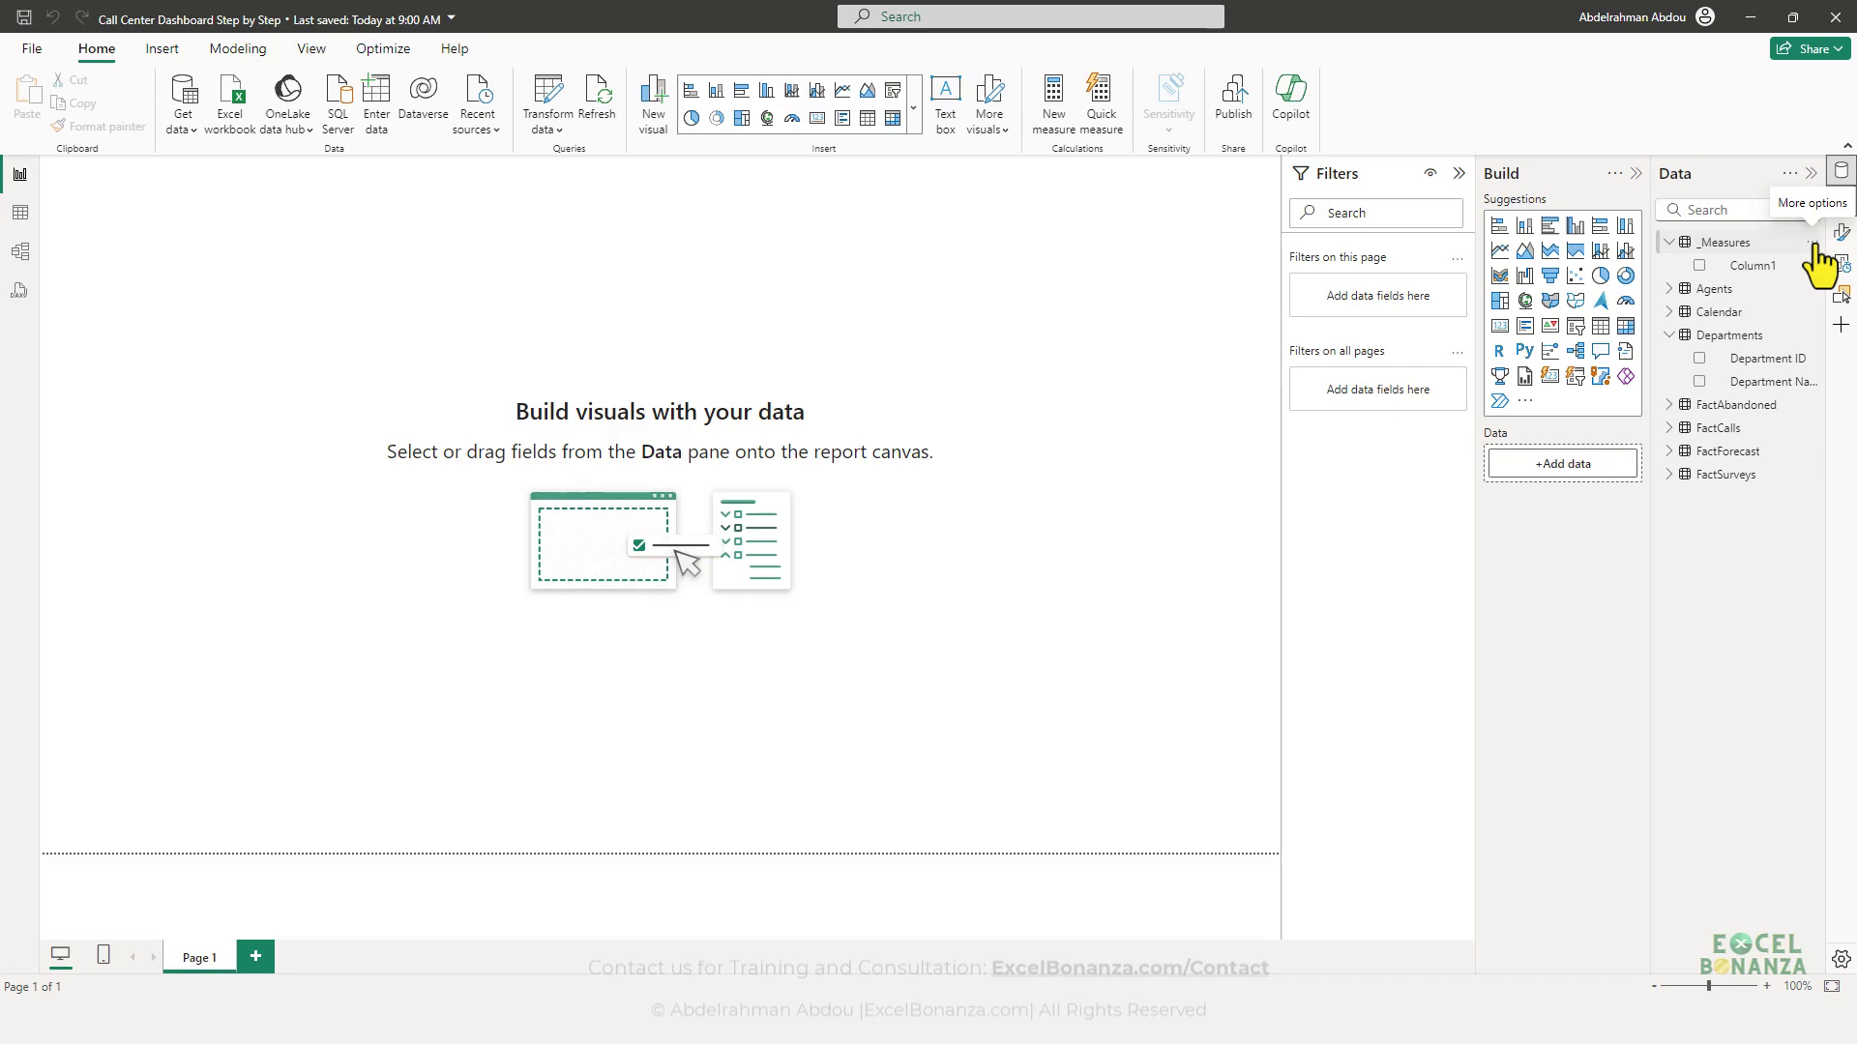
pyautogui.click(1812, 244)
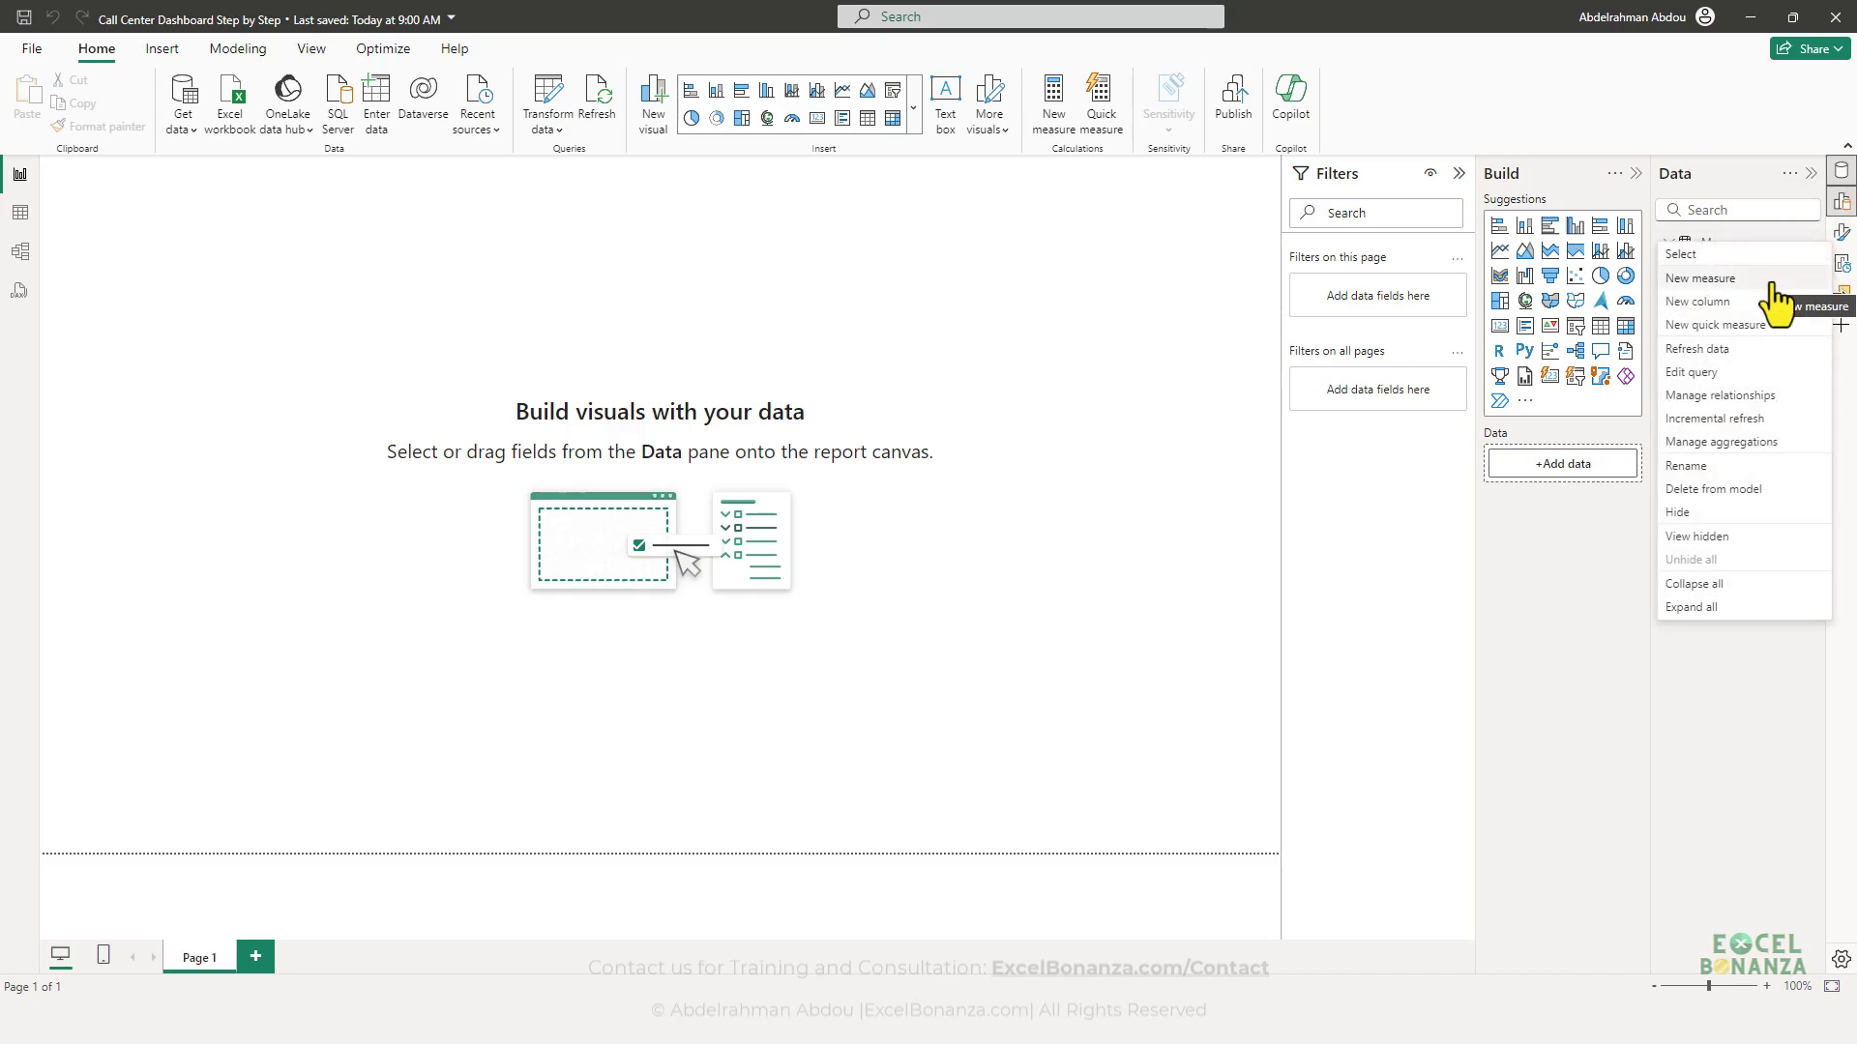
pyautogui.click(1771, 280)
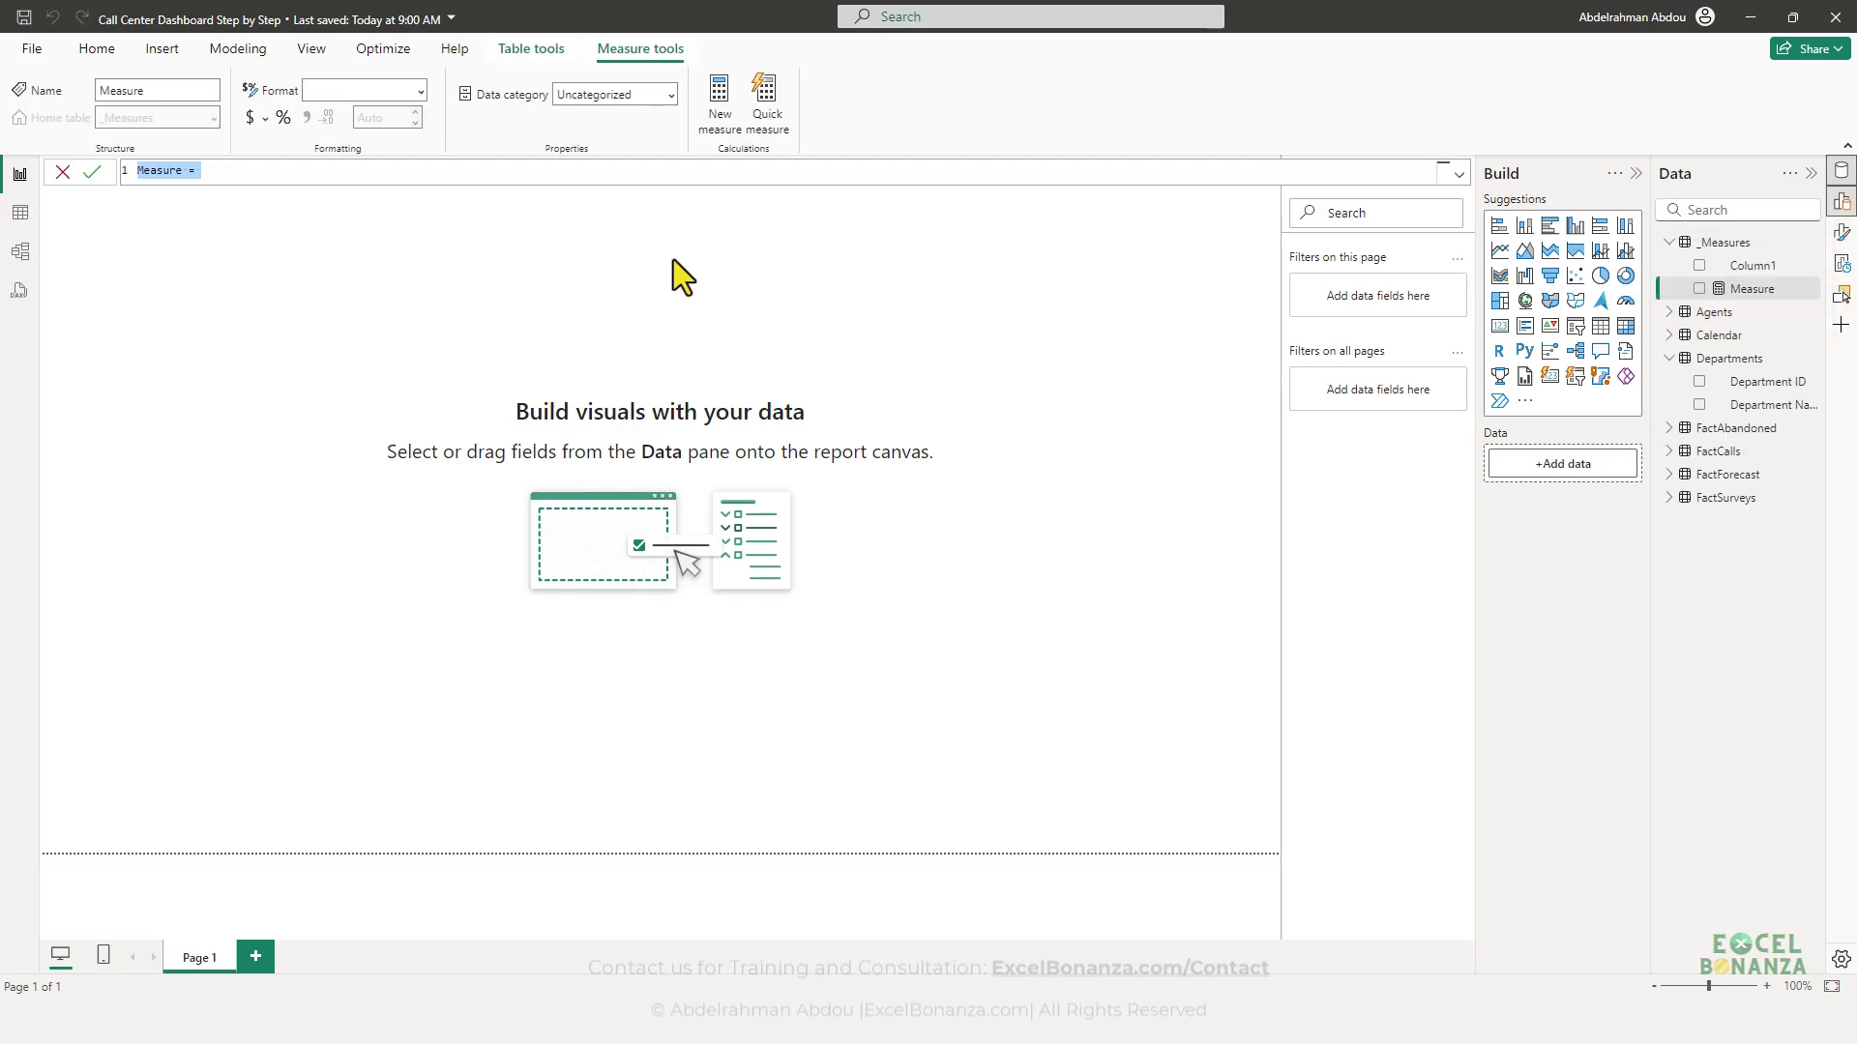
pyautogui.write('Calls Answered = cou')
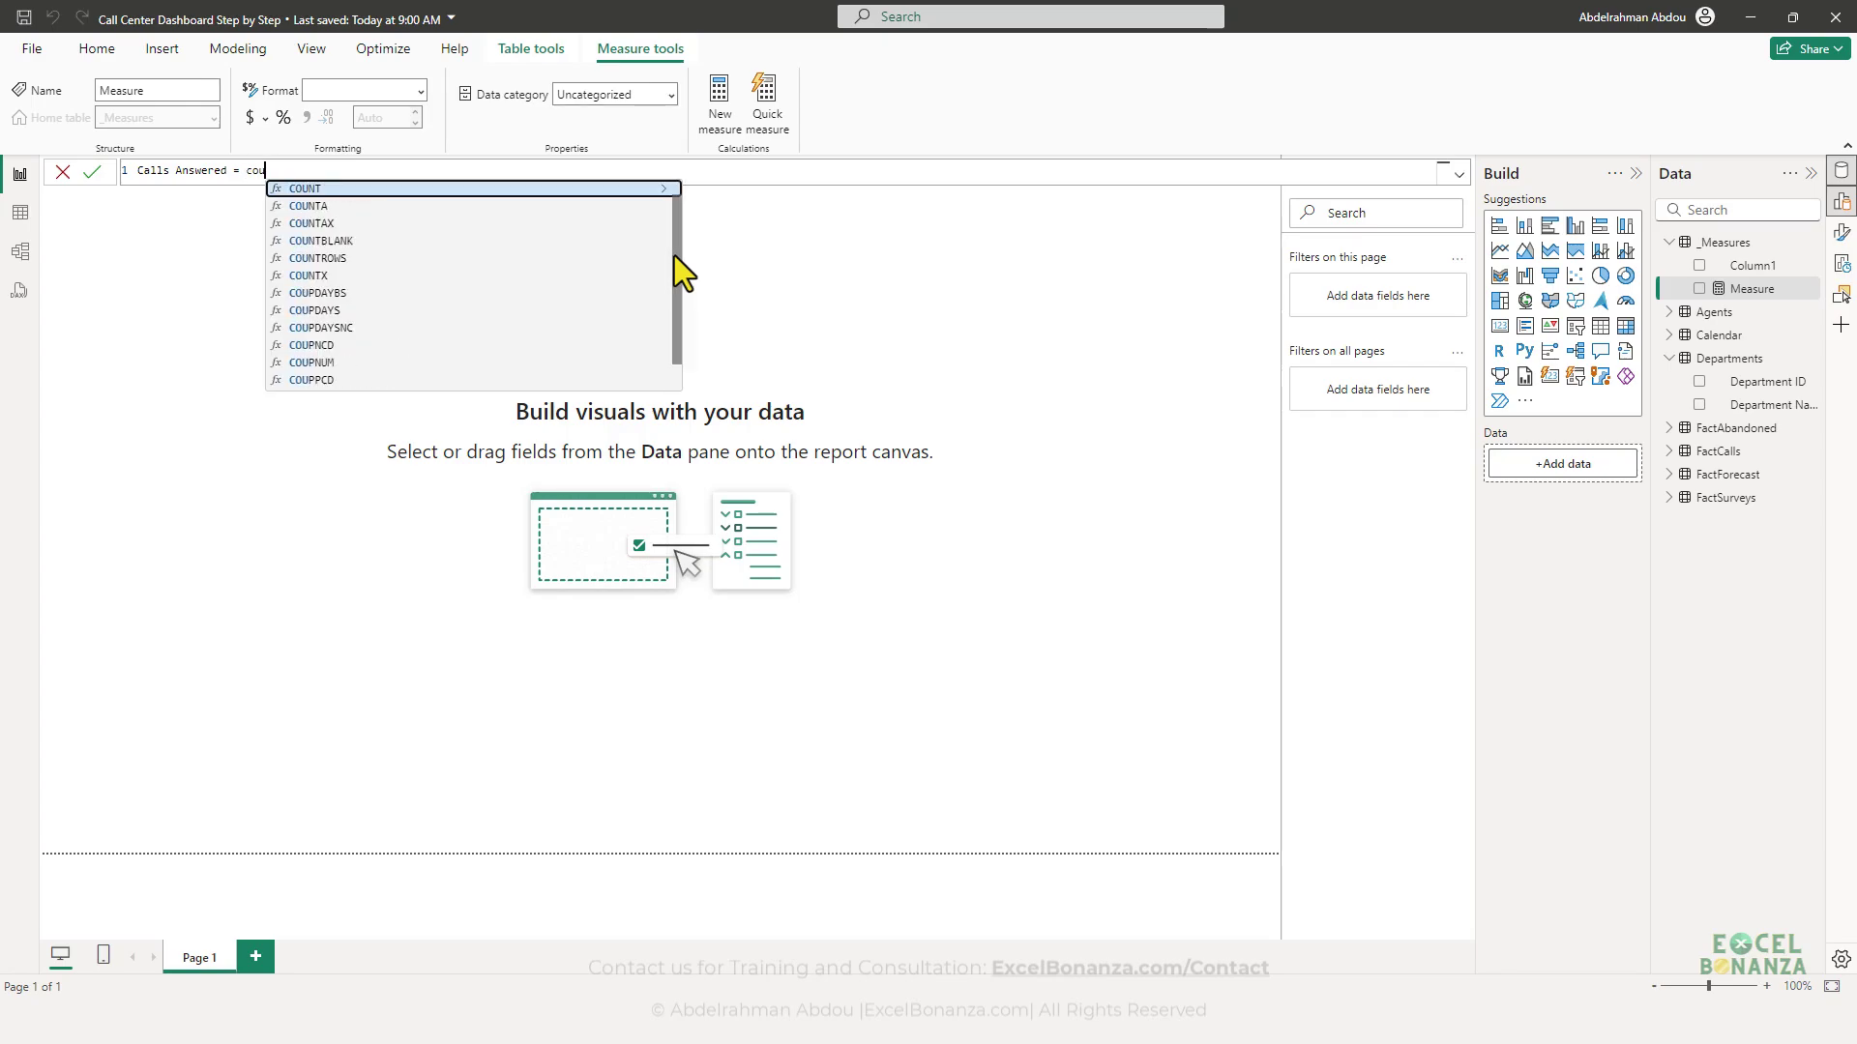
pyautogui.write('ntrows')
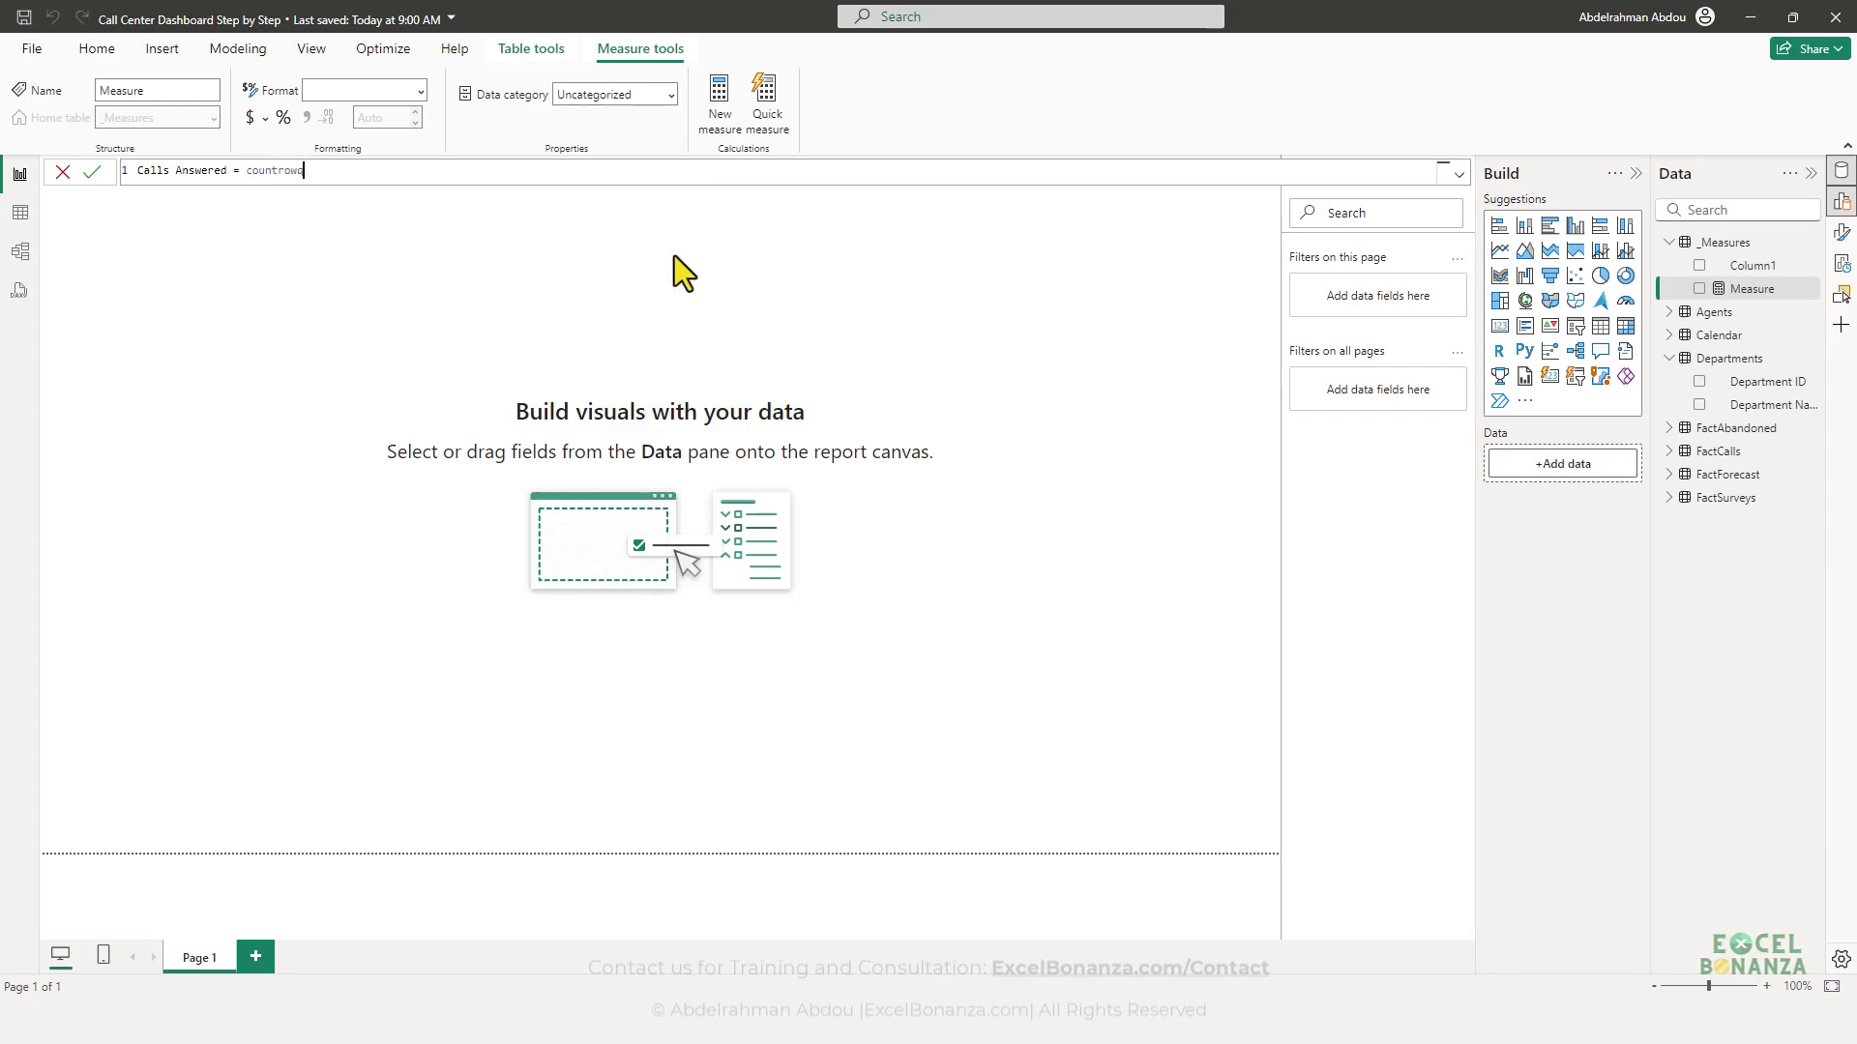
pyautogui.press('Tab')
pyautogui.write('fac')
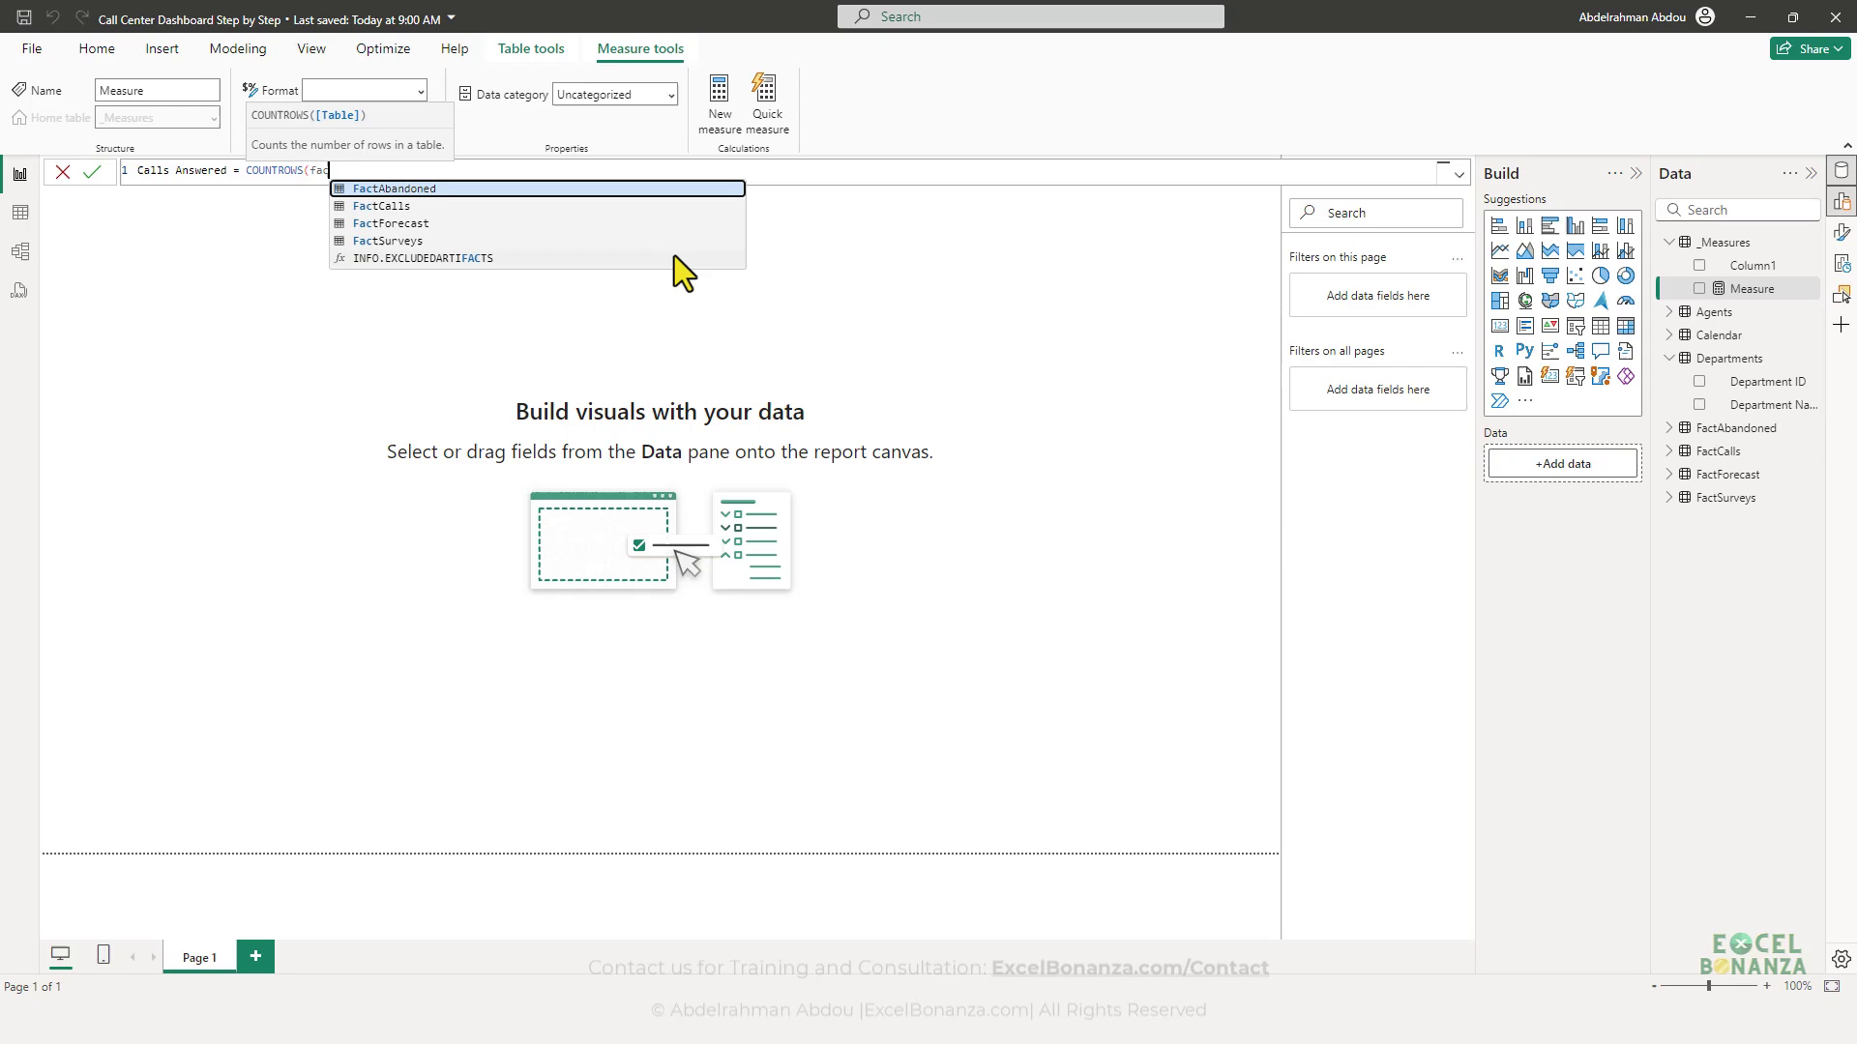
pyautogui.press('Down')
pyautogui.press('Tab')
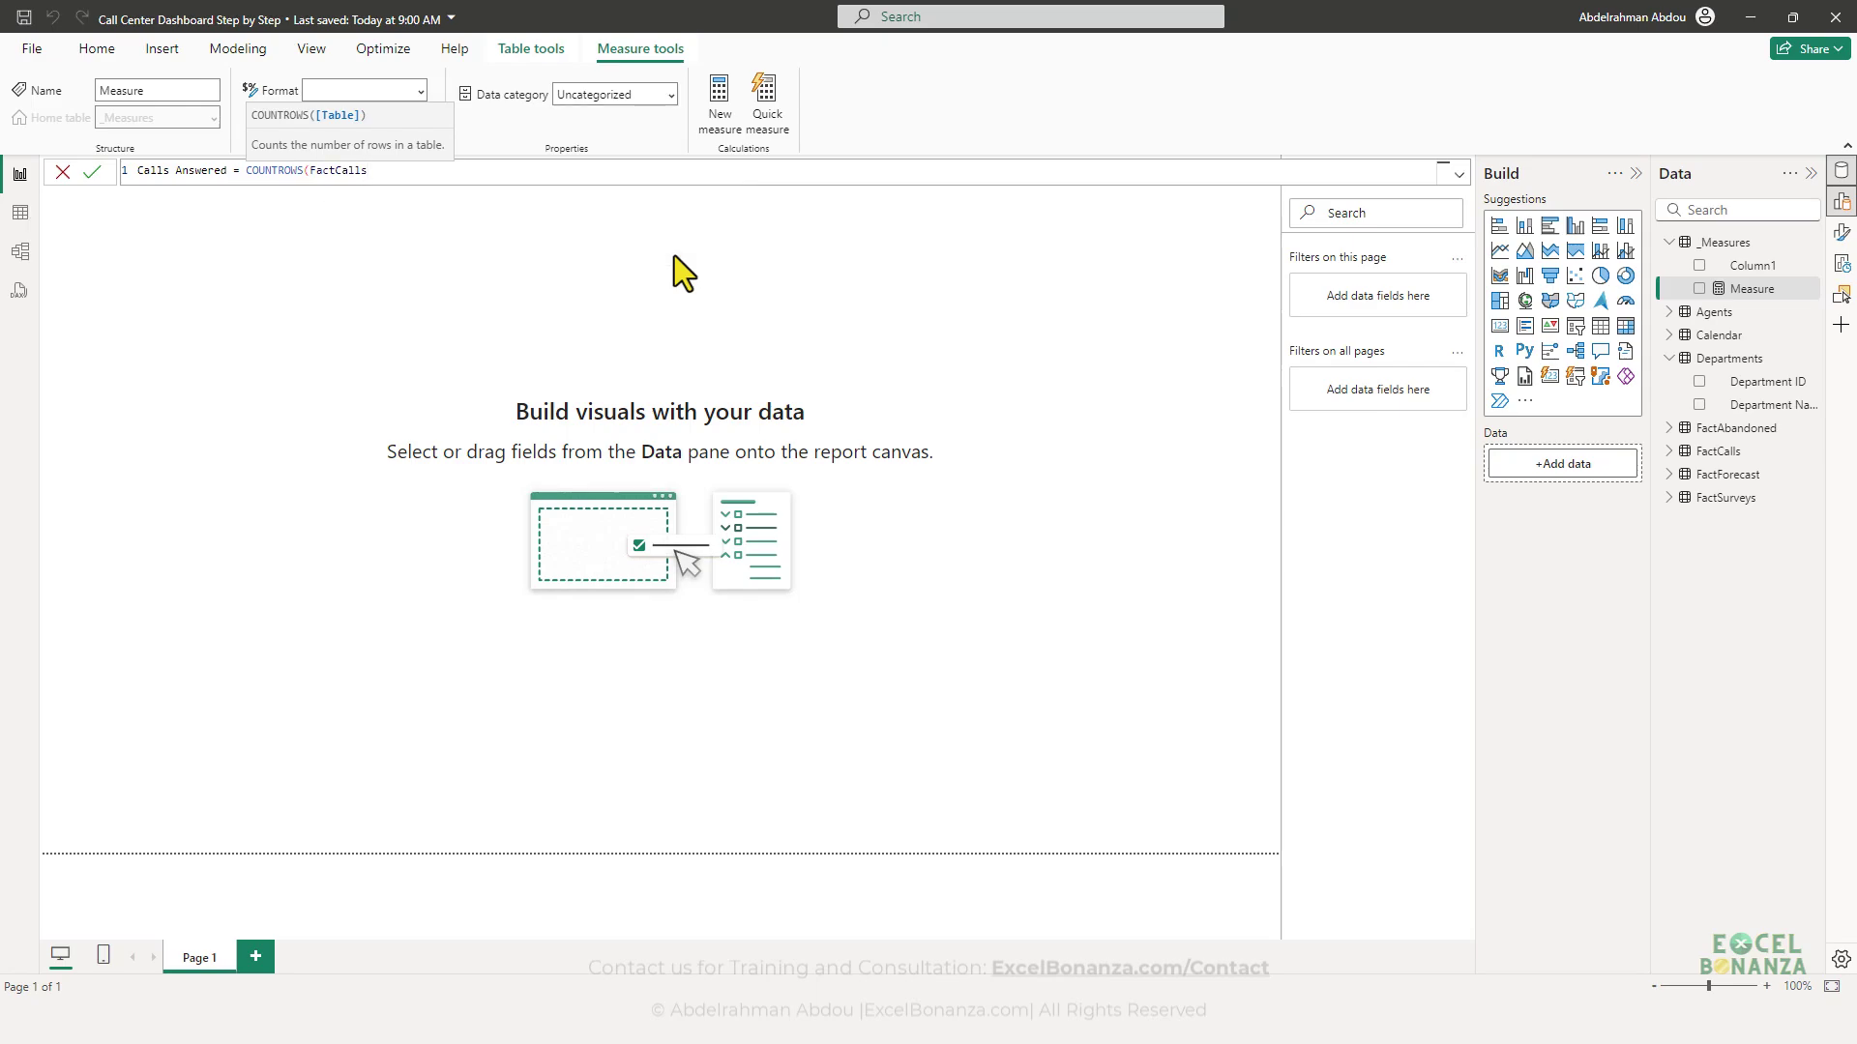
pyautogui.write(')')
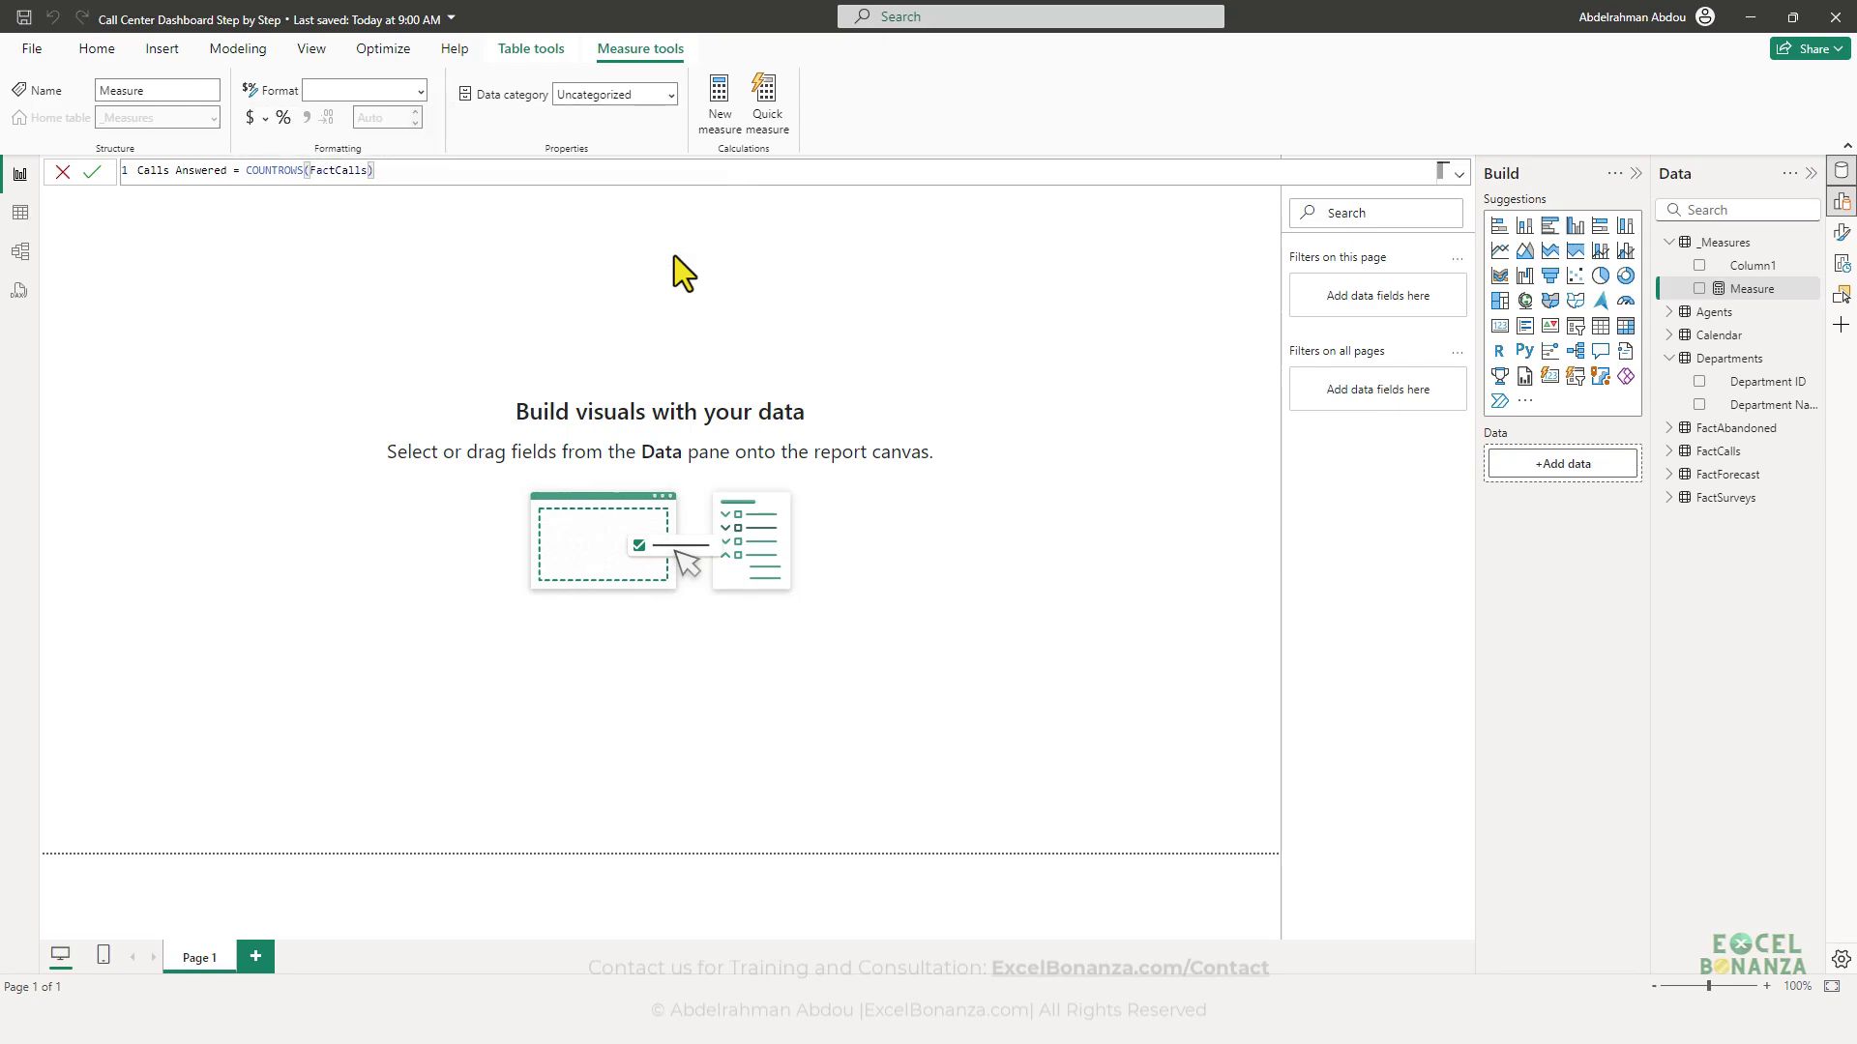
pyautogui.scroll(2, 387, 178)
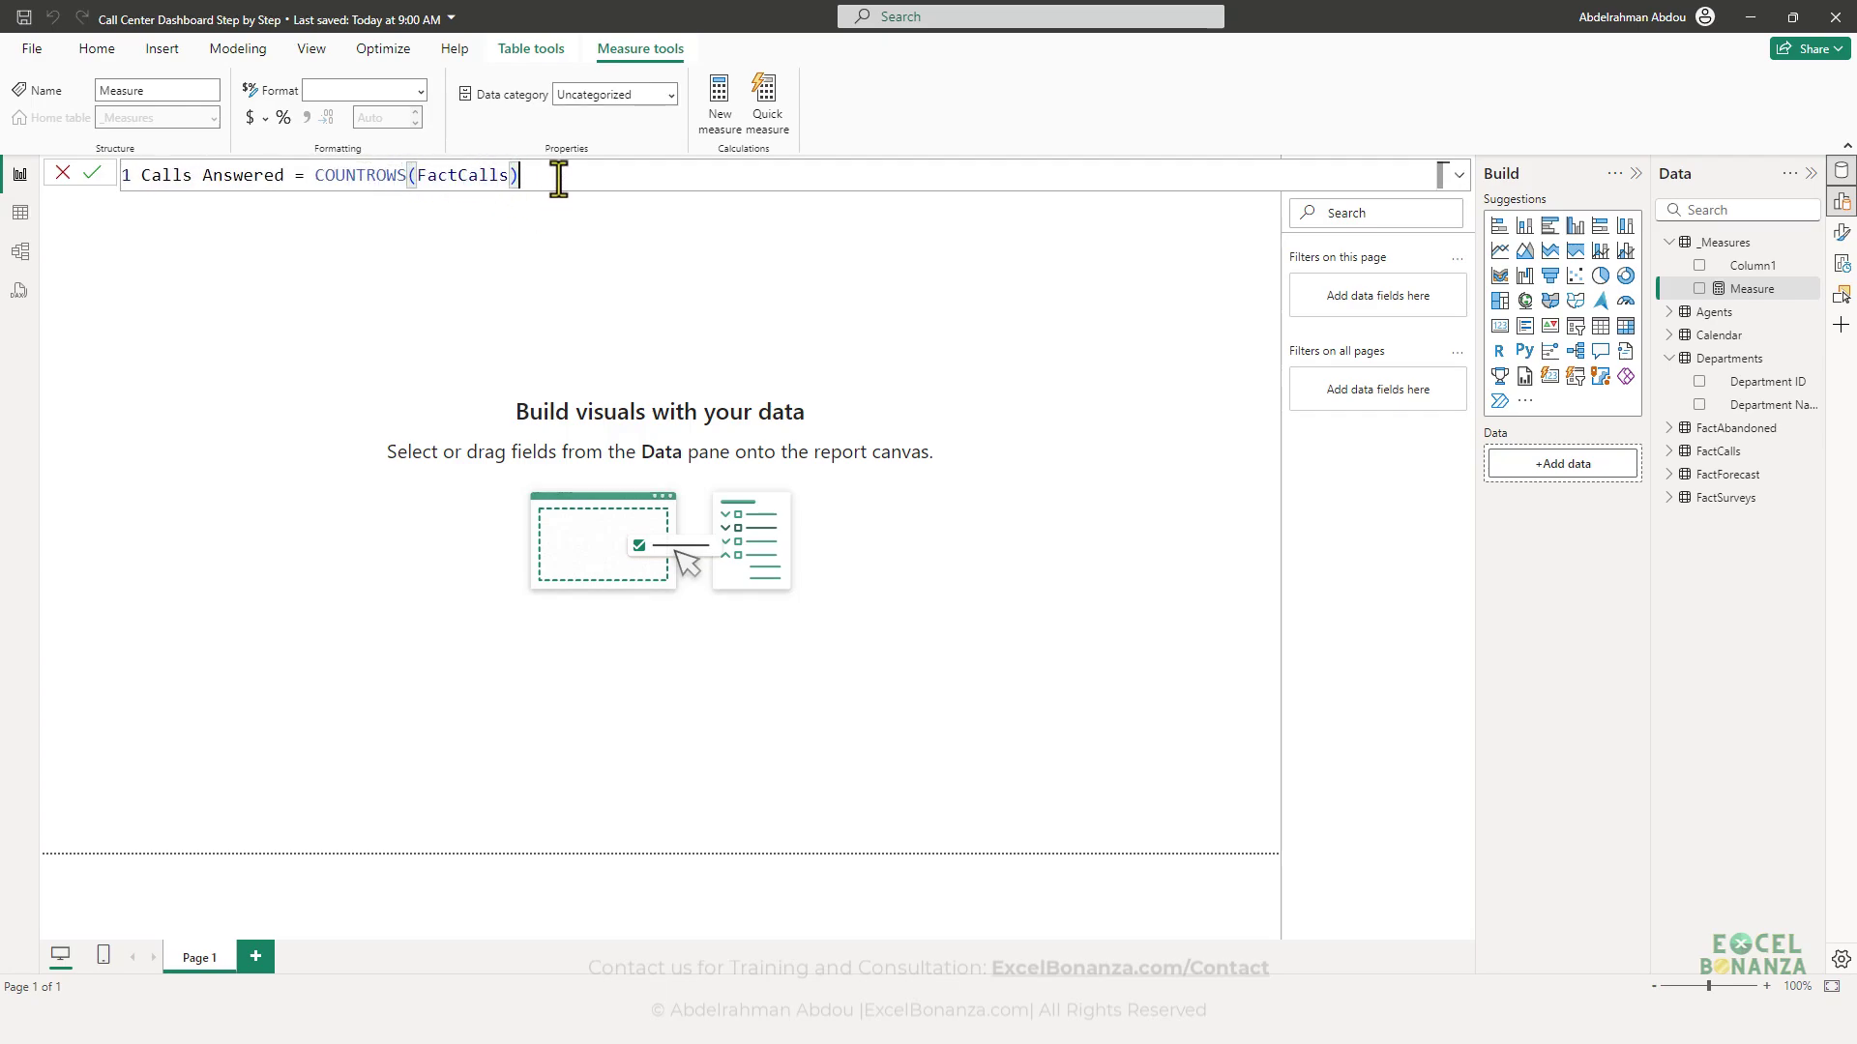
pyautogui.press('Return')
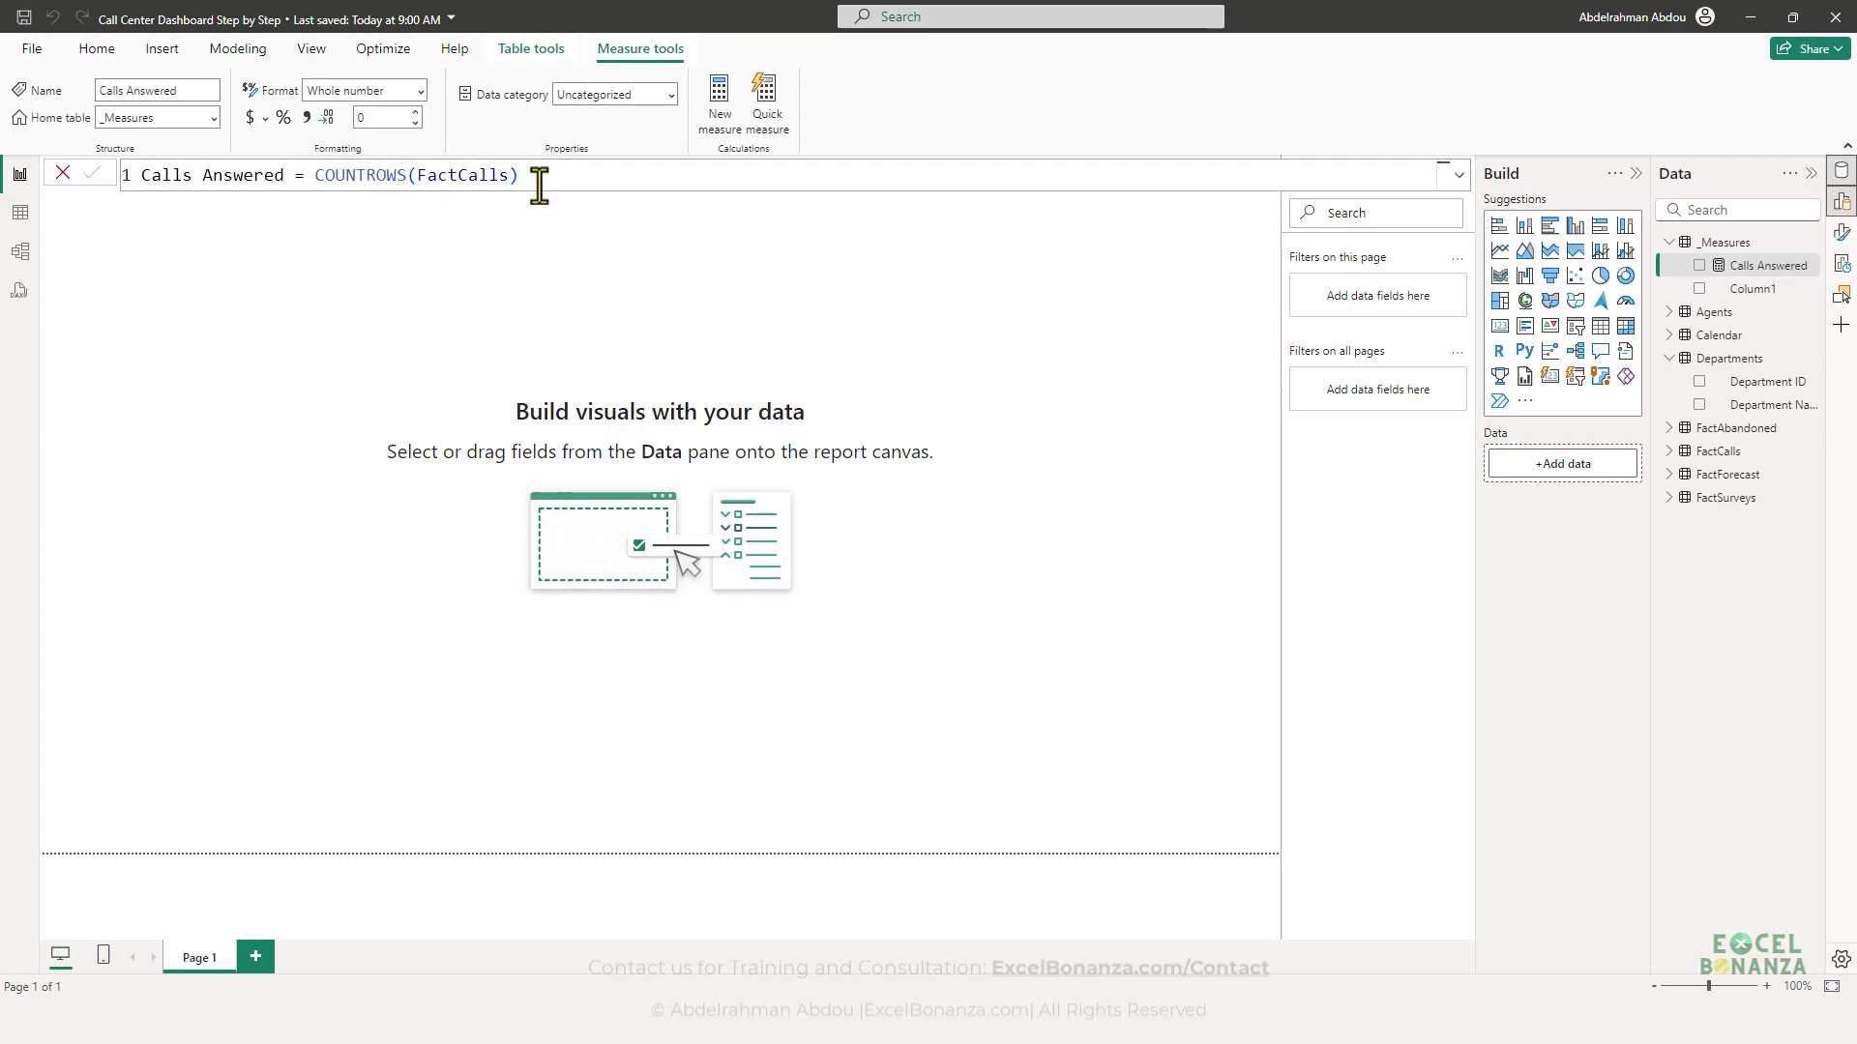
# - Examine the FactCalls data column by column, from Date and Time through Agent ID, Department ID, Talk, Hold, ACW and Waiting Time
pyautogui.click(23, 218)
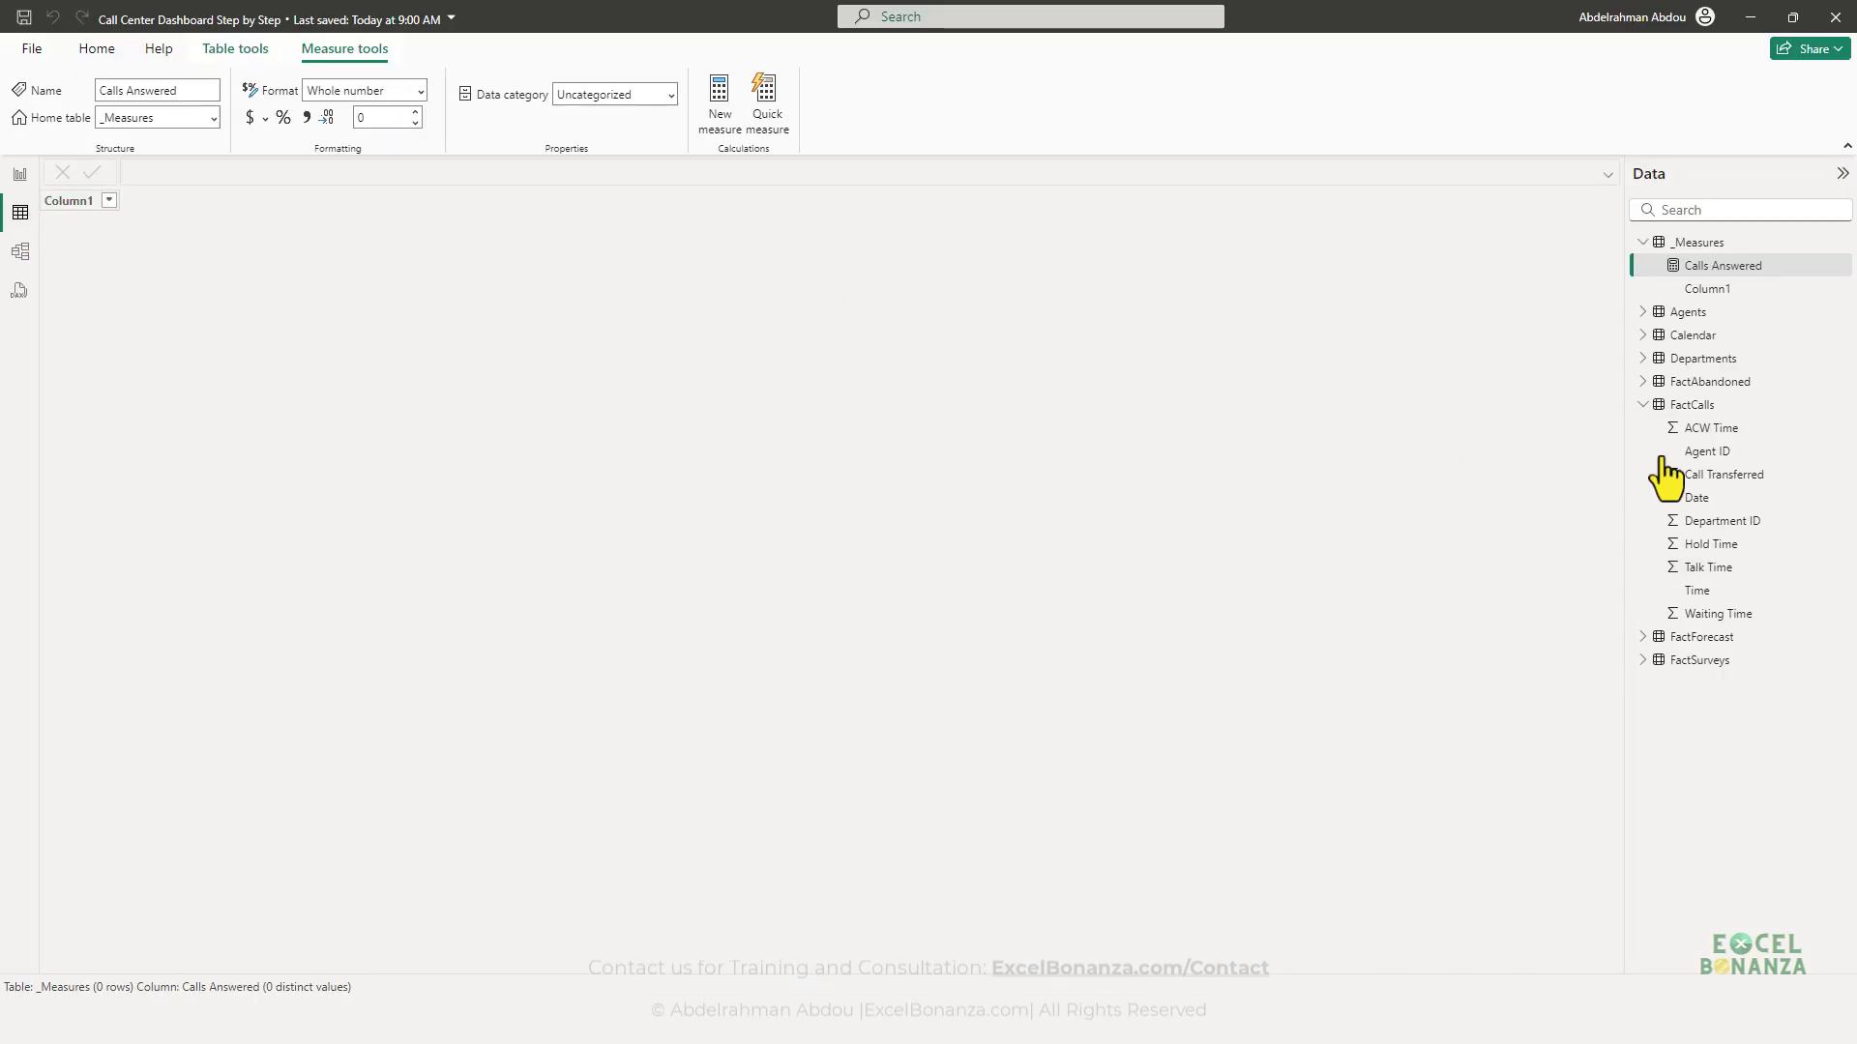
pyautogui.click(1691, 404)
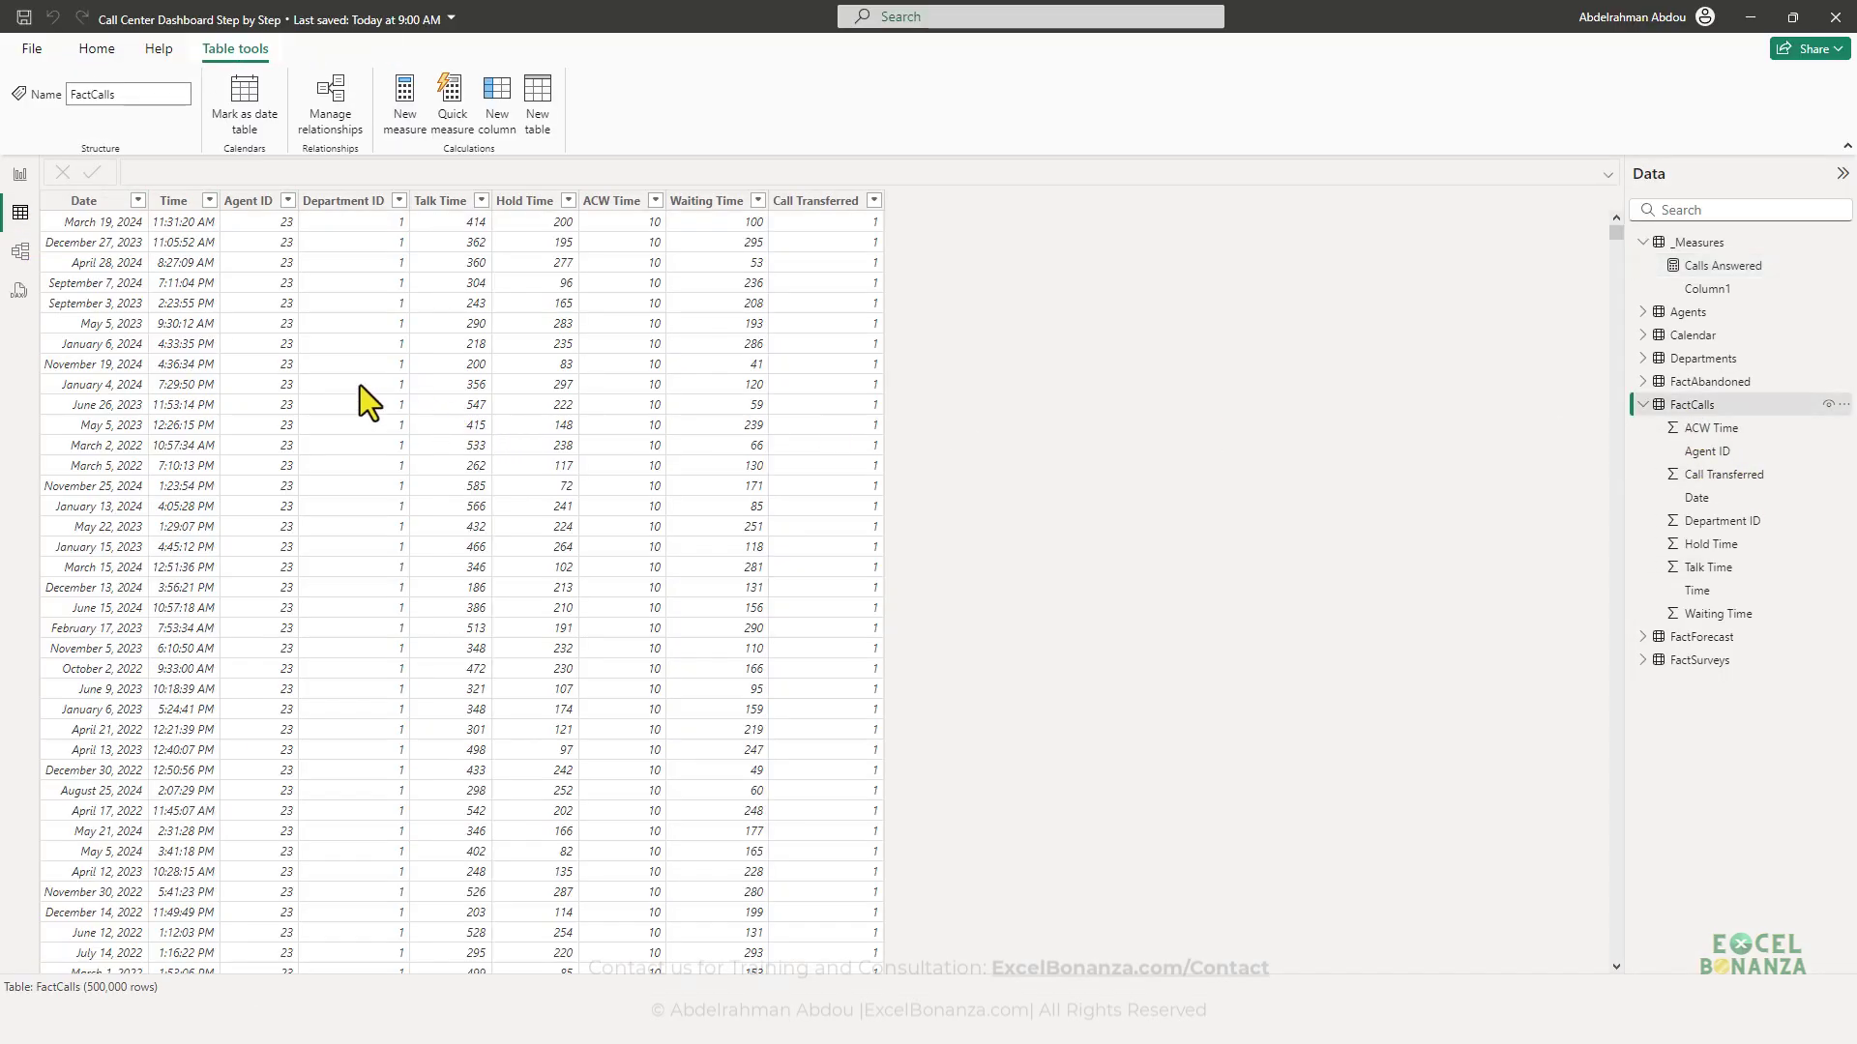
pyautogui.click(182, 263)
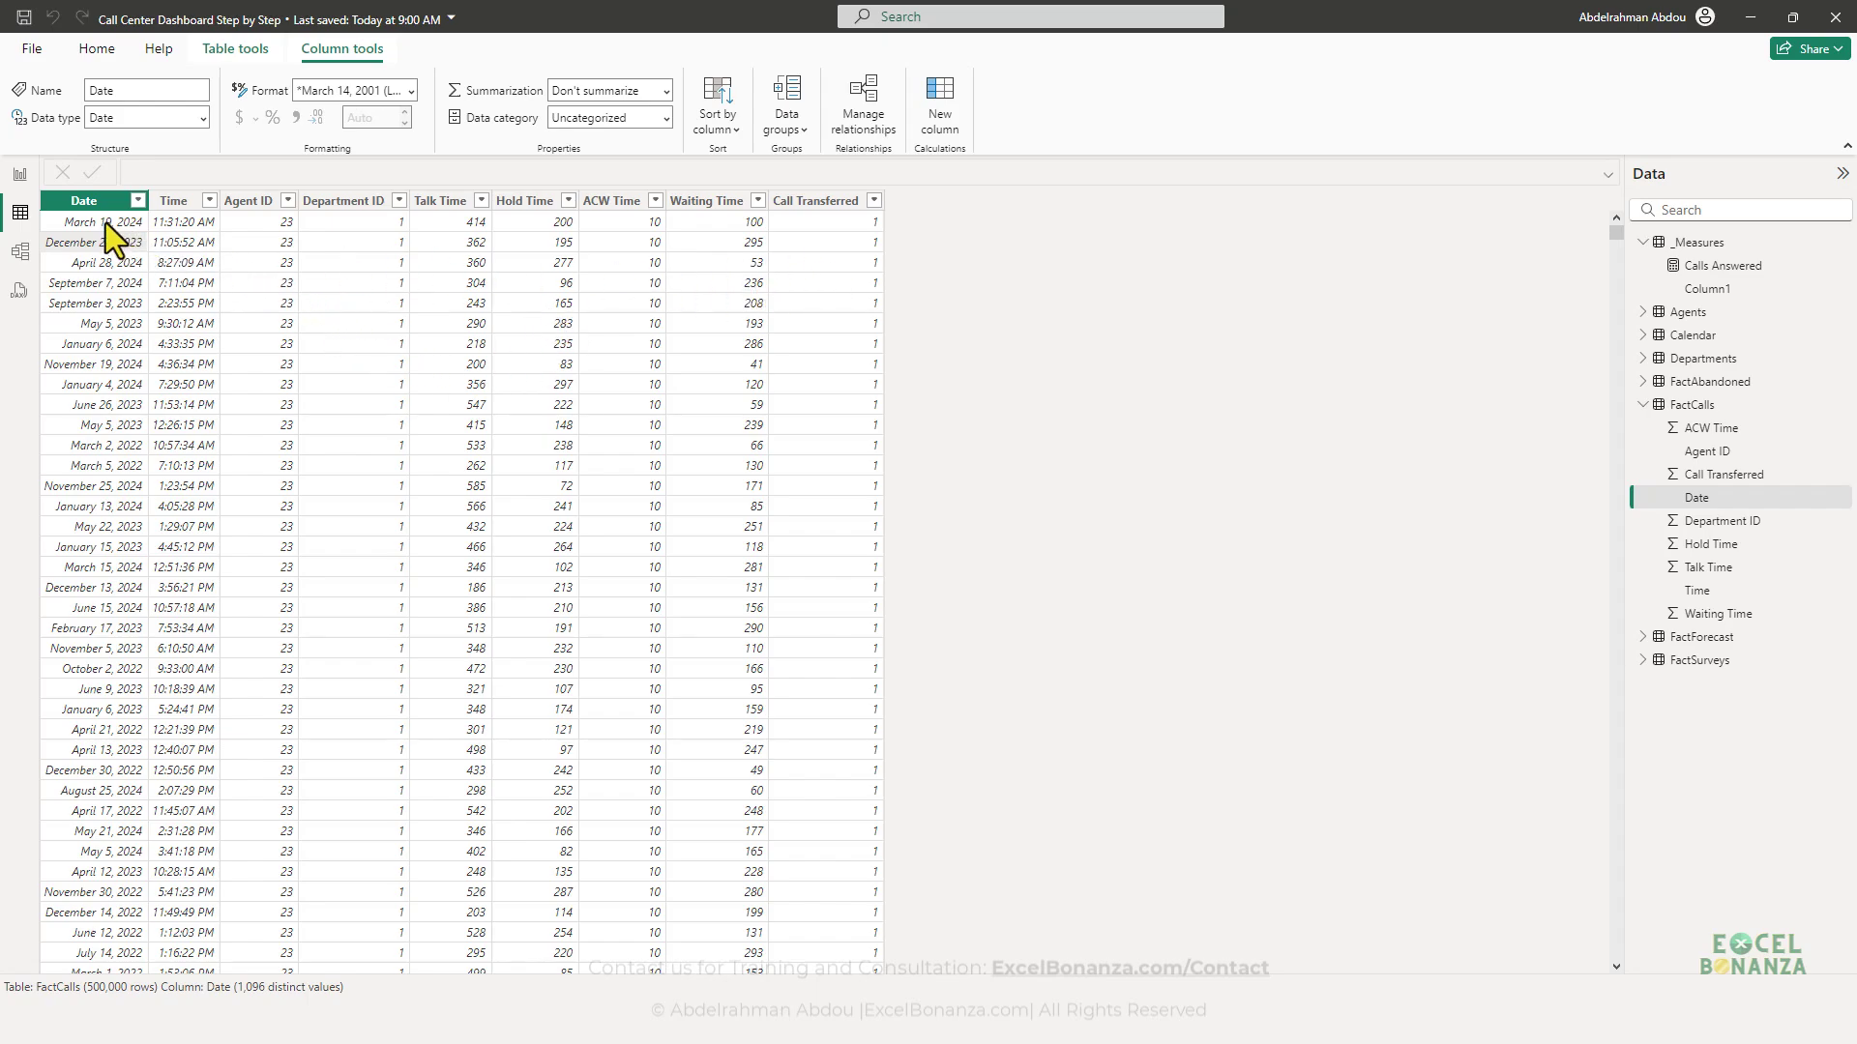
pyautogui.click(188, 221)
pyautogui.click(275, 222)
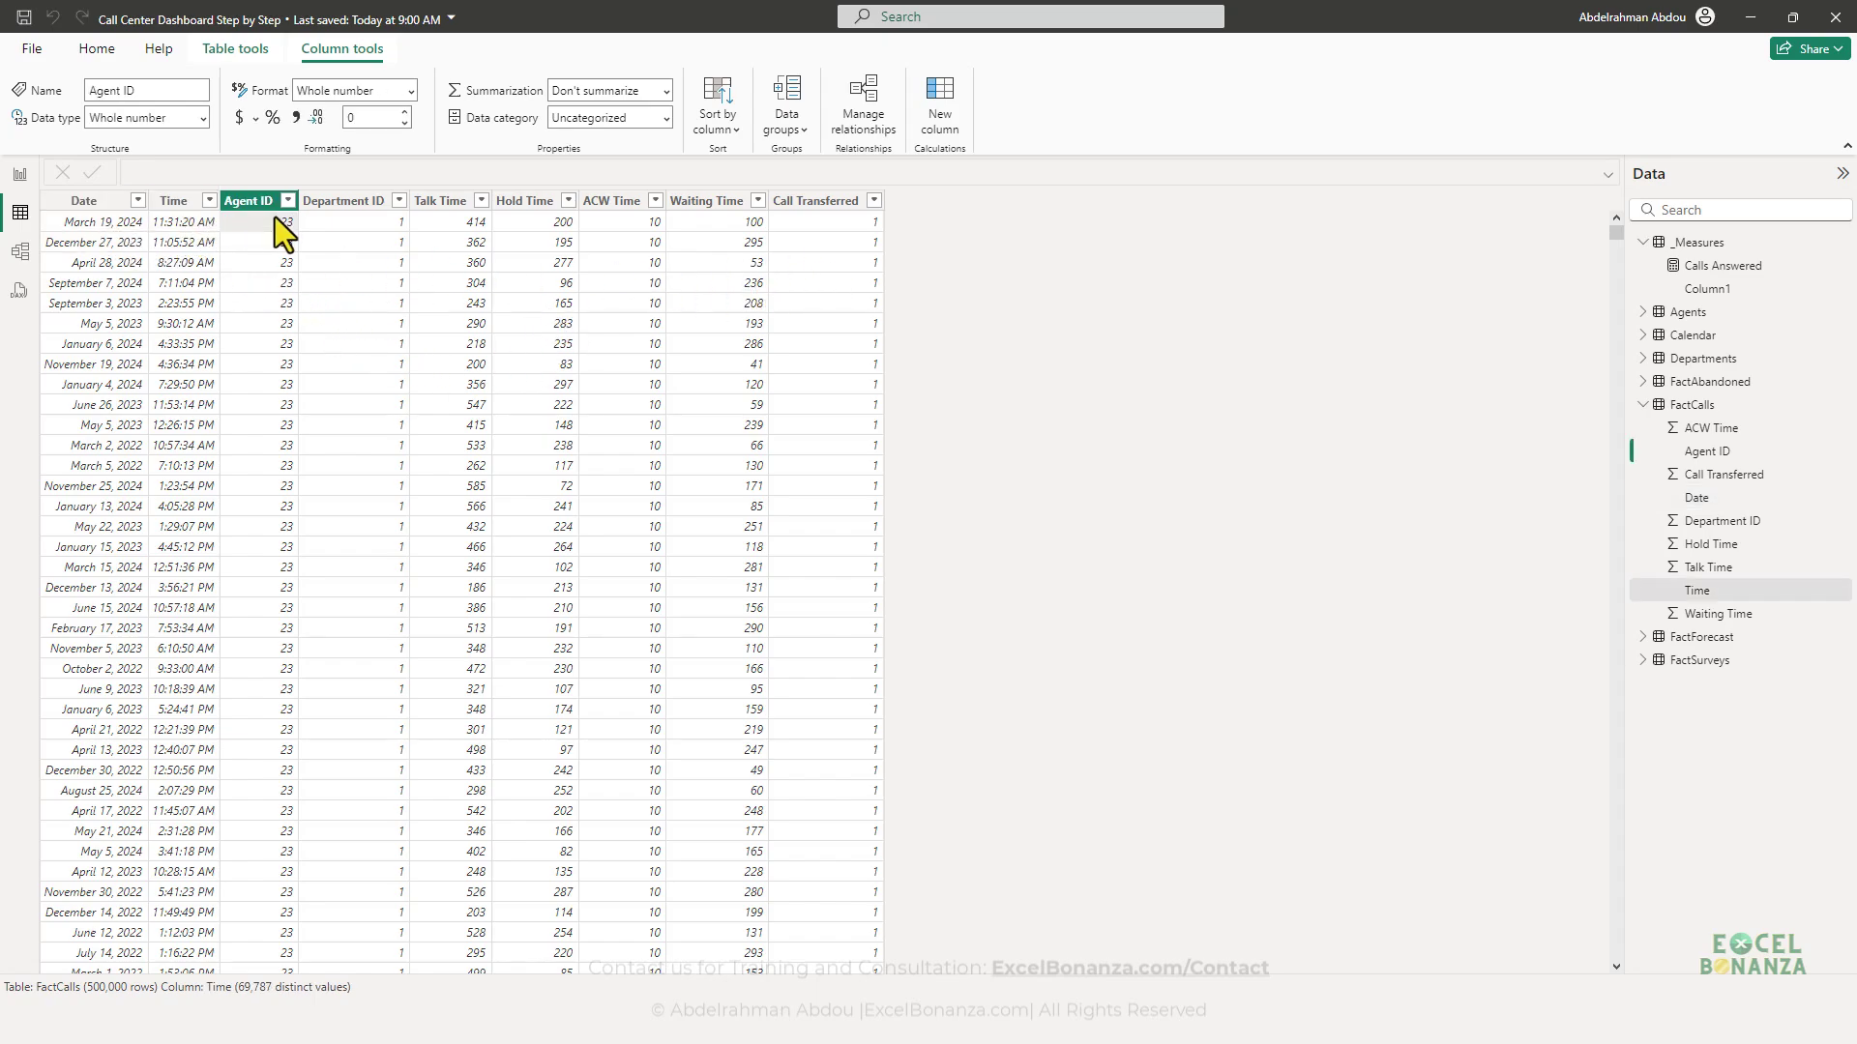
pyautogui.click(363, 222)
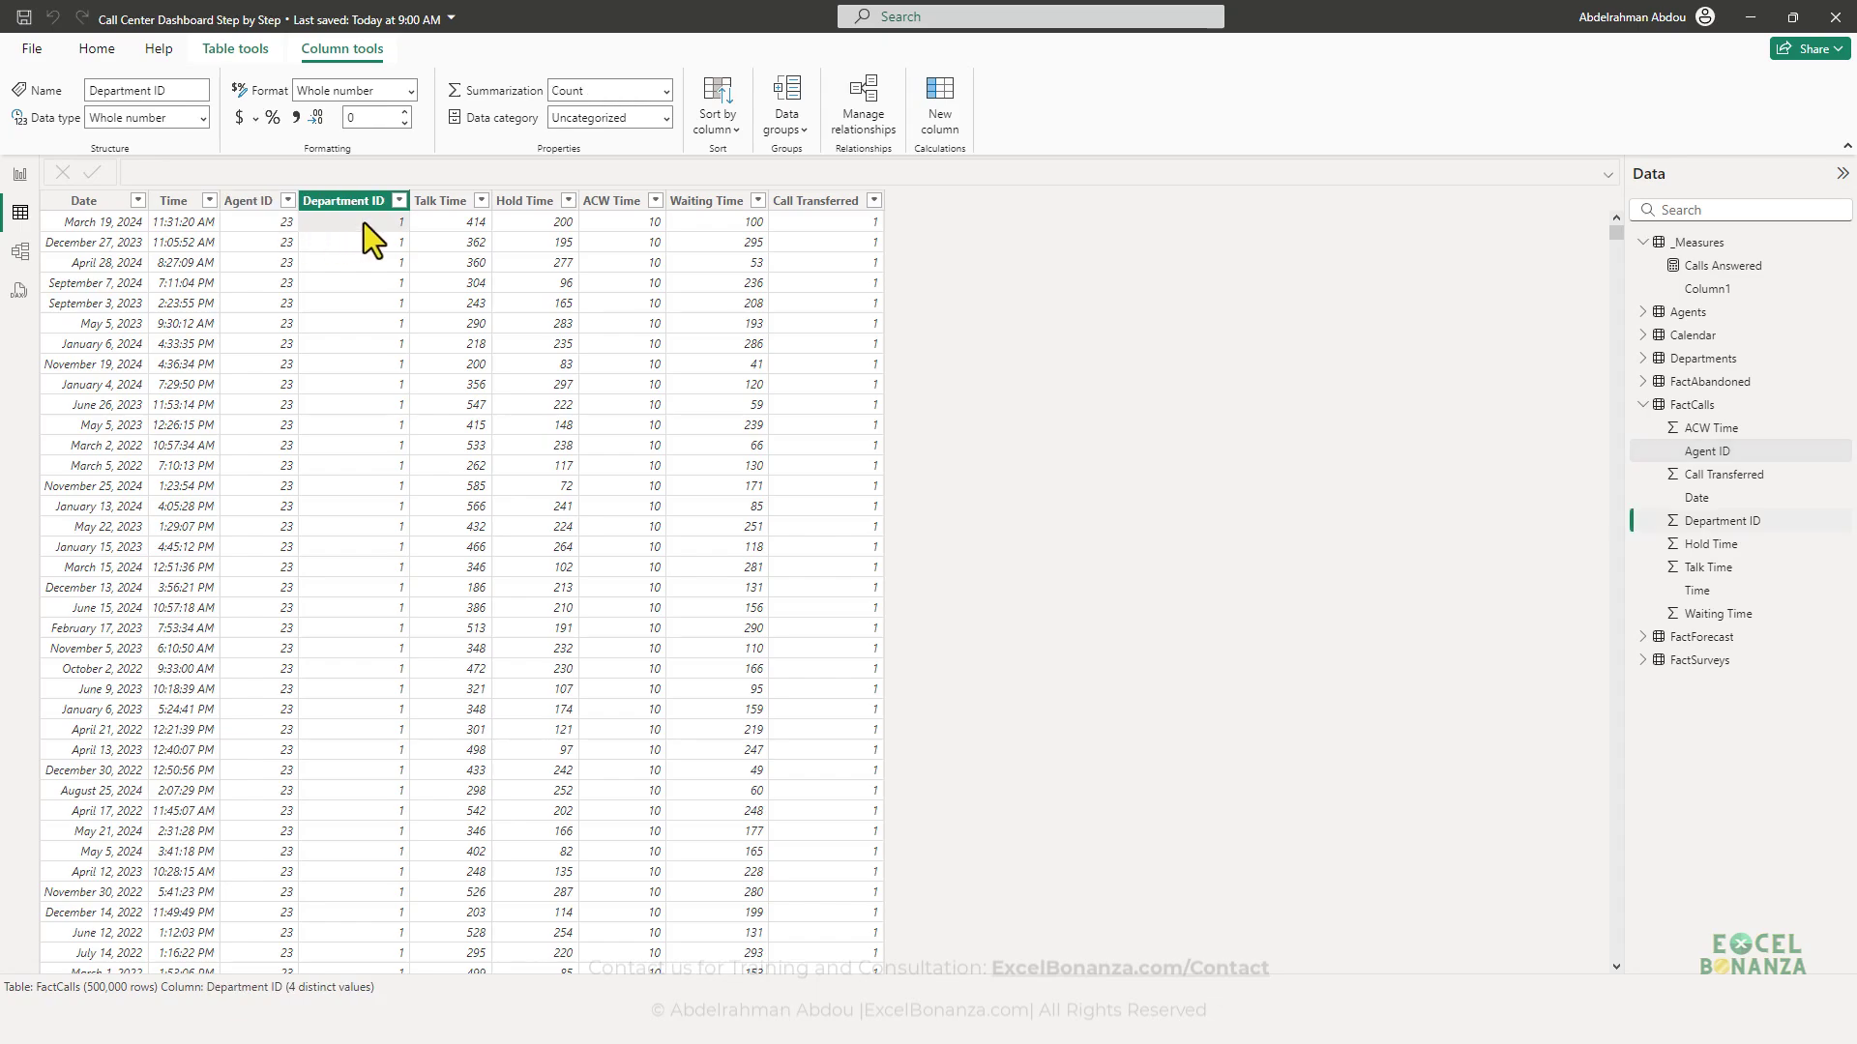
pyautogui.click(468, 214)
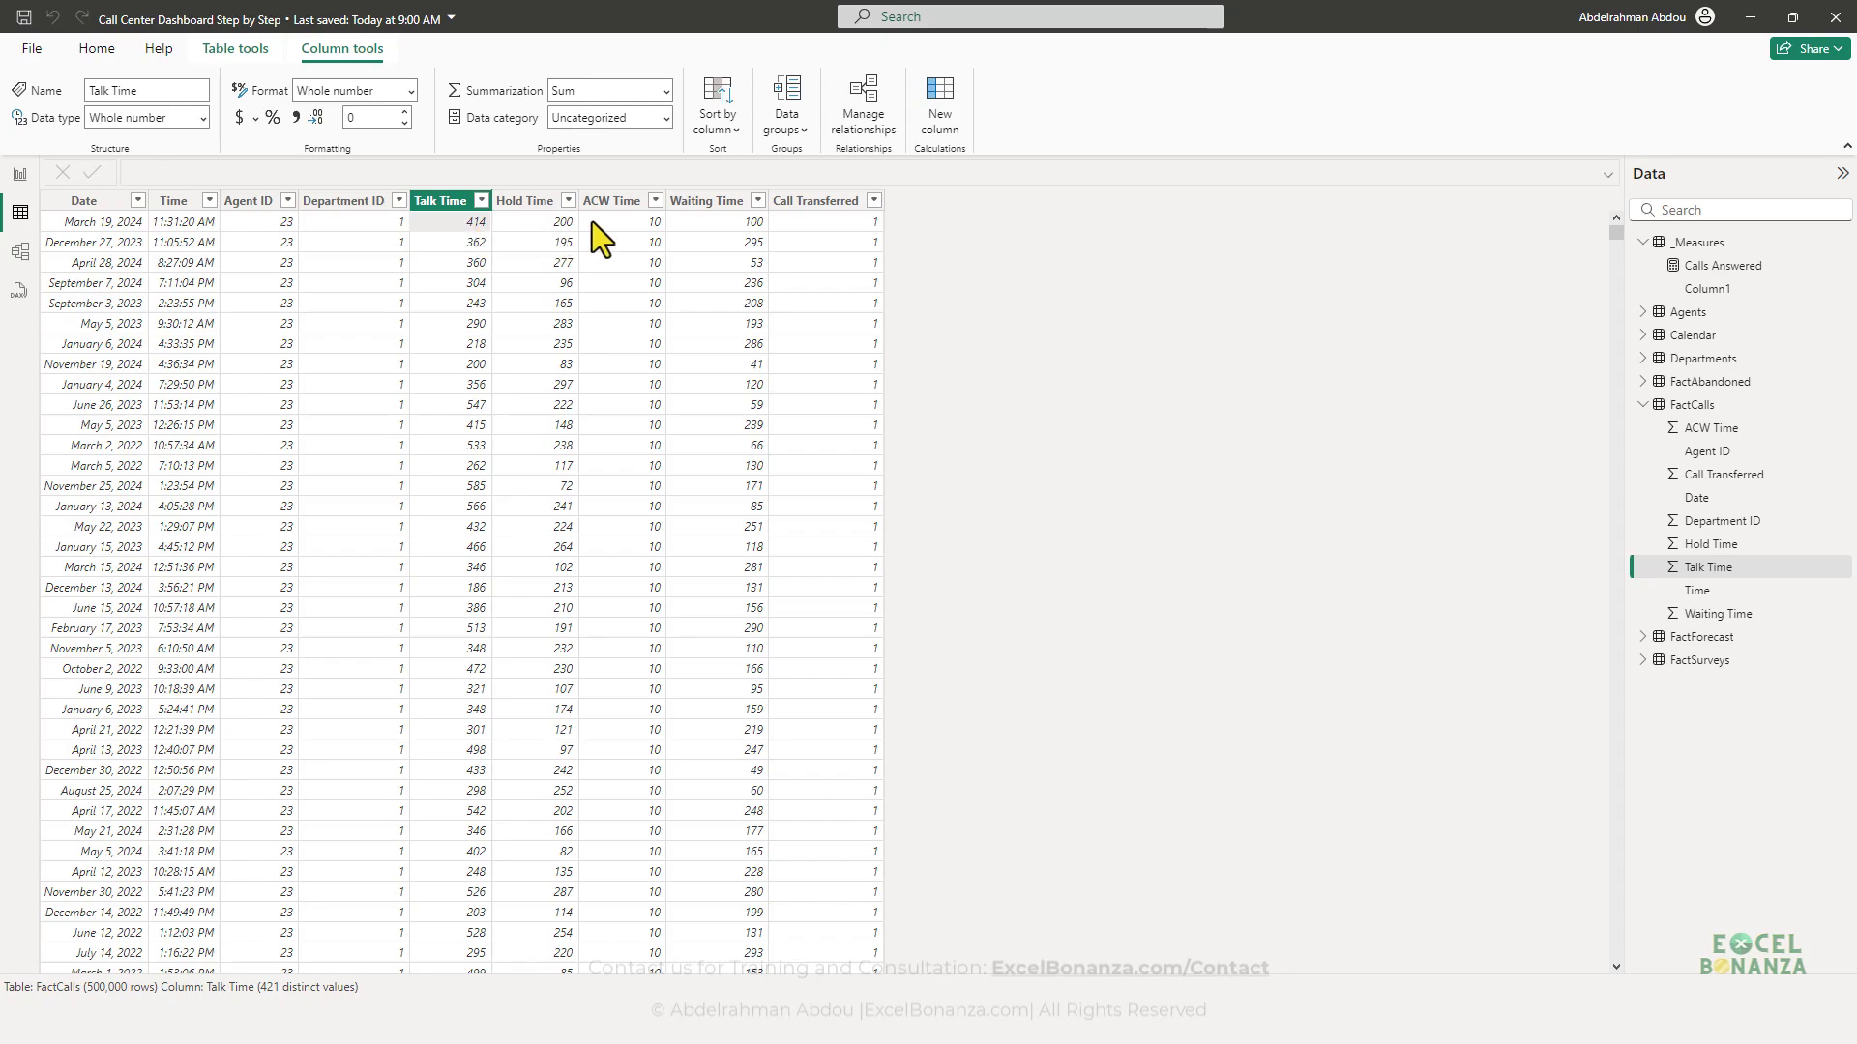
pyautogui.click(538, 218)
pyautogui.click(634, 220)
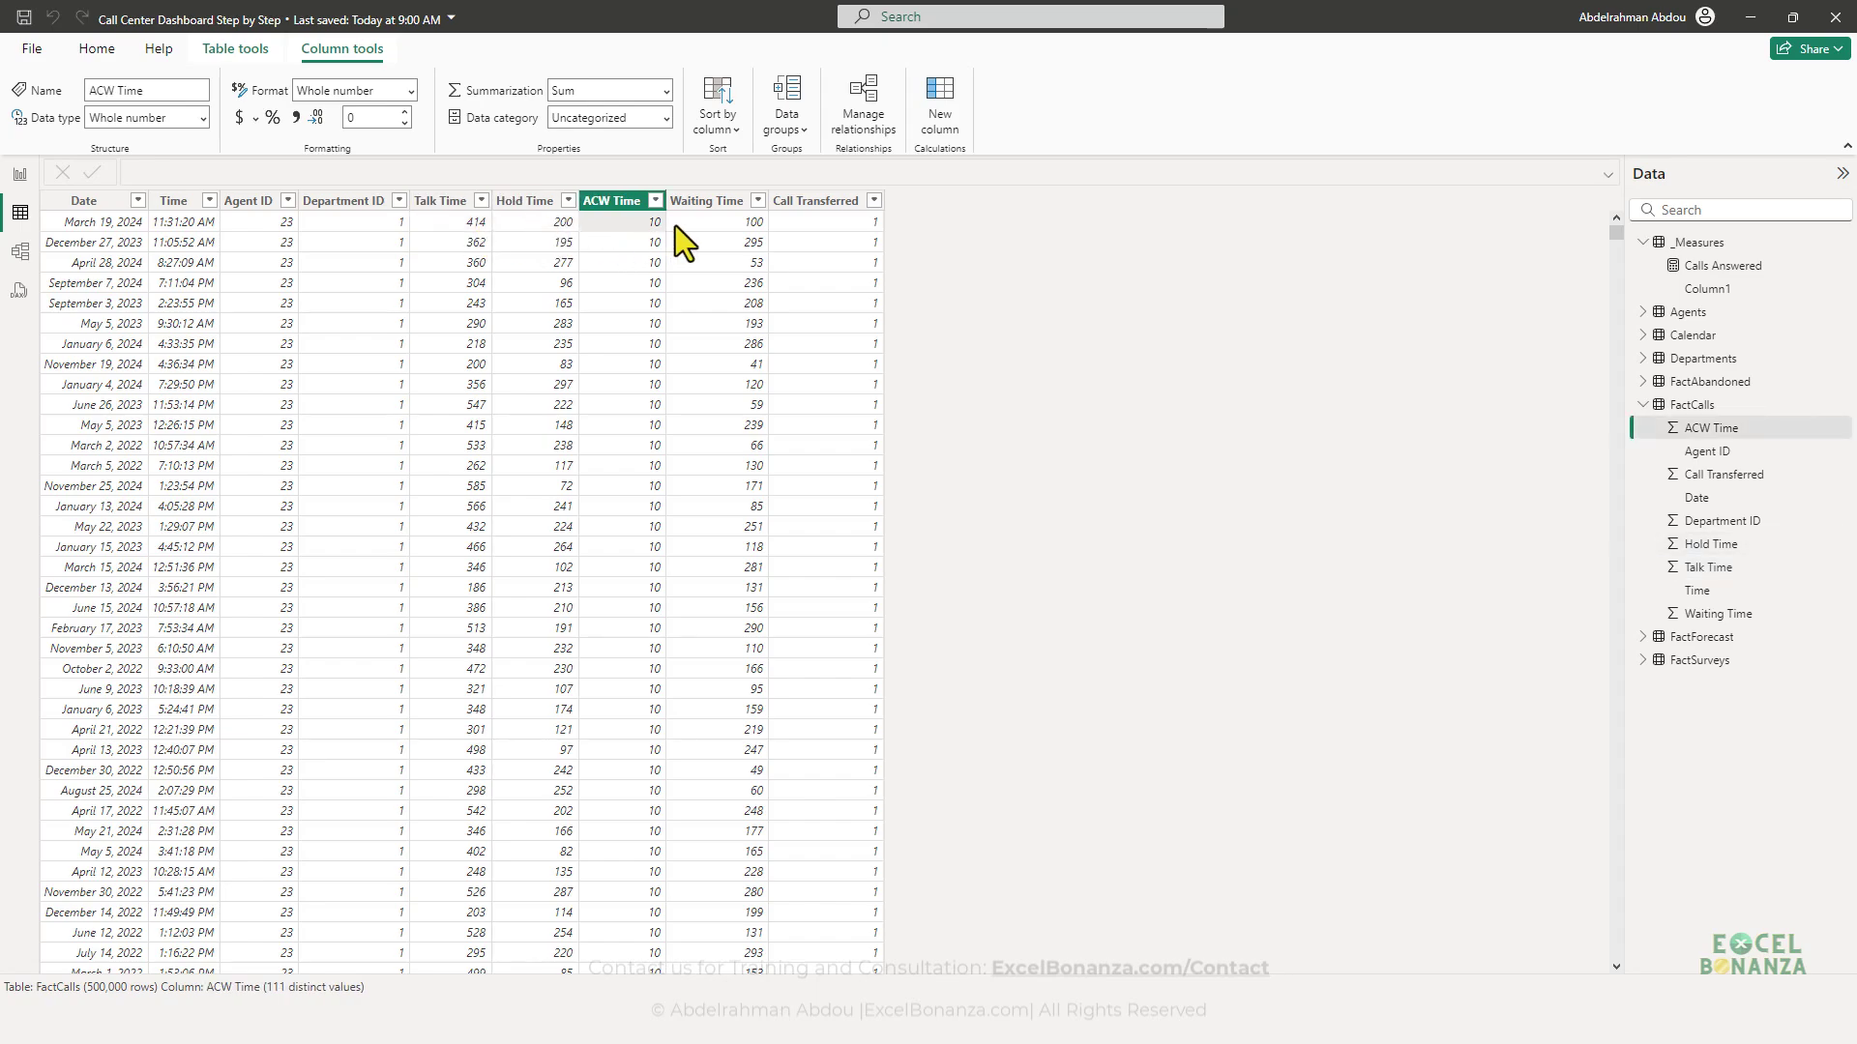
pyautogui.click(733, 224)
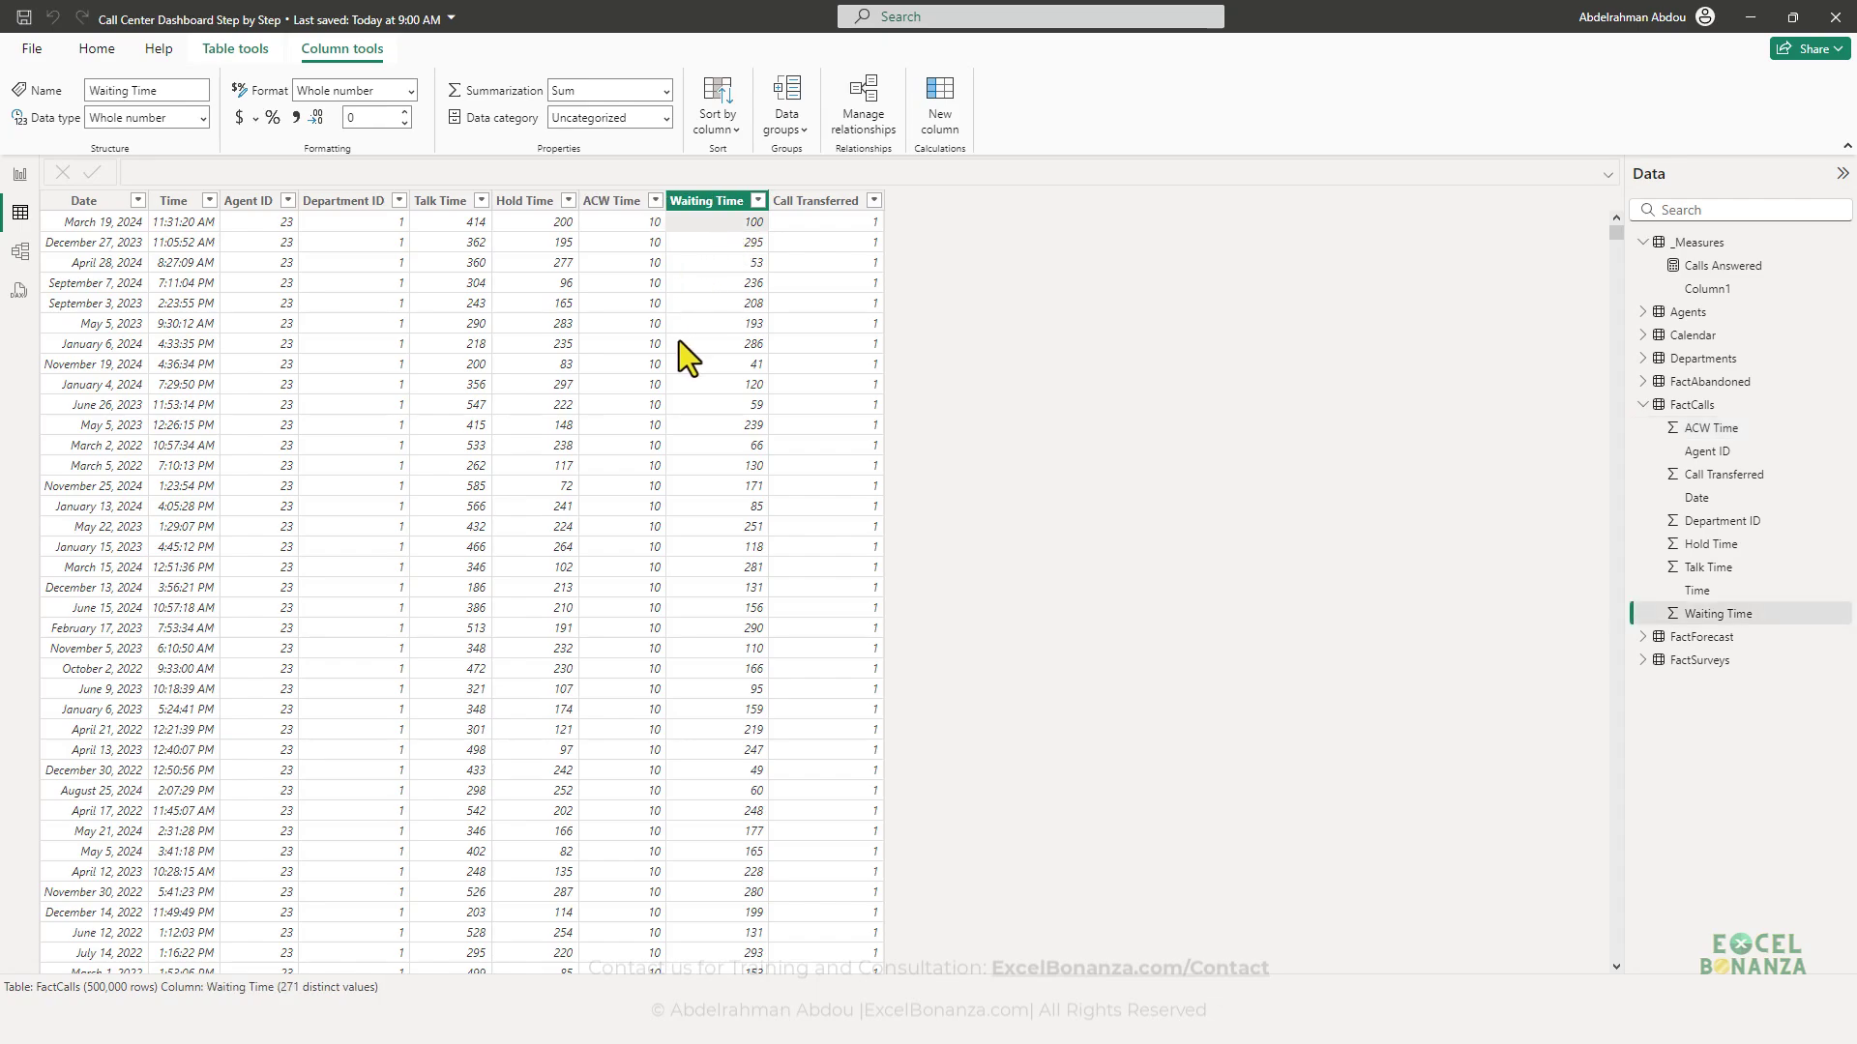
# - Return to the report canvas and show the formula of the Calls Answered measure
pyautogui.click(21, 176)
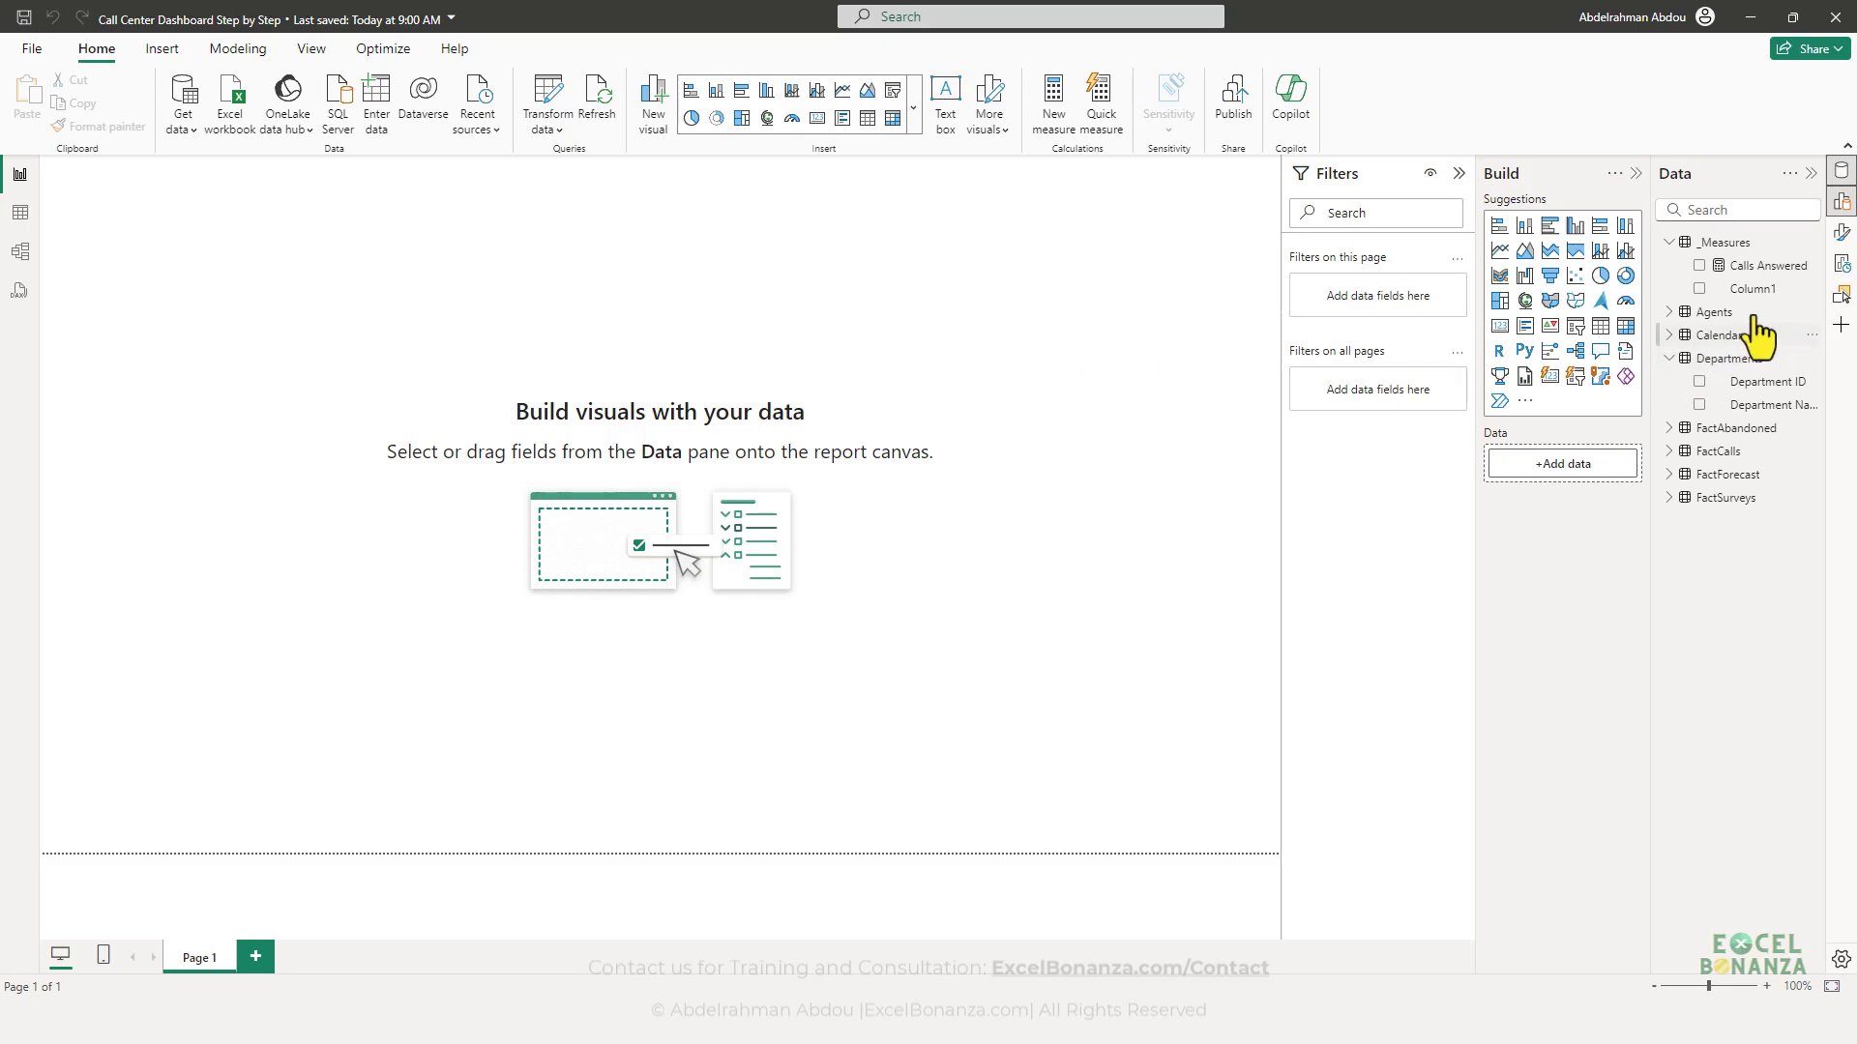
pyautogui.click(1767, 266)
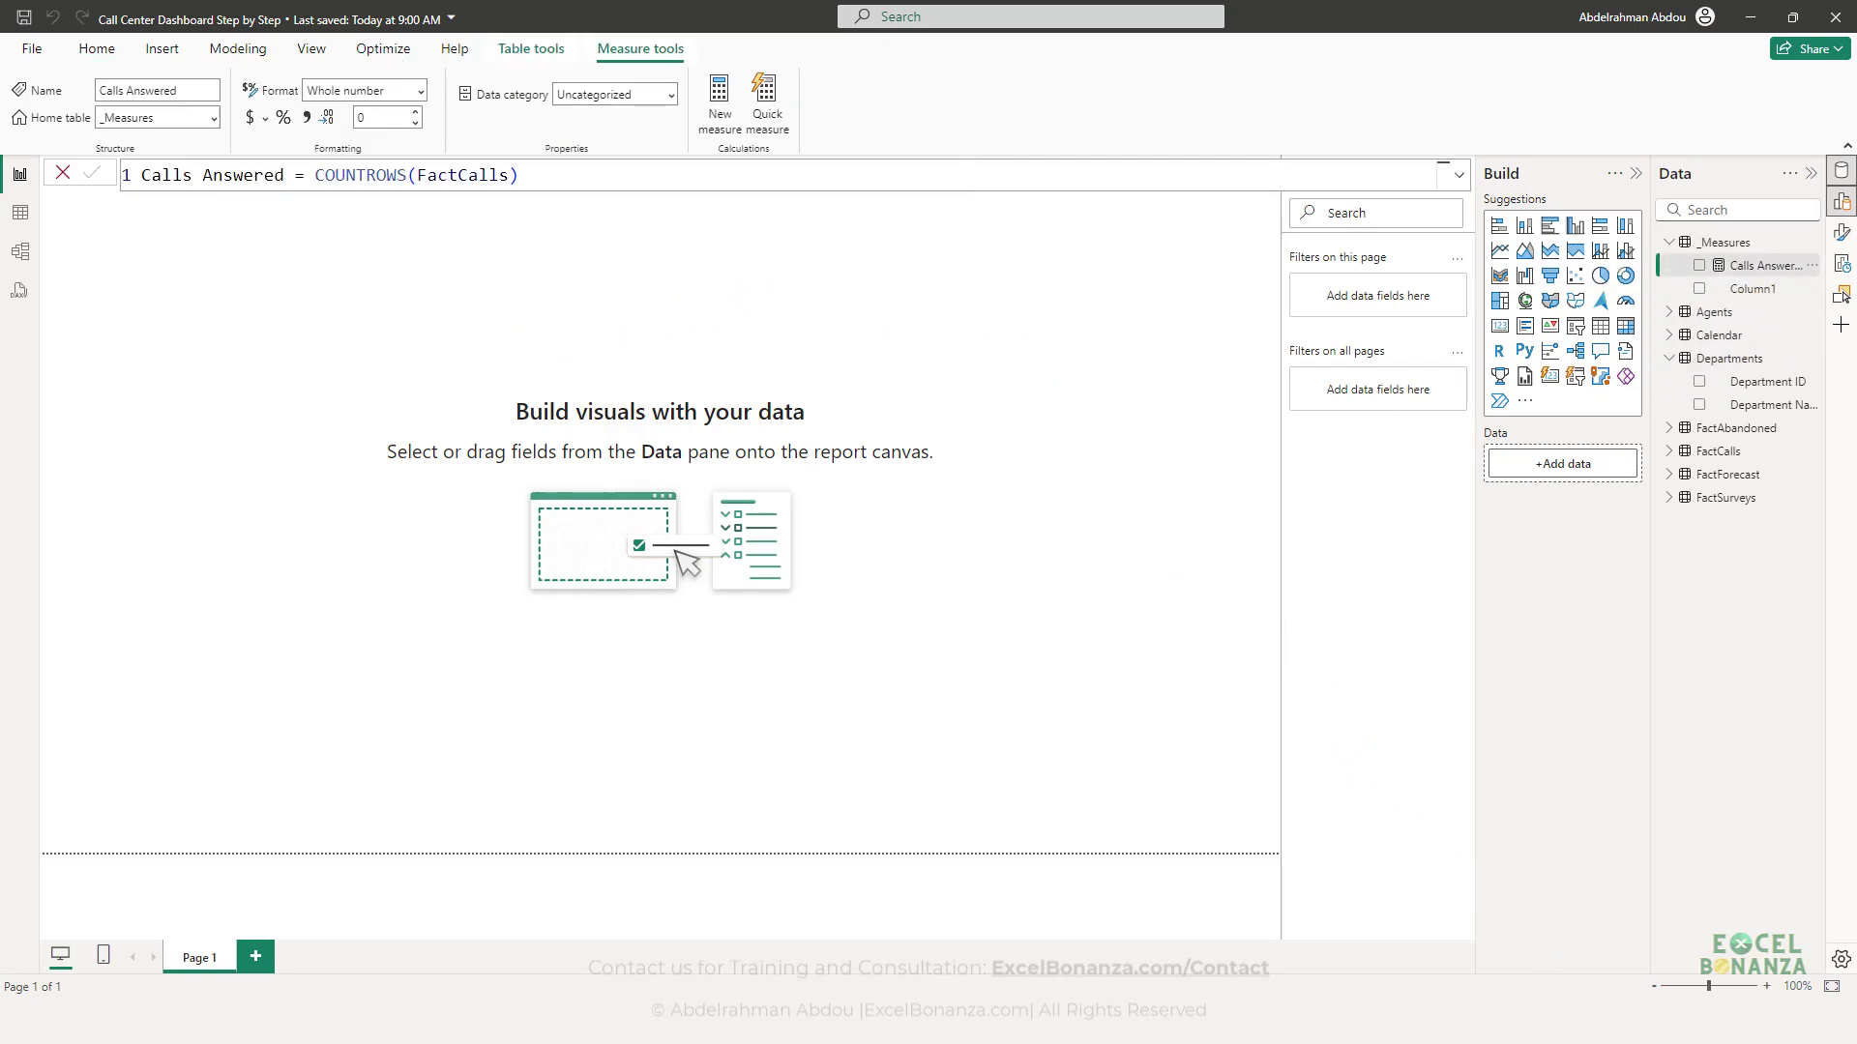
# - Add a measure to the _Measures table with the formula Forecast Calls = SUM(FactForecast[Forecast Calls])
pyautogui.hotkey('alt', 'Tab')
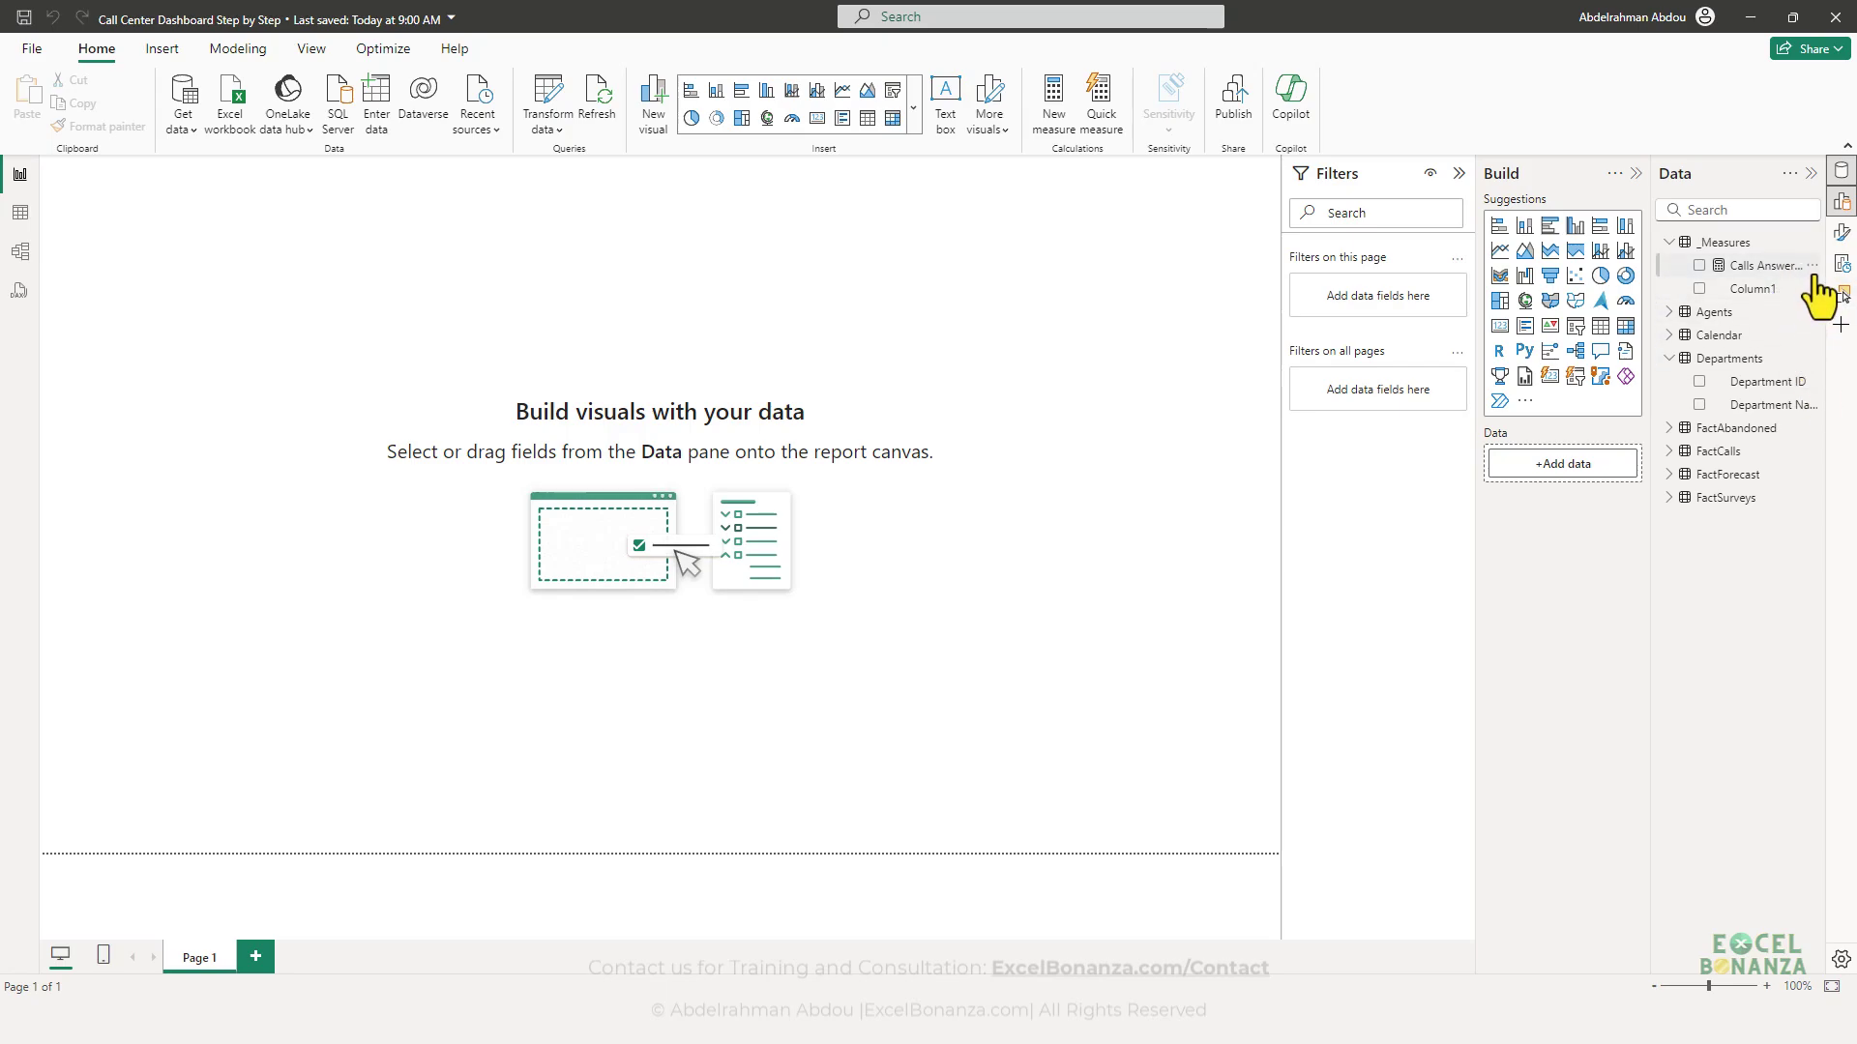
pyautogui.click(1812, 265)
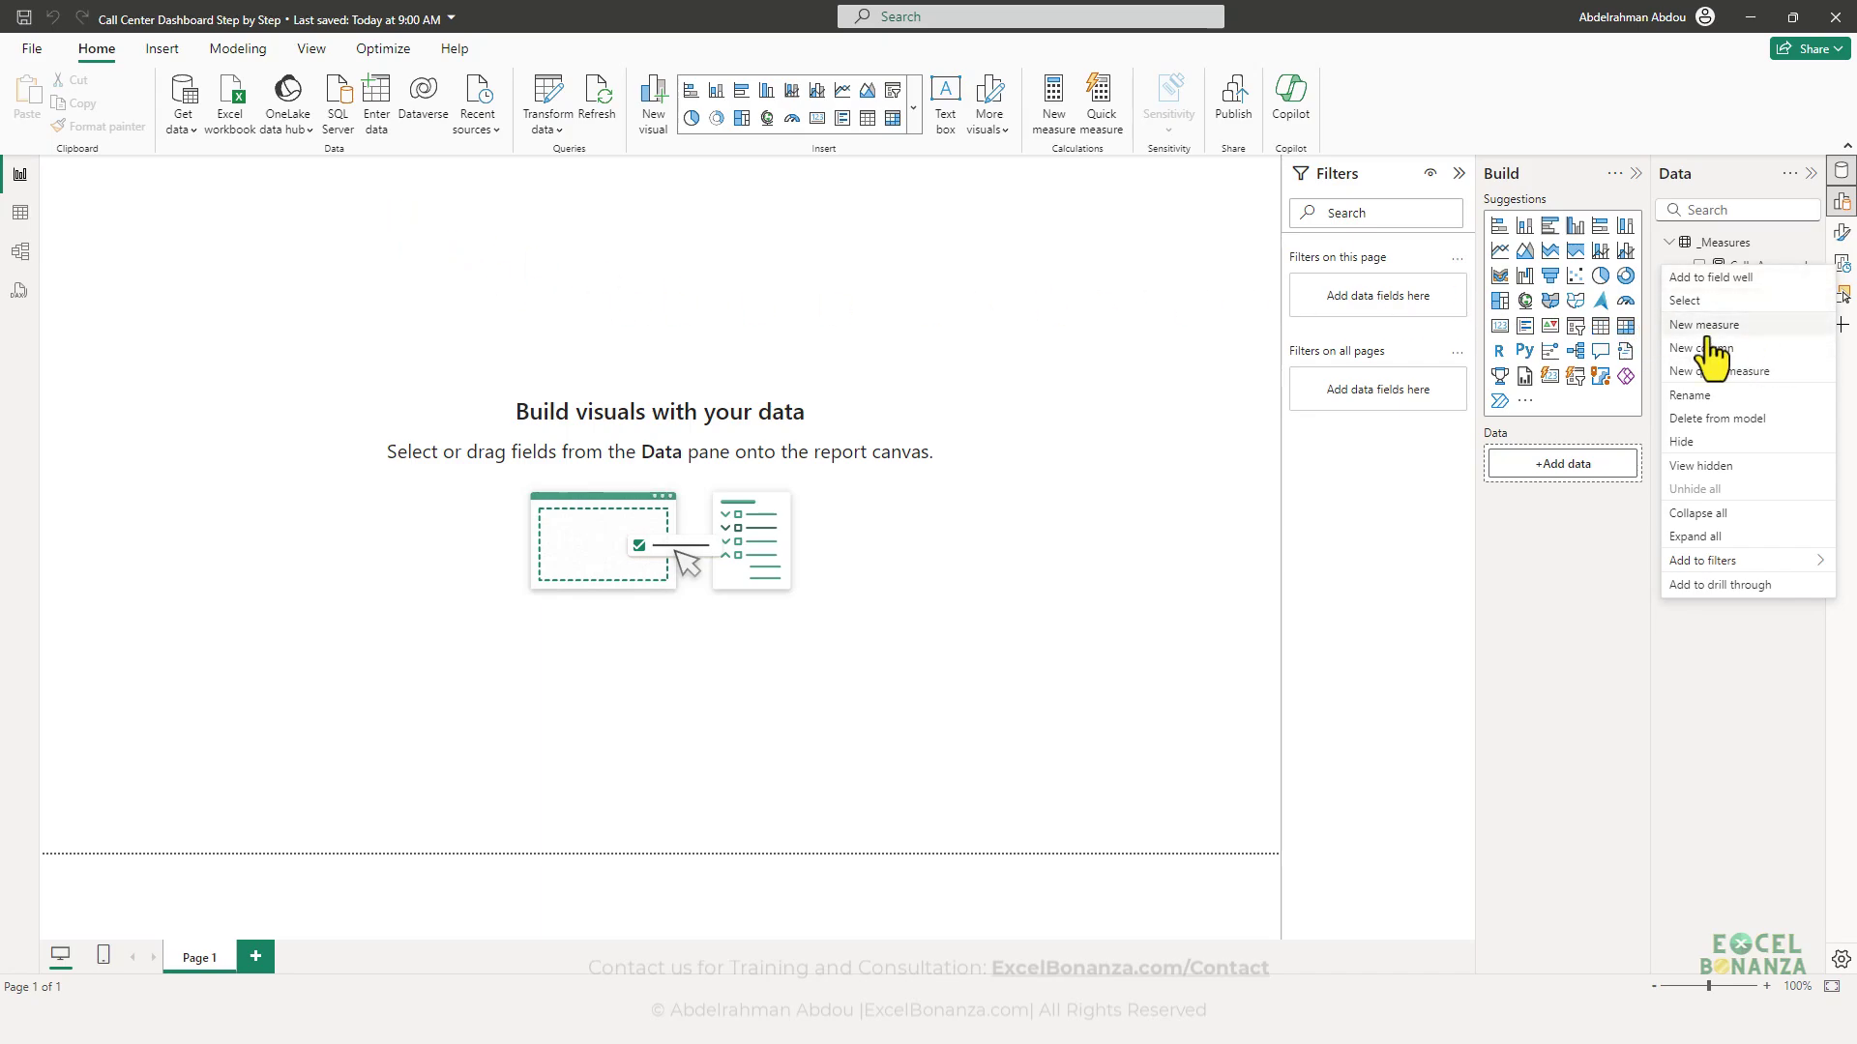
pyautogui.press('Escape')
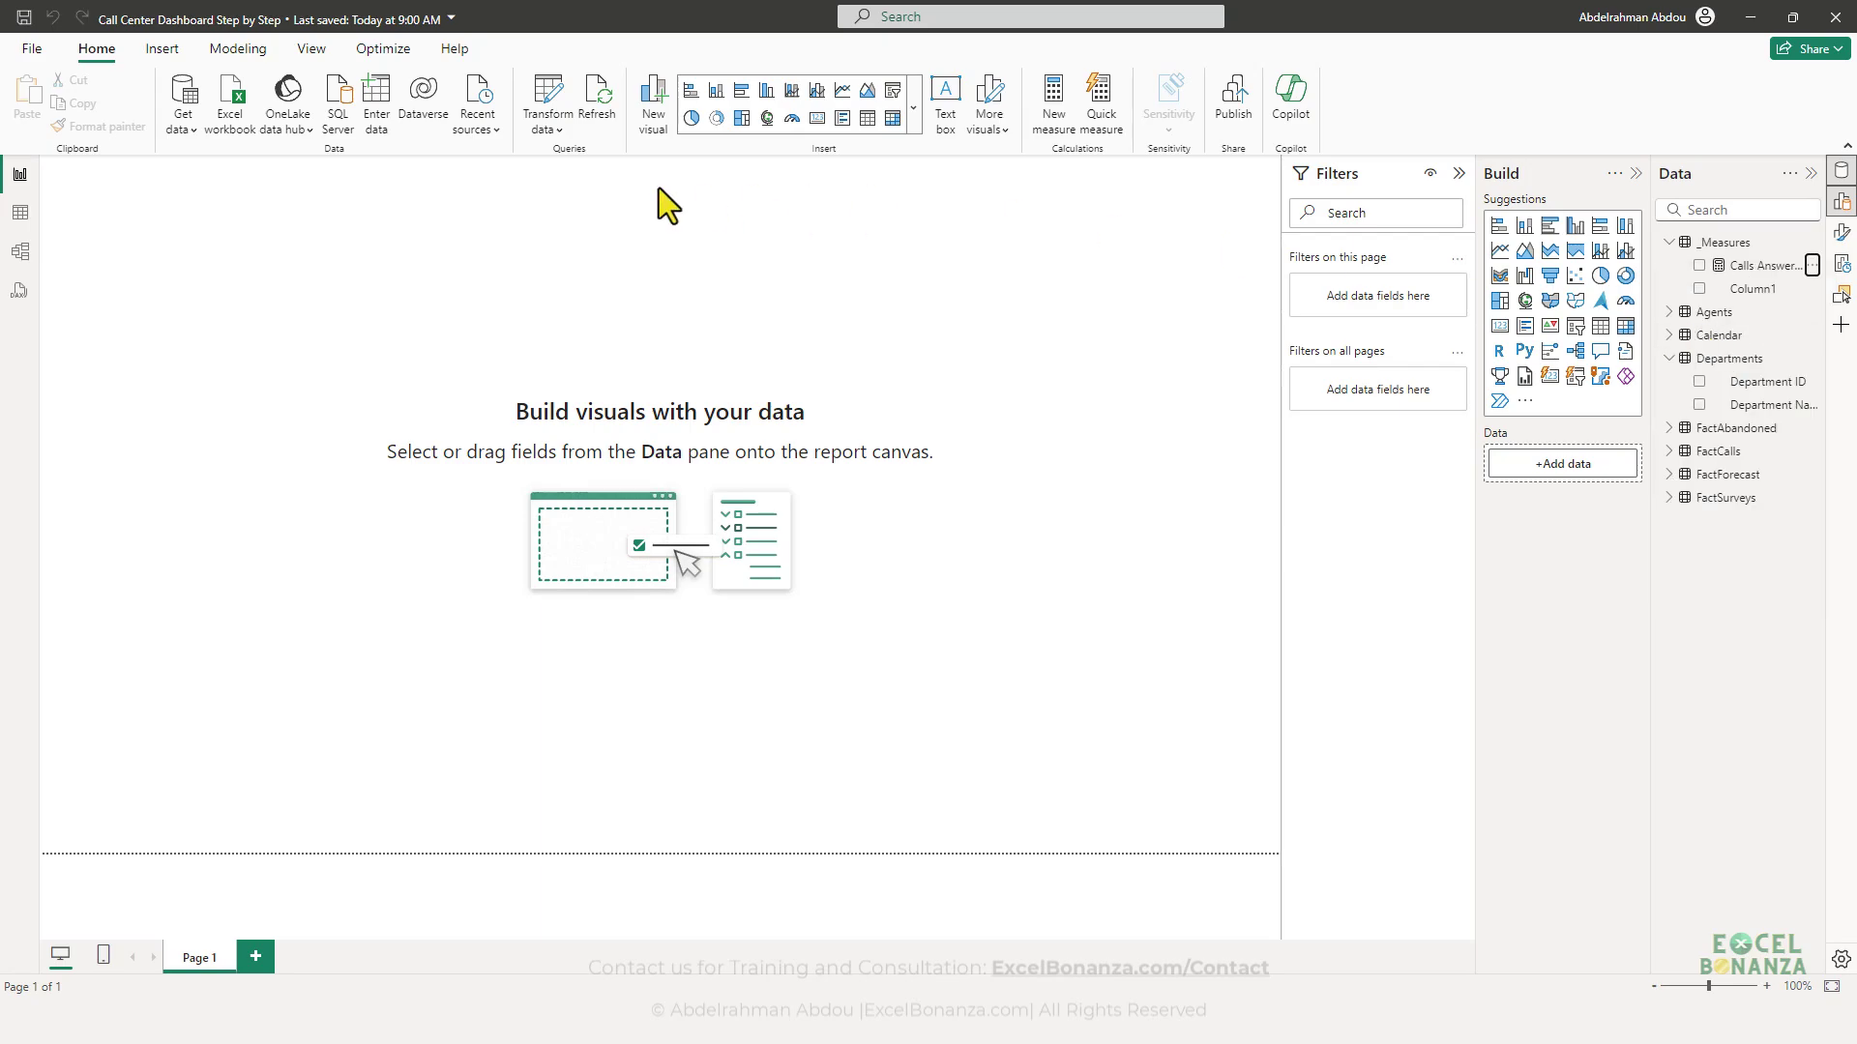
pyautogui.write('Forecas')
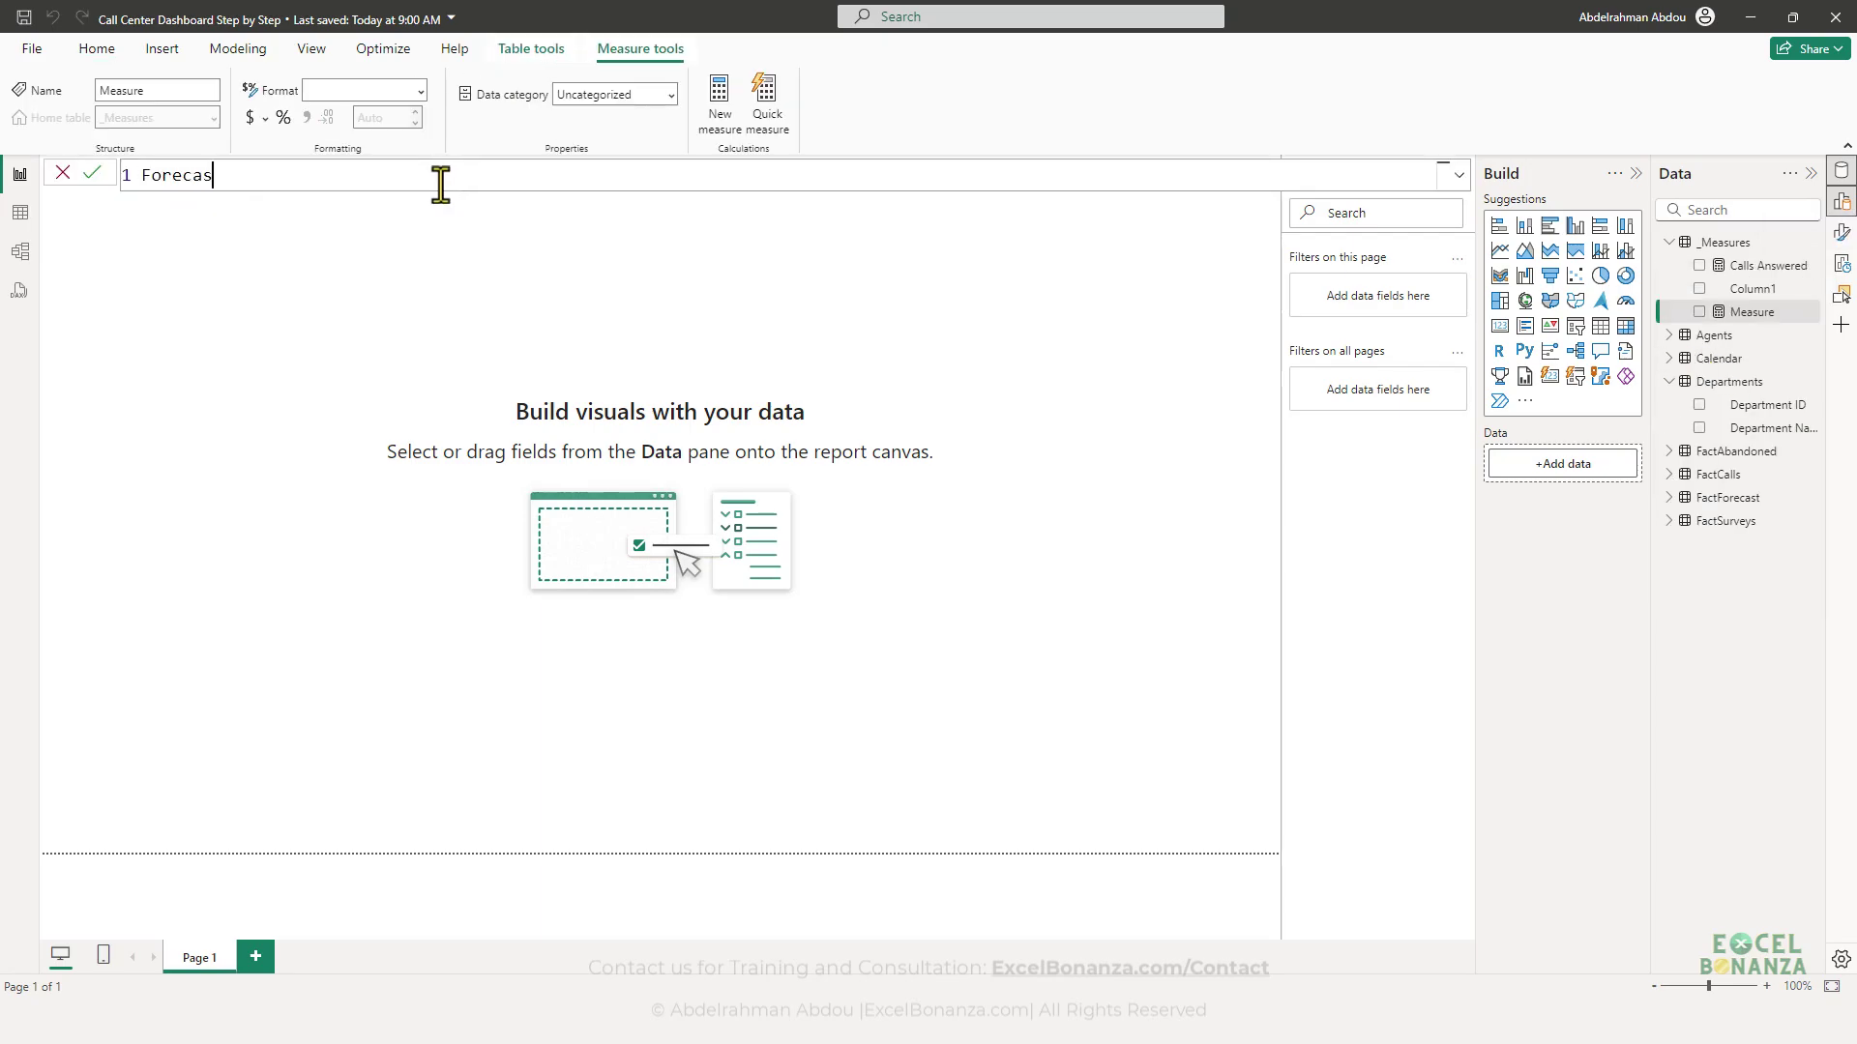
pyautogui.write('t Calls = SUM(')
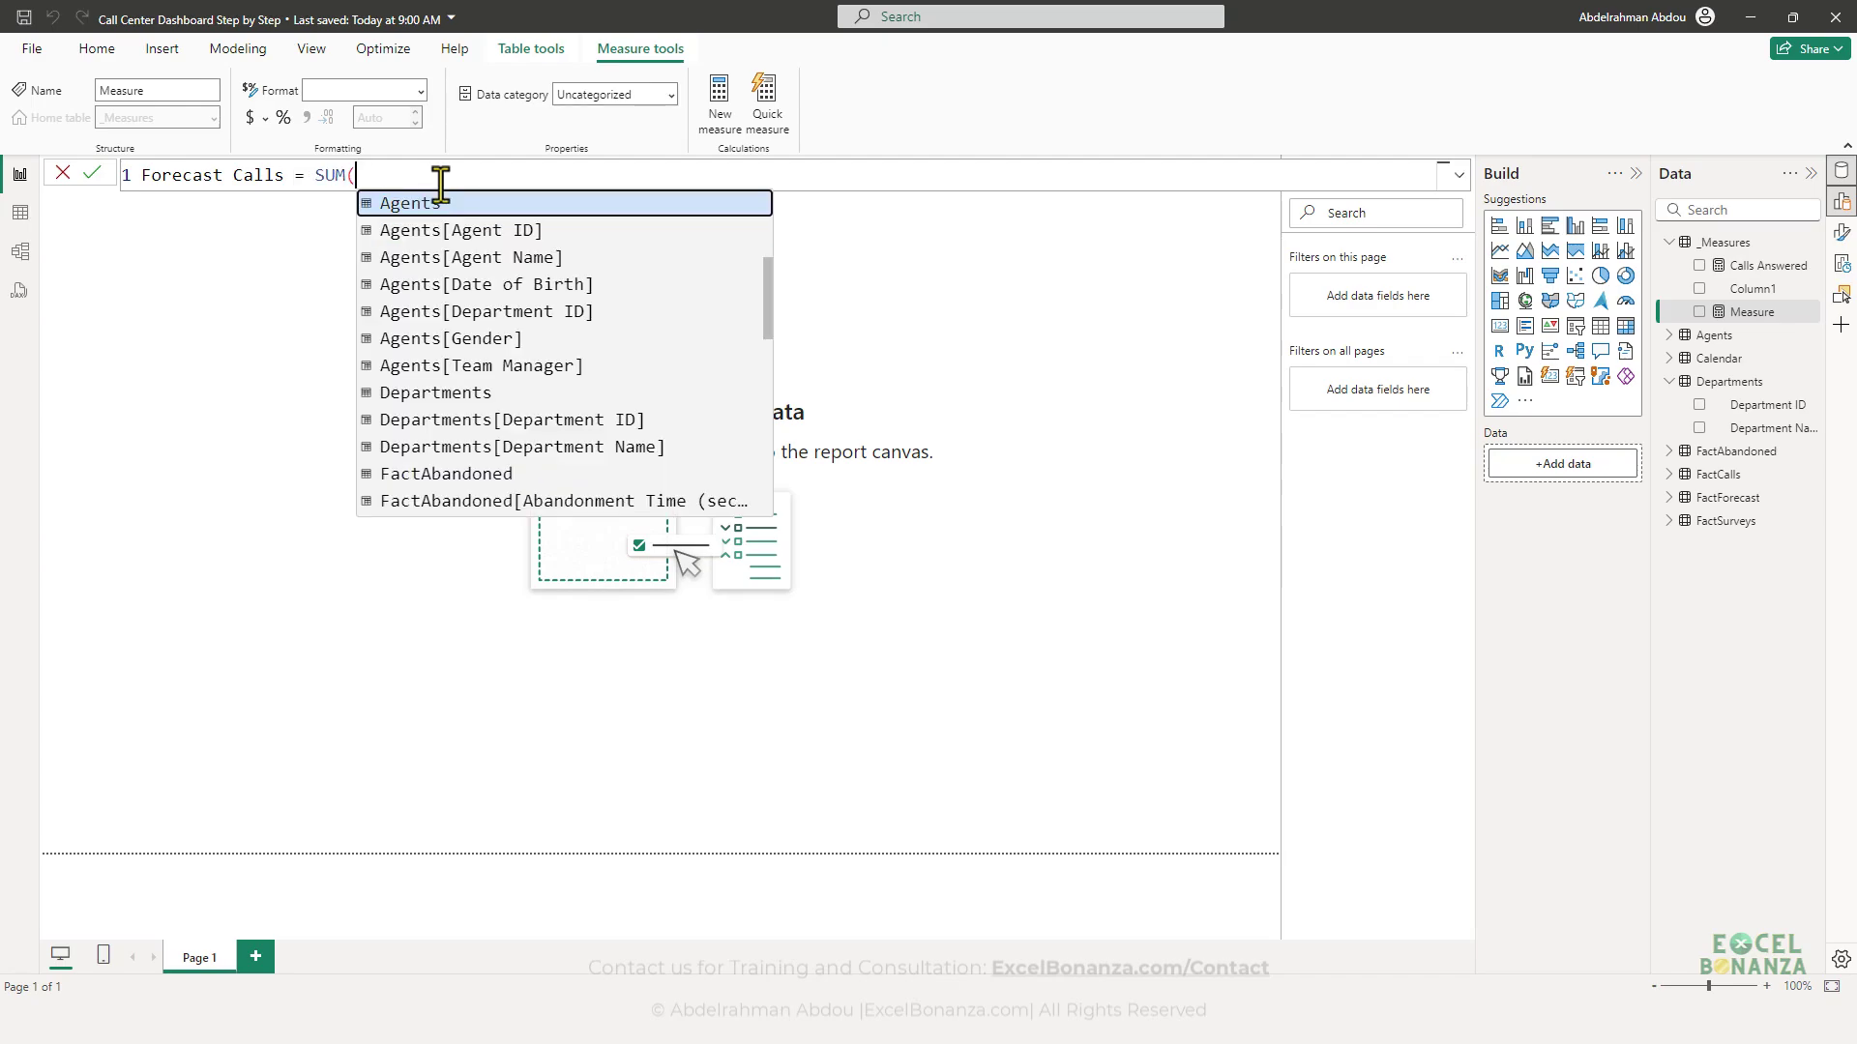
pyautogui.write('FactFore')
pyautogui.press('Down')
pyautogui.press('Down')
pyautogui.press('Down')
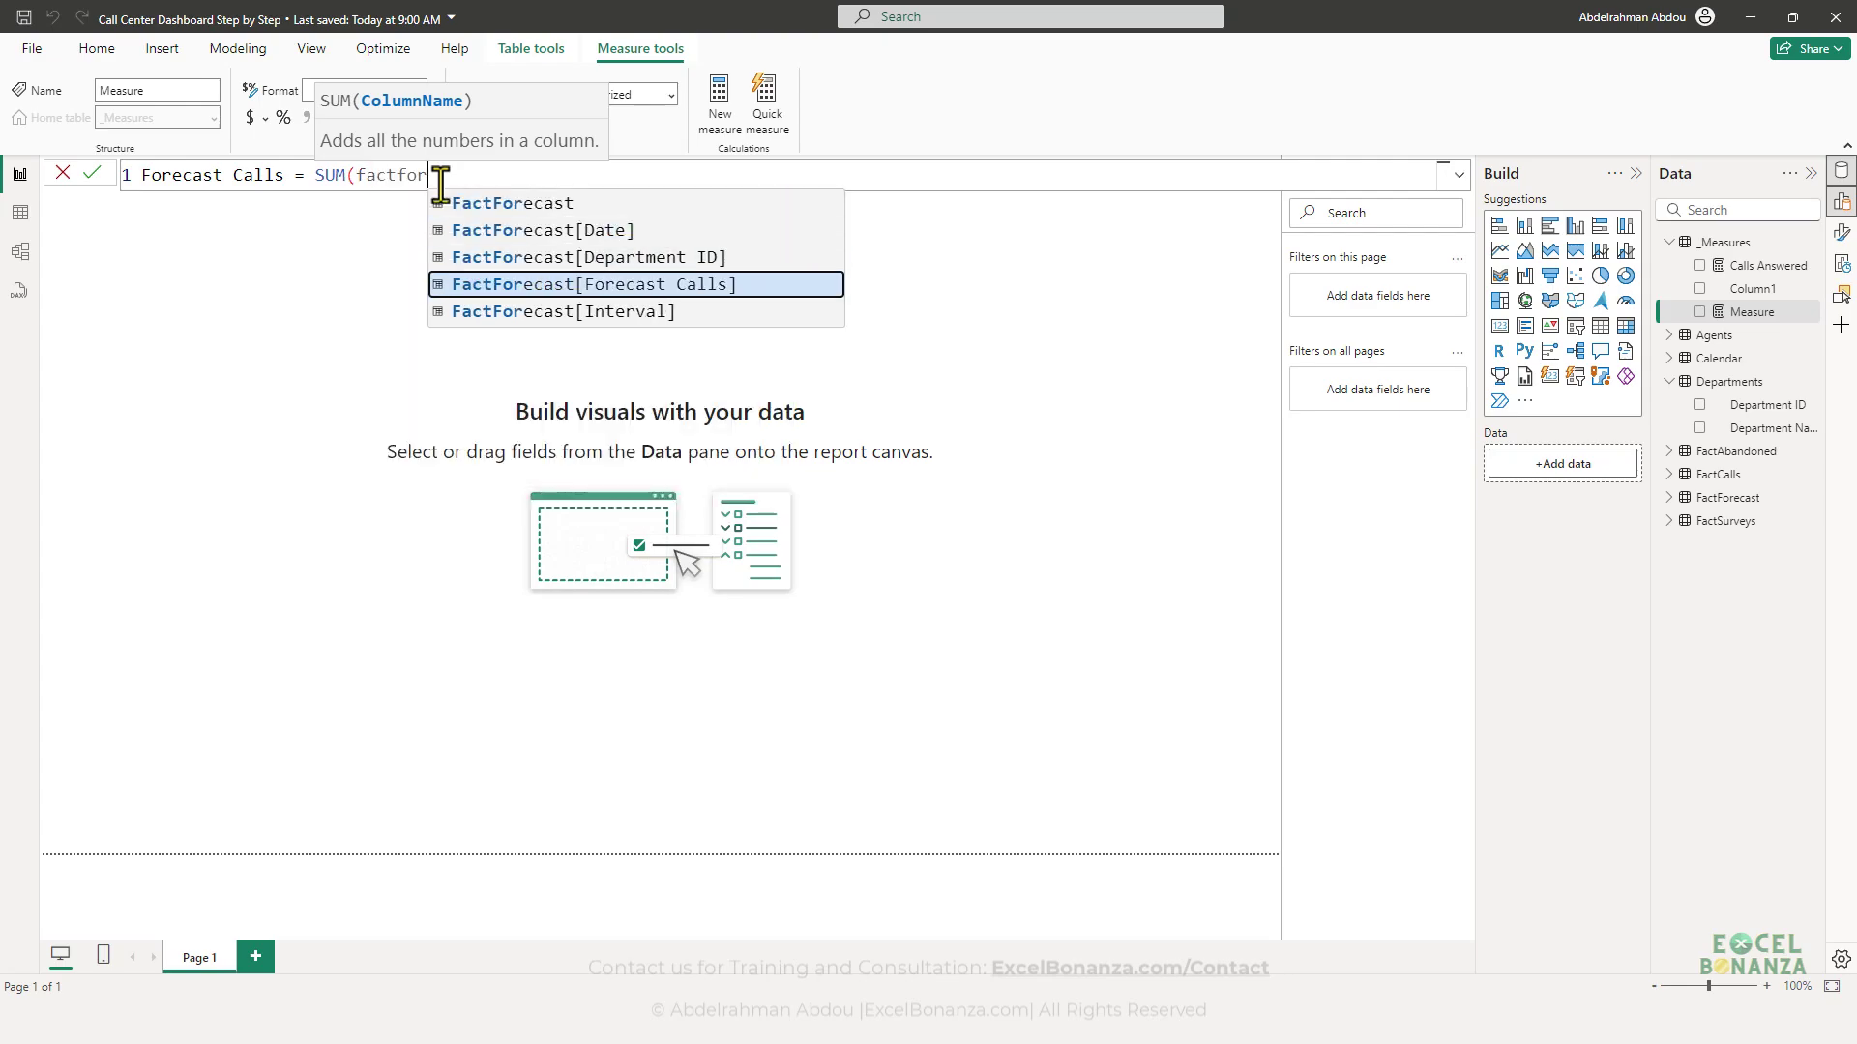
pyautogui.press('Tab')
pyautogui.write(')')
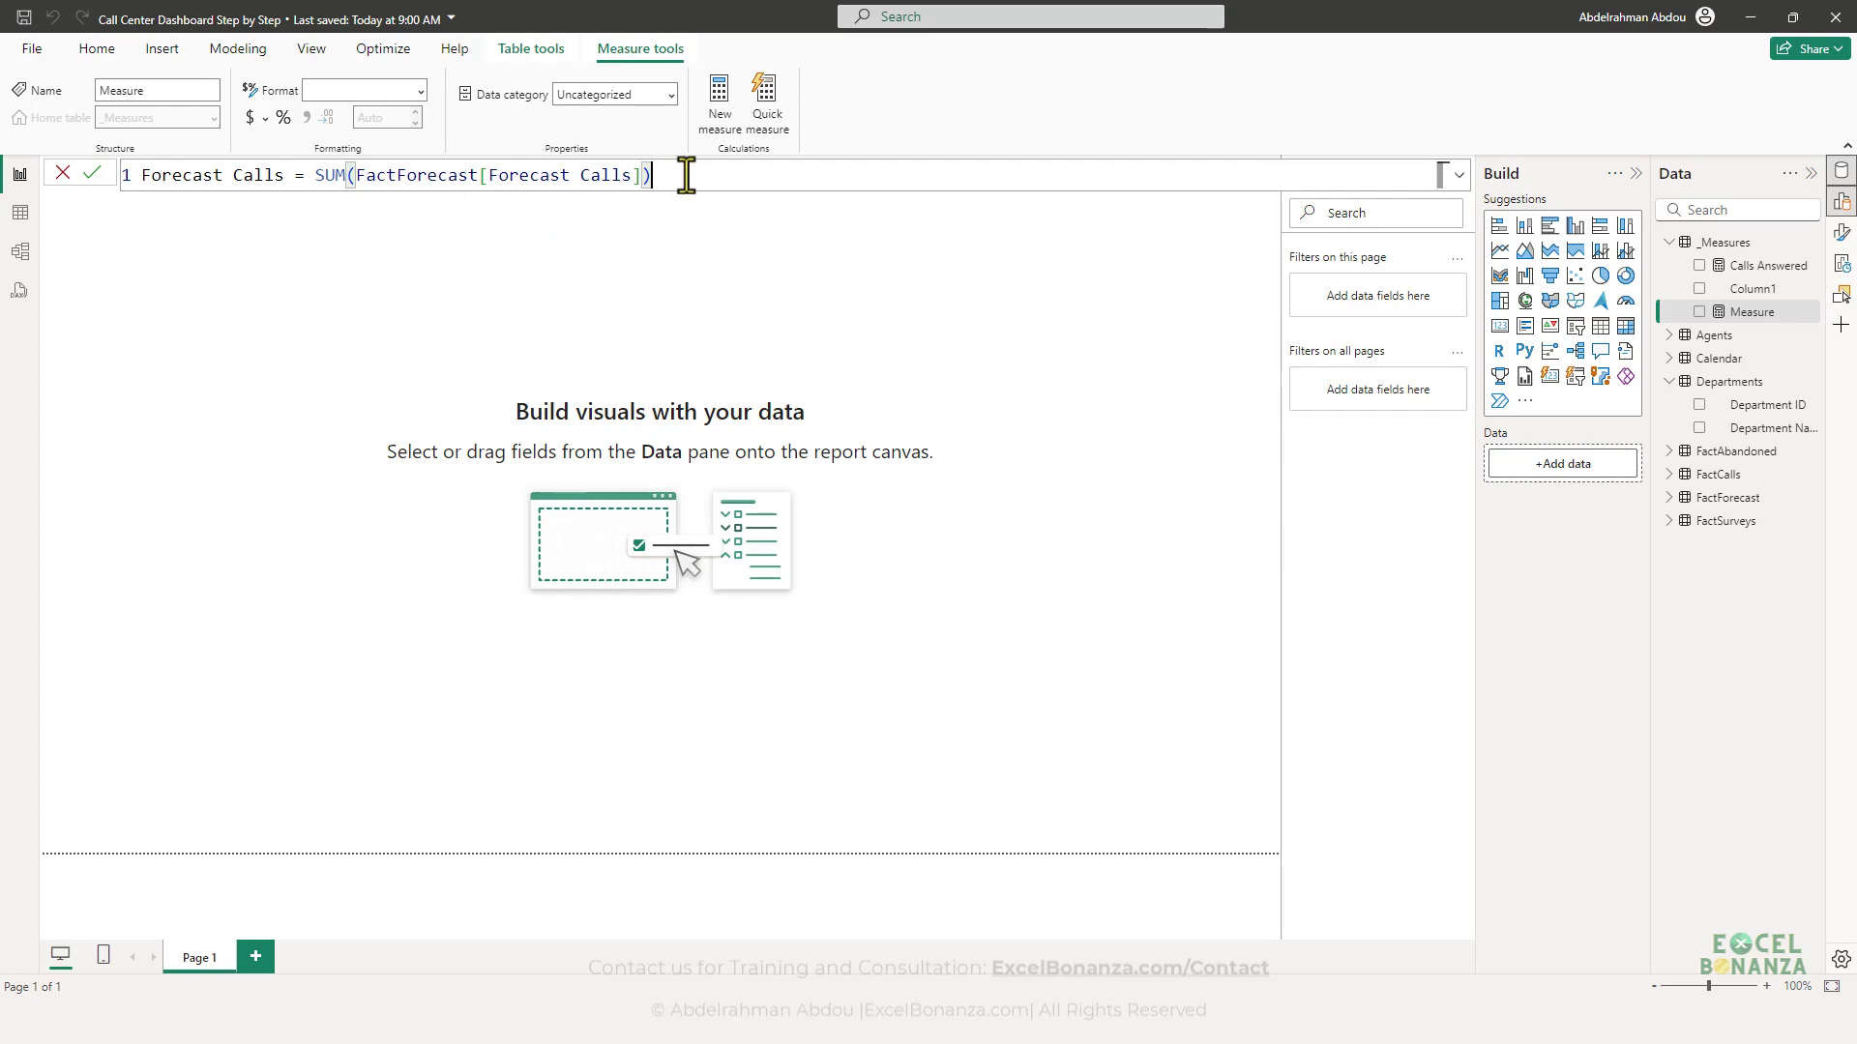
pyautogui.press('Return')
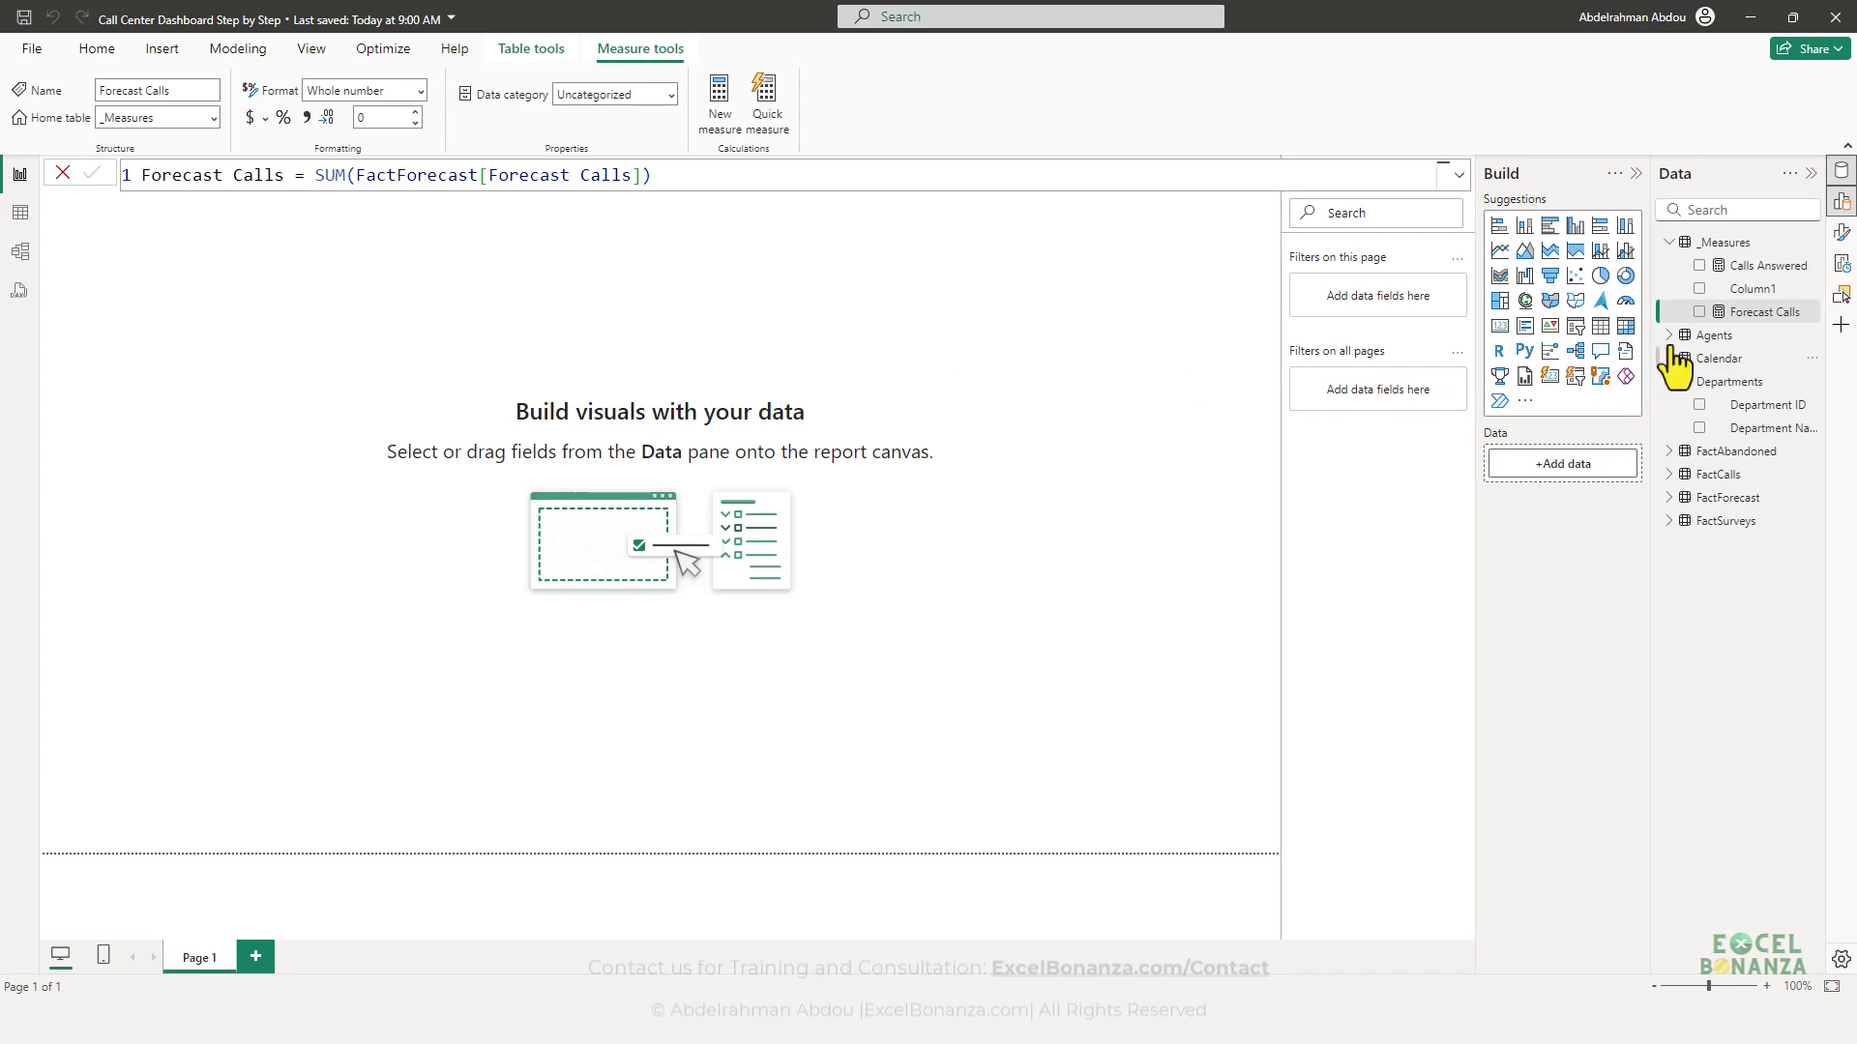
pyautogui.moveTo(1750, 313); pyautogui.dragTo(369, 352)
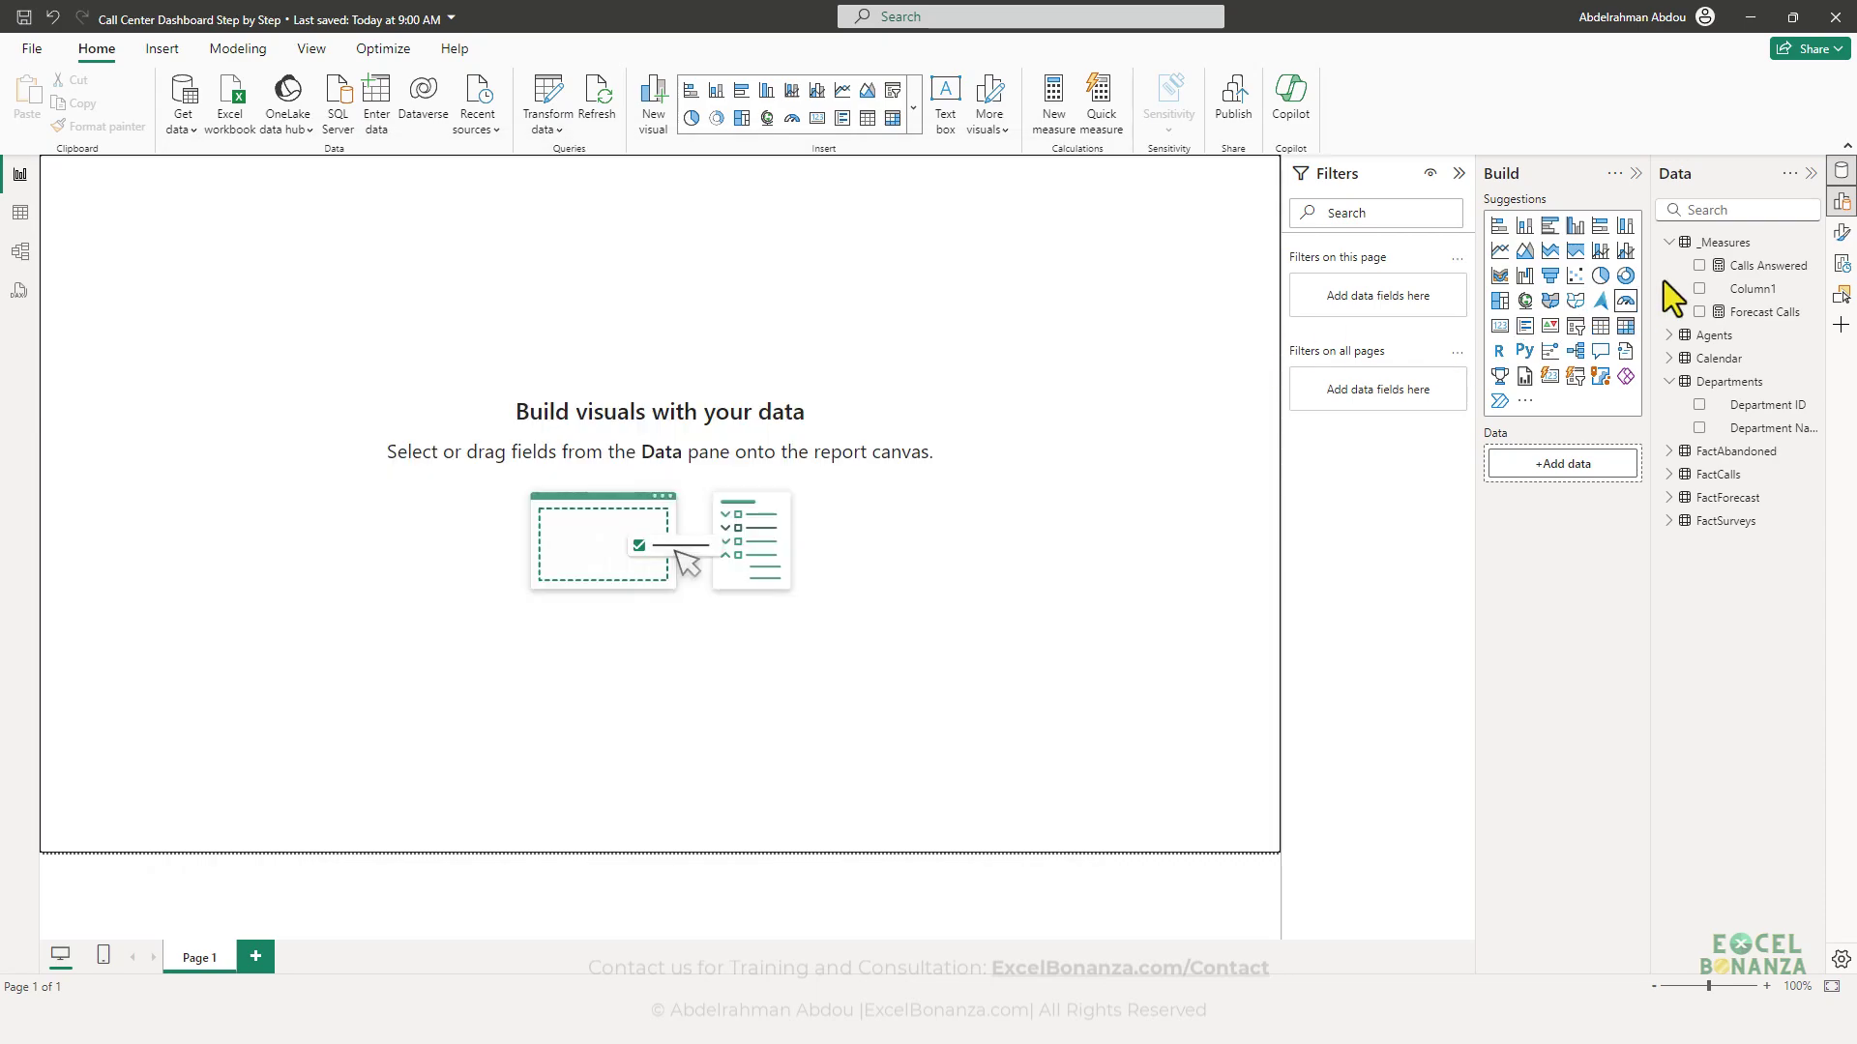
# - Add a measure to the _Measures table with the formula Abandoned Calls = COUNTROWS(FactAbandoned)
pyautogui.click(1801, 244)
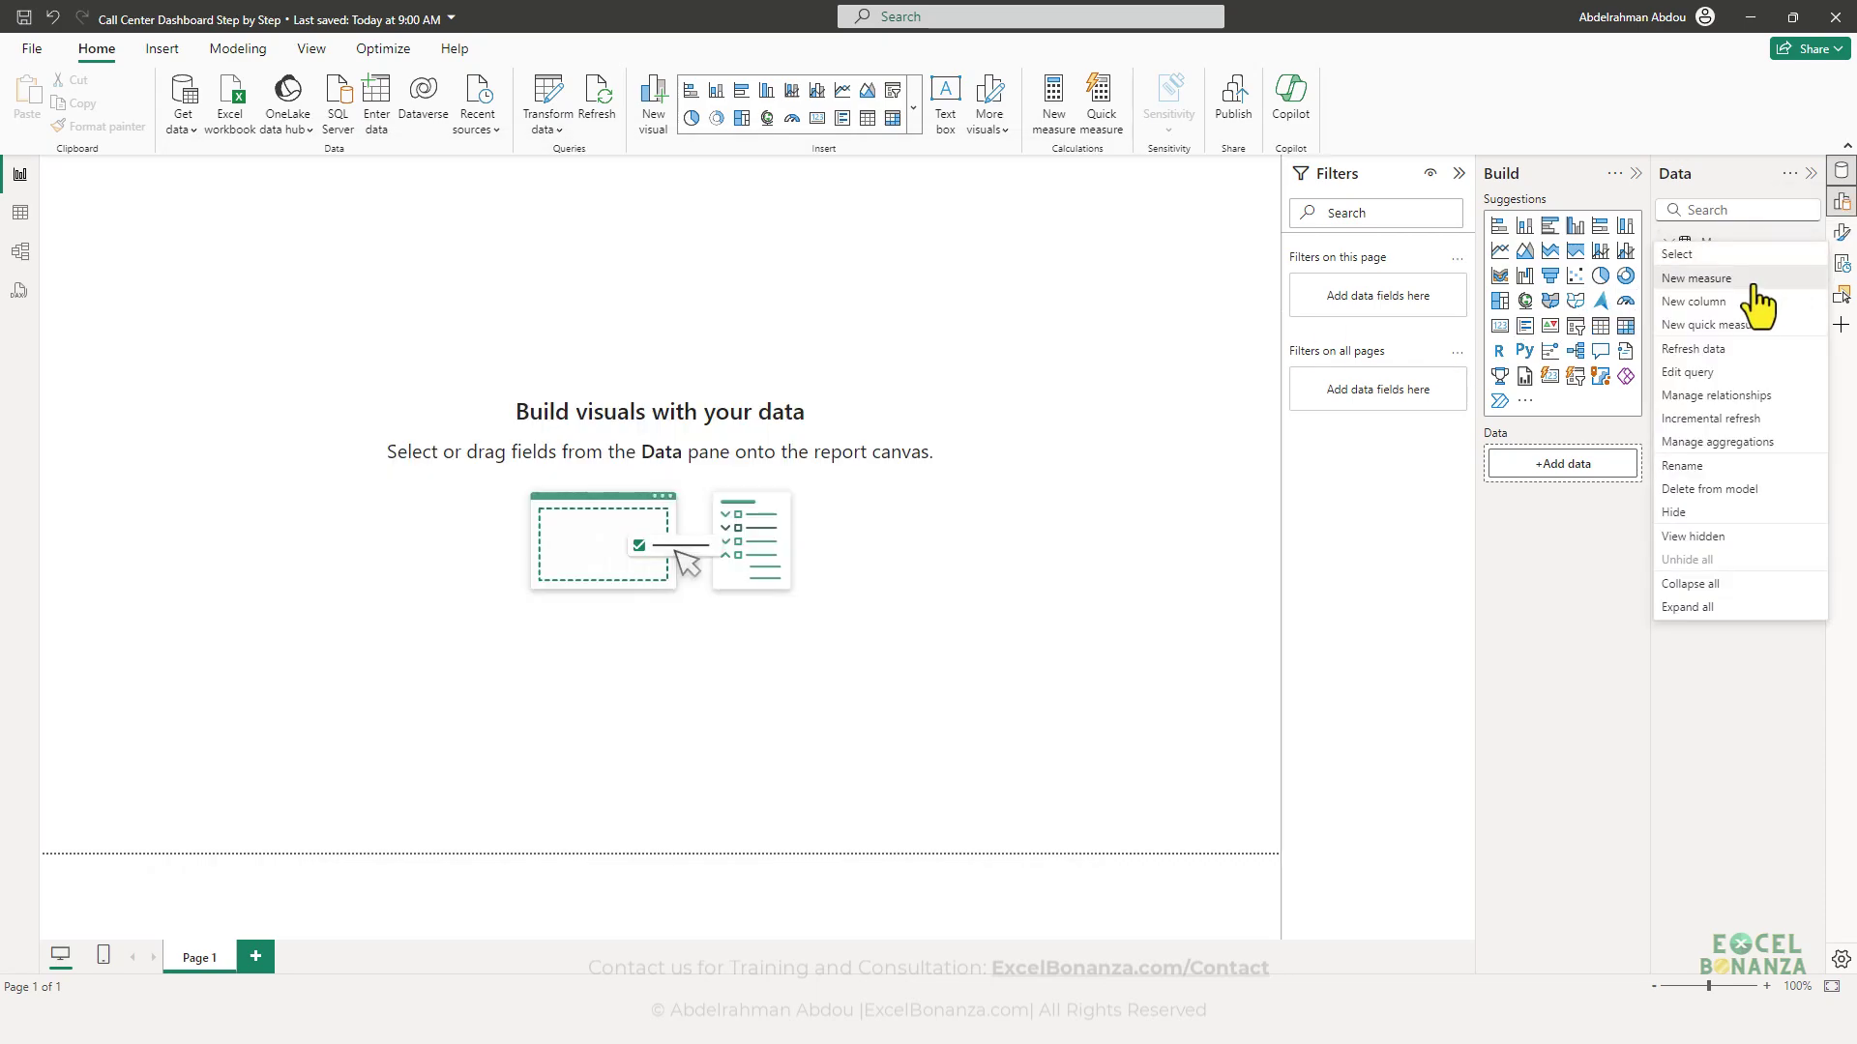
pyautogui.click(1754, 287)
pyautogui.press('BackSpace')
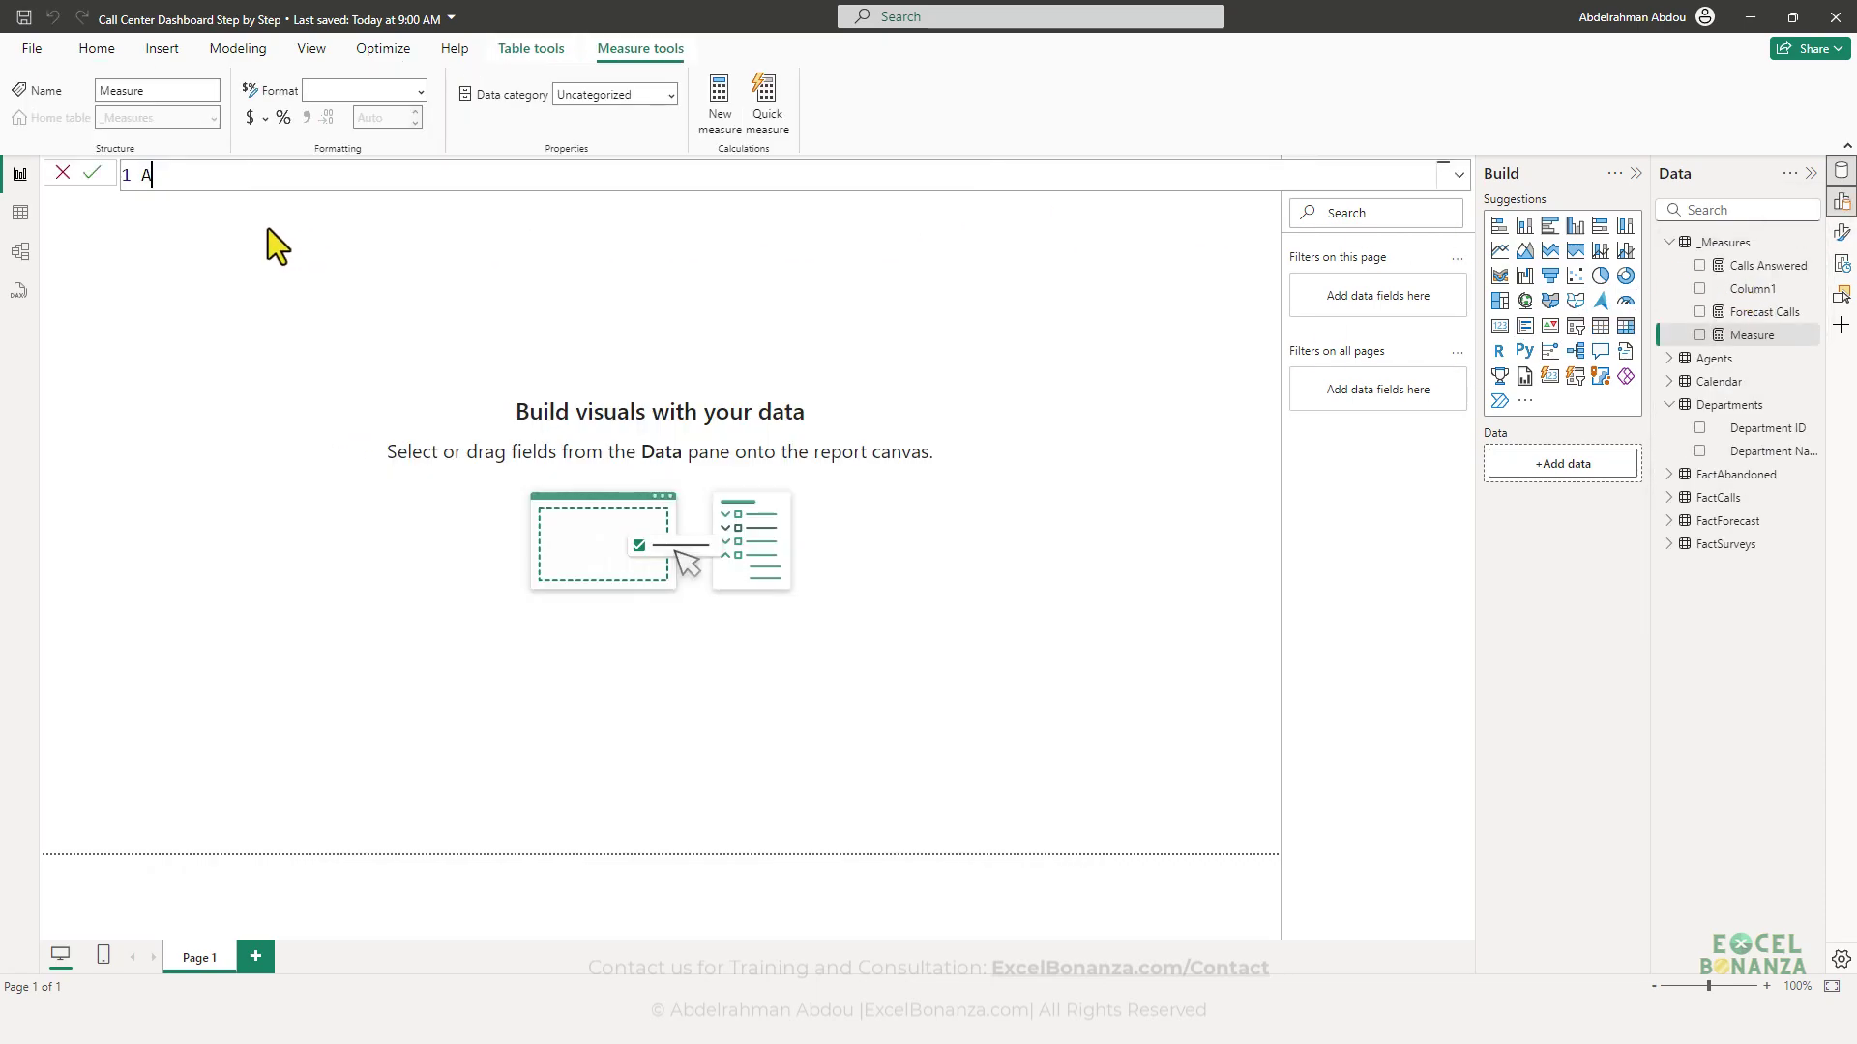
pyautogui.write('Abandoned Ca')
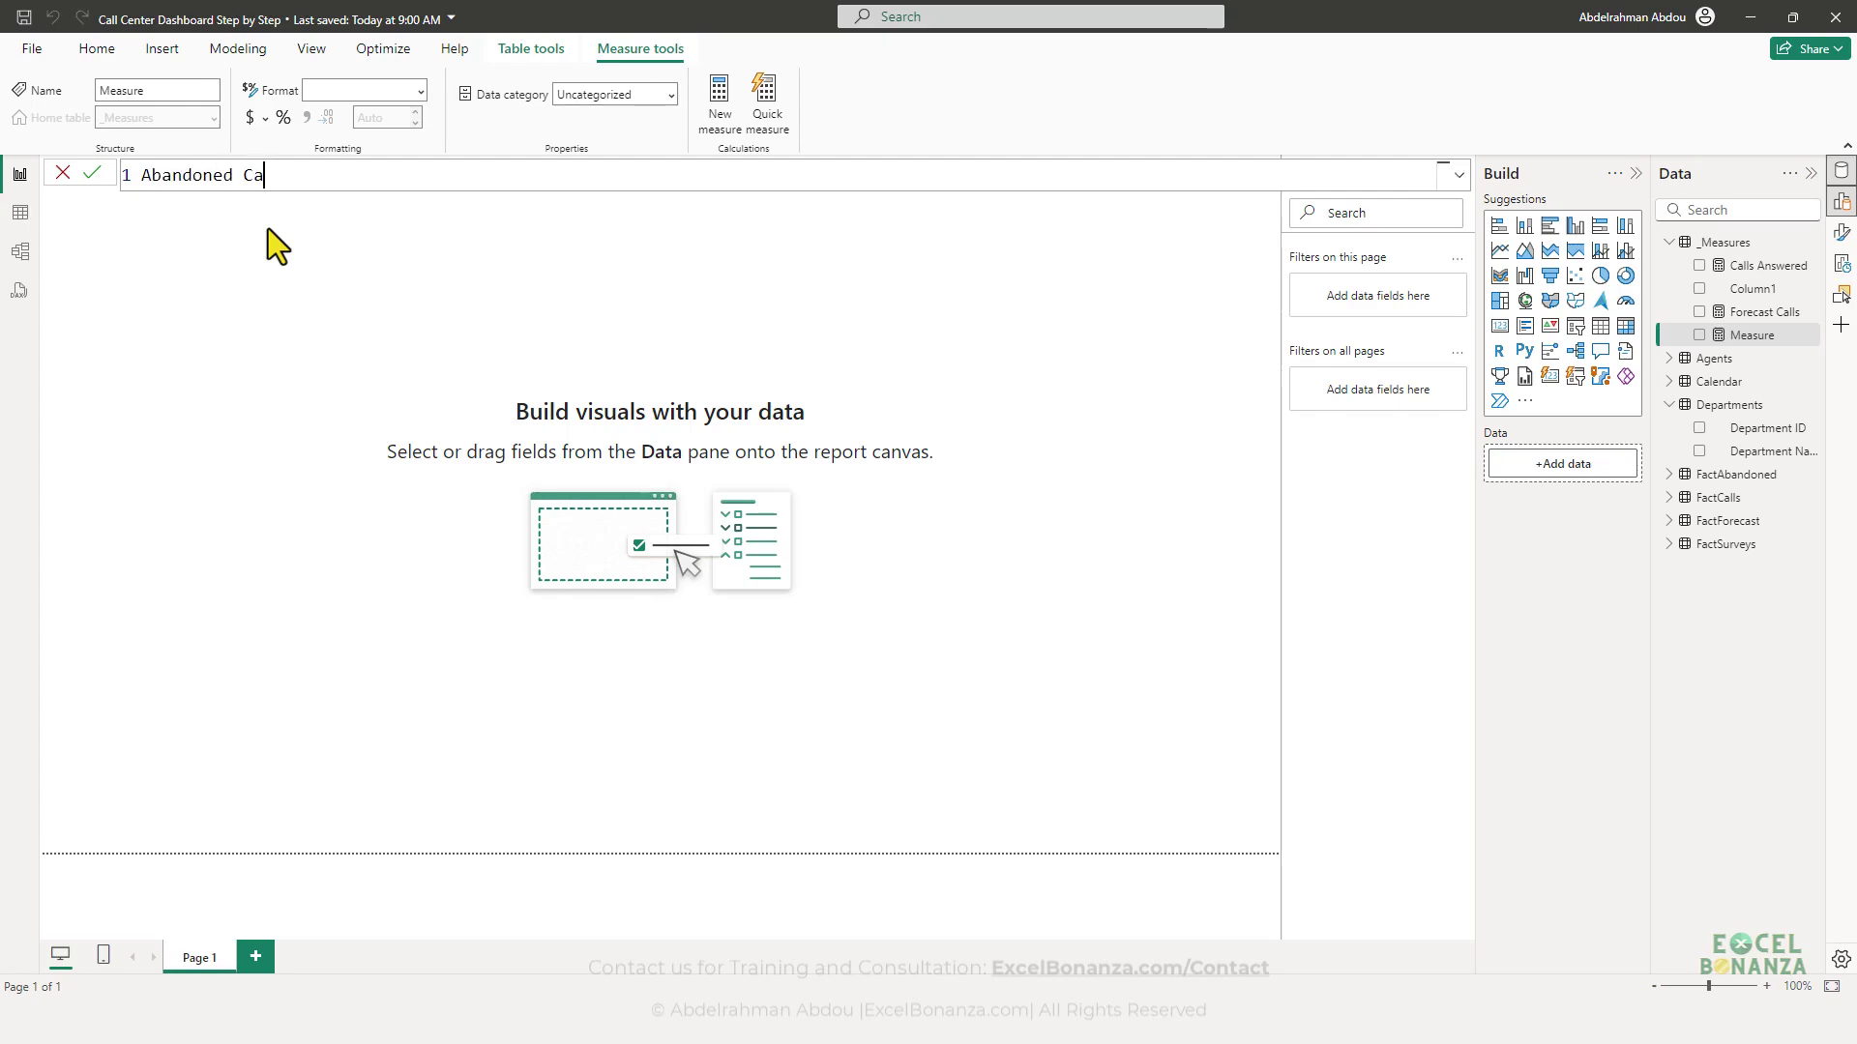
pyautogui.write('lls = count')
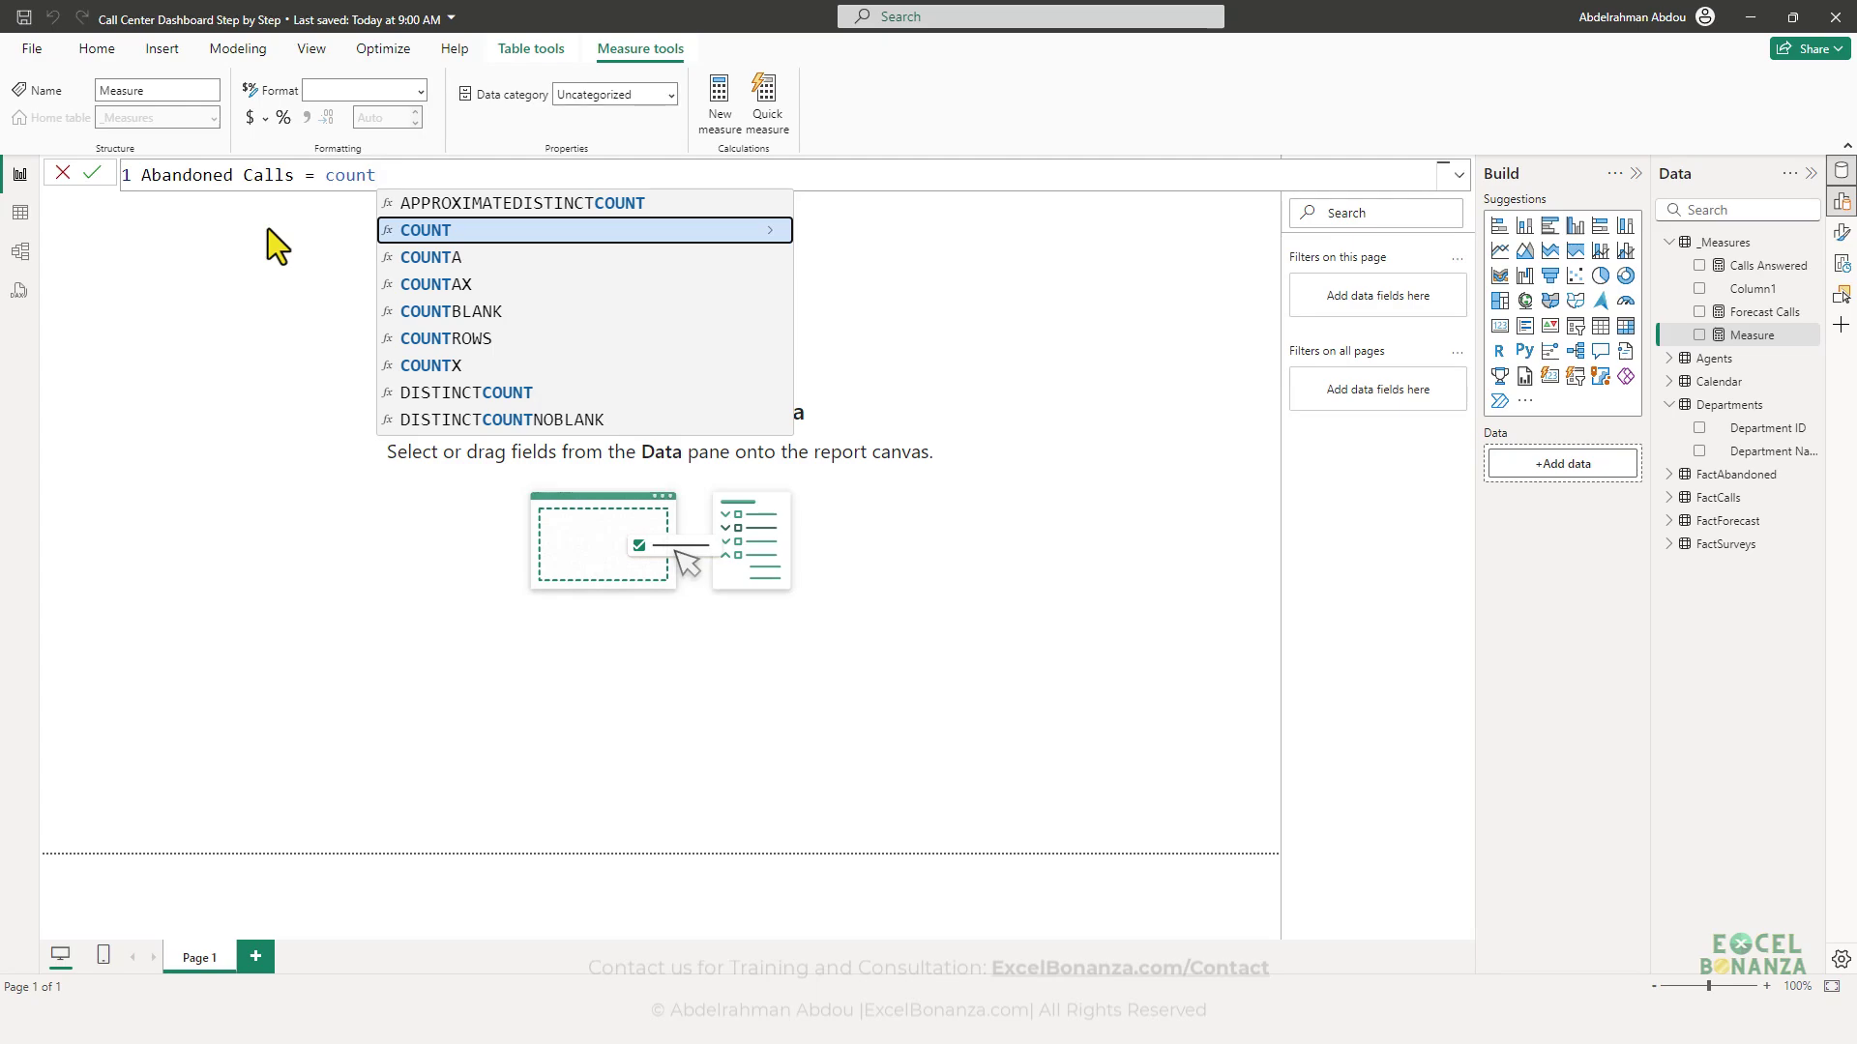
pyautogui.write('row')
pyautogui.press('Tab')
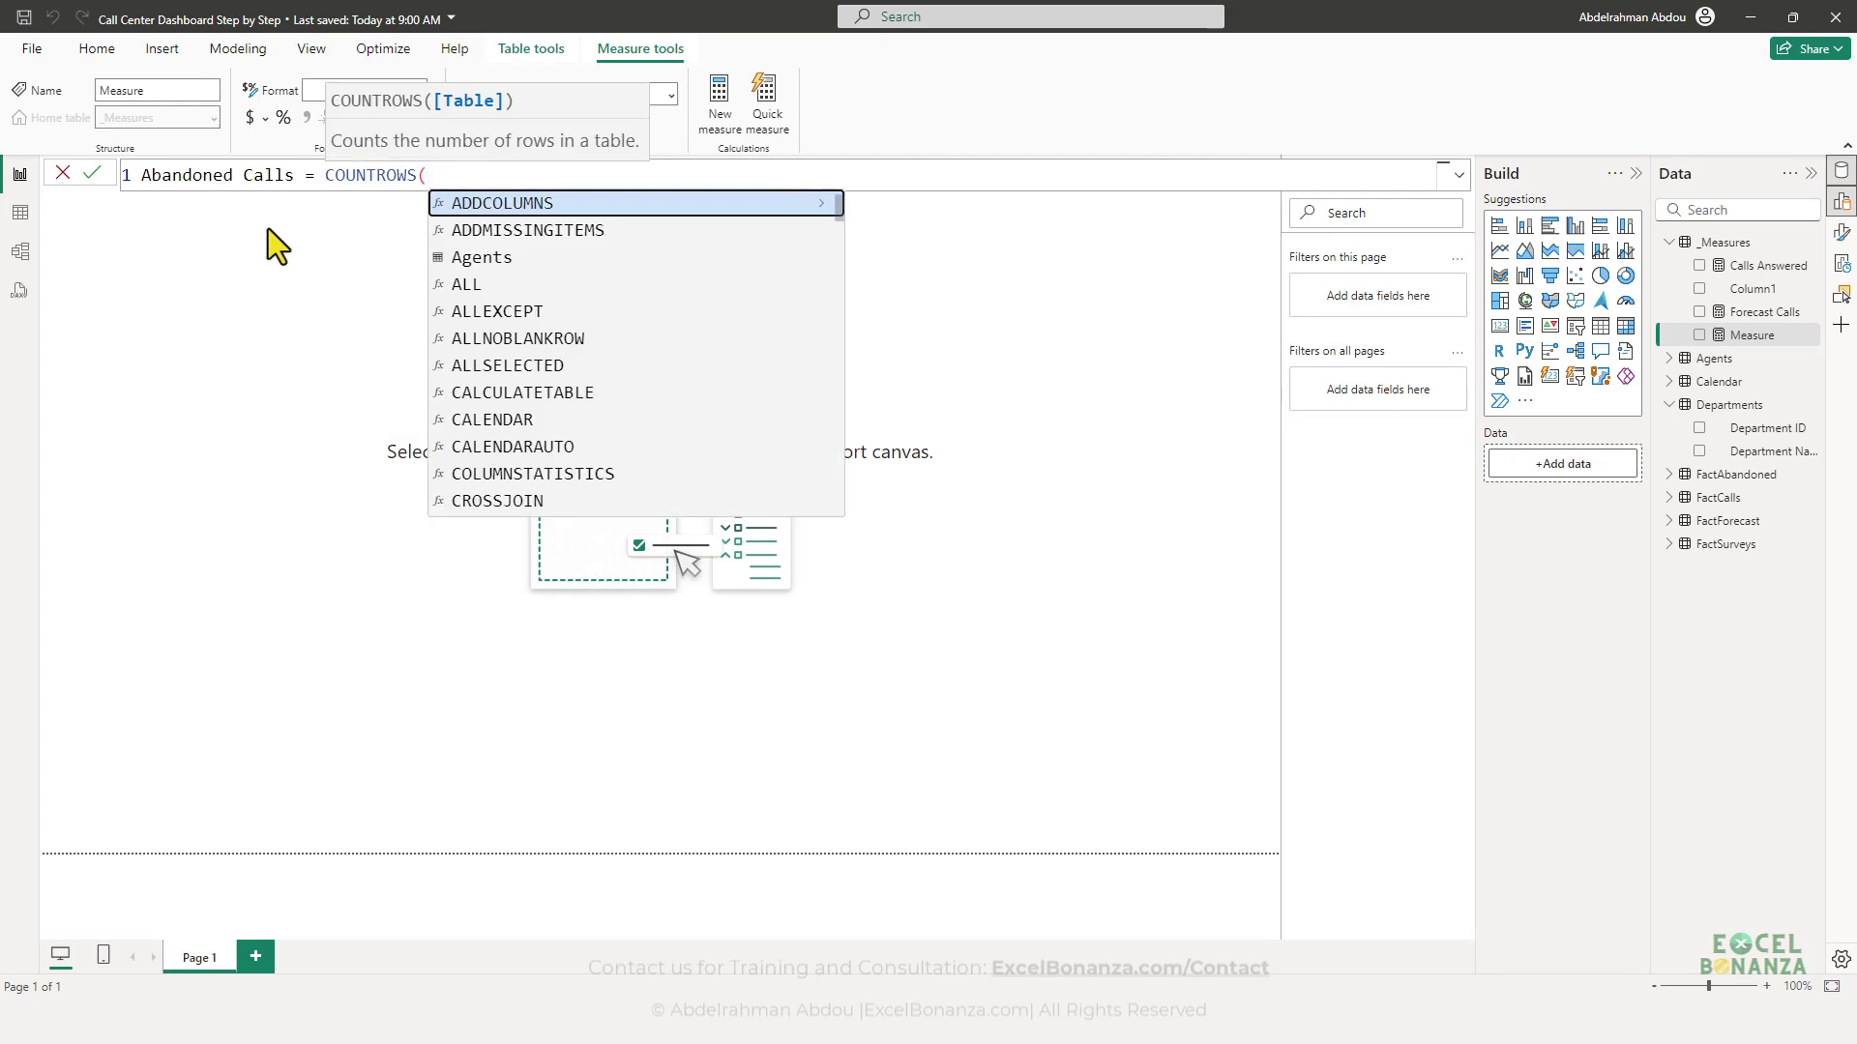
pyautogui.write('Fa')
pyautogui.press('Tab')
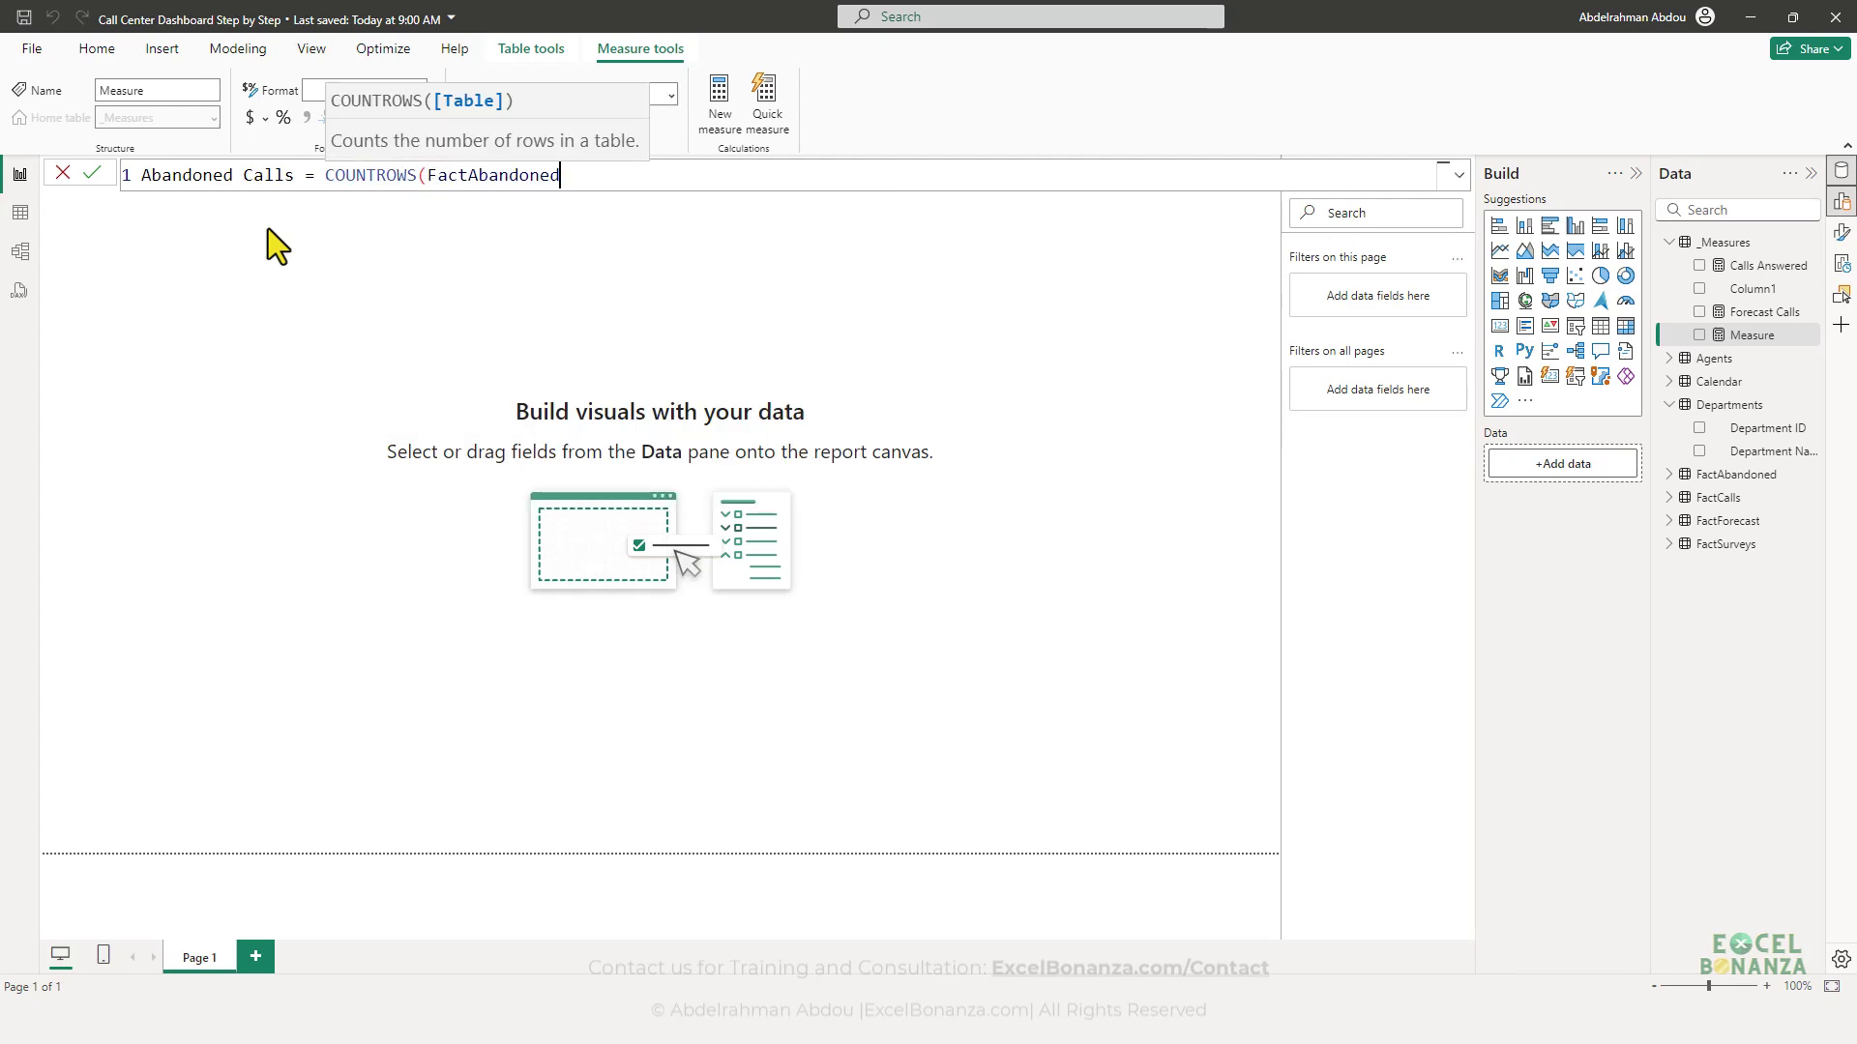
pyautogui.write(')')
pyautogui.press('Return')
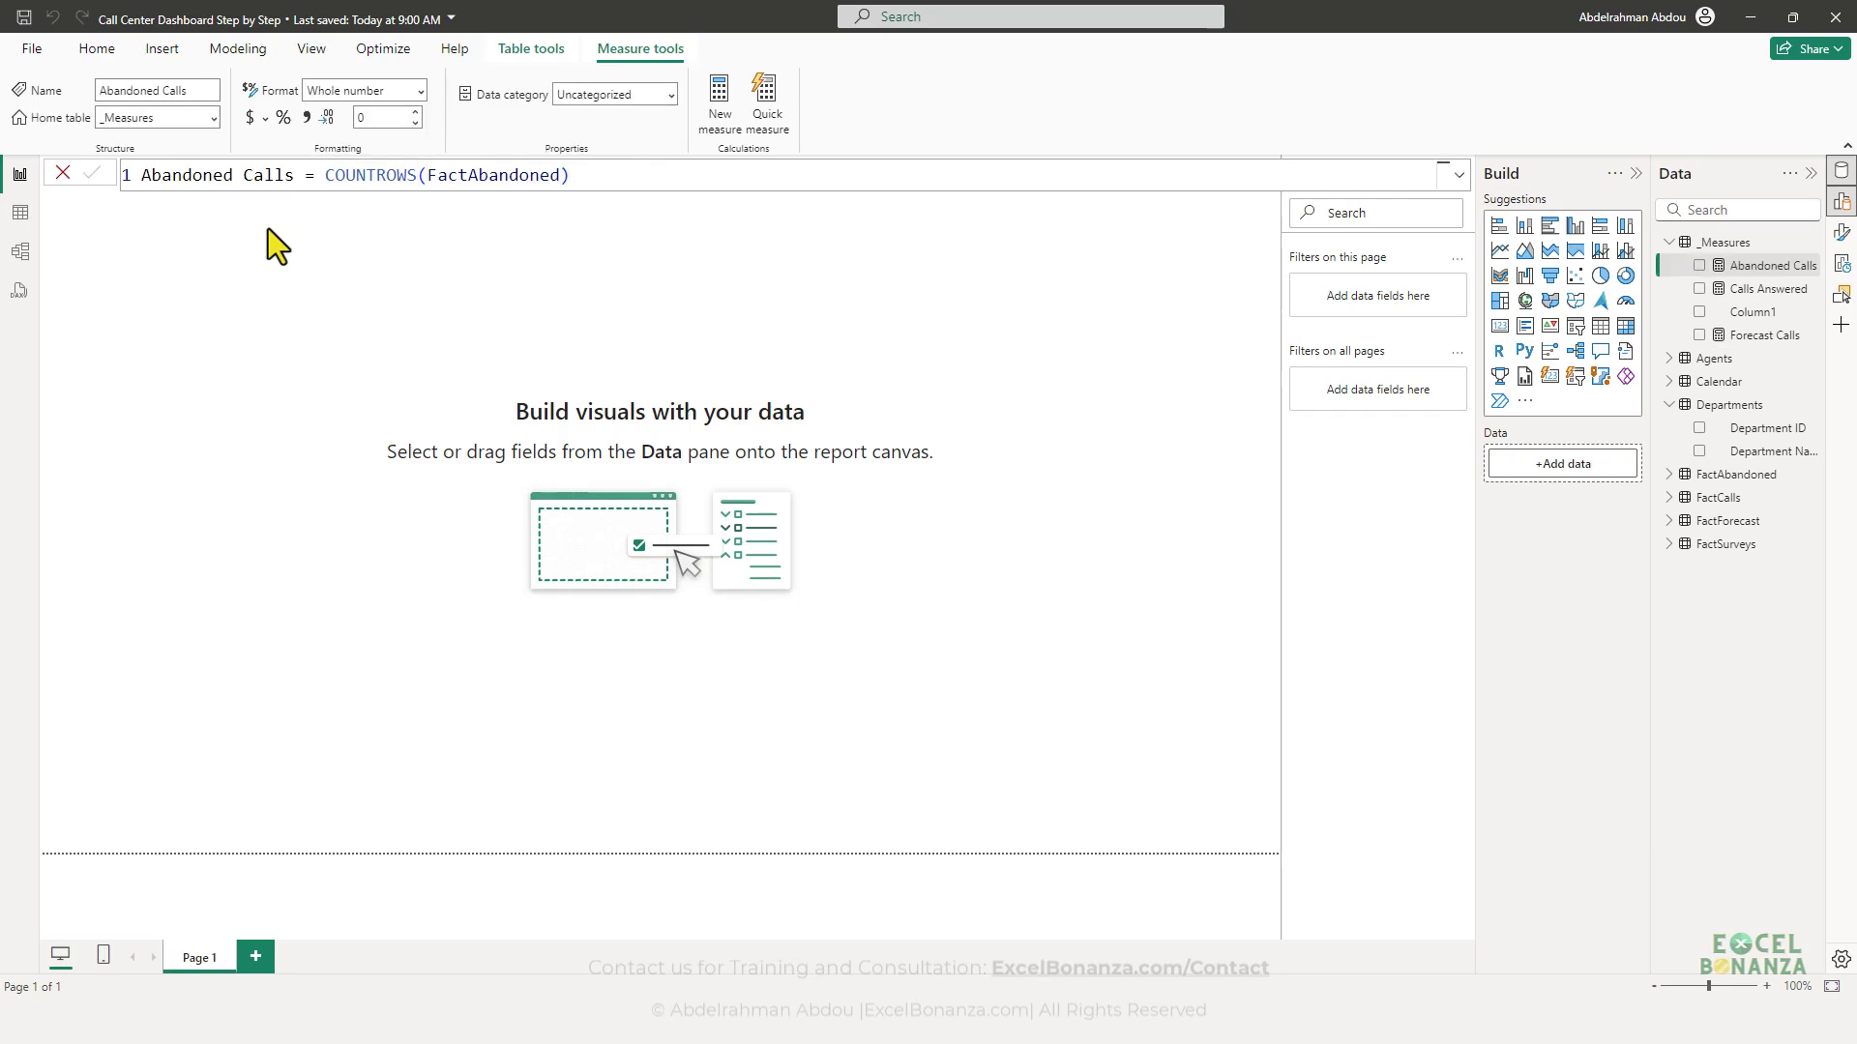
# - Examine the Department ID, Time and Date columns of FactAbandoned and show the Abandoned Calls formula on the report canvas again
pyautogui.click(20, 213)
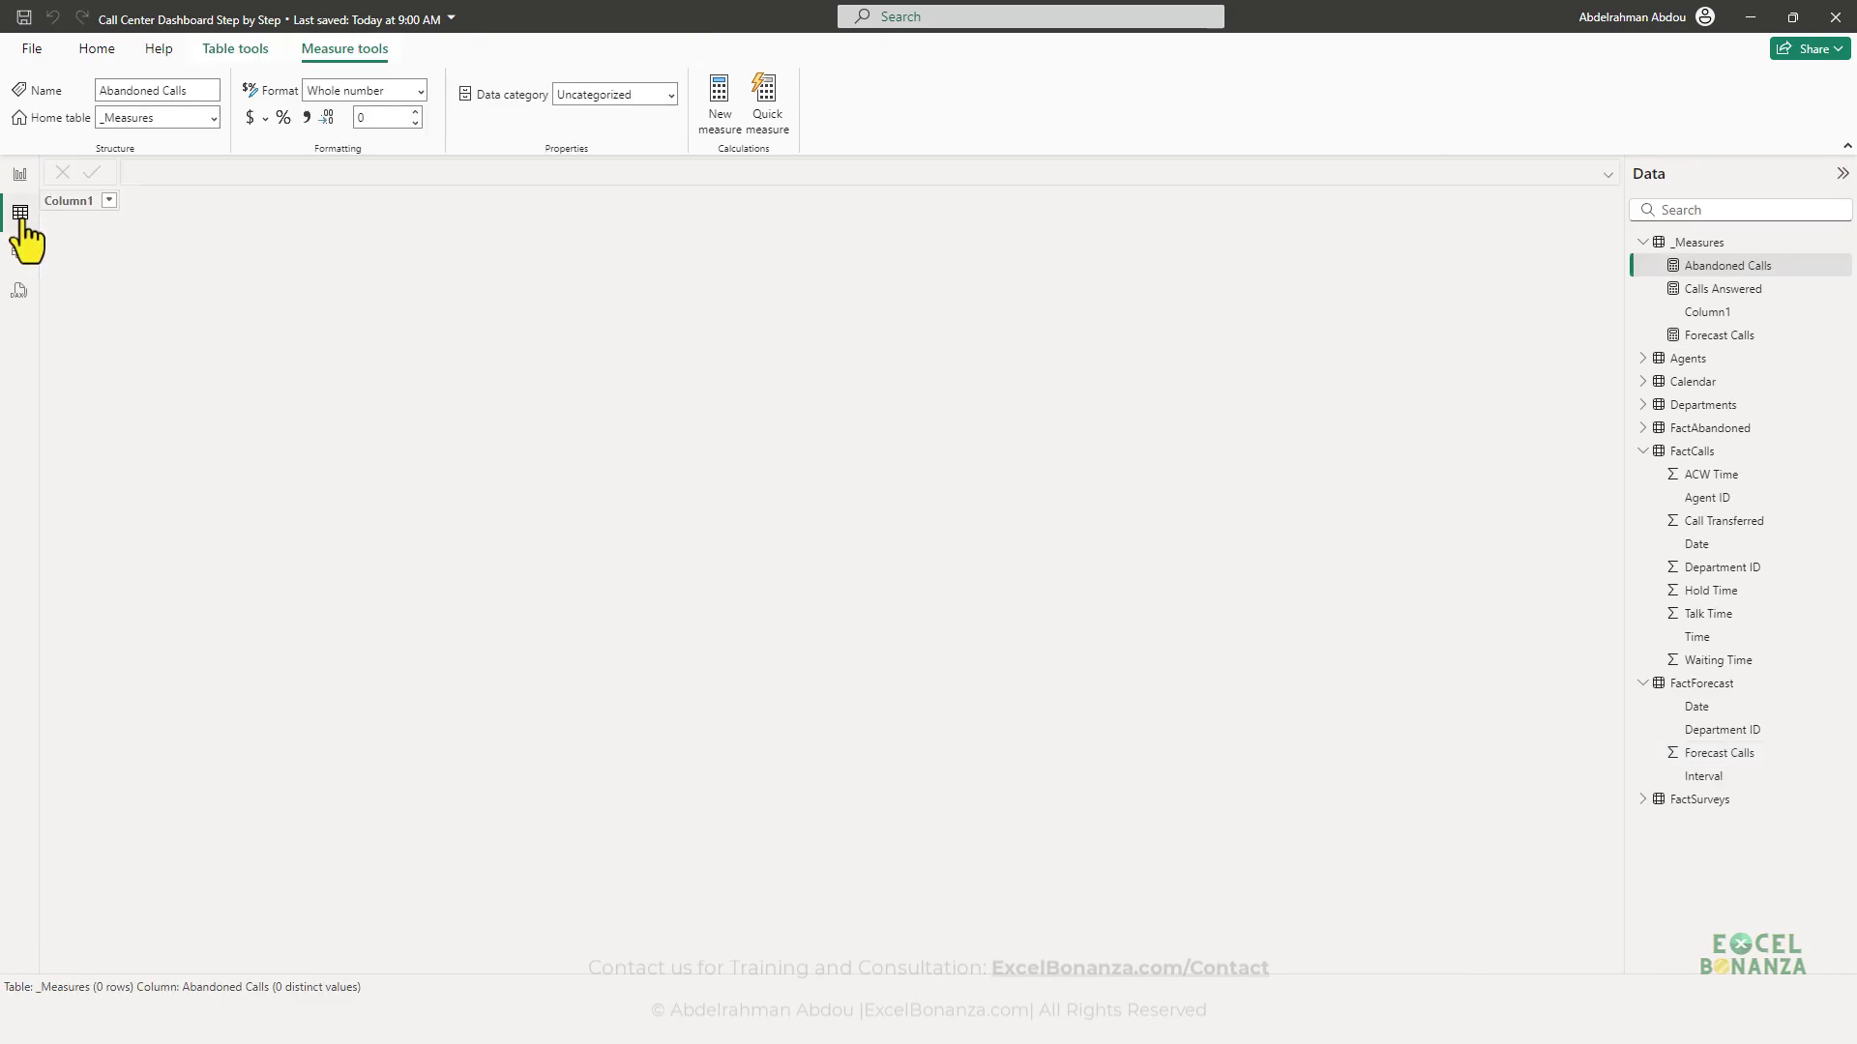
pyautogui.click(1709, 427)
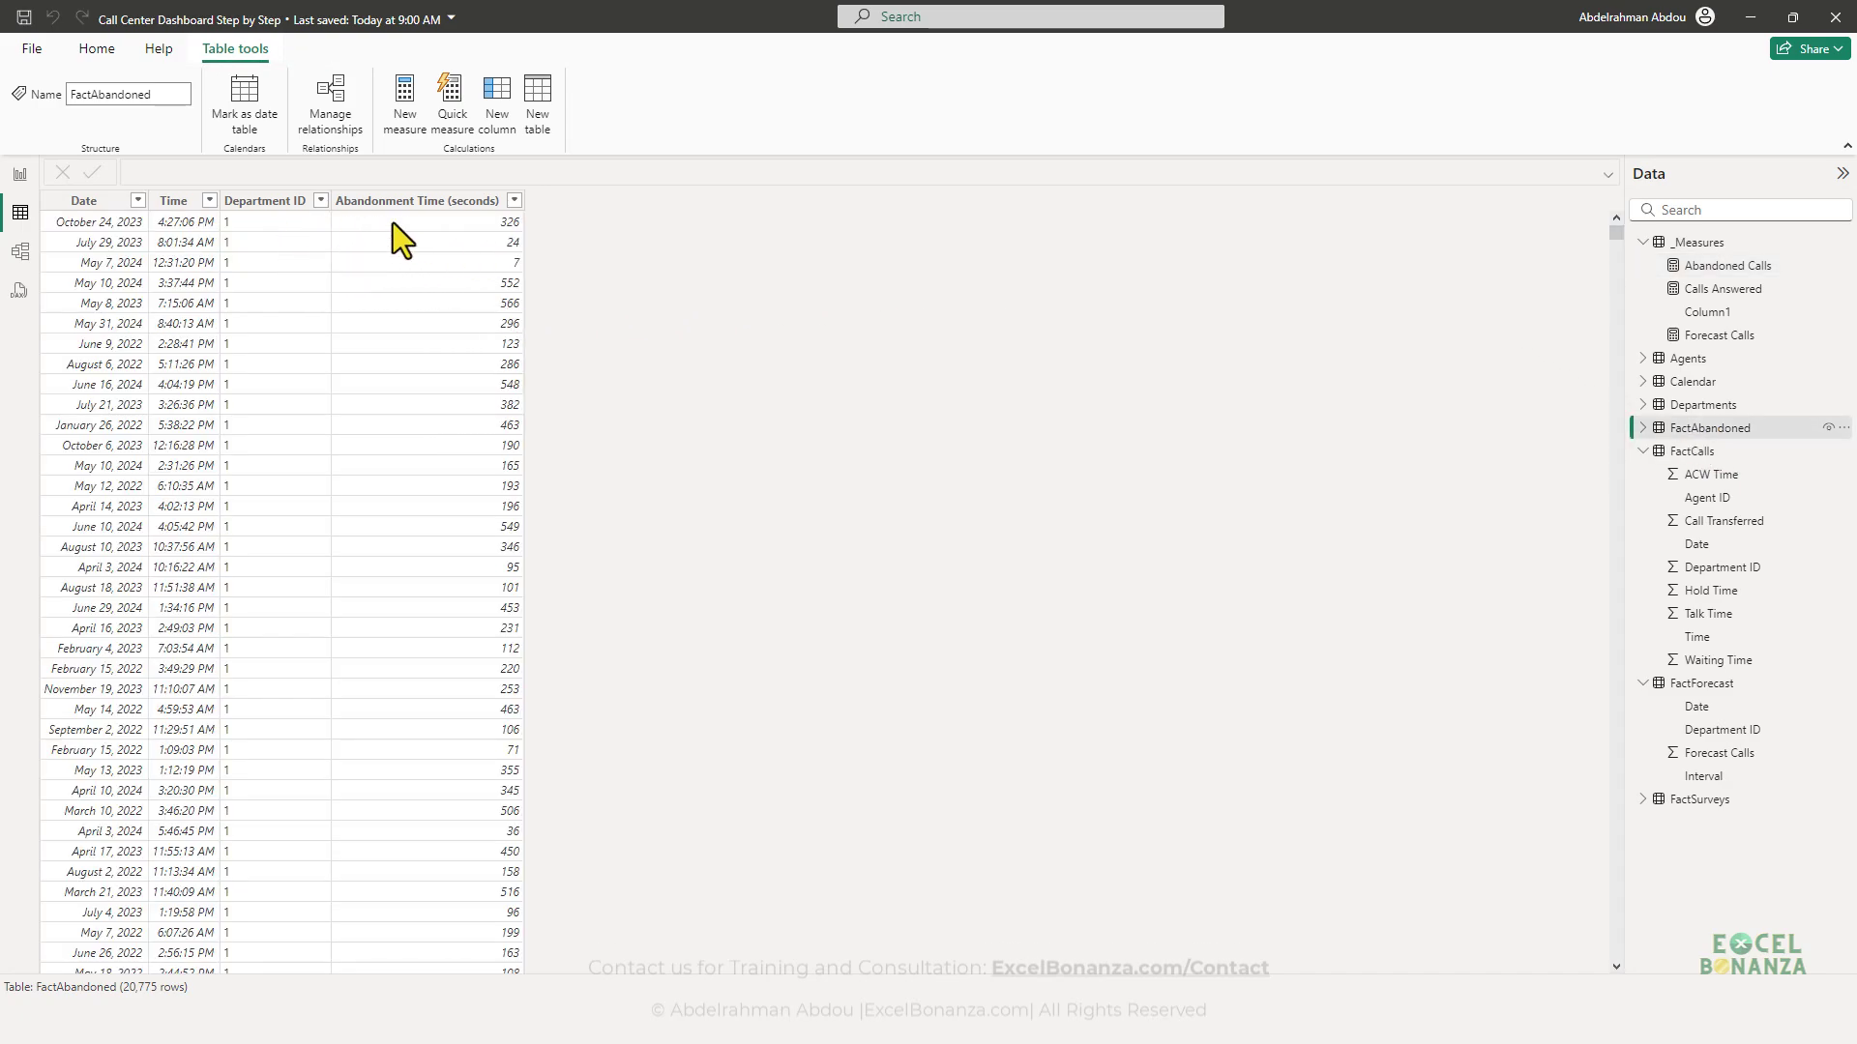
pyautogui.click(302, 230)
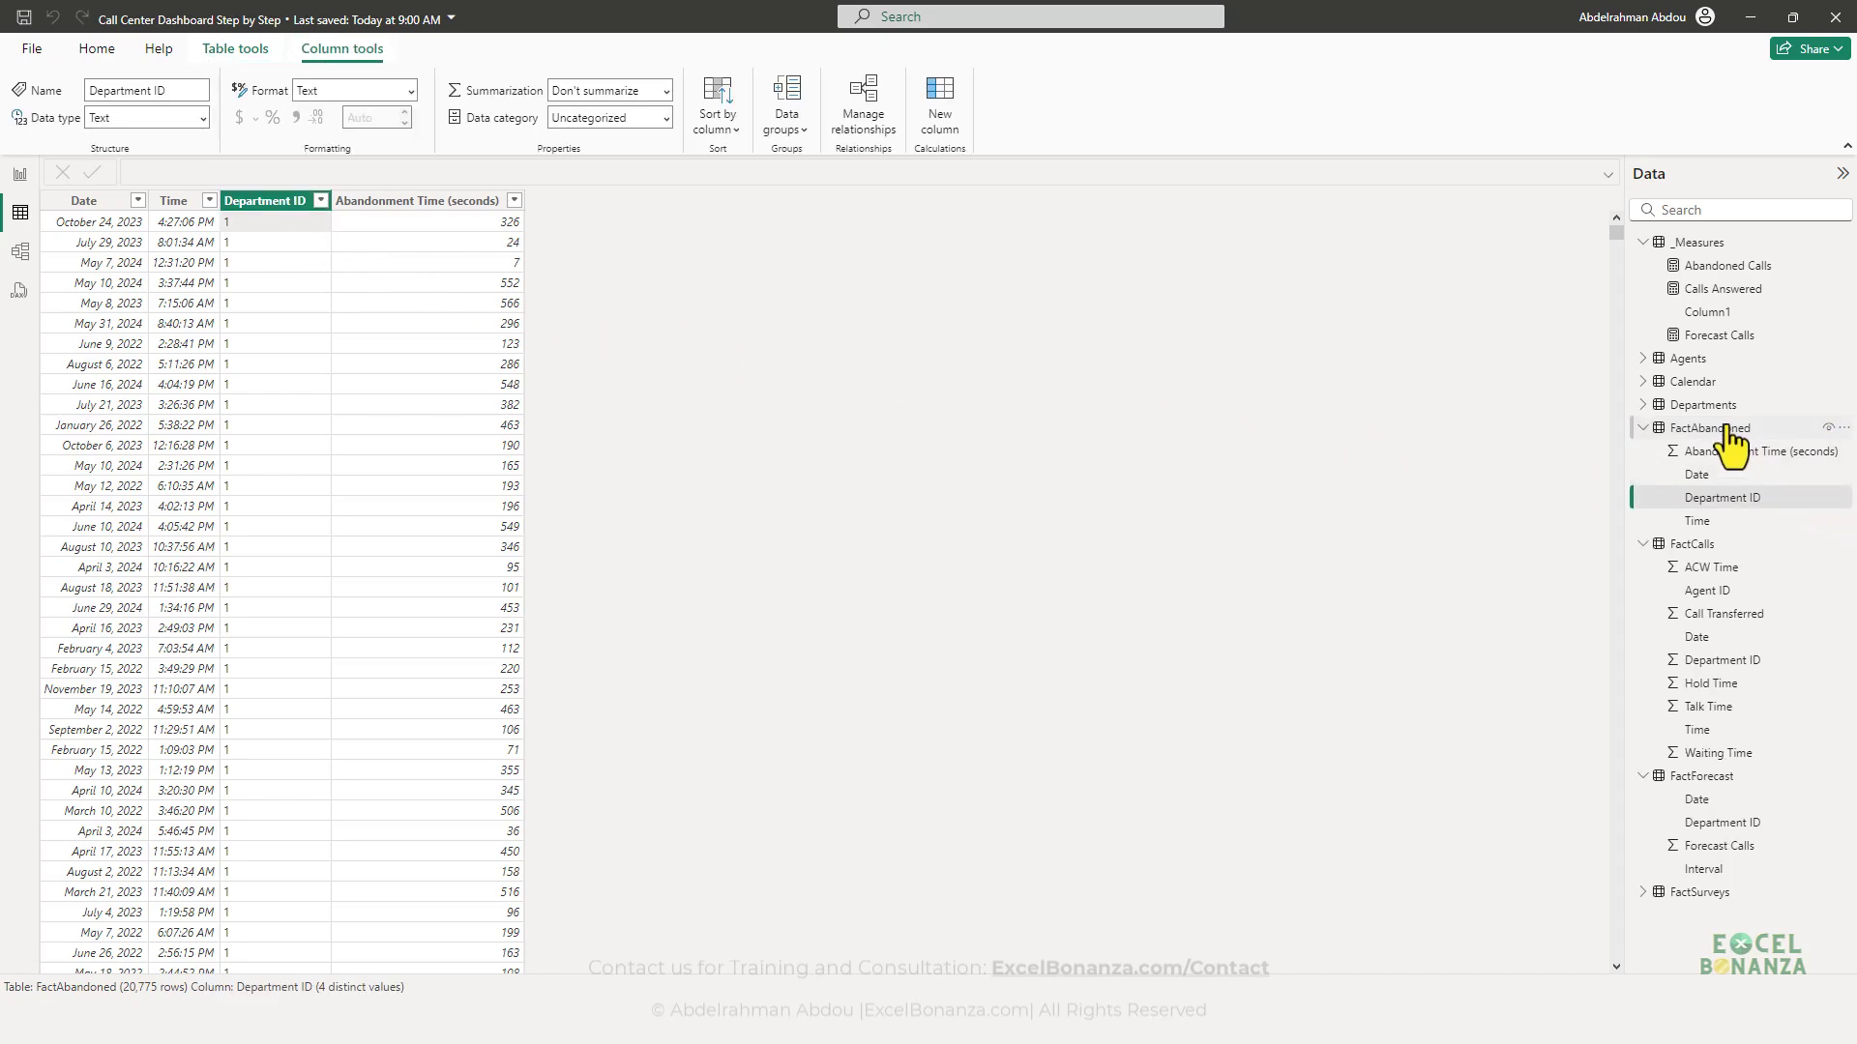
pyautogui.click(191, 262)
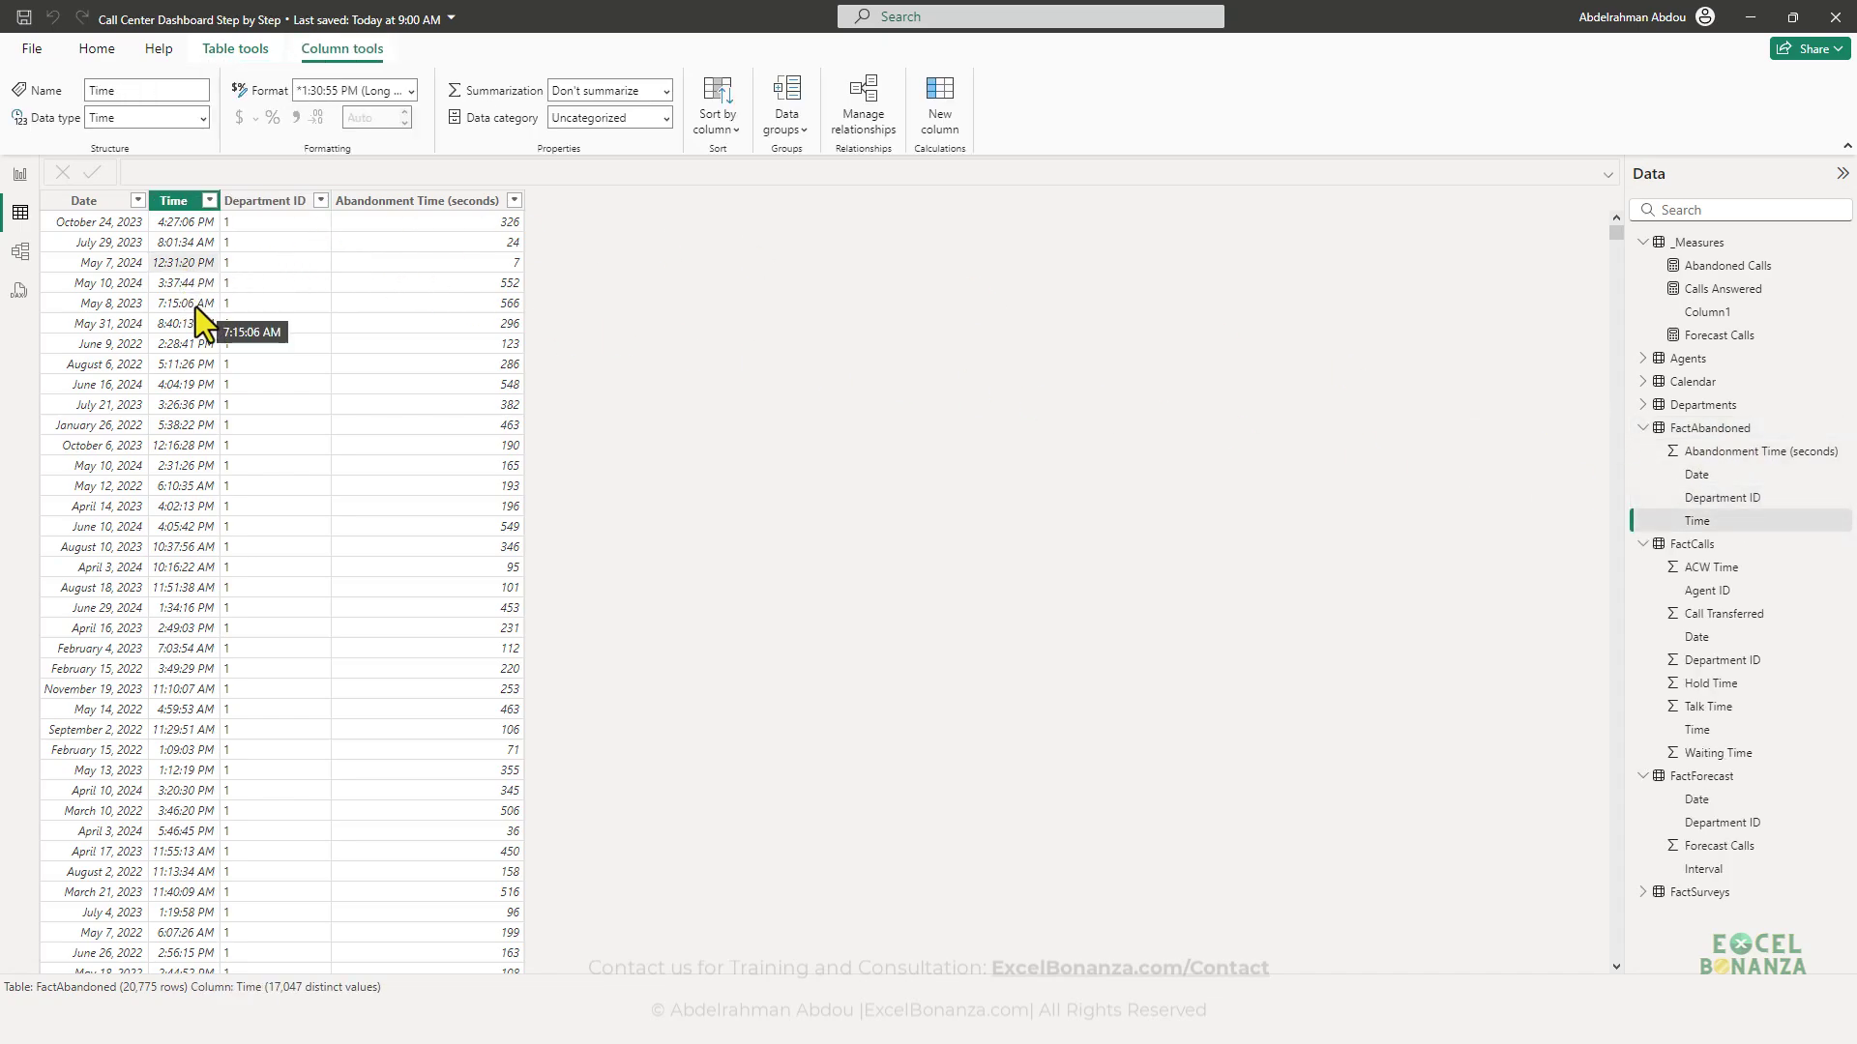
pyautogui.click(112, 290)
pyautogui.click(21, 174)
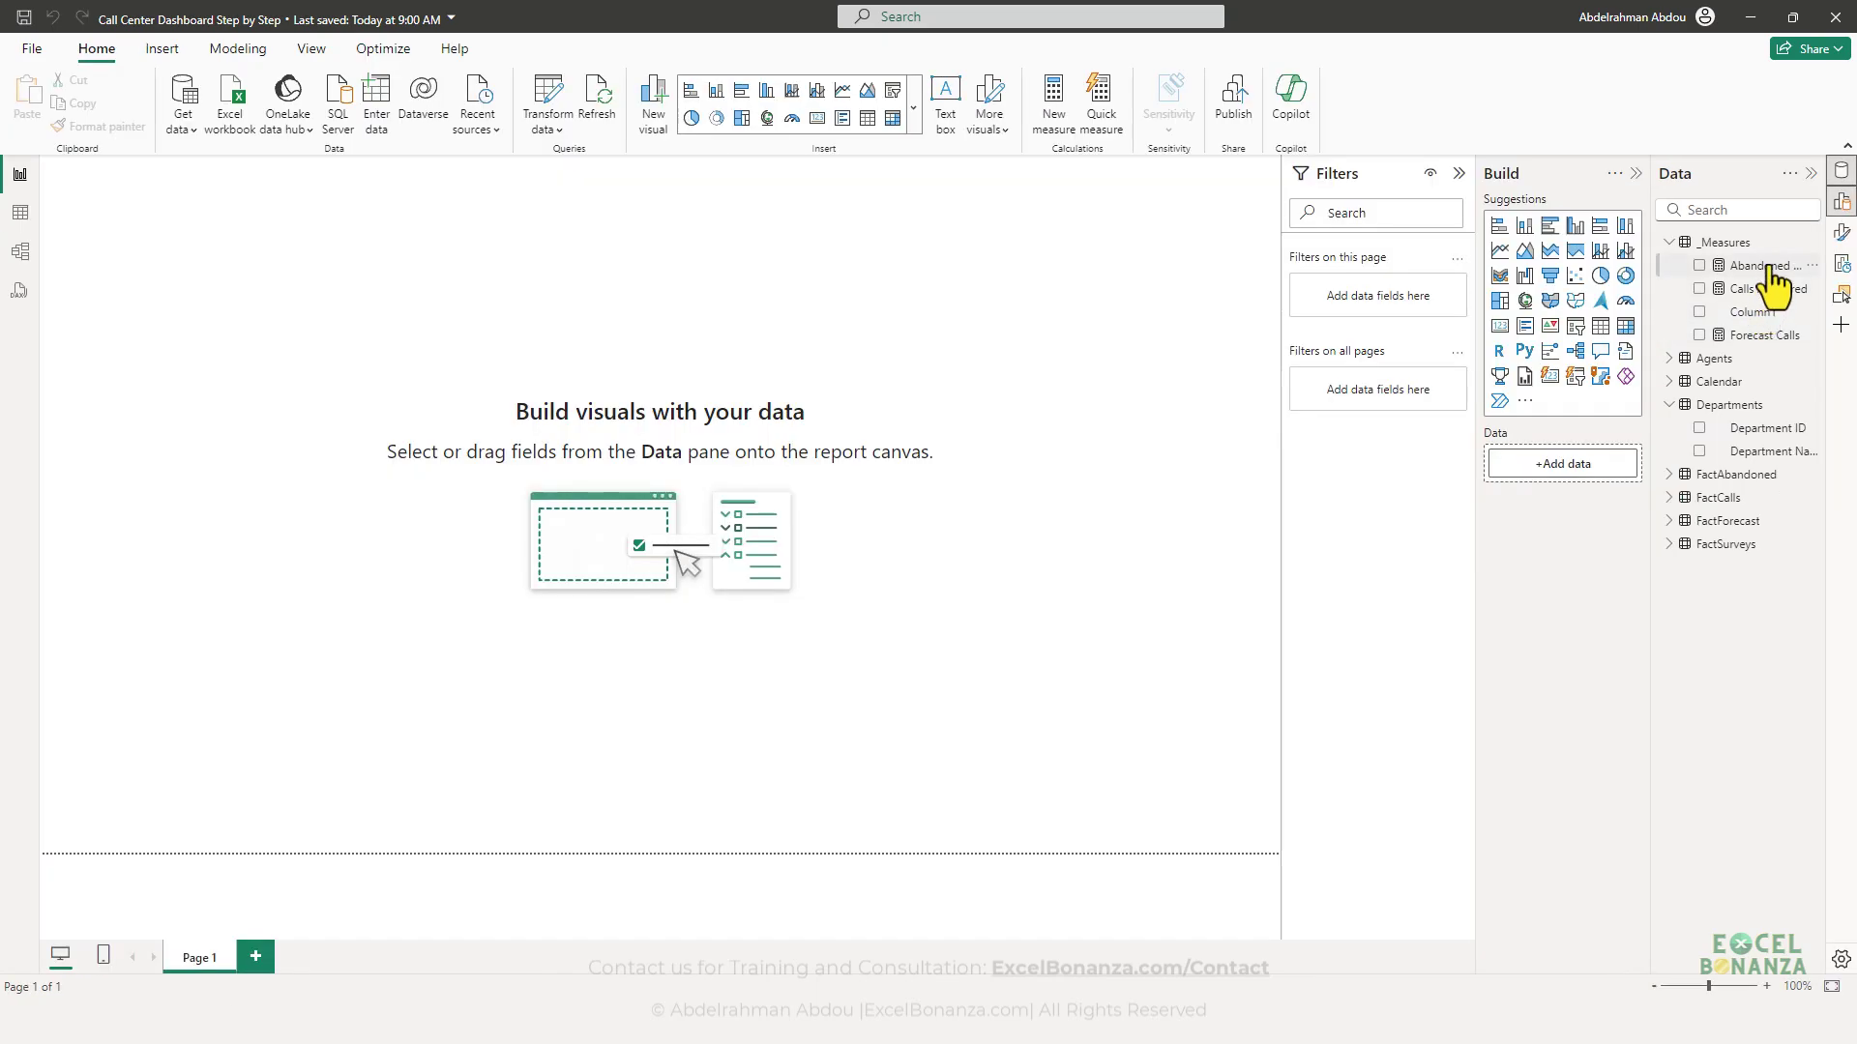
pyautogui.click(1762, 267)
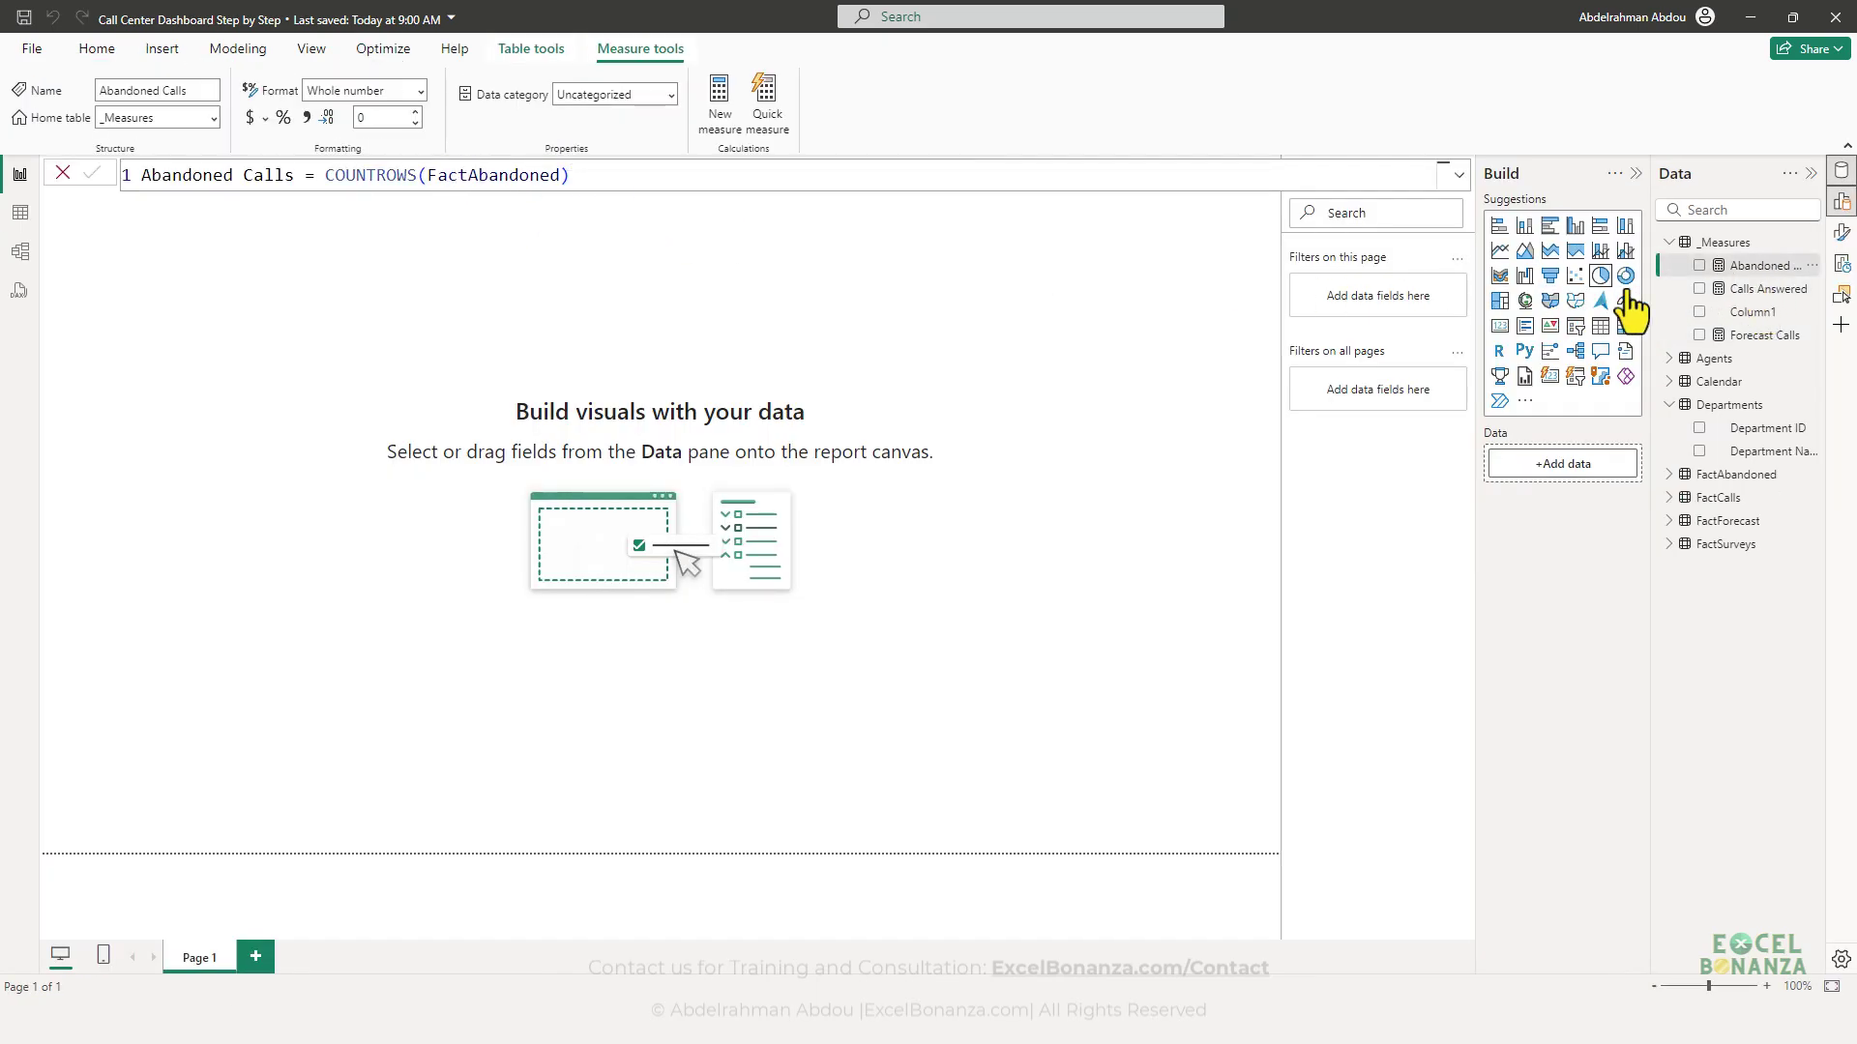
# - Add a measure to the _Measures table with the formula Abandoned % = DIVIDE([Abandoned Calls],[Calls Answered])
pyautogui.click(1813, 269)
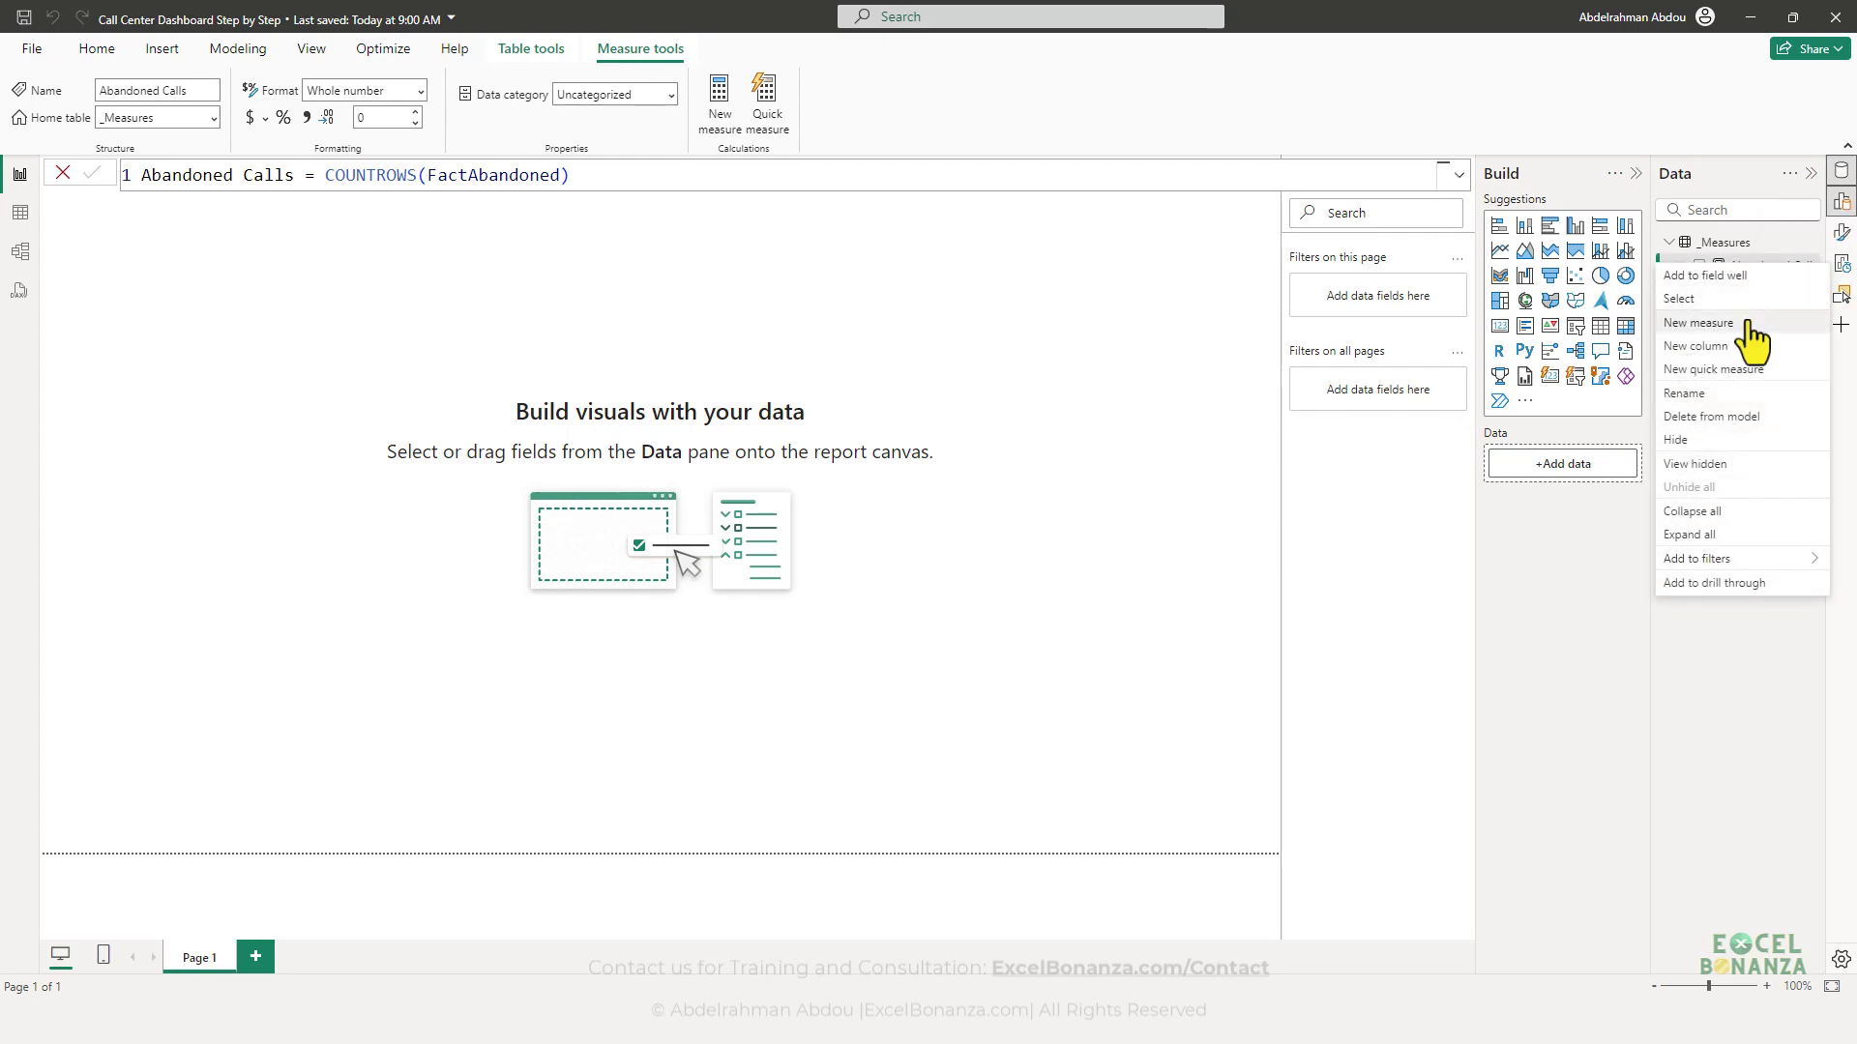
pyautogui.click(1741, 324)
pyautogui.write('A')
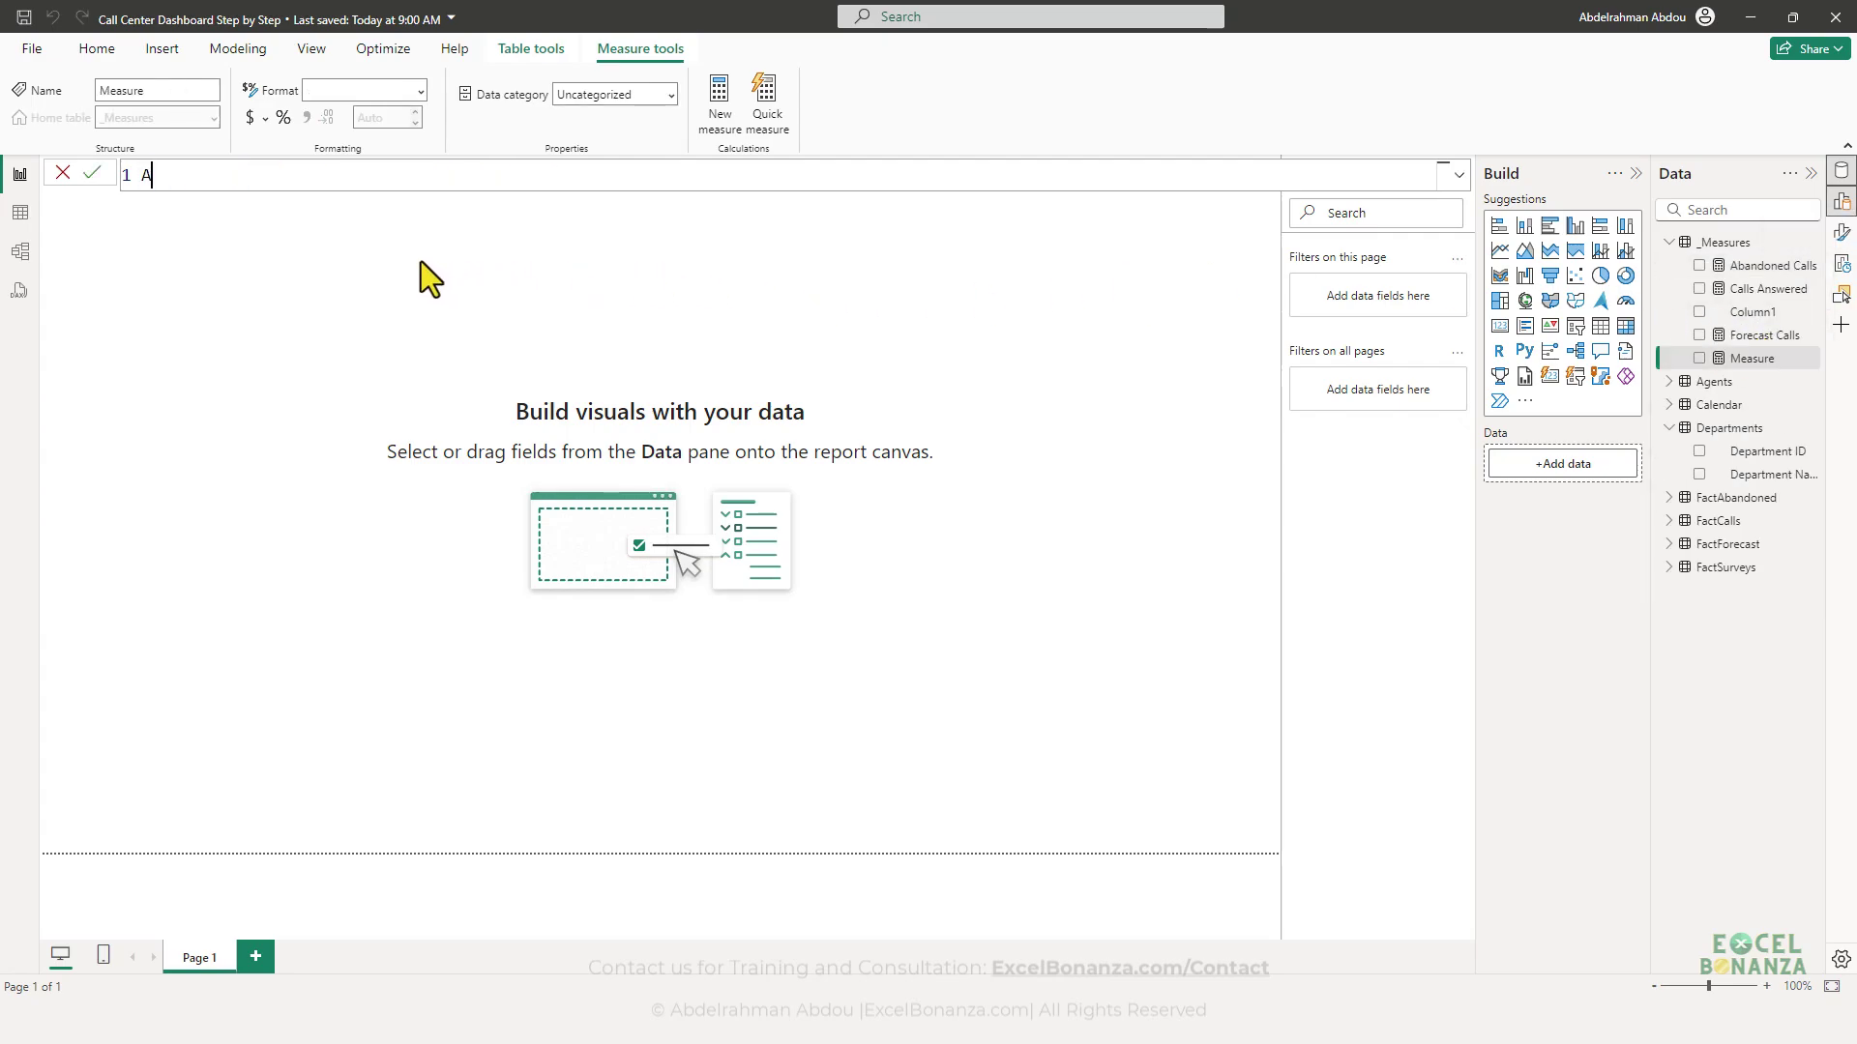
pyautogui.write('bandoned % = di')
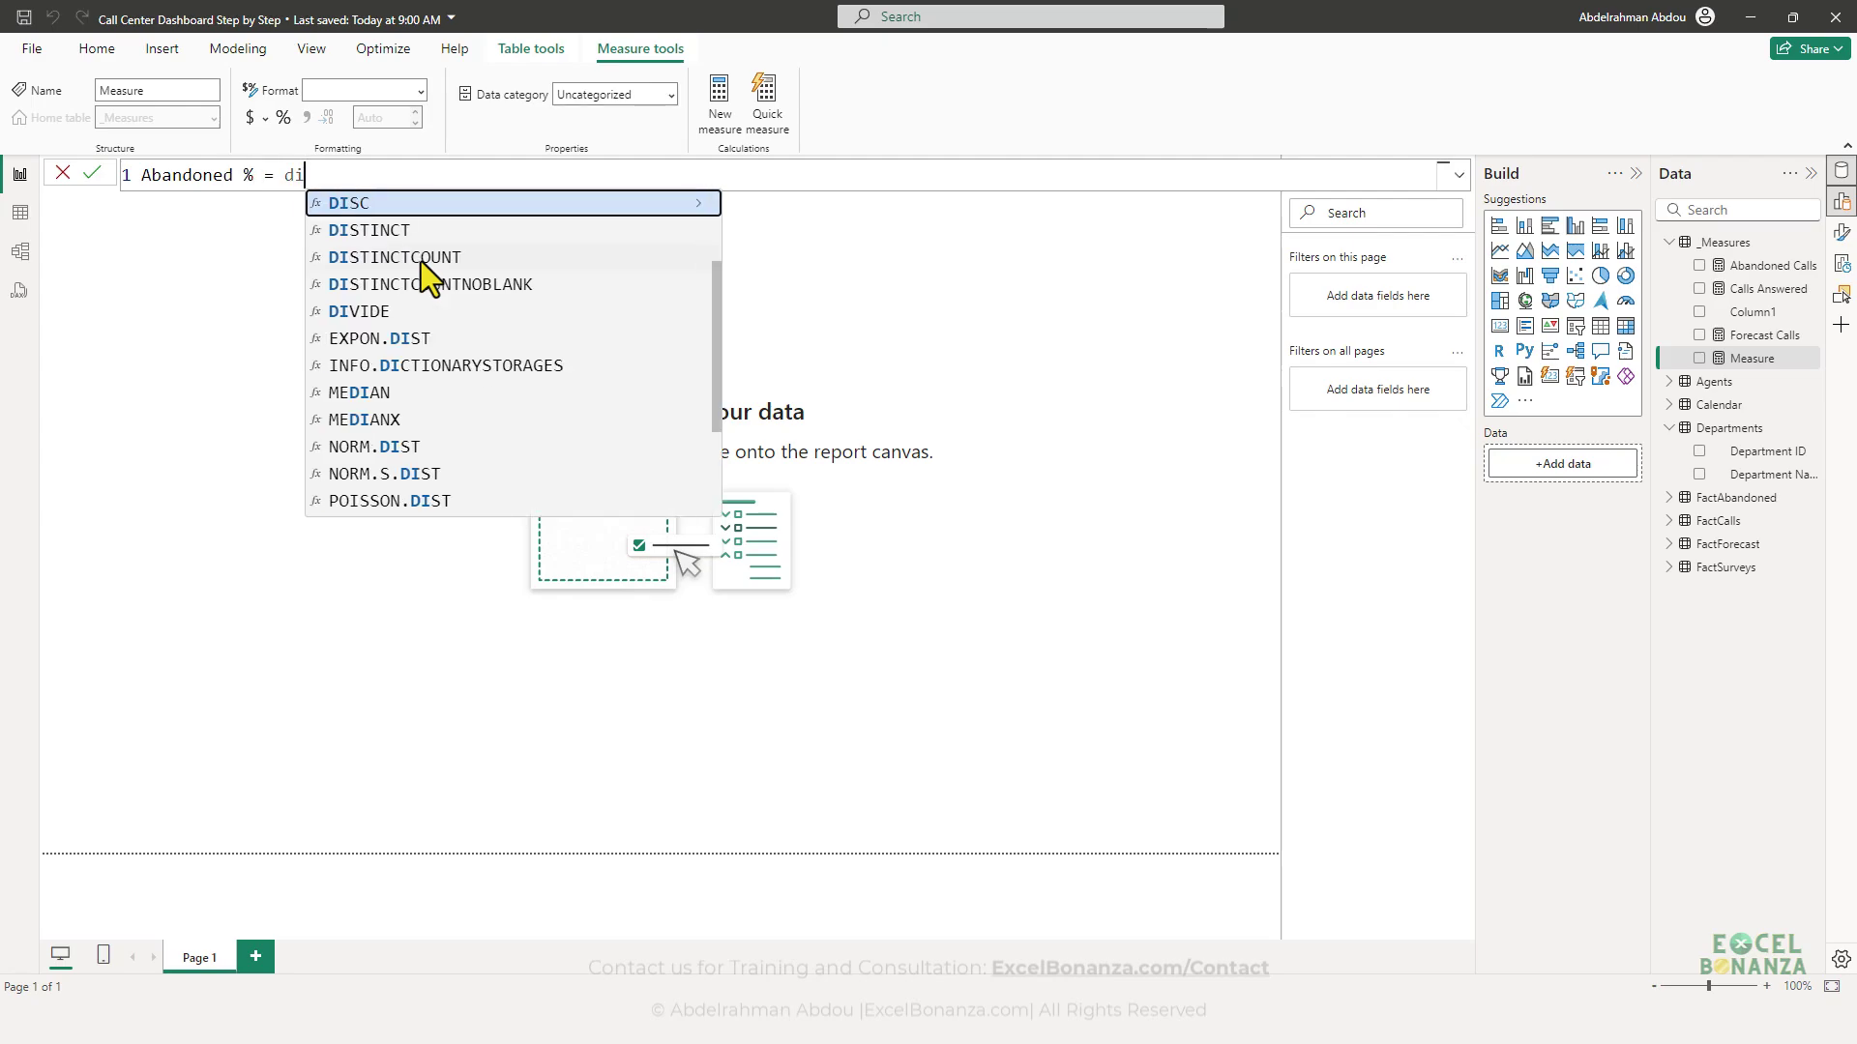
pyautogui.write('vi')
pyautogui.press('Tab')
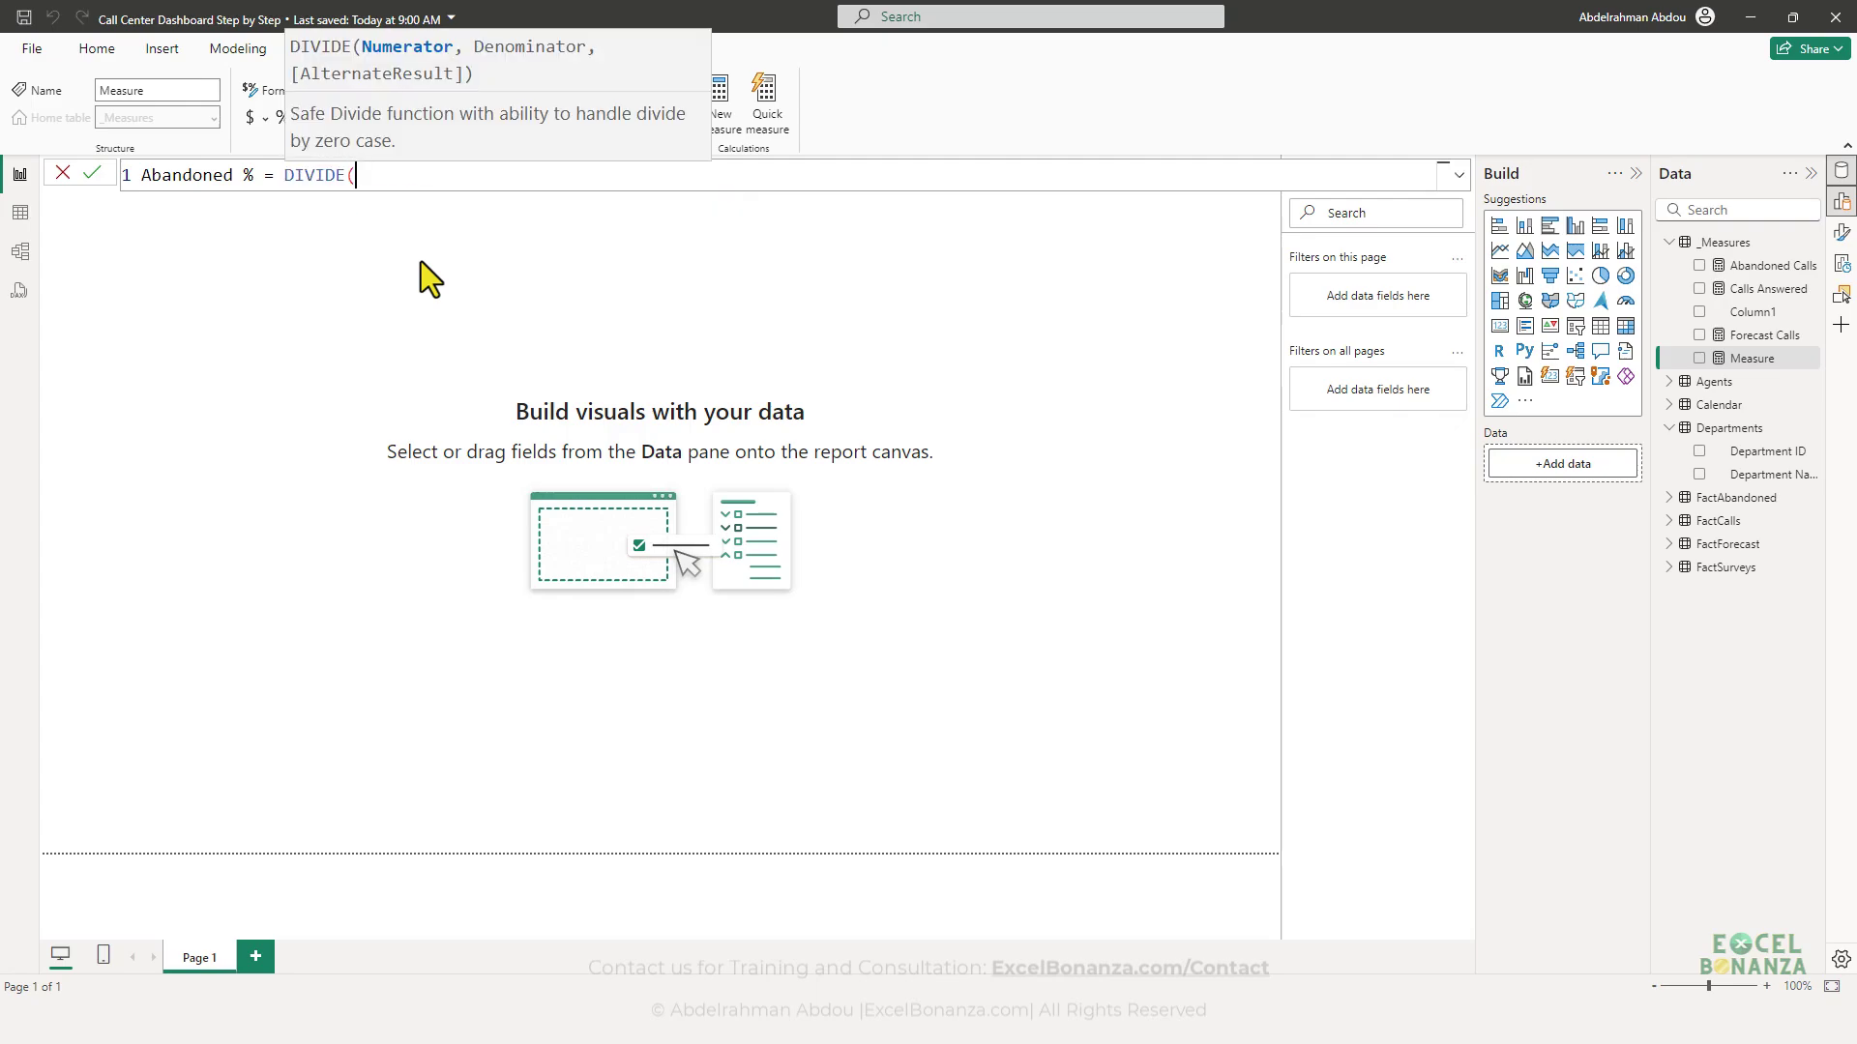
pyautogui.write('[a')
pyautogui.press('Tab')
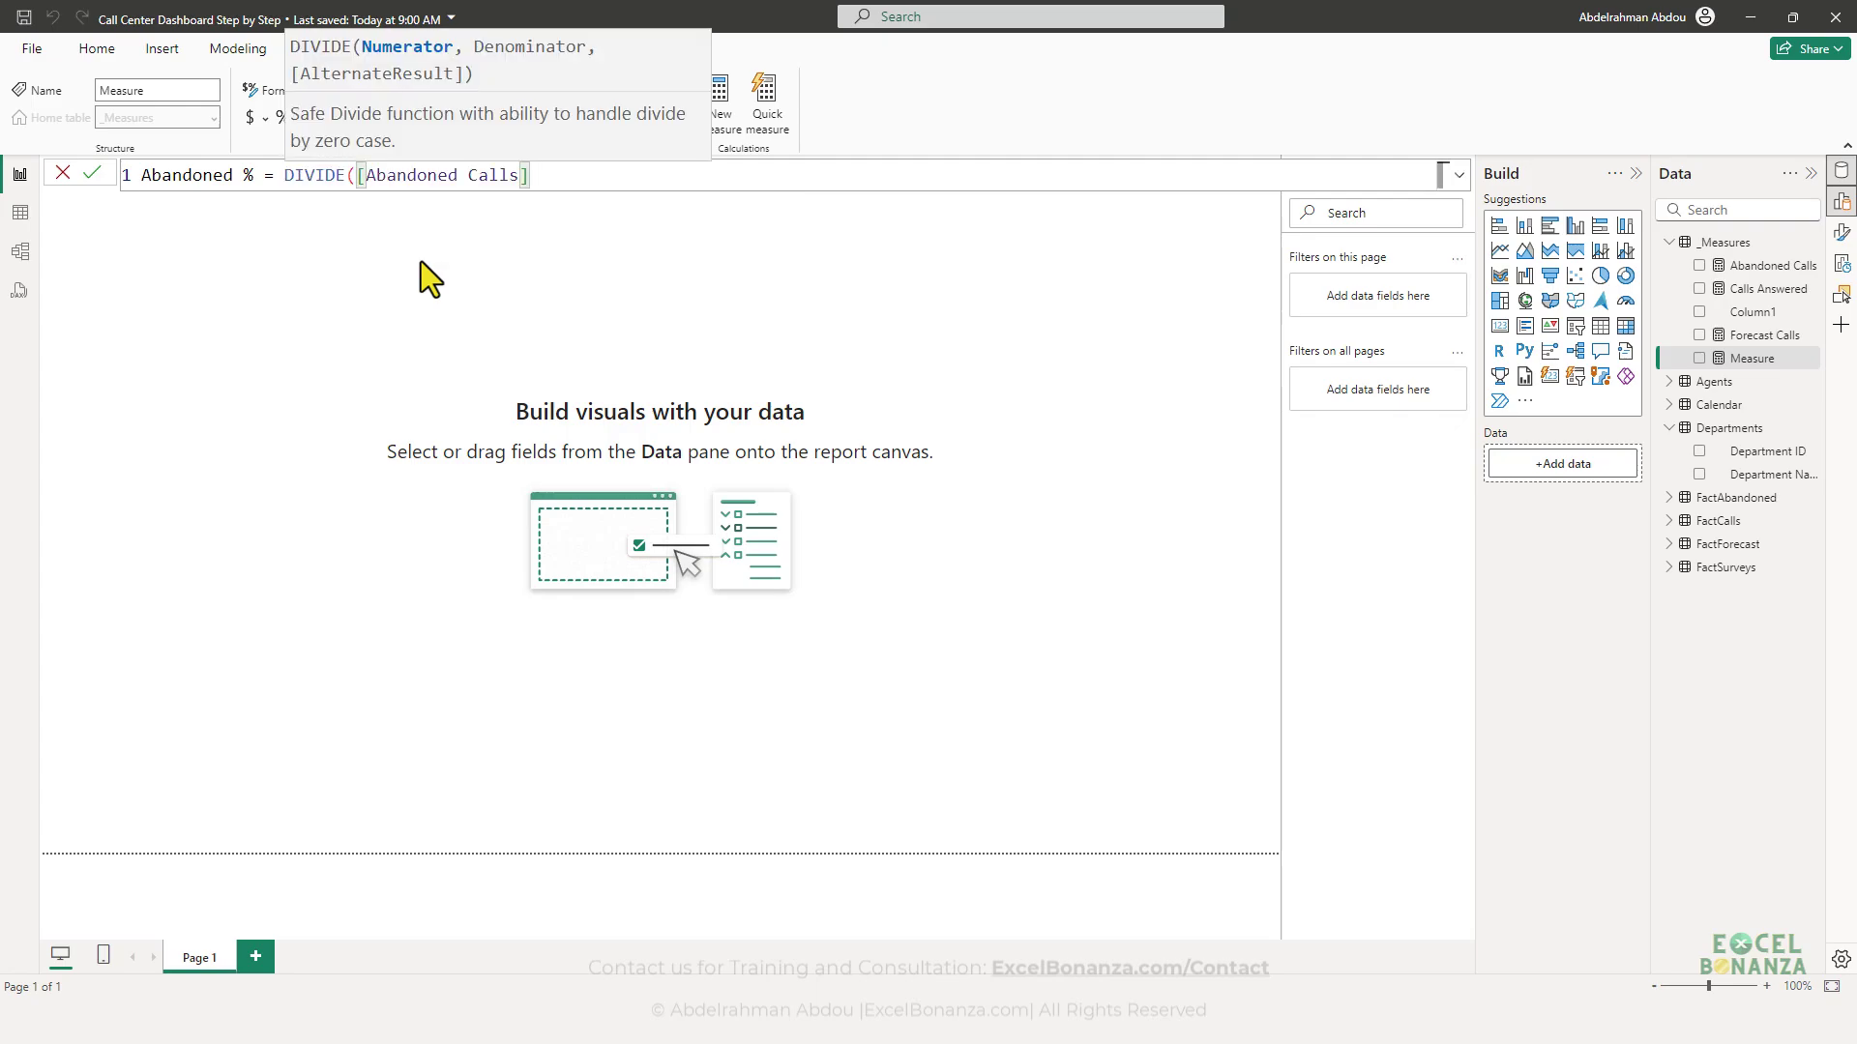
pyautogui.write(',[ans')
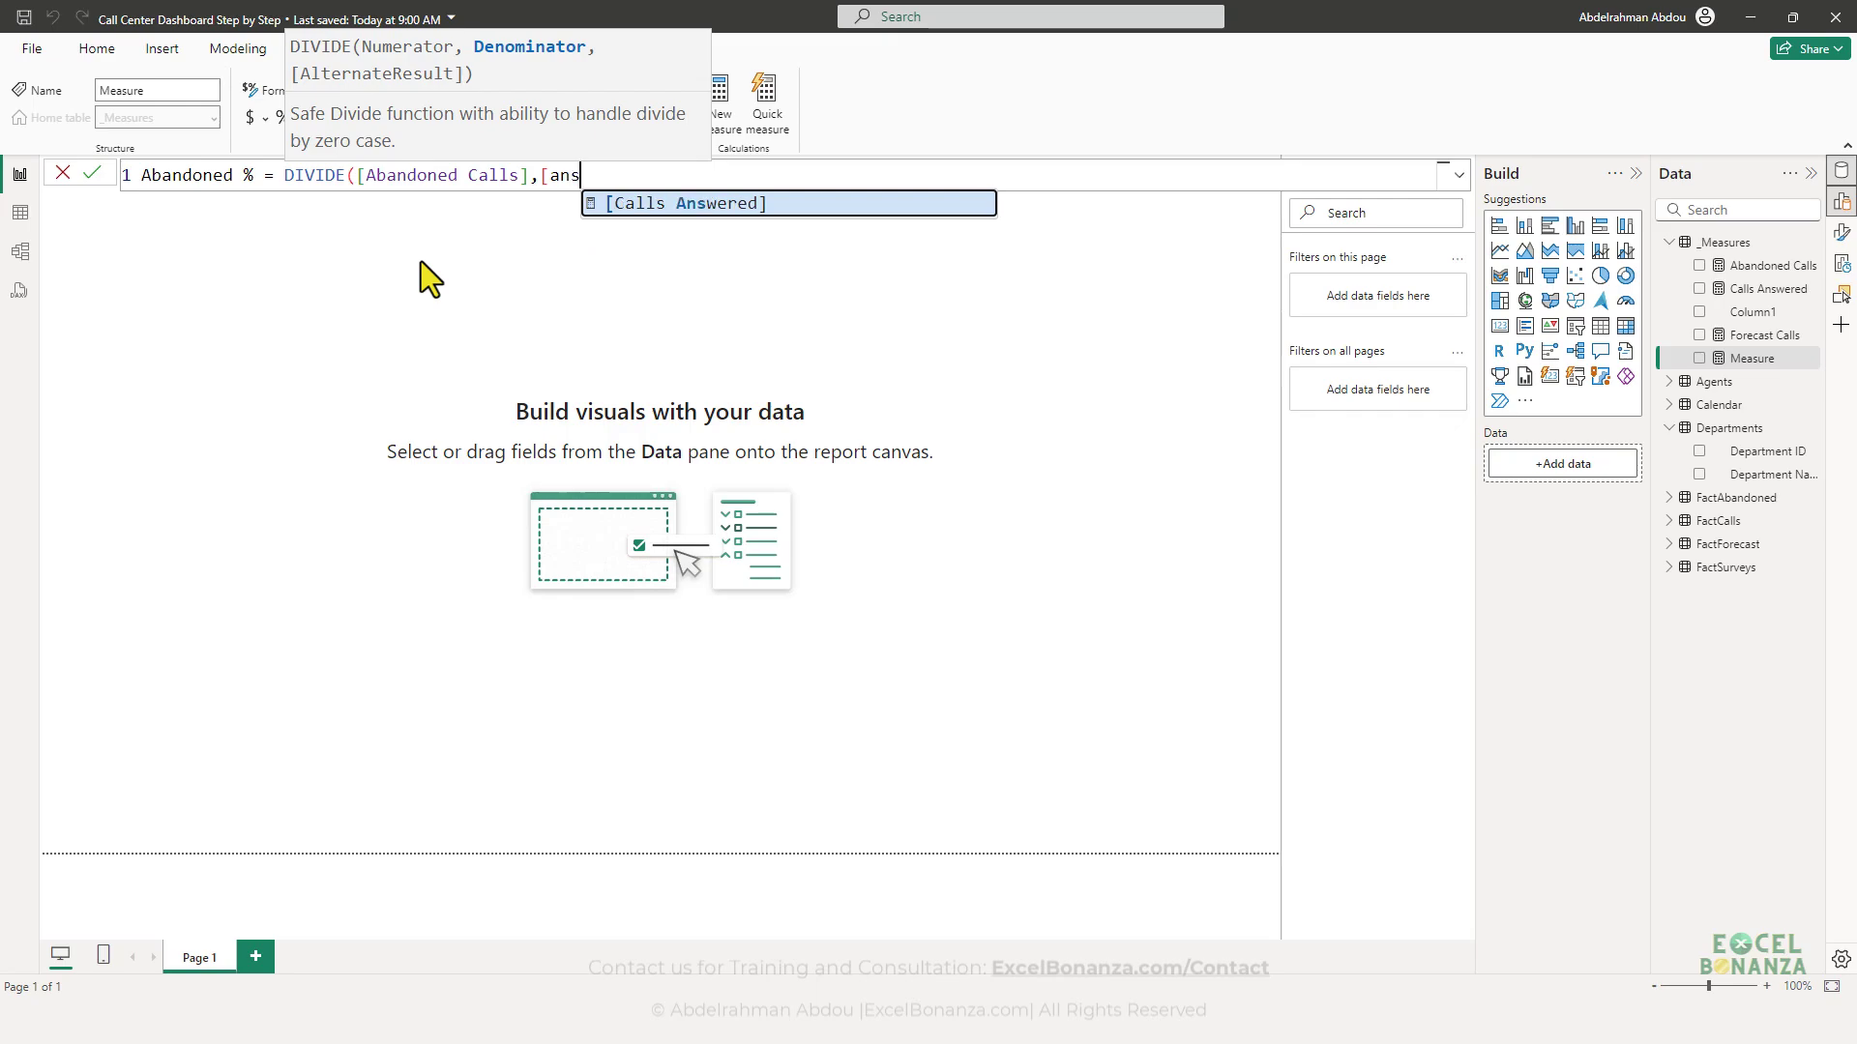
pyautogui.press('Tab')
pyautogui.write(')')
pyautogui.press('Return')
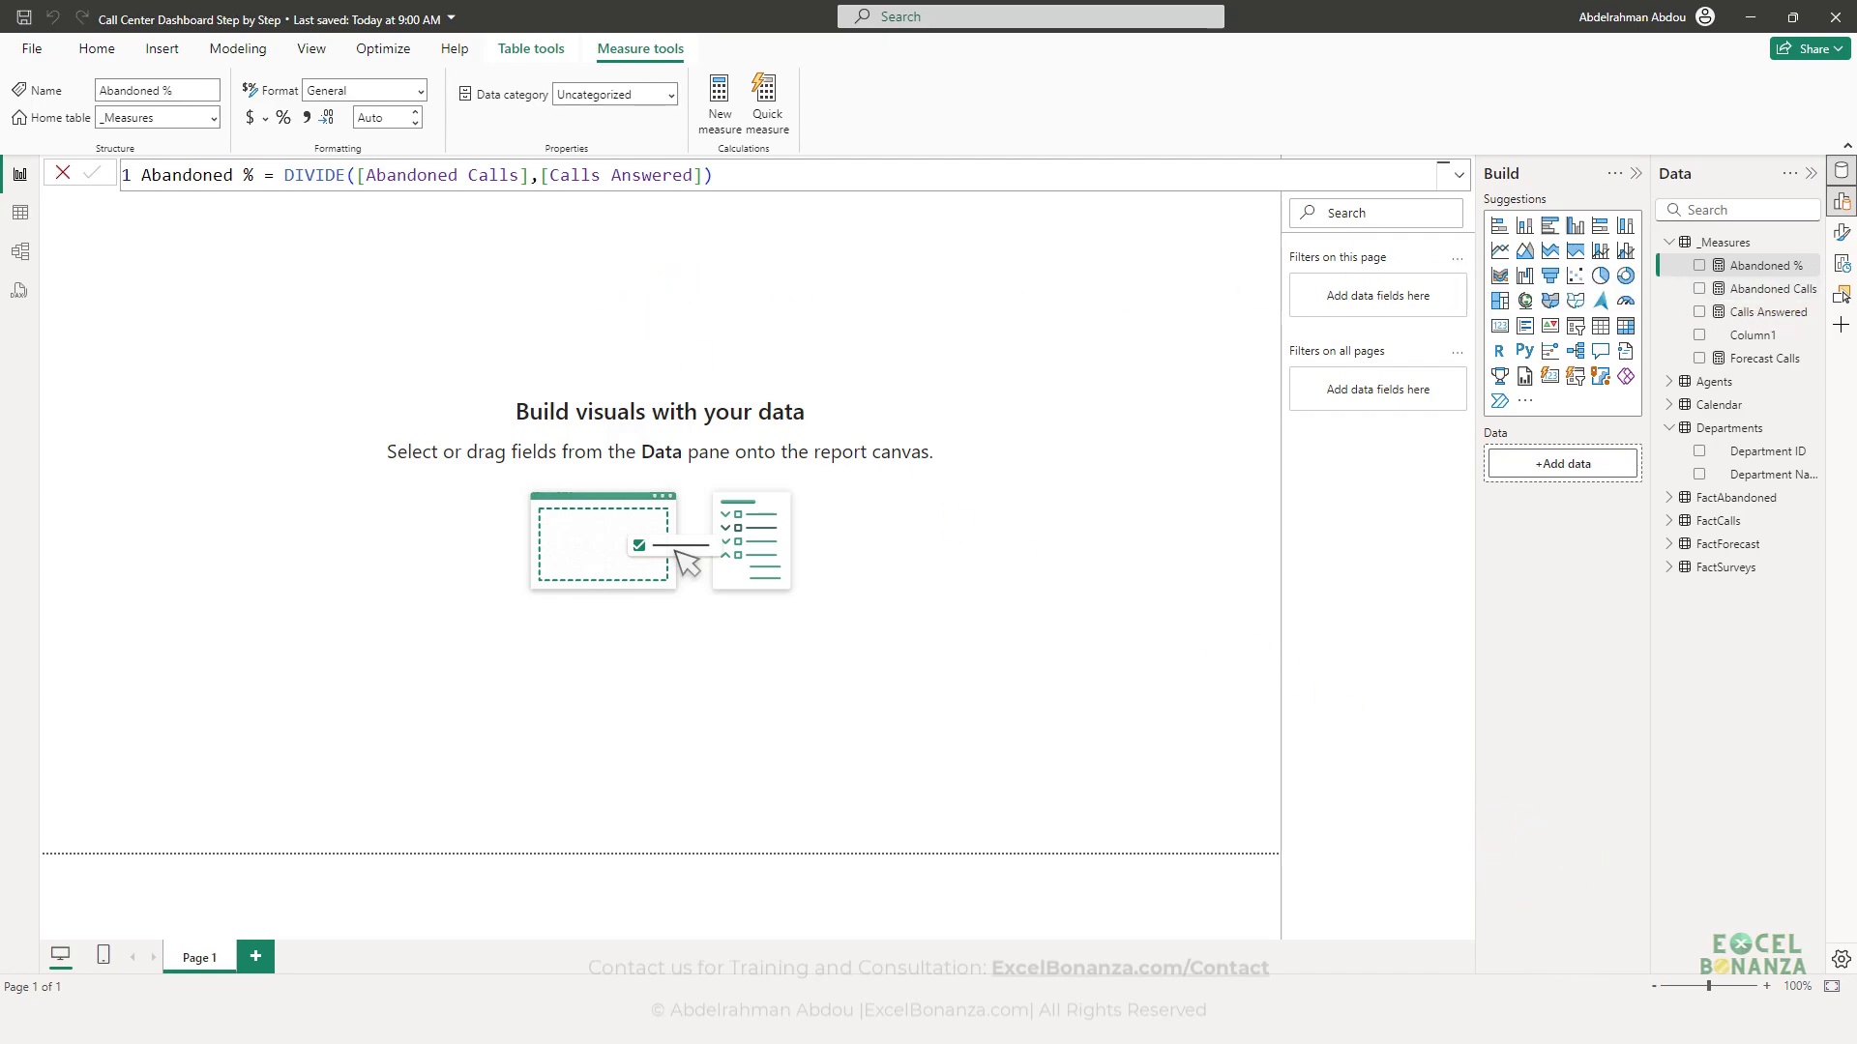
# - Check the target dashboard design in Global View Screenshot.png and return to the report
pyautogui.hotkey('alt', 'Tab')
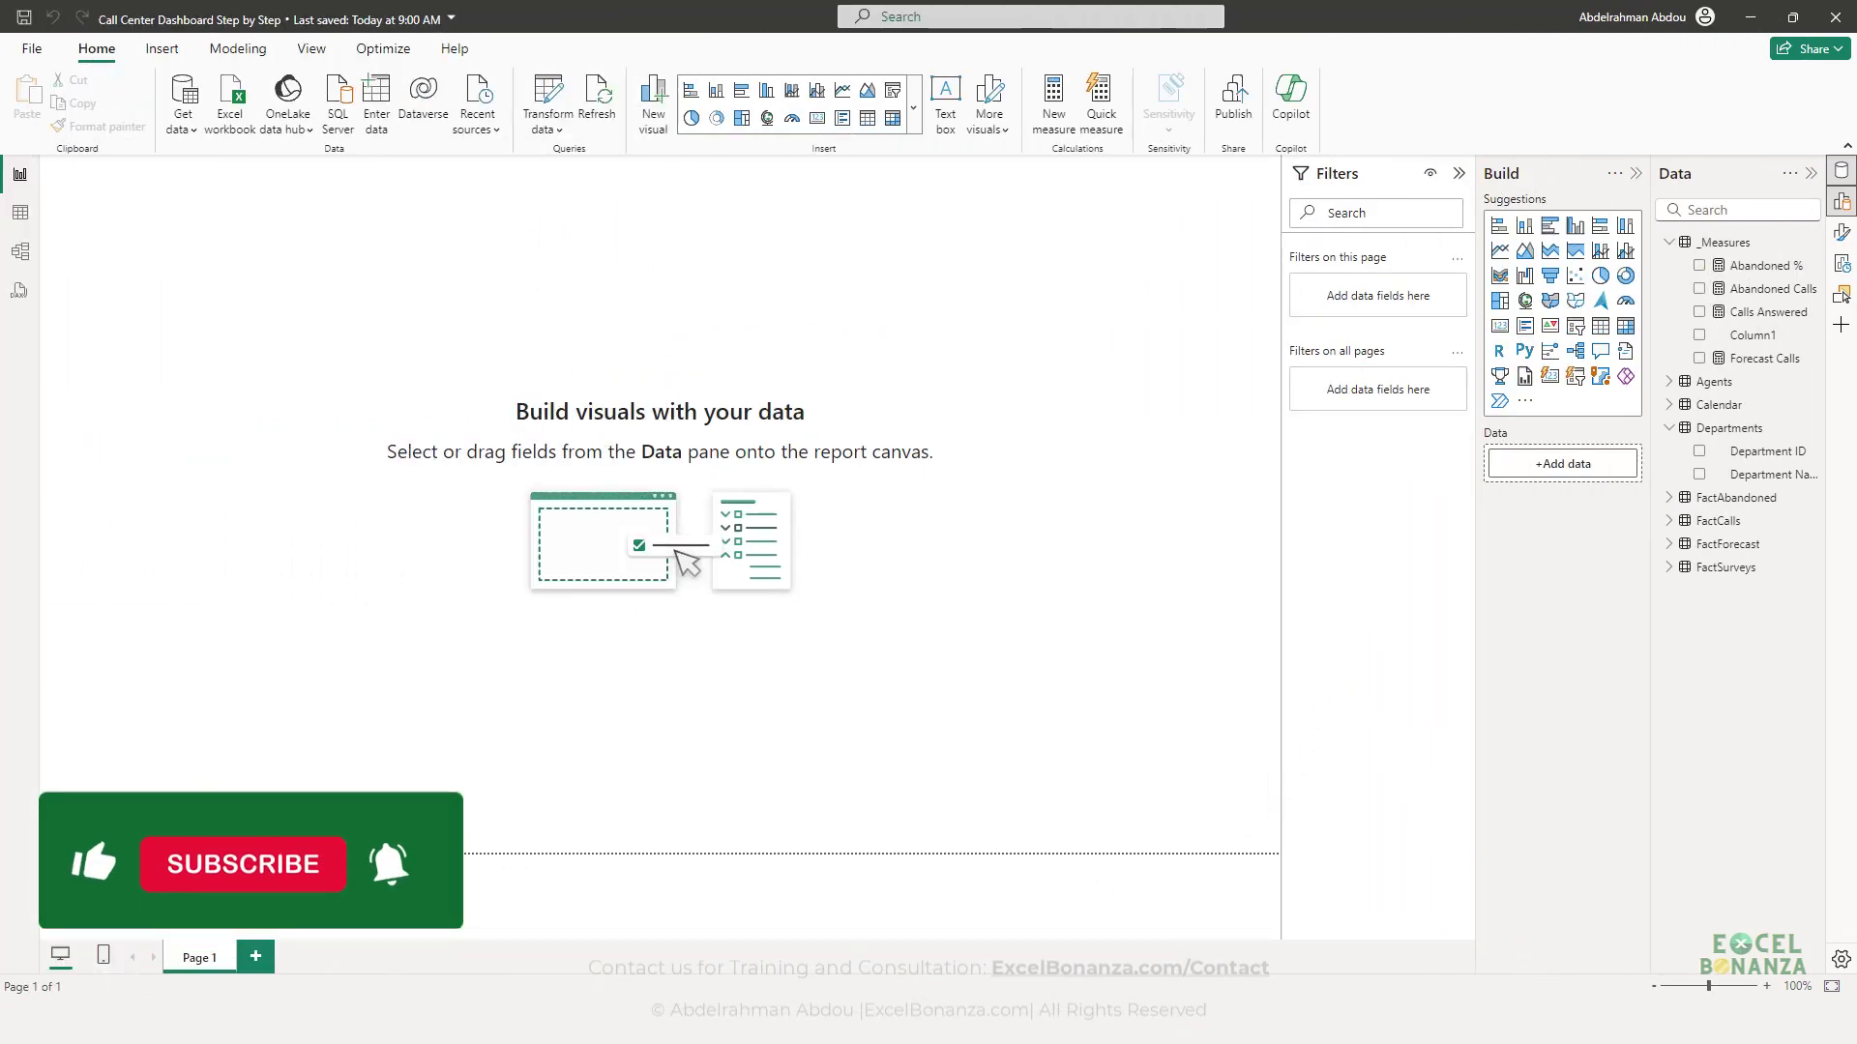
pyautogui.hotkey('alt', 'Tab')
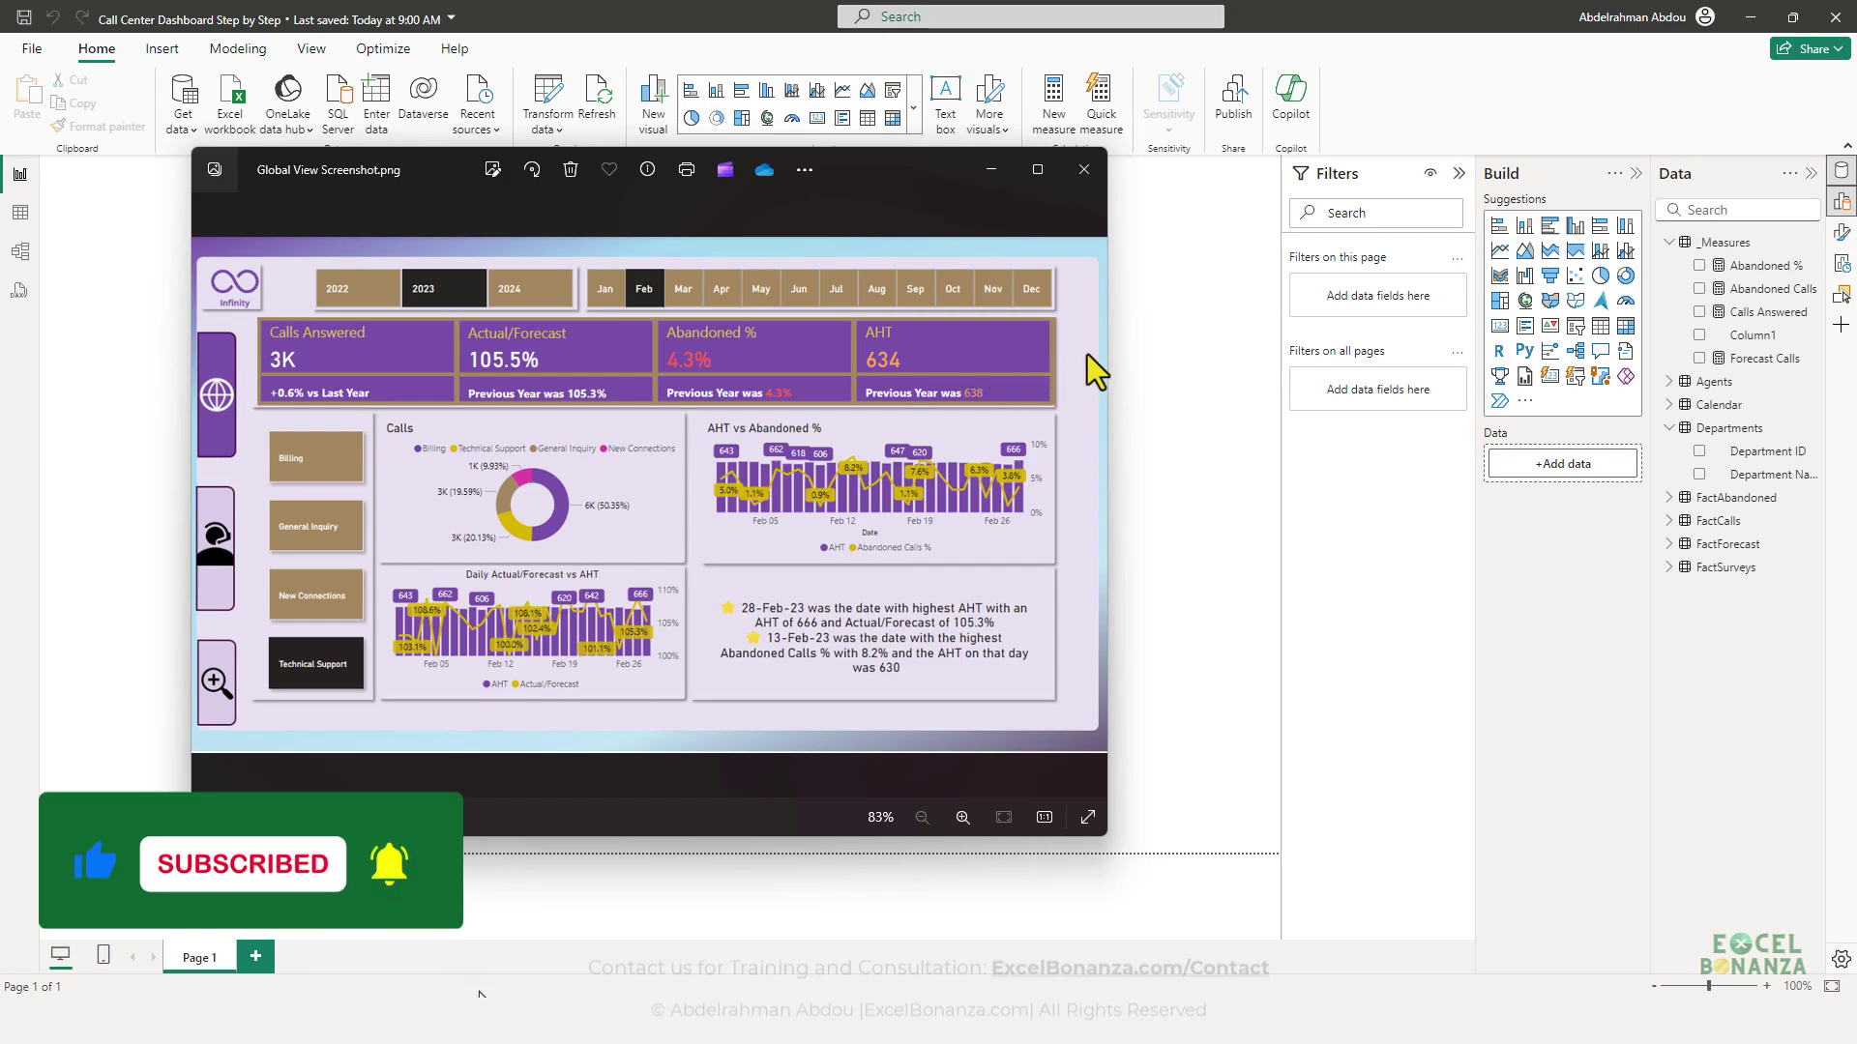
pyautogui.click(1168, 345)
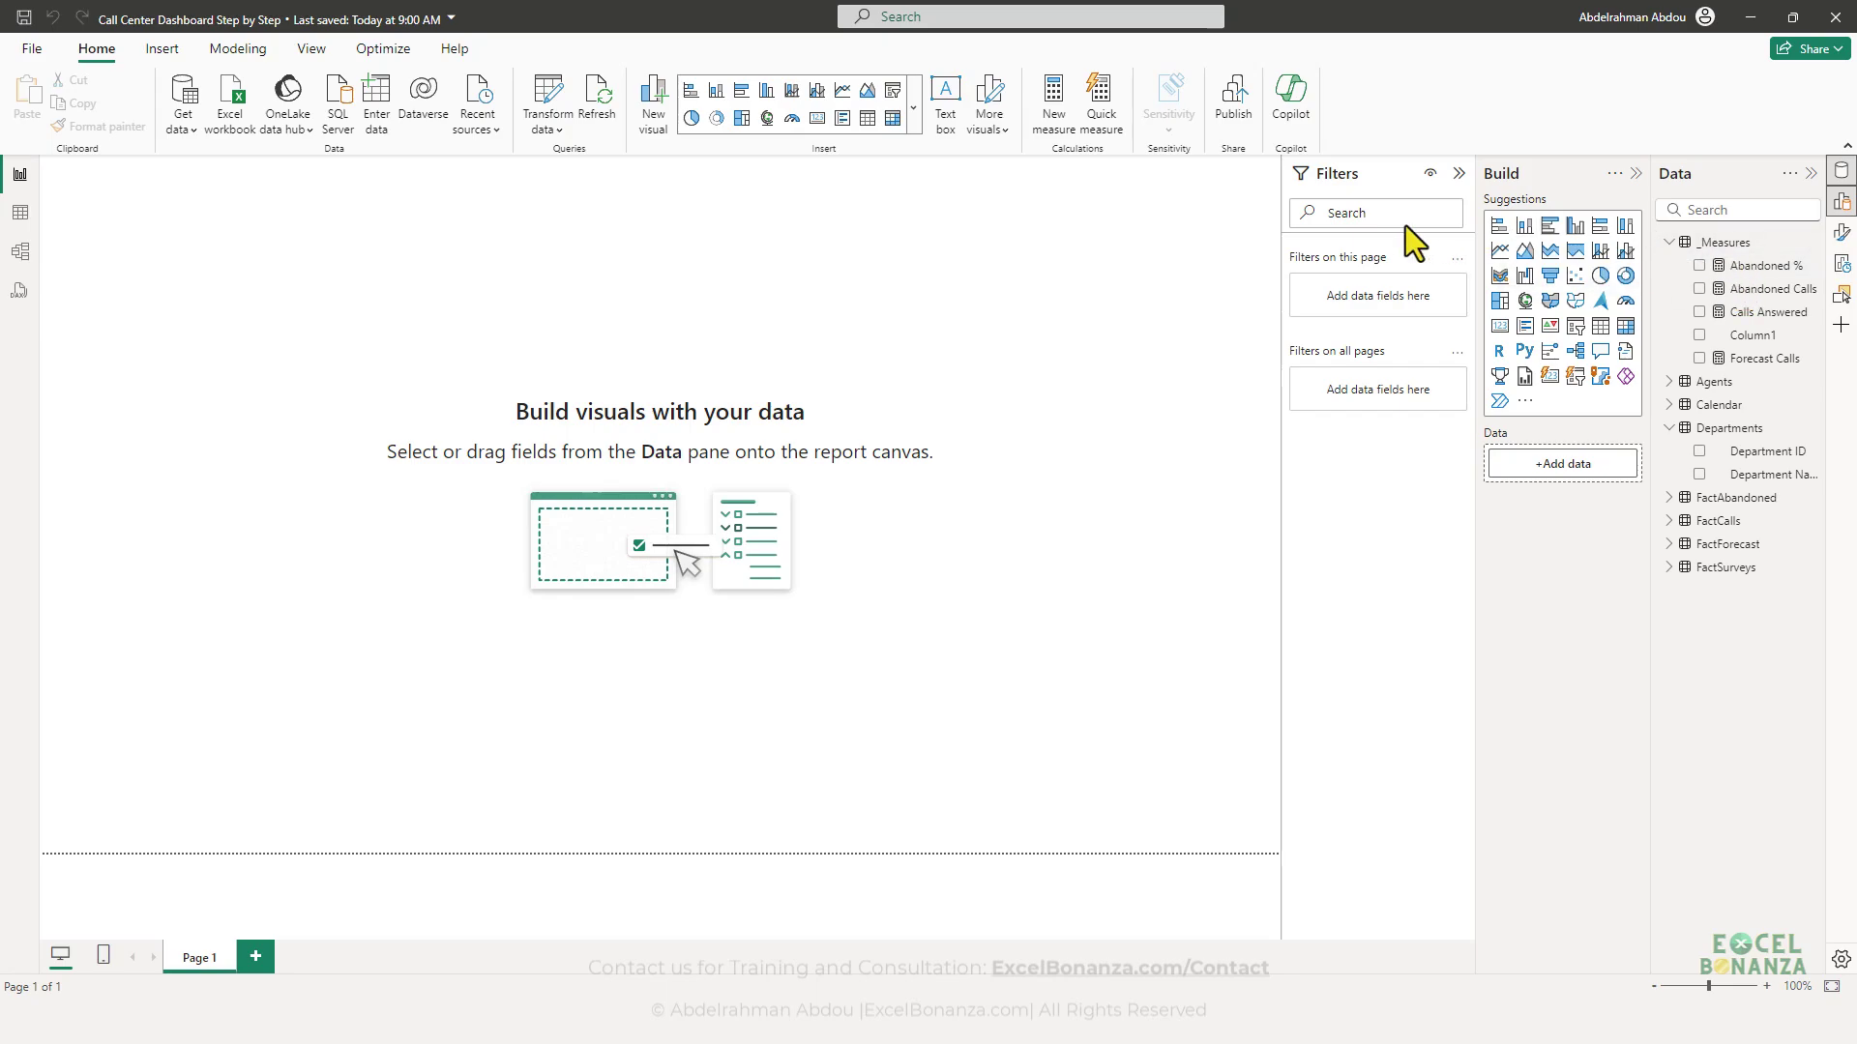
# - In the model view, group Calls Answered, Abandoned Calls, Abandoned % and Forecast Calls in a display folder named Basic Measures
pyautogui.click(21, 259)
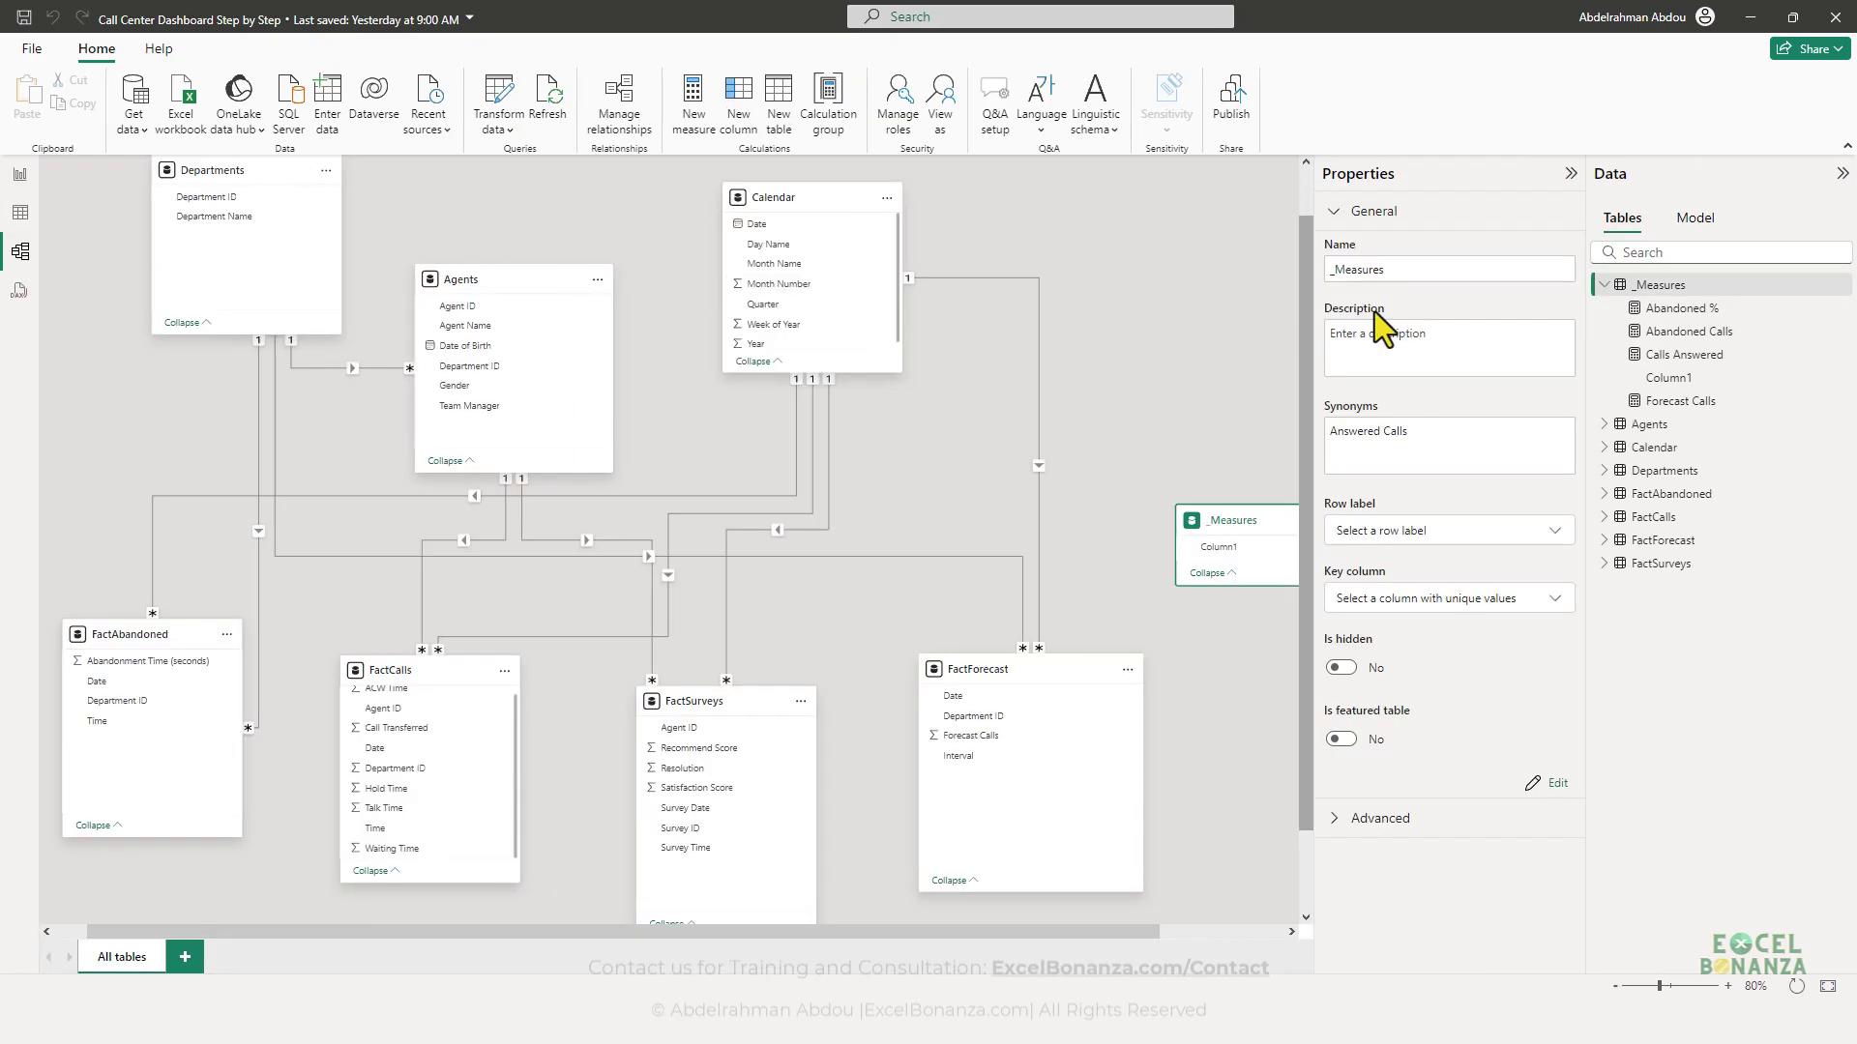
pyautogui.click(1683, 358)
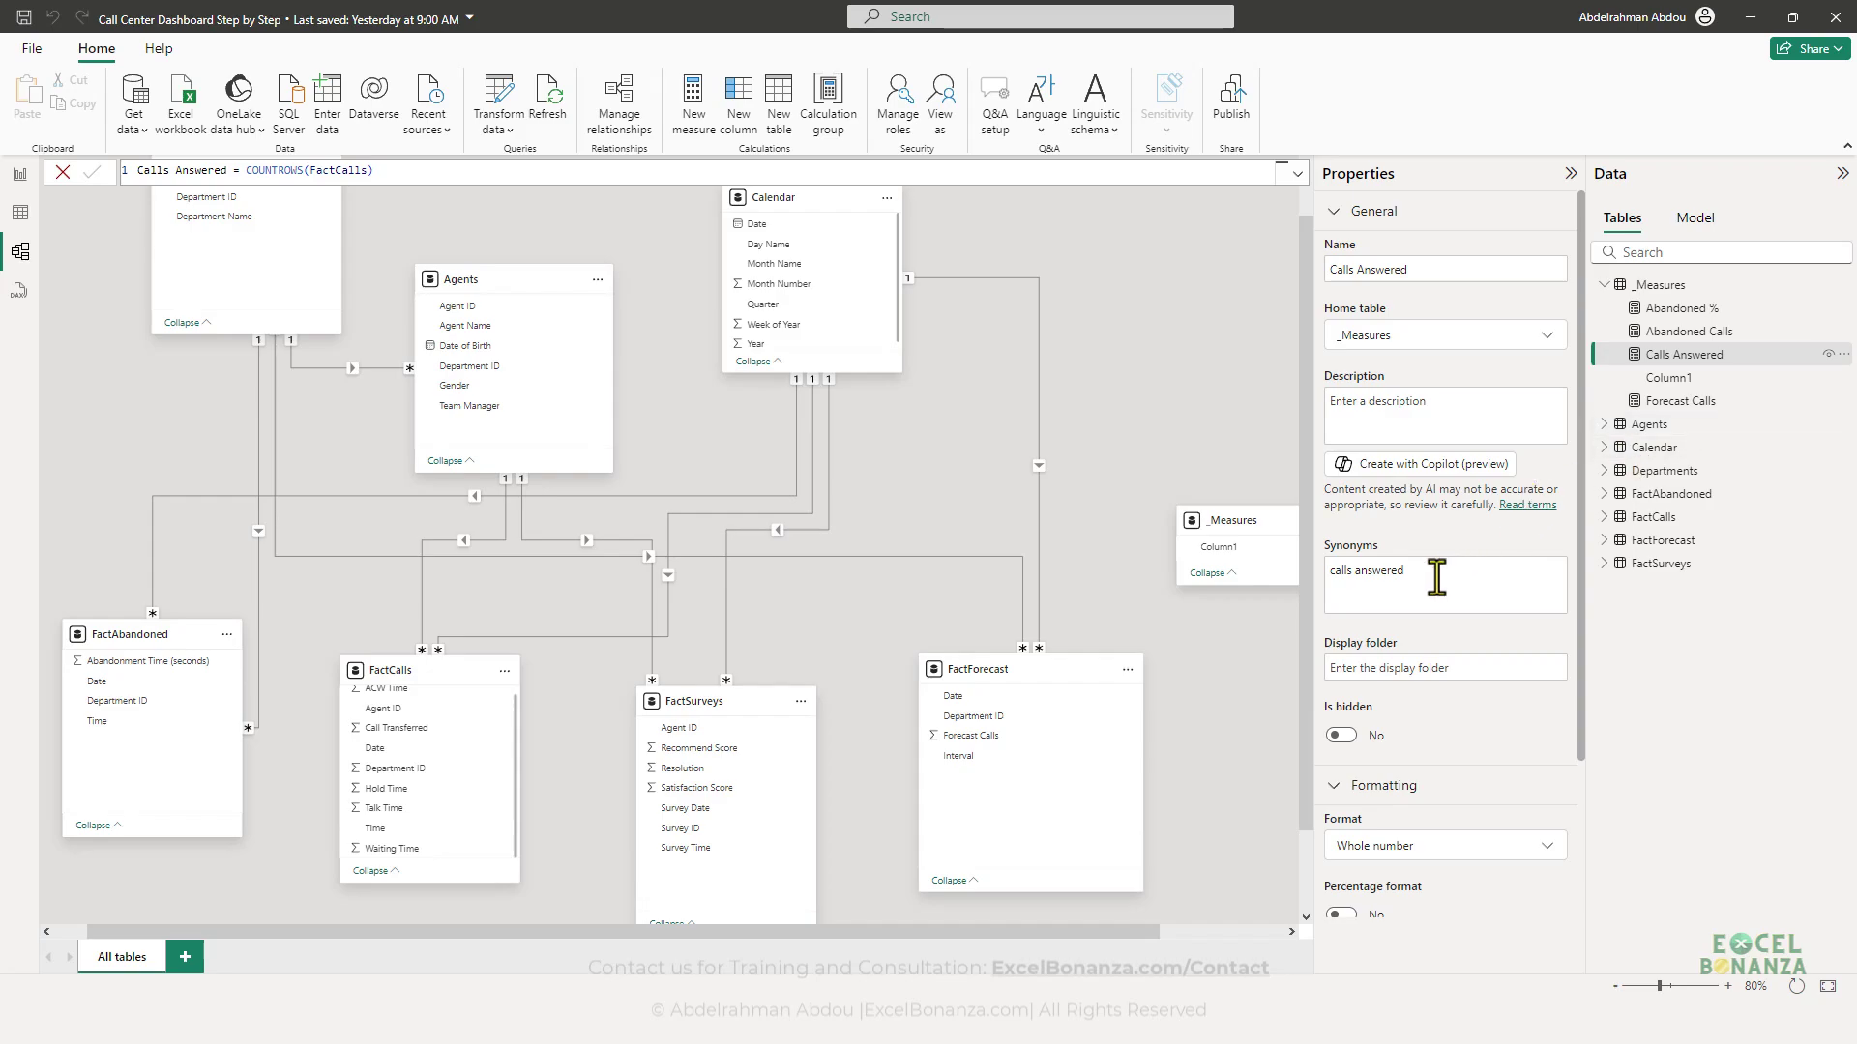
pyautogui.click(1431, 667)
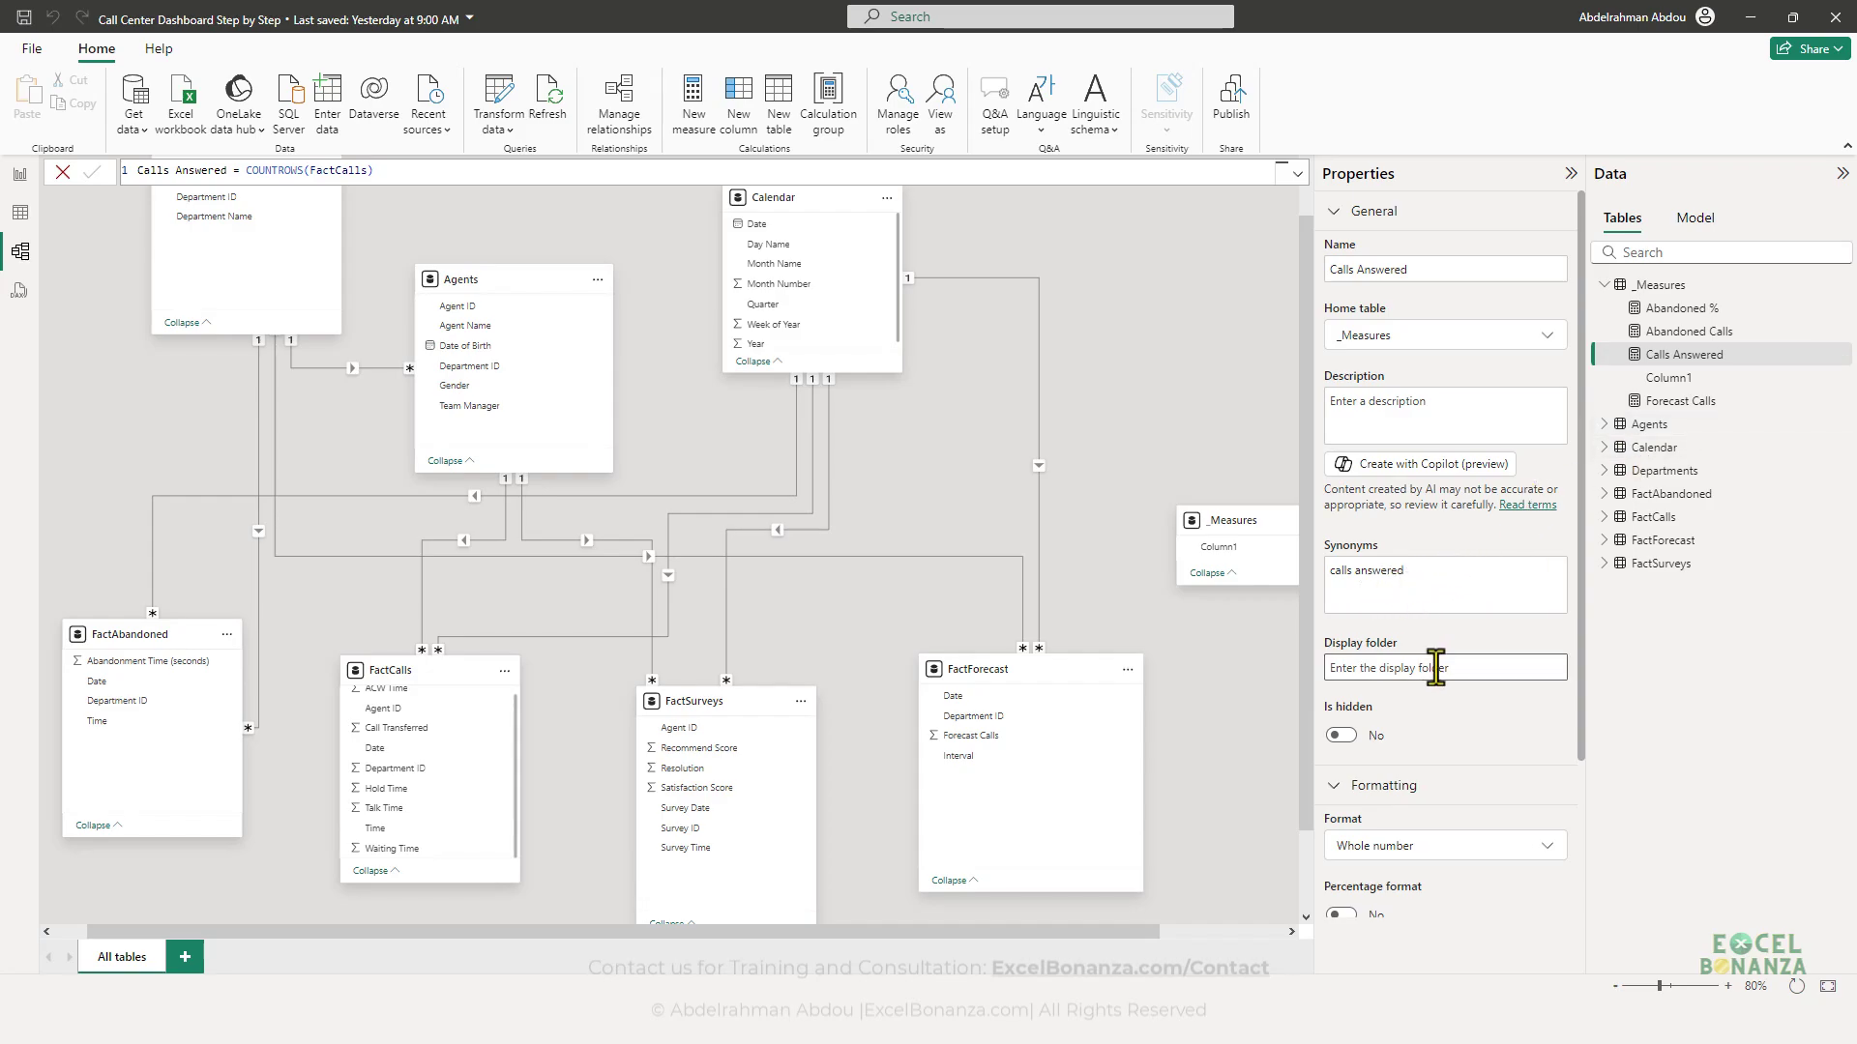
pyautogui.write('Basic me')
pyautogui.press('Return')
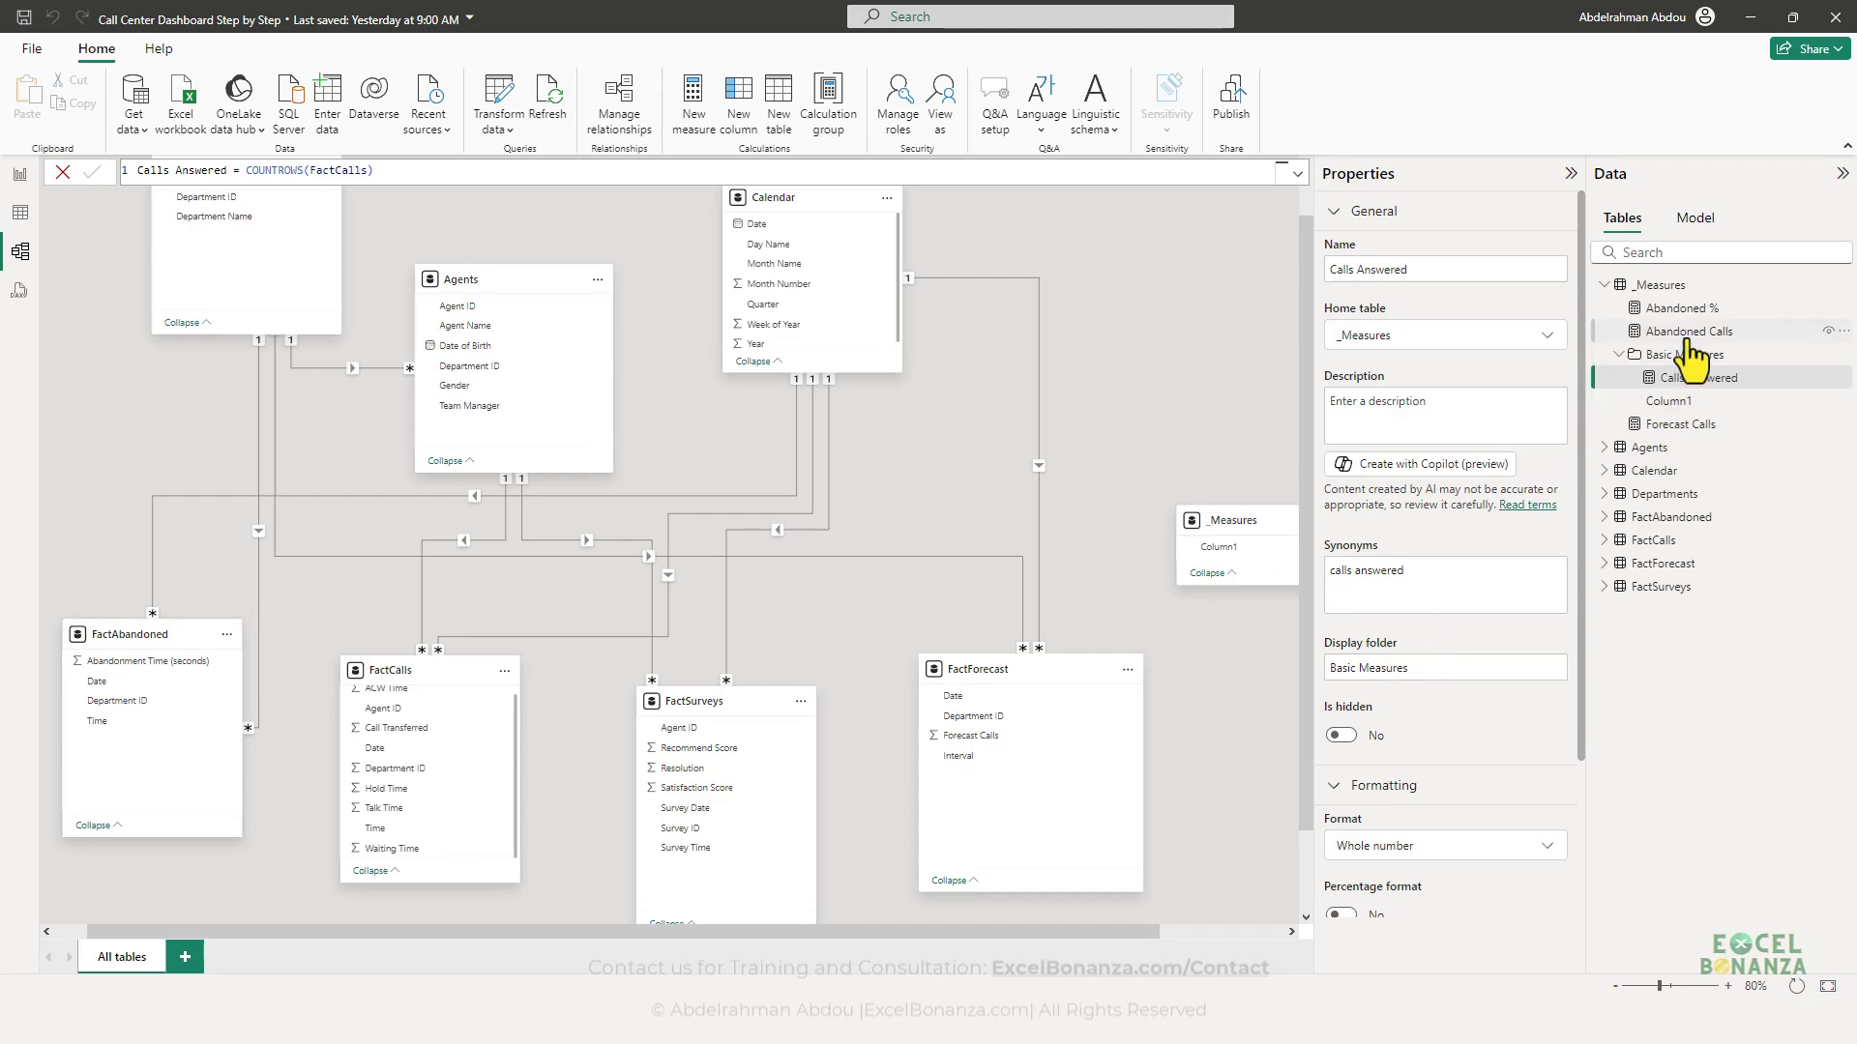
pyautogui.moveTo(1689, 332)
pyautogui.mouseDown()
pyautogui.moveTo(1717, 361)
pyautogui.moveTo(1688, 357)
pyautogui.mouseUp()
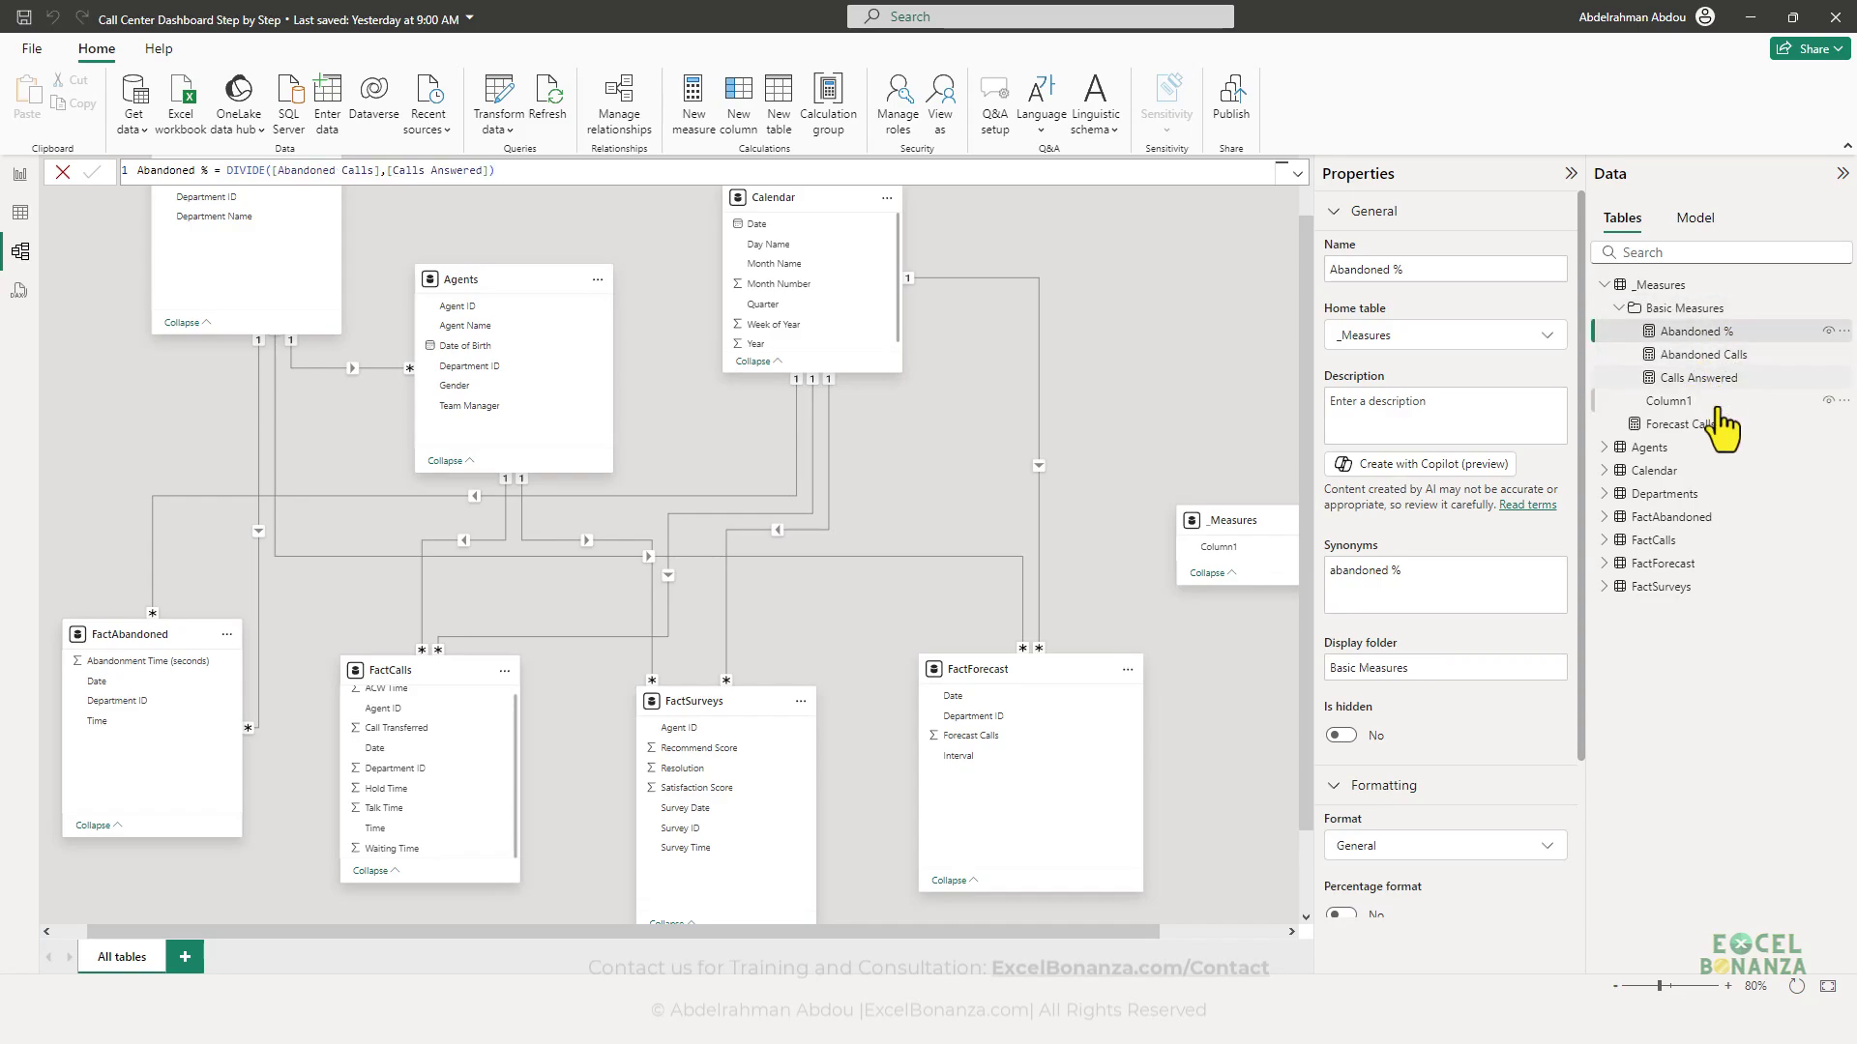
pyautogui.moveTo(1699, 426); pyautogui.dragTo(1717, 341)
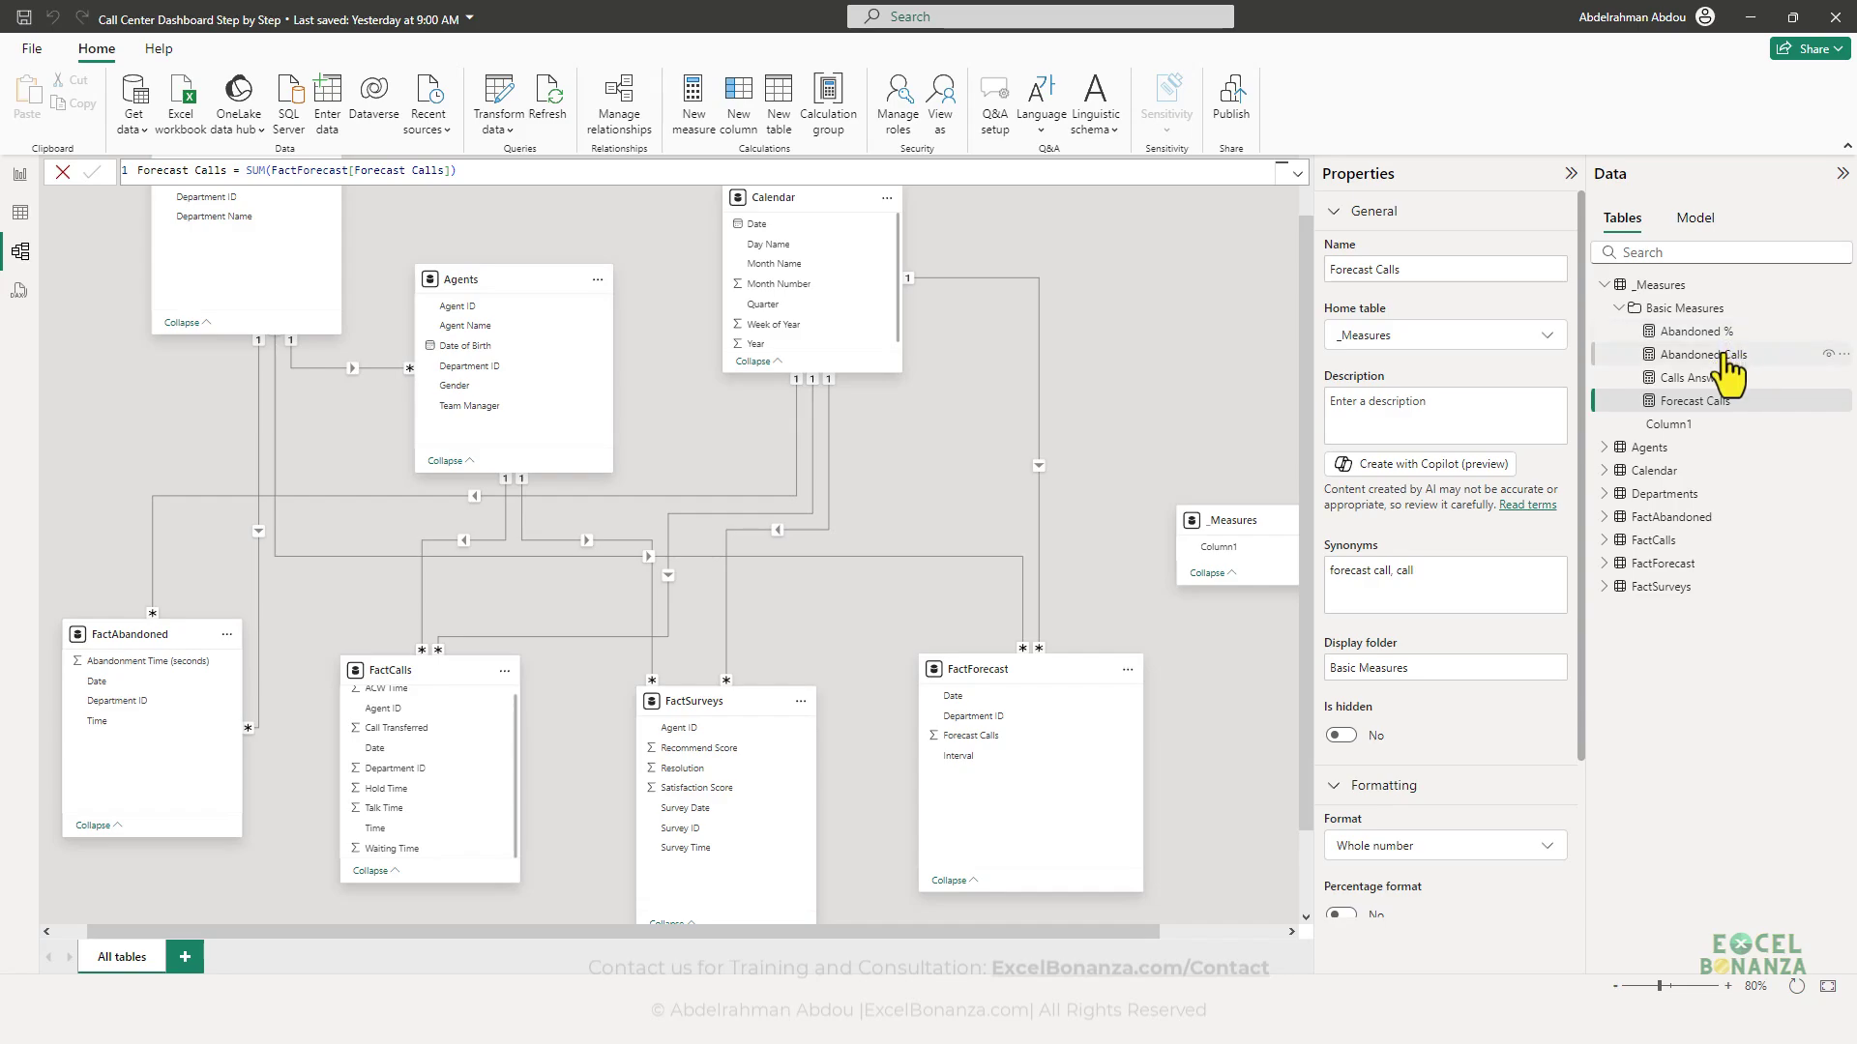
# - Expand the Basic Measures folder in the report view and widen the field list to fit the full measure names
pyautogui.click(17, 182)
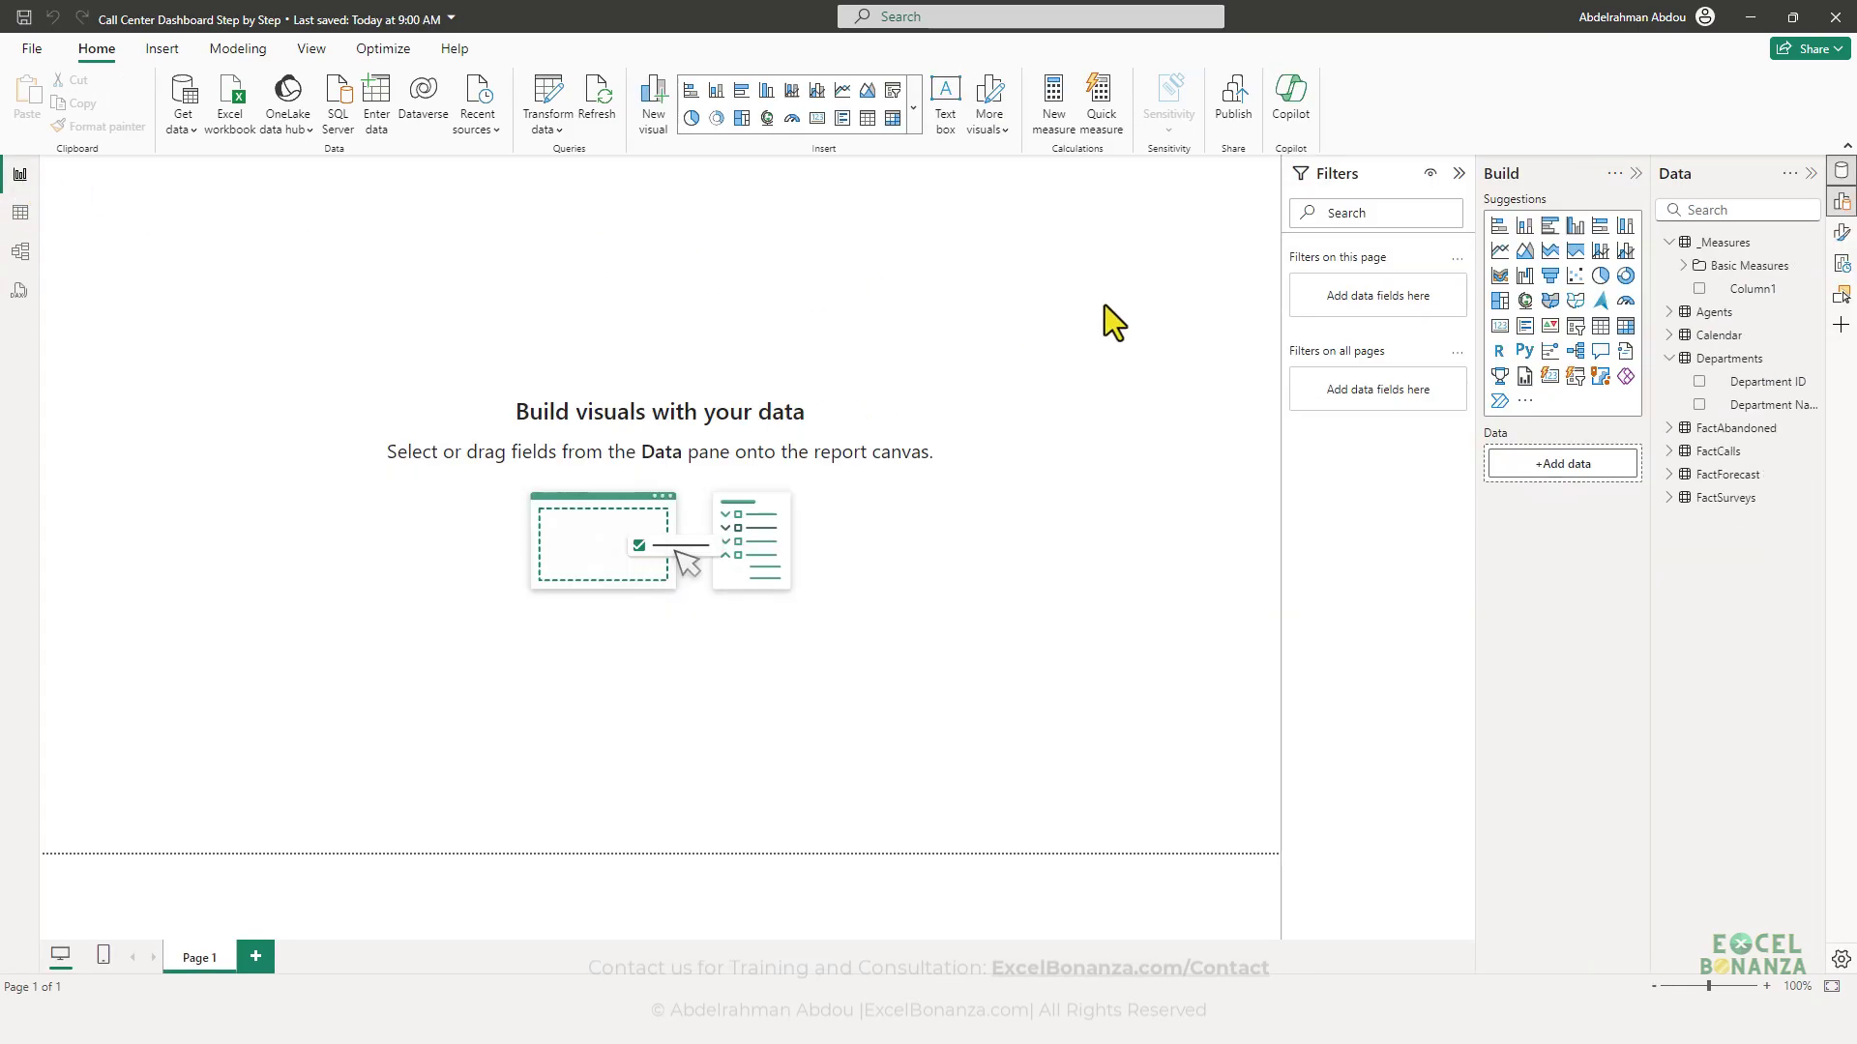
pyautogui.click(1688, 267)
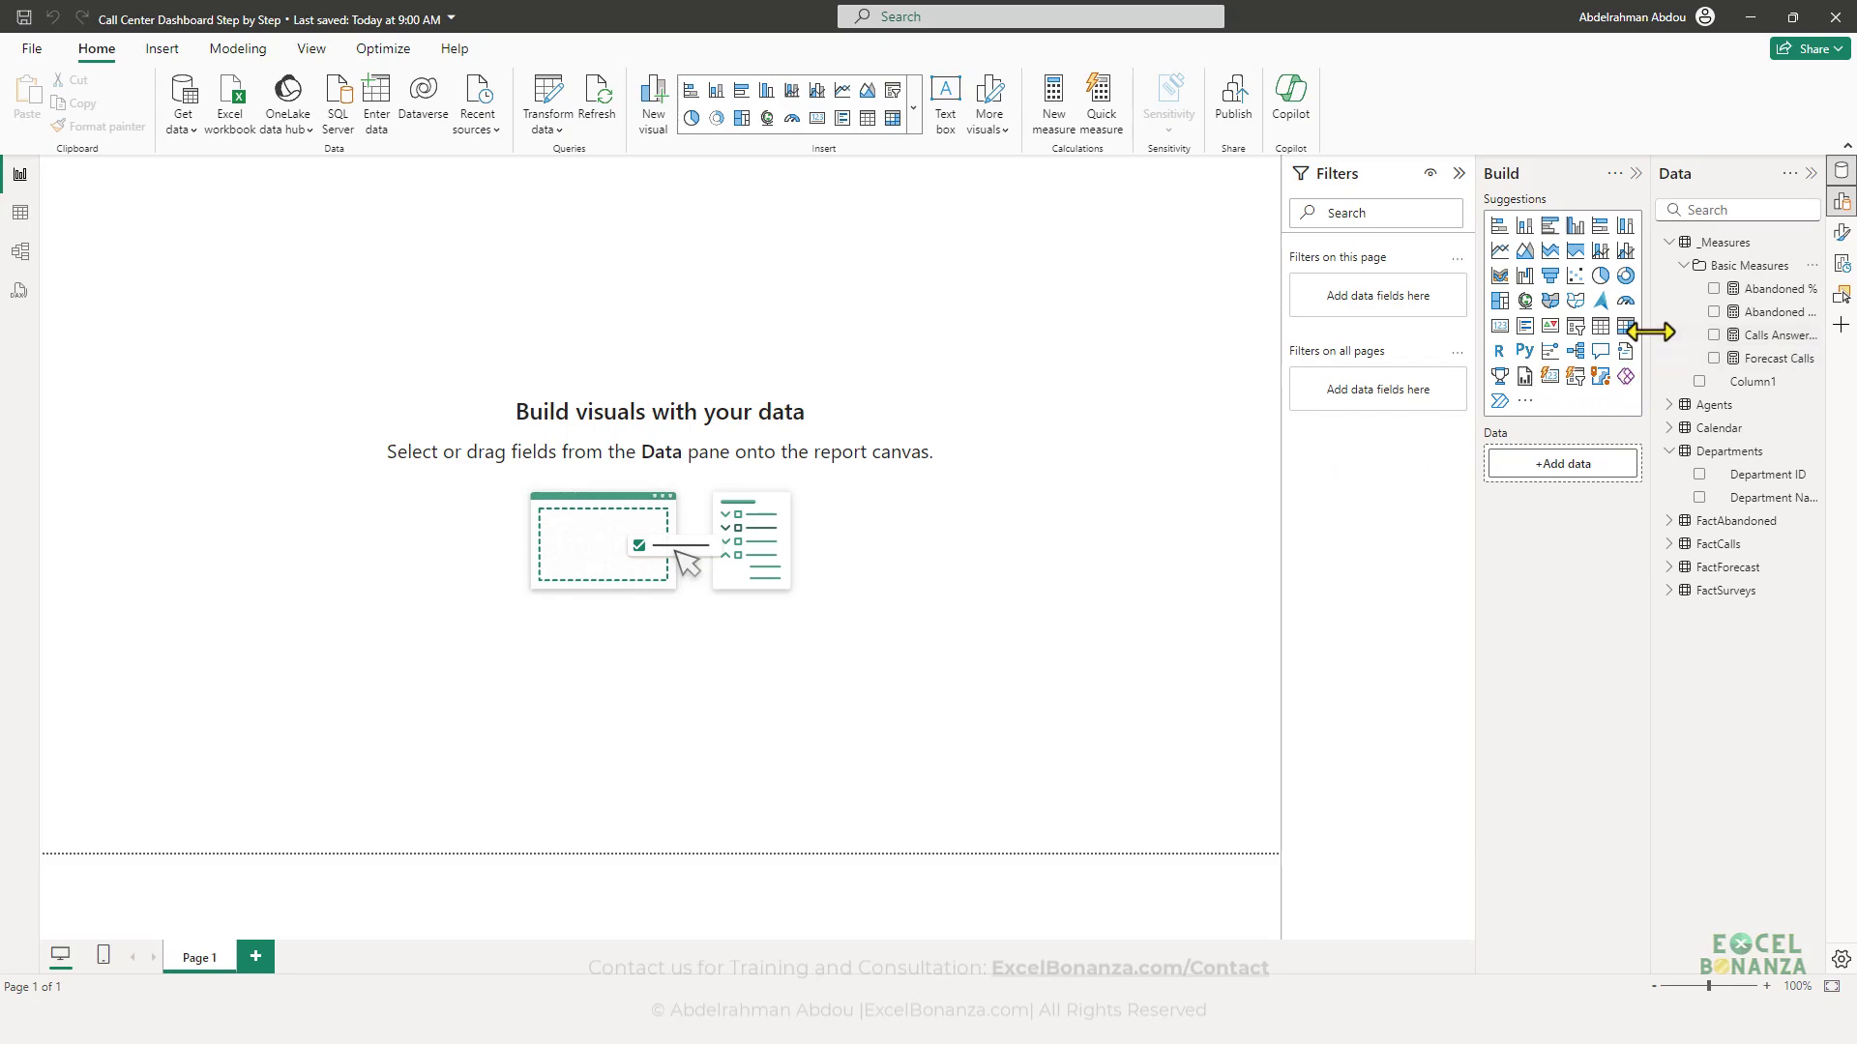
pyautogui.moveTo(1651, 332); pyautogui.dragTo(1593, 344)
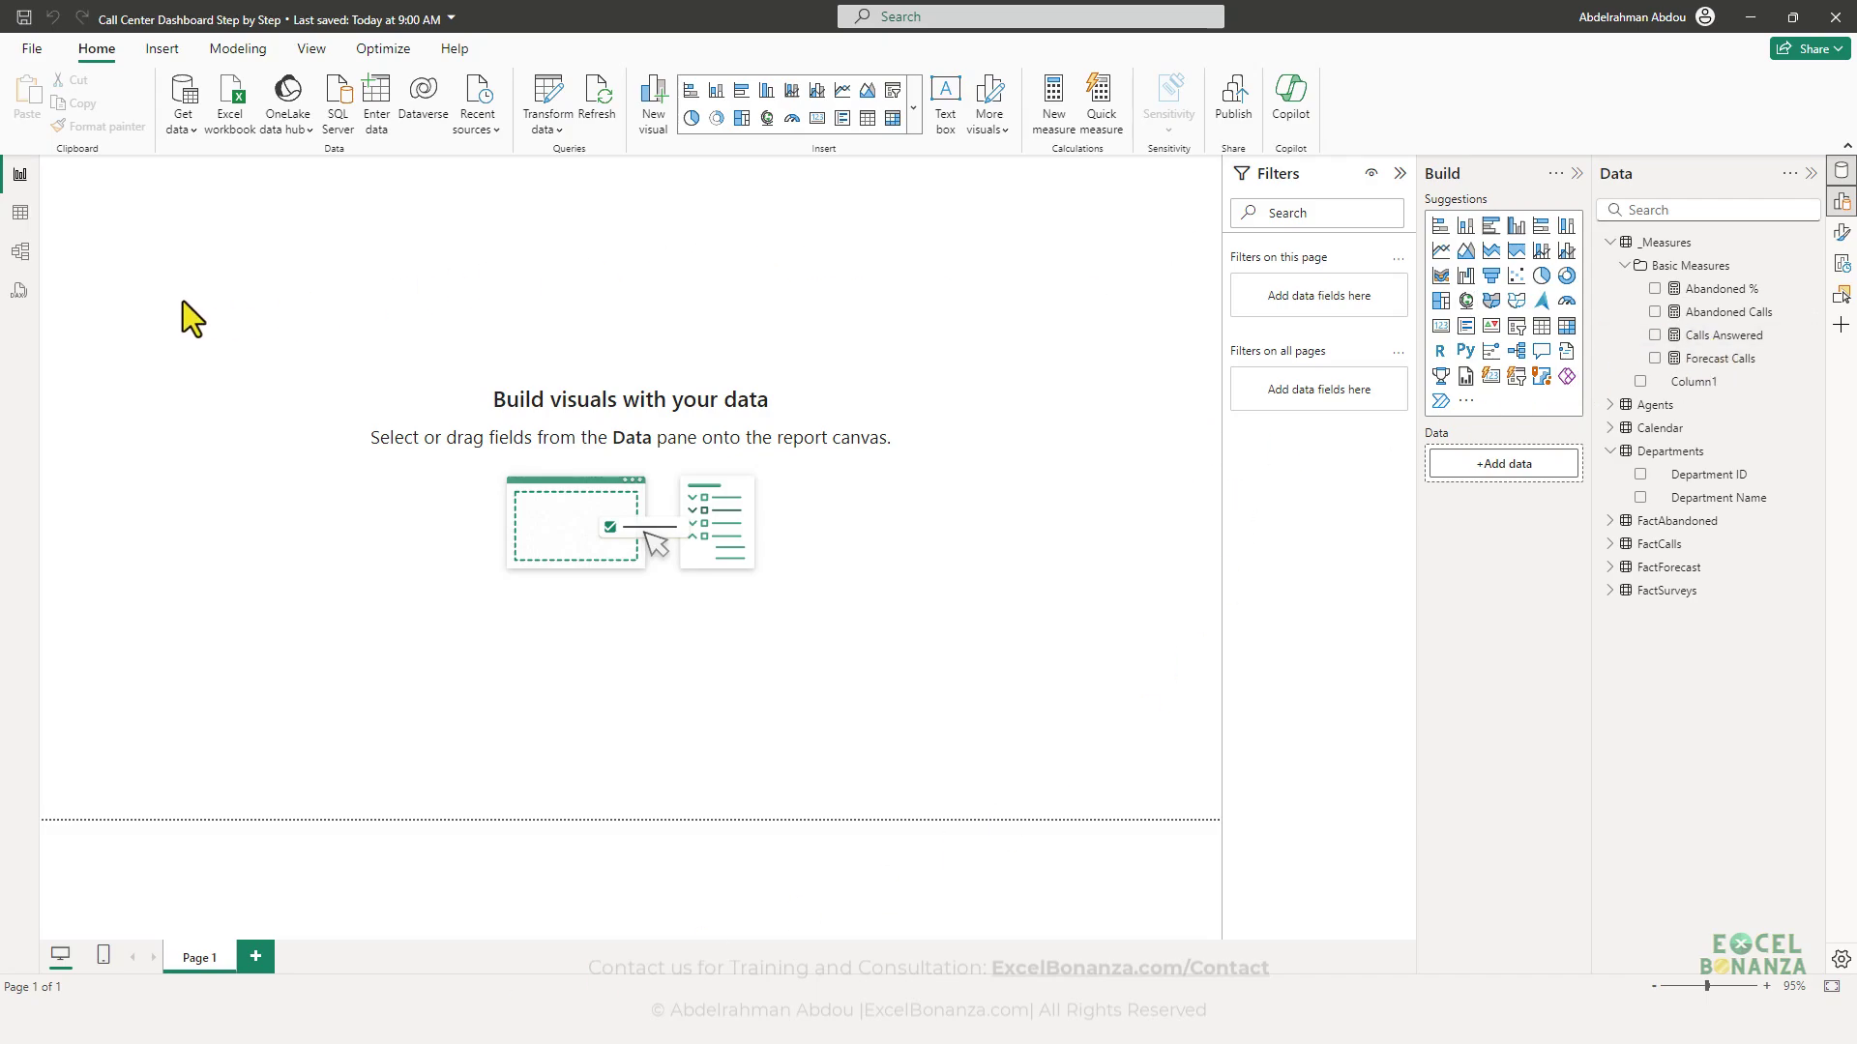
# - Examine the Talk Time, Hold Time, ACW Time and Waiting Time columns in the FactCalls table data
pyautogui.click(20, 213)
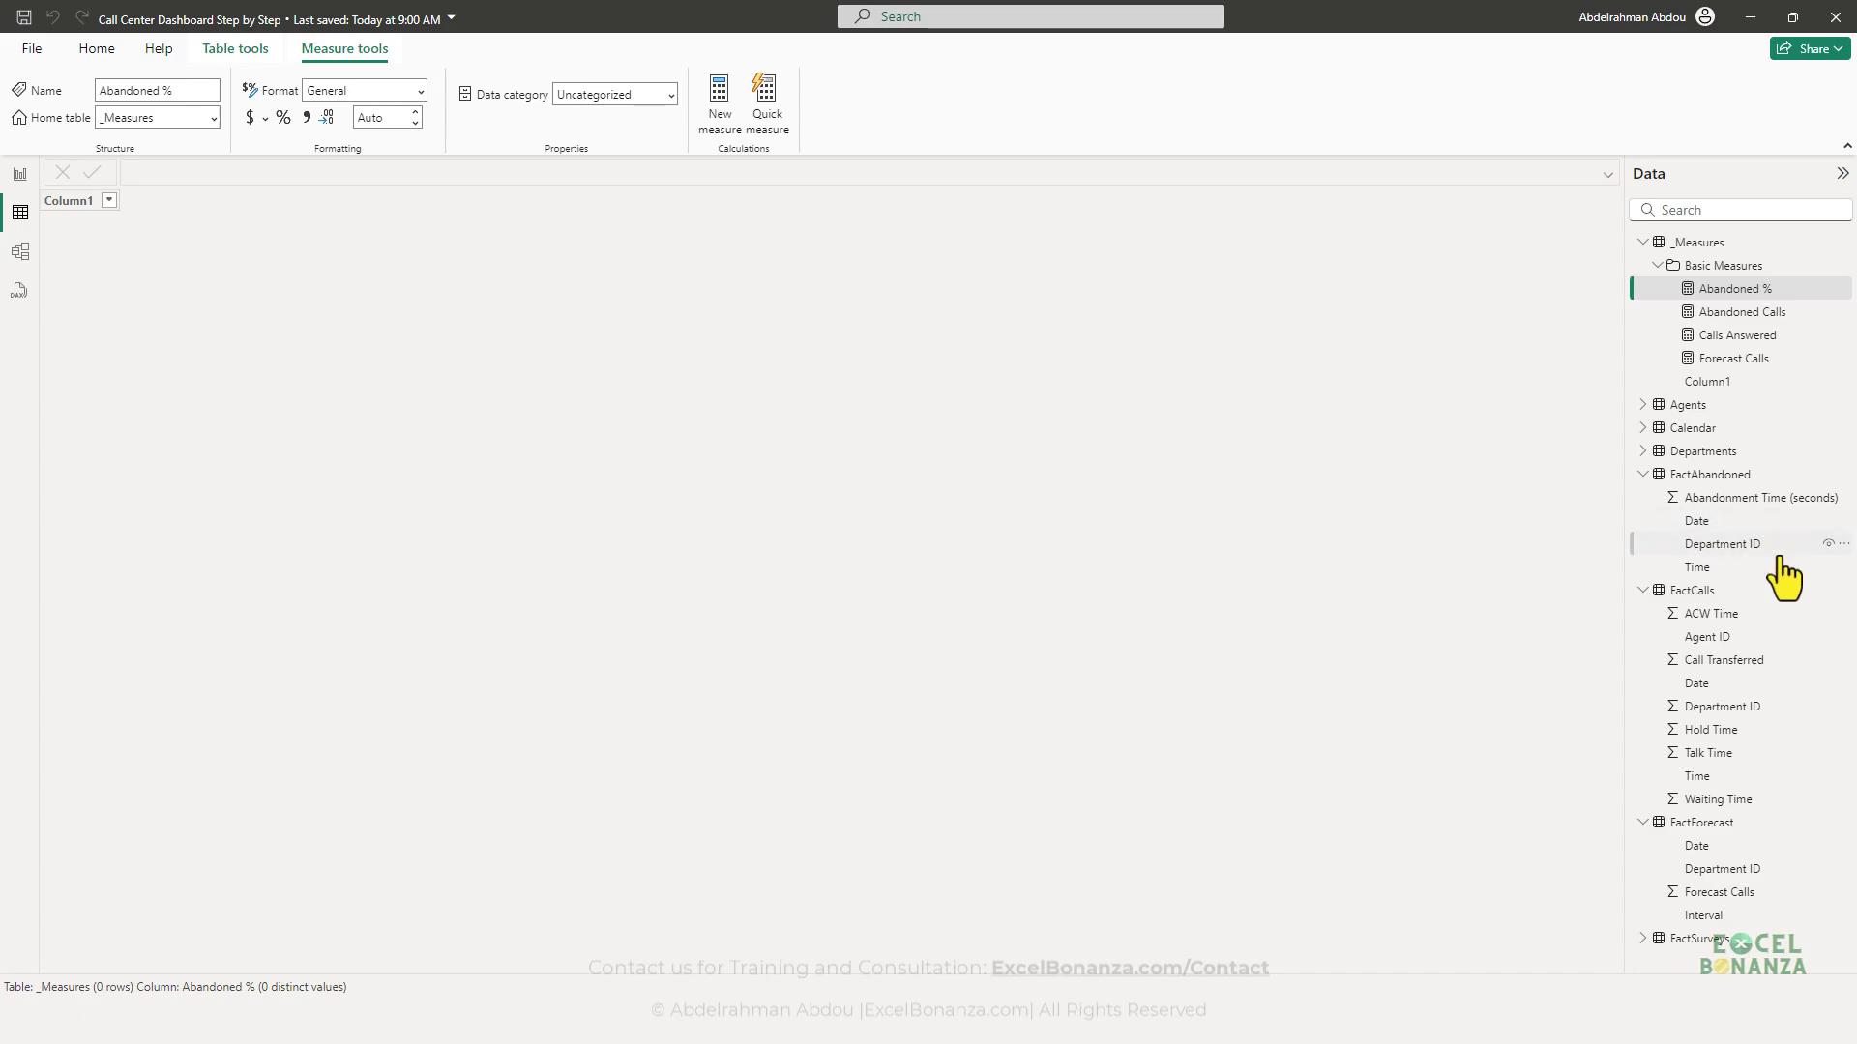
pyautogui.click(1720, 598)
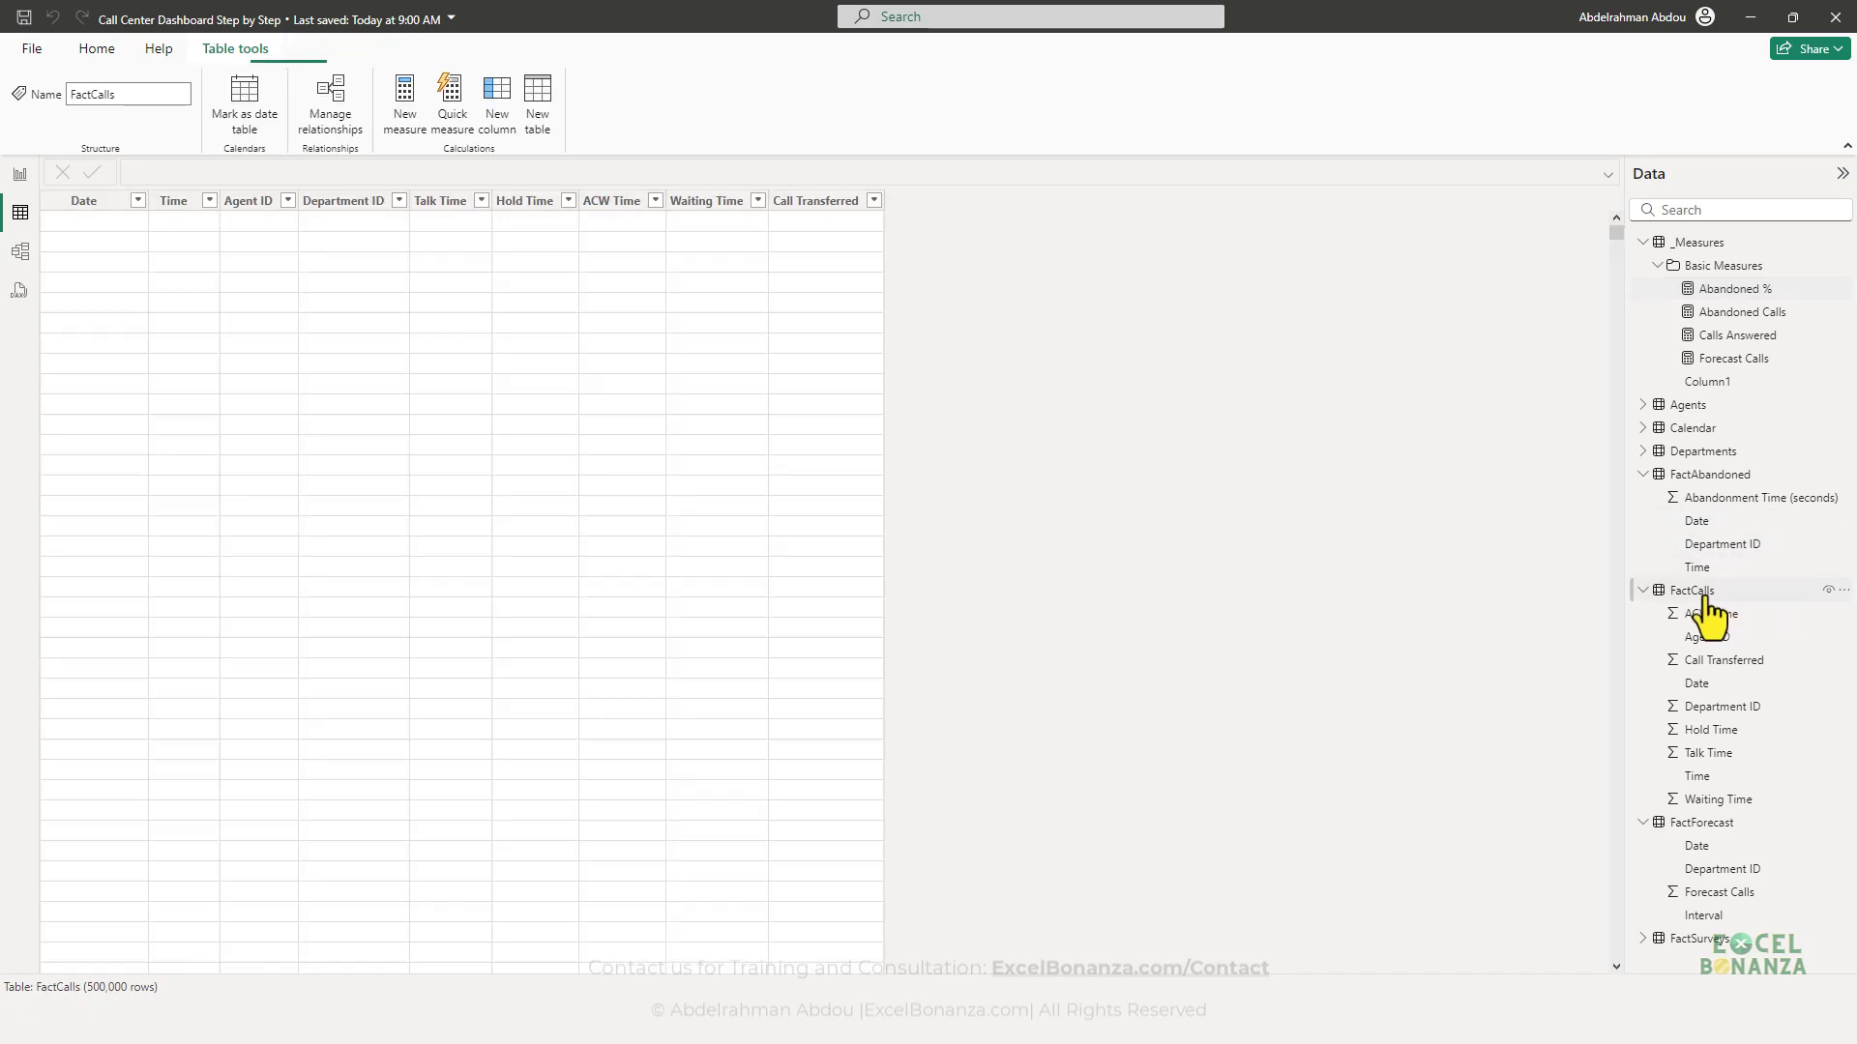
pyautogui.click(442, 201)
pyautogui.click(528, 201)
pyautogui.click(611, 202)
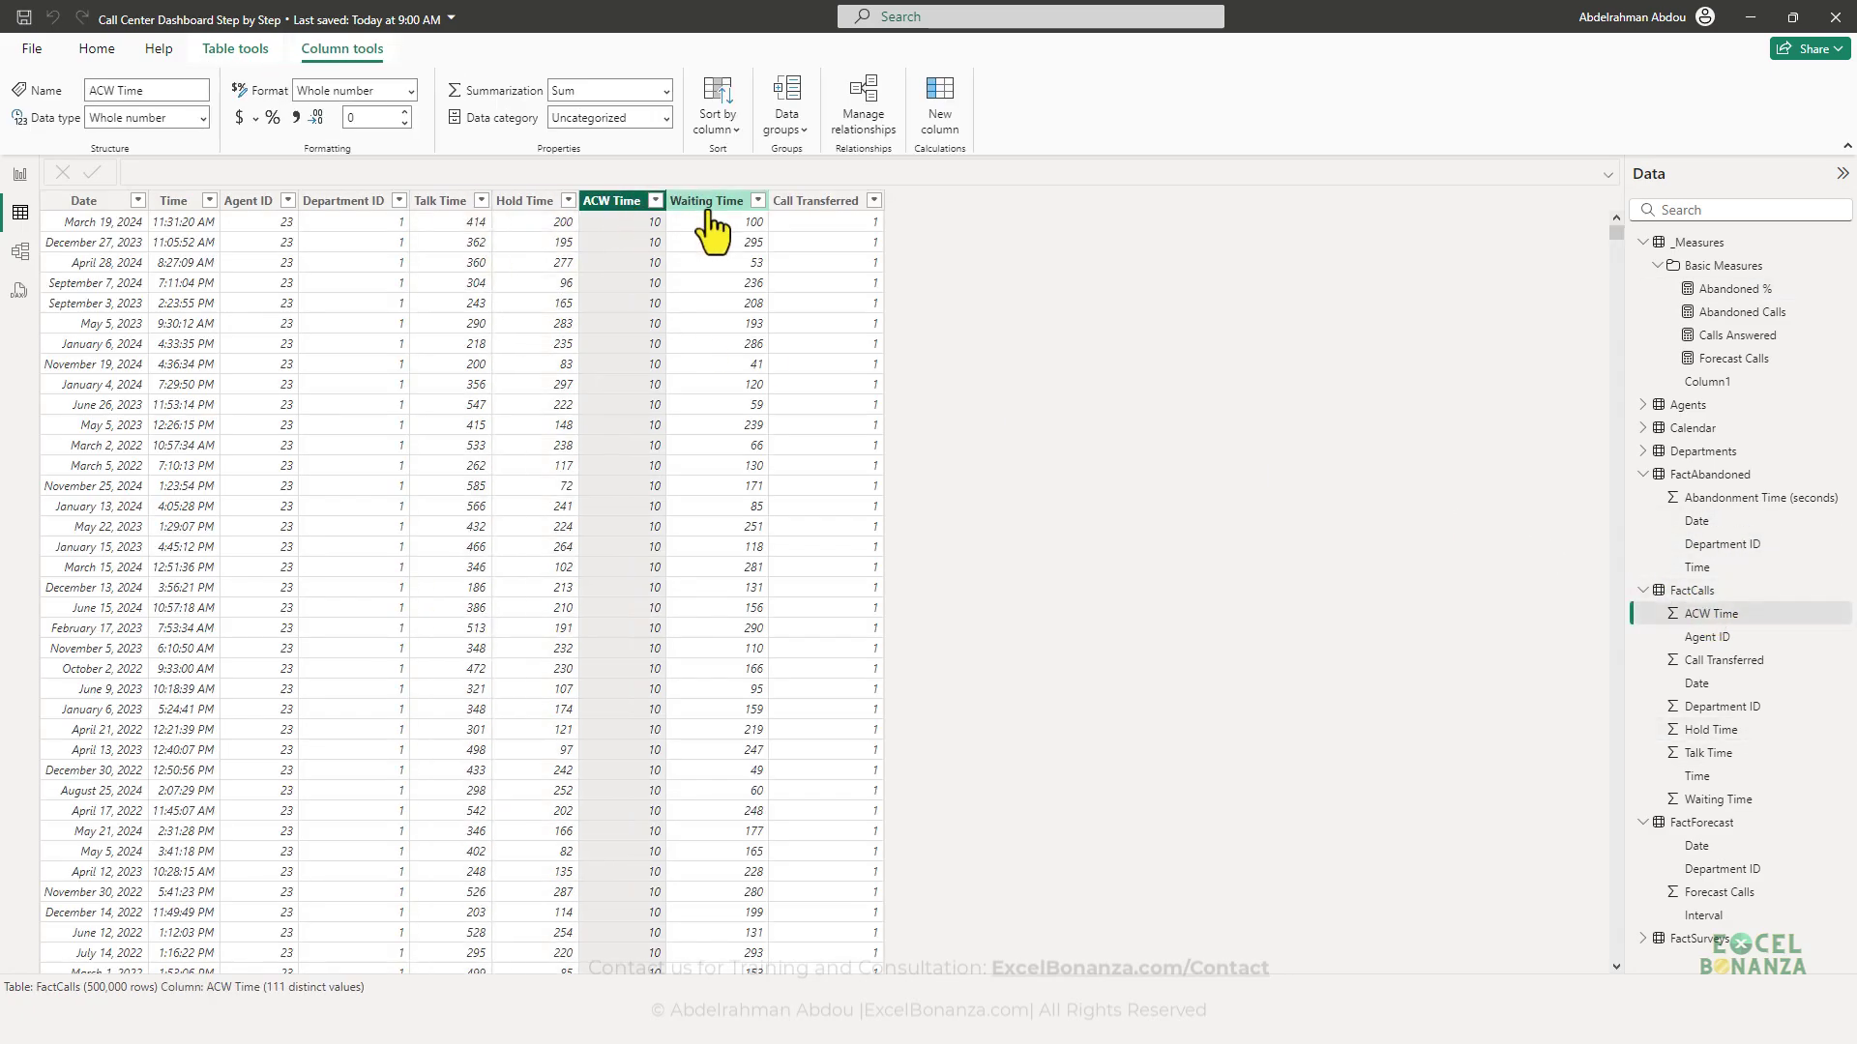
pyautogui.click(707, 201)
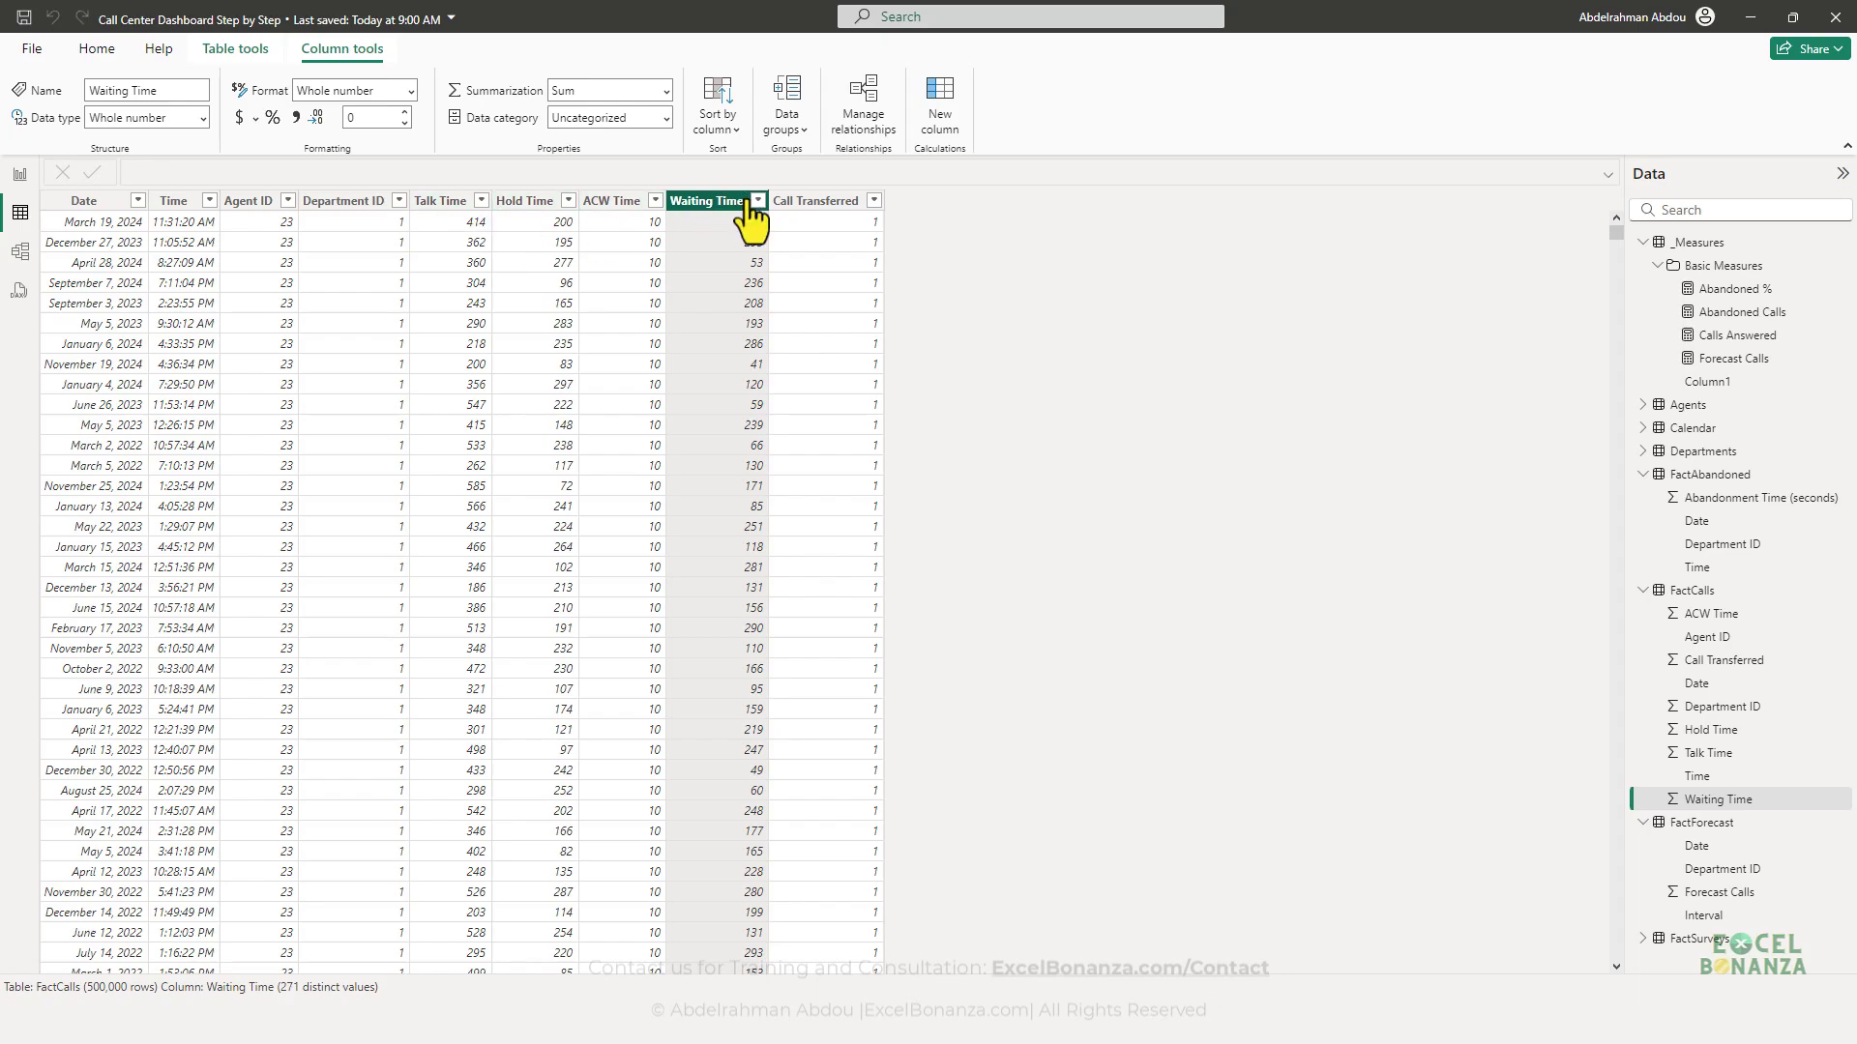
pyautogui.click(433, 201)
pyautogui.click(534, 203)
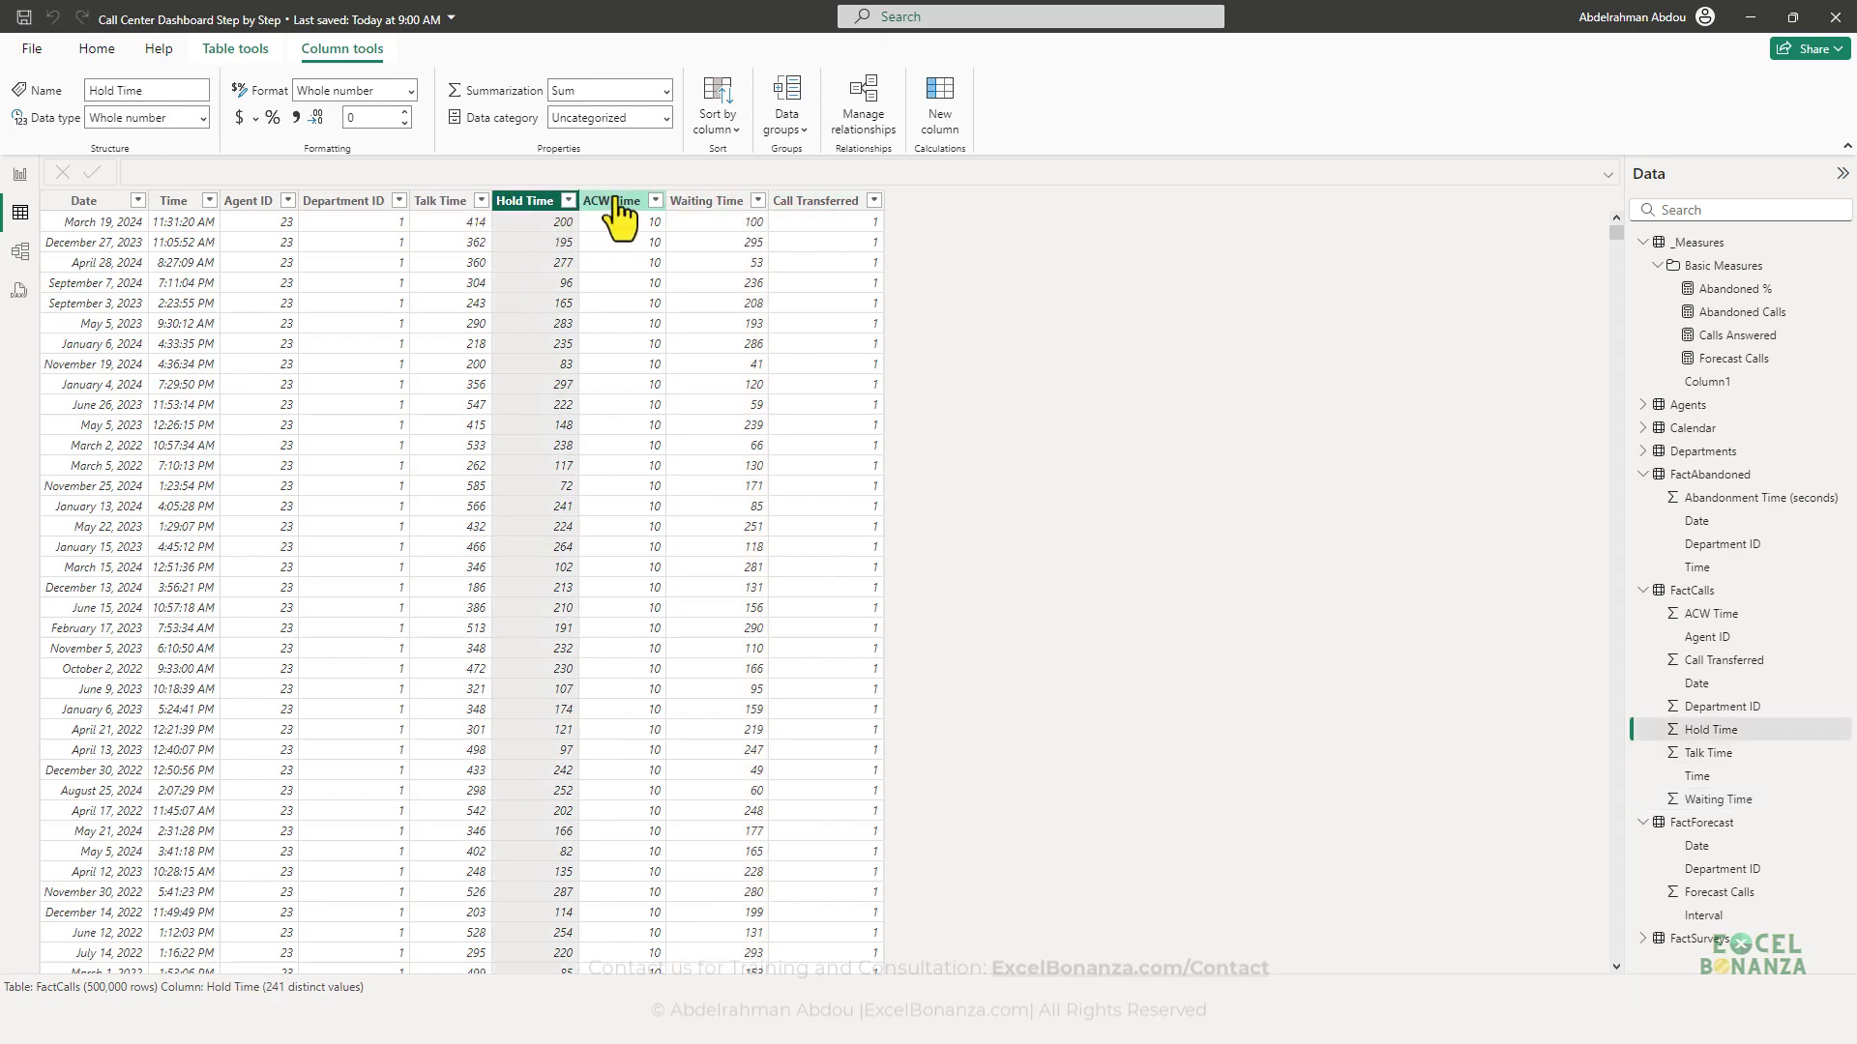
pyautogui.click(617, 202)
pyautogui.click(452, 215)
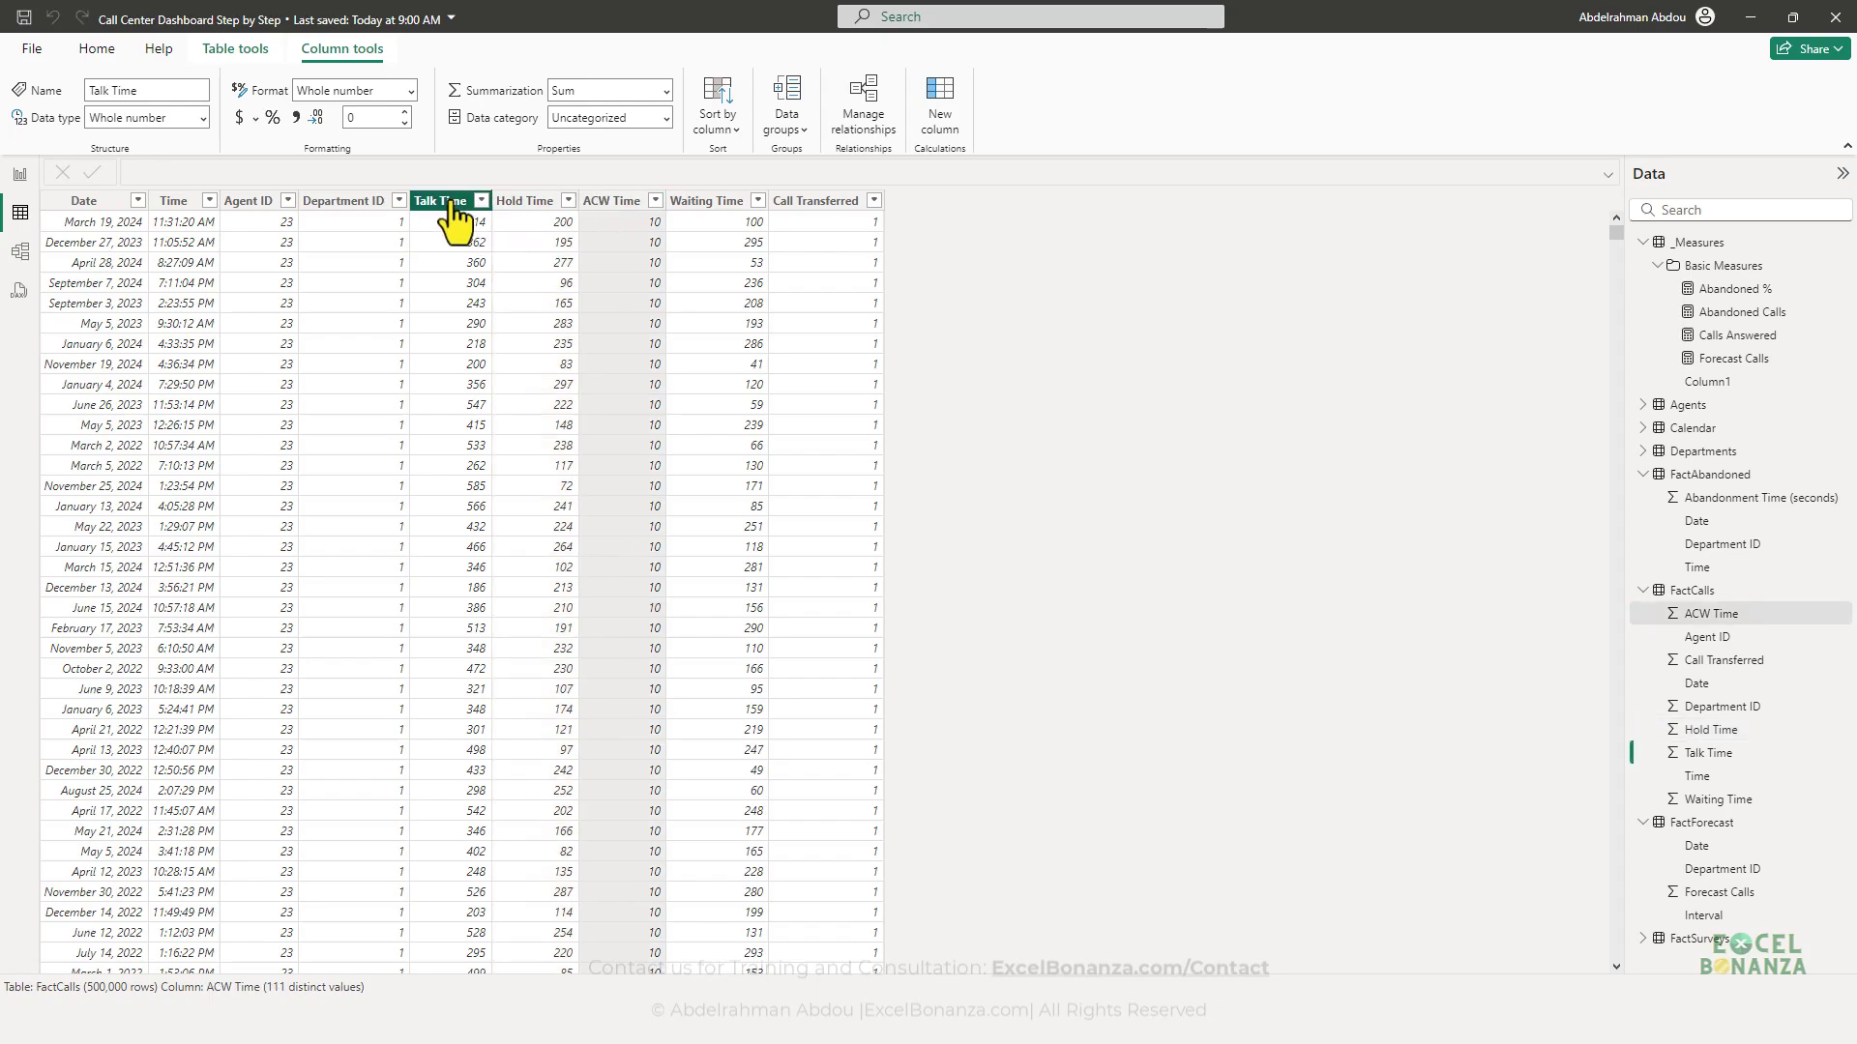
# - In the report view, add a measure to the Basic Measures folder with the formula Total Talk Time = SUM(FactCalls[Talk Time])
pyautogui.click(21, 176)
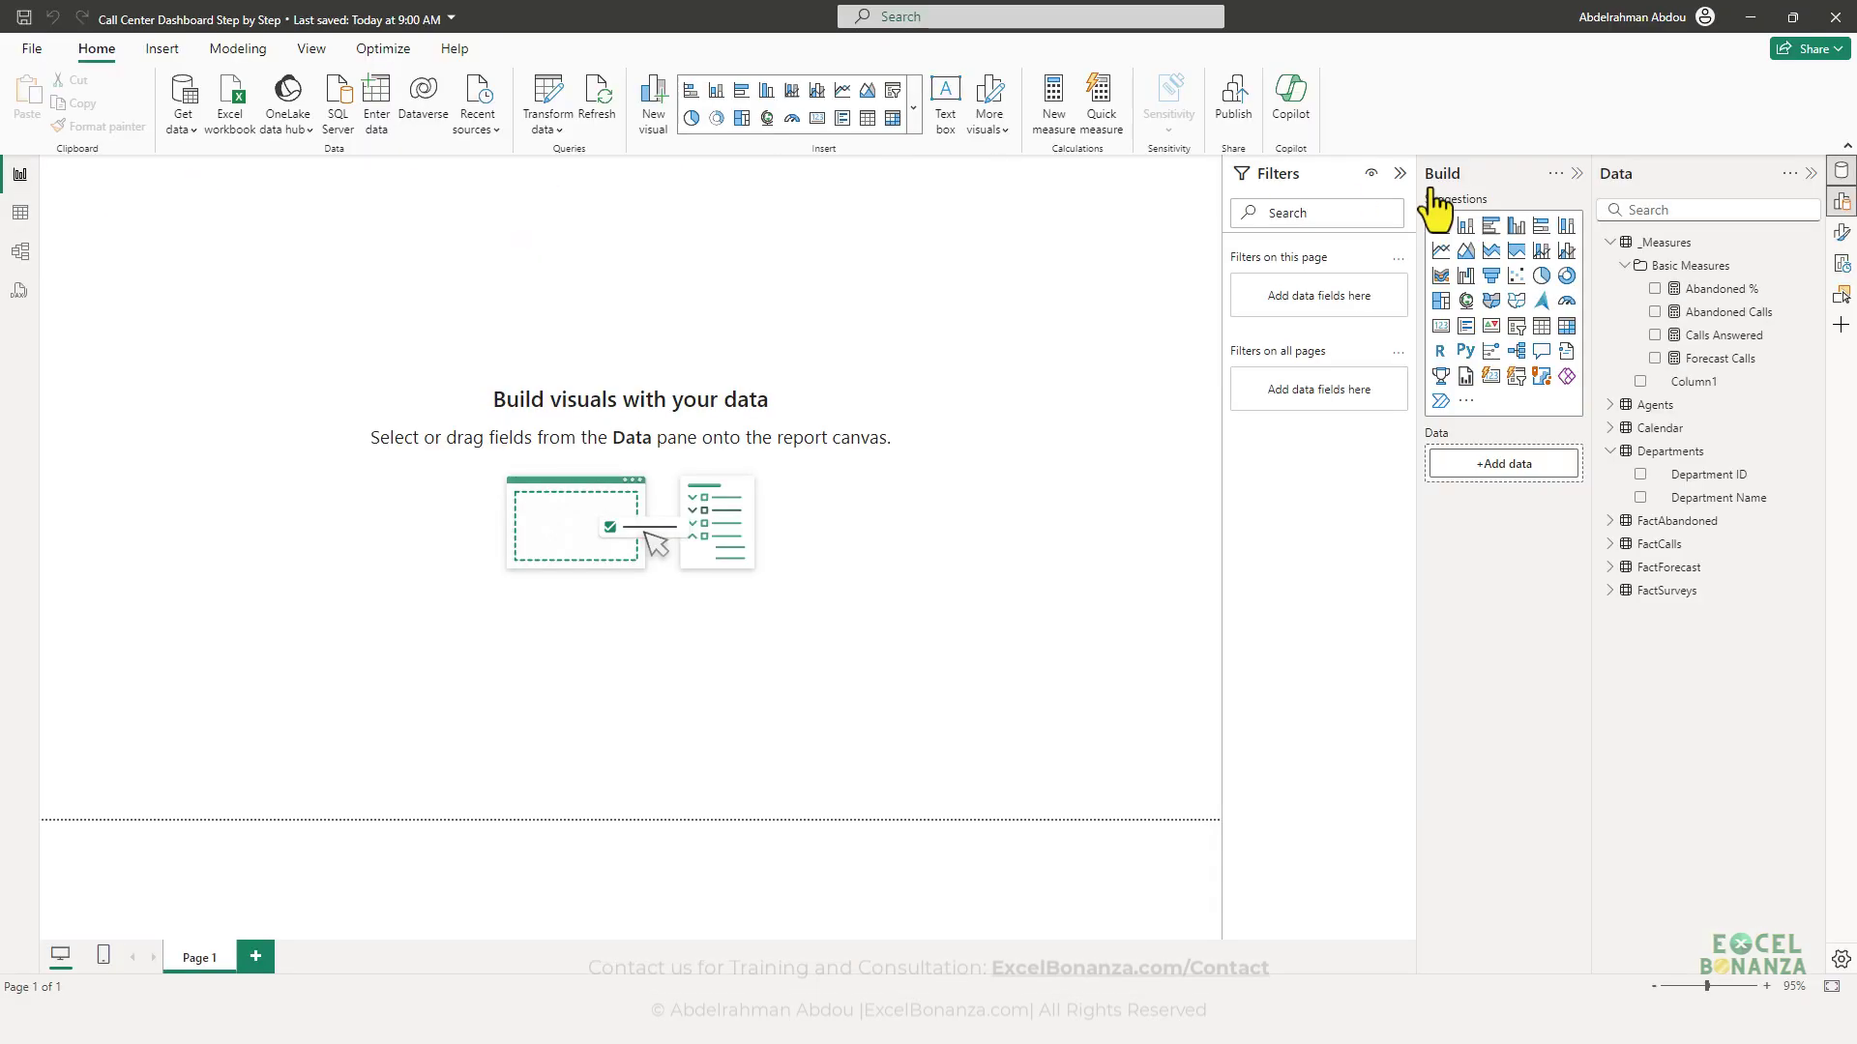
pyautogui.click(1806, 267)
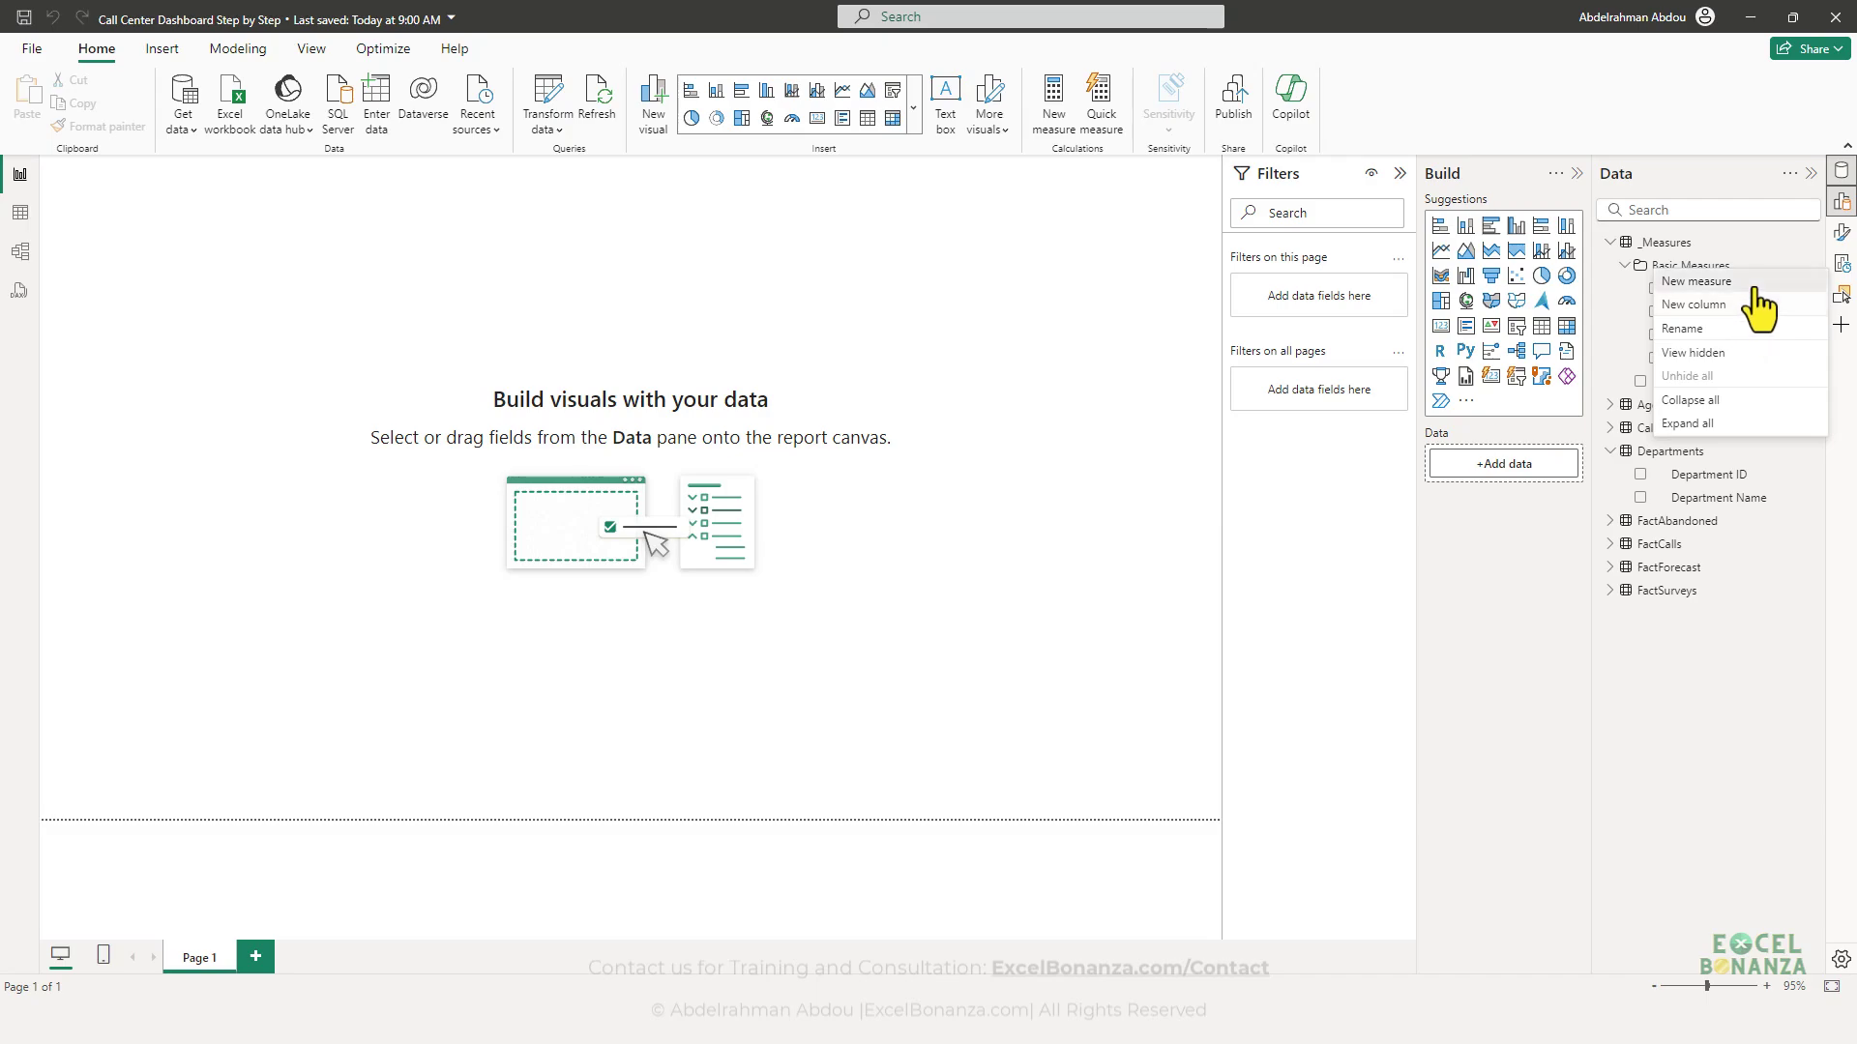
pyautogui.click(1748, 282)
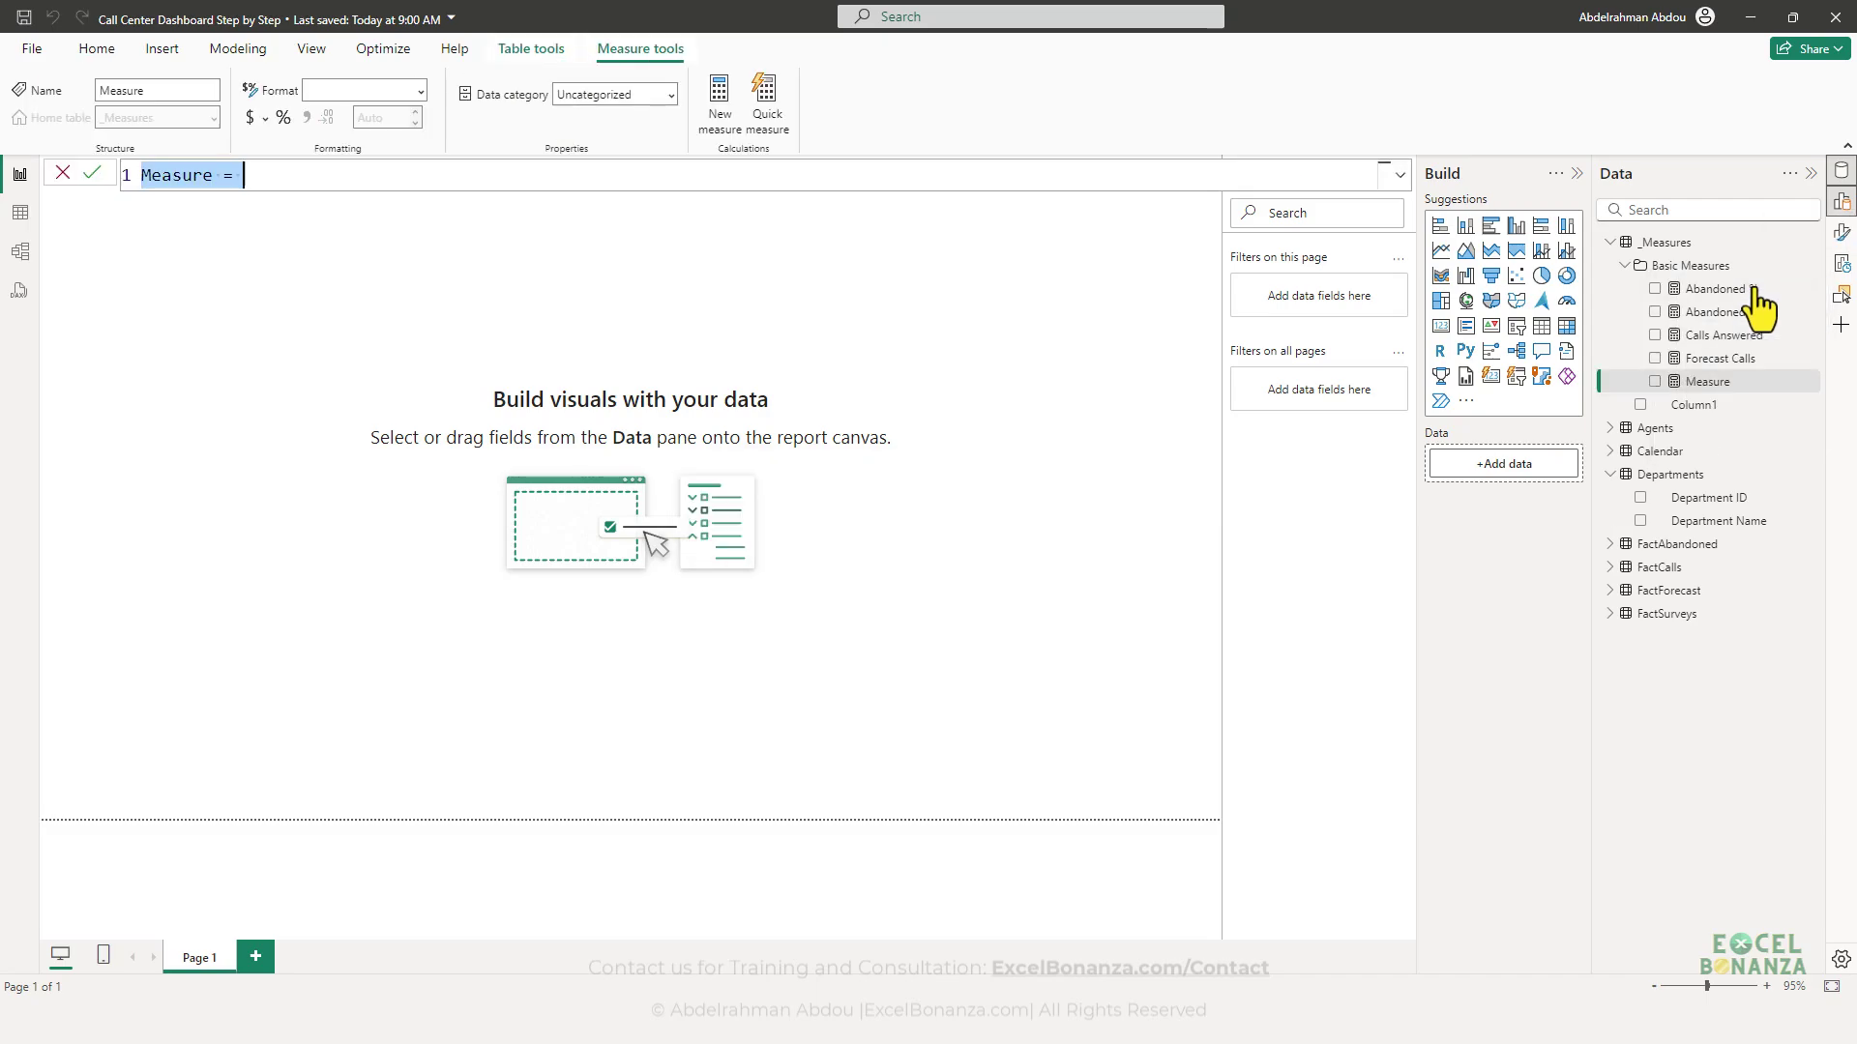
pyautogui.write('Total Talk Time = ')
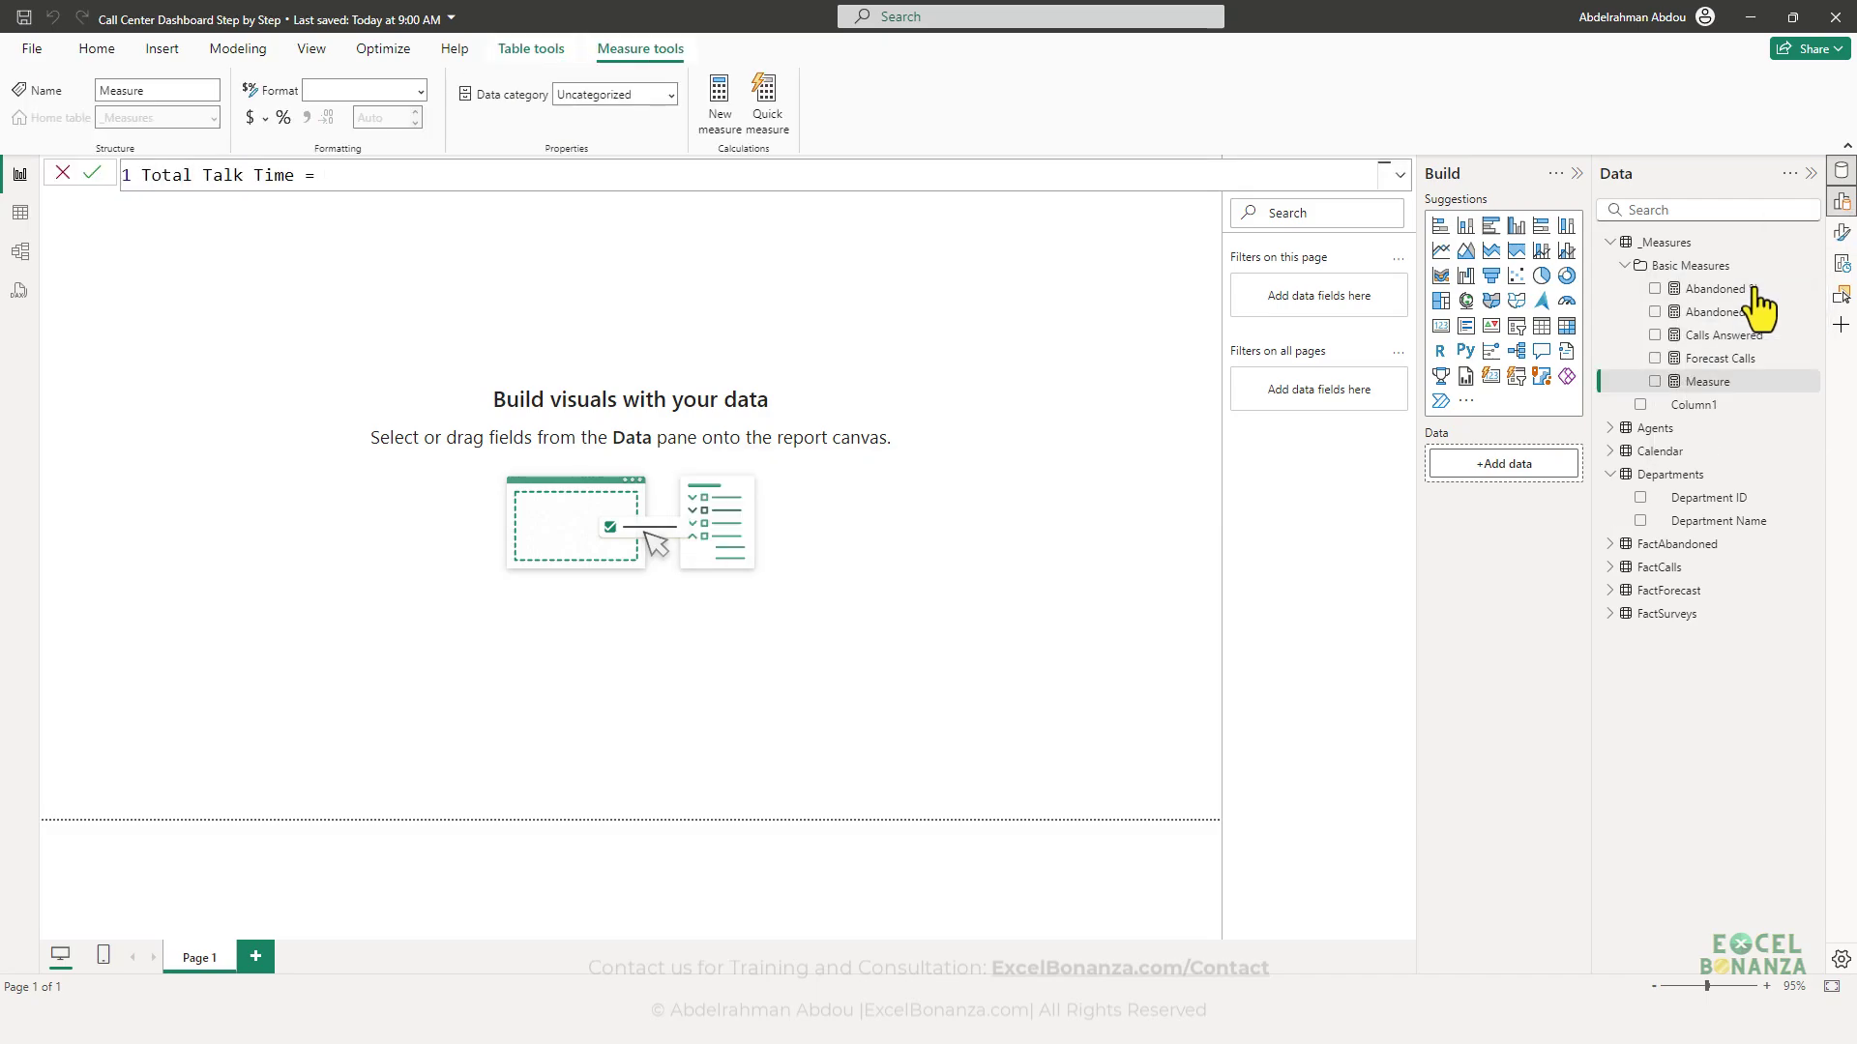
pyautogui.write('SUM(')
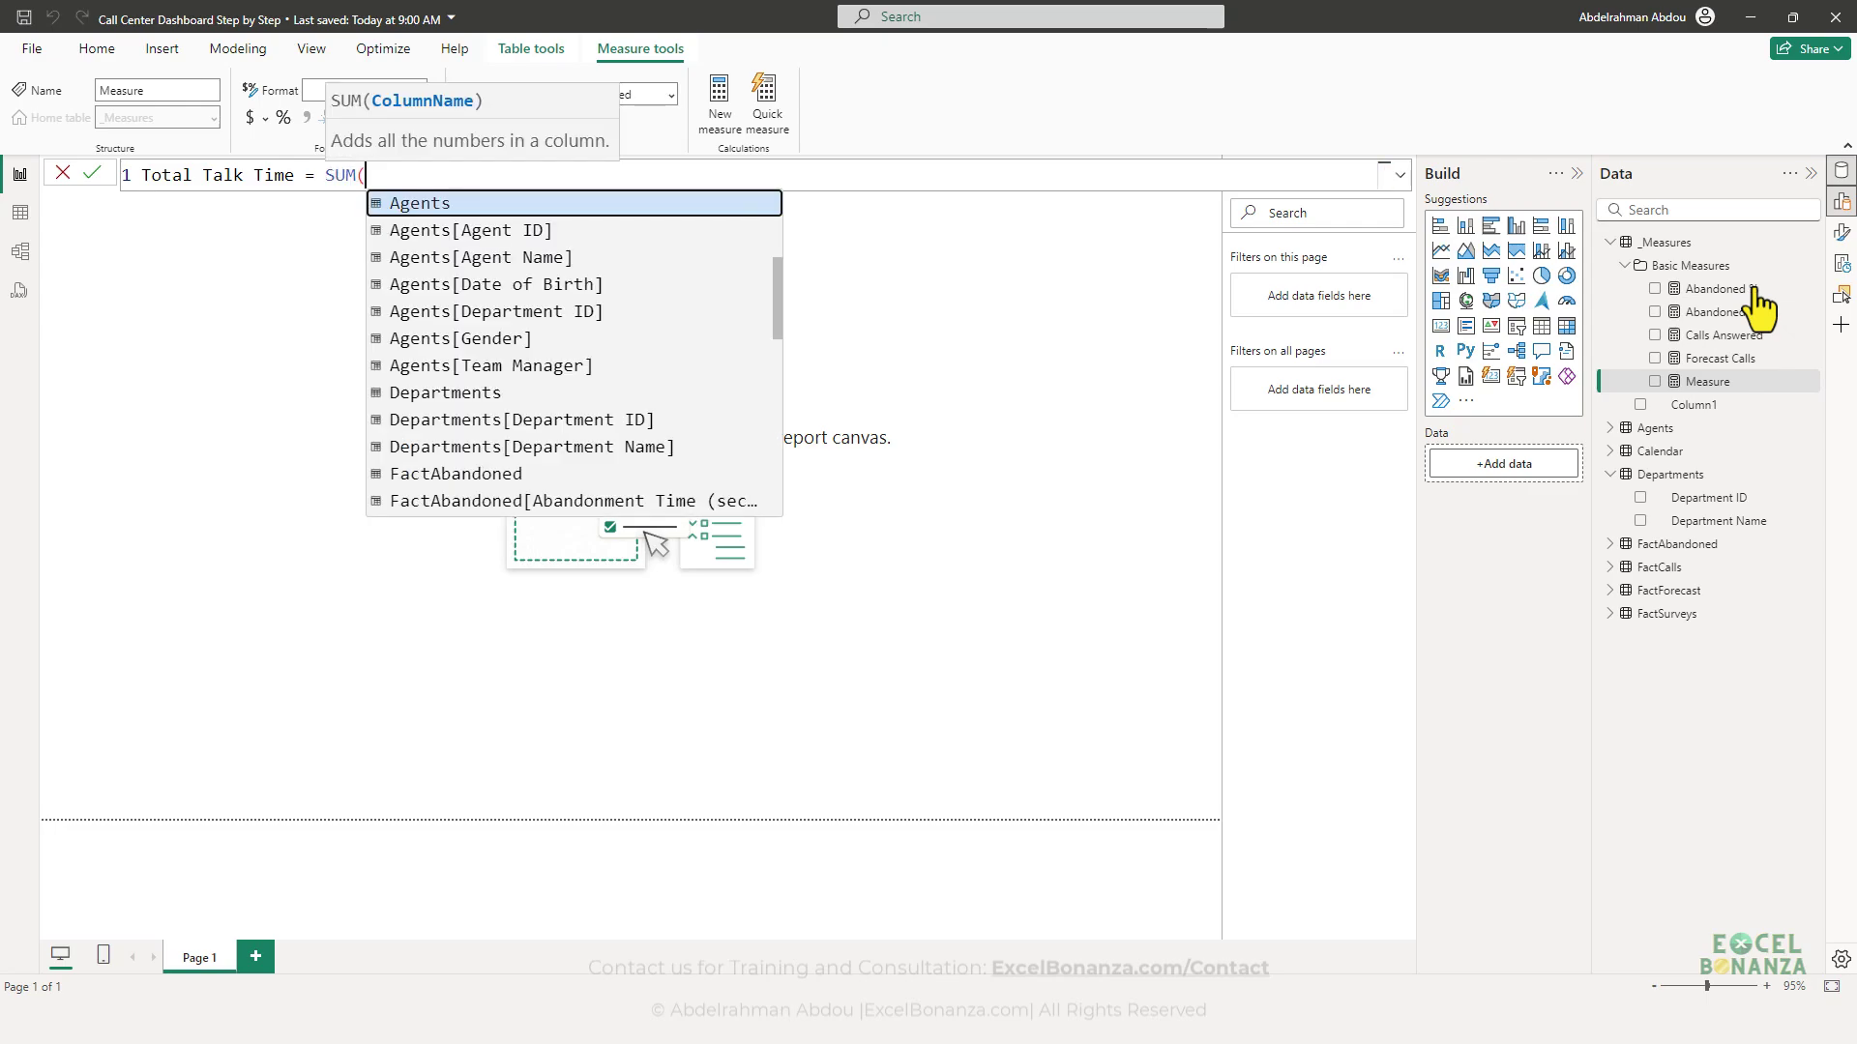
pyautogui.write('FactCalls[Talk Time](')
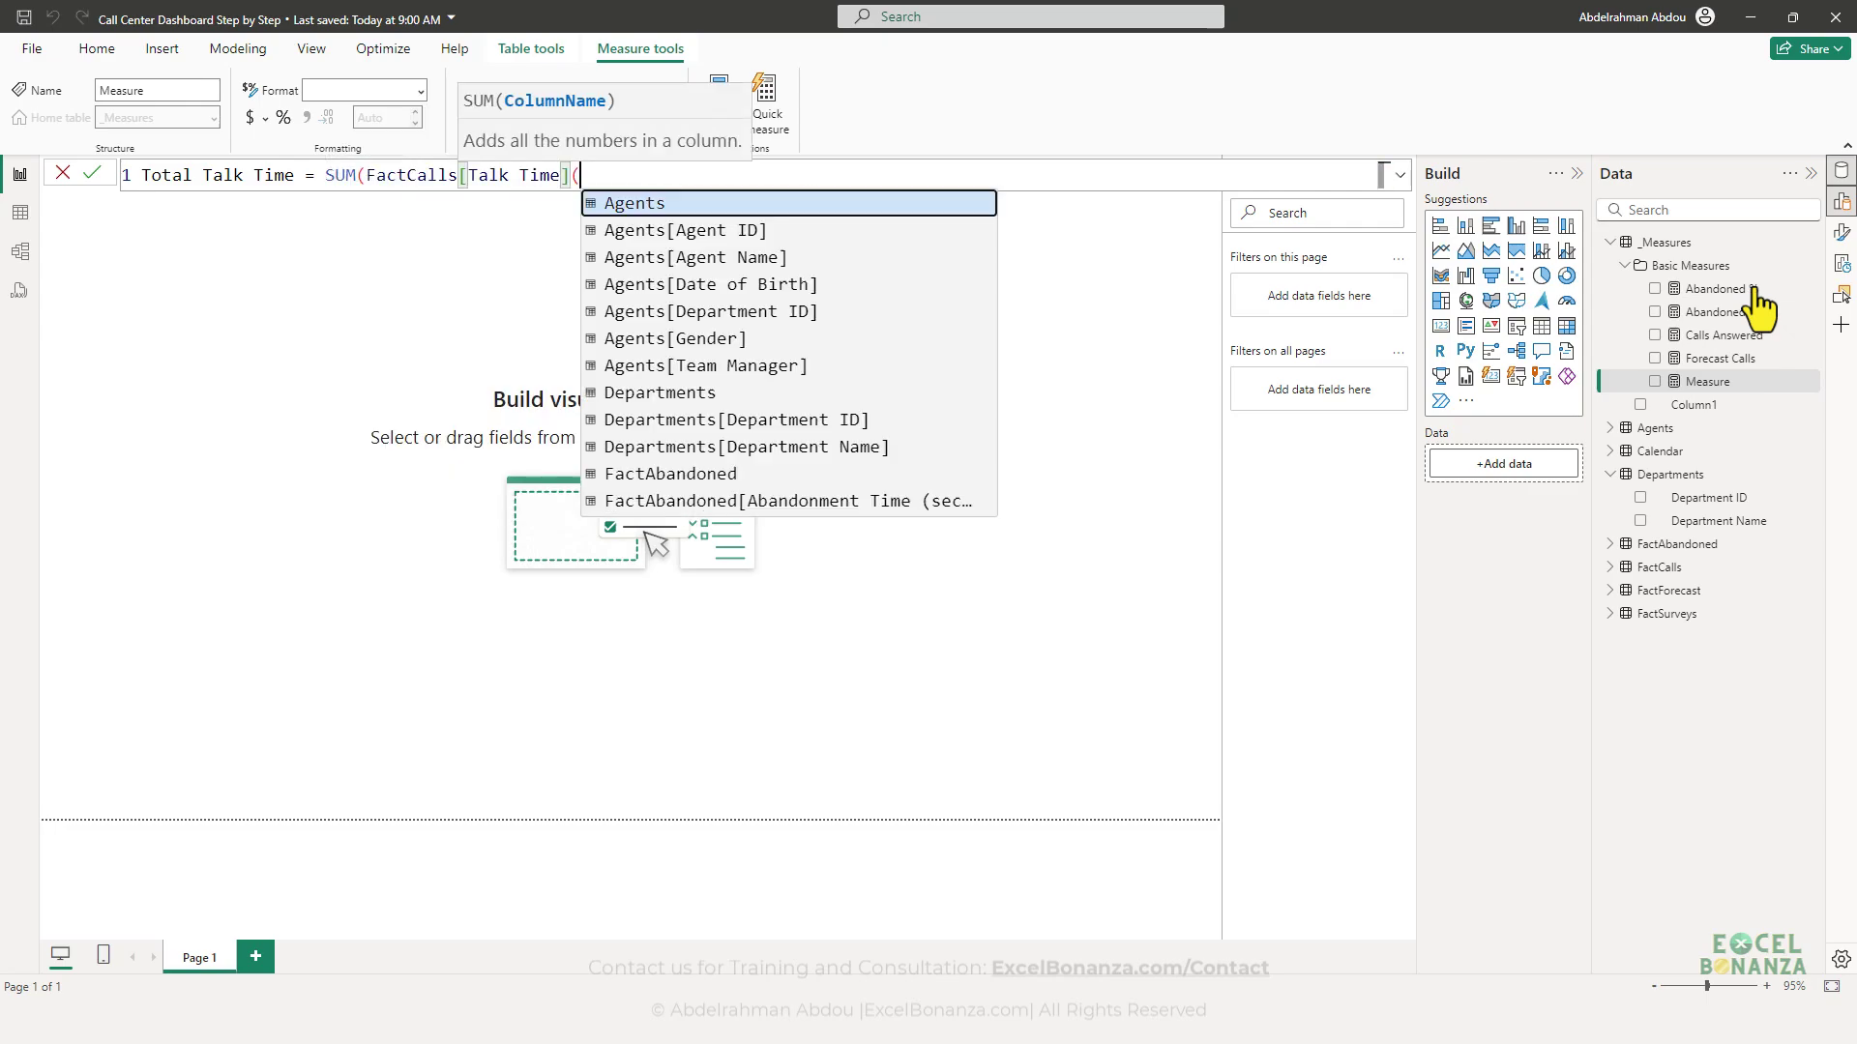
pyautogui.press('BackSpace')
pyautogui.write(')')
pyautogui.press('Return')
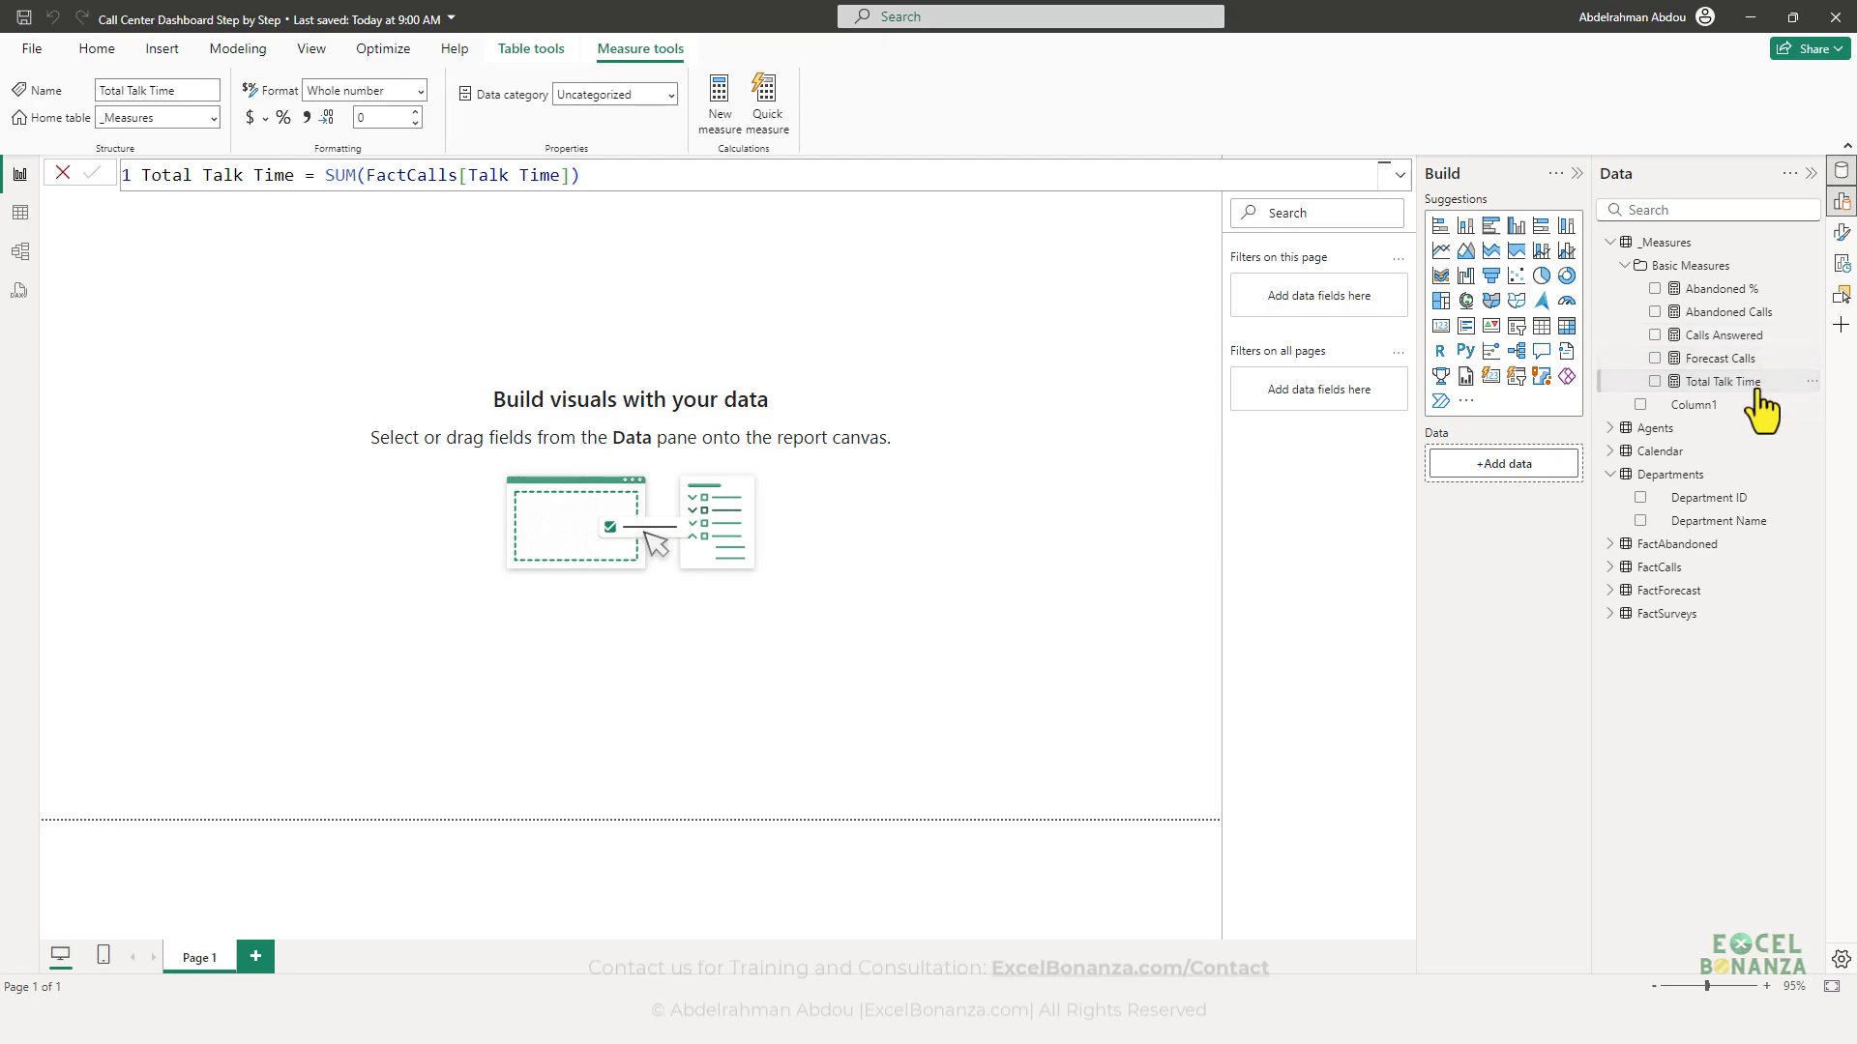
# - Add a measure to the Basic Measures folder with the formula Total Hold Time = SUM(FactCalls[Hold Time])
pyautogui.click(1813, 387)
pyautogui.click(1702, 437)
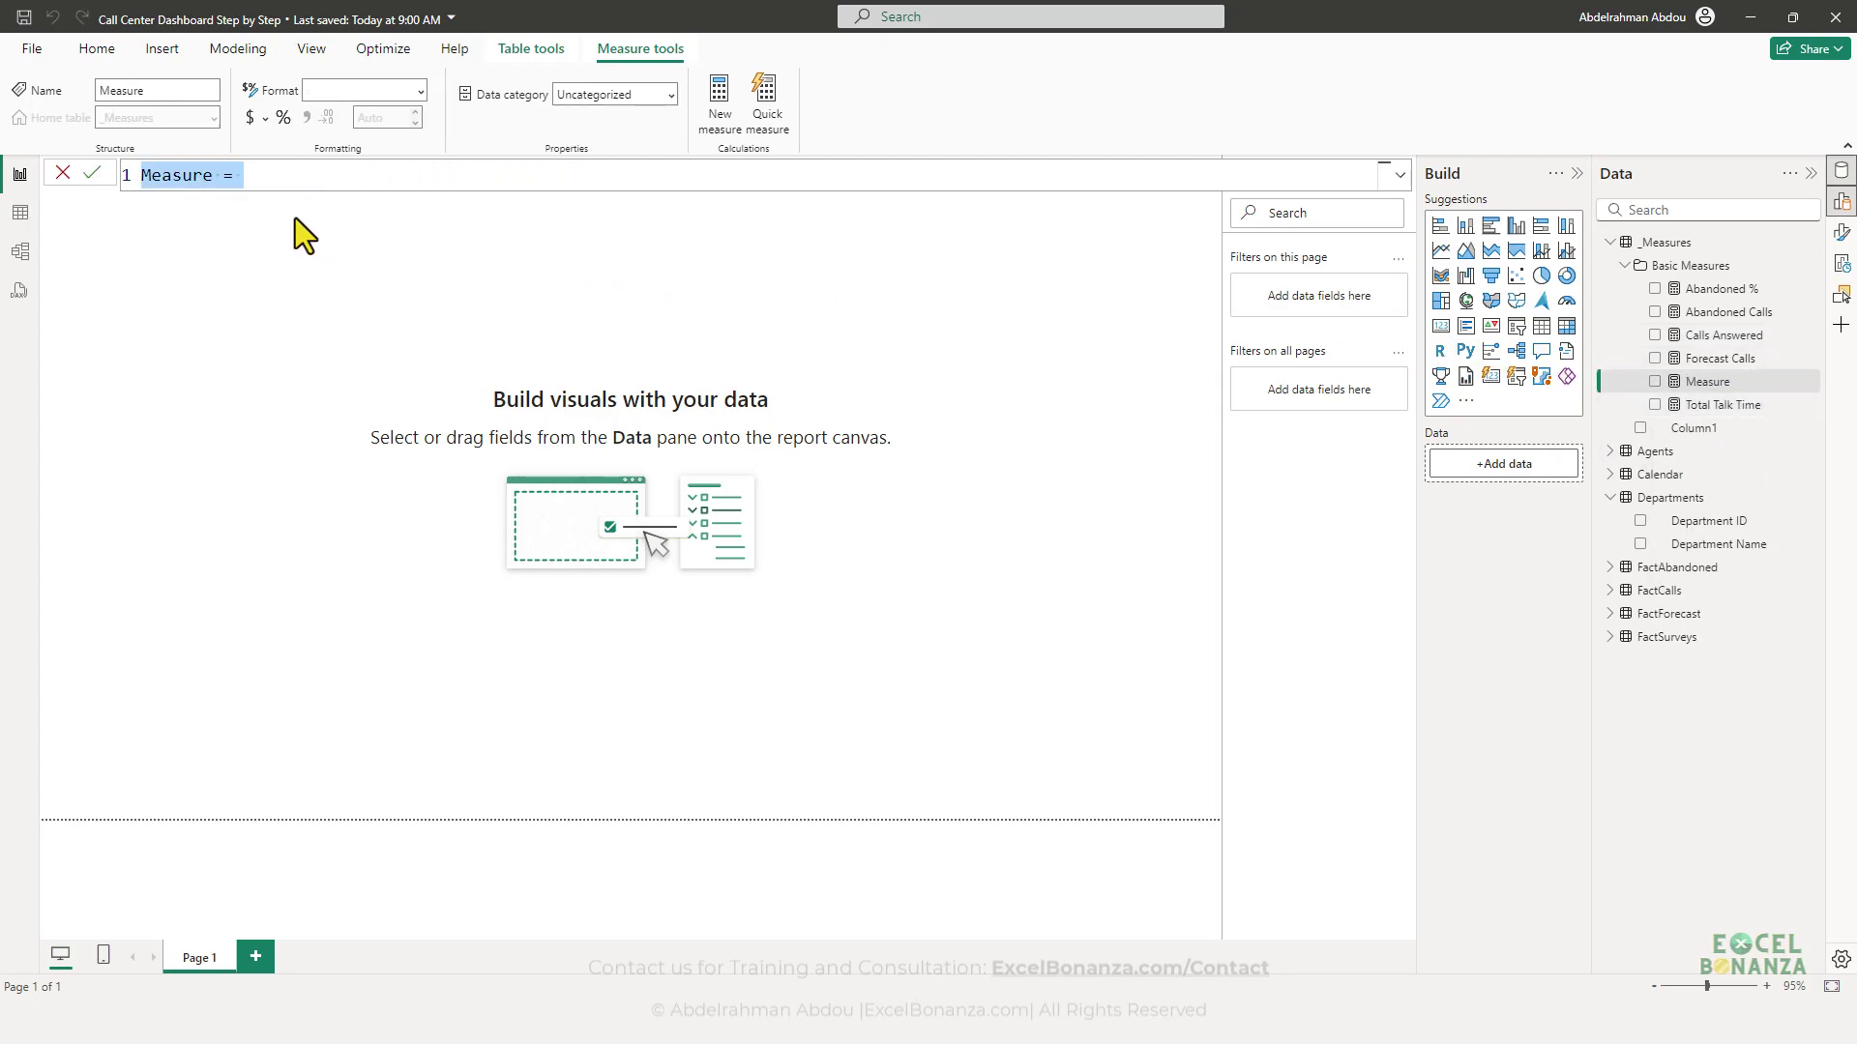
pyautogui.write('Total Hold Time =')
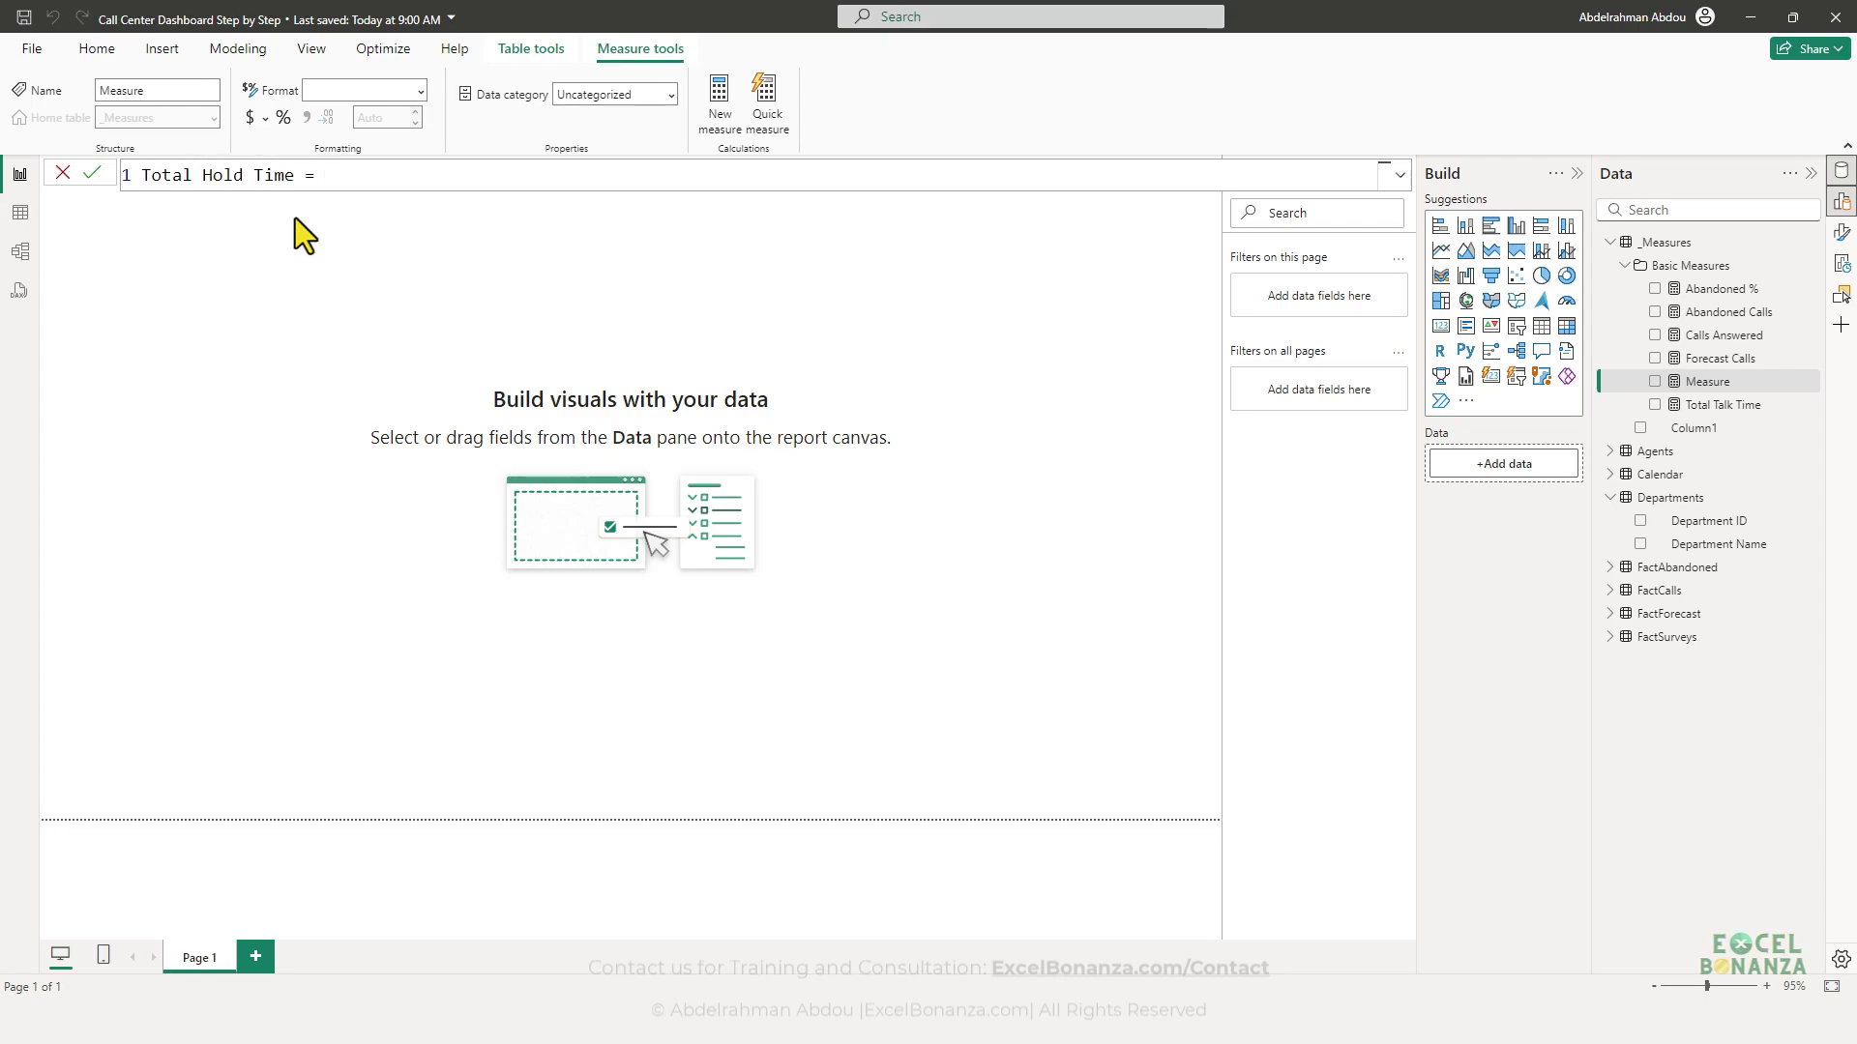
pyautogui.write(' SUM(')
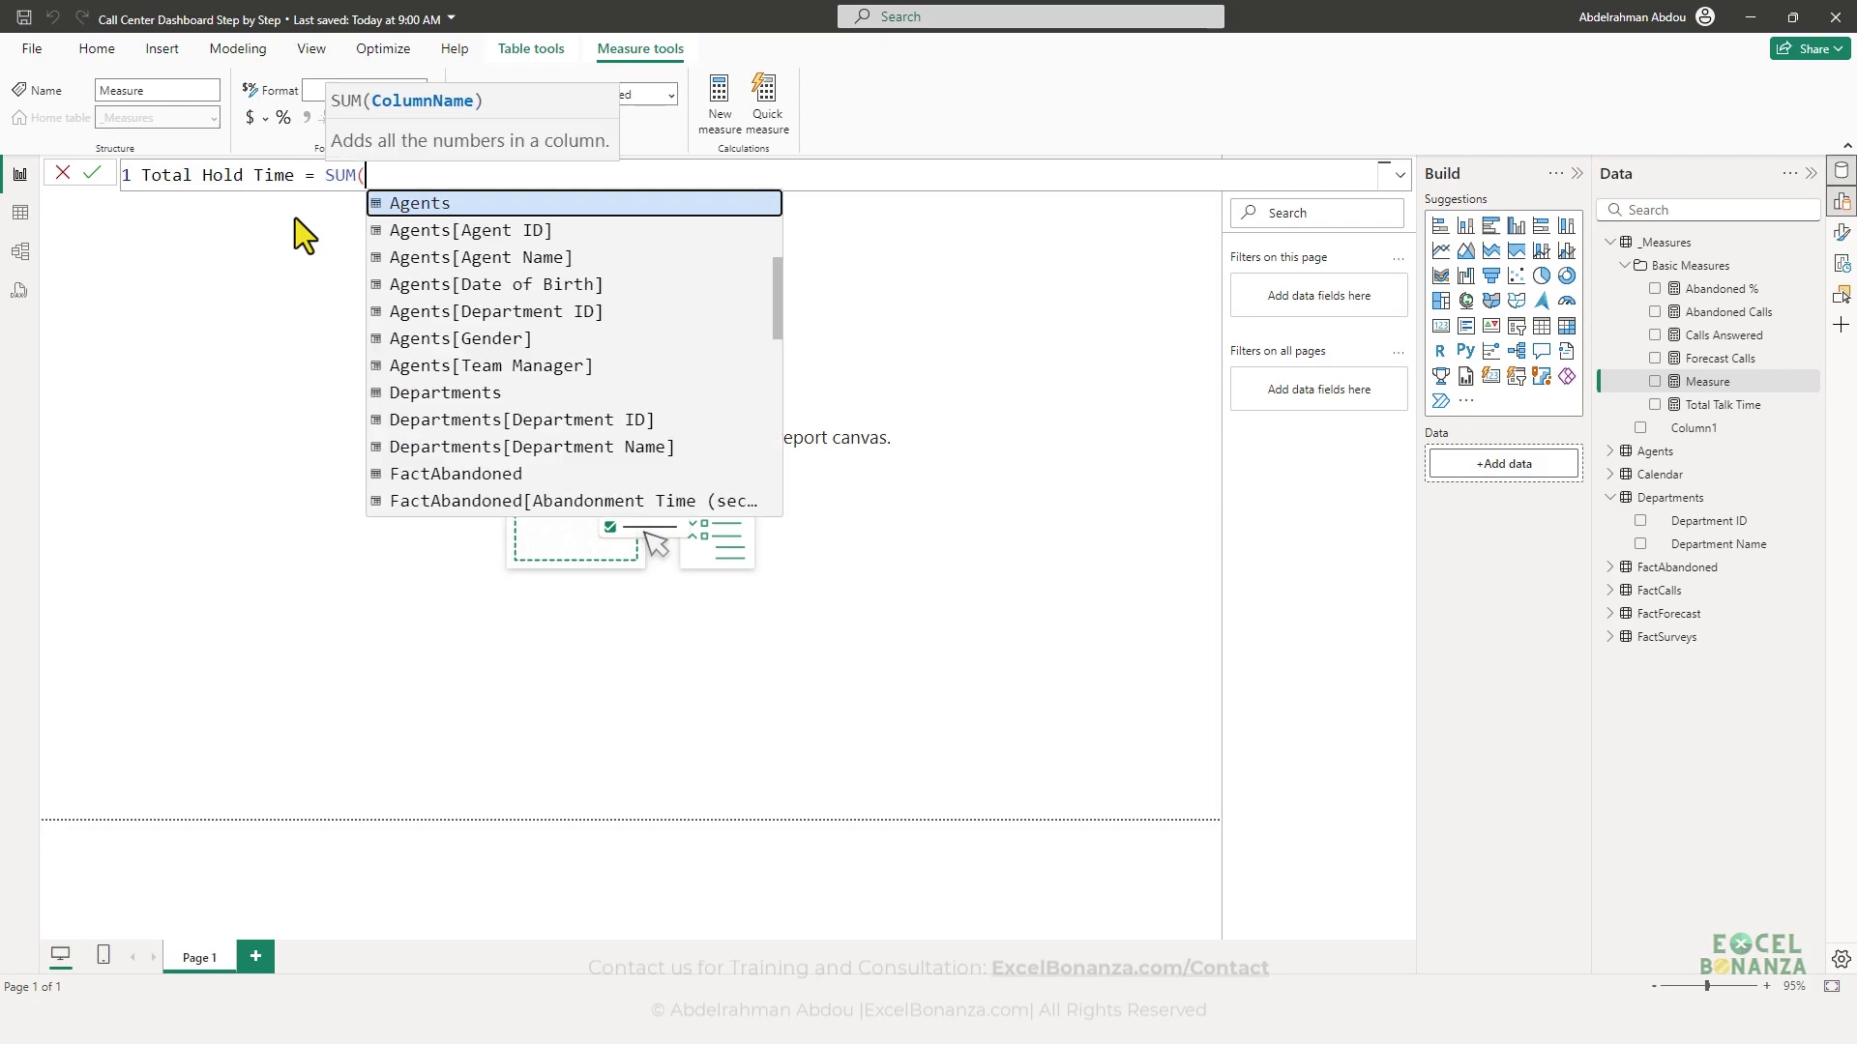
pyautogui.write('FactCalls[Hold')
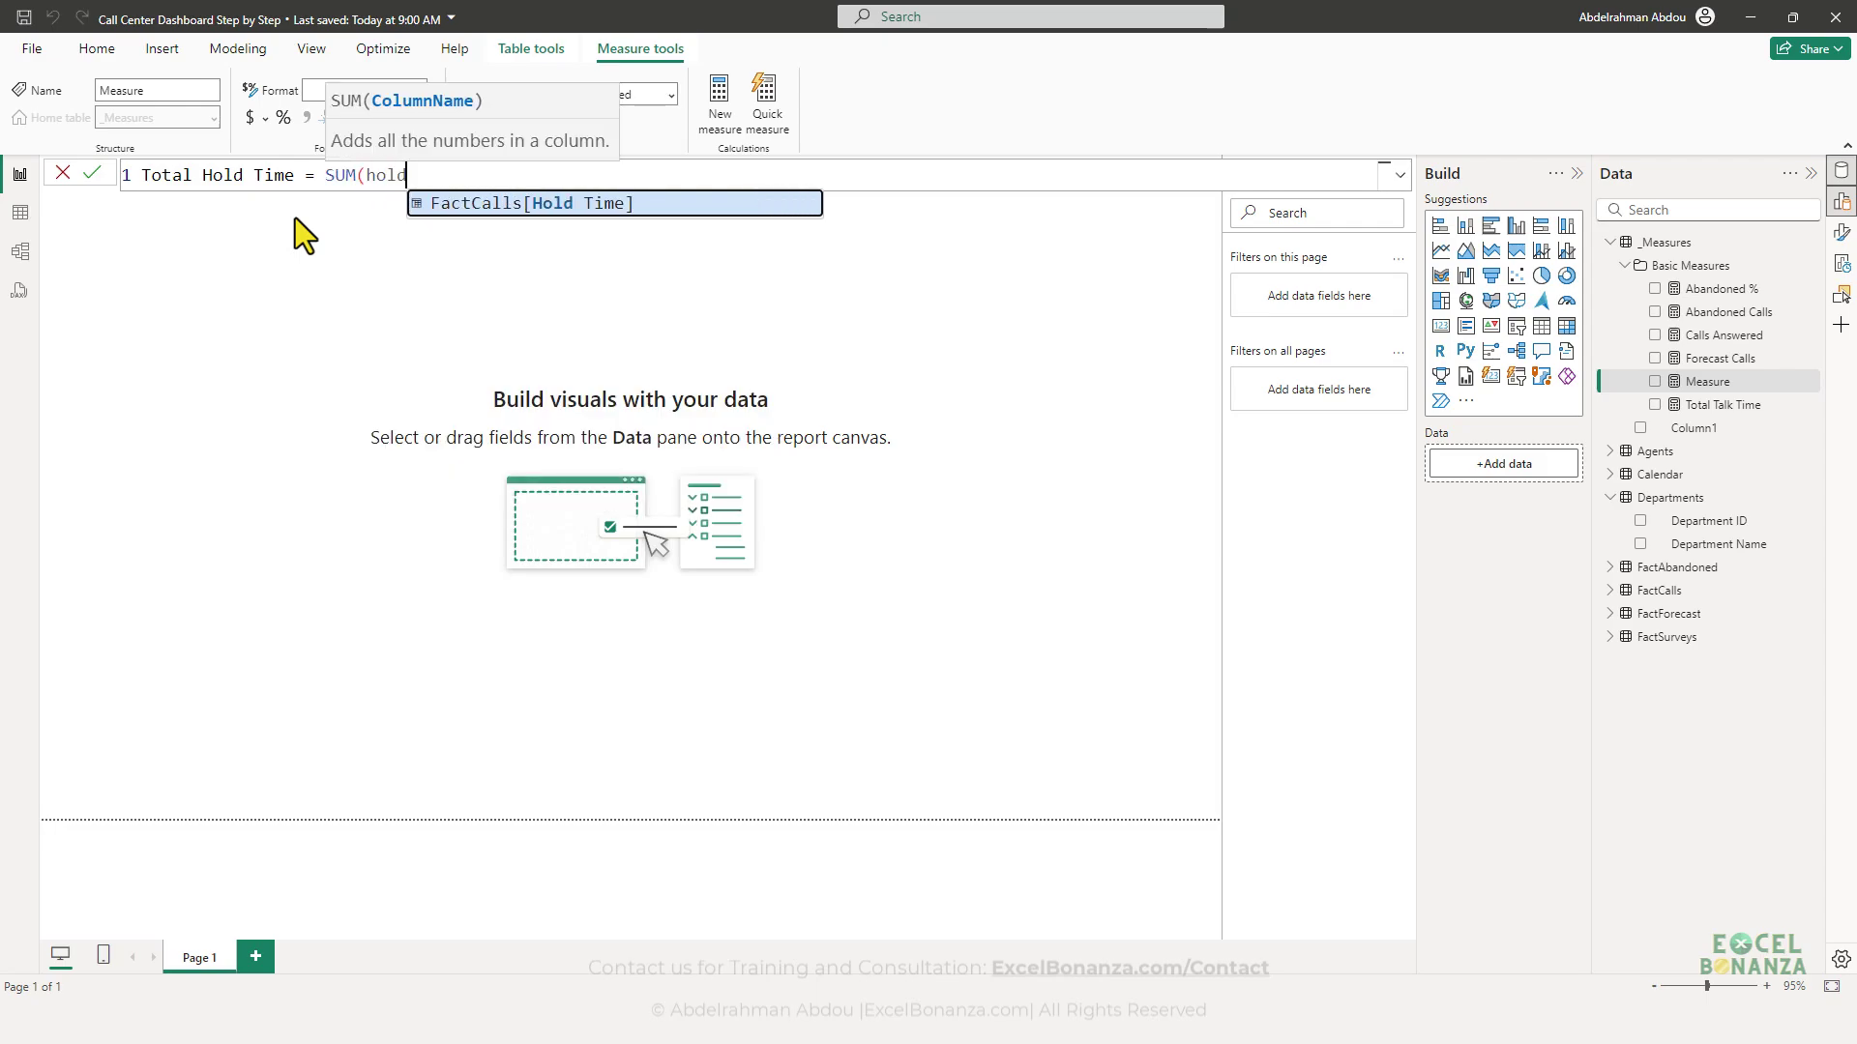
pyautogui.press('Tab')
pyautogui.write(')')
pyautogui.press('Return')
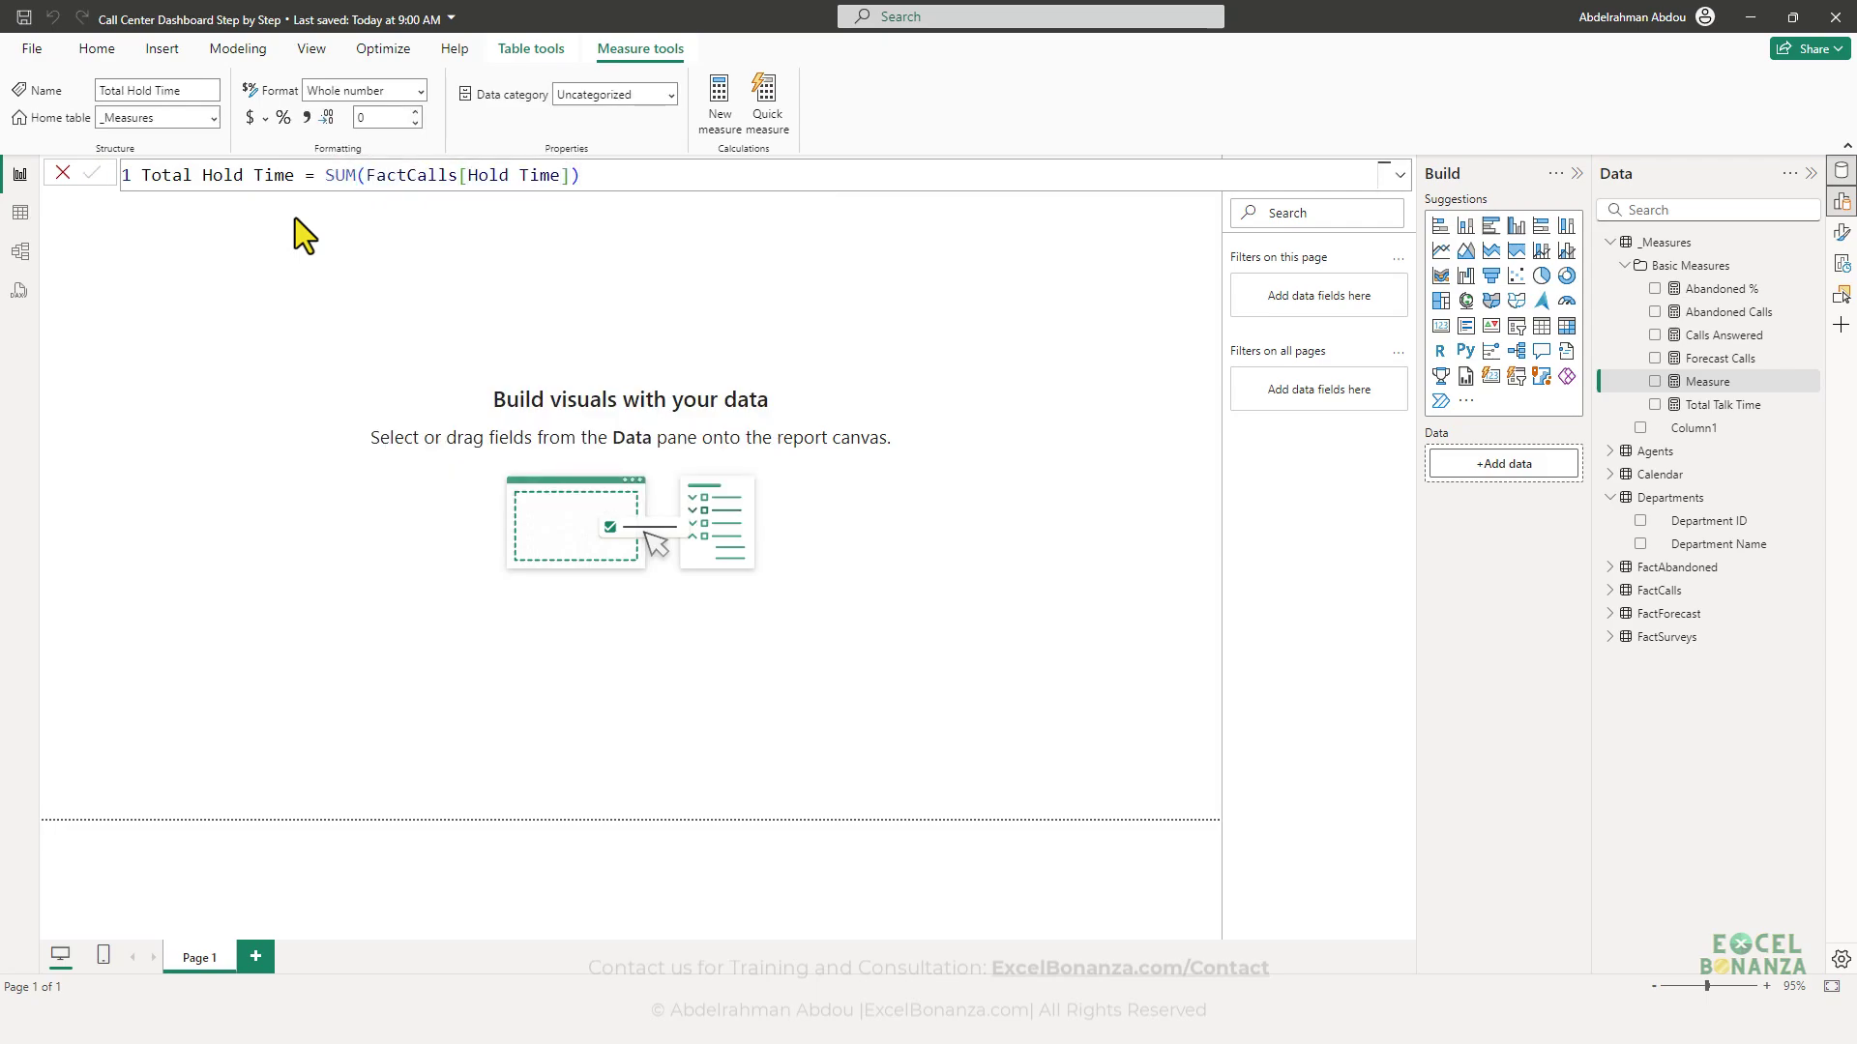
pyautogui.click(603, 174)
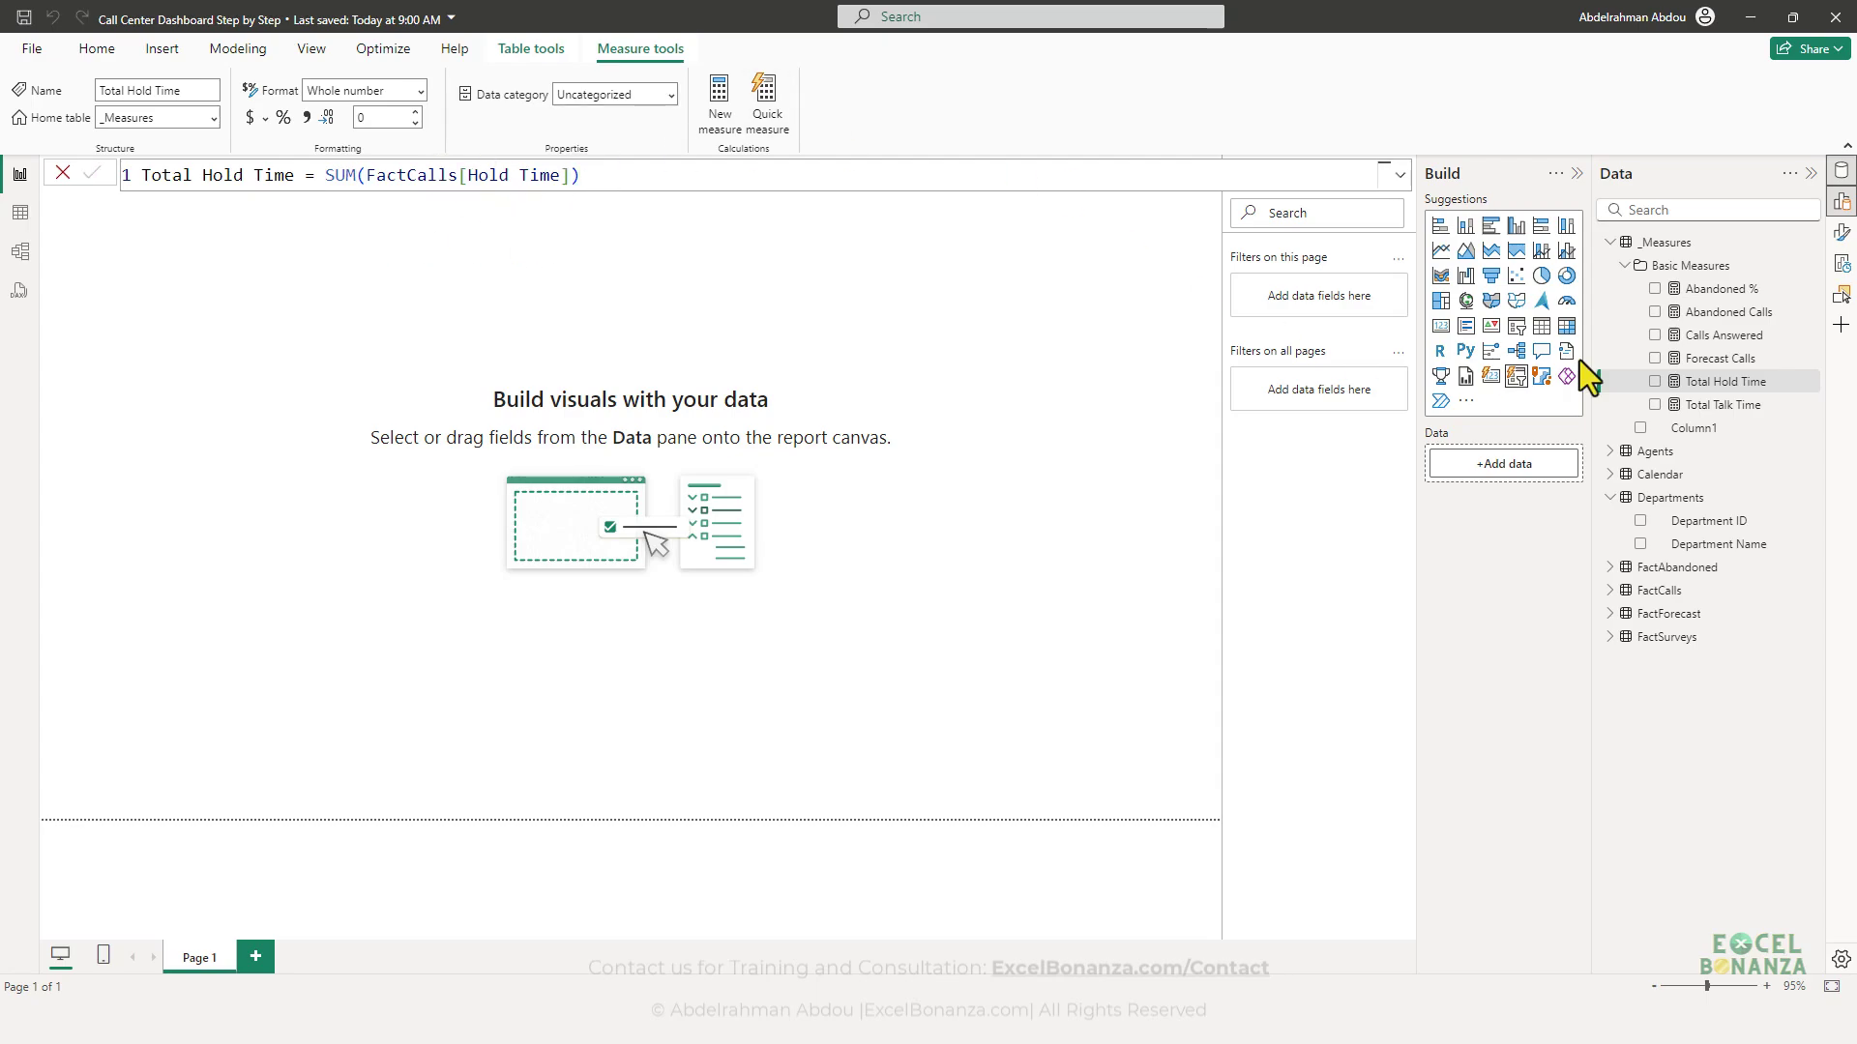
# - Add a measure to the Basic Measures folder with the formula Total ACW Time = SUM(FactCalls[ACW Time])
pyautogui.click(1807, 382)
pyautogui.click(1747, 444)
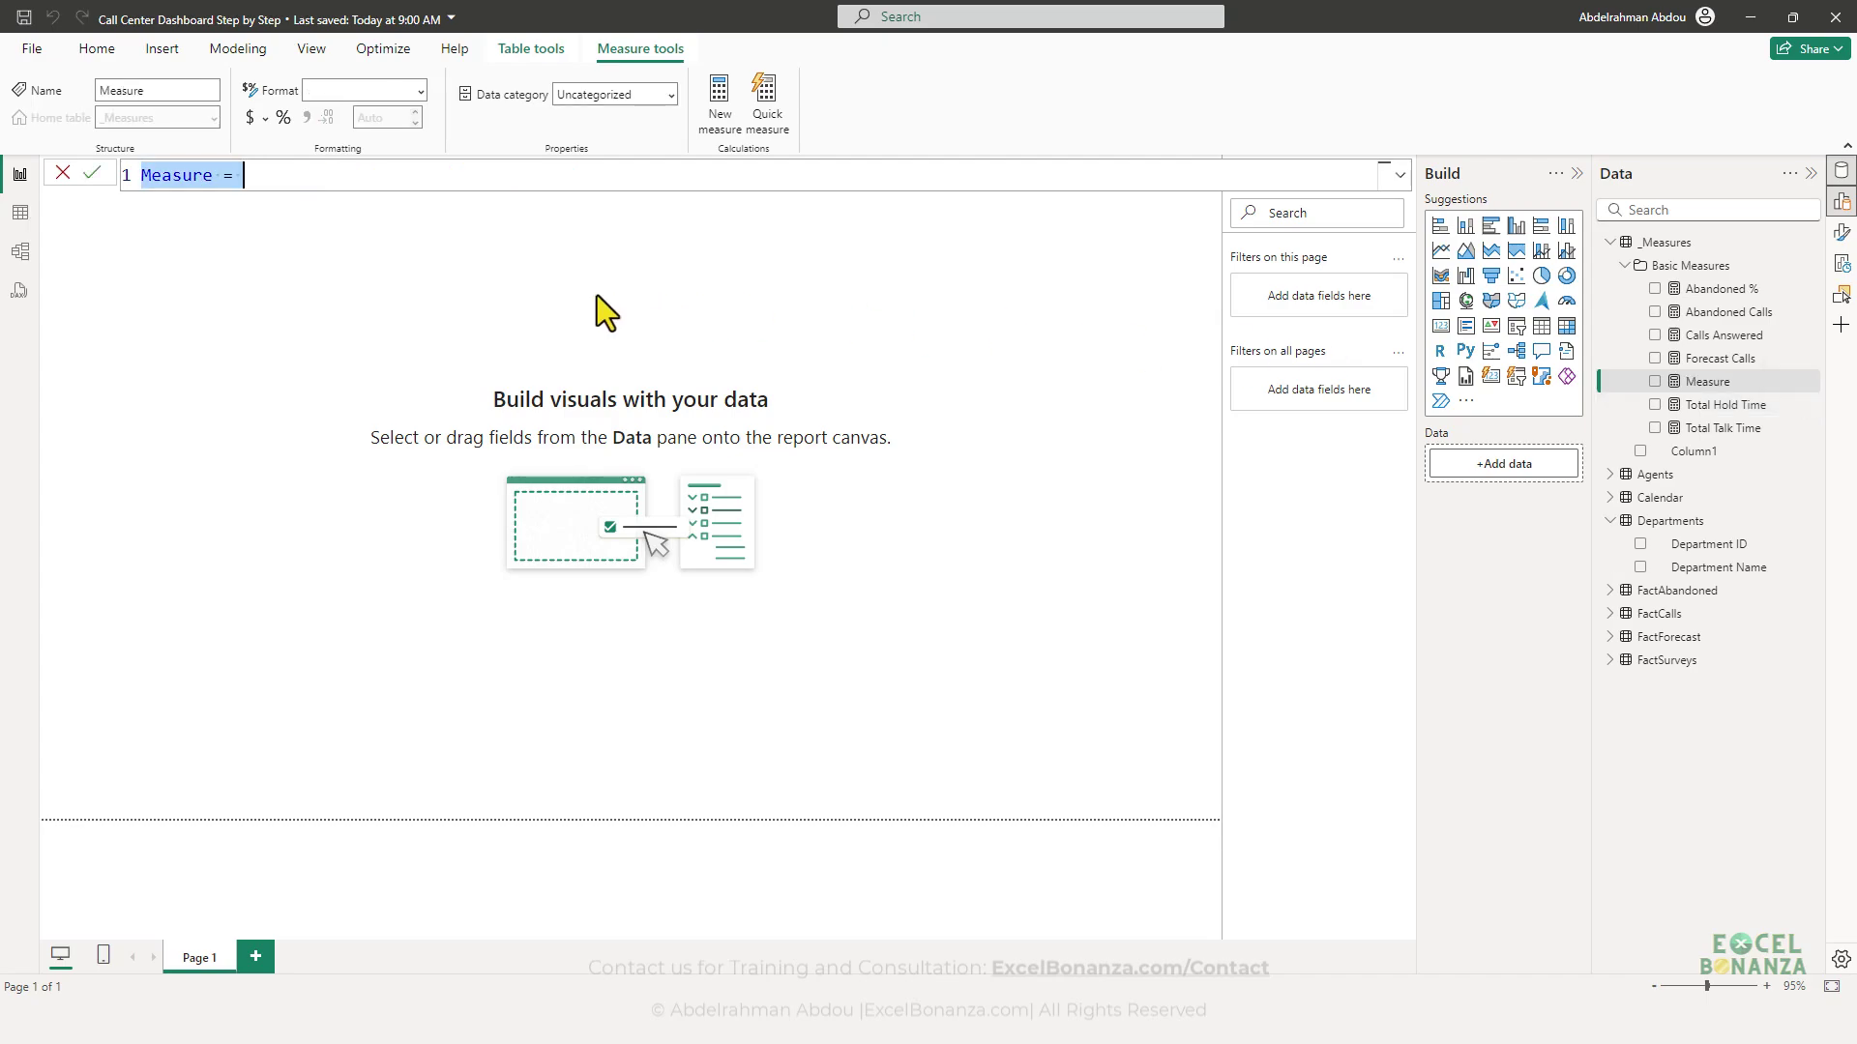
pyautogui.write('Total ACW')
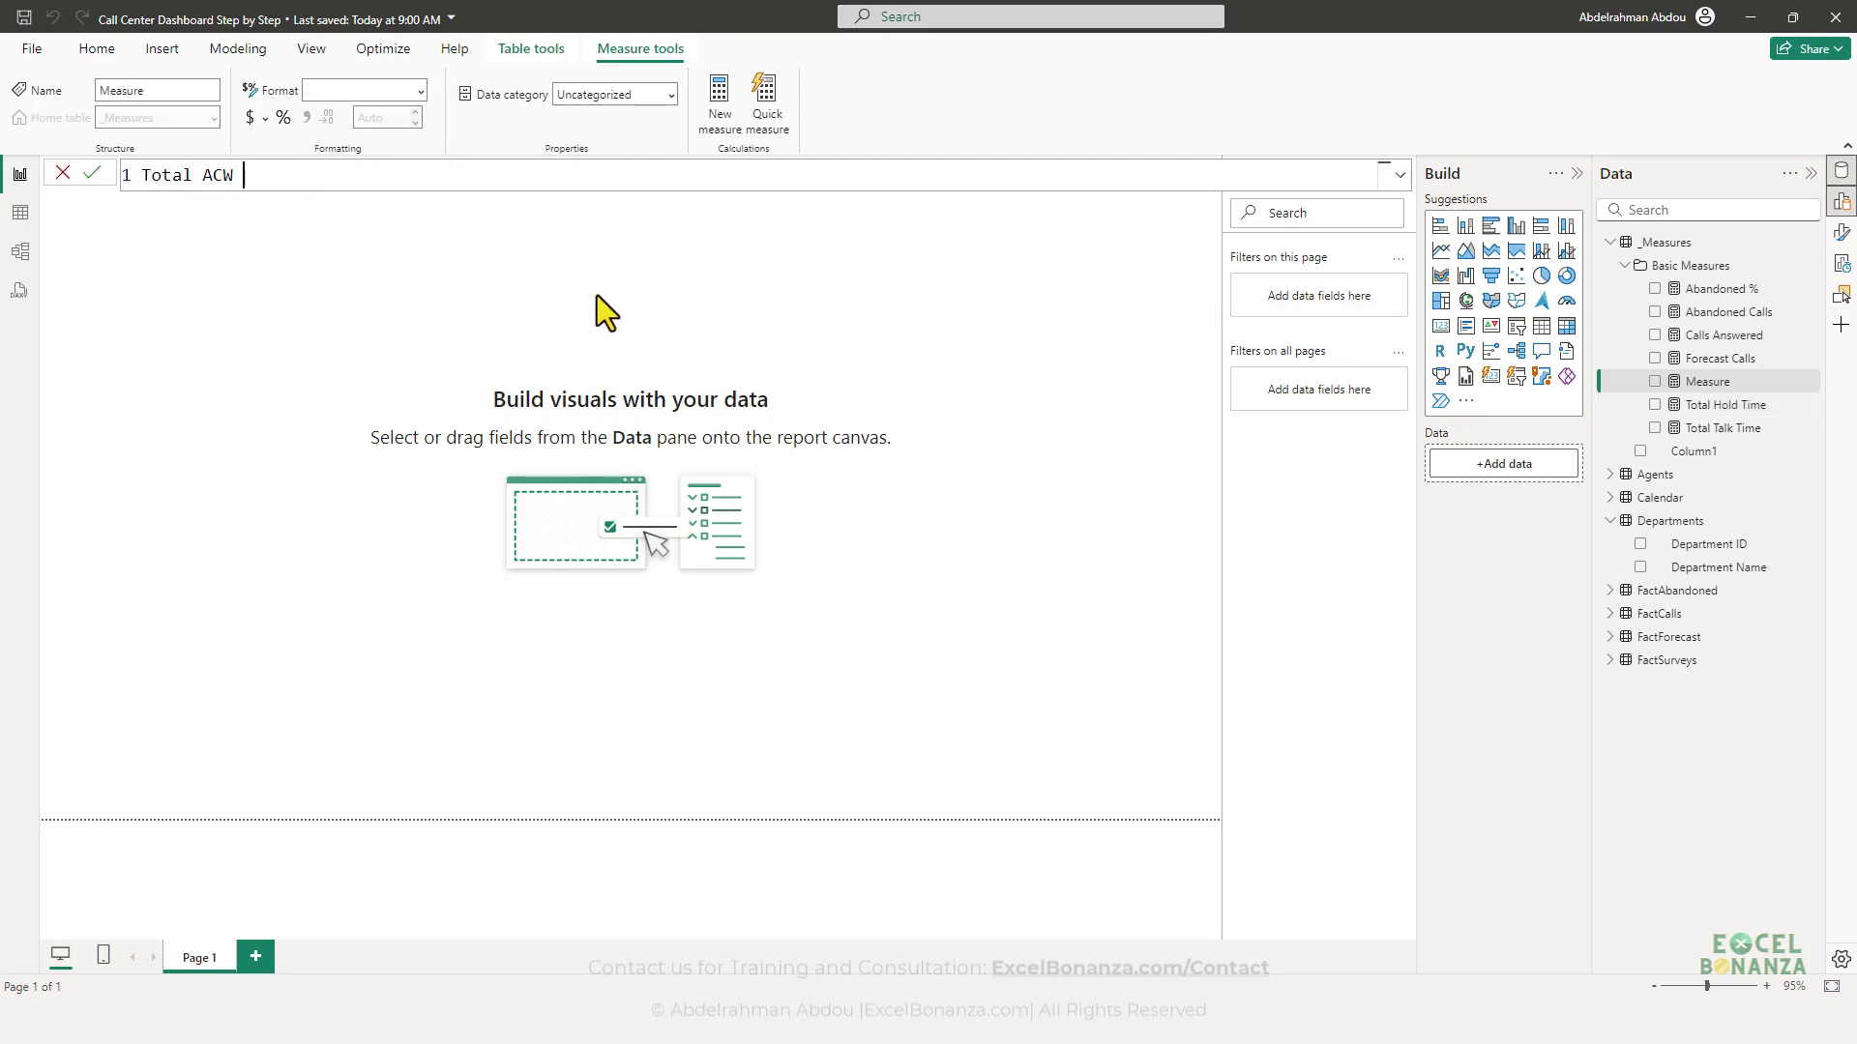
pyautogui.write(' Time = SUM(')
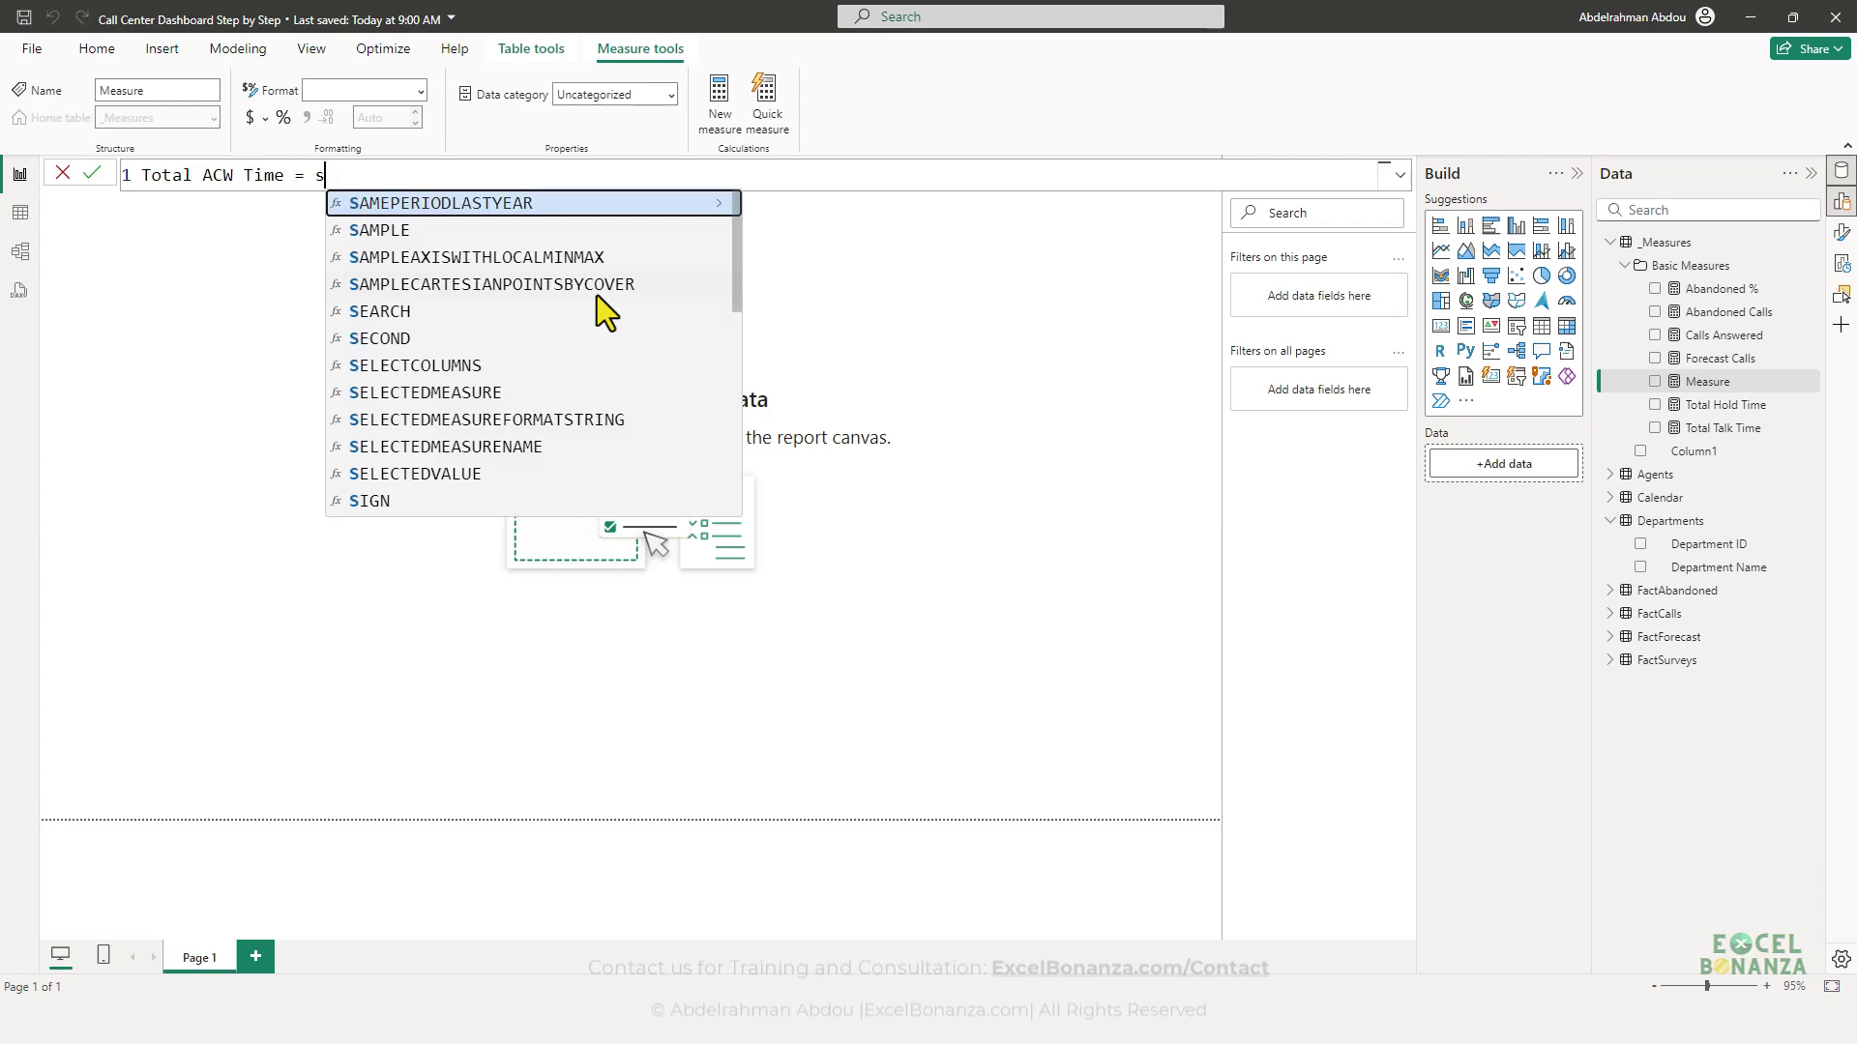
pyautogui.write('FactCalls[ACW')
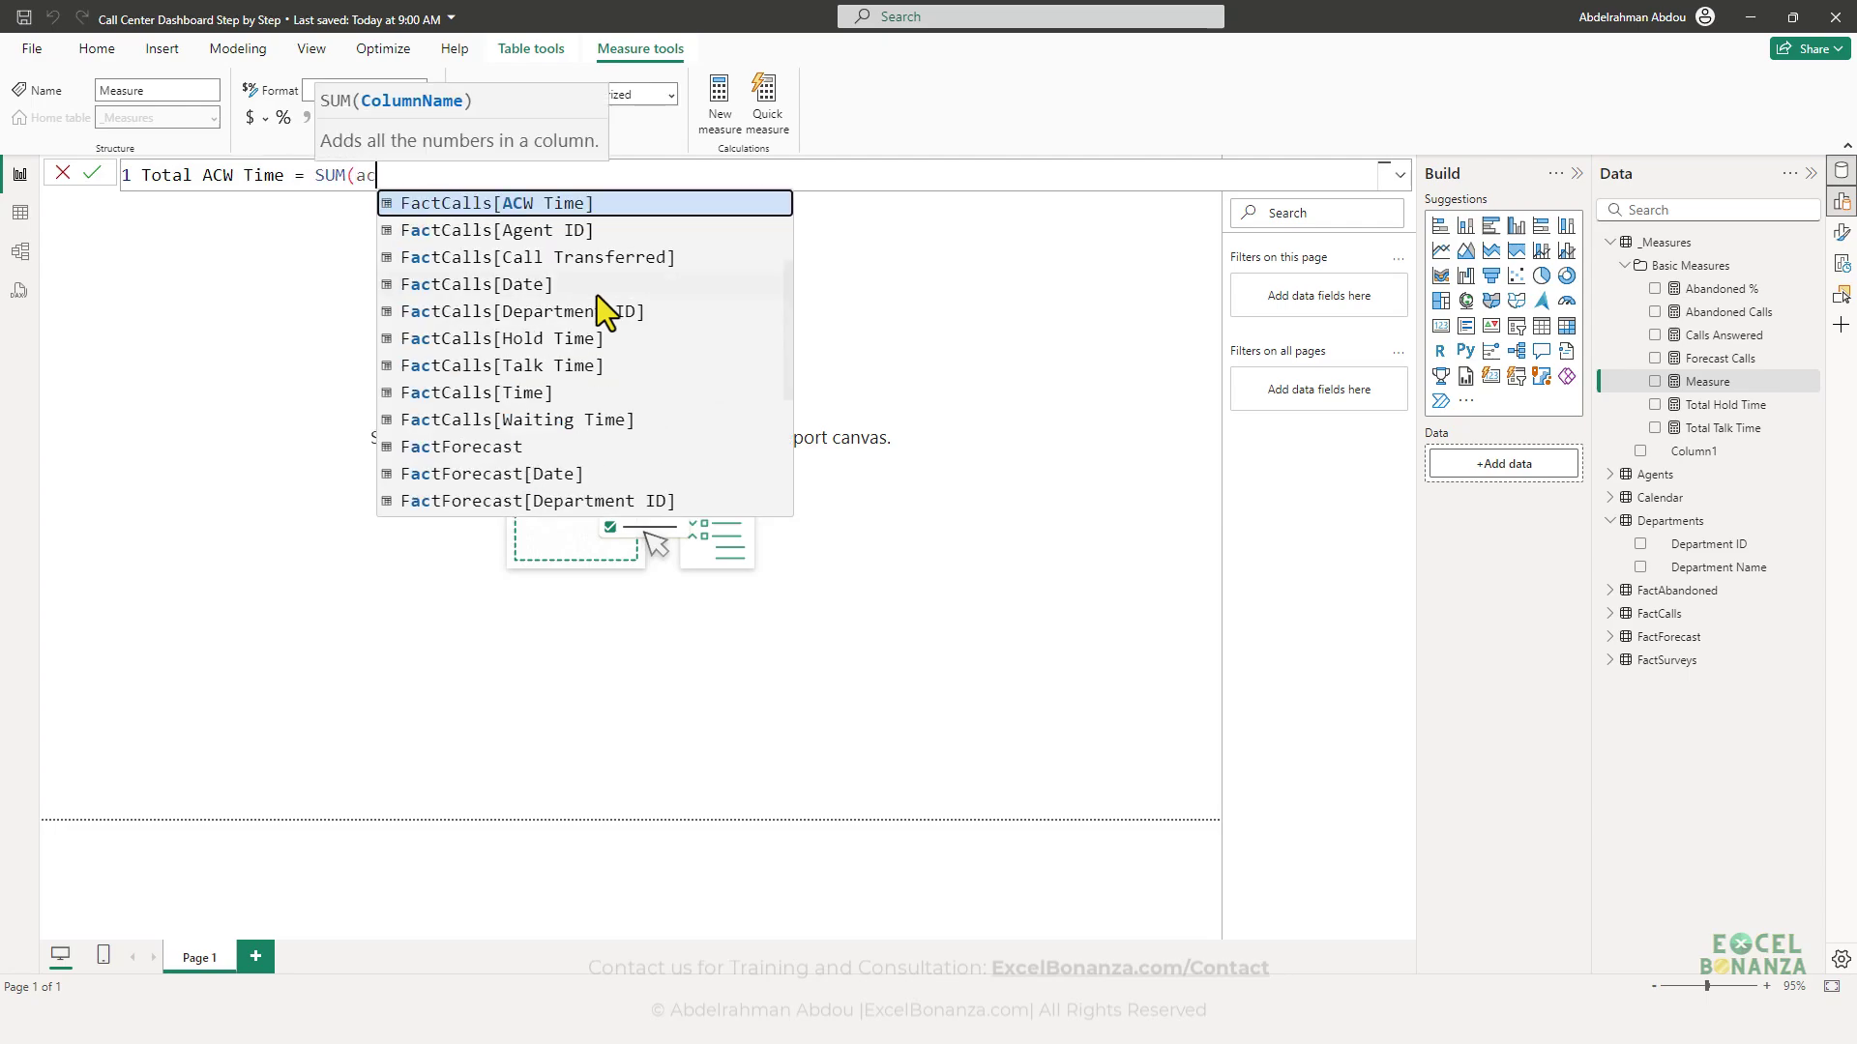
pyautogui.press('Tab')
pyautogui.write(')')
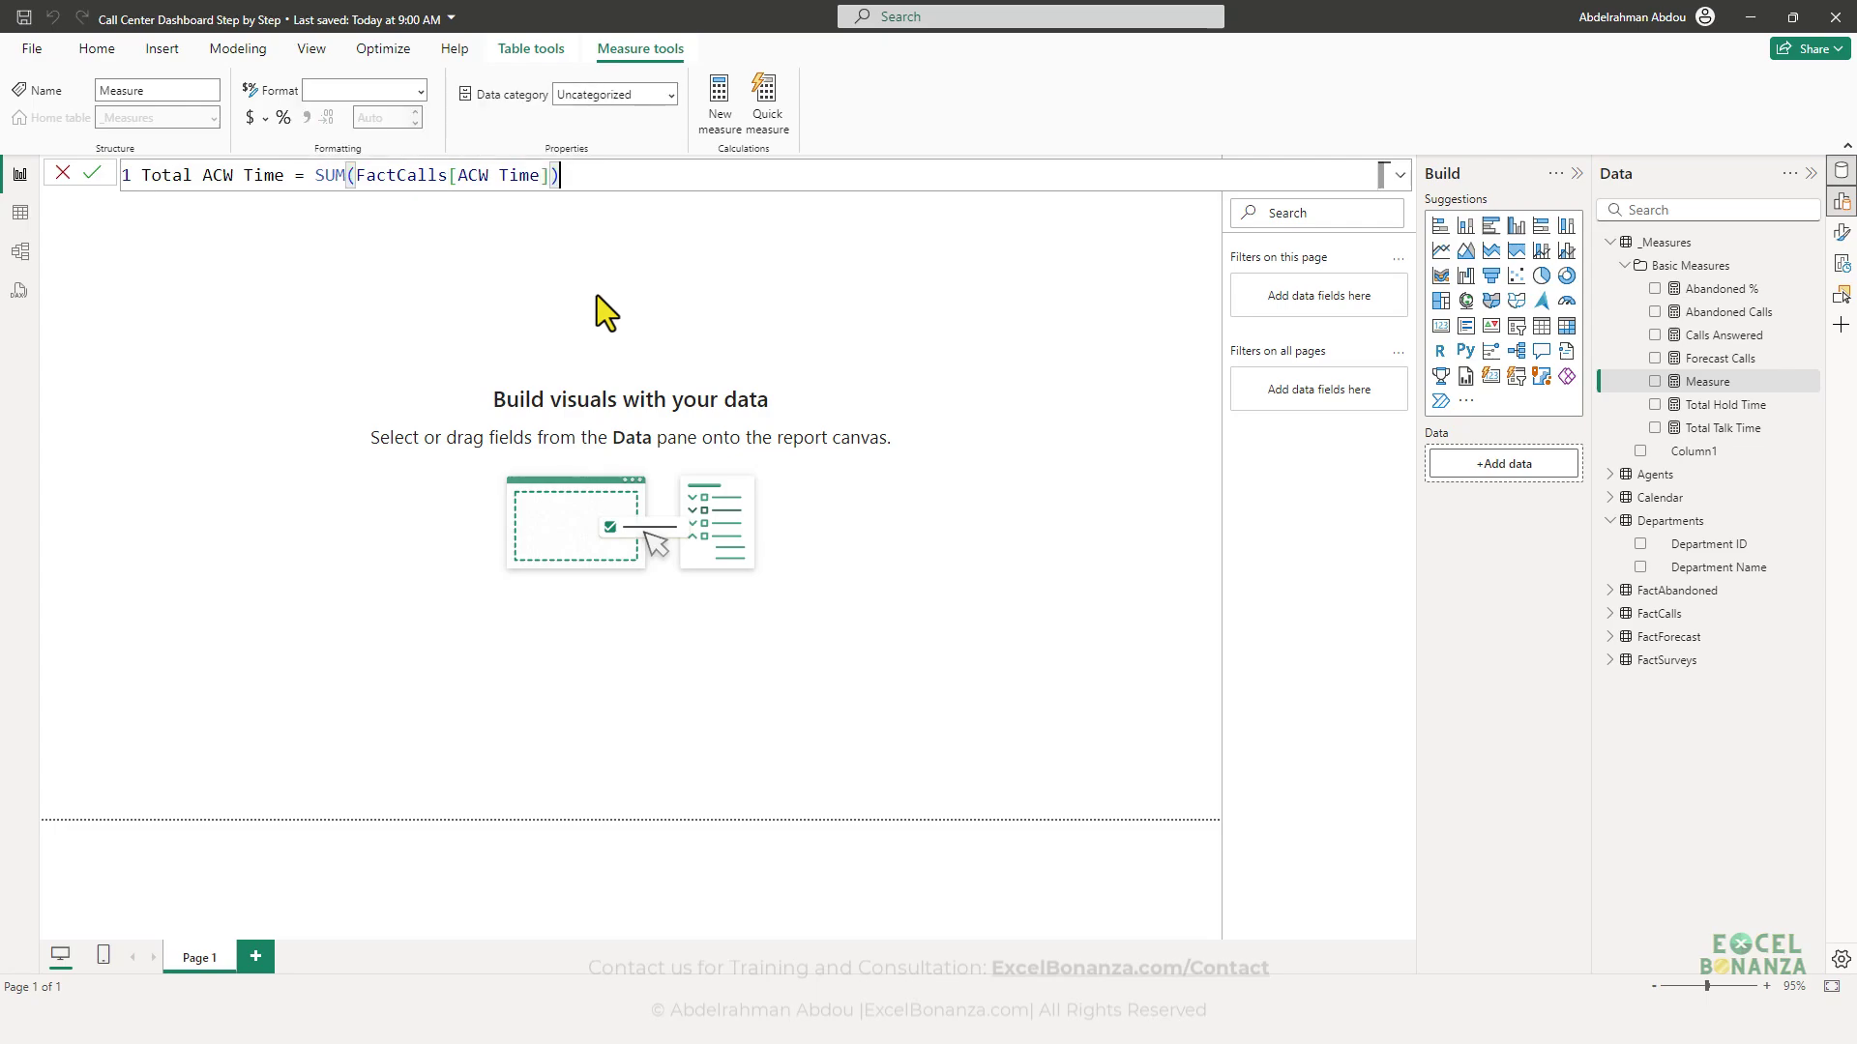
pyautogui.press('Return')
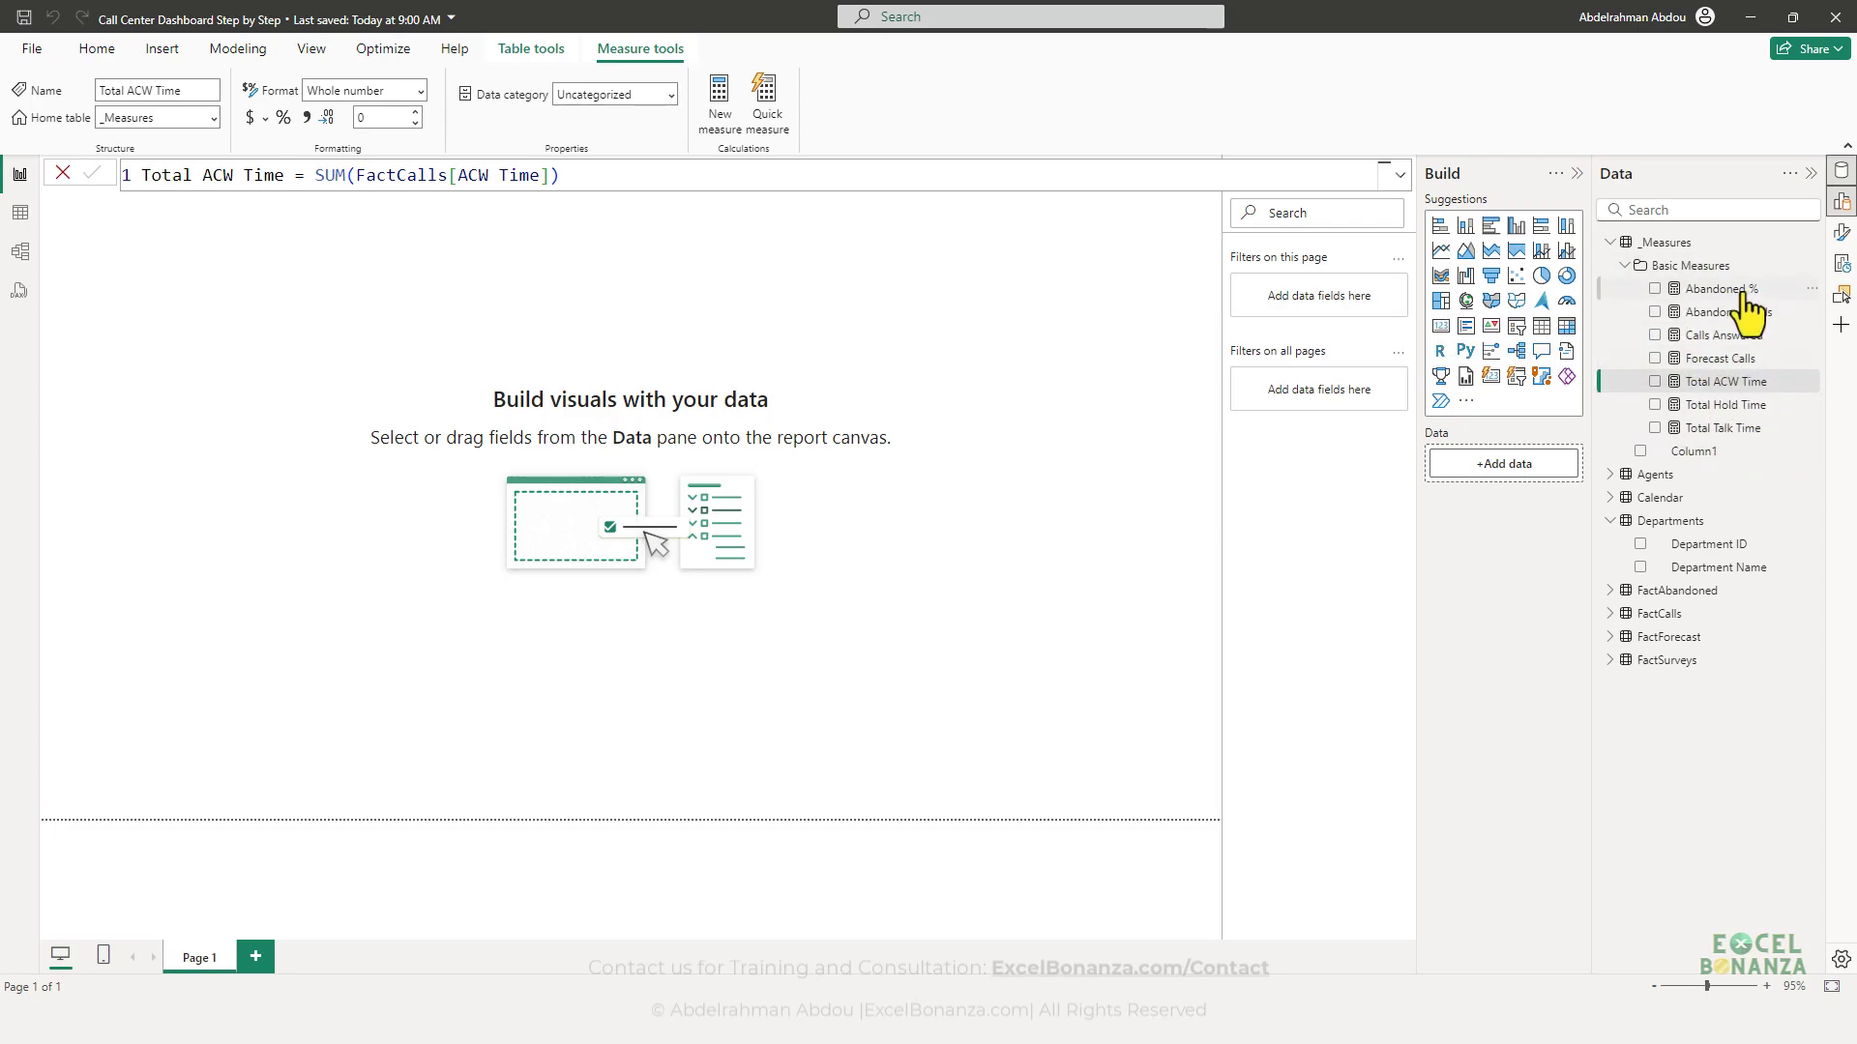
pyautogui.click(1782, 387)
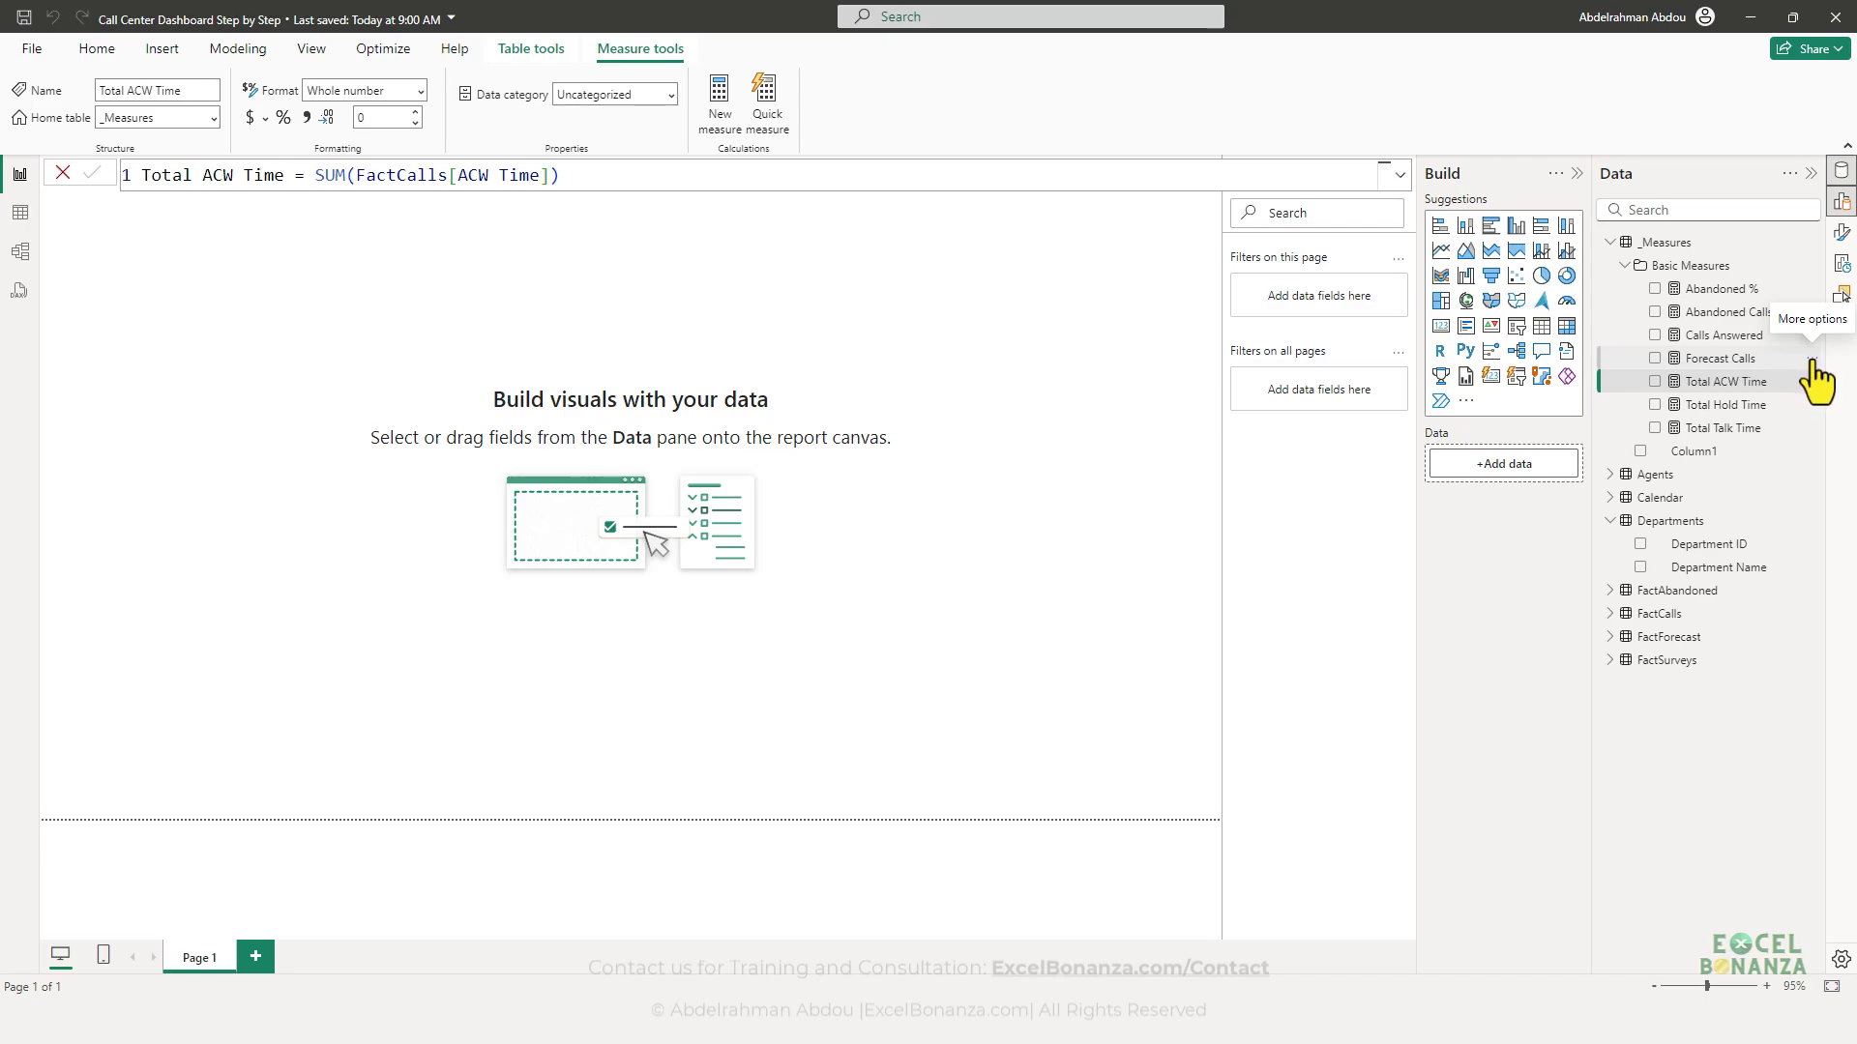
# - Start a new measure in the _Measures table with the formula AHT = [Total Talk Time] + [Total ACW Time] + [Total Hold Time]
pyautogui.click(1811, 360)
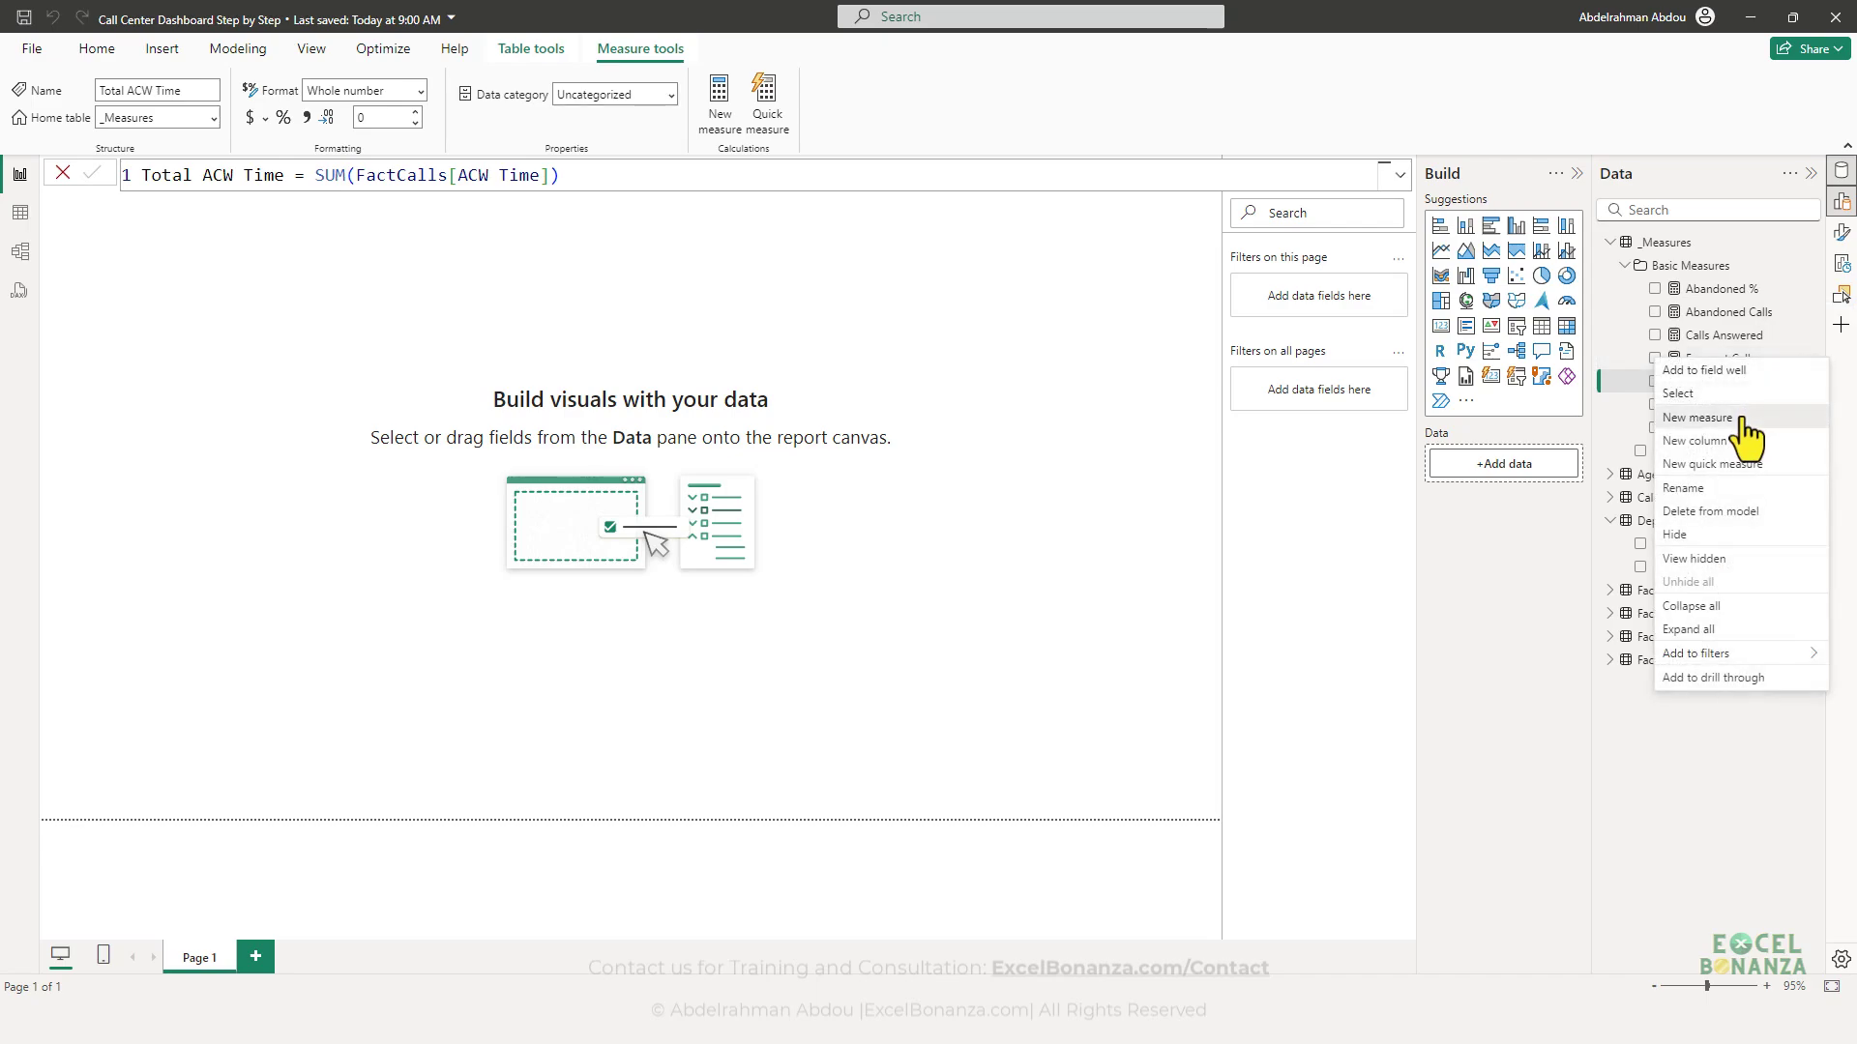
pyautogui.click(675, 345)
pyautogui.write('AHT =')
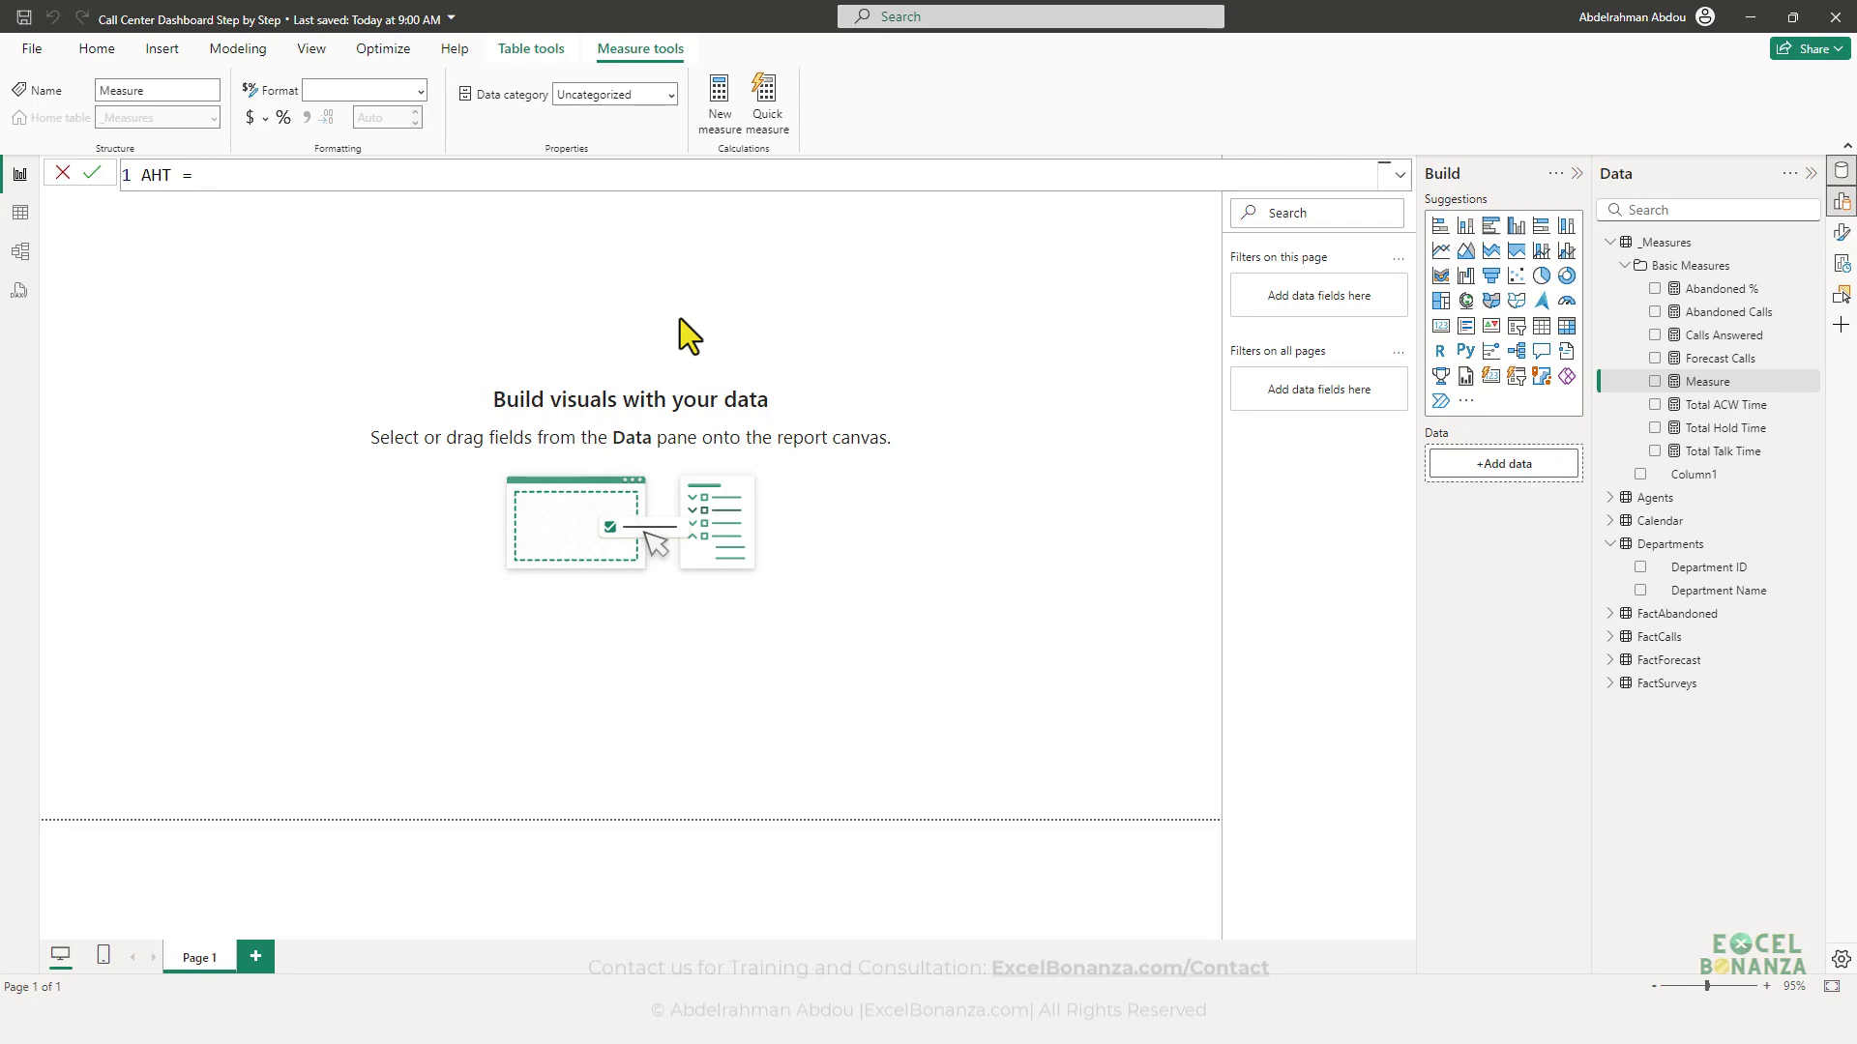
pyautogui.write('[TA')
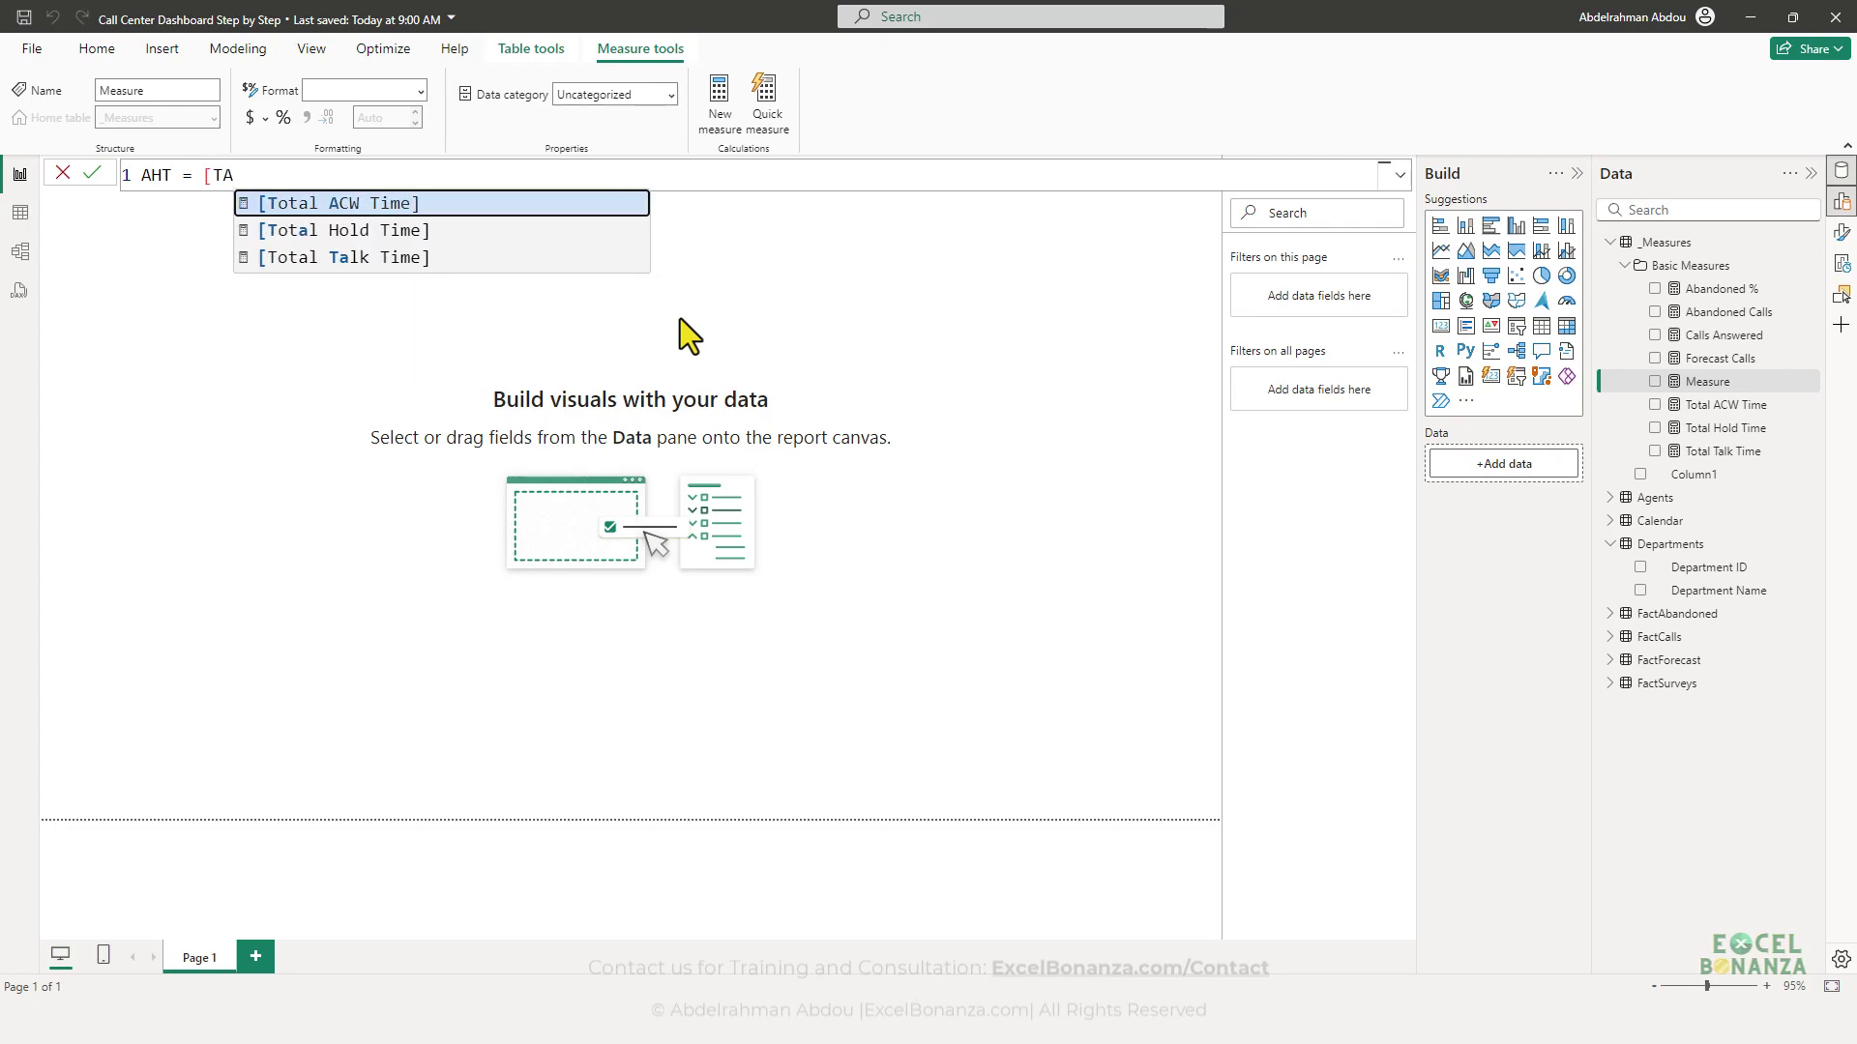
pyautogui.press('Down')
pyautogui.press('Down')
pyautogui.press('Tab')
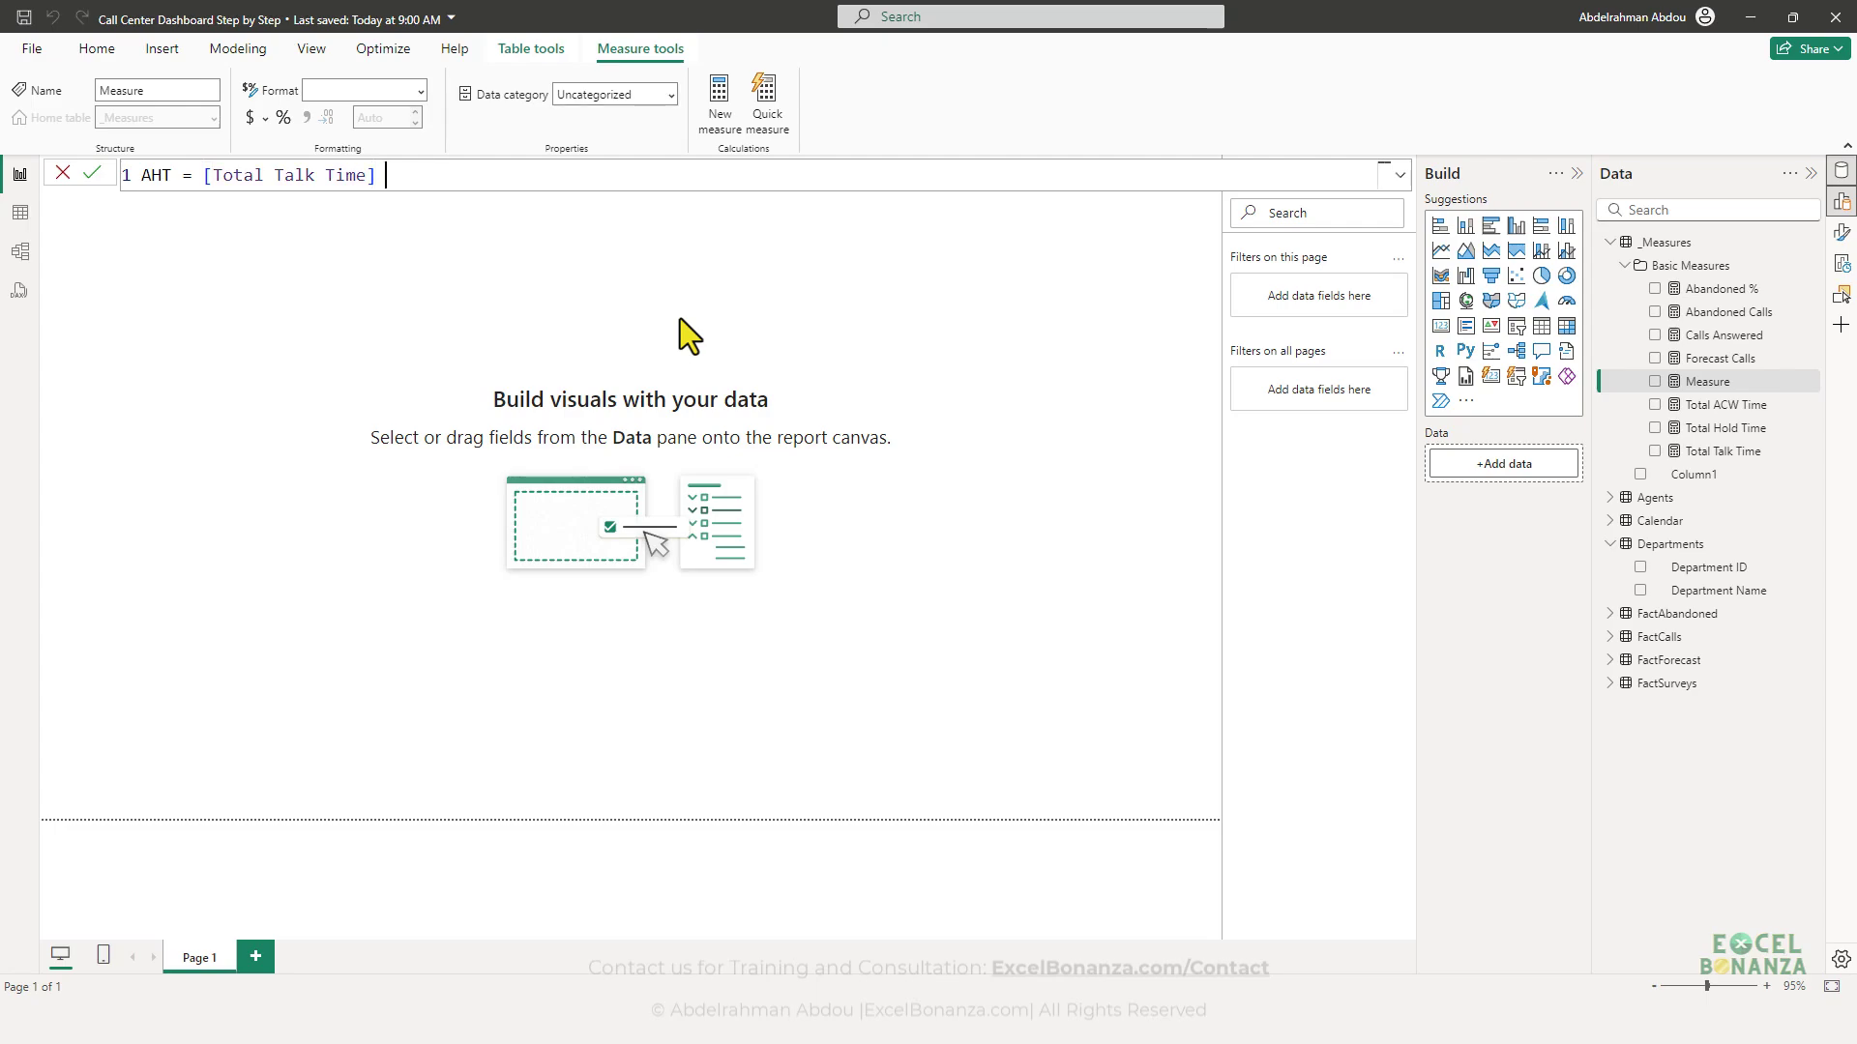
pyautogui.write('+ [')
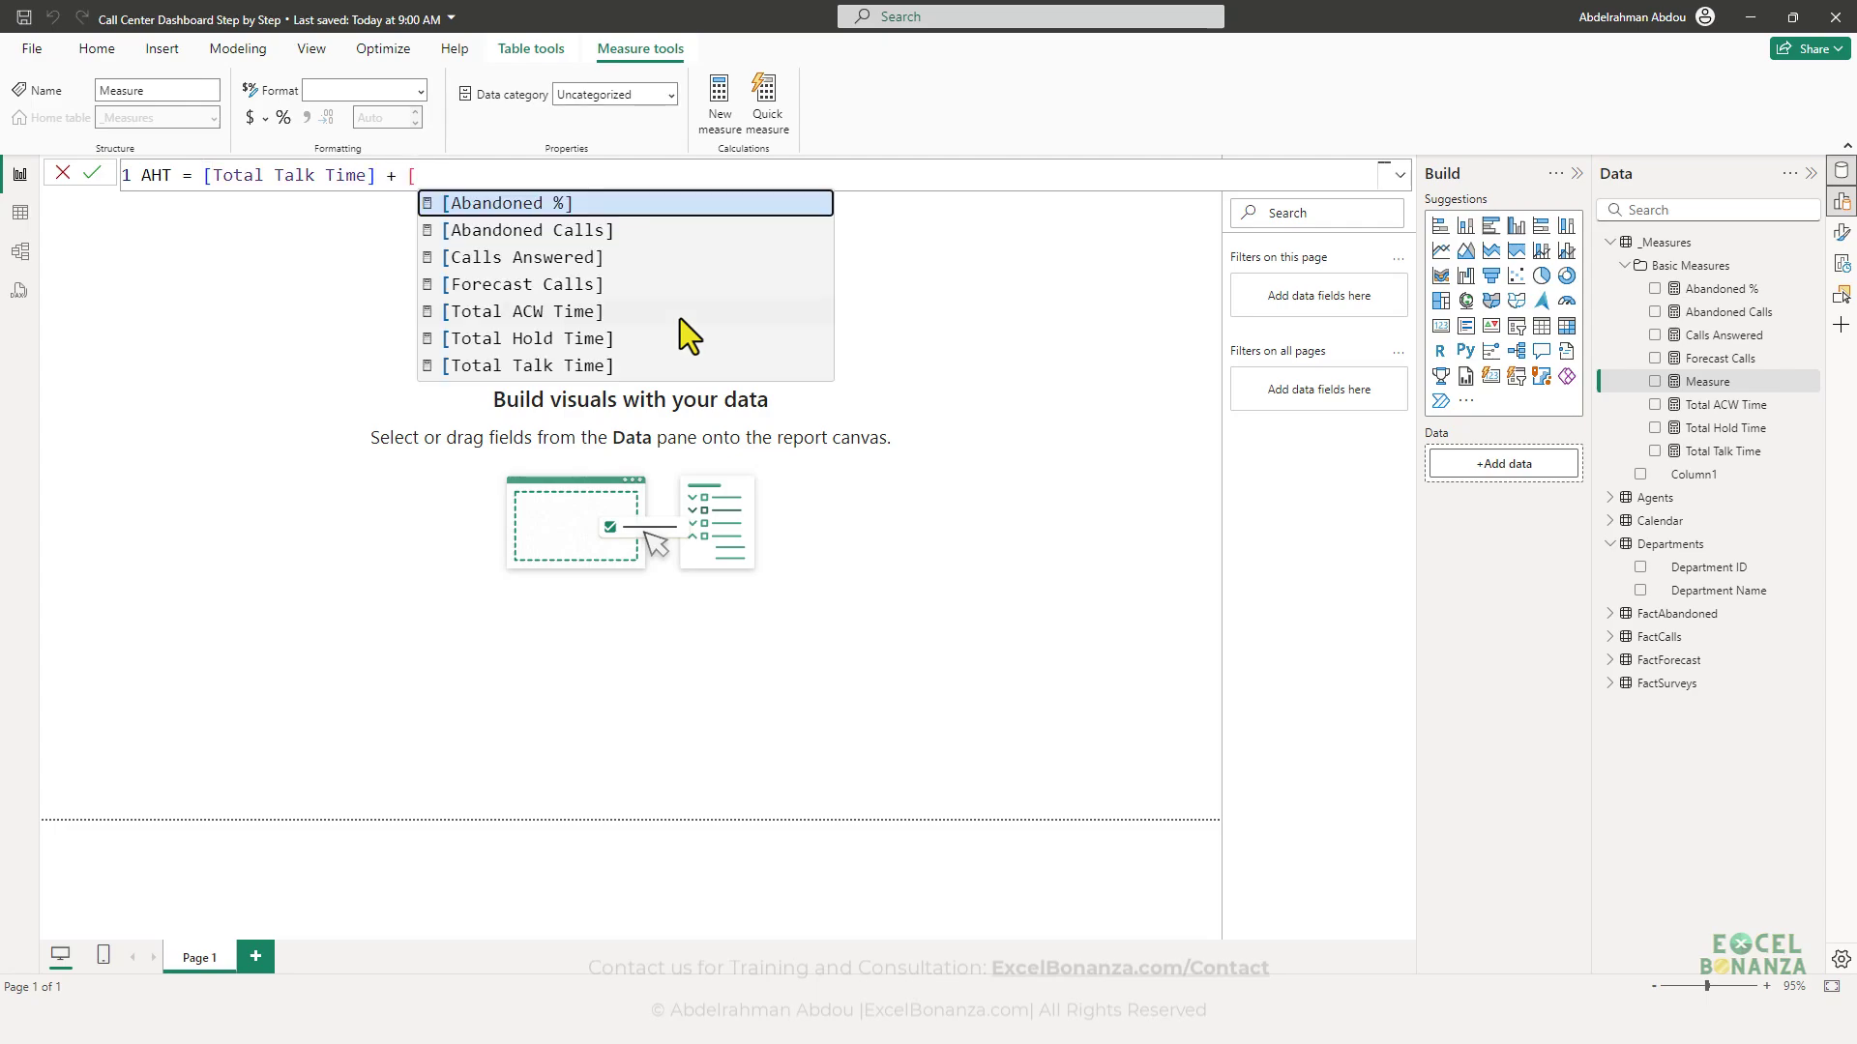
pyautogui.write('Total ACW')
pyautogui.press('Tab')
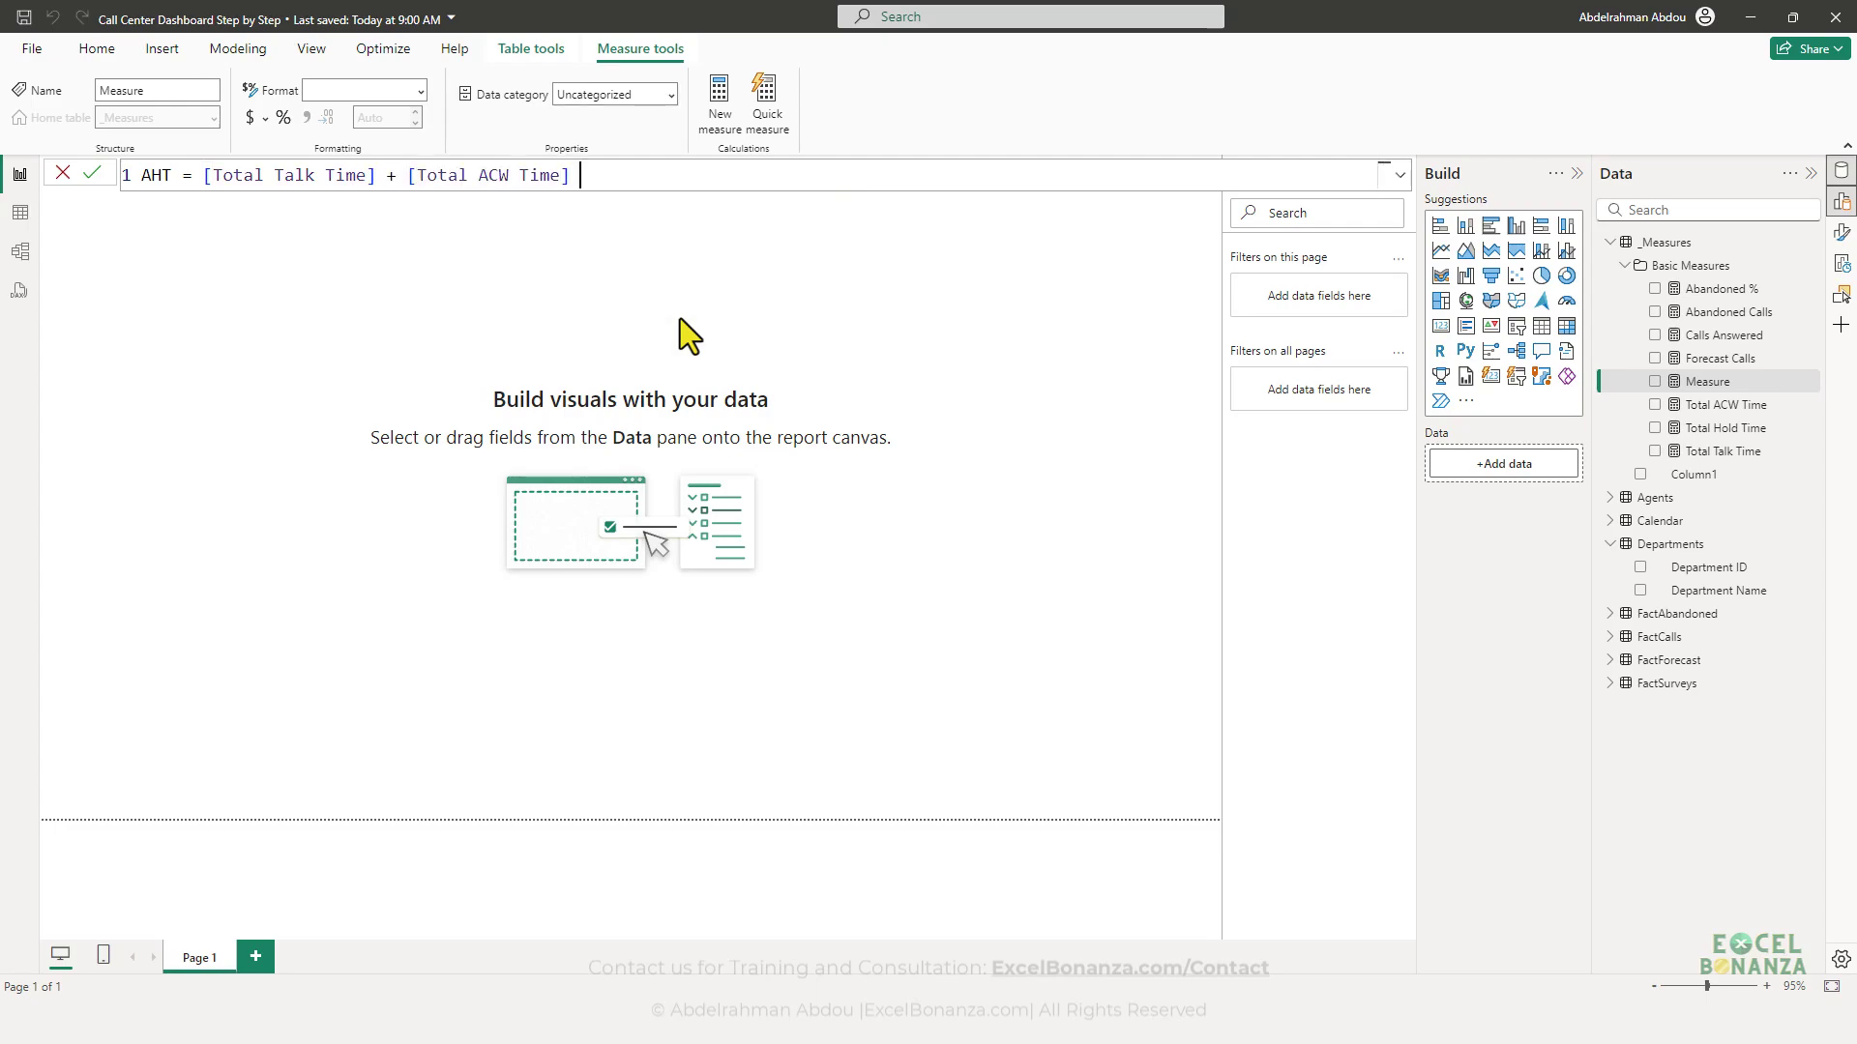
pyautogui.write('+ HO')
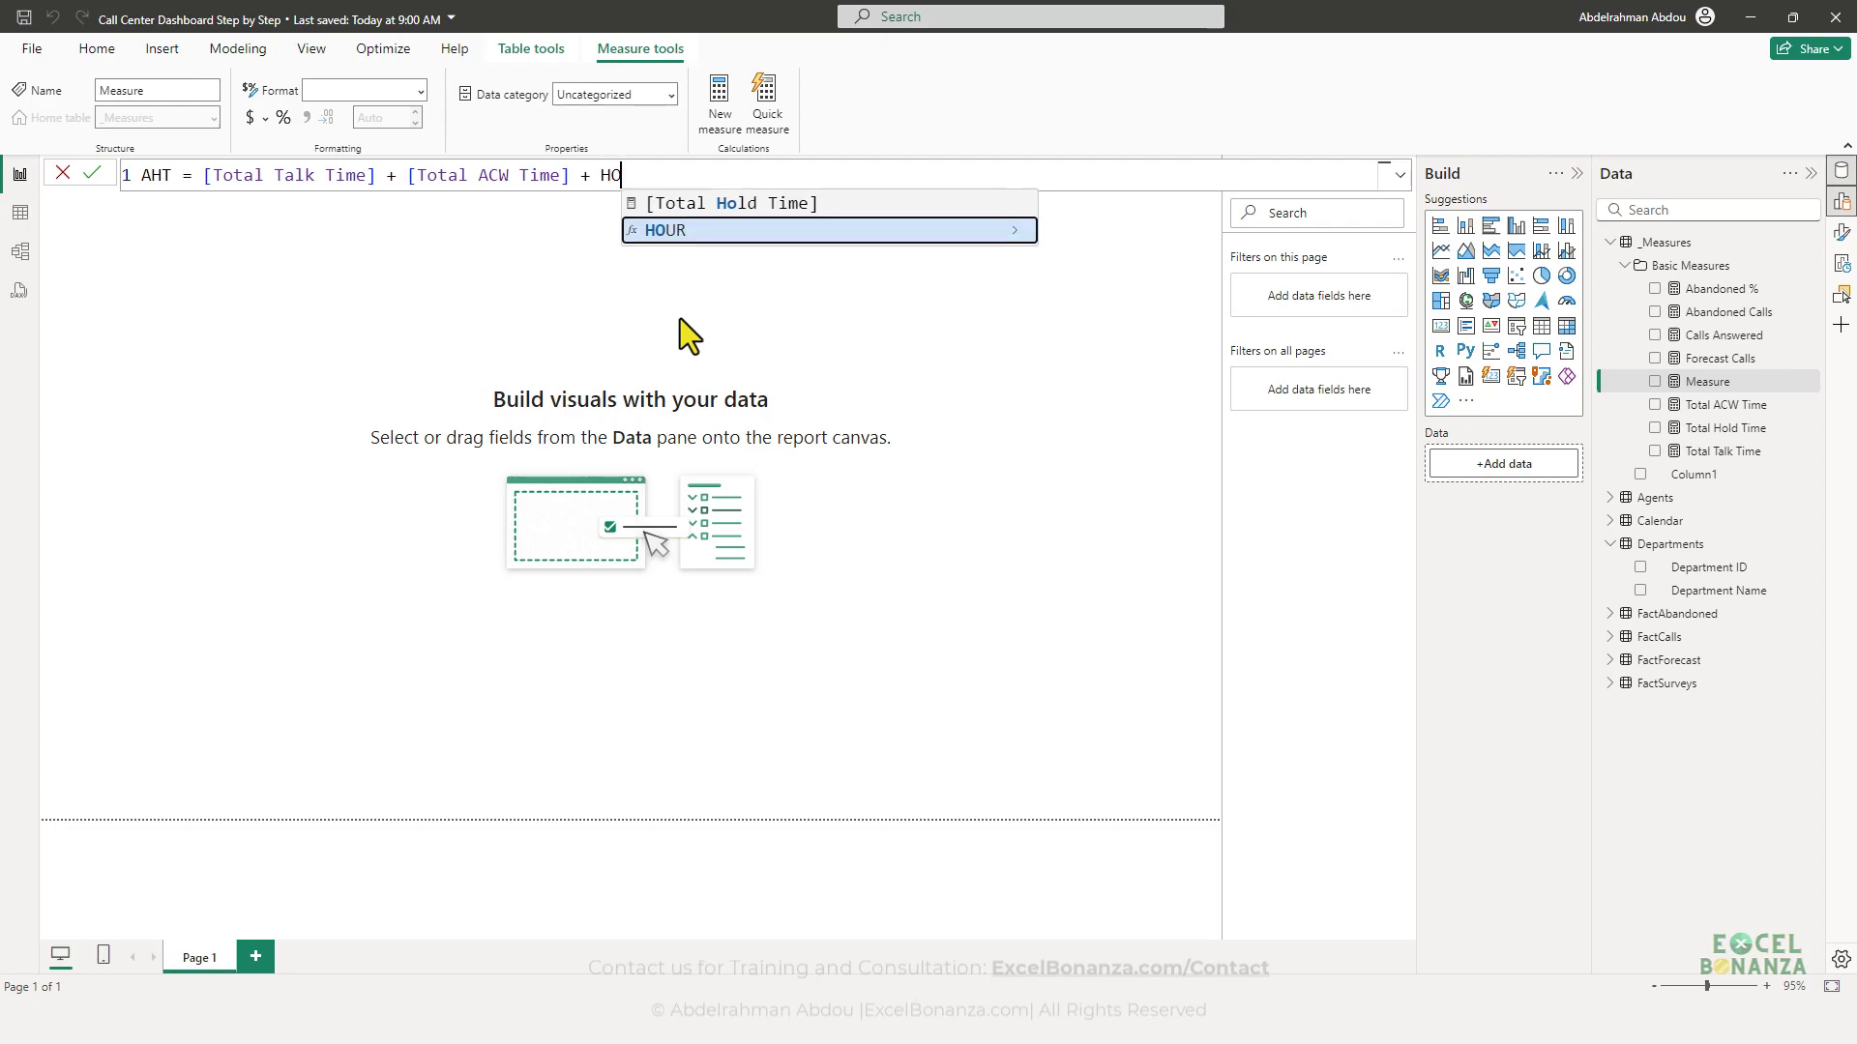
pyautogui.write('LD')
pyautogui.press('Tab')
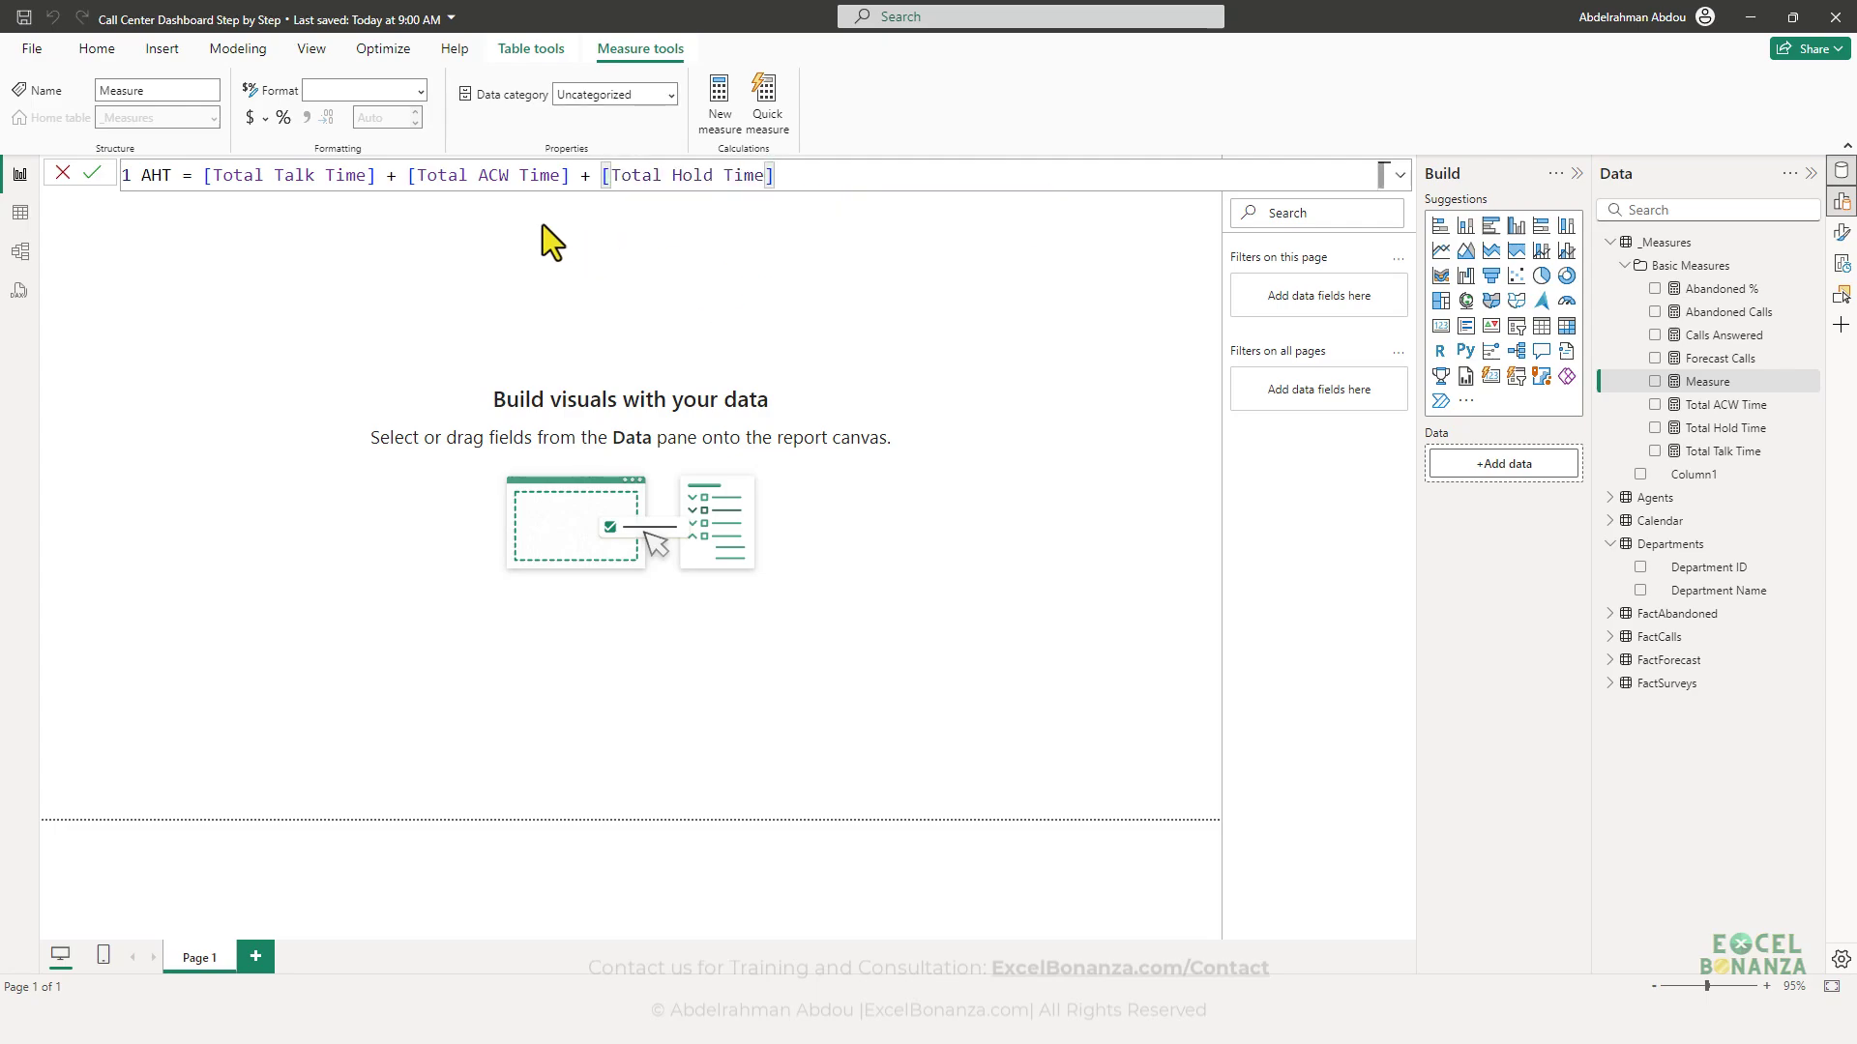
# - Wrap the AHT formula's sum in DIVIDE with [Calls Answered] as the denominator and commit the measure
pyautogui.click(203, 175)
pyautogui.write('DIV')
pyautogui.press('Tab')
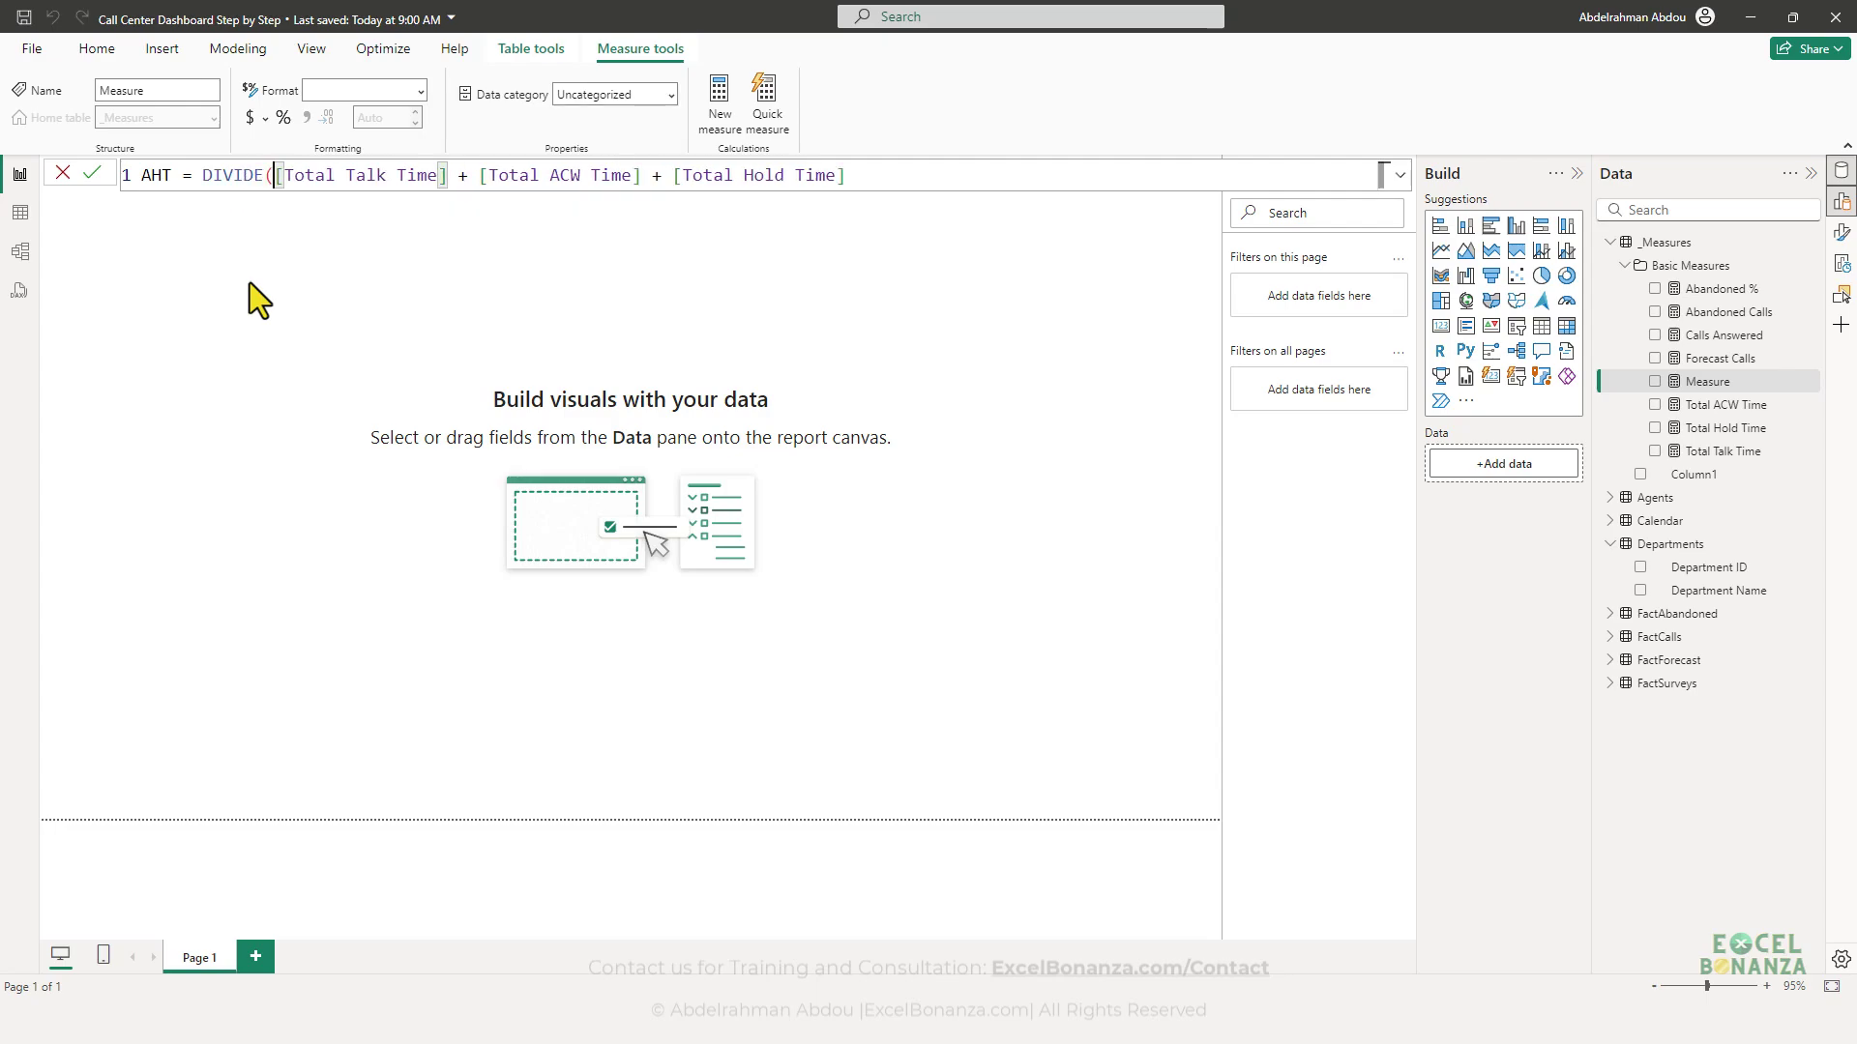
pyautogui.press('End')
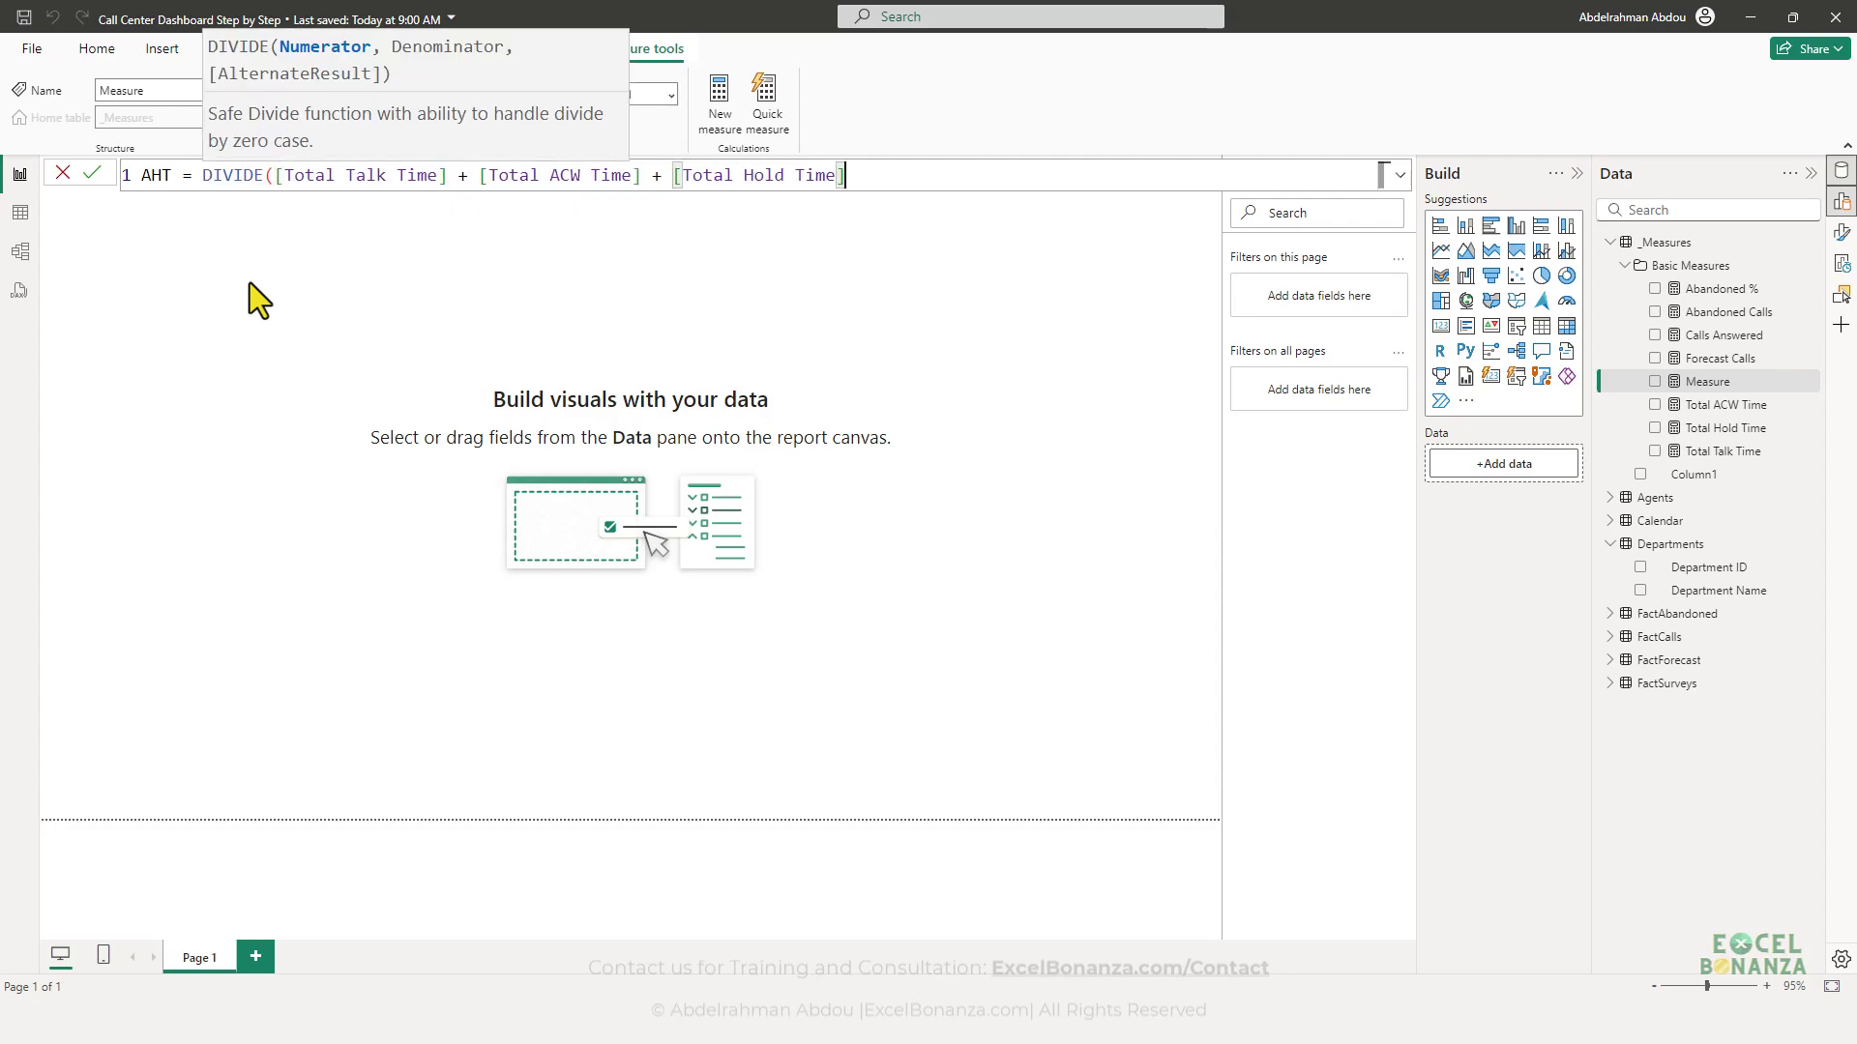
pyautogui.write(',Ans')
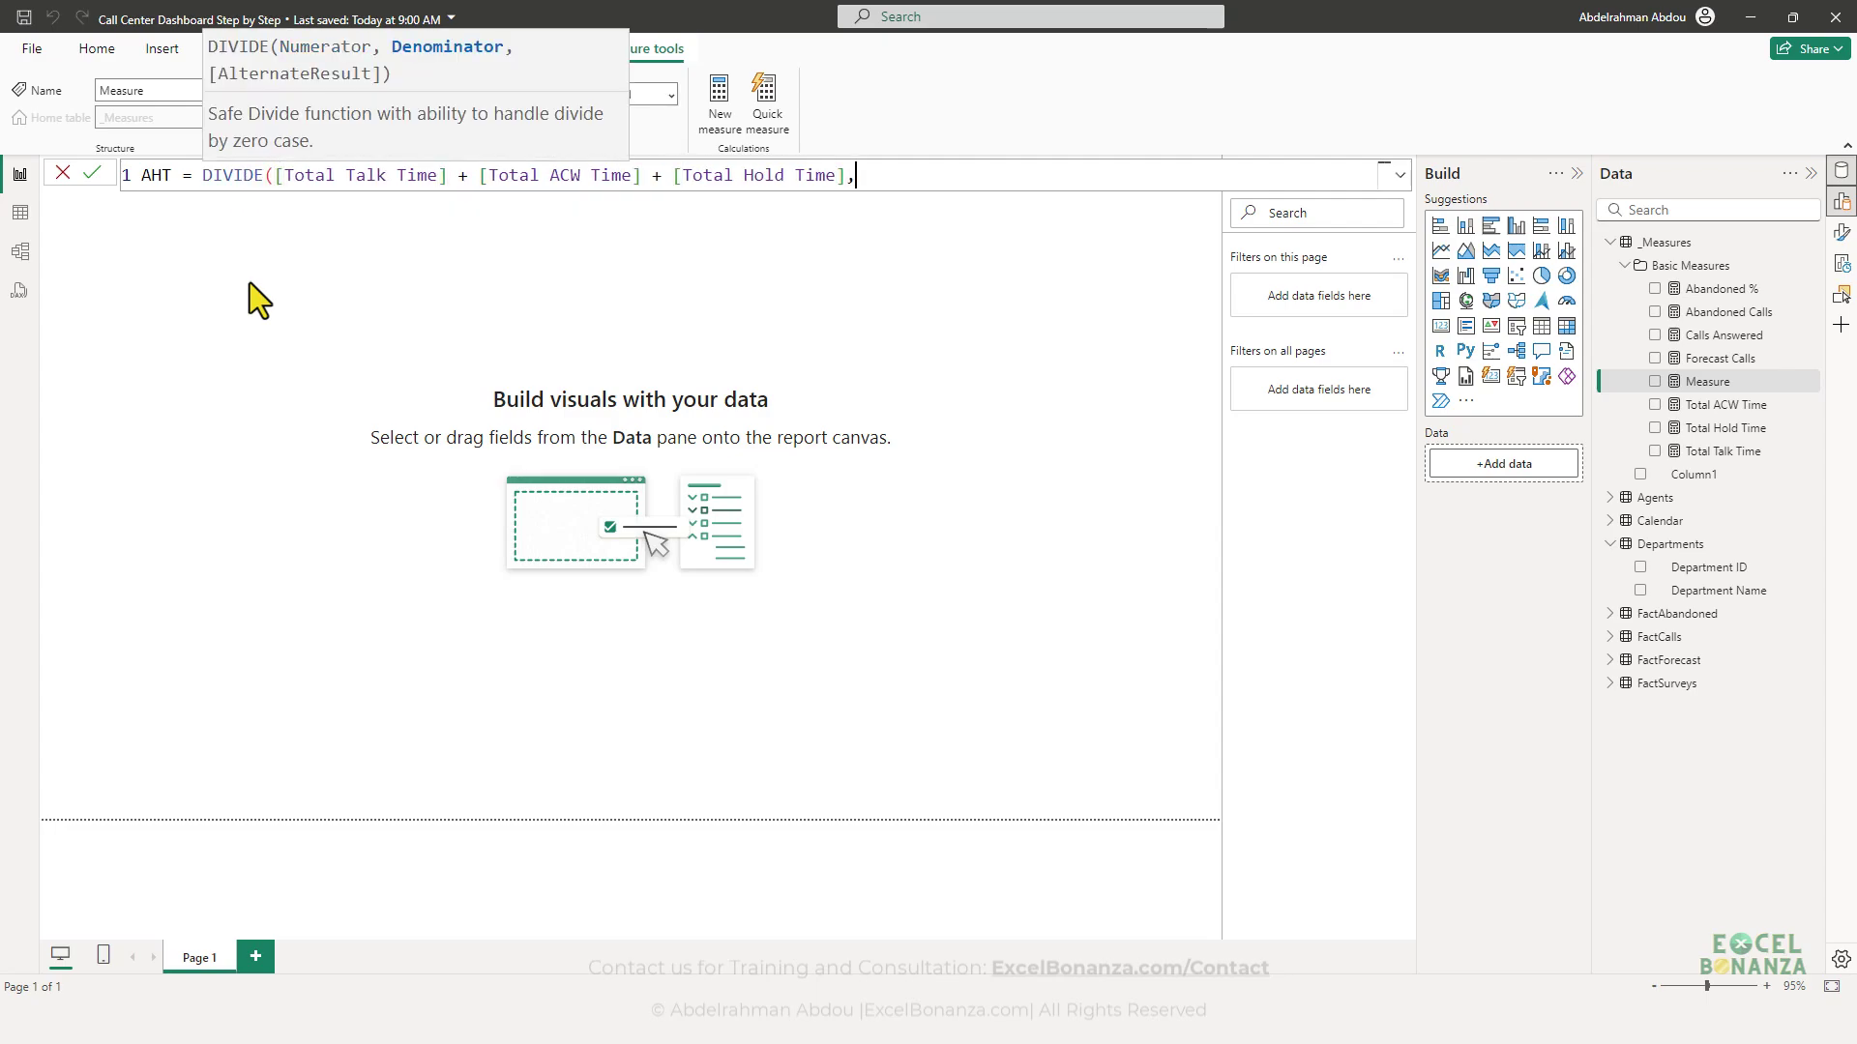
pyautogui.press('Tab')
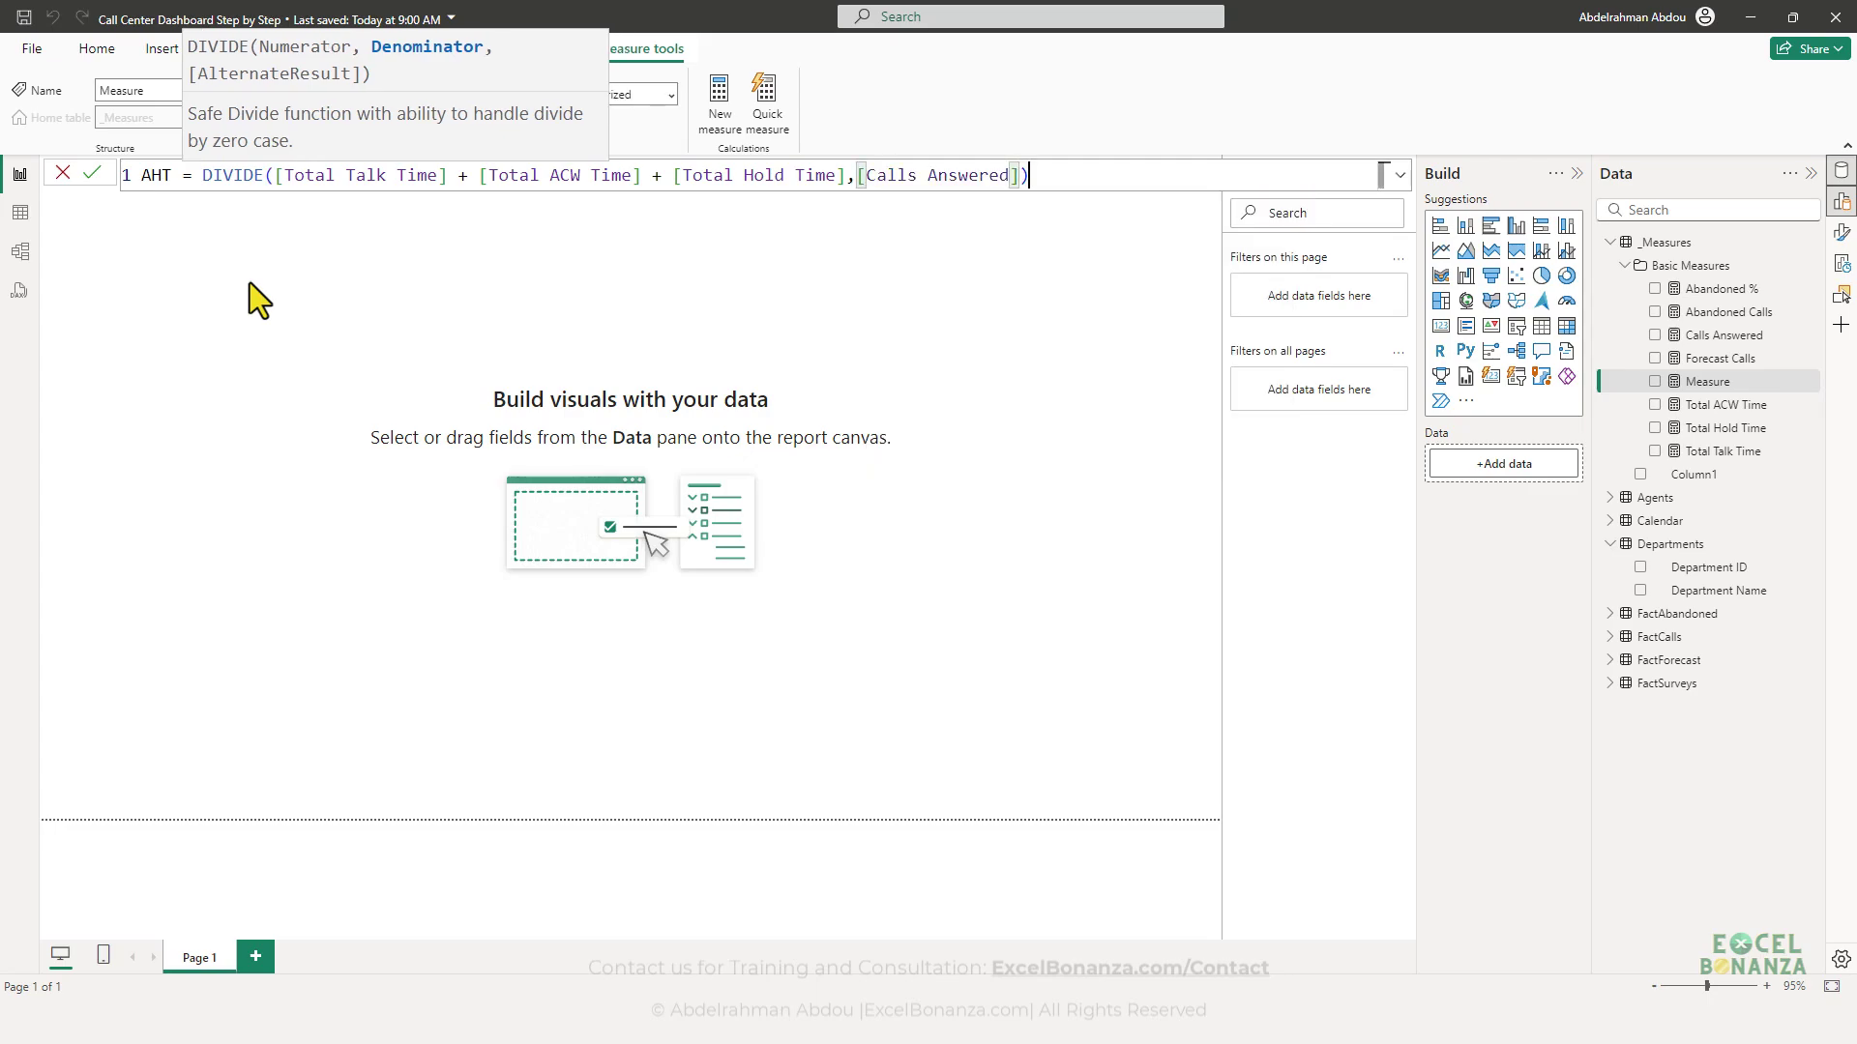
pyautogui.write(')')
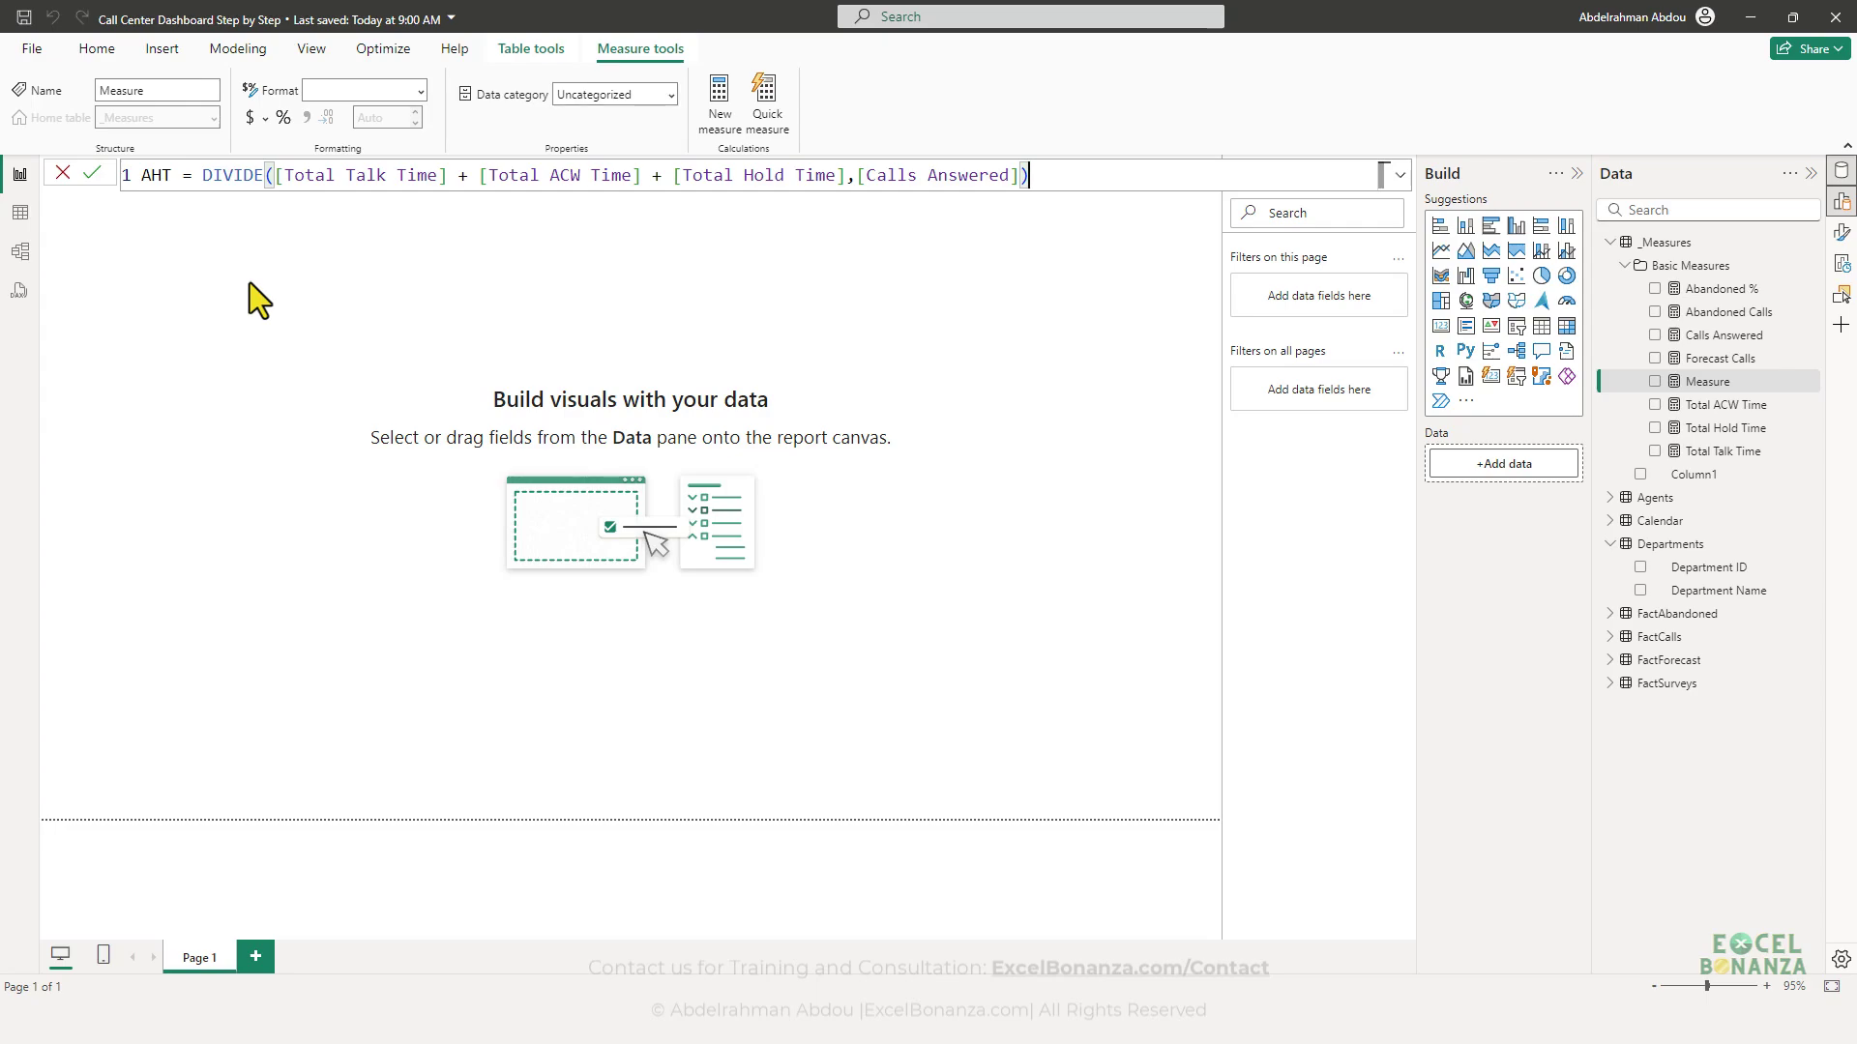
pyautogui.press('Return')
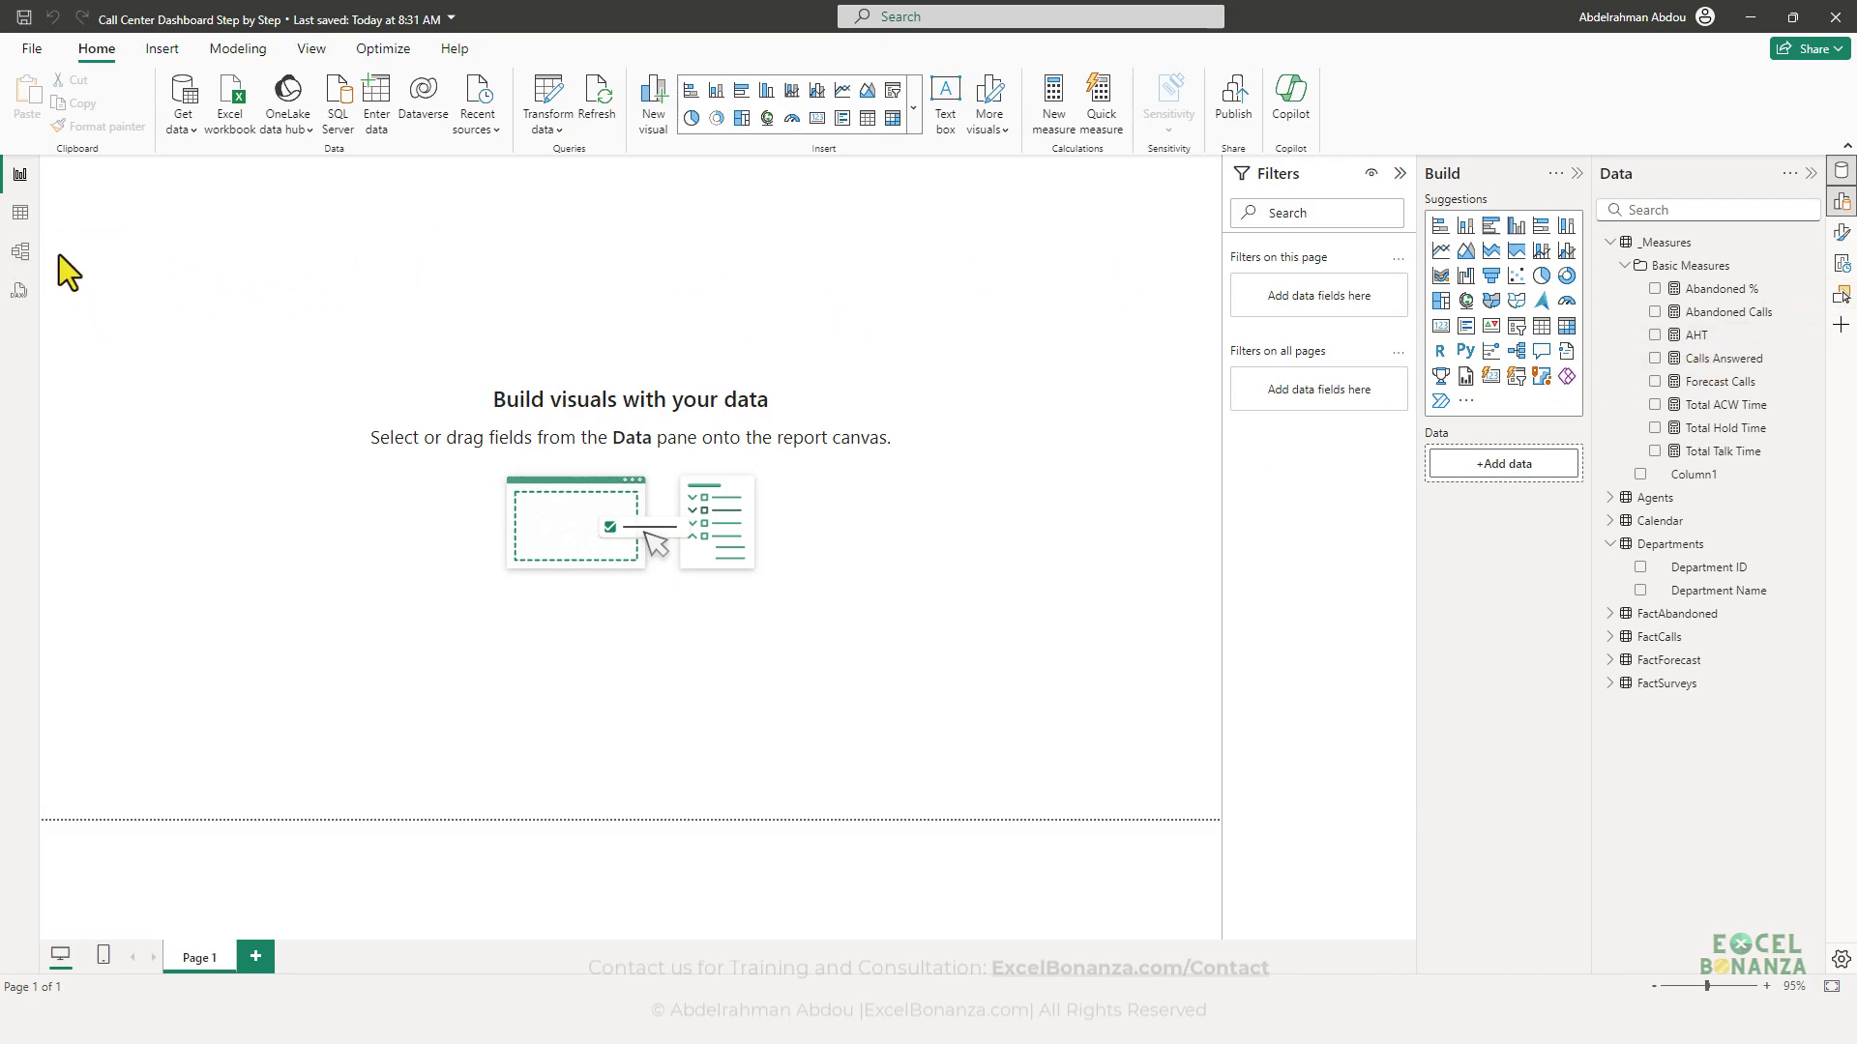
# - In the model view, set the AHT measure's display folder to Basic Measures\AHT Calculations
pyautogui.click(22, 252)
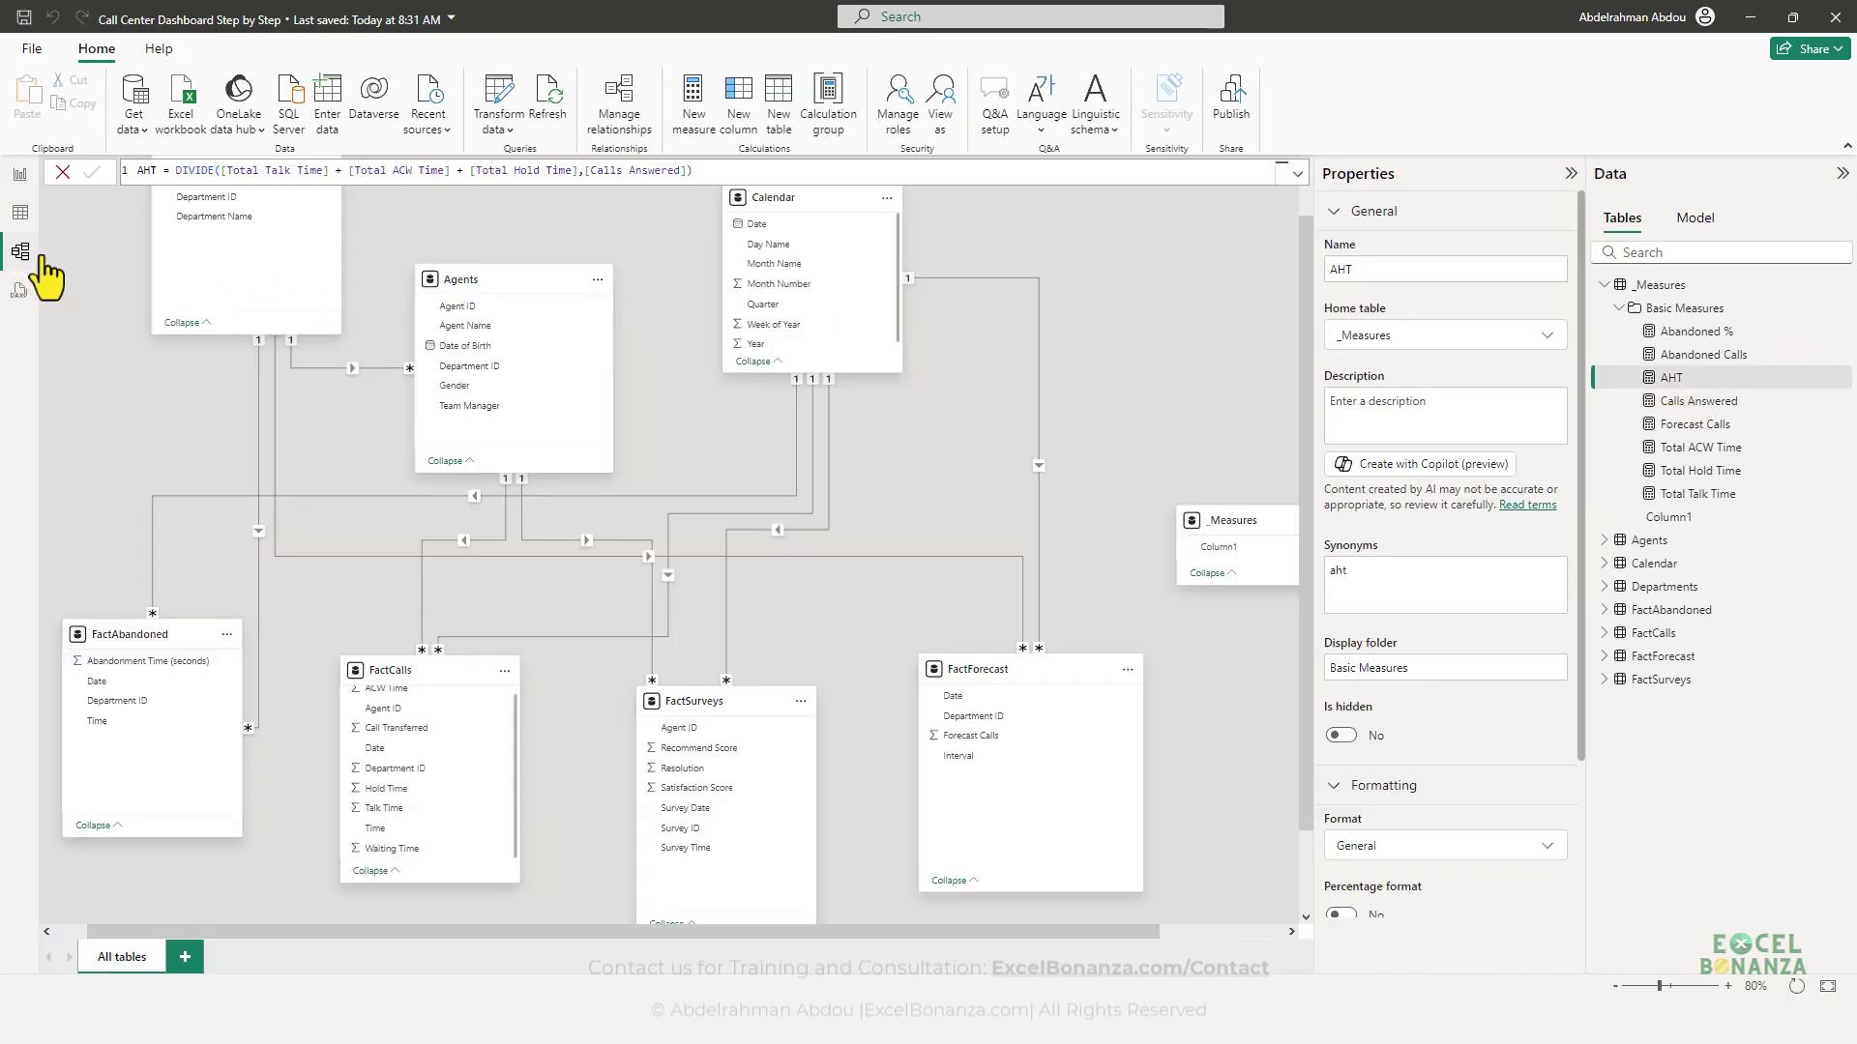
pyautogui.click(1693, 383)
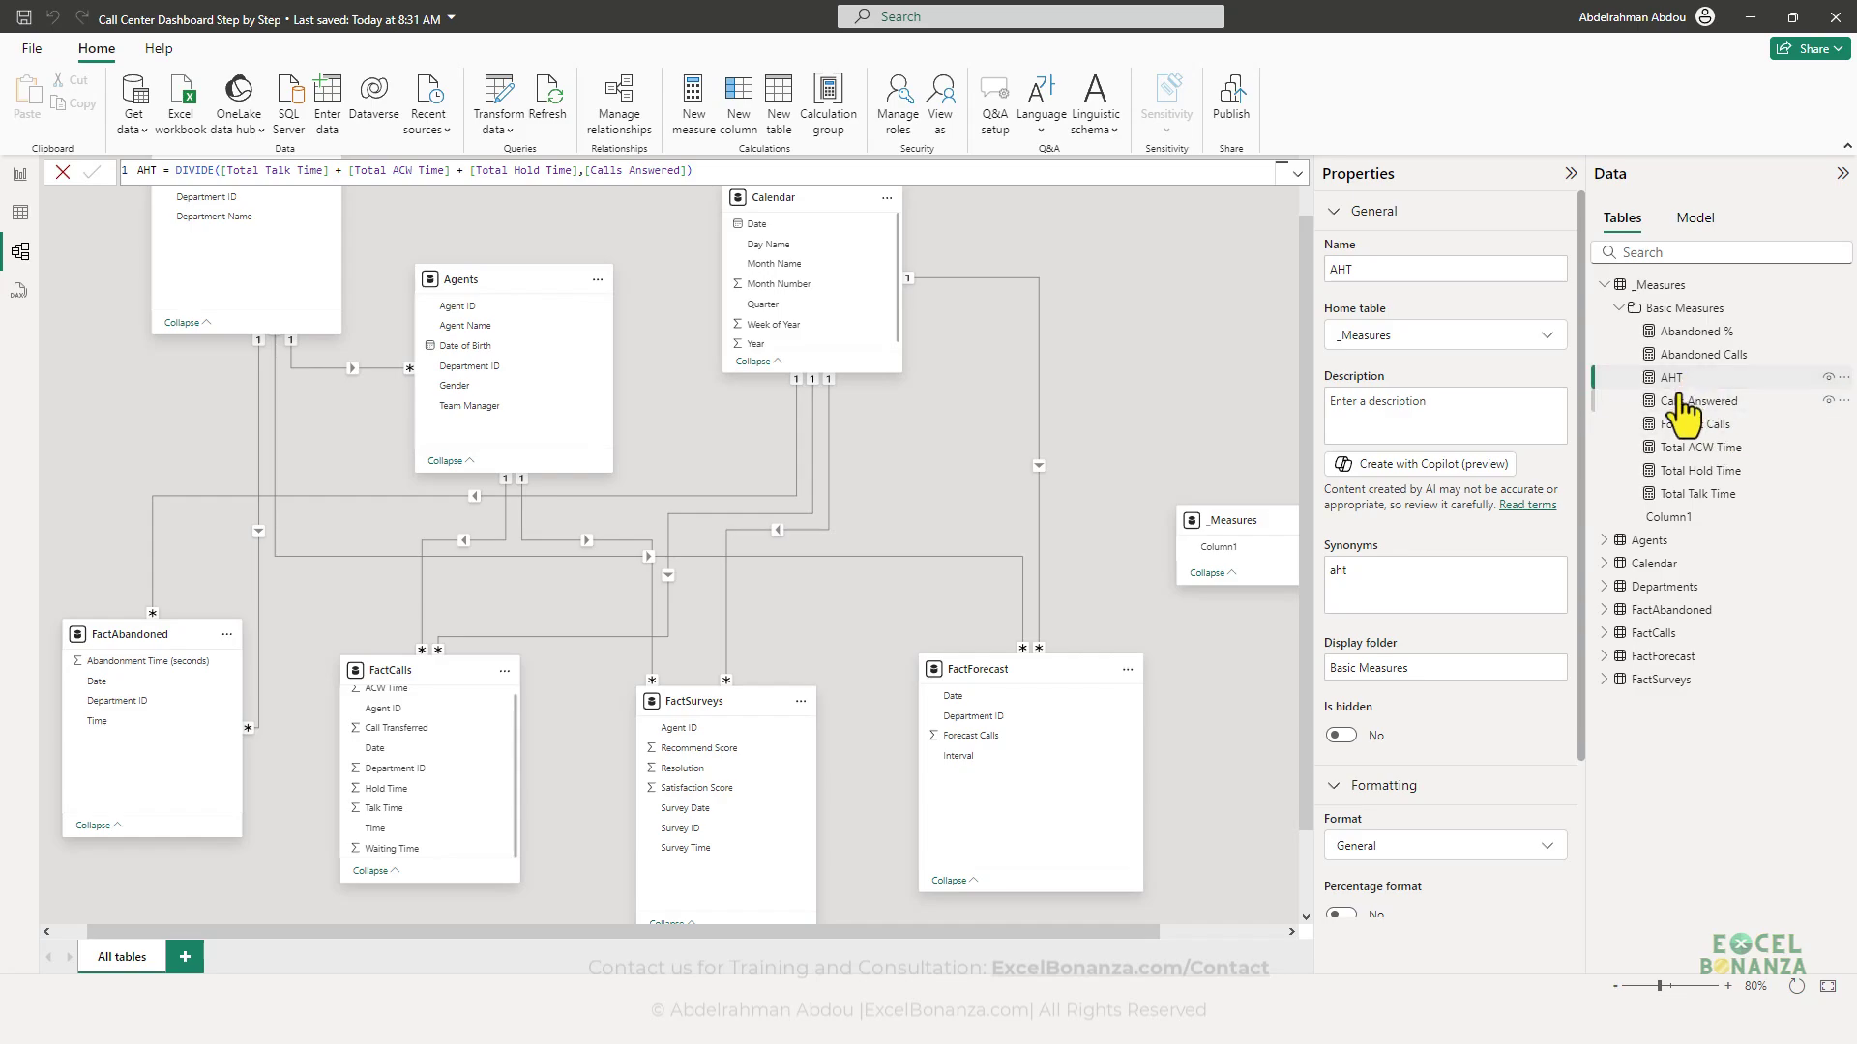
pyautogui.click(1469, 669)
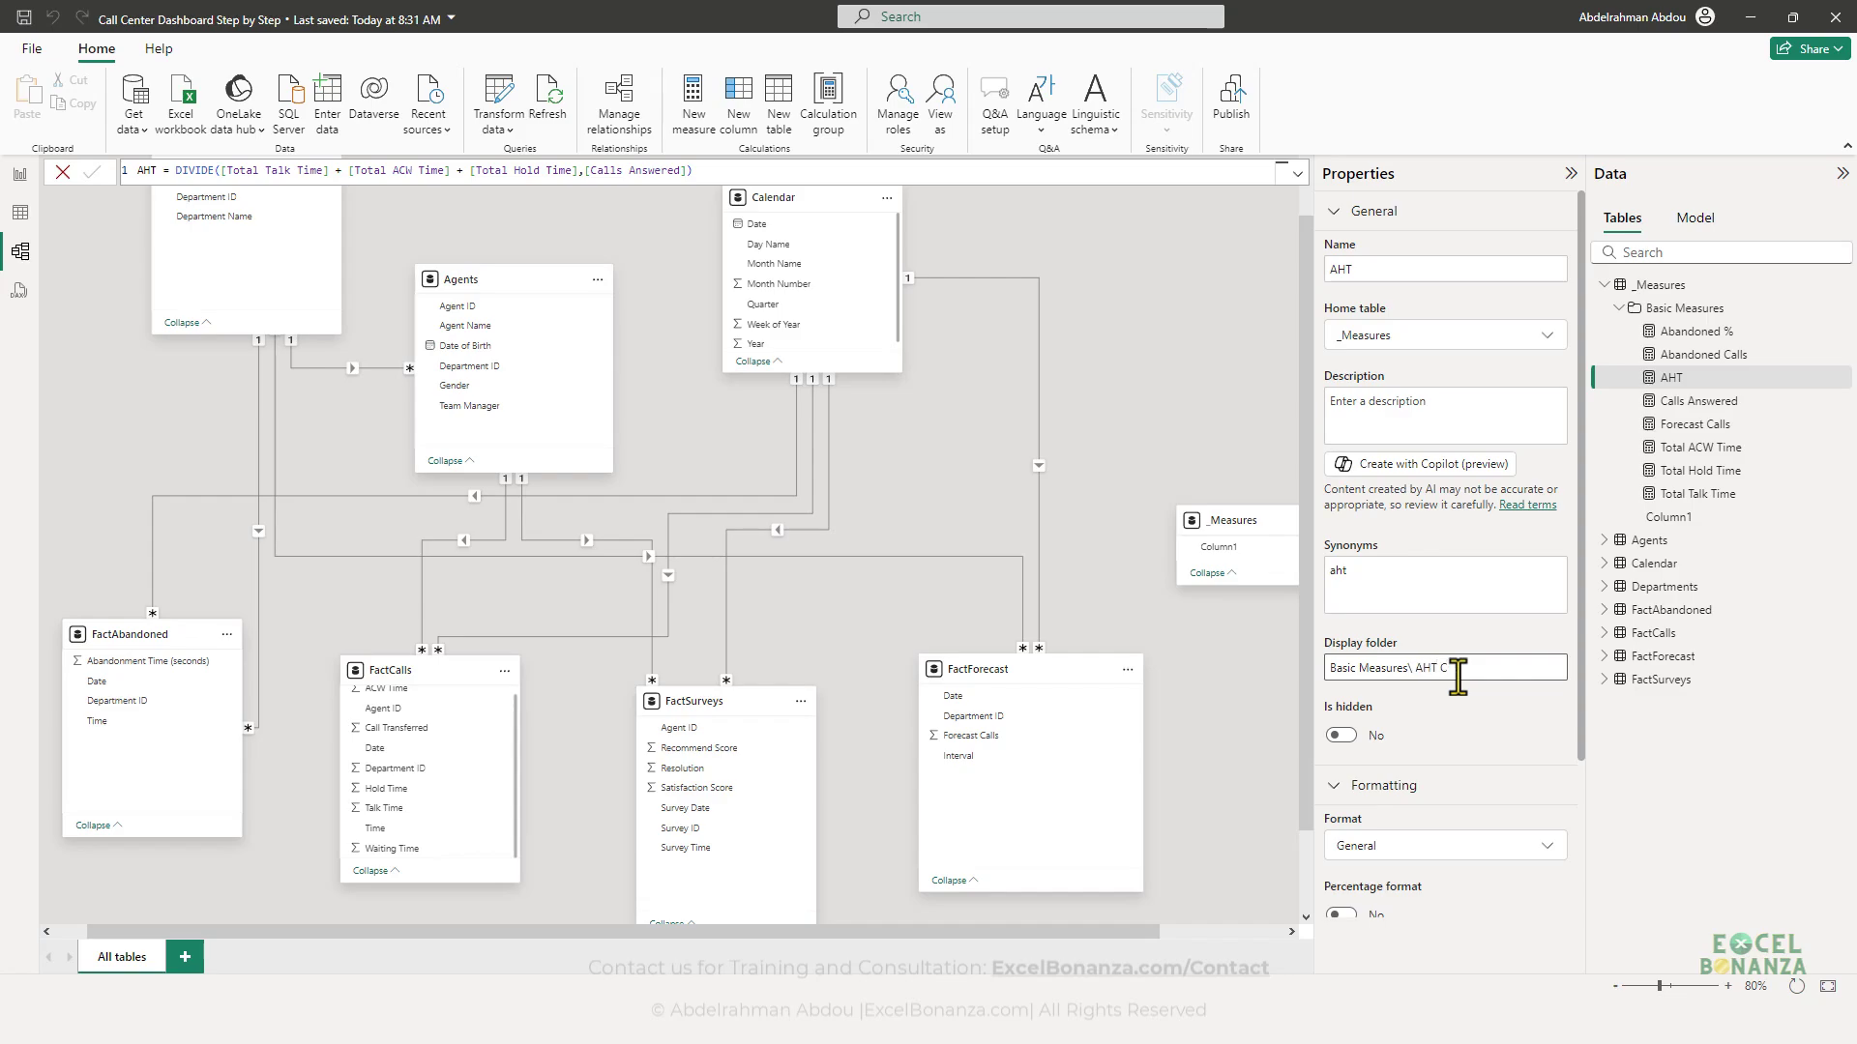
pyautogui.write('lculations')
pyautogui.press('Return')
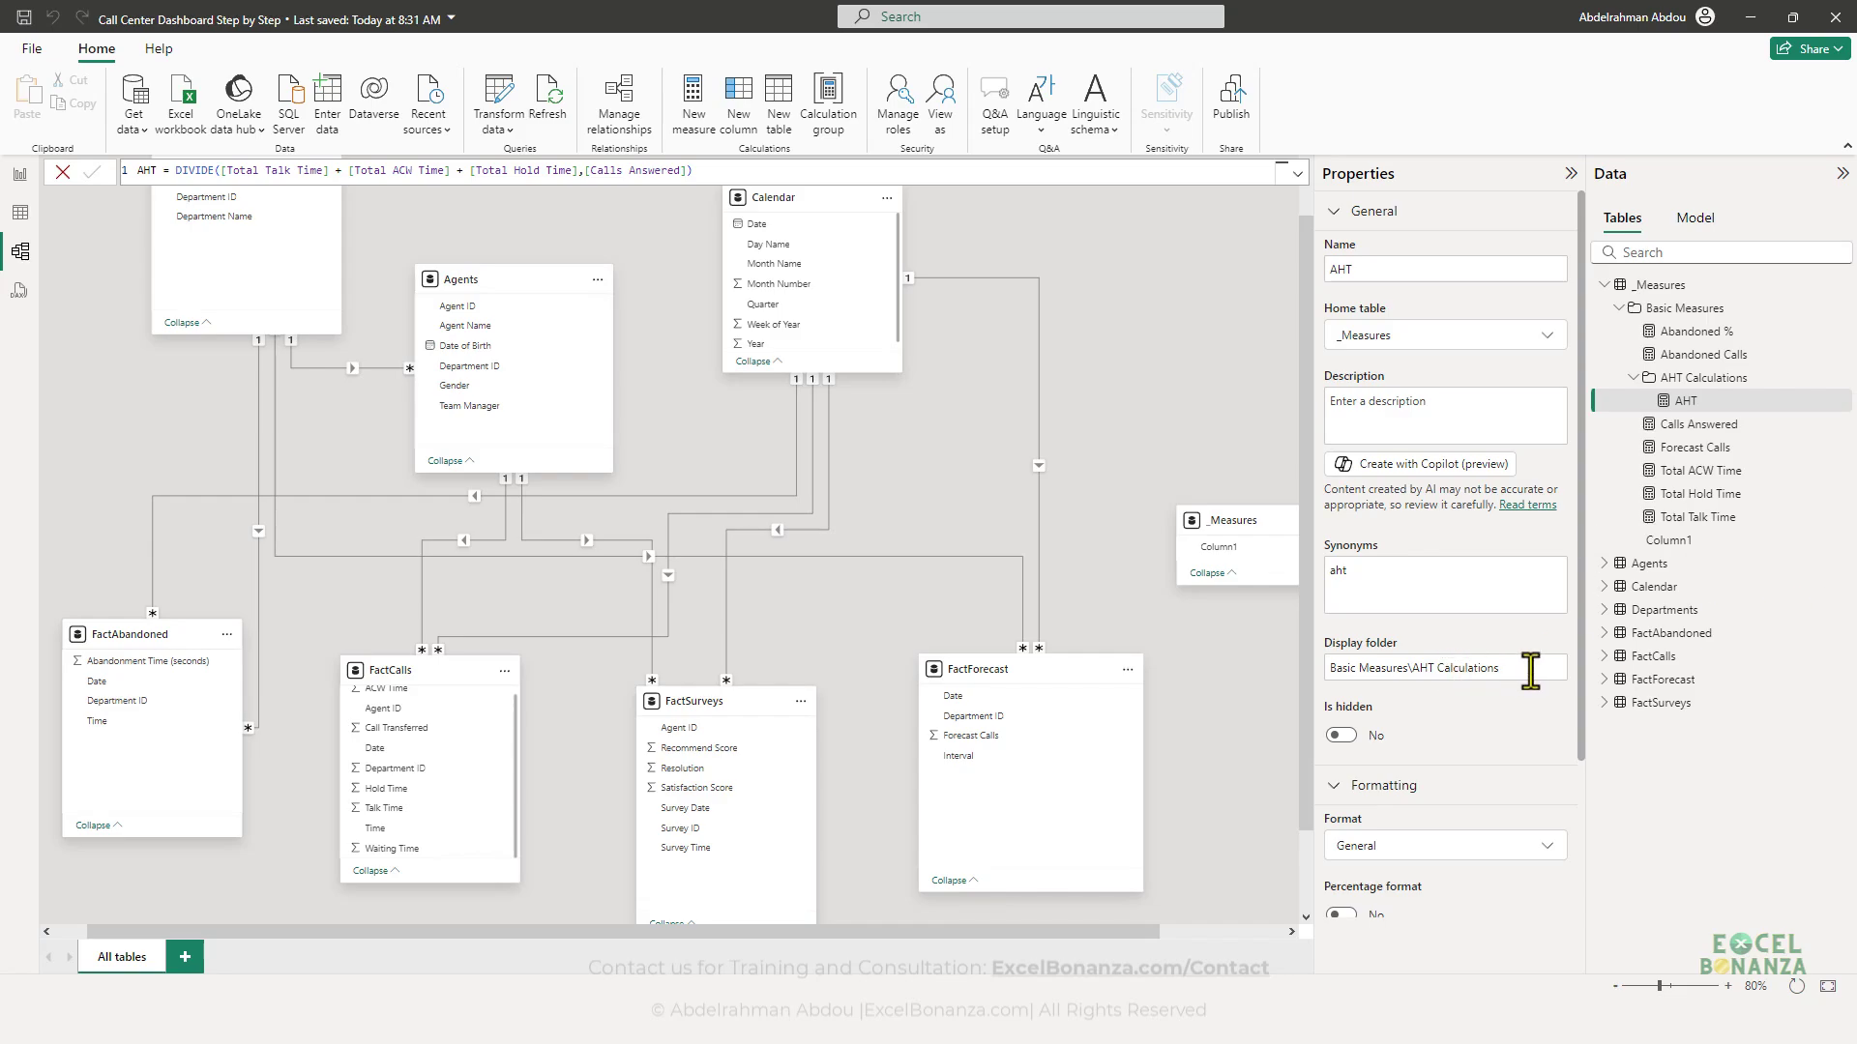
# - Copy the AHT measure's display folder path and apply it to the Calls Answered measure
pyautogui.click(1301, 666)
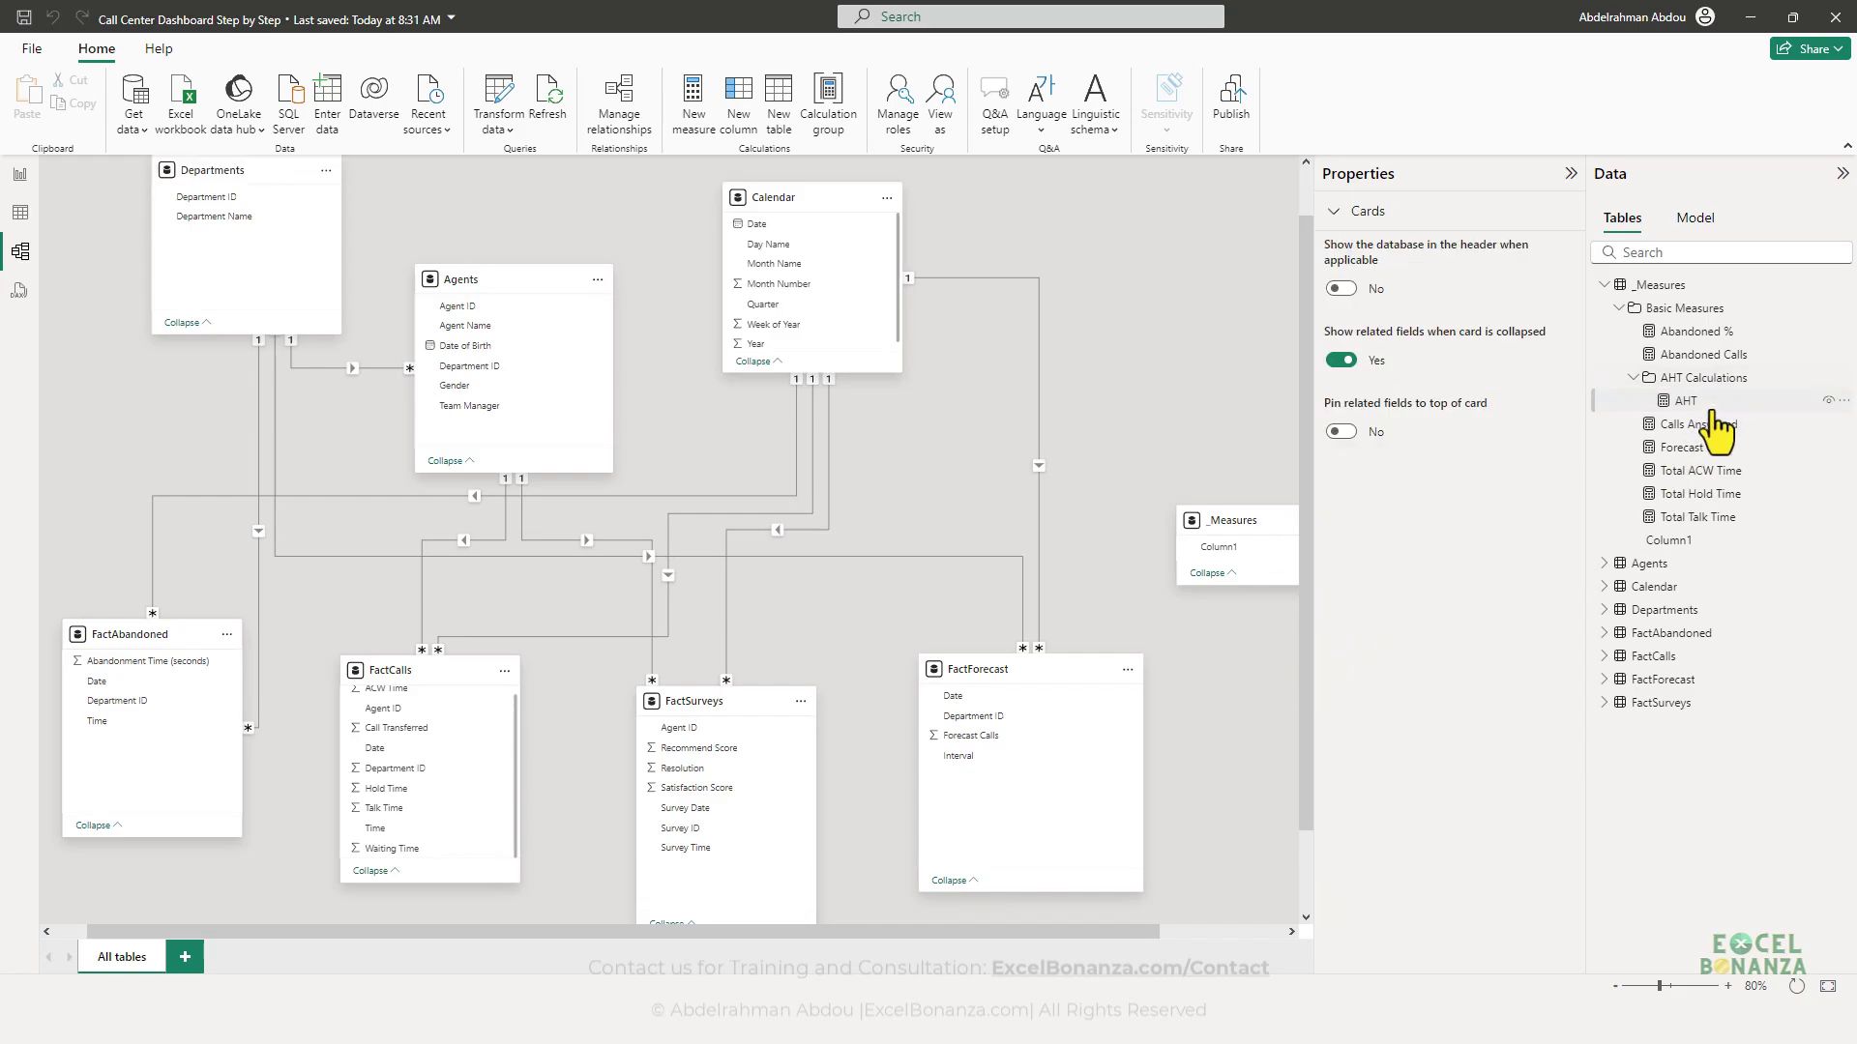
pyautogui.click(1687, 400)
pyautogui.tripleClick(1321, 667)
pyautogui.hotkey('ctrl', 'c')
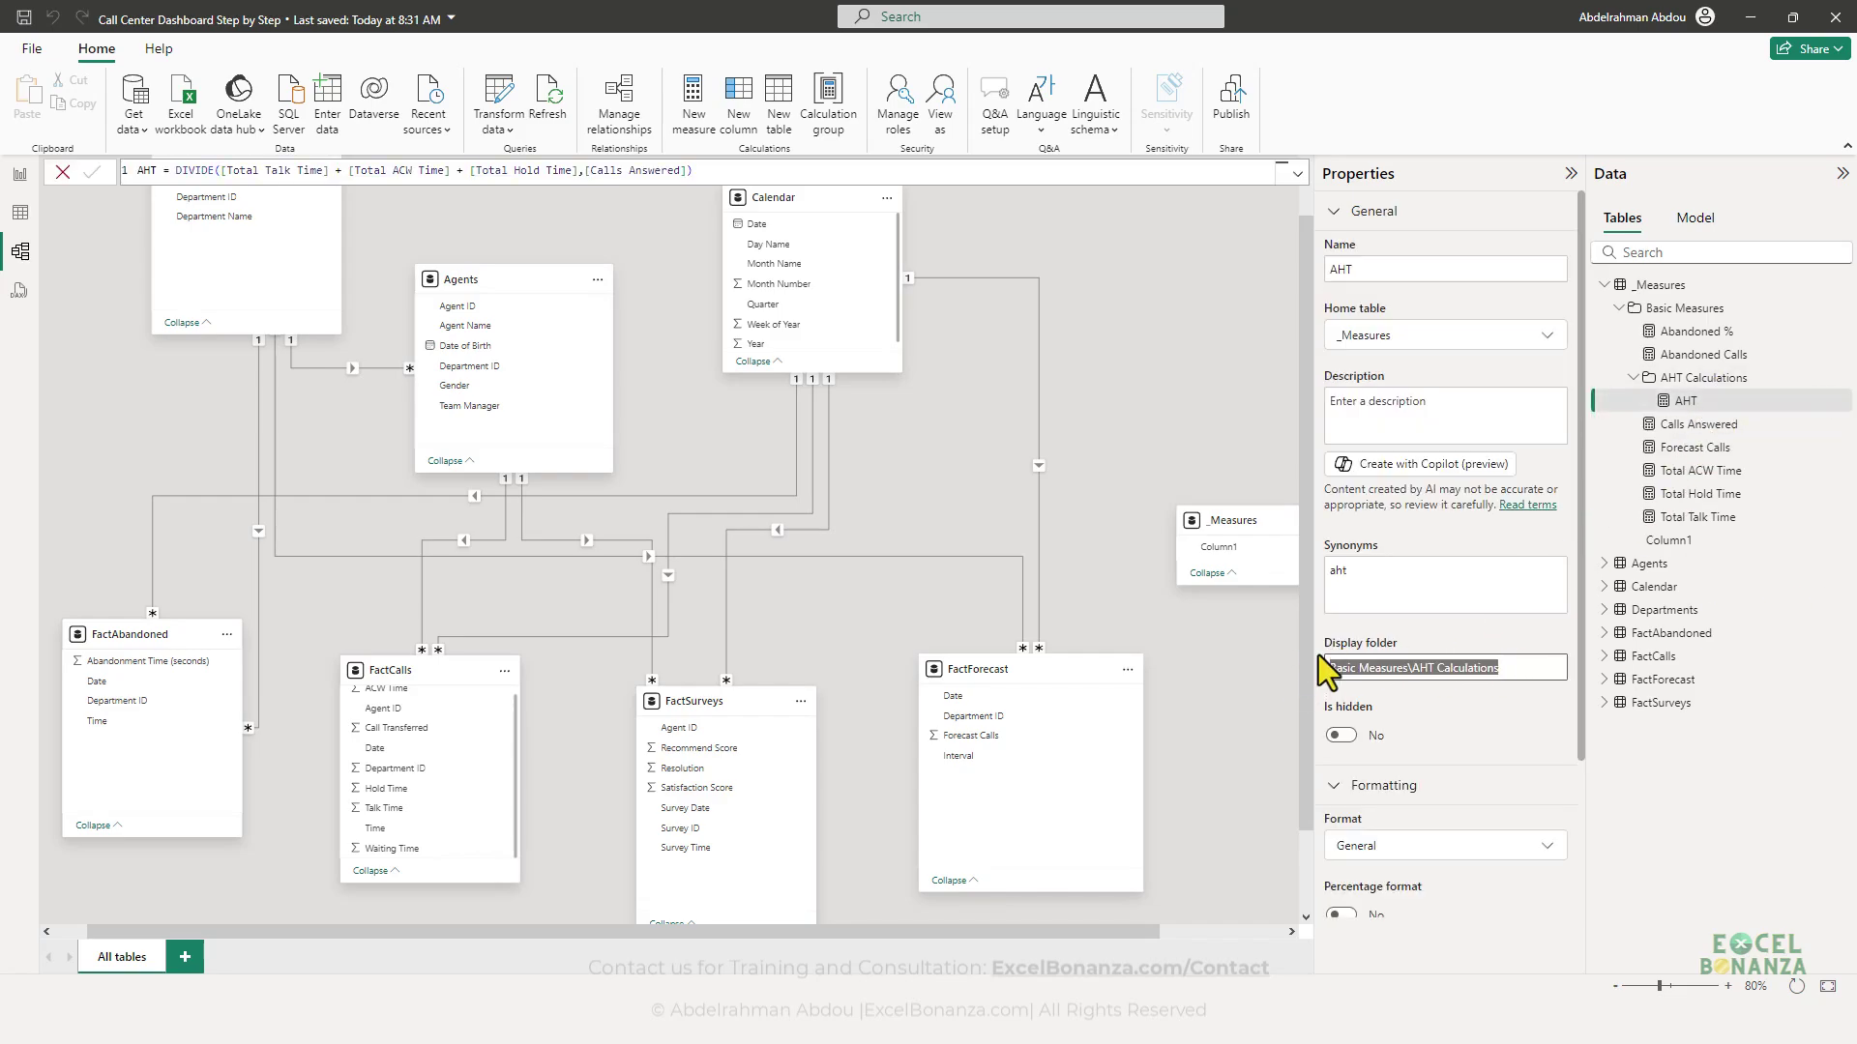
pyautogui.click(1694, 425)
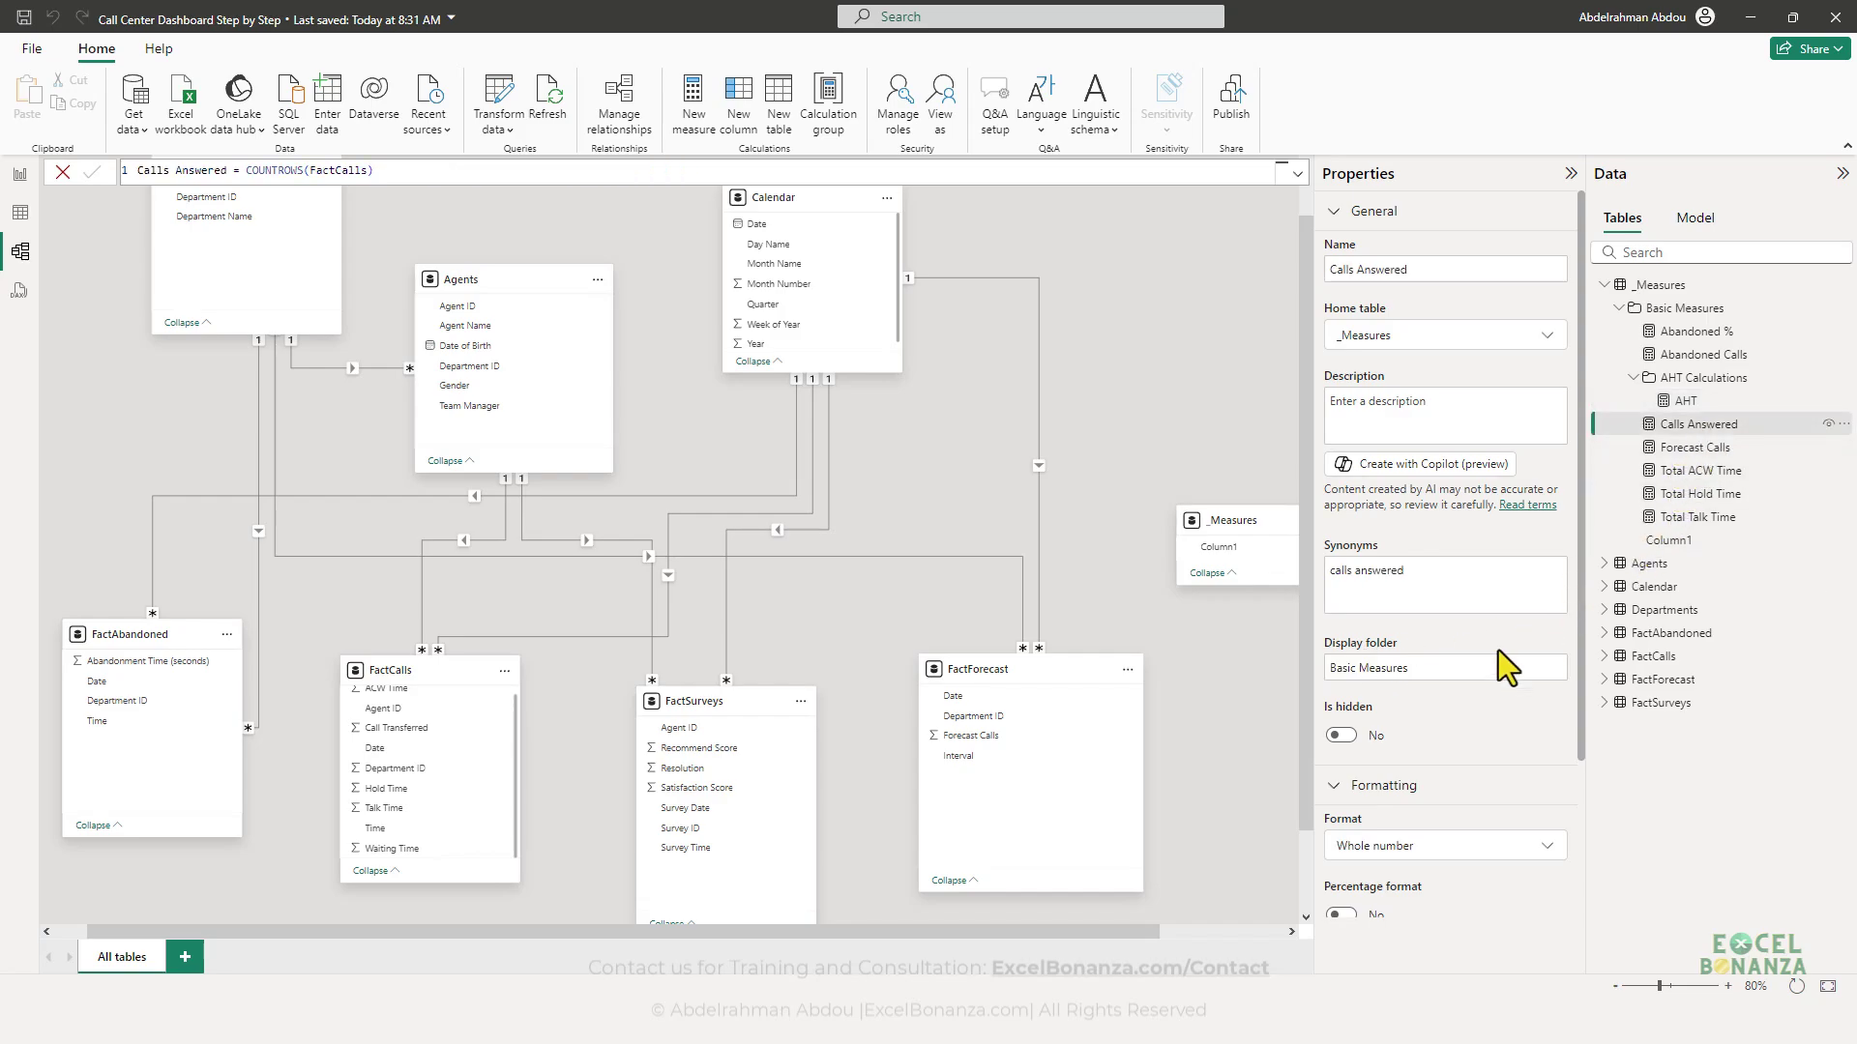
pyautogui.click(1441, 676)
pyautogui.hotkey('ctrl', 'v')
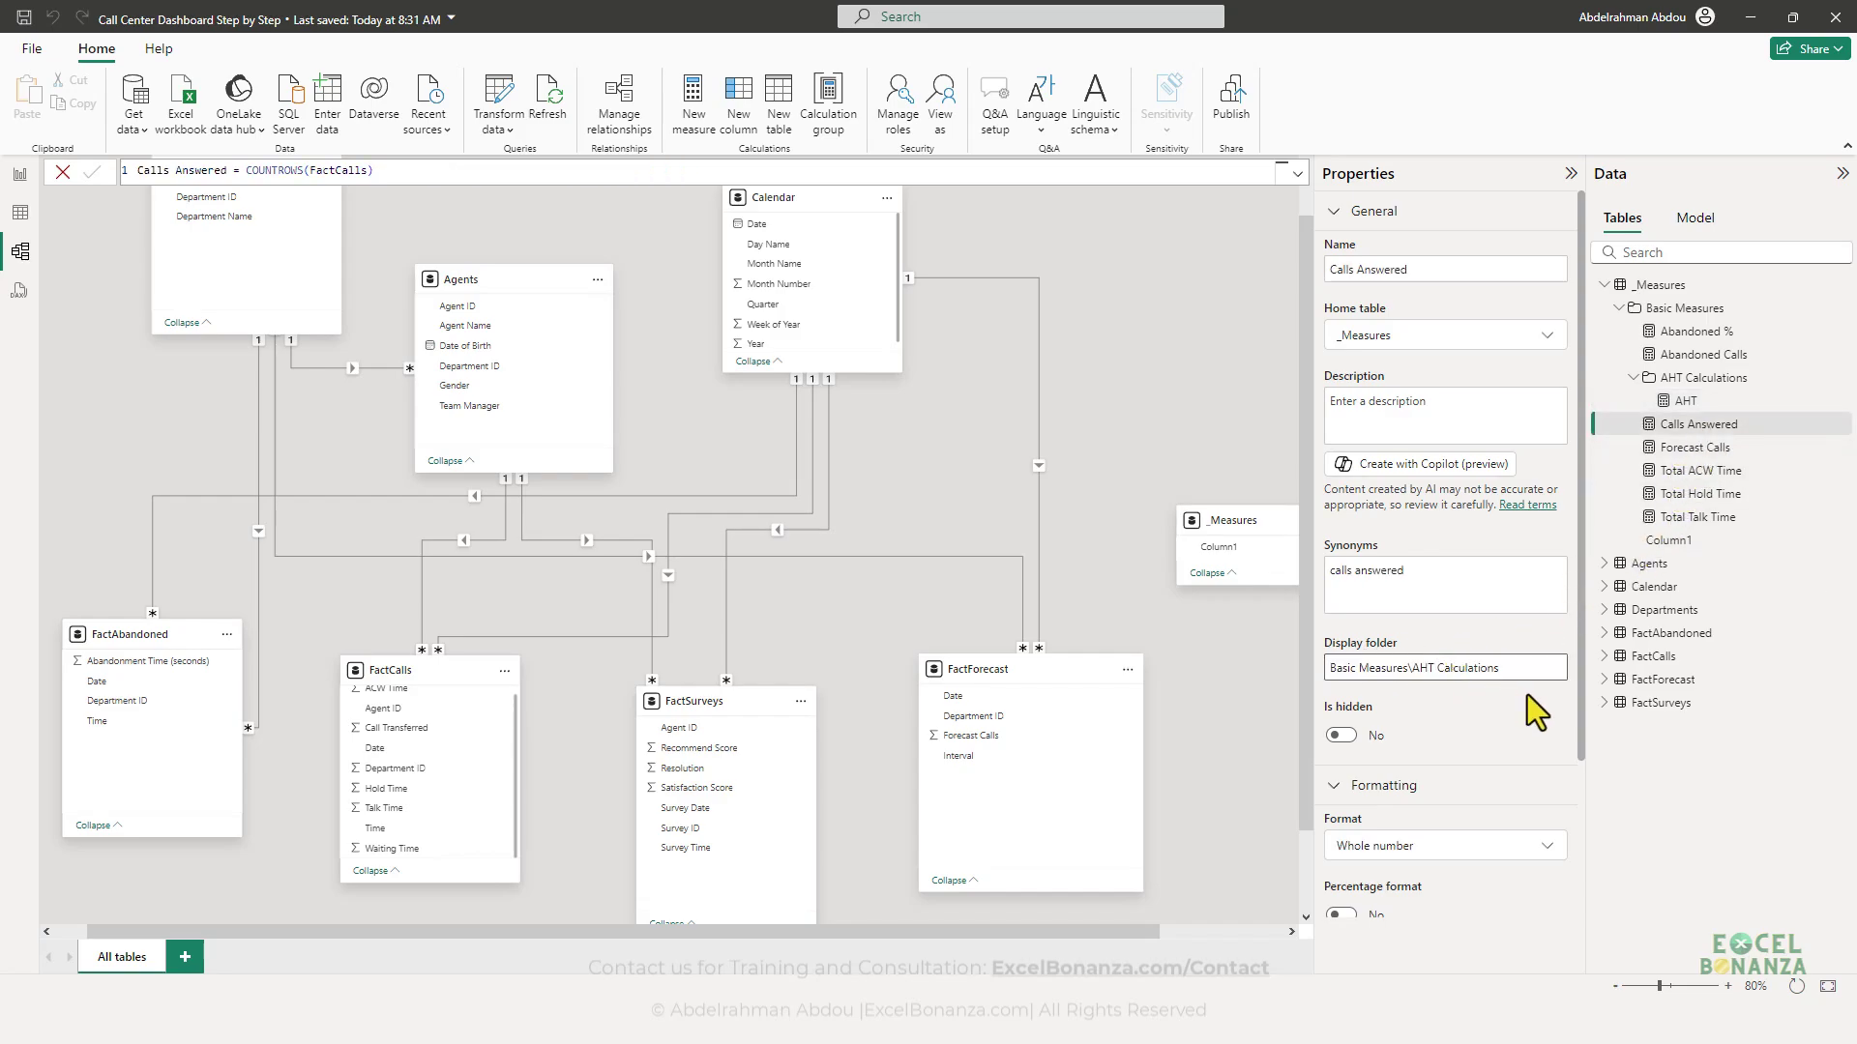
pyautogui.click(1537, 711)
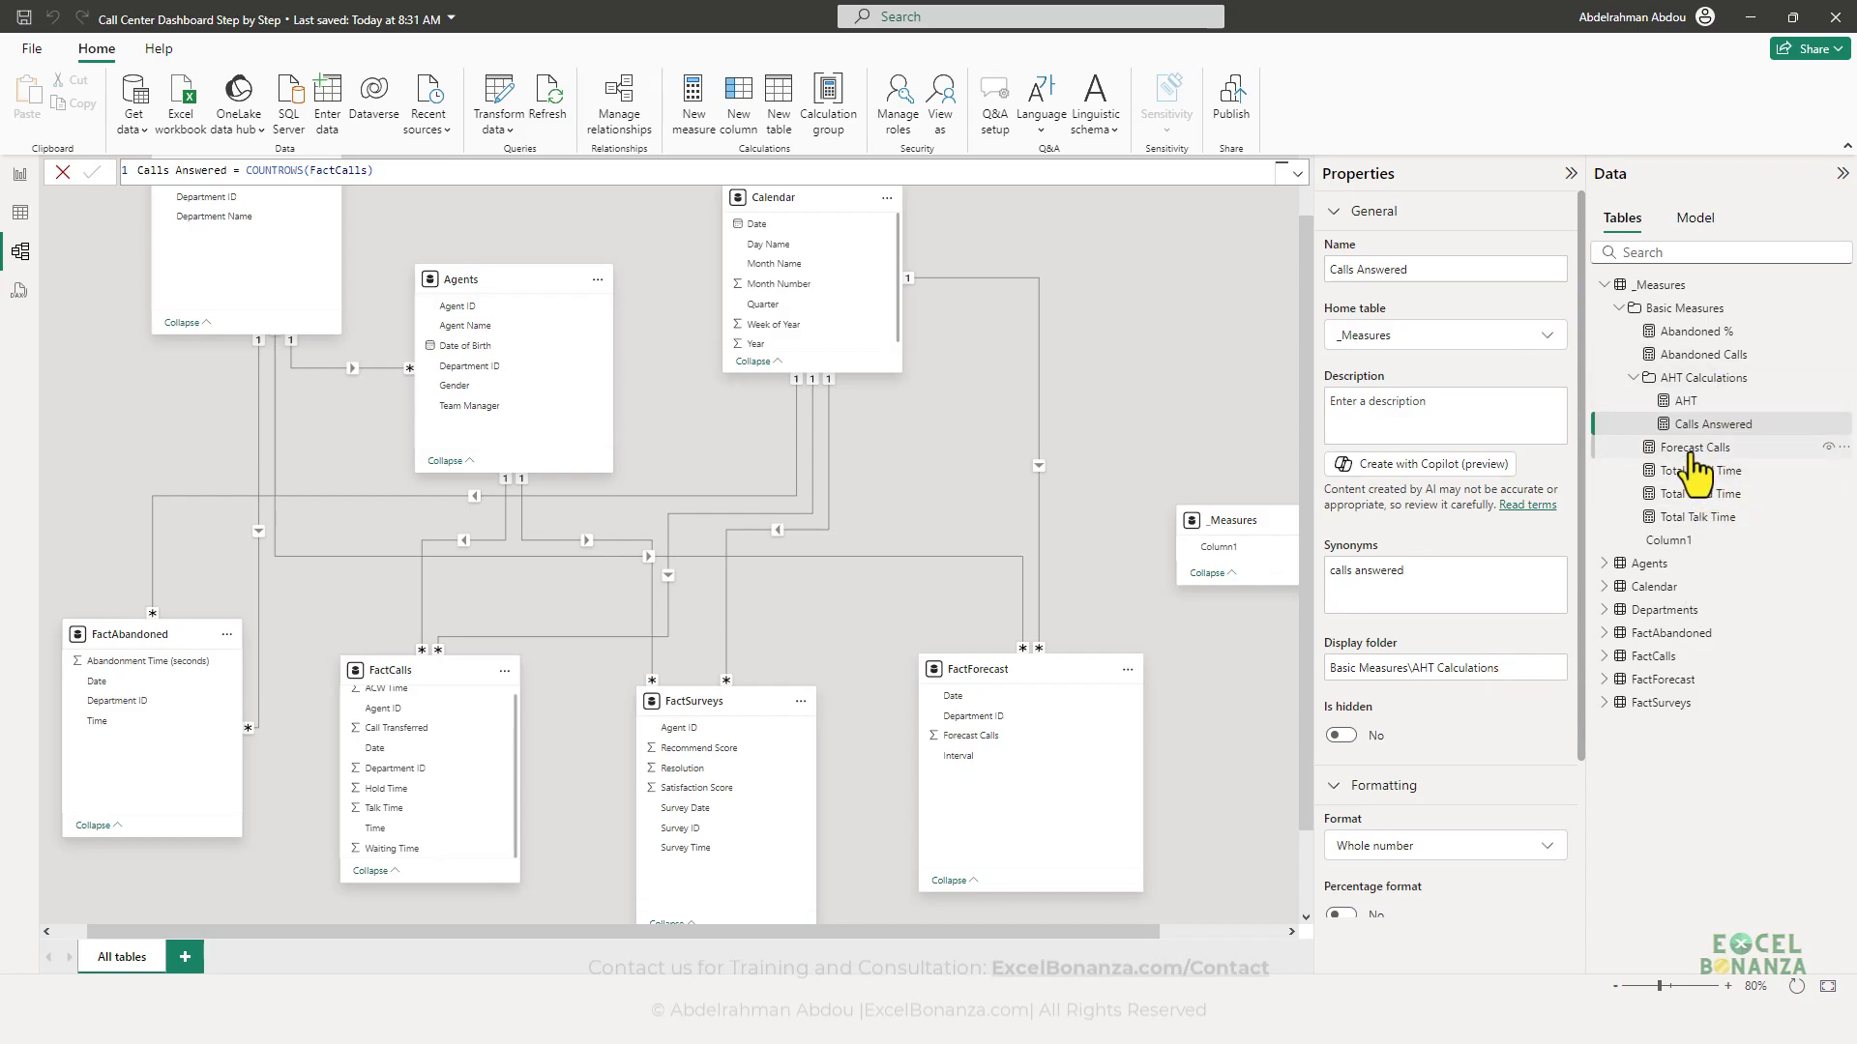
# - Move the Total ACW Time, Total Hold Time and Total Talk Time measures into the AHT Calculations folder
pyautogui.moveTo(1700, 472); pyautogui.dragTo(1752, 384)
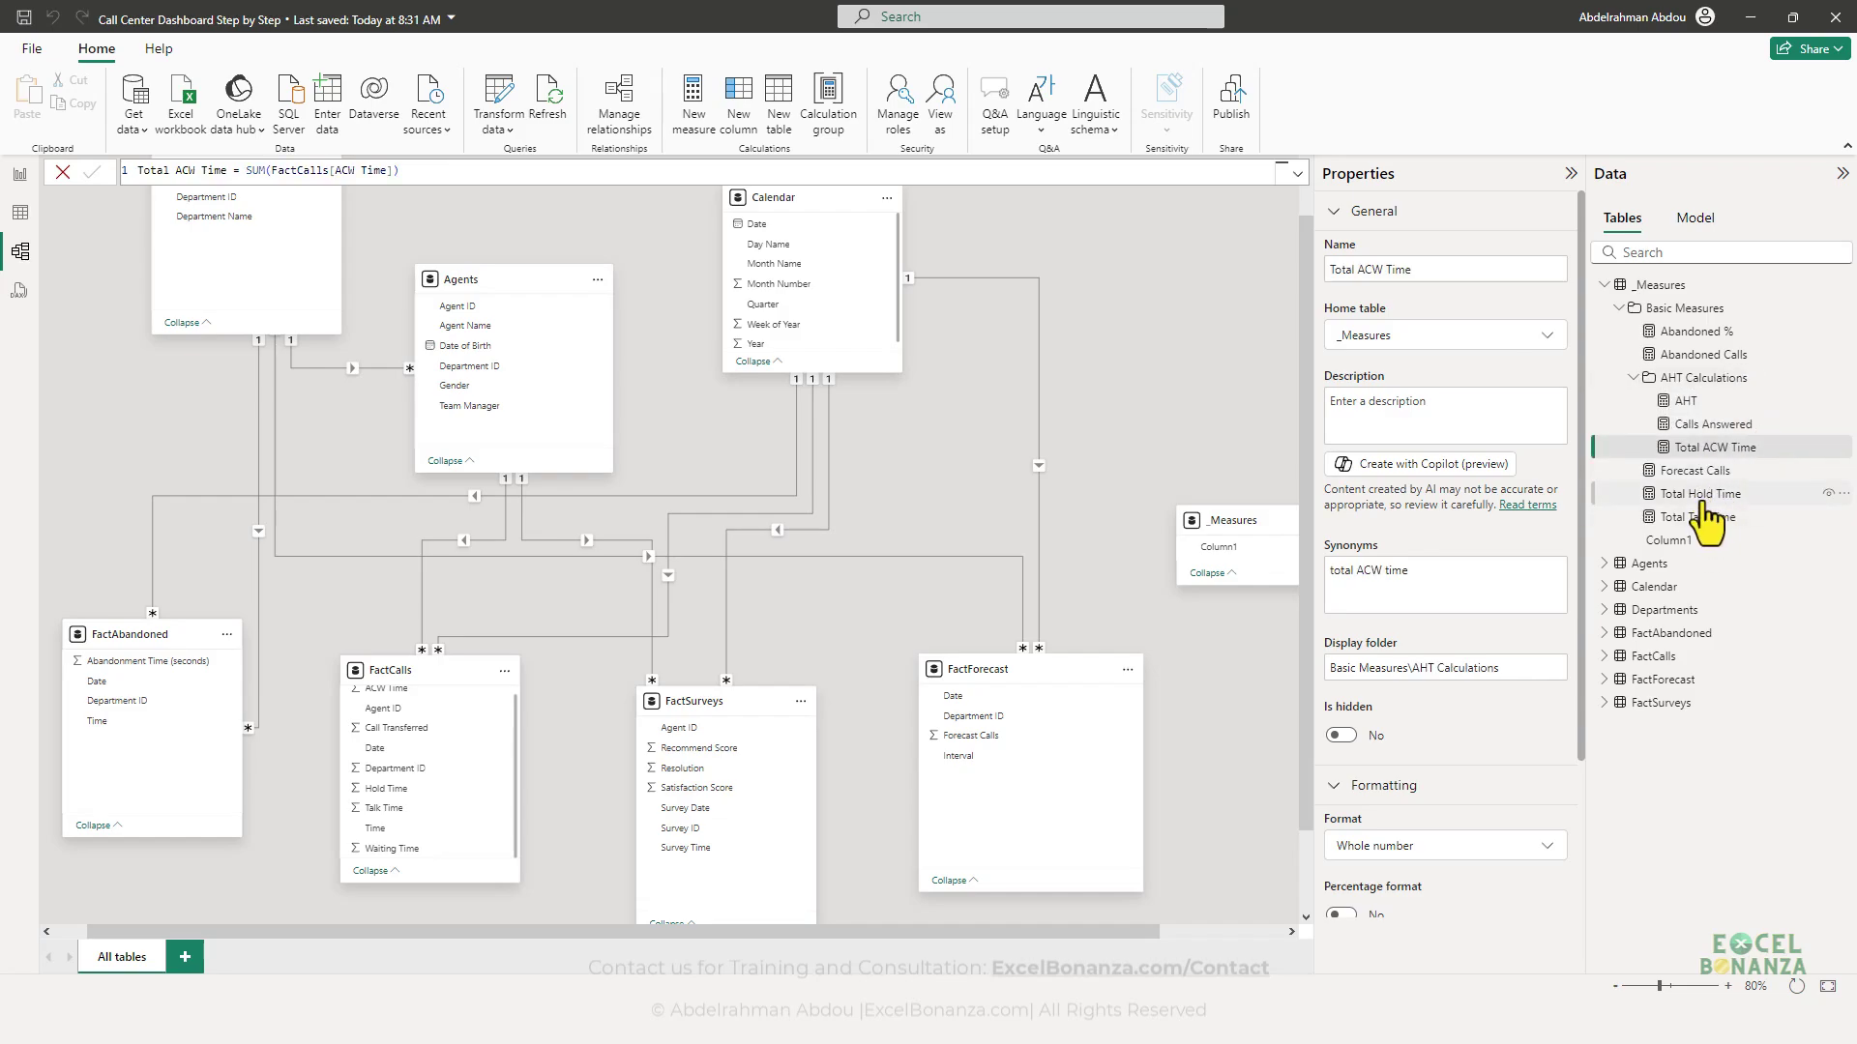
pyautogui.moveTo(1704, 495); pyautogui.dragTo(1702, 379)
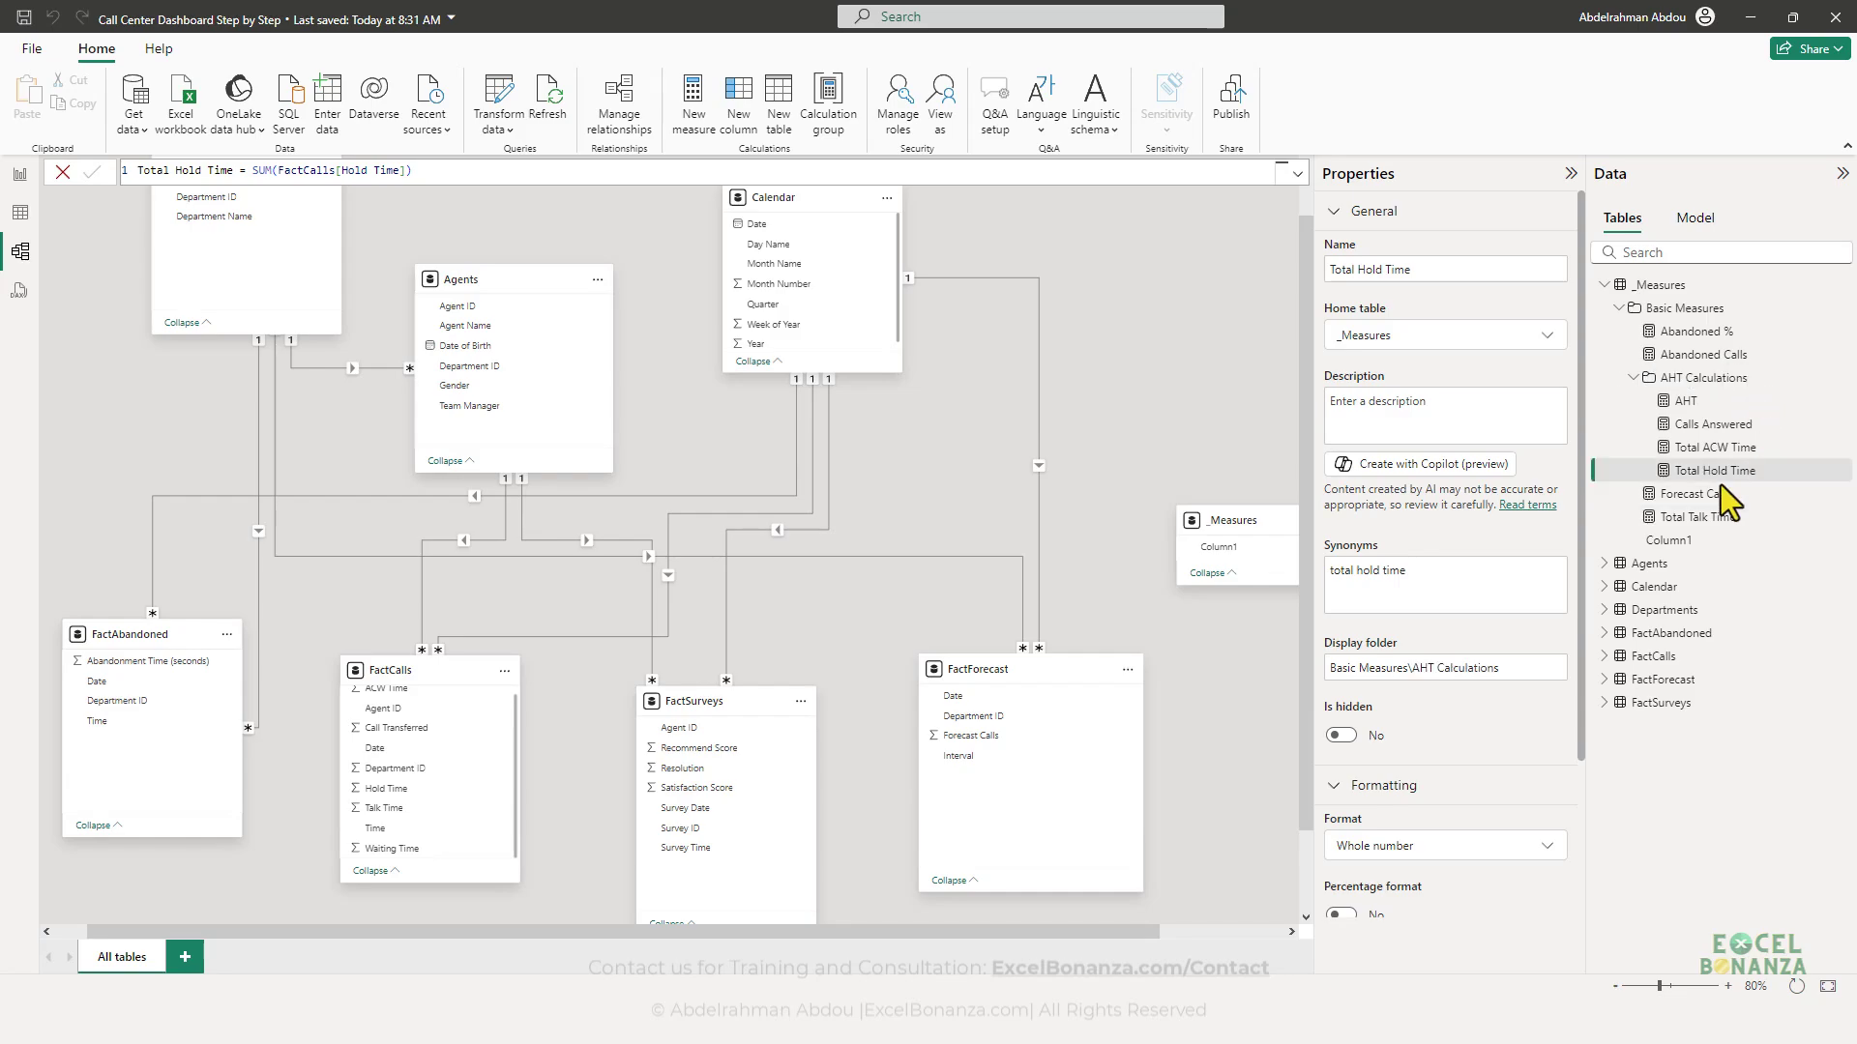
pyautogui.moveTo(1687, 518); pyautogui.dragTo(1740, 387)
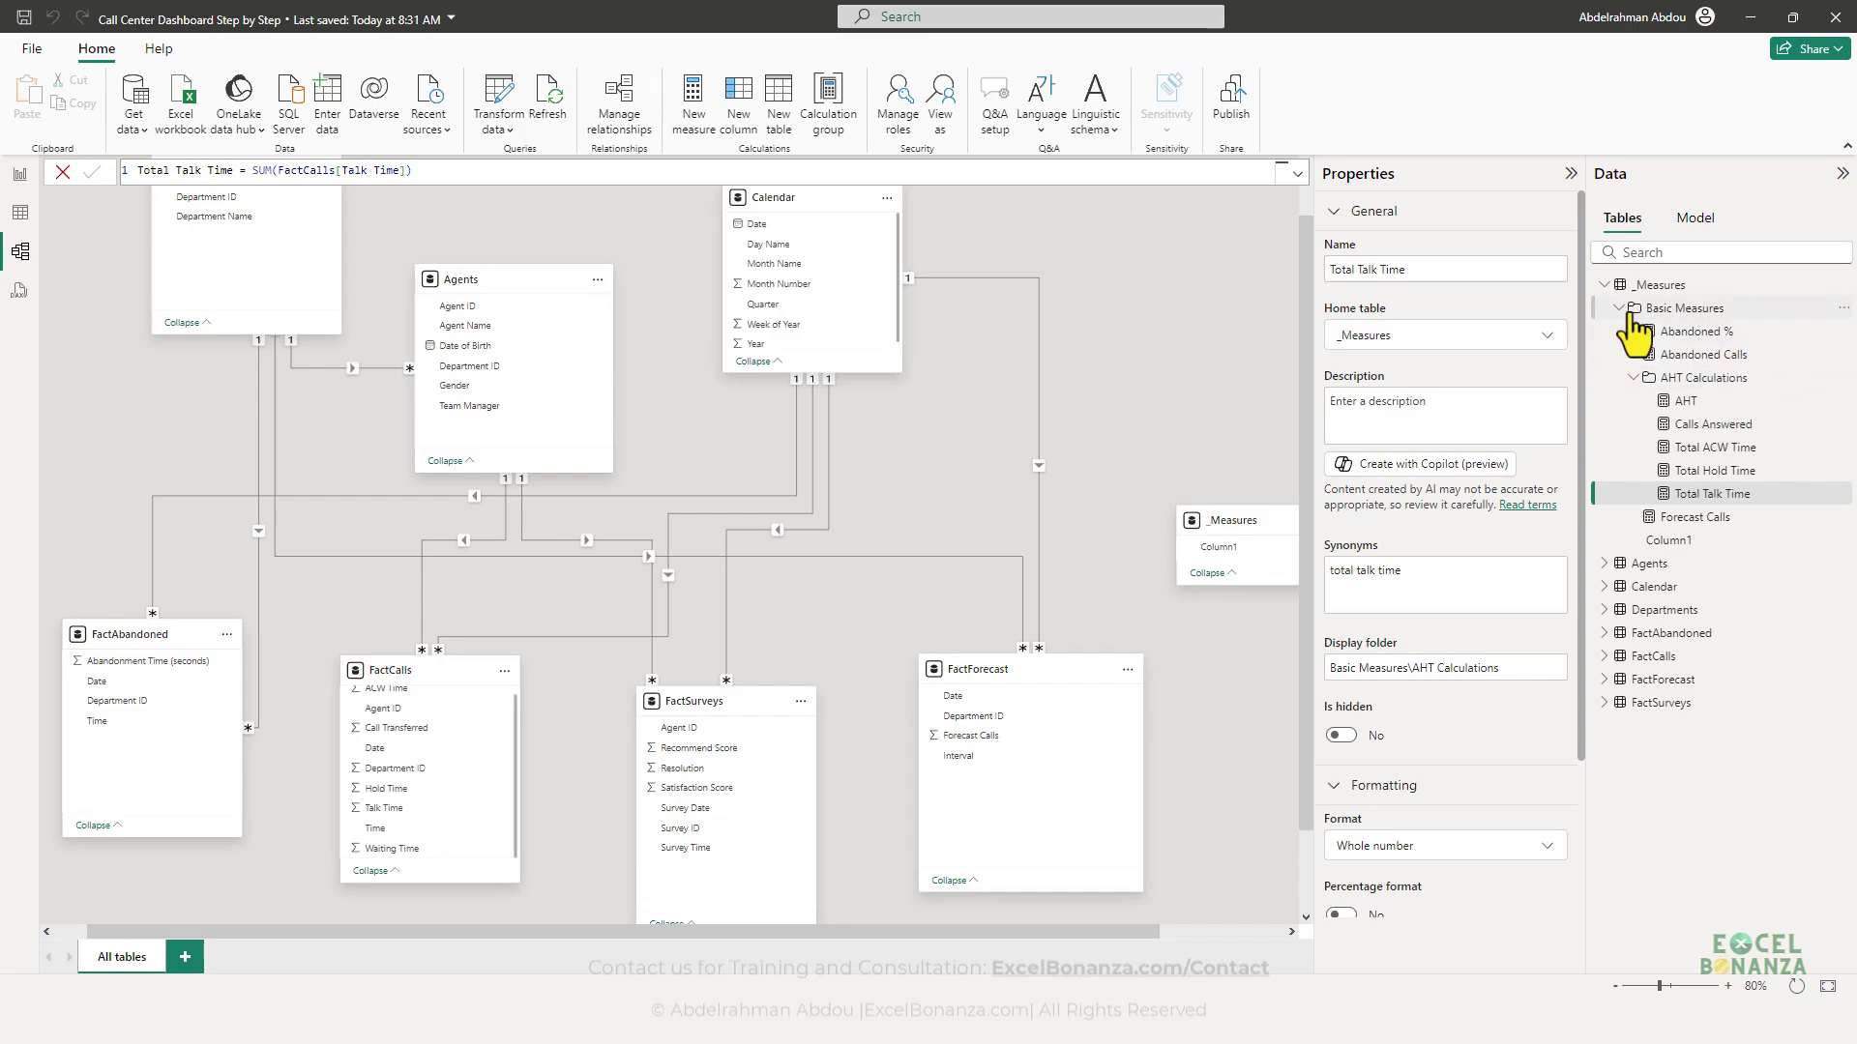
# - Set the Abandoned % measure's display folder to Basic Measures\Abandoned and move the Abandoned Calls measure into that folder
pyautogui.click(1700, 332)
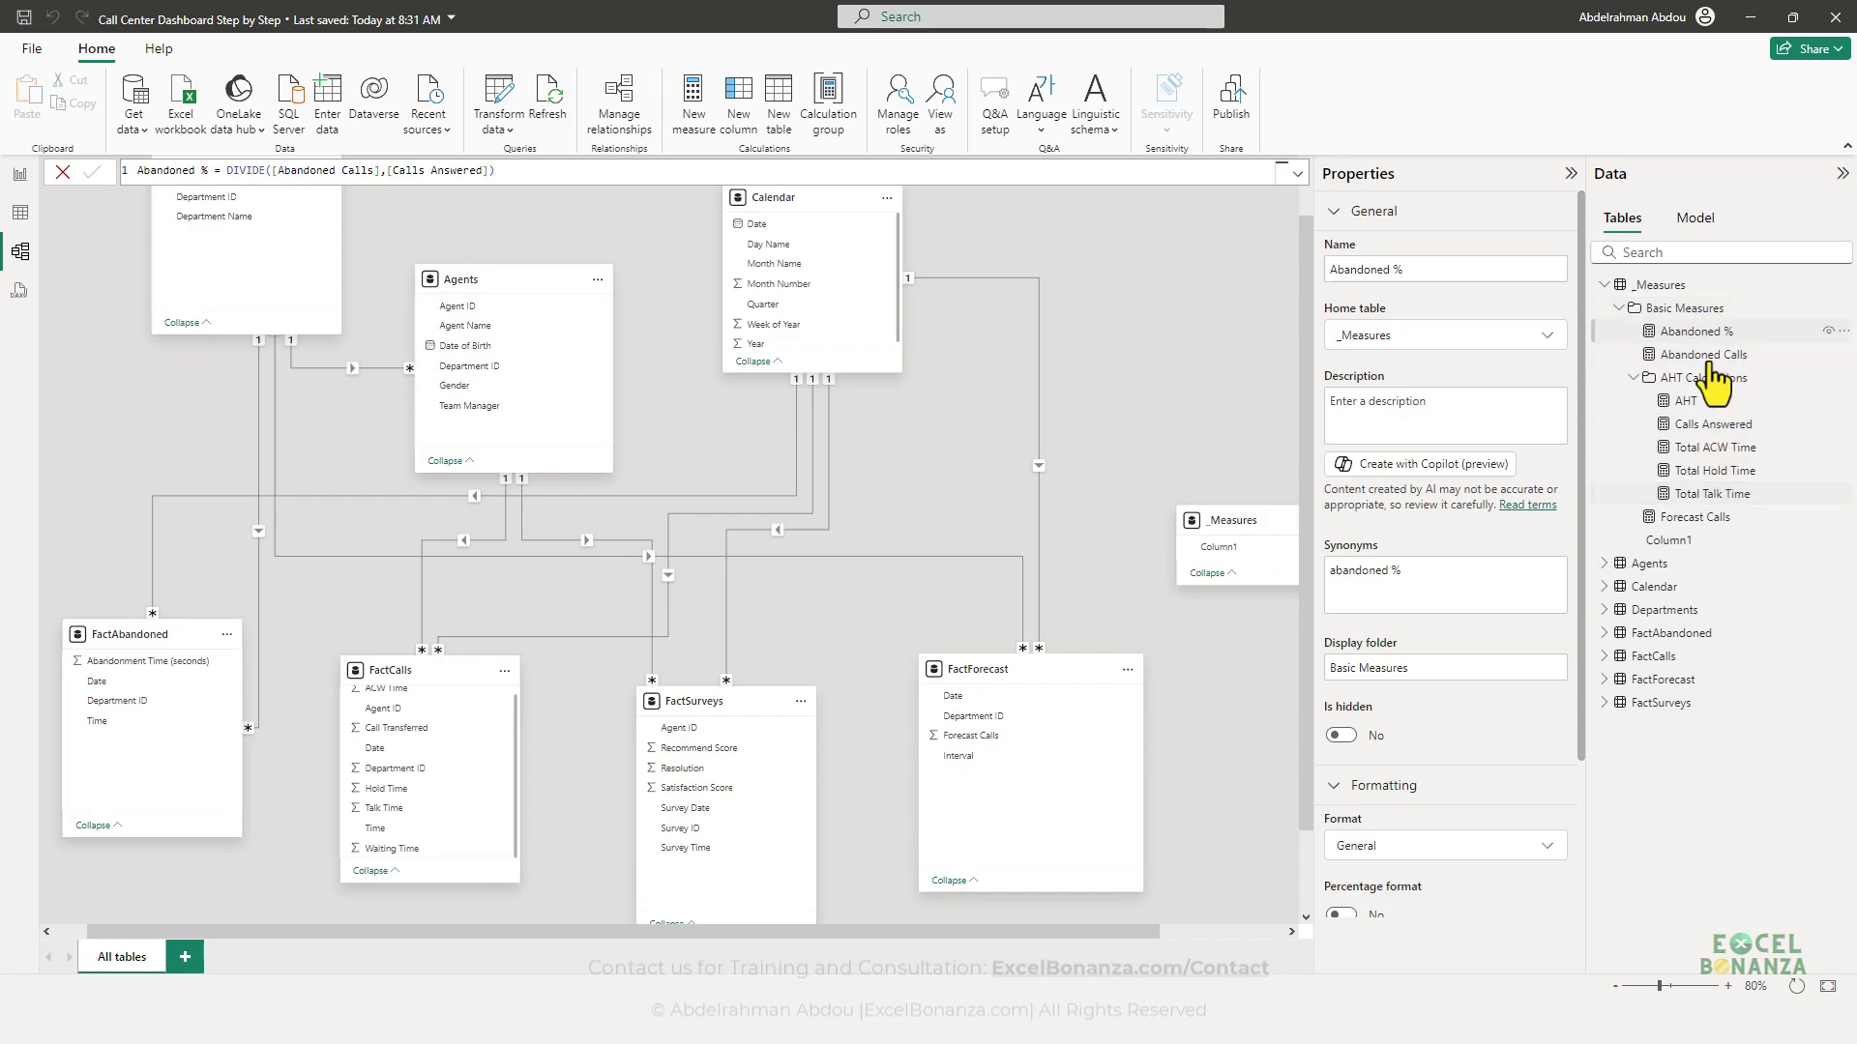
pyautogui.click(1475, 667)
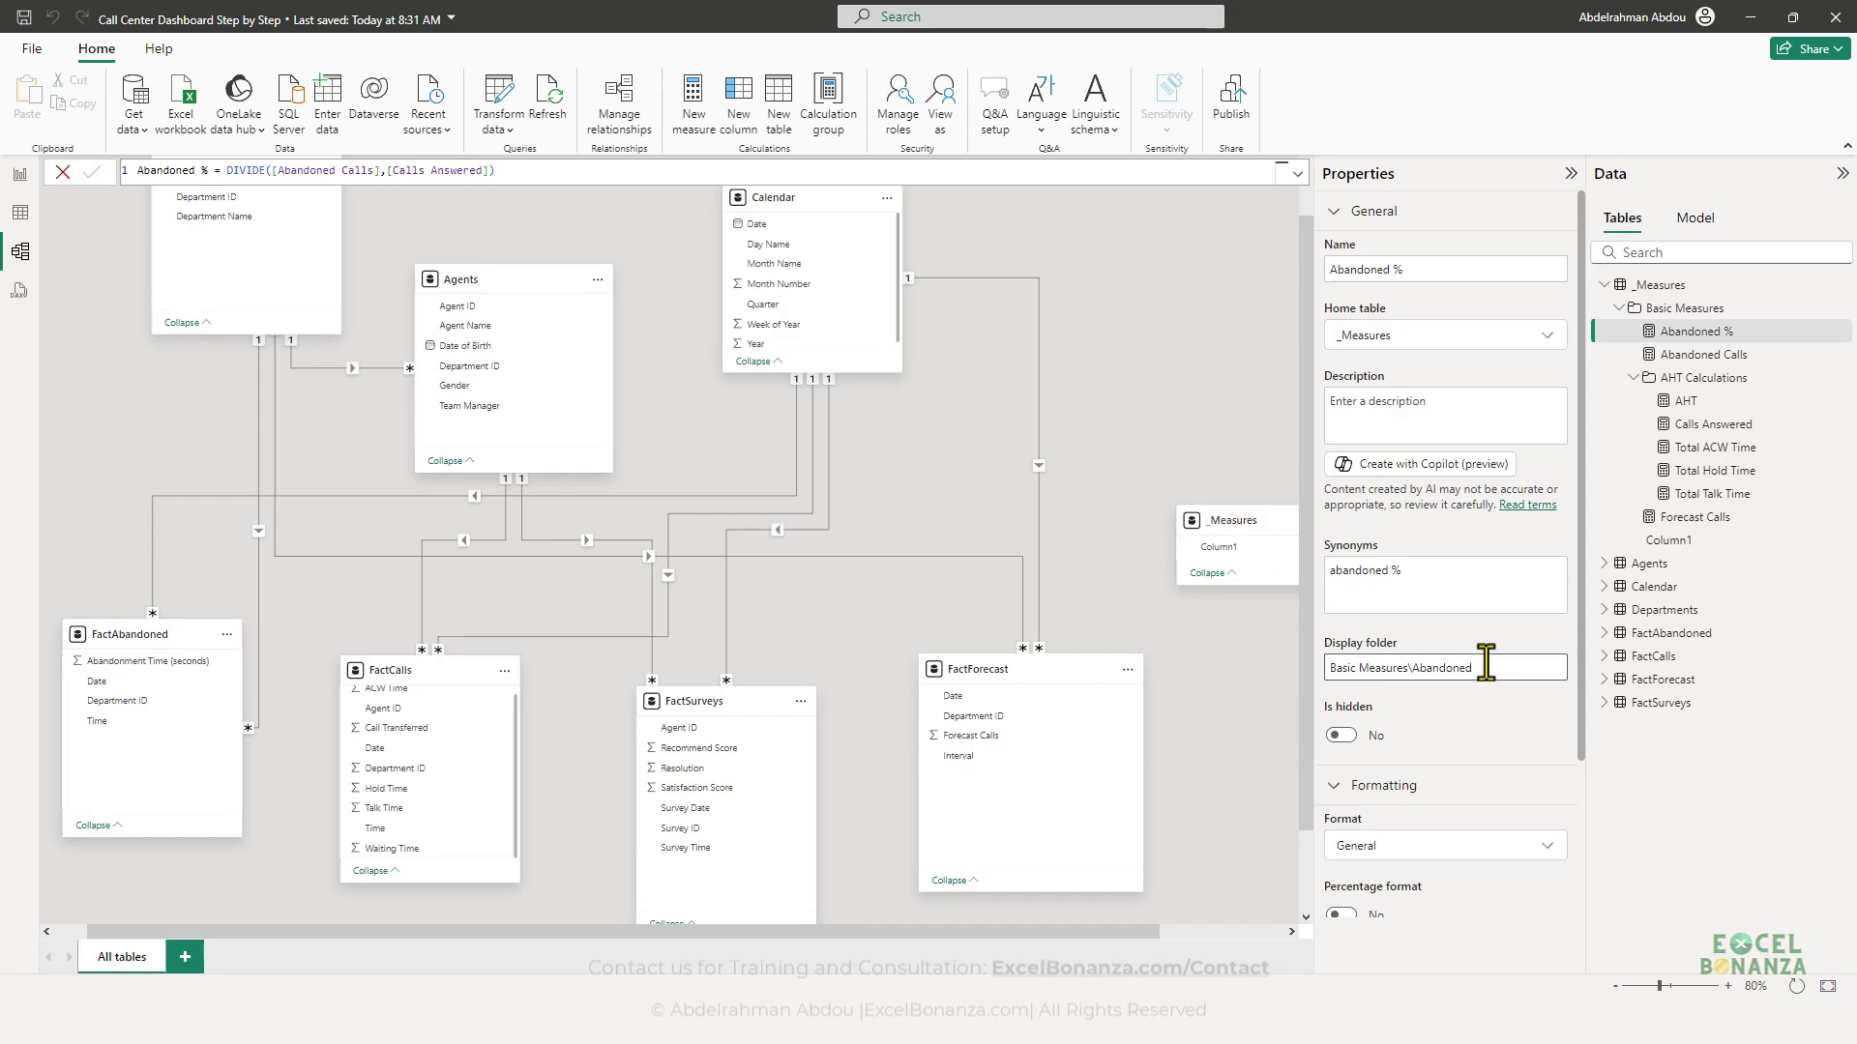
pyautogui.press('Return')
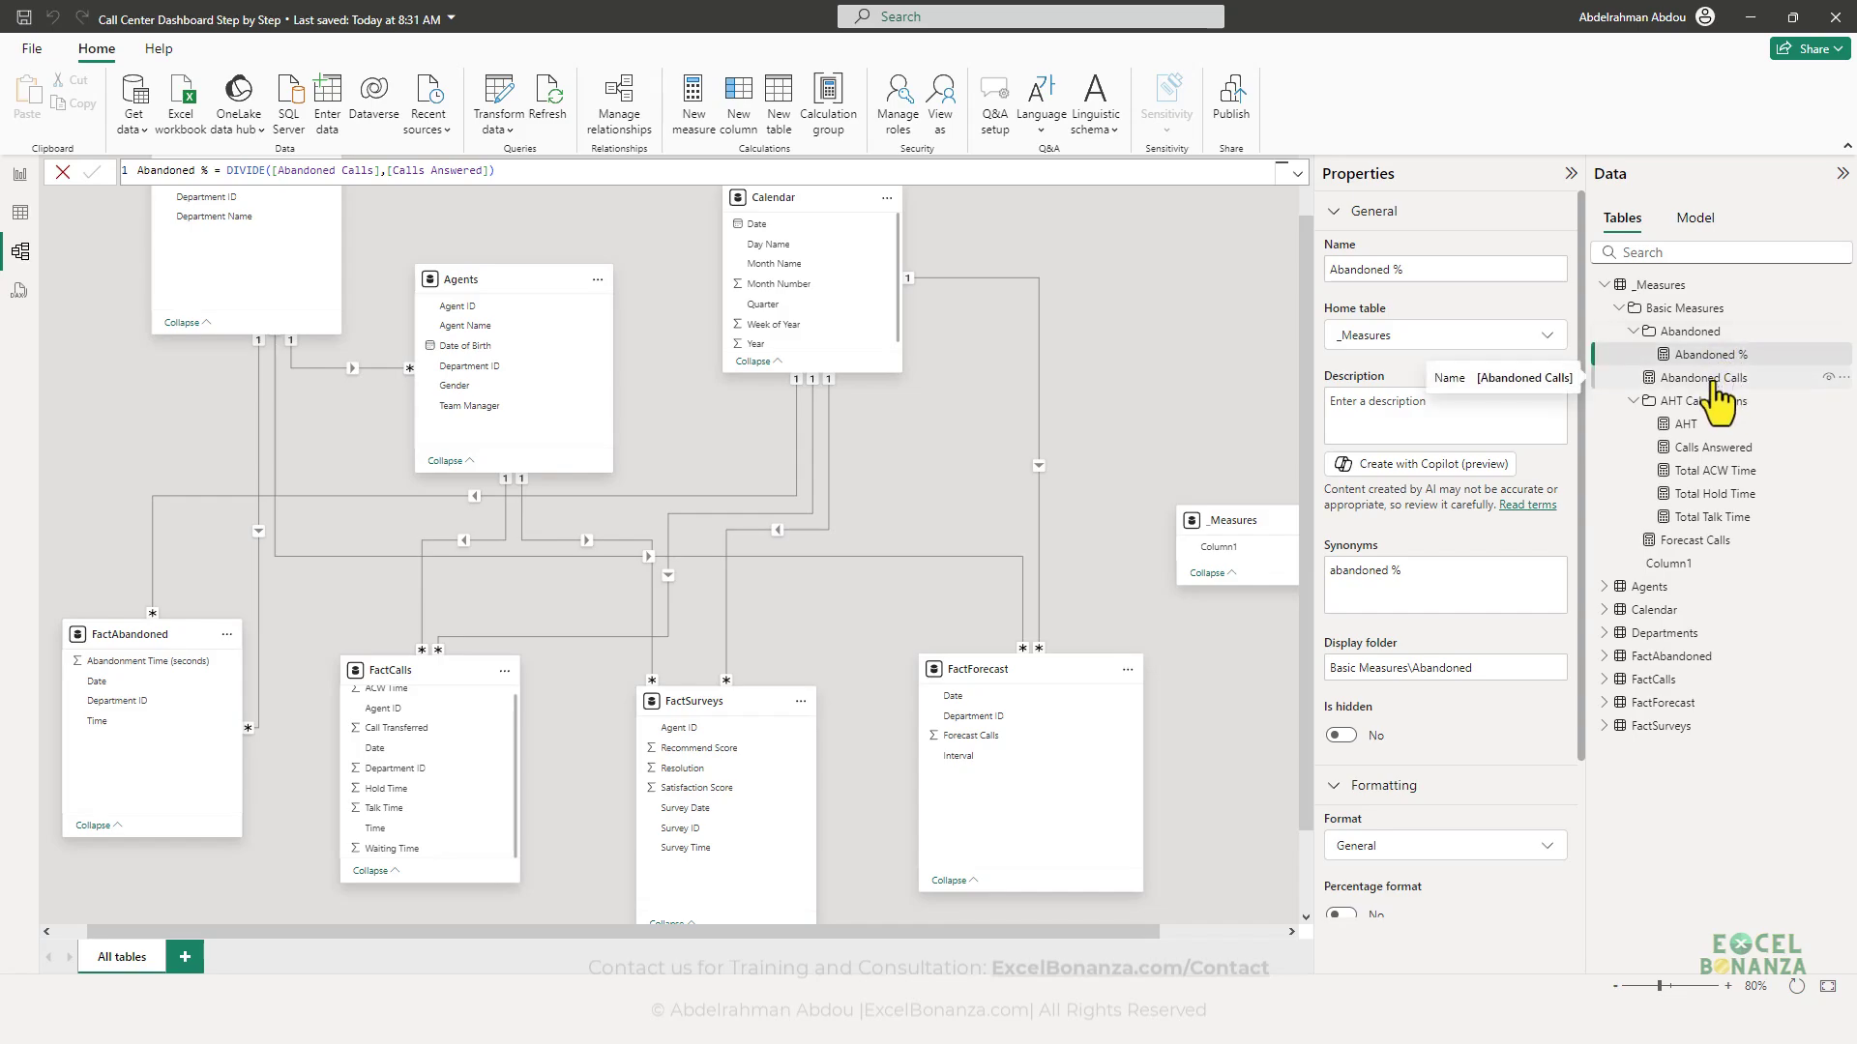
pyautogui.moveTo(1717, 383); pyautogui.dragTo(1741, 331)
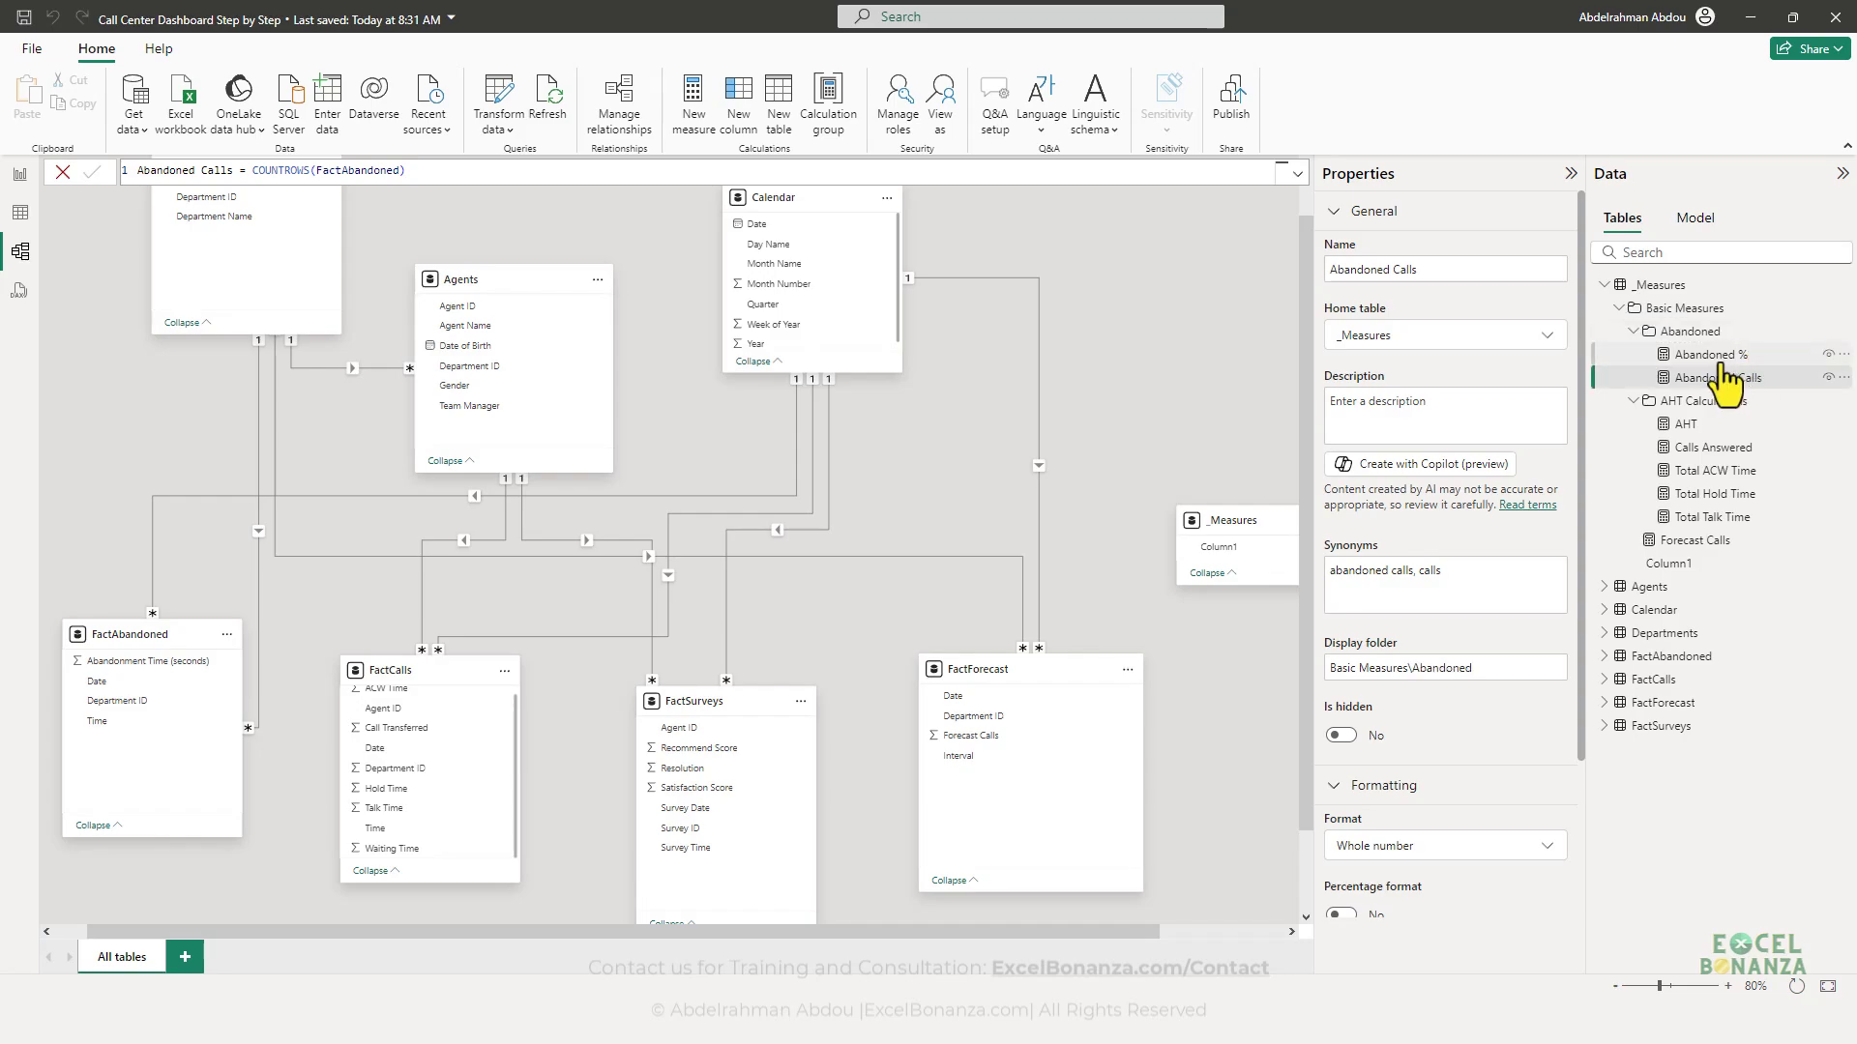
# - Format the Abandoned % measure as a percentage with 1 decimal place
pyautogui.click(1709, 360)
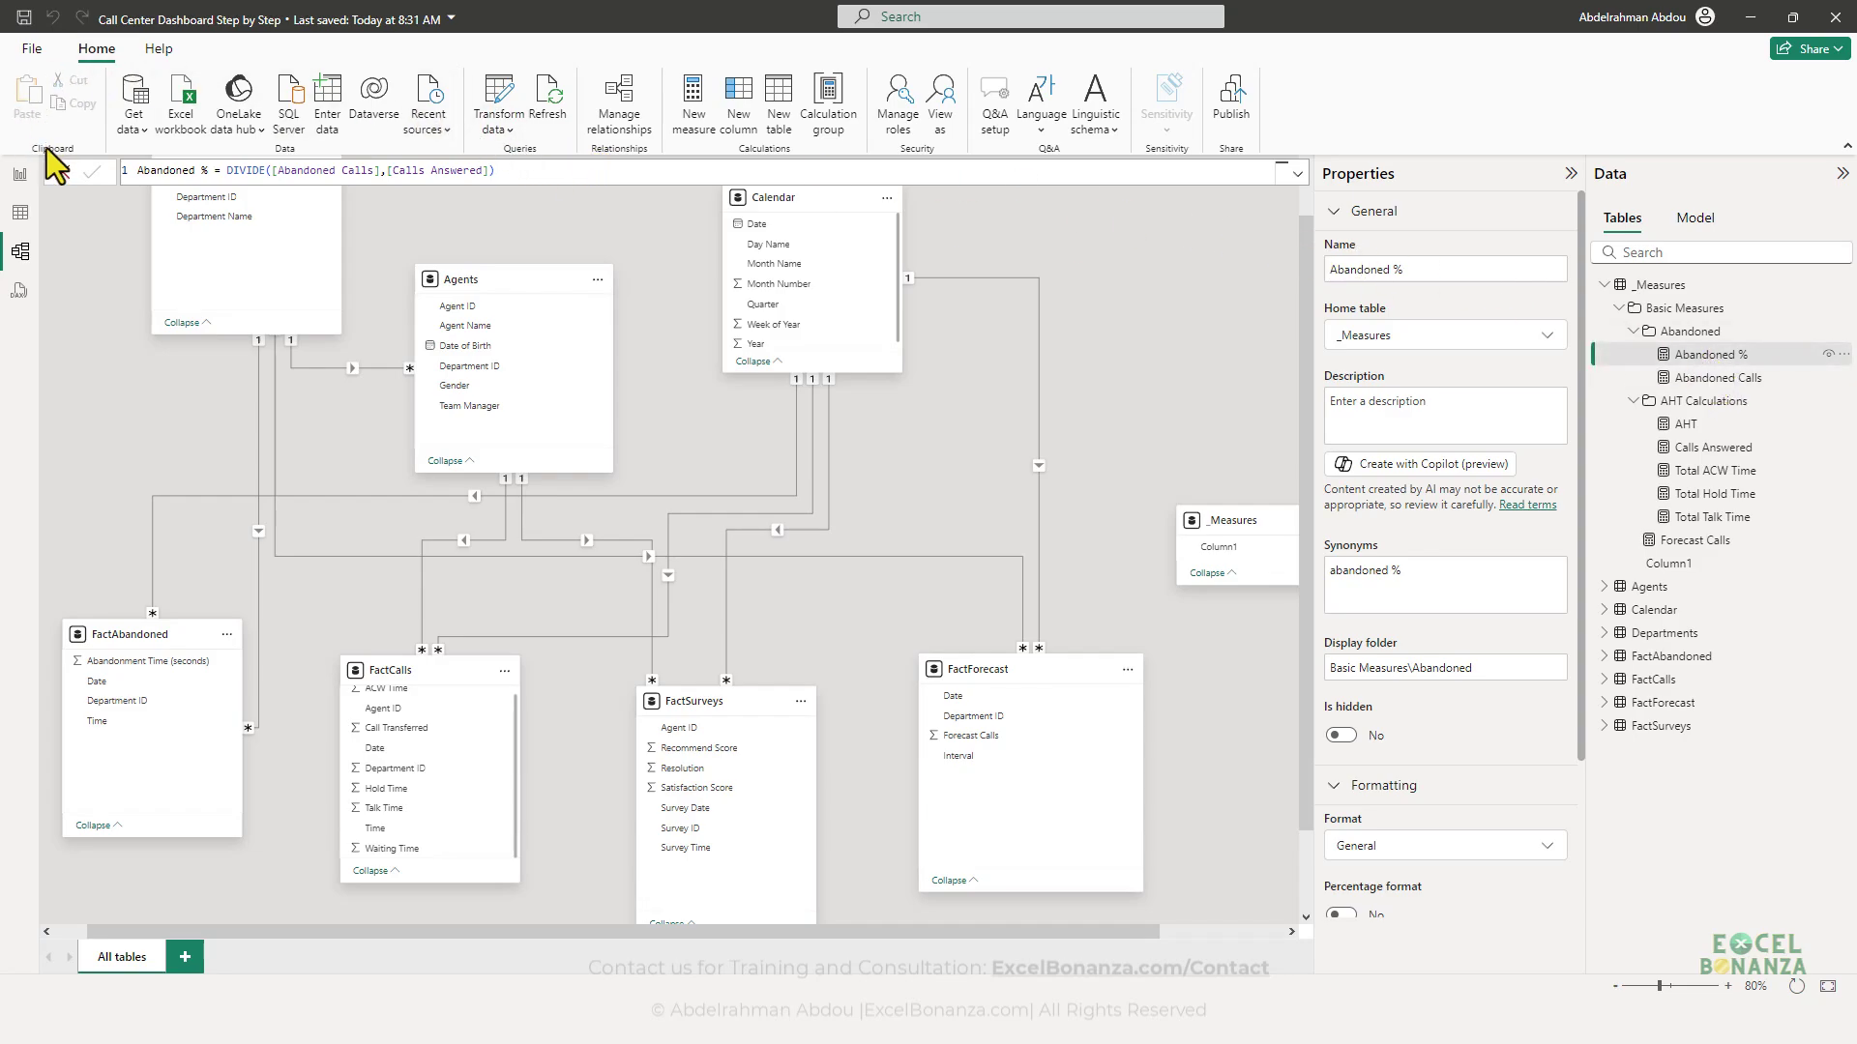
pyautogui.scroll(-2, 1452, 688)
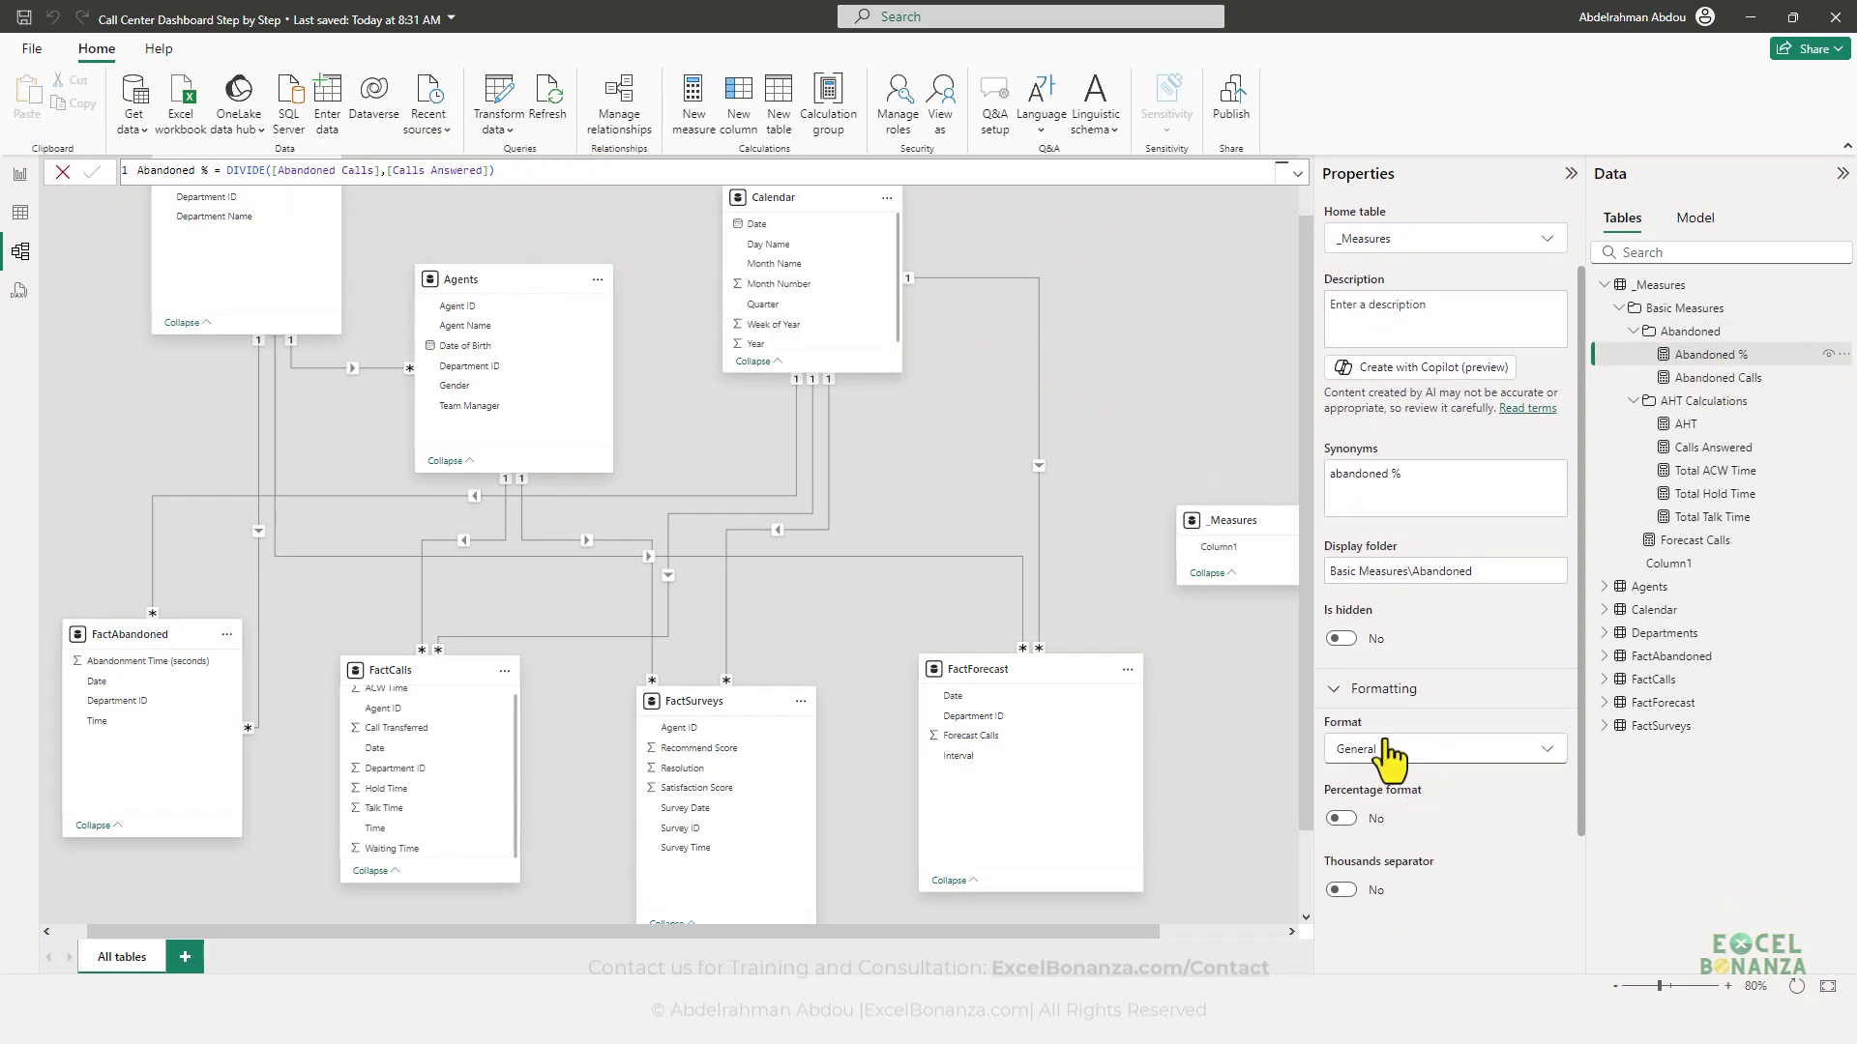
pyautogui.click(1420, 747)
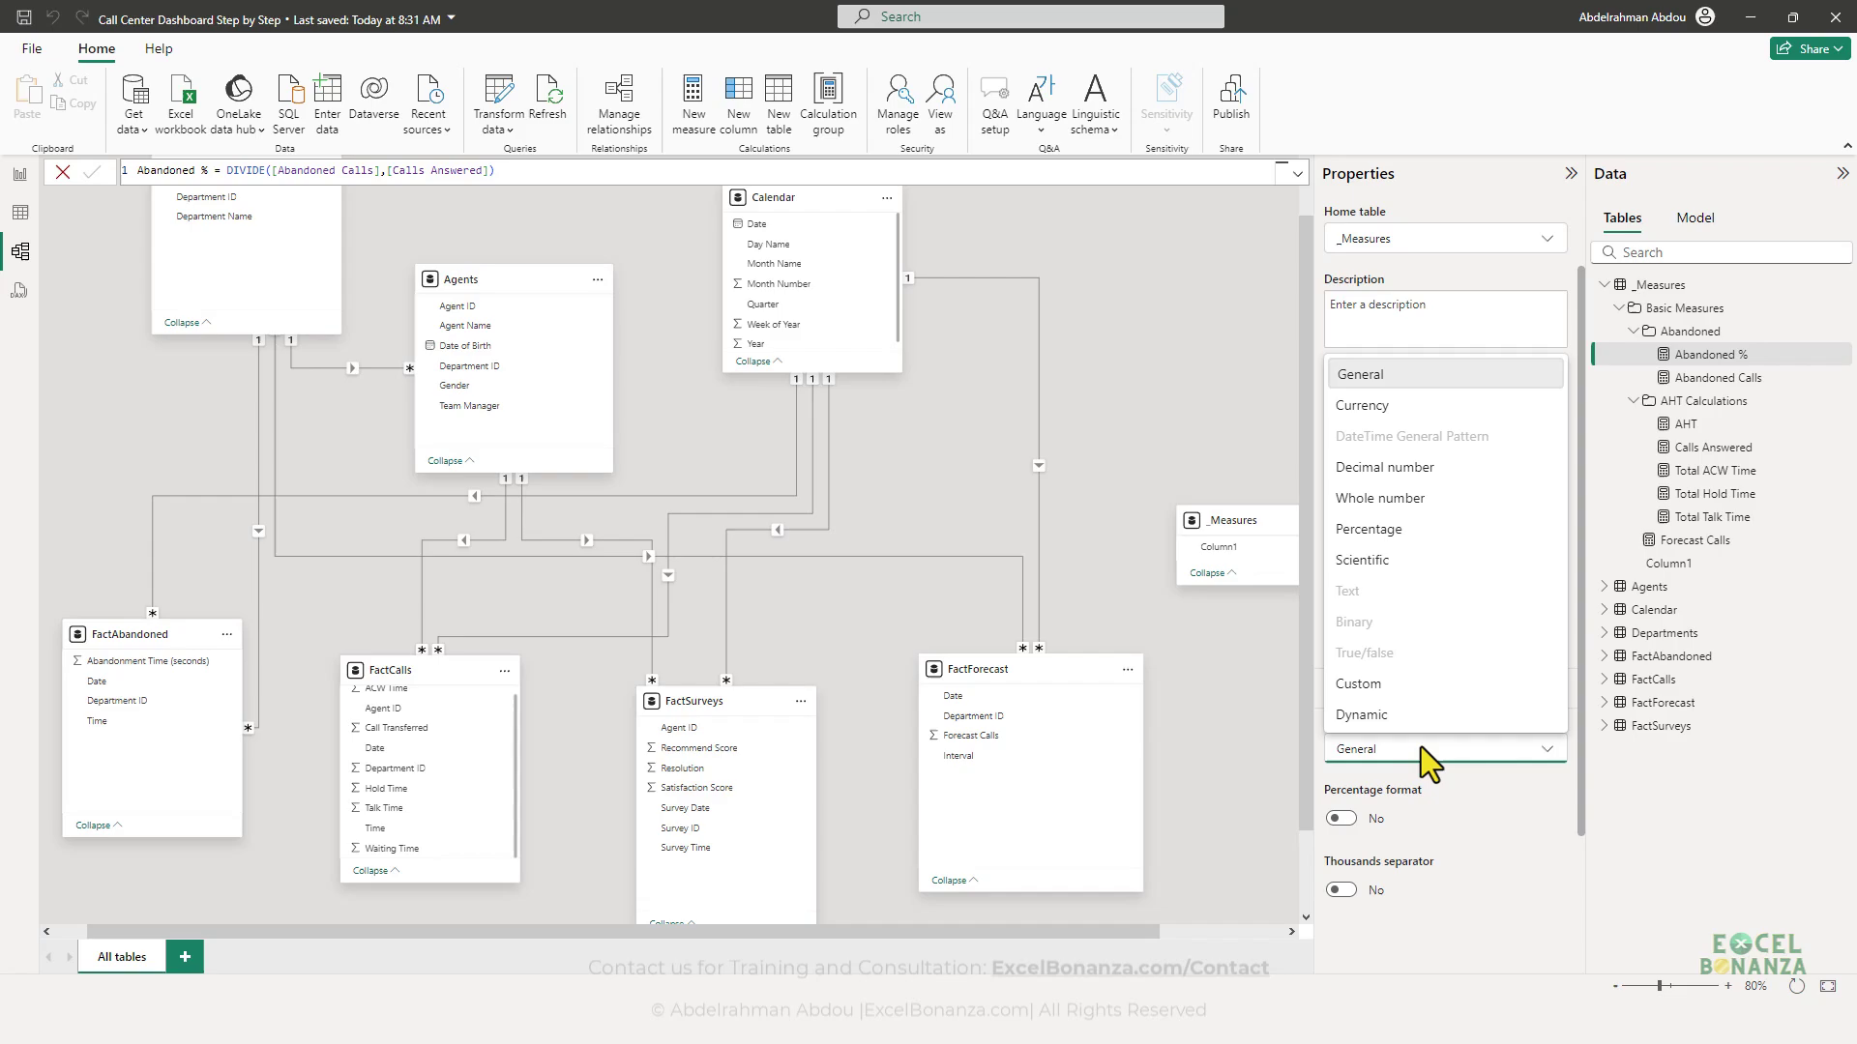
pyautogui.click(1427, 538)
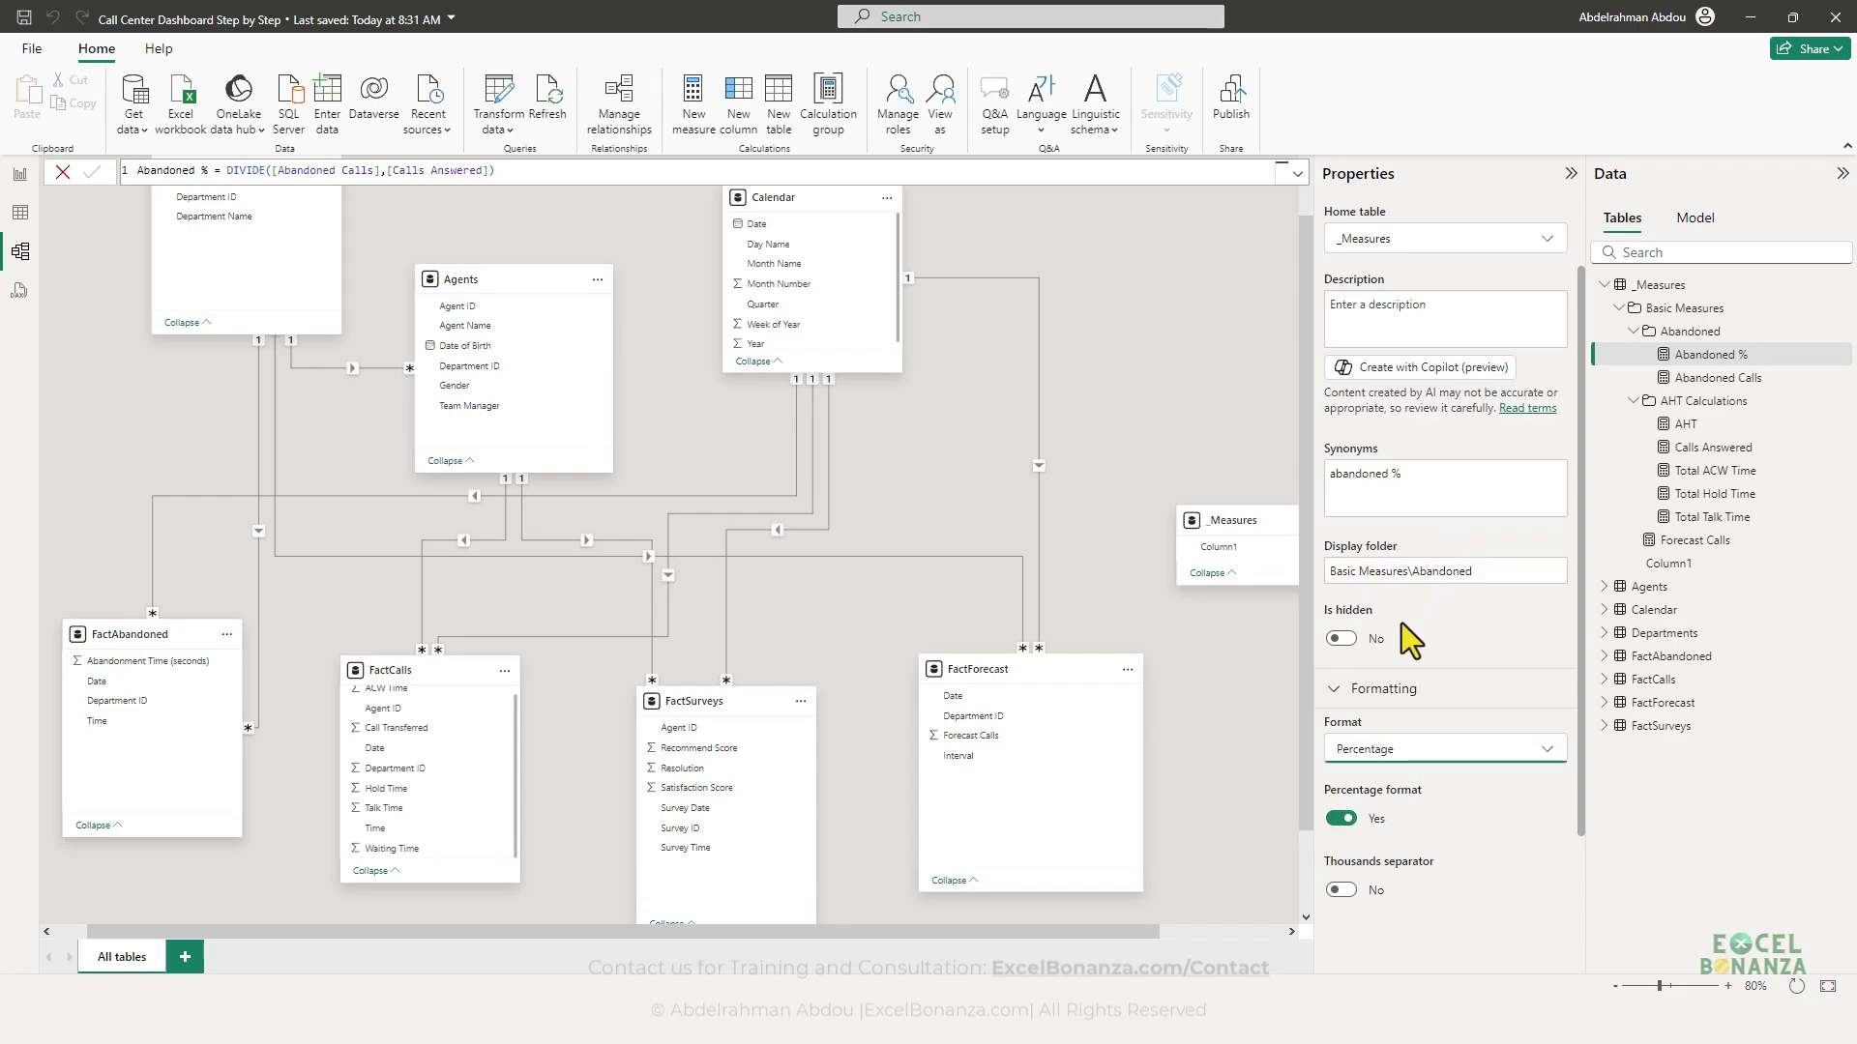
pyautogui.scroll(-2, 1334, 796)
pyautogui.hscroll(1, 1293, 841)
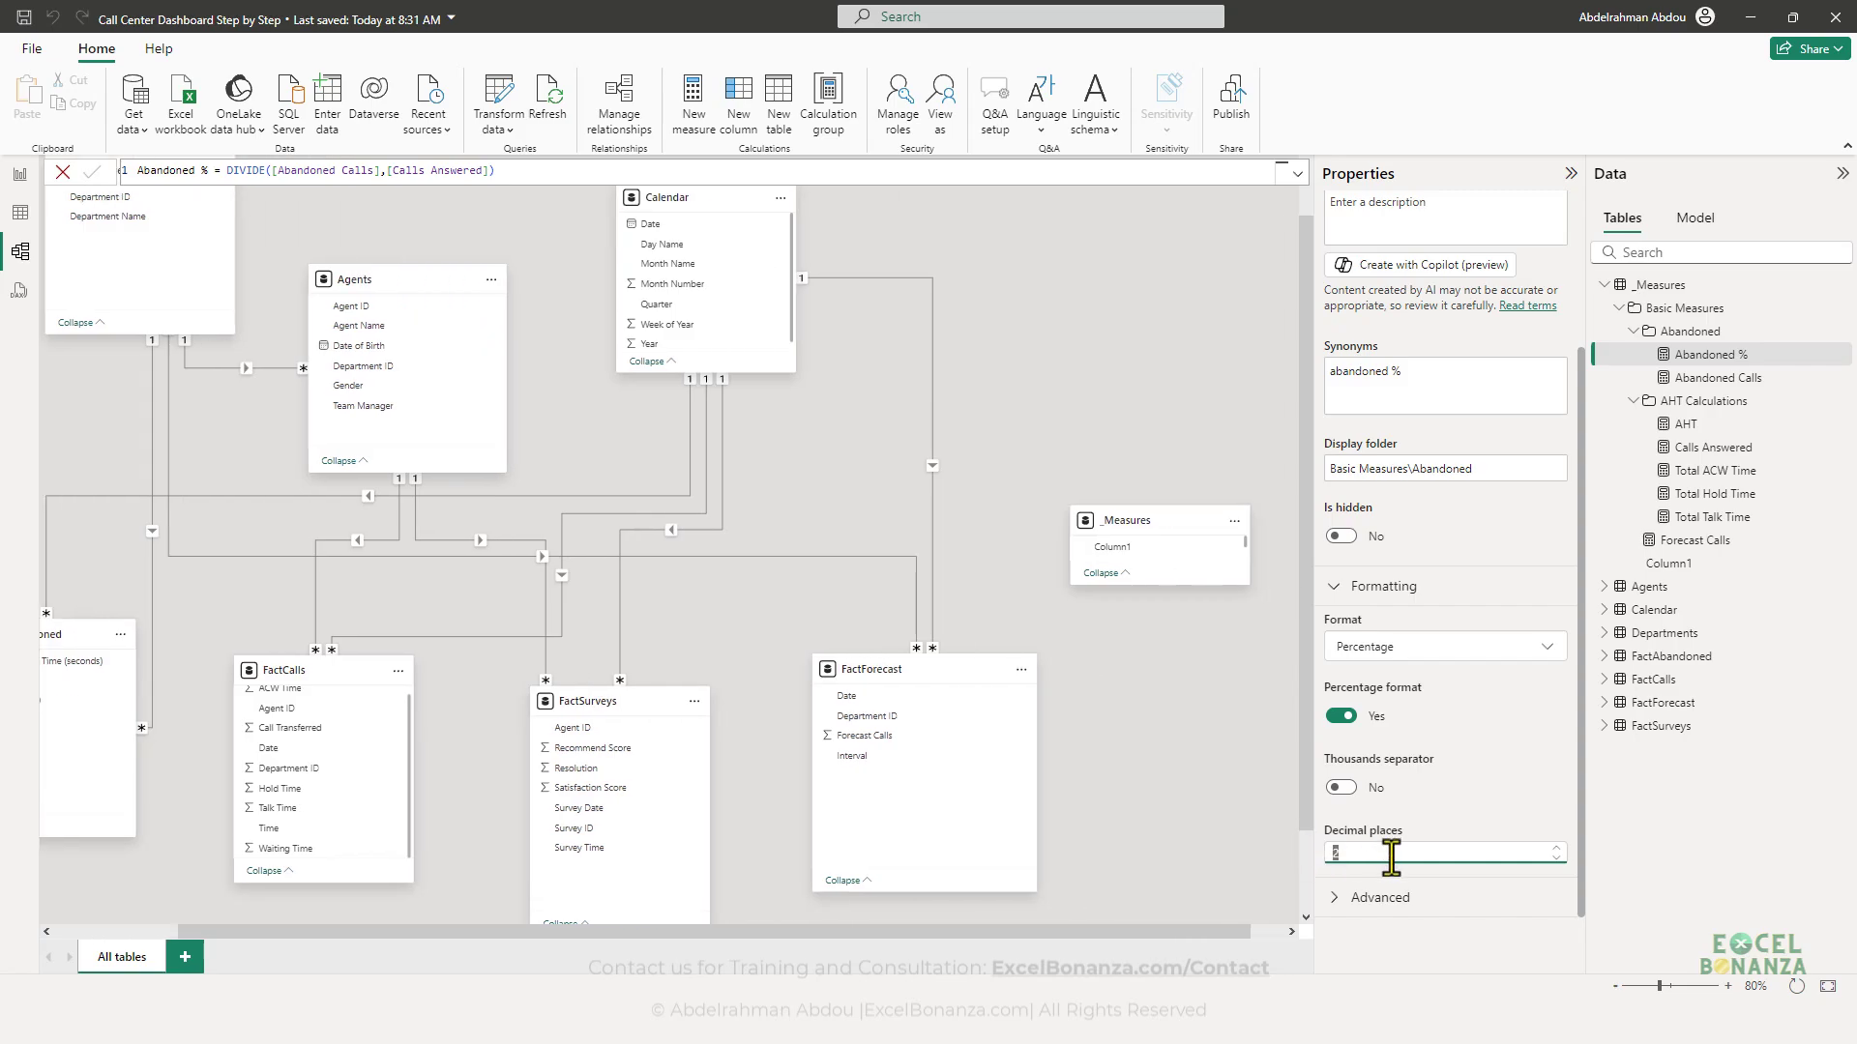
pyautogui.click(1396, 855)
pyautogui.click(1557, 858)
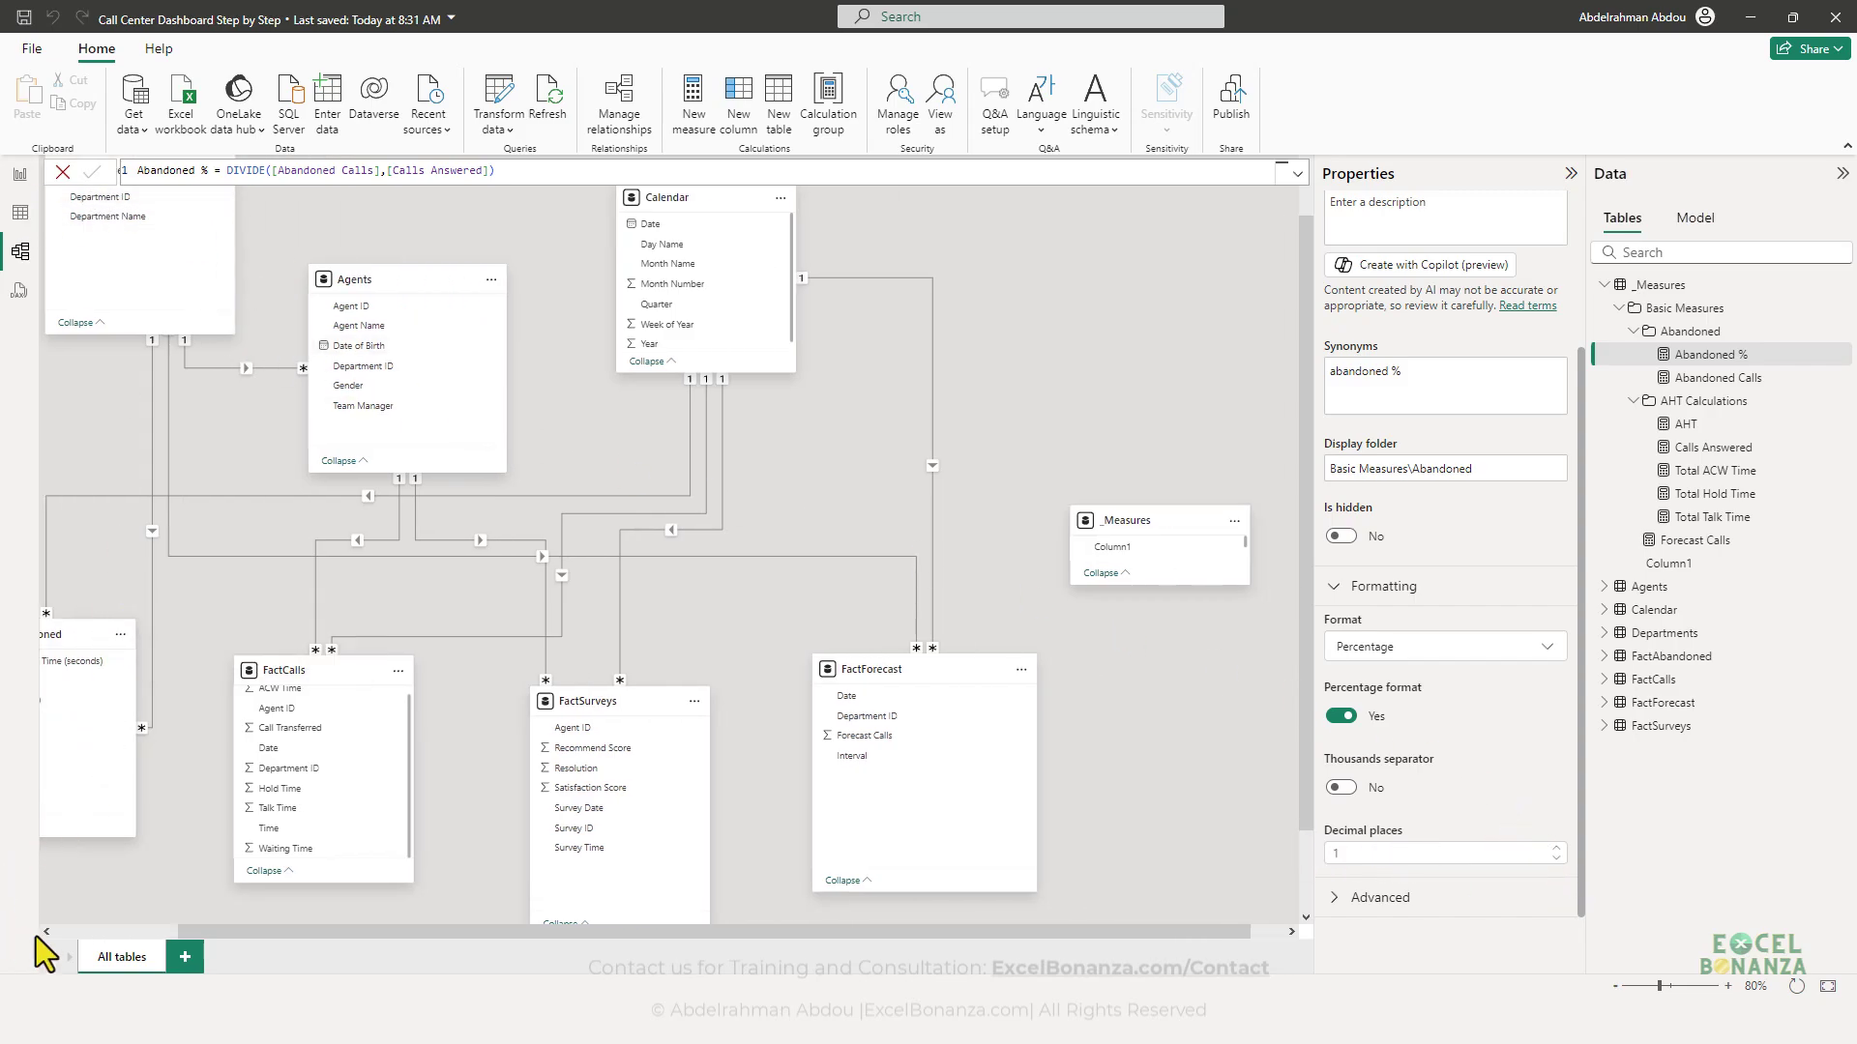
# - In the report view, expand the Abandoned folder and check the Abandoned % measure's formula and formatting
pyautogui.click(20, 177)
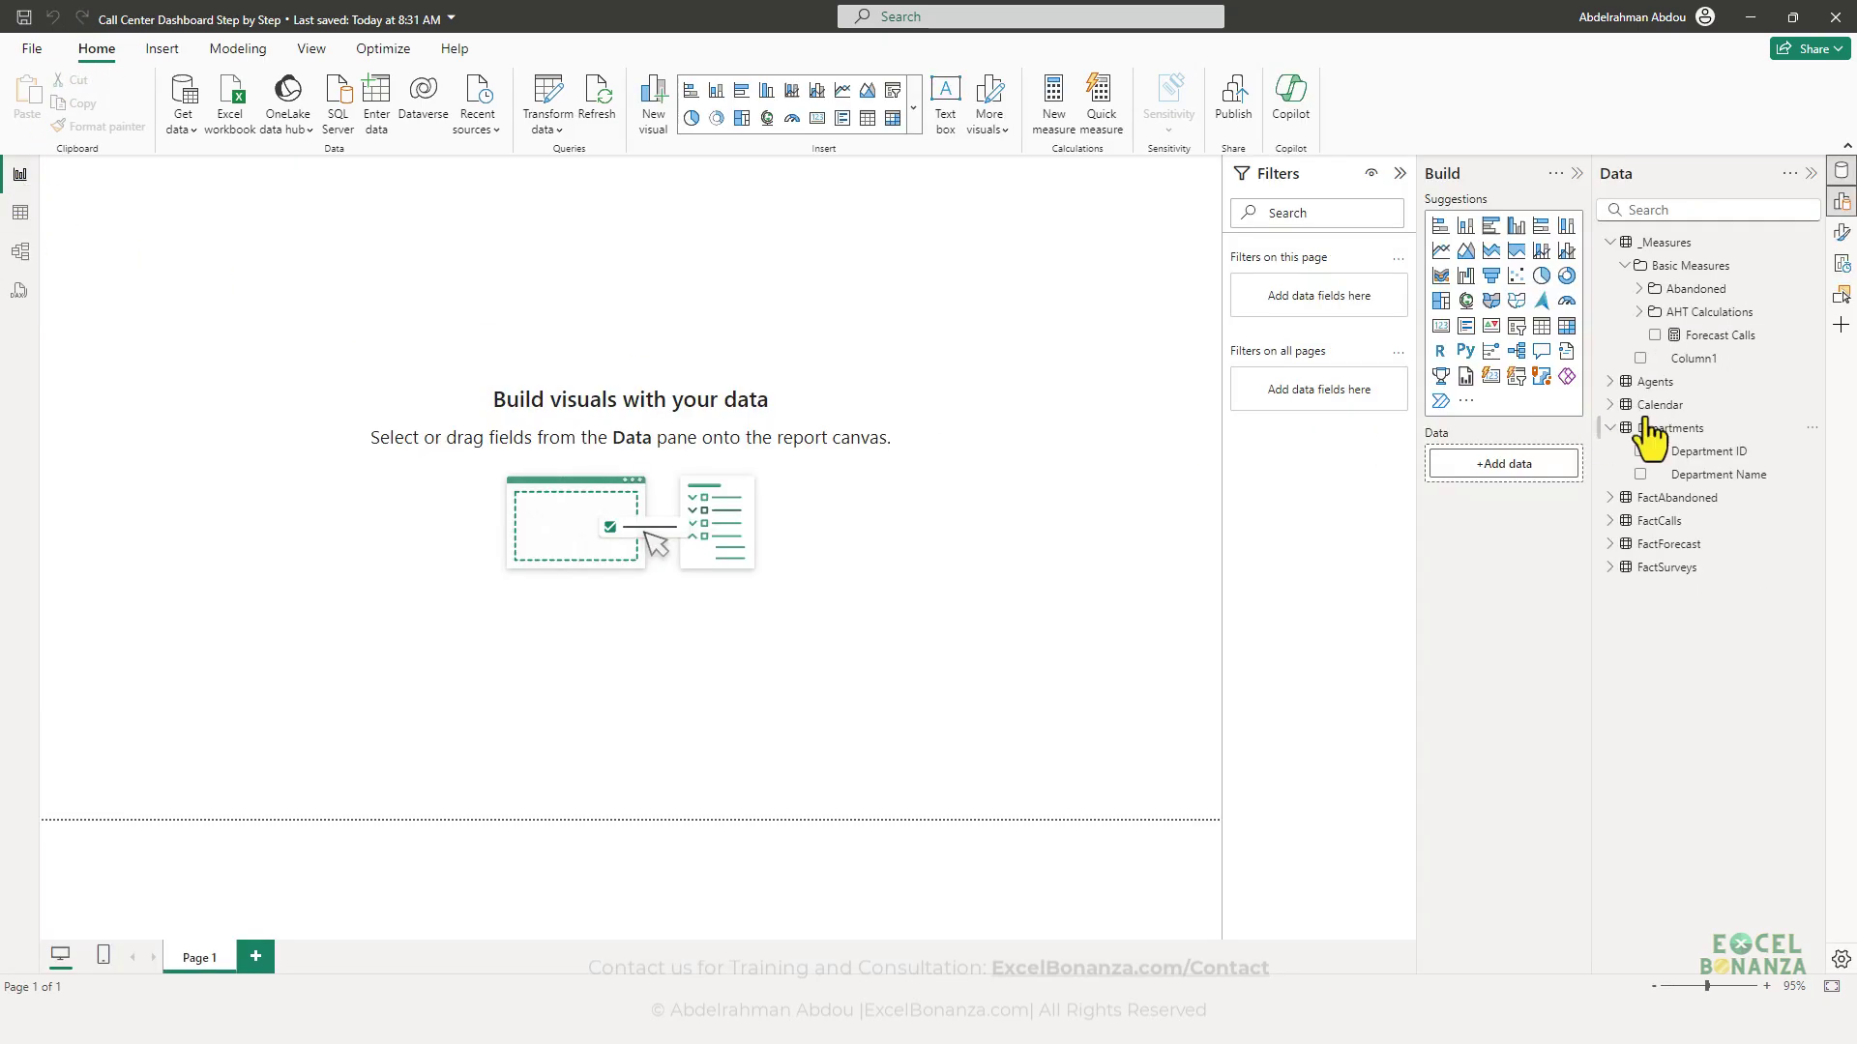
pyautogui.click(1639, 288)
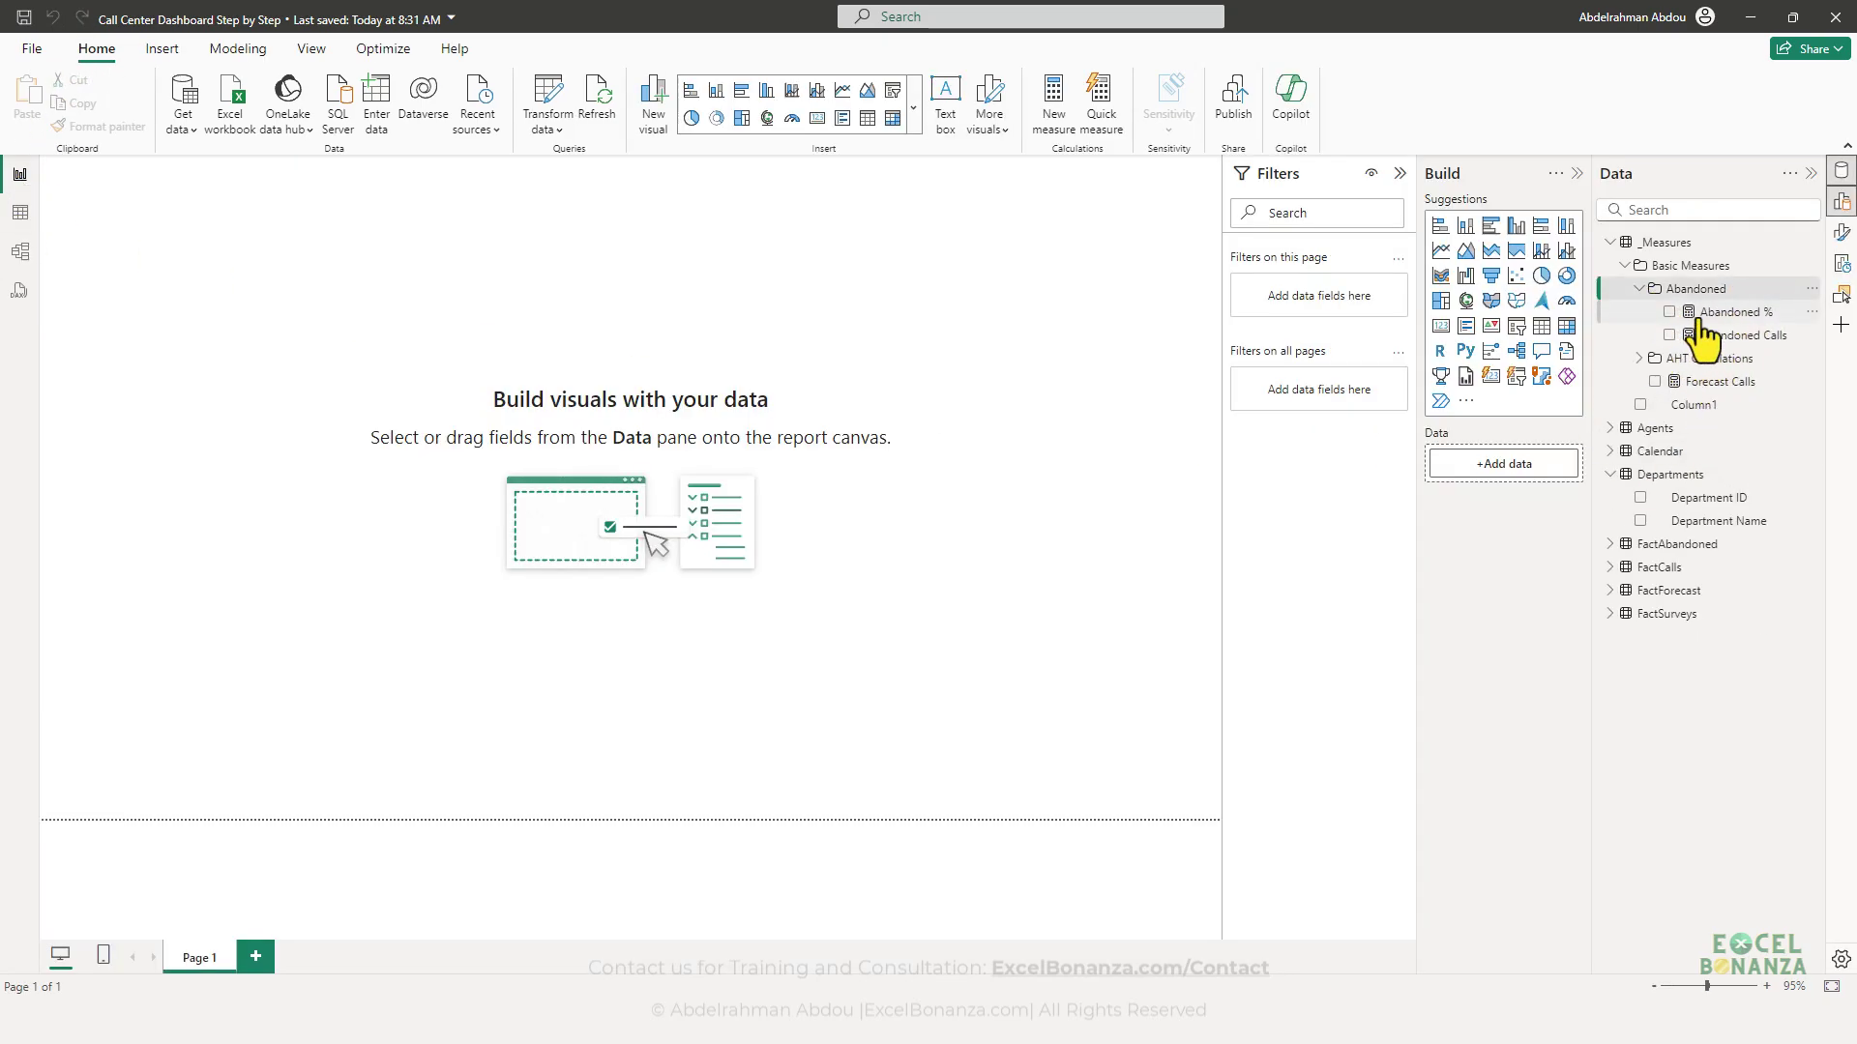
pyautogui.click(1722, 311)
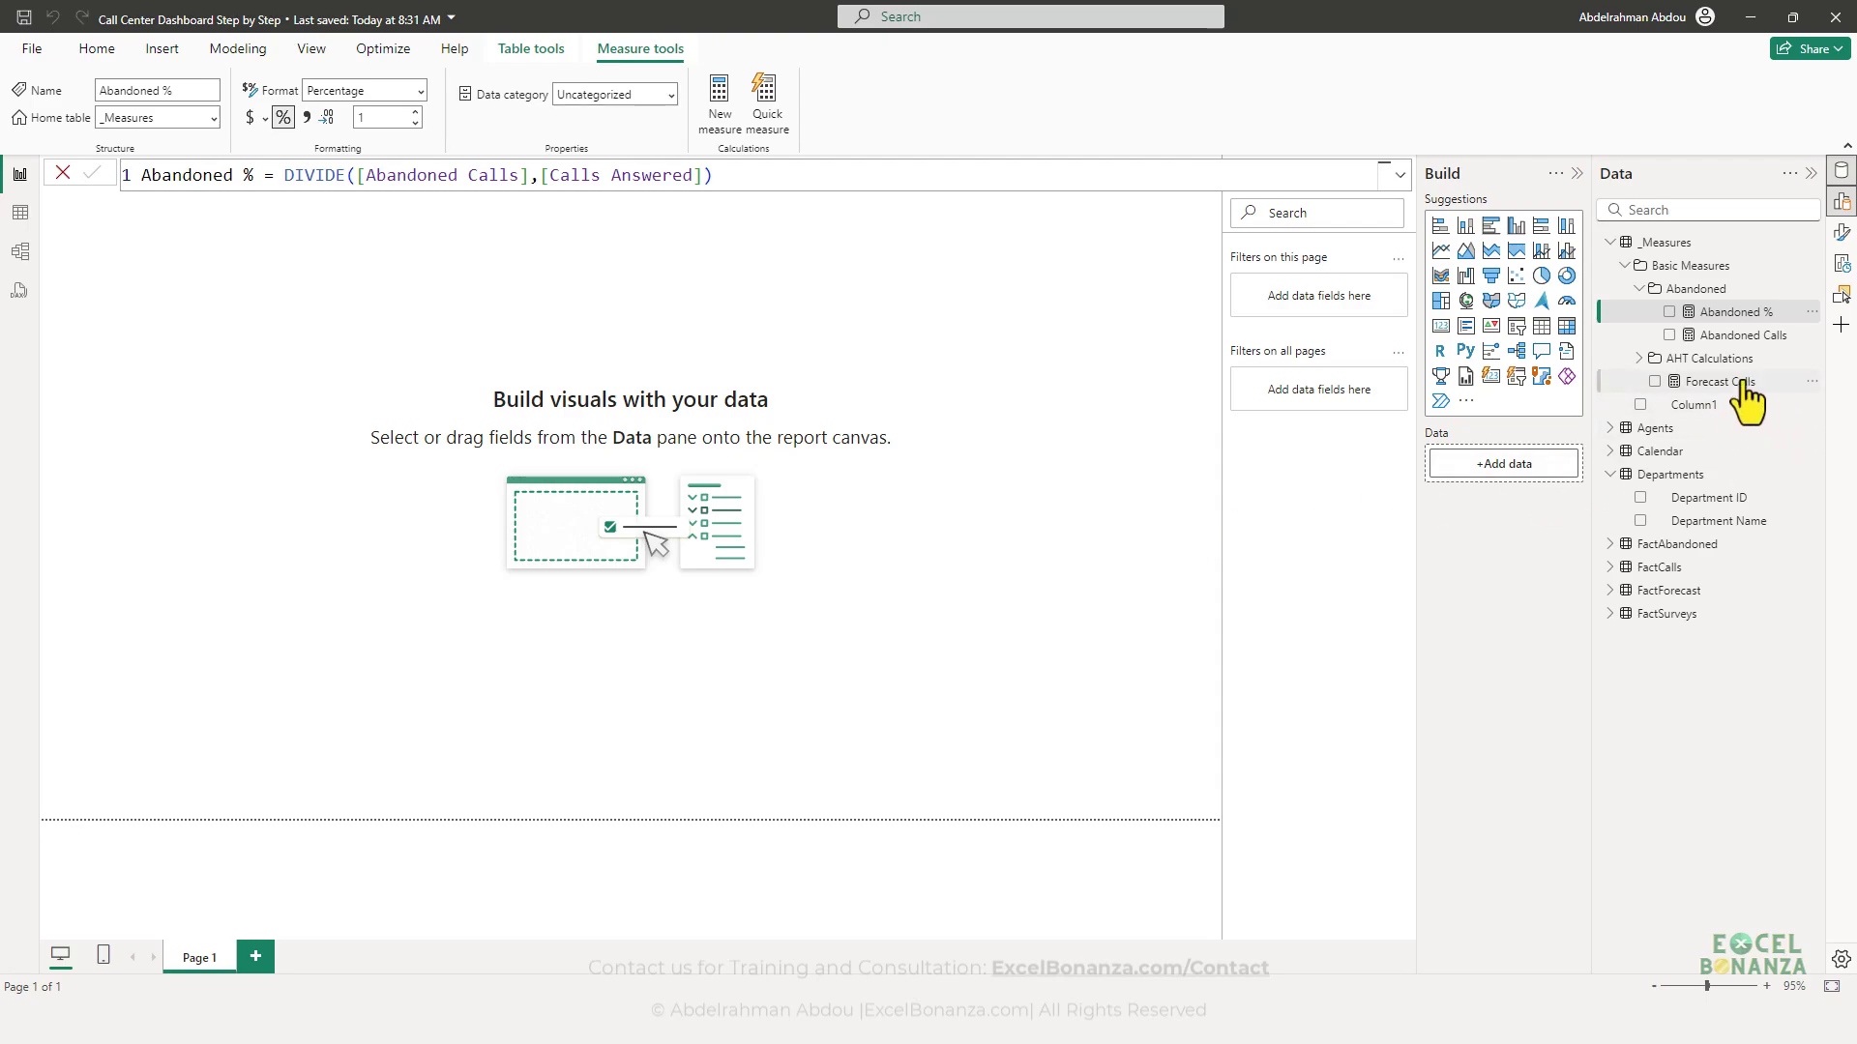
# - In the model view, set the Forecast Calls measure's display folder to Basic Measures\Forecast
pyautogui.click(1699, 383)
pyautogui.click(19, 253)
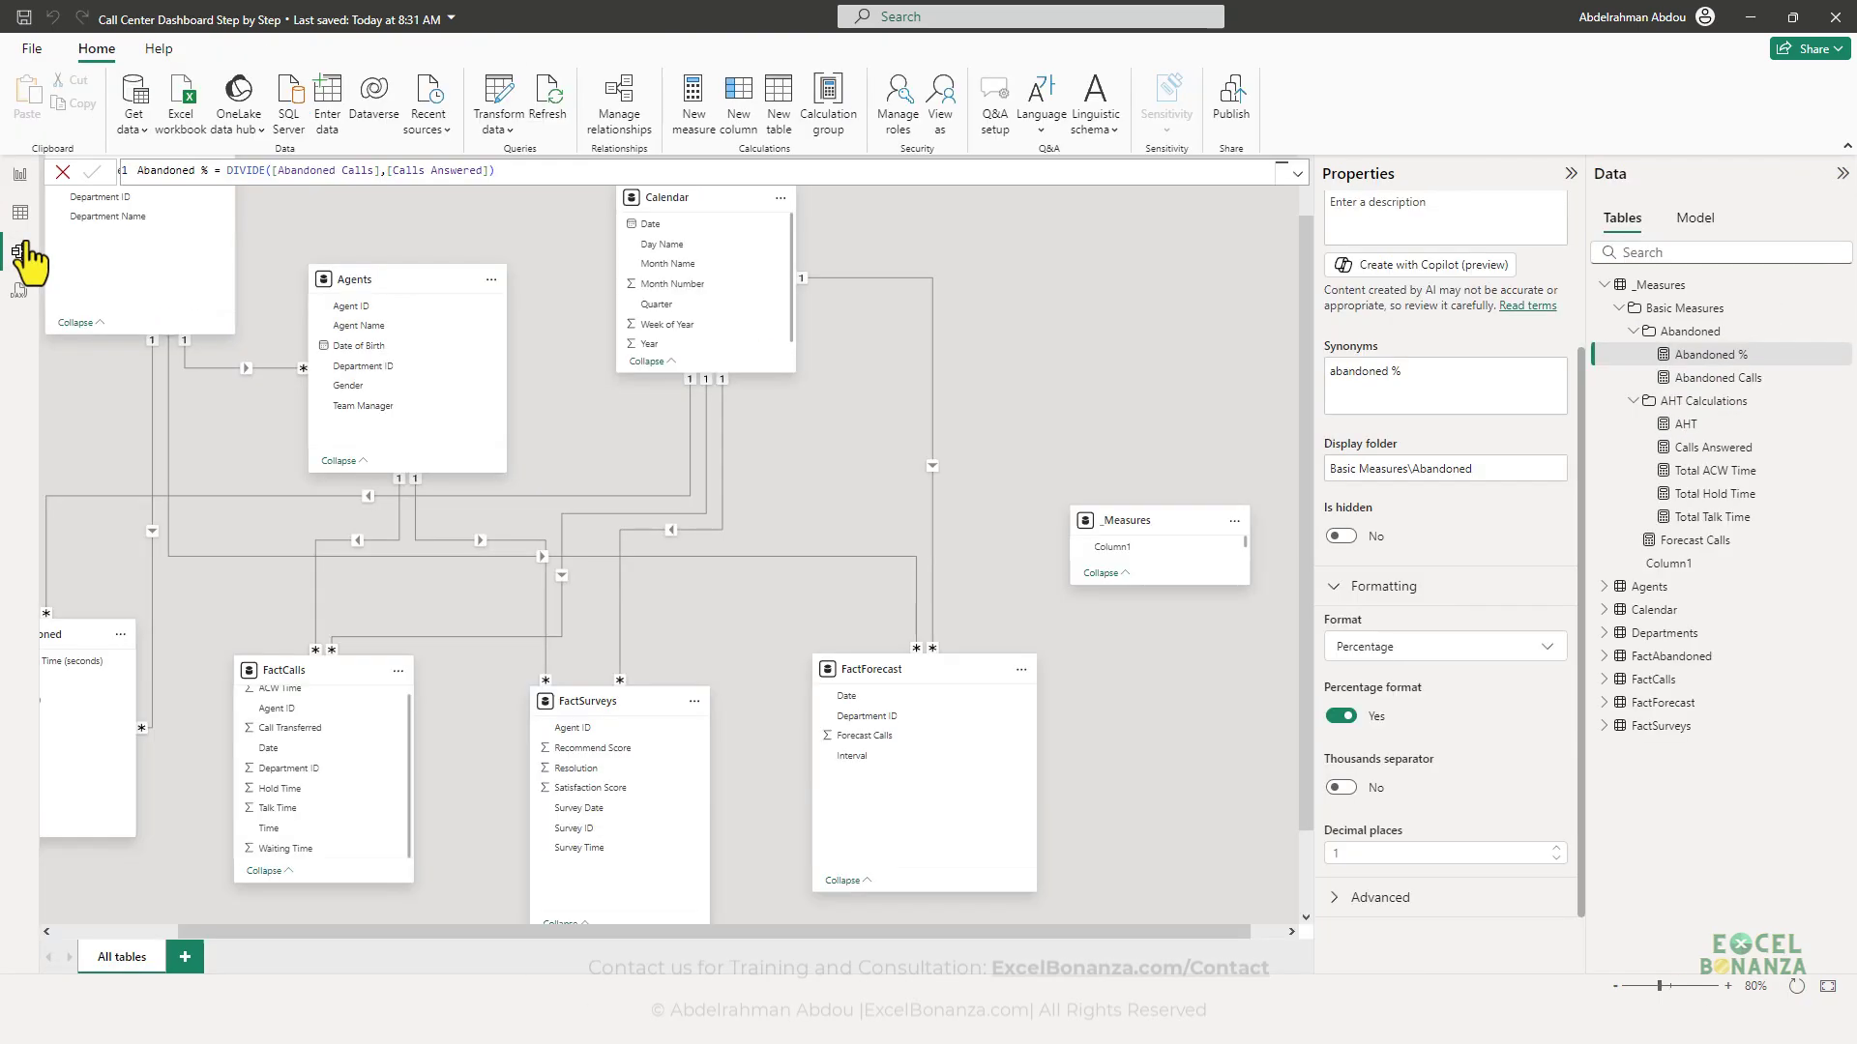
pyautogui.click(1720, 541)
pyautogui.click(1442, 646)
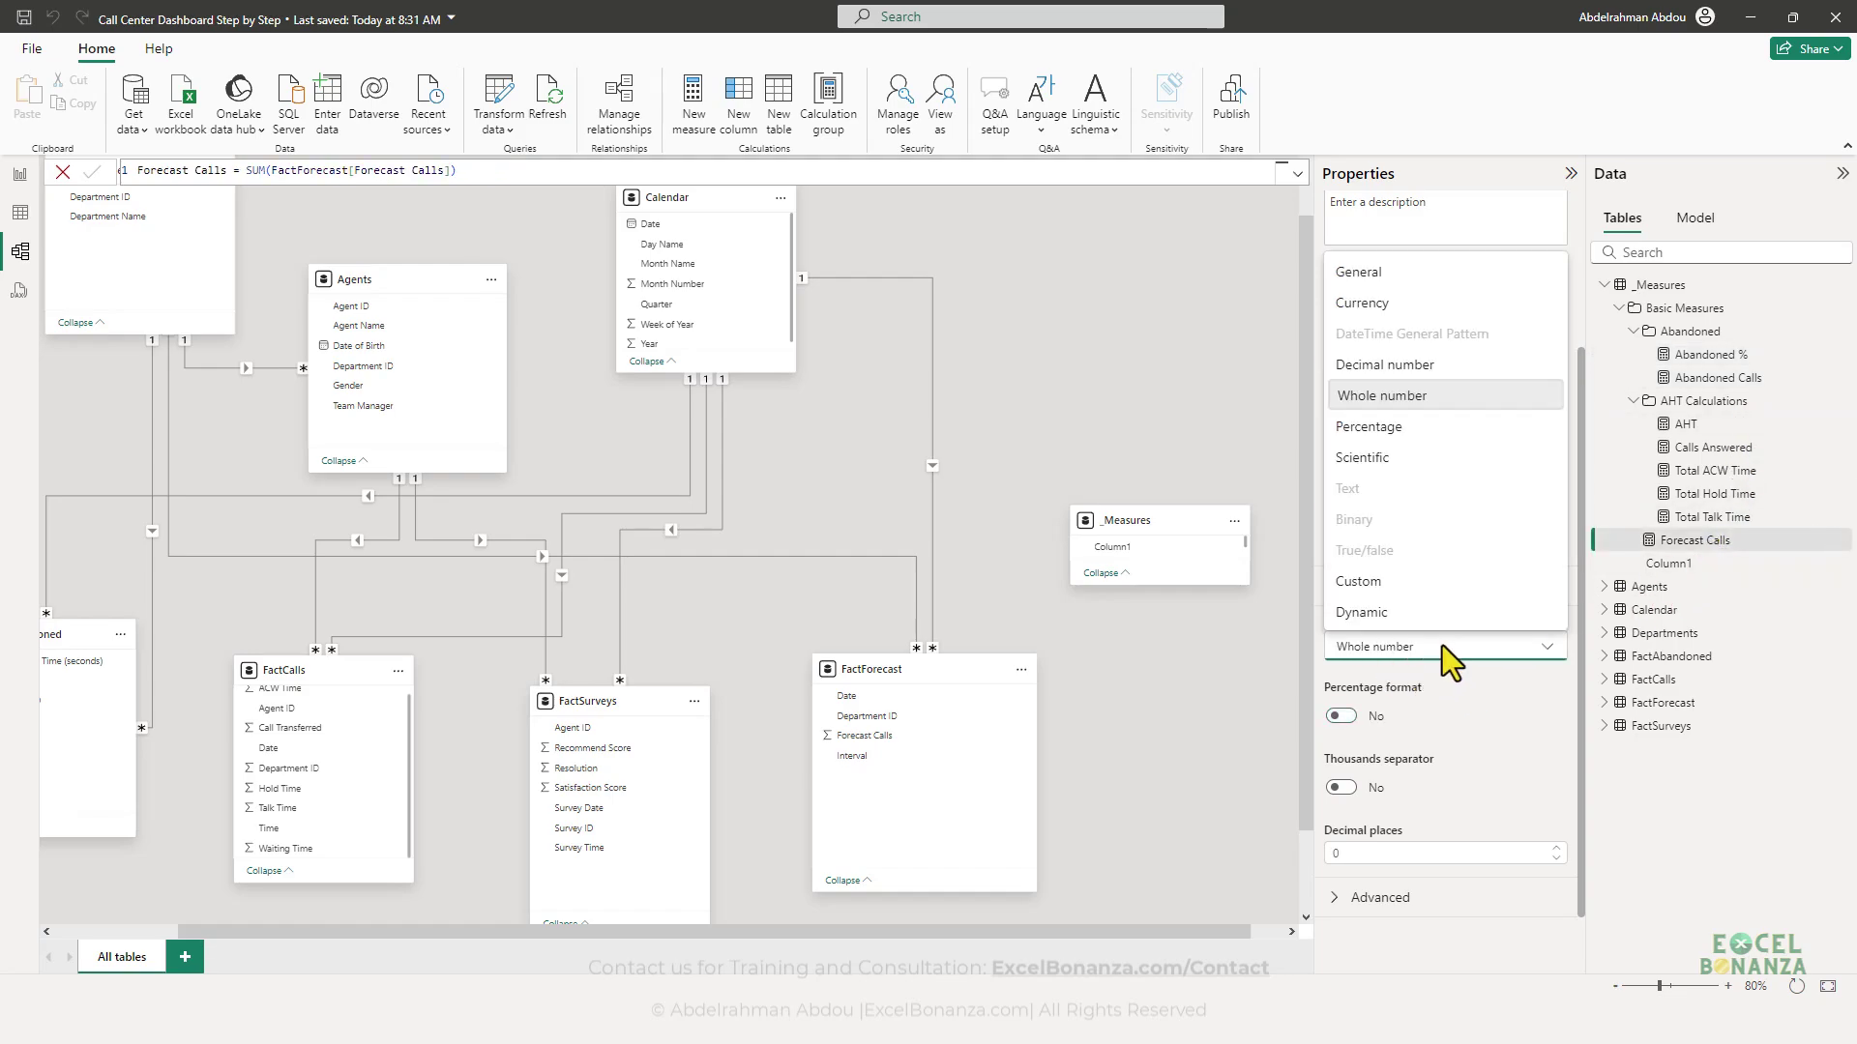
pyautogui.click(1442, 646)
pyautogui.scroll(2, 1436, 592)
pyautogui.click(1457, 658)
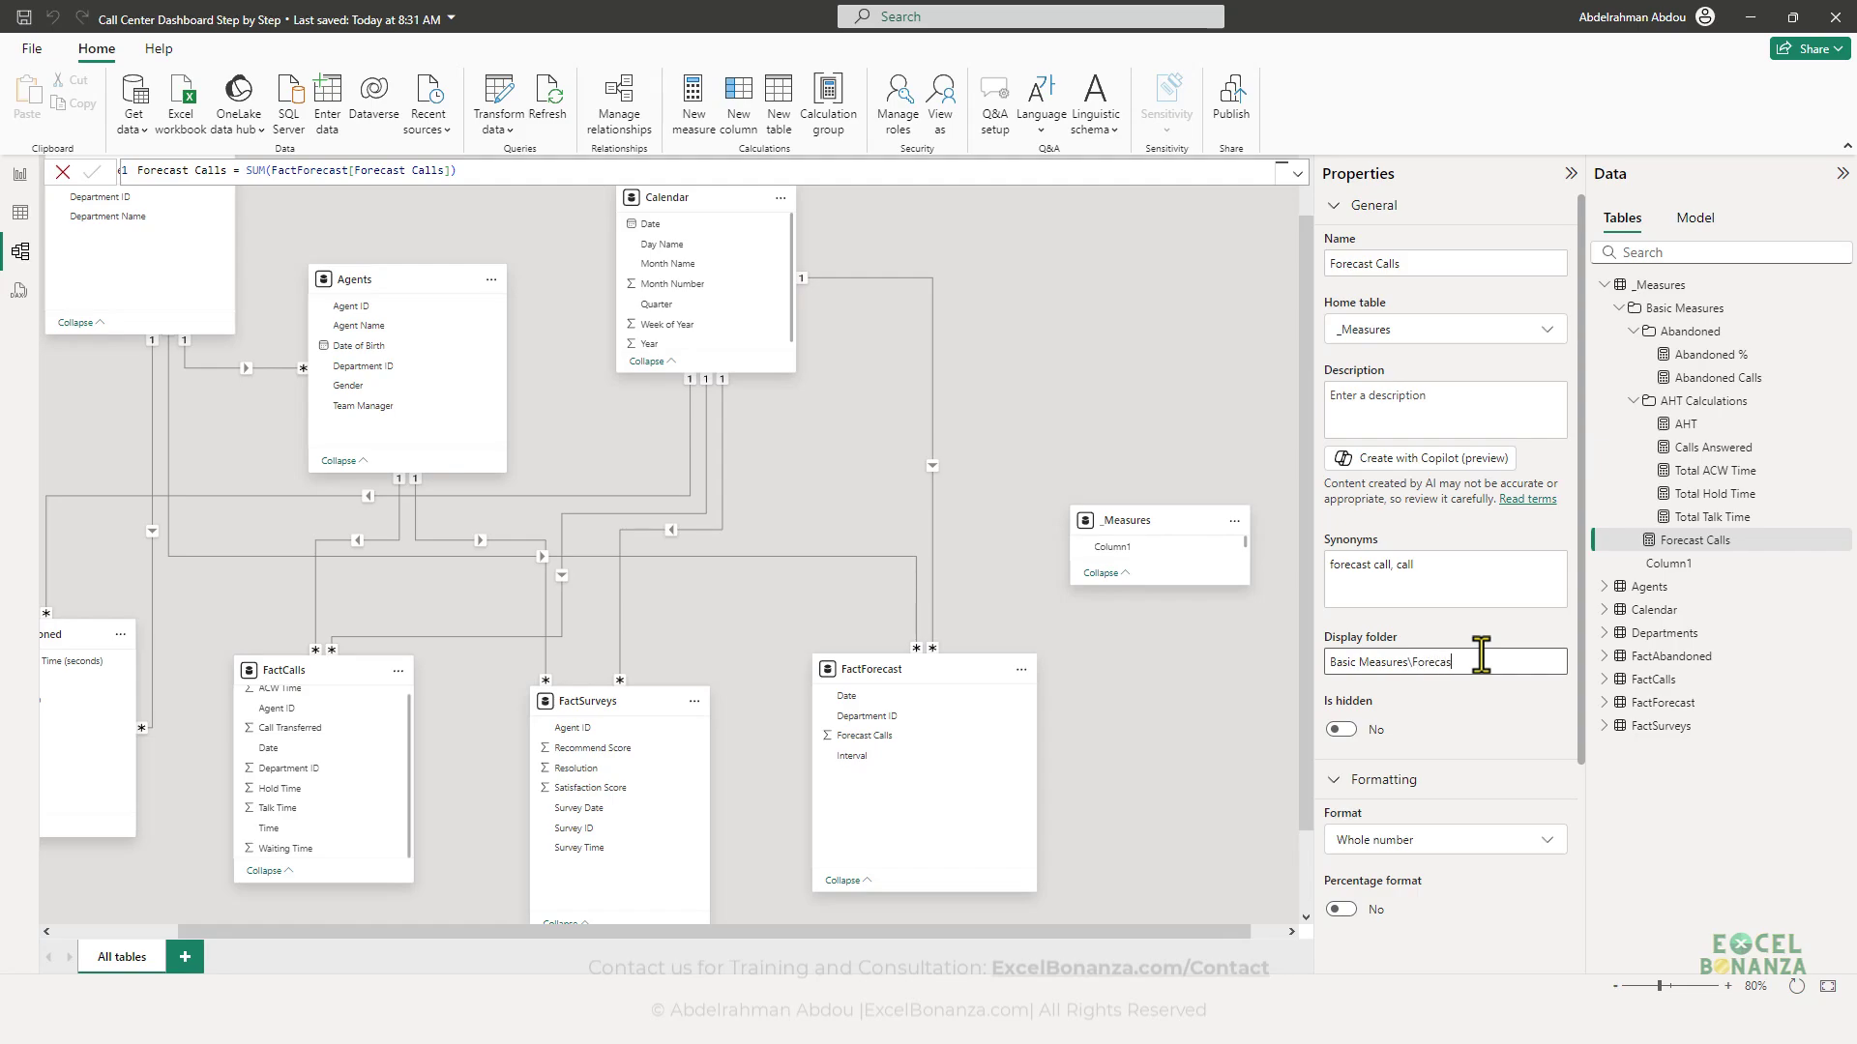
pyautogui.press('Return')
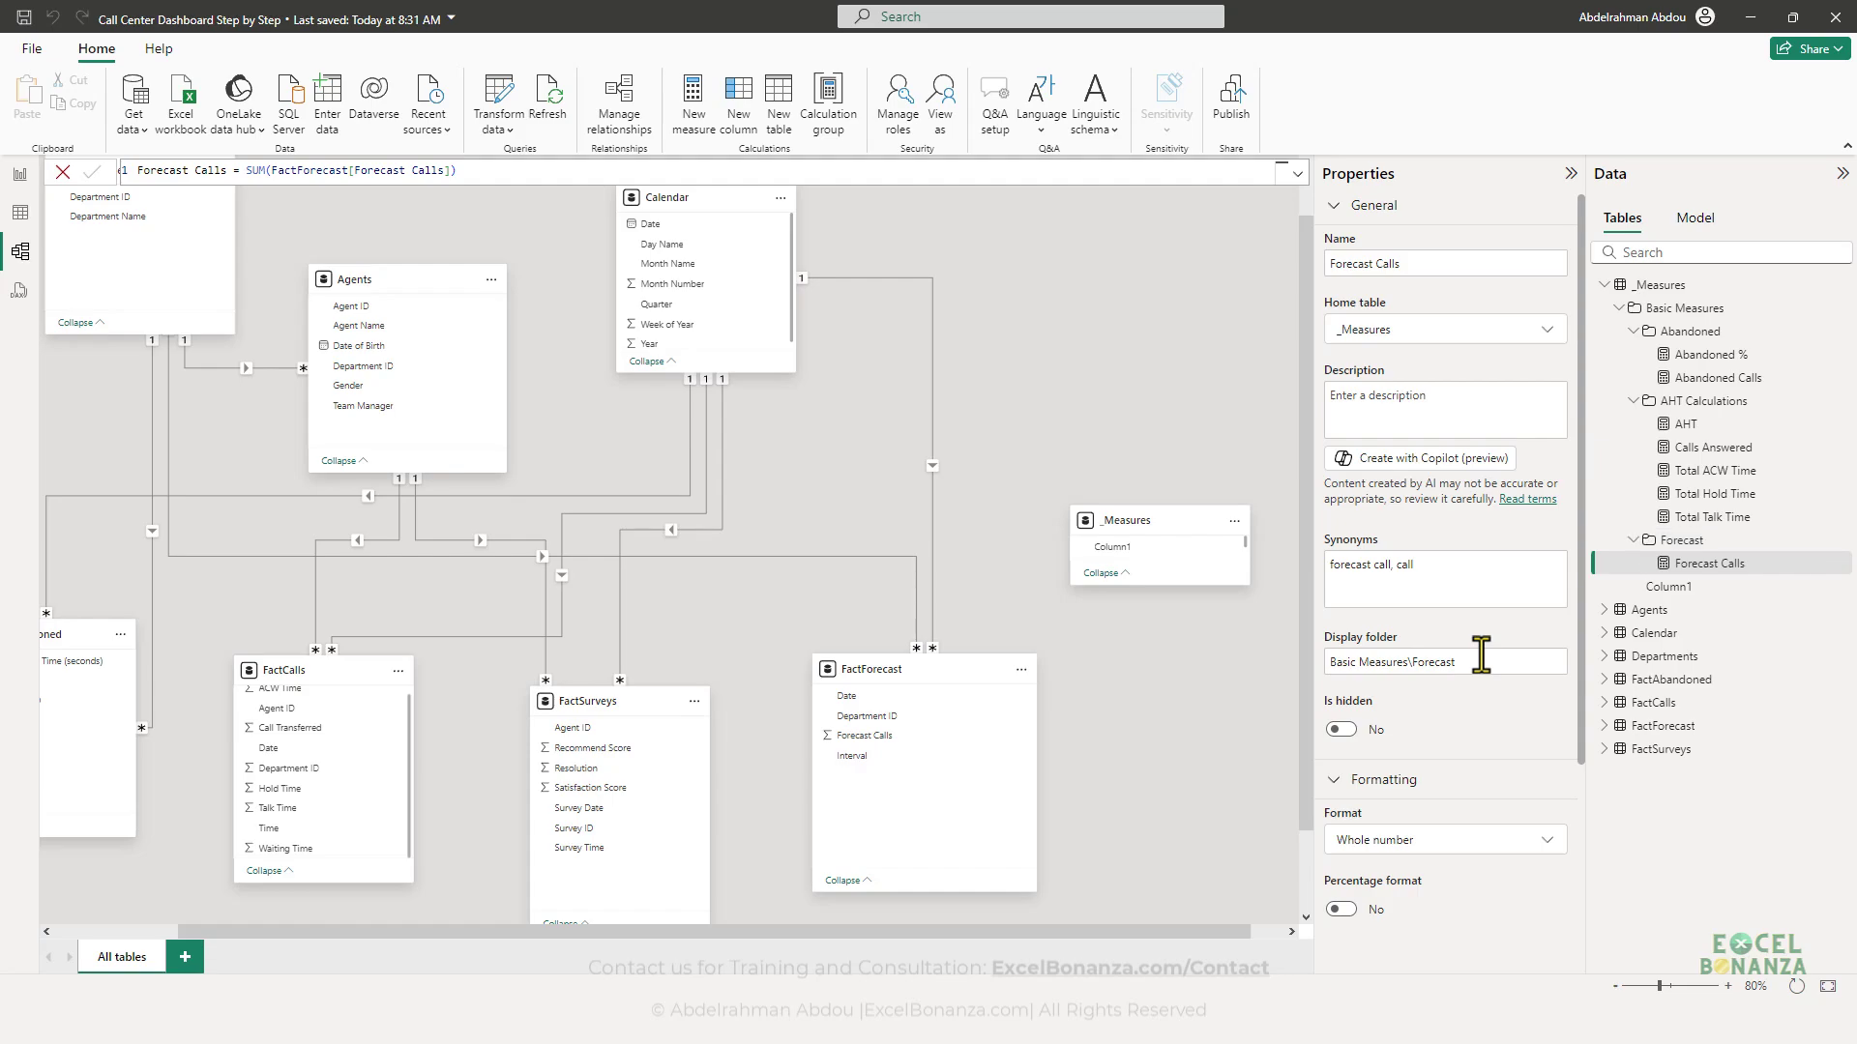
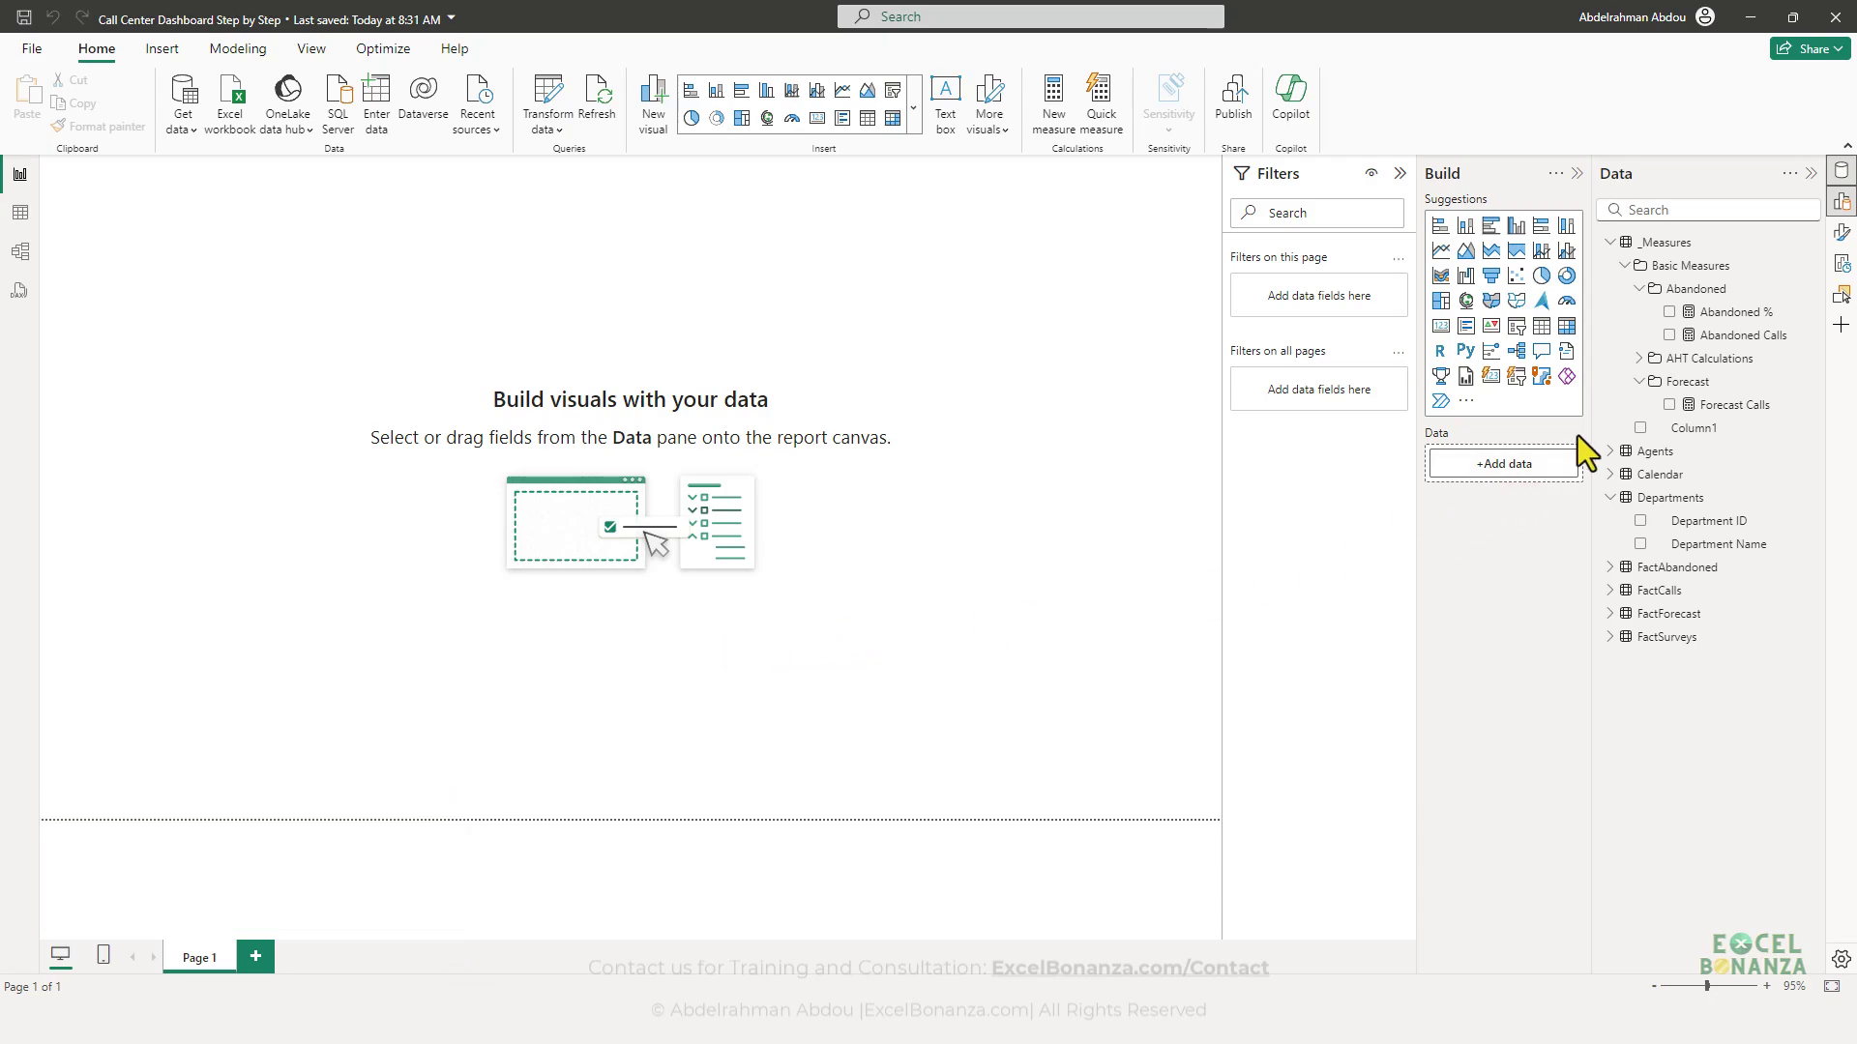
# - Expand the AHT Calculations folder in the report view and check the reference design in Global View Screenshot.png
pyautogui.click(1639, 360)
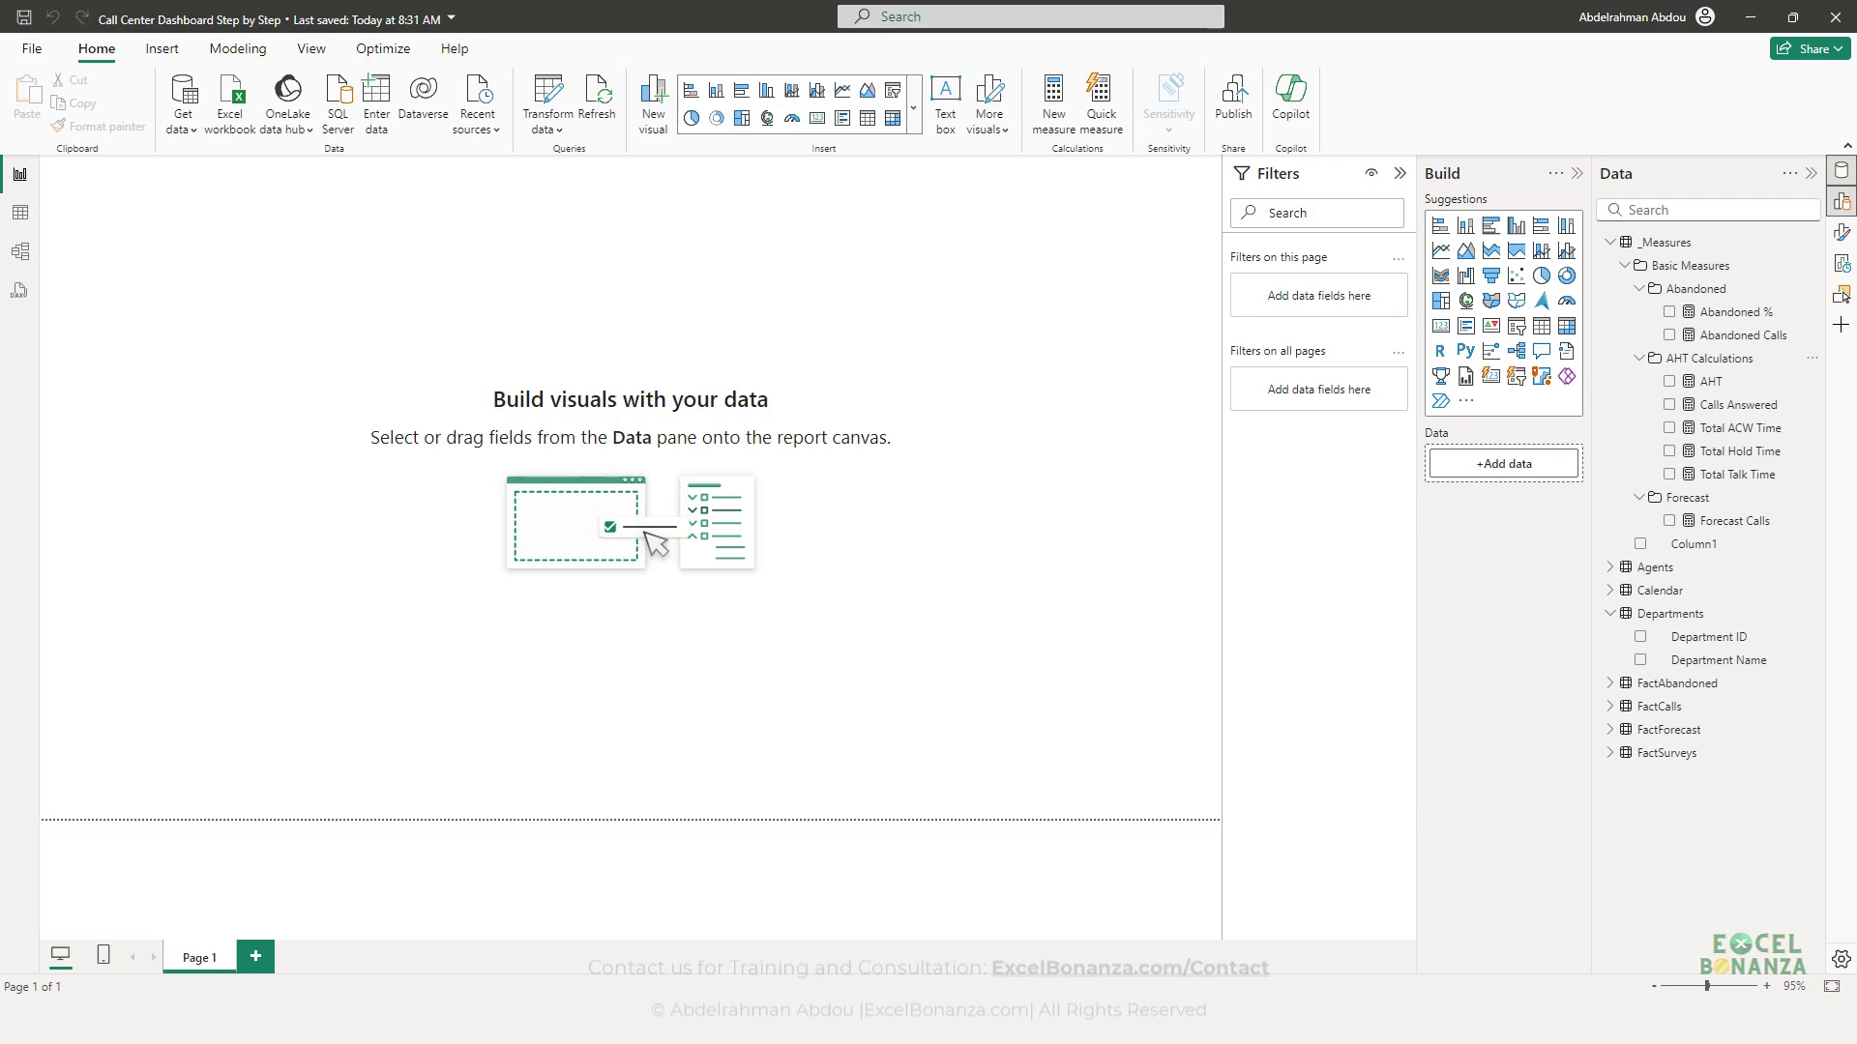
pyautogui.hotkey('alt', 'Tab')
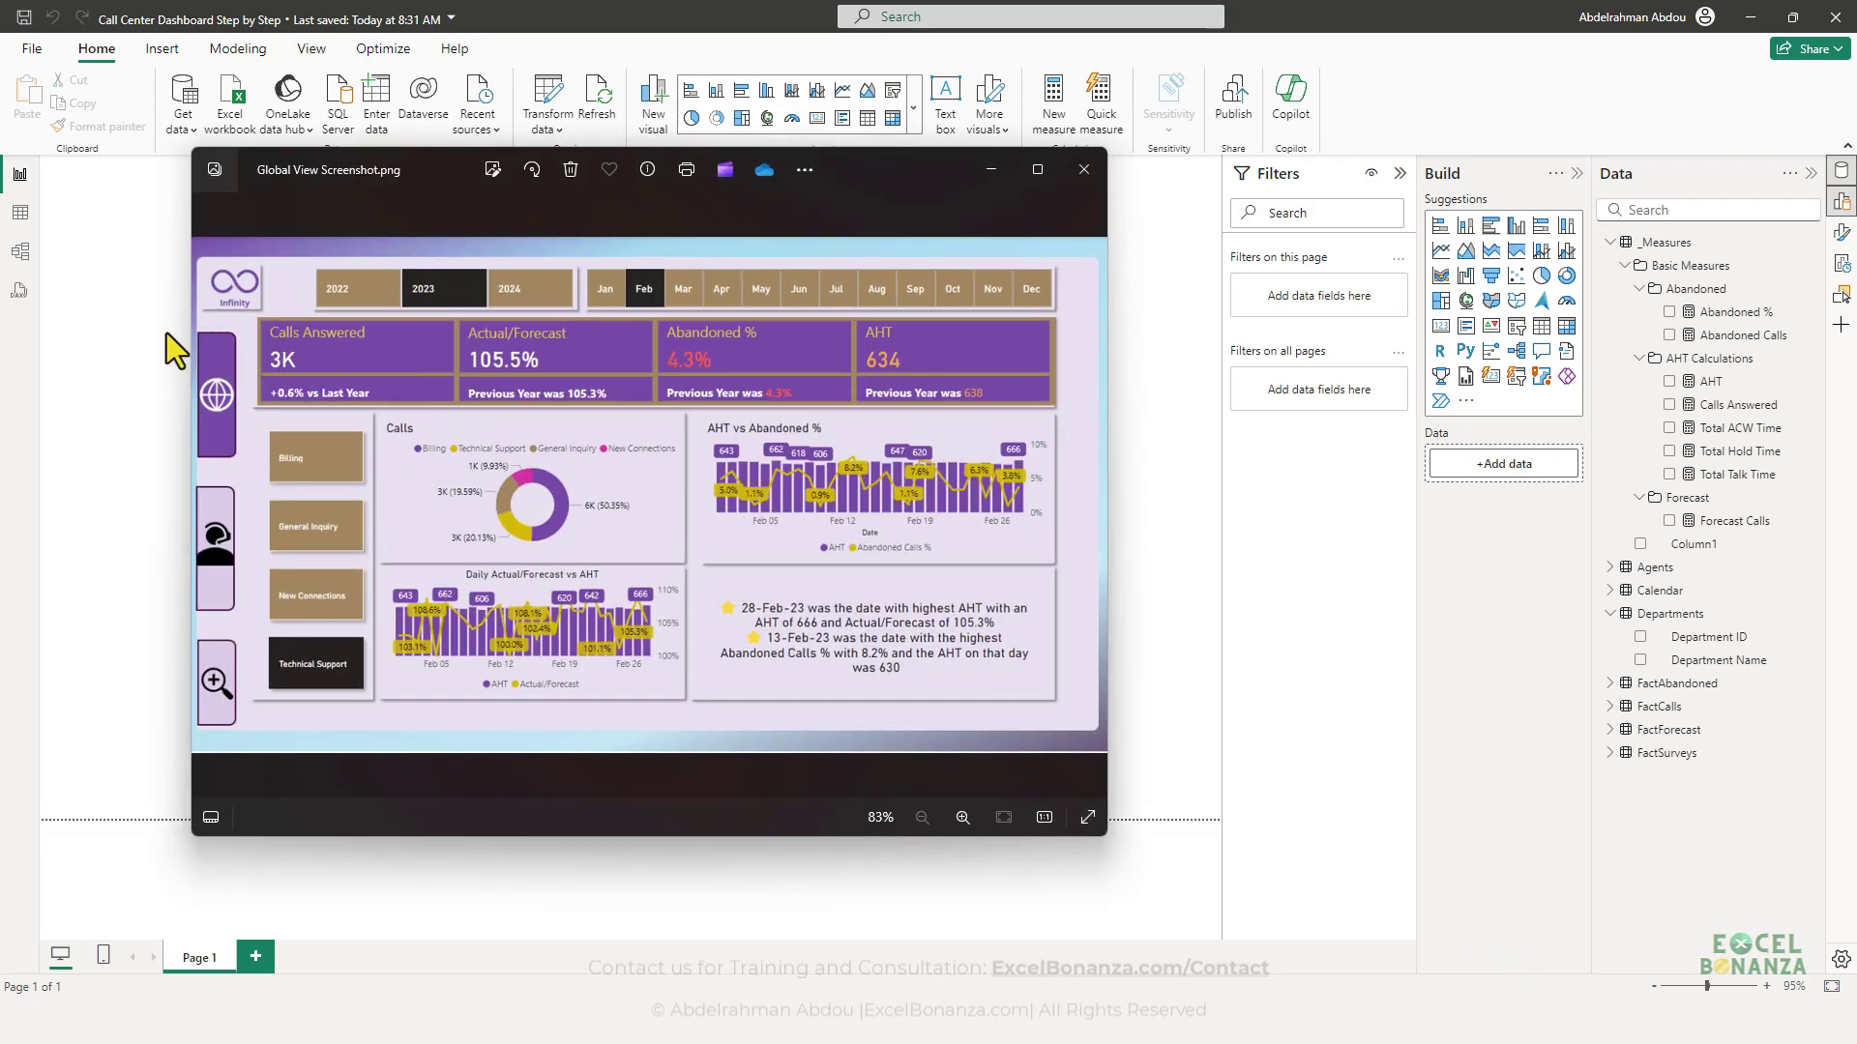
pyautogui.click(121, 297)
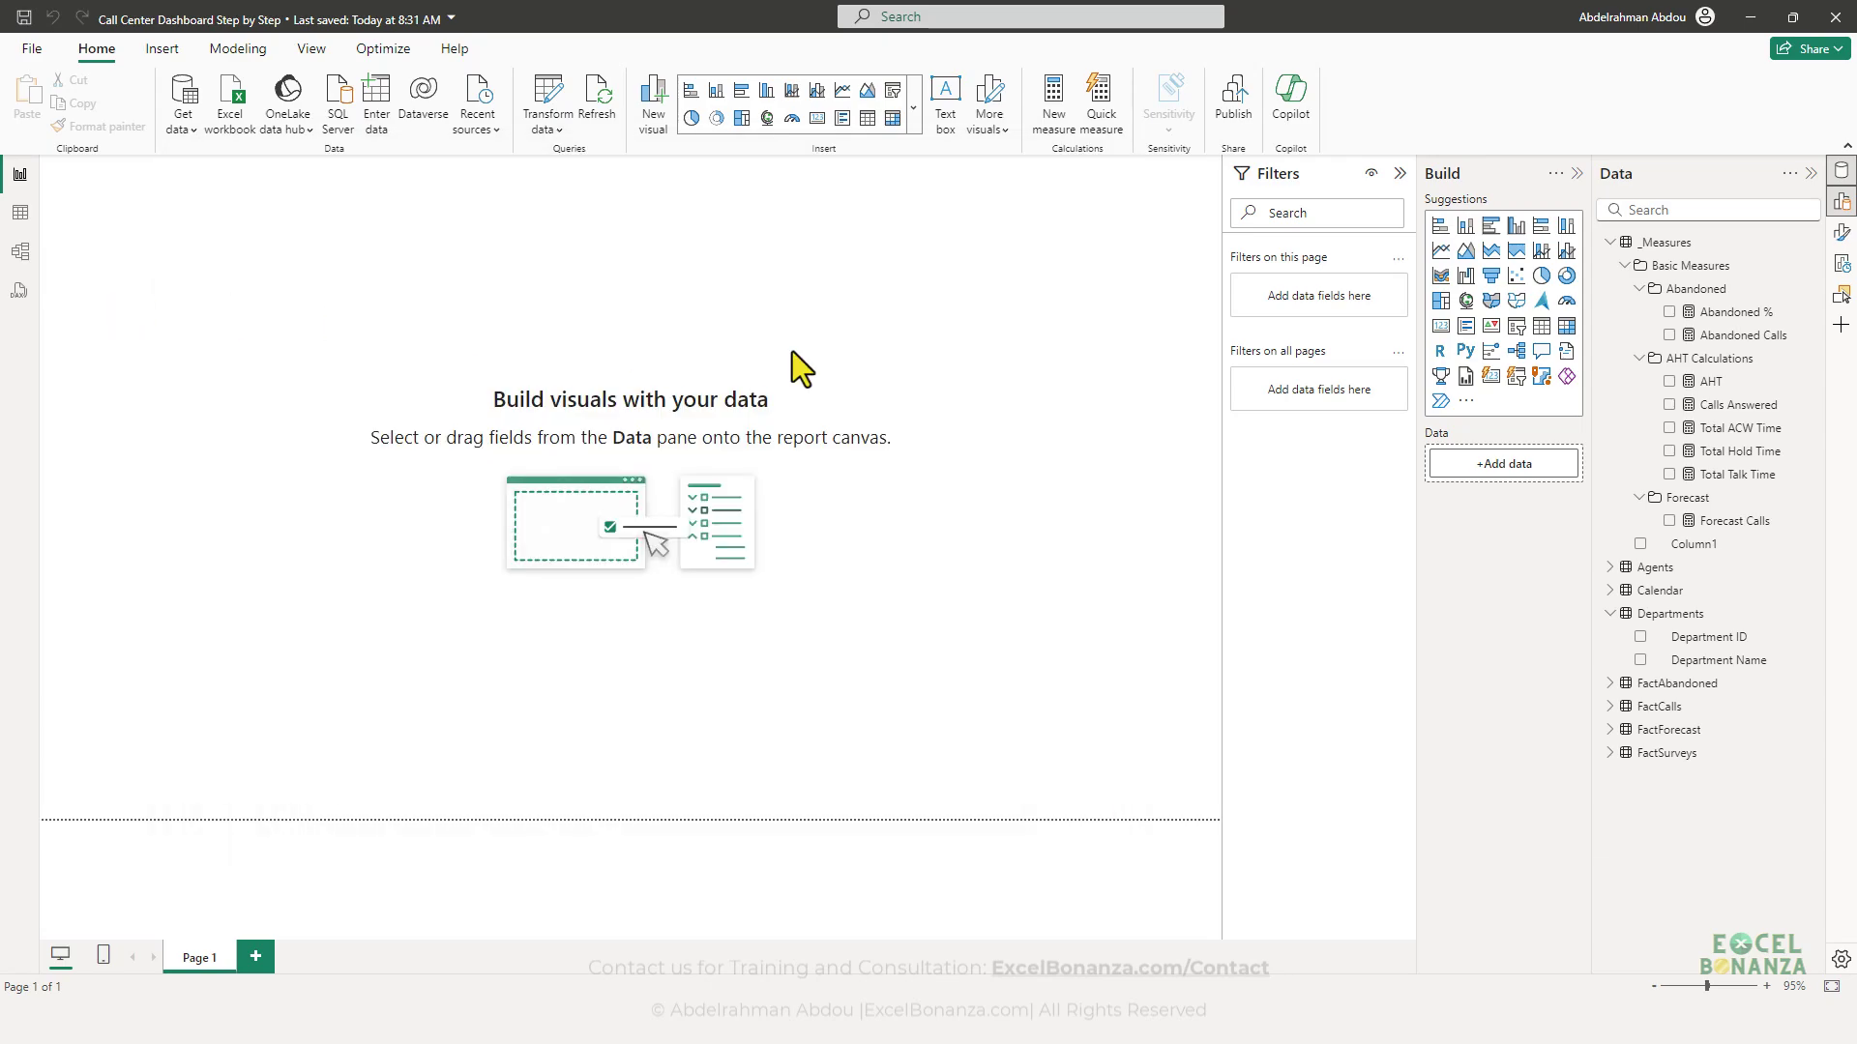
# - Add a new-style card visual about 885 wide and 79 high near the page's upper edge, and open its size and position settings
pyautogui.click(1490, 377)
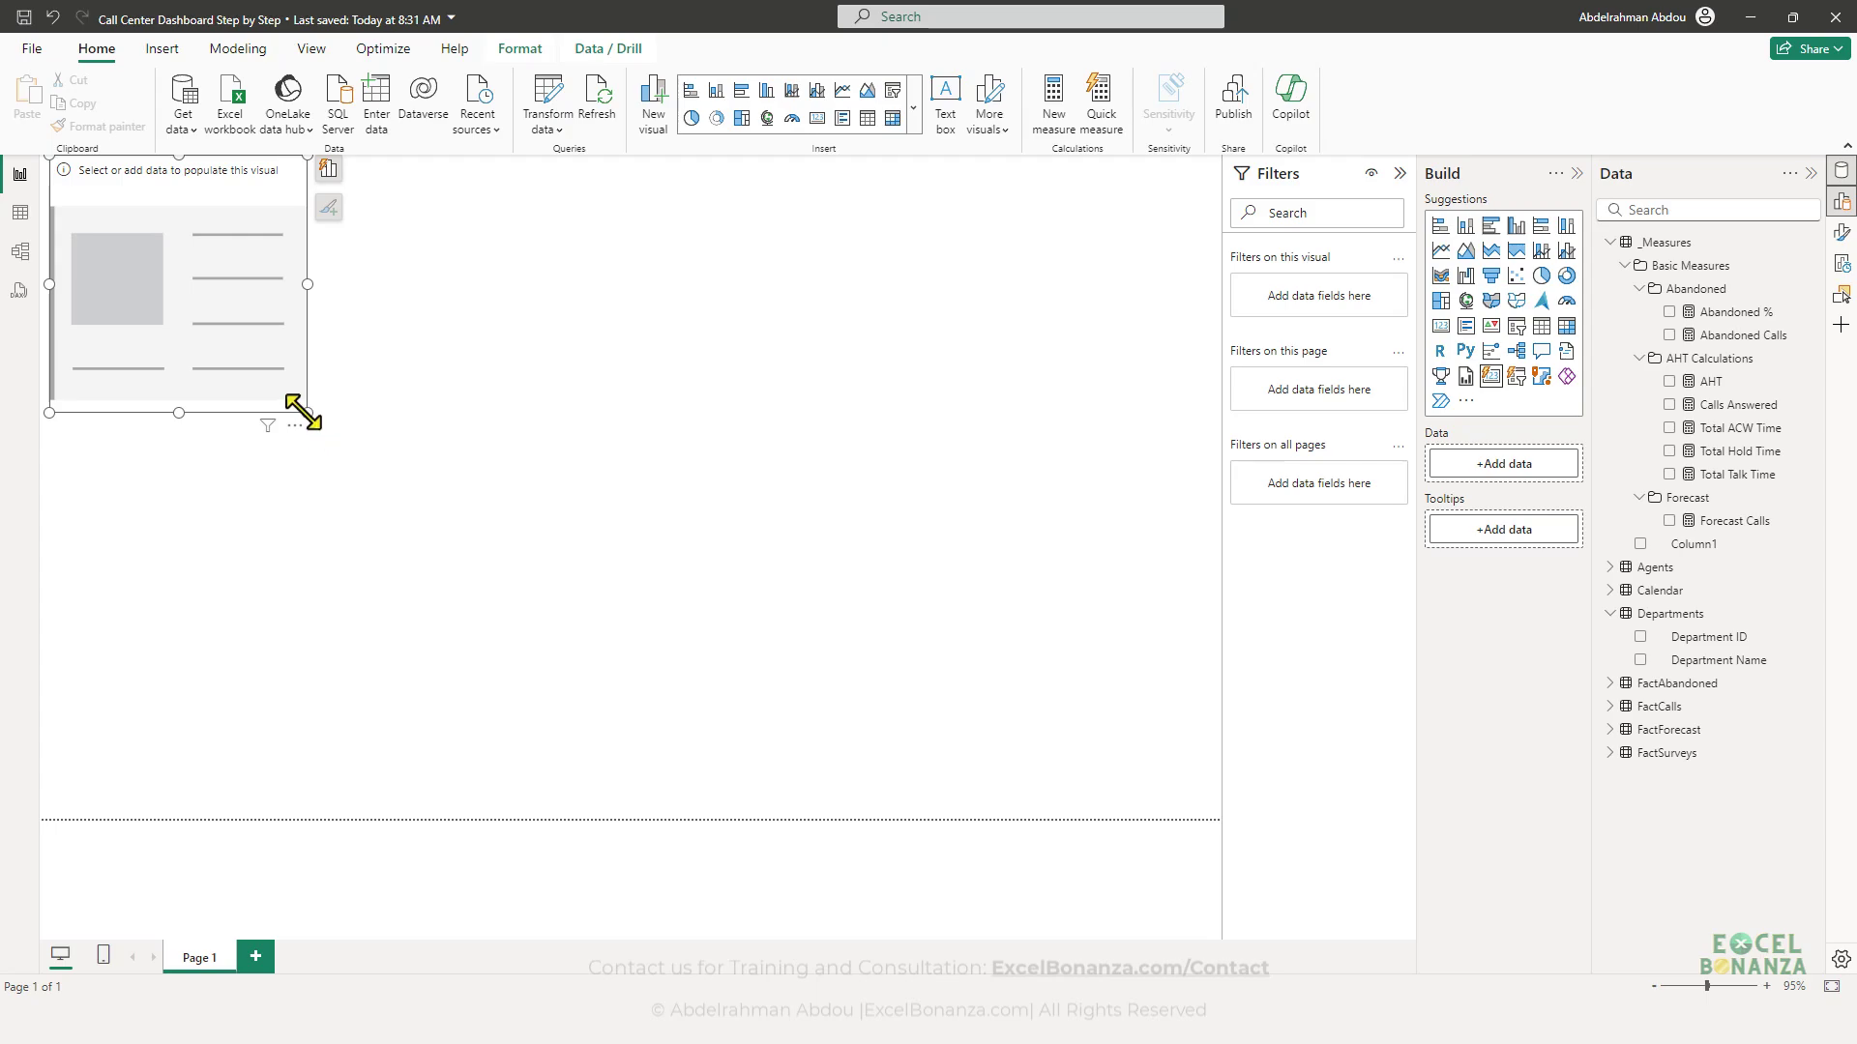
pyautogui.moveTo(303, 411); pyautogui.dragTo(860, 229)
pyautogui.moveTo(599, 213); pyautogui.dragTo(728, 288)
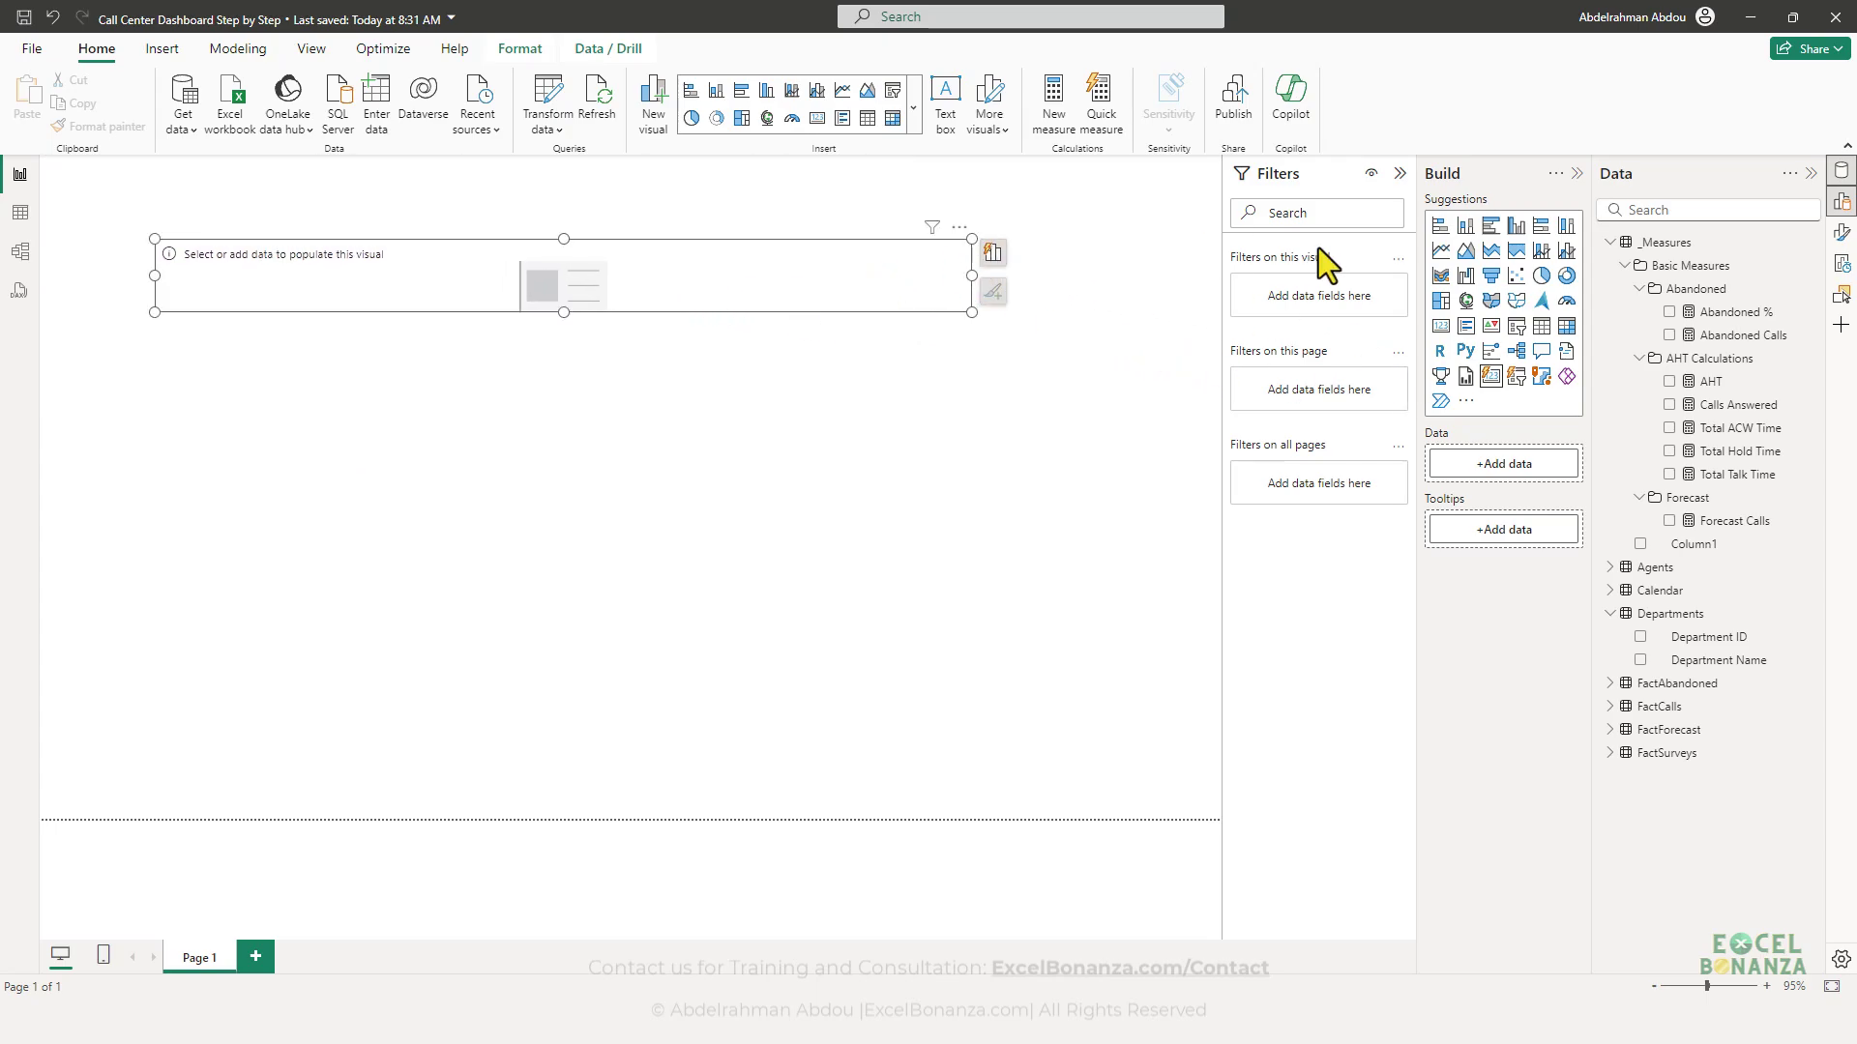
pyautogui.click(1842, 237)
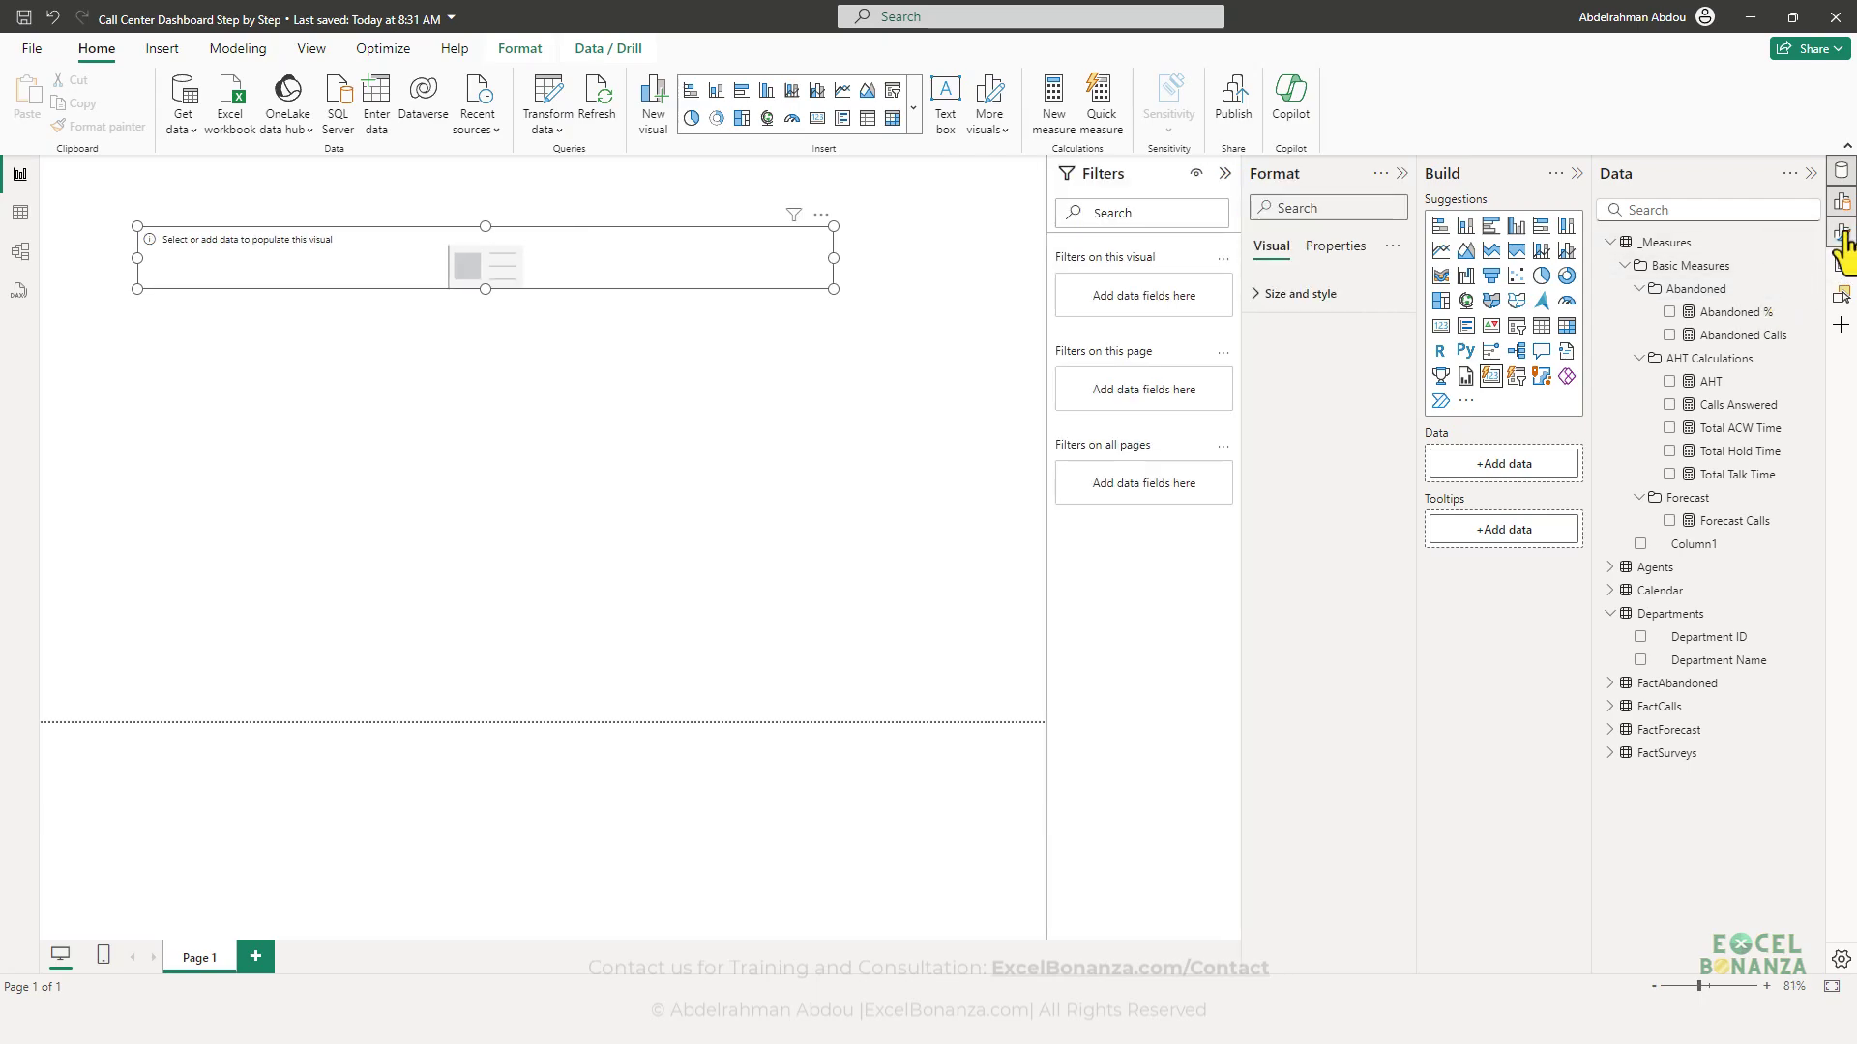
pyautogui.click(1257, 295)
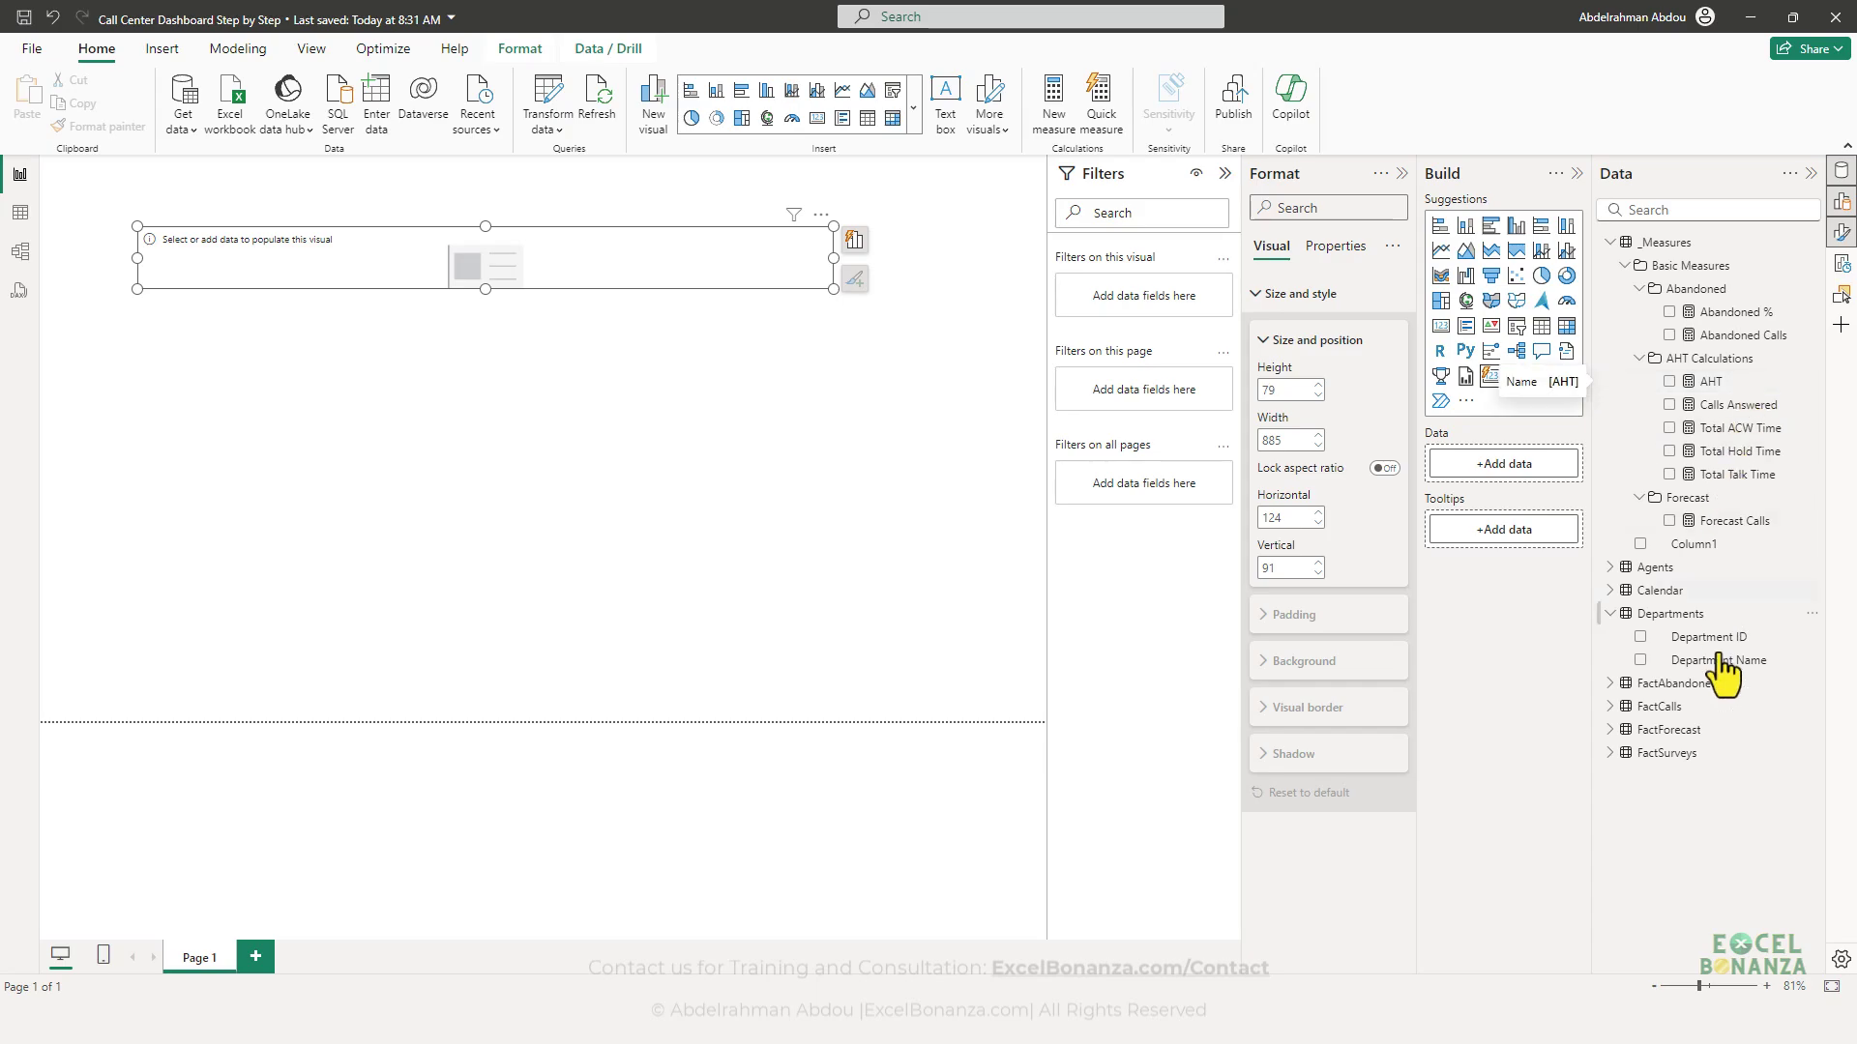
# - Check the reference screenshot, add the Calls Answered measure to the card visual and make the card about 164 high
pyautogui.hotkey('alt', 'Tab')
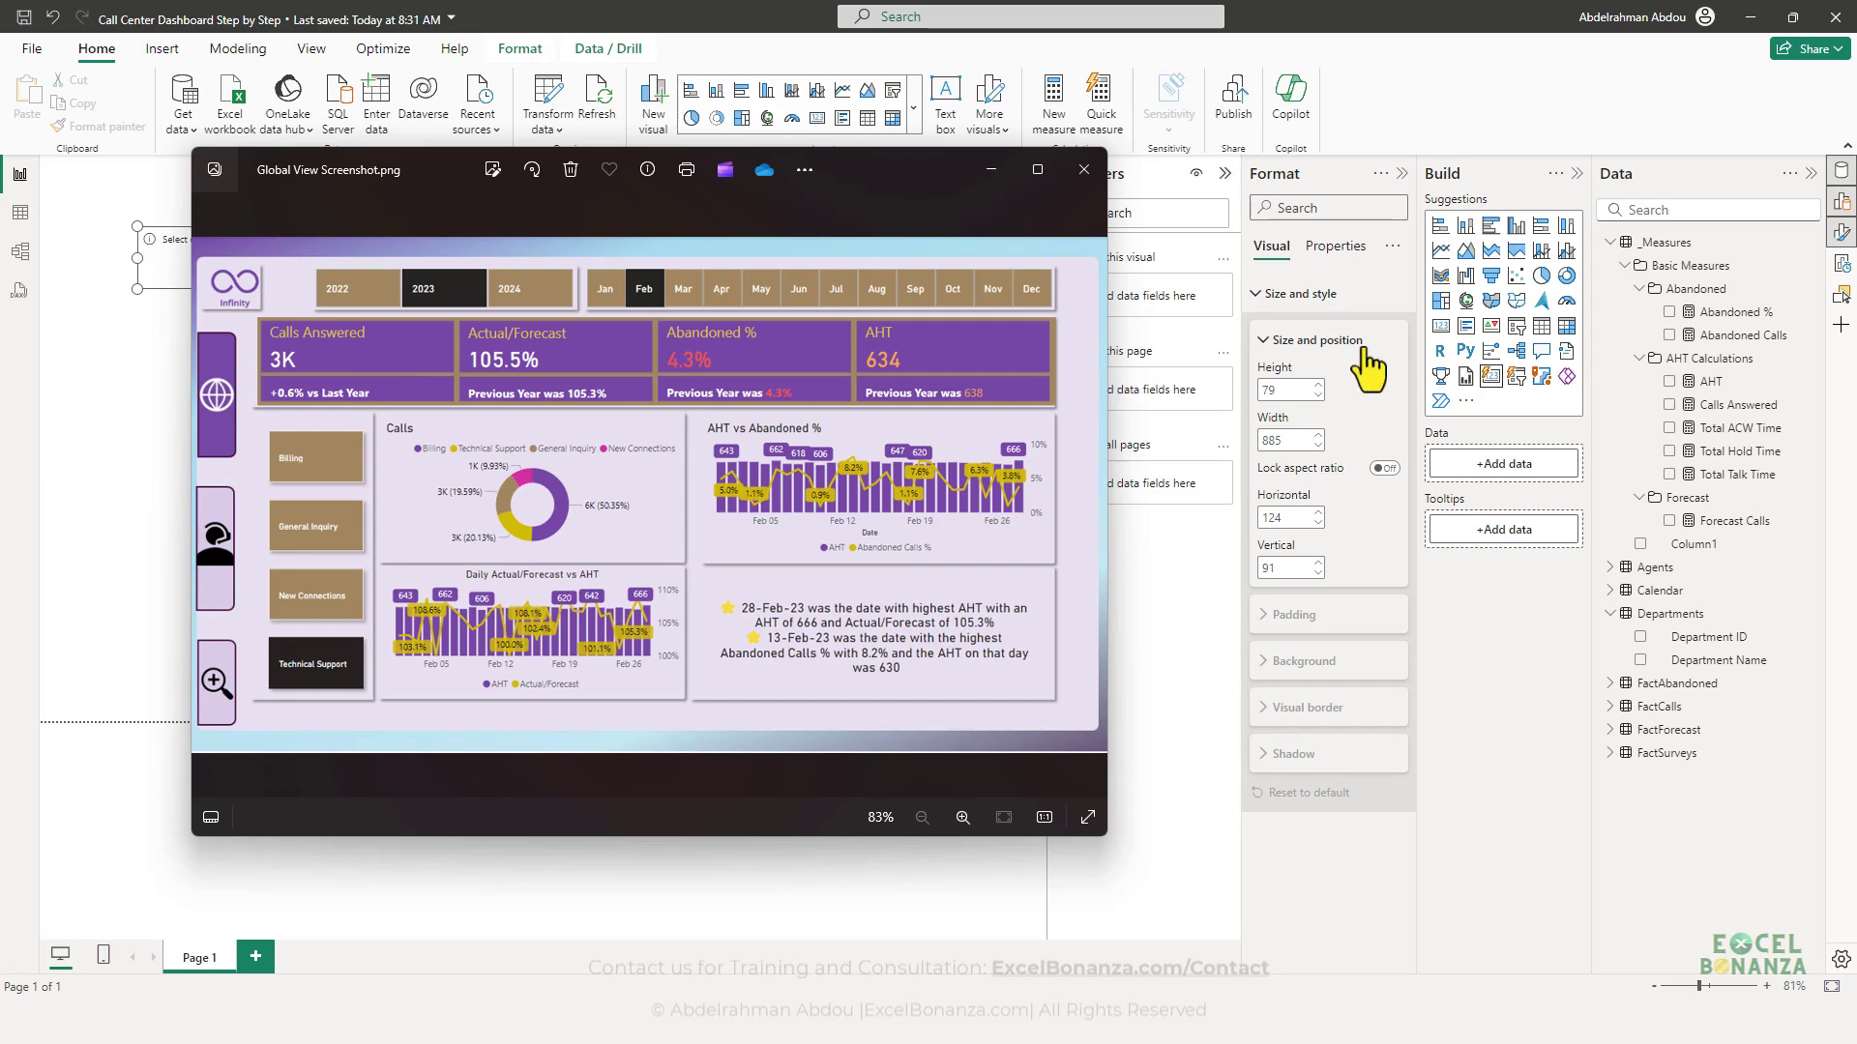
pyautogui.click(1168, 577)
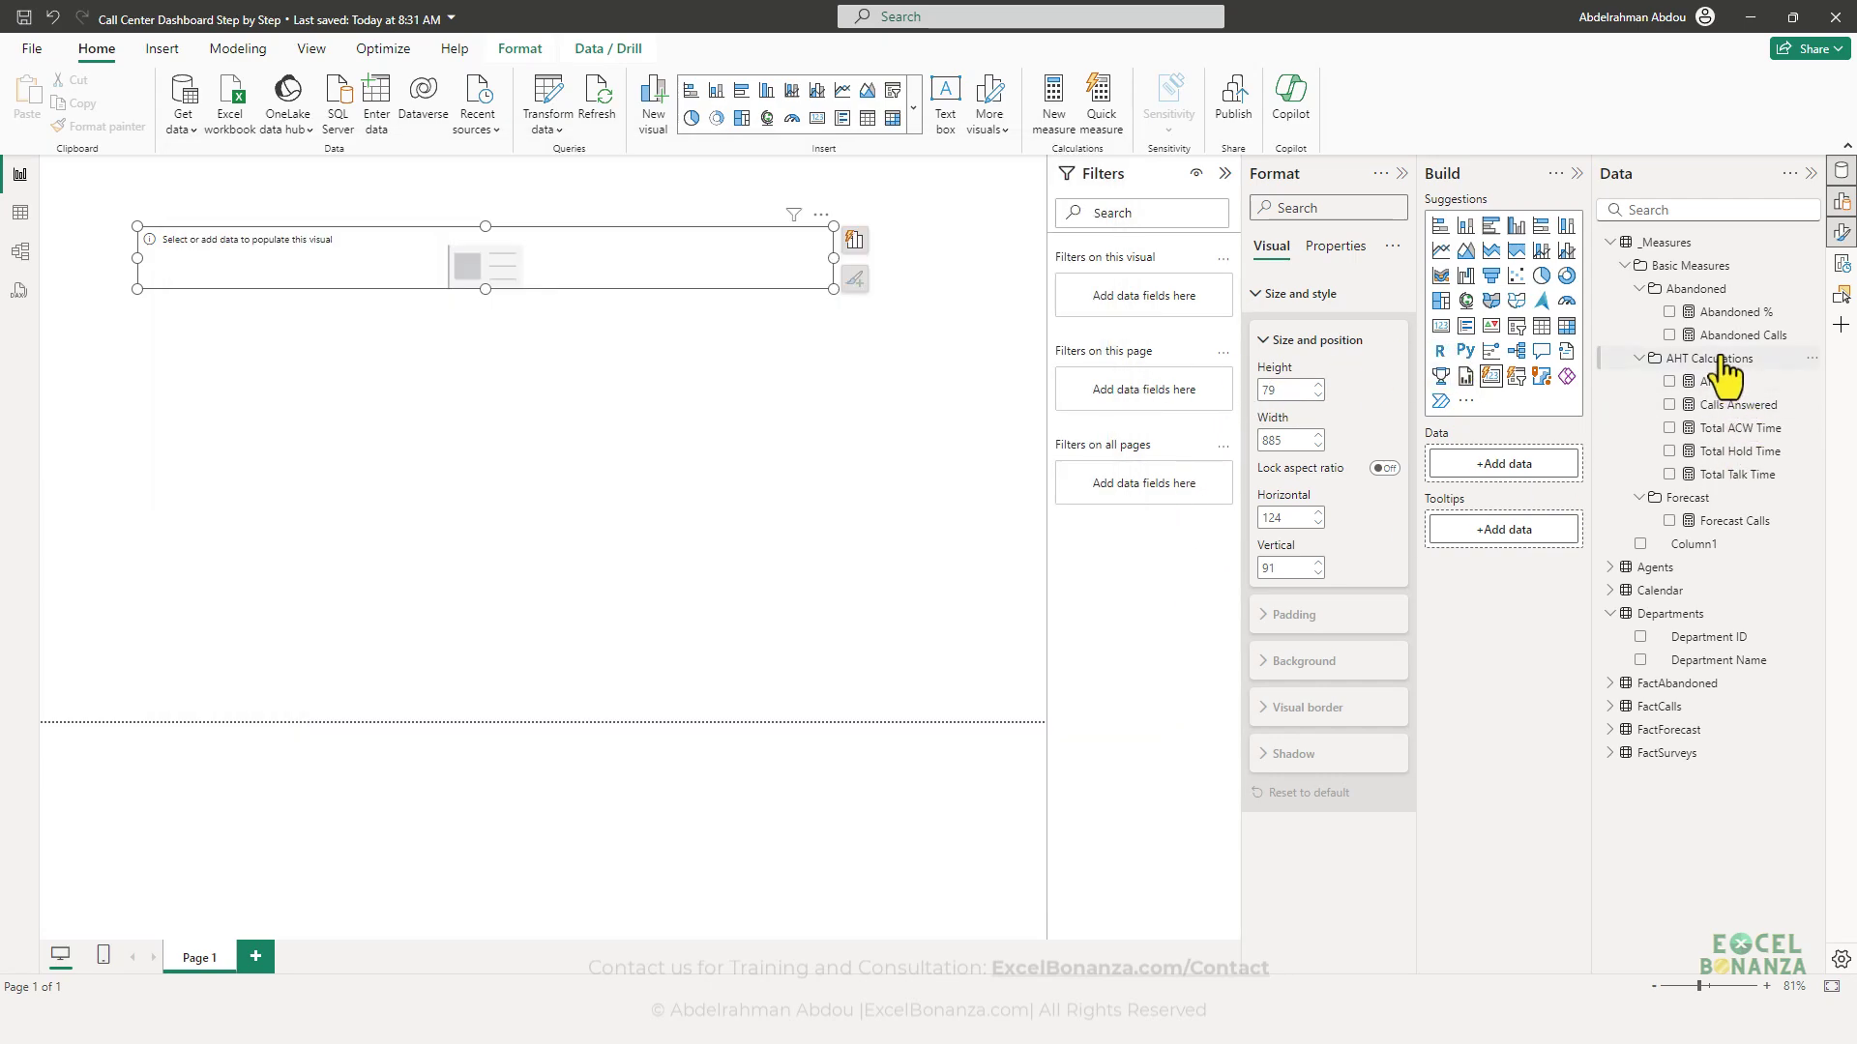
pyautogui.moveTo(1737, 416); pyautogui.dragTo(479, 362)
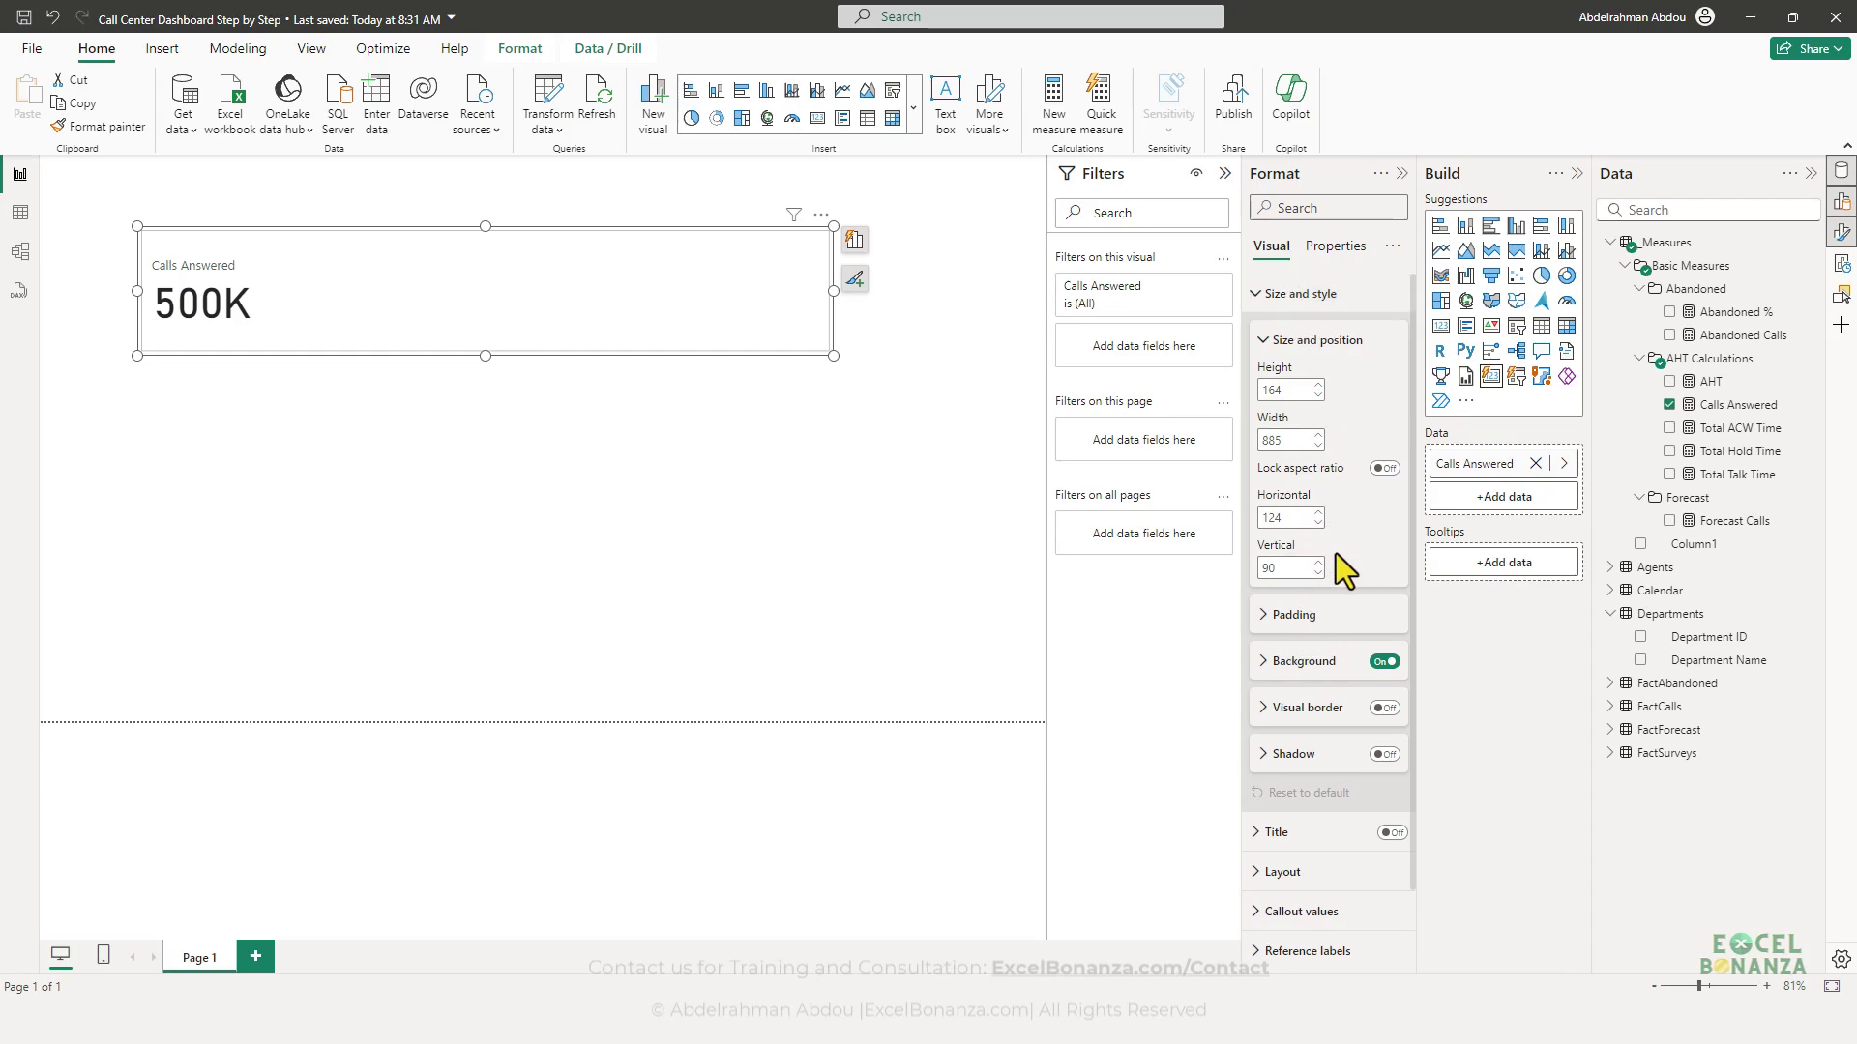
# - Set the card layout's maximum cards shown to 4 and resize the visual to about 987 wide and 138 high
pyautogui.scroll(-1, 1321, 640)
pyautogui.click(1286, 788)
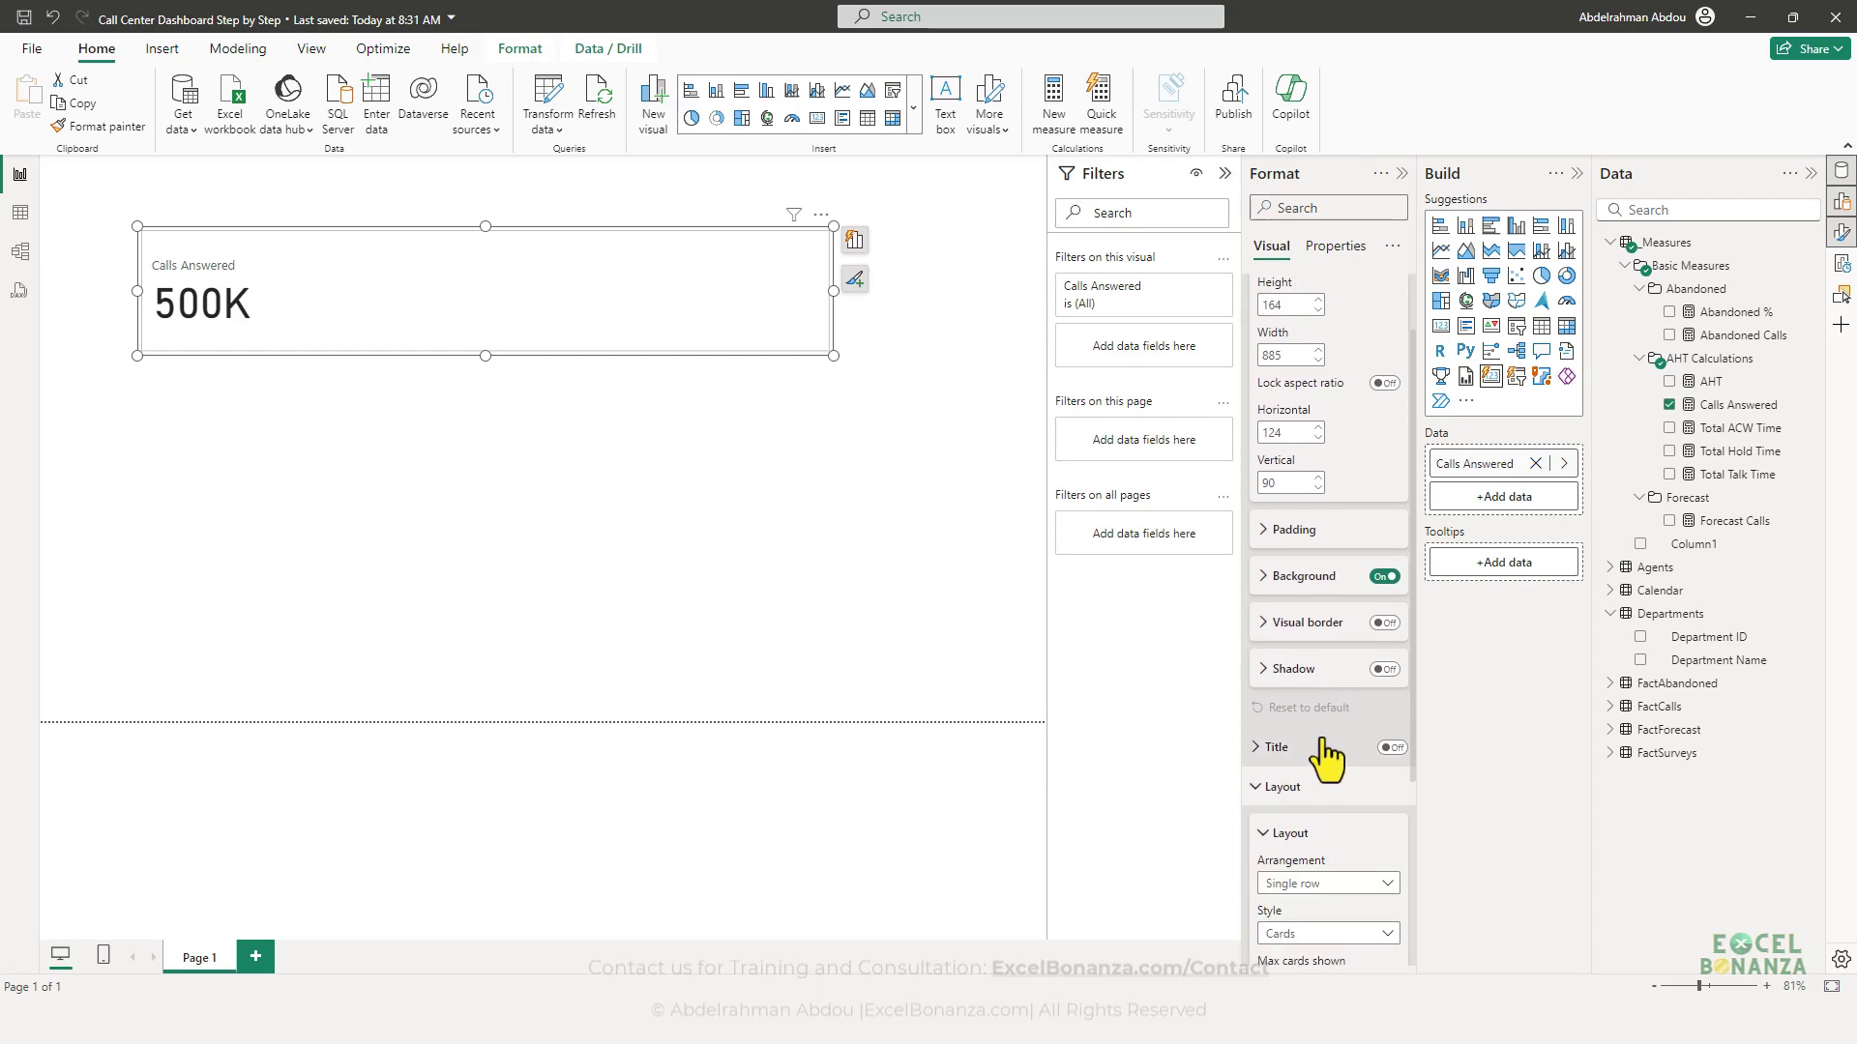
pyautogui.scroll(-3, 1334, 735)
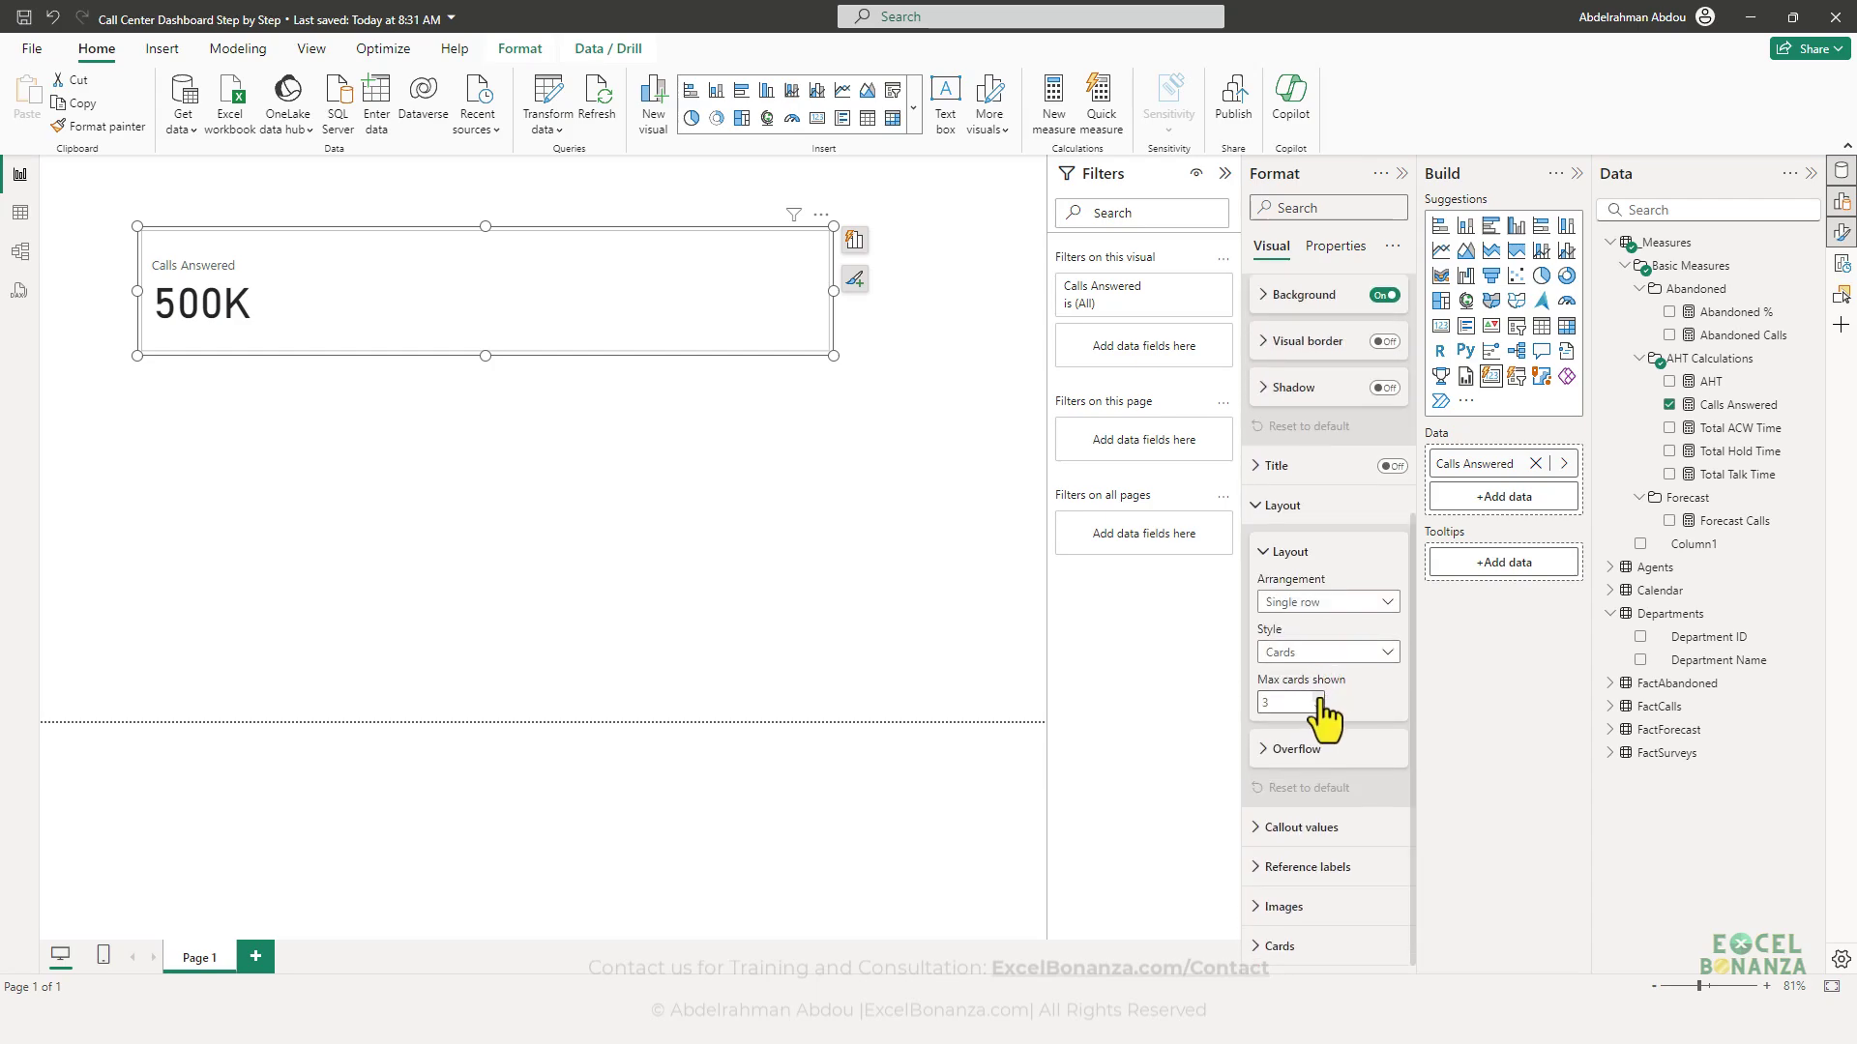
pyautogui.click(1318, 697)
pyautogui.moveTo(835, 357); pyautogui.dragTo(914, 336)
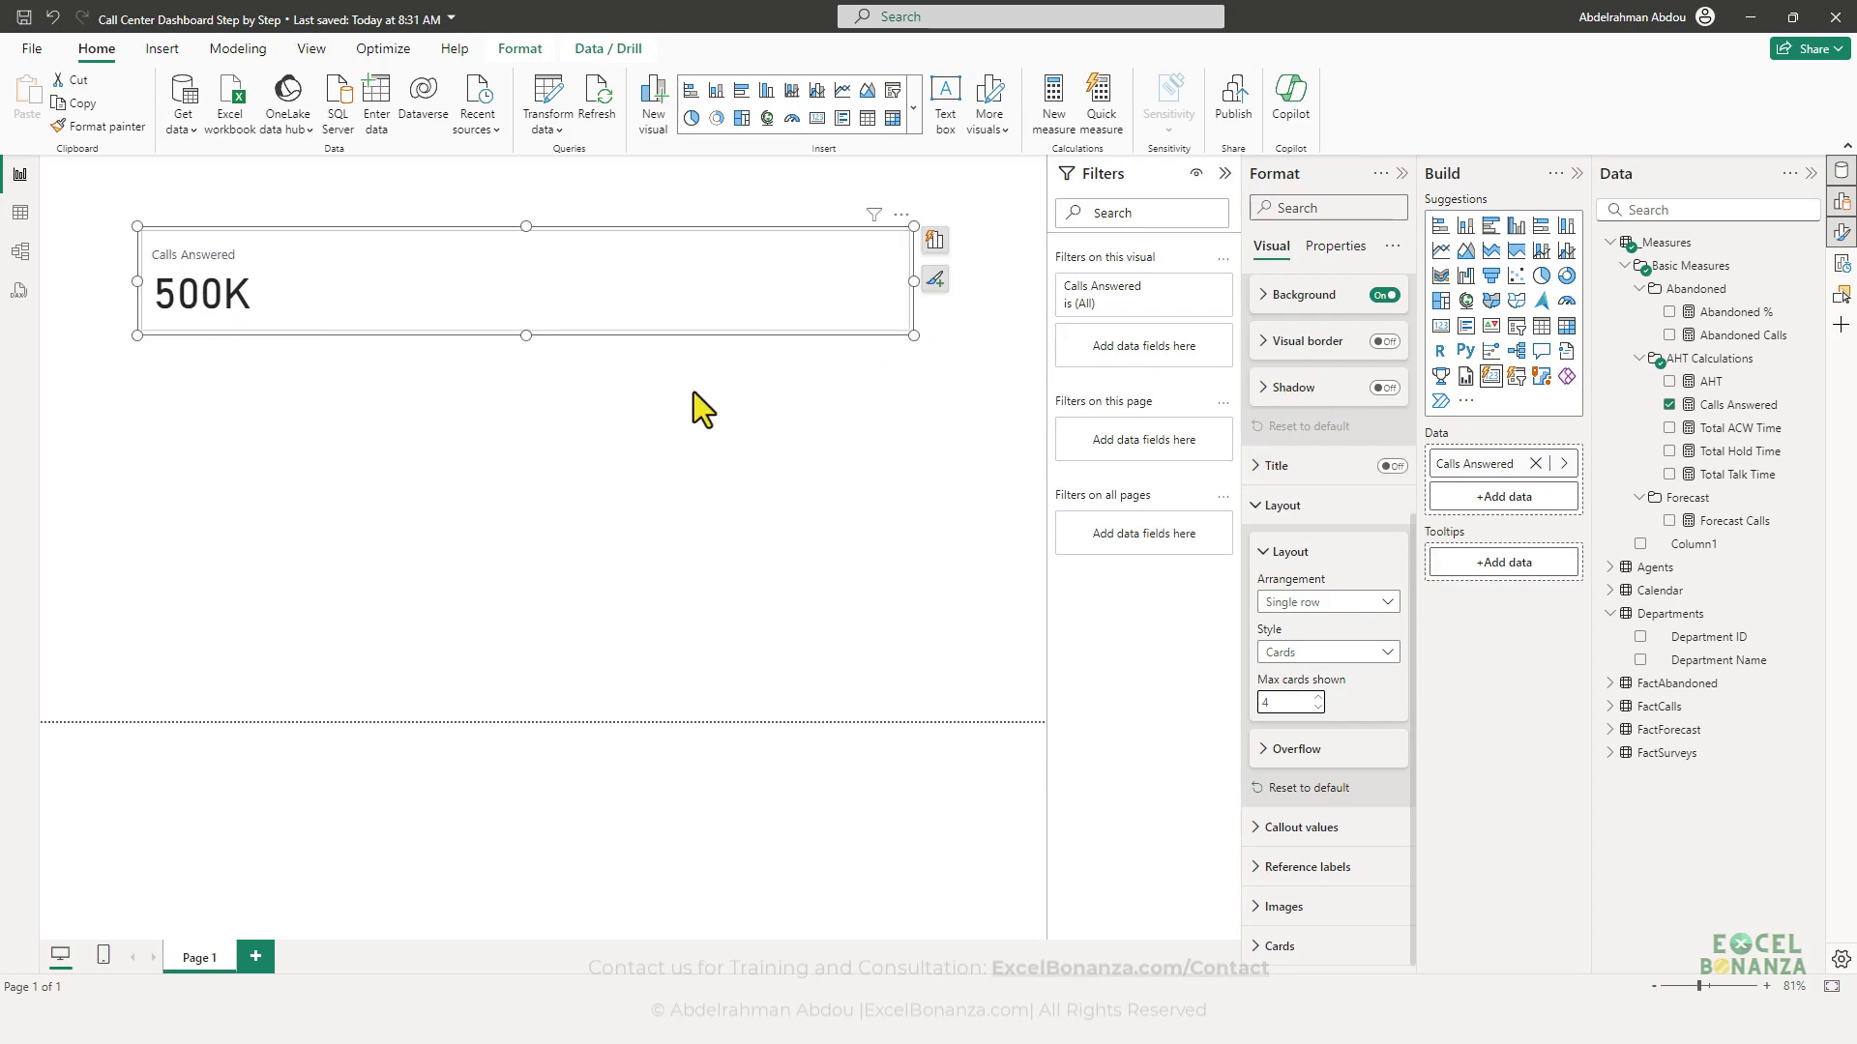
# - Compare the card with the reference screenshot and move it to about horizontal 105, vertical 77
pyautogui.hotkey('alt', 'Tab')
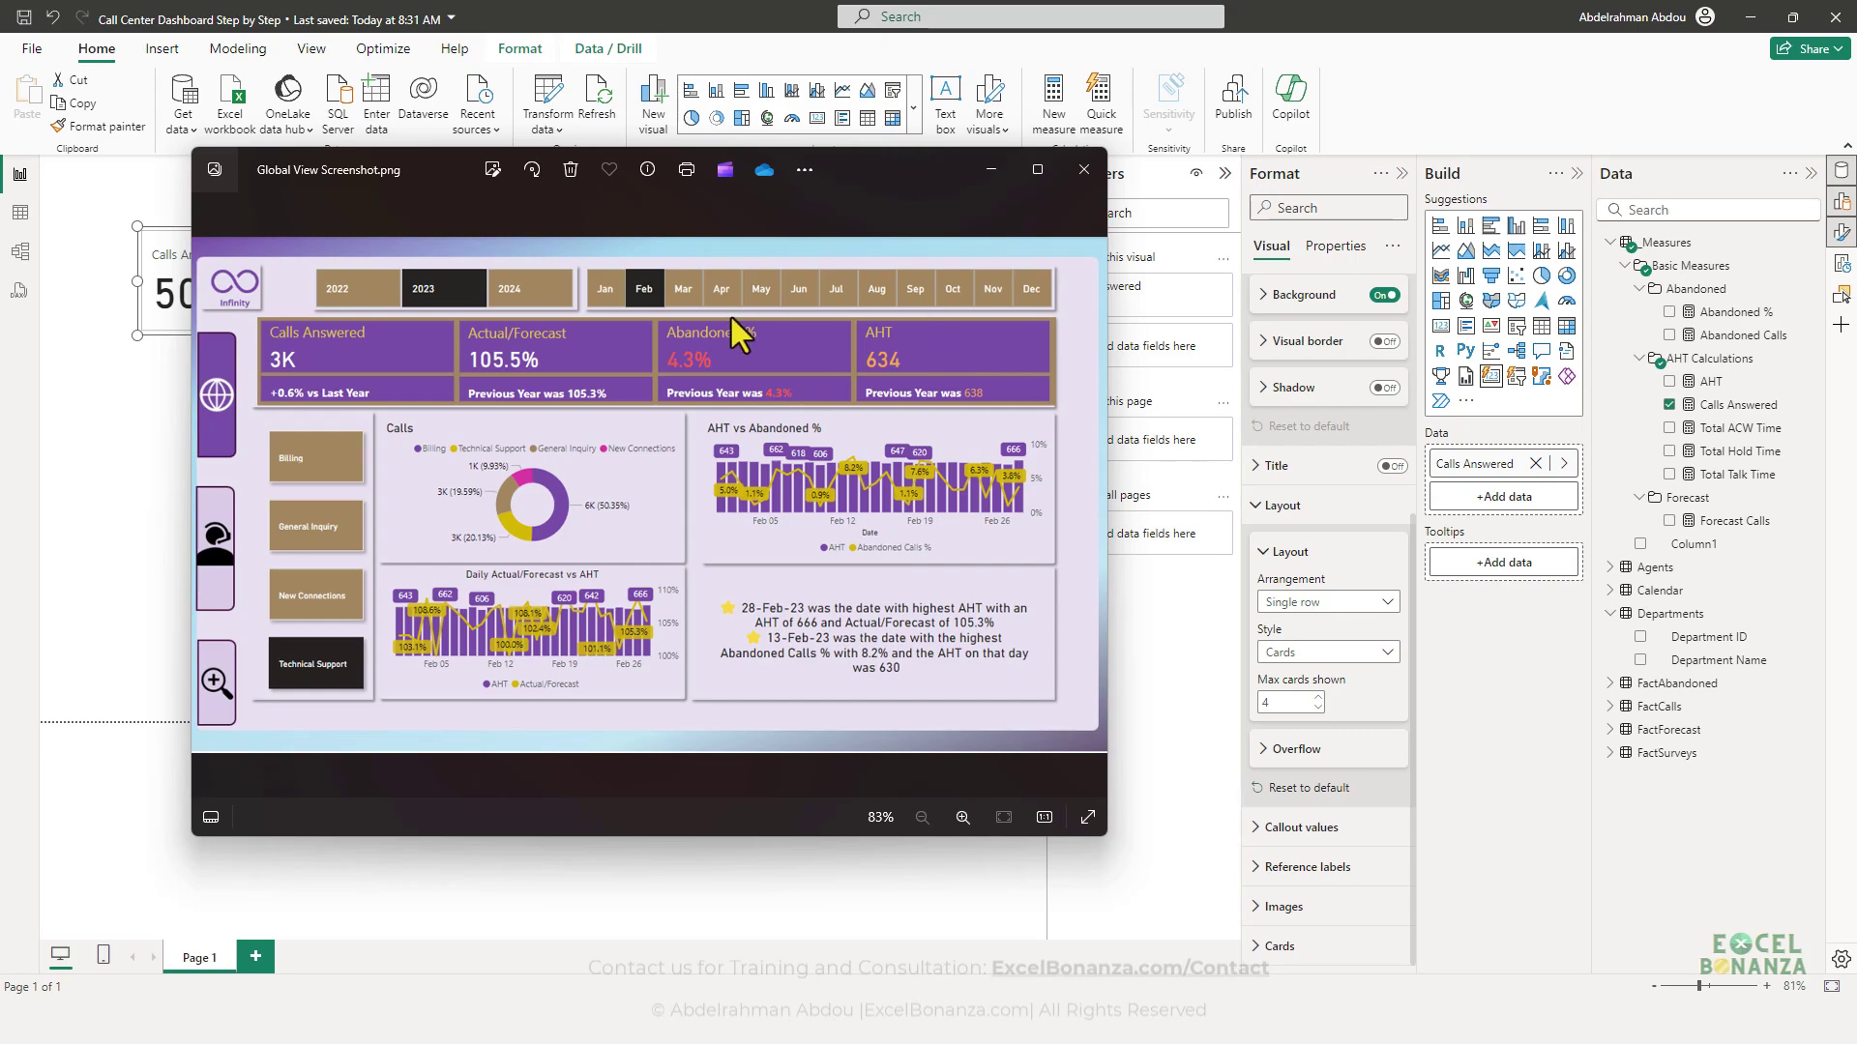
pyautogui.click(100, 387)
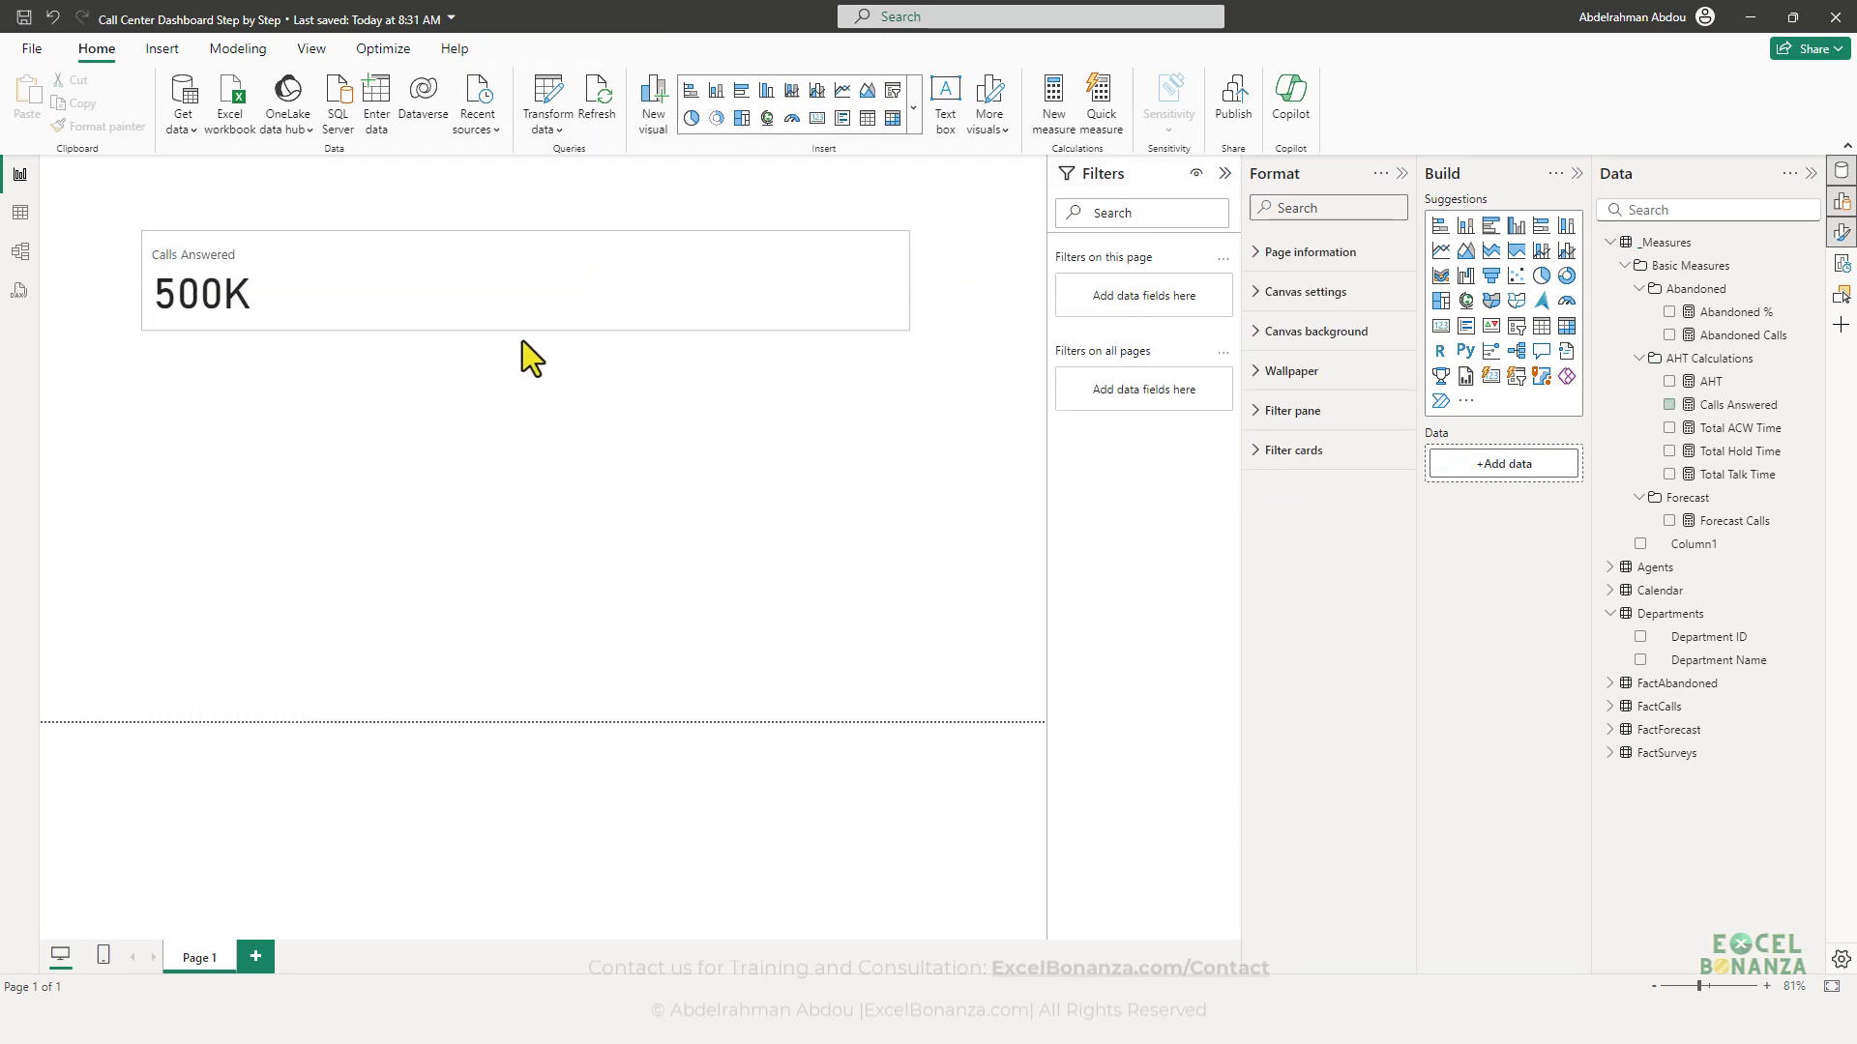
pyautogui.click(508, 293)
pyautogui.scroll(-3, 1315, 770)
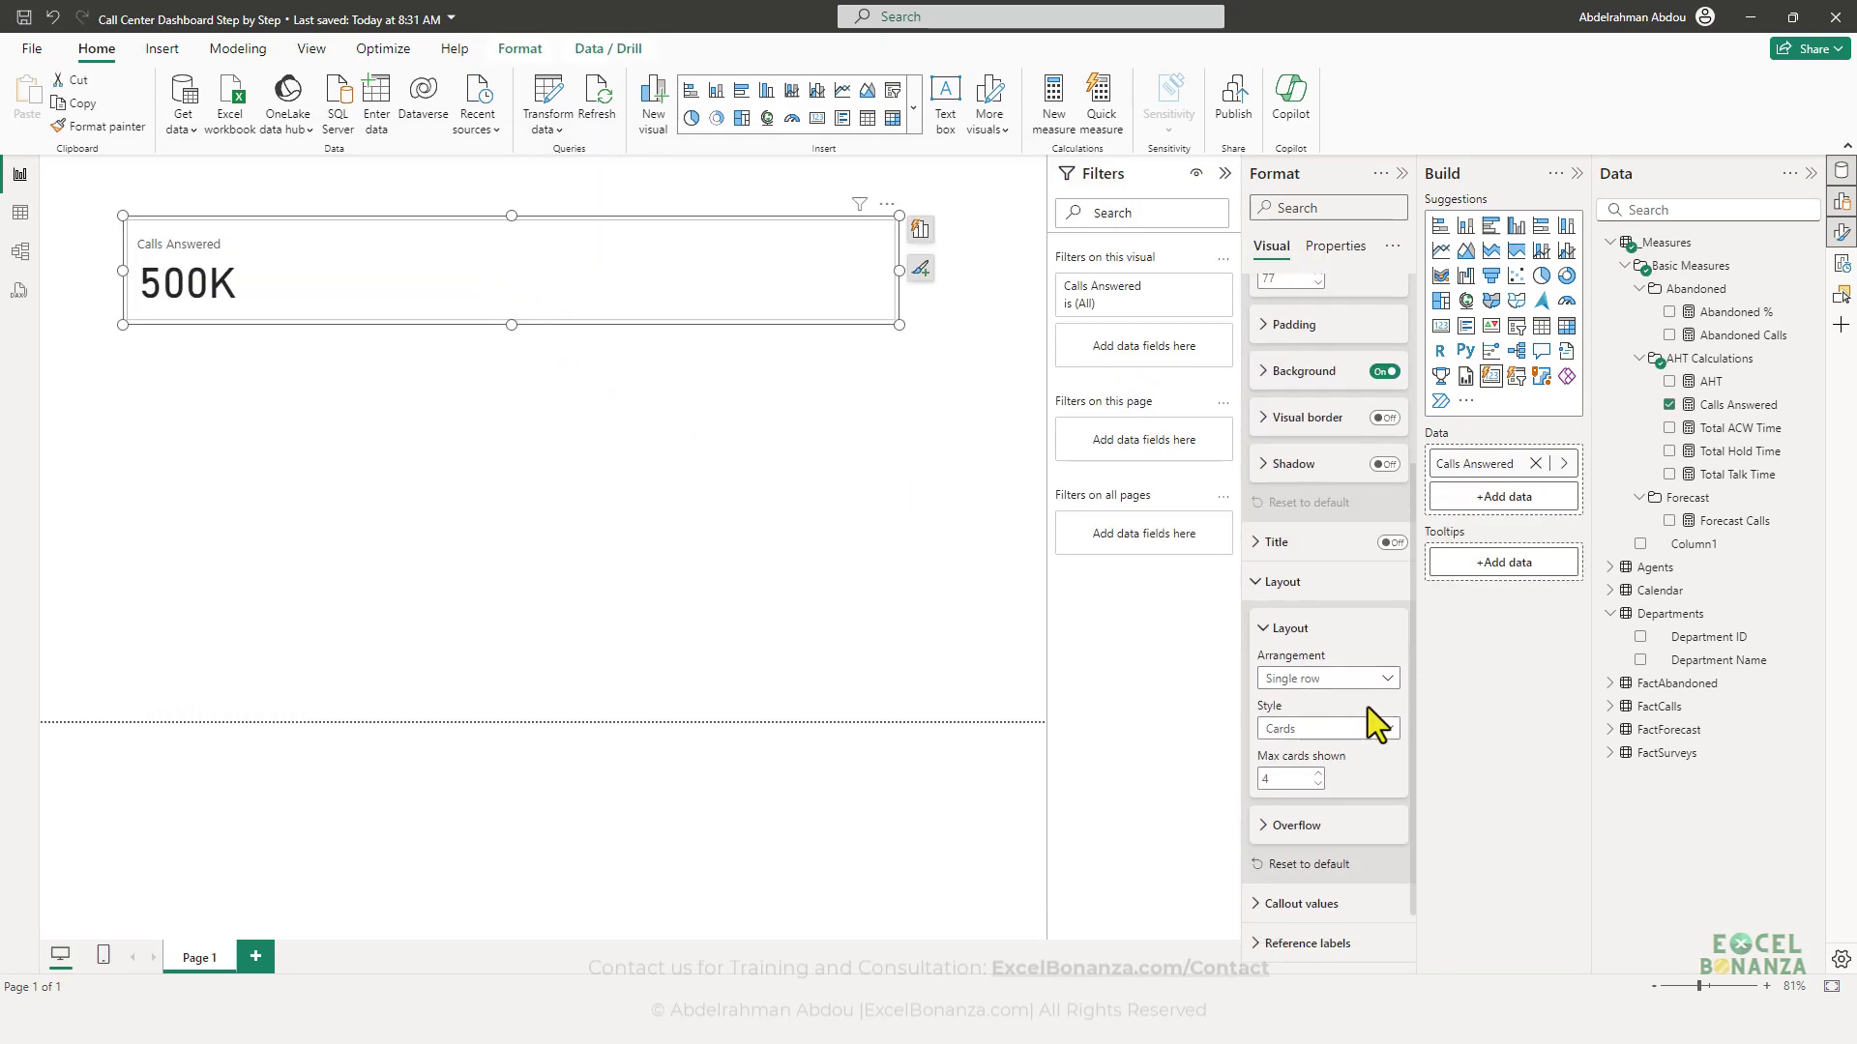
# - Compare the card visual with the Global View reference screenshot and expand the card's background settings
pyautogui.hotkey('alt', 'Tab')
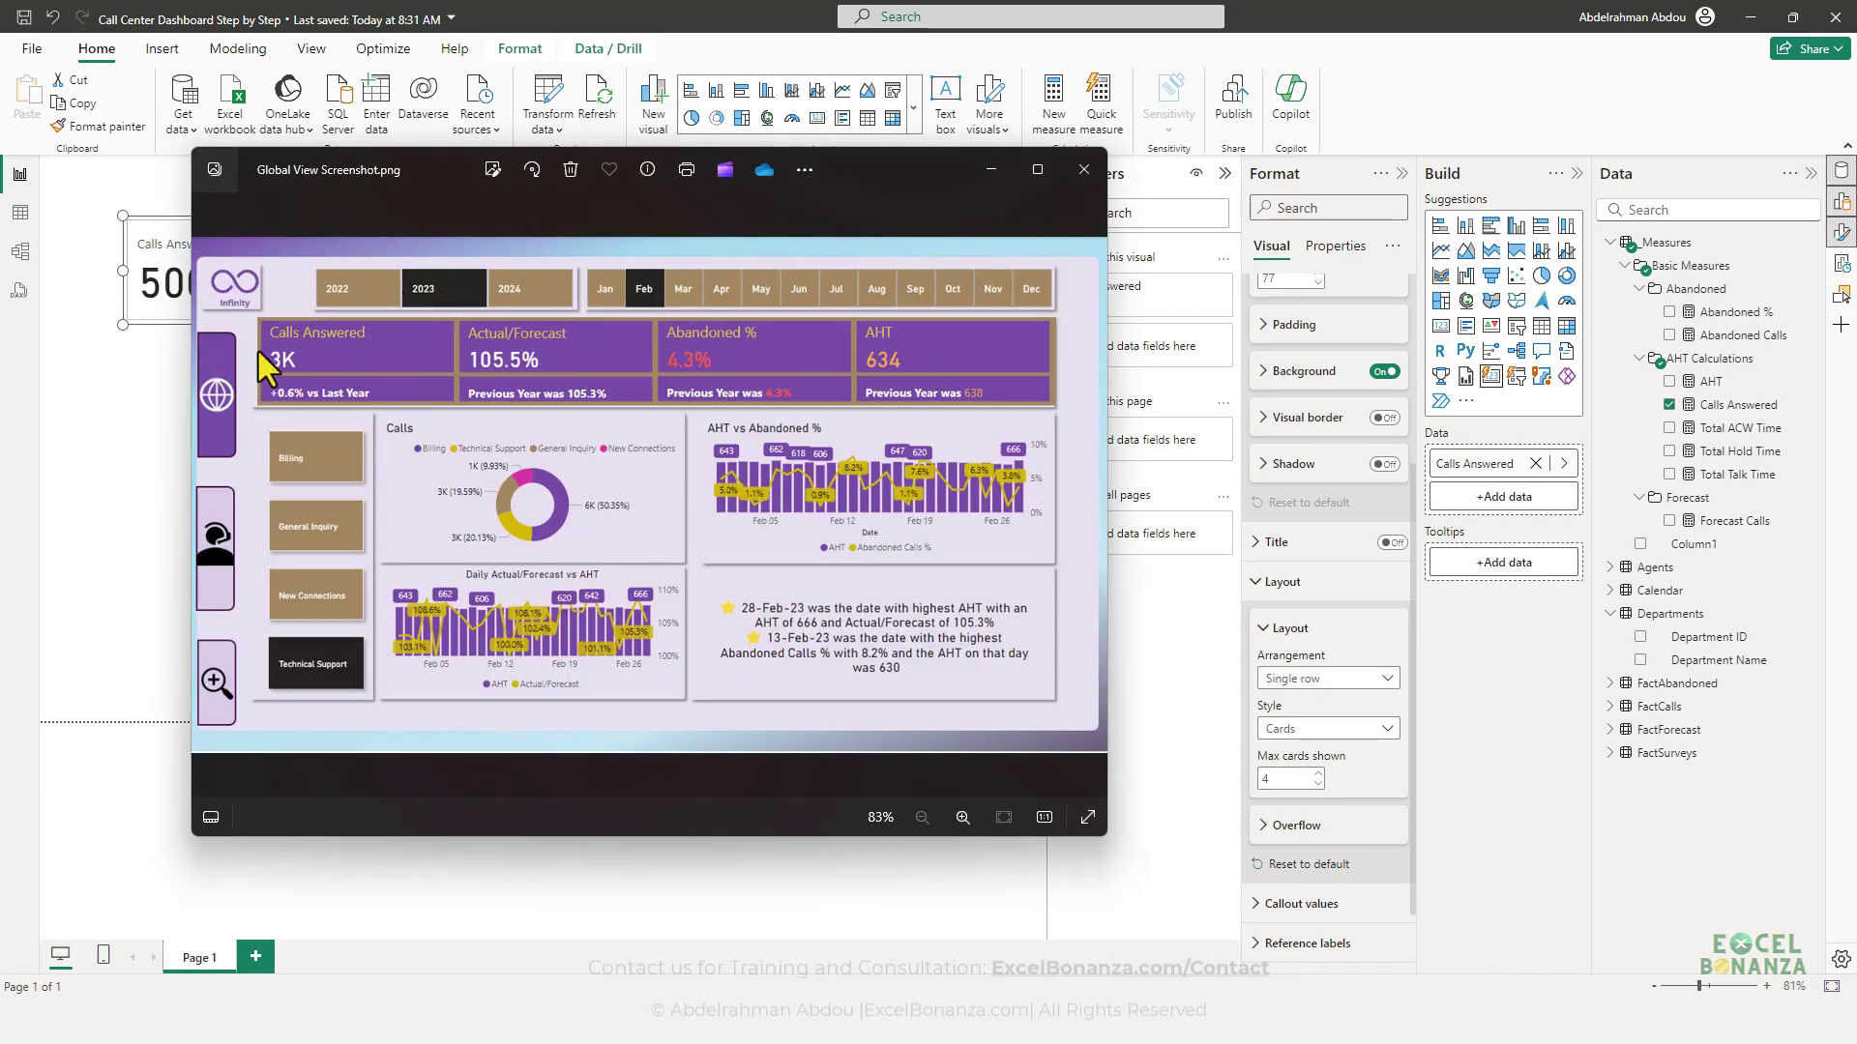
pyautogui.click(155, 350)
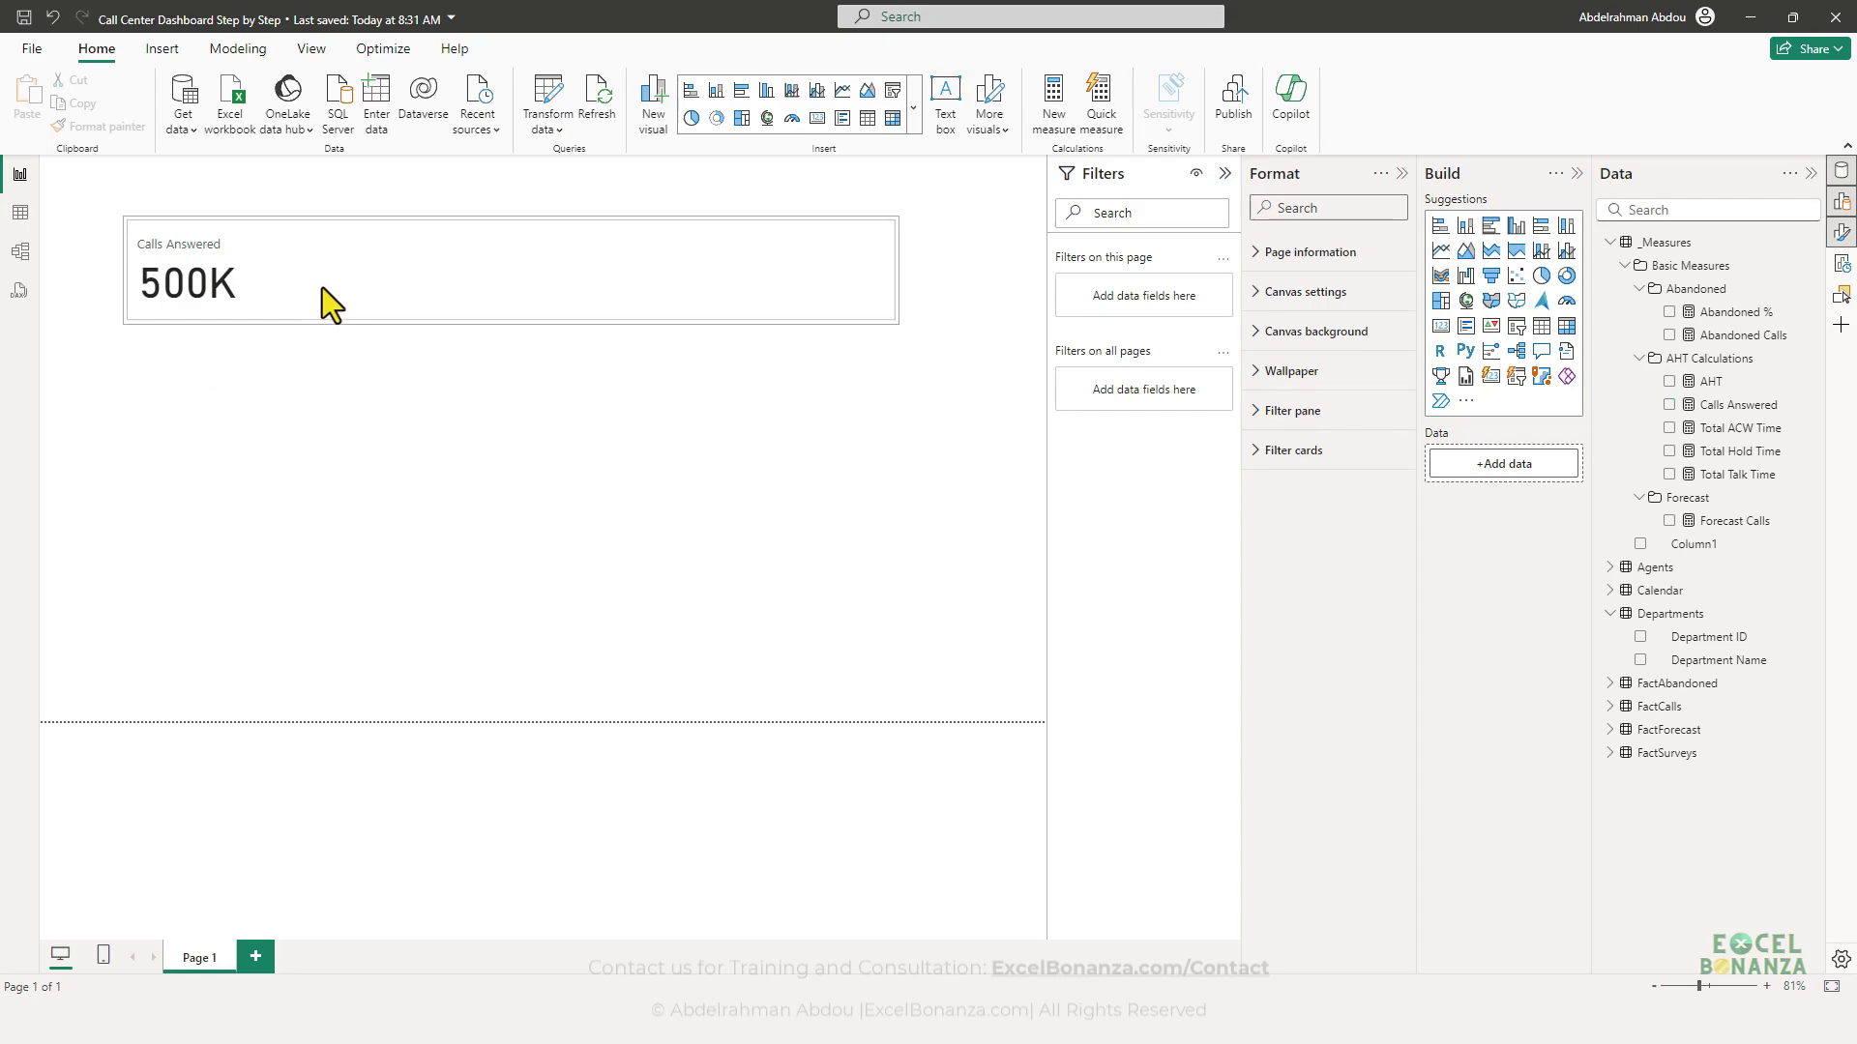
pyautogui.click(348, 288)
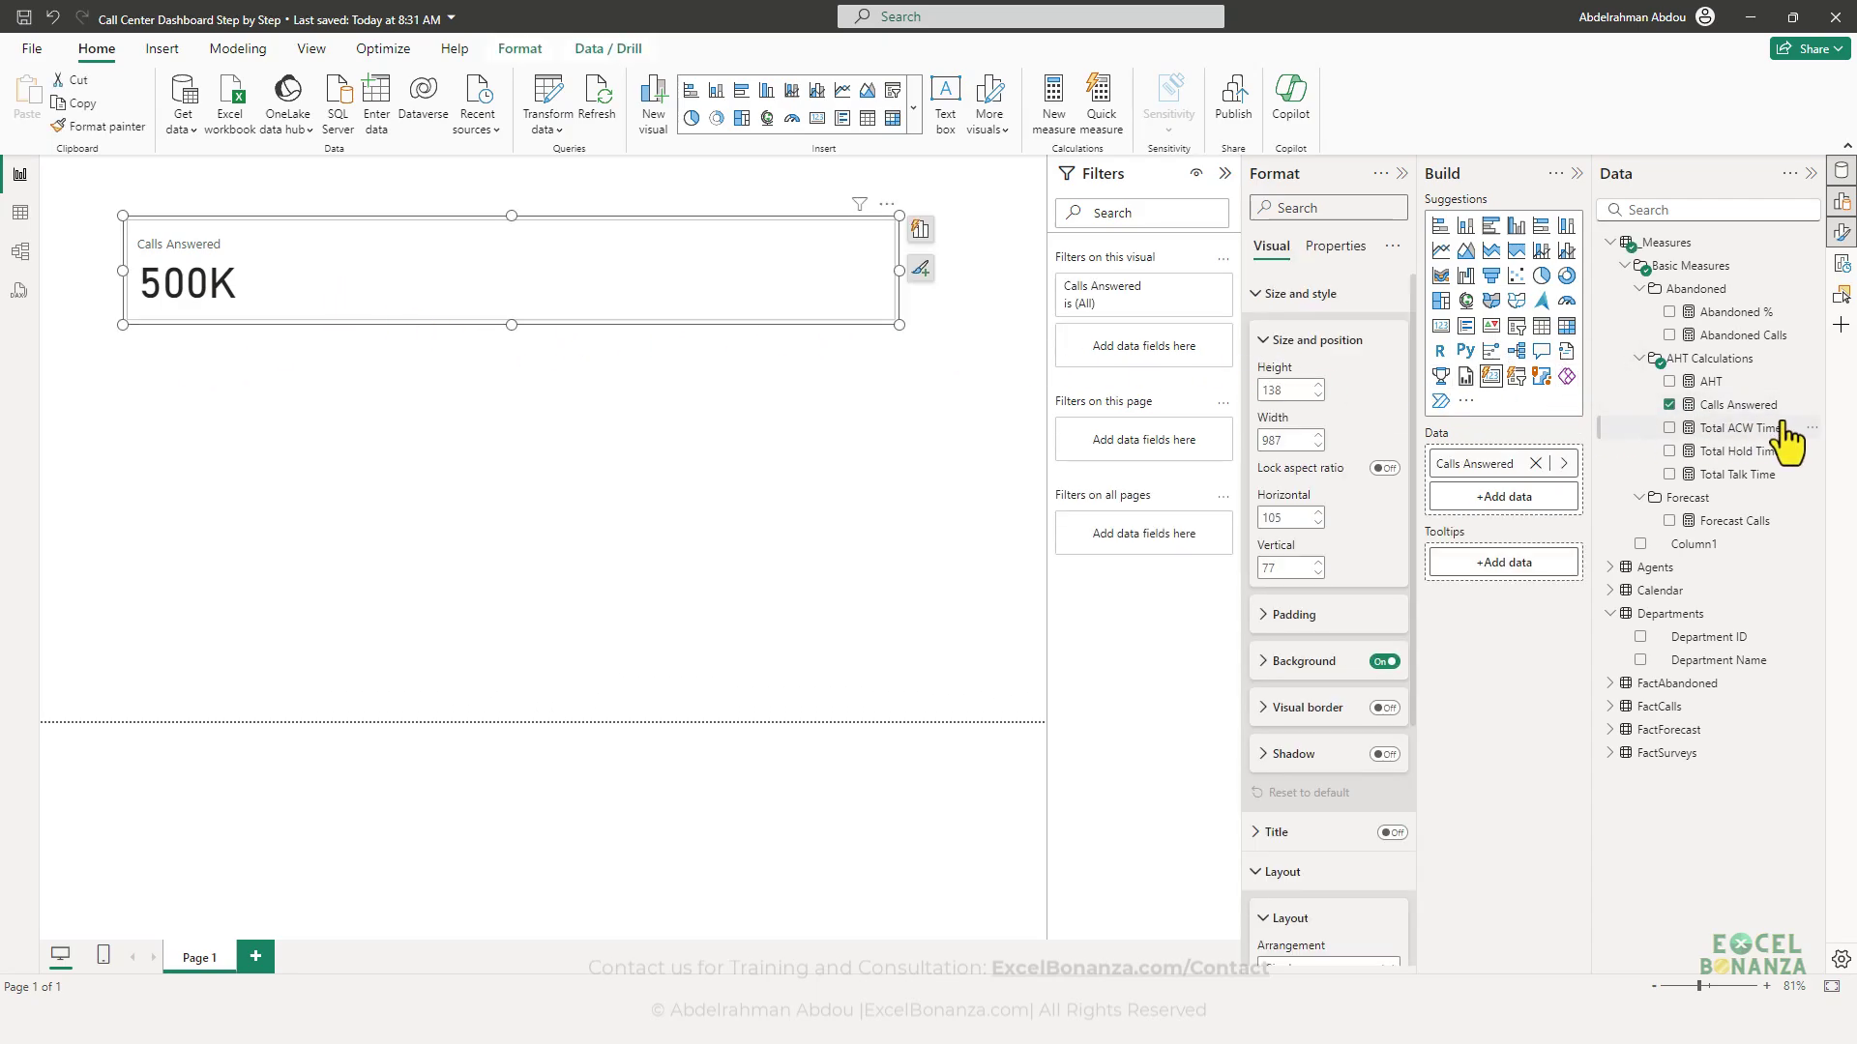
pyautogui.click(1285, 661)
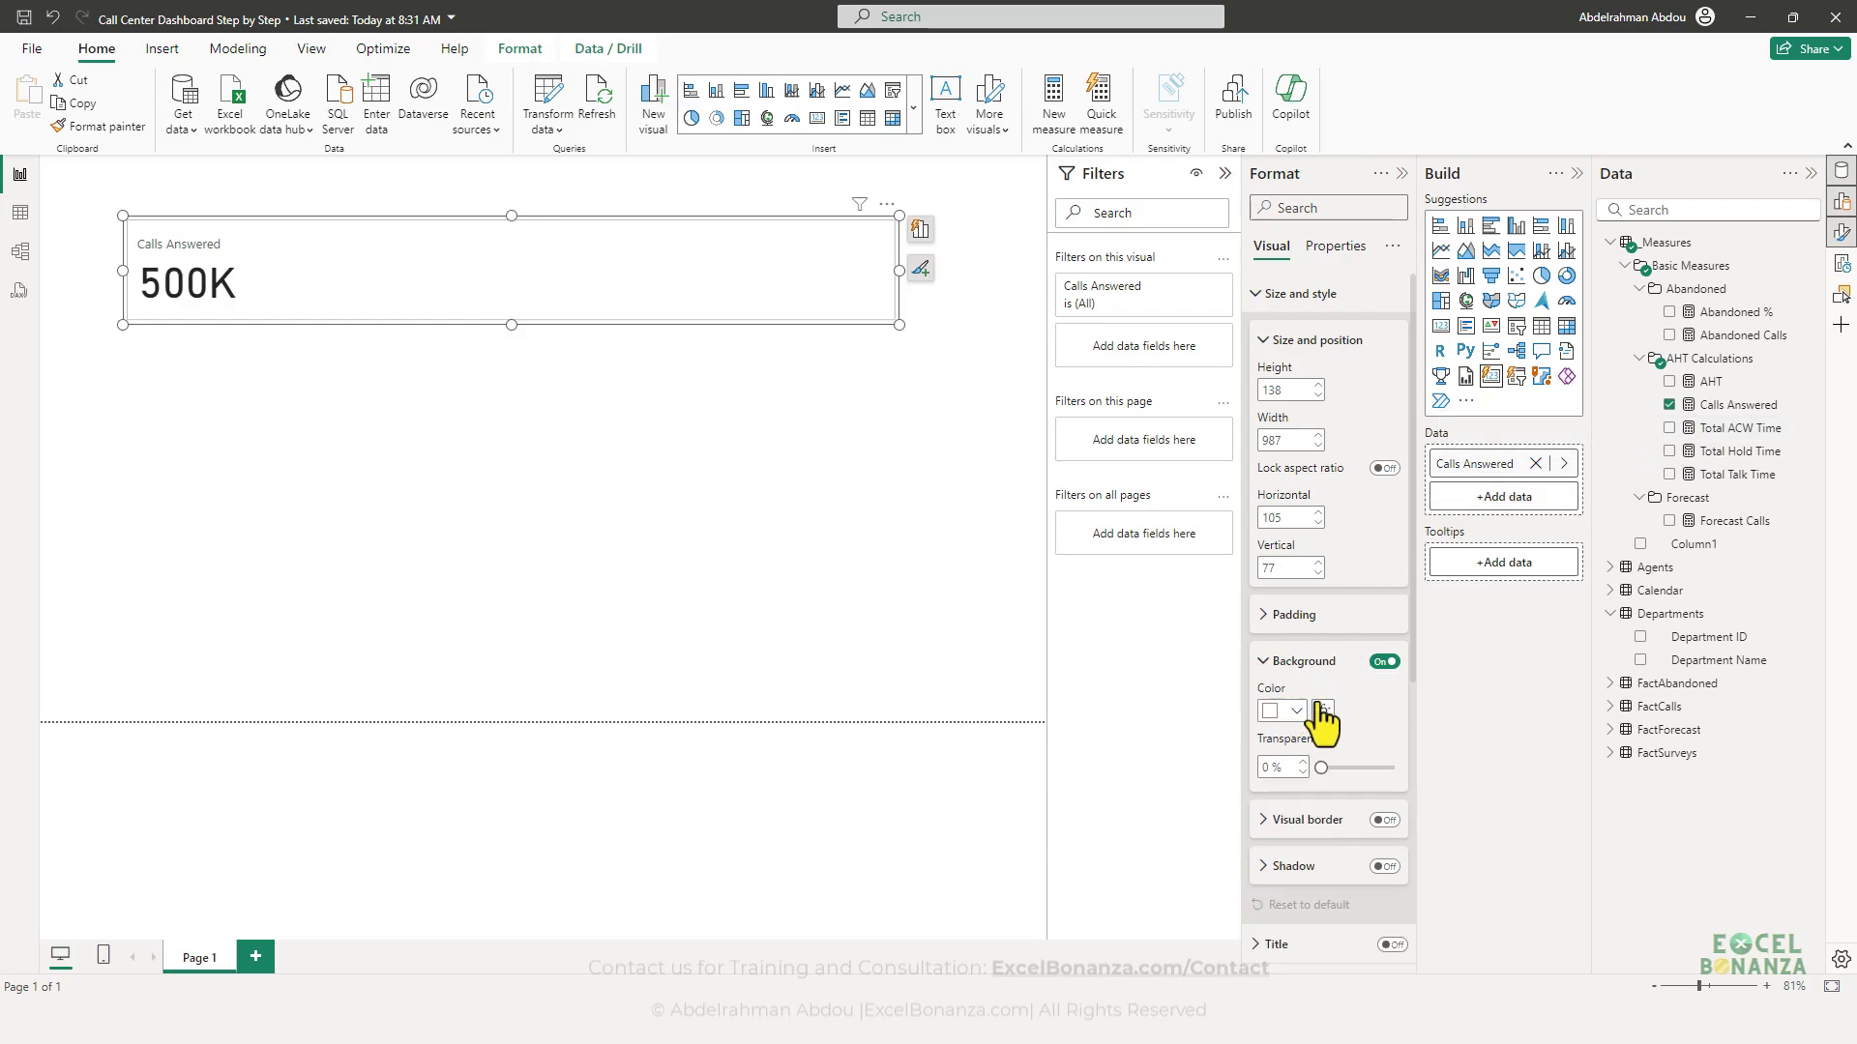
pyautogui.hotkey('alt', 'Tab')
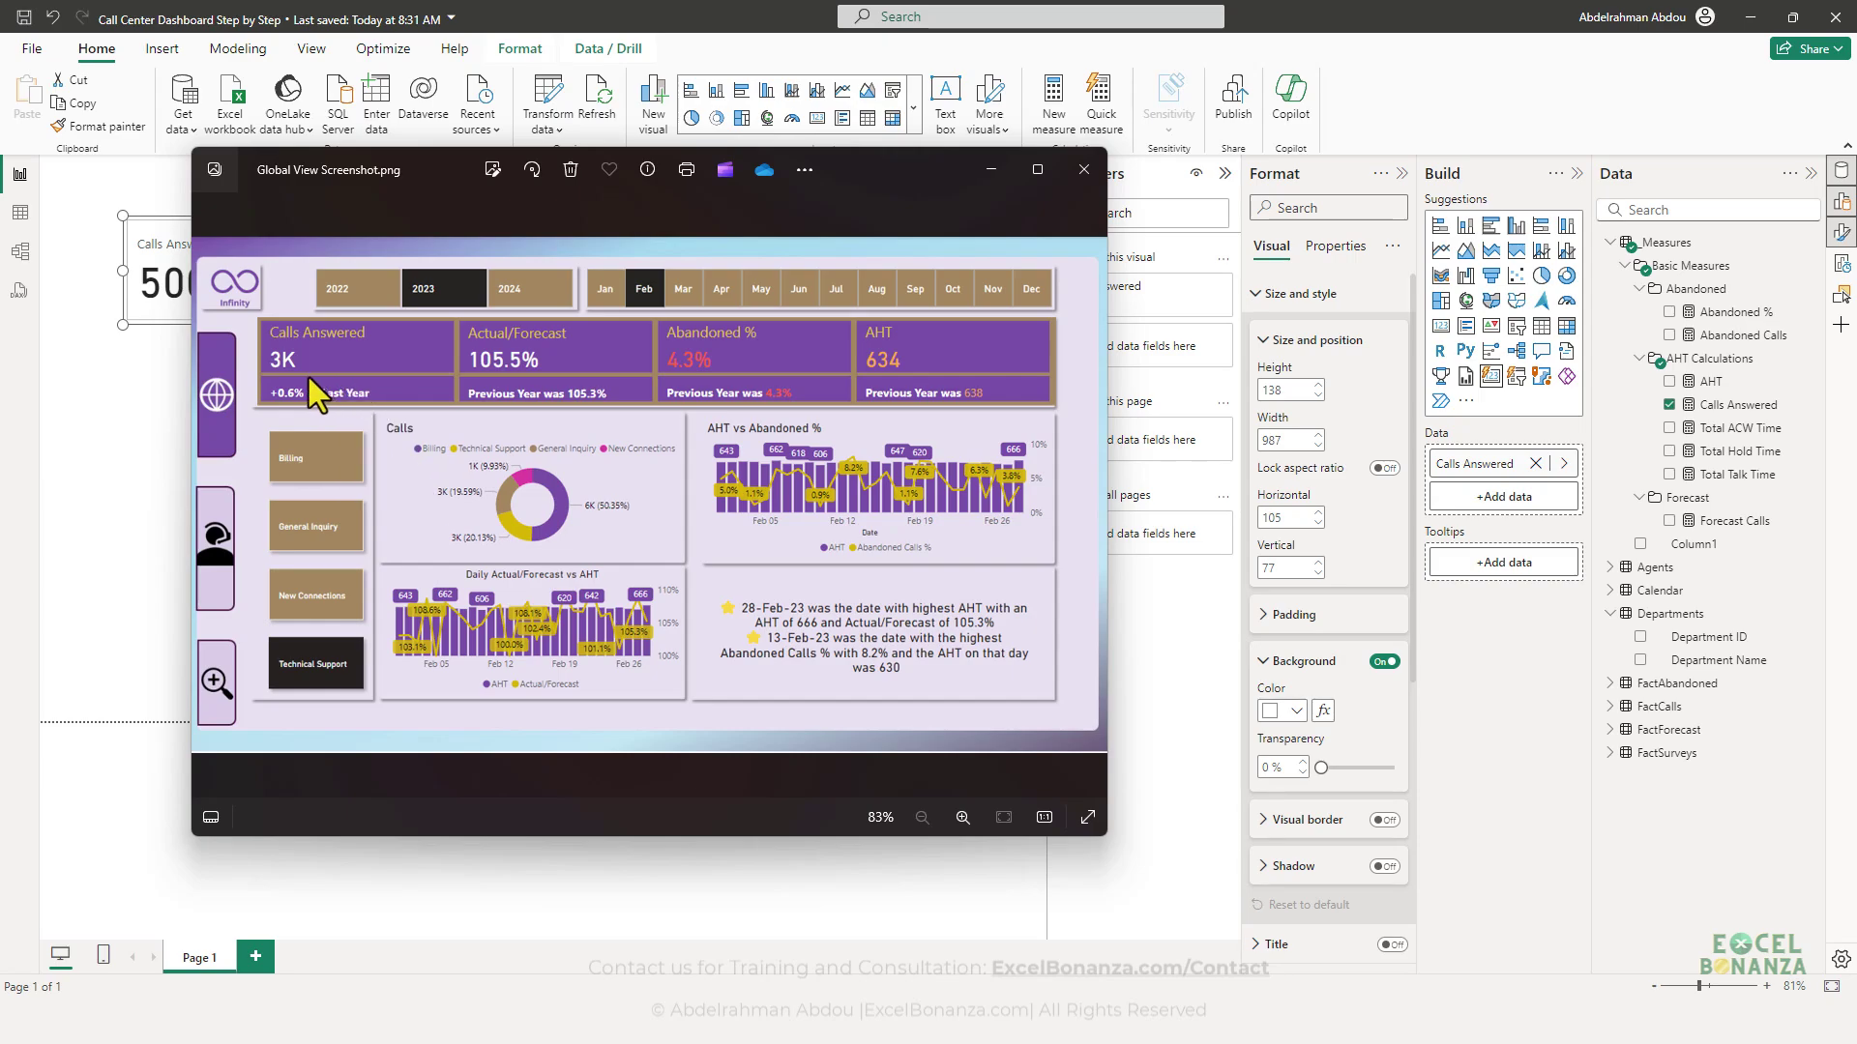
pyautogui.click(93, 434)
pyautogui.click(717, 311)
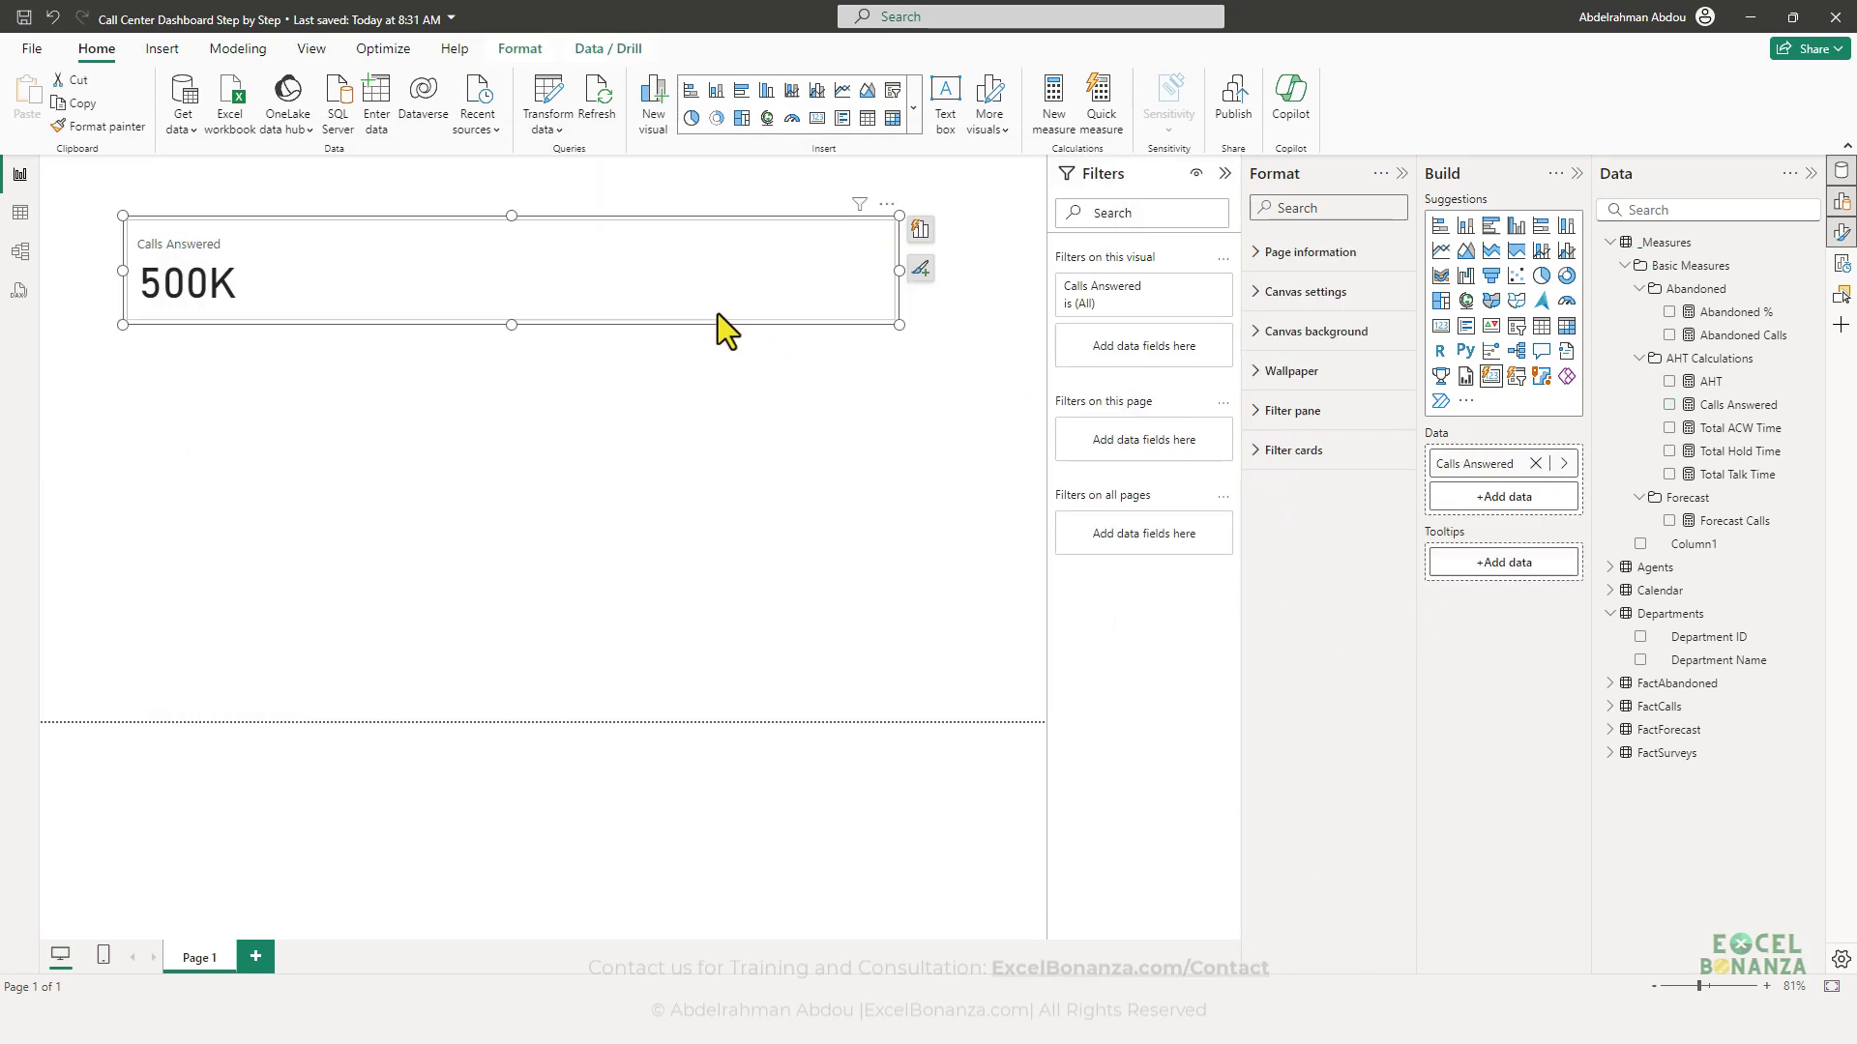
# - Try purple as the card visual's overall background colour and compare it with the reference screenshot
pyautogui.scroll(-2, 1325, 677)
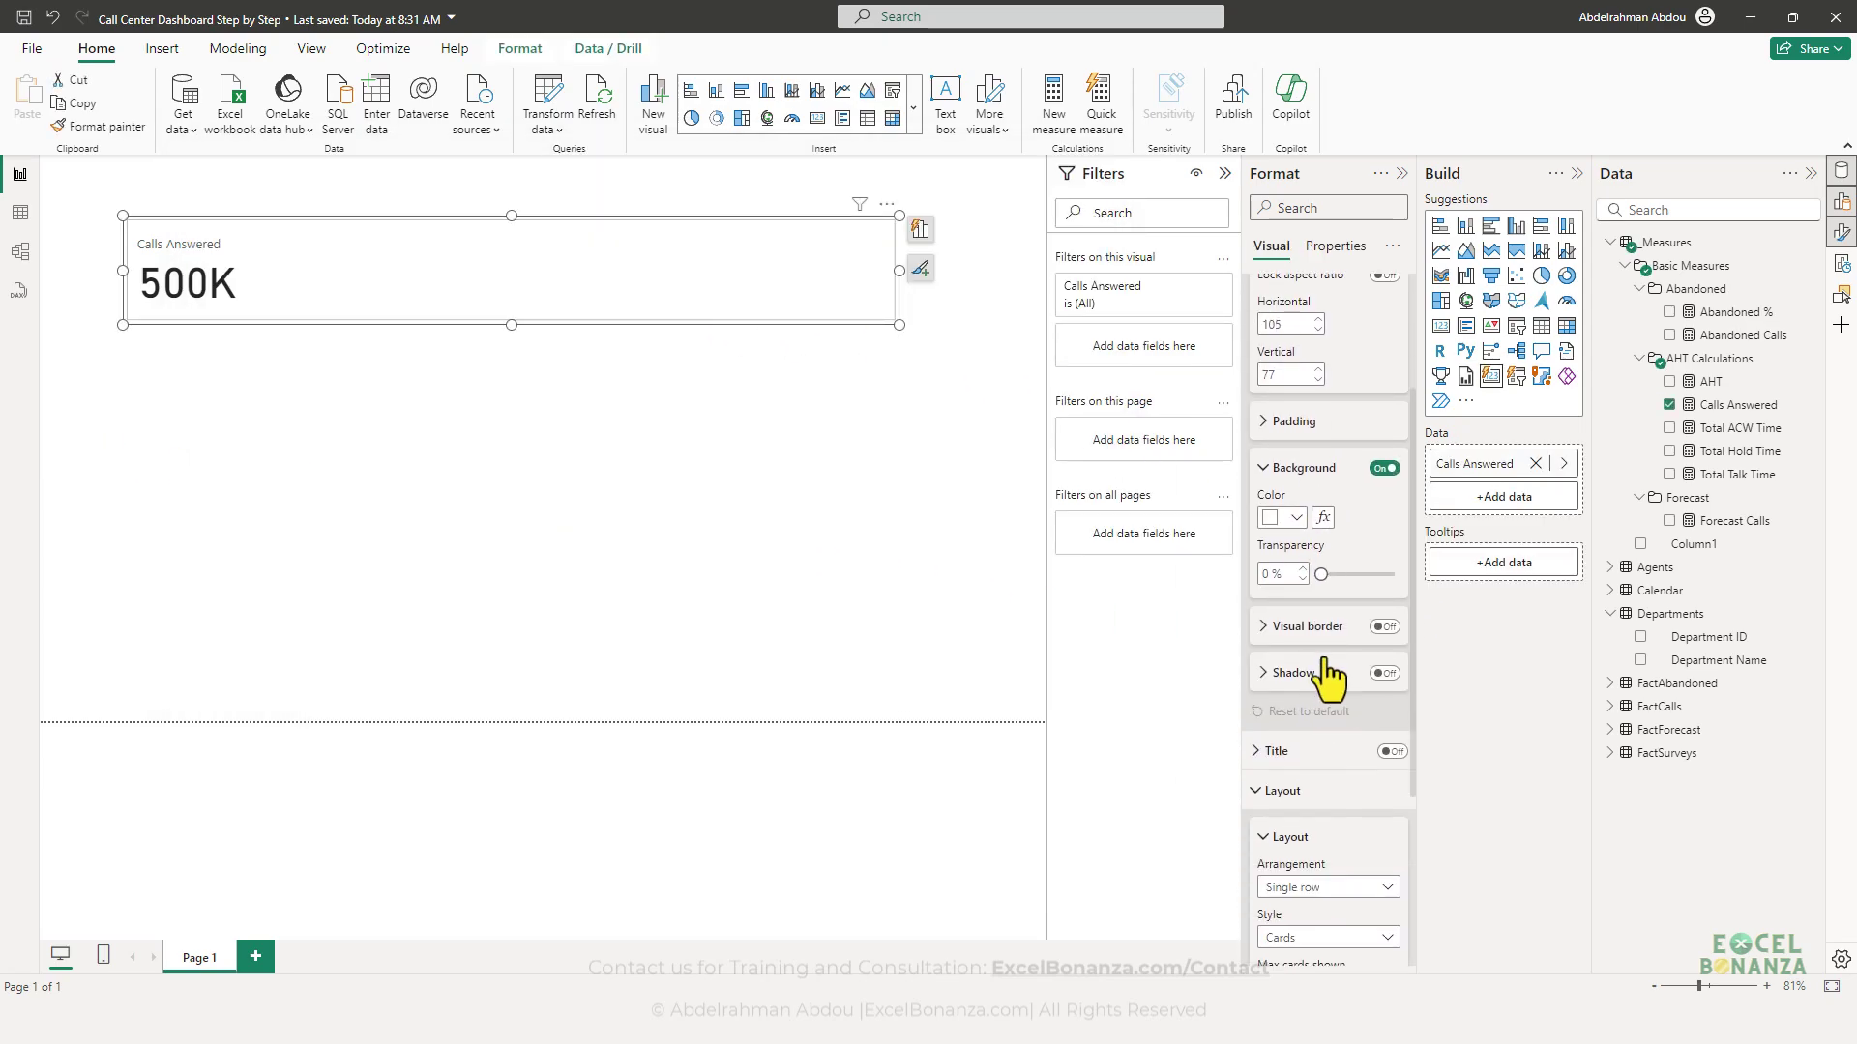
pyautogui.click(1296, 518)
pyautogui.click(1341, 586)
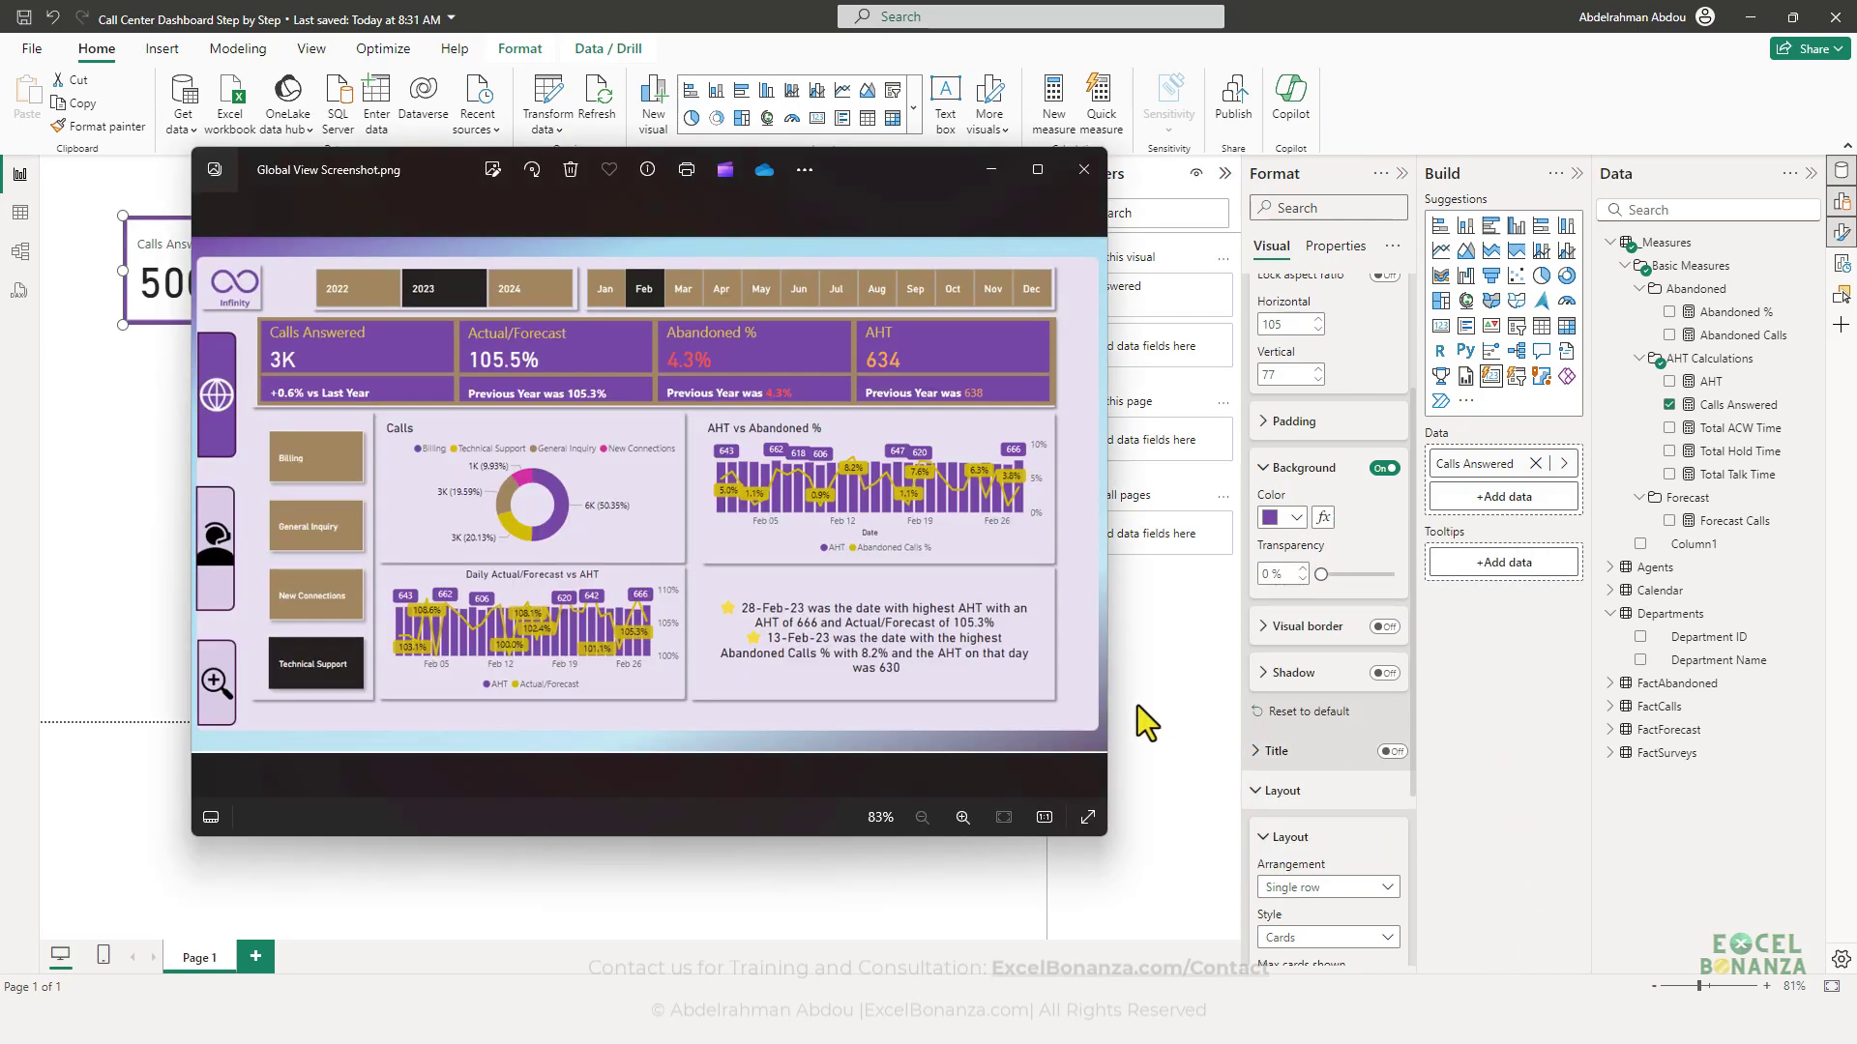
pyautogui.click(107, 526)
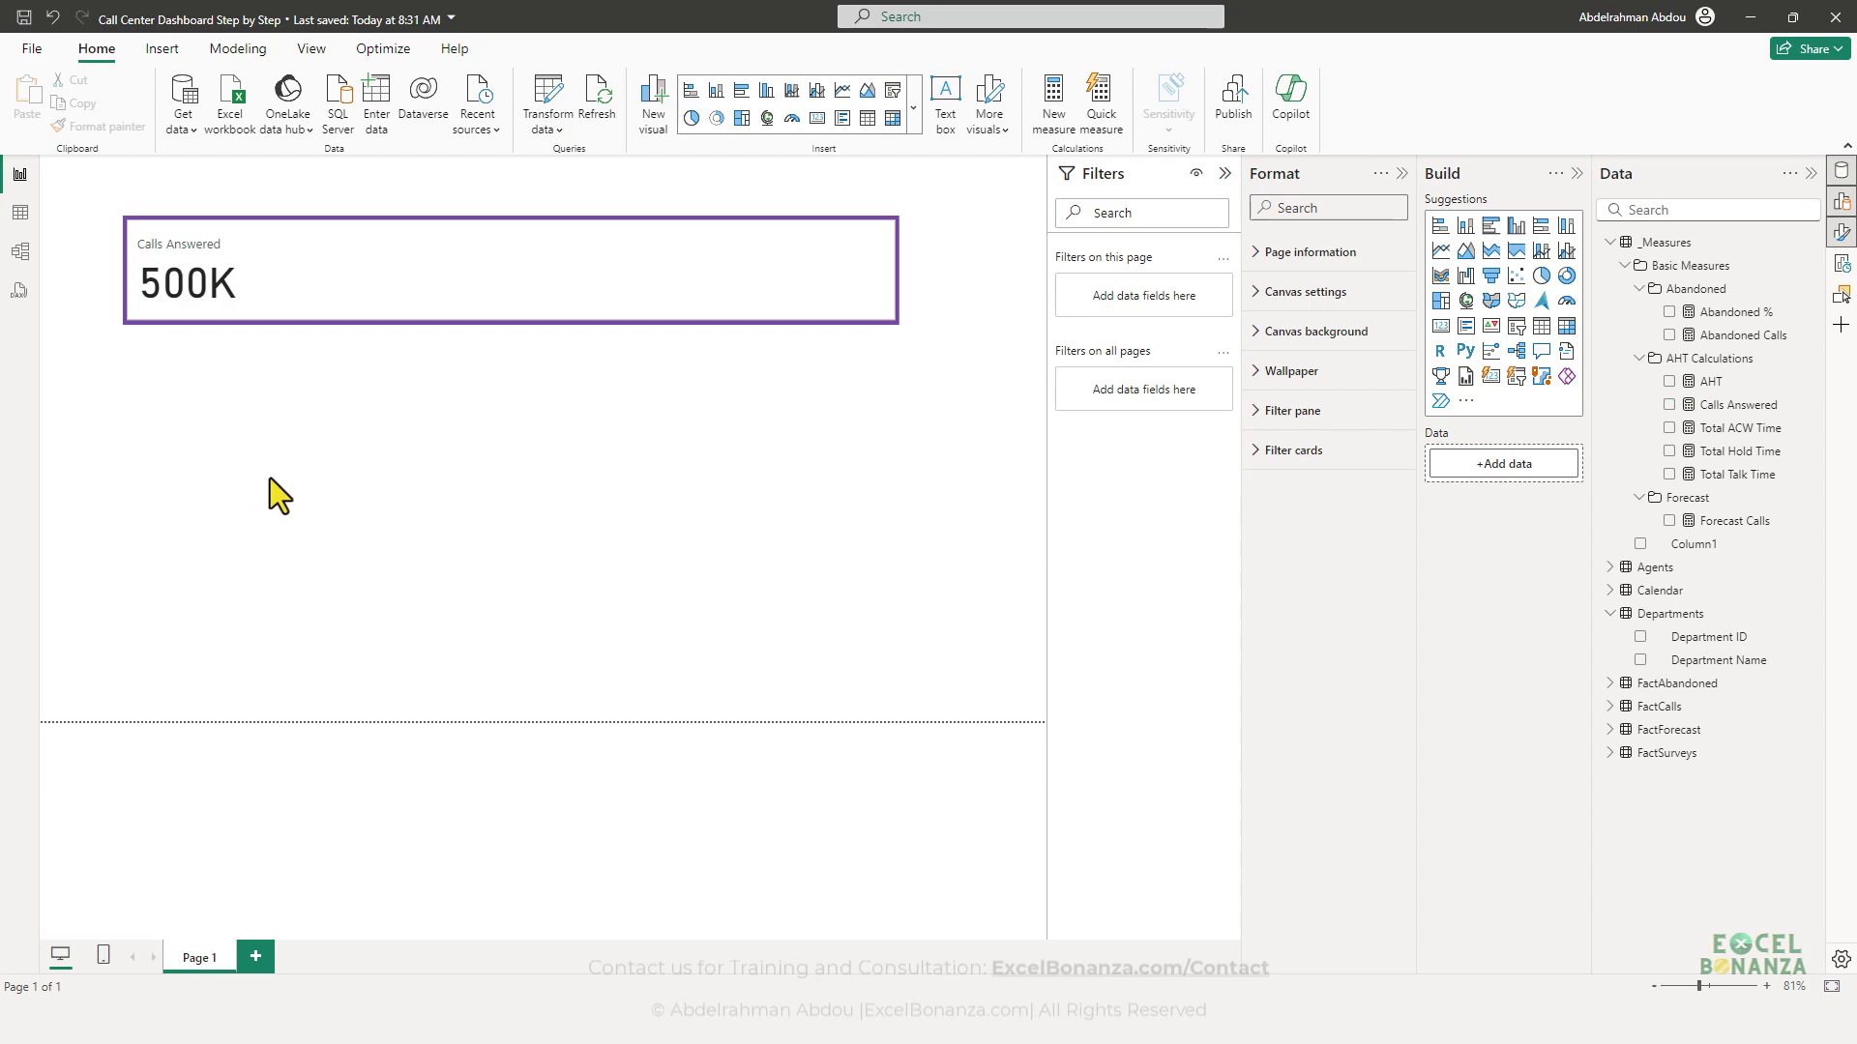
pyautogui.click(450, 288)
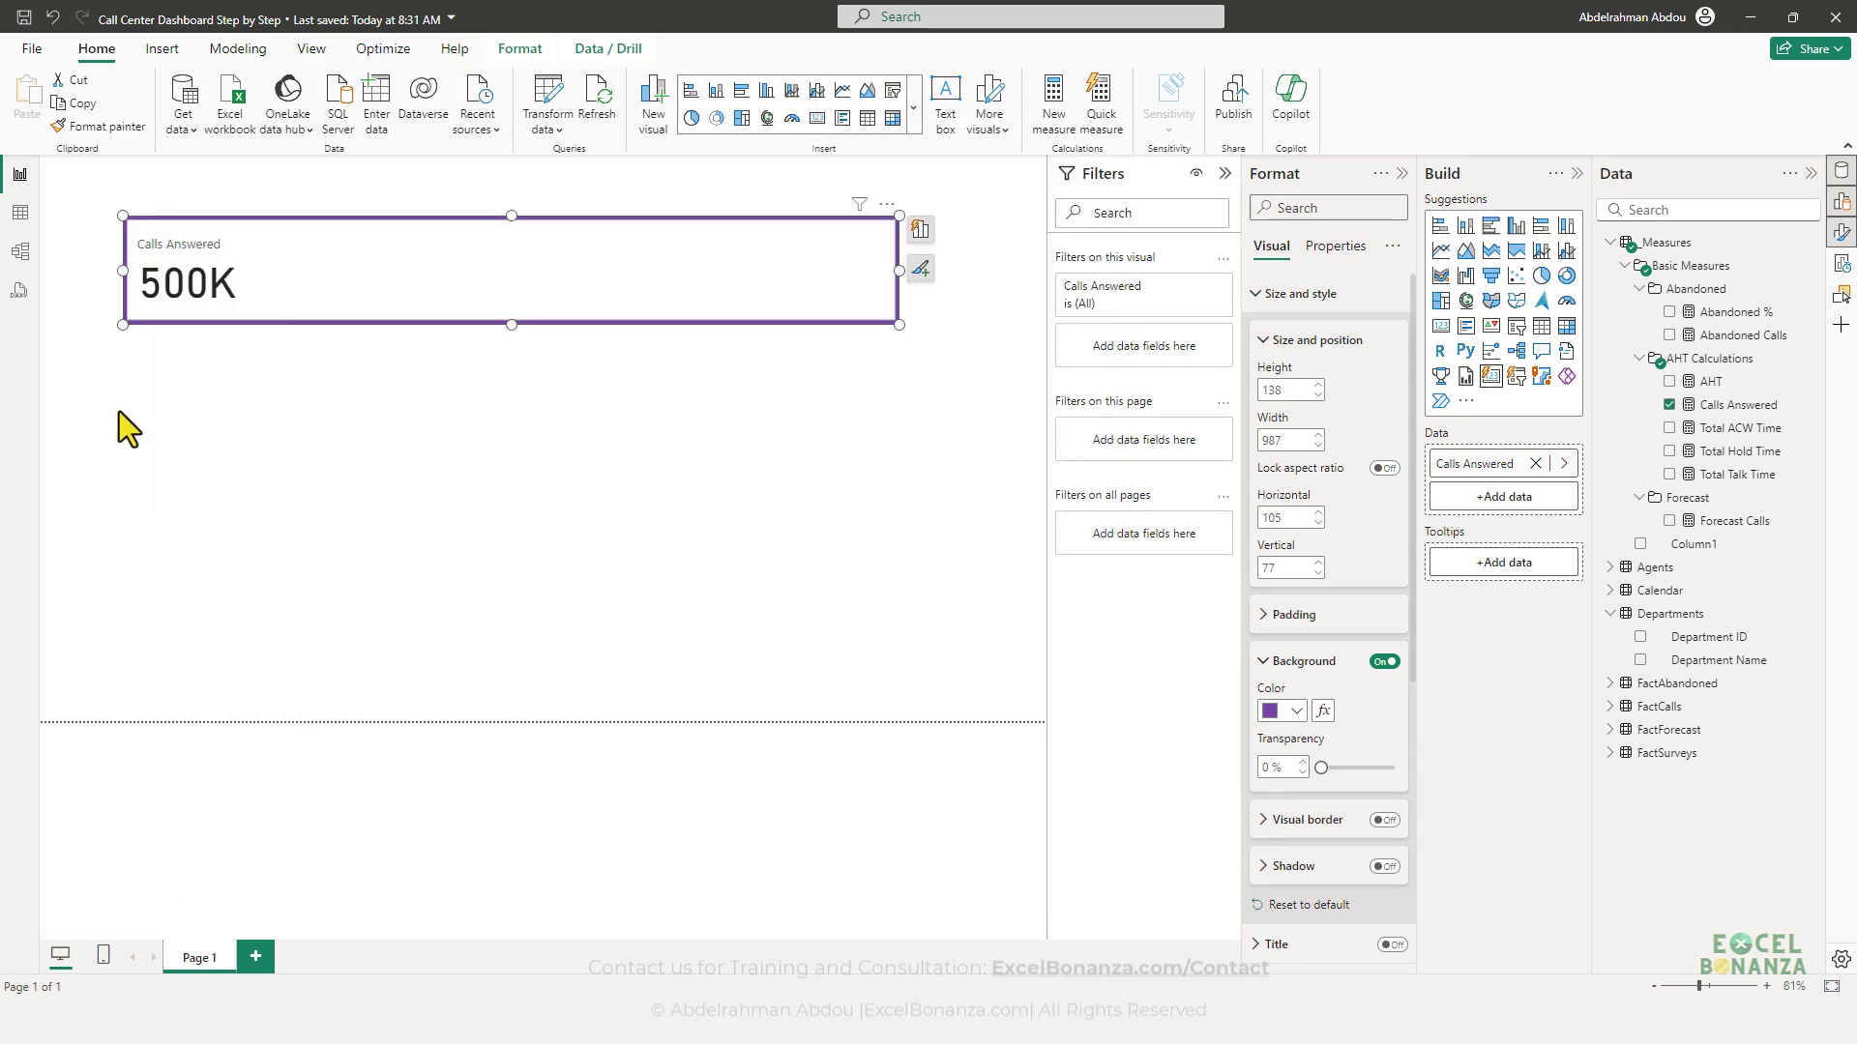
# - Set the card visual's overall background colour to the theme's brown
pyautogui.click(124, 426)
pyautogui.click(560, 284)
pyautogui.click(1296, 711)
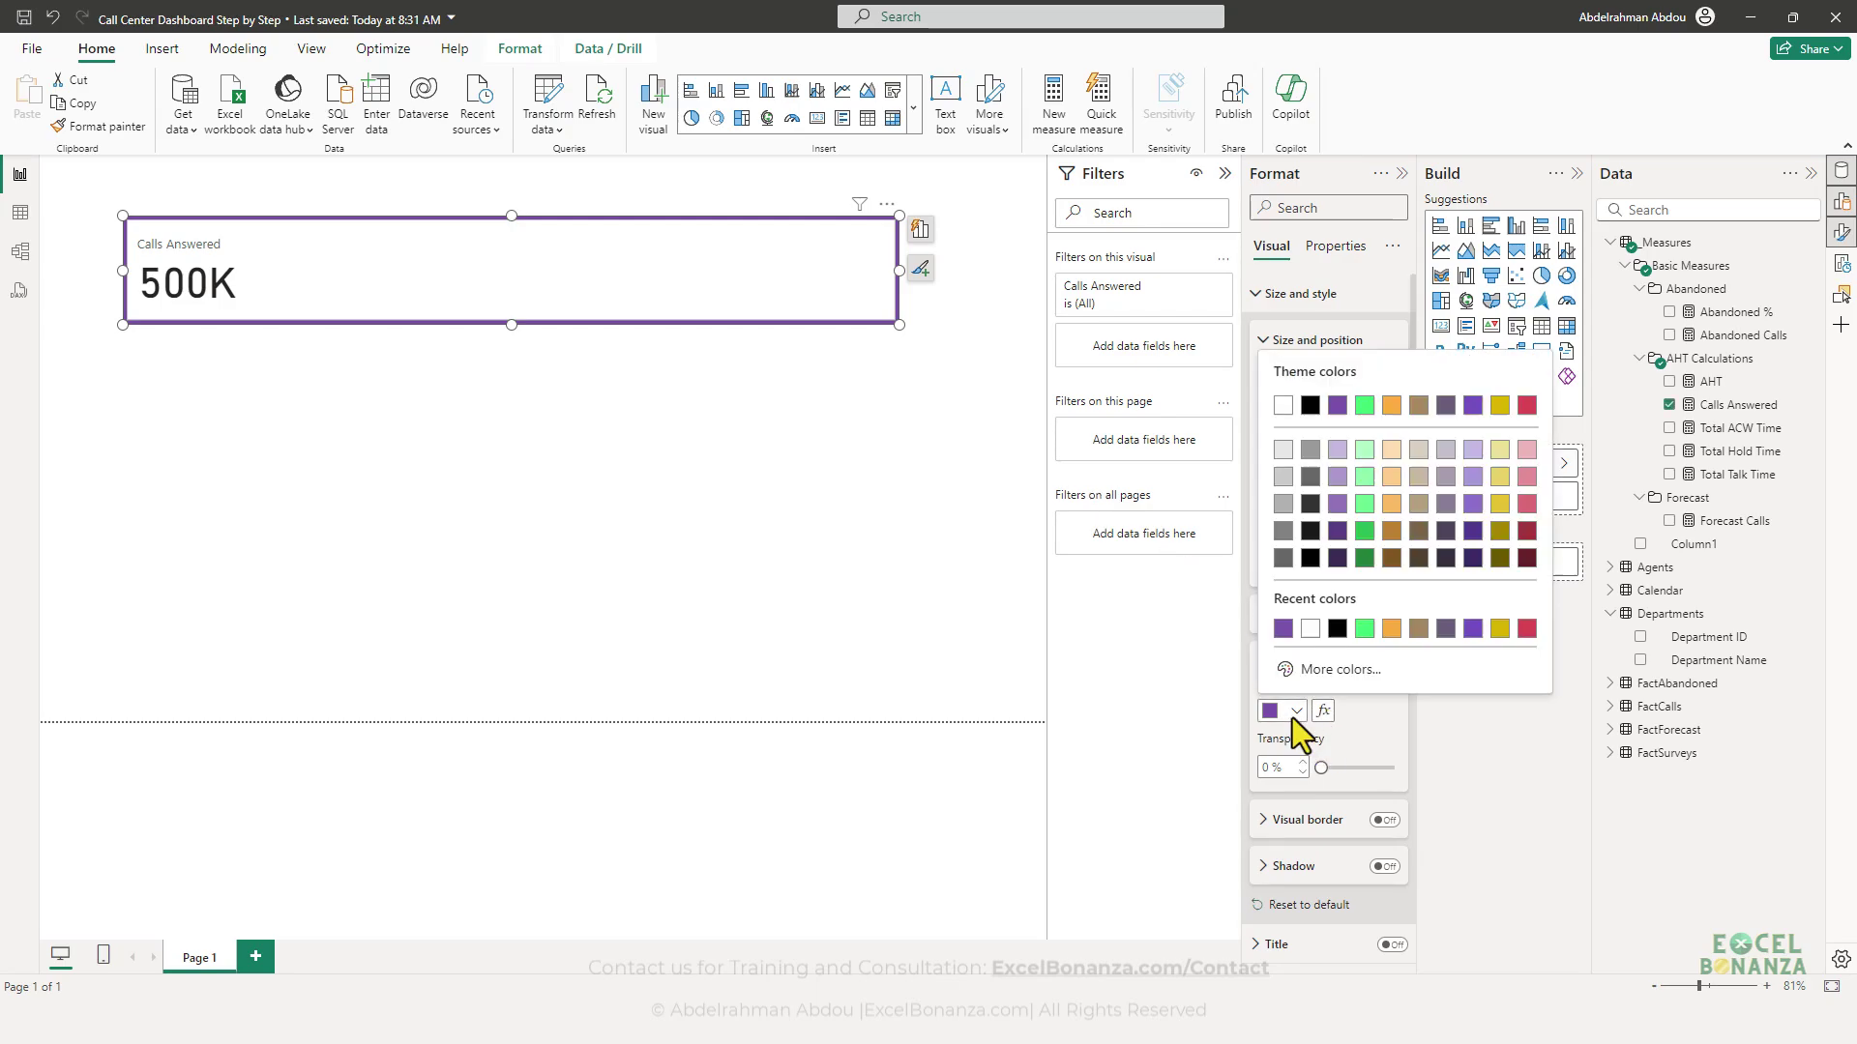
pyautogui.click(1419, 406)
pyautogui.click(773, 375)
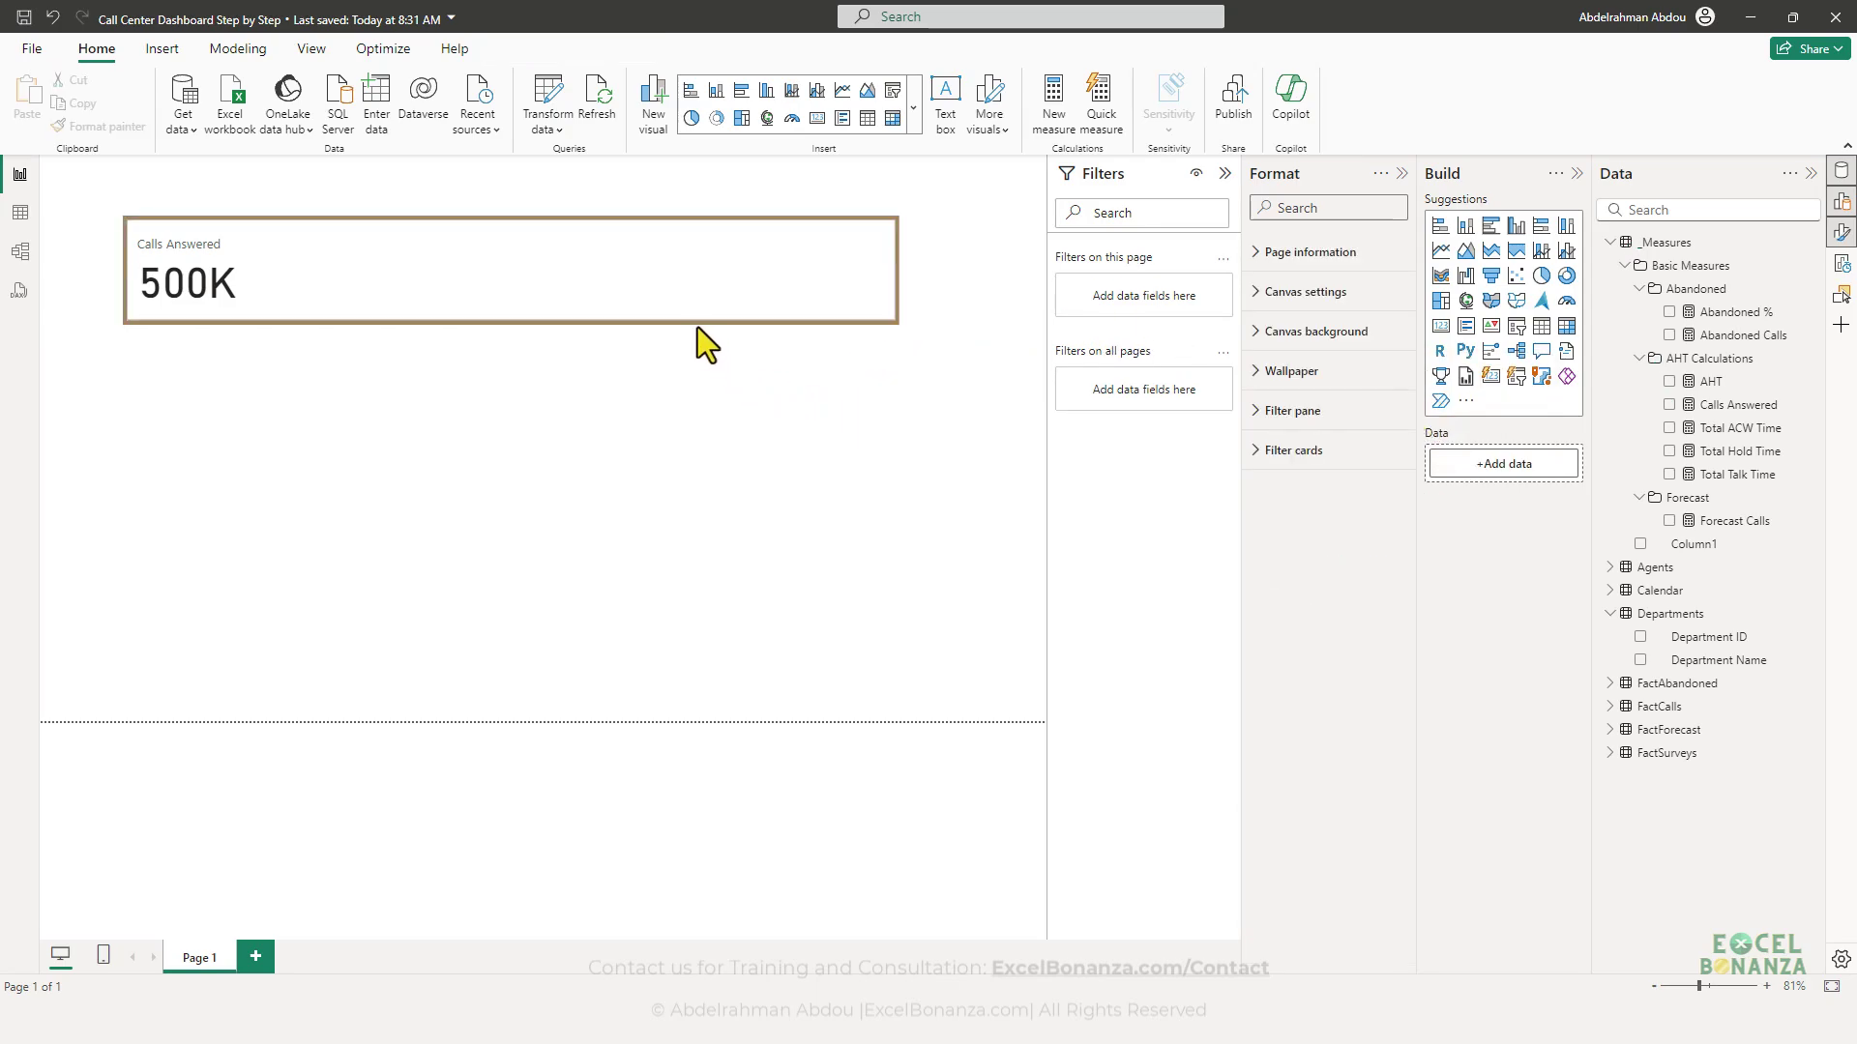
pyautogui.click(700, 318)
# - Set the background colour of all individual cards to the theme's purple and compare the result with the reference screenshot
pyautogui.scroll(-5, 1276, 783)
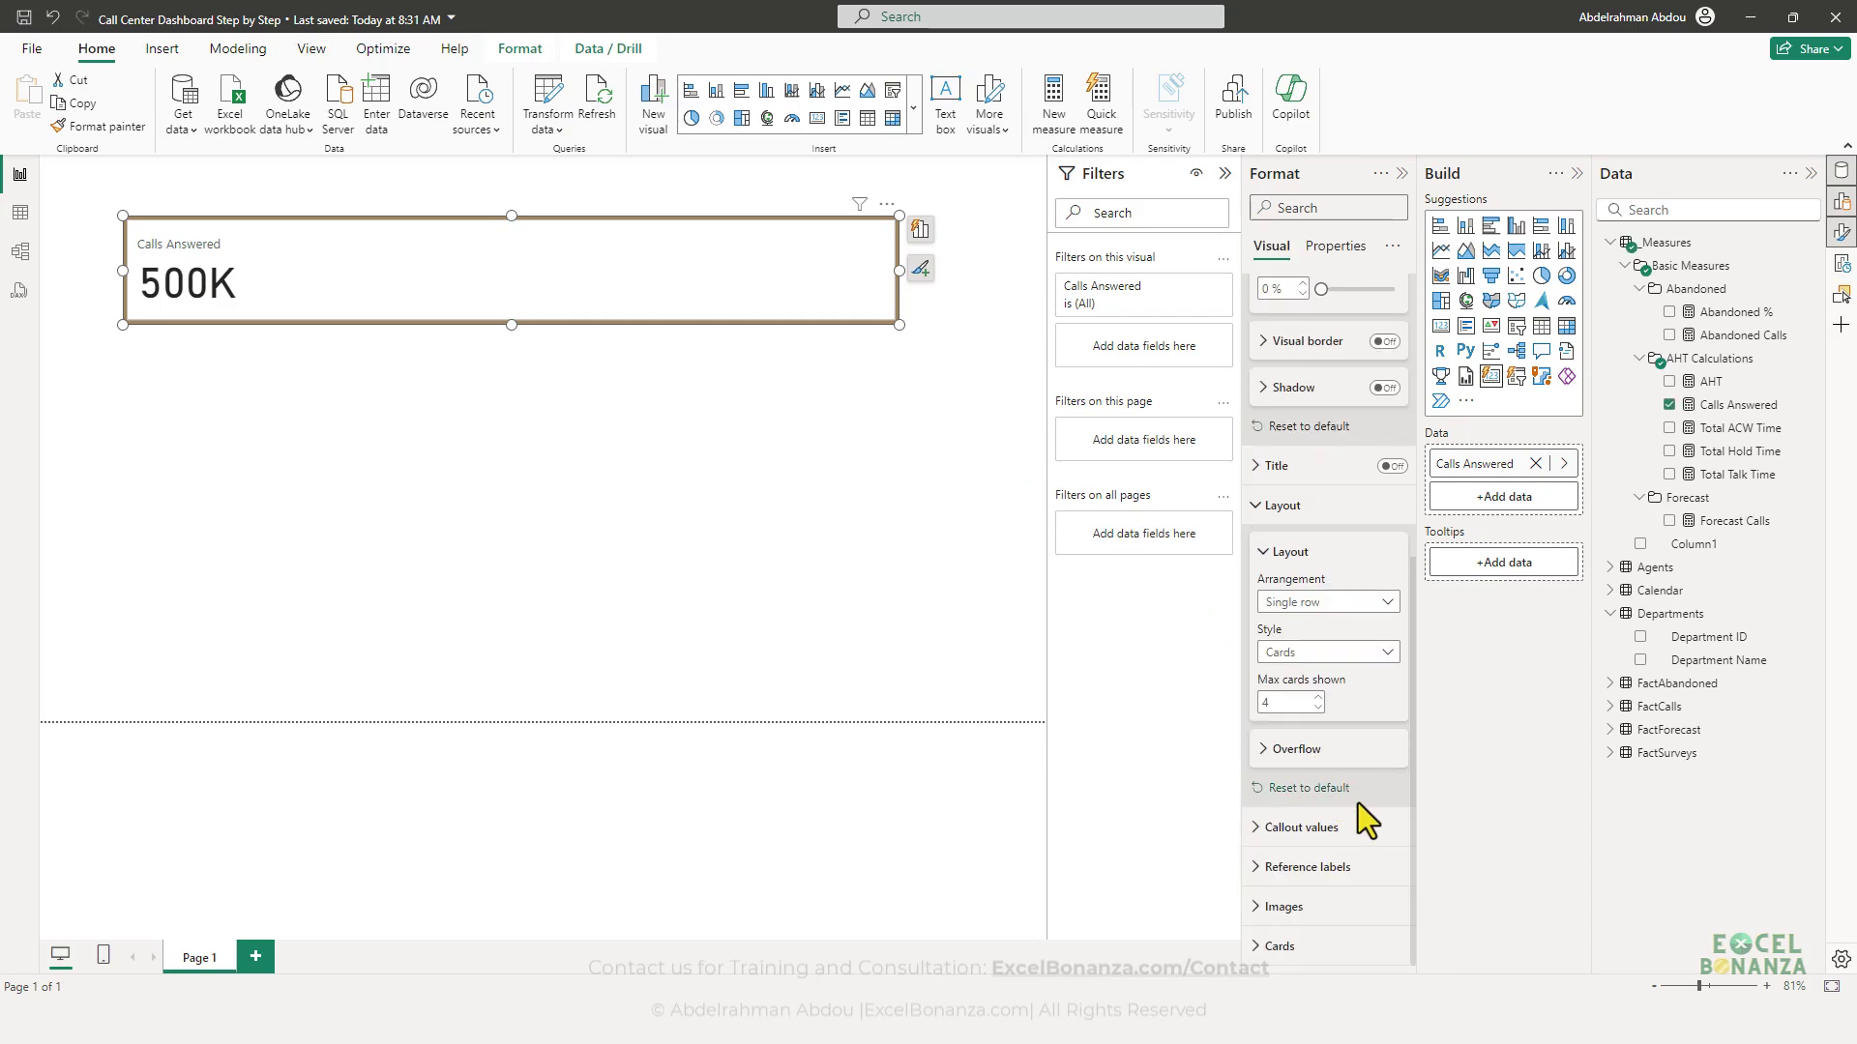
pyautogui.click(1277, 948)
pyautogui.scroll(-5, 1346, 663)
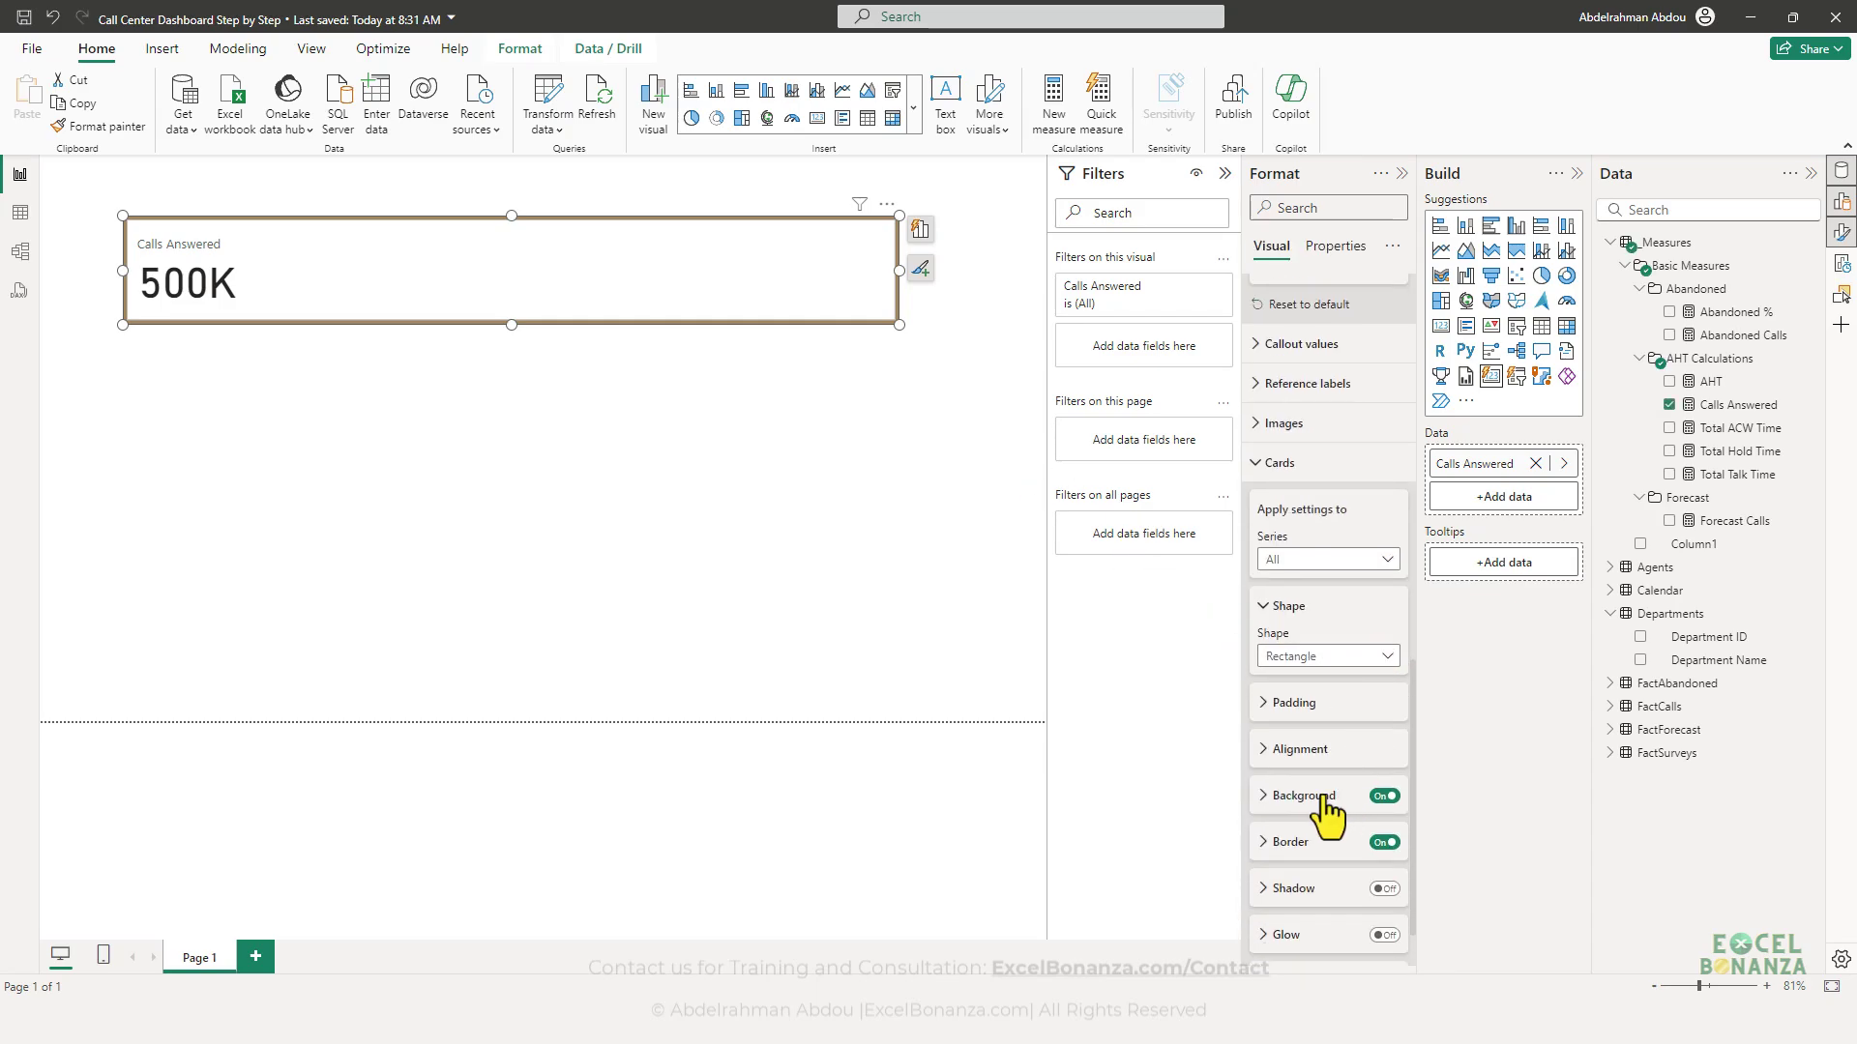
pyautogui.click(1315, 797)
pyautogui.scroll(-3, 1327, 764)
pyautogui.click(1293, 641)
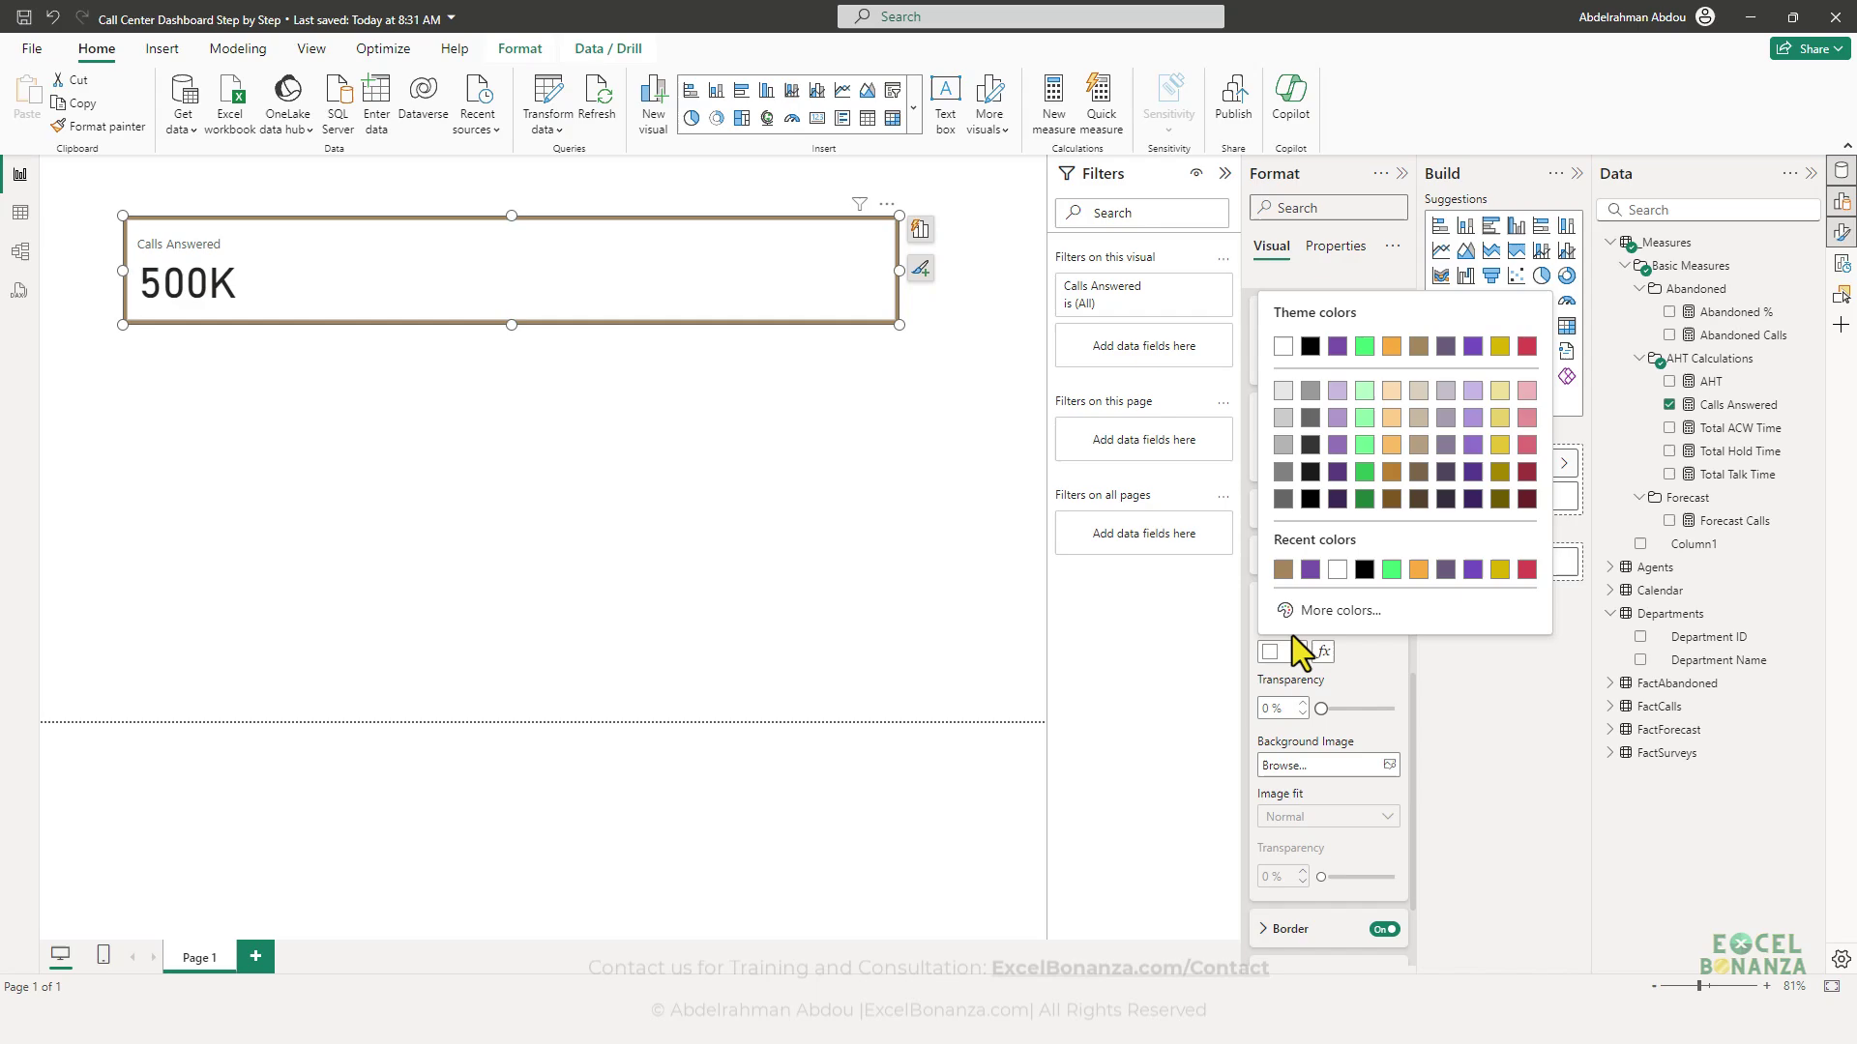
pyautogui.click(1338, 346)
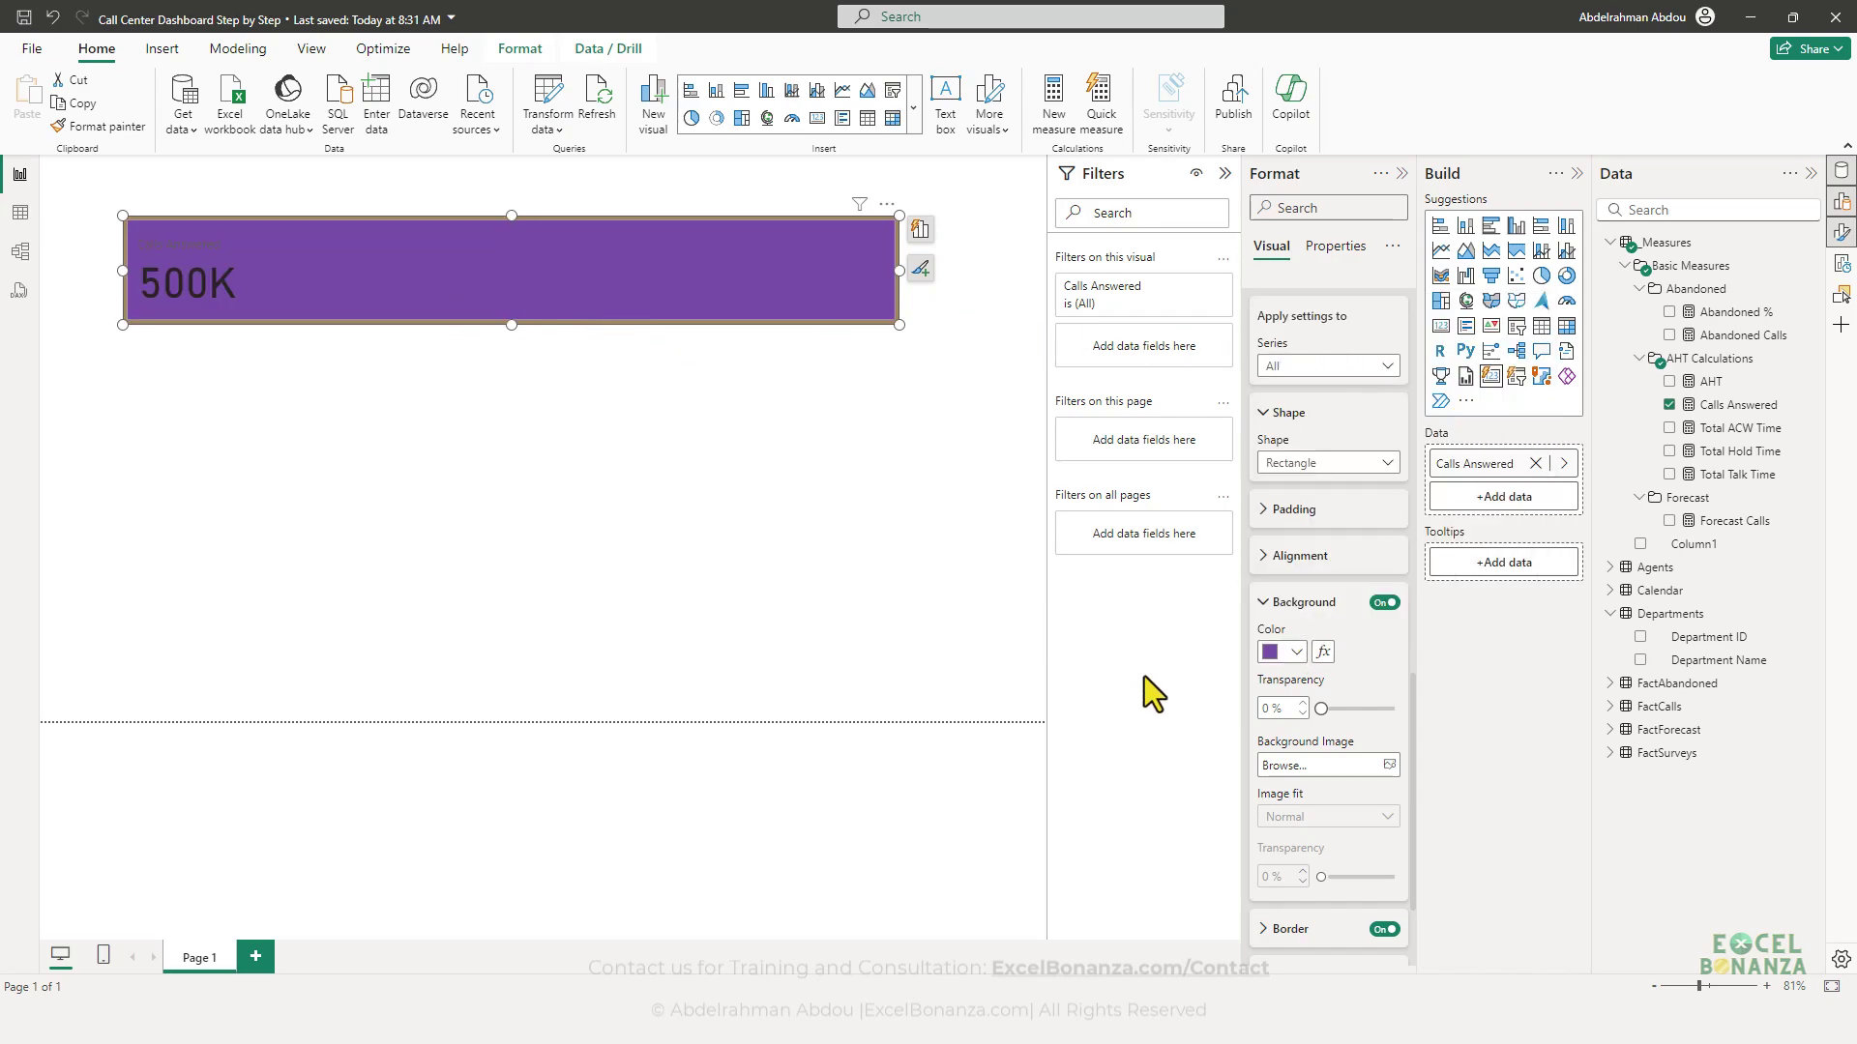
pyautogui.scroll(-1, 1354, 774)
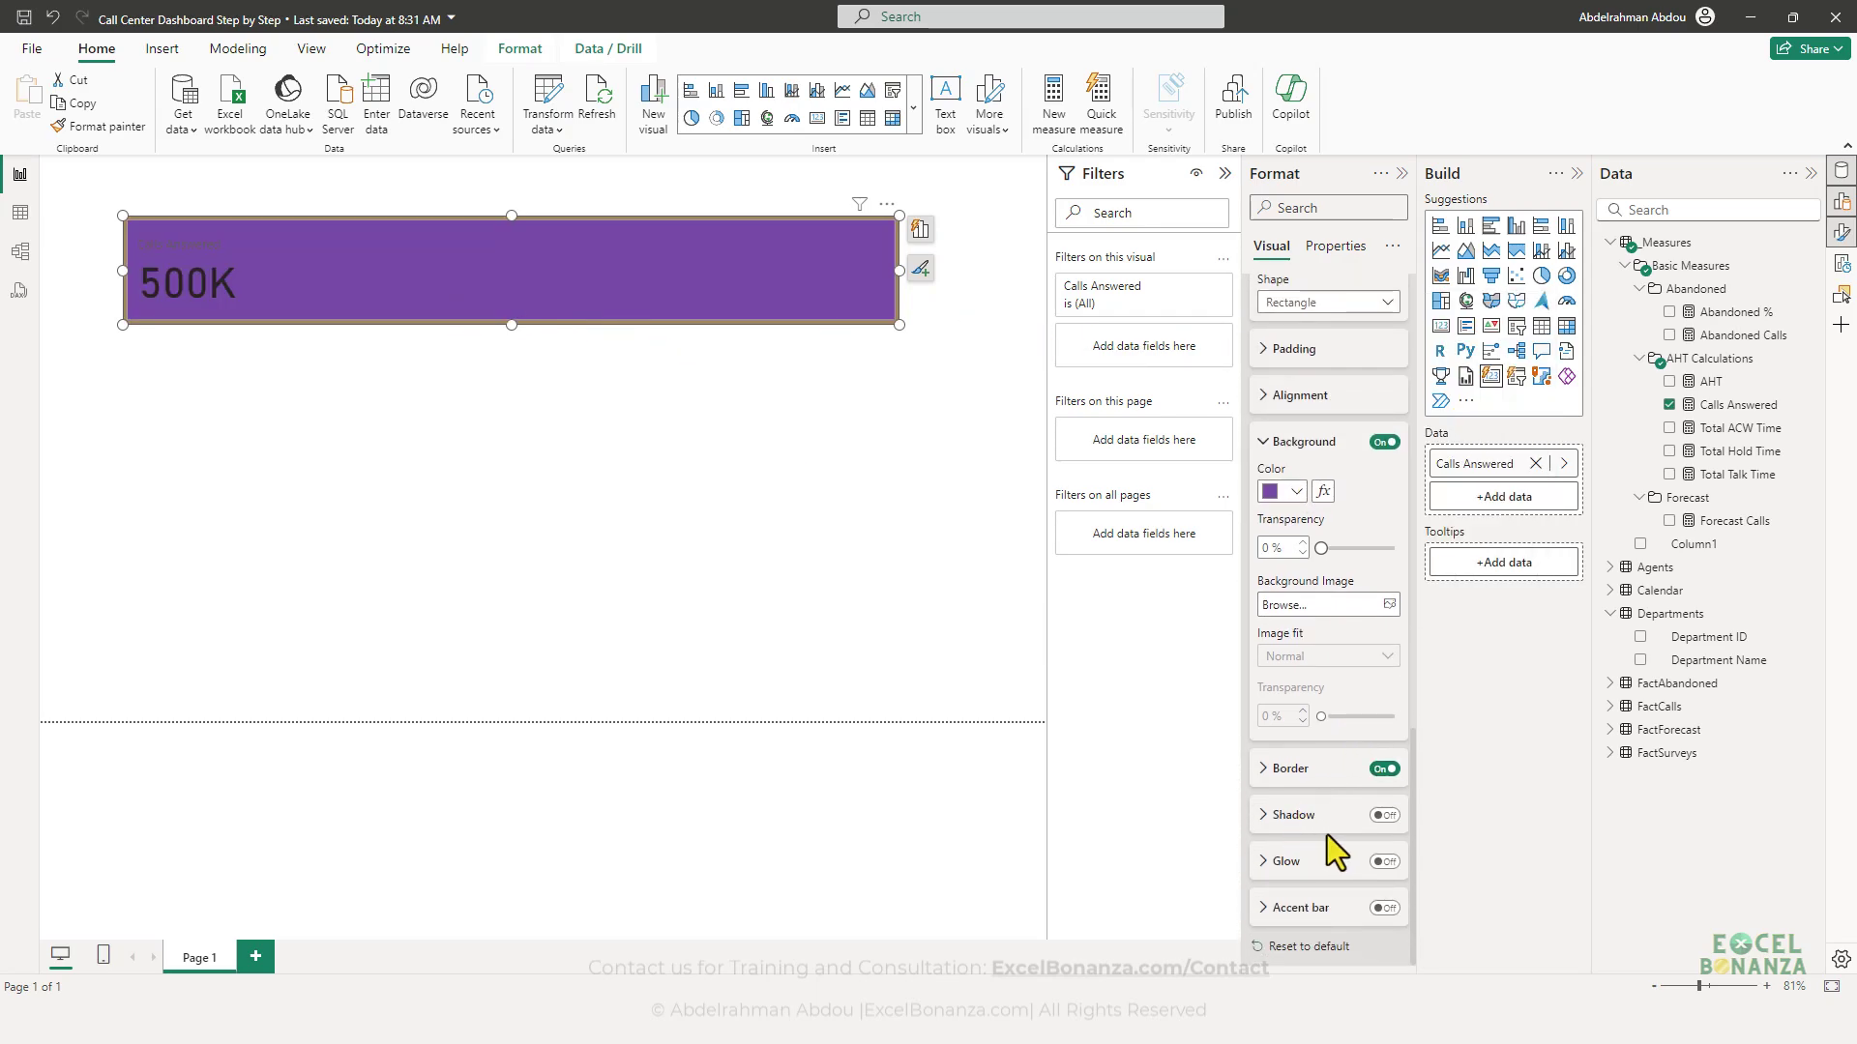
pyautogui.scroll(6, 1334, 774)
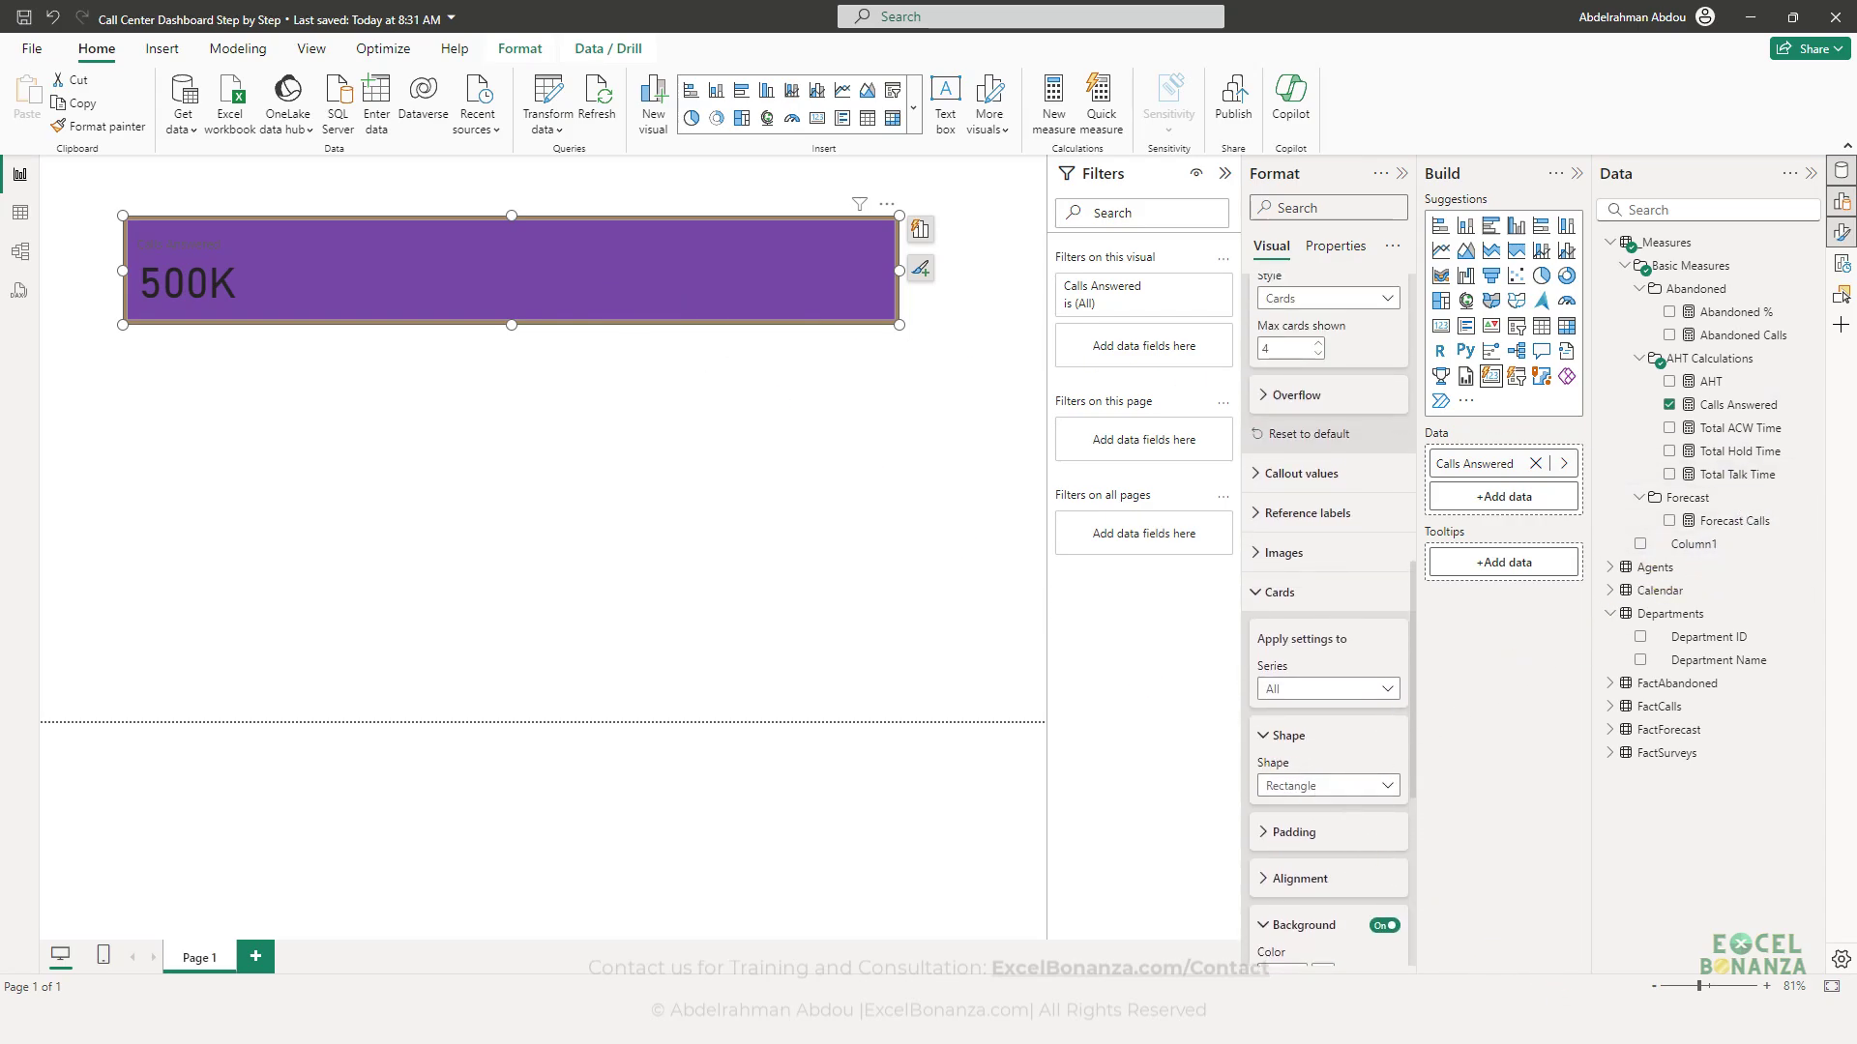
pyautogui.hotkey('alt', 'Tab')
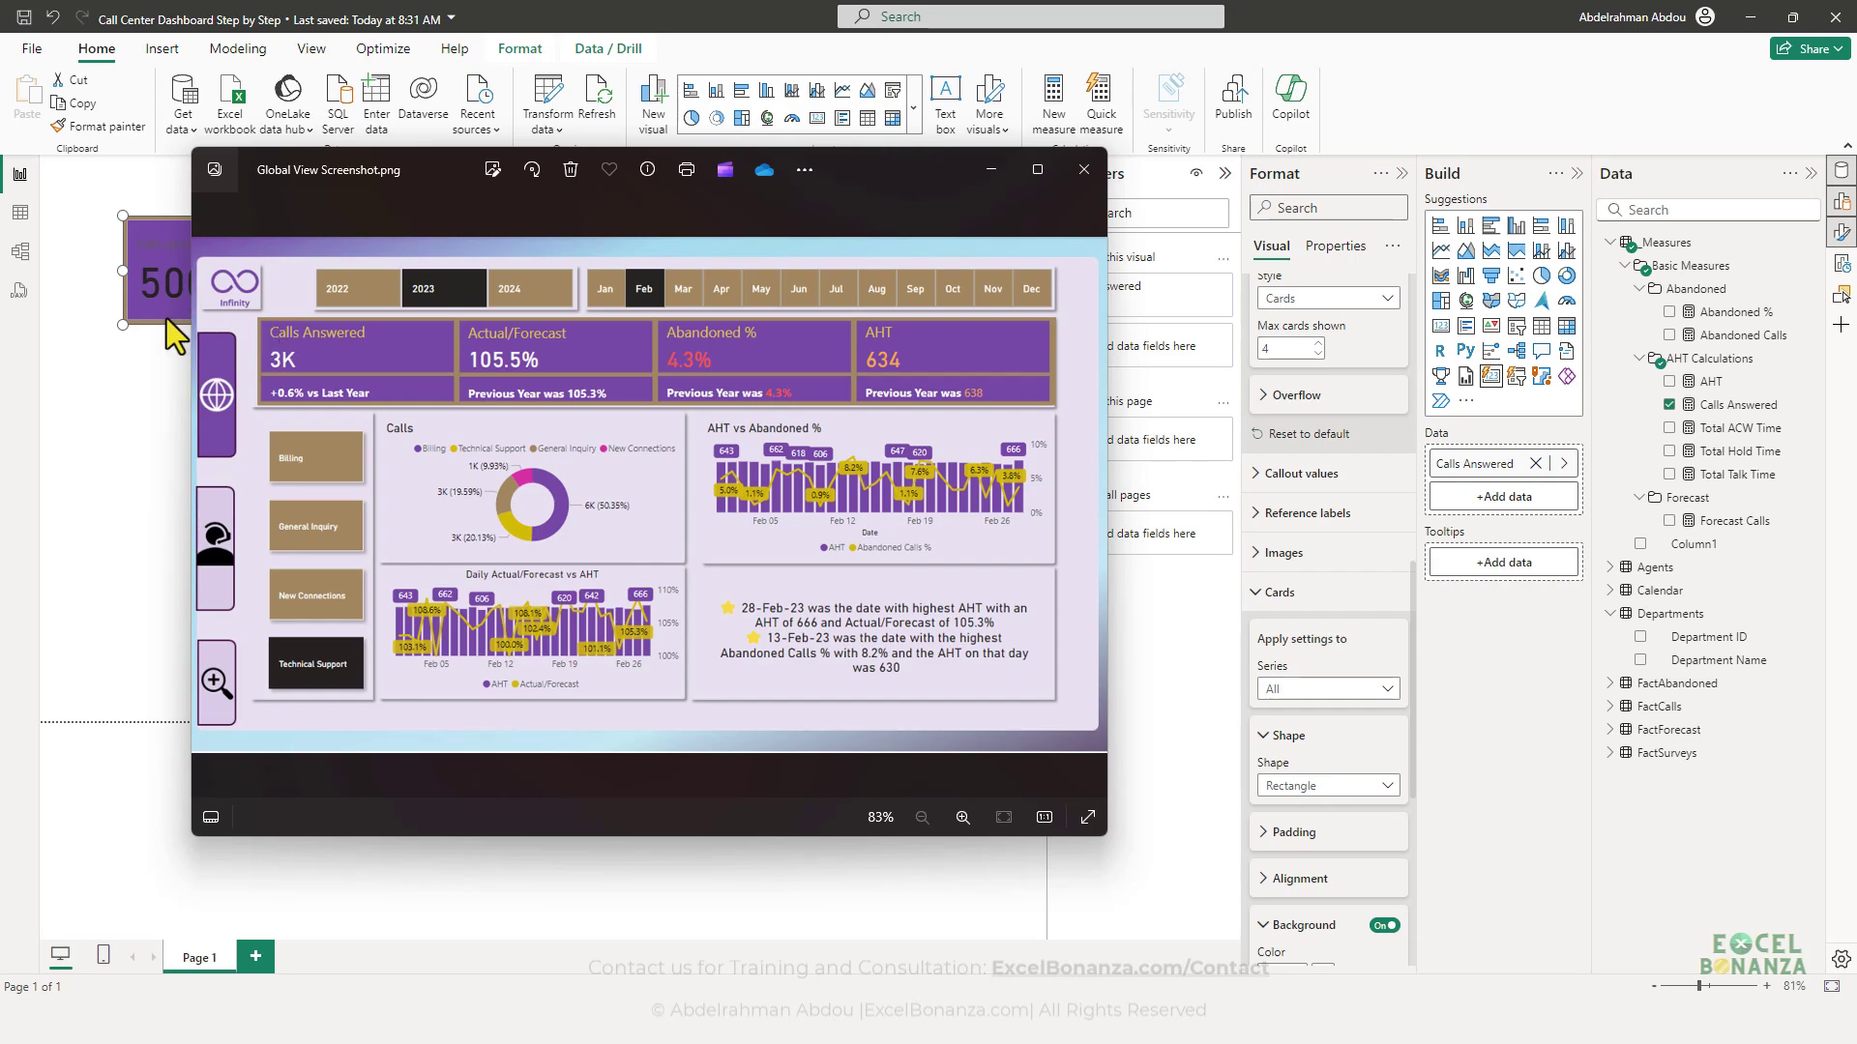
pyautogui.hotkey('alt', 'Tab')
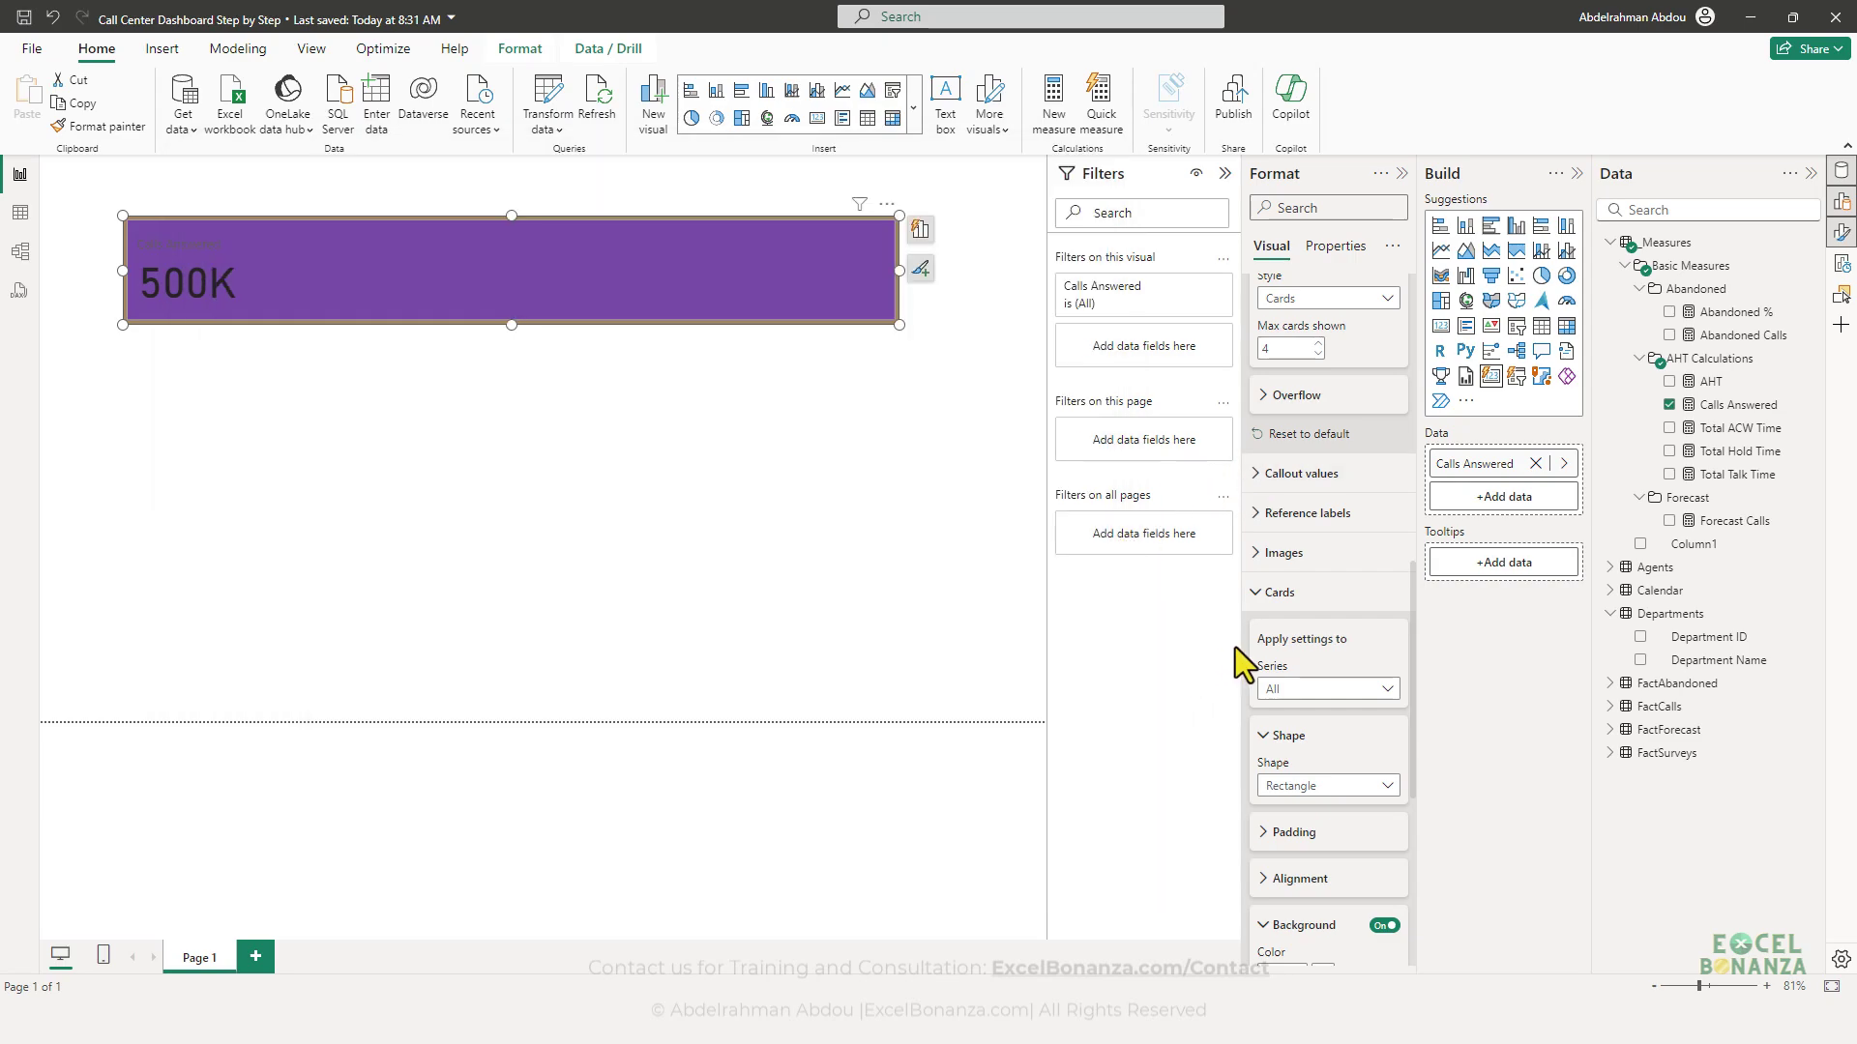
# - Create a measure from the Forecast folder: Actual/Forecast = DIVIDE([Calls Answered],[Forecast Calls])
pyautogui.click(1812, 521)
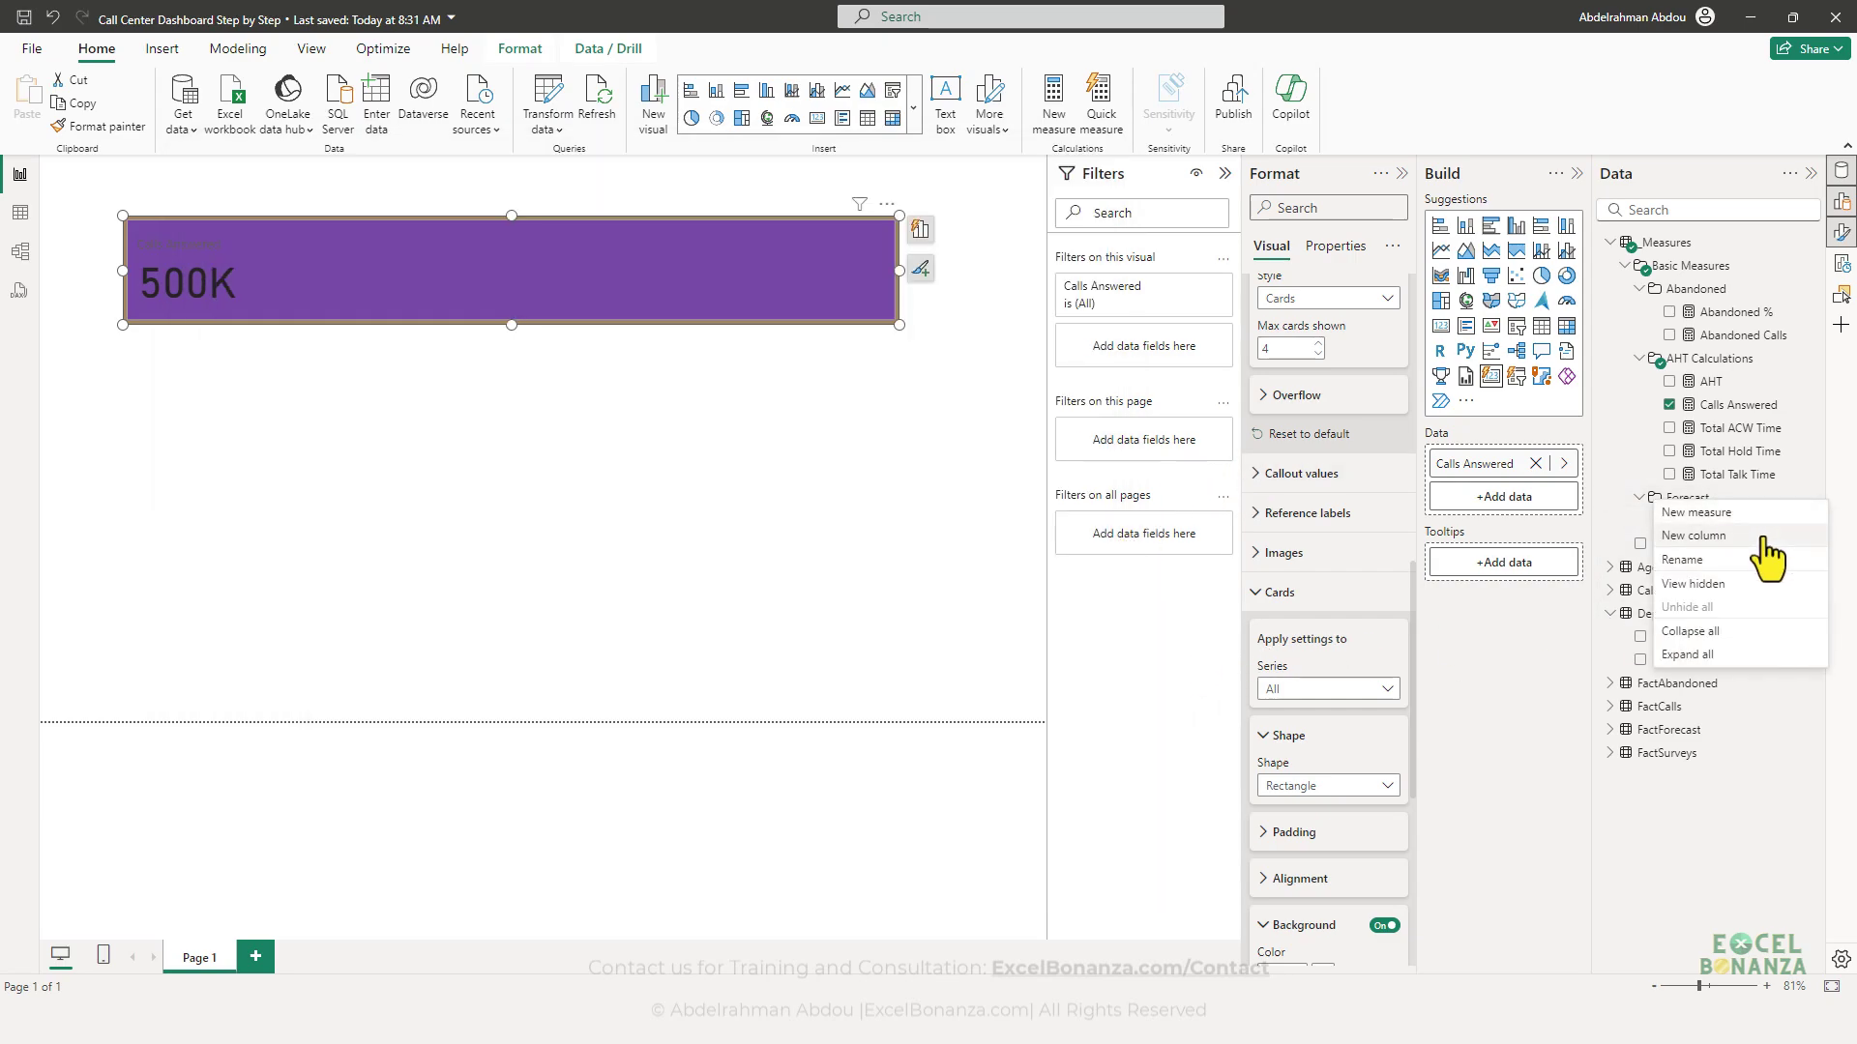
pyautogui.click(1688, 497)
pyautogui.click(1808, 497)
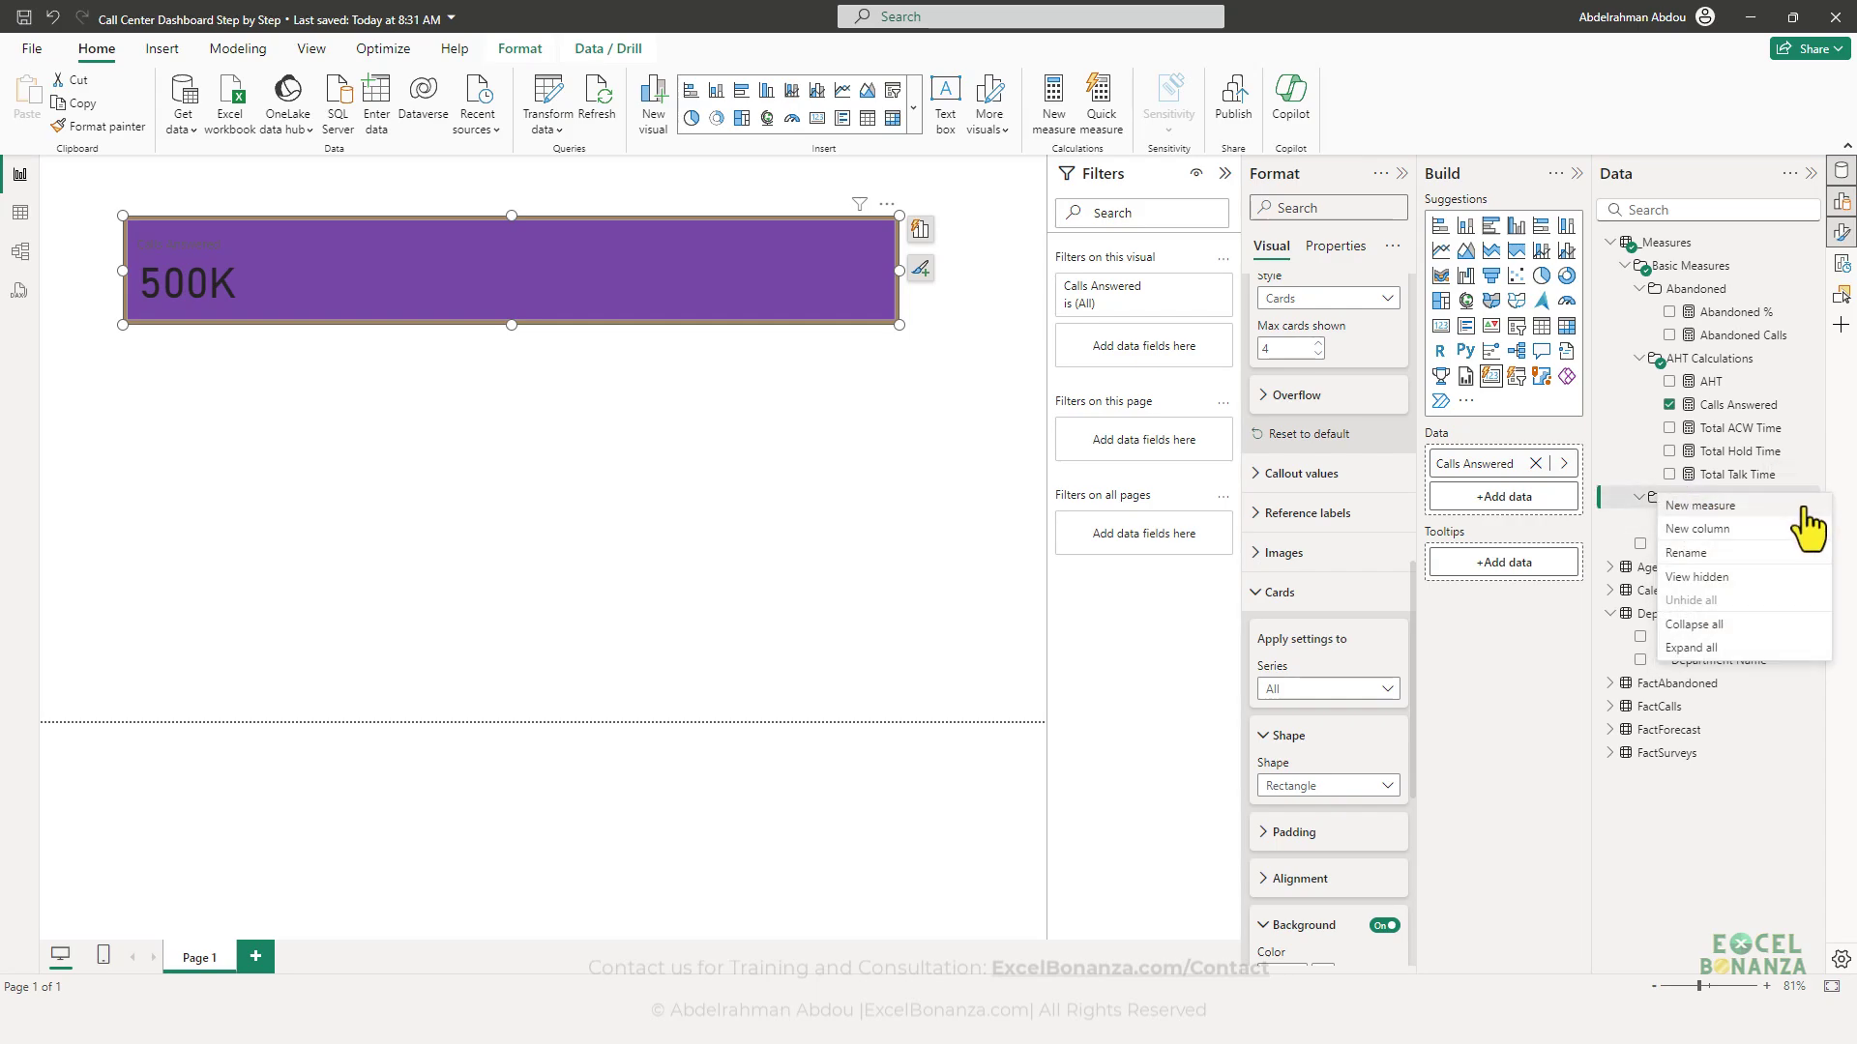
pyautogui.click(1780, 506)
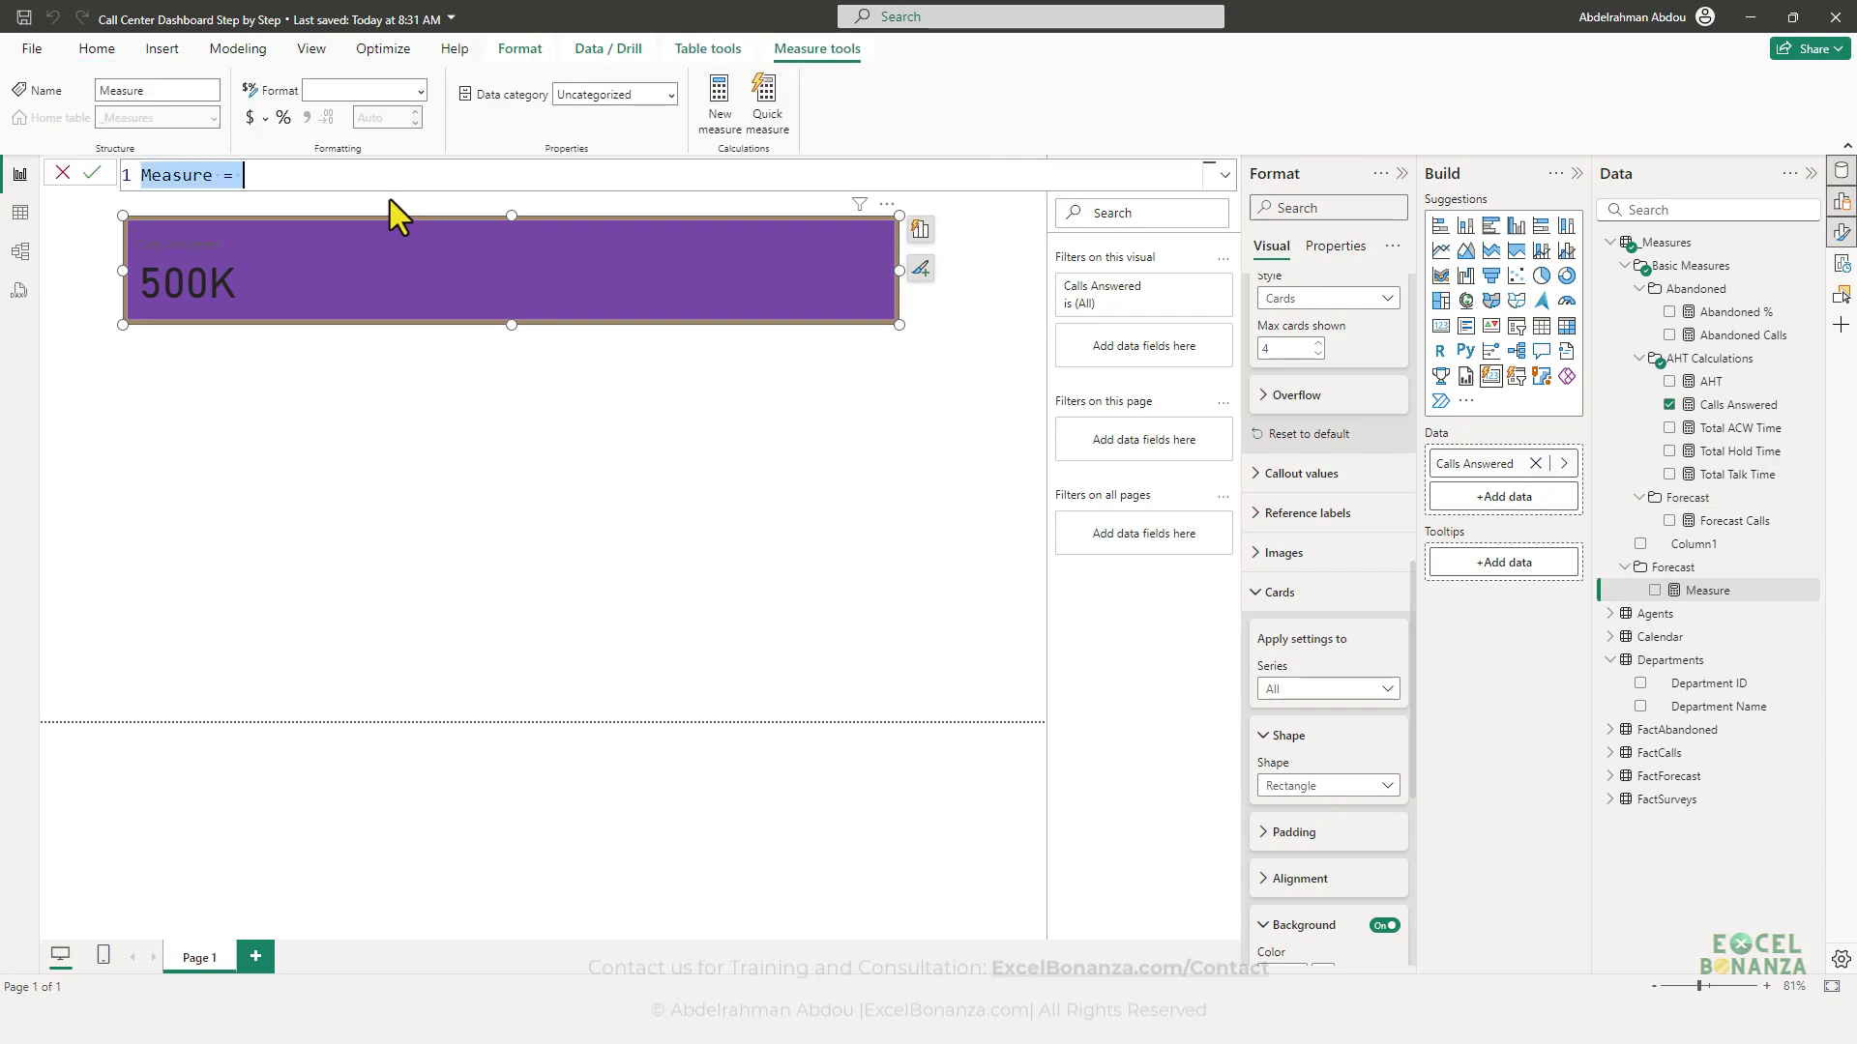
pyautogui.write('Actu')
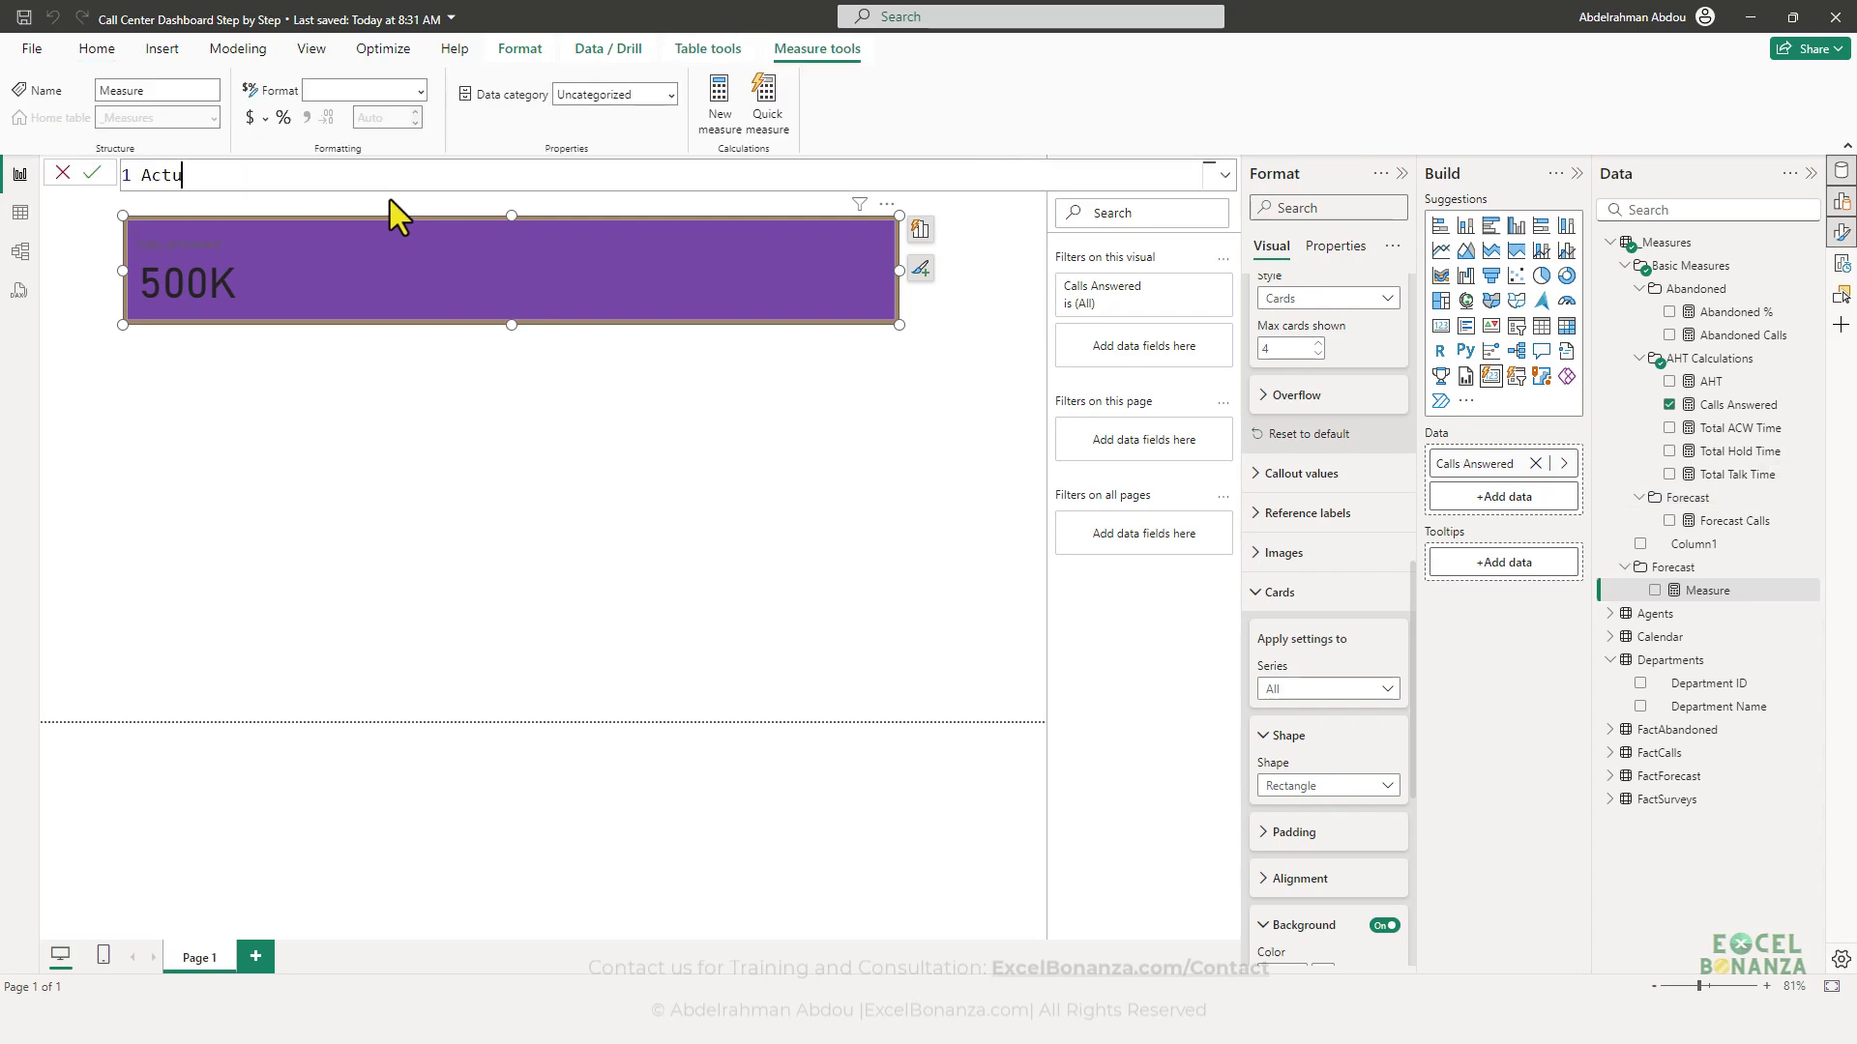
pyautogui.write('al/Forecast = DIVIDE(')
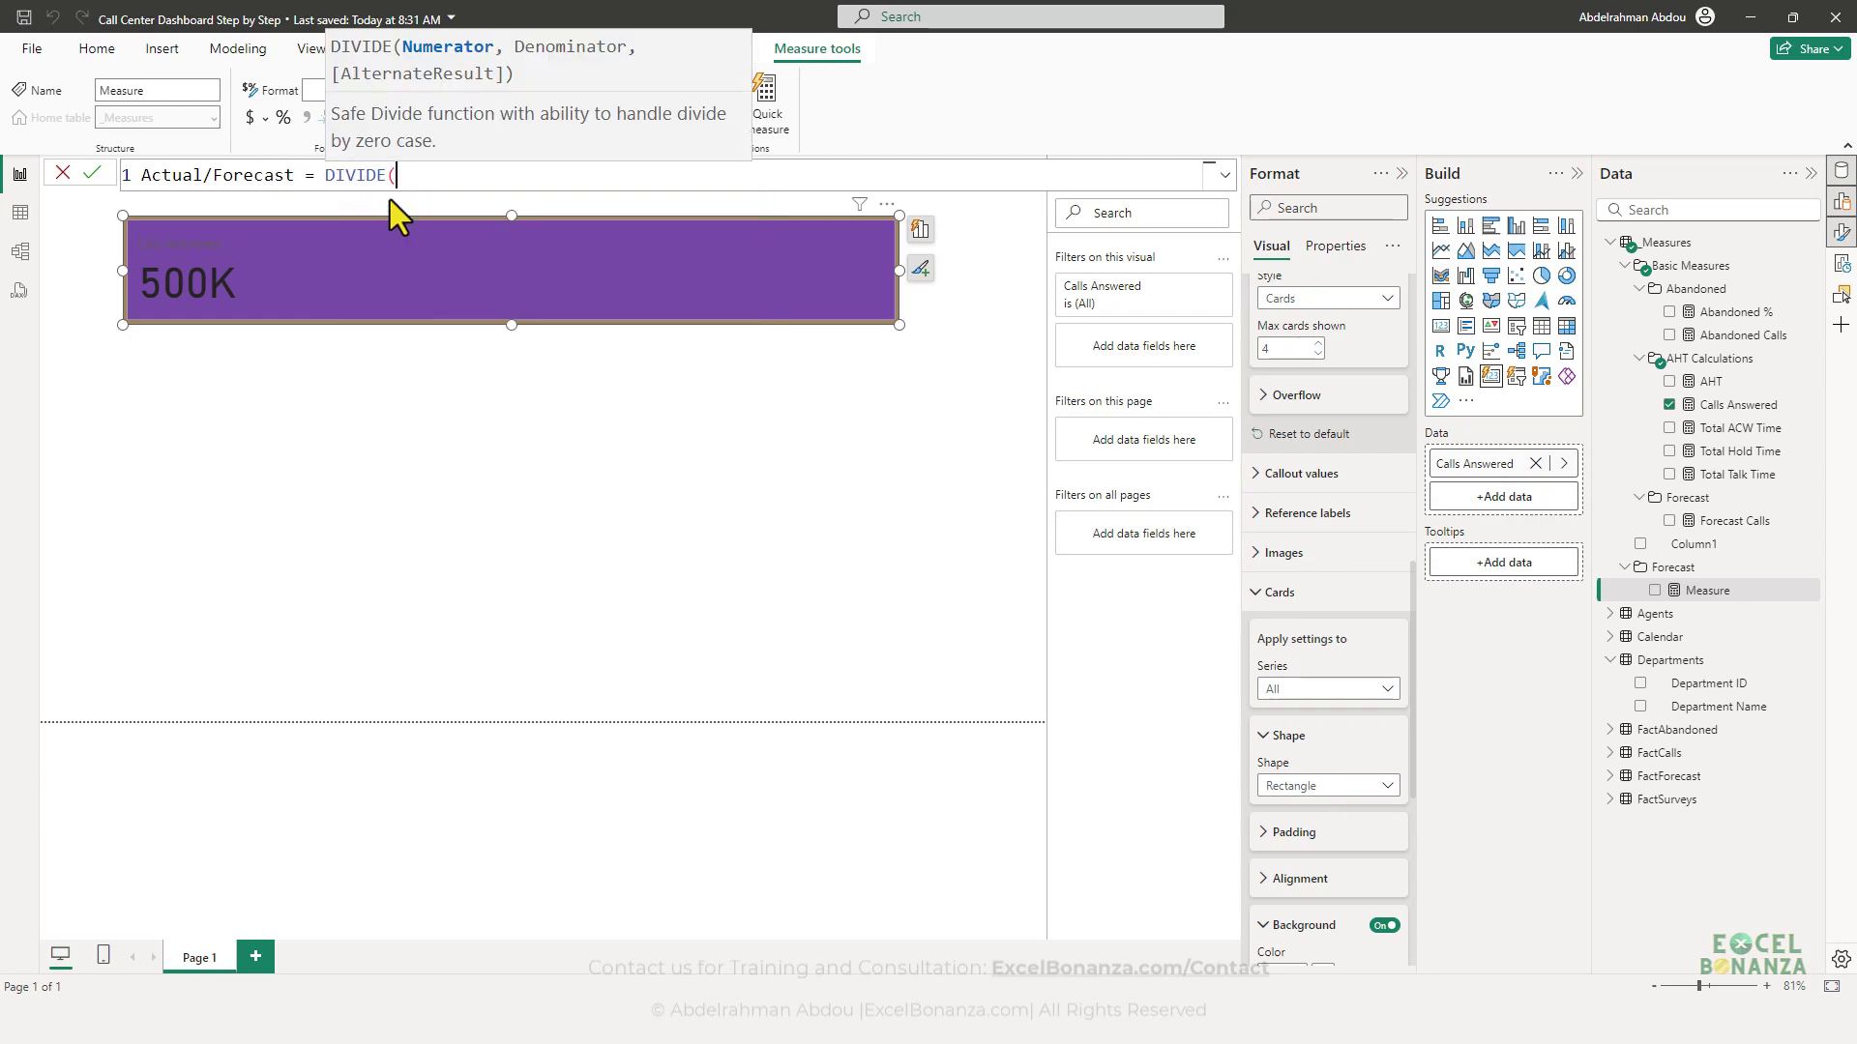
pyautogui.write('[calls')
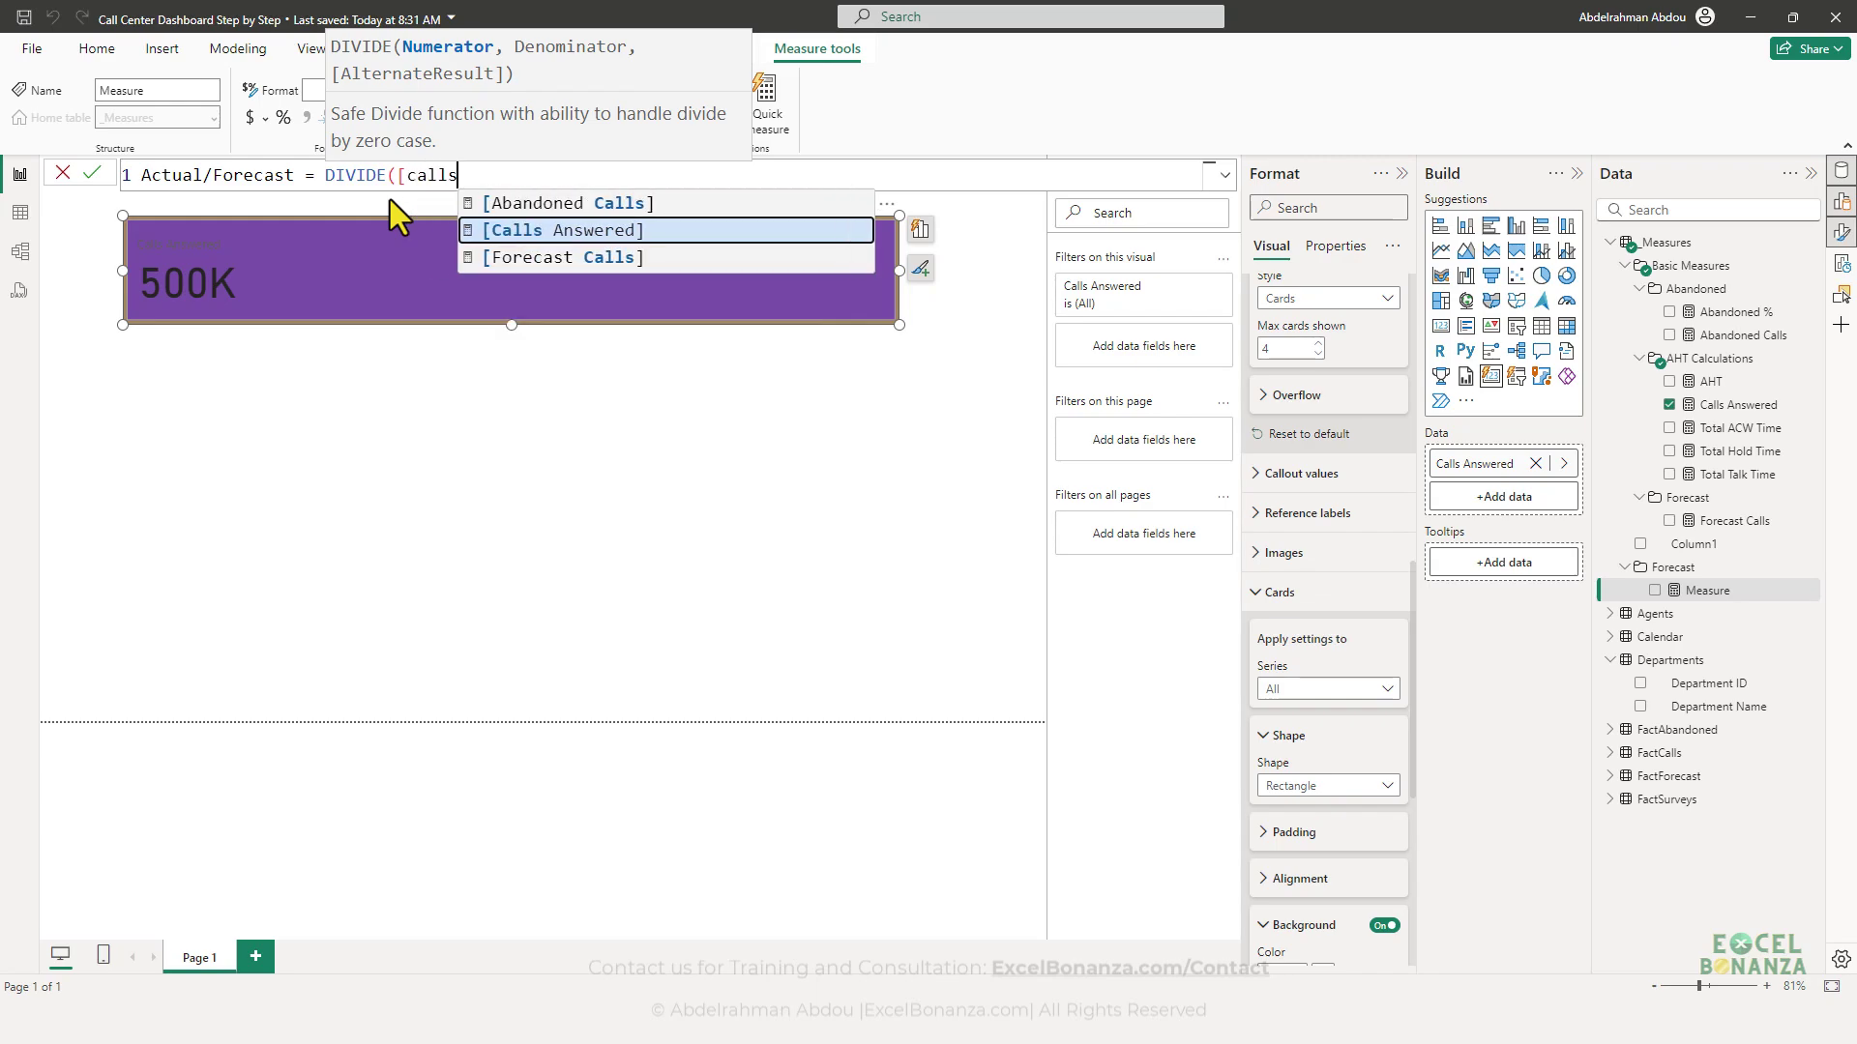
pyautogui.press('Tab')
pyautogui.write(',fore')
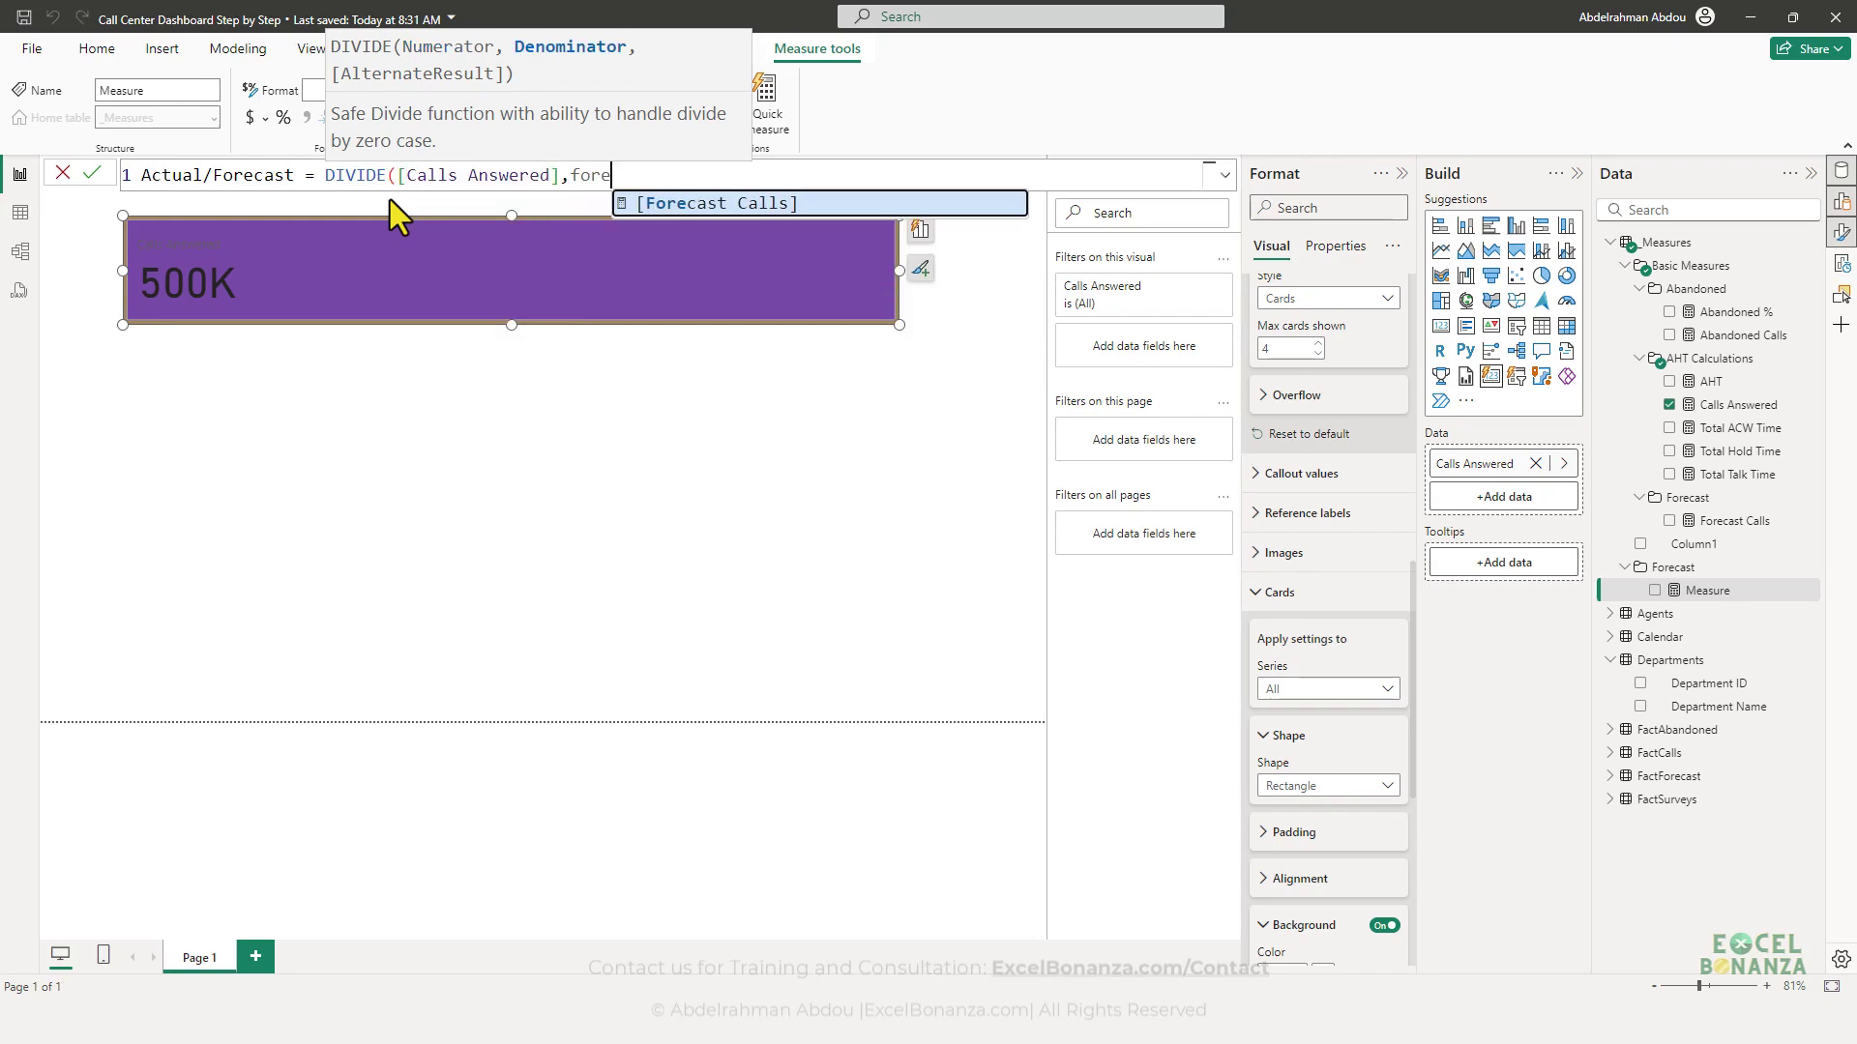
pyautogui.press('Tab')
pyautogui.write(')')
pyautogui.press('Return')
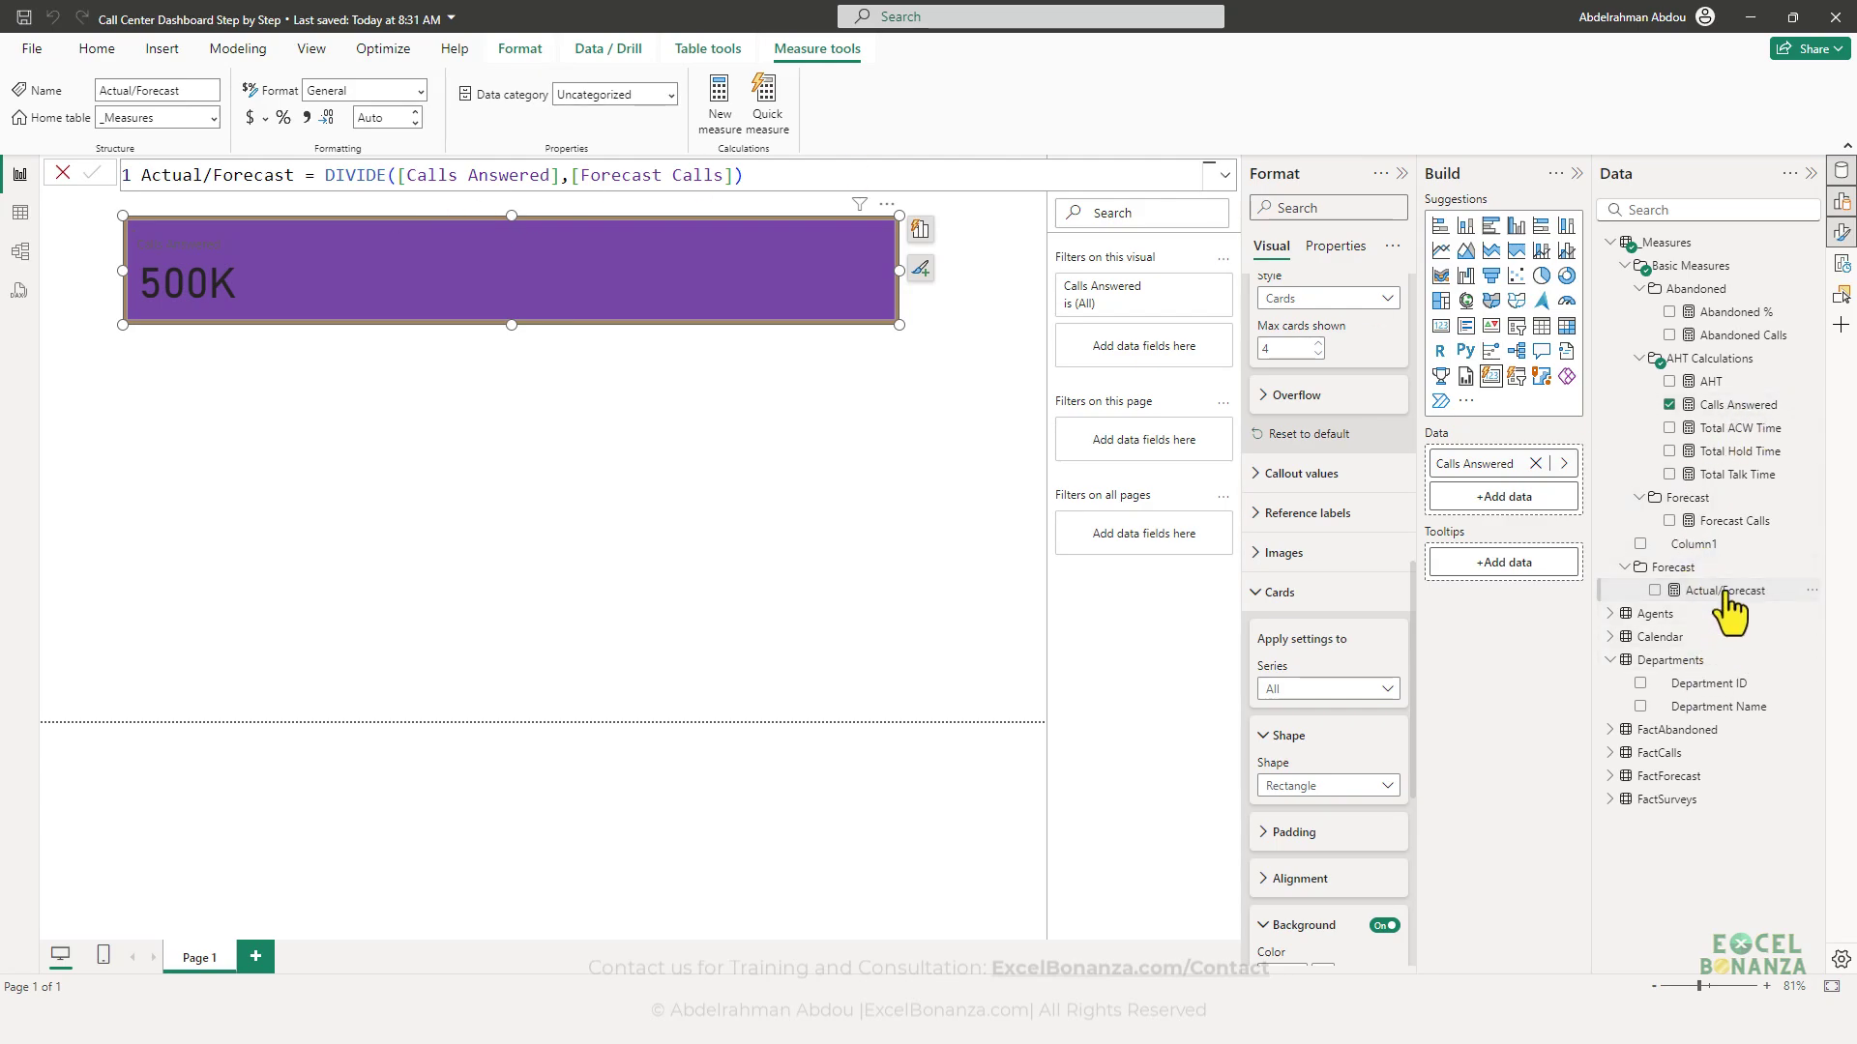
# - Try to move the Actual/Forecast measure into the Forecast folder under Basic Measures from the report view
pyautogui.moveTo(1725, 592); pyautogui.dragTo(1734, 527)
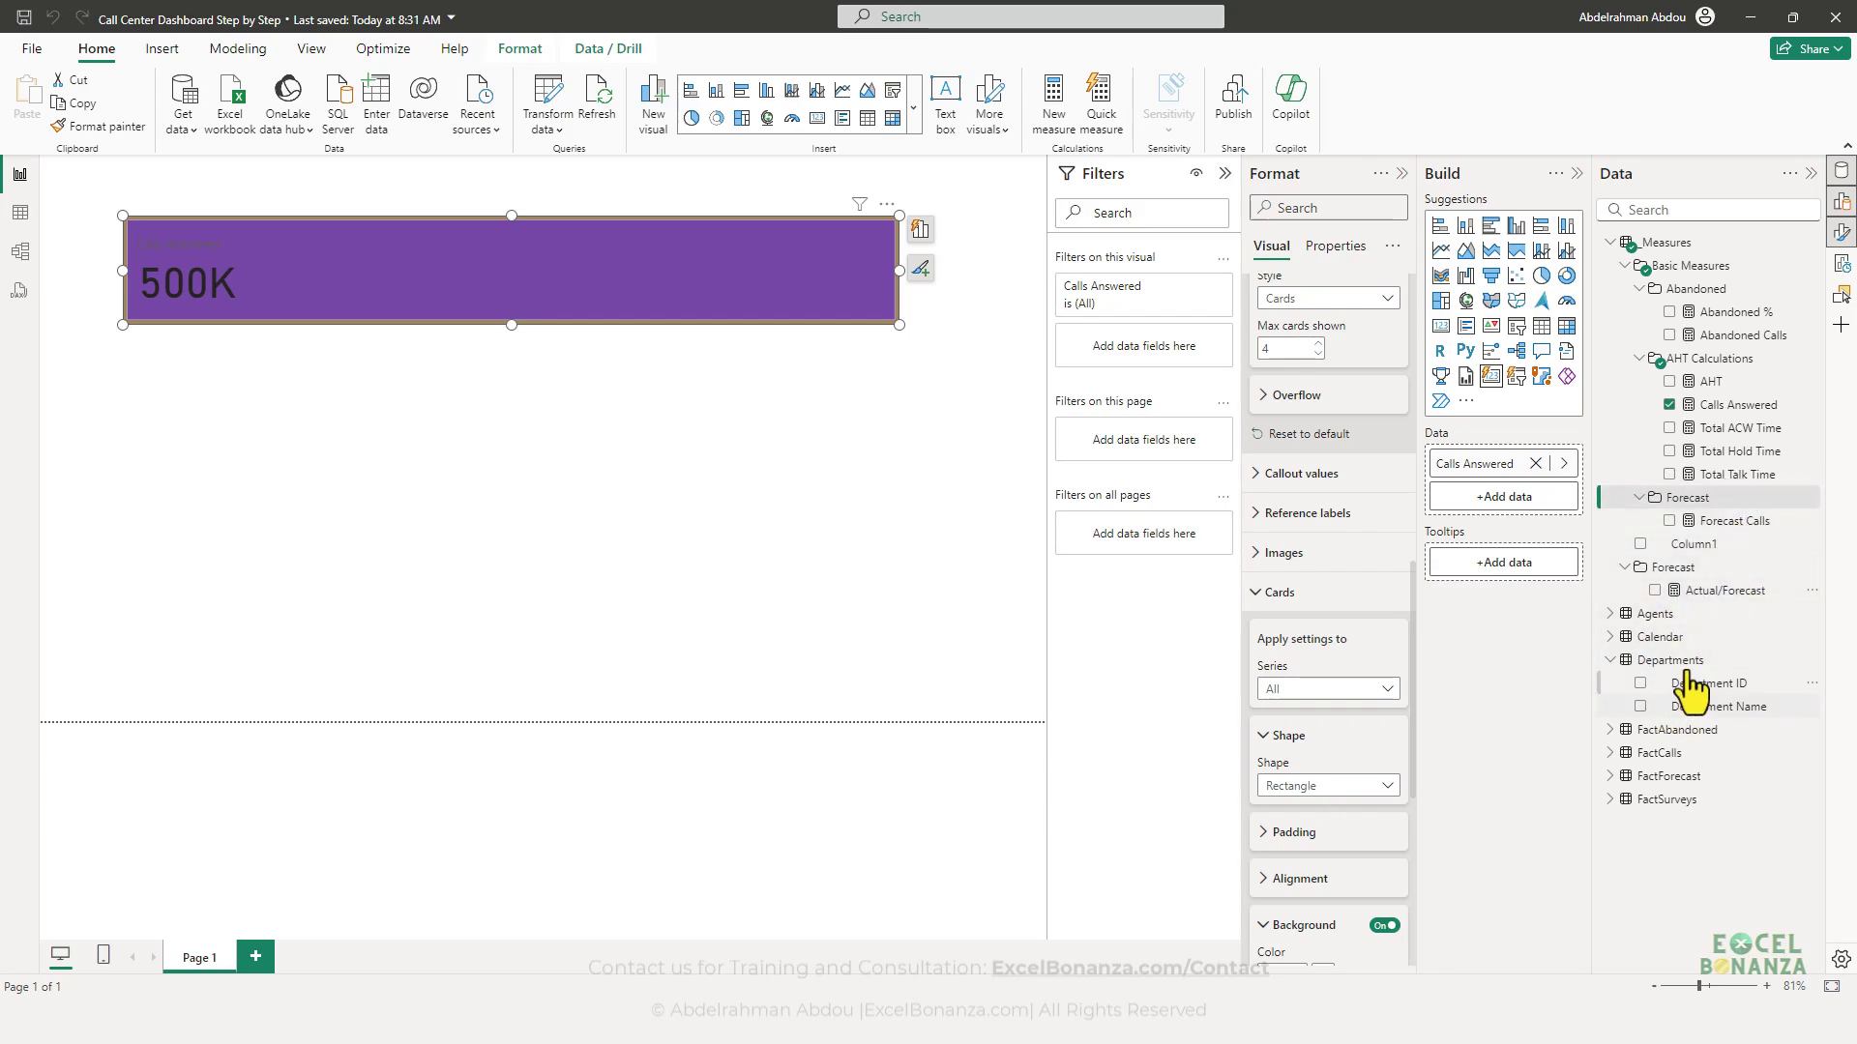
pyautogui.click(1685, 502)
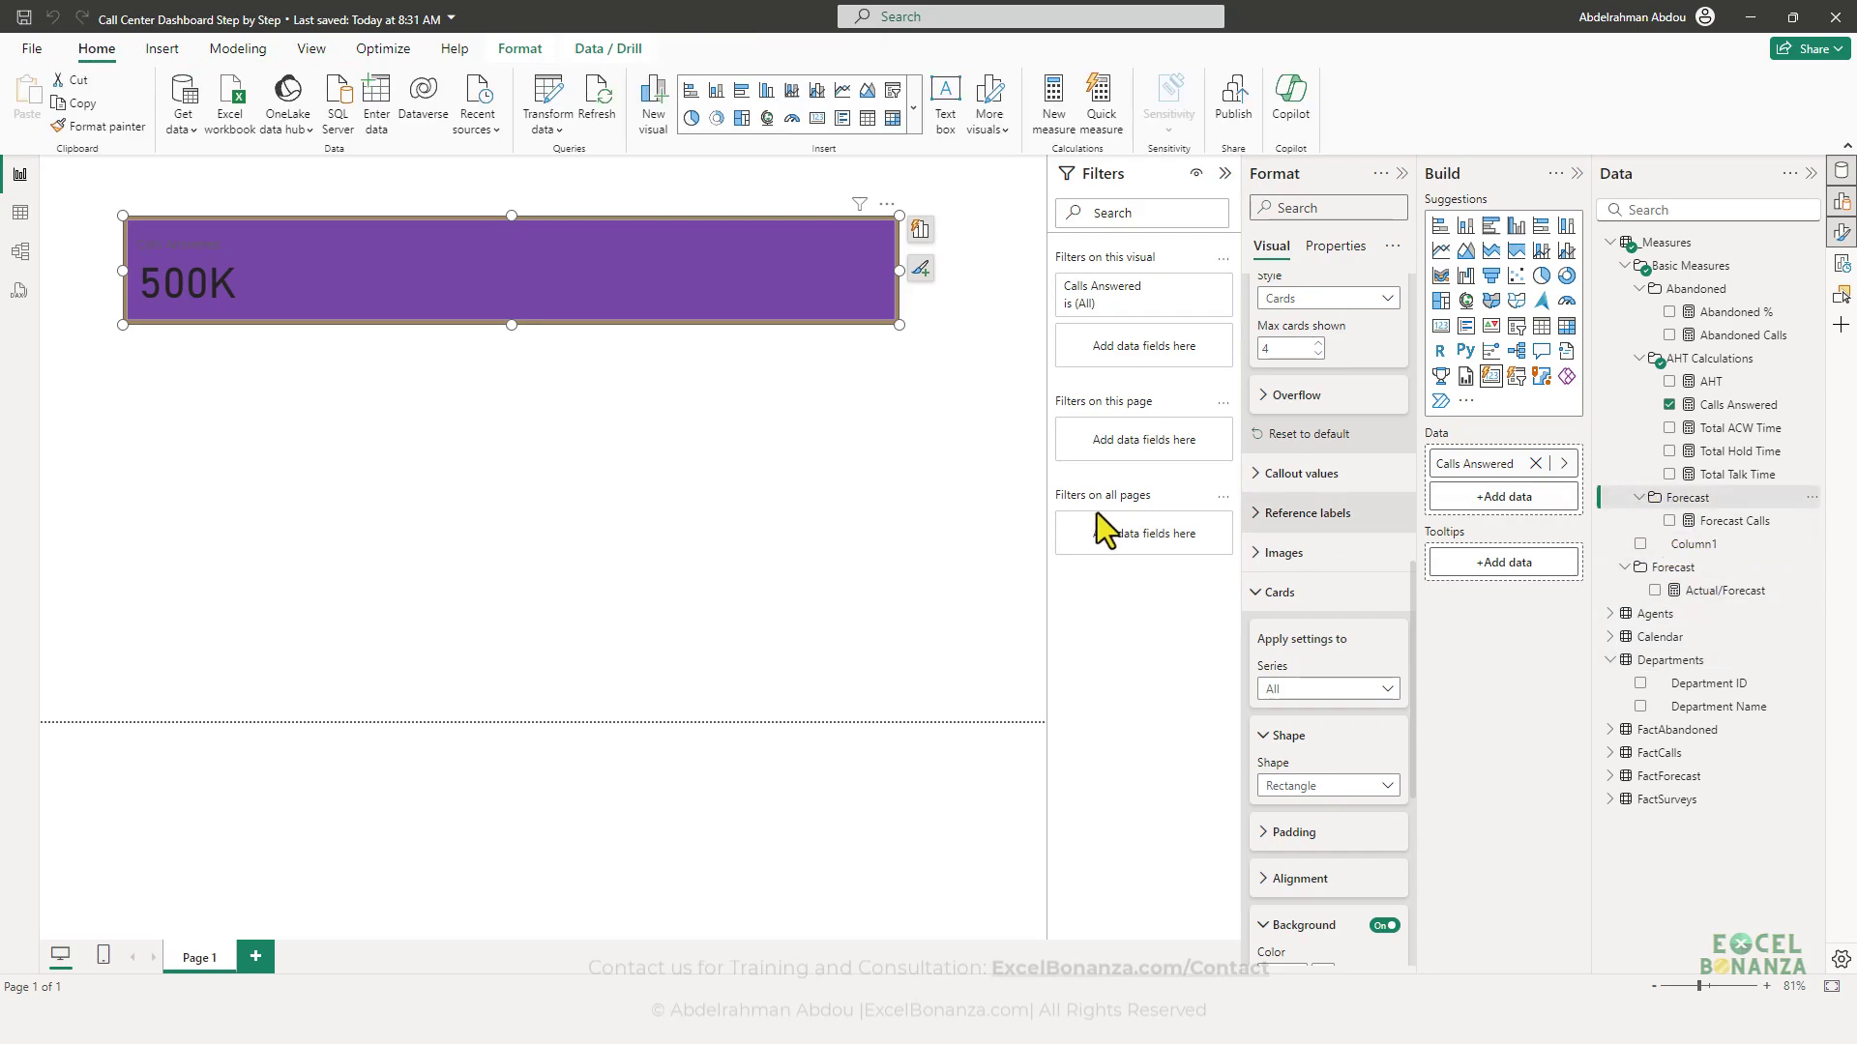
pyautogui.click(804, 547)
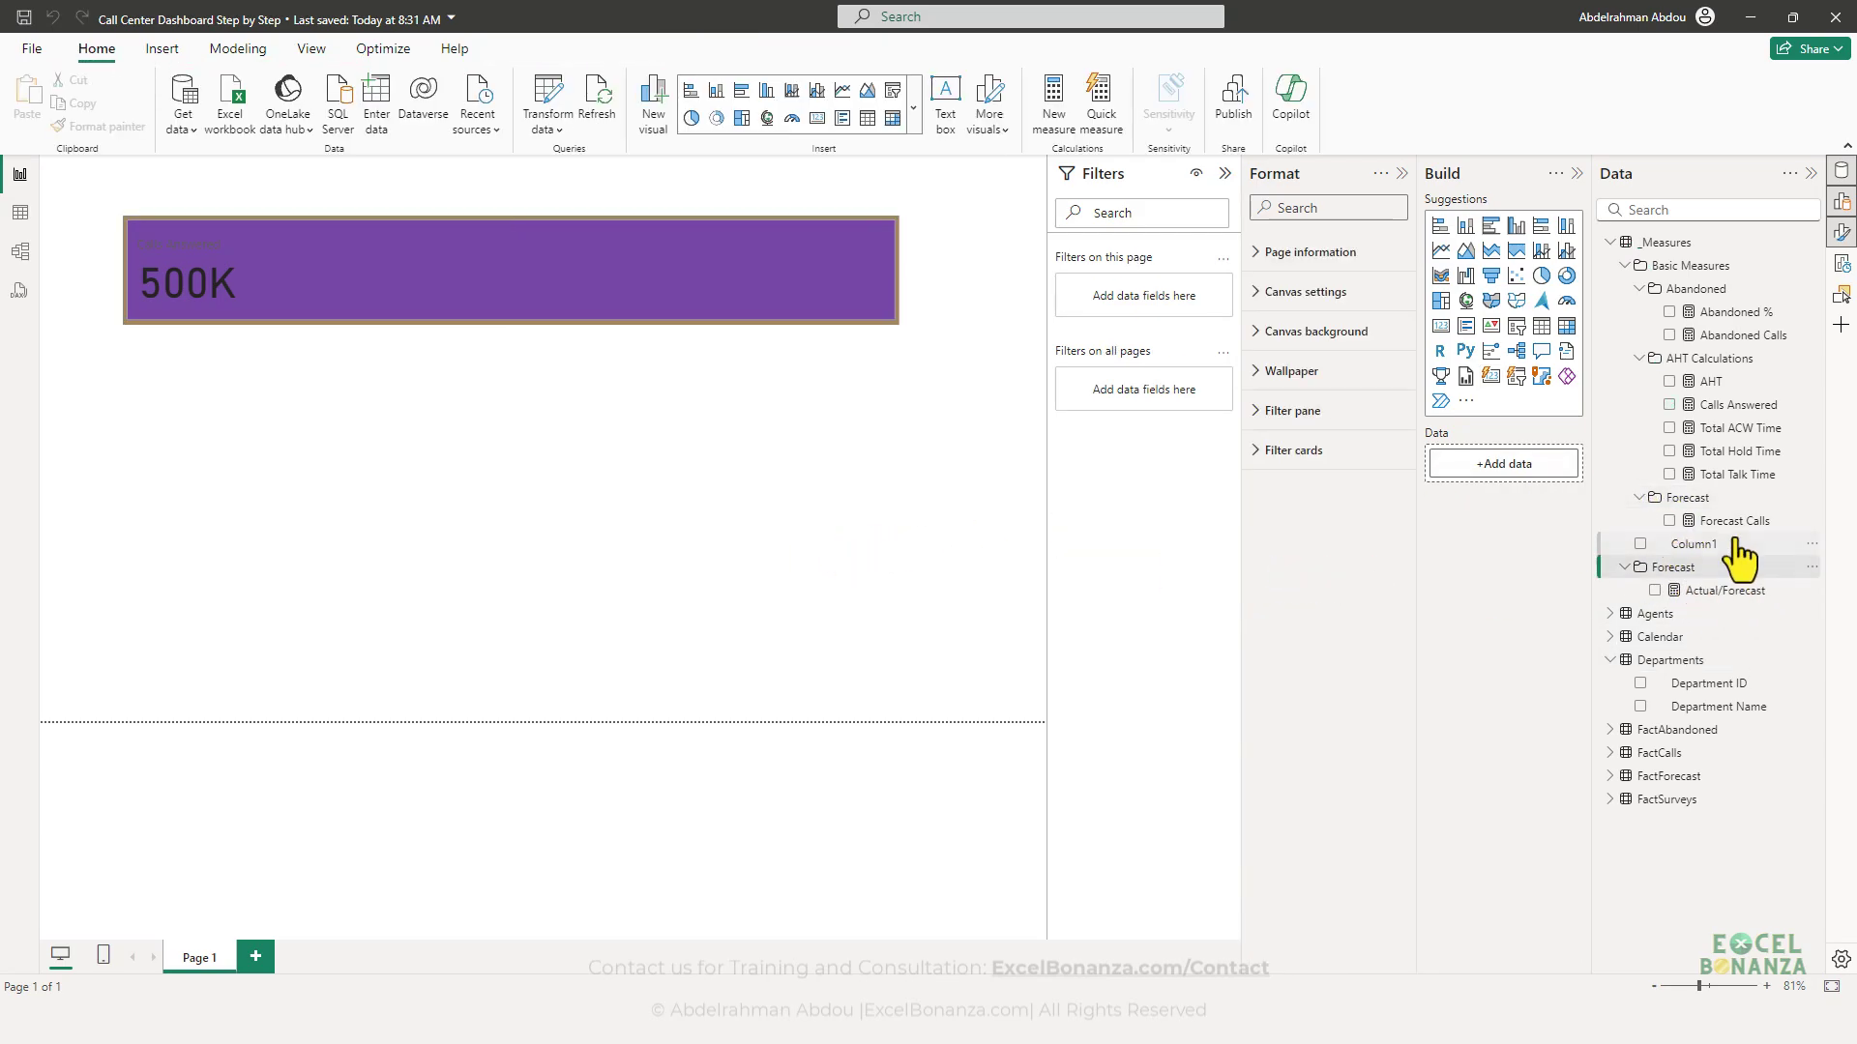
# - In the model view, set the Actual/Forecast measure's display folder to Basic Measures\Forecast
pyautogui.click(19, 253)
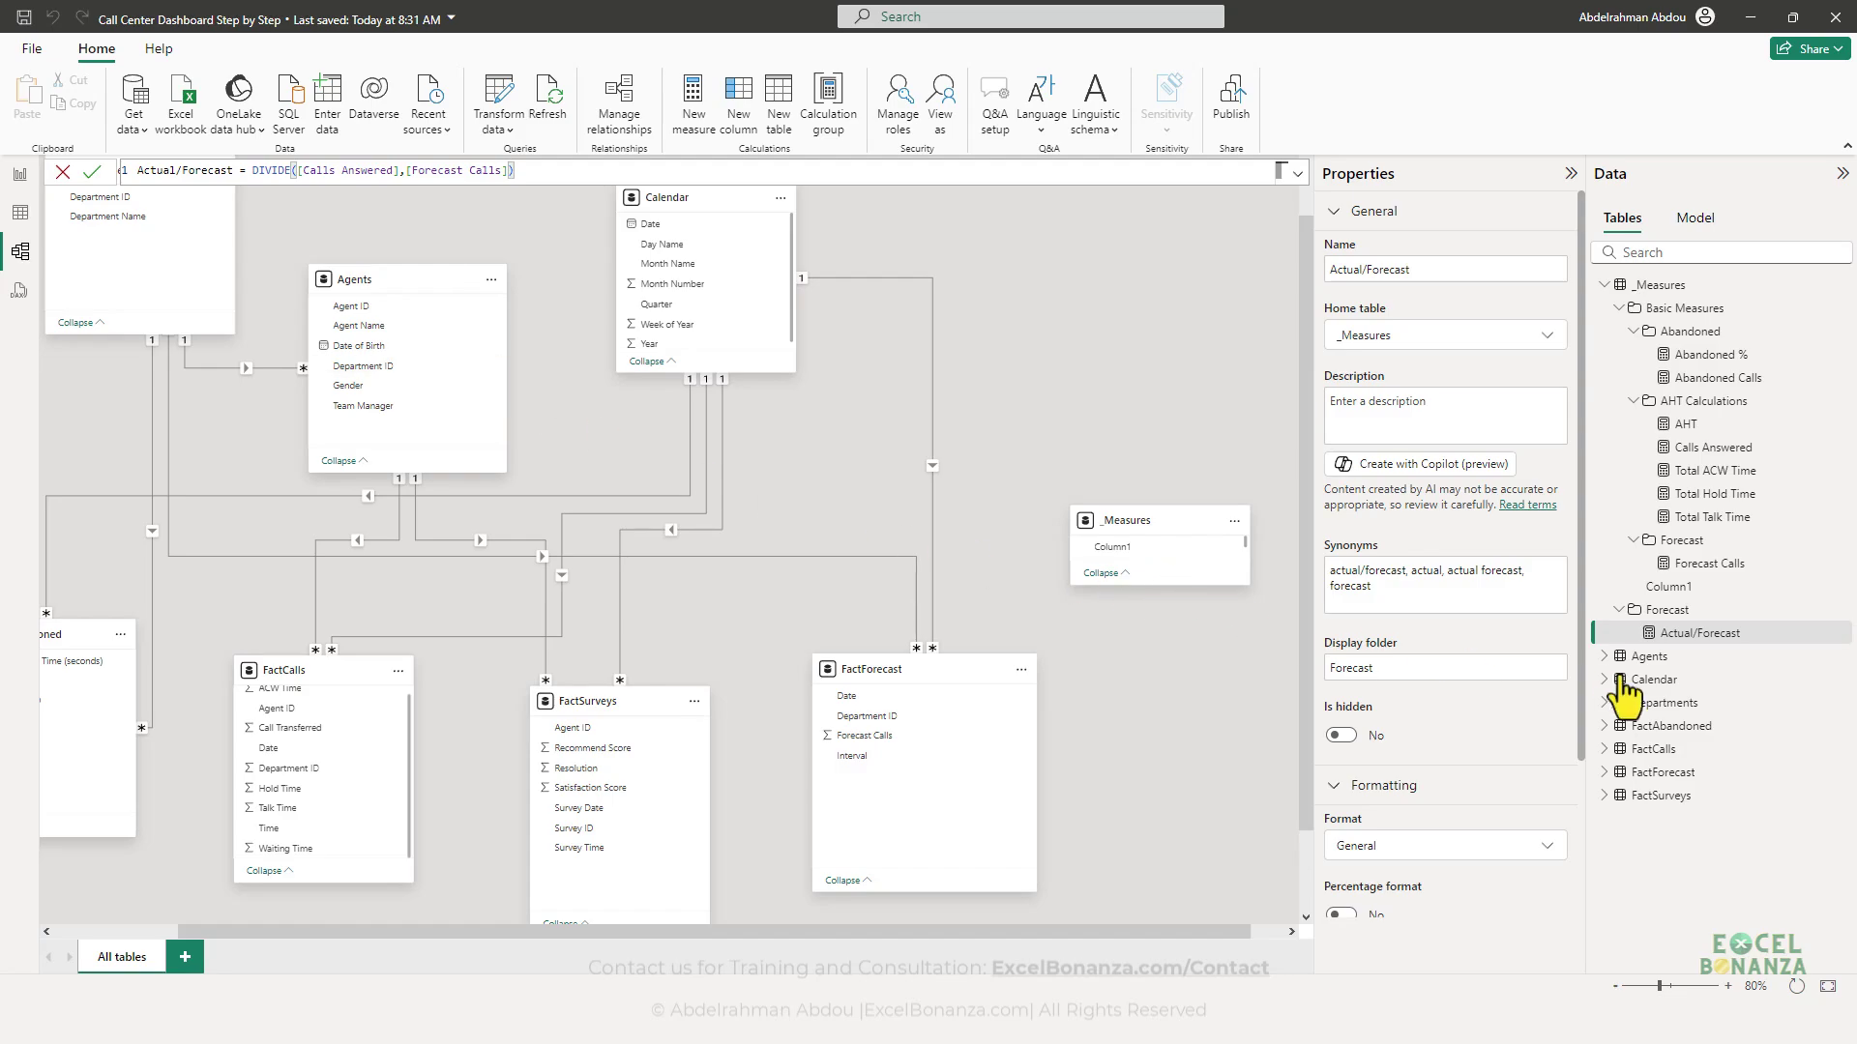
pyautogui.click(1704, 544)
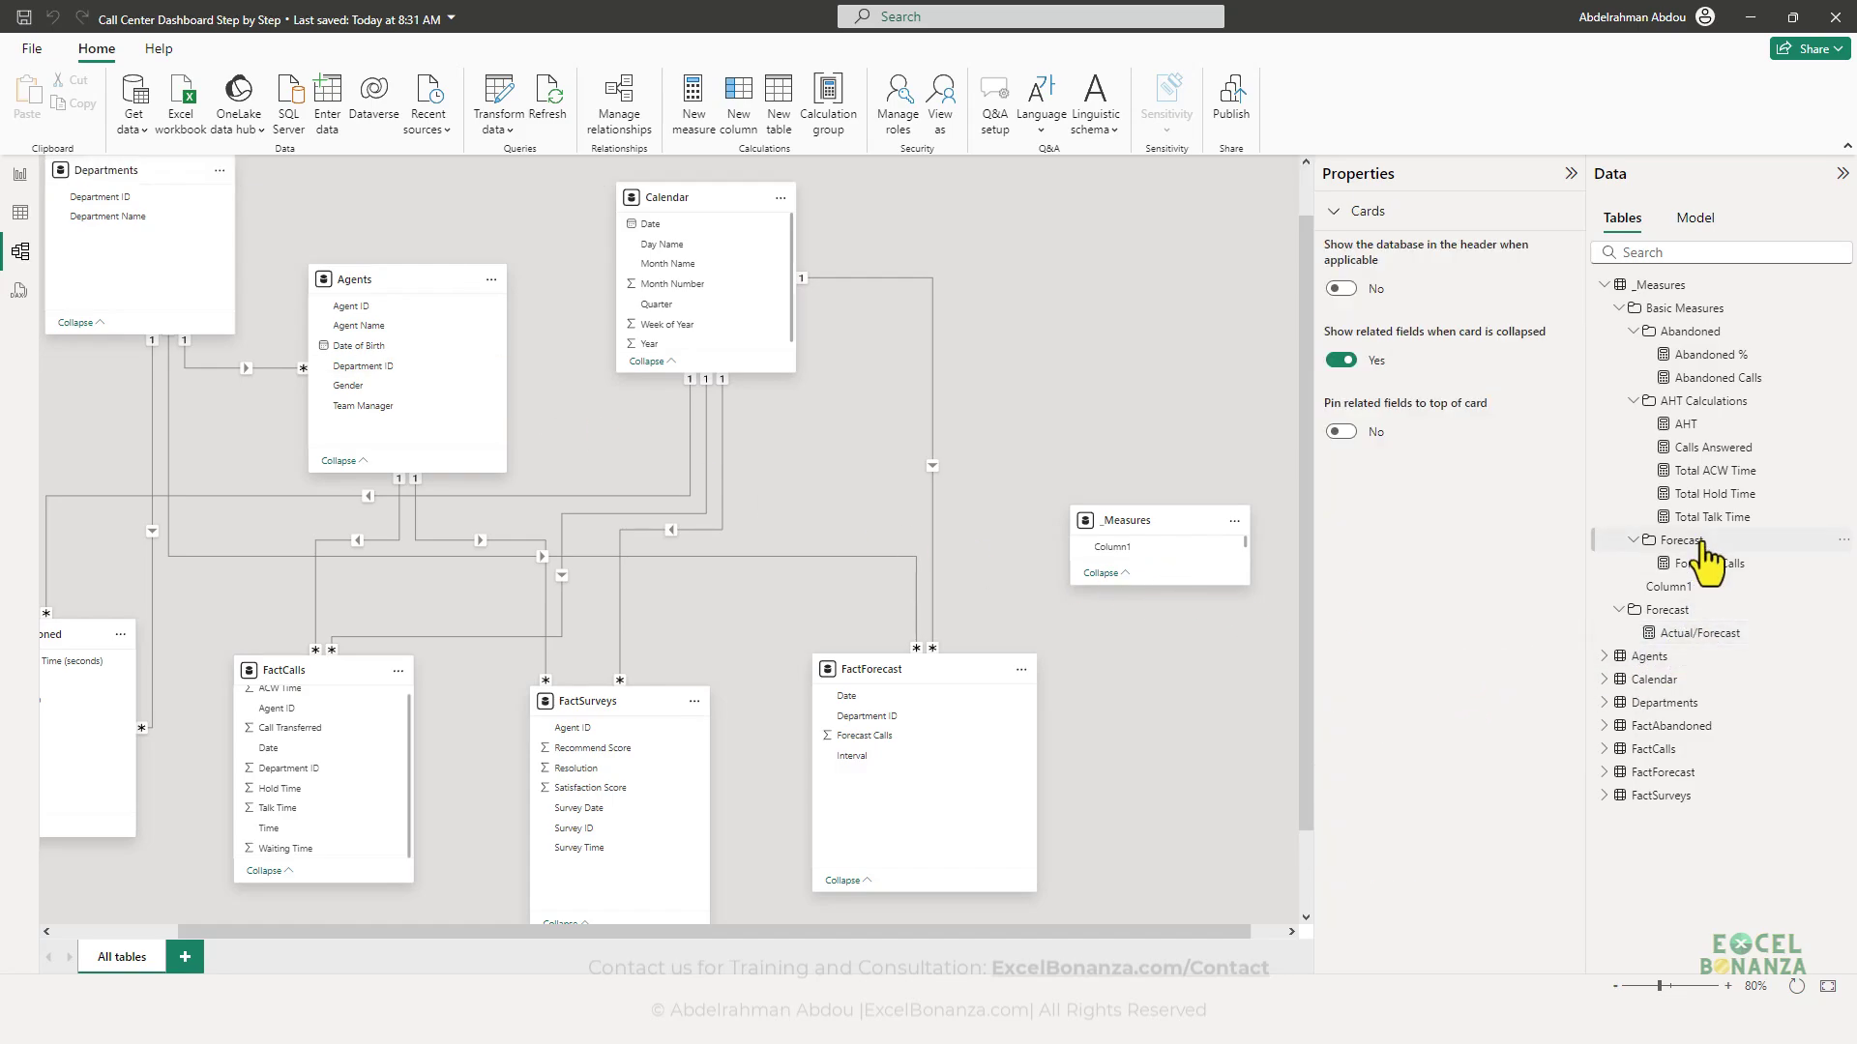
pyautogui.click(1704, 612)
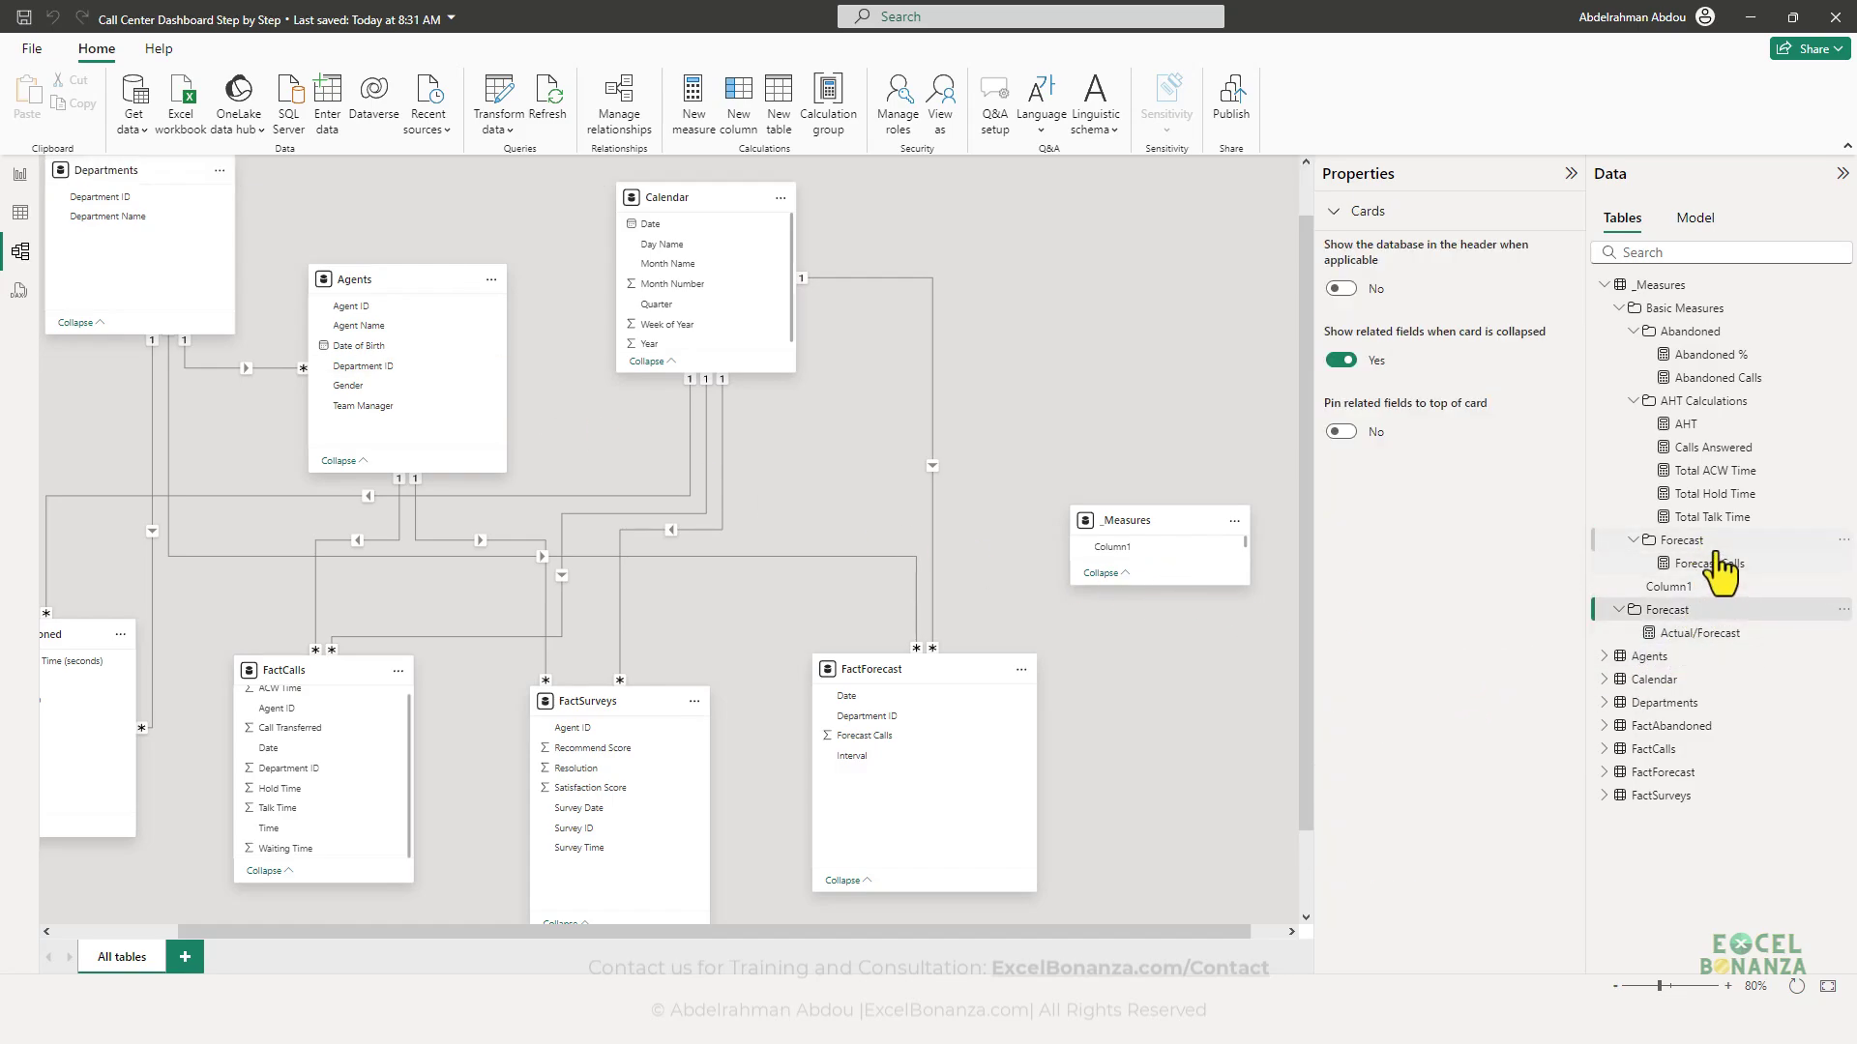
pyautogui.click(1695, 541)
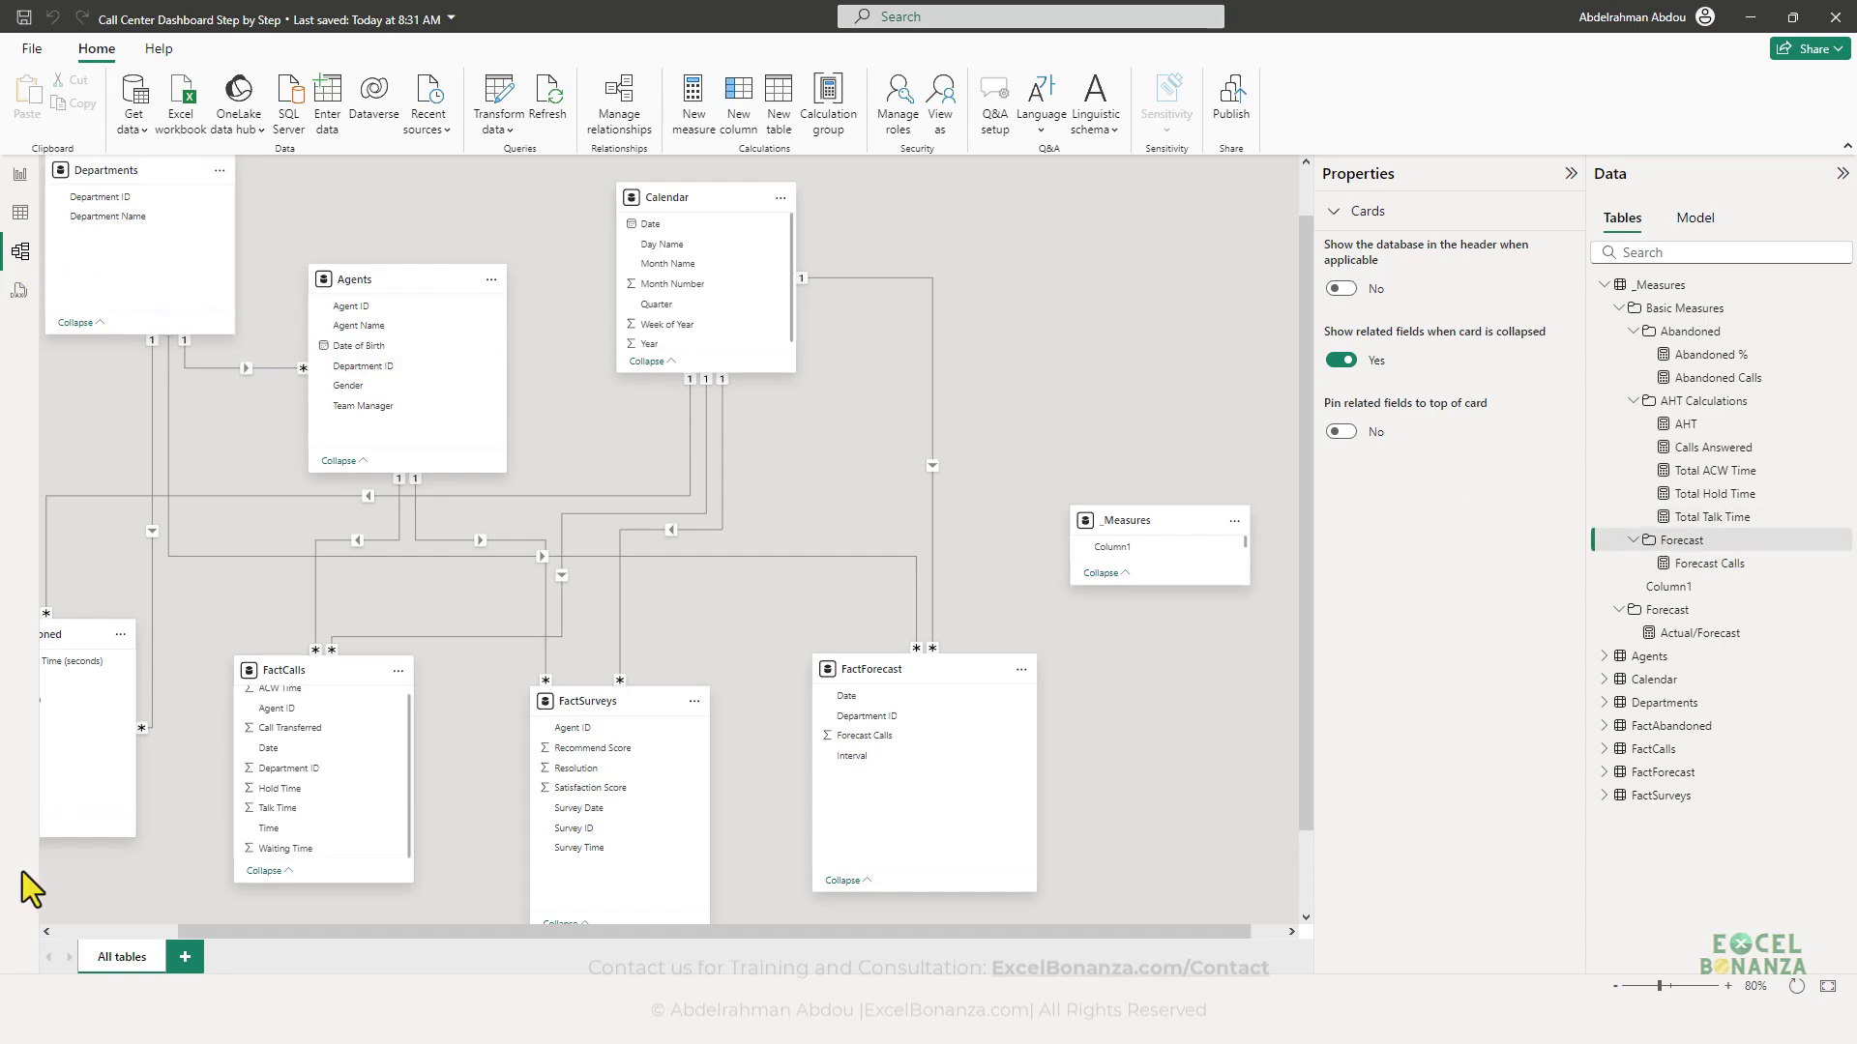
pyautogui.click(1717, 564)
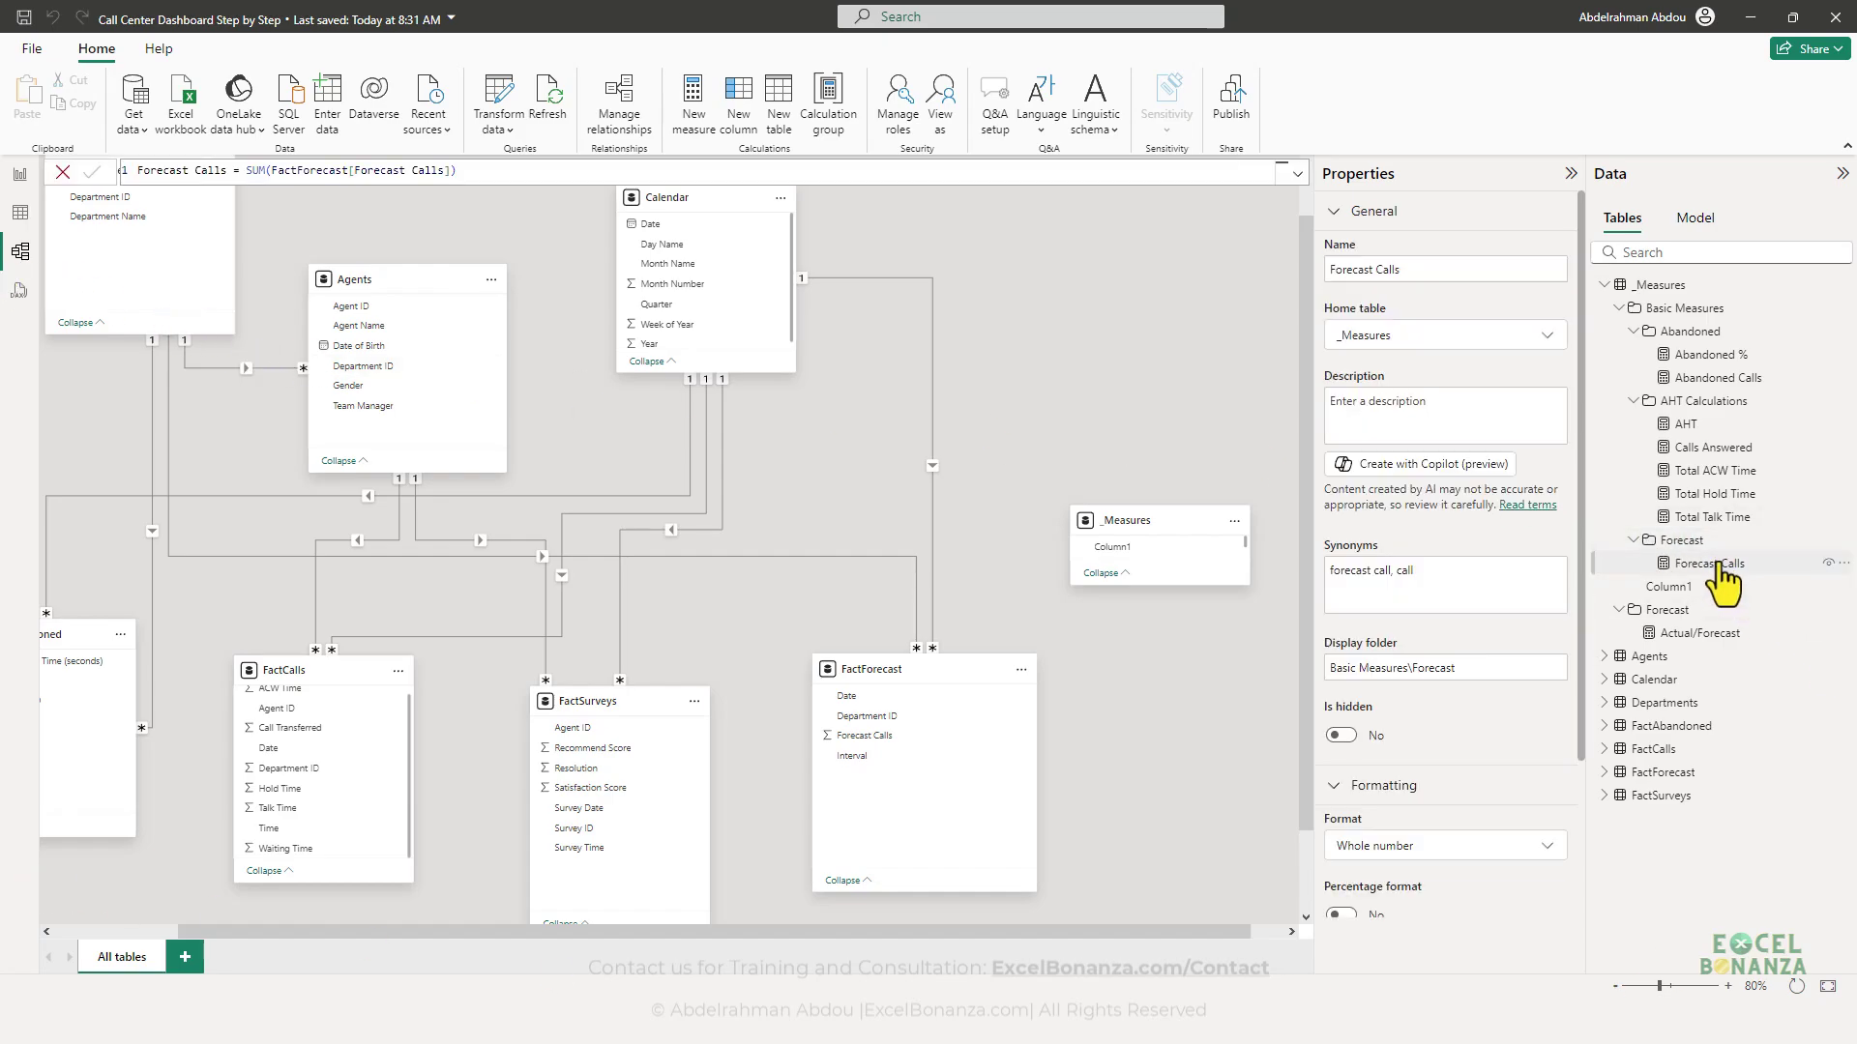
pyautogui.click(1724, 643)
pyautogui.click(1402, 677)
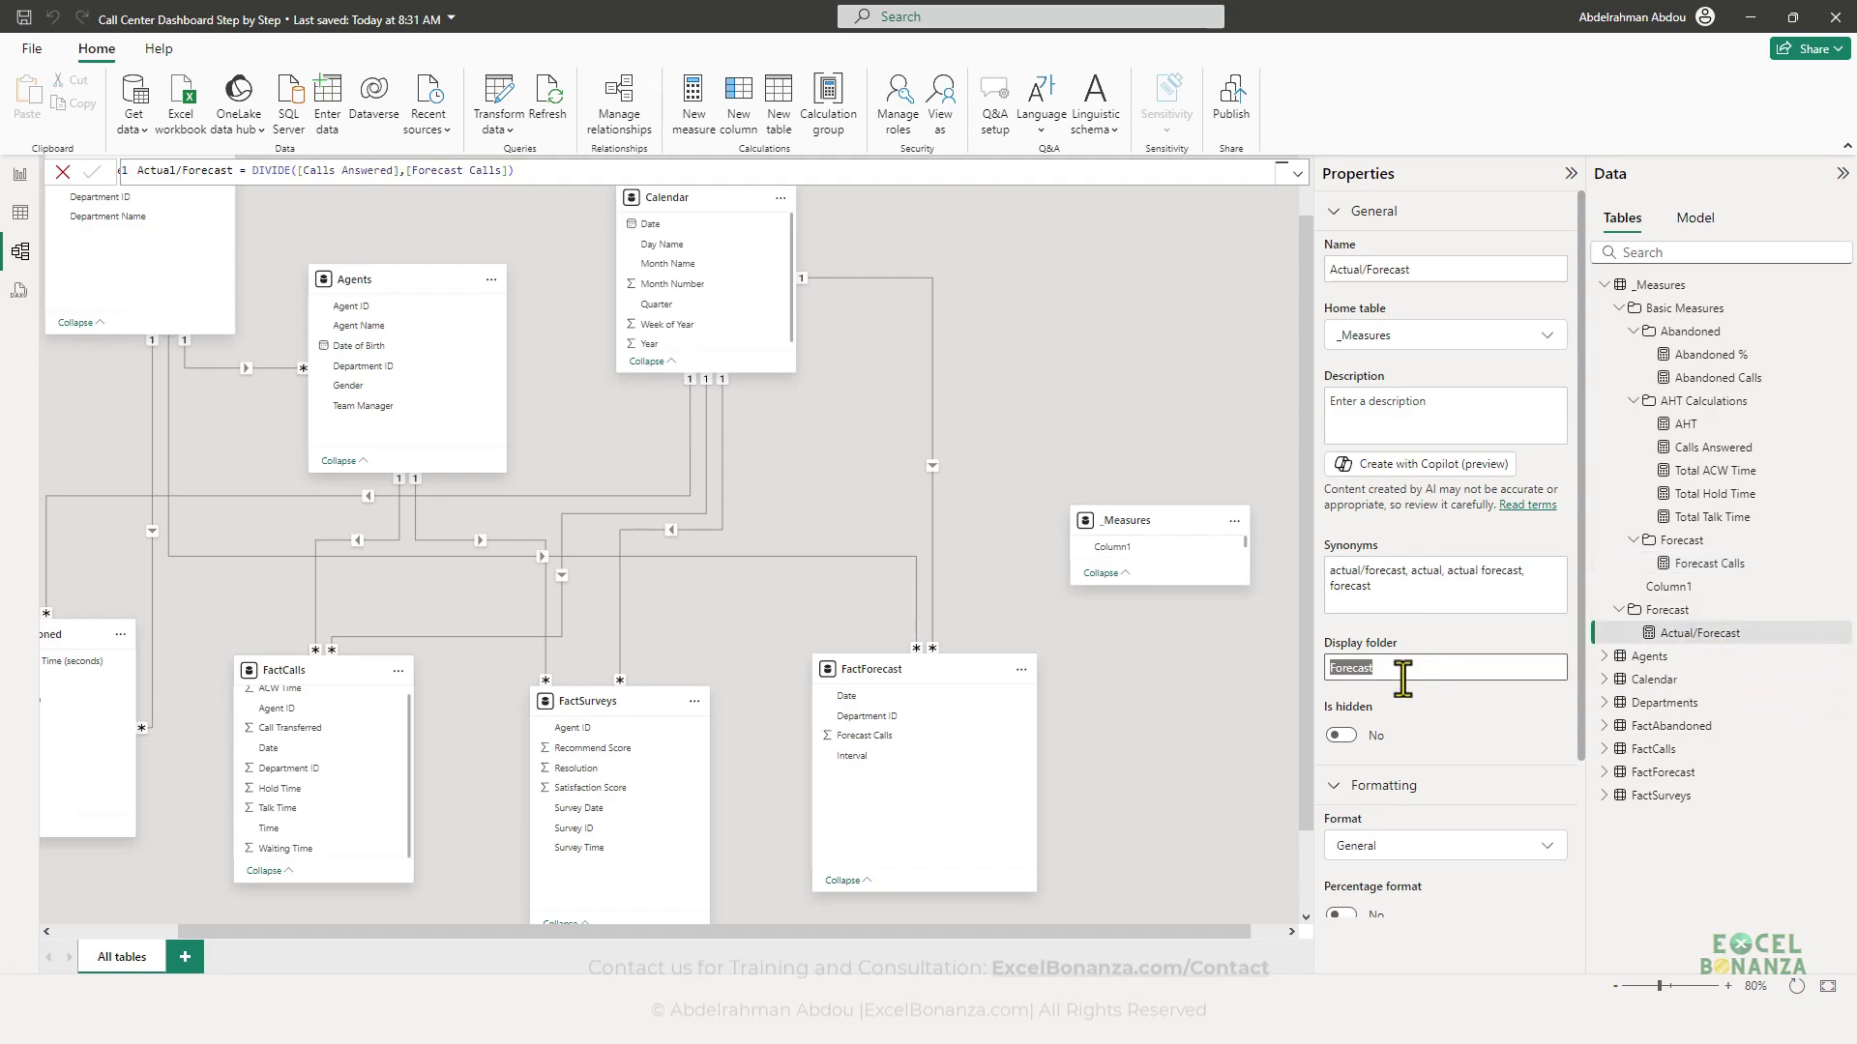
pyautogui.write('Basic Measures\\FOrecast')
pyautogui.press('Return')
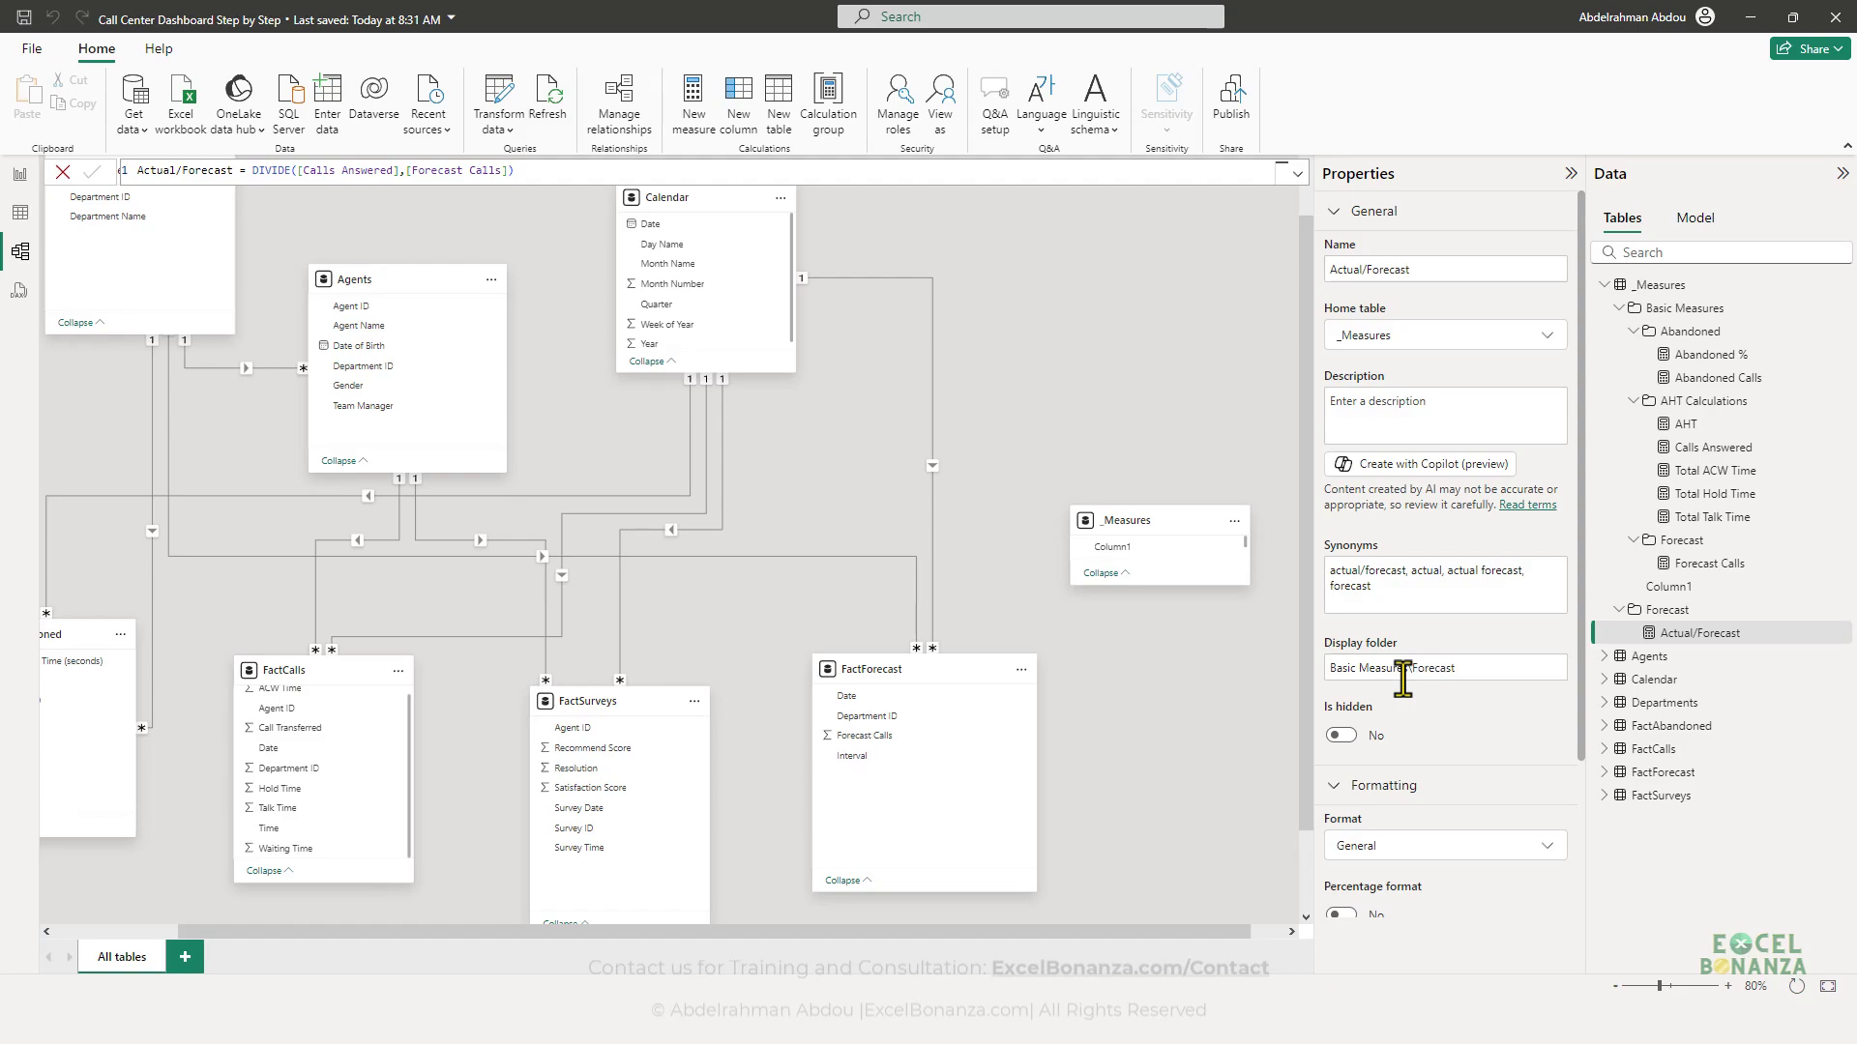
pyautogui.click(1695, 543)
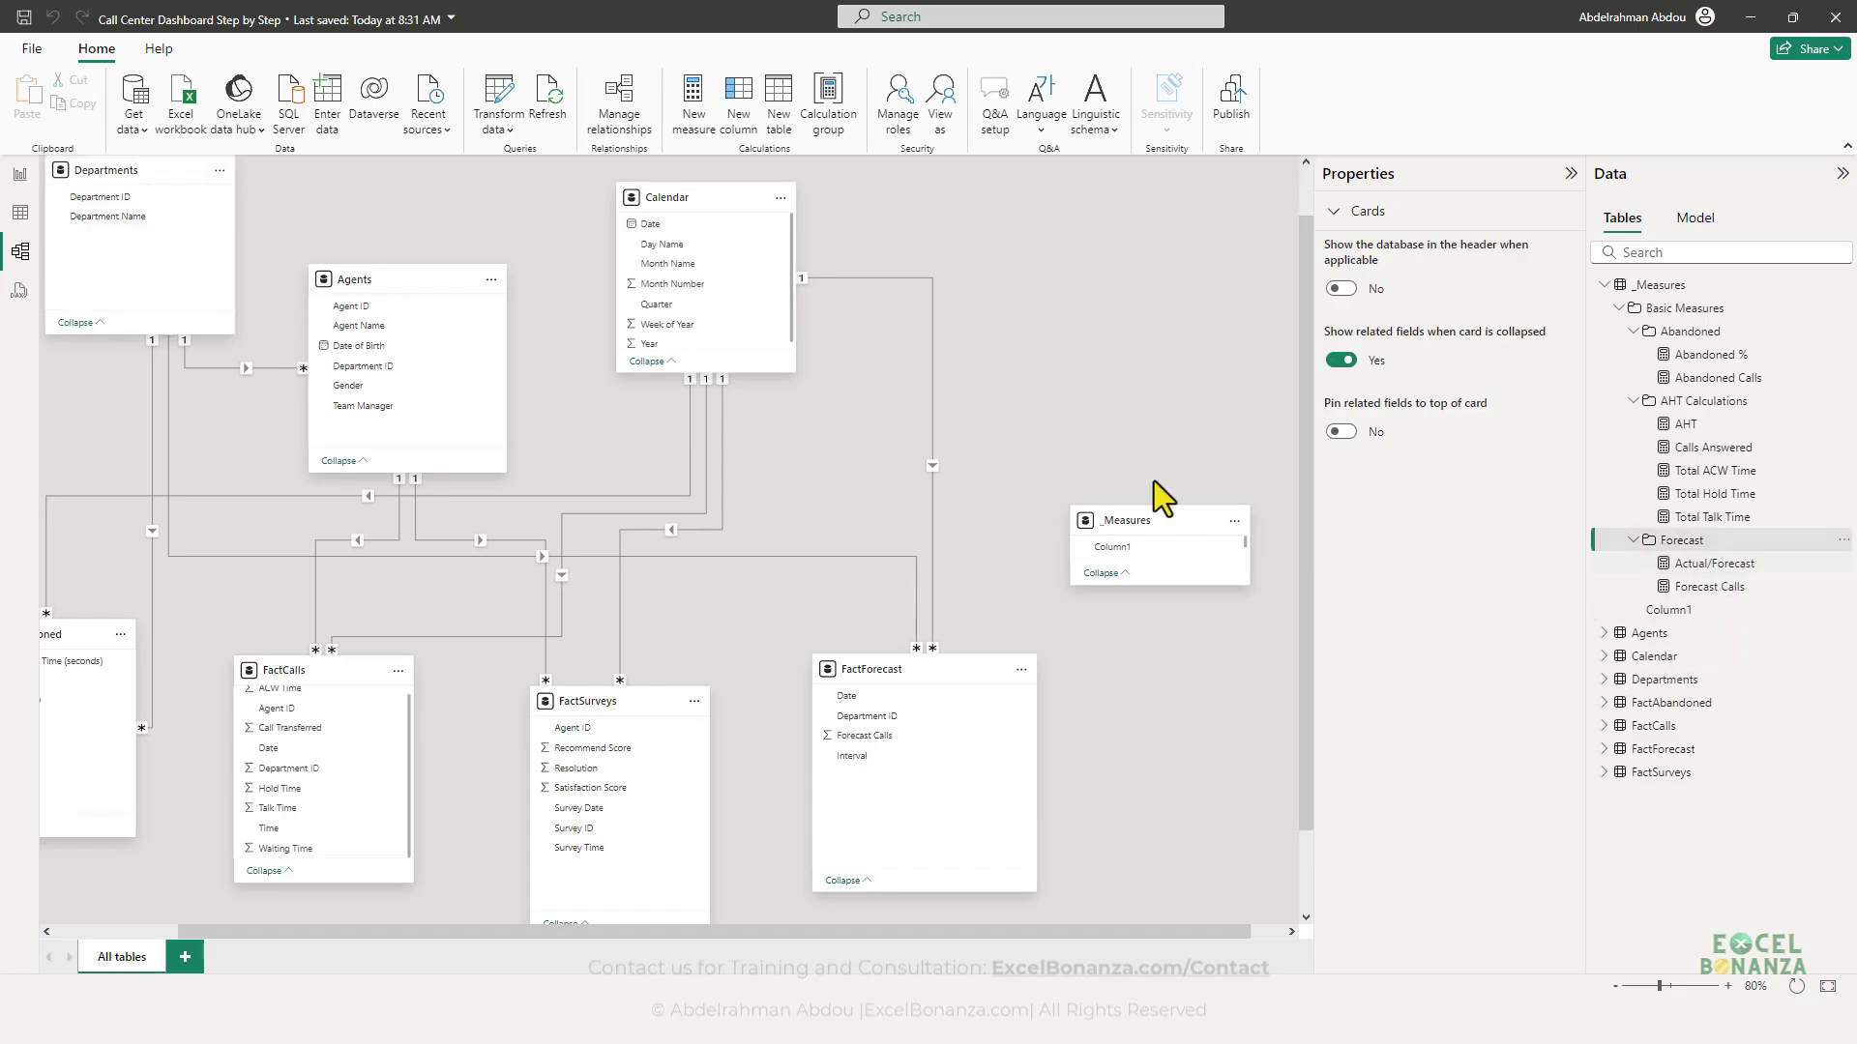
# - Return to the report view and add the Actual/Forecast measure to the card visual beside Calls Answered
pyautogui.click(19, 176)
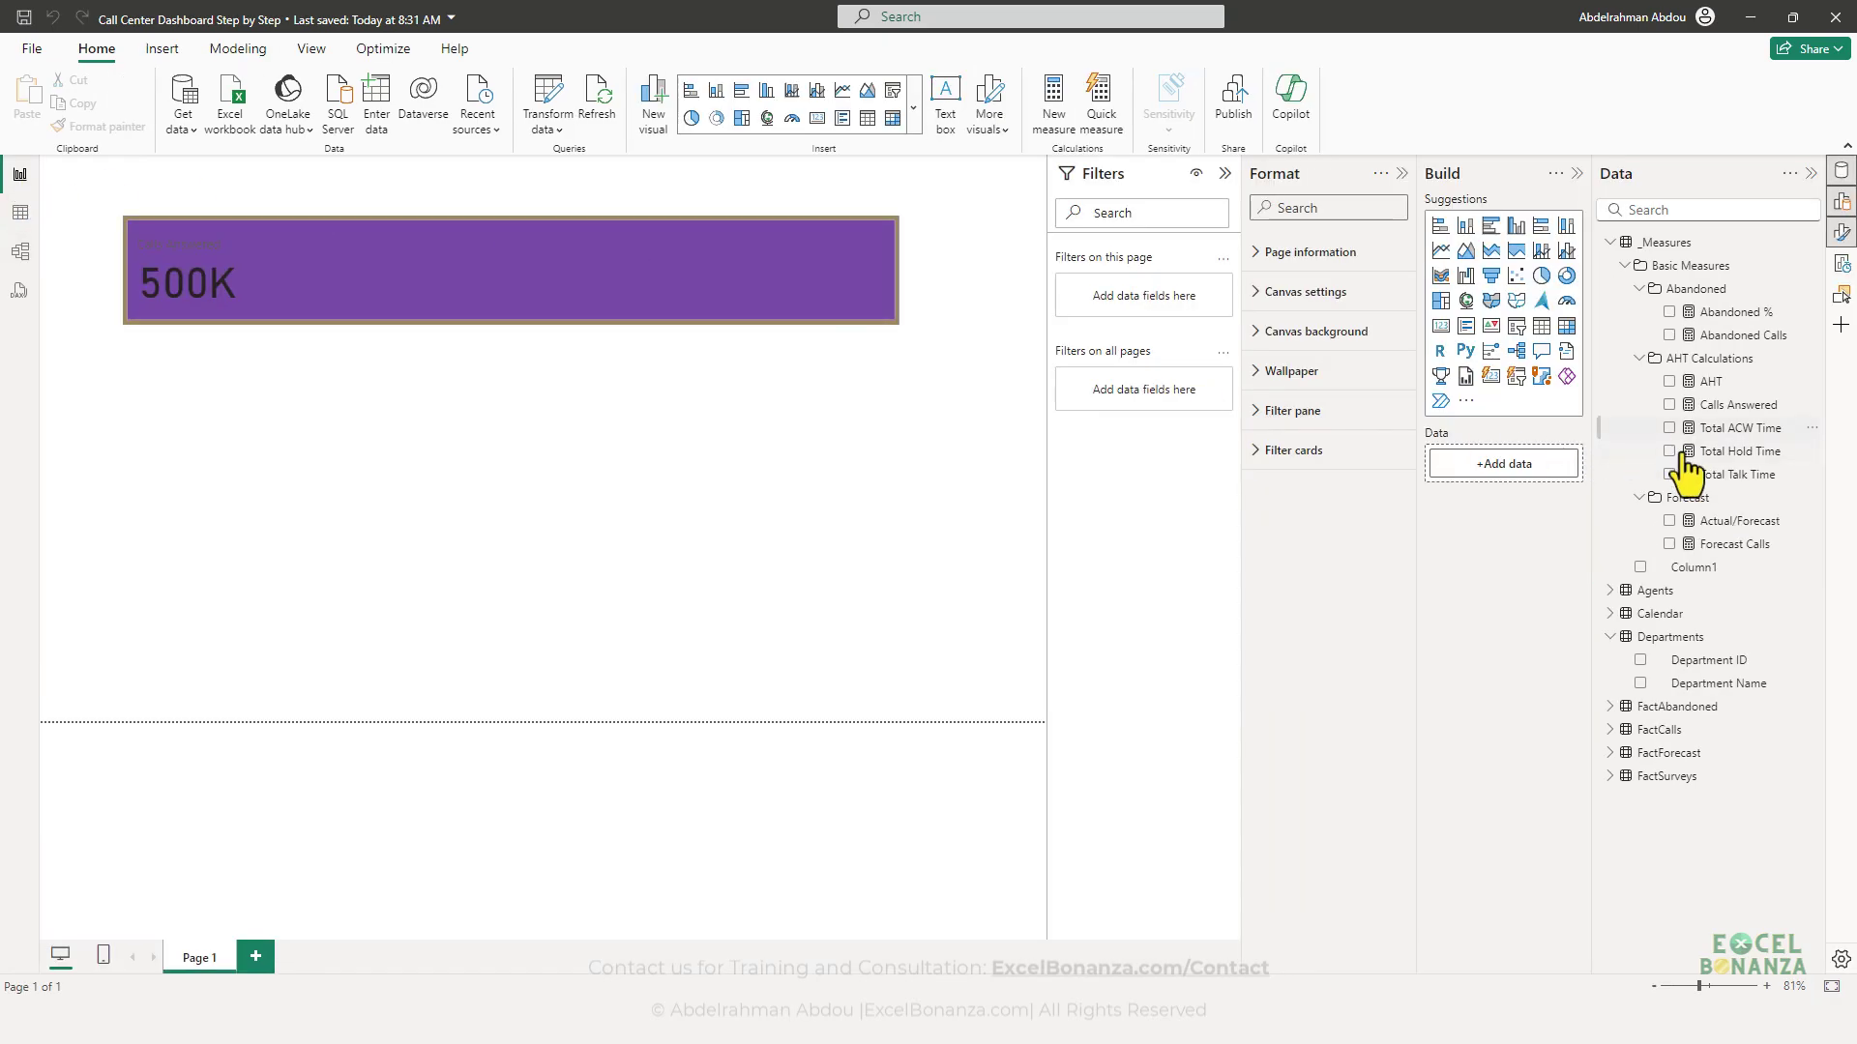
pyautogui.click(1745, 527)
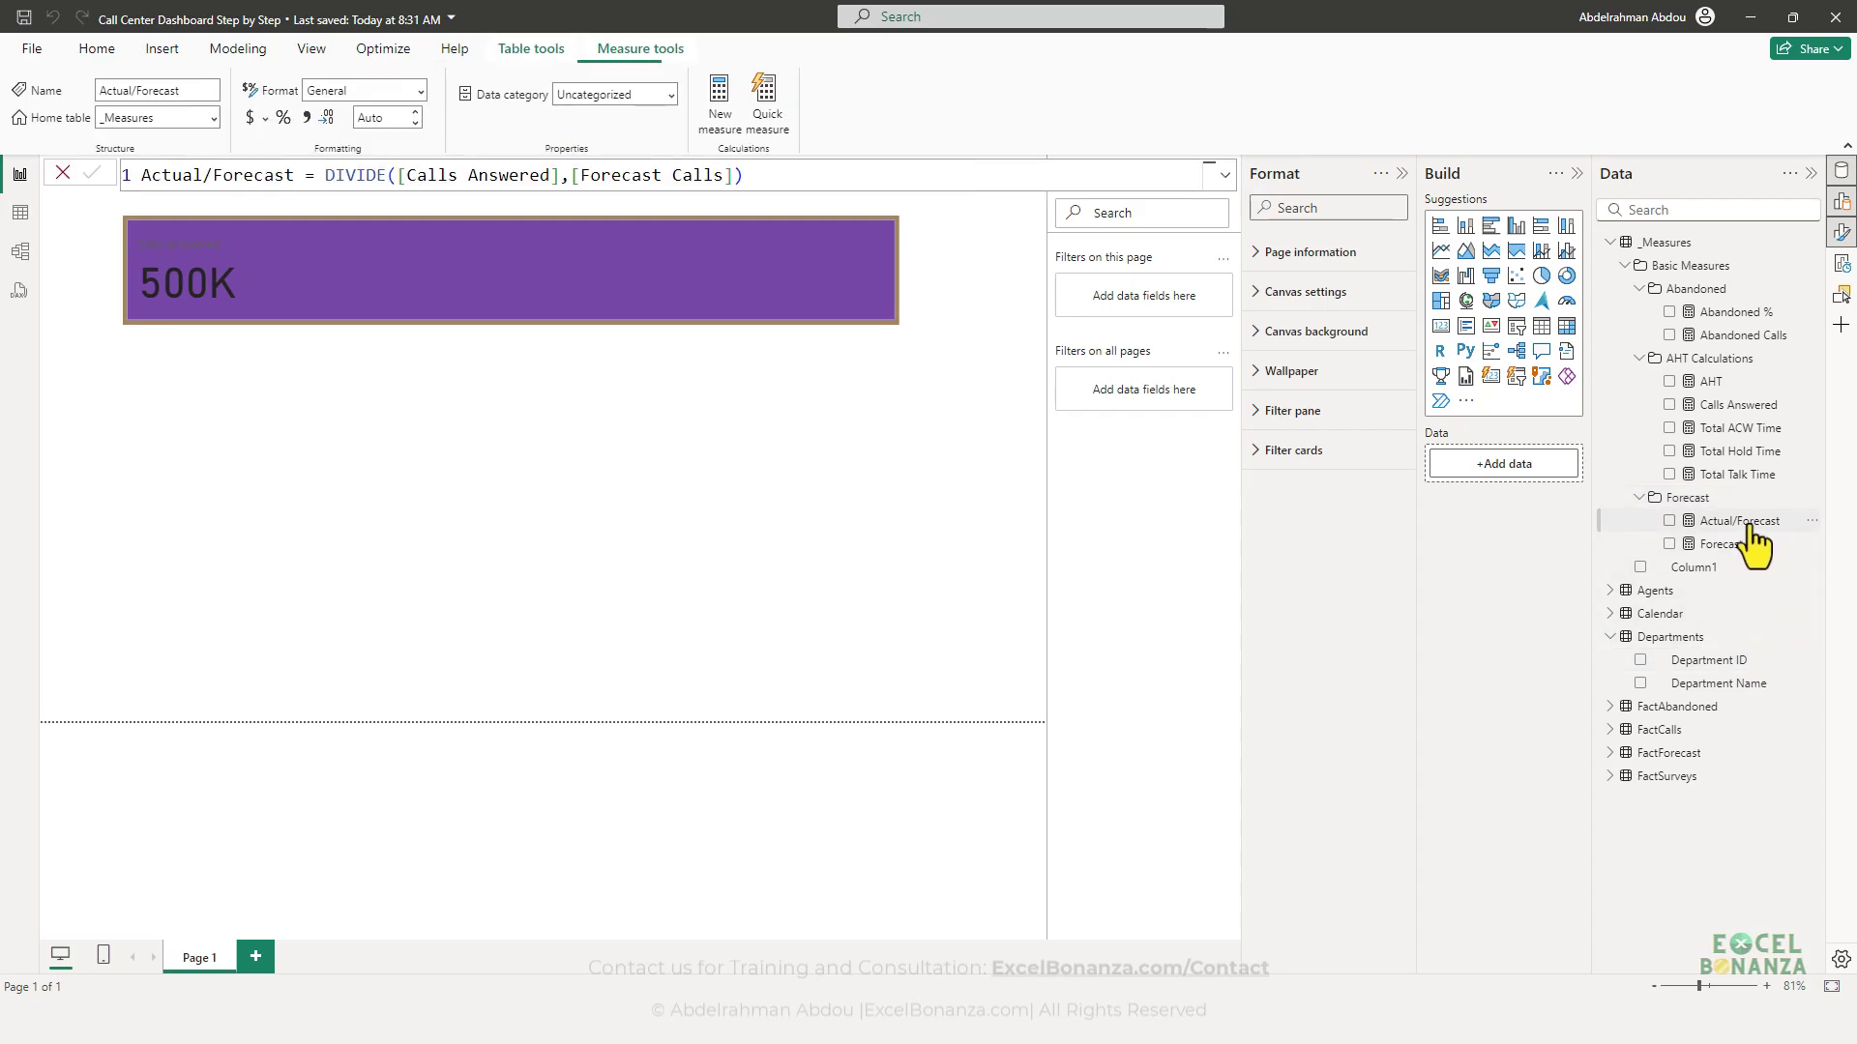
pyautogui.moveTo(1745, 527); pyautogui.dragTo(520, 346)
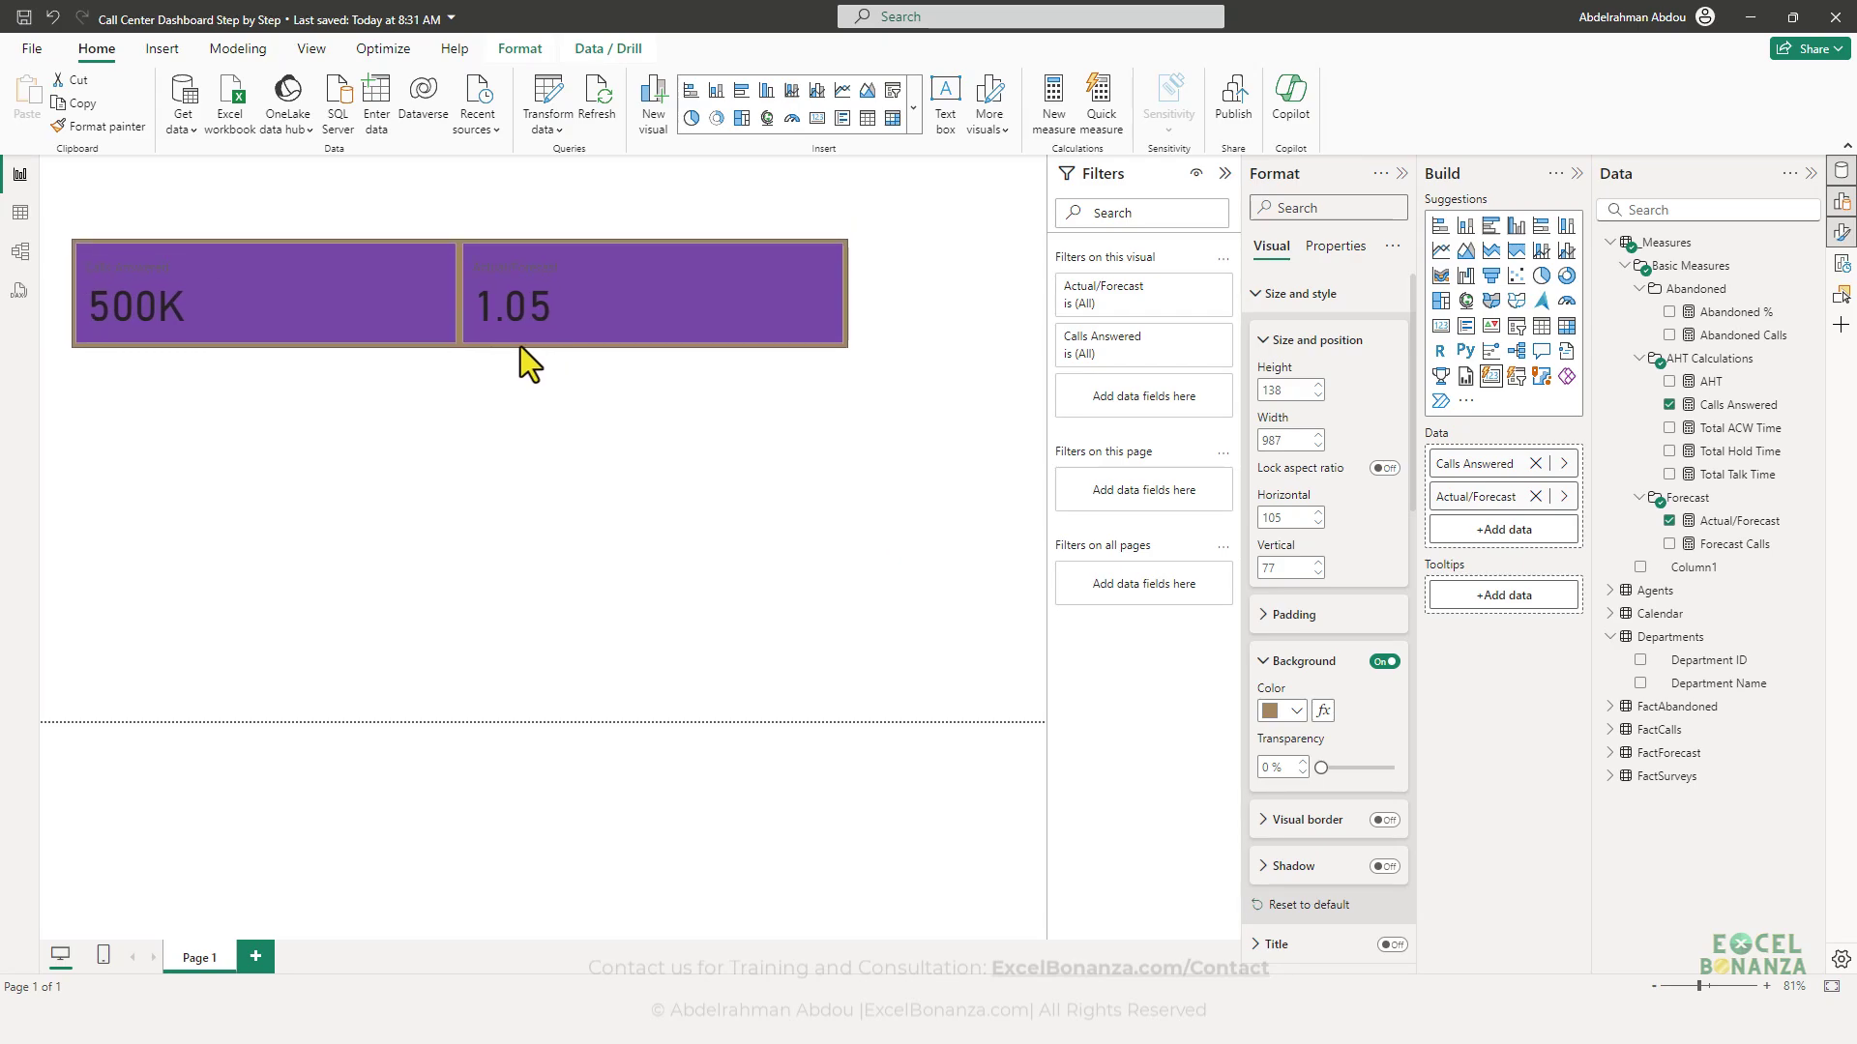
# - Look through the card visual's formatting options, including the card settings for the Calls Answered series
pyautogui.scroll(-6, 1360, 756)
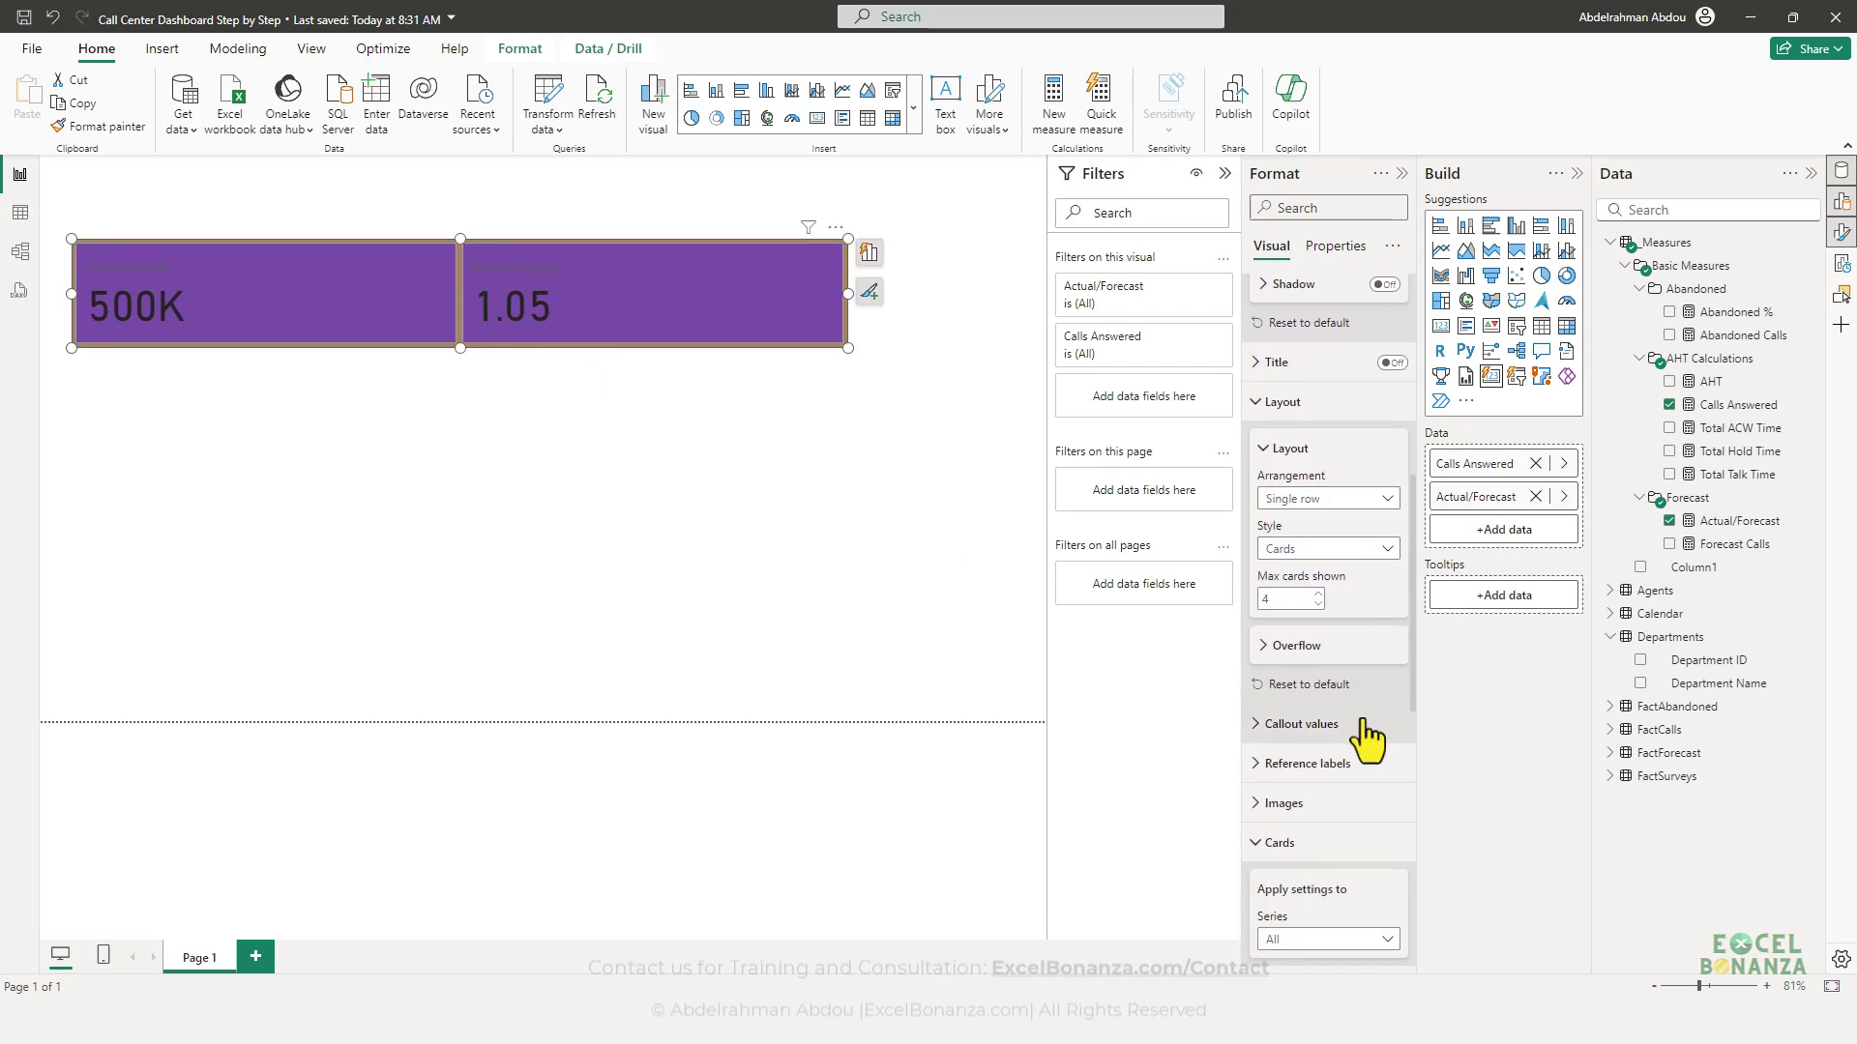
pyautogui.scroll(-3, 1376, 716)
pyautogui.scroll(-4, 1373, 754)
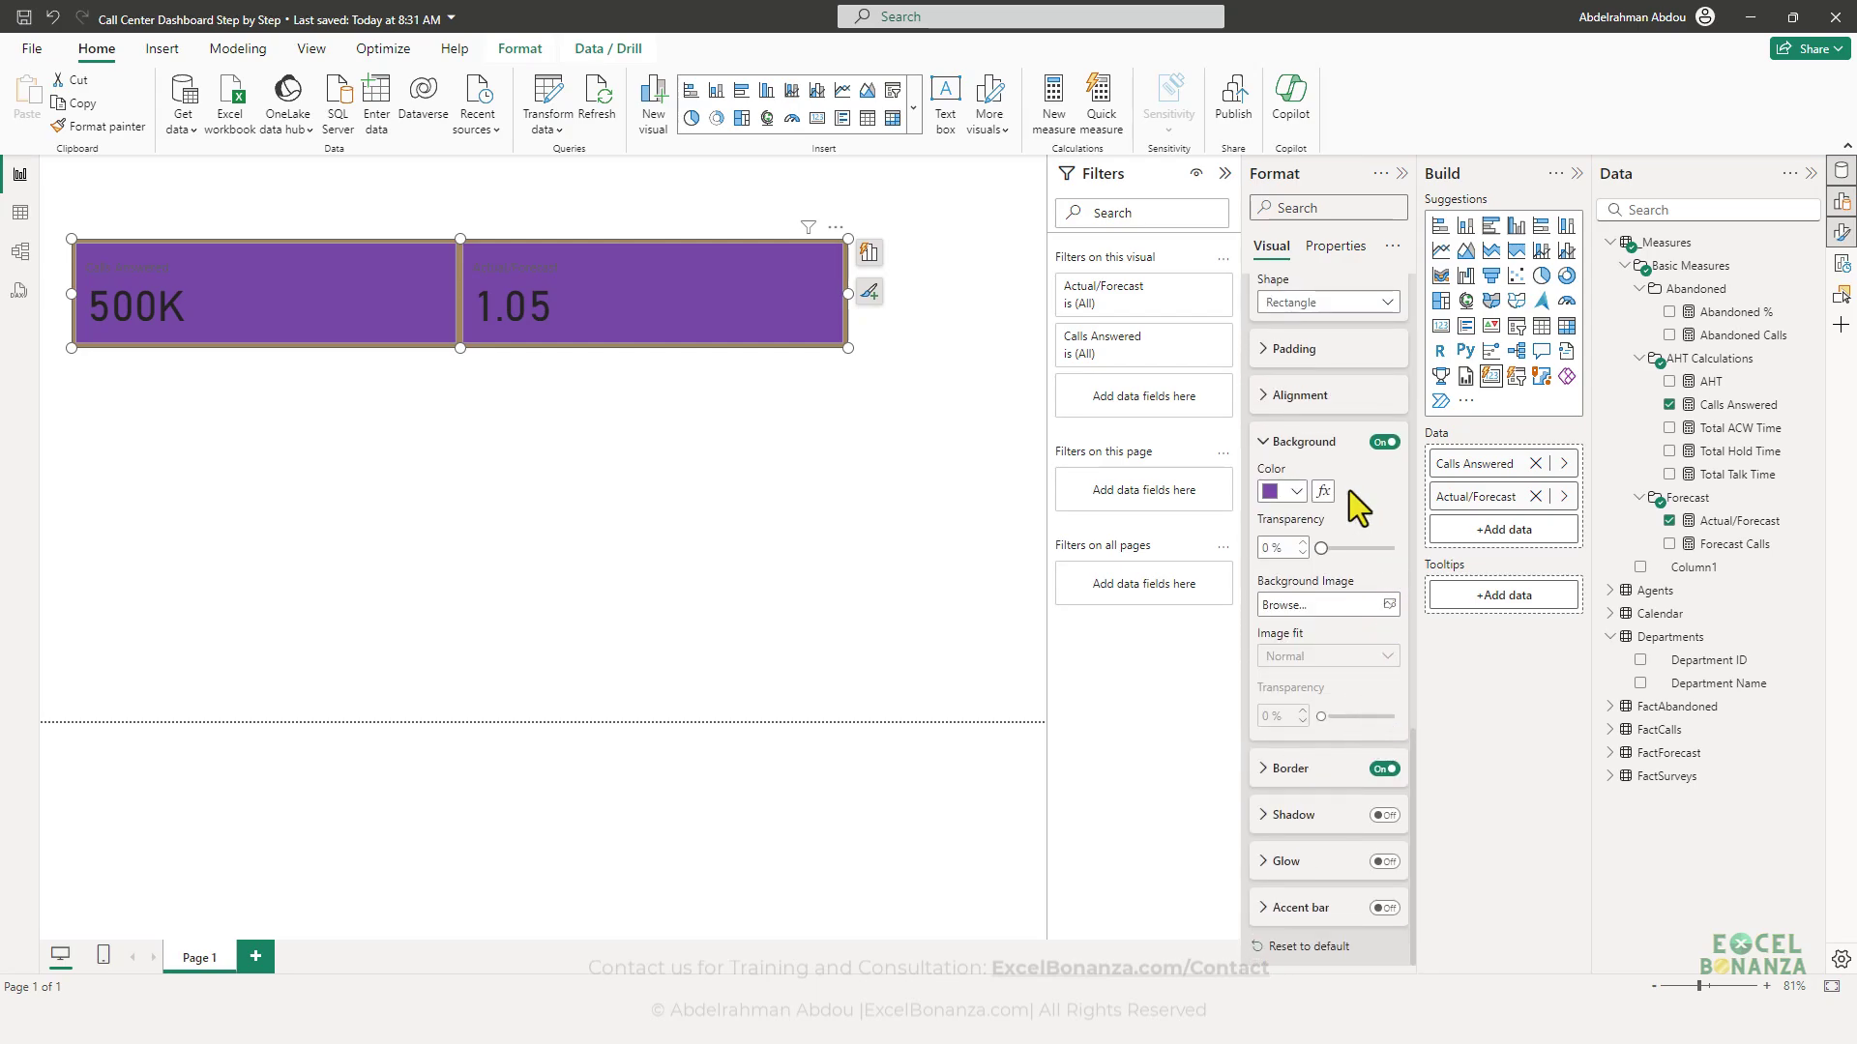
pyautogui.scroll(4, 1326, 592)
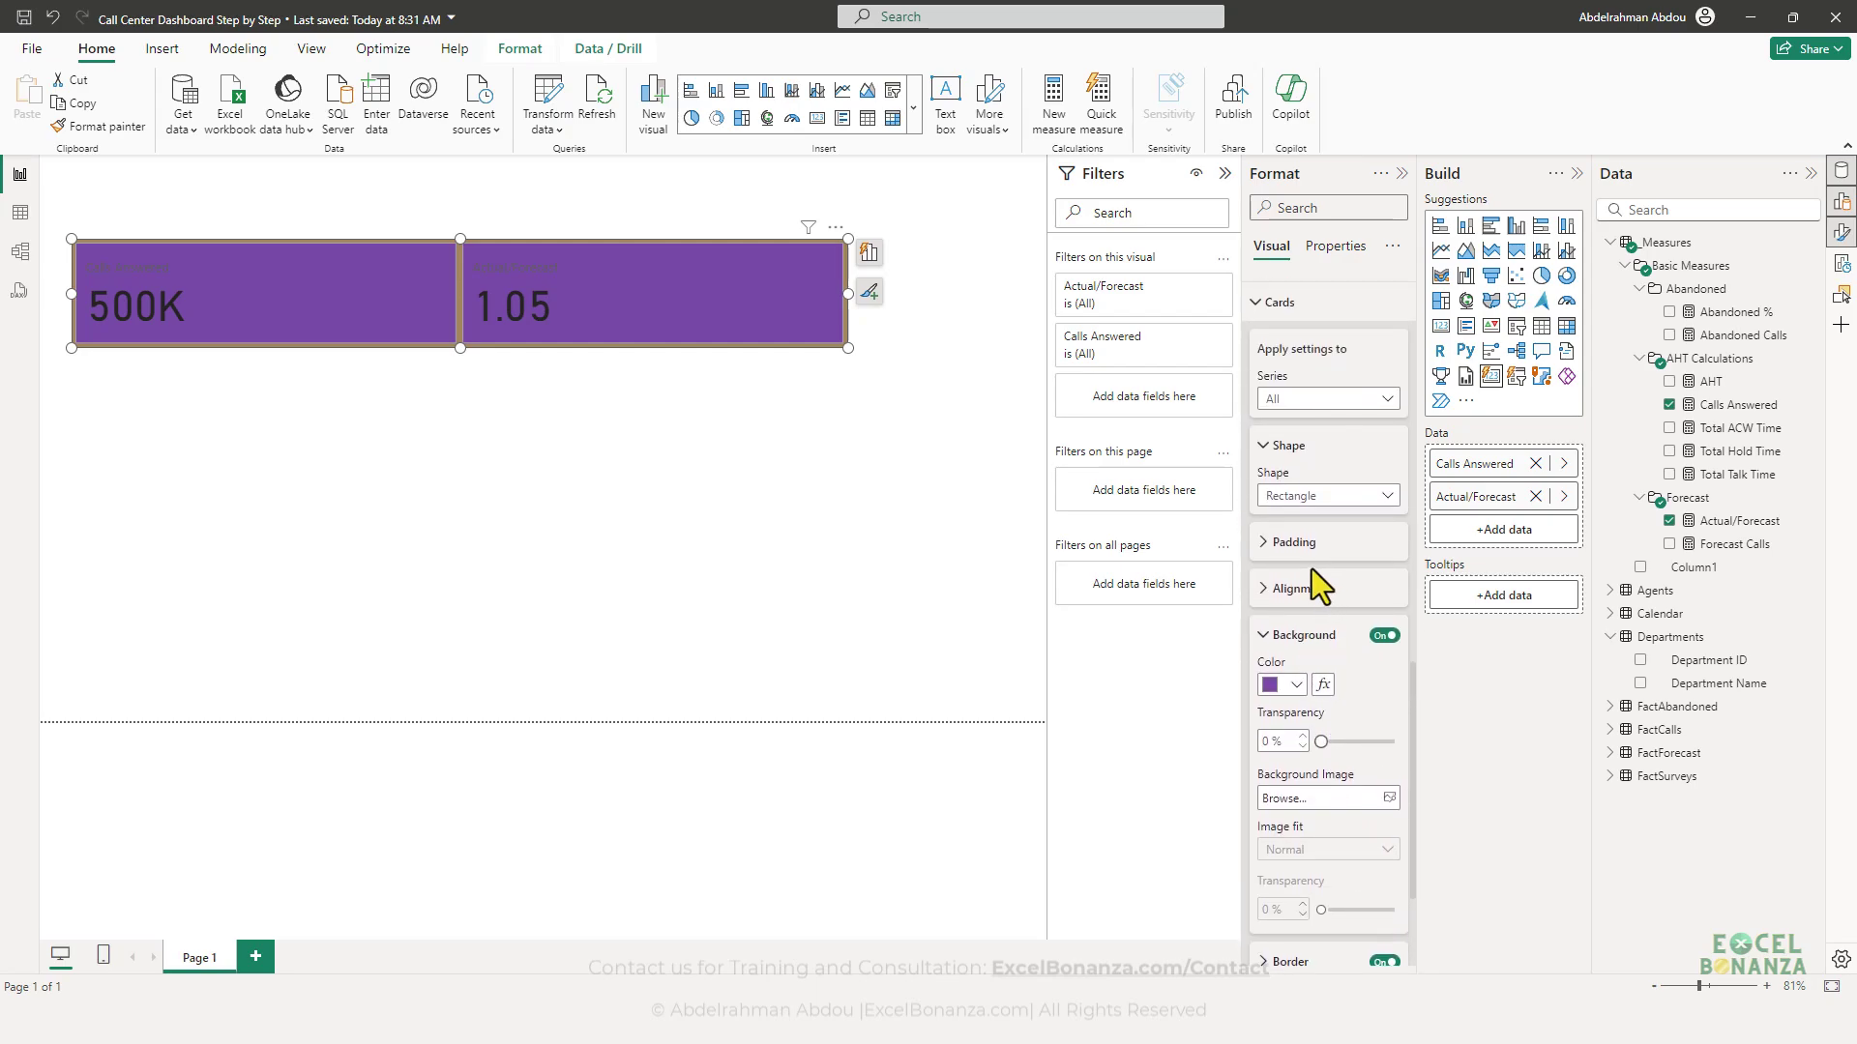
pyautogui.click(1324, 592)
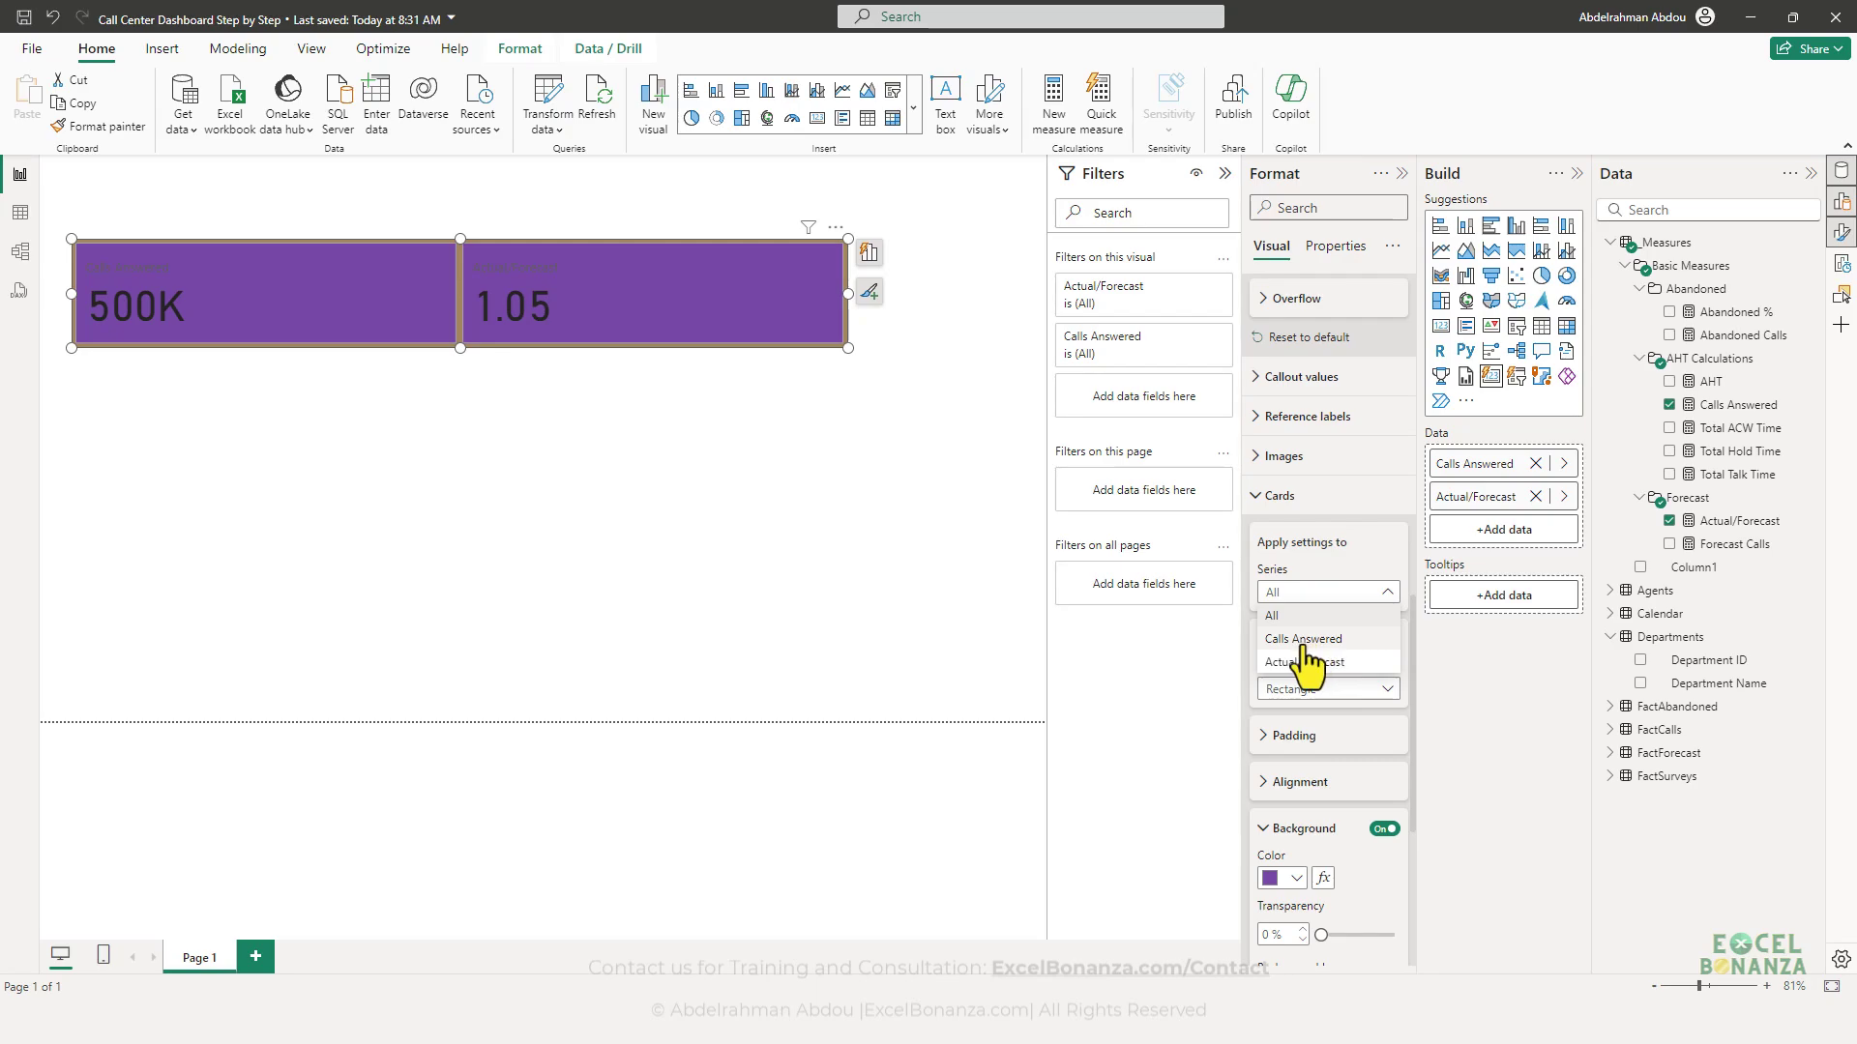
pyautogui.click(1303, 640)
pyautogui.scroll(-2, 1343, 660)
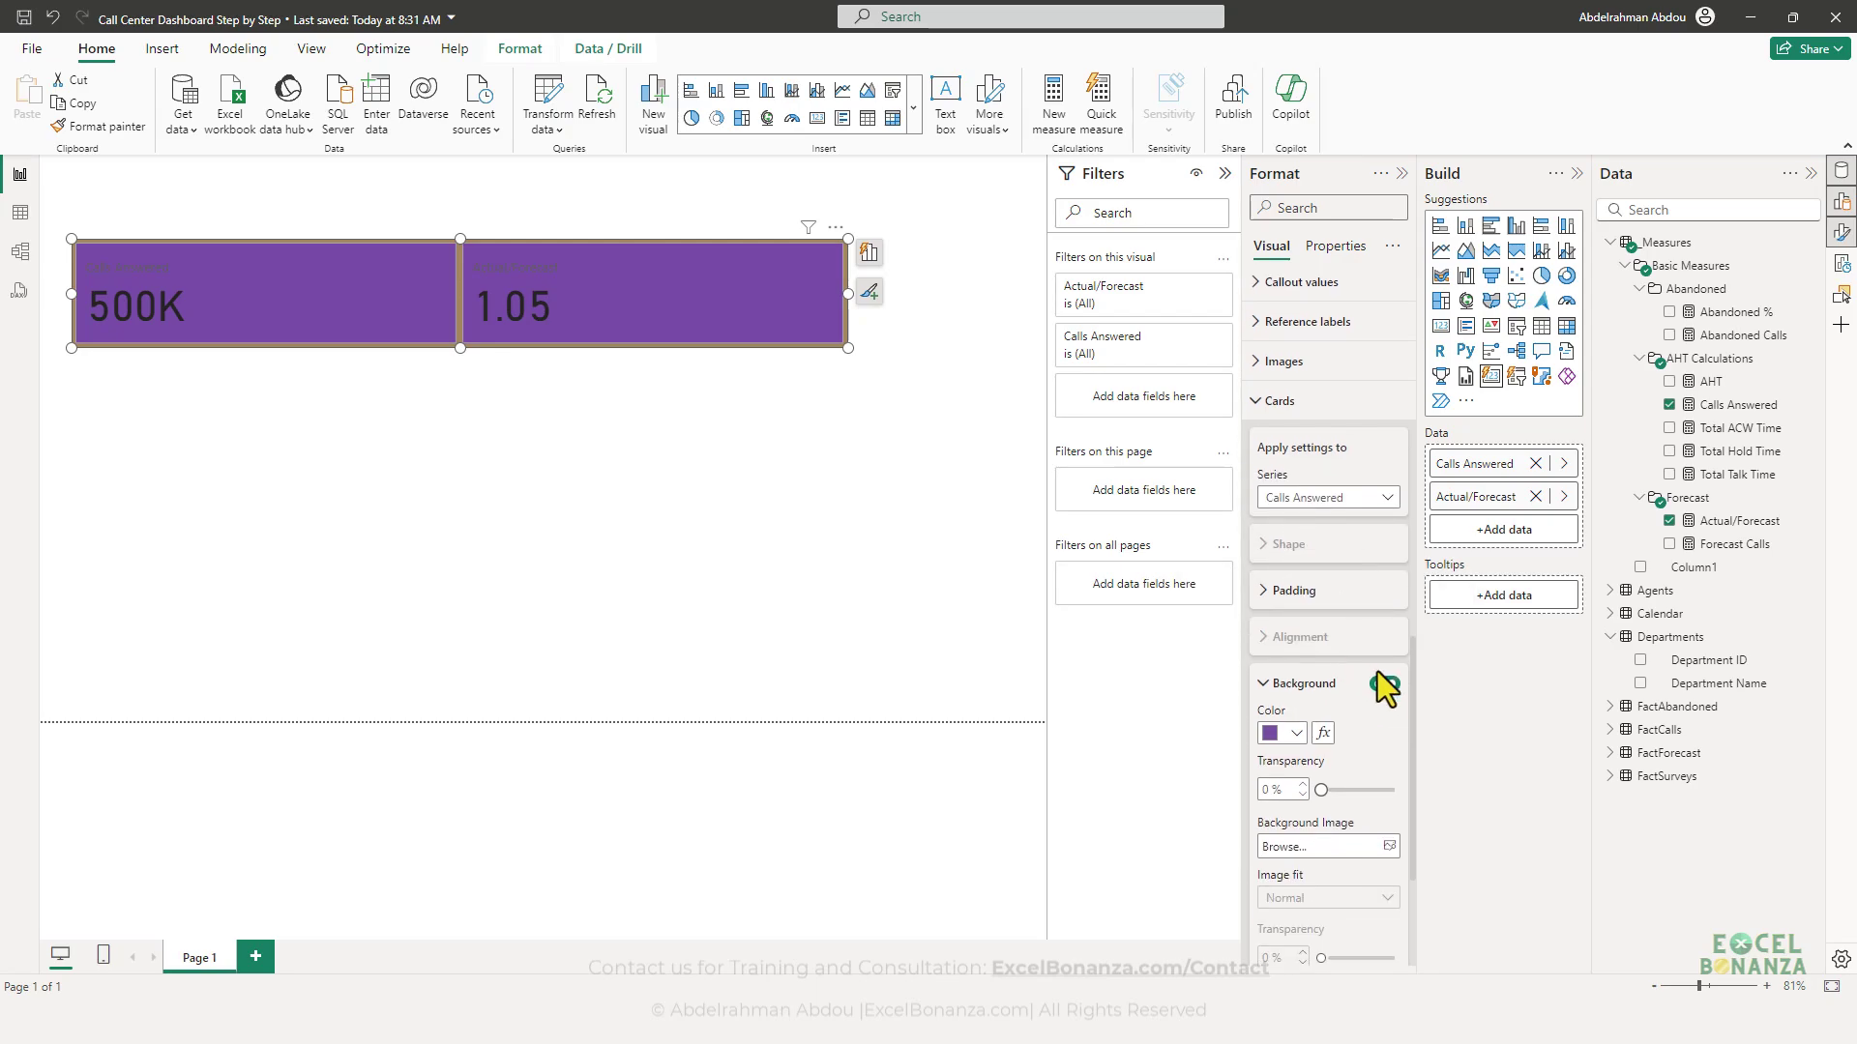
pyautogui.scroll(-2, 1344, 660)
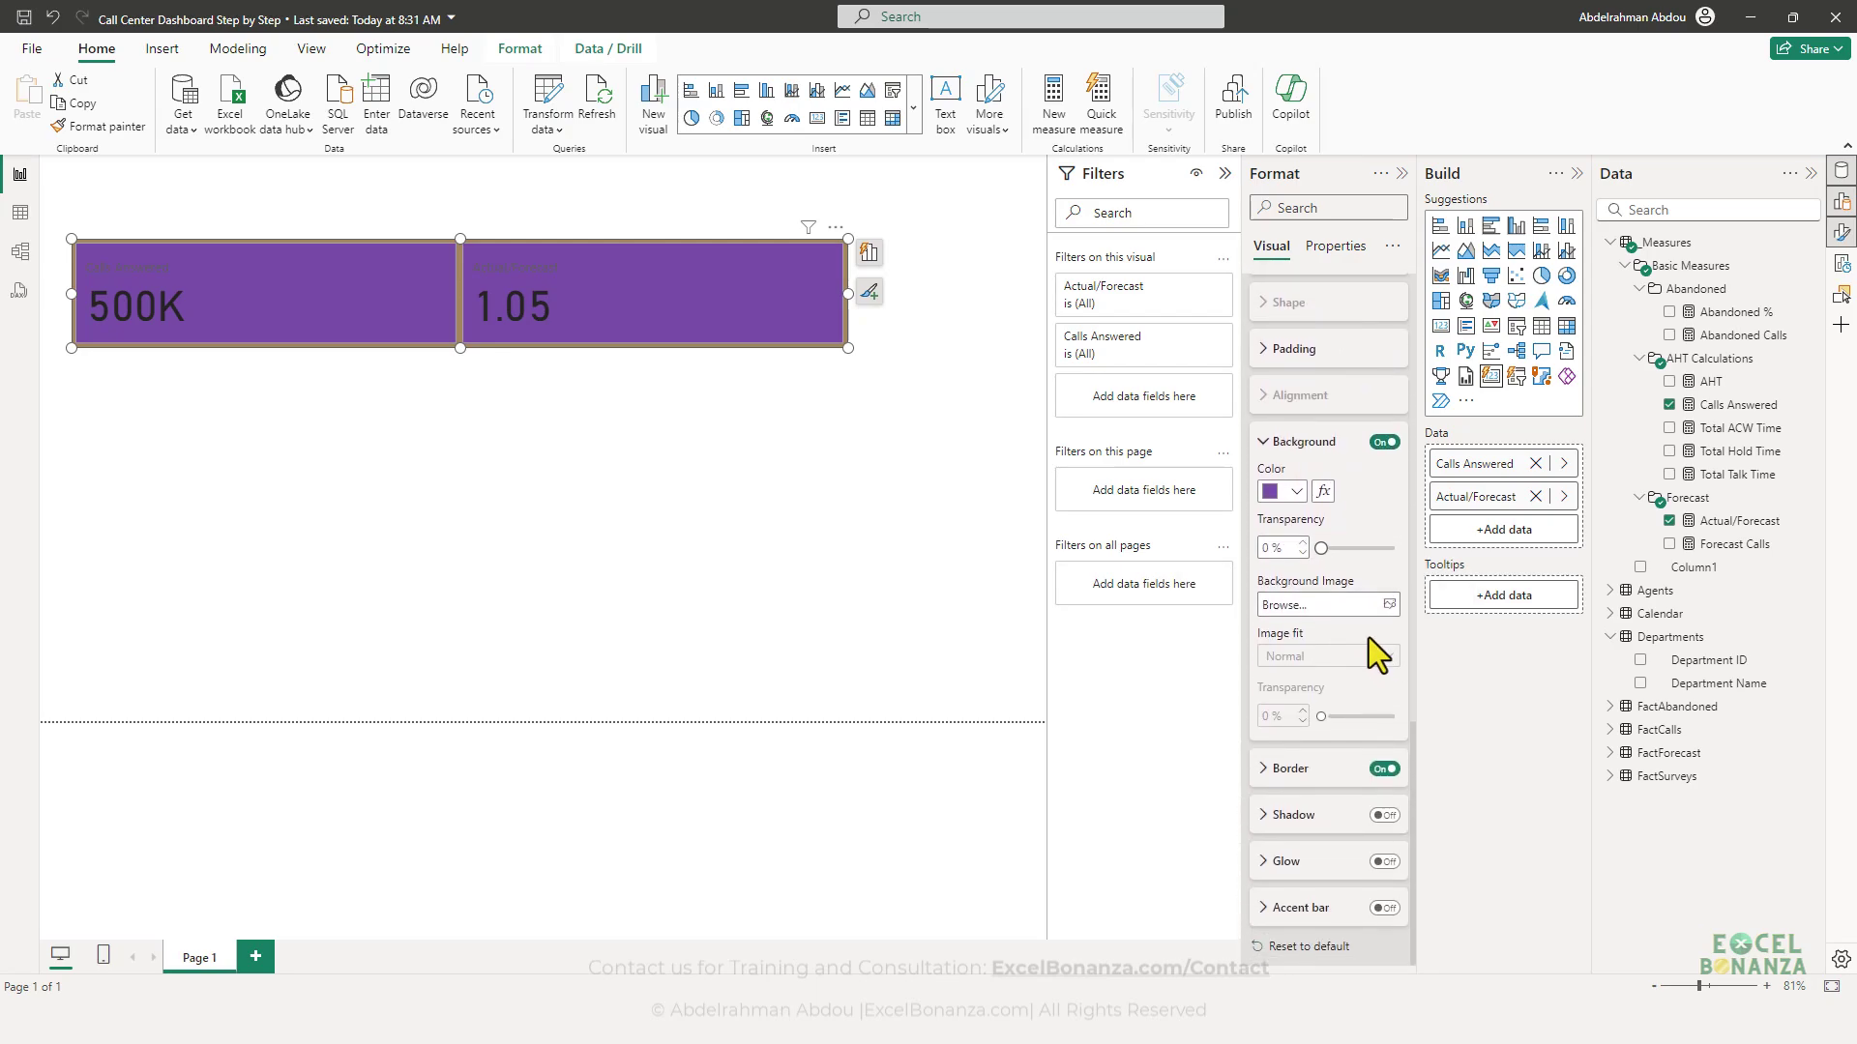
pyautogui.scroll(10, 1371, 725)
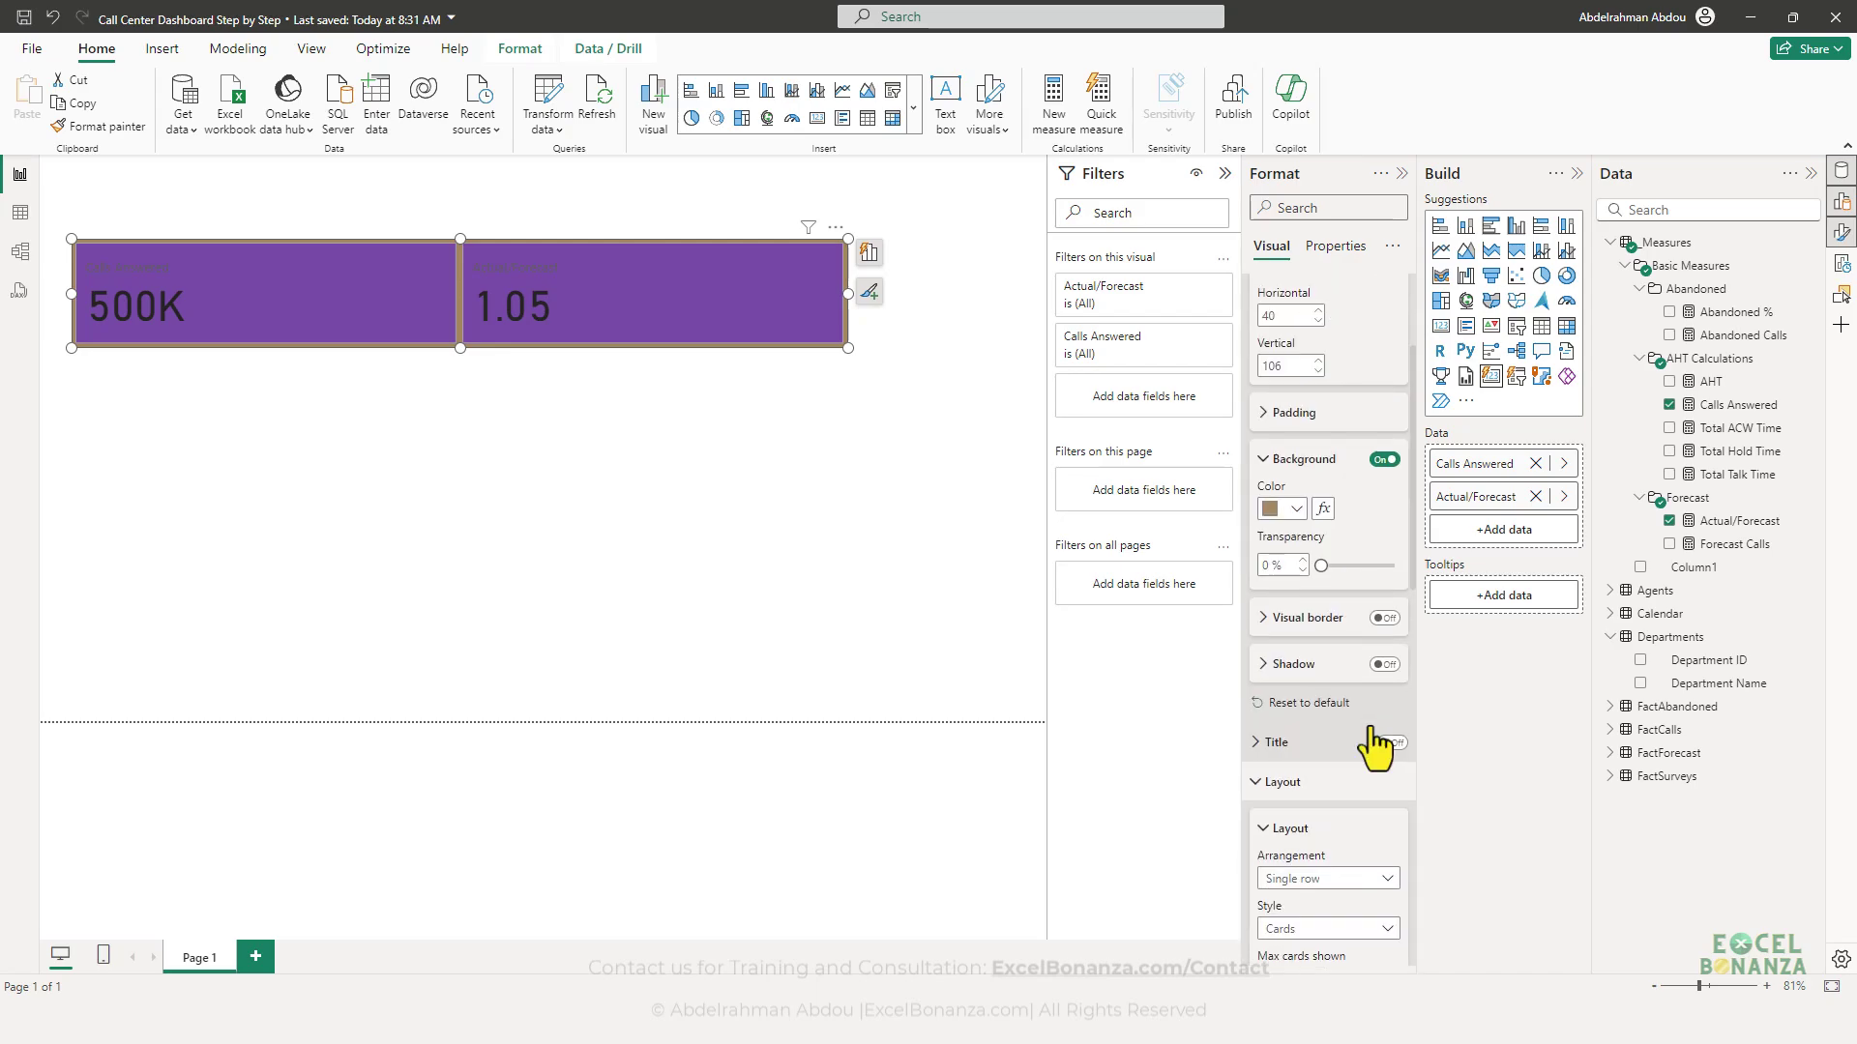
pyautogui.scroll(-3, 1344, 542)
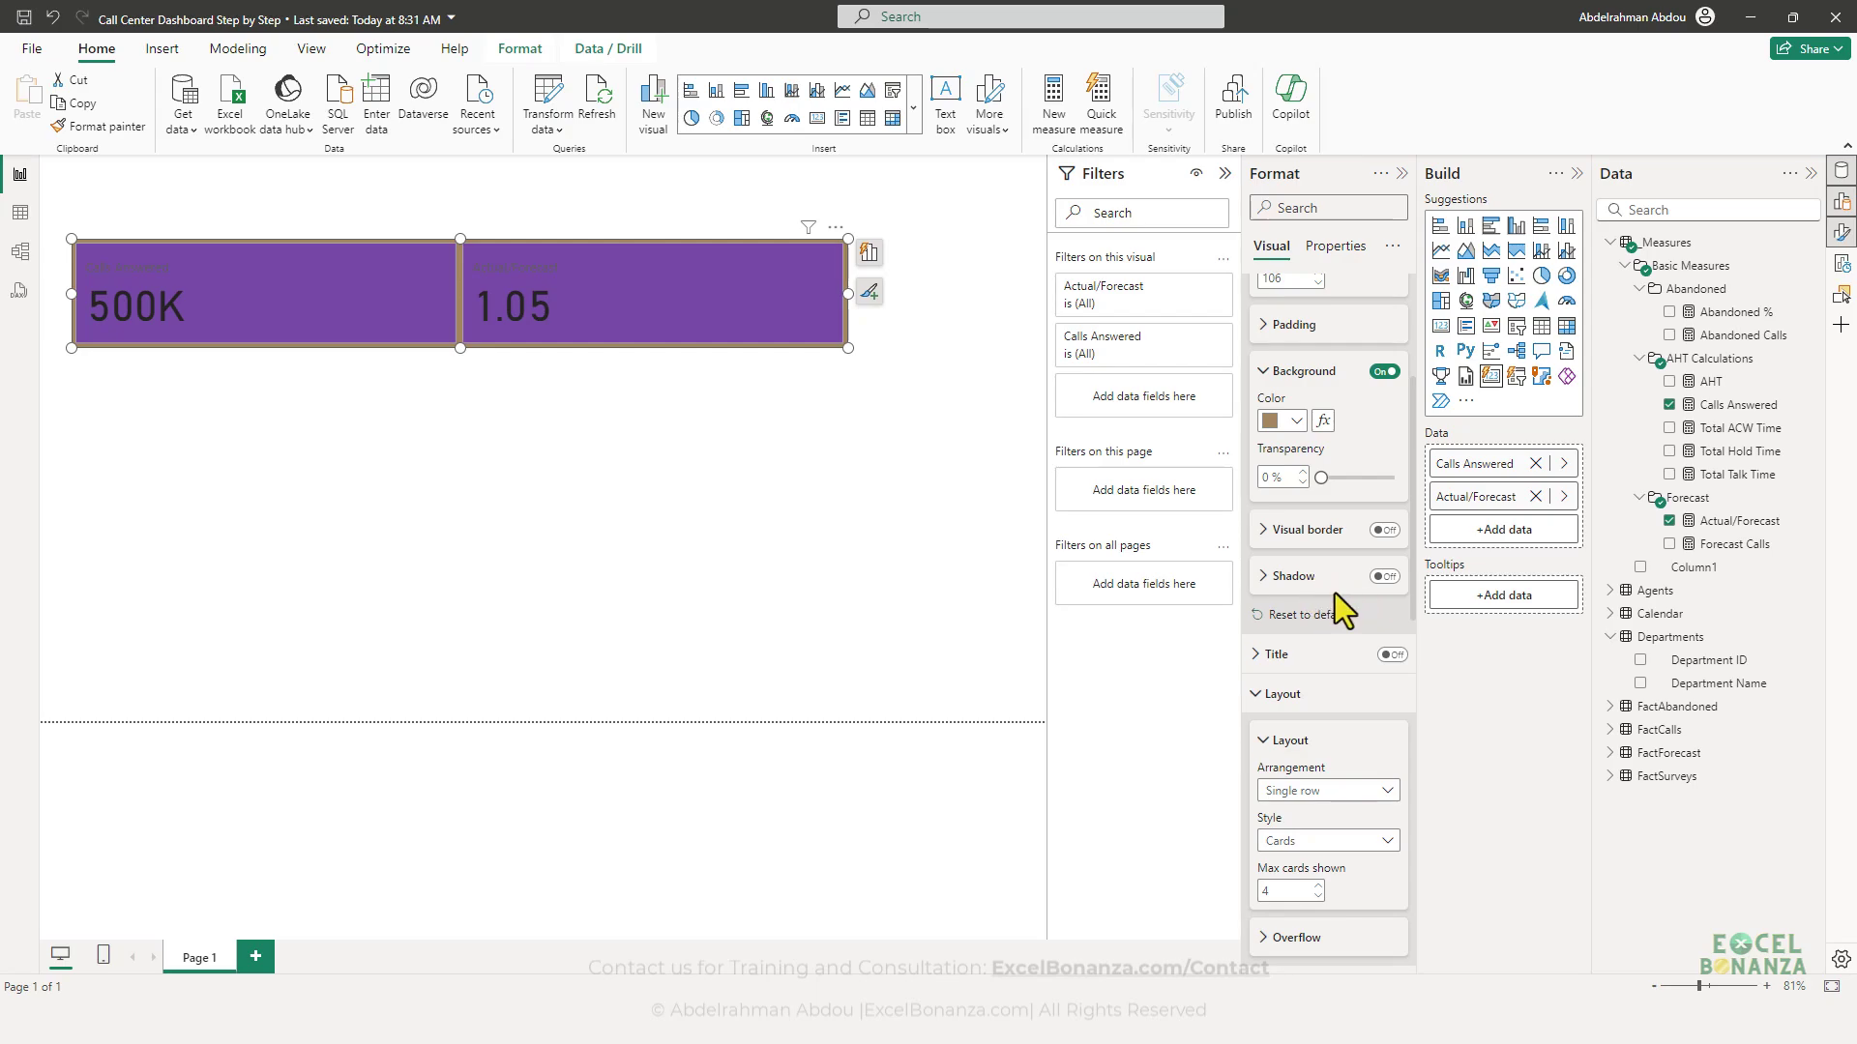
pyautogui.scroll(3, 1339, 599)
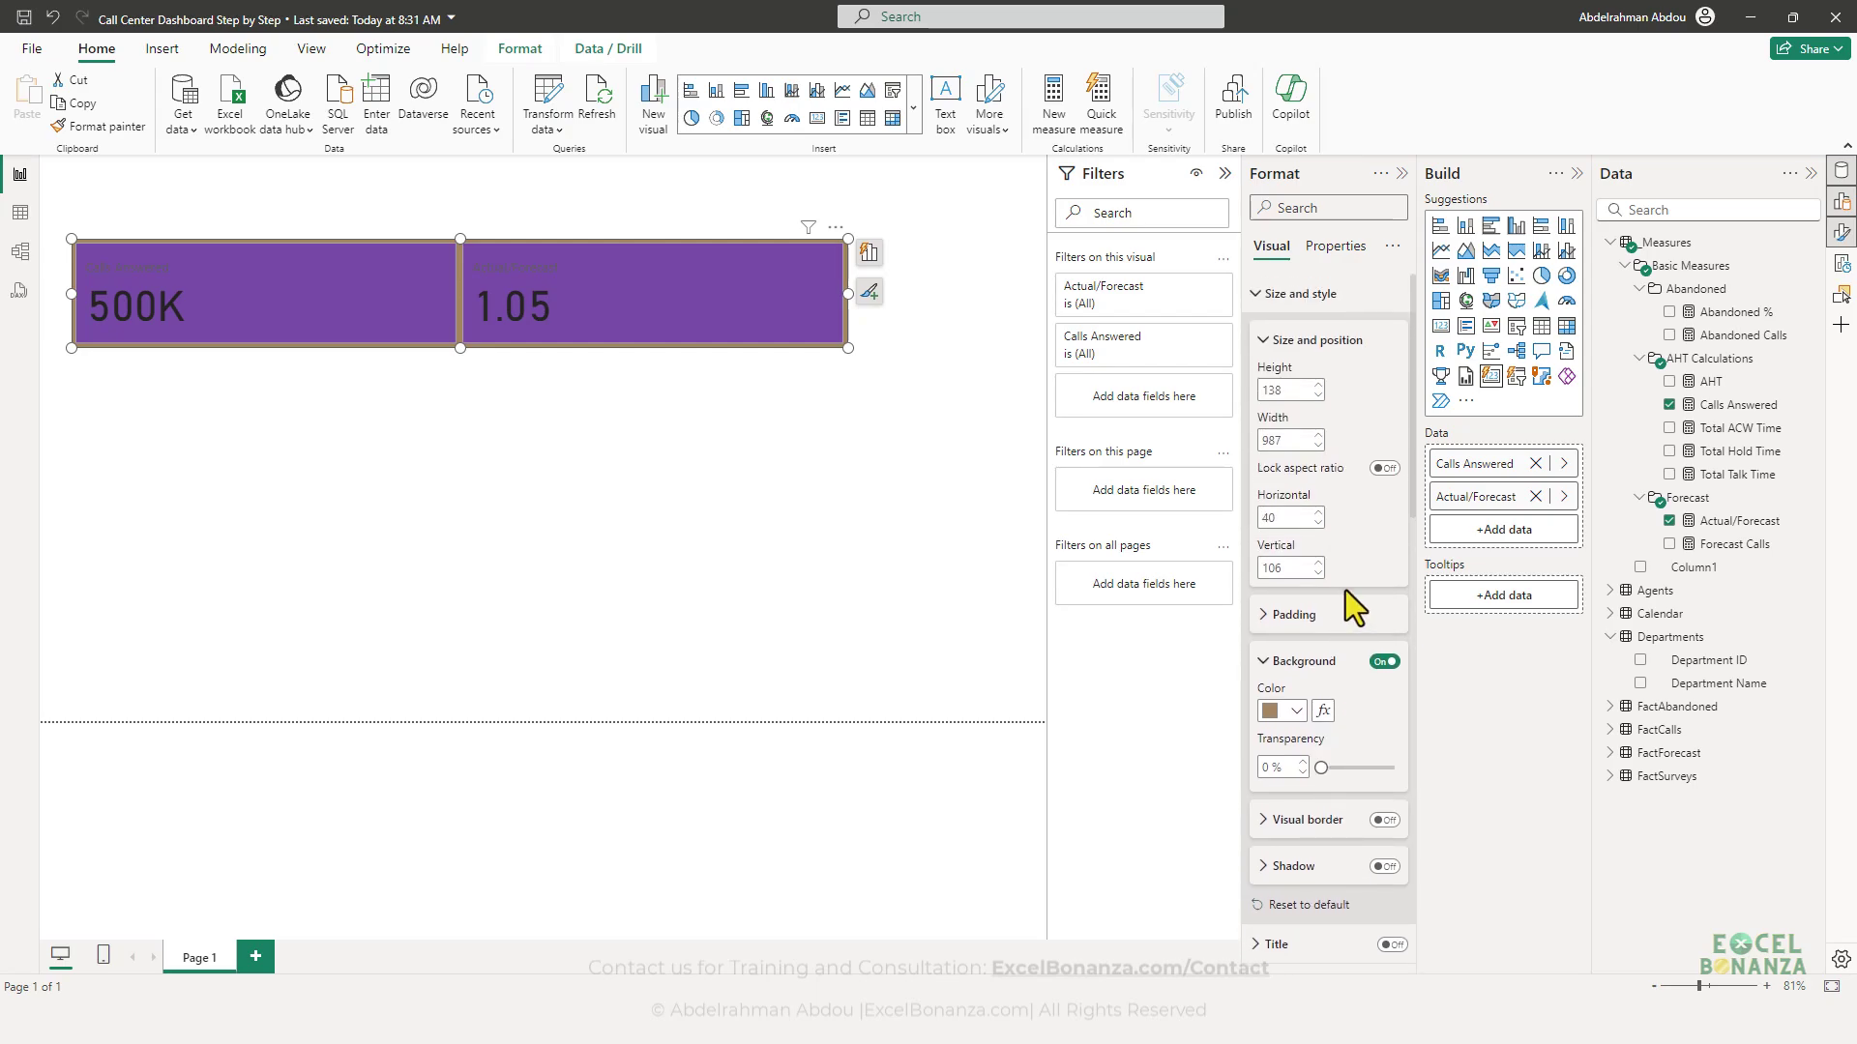
# - Set the callout values' font colour to white for all cards and compare the visual with the reference screenshot
pyautogui.scroll(-4, 1340, 590)
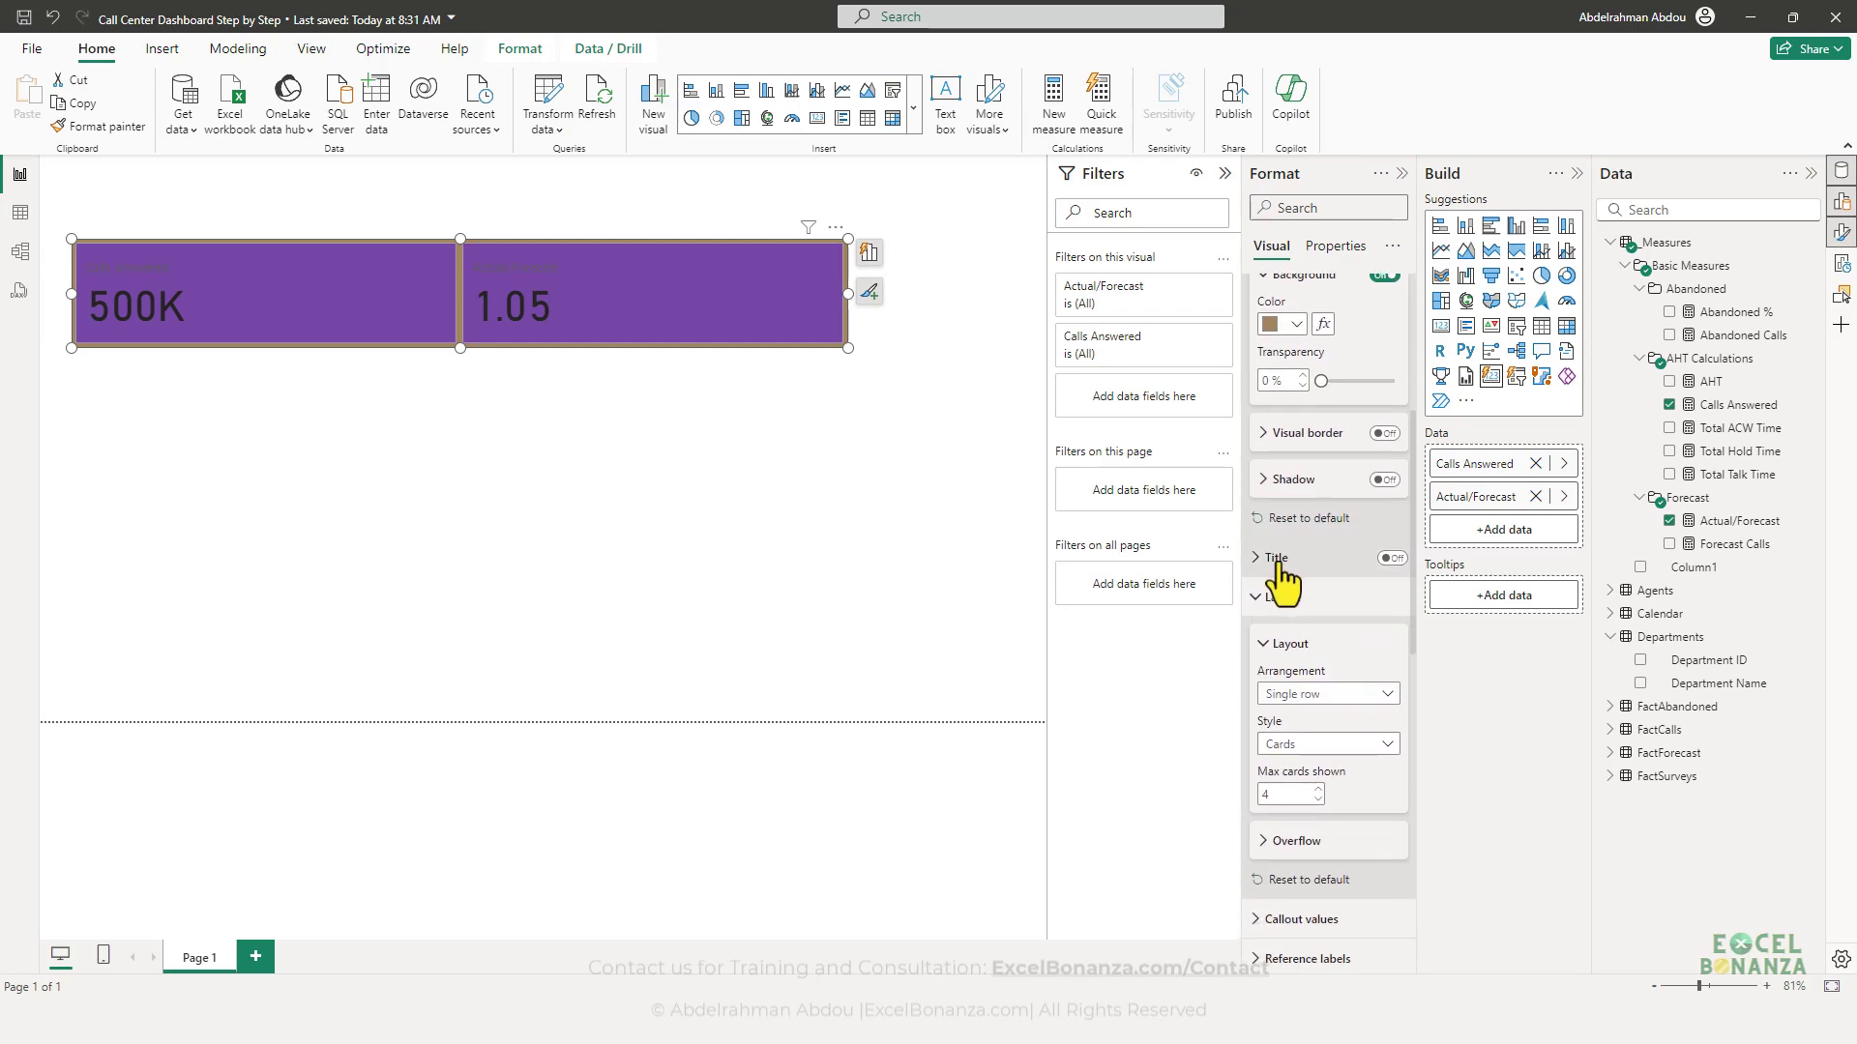
pyautogui.click(1302, 921)
pyautogui.scroll(-5, 1296, 766)
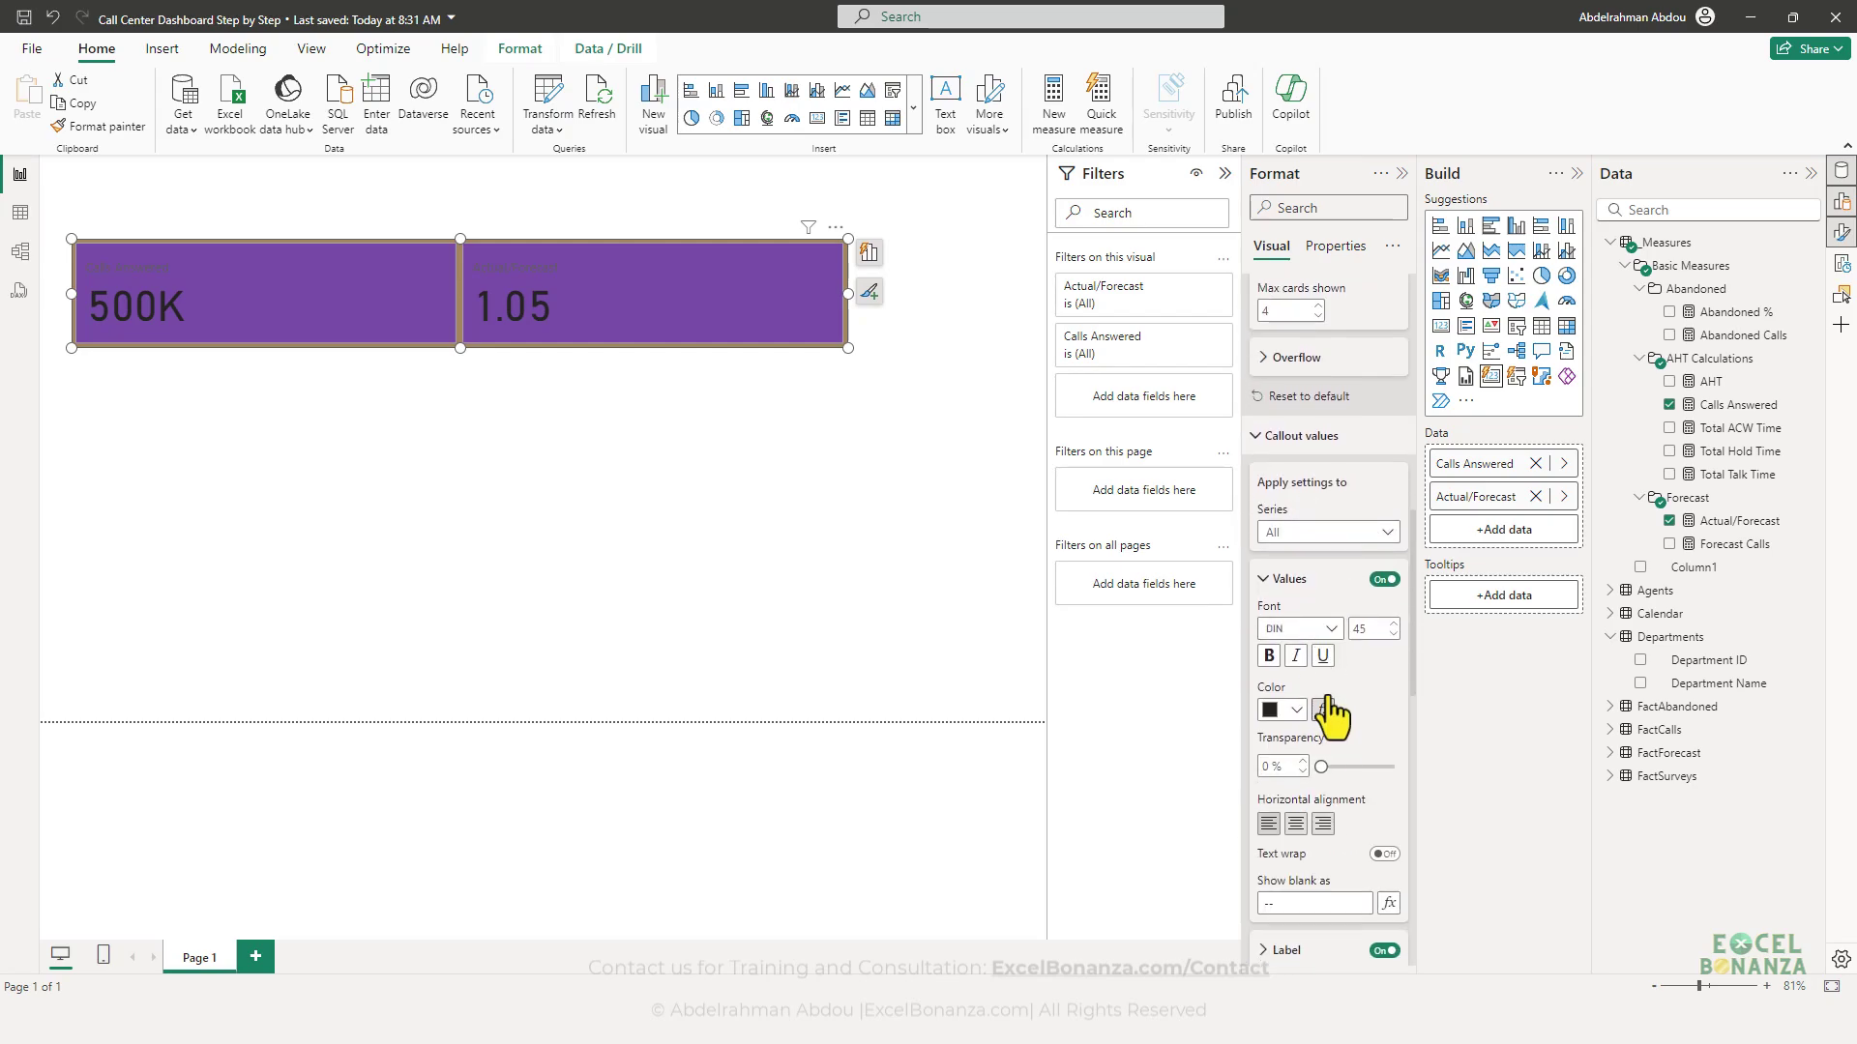
pyautogui.click(1296, 709)
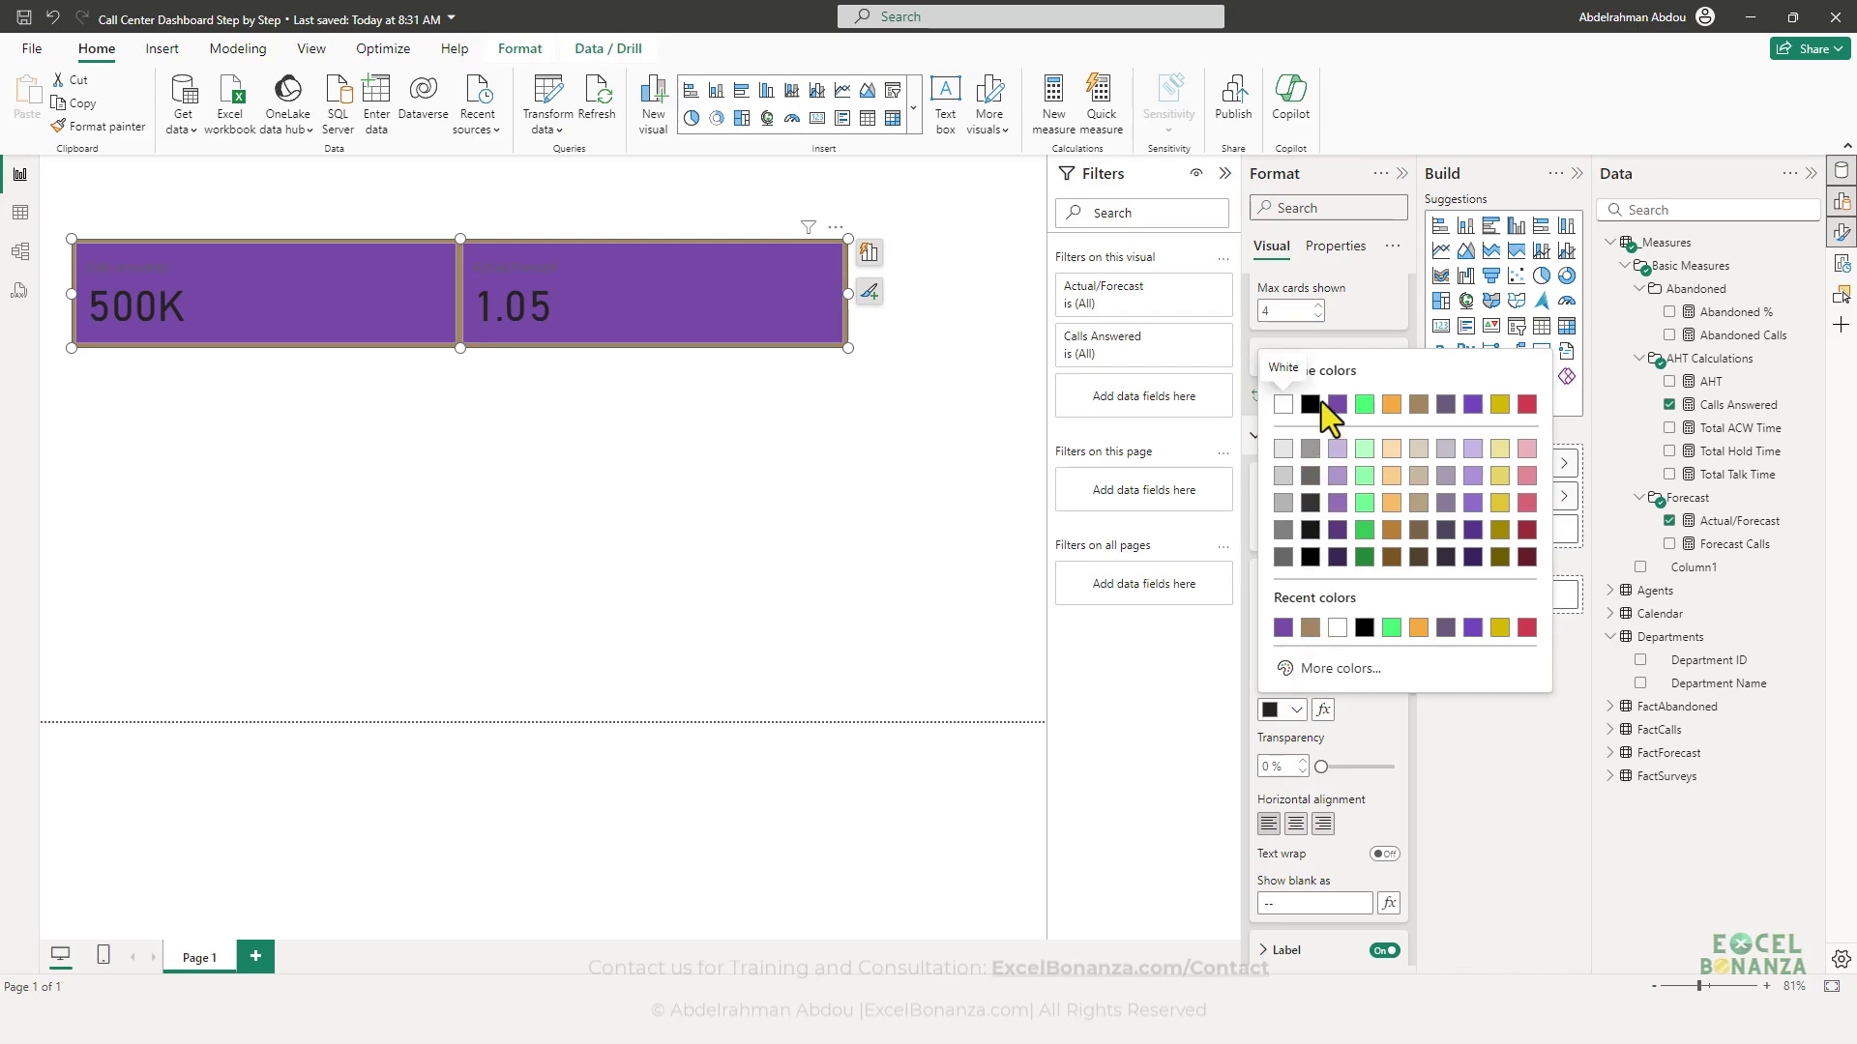
pyautogui.click(1283, 404)
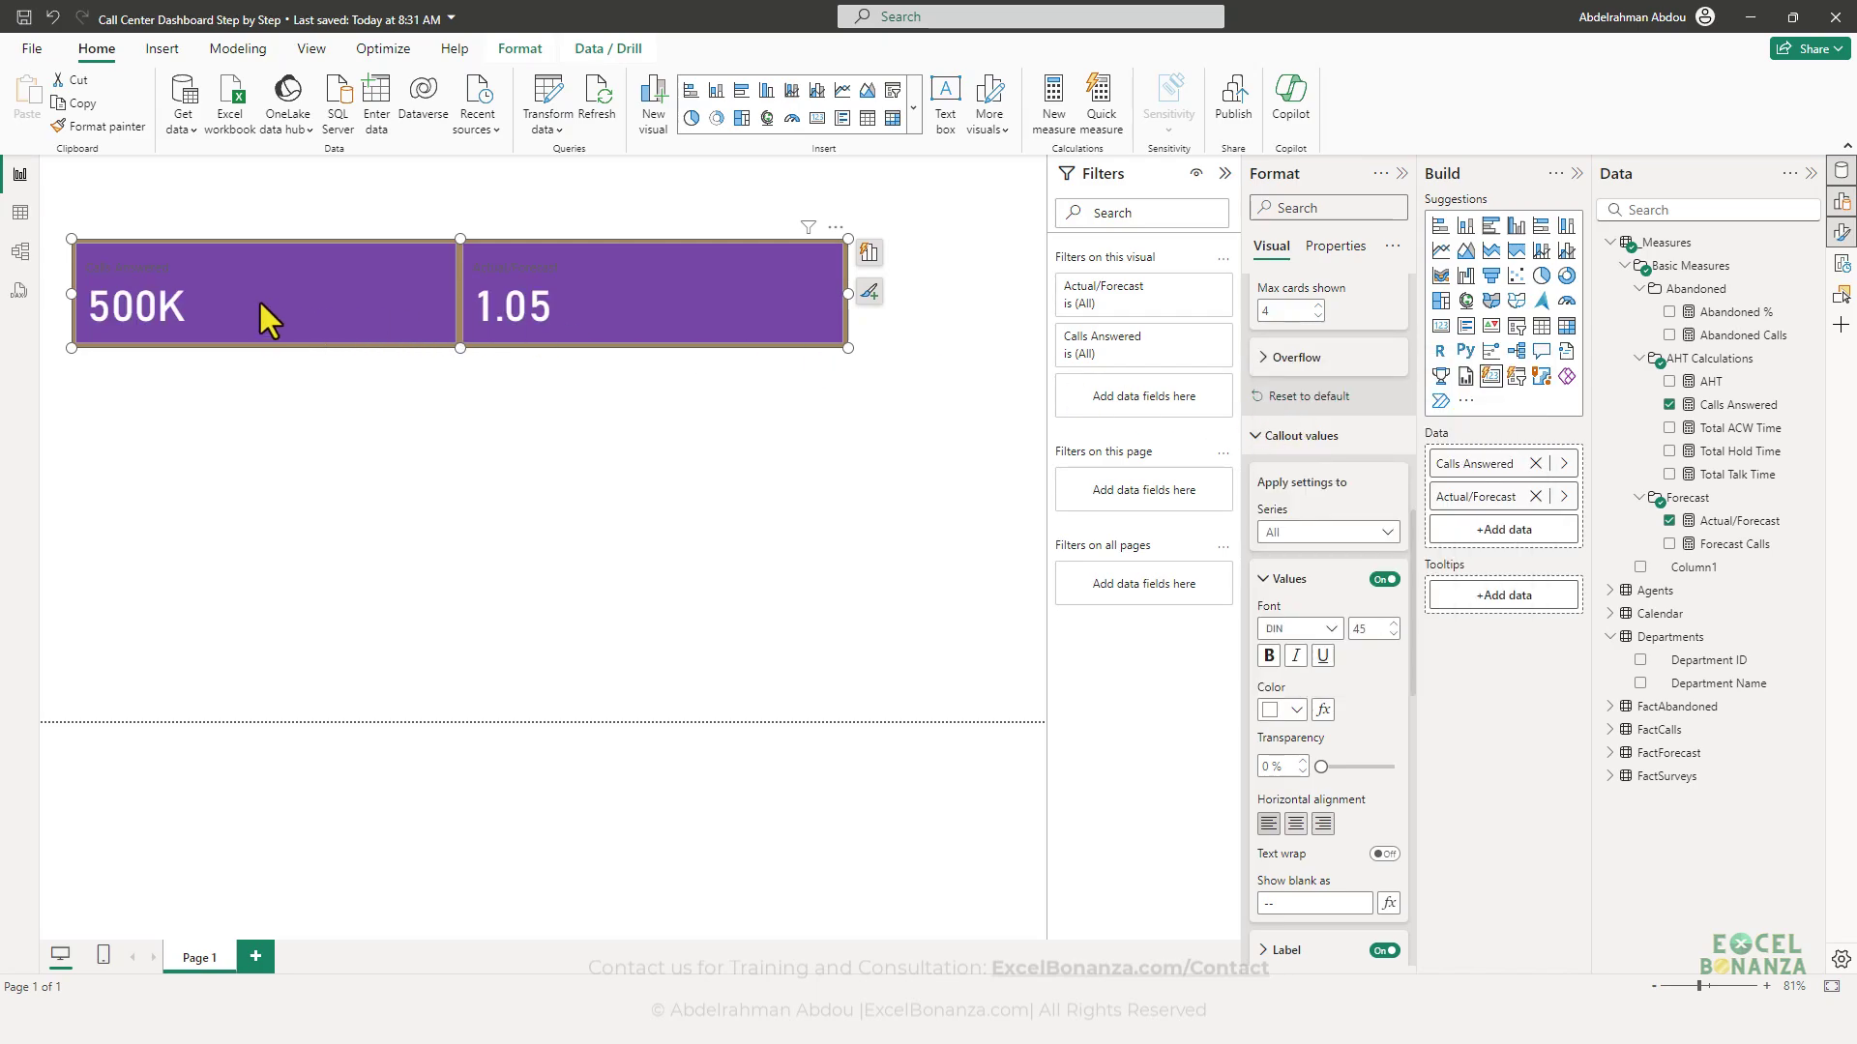
pyautogui.scroll(2, 1343, 706)
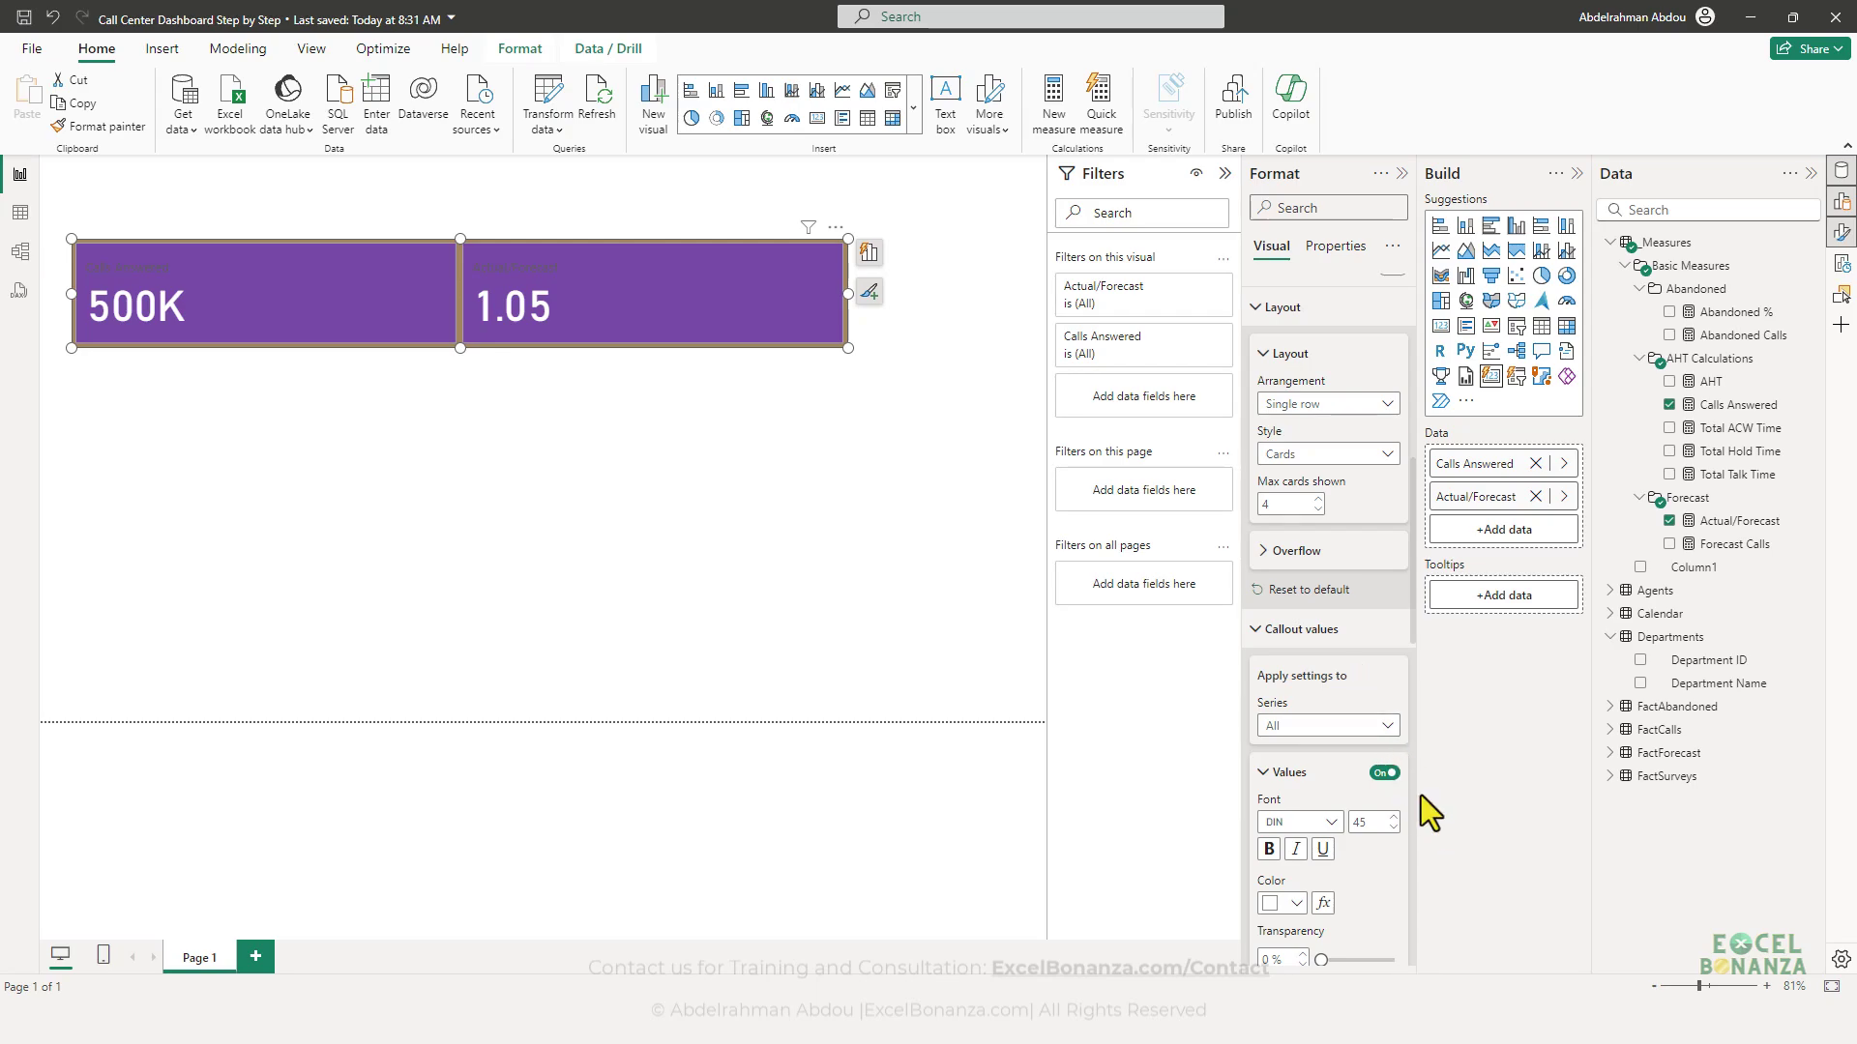
pyautogui.click(1548, 996)
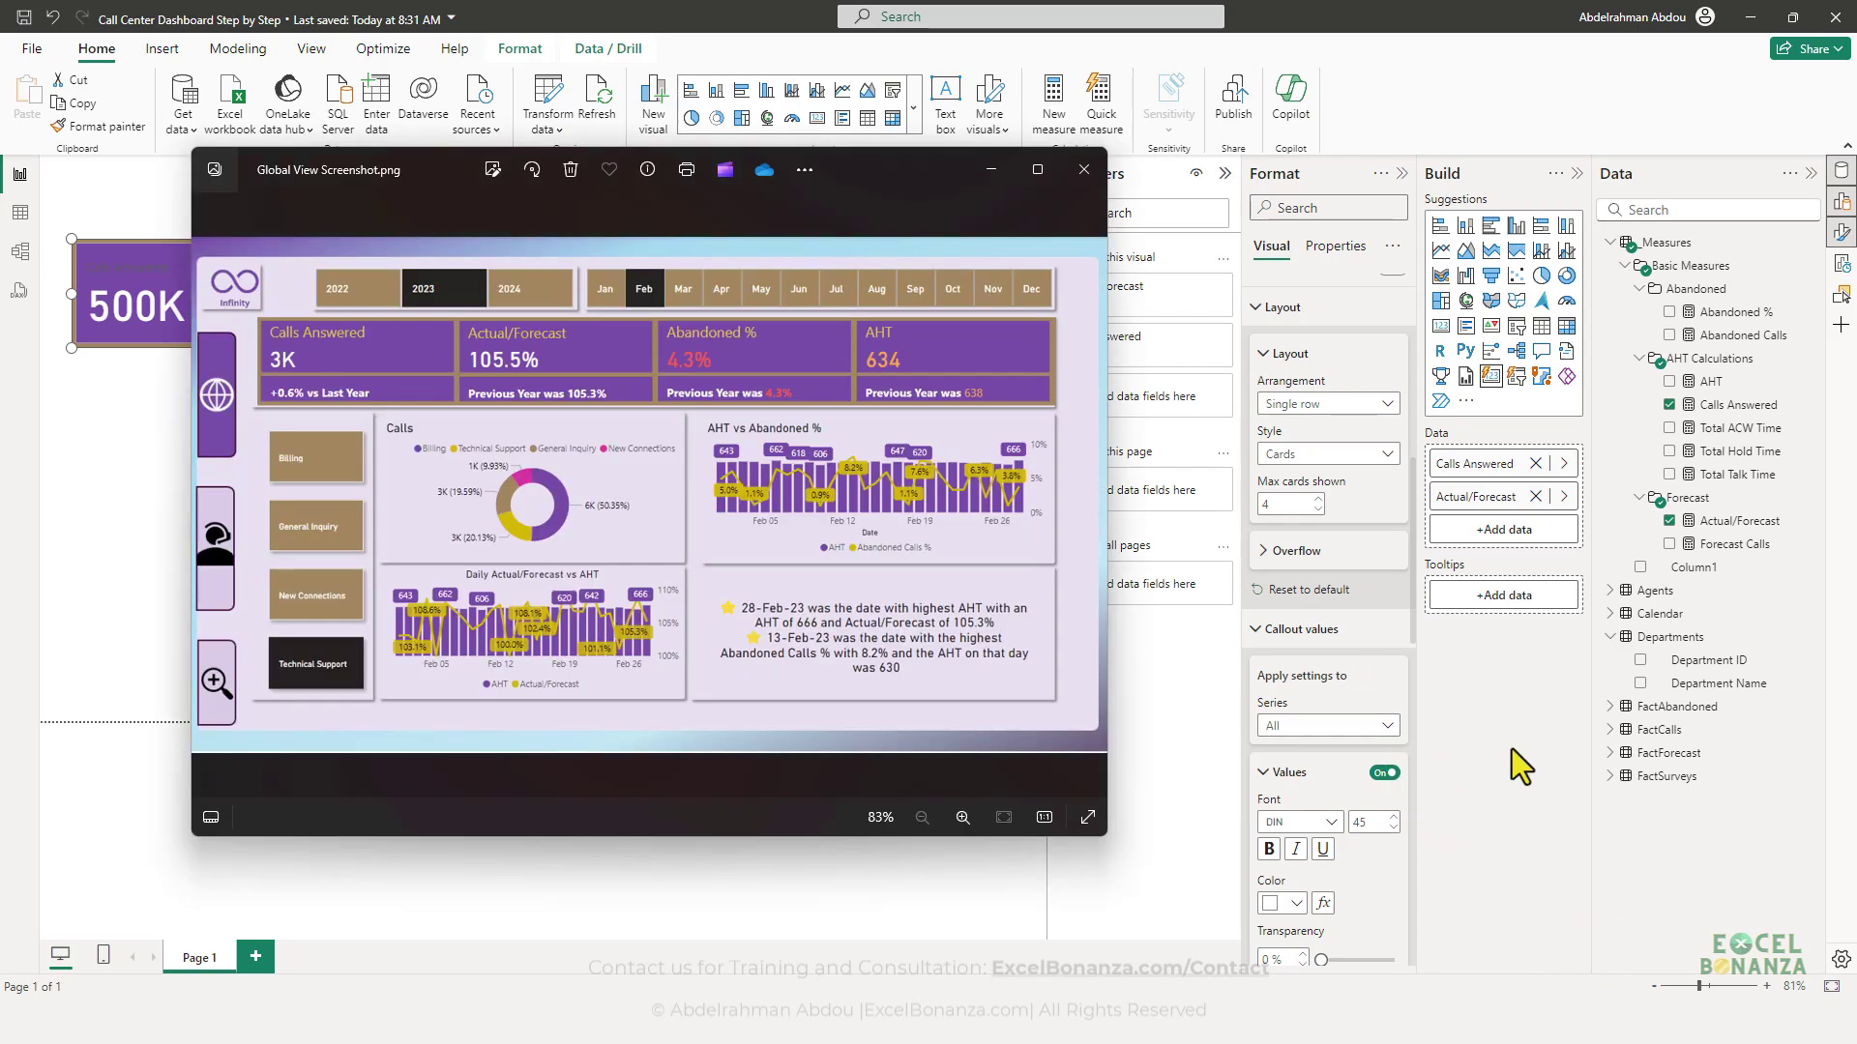
pyautogui.click(68, 477)
pyautogui.click(695, 514)
pyautogui.click(739, 312)
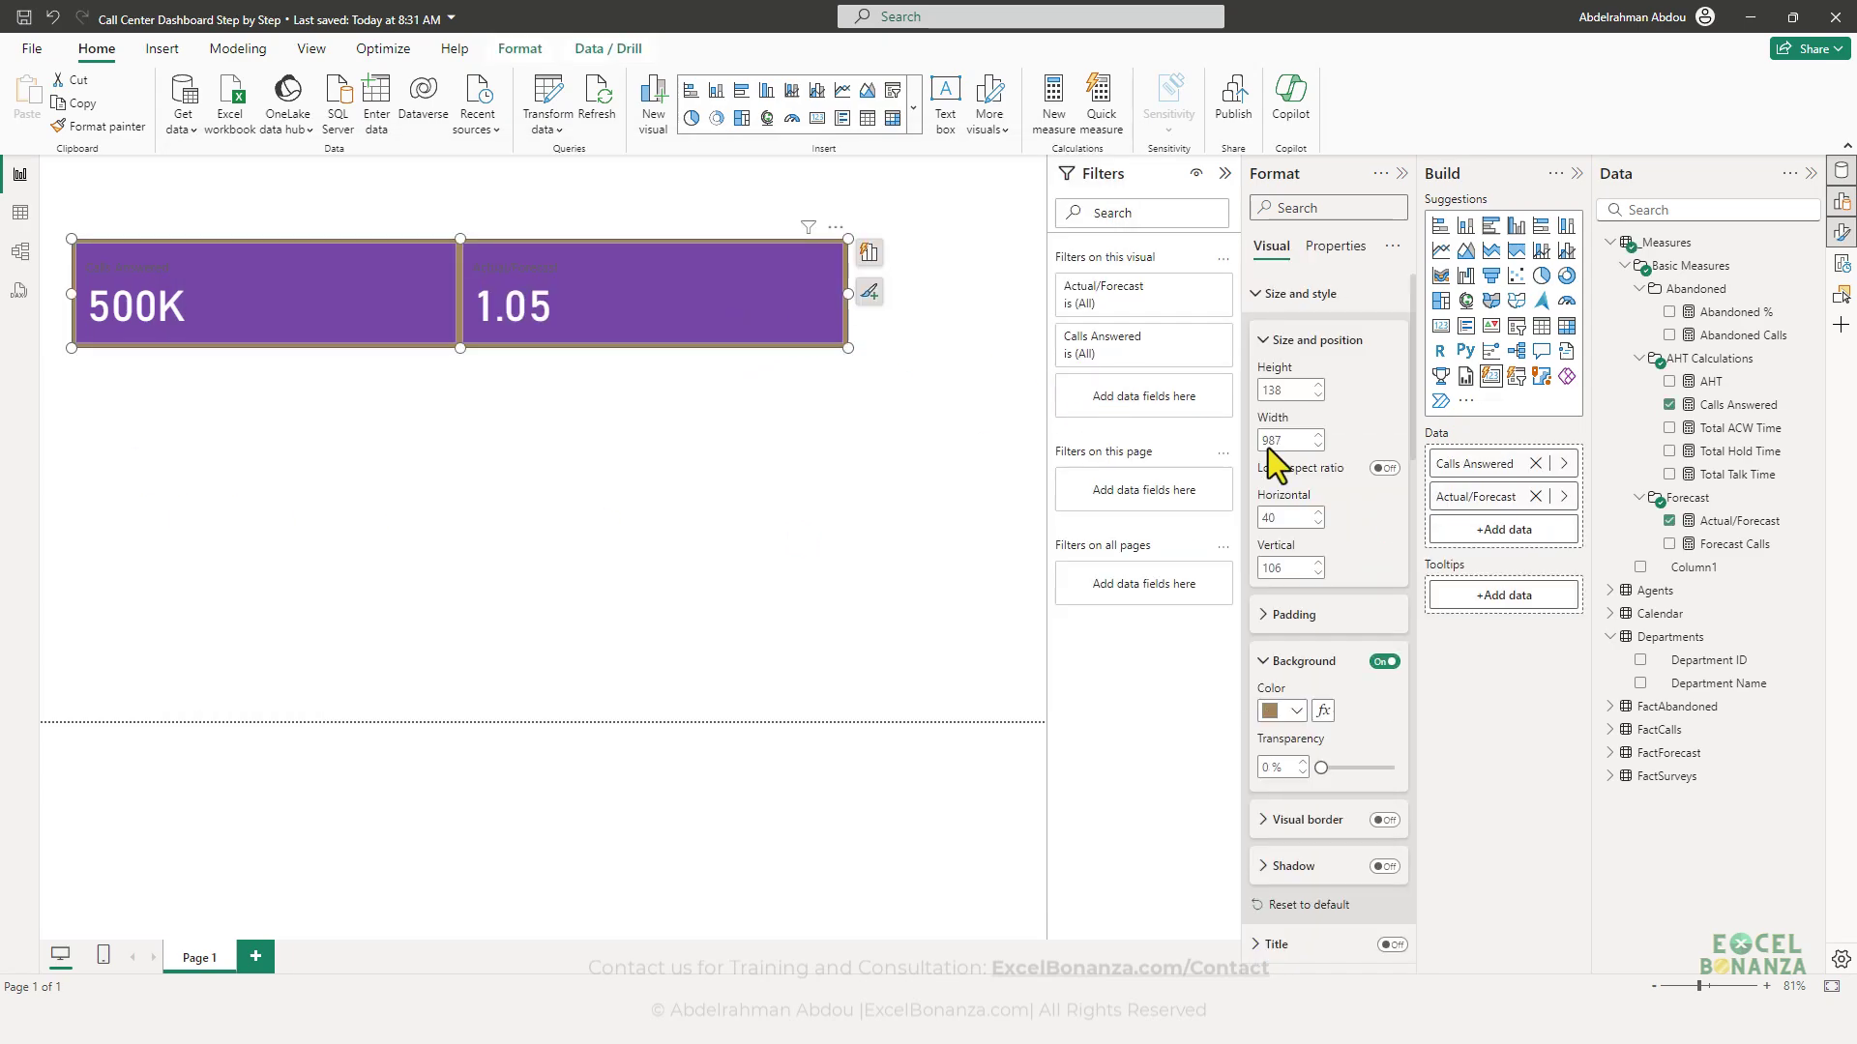
# - Set the callout labels' font colour to the theme's brown for all cards
pyautogui.scroll(-3, 1343, 619)
pyautogui.scroll(3, 1343, 631)
pyautogui.scroll(-4, 1360, 519)
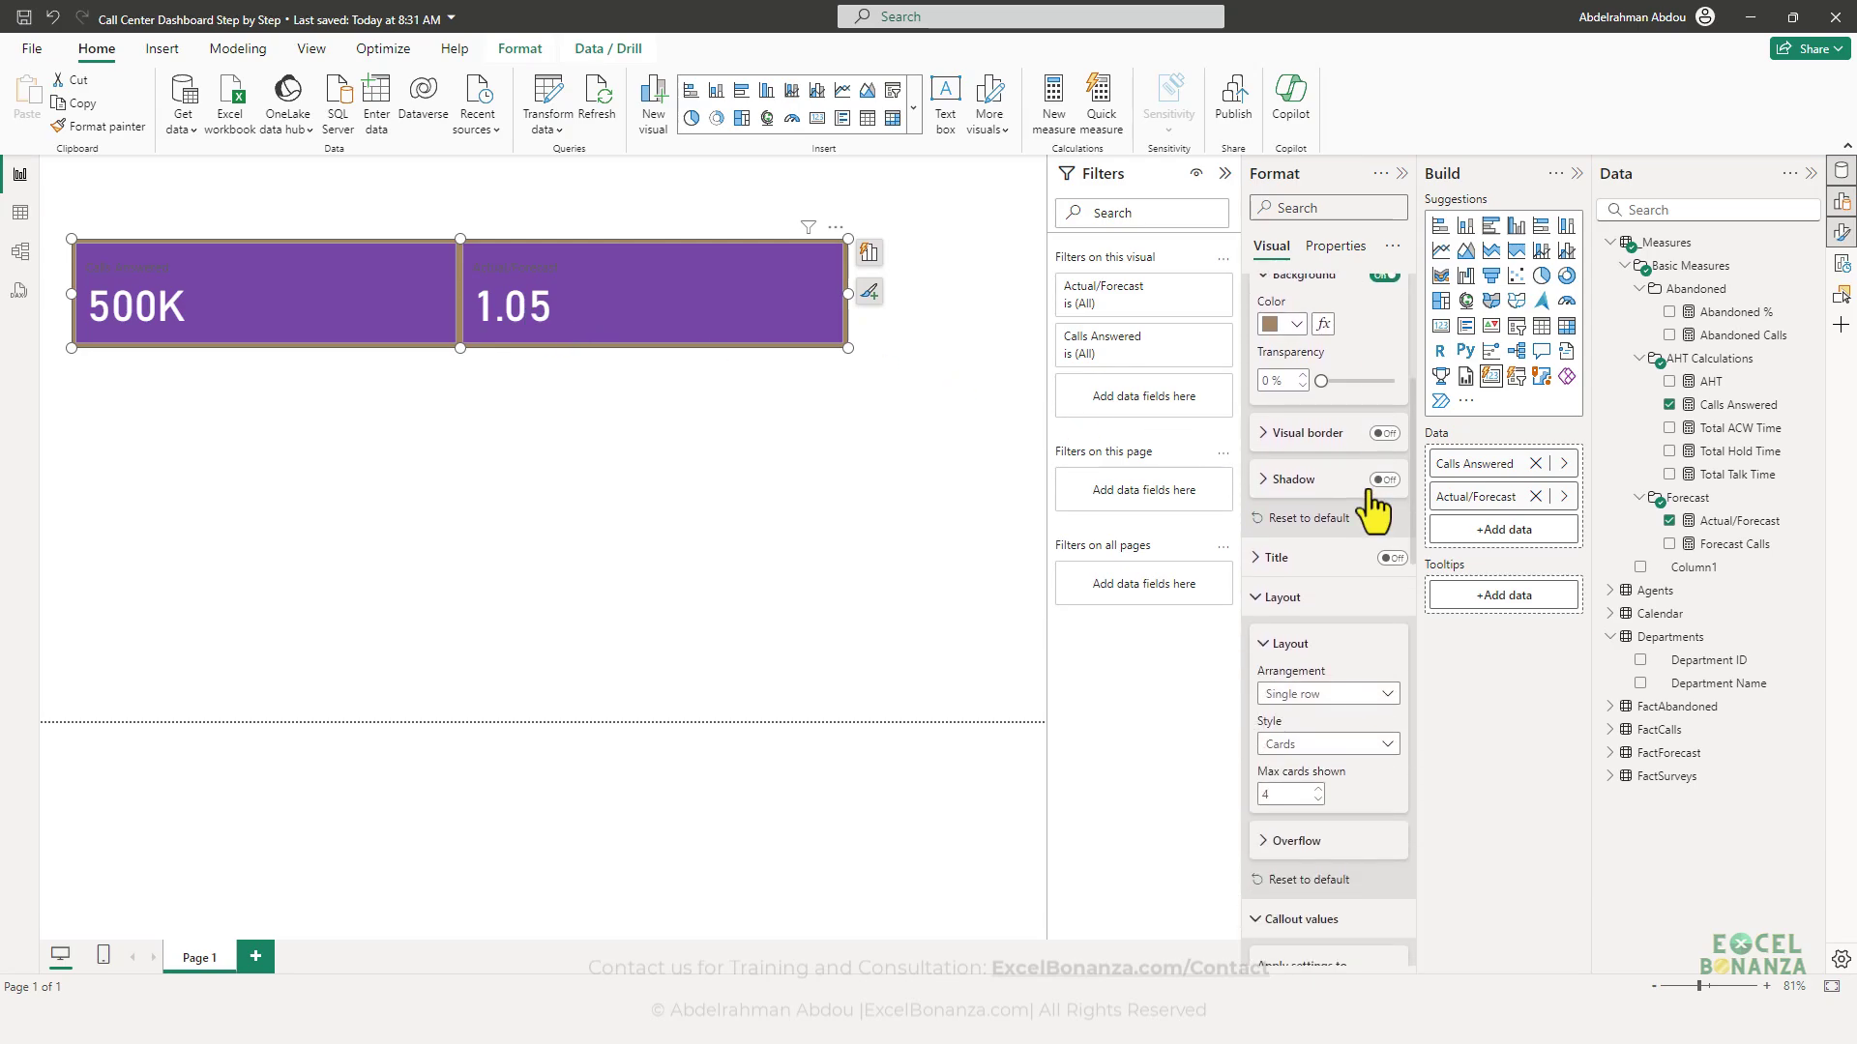
pyautogui.scroll(2, 1368, 506)
pyautogui.scroll(-1, 1366, 484)
pyautogui.scroll(-10, 1344, 493)
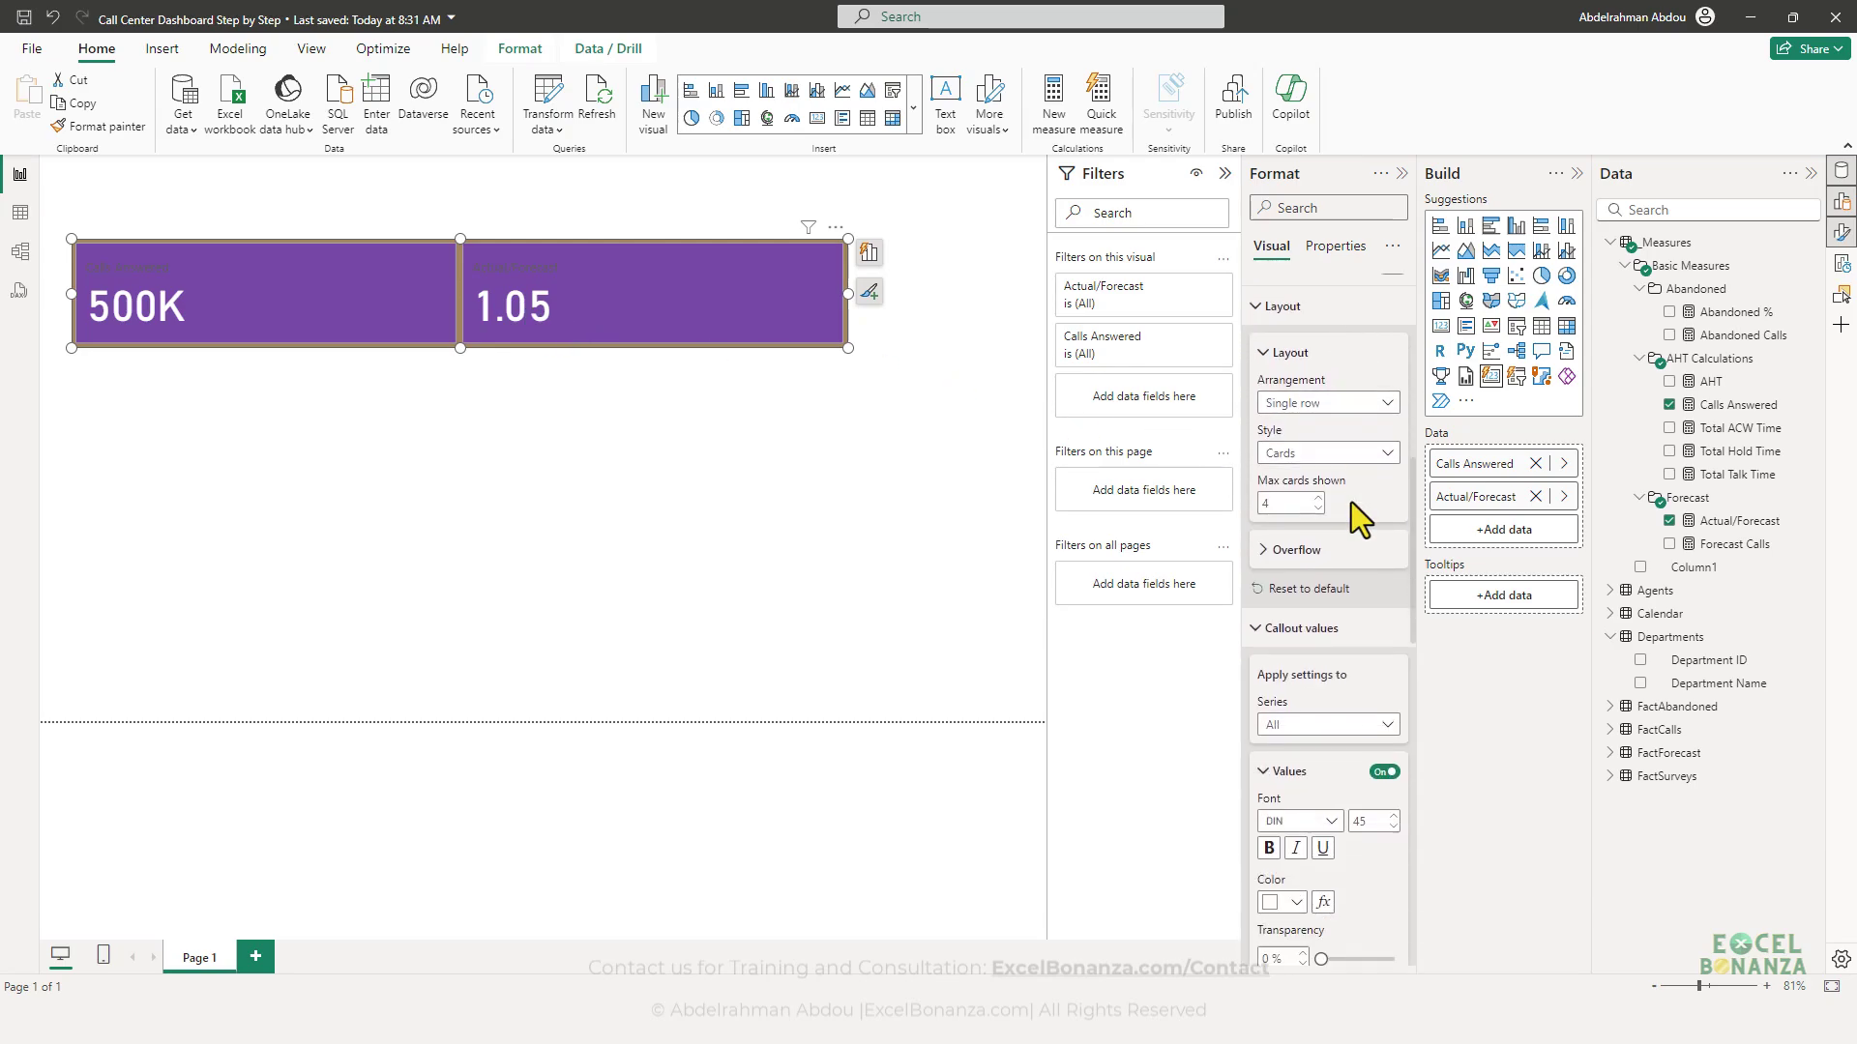
pyautogui.scroll(-3, 1371, 530)
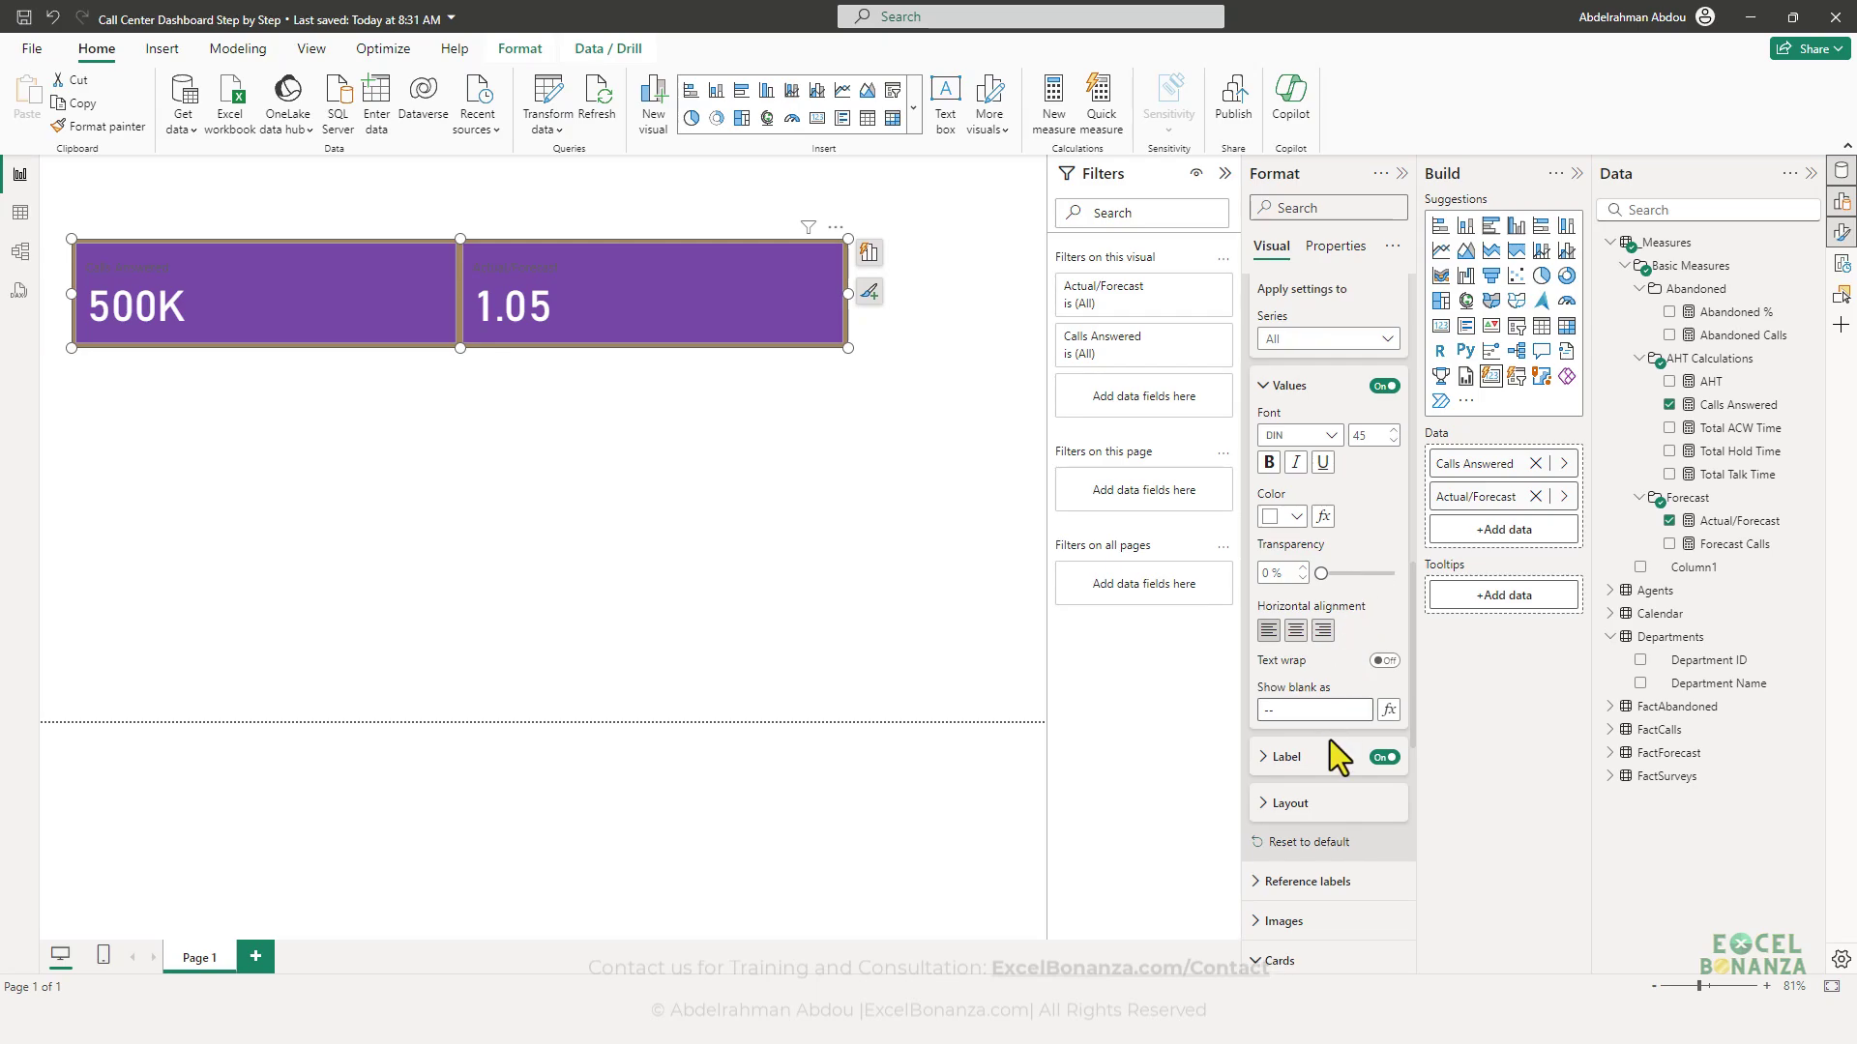
pyautogui.click(1262, 563)
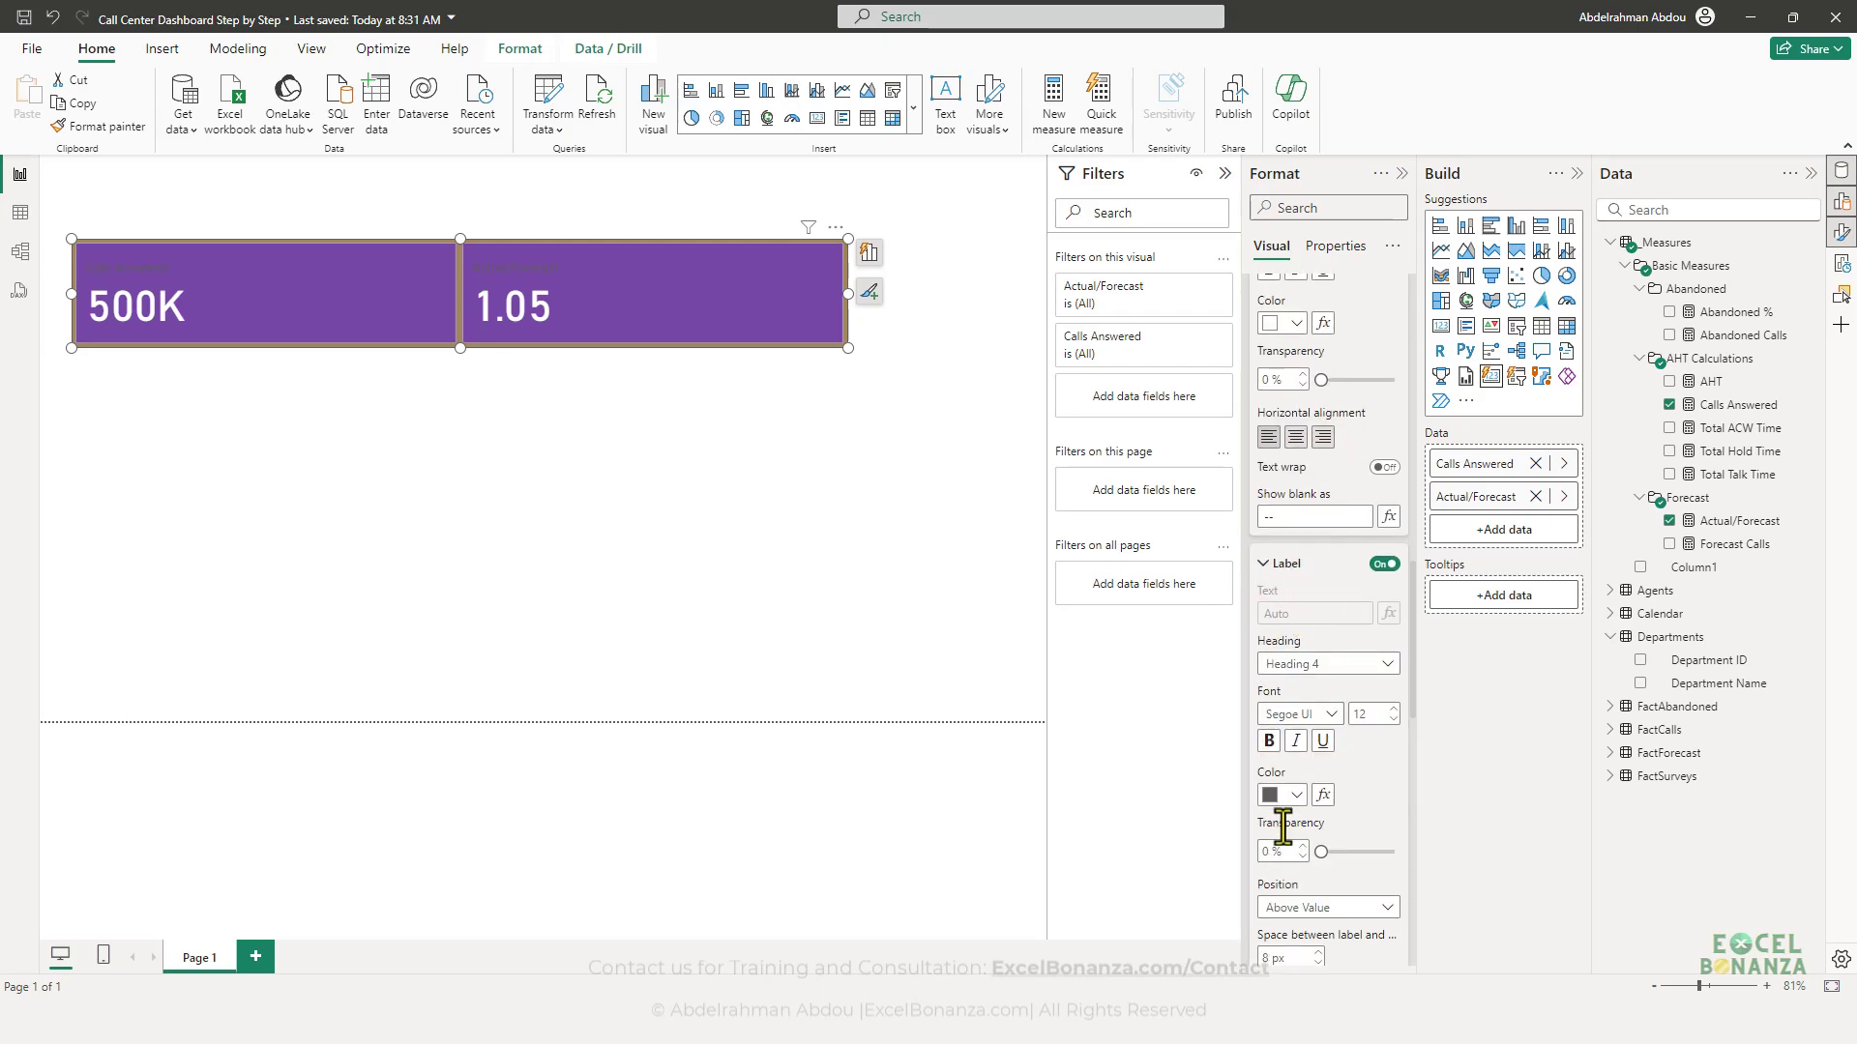
pyautogui.click(1296, 796)
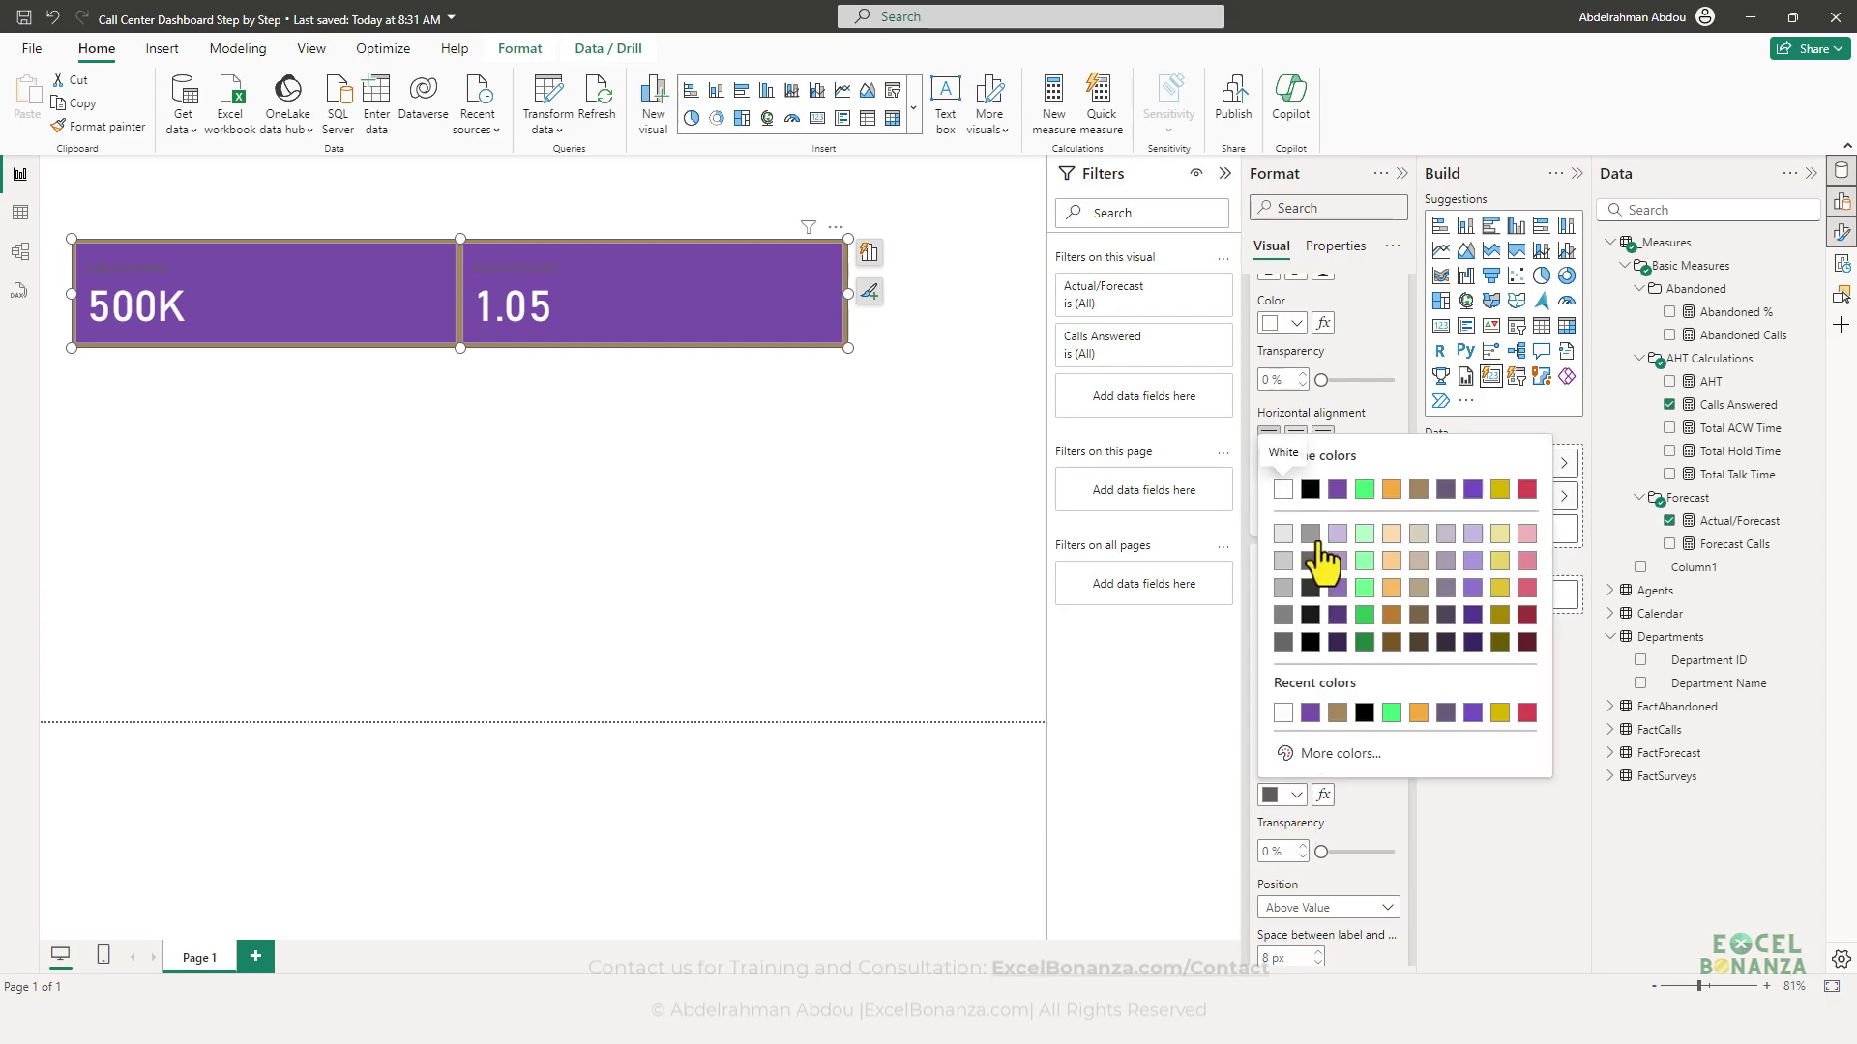
pyautogui.click(1419, 490)
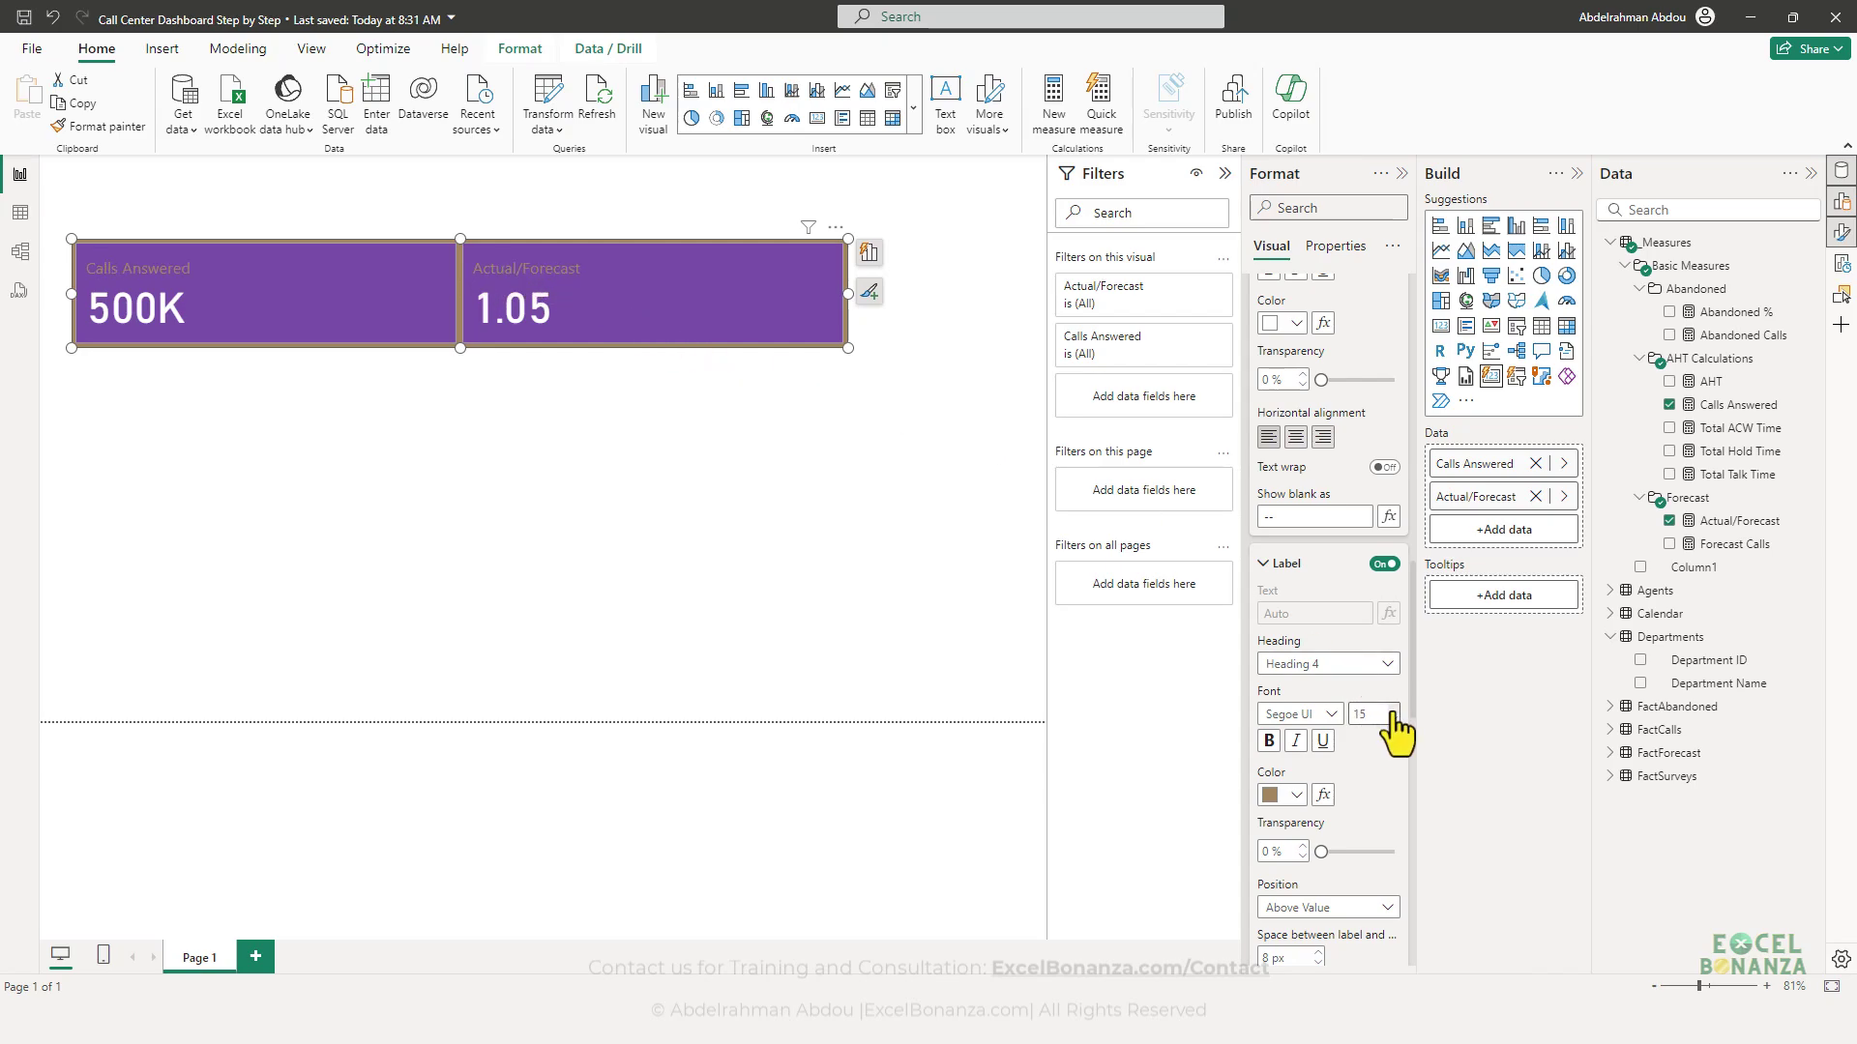
# - Make the callout labels bold at font size 17 and compare them with the reference screenshot
pyautogui.click(1269, 741)
pyautogui.hotkey('alt', 'Tab')
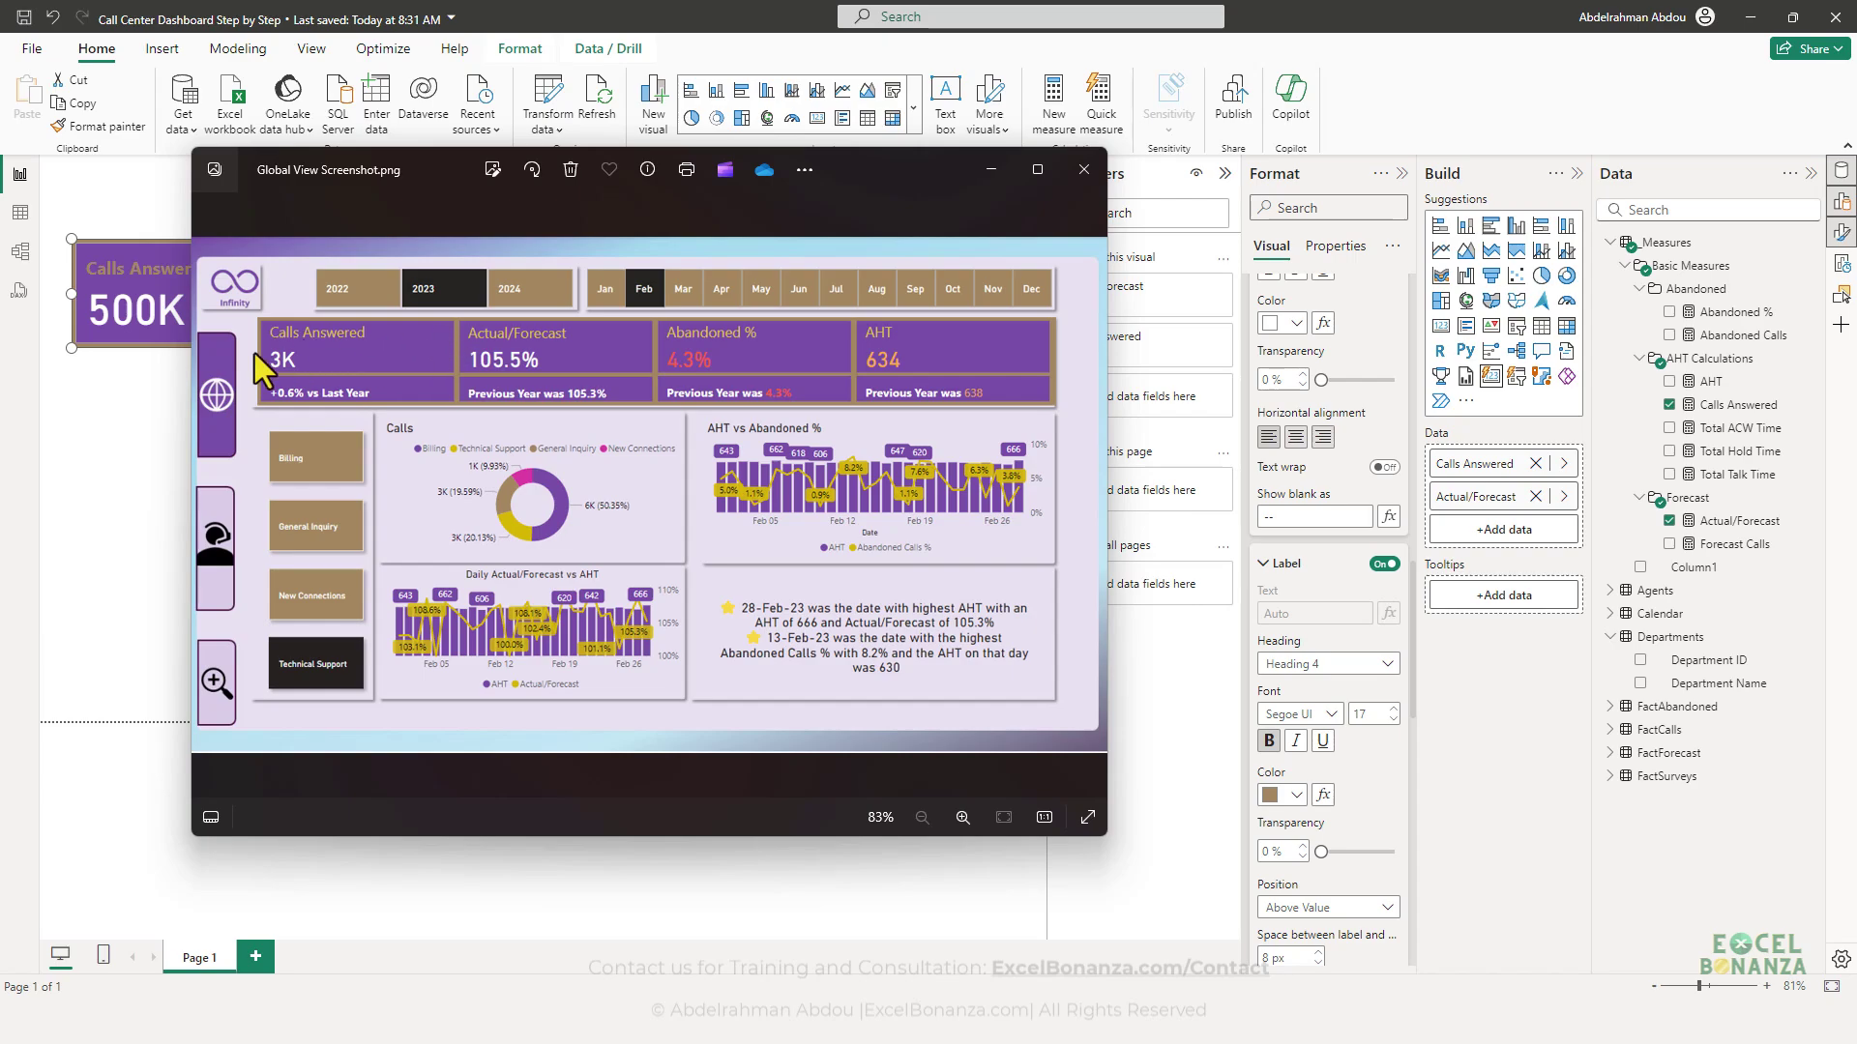
pyautogui.click(159, 335)
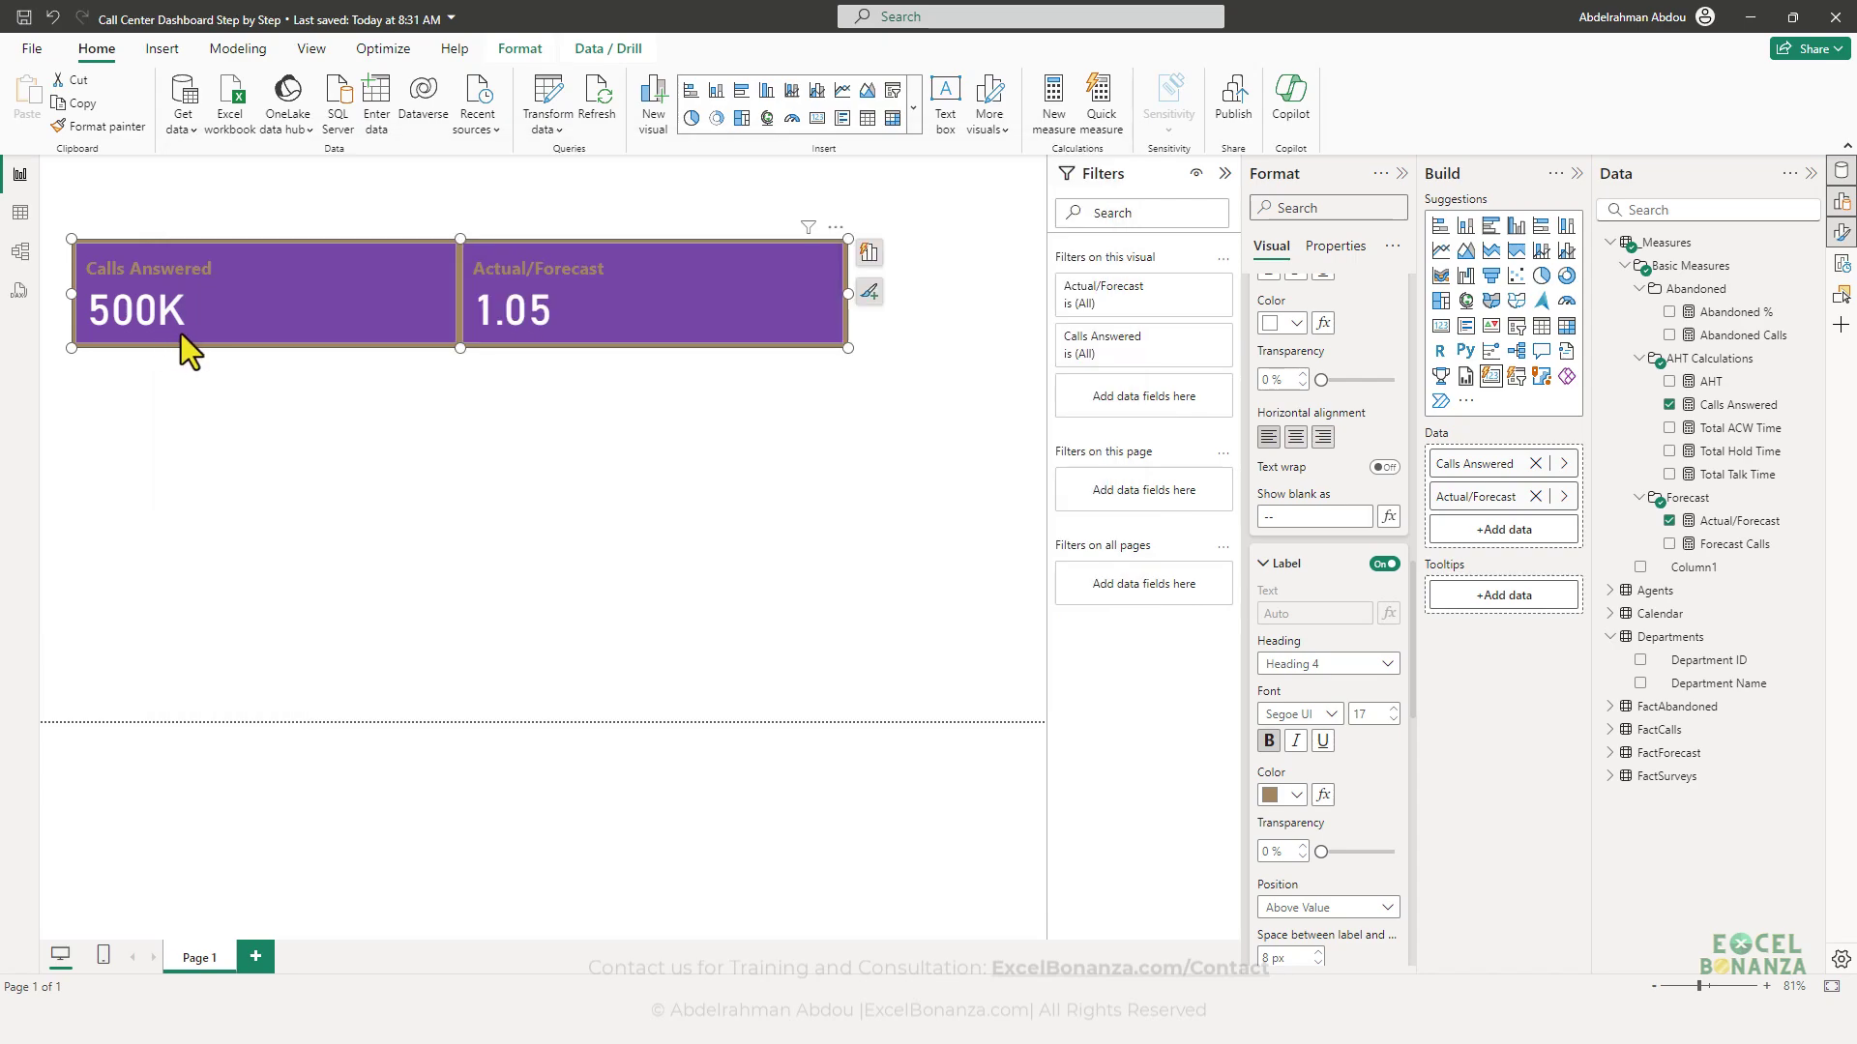
# - Try a lighter shade of the theme's brown for the callout labels and compare it with the reference screenshot
pyautogui.click(1295, 795)
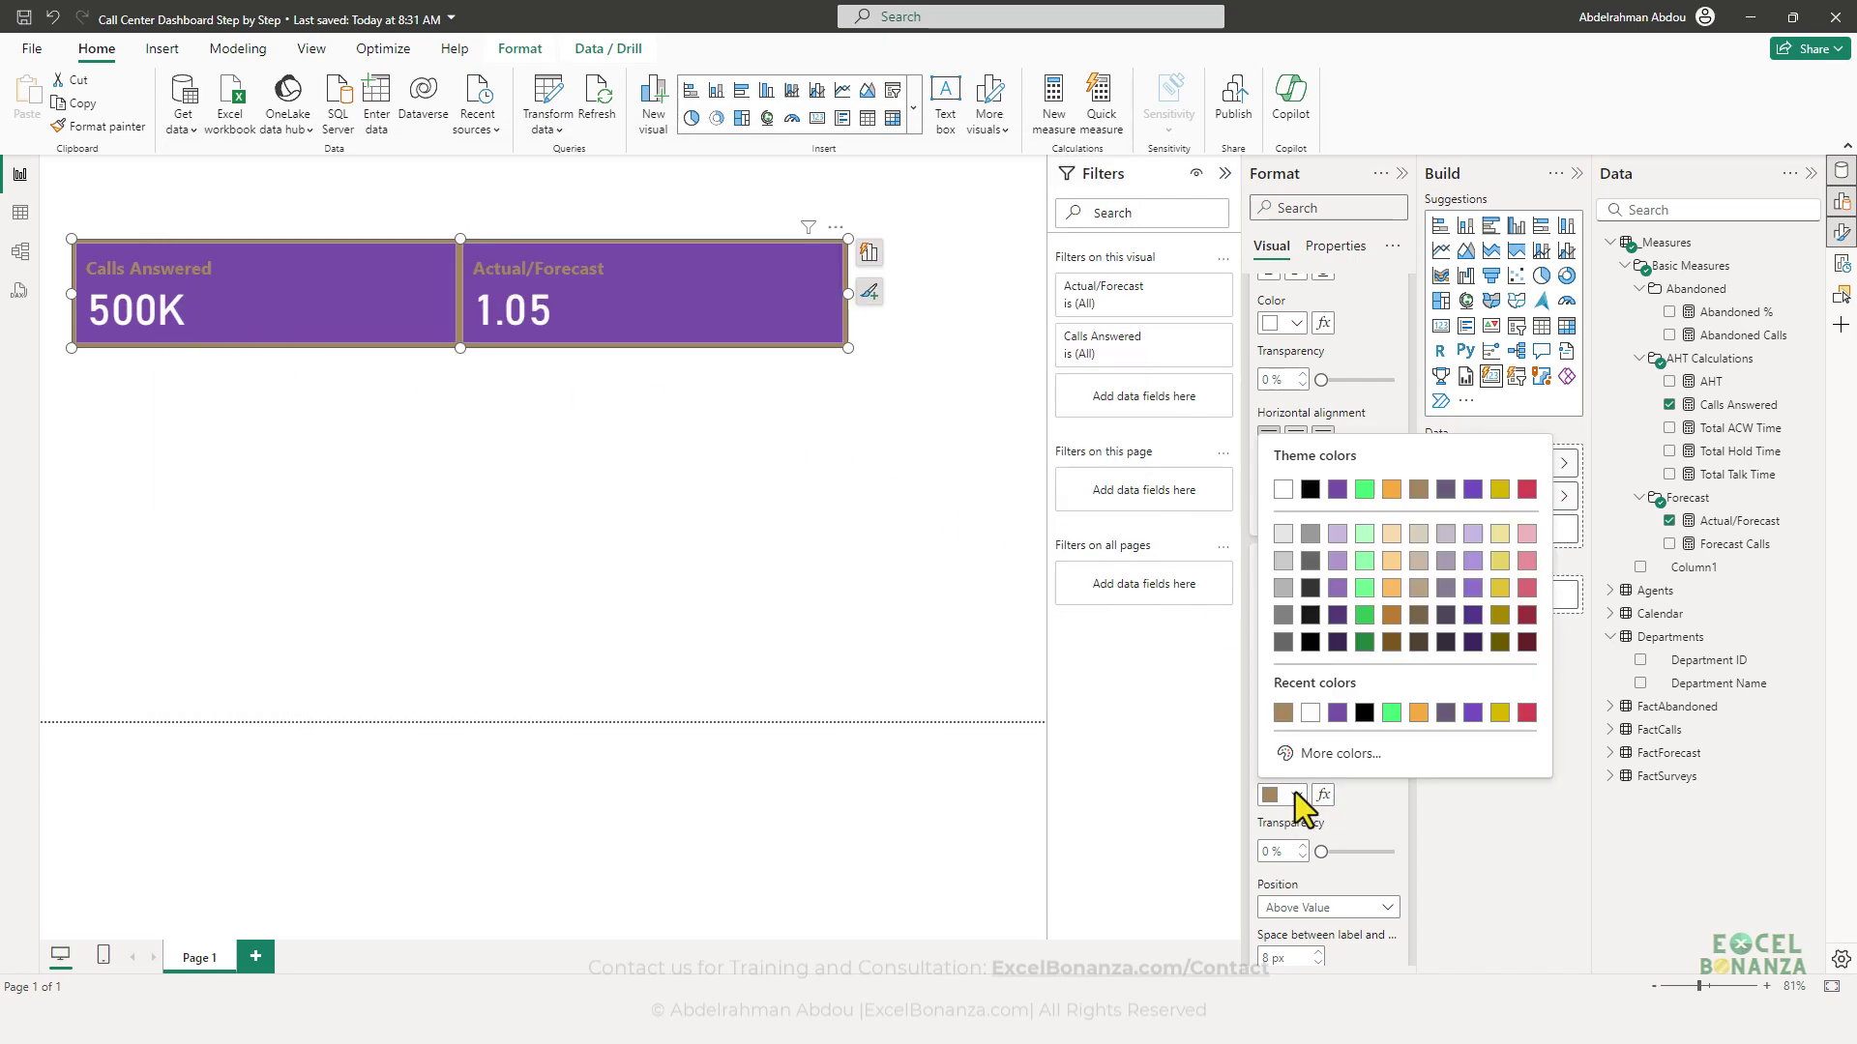
pyautogui.click(1418, 589)
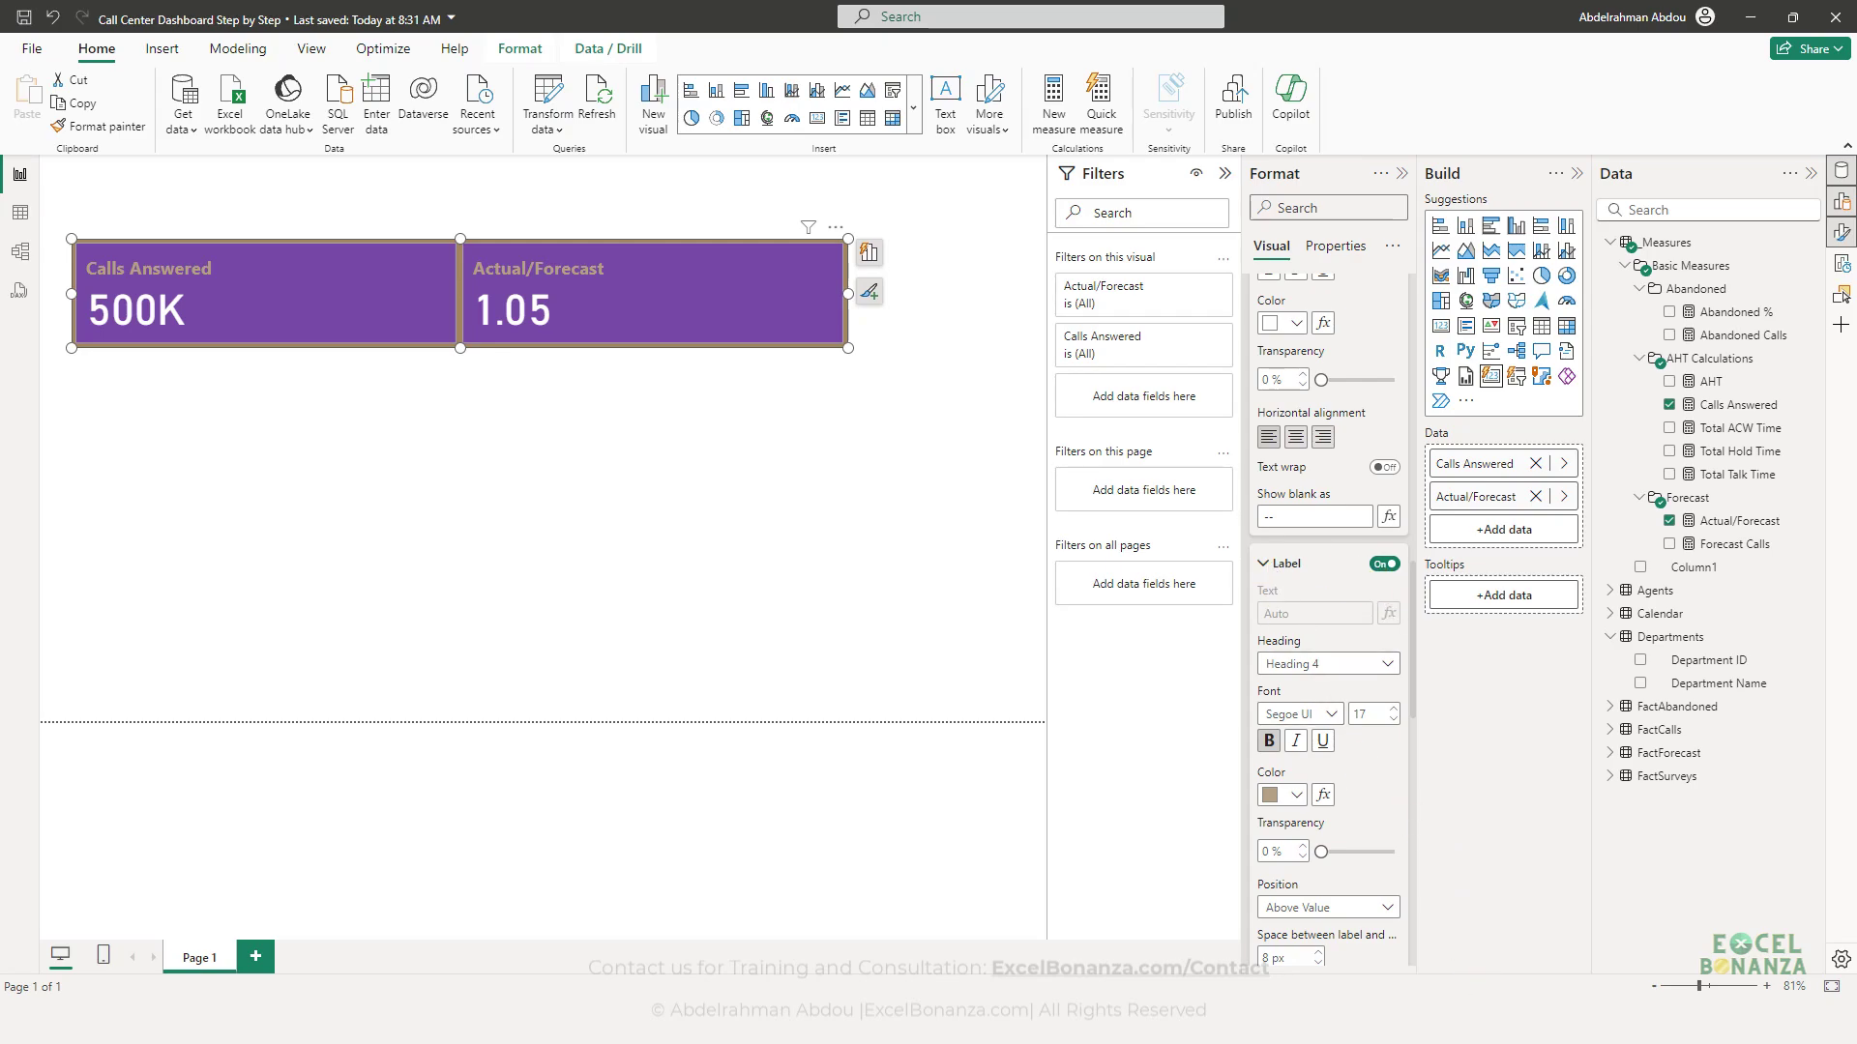
pyautogui.hotkey('alt', 'Tab')
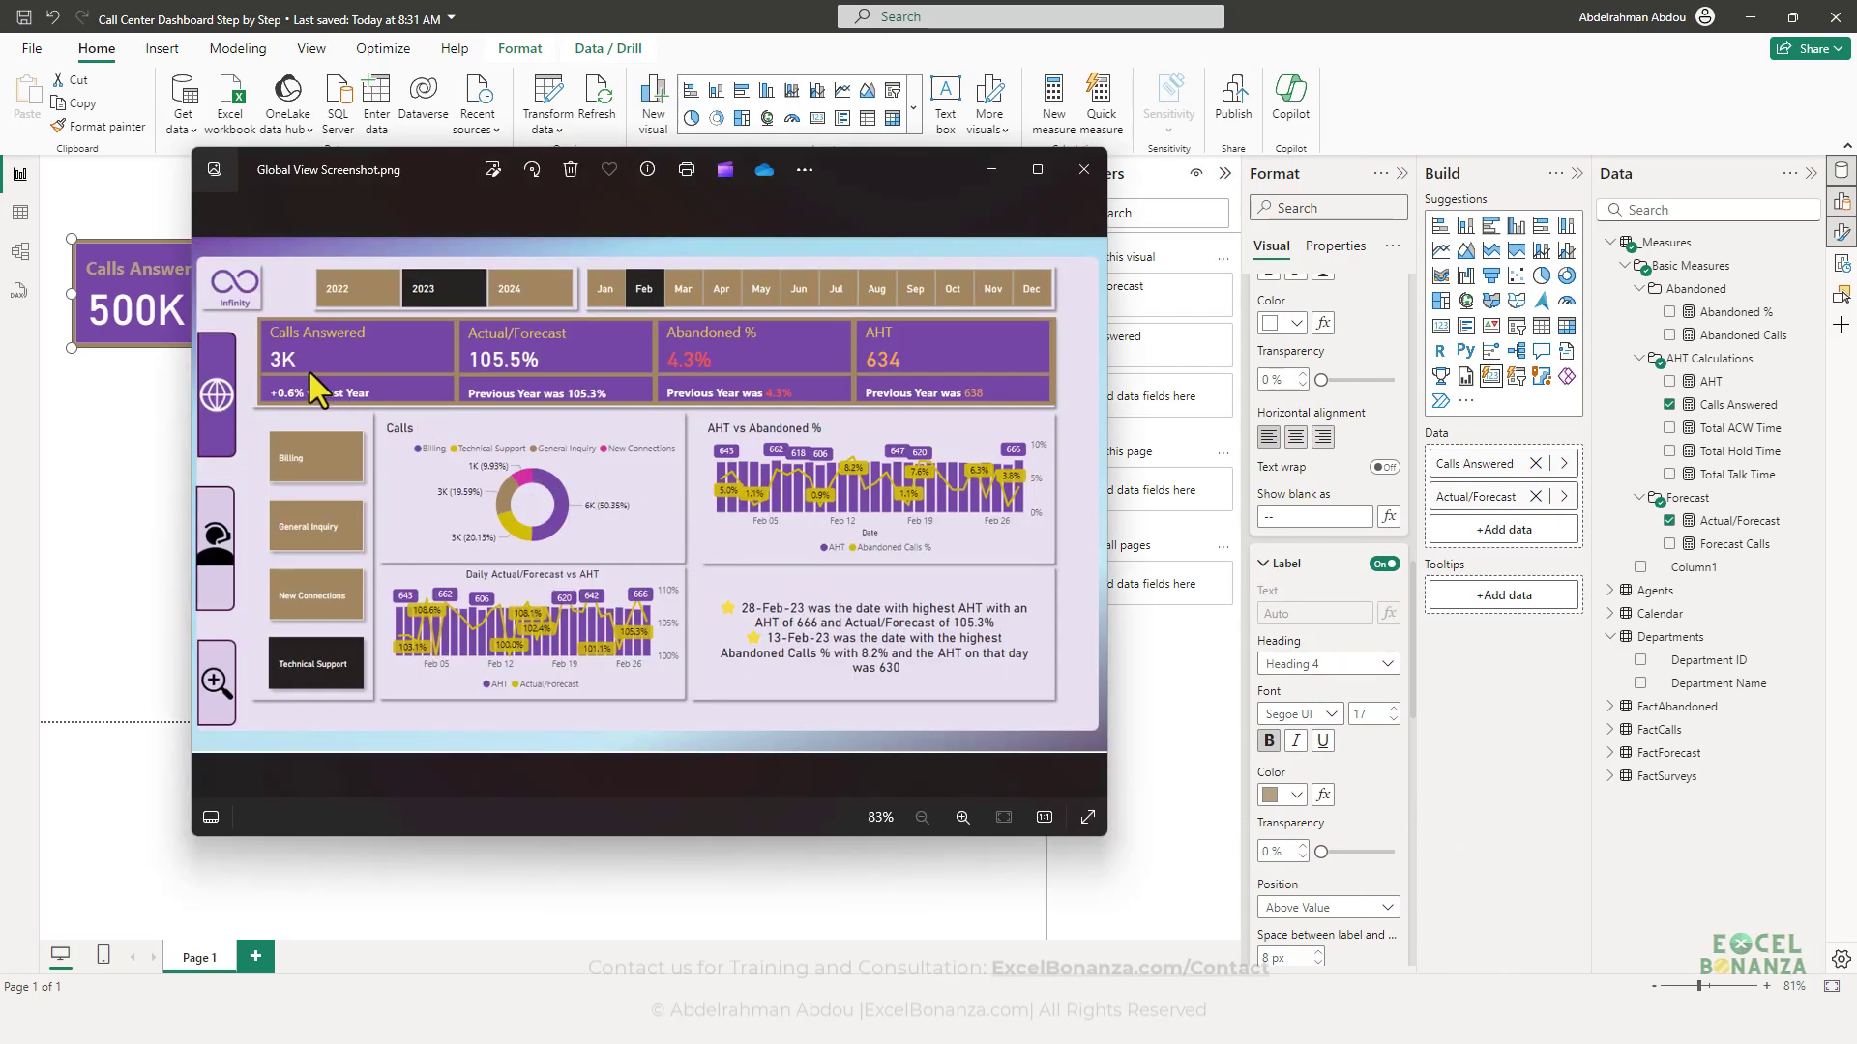
pyautogui.click(154, 348)
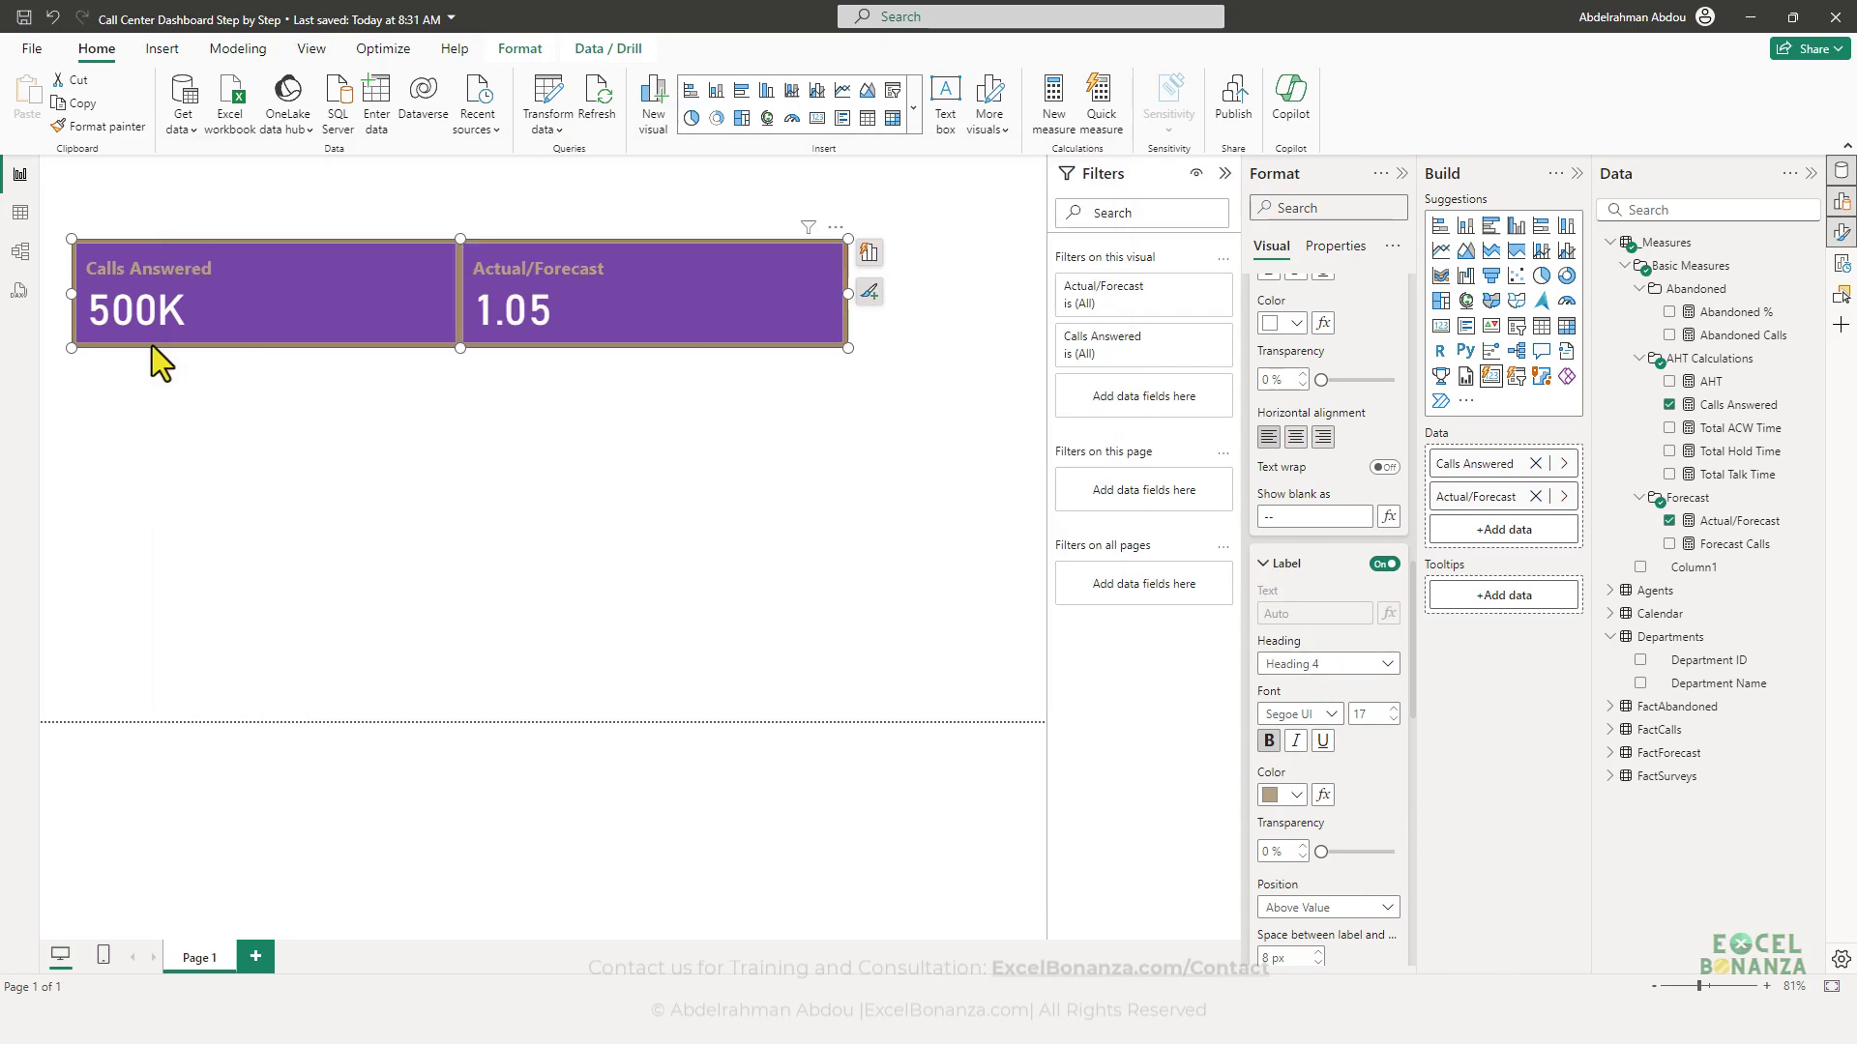
pyautogui.click(1296, 796)
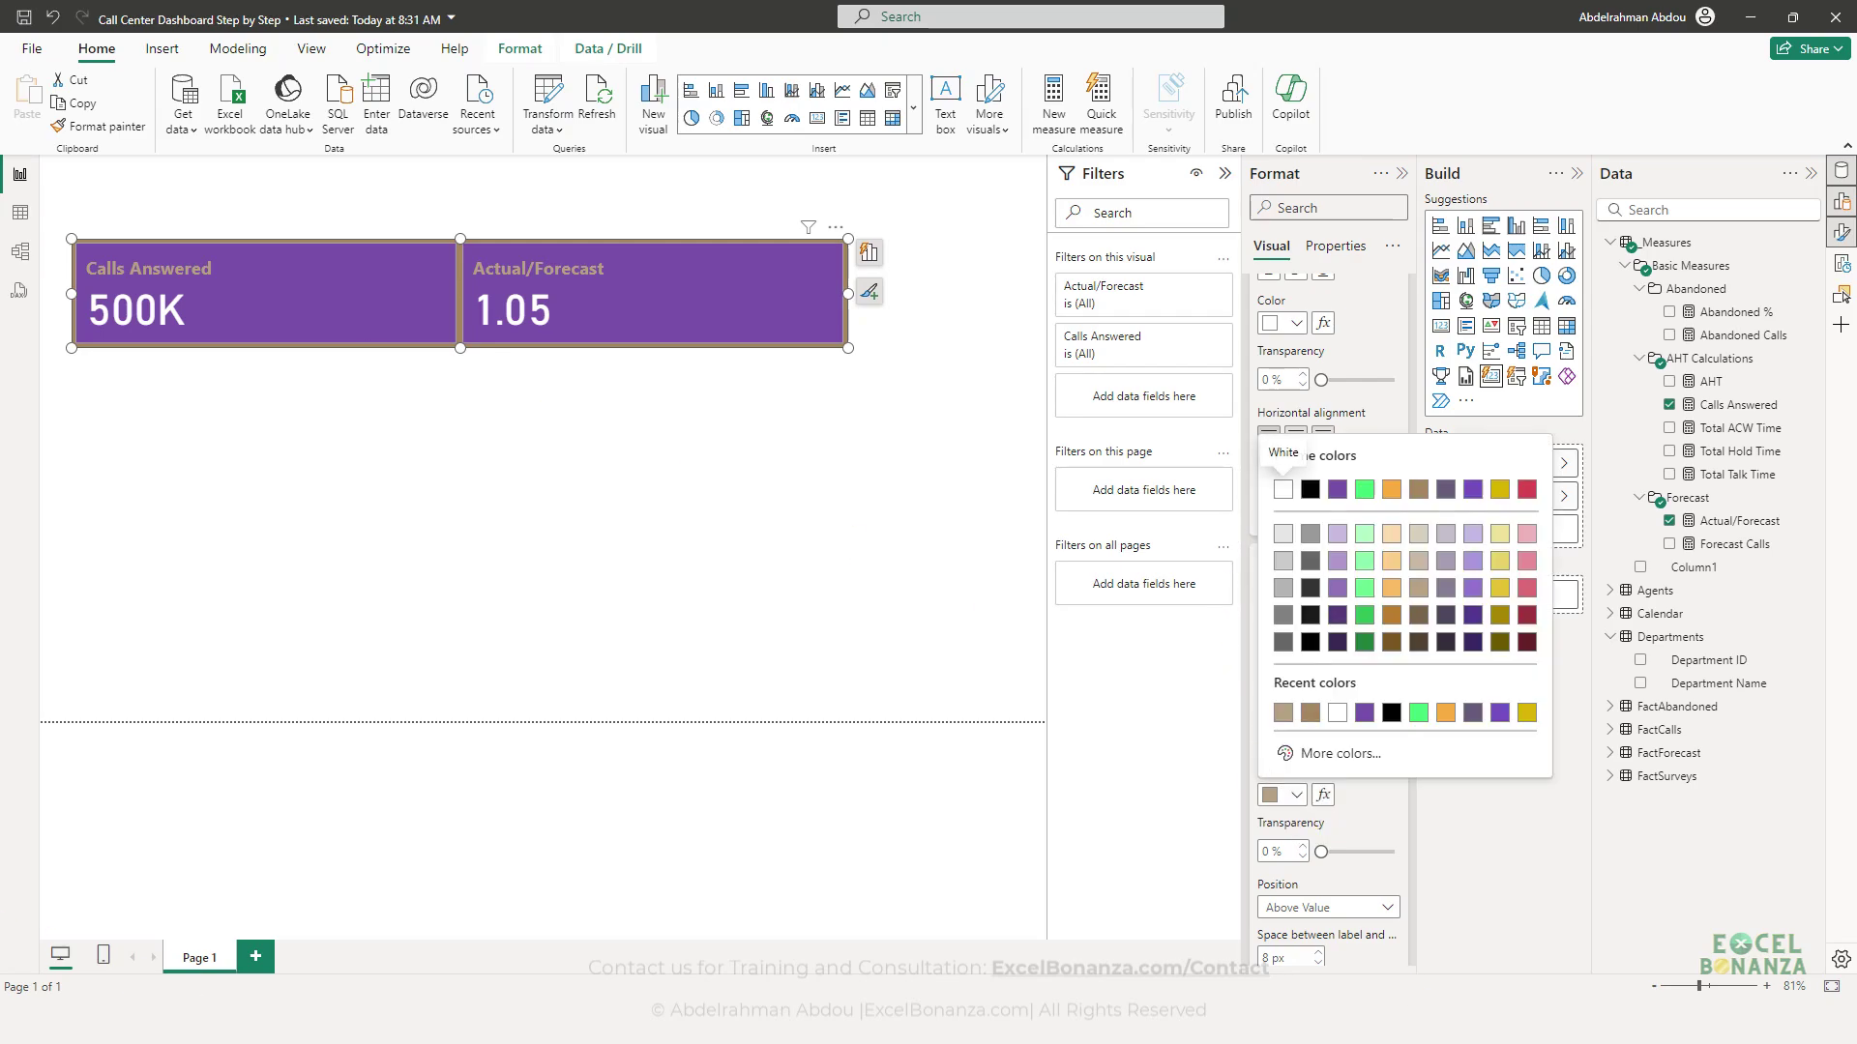
pyautogui.hotkey('alt', 'Tab')
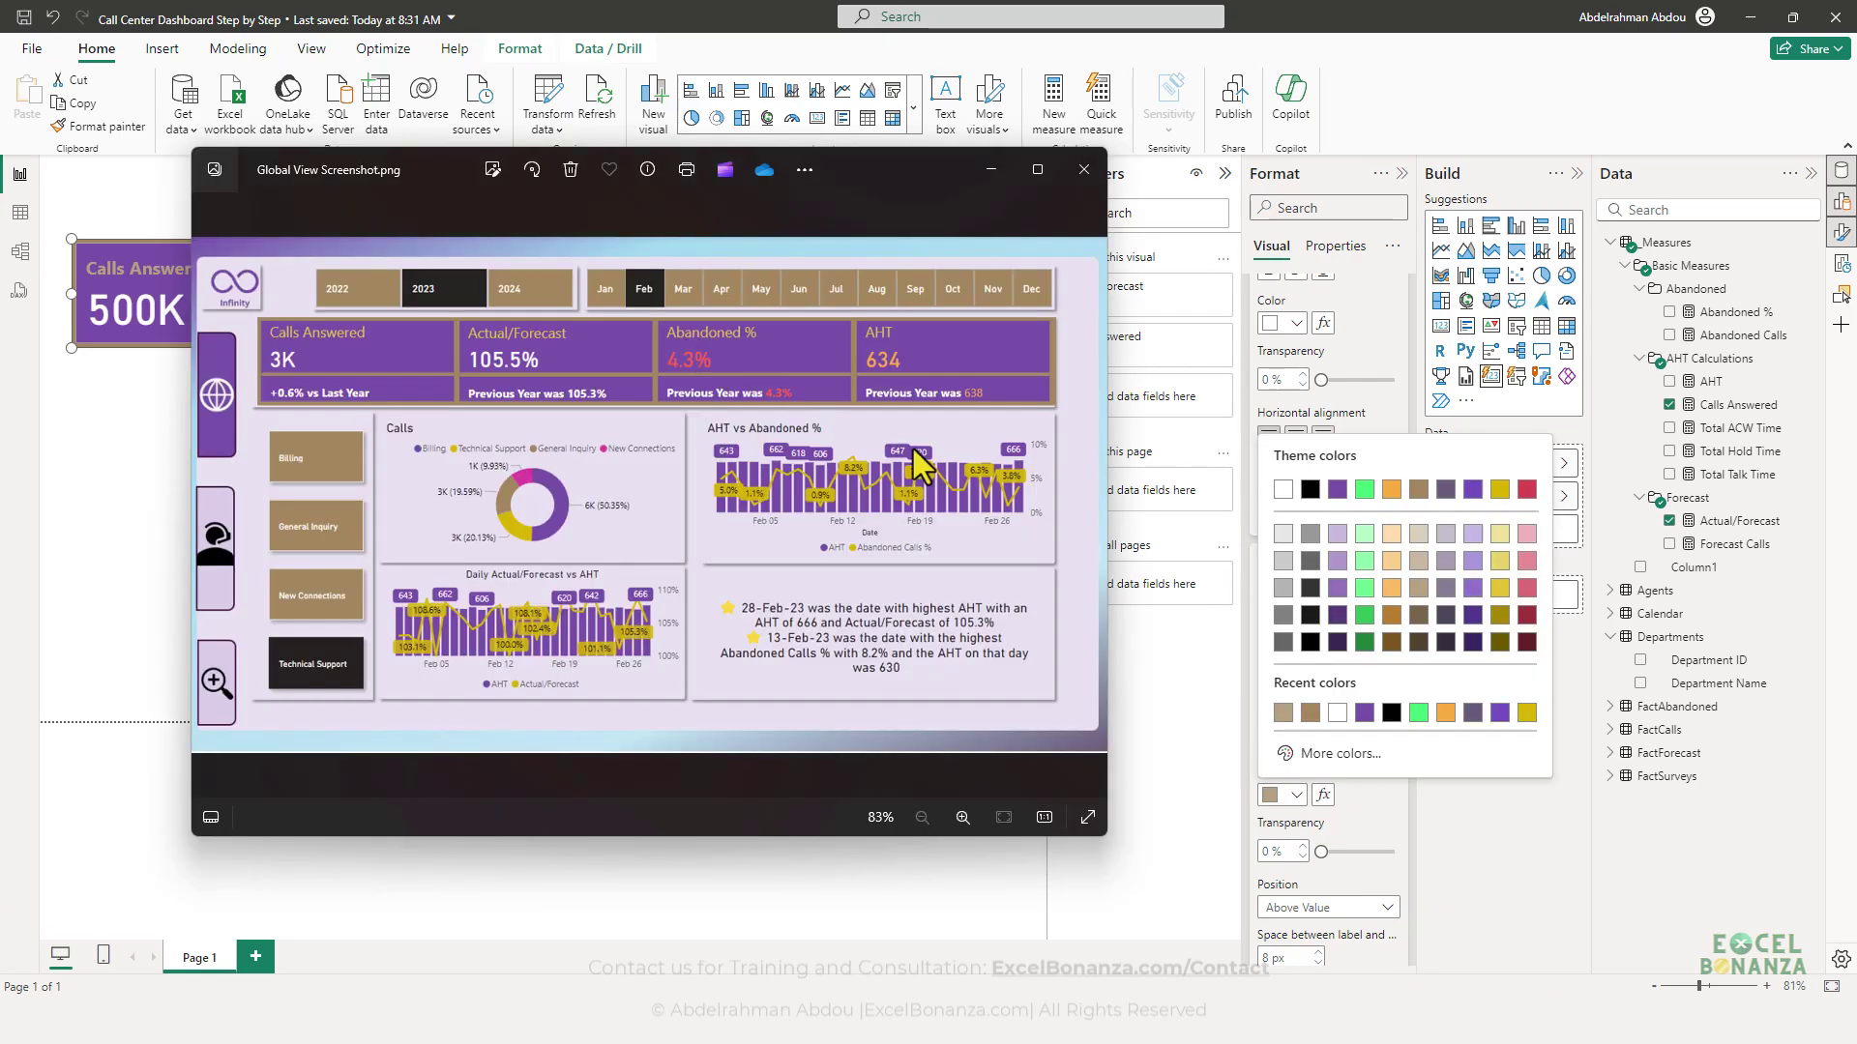
pyautogui.click(1158, 631)
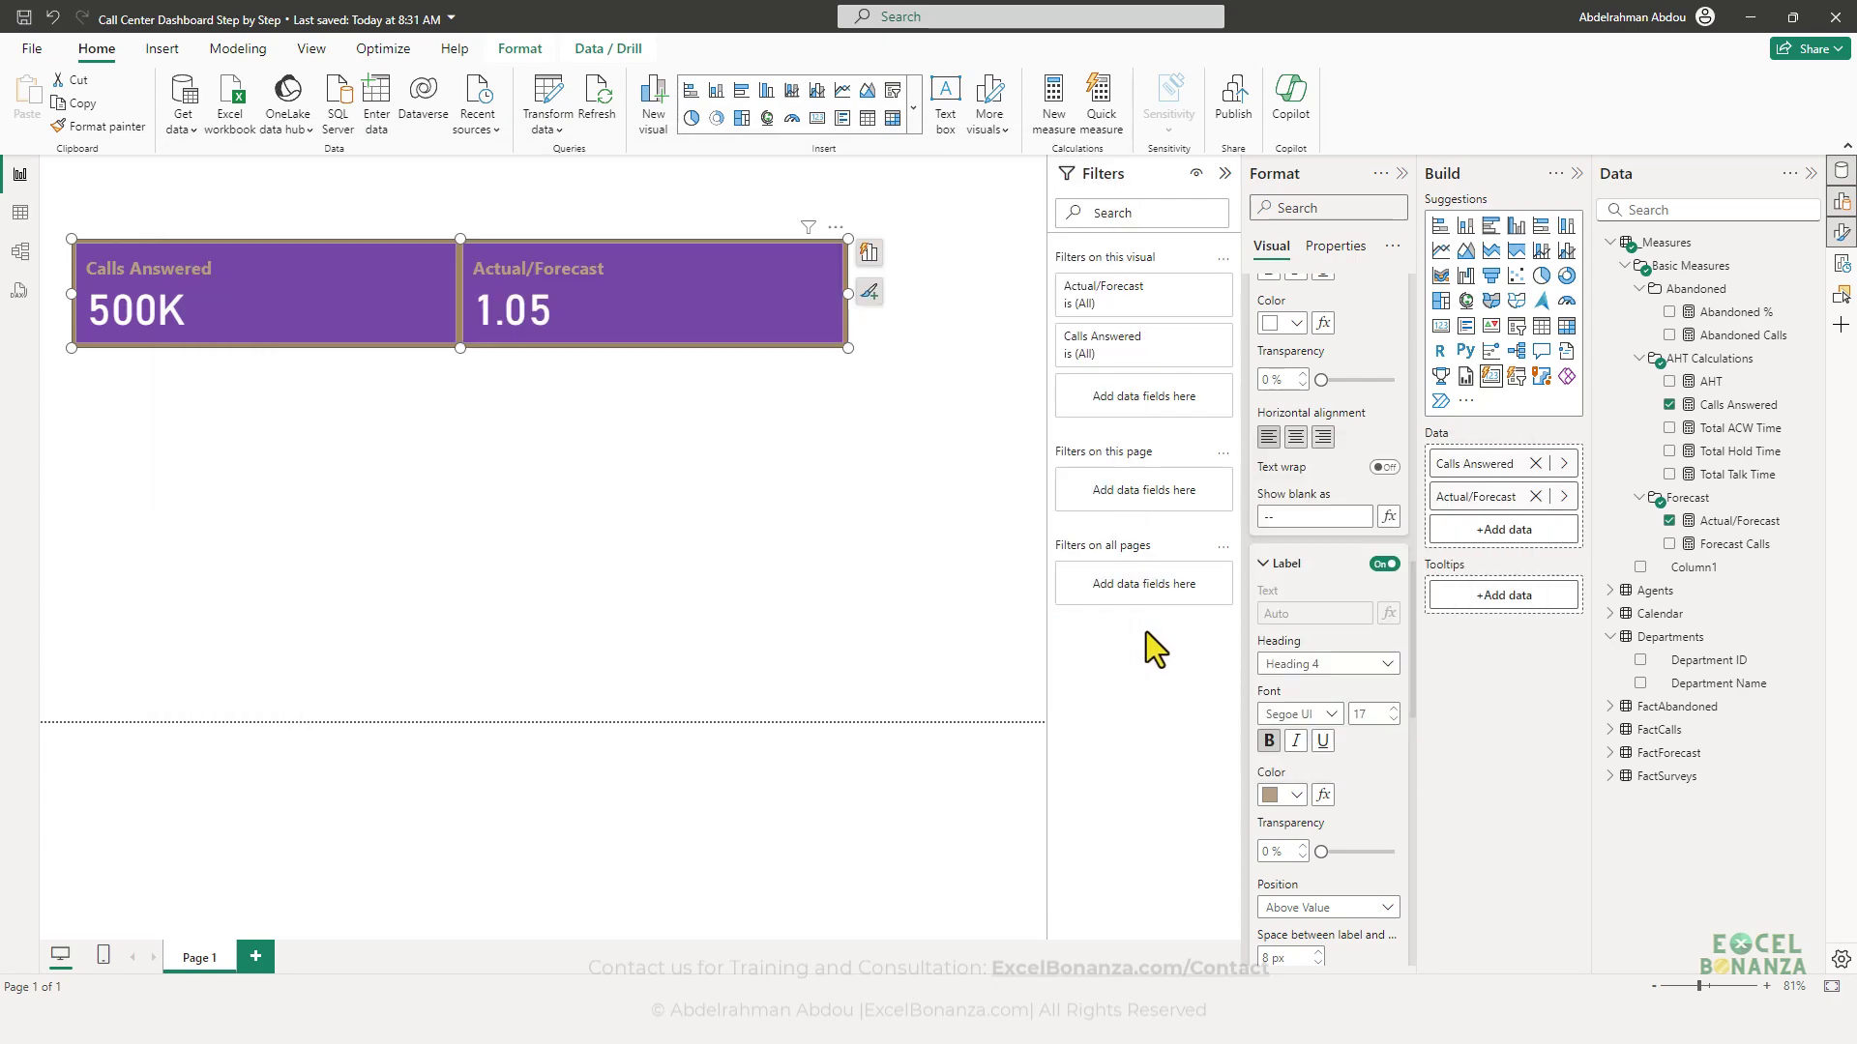
pyautogui.click(1295, 795)
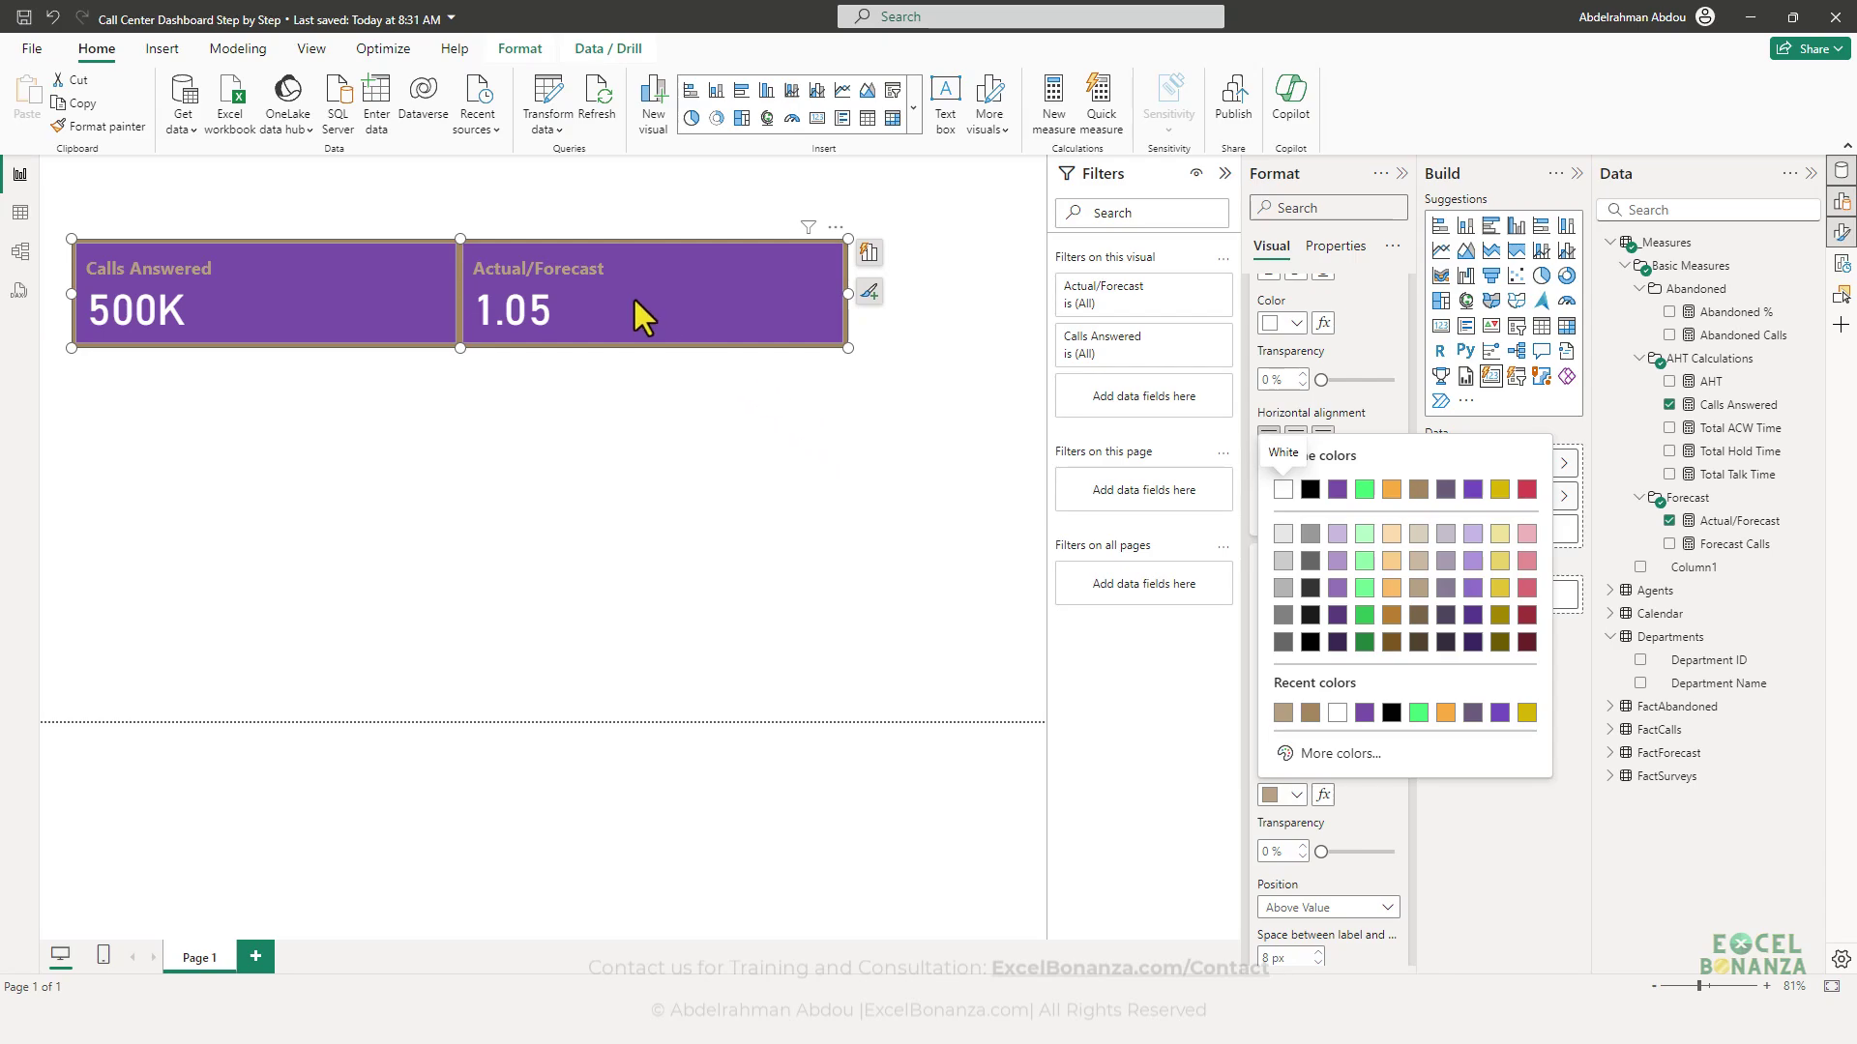
pyautogui.click(1211, 614)
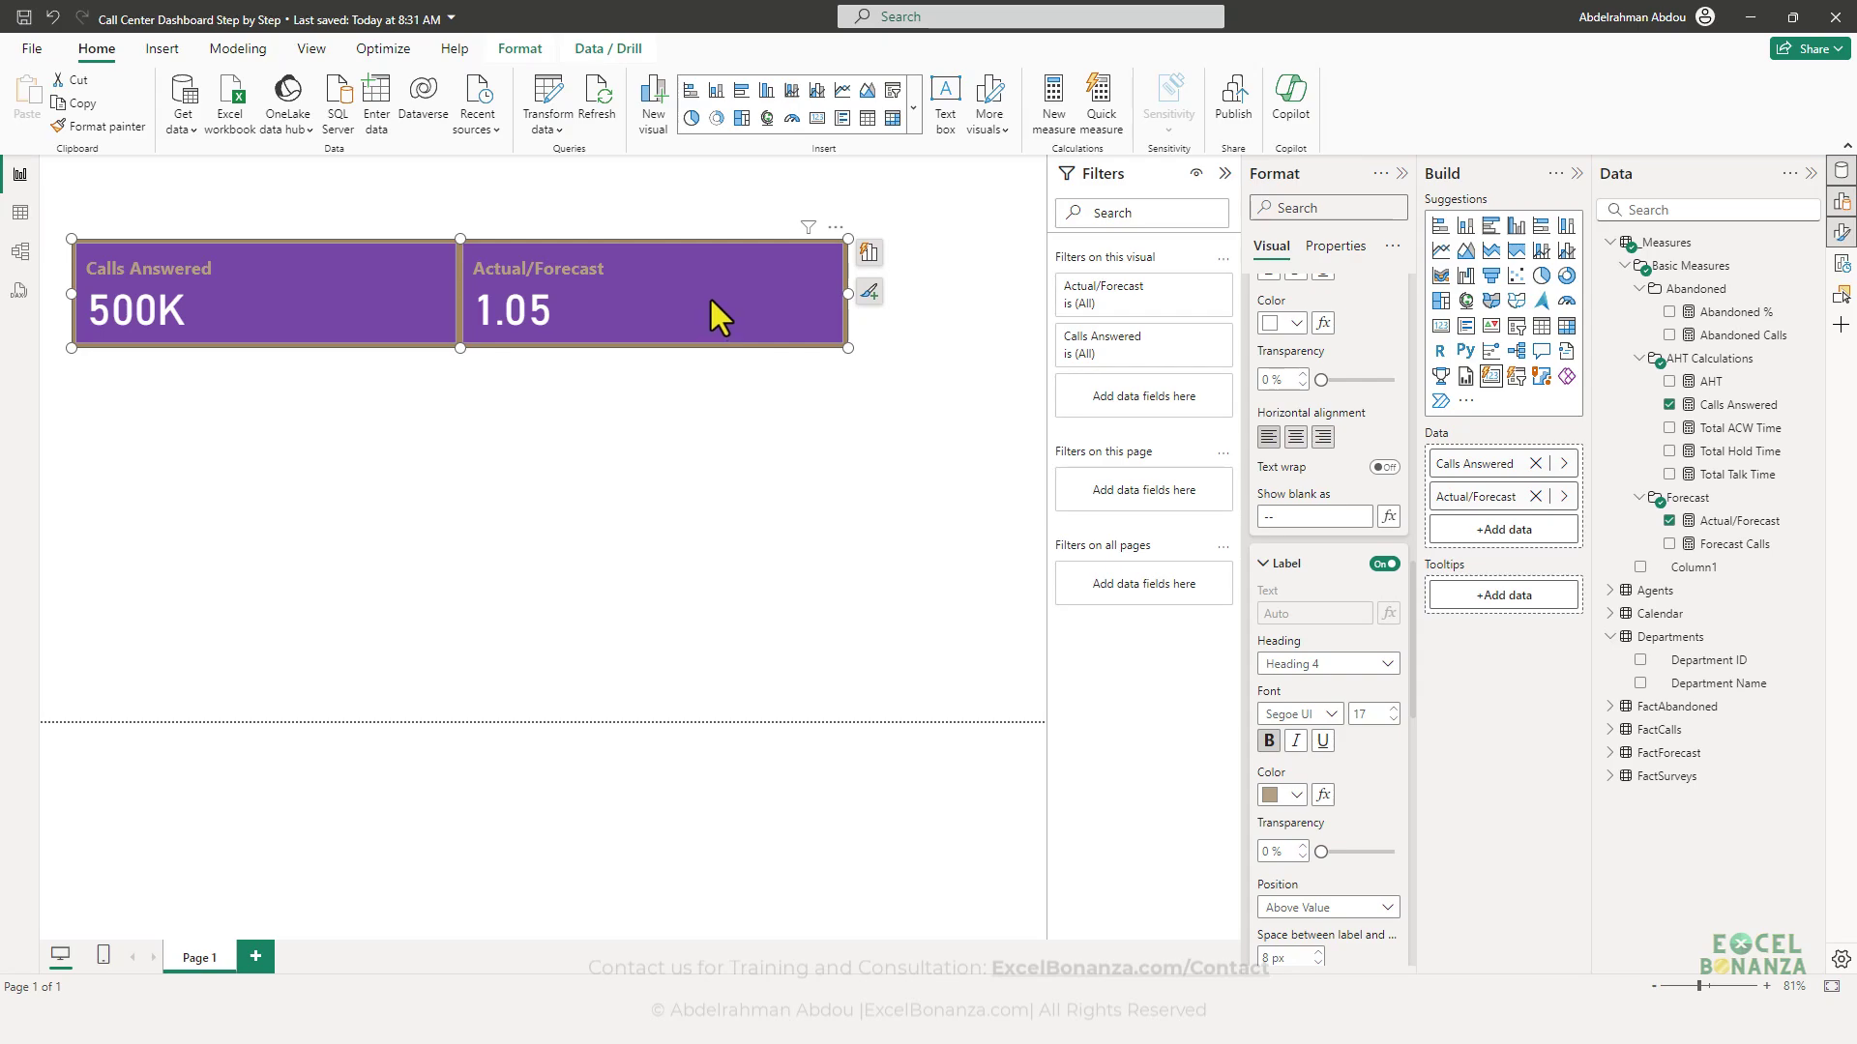
# - Set the callout labels' font colour to the custom yellow #E1C233 for all cards
pyautogui.press('alt')
pyautogui.press('alt')
pyautogui.scroll(-4, 1325, 592)
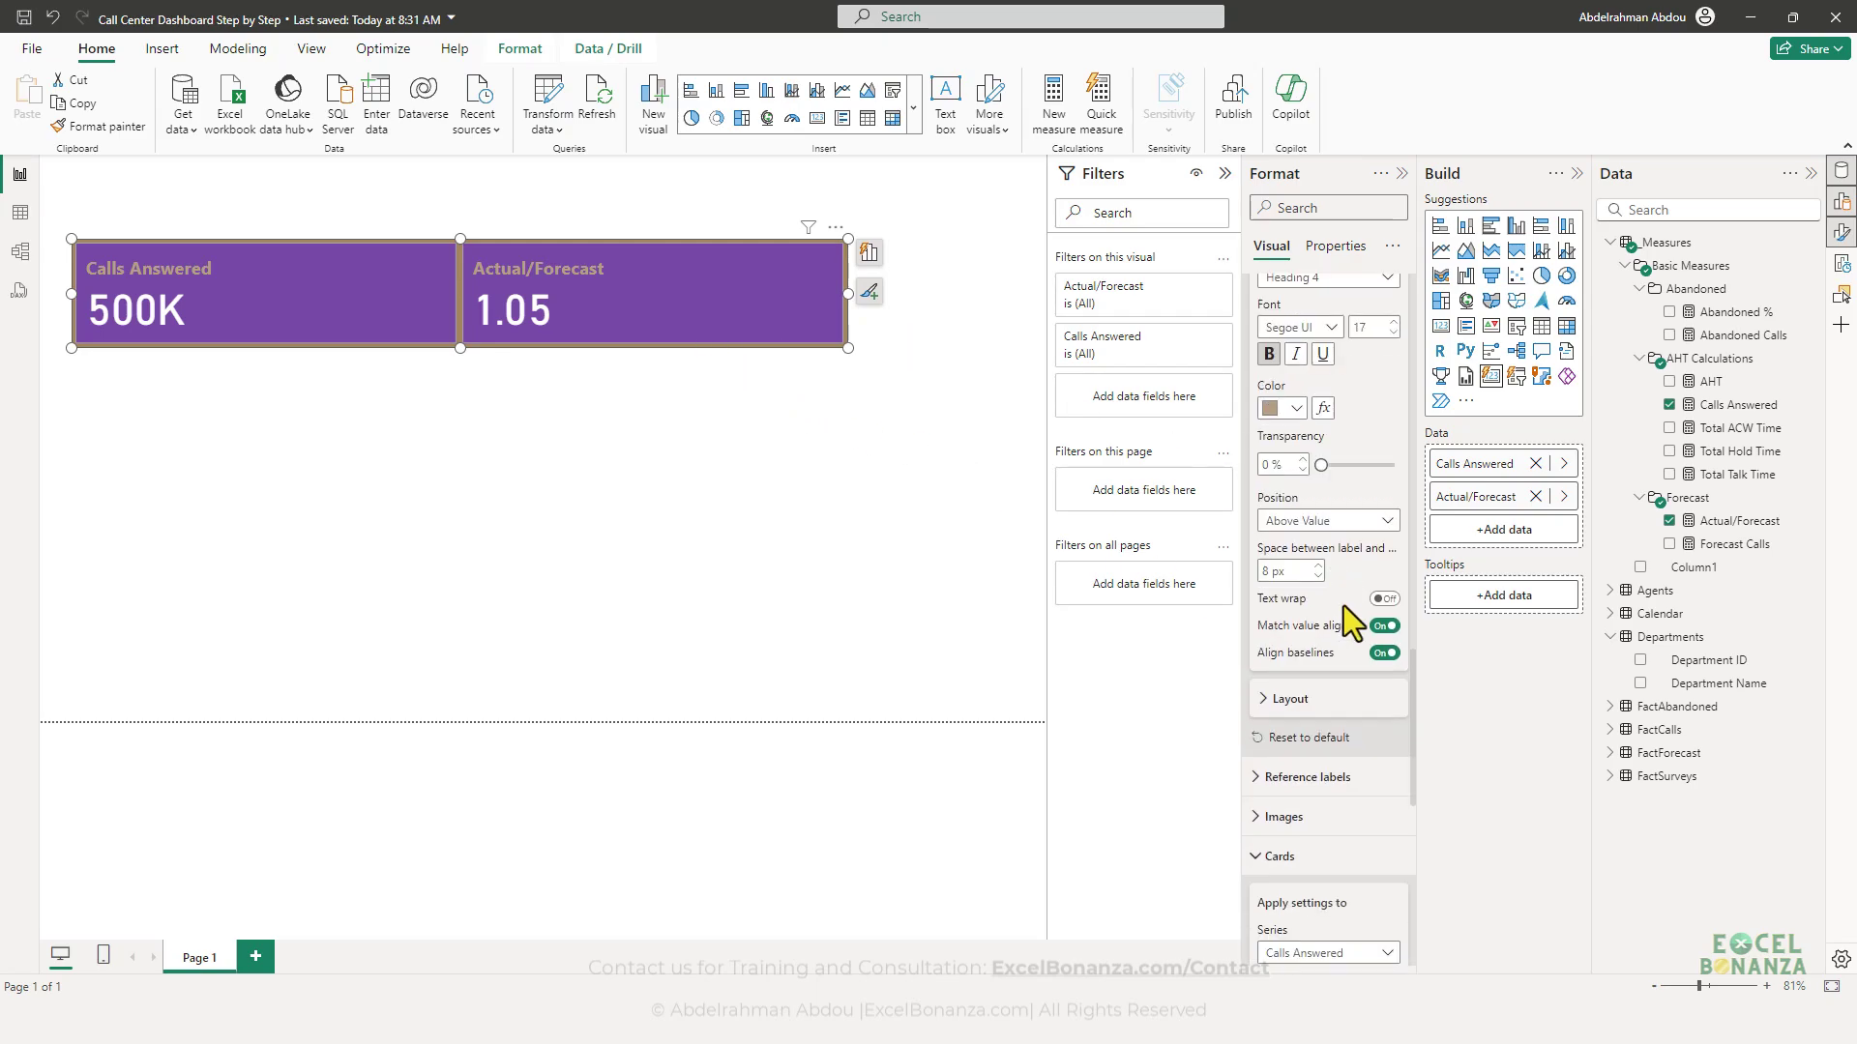
pyautogui.scroll(-4, 1339, 677)
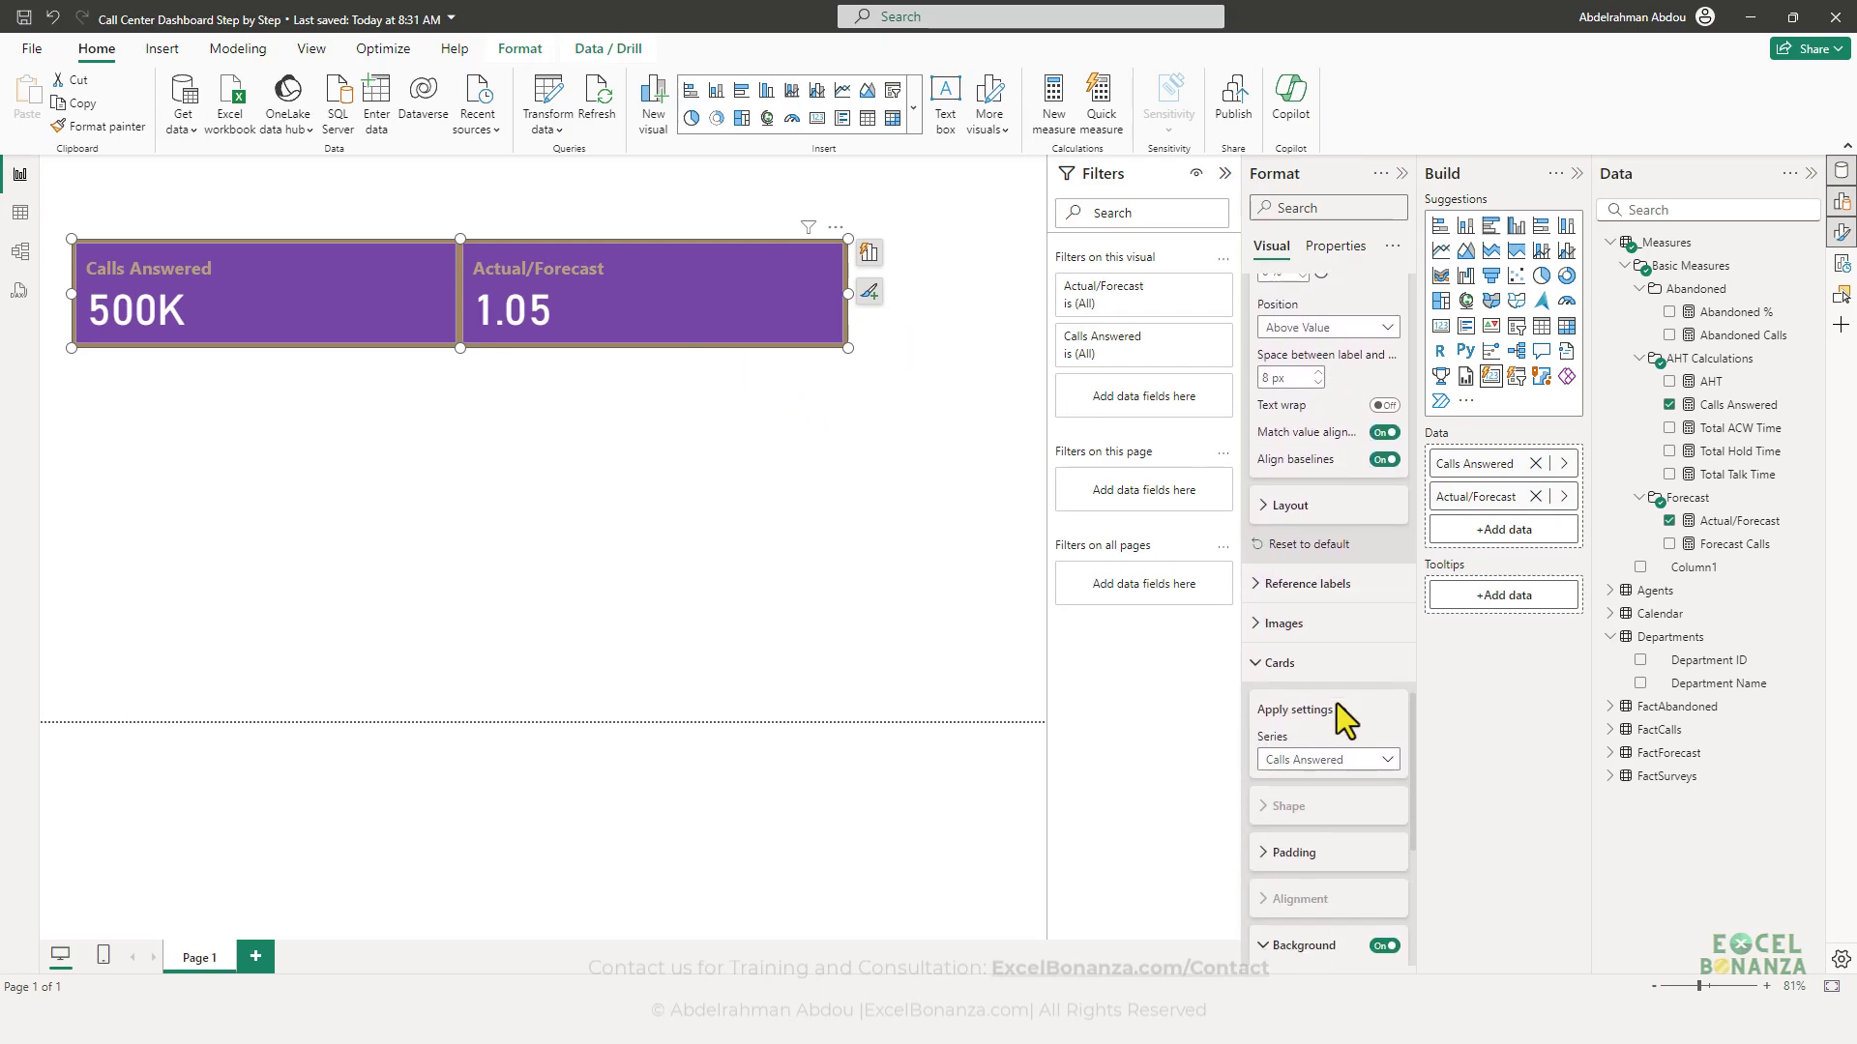
pyautogui.scroll(-3, 1338, 706)
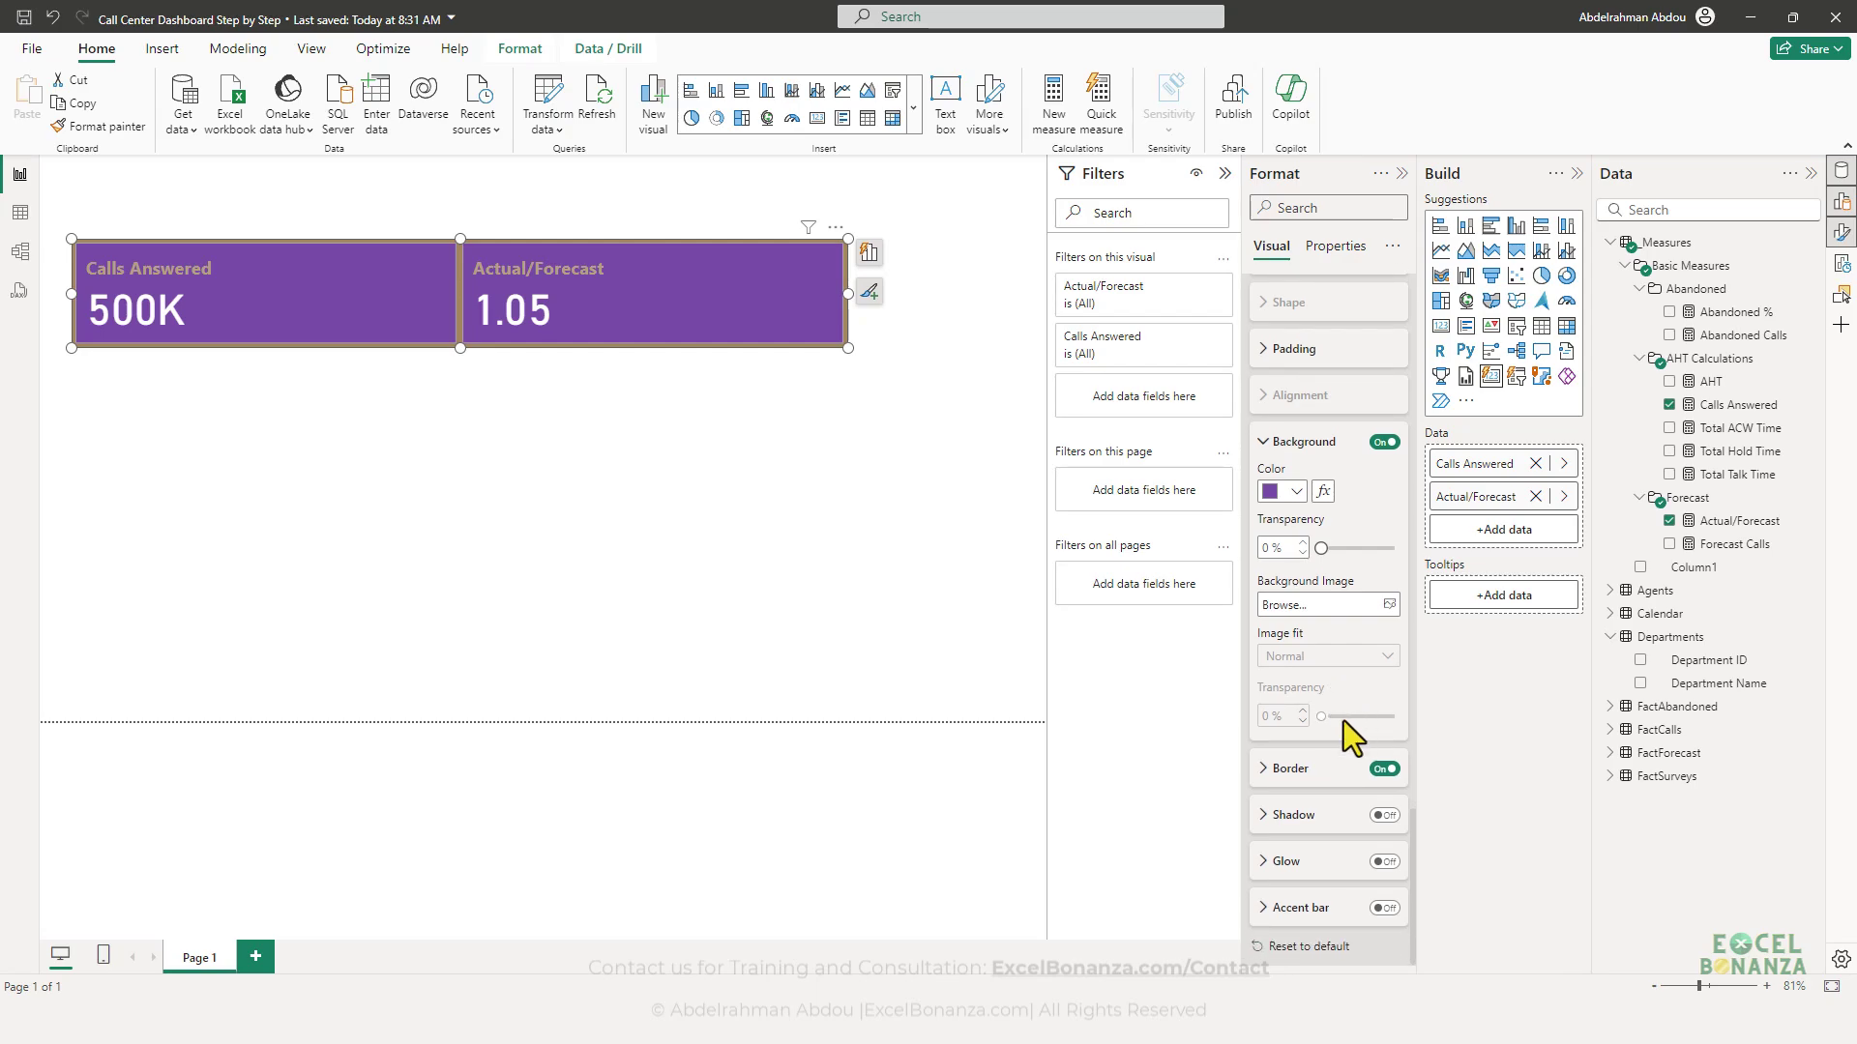
pyautogui.scroll(7, 1329, 828)
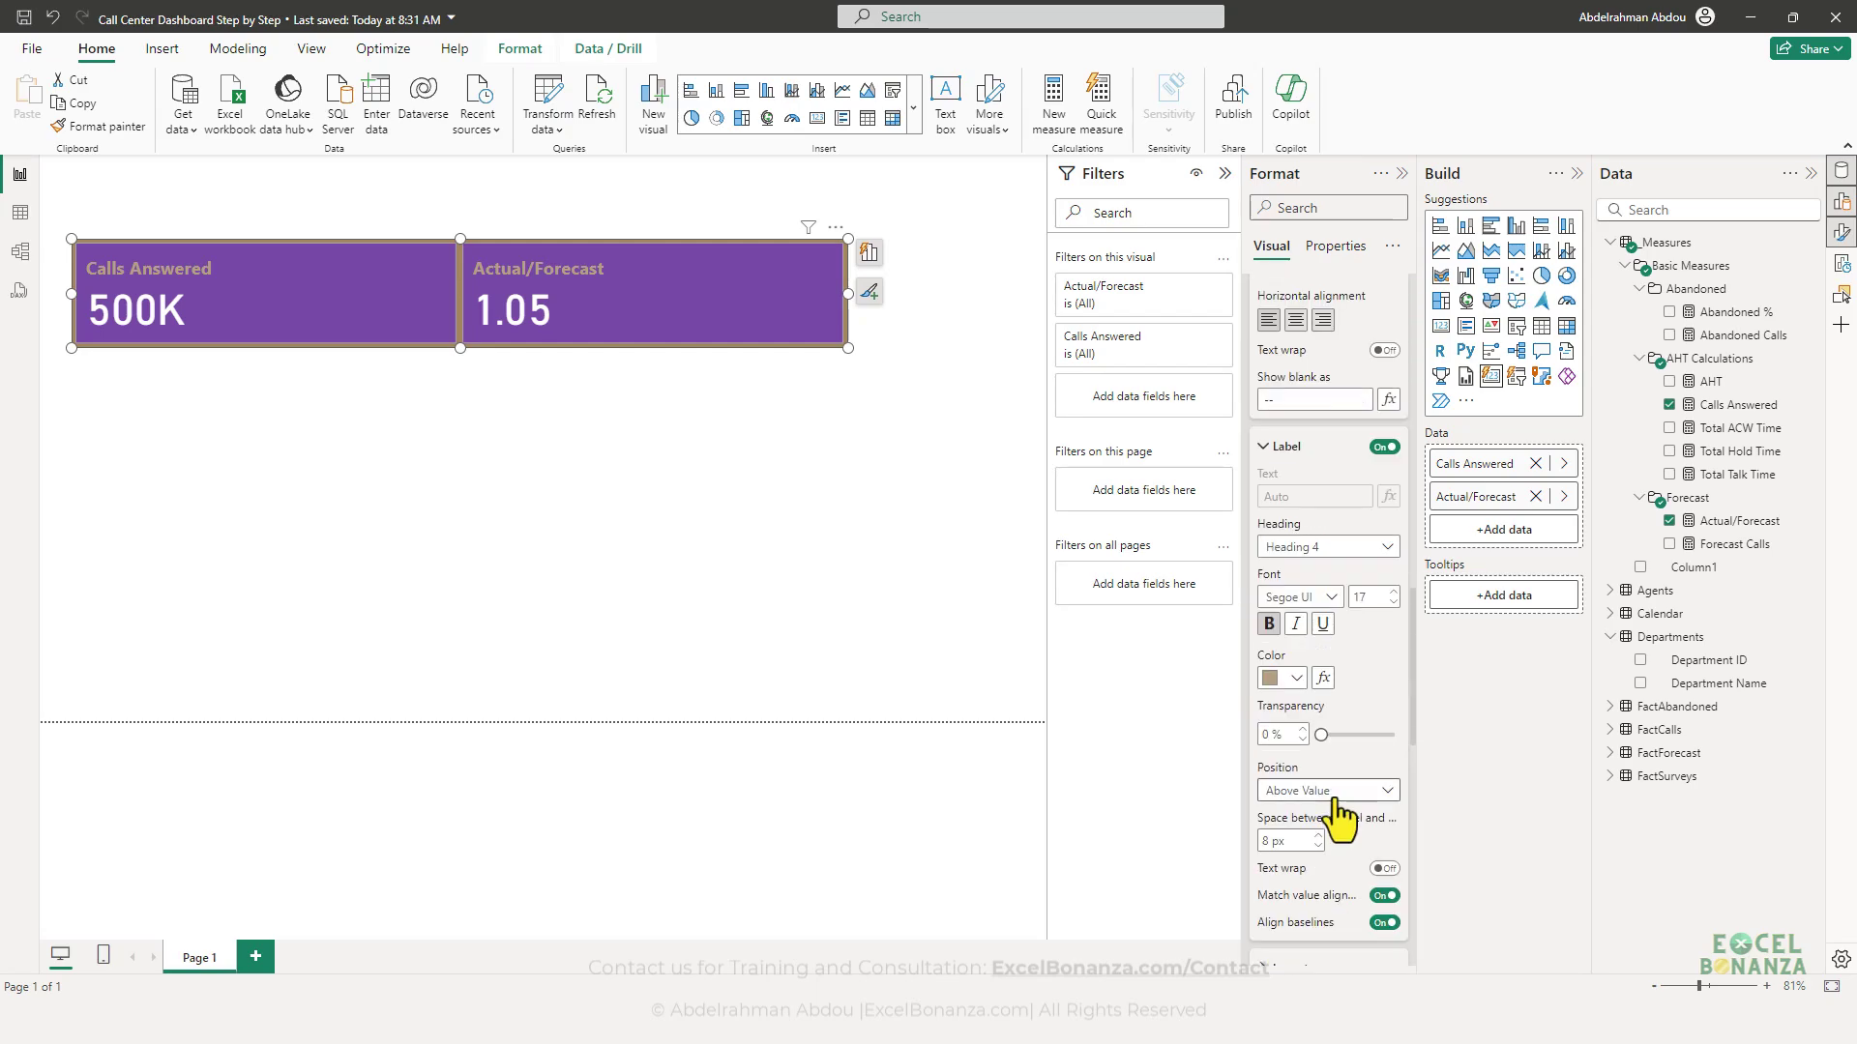
pyautogui.scroll(-2, 1342, 626)
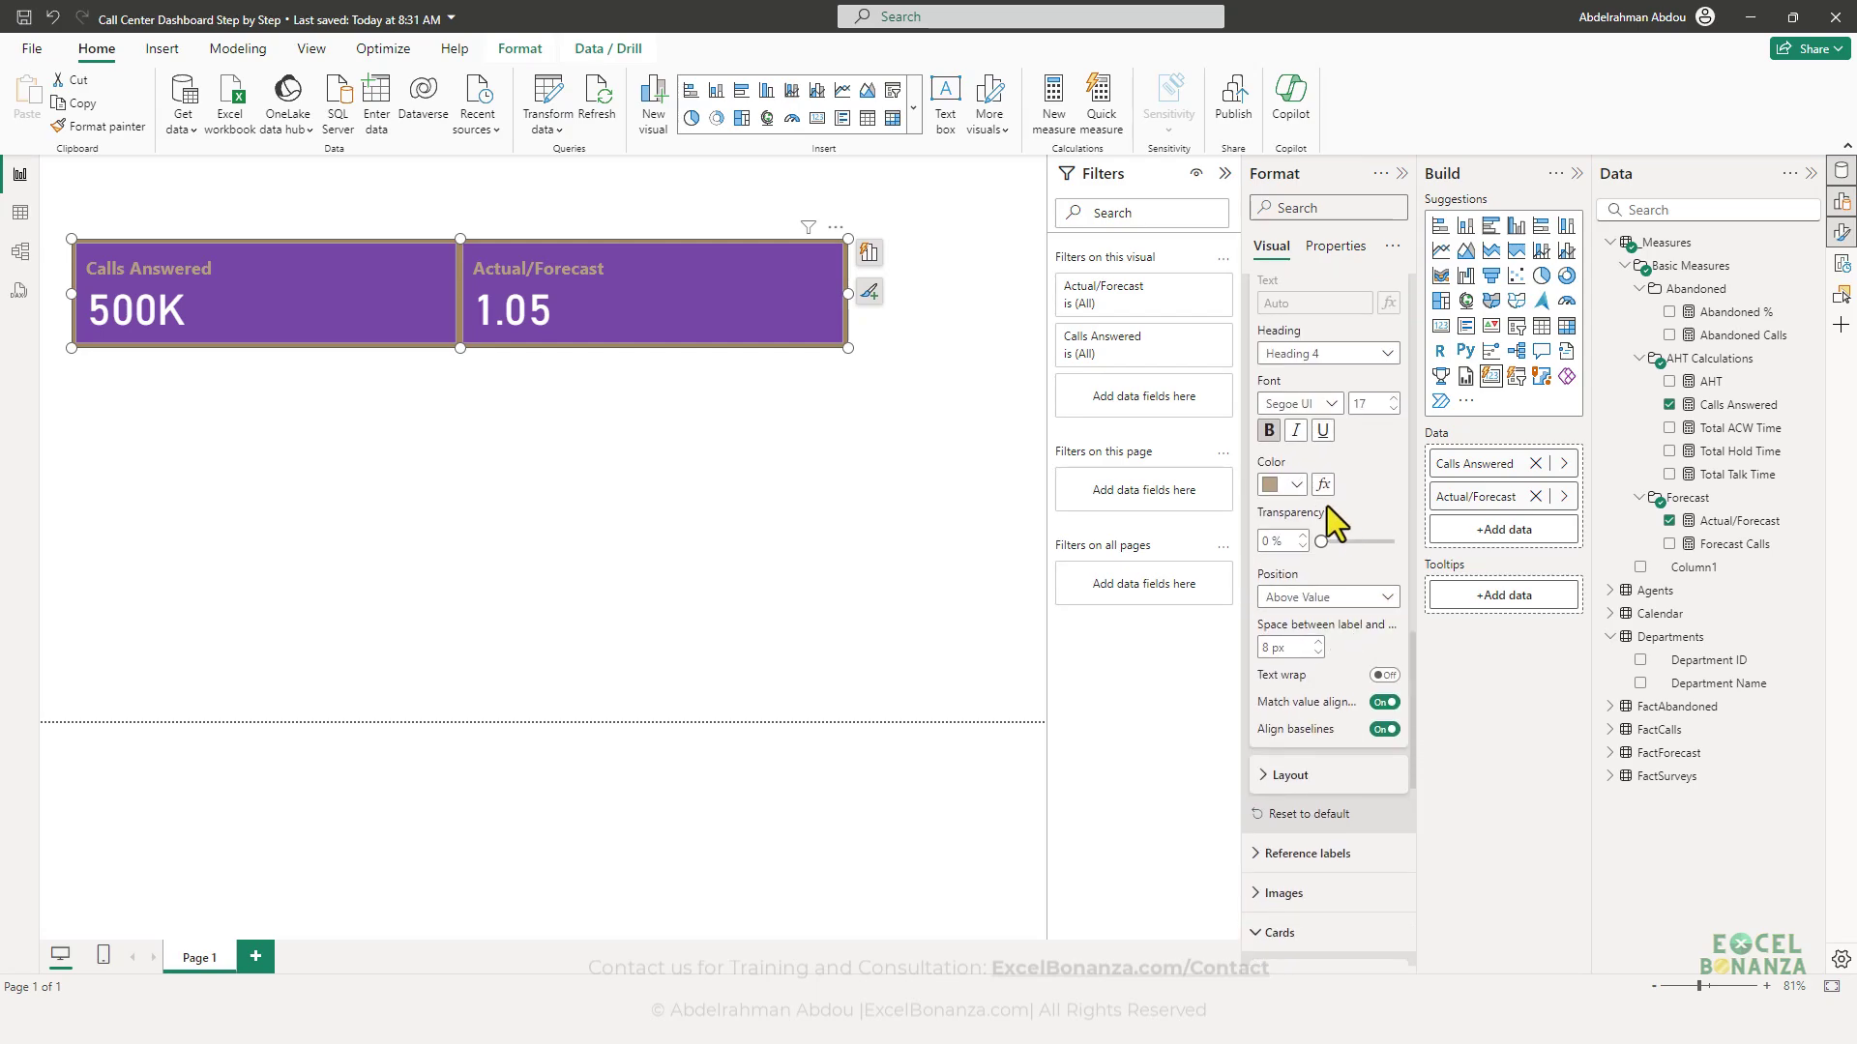
pyautogui.click(1289, 486)
pyautogui.click(1304, 820)
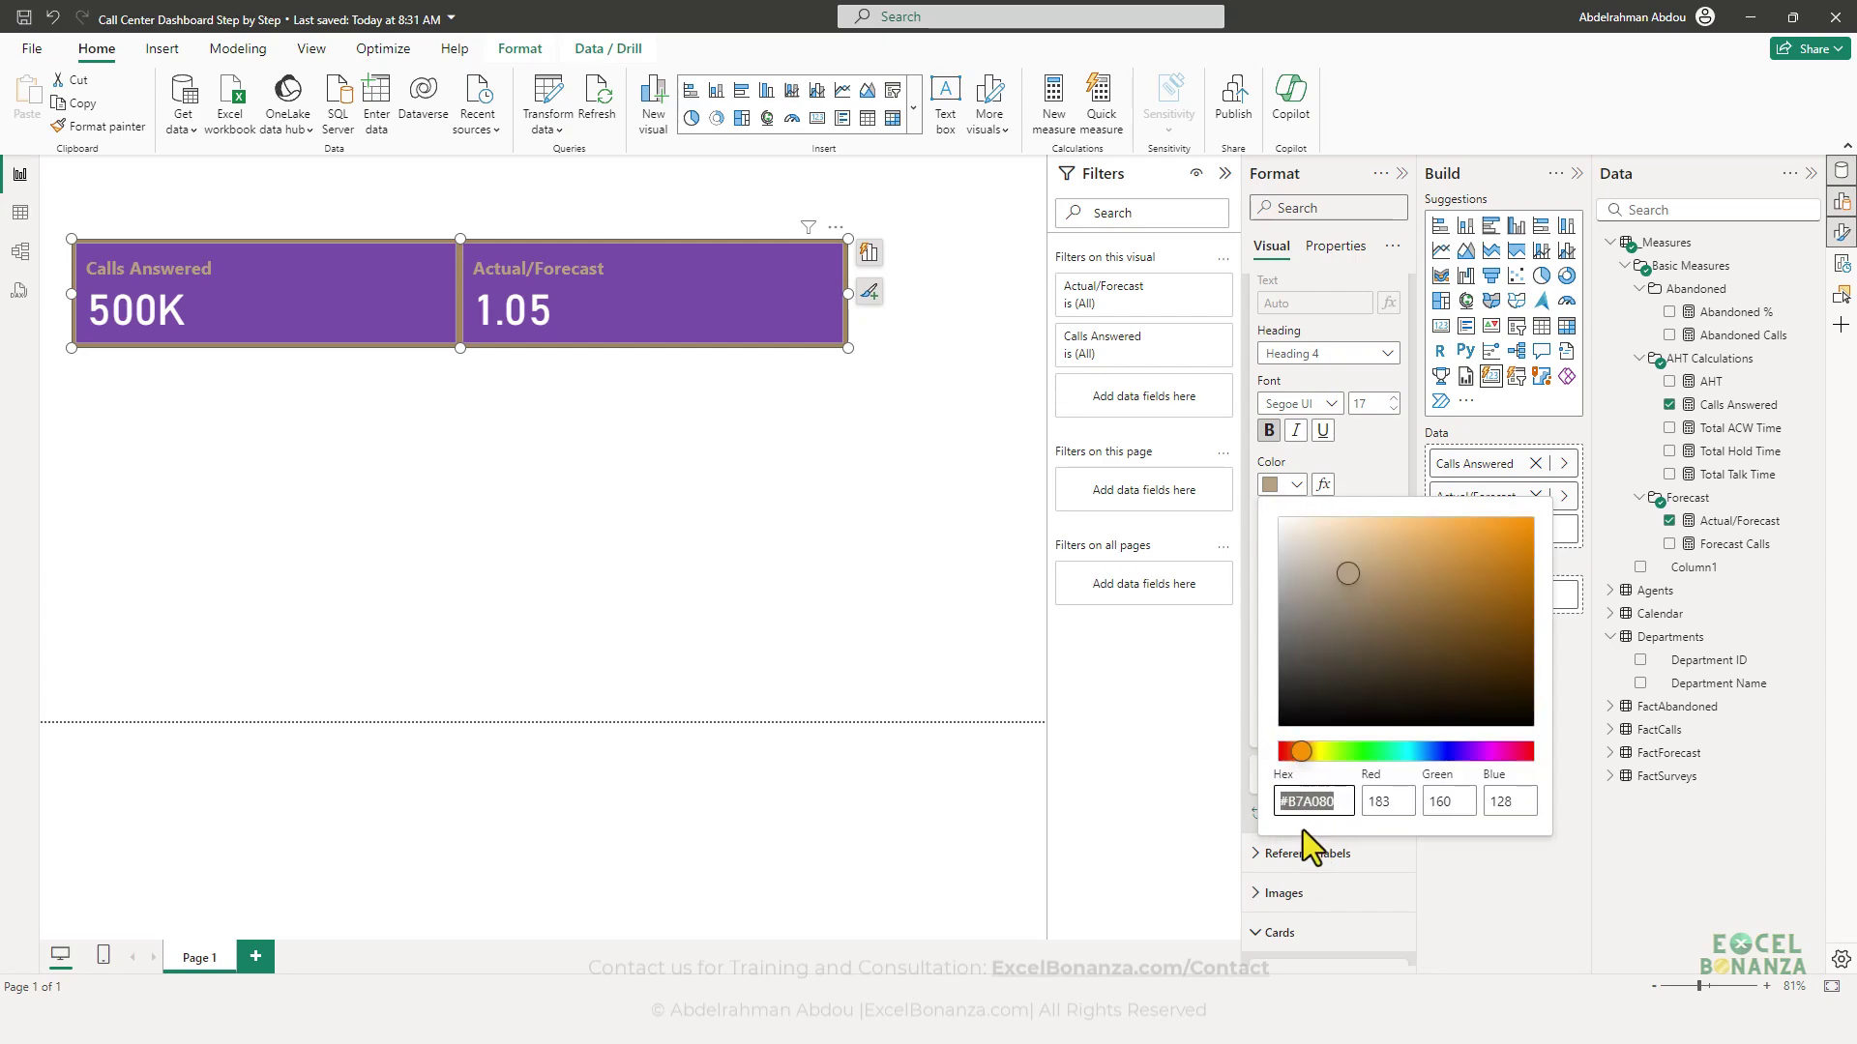
pyautogui.write('#E1C233')
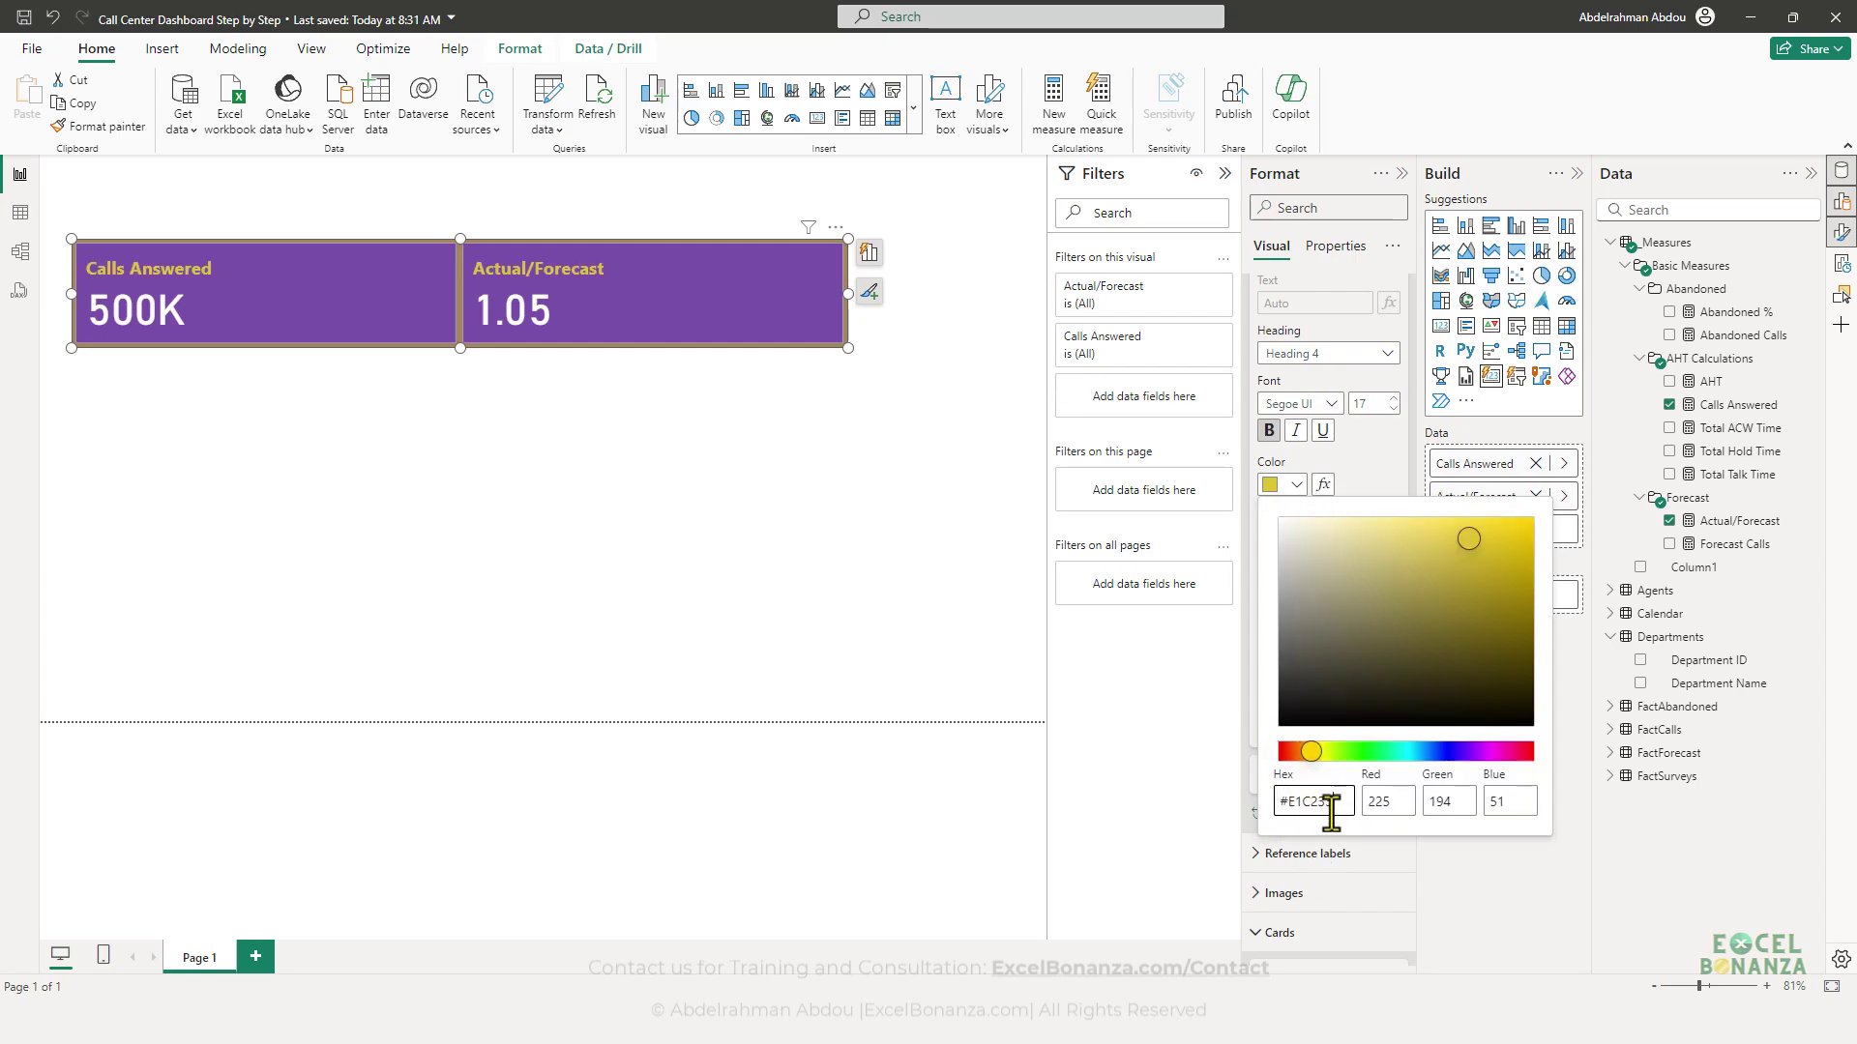
pyautogui.click(600, 334)
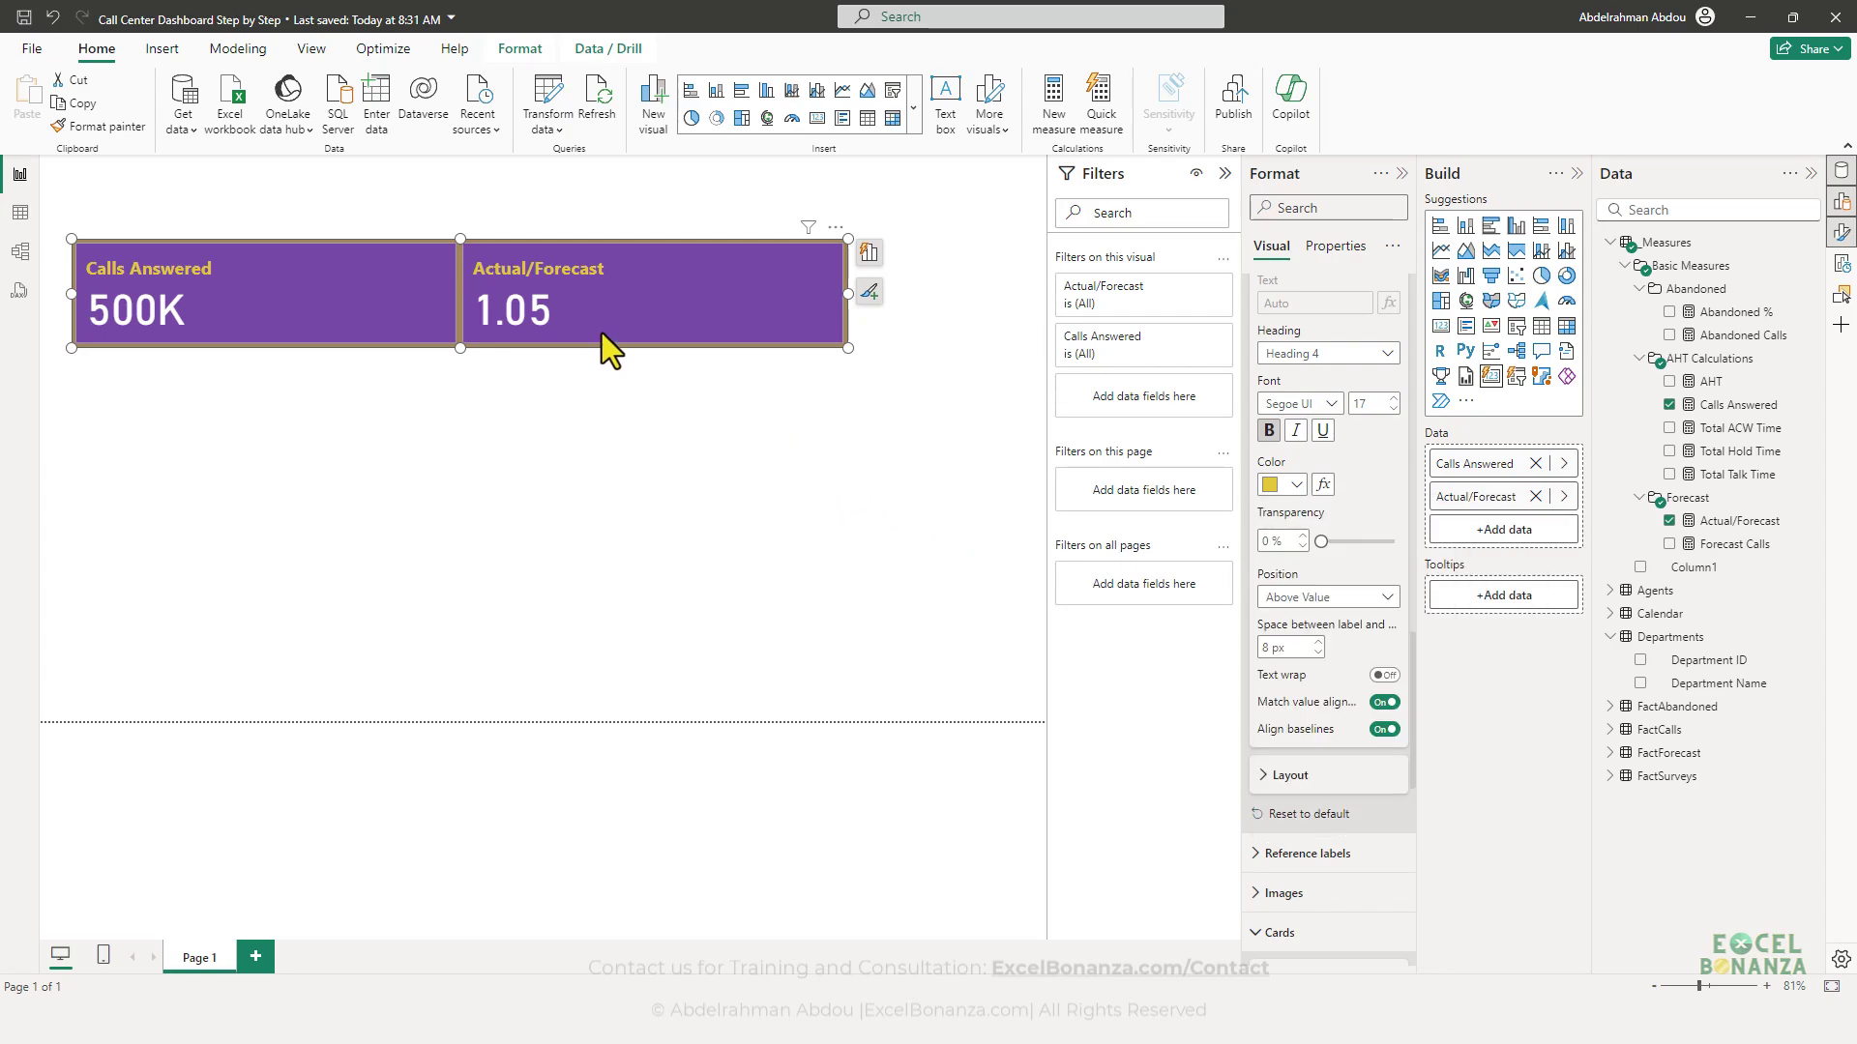
# - Compare the card visual with the reference screenshot and set the callout labels' font size to 15
pyautogui.moveTo(293, 287); pyautogui.dragTo(296, 278)
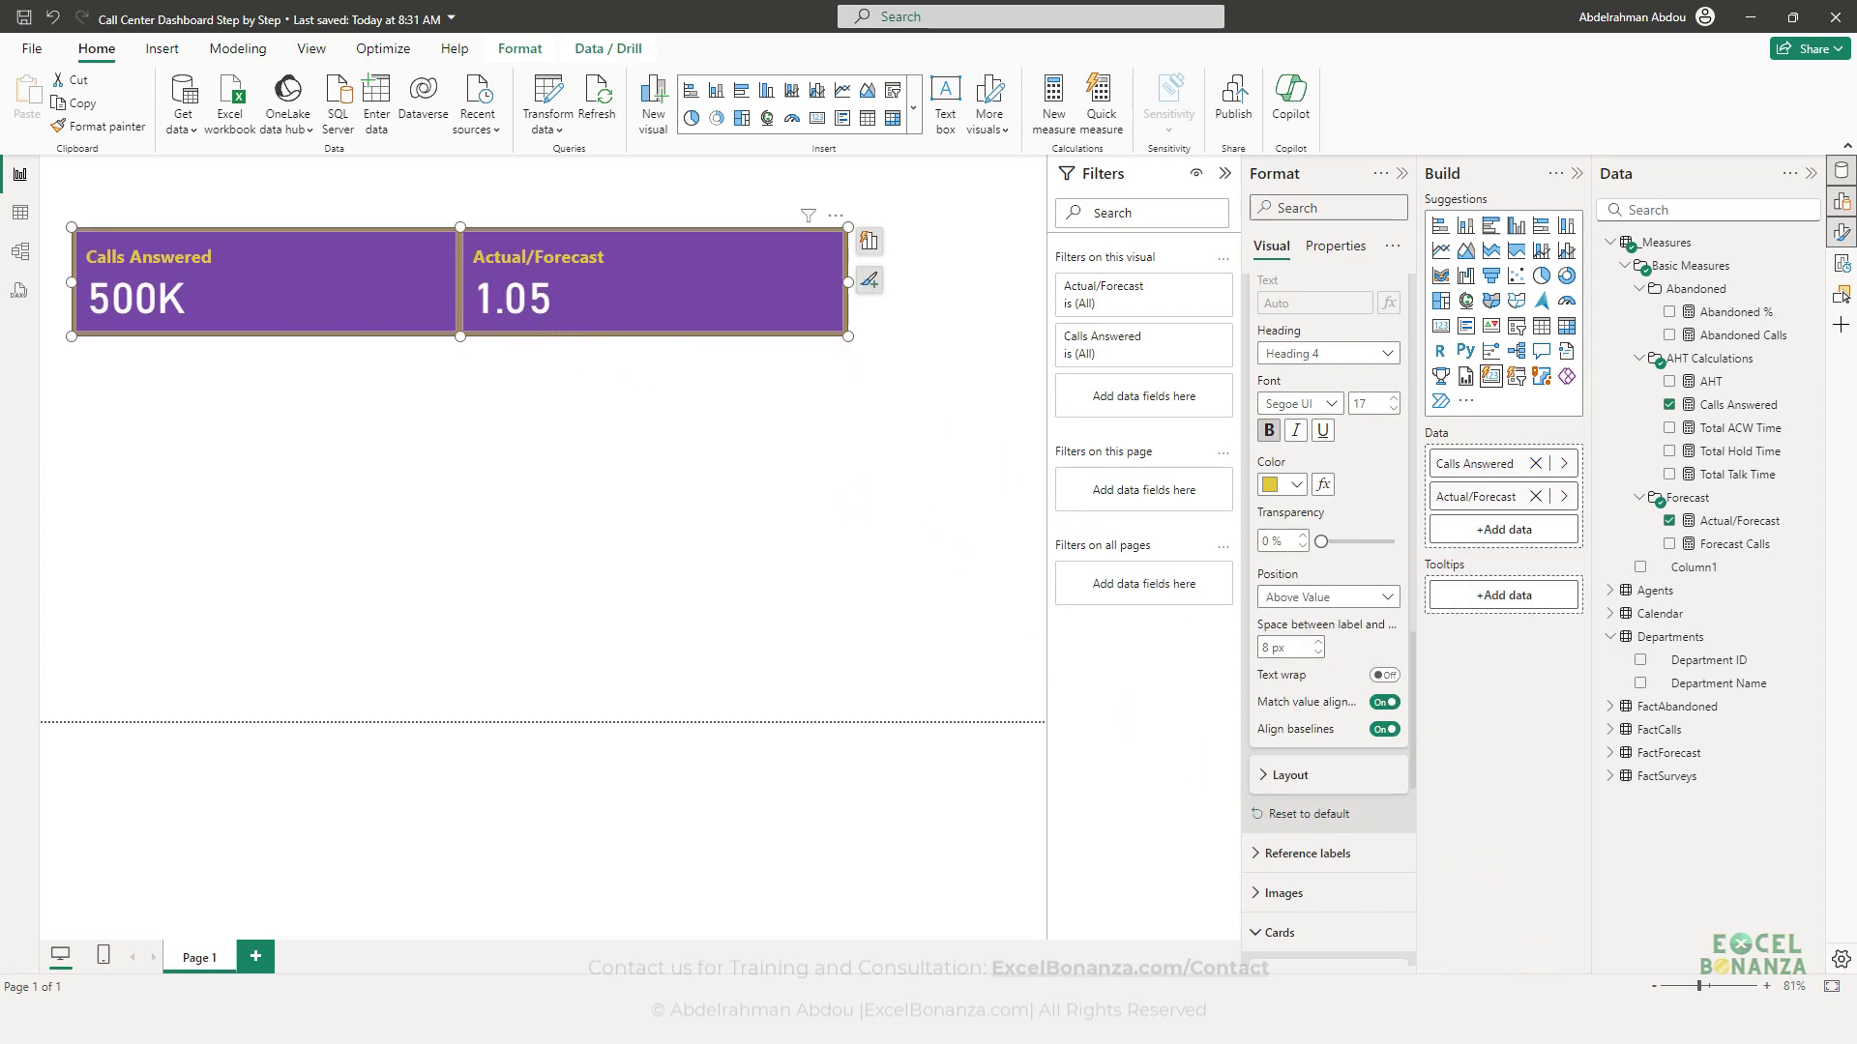
pyautogui.hotkey('alt', 'Tab')
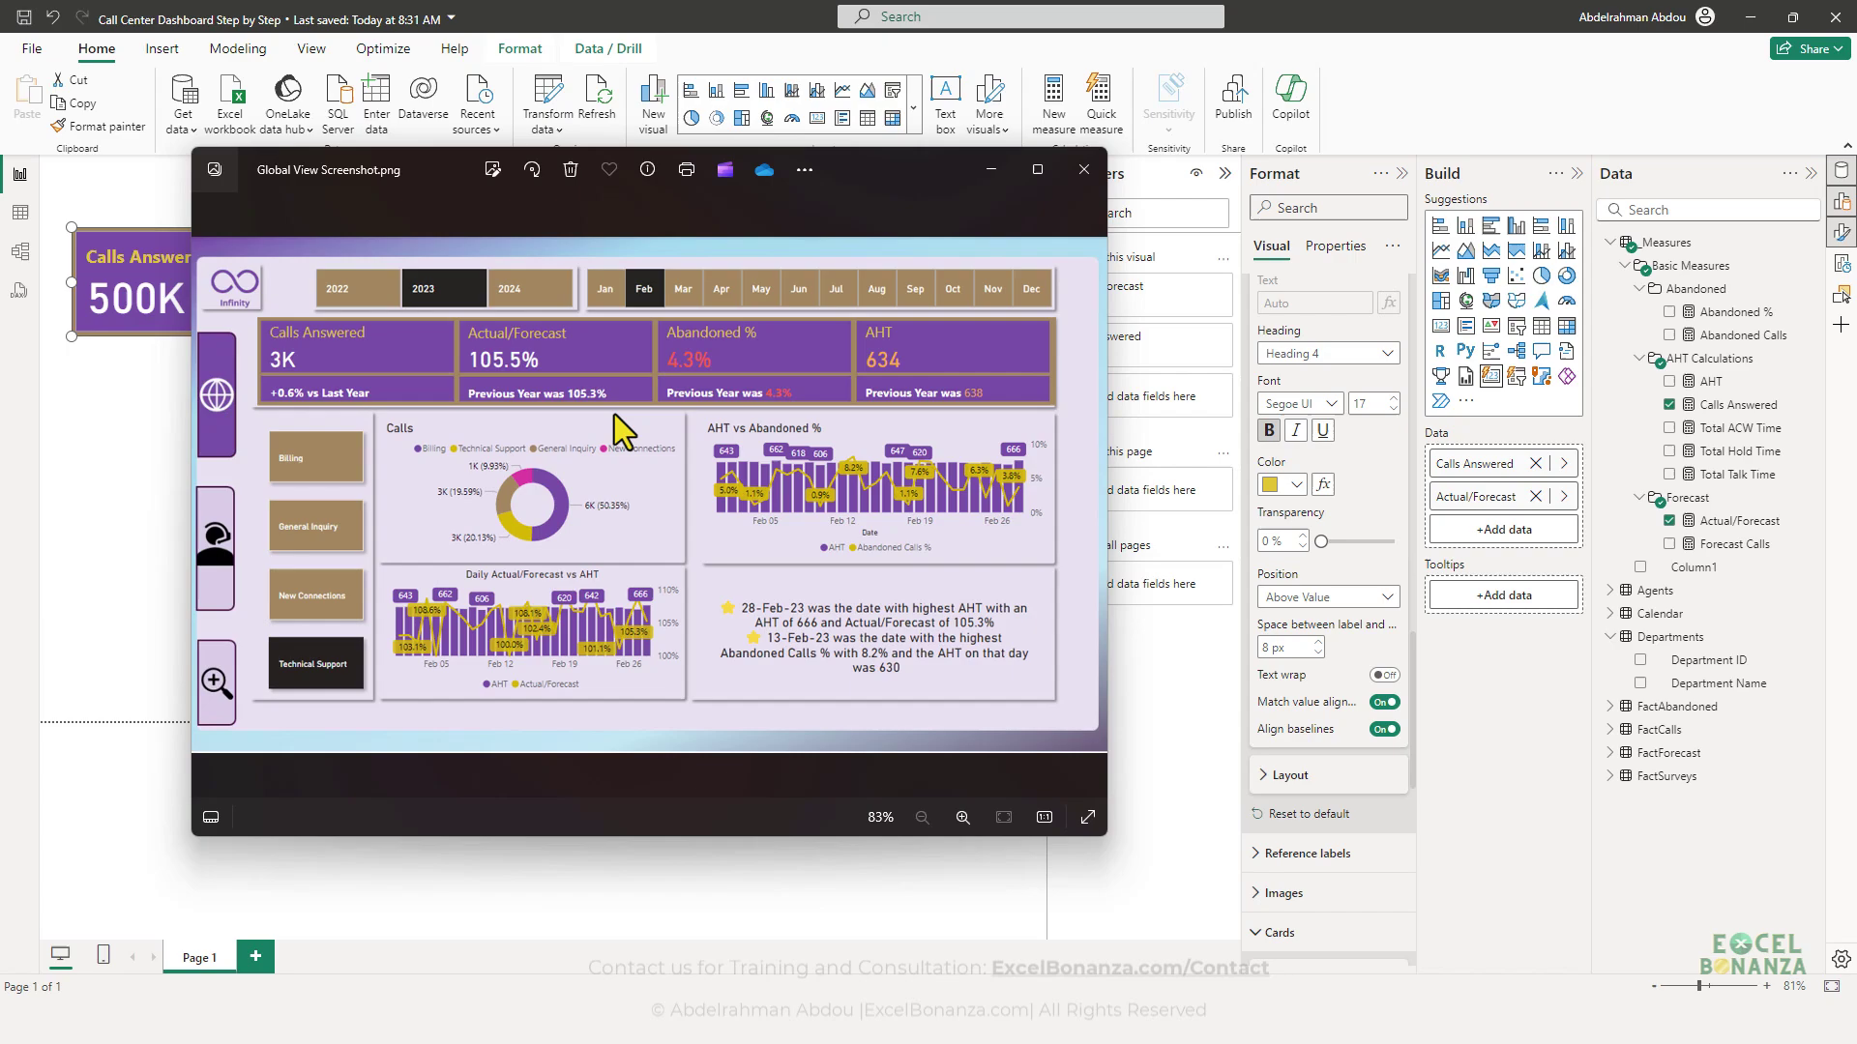
pyautogui.click(170, 282)
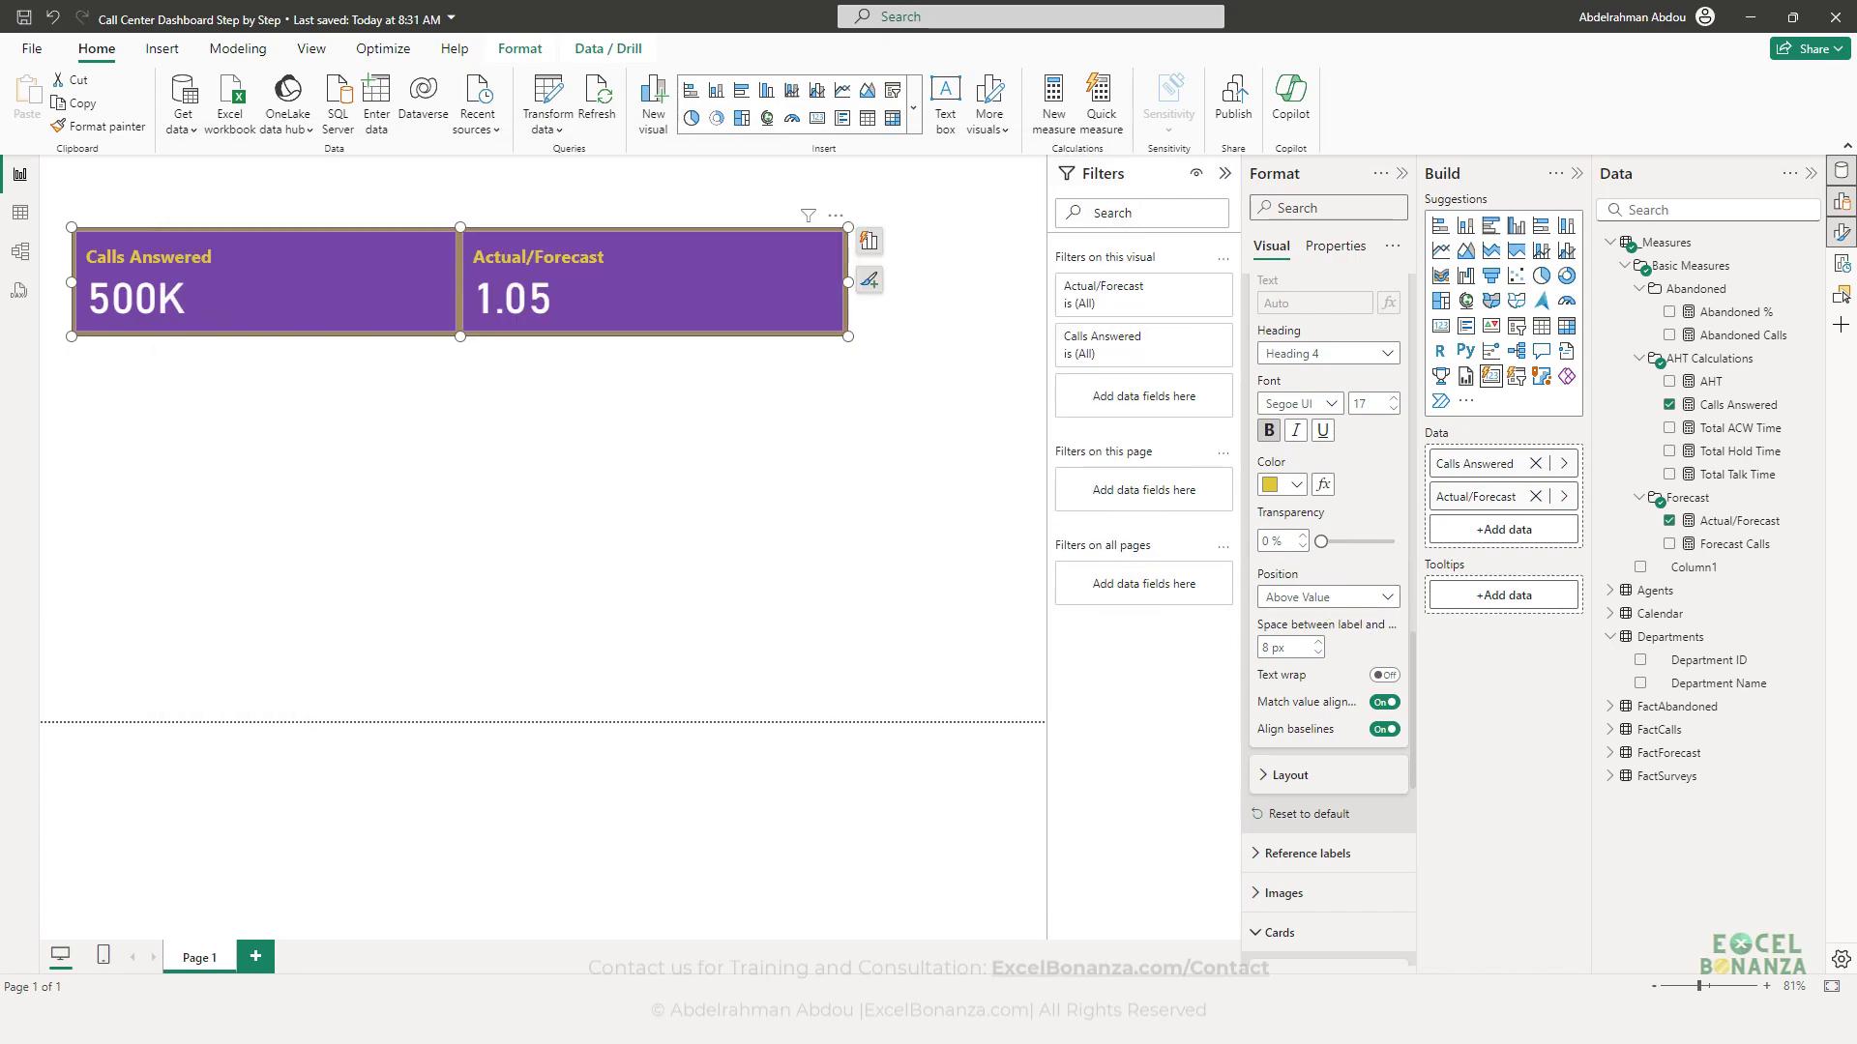
pyautogui.click(1393, 409)
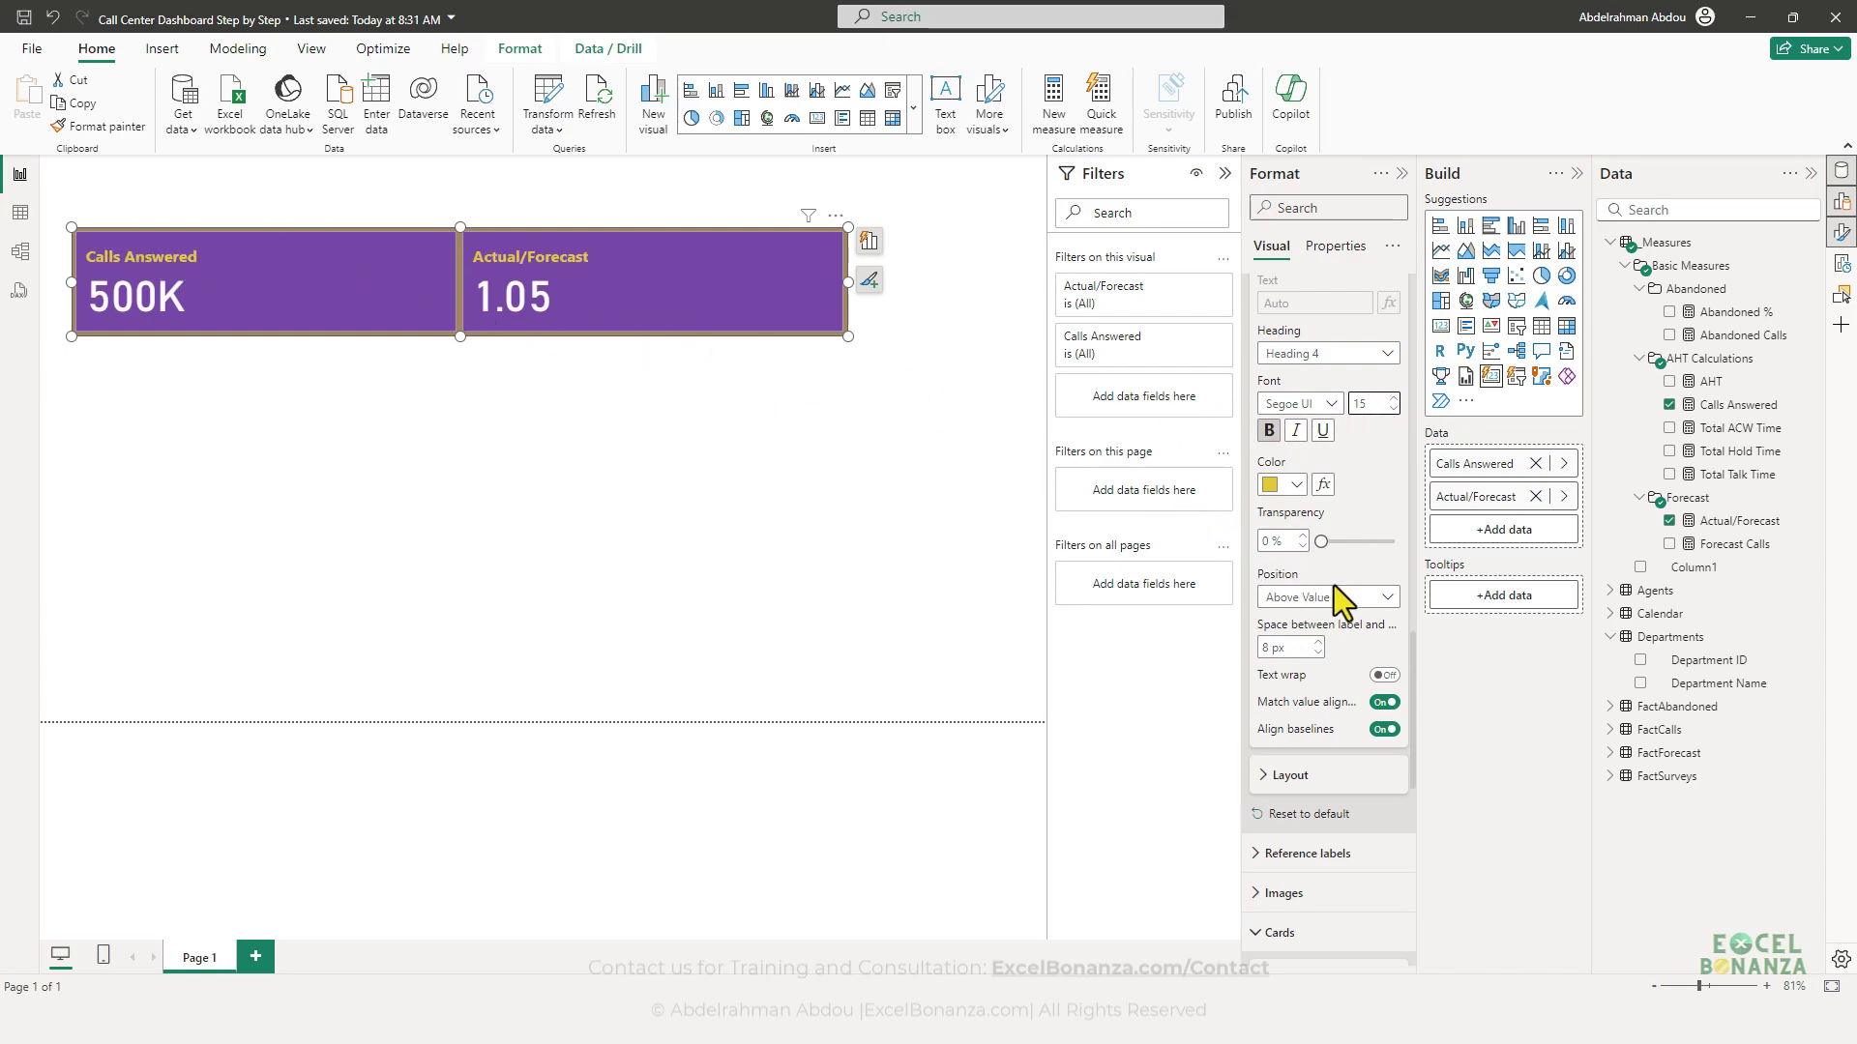
# - Set the callout values' font size to 25 for all cards and shift the visual slightly towards the page's upper-left corner
pyautogui.scroll(5, 1333, 584)
pyautogui.scroll(1, 1359, 577)
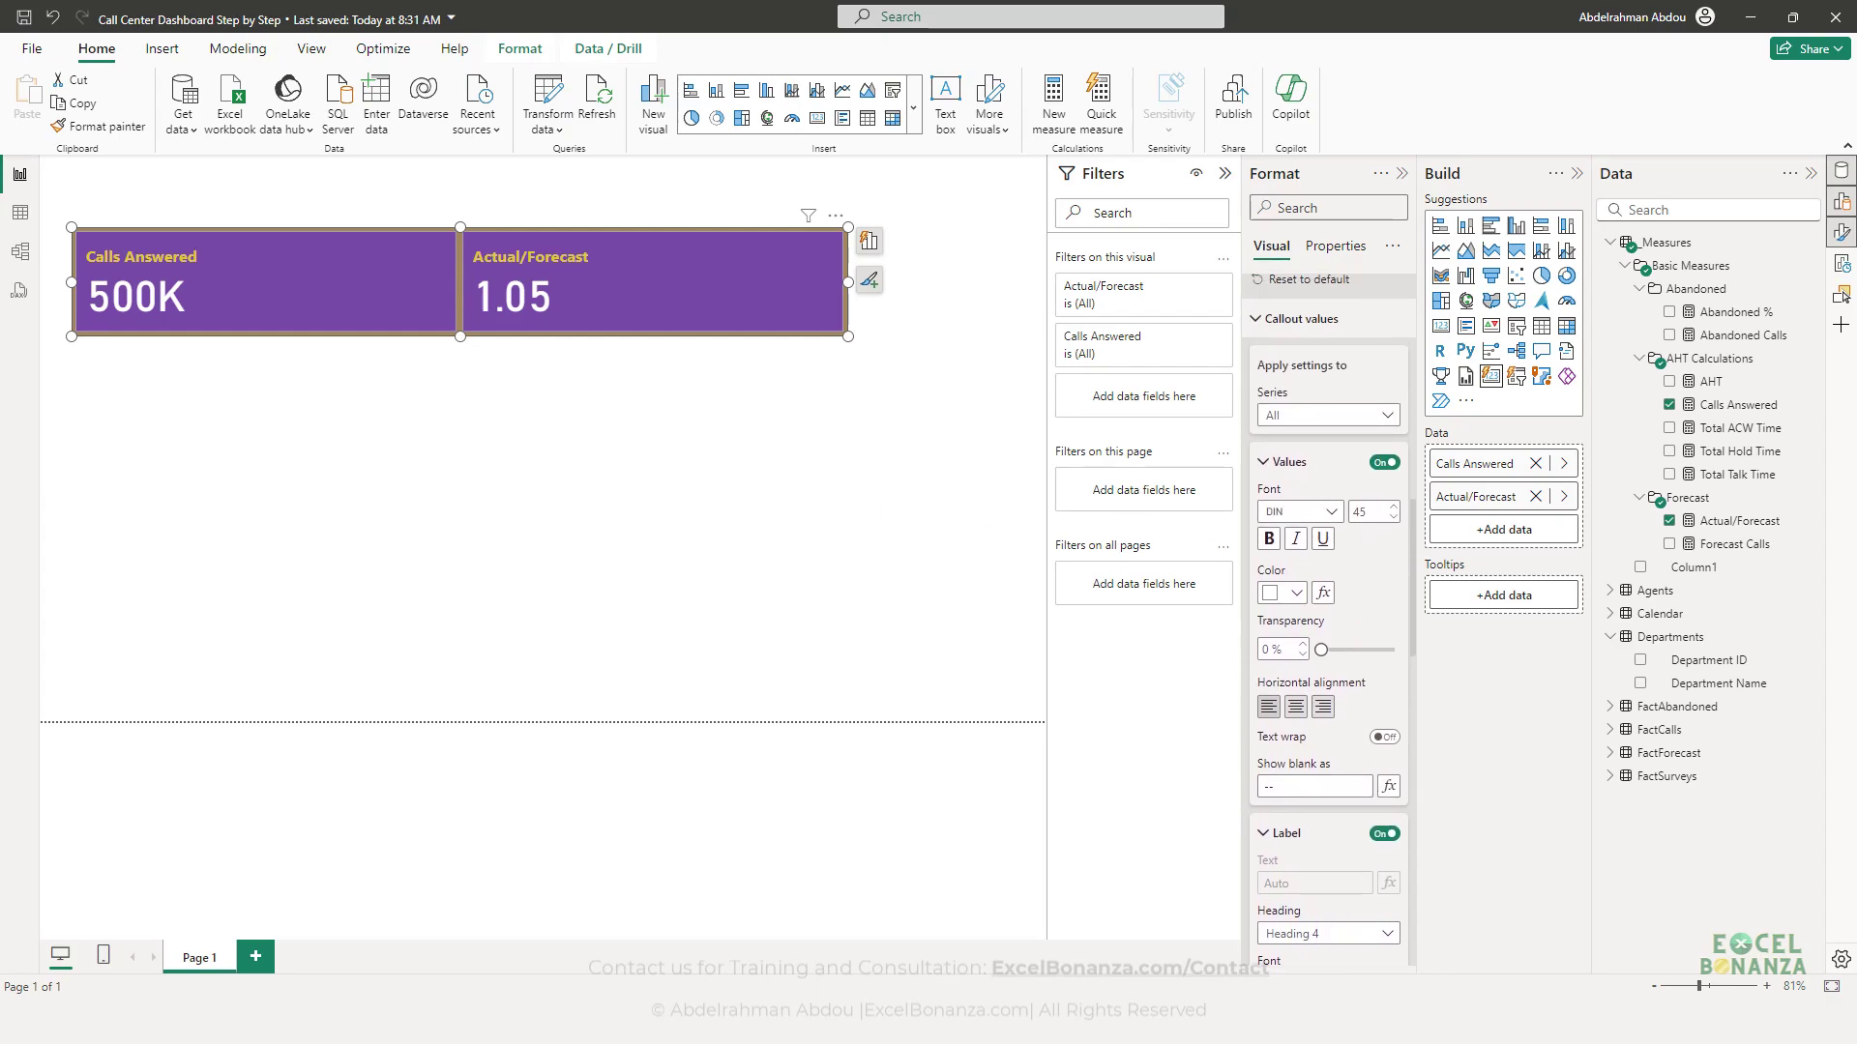
pyautogui.doubleClick(1380, 511)
pyautogui.write('25')
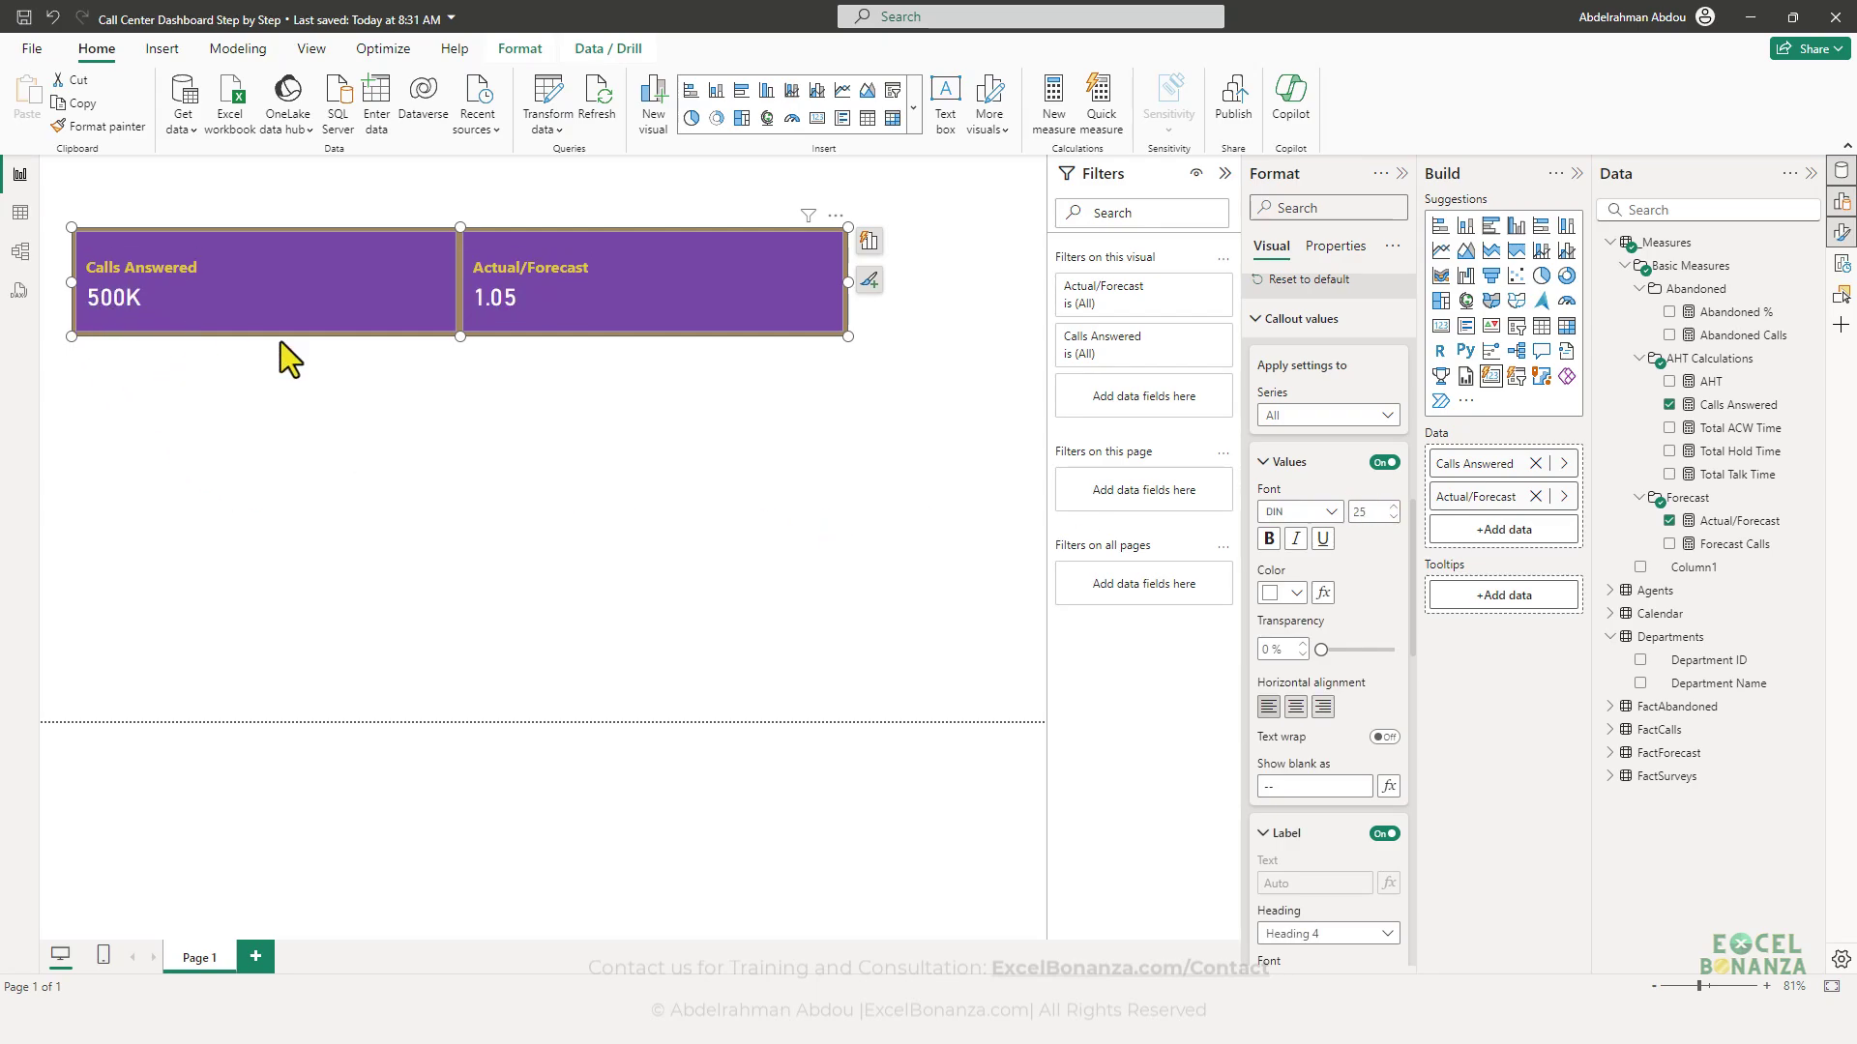
pyautogui.moveTo(310, 308); pyautogui.dragTo(321, 281)
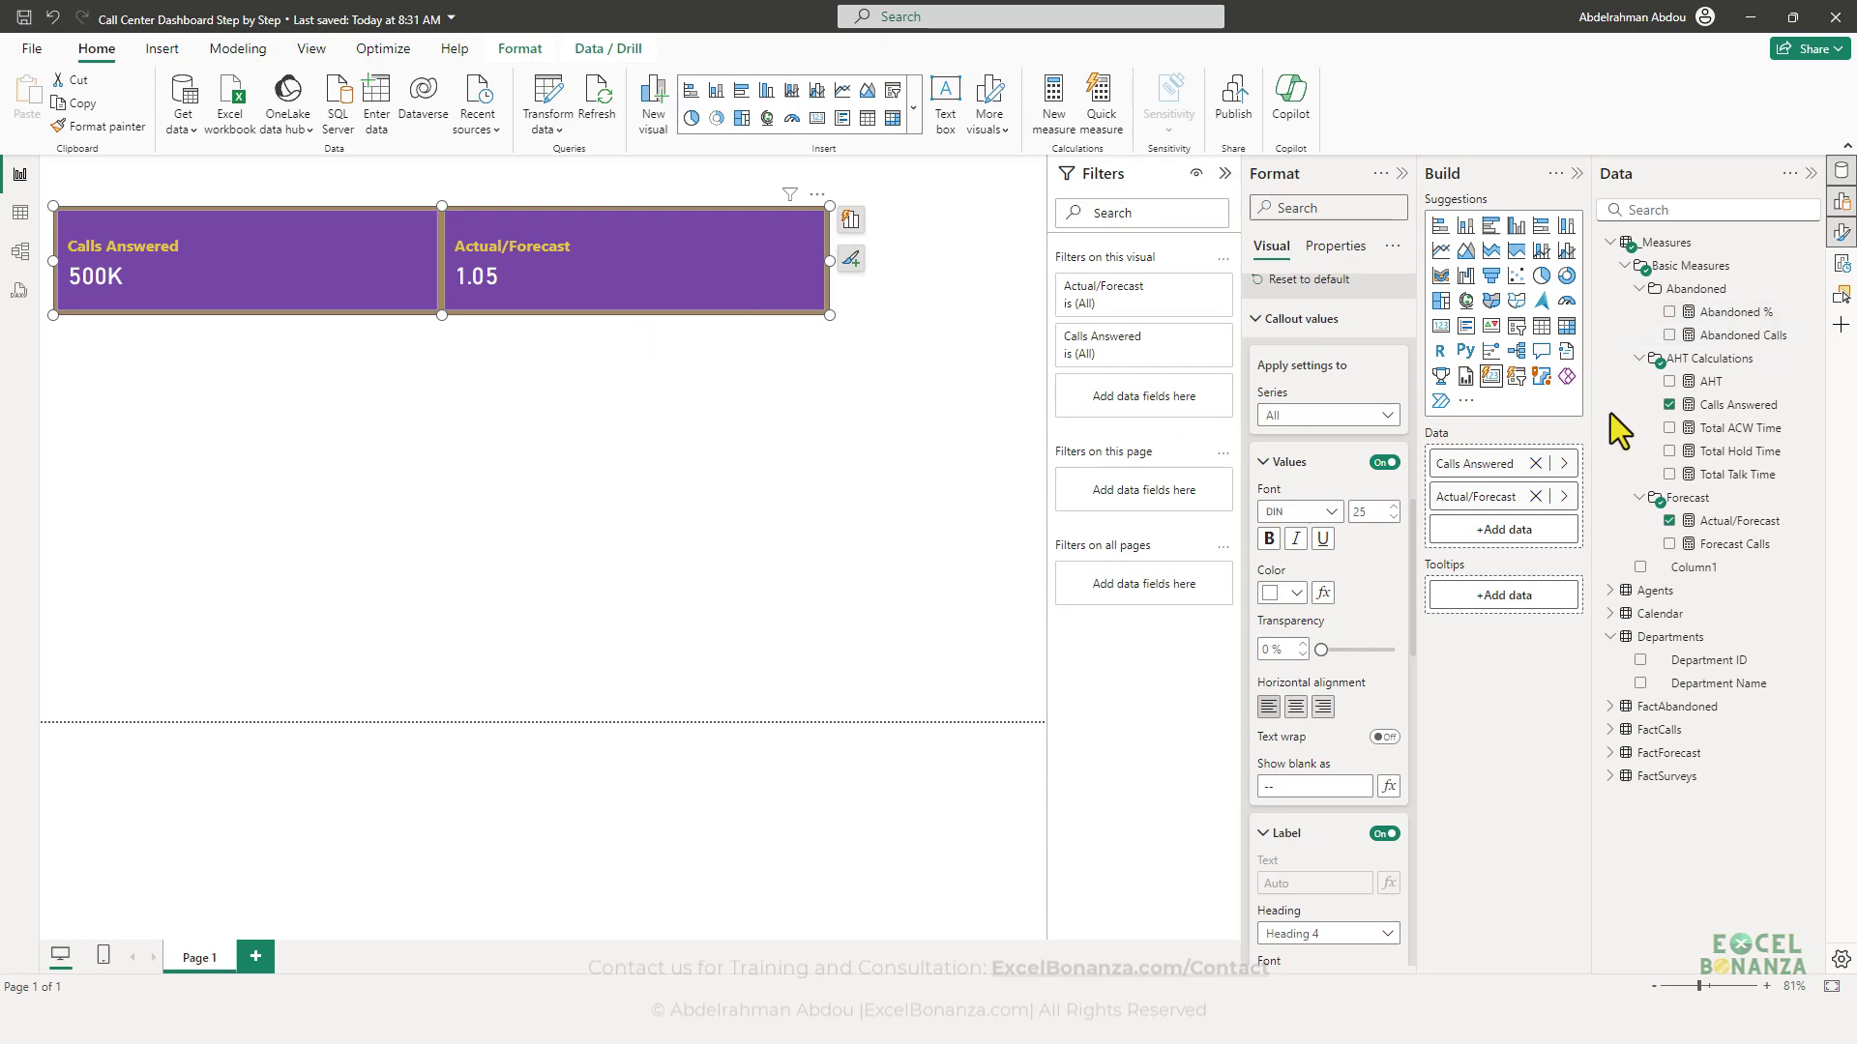
# - Add the Abandoned % and AHT measures to the card visual and reposition it near the top of the page
pyautogui.moveTo(1746, 317); pyautogui.dragTo(735, 283)
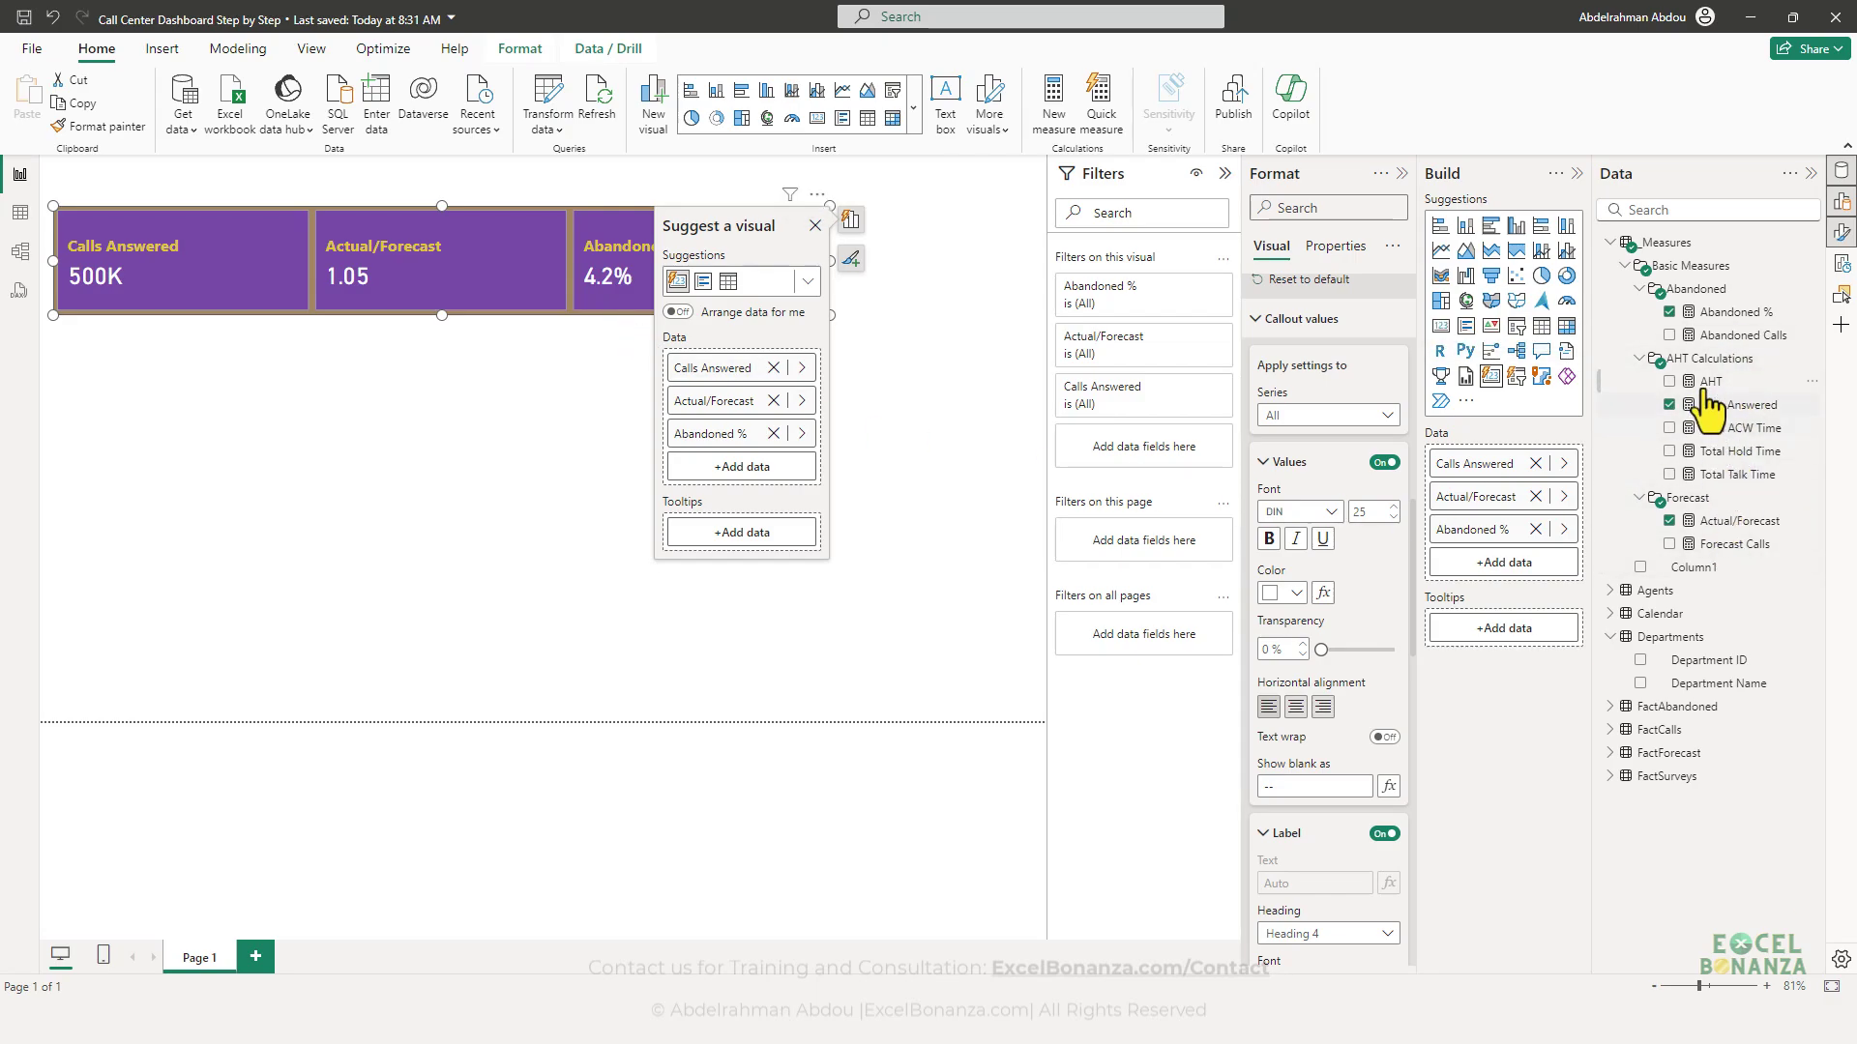
pyautogui.moveTo(1709, 383); pyautogui.dragTo(534, 295)
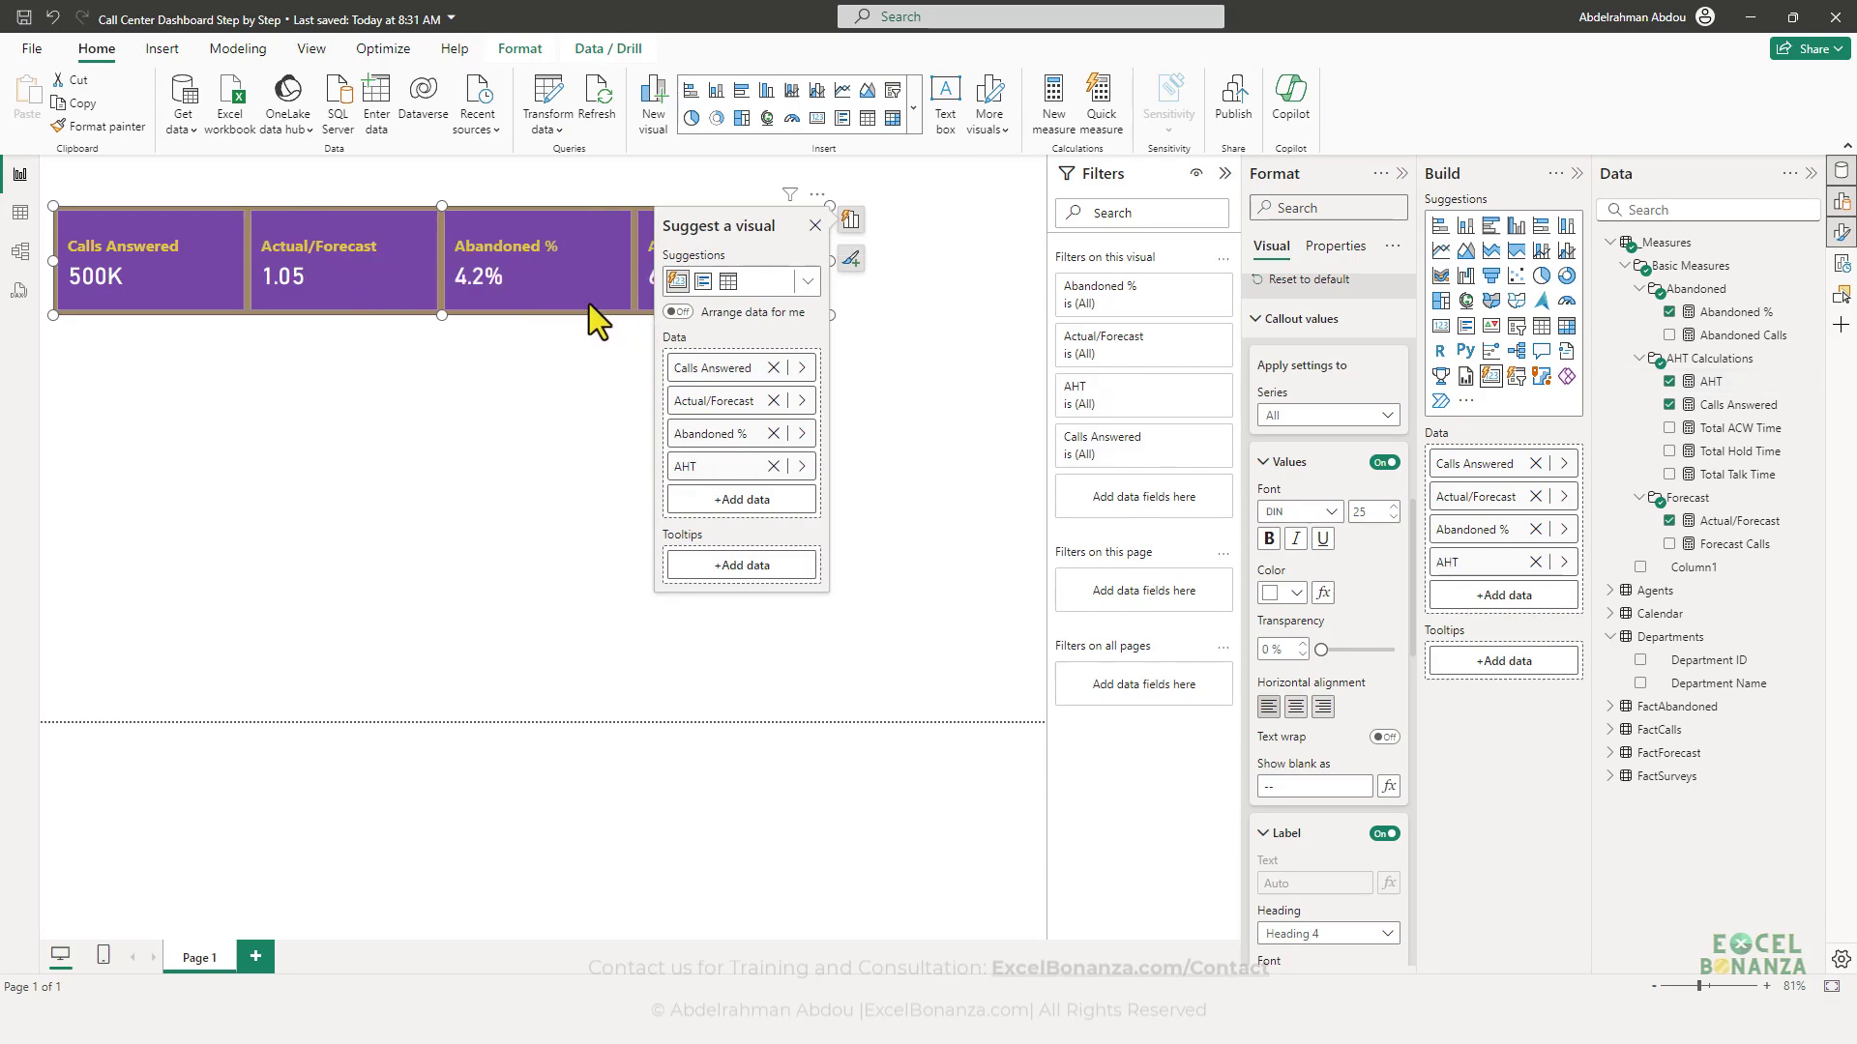
pyautogui.click(817, 226)
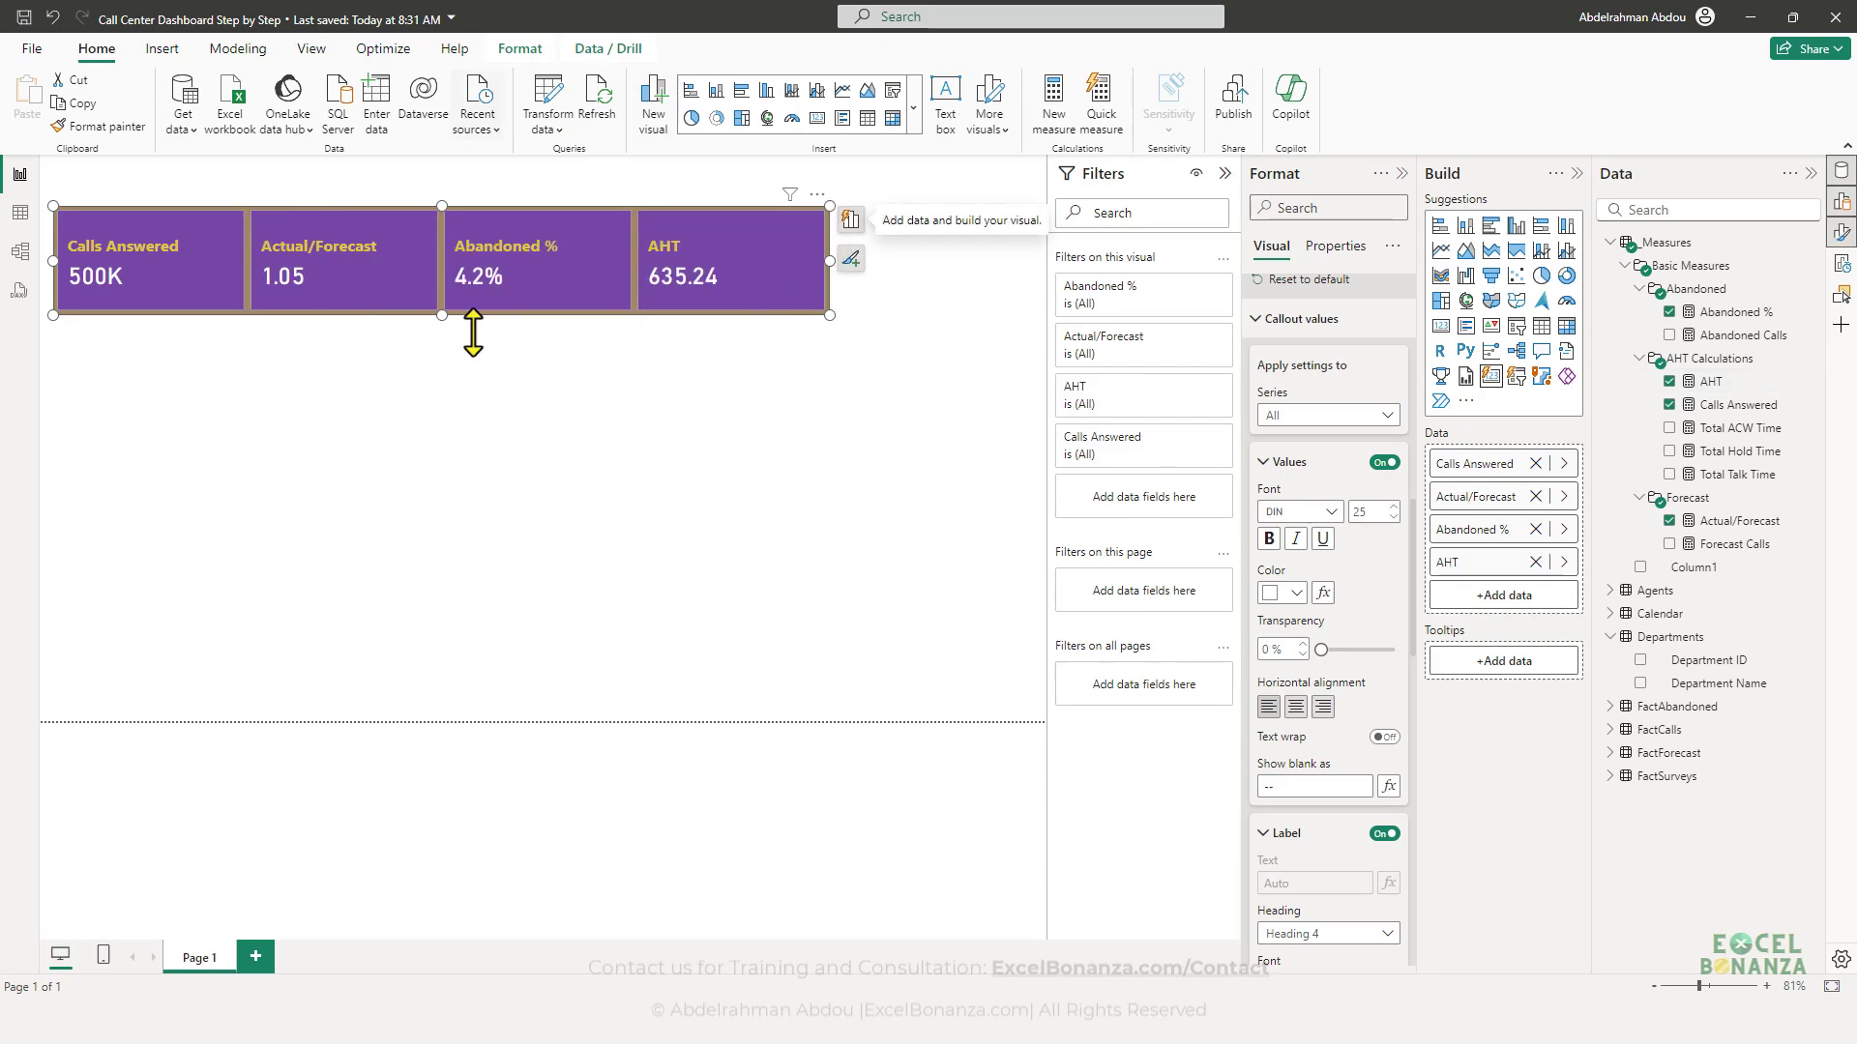
pyautogui.moveTo(557, 311); pyautogui.dragTo(588, 327)
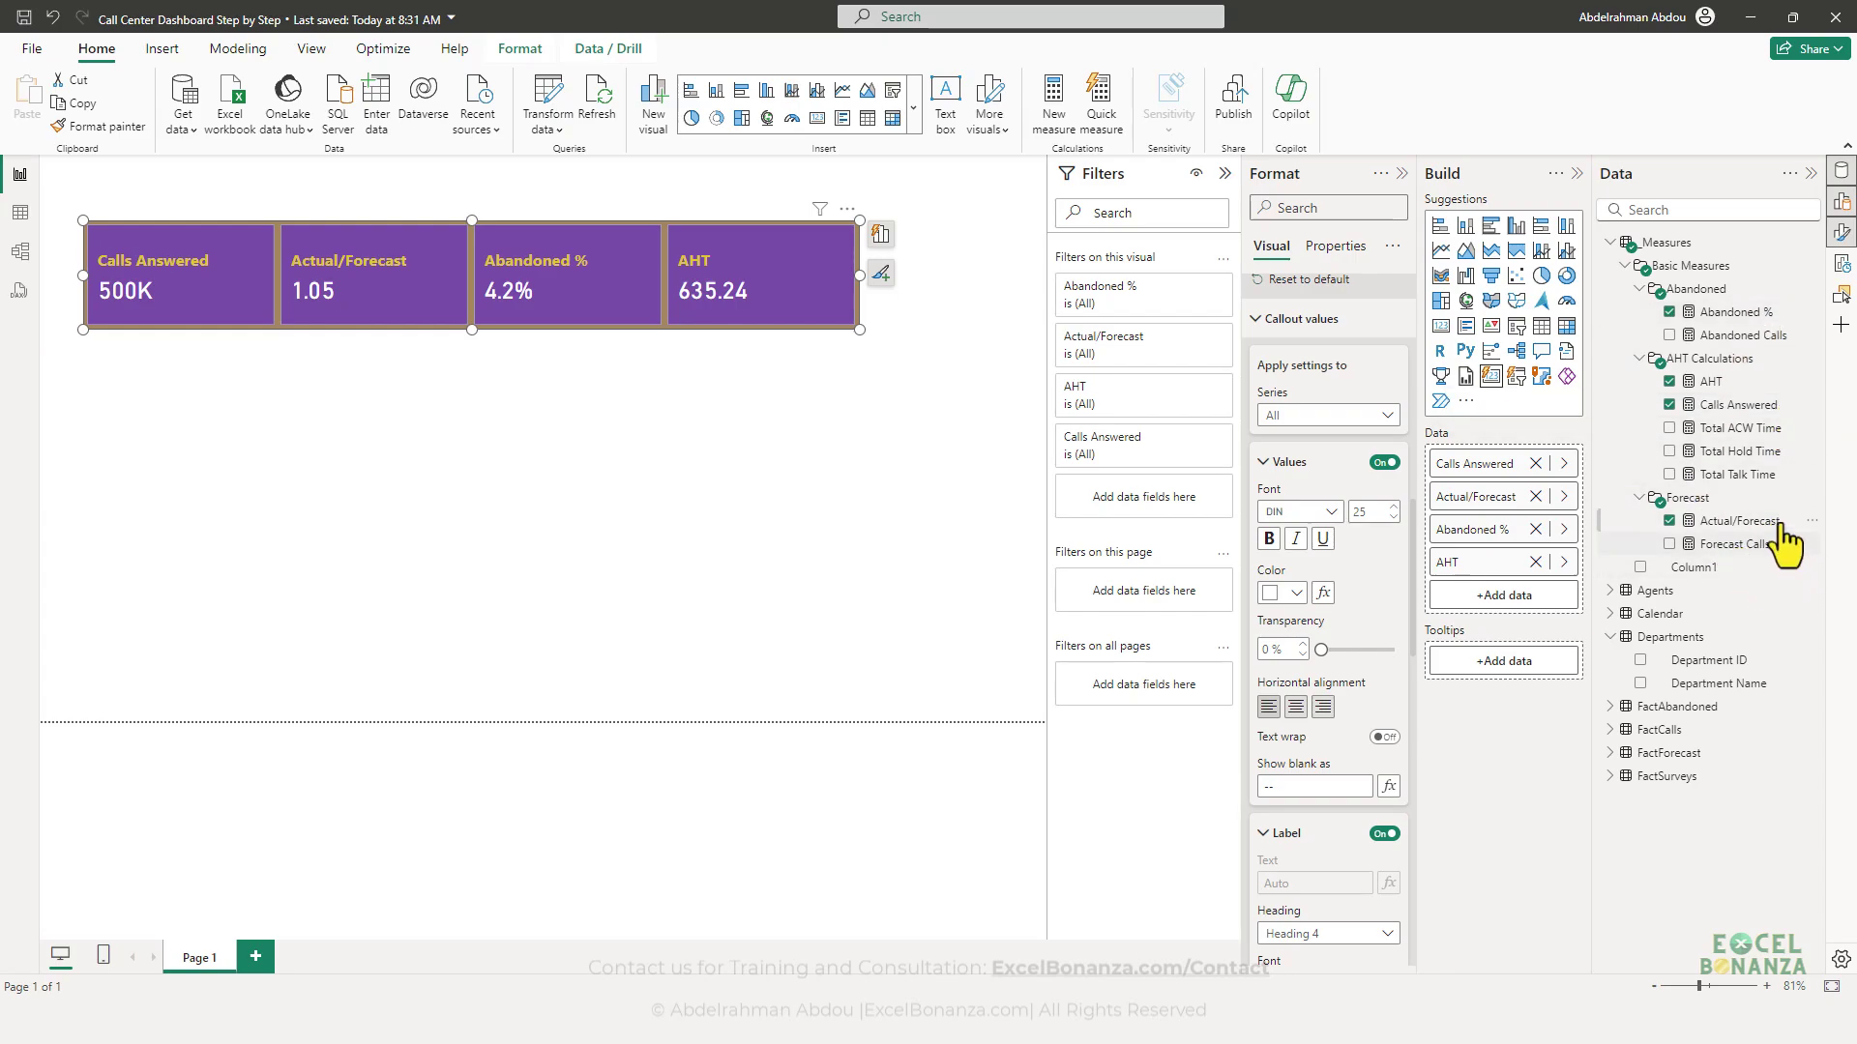
pyautogui.moveTo(497, 331); pyautogui.dragTo(528, 331)
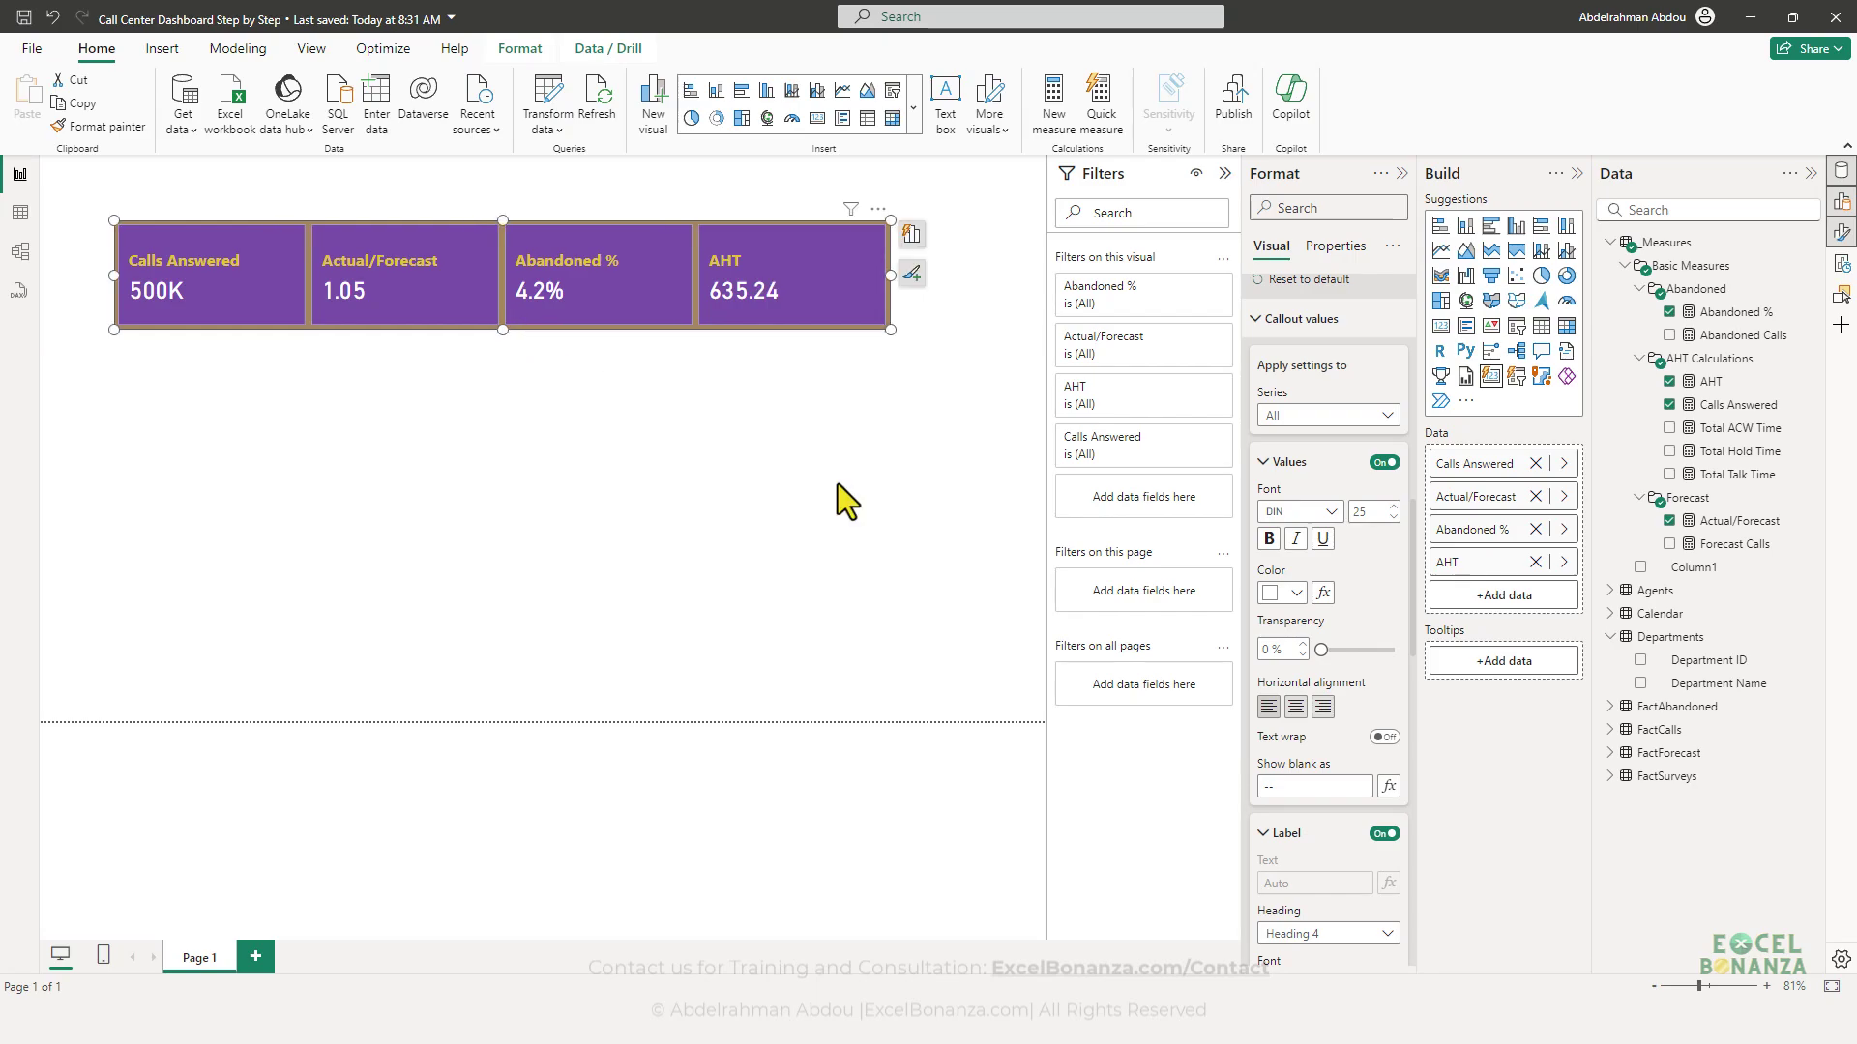
# - Compare the cards with the reference screenshot, format the Actual/Forecast measure as a percentage with one decimal place, and nudge the card visual slightly lower
pyautogui.hotkey('alt', 'Tab')
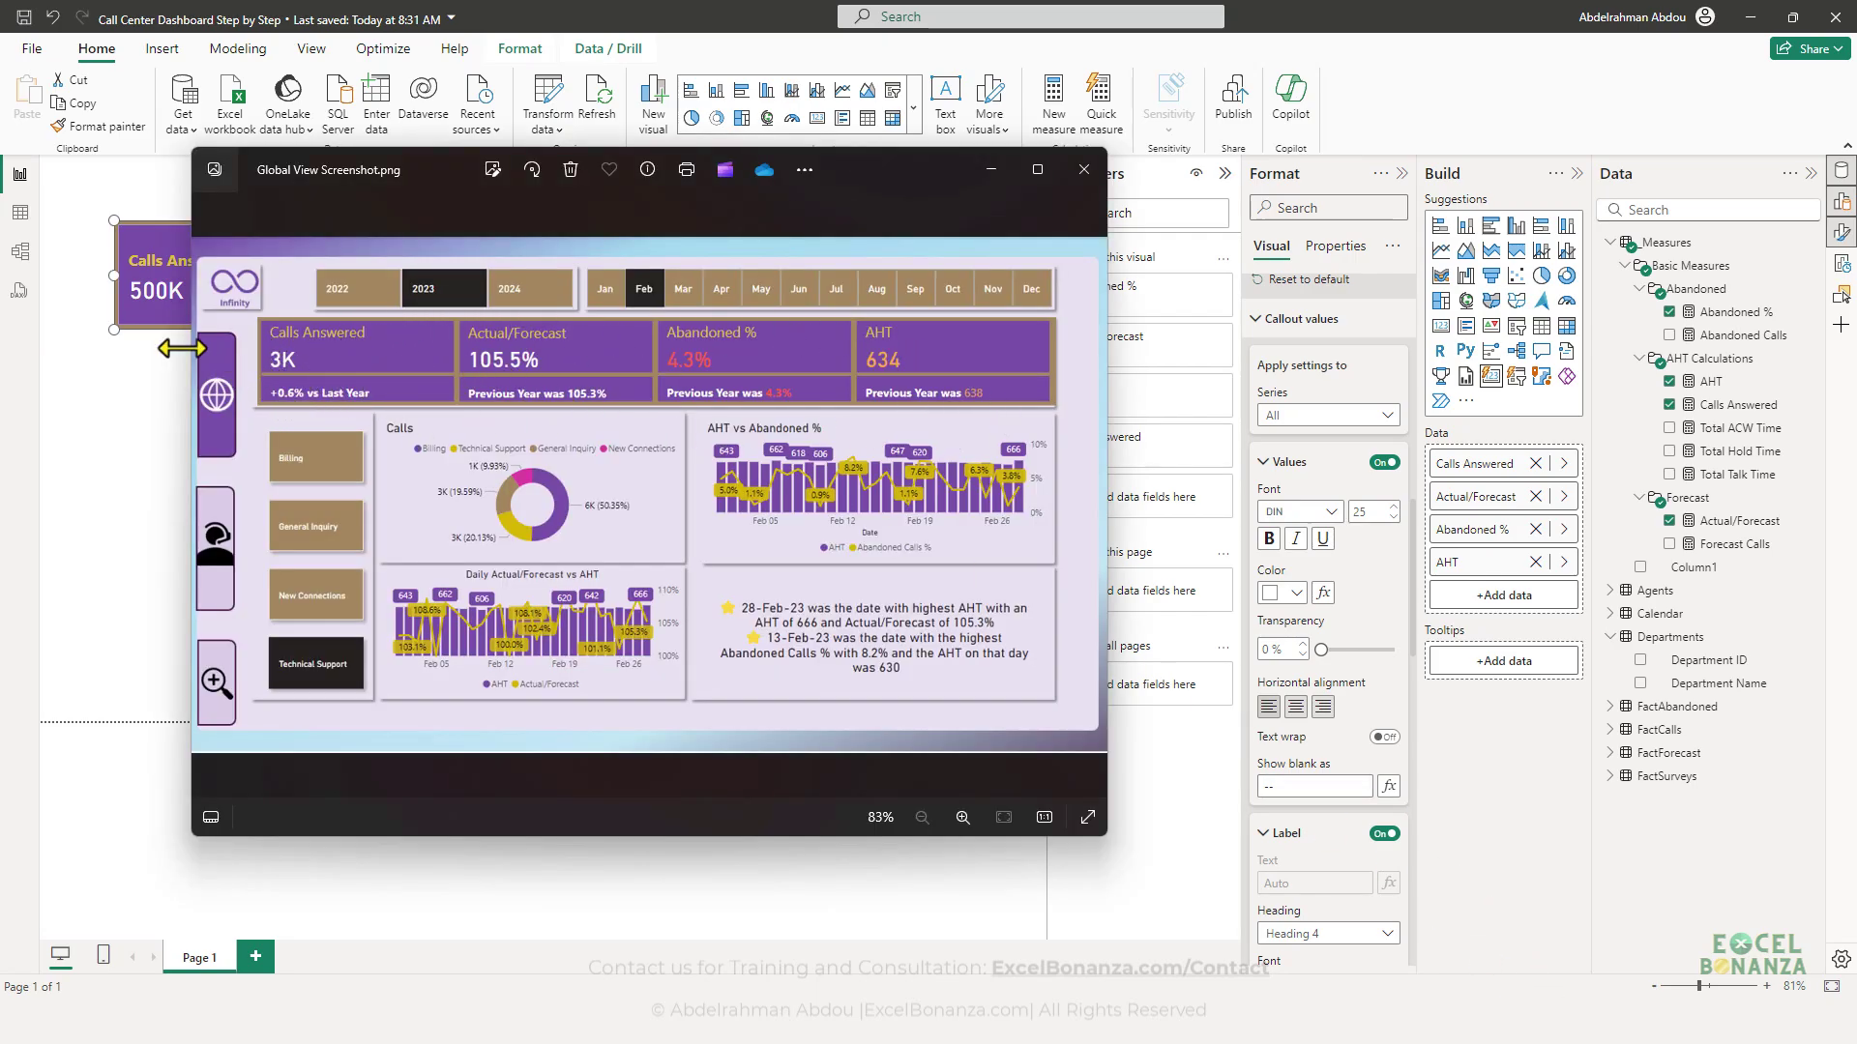
pyautogui.click(149, 333)
pyautogui.moveTo(164, 327)
pyautogui.mouseDown()
pyautogui.moveTo(184, 328)
pyautogui.moveTo(159, 329)
pyautogui.mouseUp()
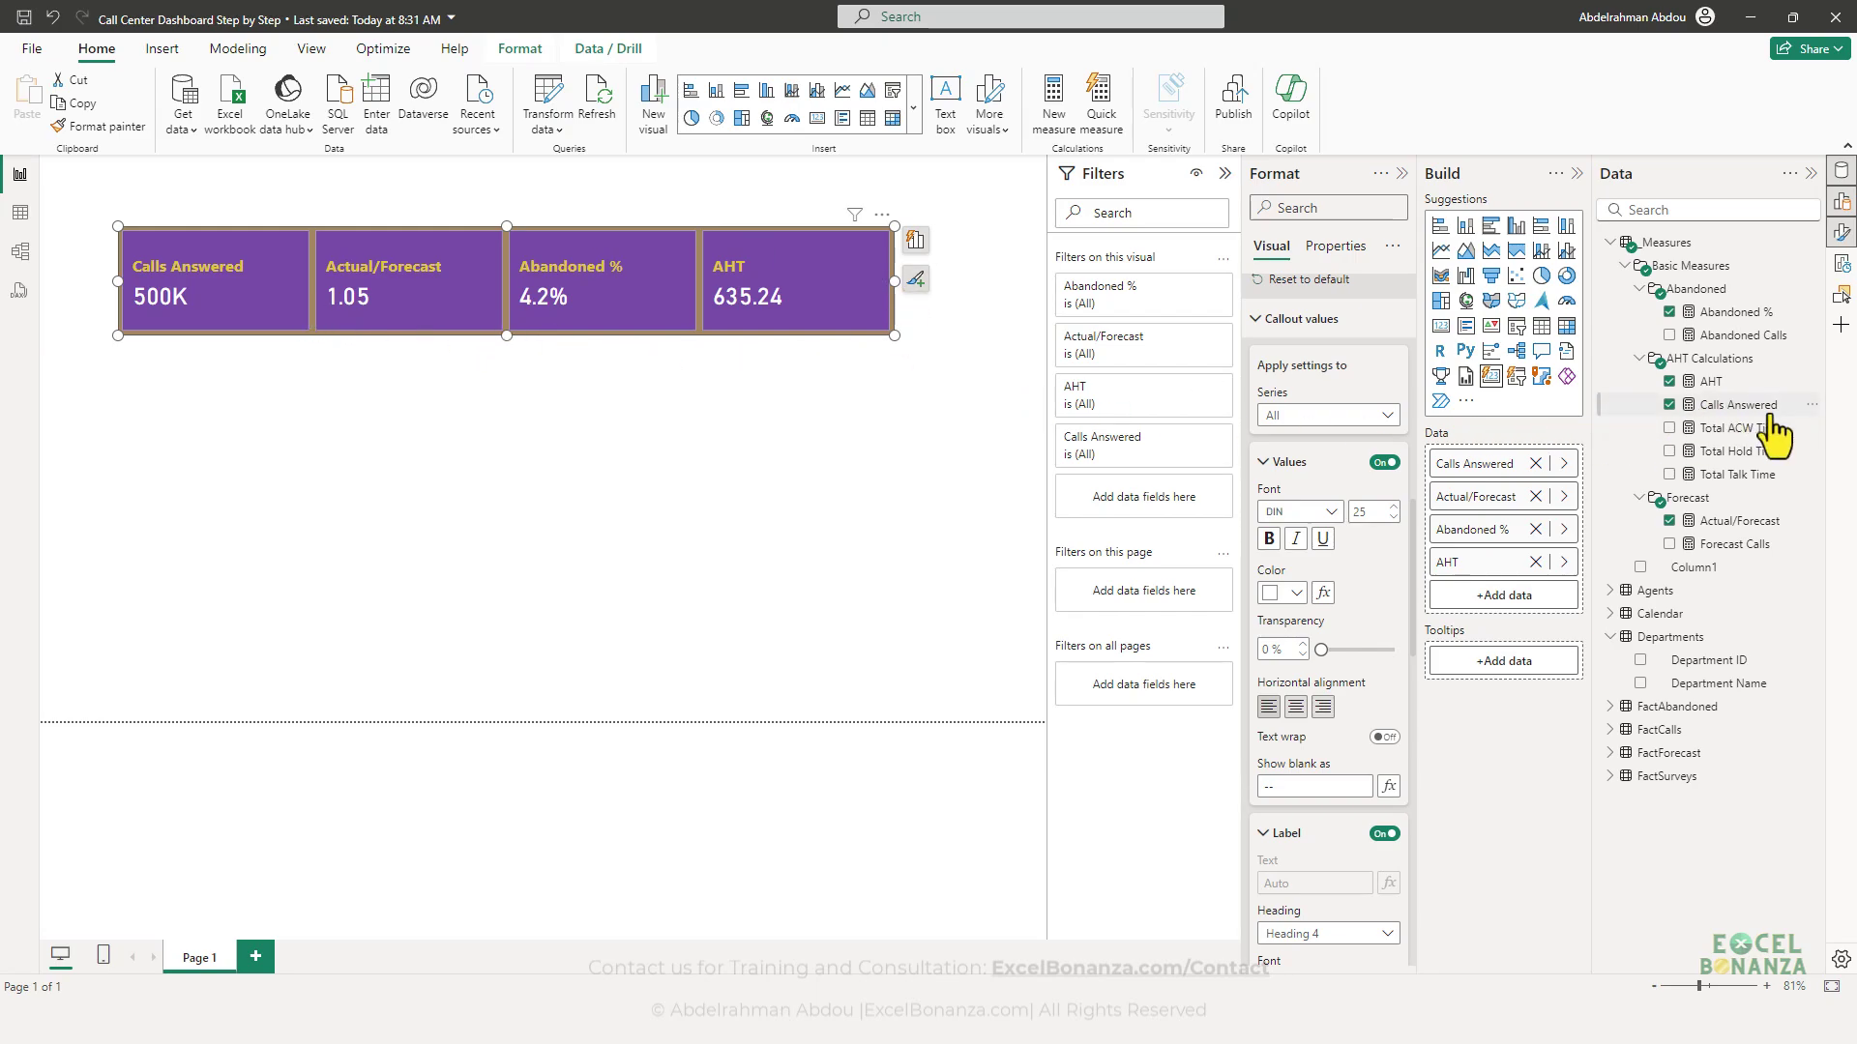
pyautogui.click(1740, 522)
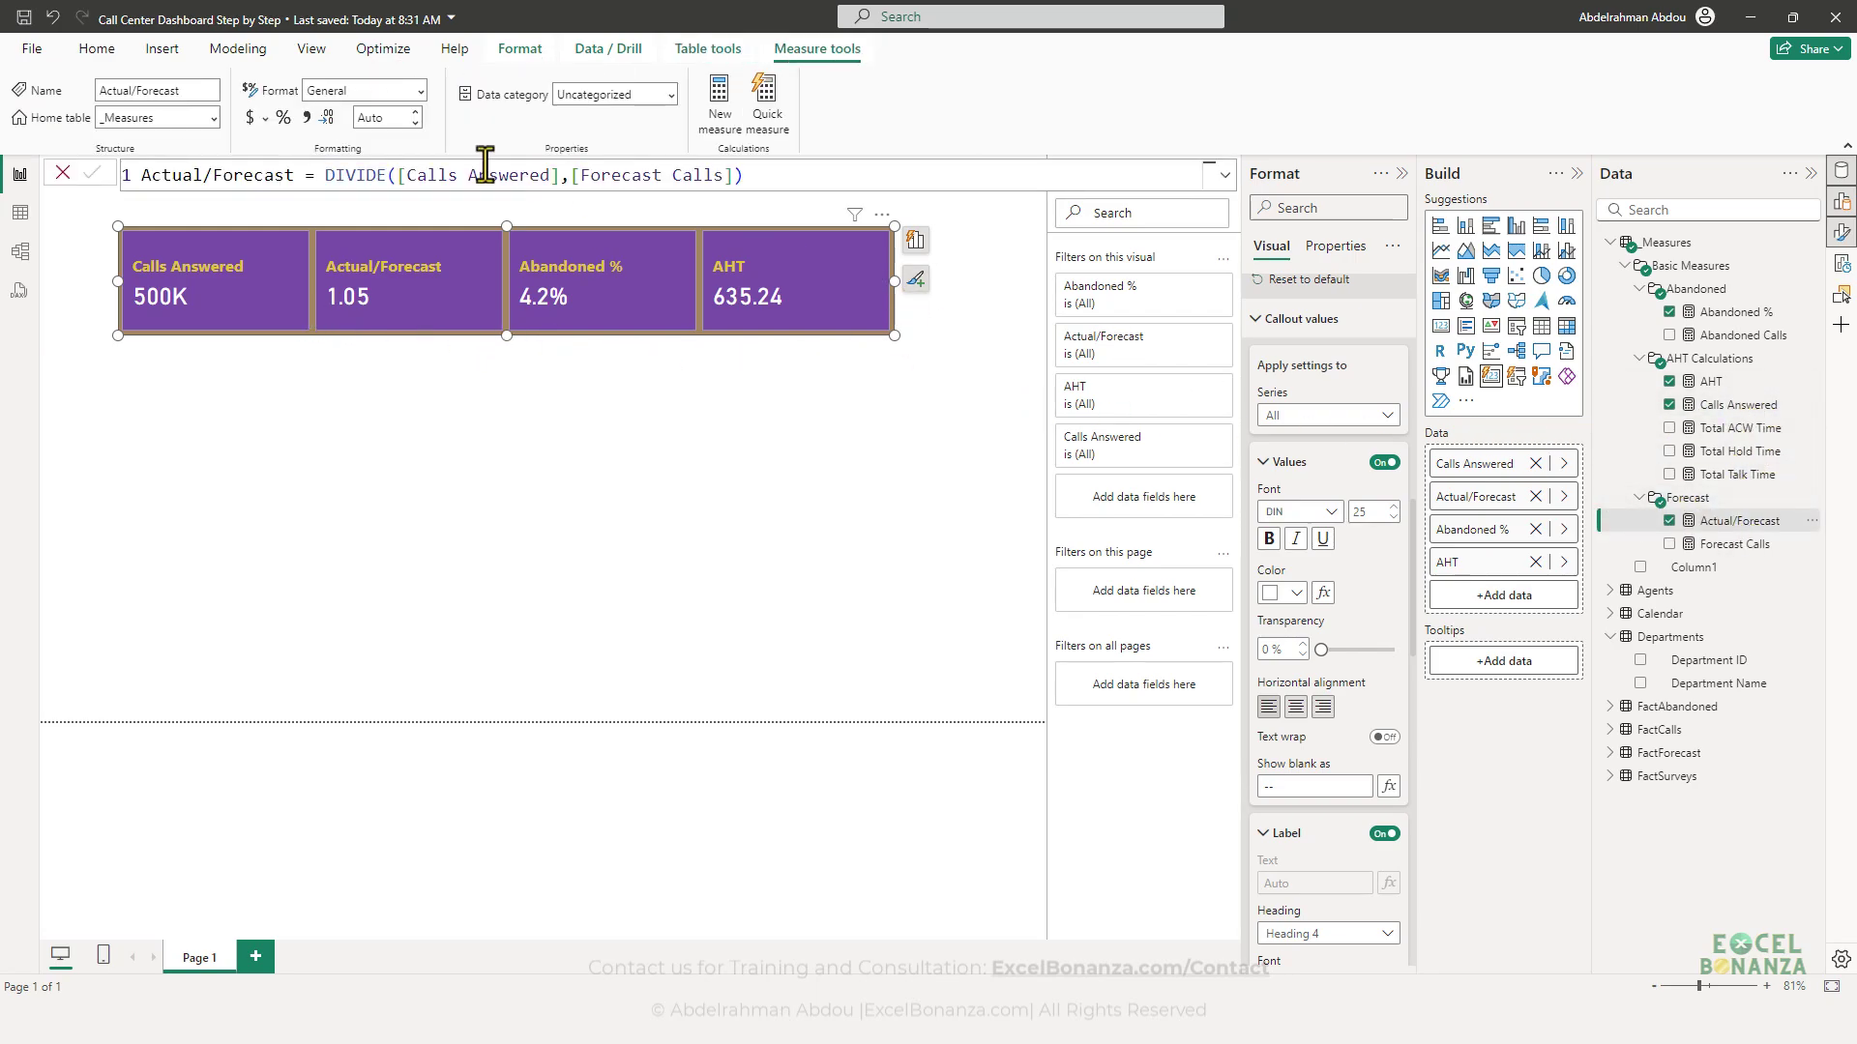
pyautogui.click(279, 120)
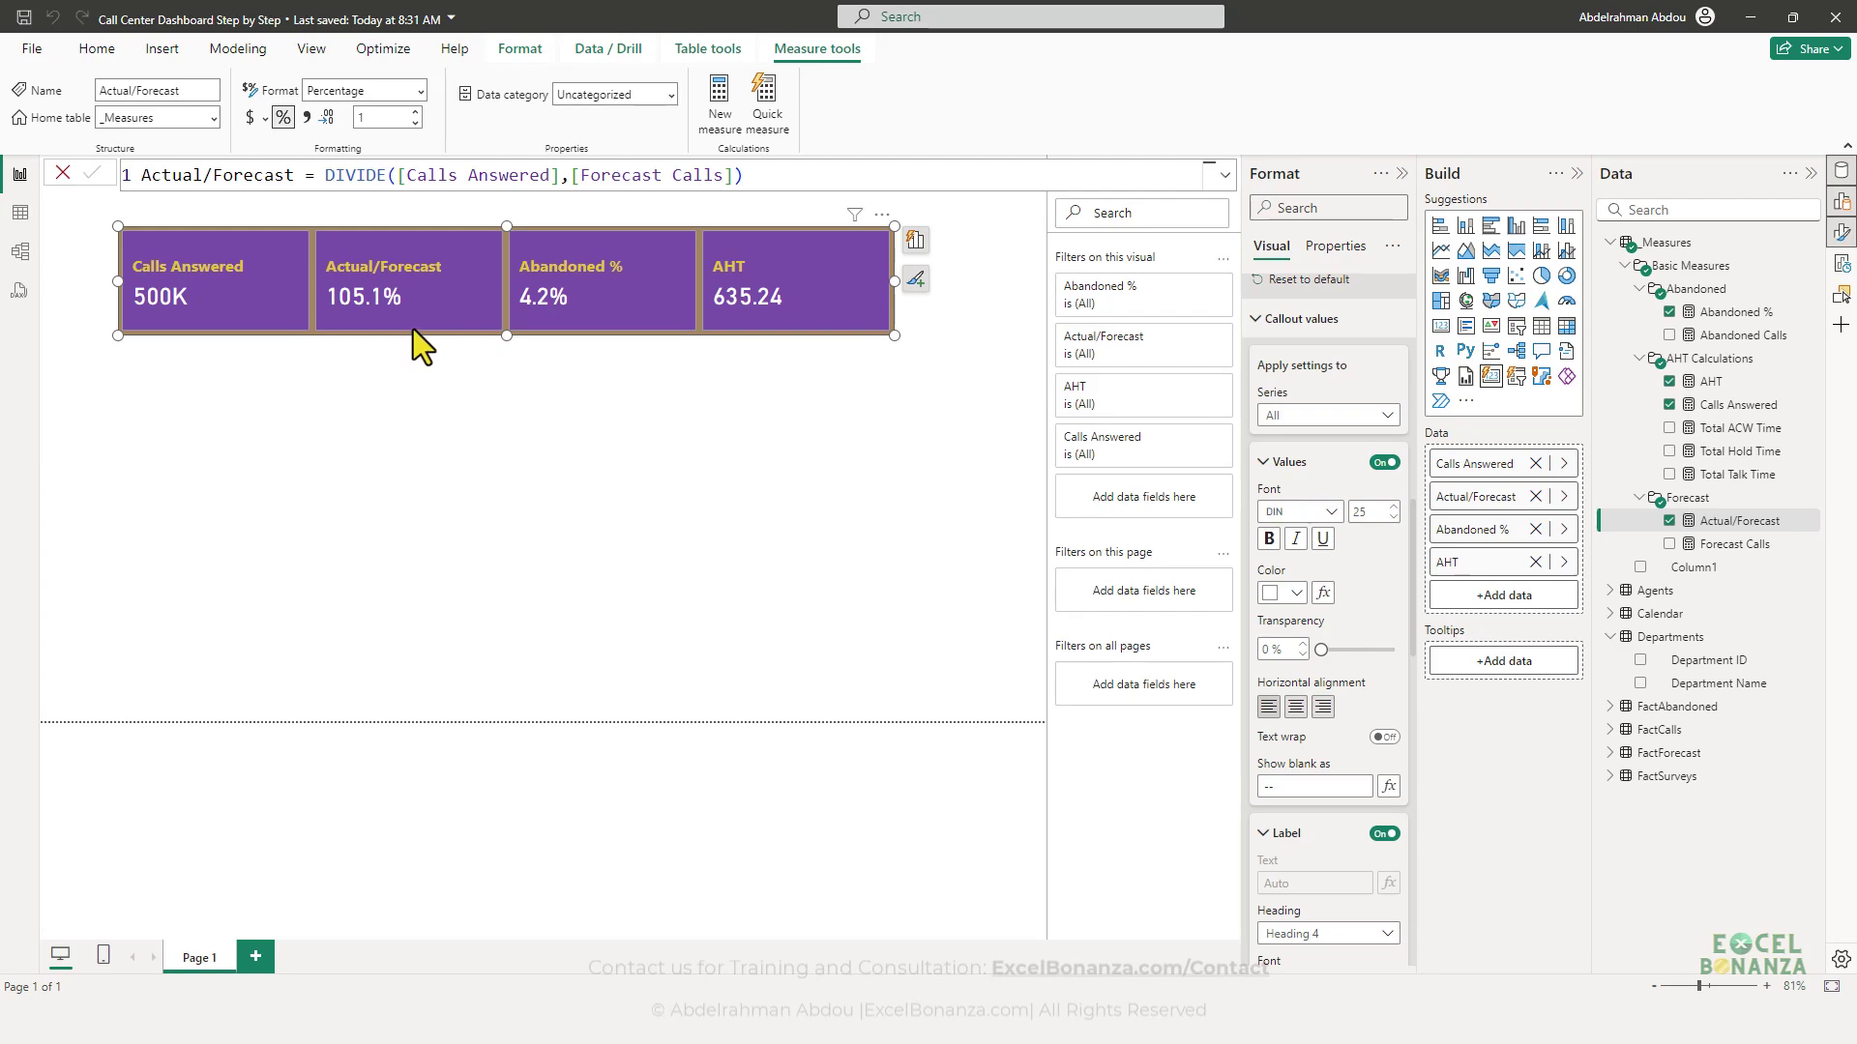
pyautogui.moveTo(467, 300); pyautogui.dragTo(461, 325)
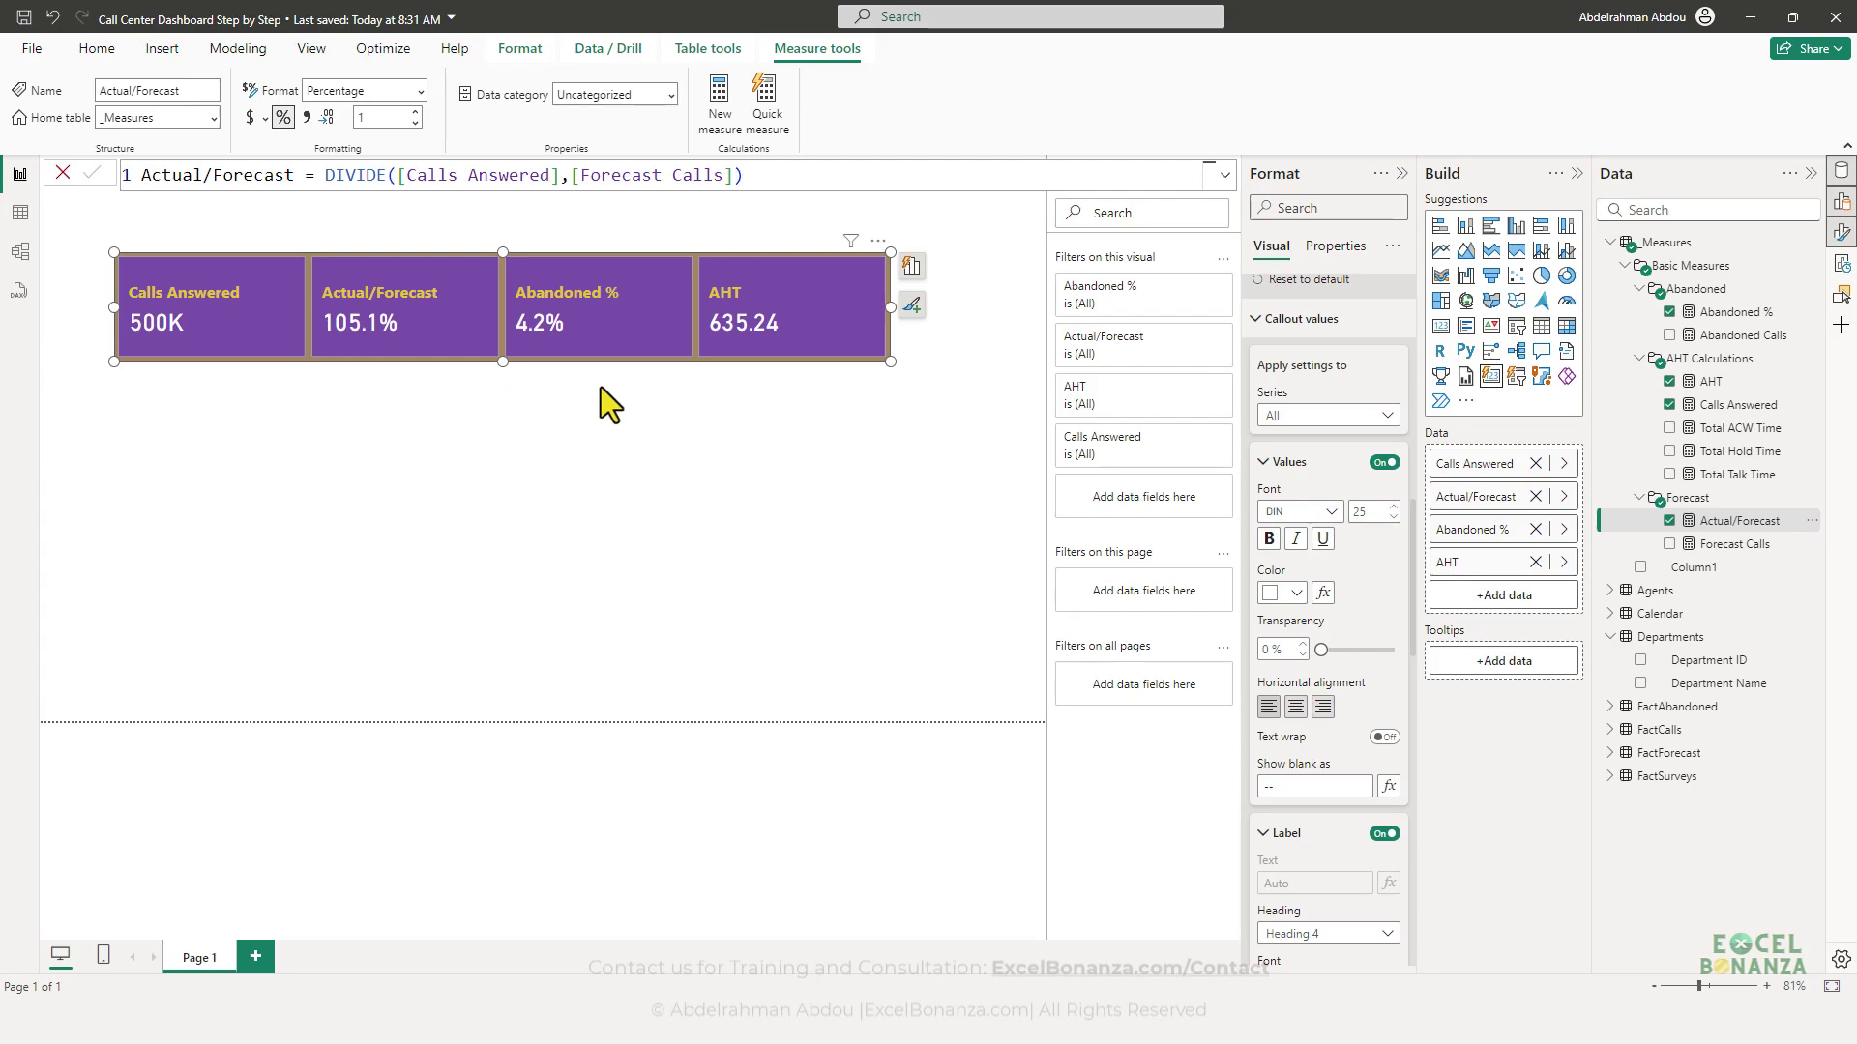
pyautogui.moveTo(489, 357); pyautogui.dragTo(500, 356)
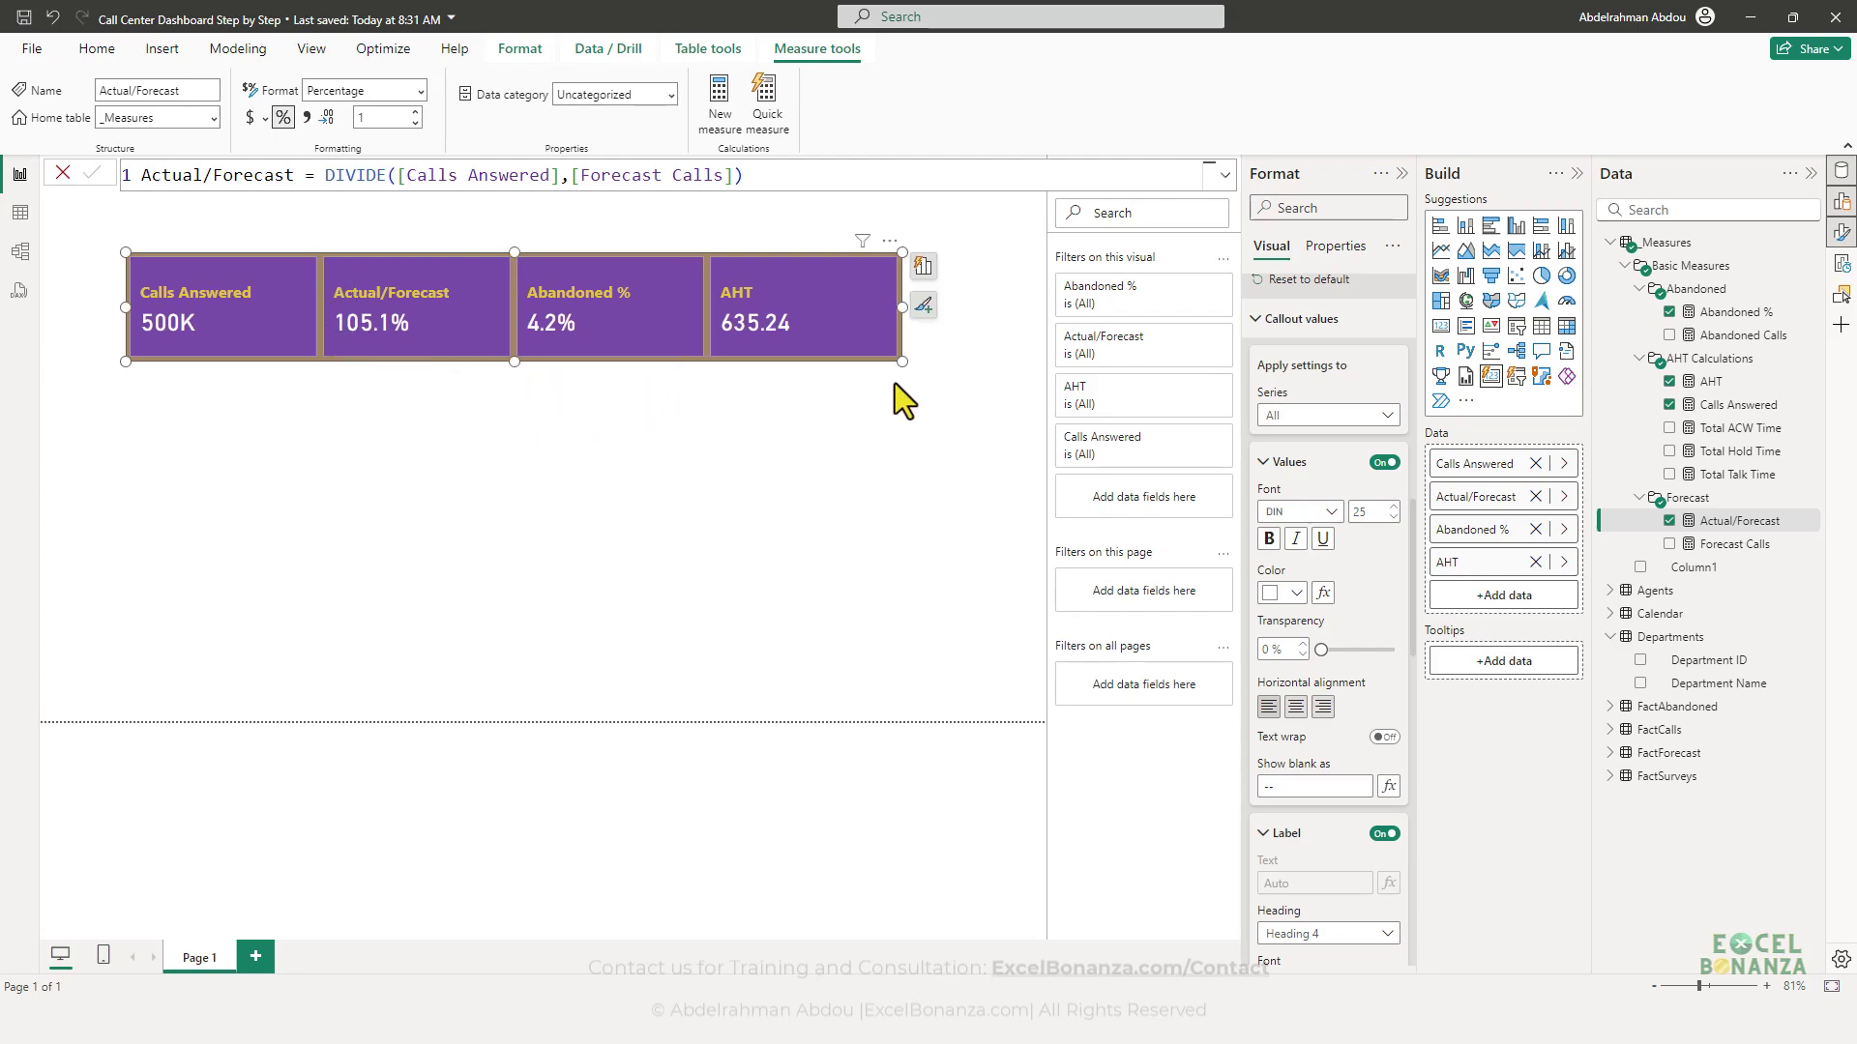
# - Compare the cards with the reference screenshot and remove the bold formatting from the callout labels
pyautogui.hotkey('alt', 'Tab')
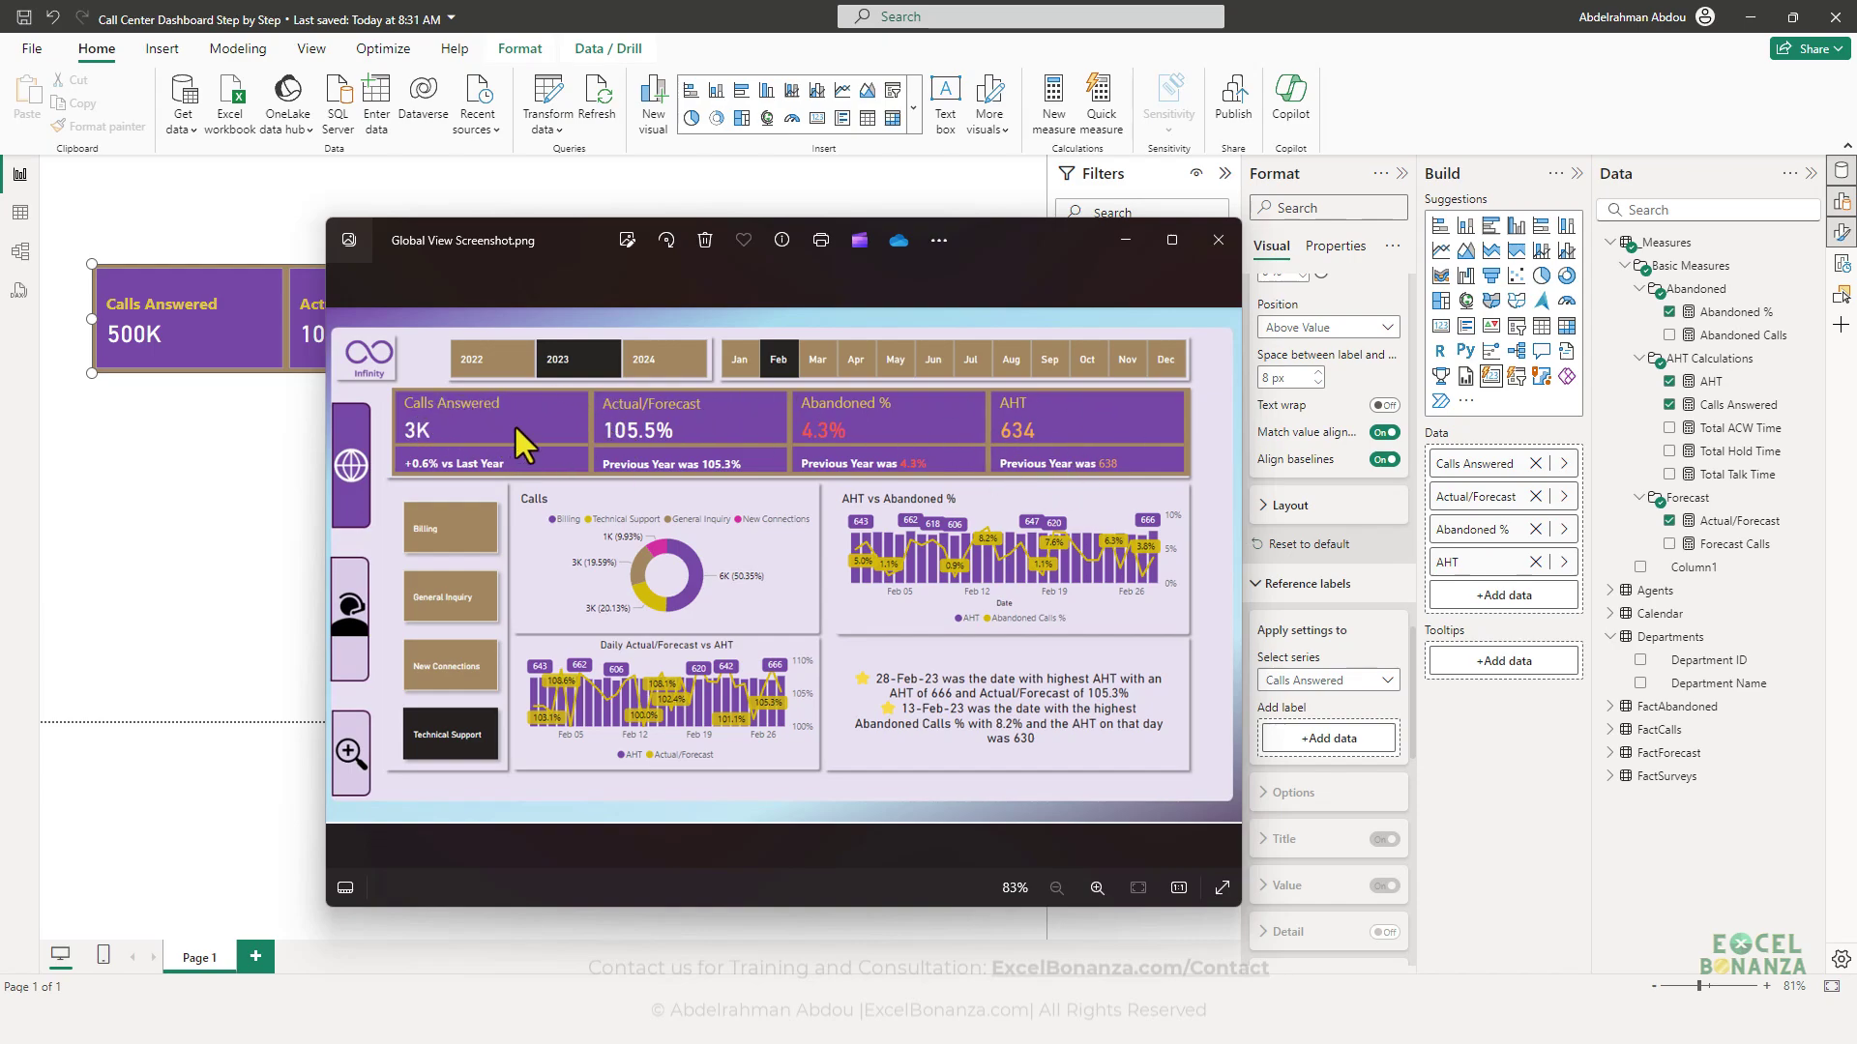
pyautogui.click(221, 358)
pyautogui.scroll(5, 1373, 624)
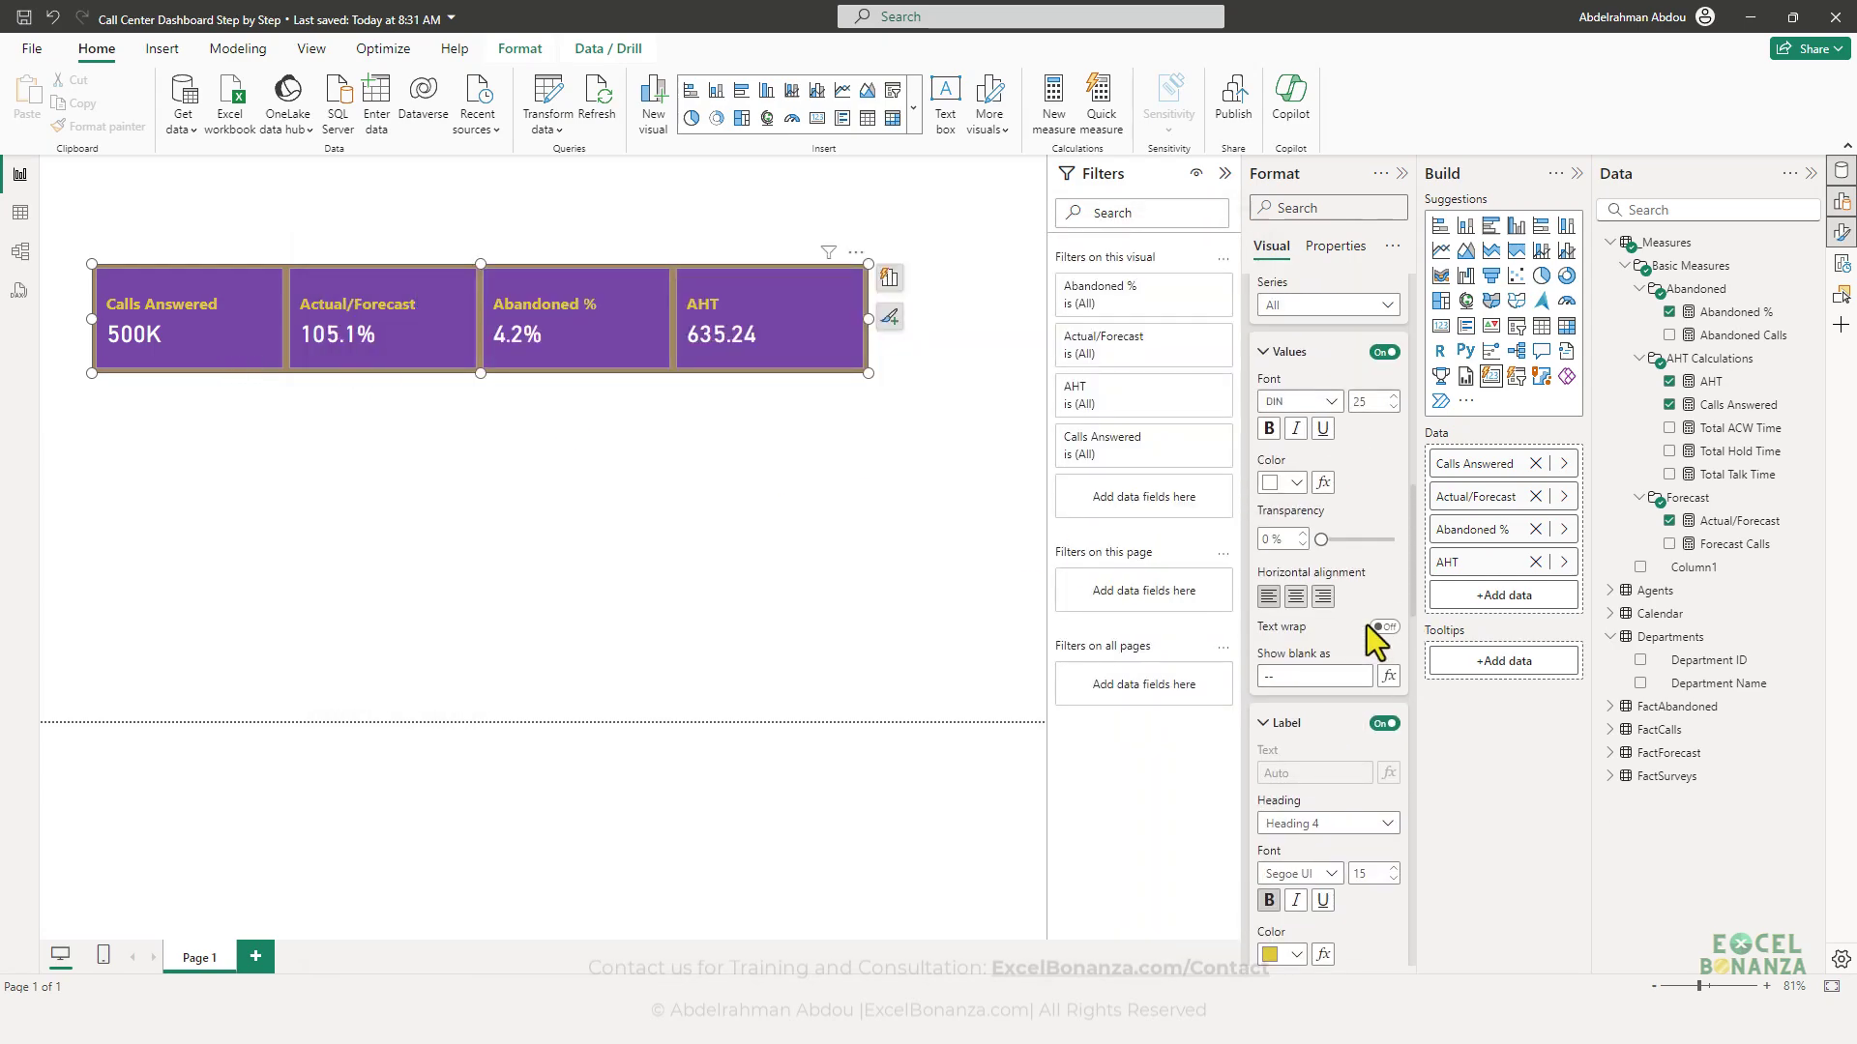
pyautogui.scroll(3, 1375, 638)
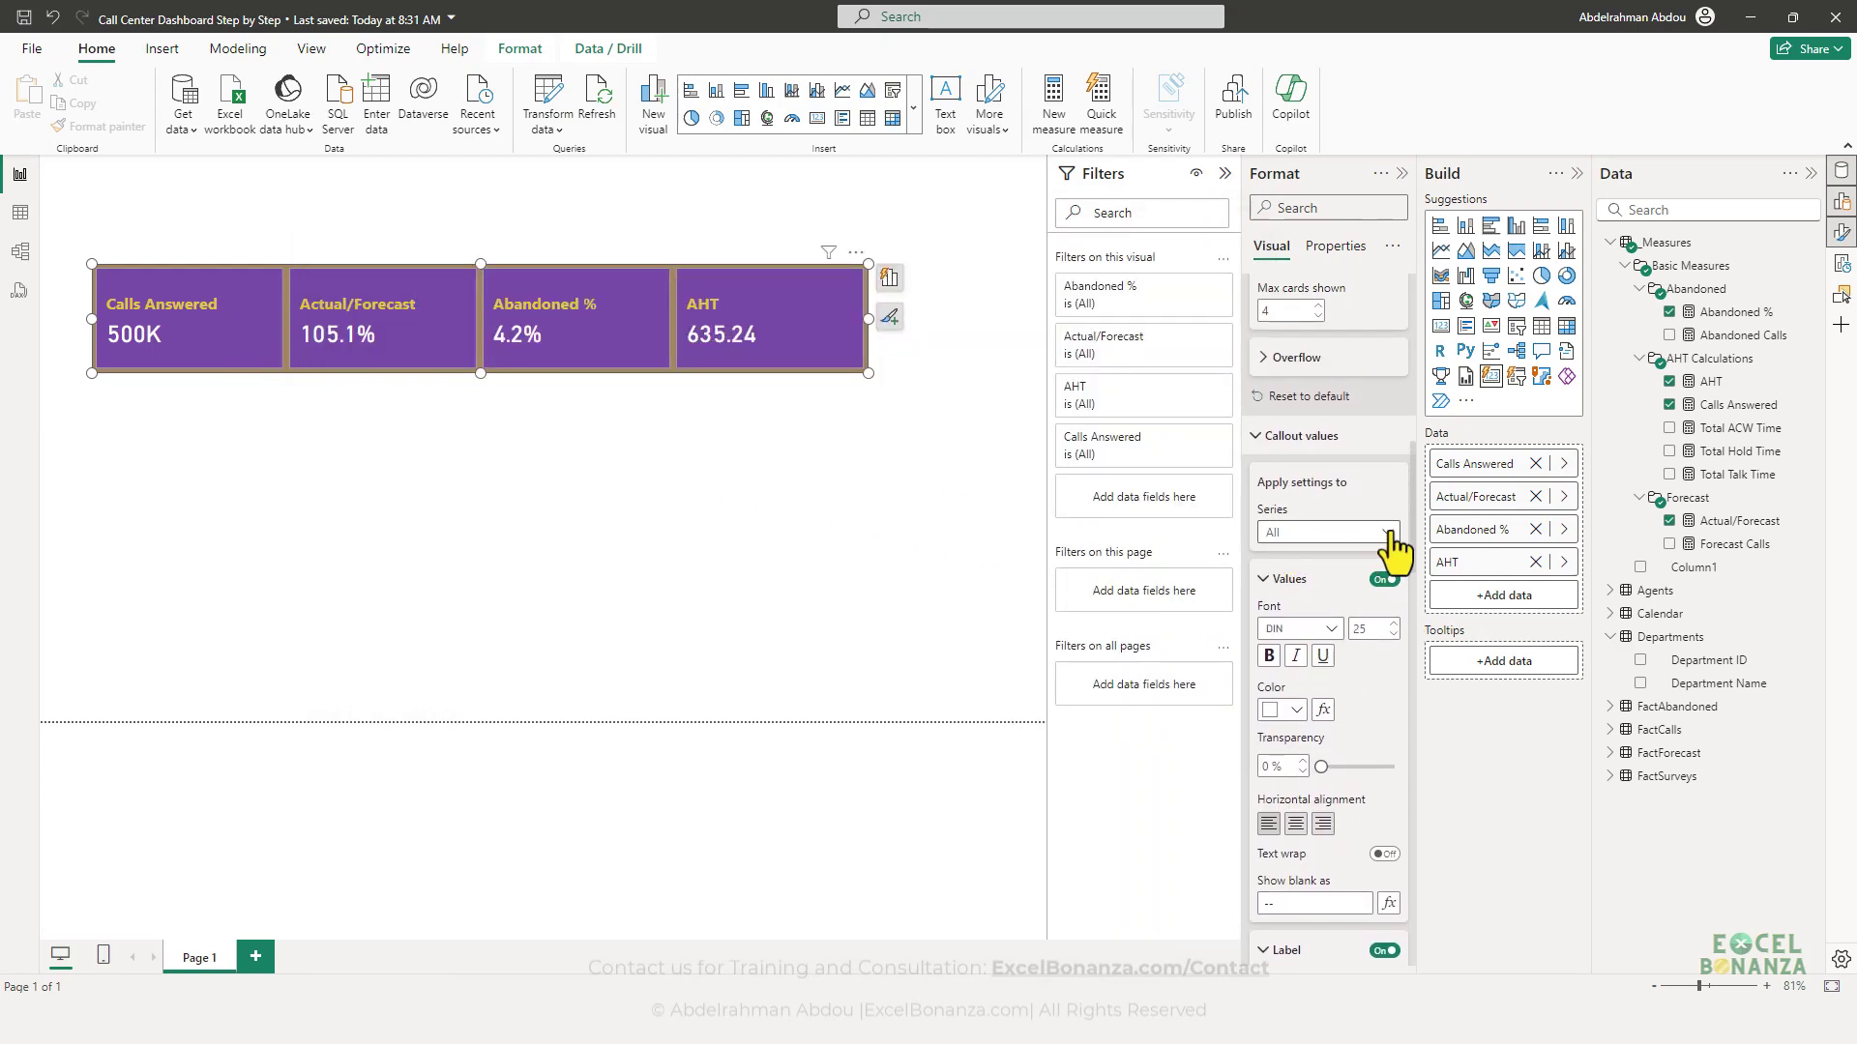
pyautogui.scroll(-5, 1392, 542)
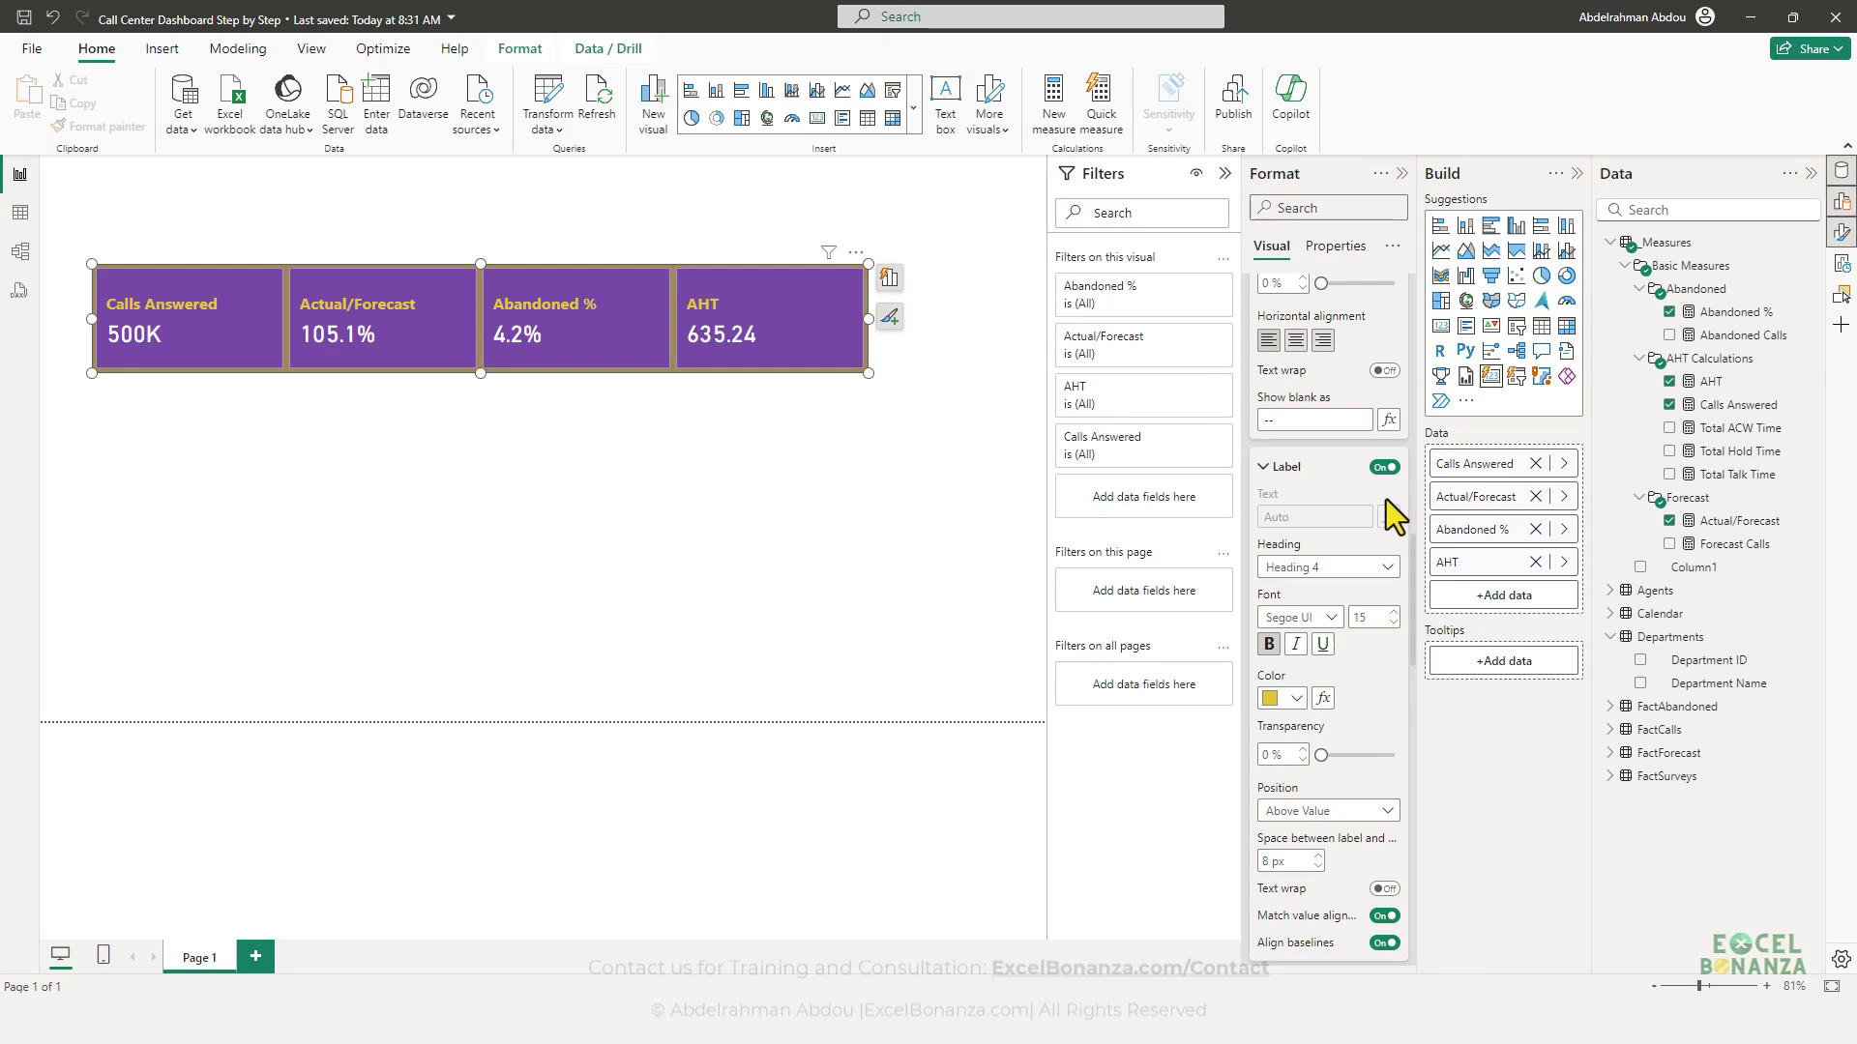
pyautogui.scroll(-1, 1392, 513)
pyautogui.click(1269, 547)
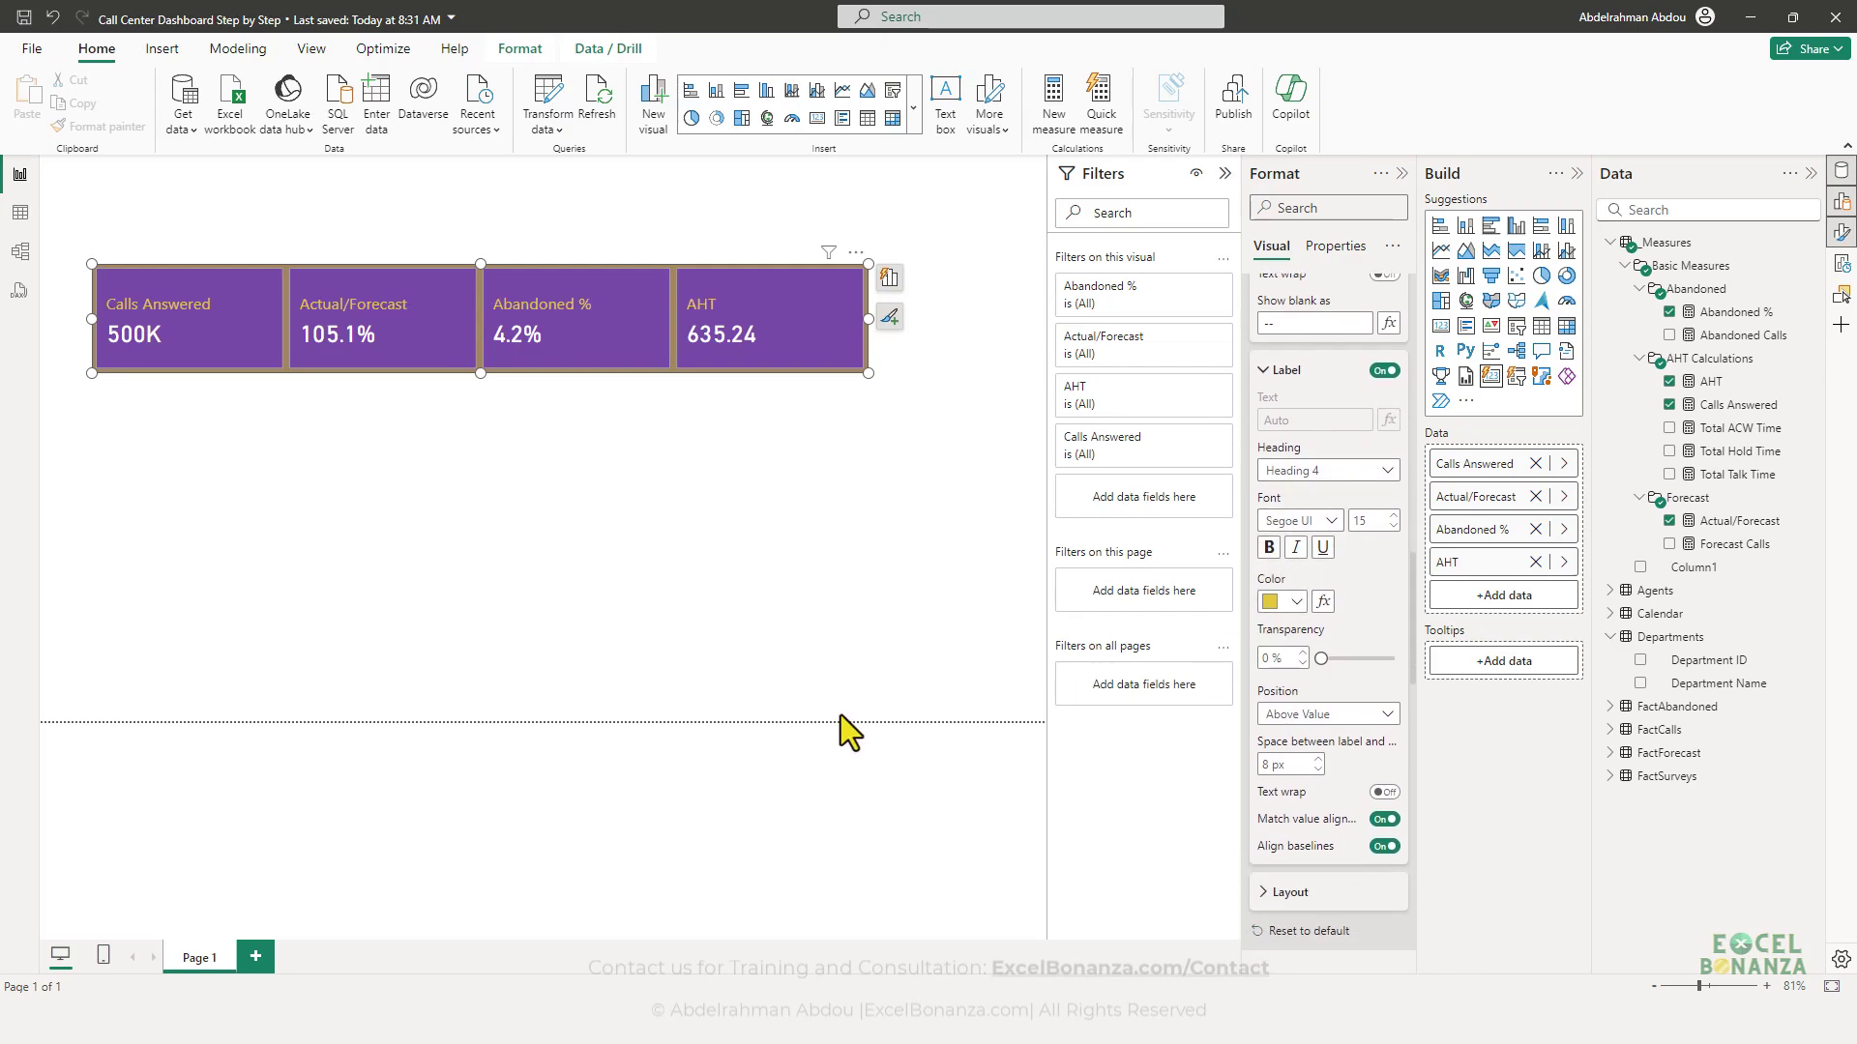
# - Check the callout labels' colour against the reference screenshot and inspect its hex code in the custom colour picker
pyautogui.click(1315, 1039)
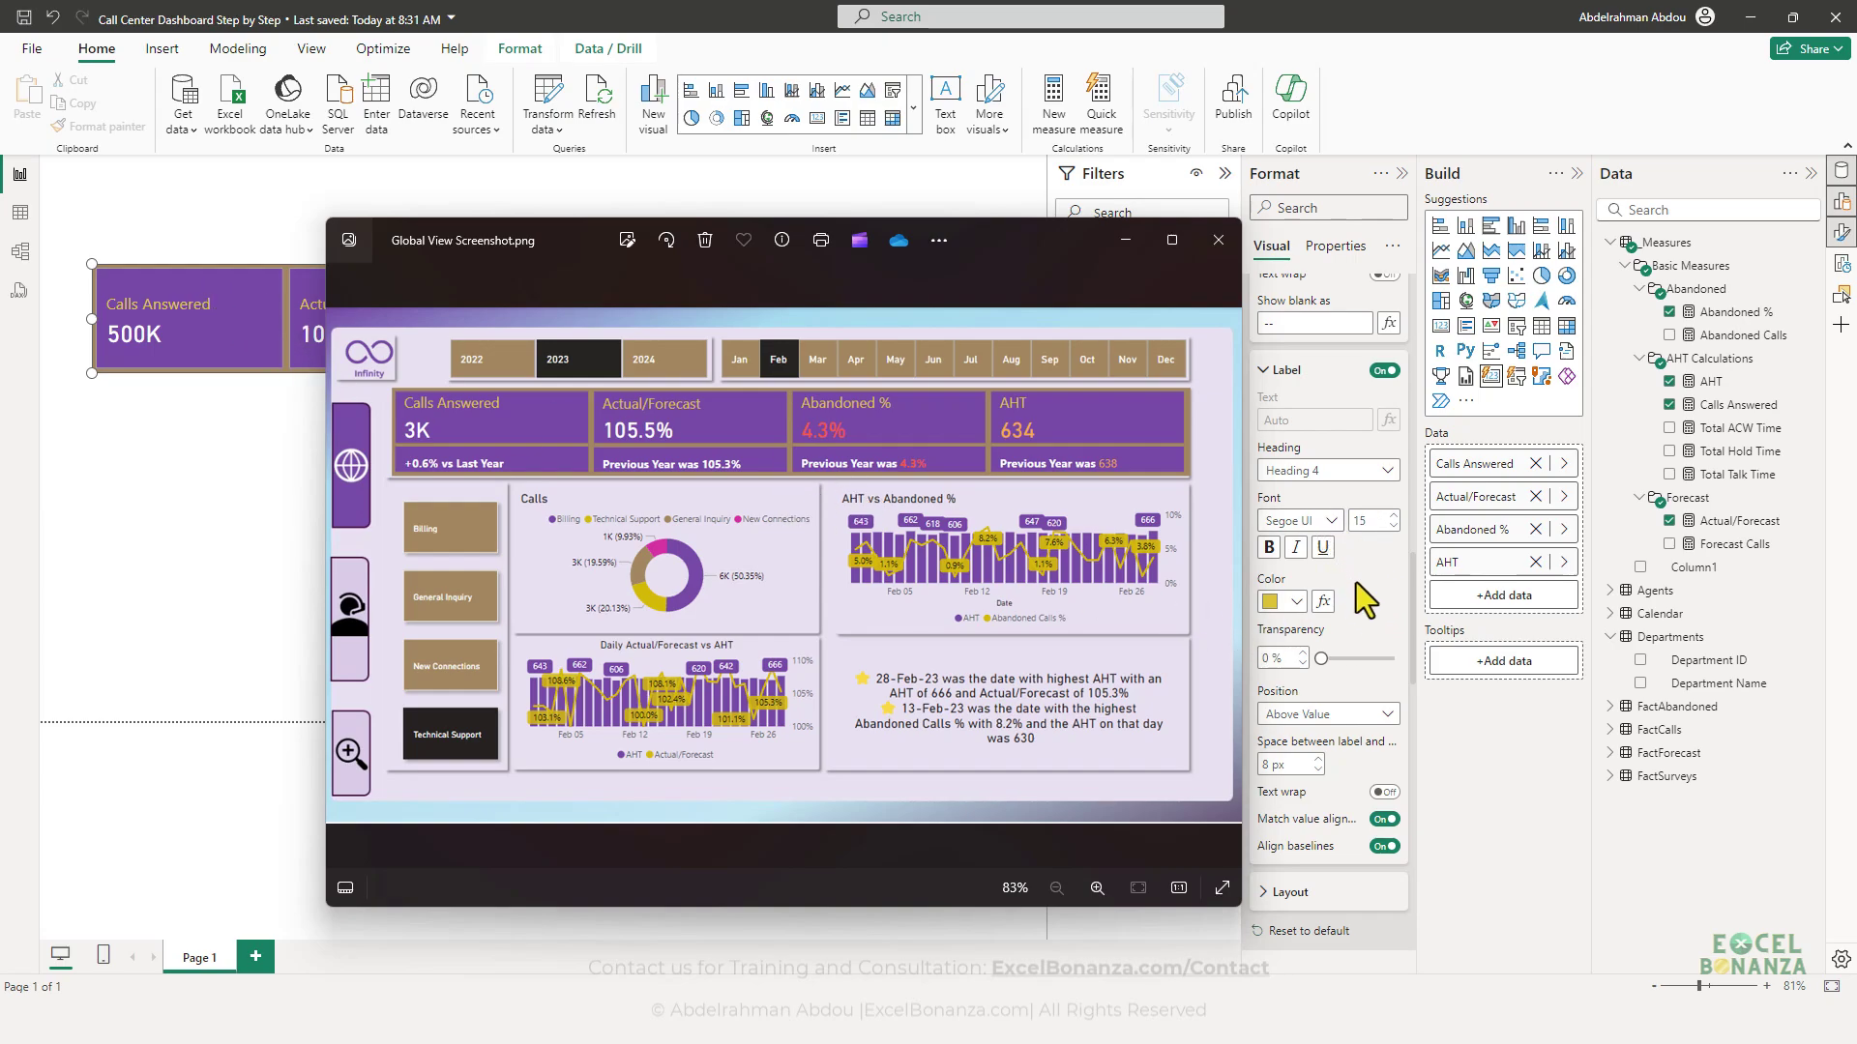
pyautogui.click(1296, 600)
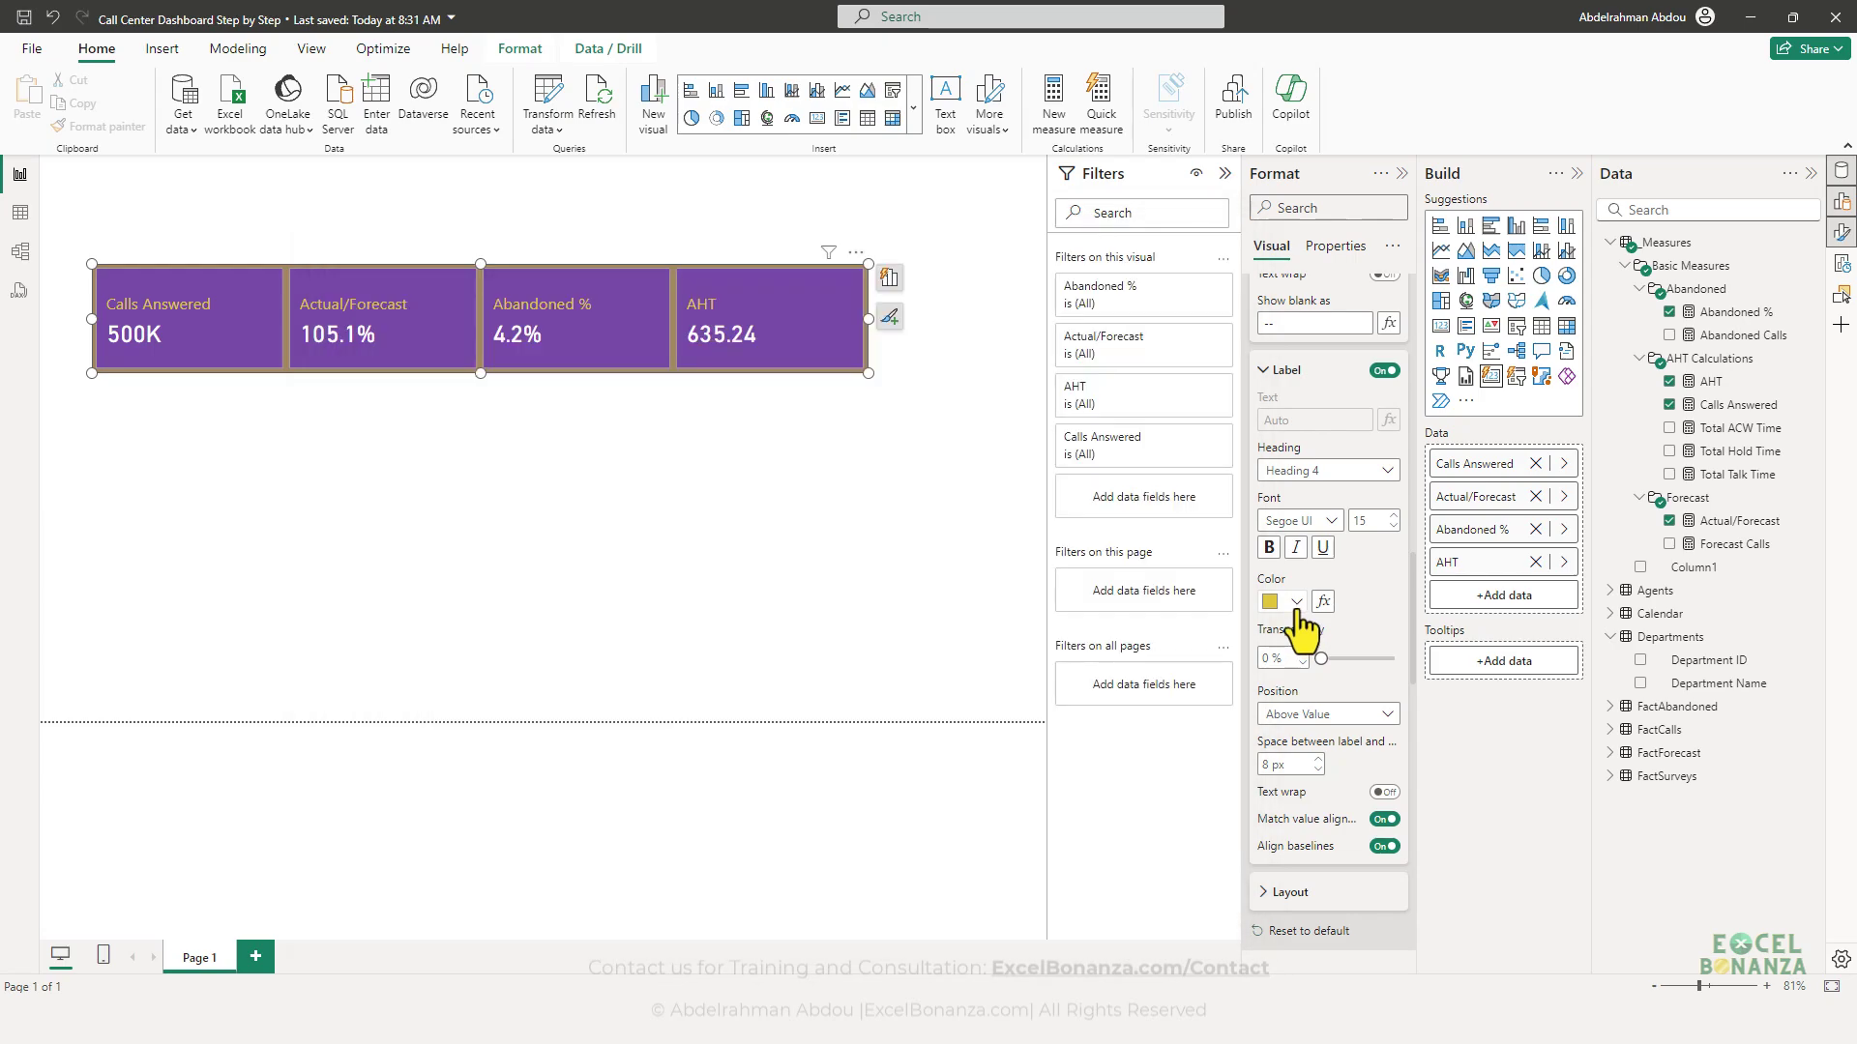
pyautogui.click(1305, 935)
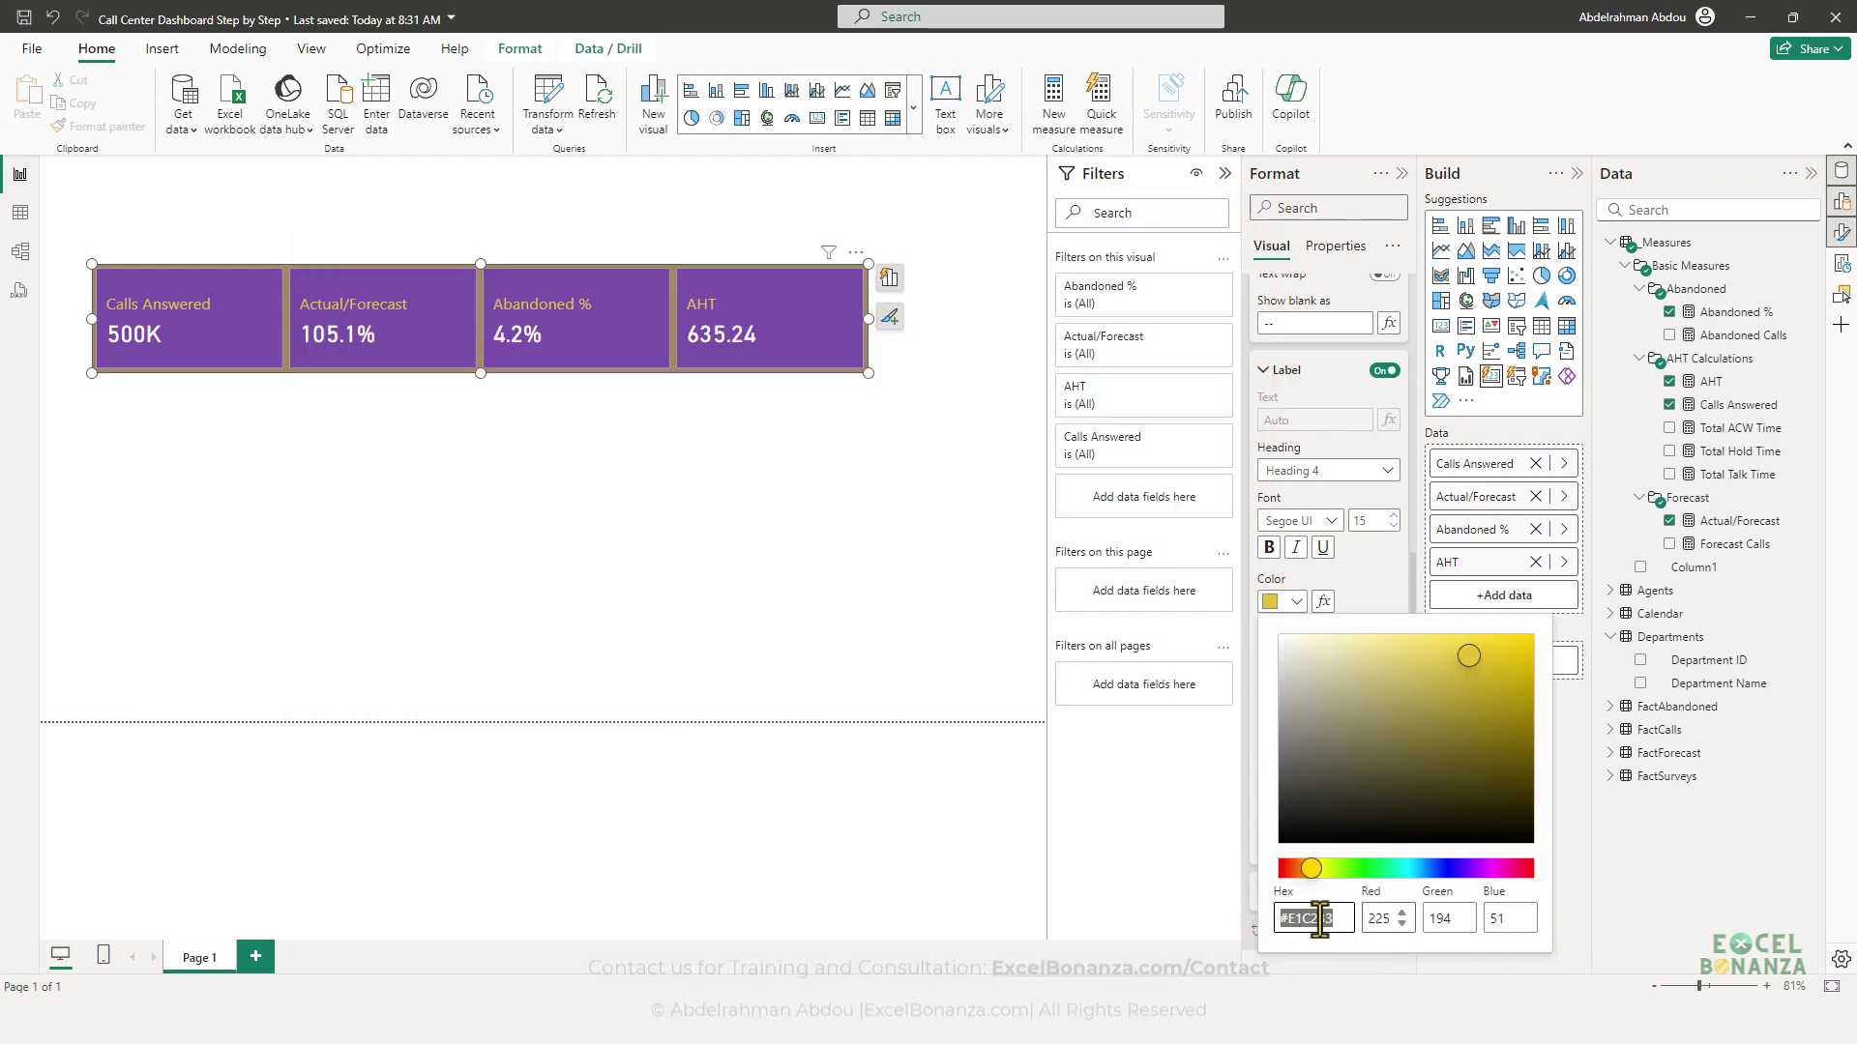
pyautogui.moveTo(1340, 921); pyautogui.dragTo(1248, 927)
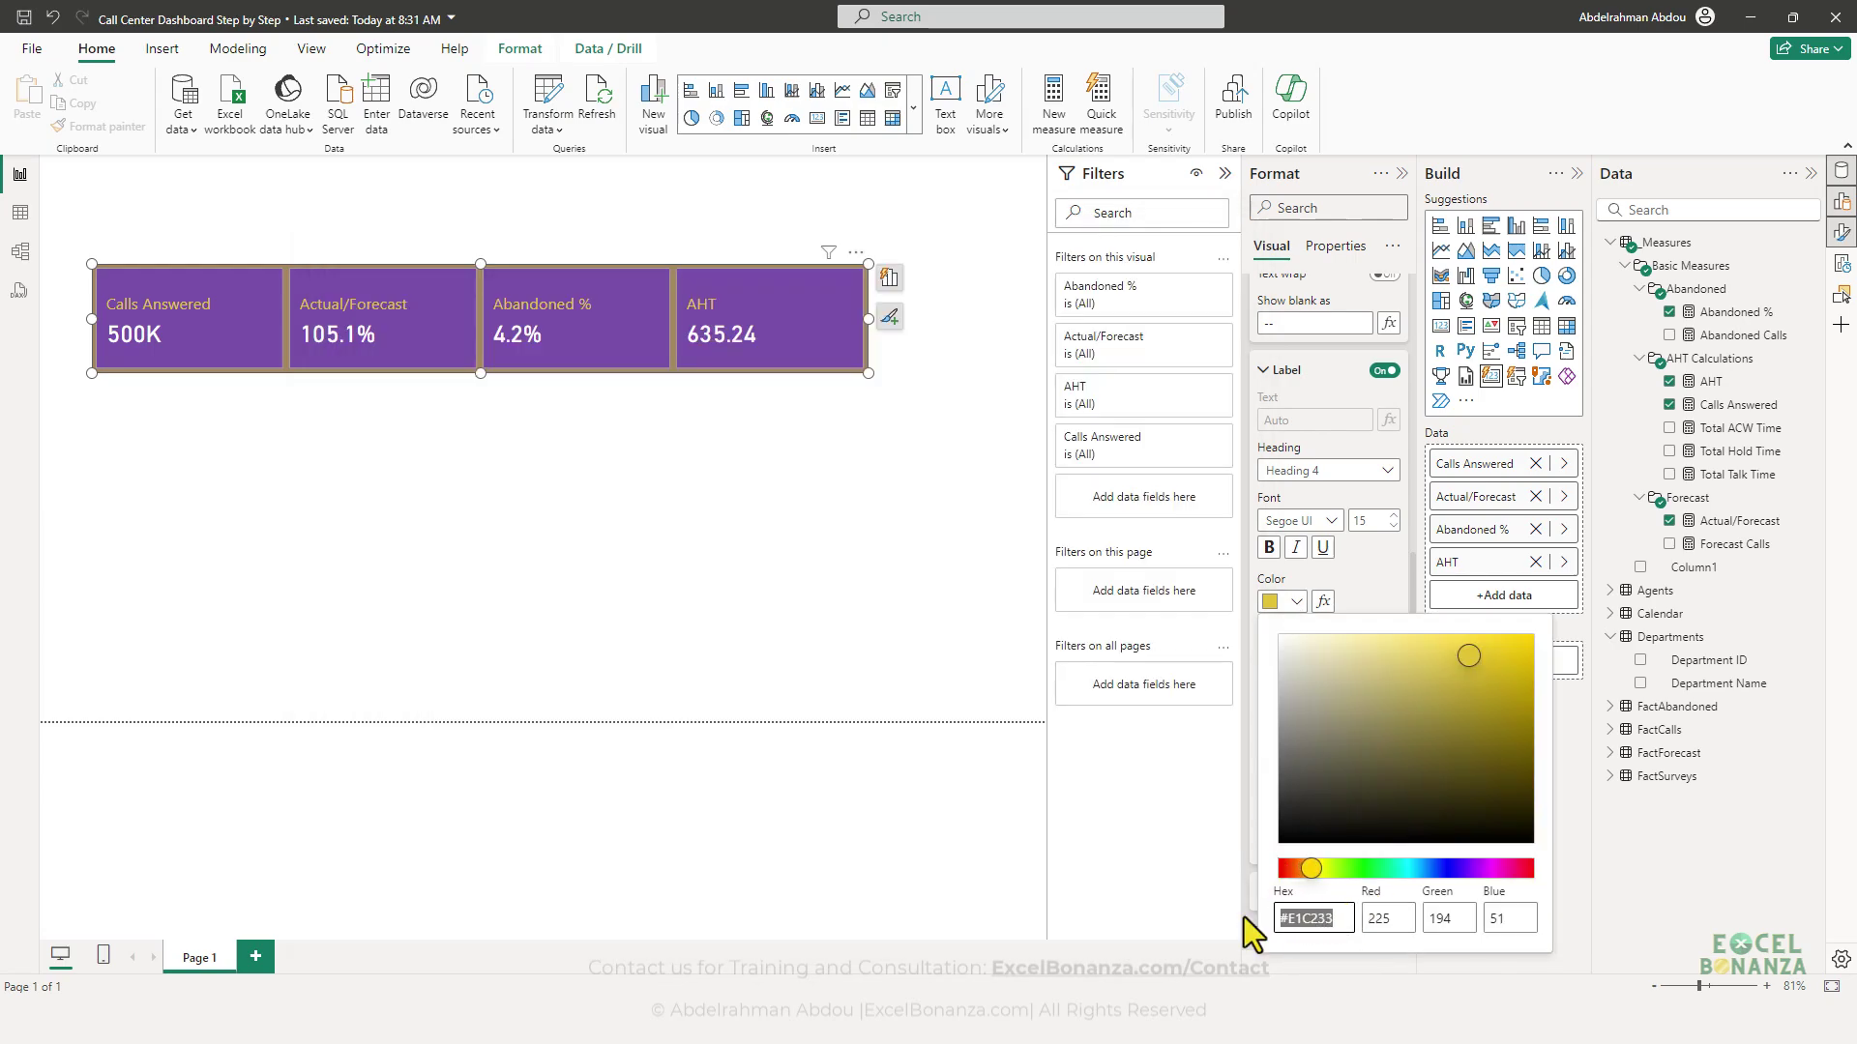
pyautogui.click(1325, 920)
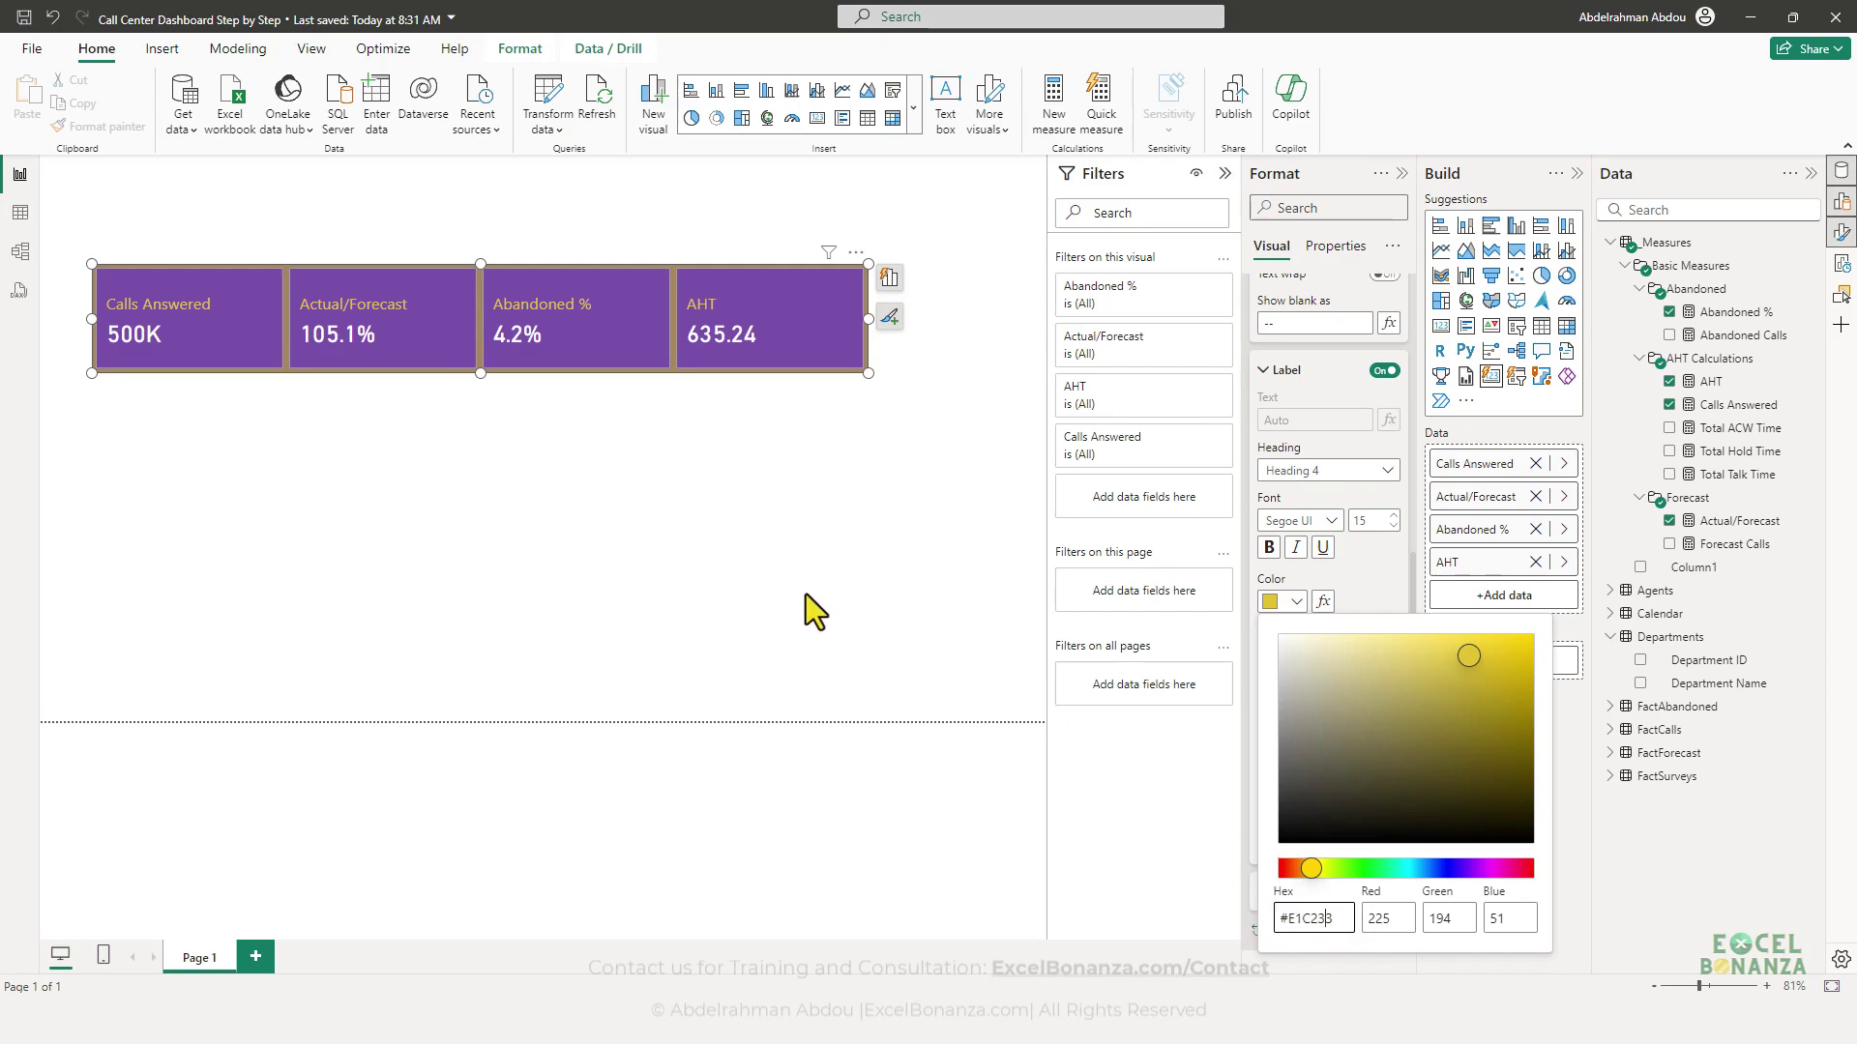
pyautogui.click(222, 310)
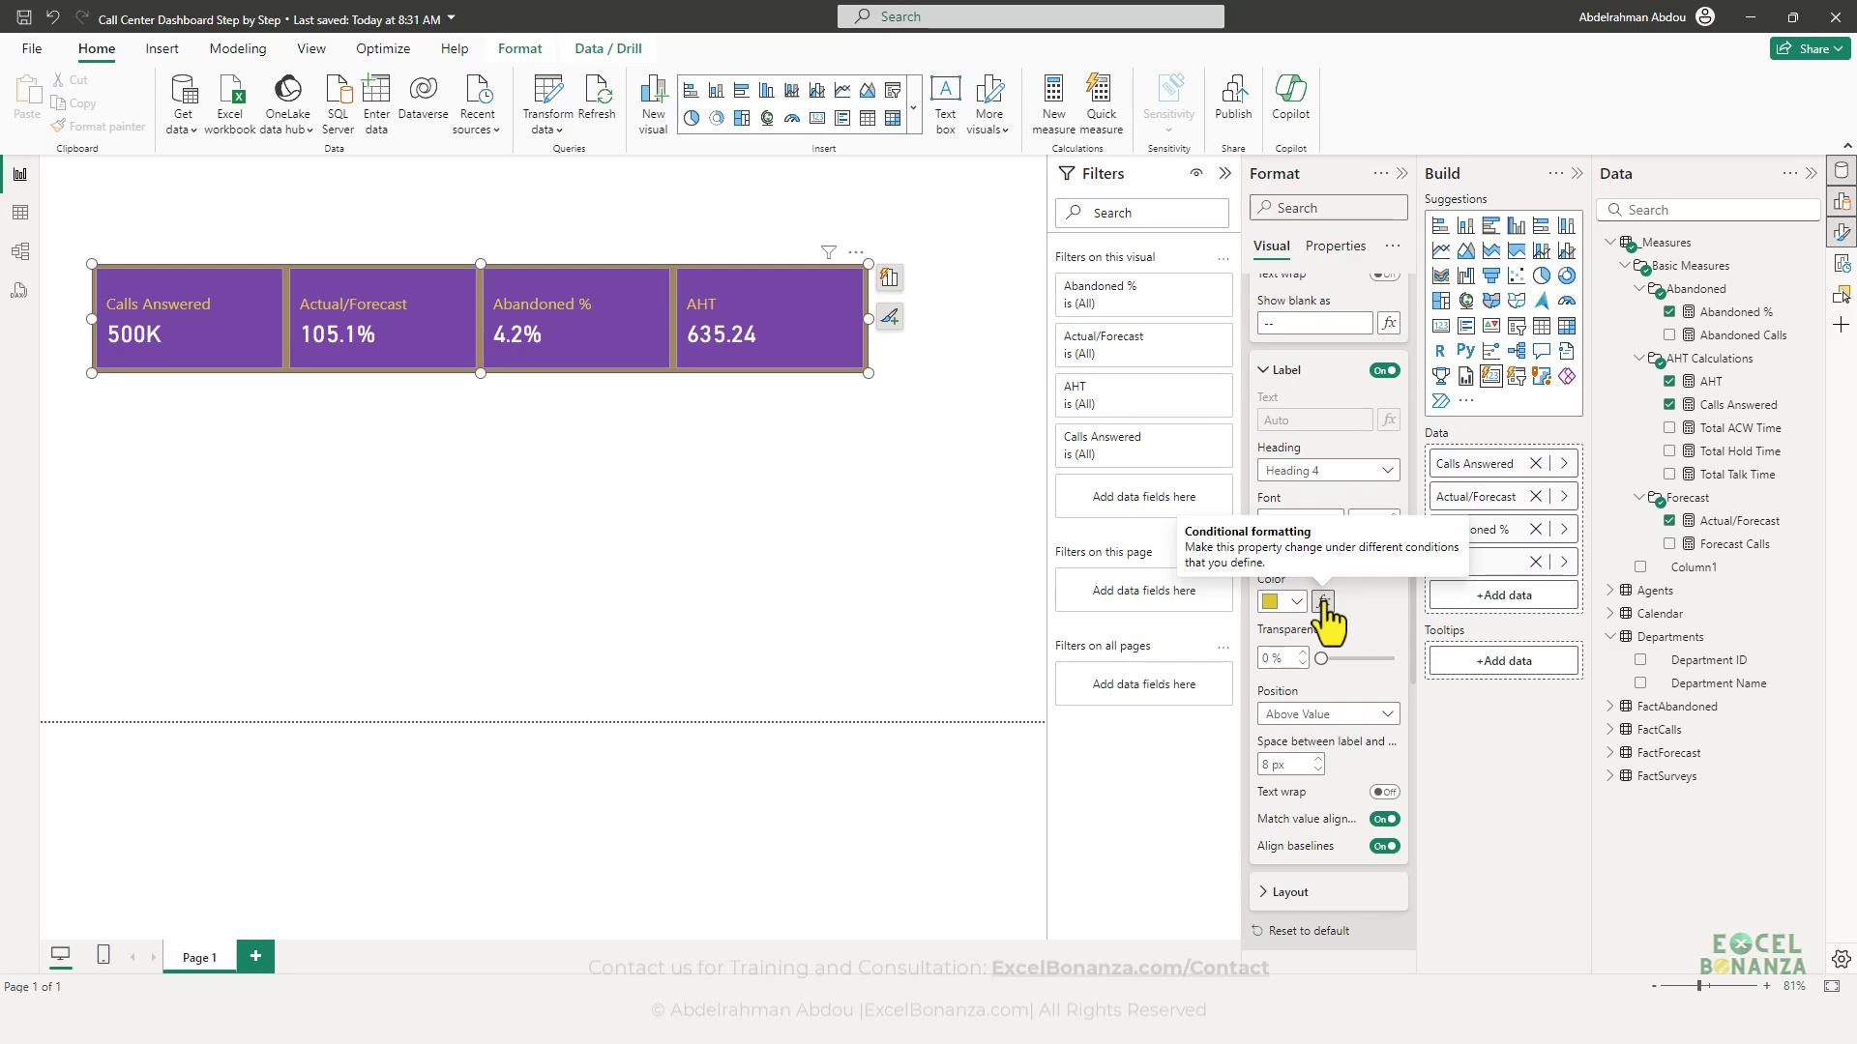
# - Compare the value colours and reference labels with the Global View screenshot and move the card visual slightly up and to the right
pyautogui.hotkey('alt', 'Tab')
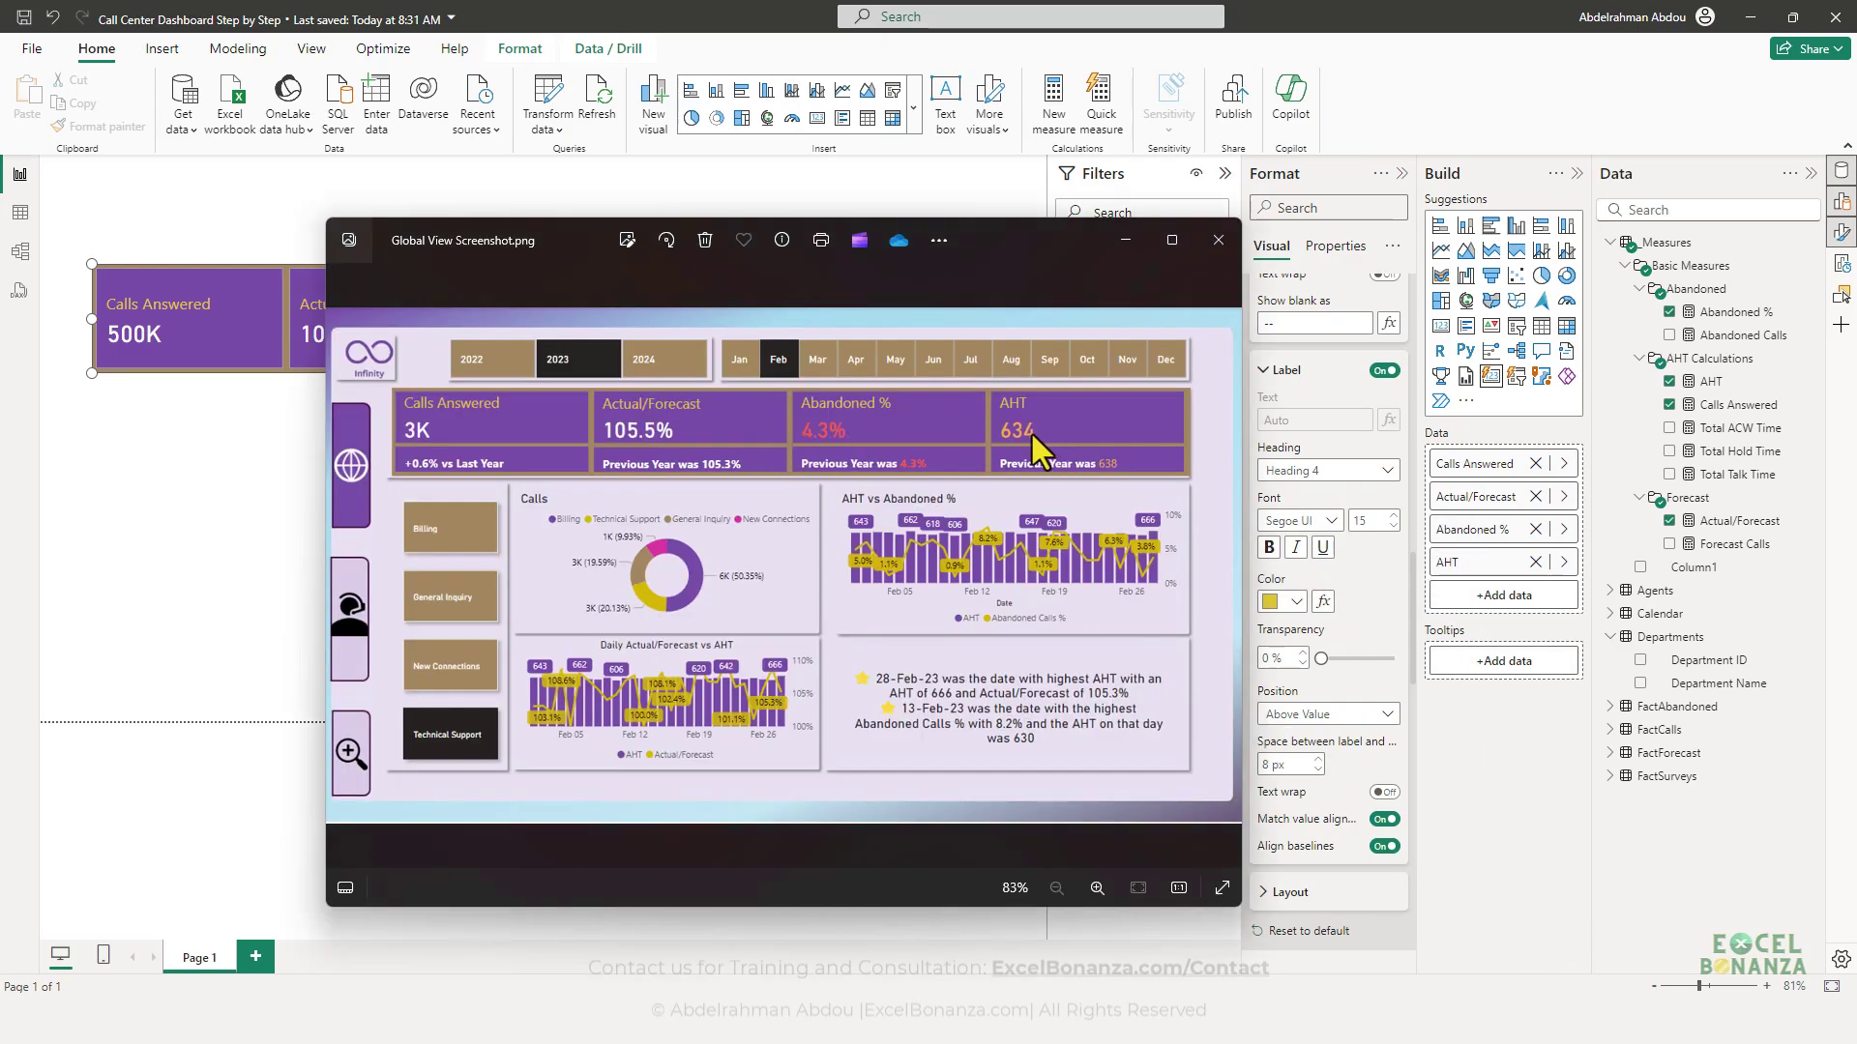
pyautogui.click(240, 360)
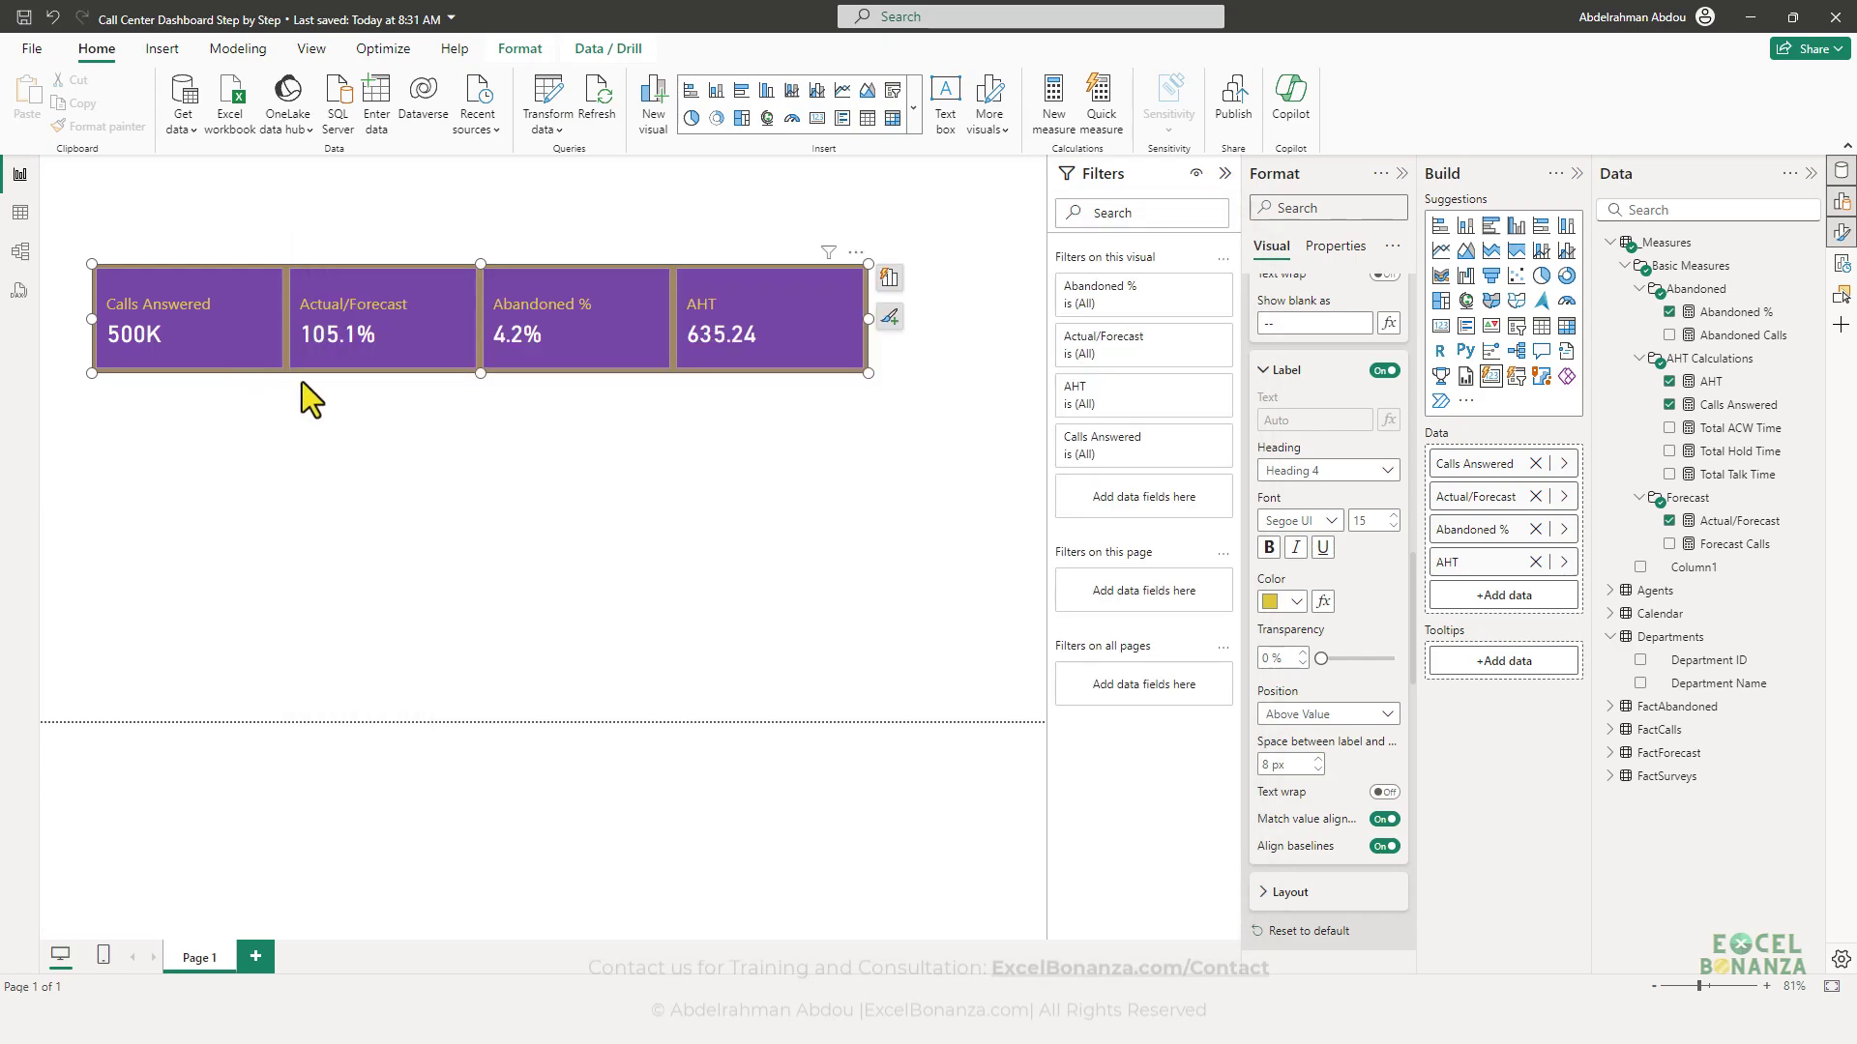
pyautogui.moveTo(300, 365); pyautogui.dragTo(337, 342)
pyautogui.hotkey('alt', 'Tab')
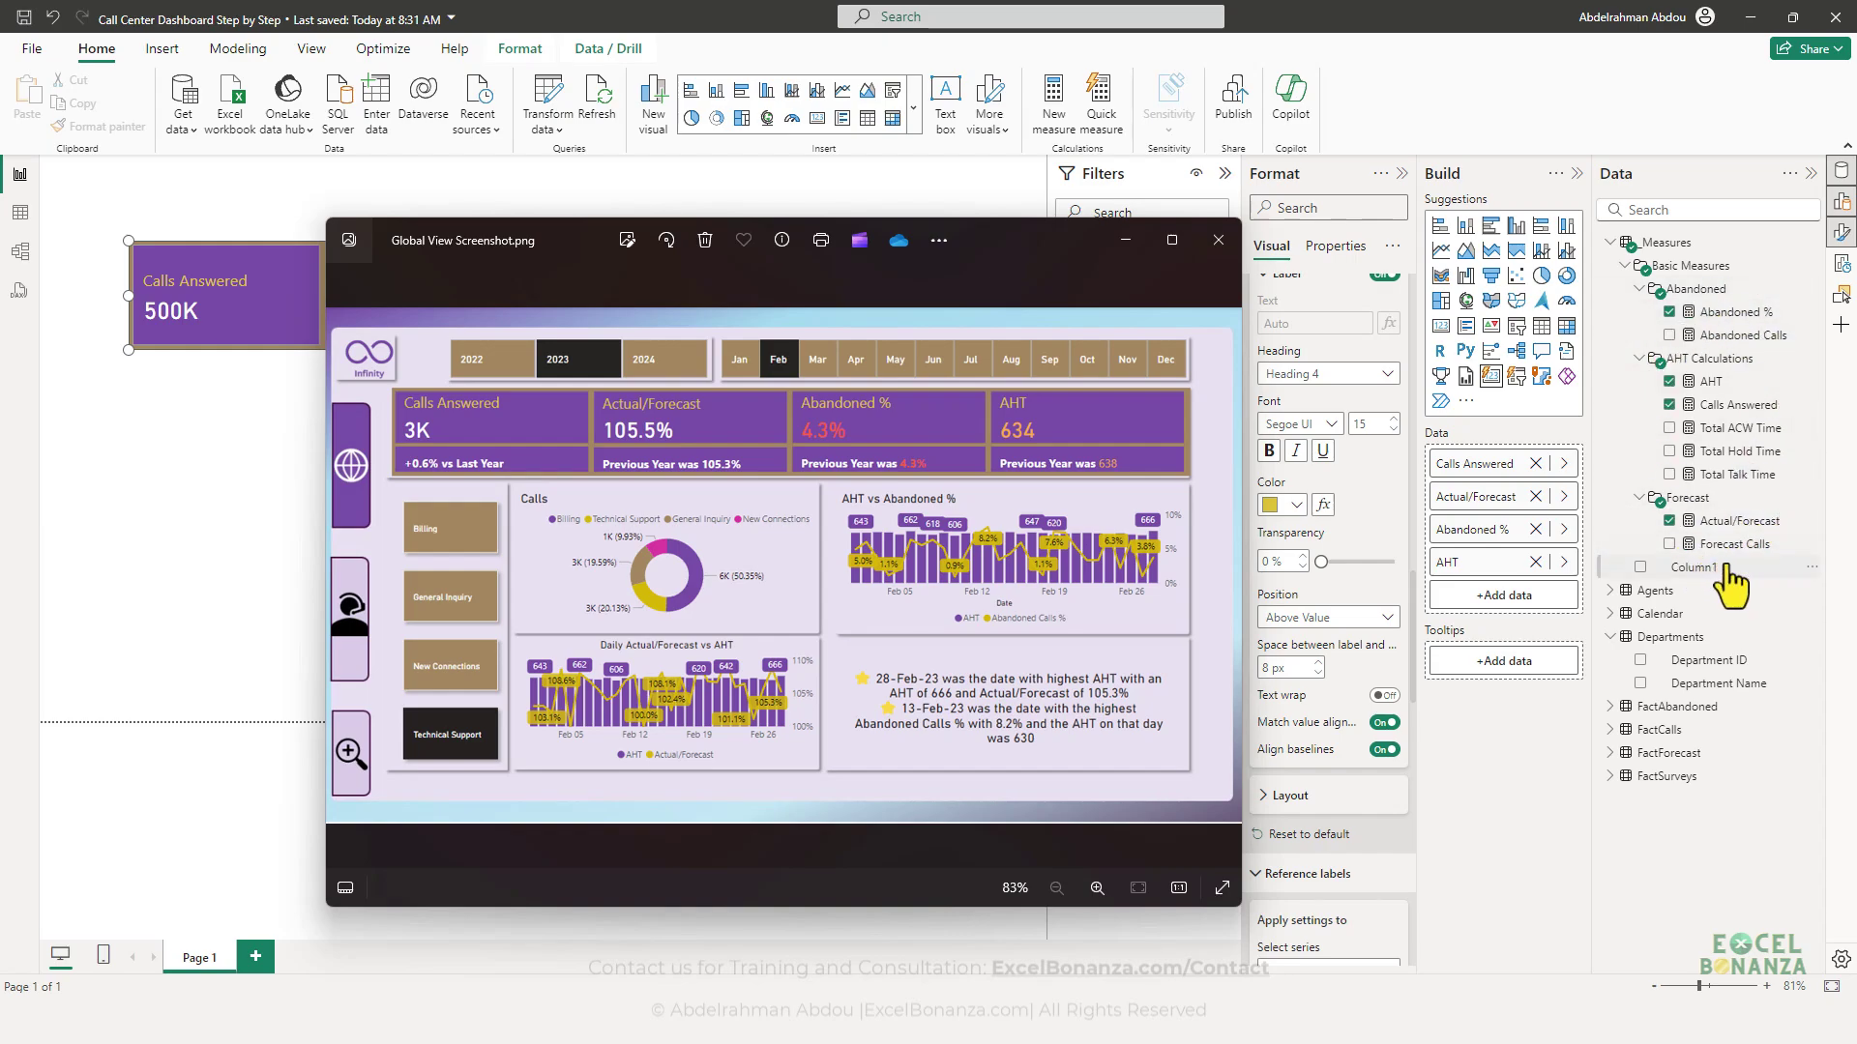
# - Create a measure named Calls Answered Previous Year and start its formula with CALCULATE on the [Calls Answered] measure
pyautogui.click(1811, 265)
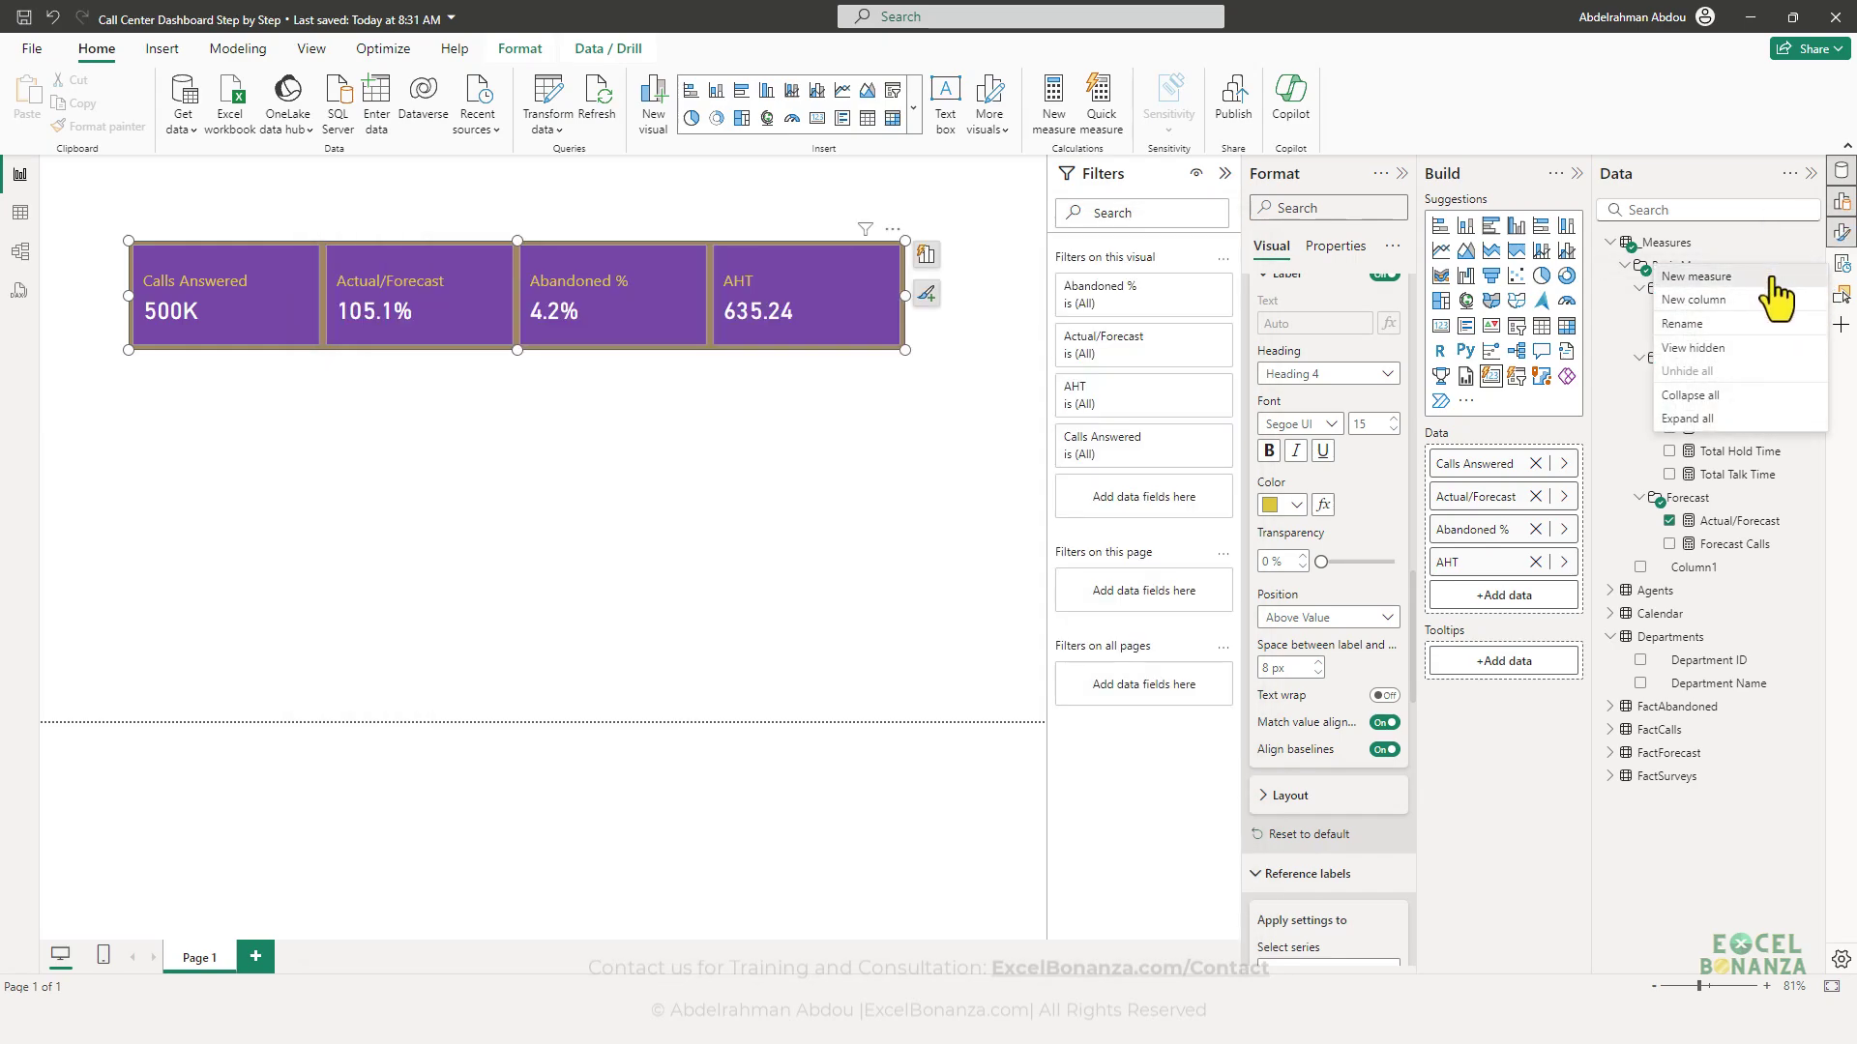
pyautogui.click(1775, 279)
pyautogui.write('C')
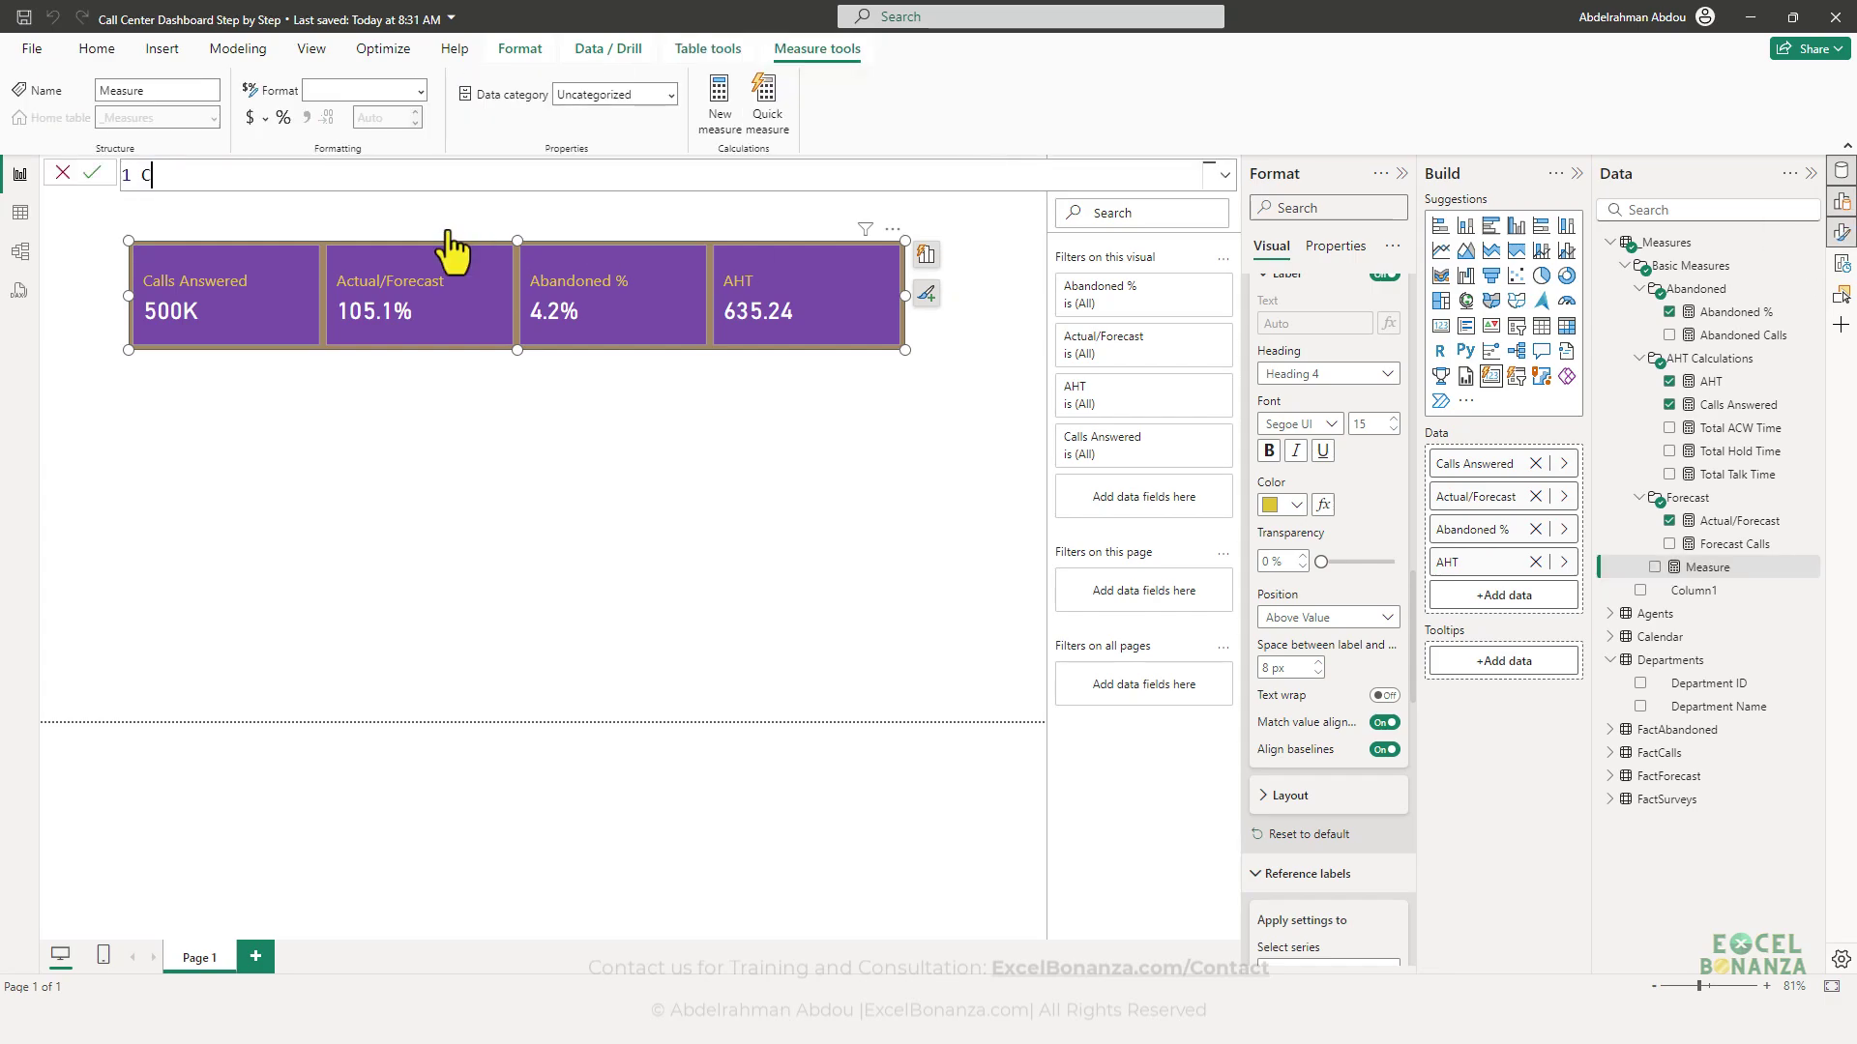
pyautogui.write('alls Answered Previous Year ')
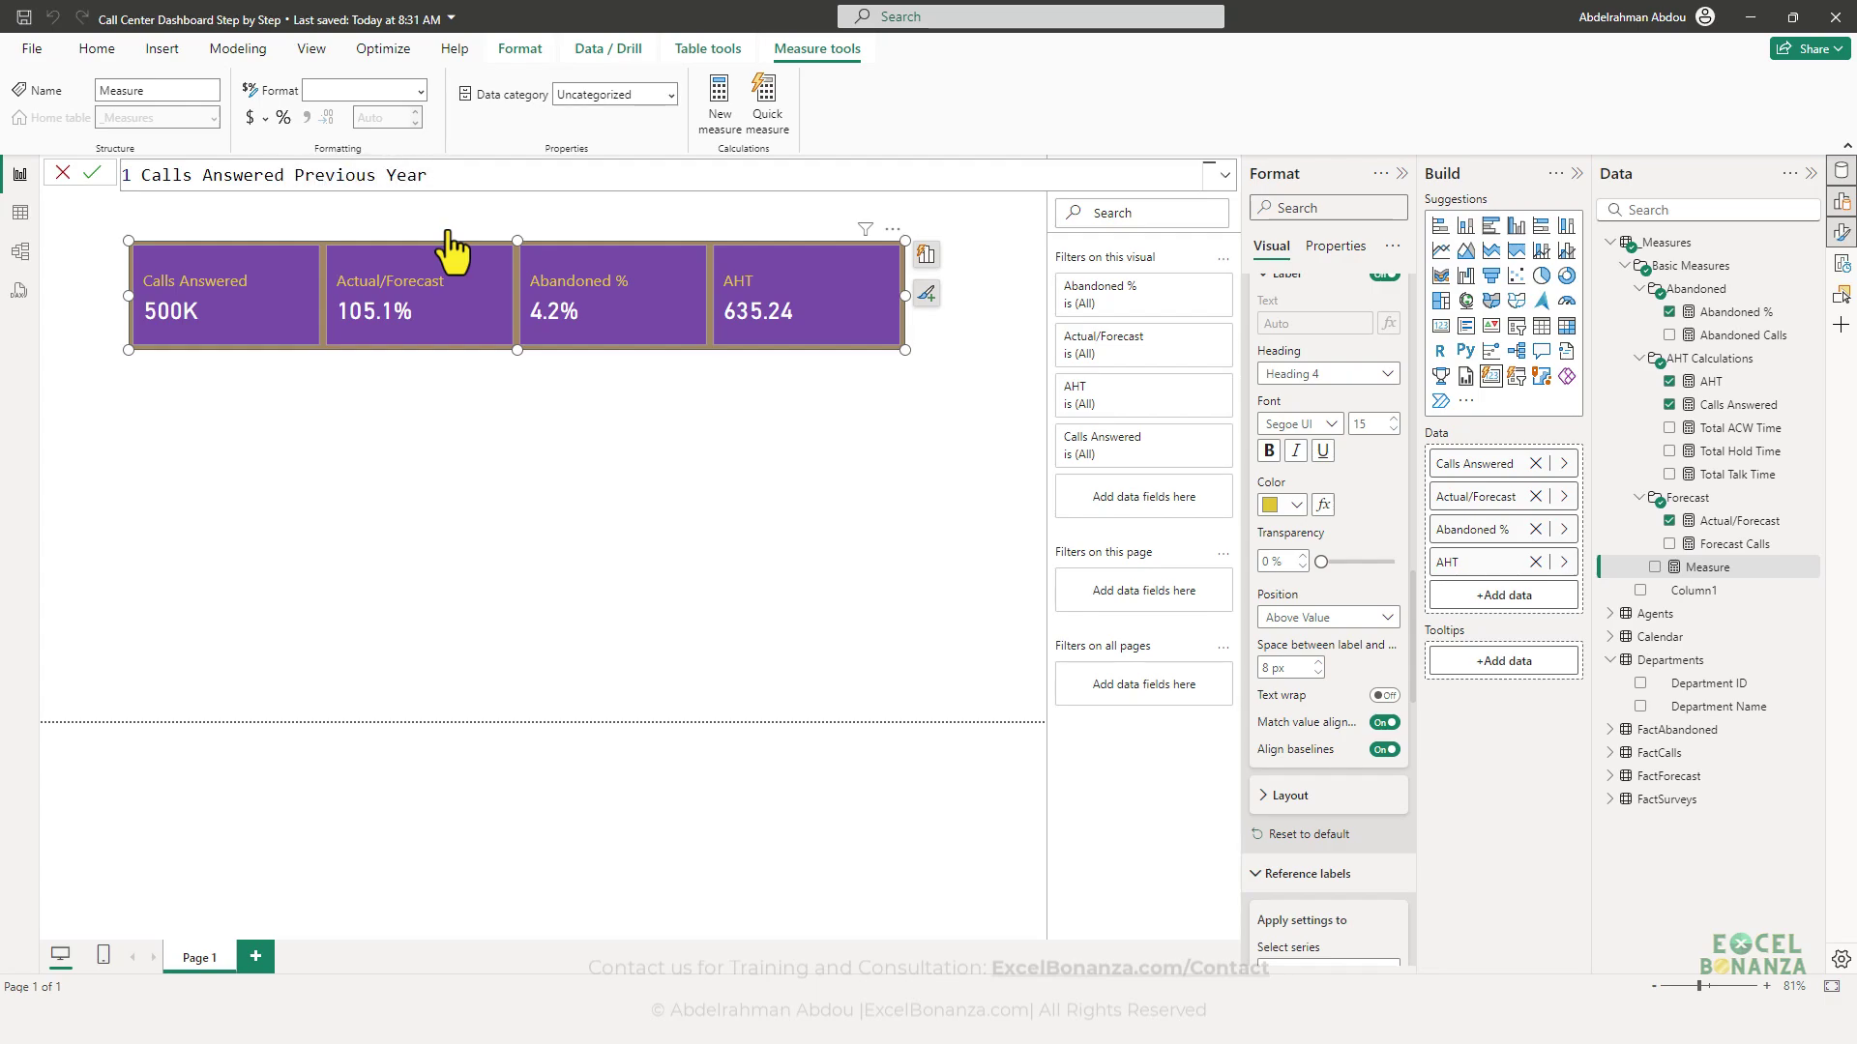
pyautogui.write('= calc')
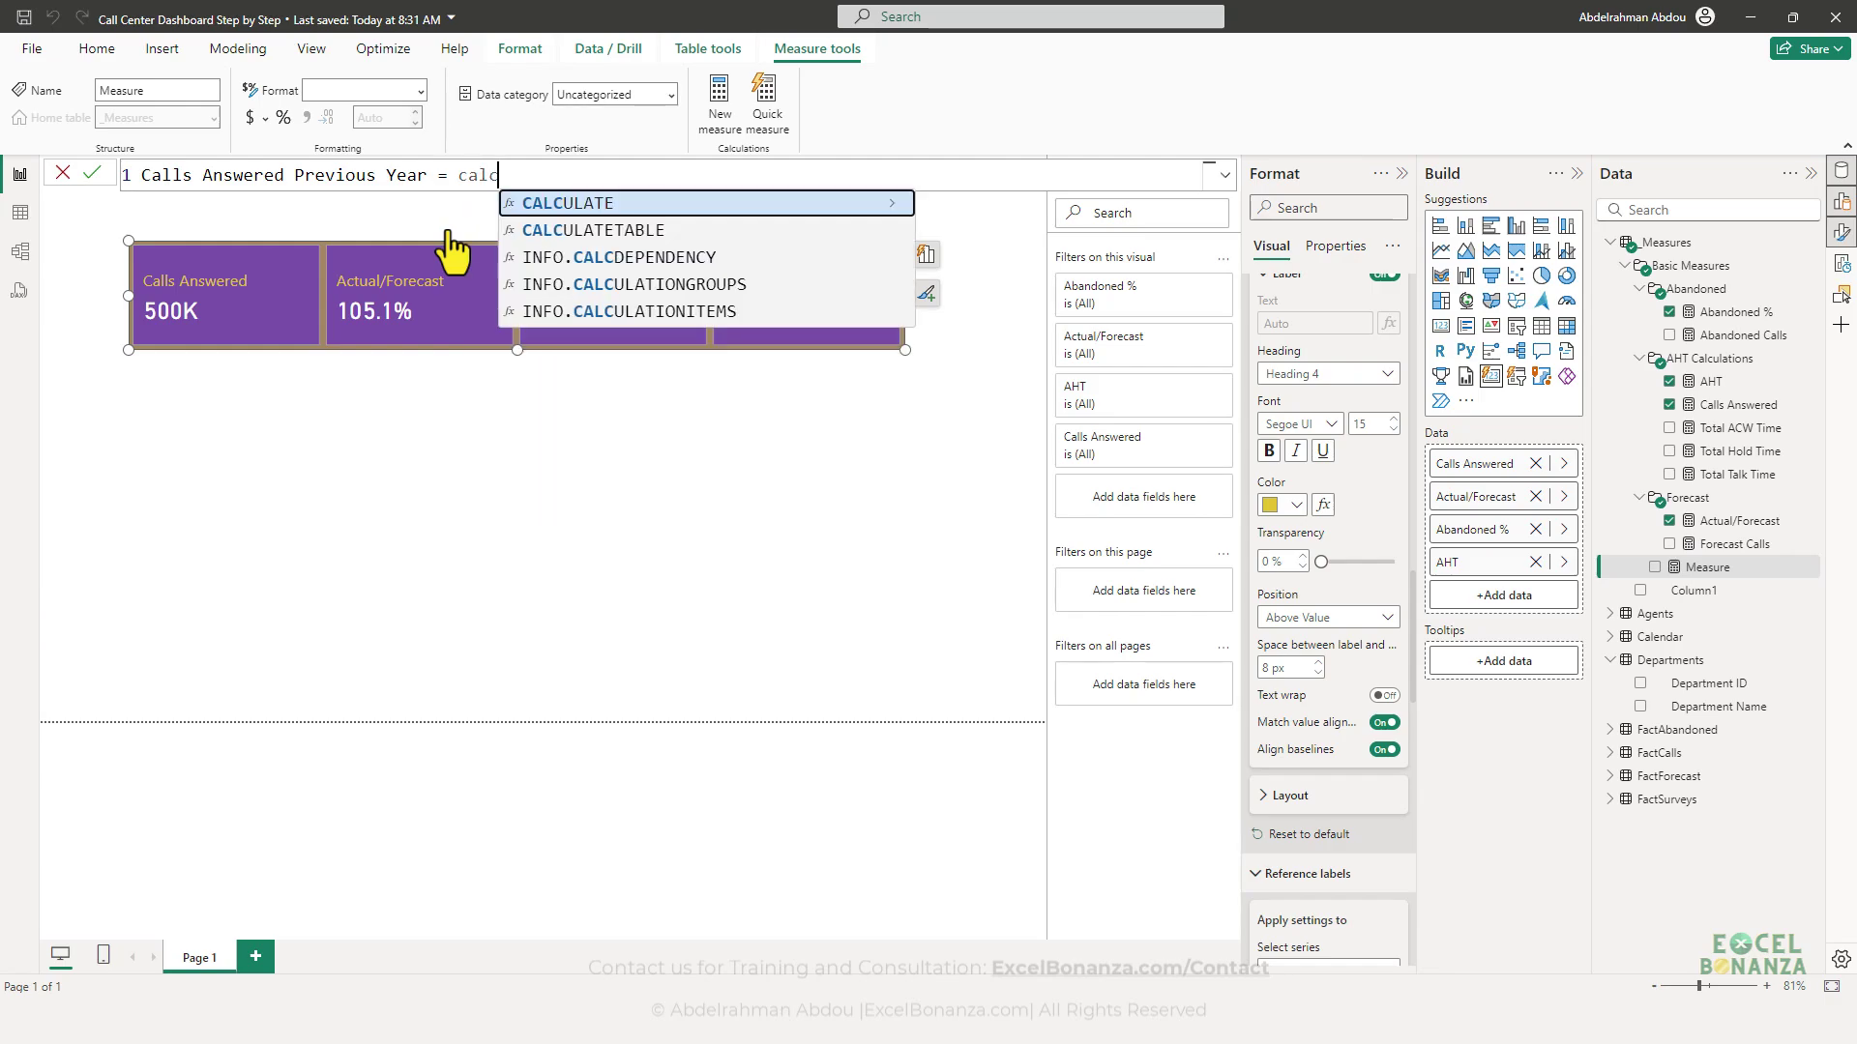
pyautogui.press('Tab')
pyautogui.write('[calls')
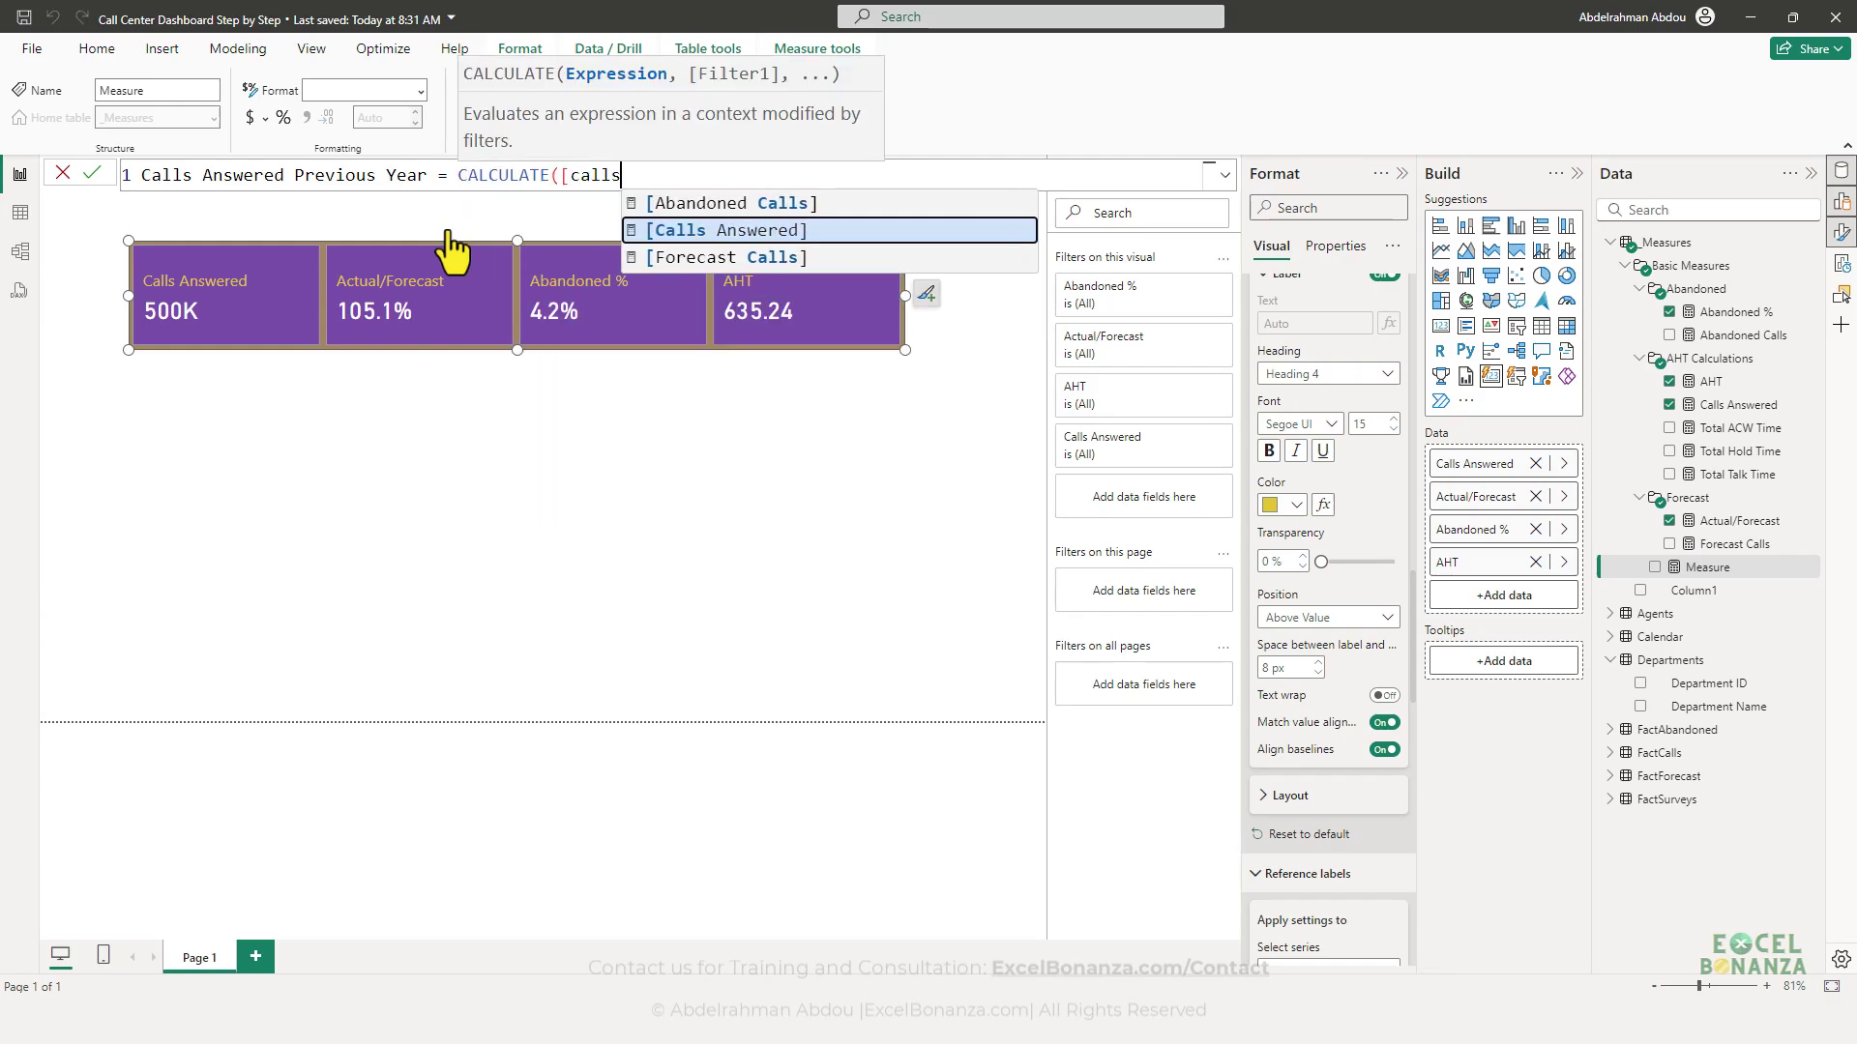
pyautogui.press('Tab')
# - Complete the CALCULATE formula with the filter SAMEPERIODLASTYEAR('Calendar'[Date]) and commit the measure
pyautogui.write(',same')
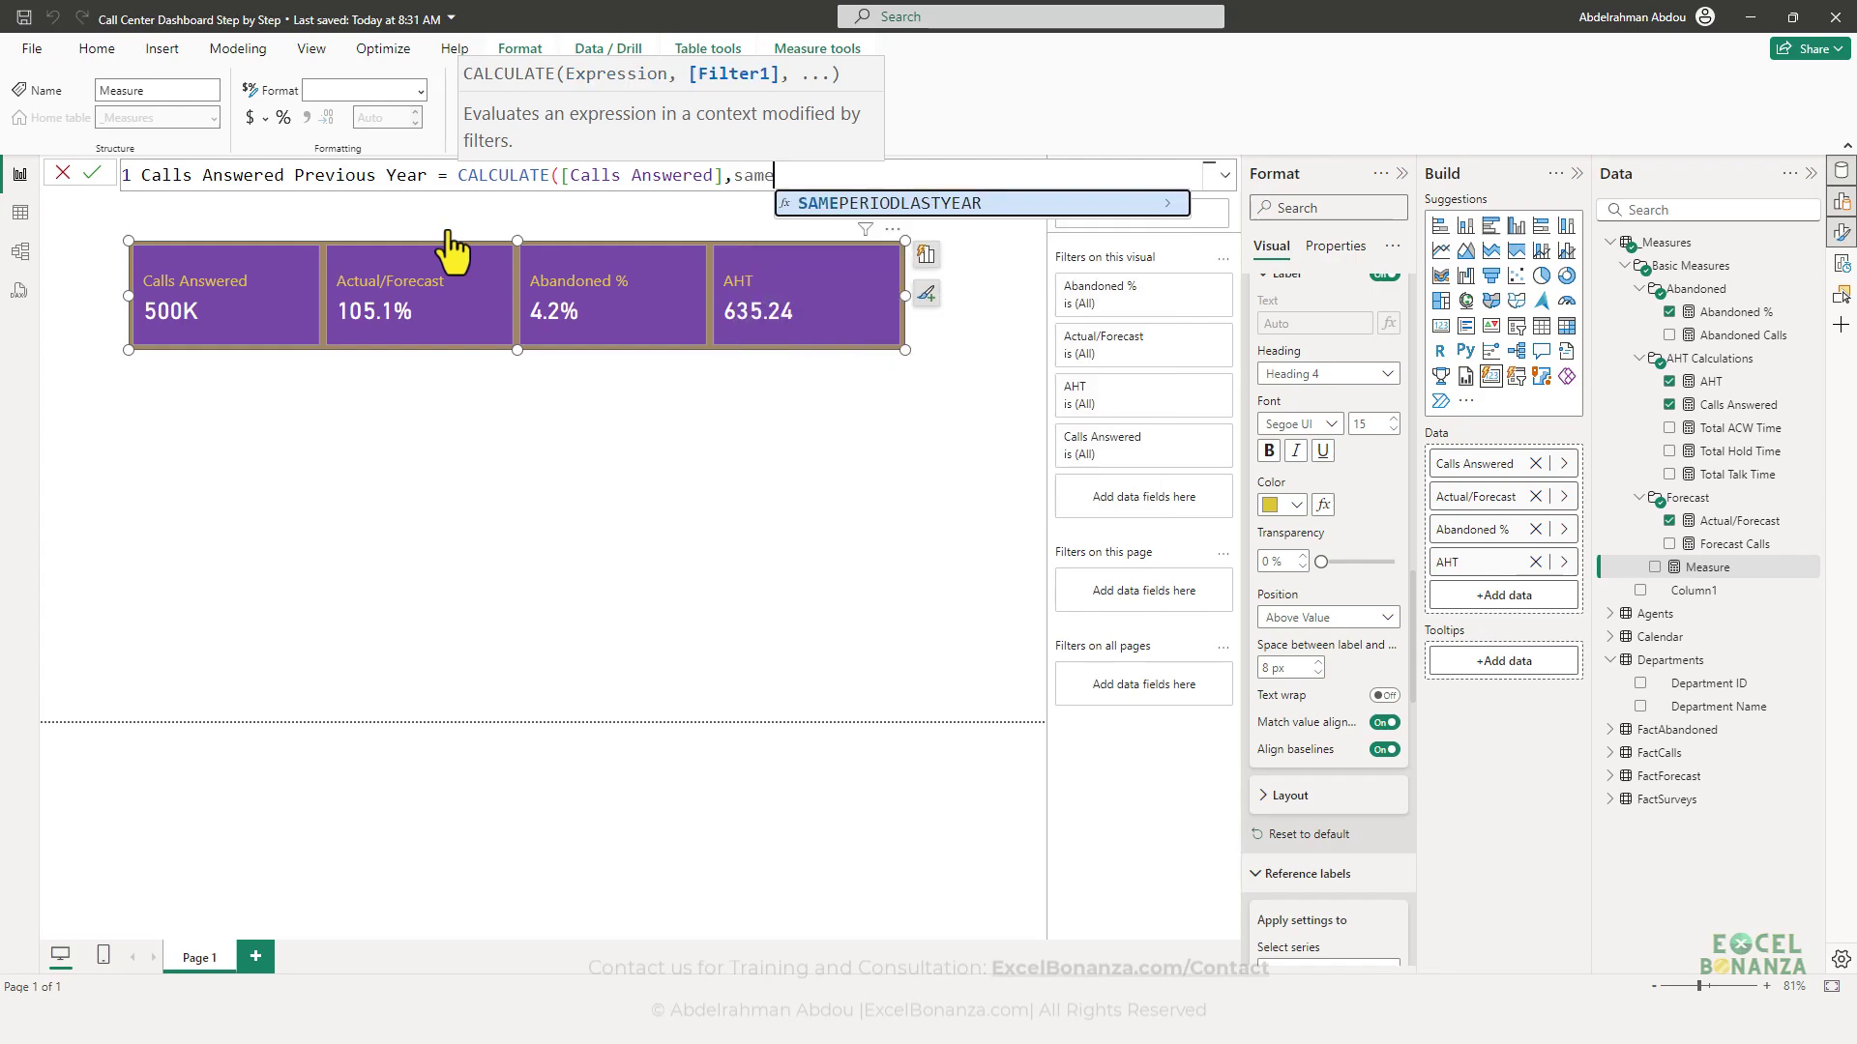
pyautogui.press('Tab')
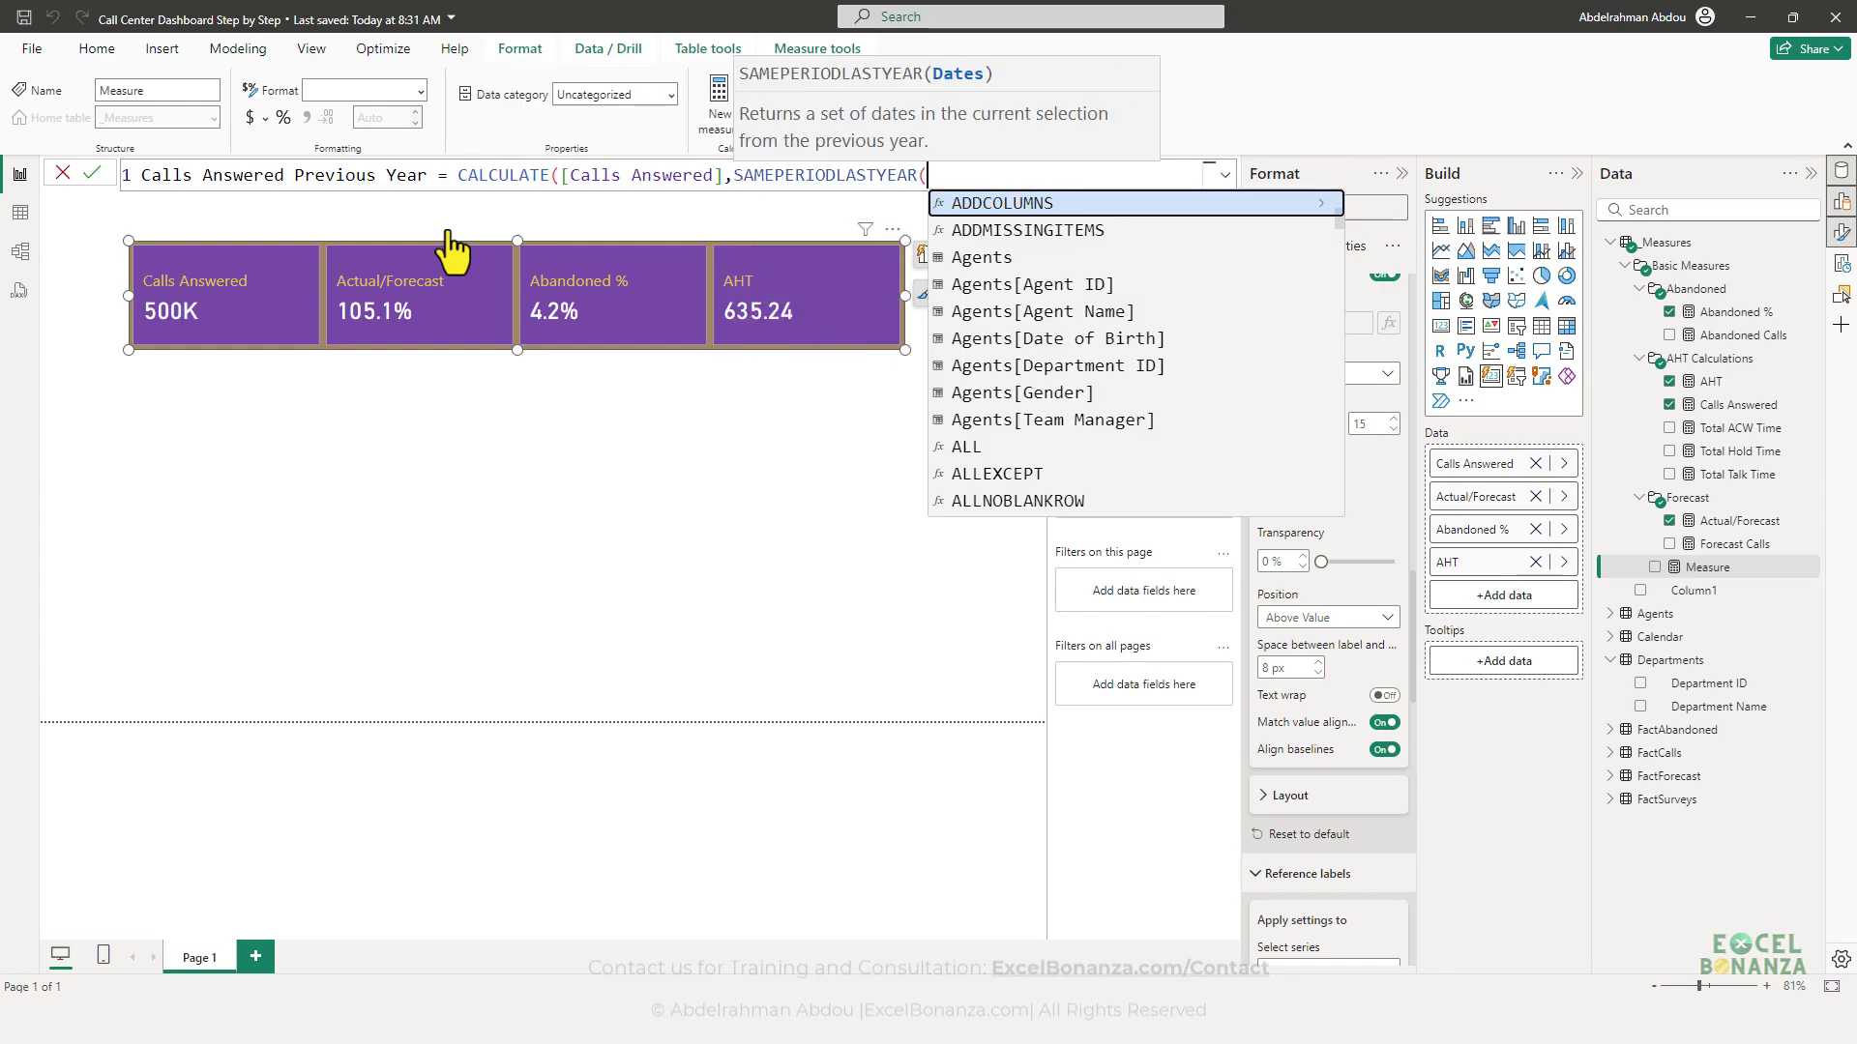
pyautogui.write('calenda')
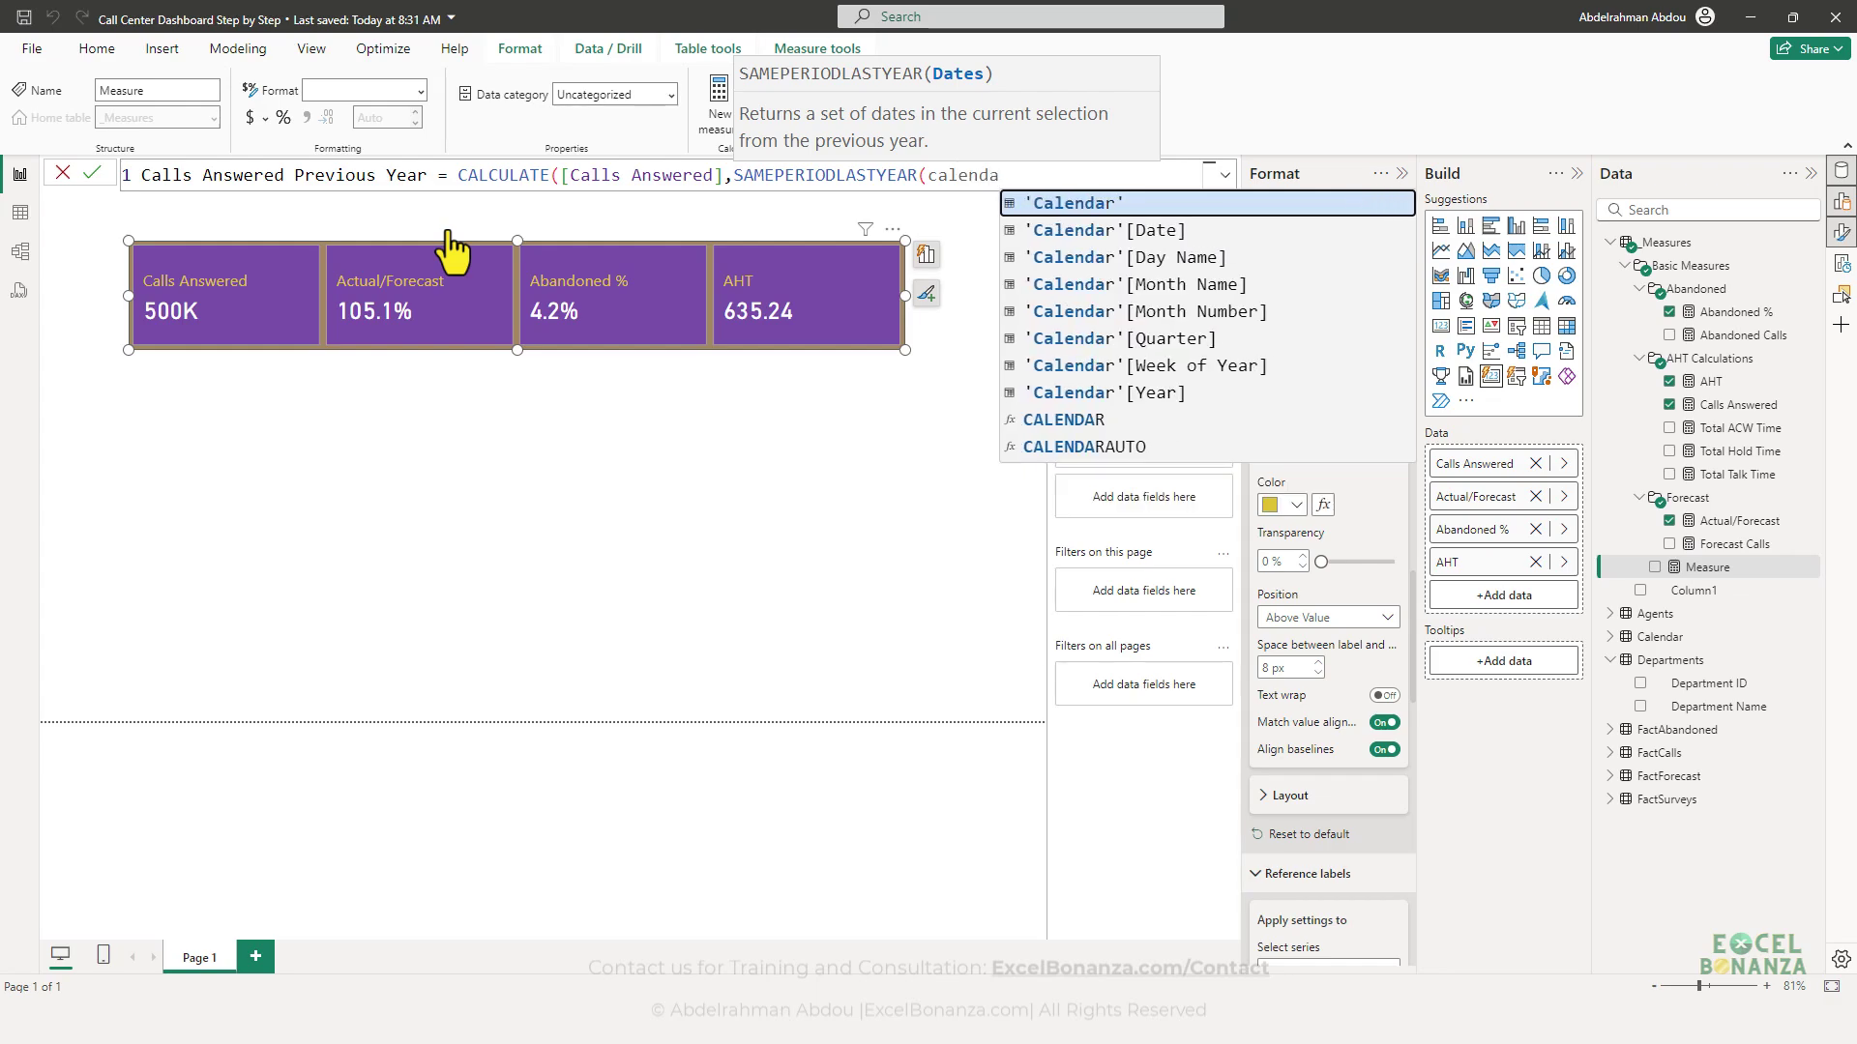
pyautogui.press('Tab')
pyautogui.write('[')
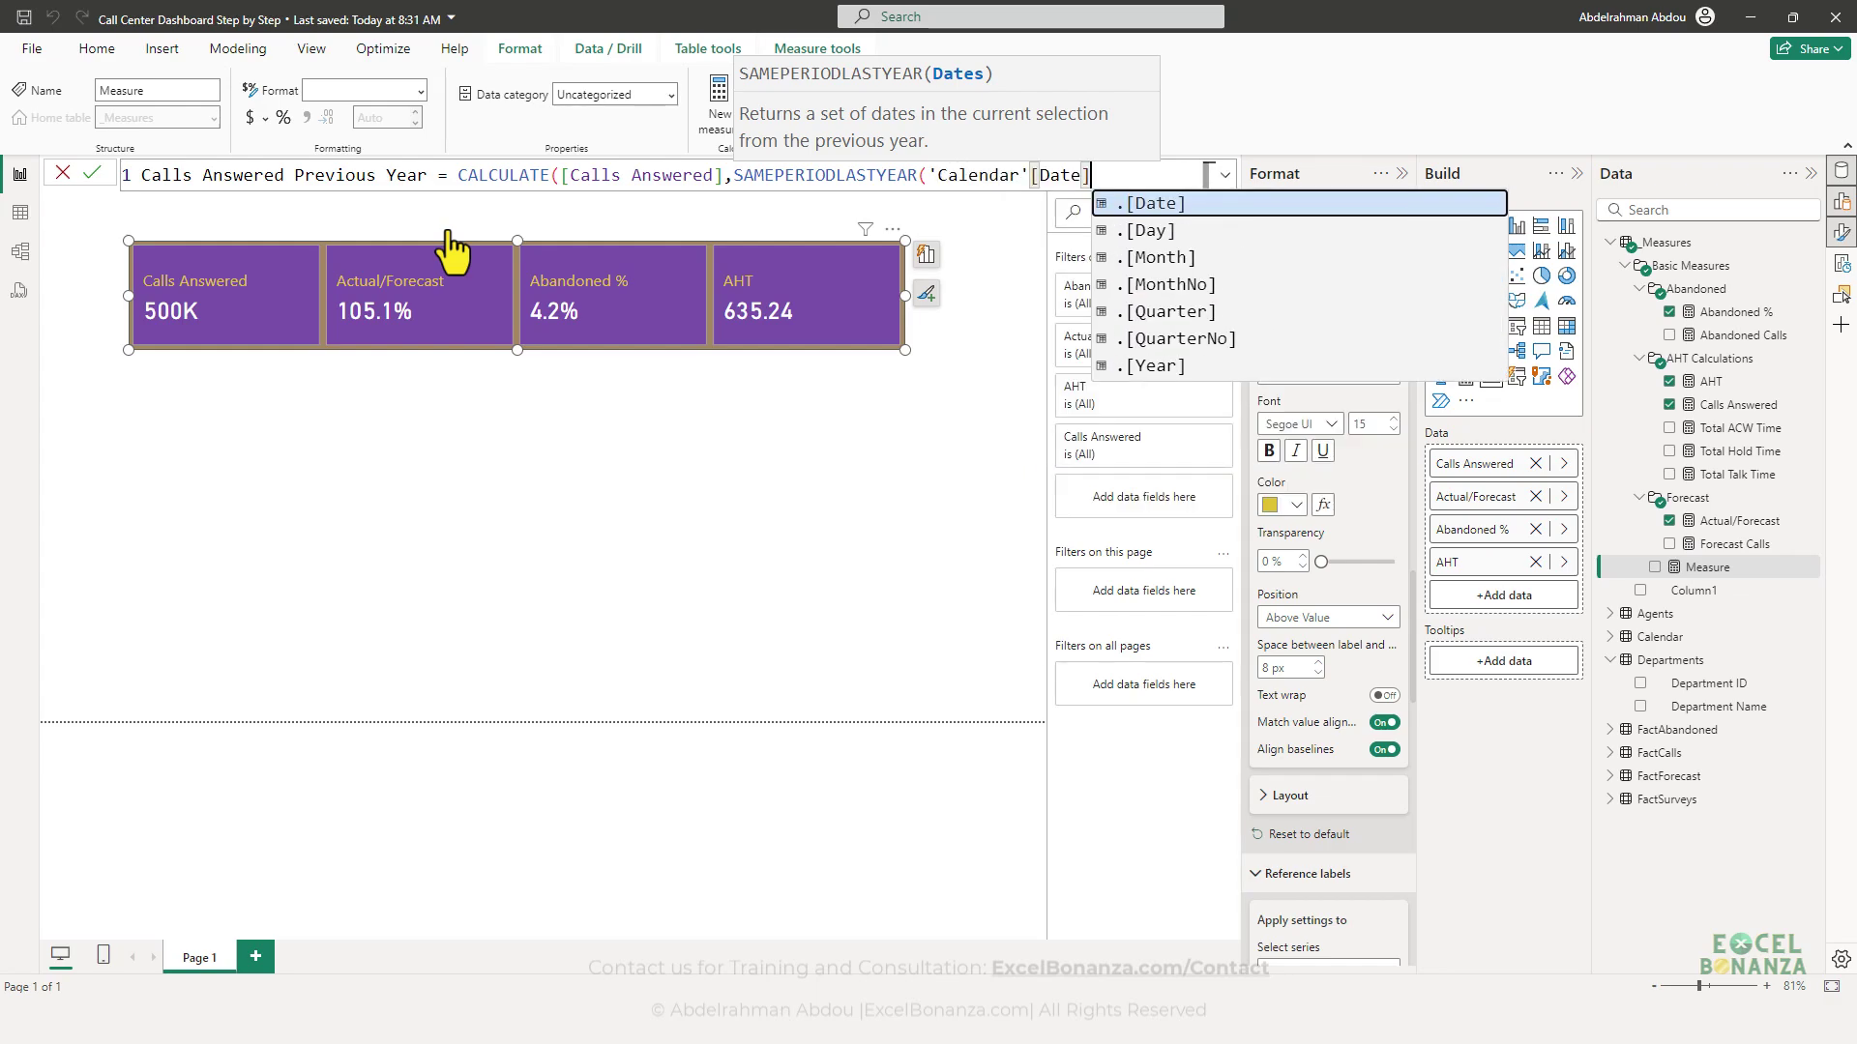
pyautogui.press('Tab')
pyautogui.write(')')
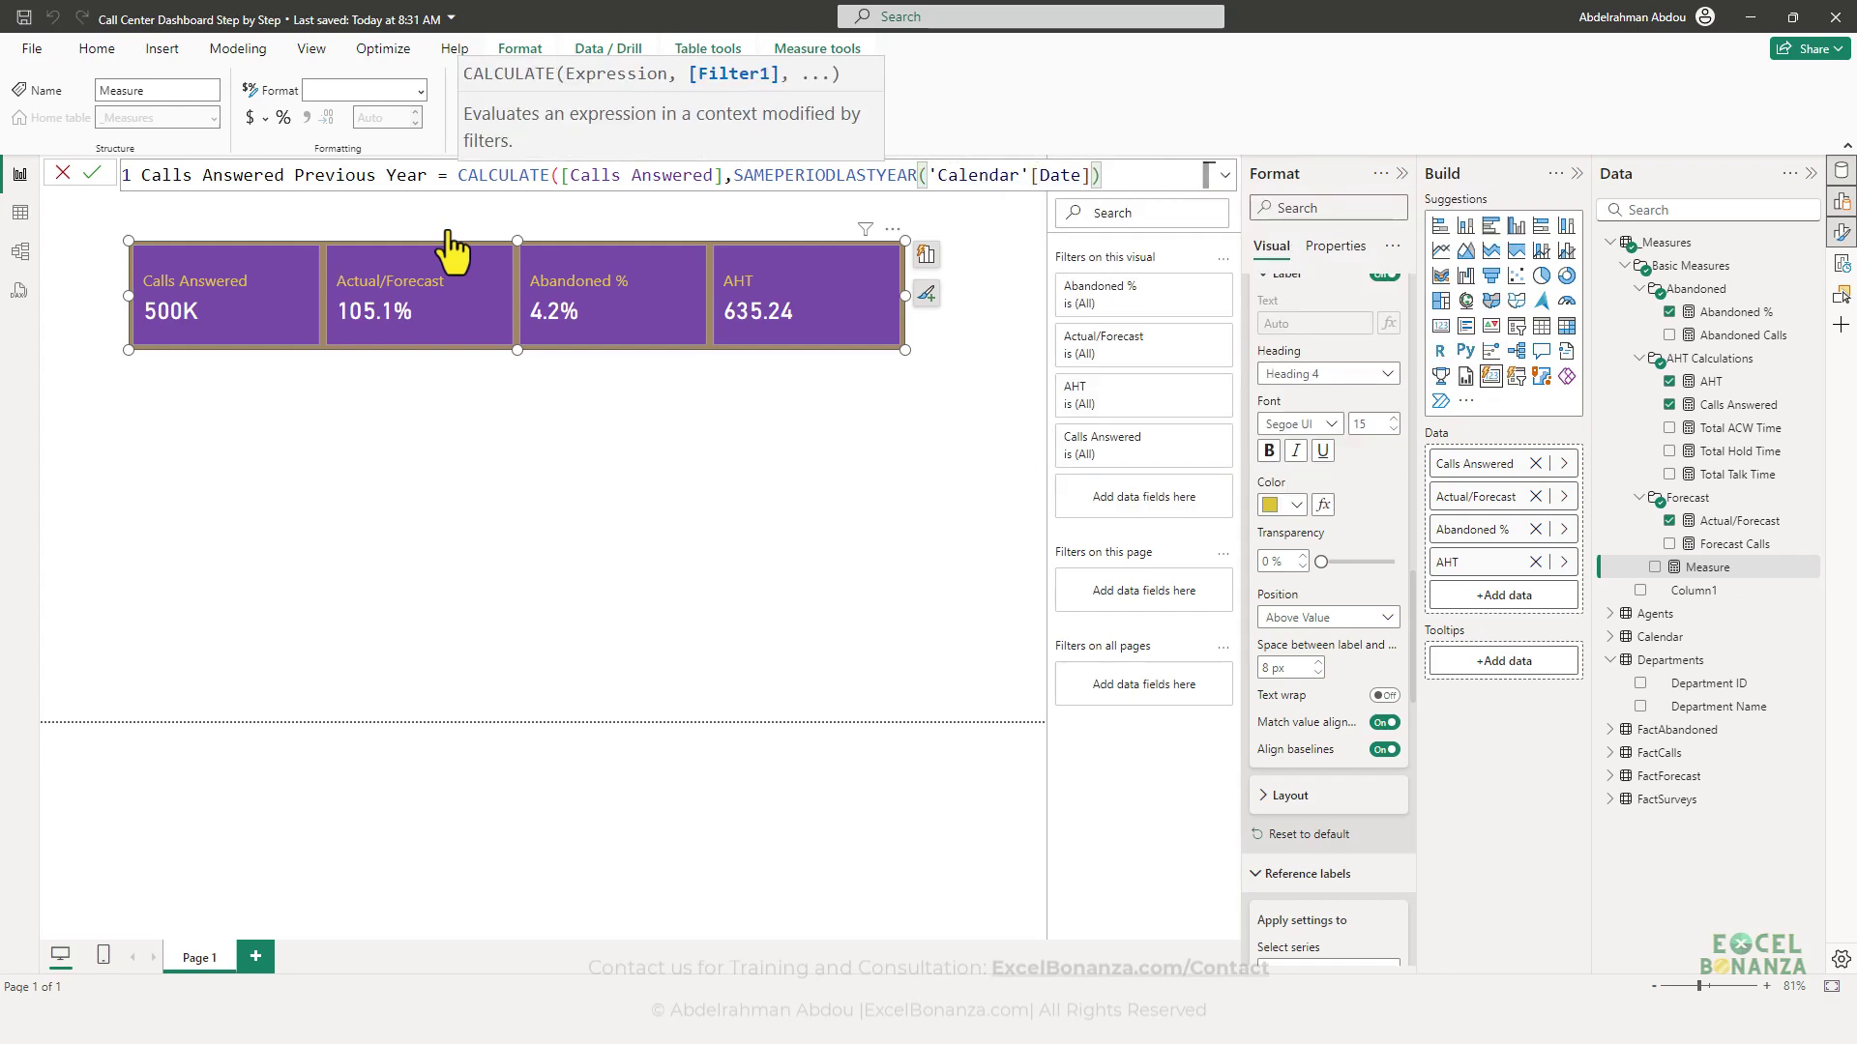
pyautogui.write(')')
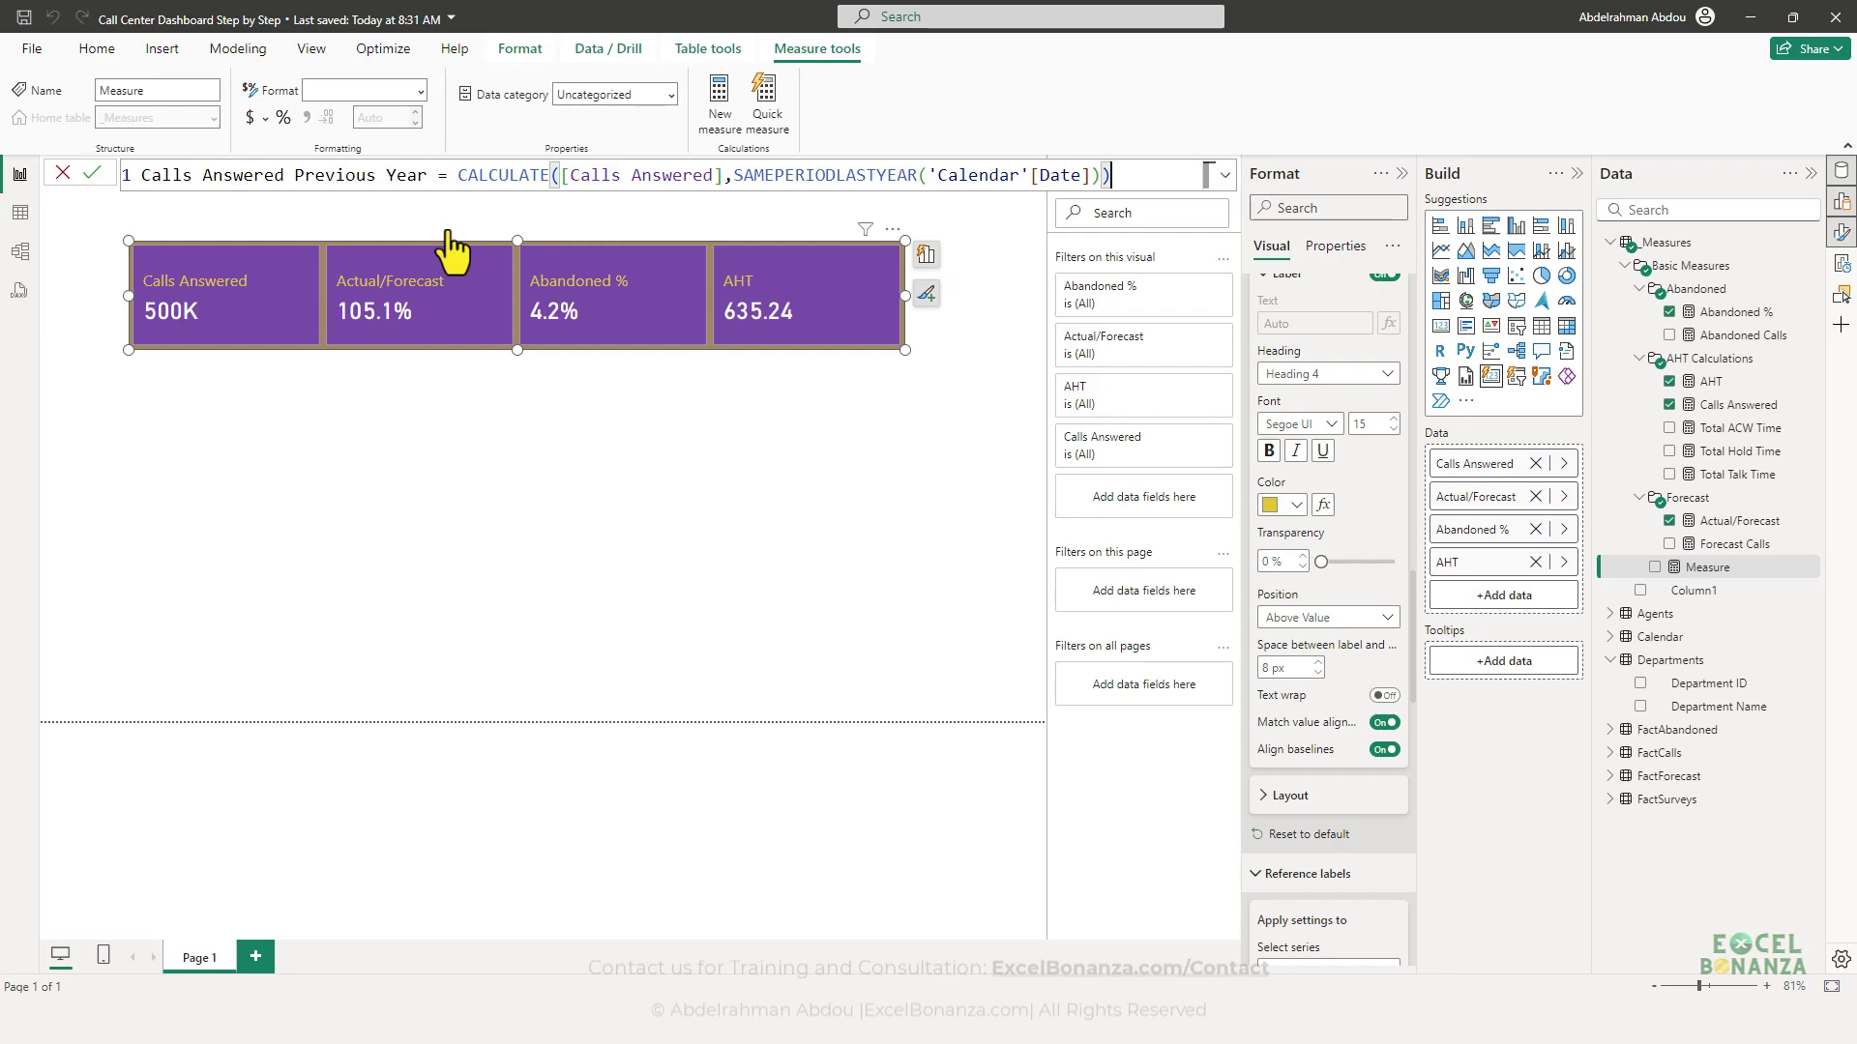
pyautogui.press('Return')
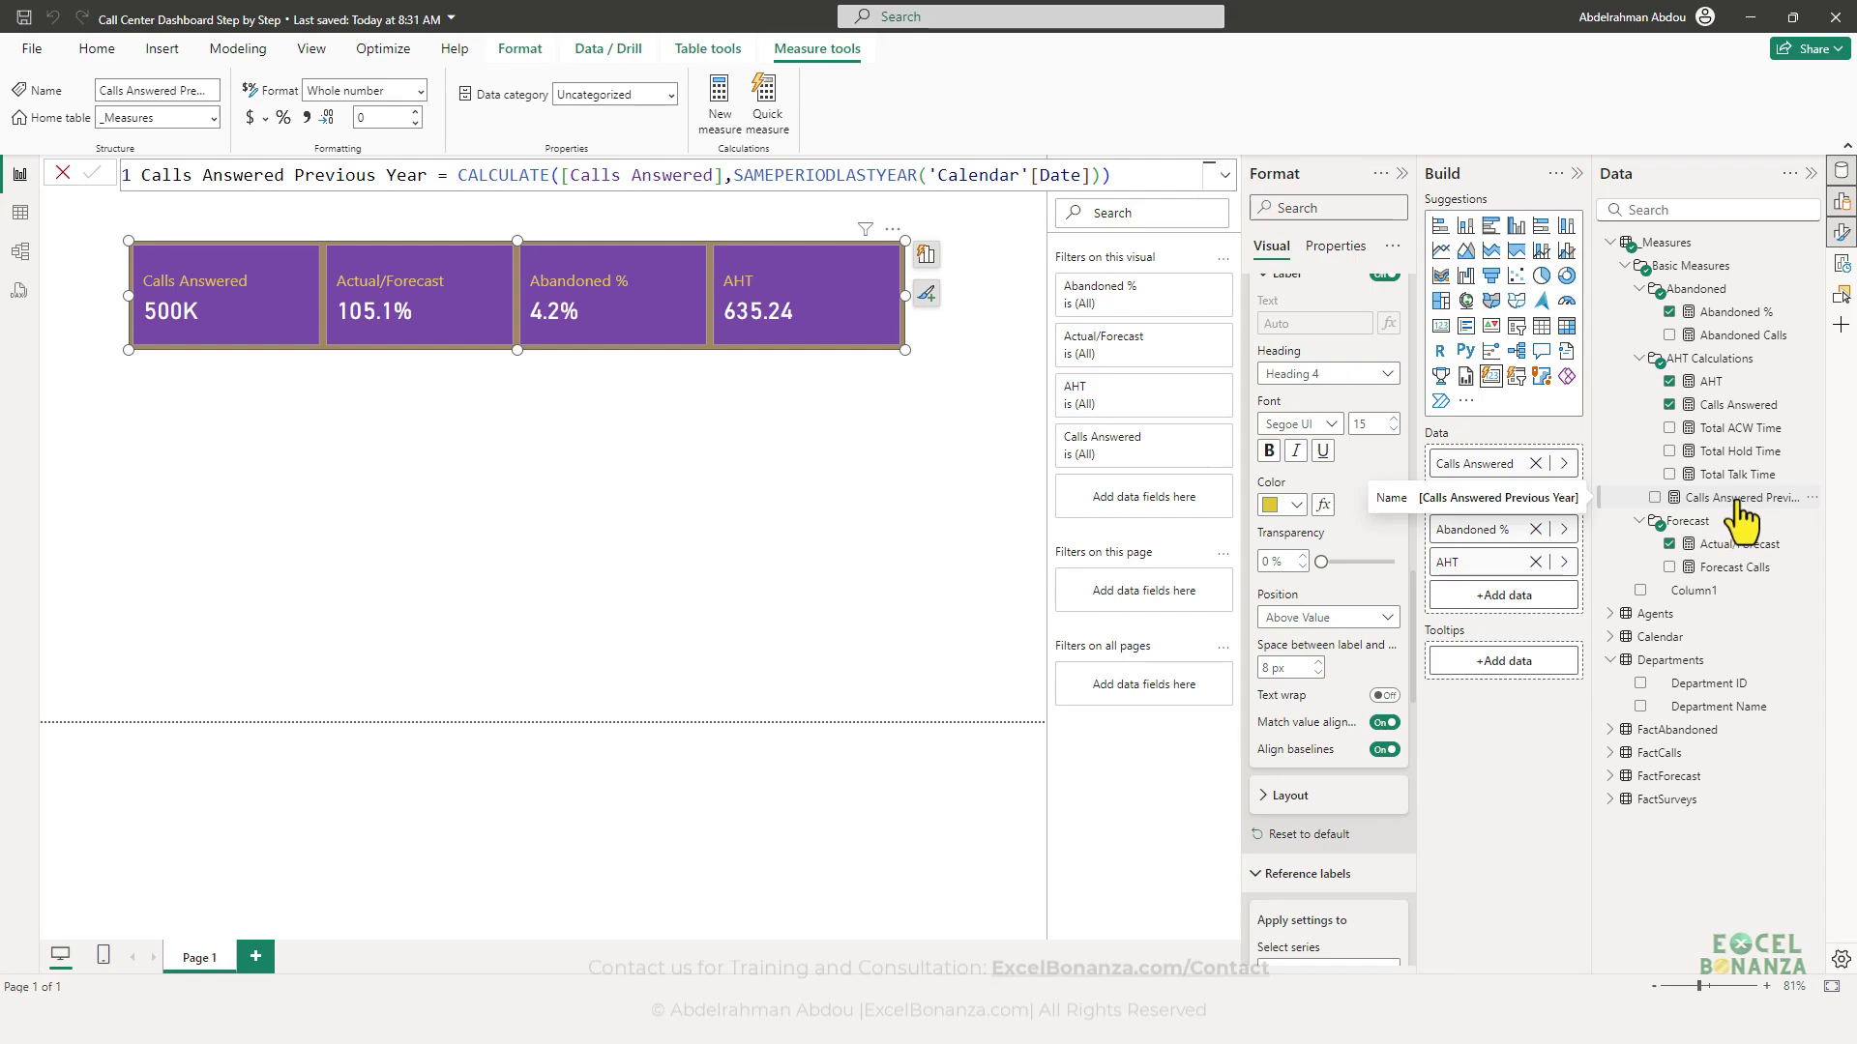
# - In the model view, set the Calls Answered Previous Year measure's display folder to Basic Measures\Previous Year Measures
pyautogui.click(20, 251)
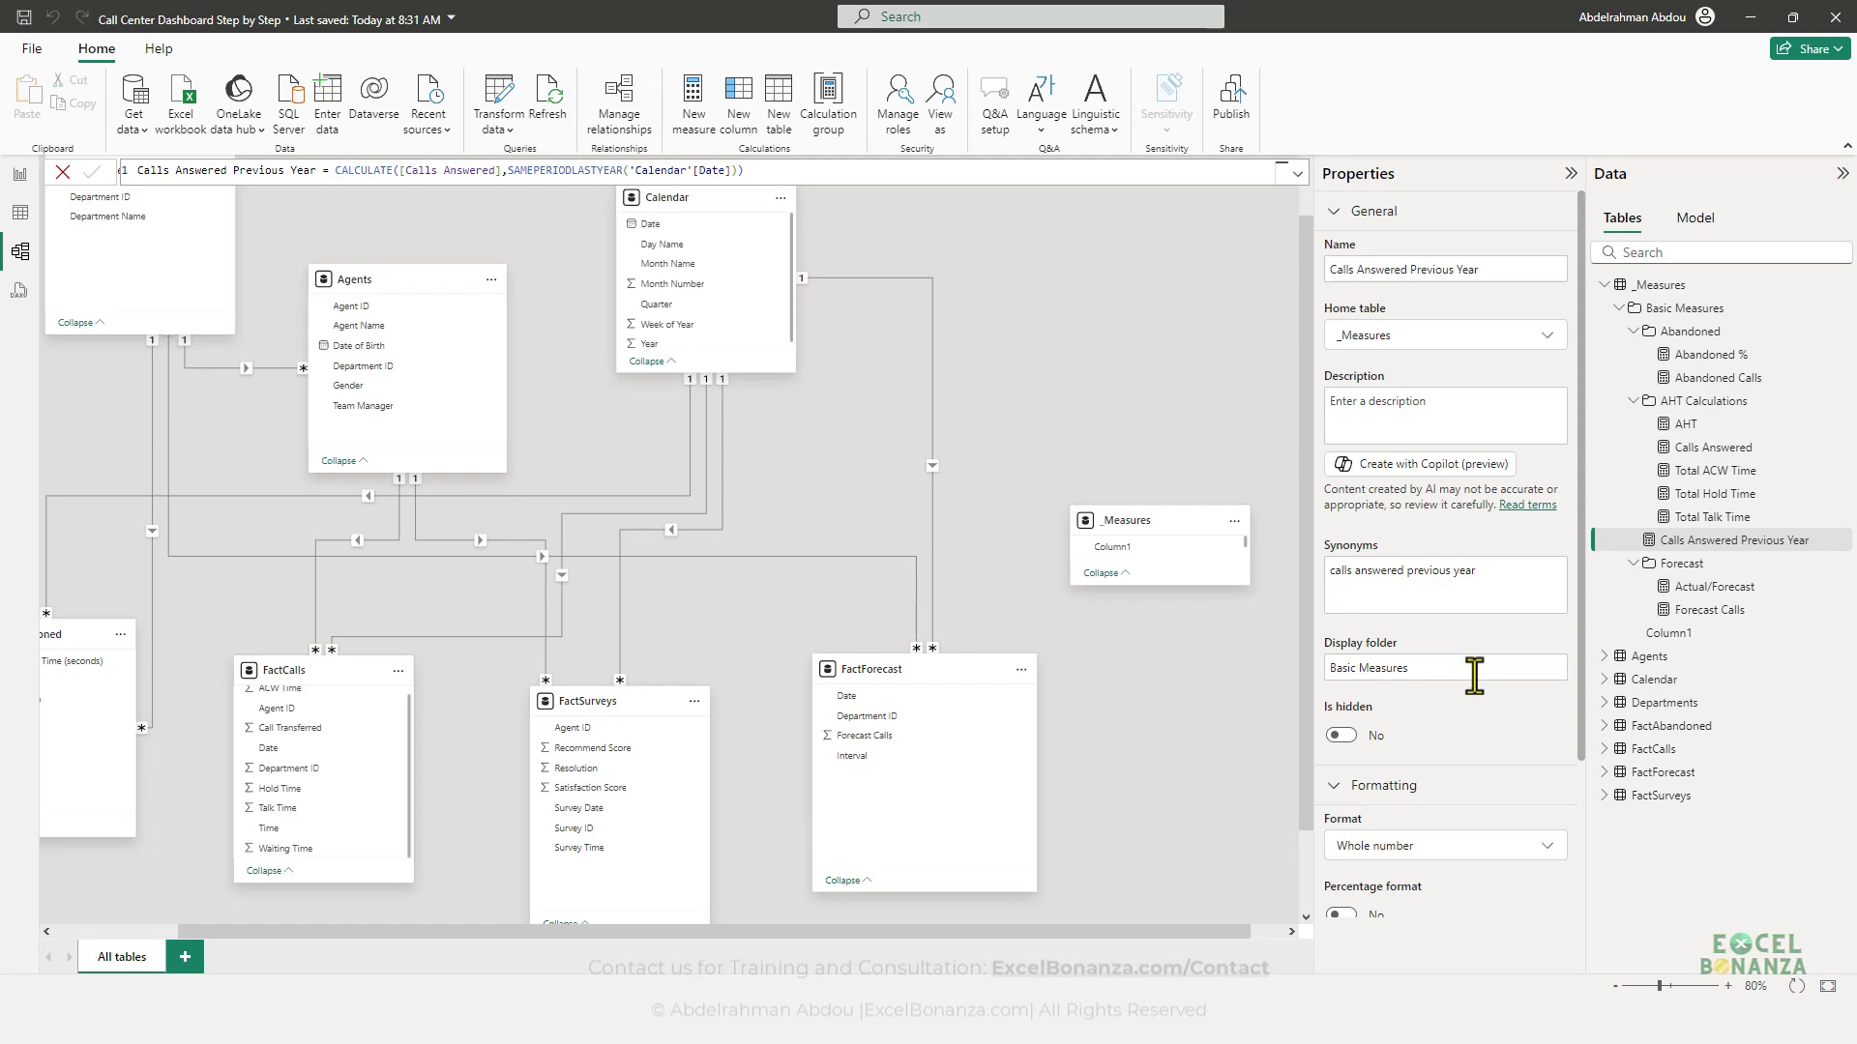
pyautogui.click(1474, 676)
pyautogui.write('\\Previous ea')
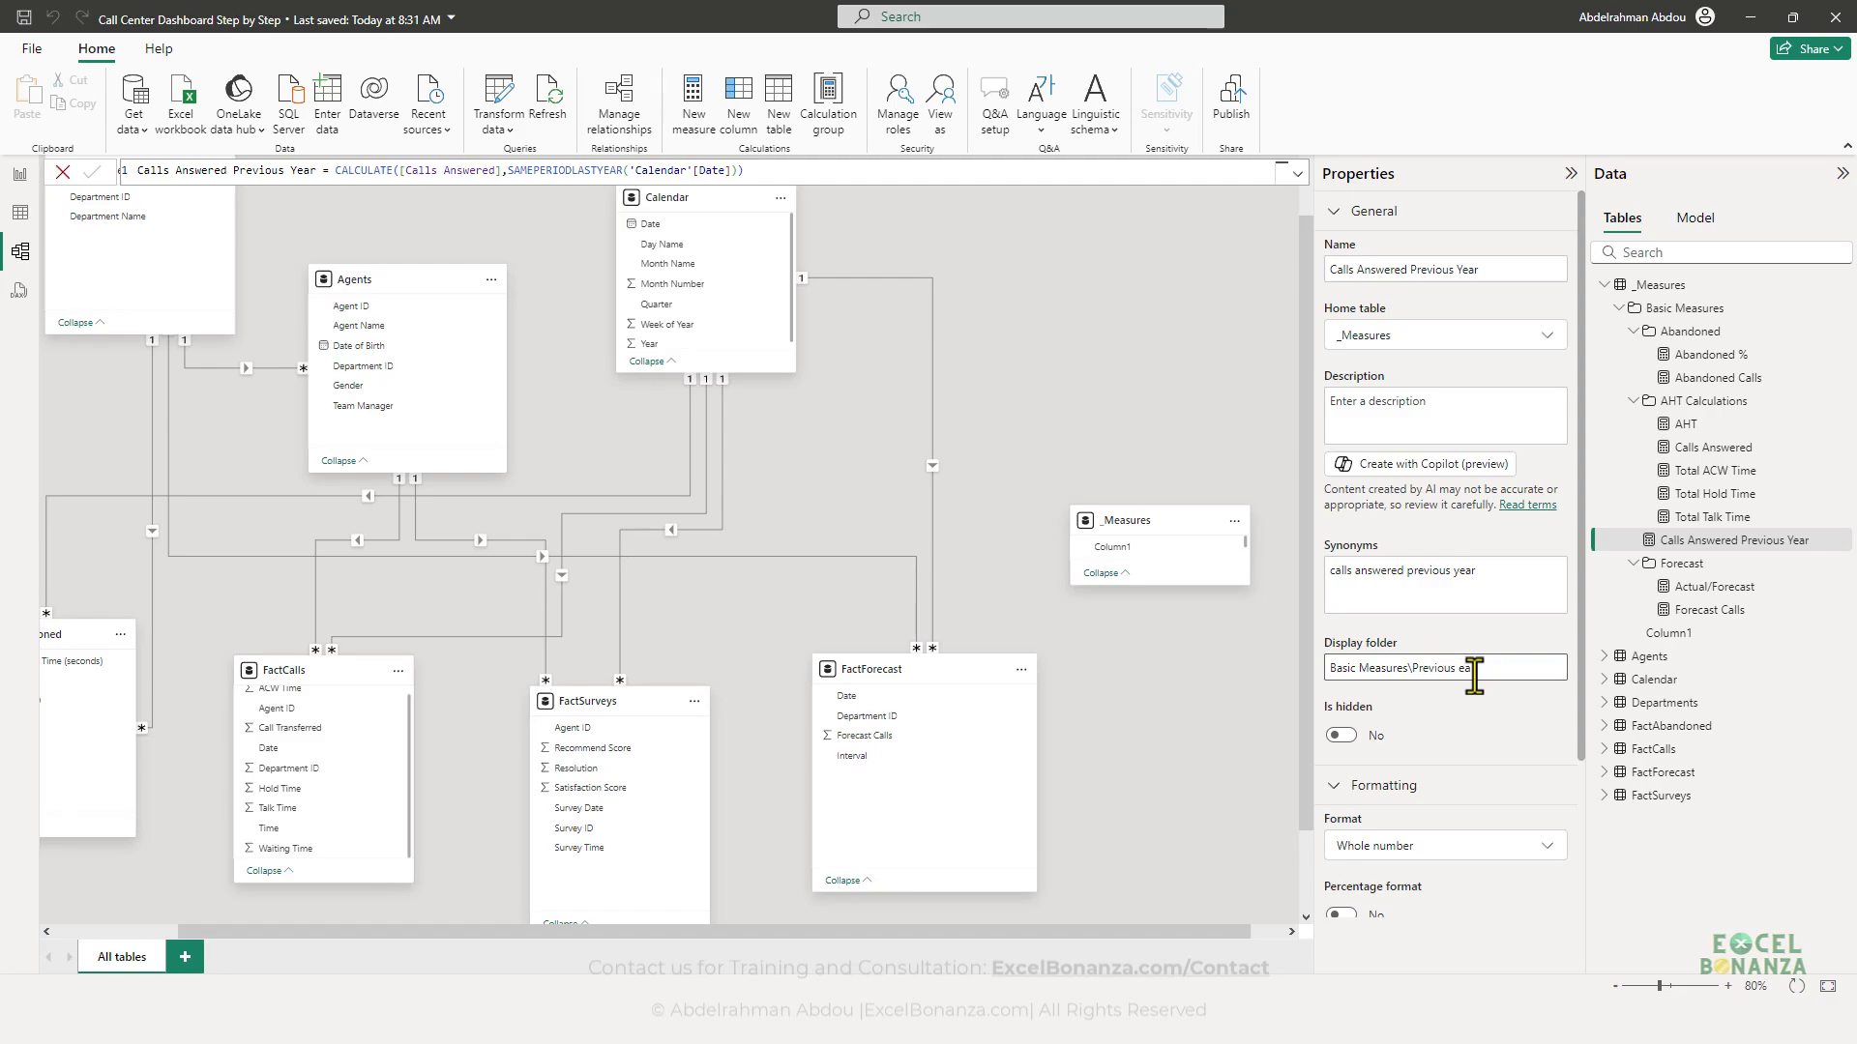
pyautogui.write('r')
pyautogui.write(' Year Measures')
pyautogui.press('Return')
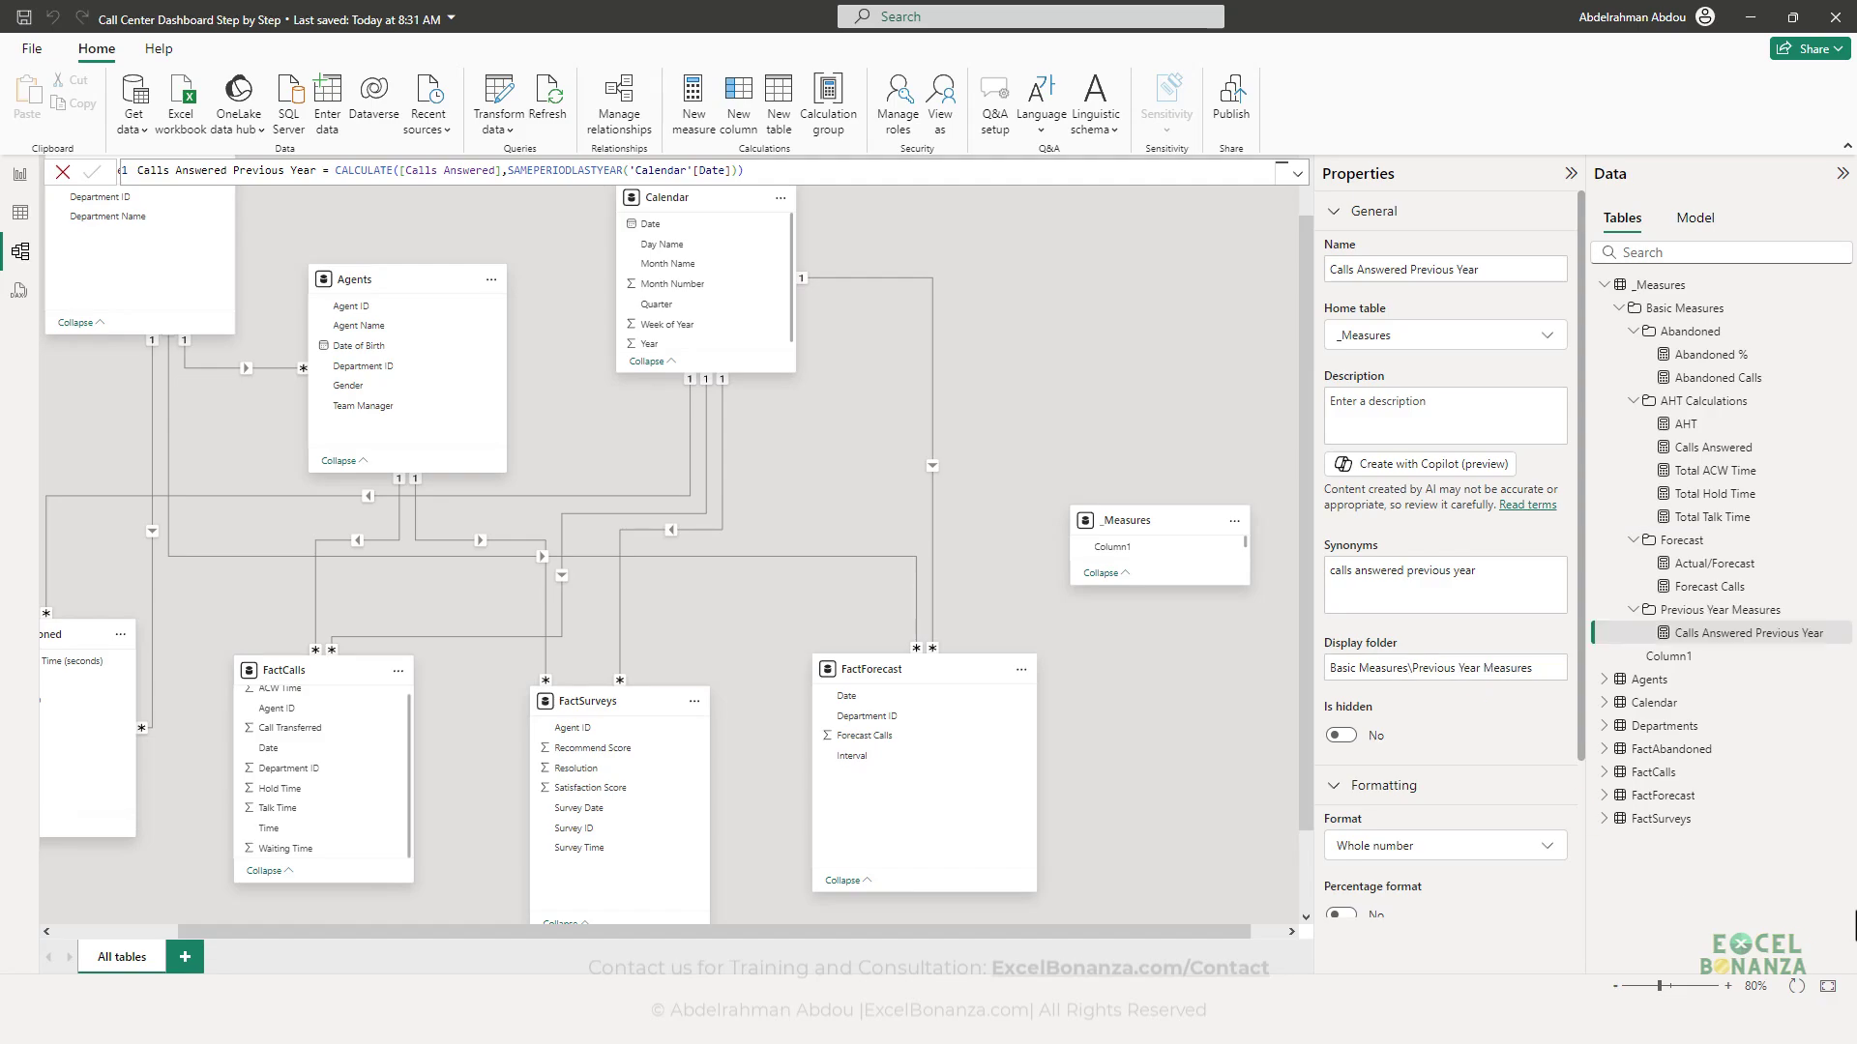
pyautogui.click(1693, 634)
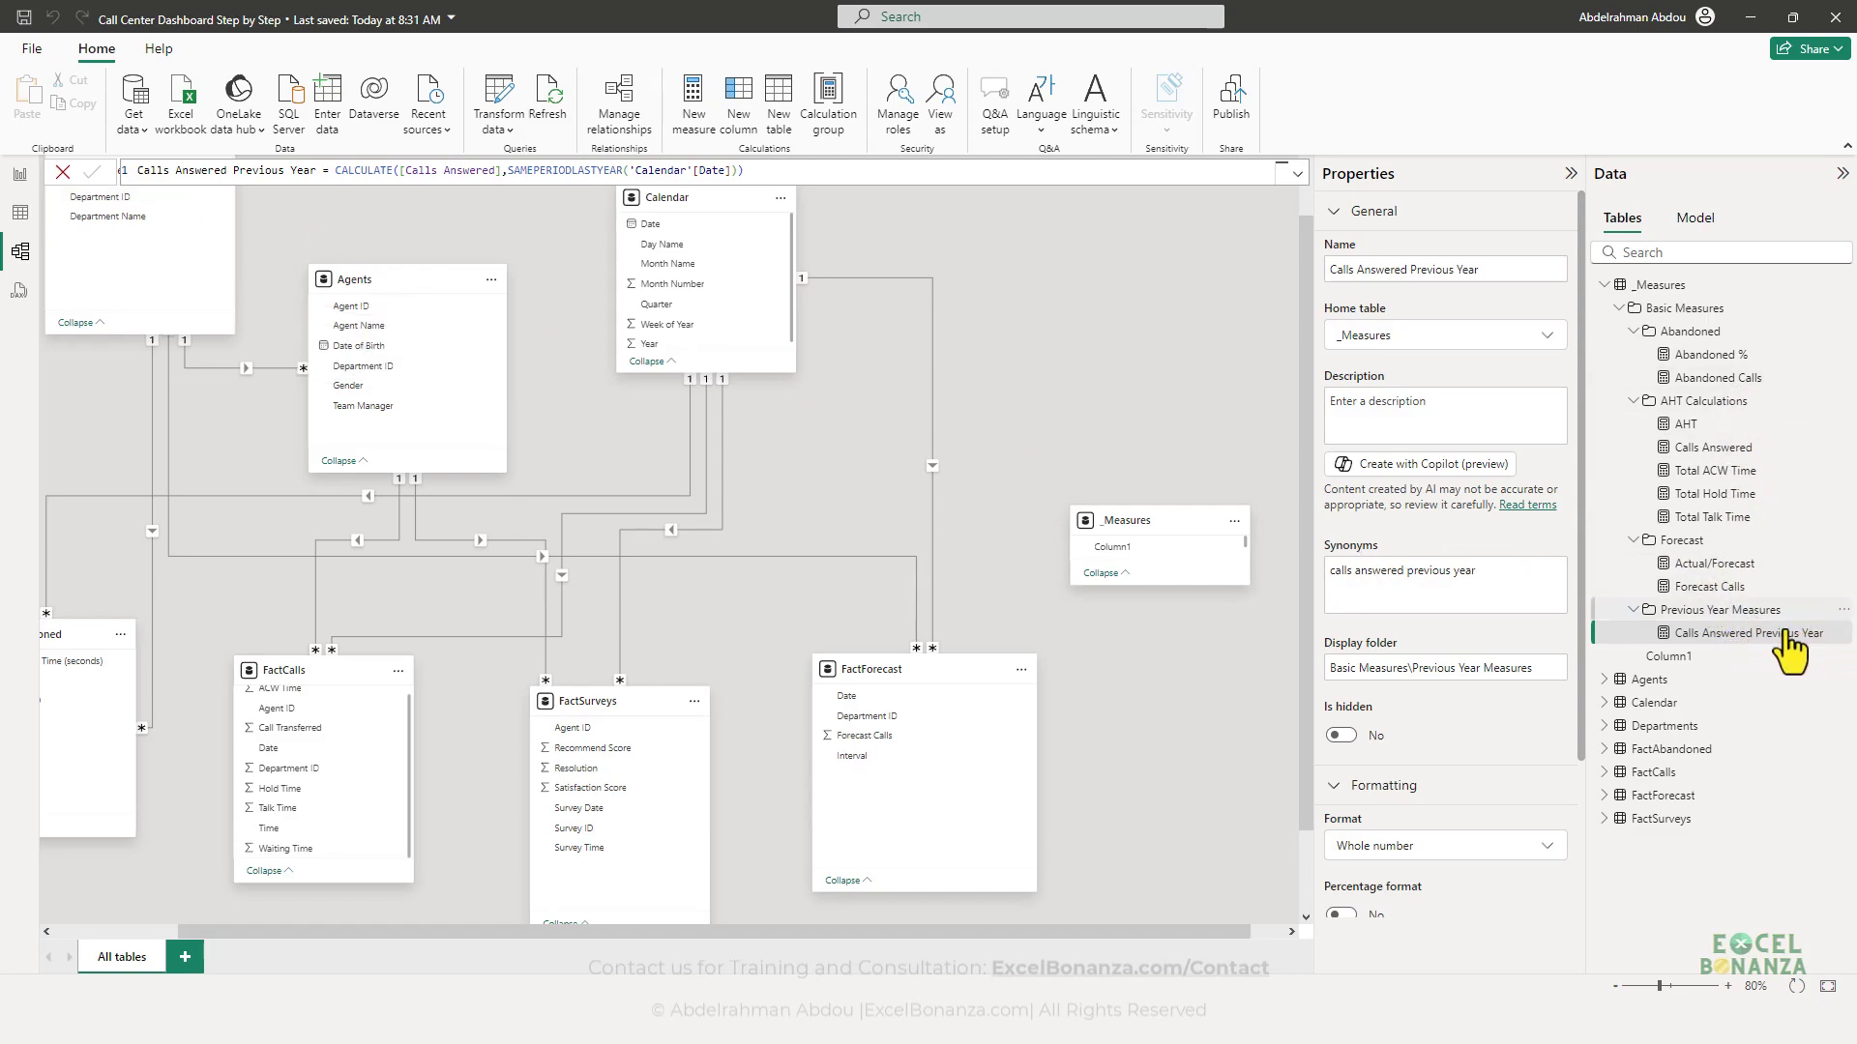
# - In the report view, create a measure in the Previous Year Measures folder named Calls Answered This Year vs Previous Year %
pyautogui.click(17, 178)
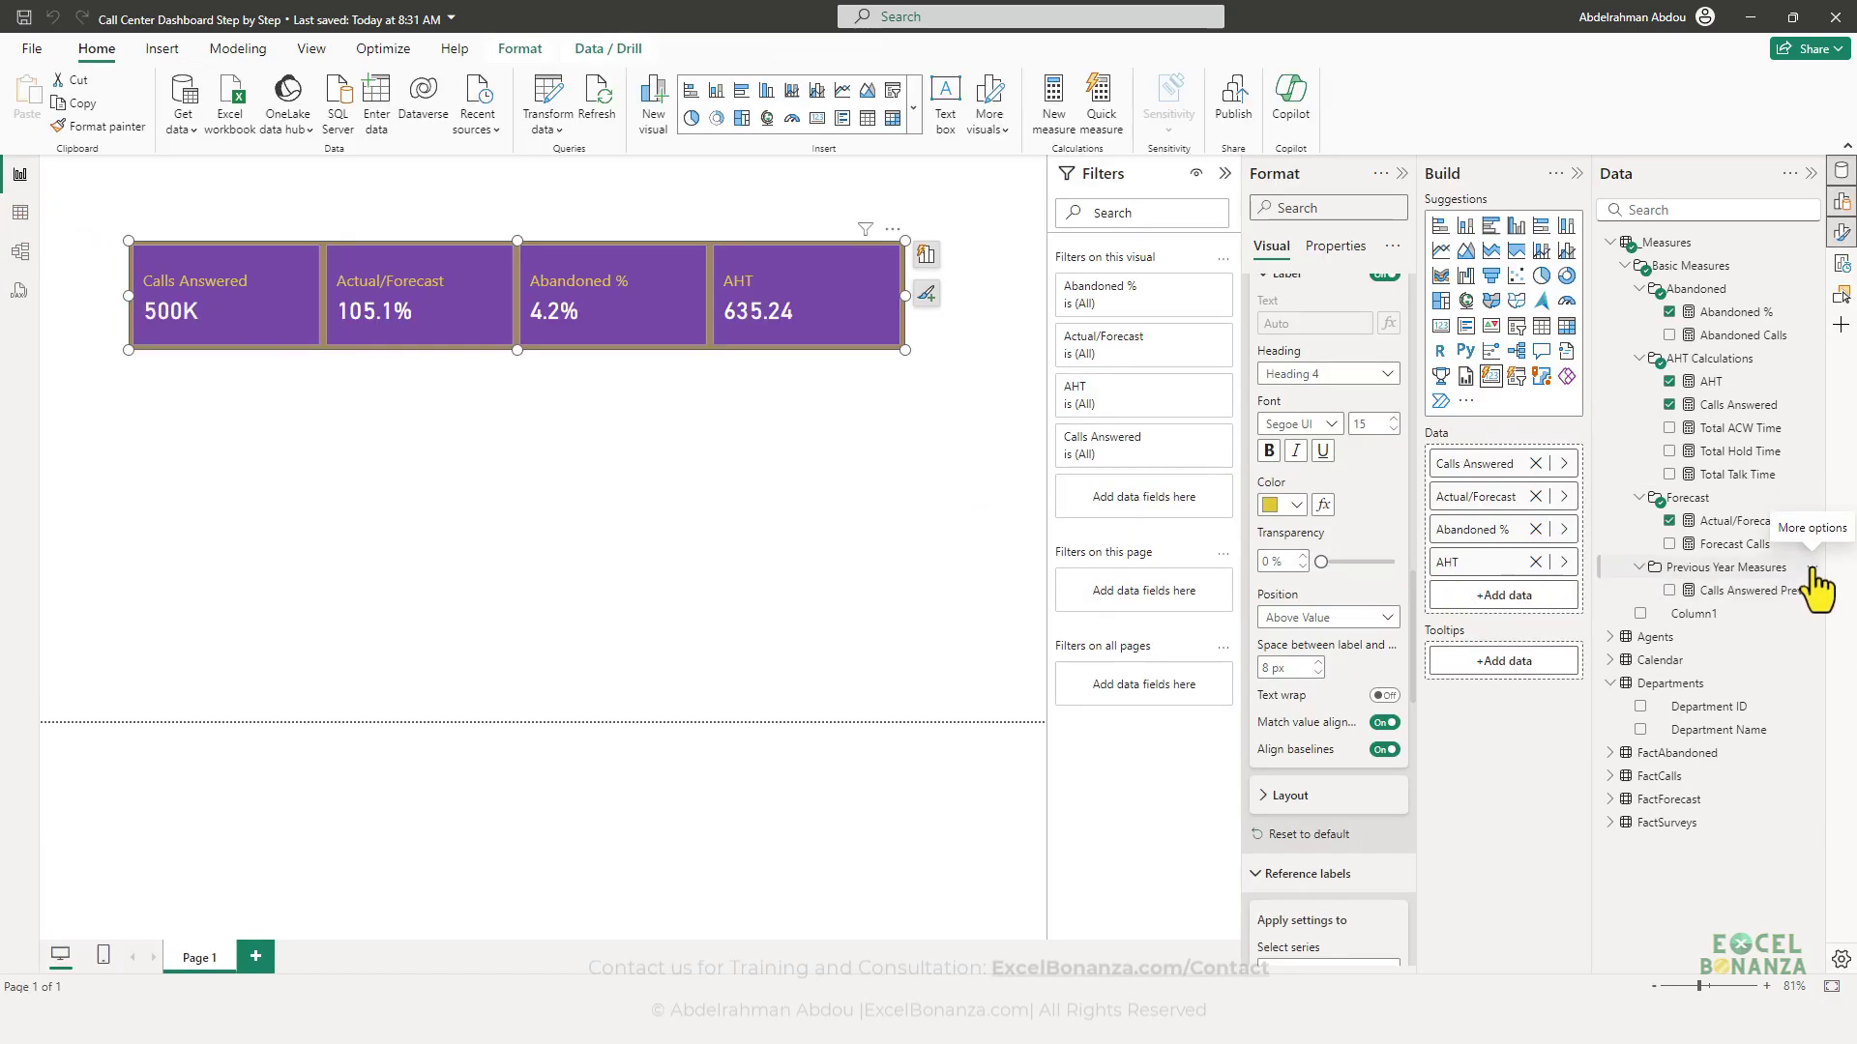
pyautogui.click(1812, 568)
pyautogui.press('Escape')
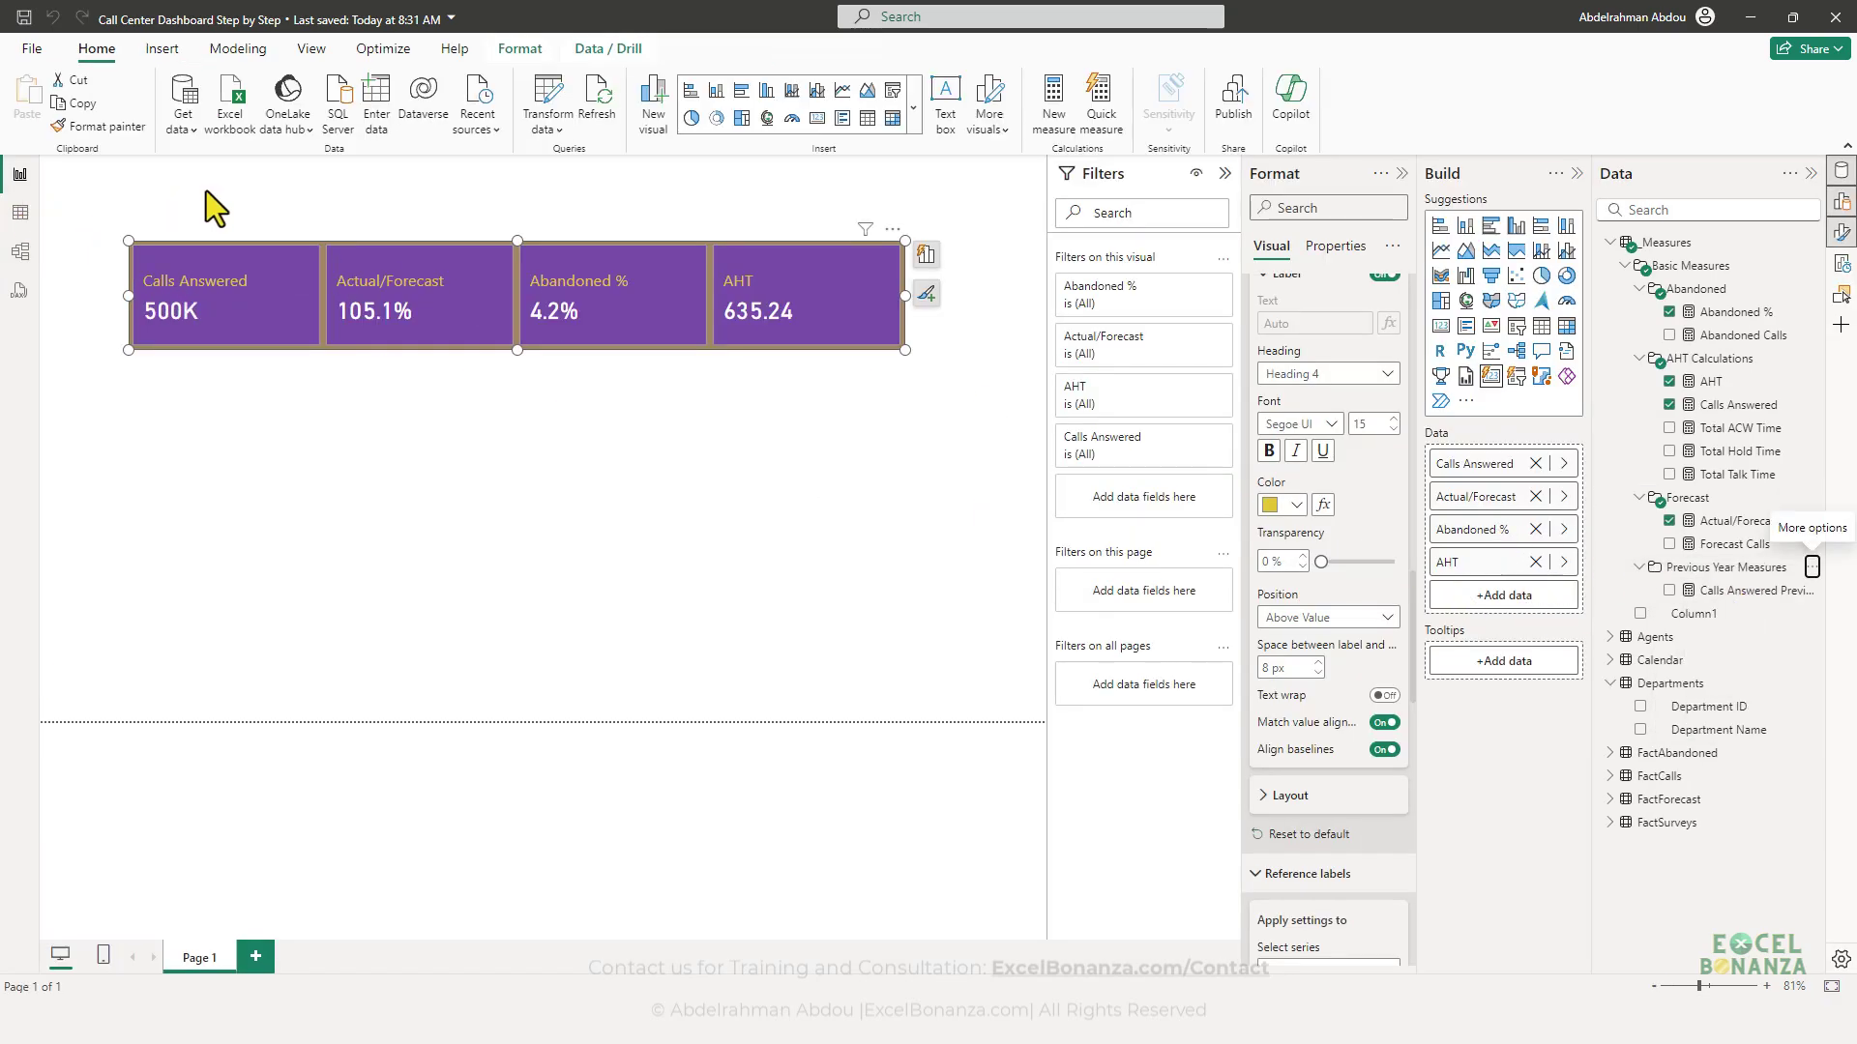
pyautogui.write('Calls Answered This YE')
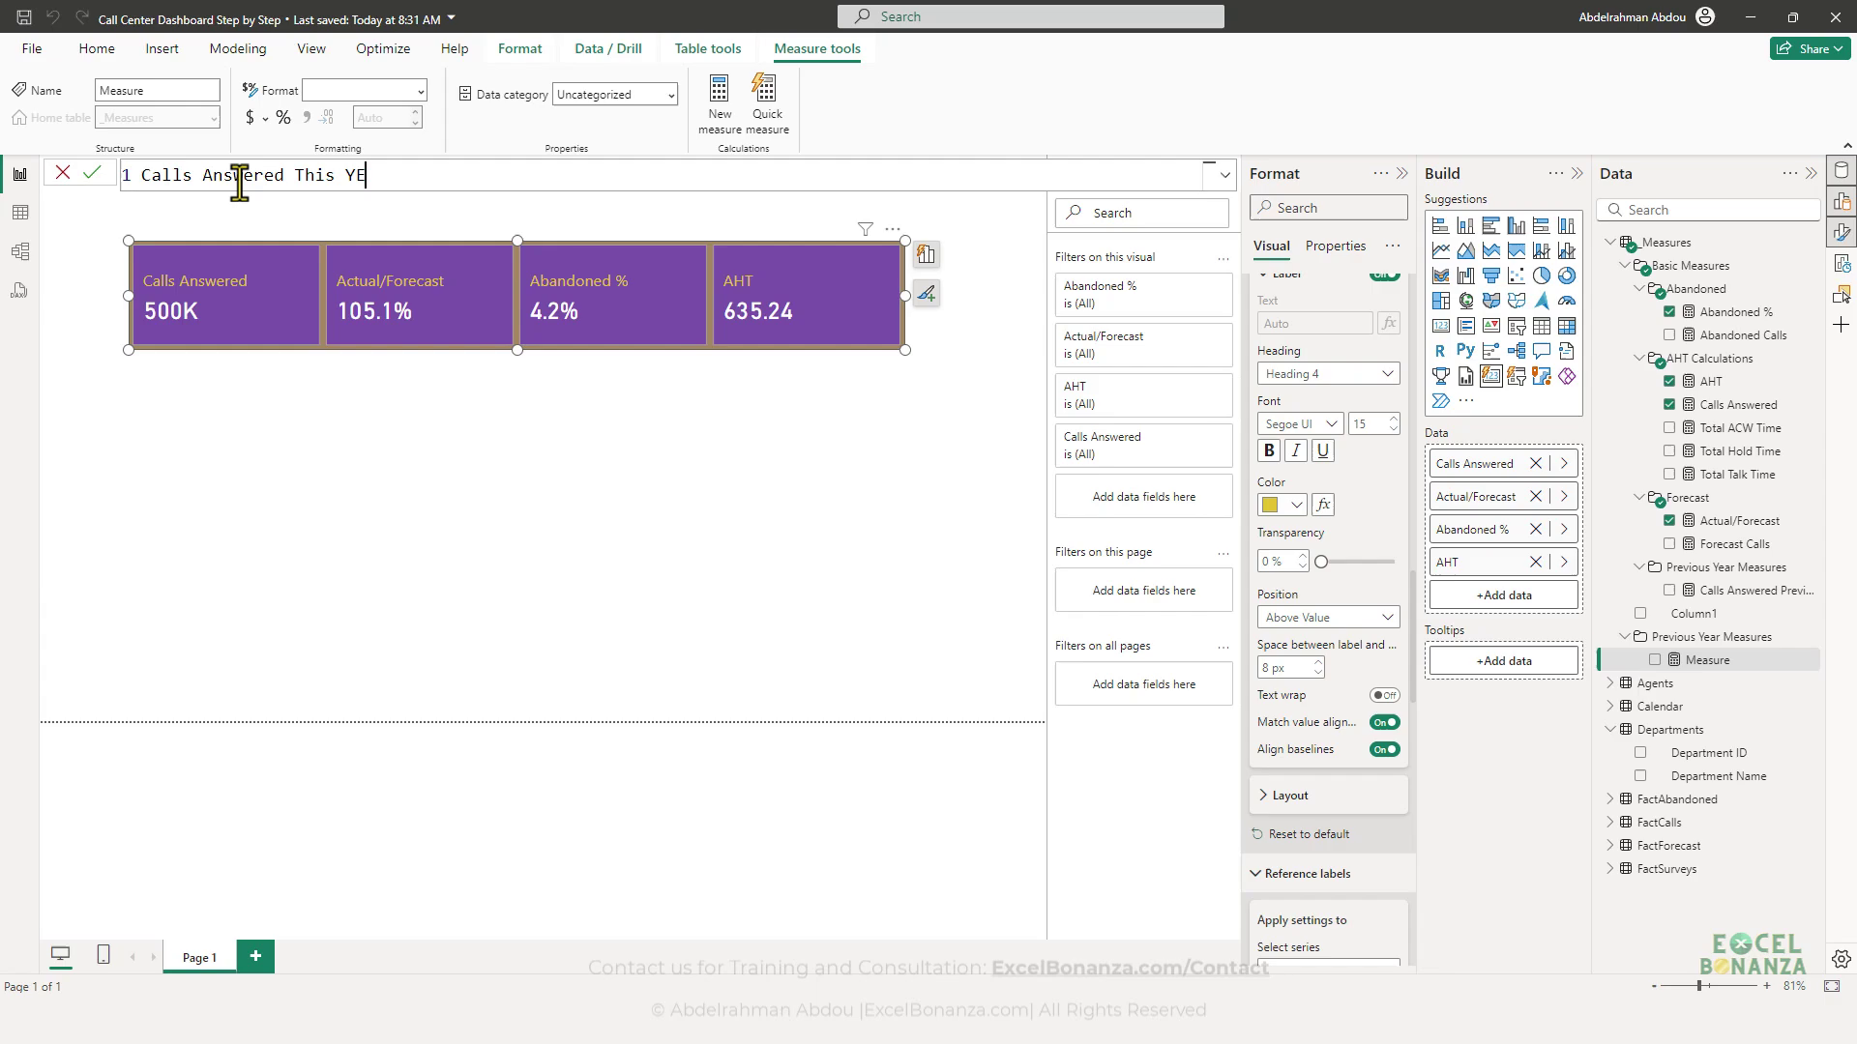
pyautogui.press('BackSpace')
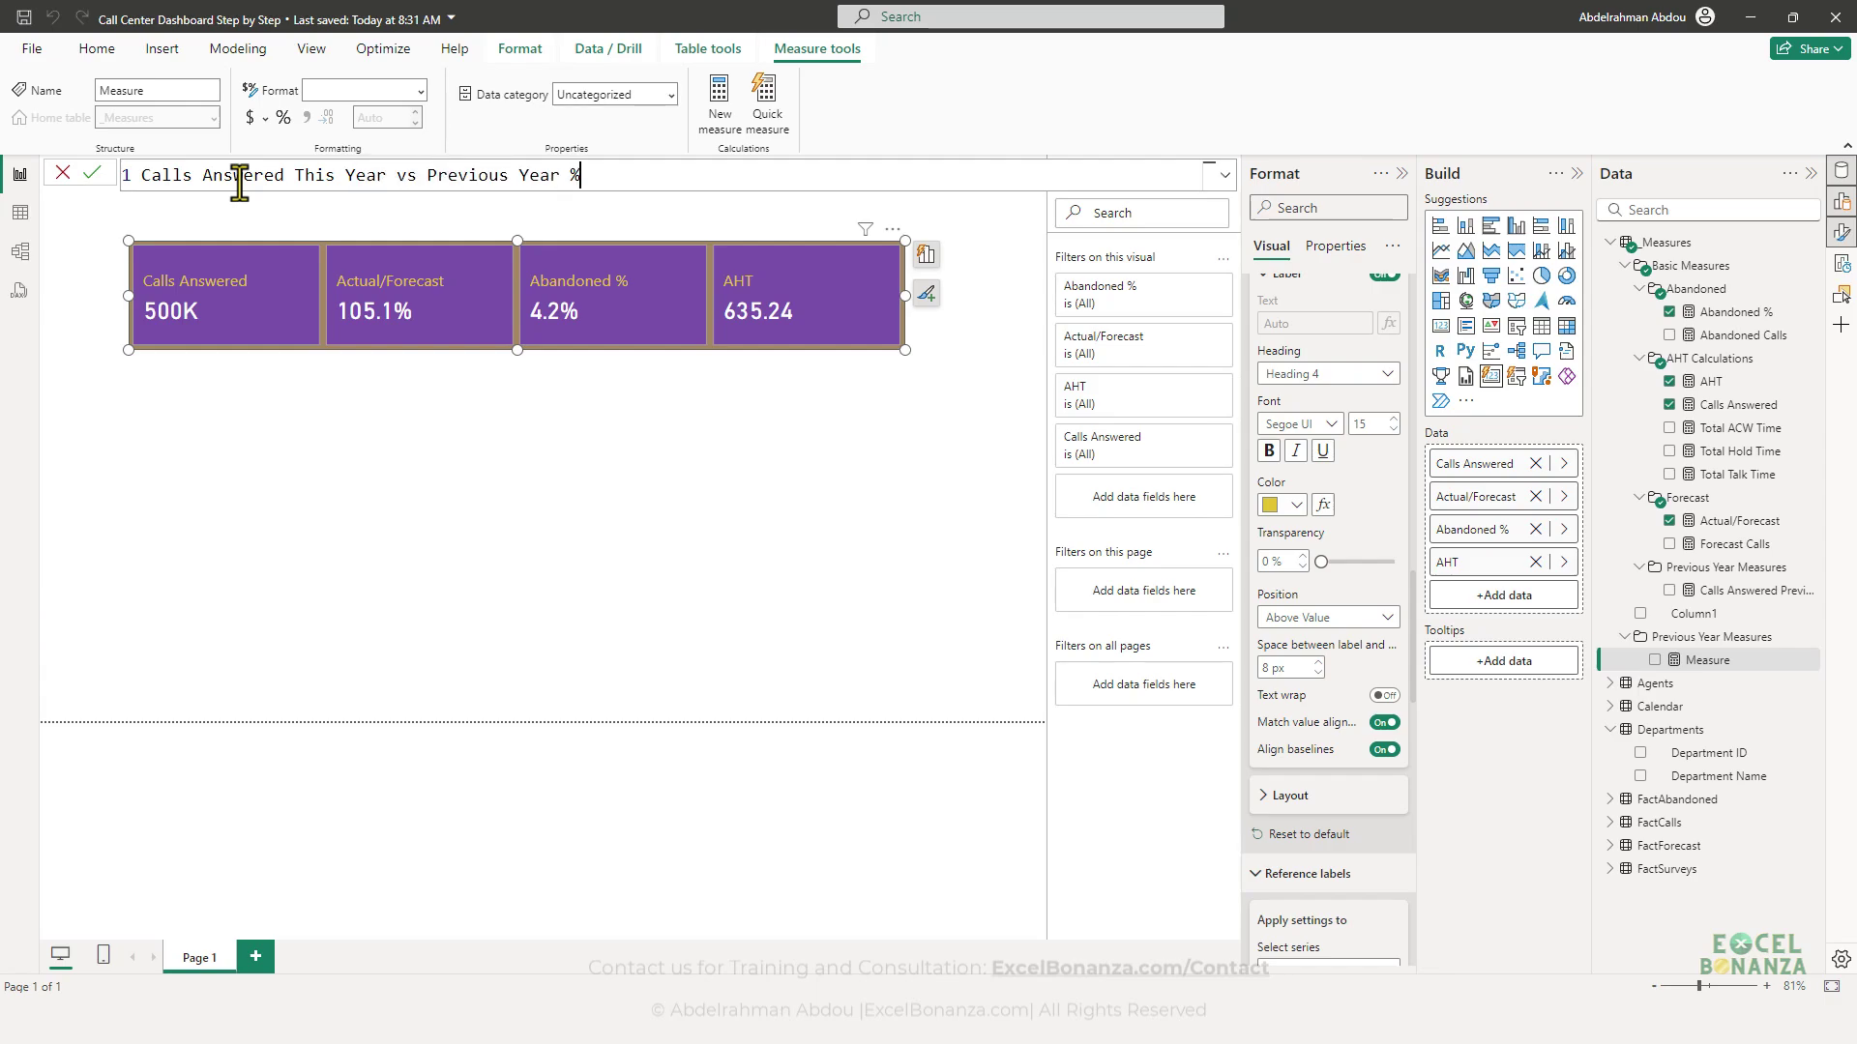
# - Define the measure as DIVIDE([Calls Answered],[Calls Answered Previous Year])-1 and commit it
pyautogui.write('= DIVIDE(')
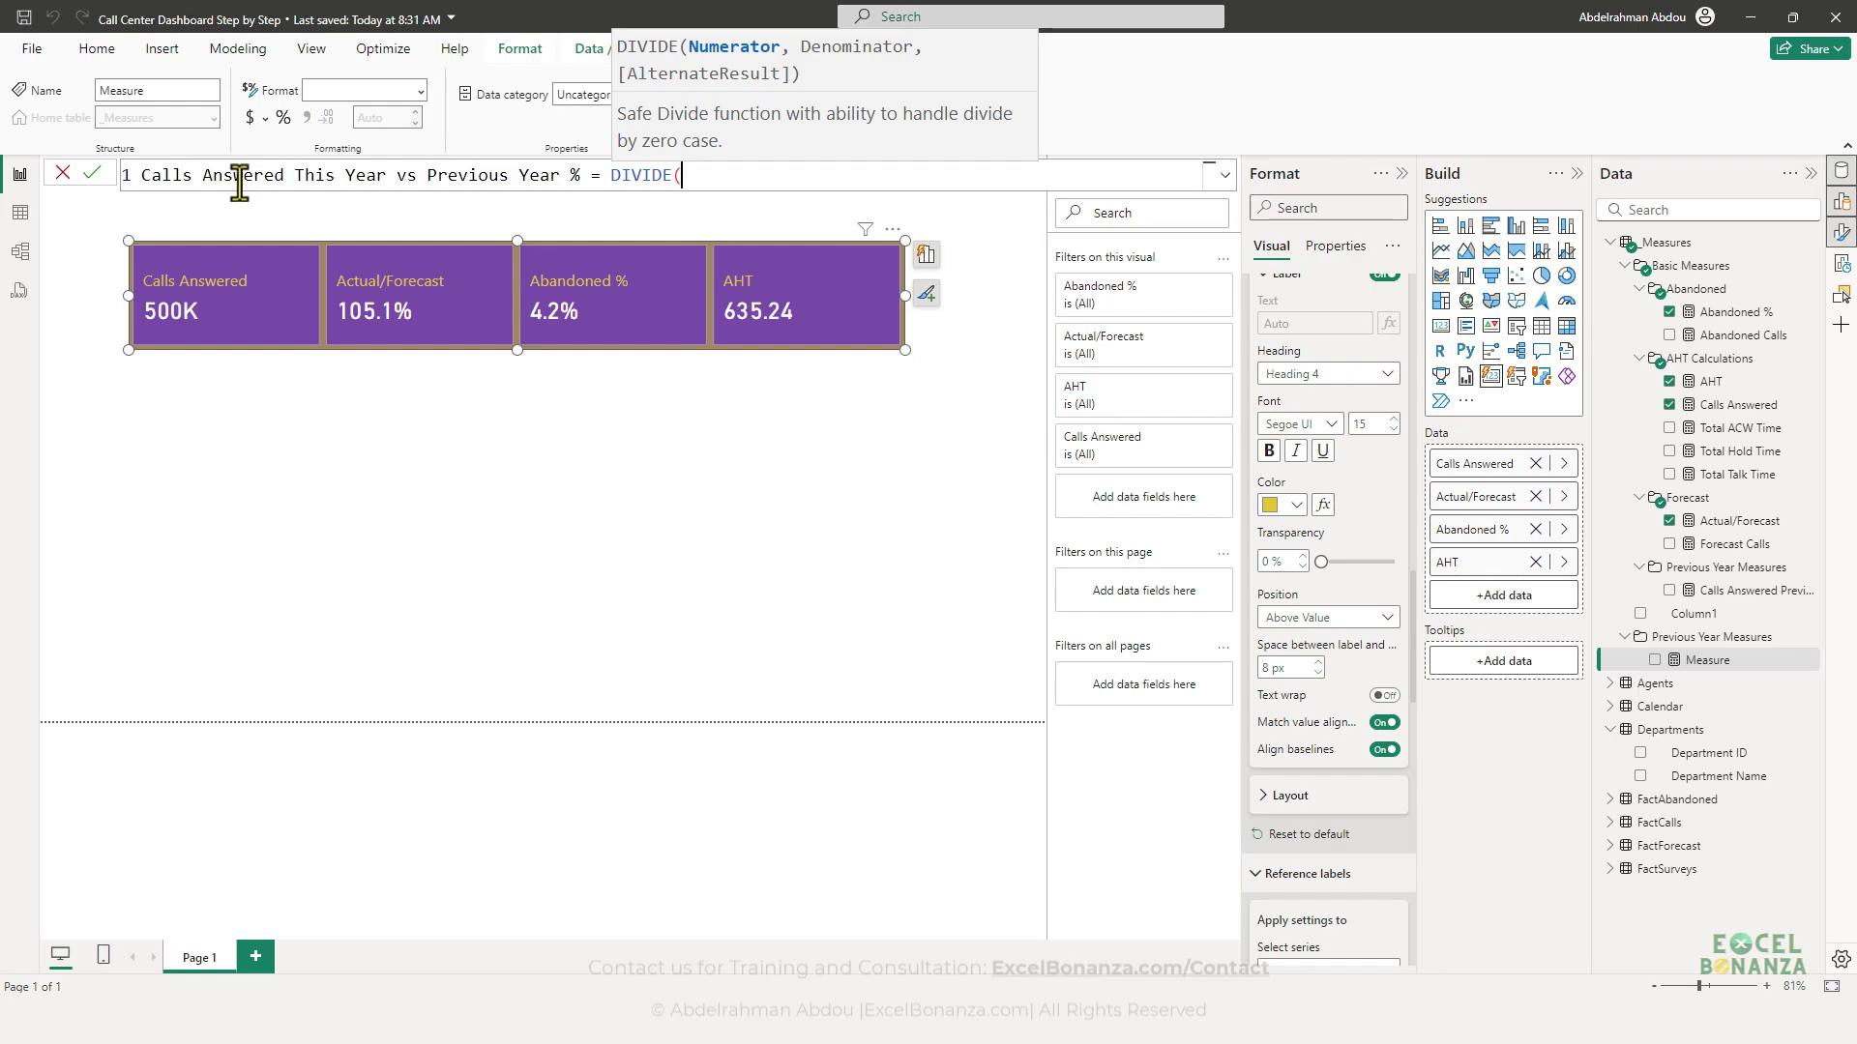
pyautogui.write('[calls')
pyautogui.press('Tab')
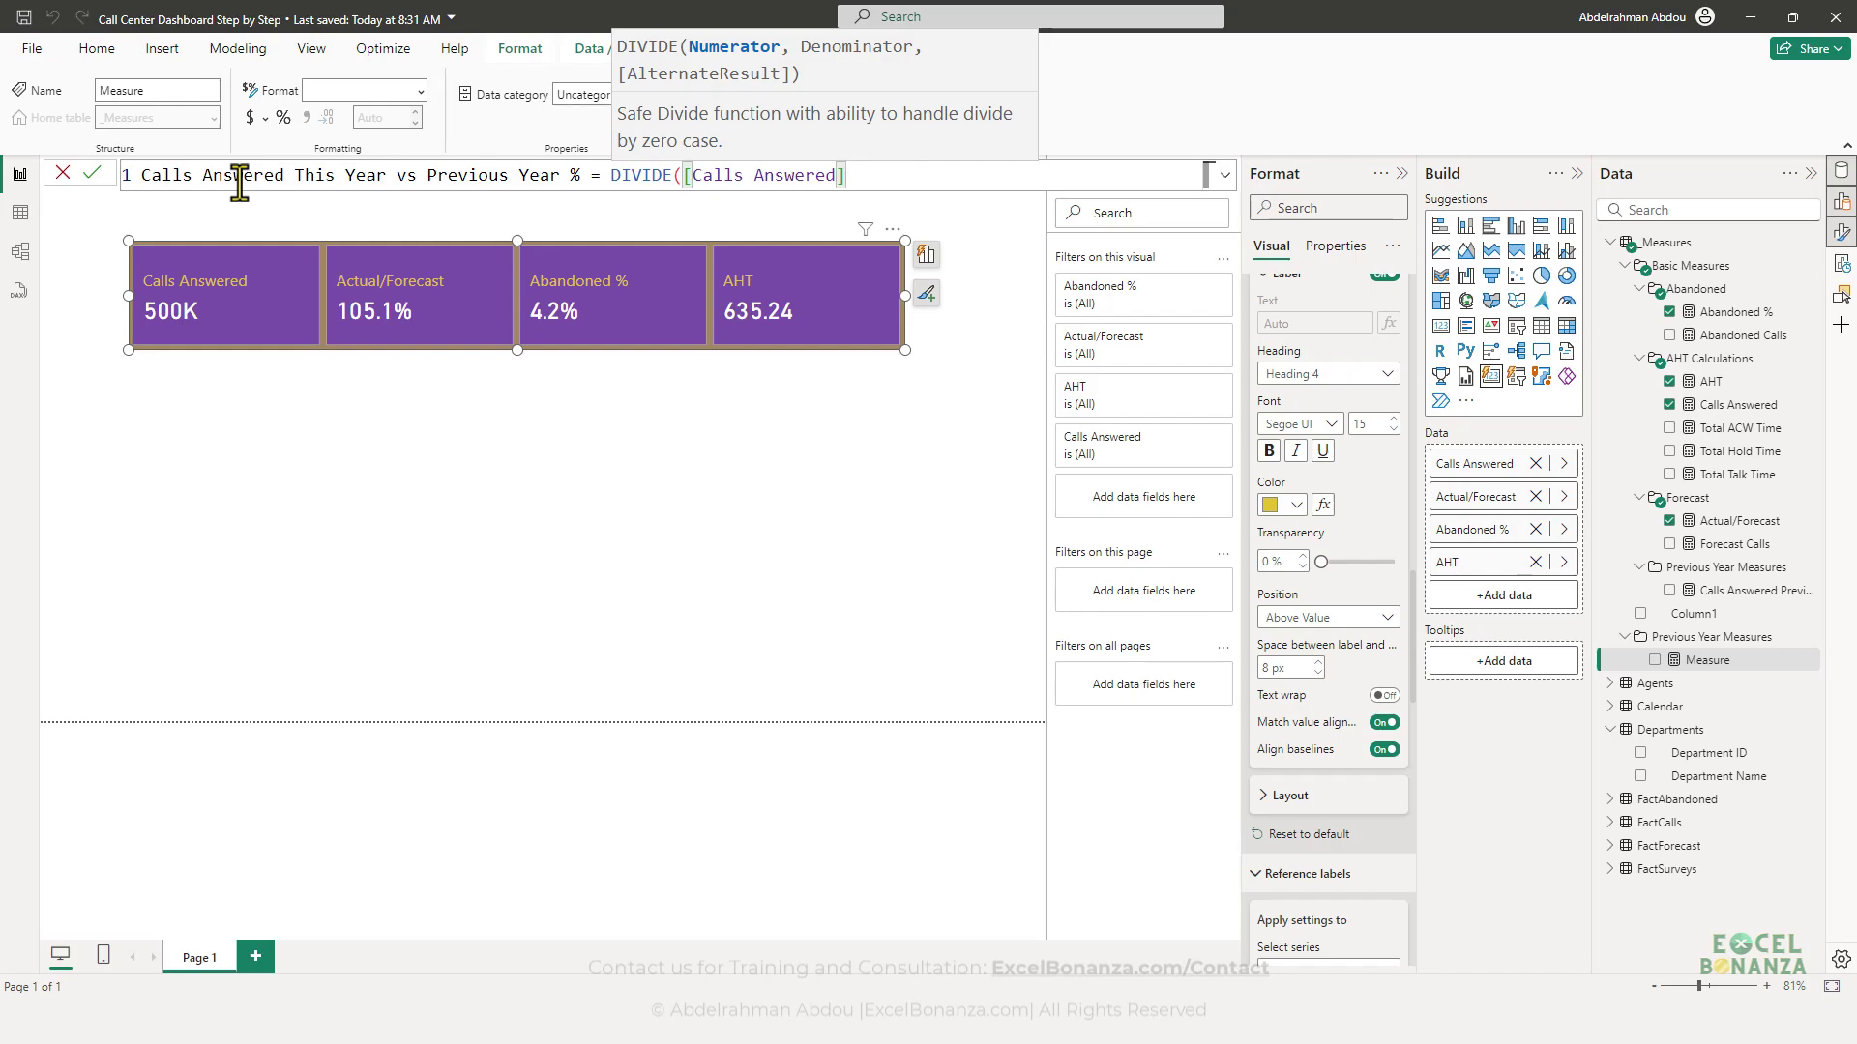
pyautogui.write(',')
pyautogui.write('[calls')
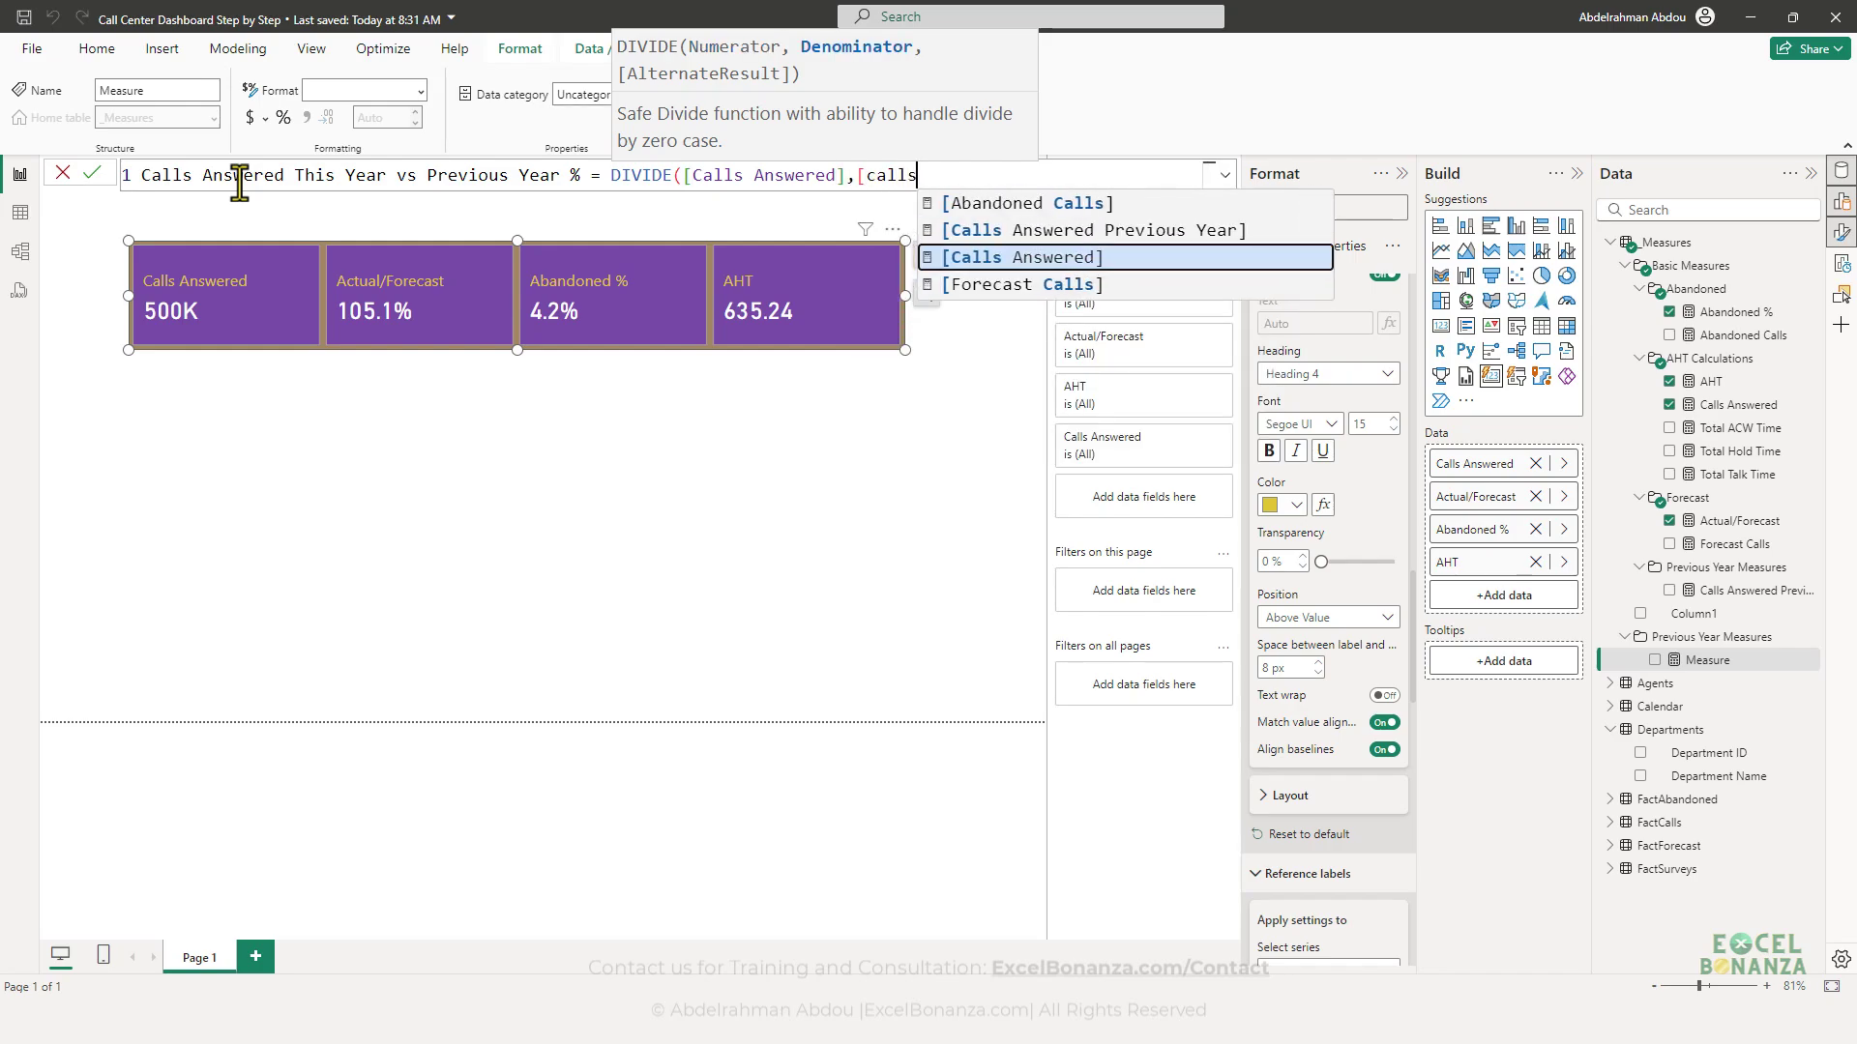
pyautogui.press('Up')
pyautogui.press('Tab')
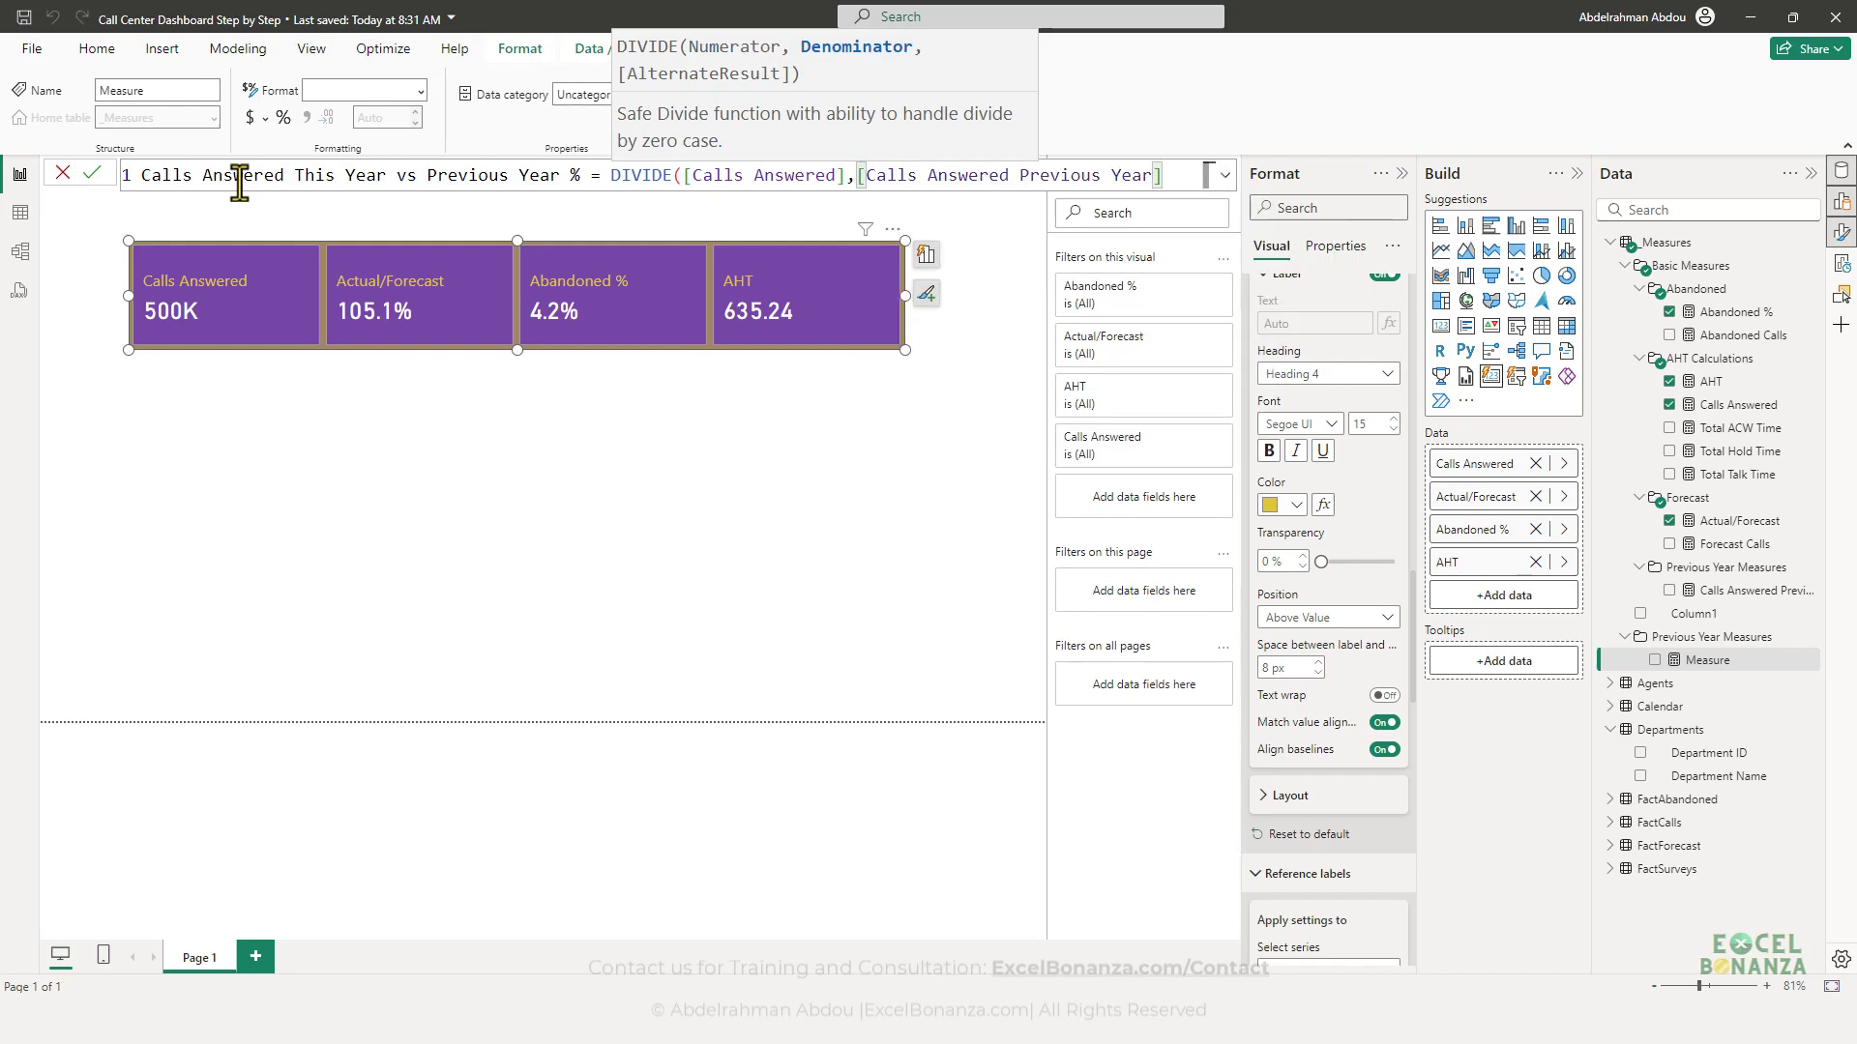
pyautogui.write(')-1')
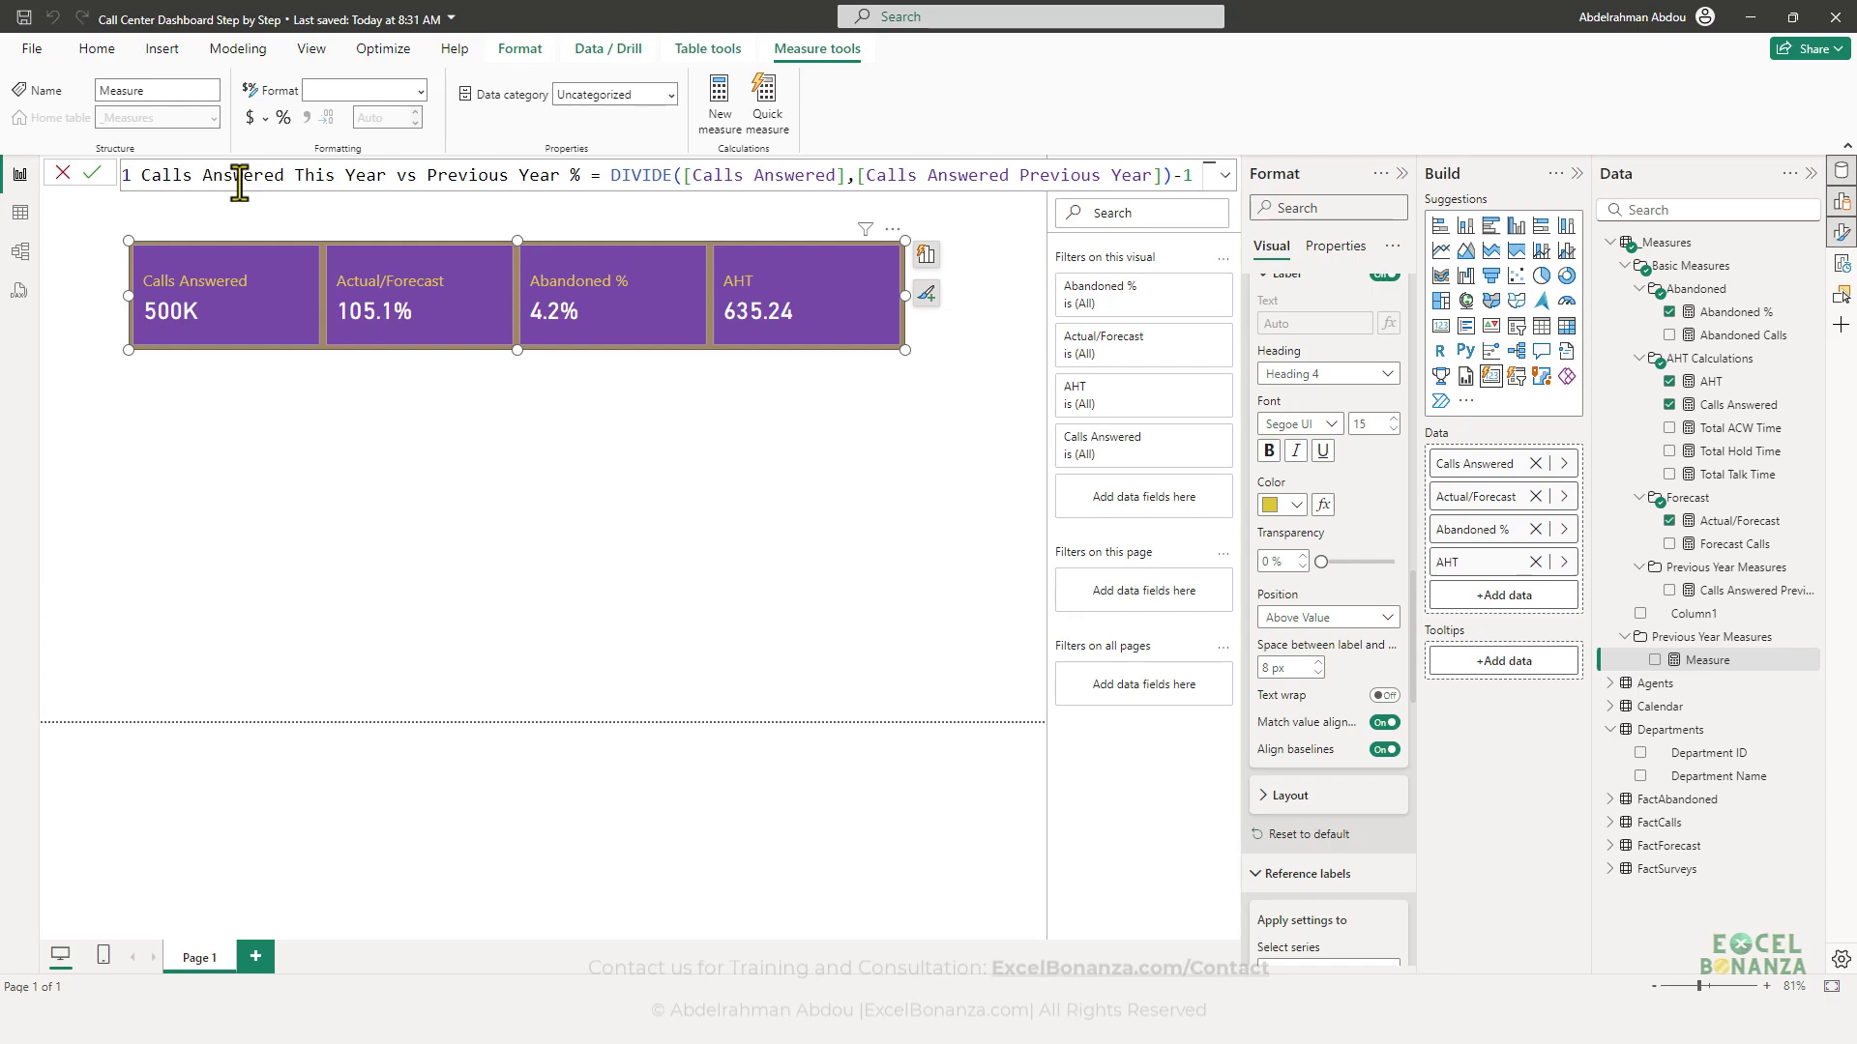
pyautogui.press('Return')
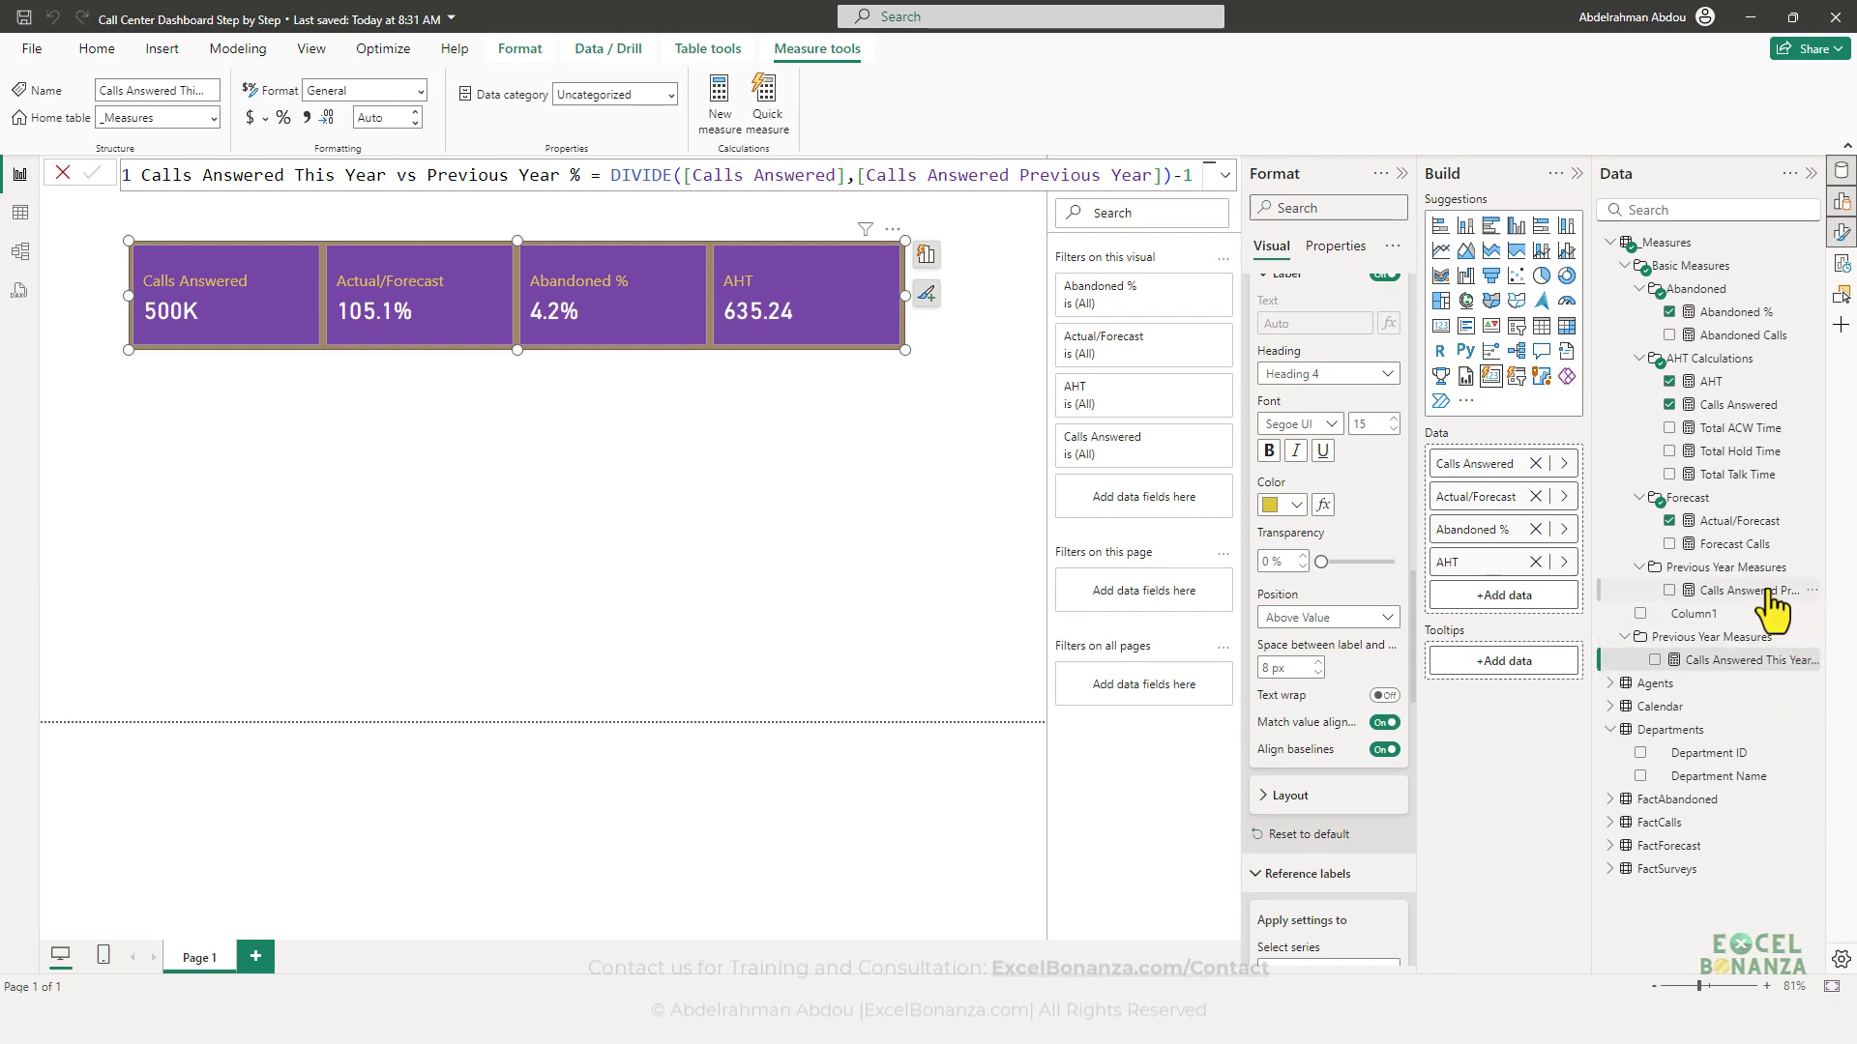
# - Try to move the Calls Answered This Year vs Previous Year % measure into the Previous Year Measures folder under Basic Measures
pyautogui.click(1731, 665)
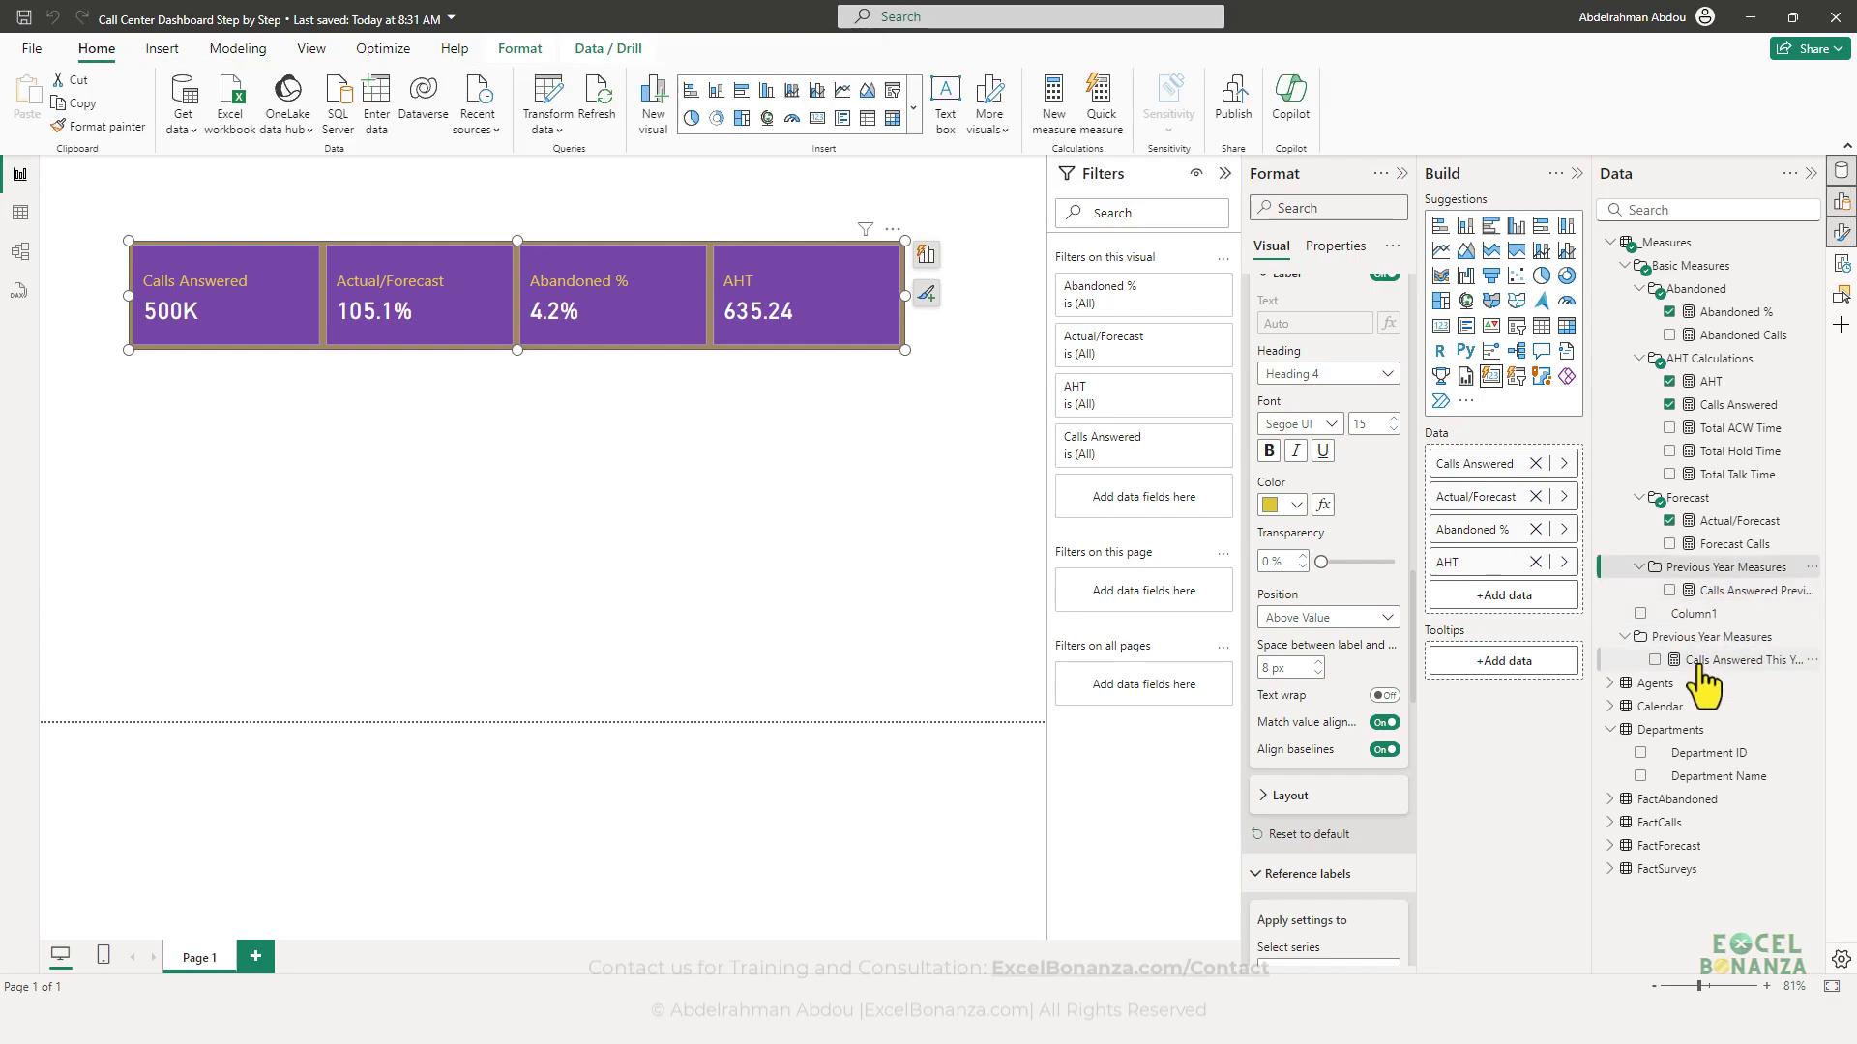
pyautogui.moveTo(1712, 668); pyautogui.dragTo(1750, 580)
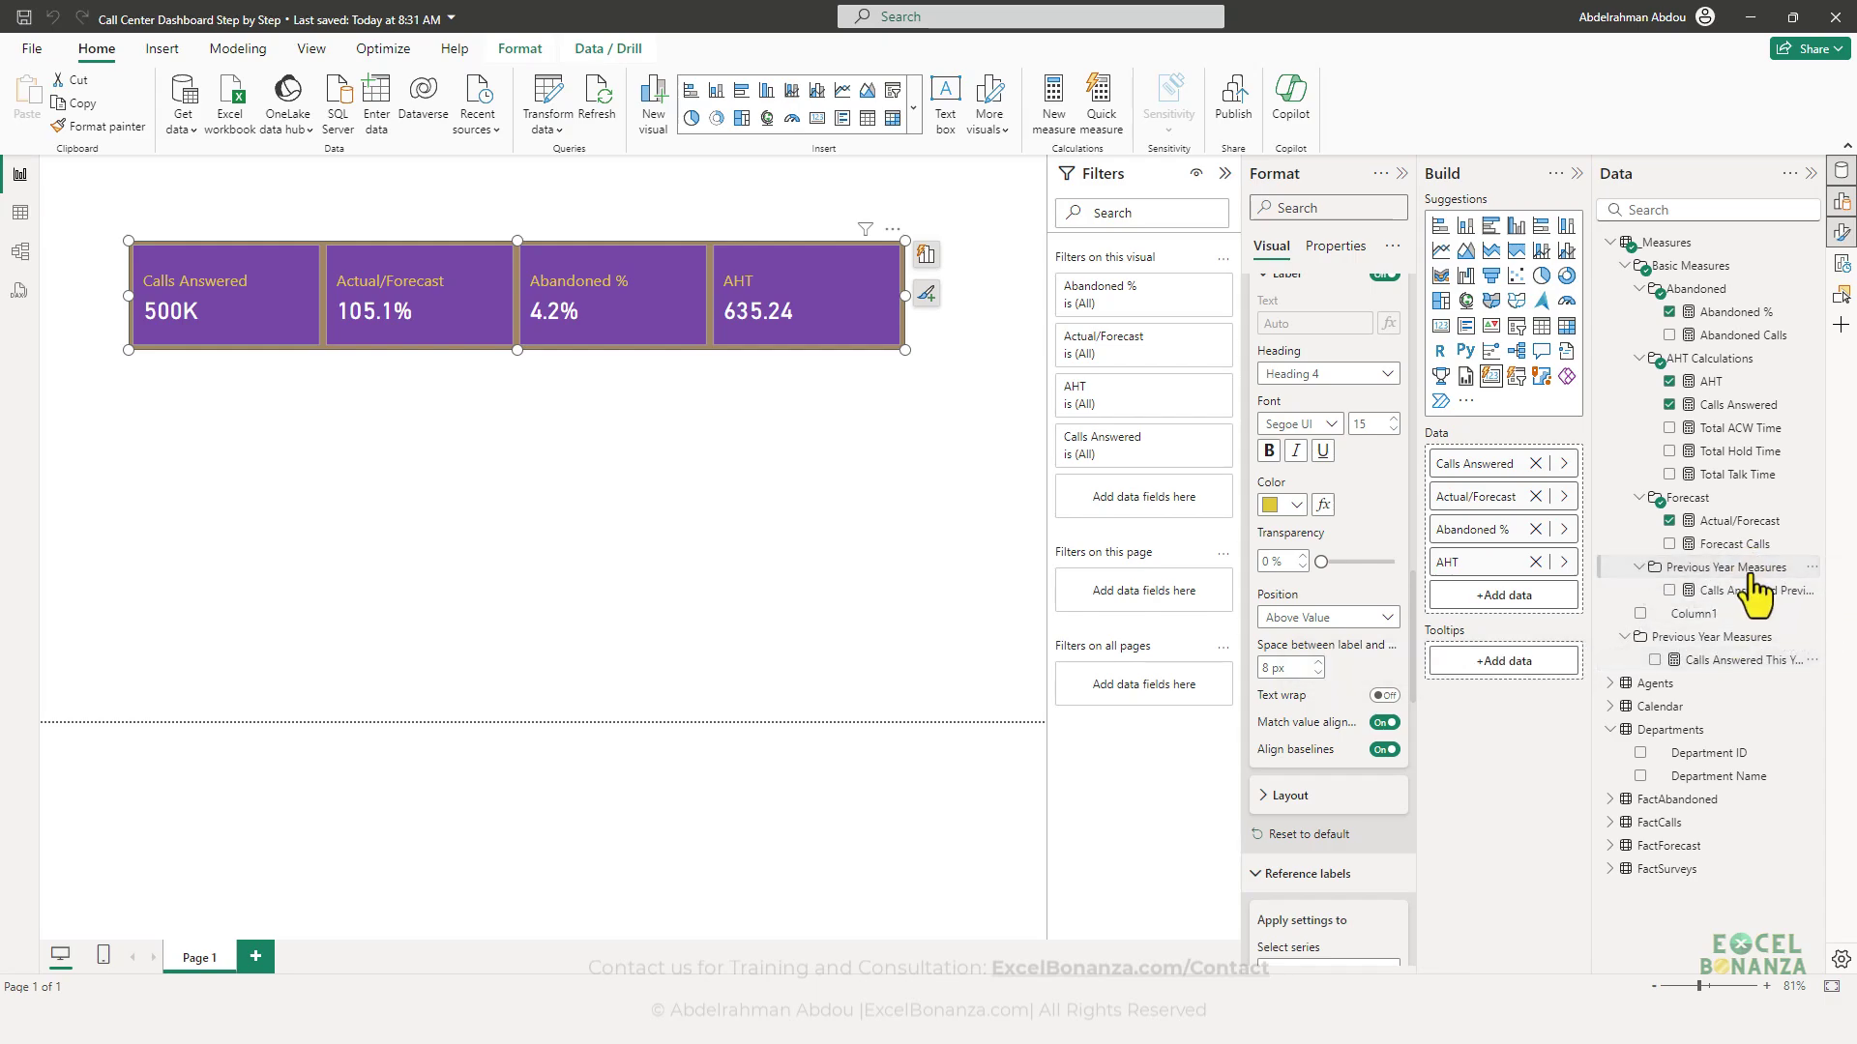
pyautogui.click(1699, 670)
pyautogui.moveTo(1699, 669)
pyautogui.mouseDown()
pyautogui.moveTo(1737, 572)
pyautogui.moveTo(1657, 657)
pyautogui.moveTo(1702, 686)
pyautogui.mouseUp()
# - In the model view, open the display folder of Calls Answered This Year vs Previous Year % and look up the Calls Answered Previous Year measure's folder path
pyautogui.click(1702, 664)
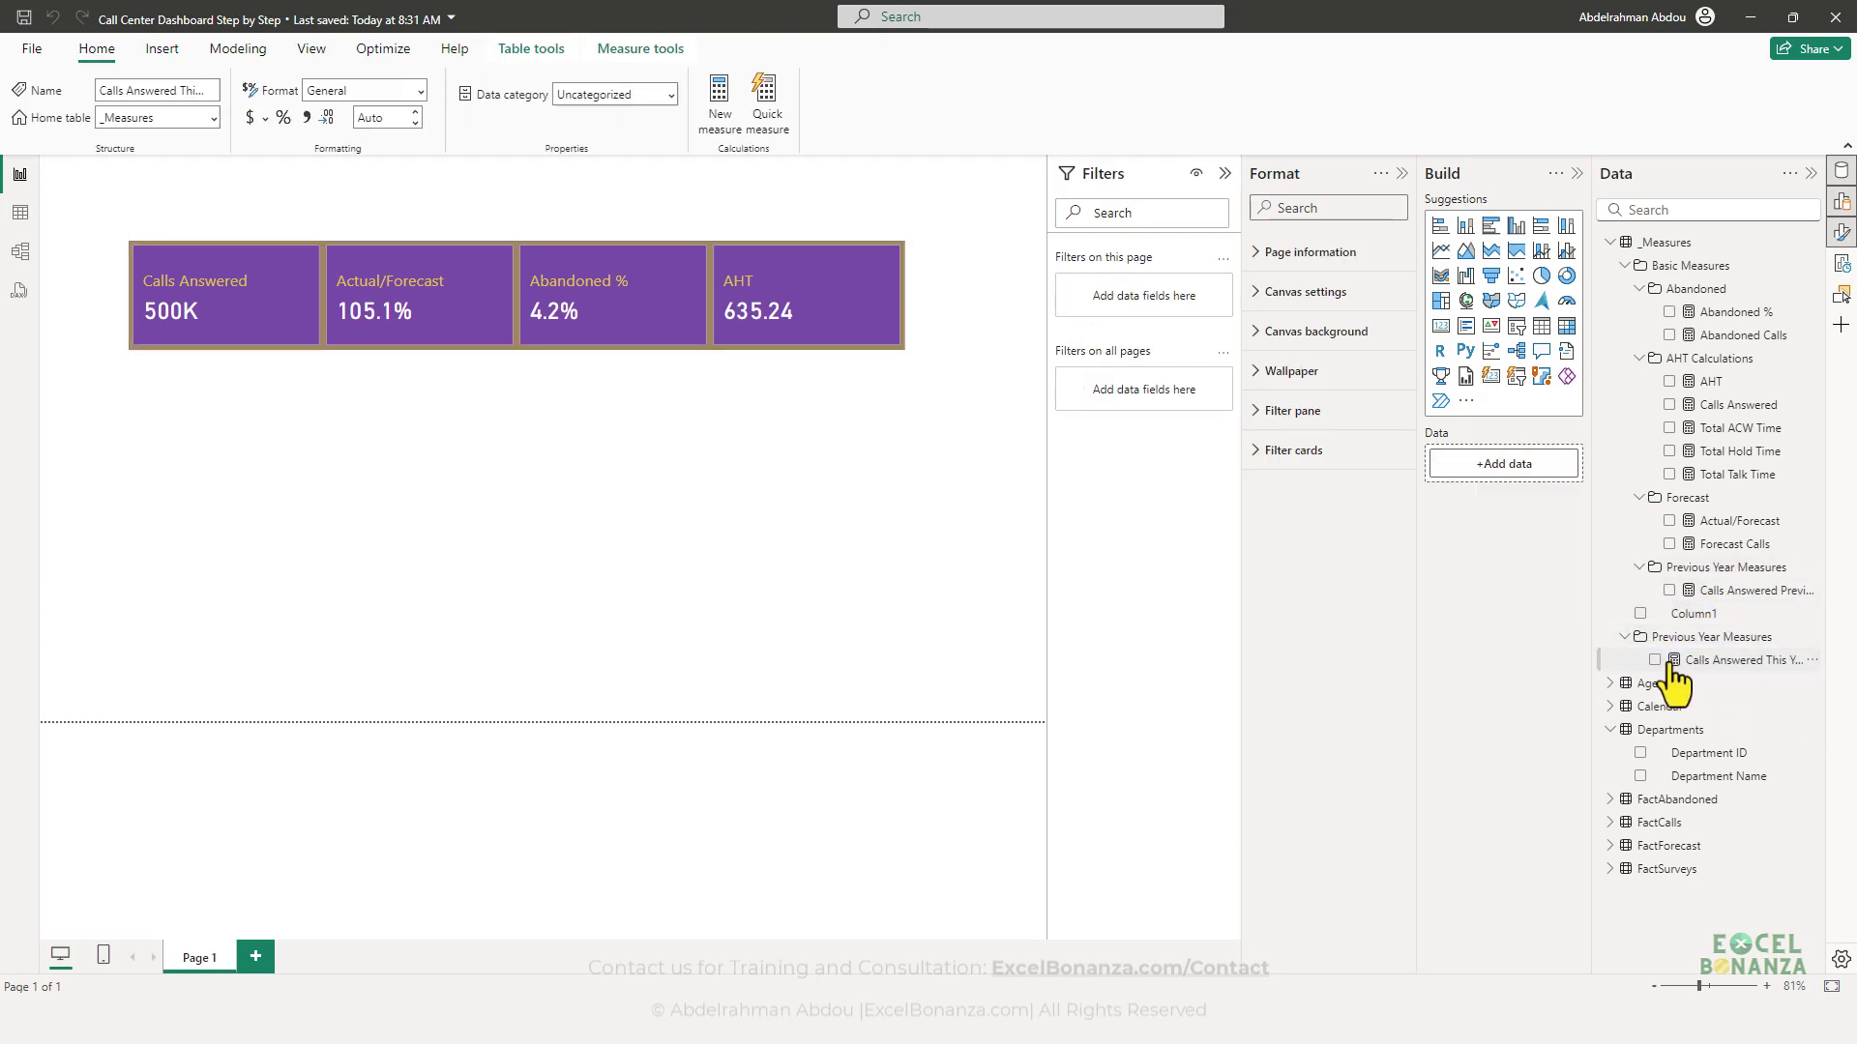
pyautogui.click(21, 252)
pyautogui.click(1451, 668)
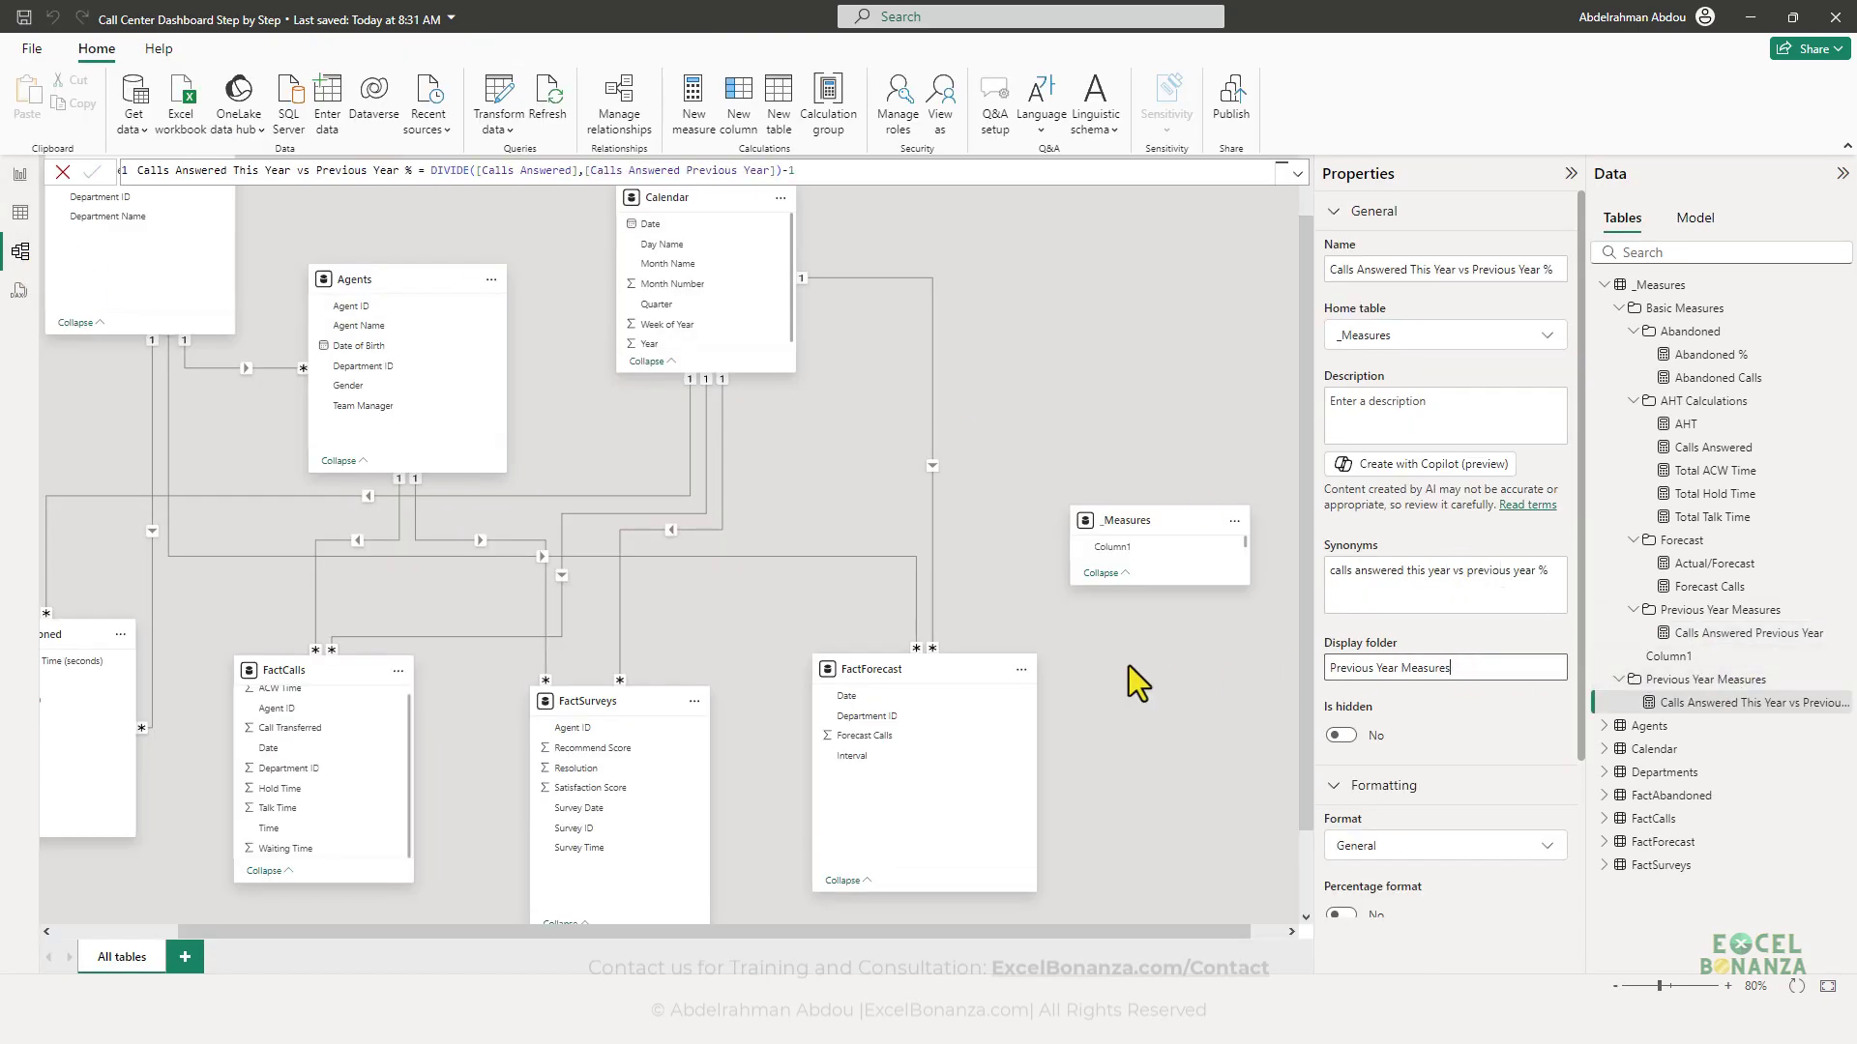
pyautogui.moveTo(1459, 668); pyautogui.dragTo(1349, 668)
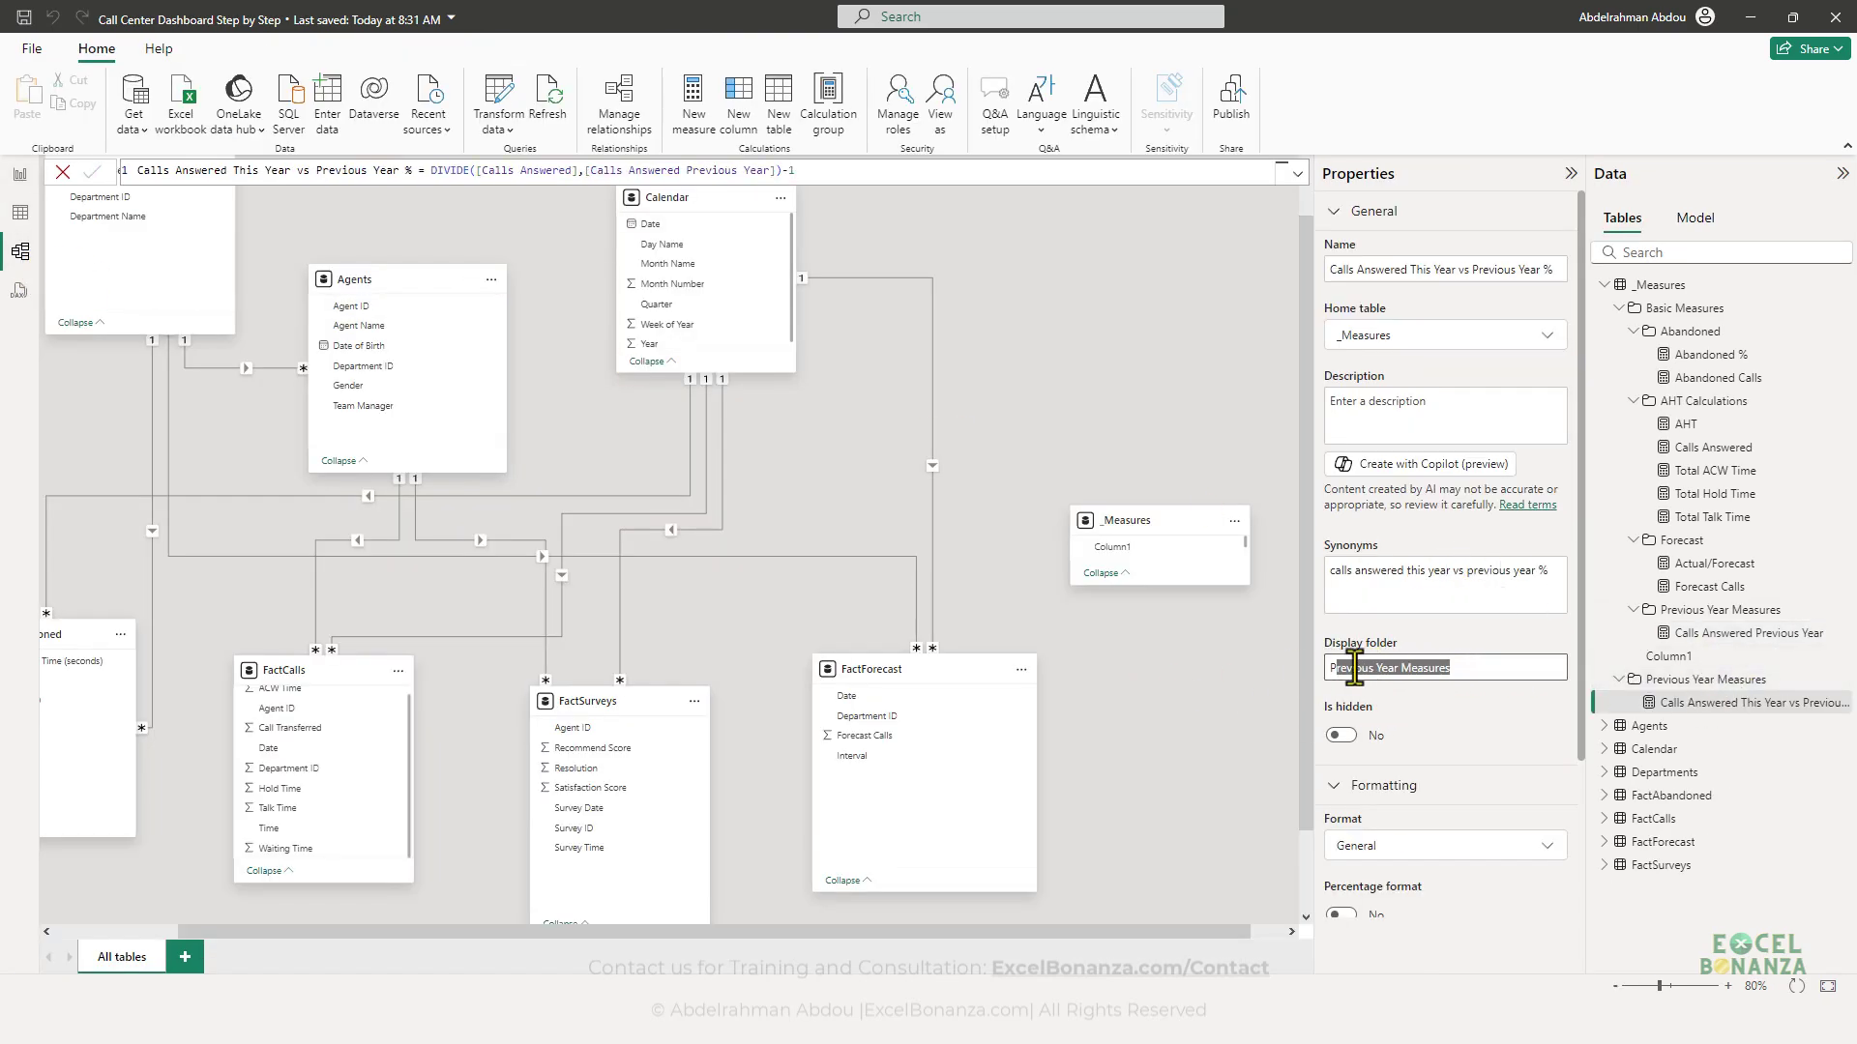
pyautogui.click(1721, 613)
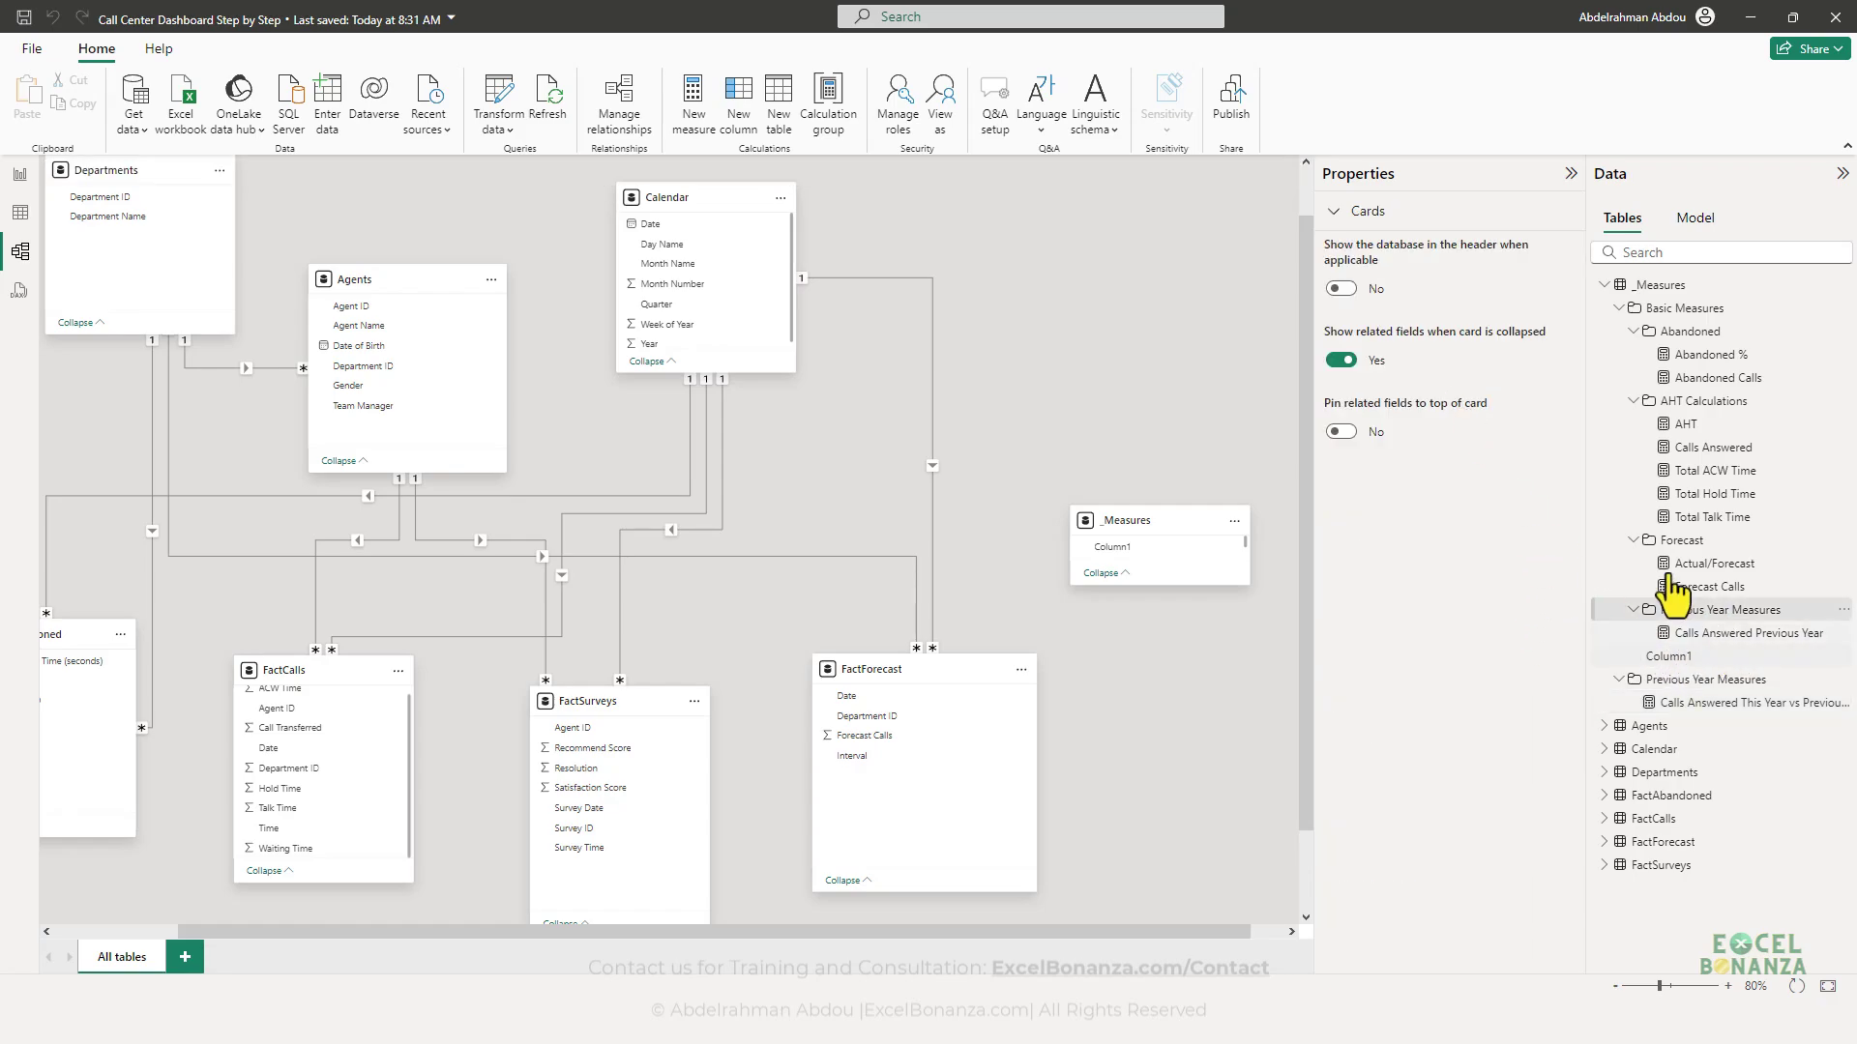
pyautogui.click(1741, 634)
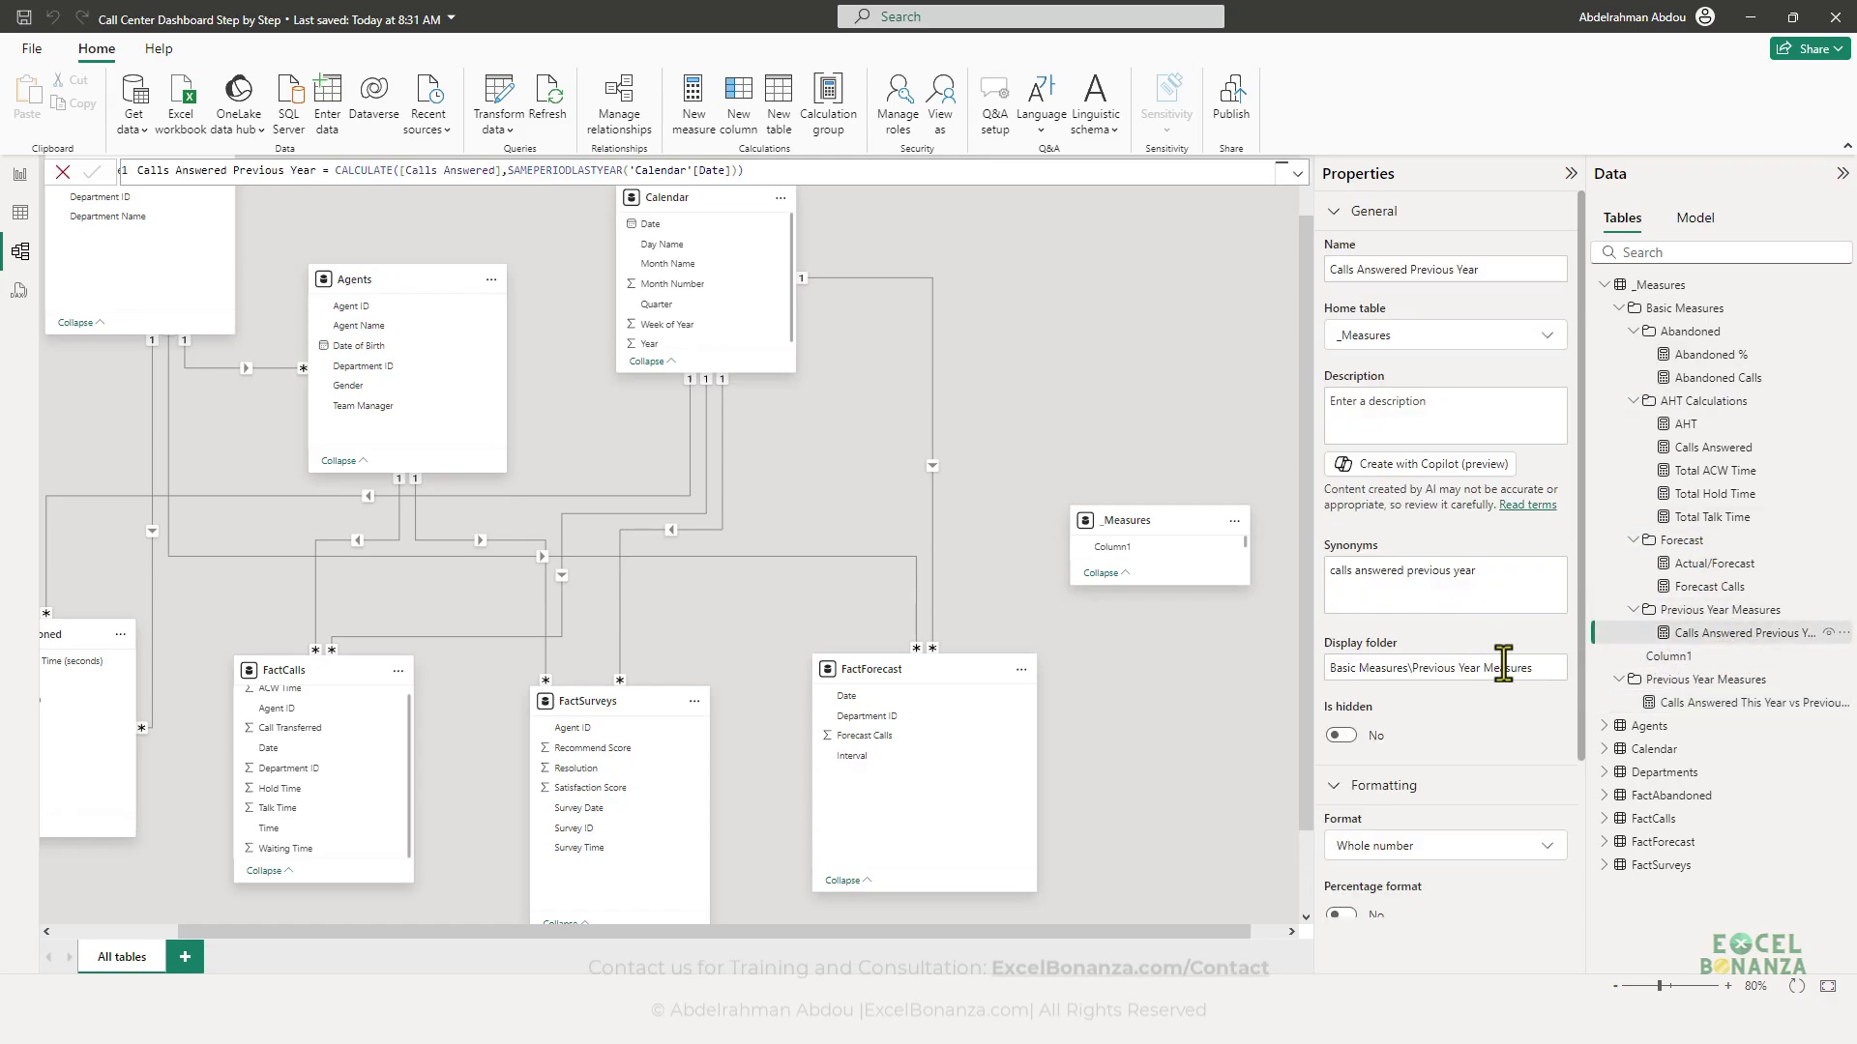
# - Set the display folder of the Calls Answered This Year vs Previous Year % measure to Basic Measures\Previous Year Measures, copied from Calls Answered Previous Year
pyautogui.click(1535, 668)
pyautogui.hotkey('ctrl', 'a')
pyautogui.hotkey('ctrl', 'c')
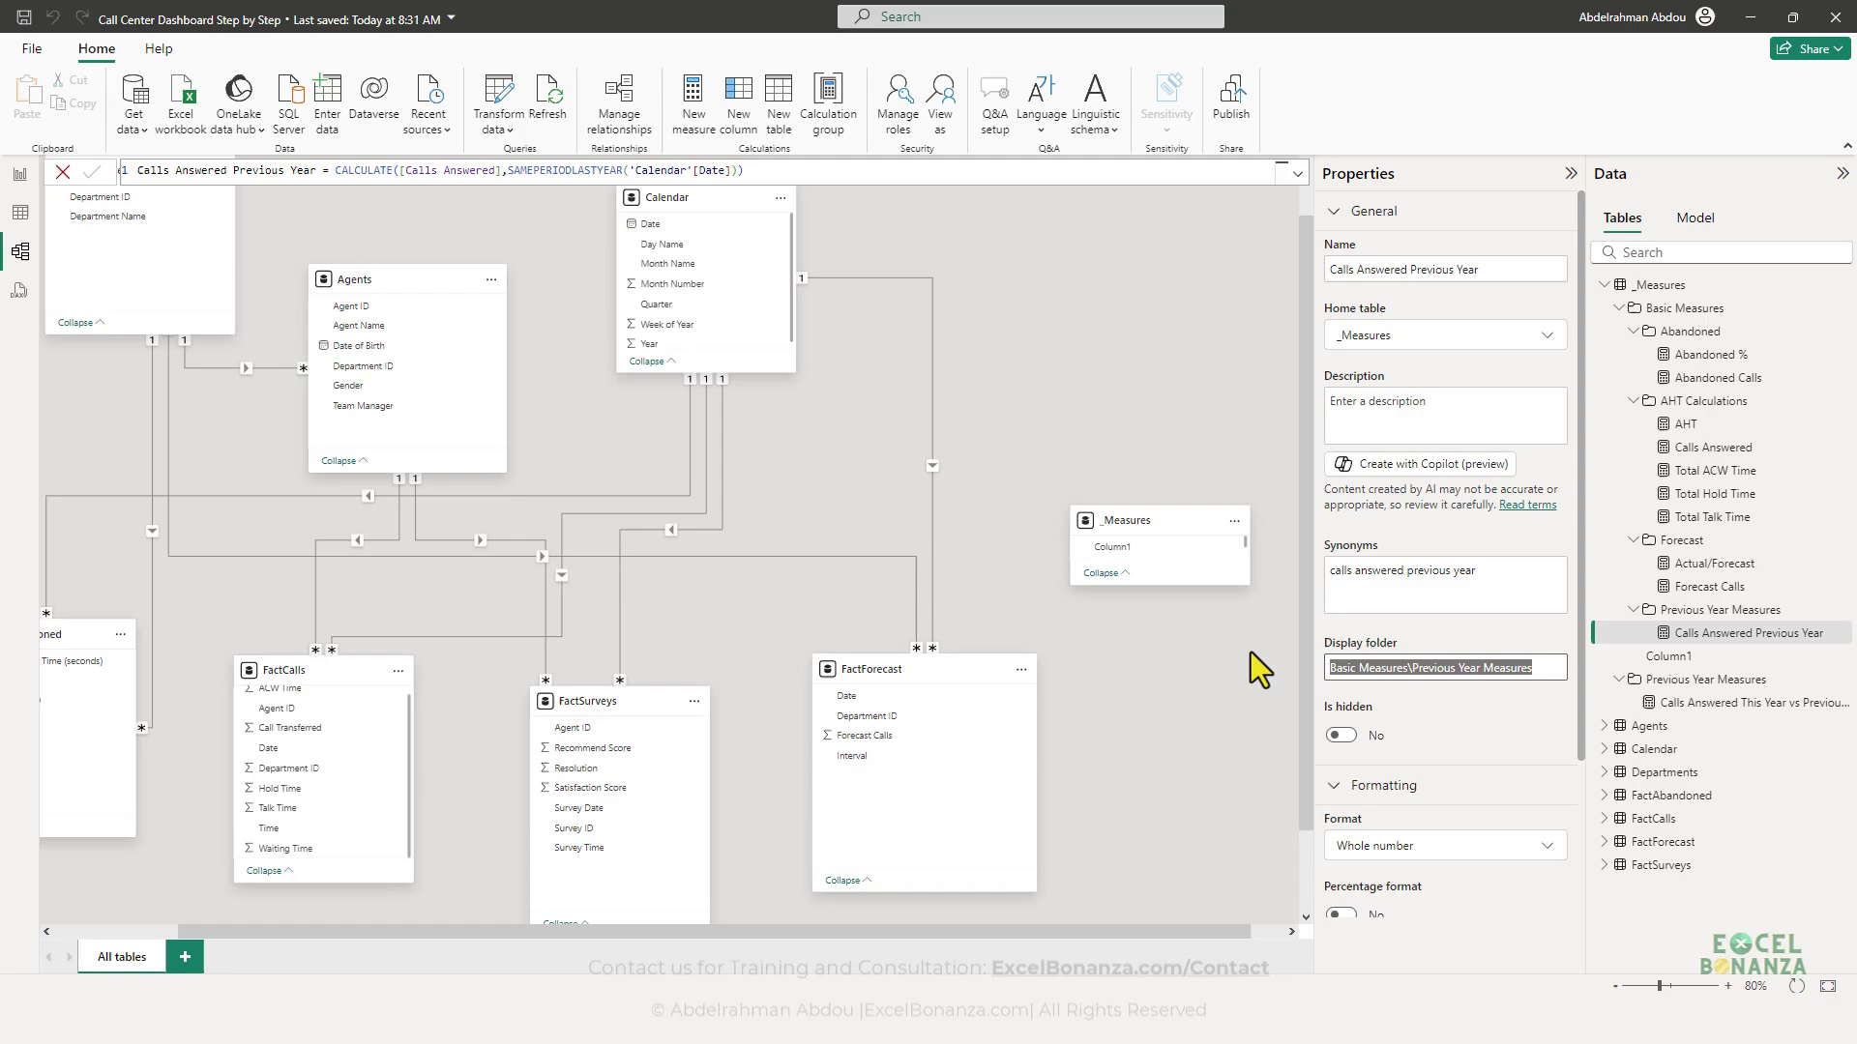
pyautogui.click(1740, 704)
pyautogui.click(1451, 667)
pyautogui.hotkey('ctrl', 'a')
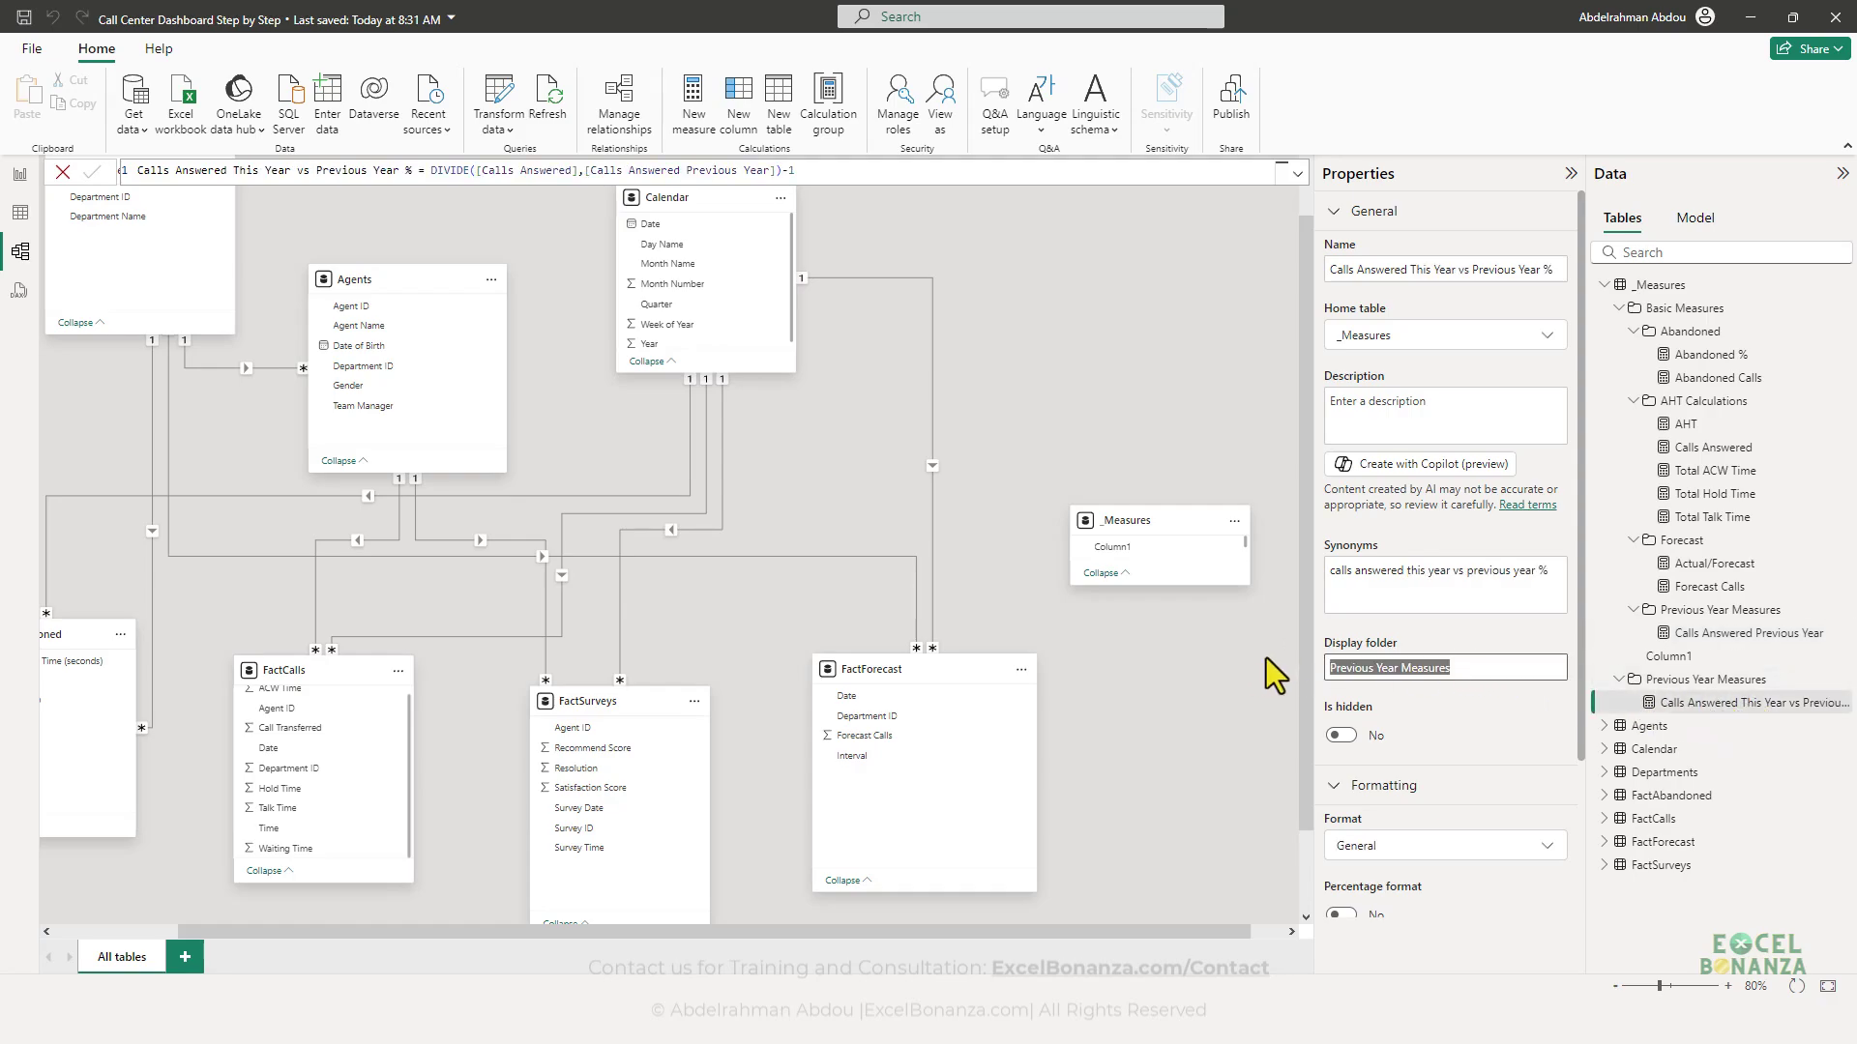
pyautogui.hotkey('ctrl', 'v')
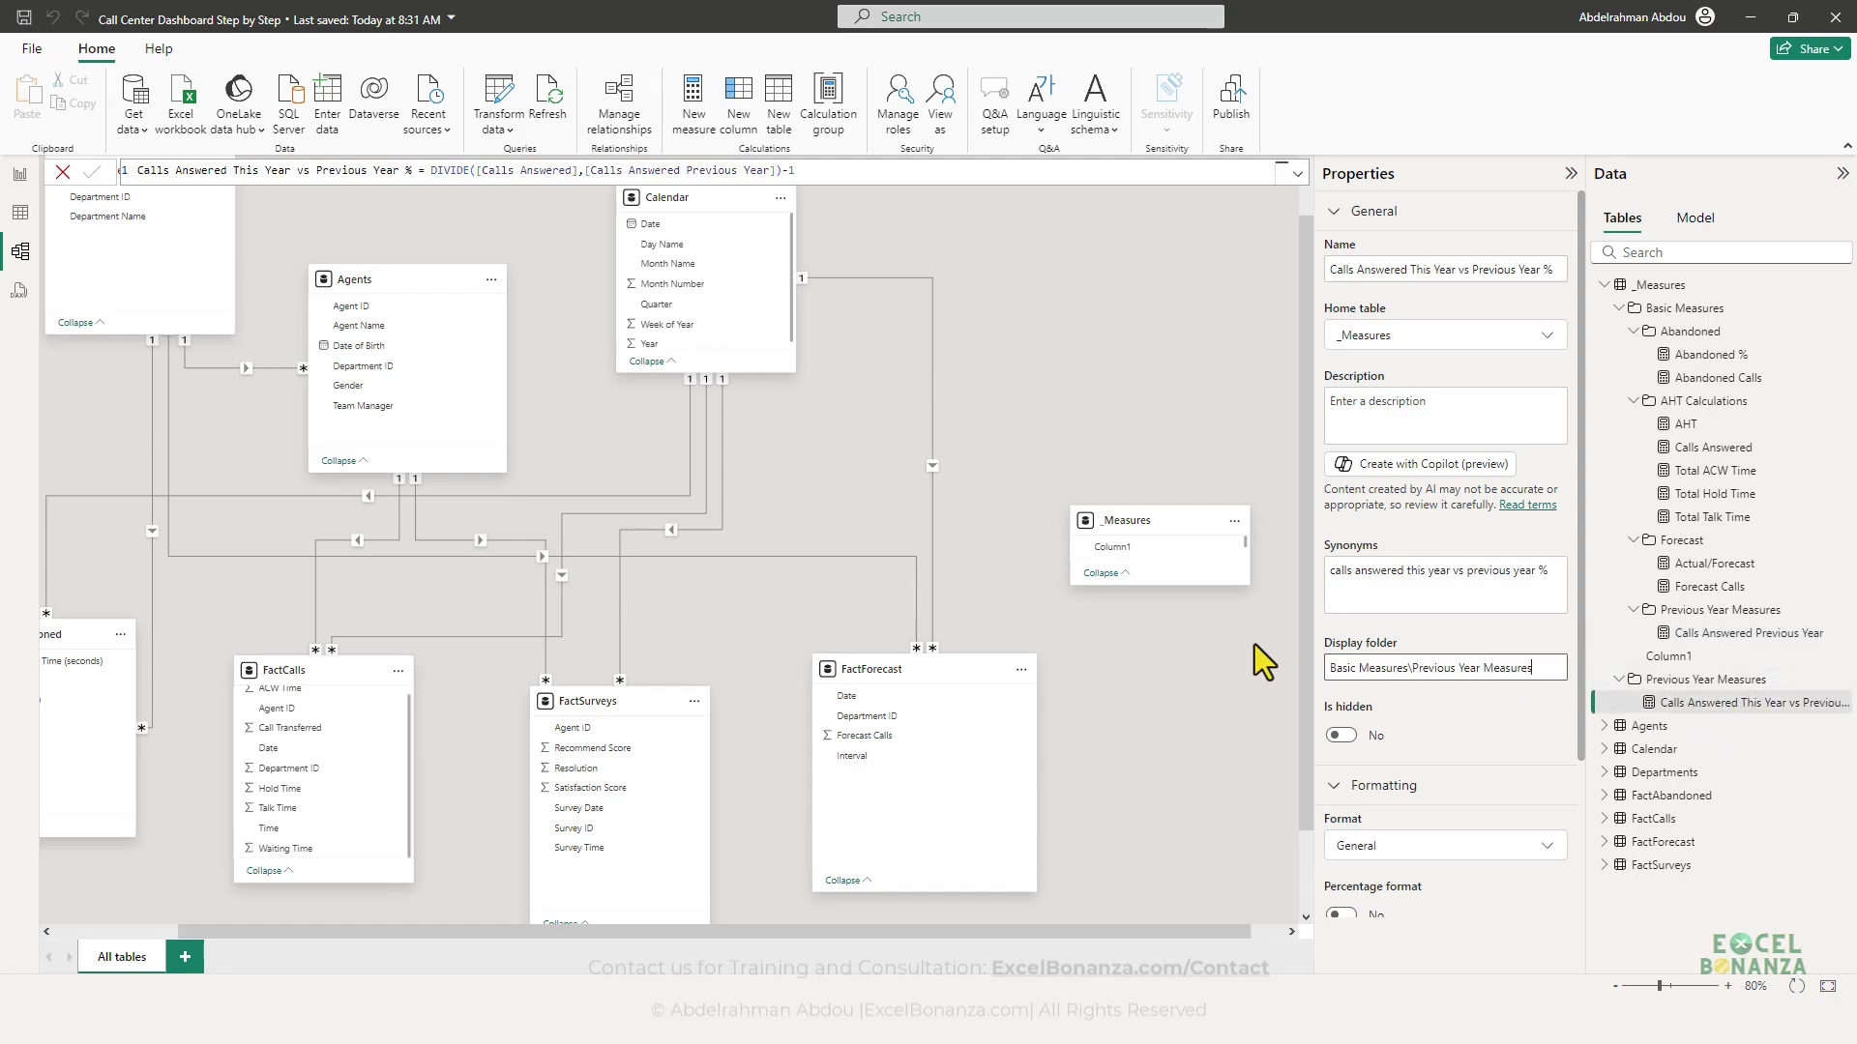
pyautogui.press('Return')
pyautogui.click(1752, 658)
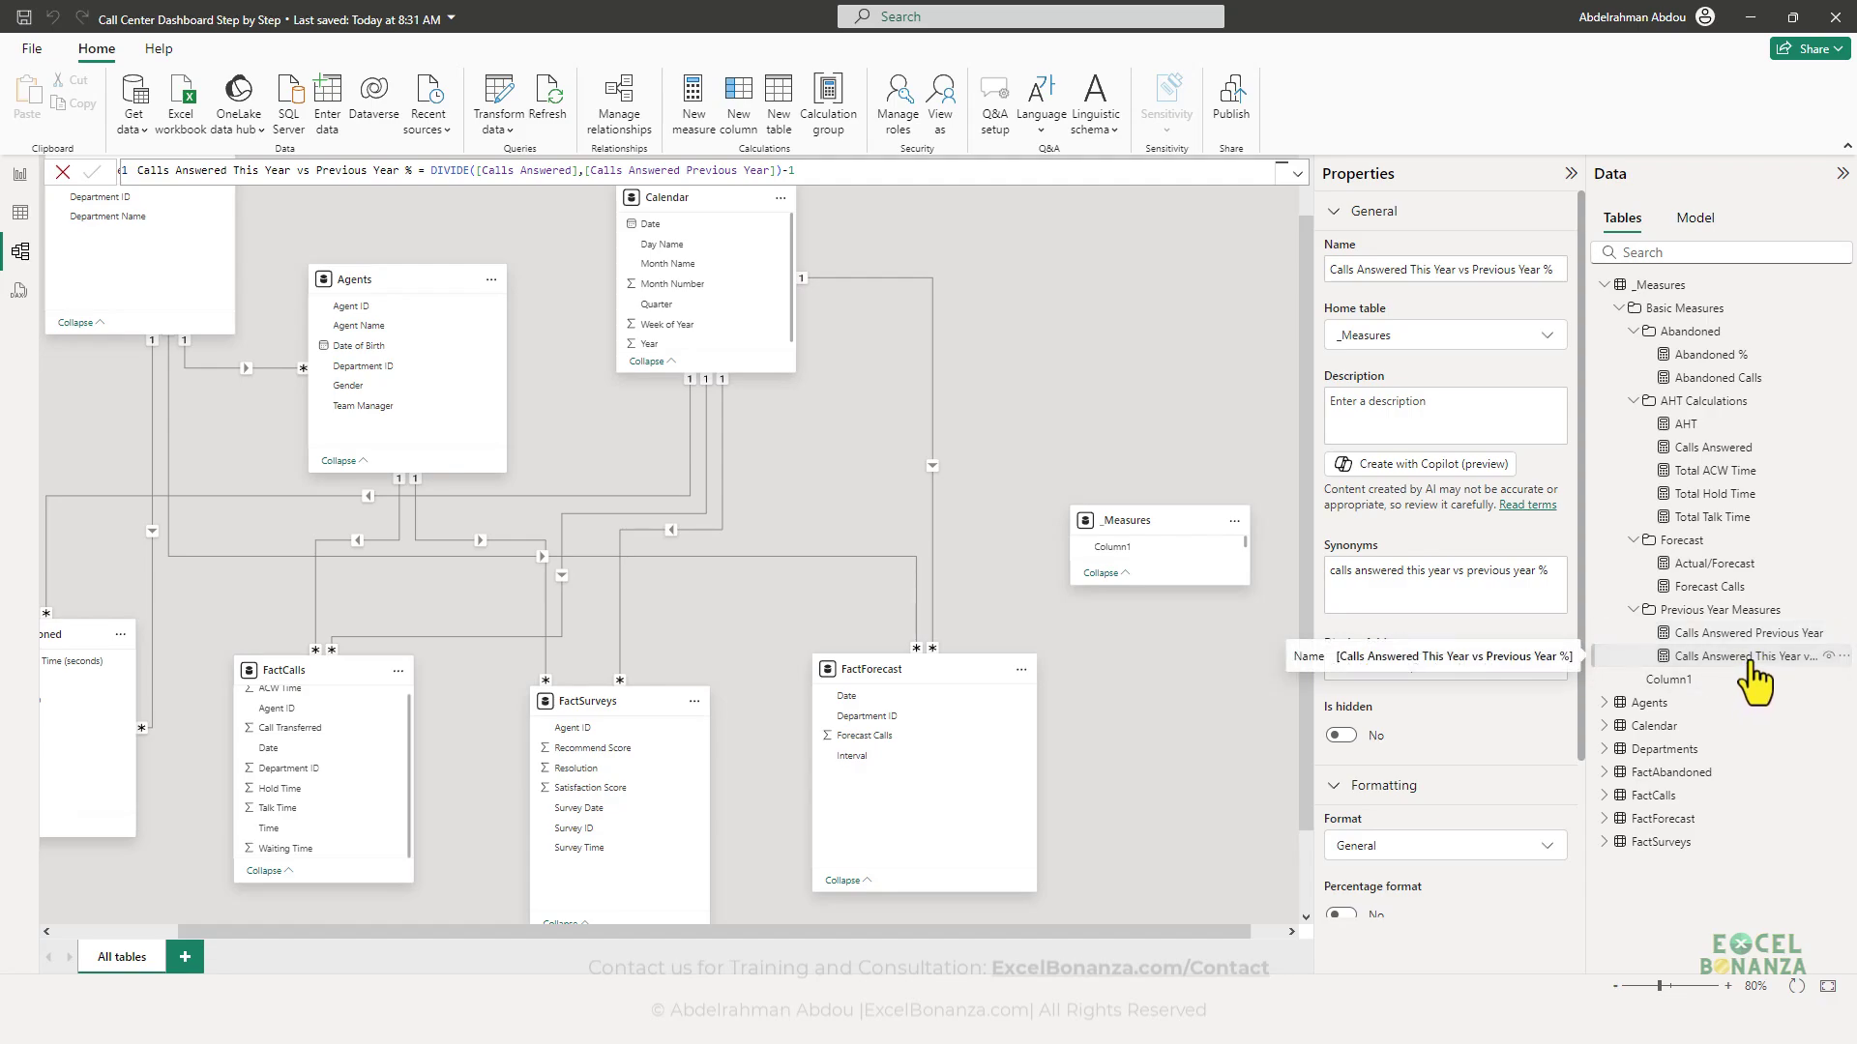
pyautogui.moveTo(1586, 653); pyautogui.dragTo(1538, 651)
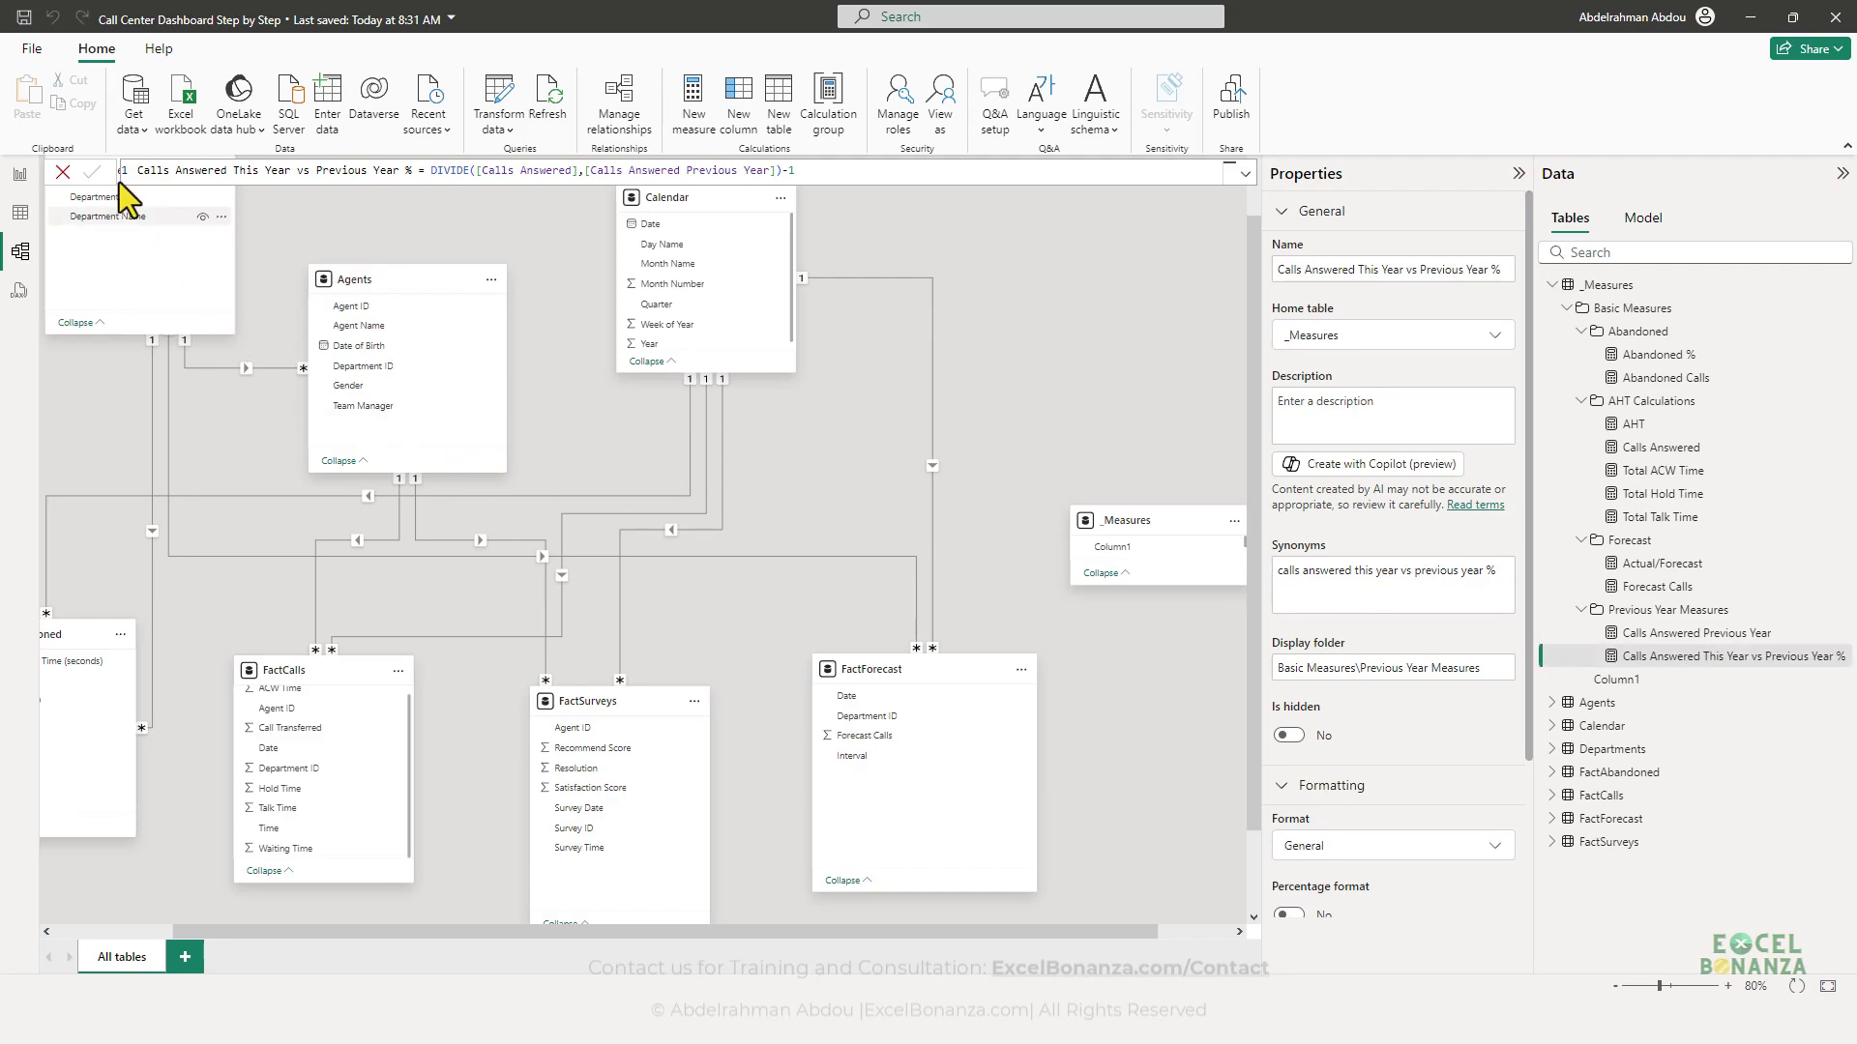
# - In the report view, add Calls Answered This Year vs Previous Year % as the Calls Answered card's reference label and enlarge the card visual
pyautogui.click(19, 174)
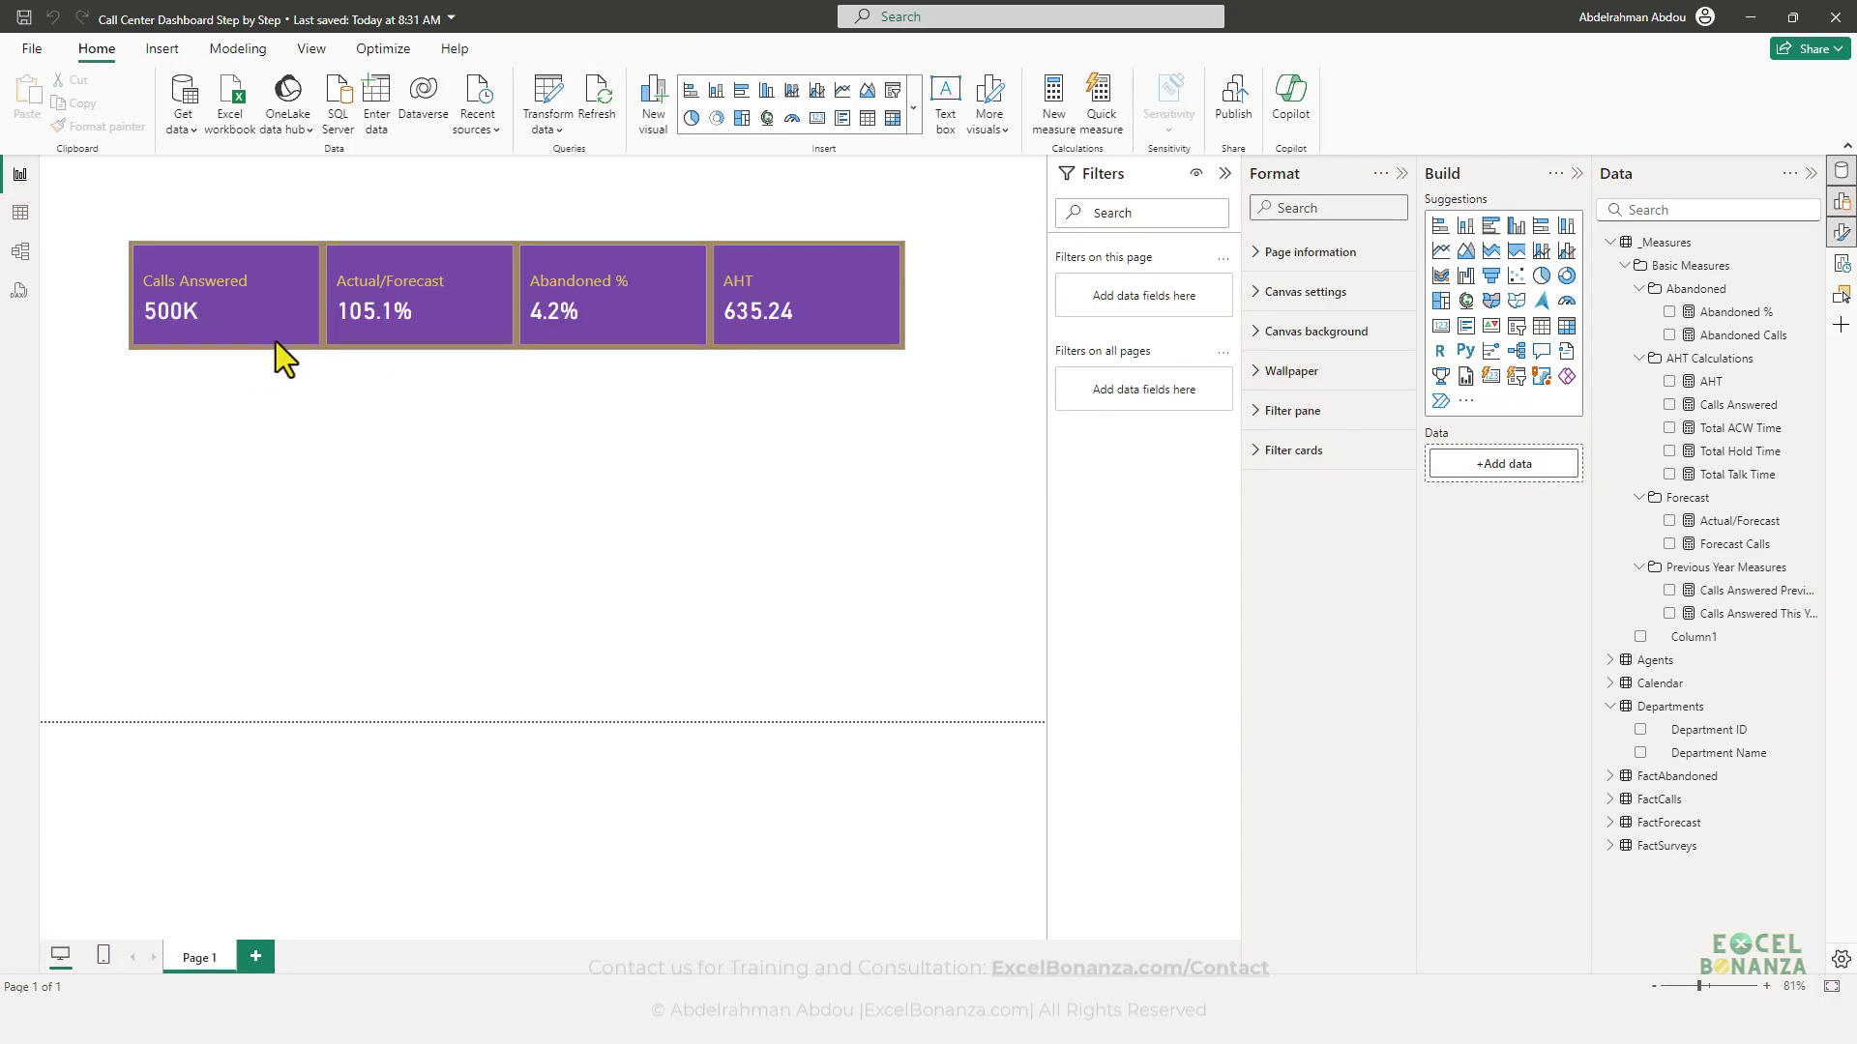
pyautogui.click(716, 329)
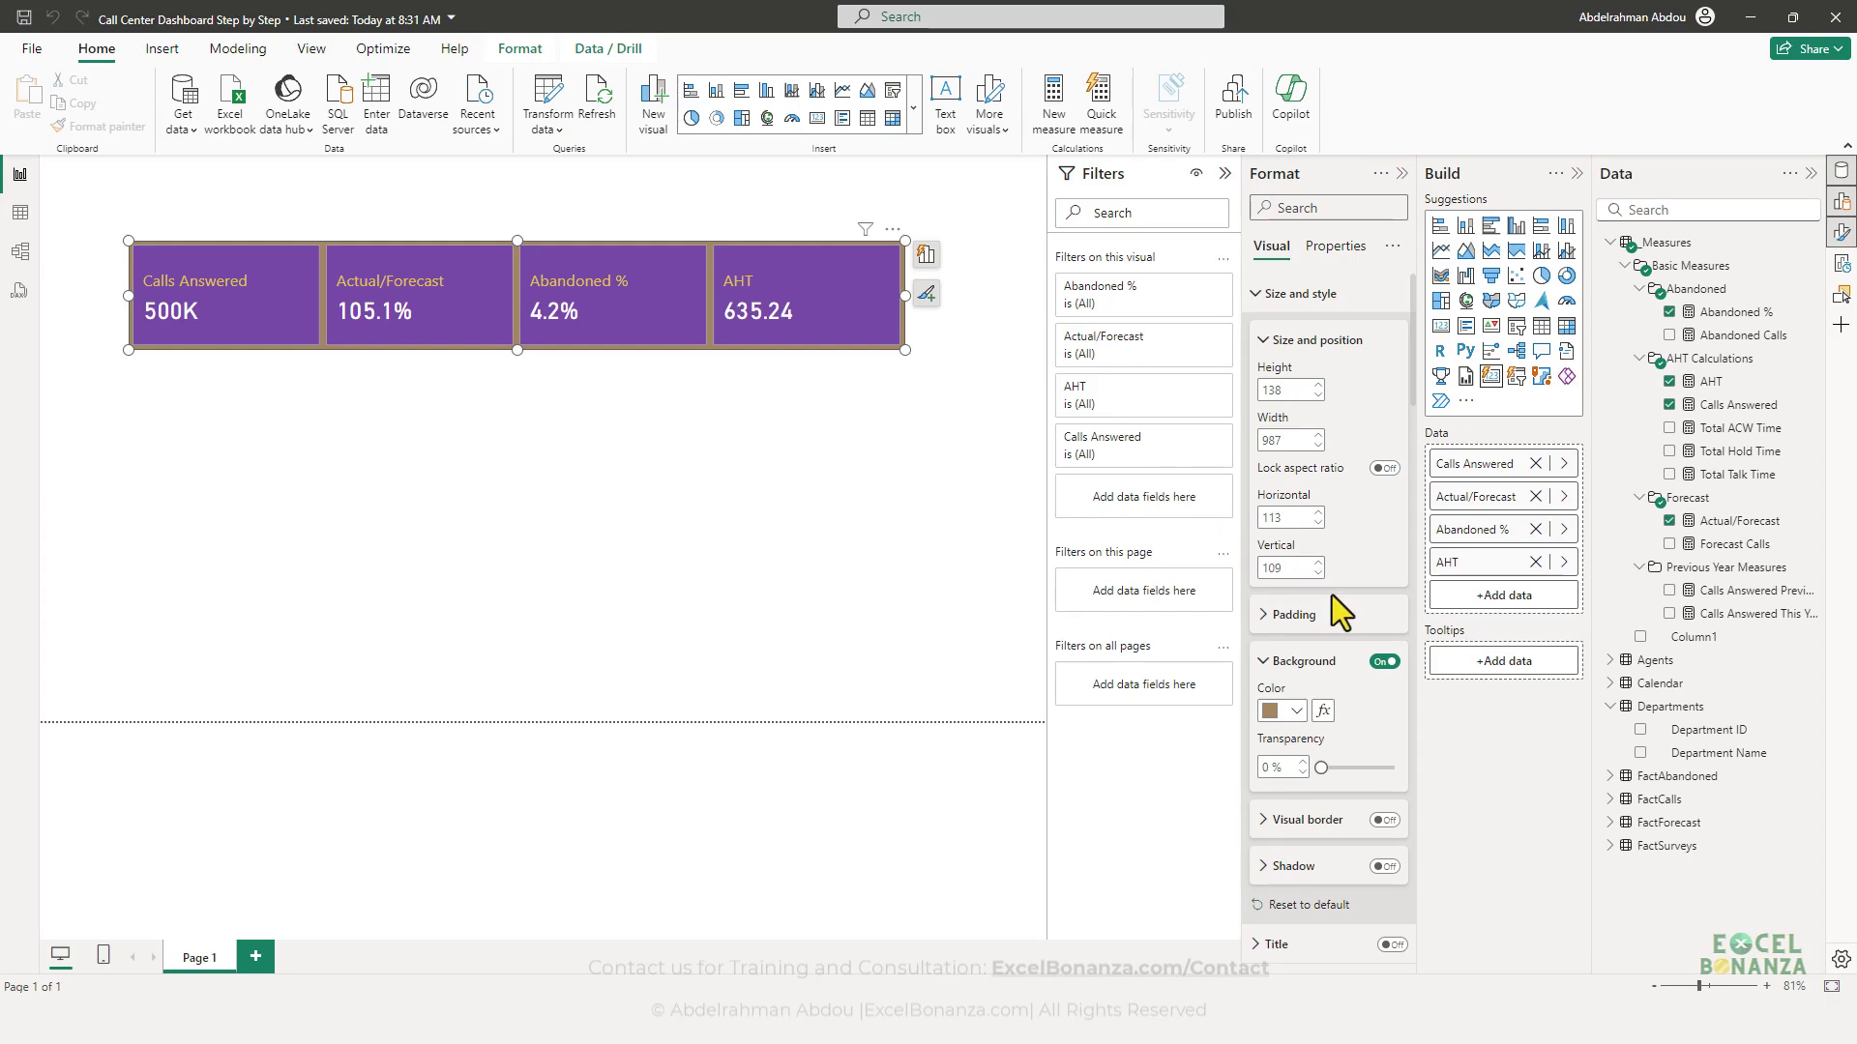
pyautogui.scroll(-8, 1332, 595)
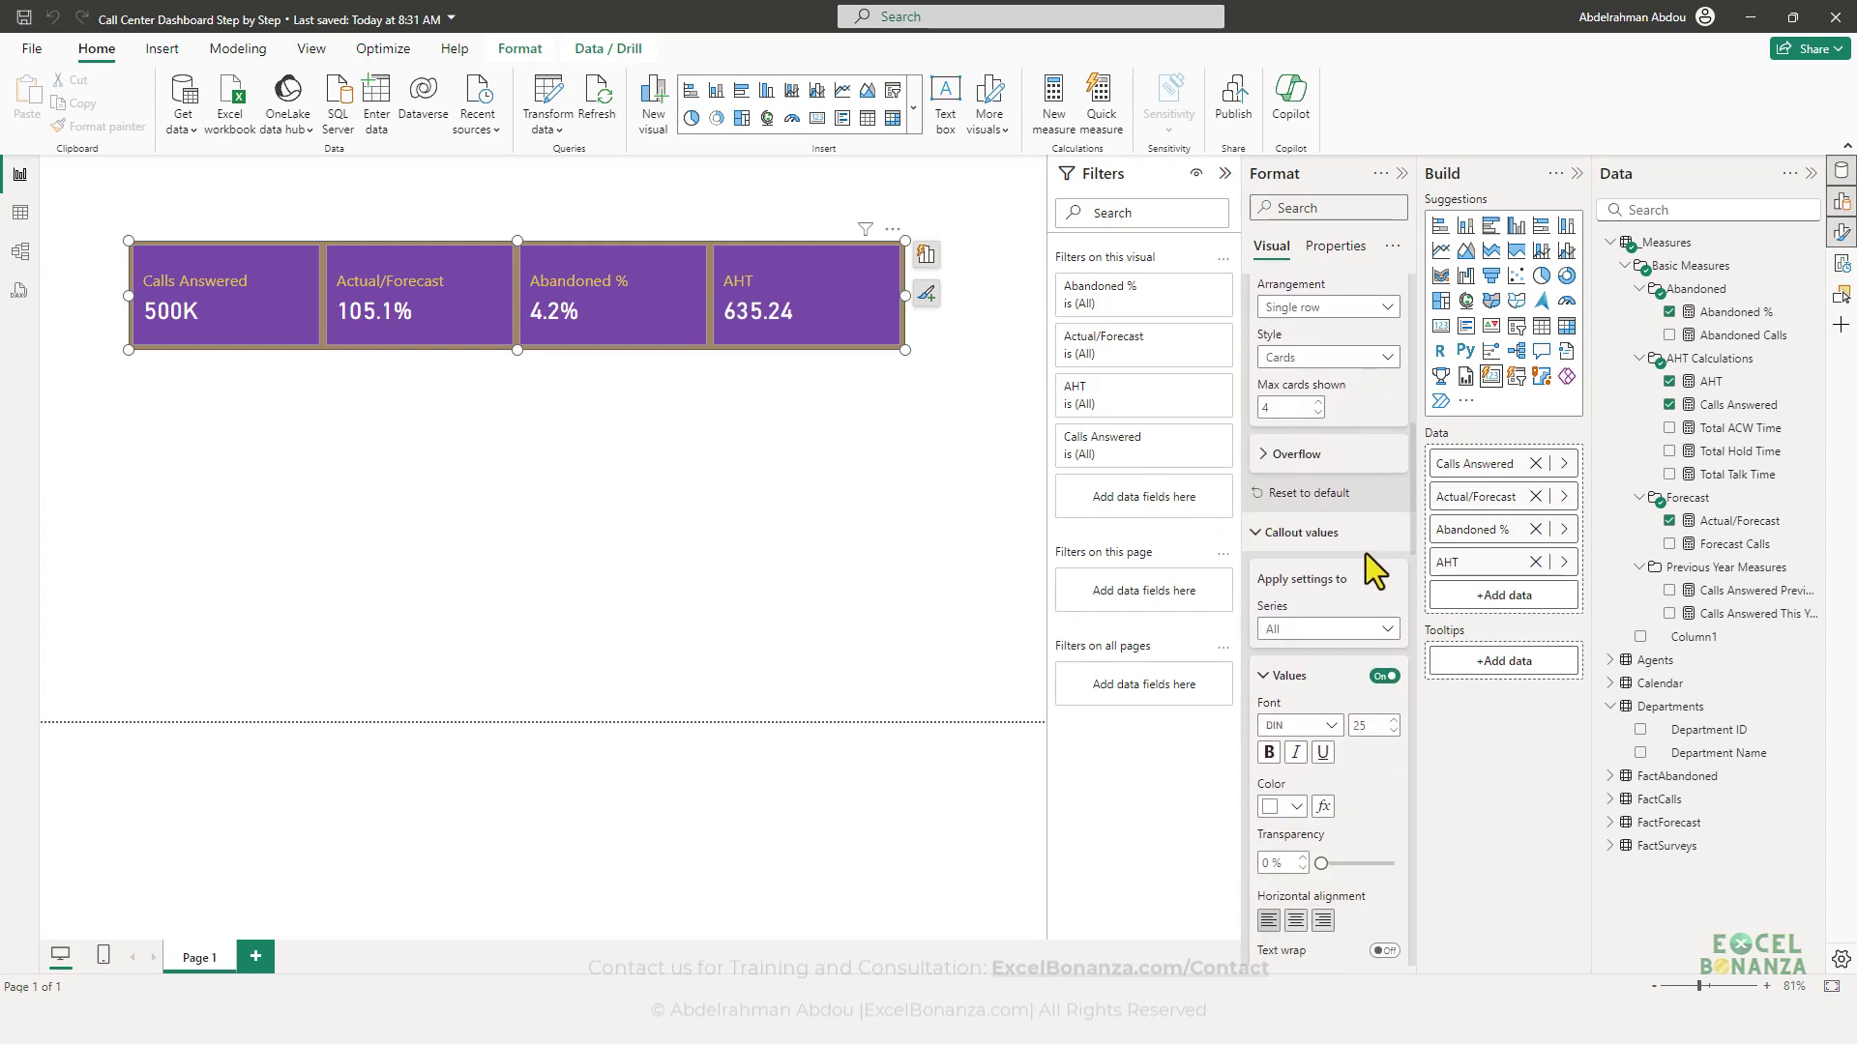
pyautogui.scroll(-6, 1365, 553)
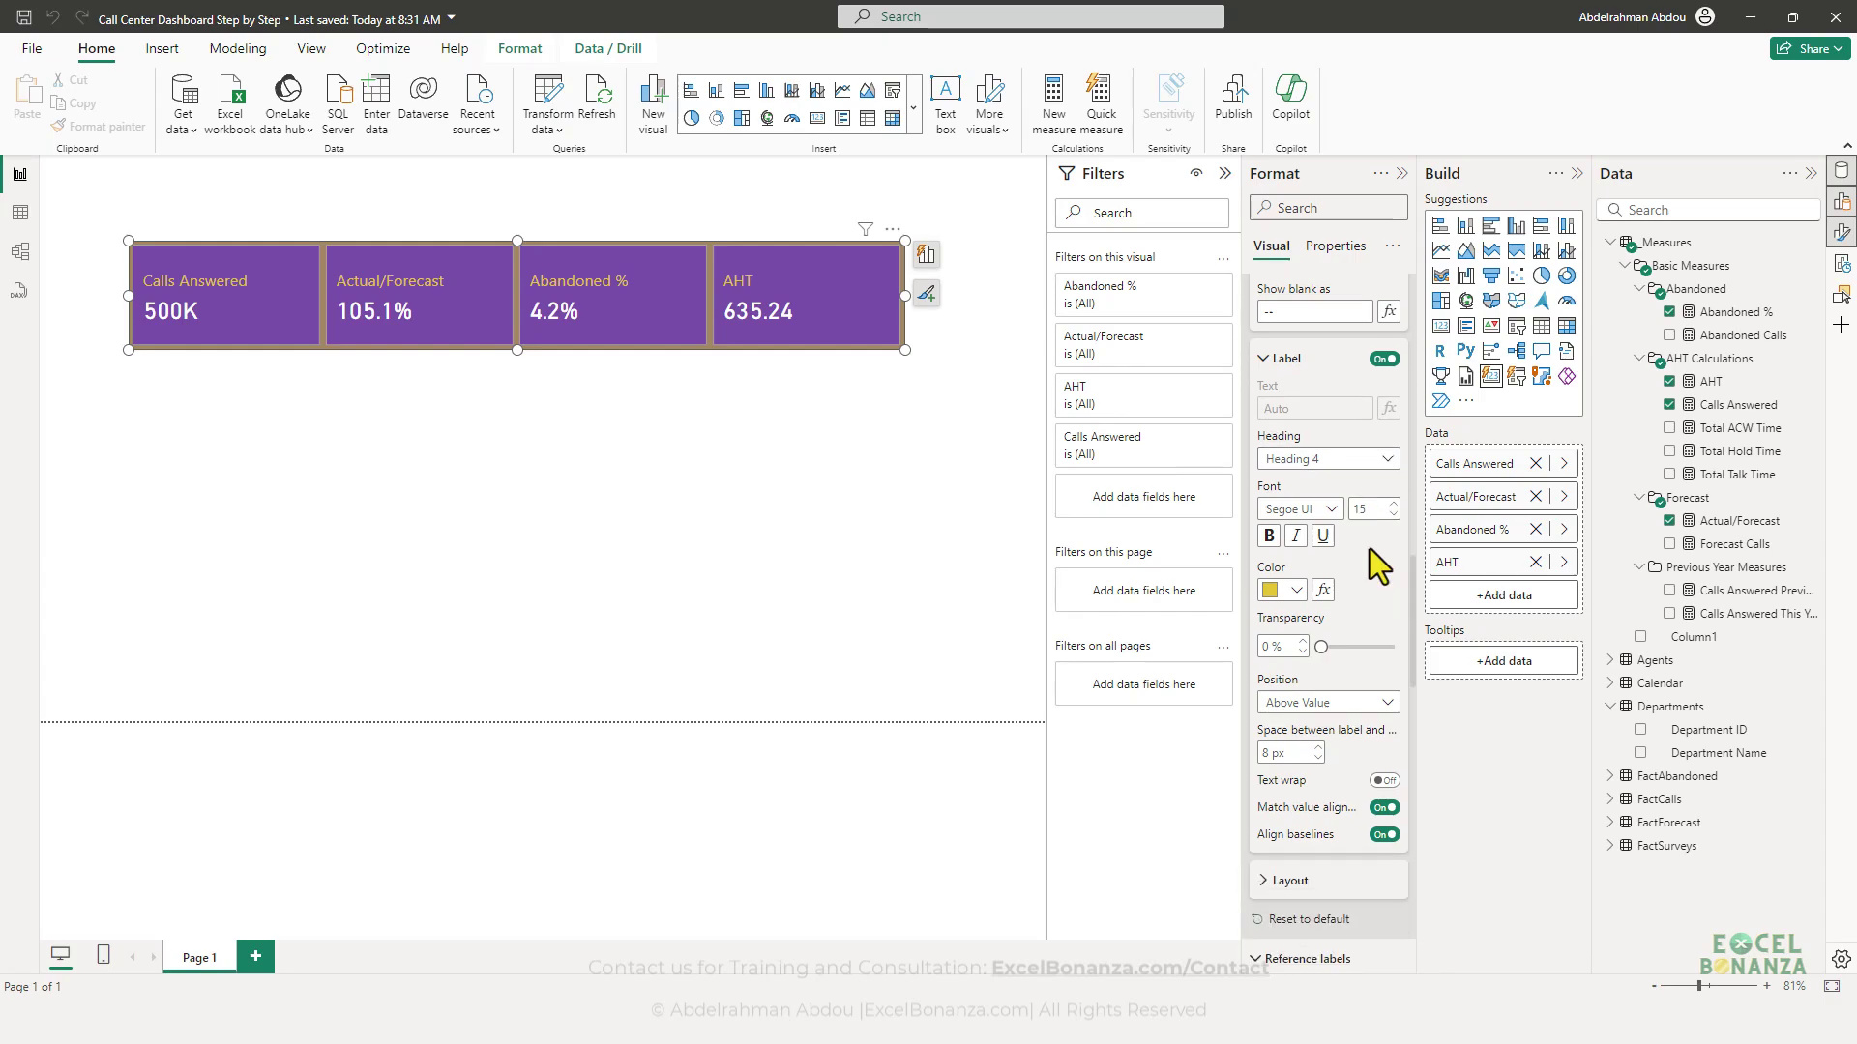
pyautogui.scroll(-5, 1374, 575)
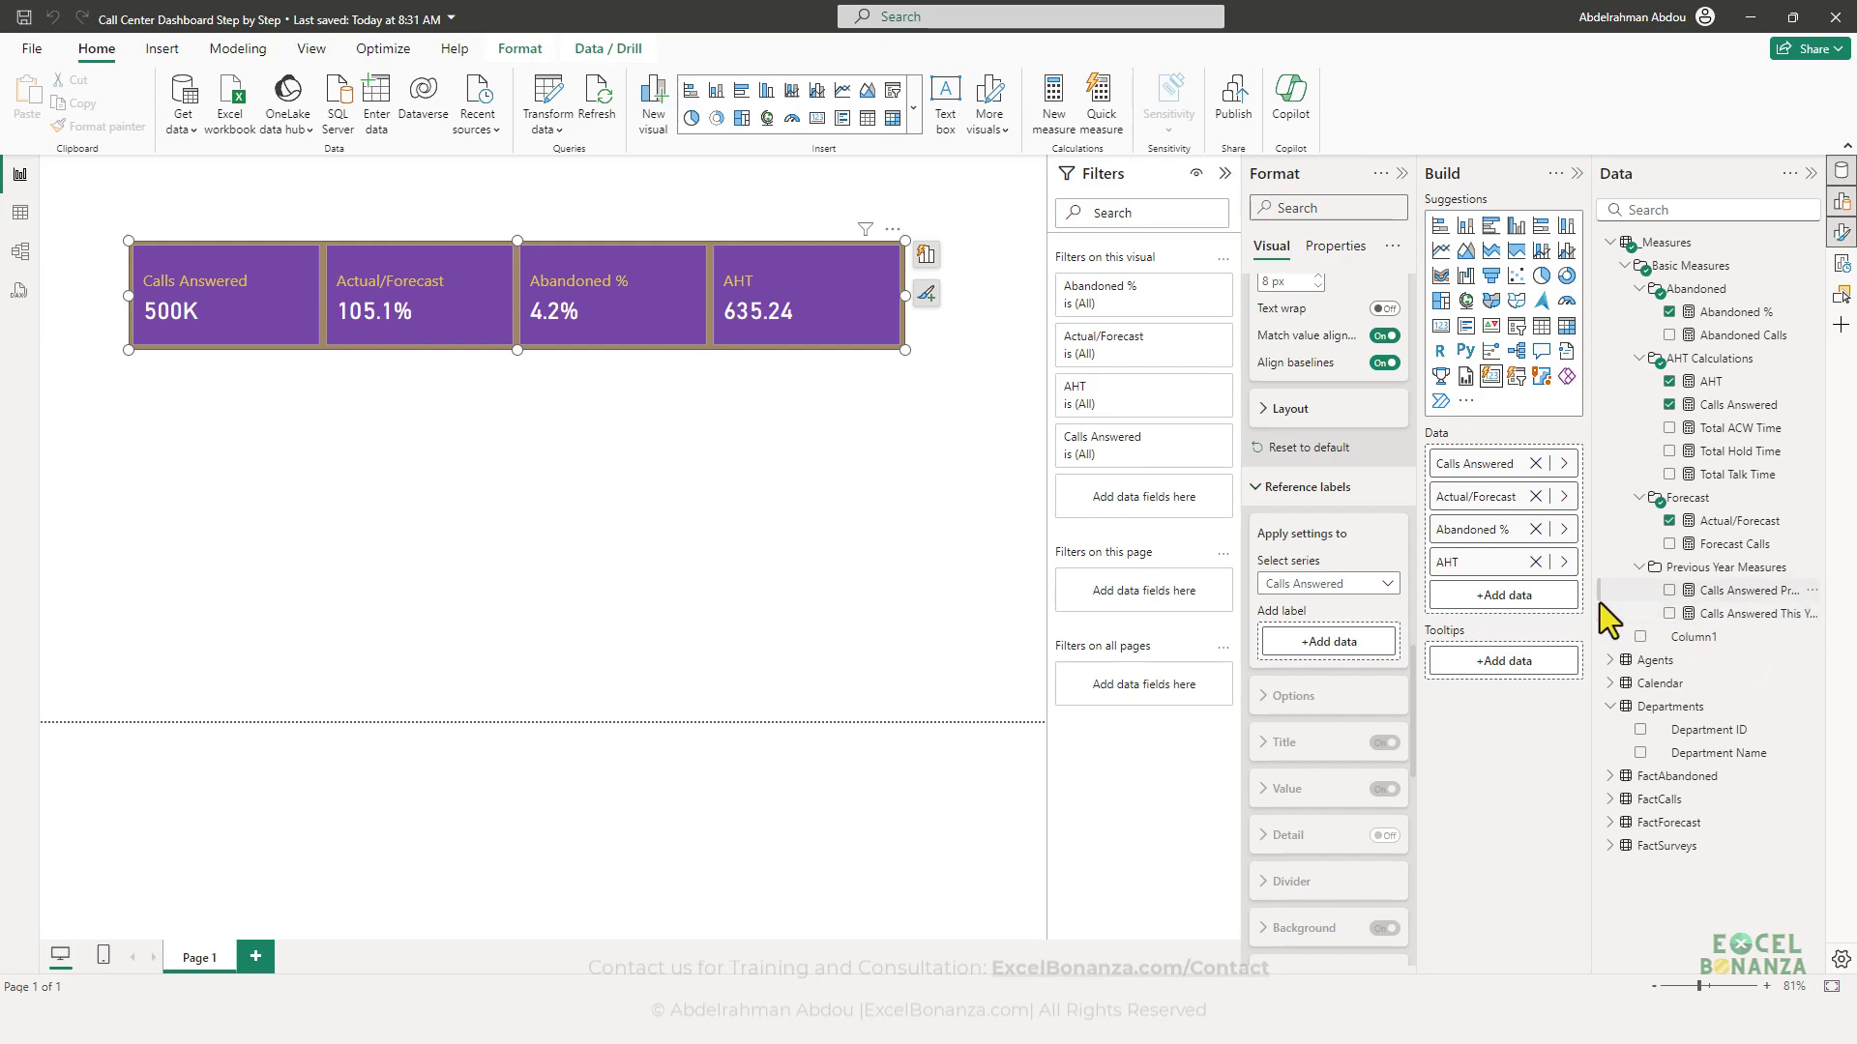
pyautogui.moveTo(1595, 596); pyautogui.dragTo(1535, 597)
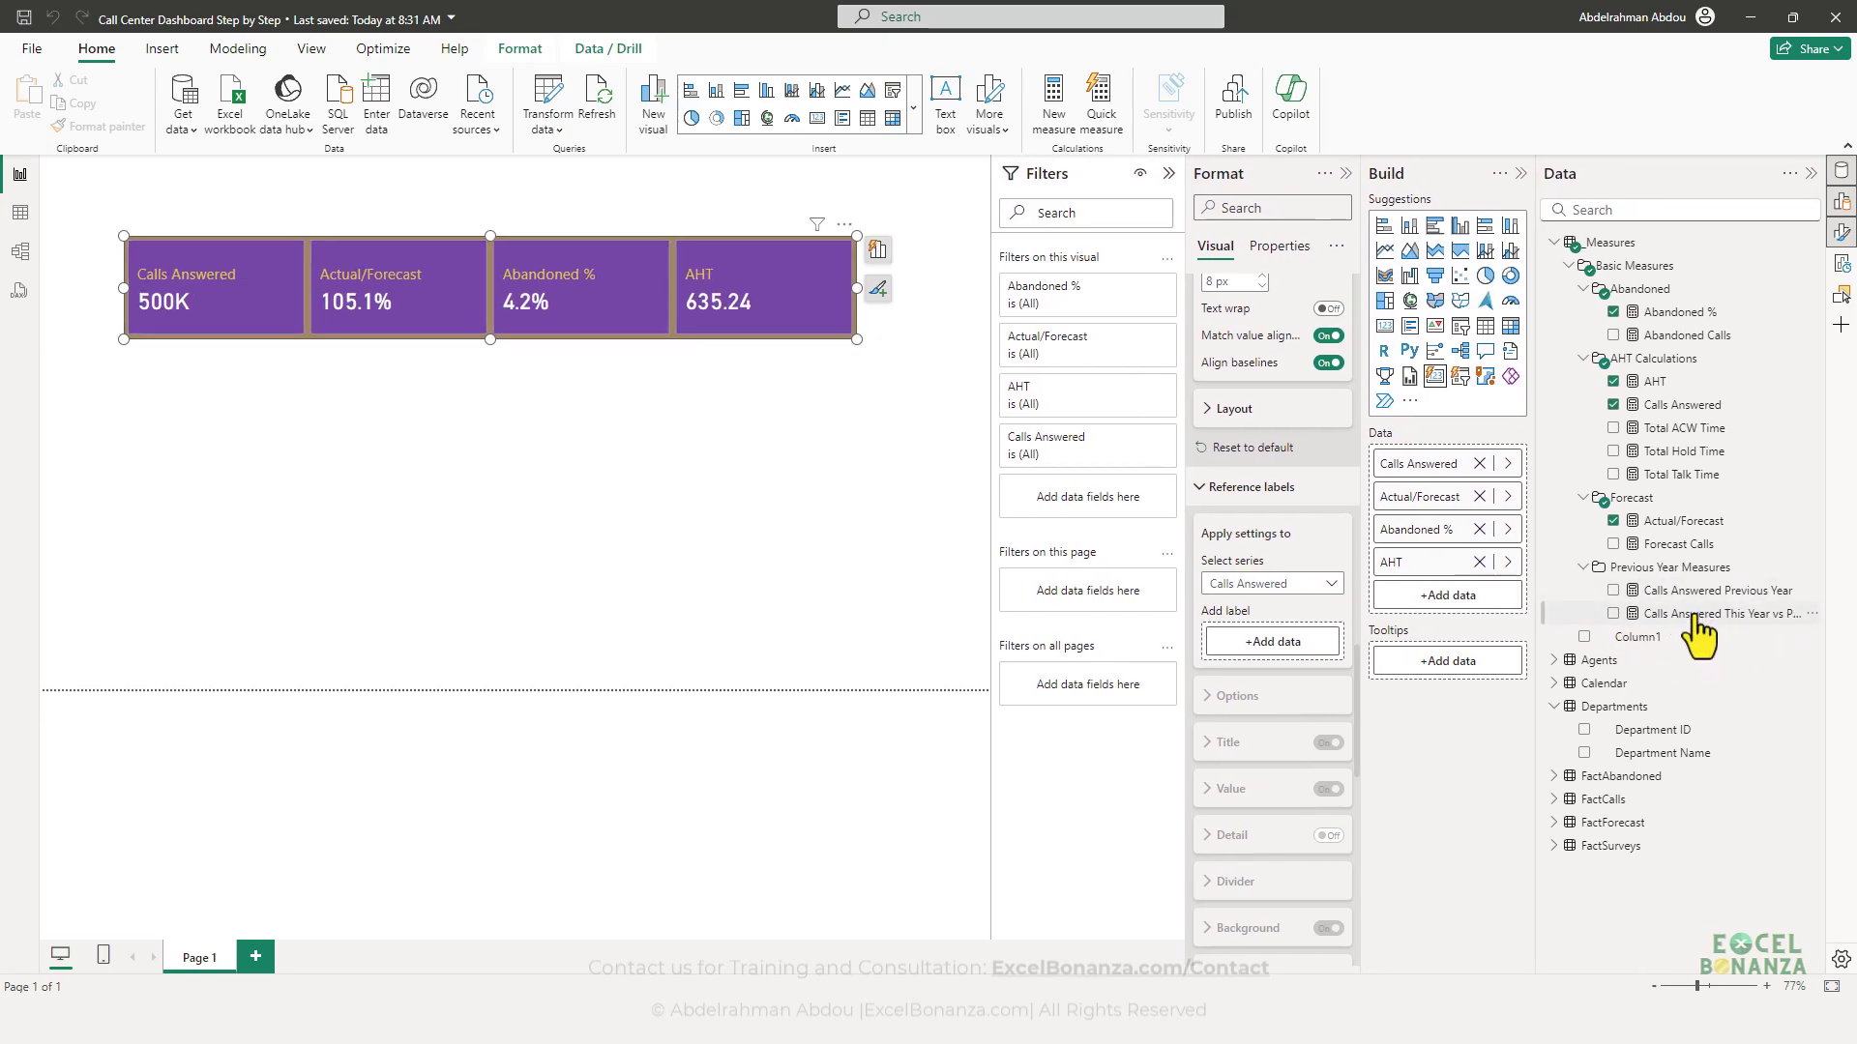
pyautogui.moveTo(1695, 616); pyautogui.dragTo(1286, 647)
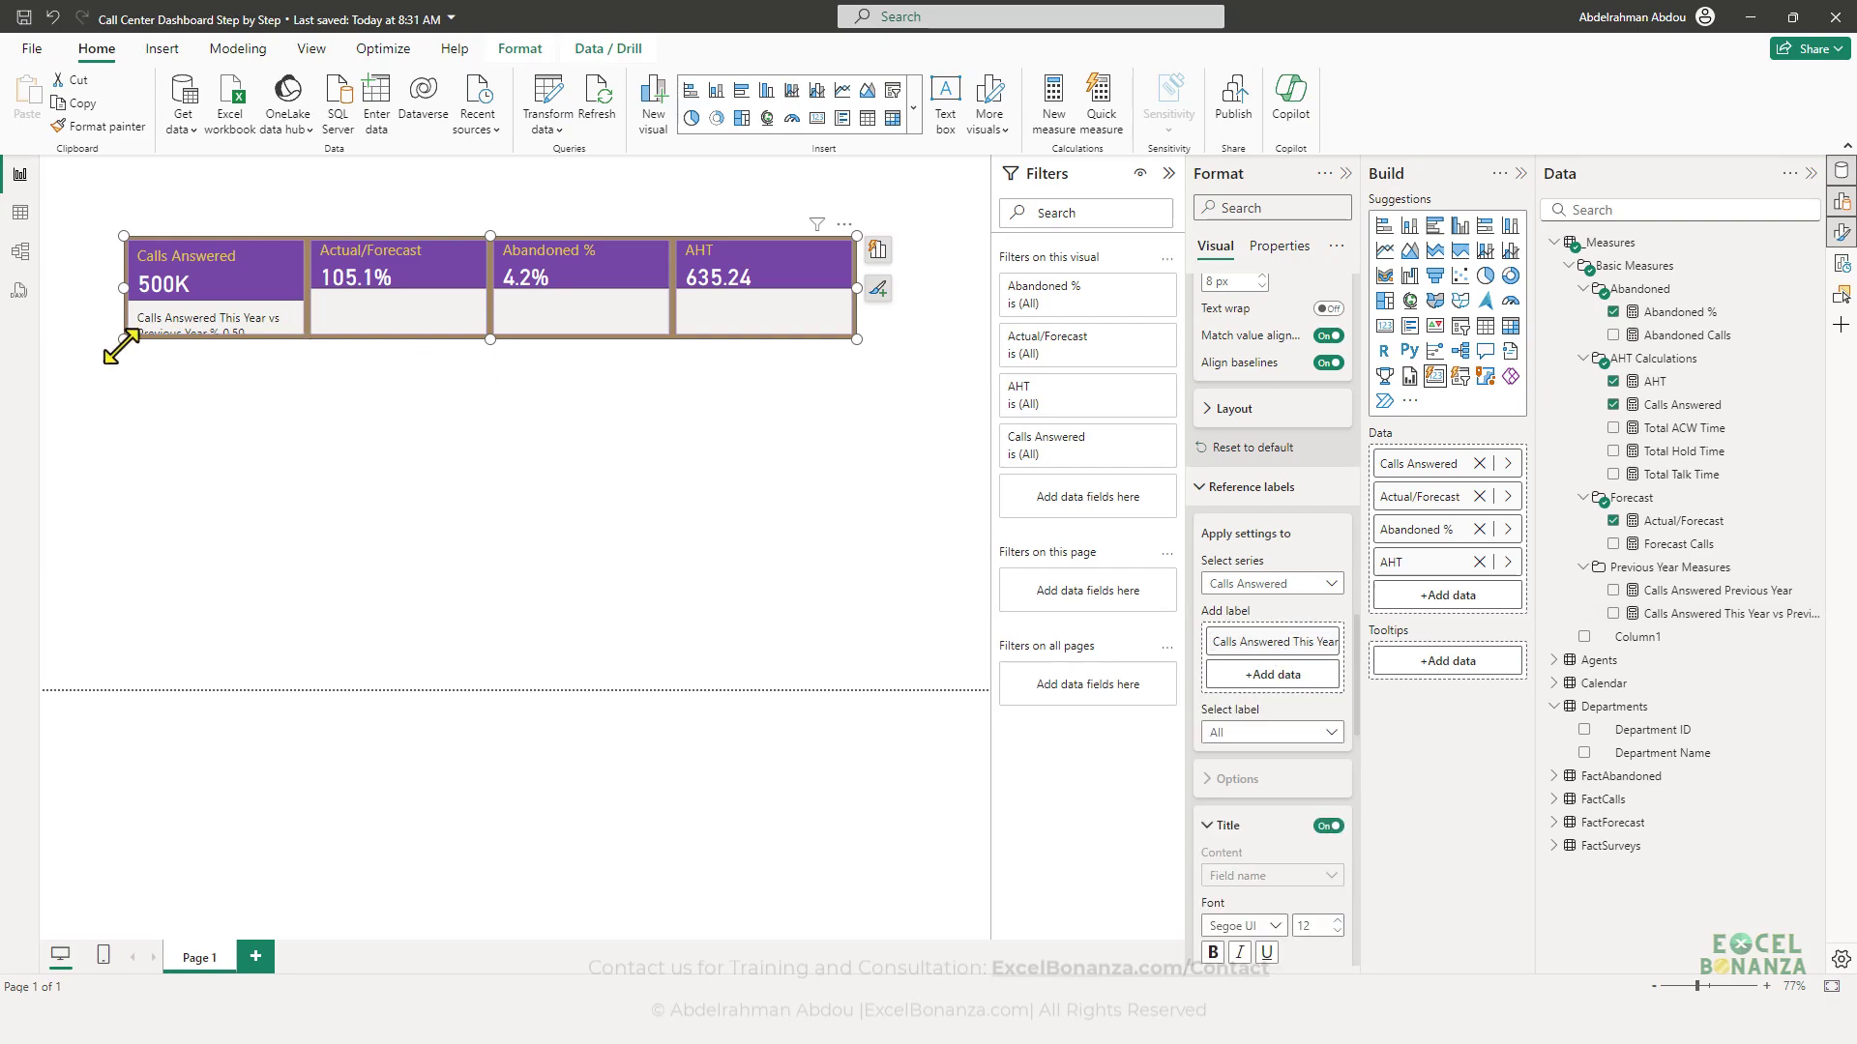
pyautogui.moveTo(124, 340); pyautogui.dragTo(89, 372)
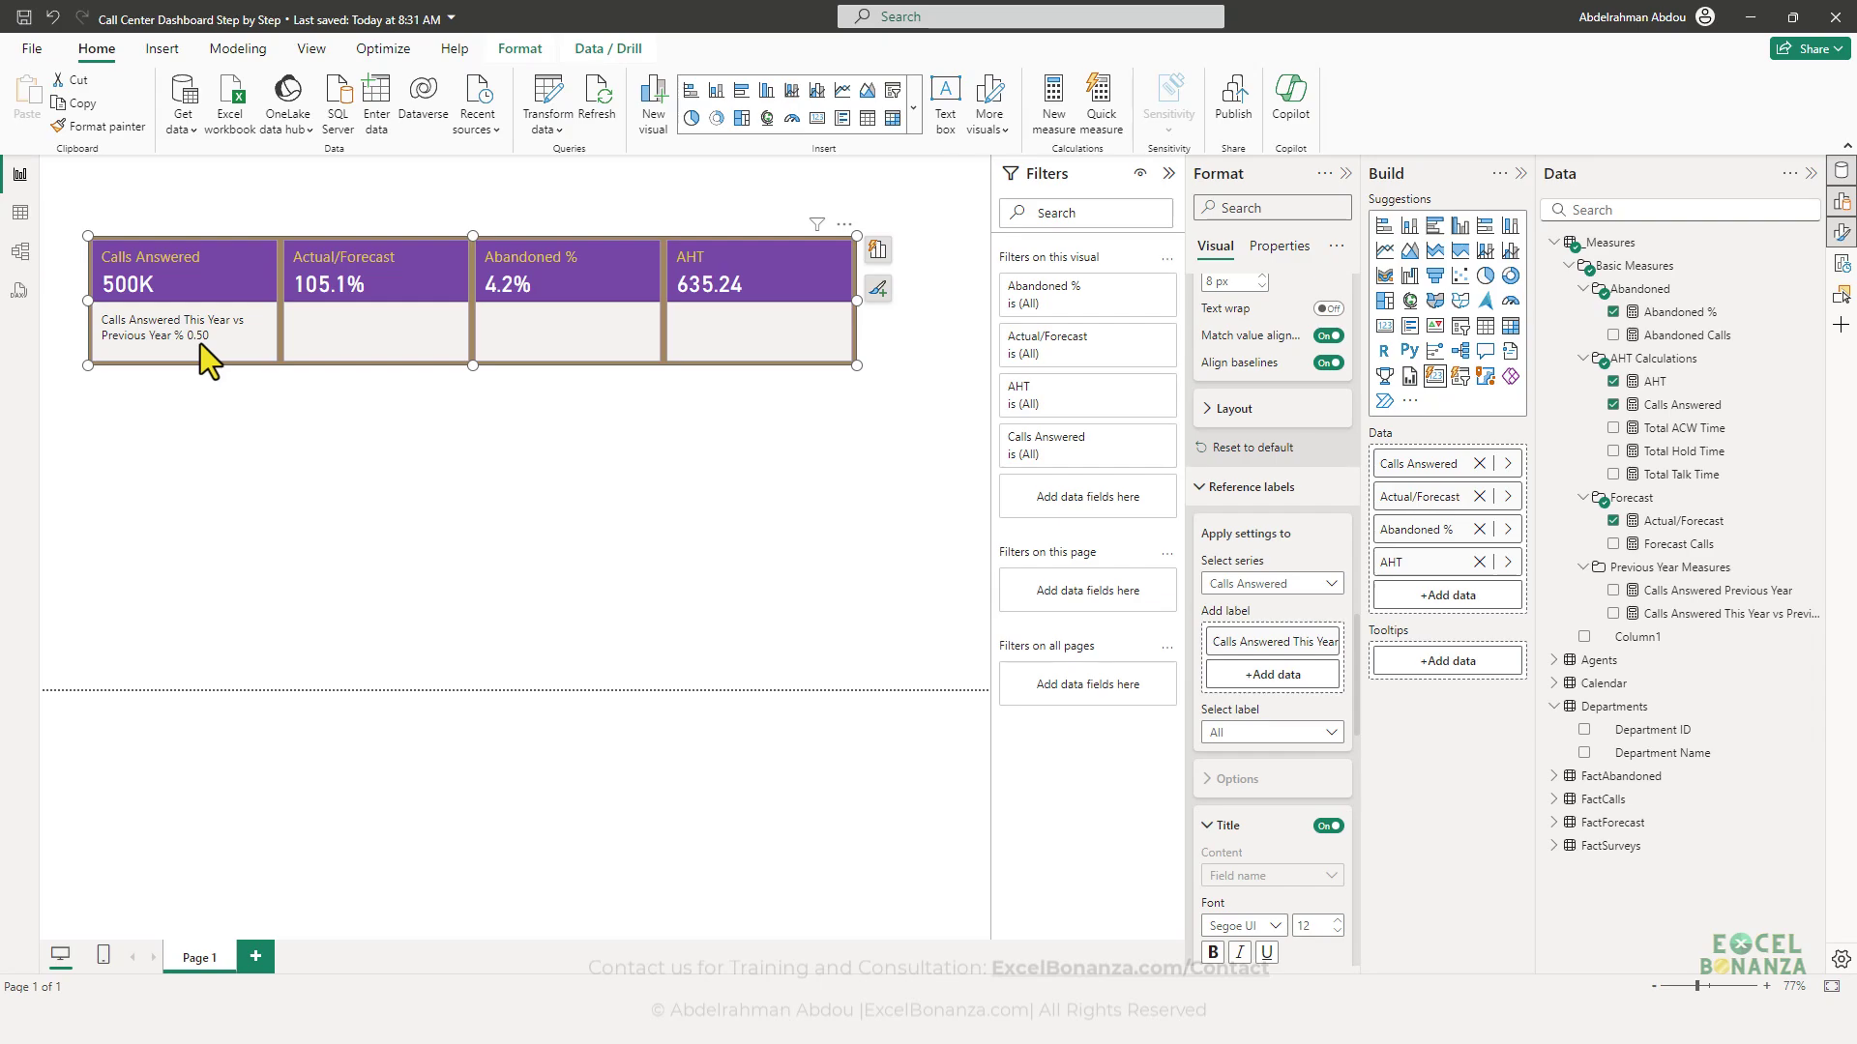
# - Check the label wording in Global View Screenshot.png and rename the Calls Answered This Year vs Previous Year % measure to Calls Answered % Change
pyautogui.click(1711, 615)
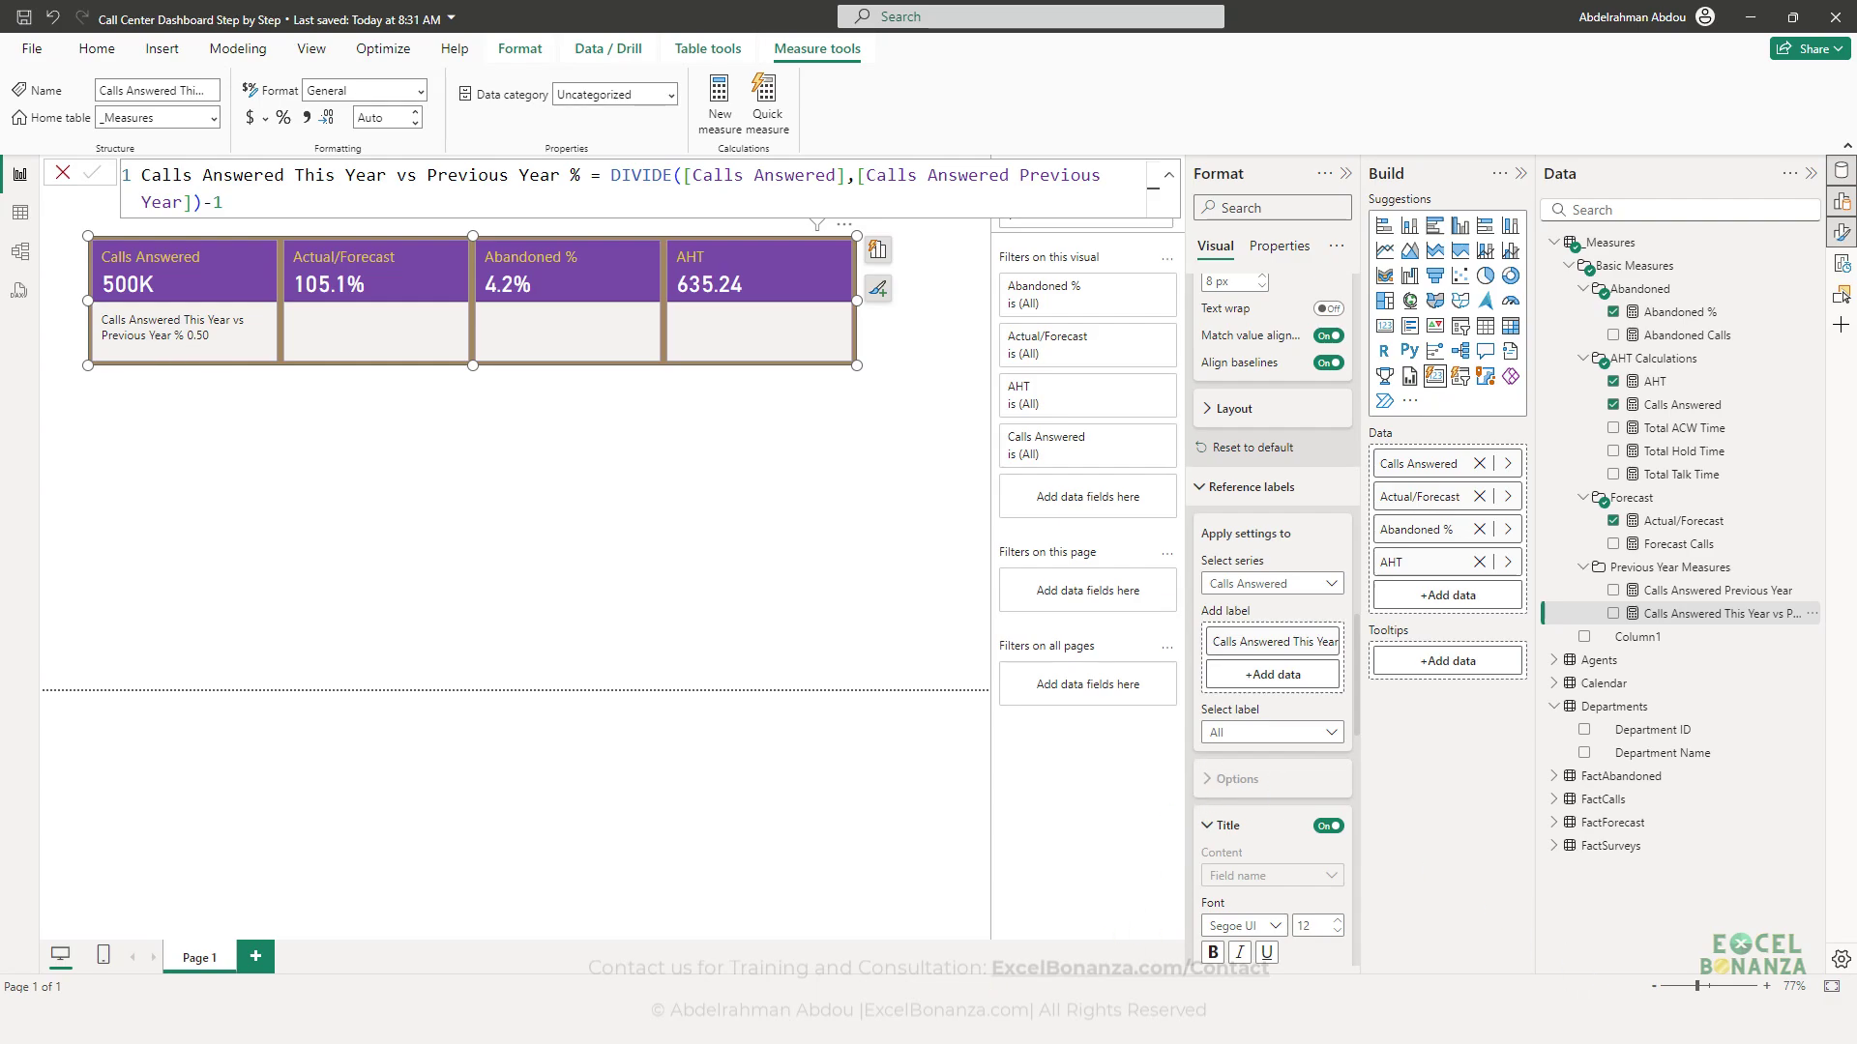
pyautogui.hotkey('alt', 'Tab')
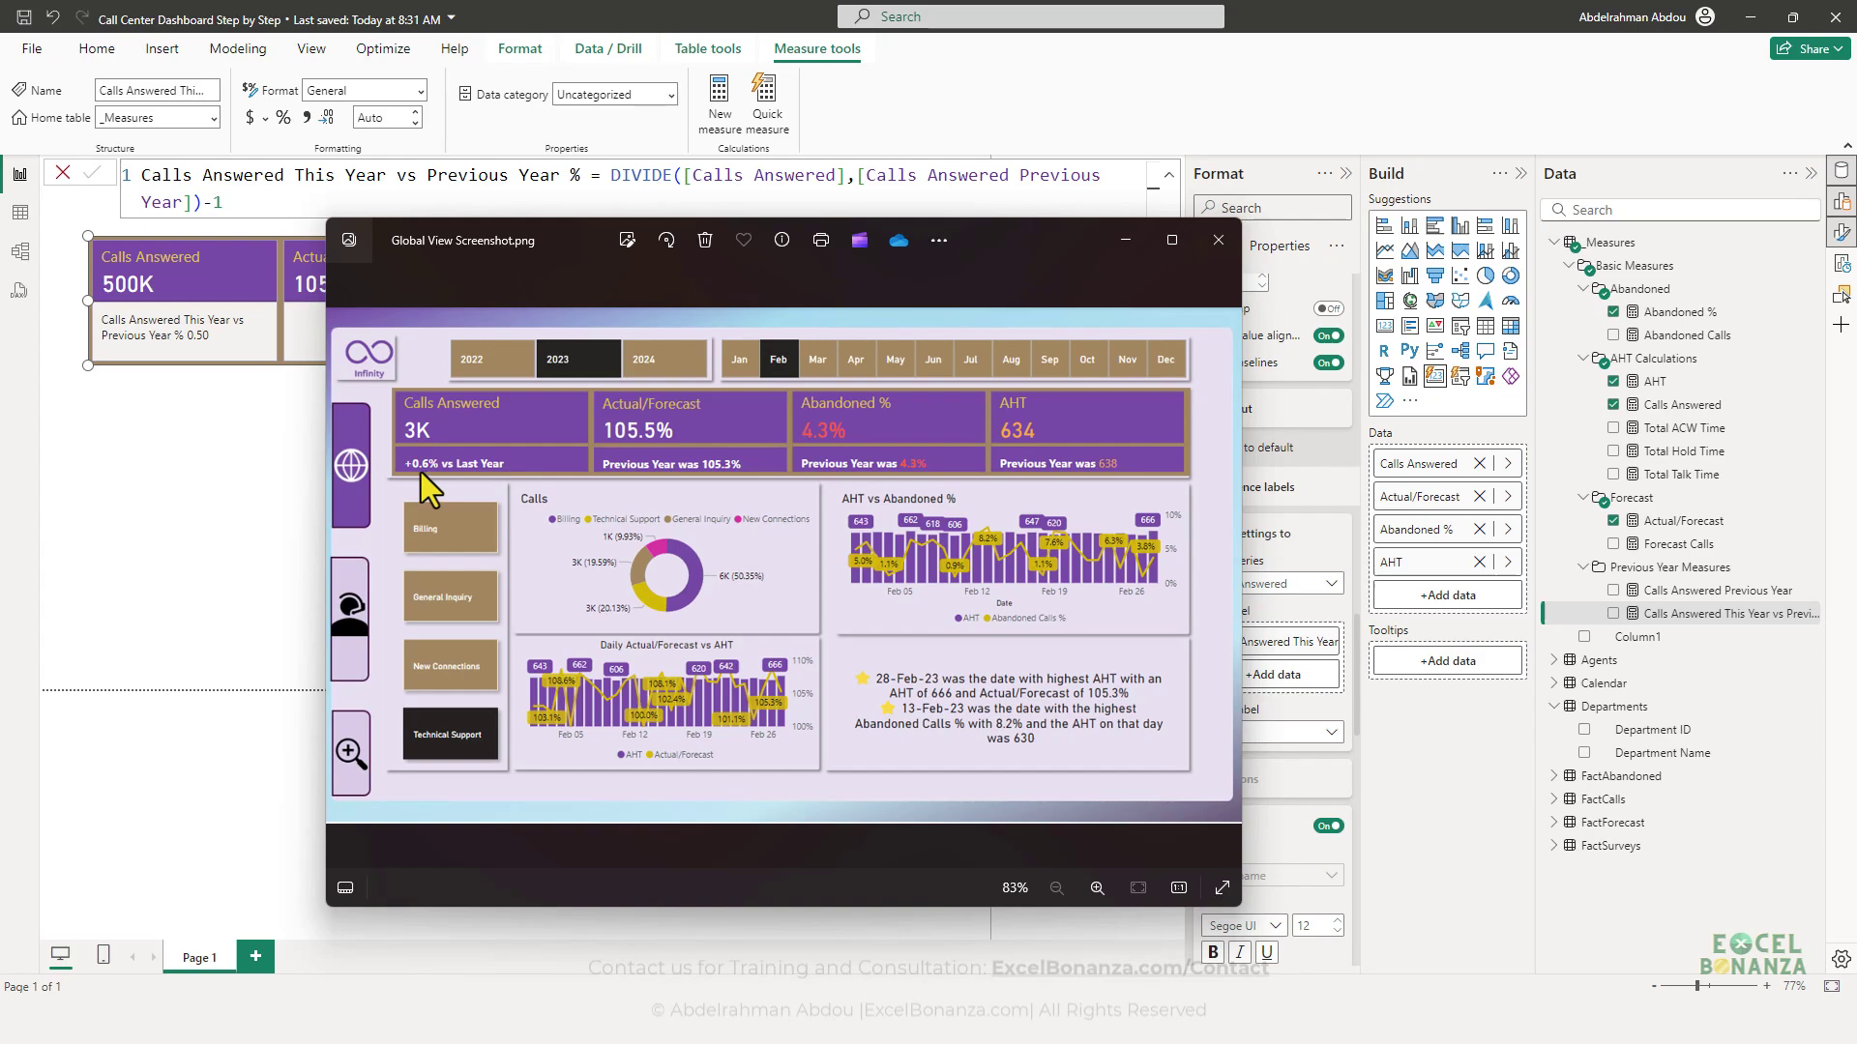
pyautogui.moveTo(609, 242); pyautogui.dragTo(749, 226)
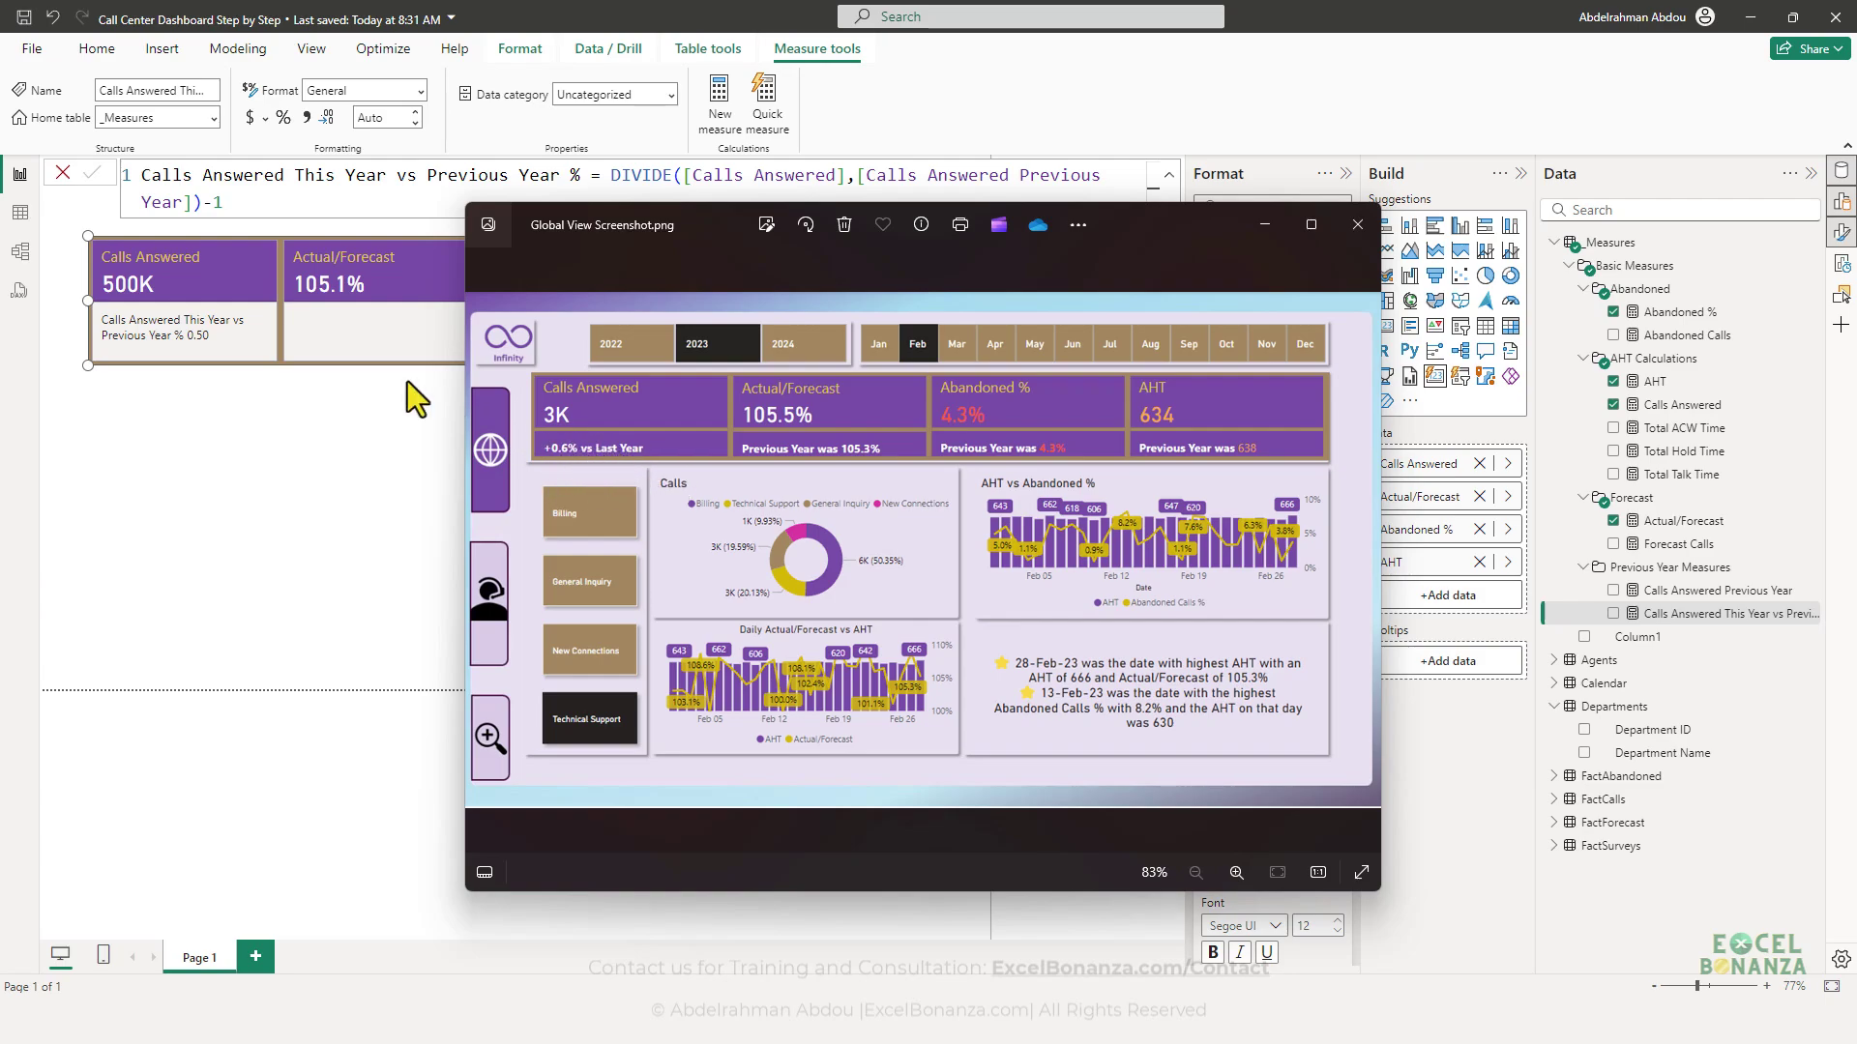
pyautogui.click(253, 350)
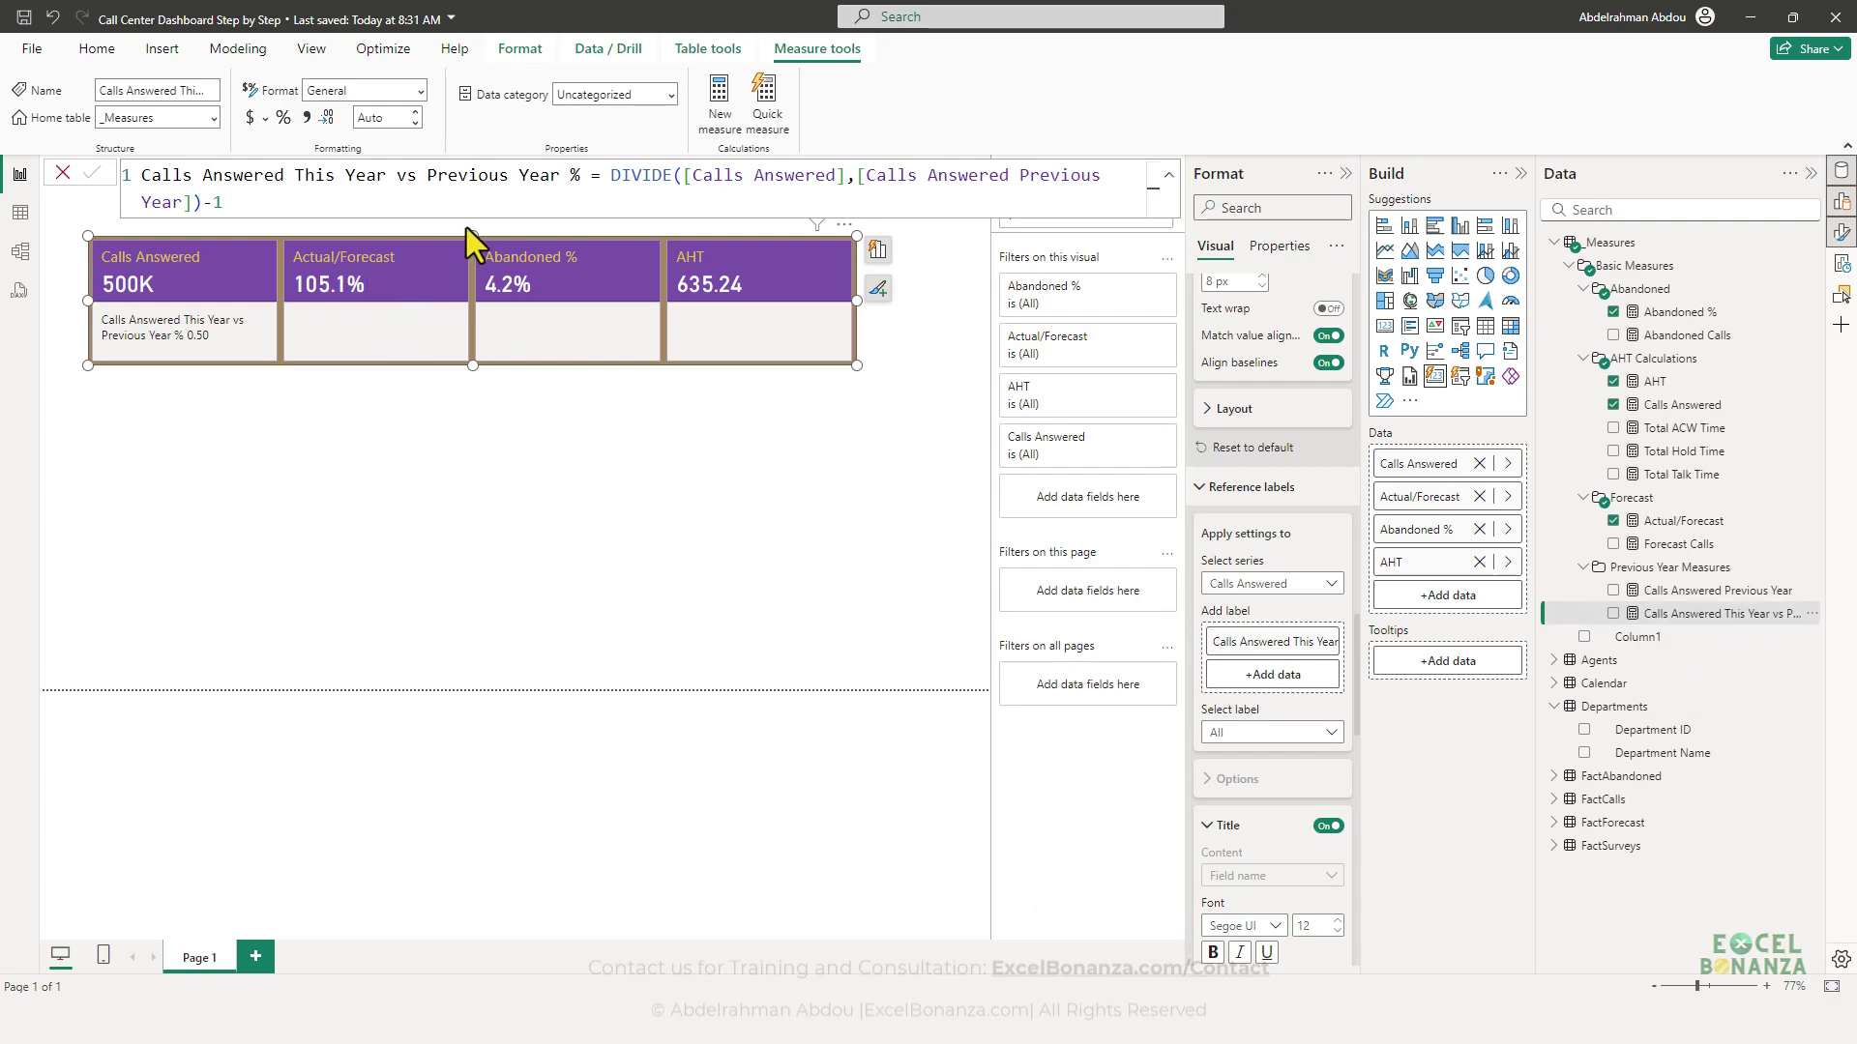
pyautogui.moveTo(559, 176); pyautogui.dragTo(282, 182)
pyautogui.click(281, 182)
pyautogui.moveTo(583, 179); pyautogui.dragTo(298, 179)
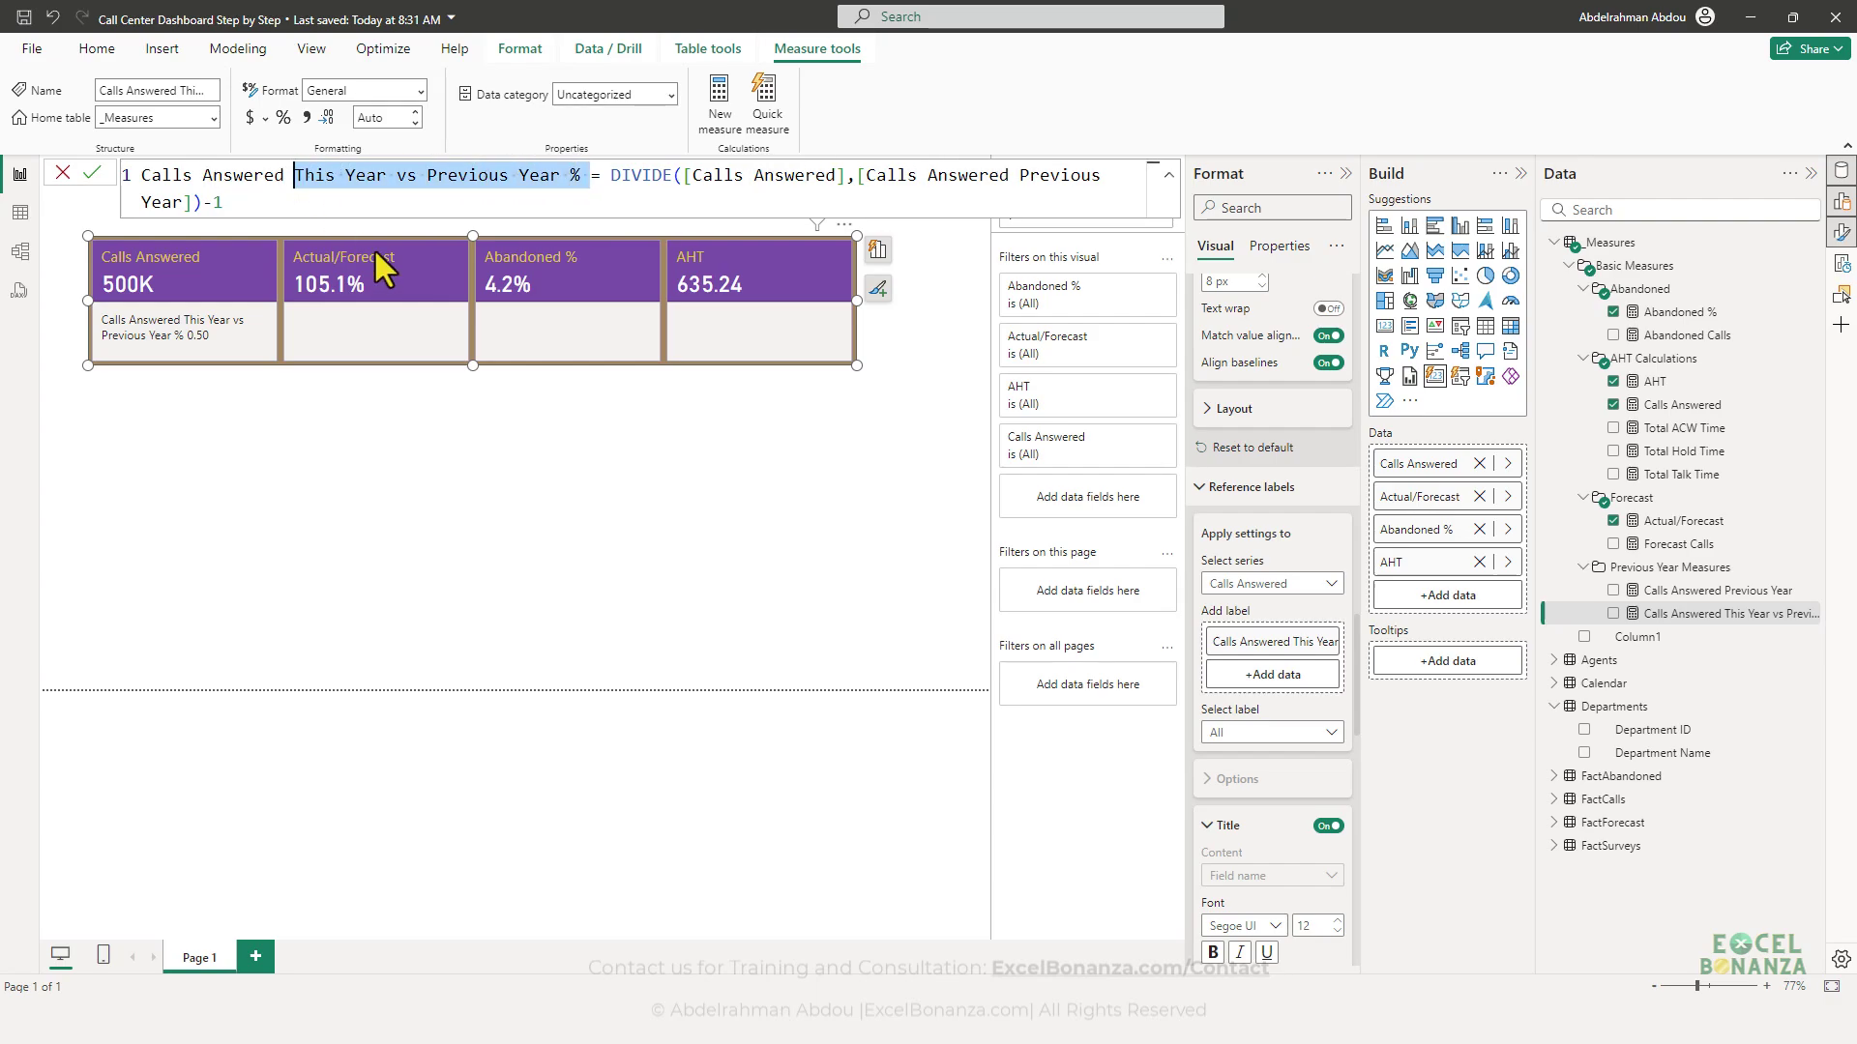
pyautogui.write('% Change')
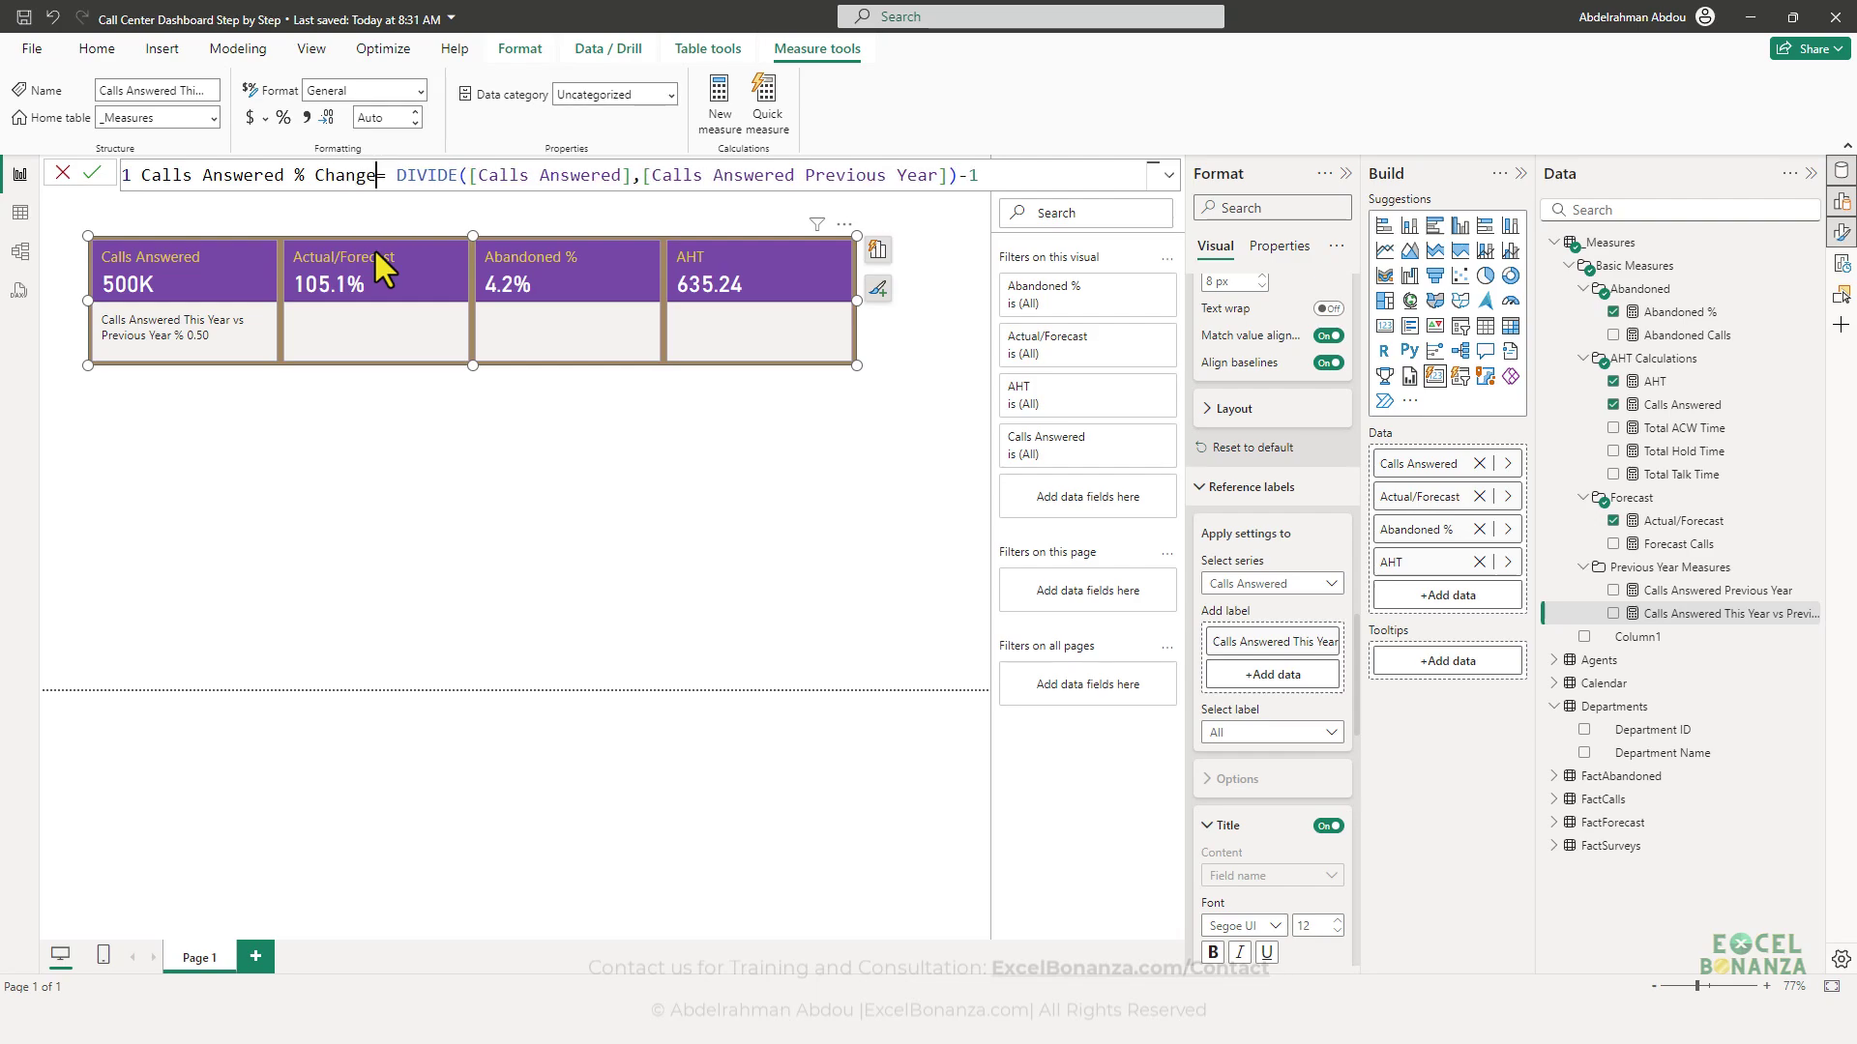
pyautogui.write(' This')
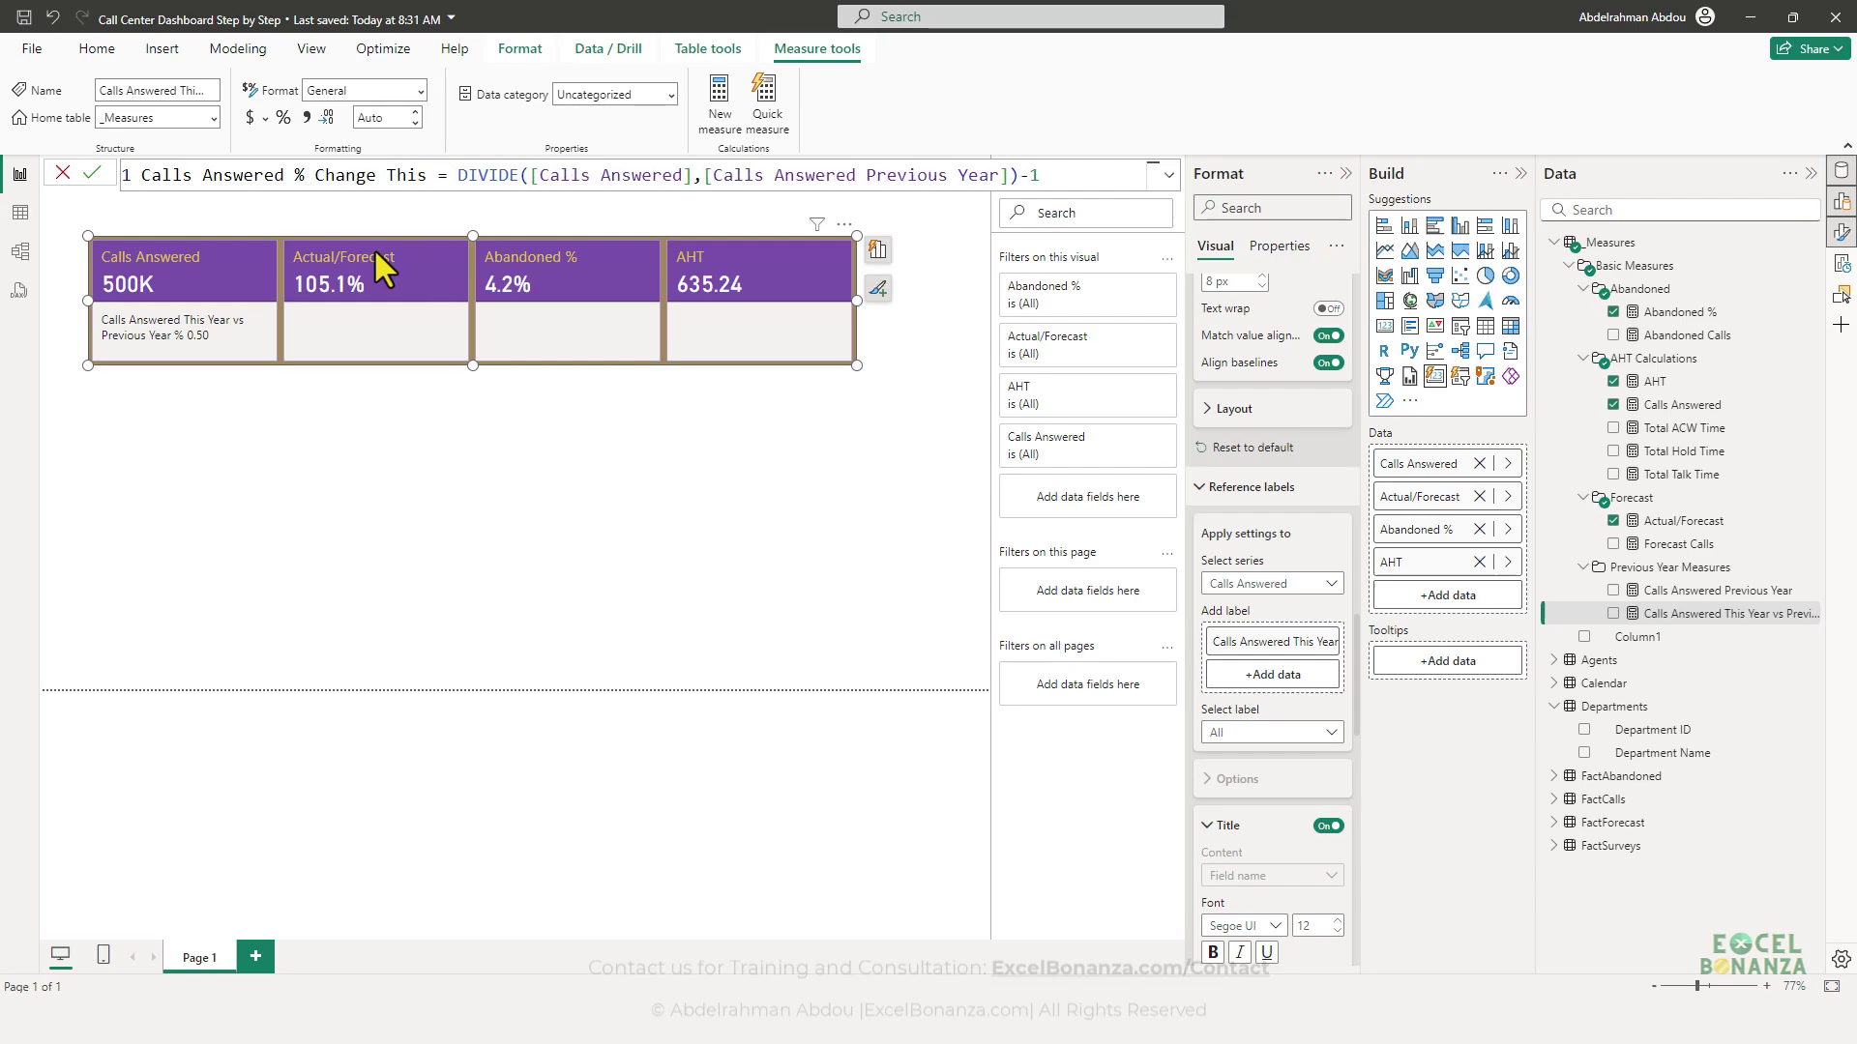
pyautogui.press('BackSpace')
pyautogui.press('BackSpace')
pyautogui.press('BackSpace')
pyautogui.press('BackSpace')
pyautogui.press('BackSpace')
pyautogui.press('BackSpace')
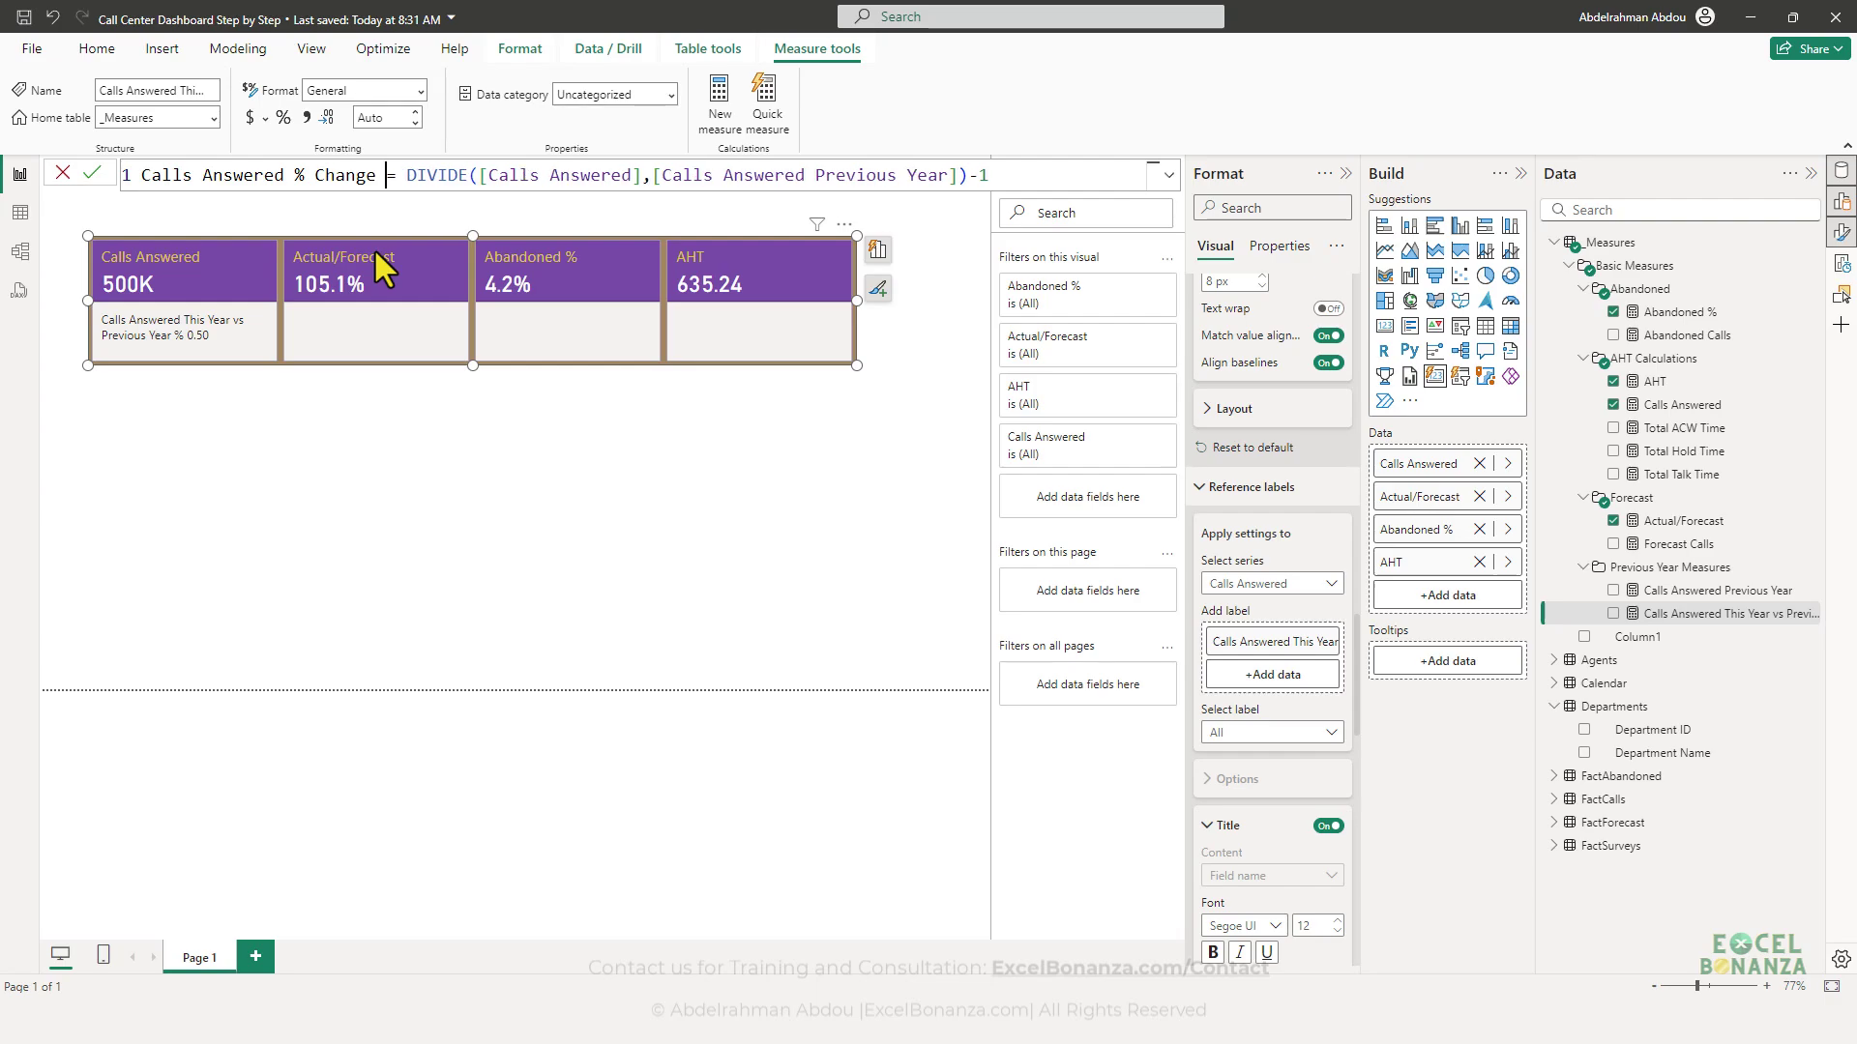
pyautogui.press('Return')
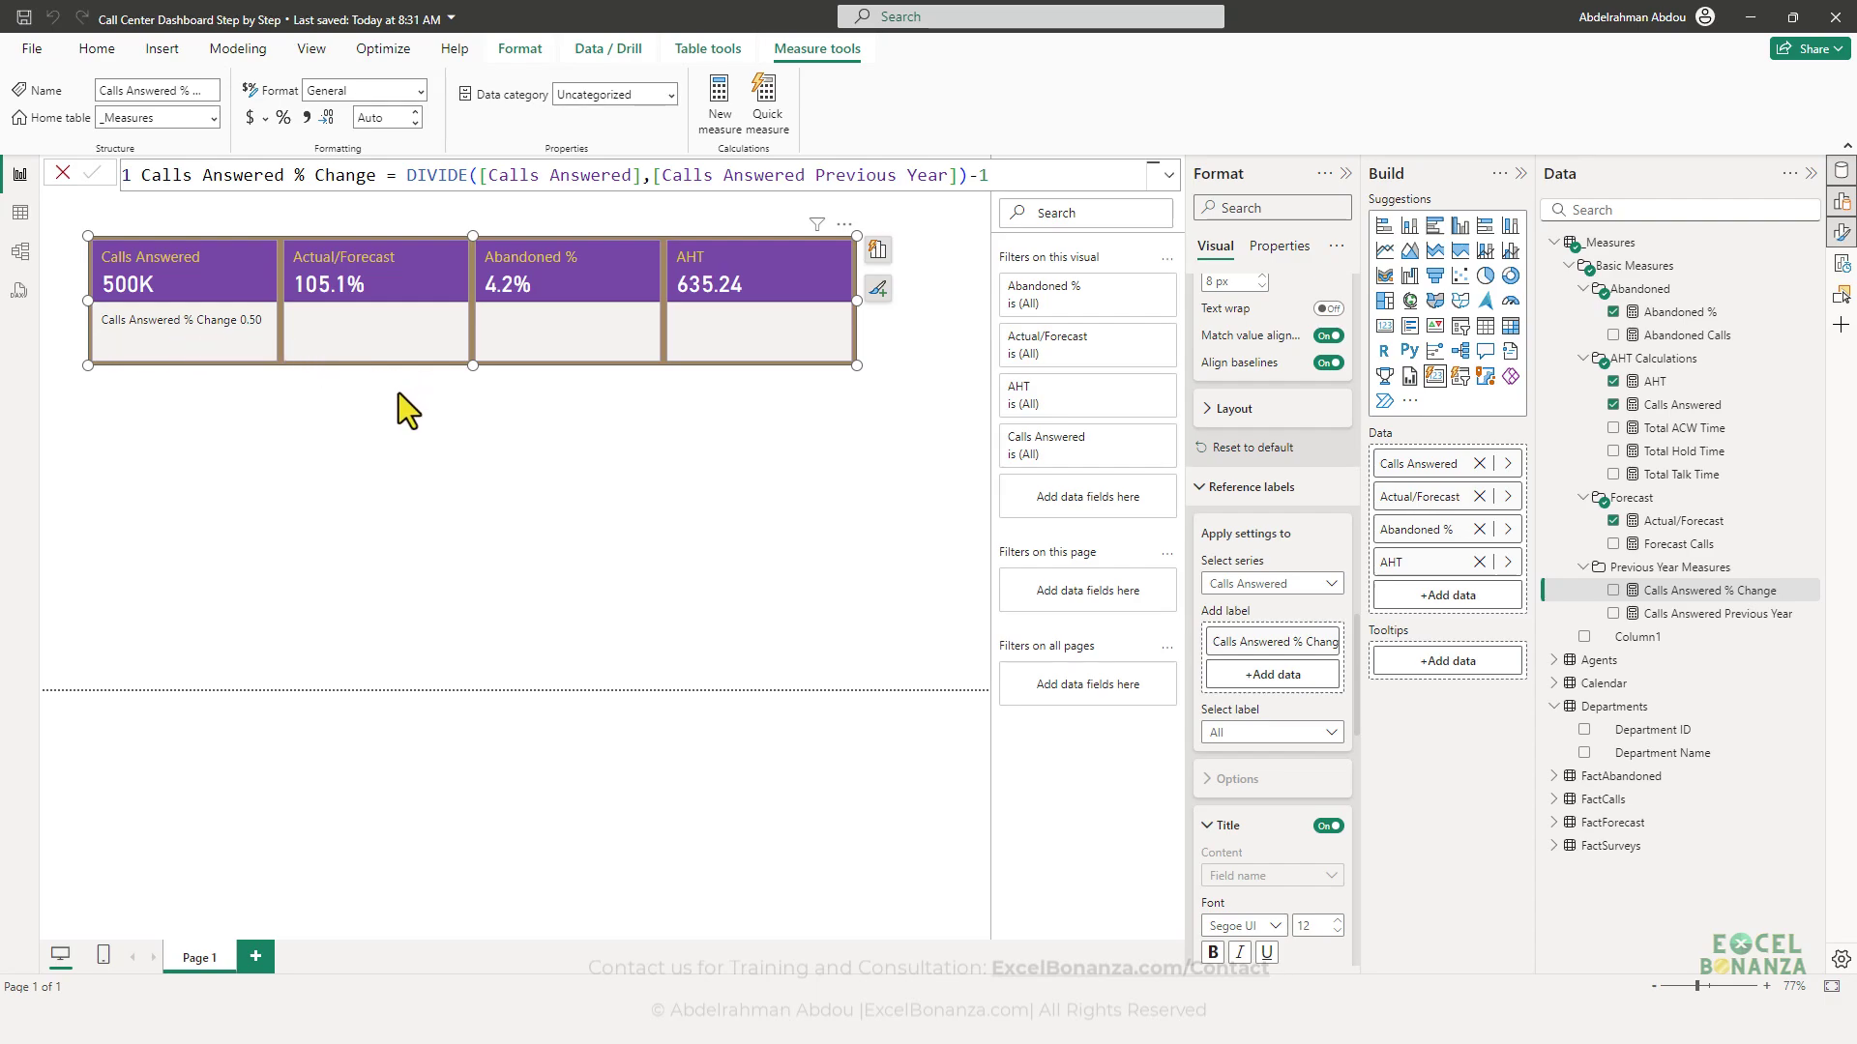
# - Create a new measure from the Previous Year Measures folder, named Calls Answered % Change Reference Label
pyautogui.click(1812, 569)
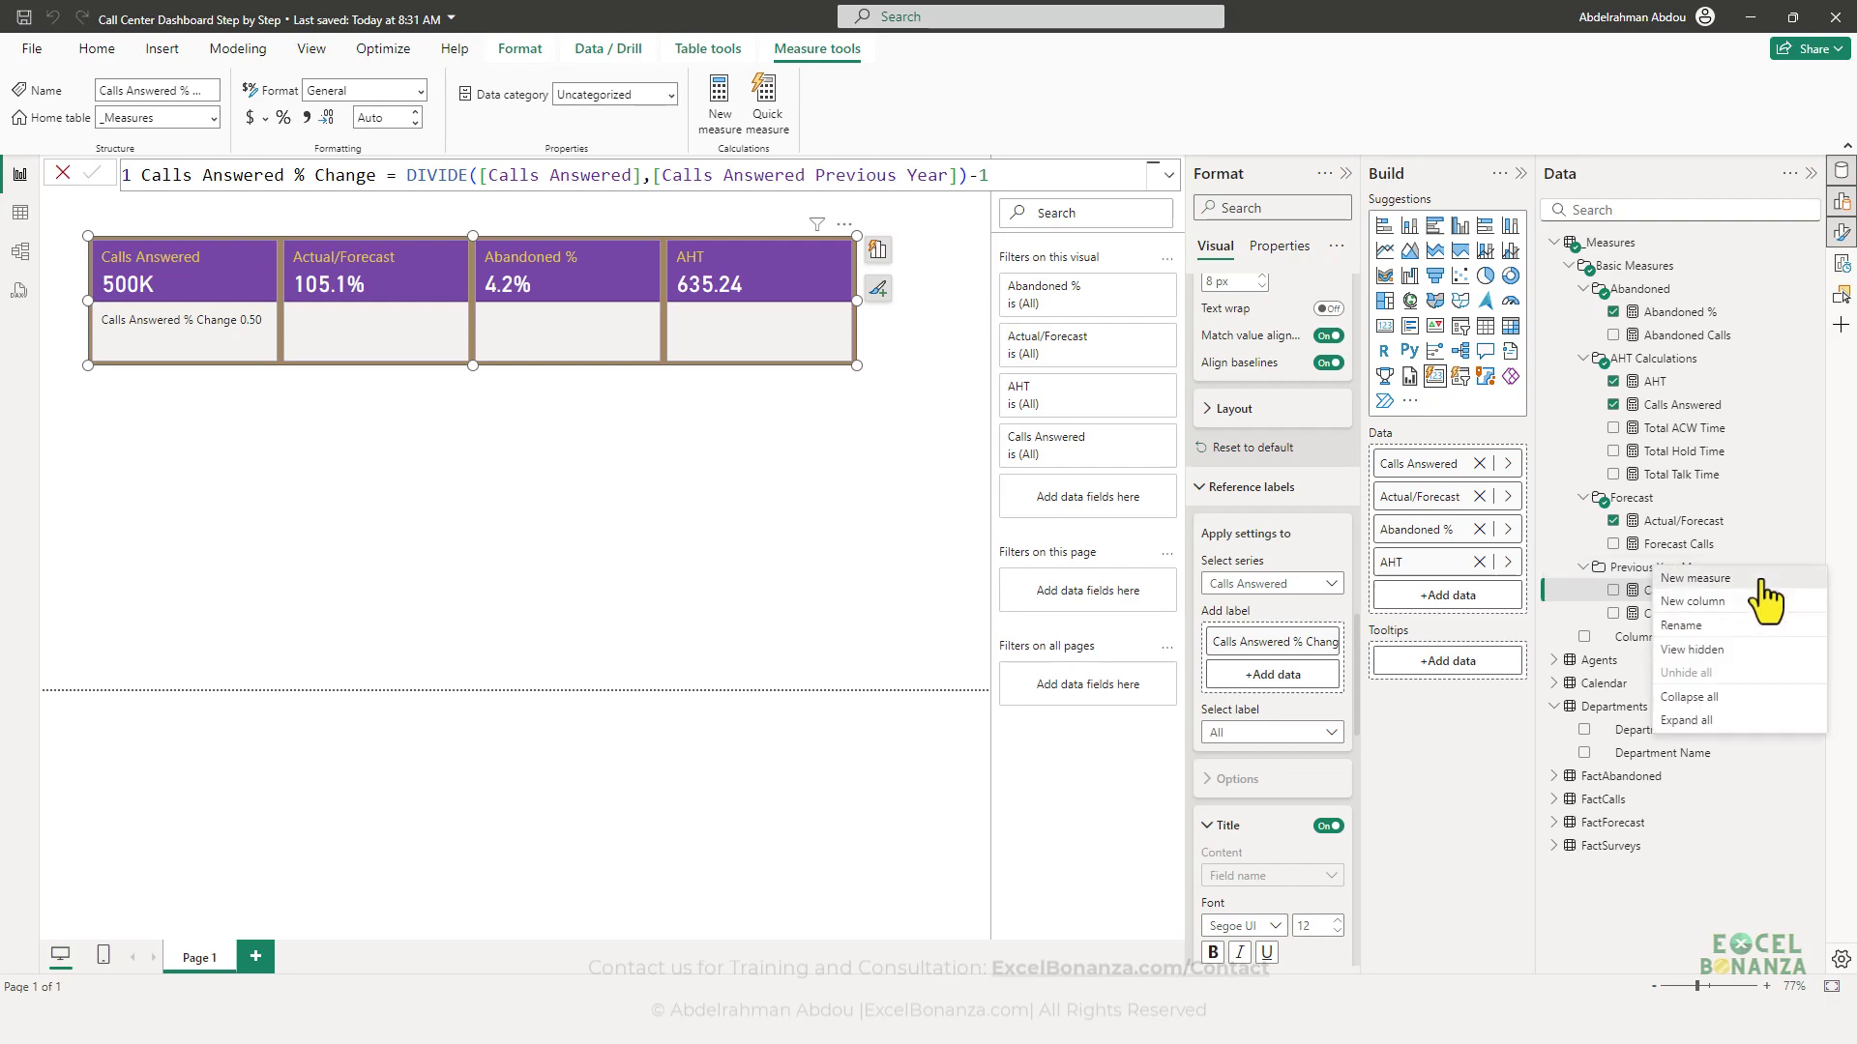
pyautogui.click(1761, 580)
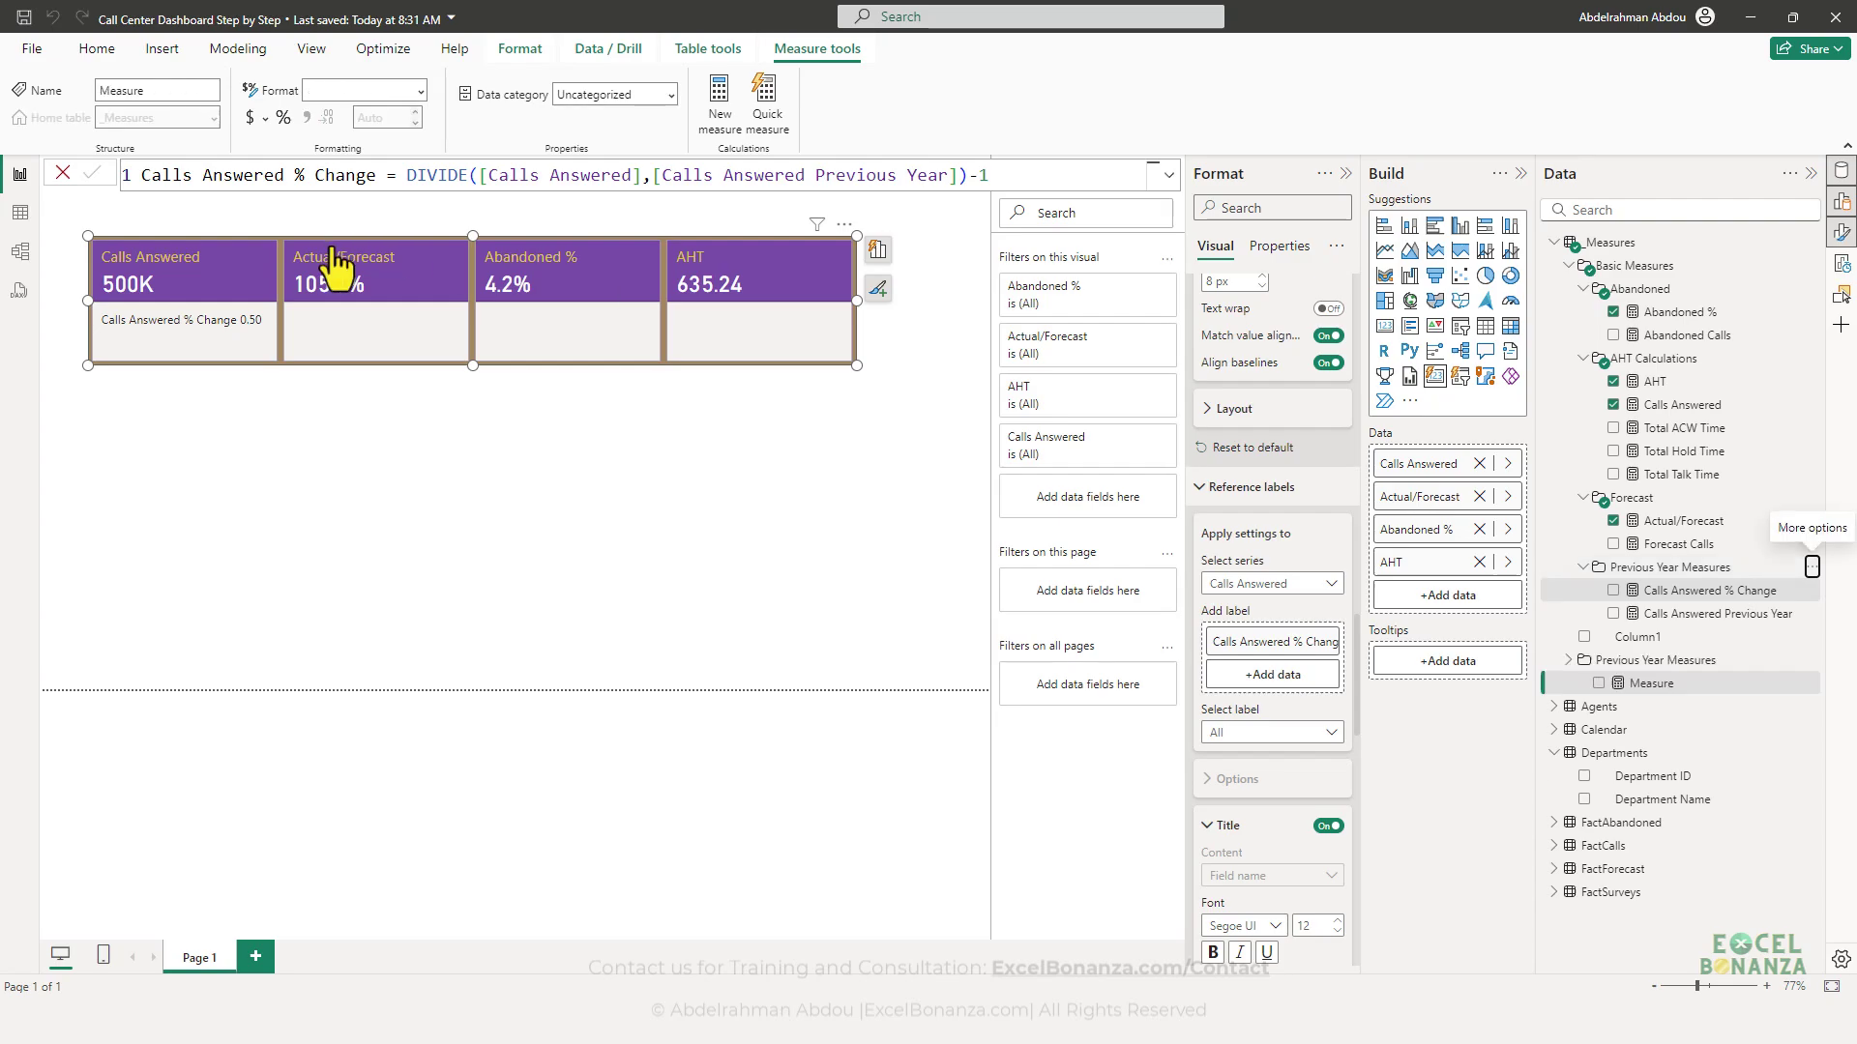
pyautogui.write('Cal')
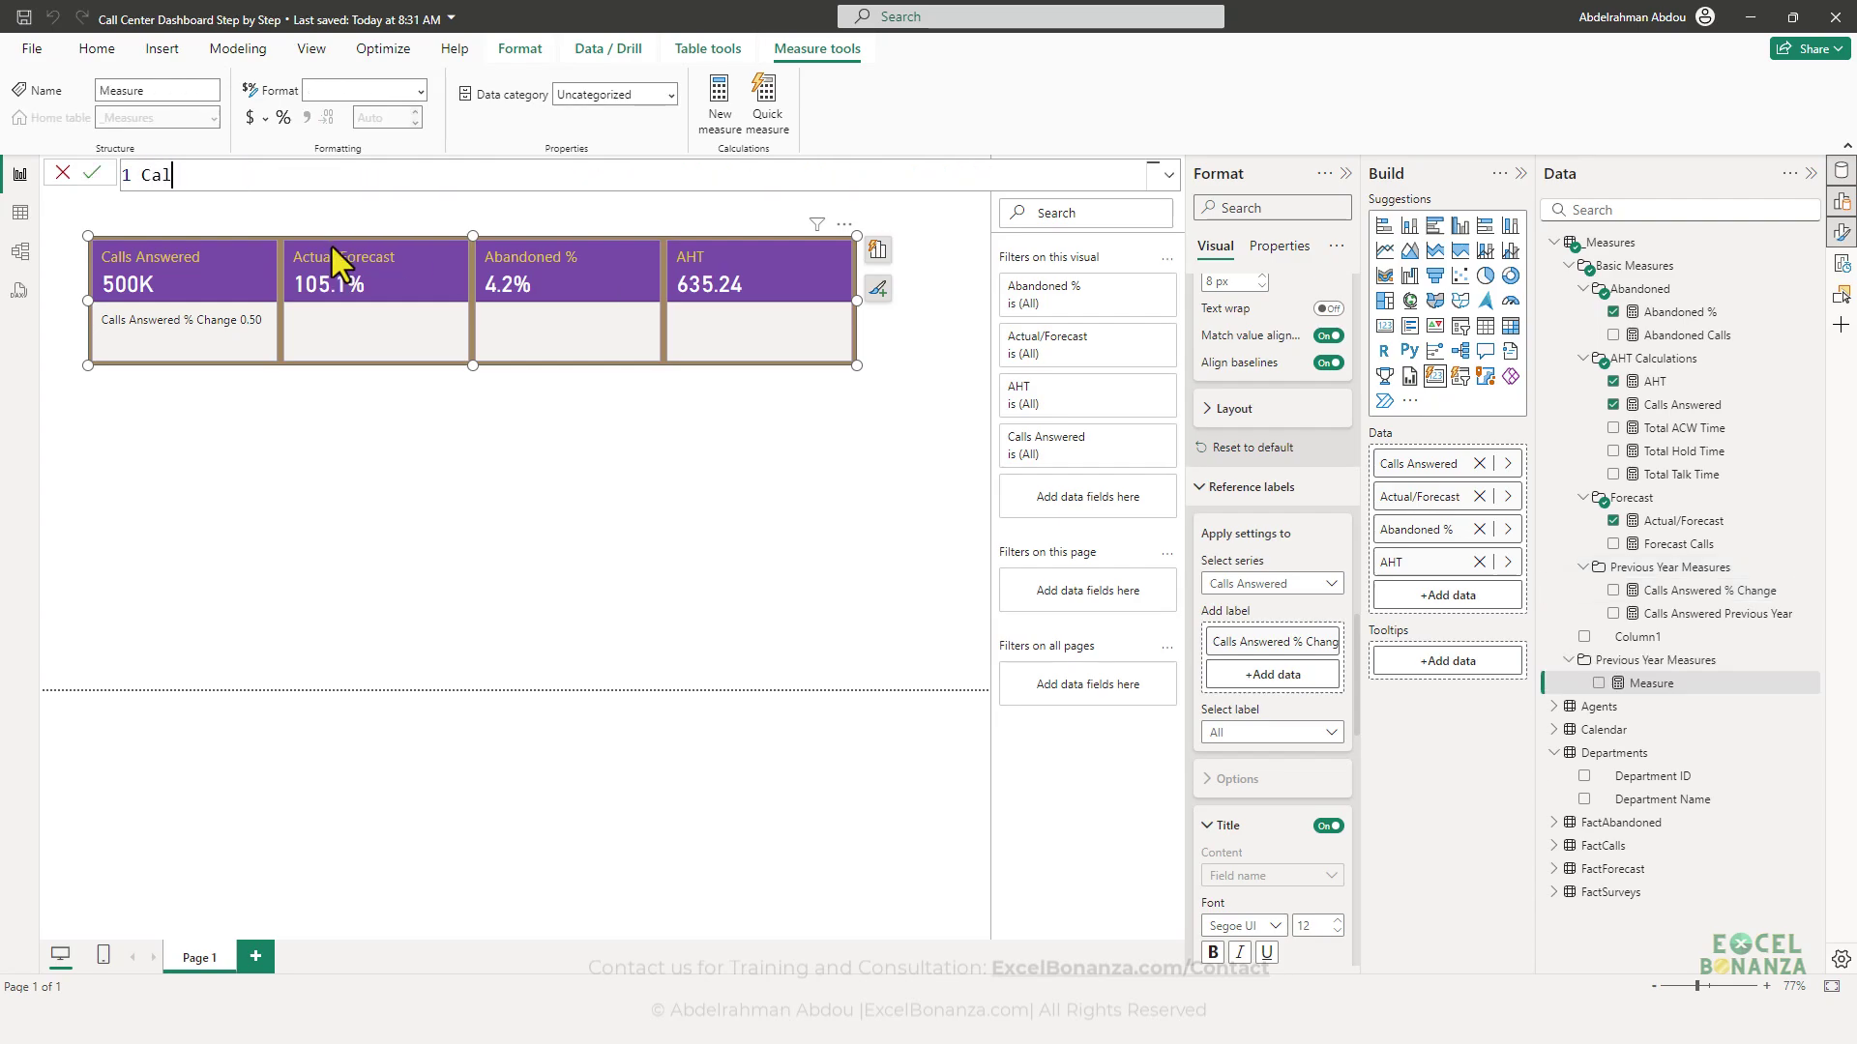
pyautogui.write('ls Answered %    Change Refe')
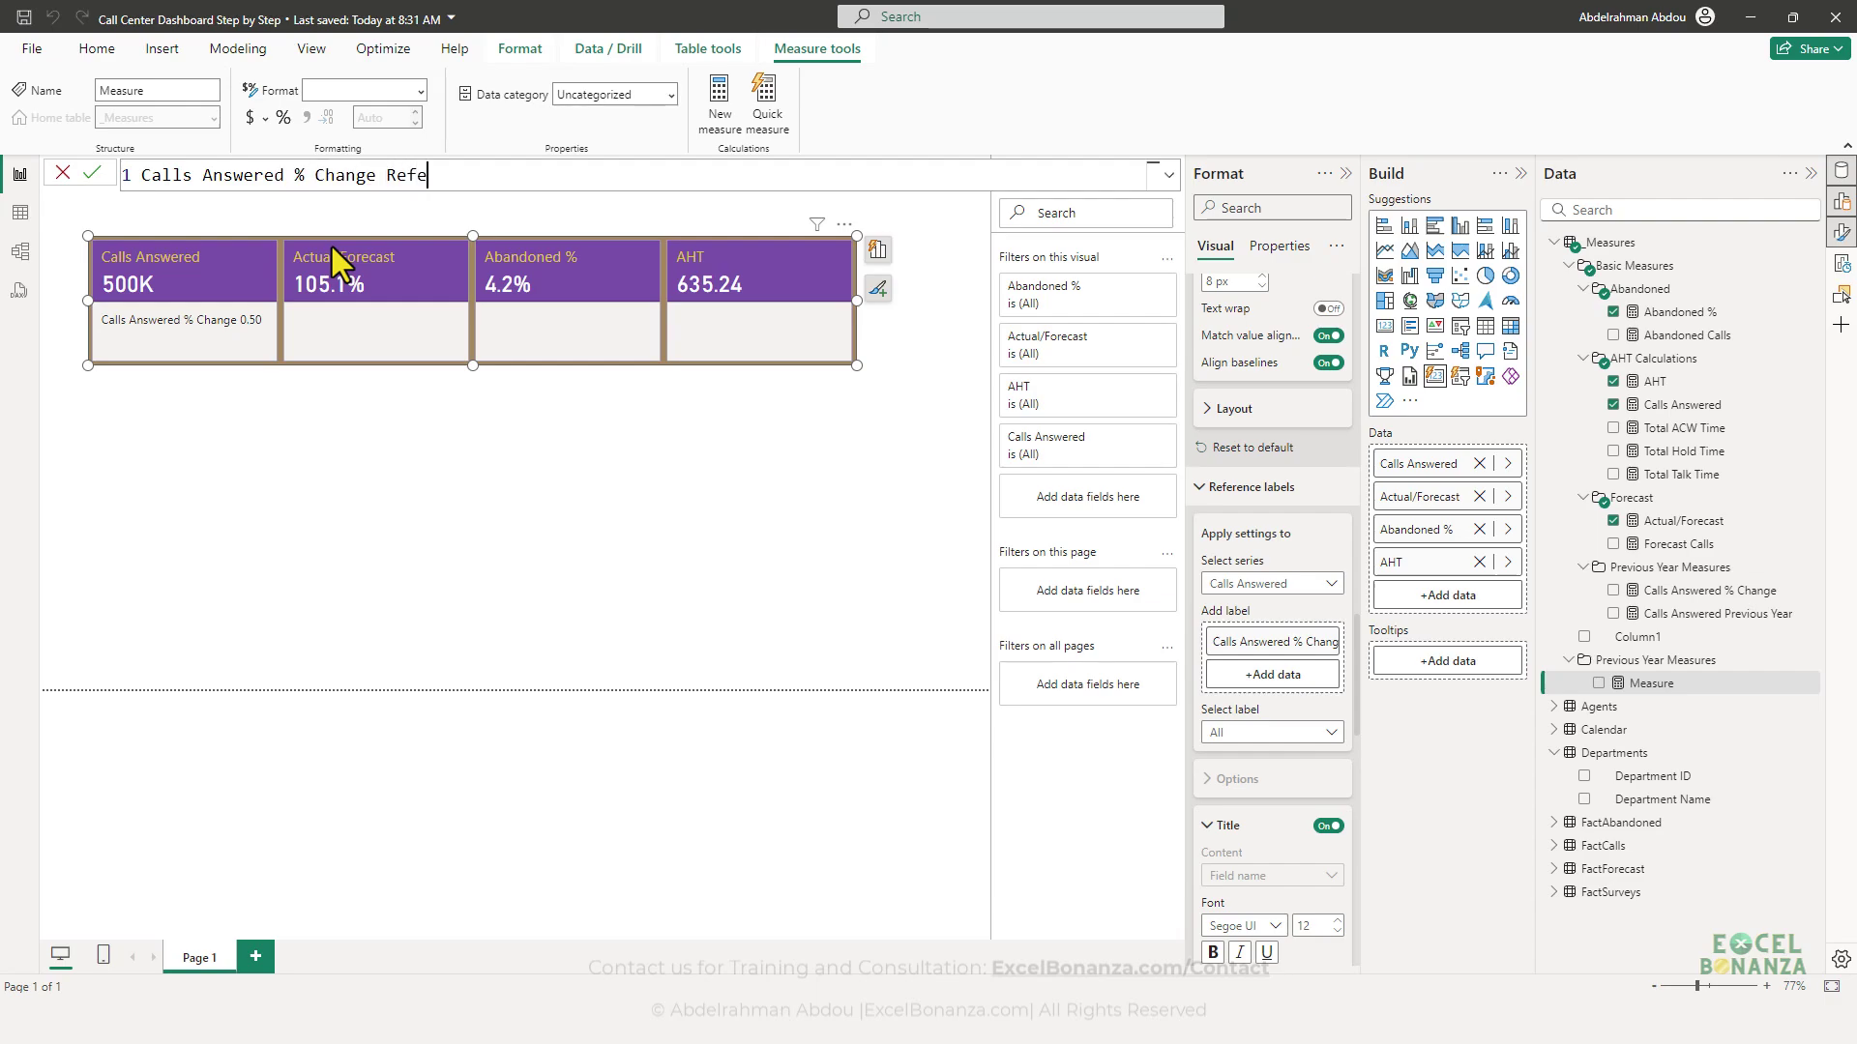
pyautogui.write('rence Label =')
# - Define the reference label measure as FORMAT([Calls Answered % Change],"+0.0%;-0.0%;0%"), following the label style in the dashboard screenshot
pyautogui.hotkey('alt', 'Tab')
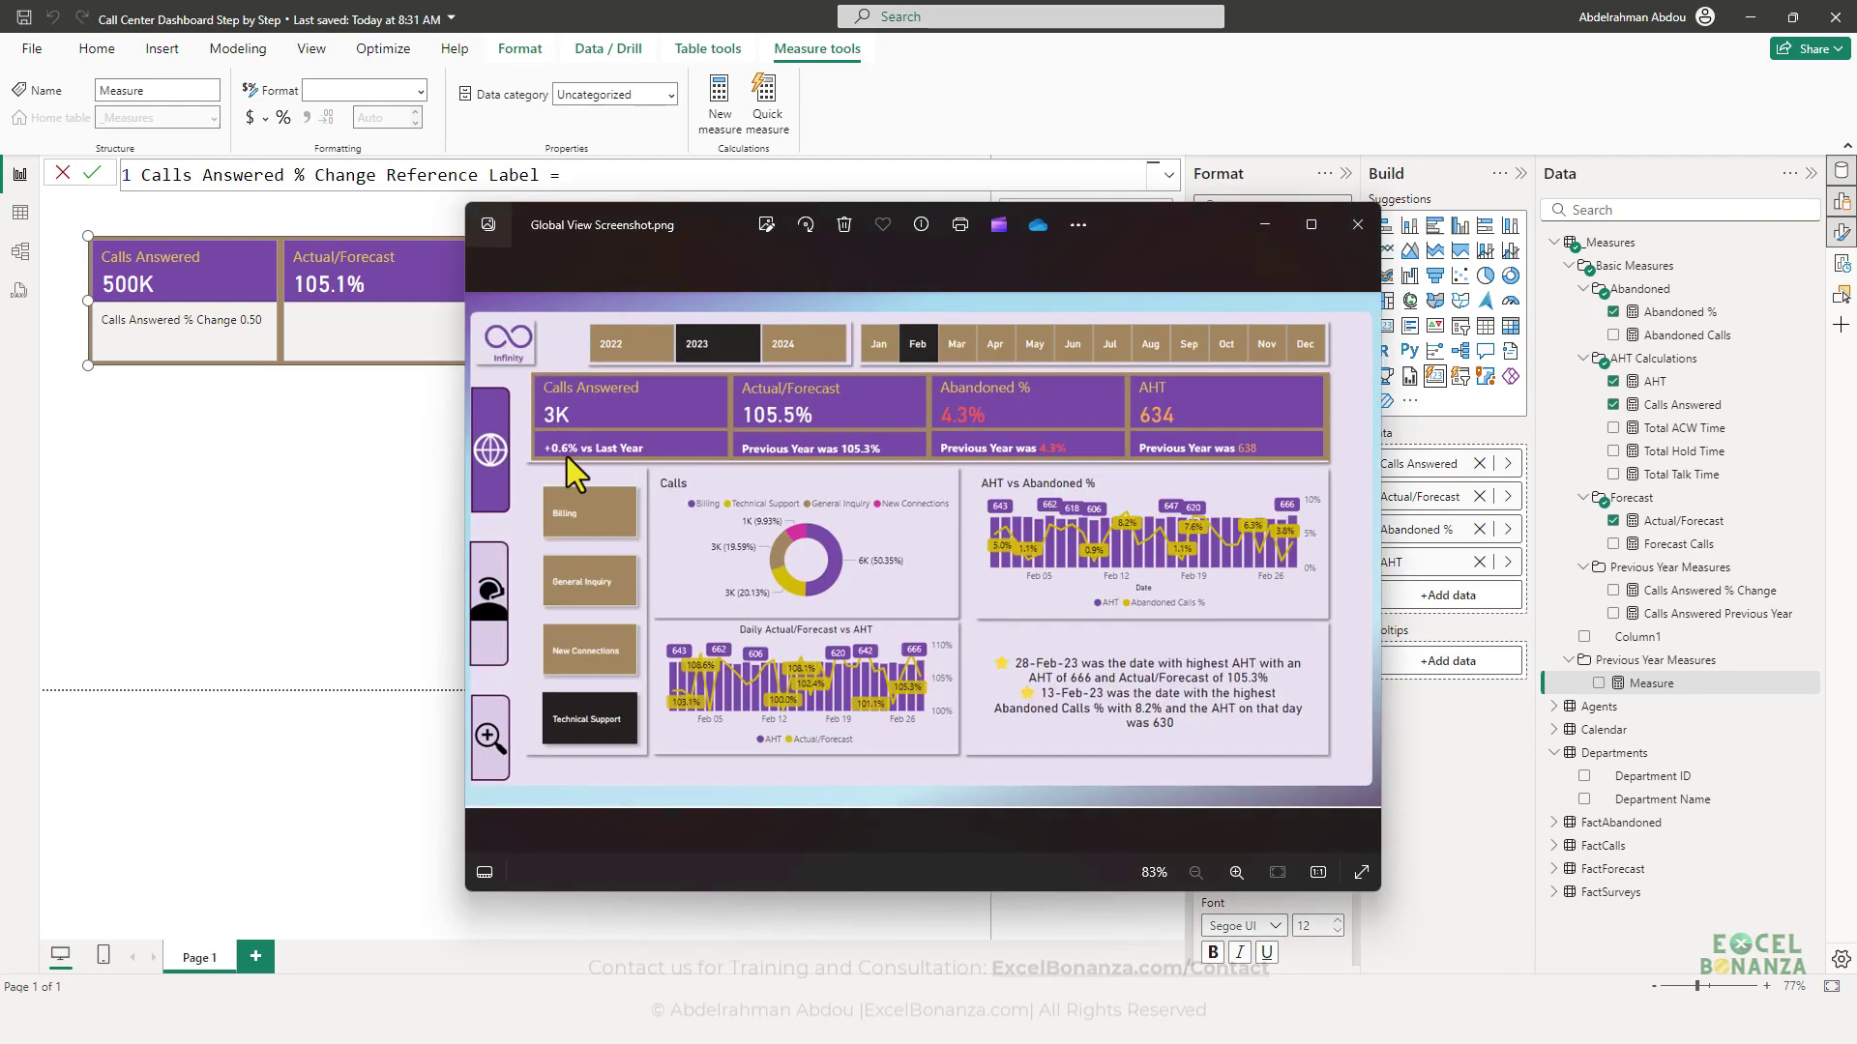
pyautogui.click(599, 175)
pyautogui.write('FORMAT(')
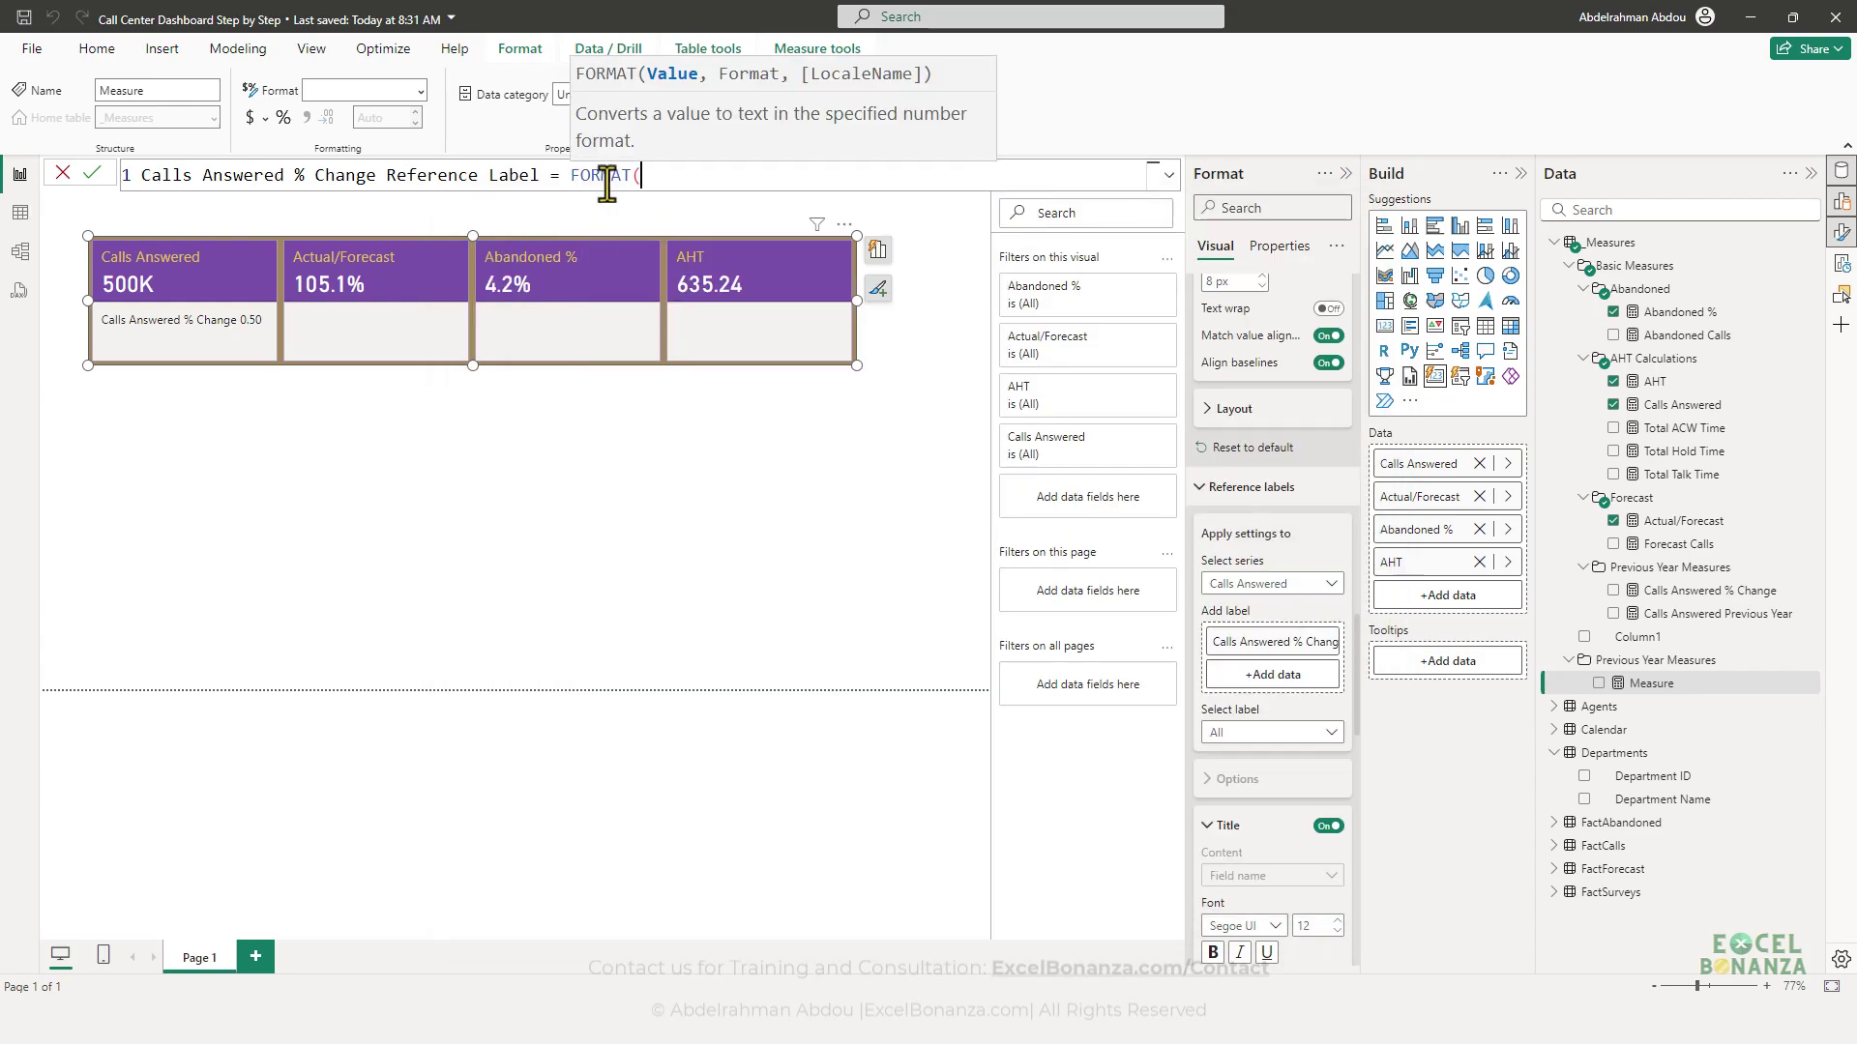
pyautogui.write('[calls')
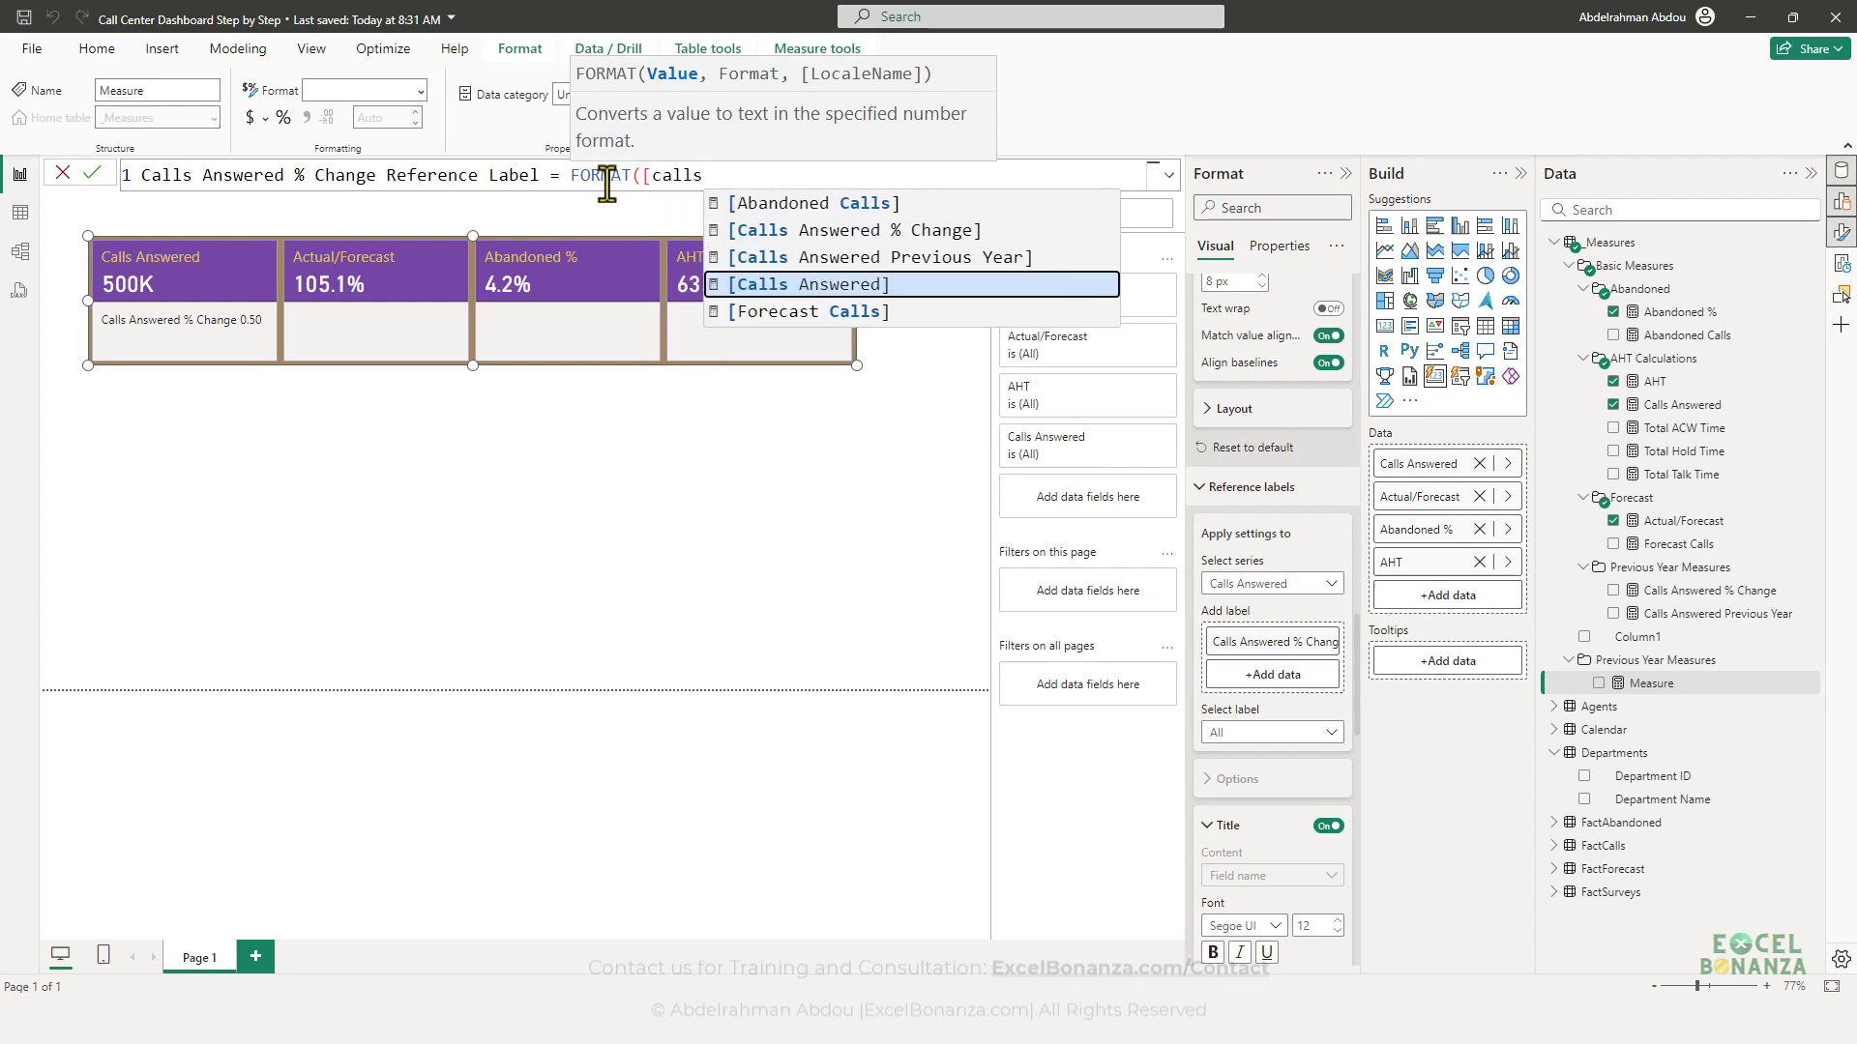
pyautogui.press('Up')
pyautogui.press('Up')
pyautogui.press('Tab')
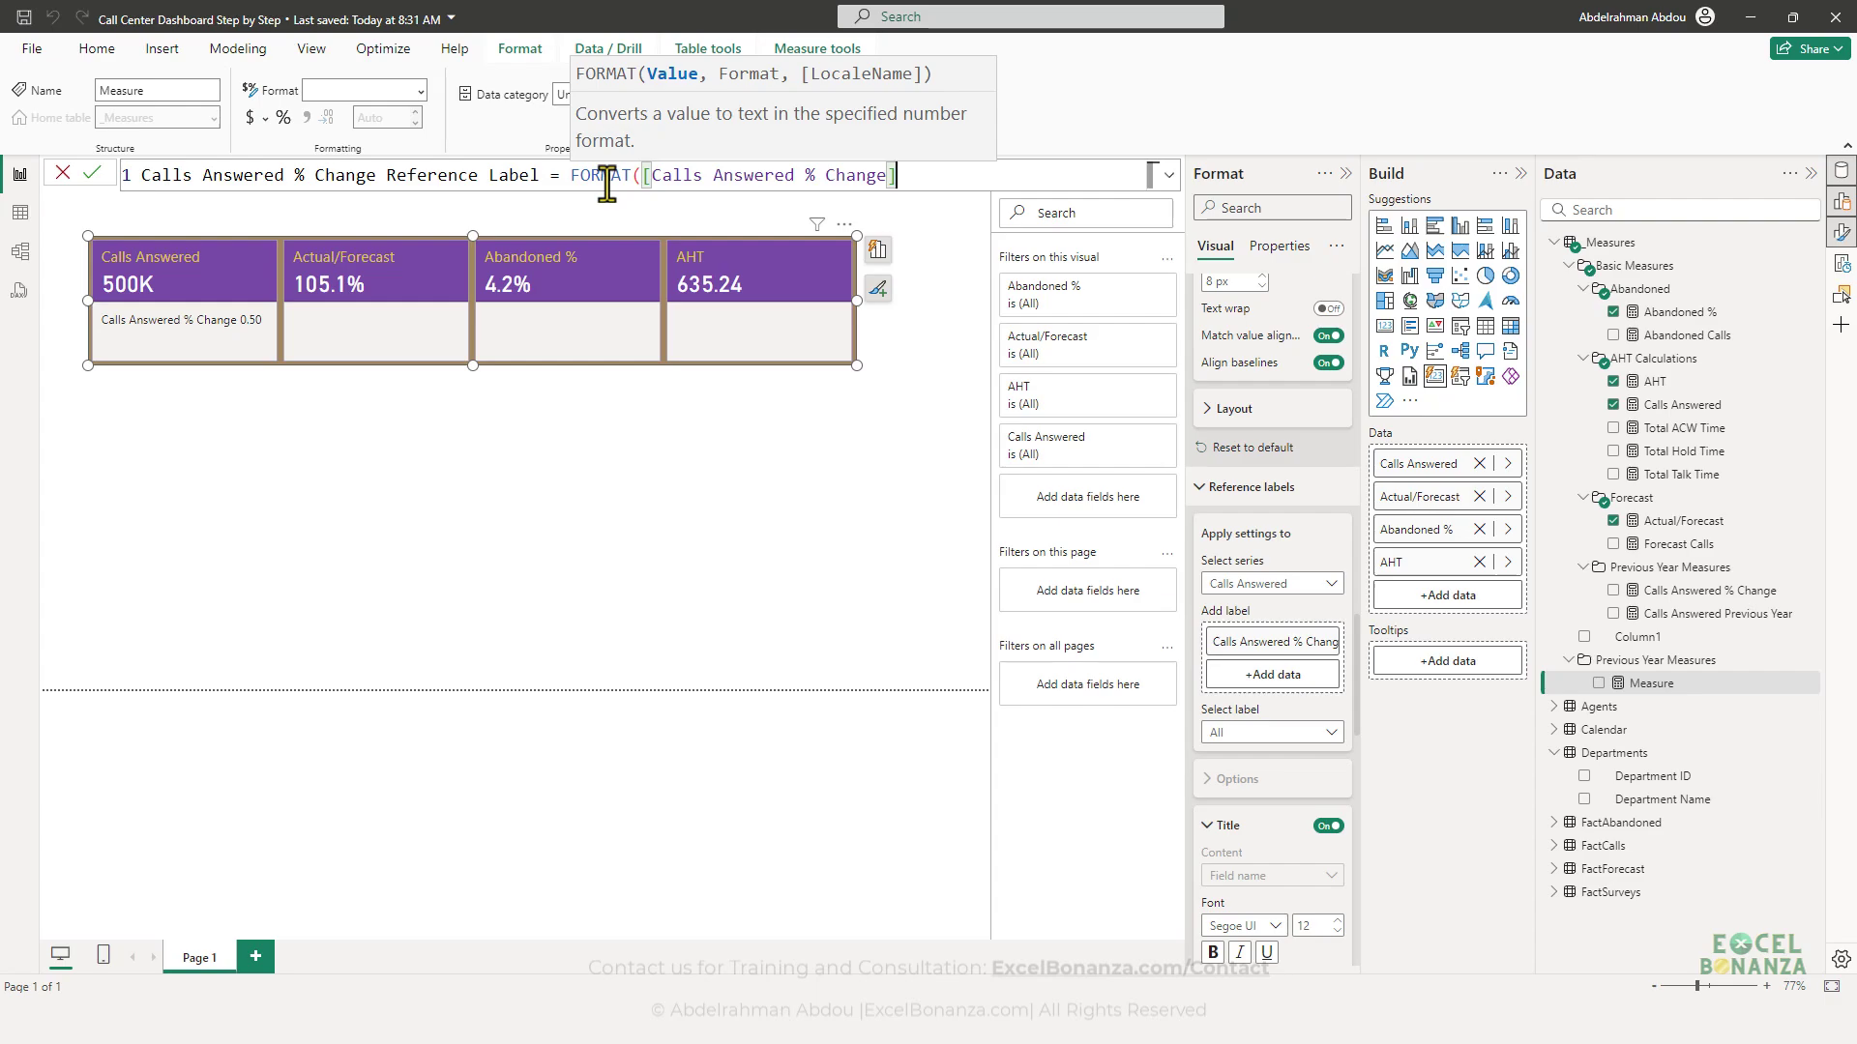
pyautogui.write(',"')
pyautogui.write('+0.0%')
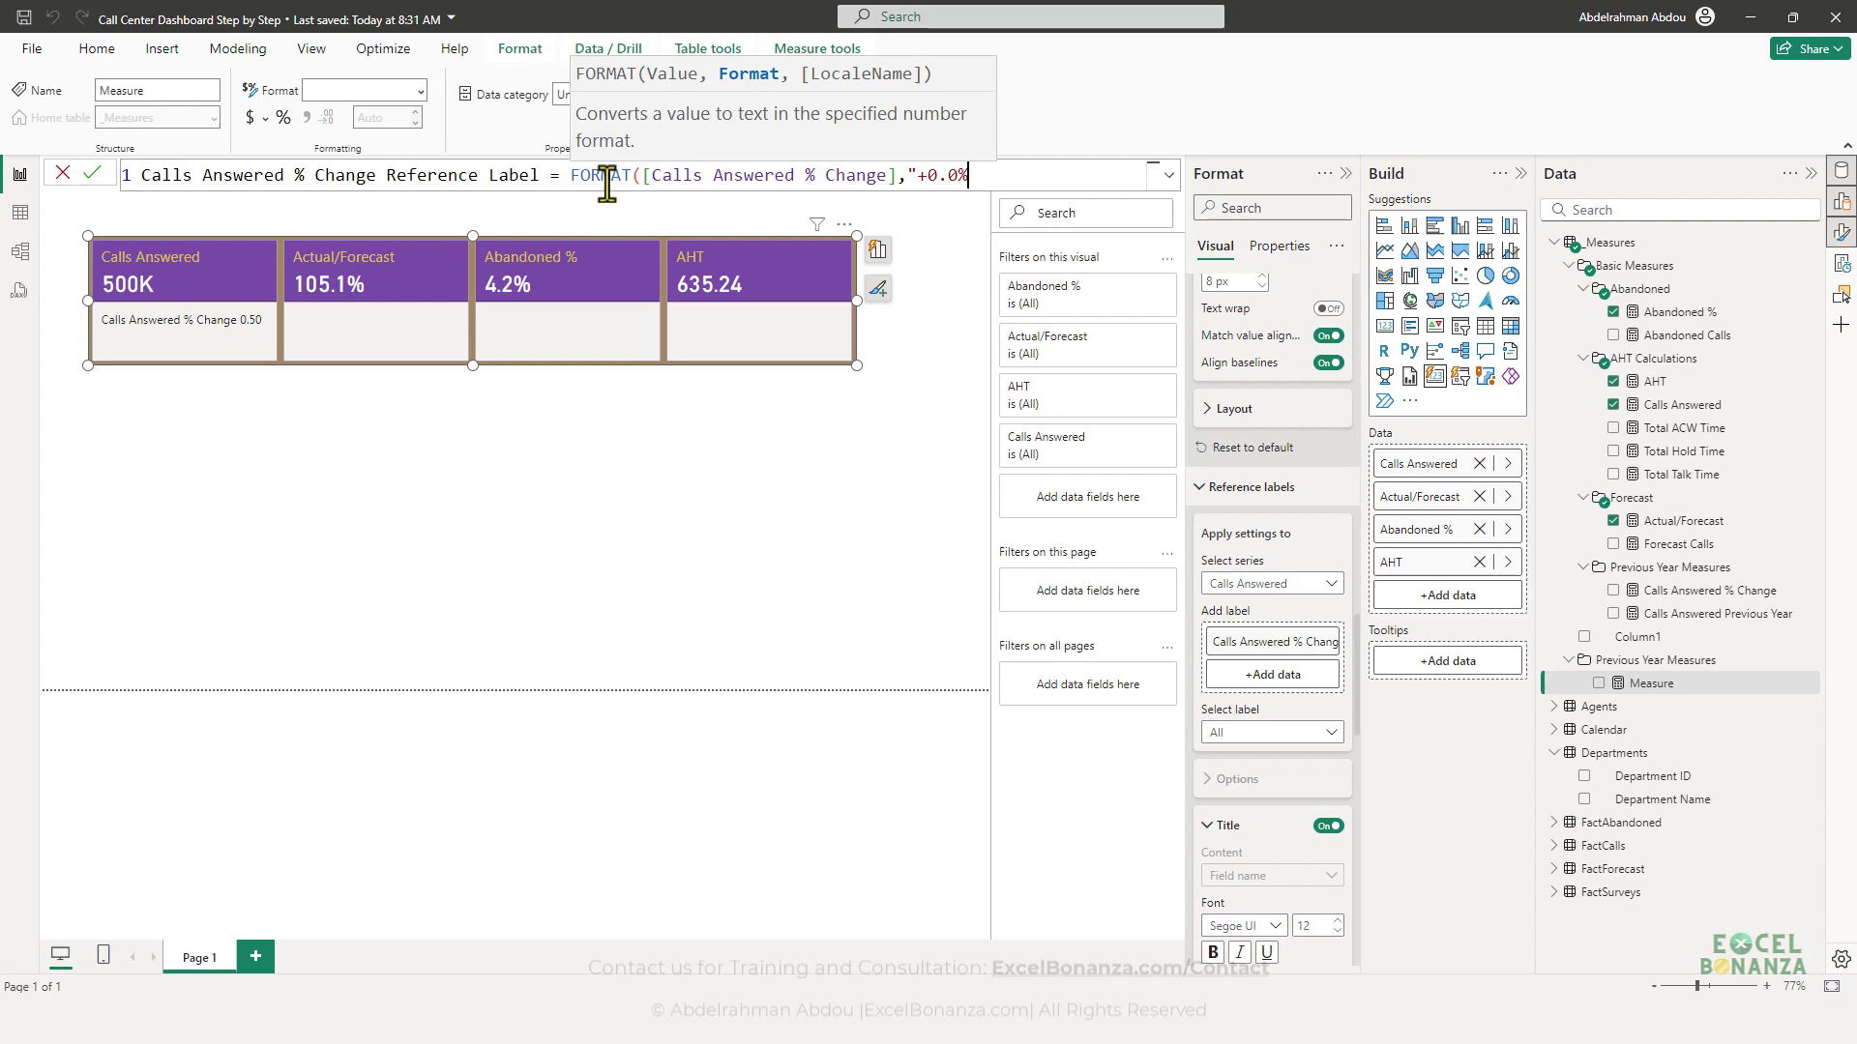
pyautogui.write(';')
pyautogui.write('-0.0%')
pyautogui.write(';0%')
pyautogui.write('")')
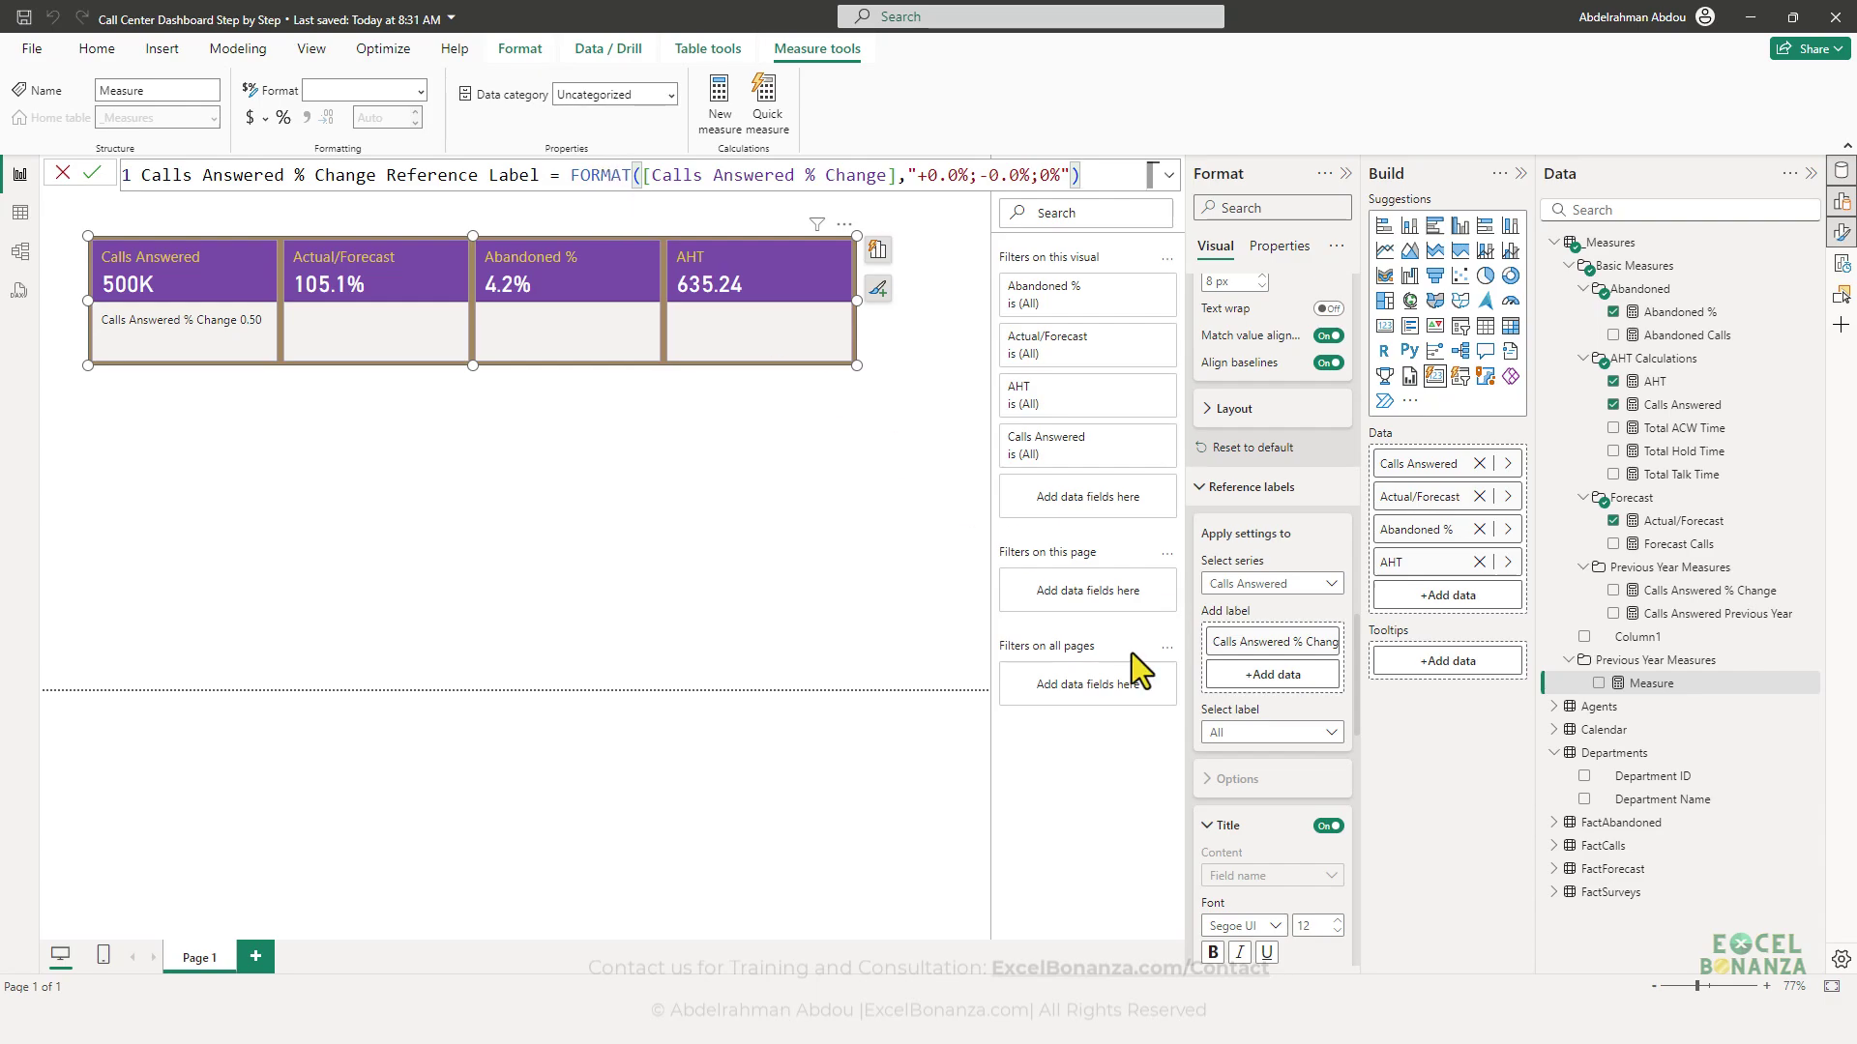
# - Check the label wording in Global View Screenshot.png and append & " vs Last Year" to the reference label measure's formula
pyautogui.hotkey('alt', 'Tab')
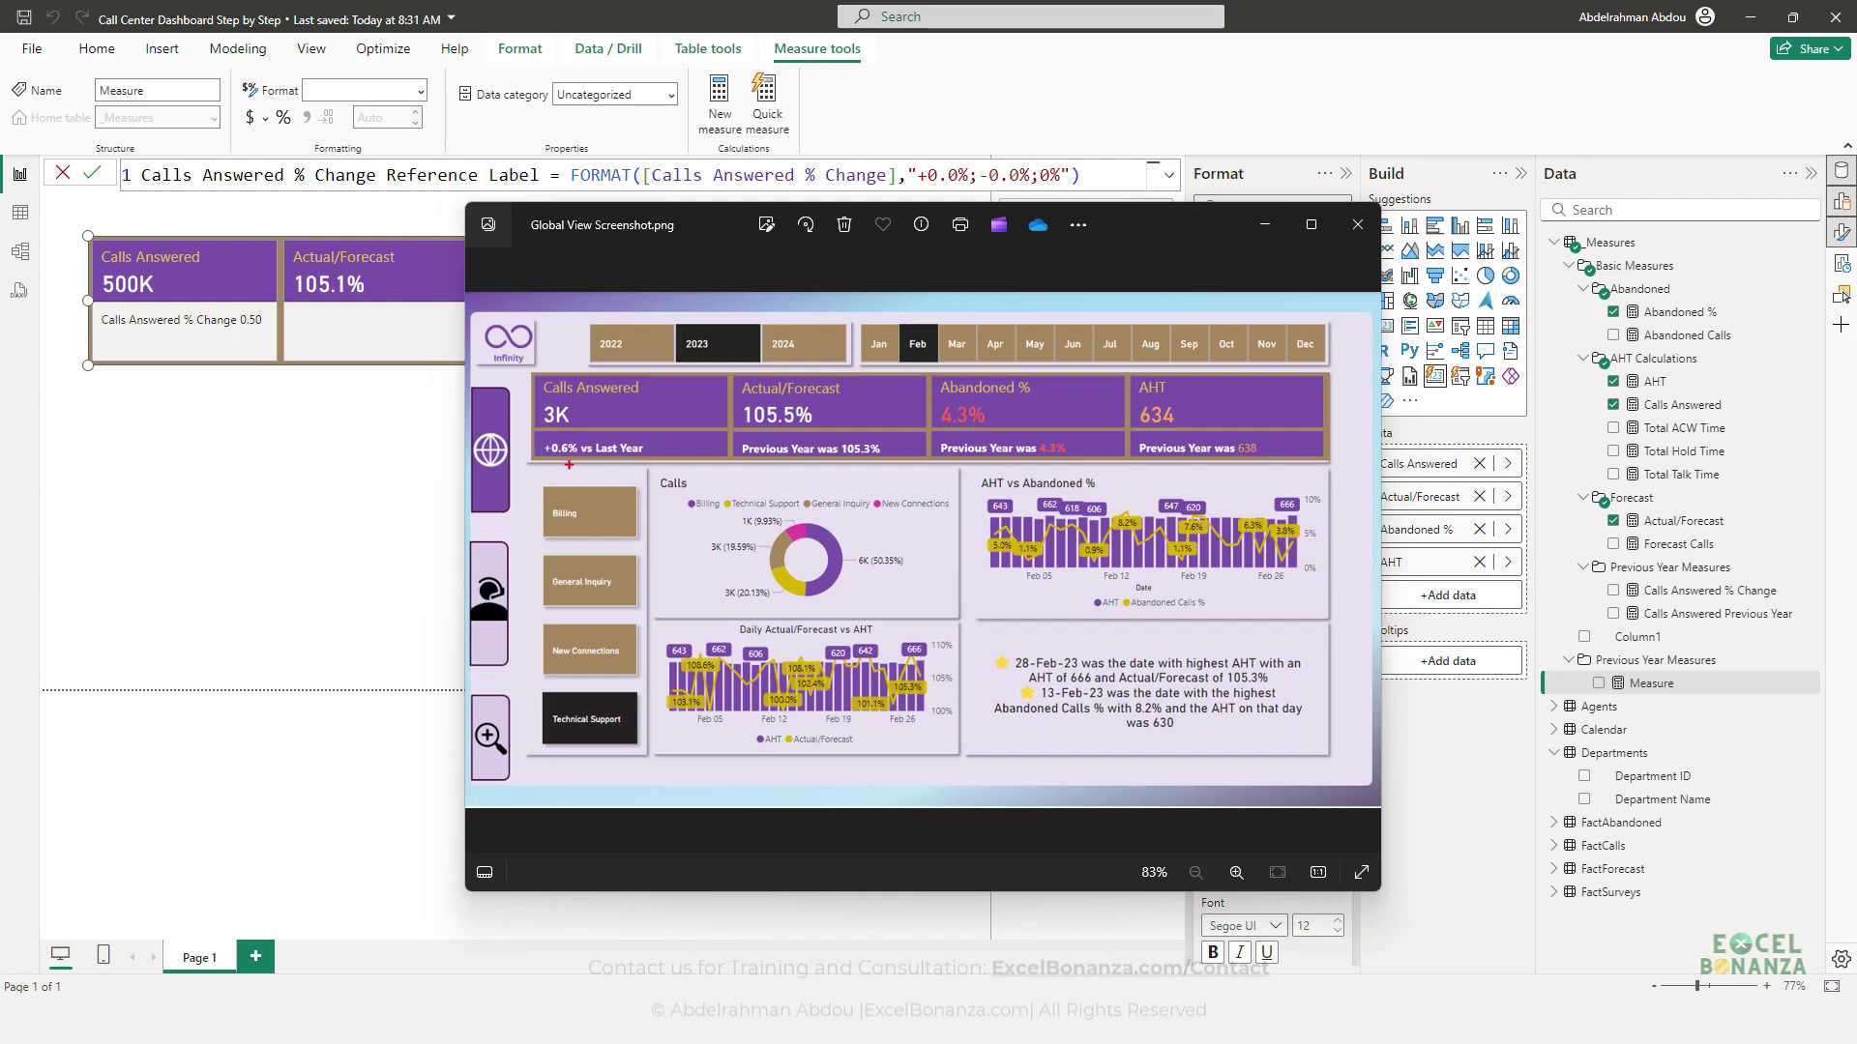
pyautogui.moveTo(543, 441); pyautogui.dragTo(586, 461)
pyautogui.click(1117, 173)
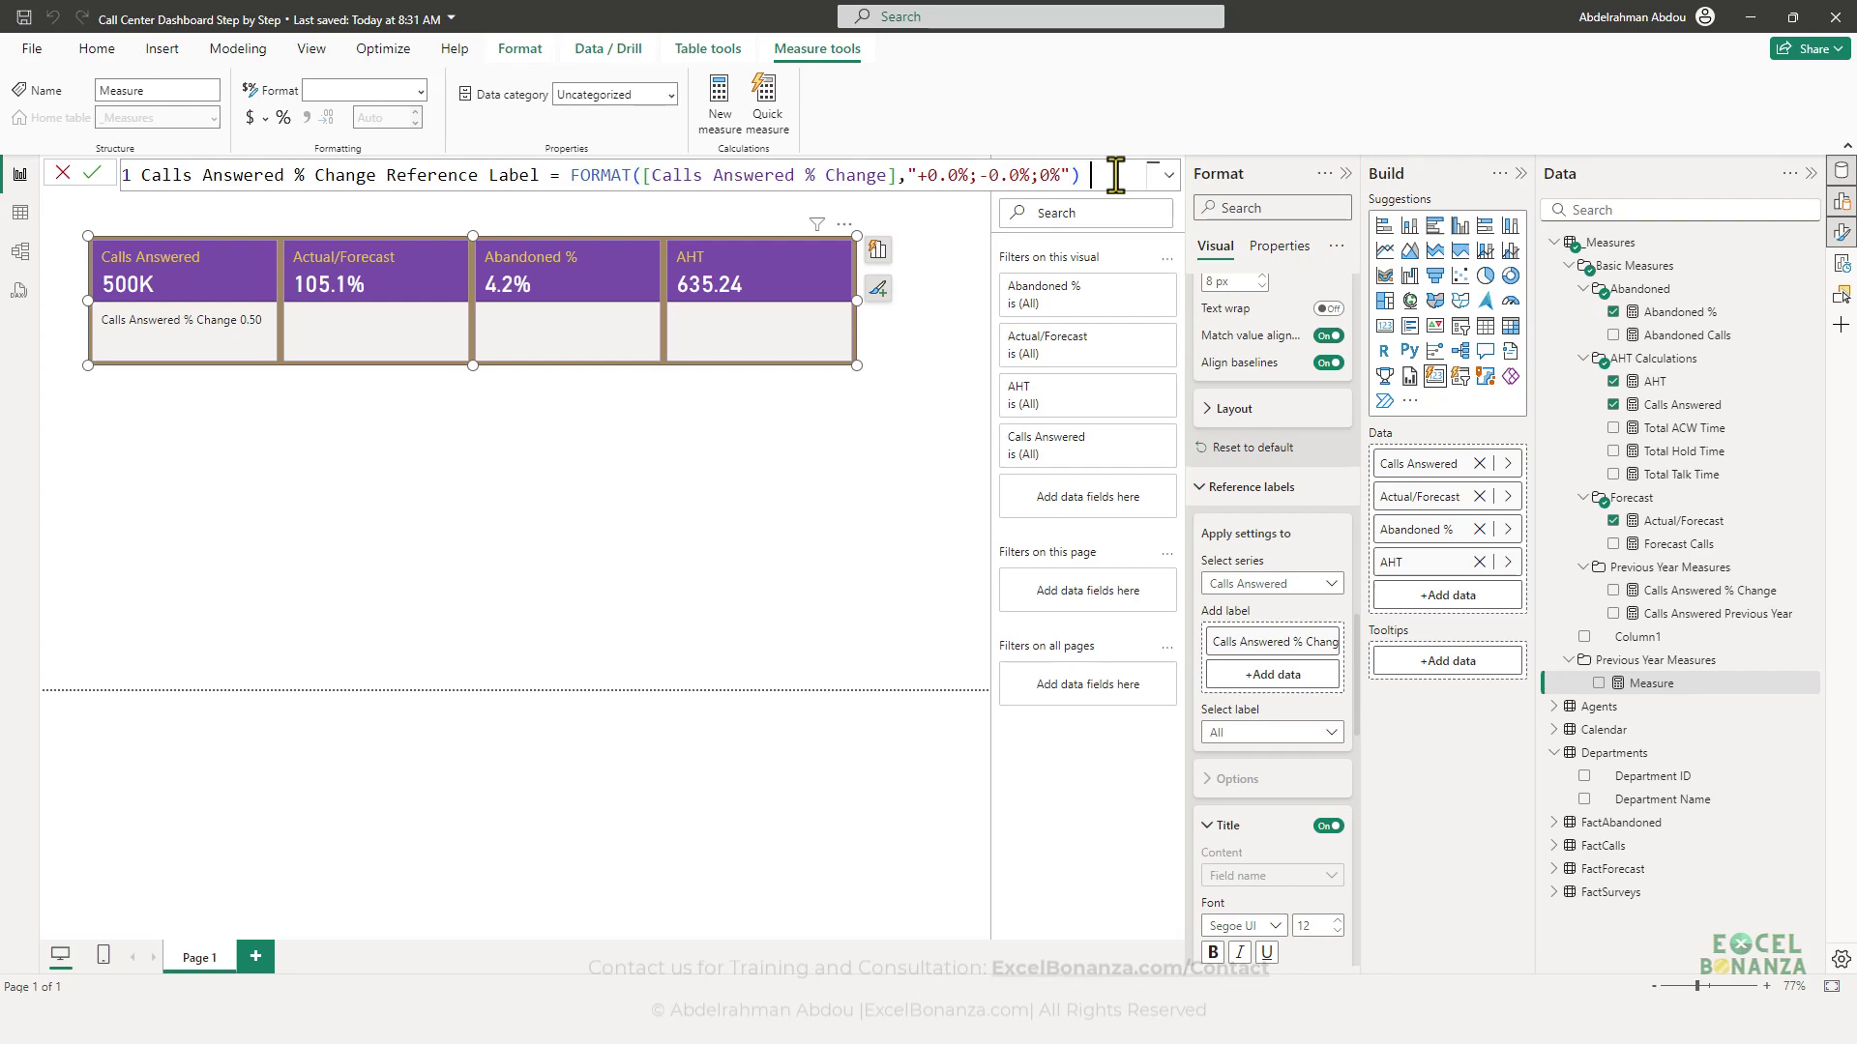
pyautogui.write('& " vs L')
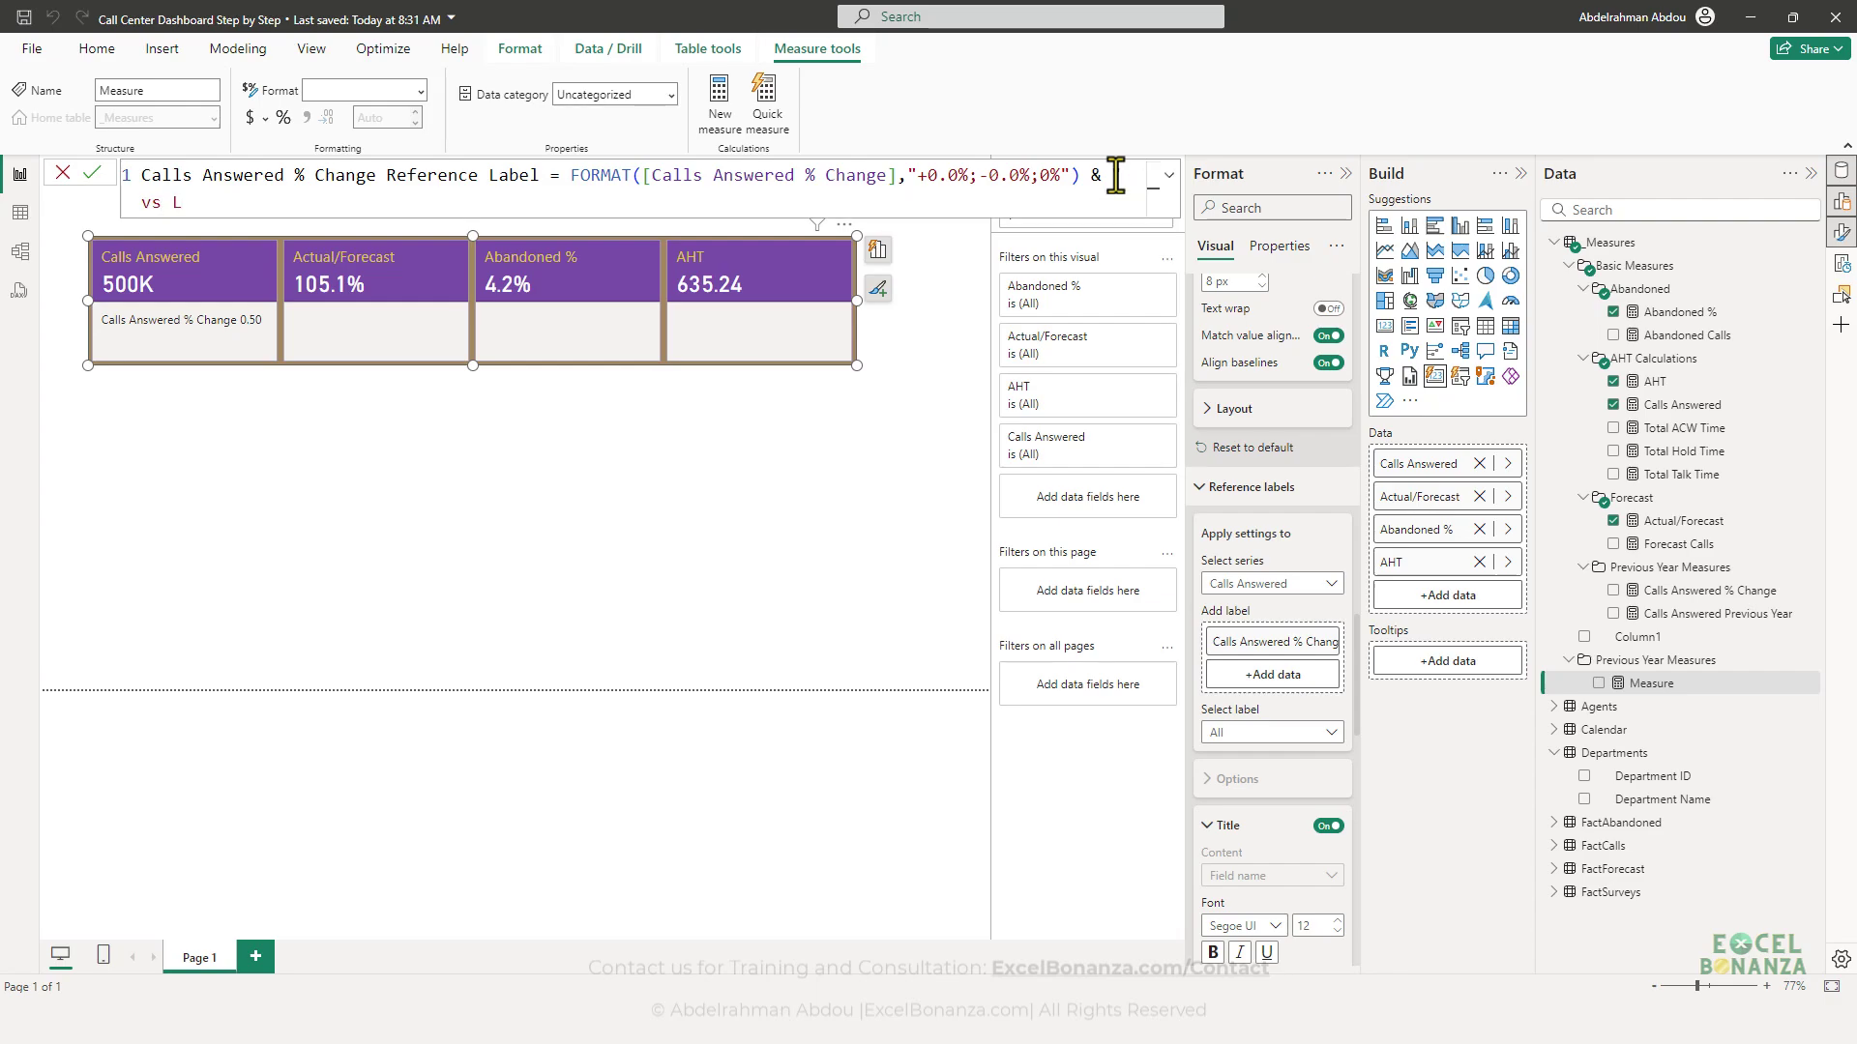
pyautogui.write('ast Year"')
pyautogui.click(1117, 177)
pyautogui.write('"')
pyautogui.press('Return')
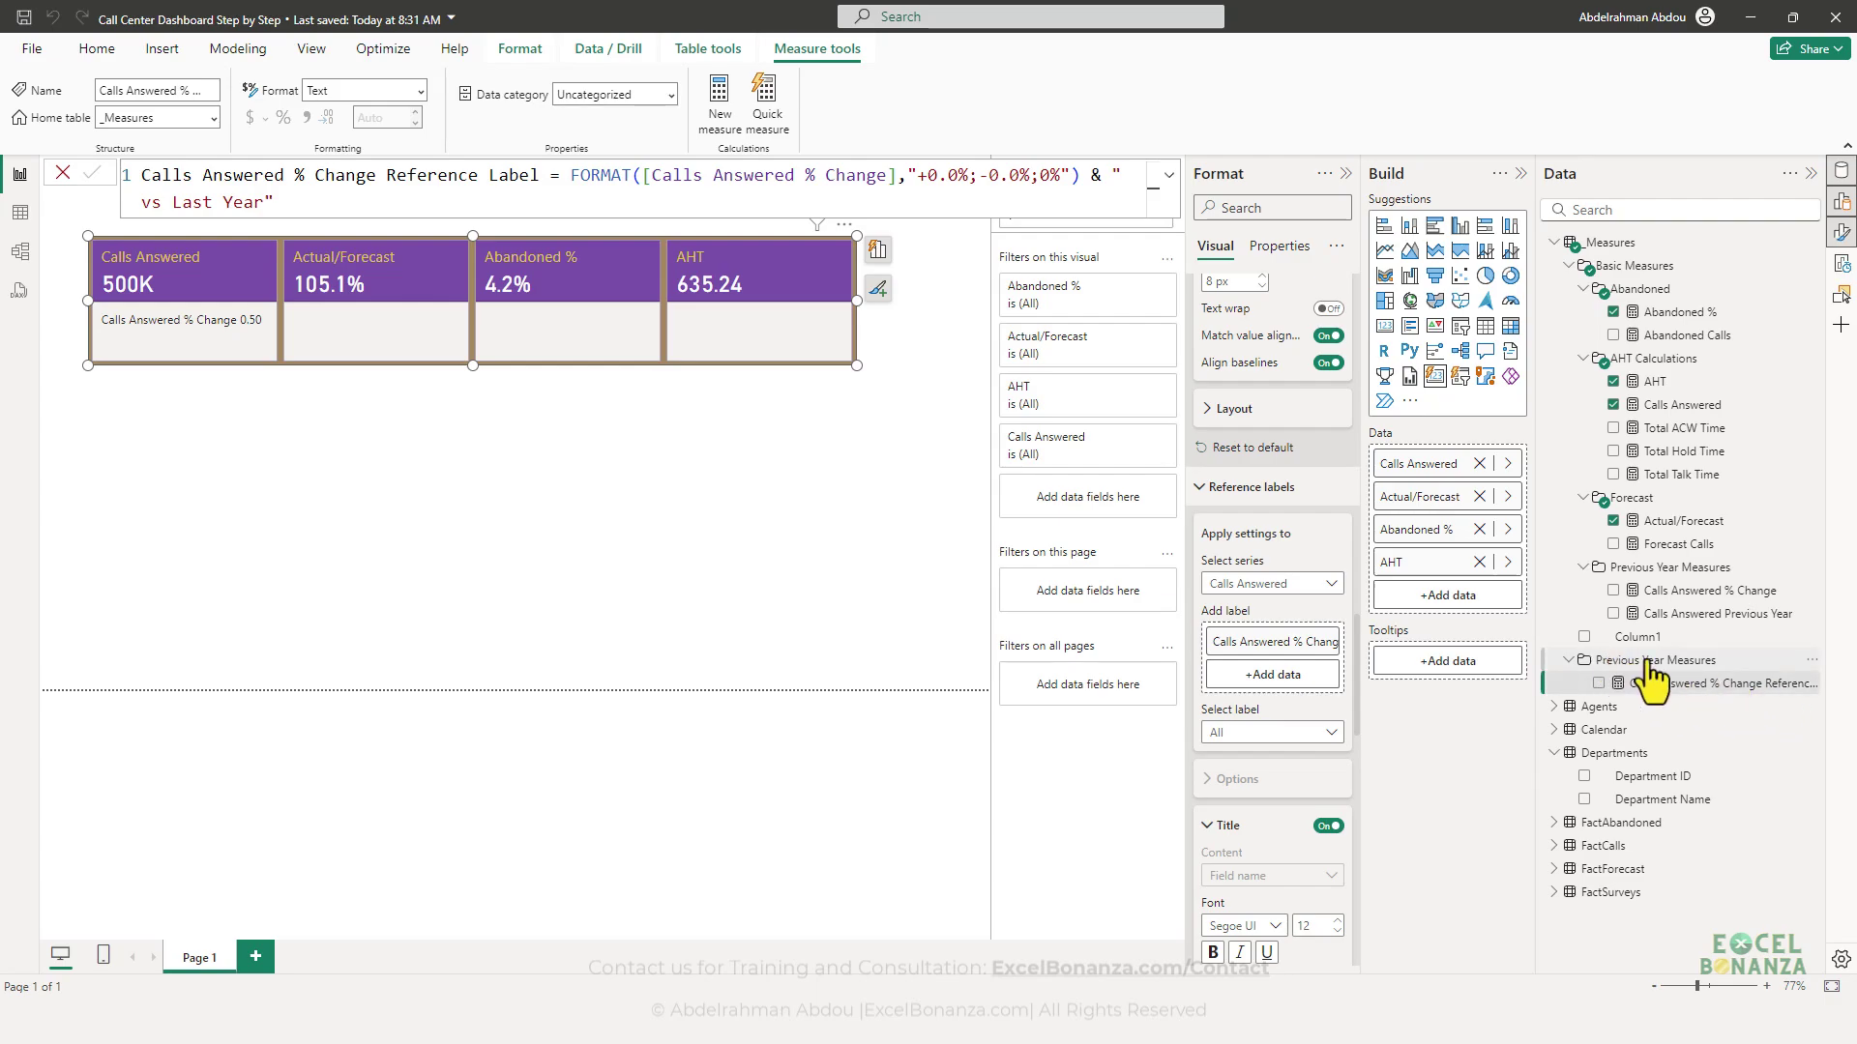
pyautogui.click(1644, 662)
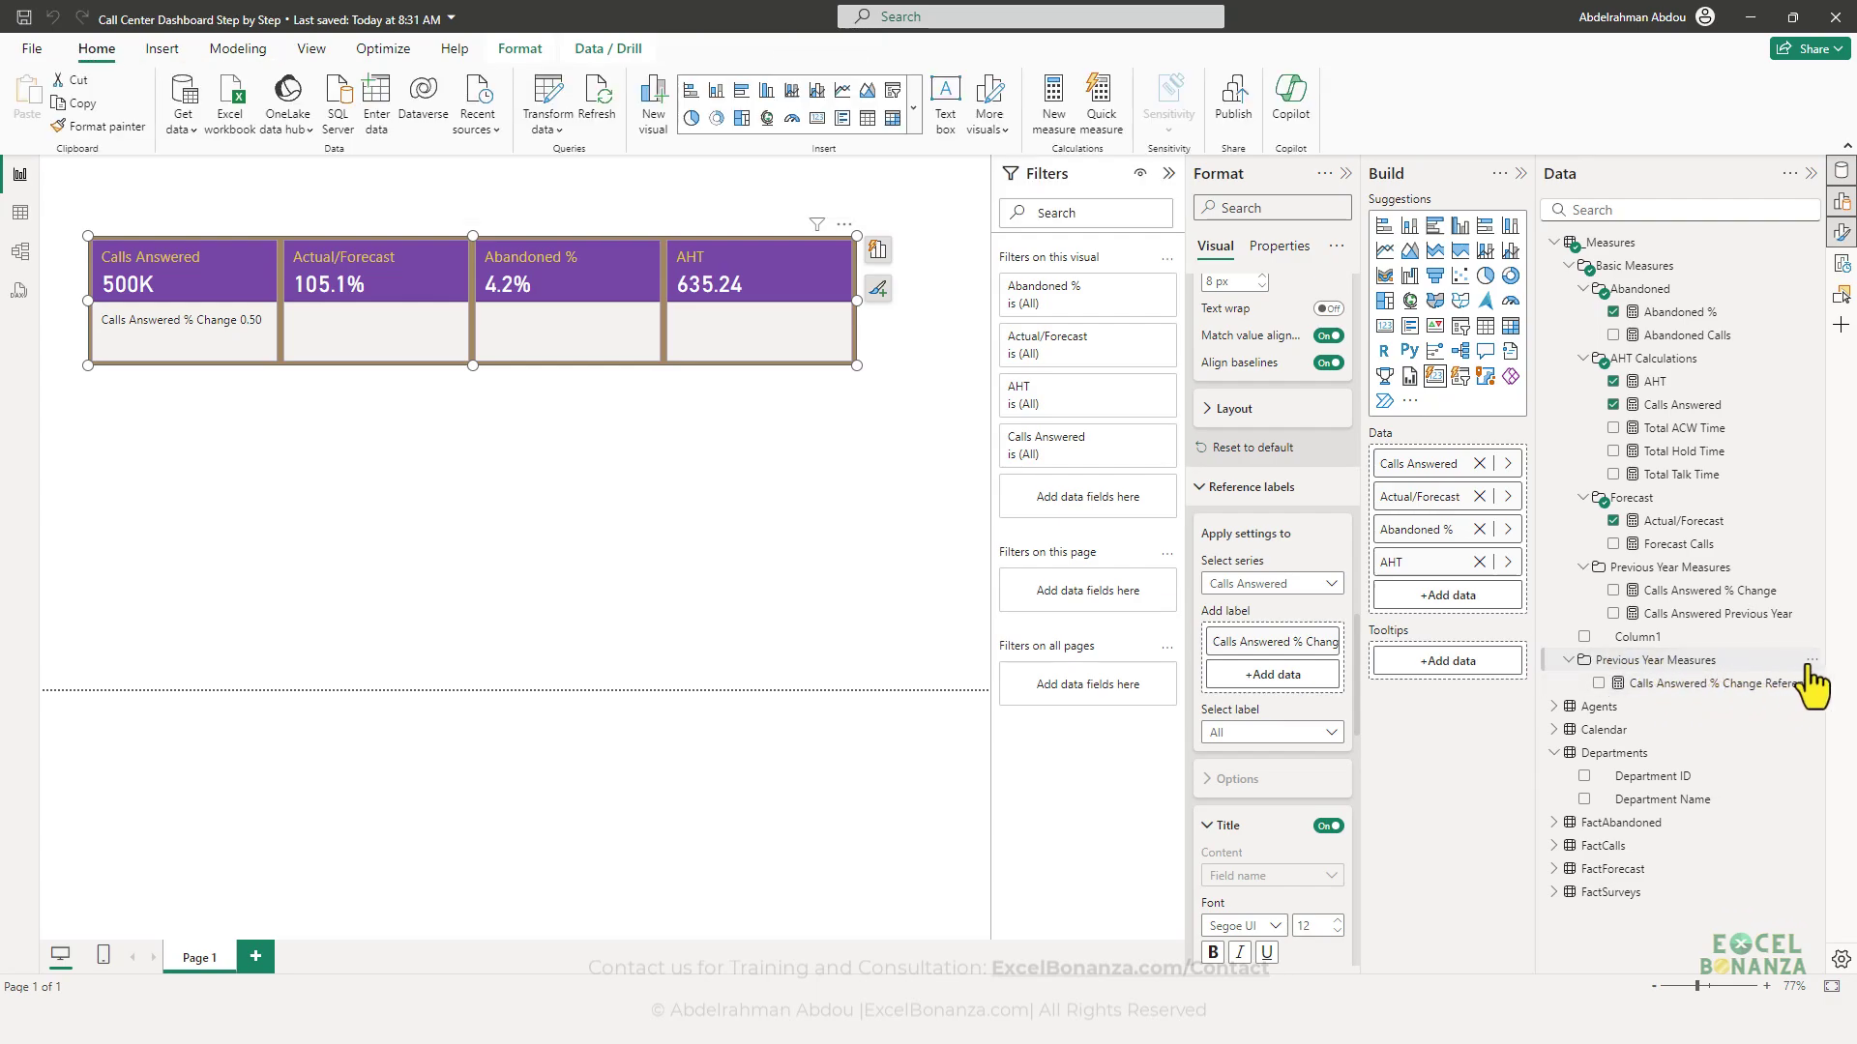
pyautogui.click(1637, 688)
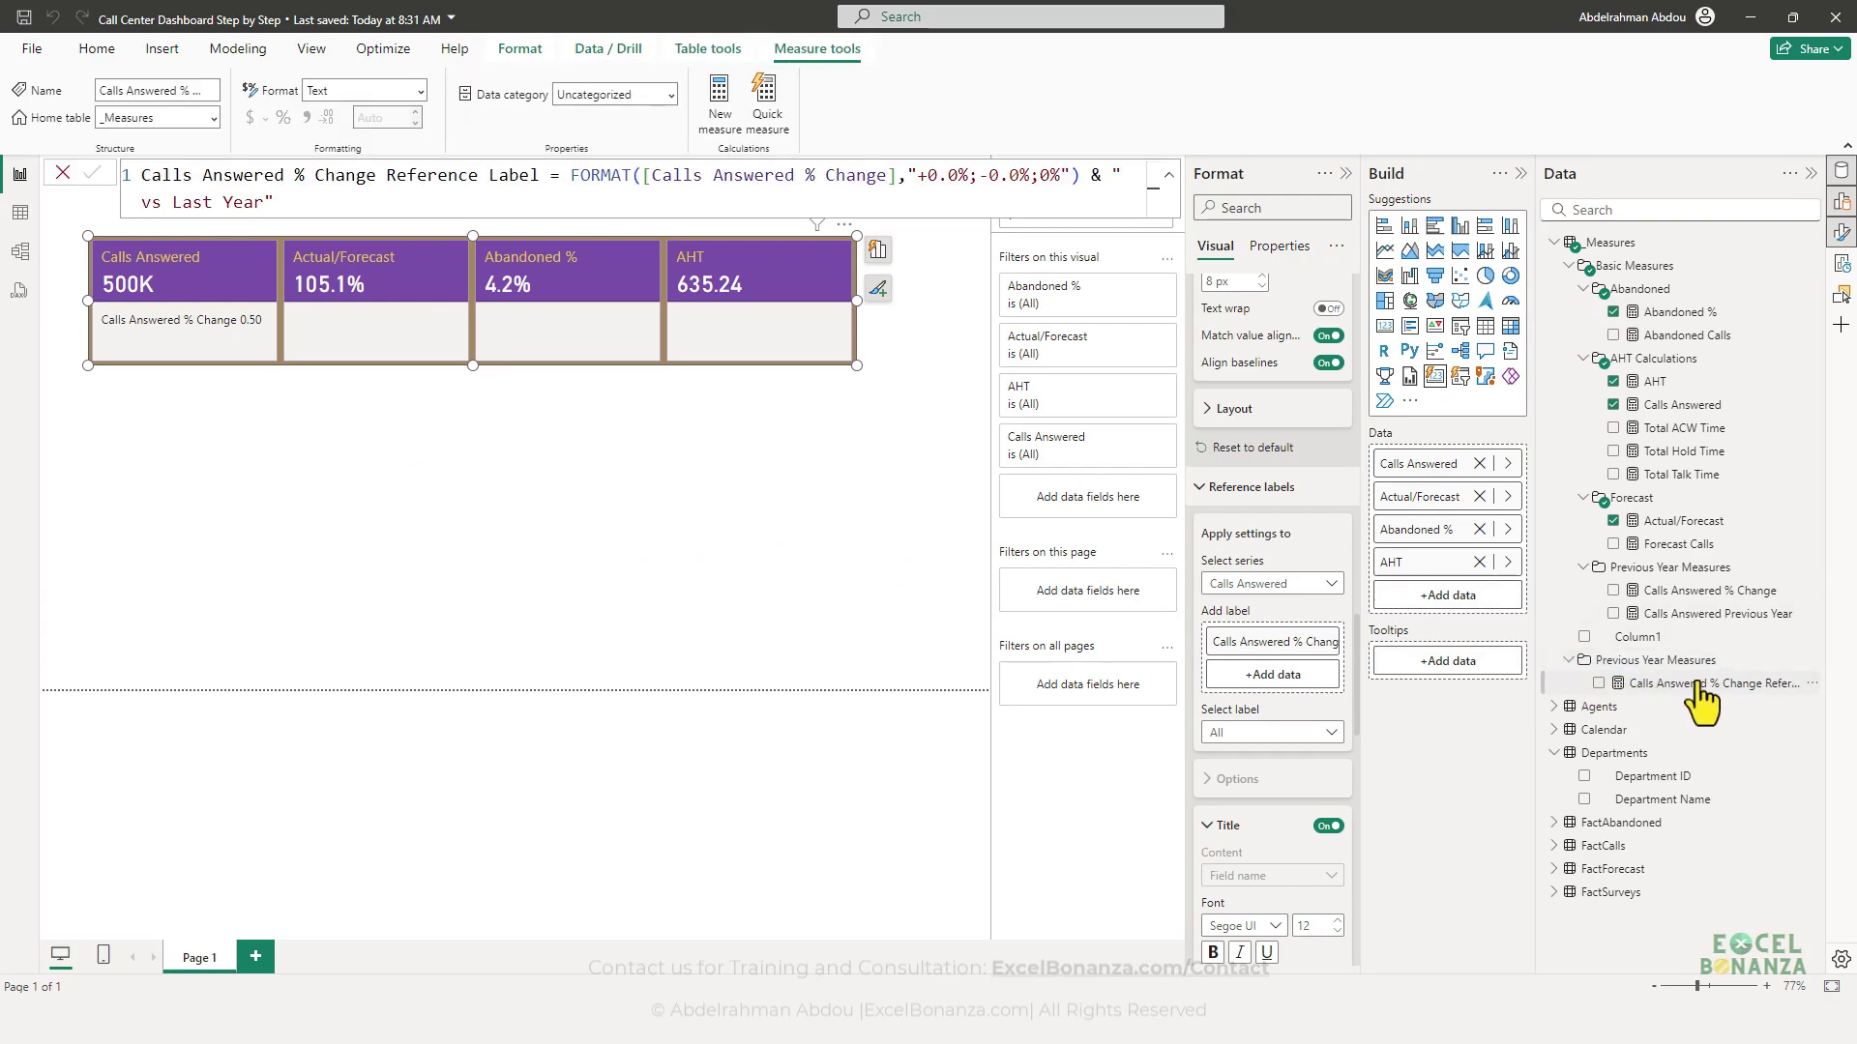
pyautogui.click(1644, 662)
pyautogui.rightClick(1814, 663)
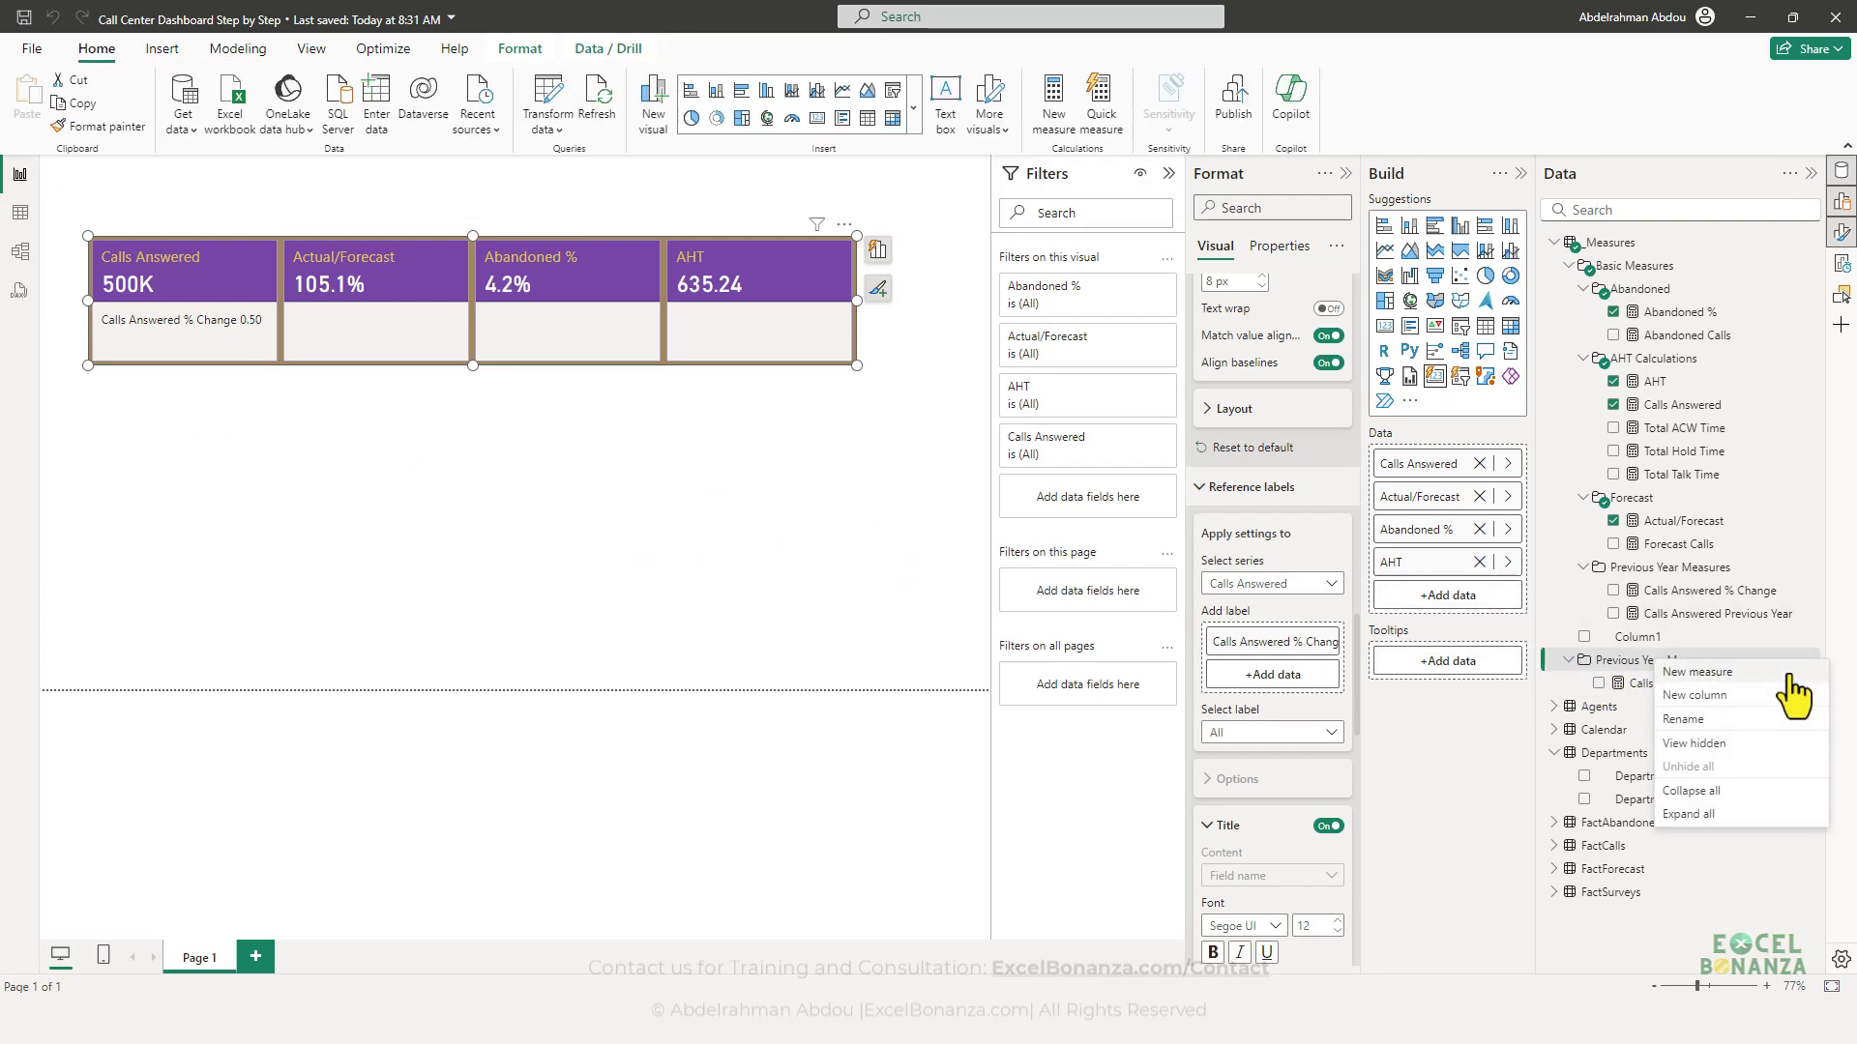
pyautogui.click(1601, 639)
pyautogui.click(1613, 681)
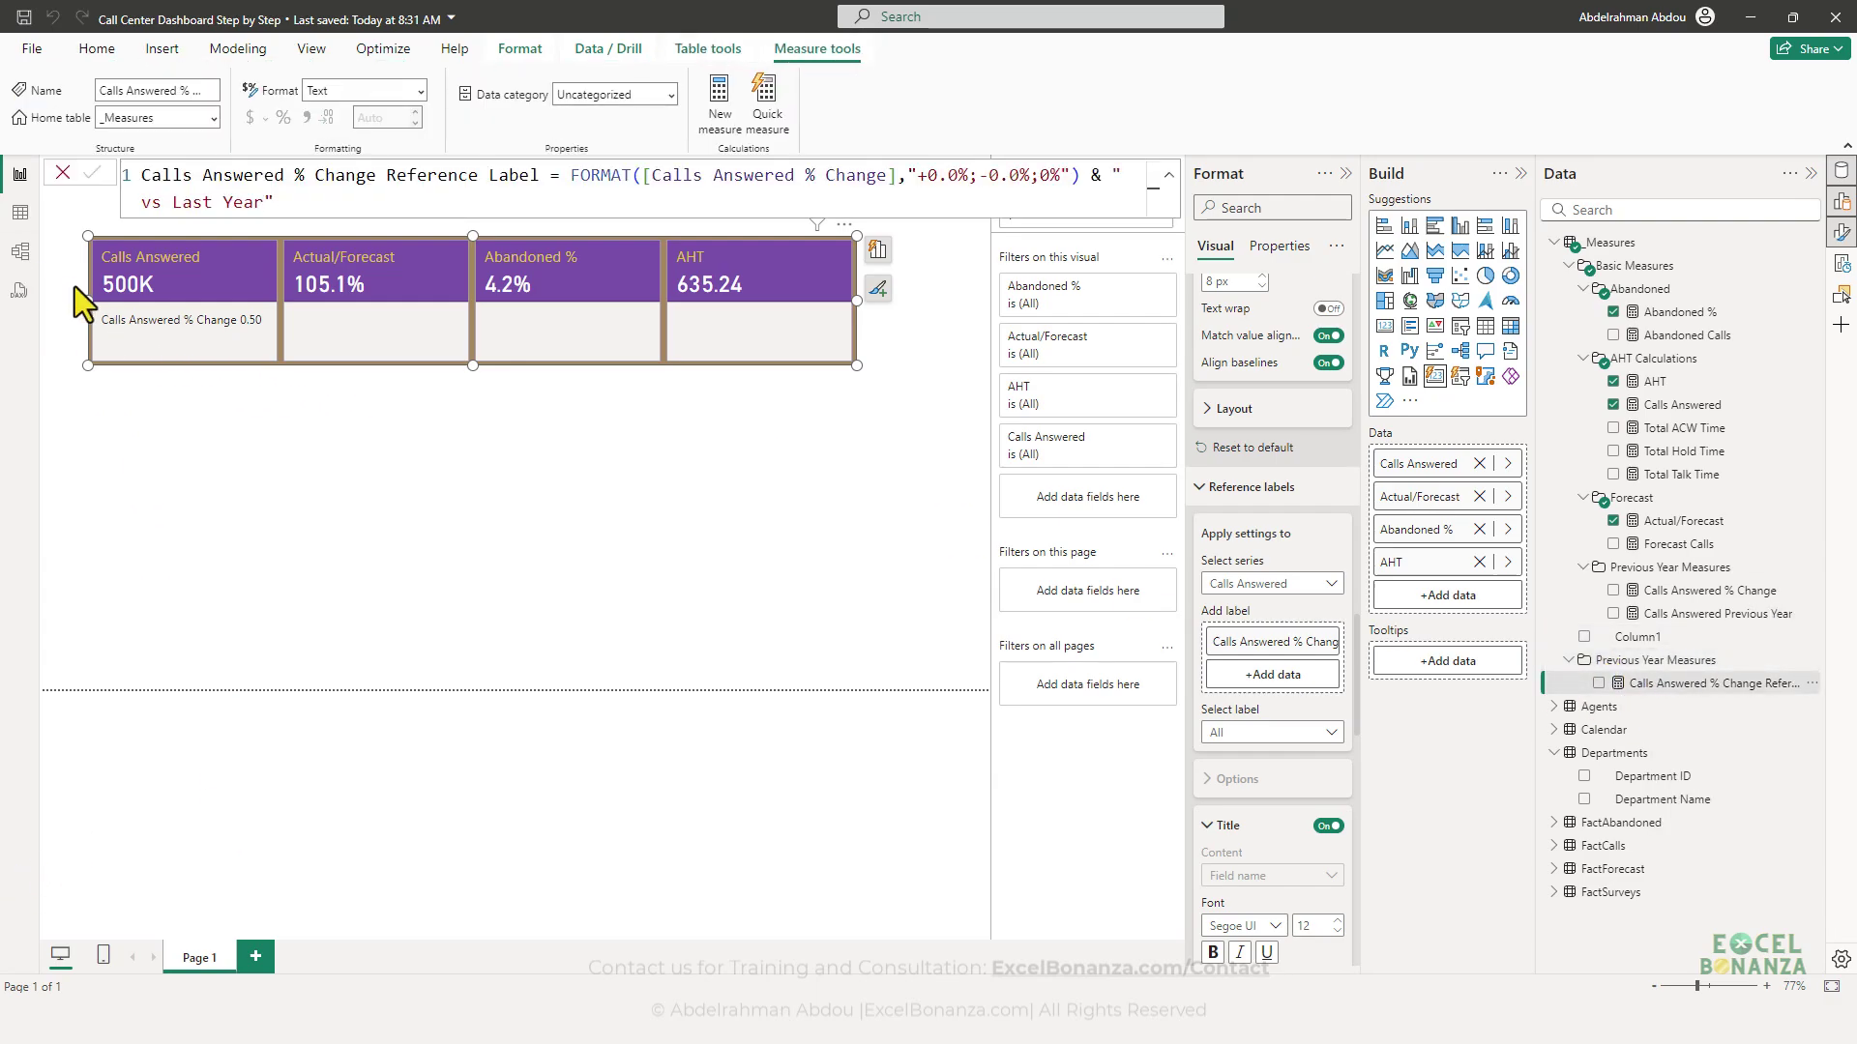
# - In the model view, copy the display folder path Basic Measures\Abandoned from the Abandoned % measure
pyautogui.click(20, 252)
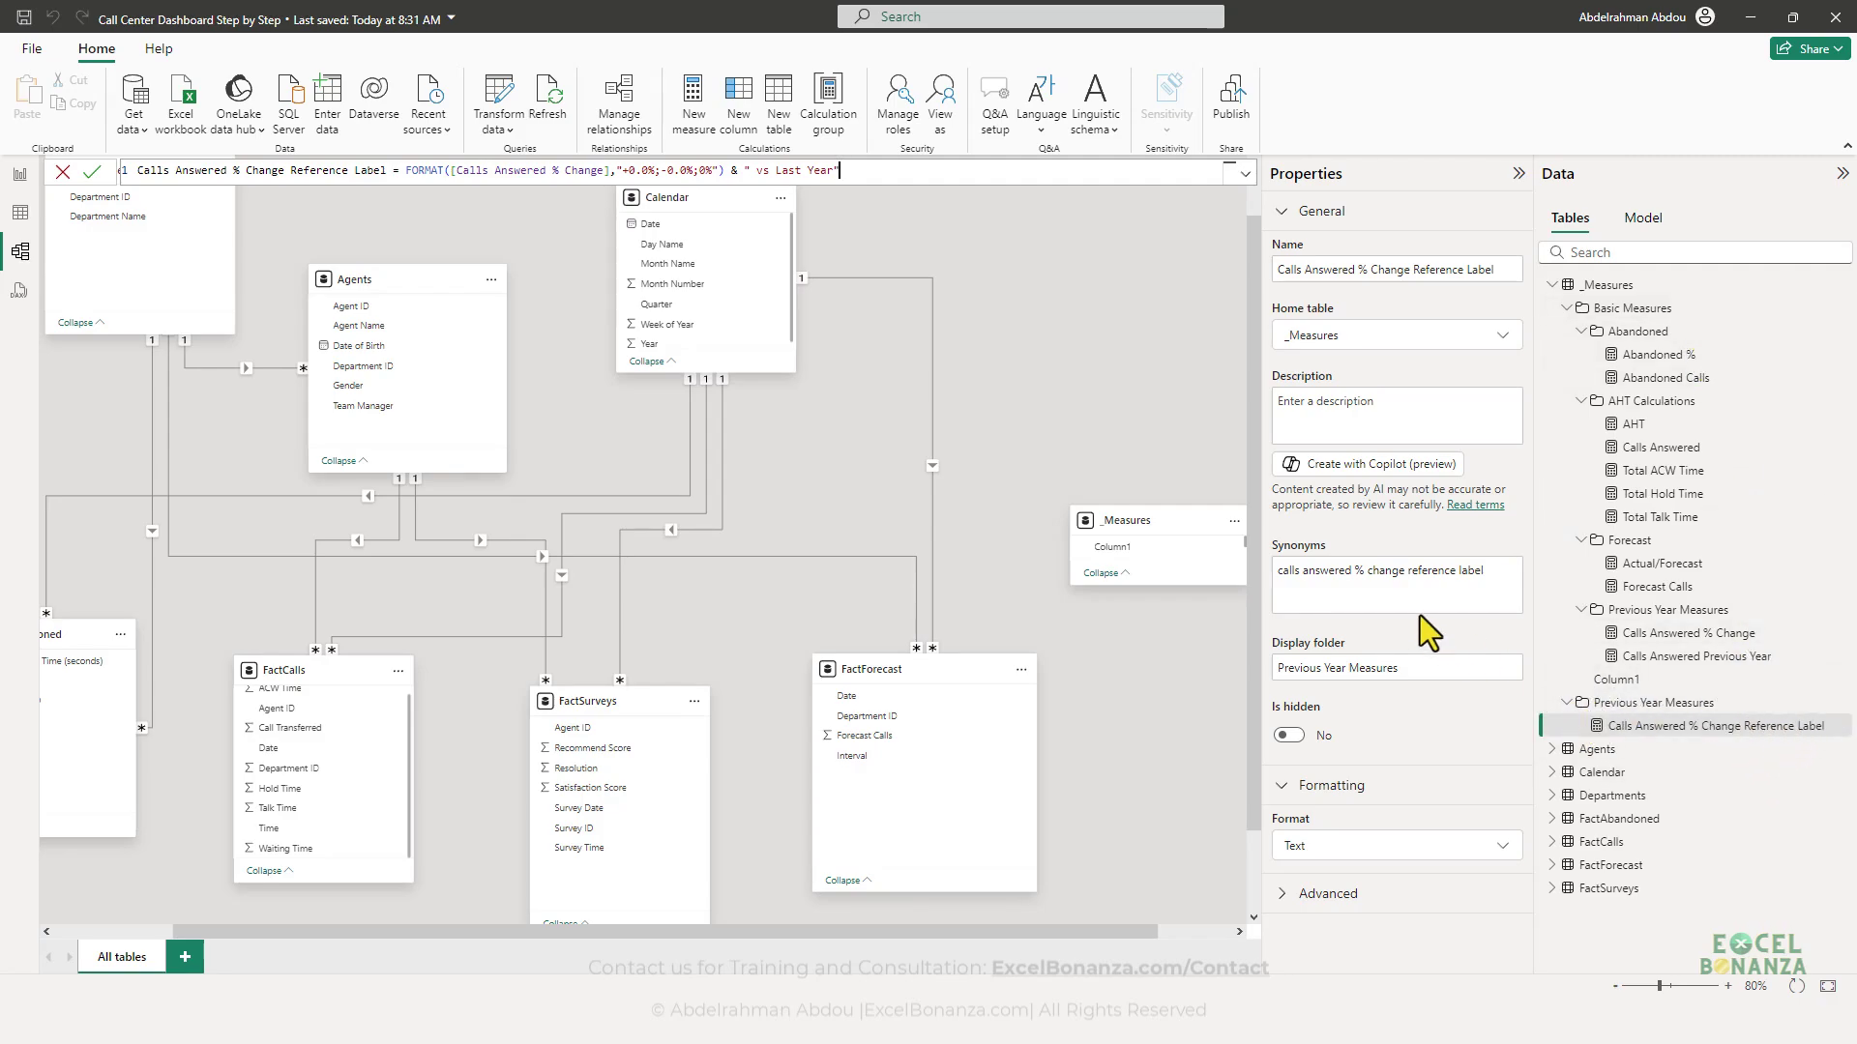
pyautogui.tripleClick(1281, 667)
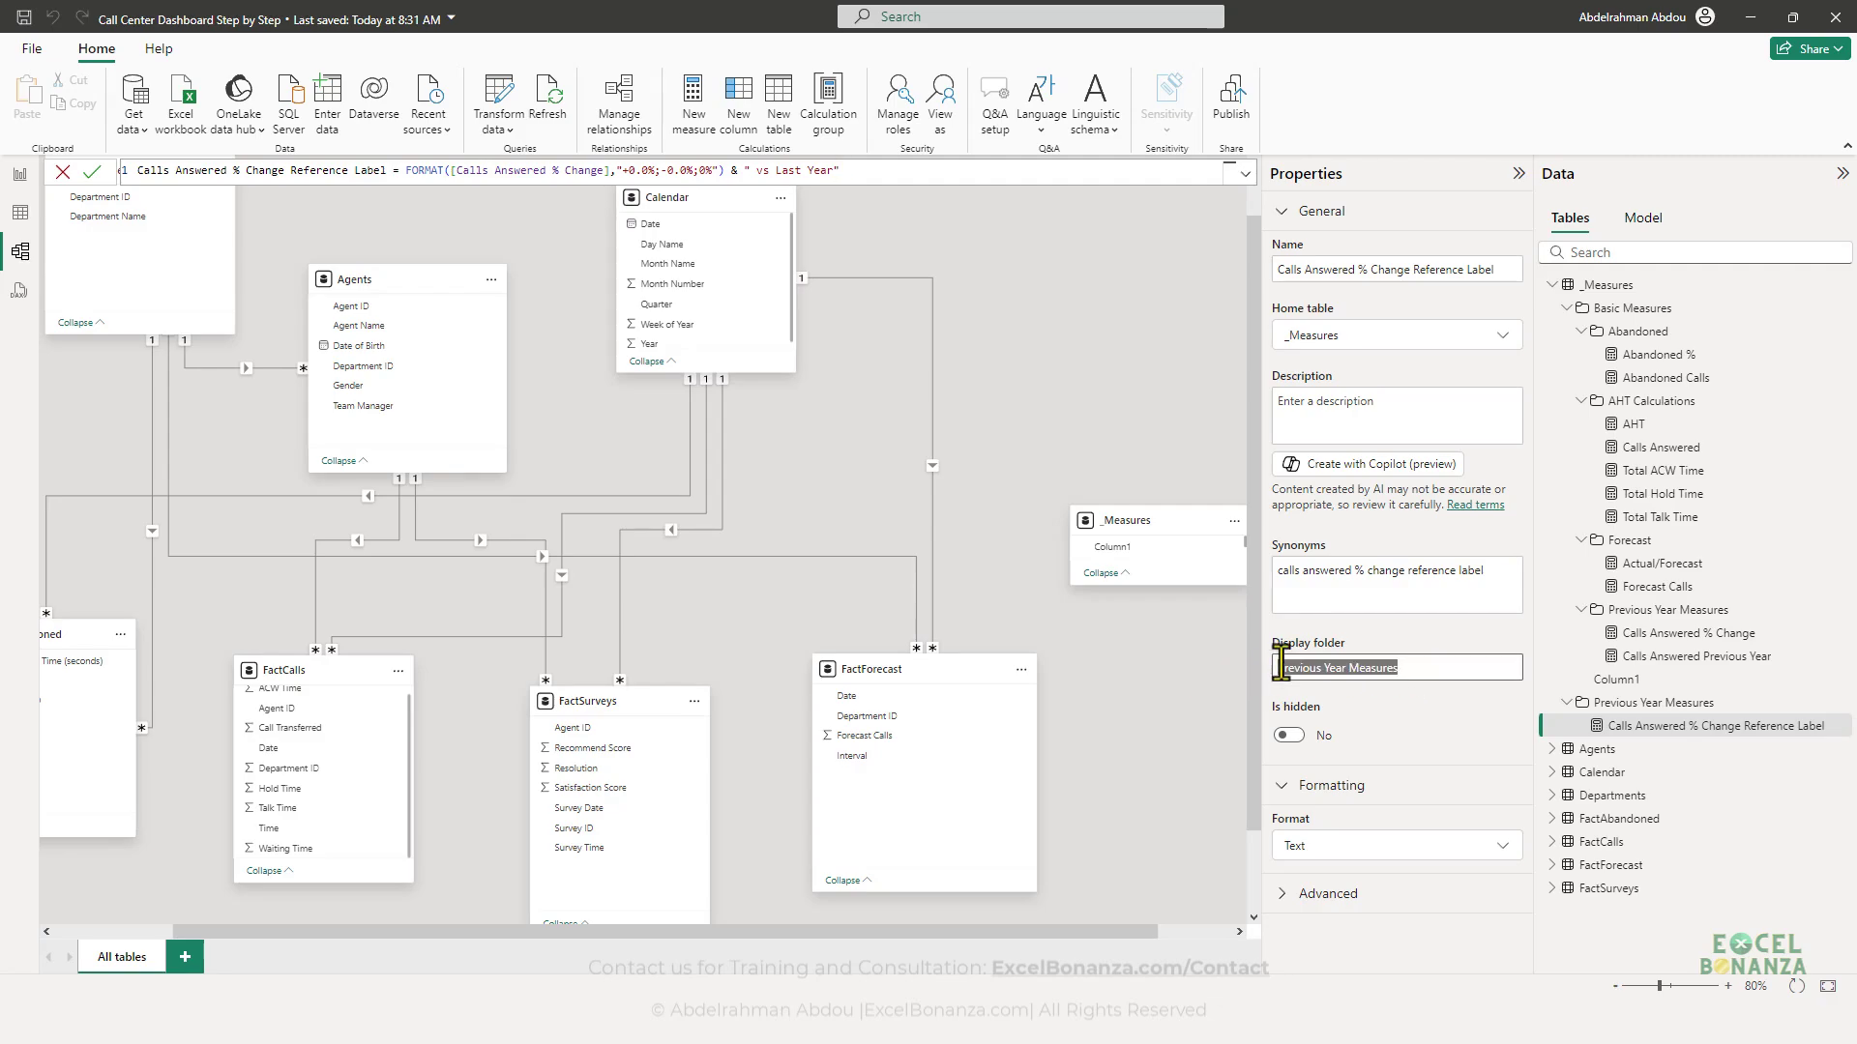
pyautogui.click(1259, 672)
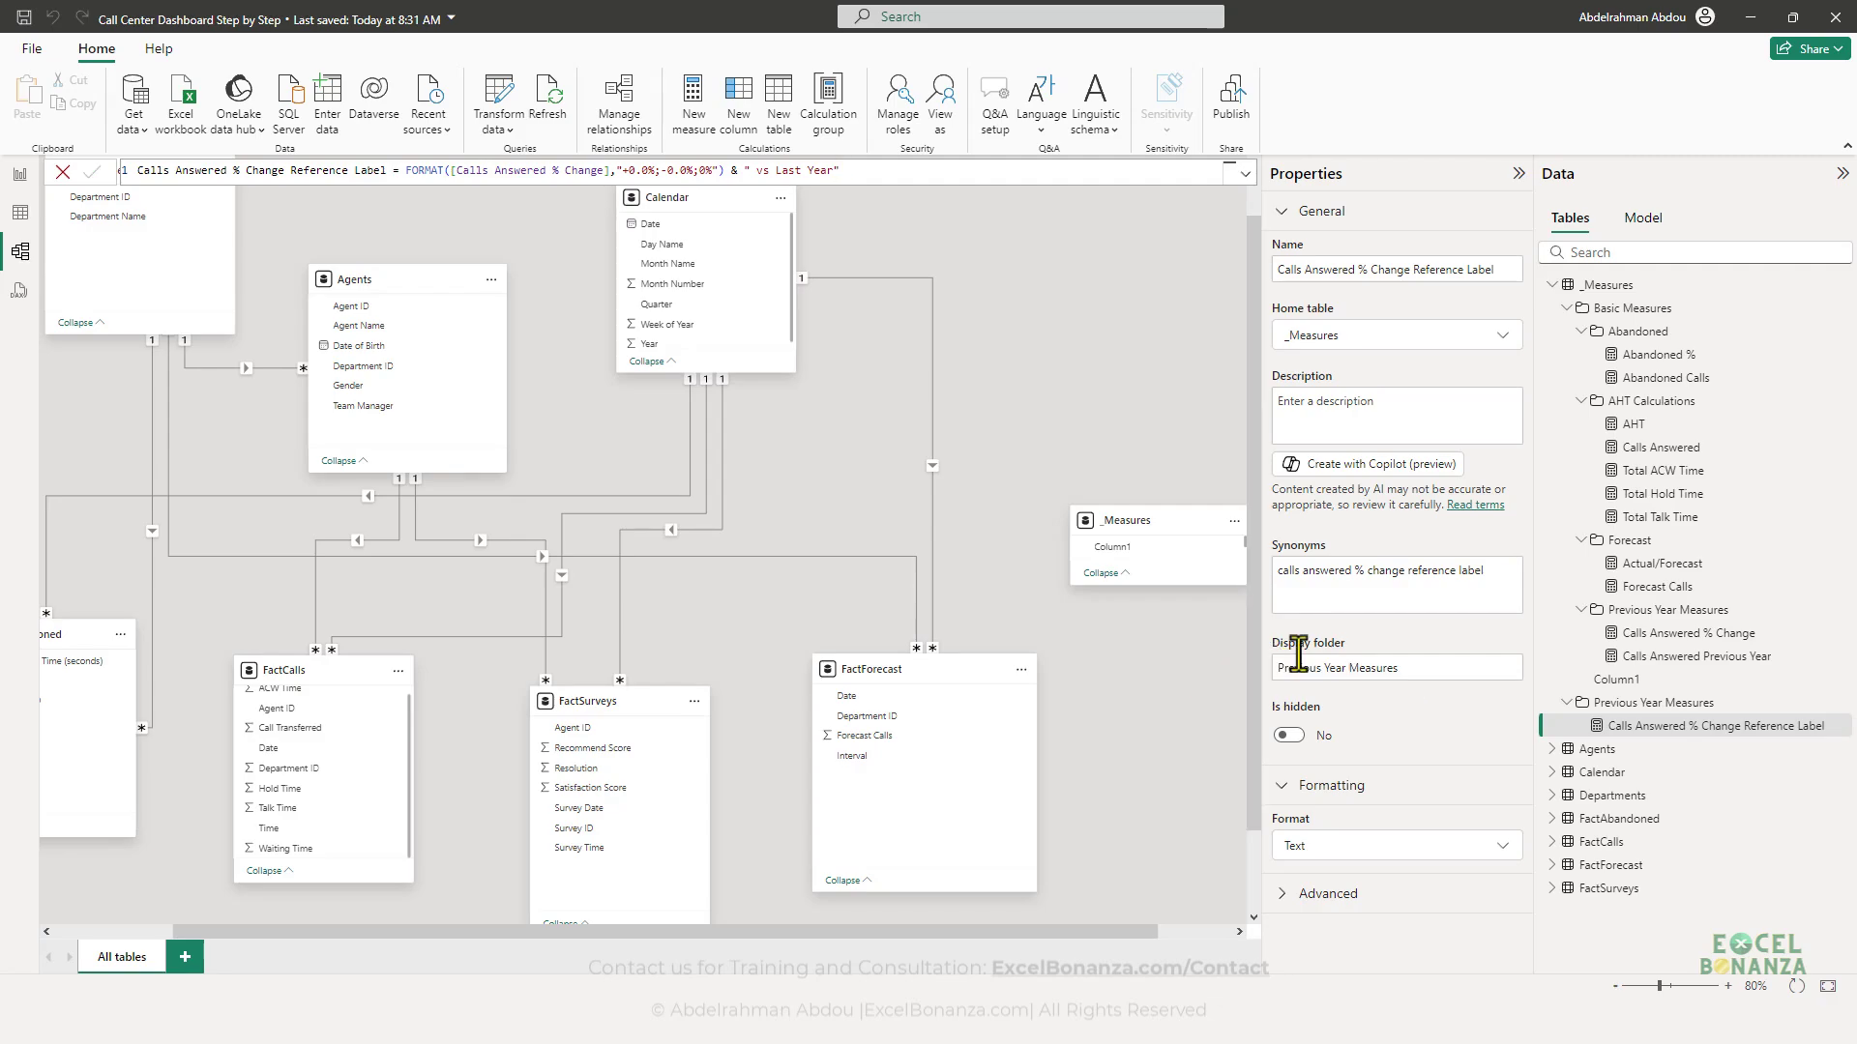
pyautogui.click(1666, 312)
pyautogui.click(1687, 356)
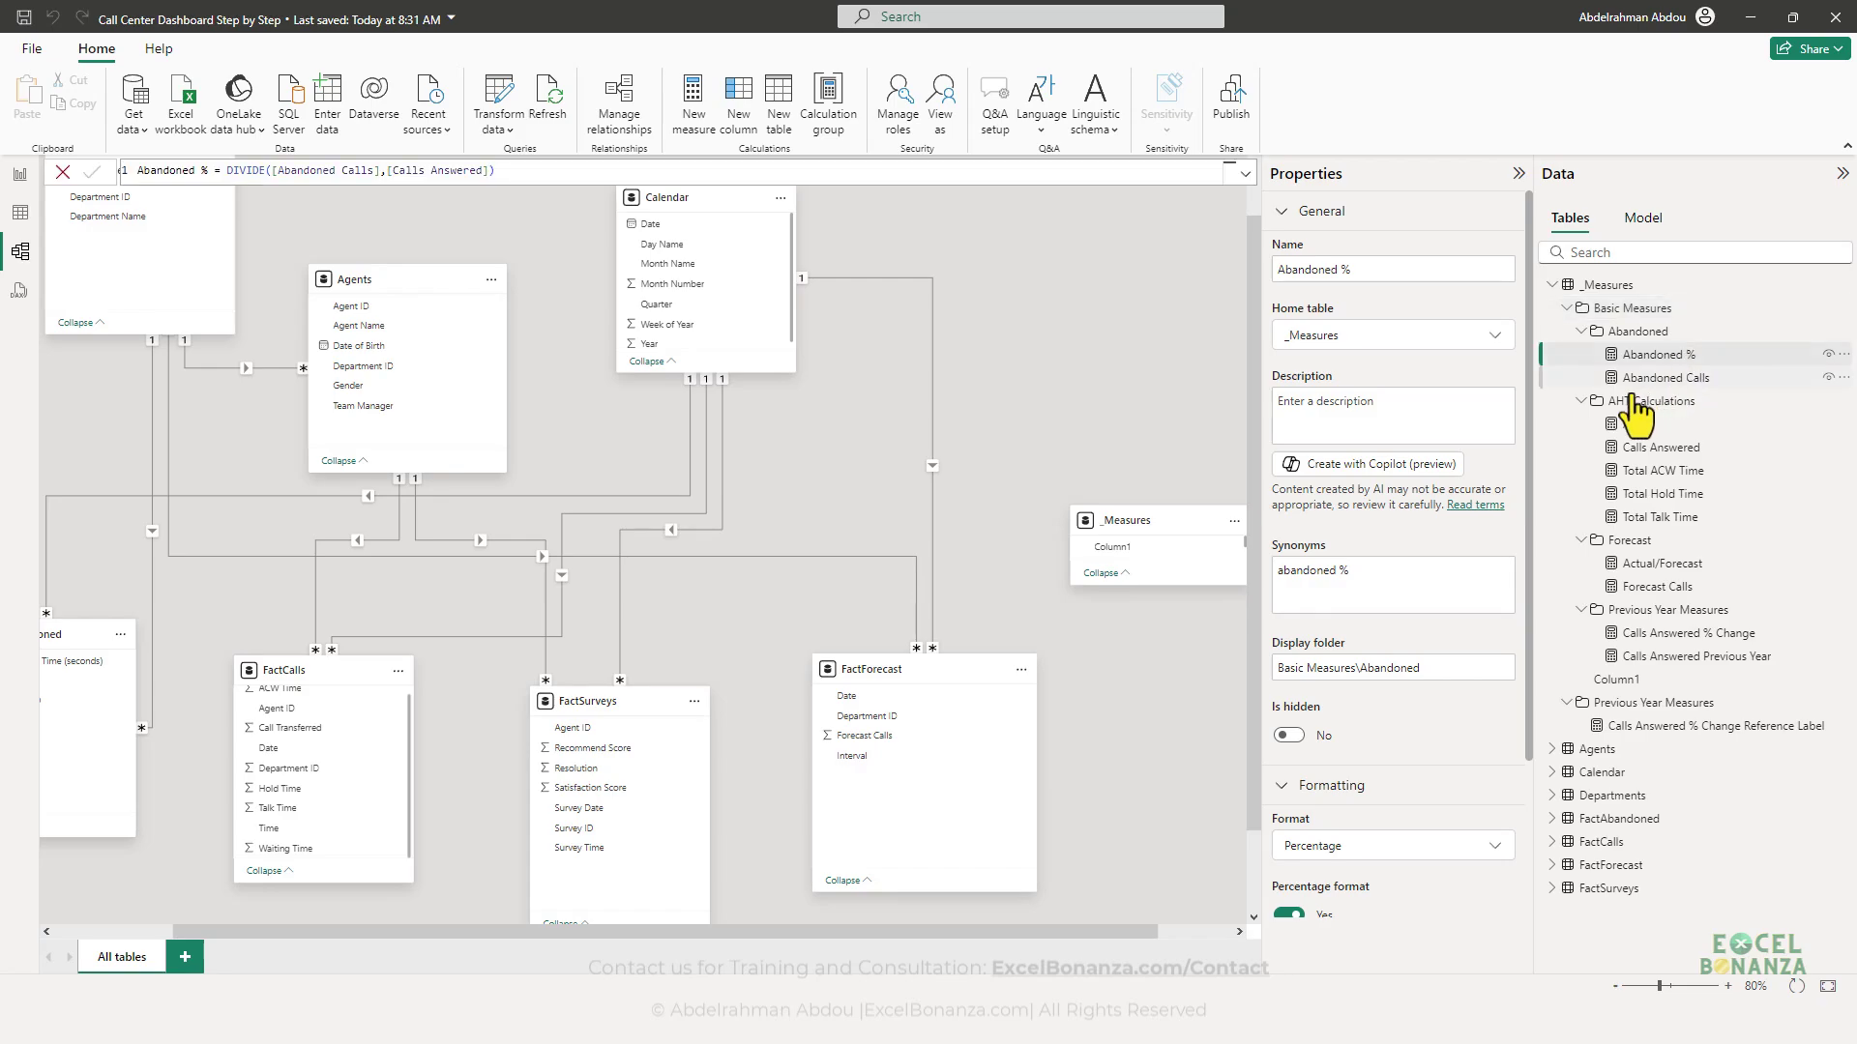
pyautogui.click(1411, 667)
pyautogui.hotkey('ctrl', 'a')
pyautogui.hotkey('ctrl', 'c')
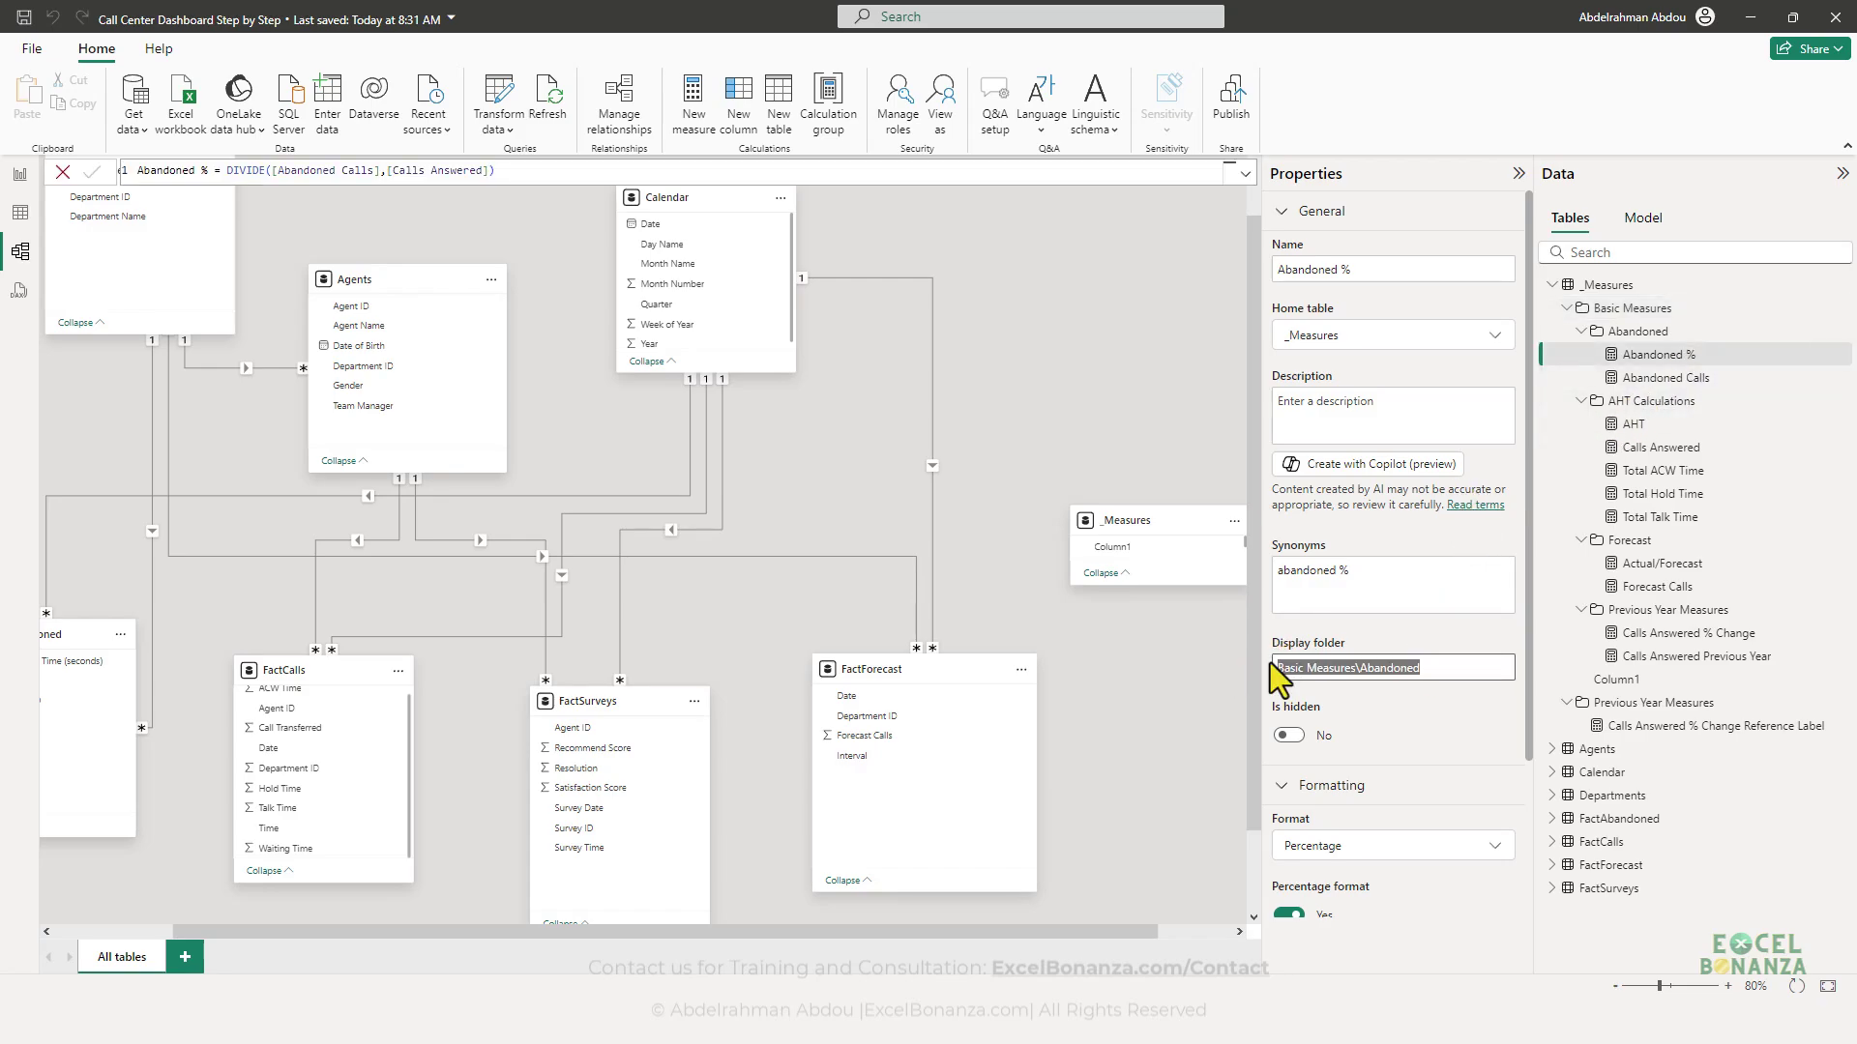
# - Set the display folder of the Calls Answered % Change Reference Label measure to Basic Measures\Reference Labels
pyautogui.click(1702, 727)
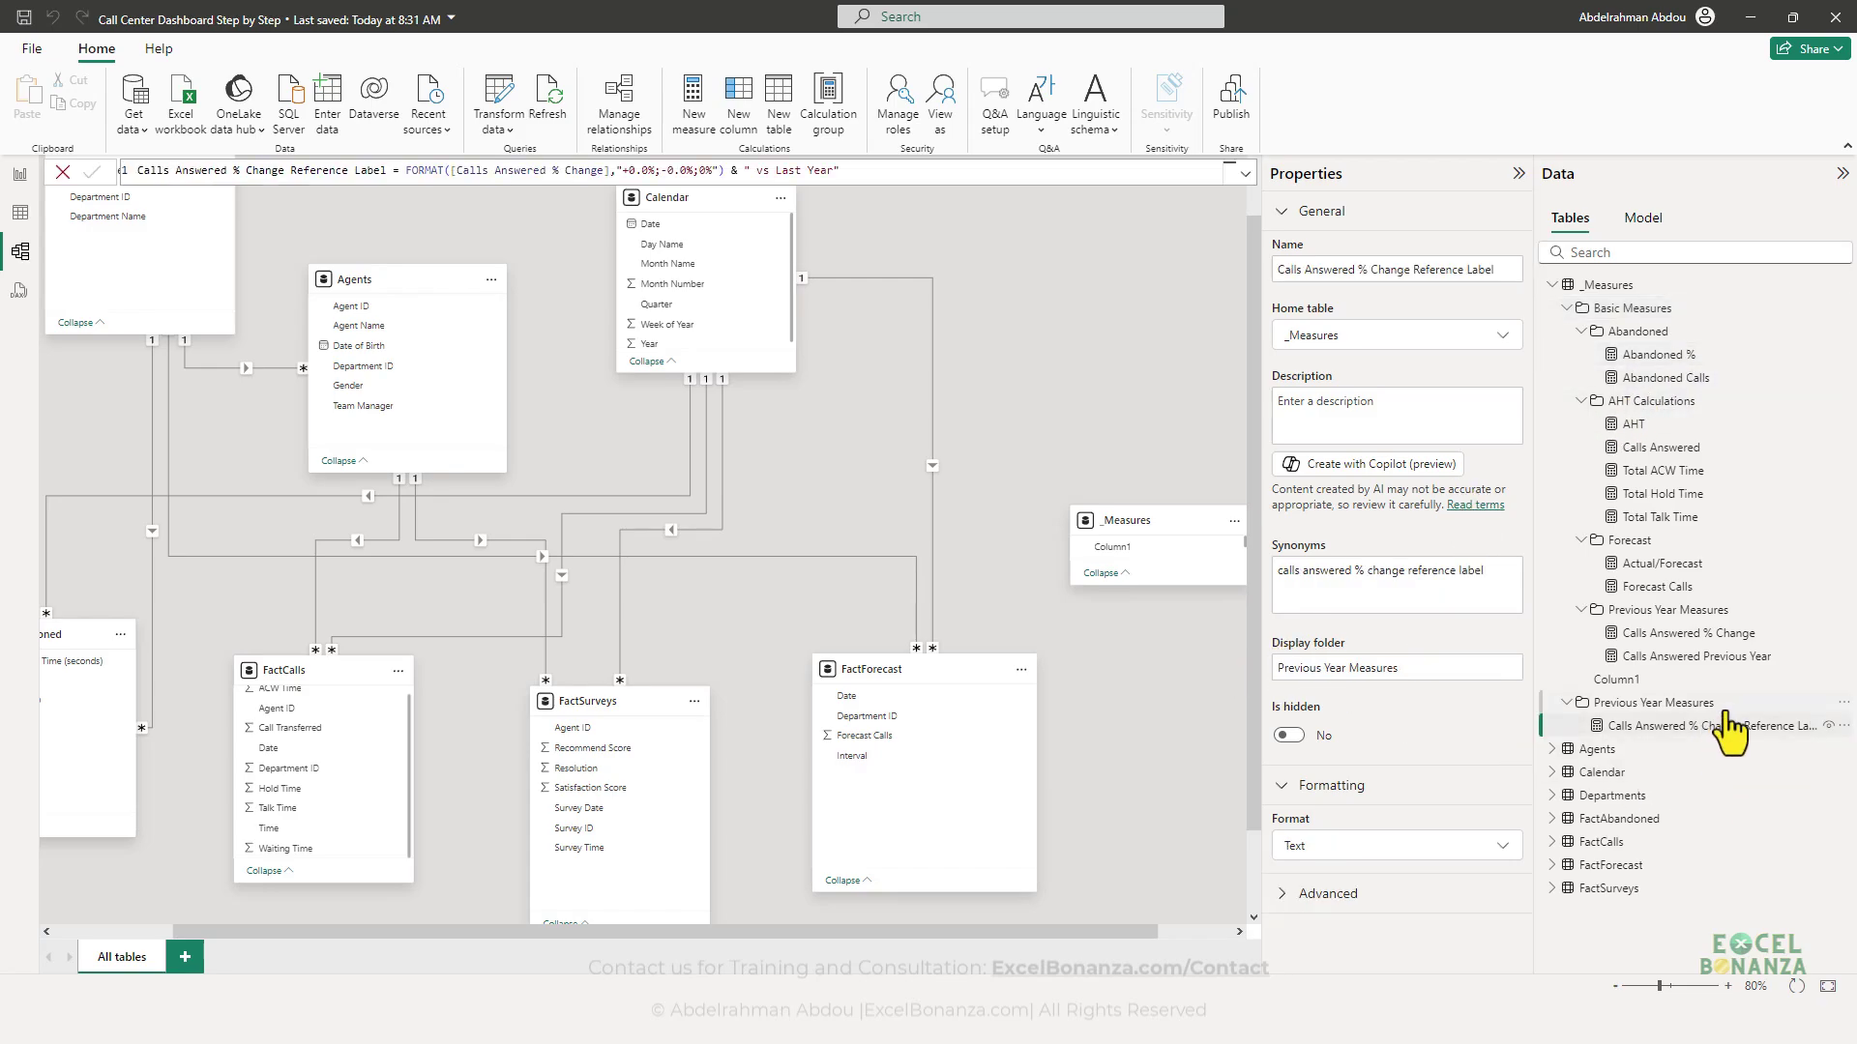
pyautogui.click(1641, 704)
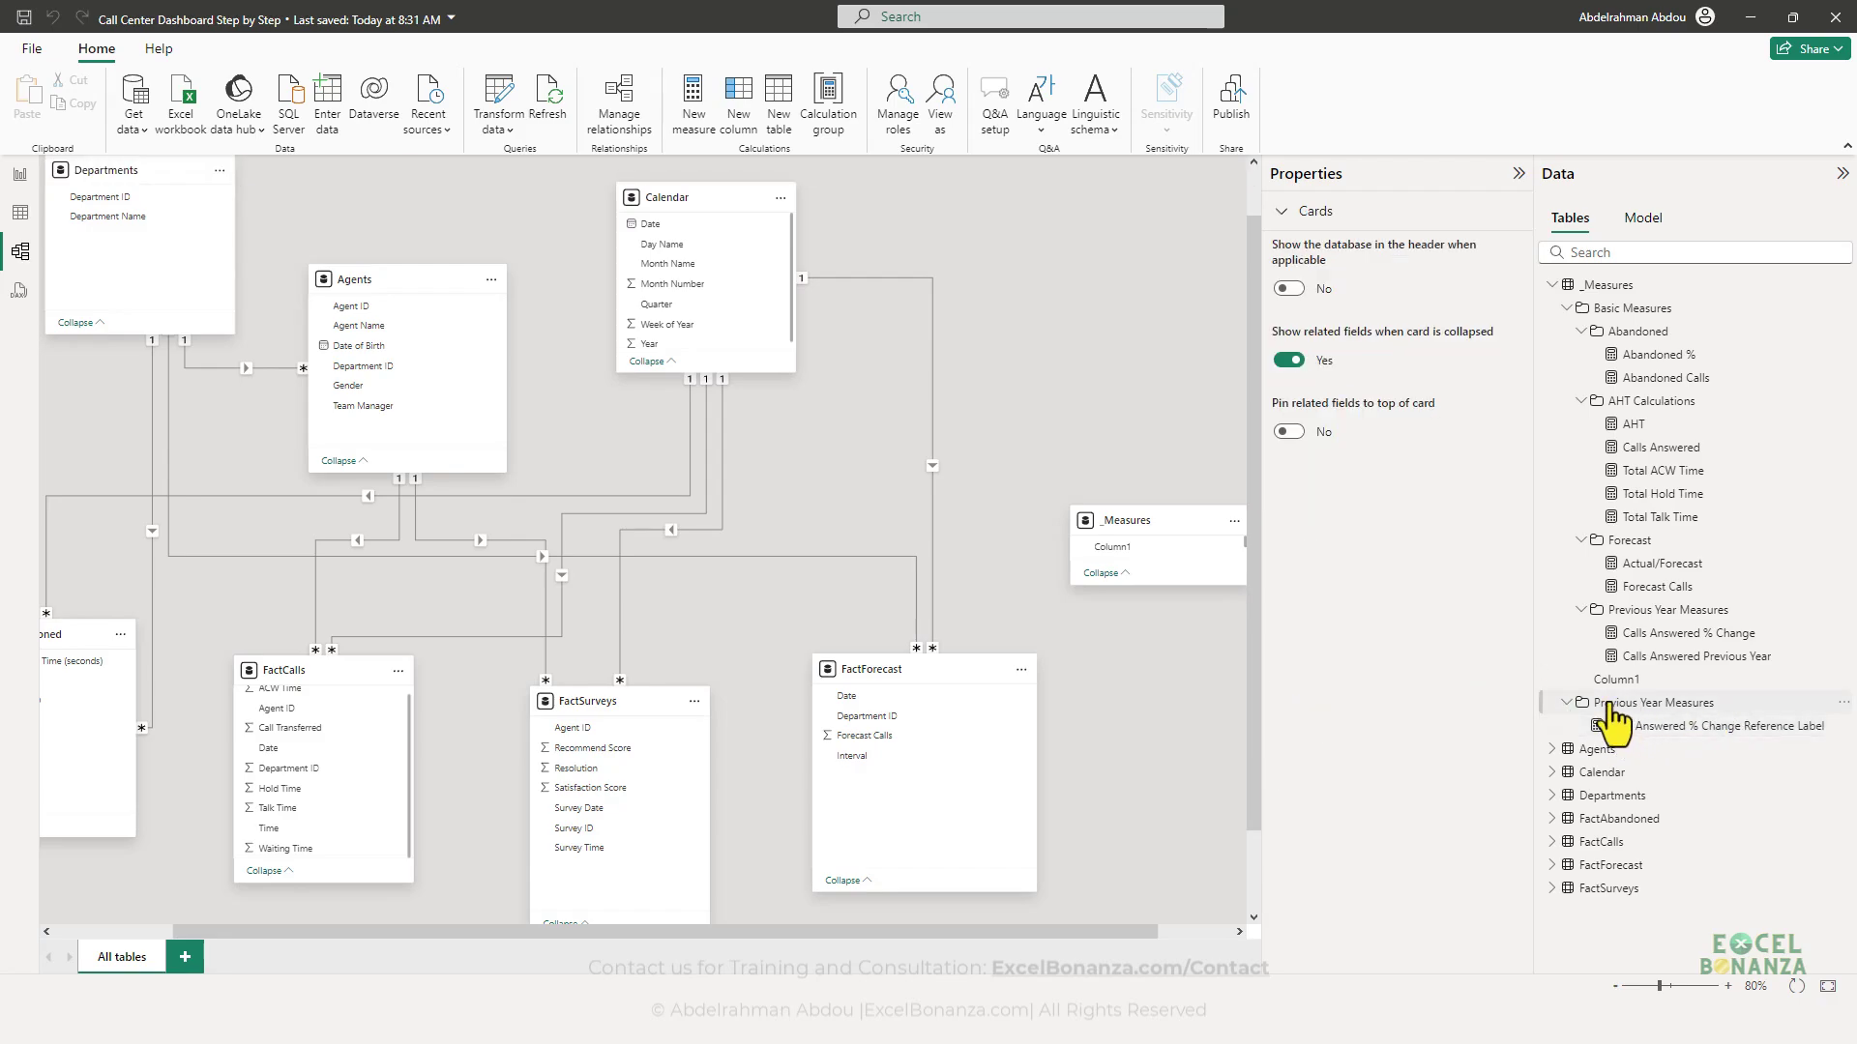
pyautogui.click(1663, 726)
pyautogui.click(1407, 667)
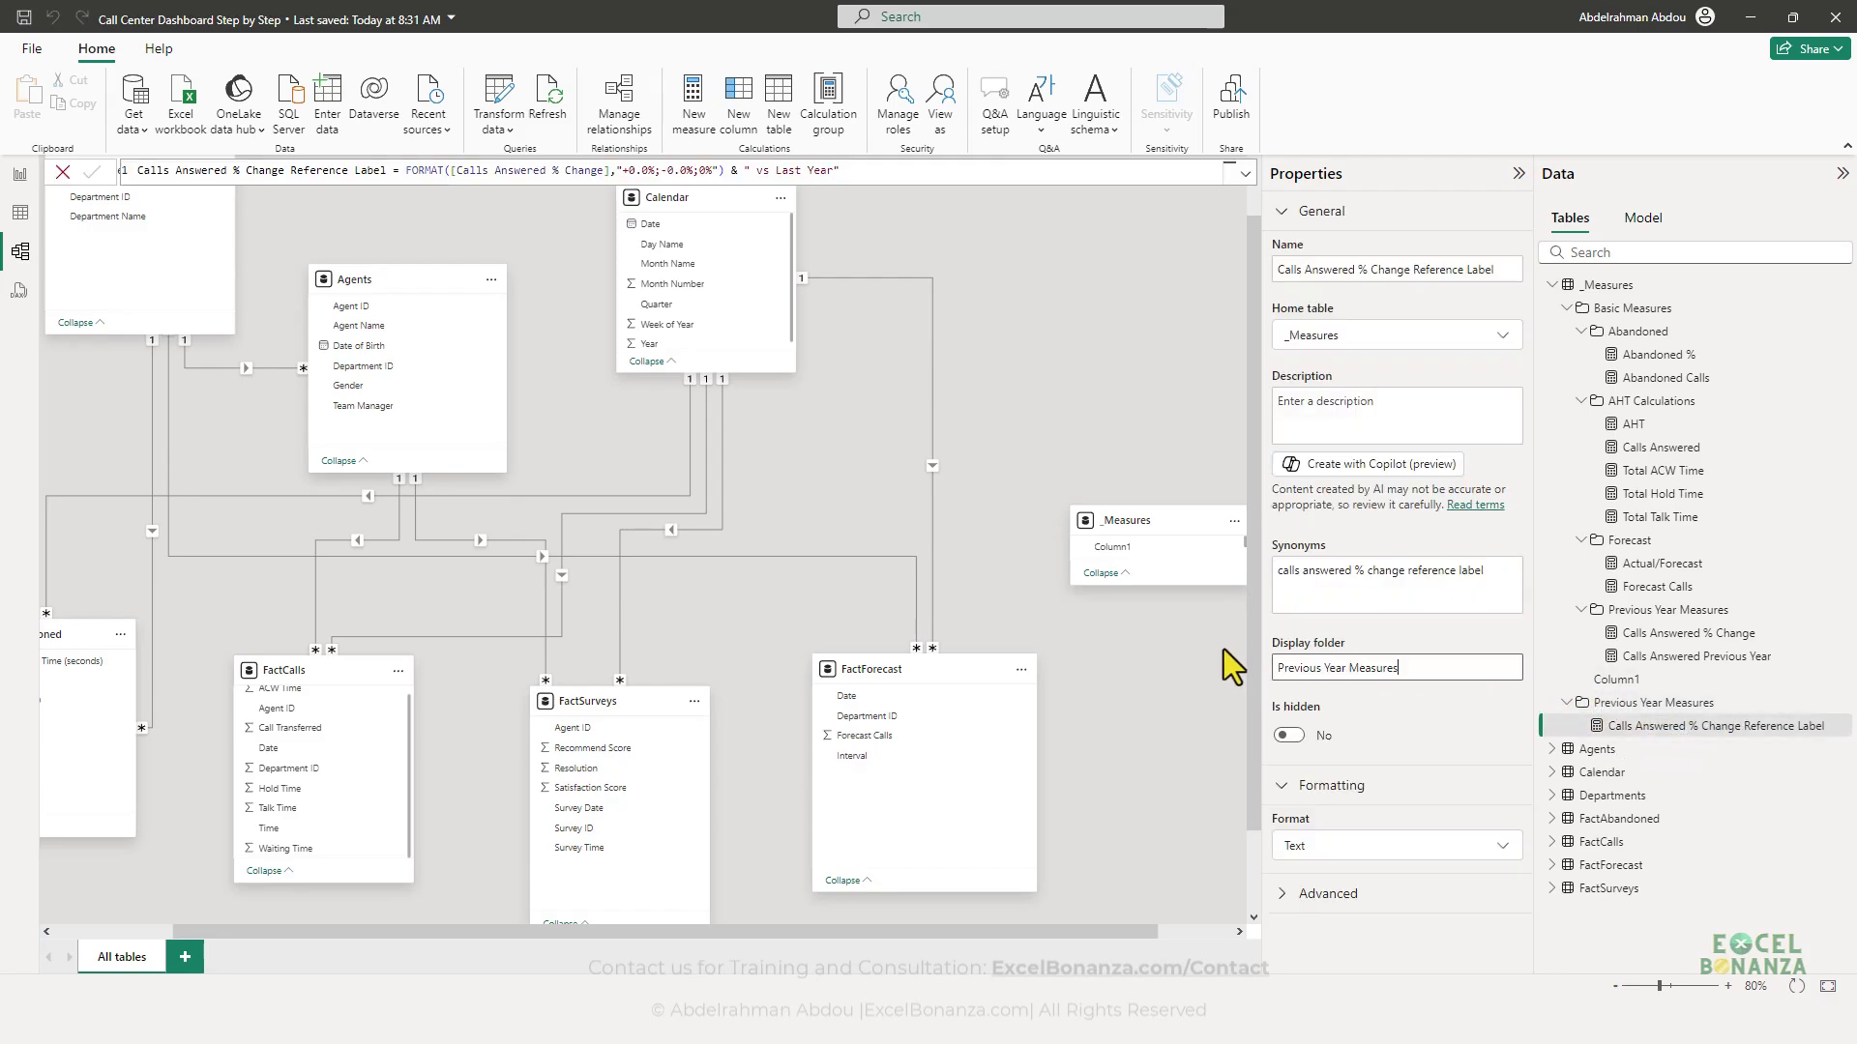
pyautogui.hotkey('ctrl', 'a')
pyautogui.hotkey('ctrl', 'v')
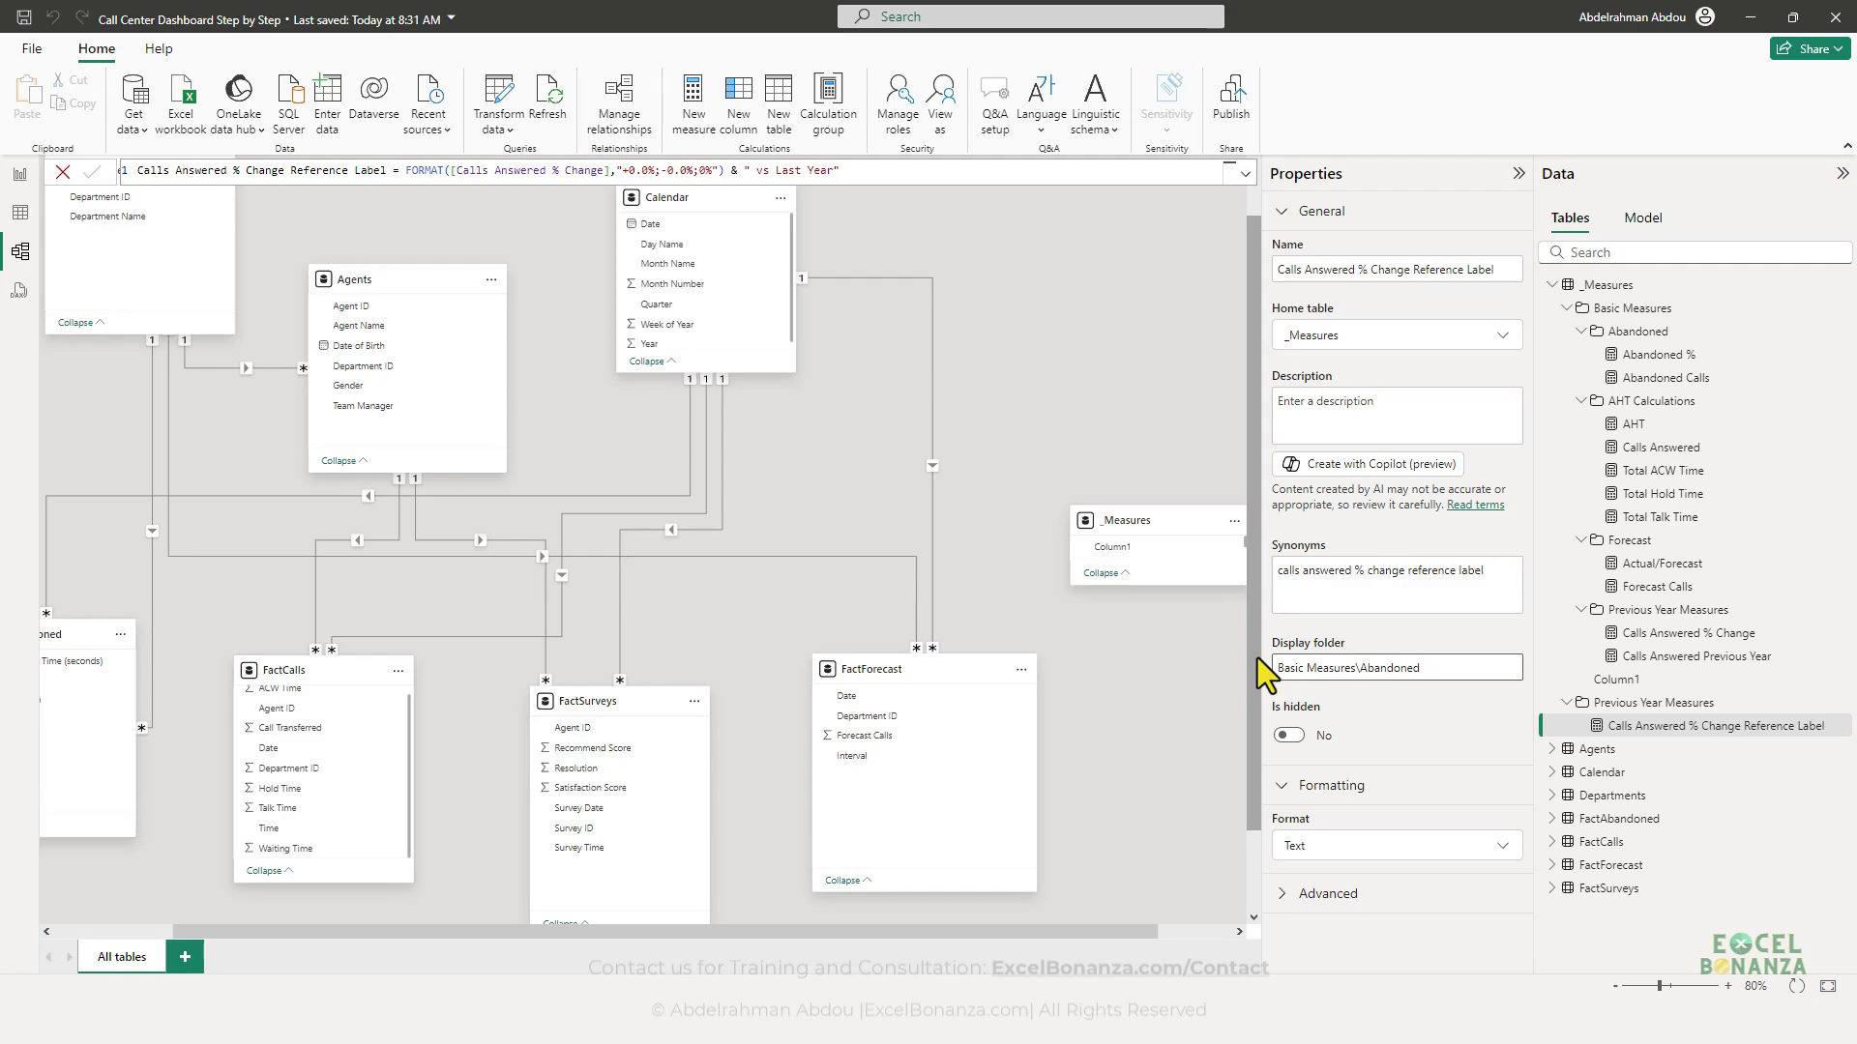
pyautogui.press('BackSpace')
pyautogui.press('BackSpace')
pyautogui.press('BackSpace')
pyautogui.press('BackSpace')
pyautogui.press('BackSpace')
pyautogui.press('BackSpace')
pyautogui.press('BackSpace')
pyautogui.press('BackSpace')
pyautogui.press('BackSpace')
pyautogui.write('Reference Labels')
pyautogui.press('Return')
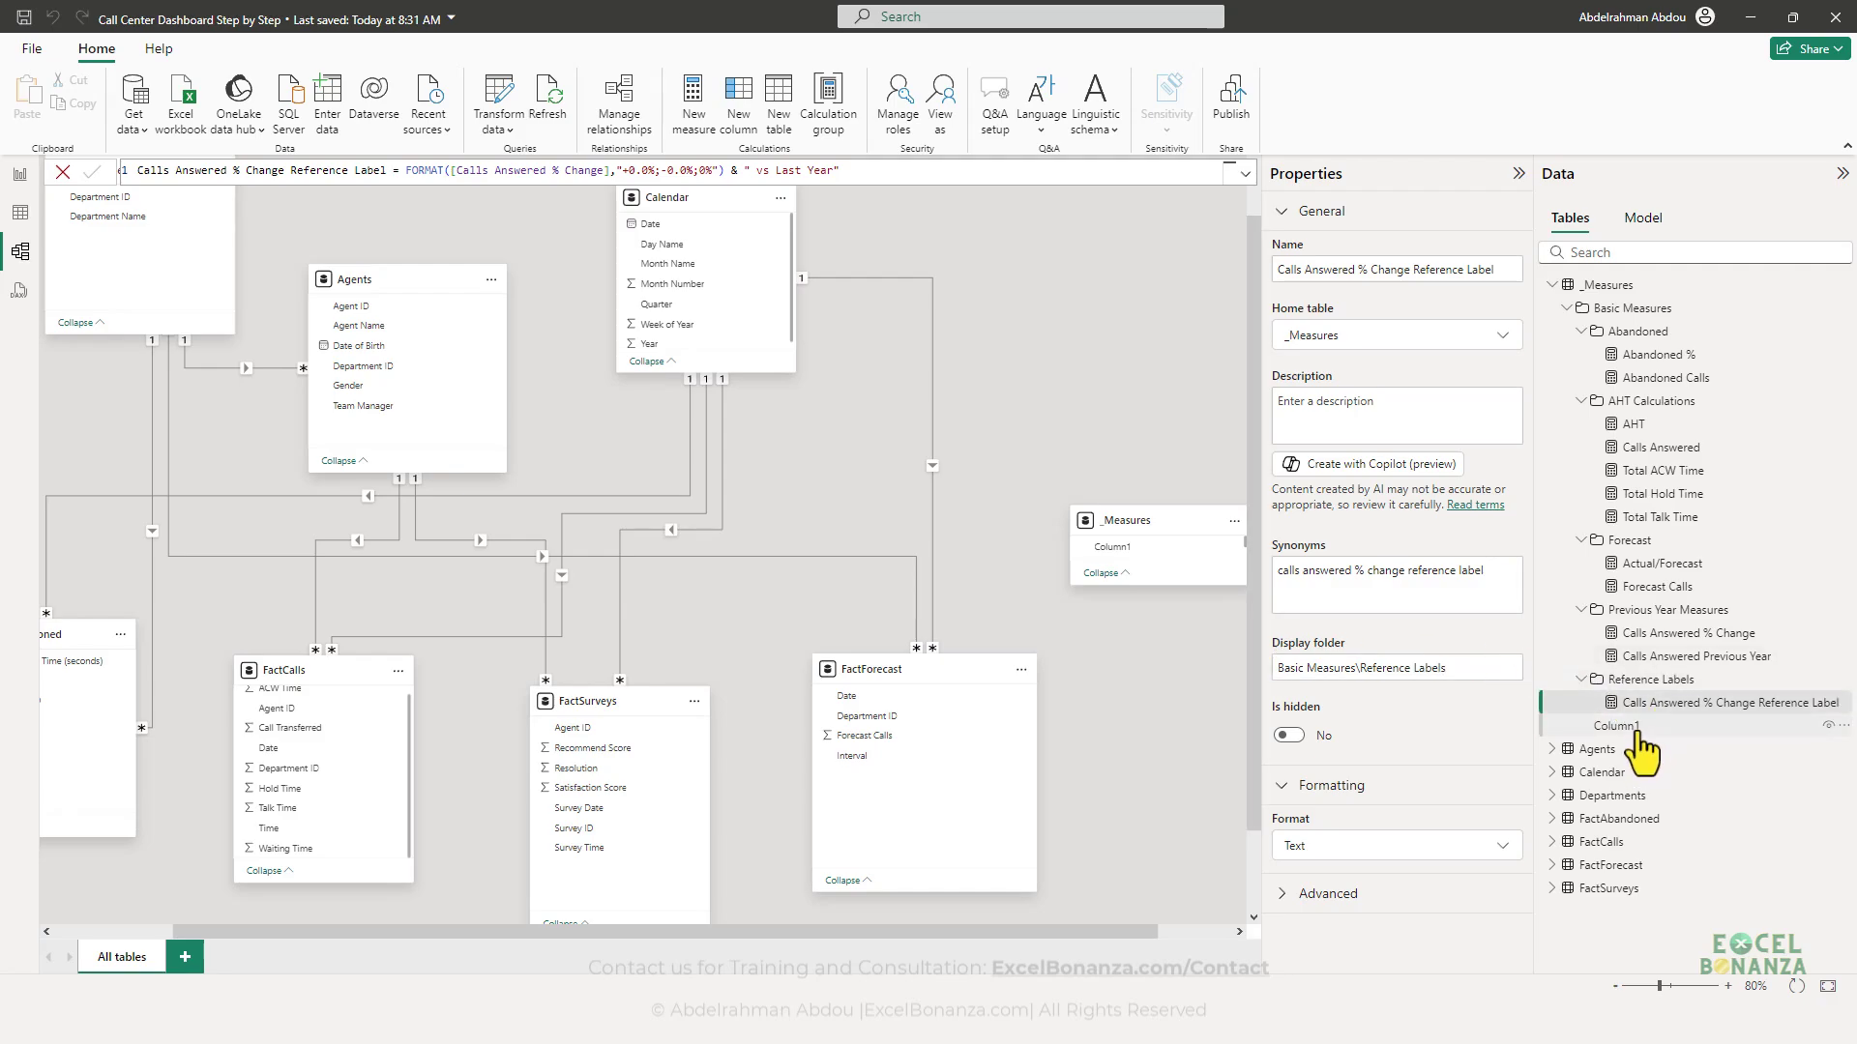
# - Return to the report view, select the Calls Answered % Change Reference Label measure and widen the Data pane
pyautogui.click(1547, 702)
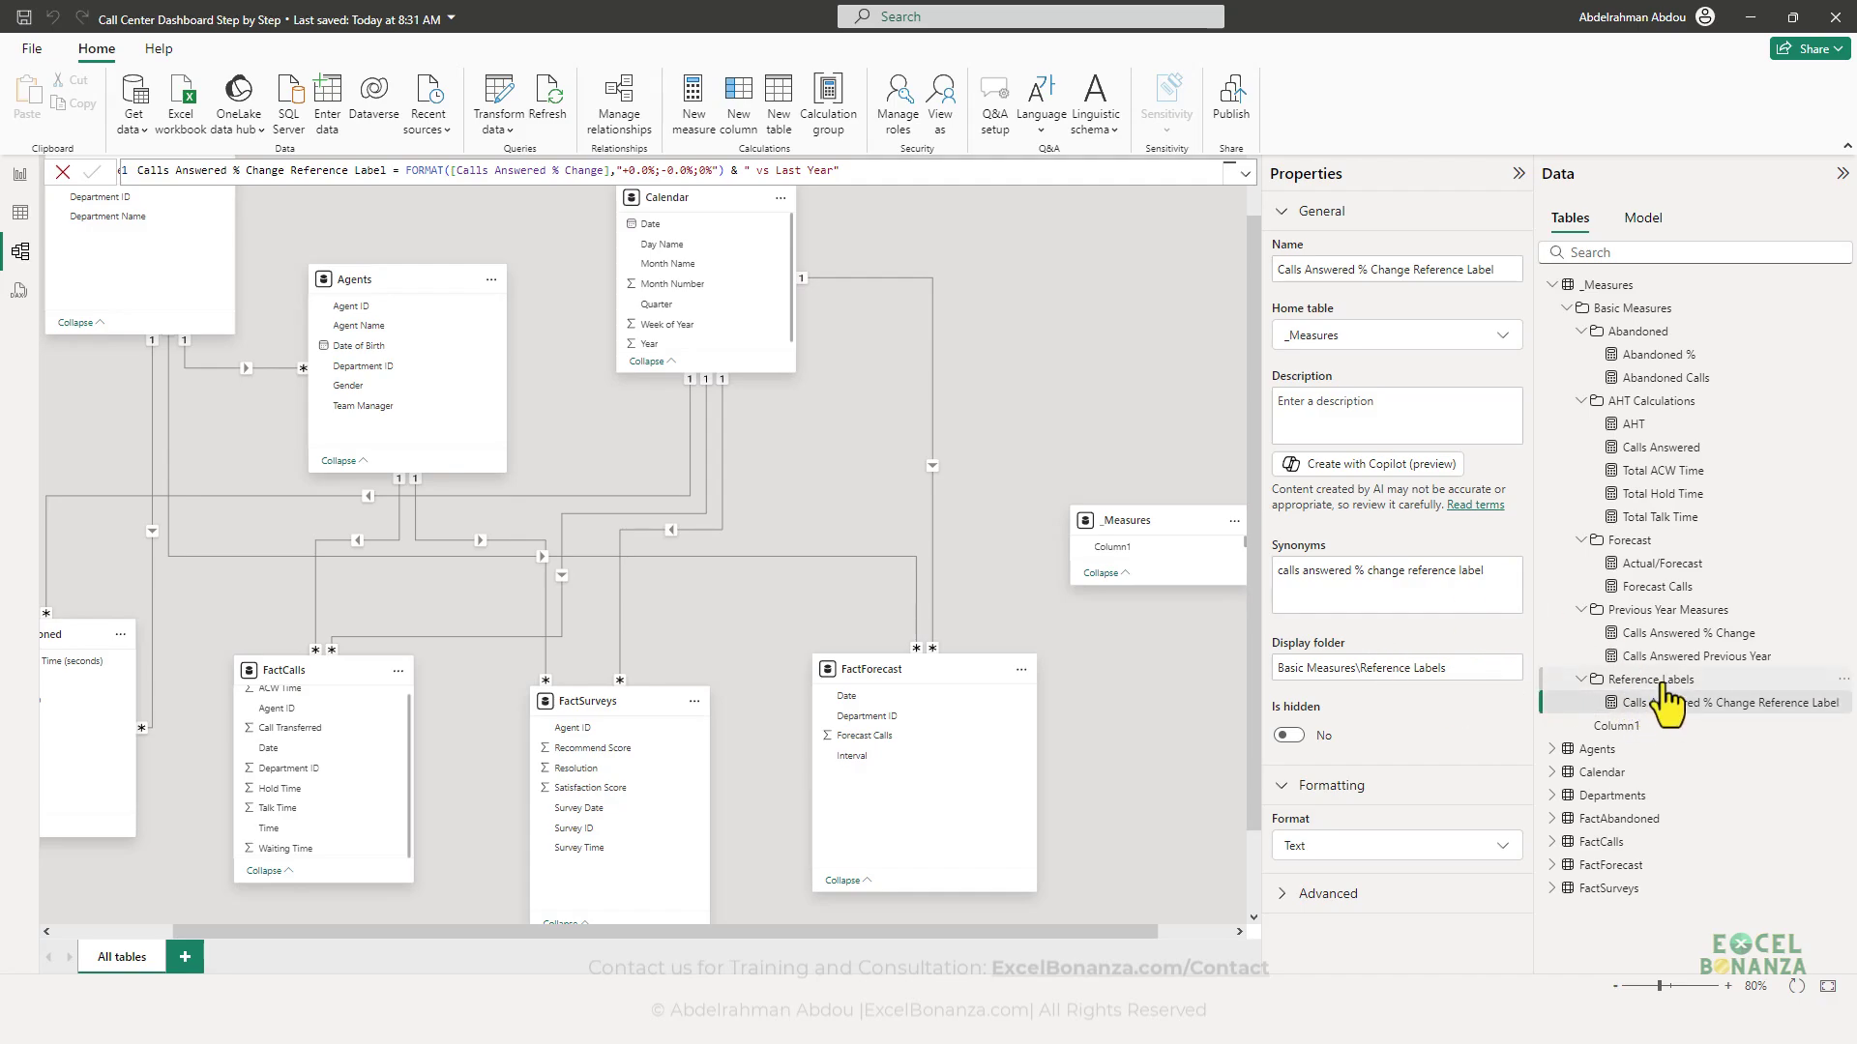
pyautogui.click(1641, 680)
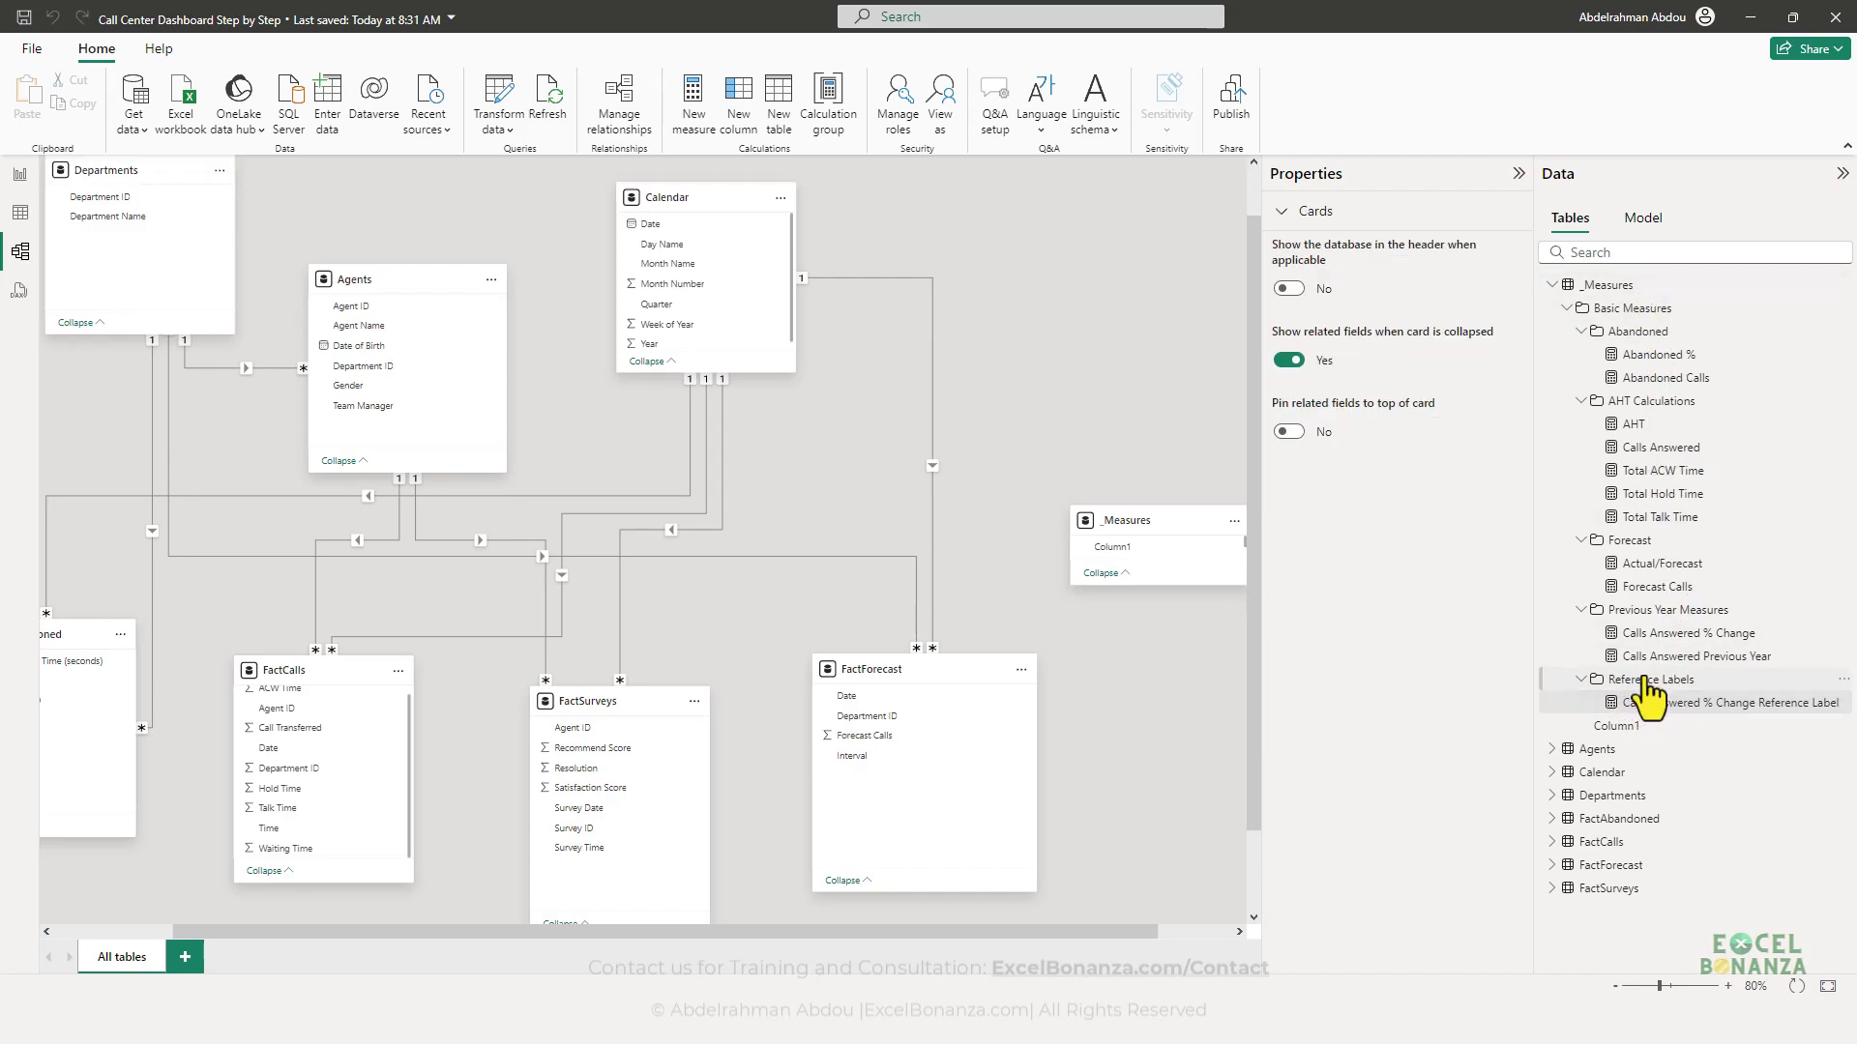
pyautogui.click(1684, 698)
pyautogui.click(1682, 682)
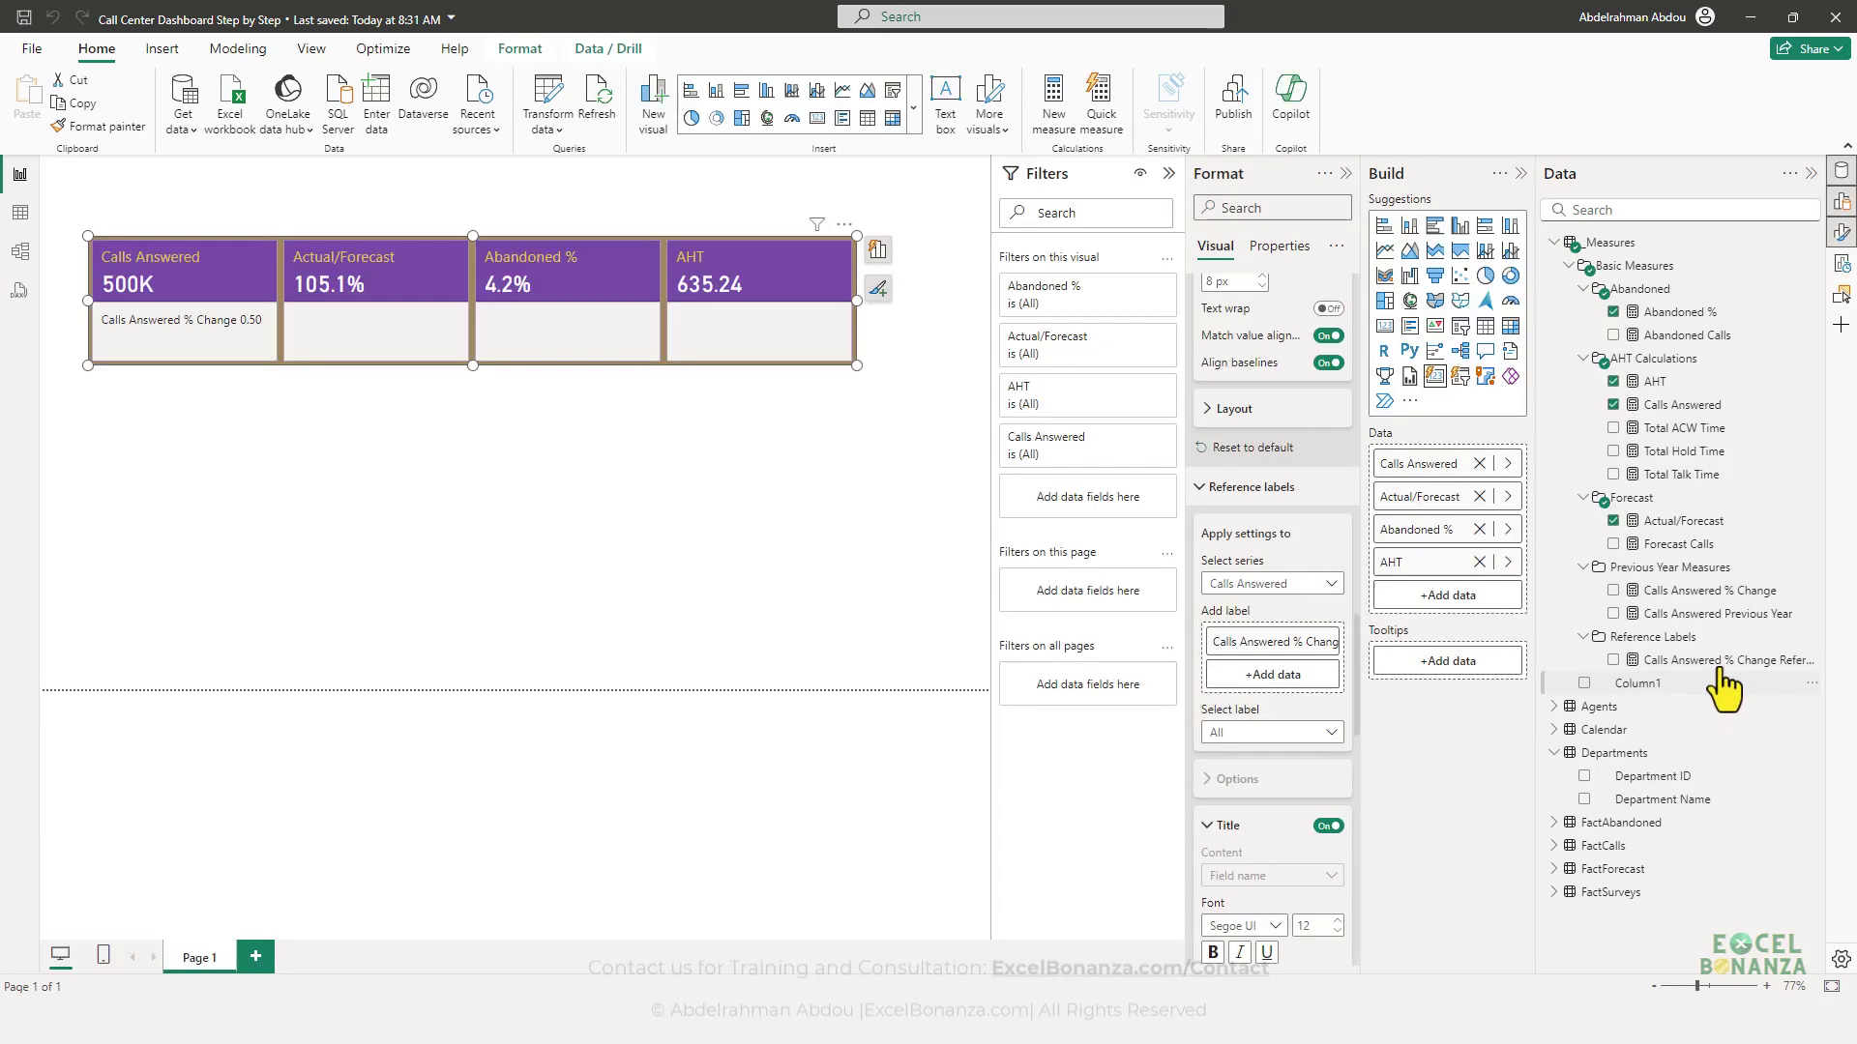
pyautogui.click(1728, 662)
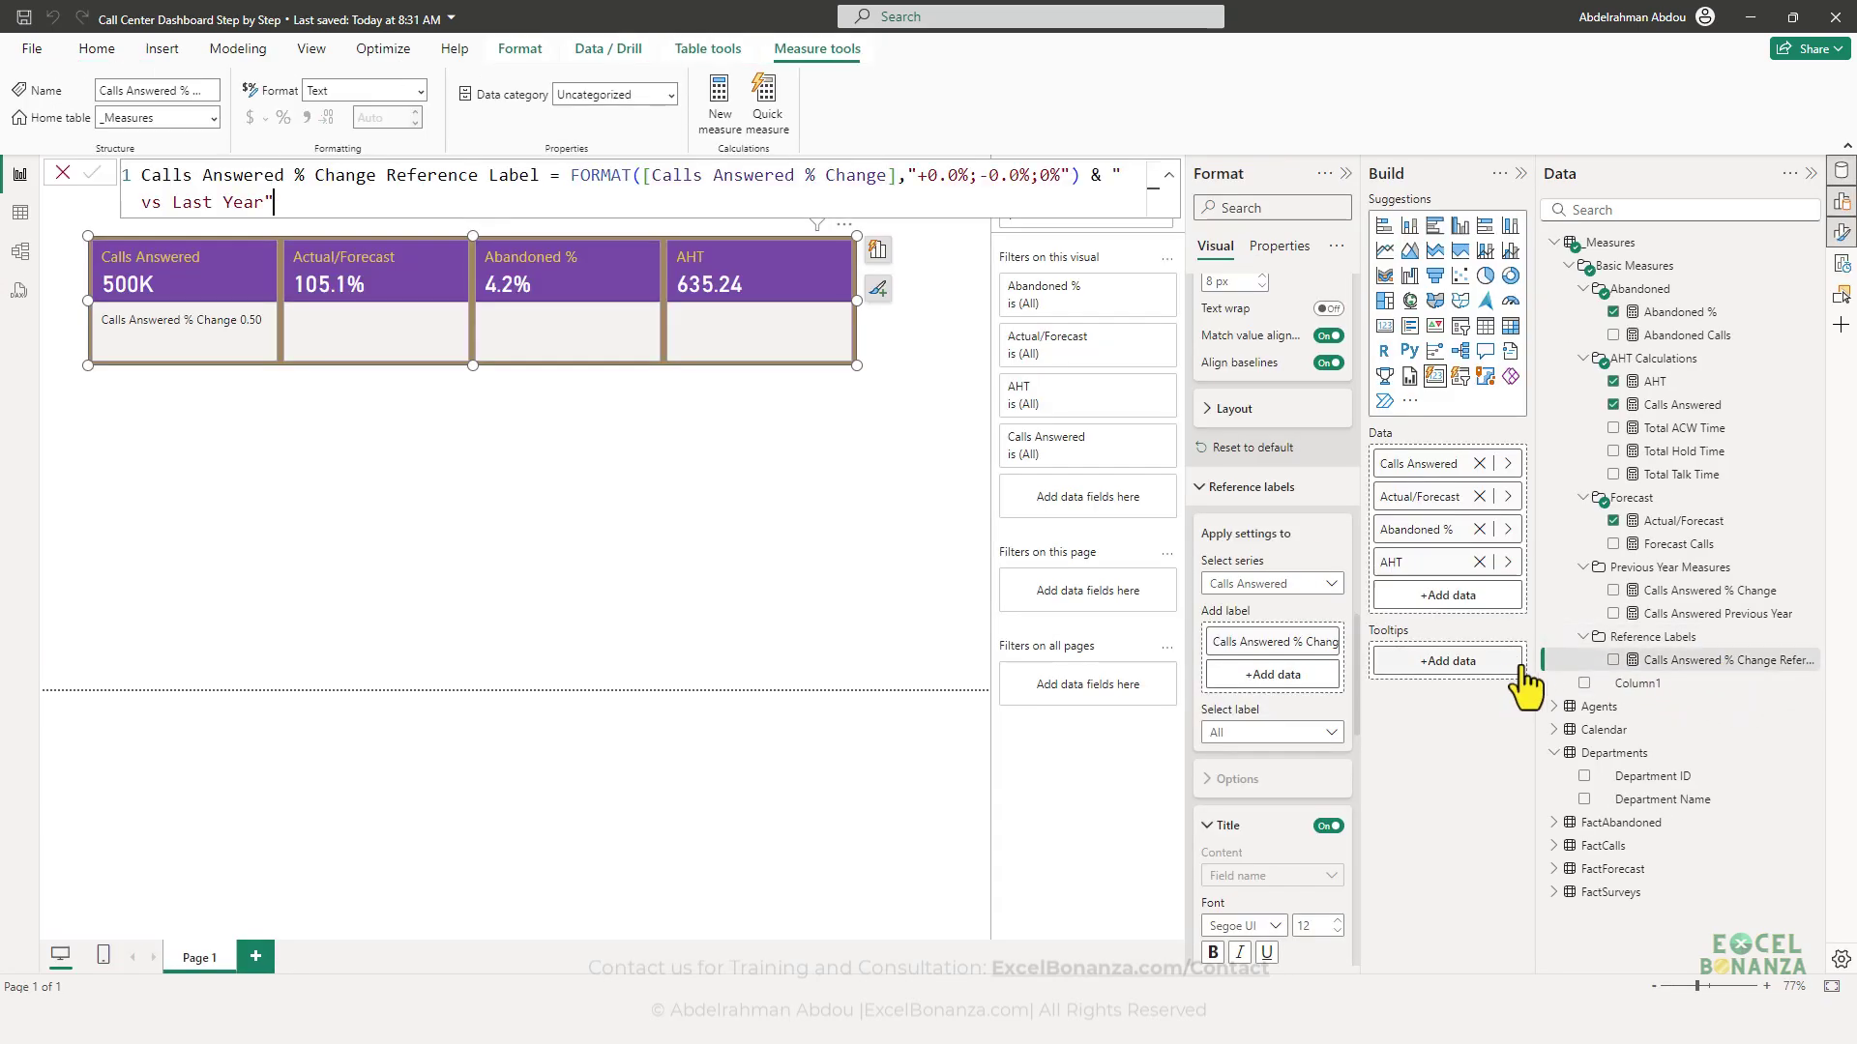
pyautogui.moveTo(1536, 684); pyautogui.dragTo(1475, 687)
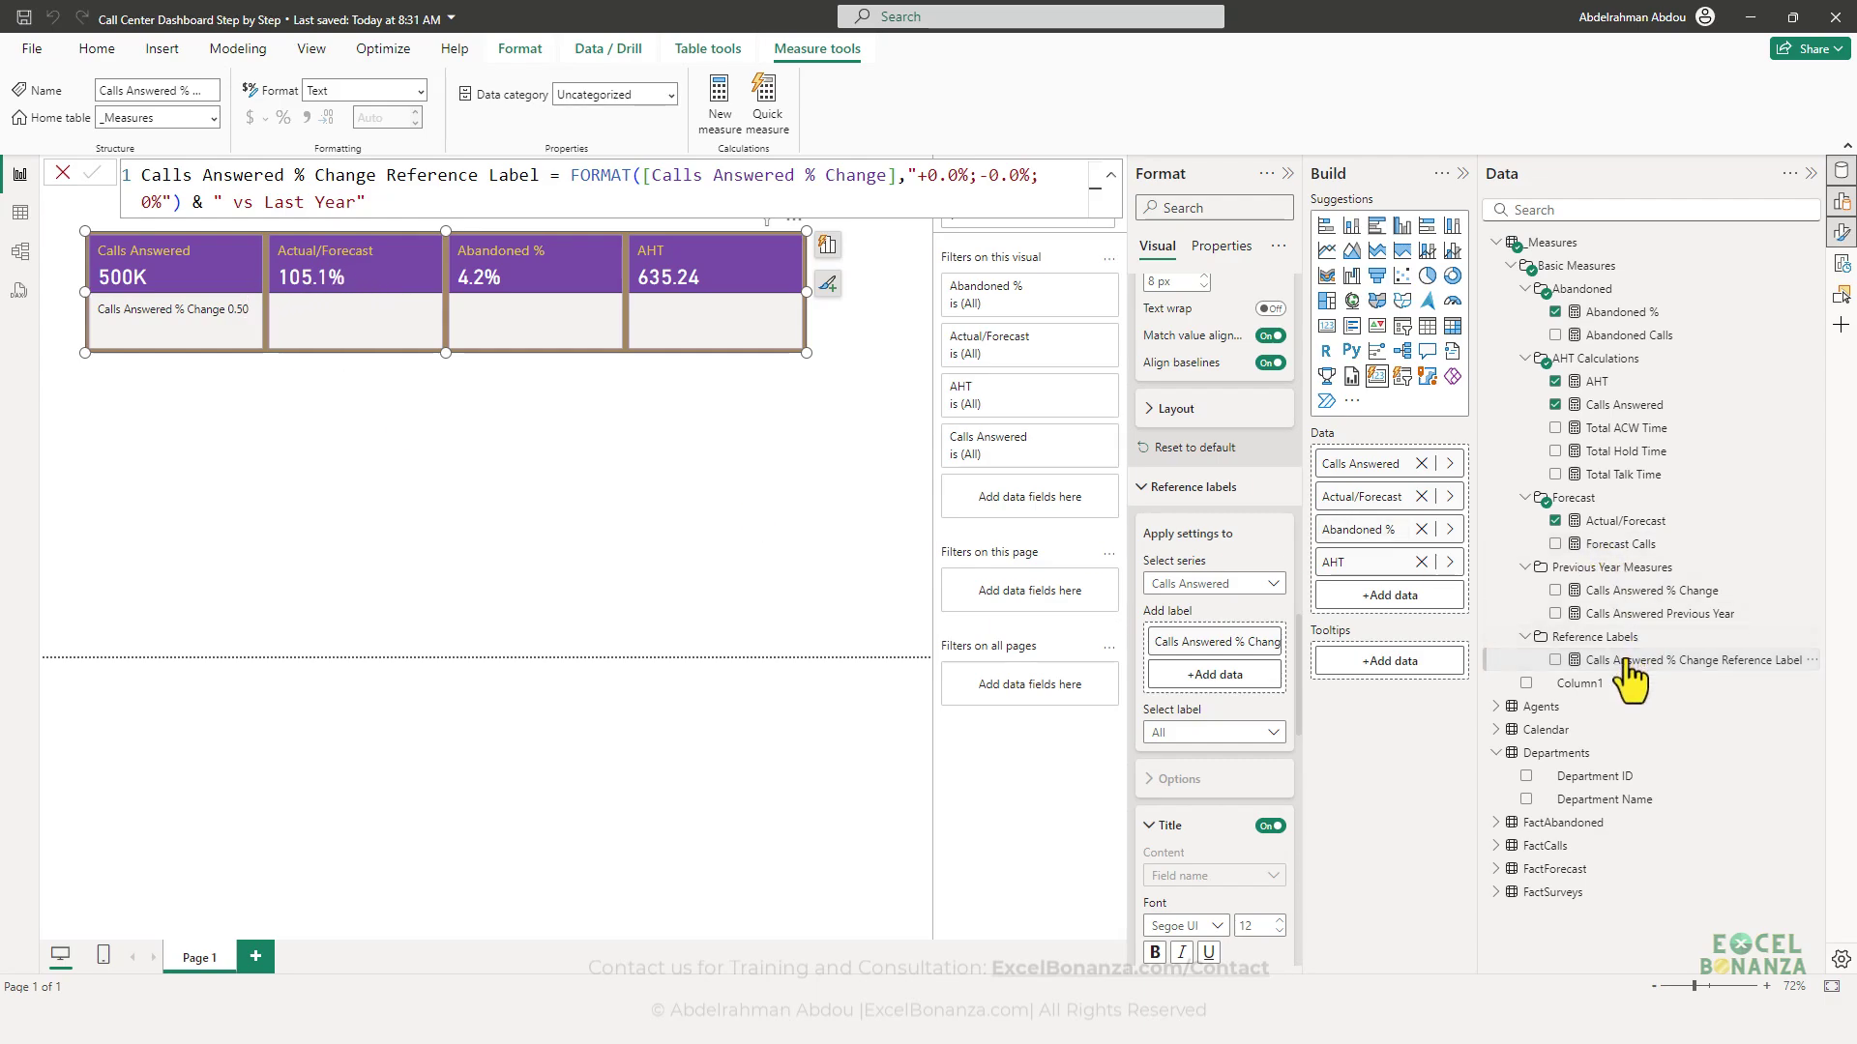
# - Replace the Calls Answered card's reference label field with Calls Answered % Change Reference Label from the Reference Labels folder
pyautogui.moveTo(1628, 666); pyautogui.dragTo(1239, 647)
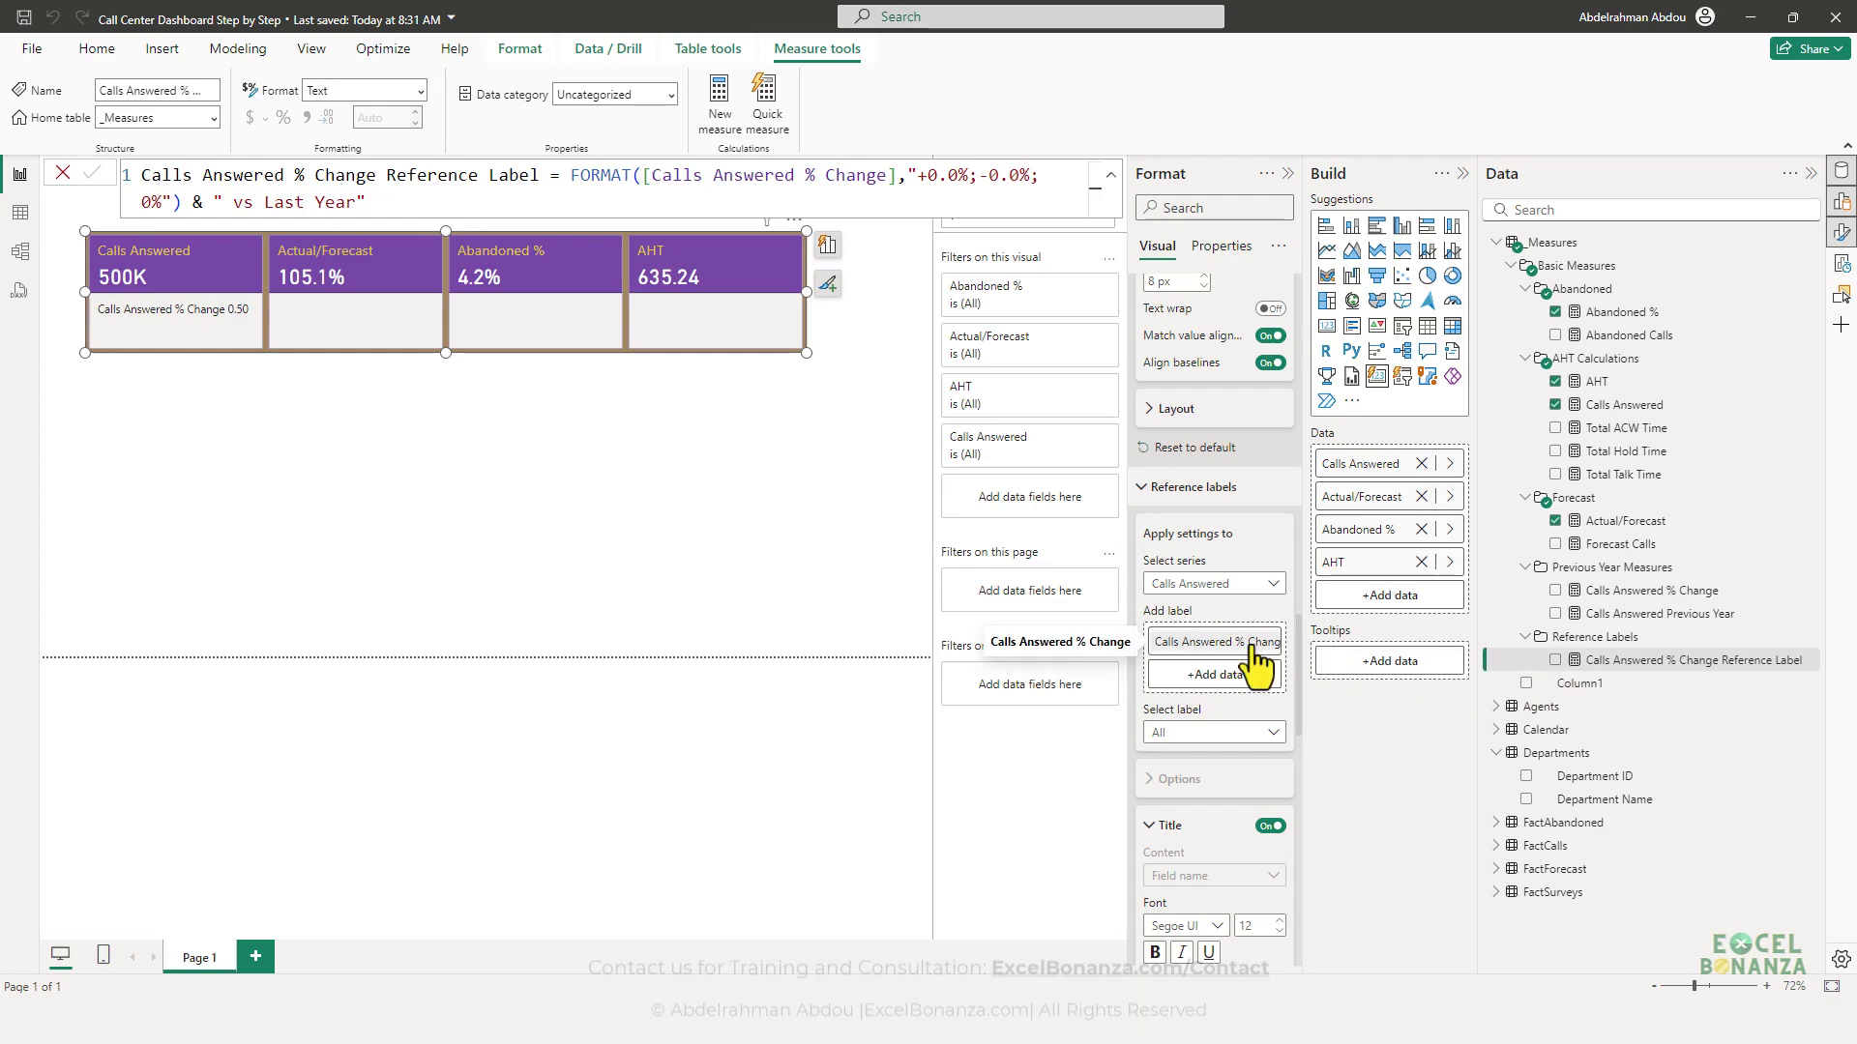
pyautogui.click(1253, 644)
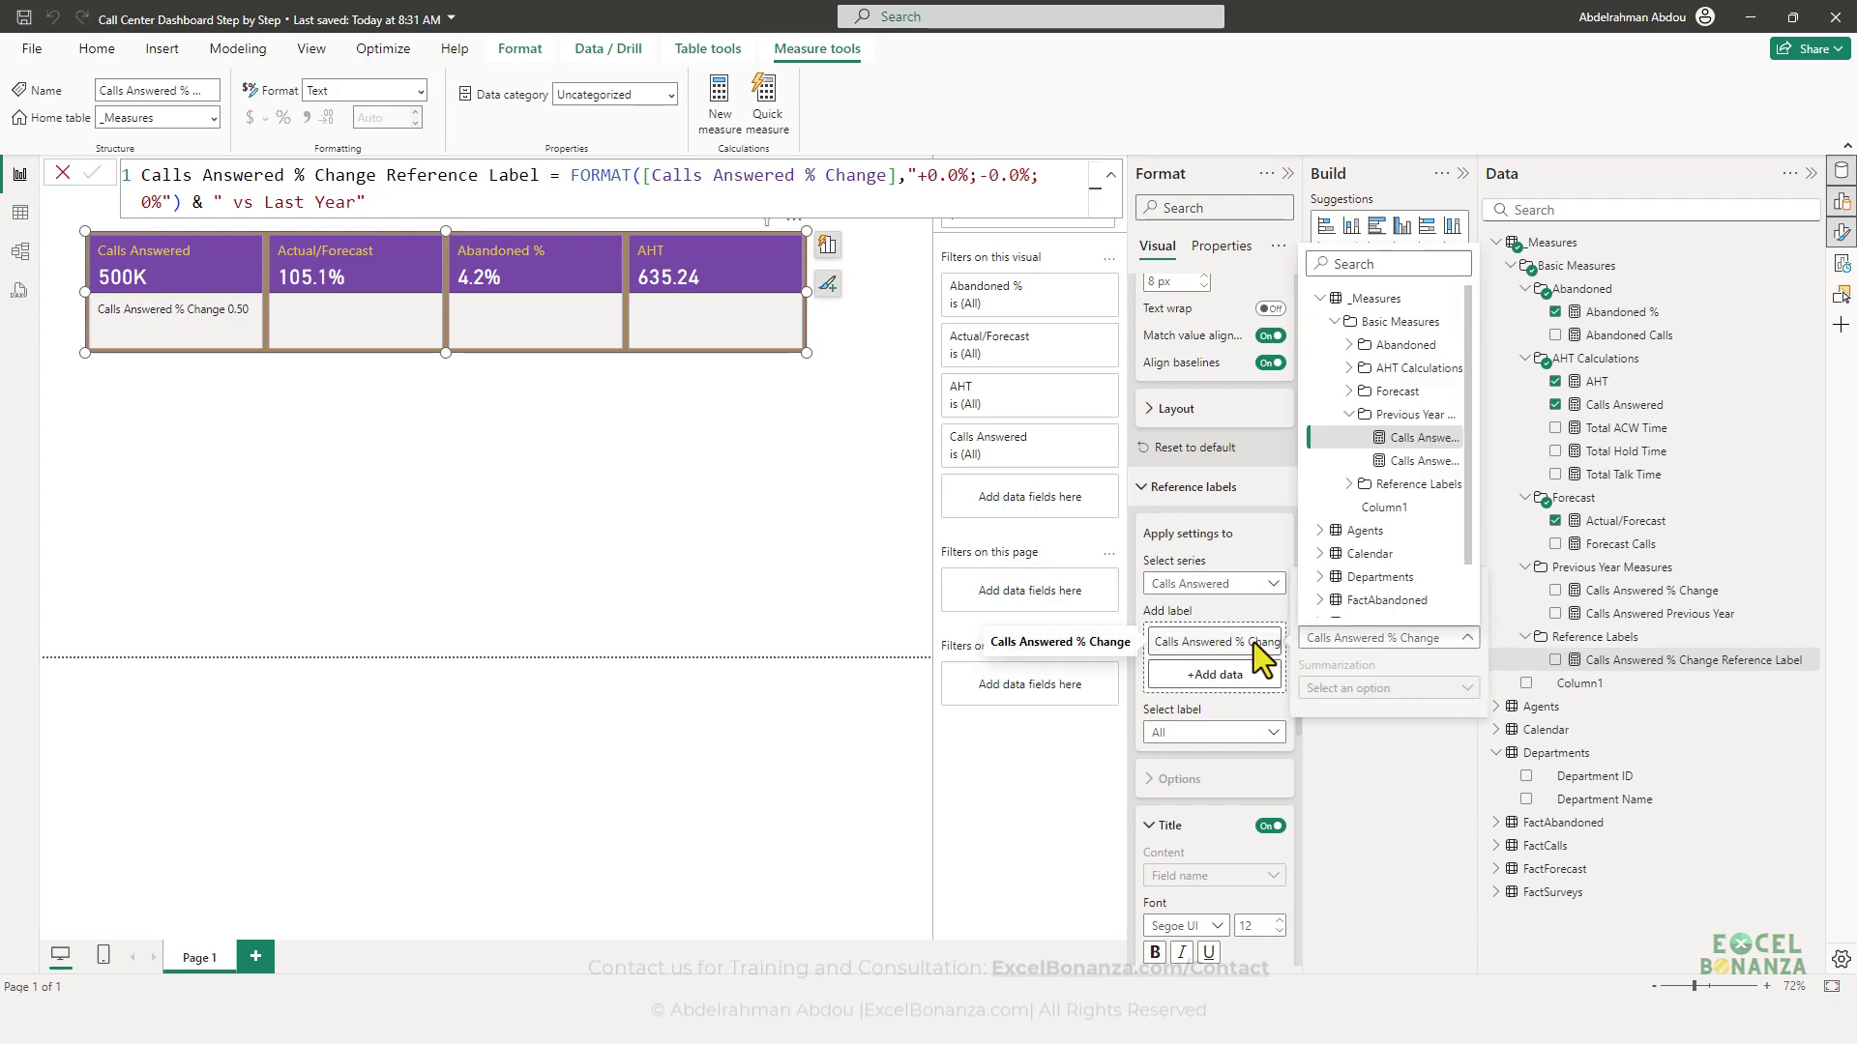
pyautogui.click(1373, 483)
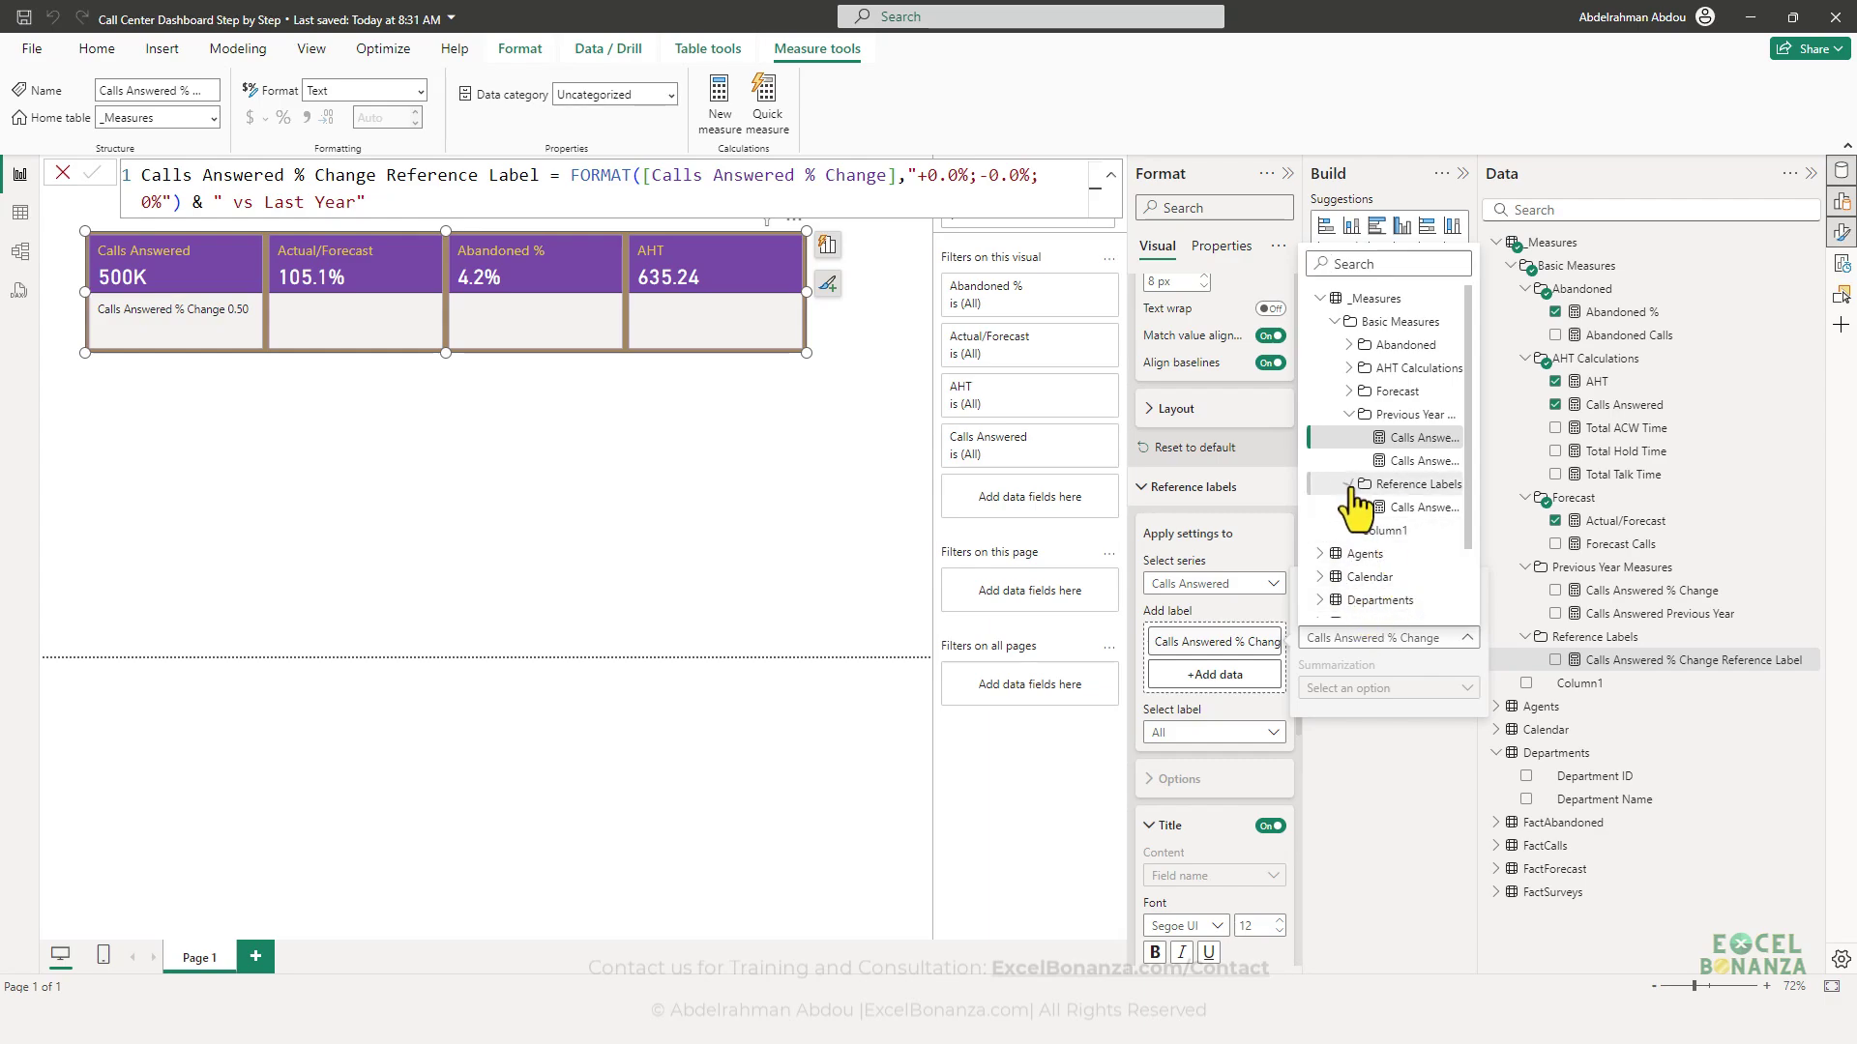
pyautogui.click(1413, 509)
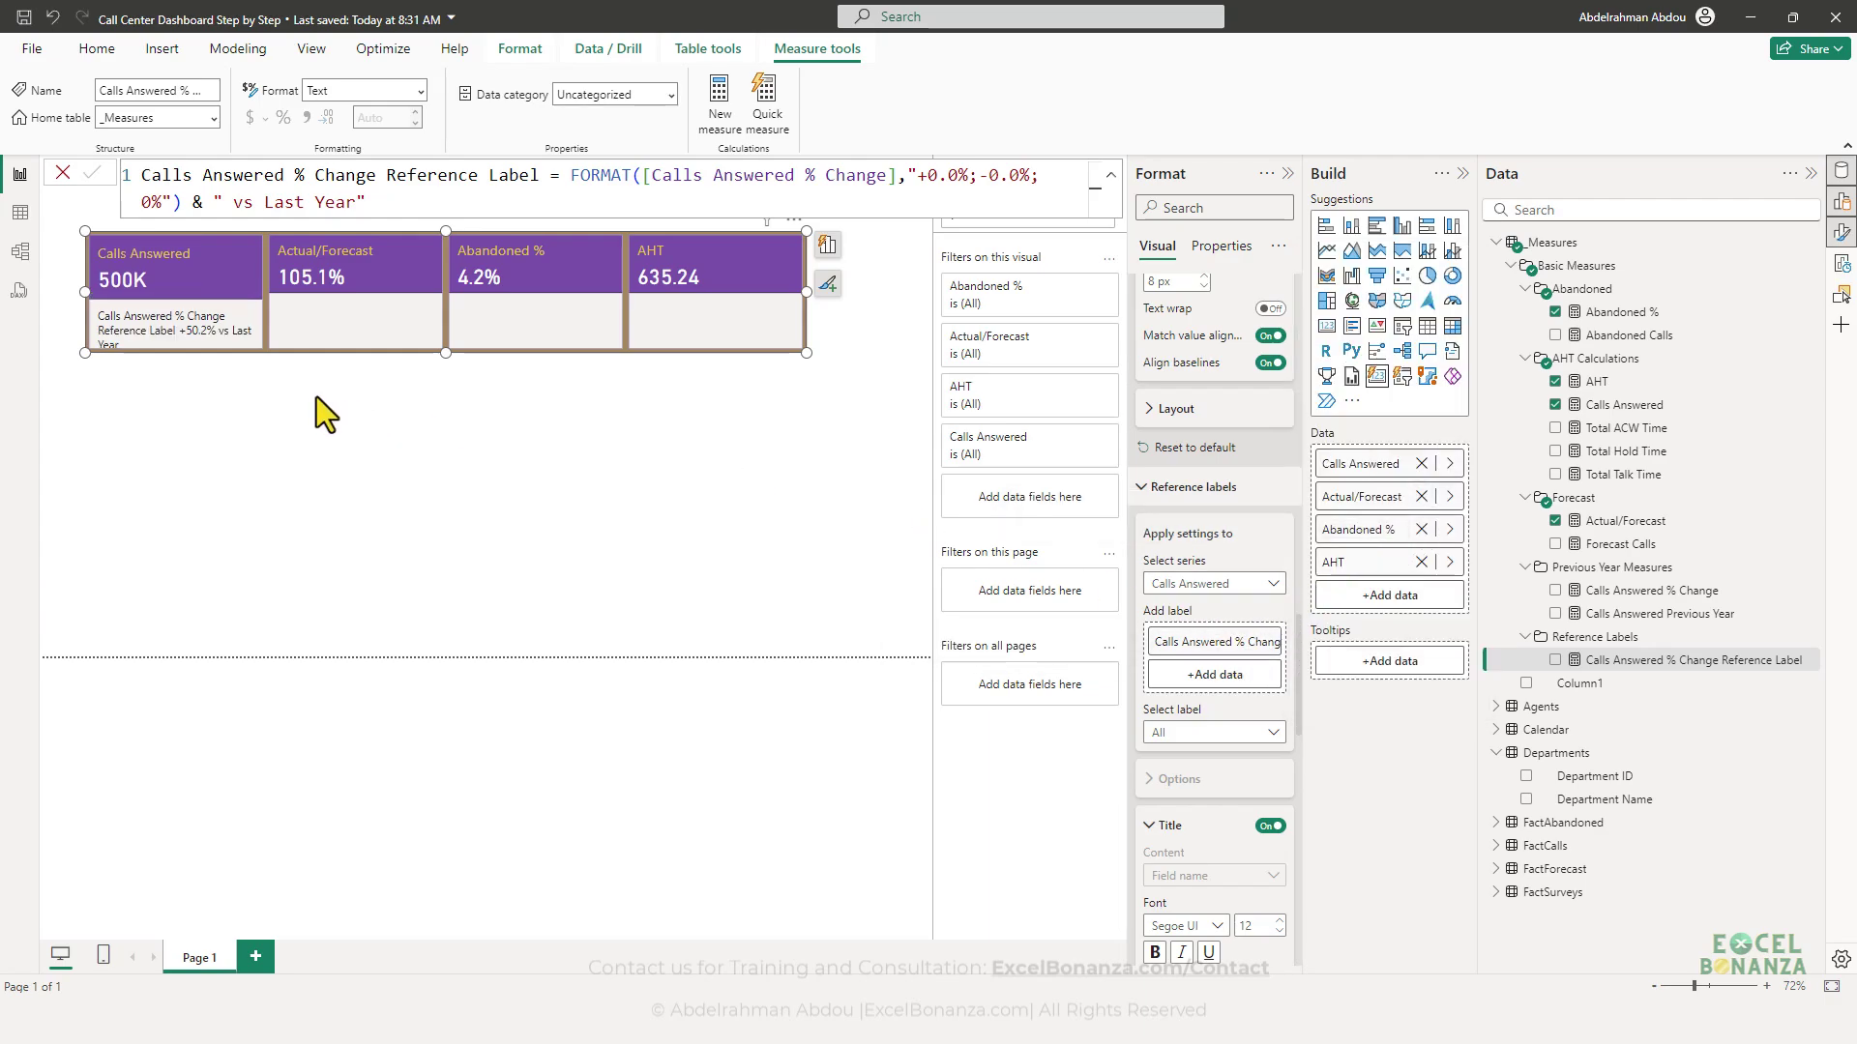
# - Enlarge the card visual to fit its reference label text, and widen the Format pane
pyautogui.moveTo(294, 350); pyautogui.dragTo(303, 368)
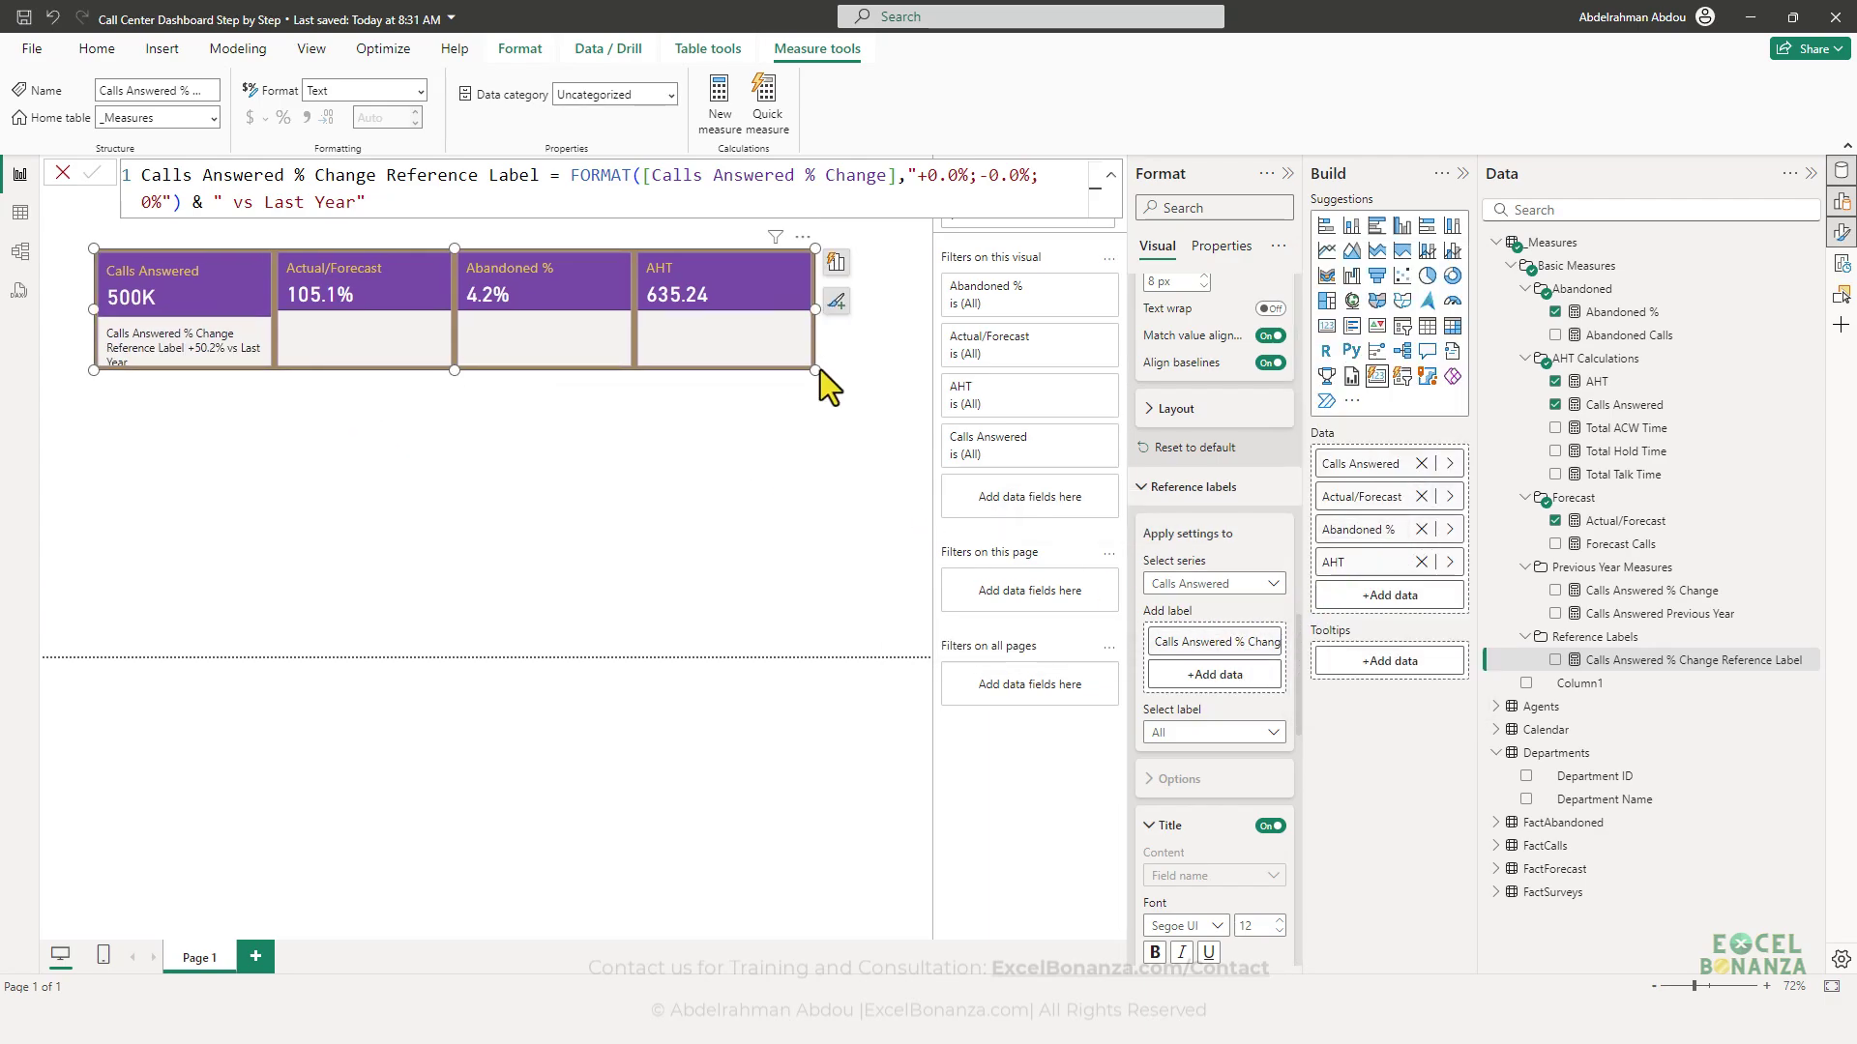
pyautogui.moveTo(820, 371); pyautogui.dragTo(833, 407)
pyautogui.moveTo(1692, 659); pyautogui.dragTo(1240, 695)
pyautogui.click(1228, 646)
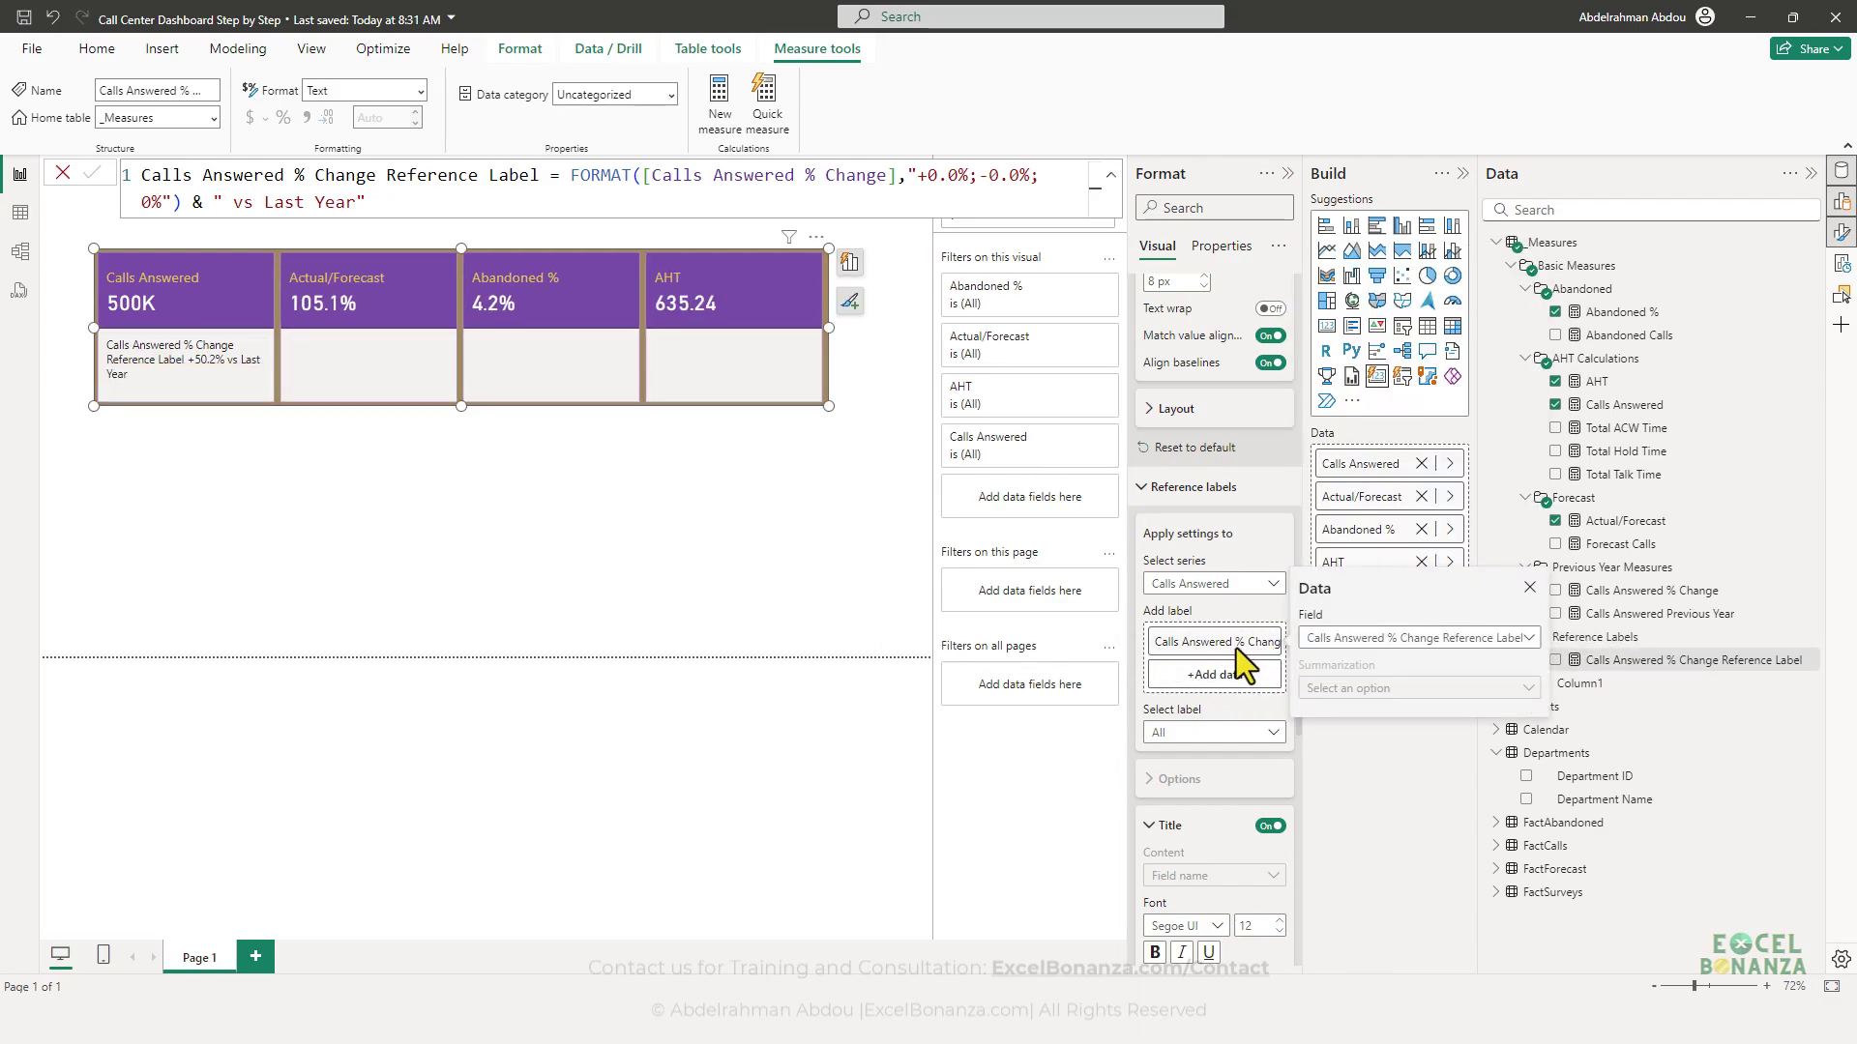
pyautogui.click(1334, 629)
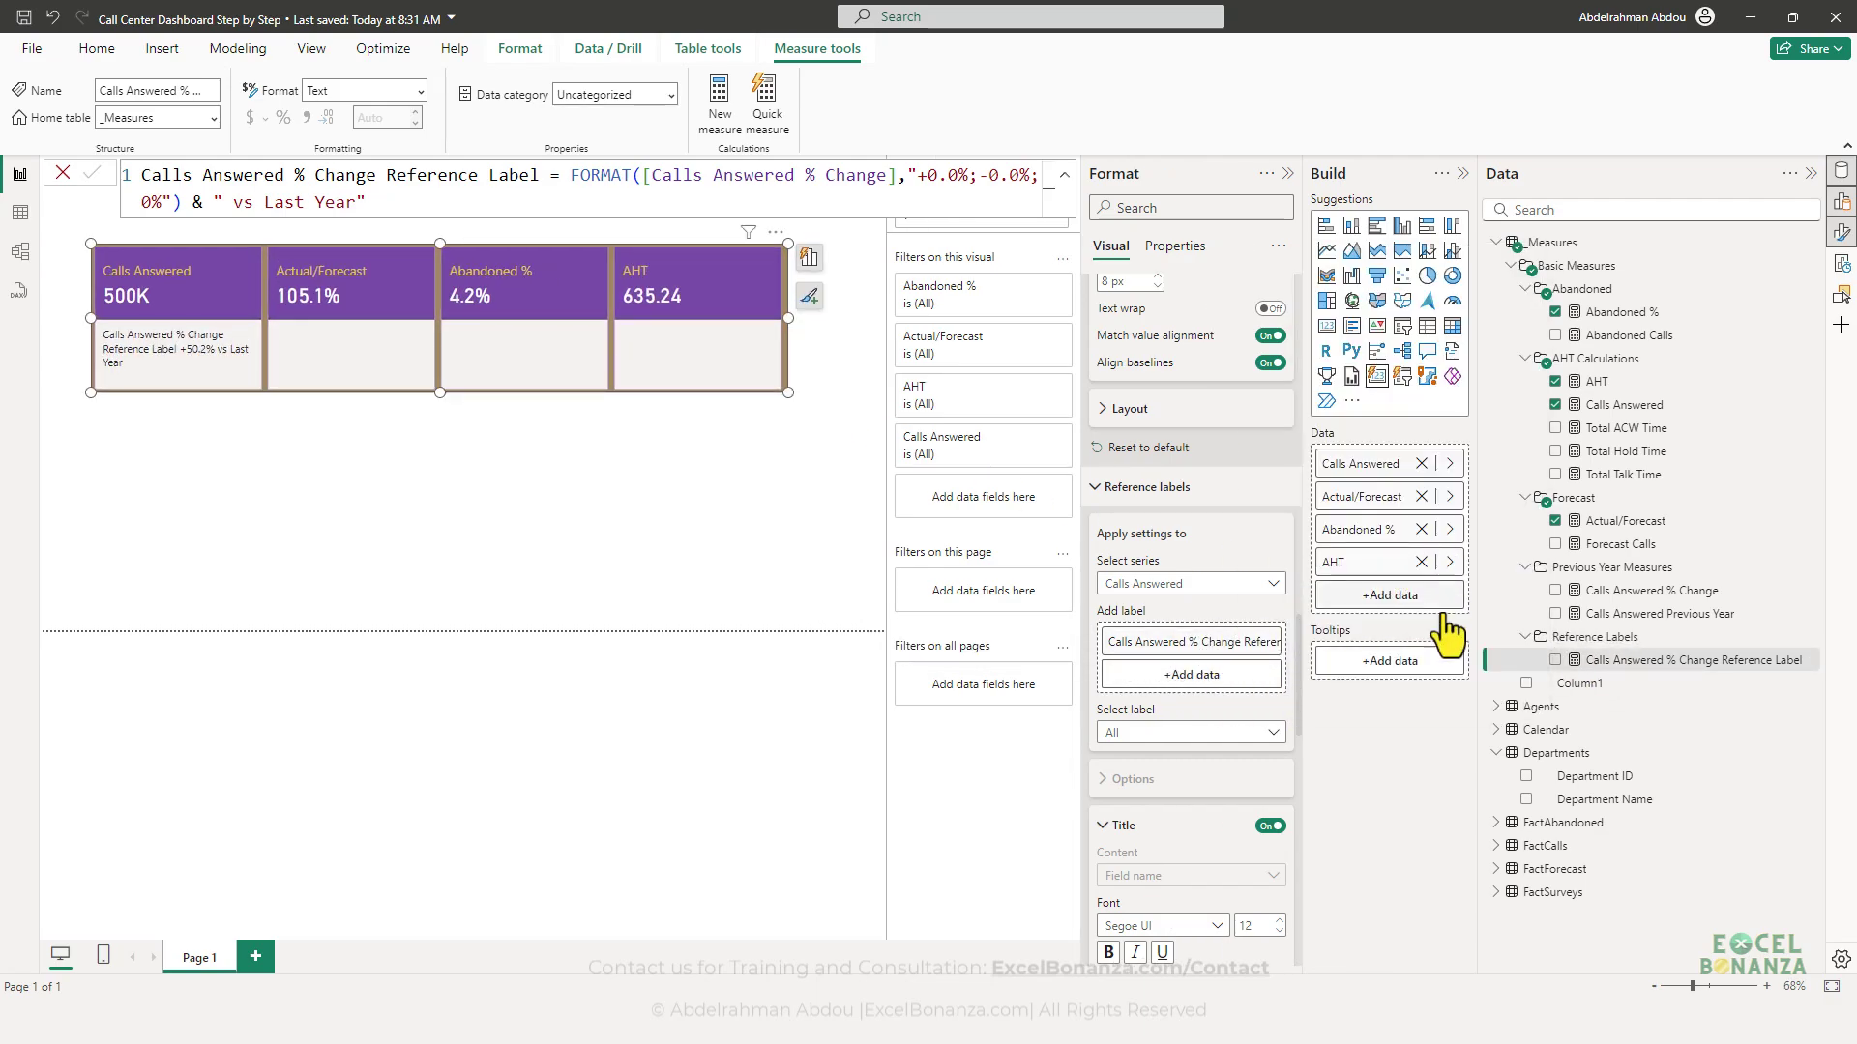
# - Turn off the reference label's title and move the card visual lower on the canvas
pyautogui.click(1270, 827)
pyautogui.moveTo(201, 365); pyautogui.dragTo(218, 407)
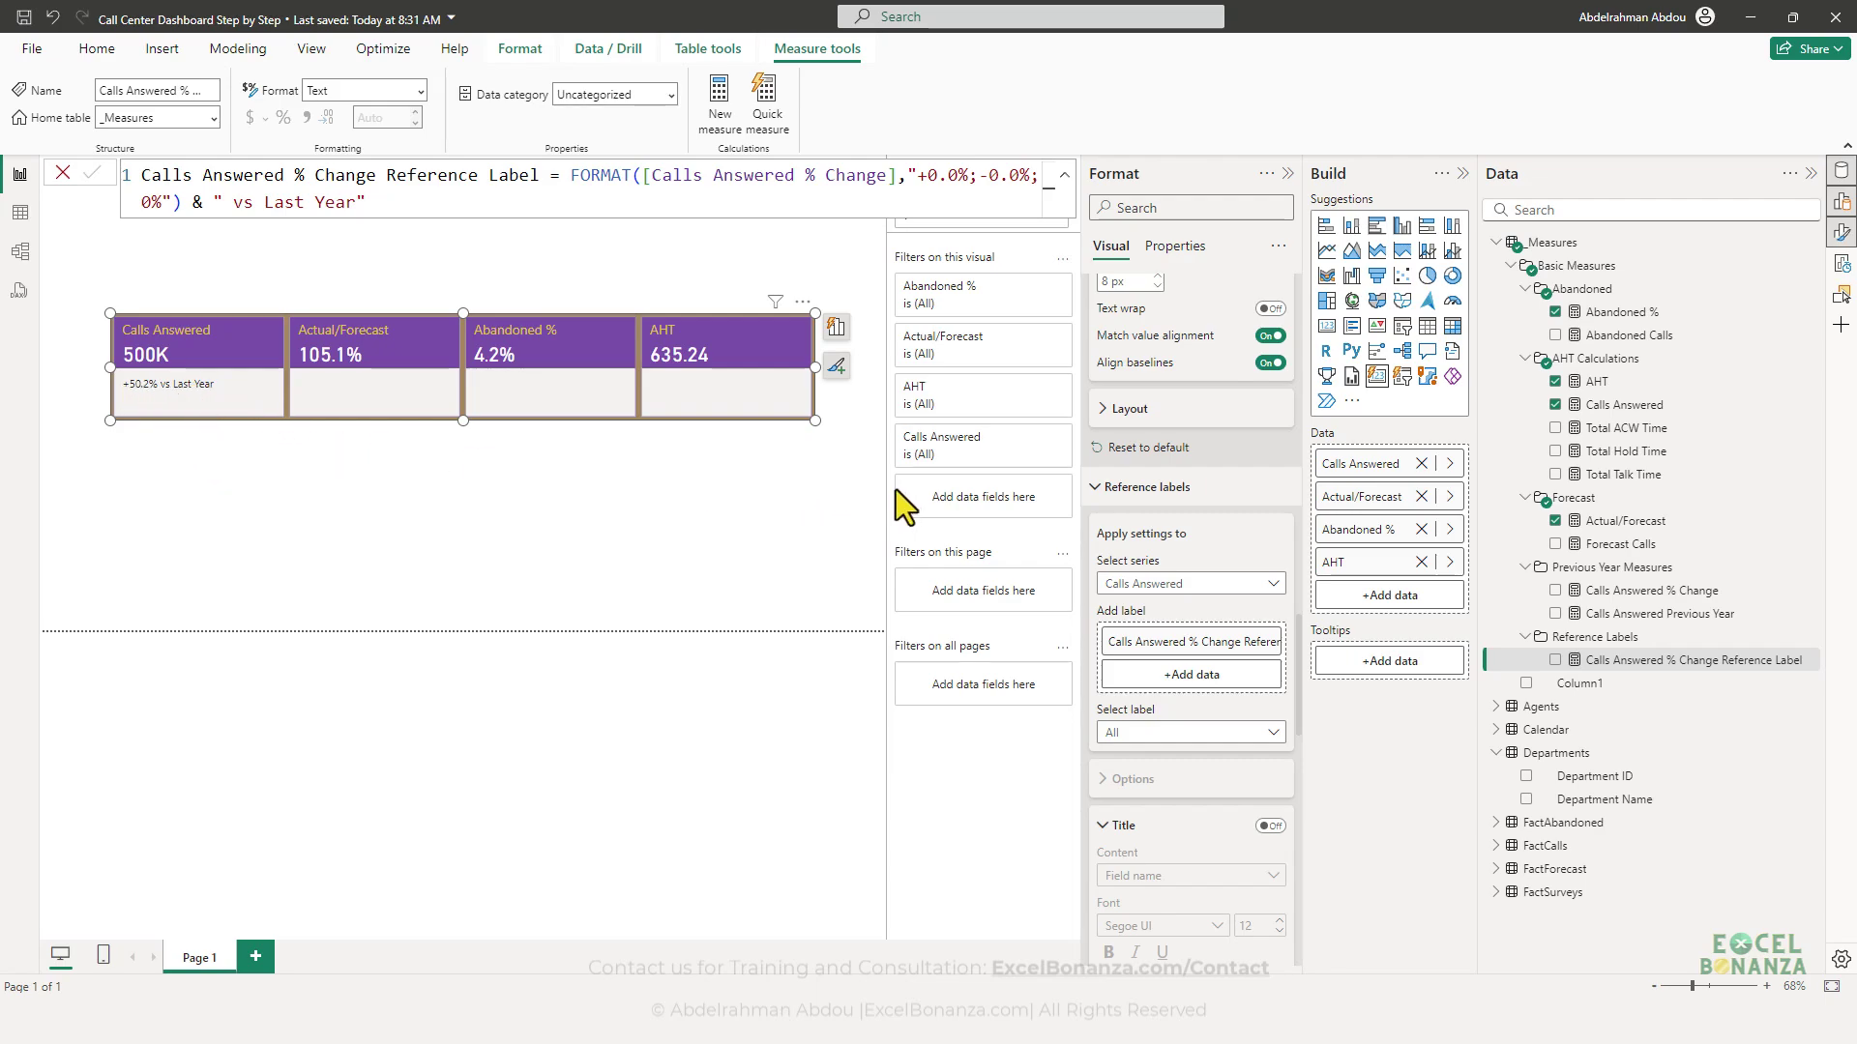
pyautogui.click(1678, 661)
pyautogui.click(1067, 180)
pyautogui.click(462, 295)
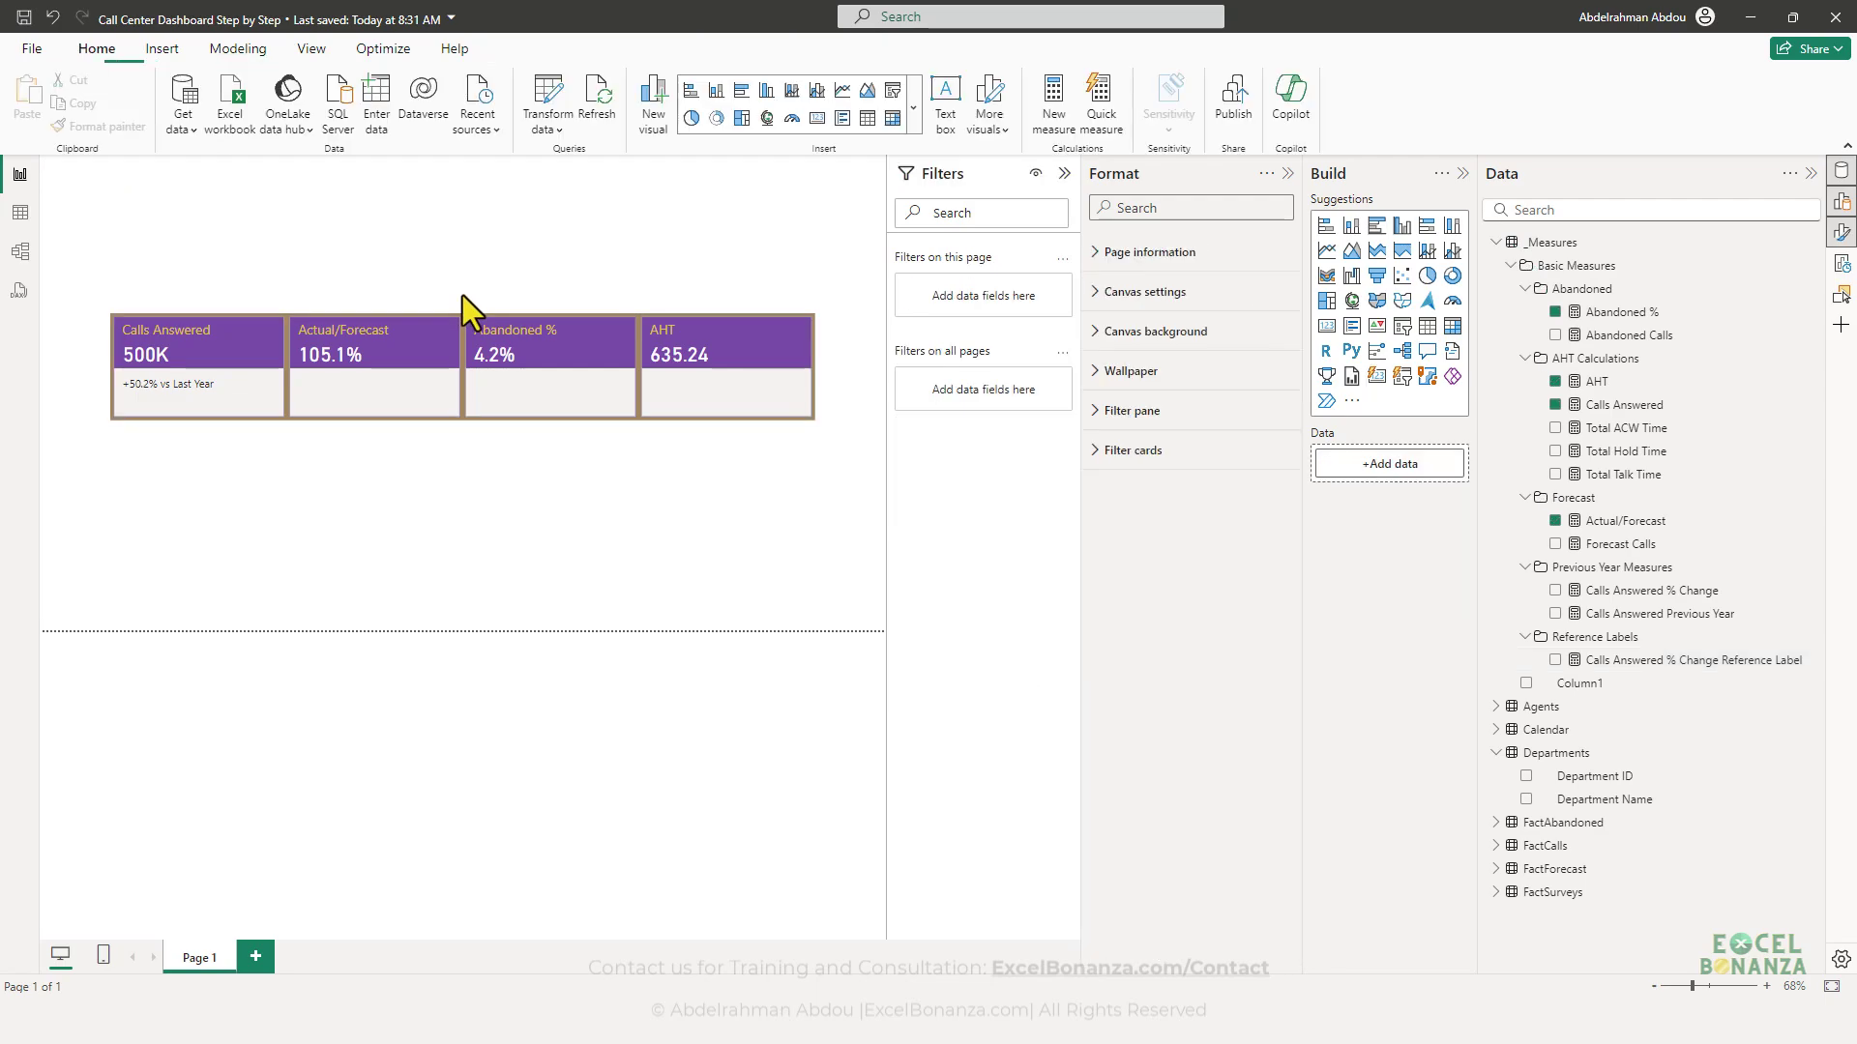
# - Move the card visual to about horizontal 90, vertical 177, and add an empty Slicer (new) visual to the page
pyautogui.click(199, 363)
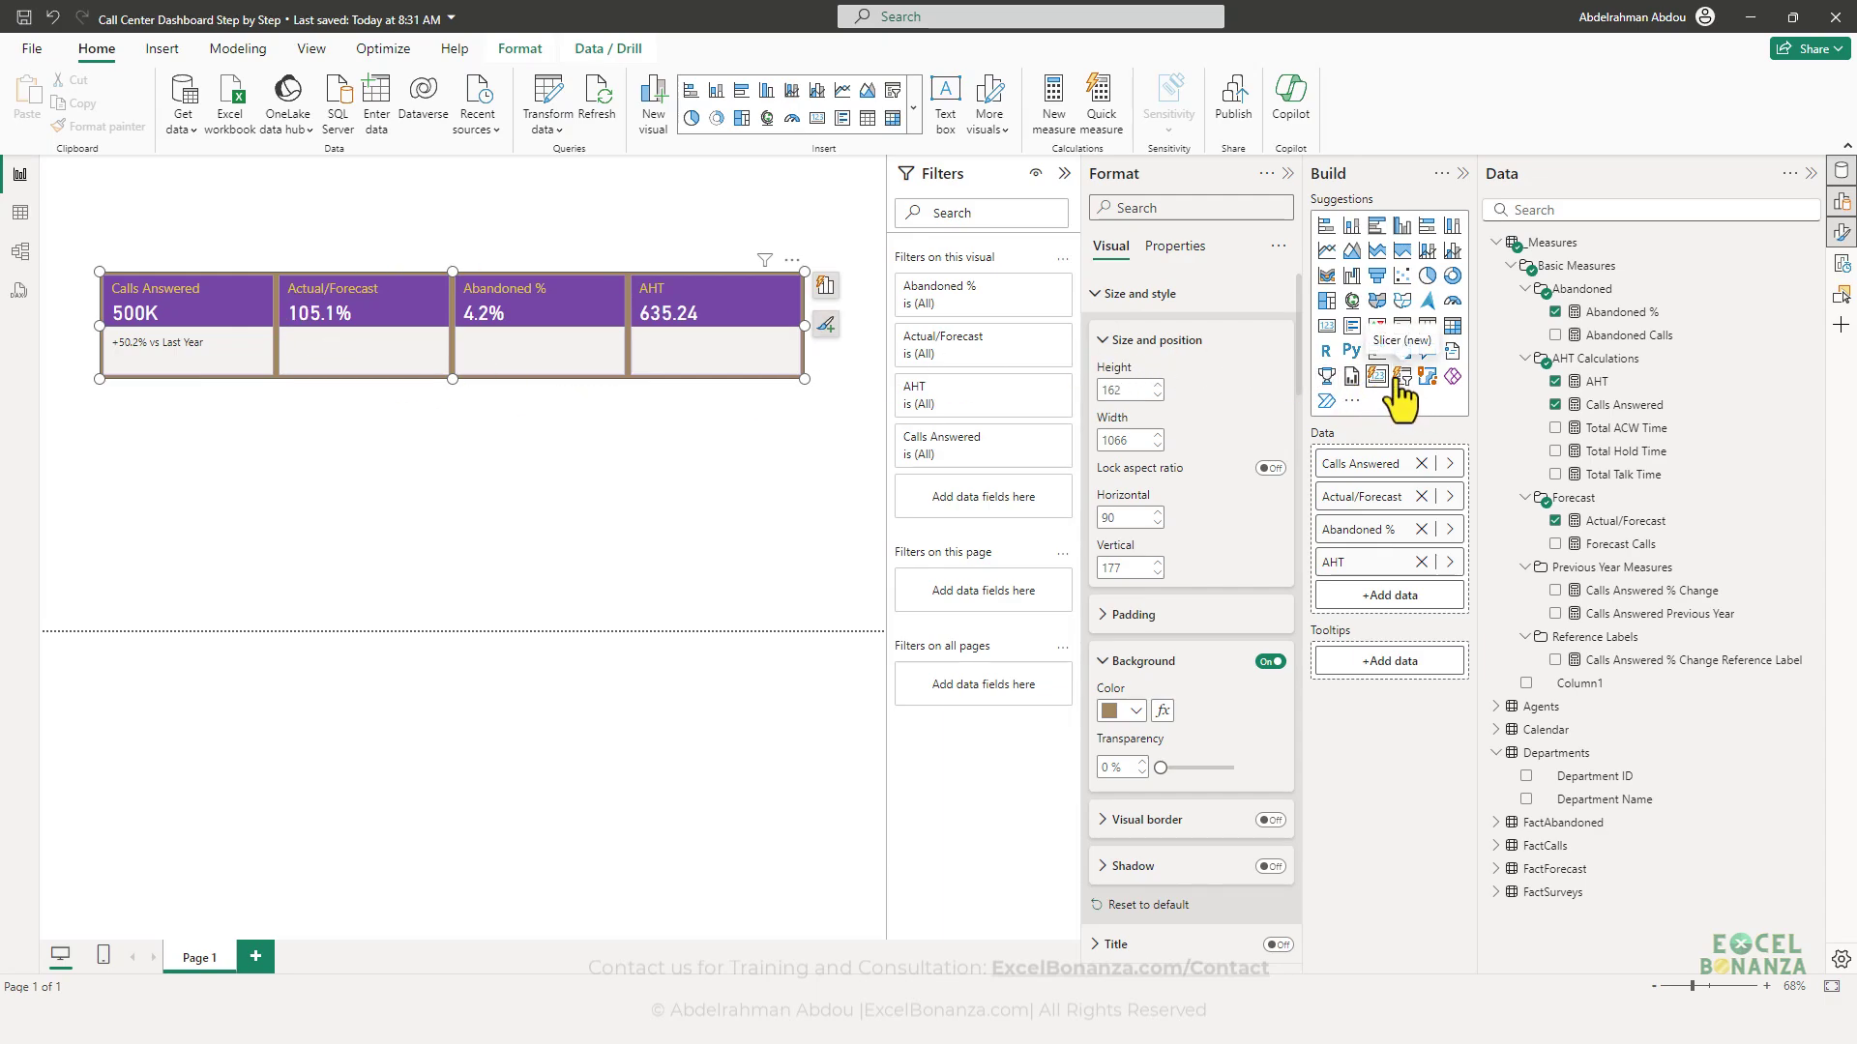
pyautogui.click(722, 428)
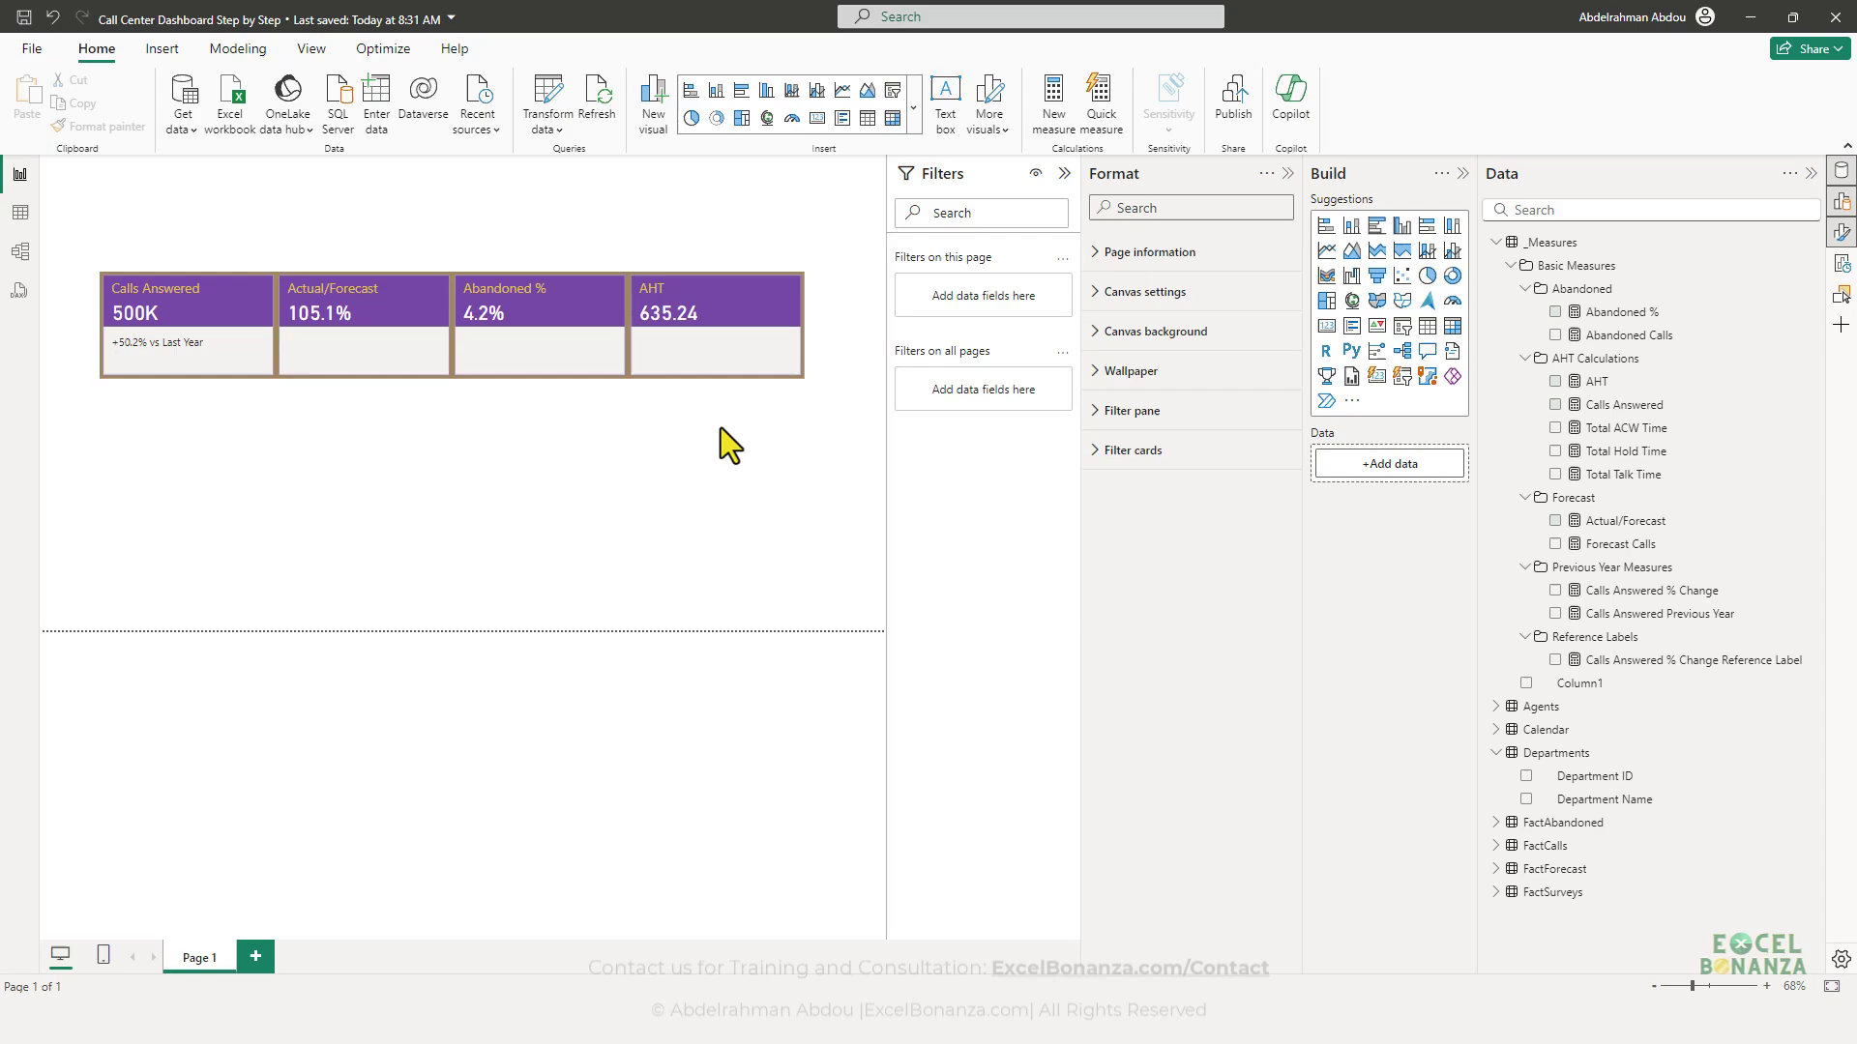
pyautogui.click(1403, 377)
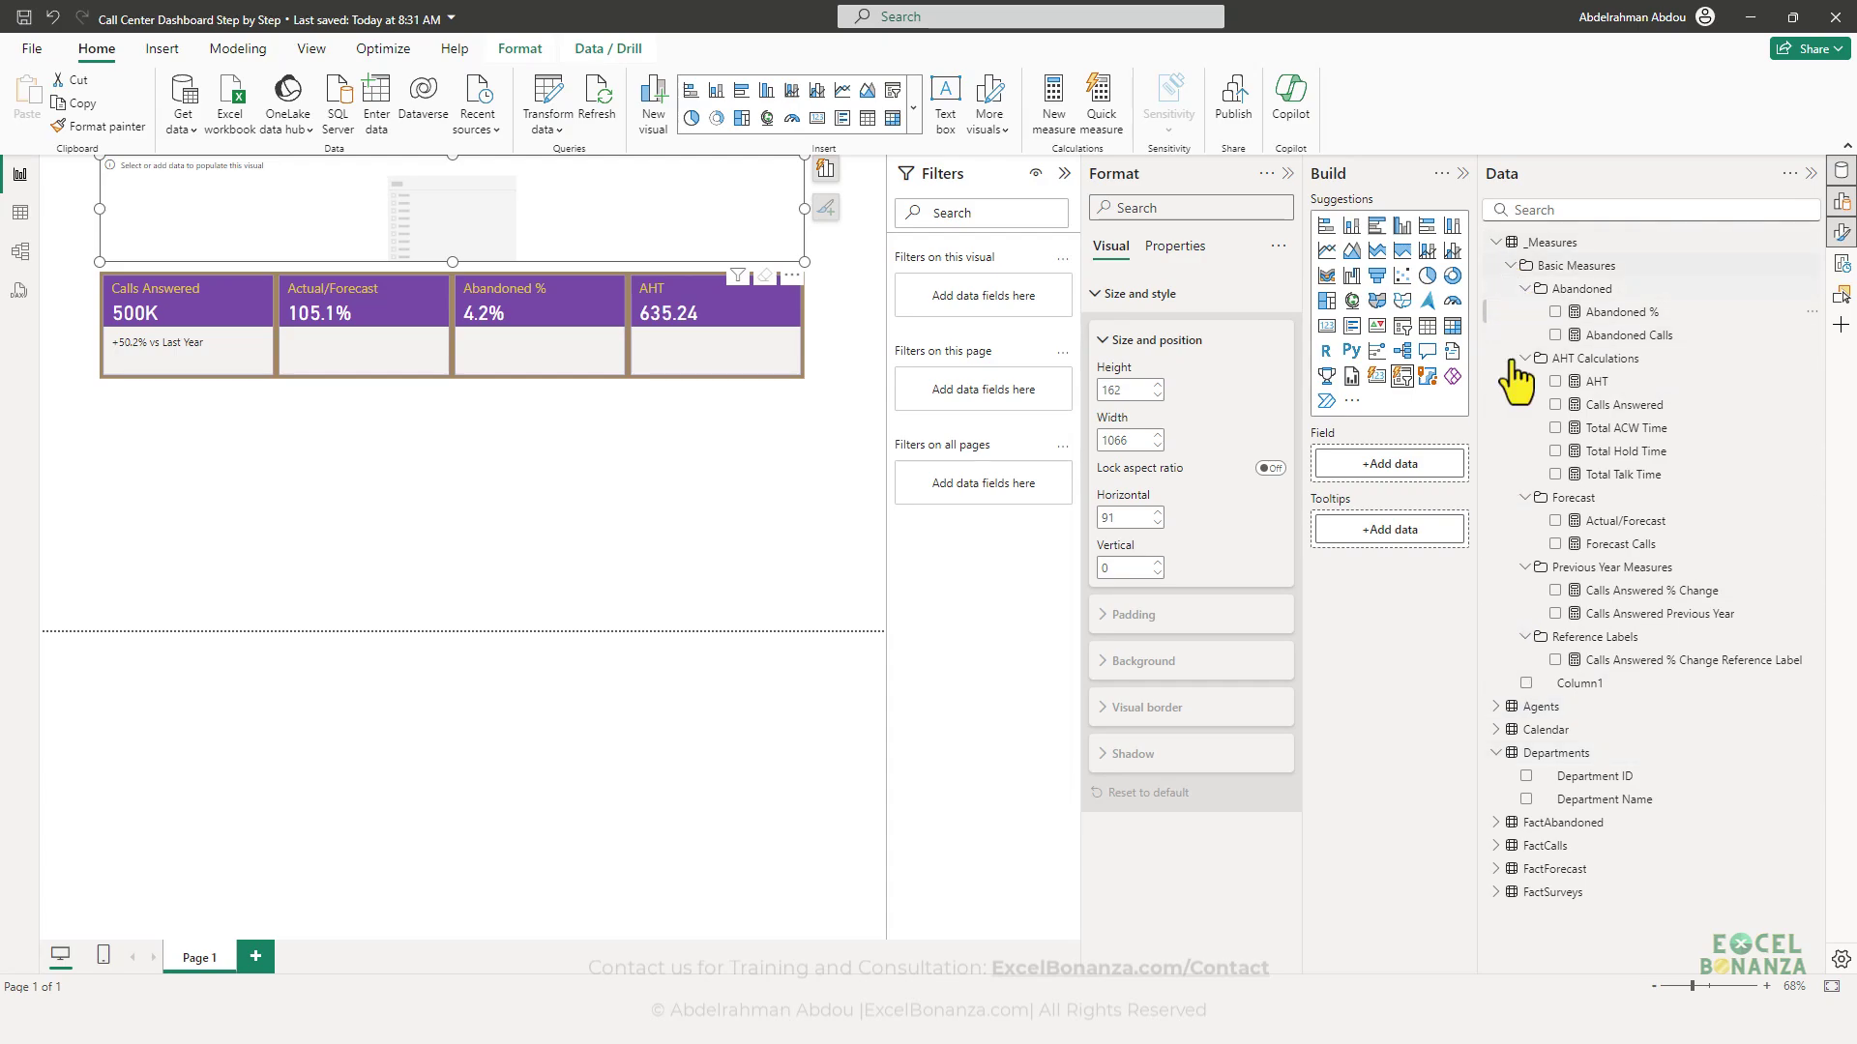
# - Add the Calendar table's Year field to the empty slicer and filter the page to 2023
pyautogui.click(1533, 731)
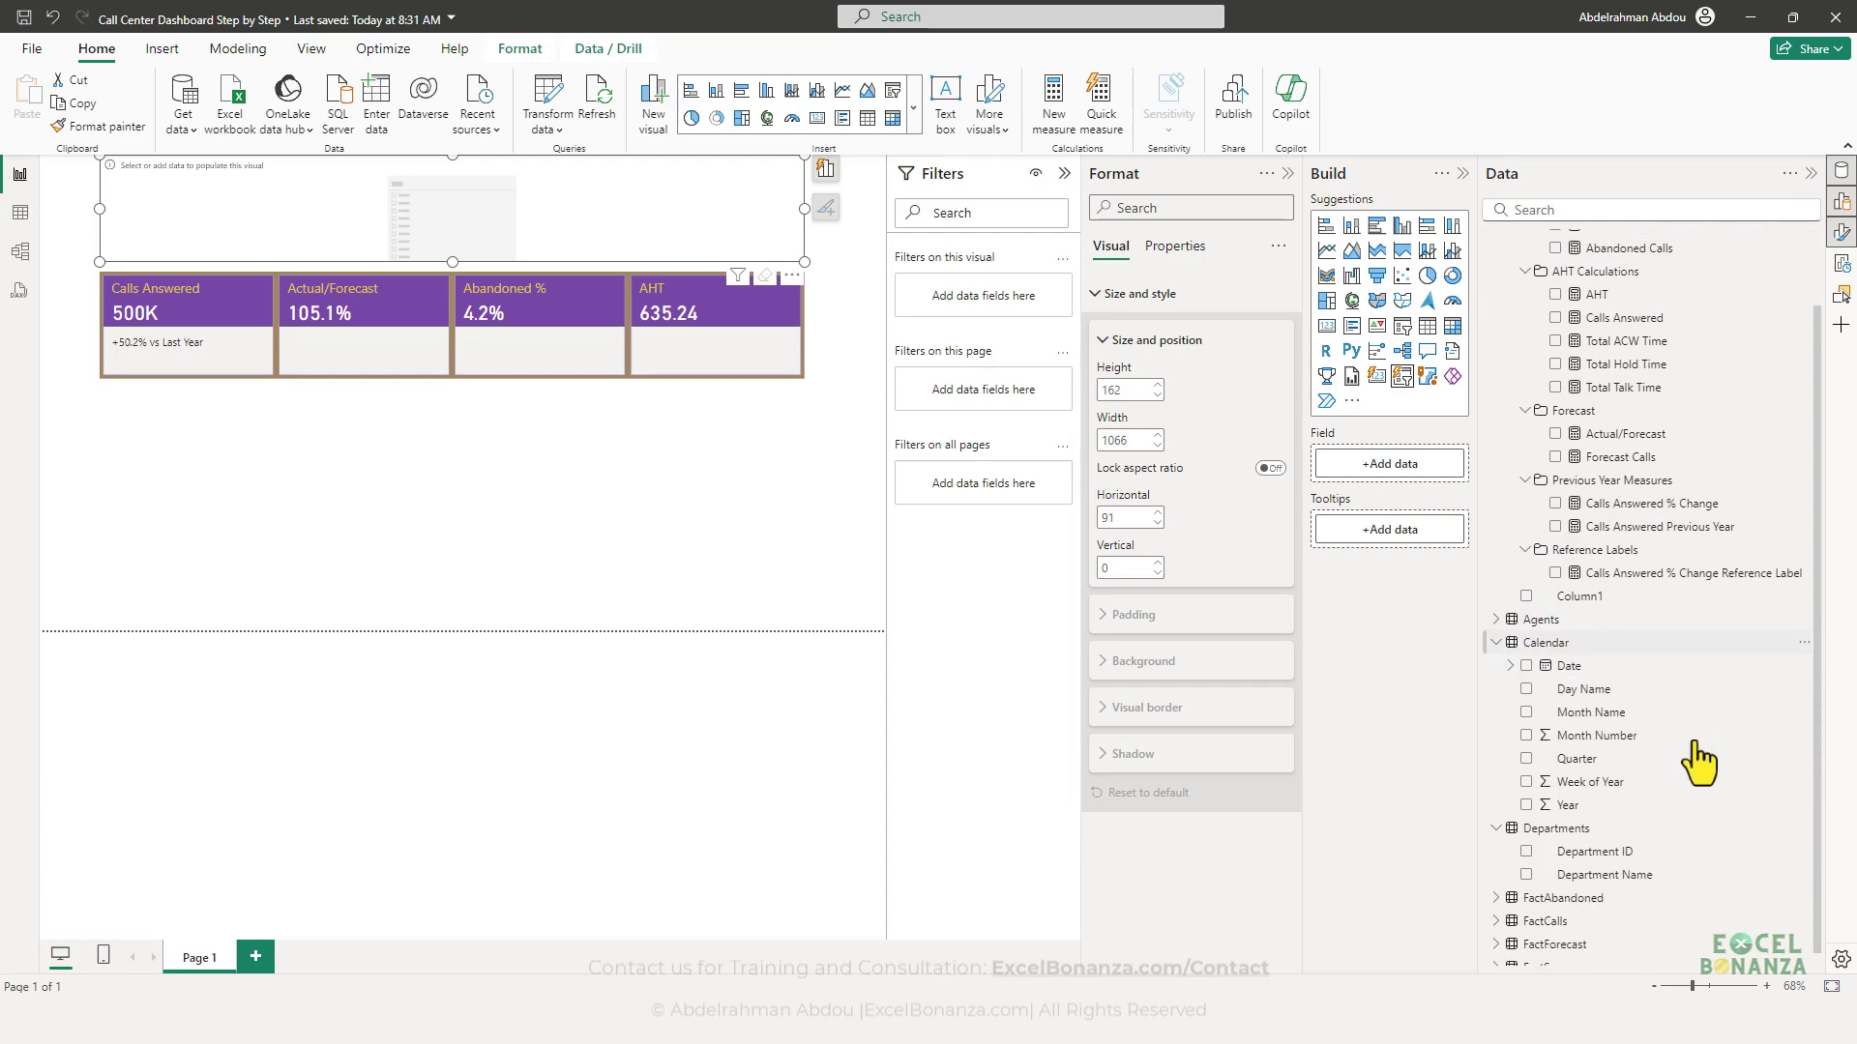
pyautogui.scroll(-2, 1566, 746)
pyautogui.moveTo(1566, 792); pyautogui.dragTo(537, 237)
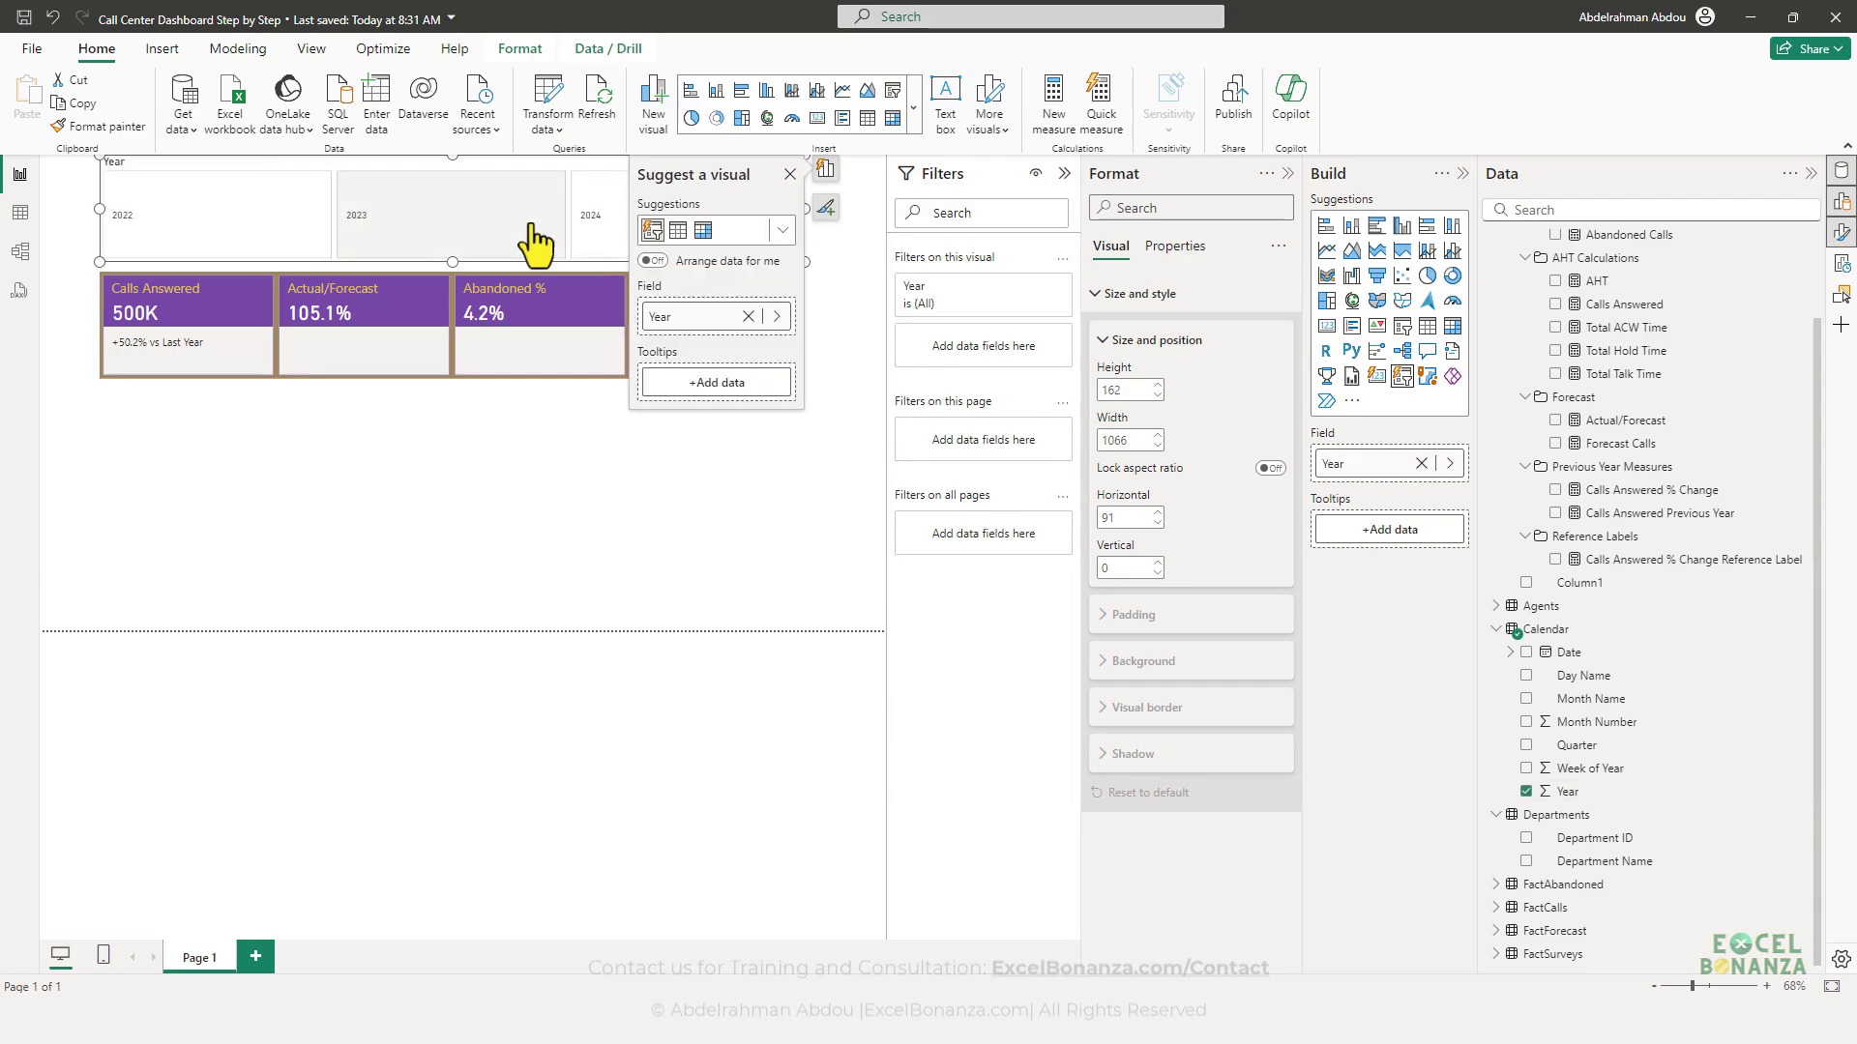
pyautogui.click(252, 232)
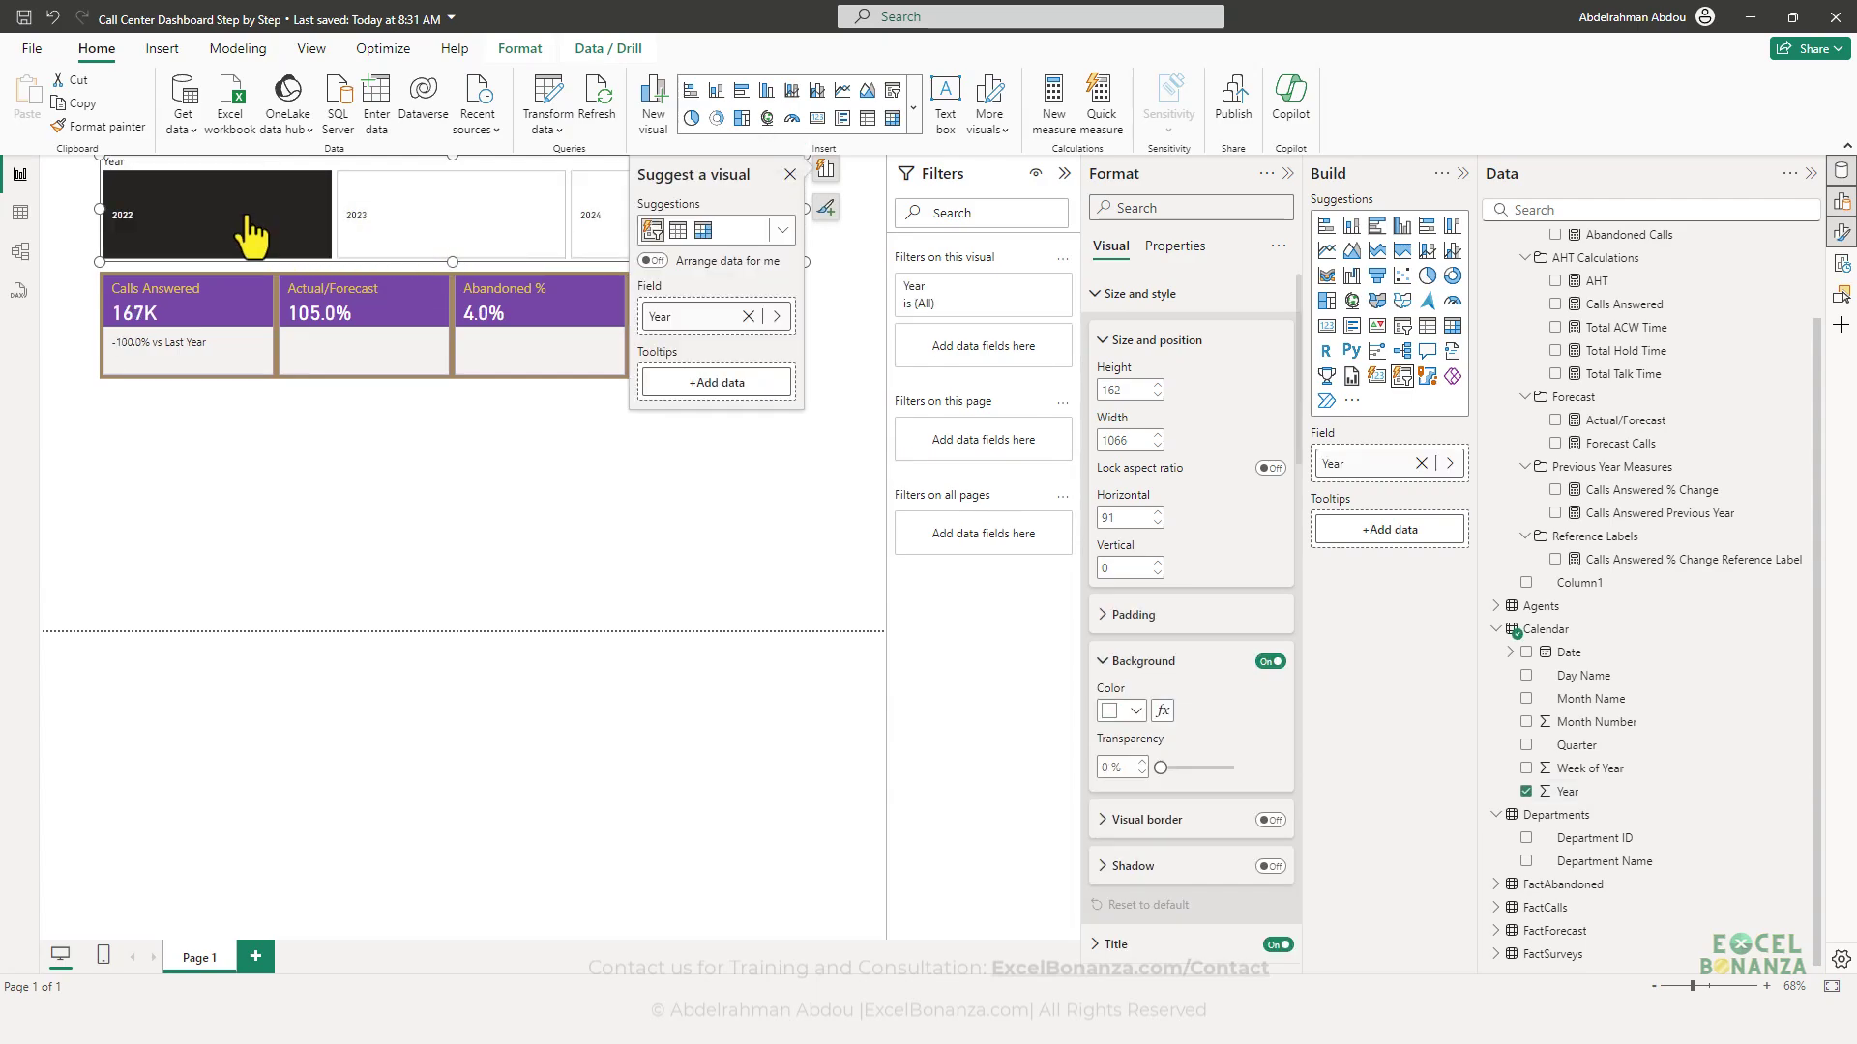
pyautogui.click(406, 237)
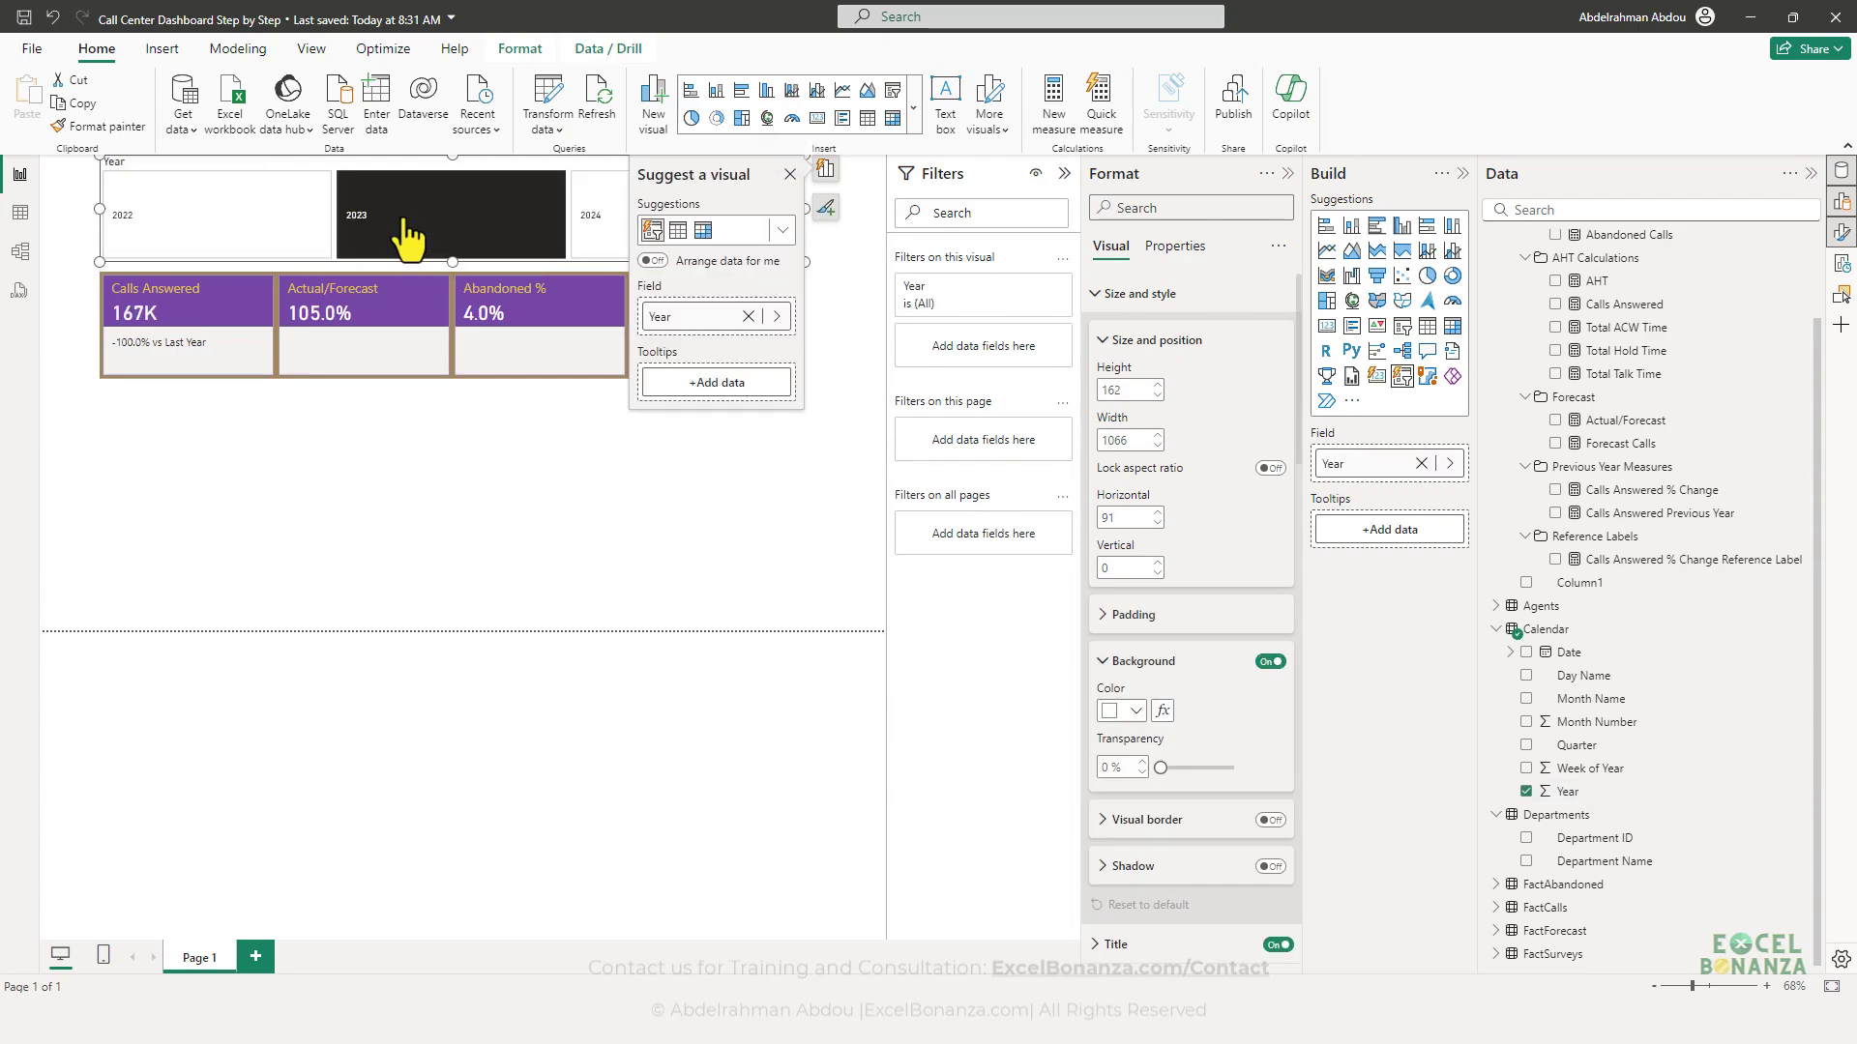
pyautogui.click(416, 416)
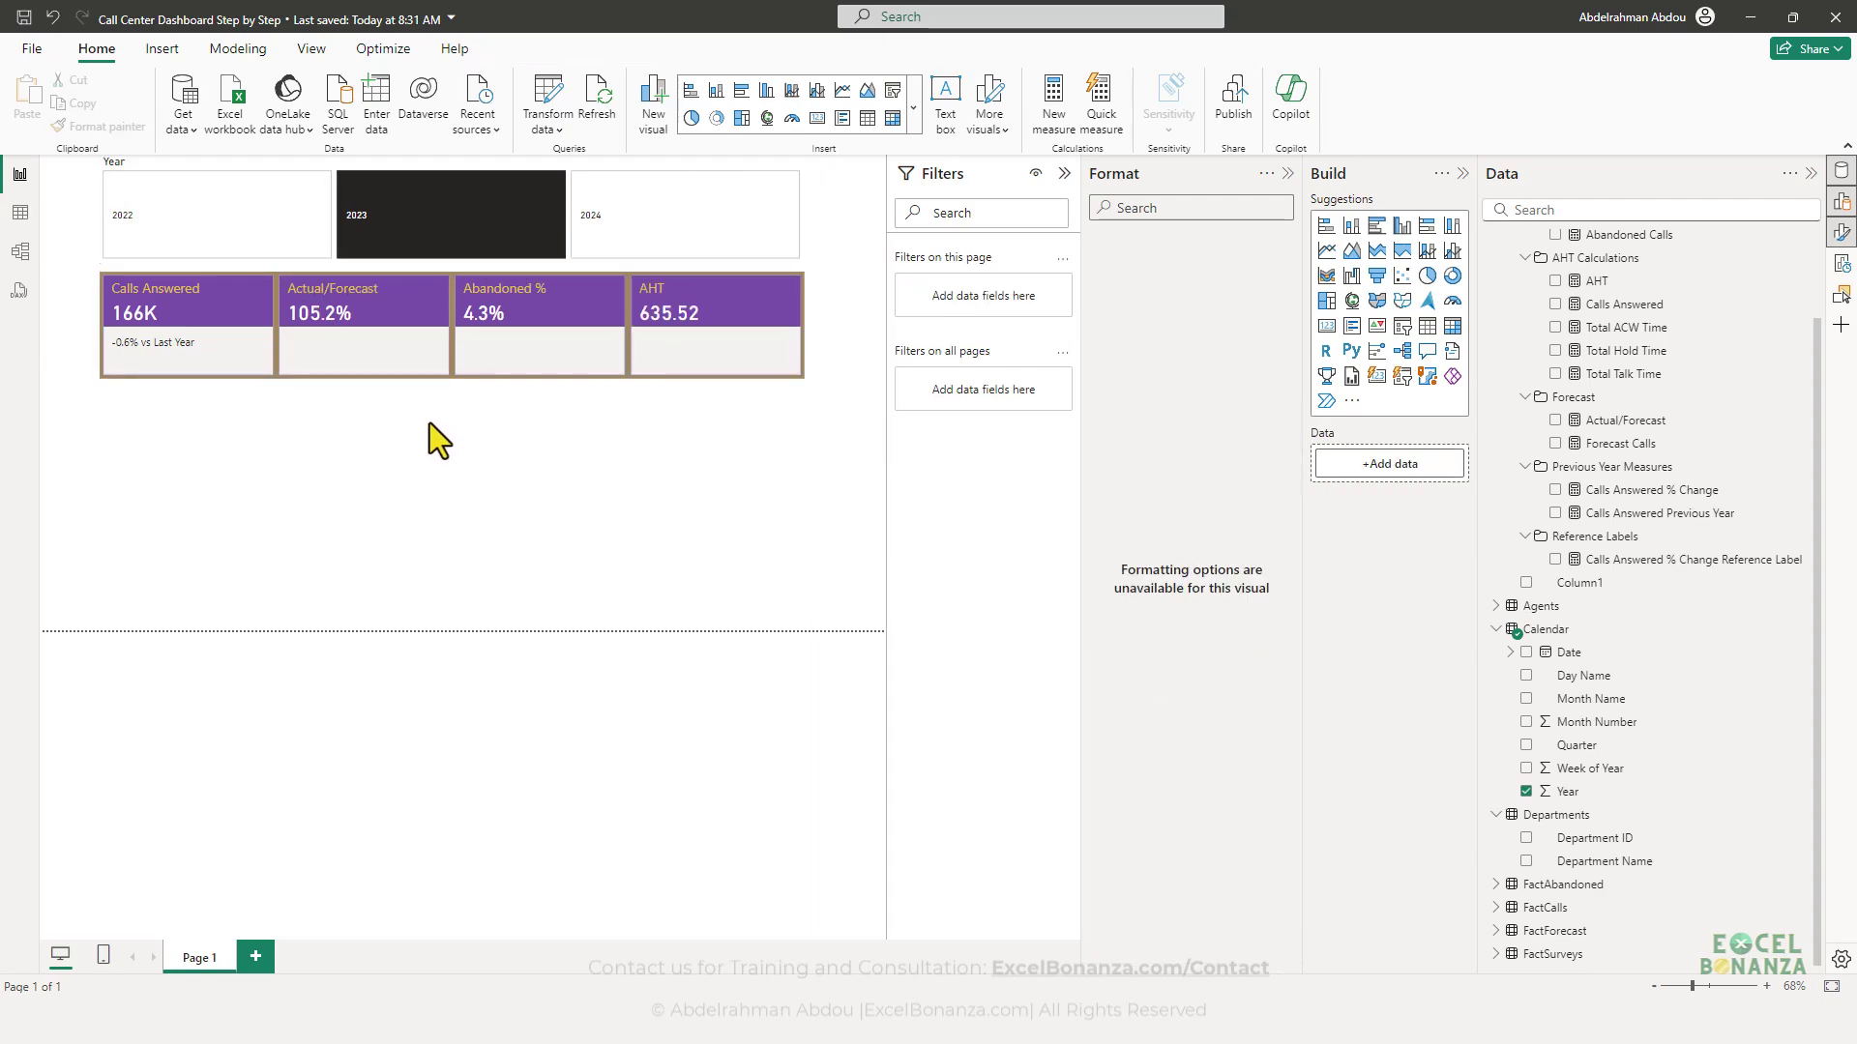
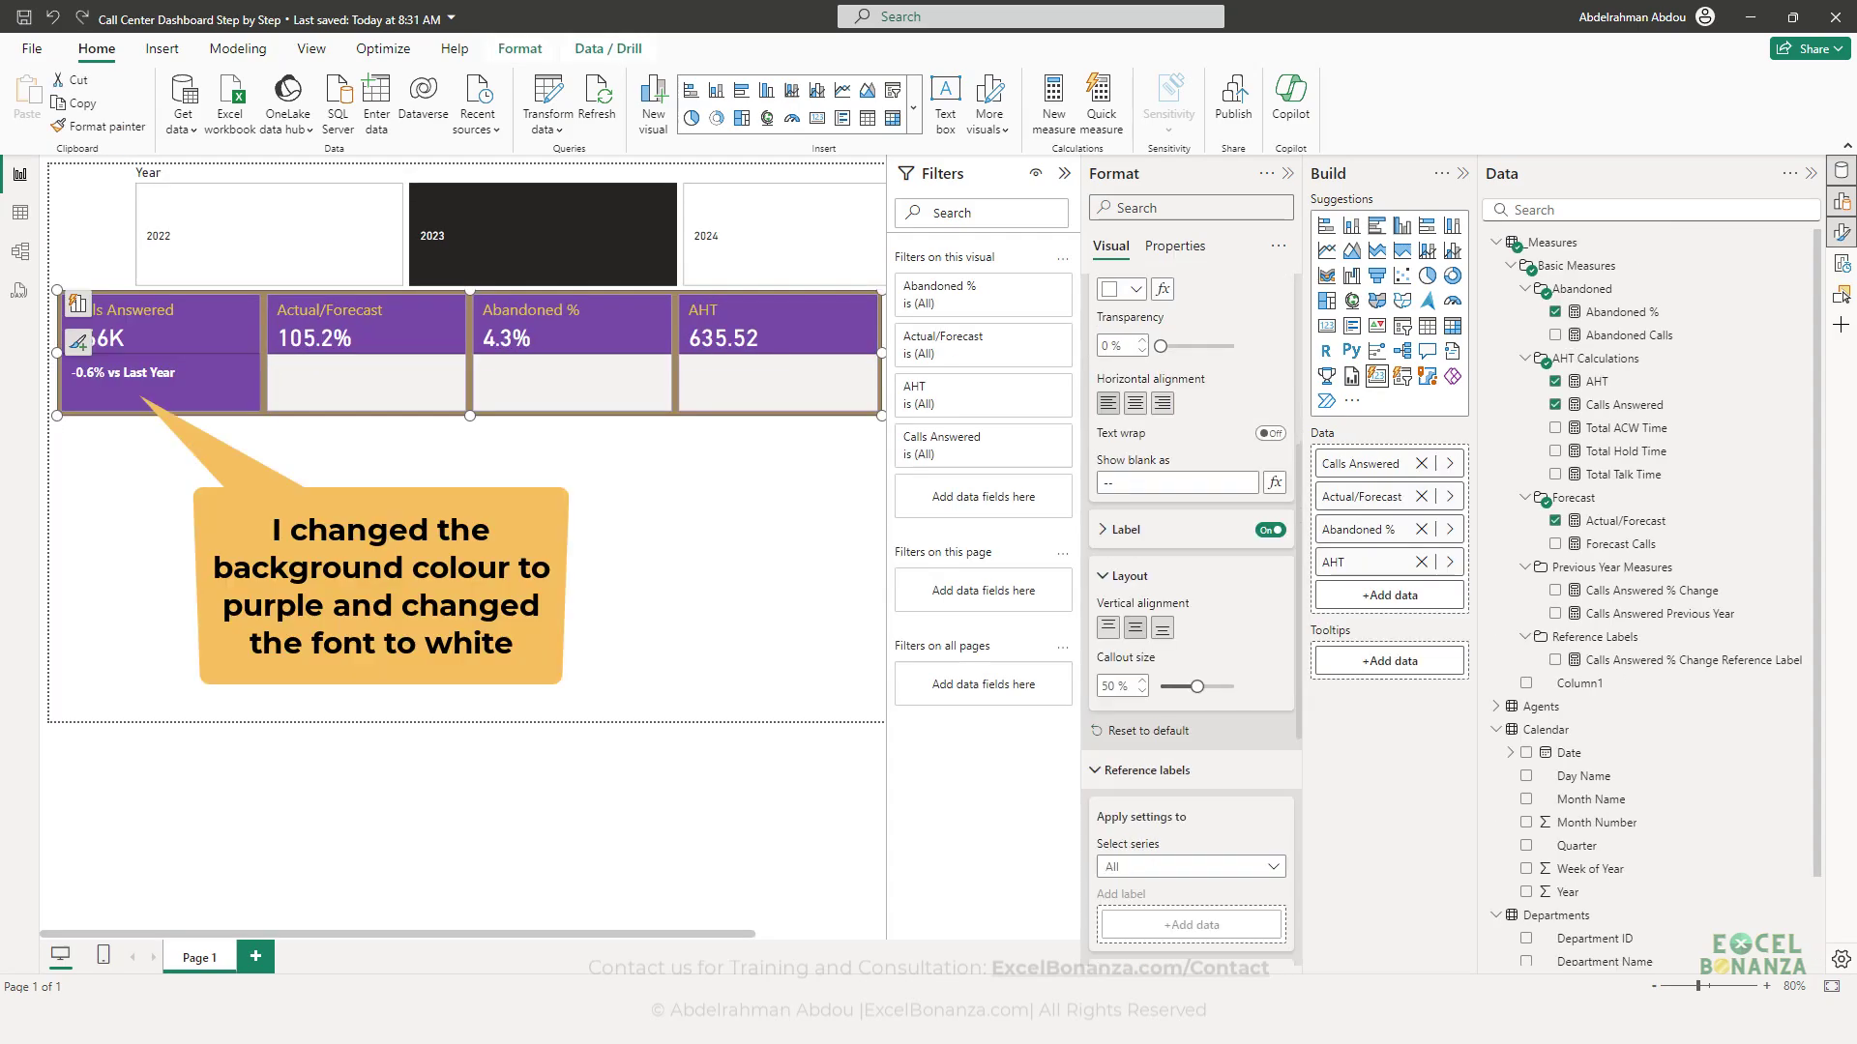
# - Open the divider settings for all of the card's reference labels and check the card styling in Global View Screenshot.png
pyautogui.scroll(3, 1173, 689)
pyautogui.scroll(-3, 1173, 689)
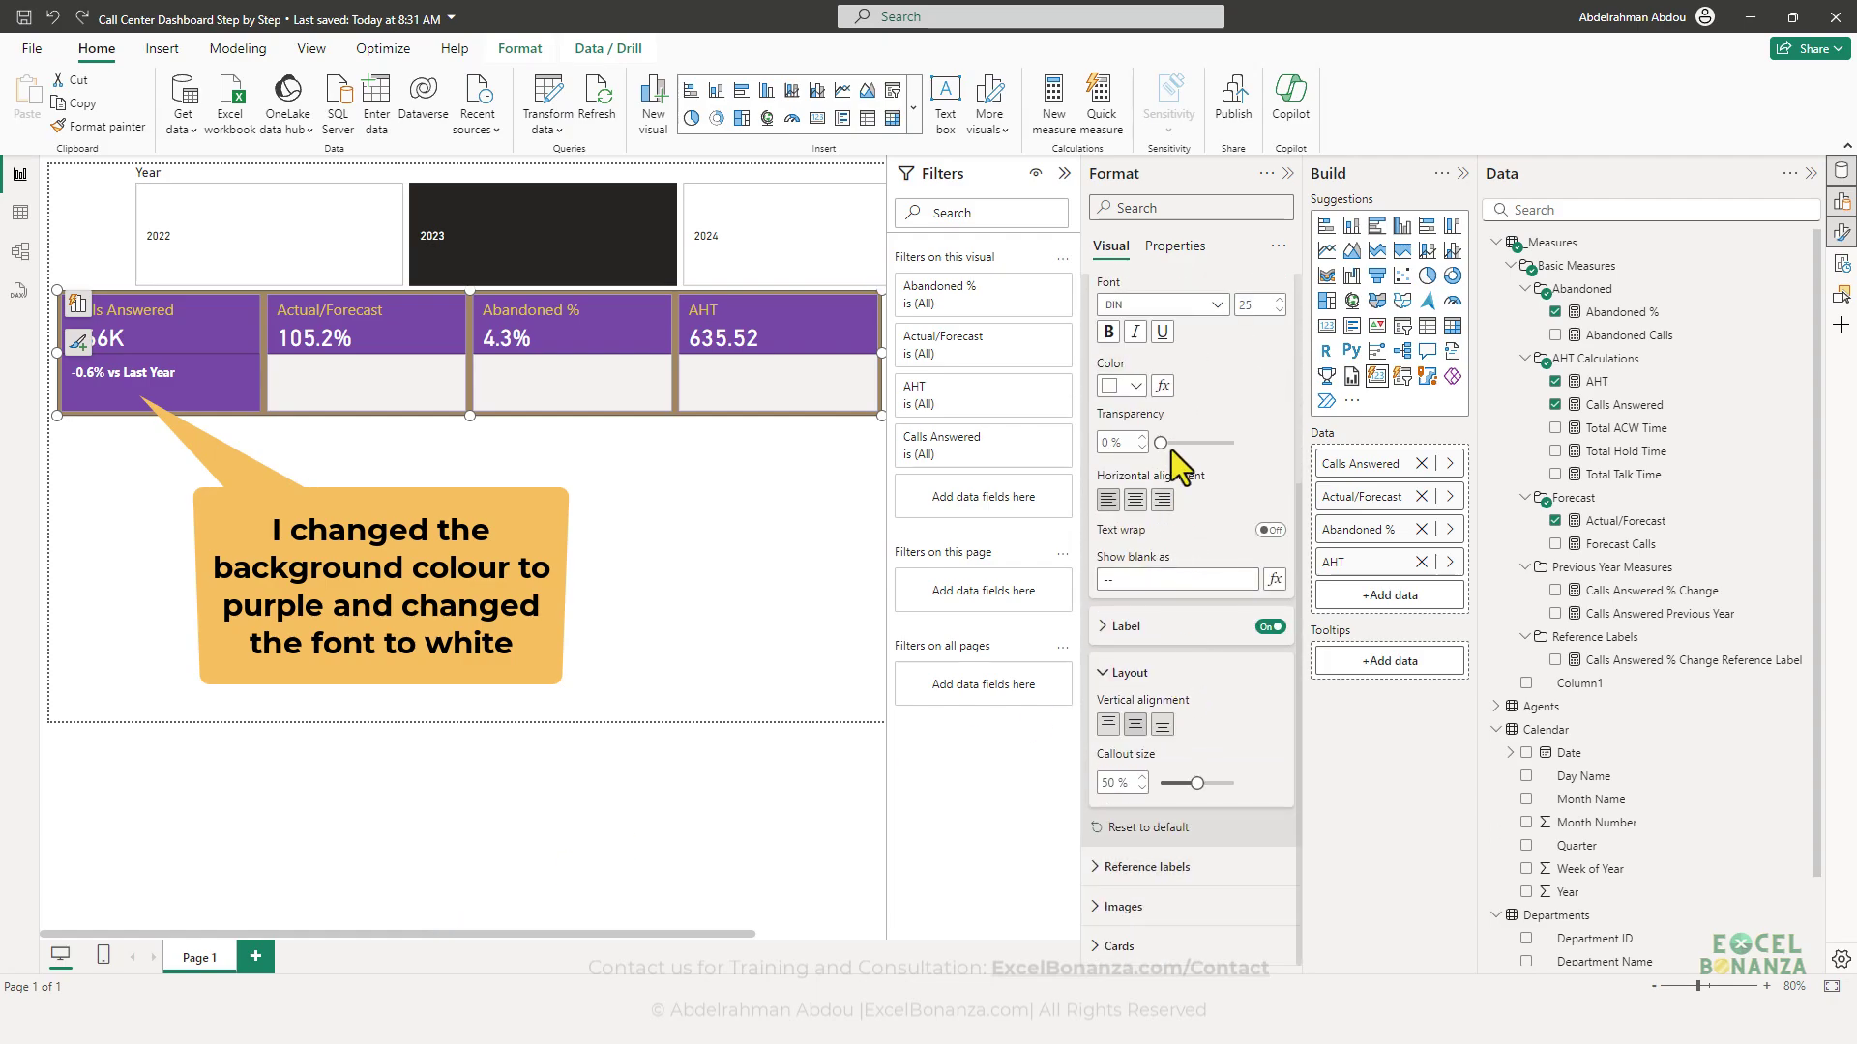
pyautogui.click(1146, 868)
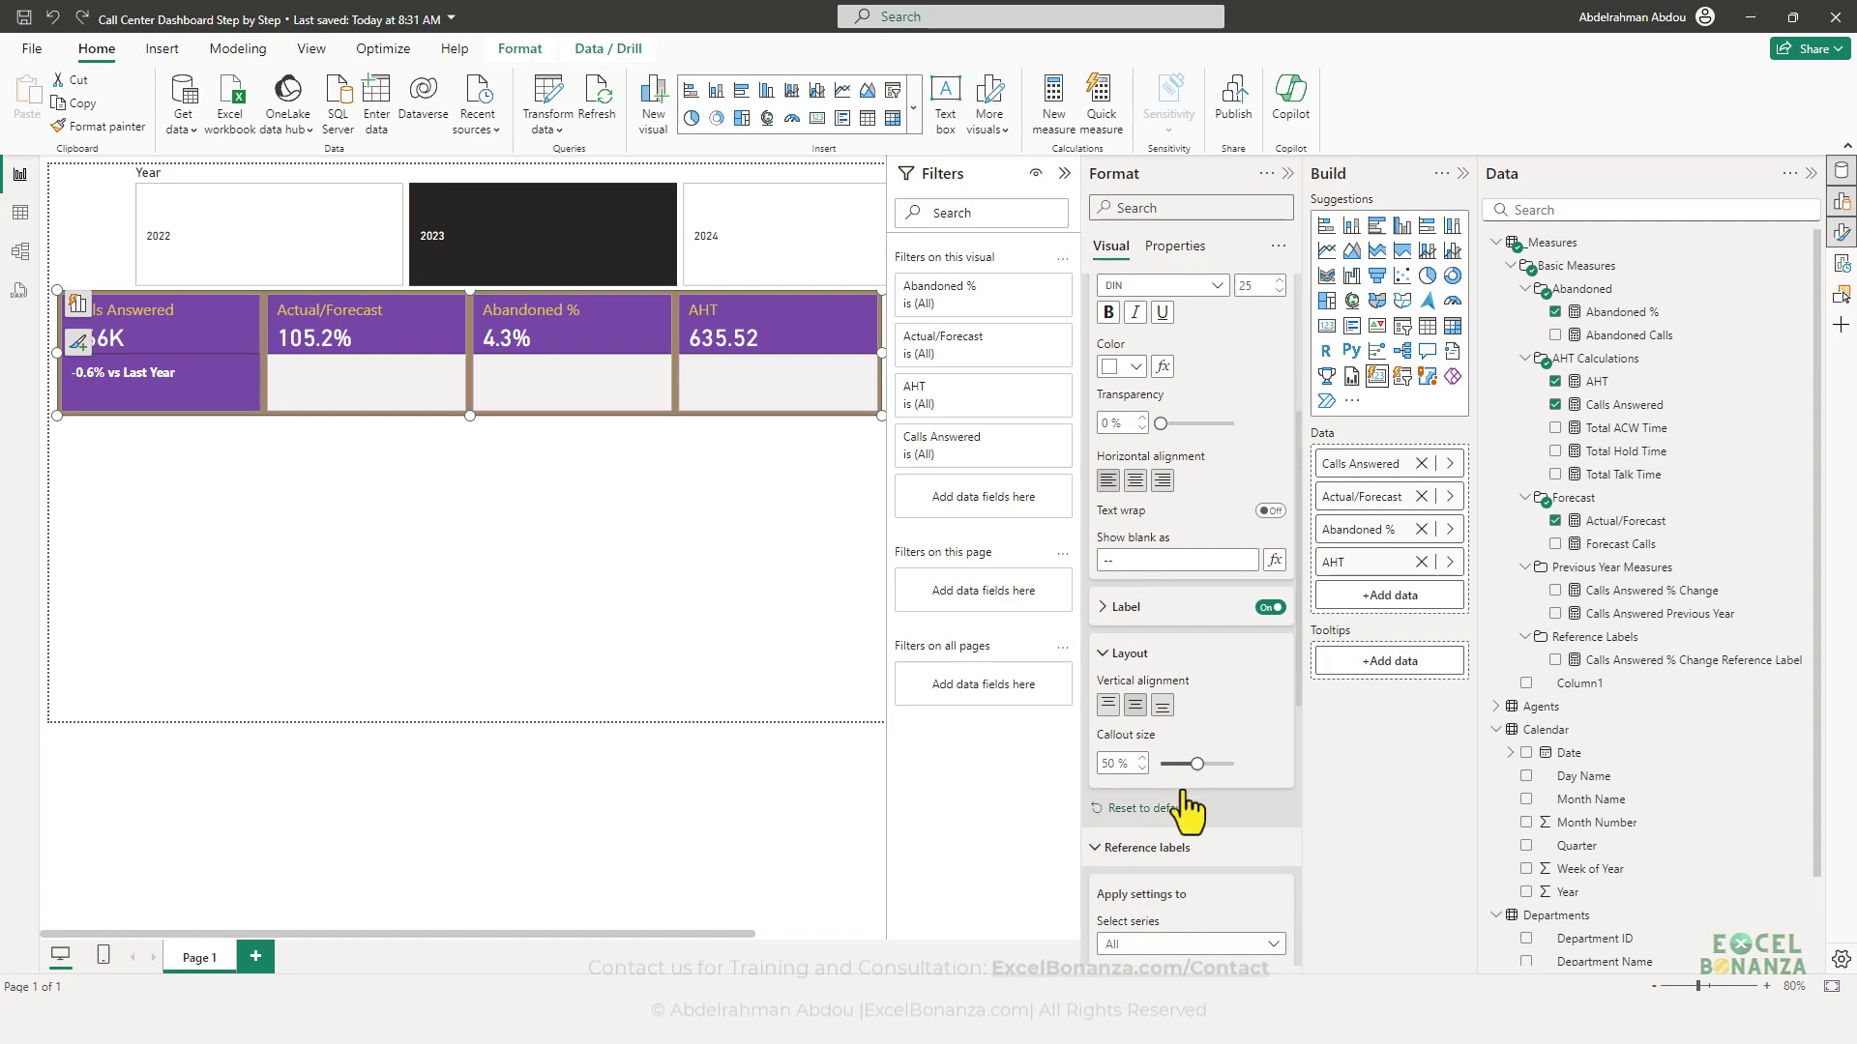
pyautogui.click(1197, 481)
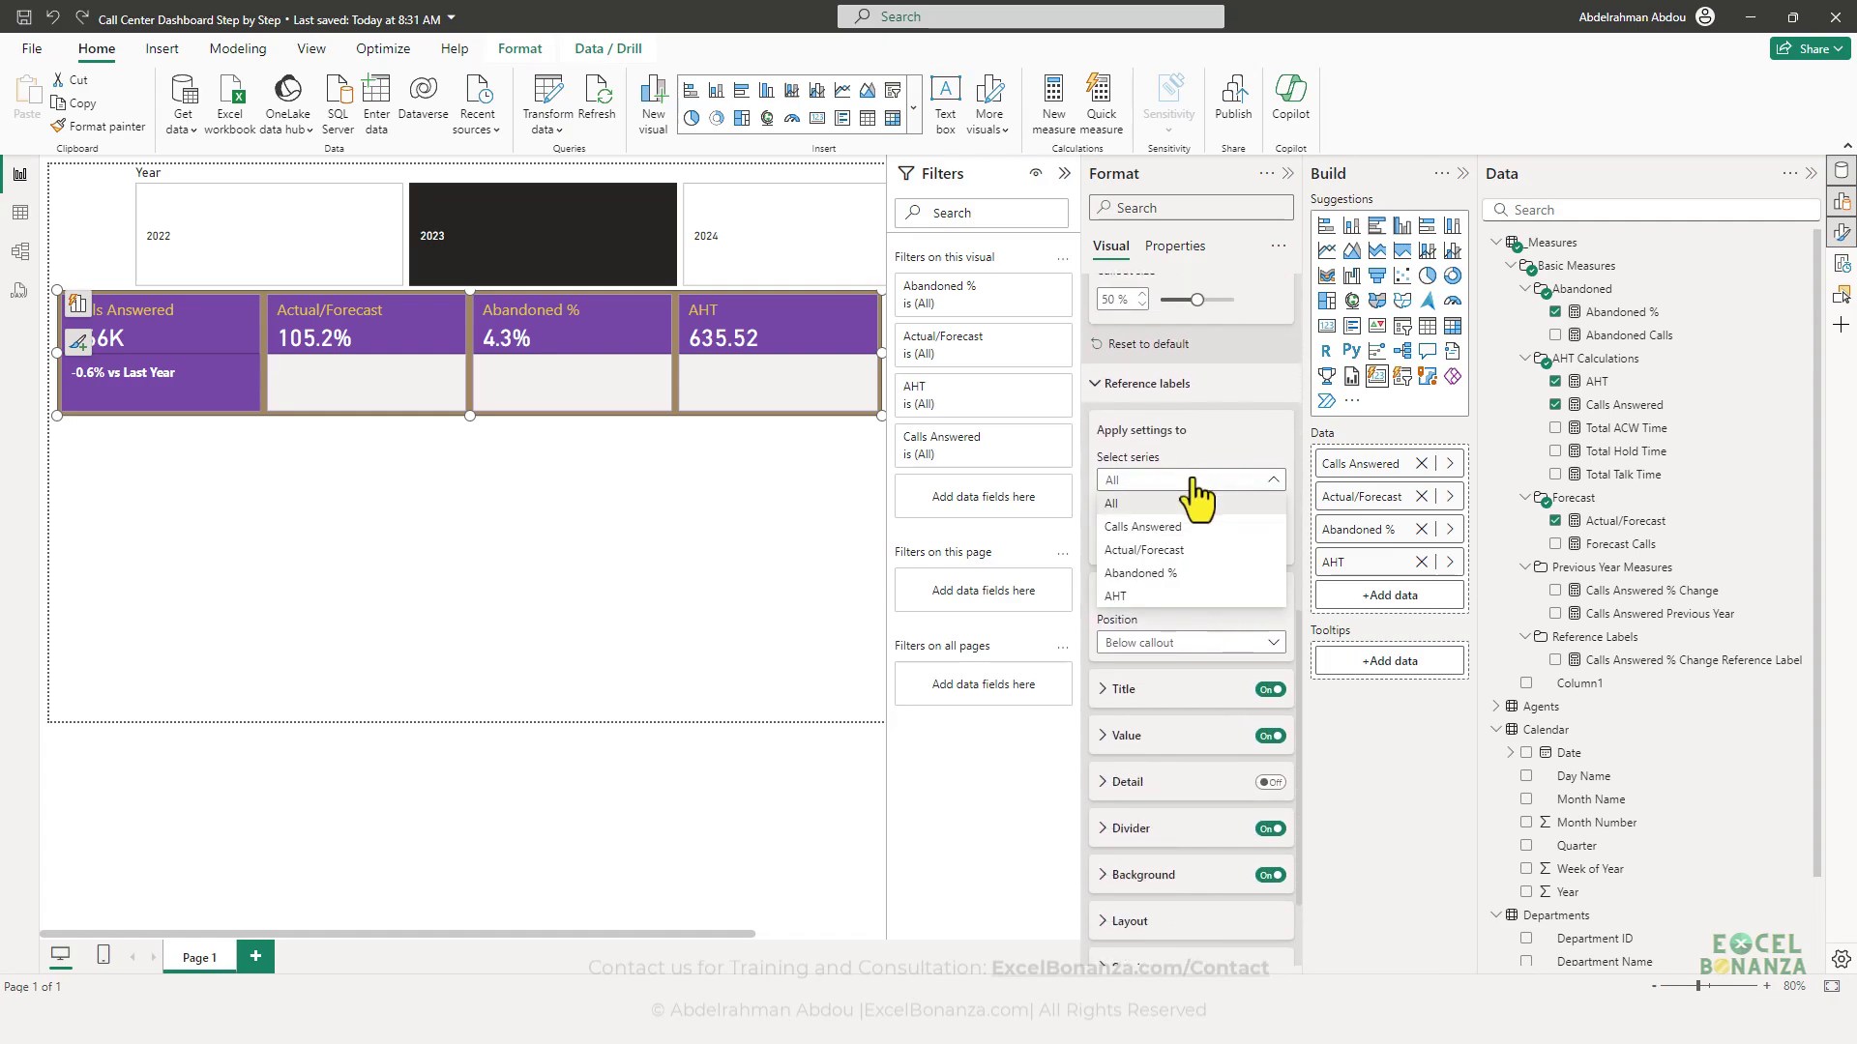
pyautogui.click(1197, 481)
pyautogui.scroll(-3, 1199, 580)
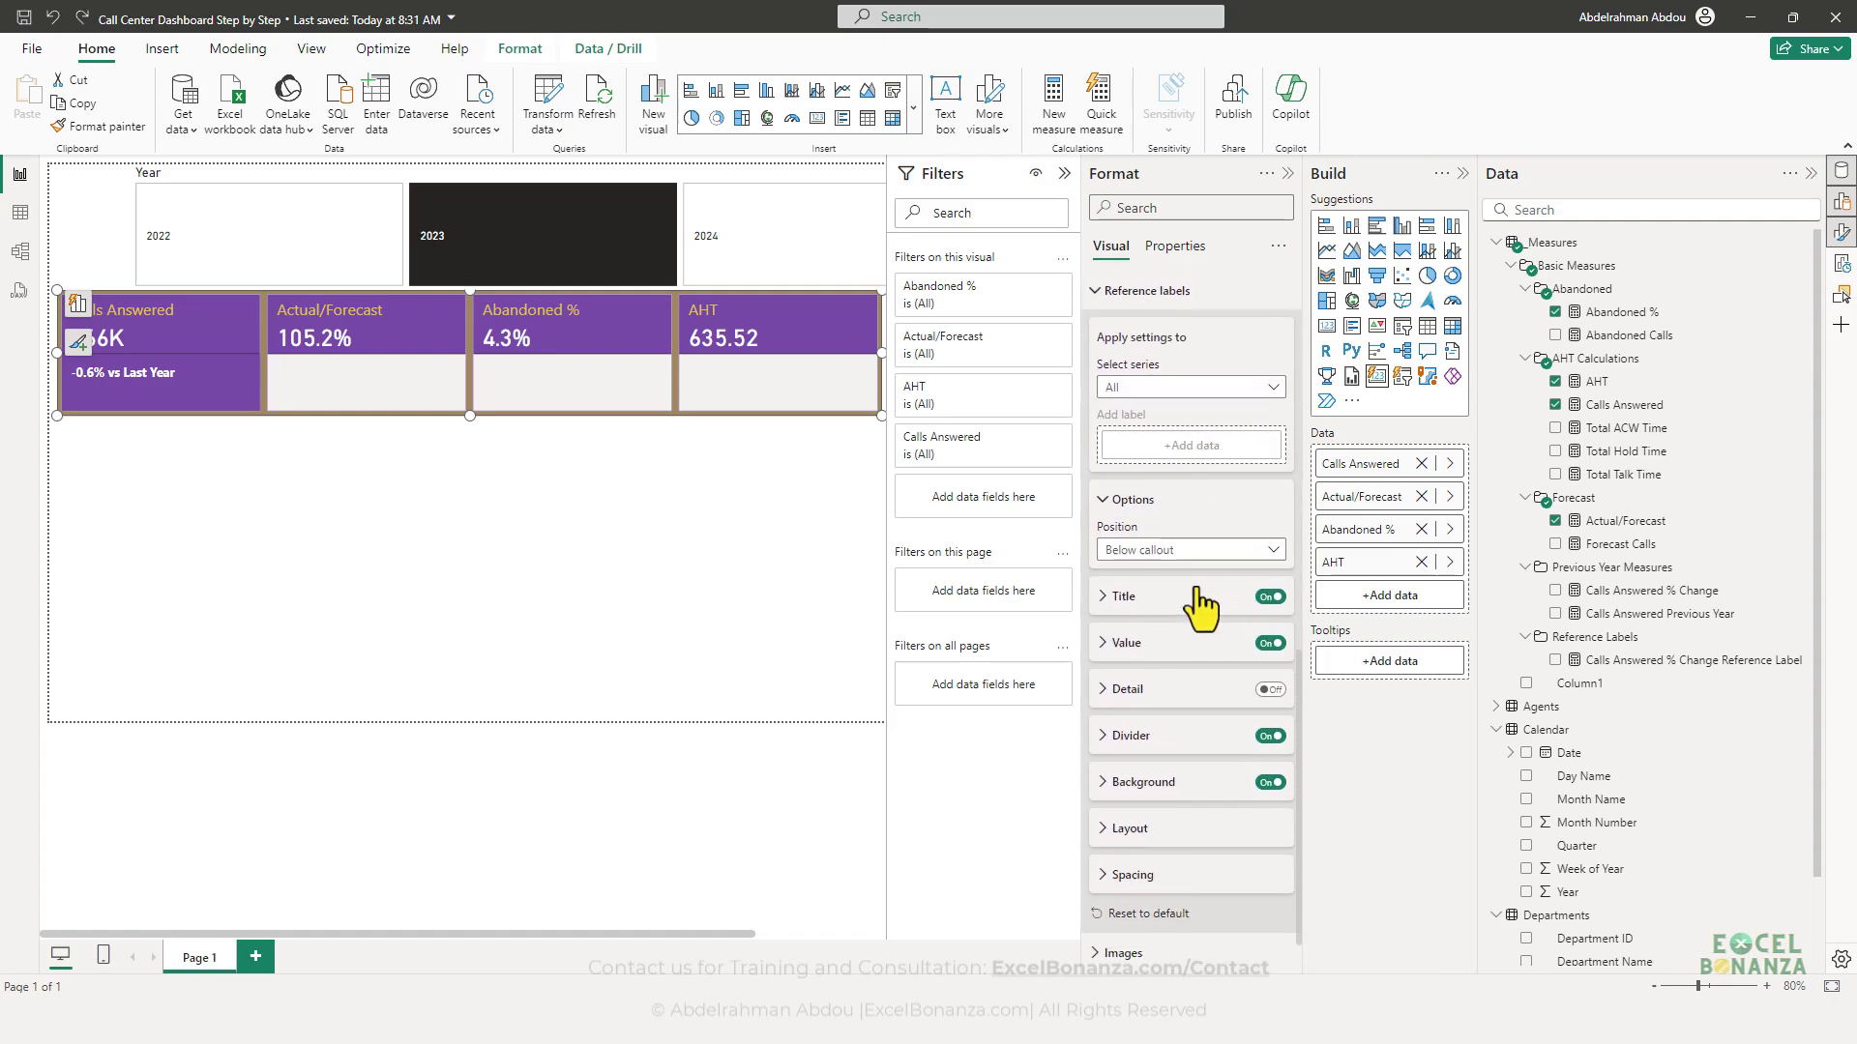
pyautogui.click(1153, 689)
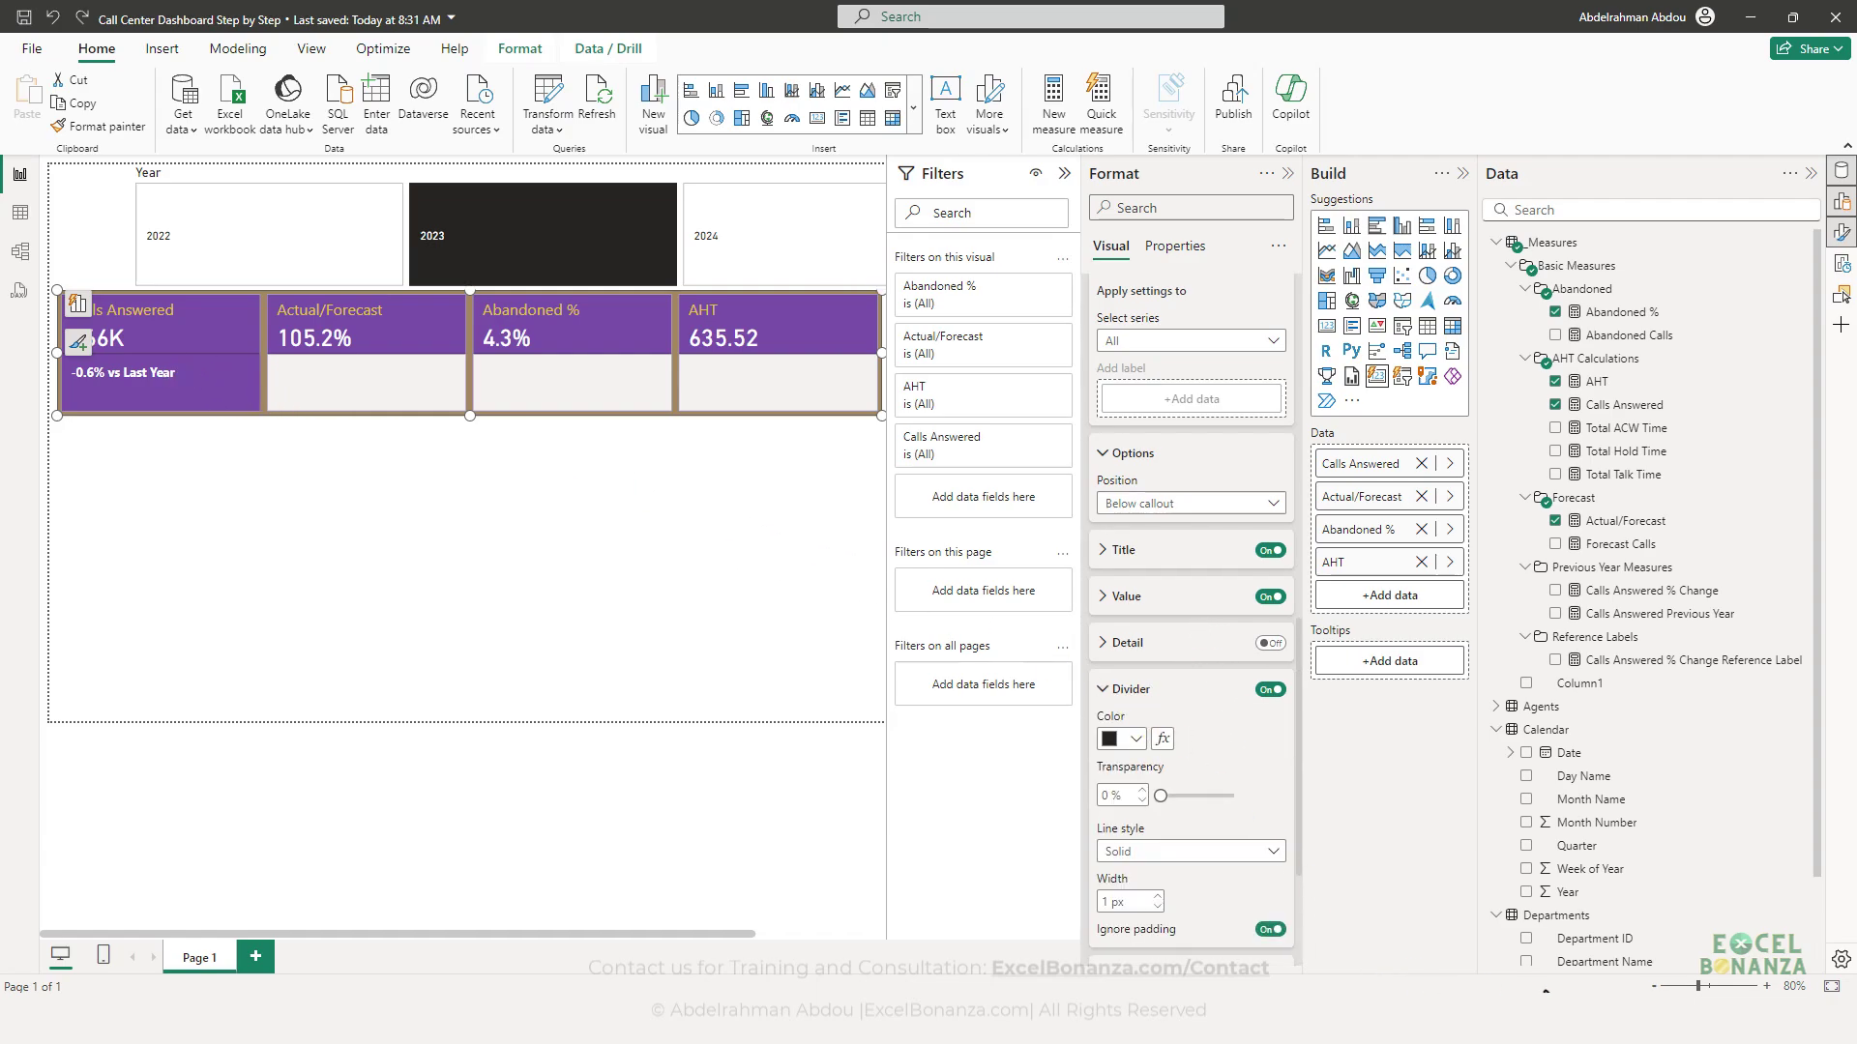
pyautogui.hotkey('alt', 'Tab')
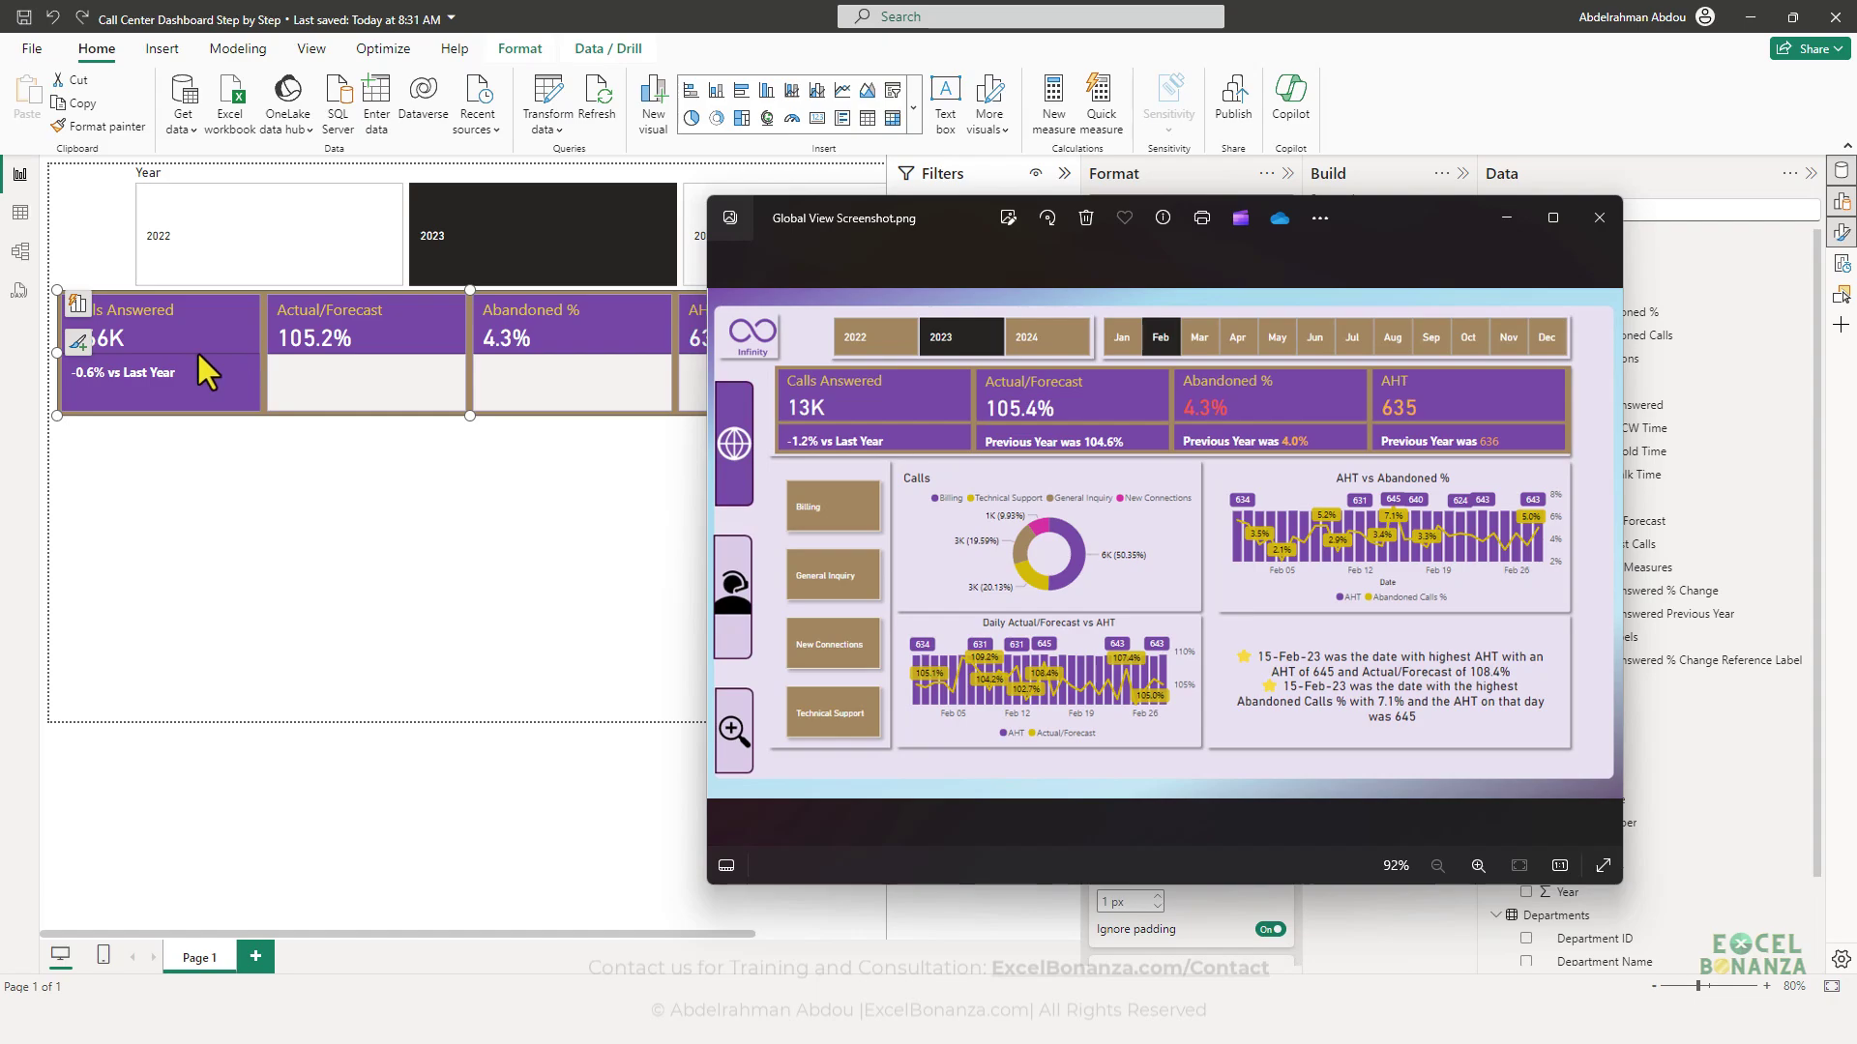
pyautogui.click(266, 468)
pyautogui.click(263, 372)
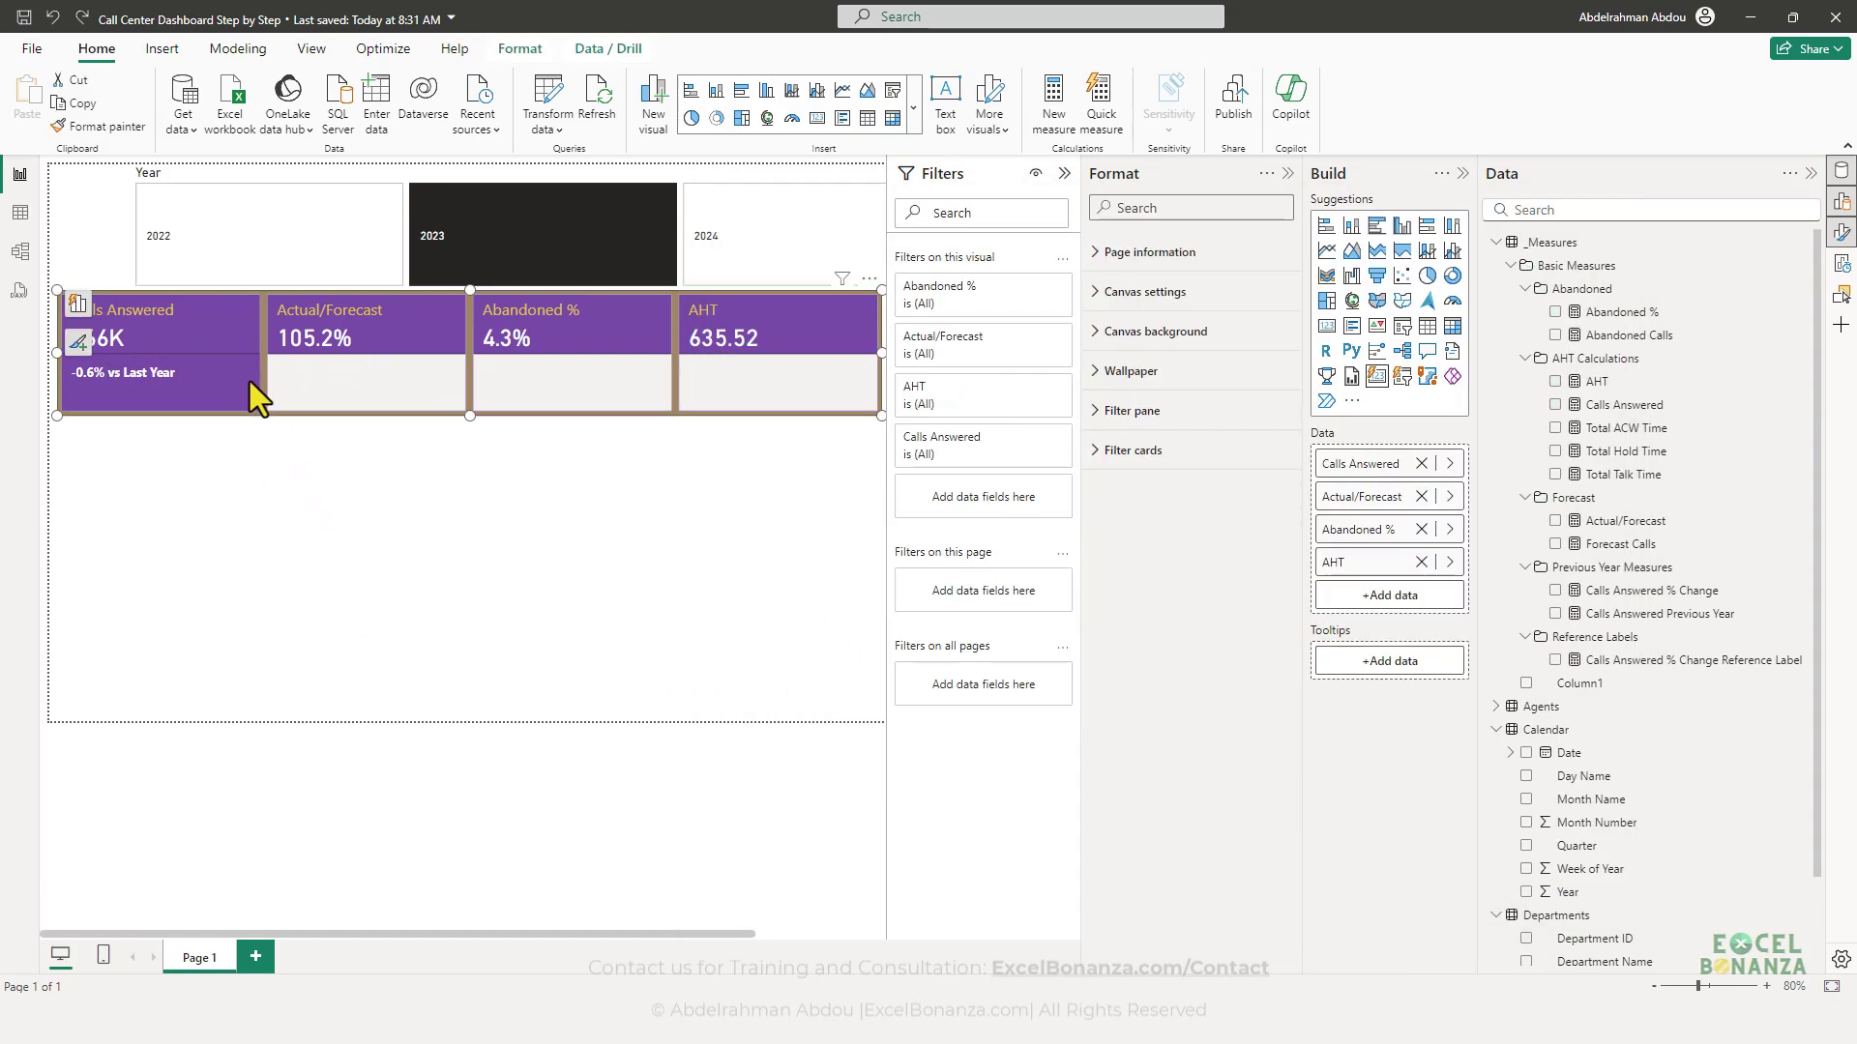
# - Set the reference label divider to the brown theme colour #A58860 with a width of 5 px
pyautogui.scroll(-5, 1218, 657)
pyautogui.scroll(-3, 1241, 618)
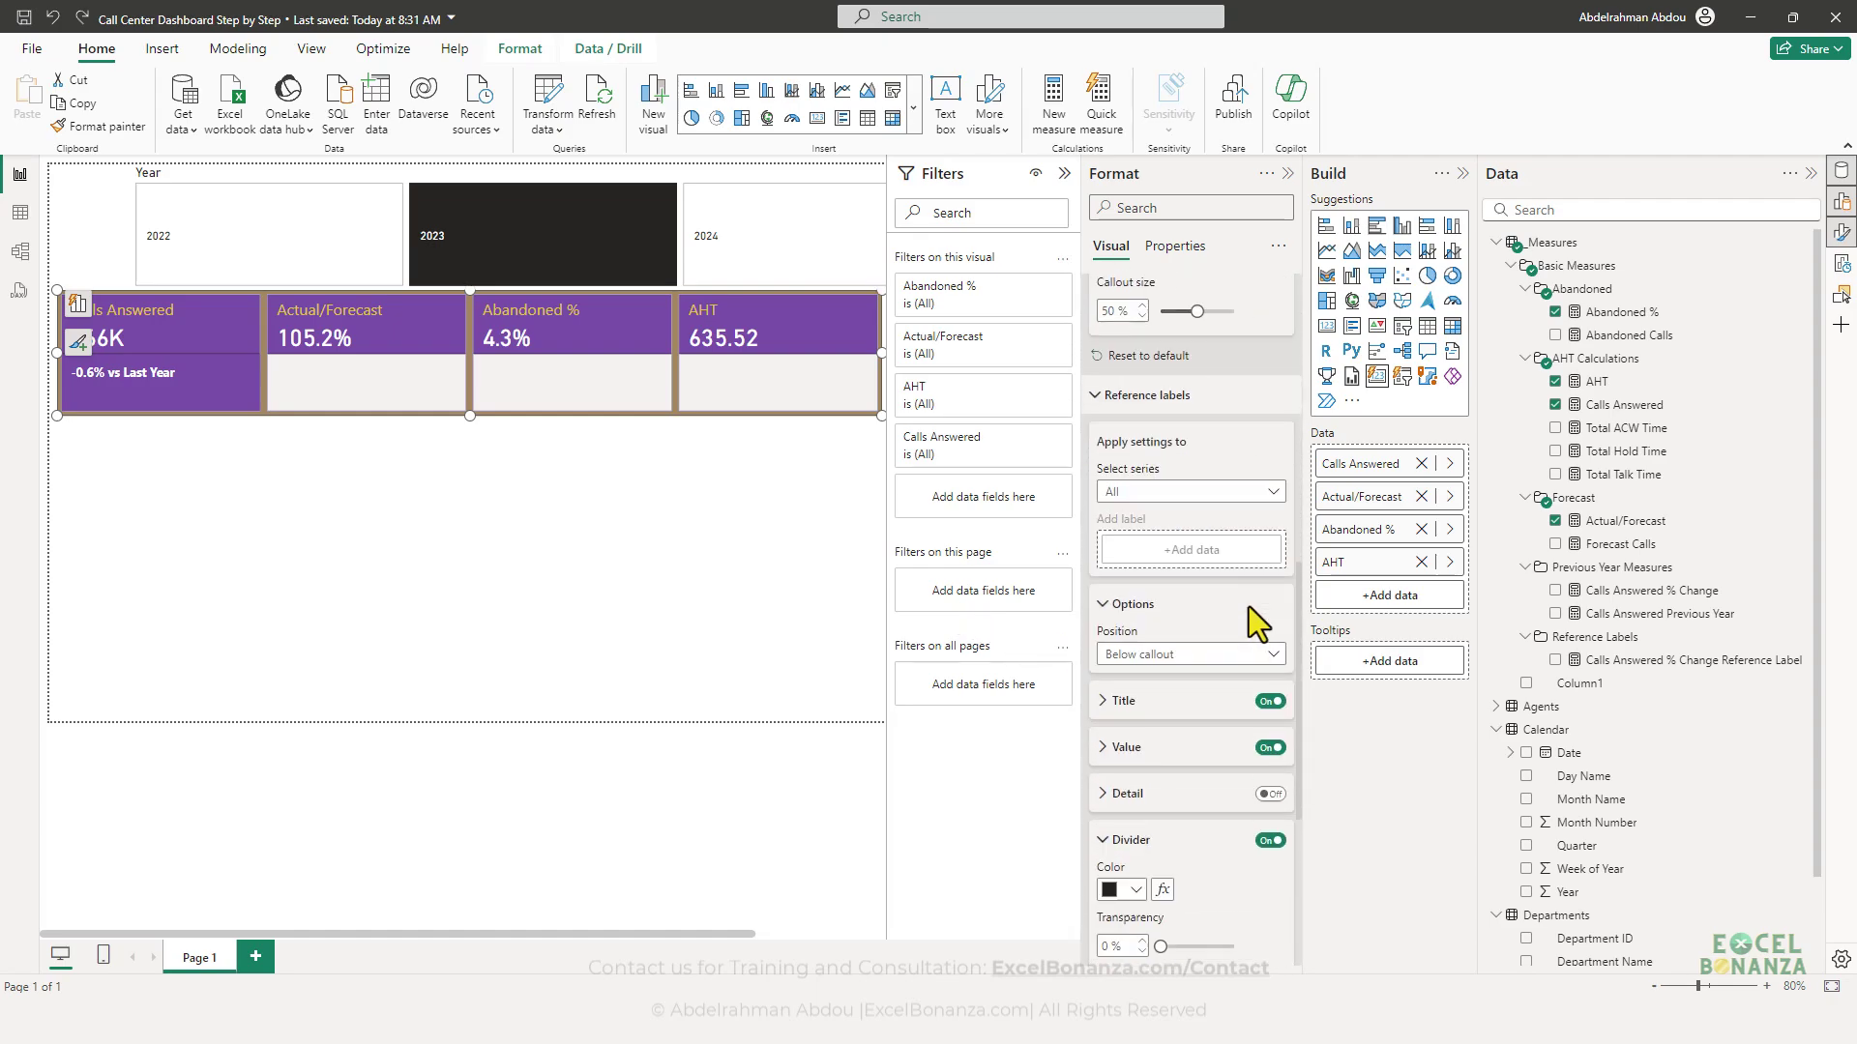
pyautogui.scroll(-1, 1233, 541)
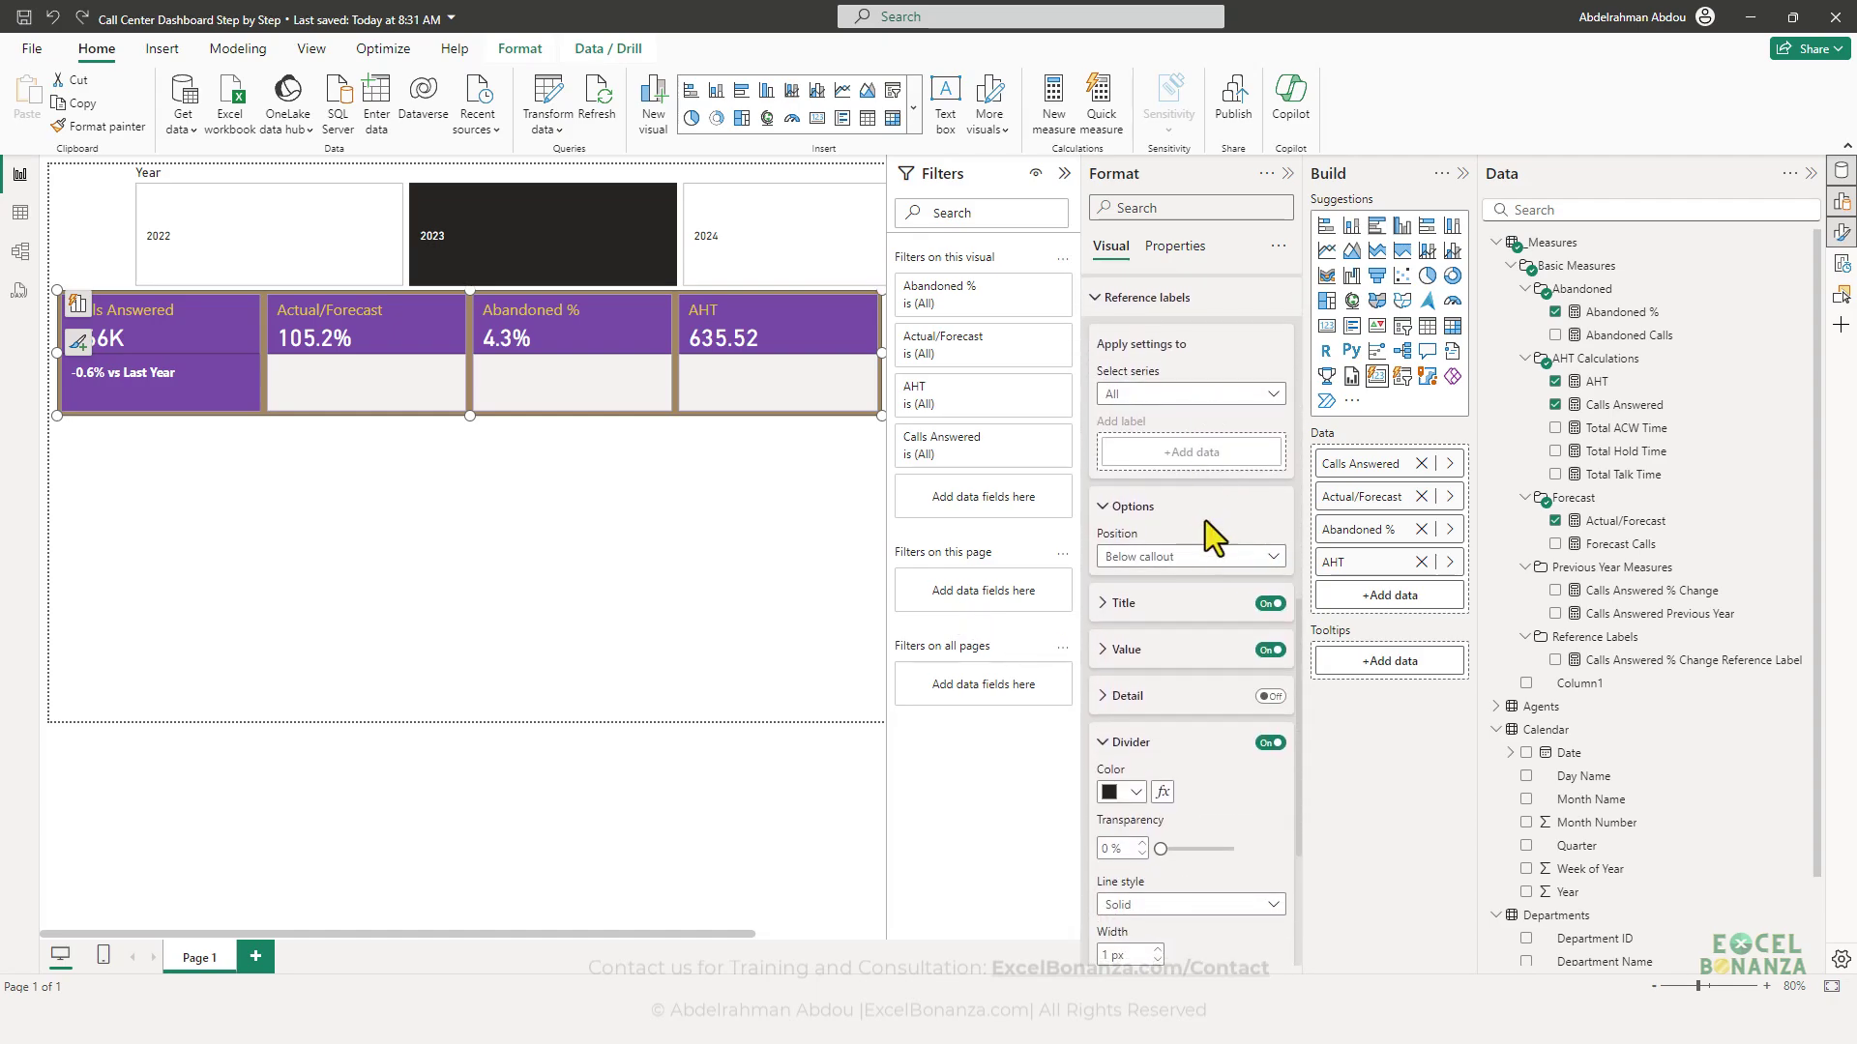
pyautogui.scroll(-4, 1173, 758)
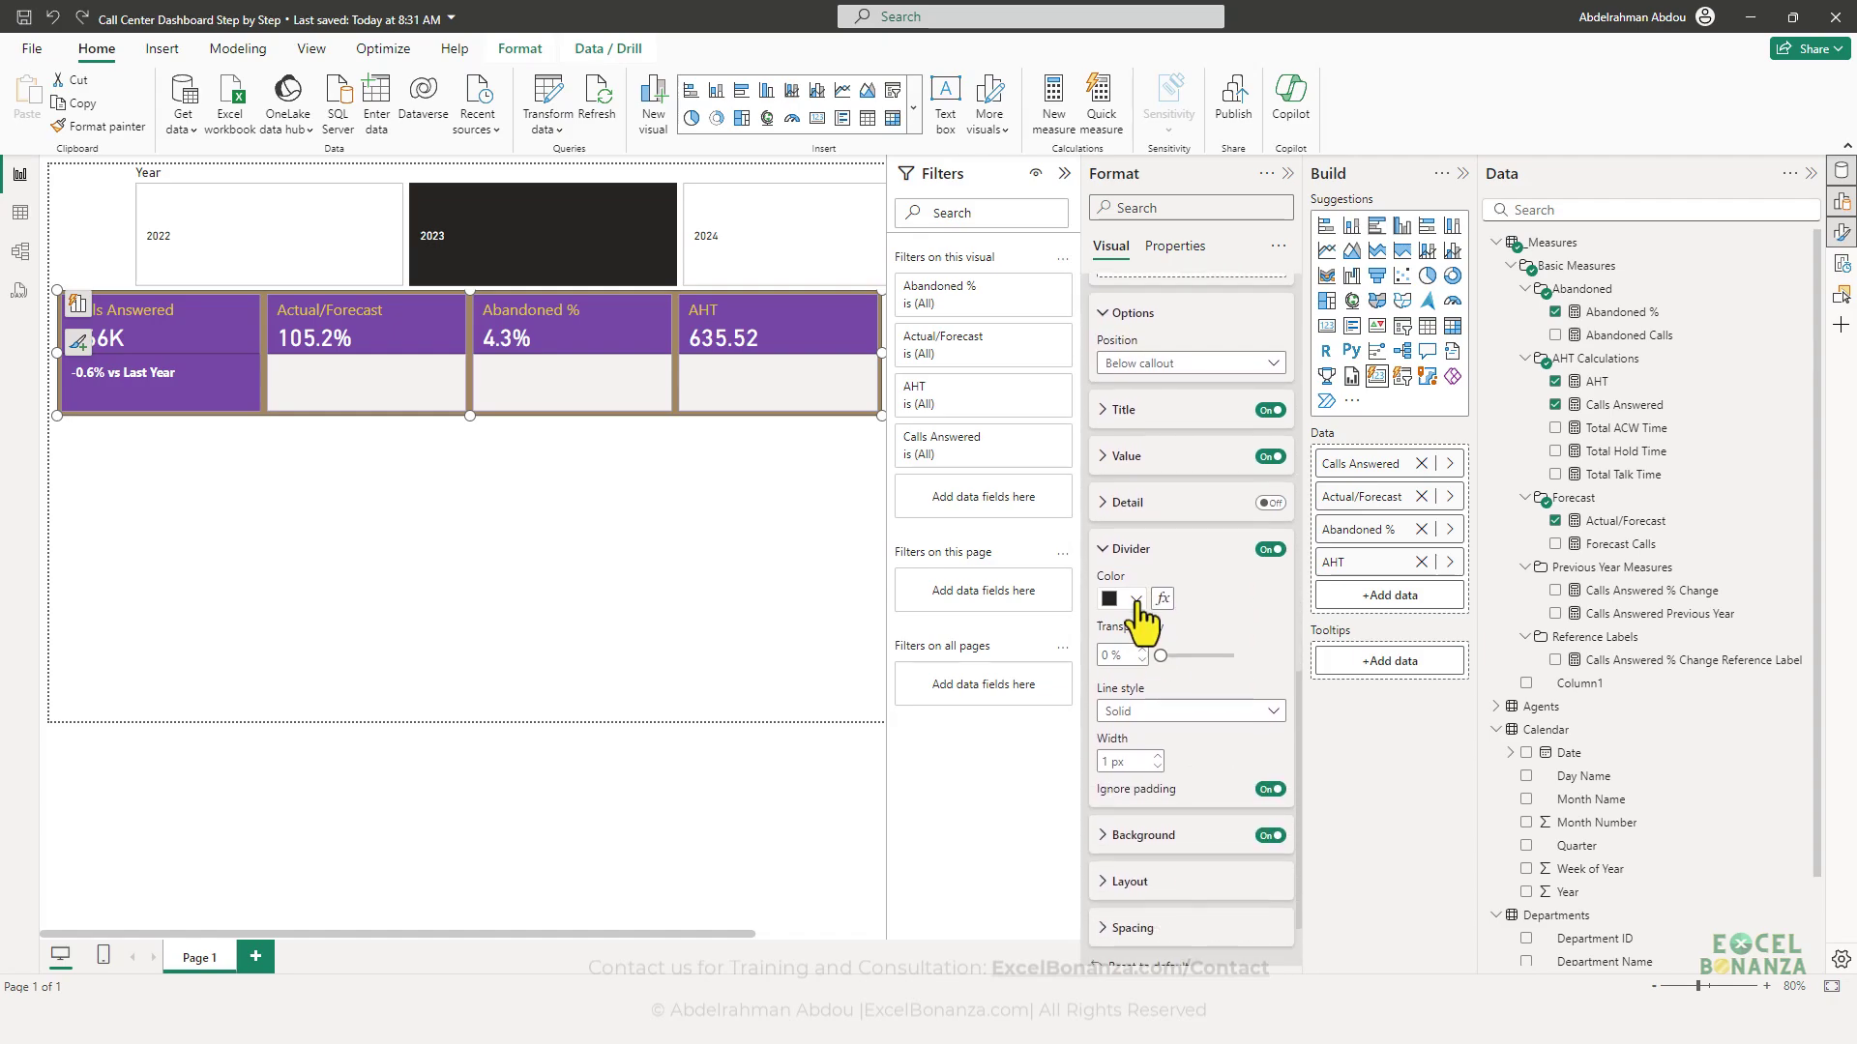
pyautogui.click(1138, 599)
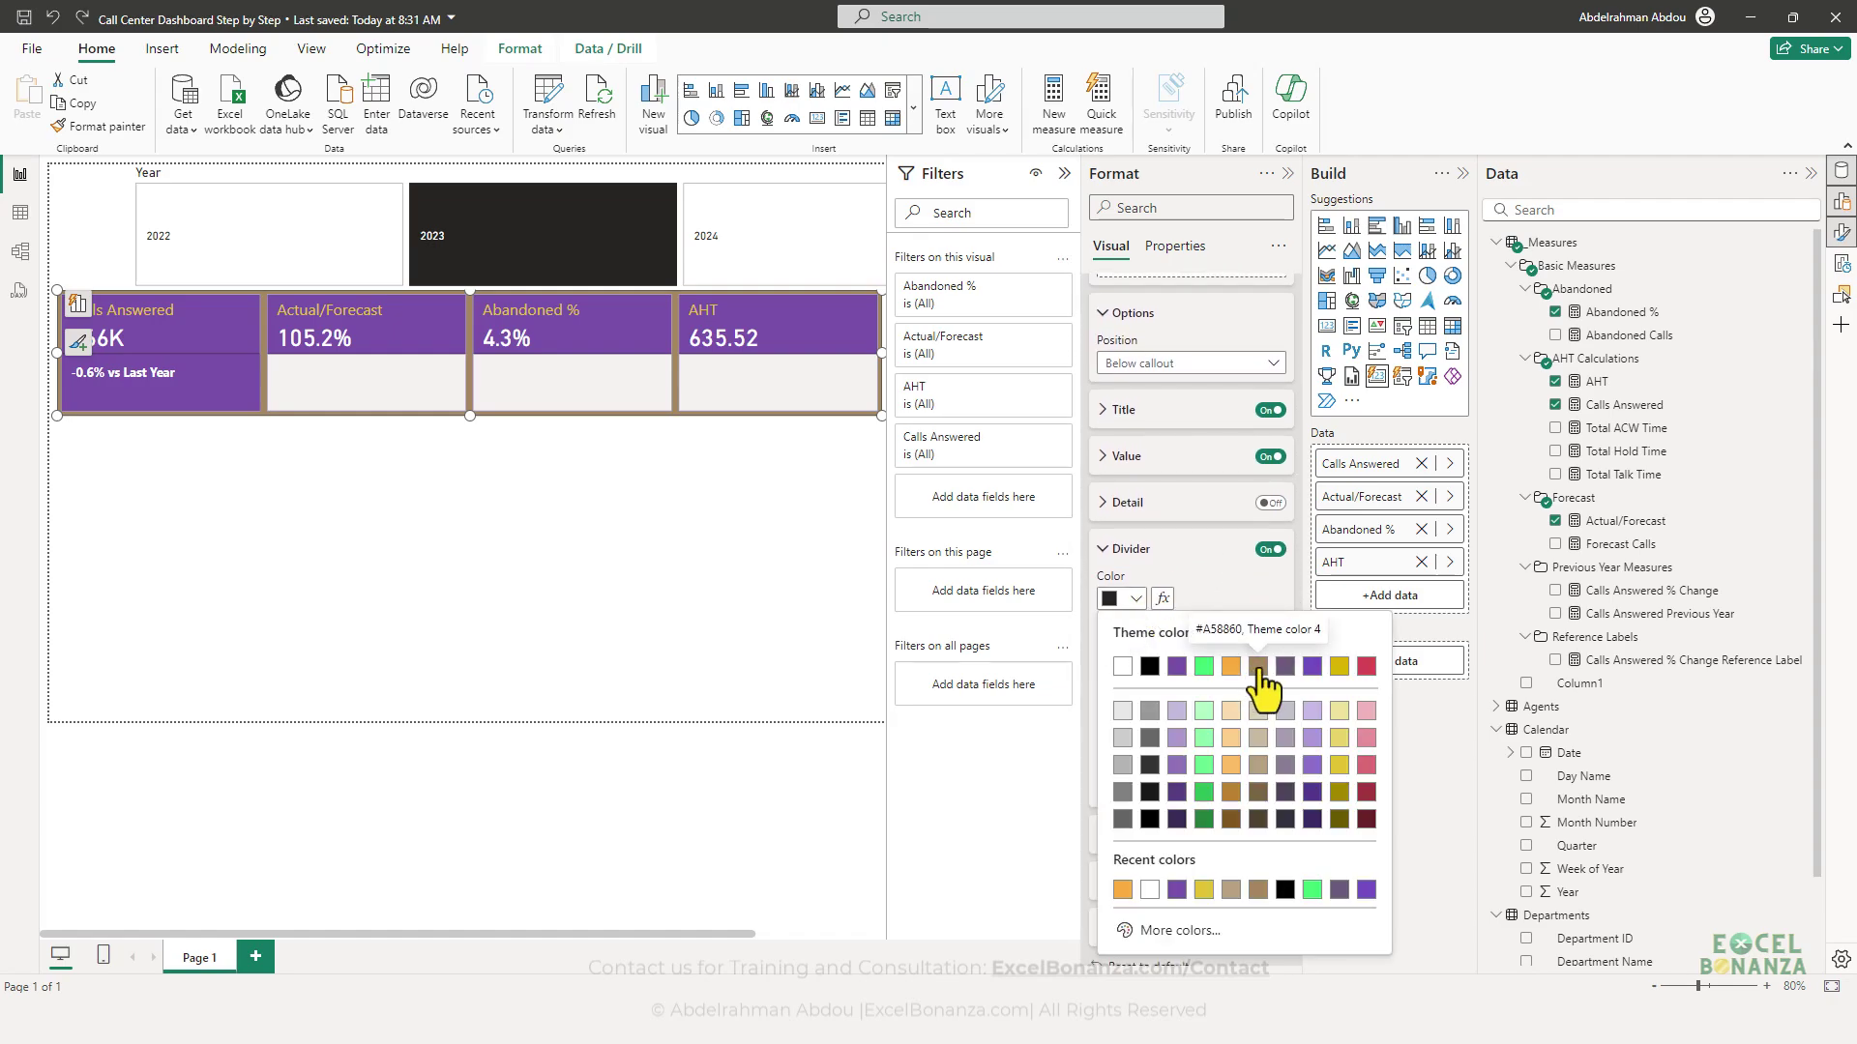
pyautogui.click(1257, 667)
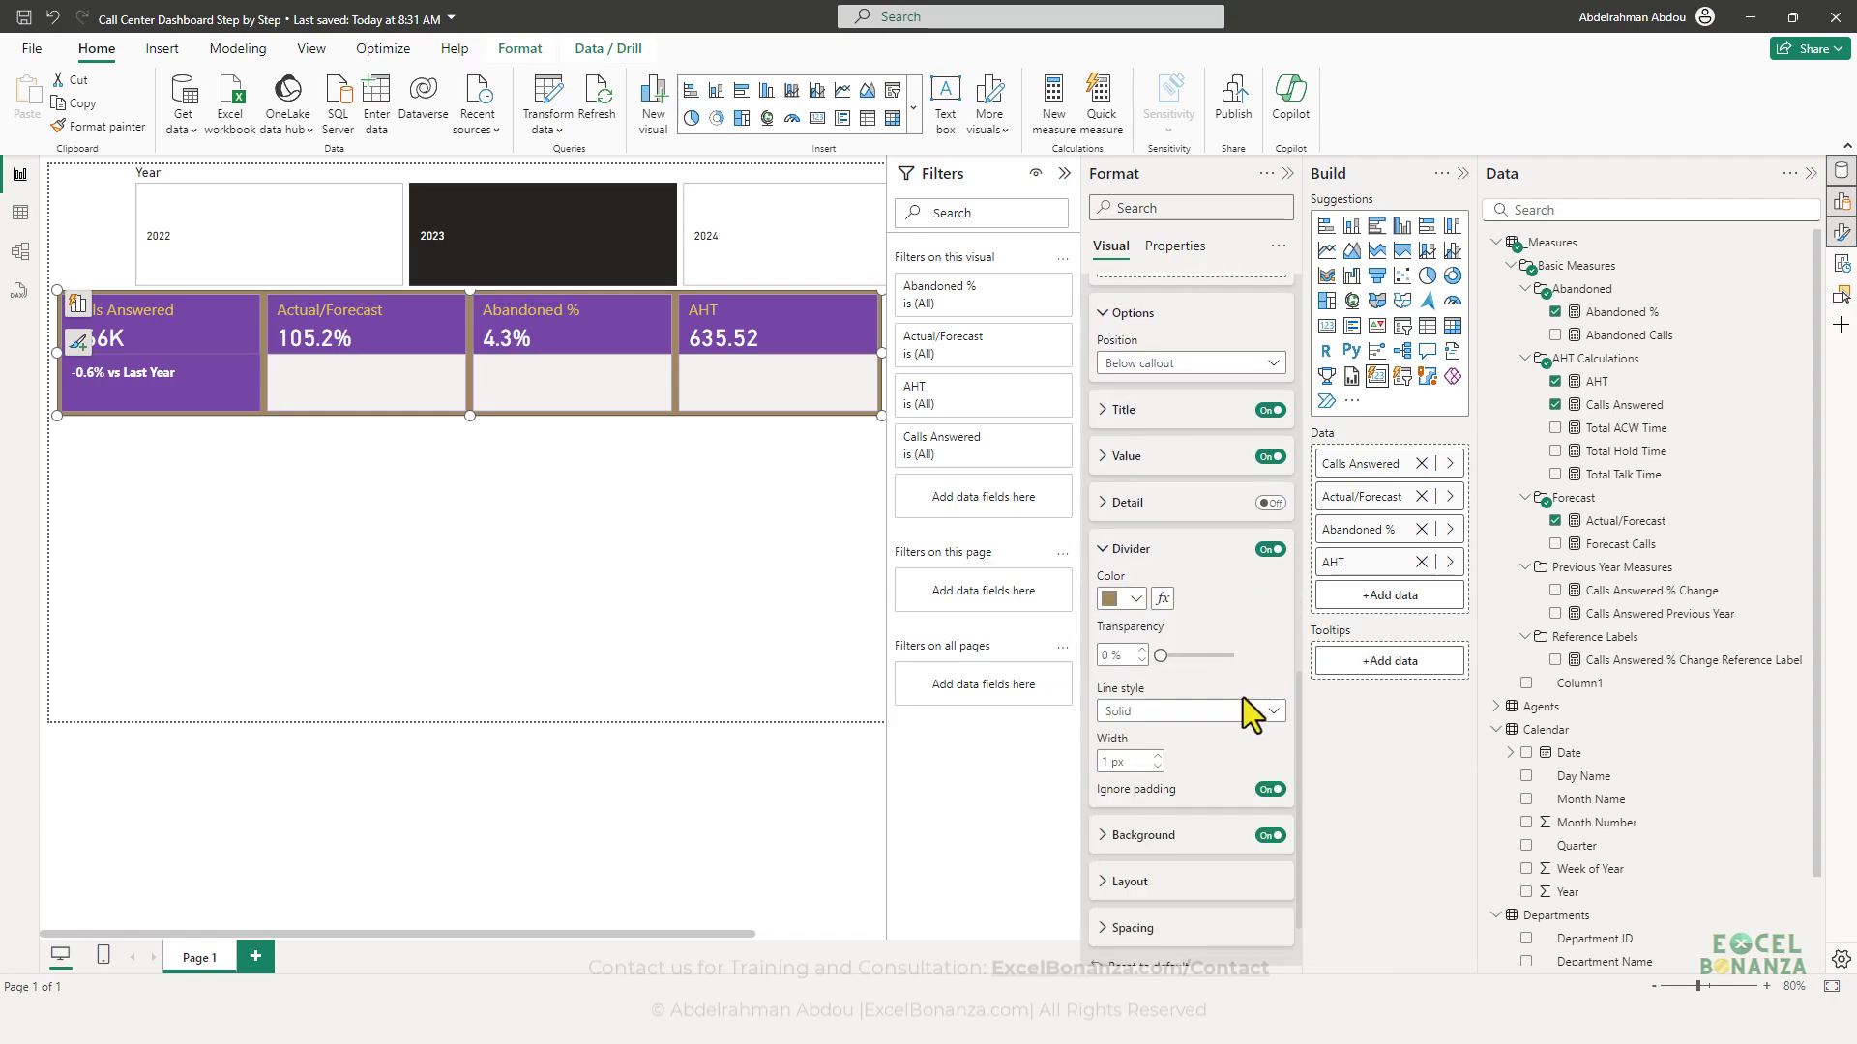
pyautogui.click(1165, 760)
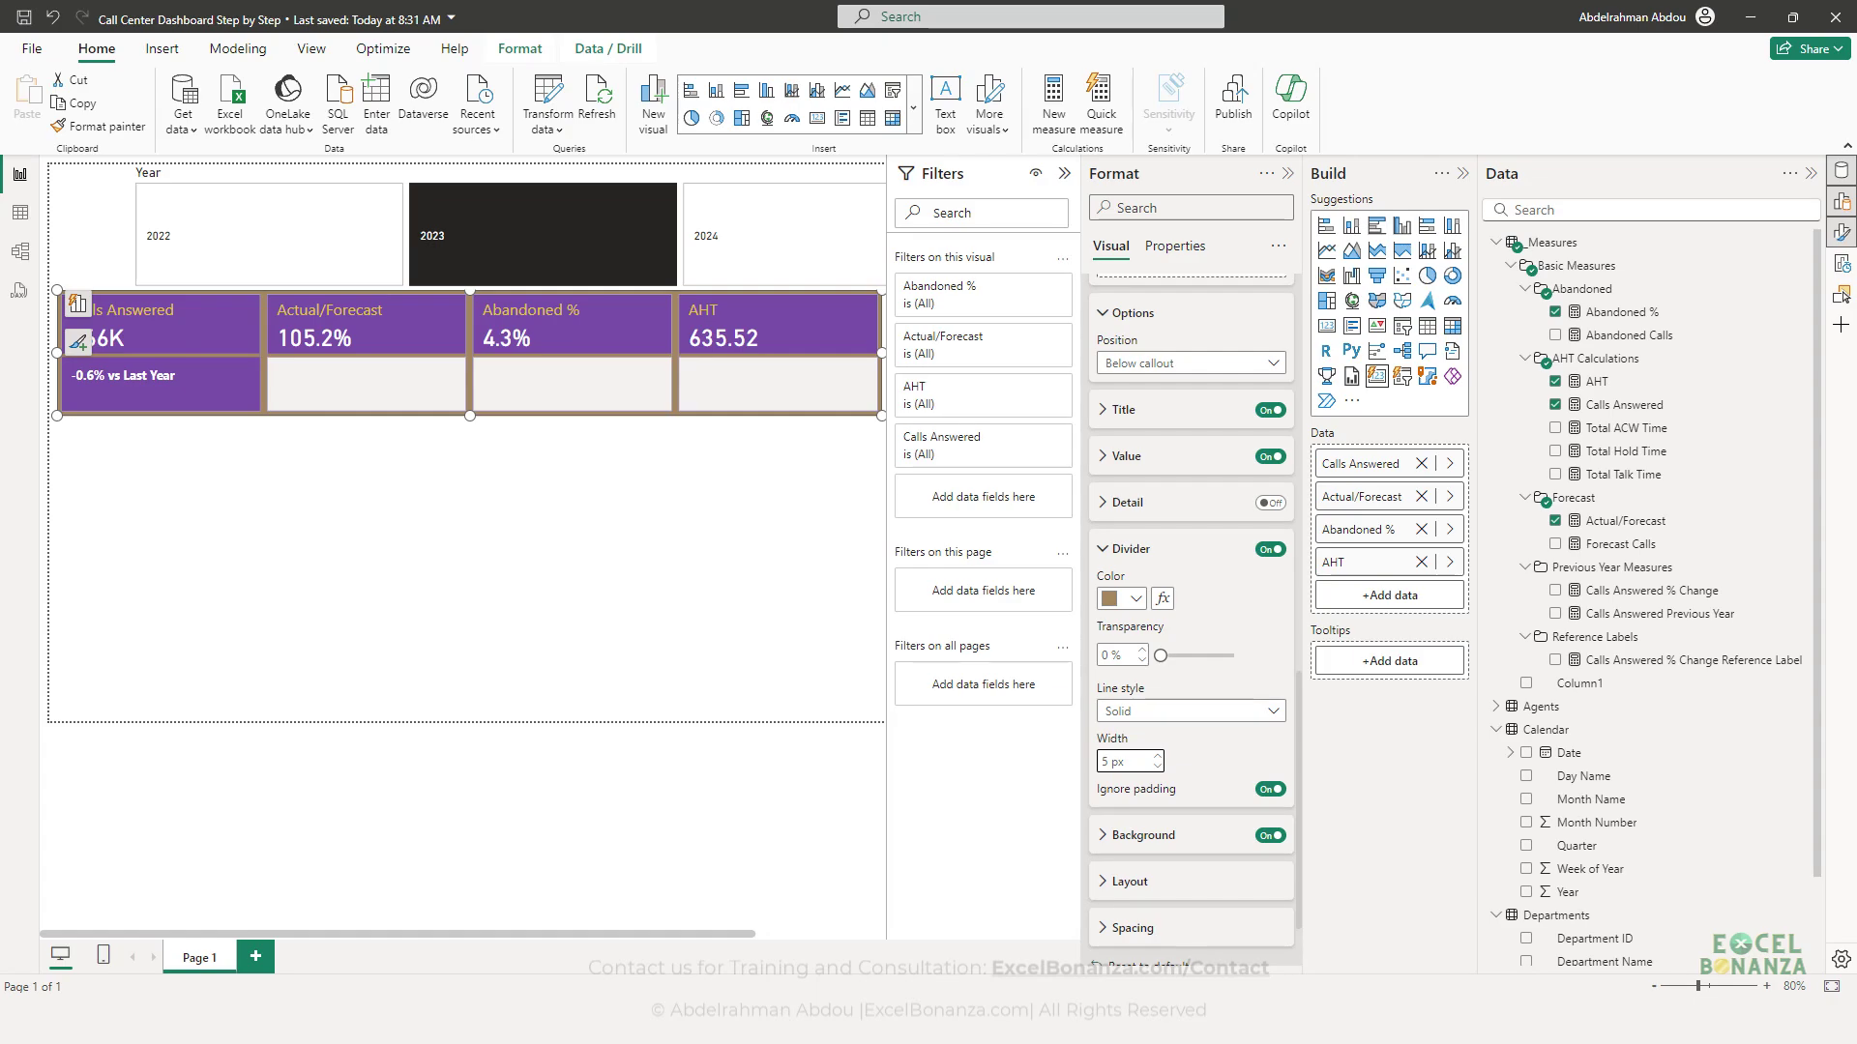
# - Compare the card visual's layout and divider with the finished dashboard in Global View Screenshot.png
pyautogui.click(1509, 1023)
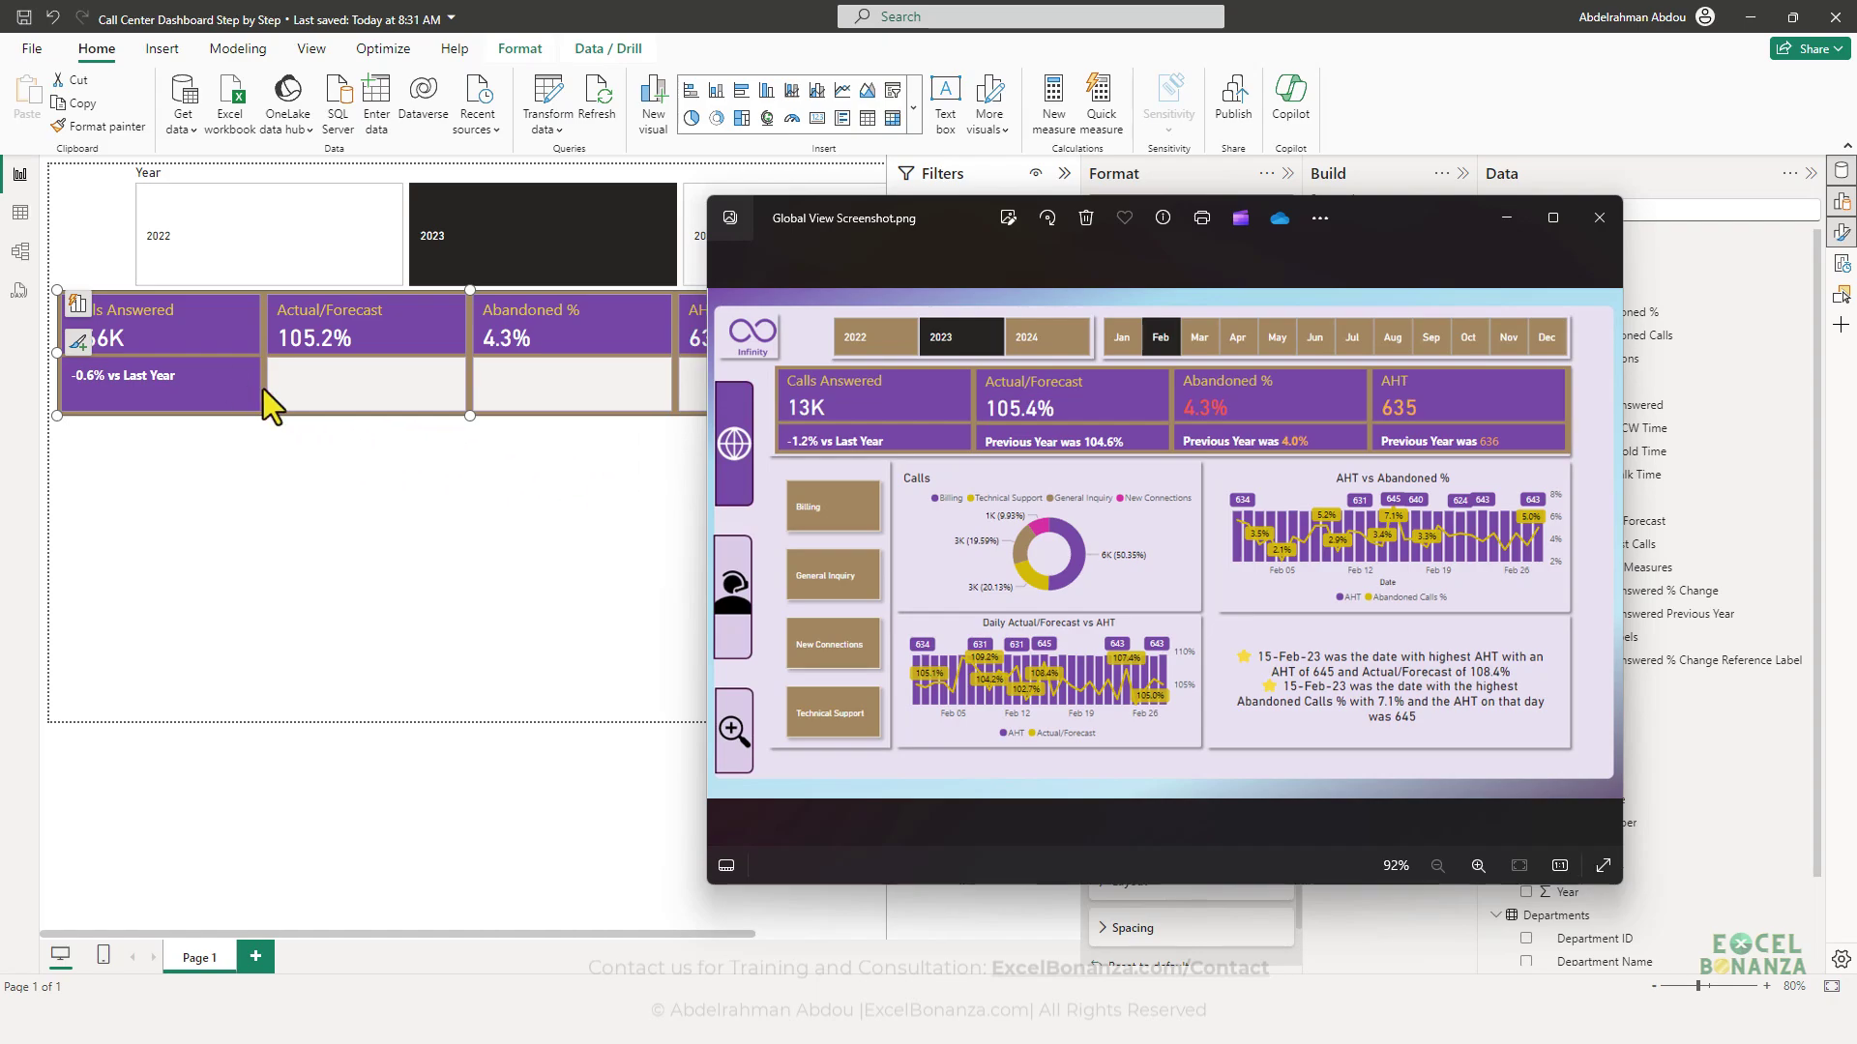
pyautogui.click(257, 414)
pyautogui.moveTo(252, 416); pyautogui.dragTo(251, 420)
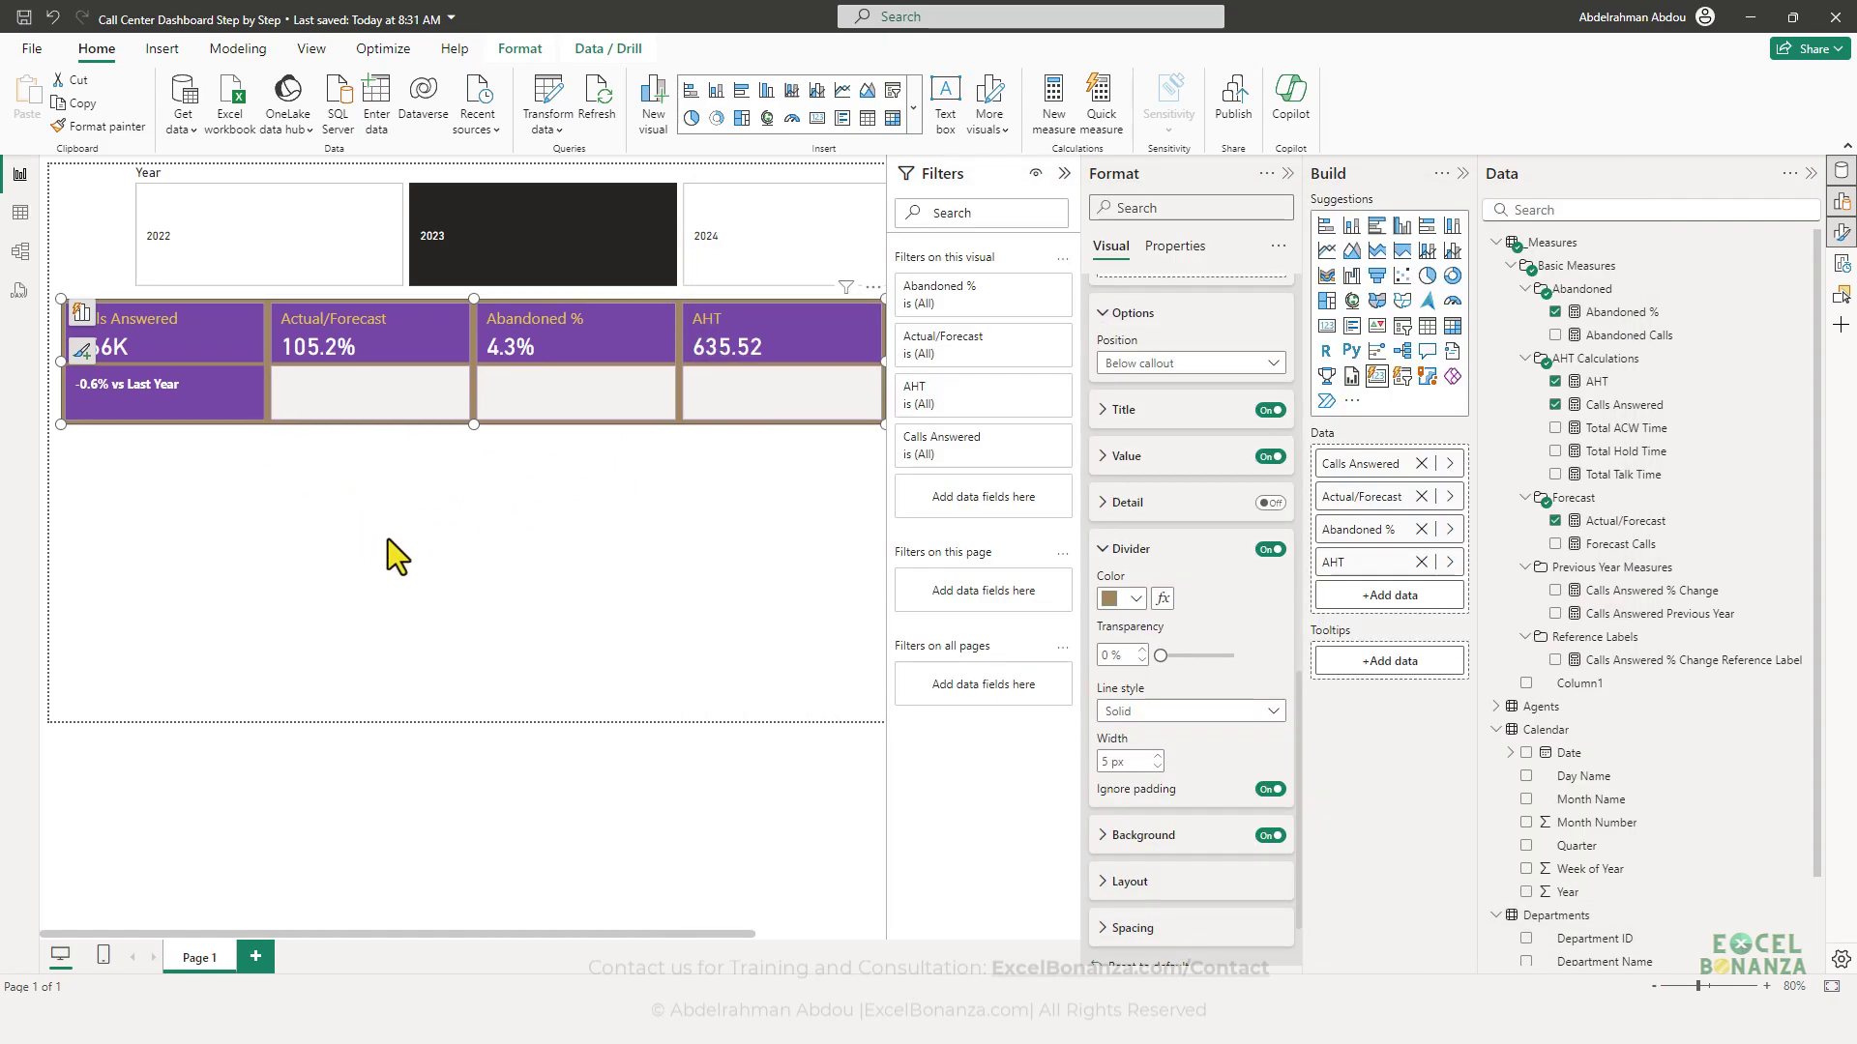
pyautogui.click(387, 538)
pyautogui.click(275, 404)
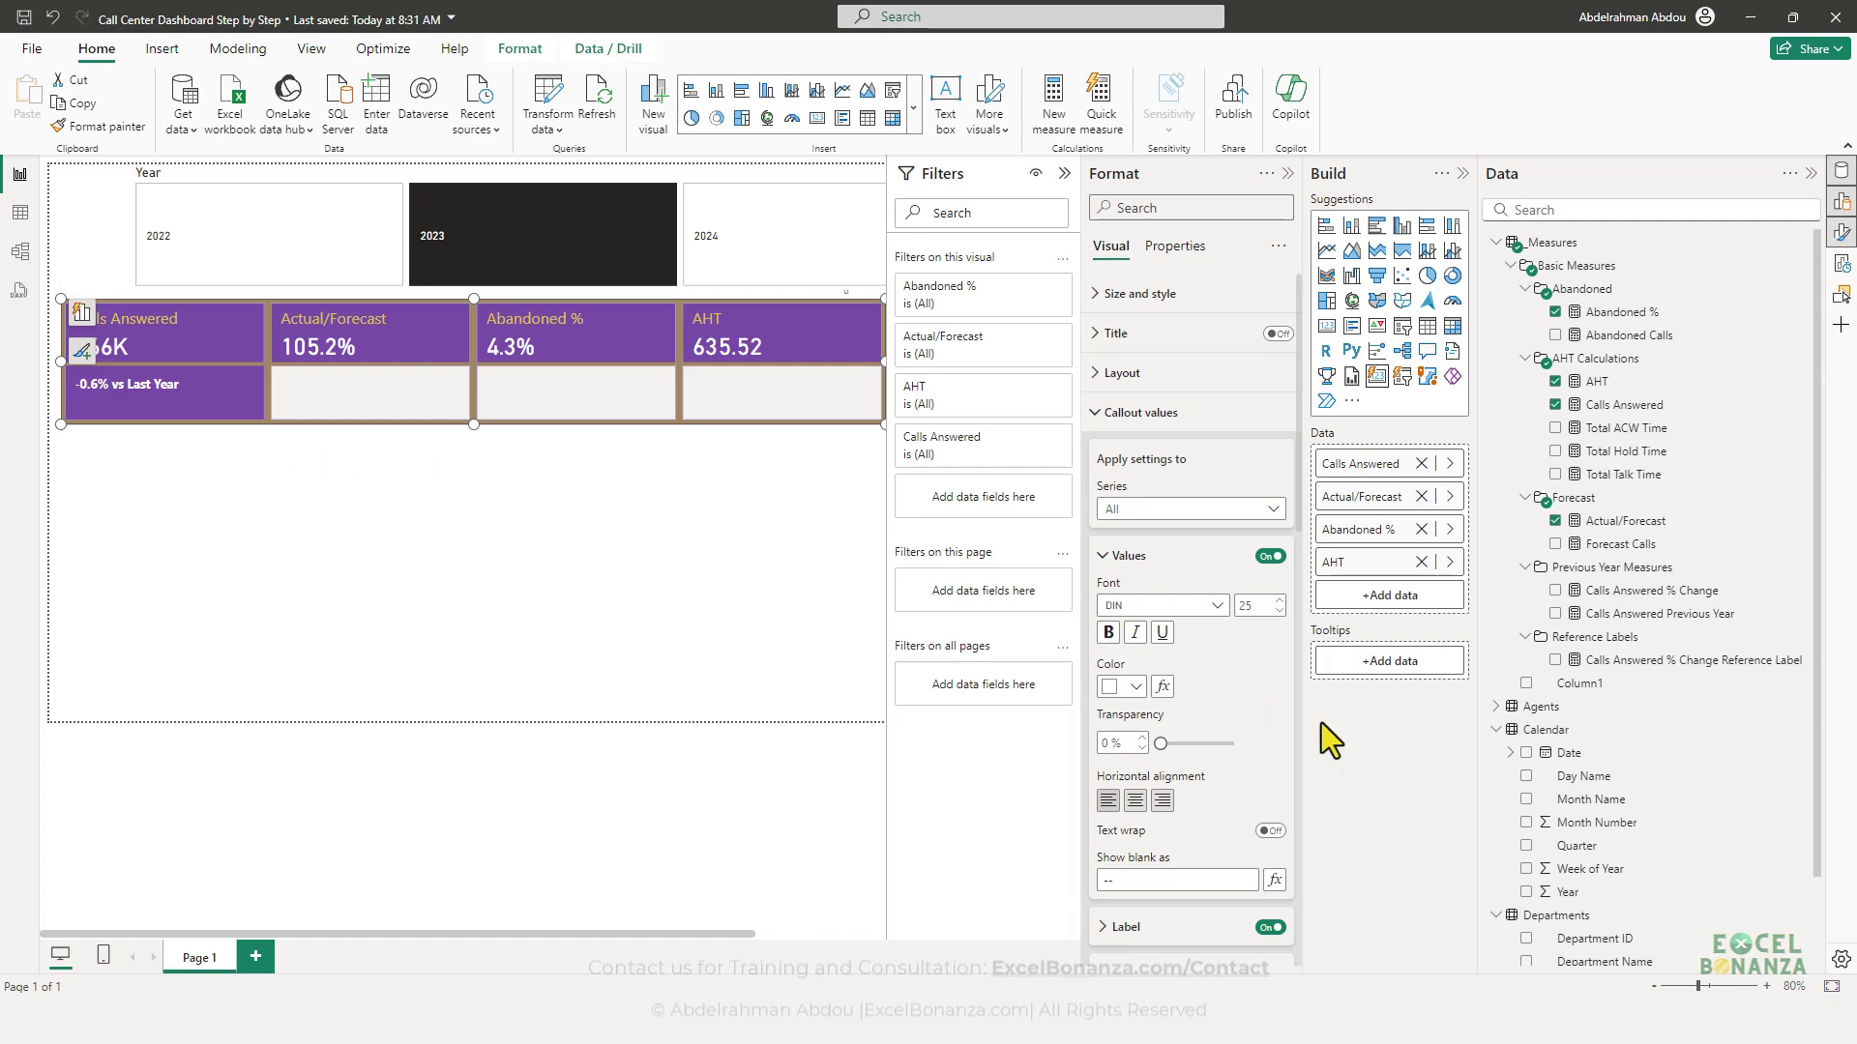
pyautogui.hotkey('alt', 'Tab')
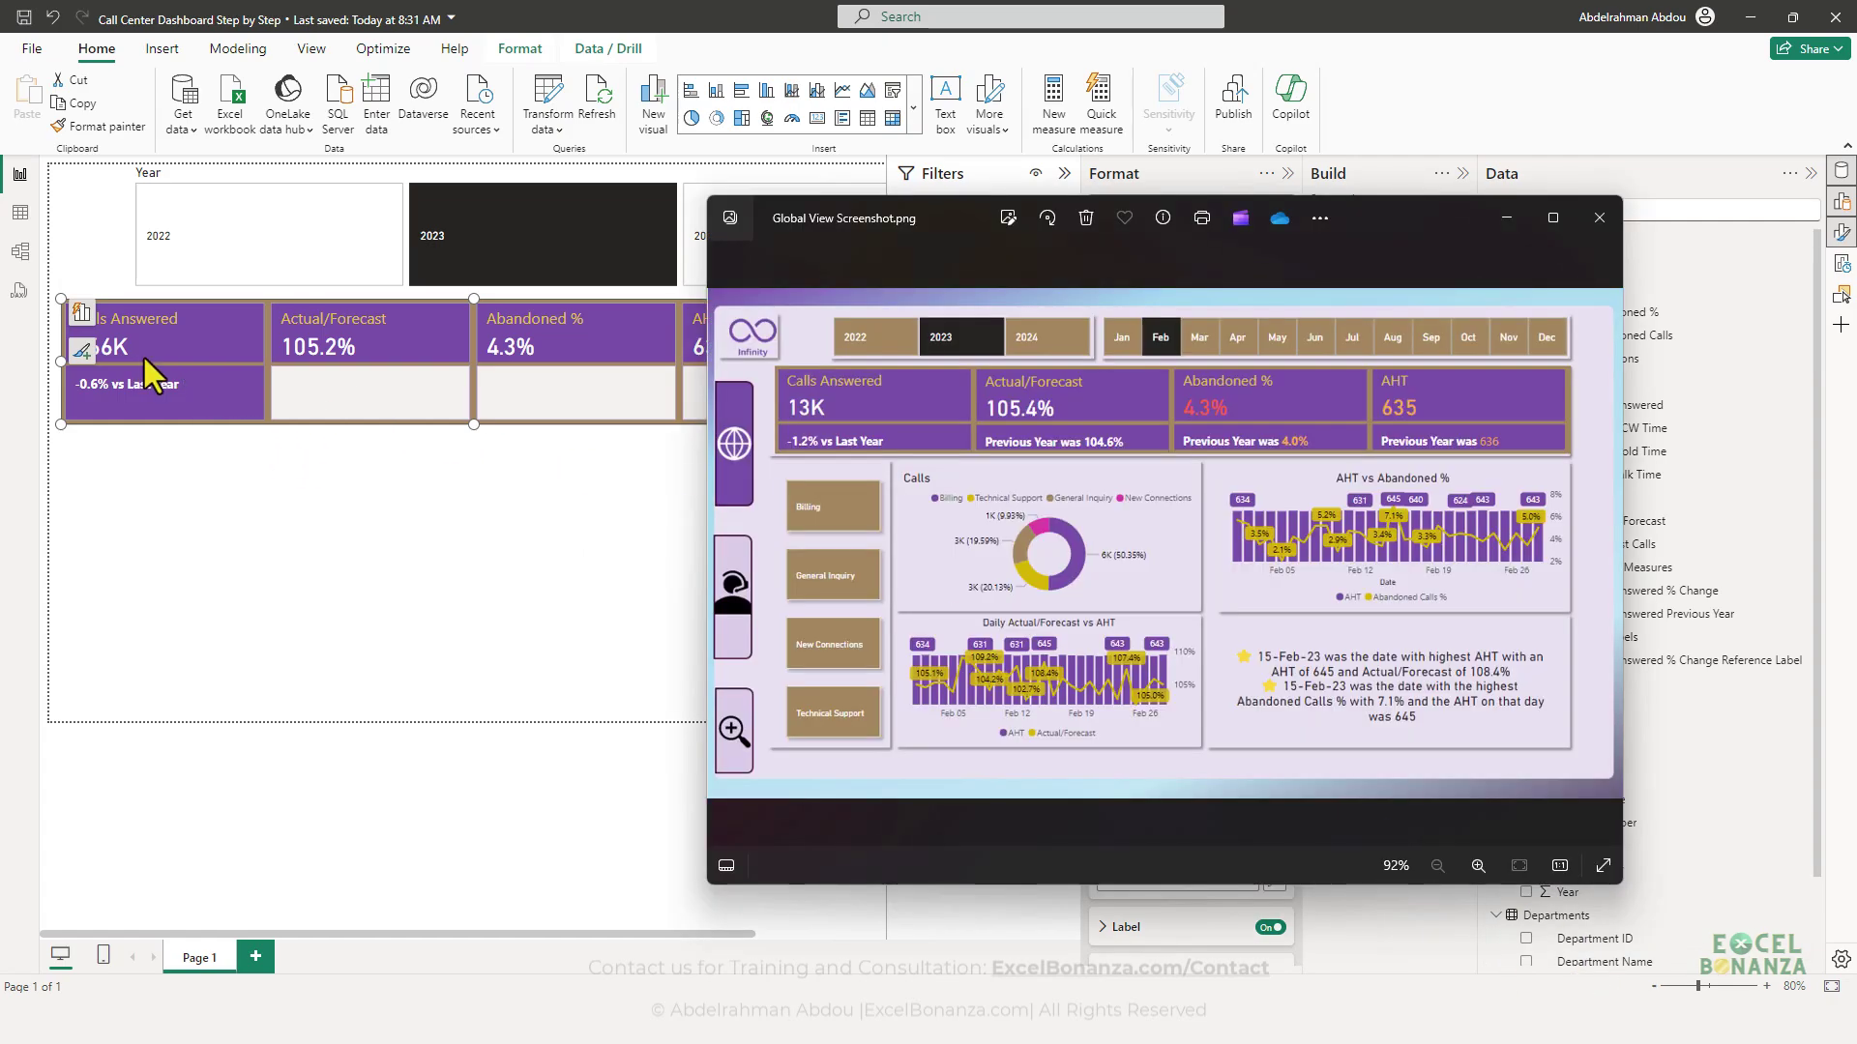
pyautogui.hotkey('alt', 'Tab')
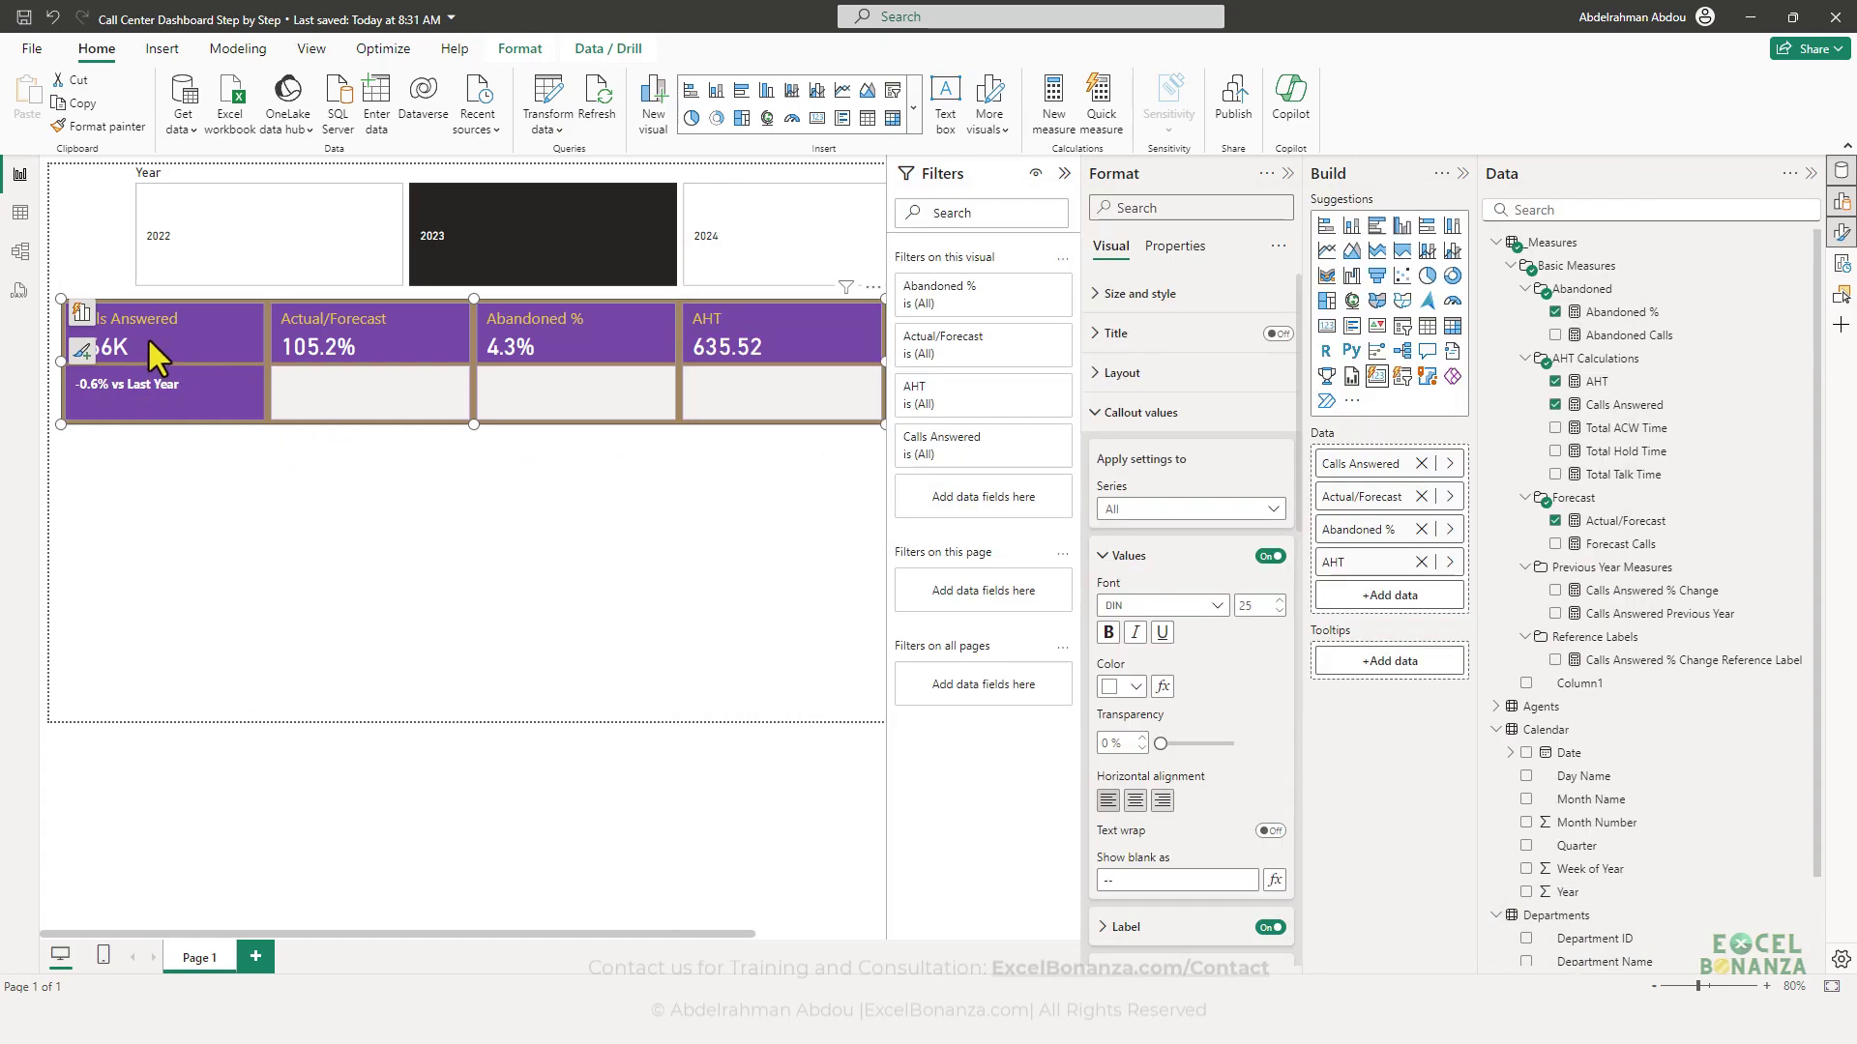
pyautogui.click(183, 427)
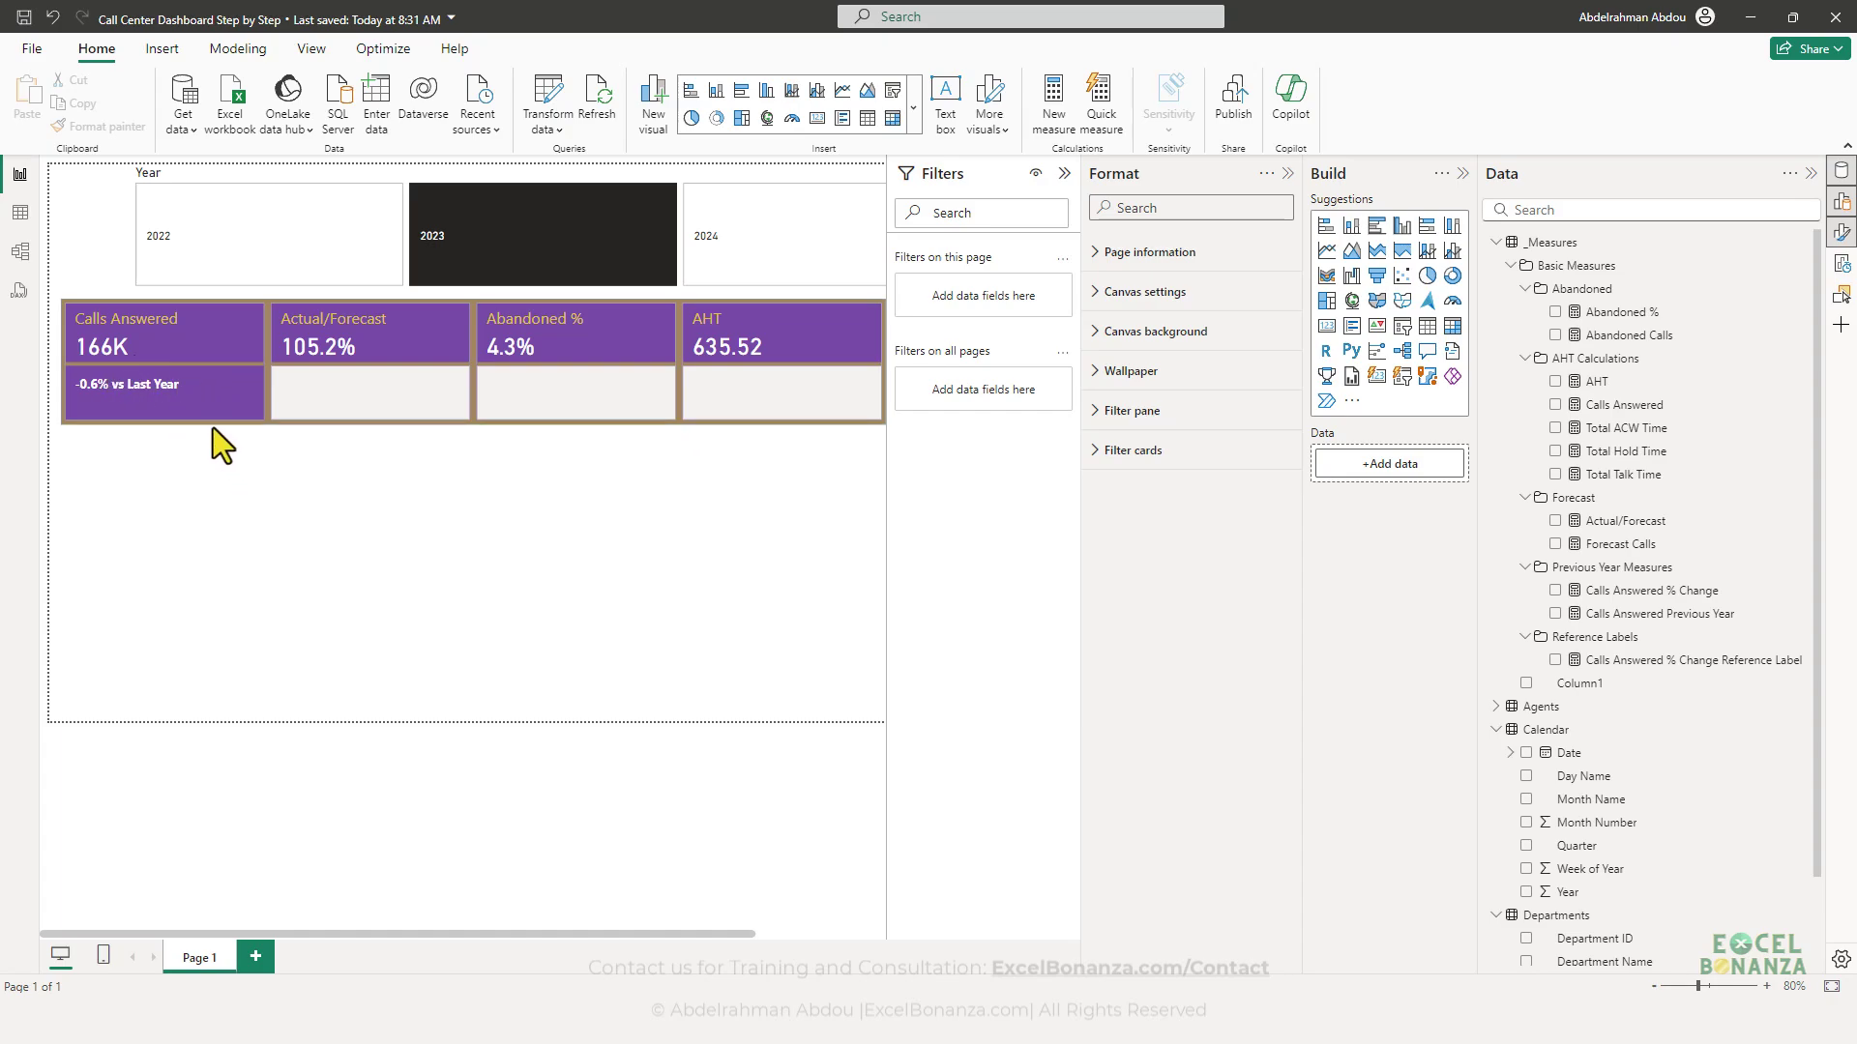
pyautogui.click(174, 406)
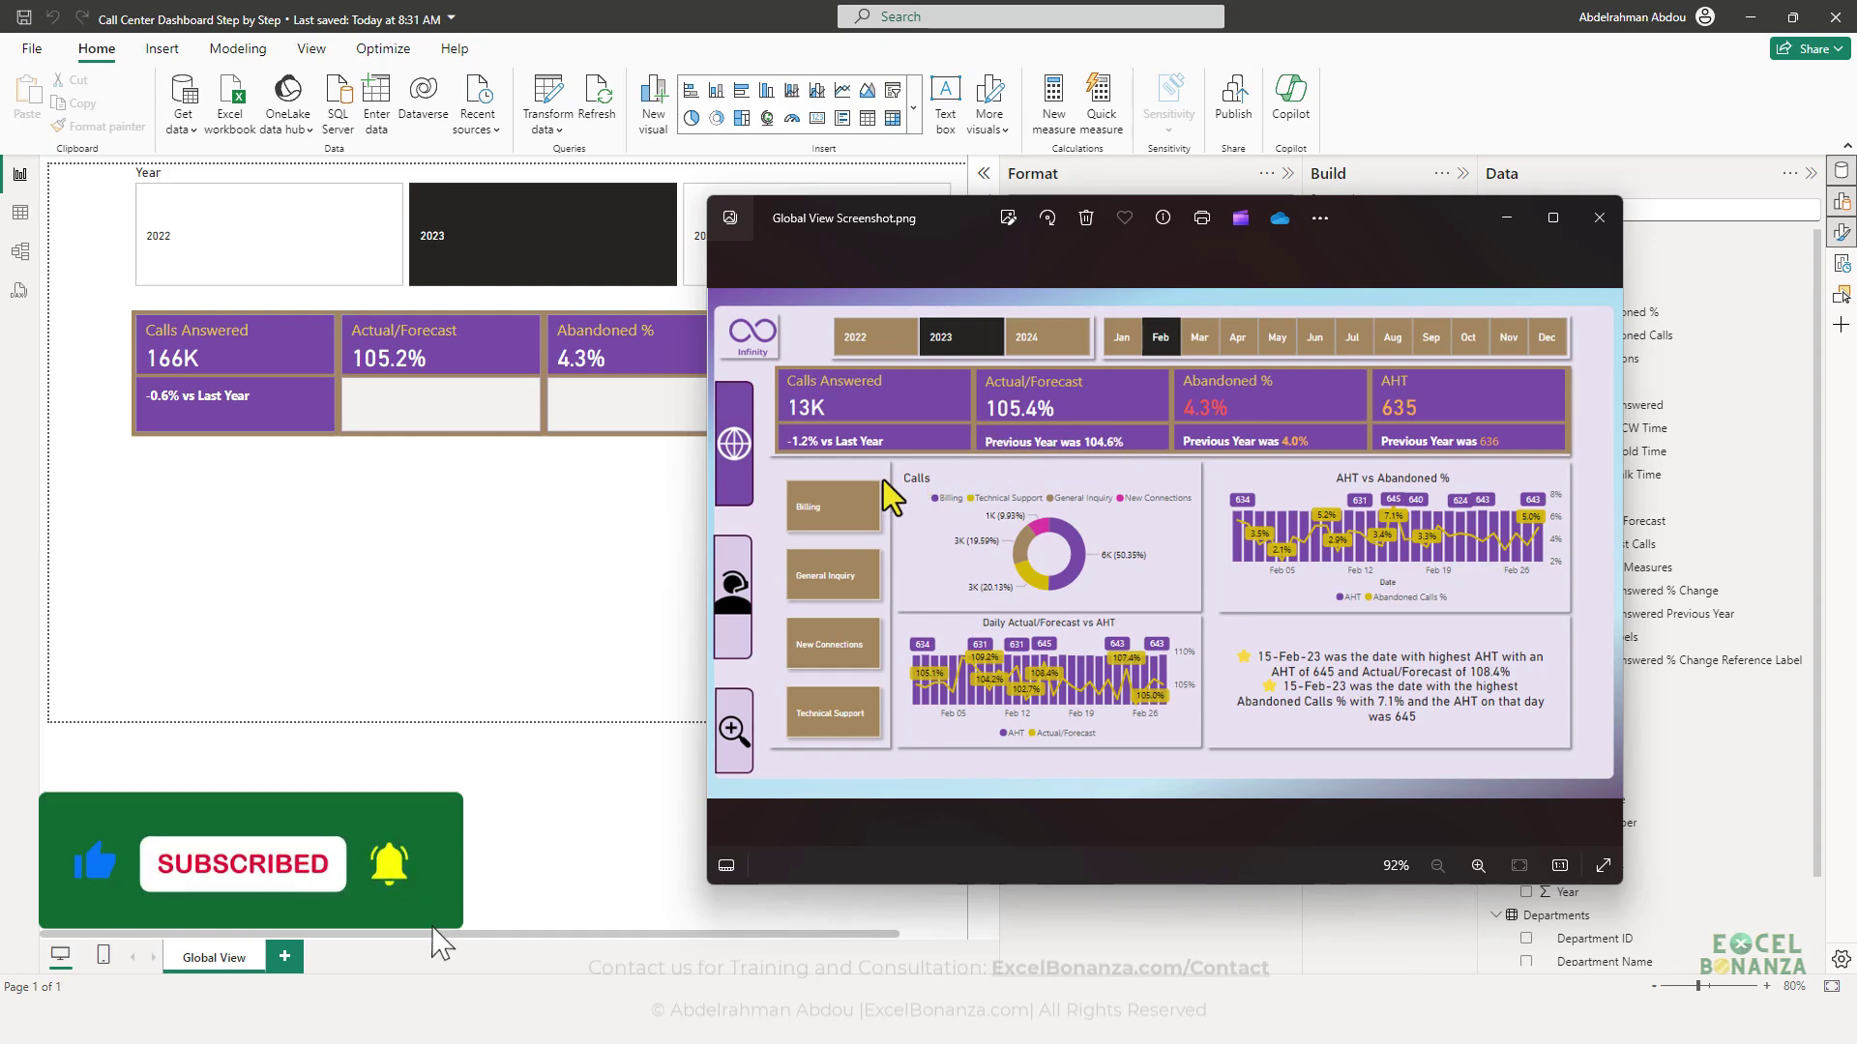
pyautogui.hotkey('alt', 'F4')
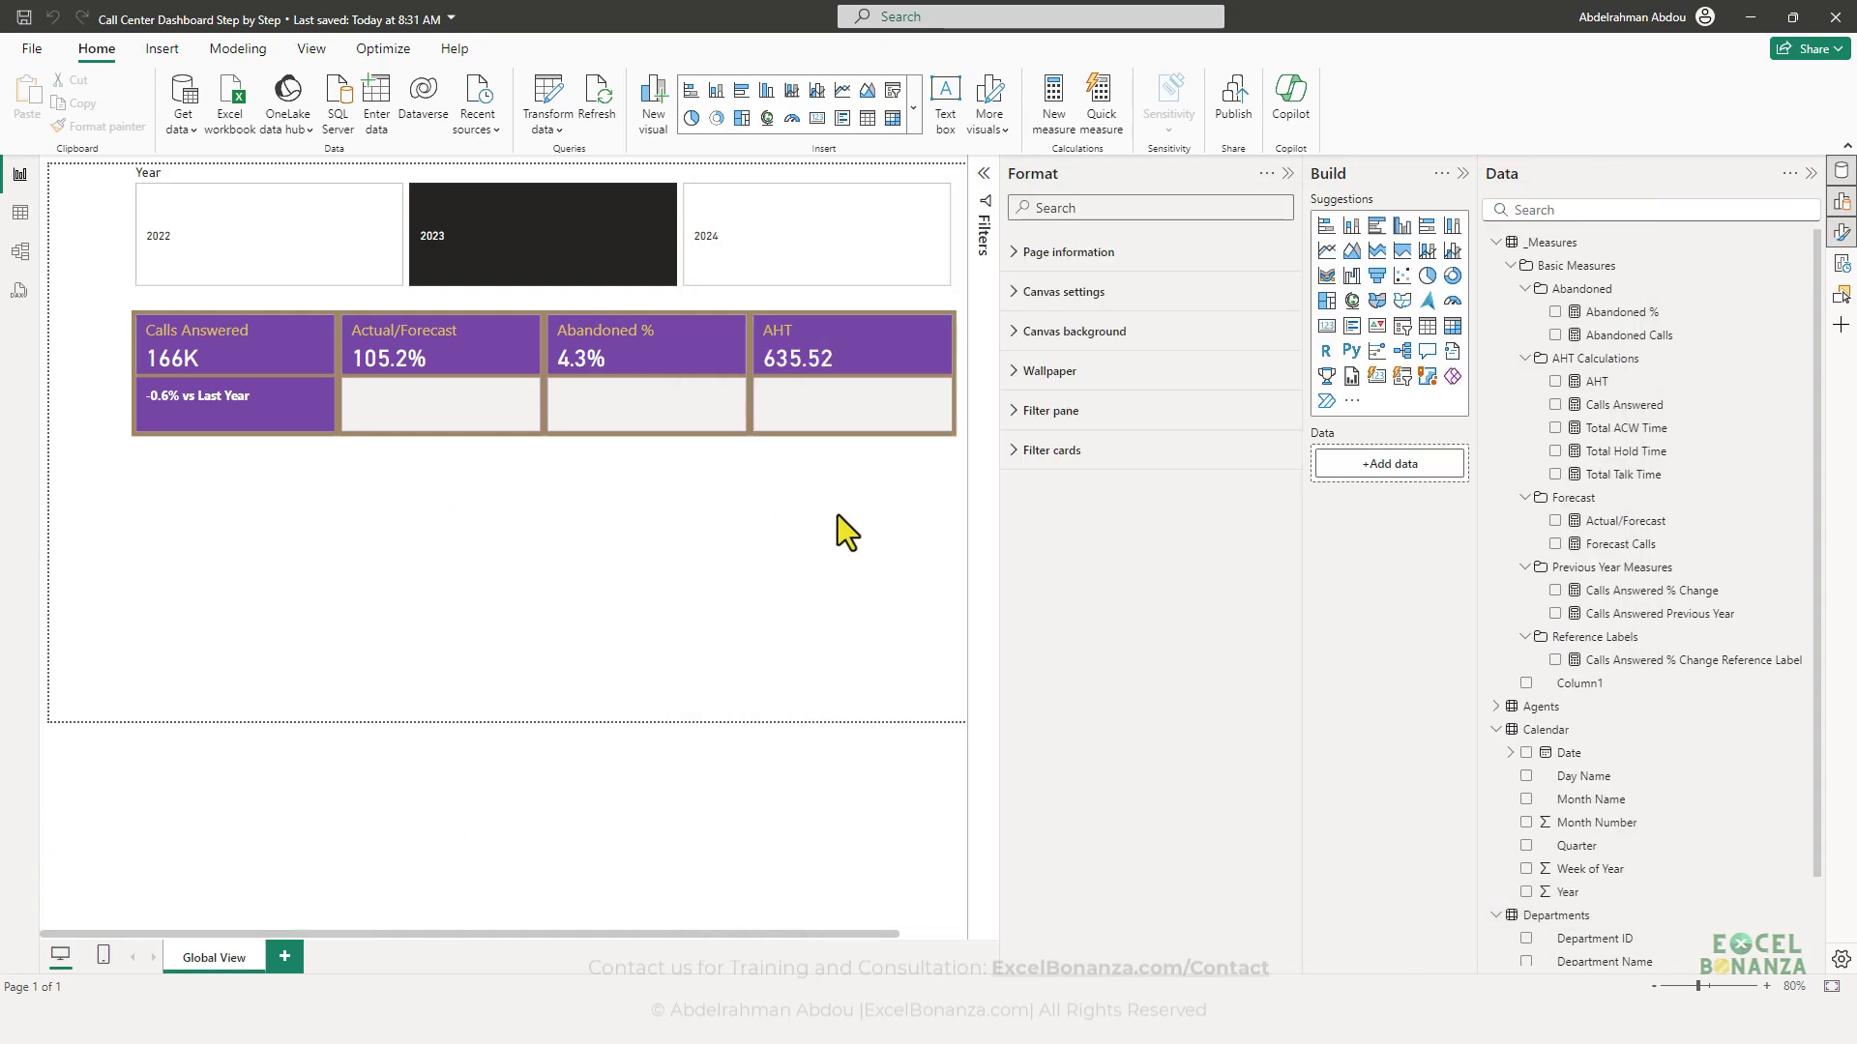
# - View the Actual/Forecast measure's formula and check that card's previous-year label in Global View Screenshot.png
pyautogui.click(1707, 524)
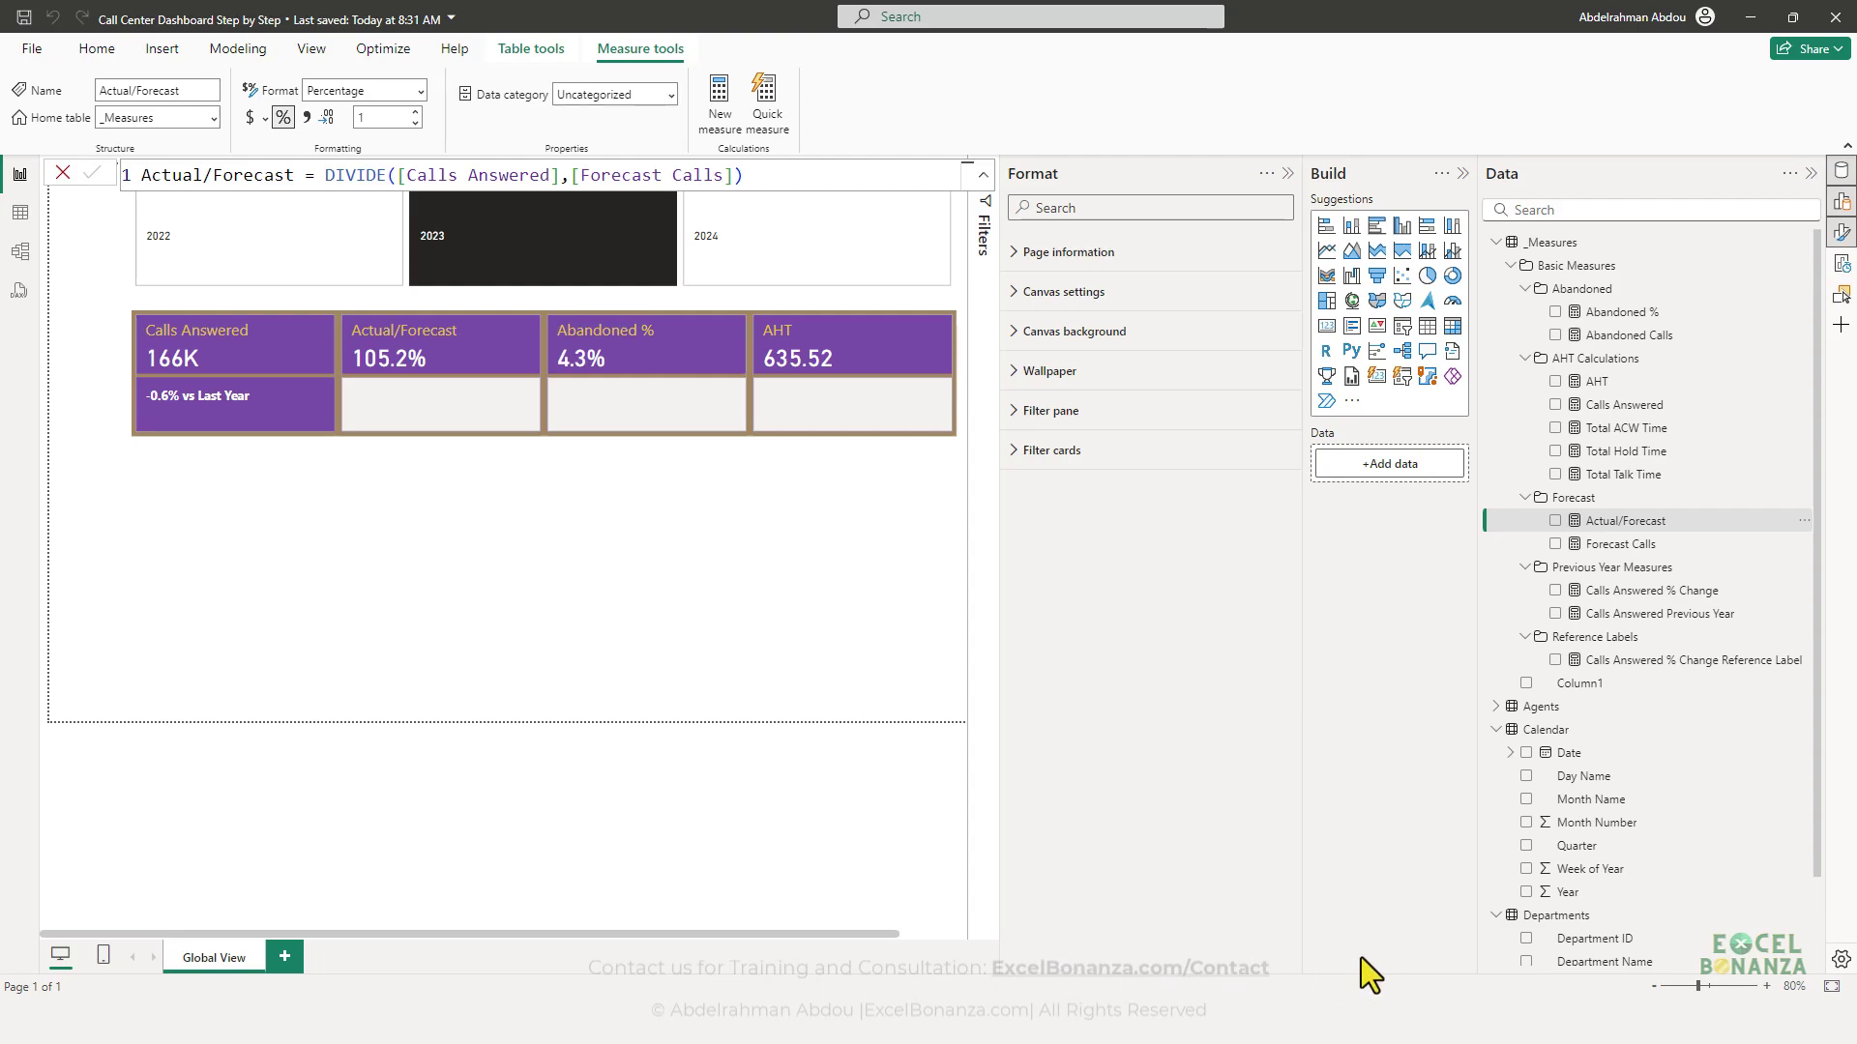
pyautogui.hotkey('alt', 'Tab')
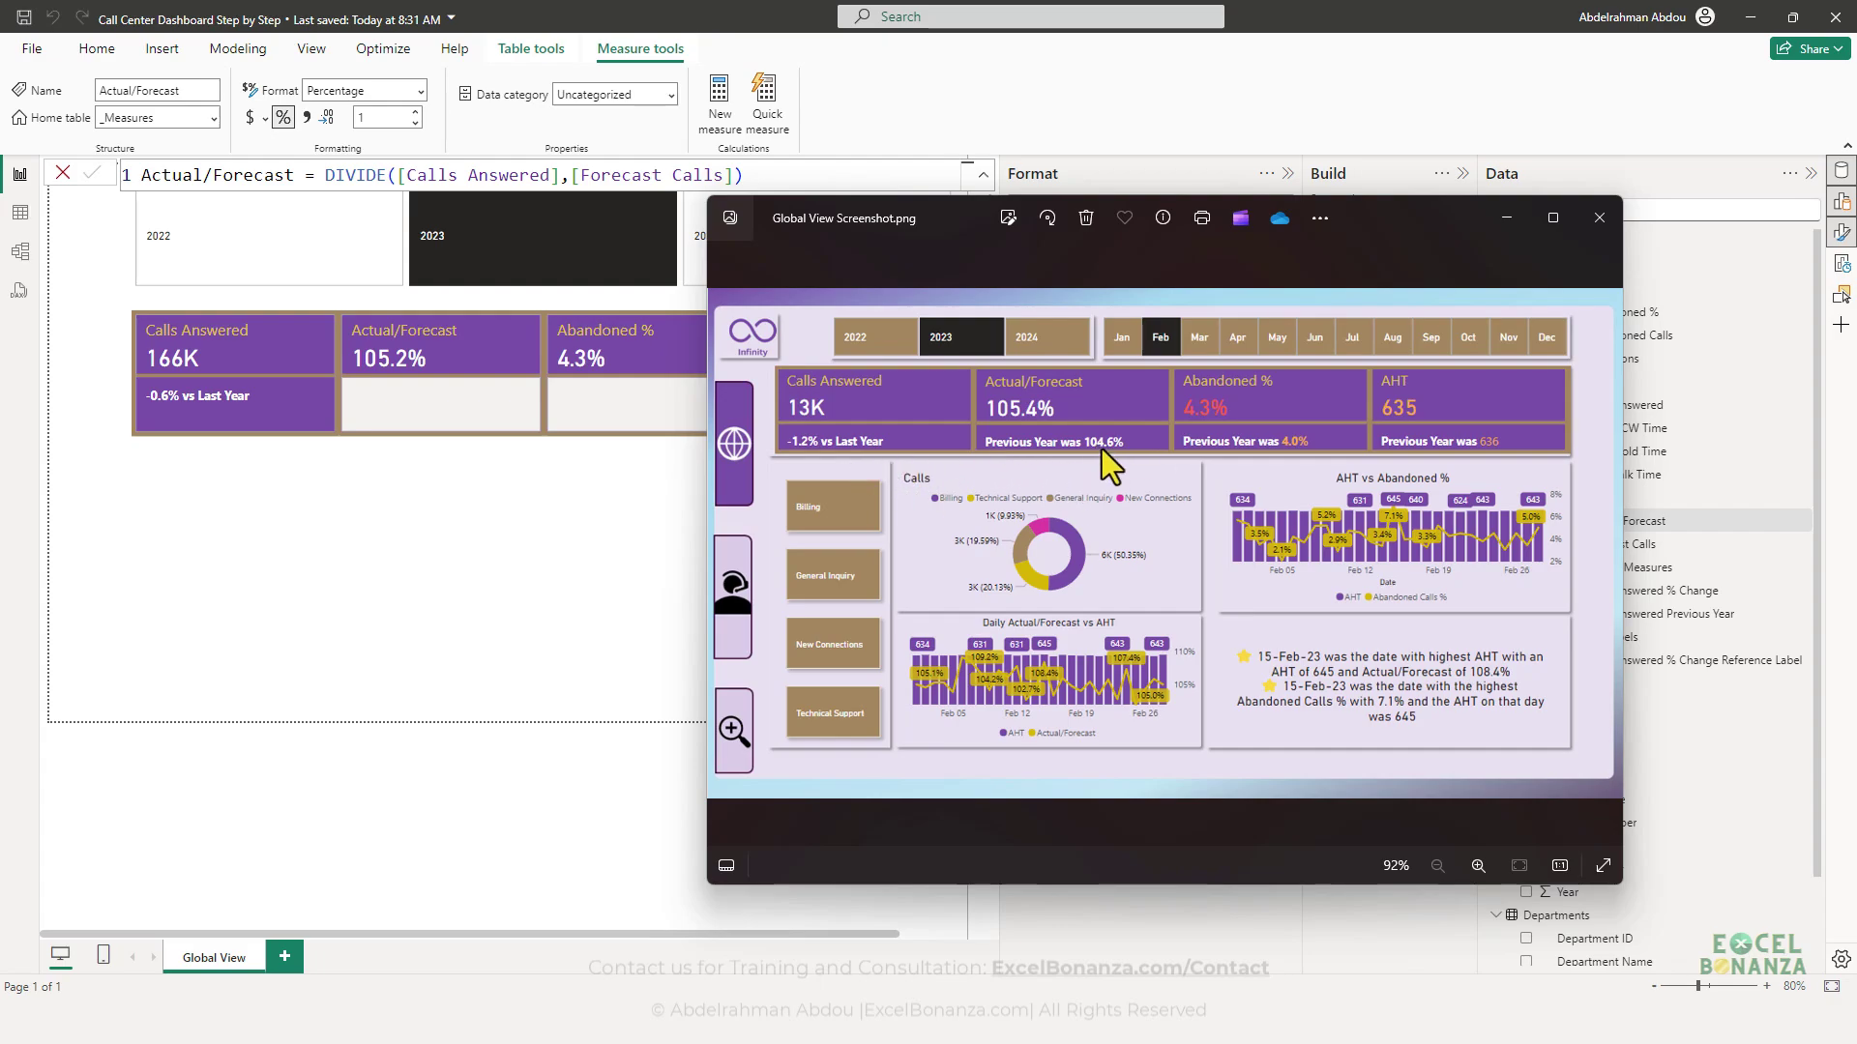
pyautogui.click(567, 488)
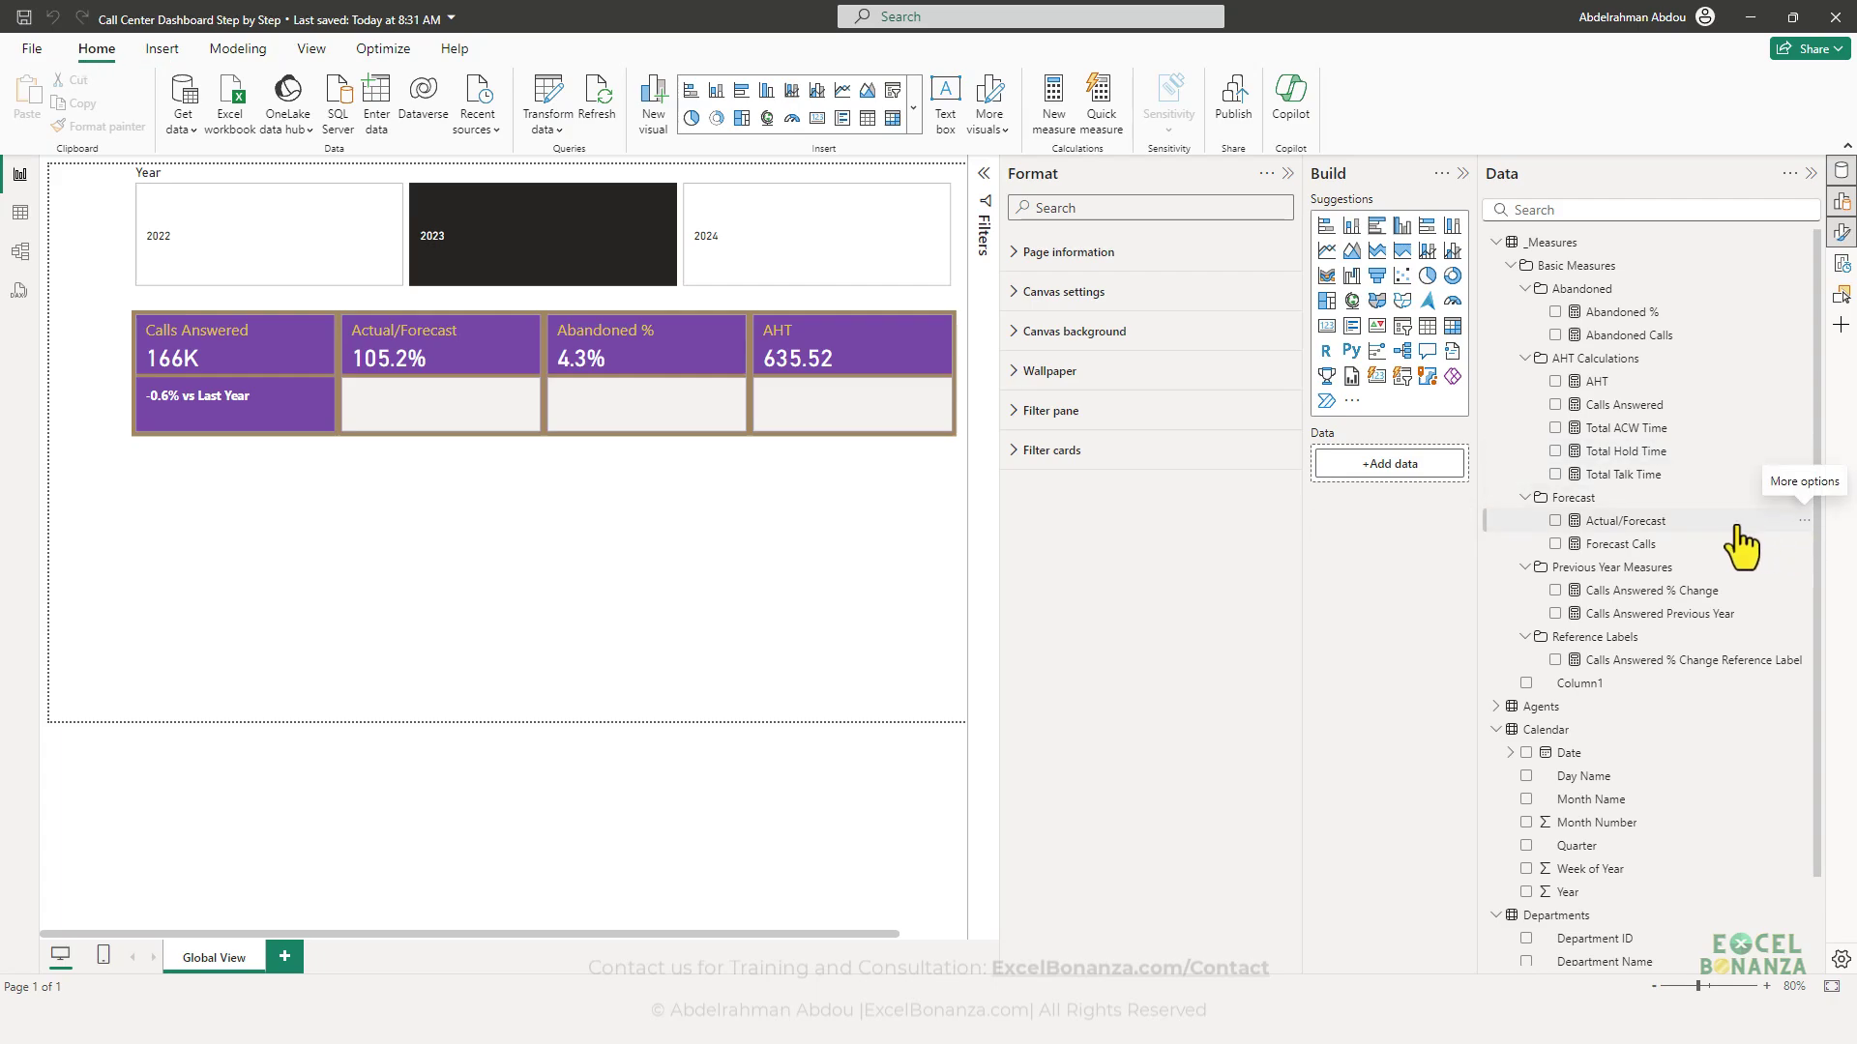
# - Rename the Actual/Forecast measure in the Forecast folder as Actual/Forecast %
pyautogui.click(1805, 521)
pyautogui.click(1732, 650)
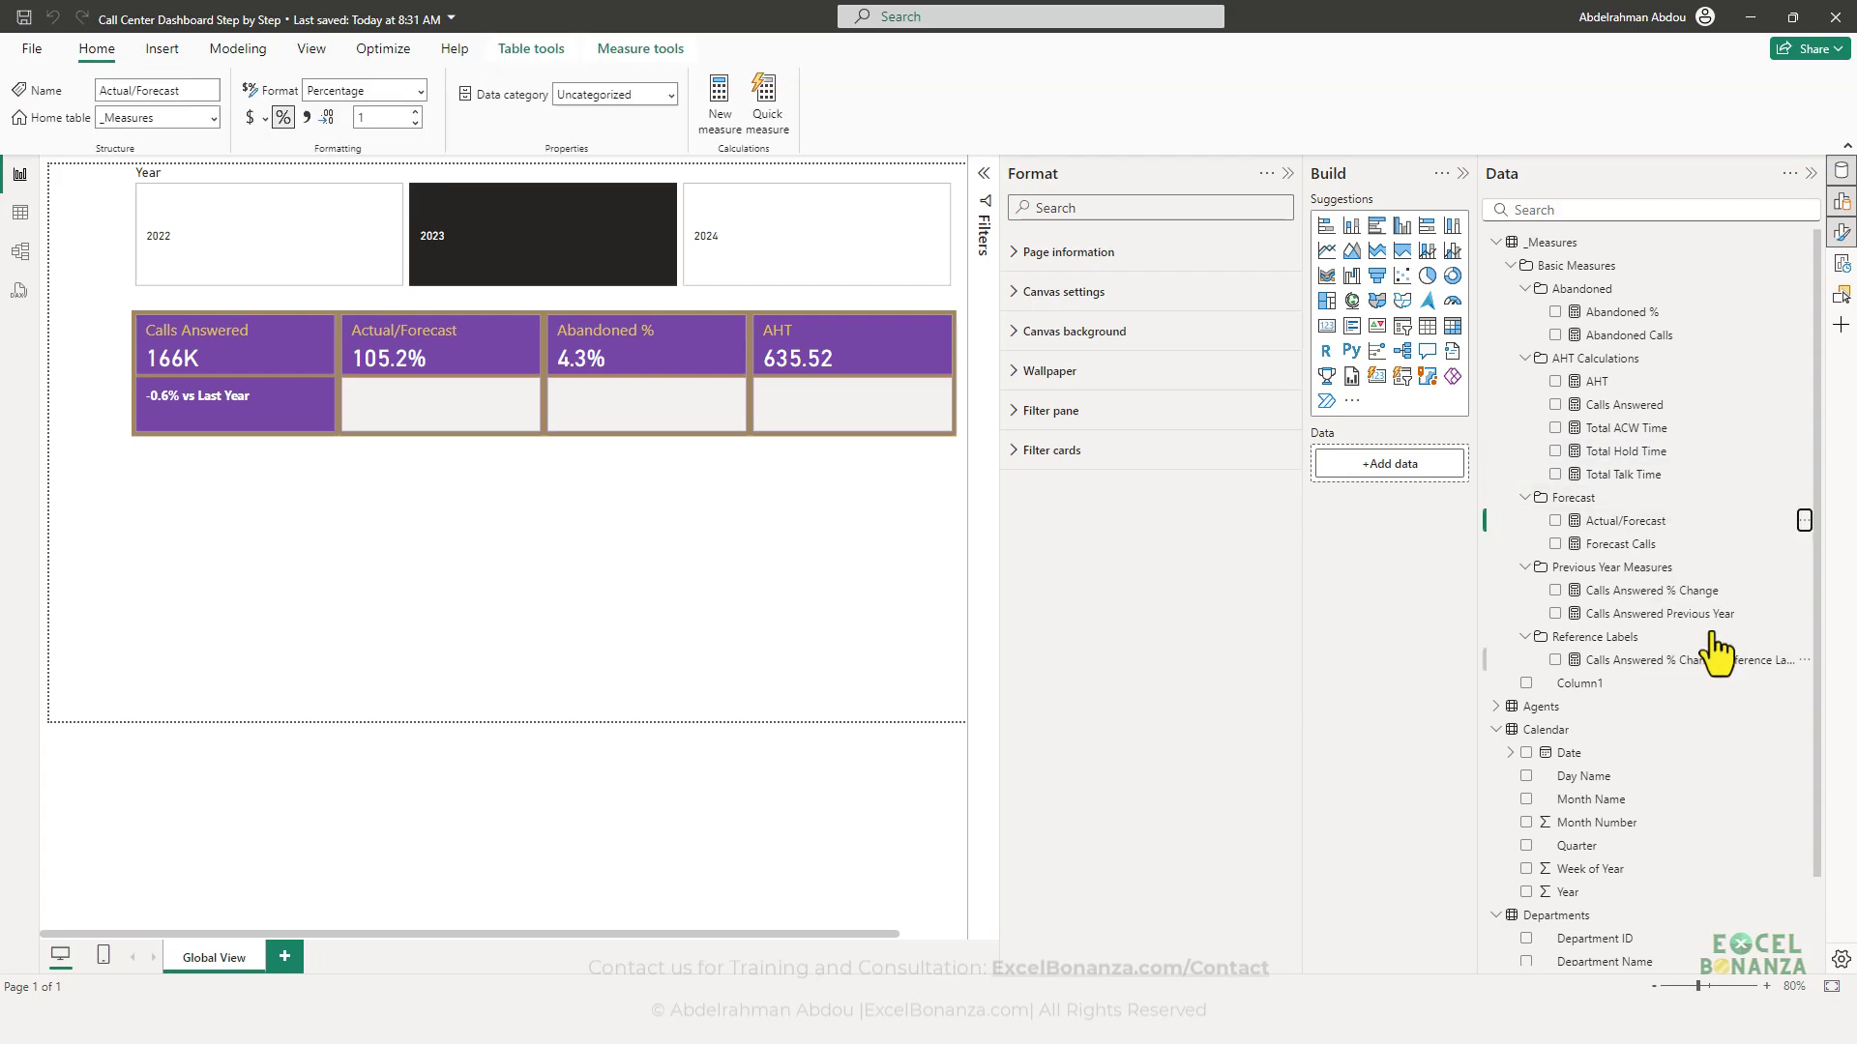
pyautogui.click(1804, 521)
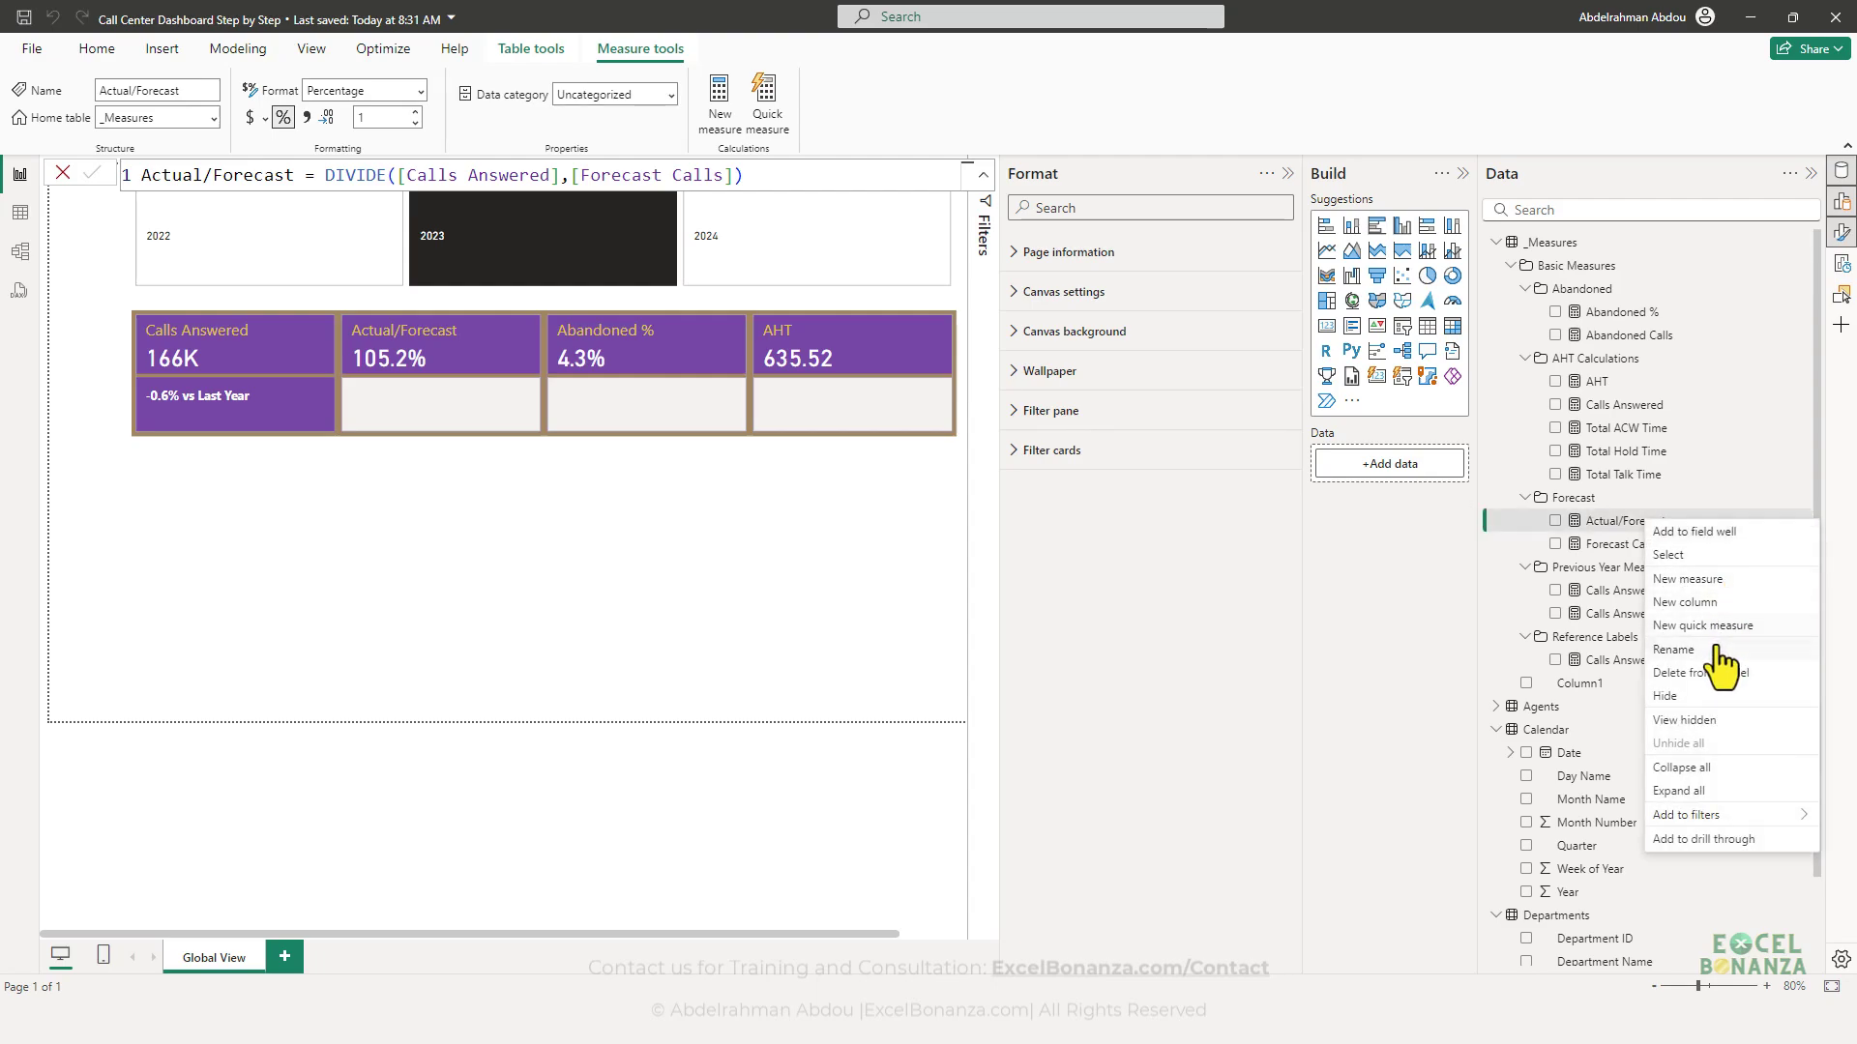
pyautogui.click(1725, 649)
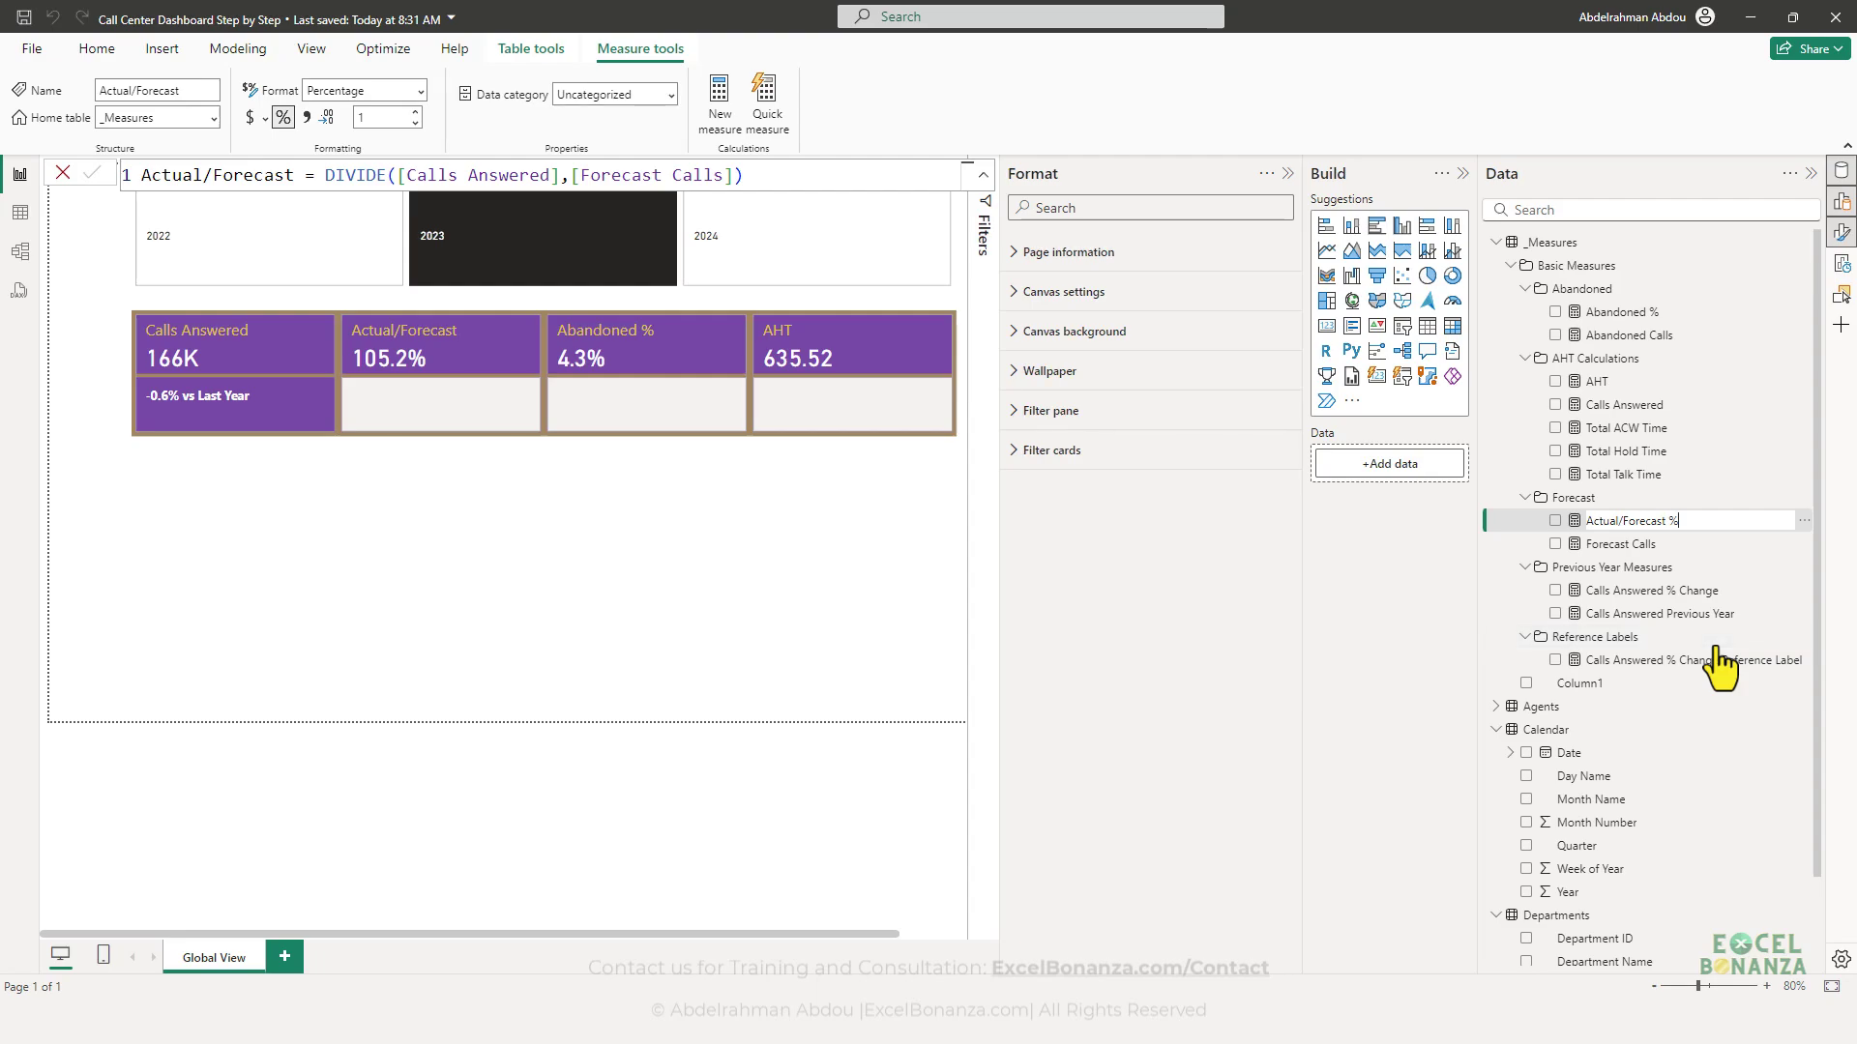
pyautogui.press('Return')
pyautogui.click(1804, 520)
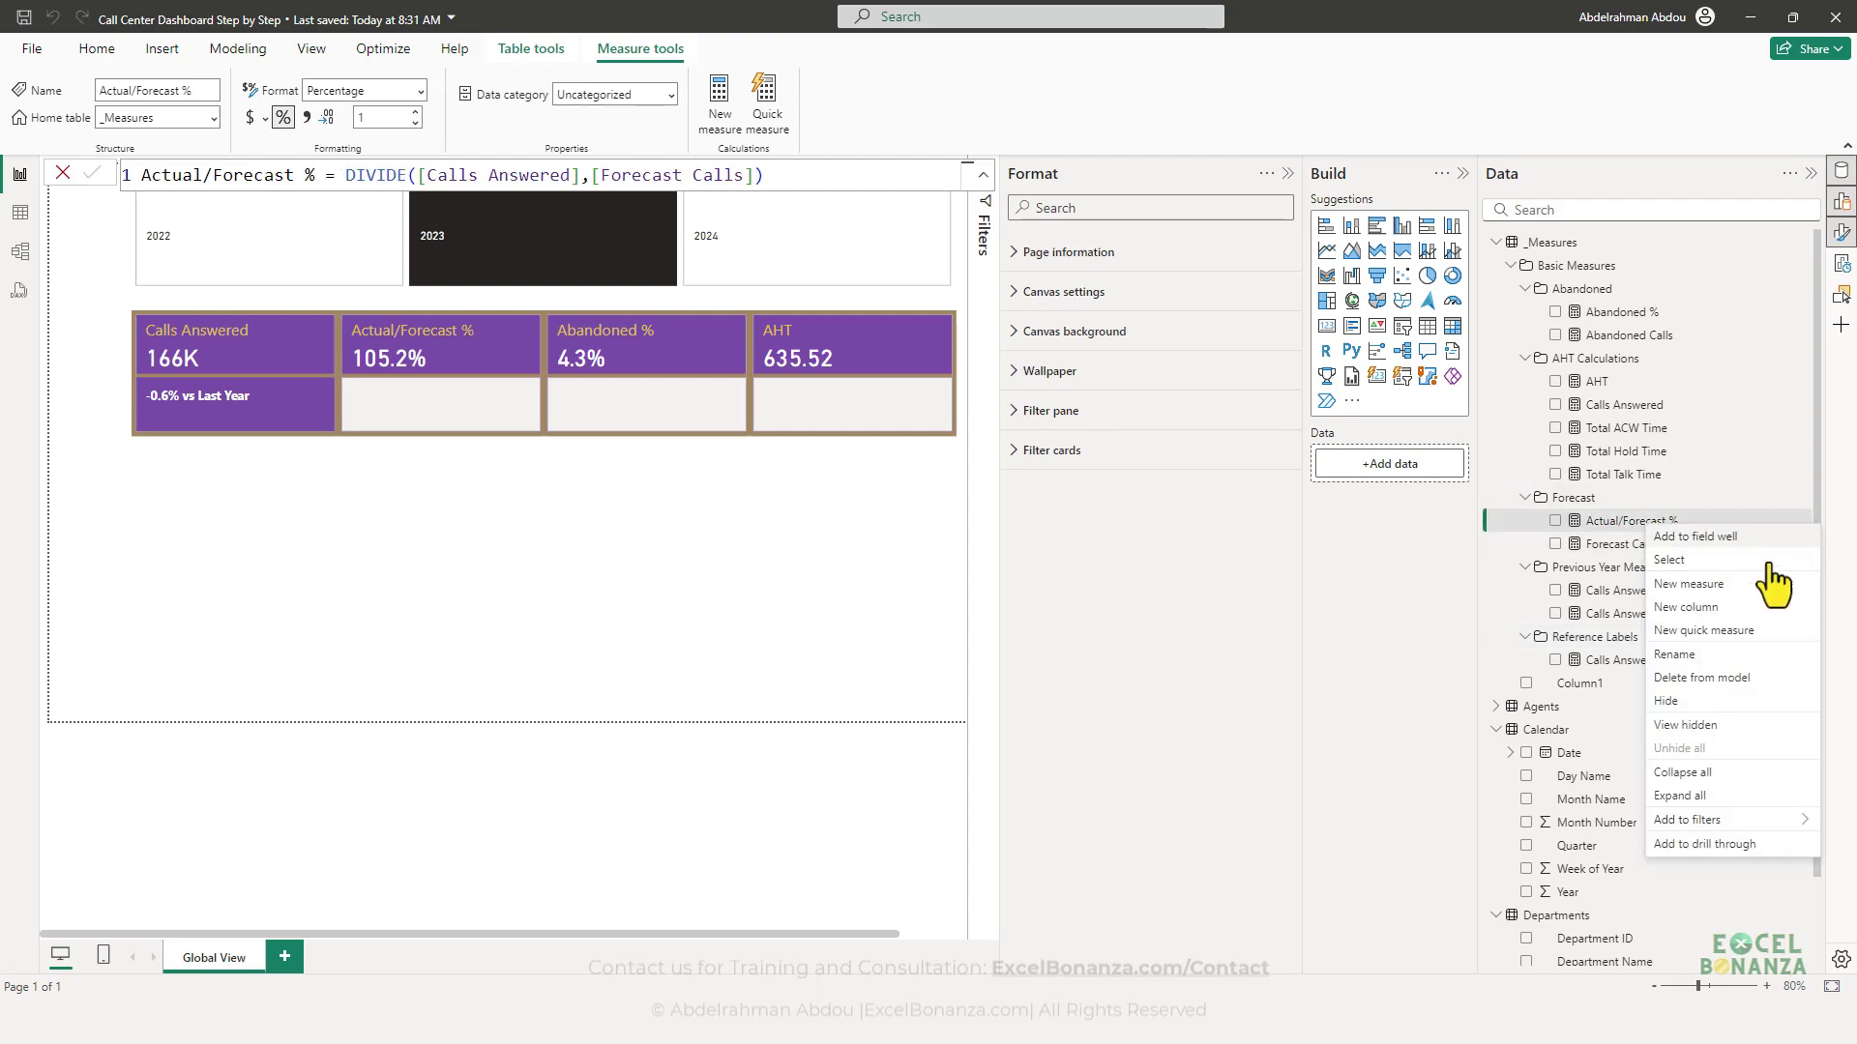
pyautogui.click(1734, 538)
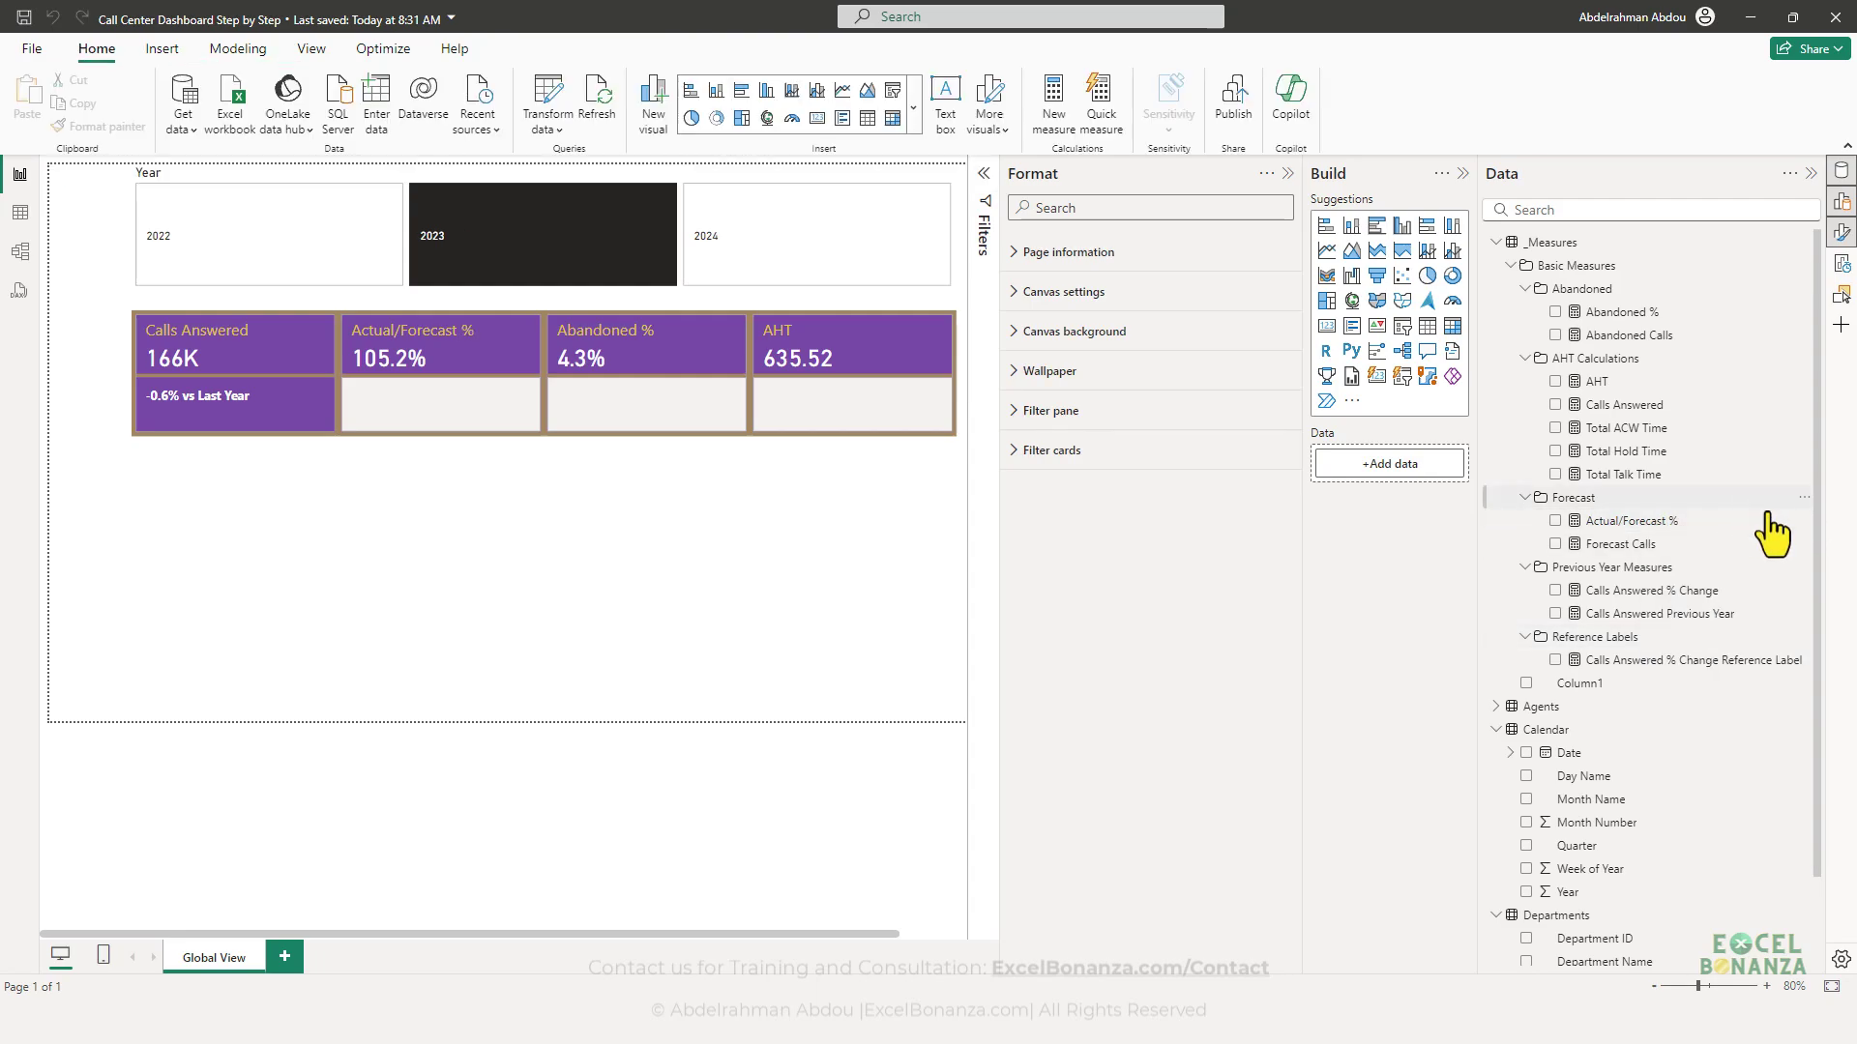
# - Create the measure Actual/Forecast % - Same Period Last Year = CALCULATE([Actual/Forecast %], SAMEPERIODLASTYEAR('Calendar'[Date])) from the Forecast folder
pyautogui.click(1804, 497)
pyautogui.click(1702, 509)
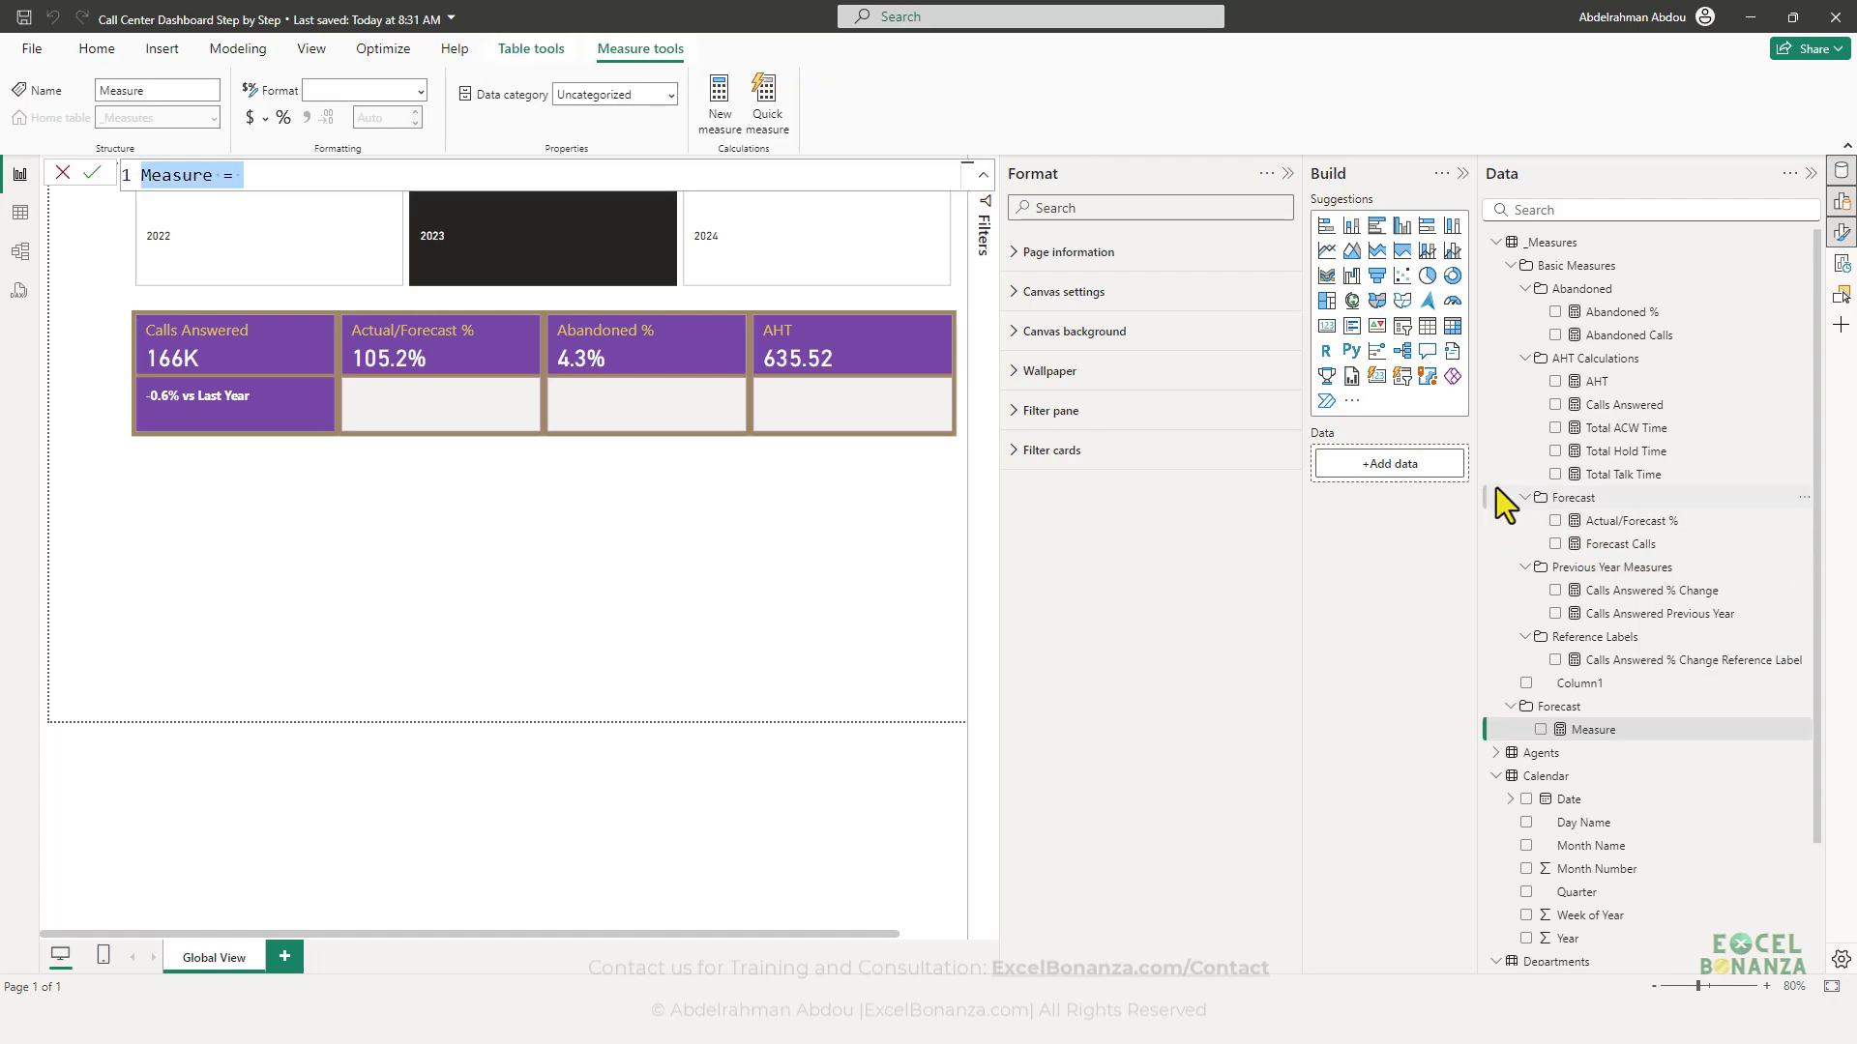
pyautogui.write('Actual')
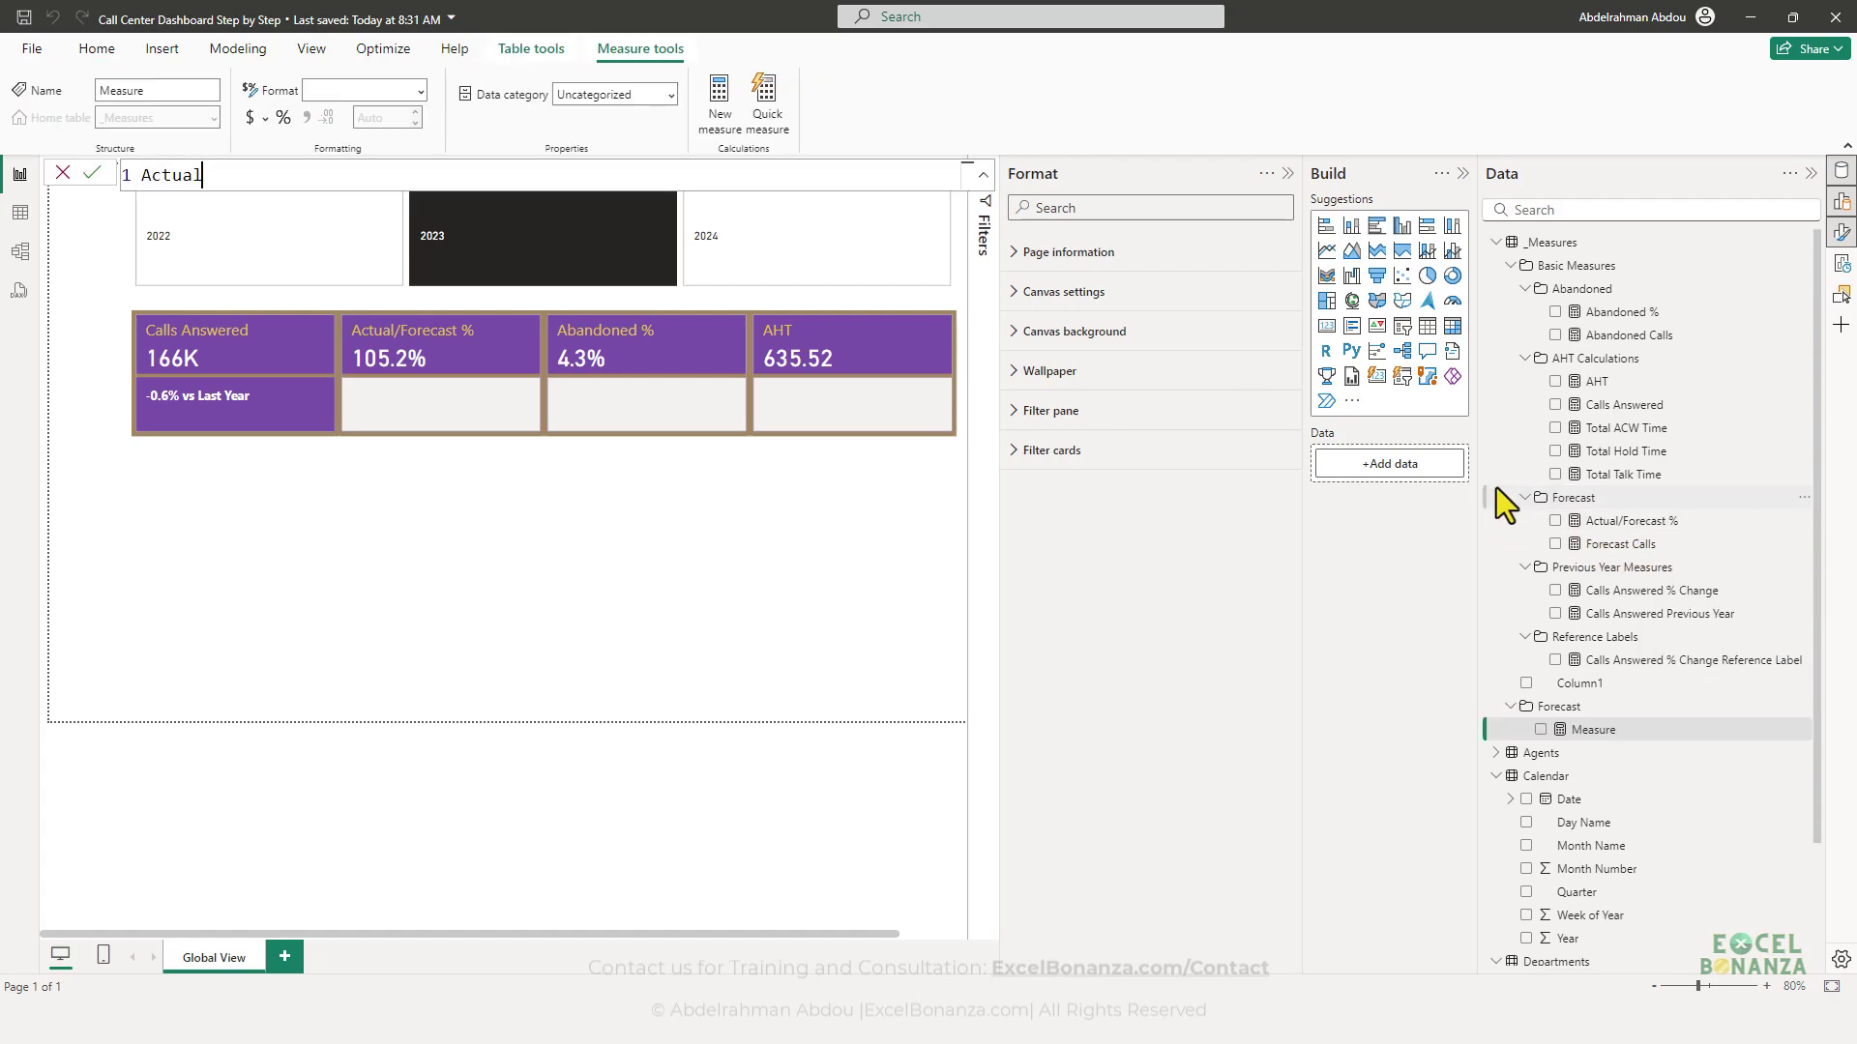
pyautogui.write('/Forecast % - Same Period Last Year = cal')
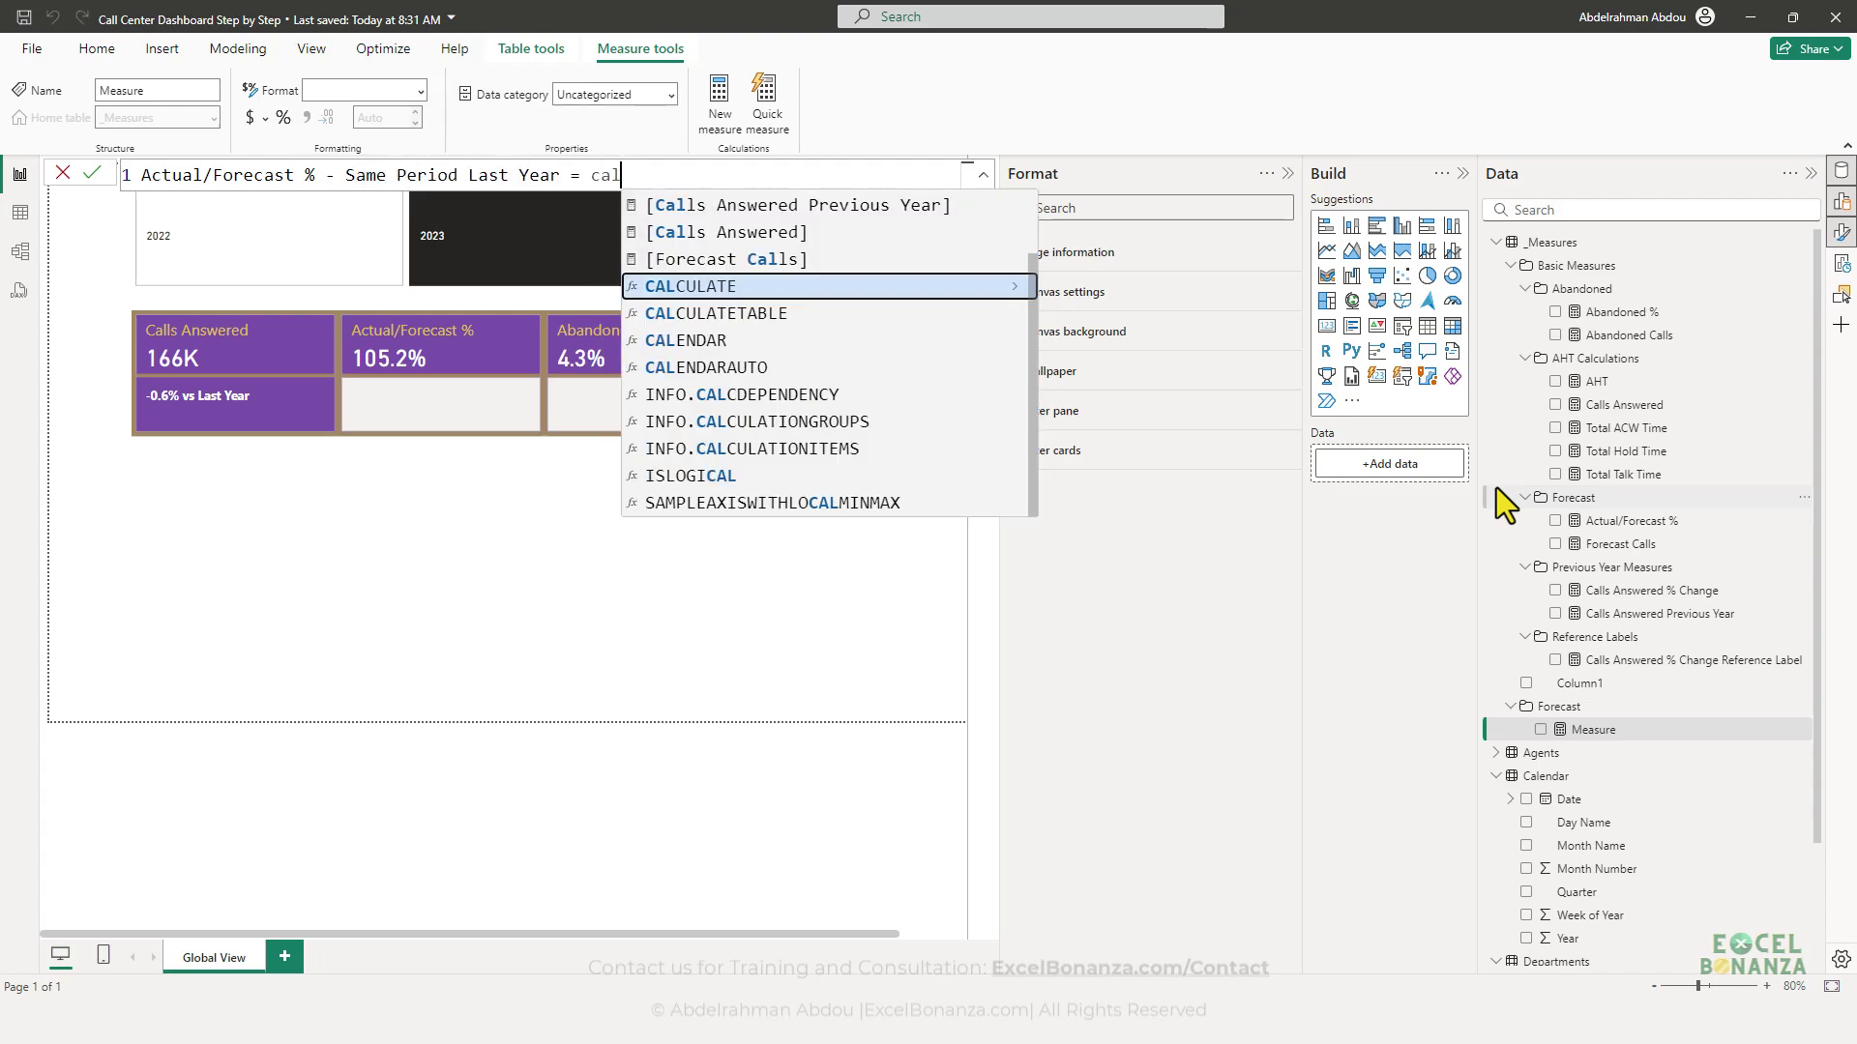
pyautogui.press('Tab')
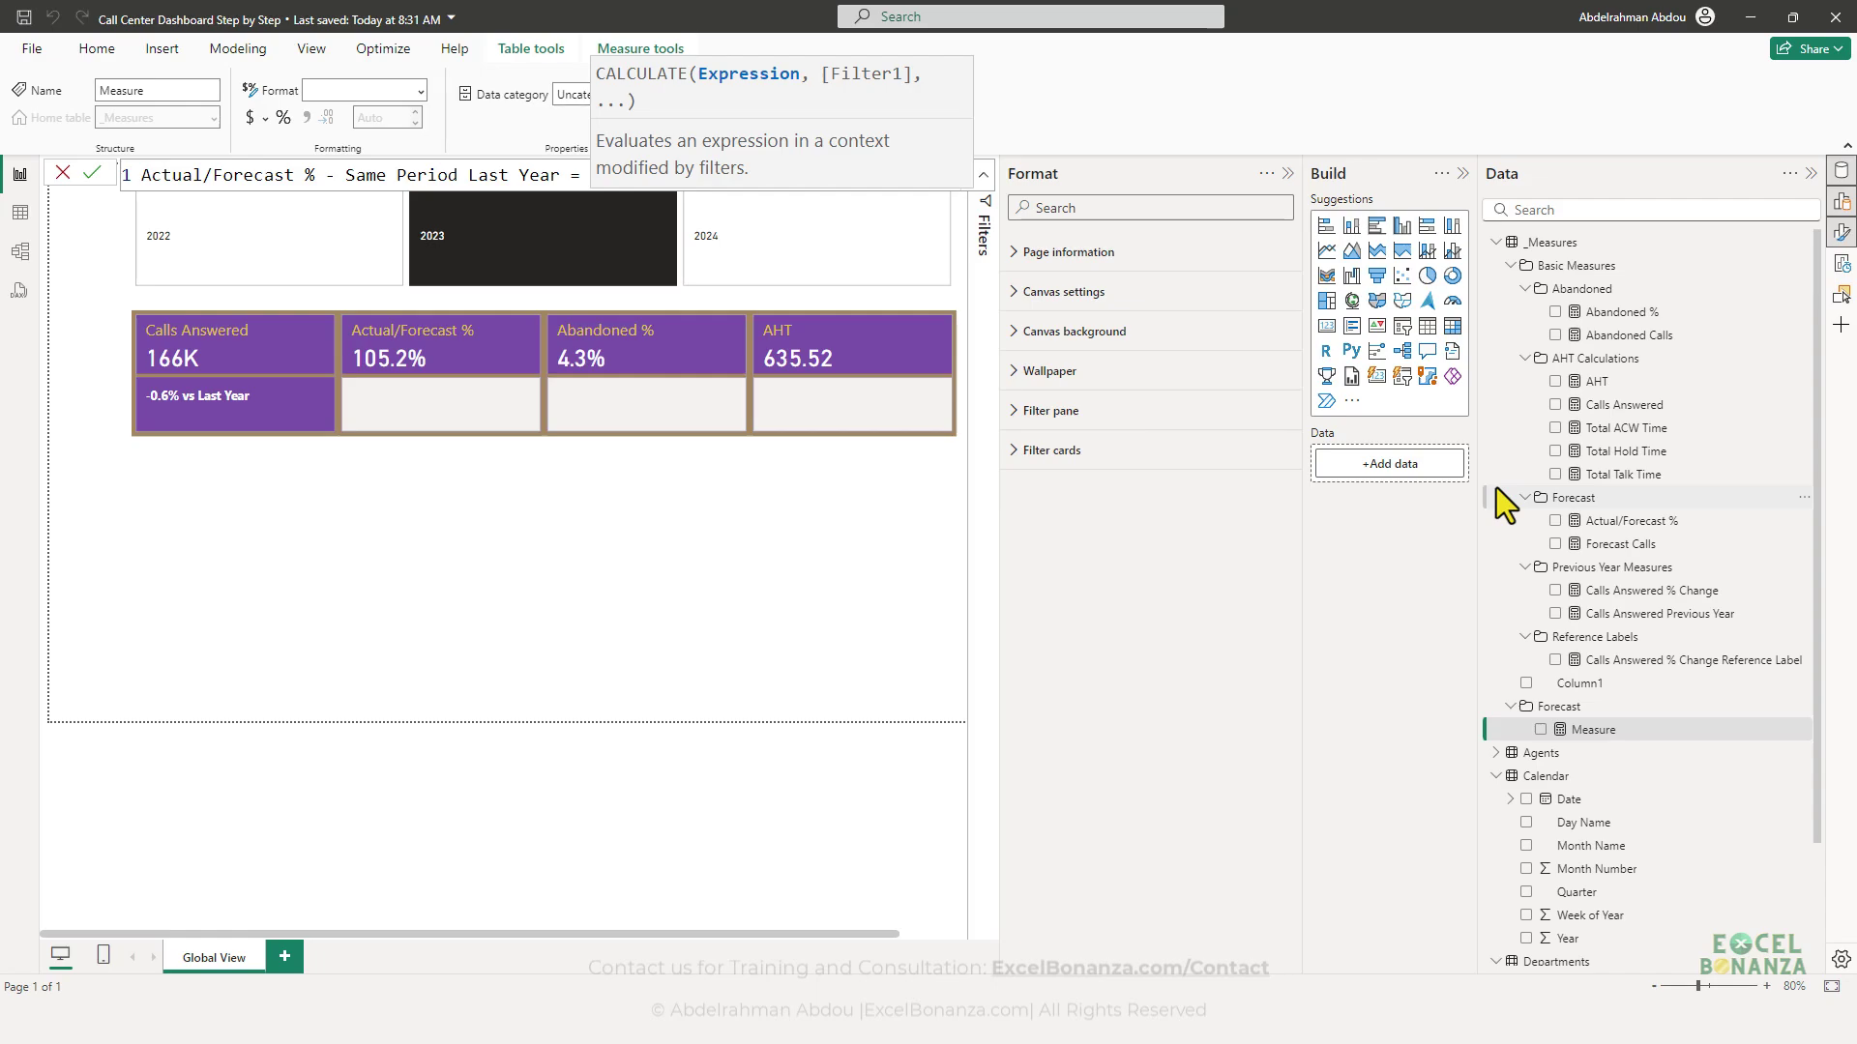
pyautogui.write('[act')
pyautogui.press('Tab')
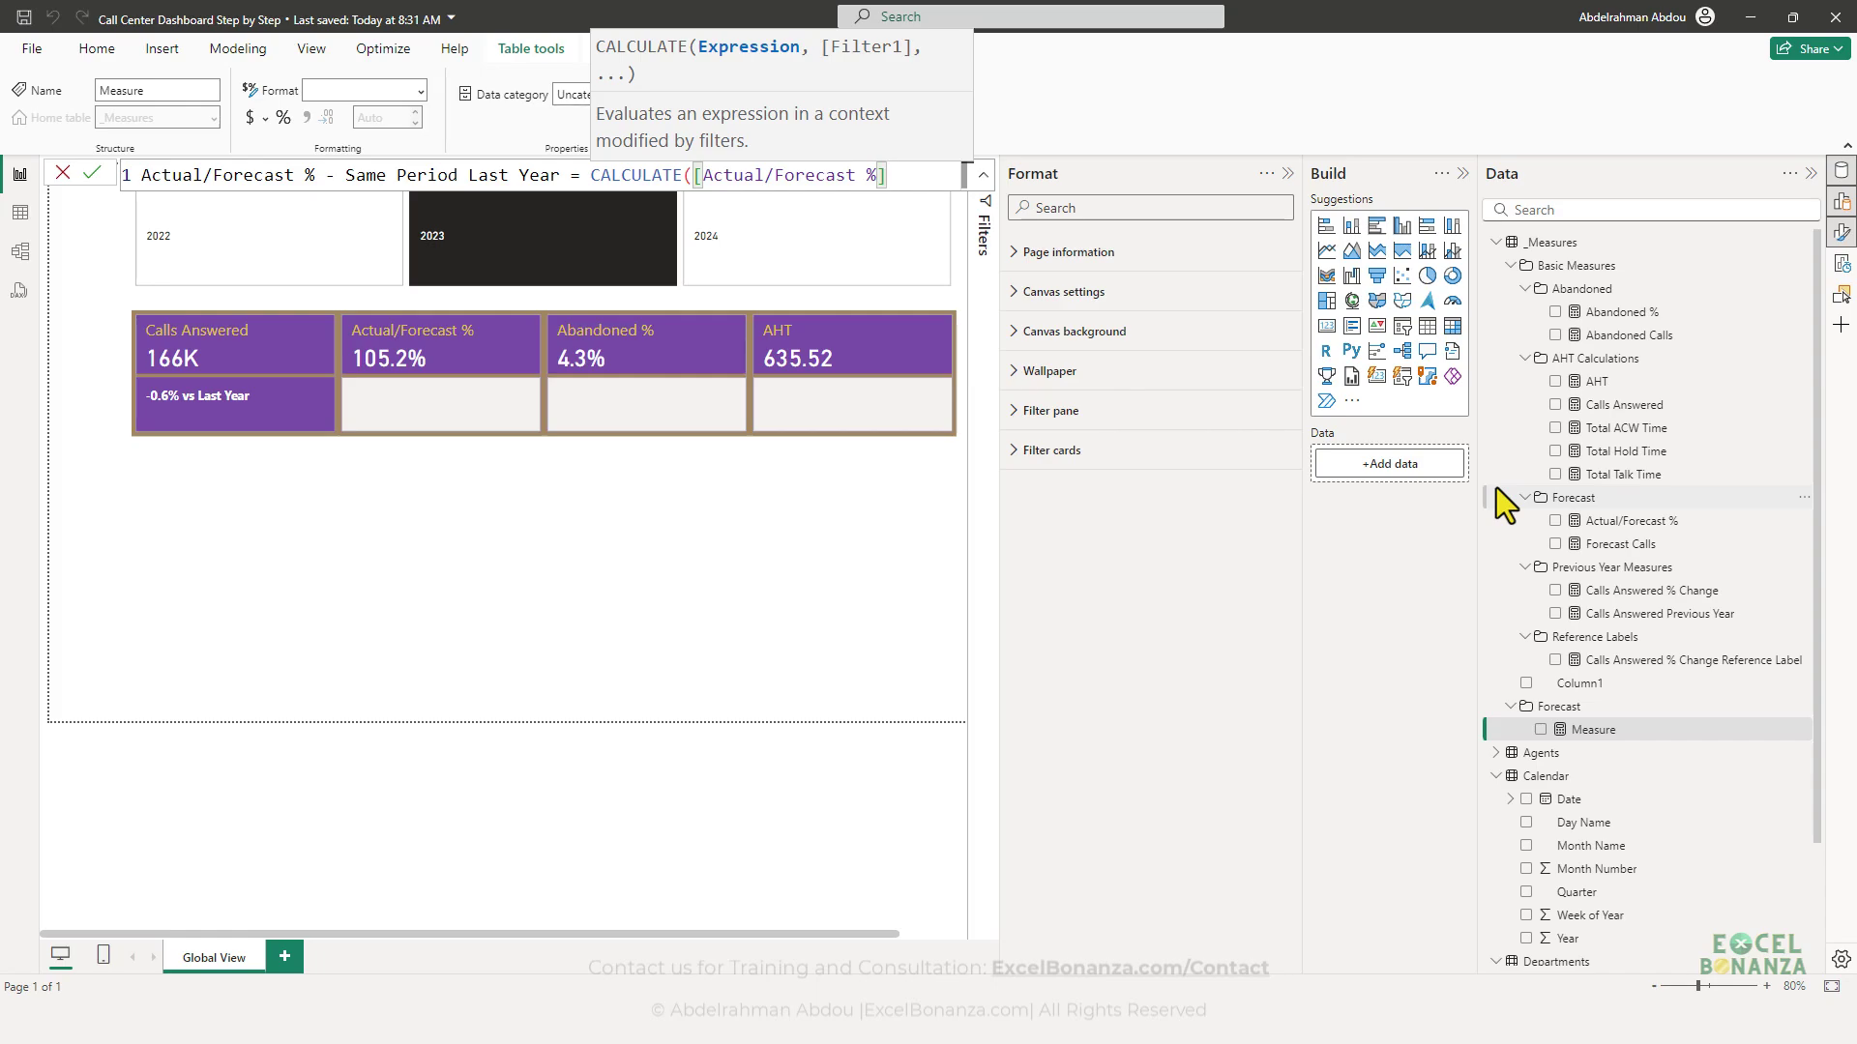
pyautogui.write(', same')
pyautogui.press('Tab')
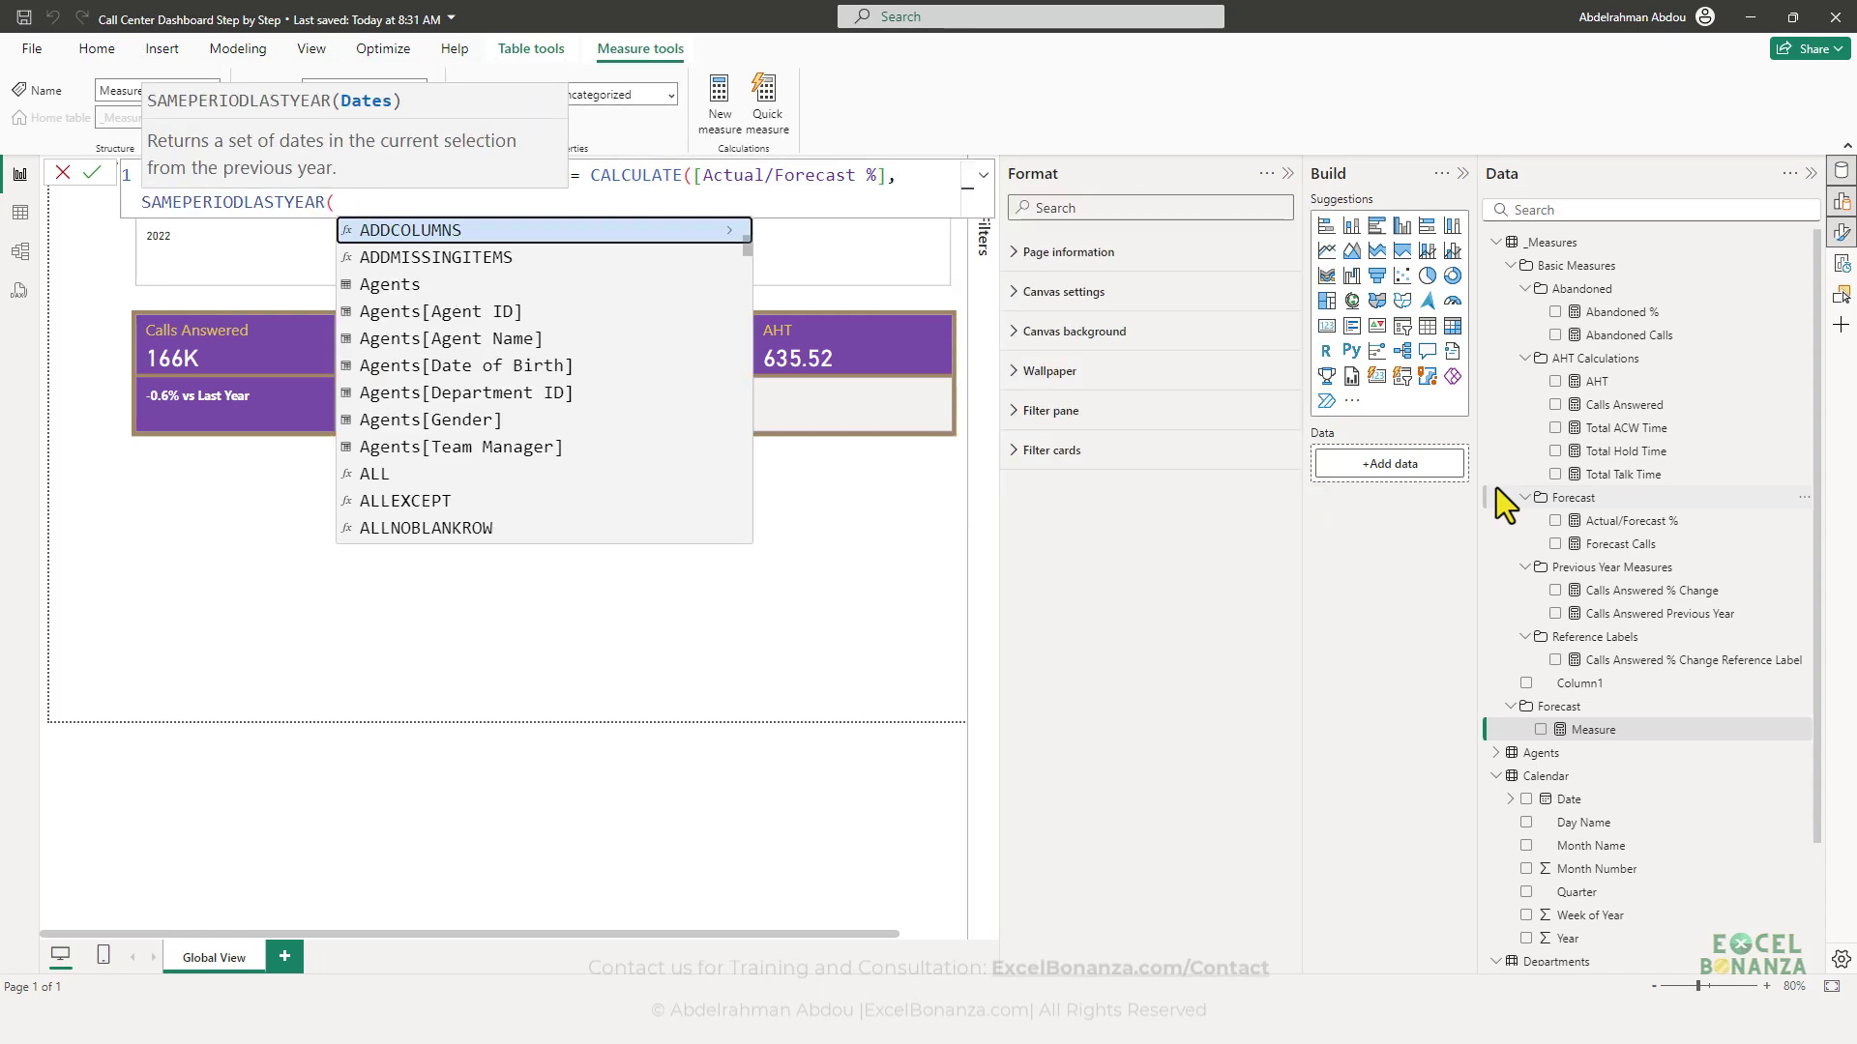
pyautogui.write('calenda')
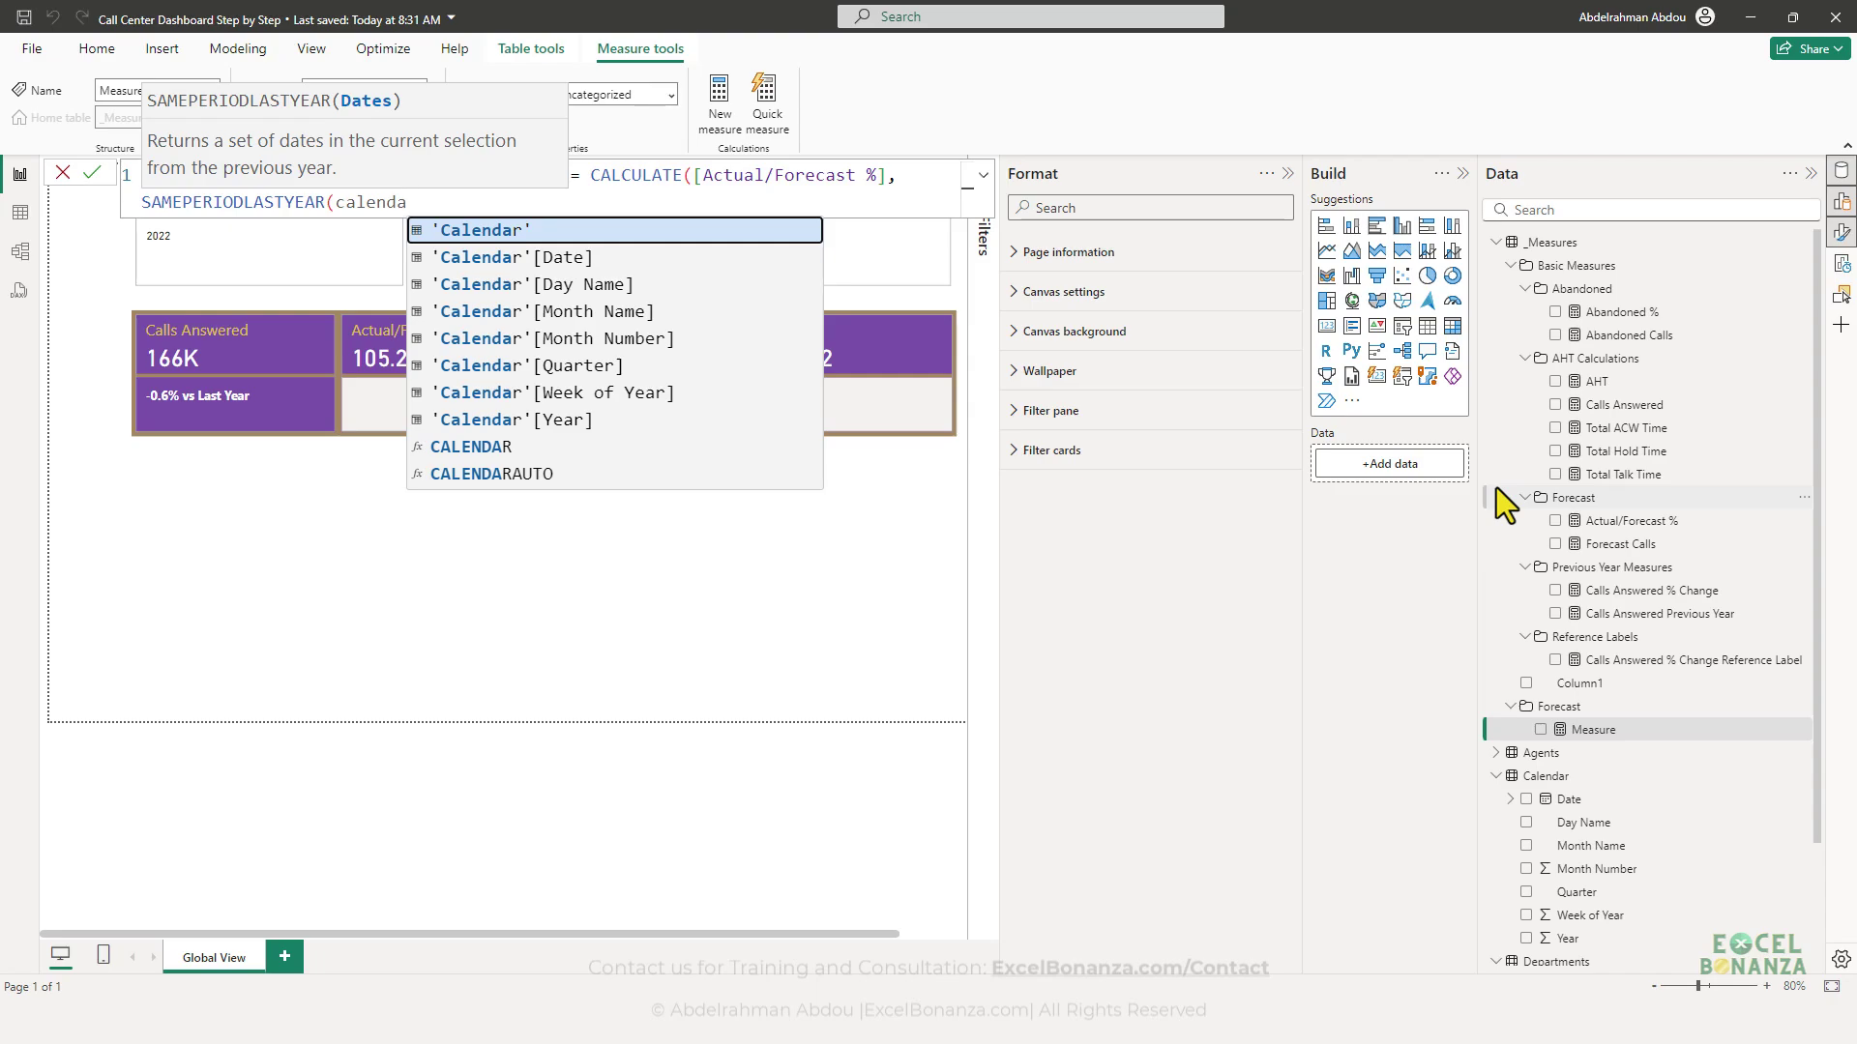
pyautogui.press('Down')
pyautogui.press('Tab')
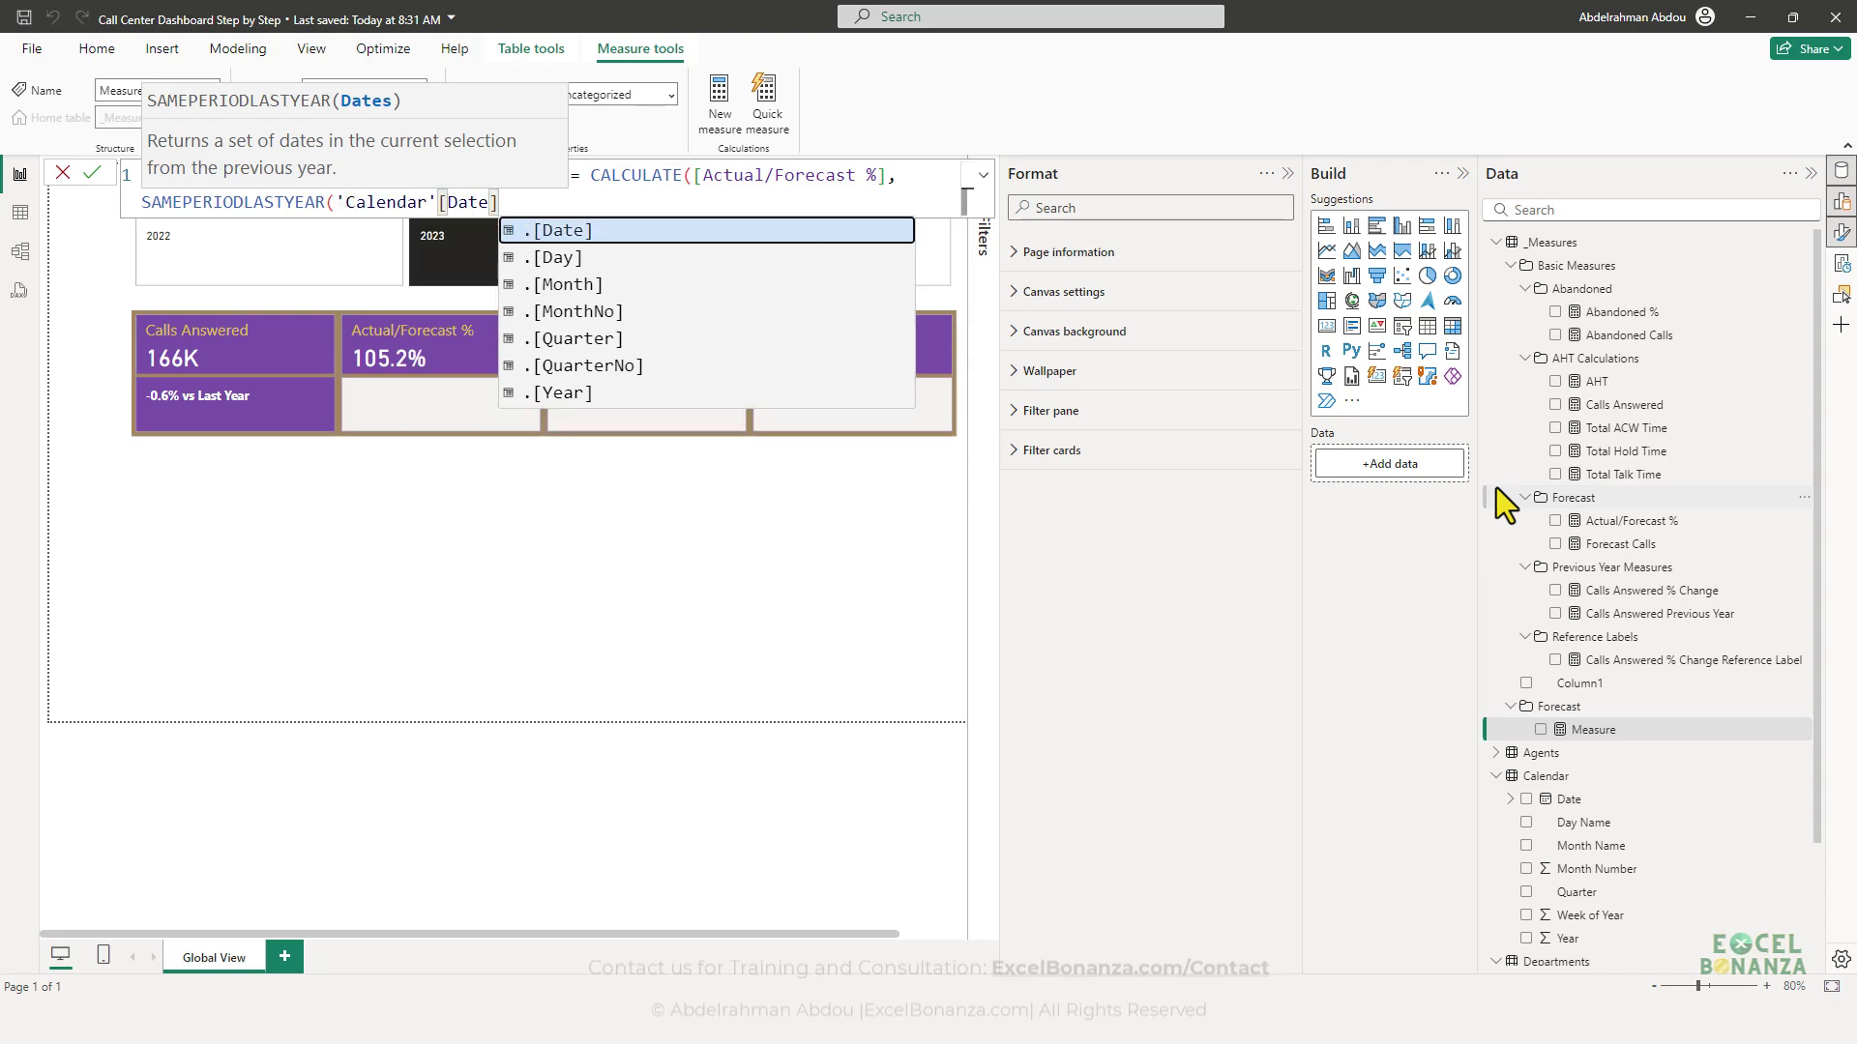
pyautogui.write('))')
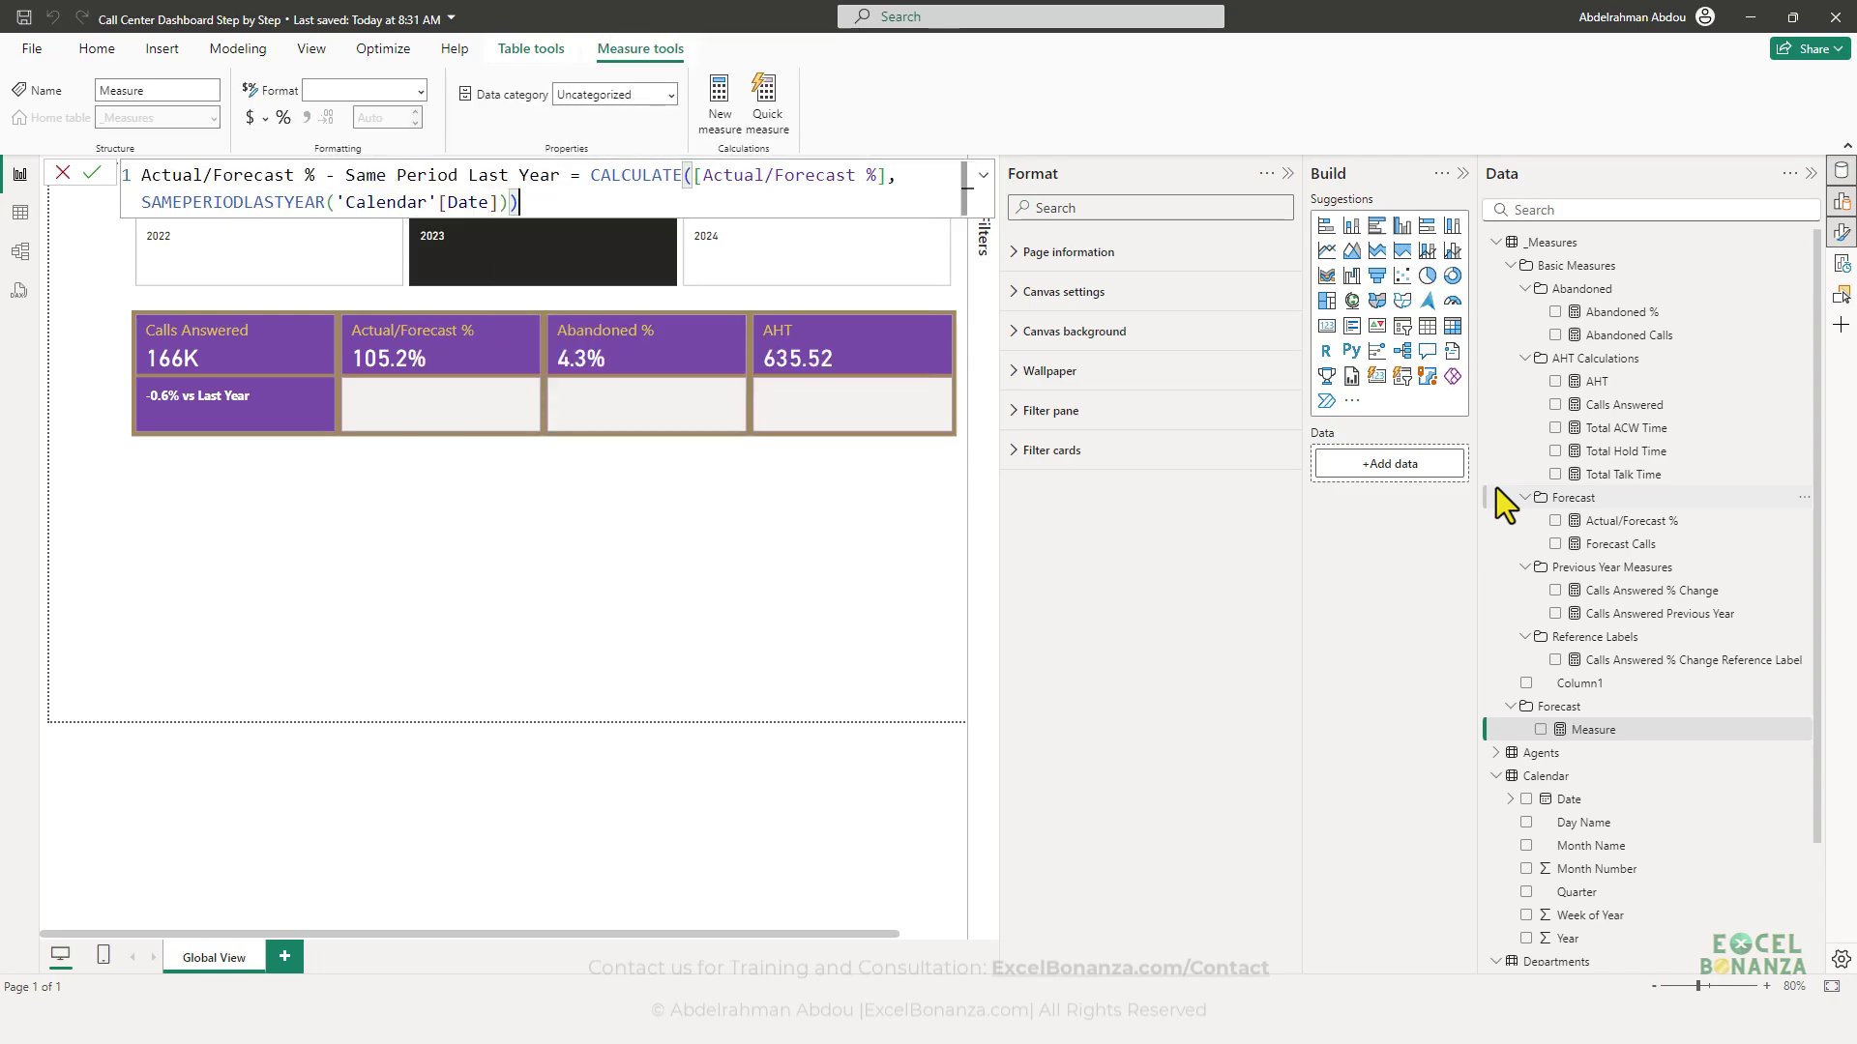
pyautogui.press('Return')
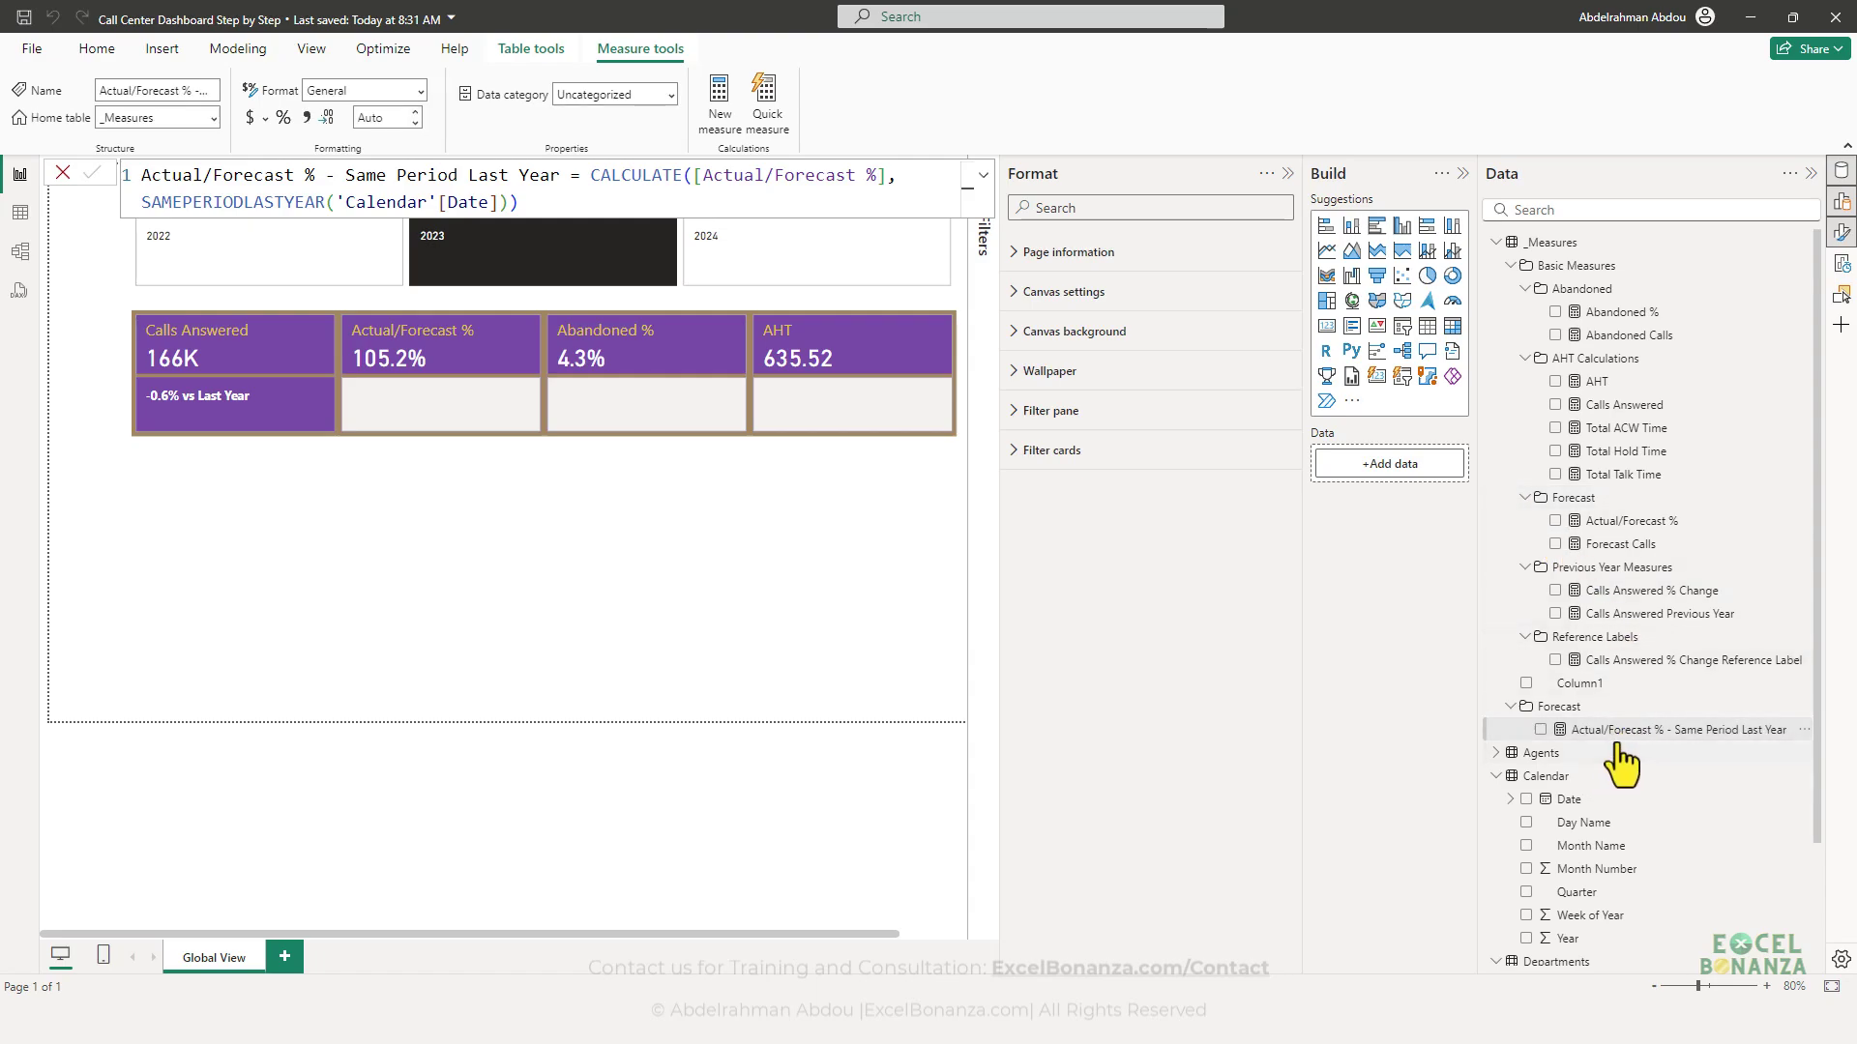
# - Move the Actual/Forecast % - Same Period Last Year measure into the Forecast folder under Basic Measures using the model view, and return to the report
pyautogui.click(1548, 709)
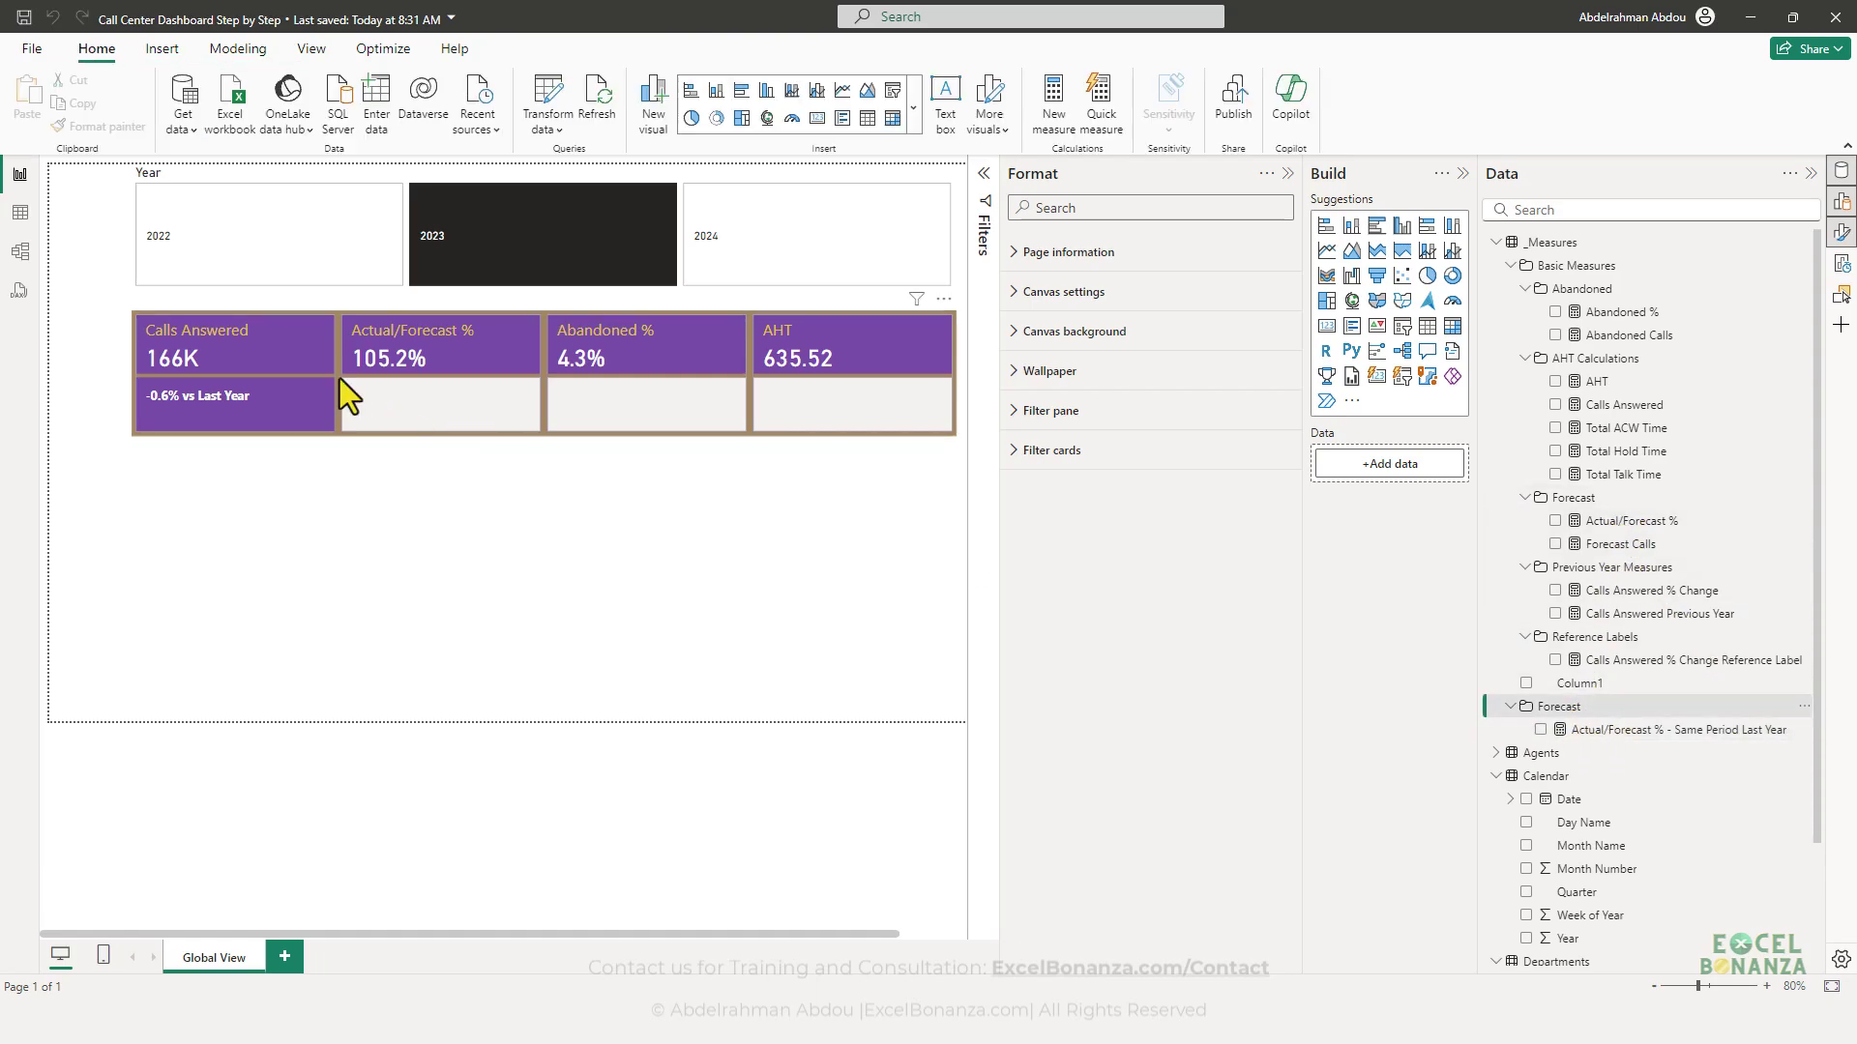
pyautogui.click(17, 254)
pyautogui.moveTo(1635, 749); pyautogui.dragTo(1635, 542)
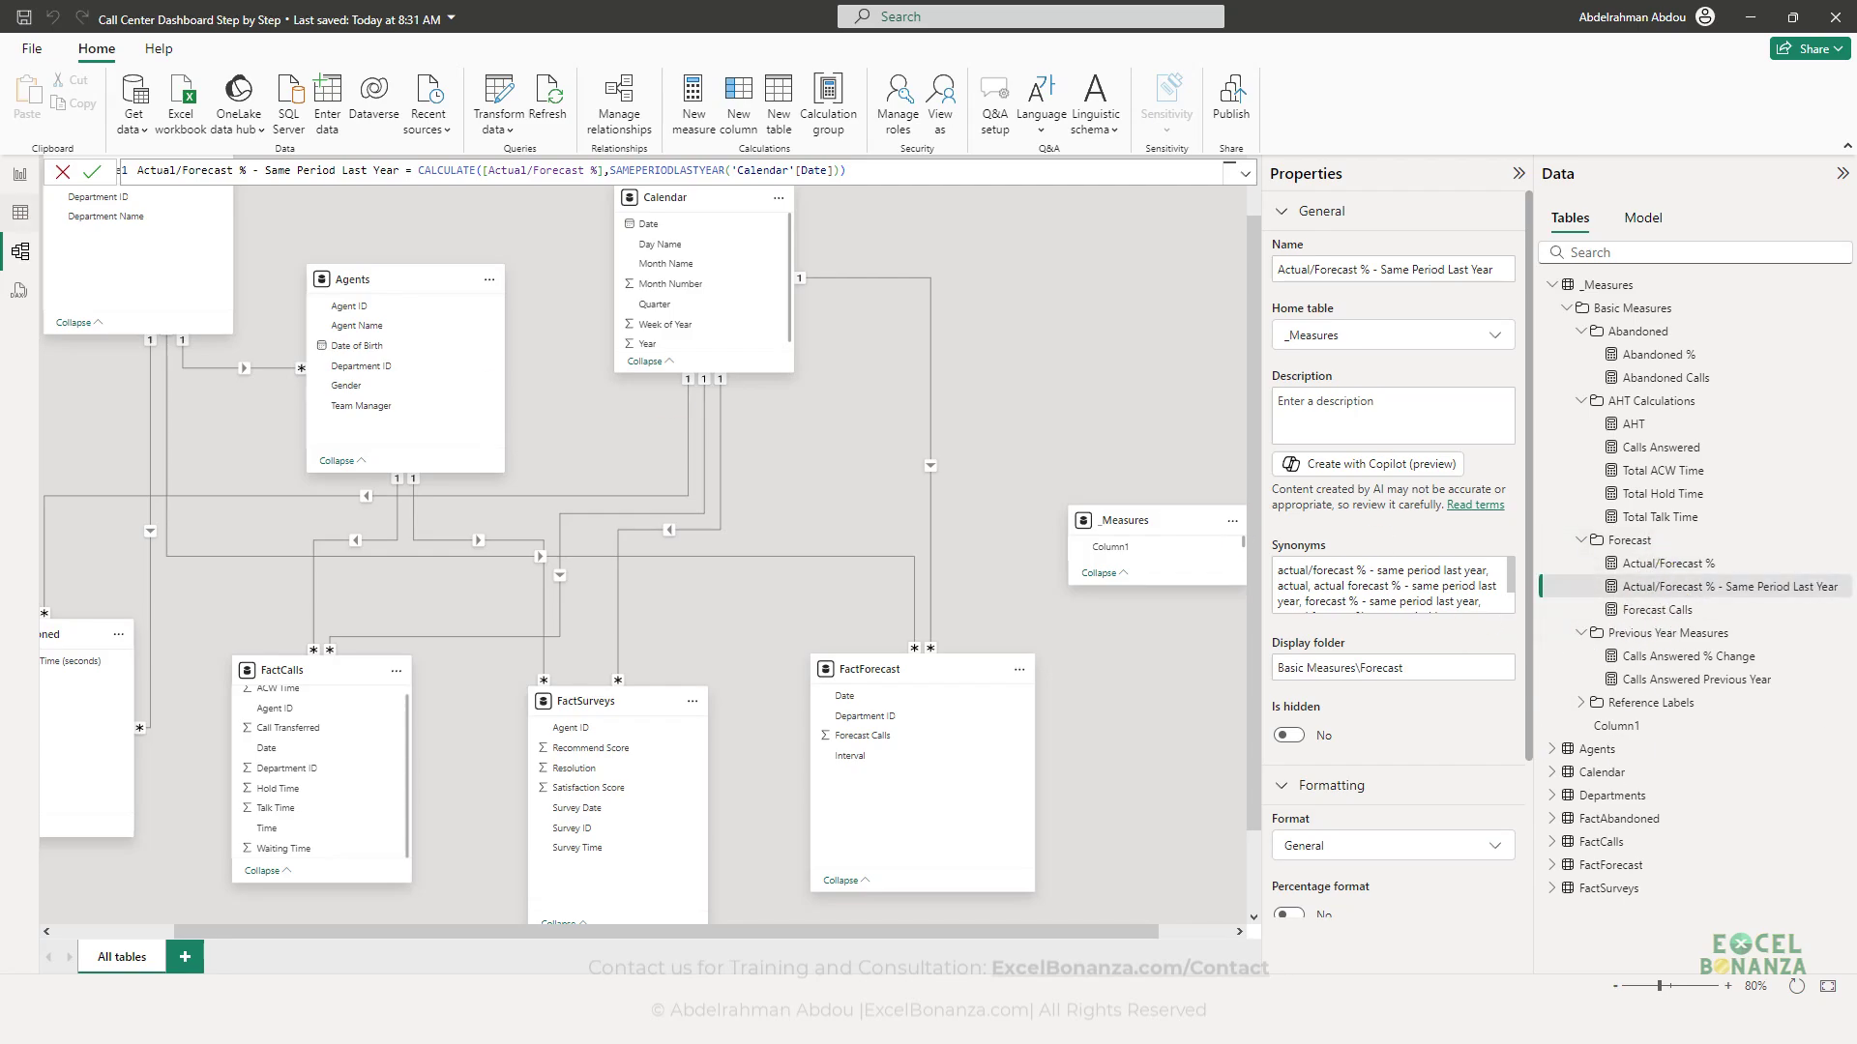
pyautogui.click(19, 177)
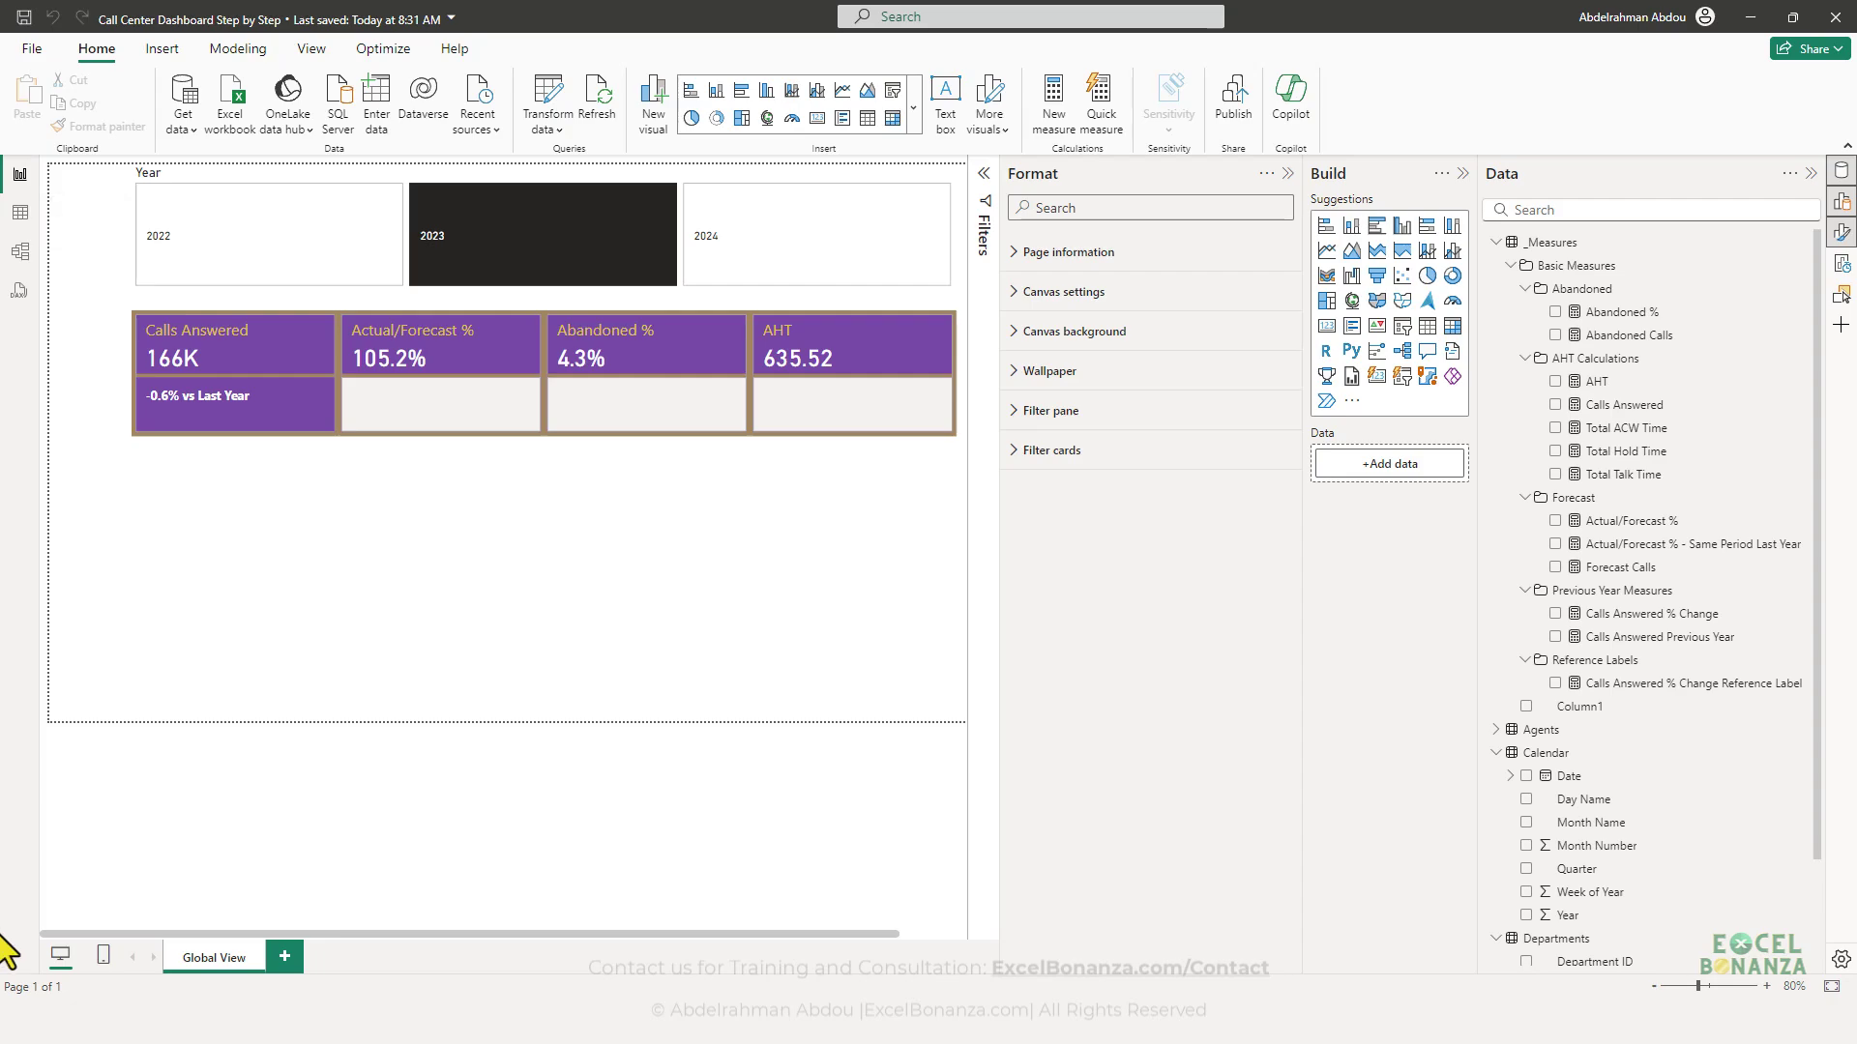
# - Add Actual/Forecast % - Same Period Last Year as the reference label for the card visual's Actual/Forecast % series
pyautogui.click(1624, 522)
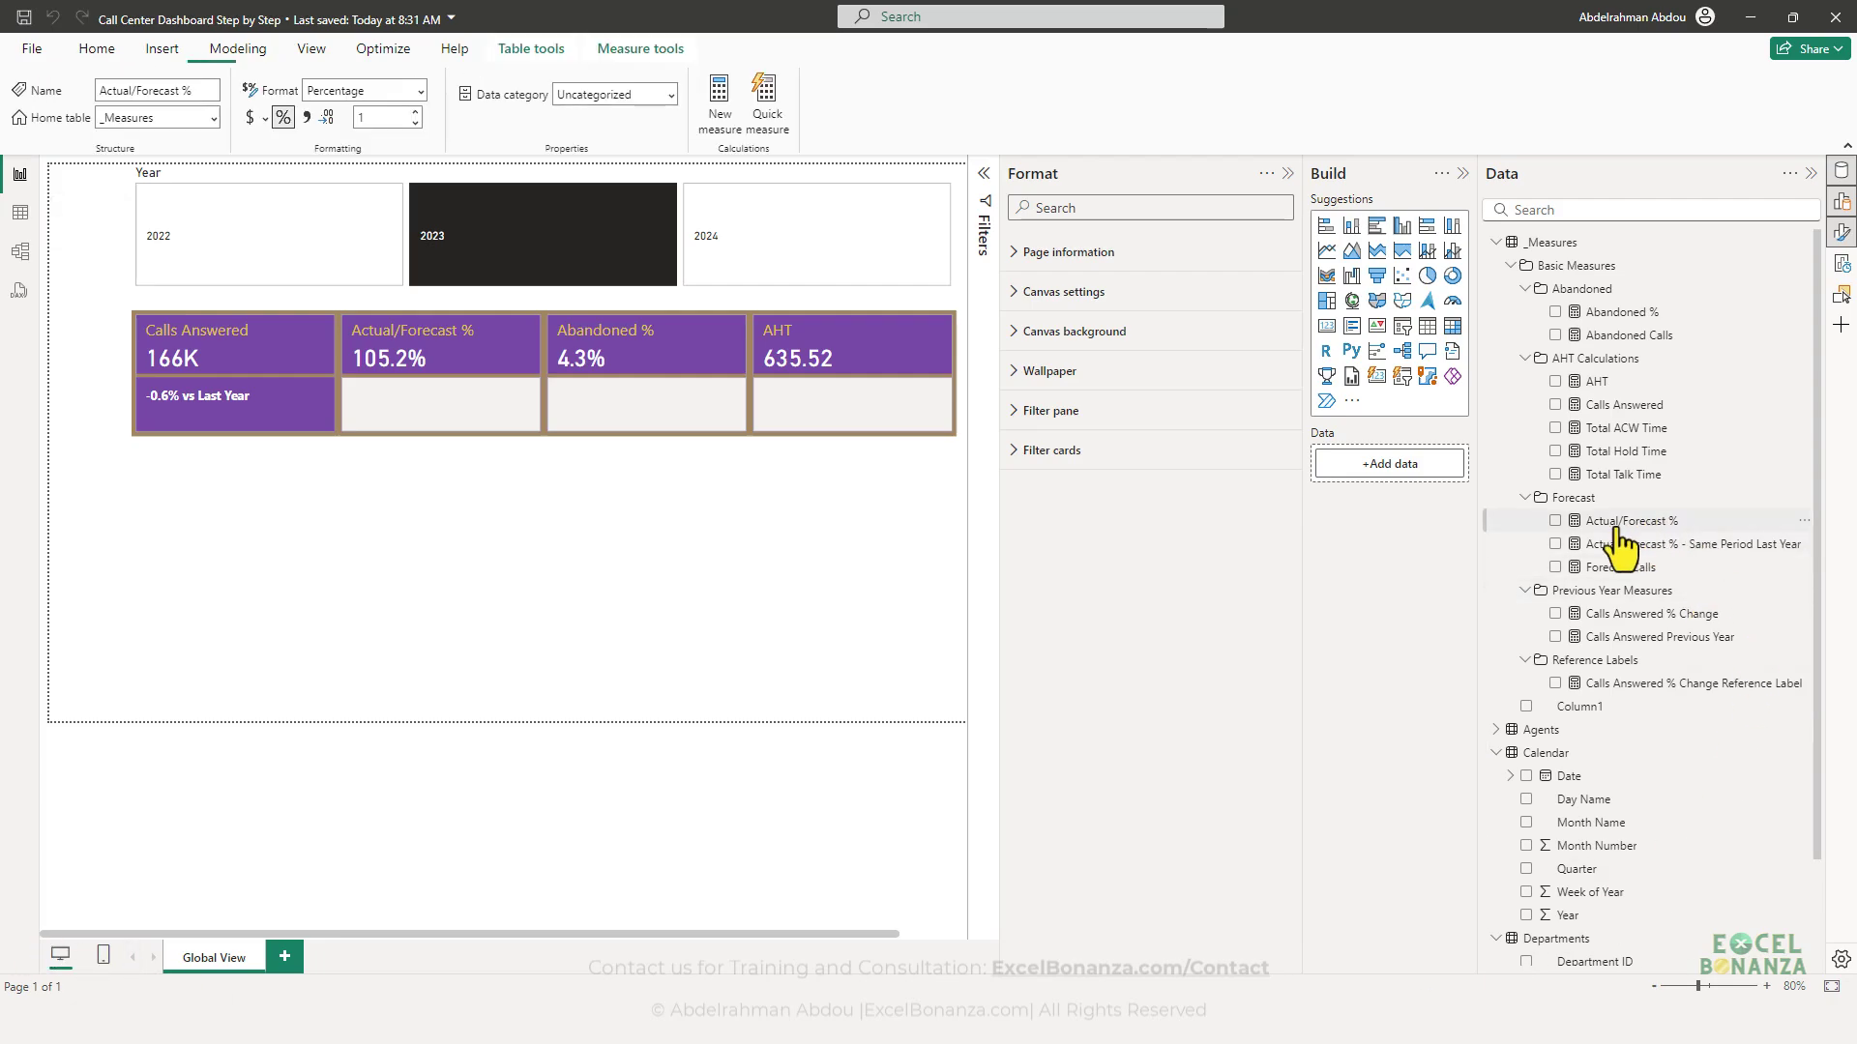
pyautogui.click(1695, 545)
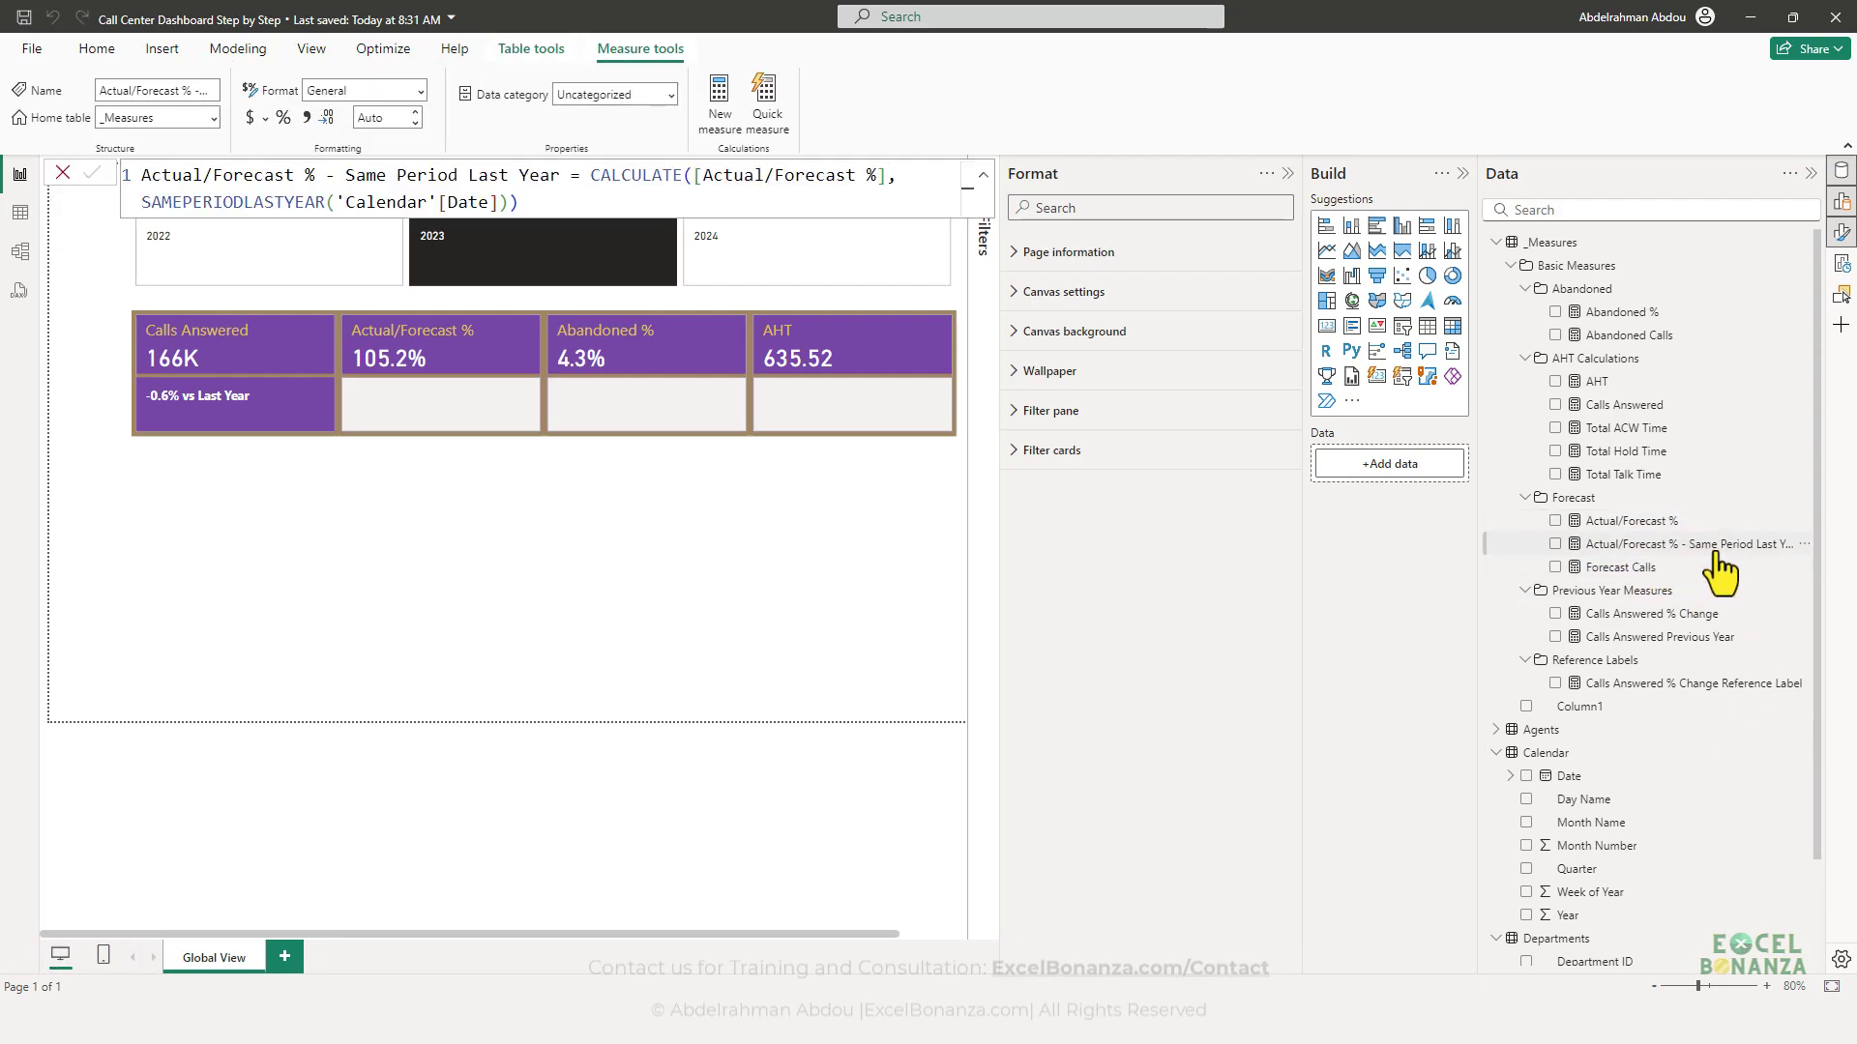
pyautogui.click(383, 409)
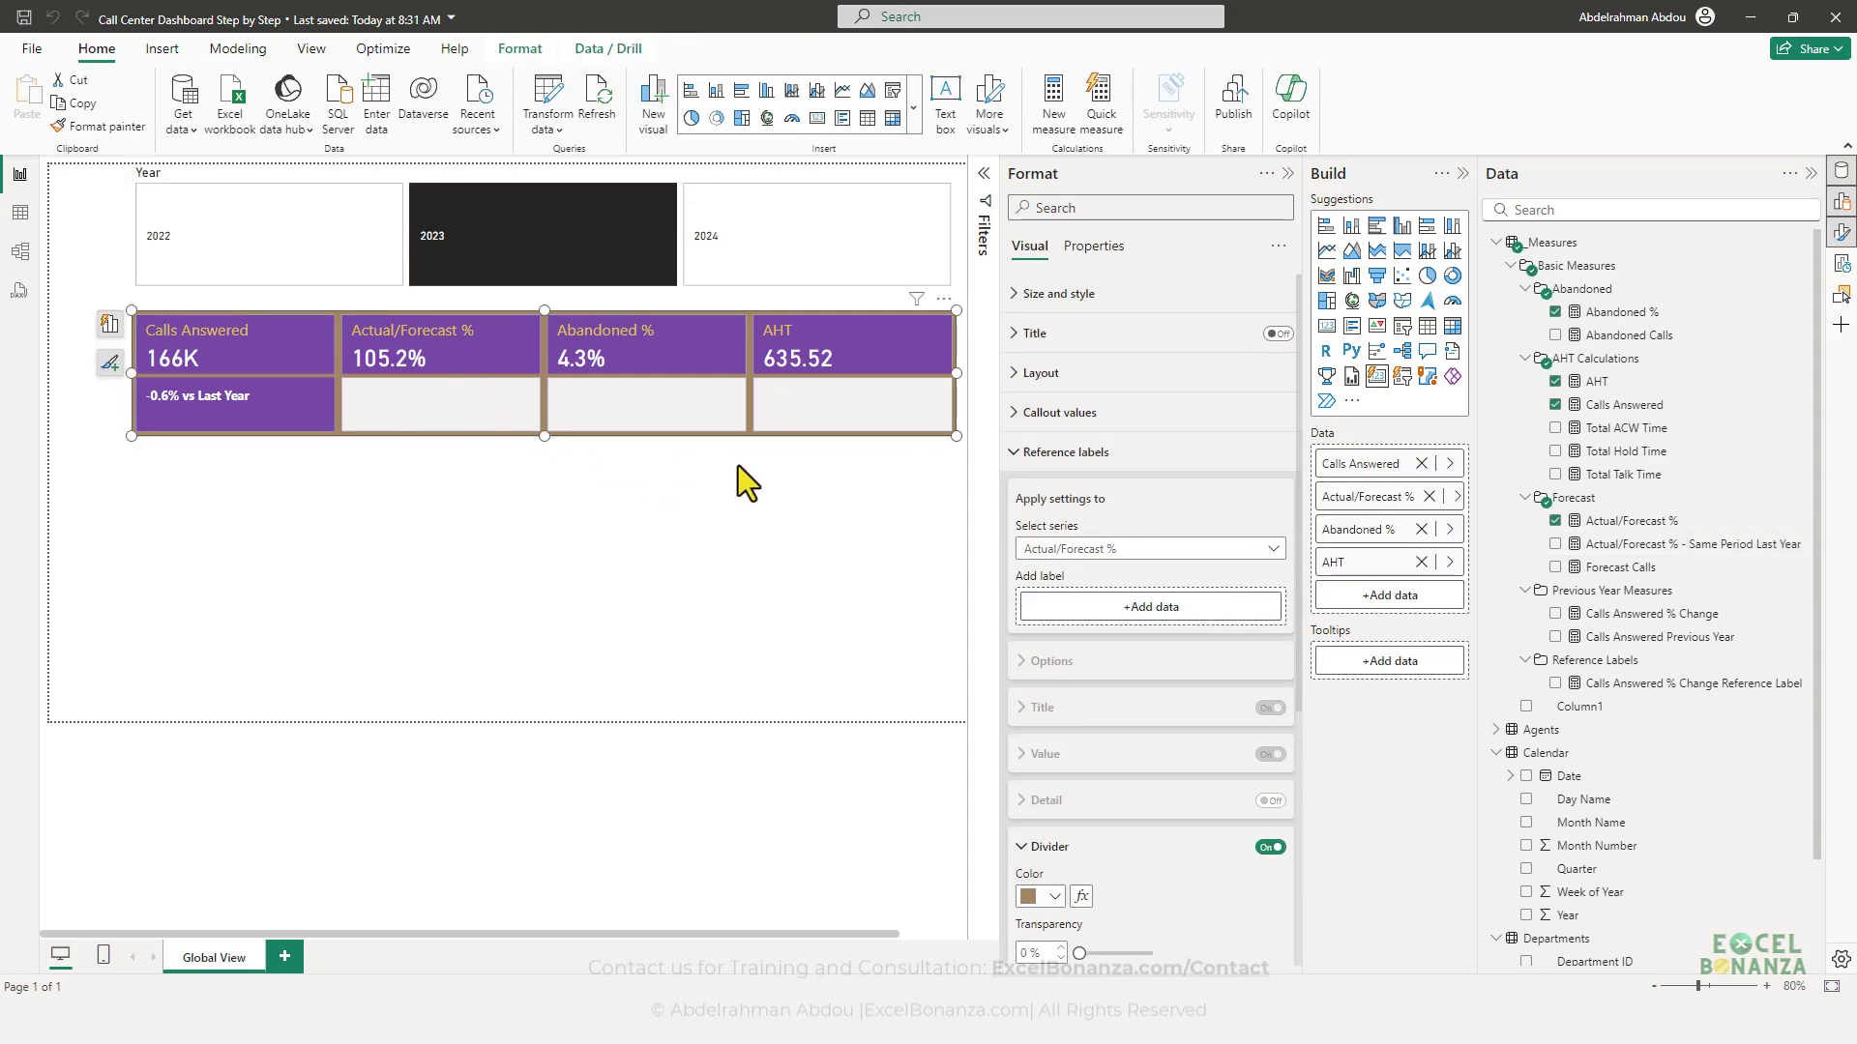
pyautogui.click(1841, 234)
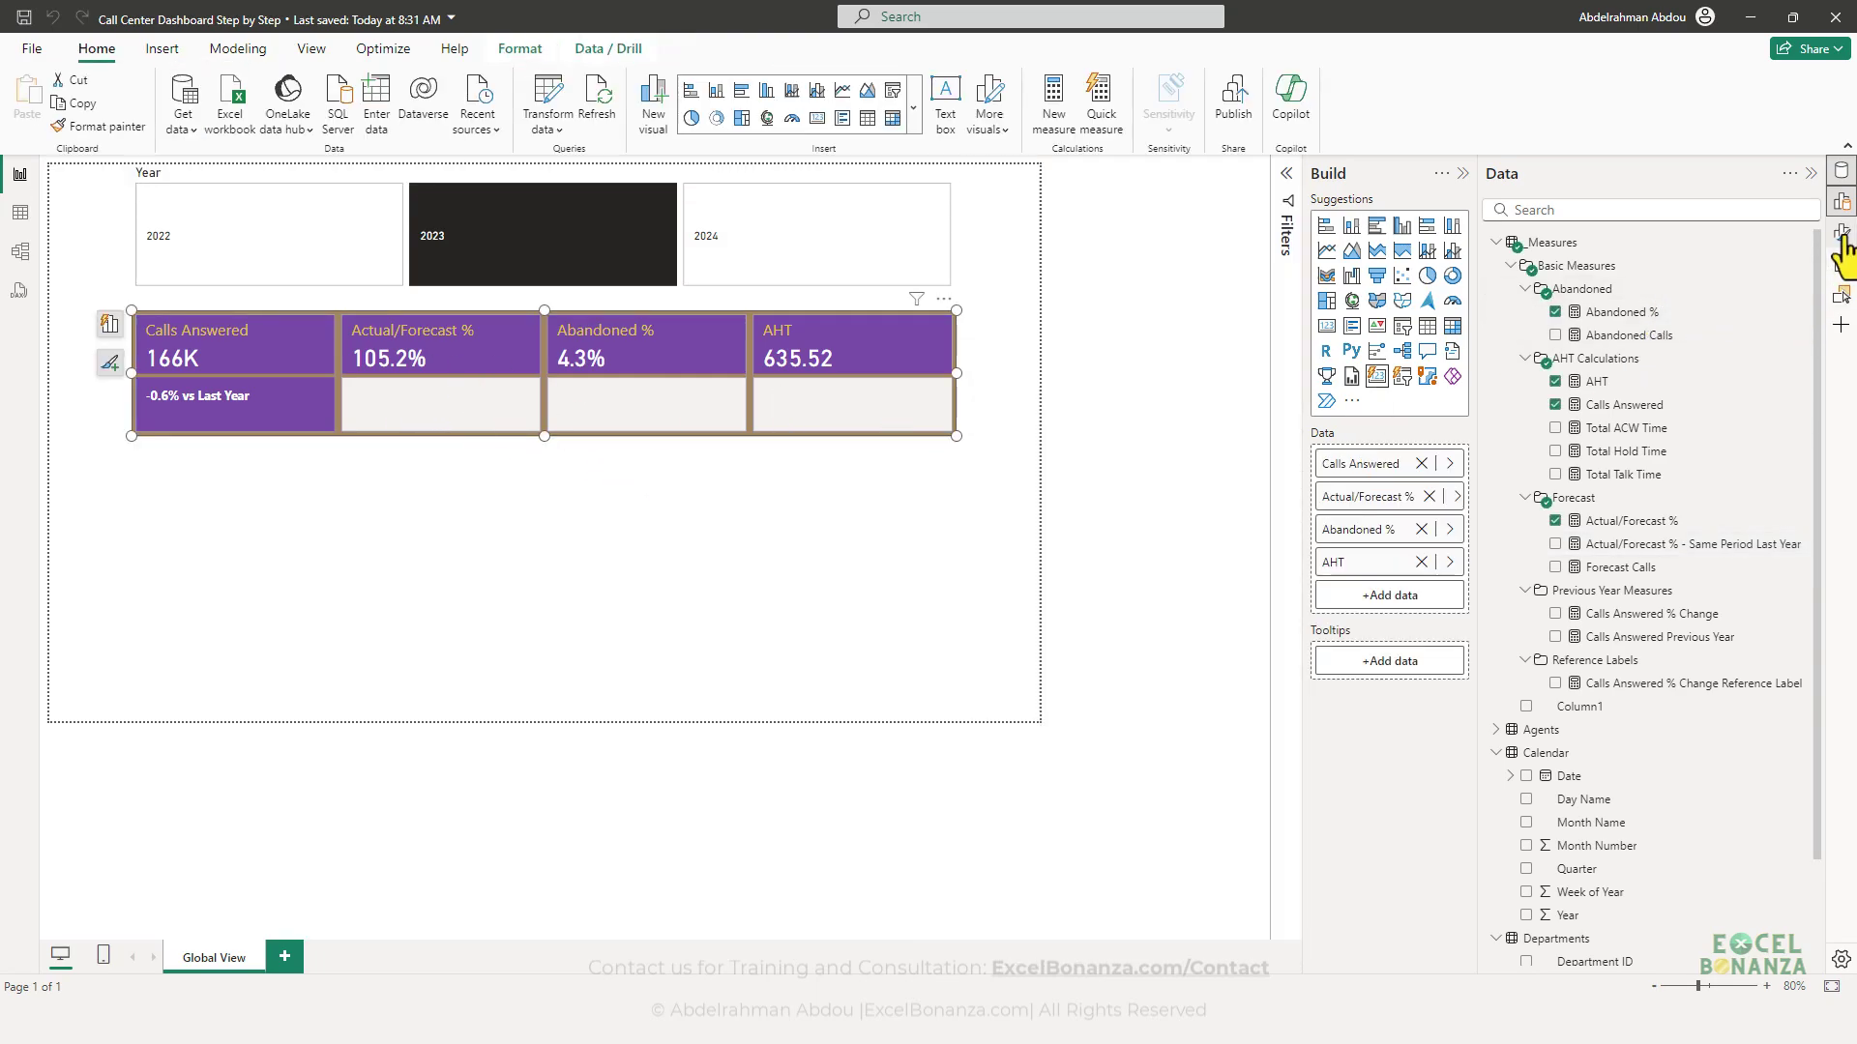
pyautogui.click(1841, 234)
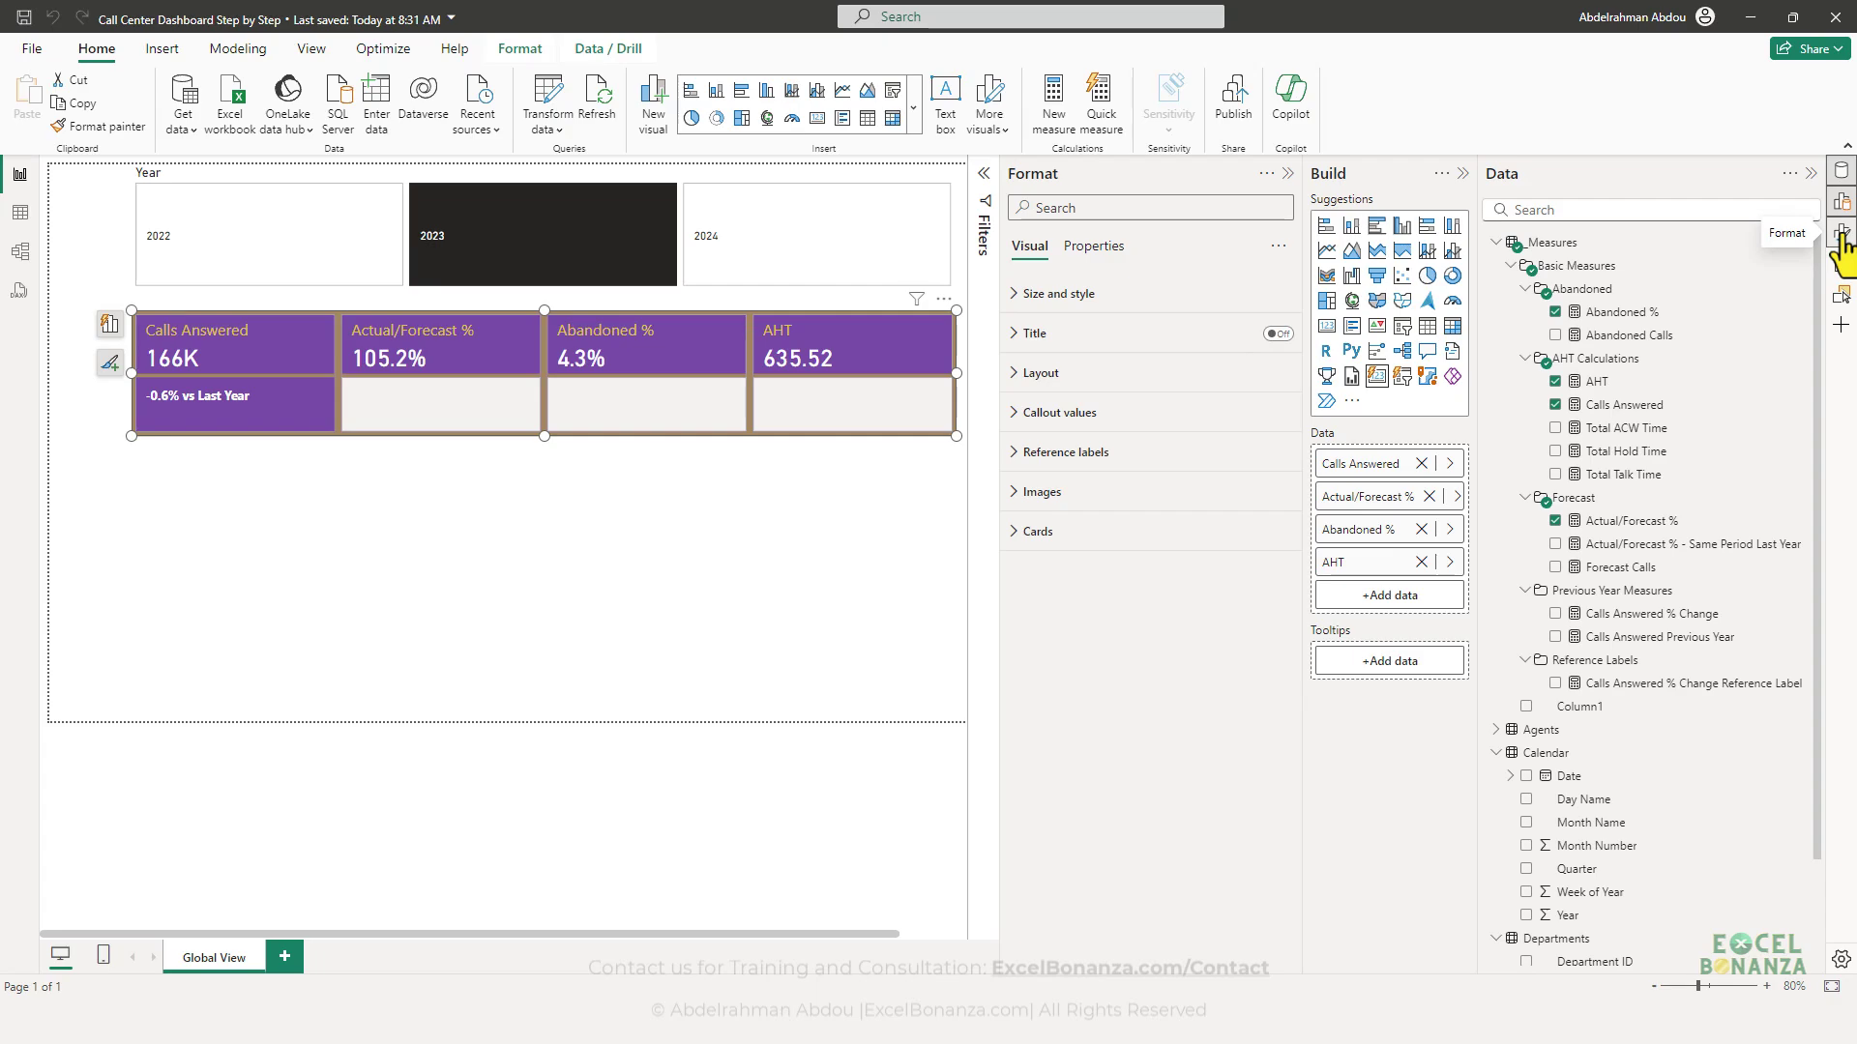
pyautogui.click(1114, 452)
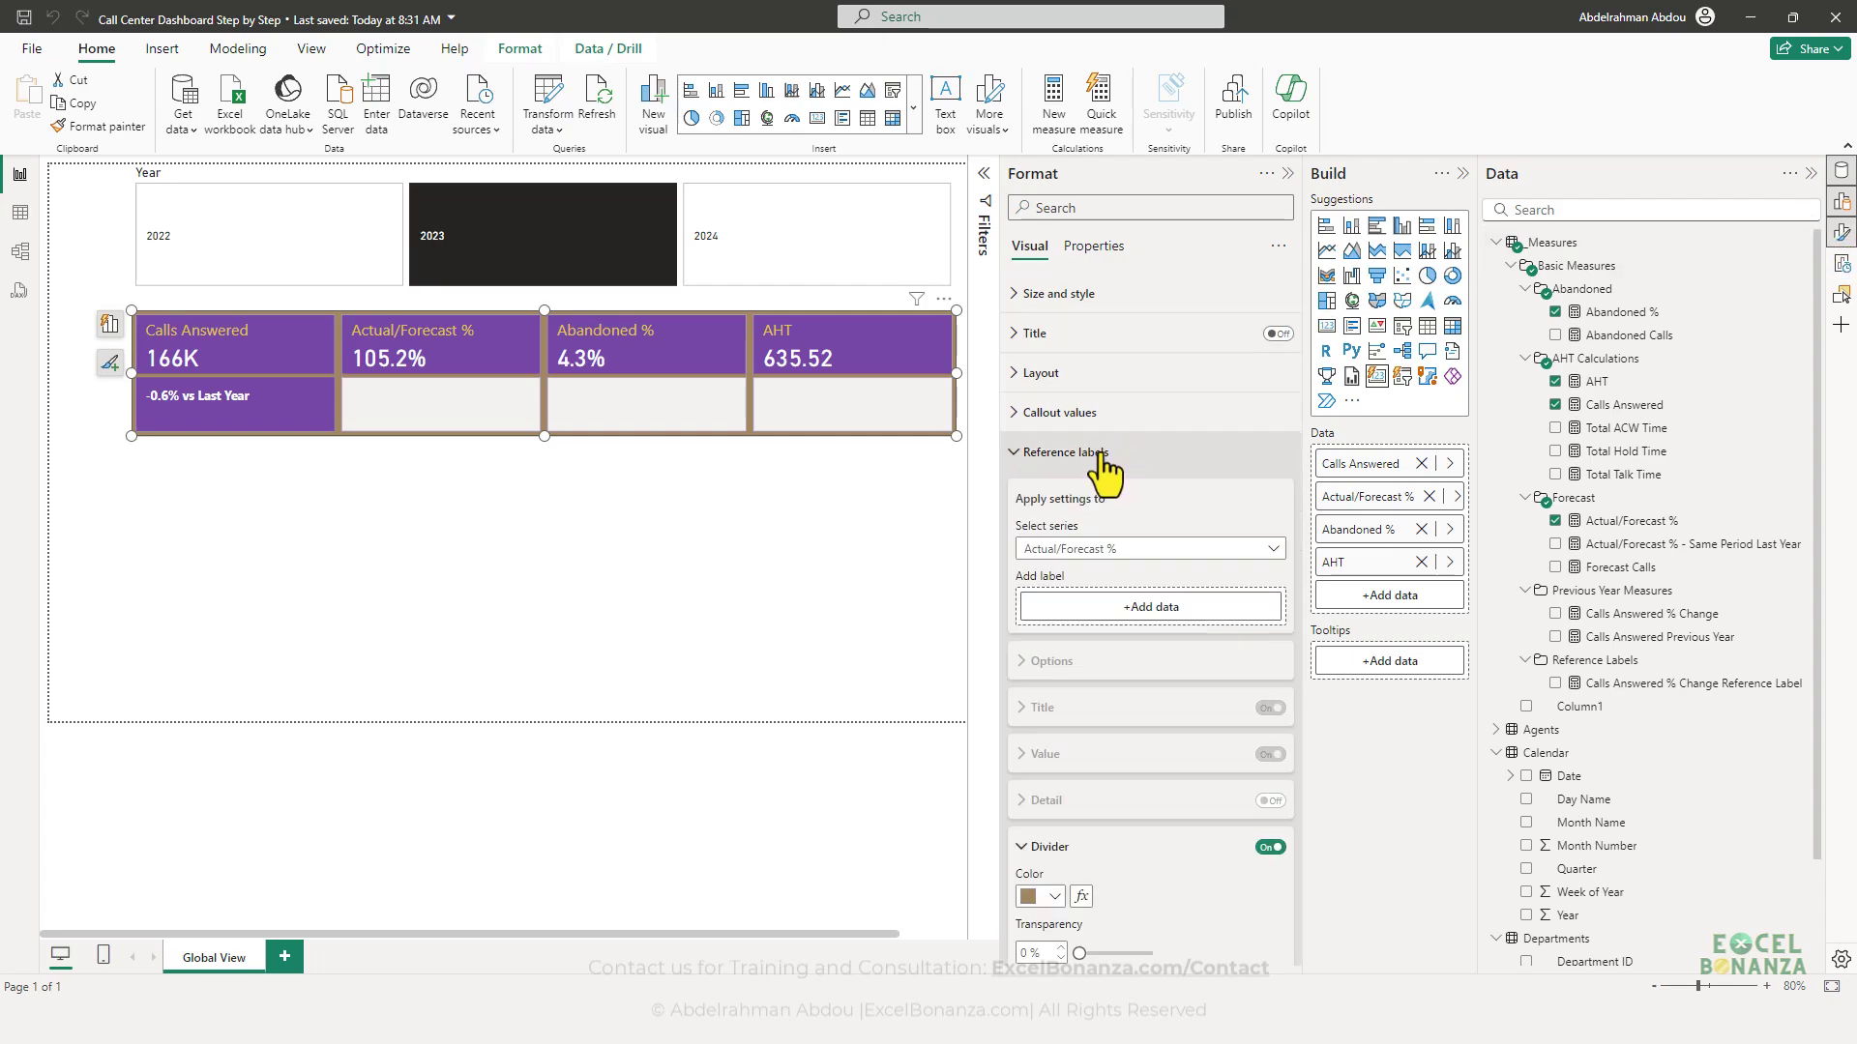
pyautogui.click(1068, 549)
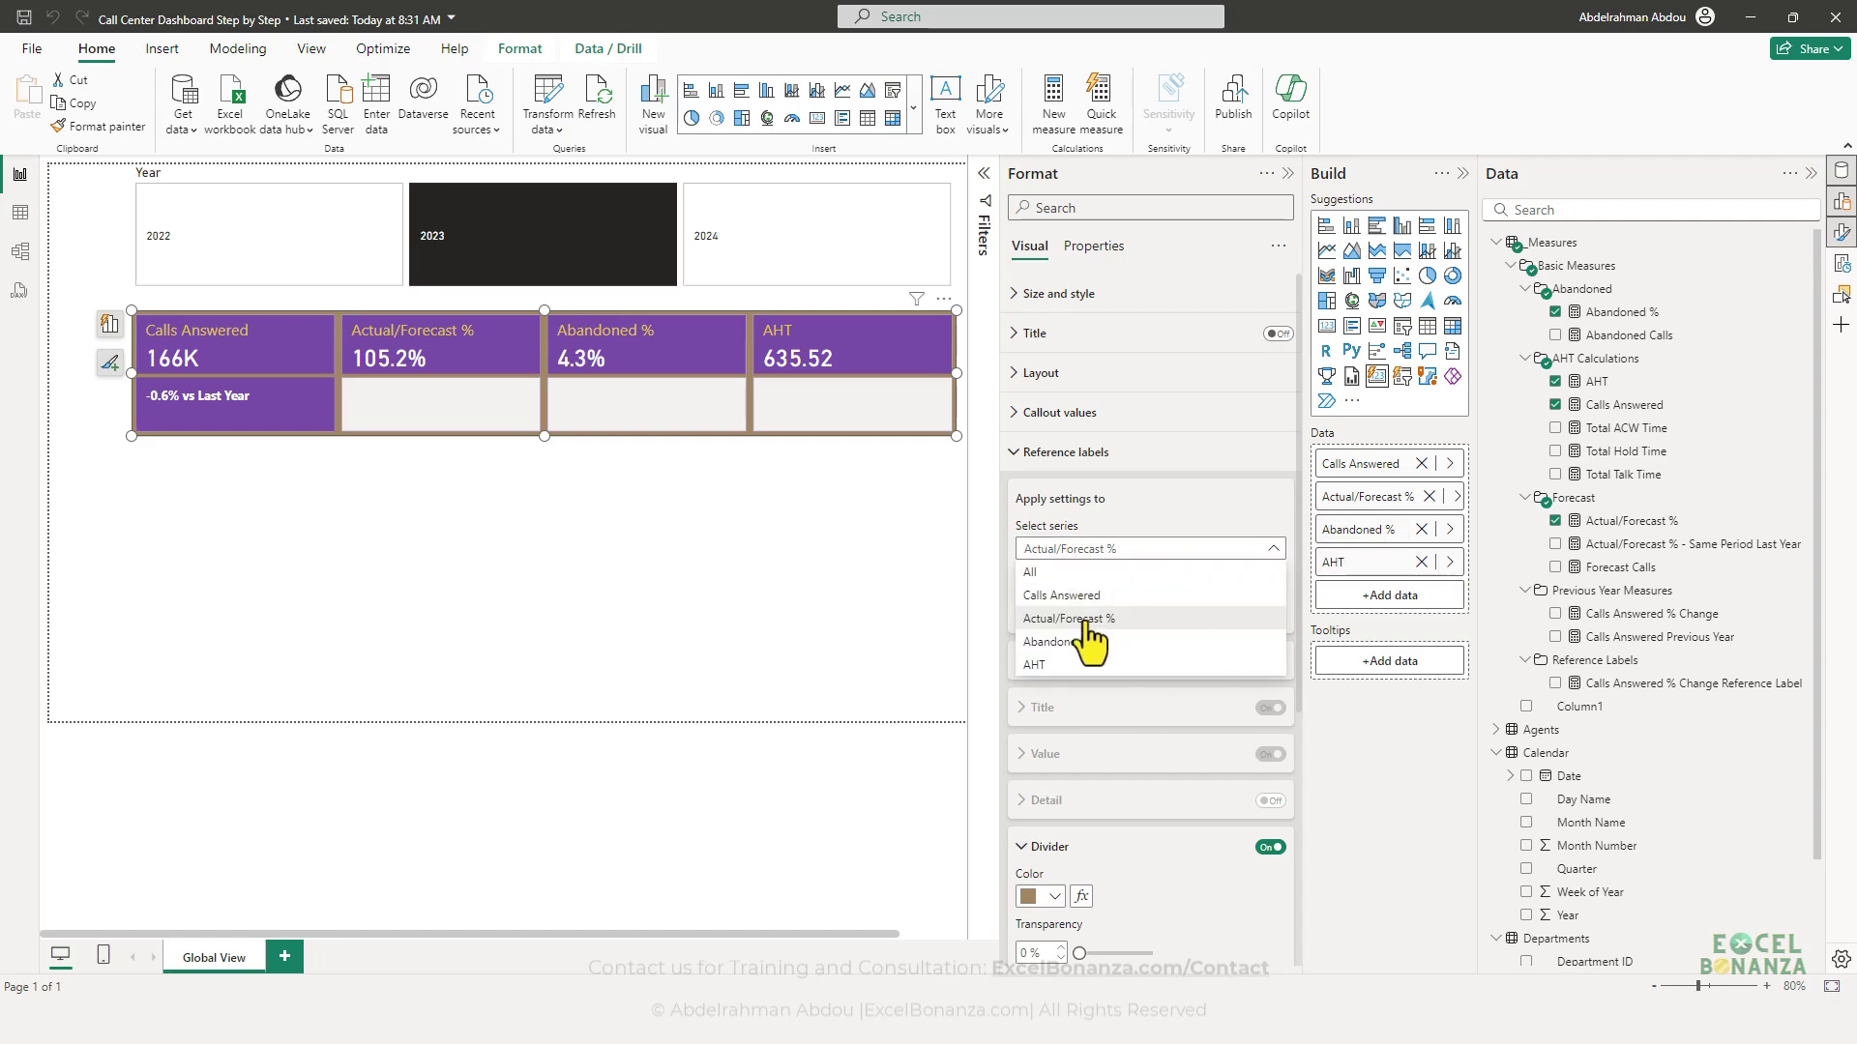
pyautogui.click(1093, 620)
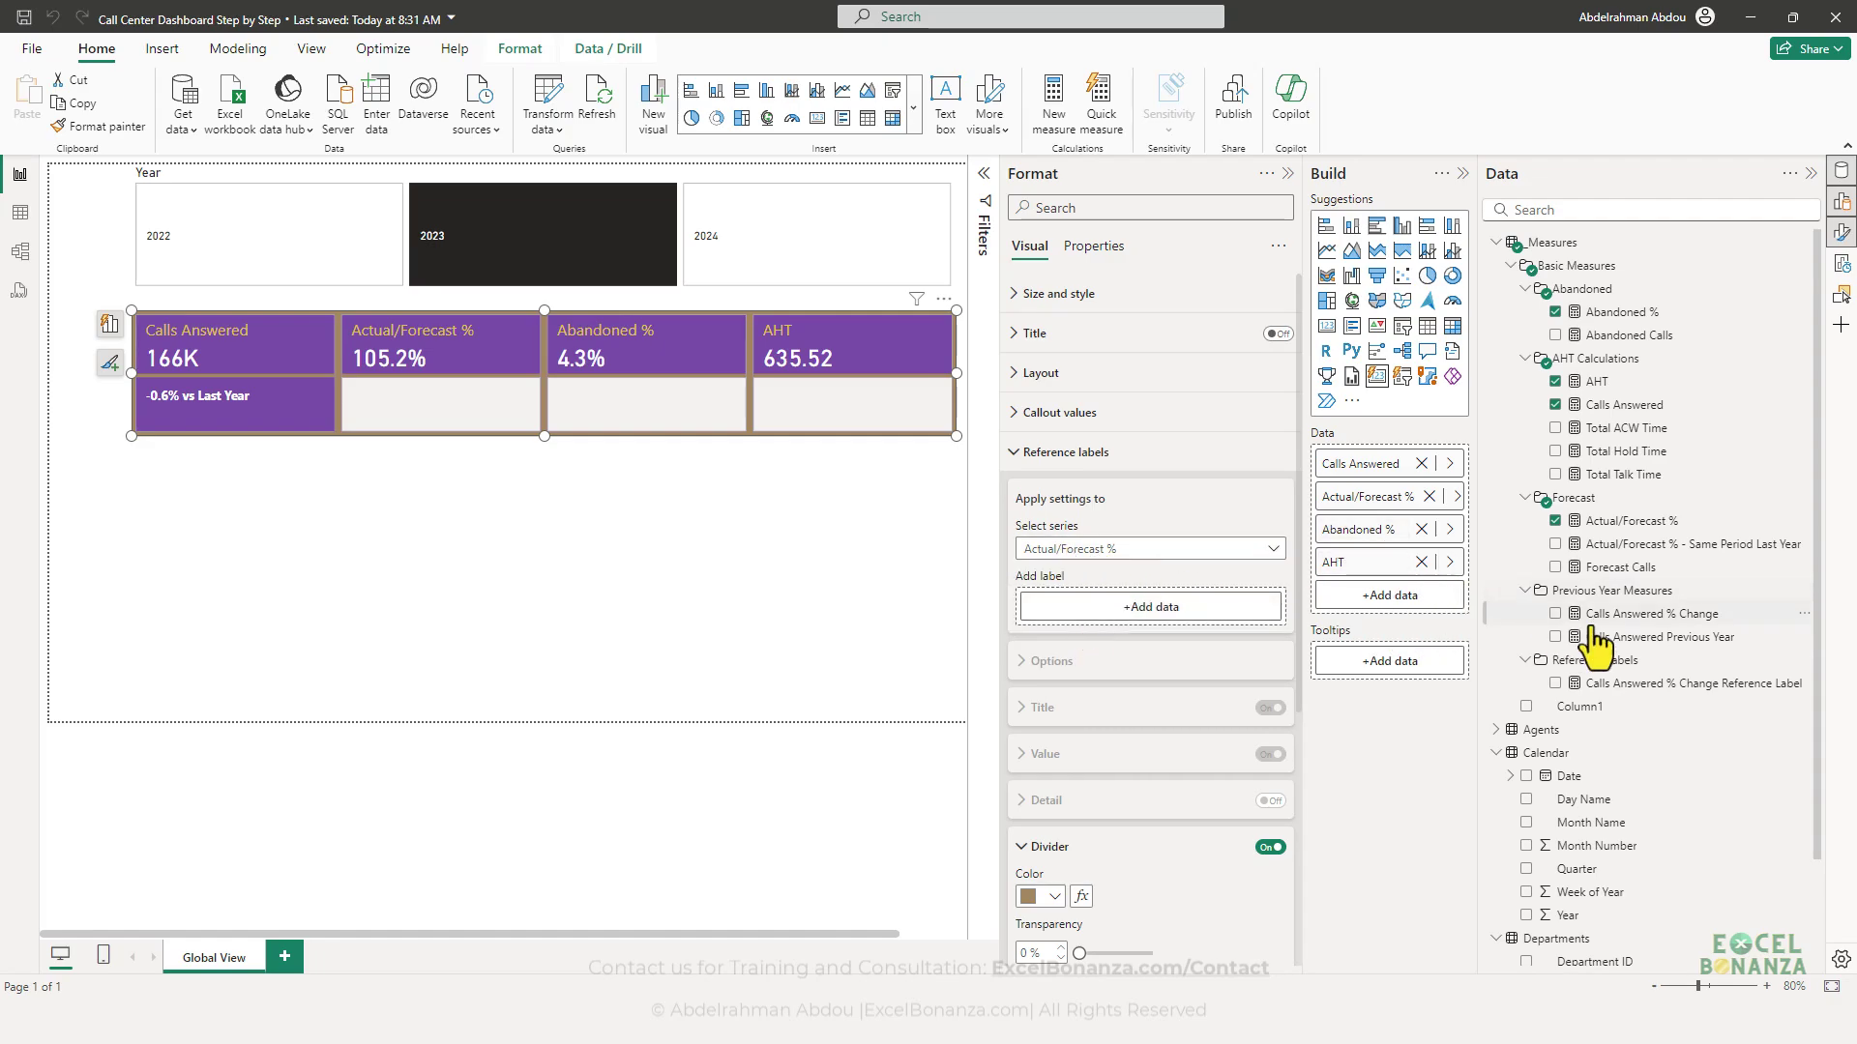
pyautogui.moveTo(1634, 556); pyautogui.dragTo(1165, 619)
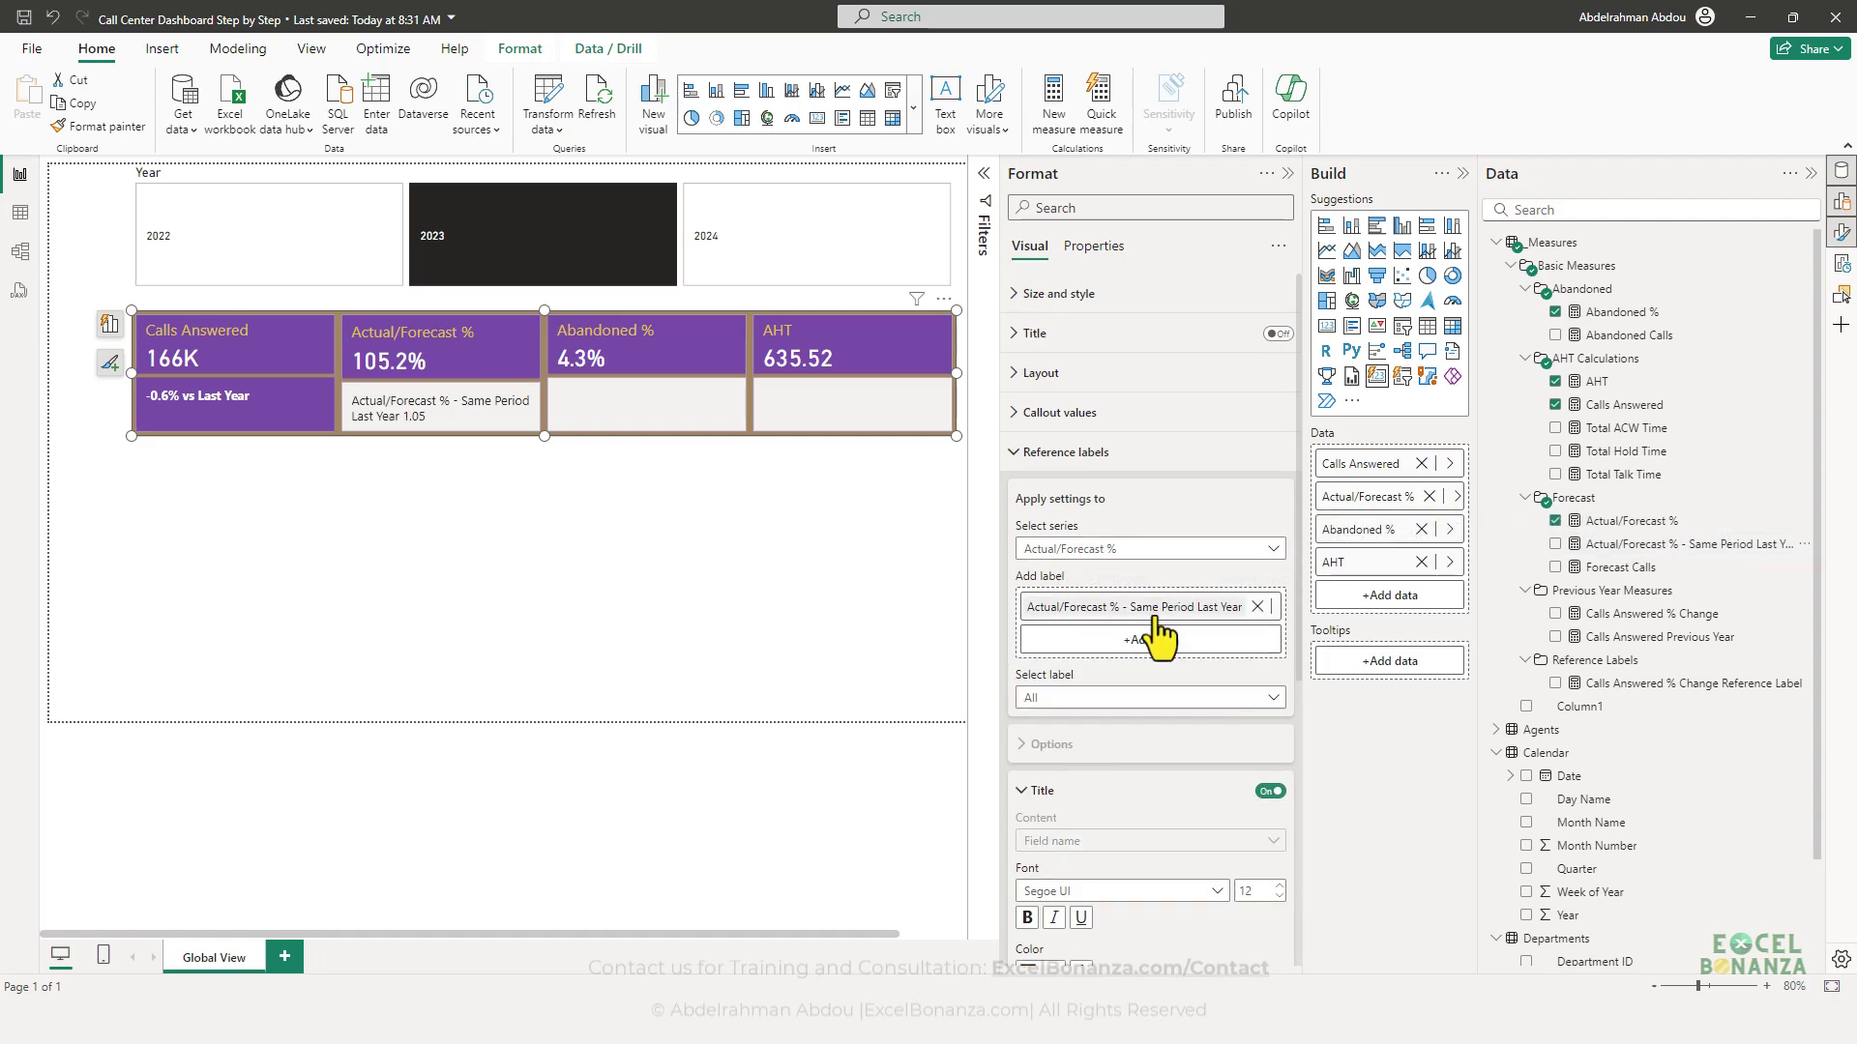
# - Format the Actual/Forecast % - Same Period Last Year measure as a percentage with 1 decimal place
pyautogui.click(1644, 545)
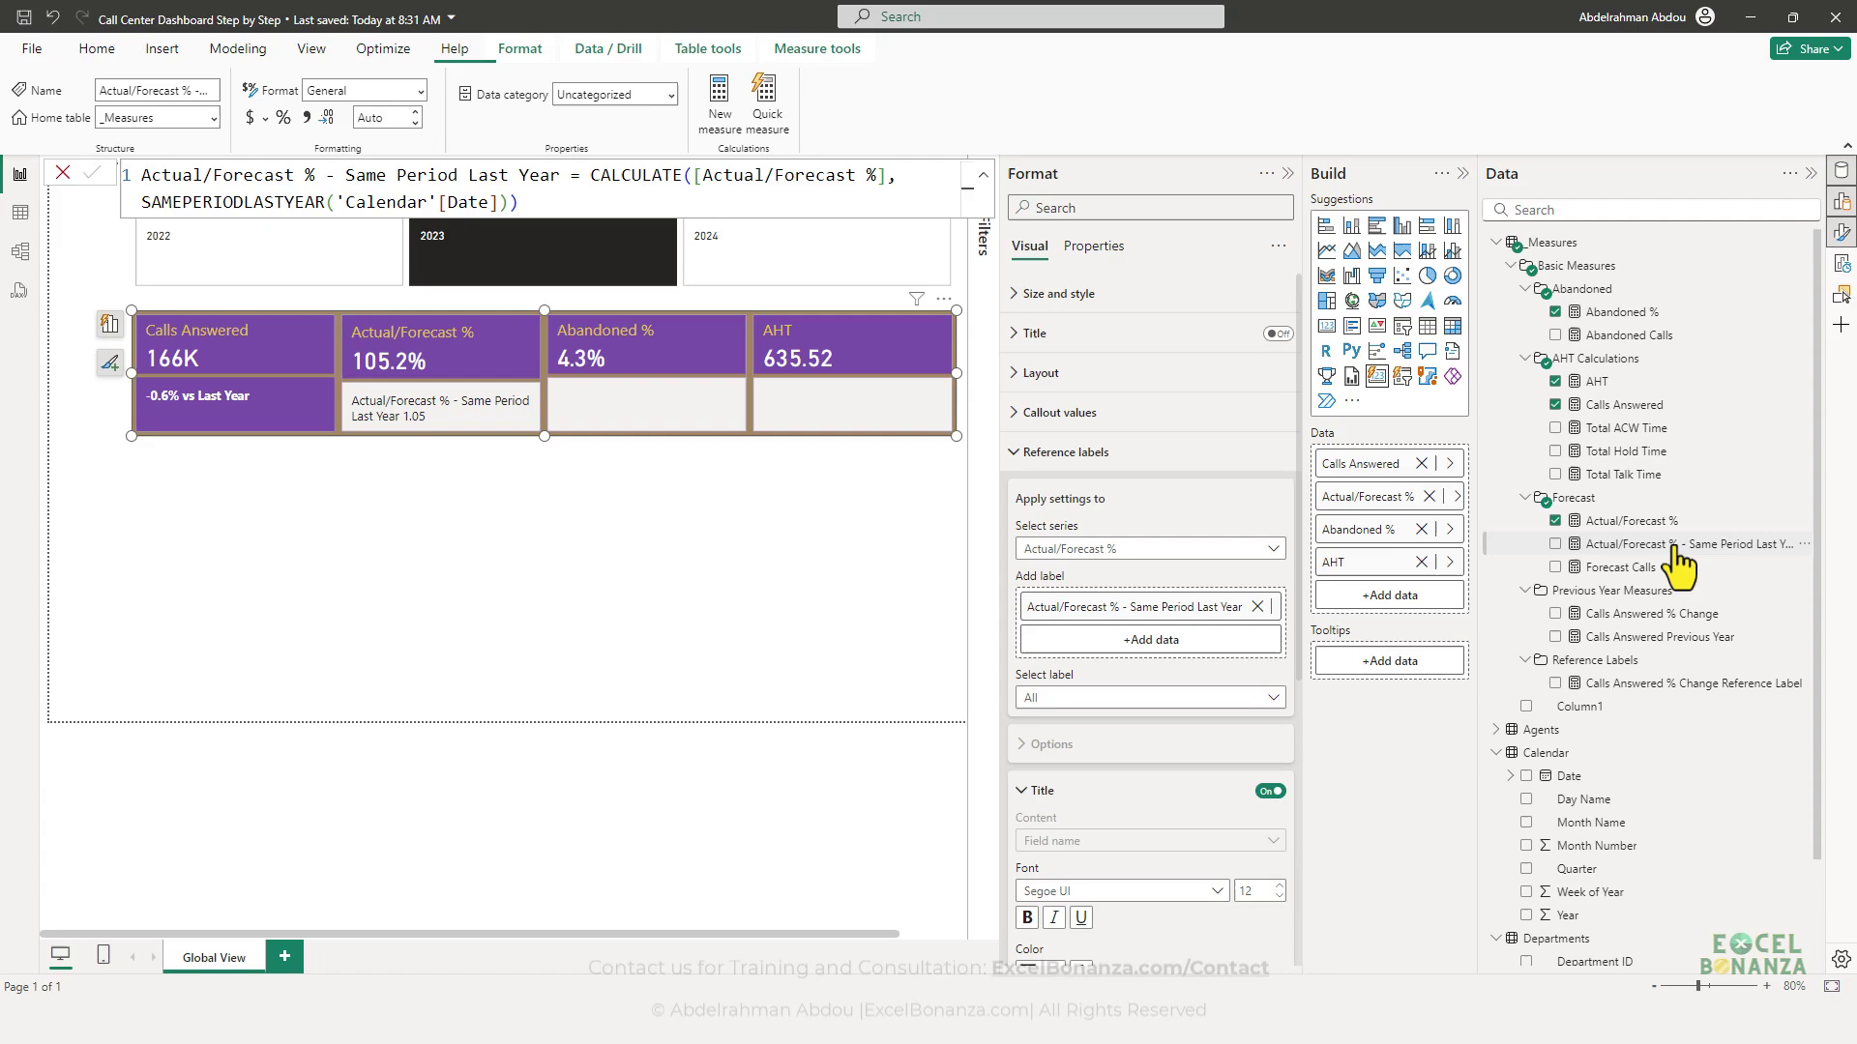
pyautogui.click(283, 117)
pyautogui.write('1')
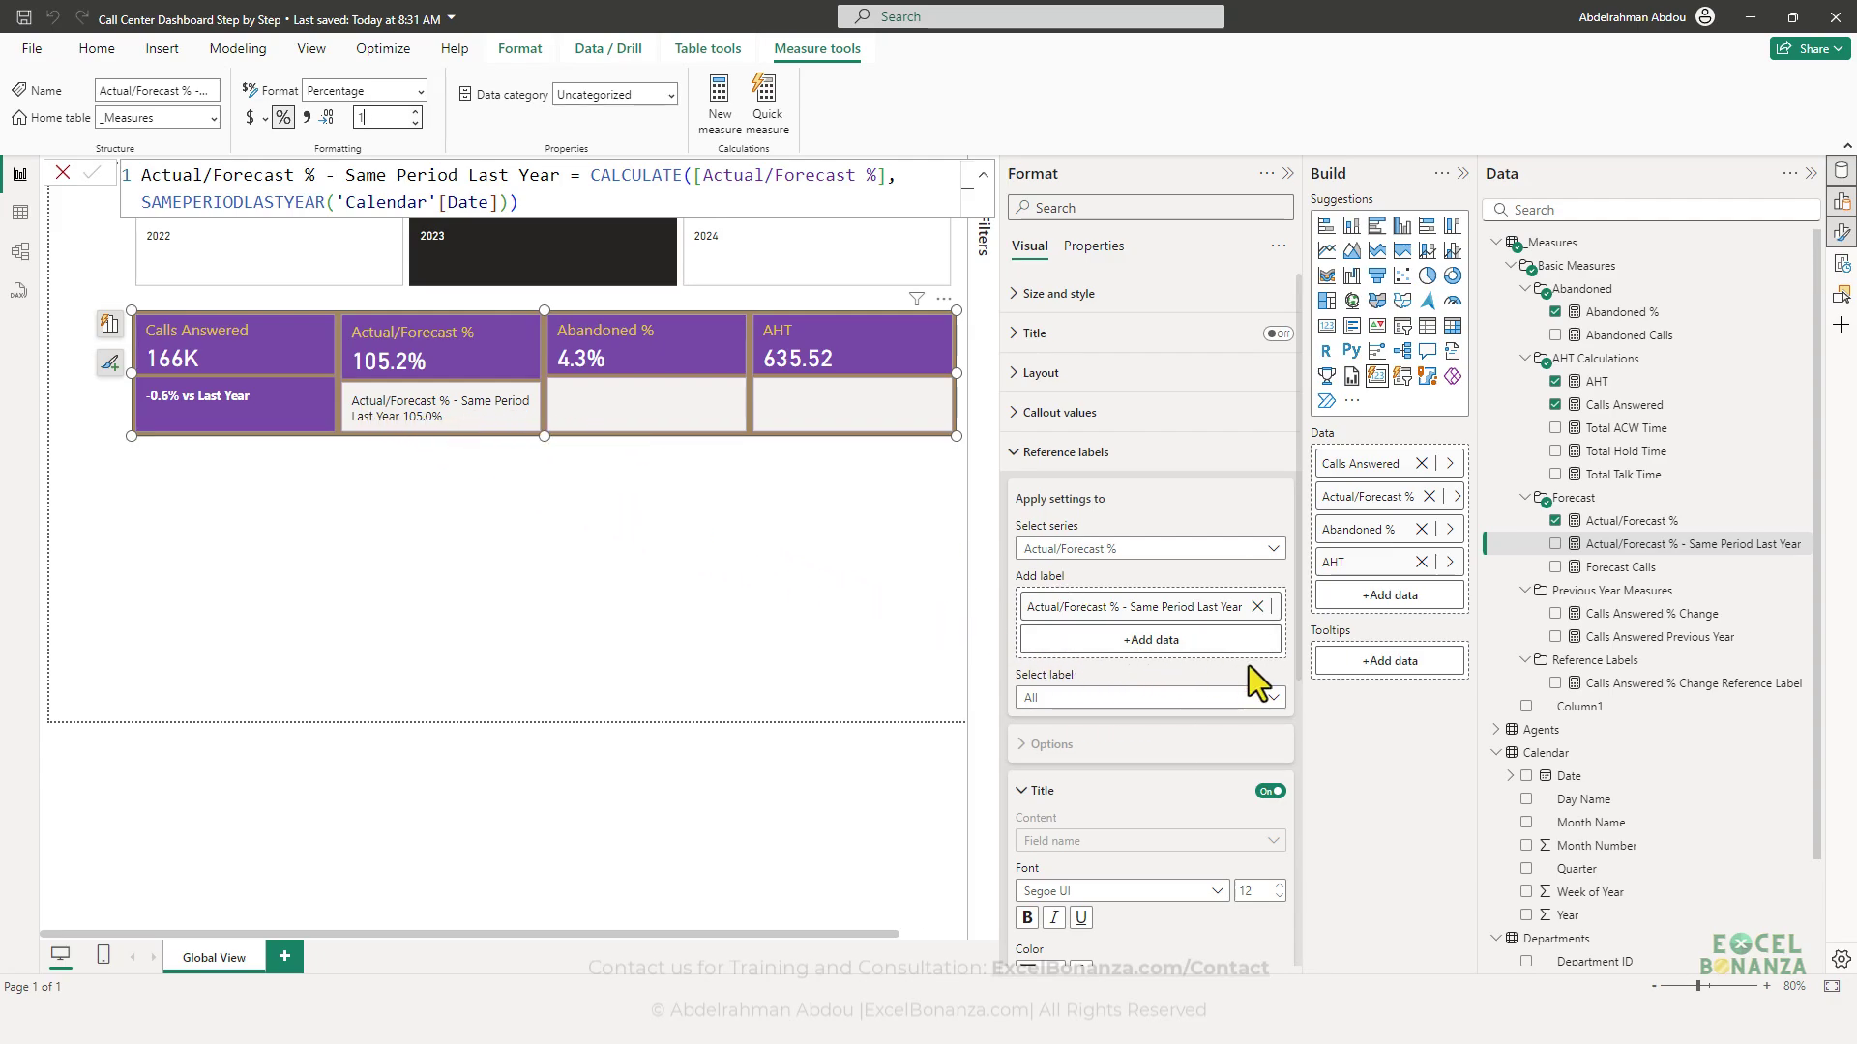
# - Give the Actual/Forecast % - Same Period Last Year reference label a custom title reading "Last Year was"
pyautogui.scroll(-2, 1199, 638)
pyautogui.scroll(1, 1202, 621)
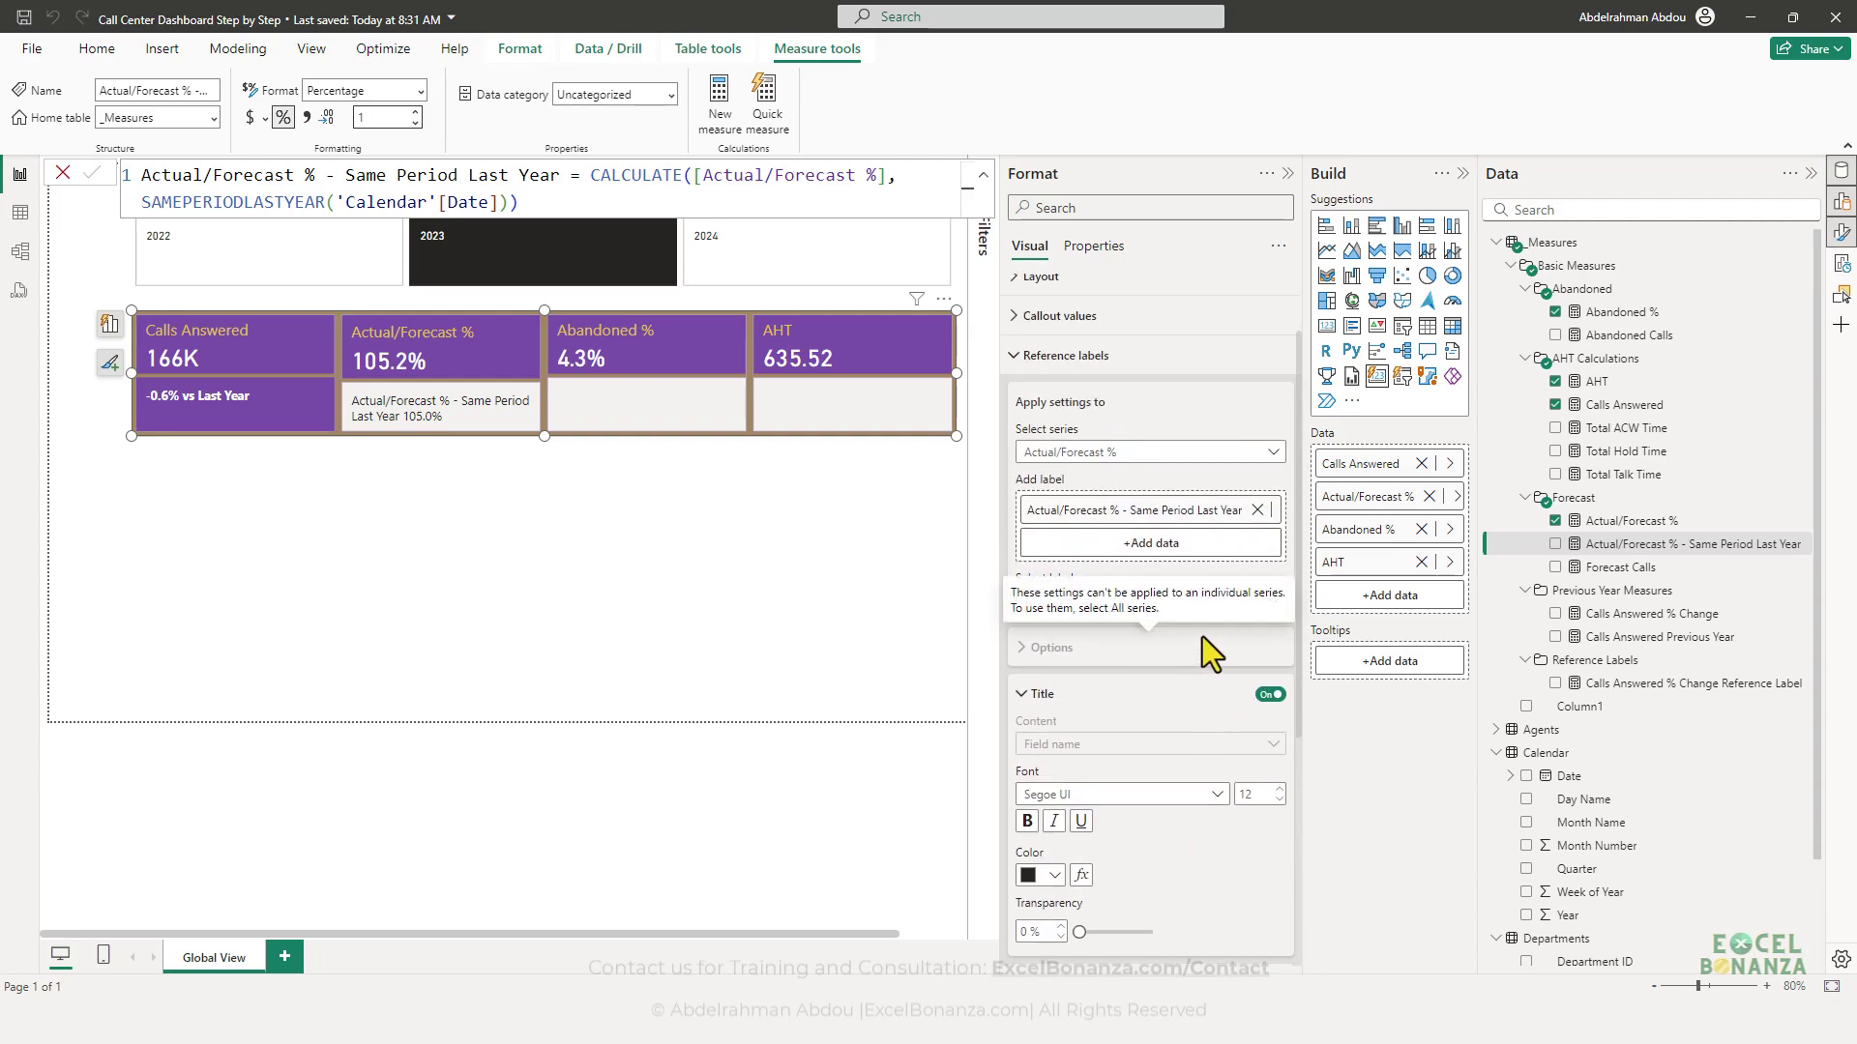
pyautogui.scroll(-2, 1172, 579)
pyautogui.scroll(2, 1168, 553)
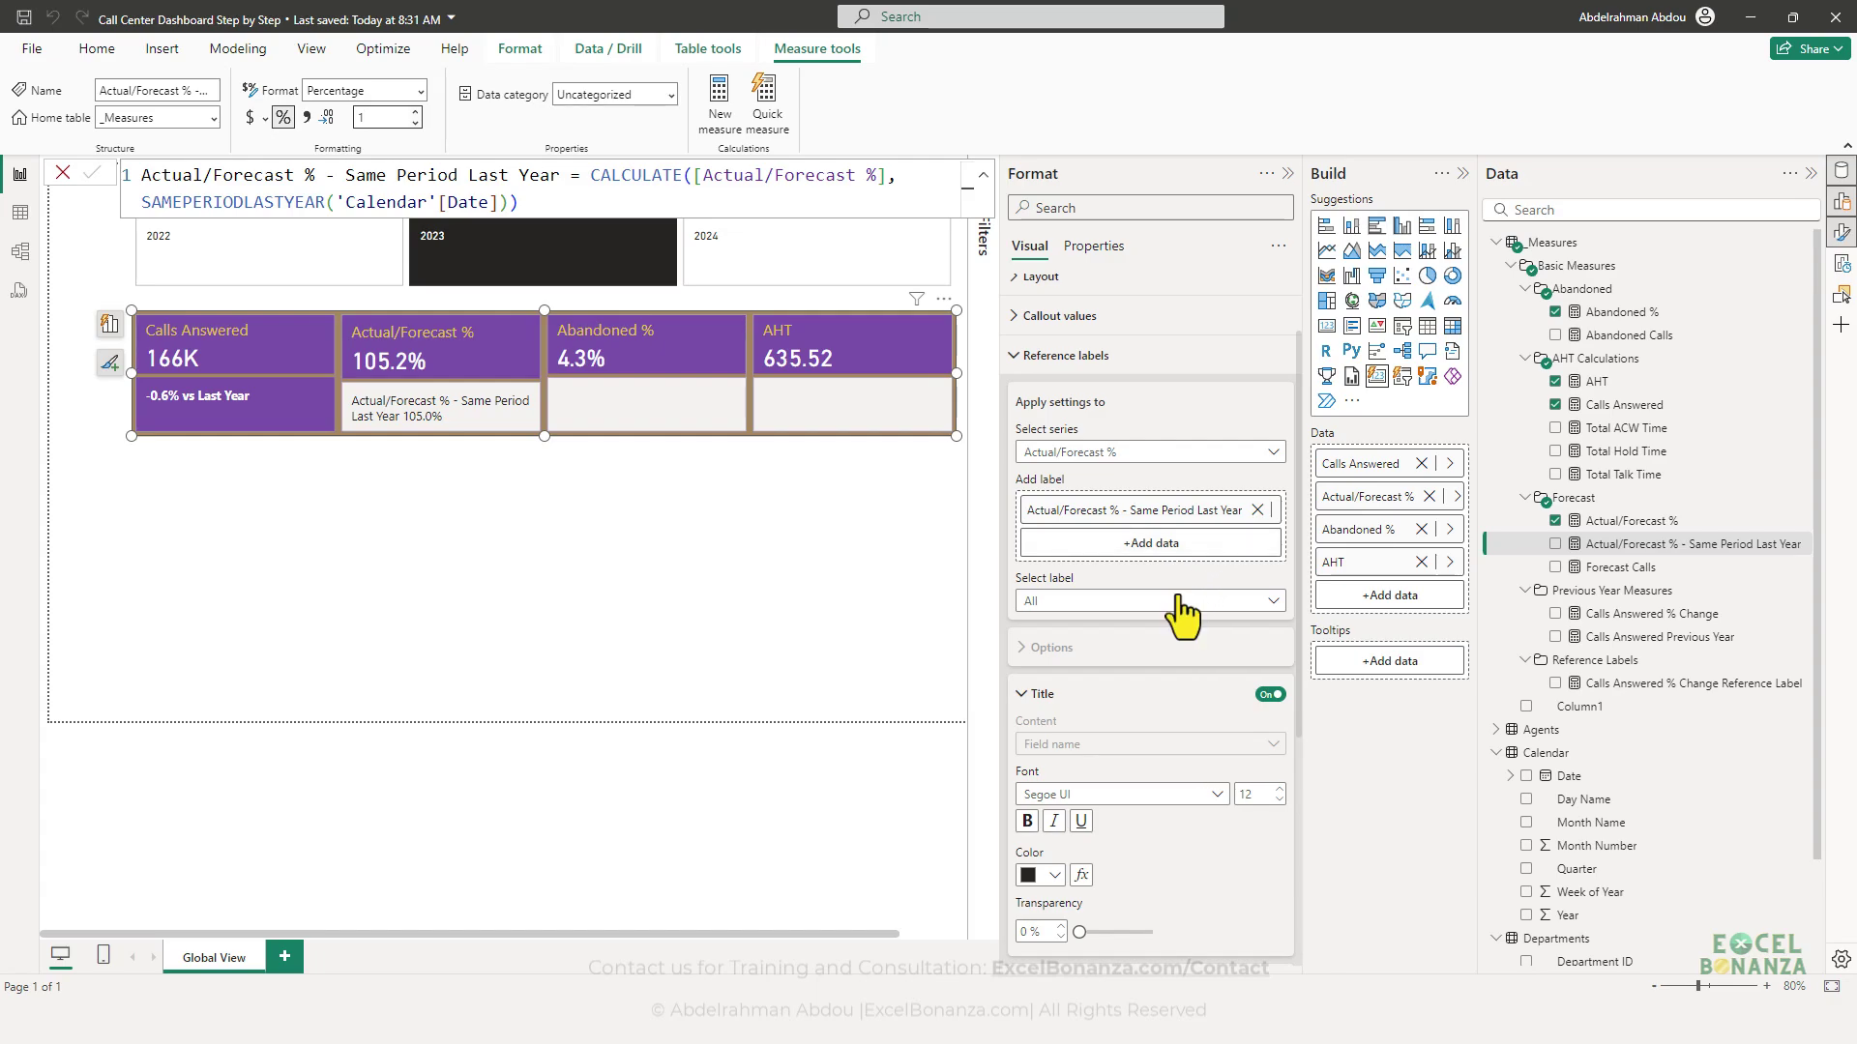
pyautogui.click(1176, 601)
pyautogui.click(1146, 650)
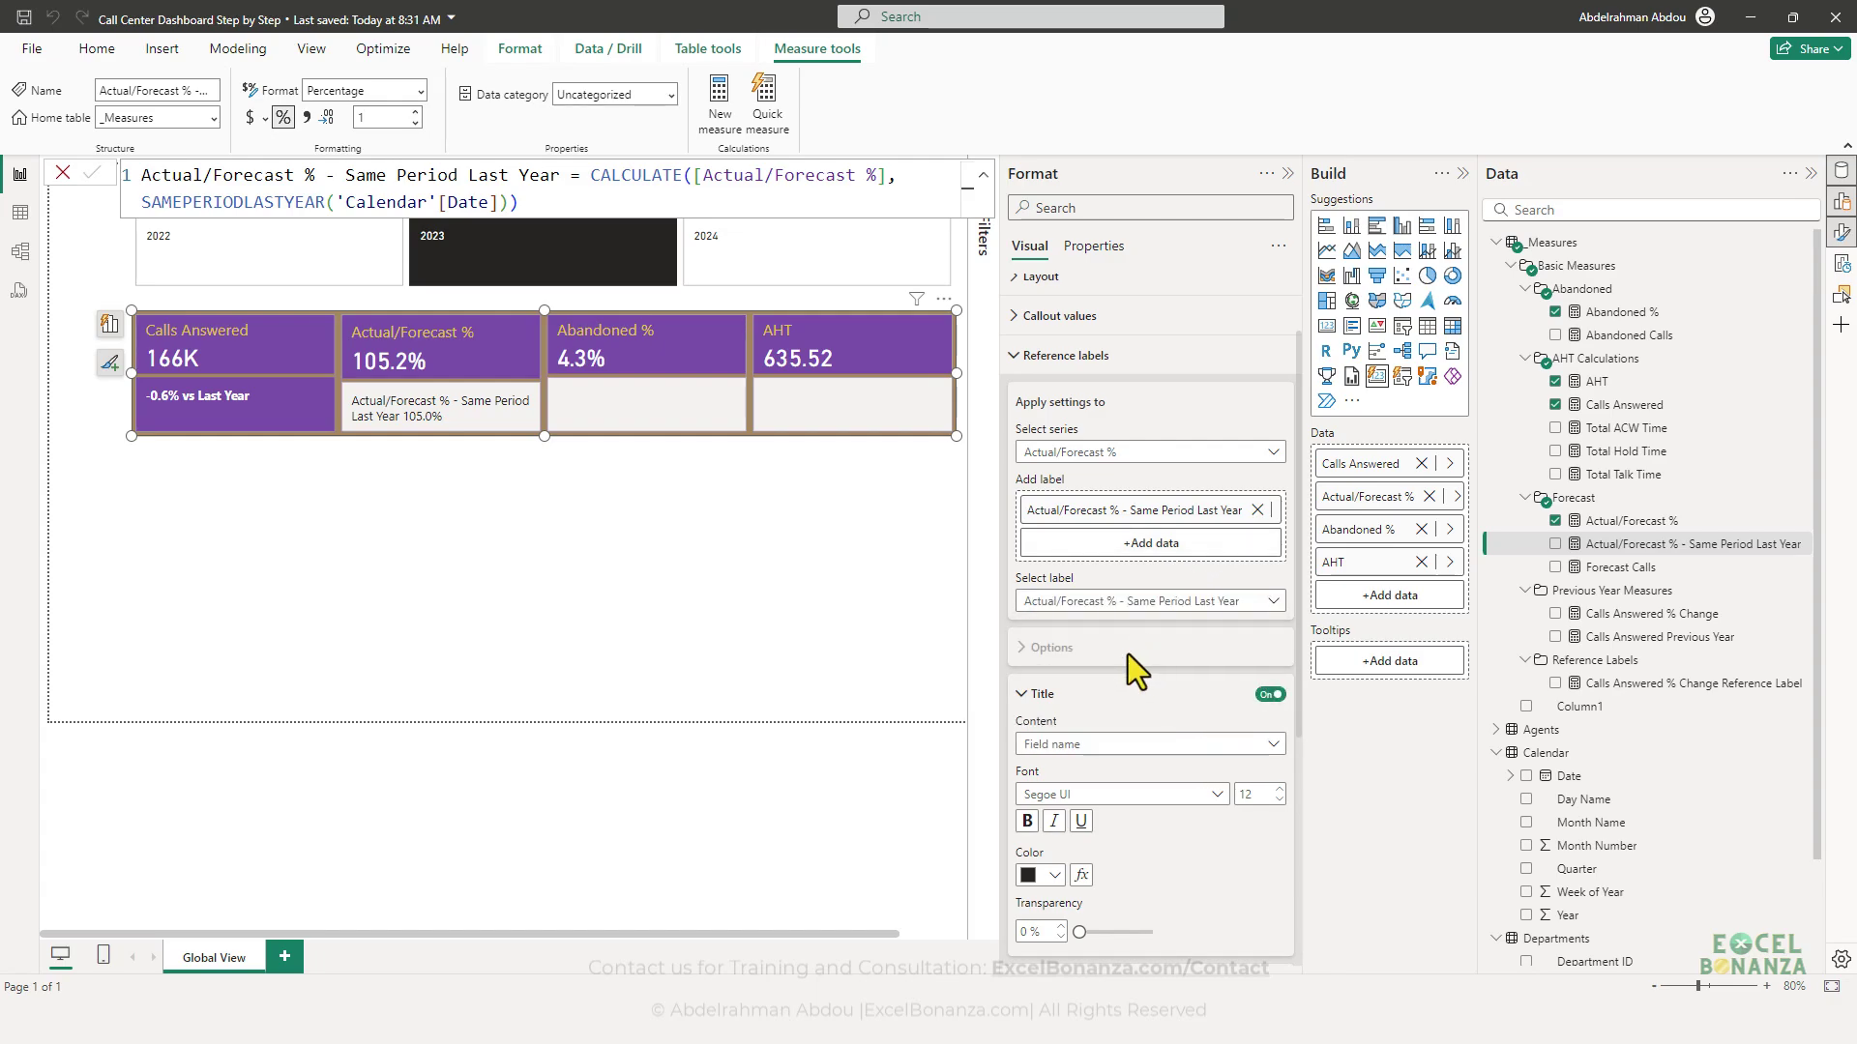
pyautogui.click(1096, 764)
pyautogui.click(1093, 799)
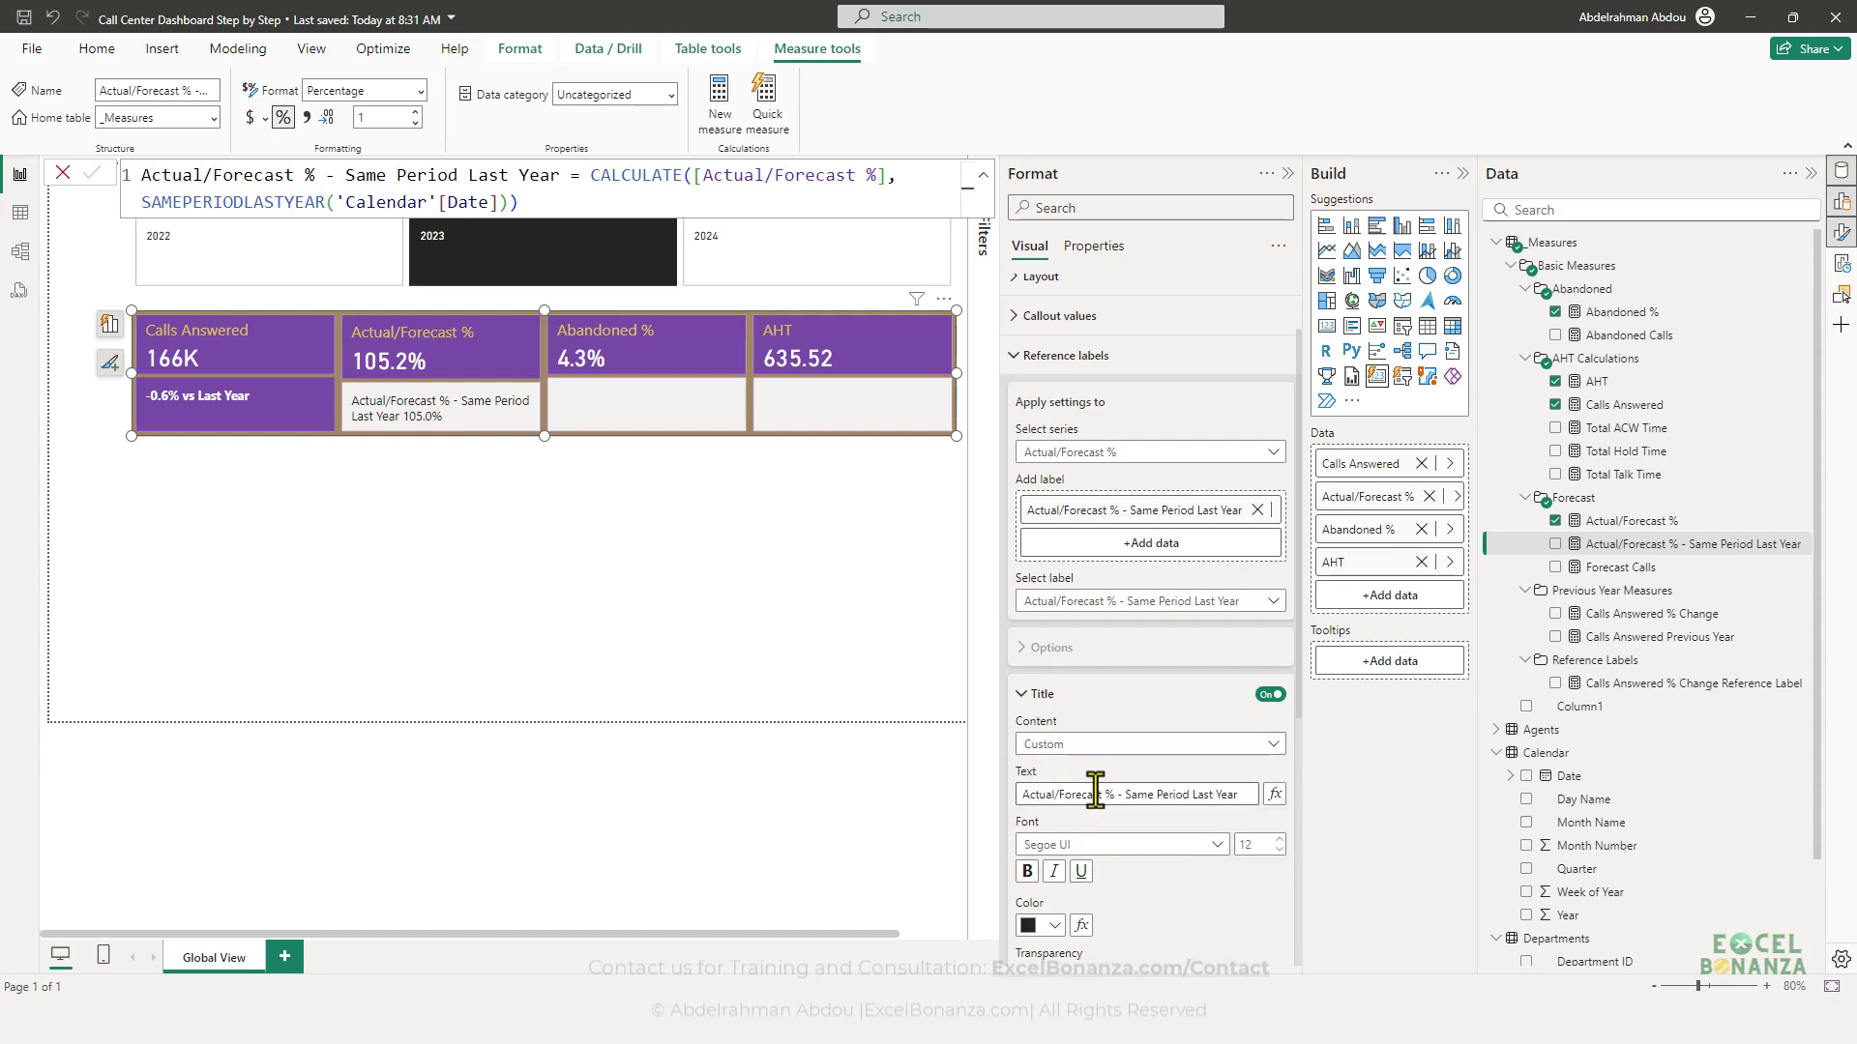
pyautogui.tripleClick(1094, 795)
pyautogui.write('Las')
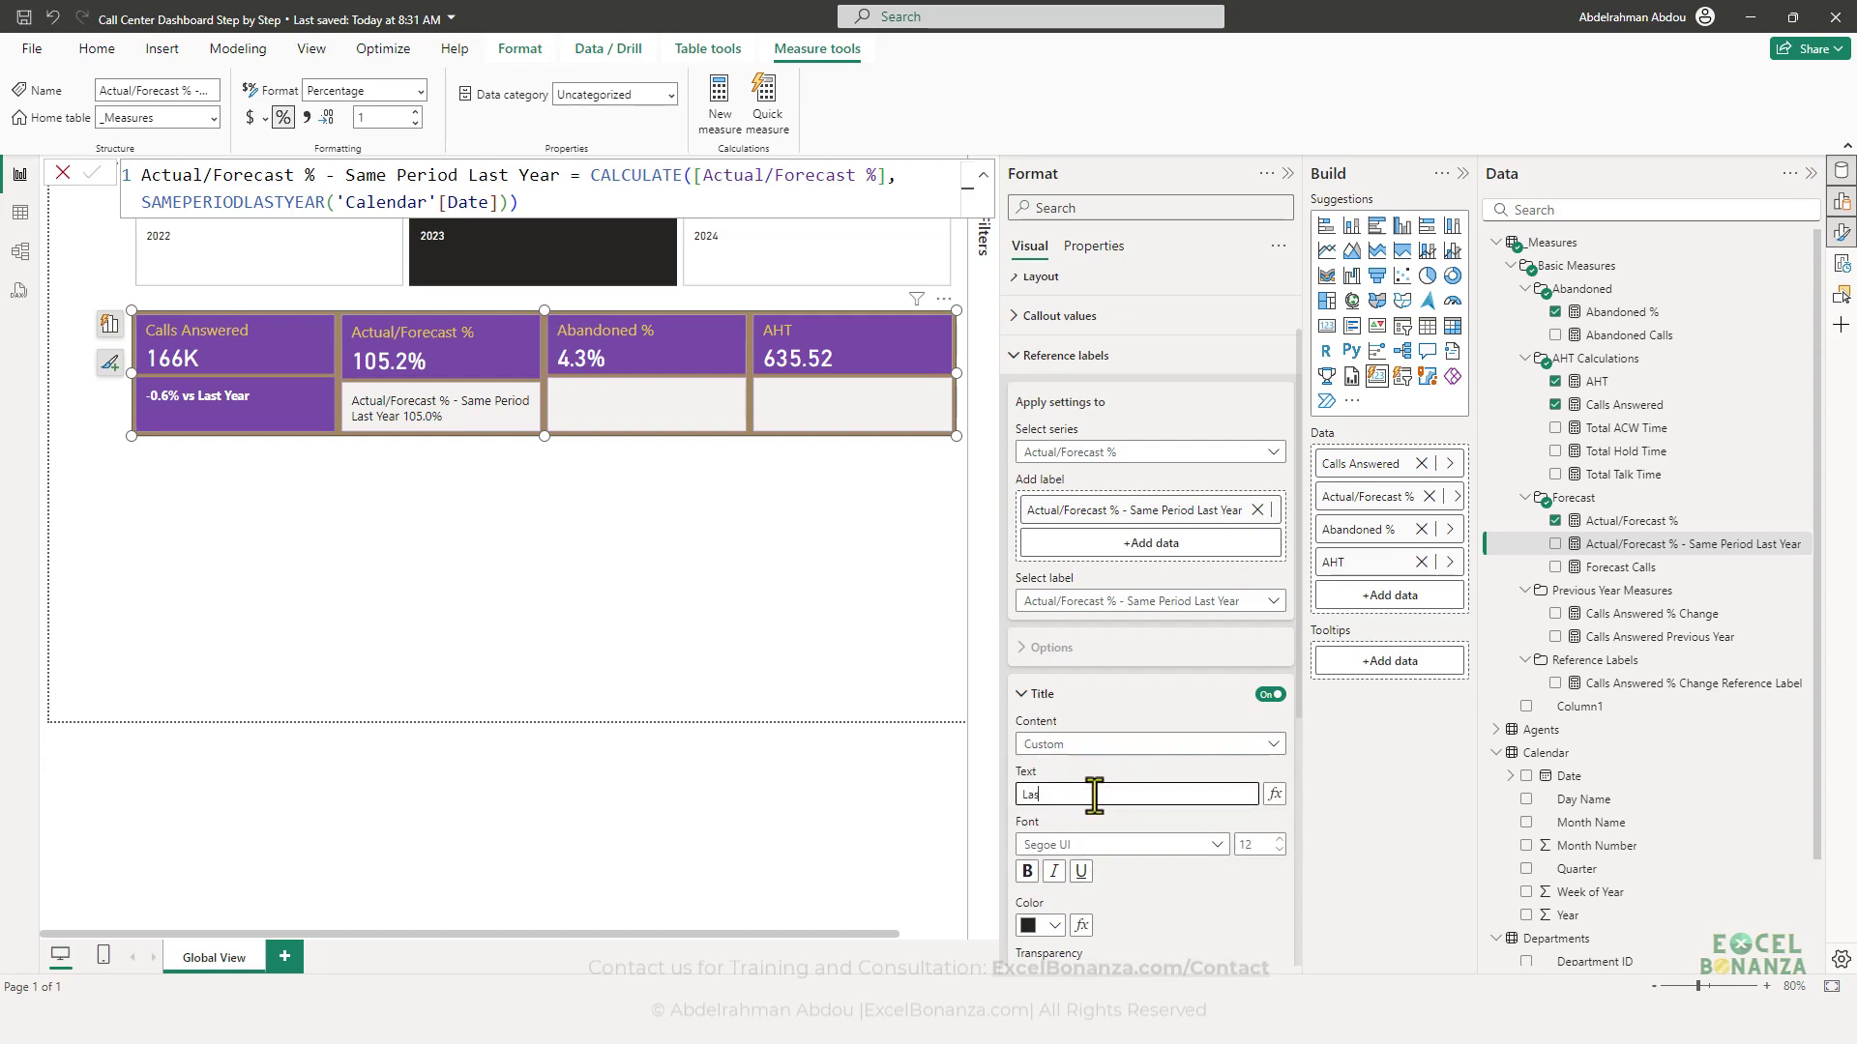
pyautogui.write('t Year was')
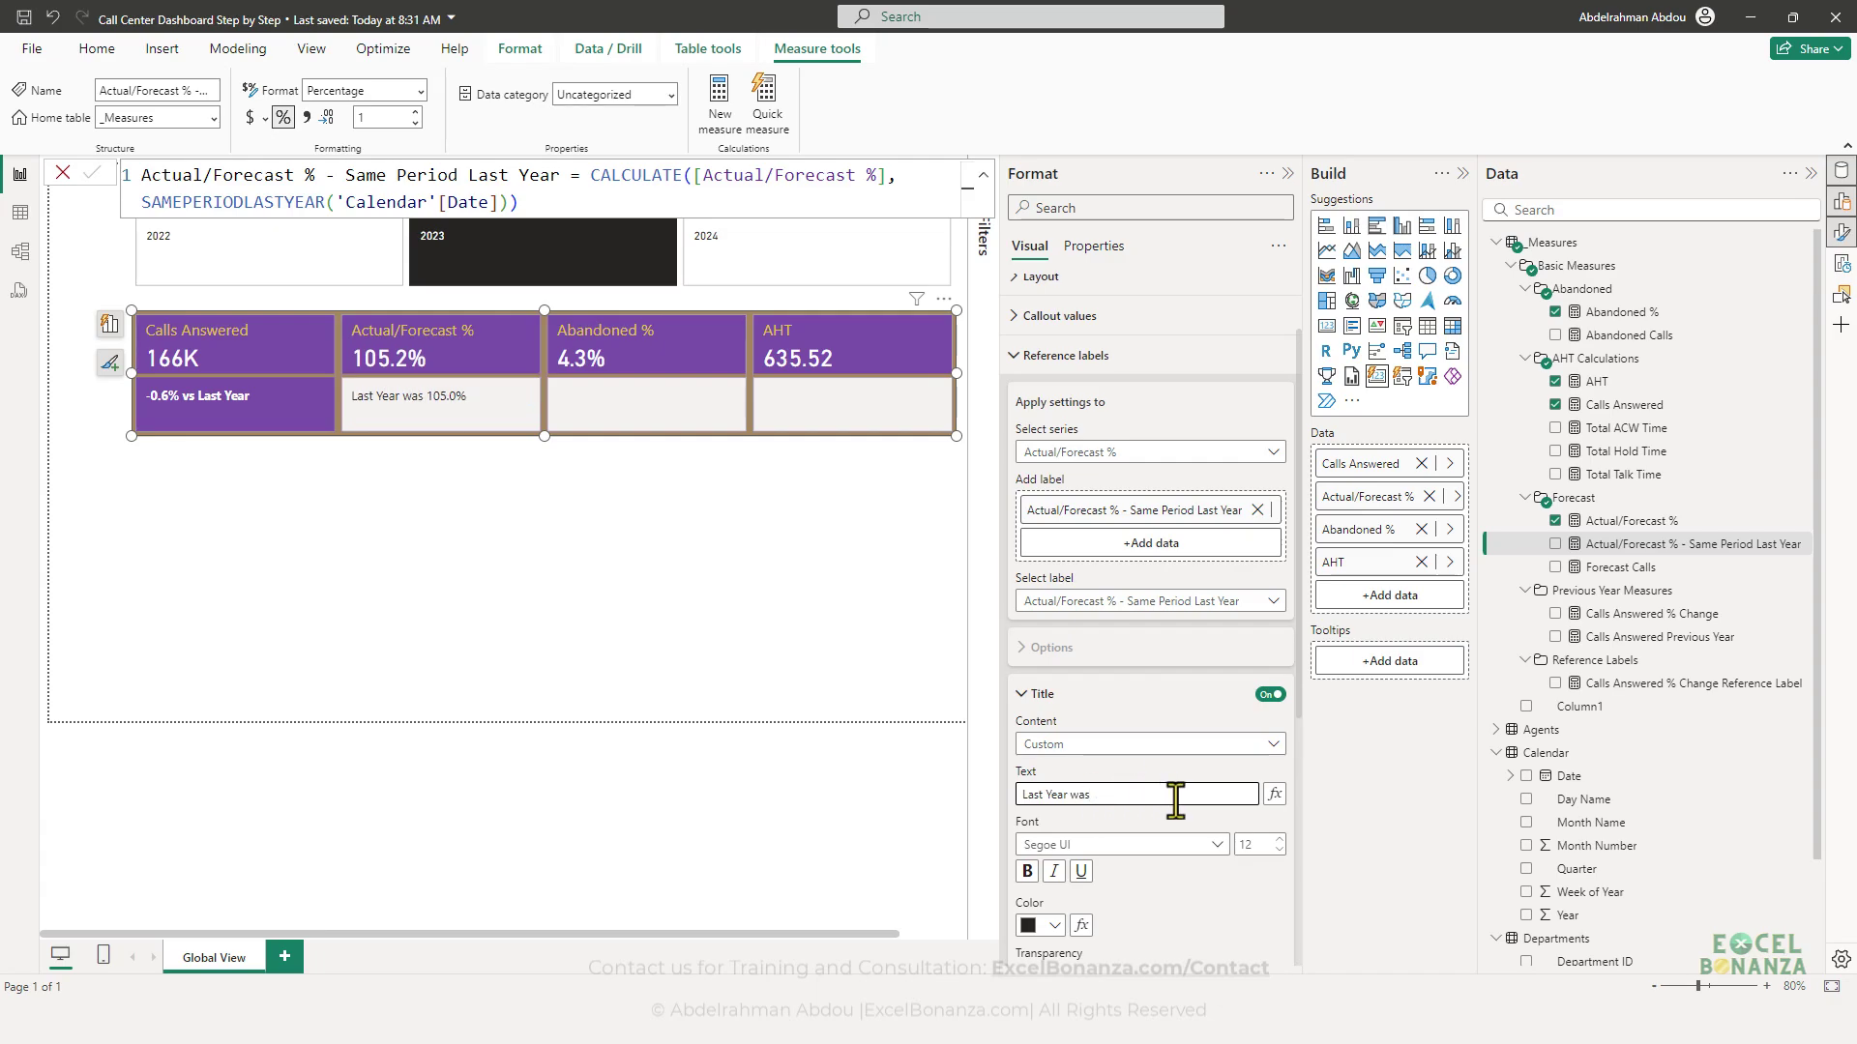
# - Make the "Last Year was" reference label title bold and white
pyautogui.scroll(-2, 1175, 801)
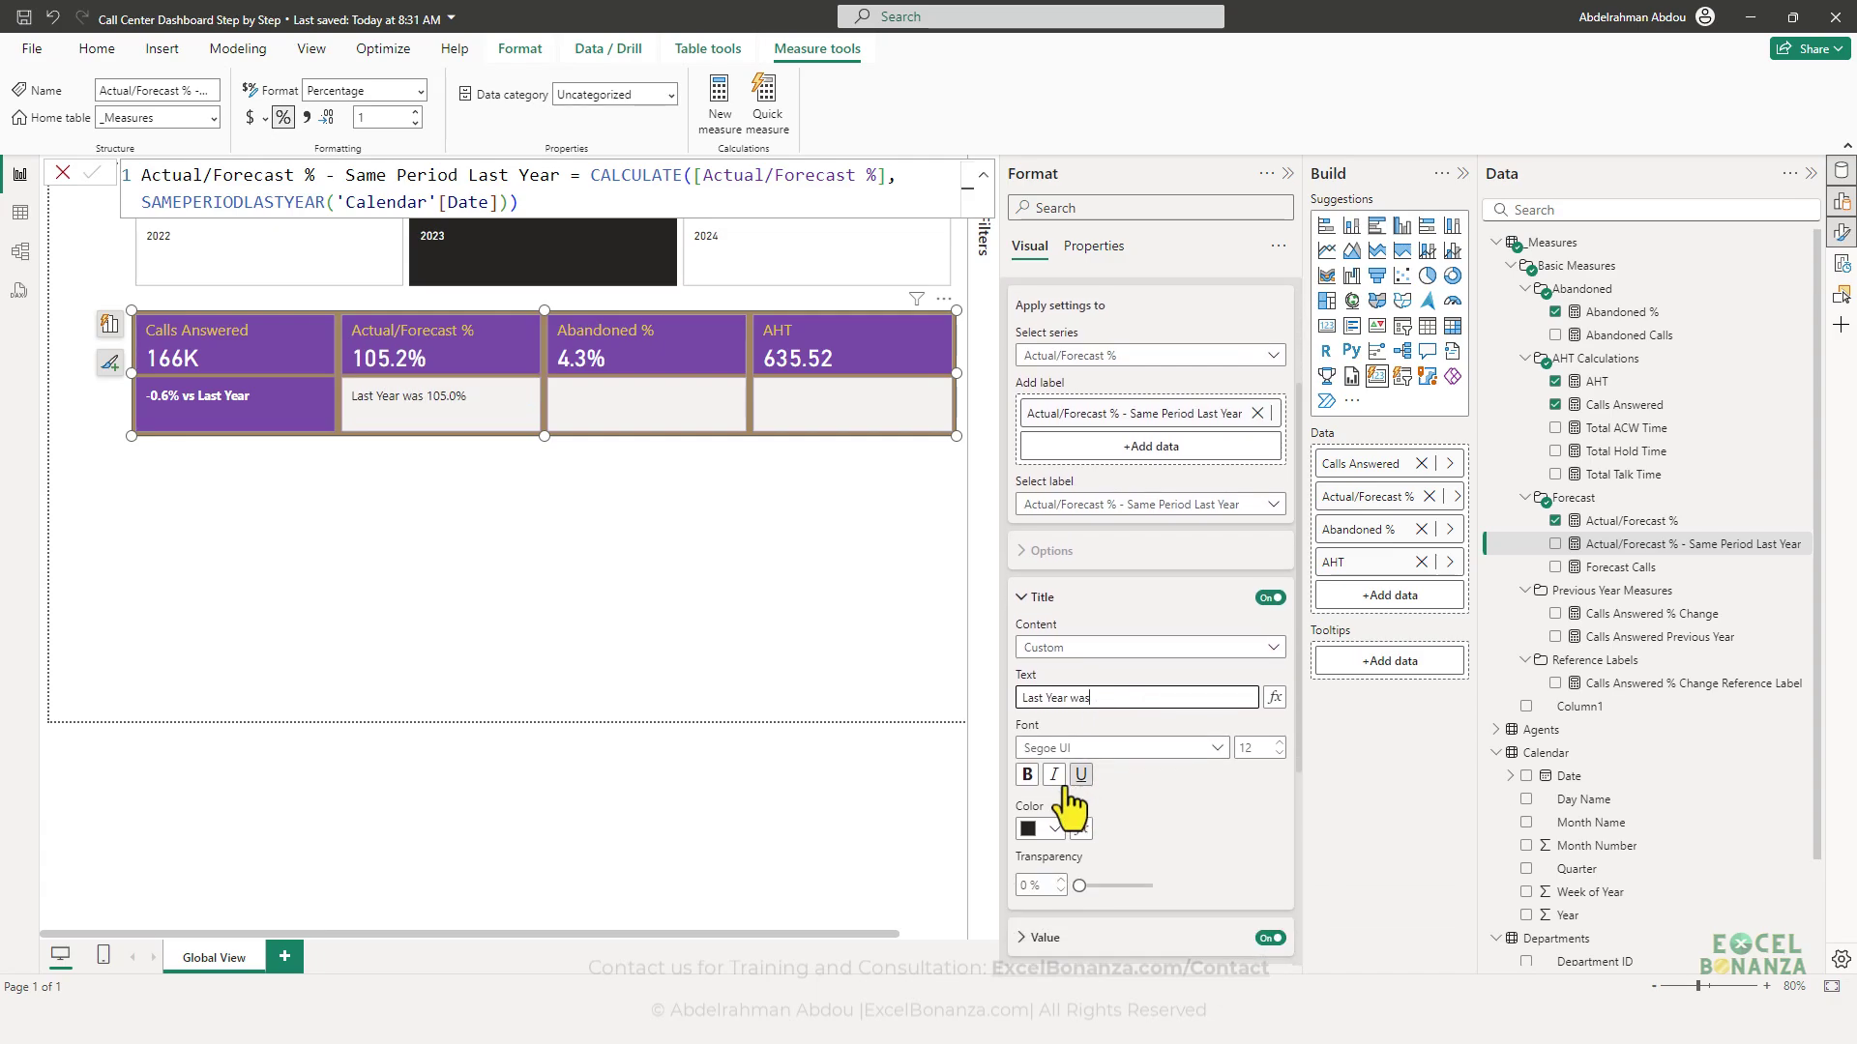
pyautogui.click(1027, 776)
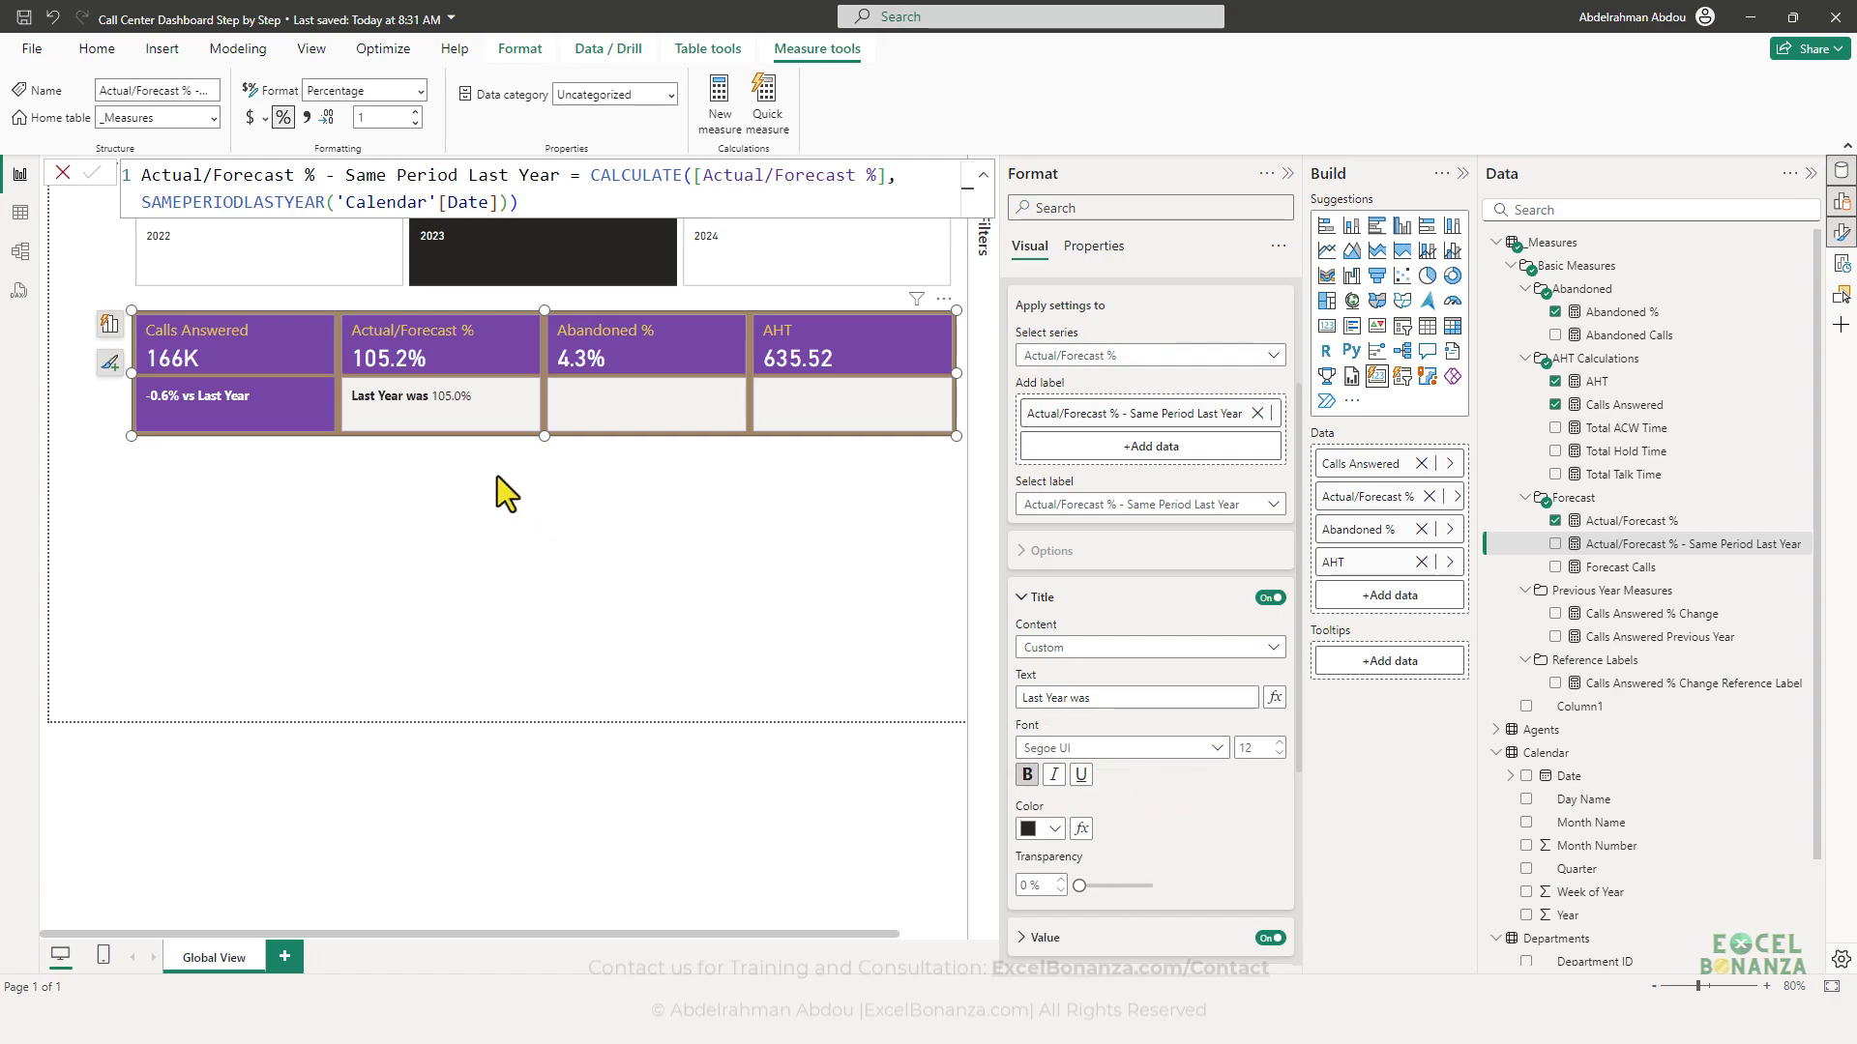
pyautogui.scroll(-4, 1176, 711)
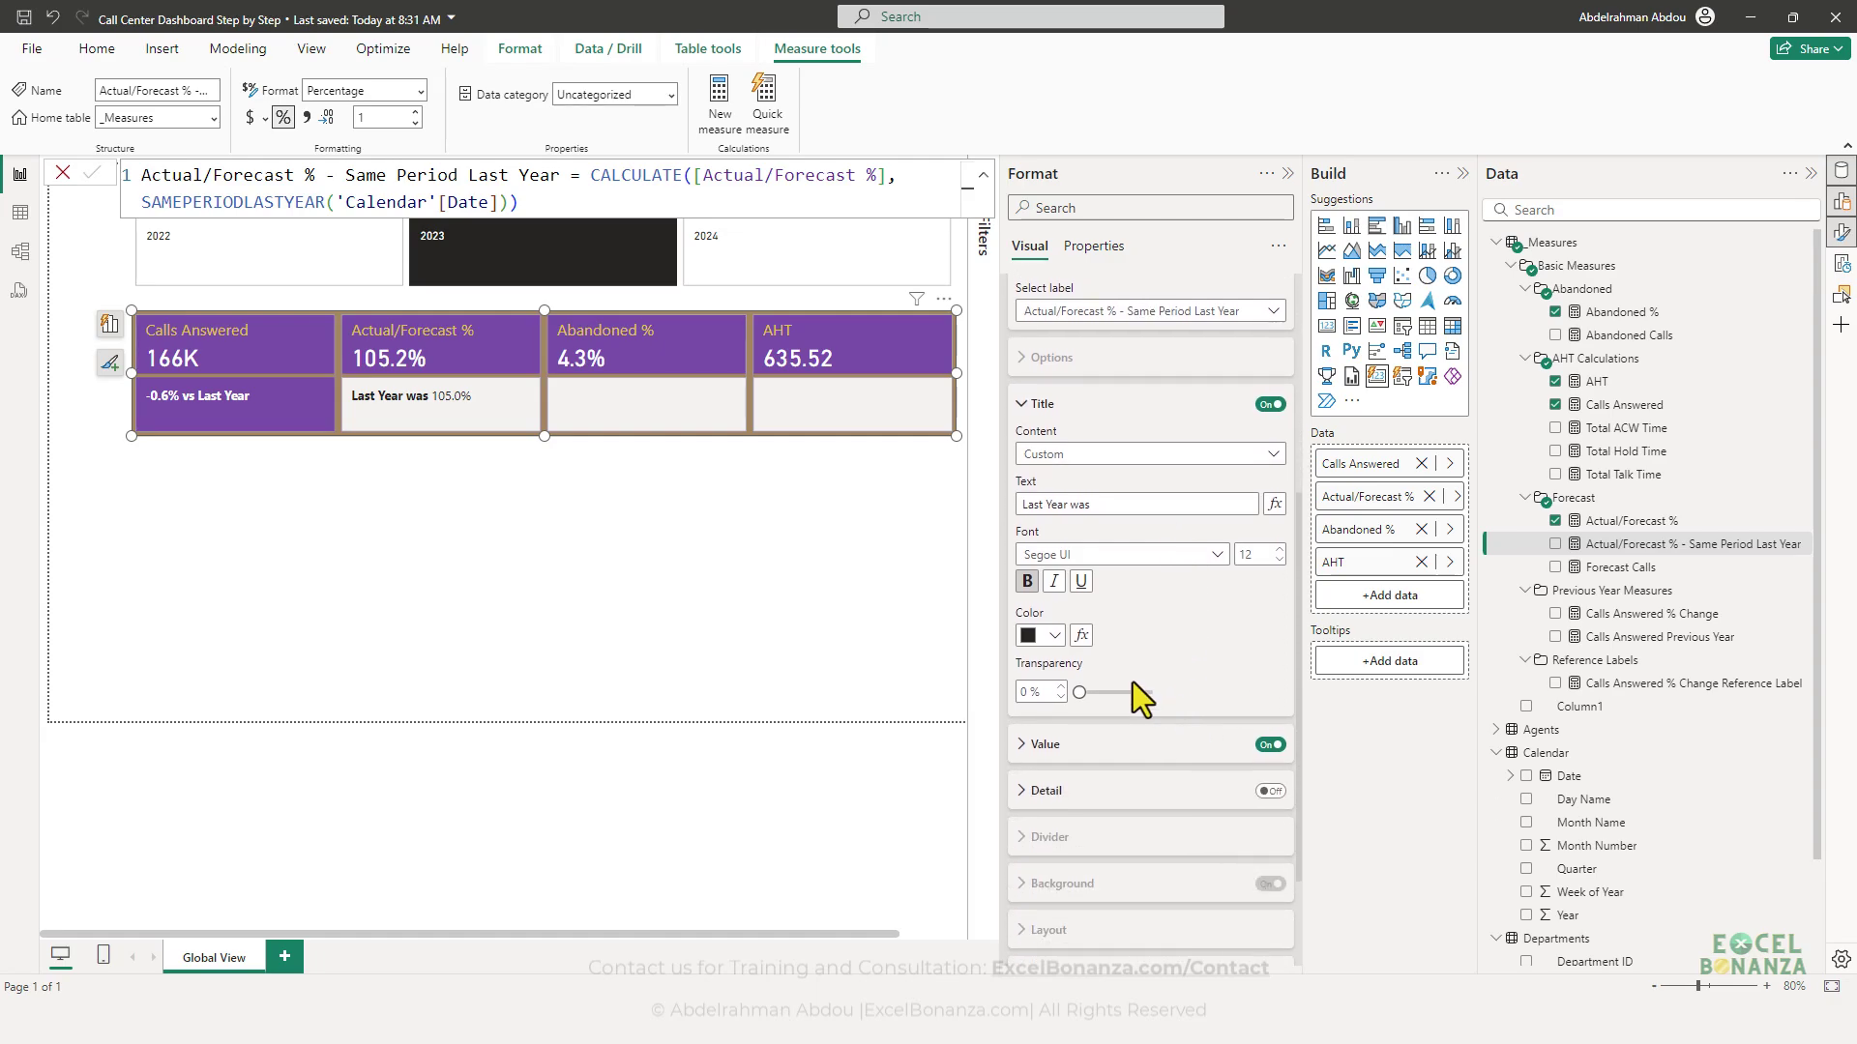
pyautogui.click(1054, 635)
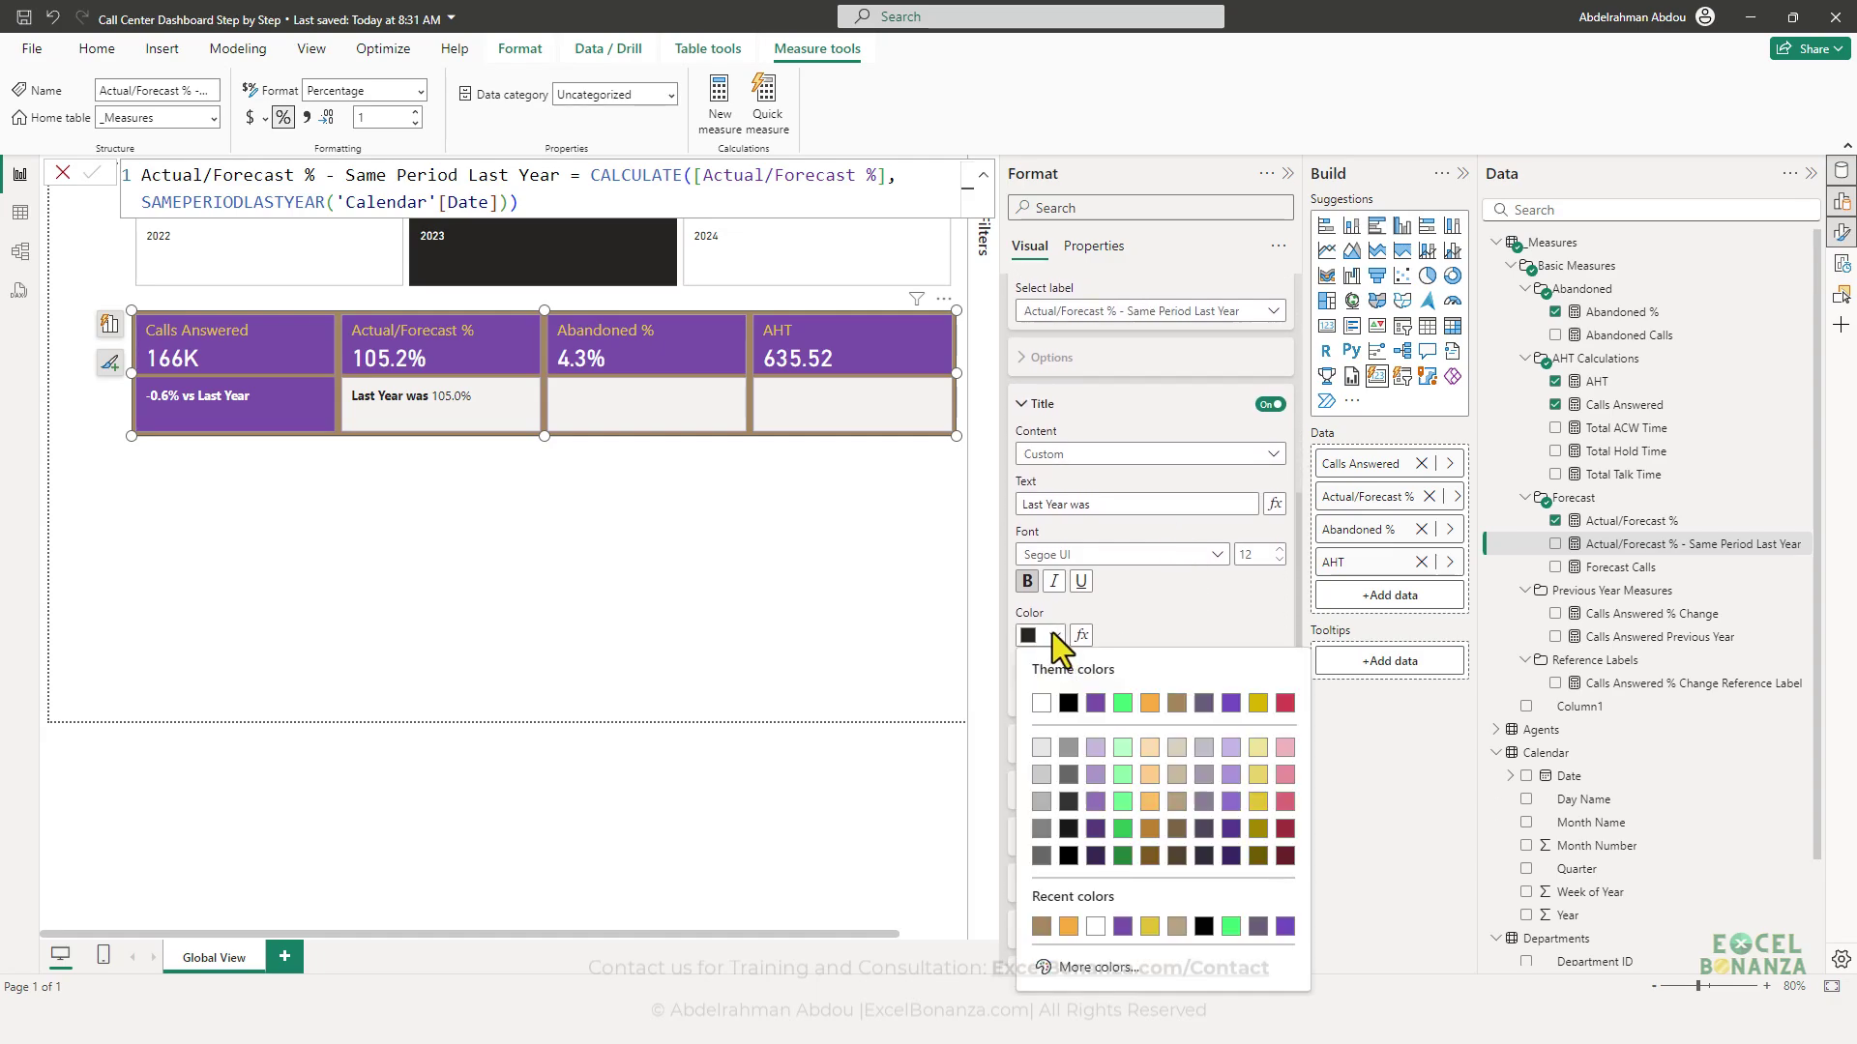
pyautogui.click(1040, 703)
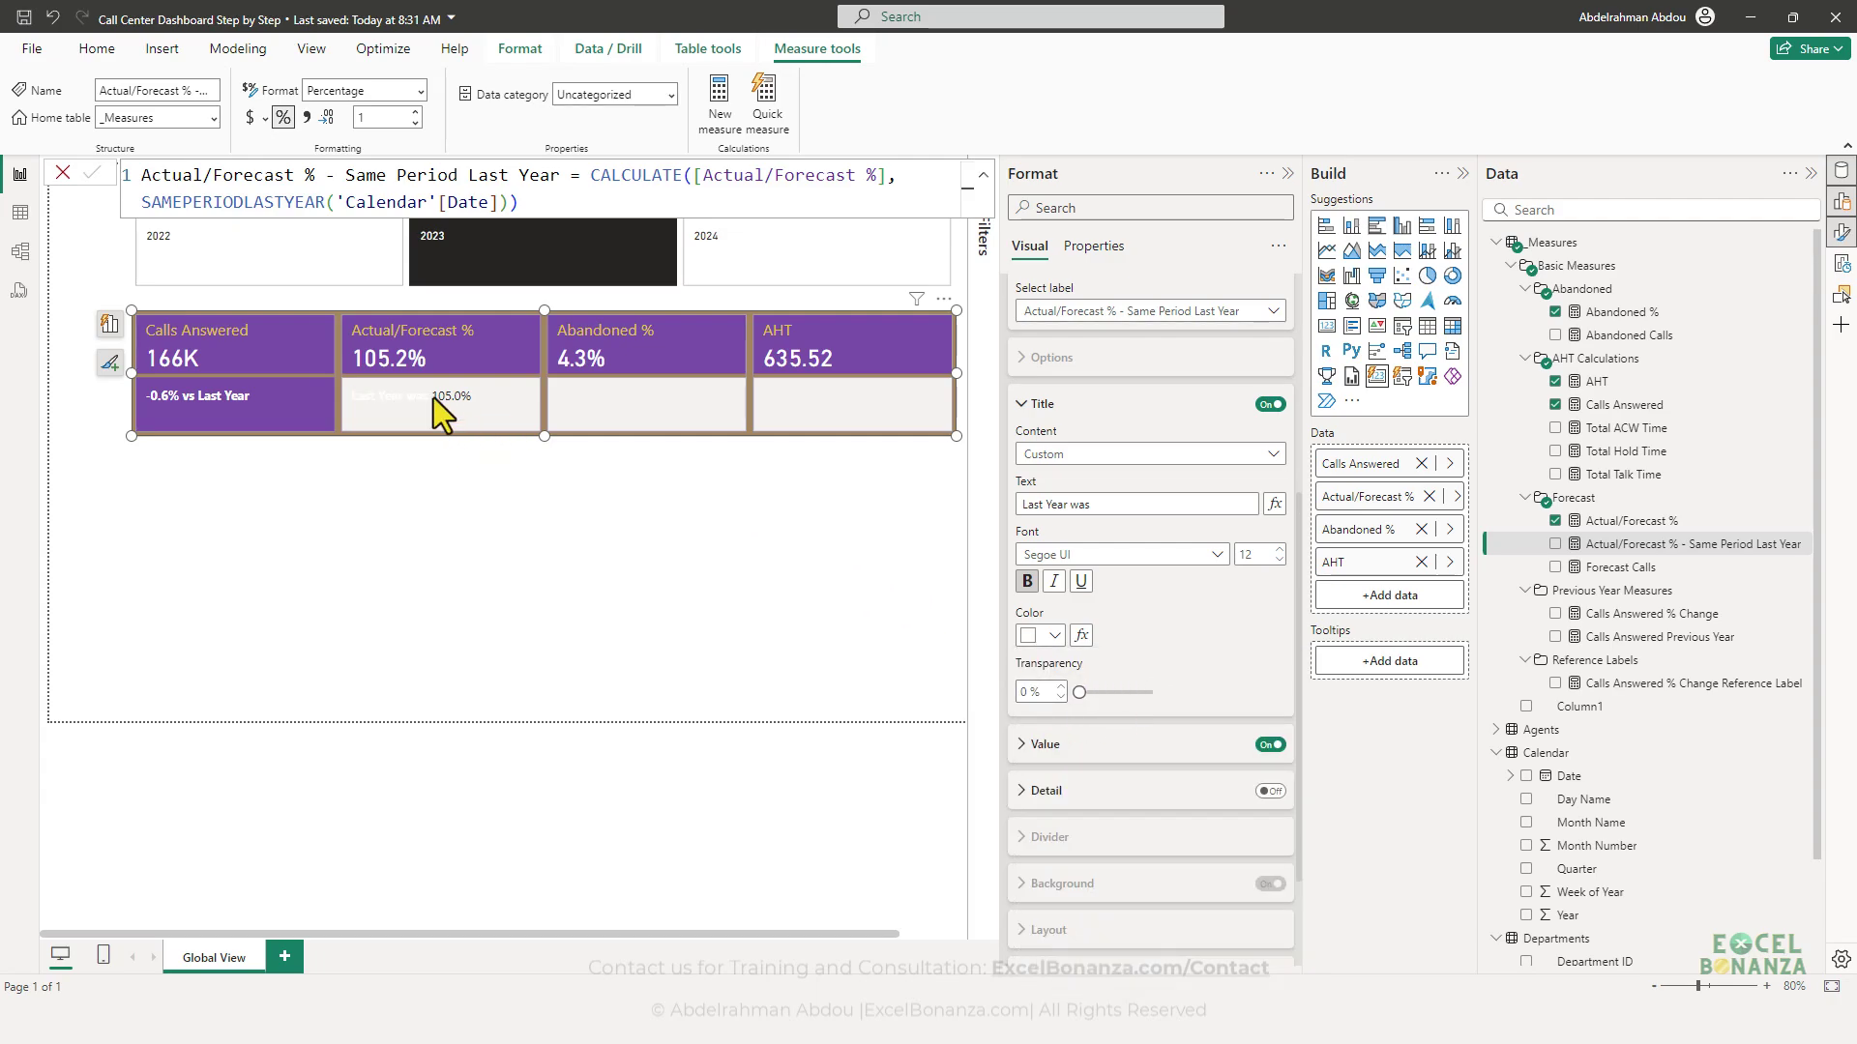
# - Make the value of the Actual/Forecast % - Same Period Last Year reference label white and bold
pyautogui.scroll(-2, 1184, 619)
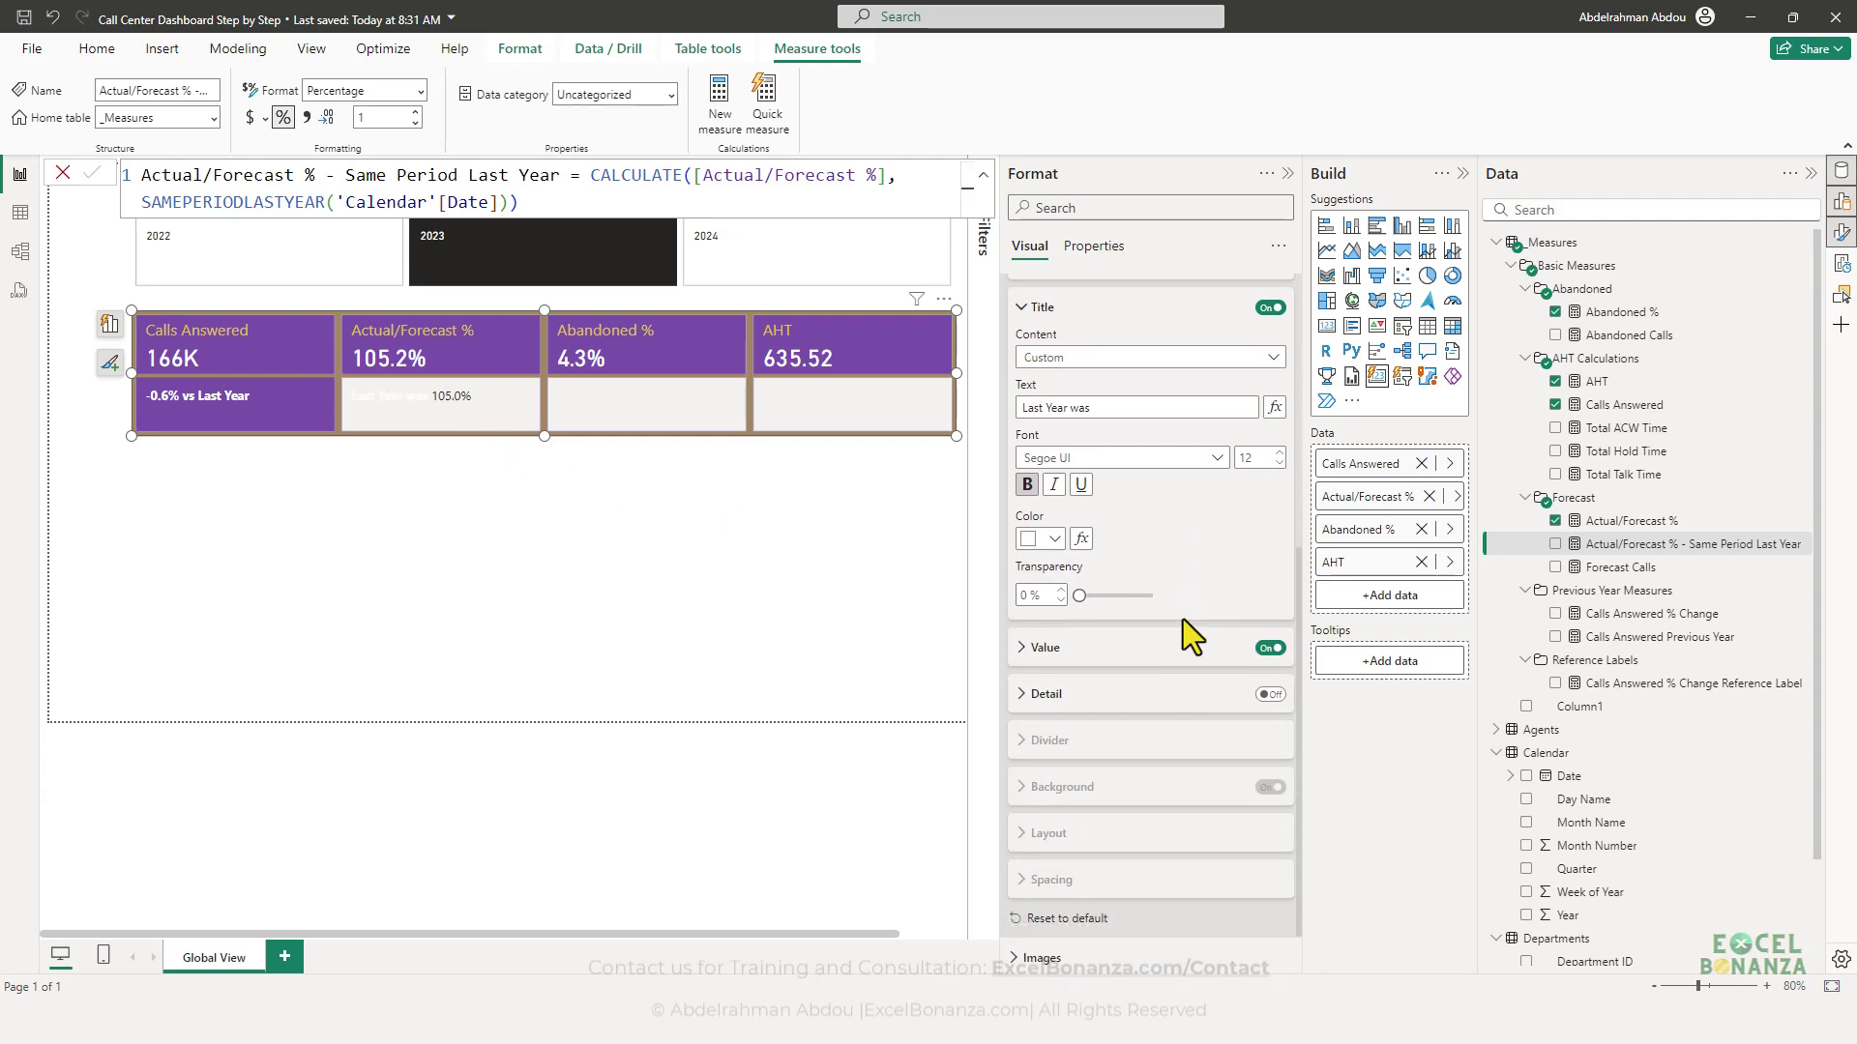
pyautogui.click(1128, 648)
pyautogui.click(1041, 787)
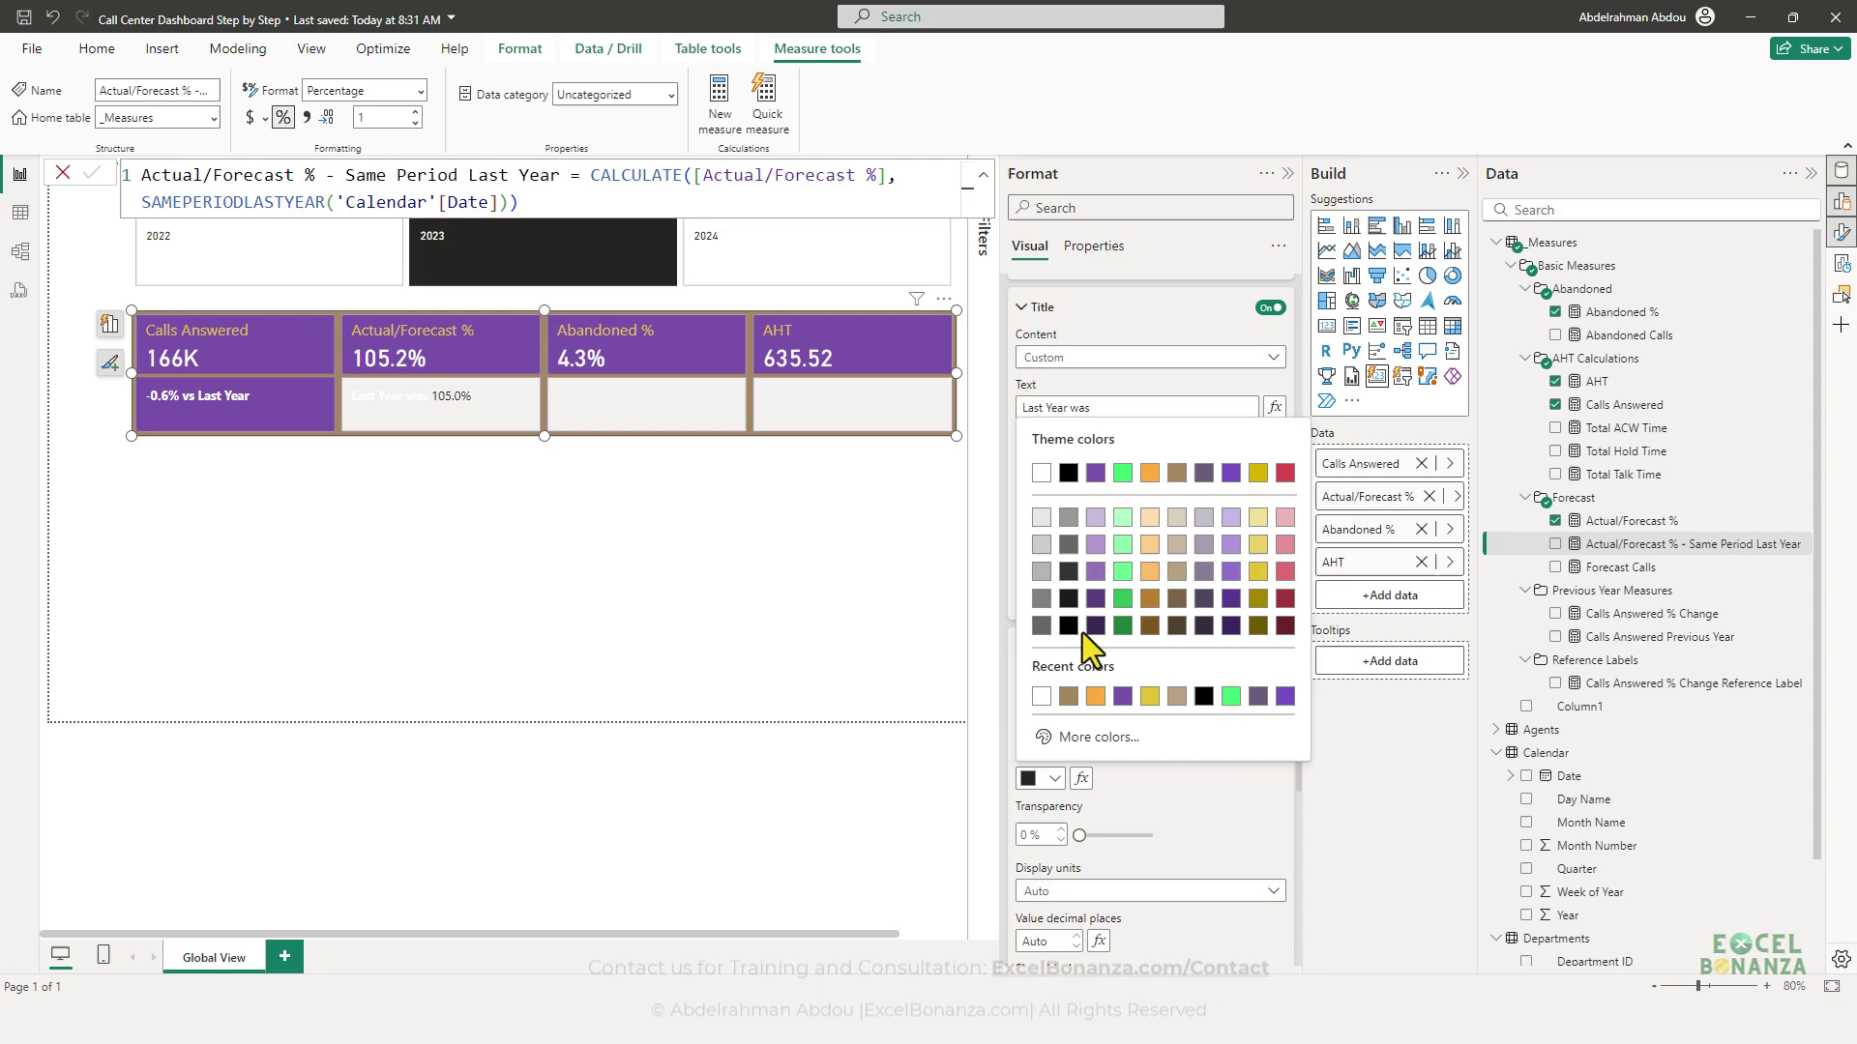
pyautogui.click(1036, 476)
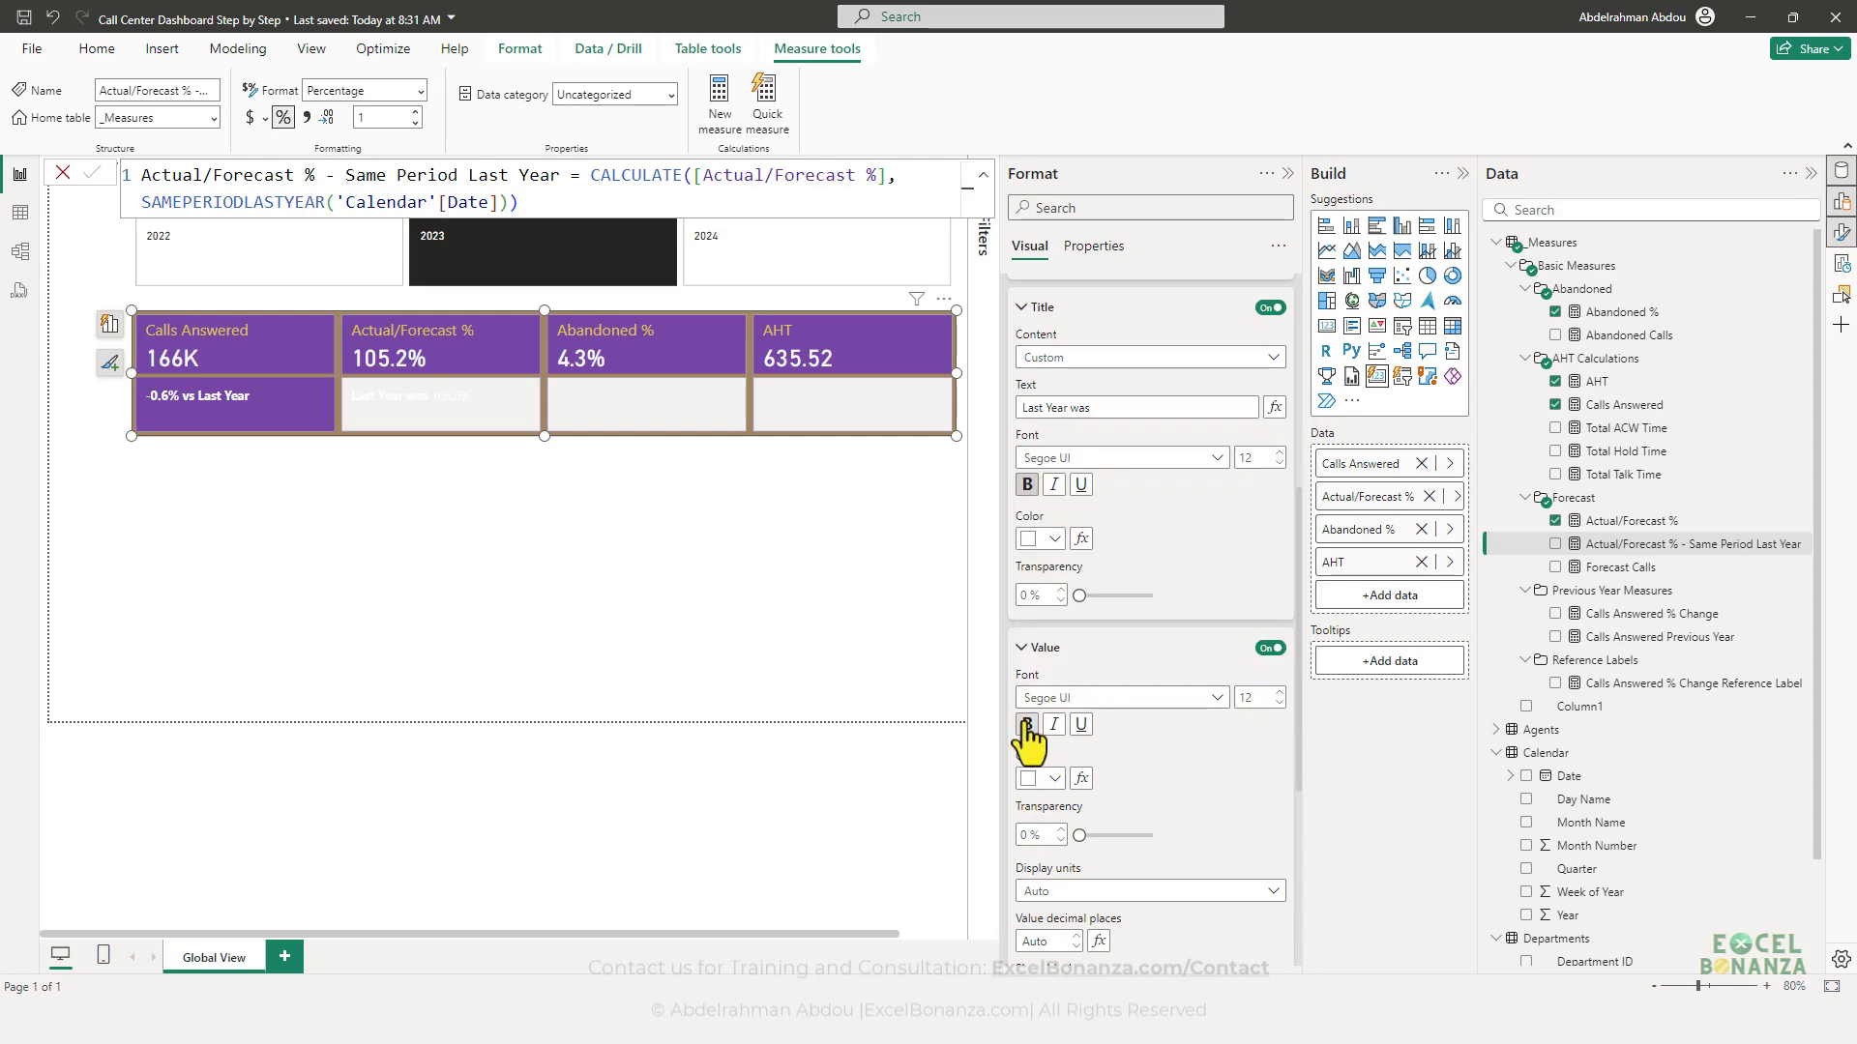
pyautogui.click(1029, 732)
# - Set the reference label background color to the theme purple for all series of the card visual
pyautogui.scroll(-3, 1189, 771)
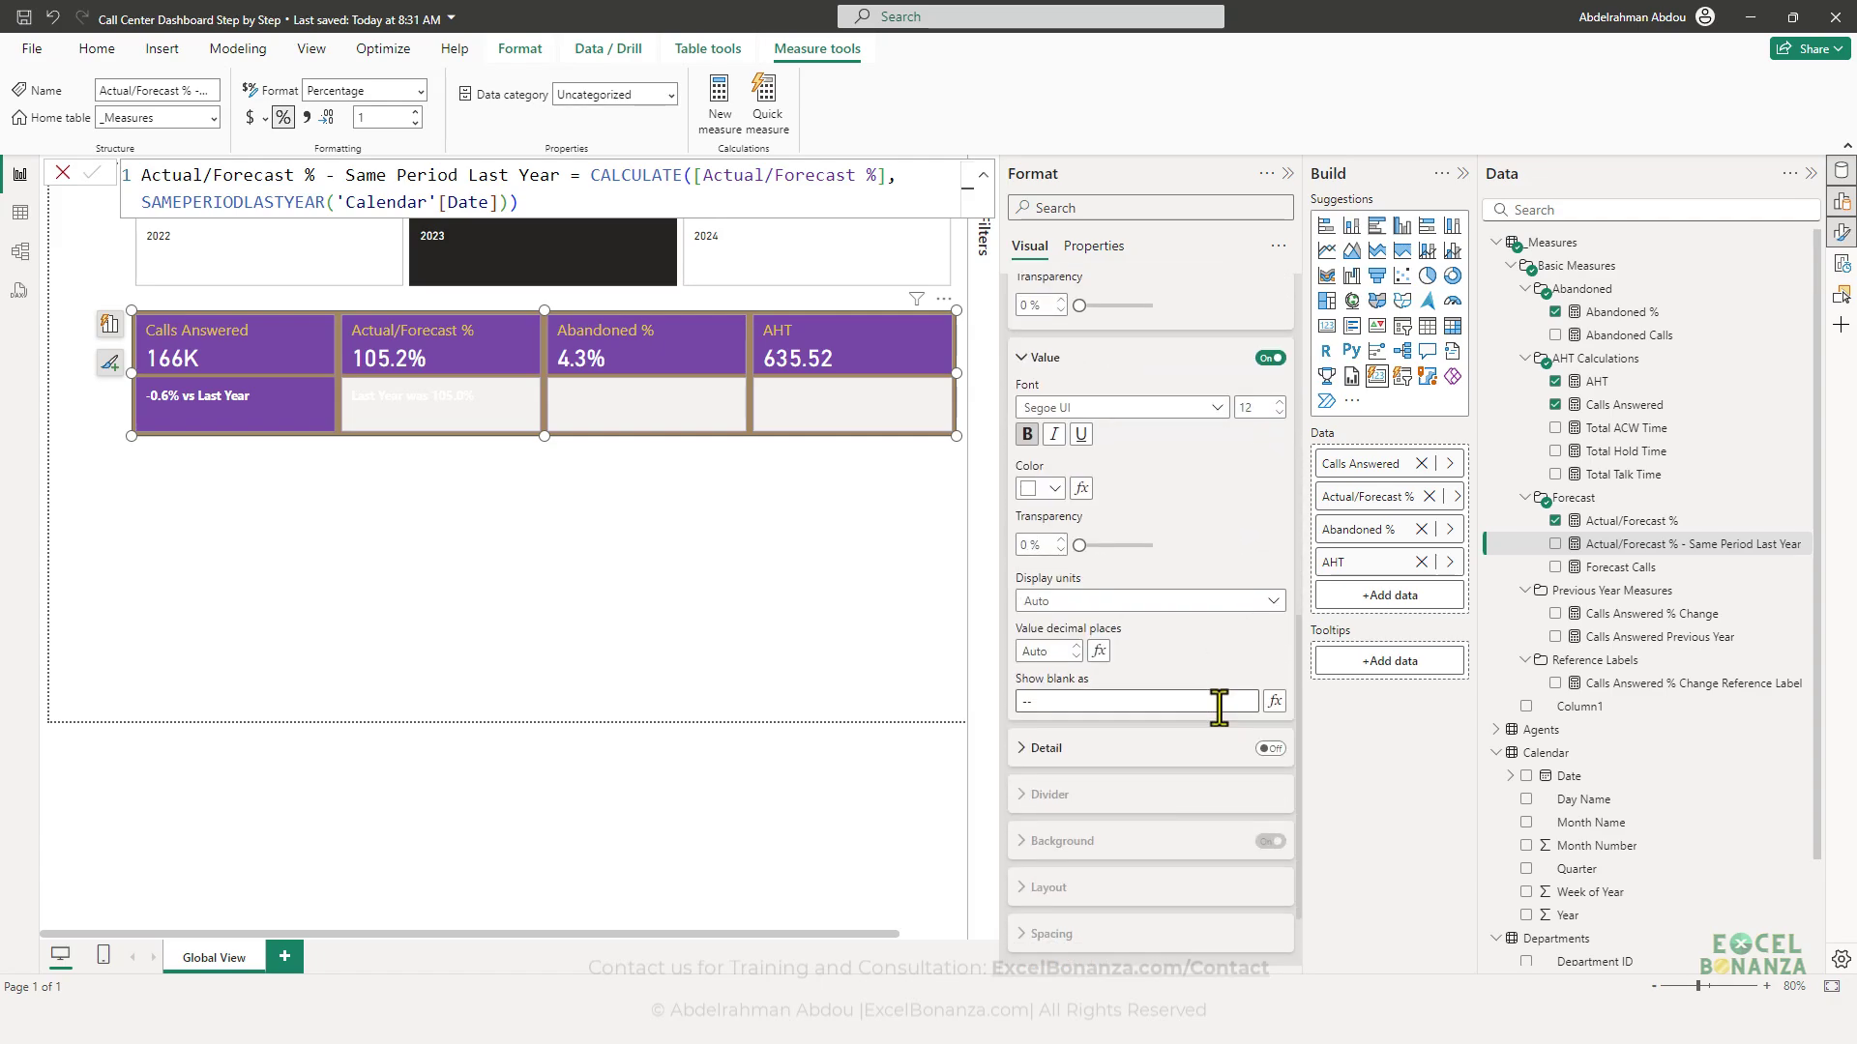
pyautogui.scroll(-3, 1223, 715)
pyautogui.click(1228, 721)
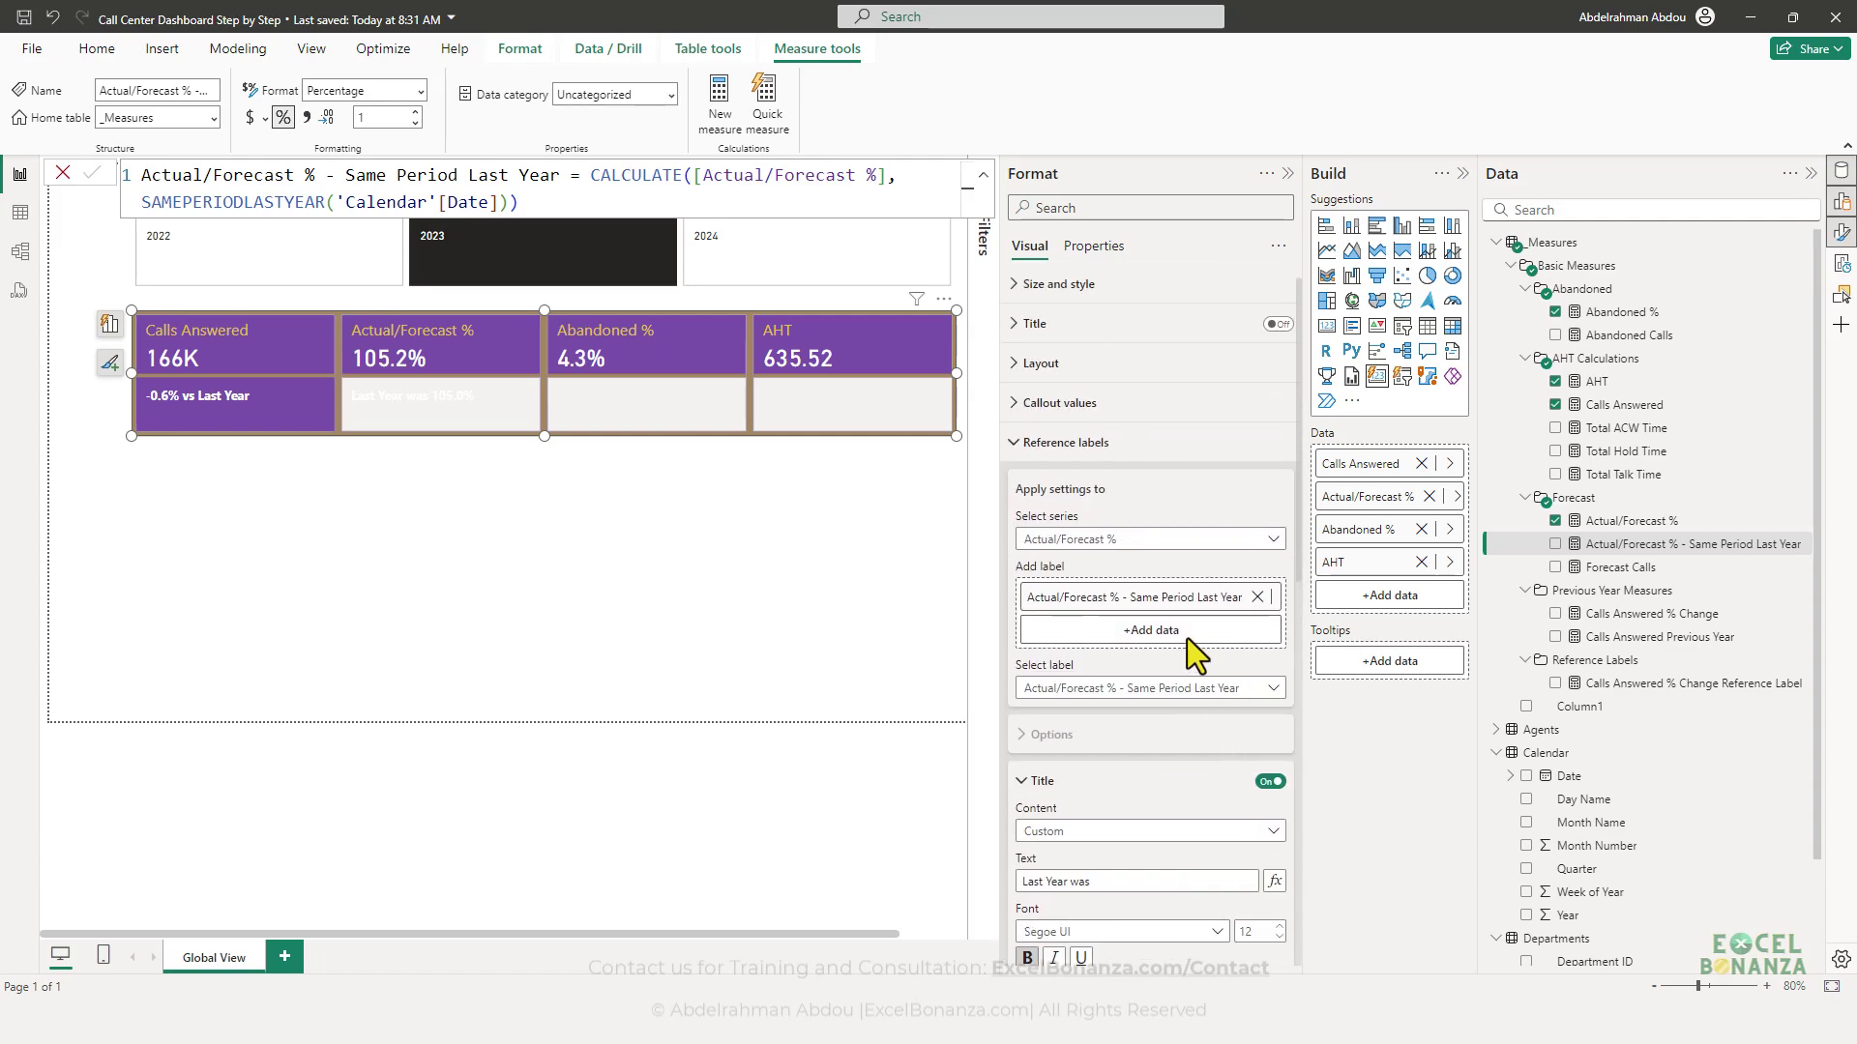
pyautogui.click(1099, 444)
pyautogui.click(1099, 448)
pyautogui.click(1199, 408)
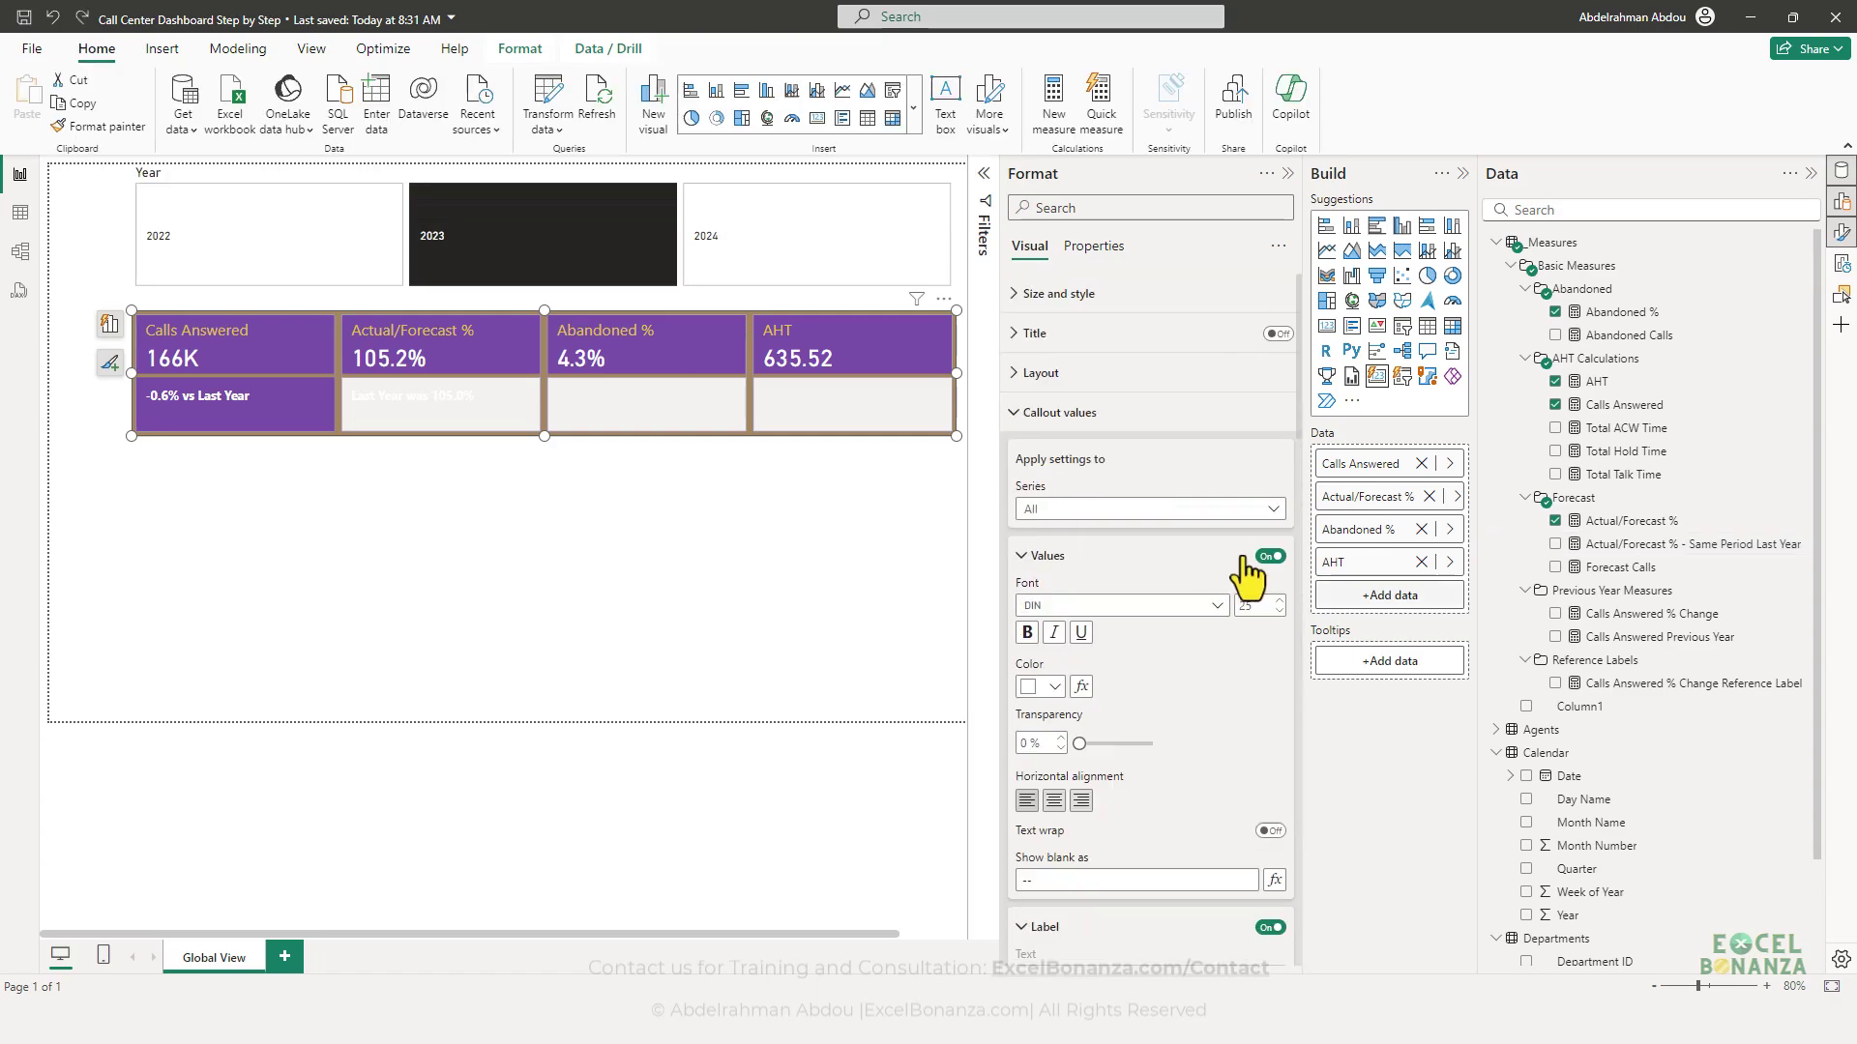
pyautogui.scroll(-8, 1129, 422)
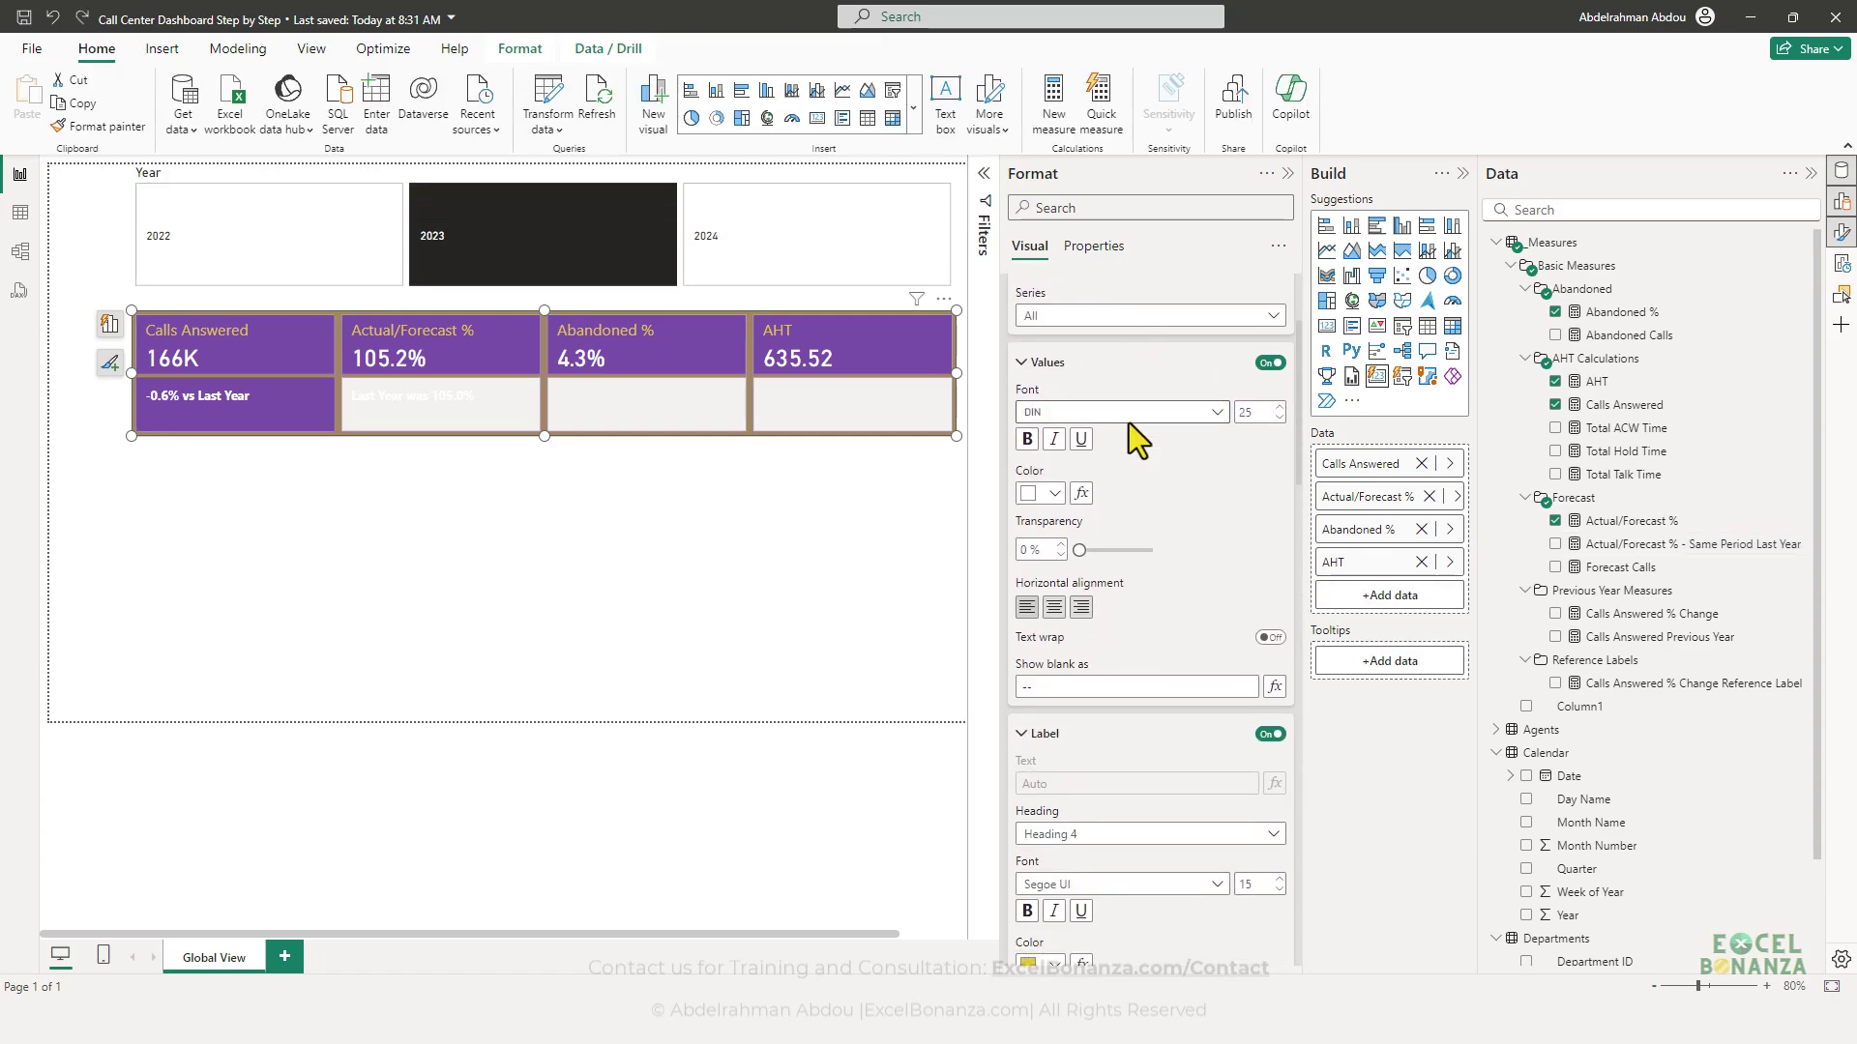
pyautogui.scroll(-5, 1143, 439)
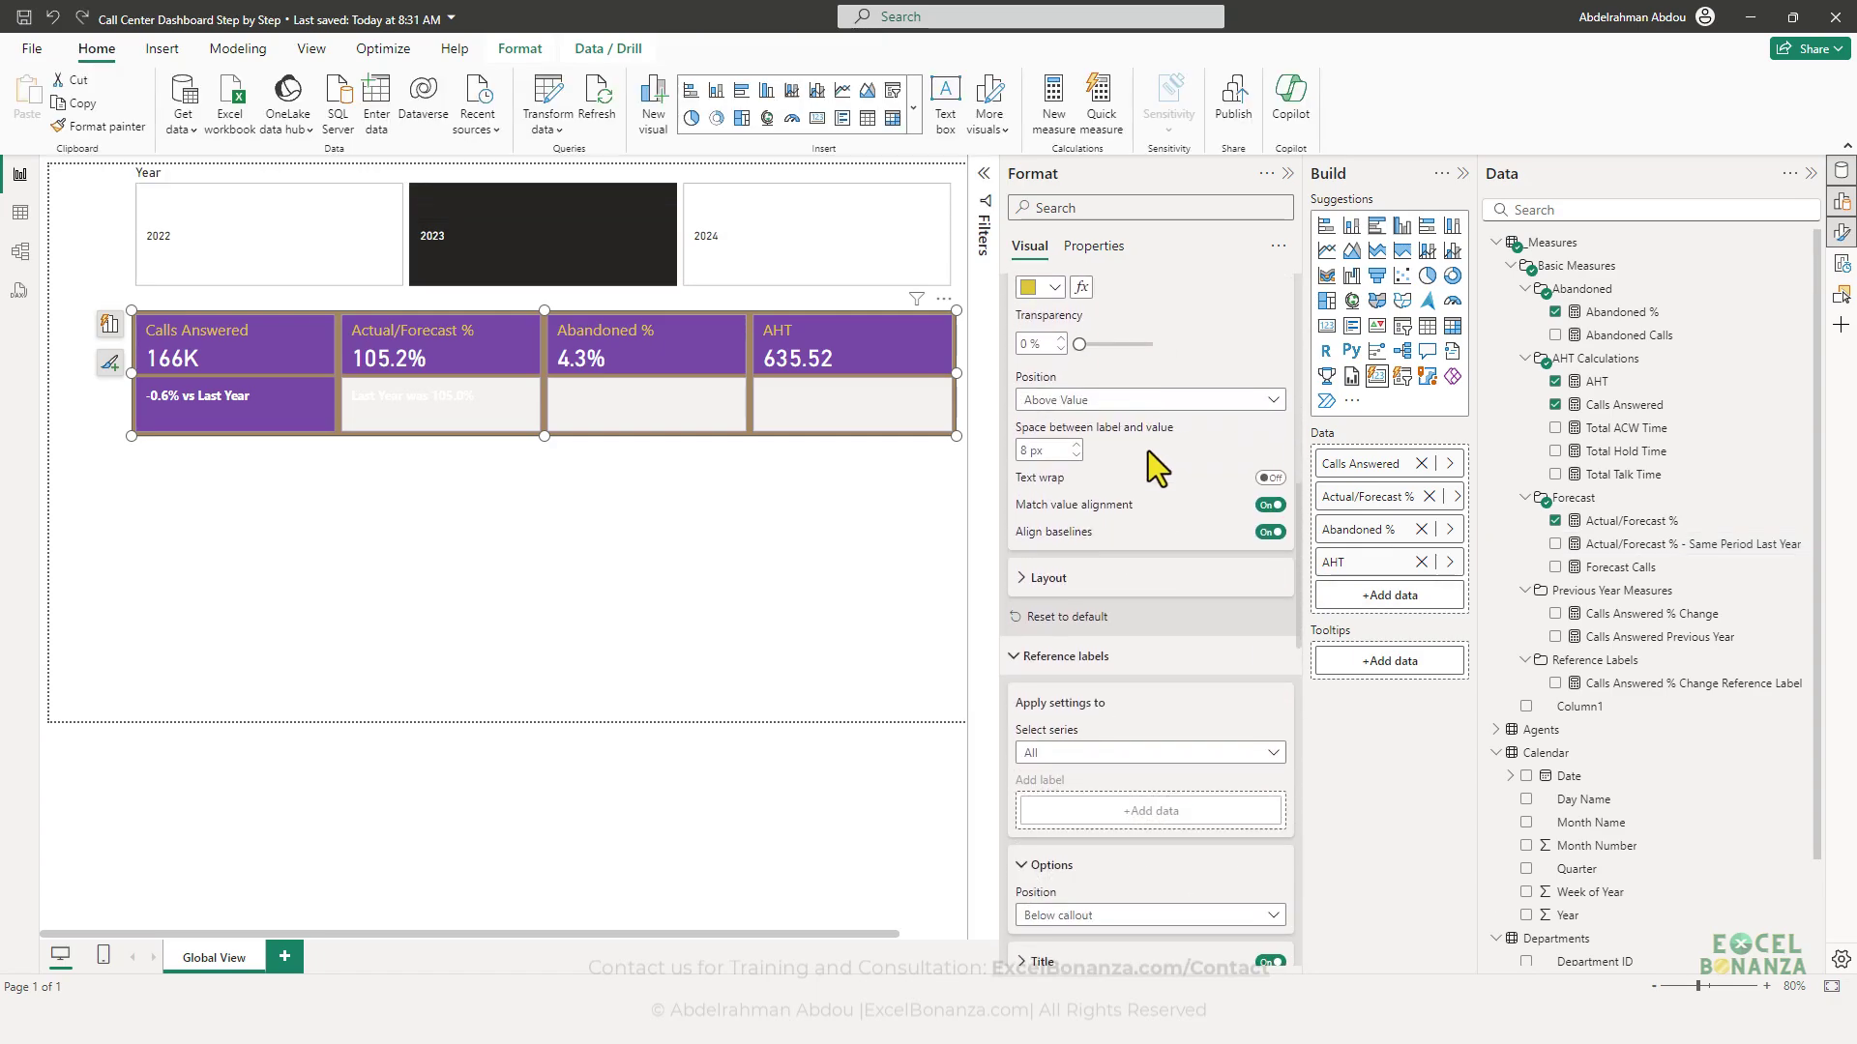
pyautogui.scroll(-1, 1068, 476)
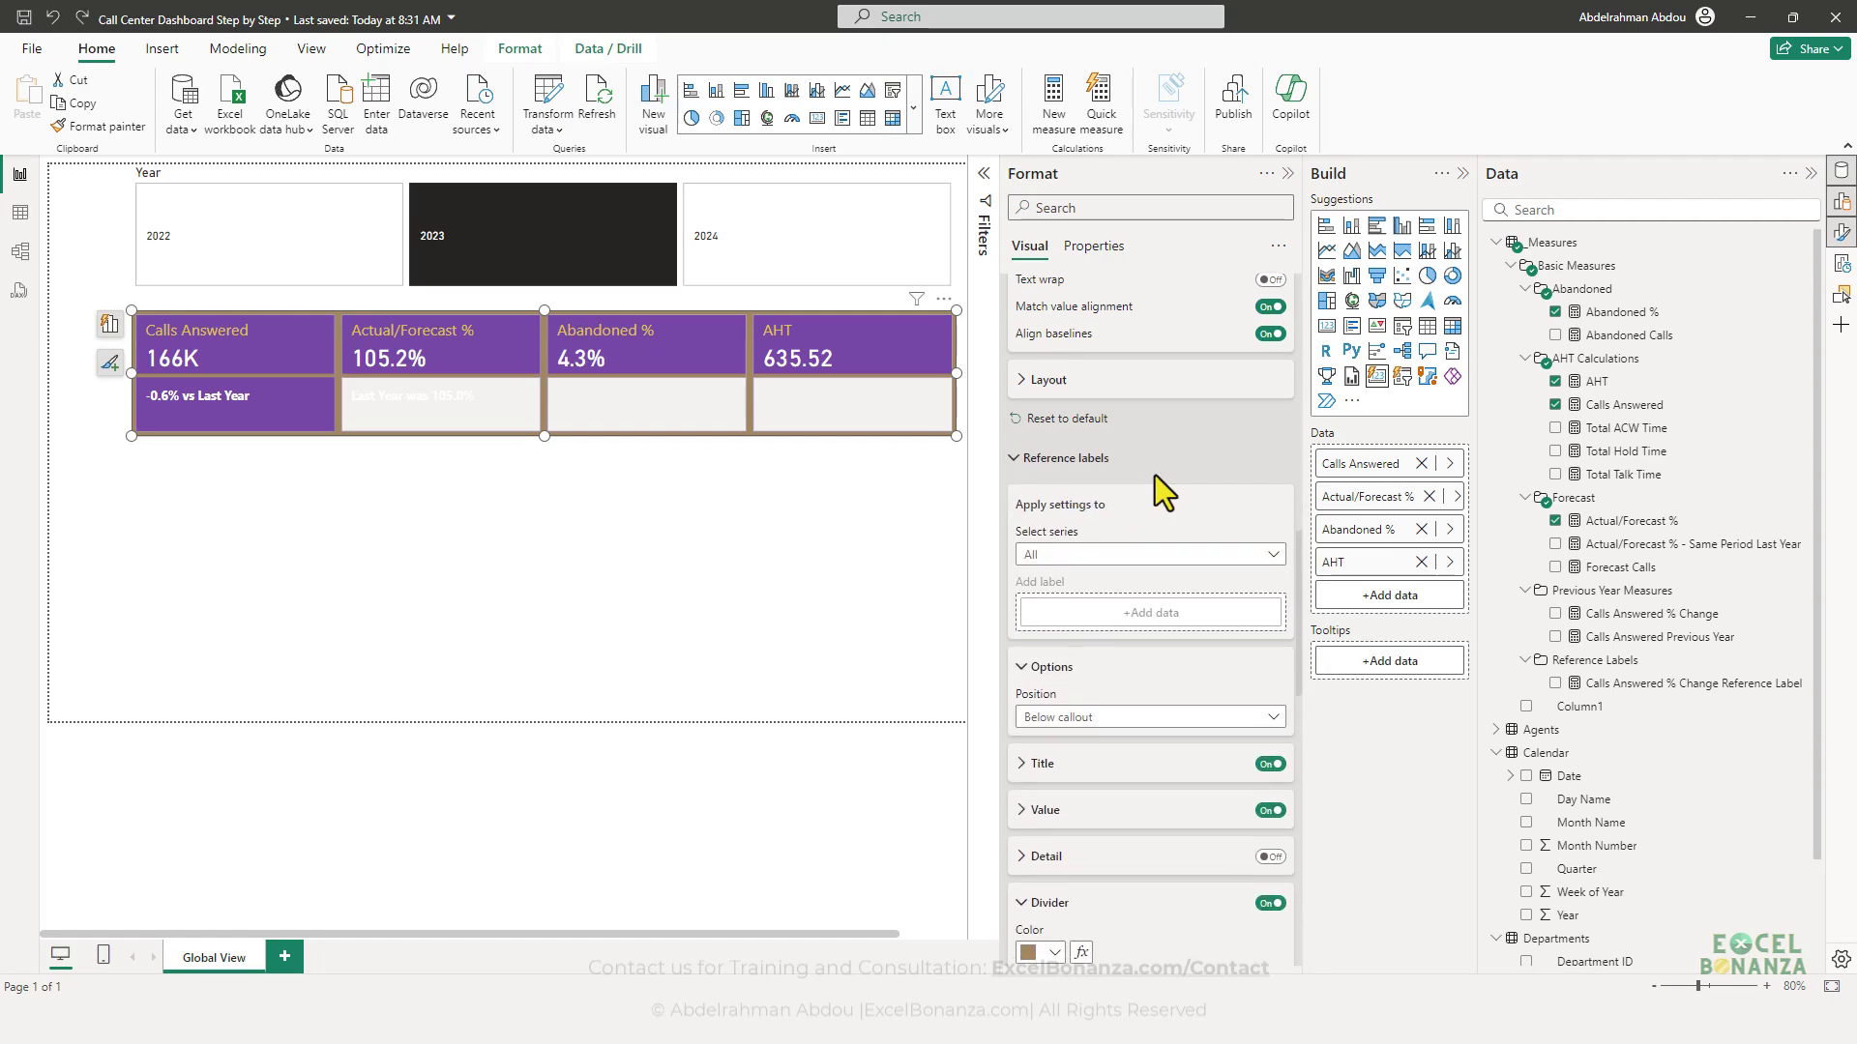
pyautogui.click(1083, 464)
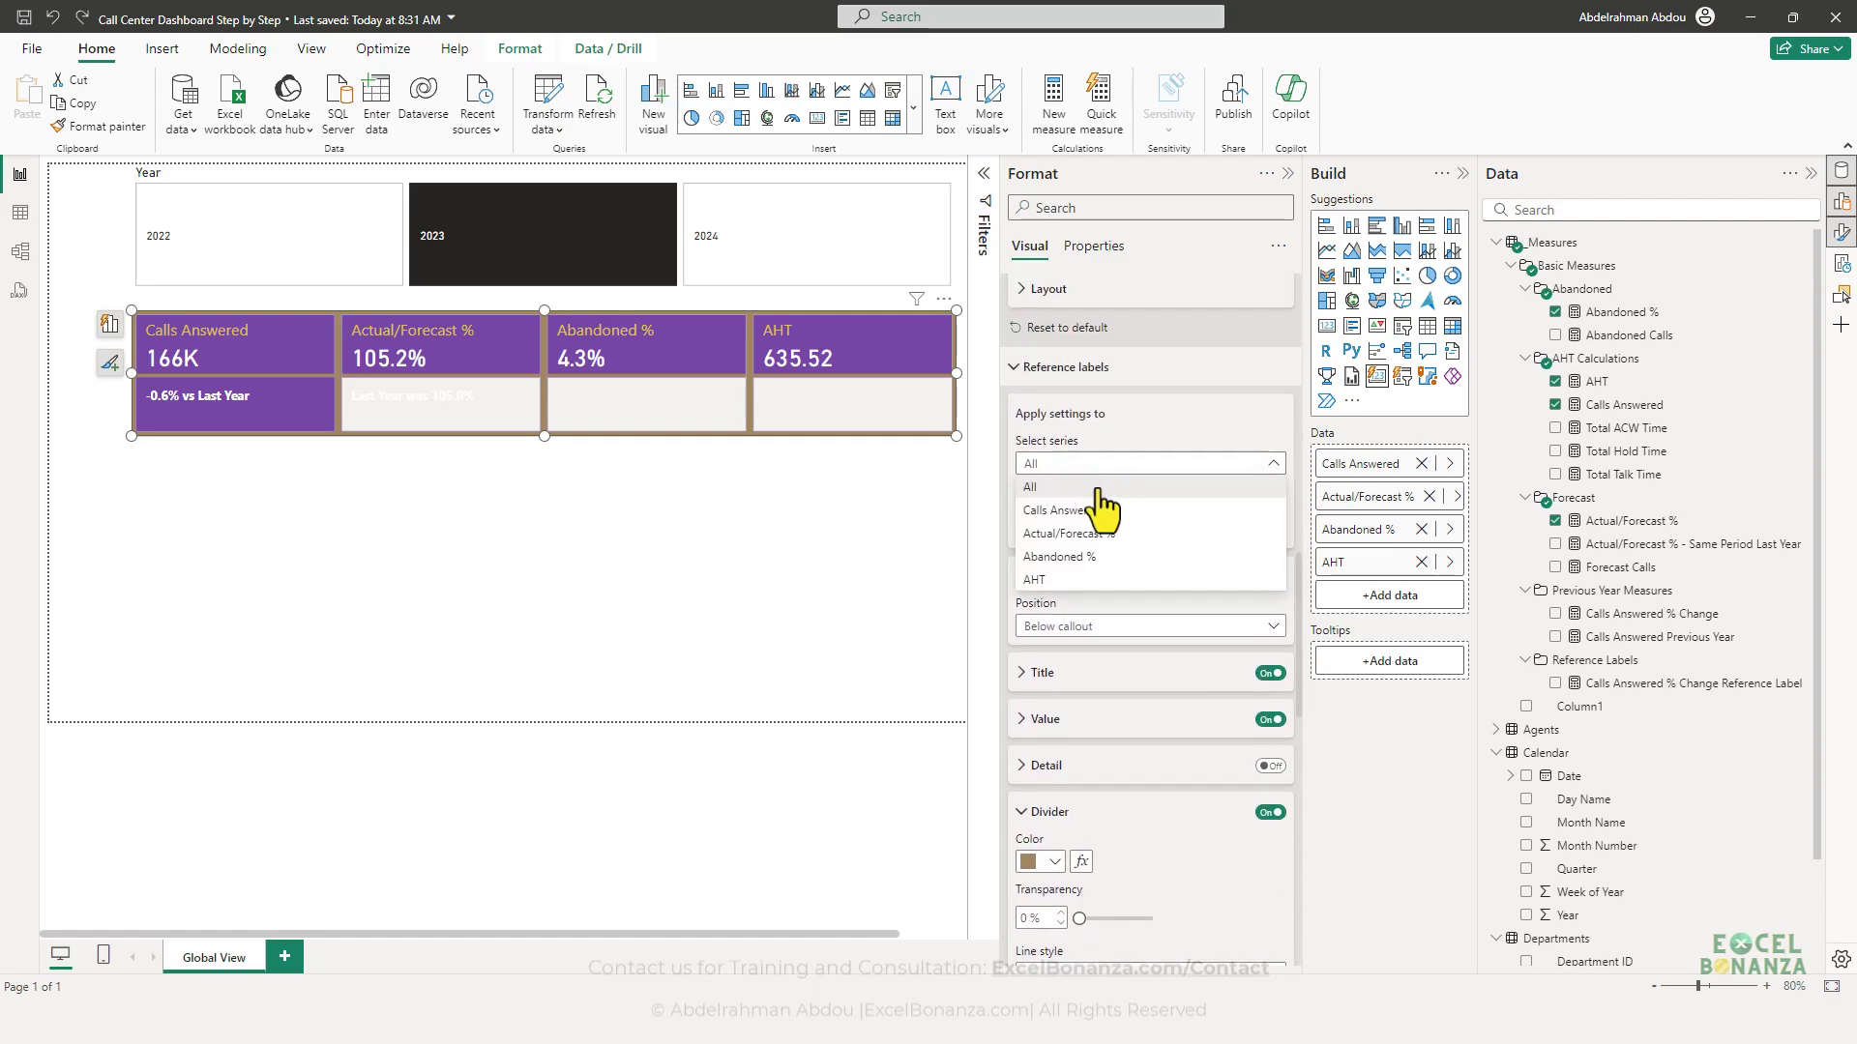
pyautogui.click(1101, 507)
pyautogui.scroll(-3, 1164, 503)
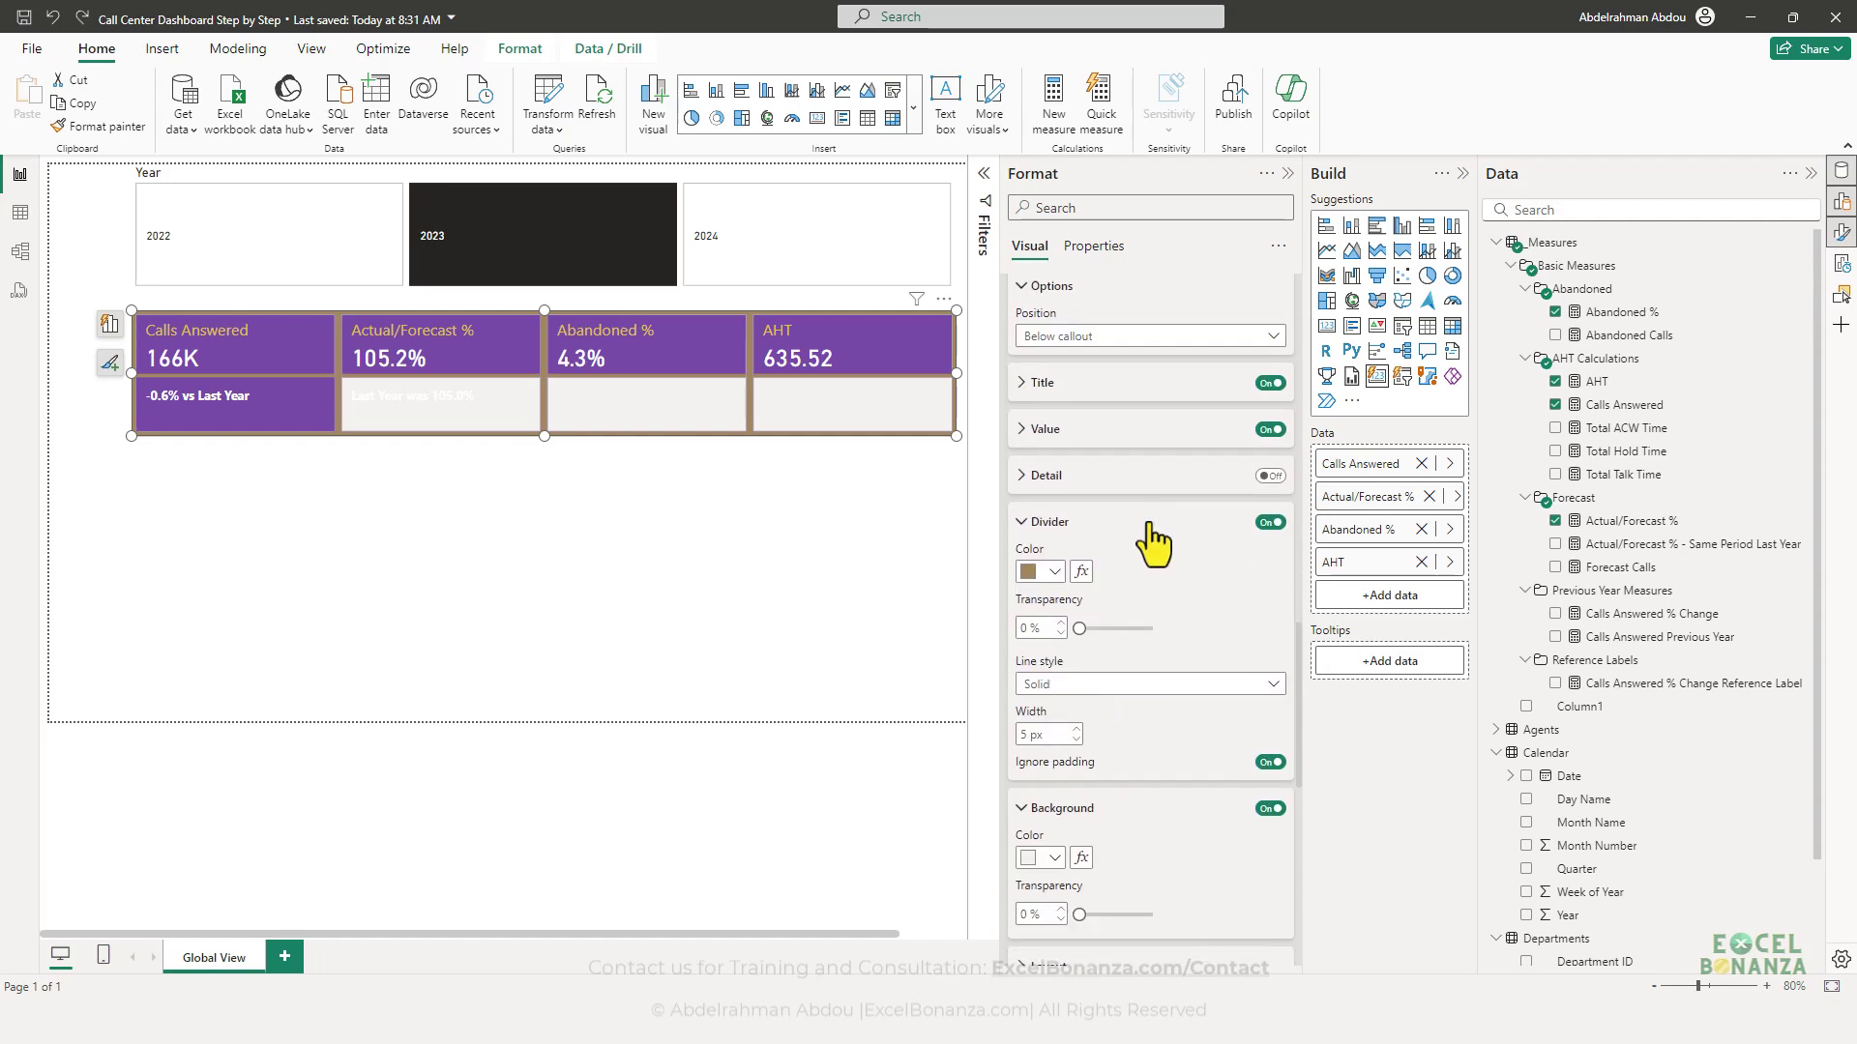
pyautogui.scroll(-3, 1141, 537)
pyautogui.click(1054, 568)
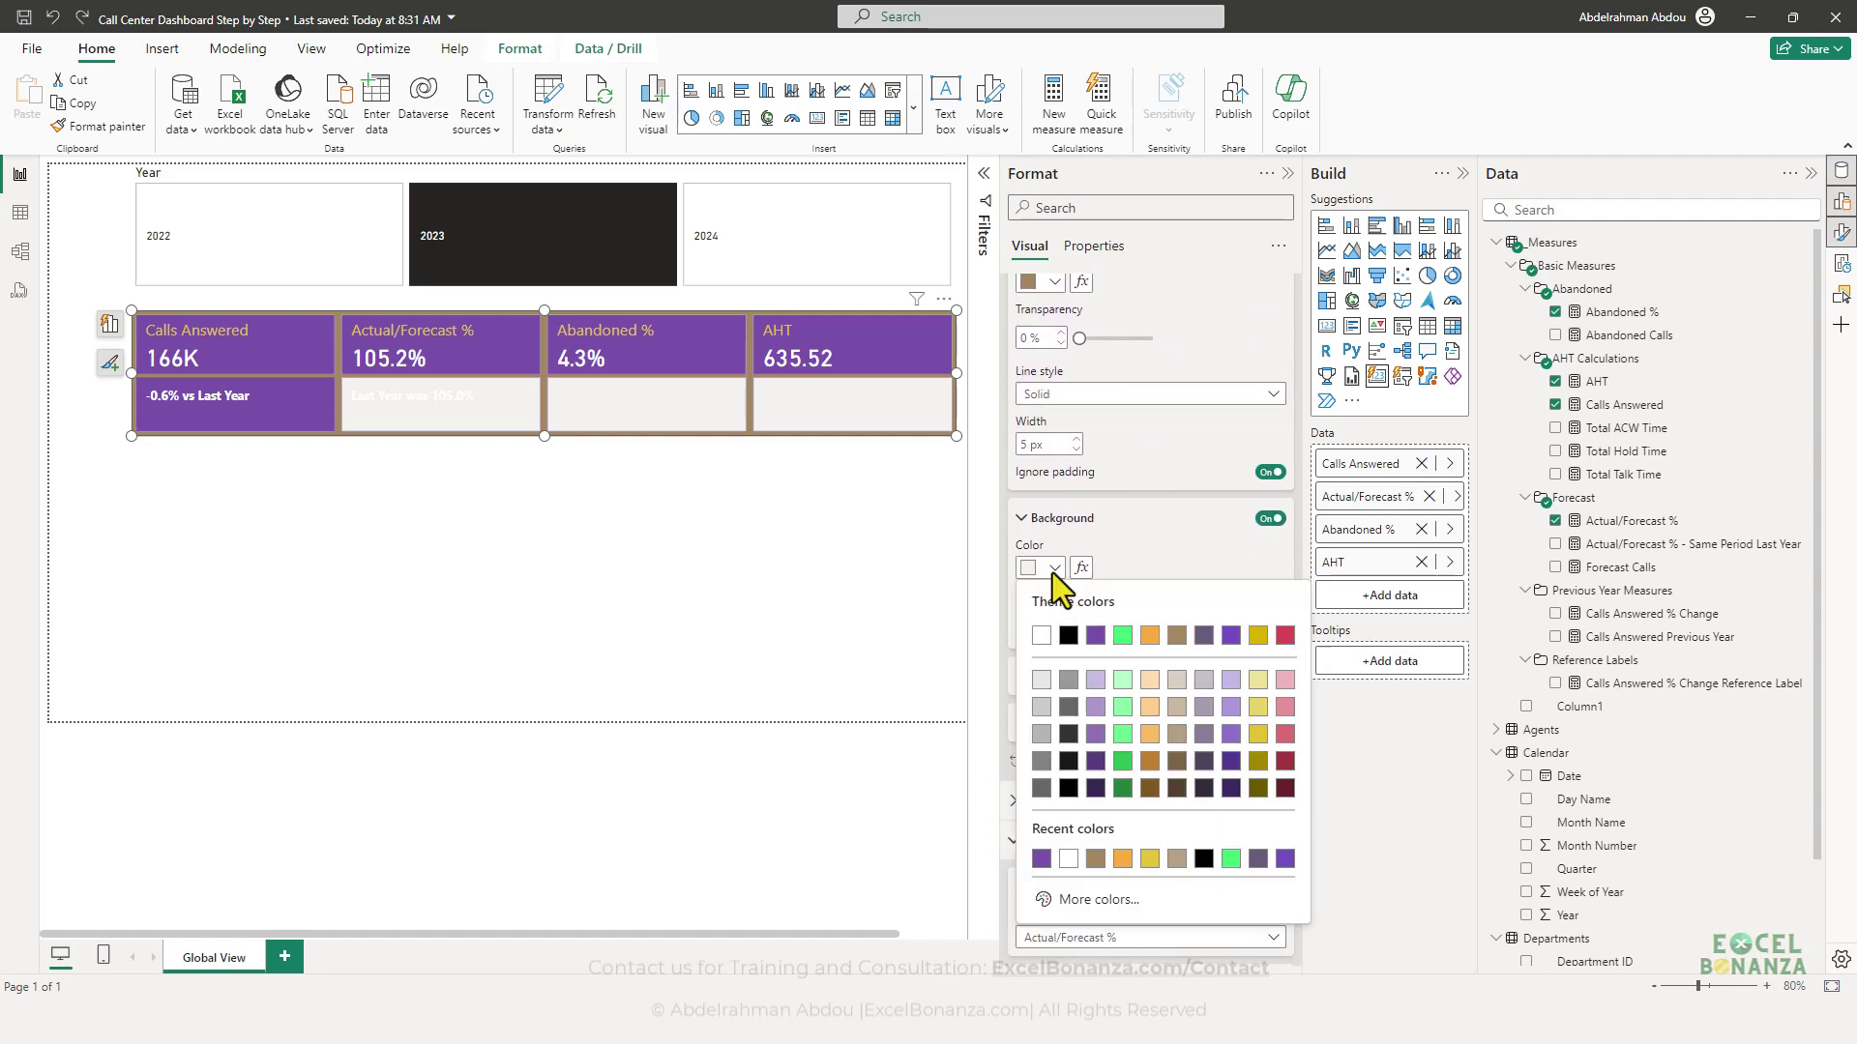
pyautogui.click(1095, 635)
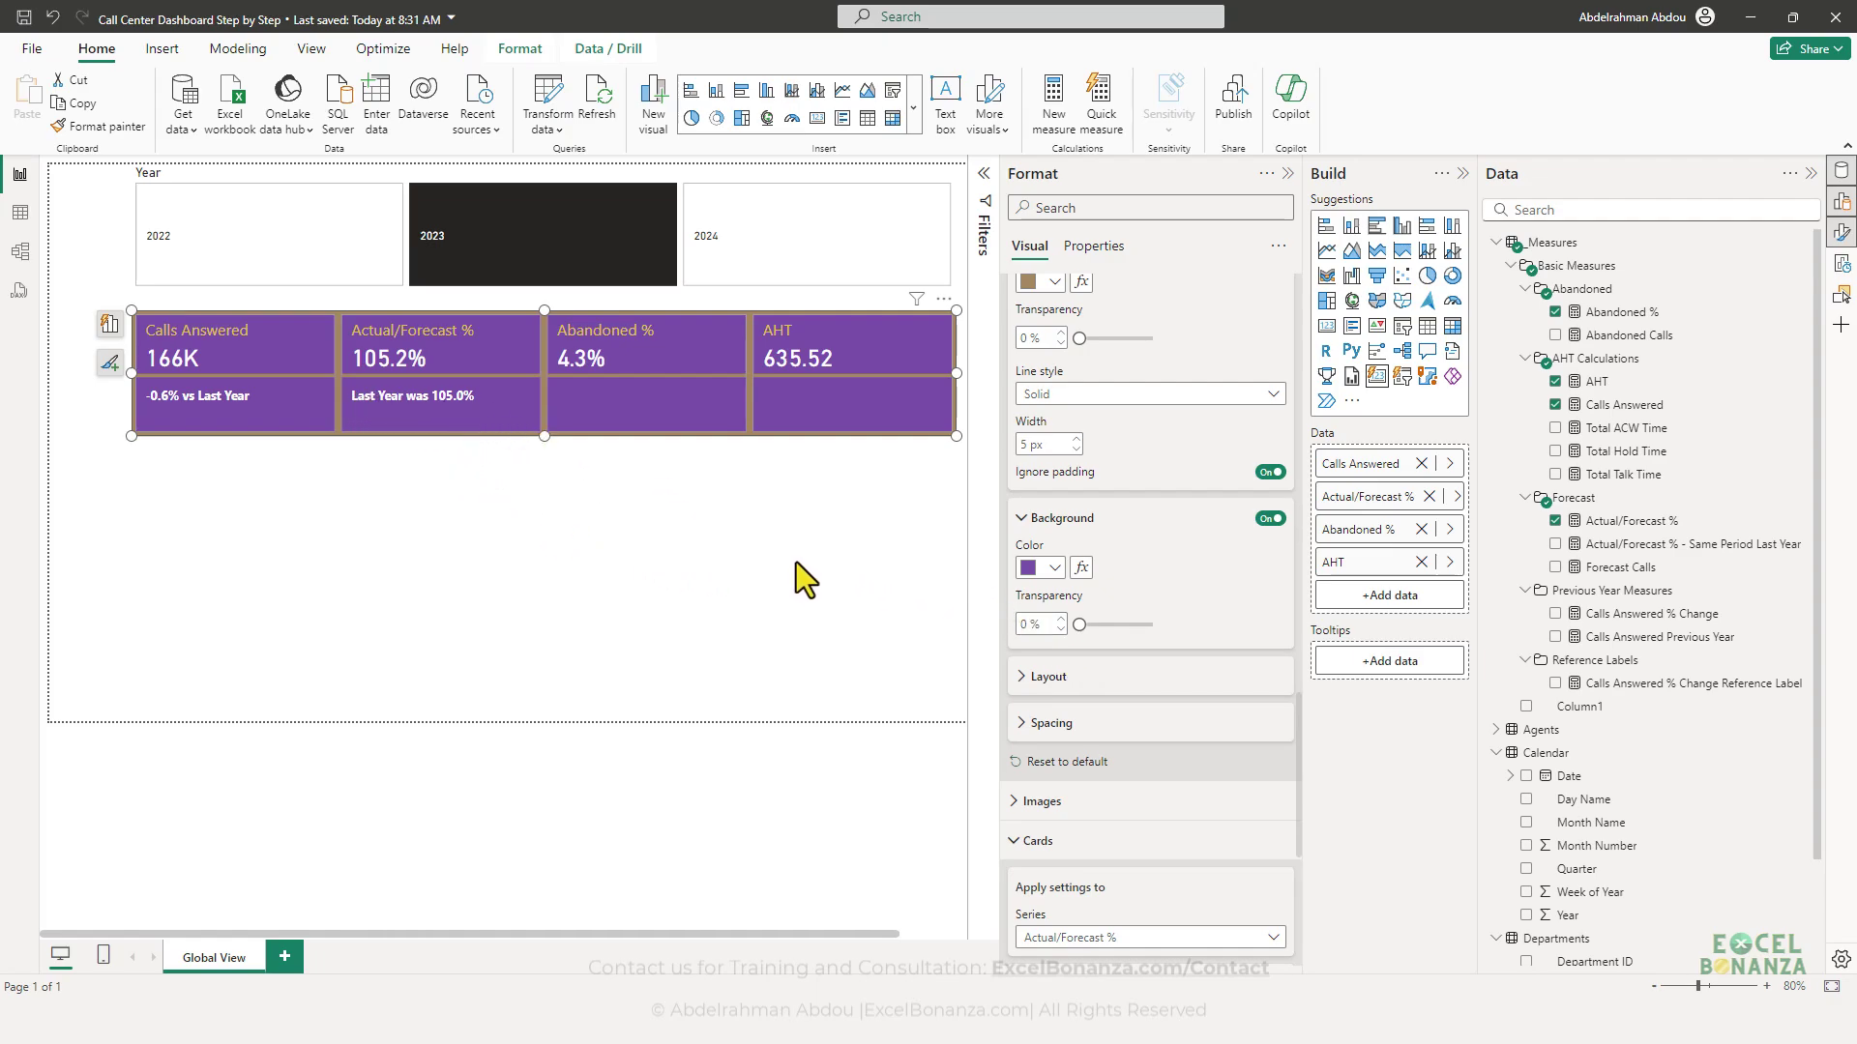
# - Set the font size of the reference label values to 14 for all series of the card visual
pyautogui.scroll(4, 1129, 652)
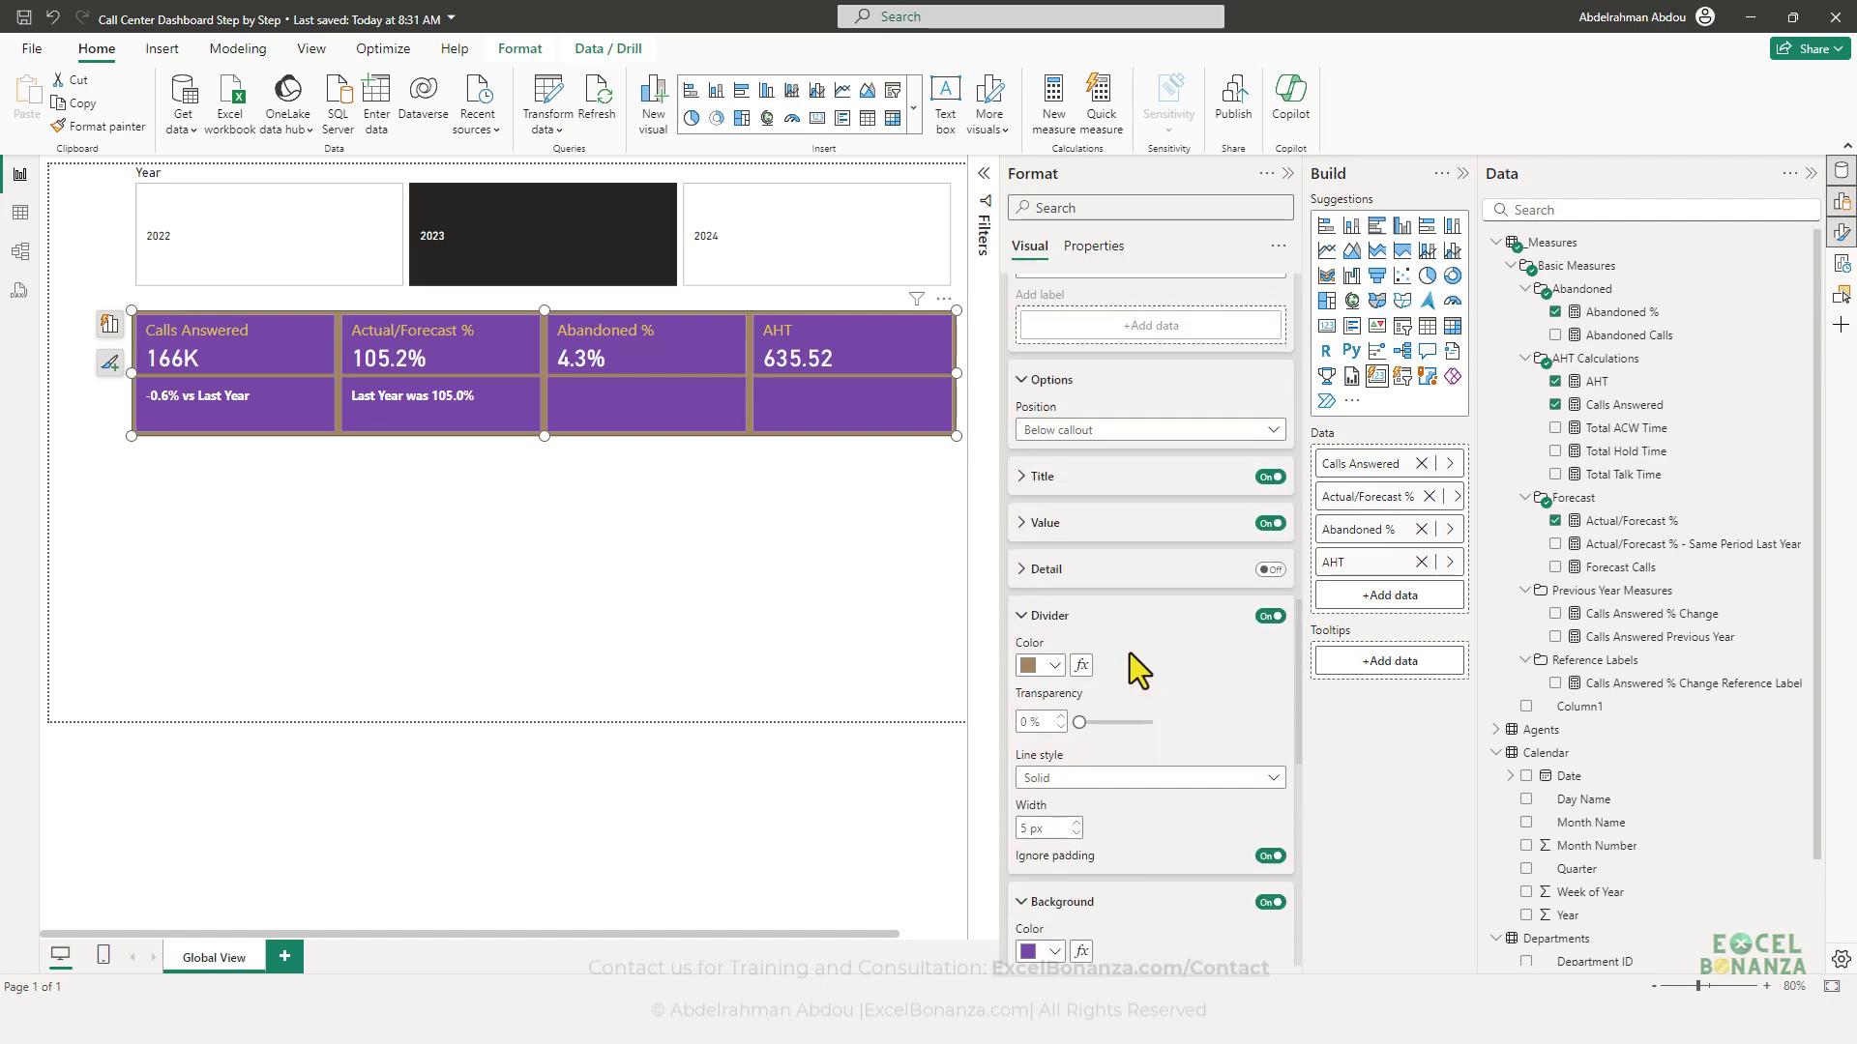
pyautogui.click(1071, 530)
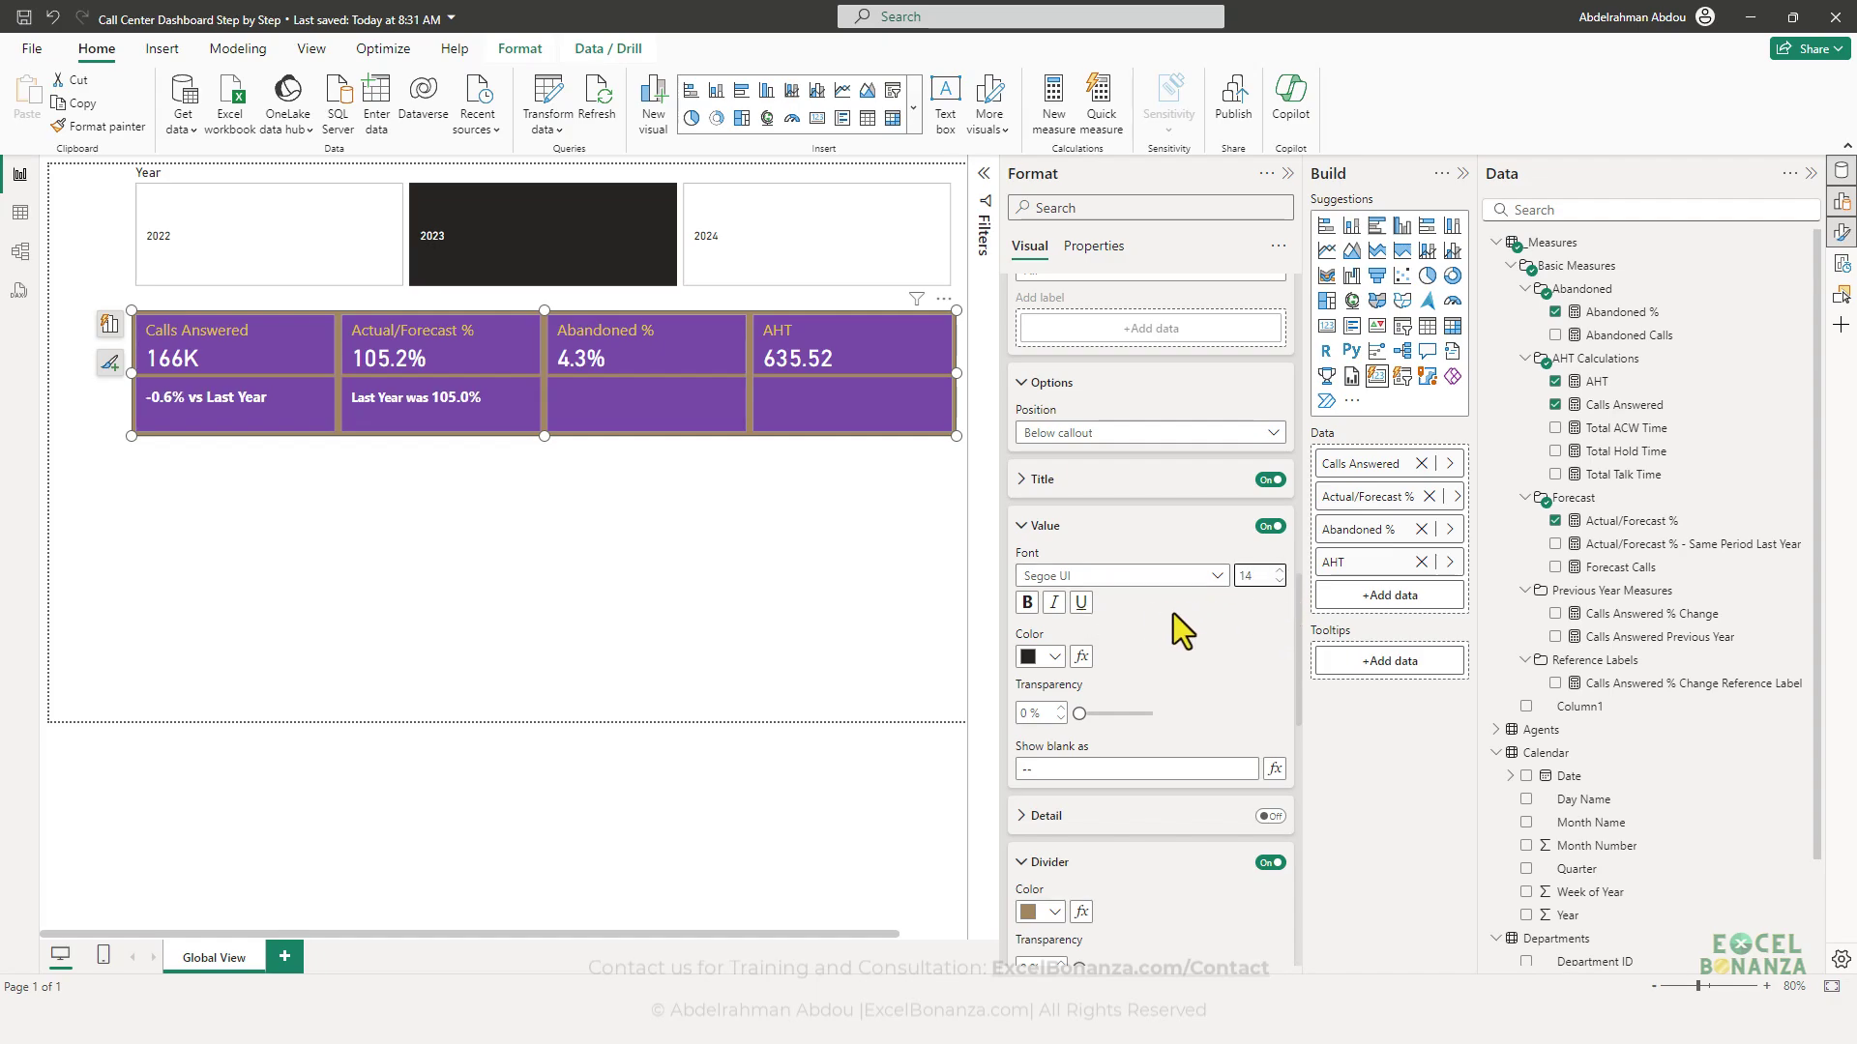
pyautogui.scroll(-3, 1141, 704)
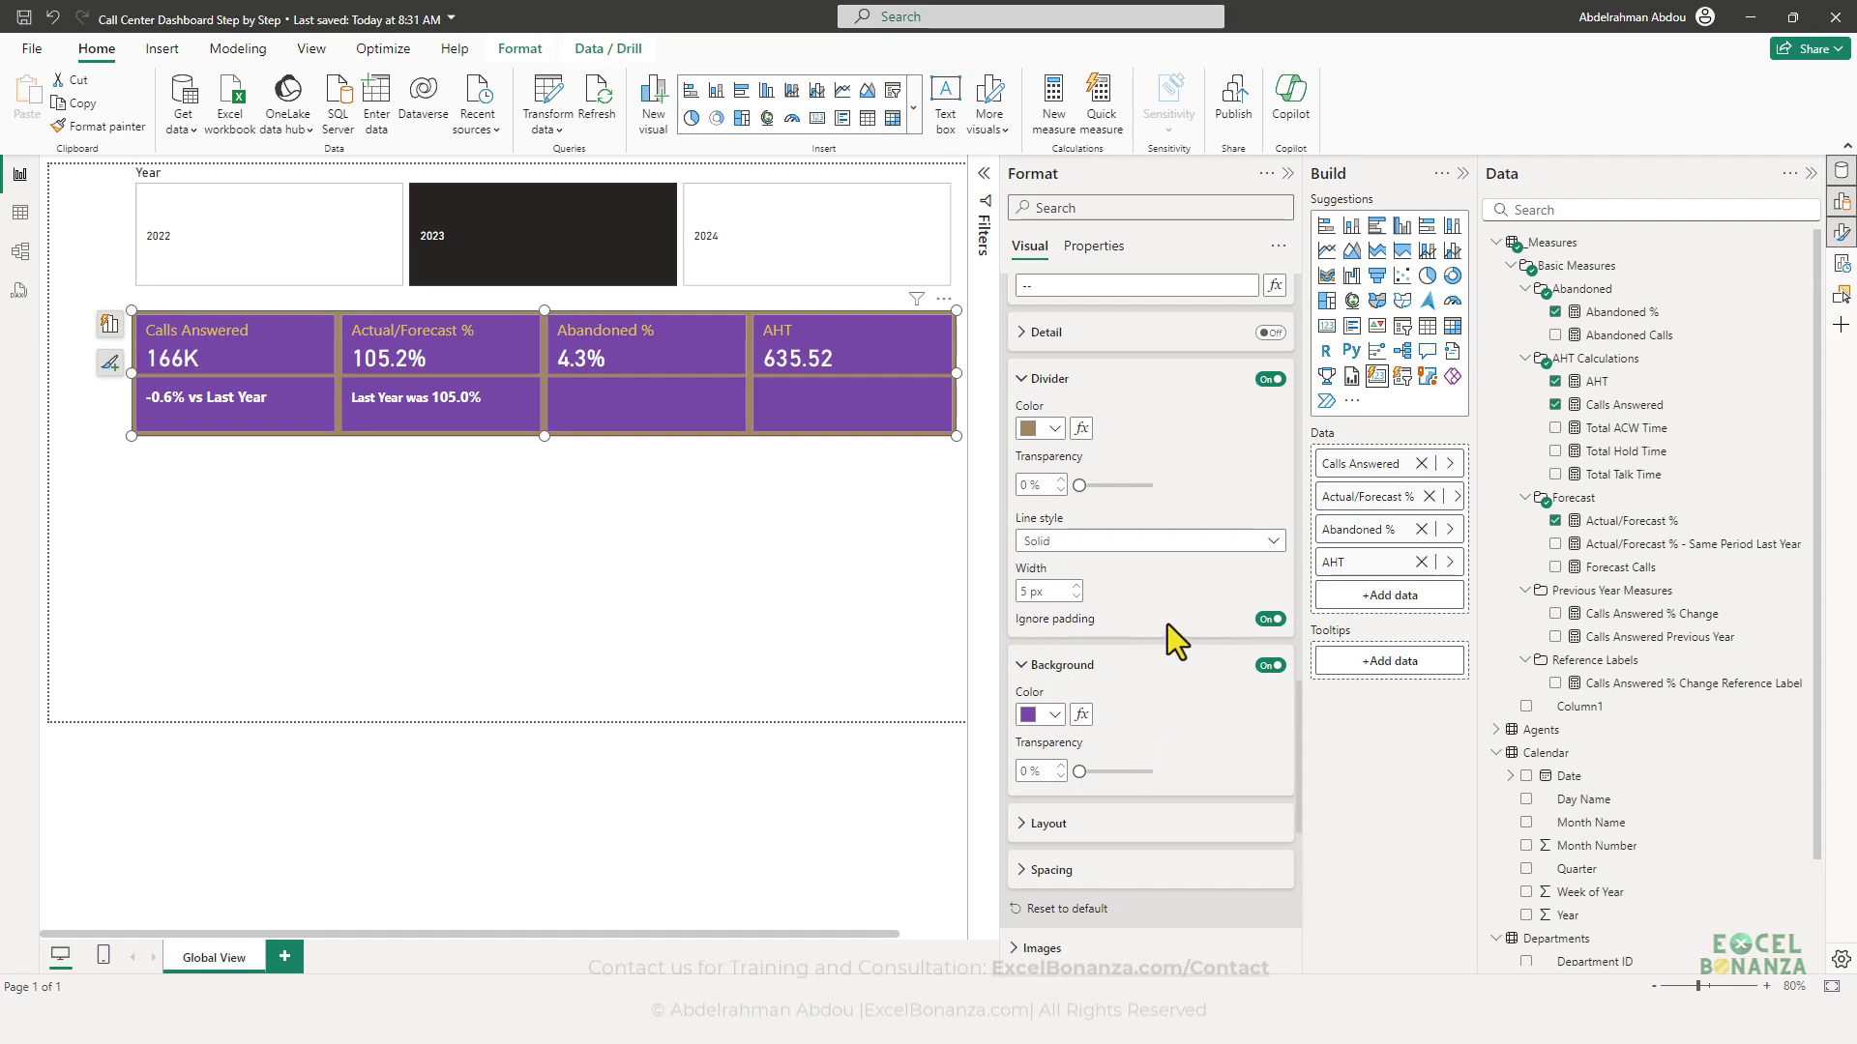
pyautogui.scroll(-4, 1189, 596)
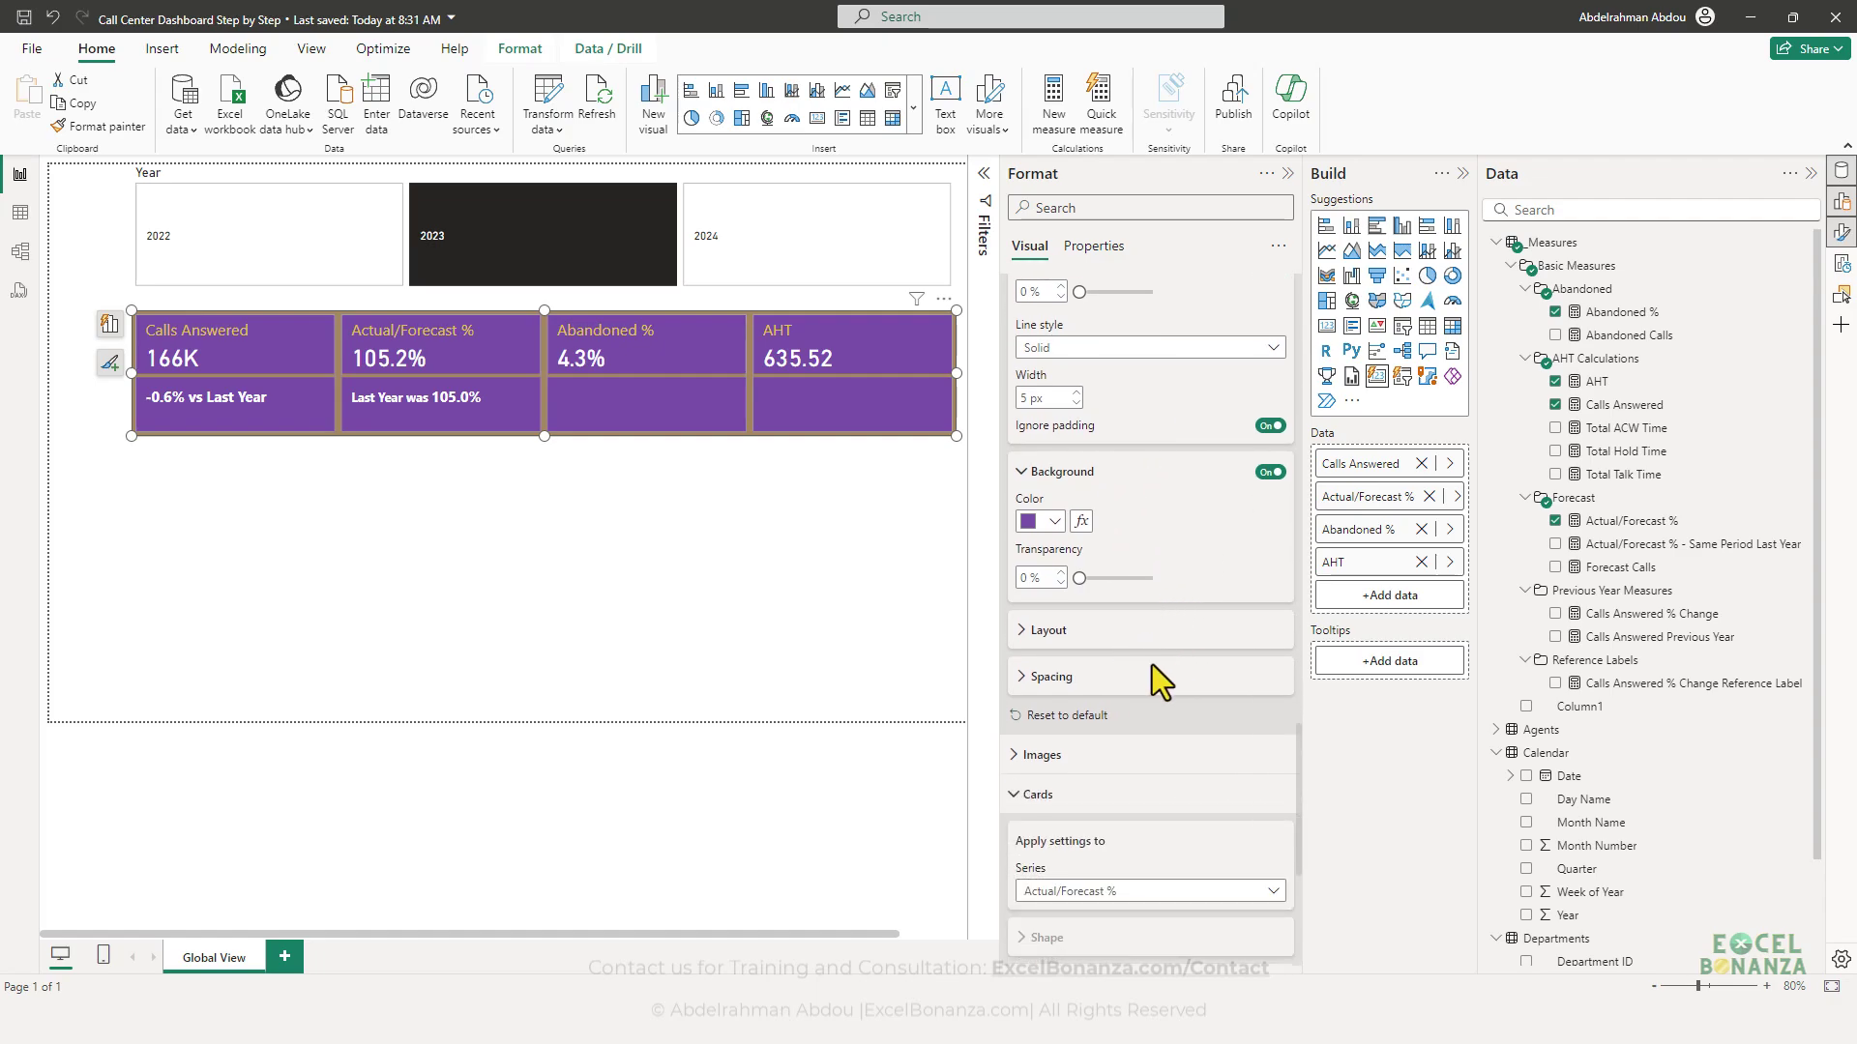
pyautogui.scroll(-15, 1152, 664)
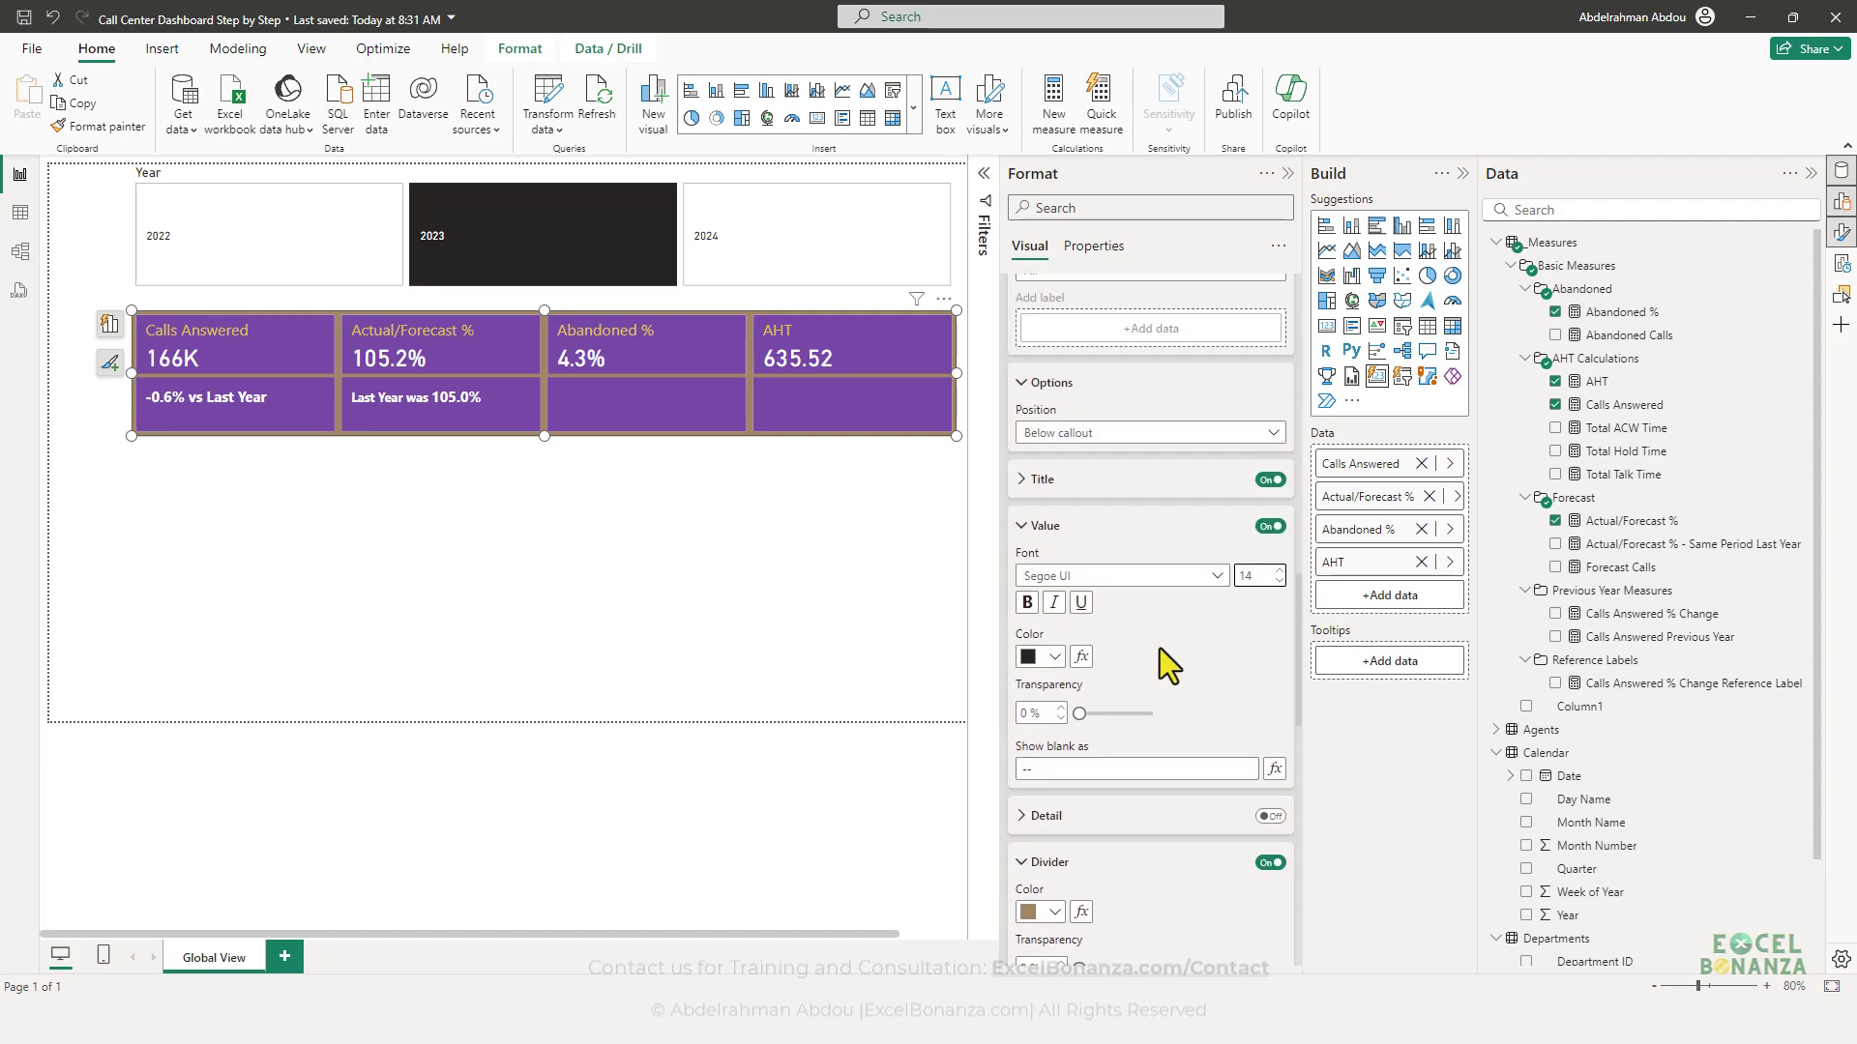
pyautogui.scroll(-6, 1159, 648)
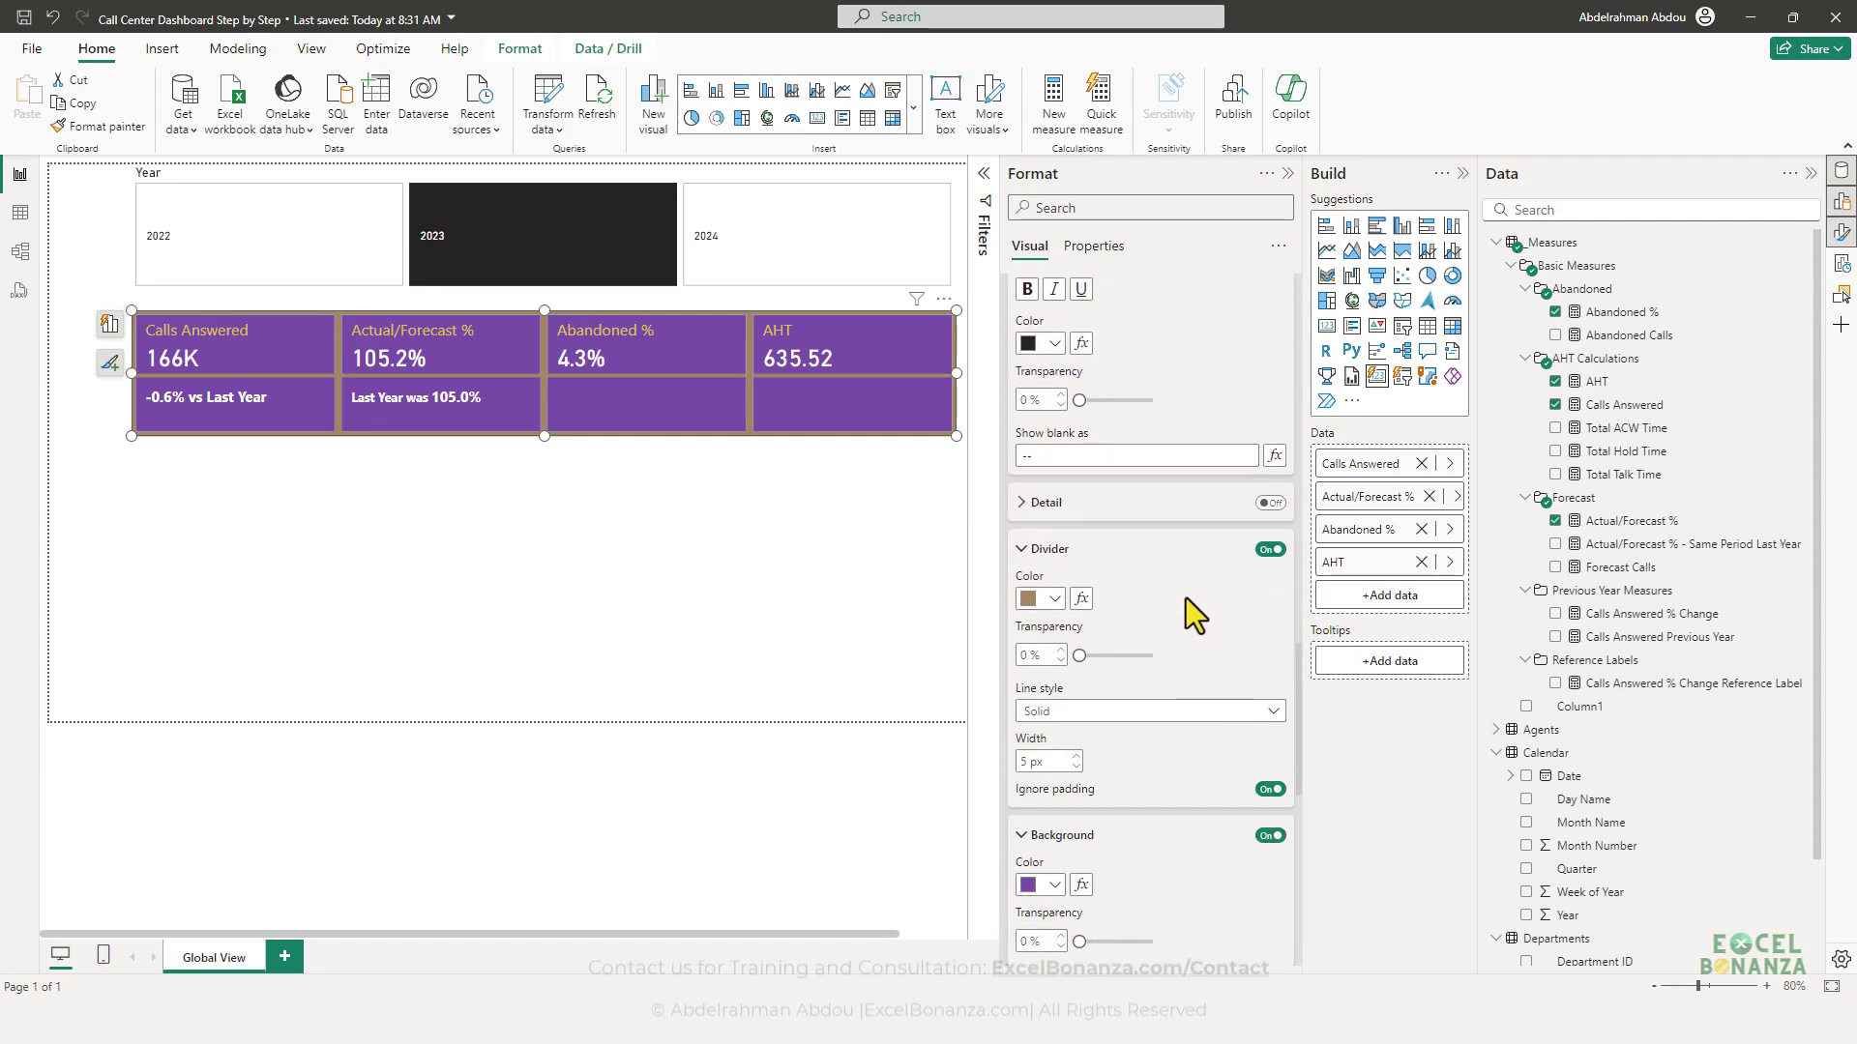
# - Set the font size of the reference label titles to 14 for all series
pyautogui.scroll(11, 1185, 598)
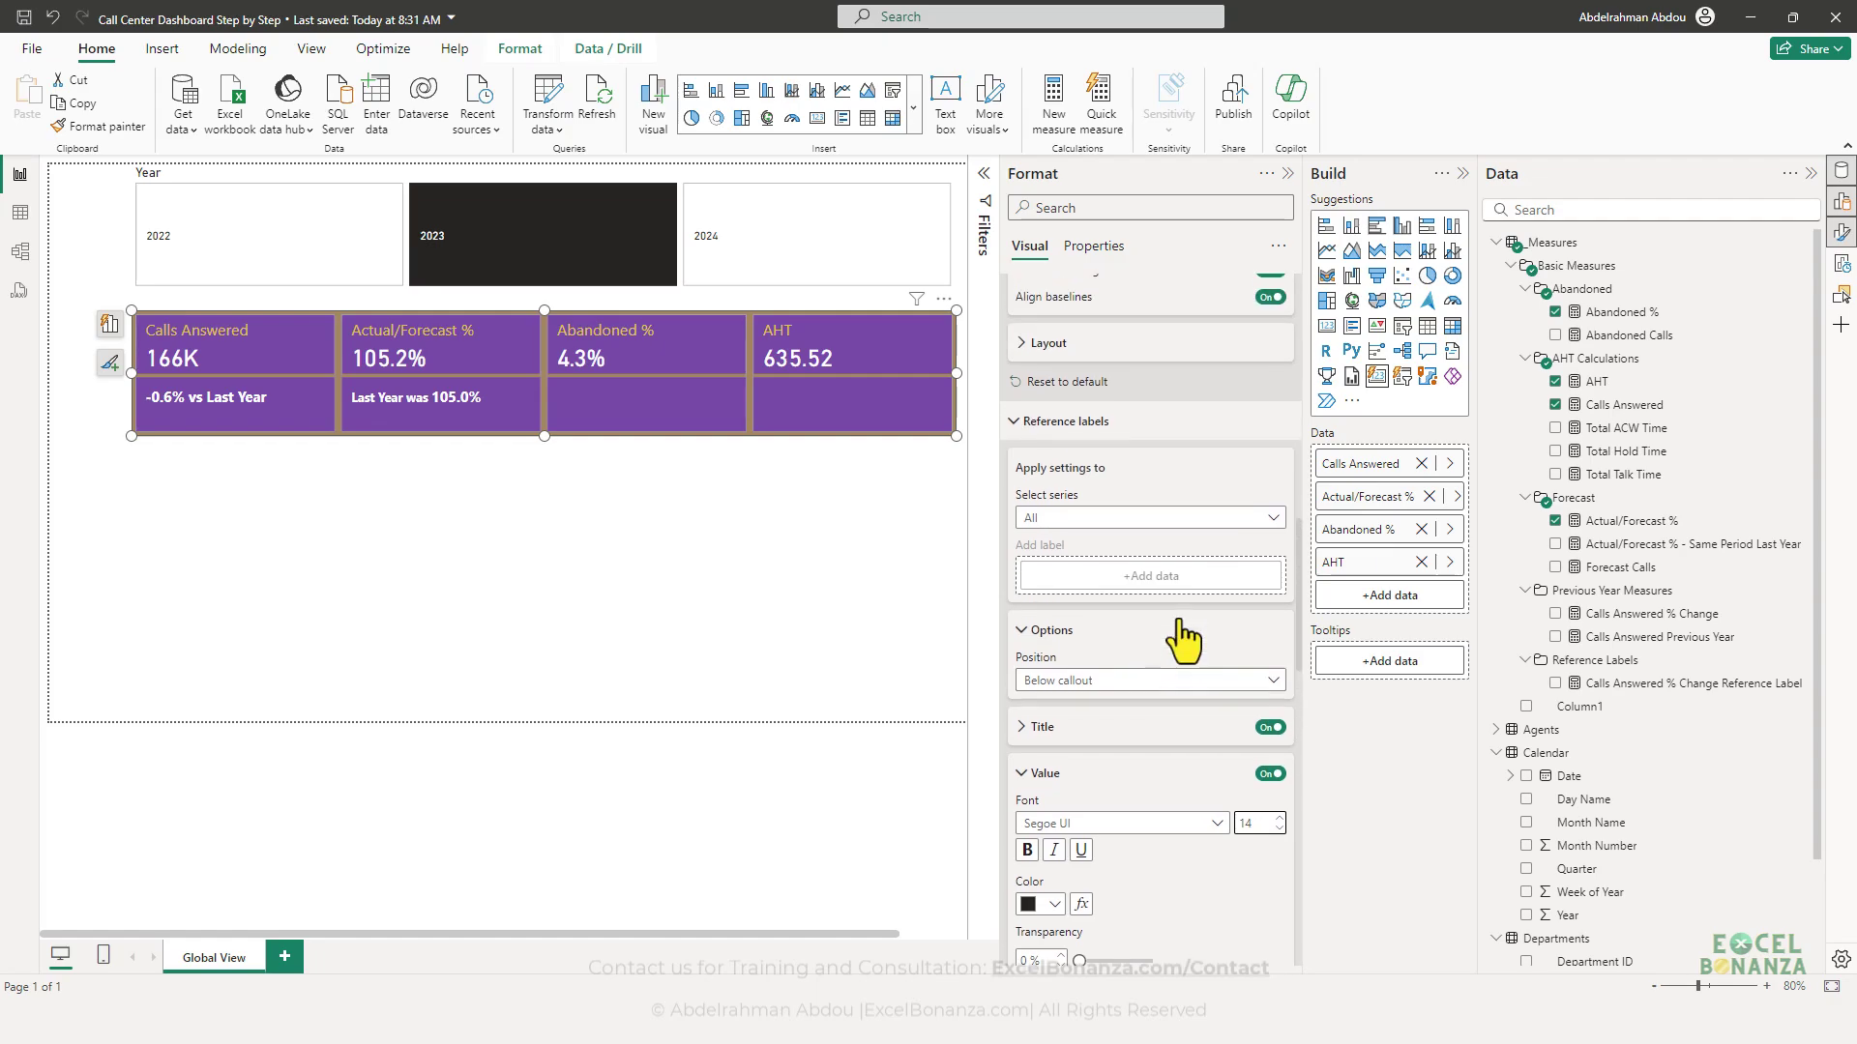
pyautogui.scroll(-1, 1174, 634)
pyautogui.click(1112, 674)
pyautogui.scroll(-3, 1248, 599)
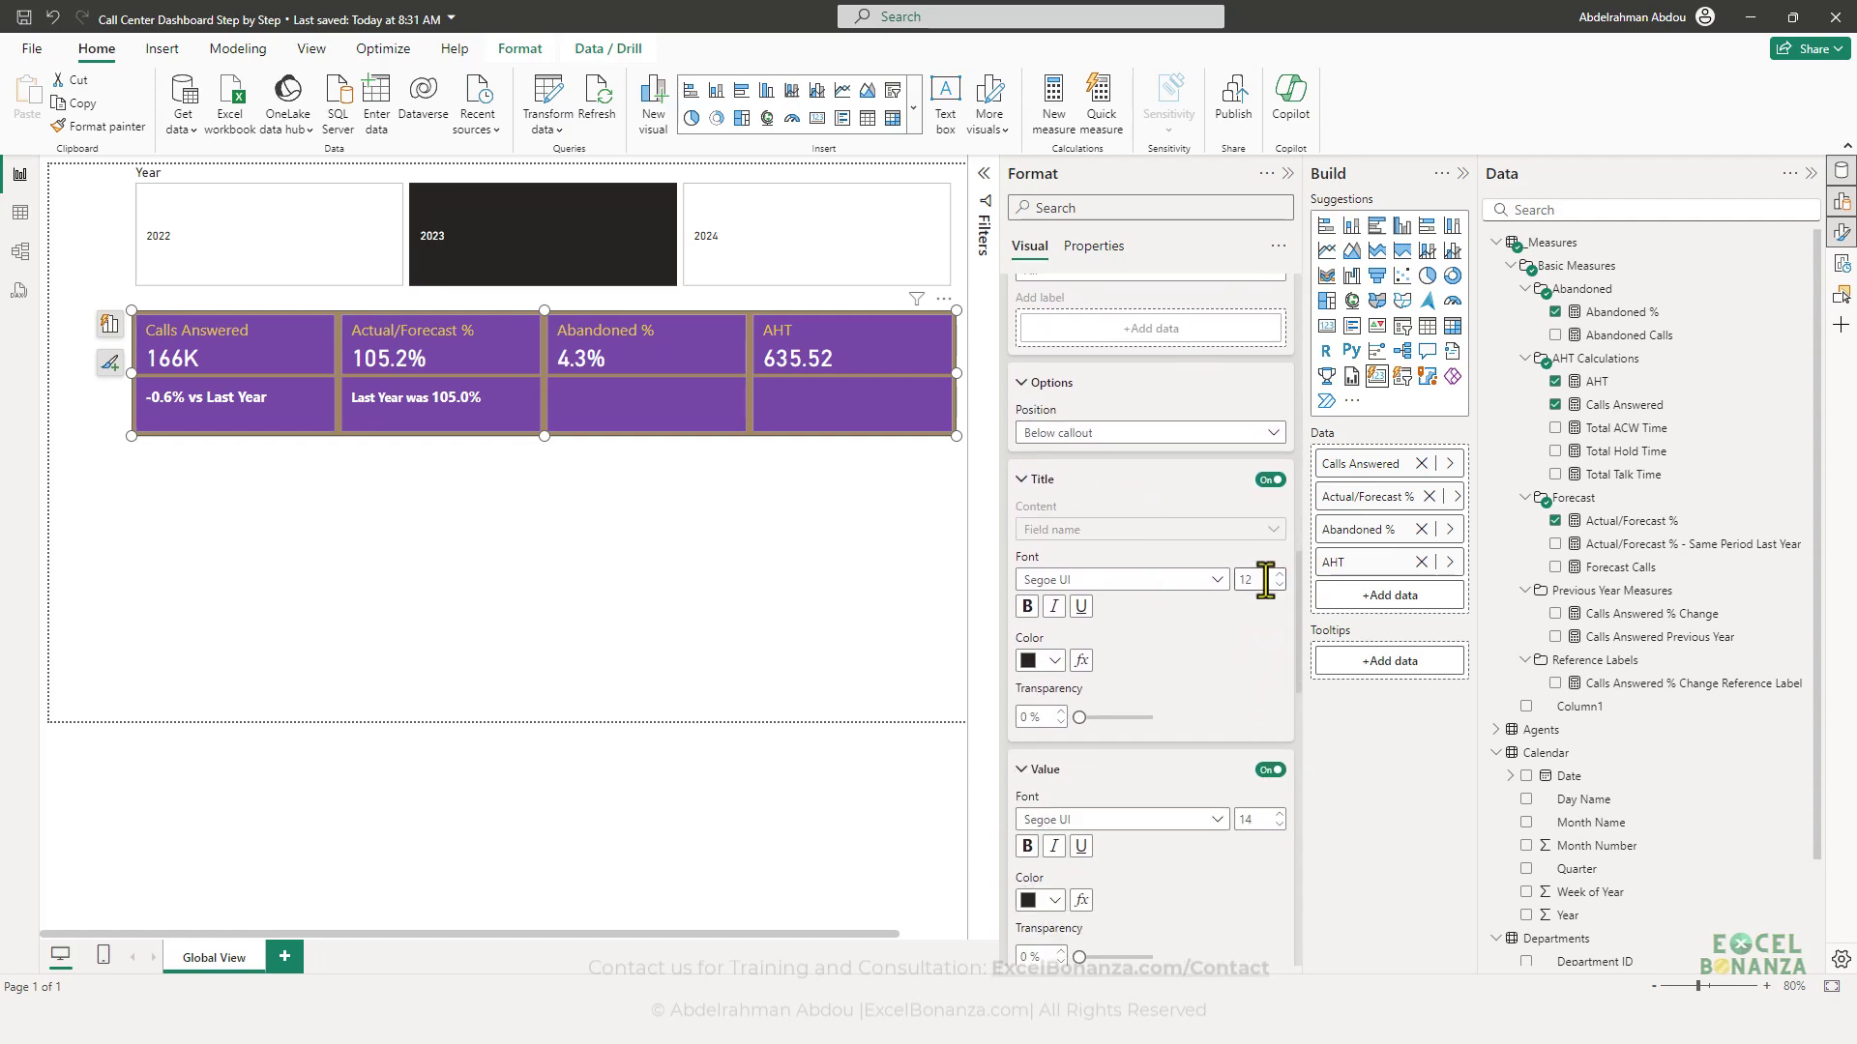
pyautogui.click(1278, 574)
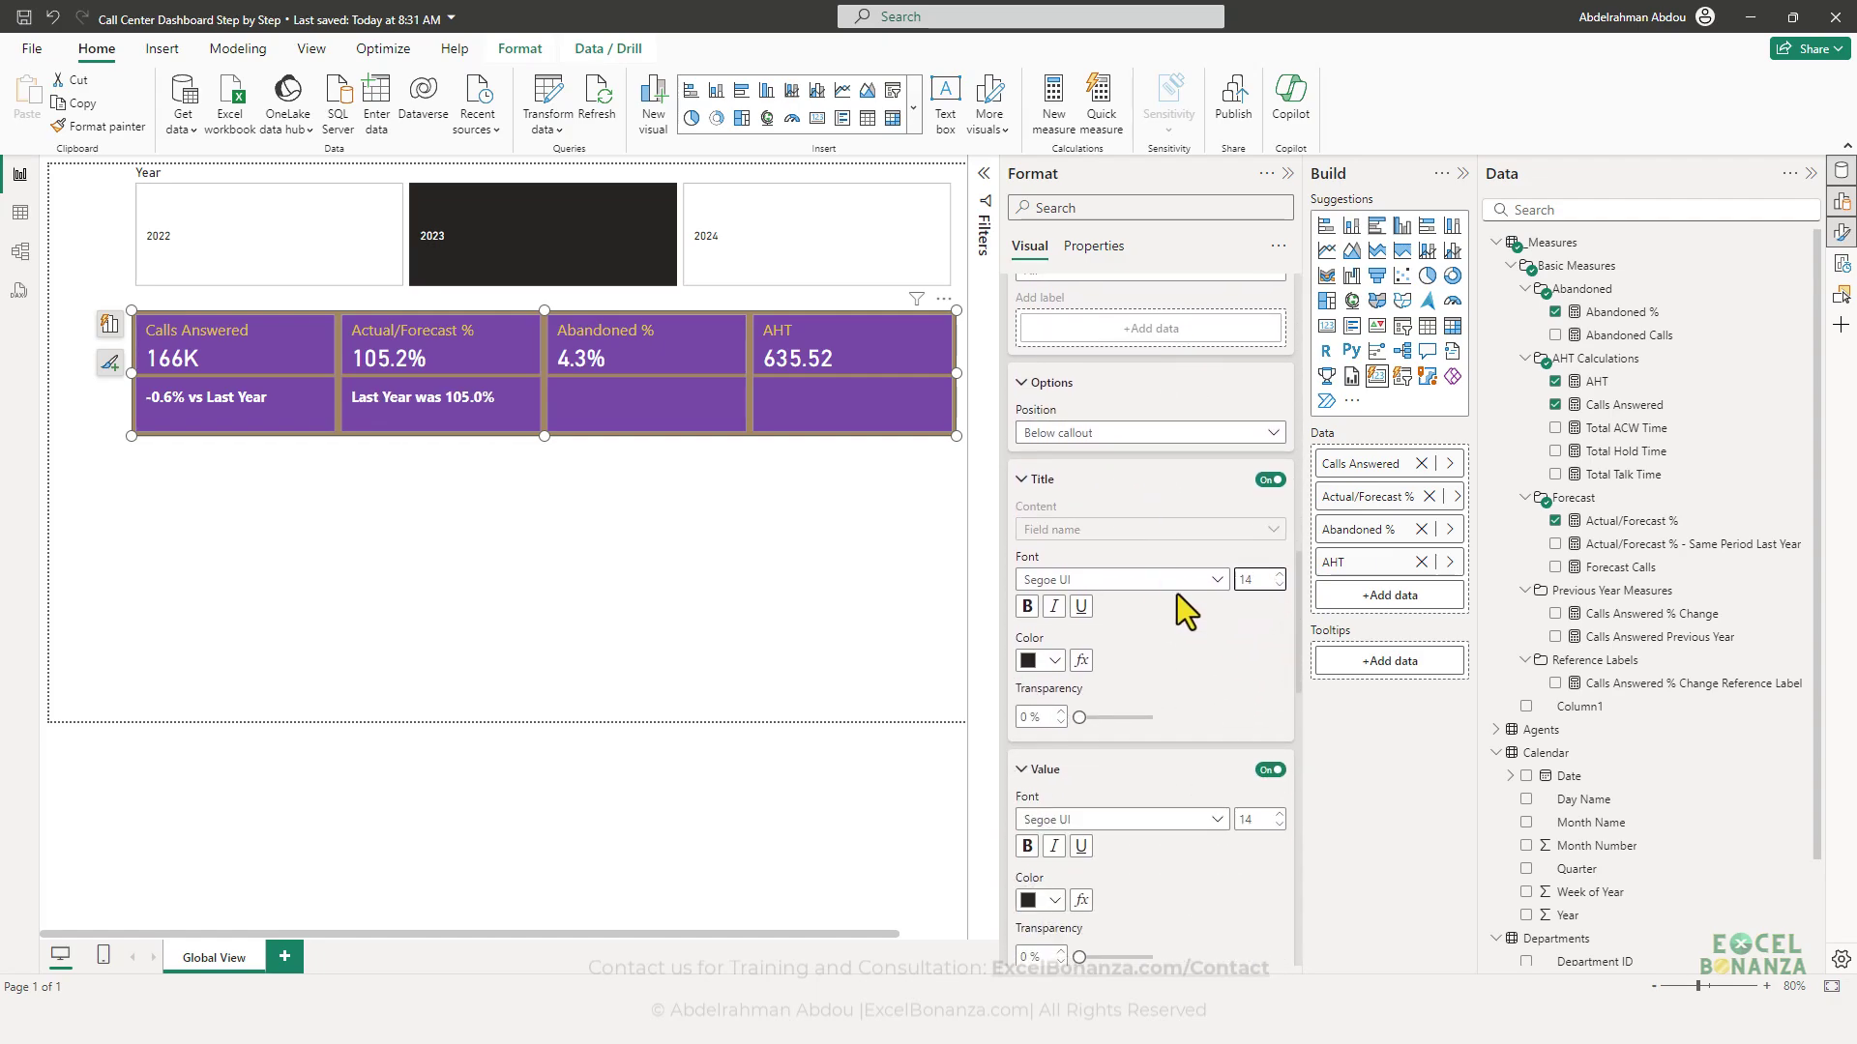
pyautogui.click(586, 508)
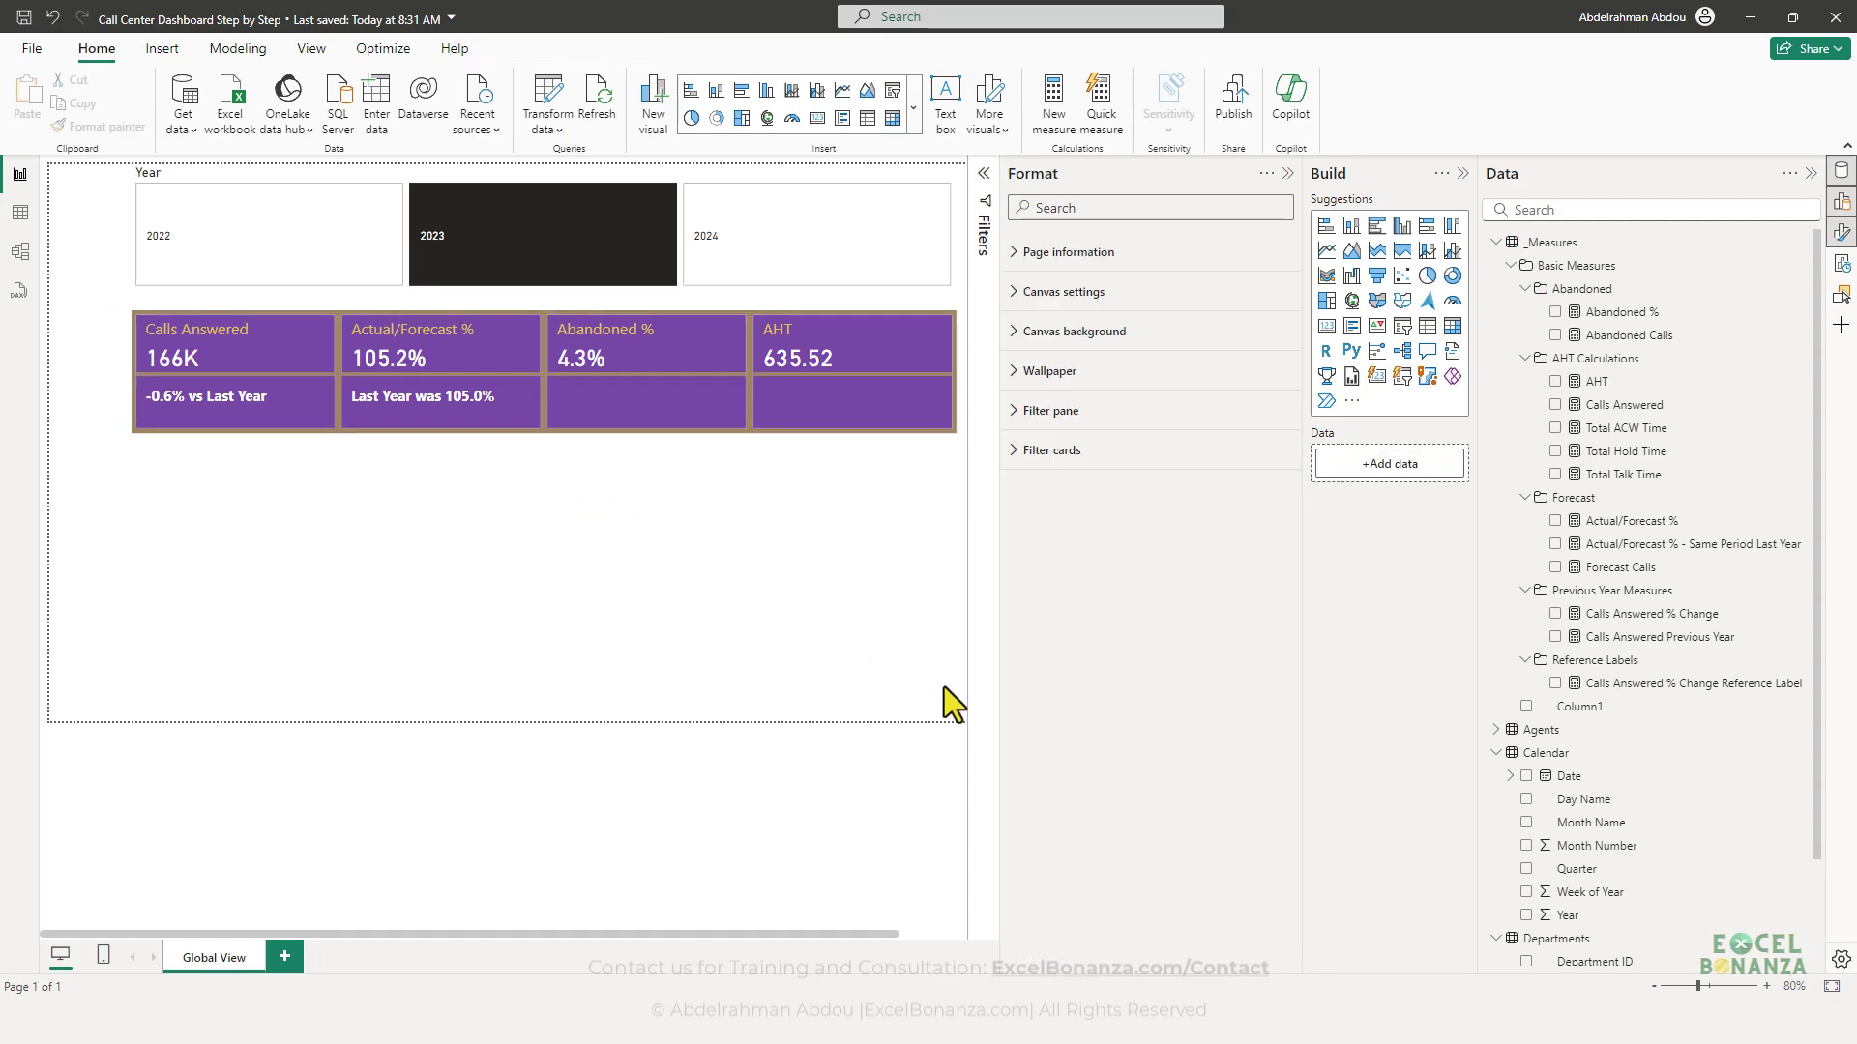
# - Check the label wording in Global View Screenshot.png and change the Actual/Forecast % reference label's title text to "Previous Year was"
pyautogui.click(1438, 984)
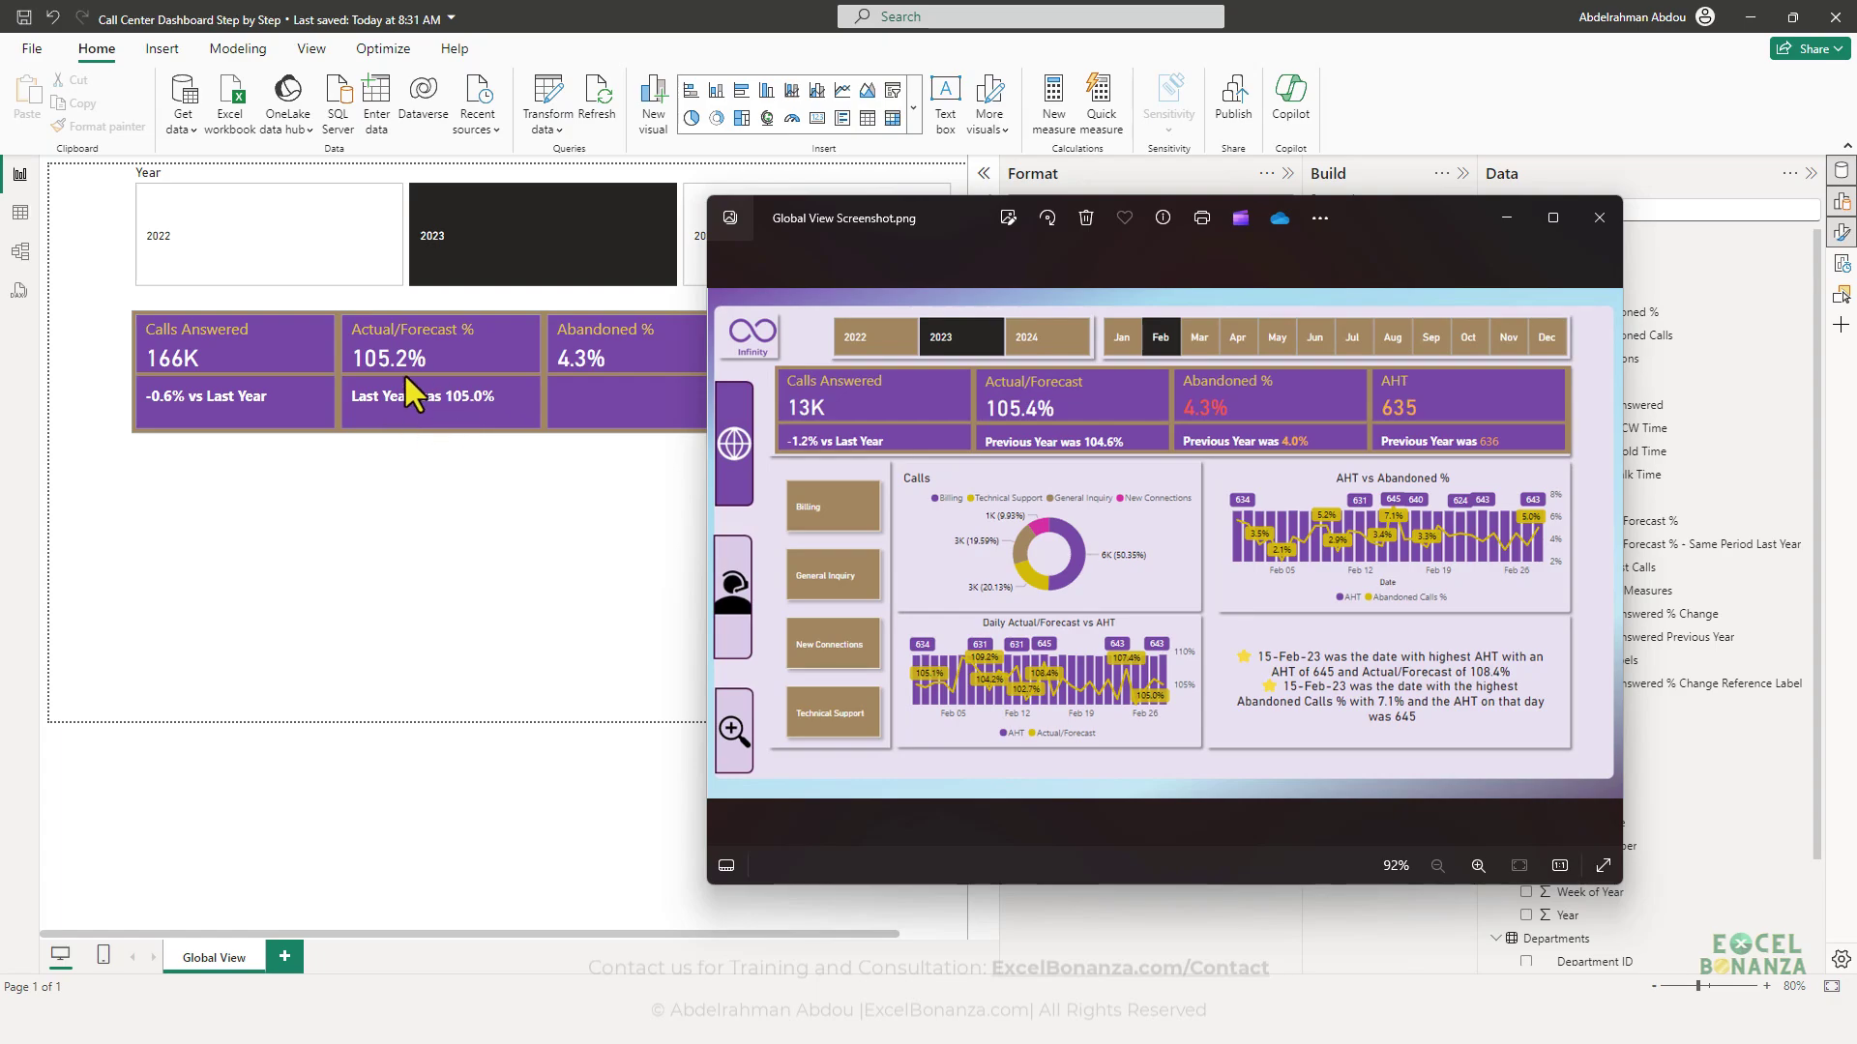
pyautogui.click(461, 428)
pyautogui.click(461, 428)
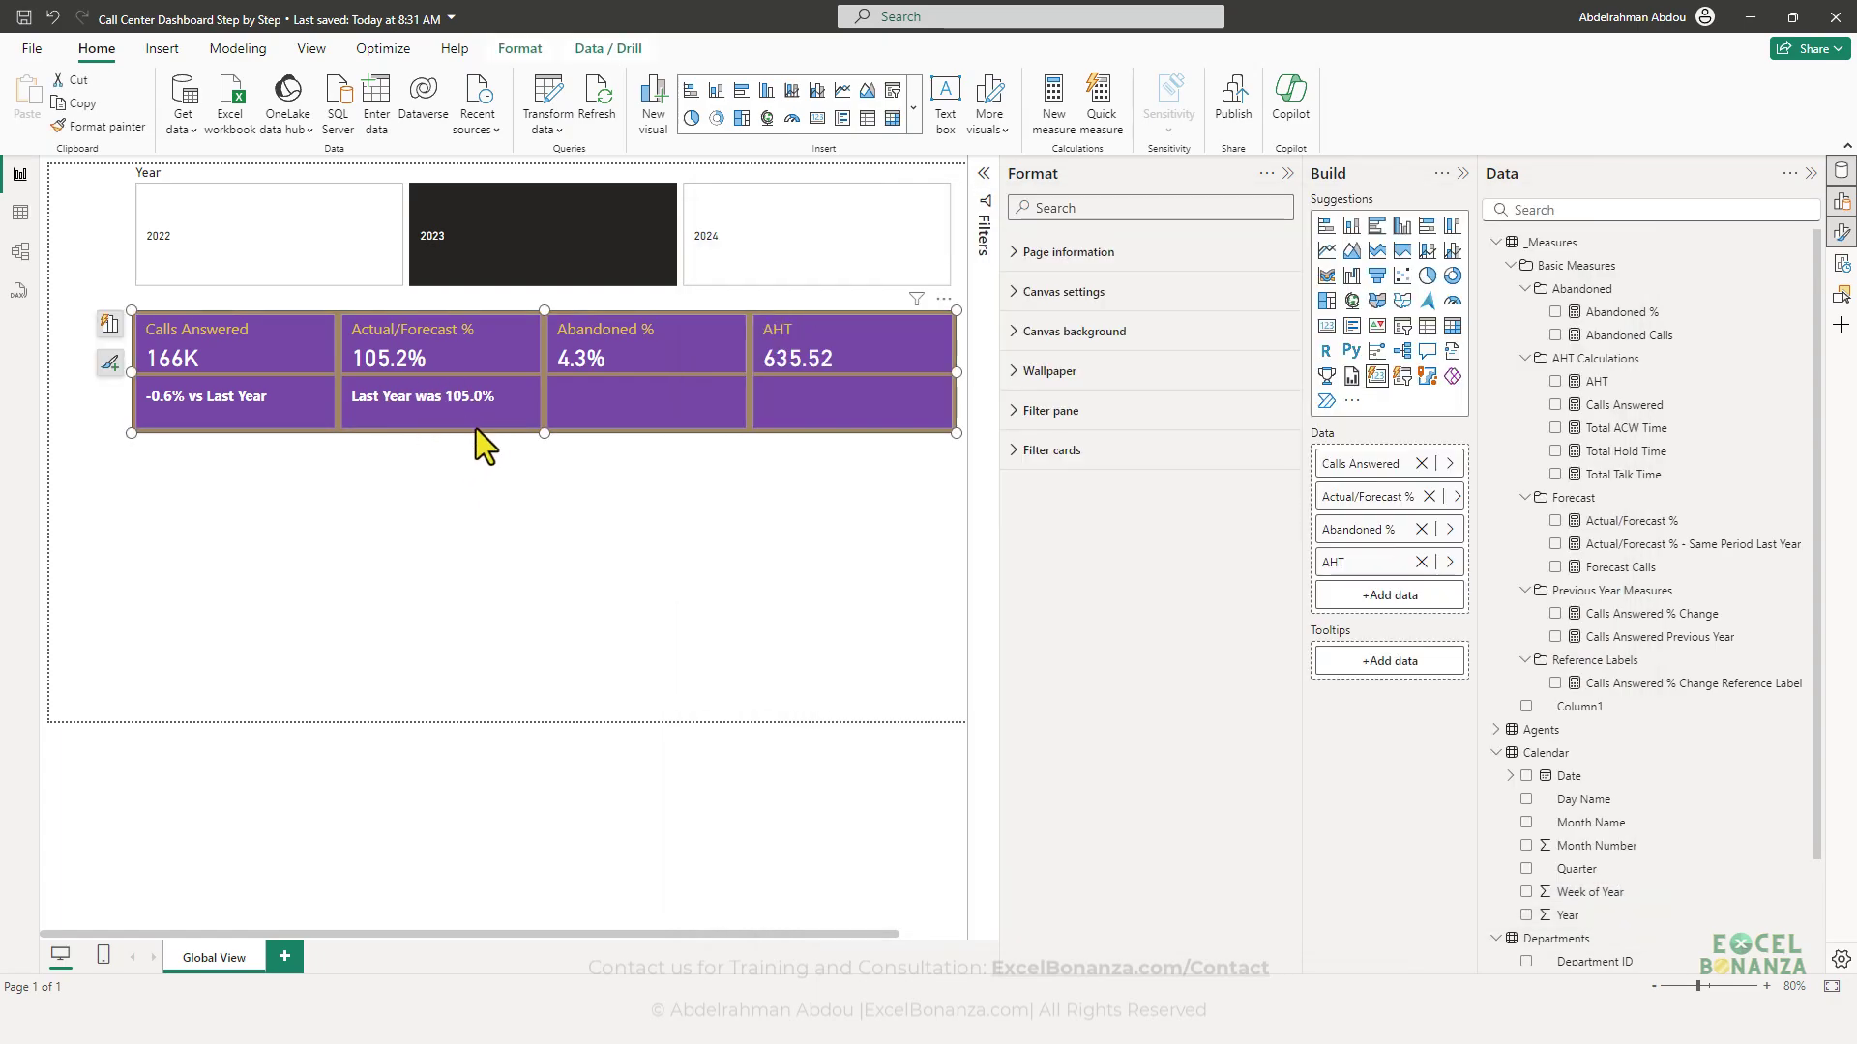
pyautogui.hotkey('alt', 'Tab')
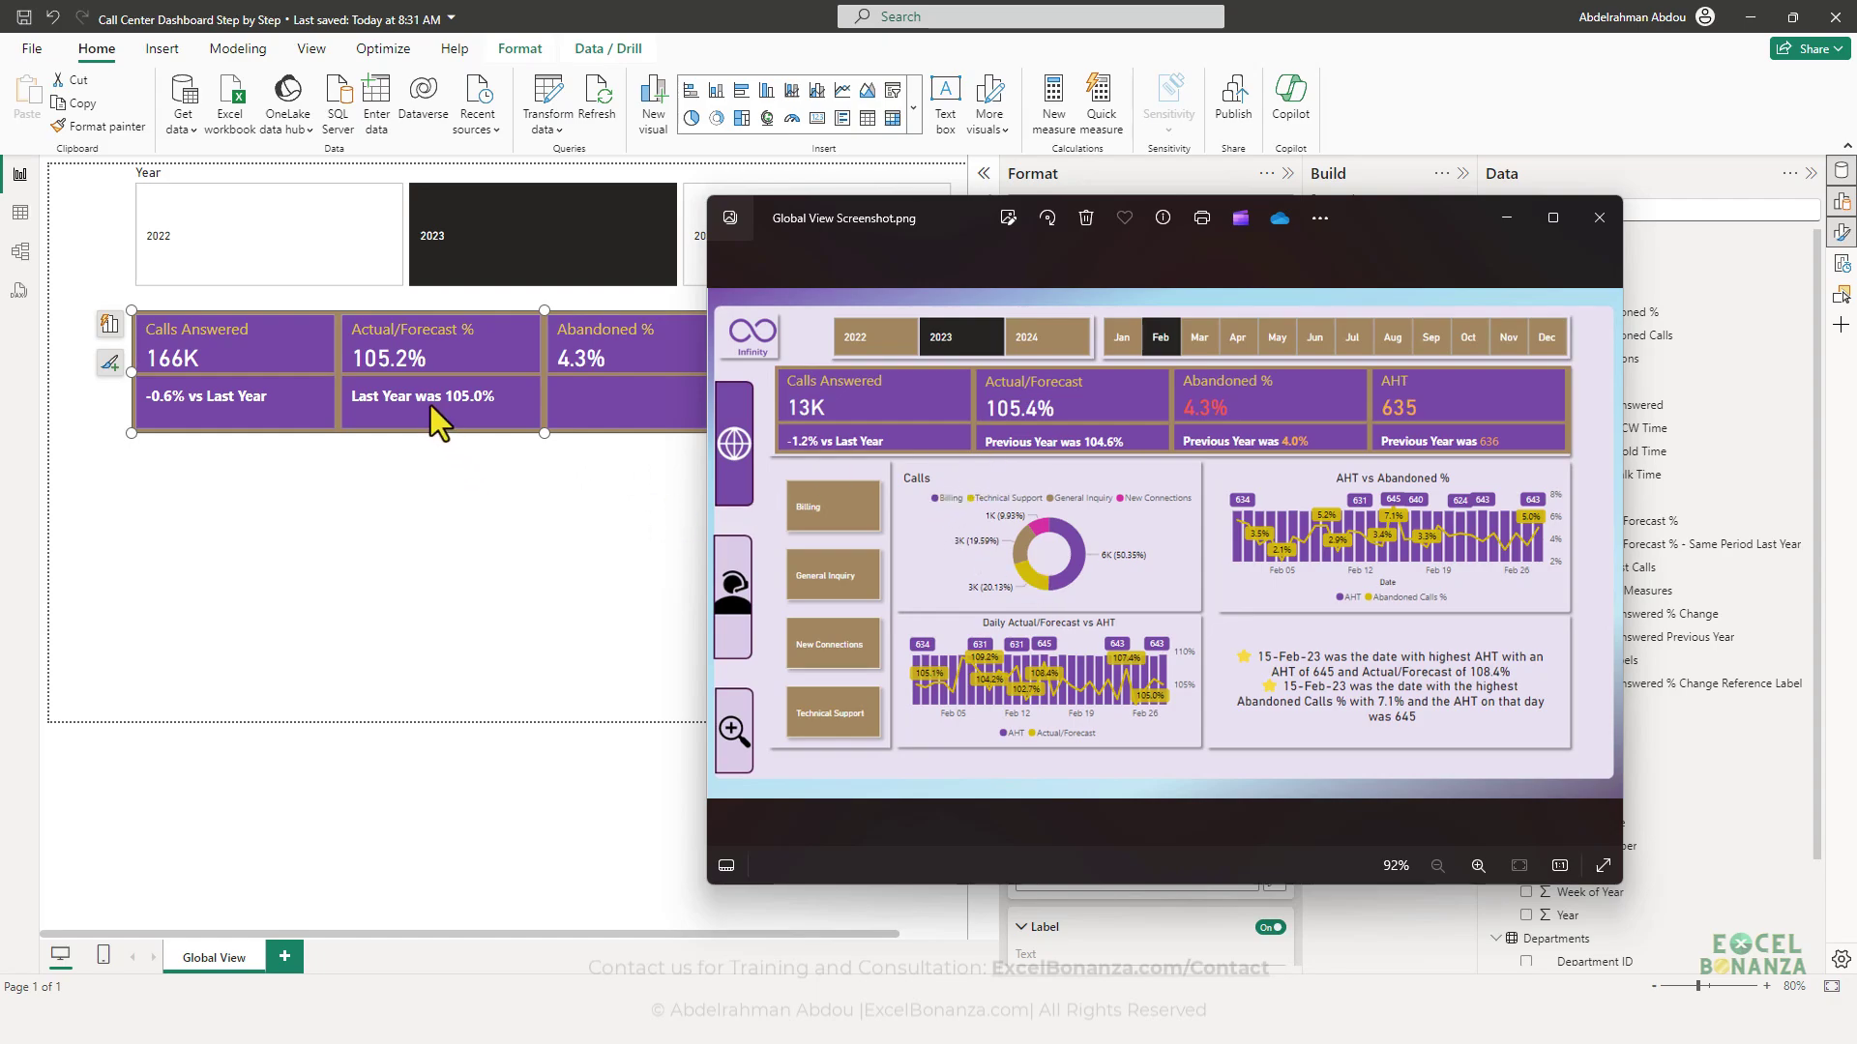
pyautogui.click(527, 561)
pyautogui.click(564, 398)
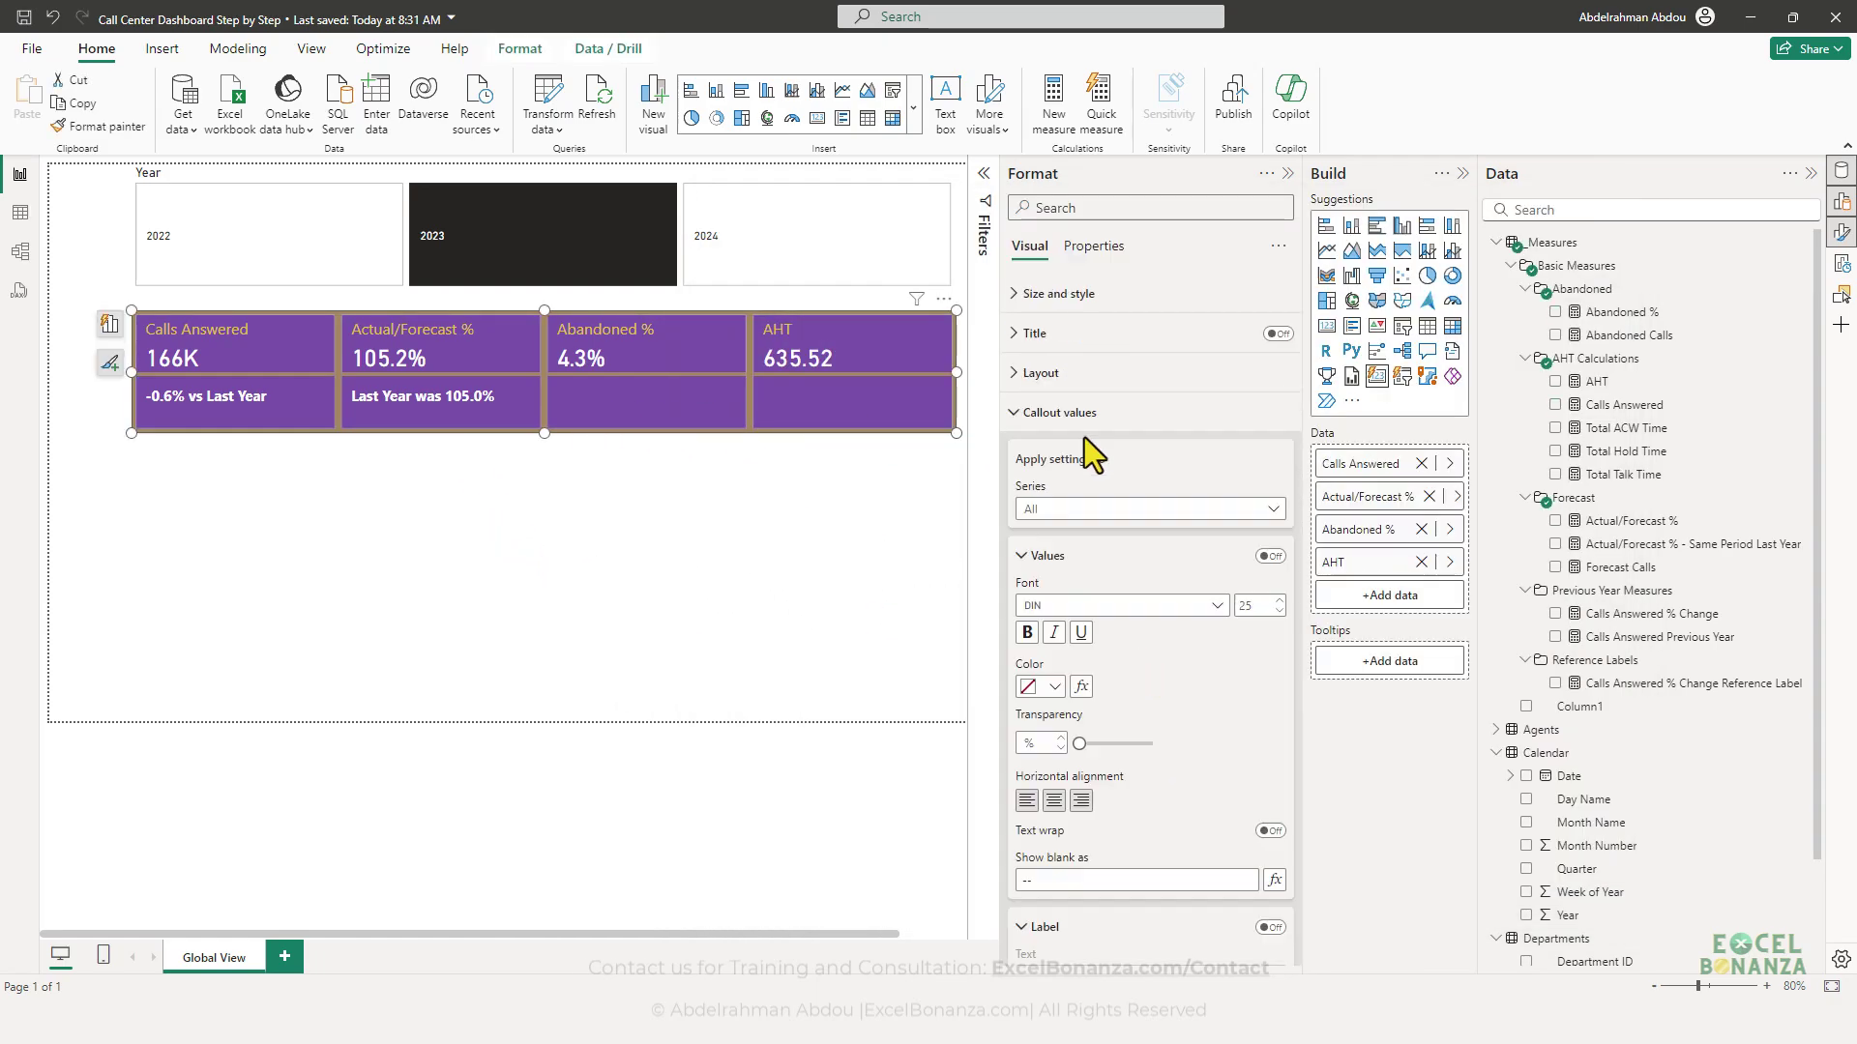
pyautogui.scroll(-10, 1139, 522)
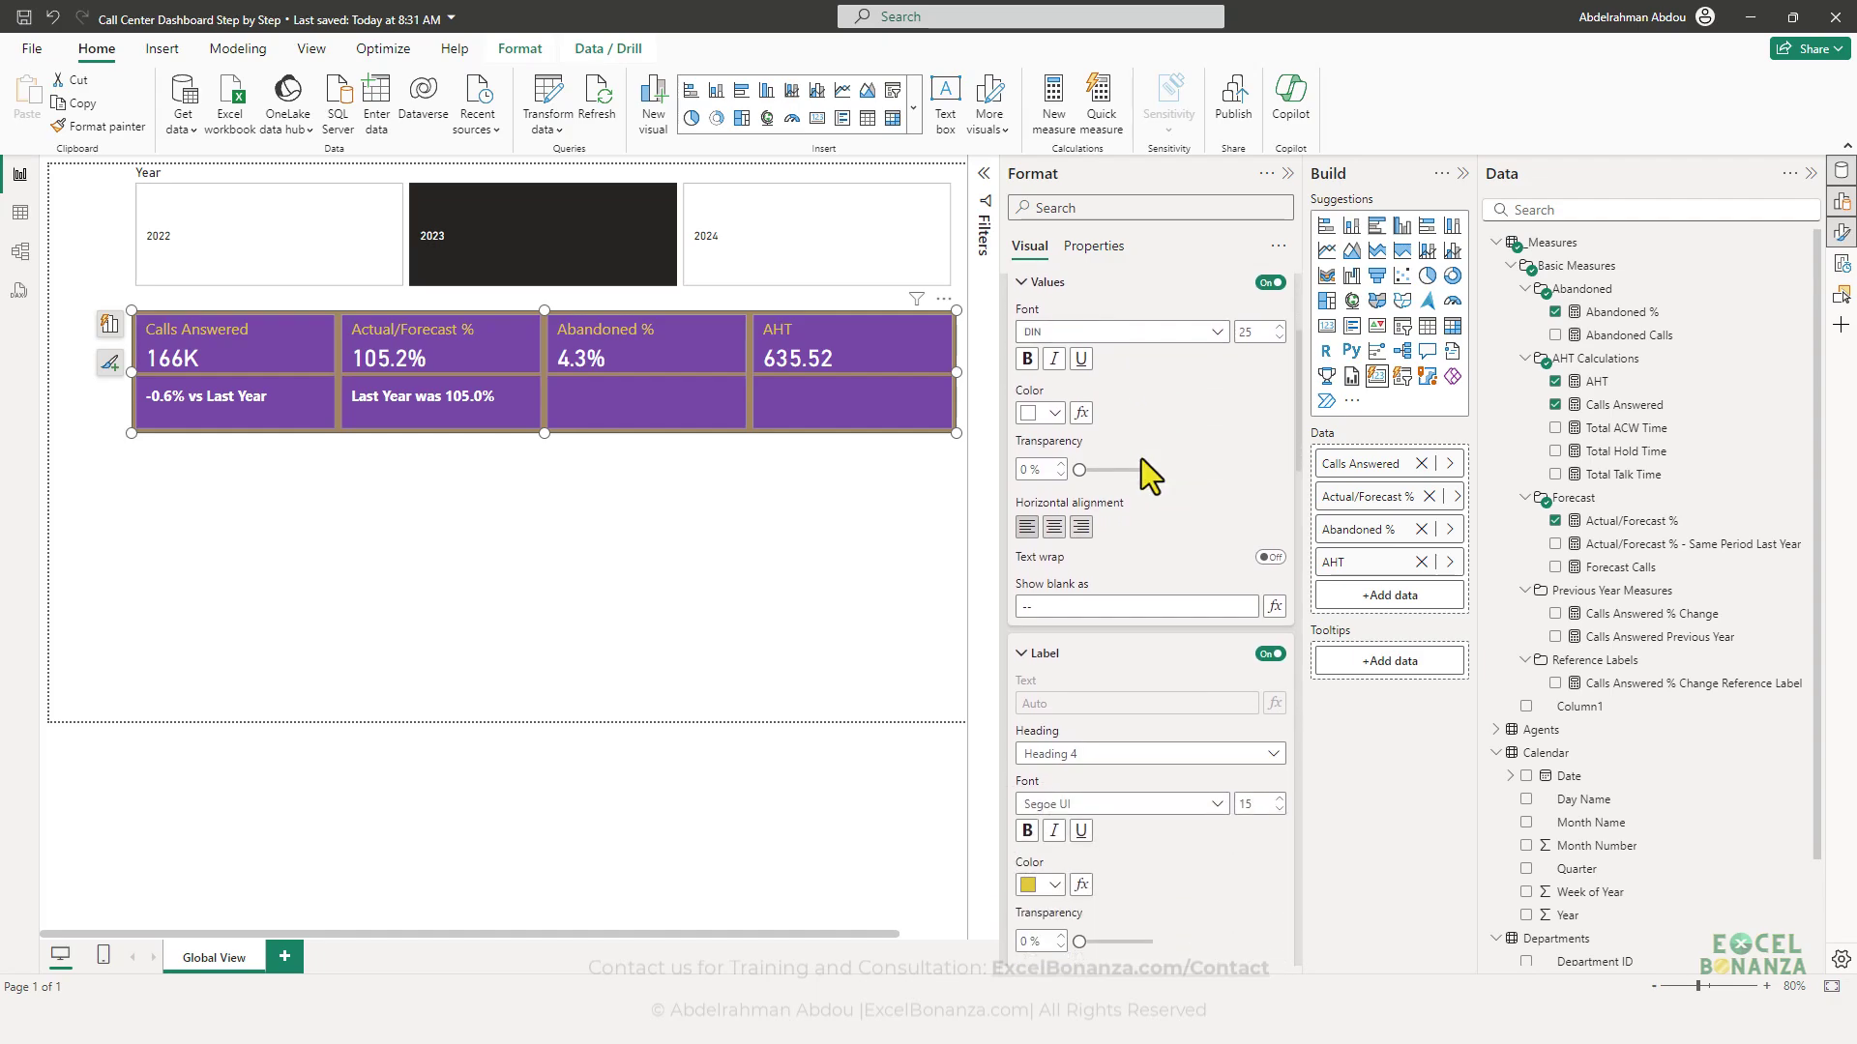
pyautogui.scroll(-5, 1161, 450)
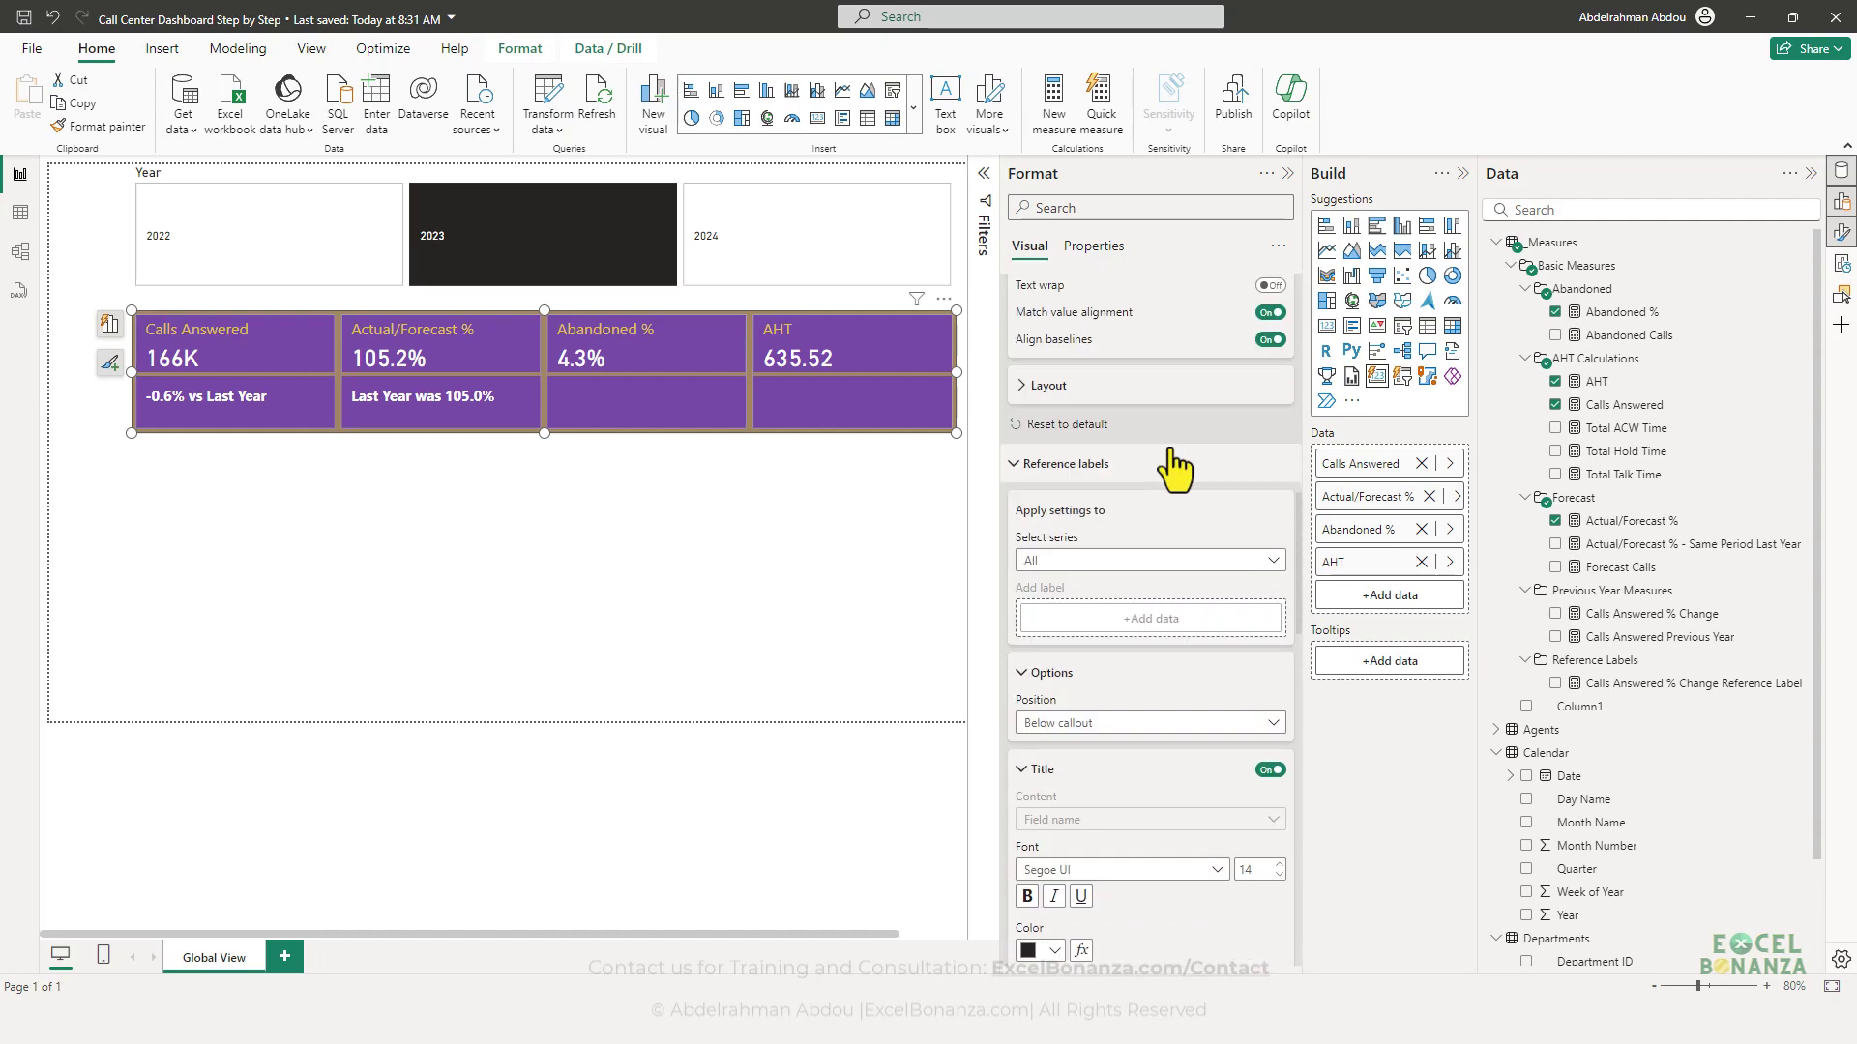
pyautogui.scroll(-4, 1107, 473)
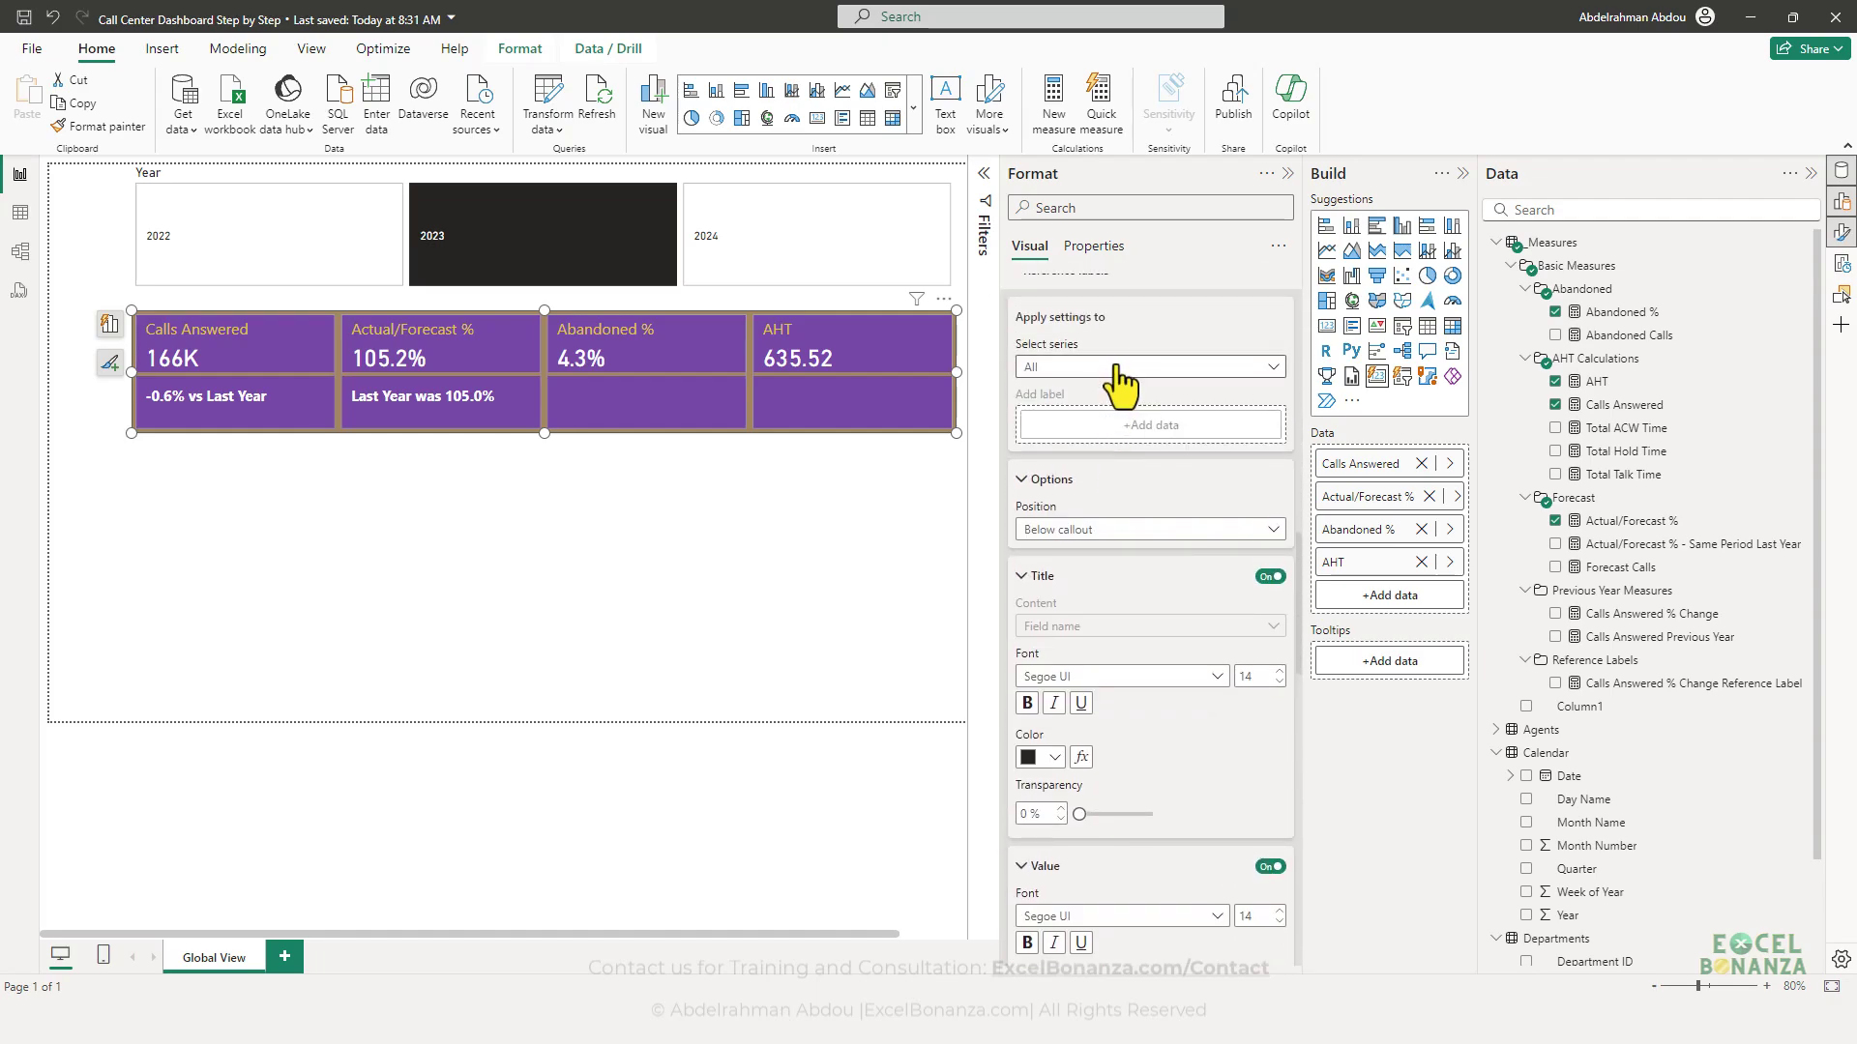
pyautogui.click(1118, 369)
pyautogui.click(1104, 439)
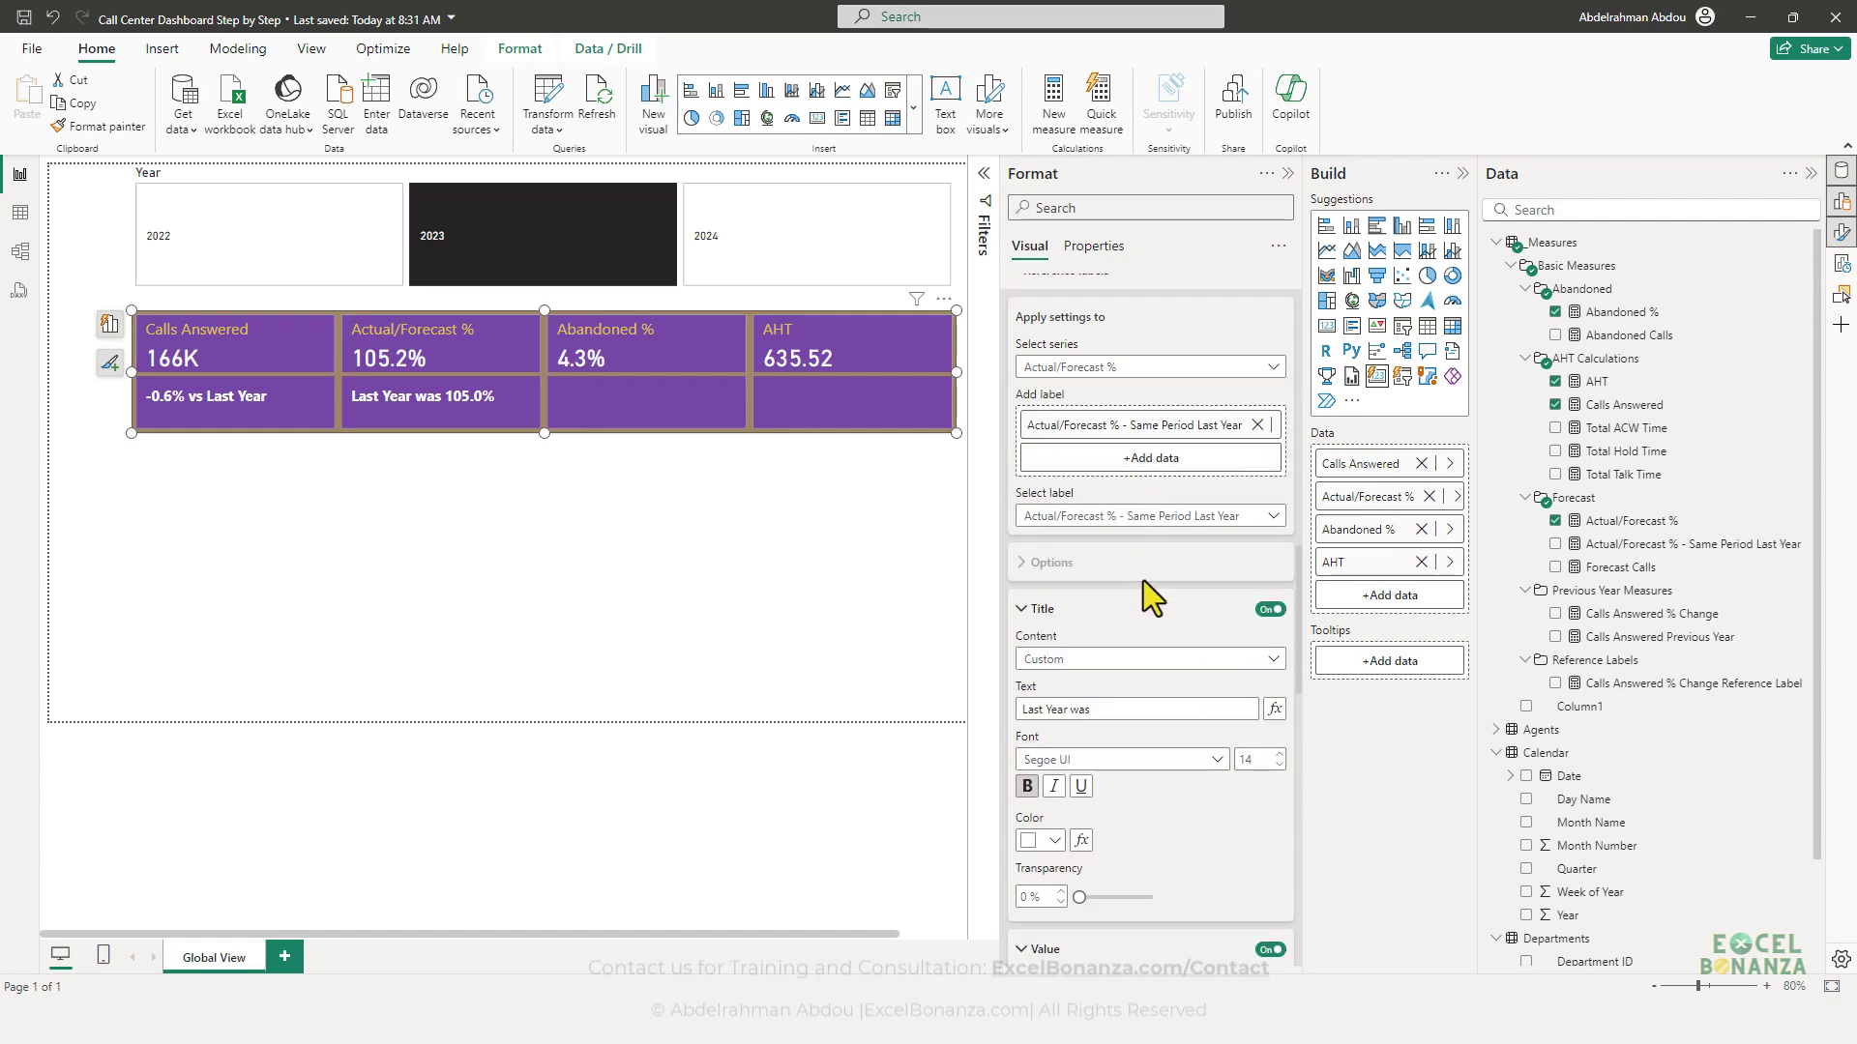
pyautogui.click(1105, 708)
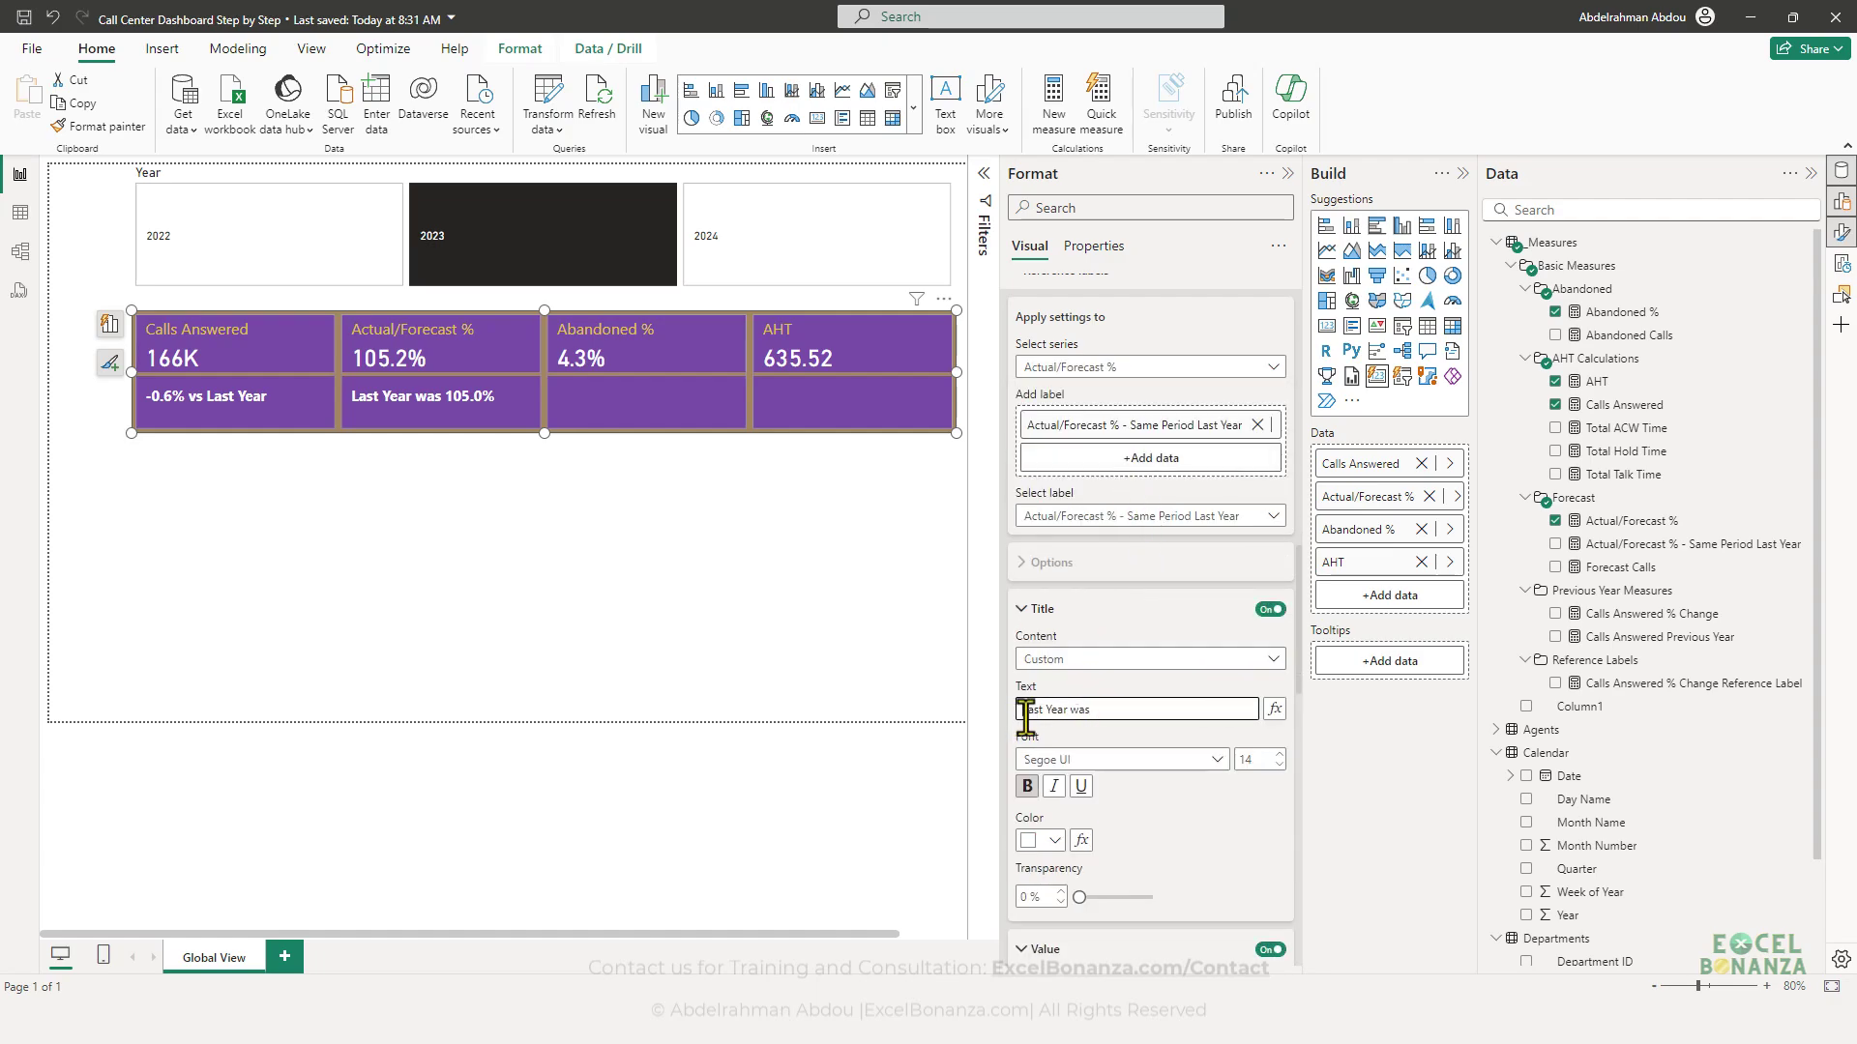
pyautogui.write('Previous')
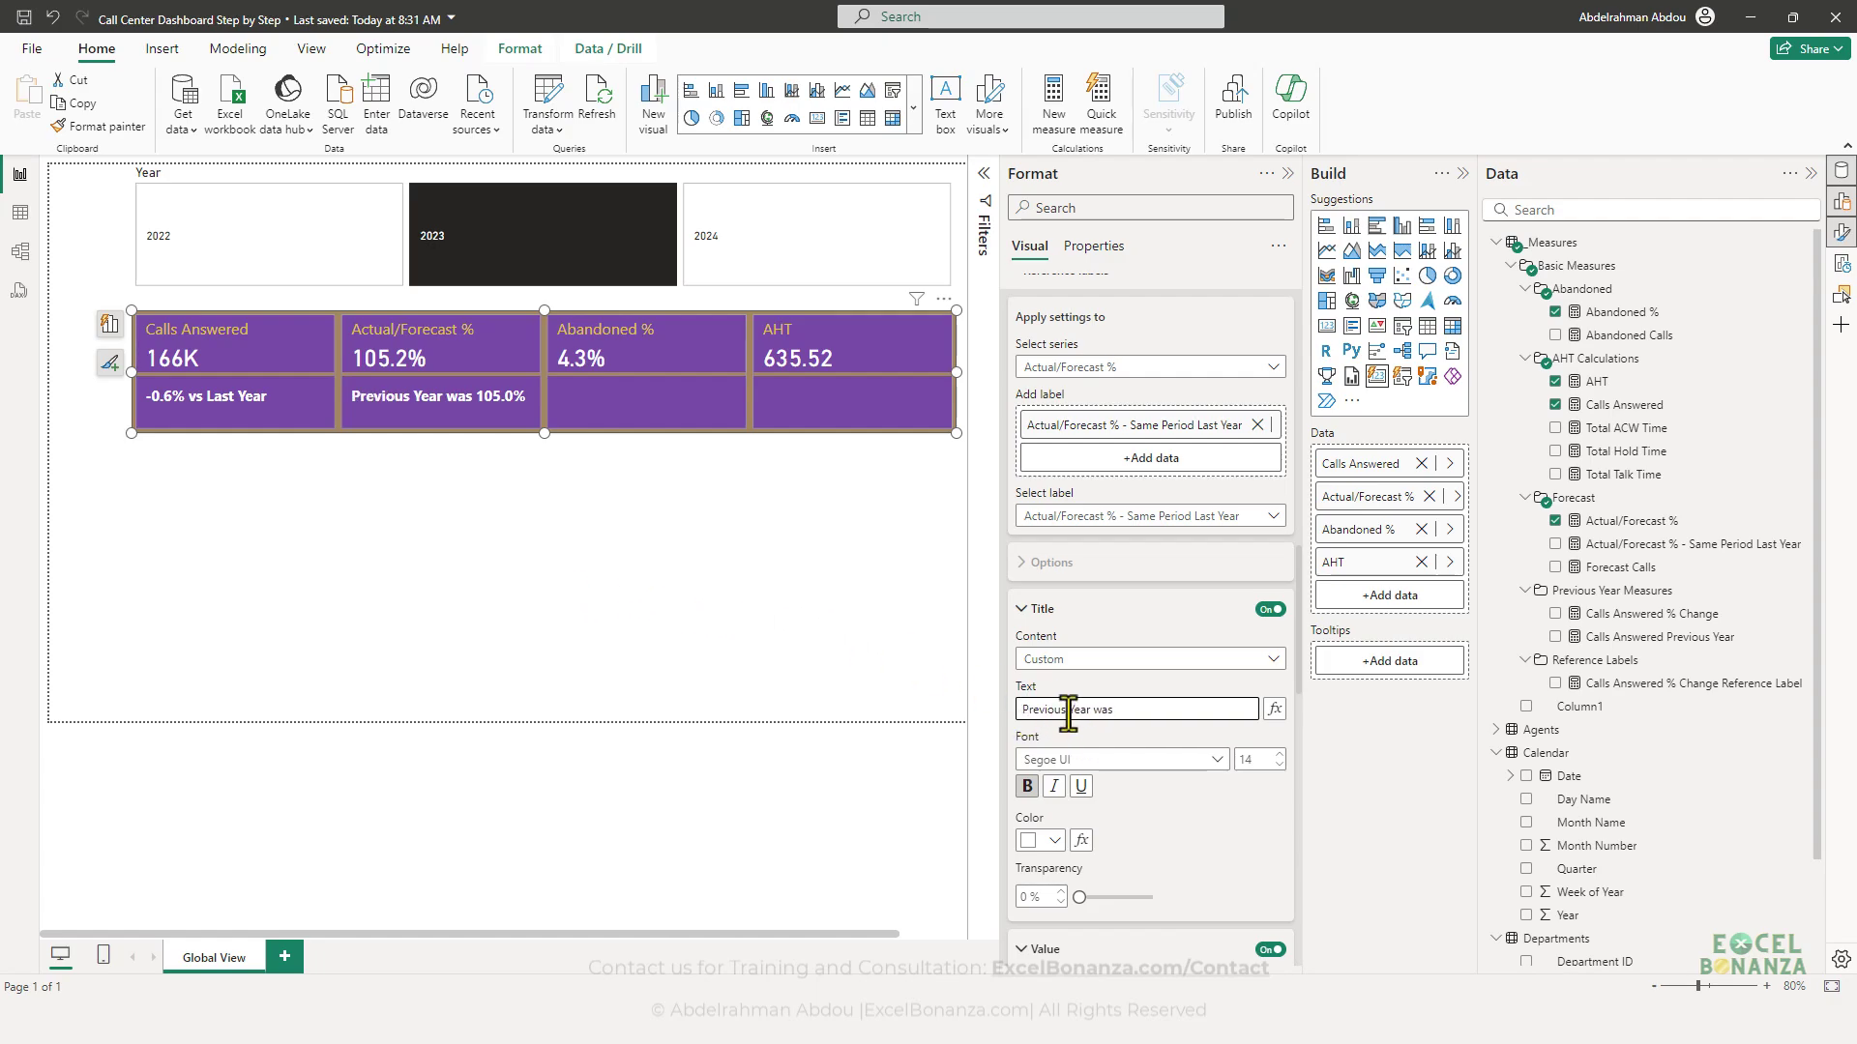
pyautogui.click(548, 521)
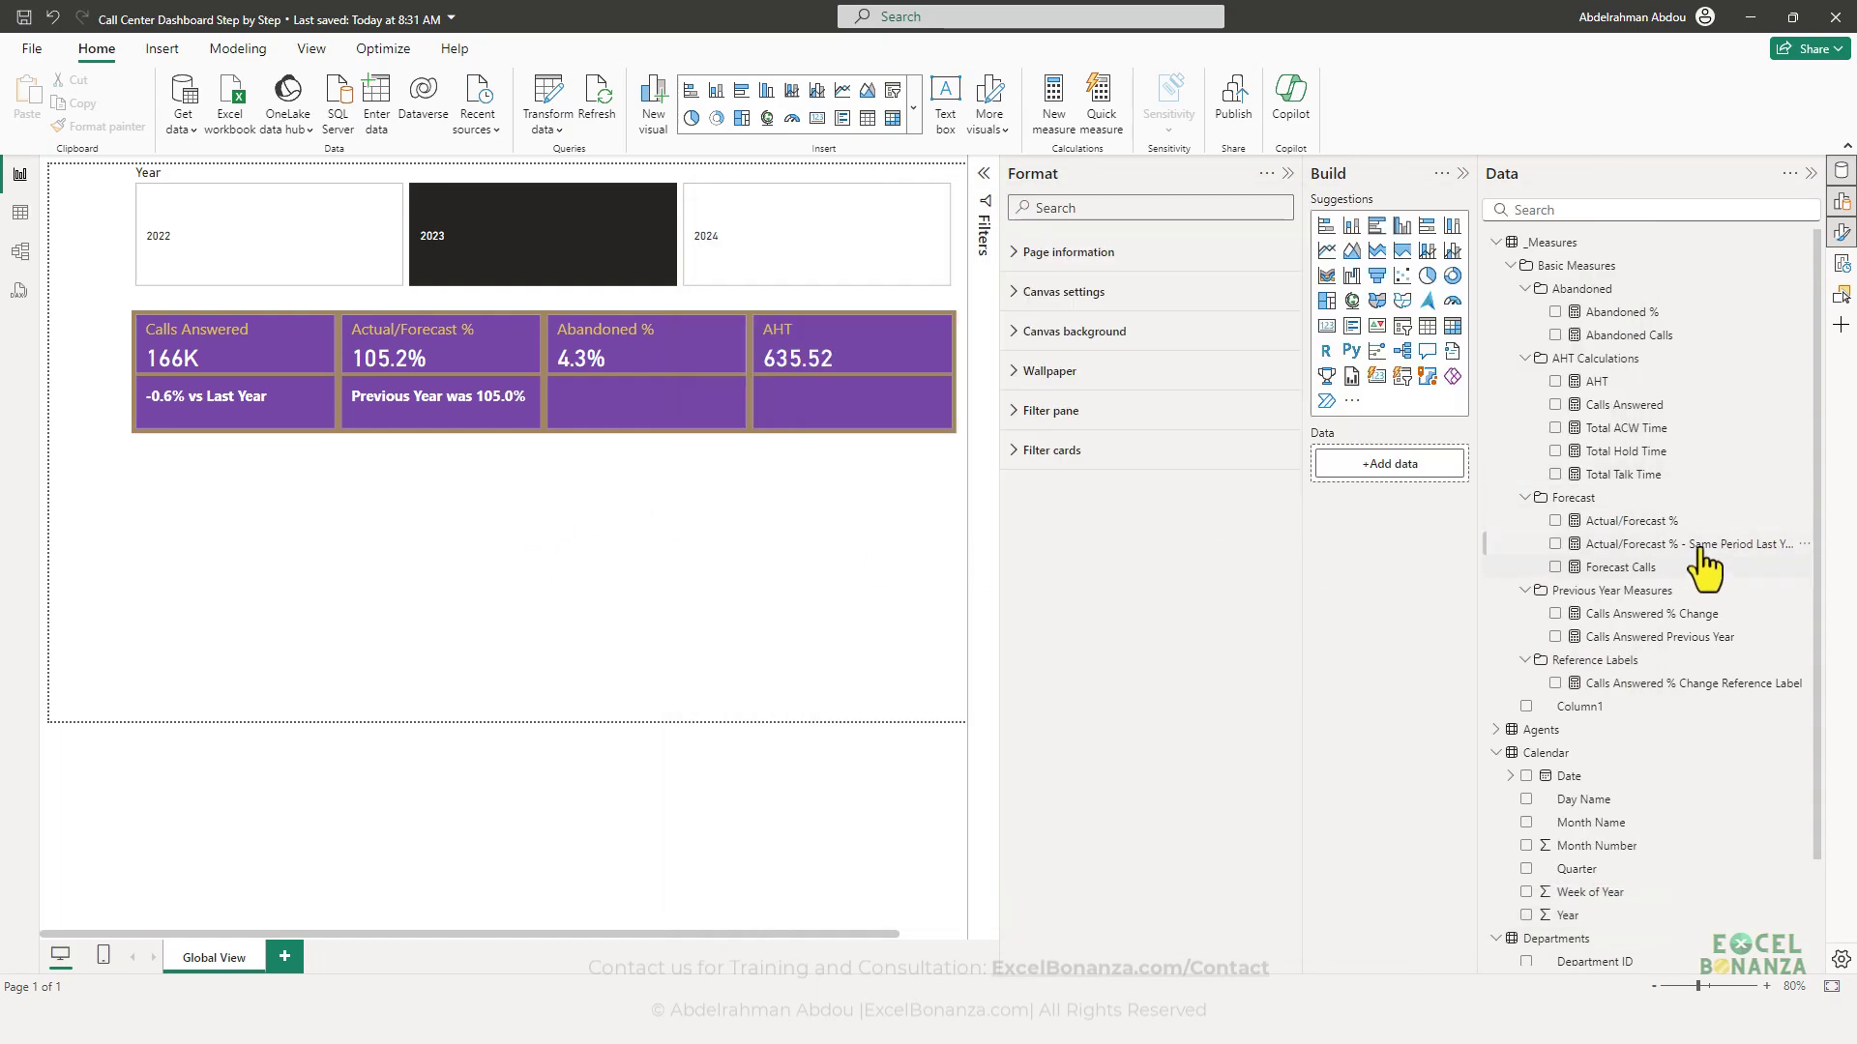
# - Create a new measure in the _Measures table named "Abandoned % - Same Period Last Year"
pyautogui.rightClick(1804, 287)
pyautogui.click(1688, 297)
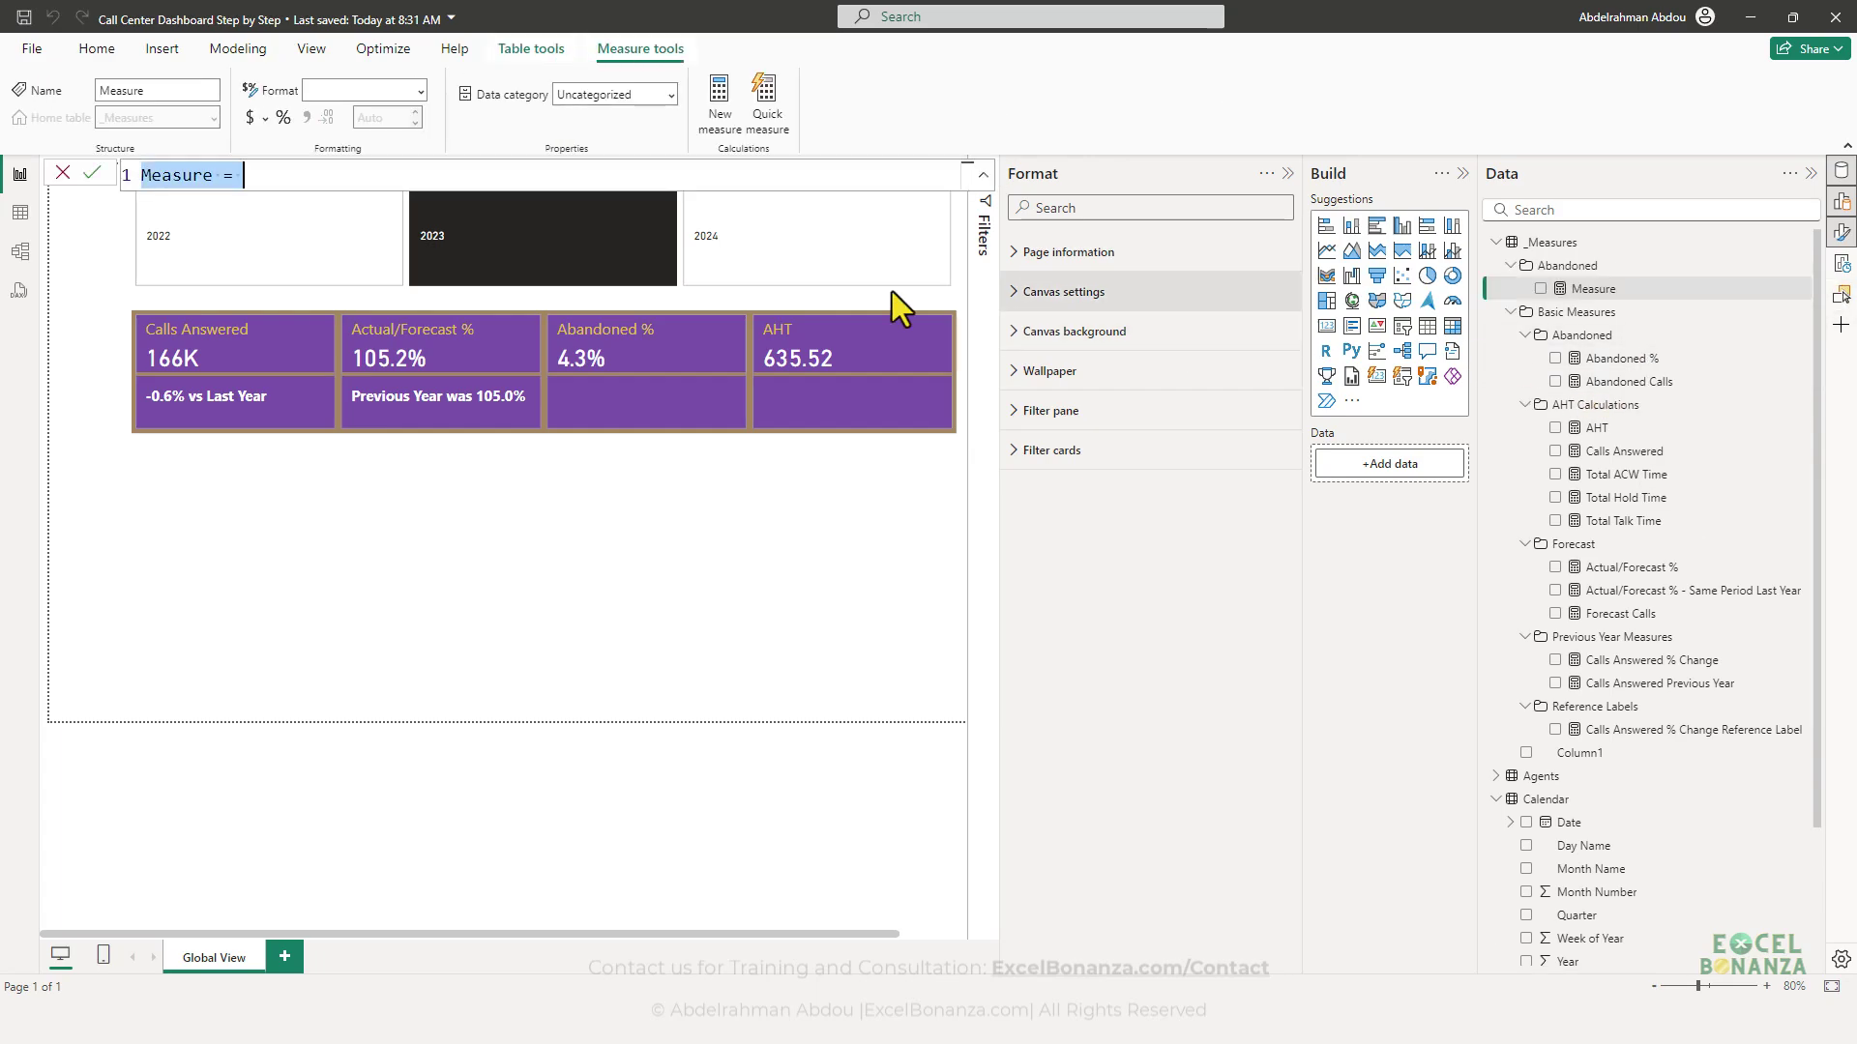
pyautogui.hotkey('ctrl', 'a')
pyautogui.write('a')
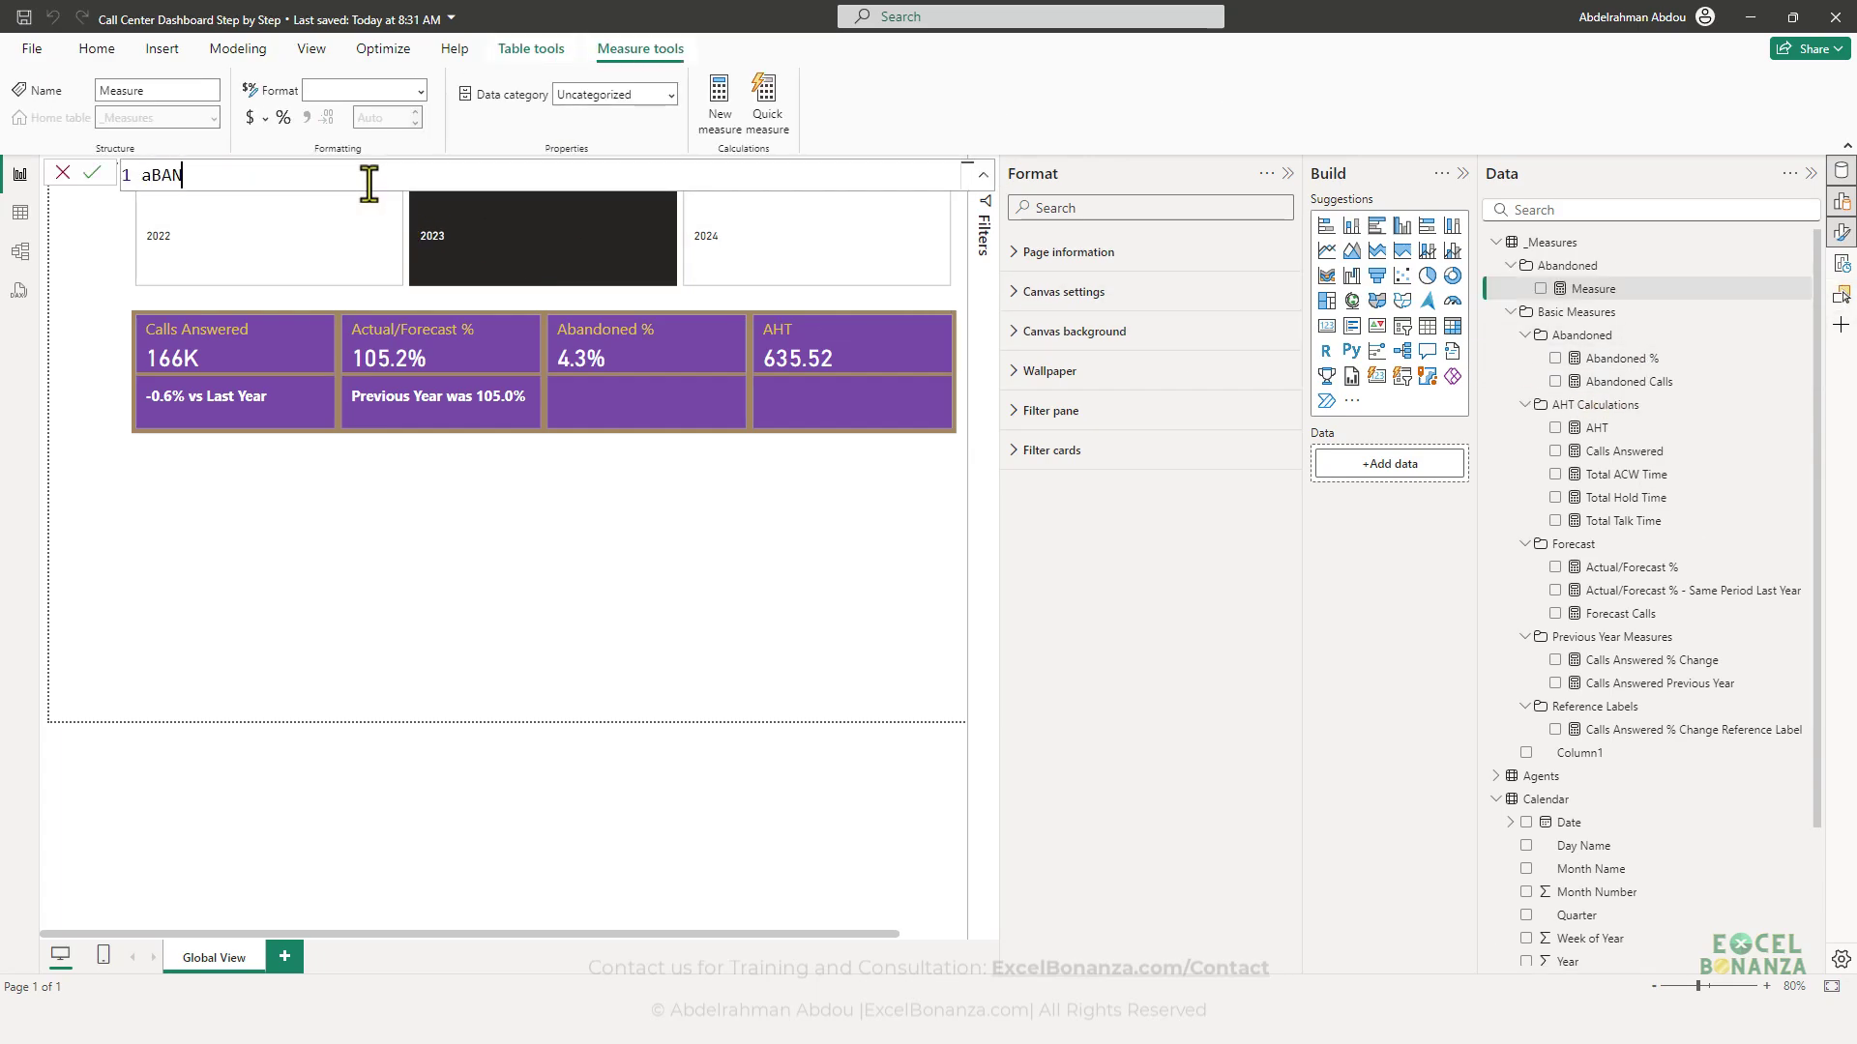
pyautogui.press('BackSpace')
pyautogui.press('BackSpace')
pyautogui.press('BackSpace')
pyautogui.press('BackSpace')
pyautogui.write('Abandoned % - Same Period Last Year =')
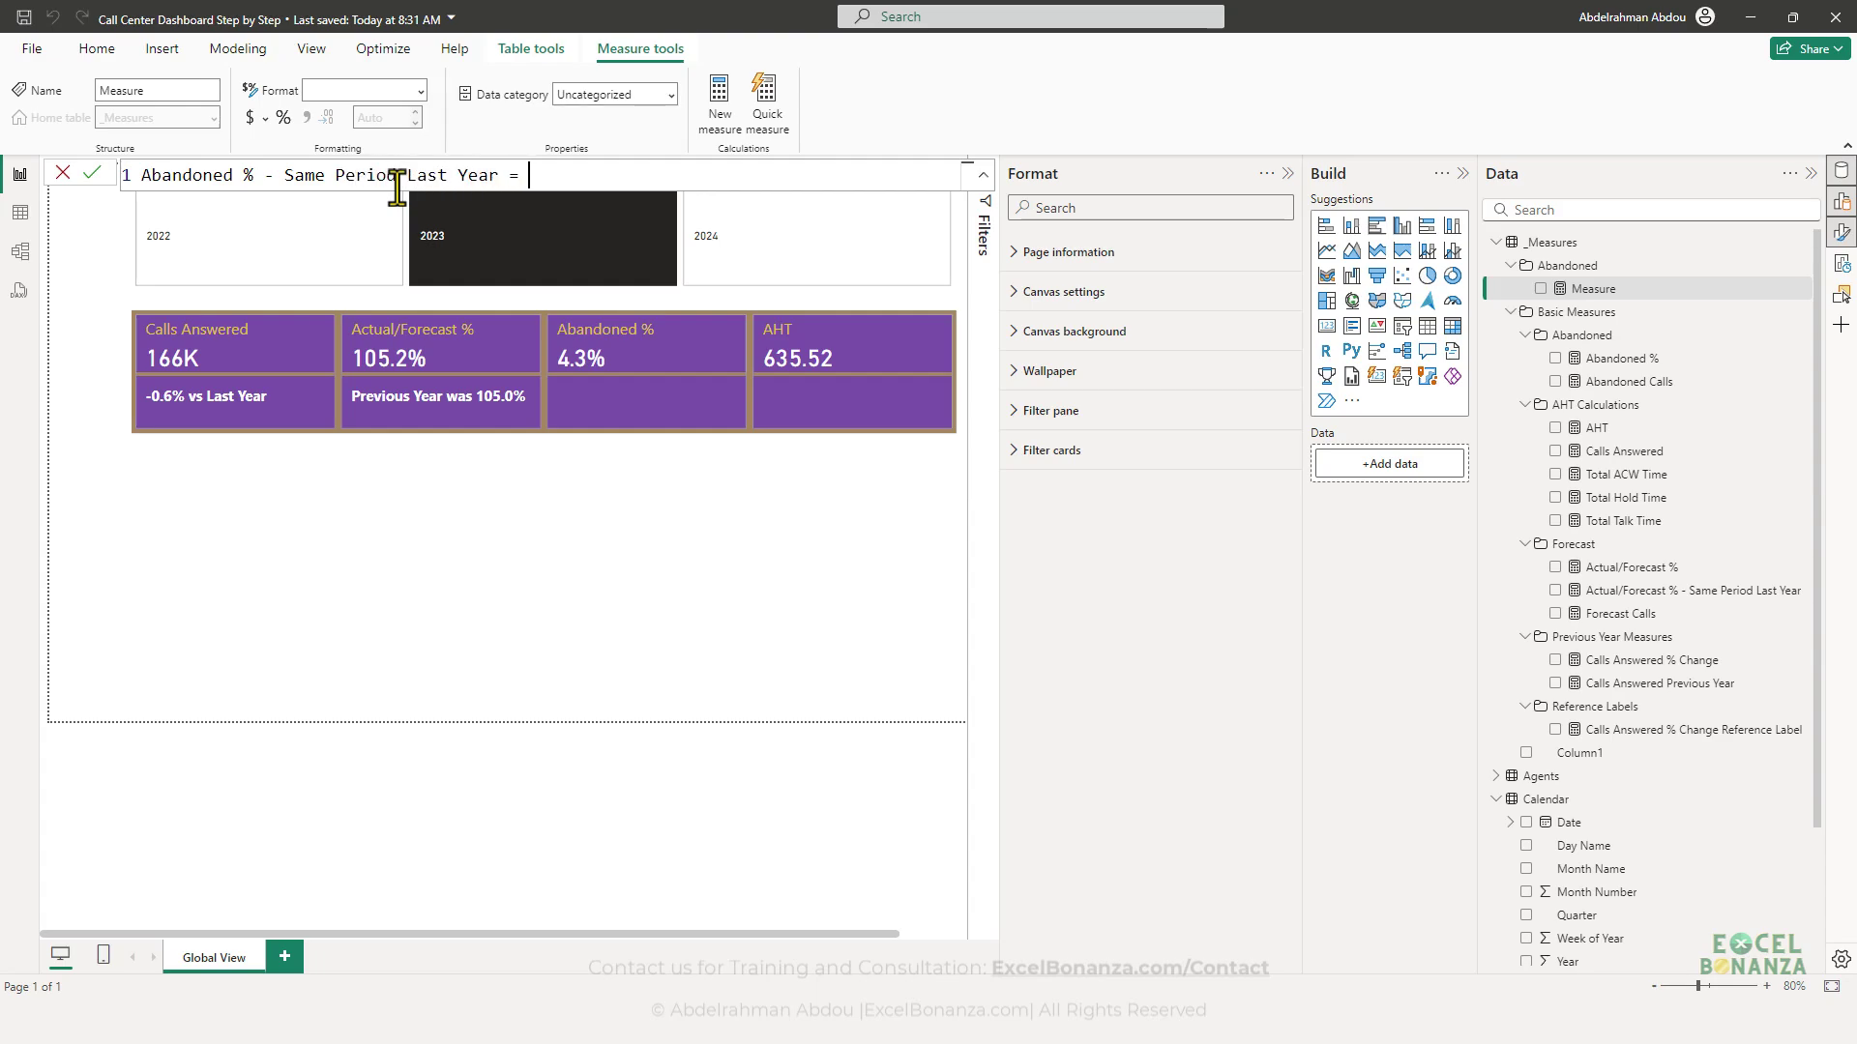
pyautogui.scroll(2, 542, 177)
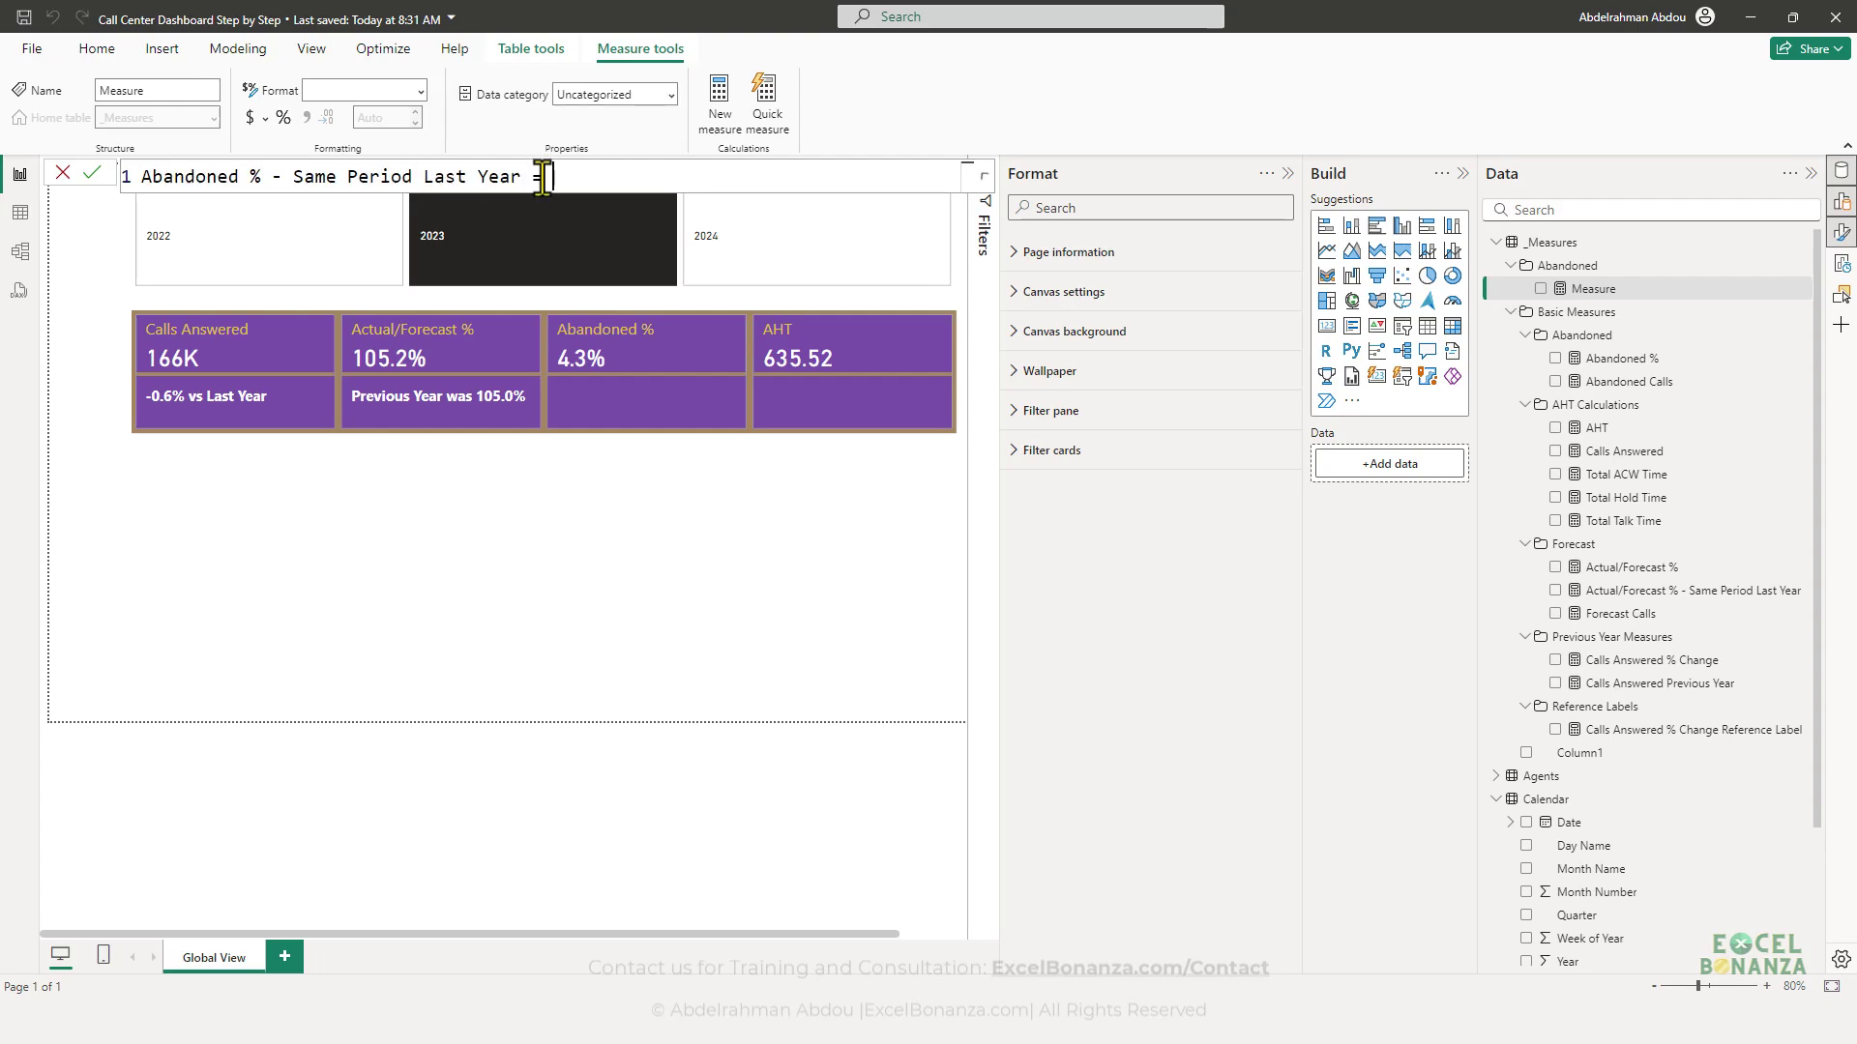
# - Begin the measure's formula with CALCULATE([Abandoned %], and place it on its own second line
pyautogui.write('calcu')
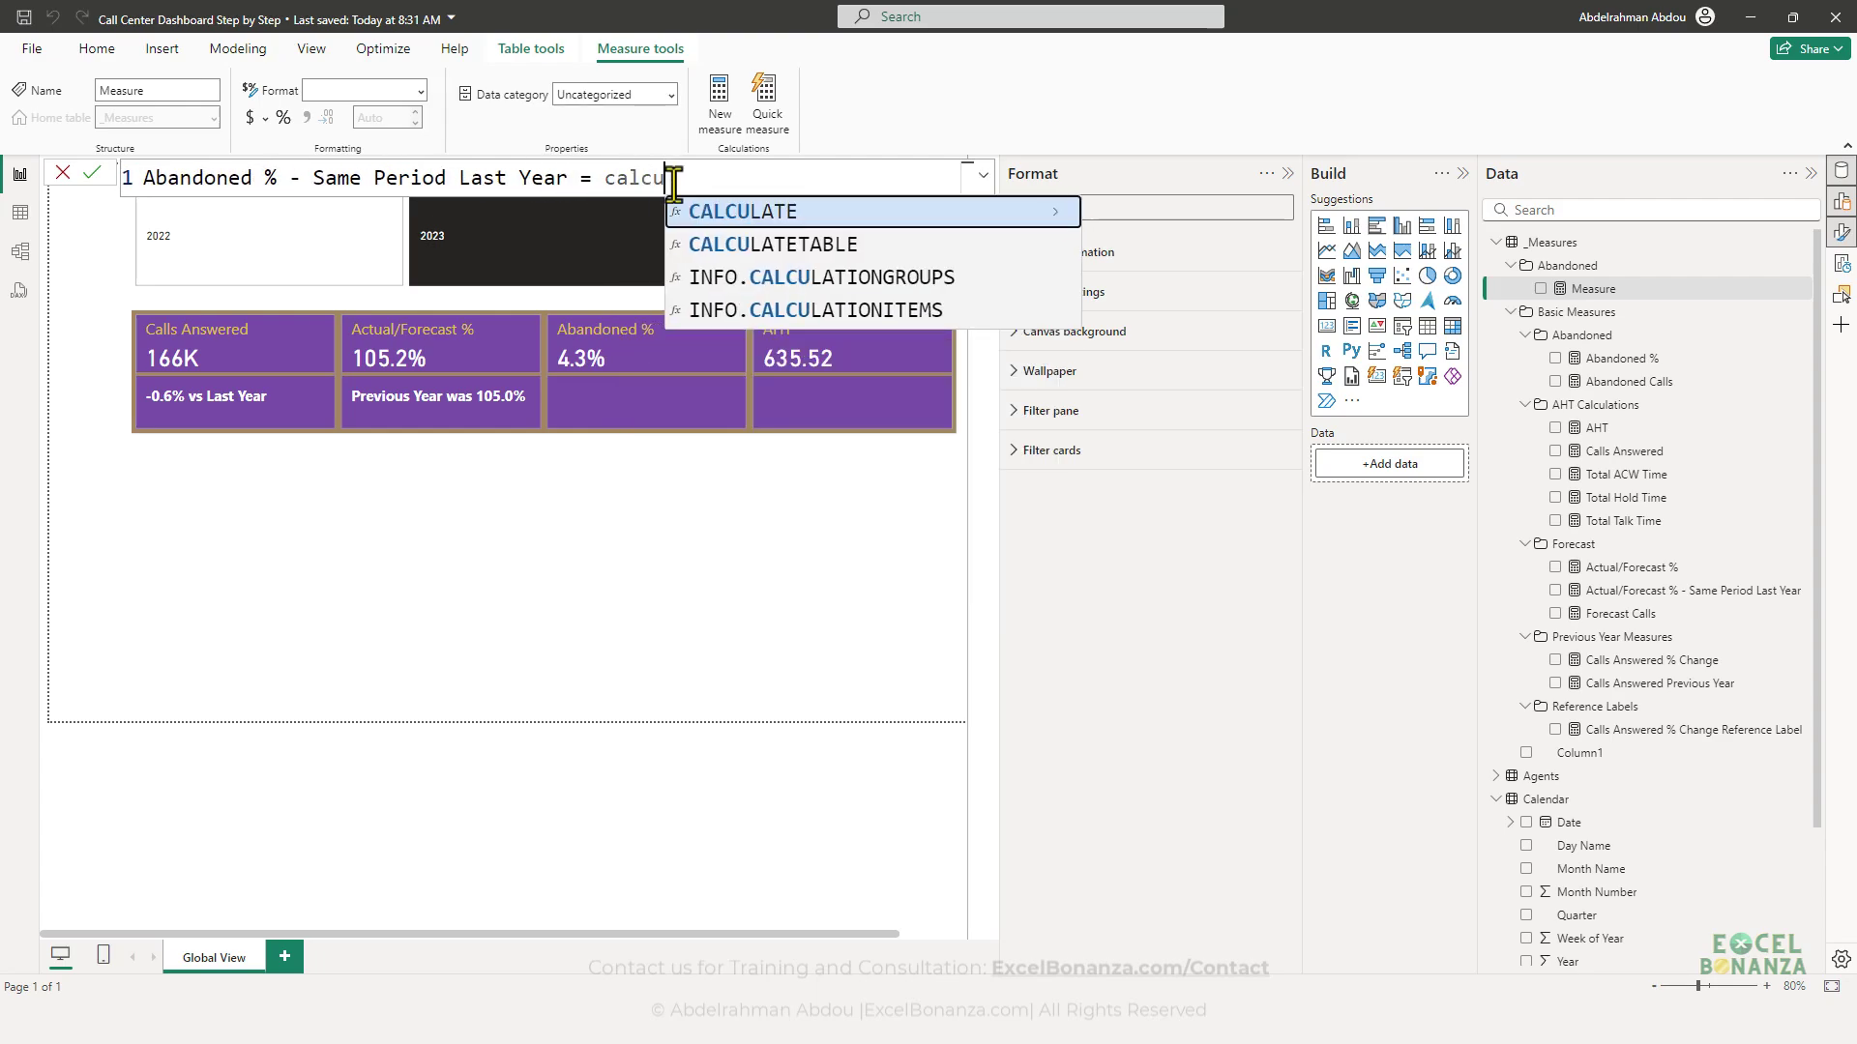
pyautogui.press('Tab')
pyautogui.write('[ab')
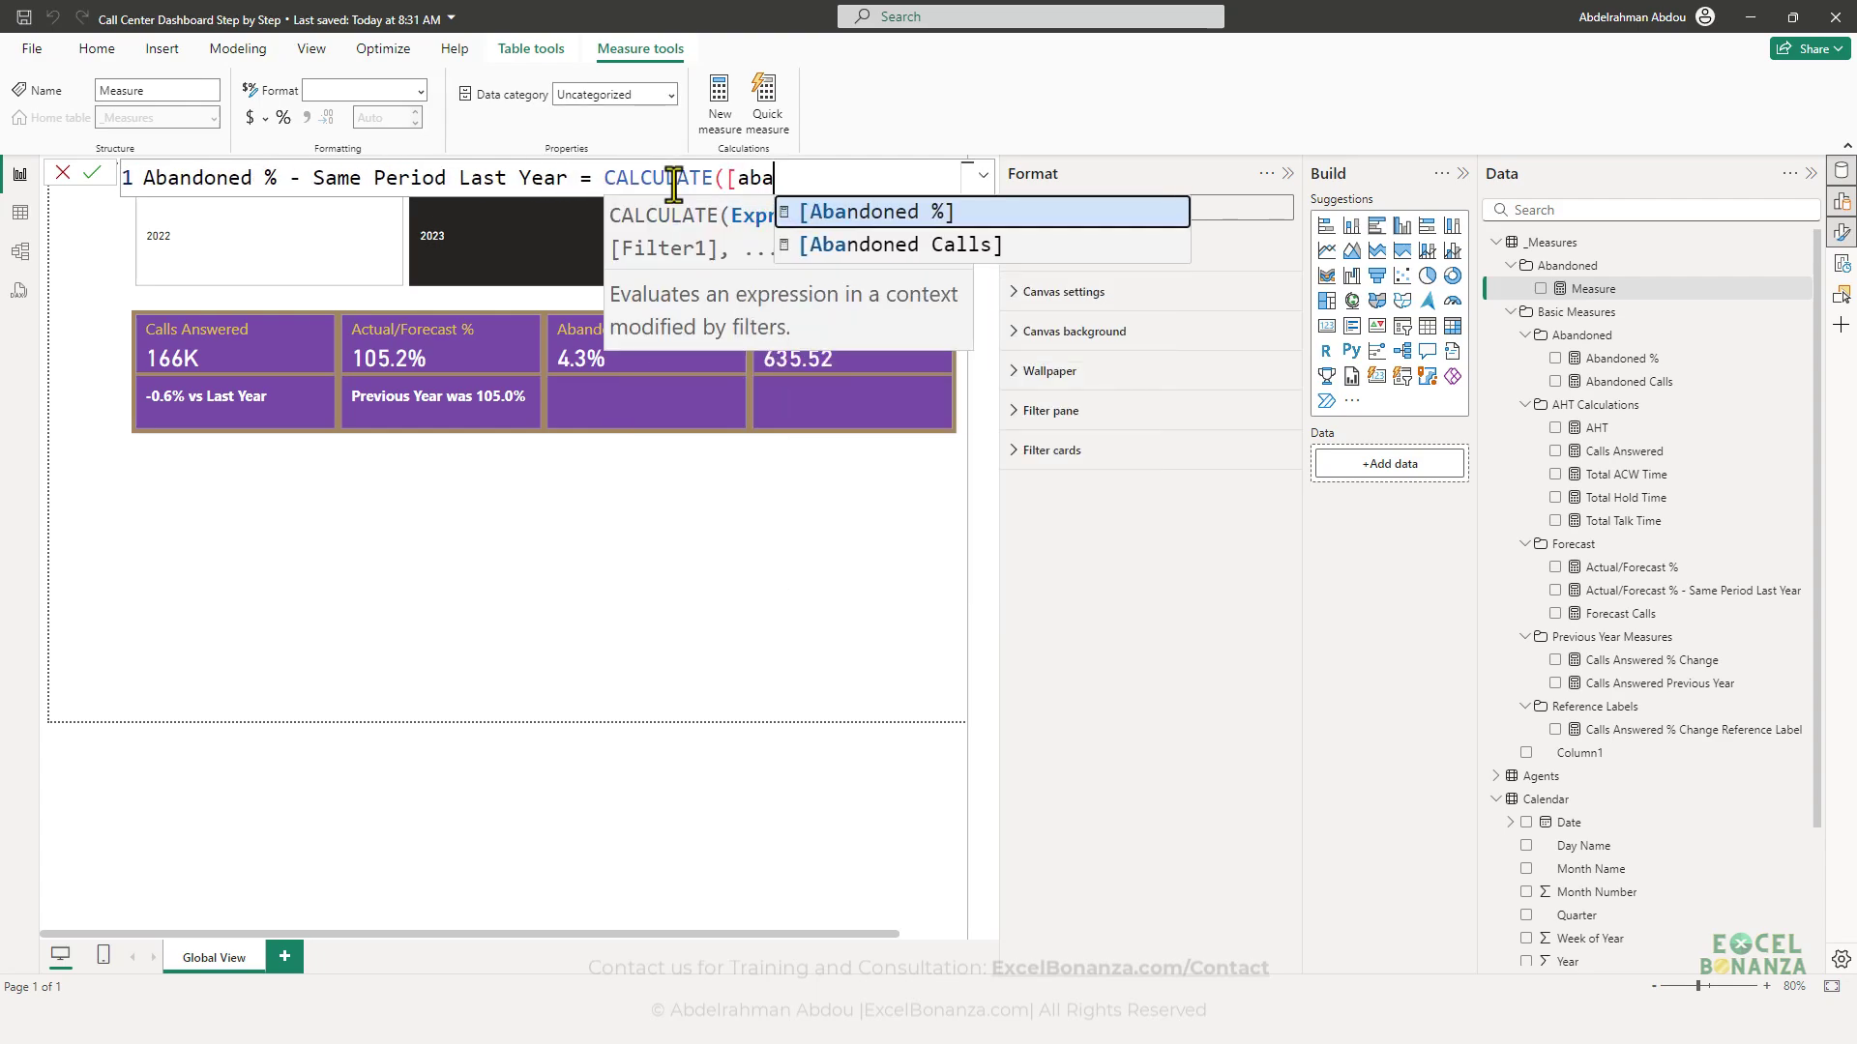
pyautogui.press('Tab')
pyautogui.write(',')
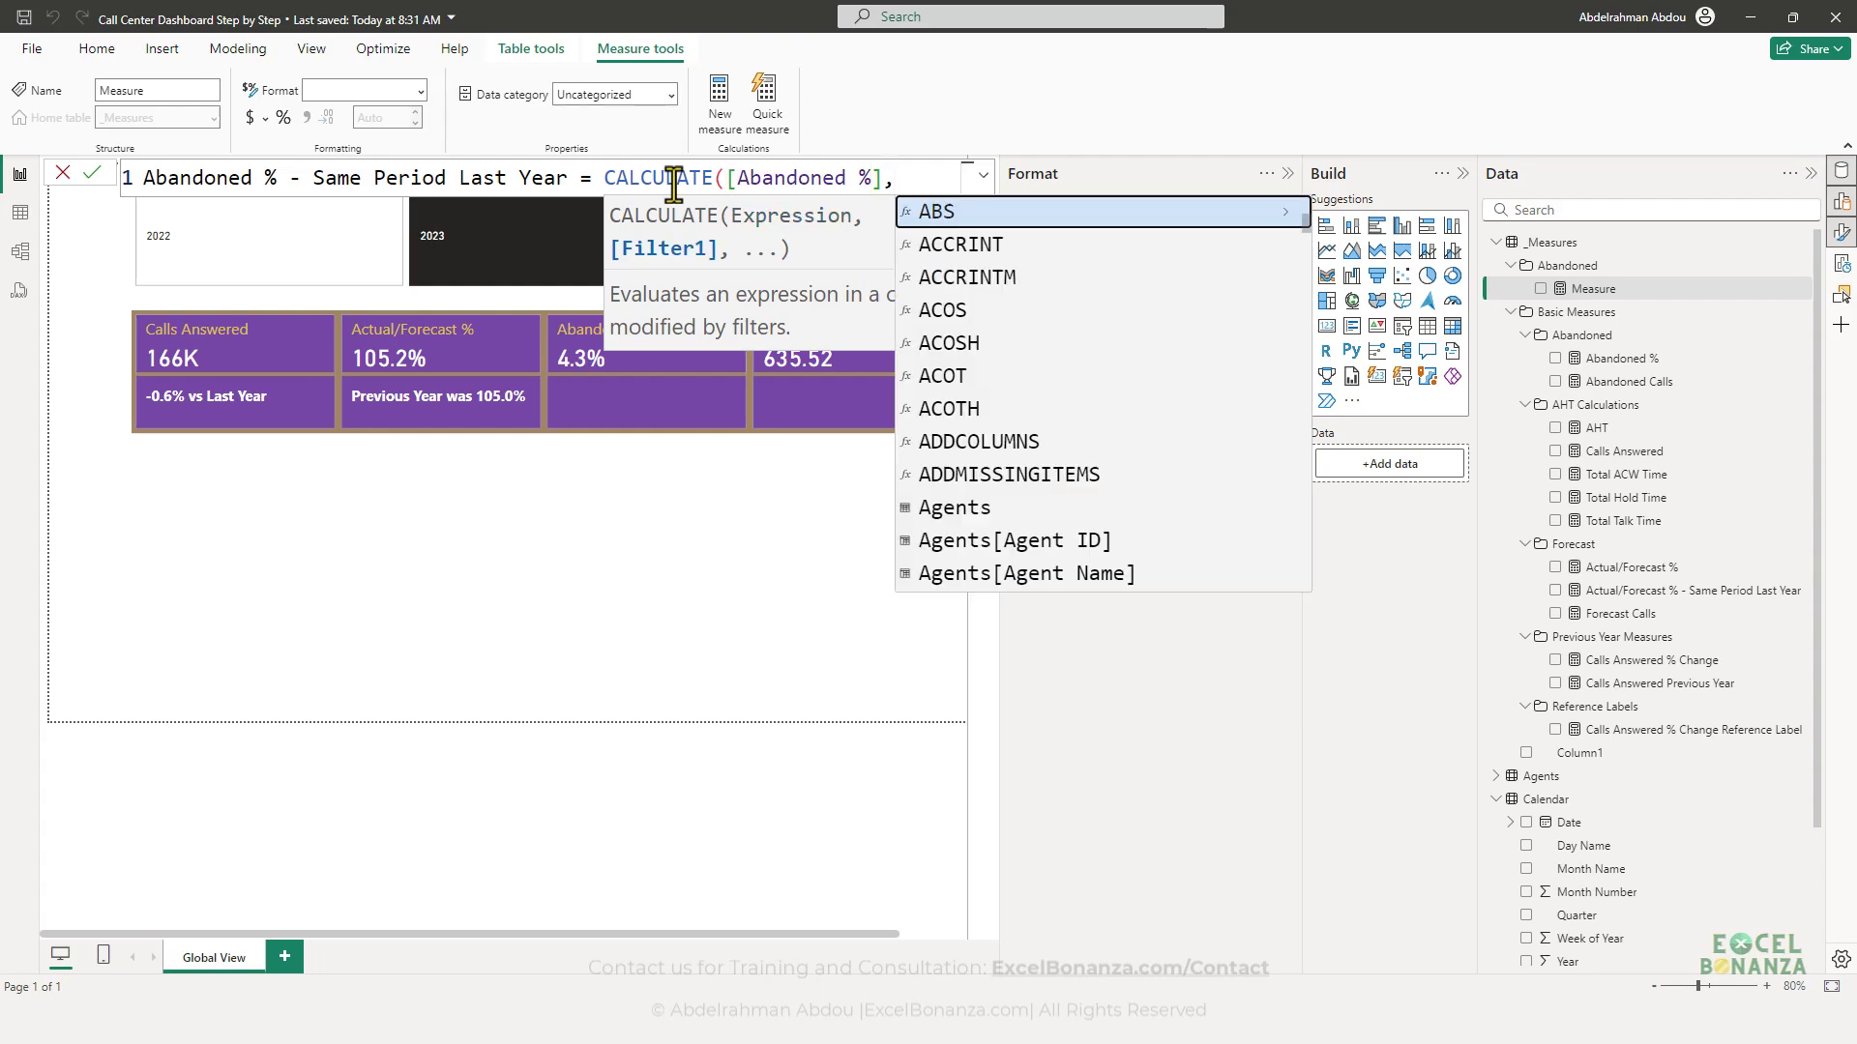
pyautogui.click(594, 178)
pyautogui.hotkey('shift', 'Return')
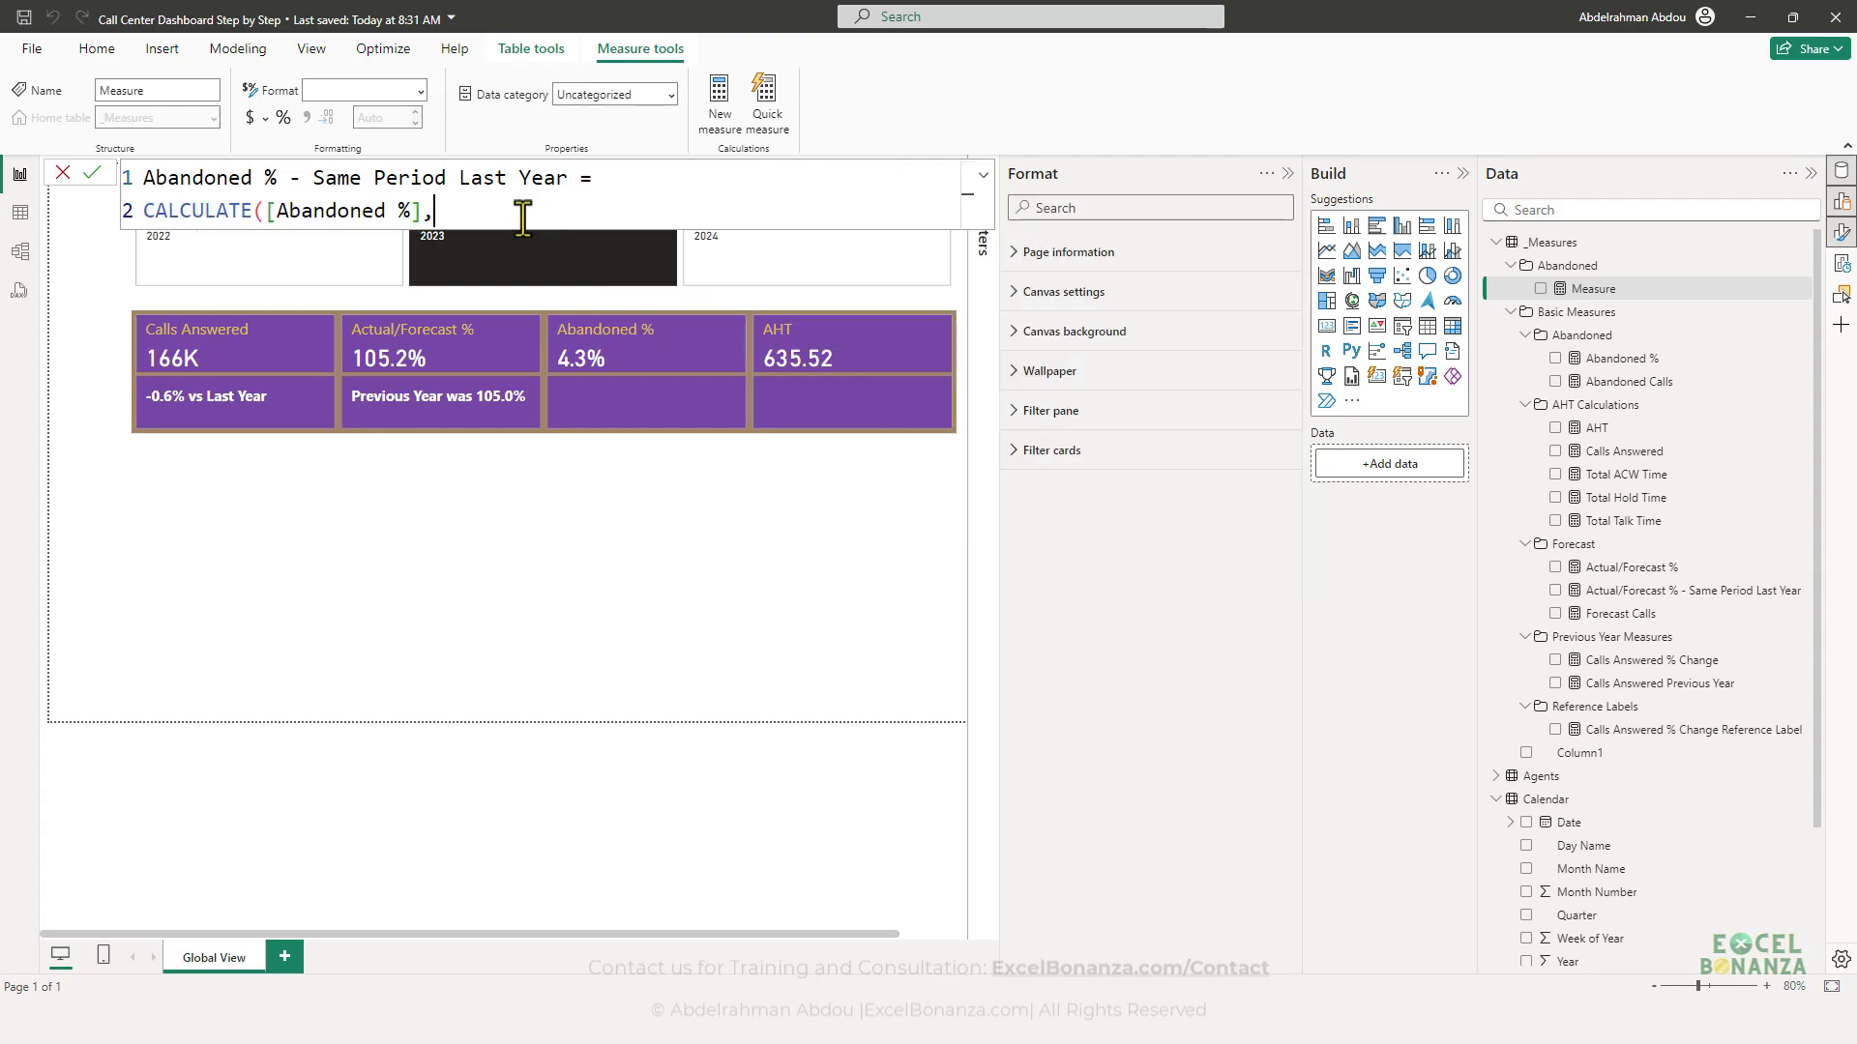
# - Complete the formula with the filter SAMEPERIODLASTYEAR('Calendar'[Date]) and commit the measure
pyautogui.write('samep')
pyautogui.press('Tab')
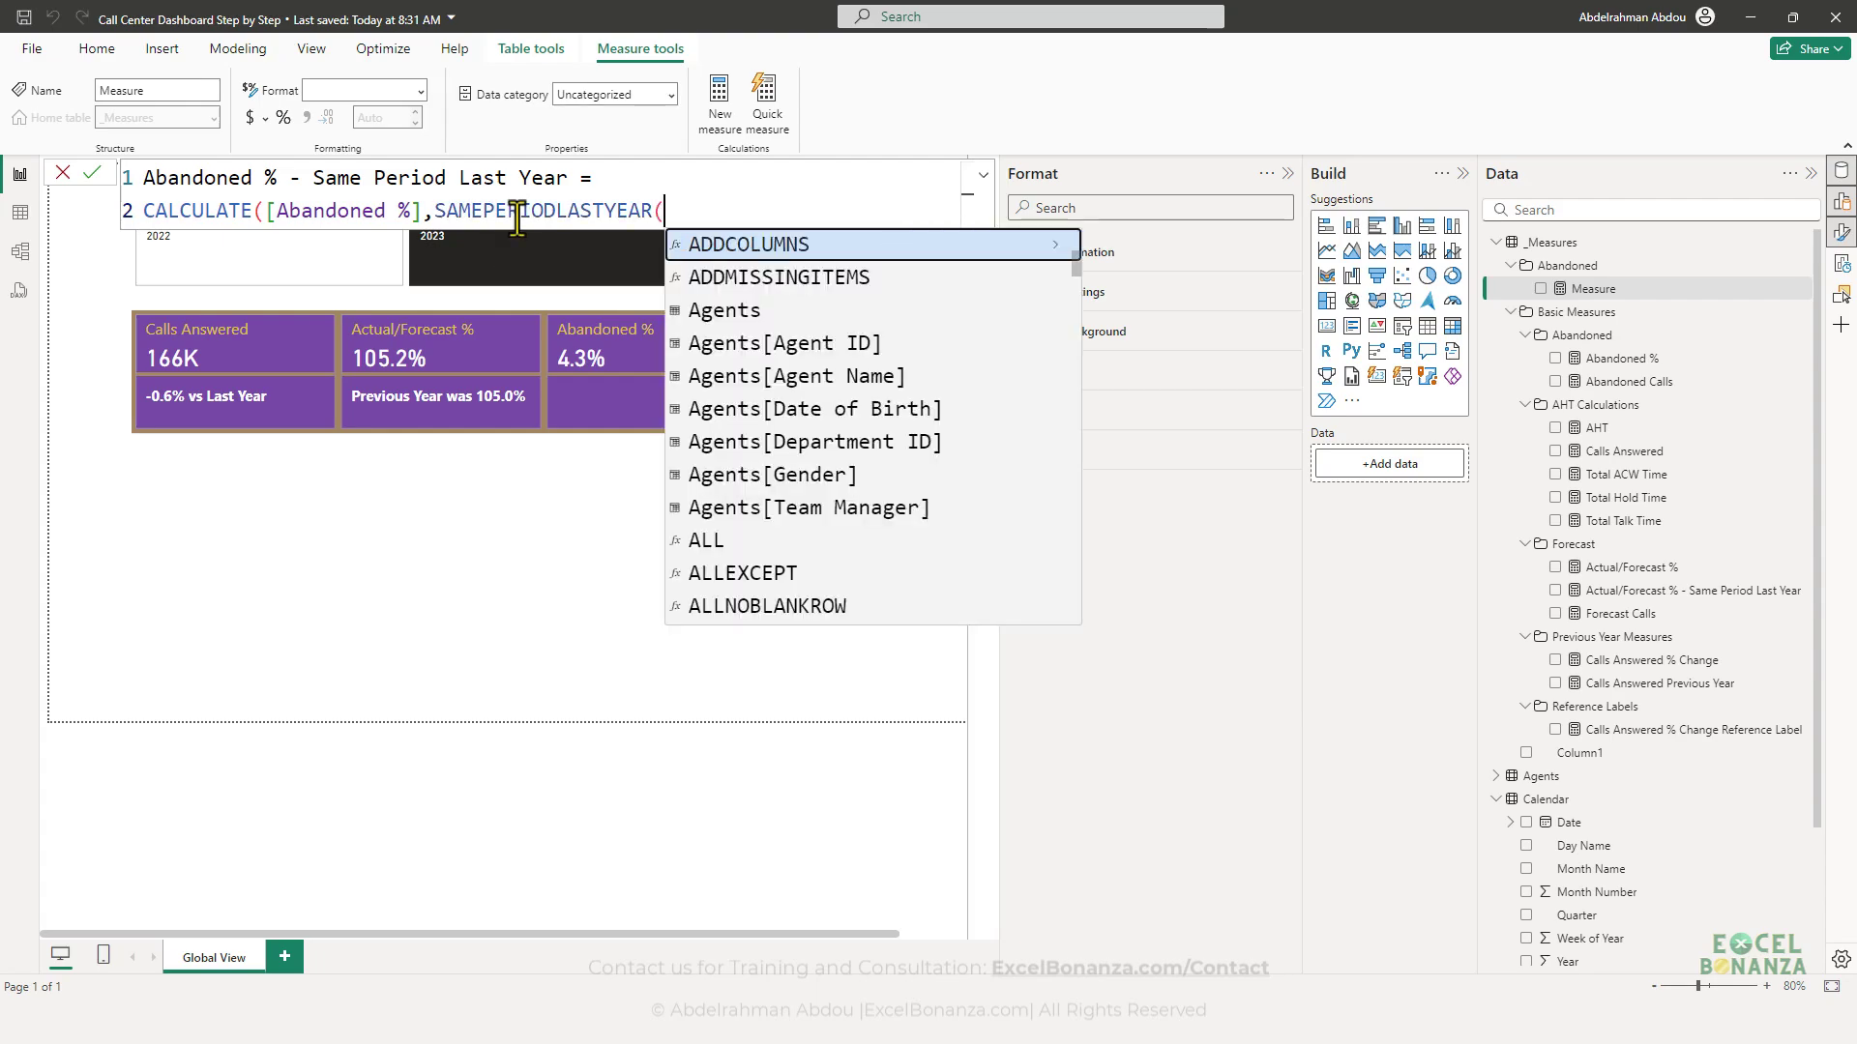
pyautogui.write('calenda')
pyautogui.press('Down')
pyautogui.press('Tab')
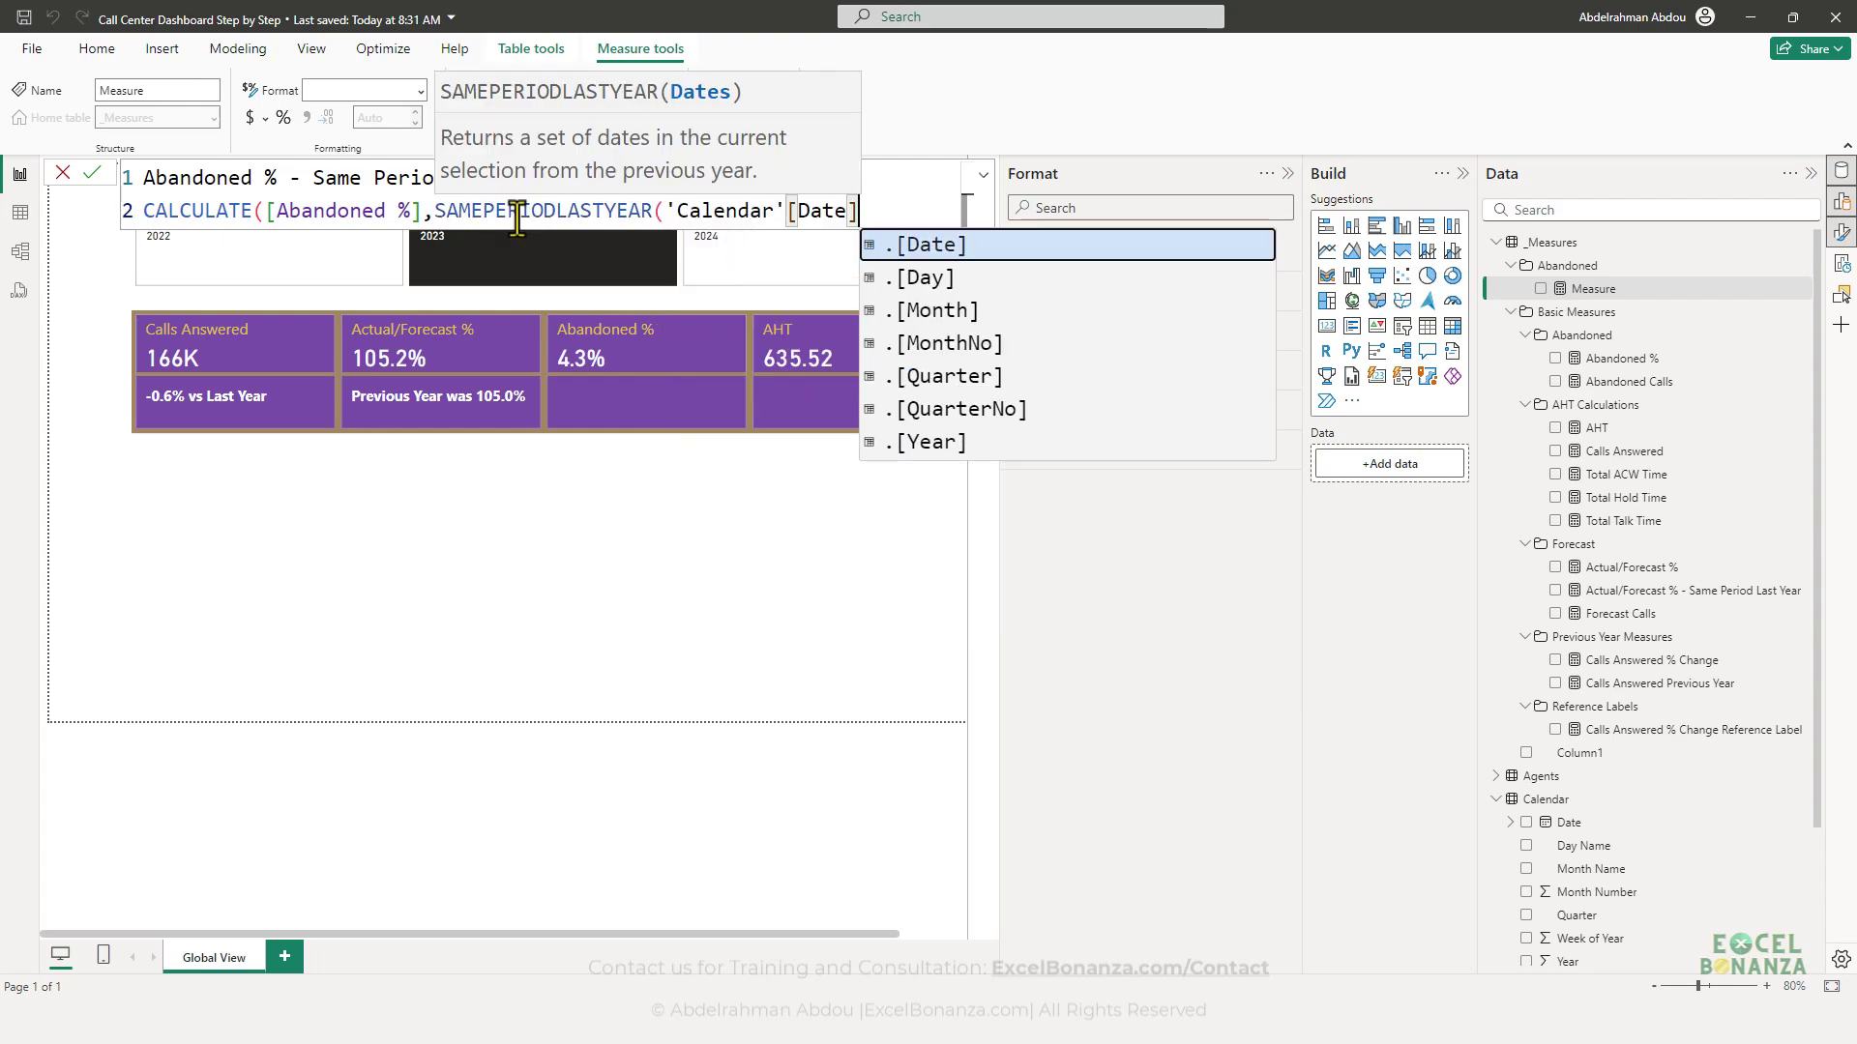
pyautogui.write('))')
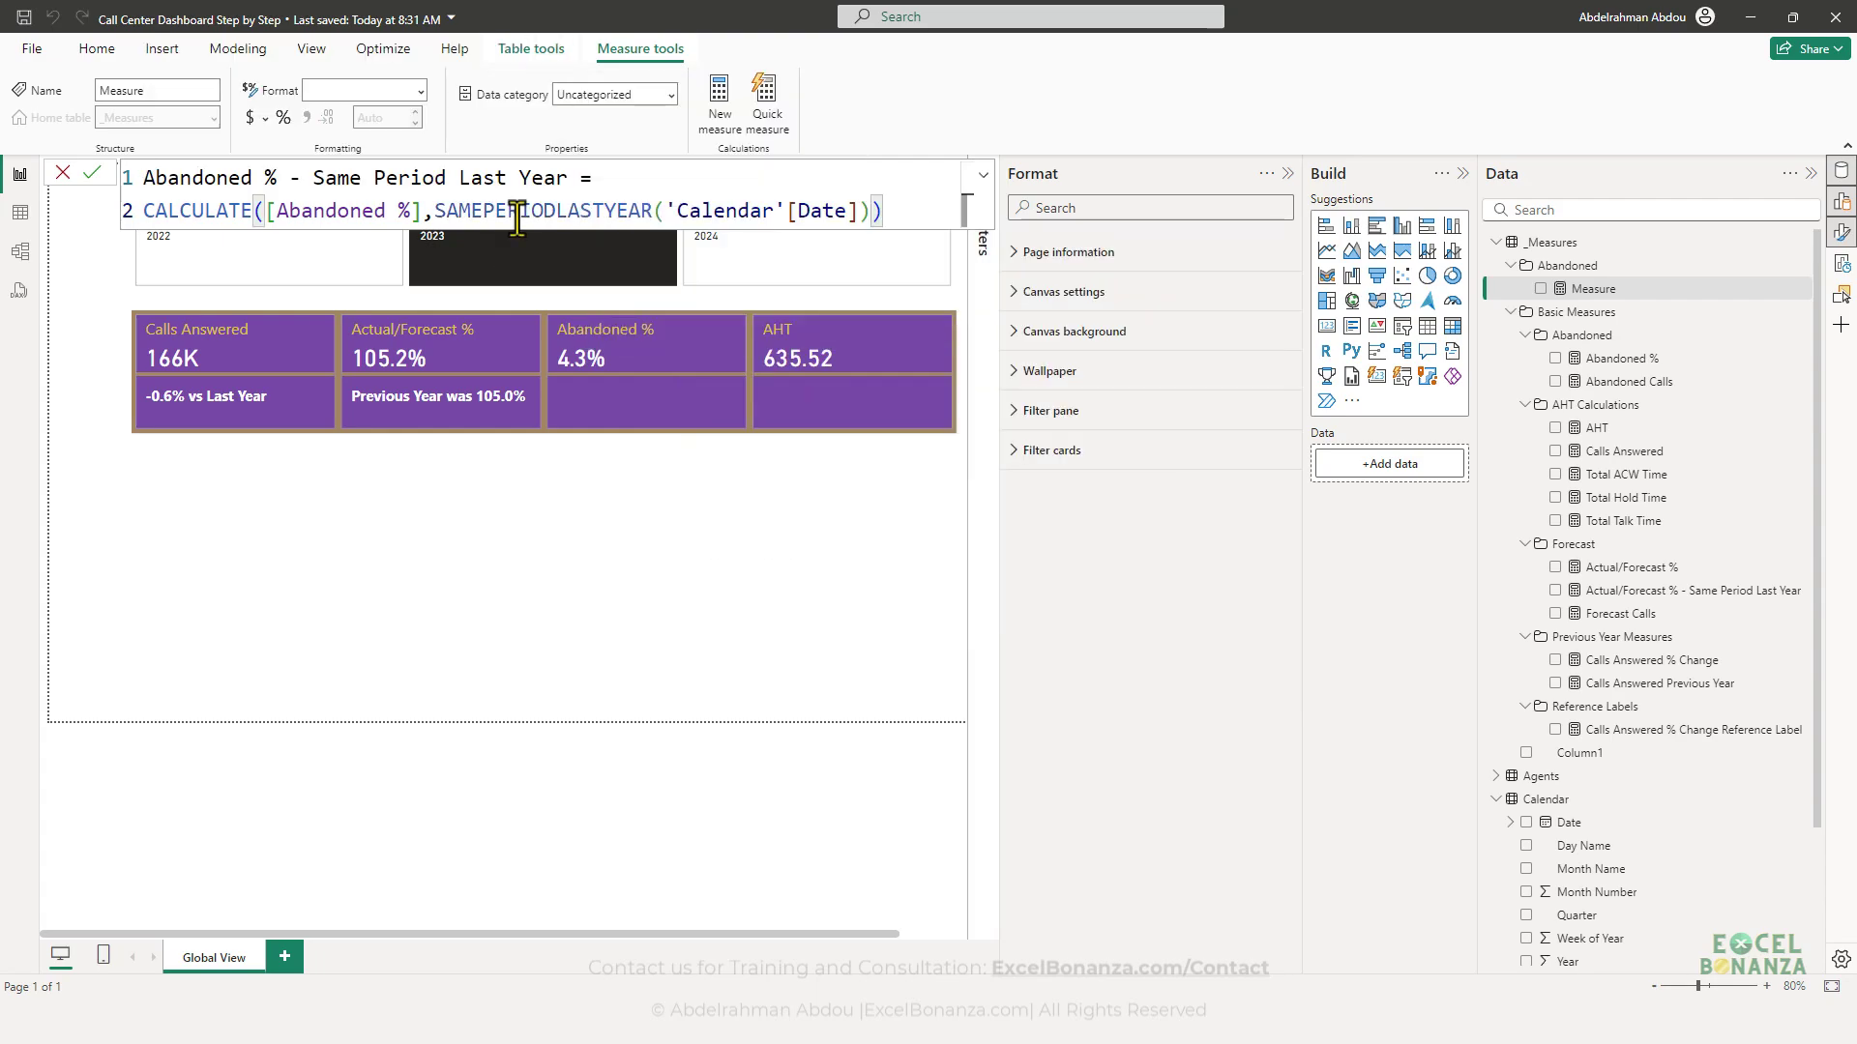
pyautogui.press('Return')
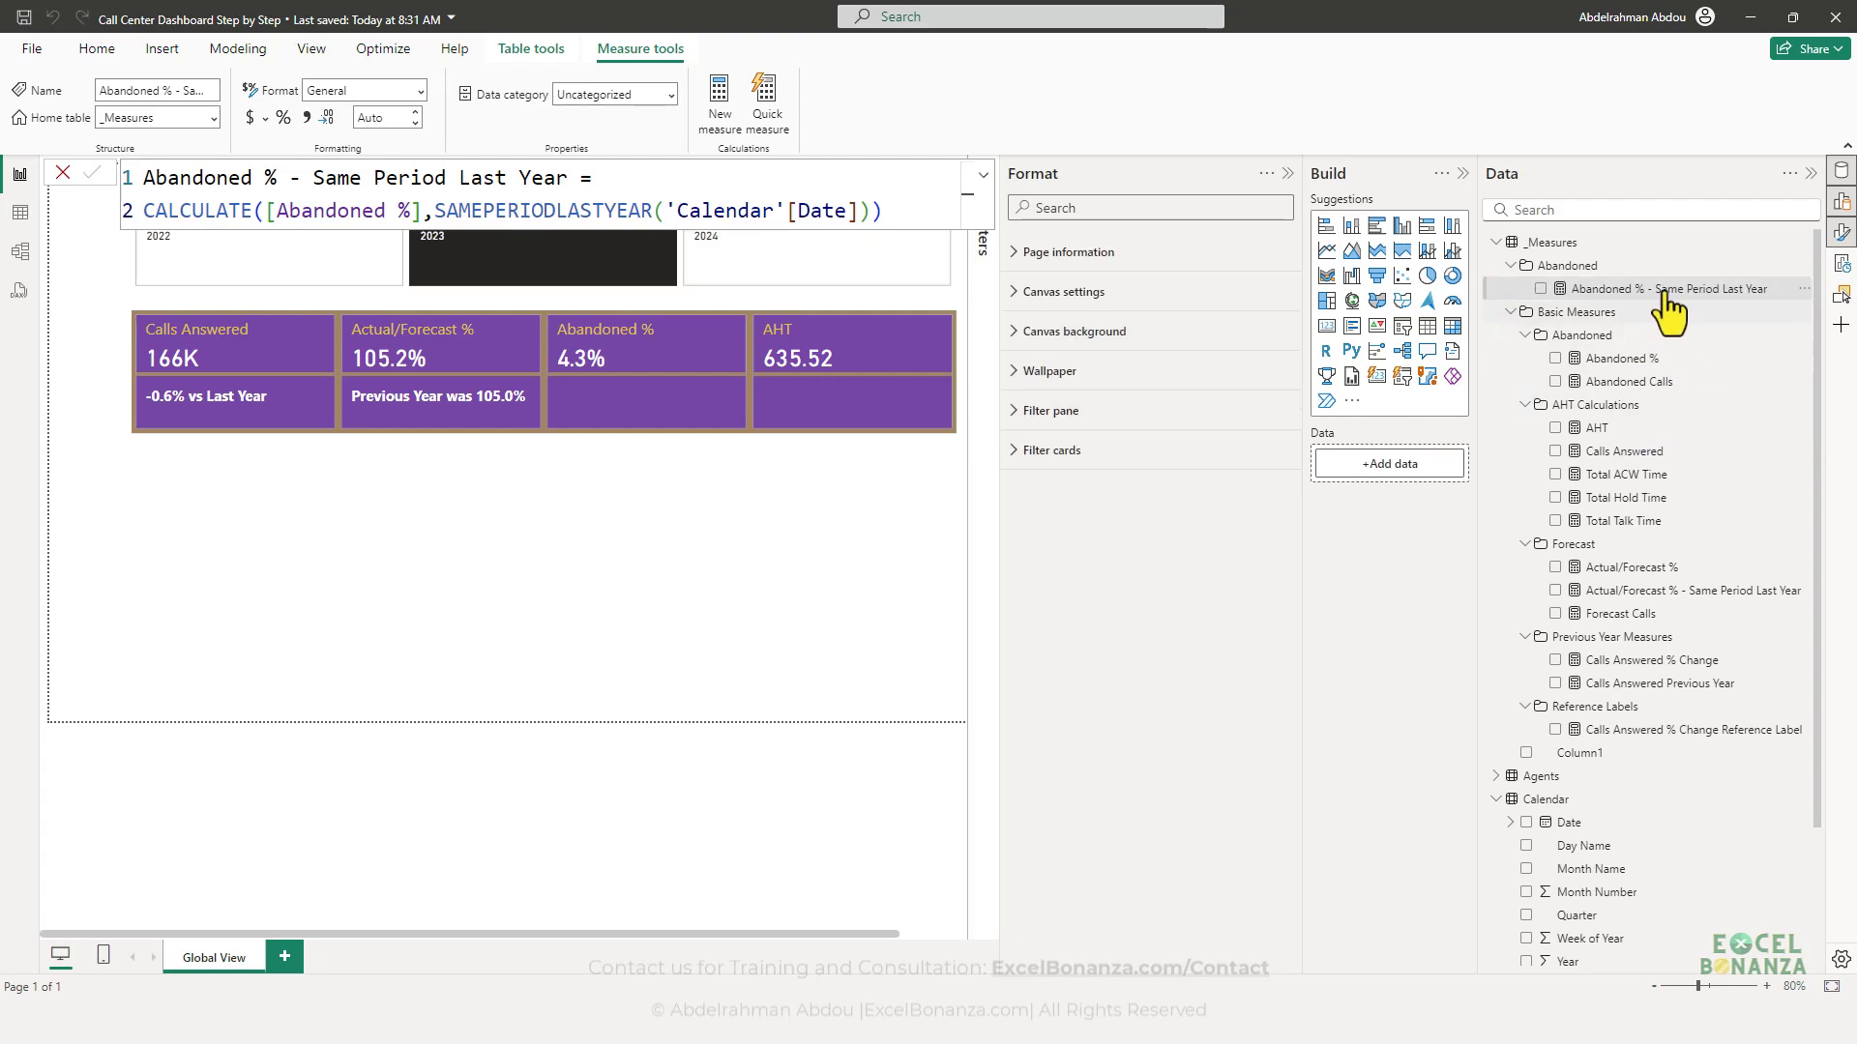
# - In the model view, move the Abandoned % - Same Period Last Year measure into the Basic Measures\Abandoned folder, then return to the report
pyautogui.click(1561, 264)
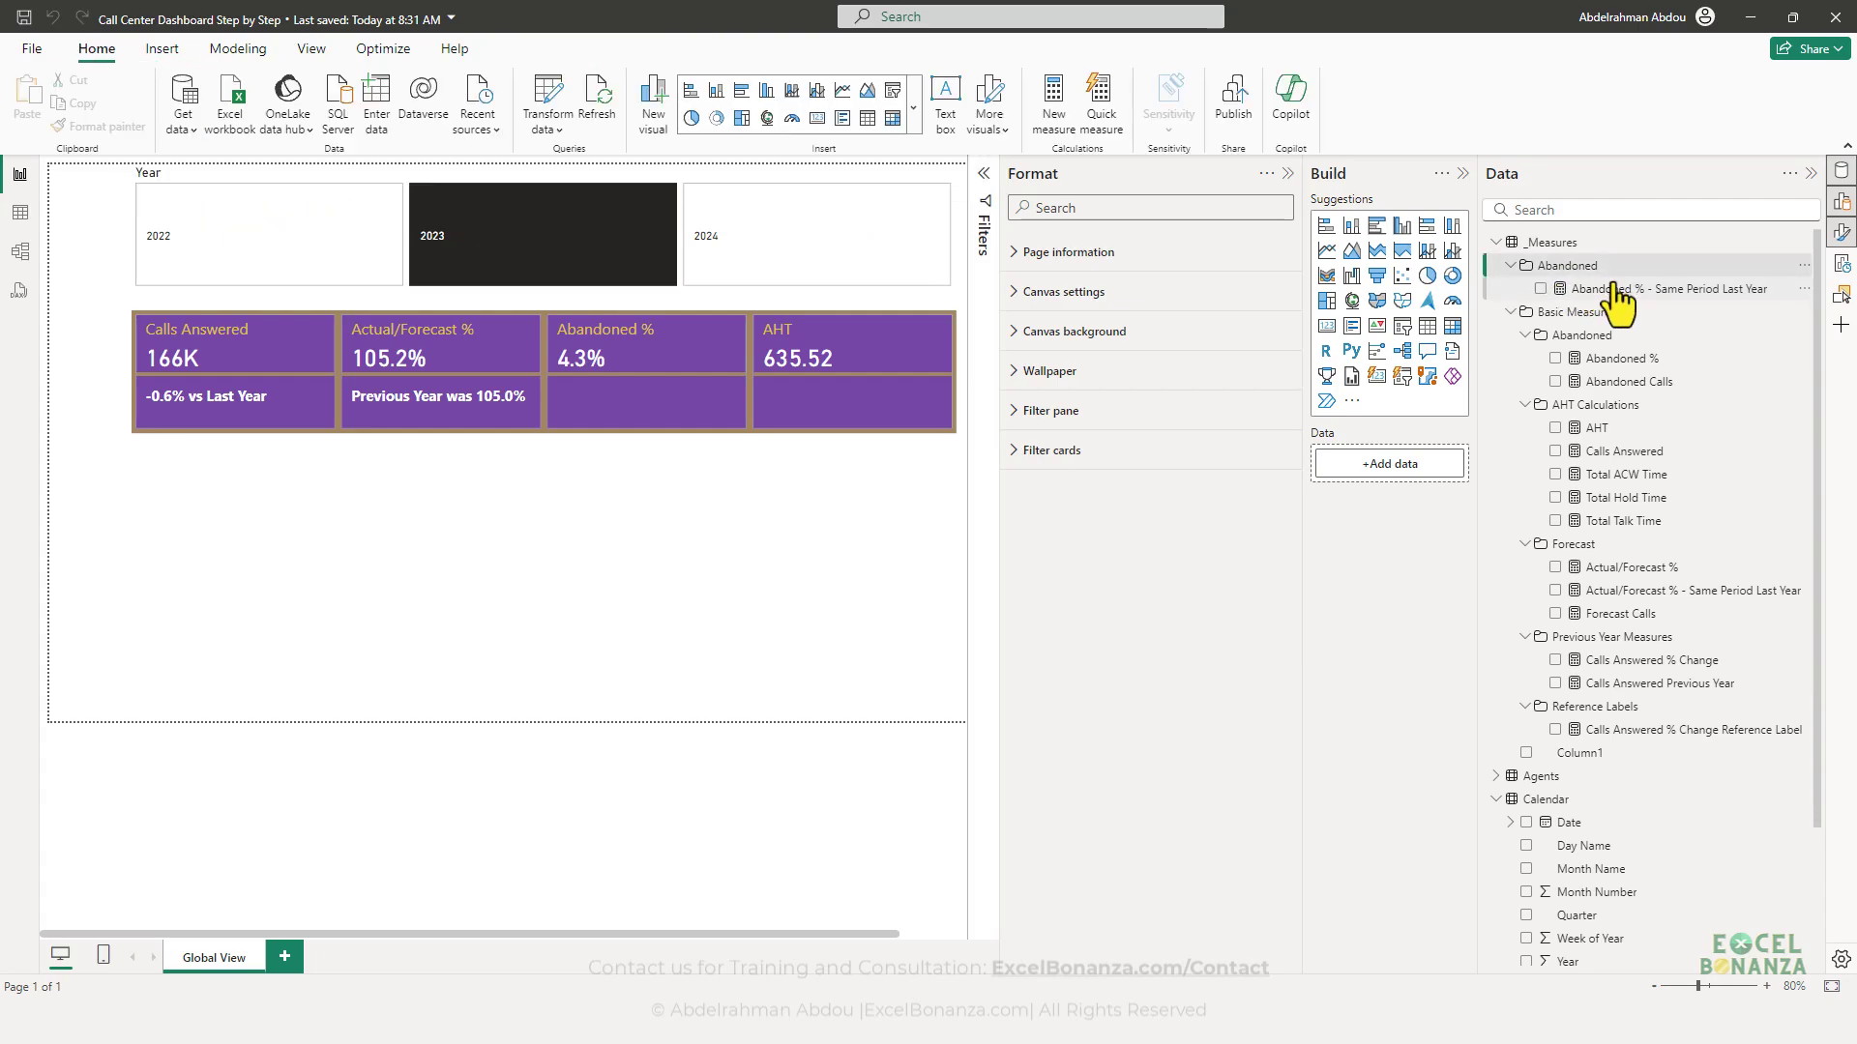
pyautogui.click(1610, 288)
pyautogui.click(19, 251)
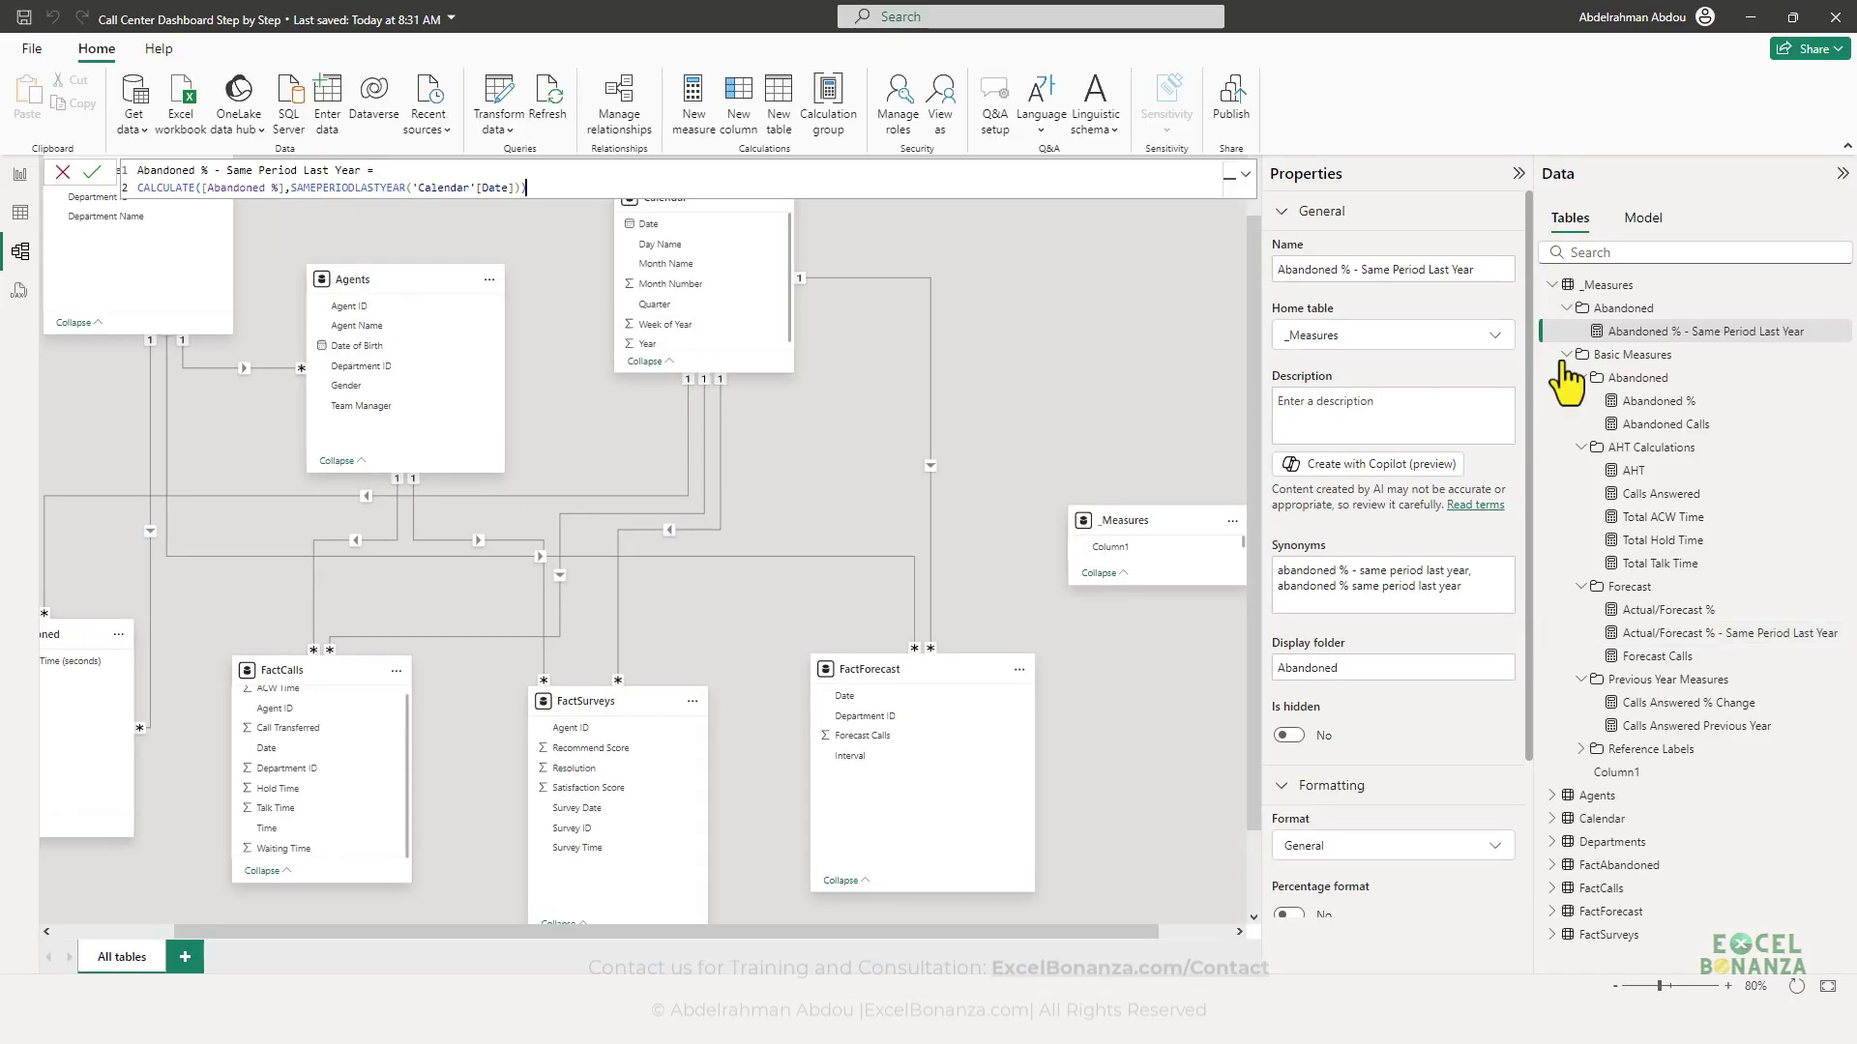
pyautogui.moveTo(1683, 334); pyautogui.dragTo(1577, 388)
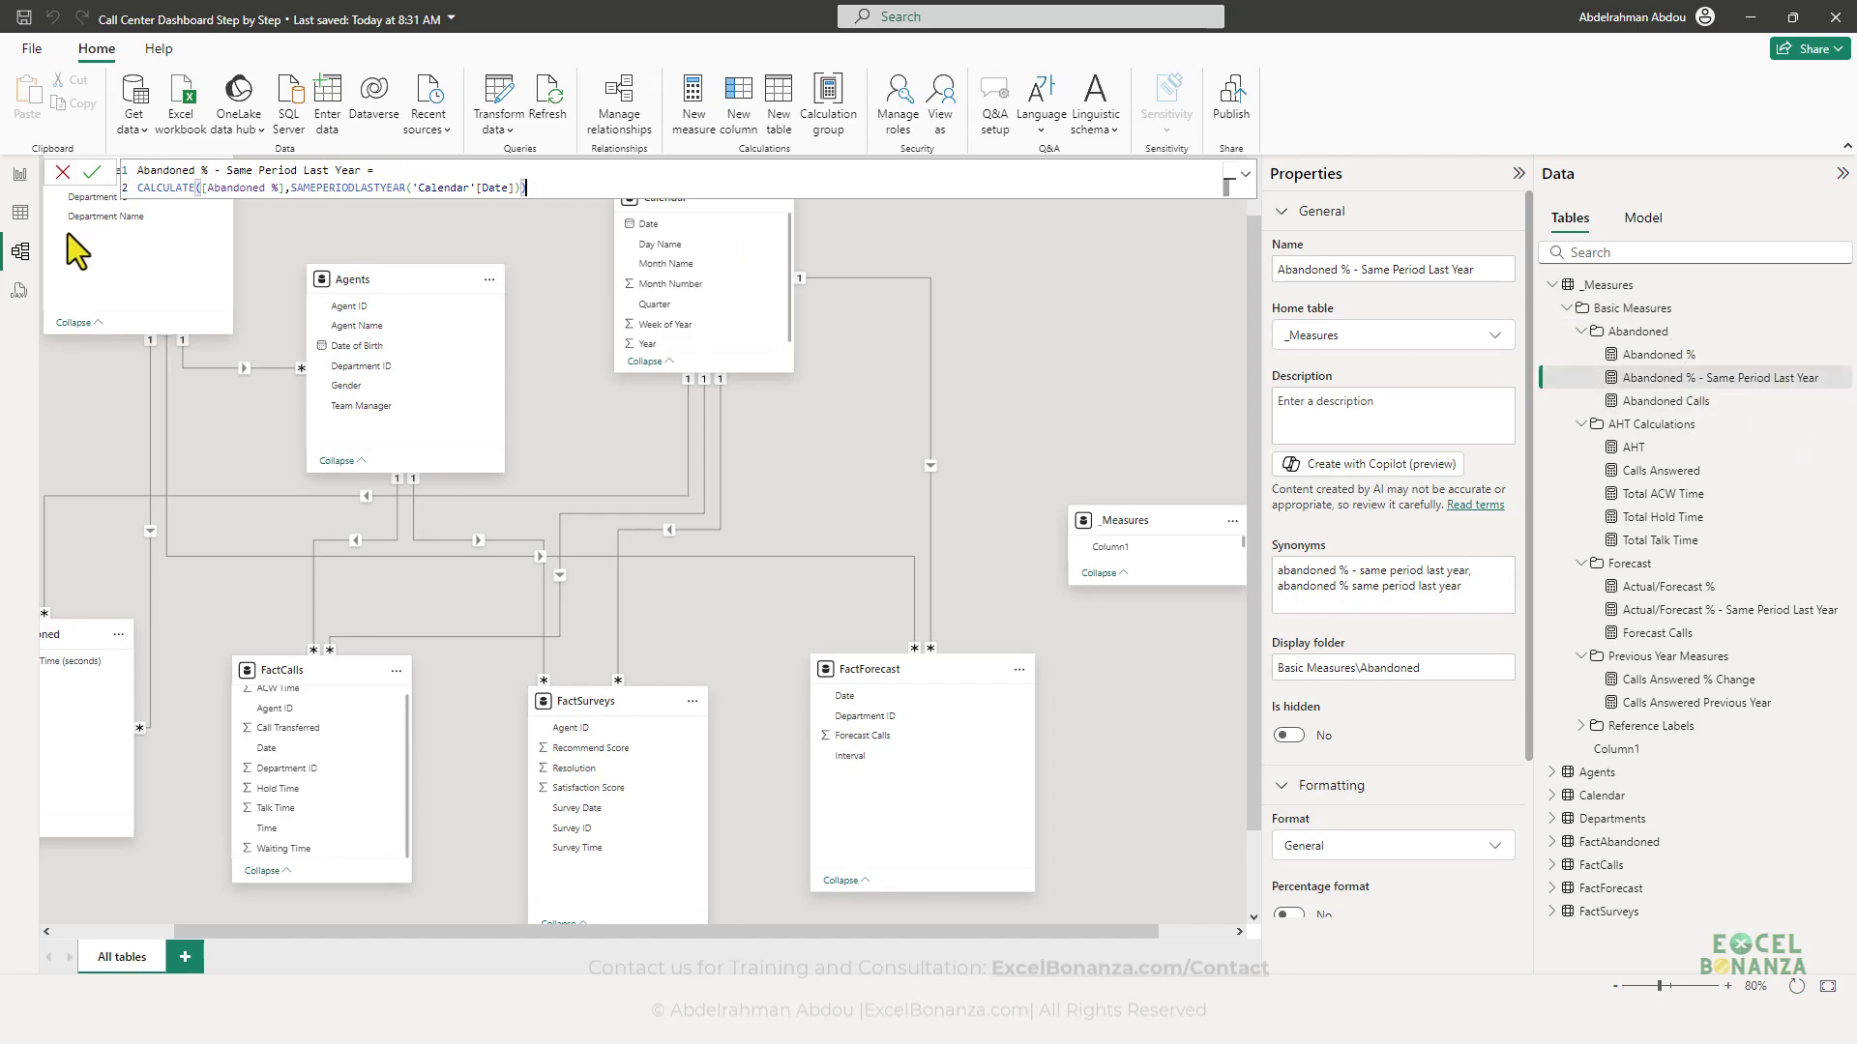
pyautogui.click(20, 174)
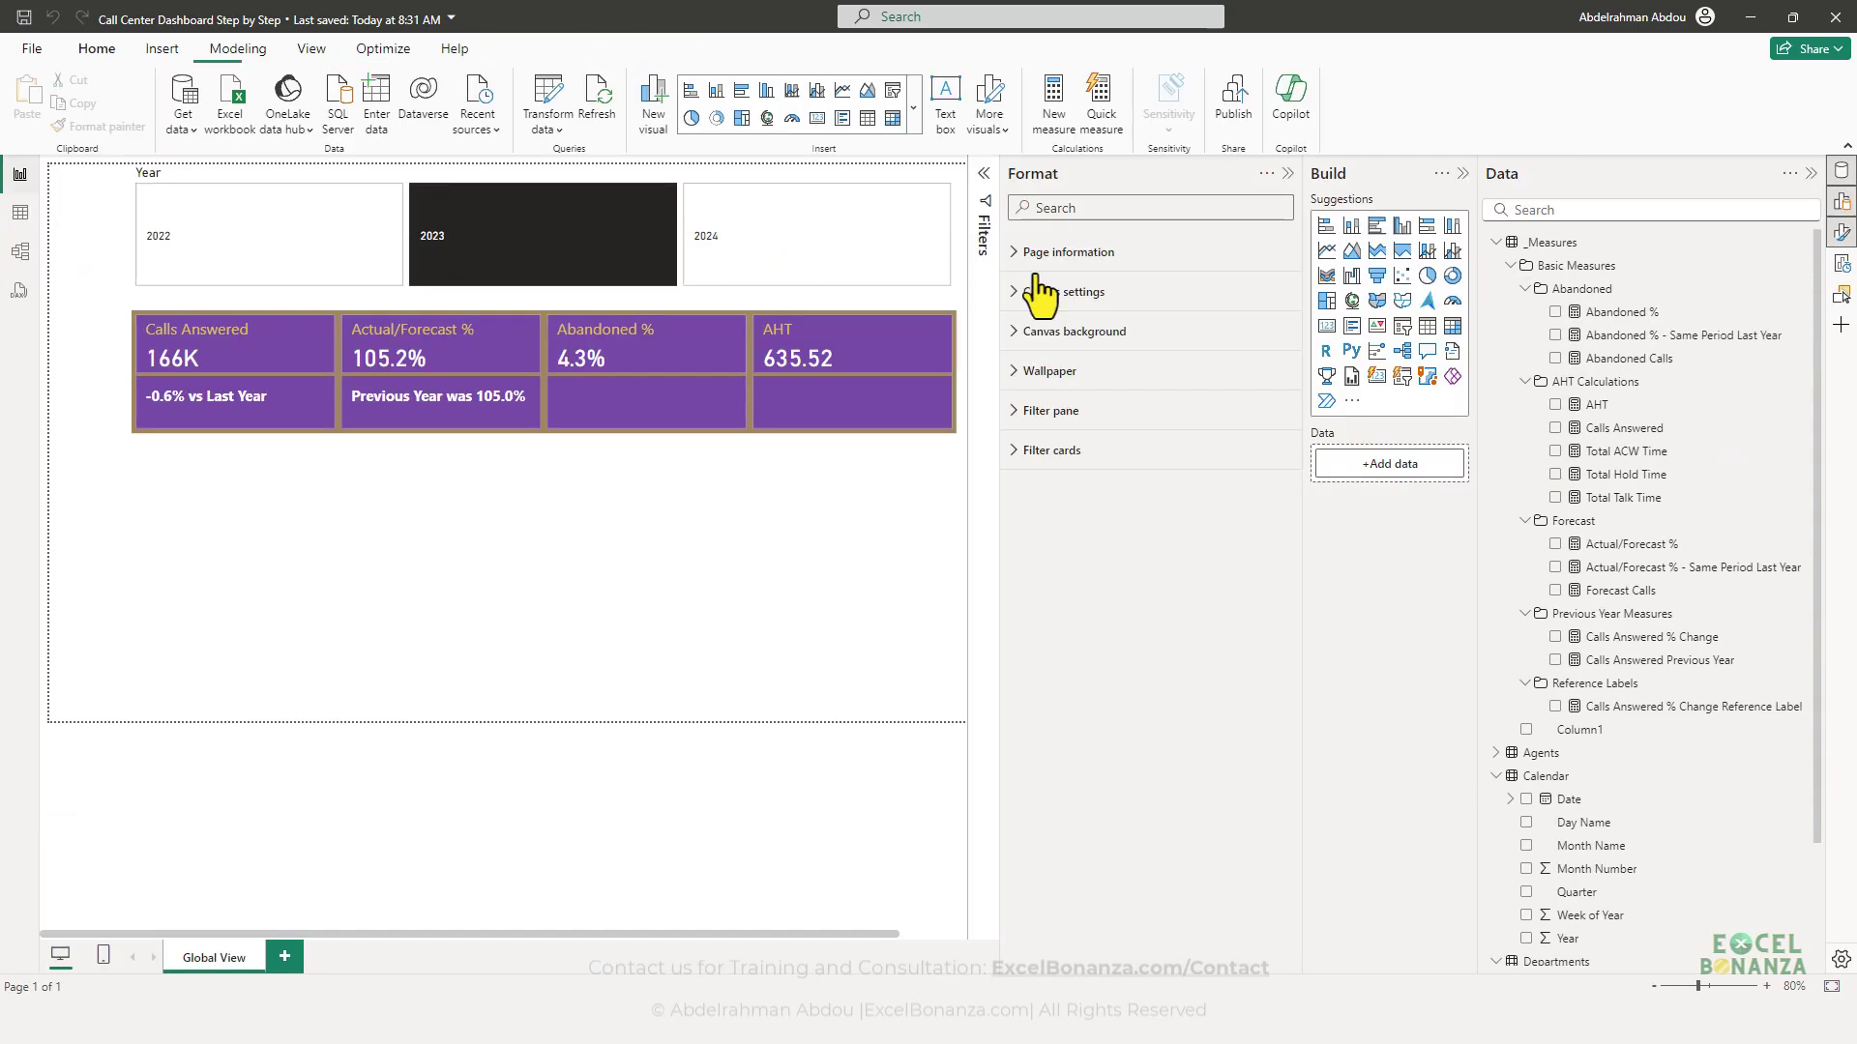
# - Add the Abandoned % - Same Period Last Year measure as the reference label of the card visual's Abandoned % series
pyautogui.click(1712, 340)
pyautogui.click(578, 400)
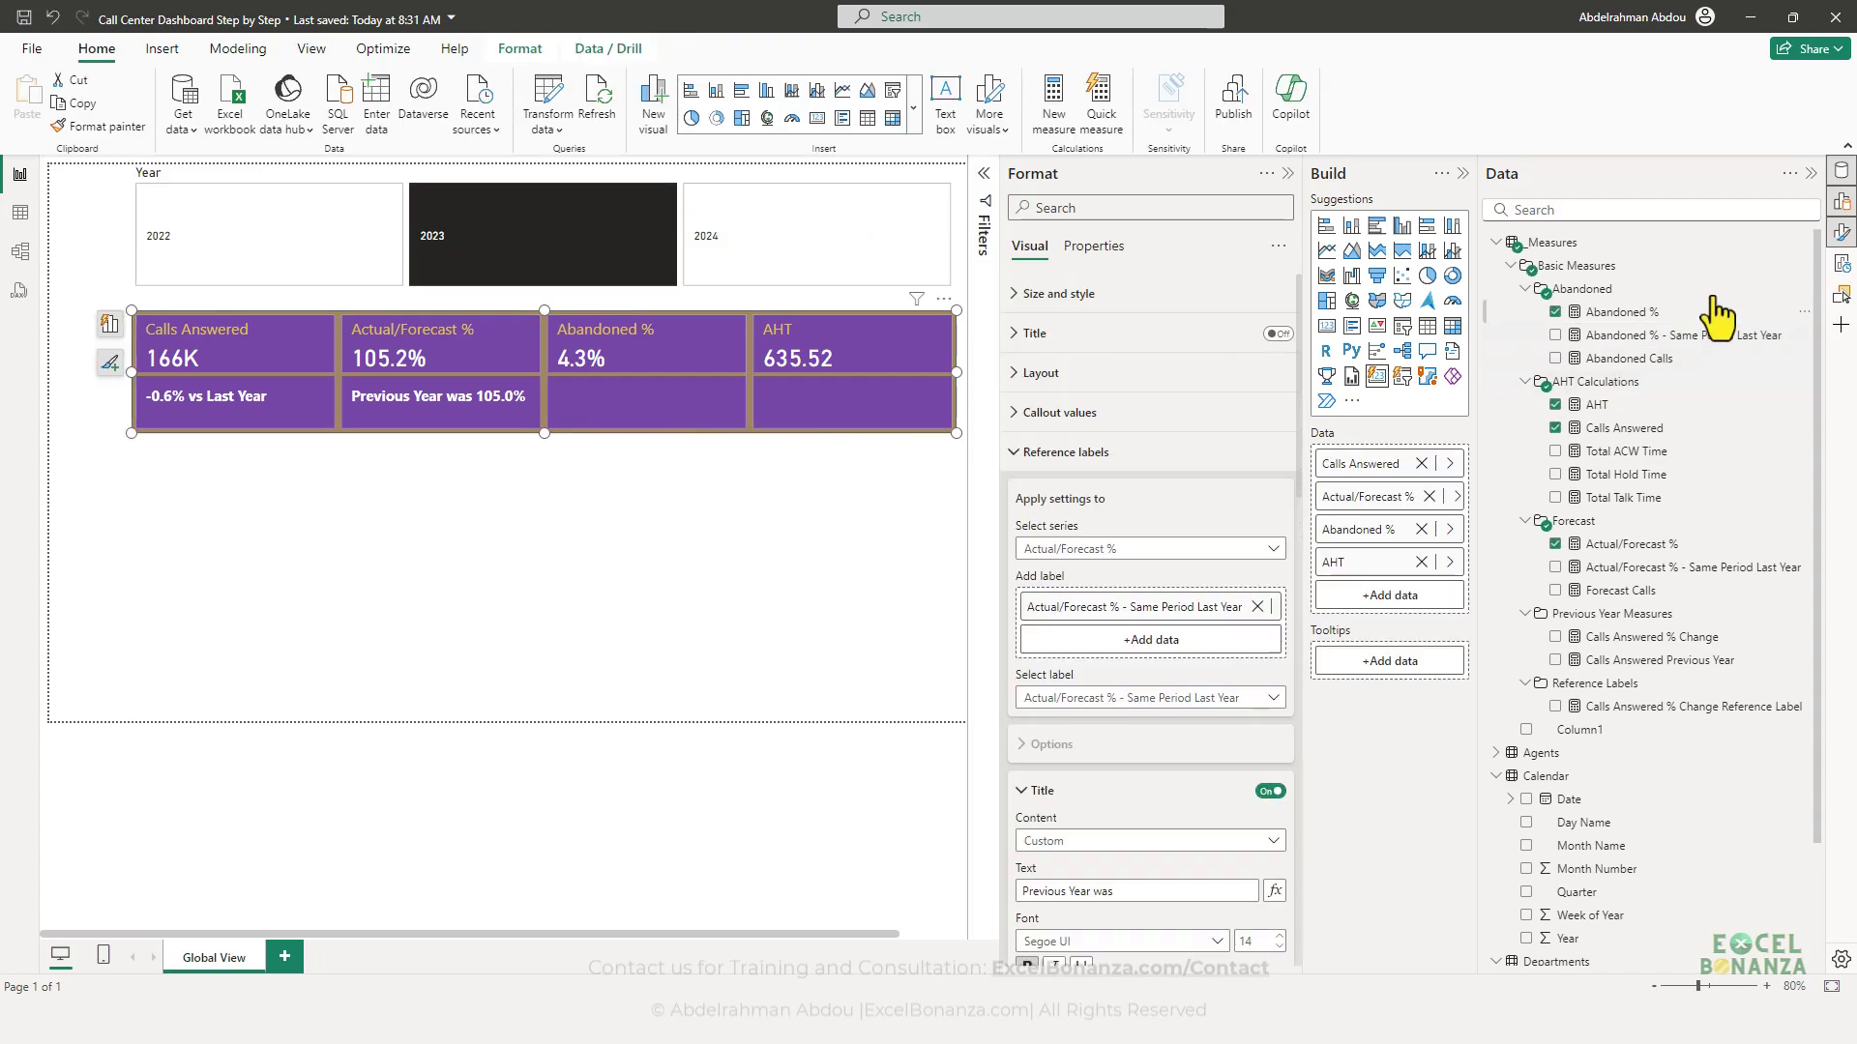
pyautogui.click(1843, 234)
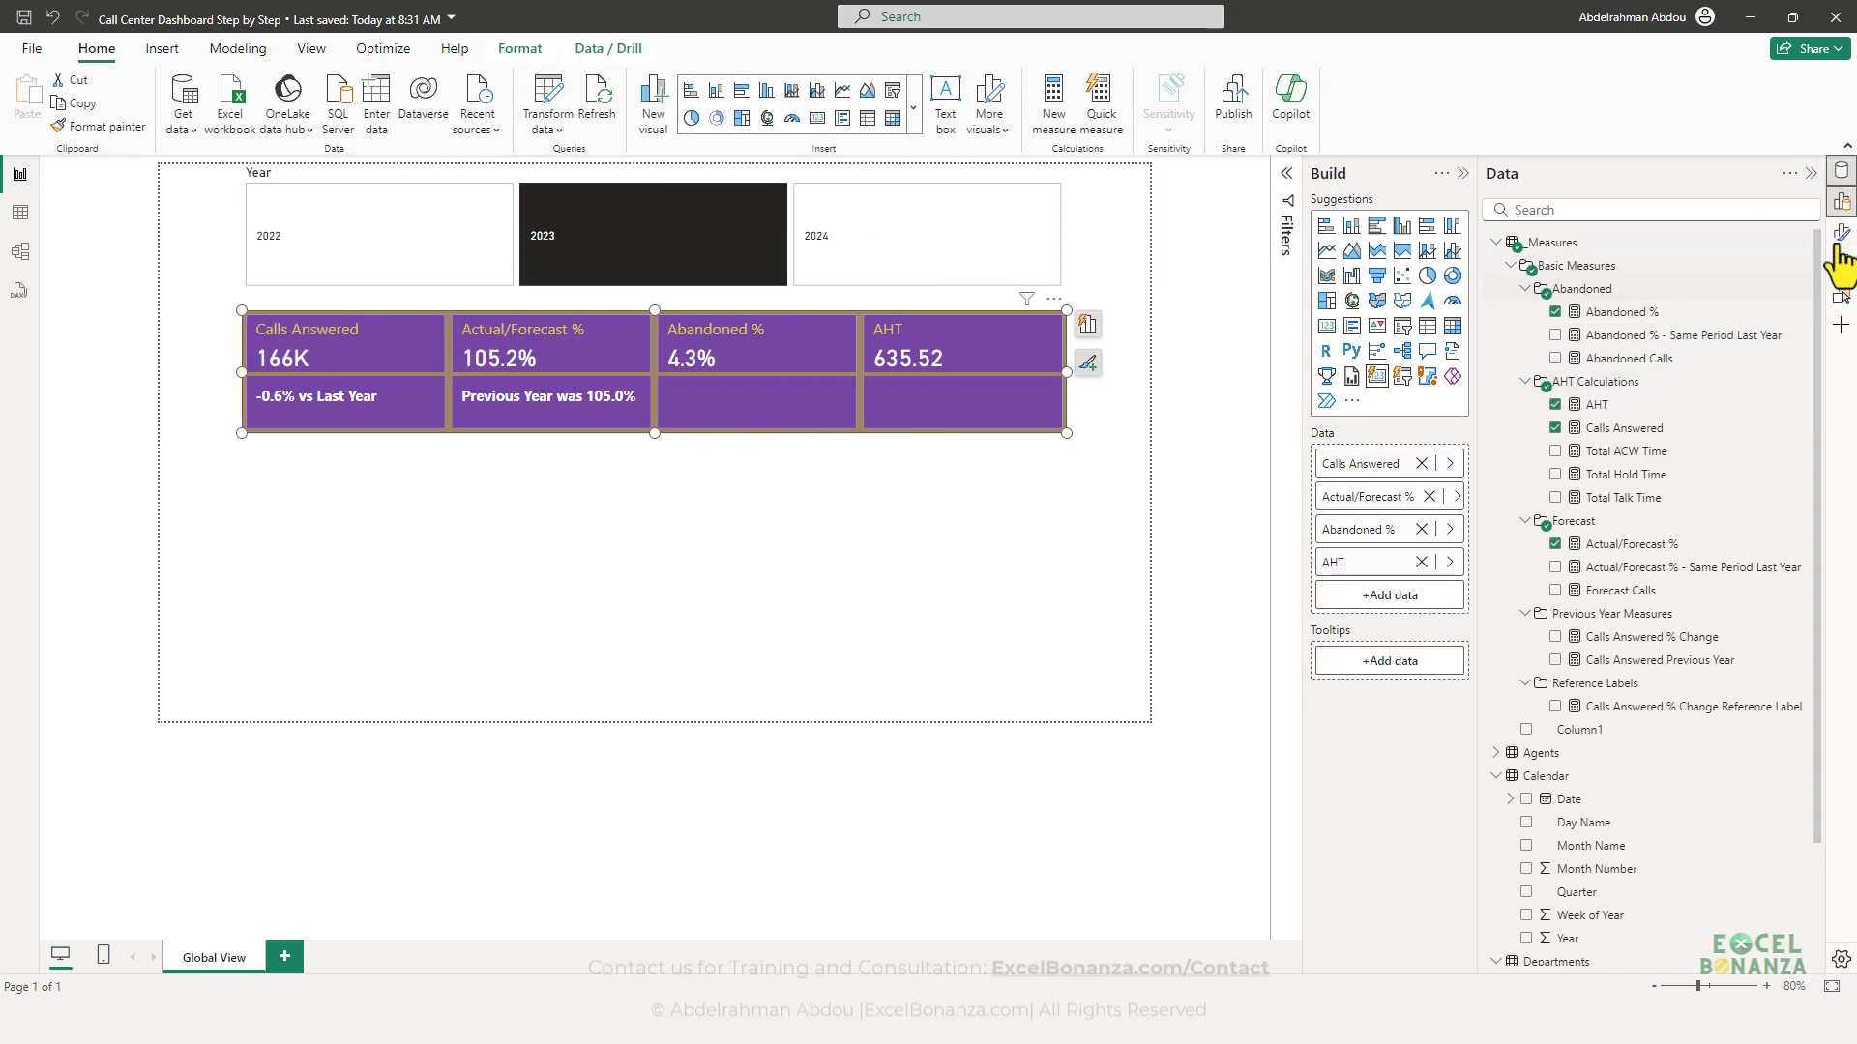
pyautogui.click(1842, 234)
pyautogui.click(1093, 453)
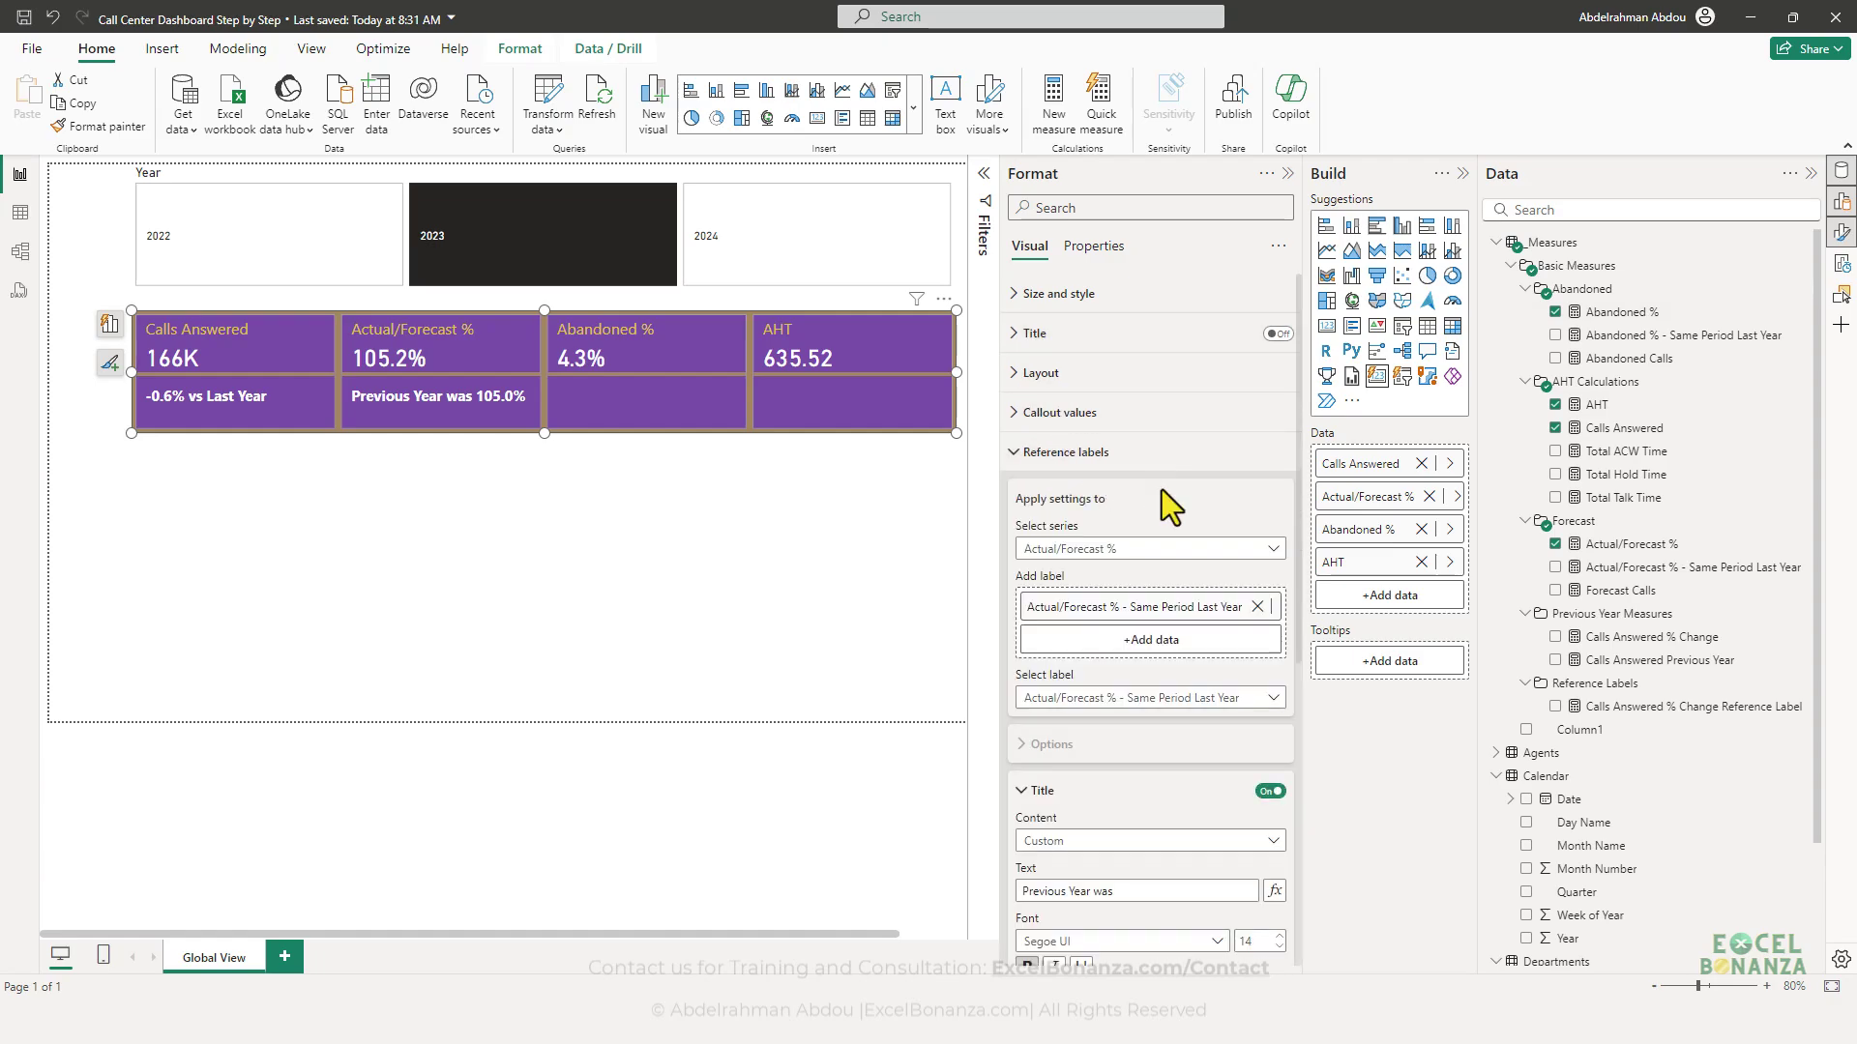
pyautogui.scroll(-1, 1180, 484)
pyautogui.click(1181, 454)
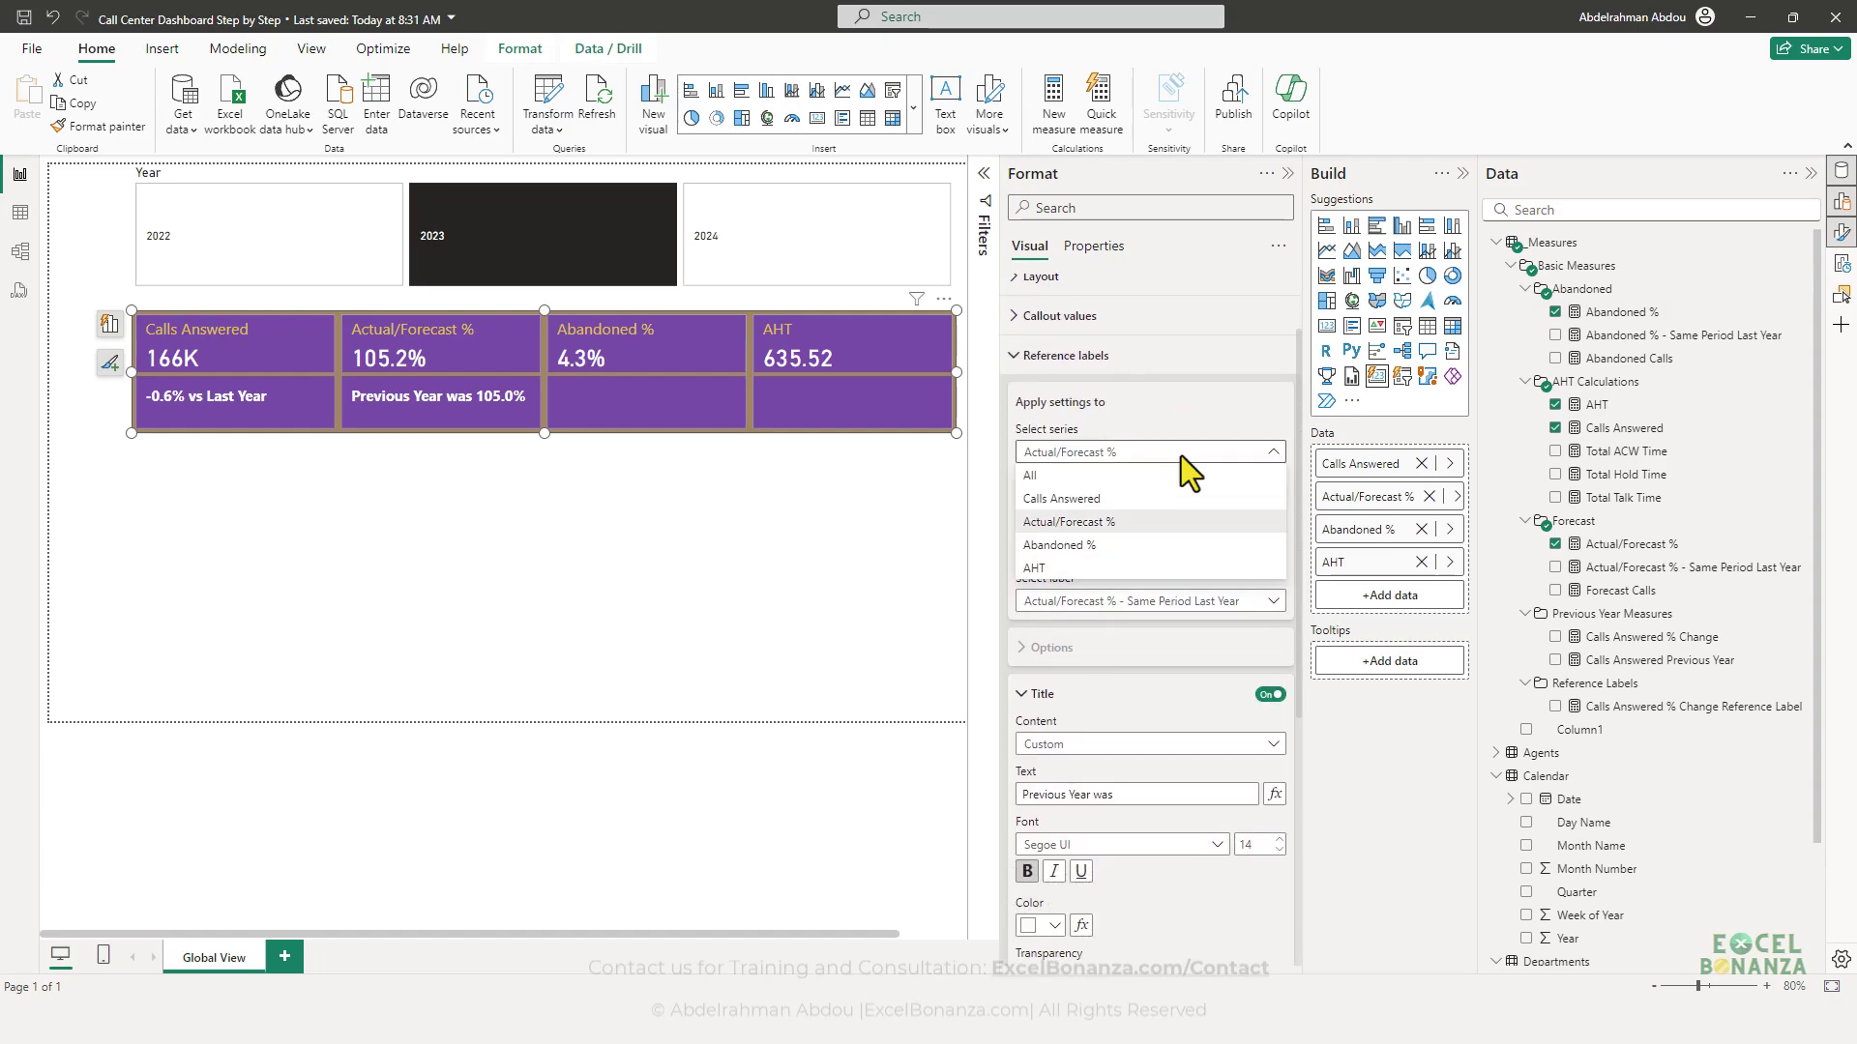
pyautogui.click(1122, 545)
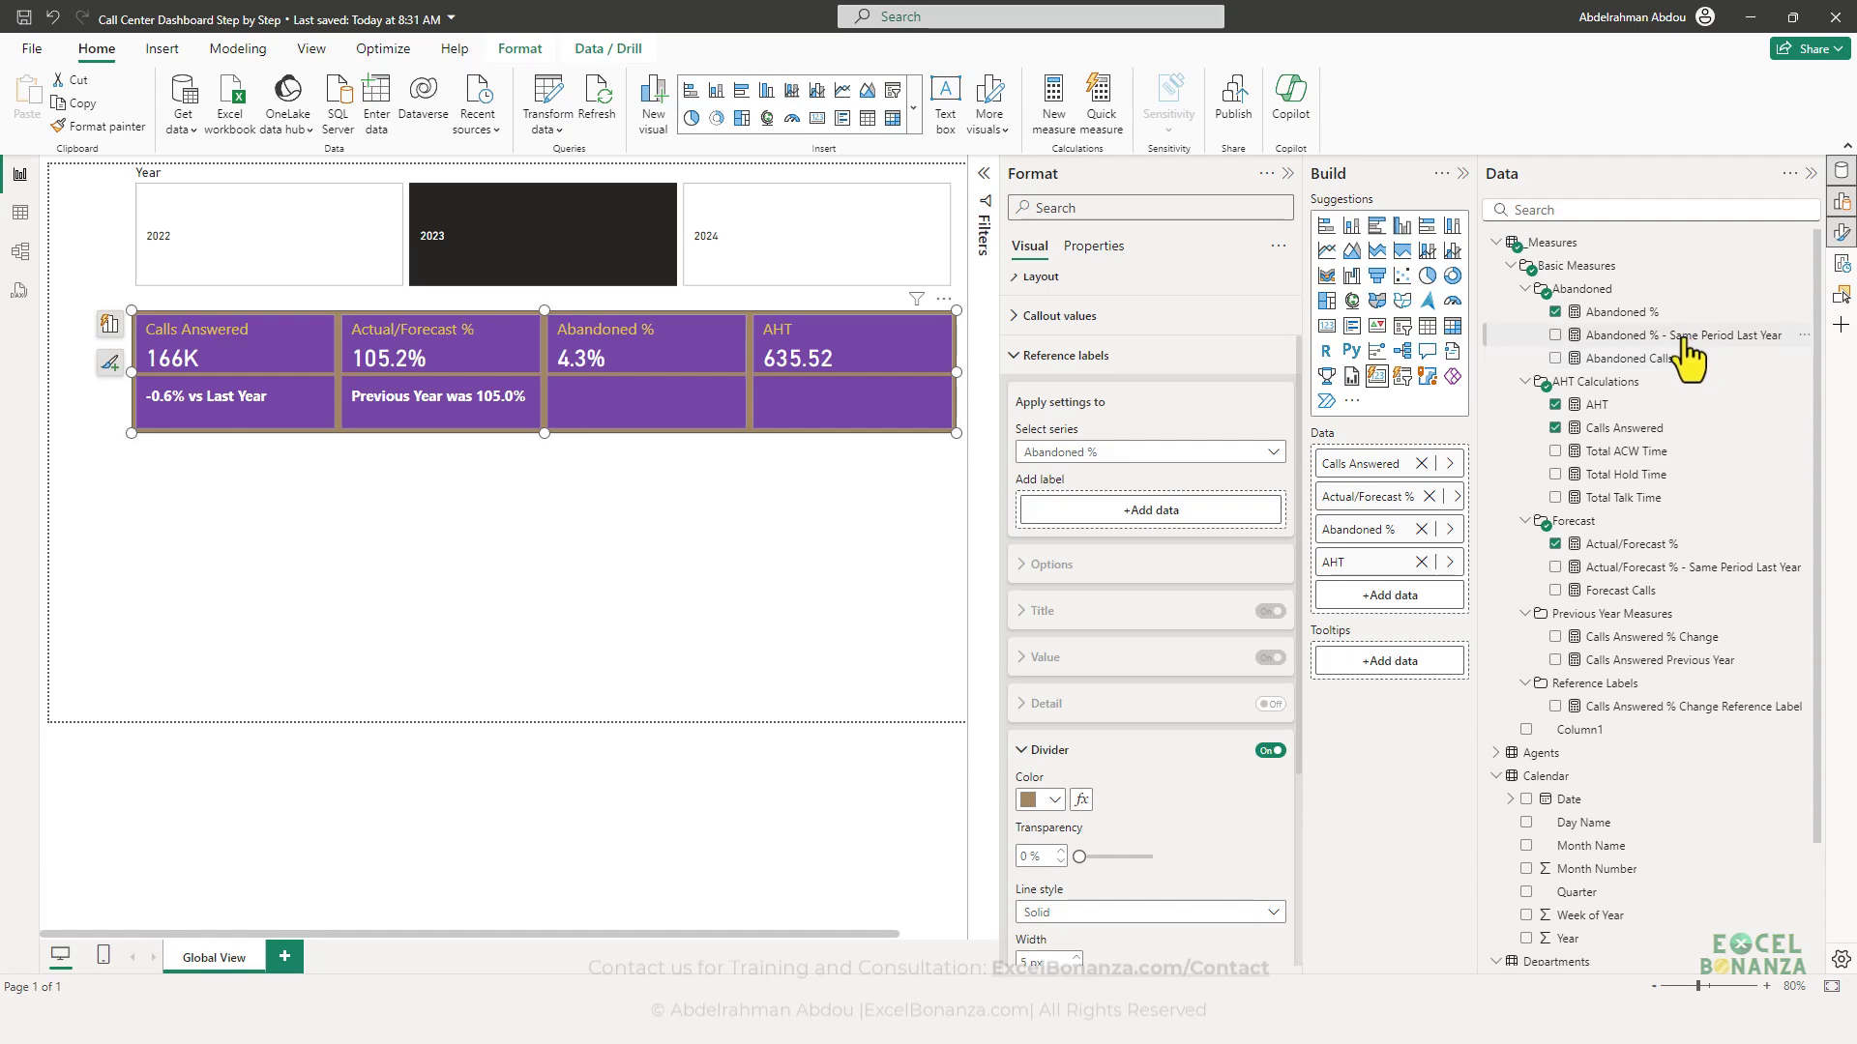
pyautogui.moveTo(1673, 336); pyautogui.dragTo(1162, 526)
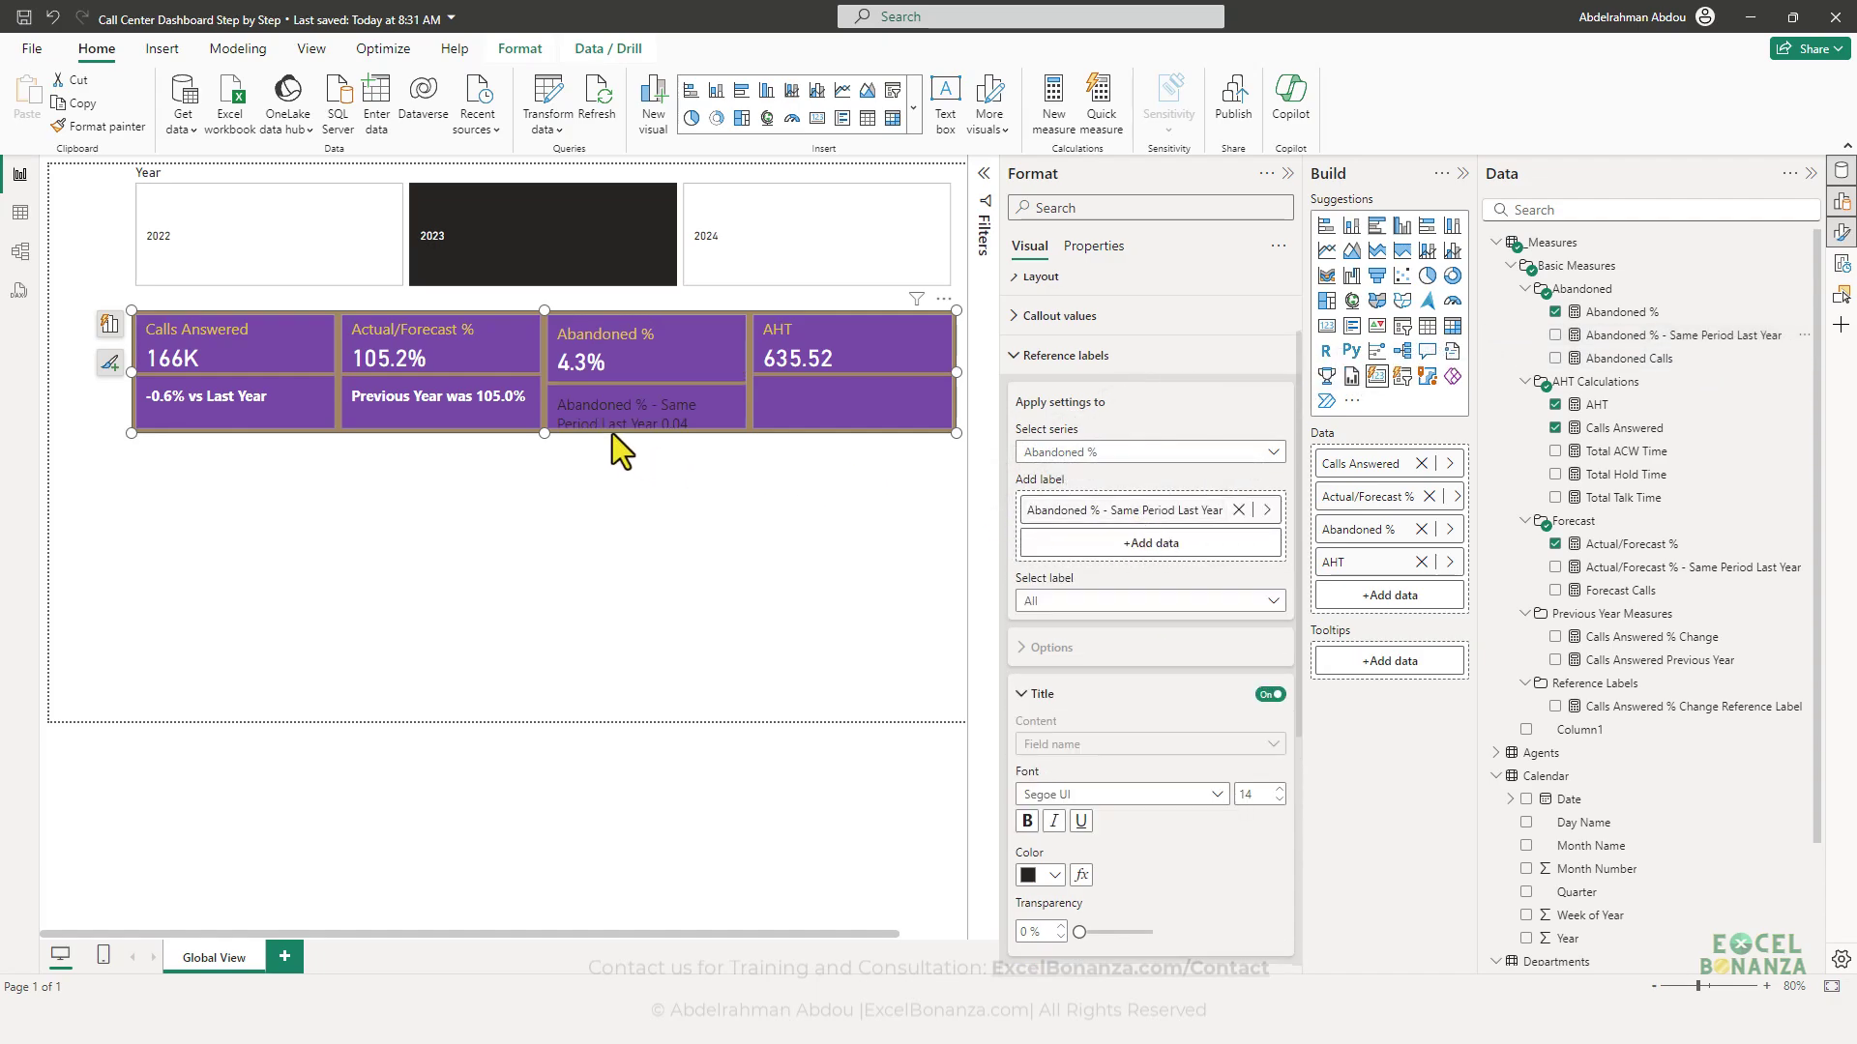
# - Format the Abandoned % - Same Period Last Year measure as a percentage with 1 decimal place
pyautogui.click(1704, 340)
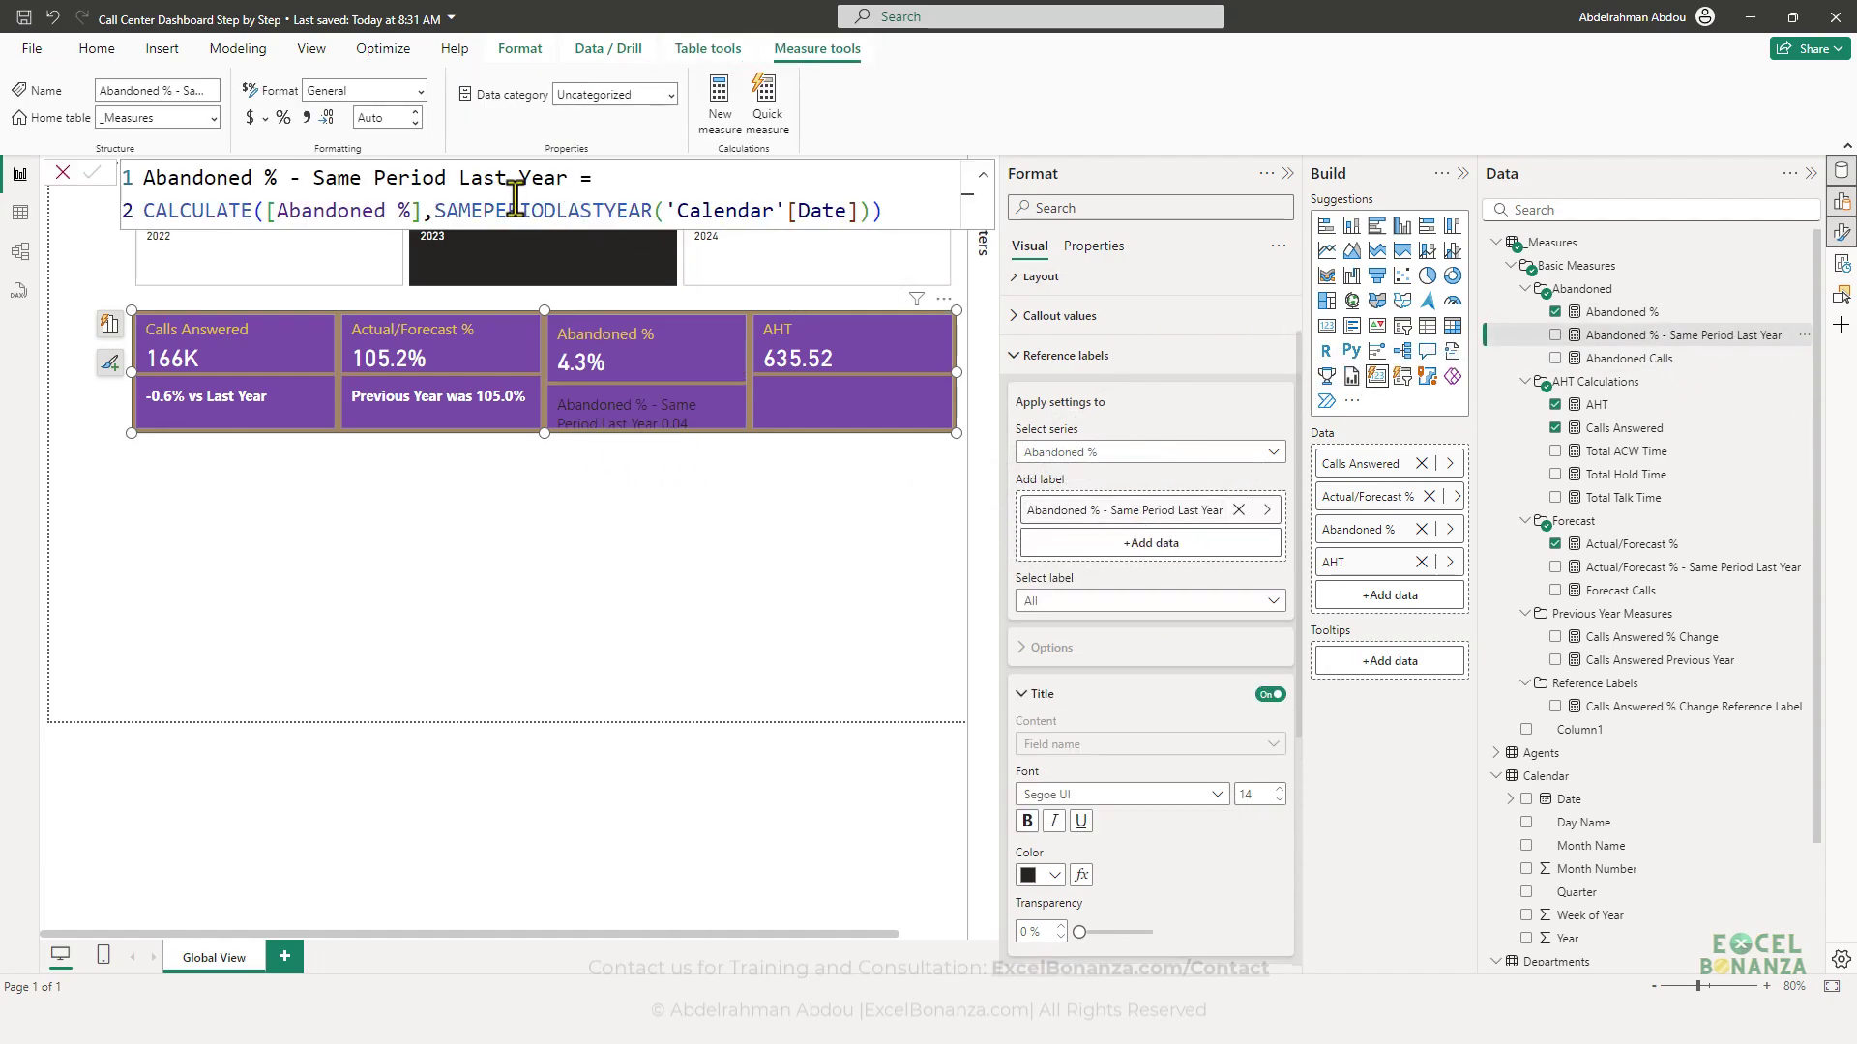
pyautogui.click(283, 118)
pyautogui.click(375, 118)
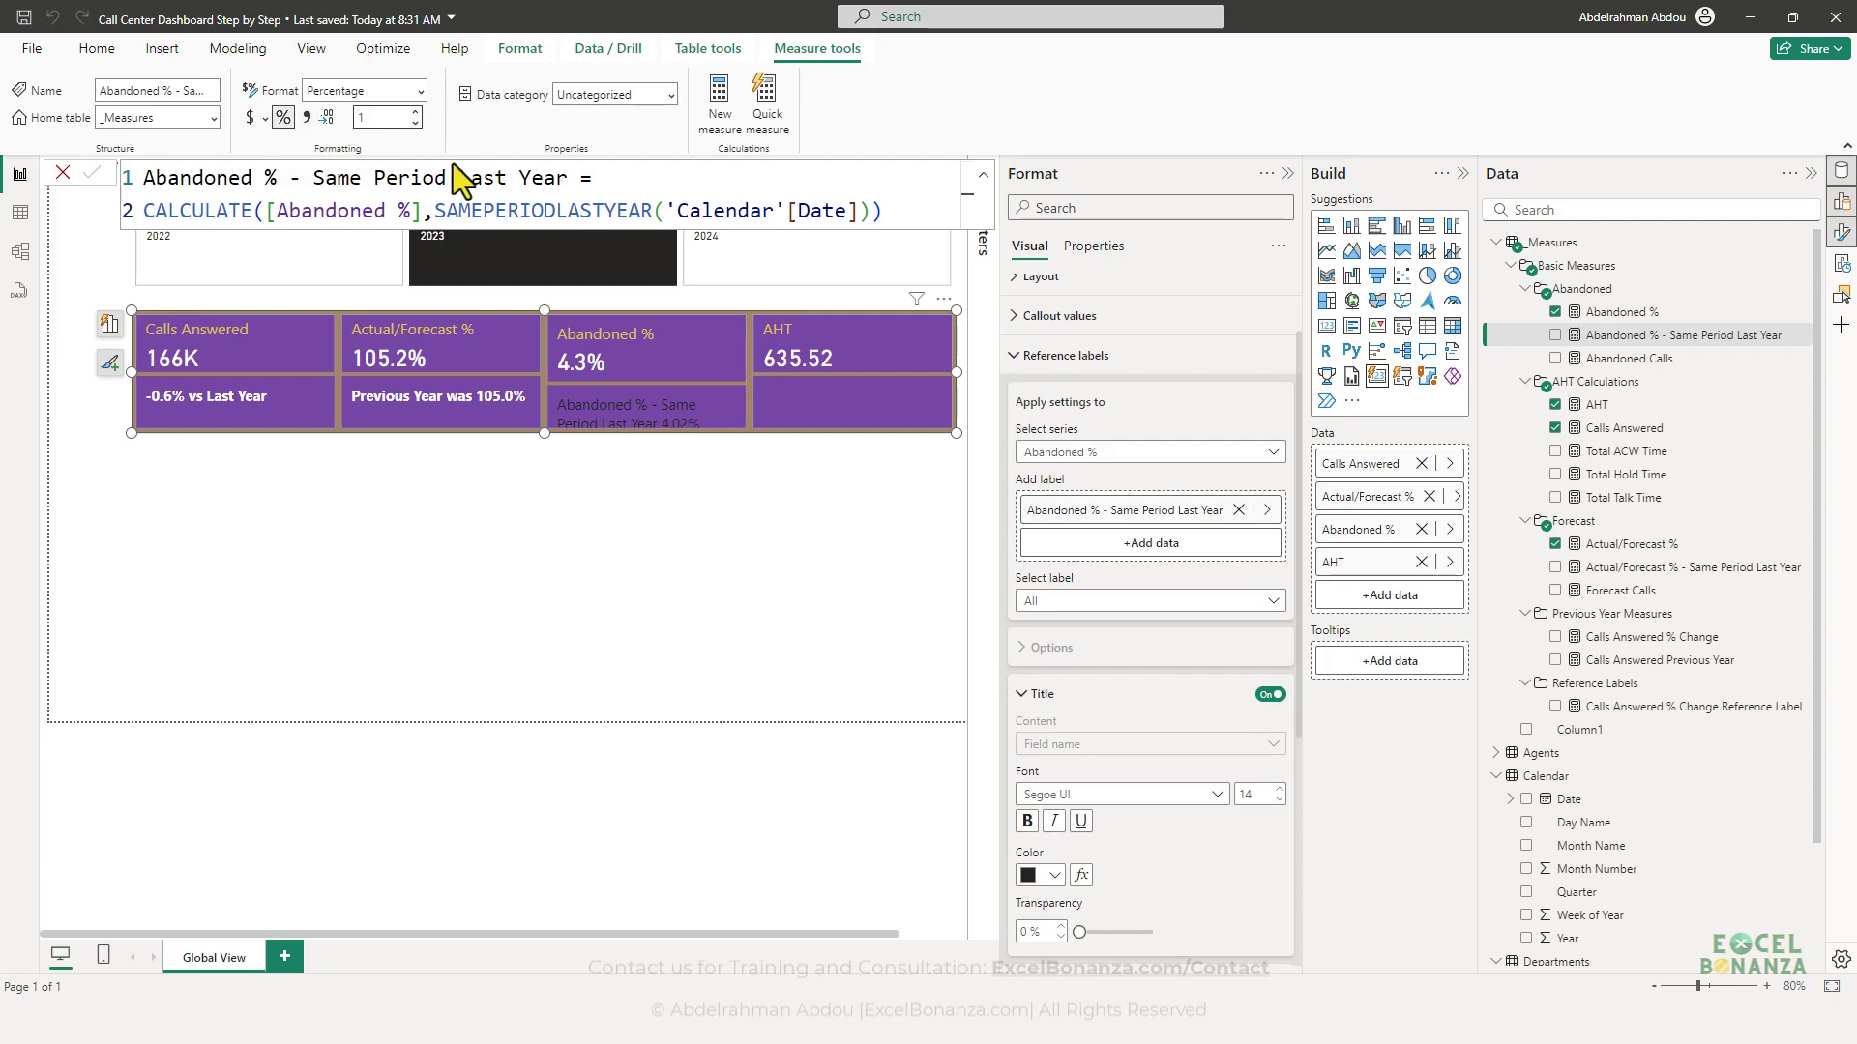
# - Enlarge the KPI card visual slightly by extending its lower-left corner outward
pyautogui.click(570, 441)
pyautogui.click(514, 420)
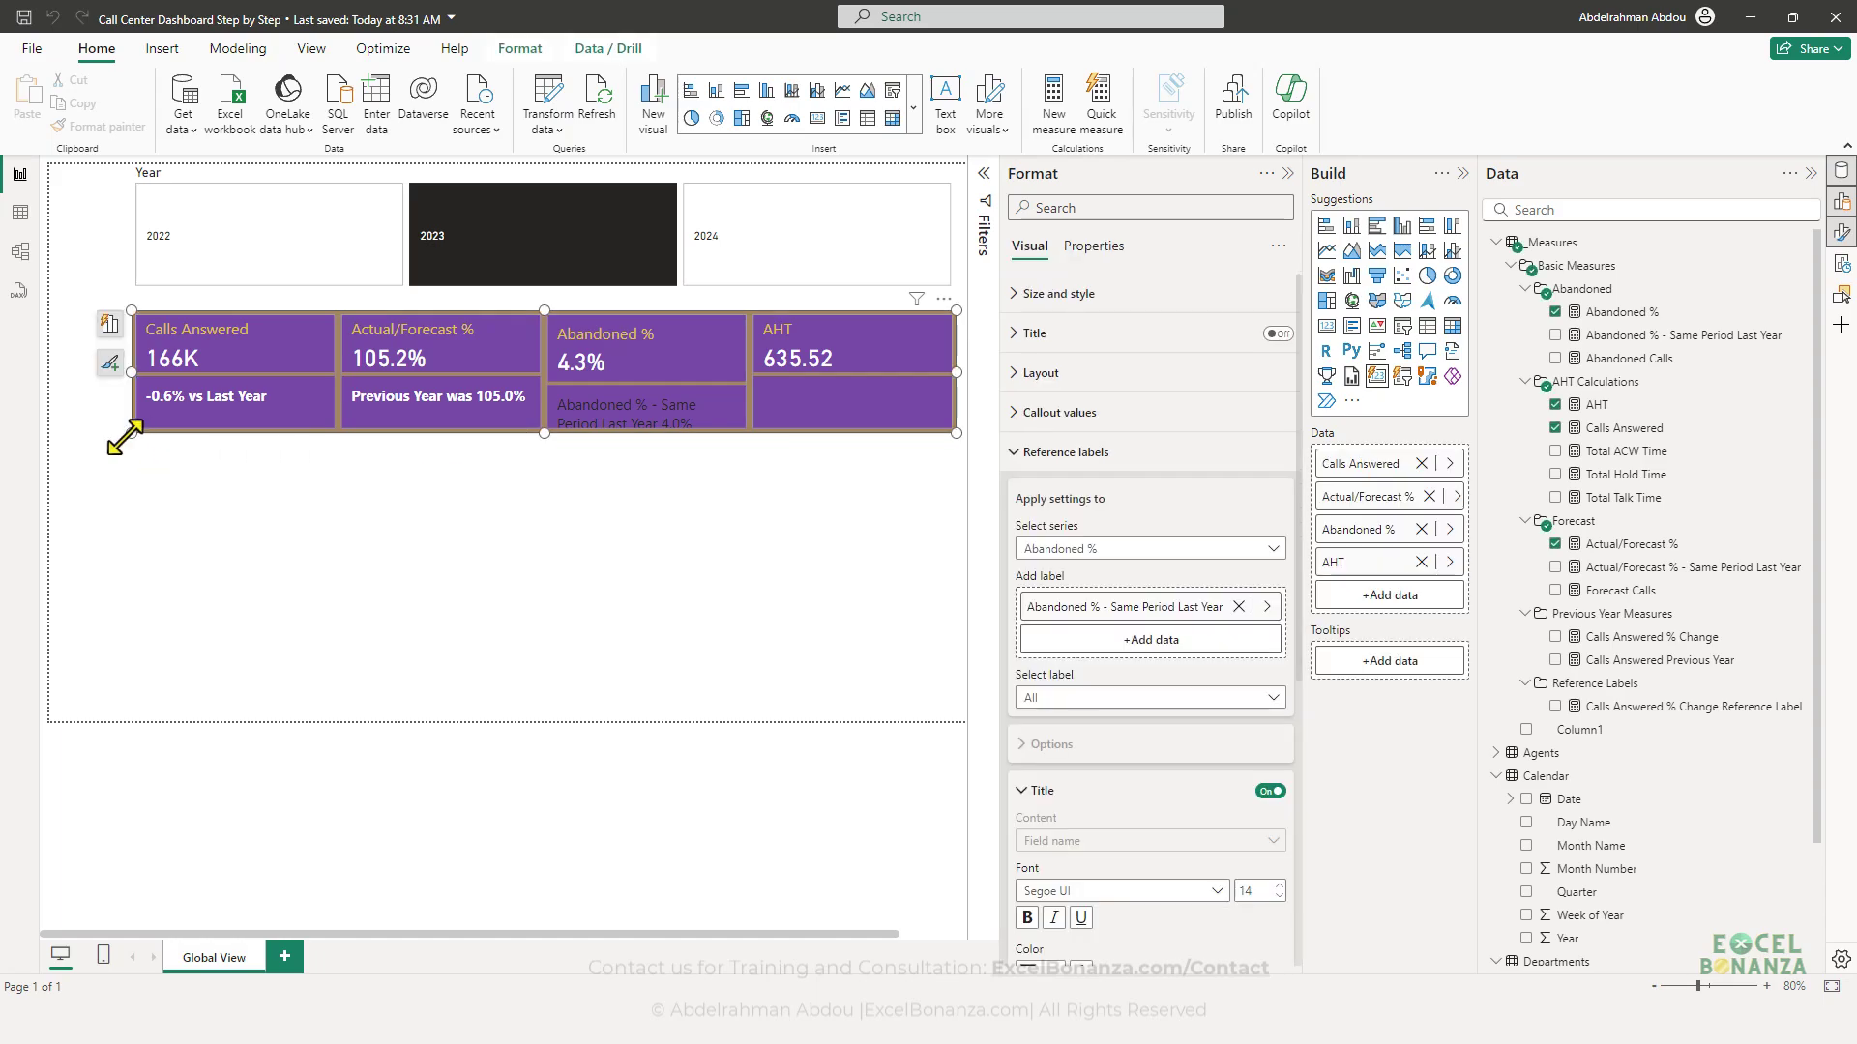
pyautogui.moveTo(131, 433); pyautogui.dragTo(104, 445)
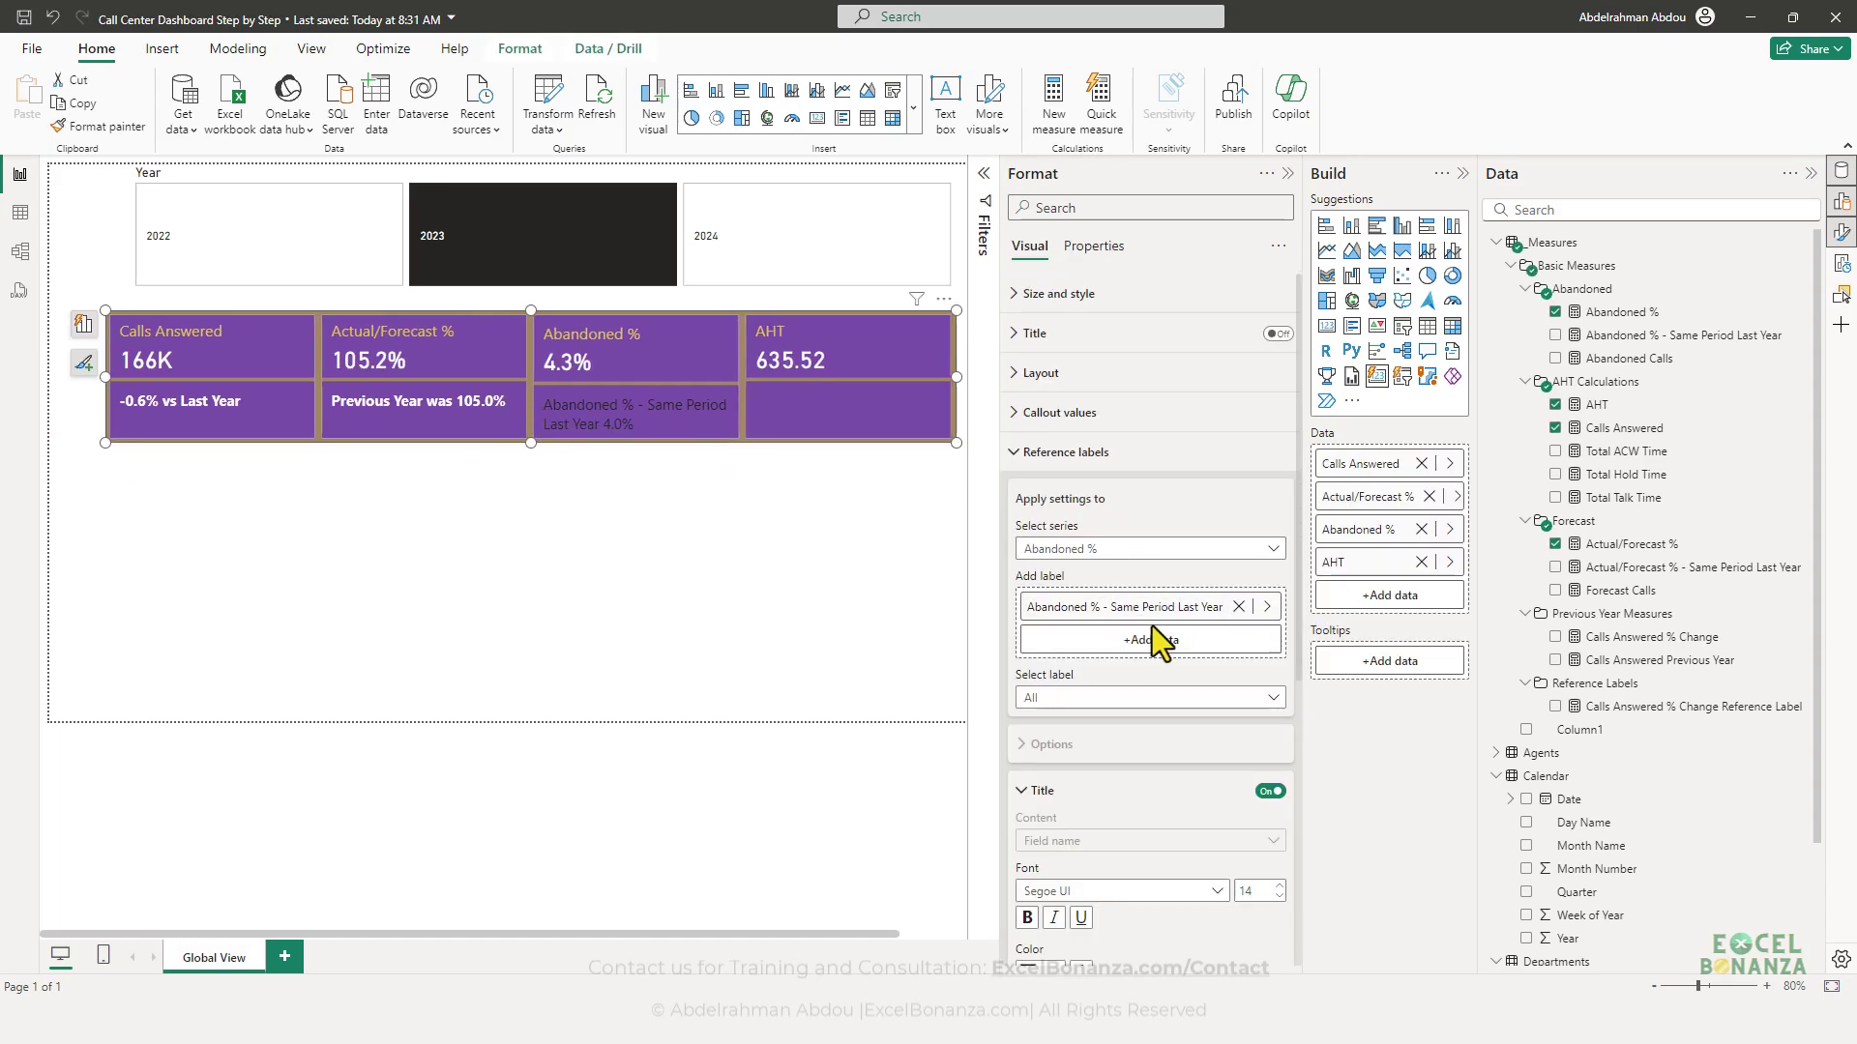
# - Give the Abandoned % - Same Period Last Year reference label a custom title reading "Last Year was"
pyautogui.scroll(-4, 1156, 633)
pyautogui.click(1157, 503)
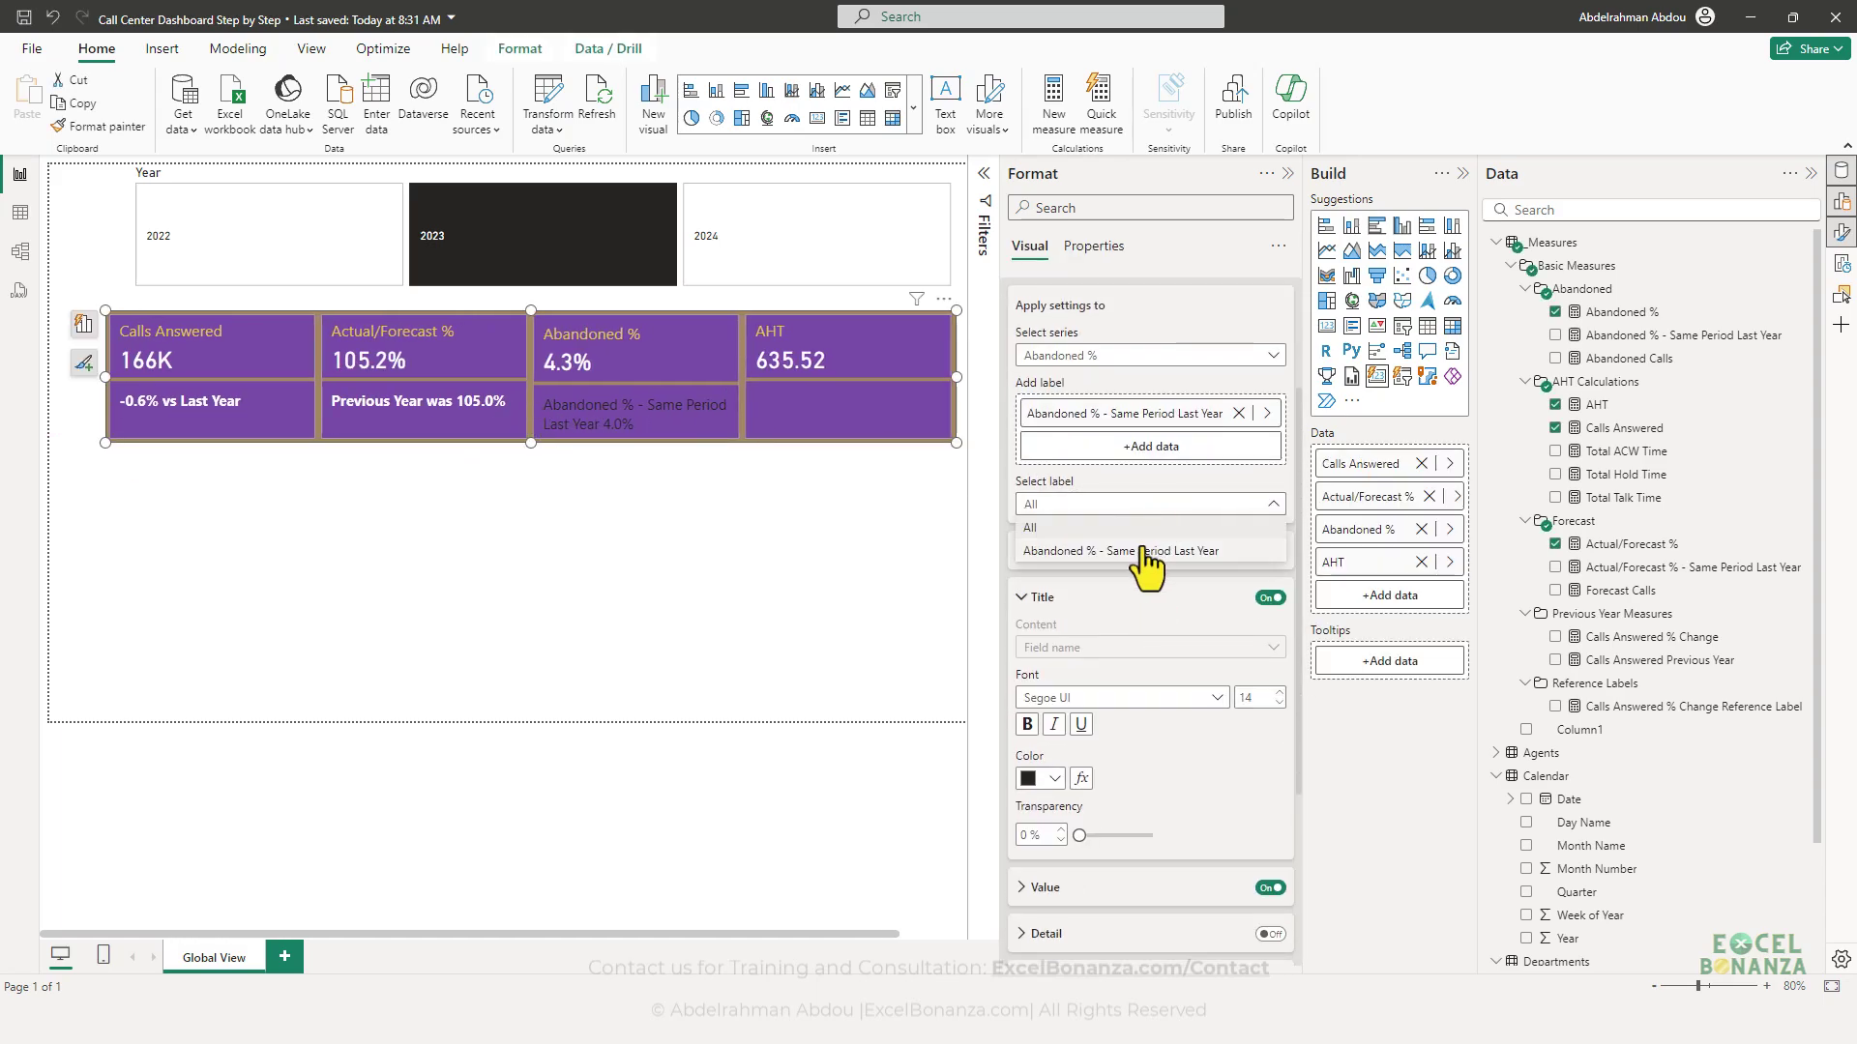
pyautogui.click(1257, 565)
pyautogui.click(1107, 663)
pyautogui.click(1089, 692)
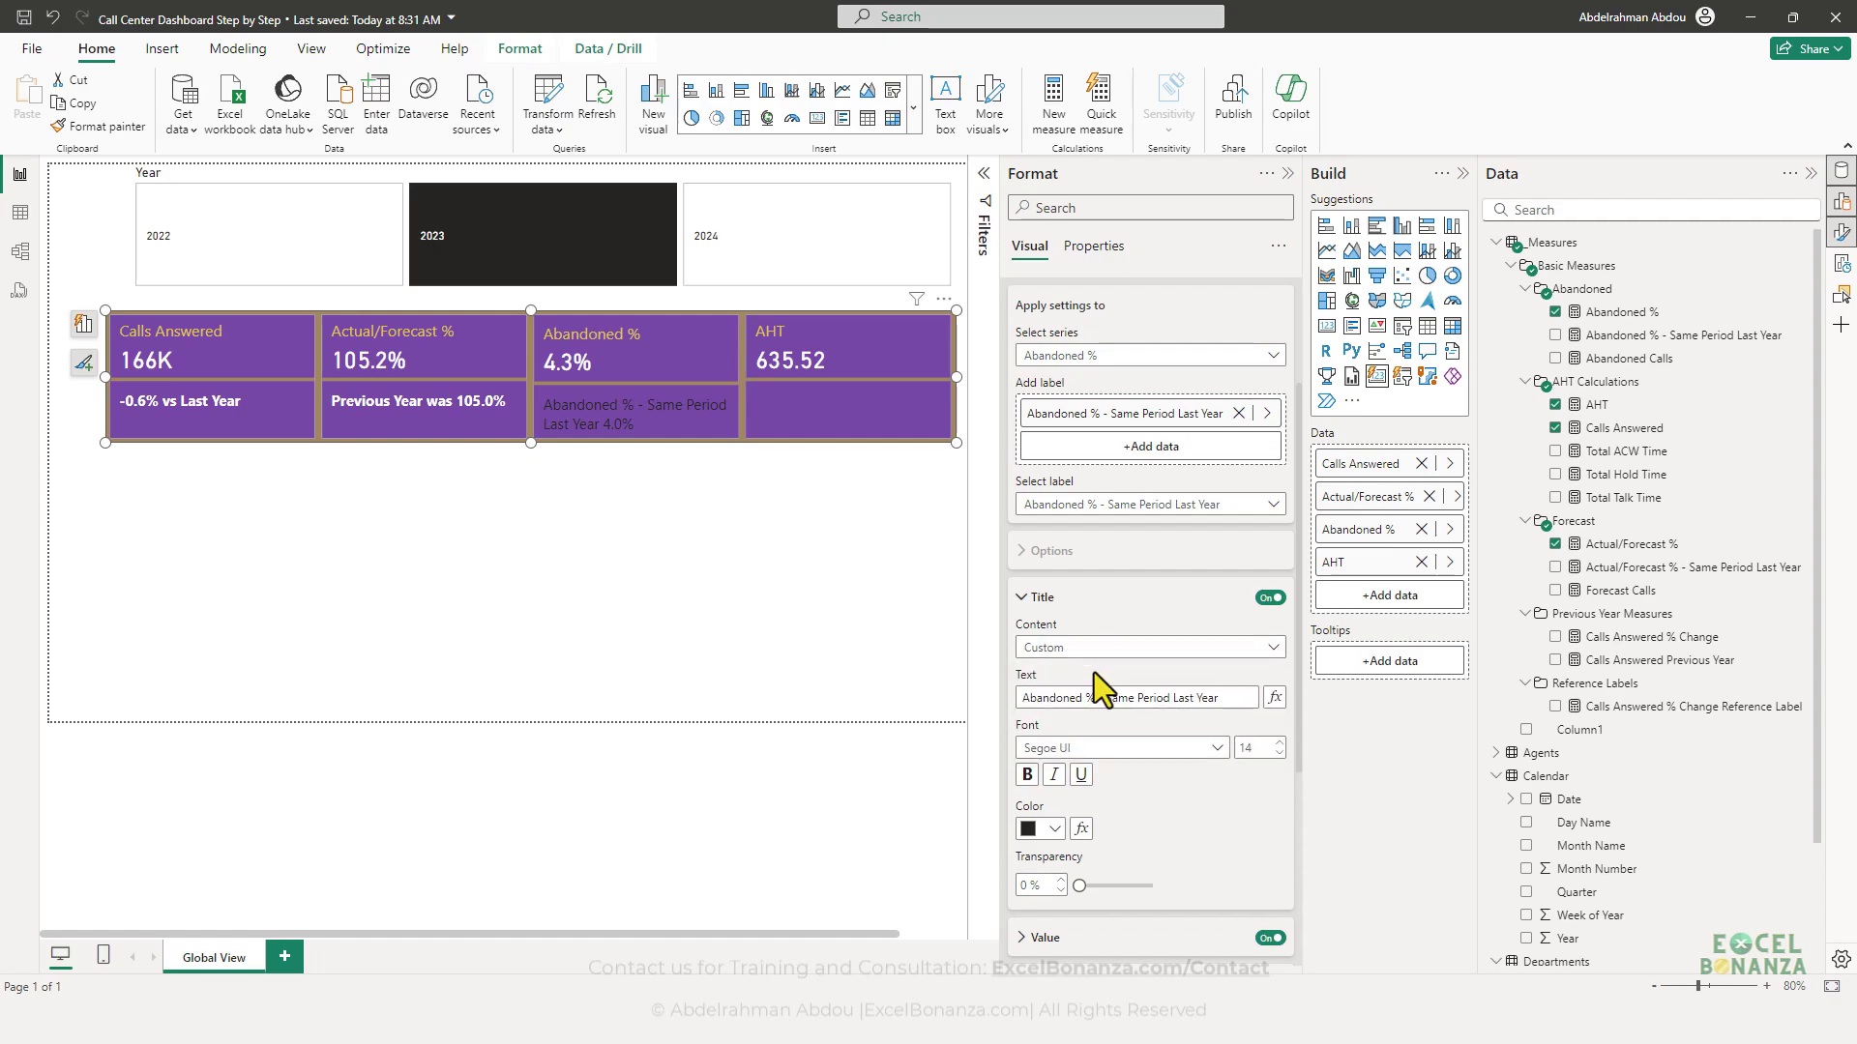
pyautogui.doubleClick(1105, 699)
pyautogui.tripleClick(1104, 698)
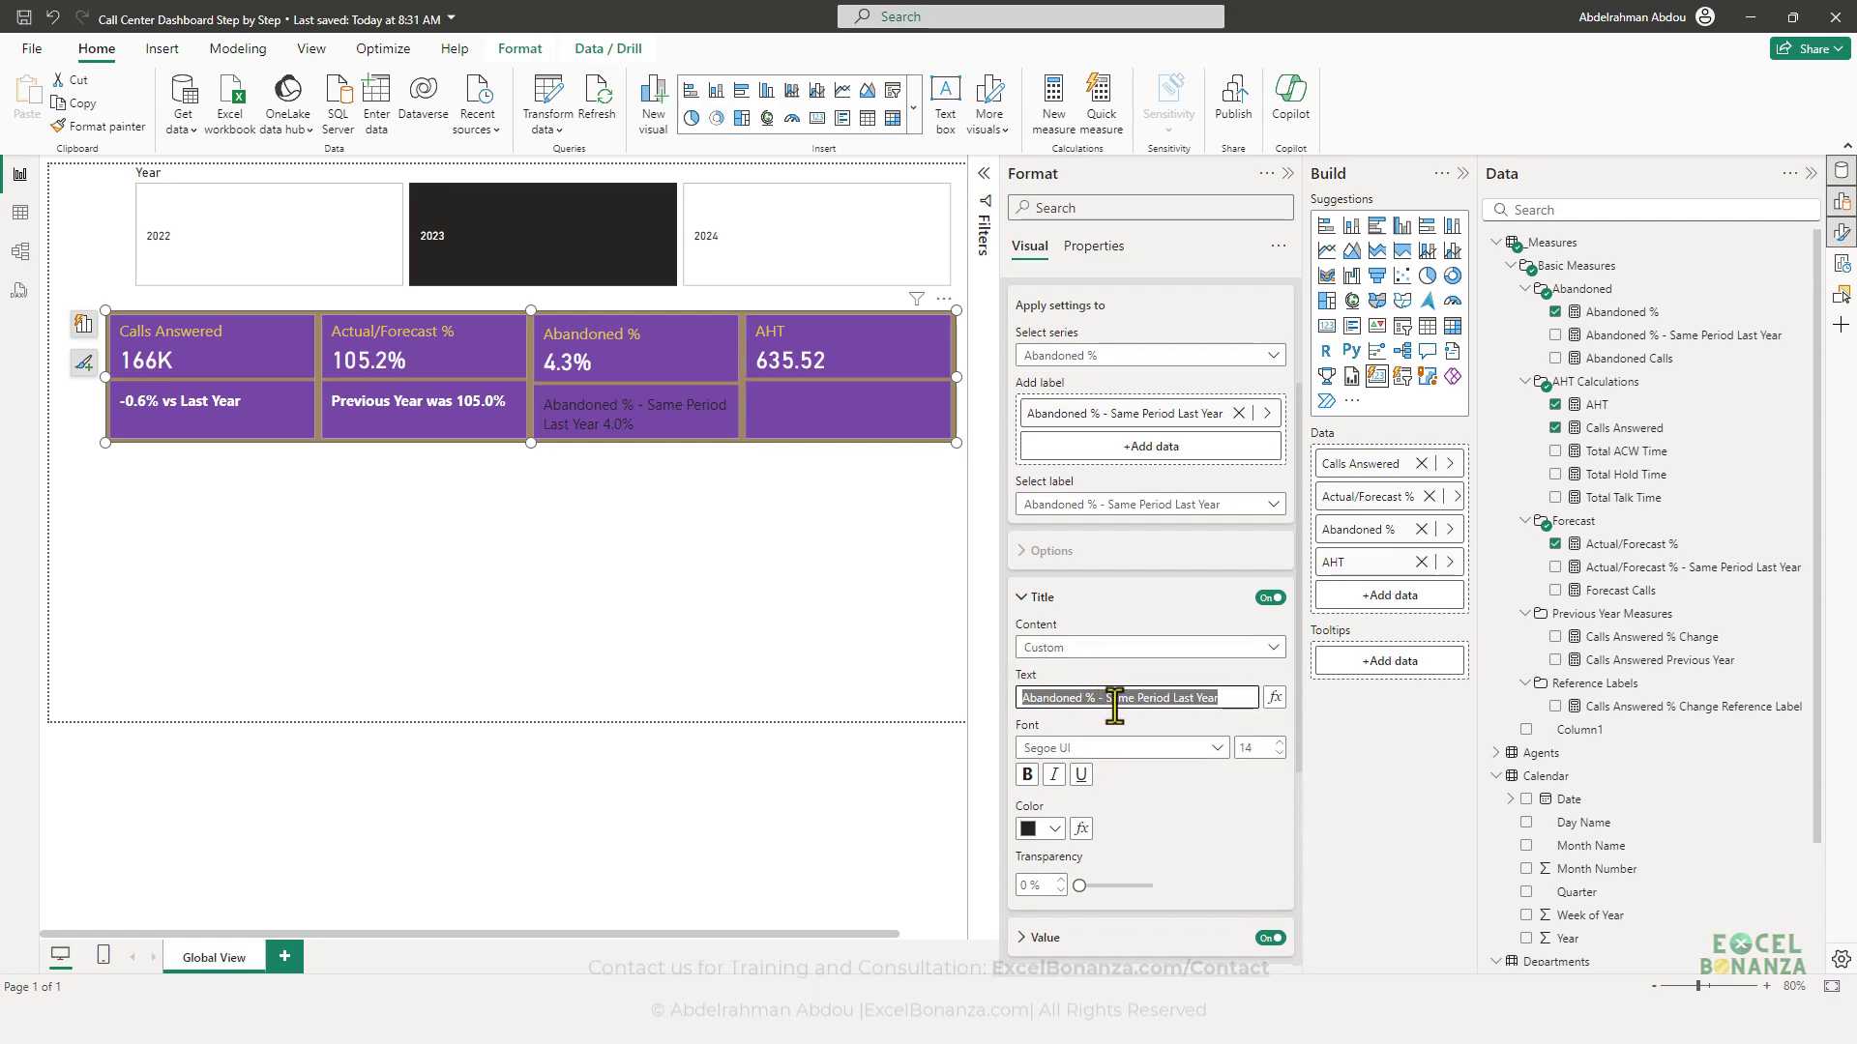
pyautogui.write('Last Year was')
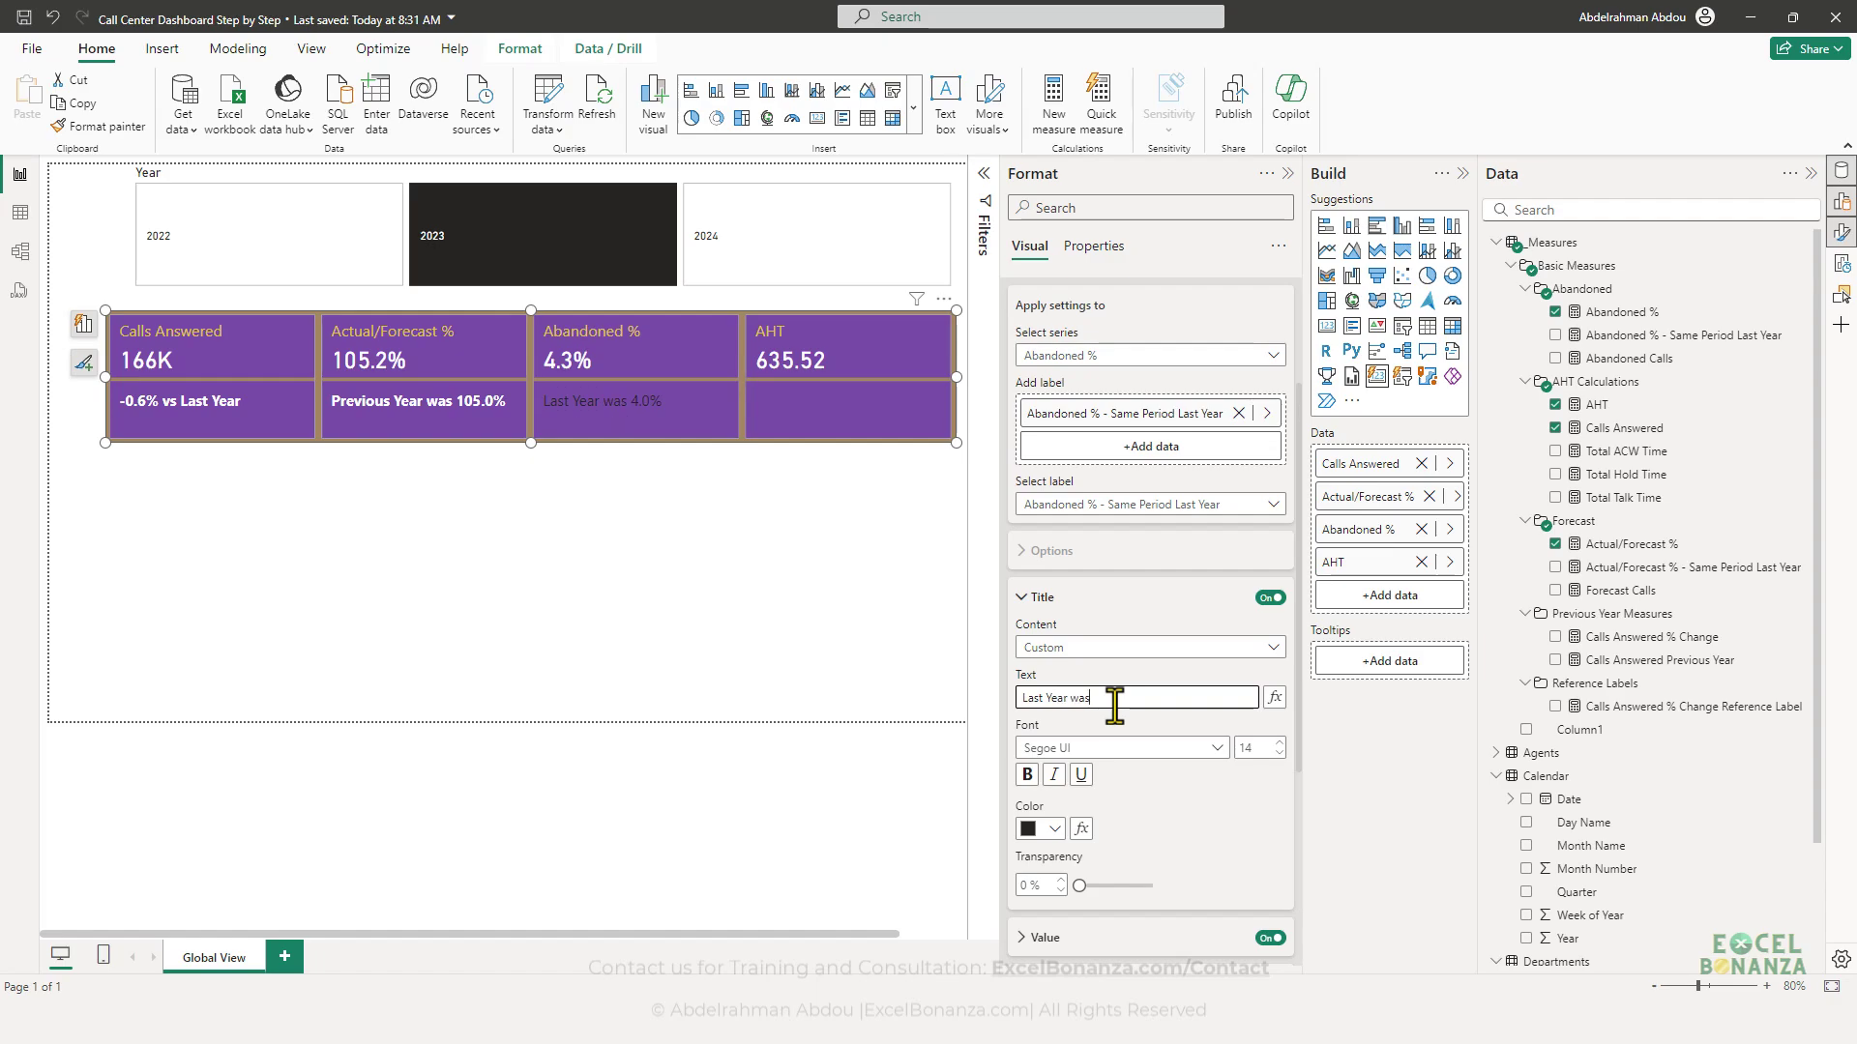
# - Make the title of the Abandoned % reference label white and bold
pyautogui.scroll(-1, 1093, 659)
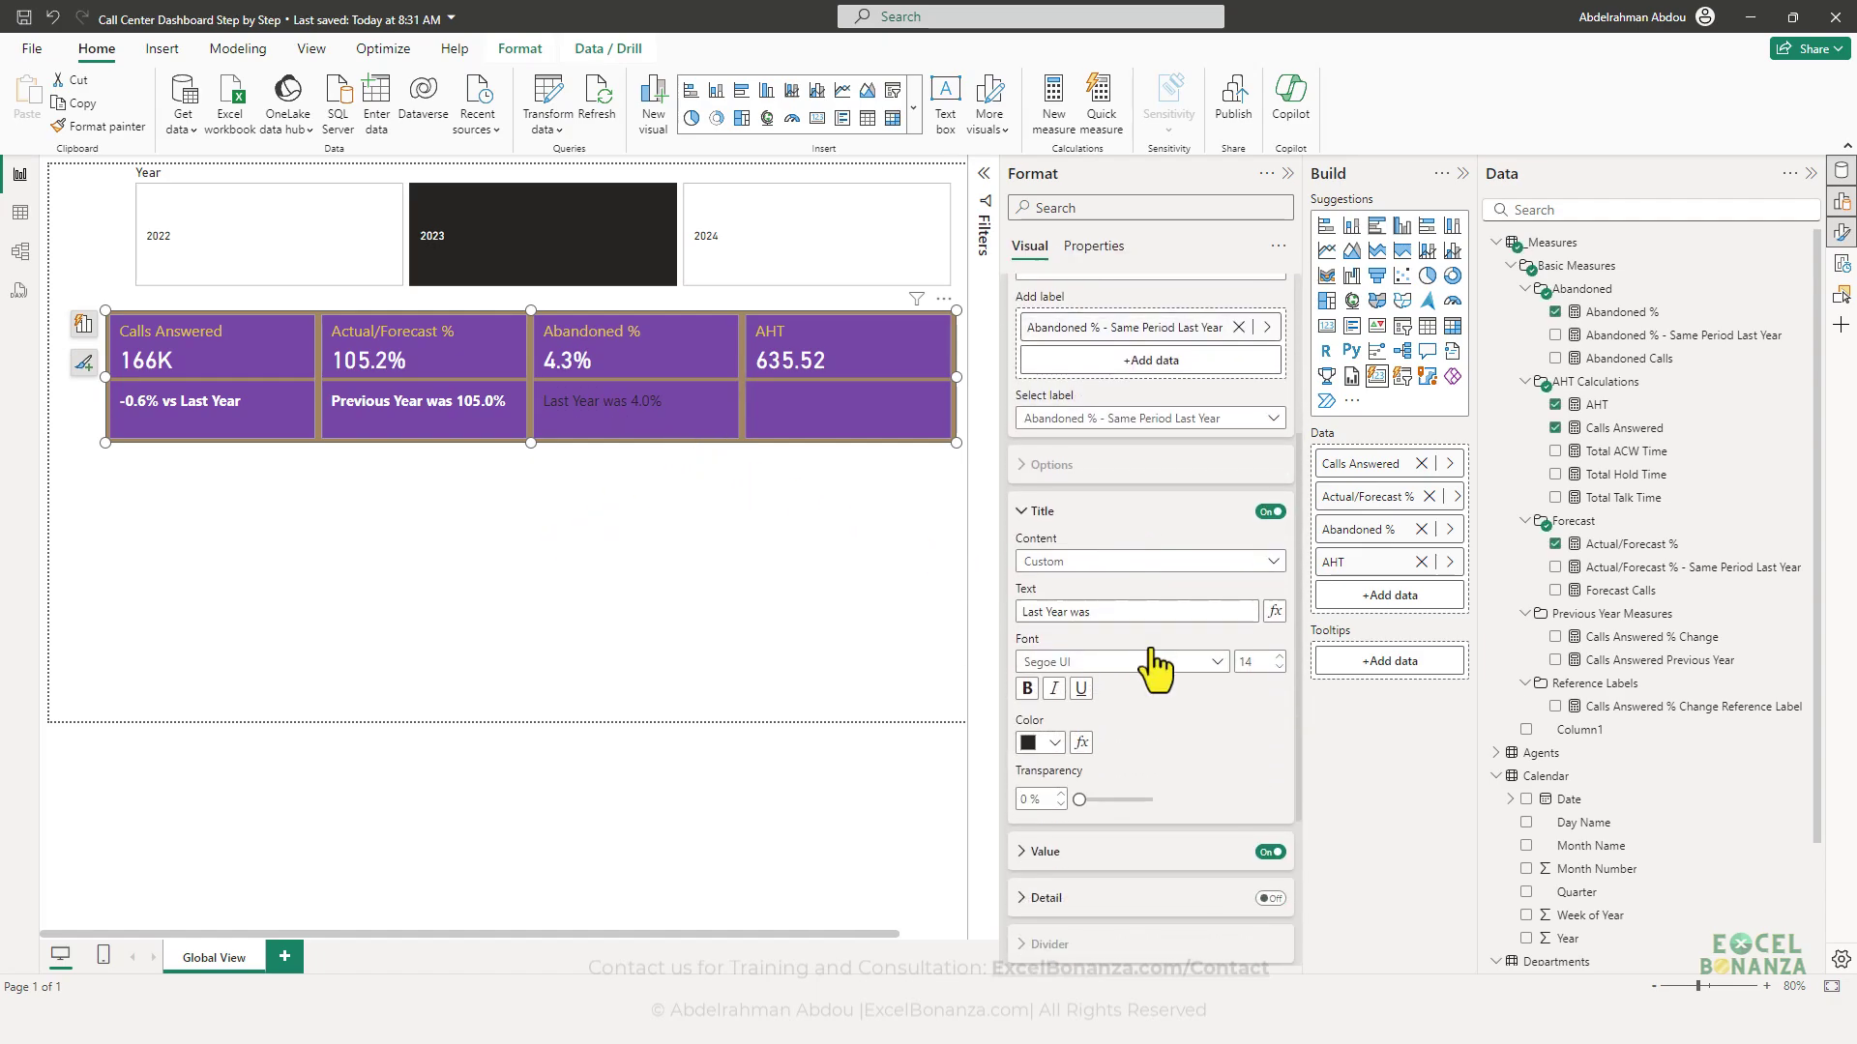
pyautogui.click(1042, 732)
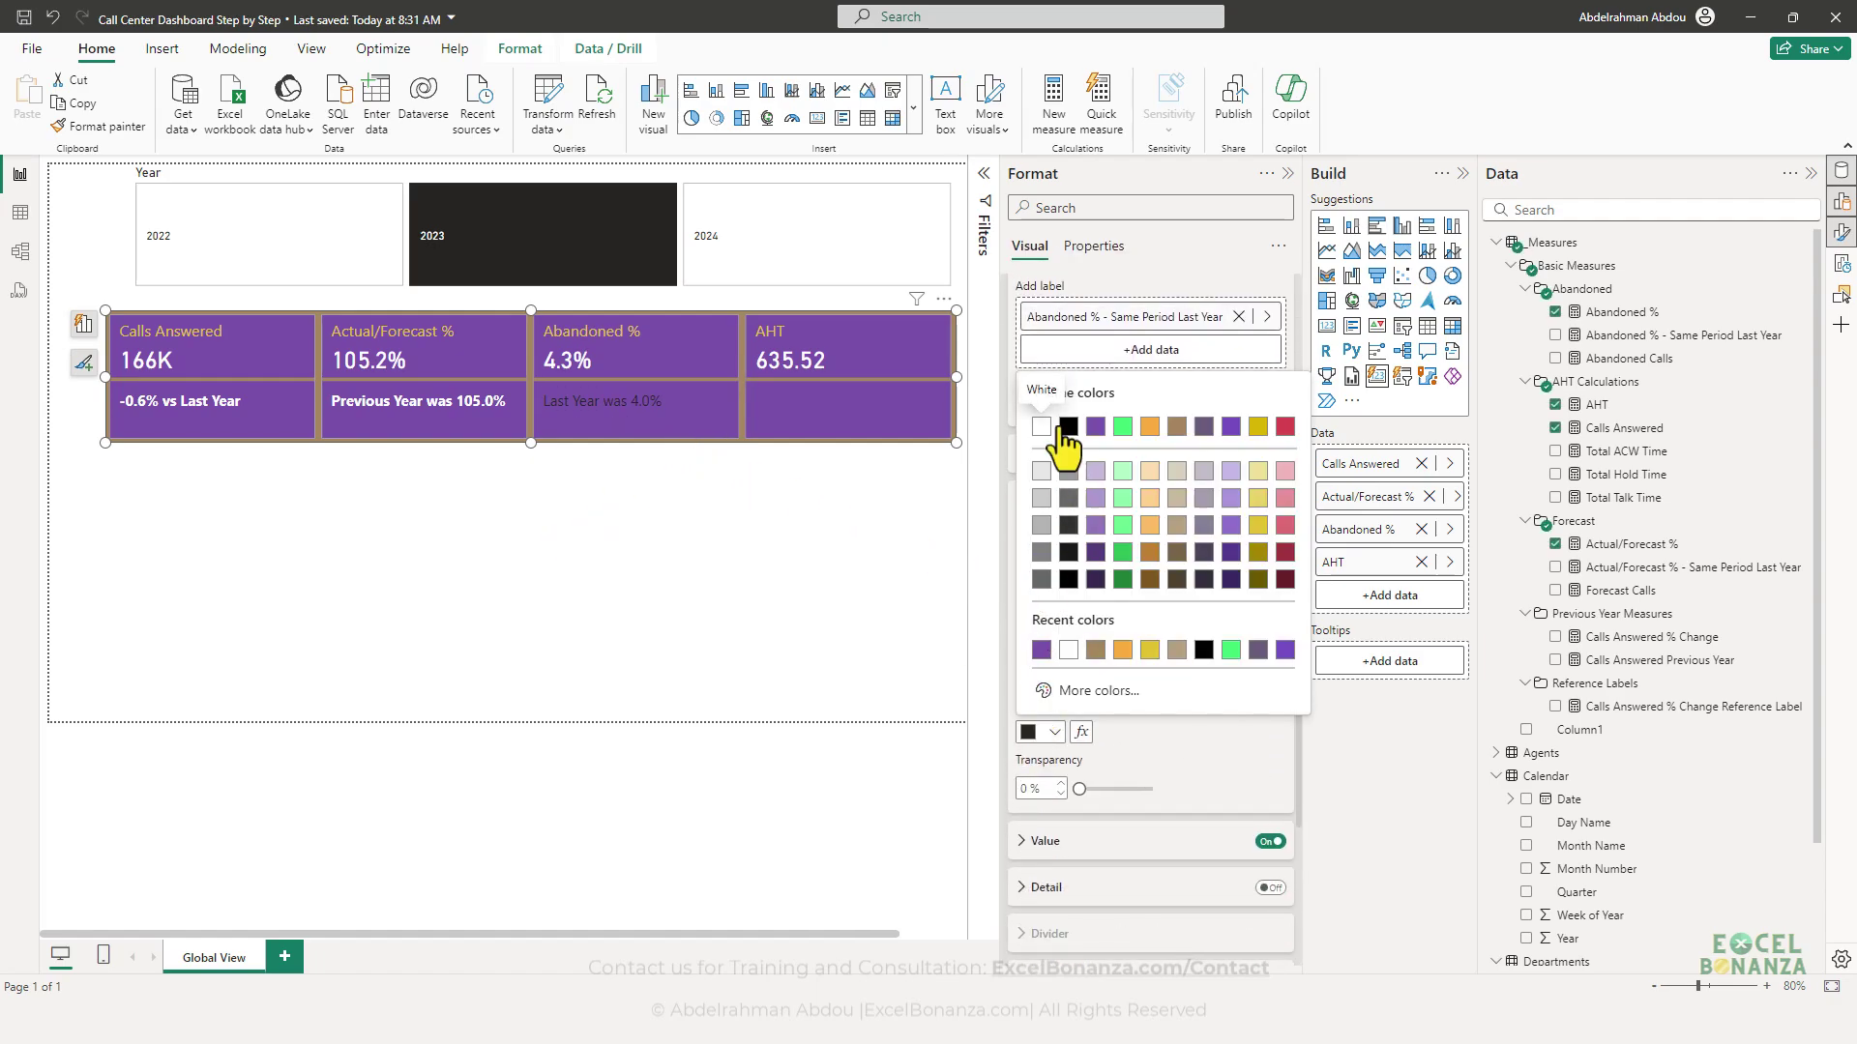
pyautogui.click(1042, 427)
pyautogui.click(1026, 678)
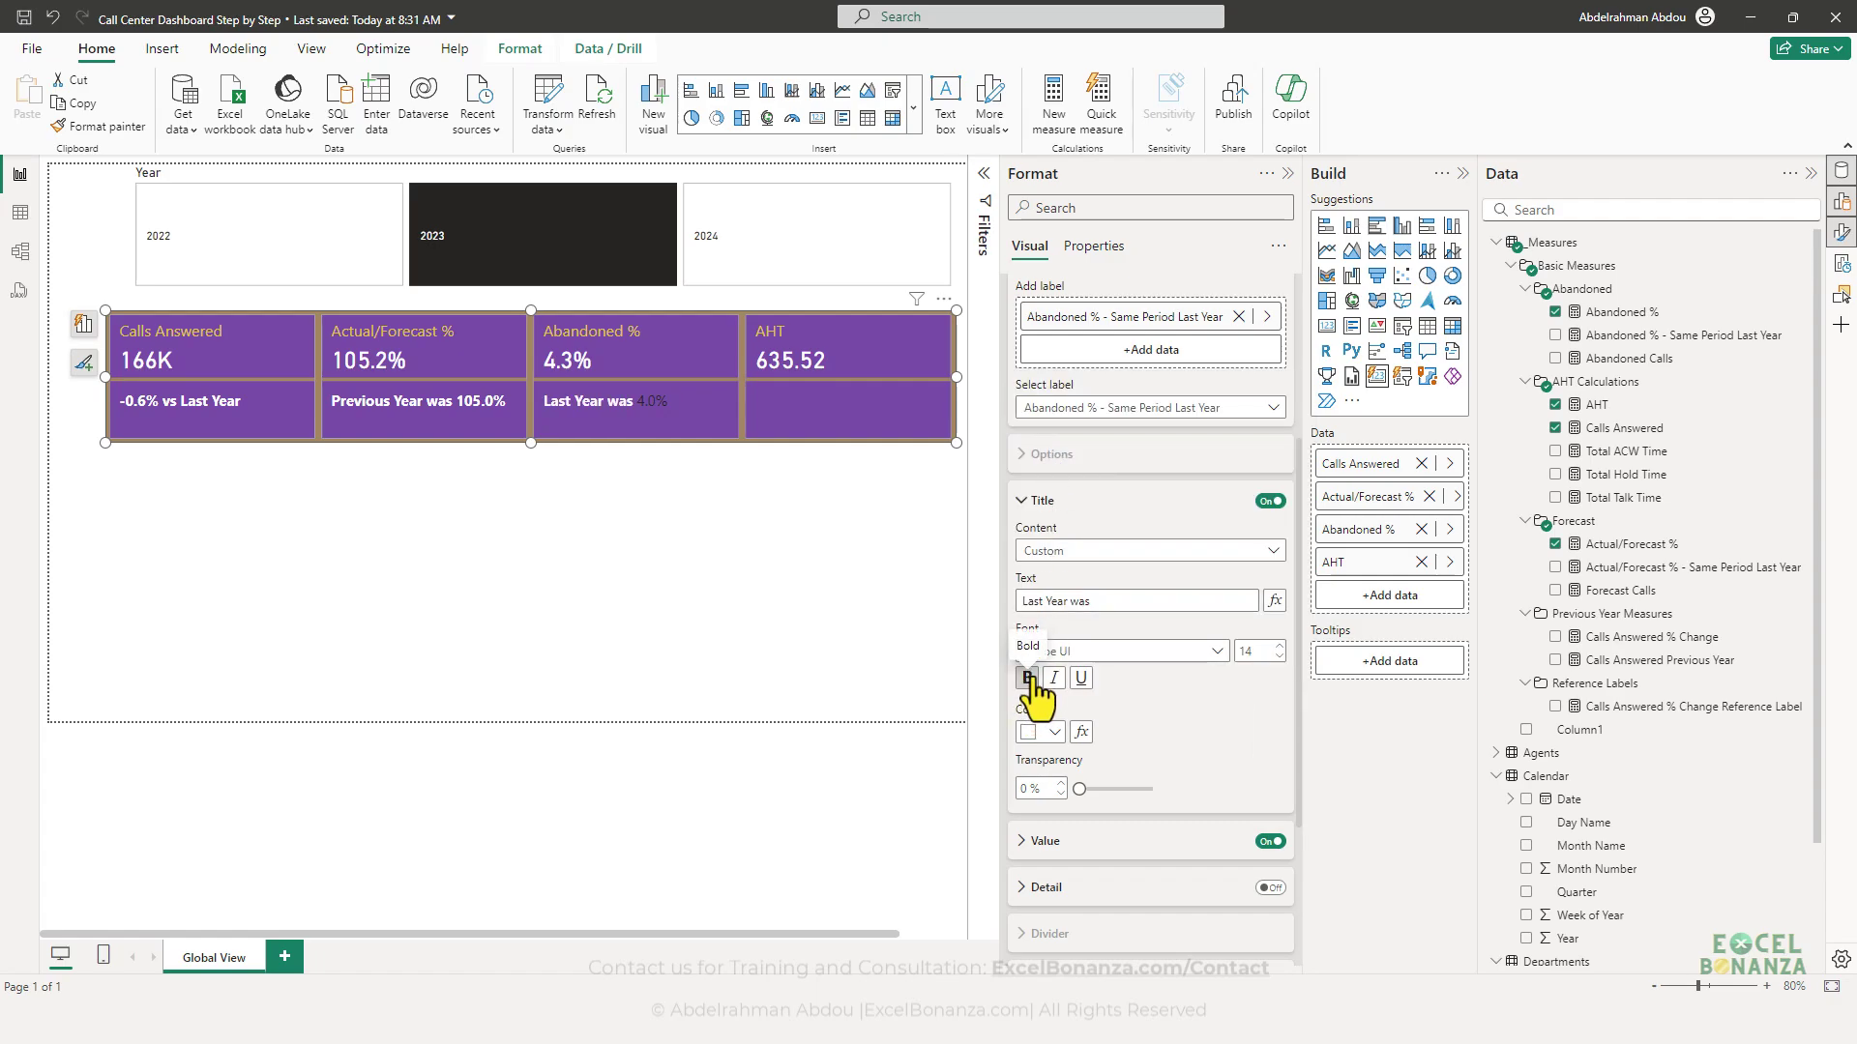
# - Make the value of the Abandoned % reference label bold
pyautogui.scroll(-2, 1092, 619)
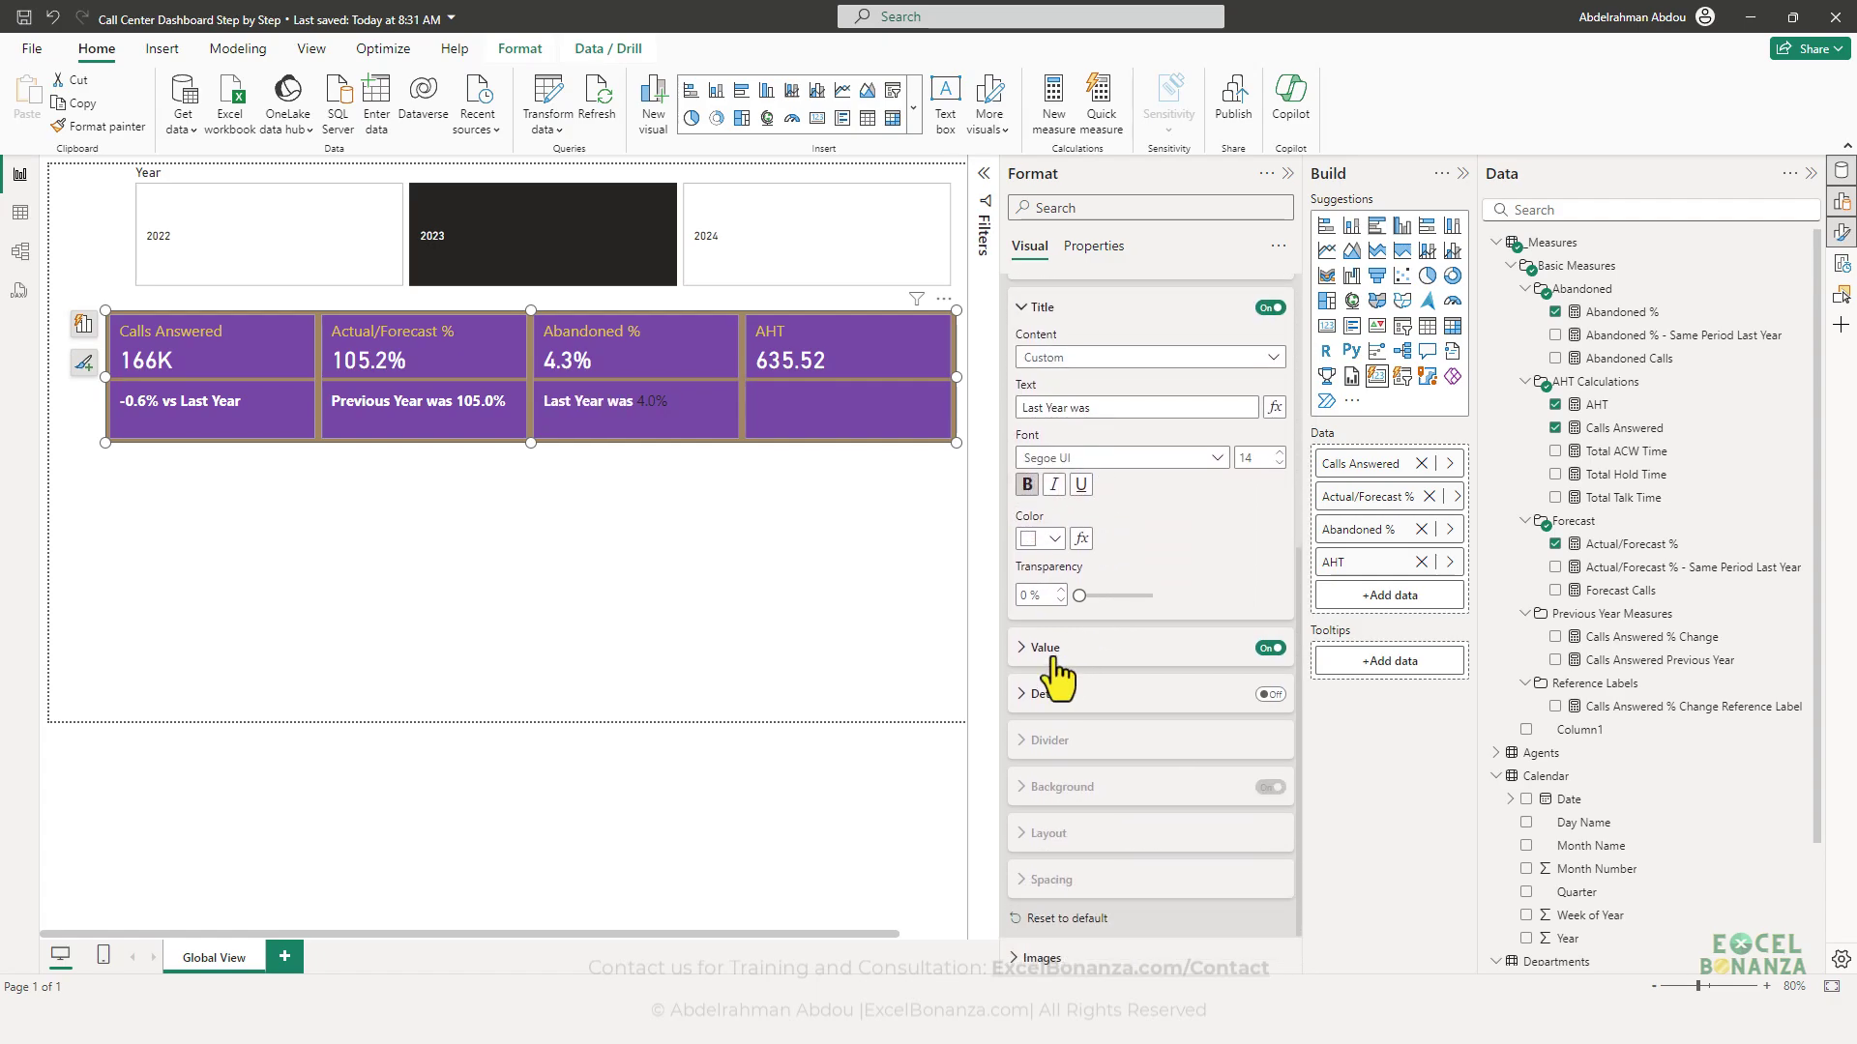
pyautogui.click(1050, 650)
pyautogui.click(1029, 726)
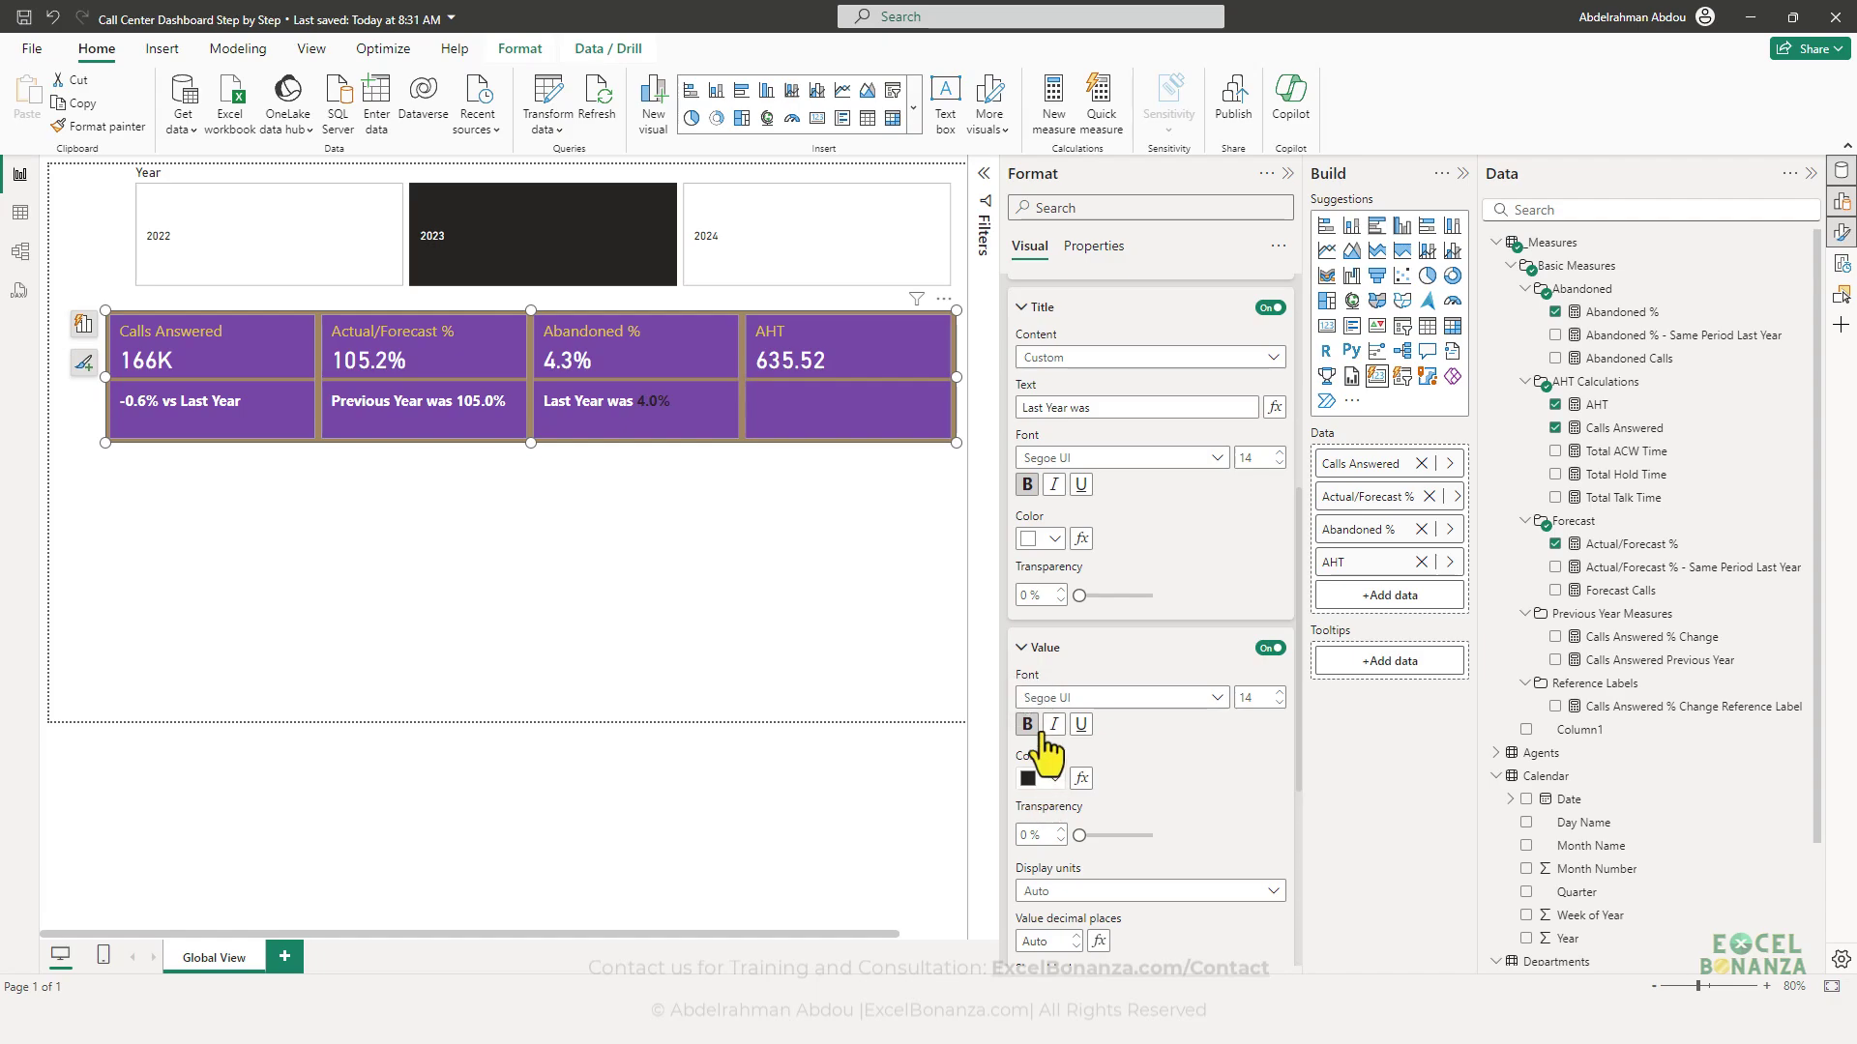
# - Set the value color of the Abandoned % reference label to white
pyautogui.click(1052, 778)
pyautogui.click(1049, 471)
pyautogui.click(667, 525)
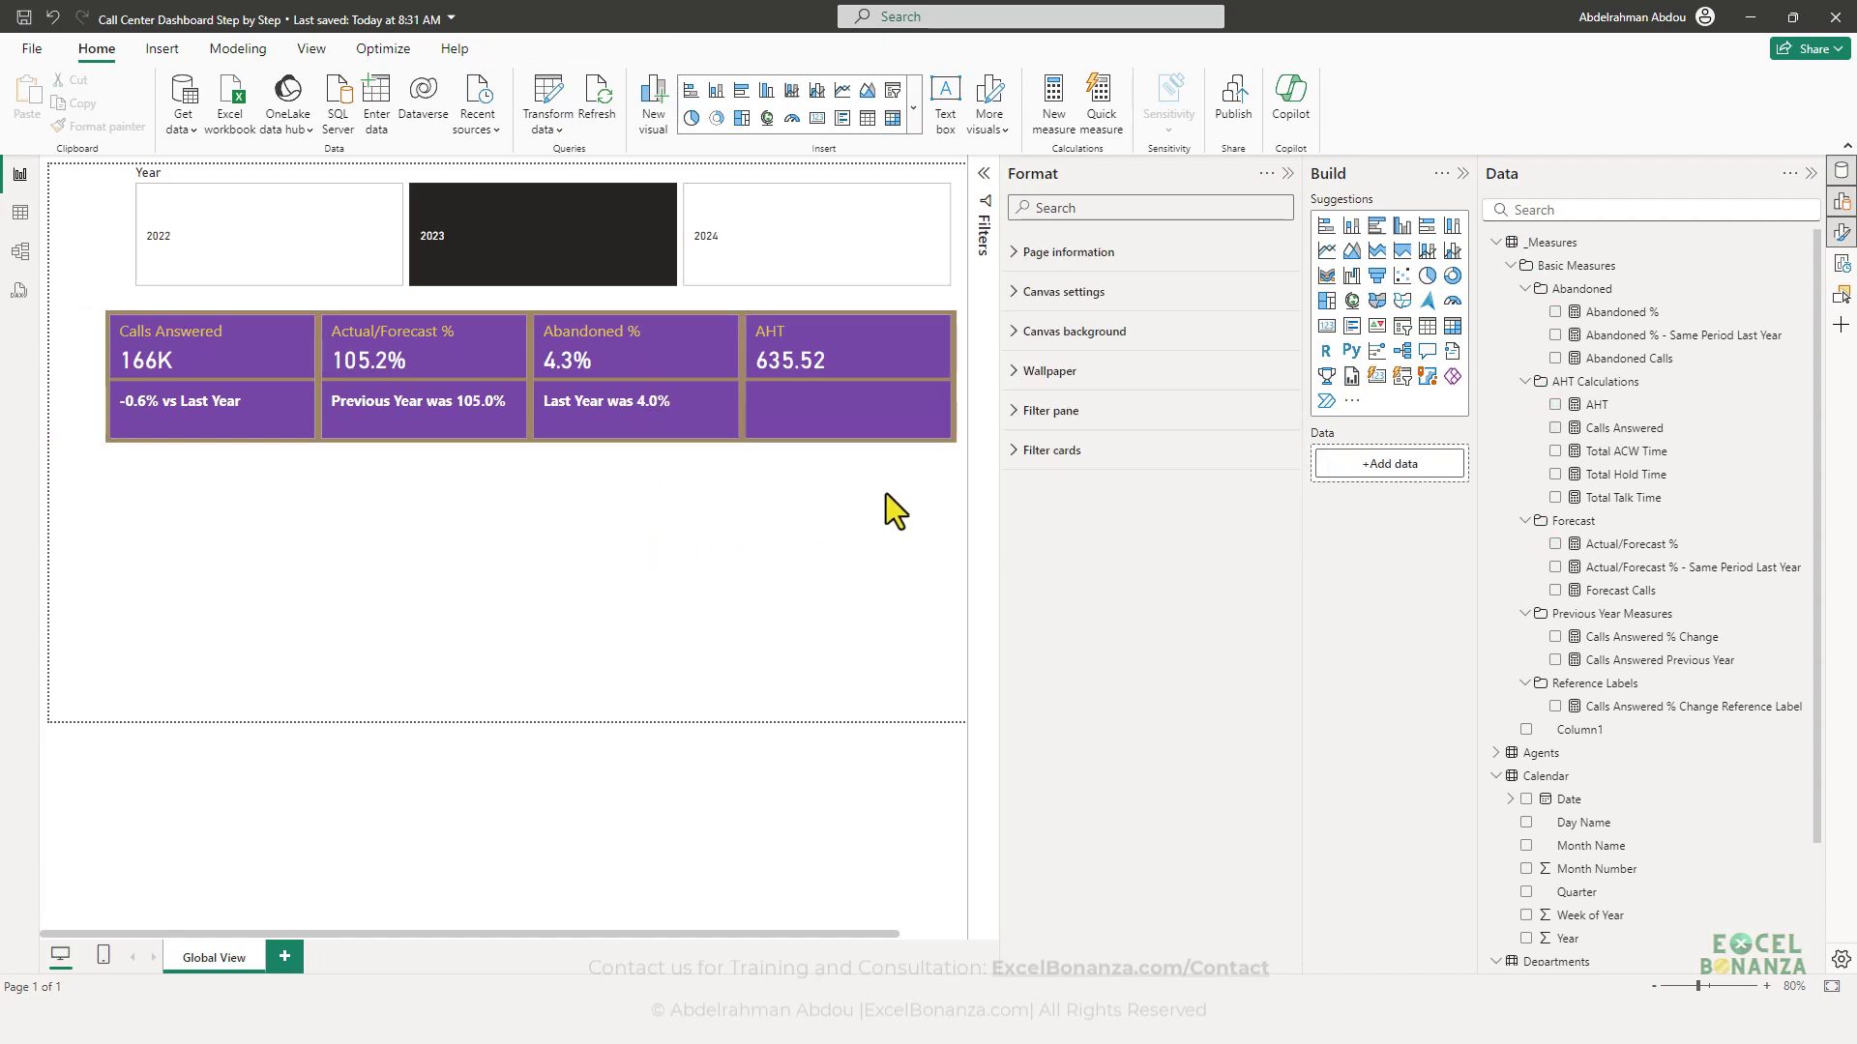
# - Match the Abandoned % reference label's title to the reference screenshot by changing its text to "Previous Year was"
pyautogui.click(1481, 992)
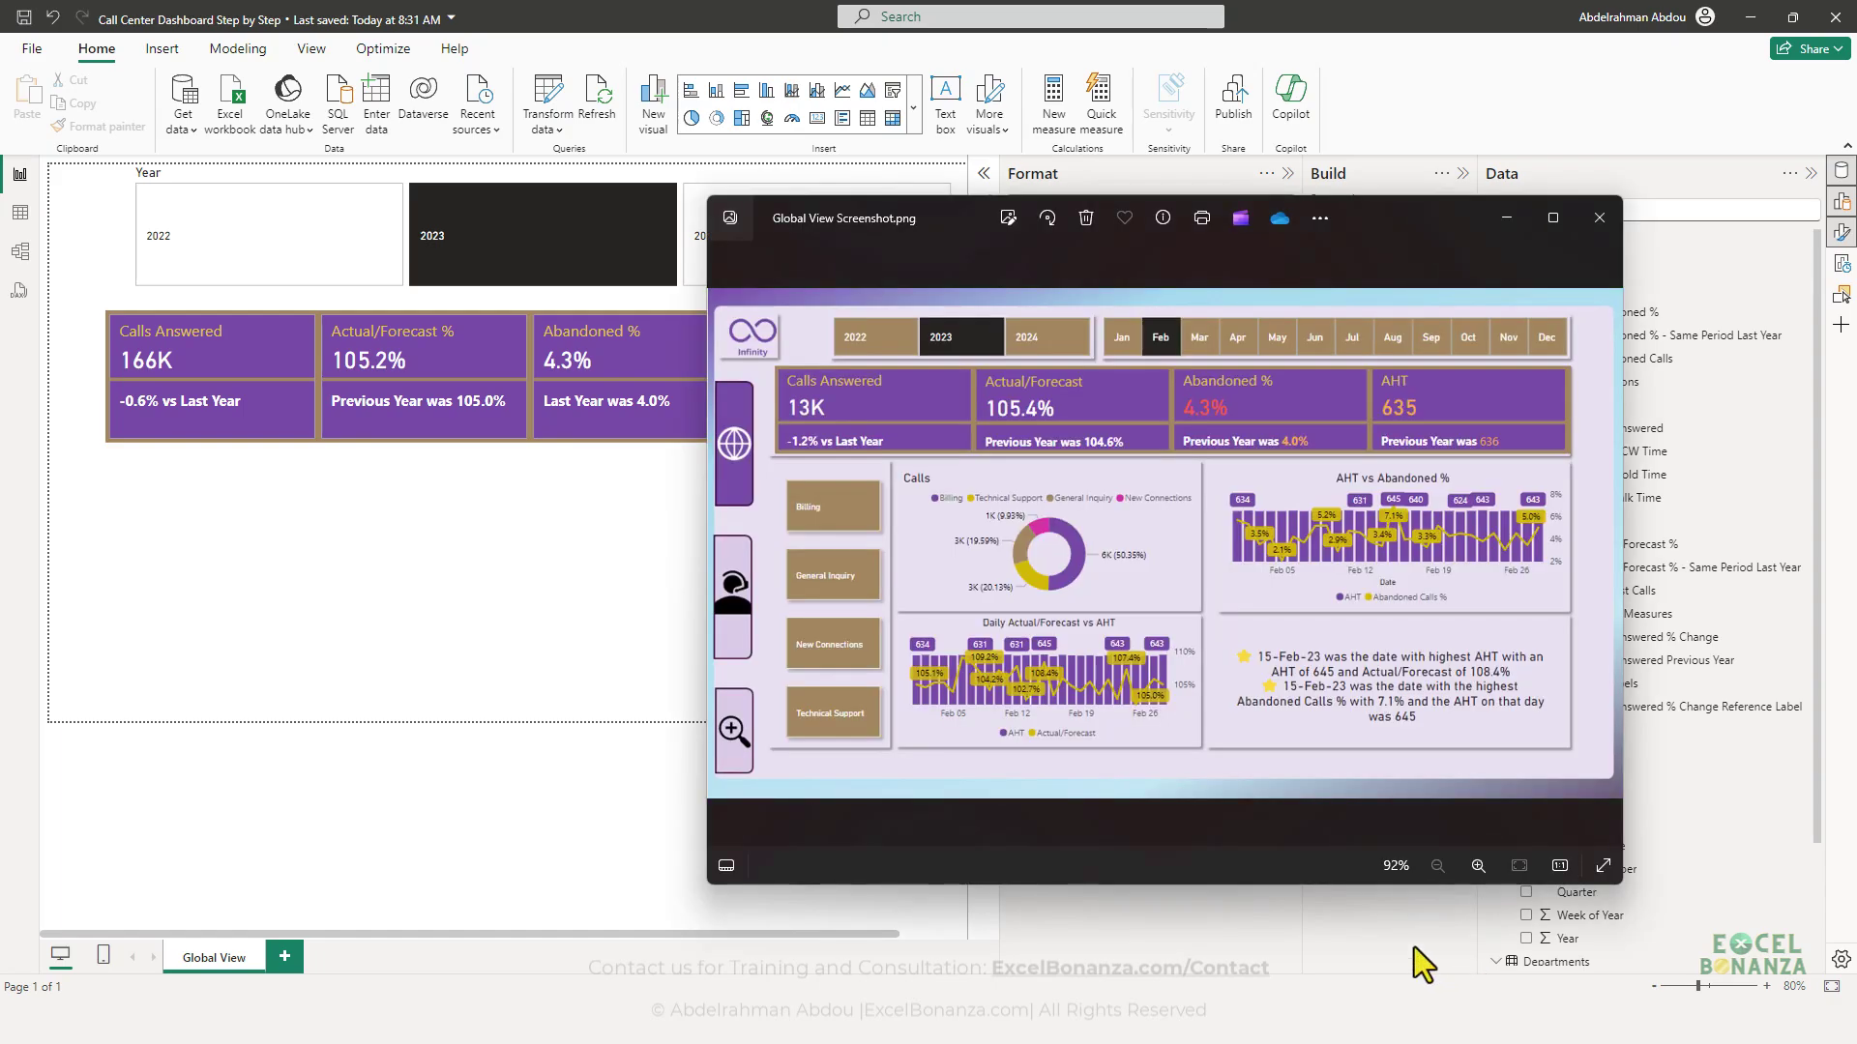
pyautogui.click(607, 433)
pyautogui.click(609, 435)
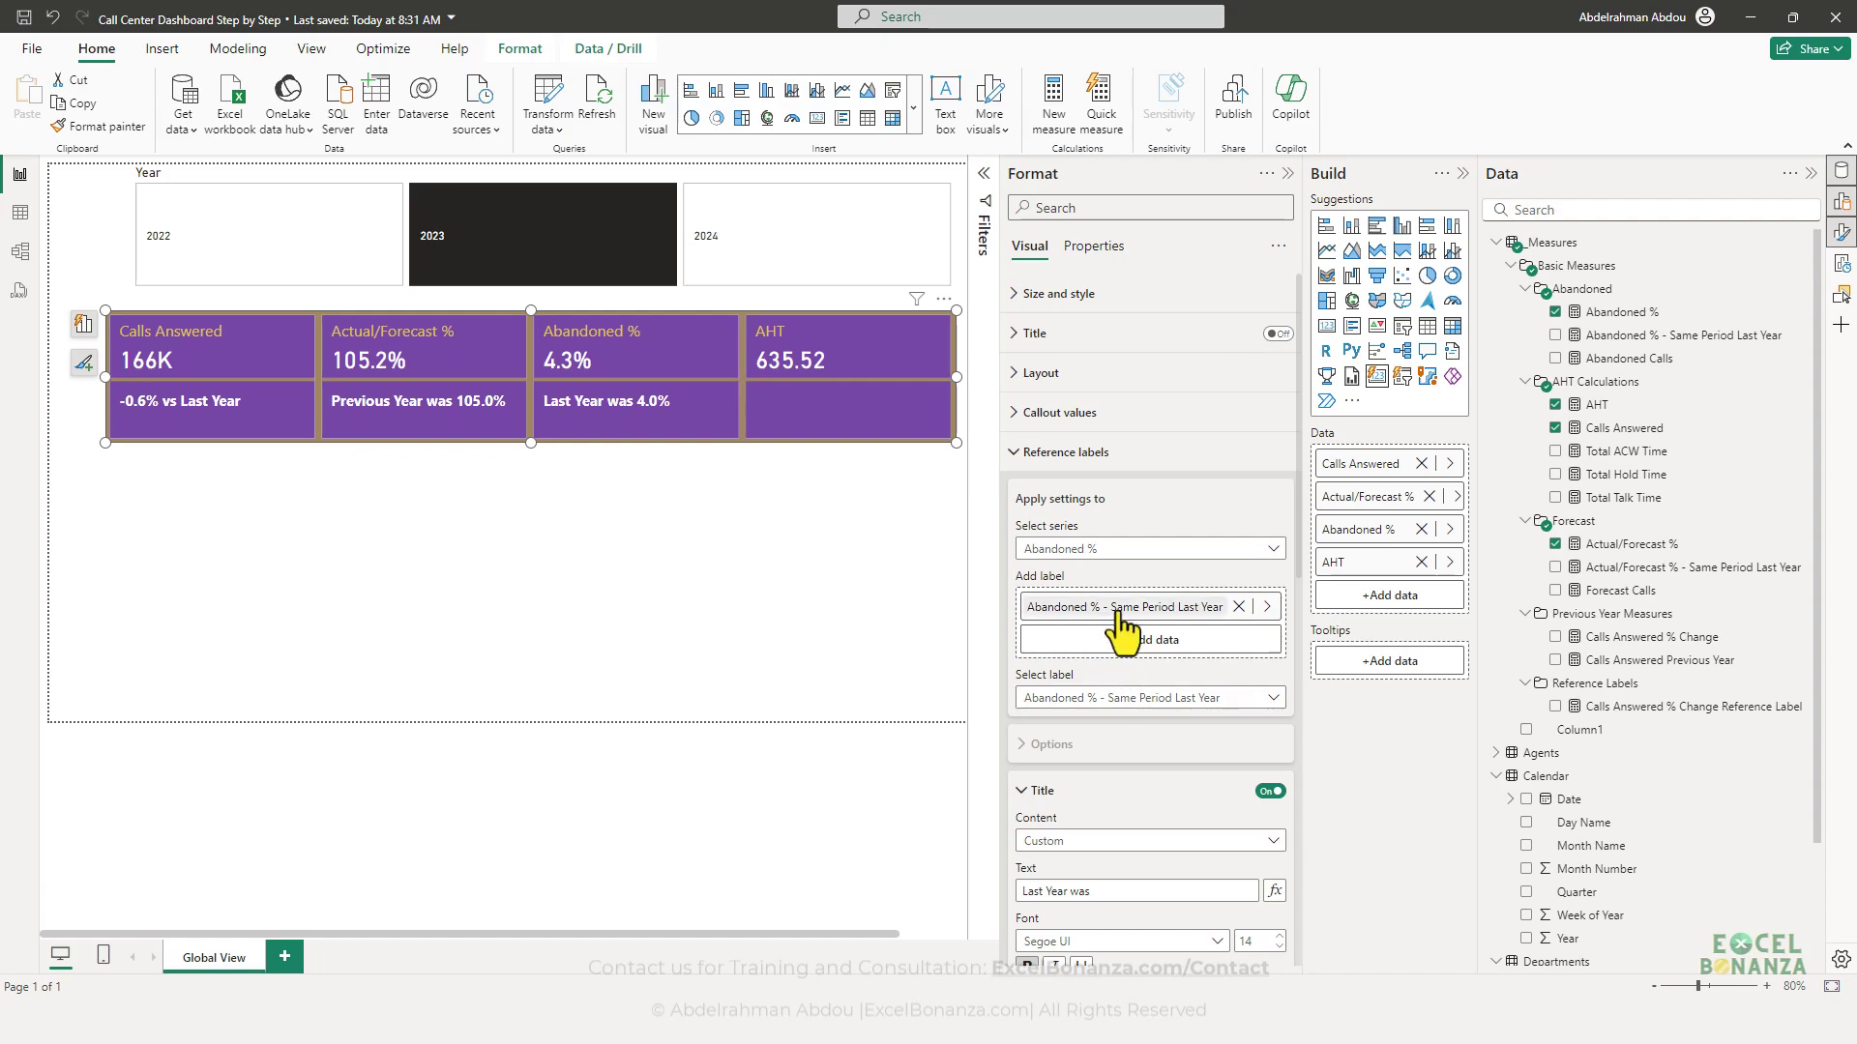
pyautogui.scroll(-1, 1124, 718)
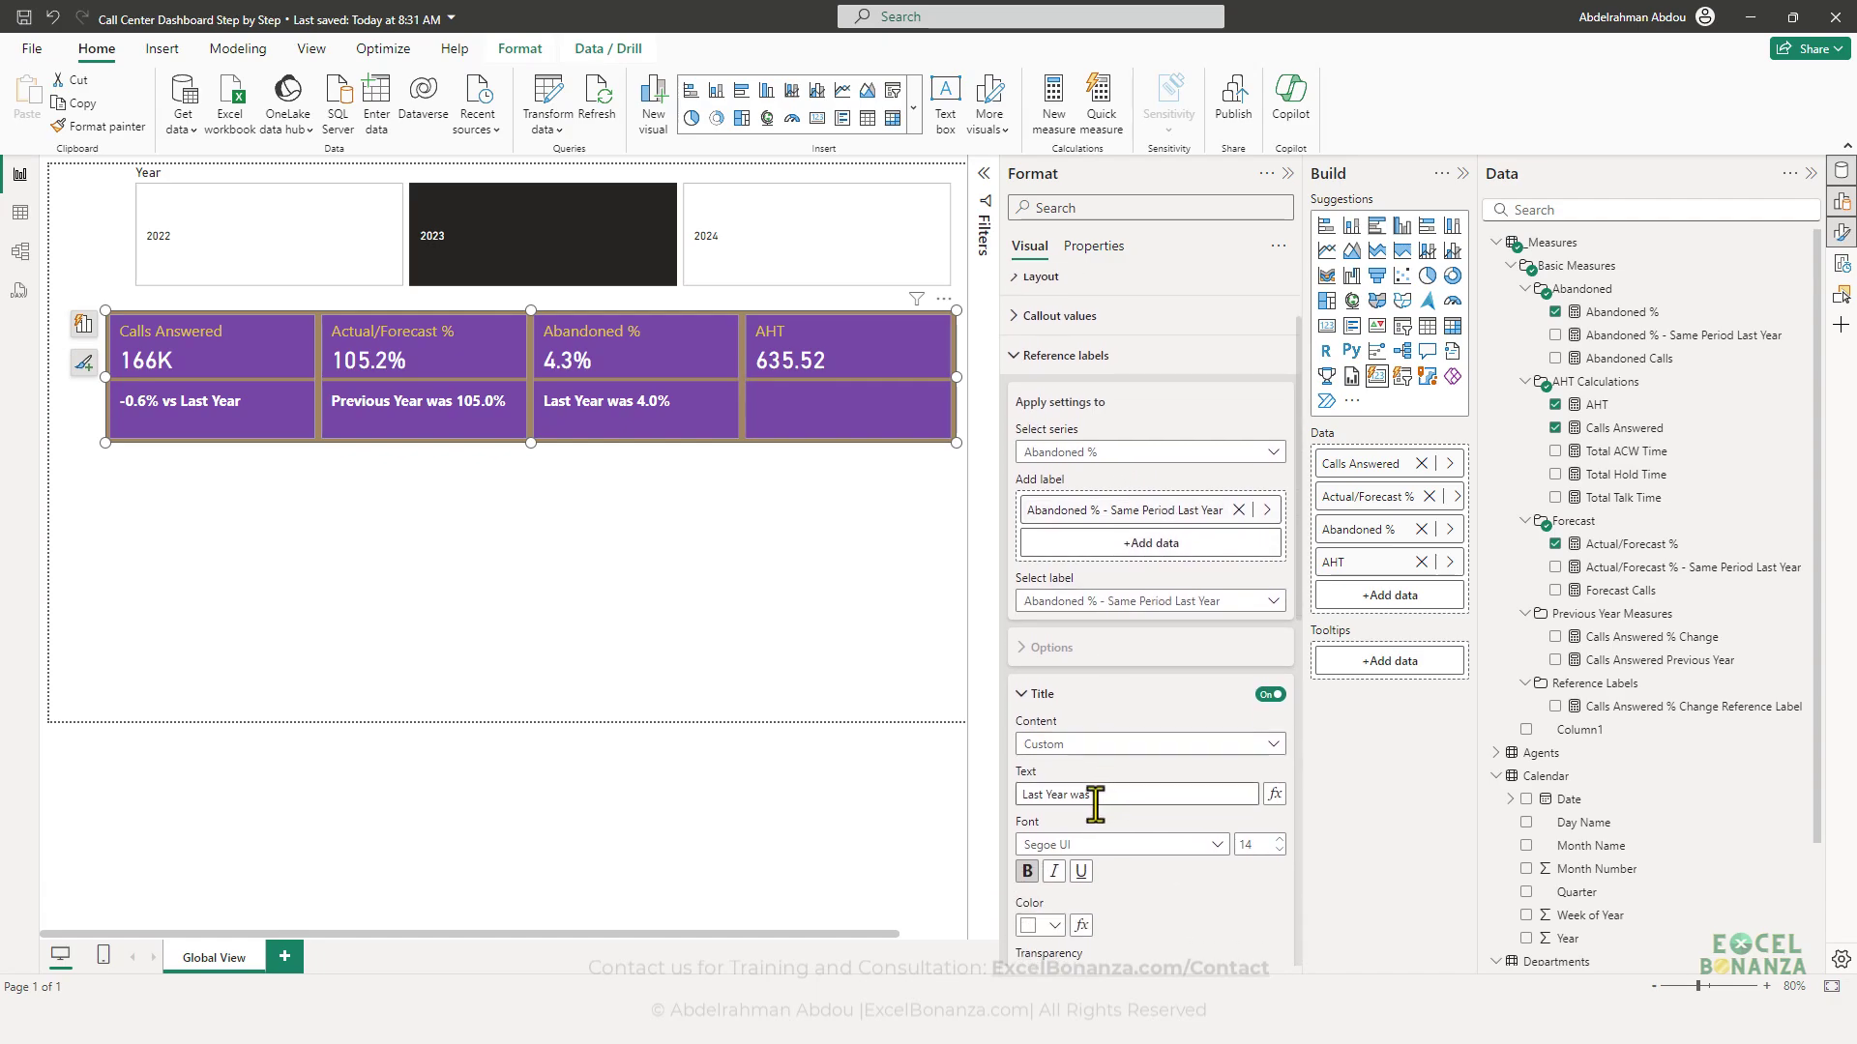
pyautogui.doubleClick(1032, 795)
pyautogui.write('Pre')
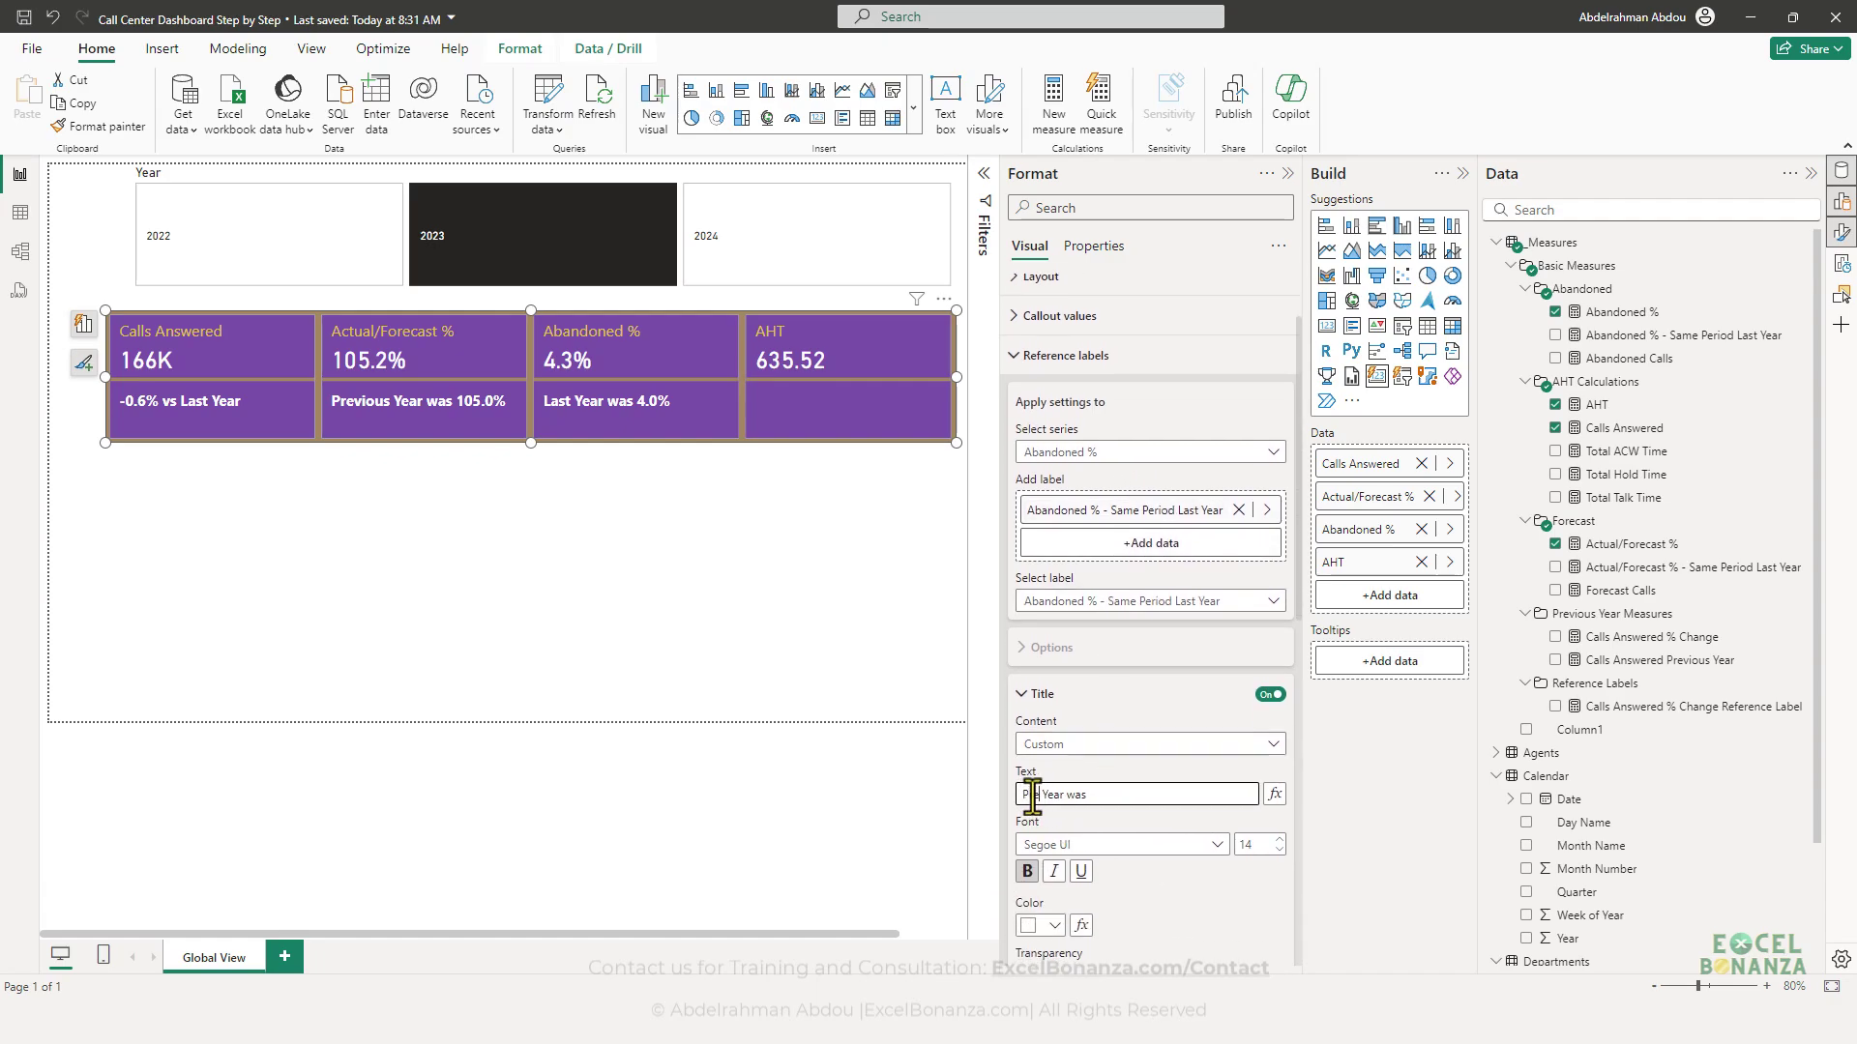
pyautogui.write('vious')
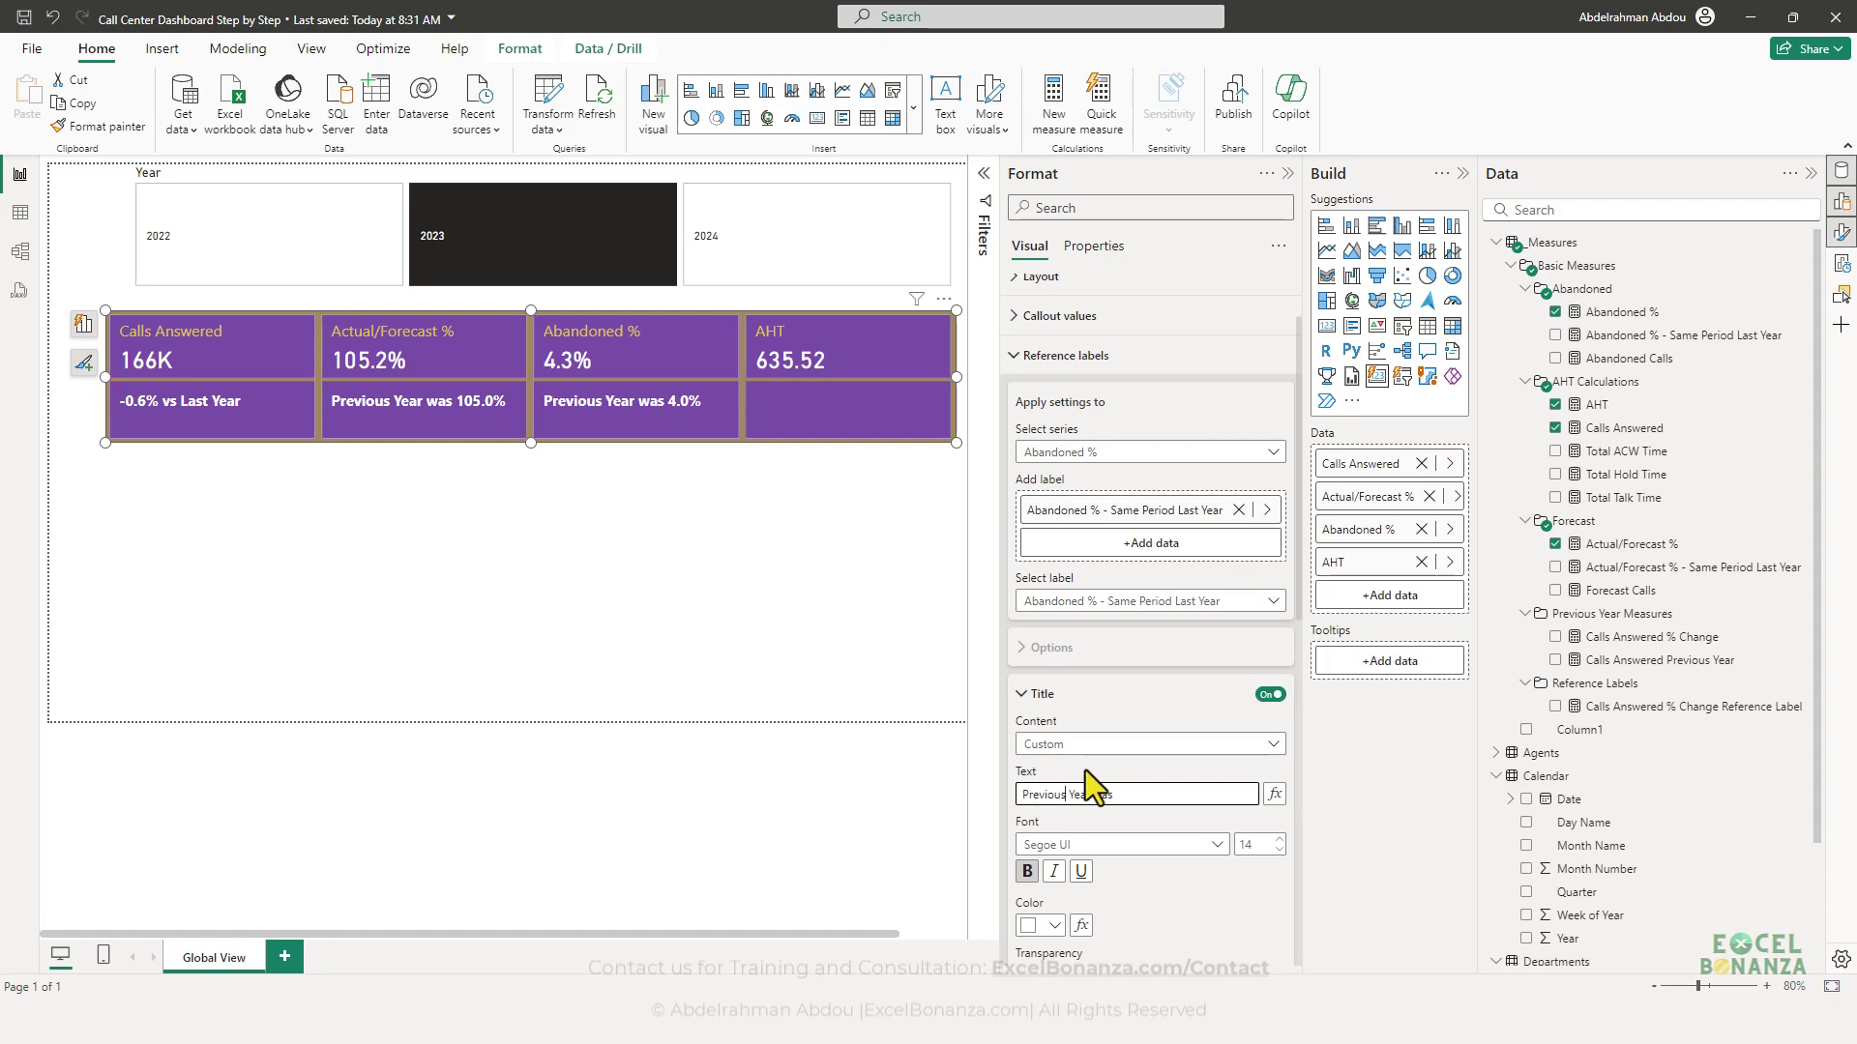
pyautogui.hotkey('alt', 'Tab')
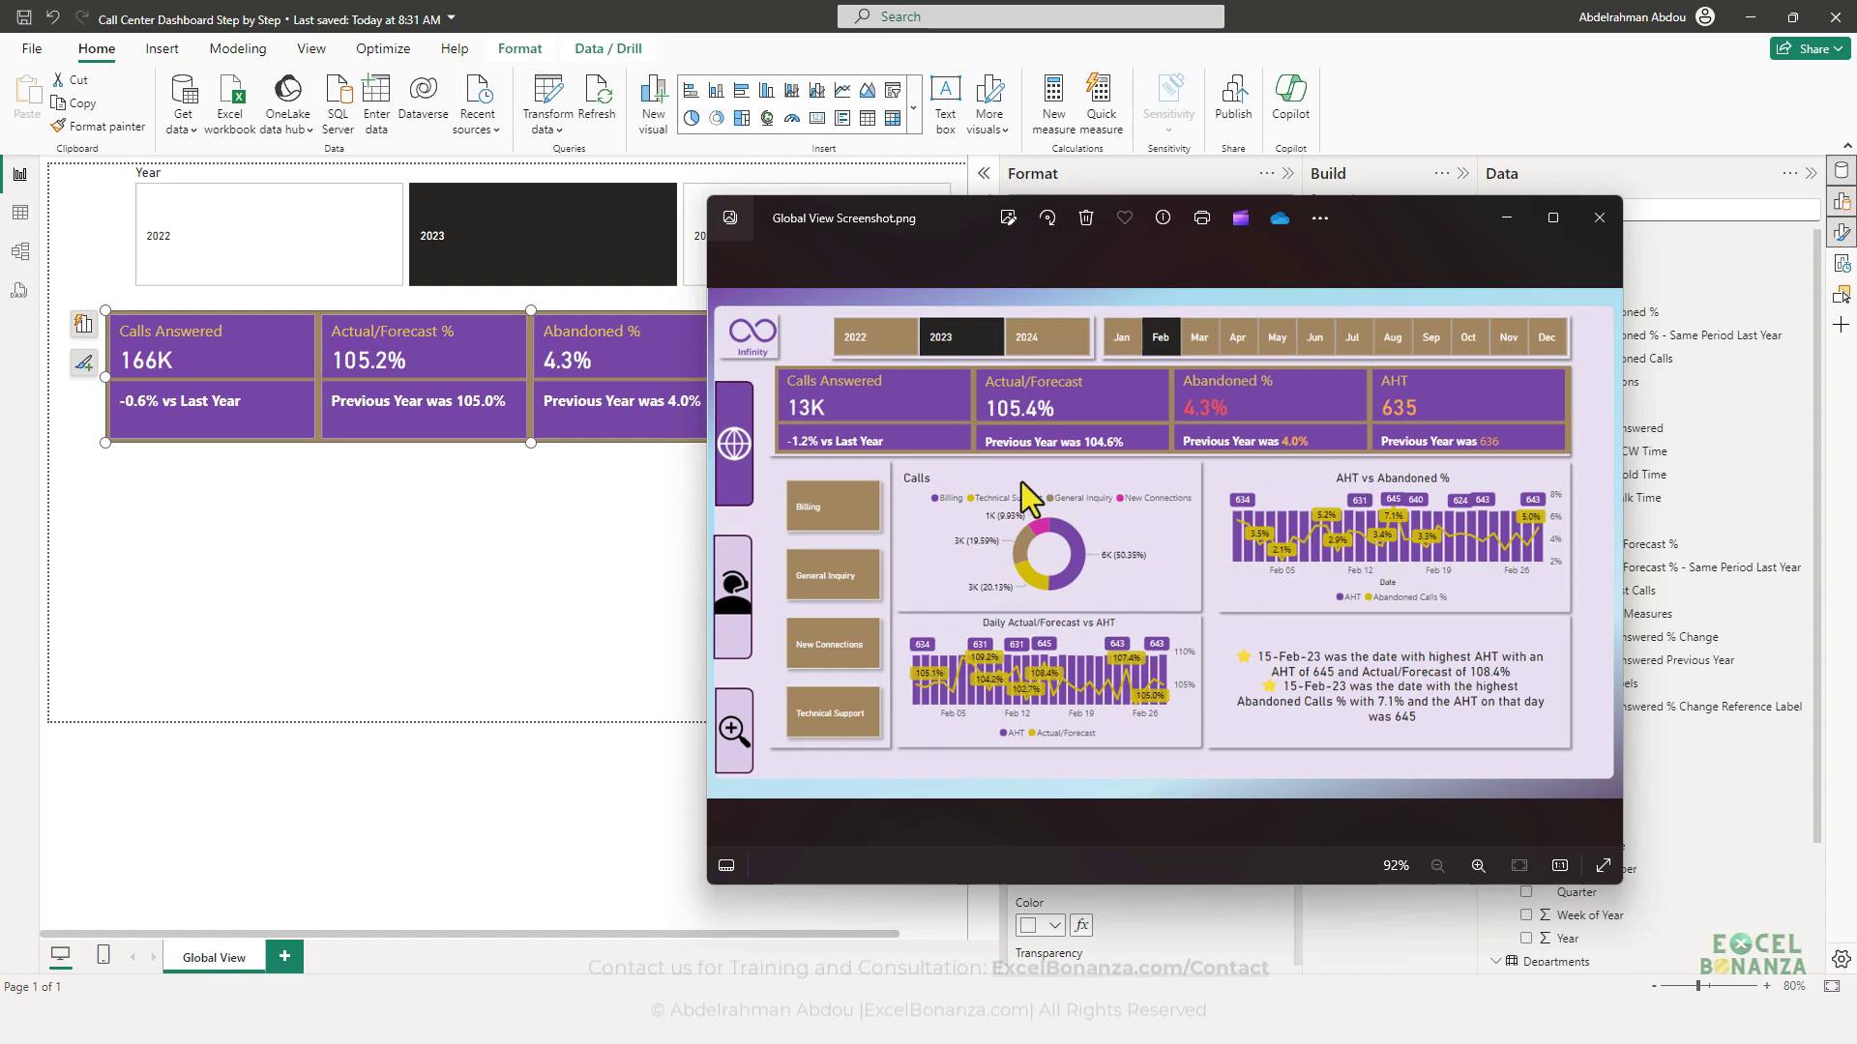
pyautogui.hotkey('alt', 'Tab')
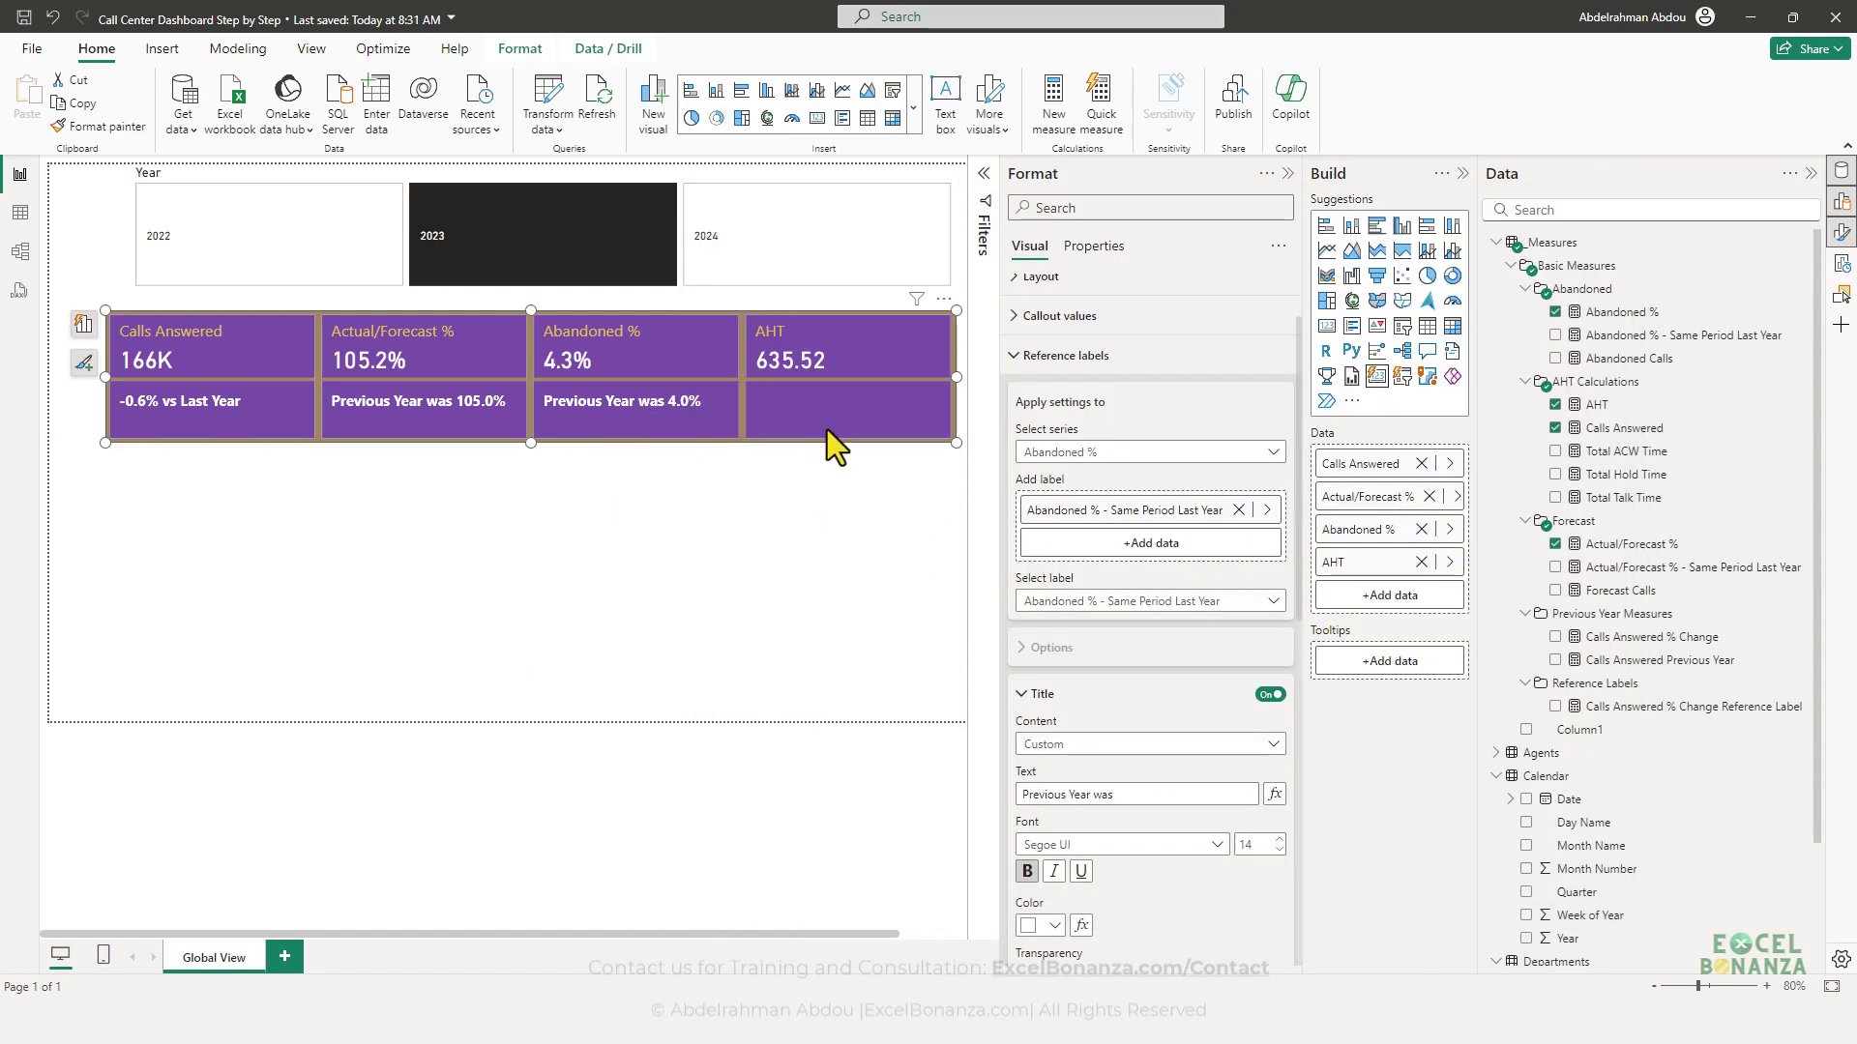
pyautogui.click(718, 476)
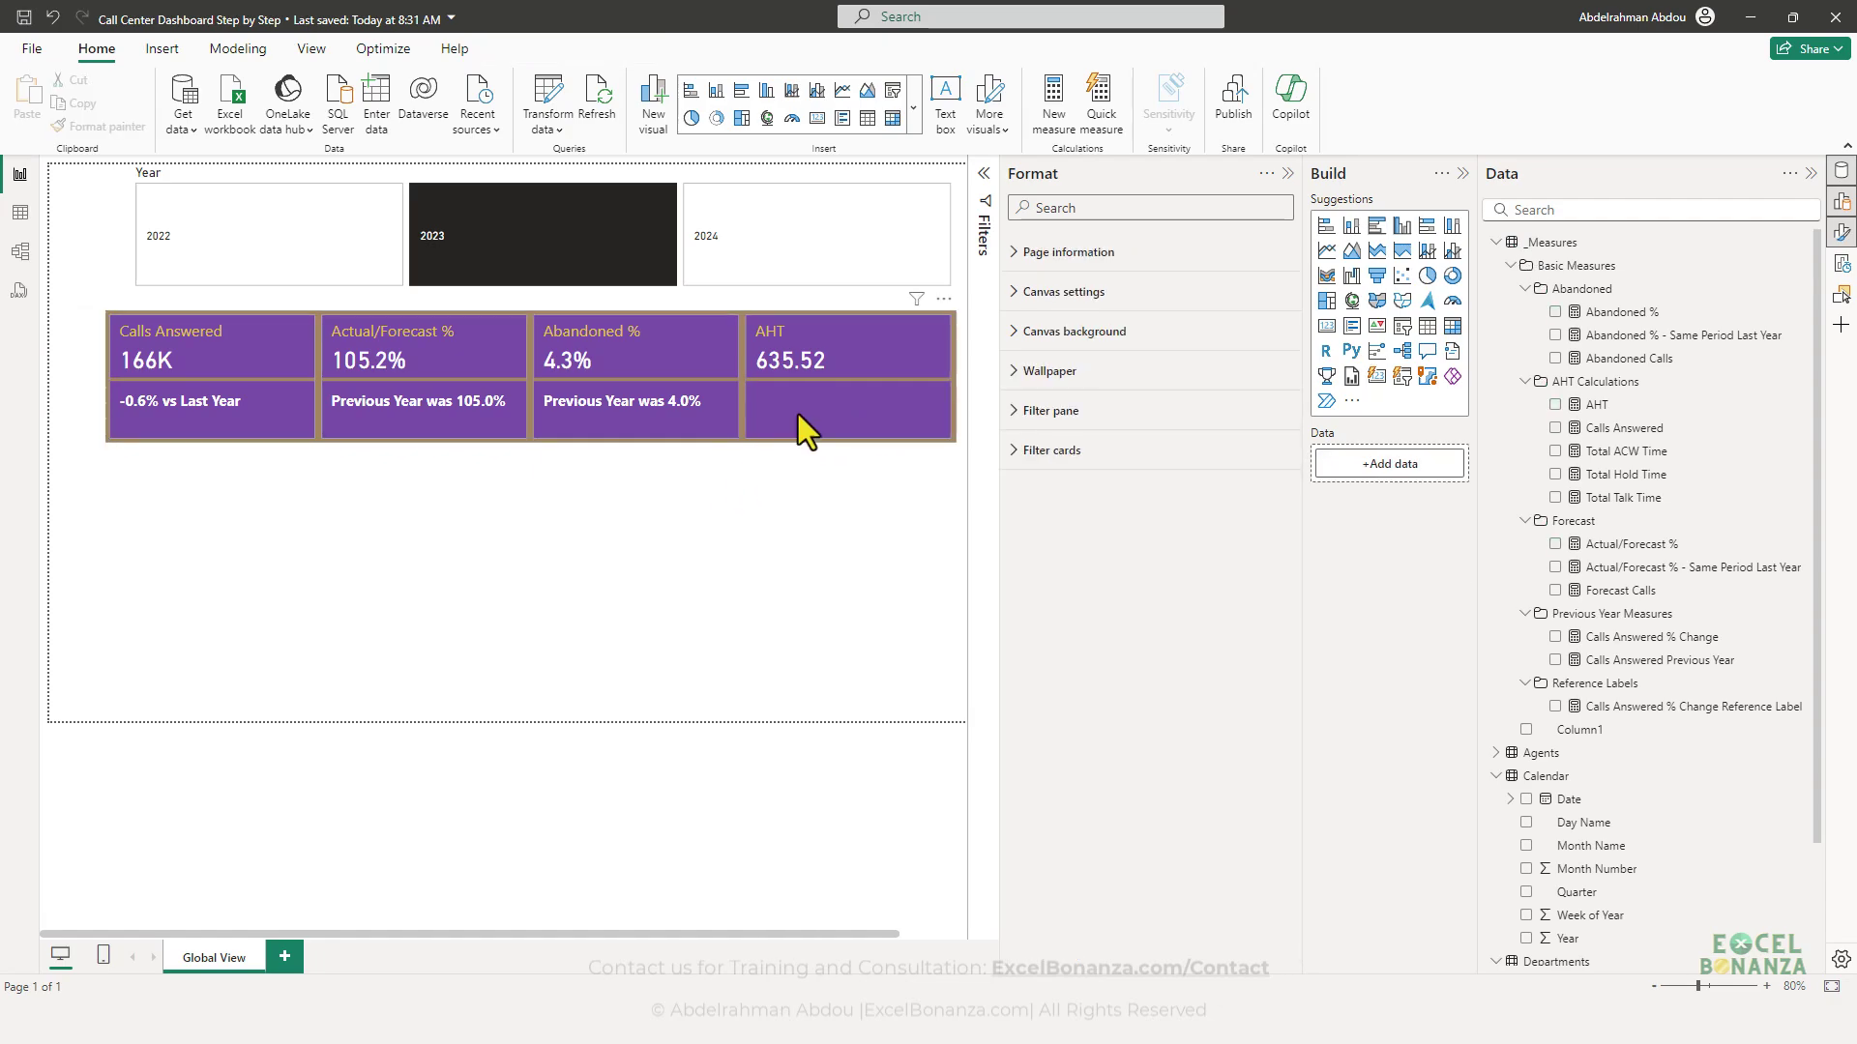
# - Create a new measure in the AHT Calculations folder named "AHT - Same Period Last Year"
pyautogui.click(798, 401)
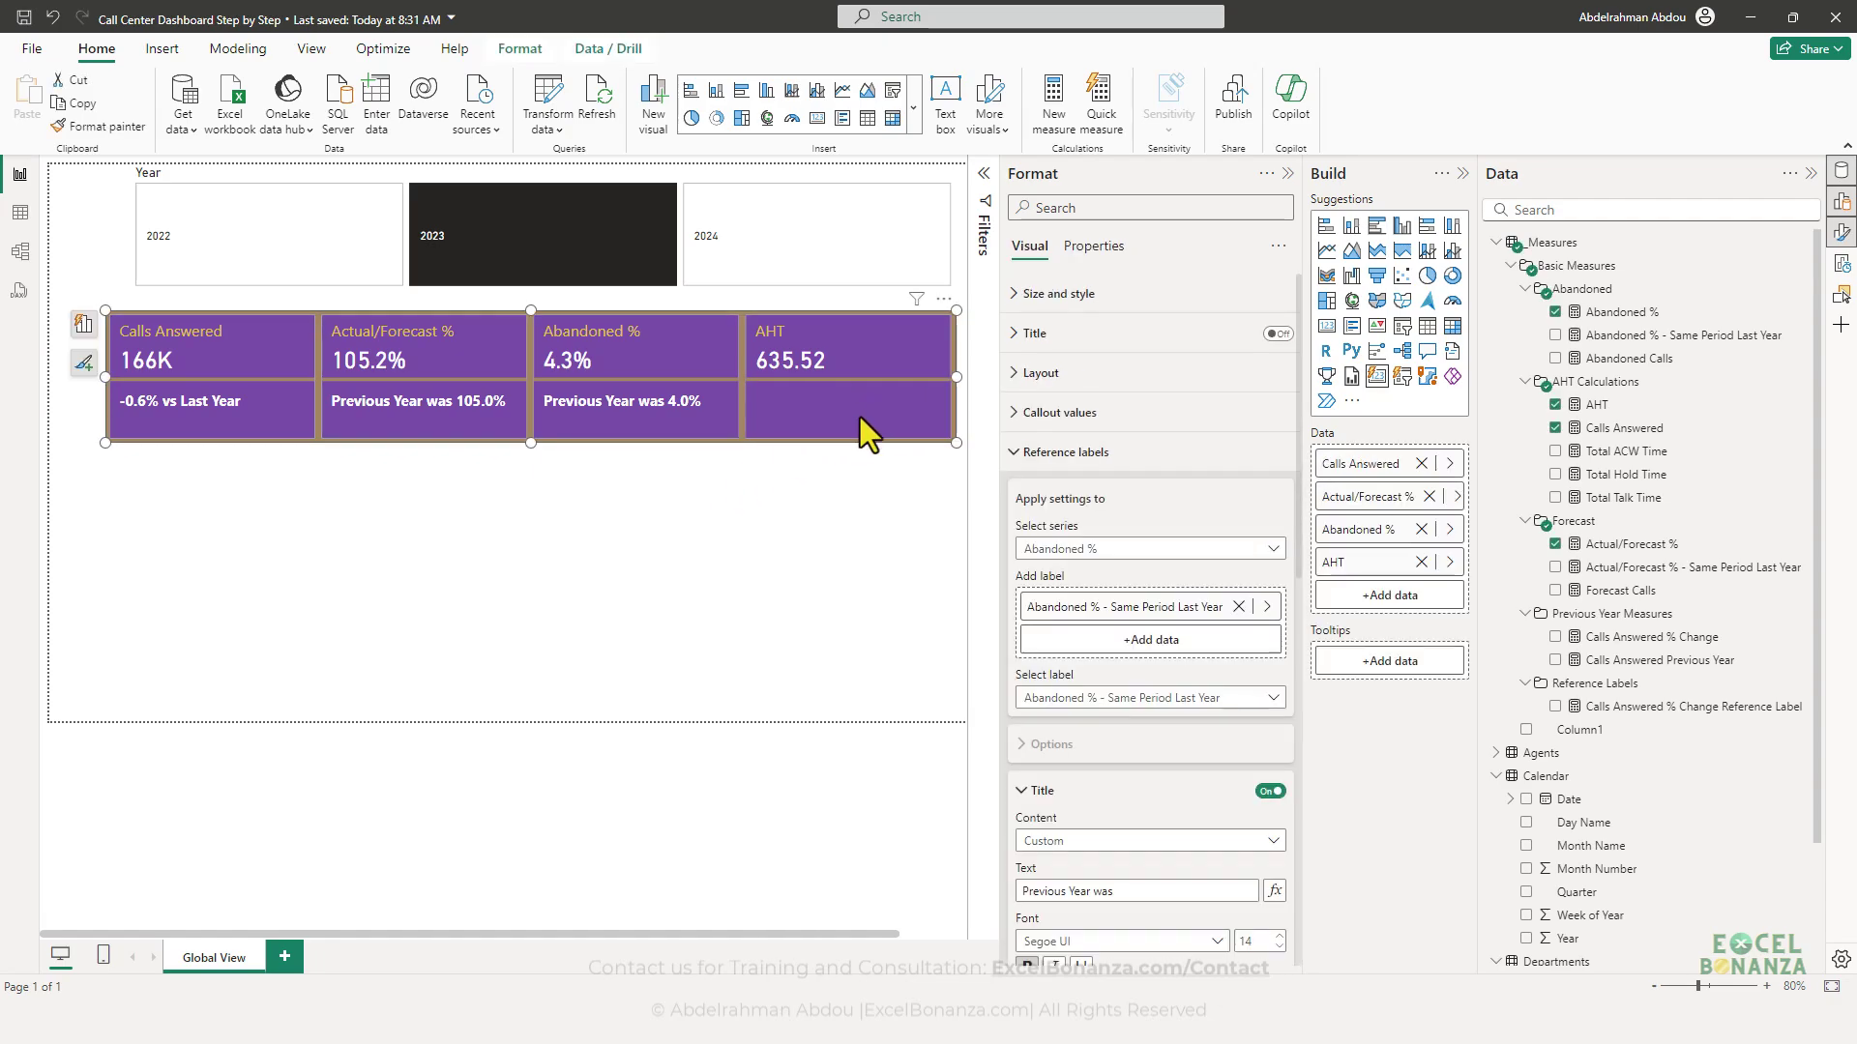
pyautogui.rightClick(1799, 385)
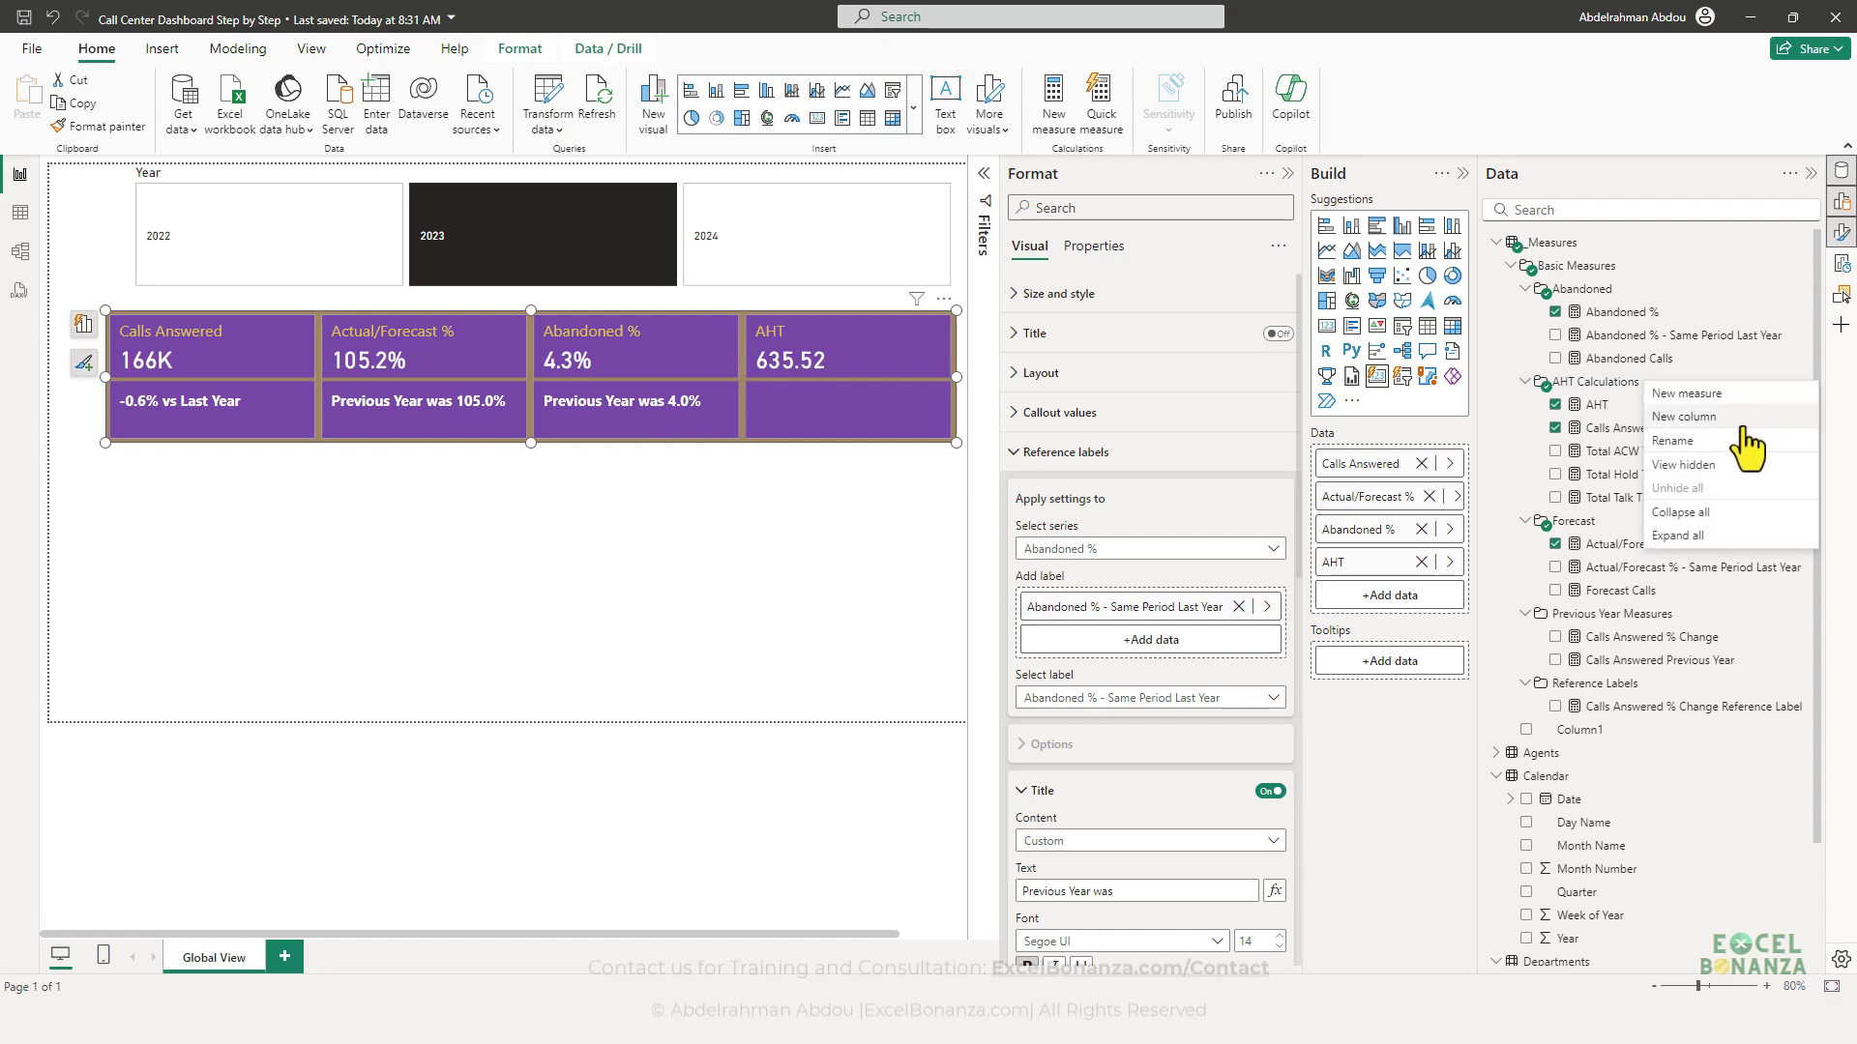
pyautogui.click(1746, 395)
pyautogui.write('A')
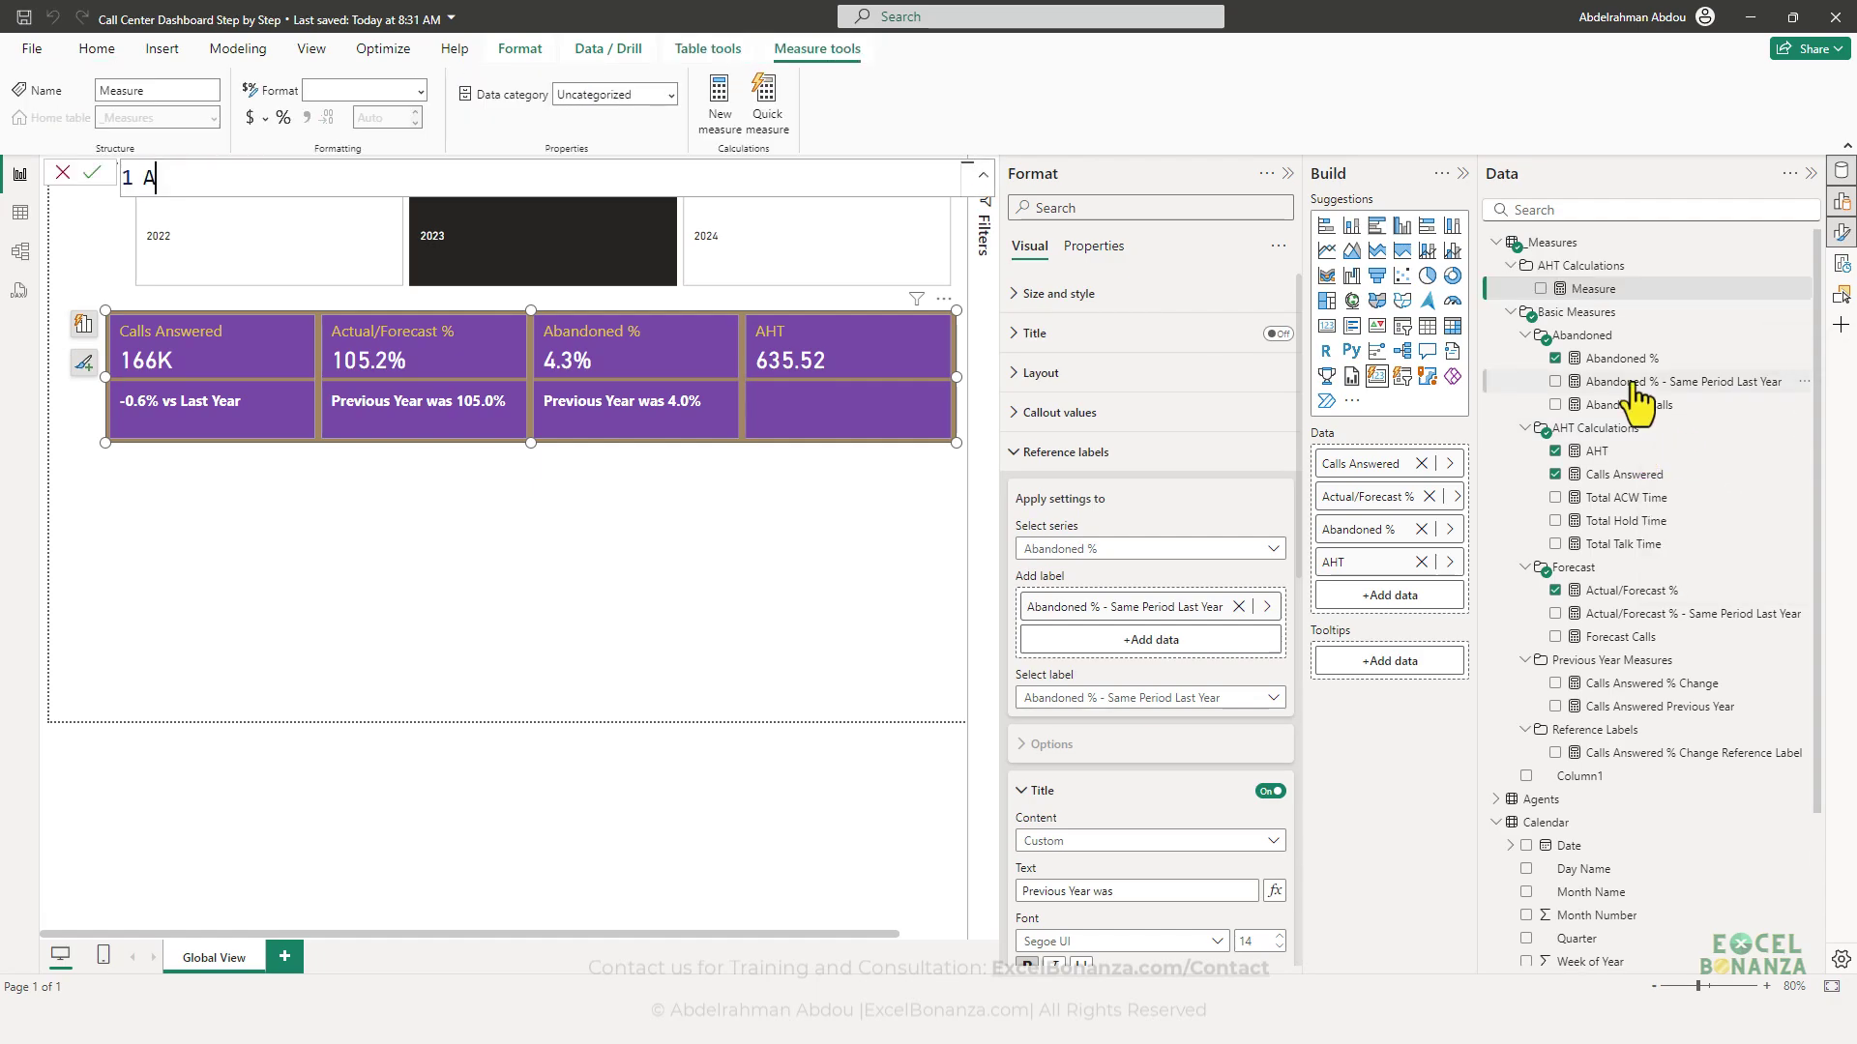
pyautogui.write('HT -')
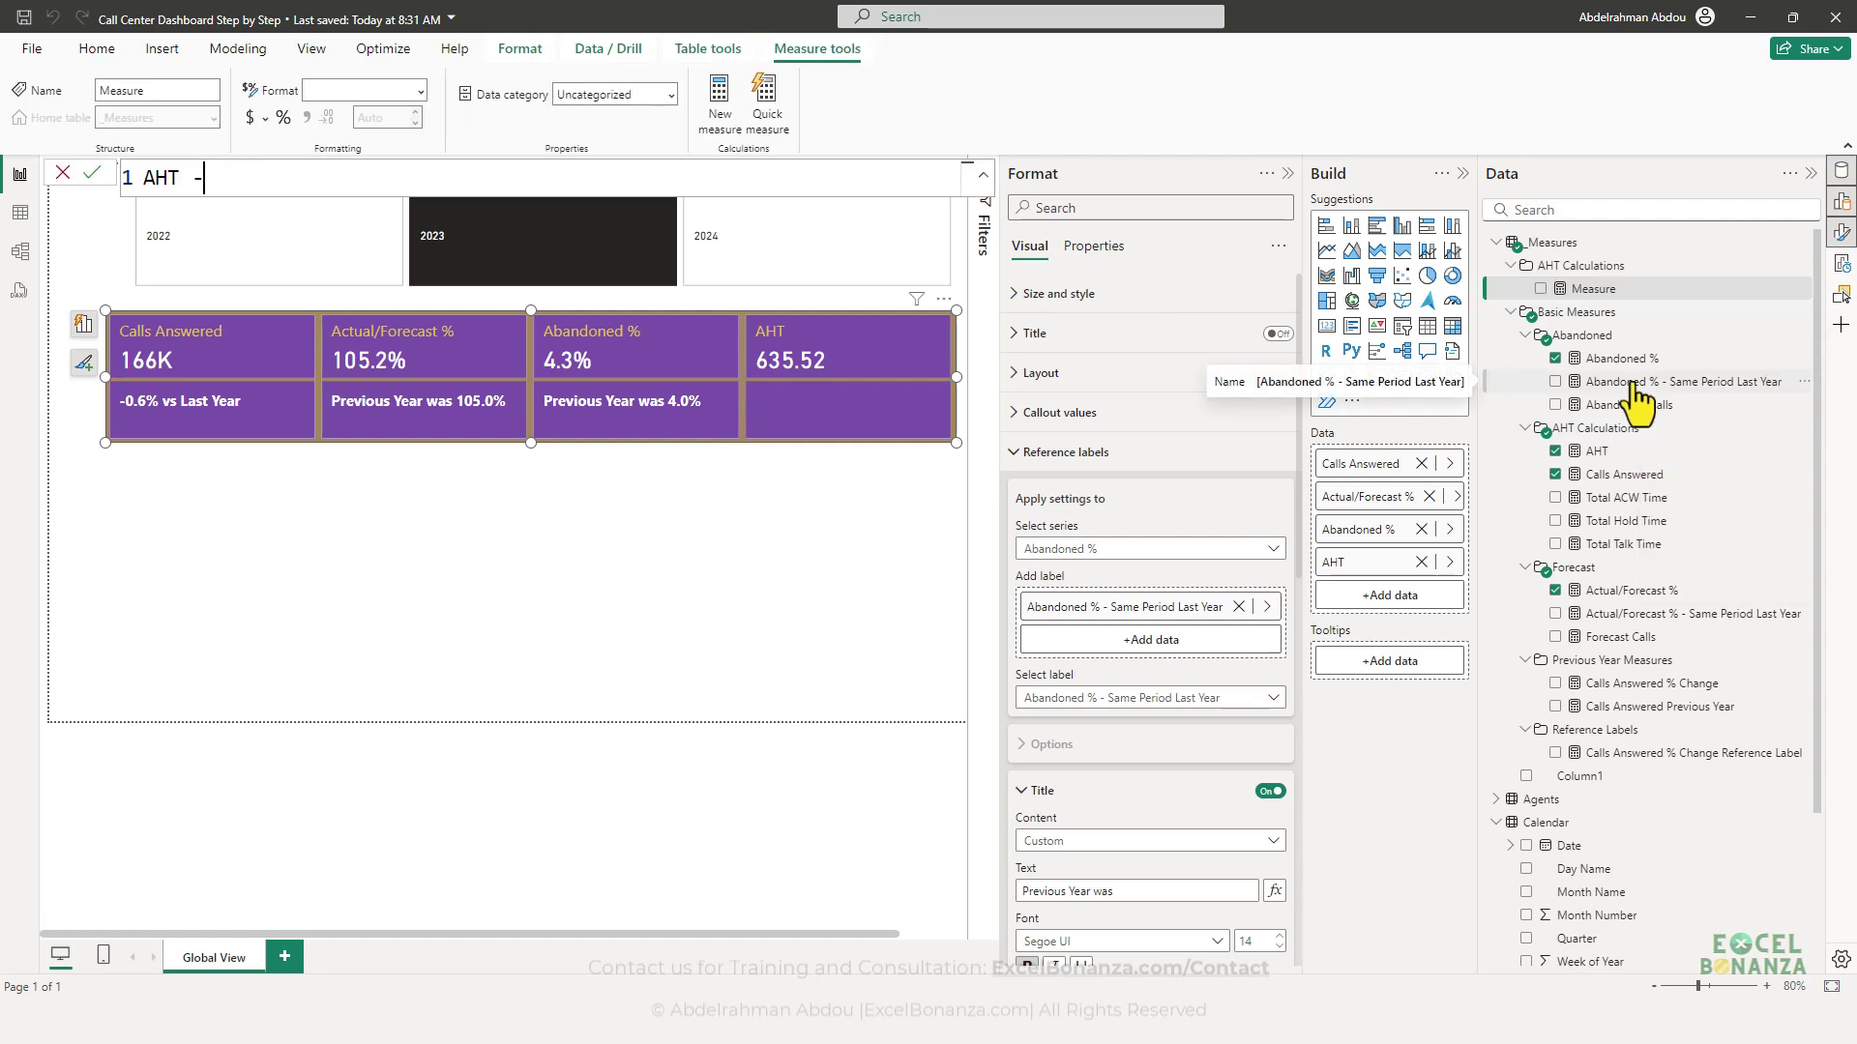
pyautogui.write(' Same Period Last Year')
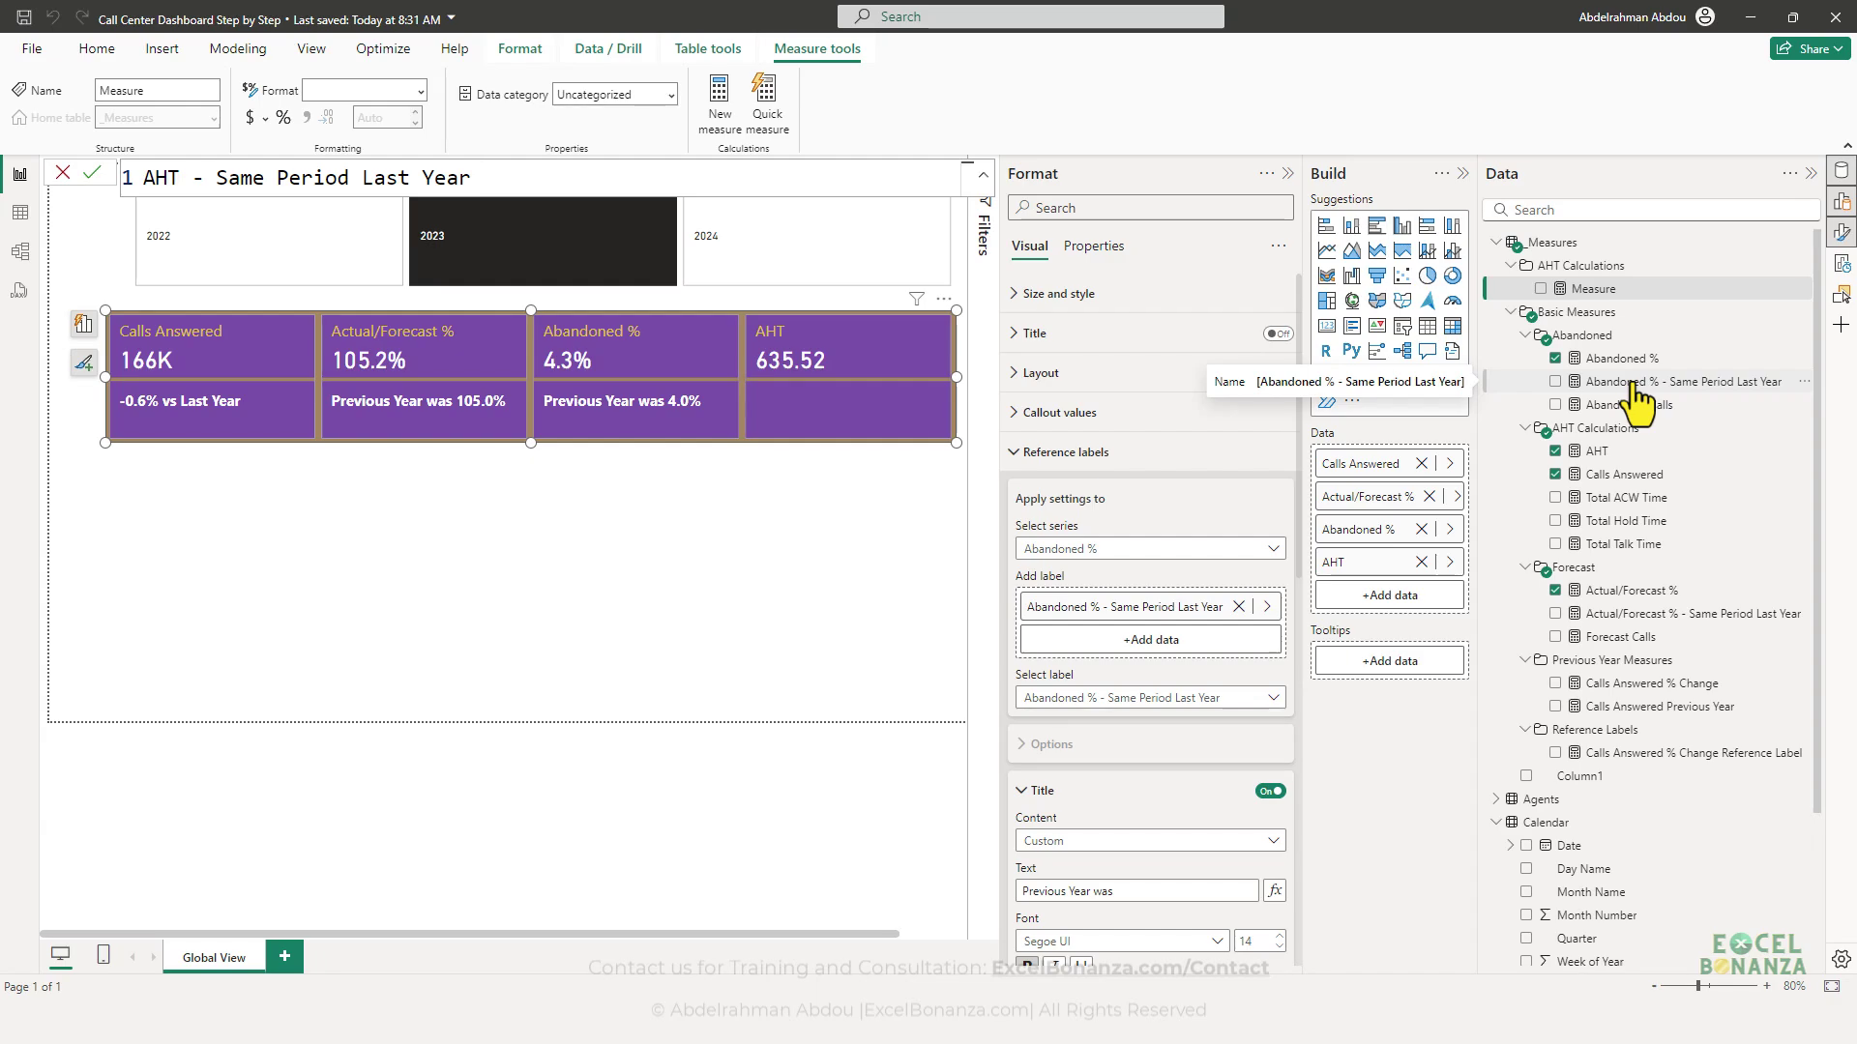
# - Define the new measure on a second line as CALCULATE([AHT], SAMEPERIODLASTYEAR('Calendar'[Date])) and commit it
pyautogui.write('calc')
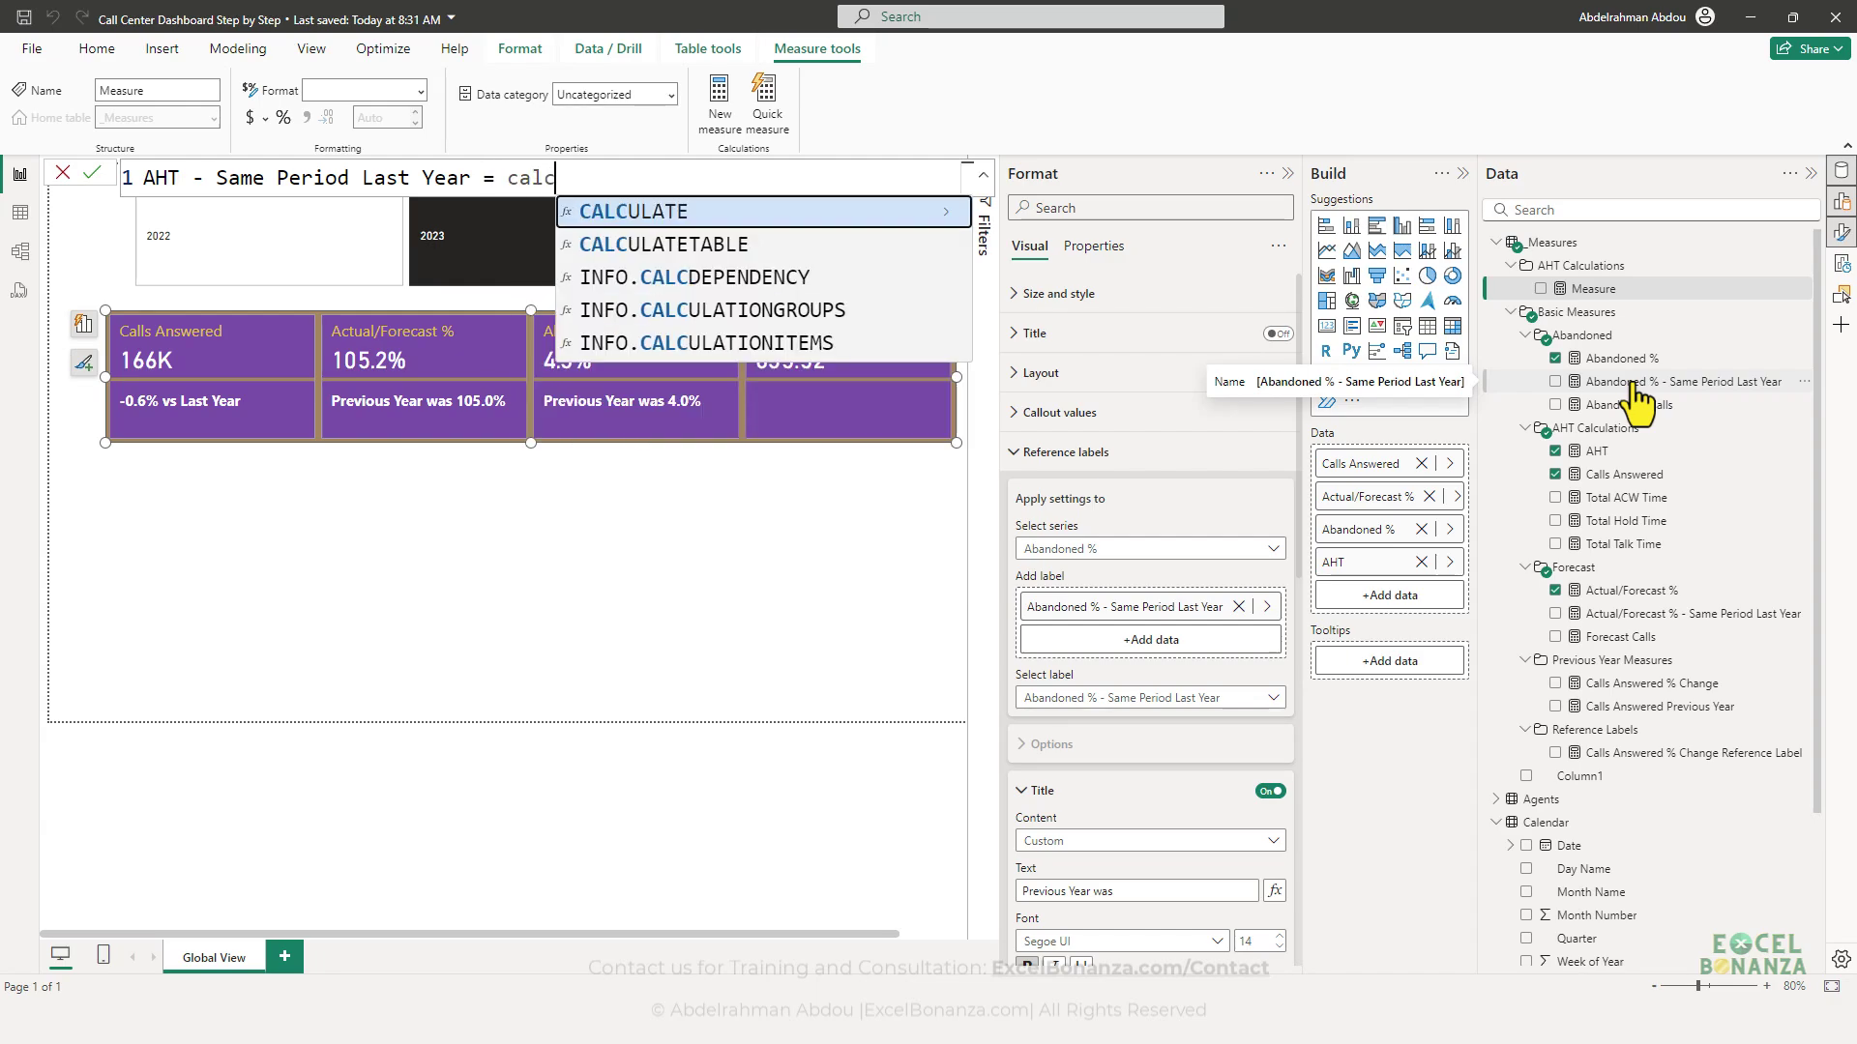
pyautogui.press('Tab')
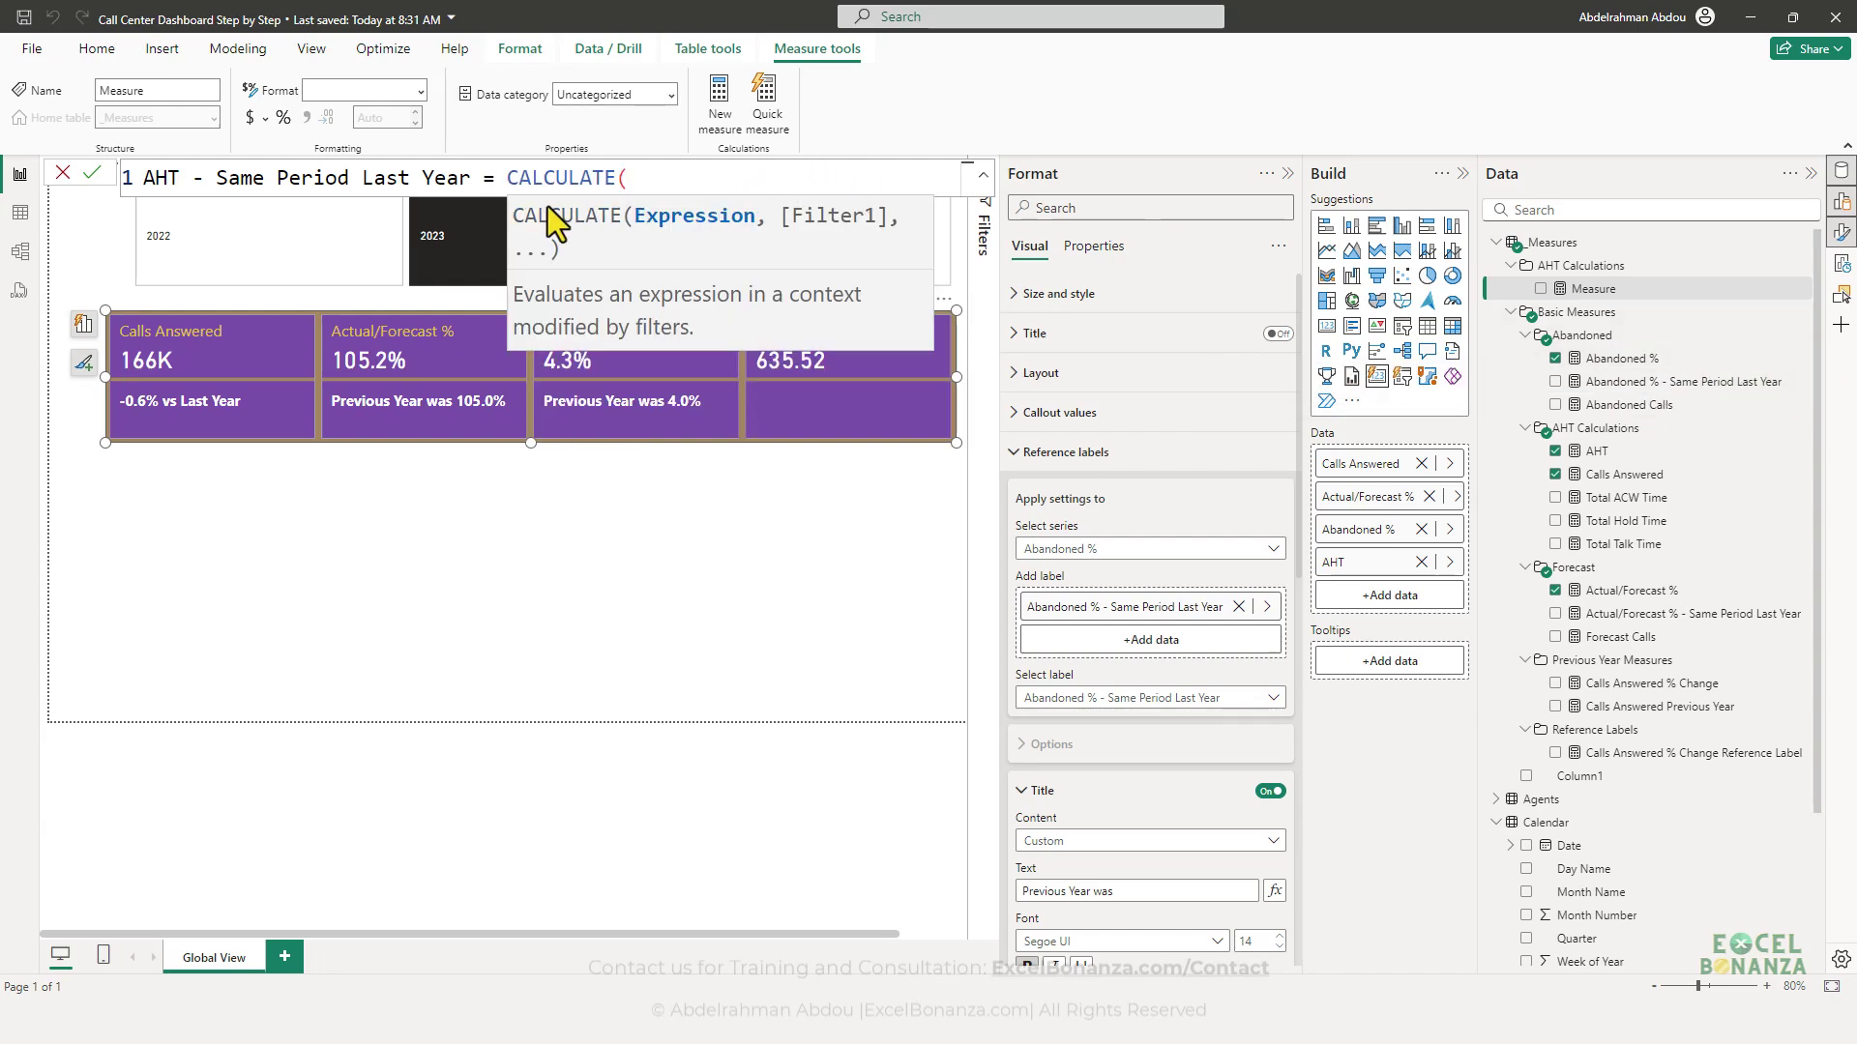
pyautogui.click(506, 177)
pyautogui.hotkey('shift', 'Return')
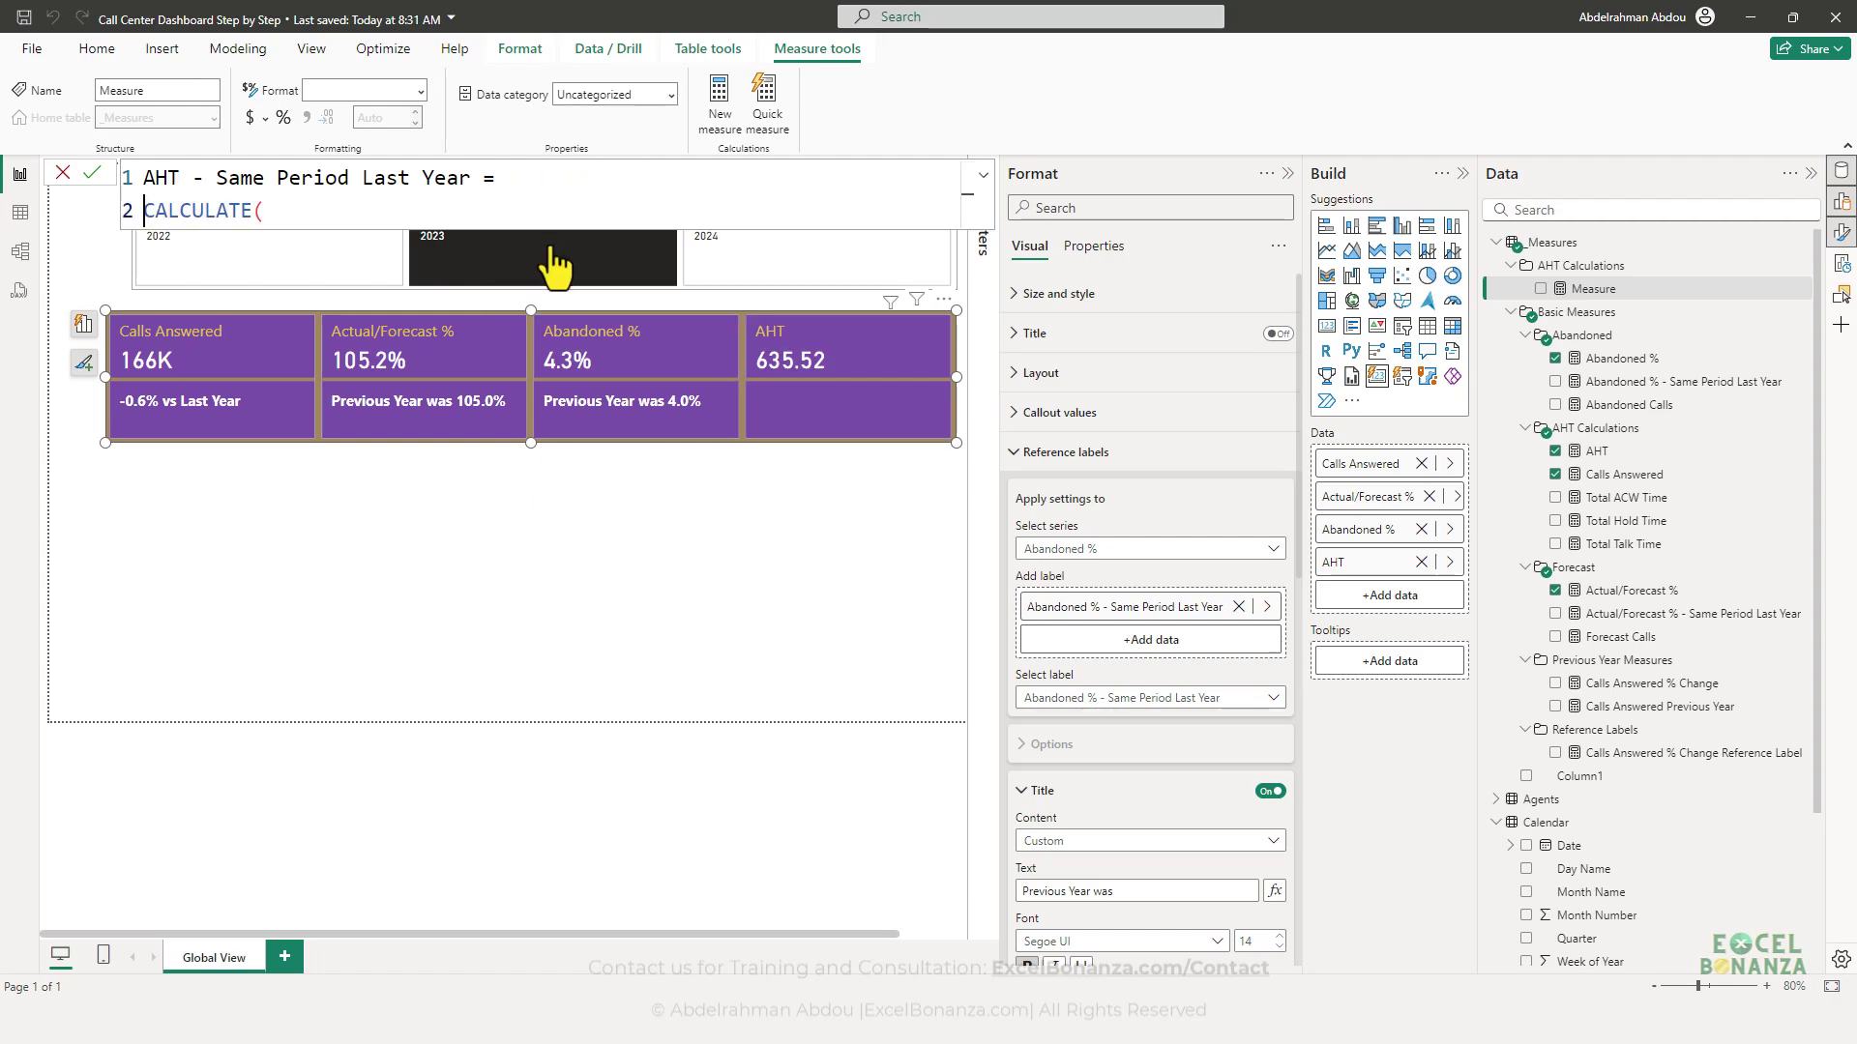
pyautogui.write('[AHT], same')
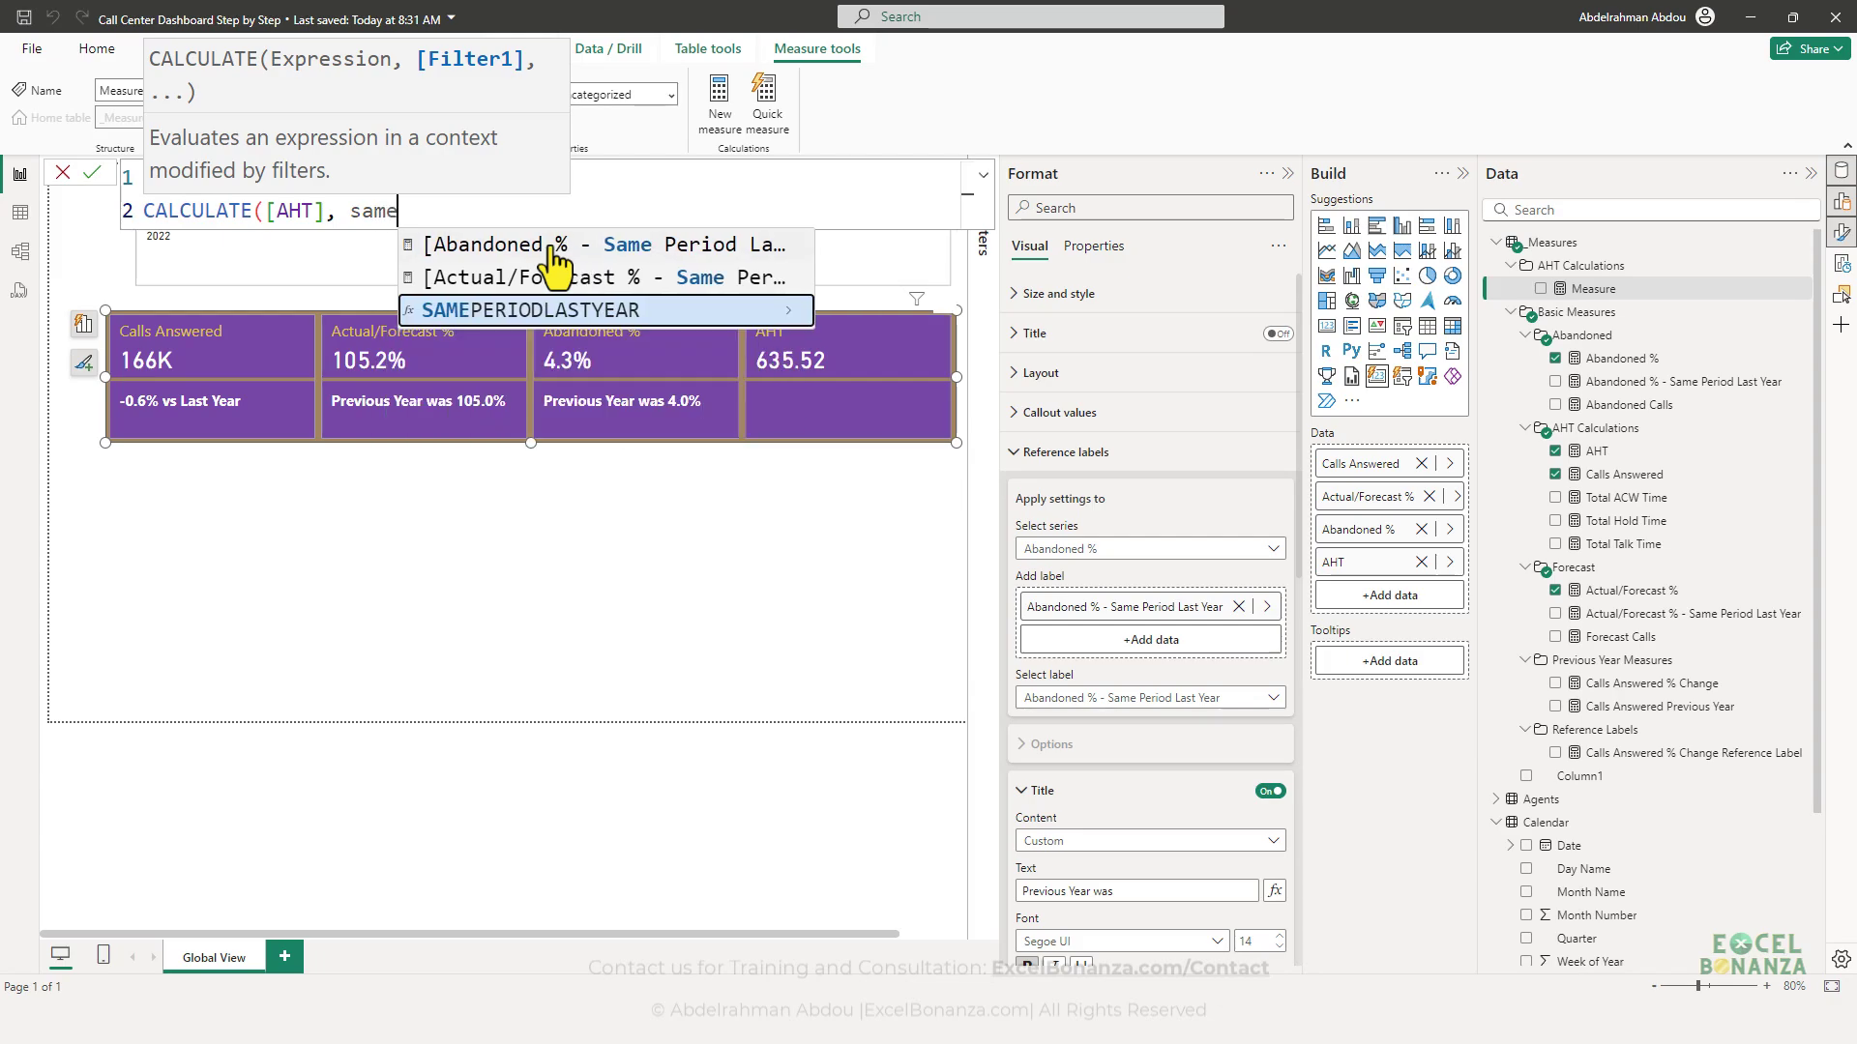
pyautogui.press('Tab')
pyautogui.write('calen')
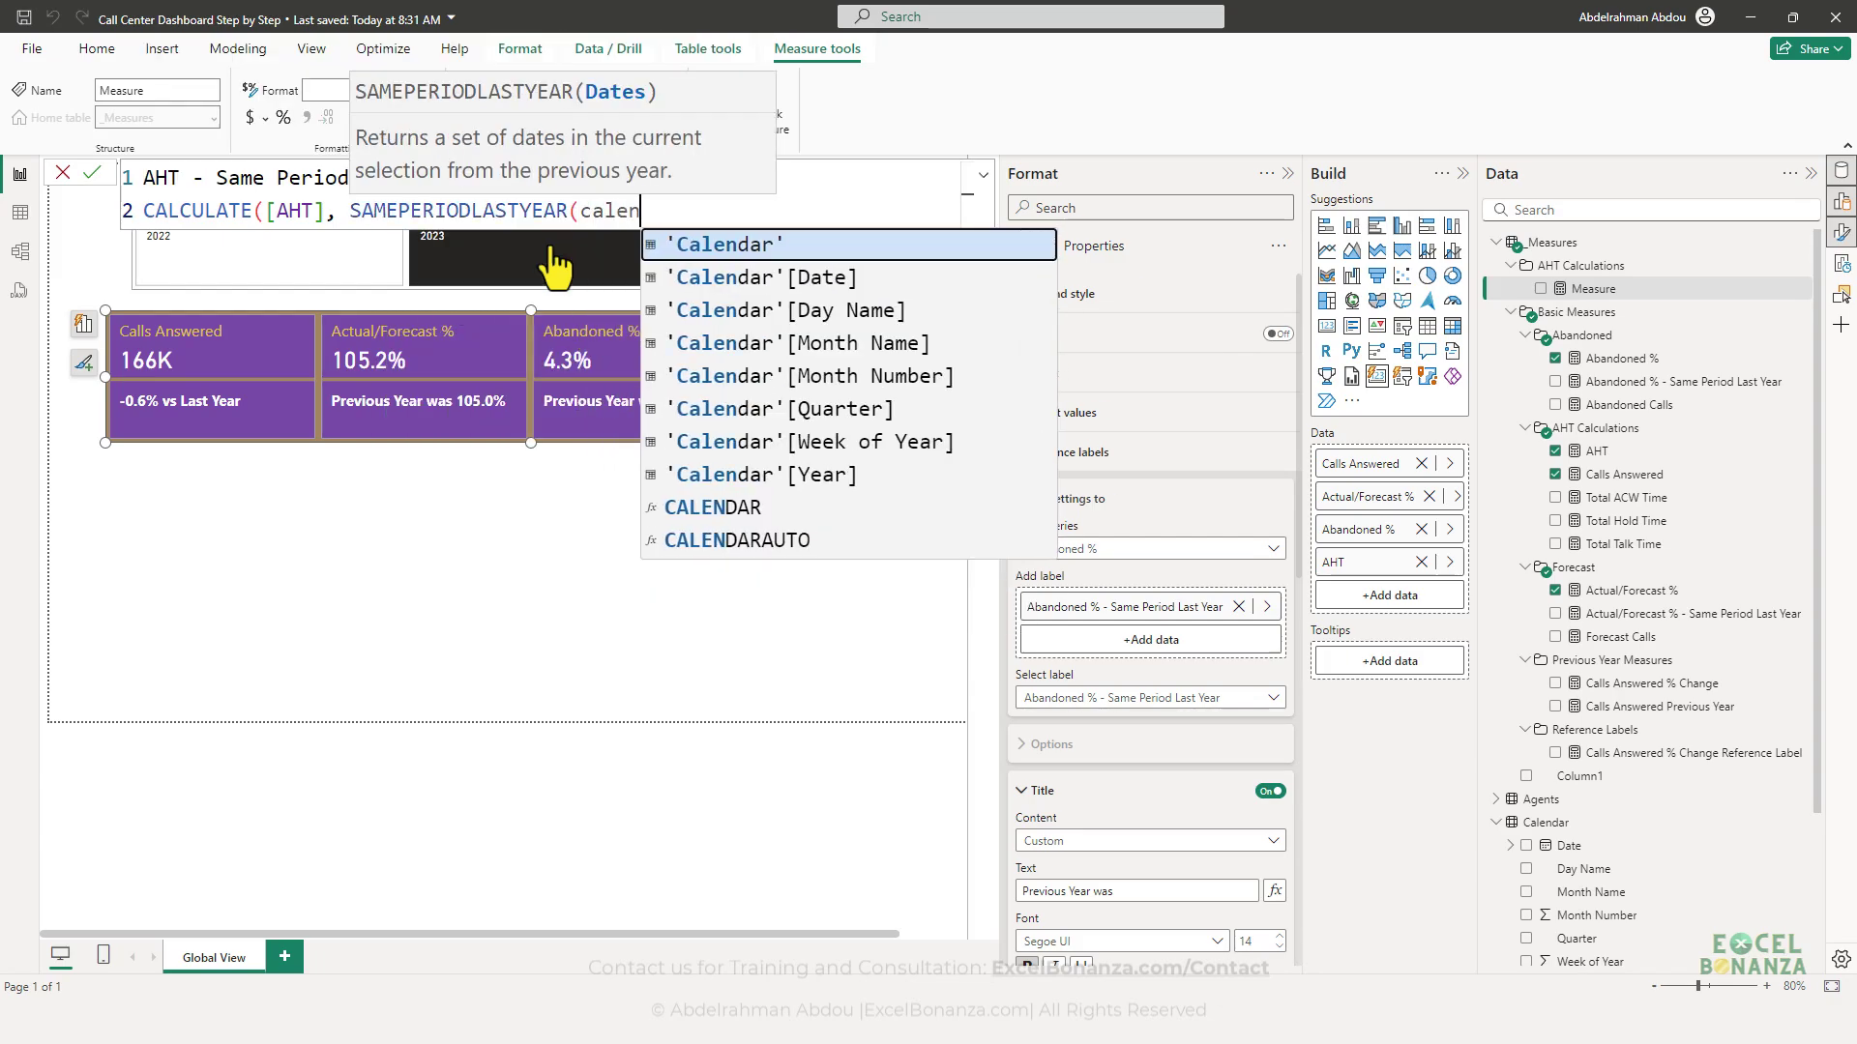
pyautogui.press('Tab')
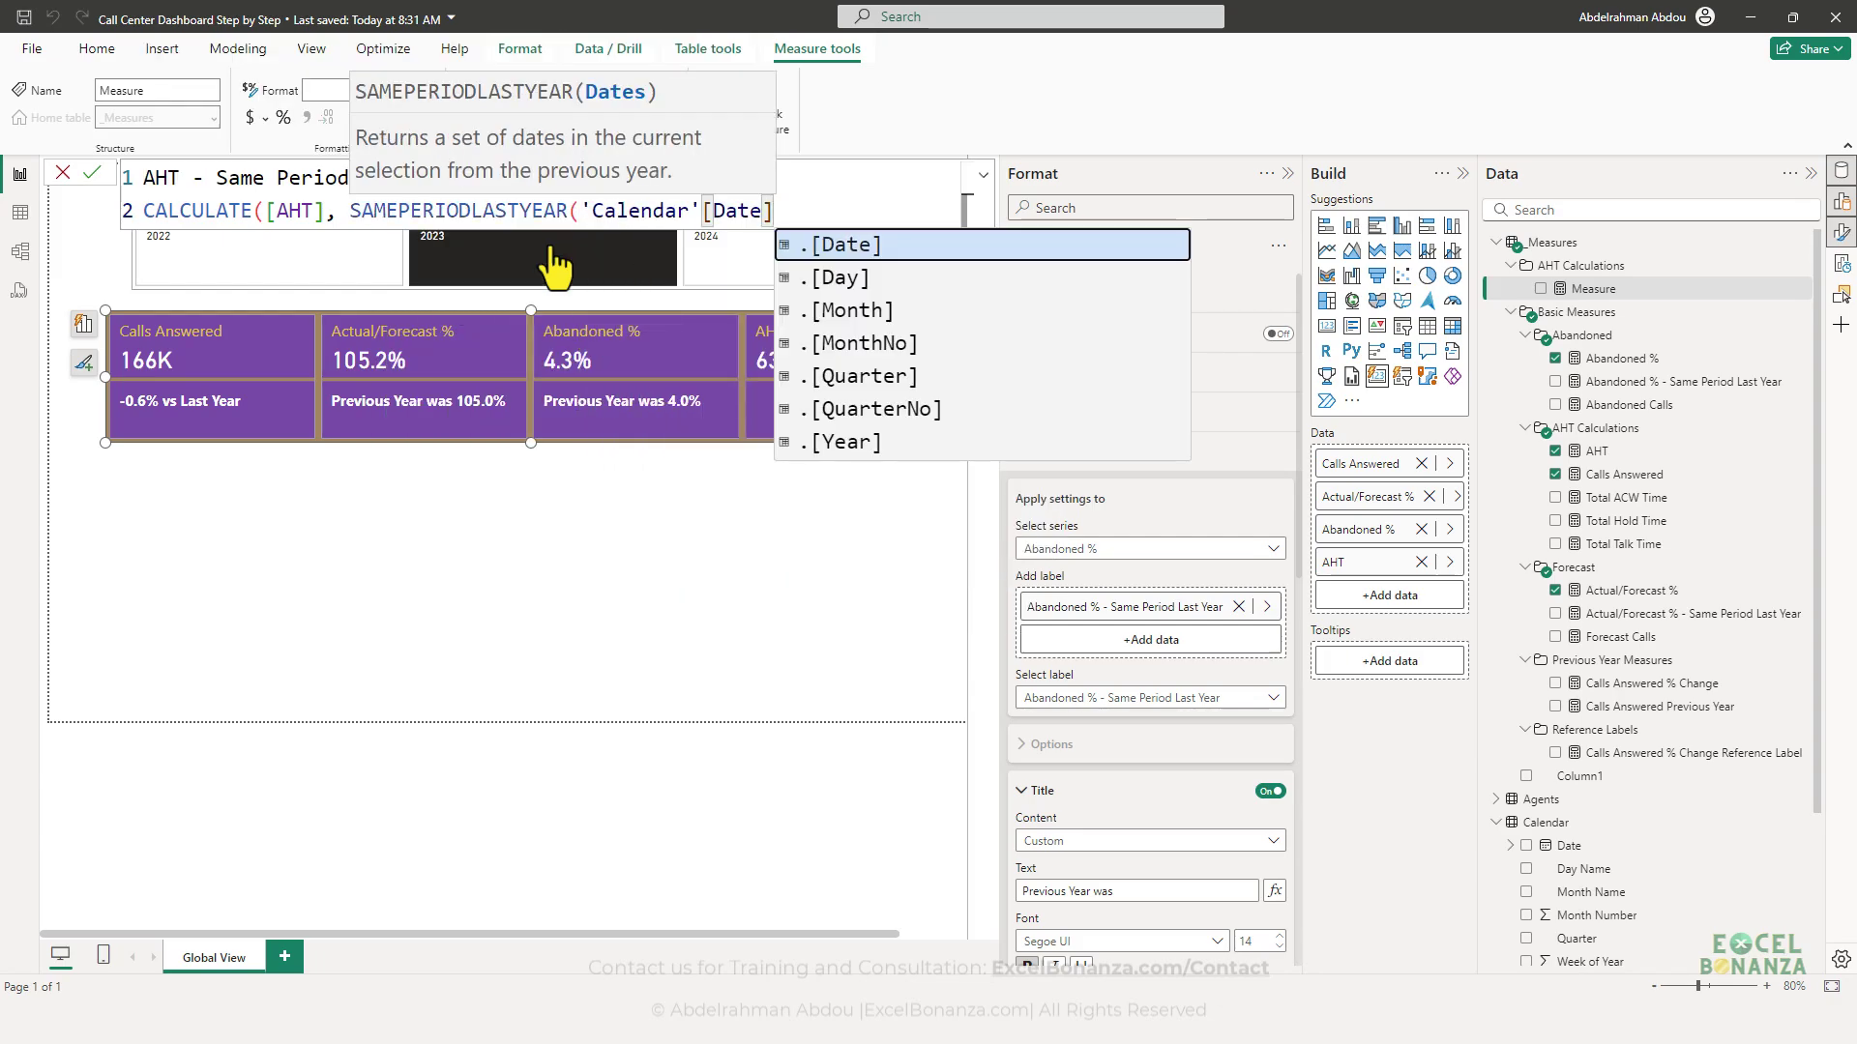
pyautogui.write(')')
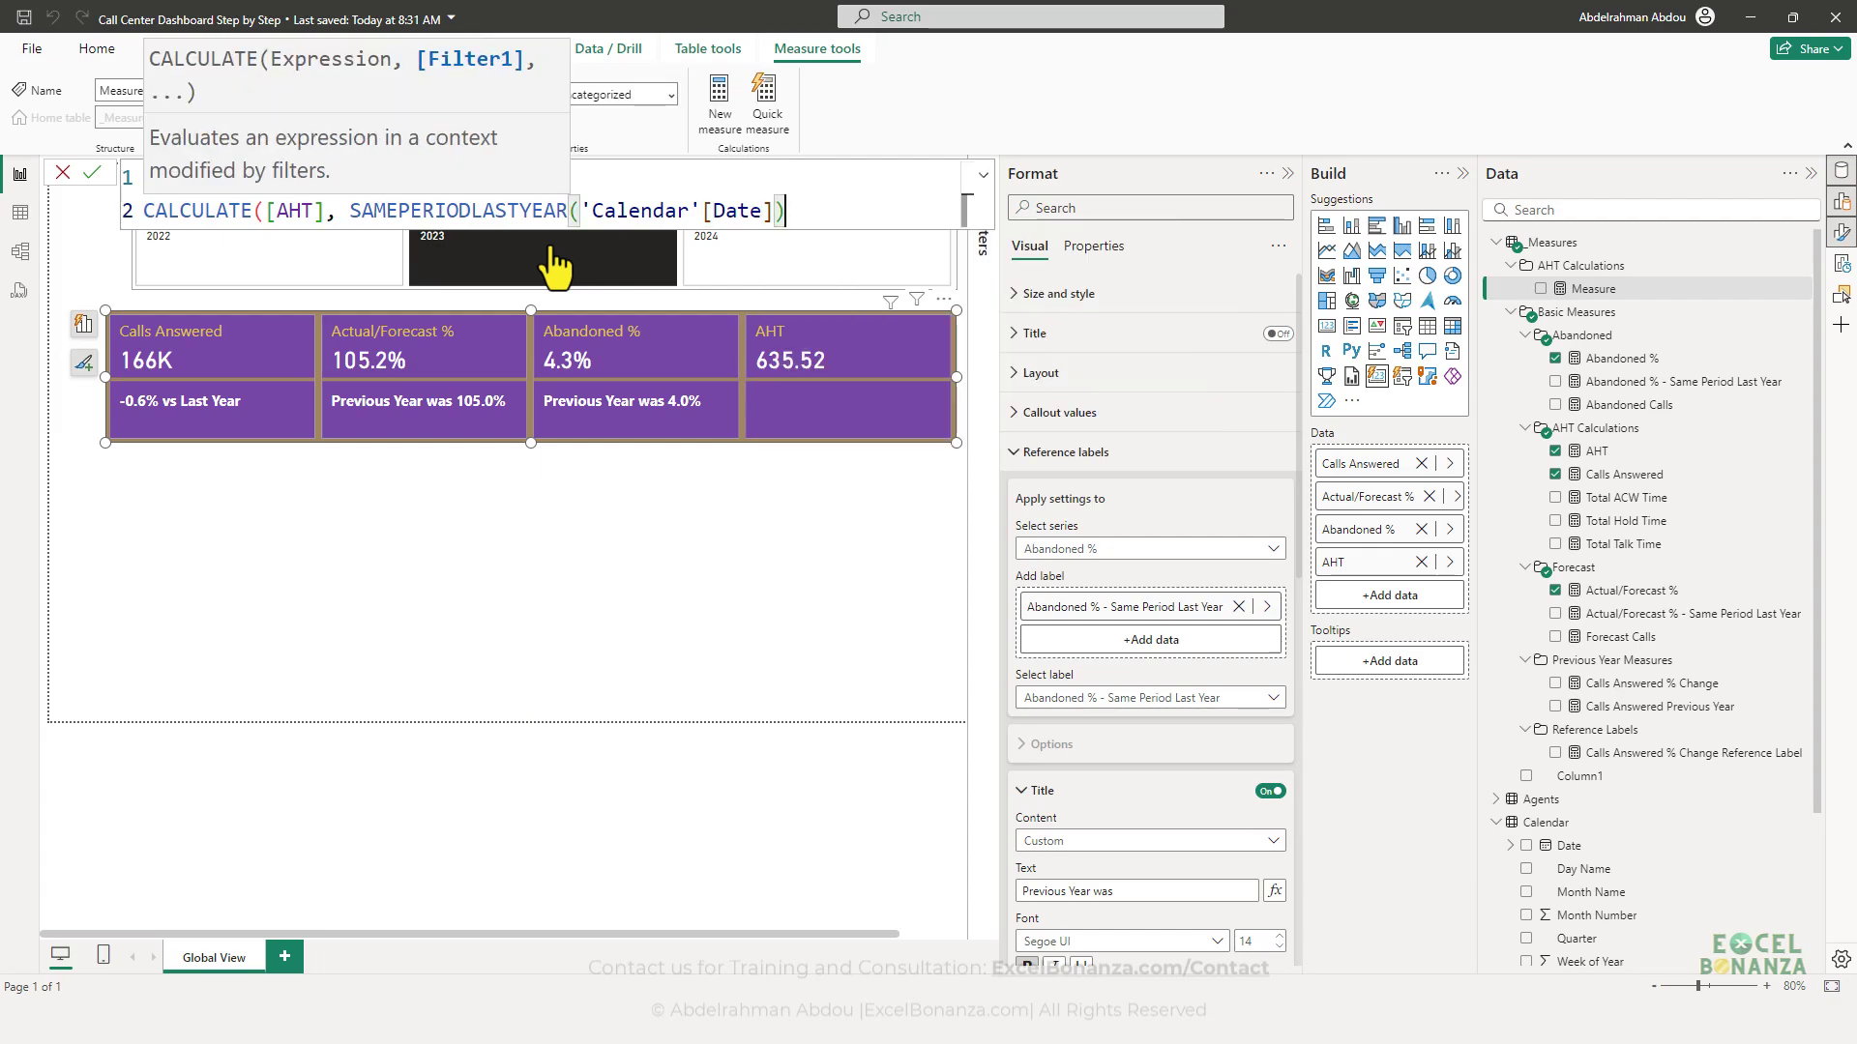
pyautogui.write(')')
pyautogui.press('Return')
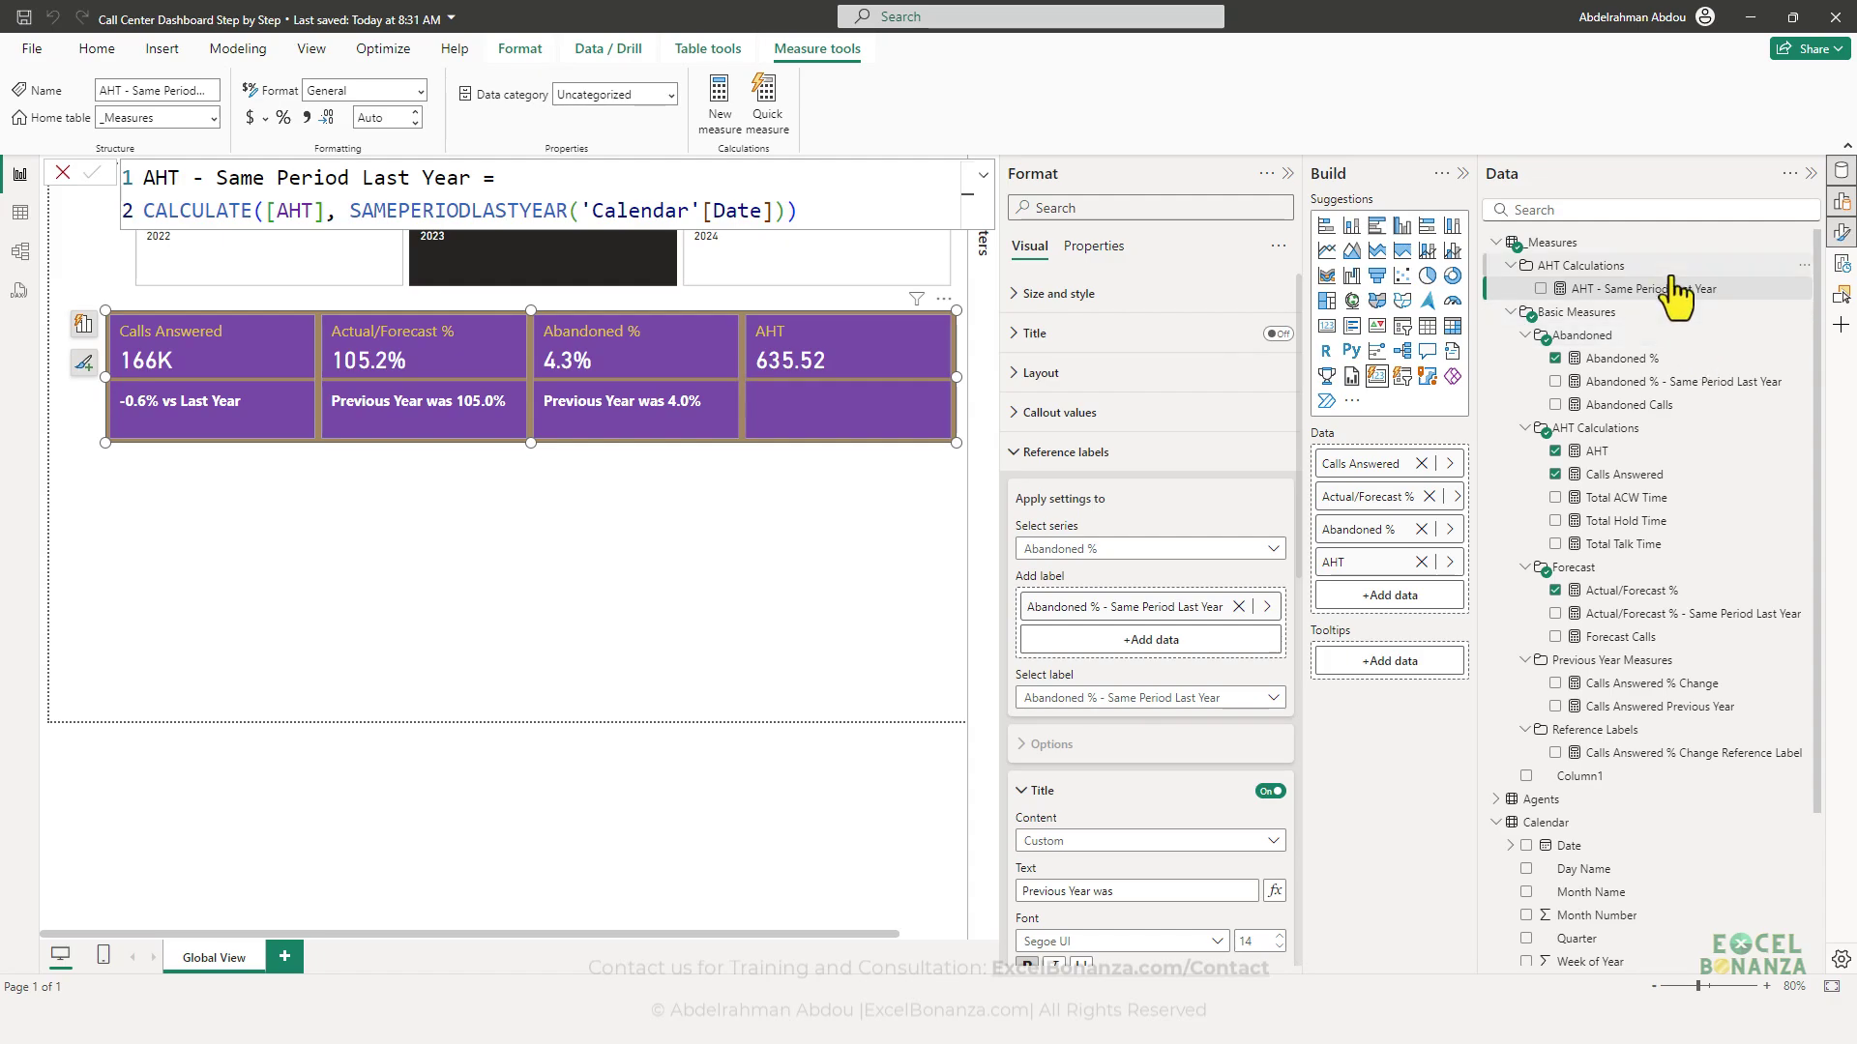
# - Move the AHT - Same Period Last Year measure into the AHT Calculations folder under Basic Measures, then return to the report
pyautogui.click(1582, 268)
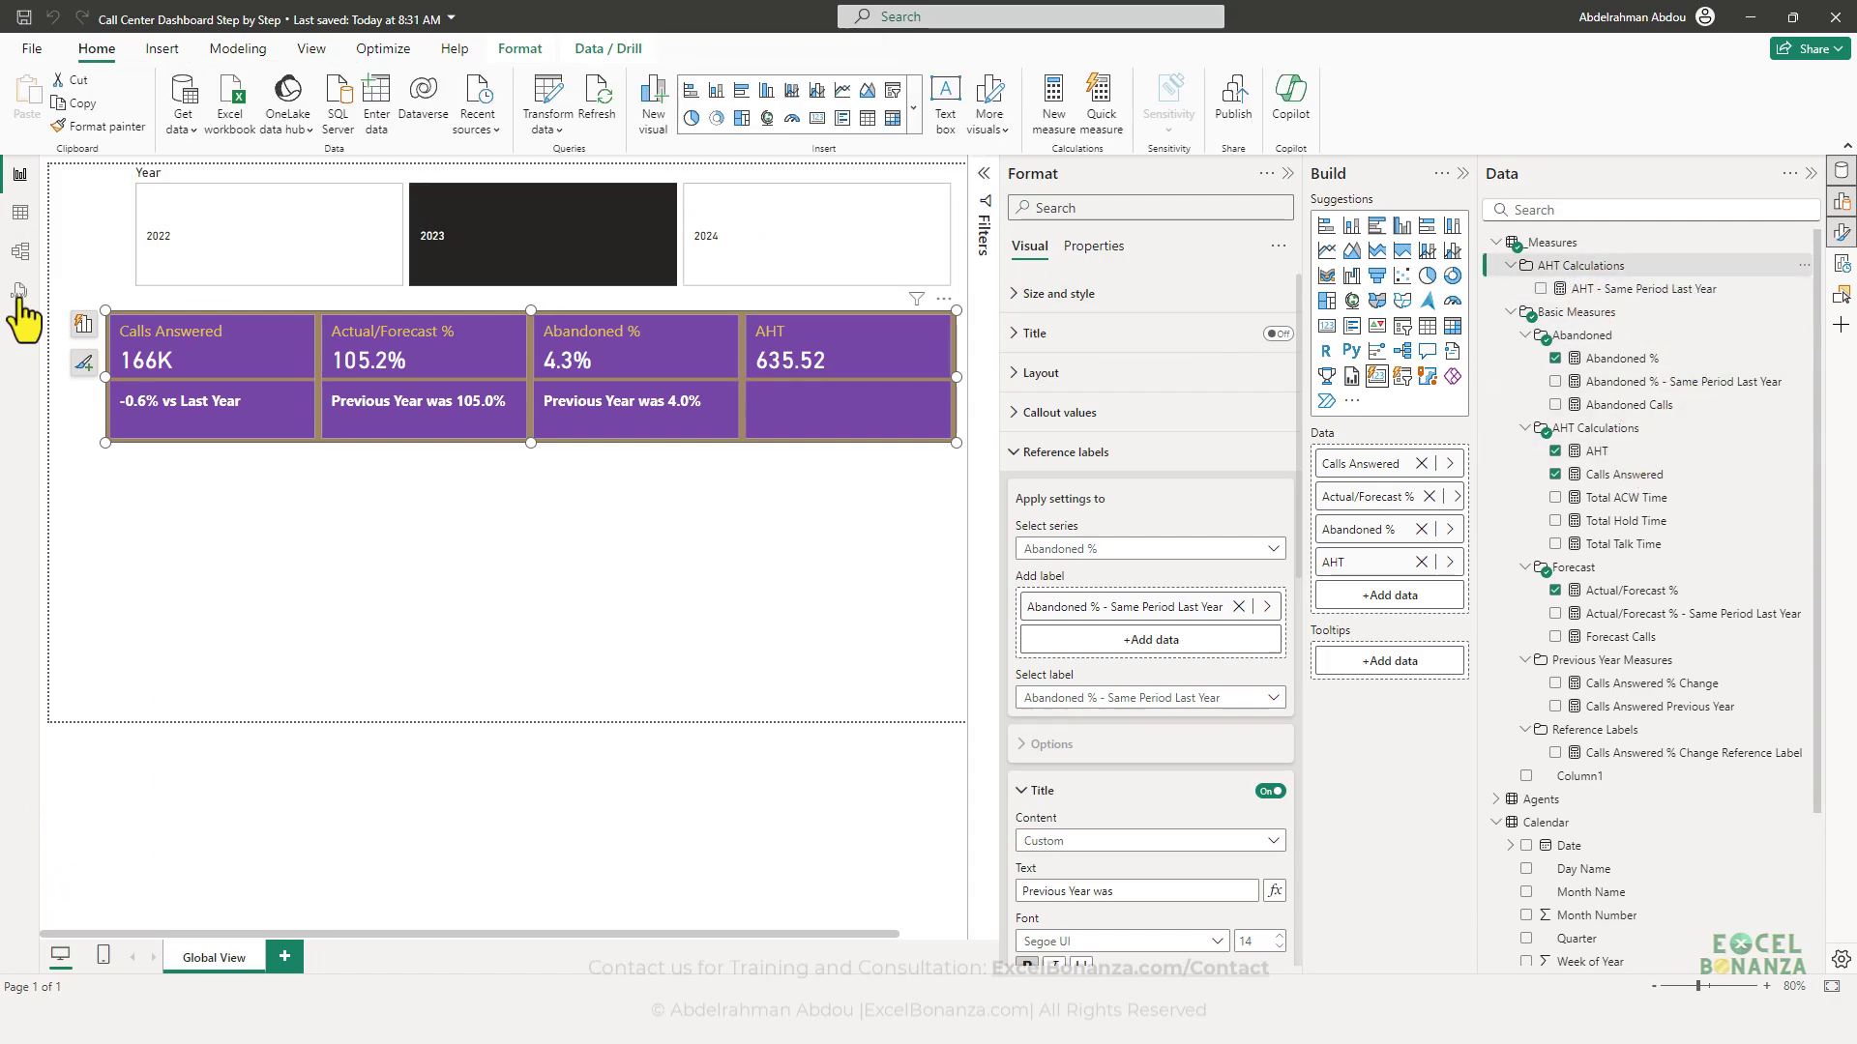
pyautogui.click(20, 252)
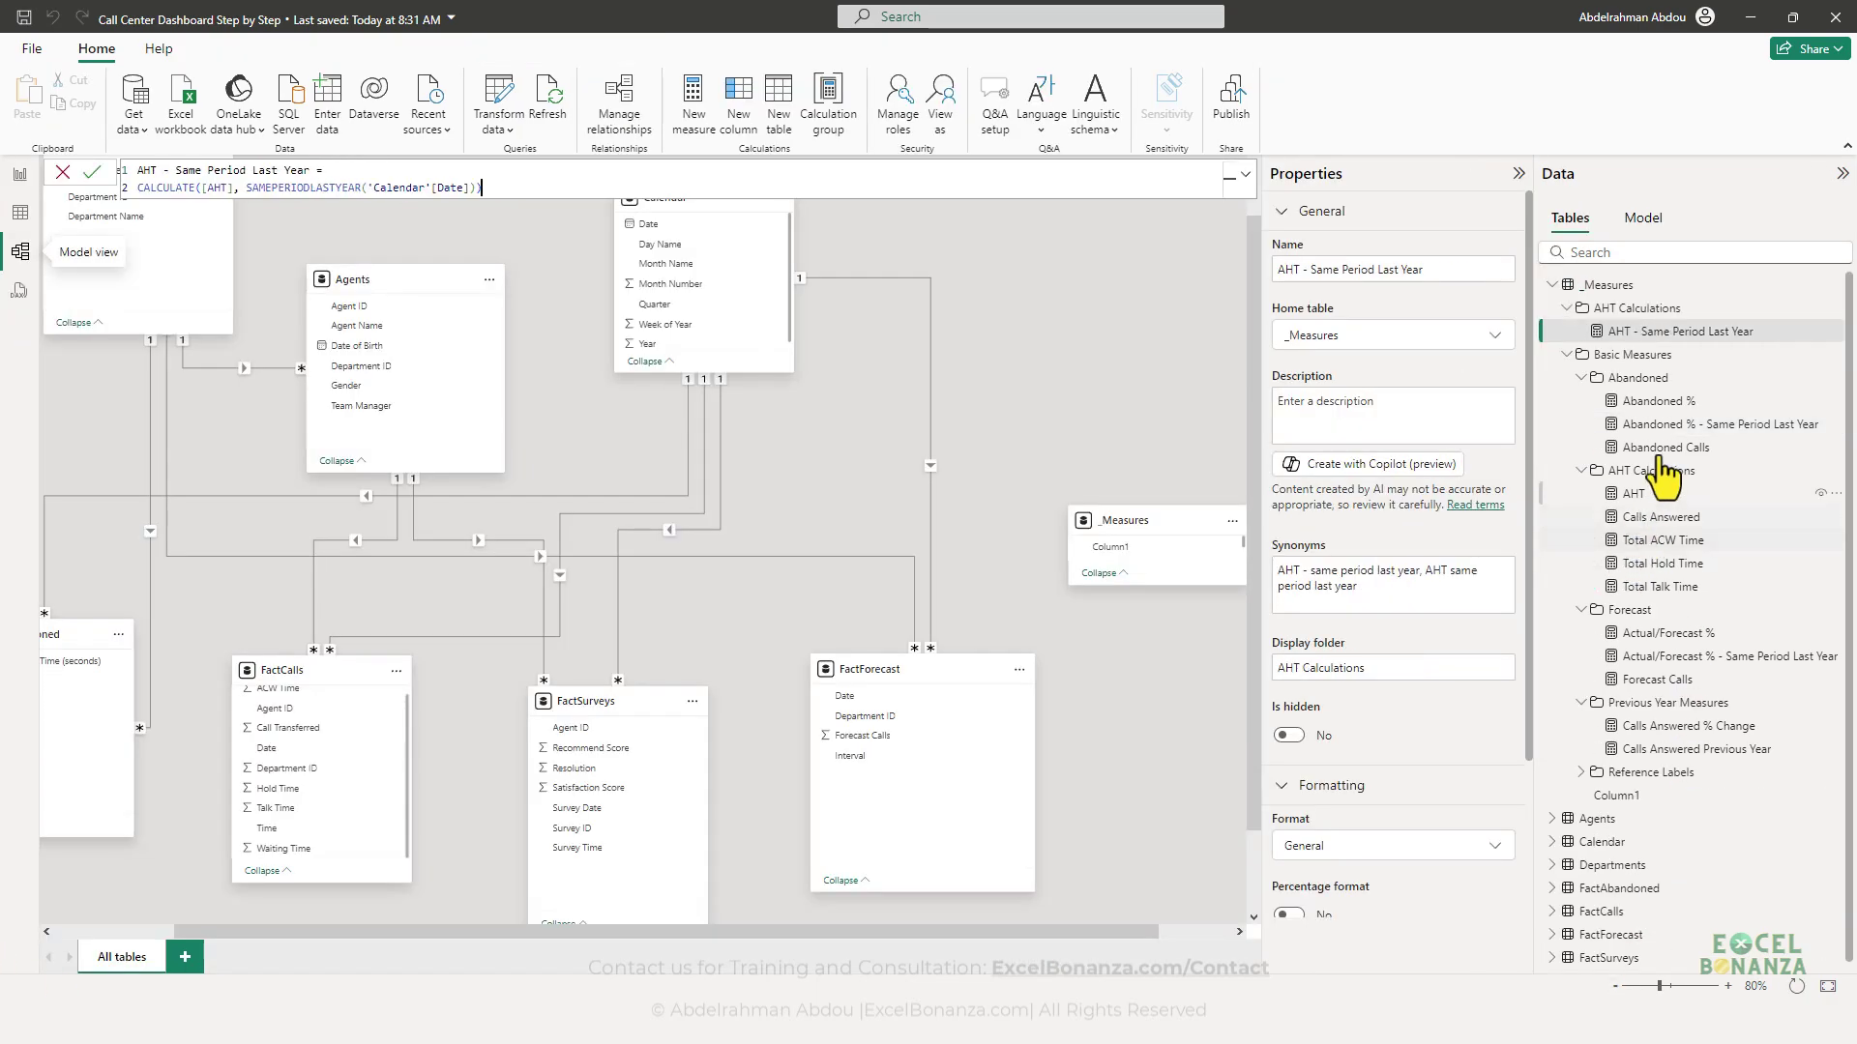
pyautogui.moveTo(1687, 337); pyautogui.dragTo(1691, 518)
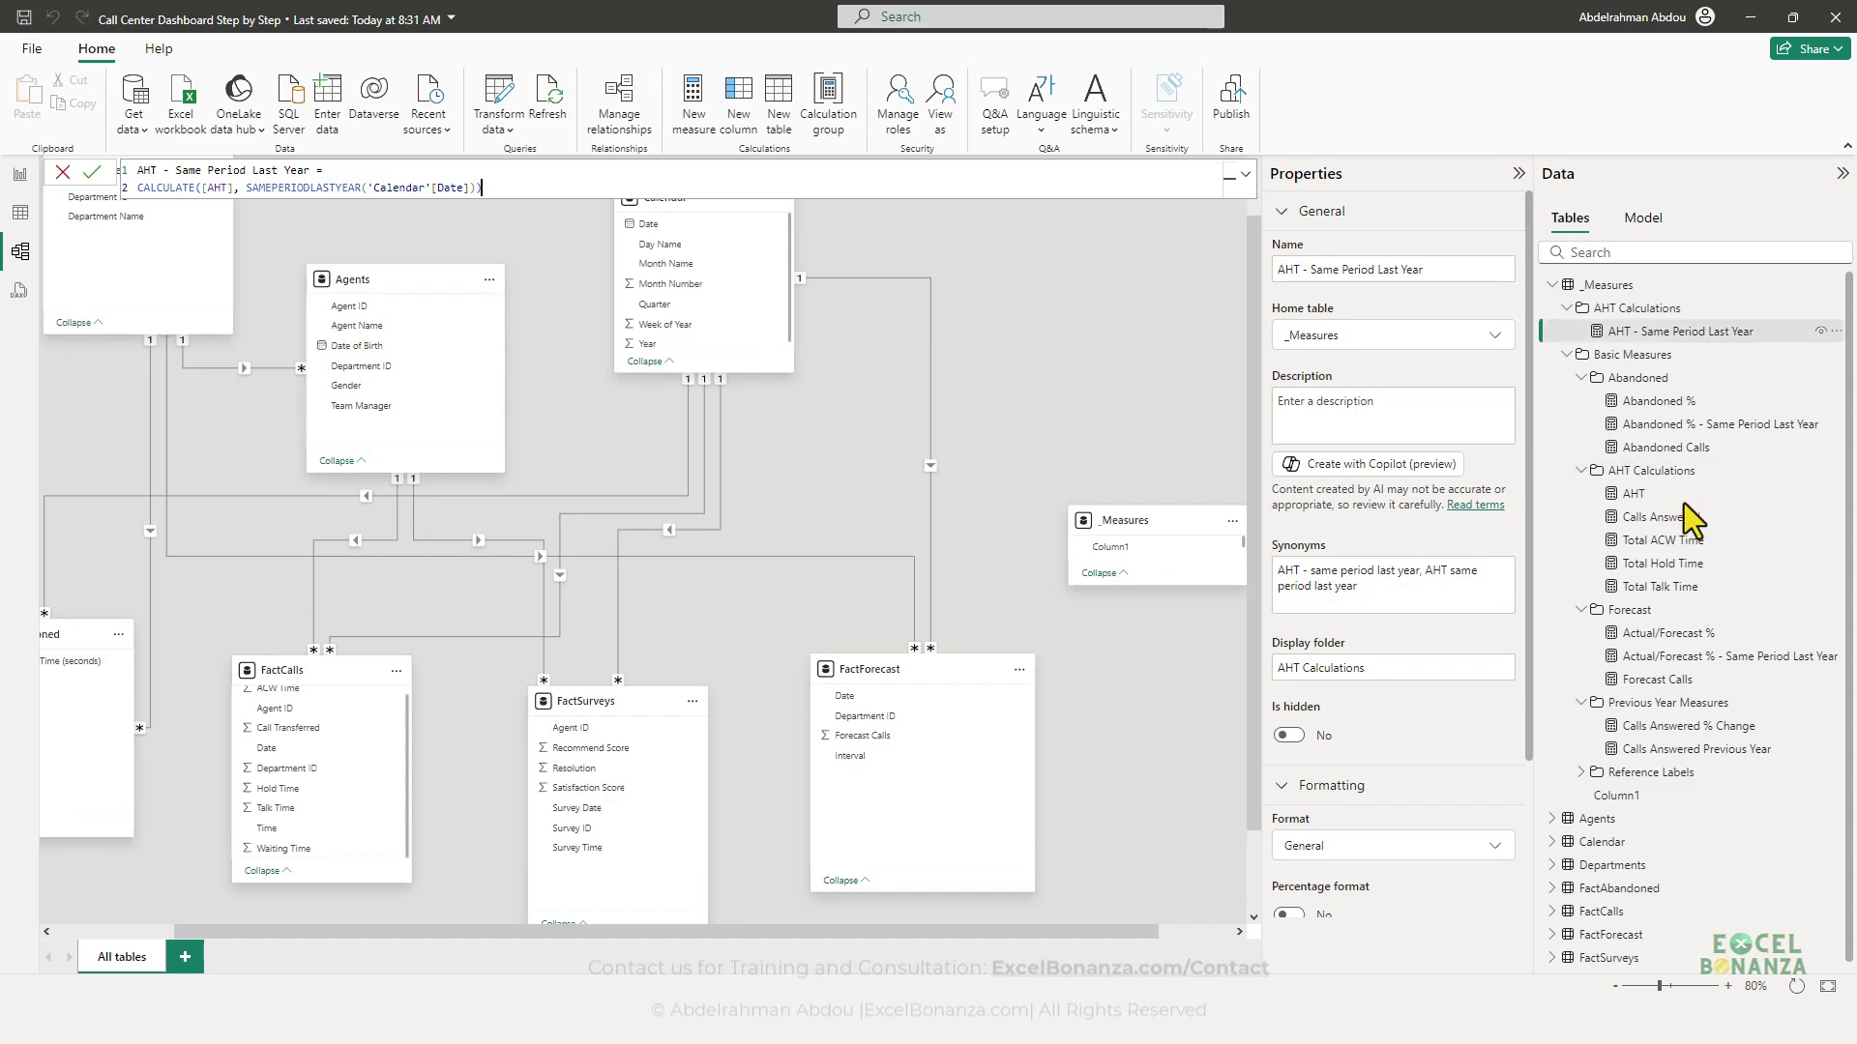
pyautogui.click(20, 178)
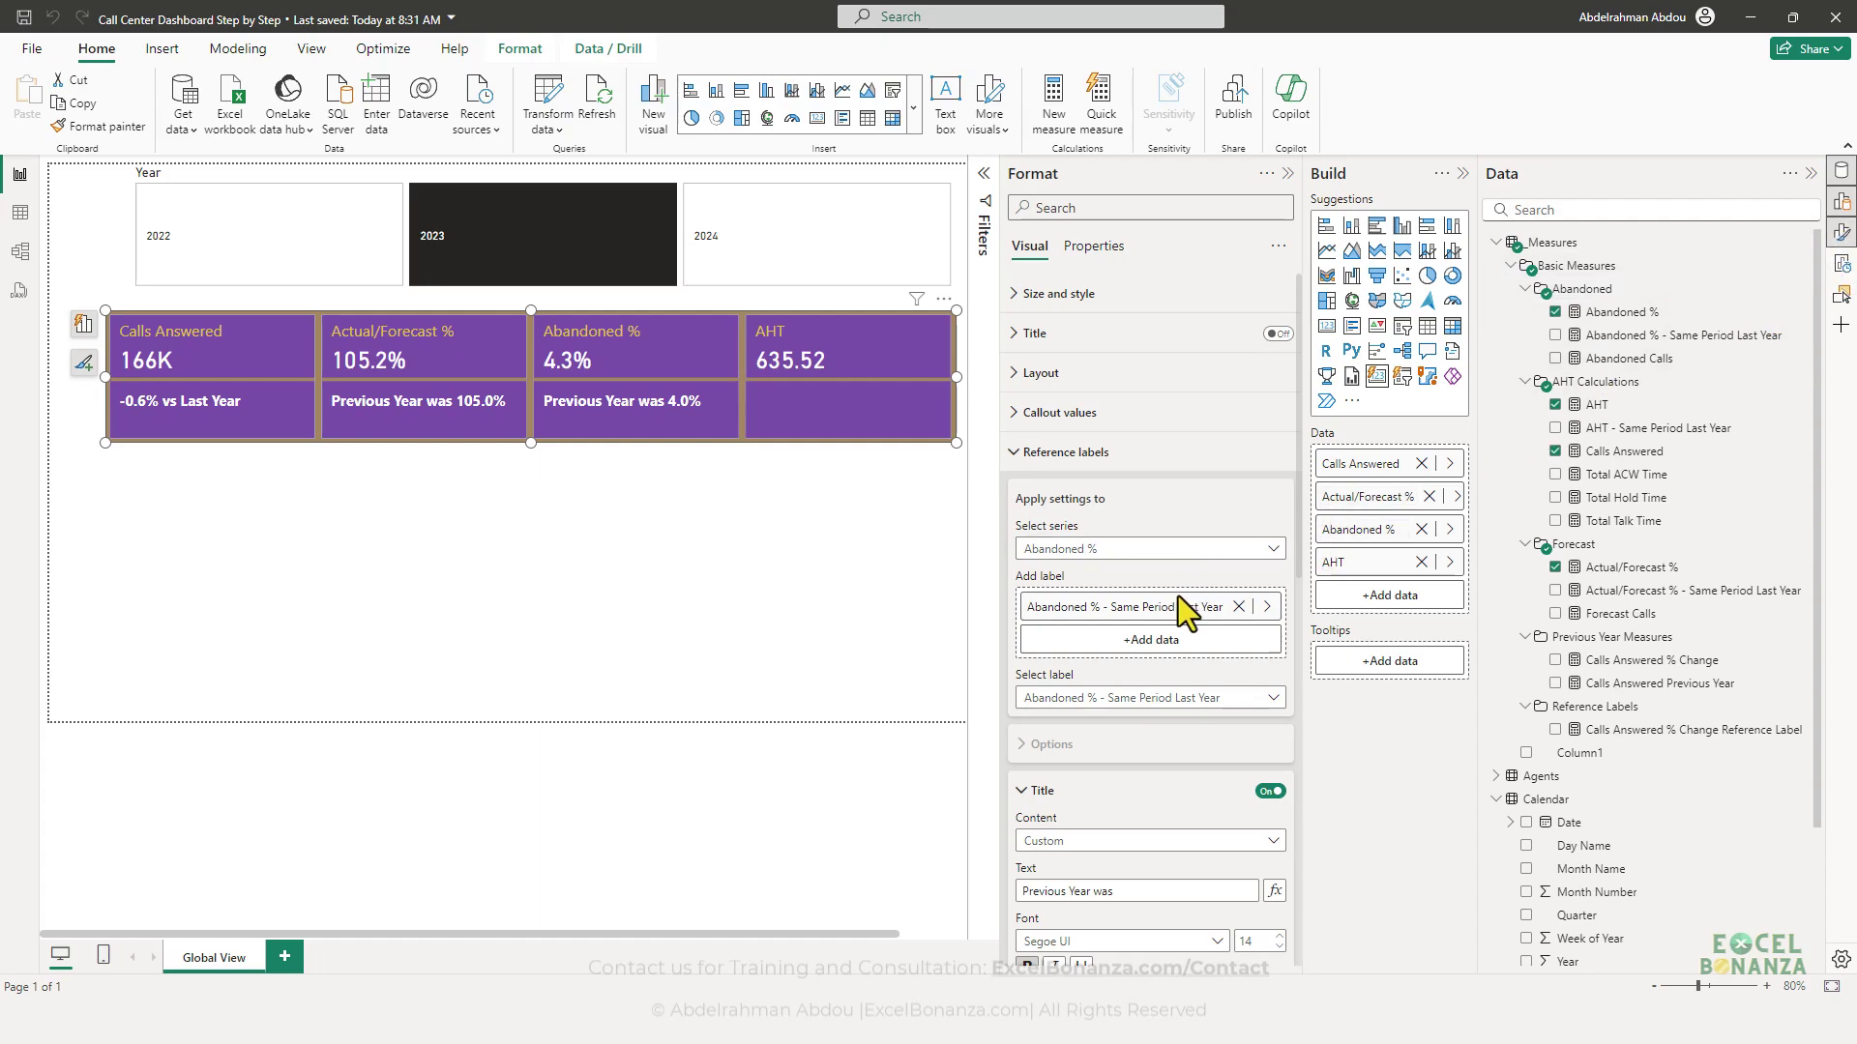
# - Add the AHT - Same Period Last Year measure as the reference label for the AHT card
pyautogui.click(1171, 550)
pyautogui.click(1099, 642)
pyautogui.moveTo(1702, 336); pyautogui.dragTo(1663, 338)
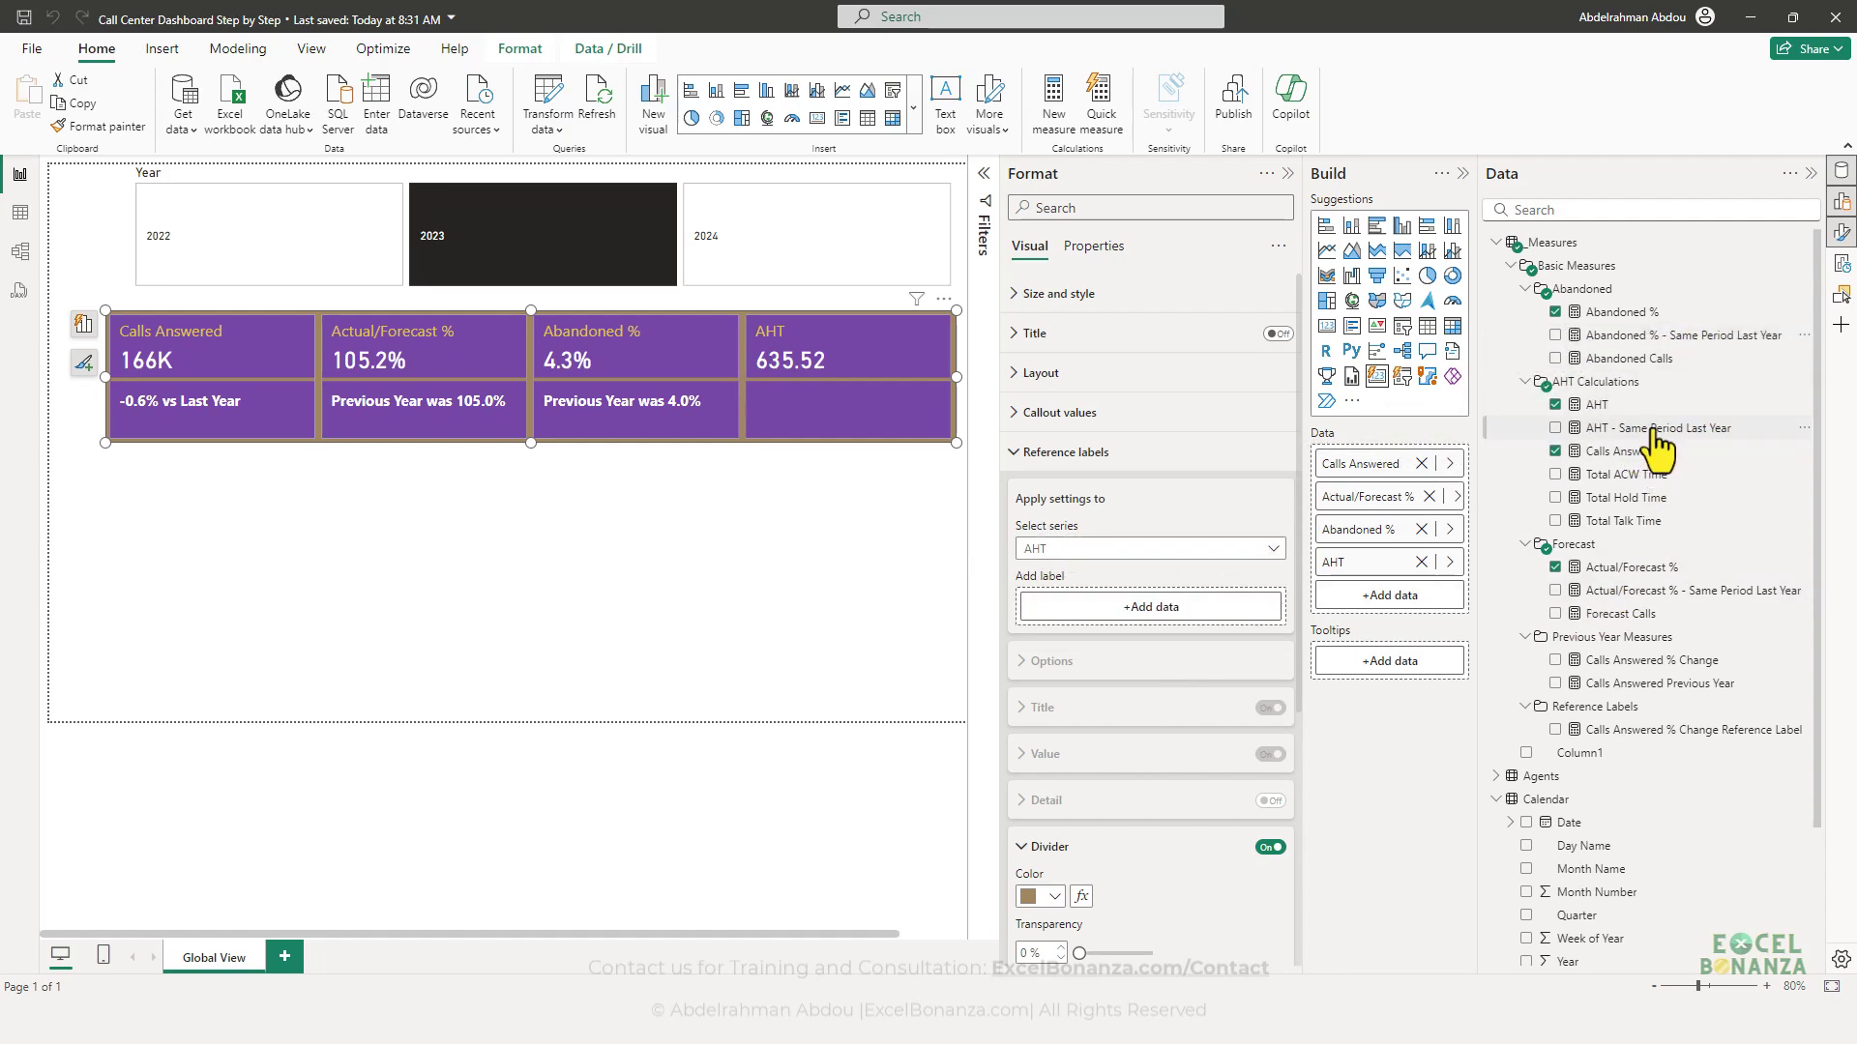
pyautogui.moveTo(1656, 440); pyautogui.dragTo(1132, 643)
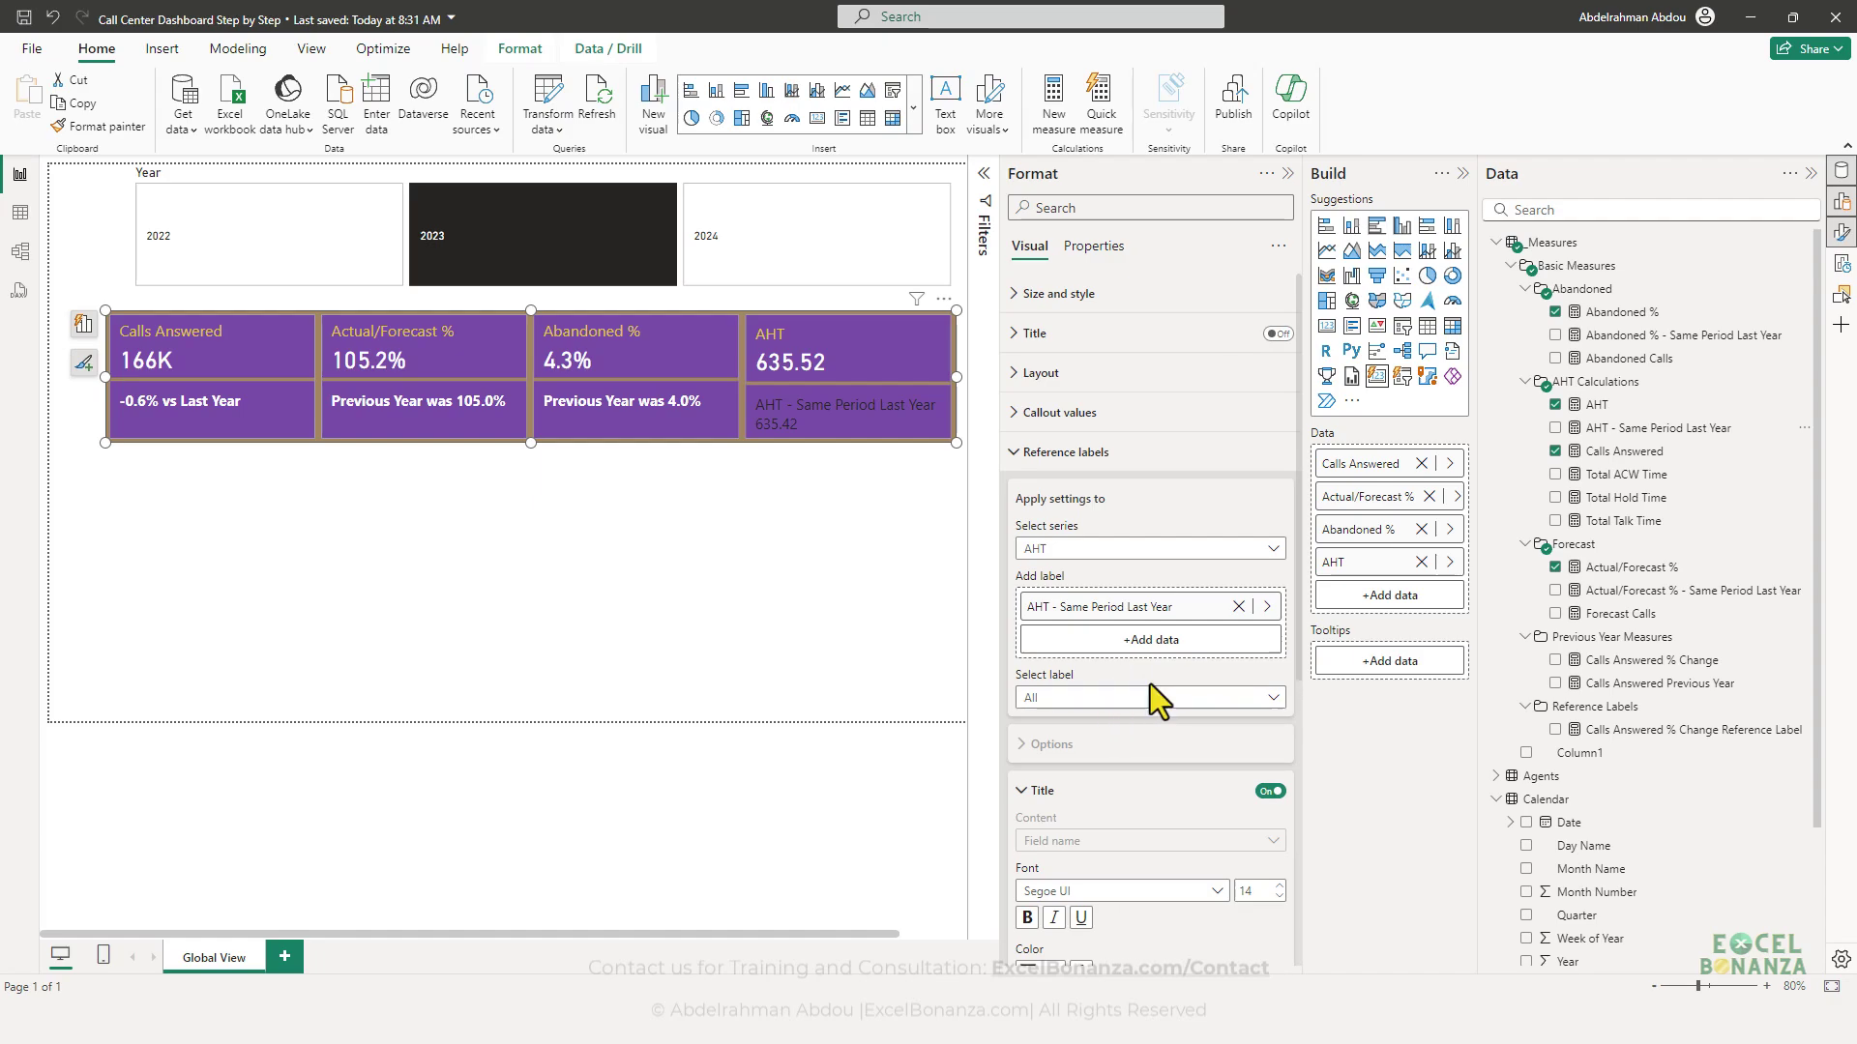
# - Give the AHT - Same Period Last Year reference label a custom title reading "Previous Year was"
pyautogui.click(1144, 697)
pyautogui.click(1122, 745)
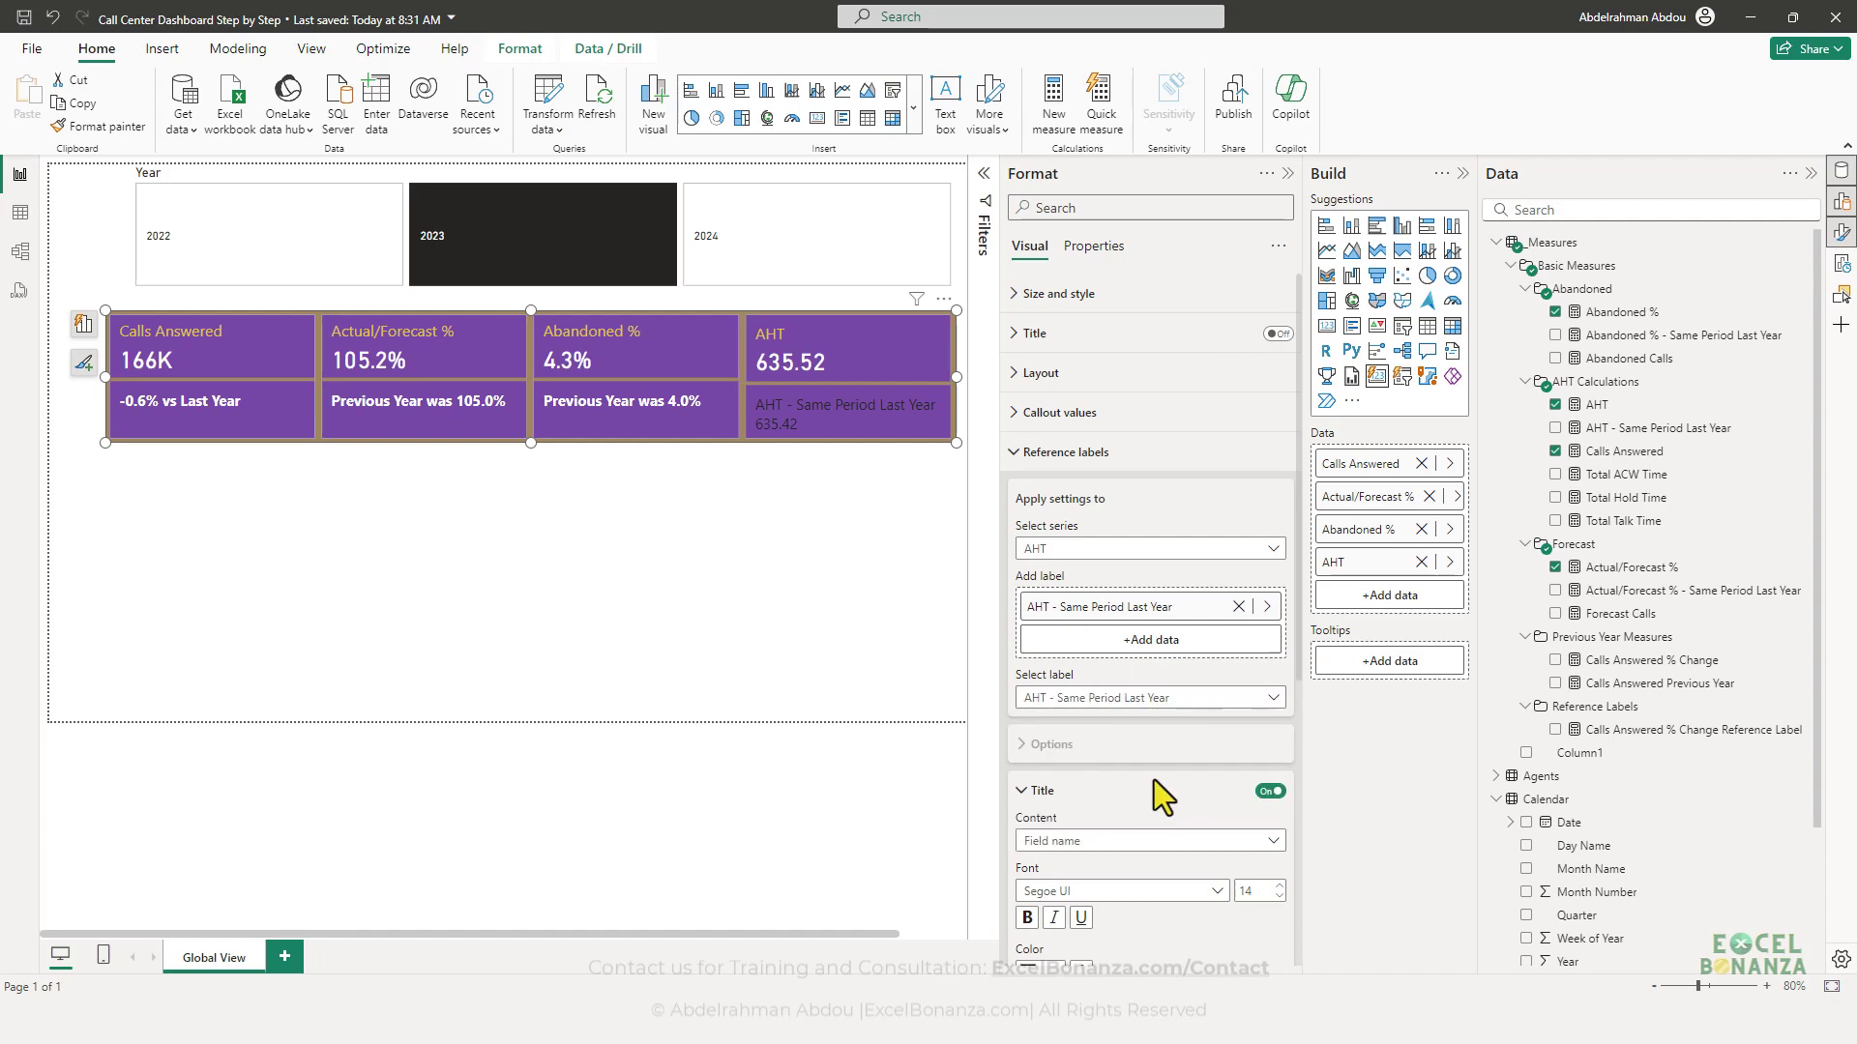
pyautogui.scroll(-2, 1152, 779)
pyautogui.click(1111, 648)
pyautogui.click(1102, 672)
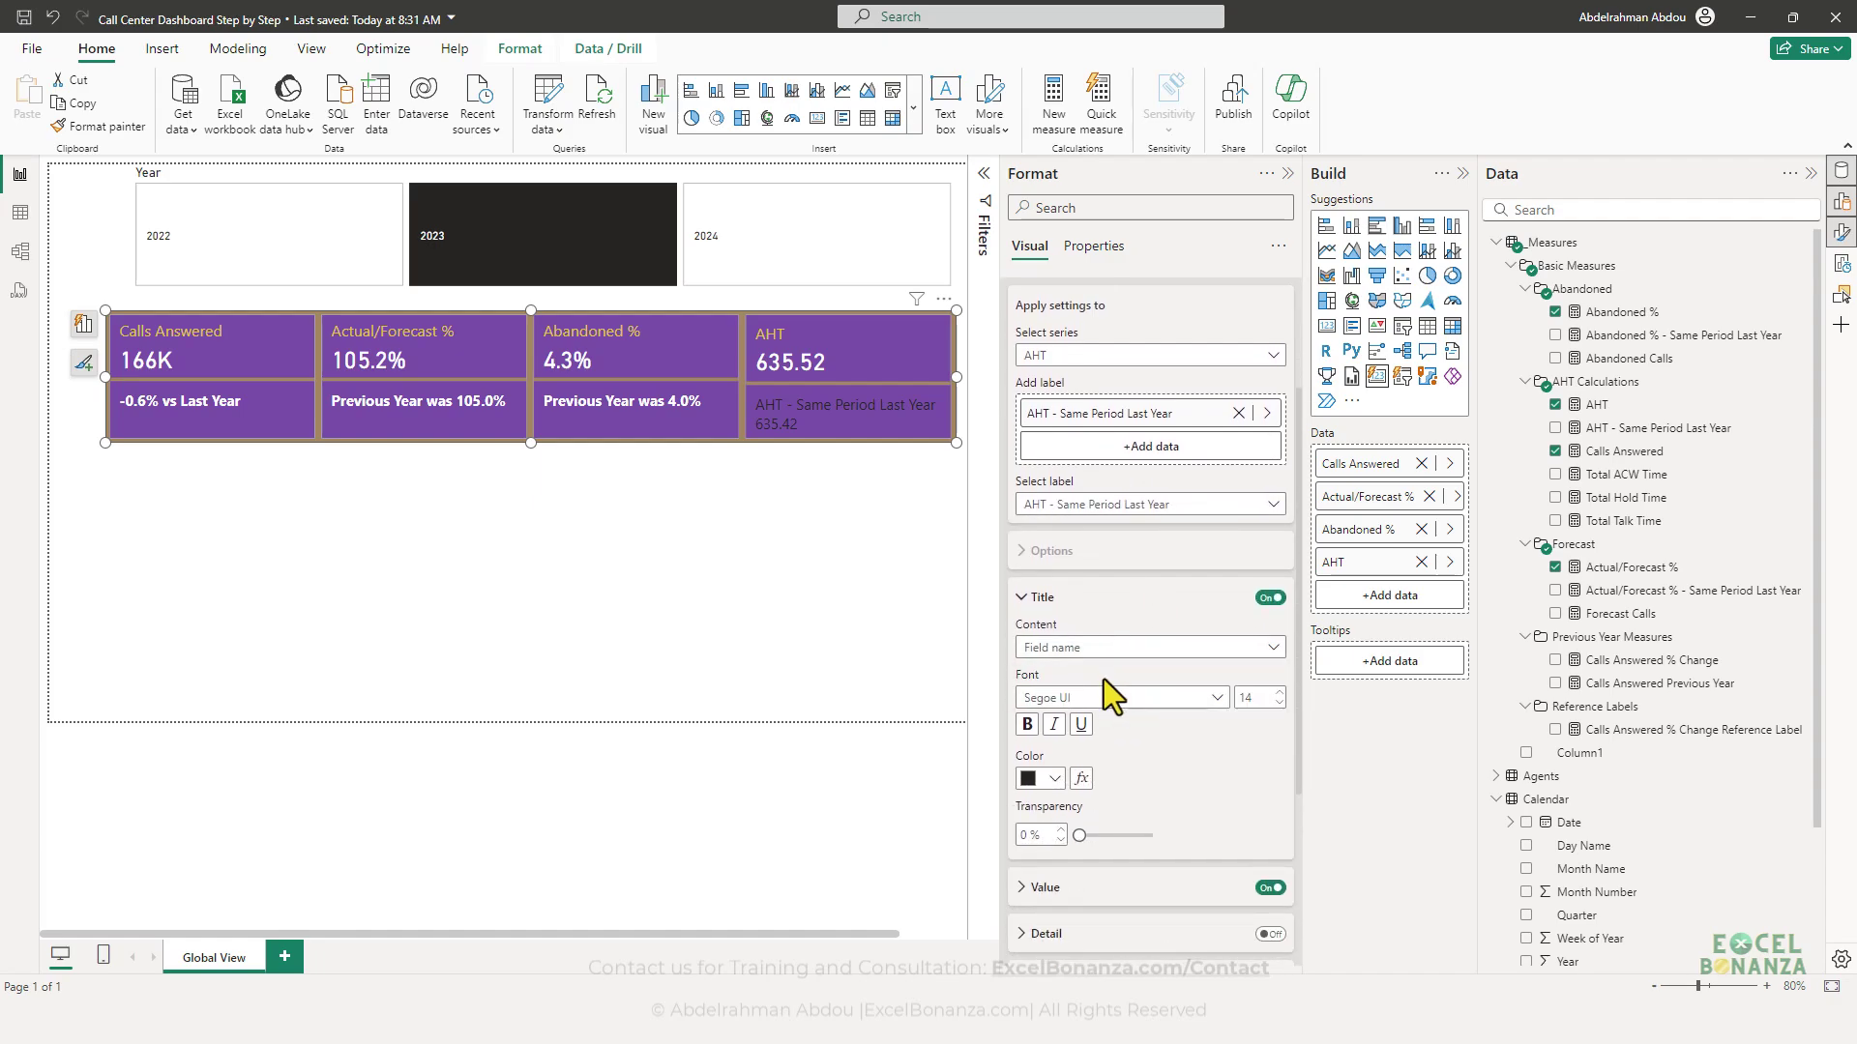
pyautogui.doubleClick(1101, 697)
pyautogui.hotkey('ctrl', 'a')
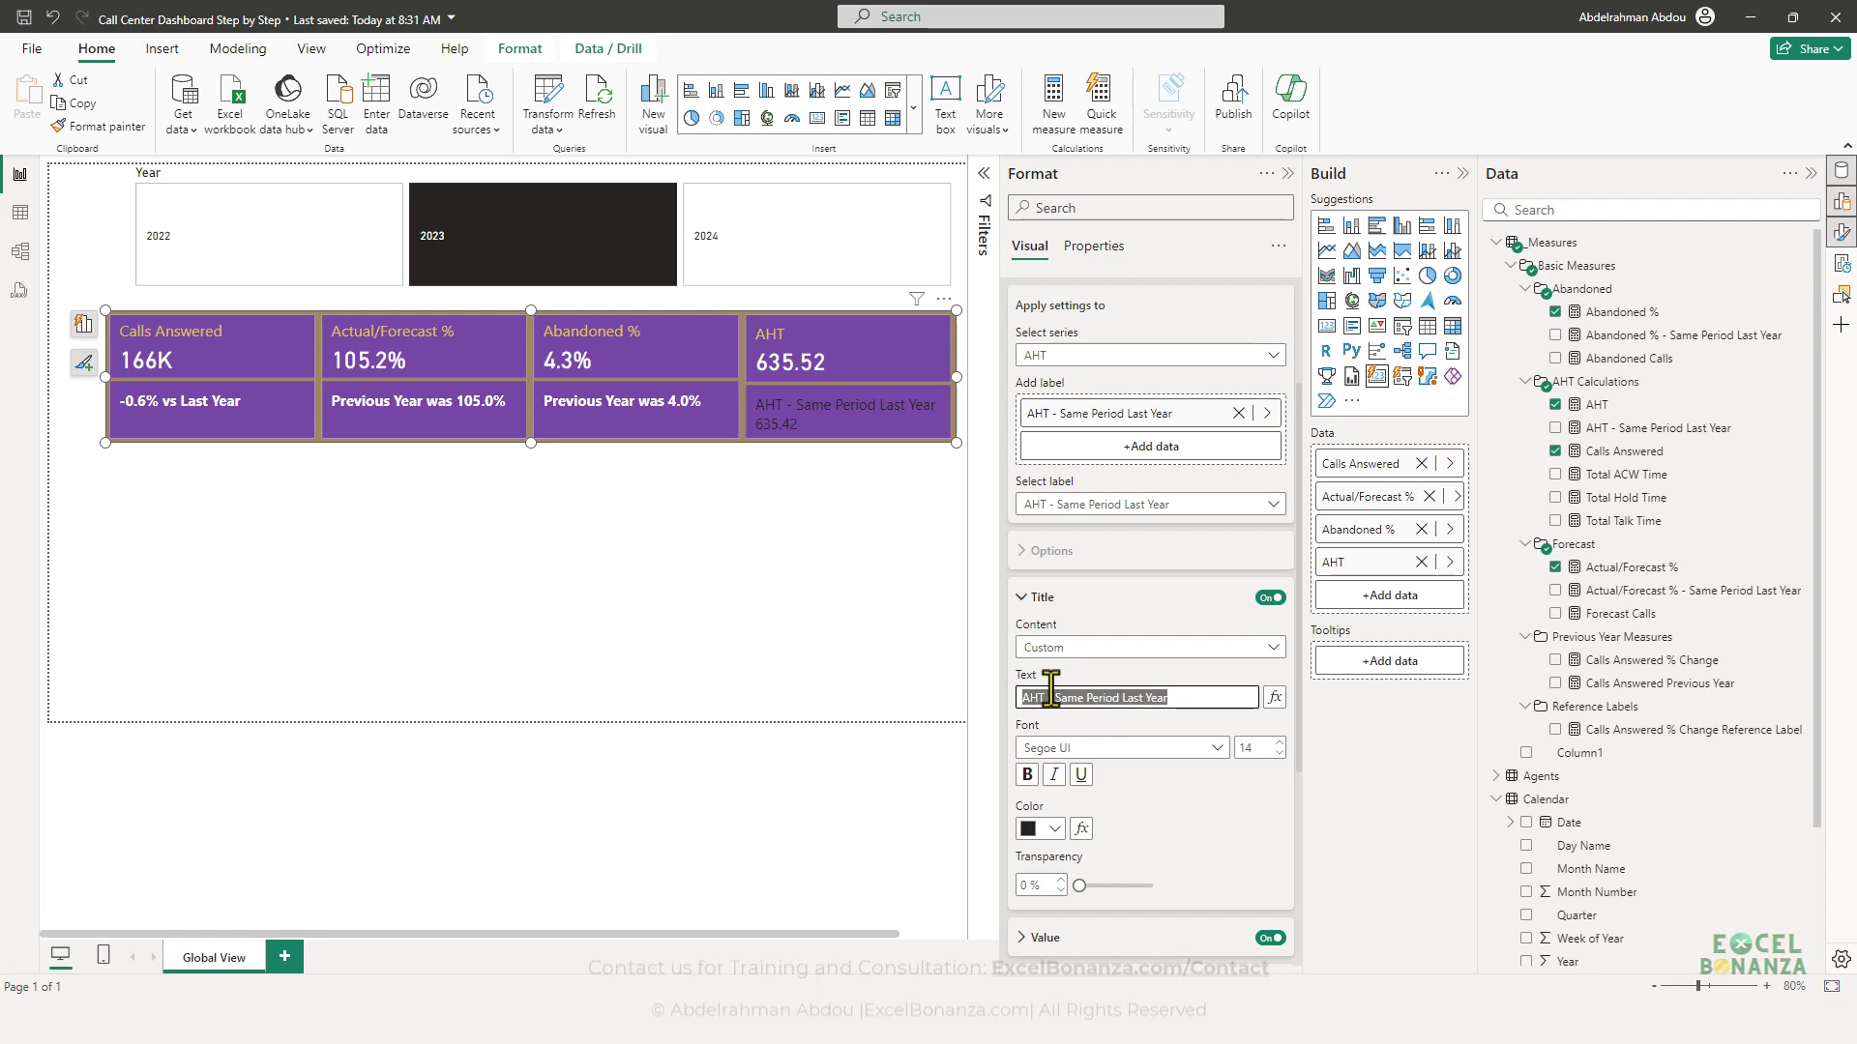
pyautogui.write('Previous Year was')
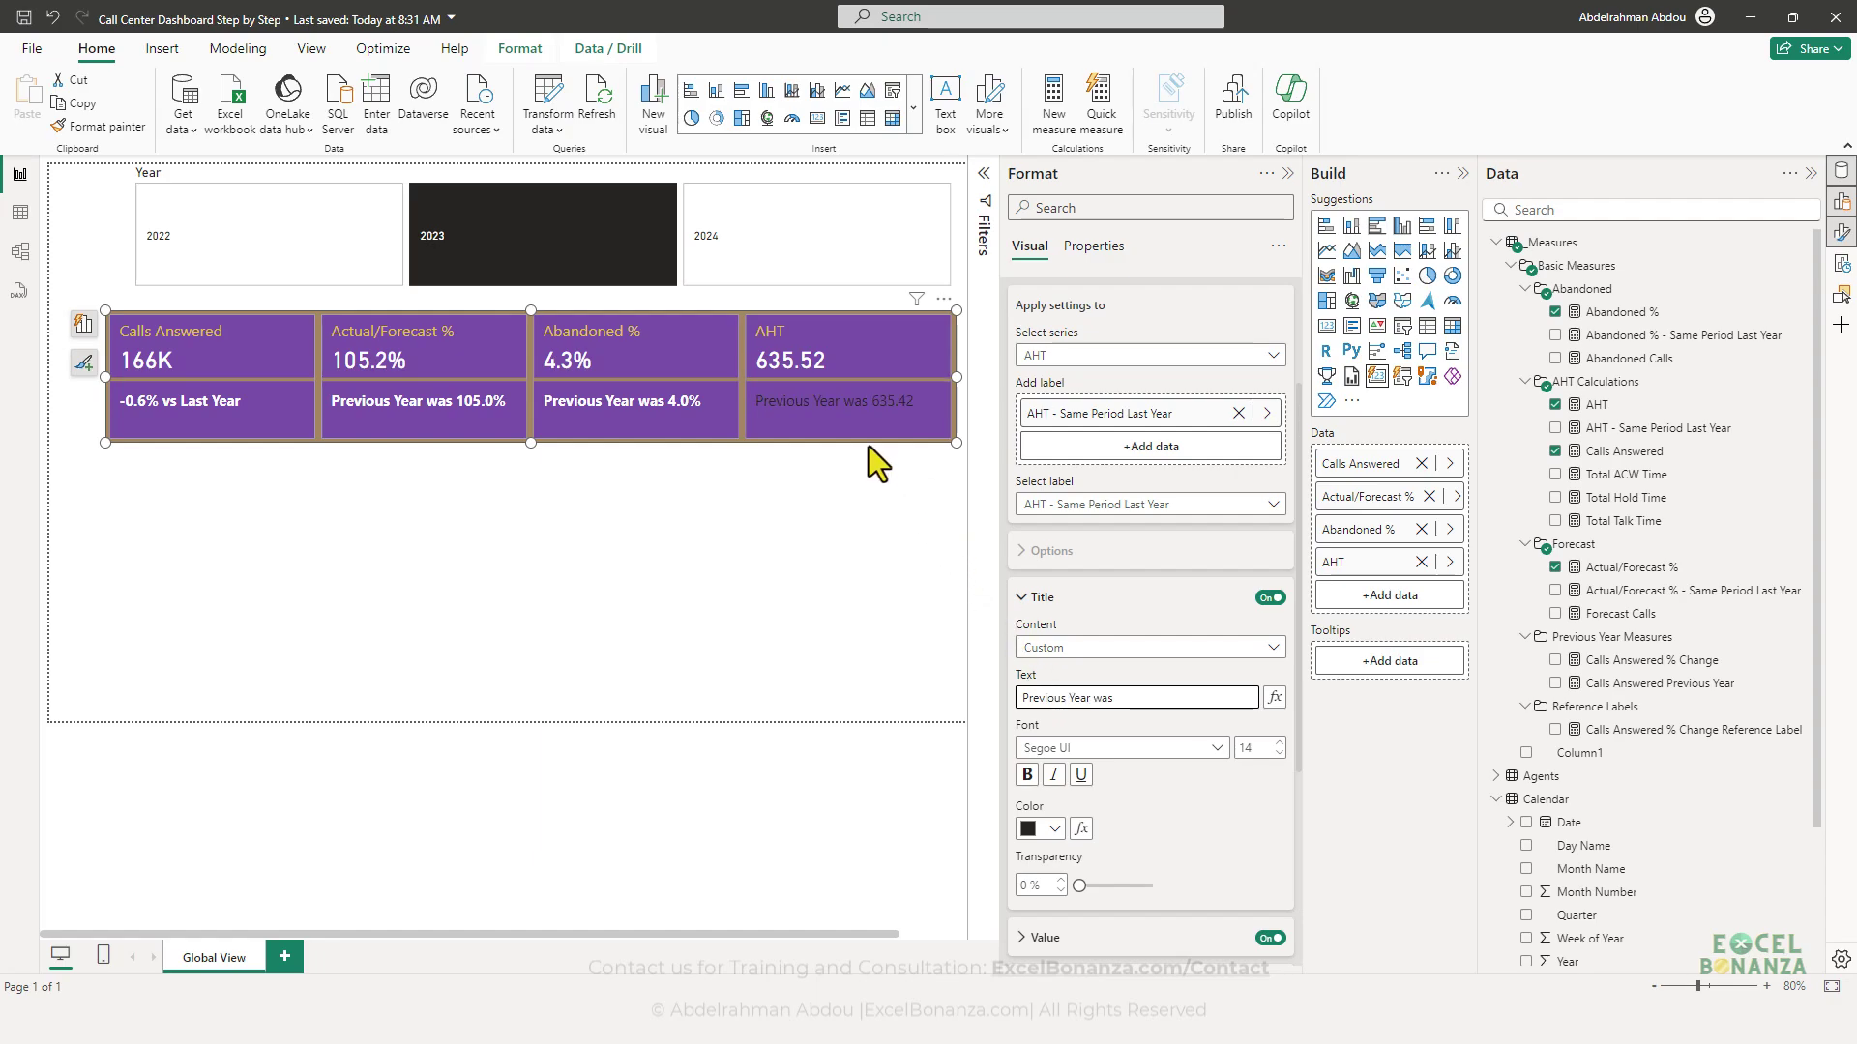
# - Make the title of the AHT reference label bold and white
pyautogui.click(1027, 775)
pyautogui.click(1048, 830)
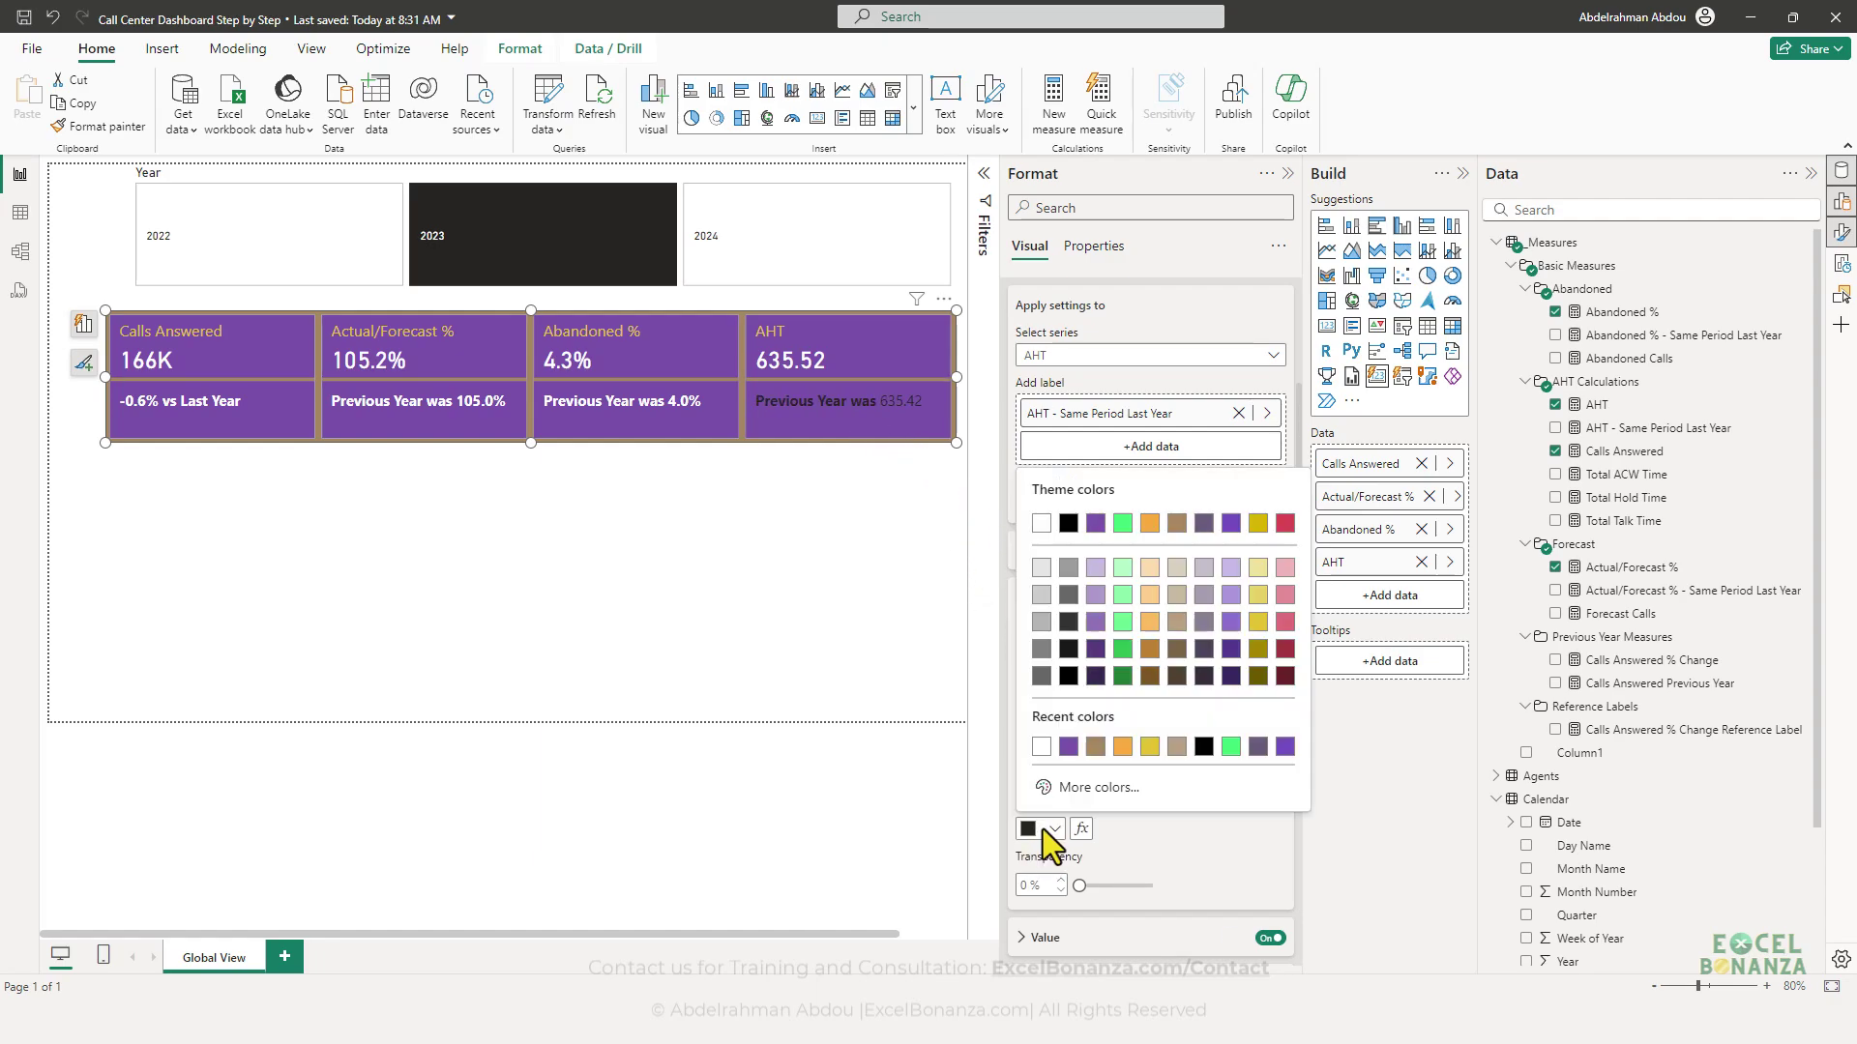
pyautogui.click(1041, 523)
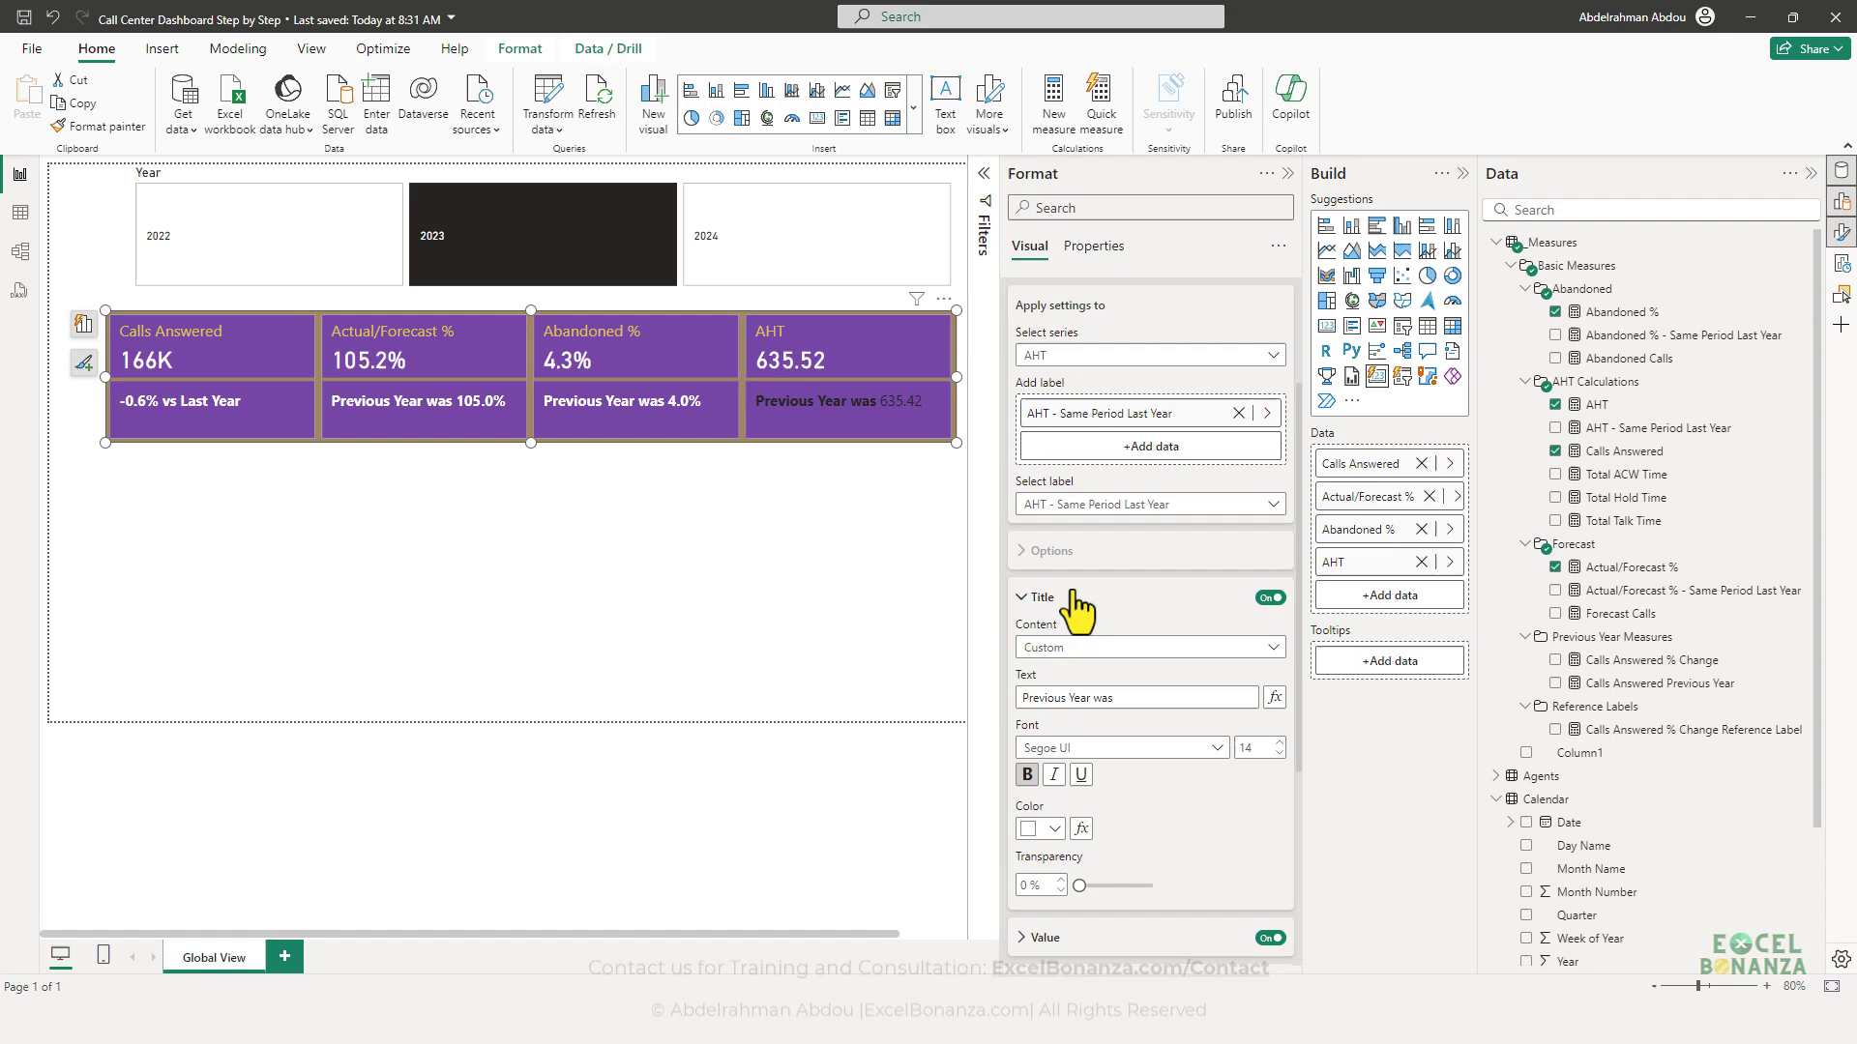
# - Format the AHT - Same Period Last Year measure as a decimal number with 0 decimal places
pyautogui.click(1652, 429)
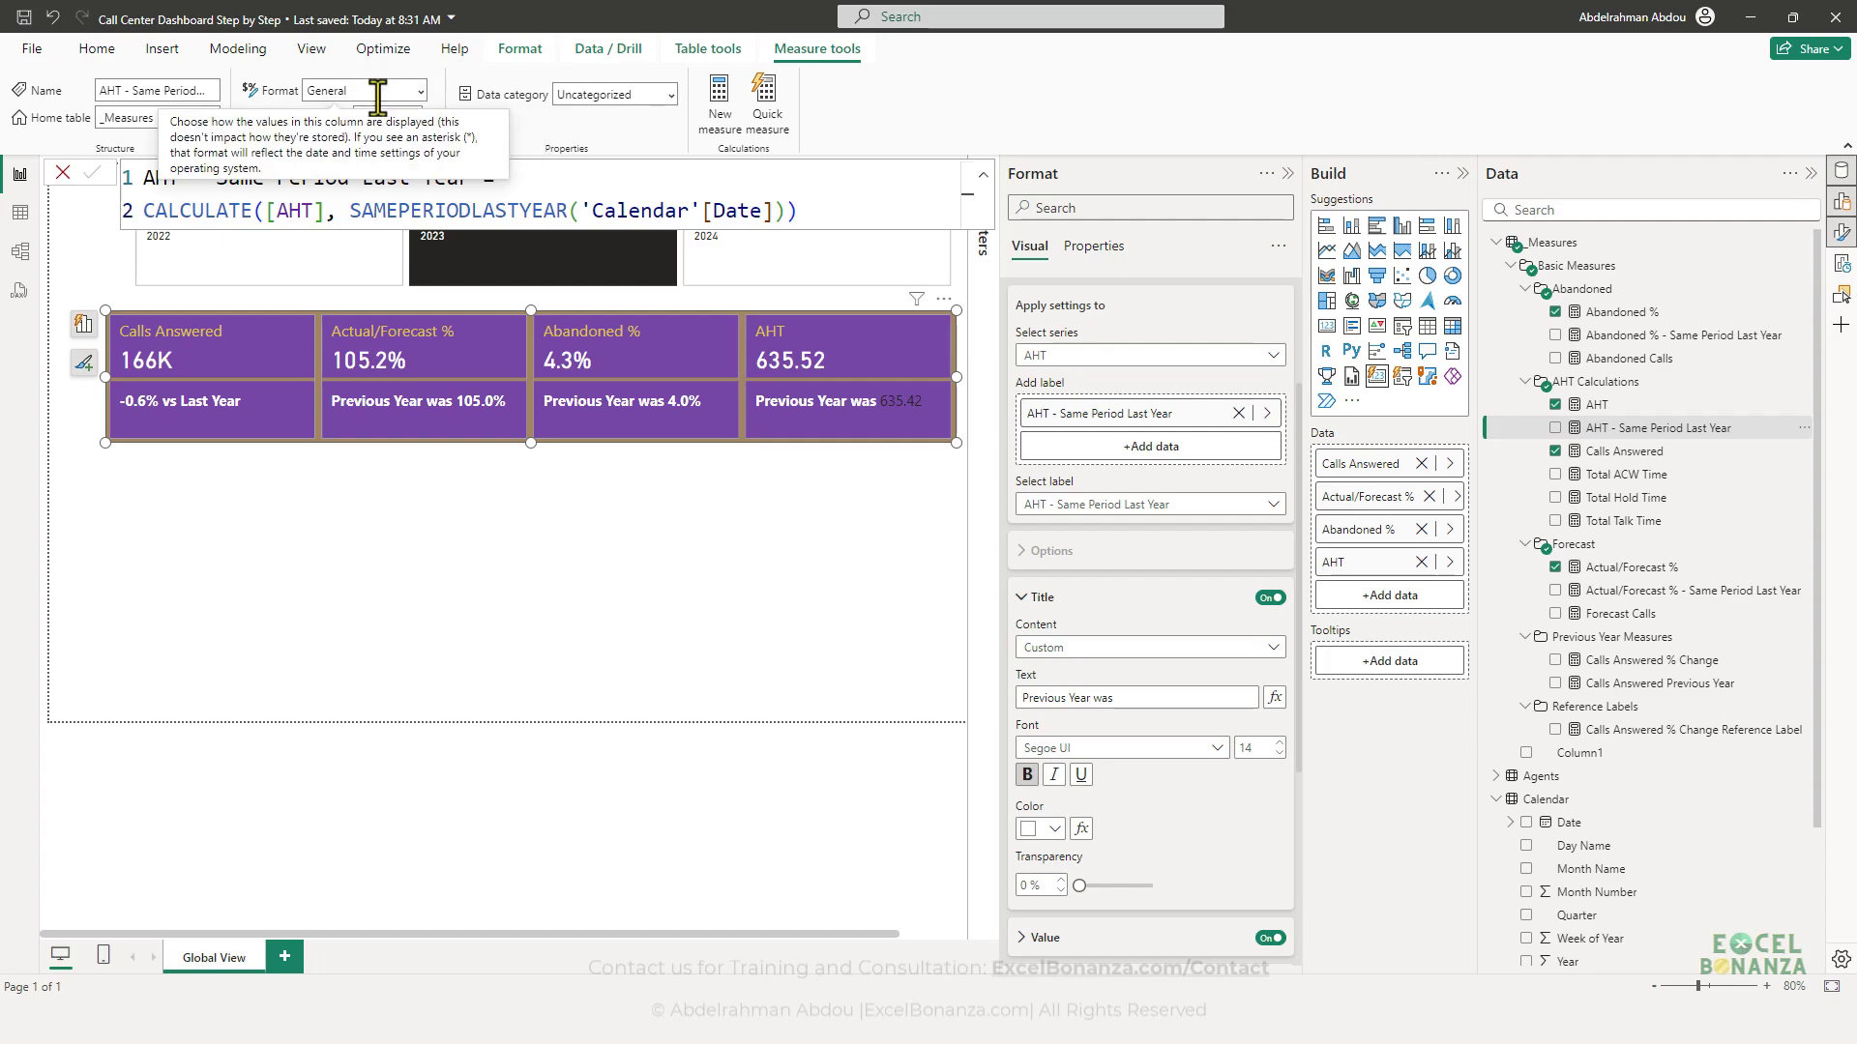
pyautogui.click(427, 90)
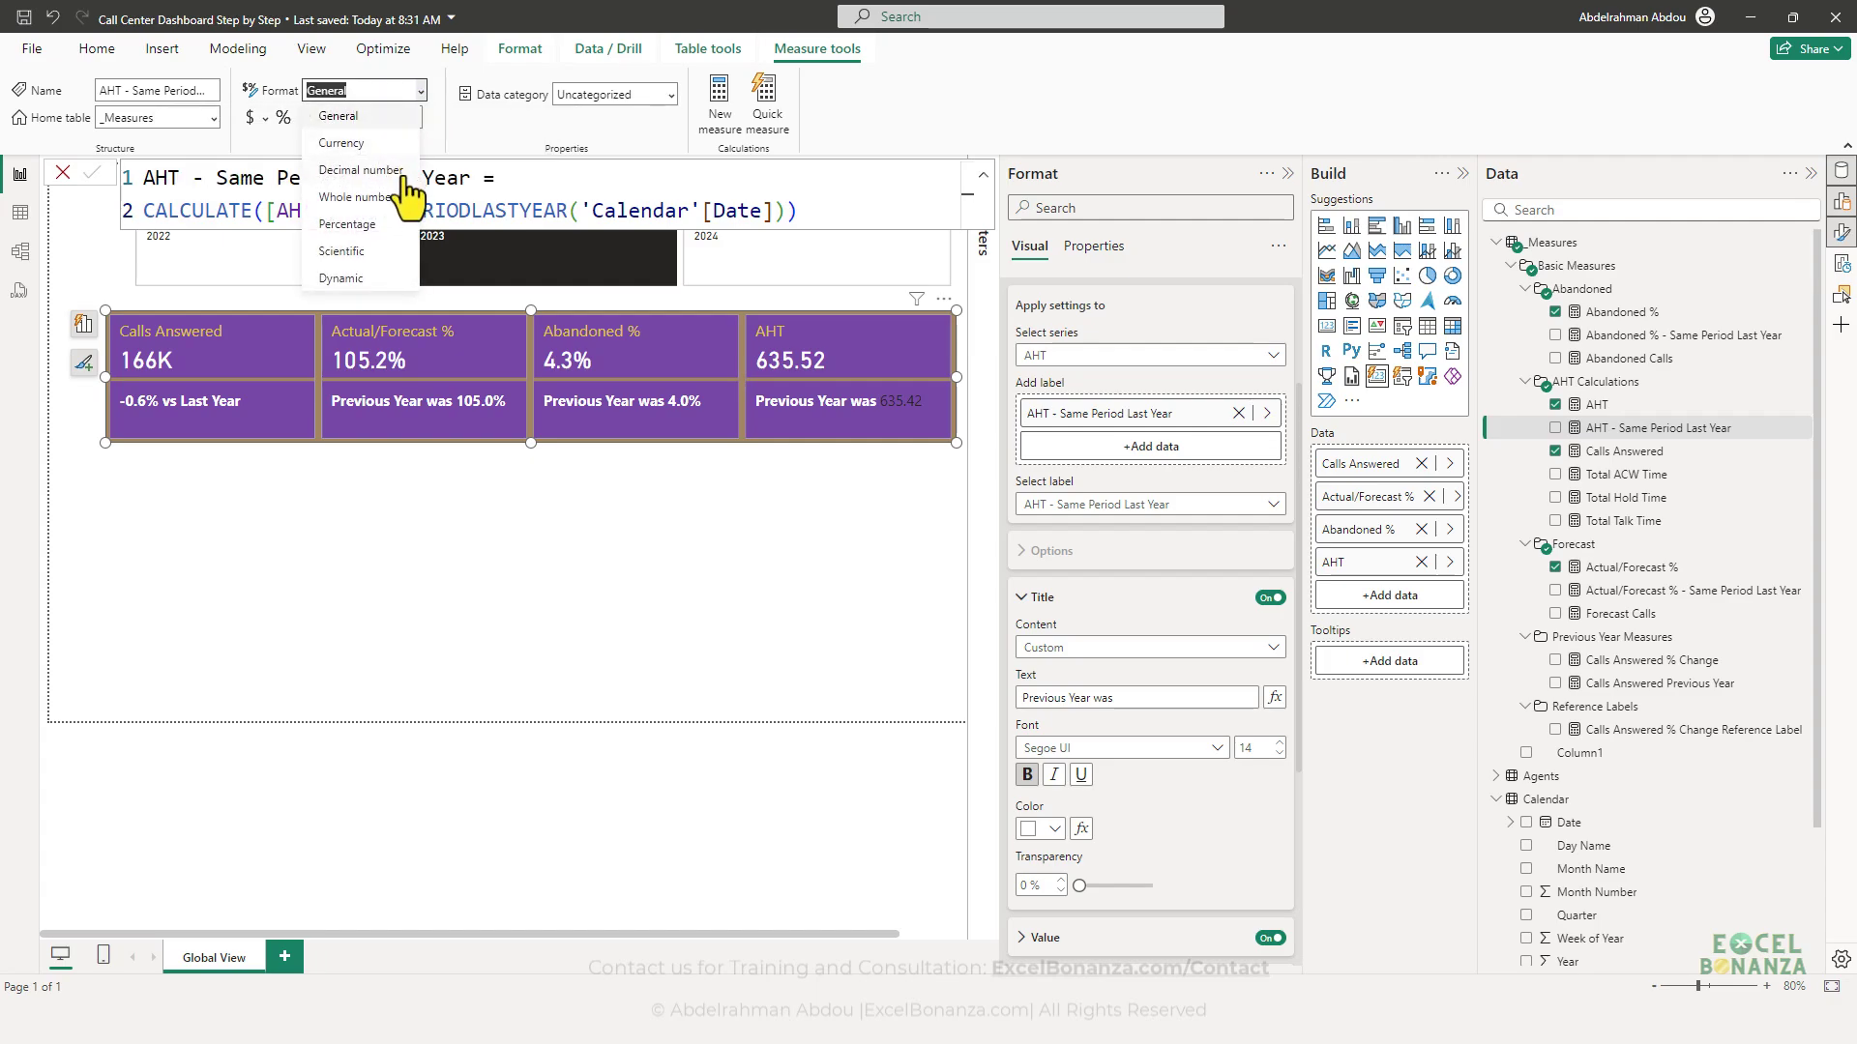
pyautogui.click(389, 118)
pyautogui.write('0')
pyautogui.press('Return')
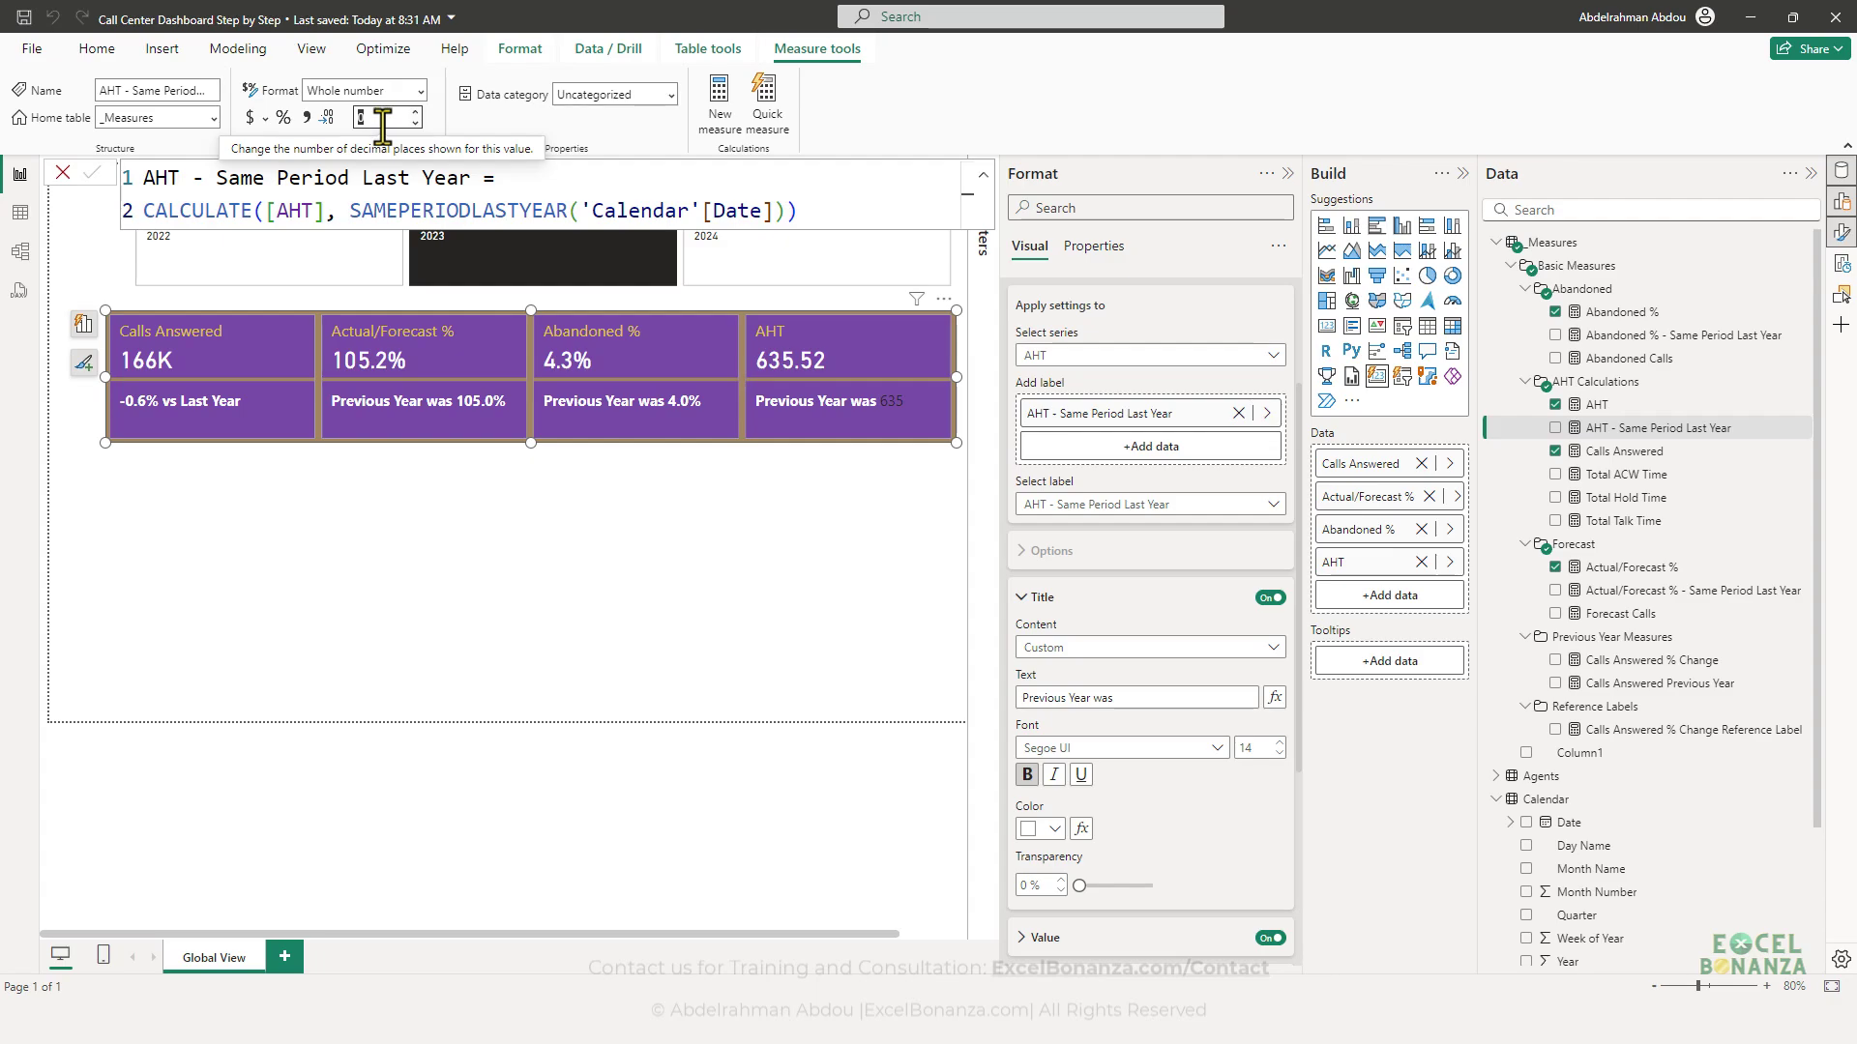
pyautogui.click(418, 89)
pyautogui.click(382, 171)
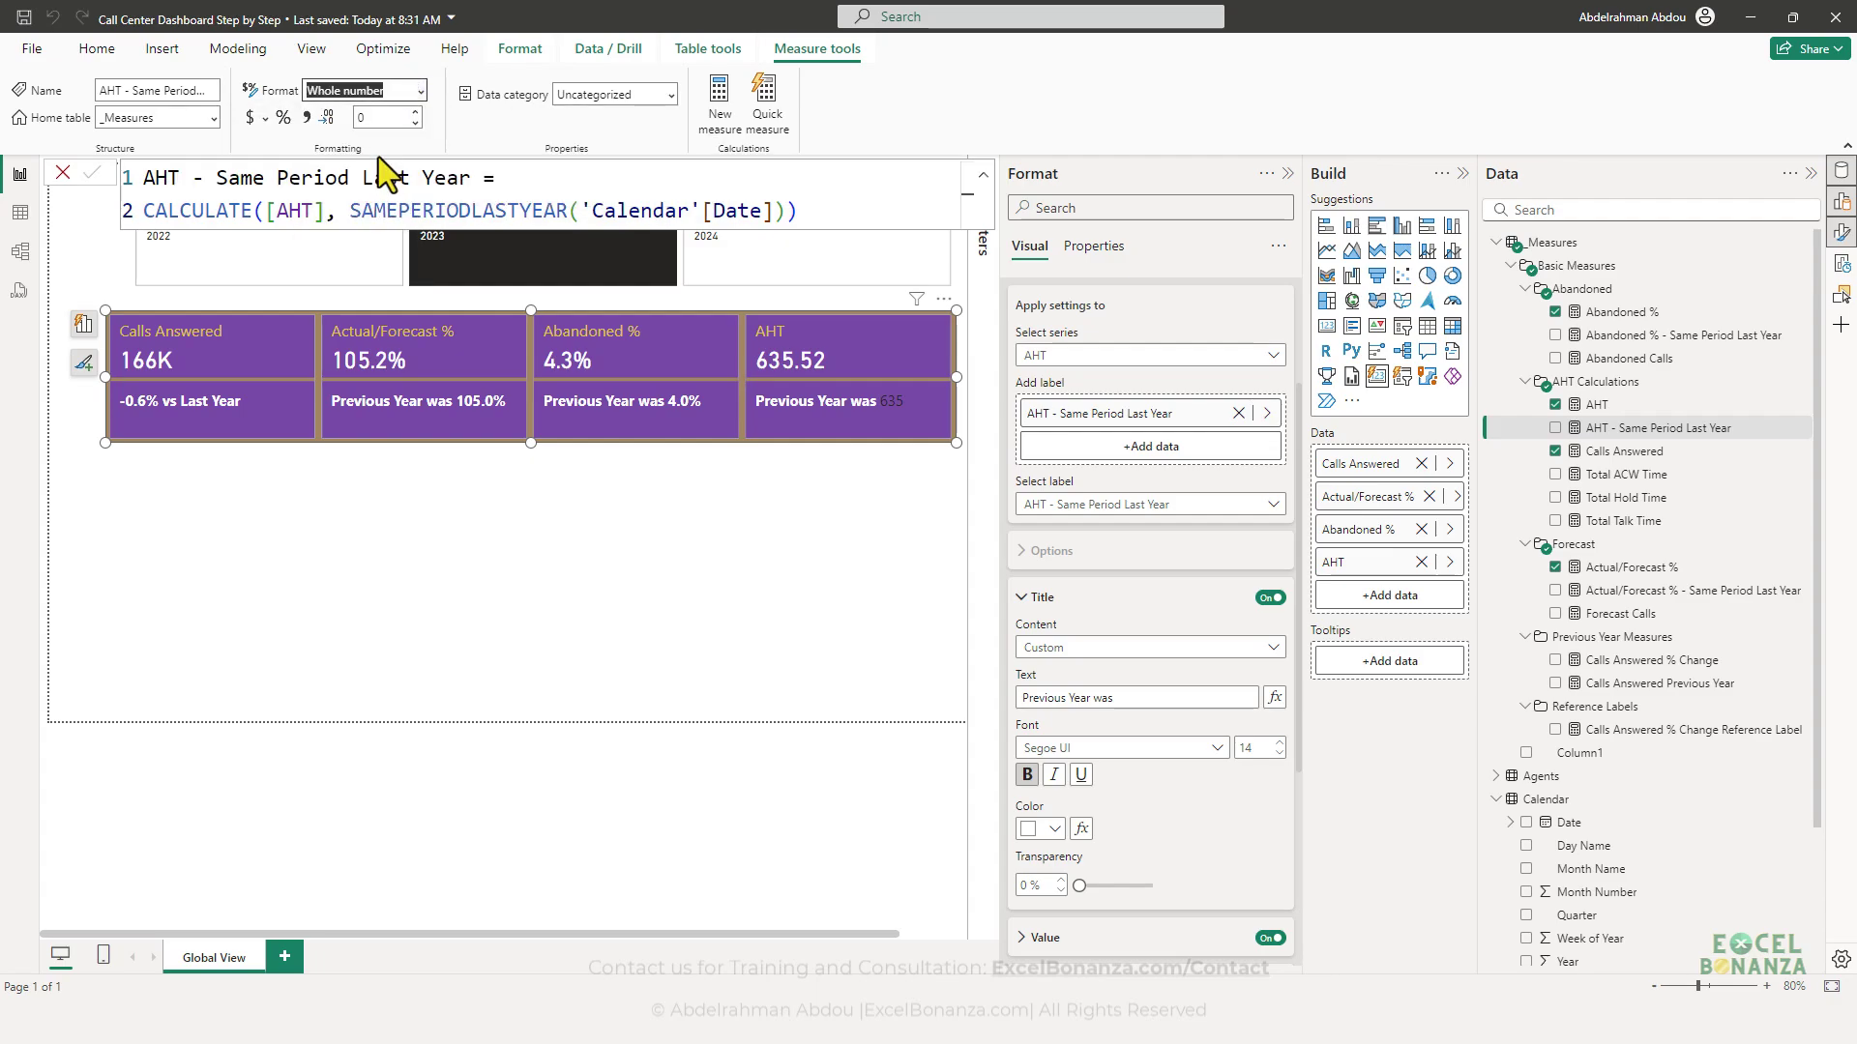
pyautogui.doubleClick(392, 118)
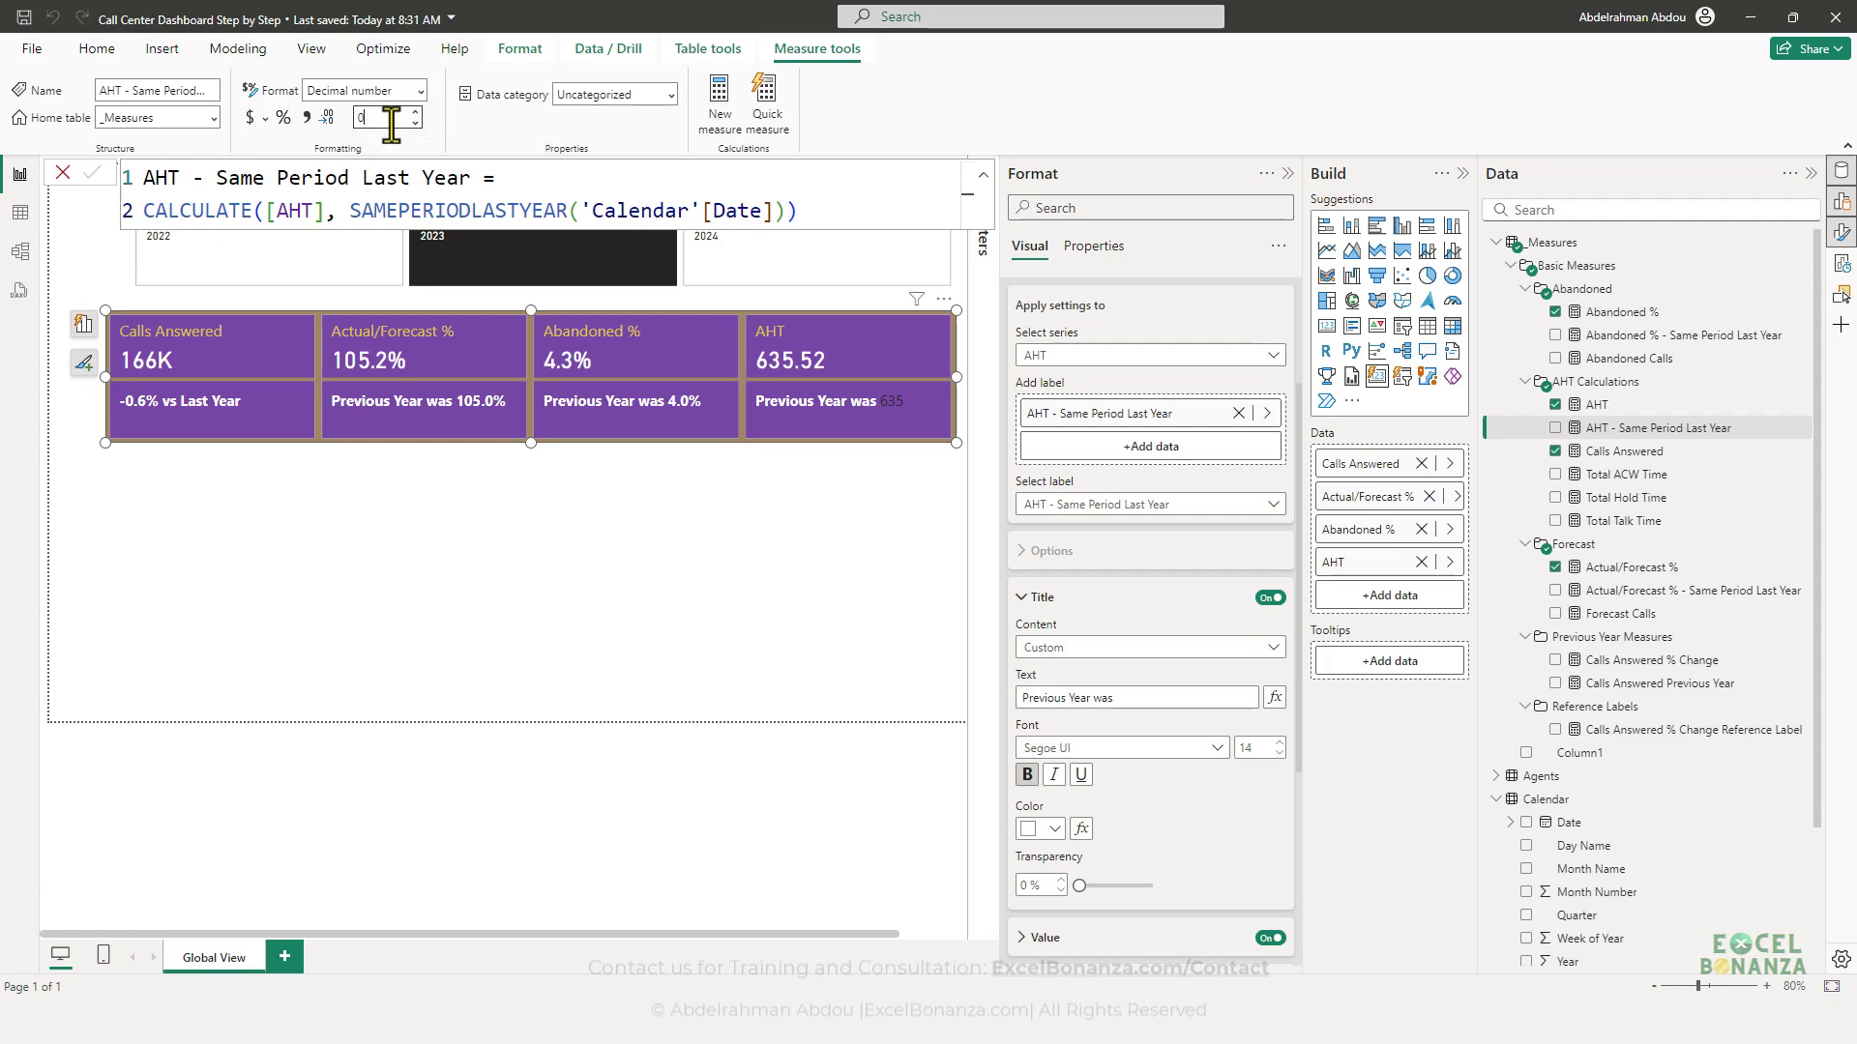
pyautogui.click(1485, 434)
# - Make the value of the AHT reference label white and bold, and nudge the KPI card visual slightly down and left on the canvas
pyautogui.scroll(-5, 1112, 609)
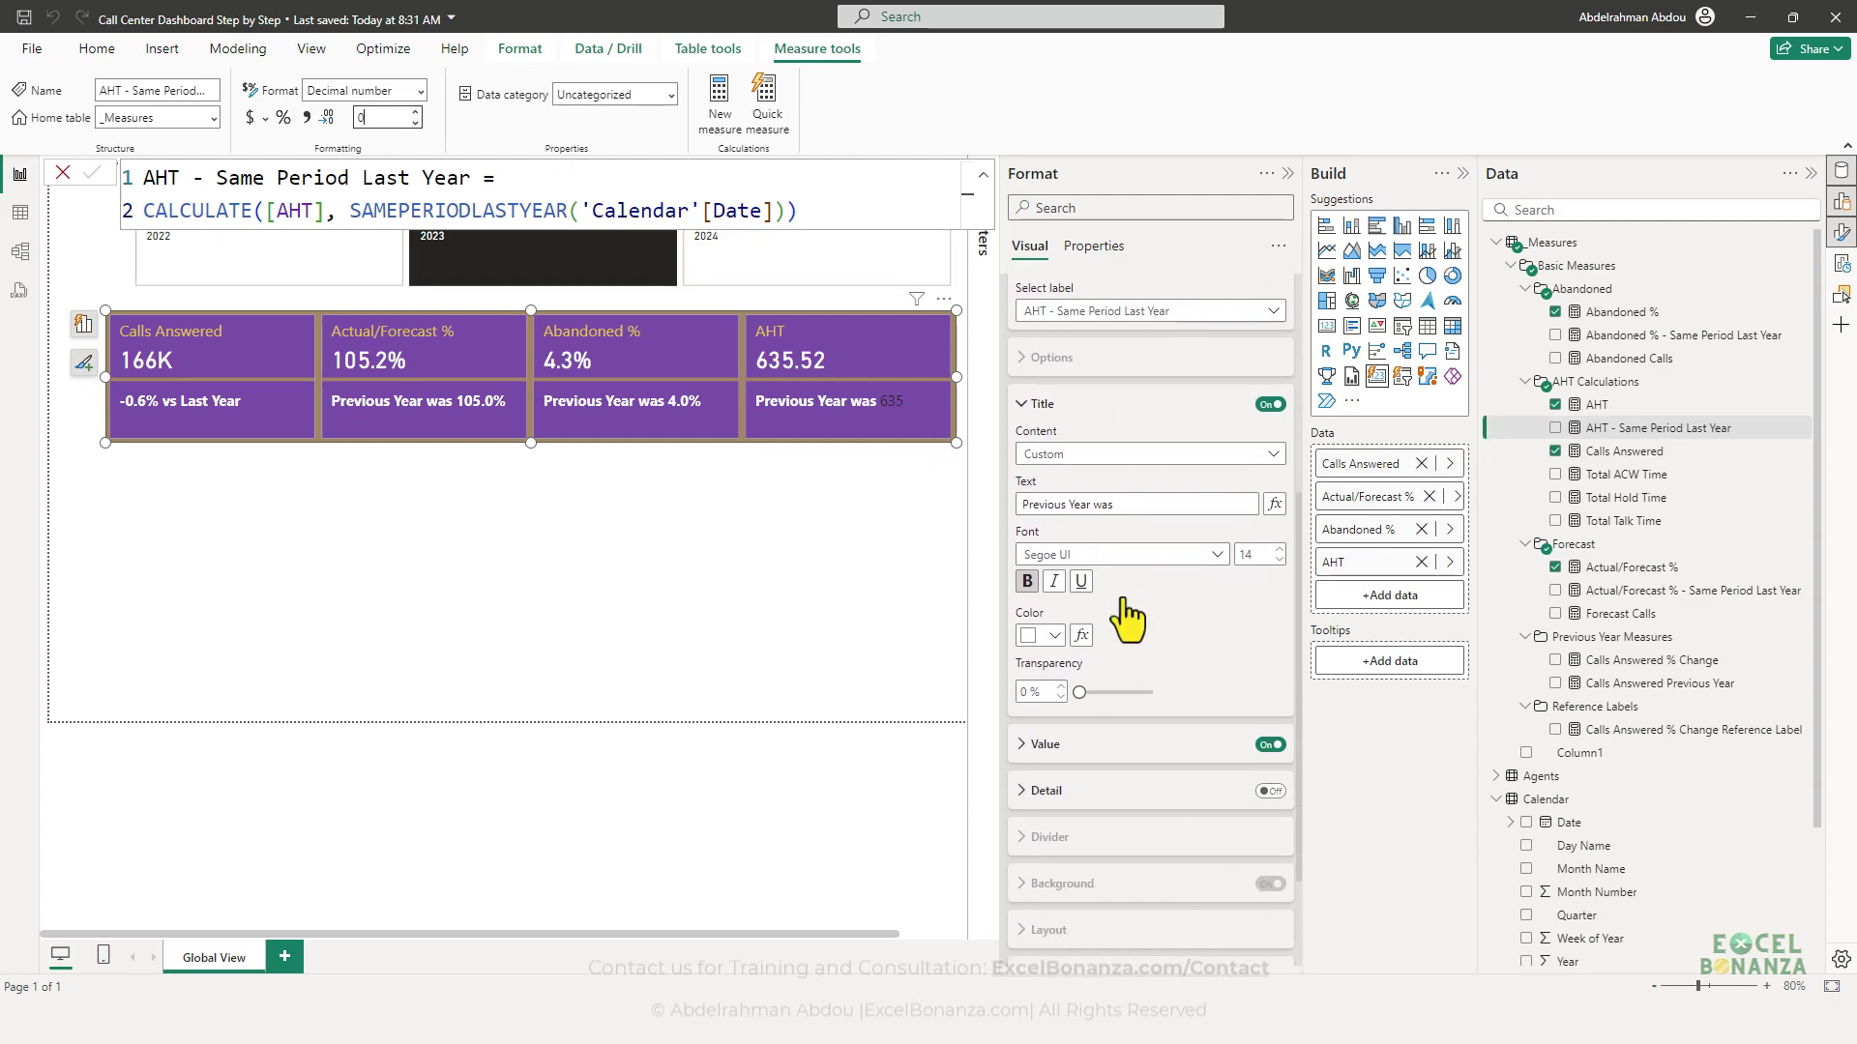
pyautogui.click(1113, 650)
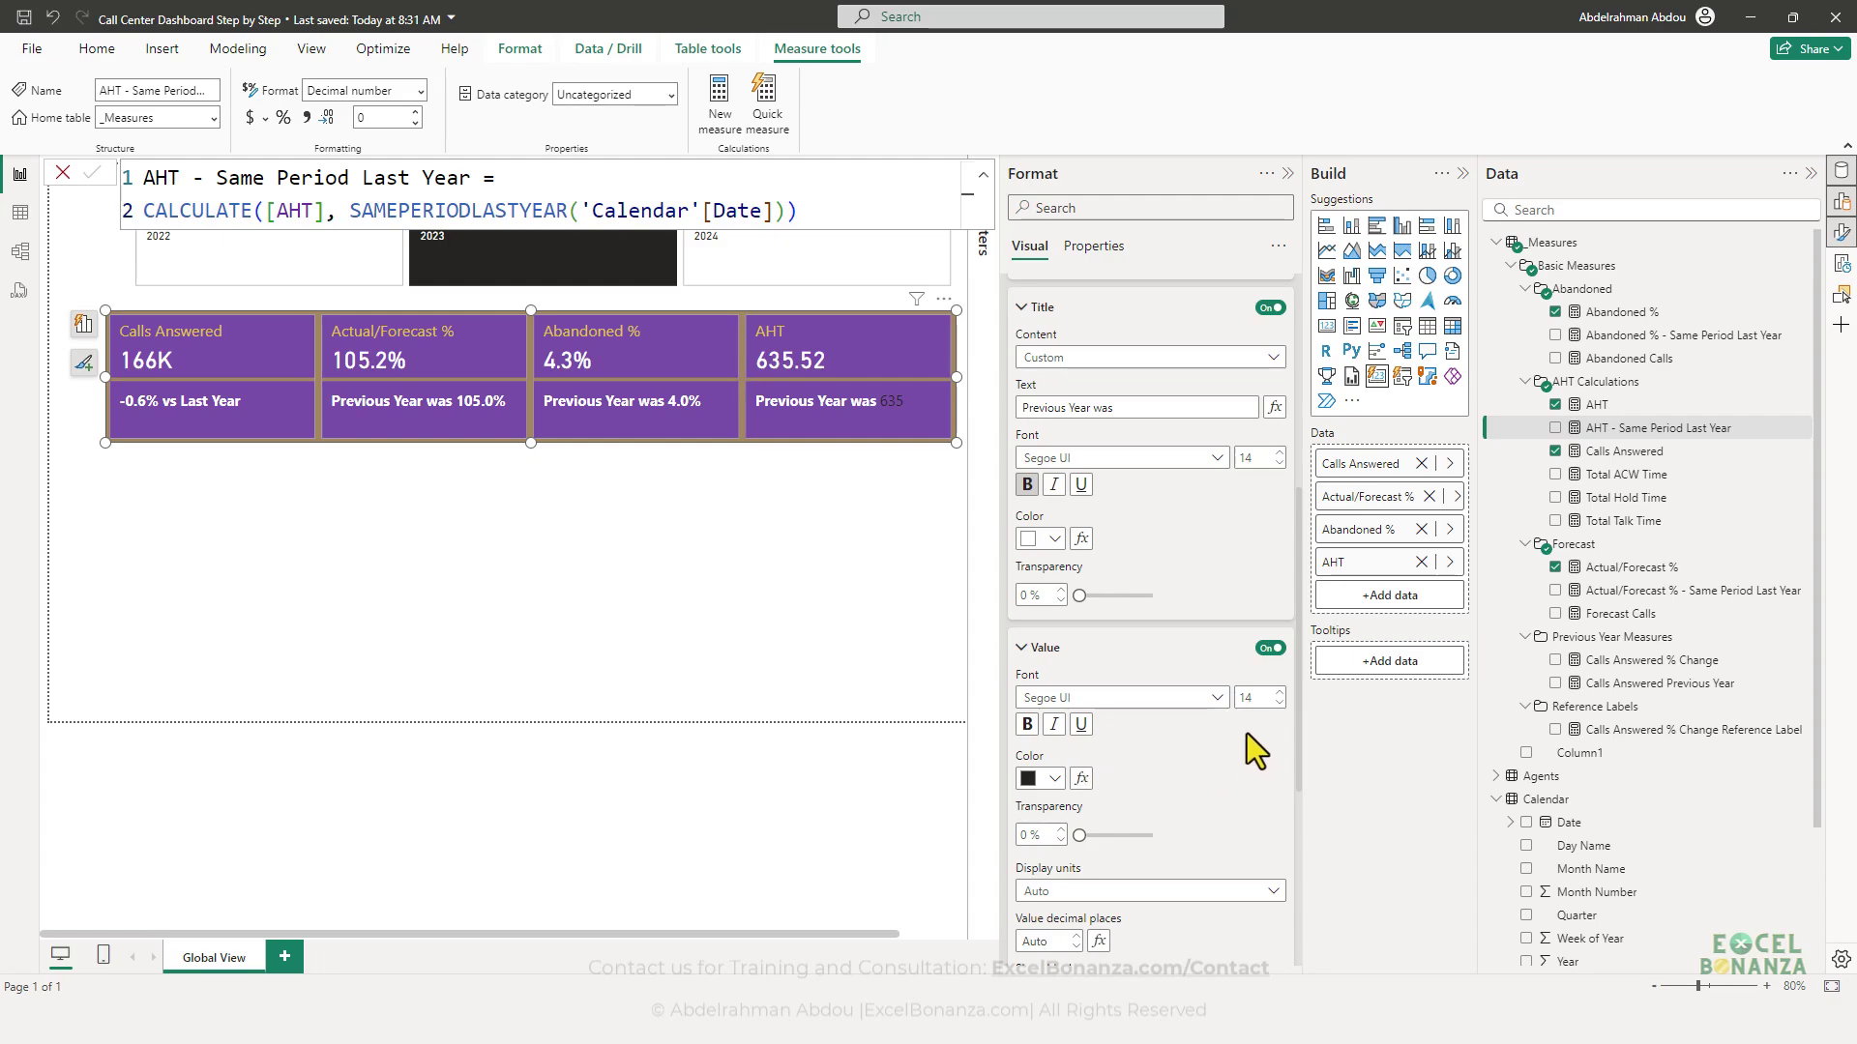
pyautogui.click(1053, 779)
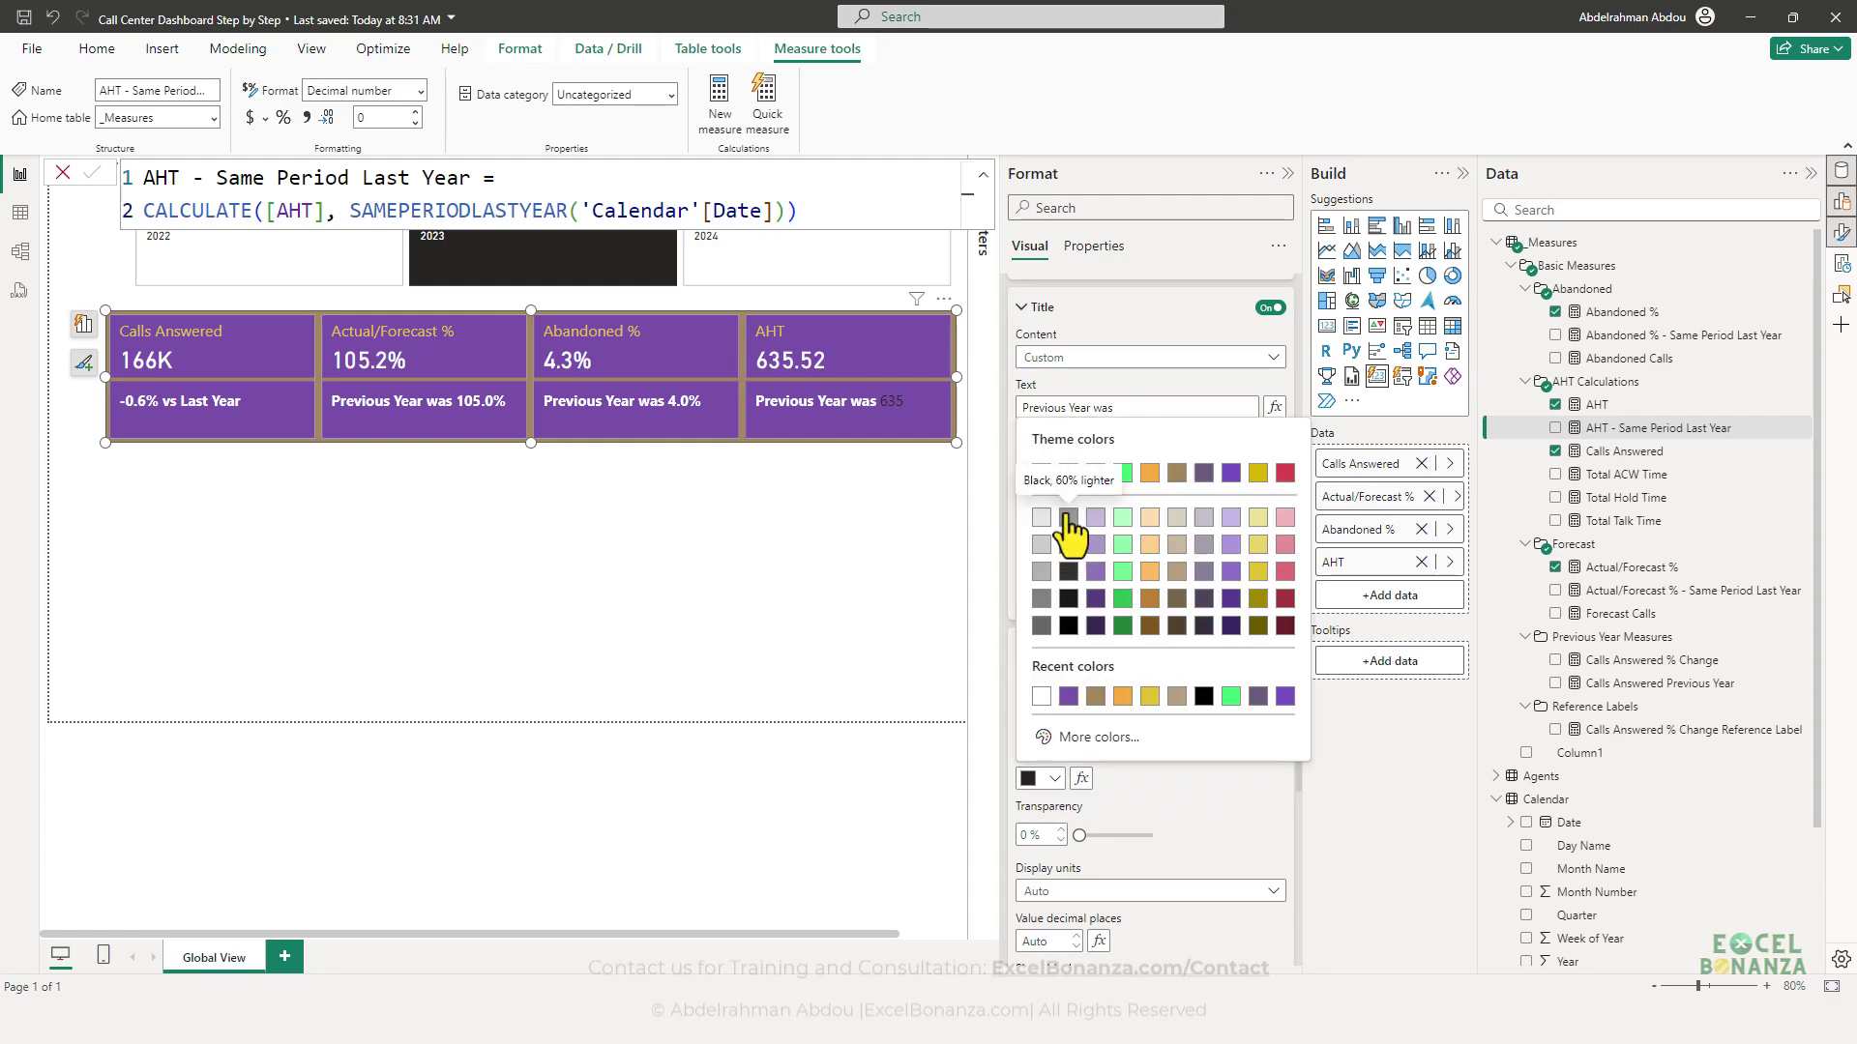
pyautogui.click(951, 578)
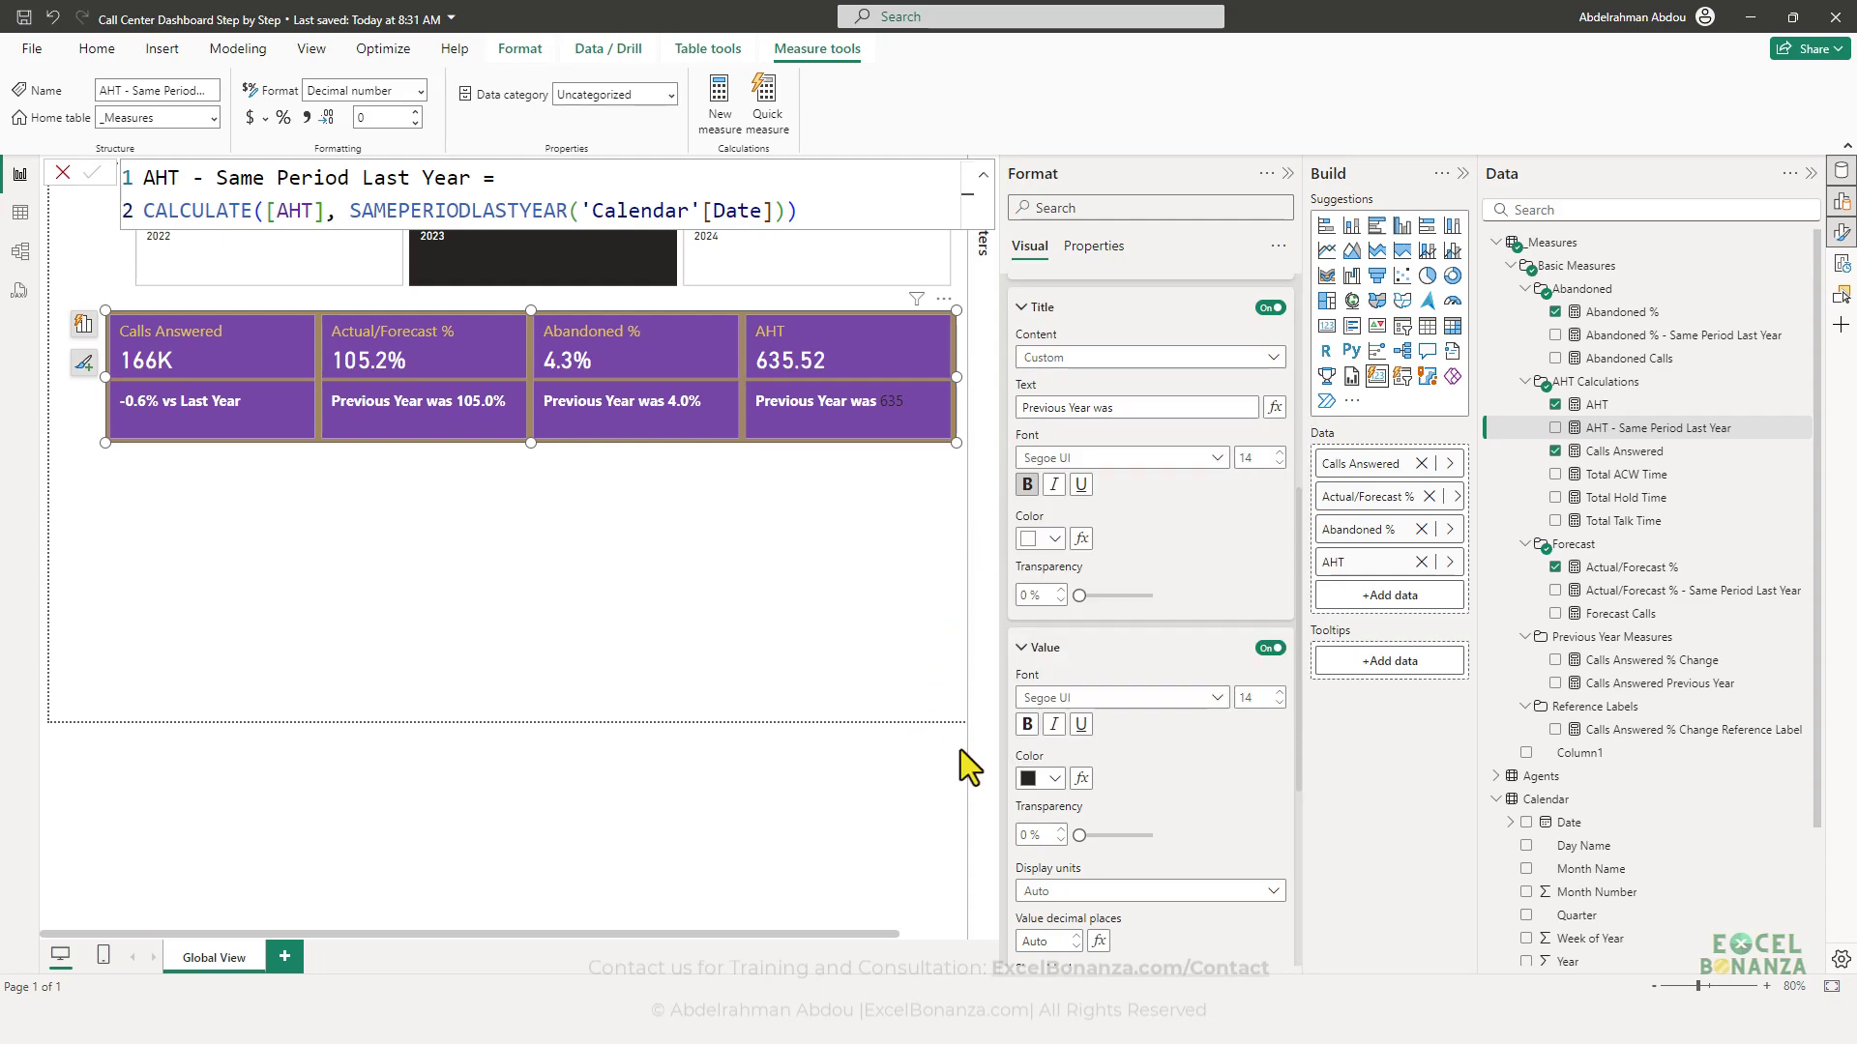
pyautogui.click(1054, 779)
pyautogui.click(1041, 472)
pyautogui.click(1027, 727)
pyautogui.moveTo(710, 429); pyautogui.dragTo(712, 435)
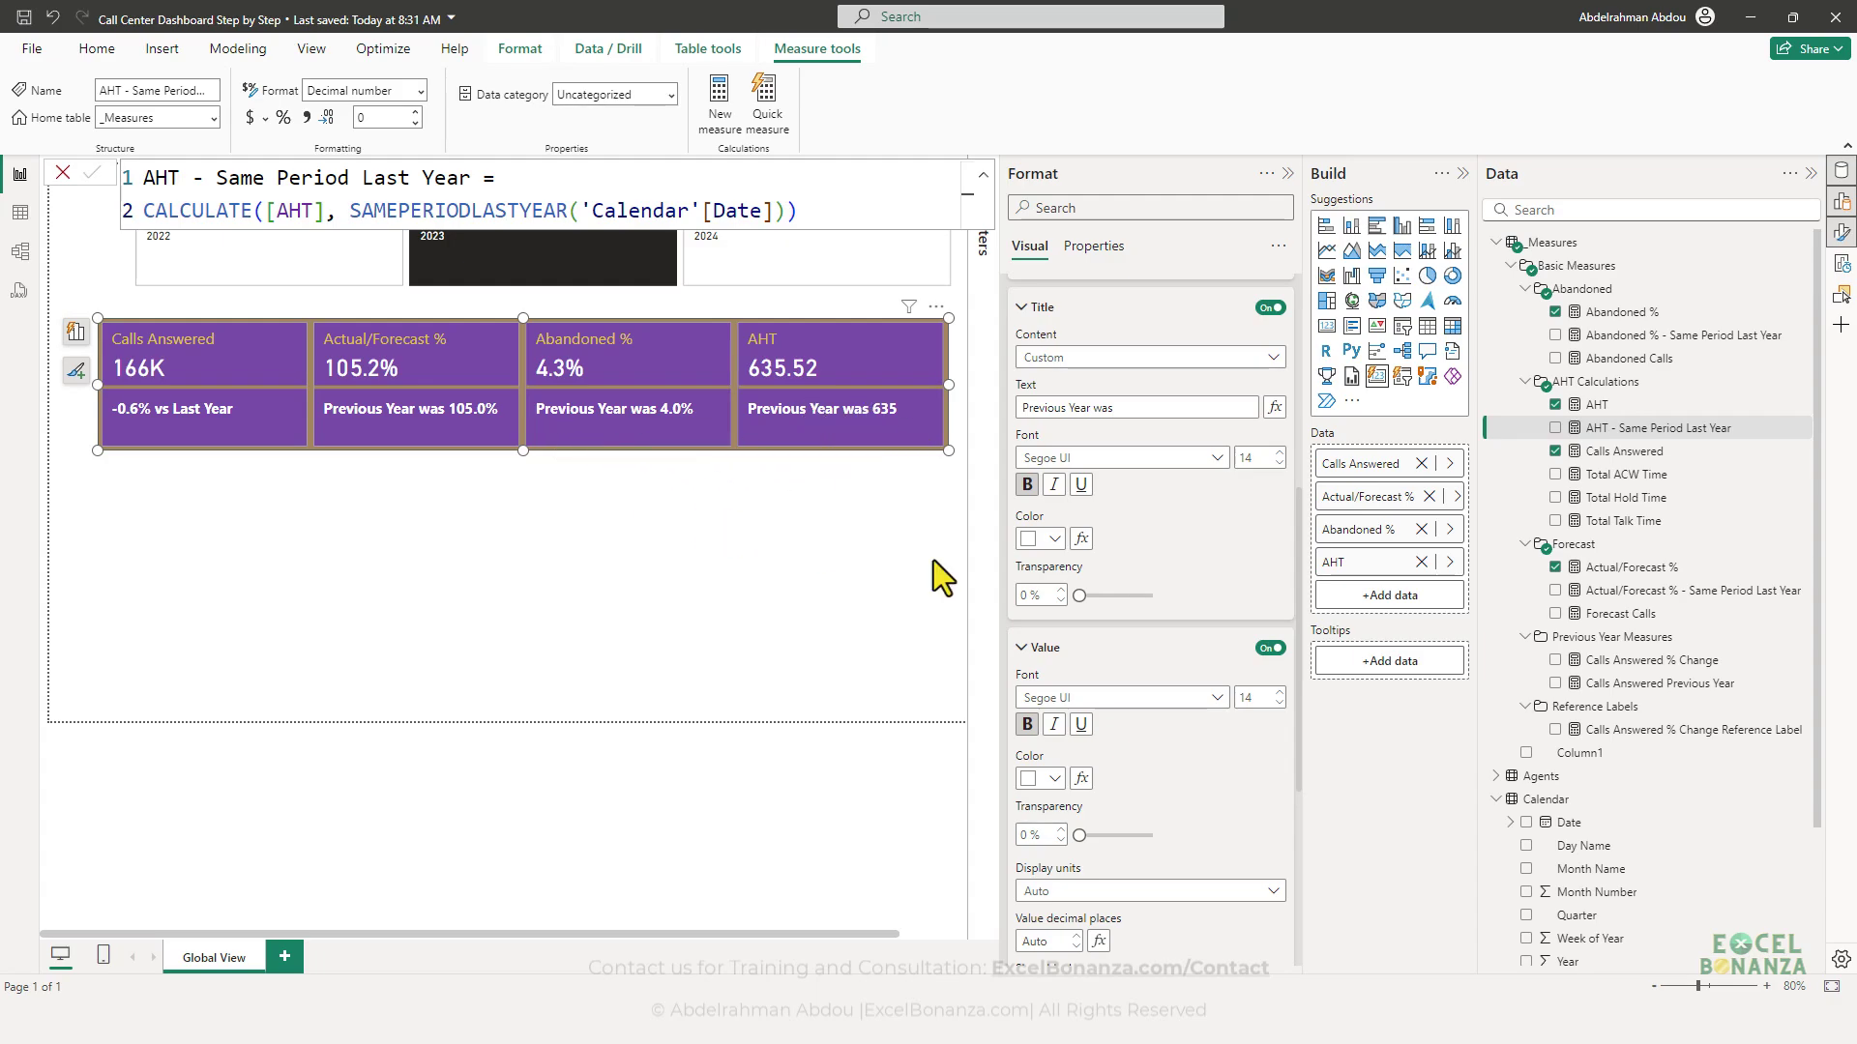
# - Check the KPI card value colours in the reference image Global View Screenshot.png and return to the report canvas
pyautogui.click(1161, 1023)
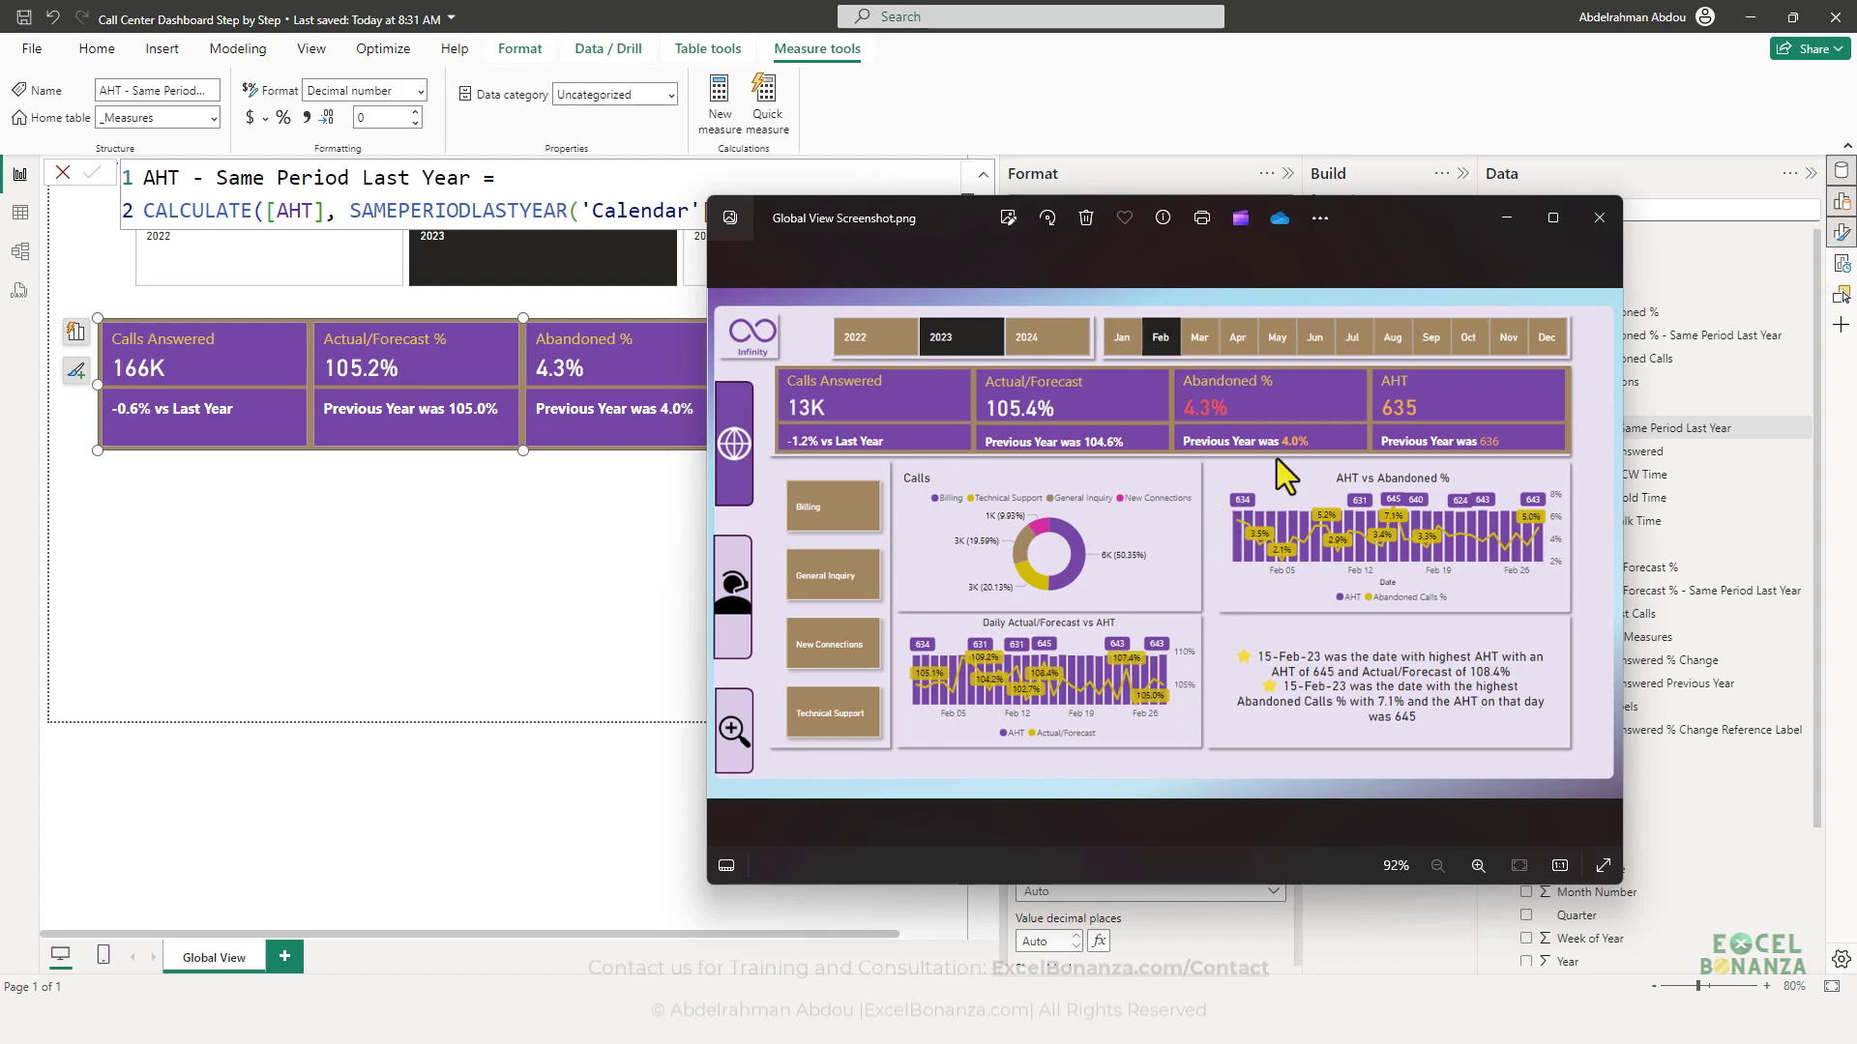
pyautogui.click(548, 492)
pyautogui.click(549, 495)
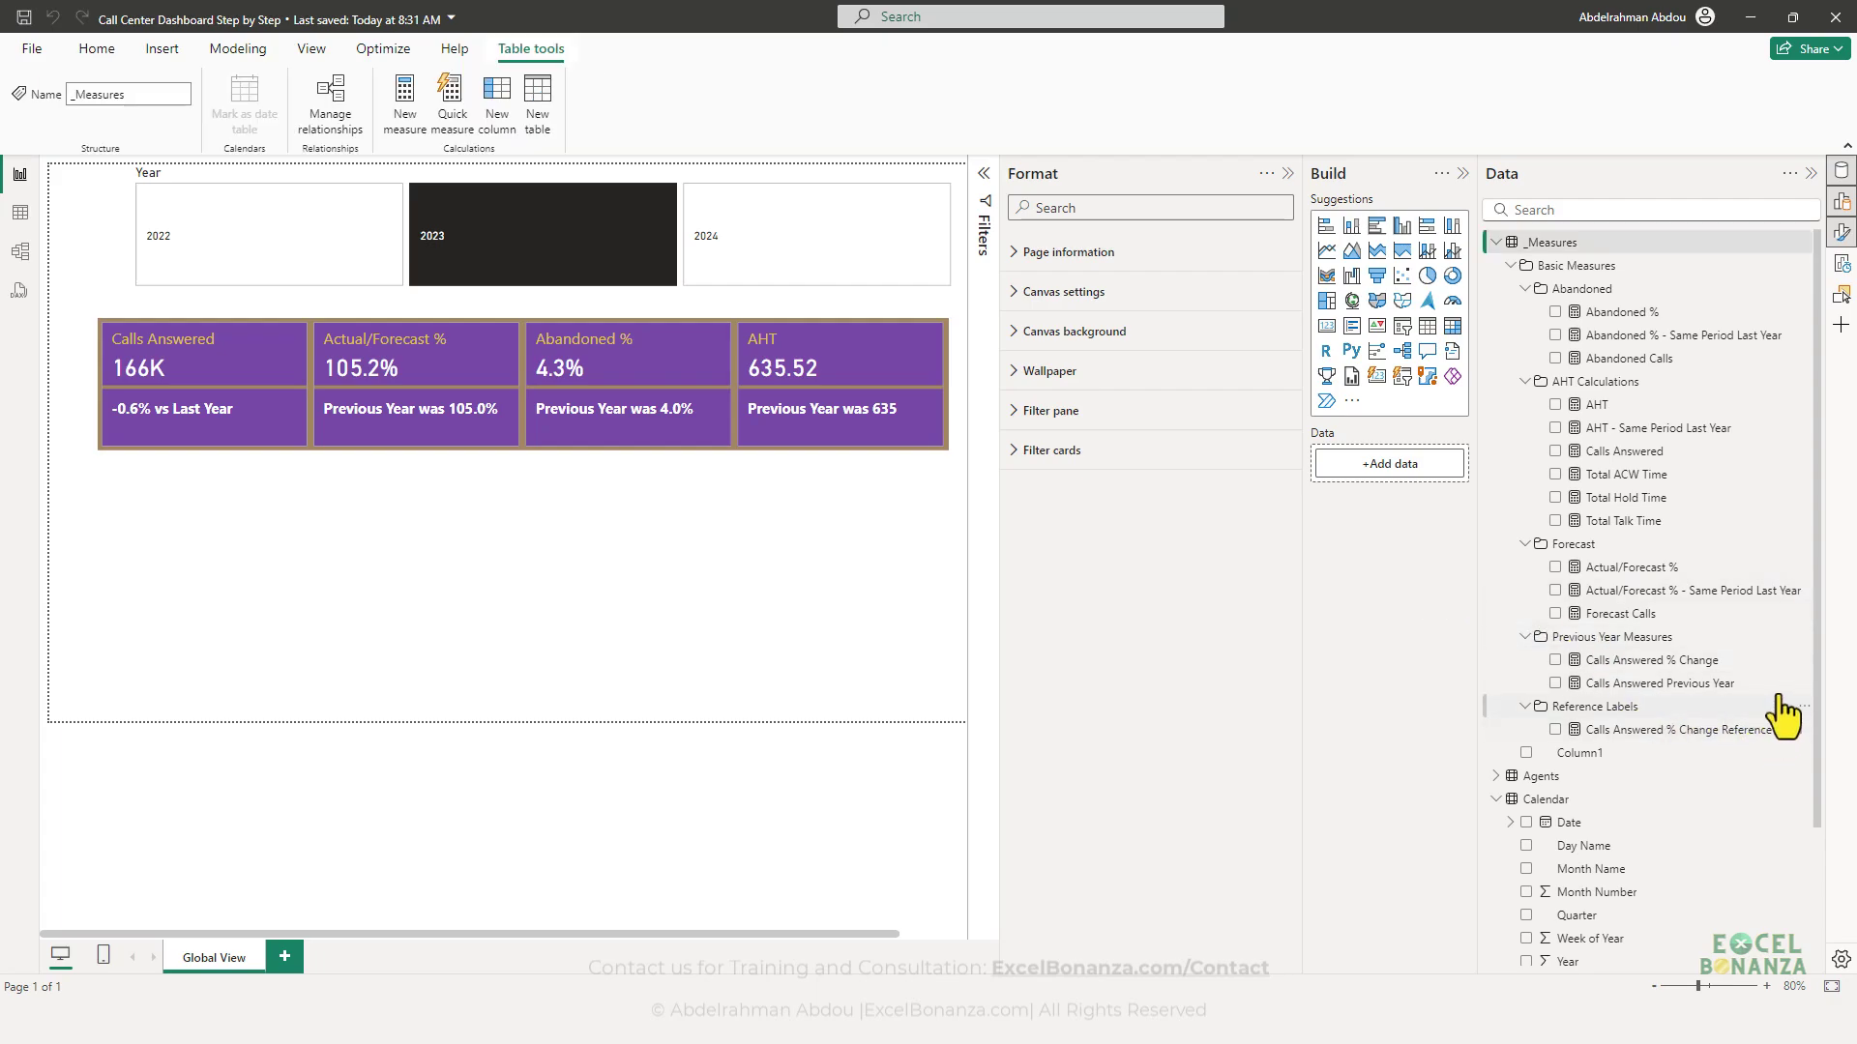
# - Create a new measure from the Reference Labels folder defined as Target - Abandoned % = 0.04
pyautogui.click(1804, 725)
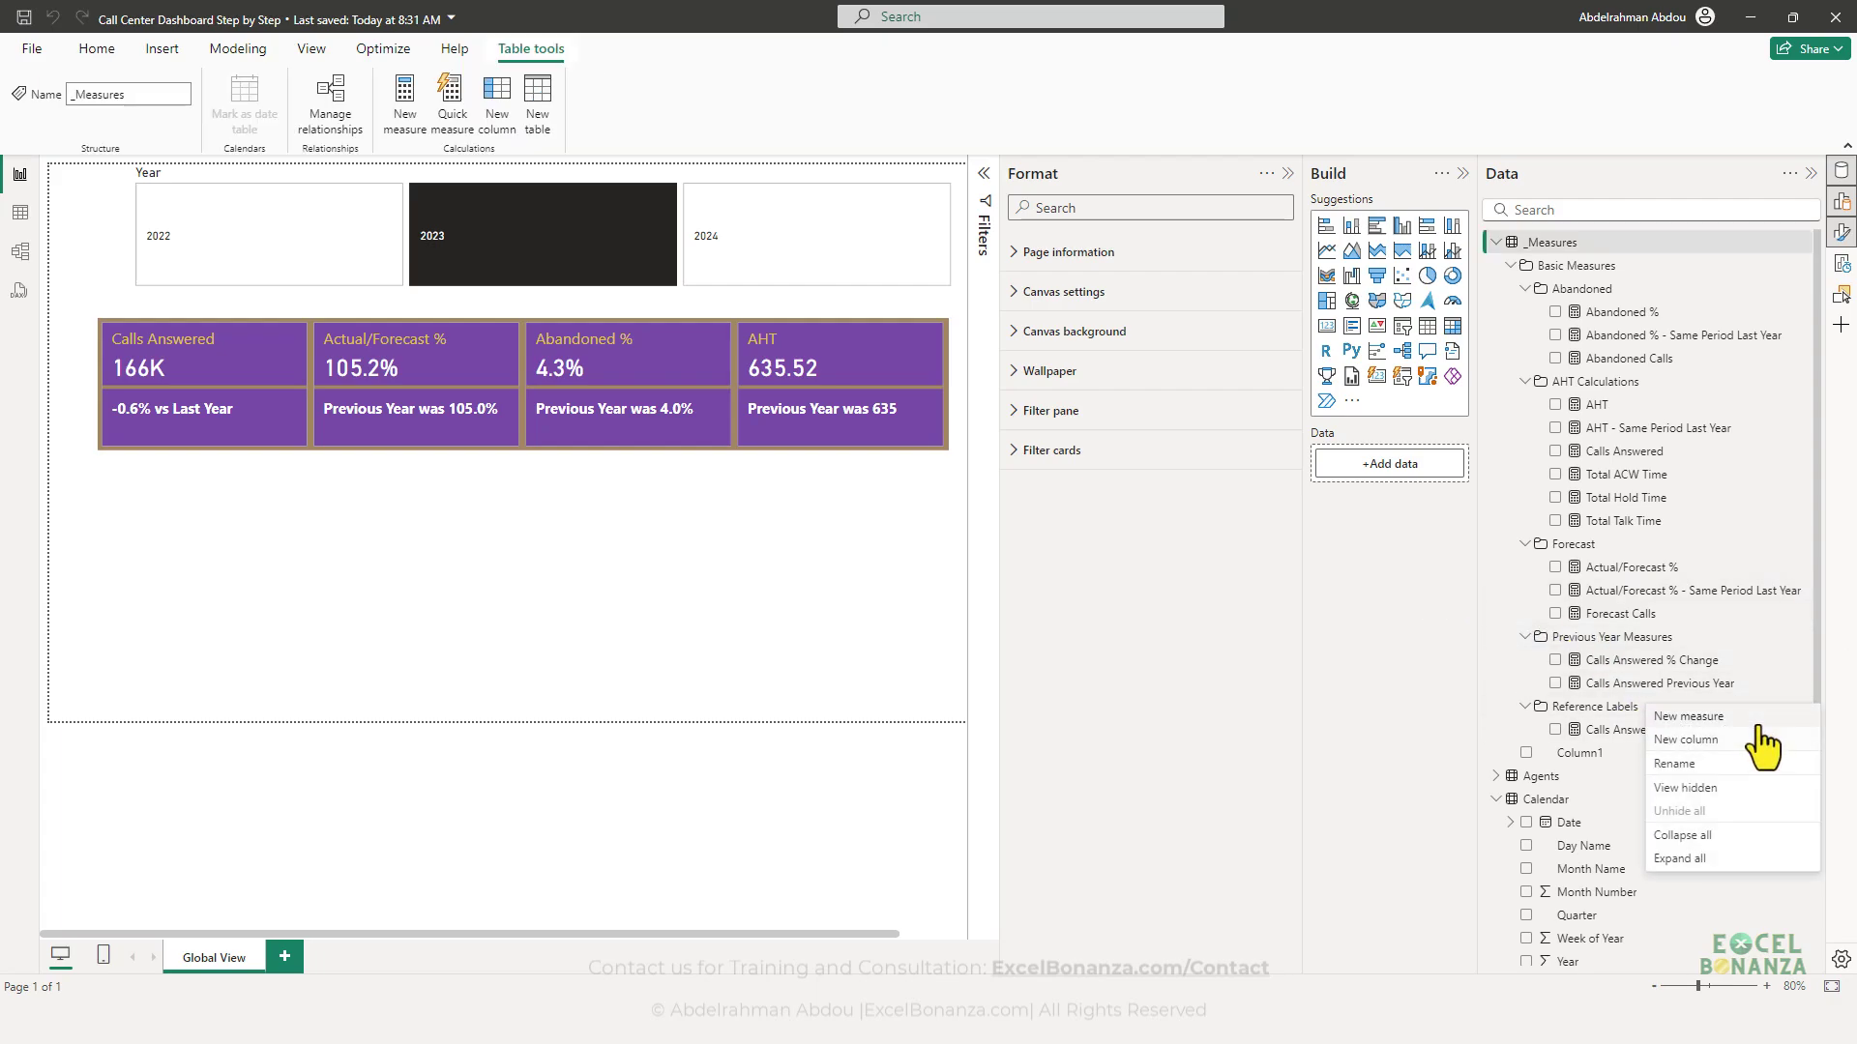
pyautogui.click(1761, 721)
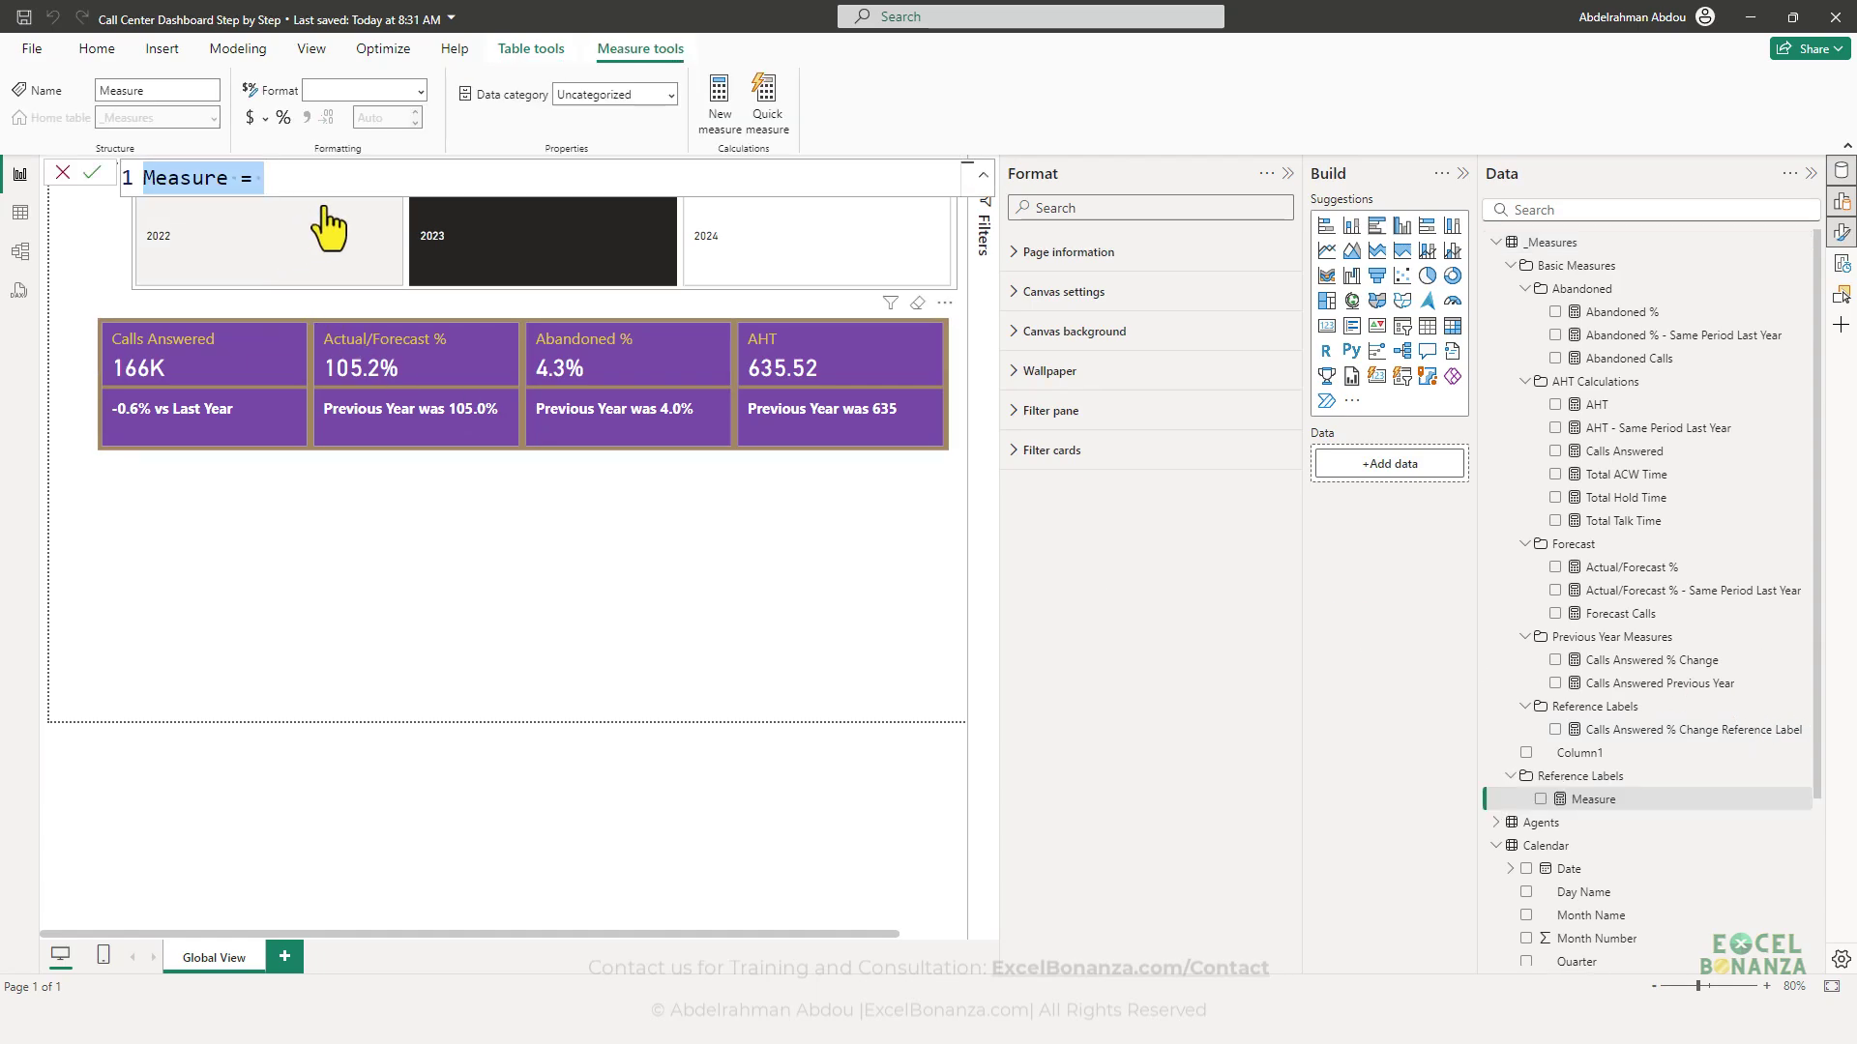
pyautogui.write('ab')
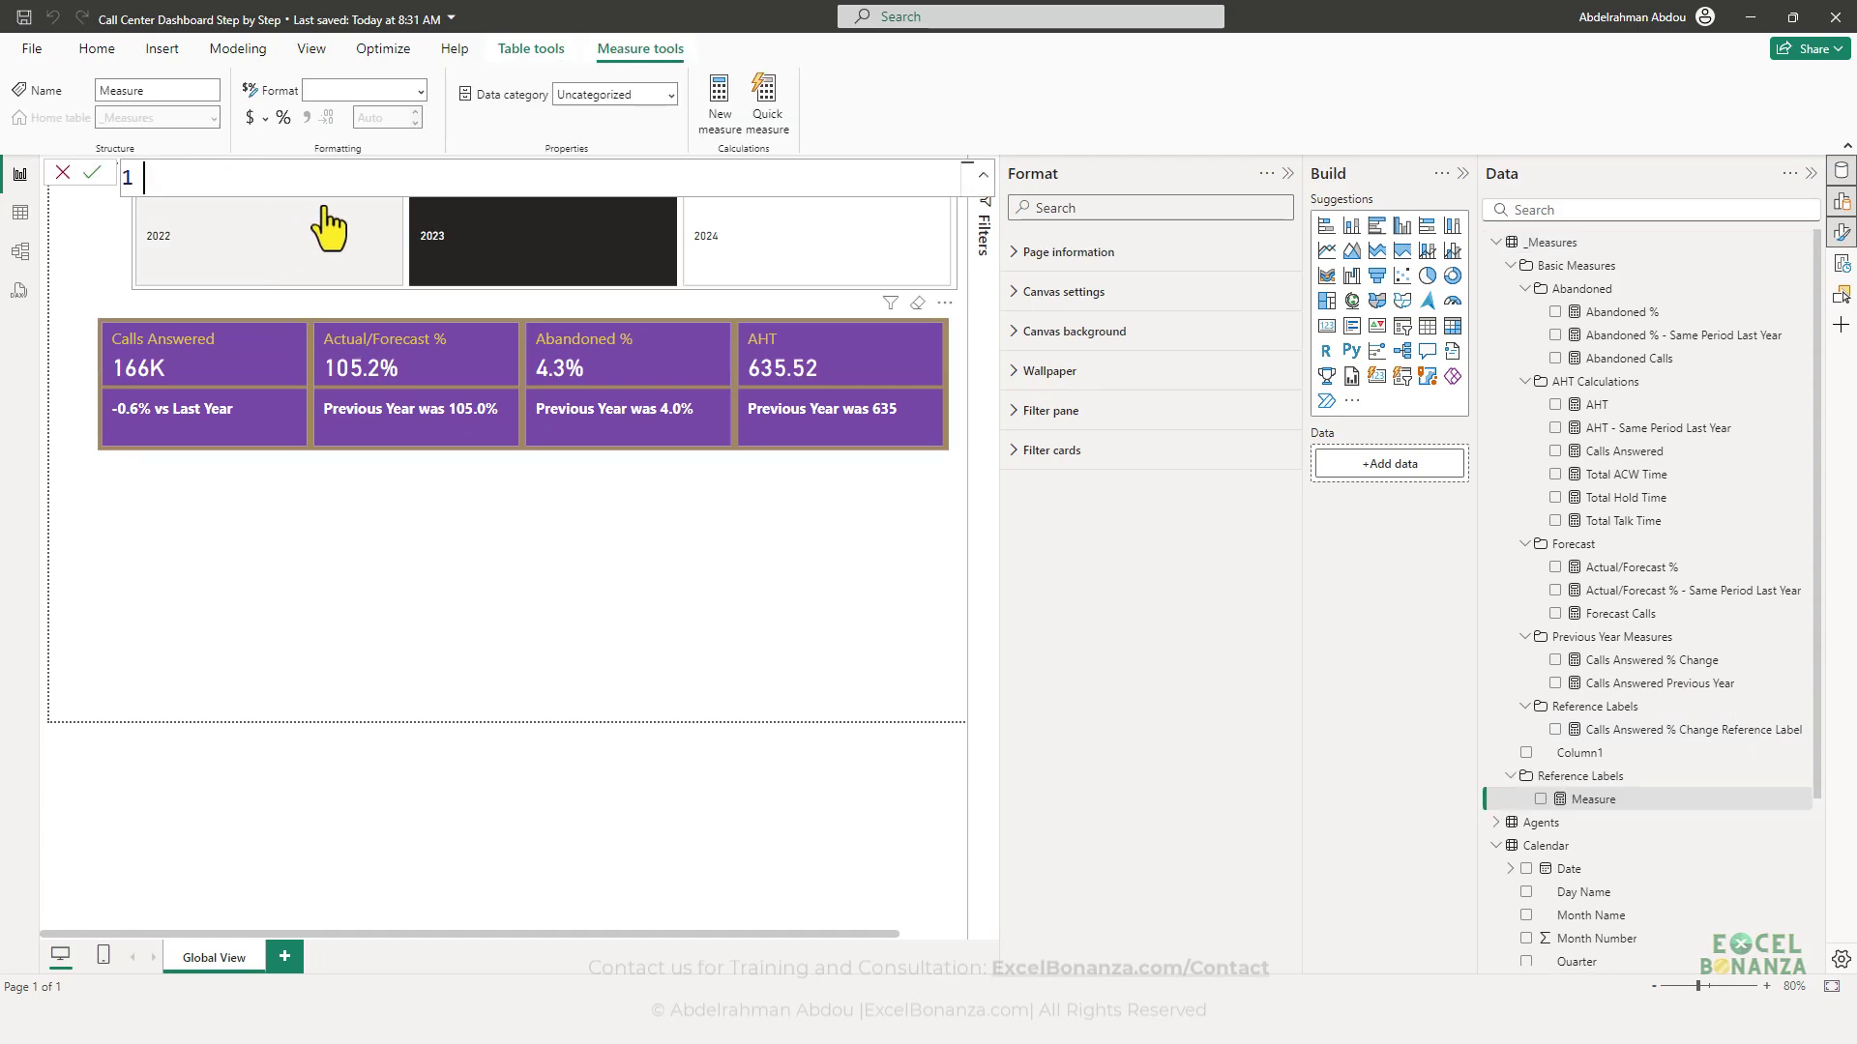
pyautogui.write('Target - Abandoned %')
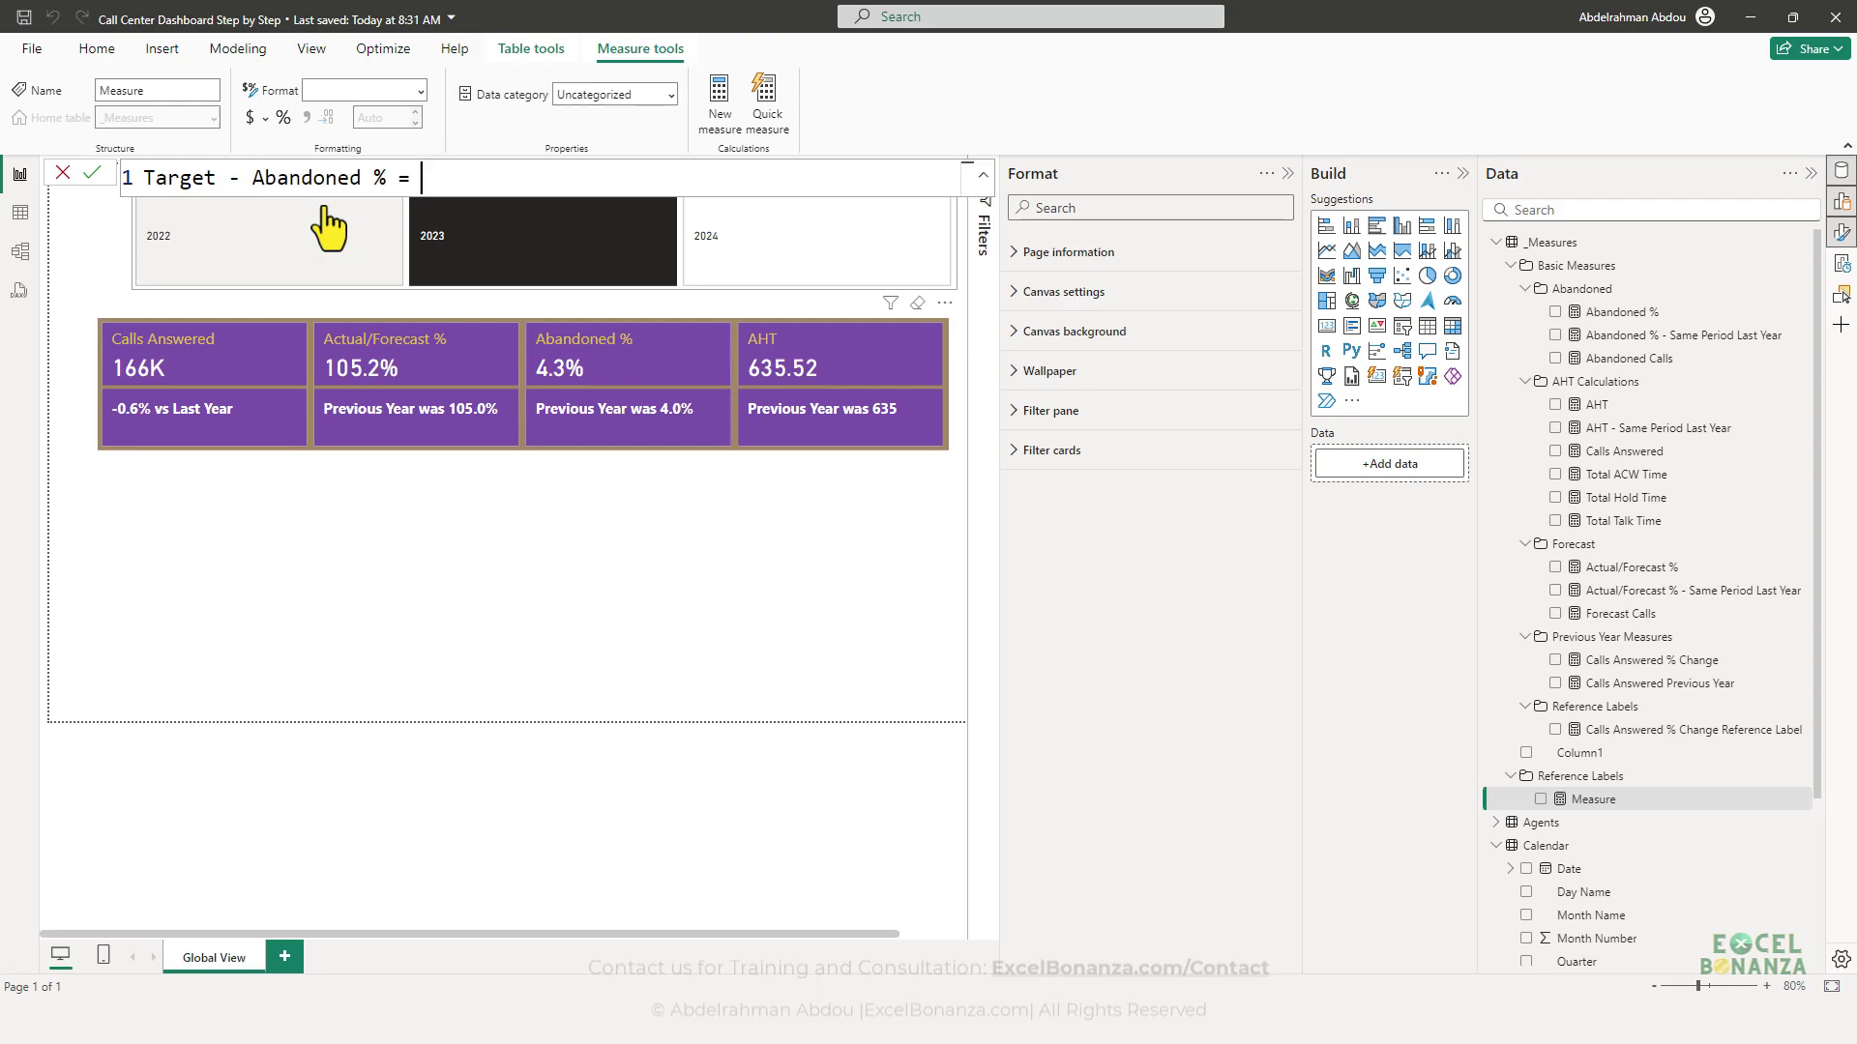
pyautogui.write(' = 0.04')
pyautogui.press('Return')
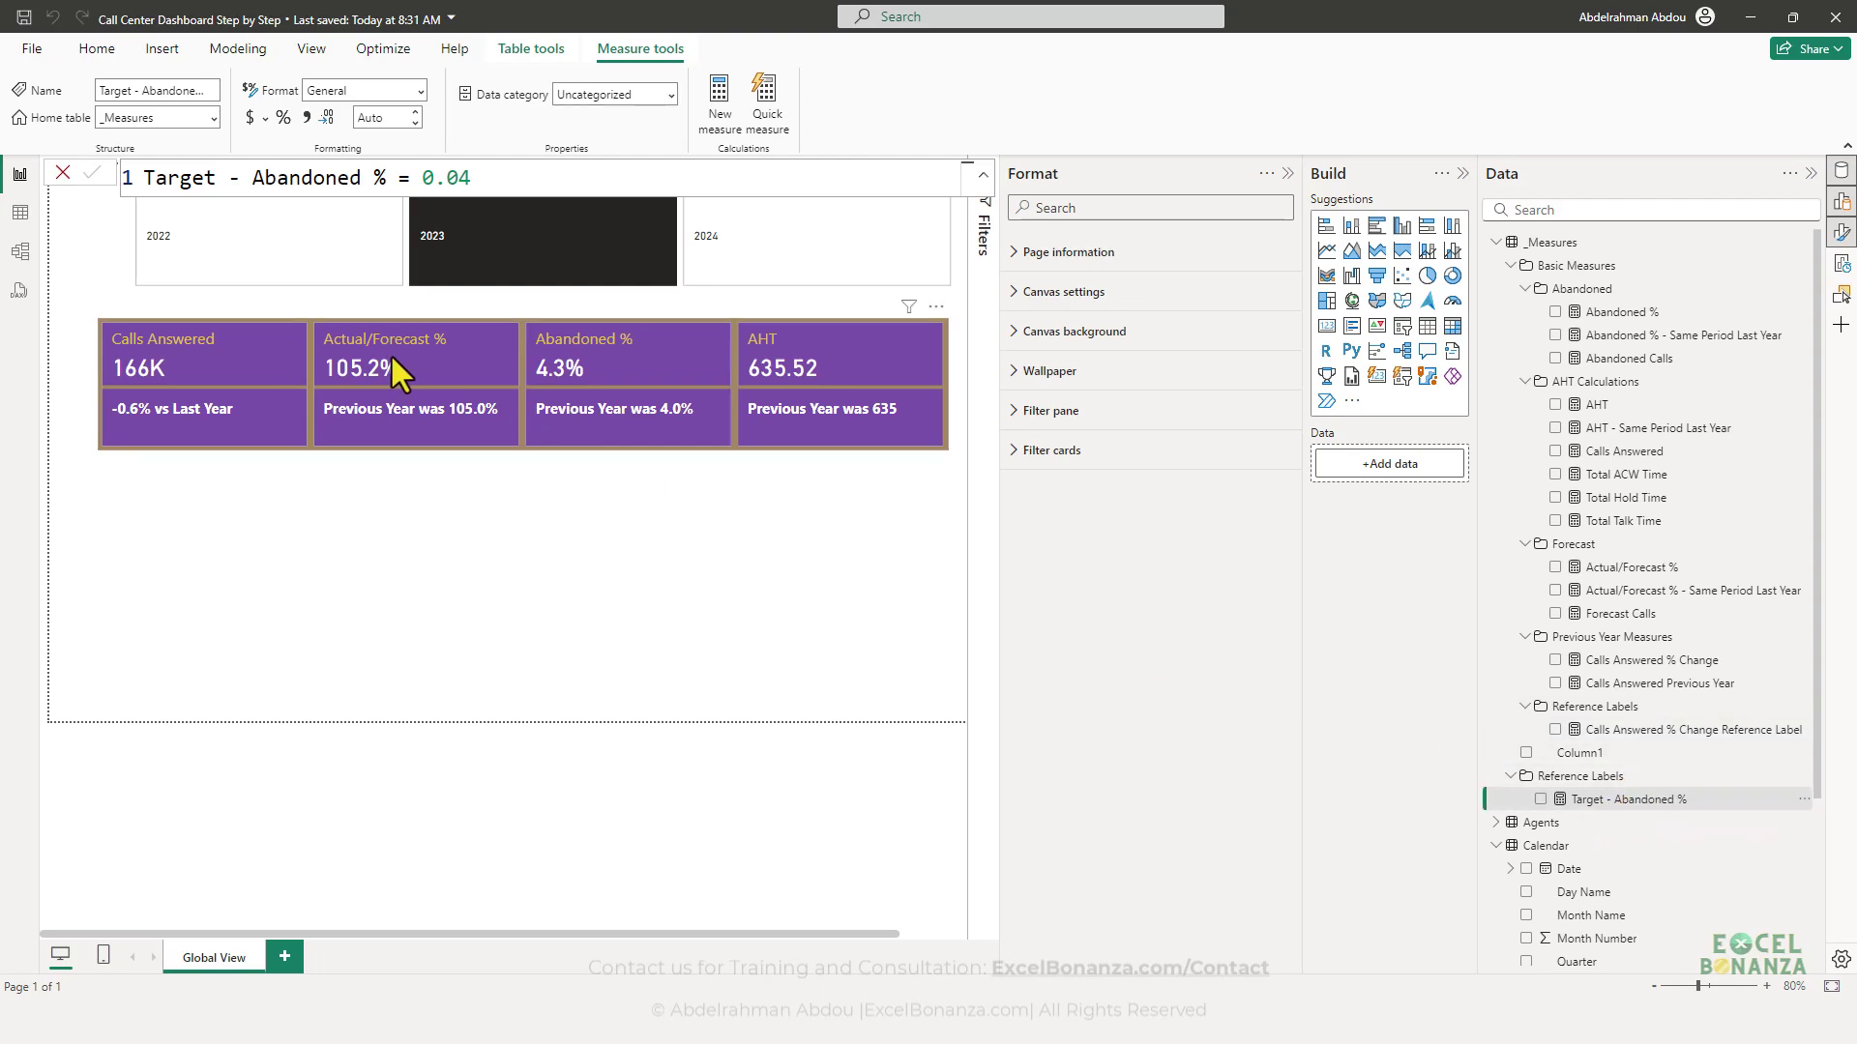
# - In the model view, change the display folder of the Target - Abandoned % measure to Targets
pyautogui.click(21, 252)
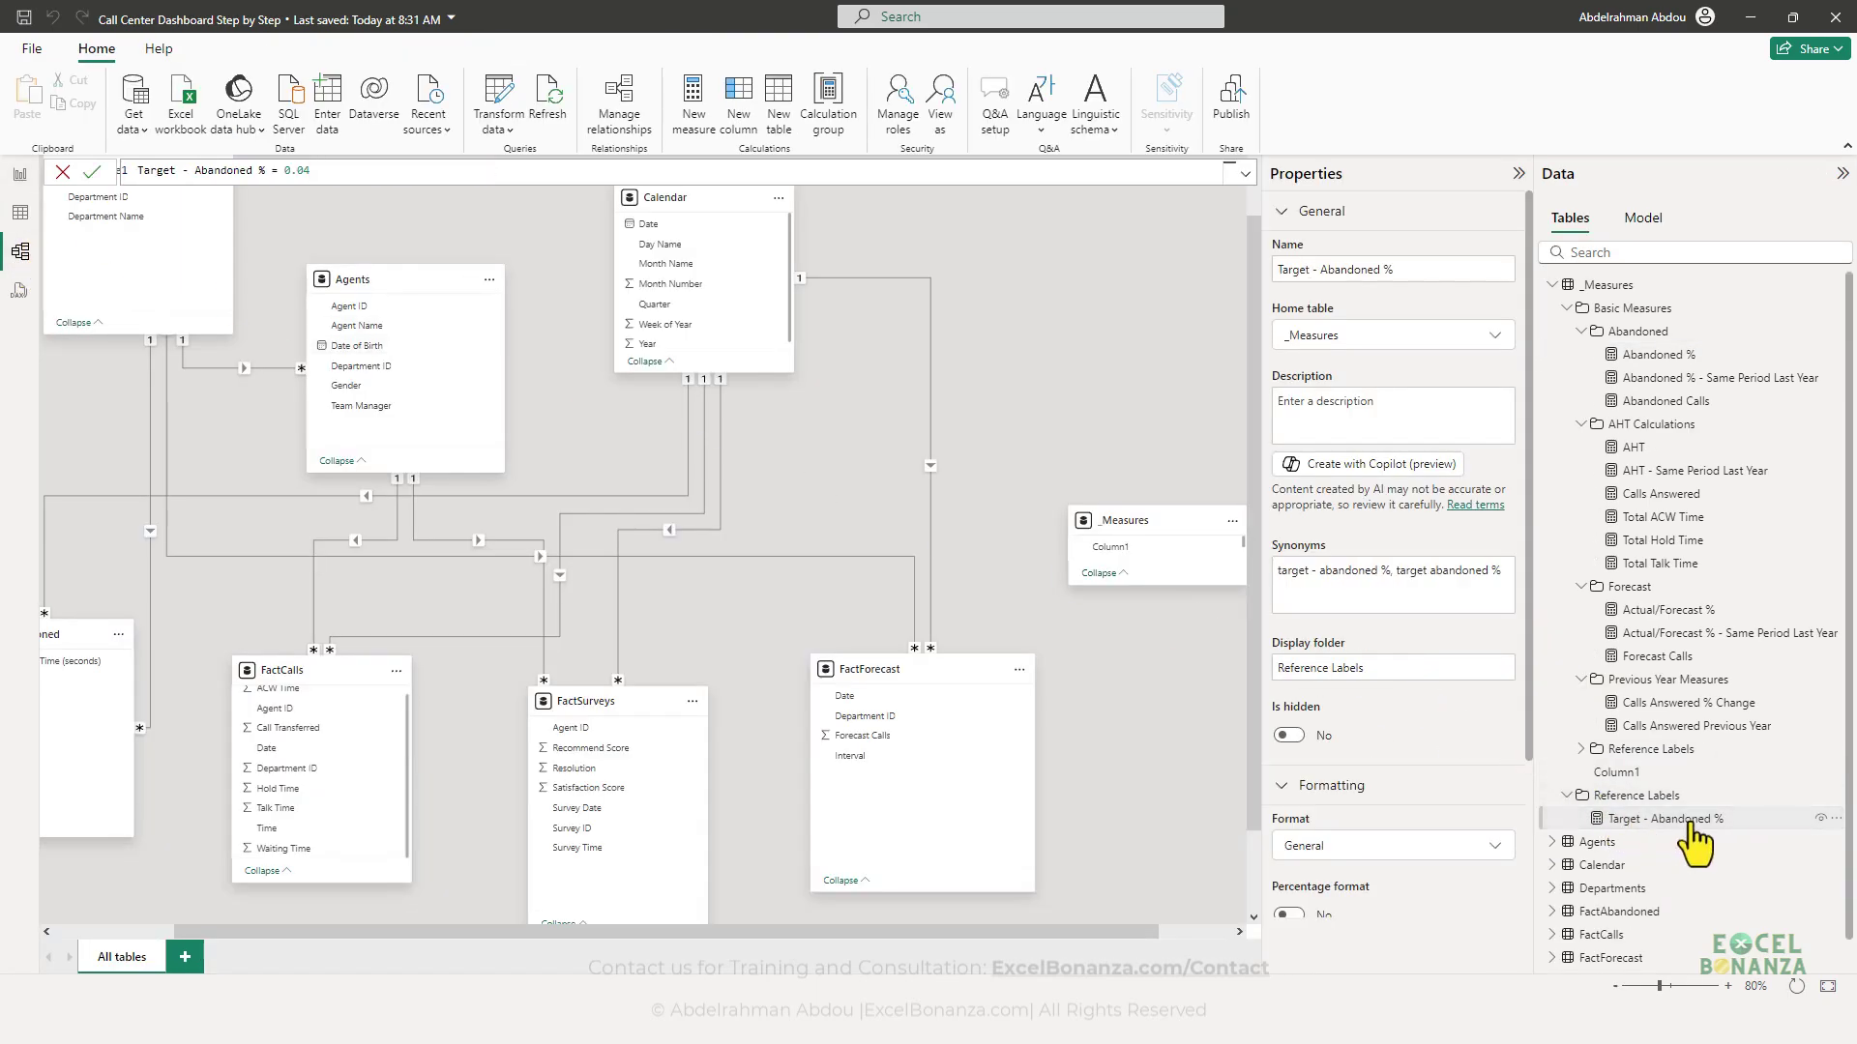
pyautogui.doubleClick(1375, 670)
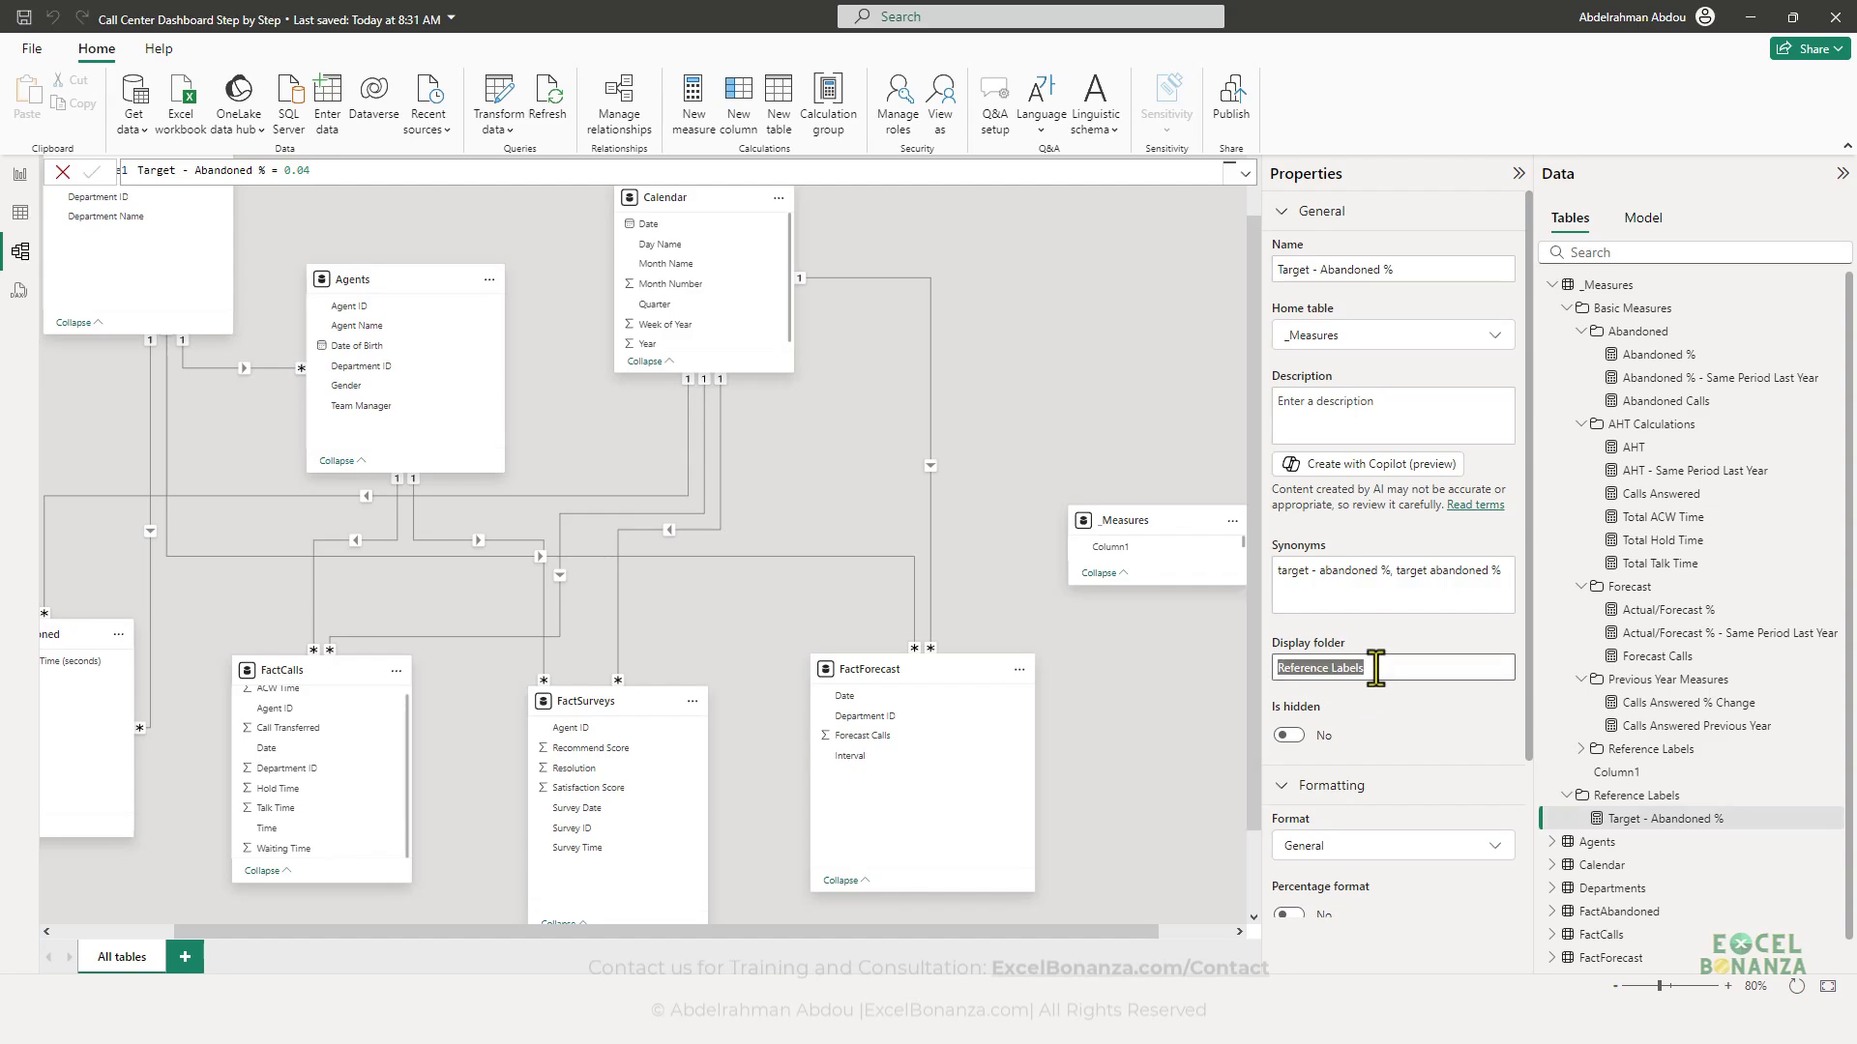
pyautogui.write('Targets')
# - Add a measure to the Targets folder defined as Target - AHT = 638, and return to the report view
pyautogui.click(1639, 820)
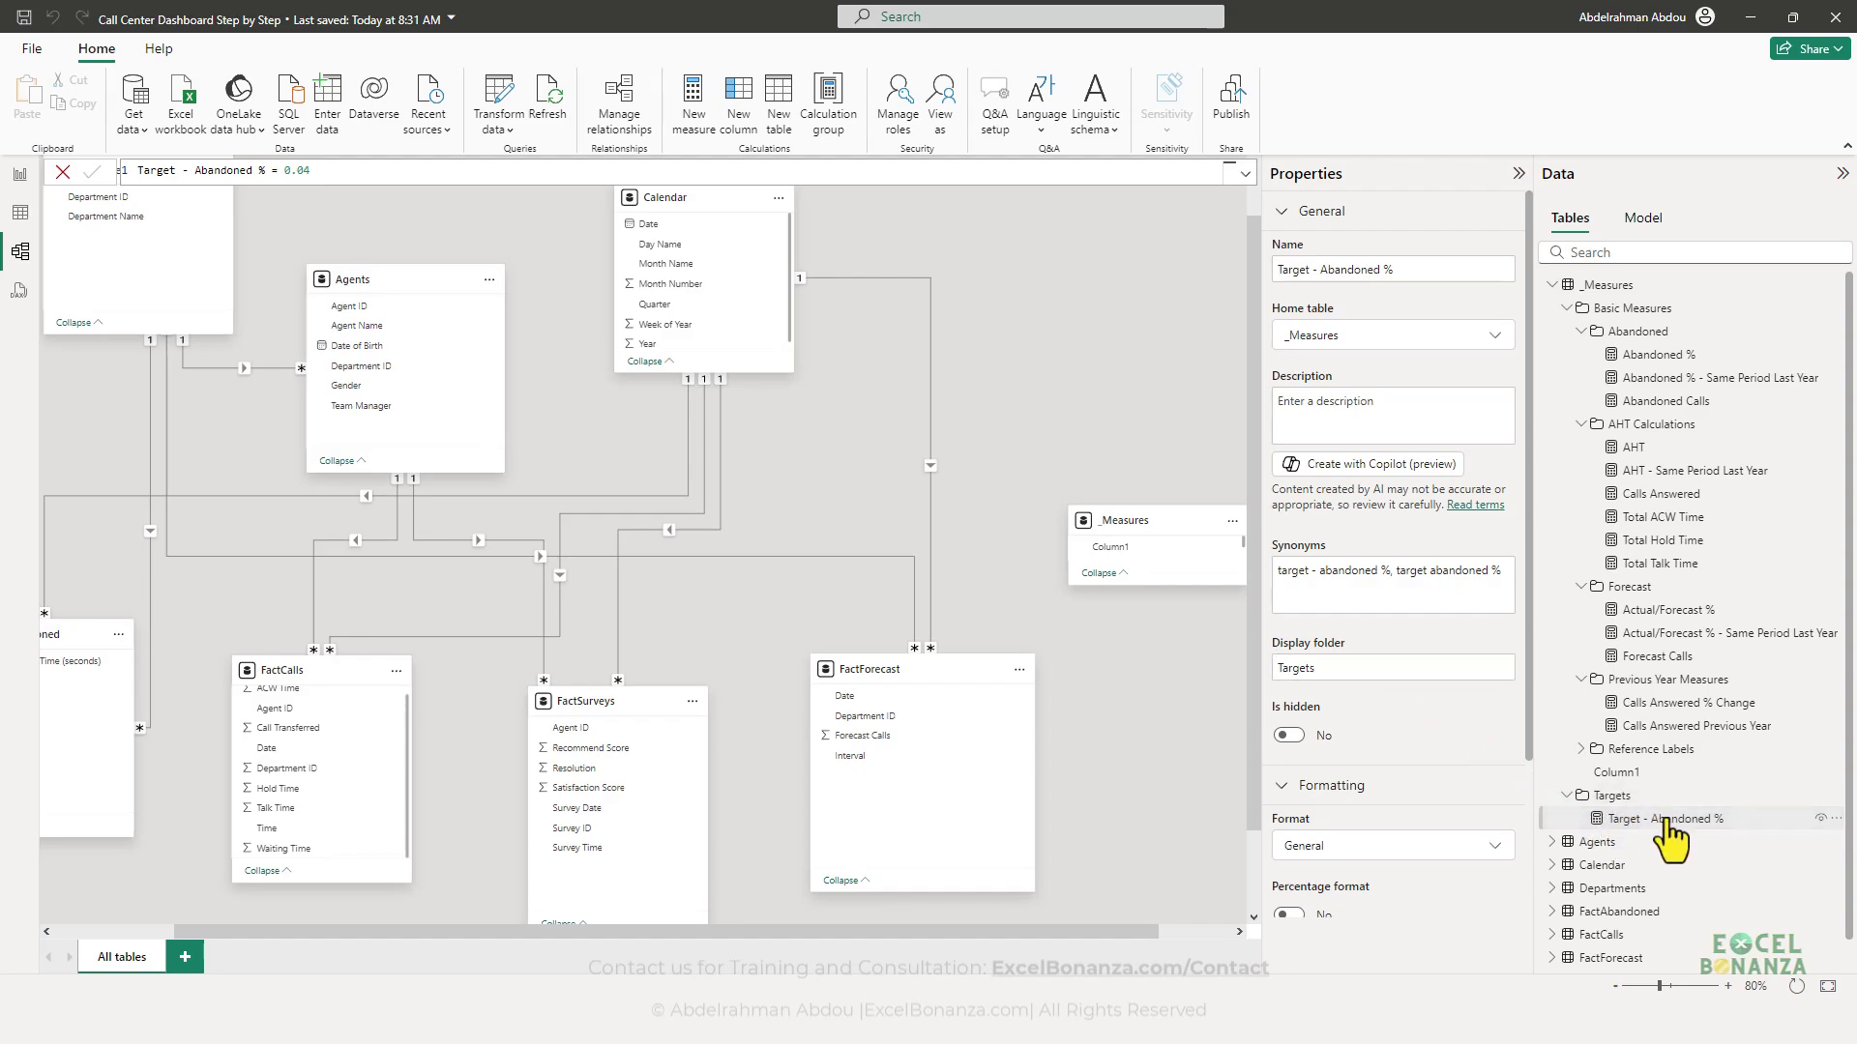
pyautogui.click(1836, 818)
pyautogui.click(1694, 640)
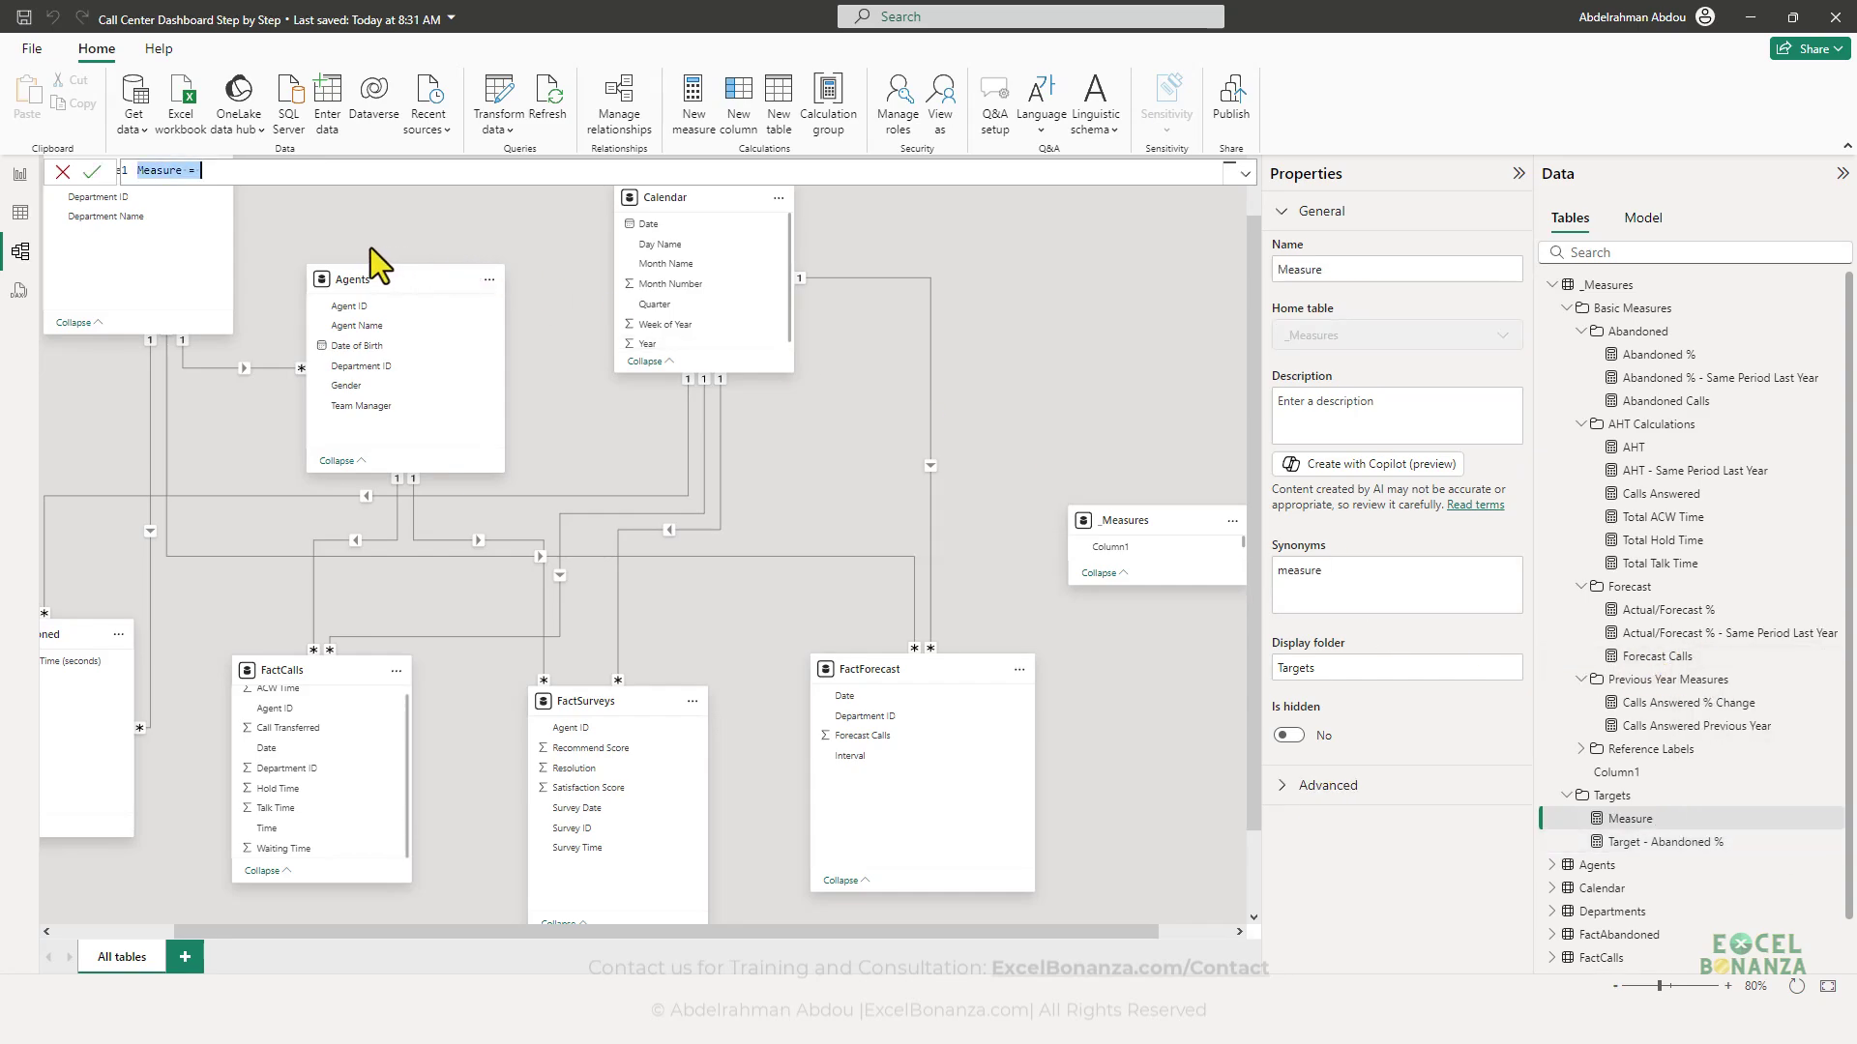
pyautogui.write('Target - AHT = 638')
pyautogui.press('Return')
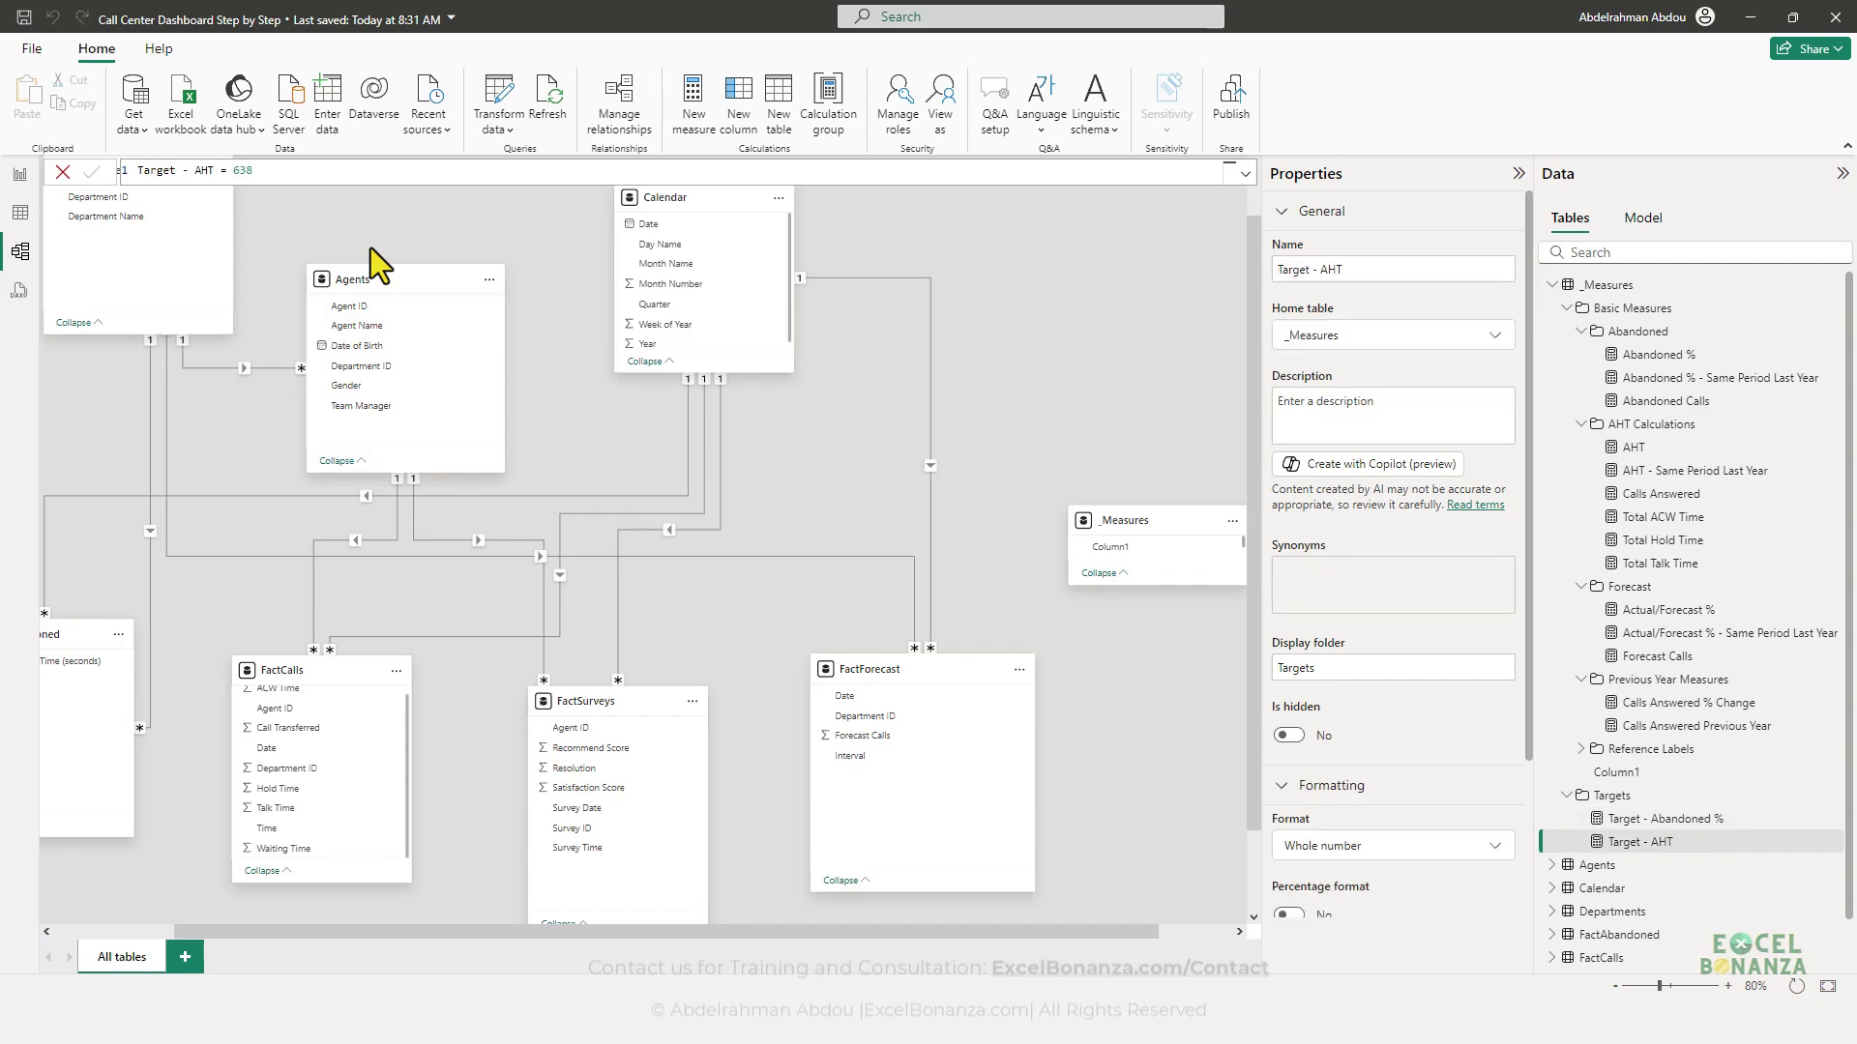
pyautogui.click(17, 179)
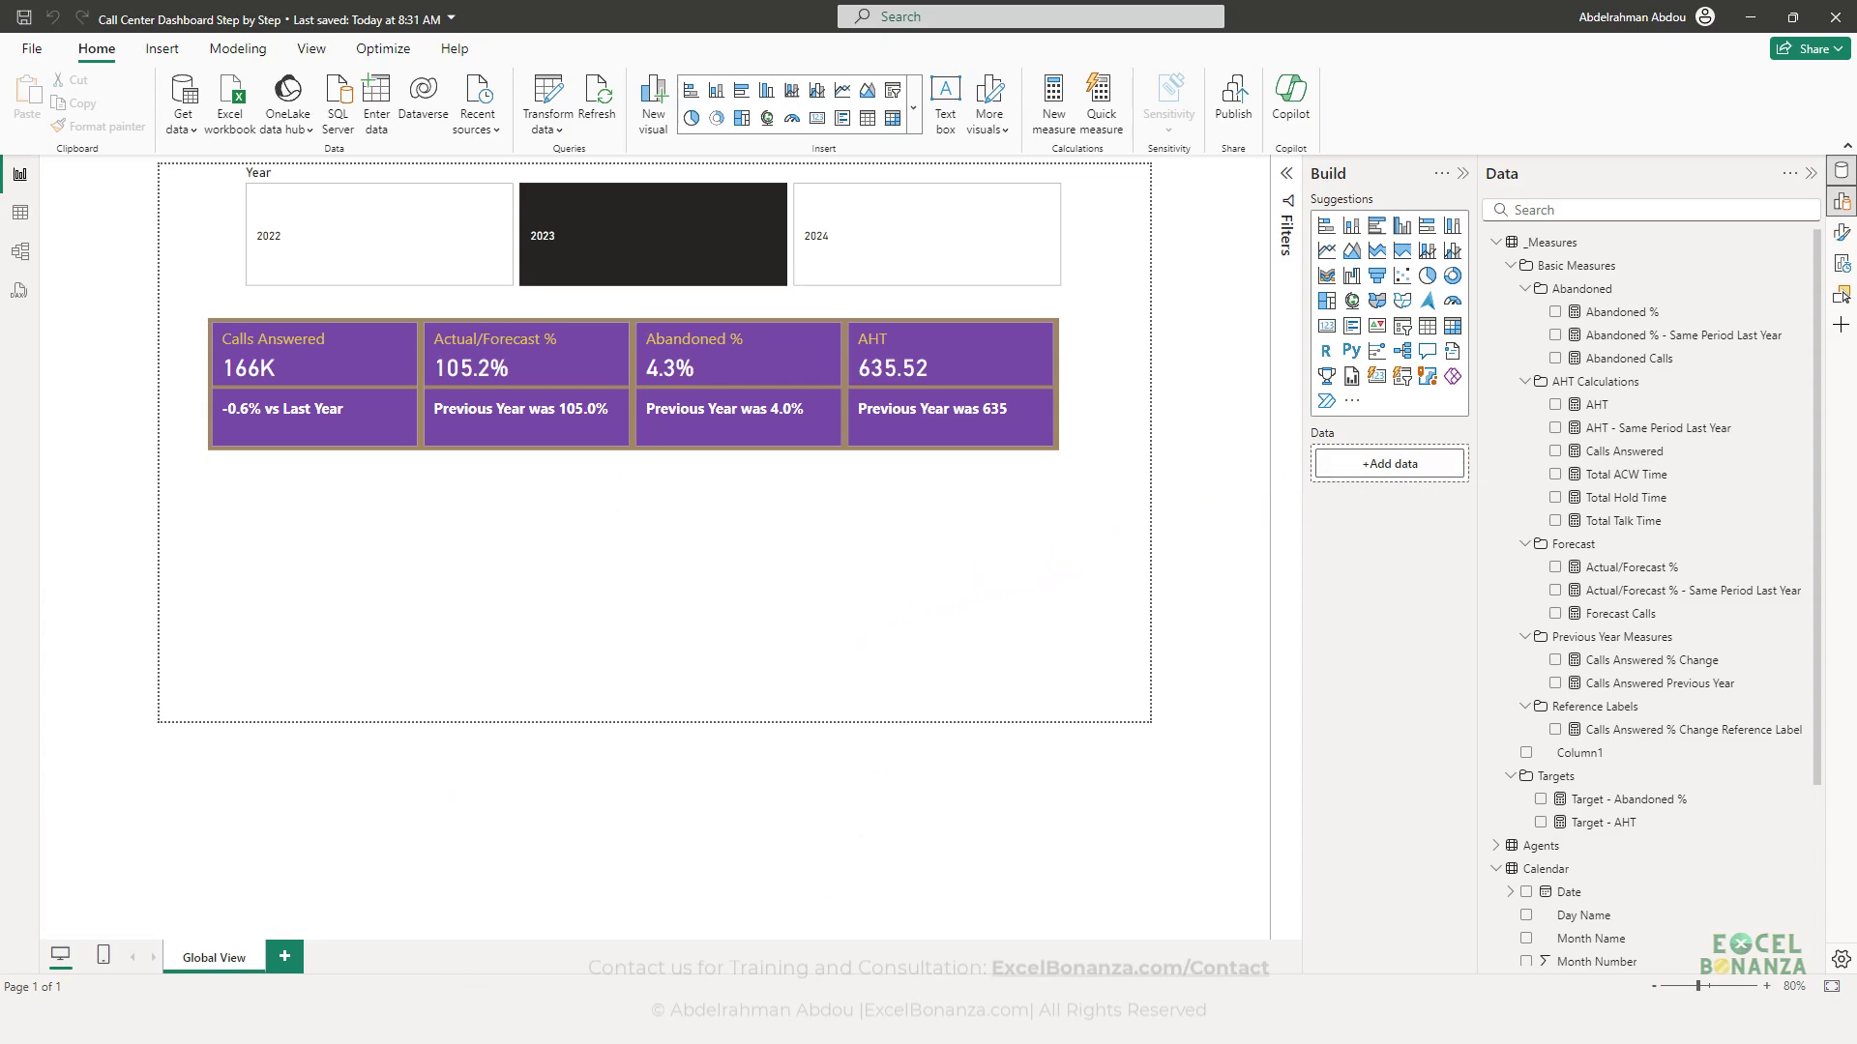
# - Start a new measure from the Abandoned folder and name it CF-Green, without spaces around the hyphen
pyautogui.hotkey('alt', 'Tab')
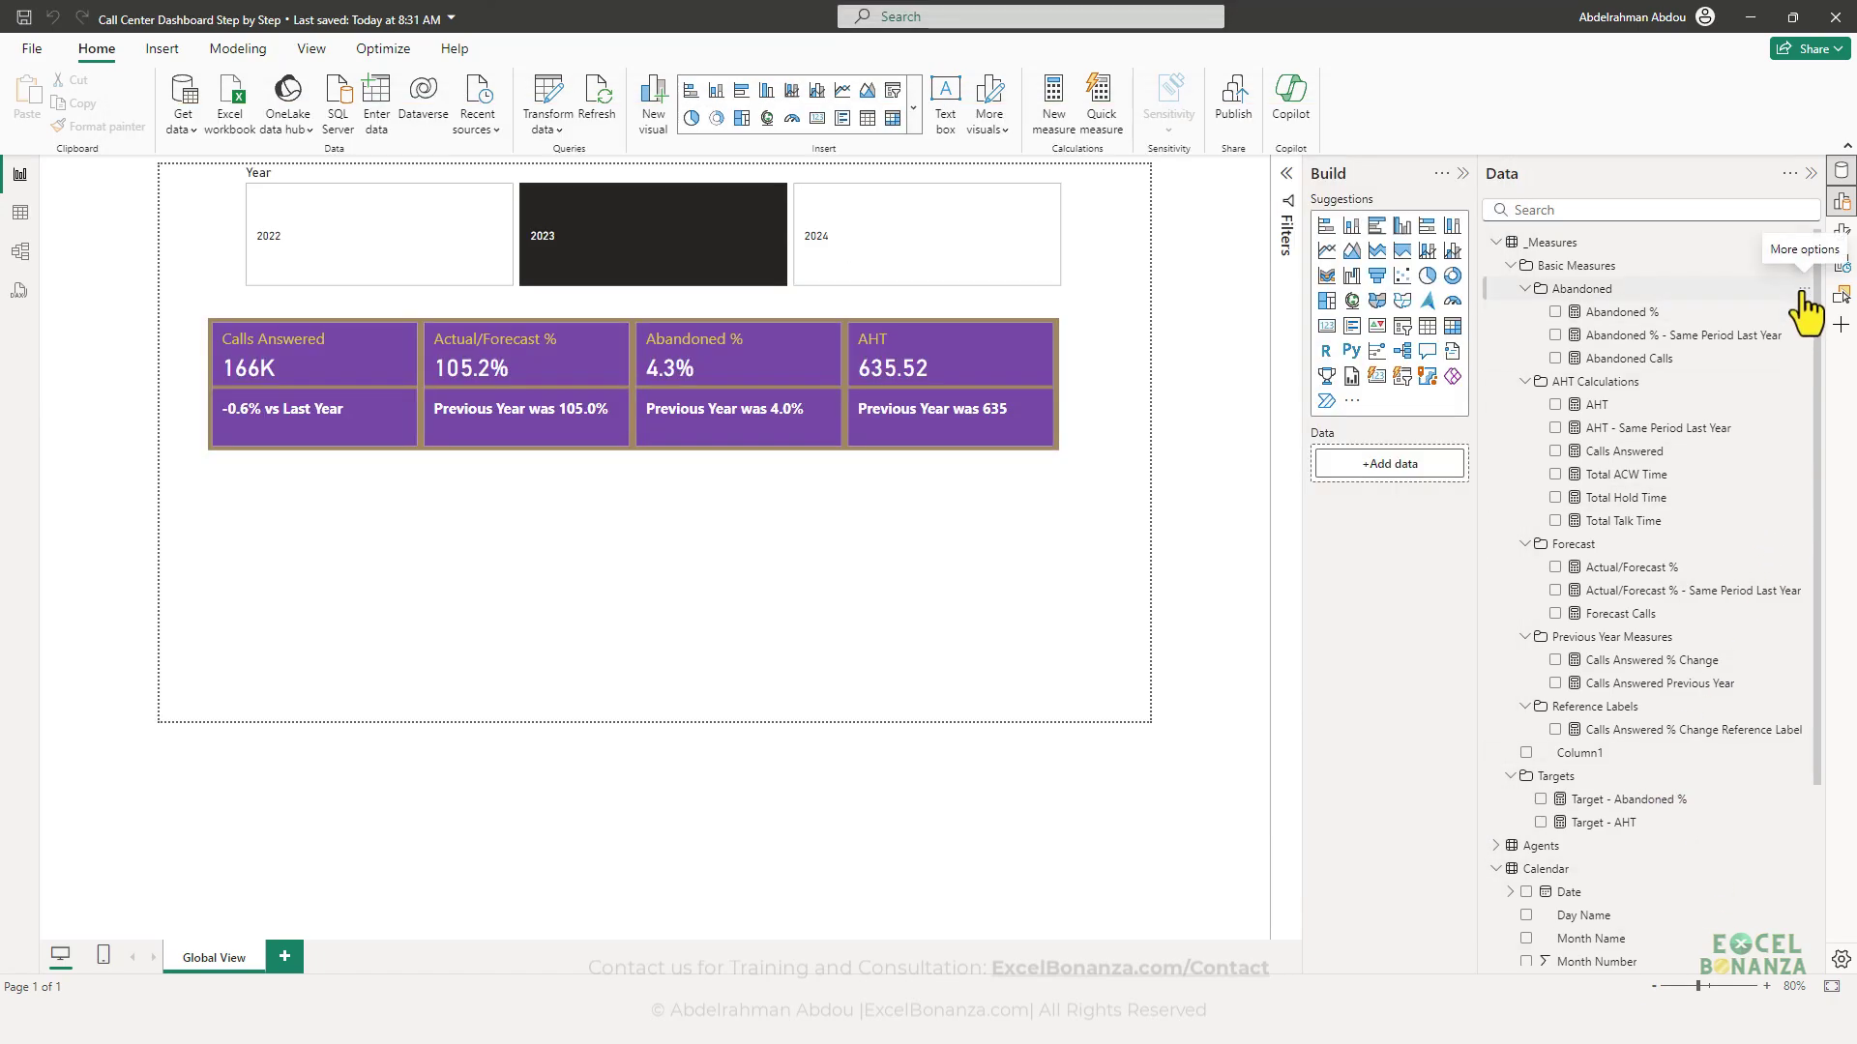
pyautogui.click(1804, 289)
pyautogui.click(1749, 302)
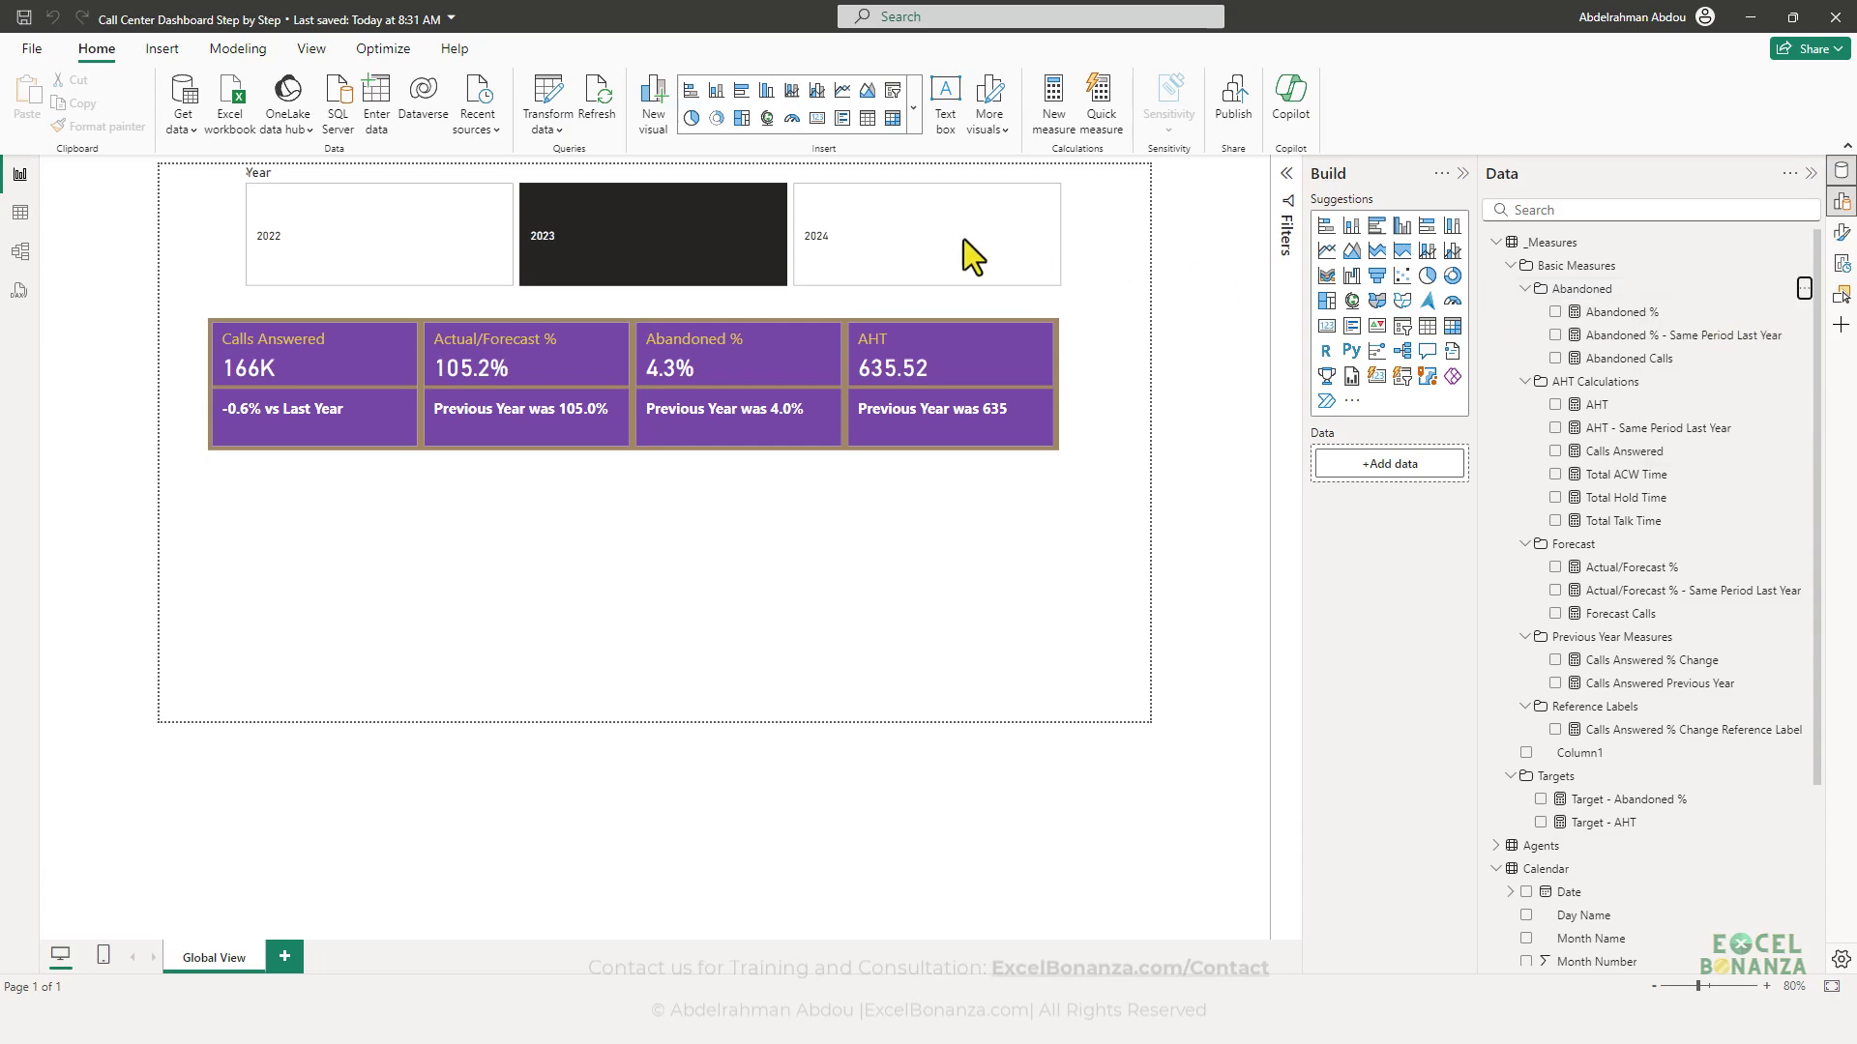
pyautogui.write('CF-')
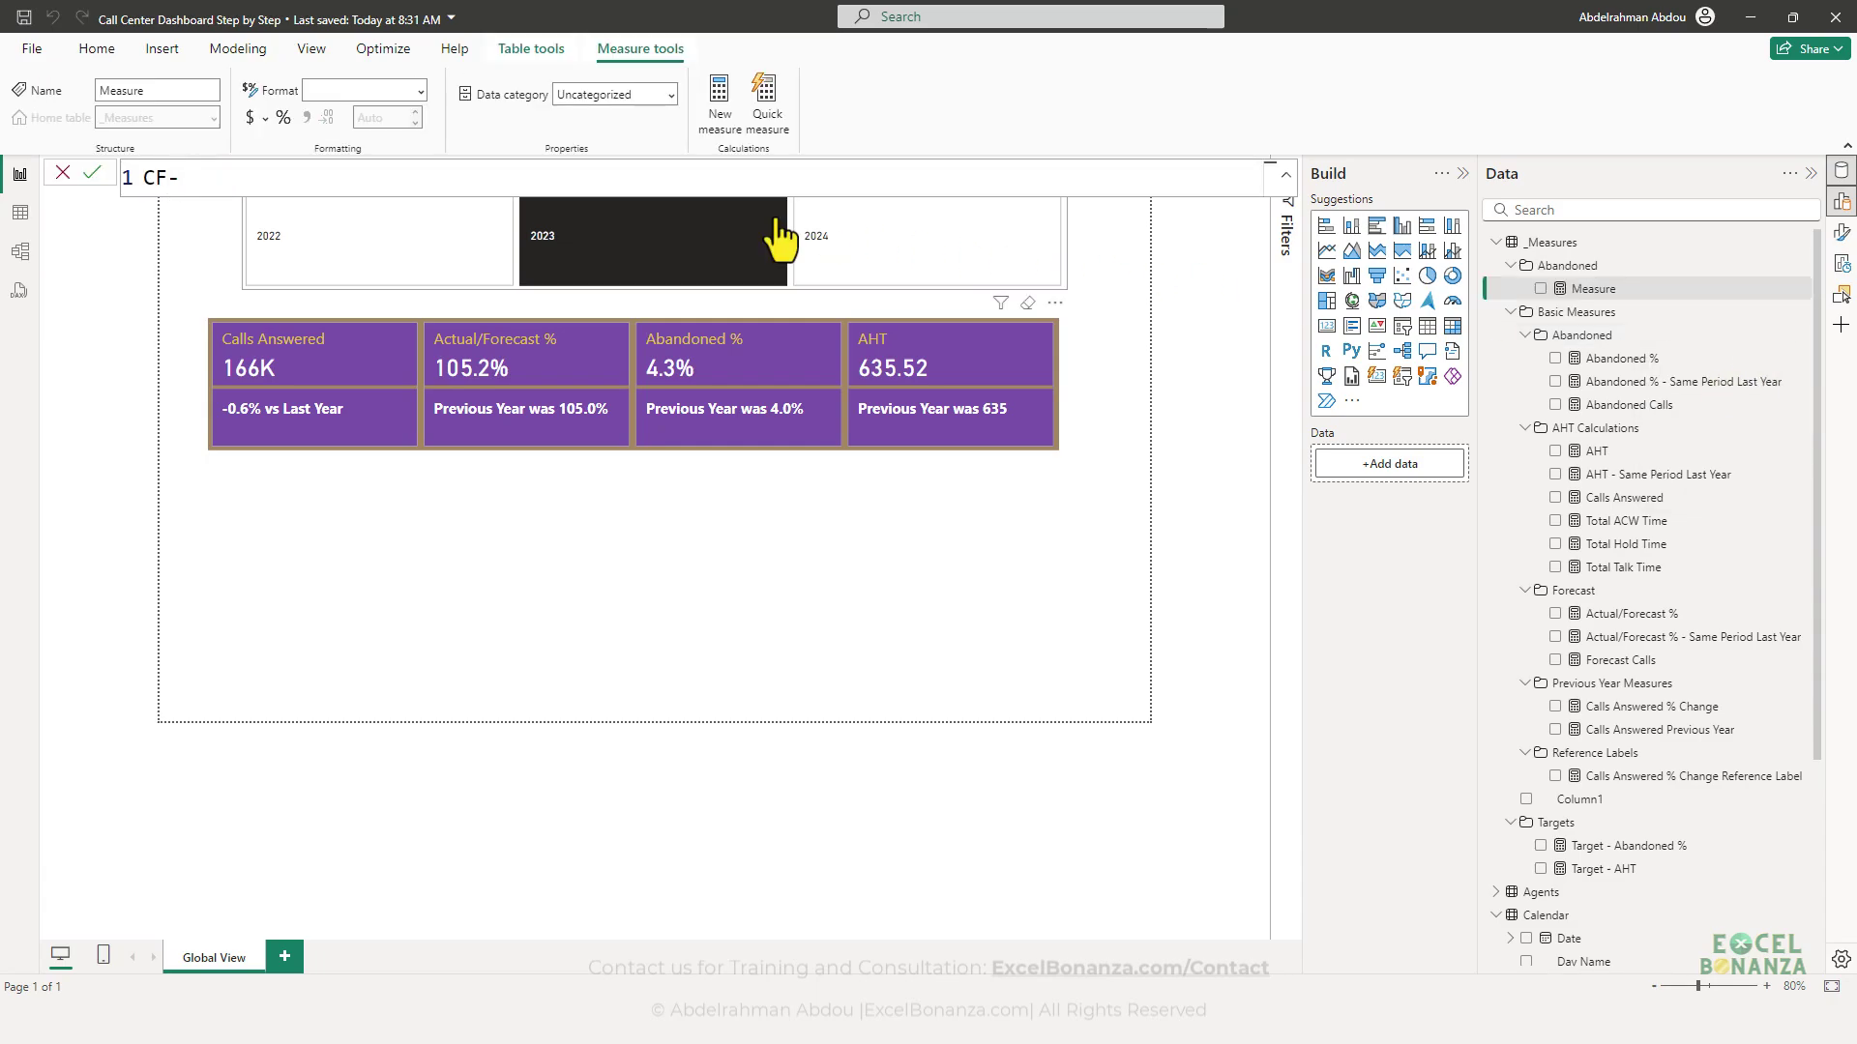
pyautogui.write(' Green')
pyautogui.doubleClick(162, 180)
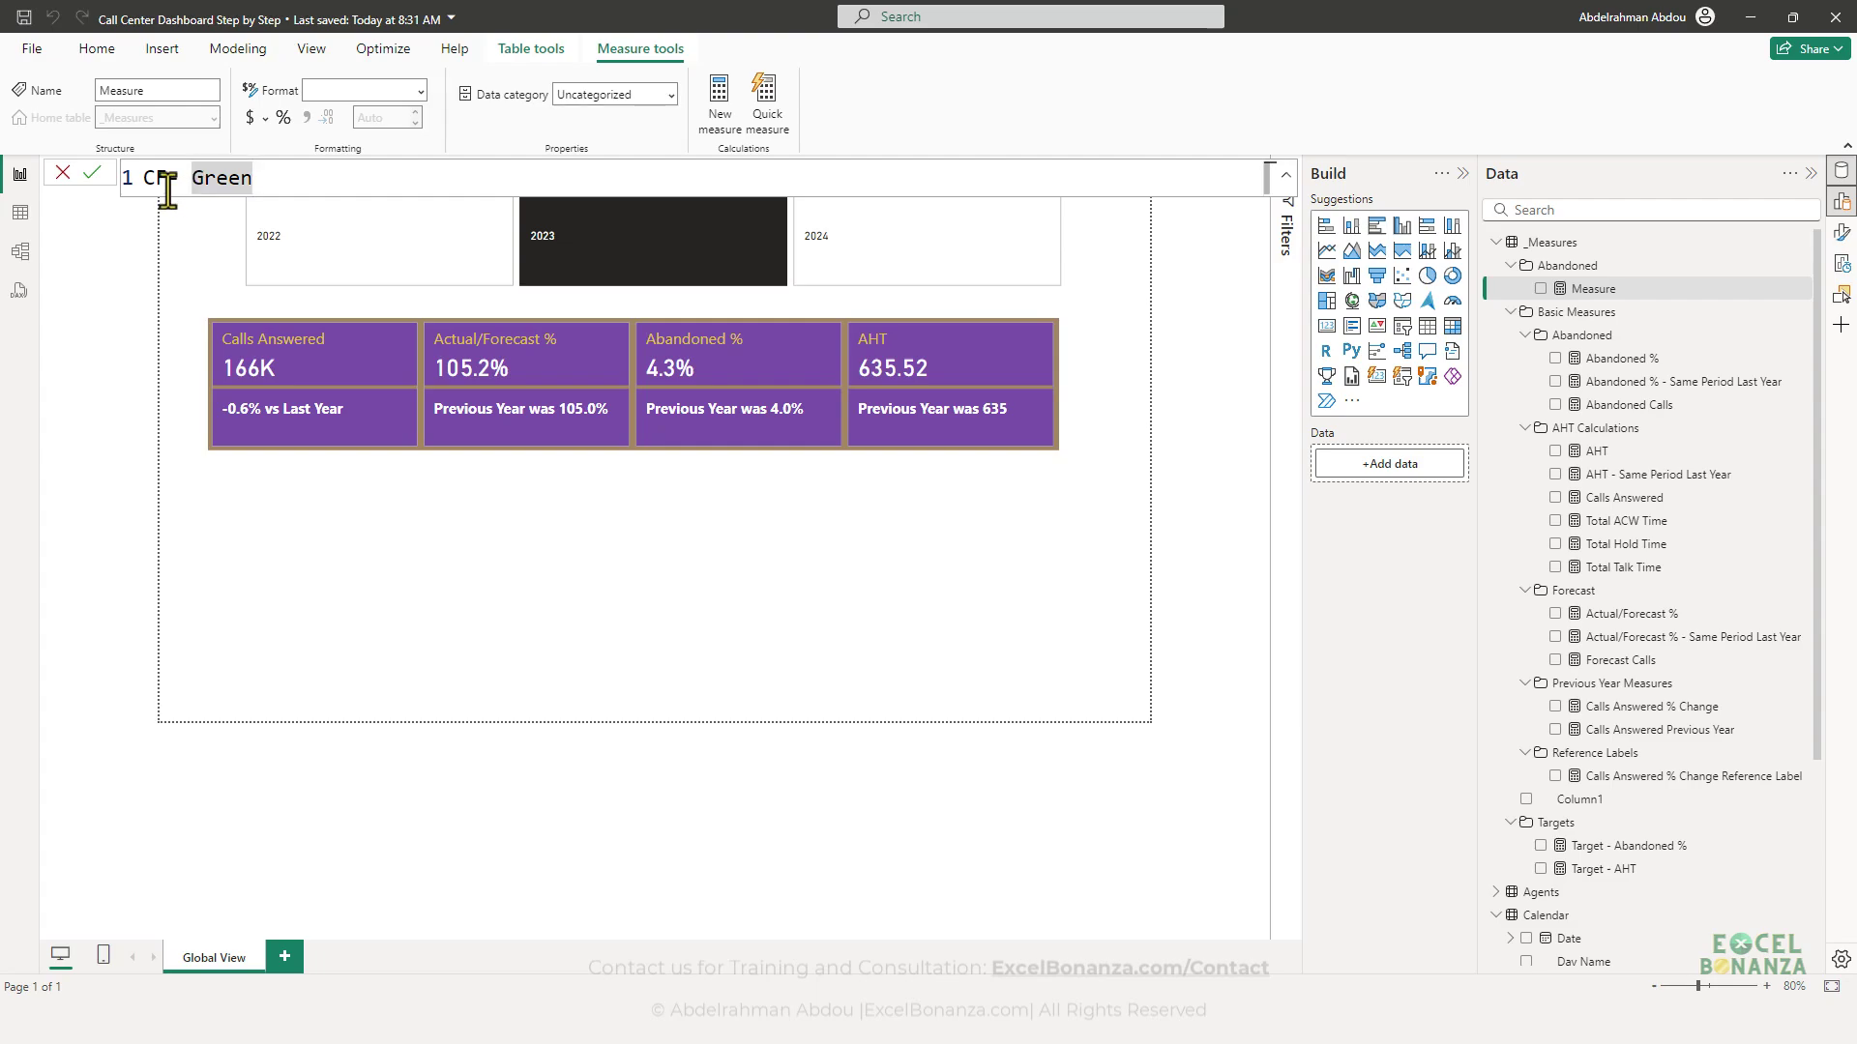
pyautogui.press('Right')
pyautogui.doubleClick(203, 178)
pyautogui.press('Left')
pyautogui.press('BackSpace')
pyautogui.press('Left')
pyautogui.press('BackSpace')
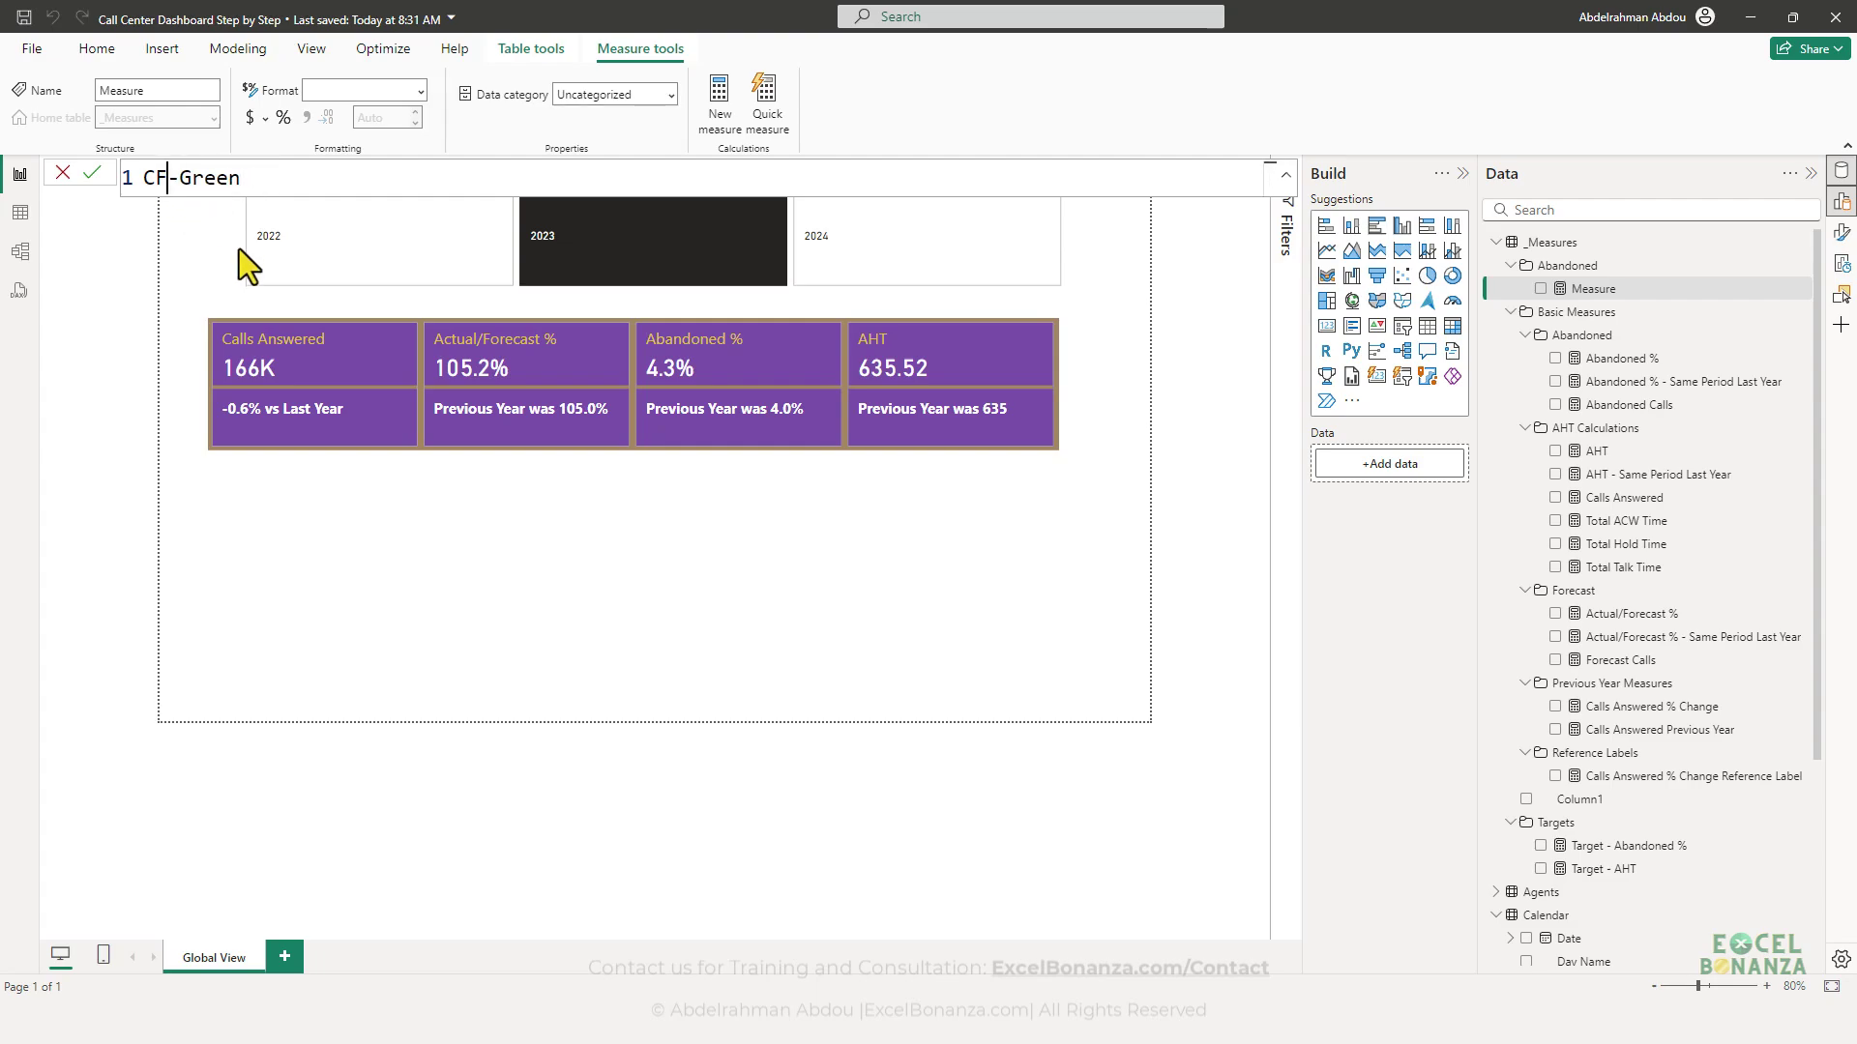
# - Define the CF-Green measure as the text "#3efa73", copying the green hex code from the screen color picker
pyautogui.click(295, 178)
pyautogui.write('=')
pyautogui.press('super+shift+c')
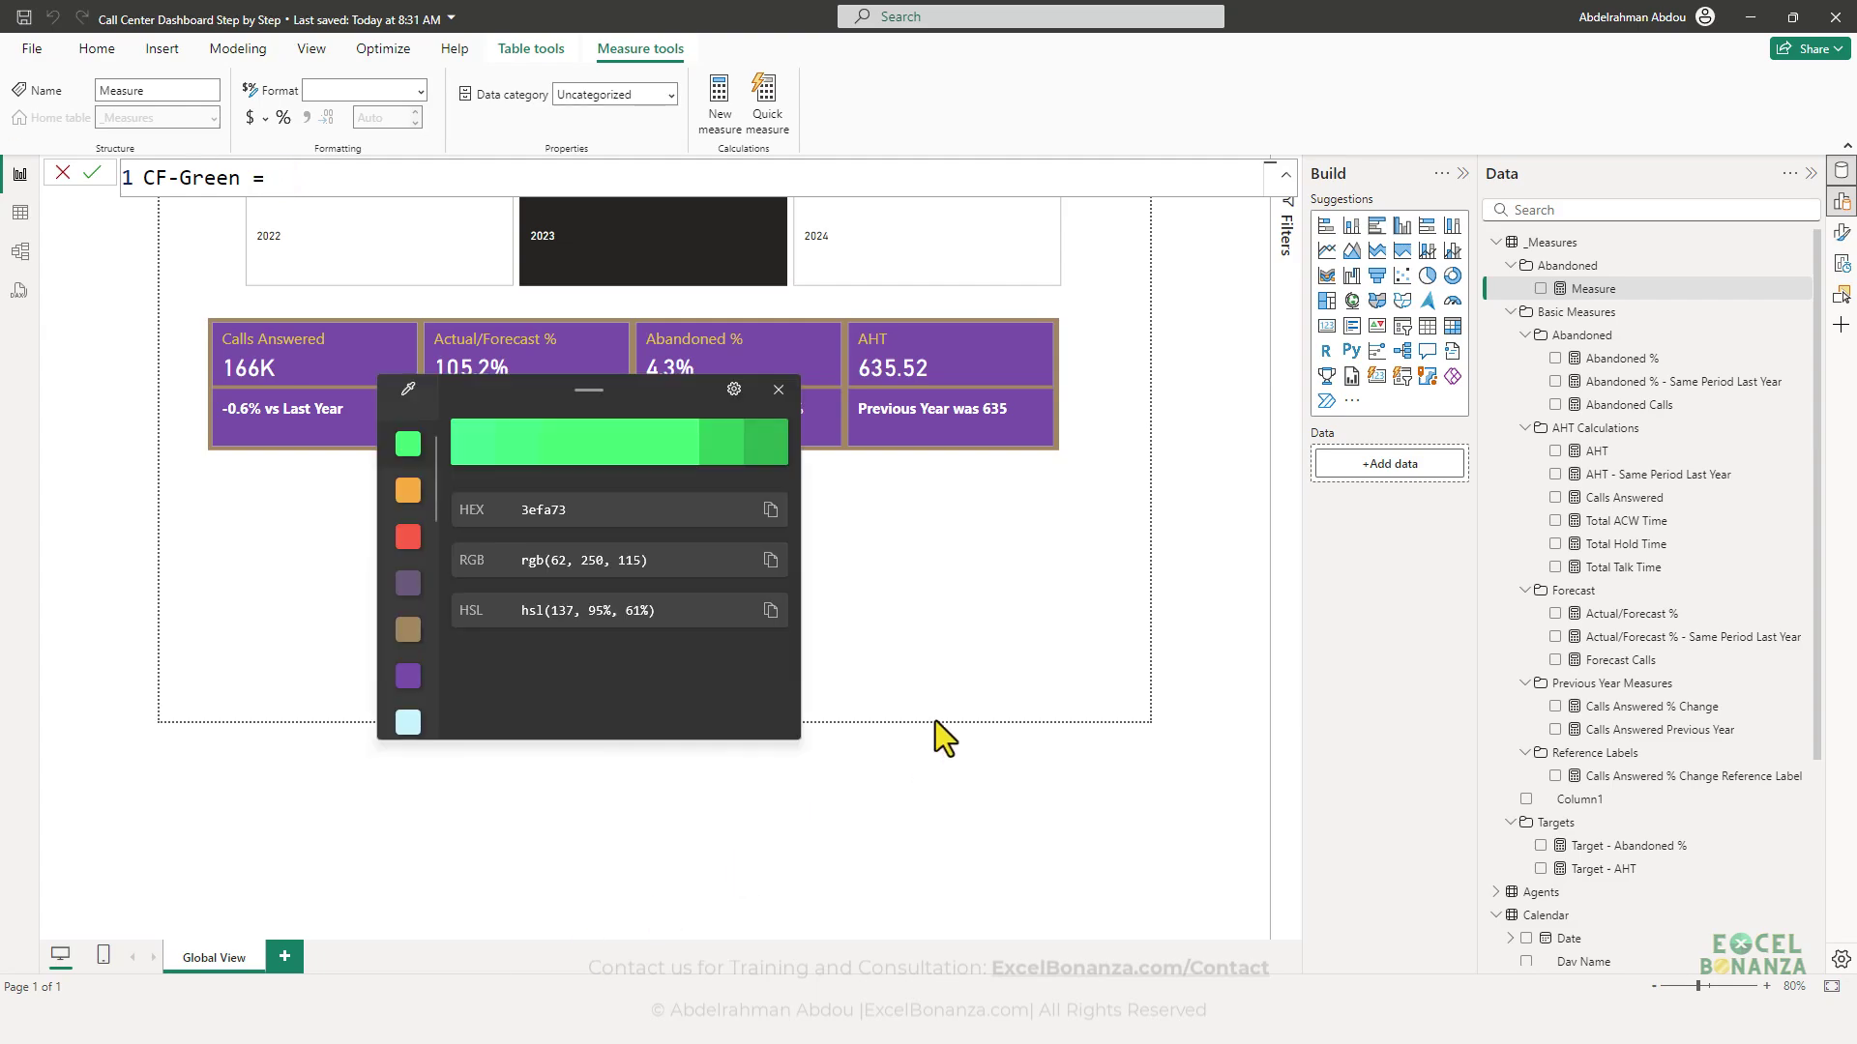
pyautogui.click(771, 510)
pyautogui.click(307, 180)
pyautogui.moveTo(288, 177); pyautogui.dragTo(300, 177)
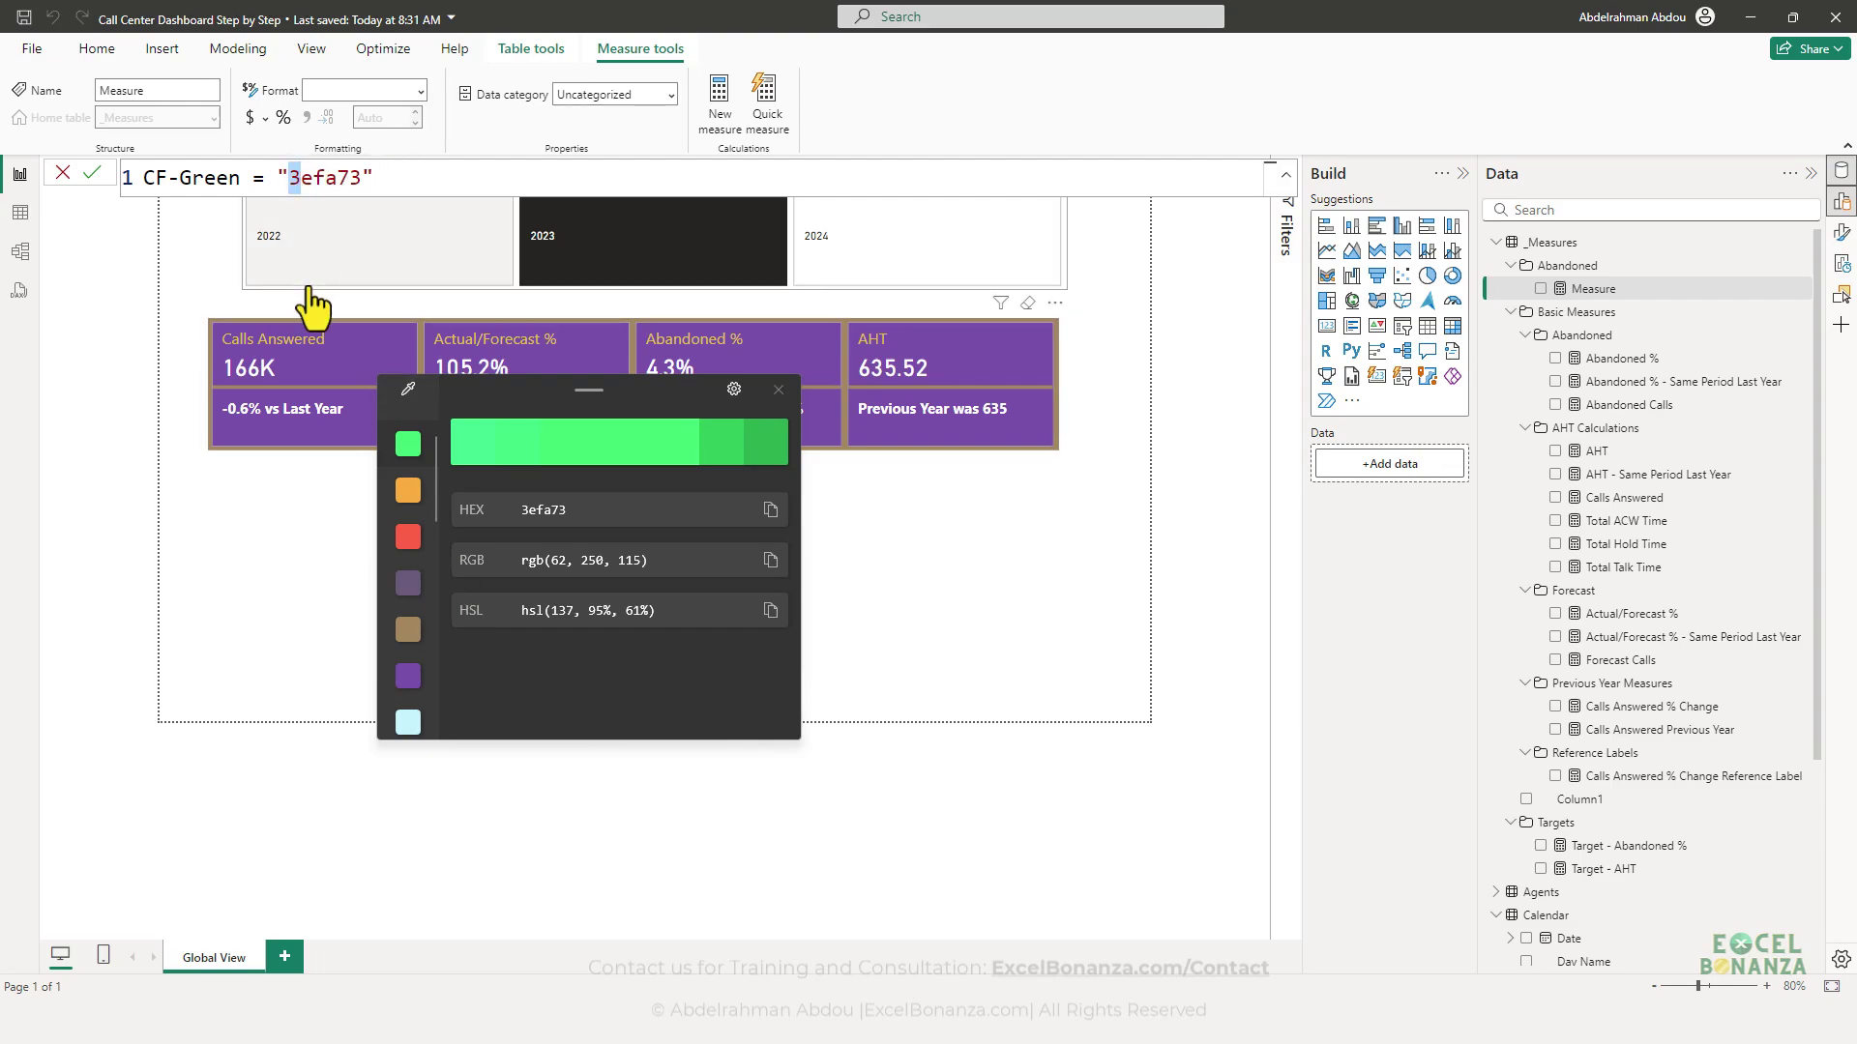
pyautogui.press('Left')
pyautogui.write('#')
pyautogui.click(432, 174)
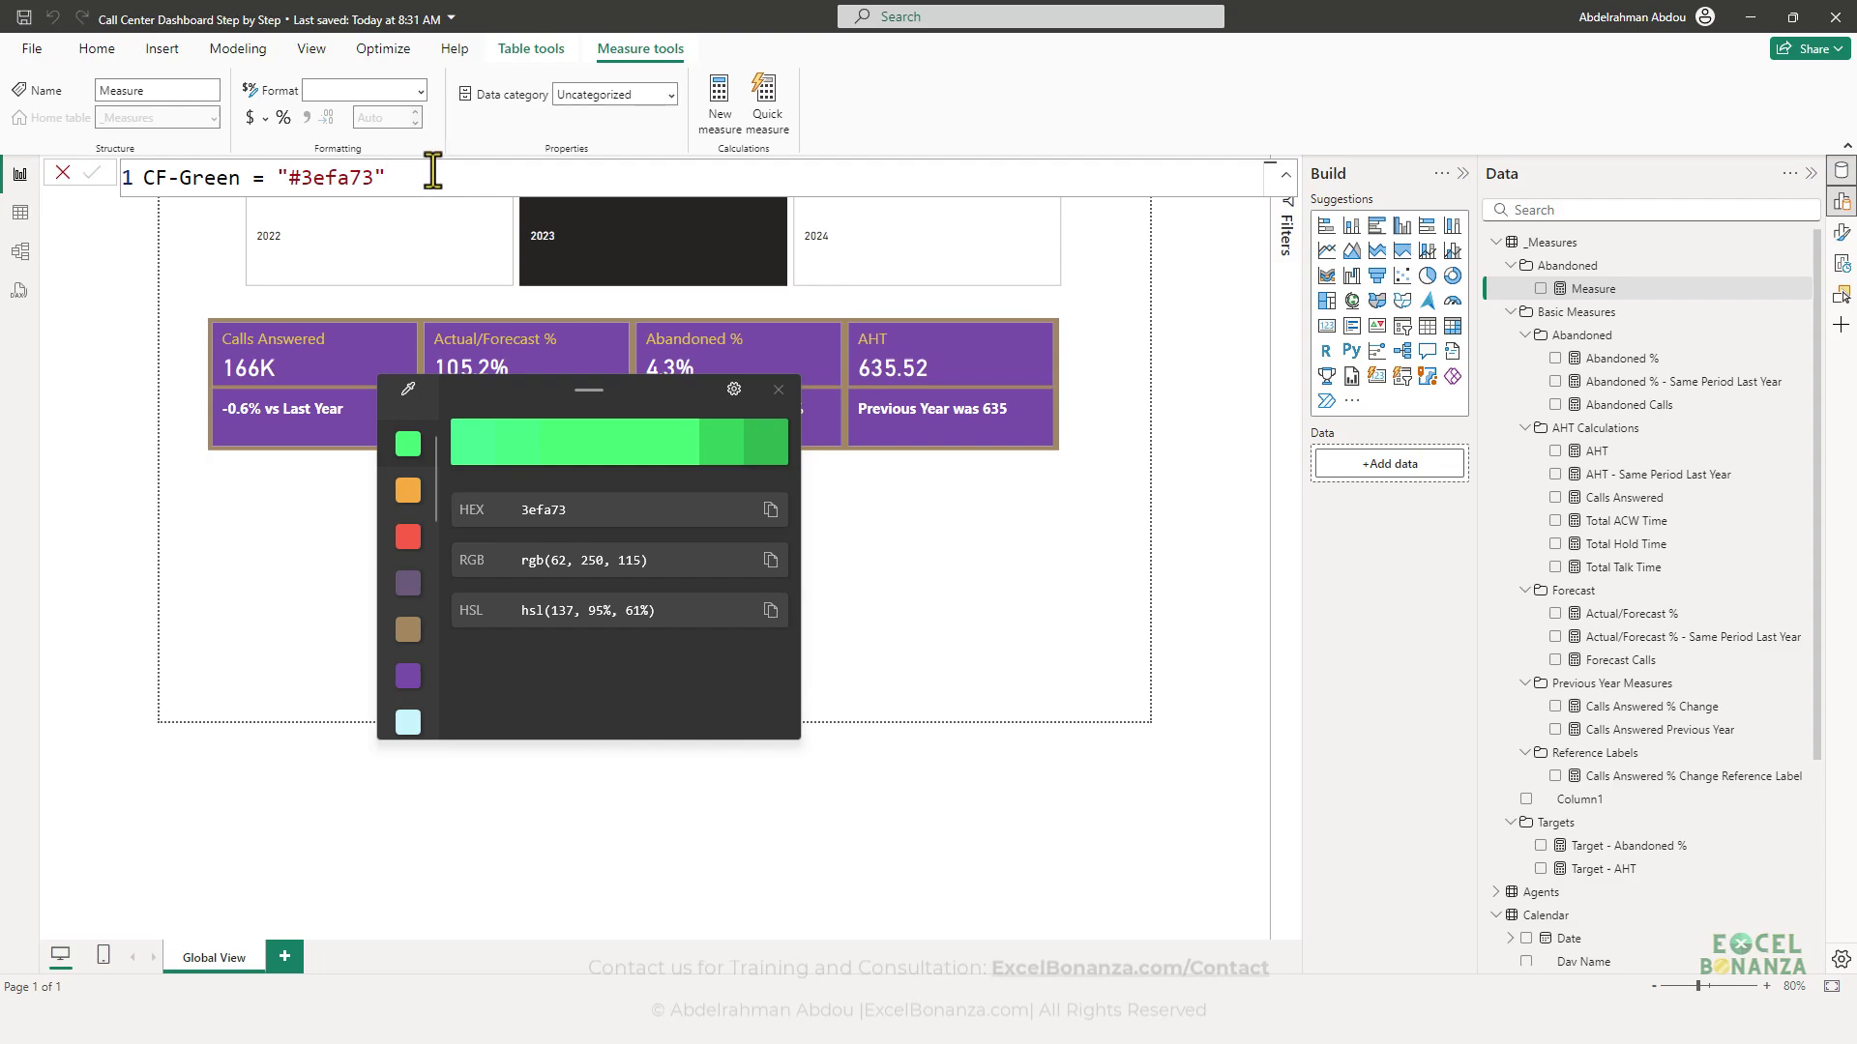
pyautogui.press('Return')
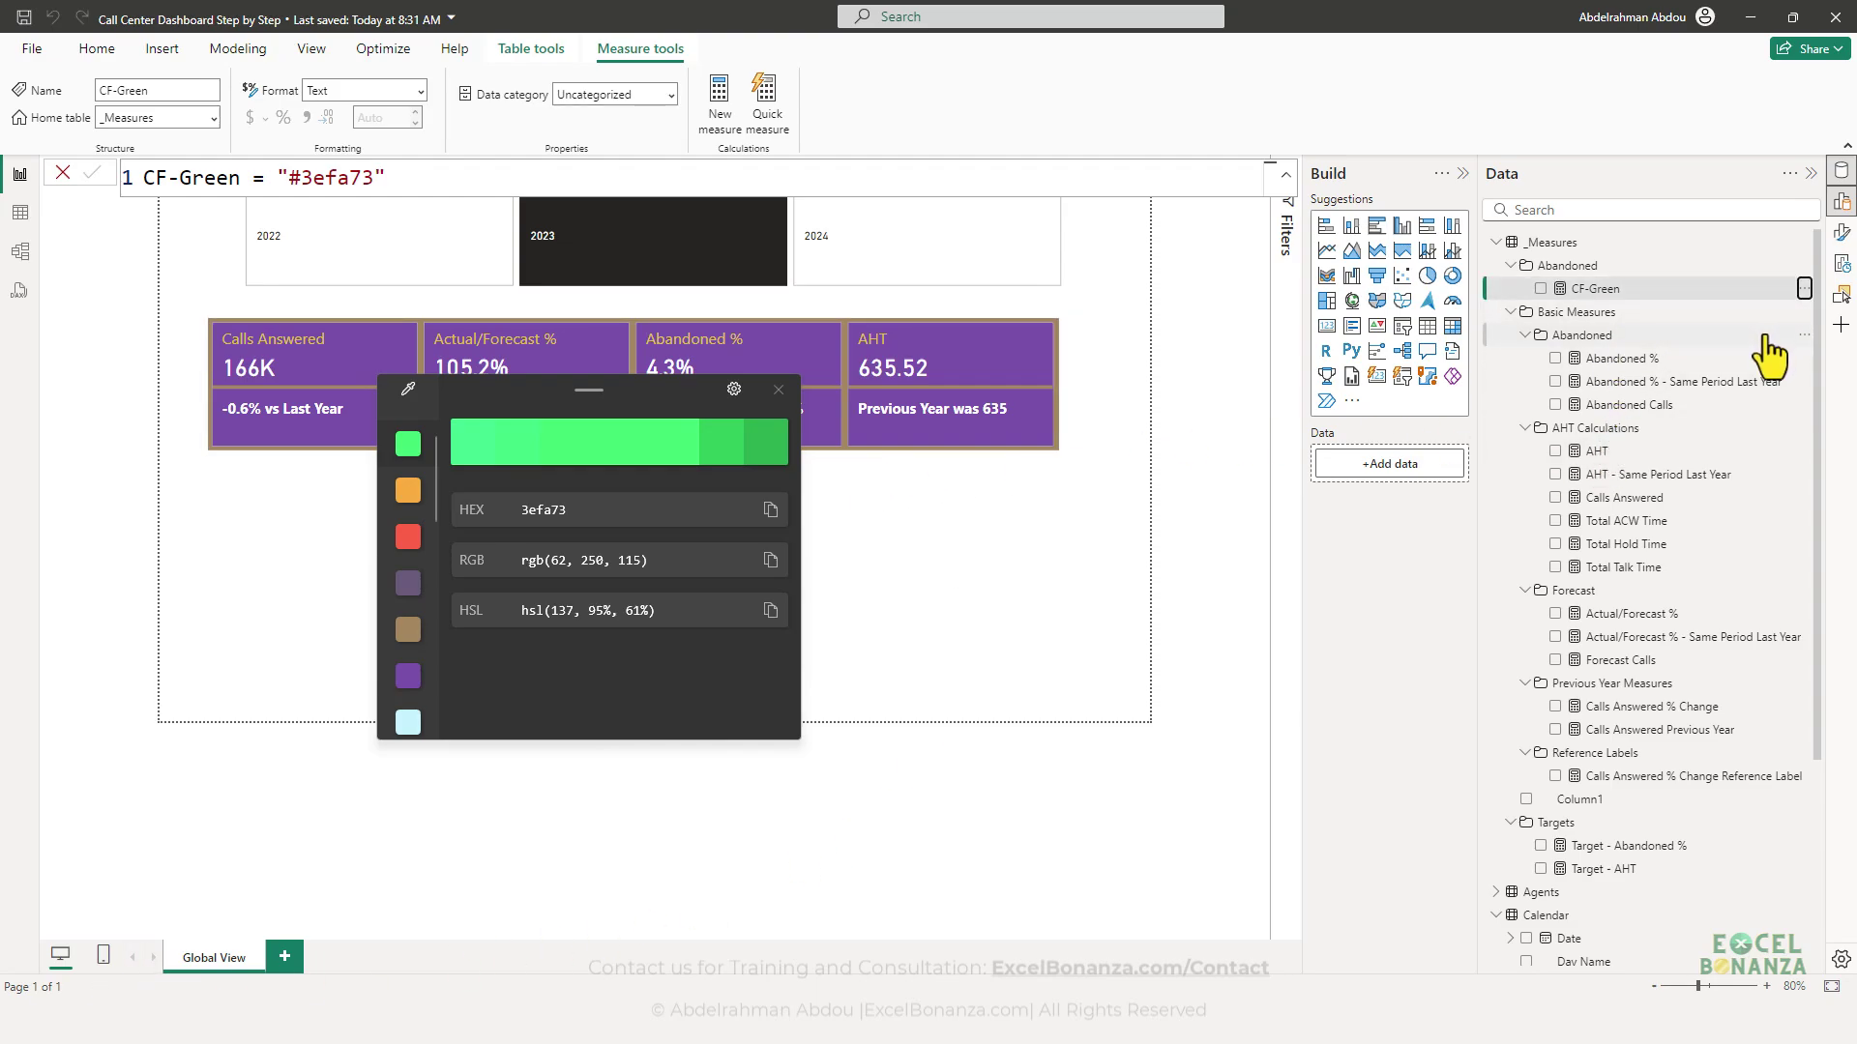
# - Start a new measure in the Abandoned folder and name it CF-Red, without spaces around the hyphen
pyautogui.click(1804, 289)
pyautogui.click(1731, 348)
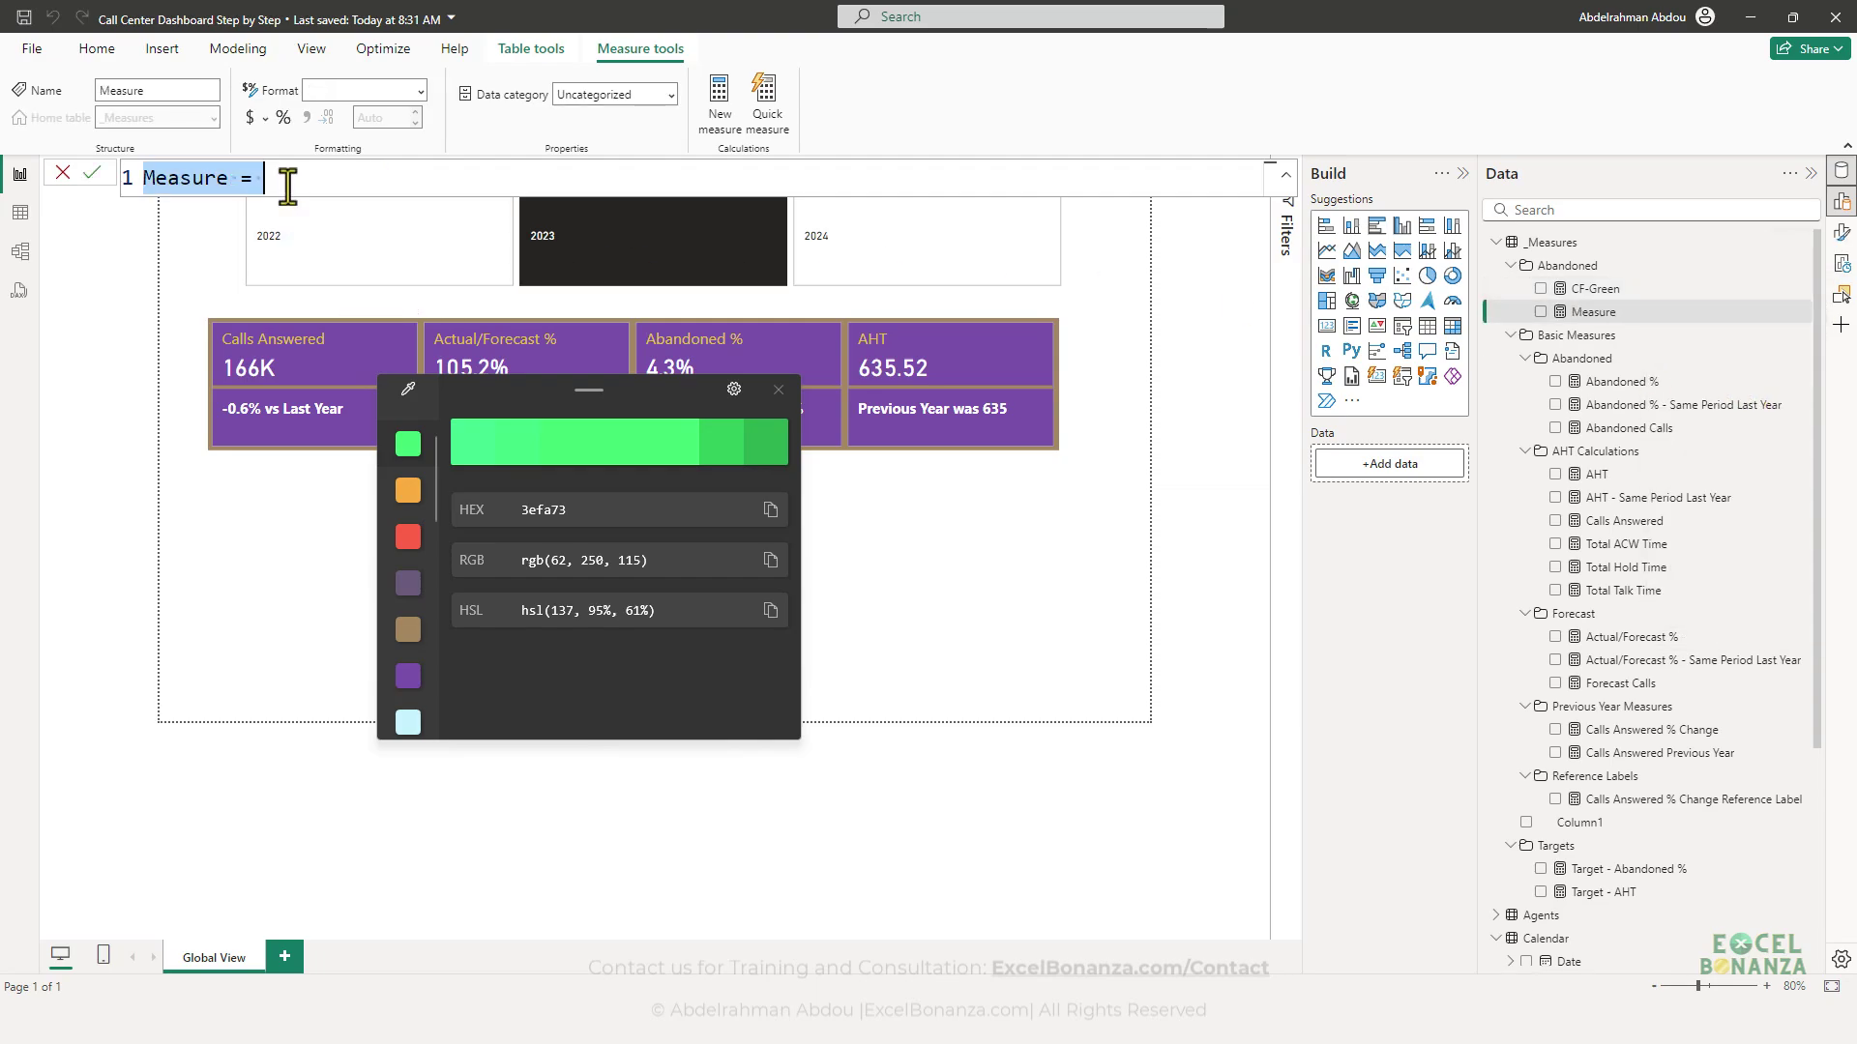
pyautogui.write('CF-Red')
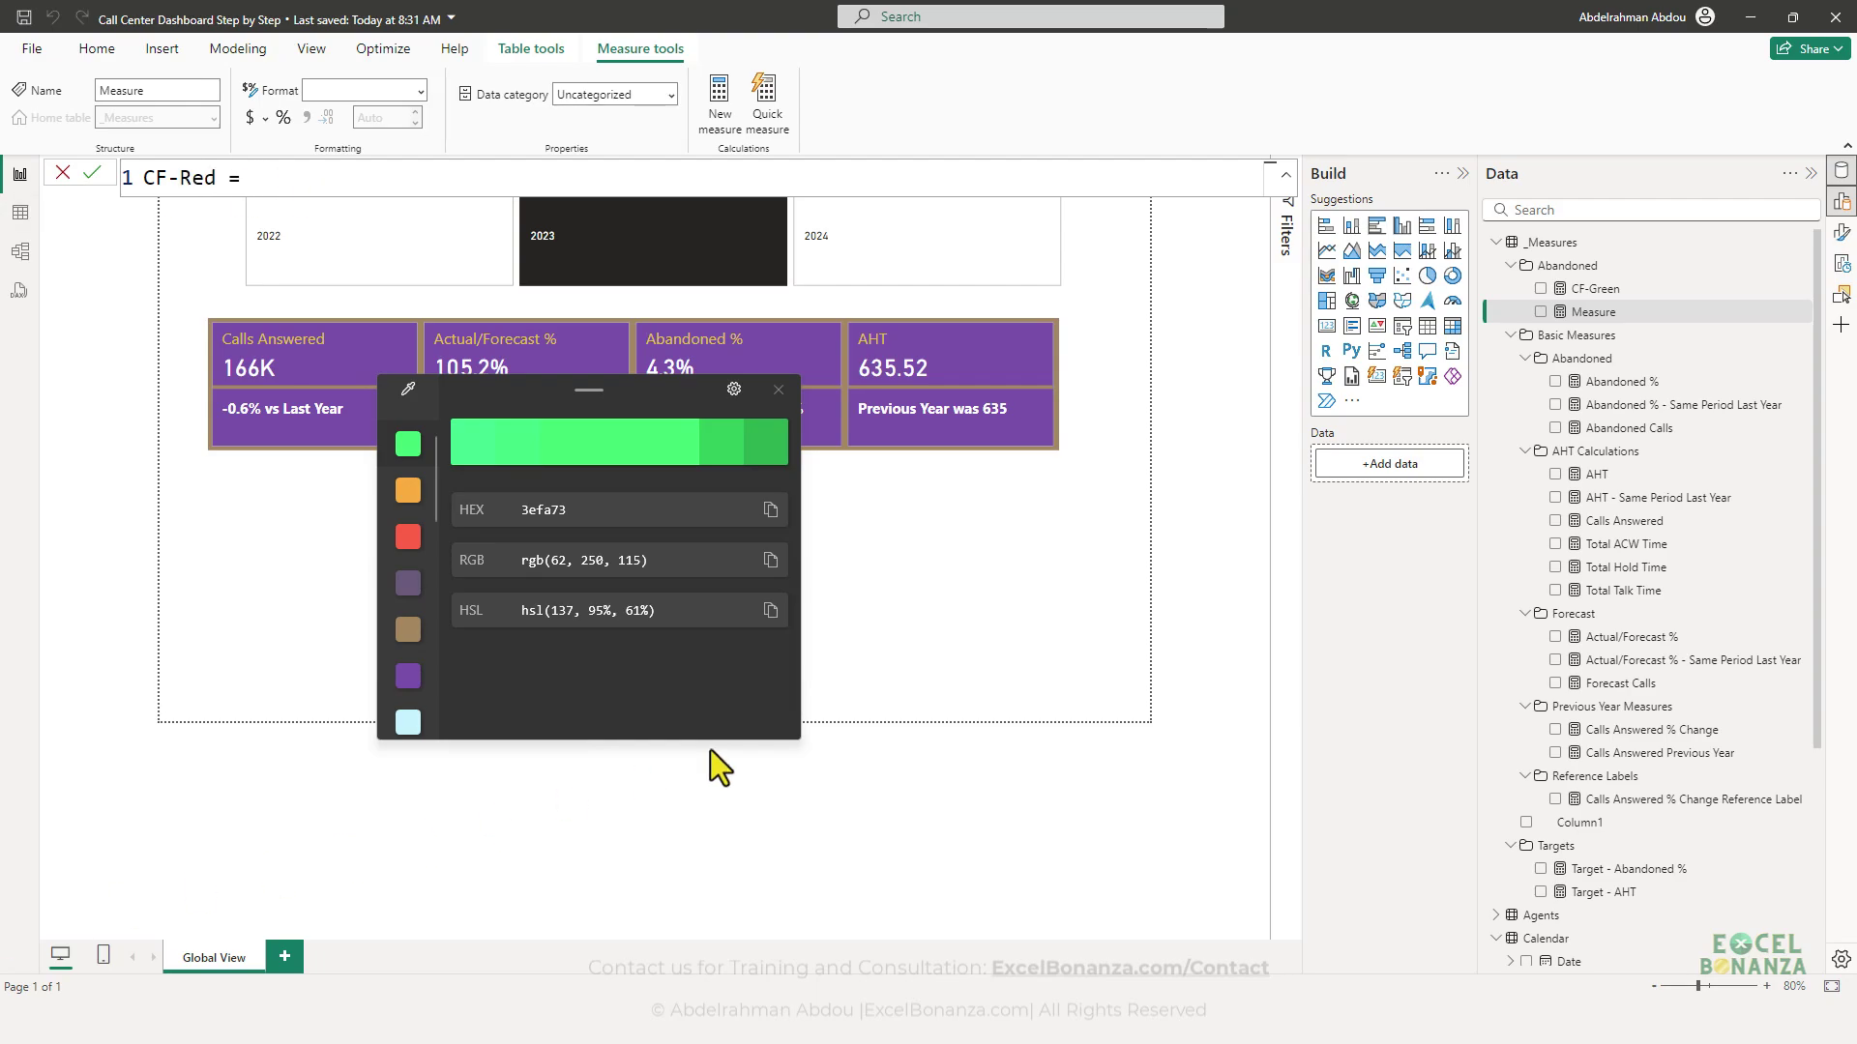
# - Switch to the Colors presentation in PowerPoint, pick the red shape's colour with the screen color picker, and copy its hex code ff6347
pyautogui.hotkey('alt', 'Tab')
pyautogui.press('super+shift+c')
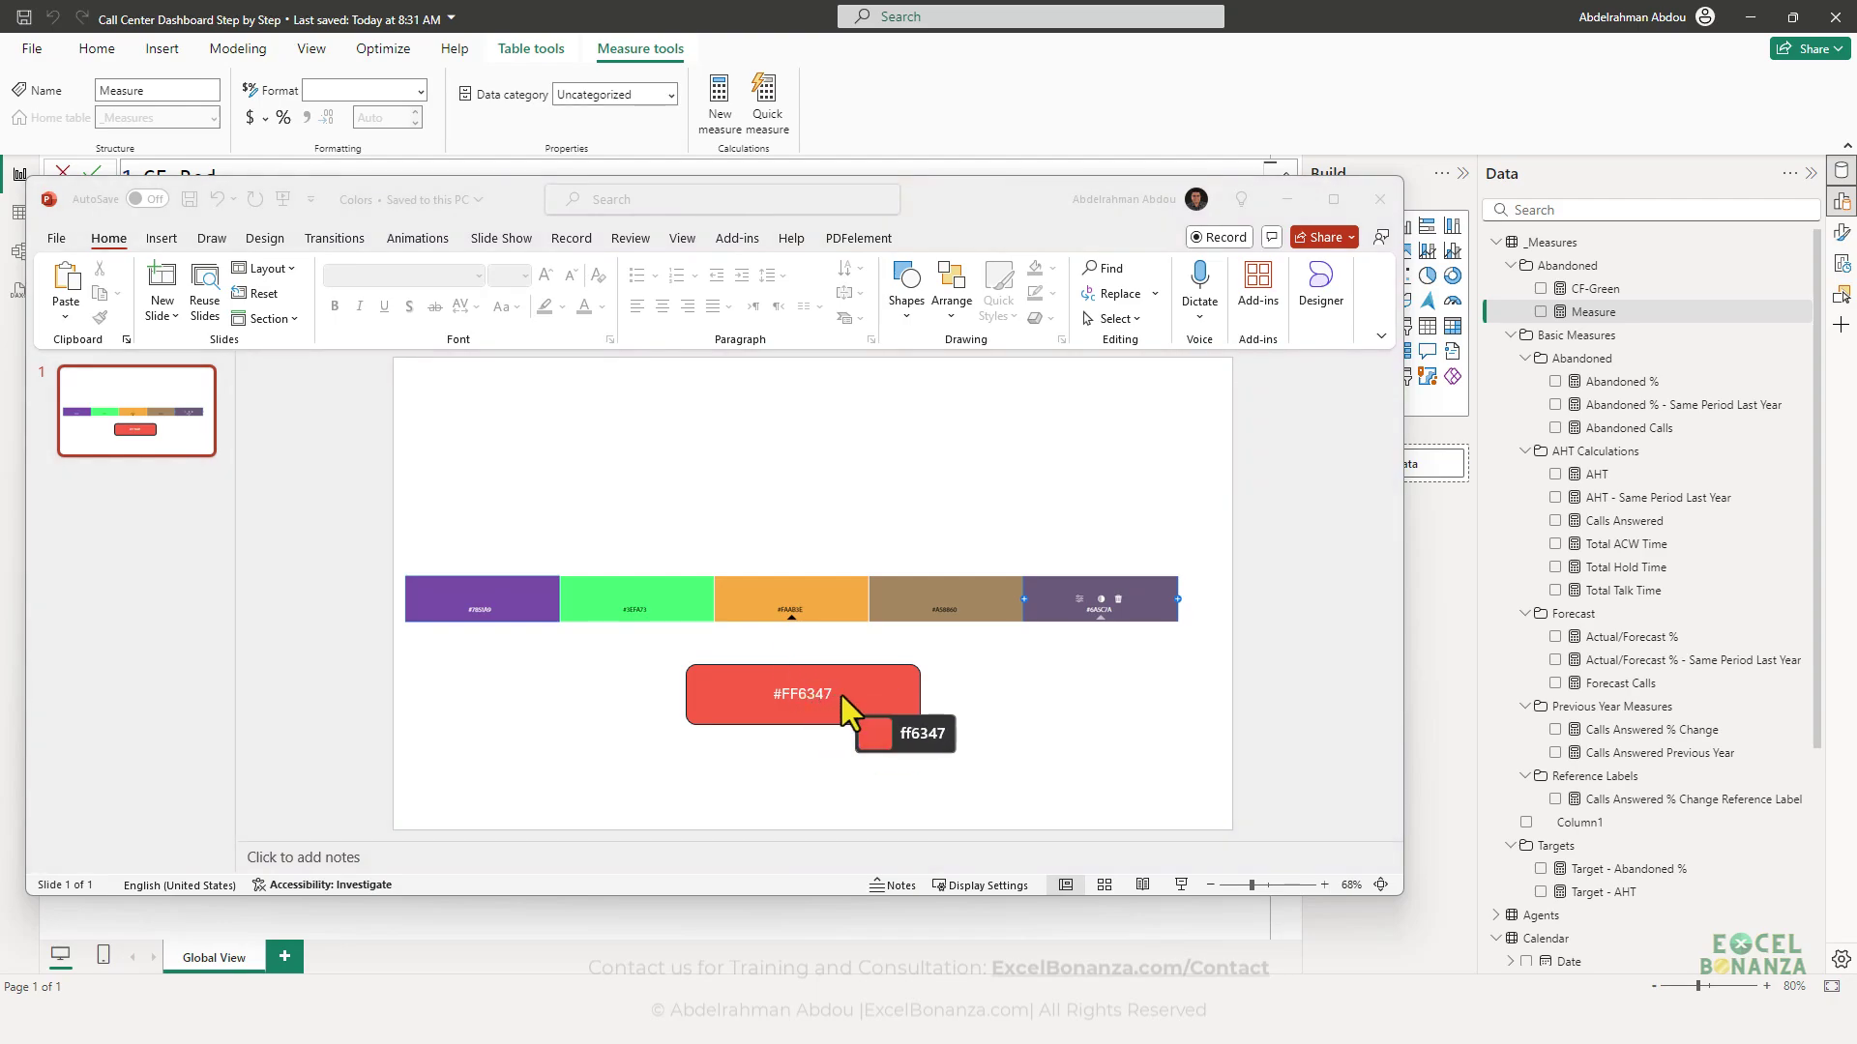
pyautogui.click(858, 693)
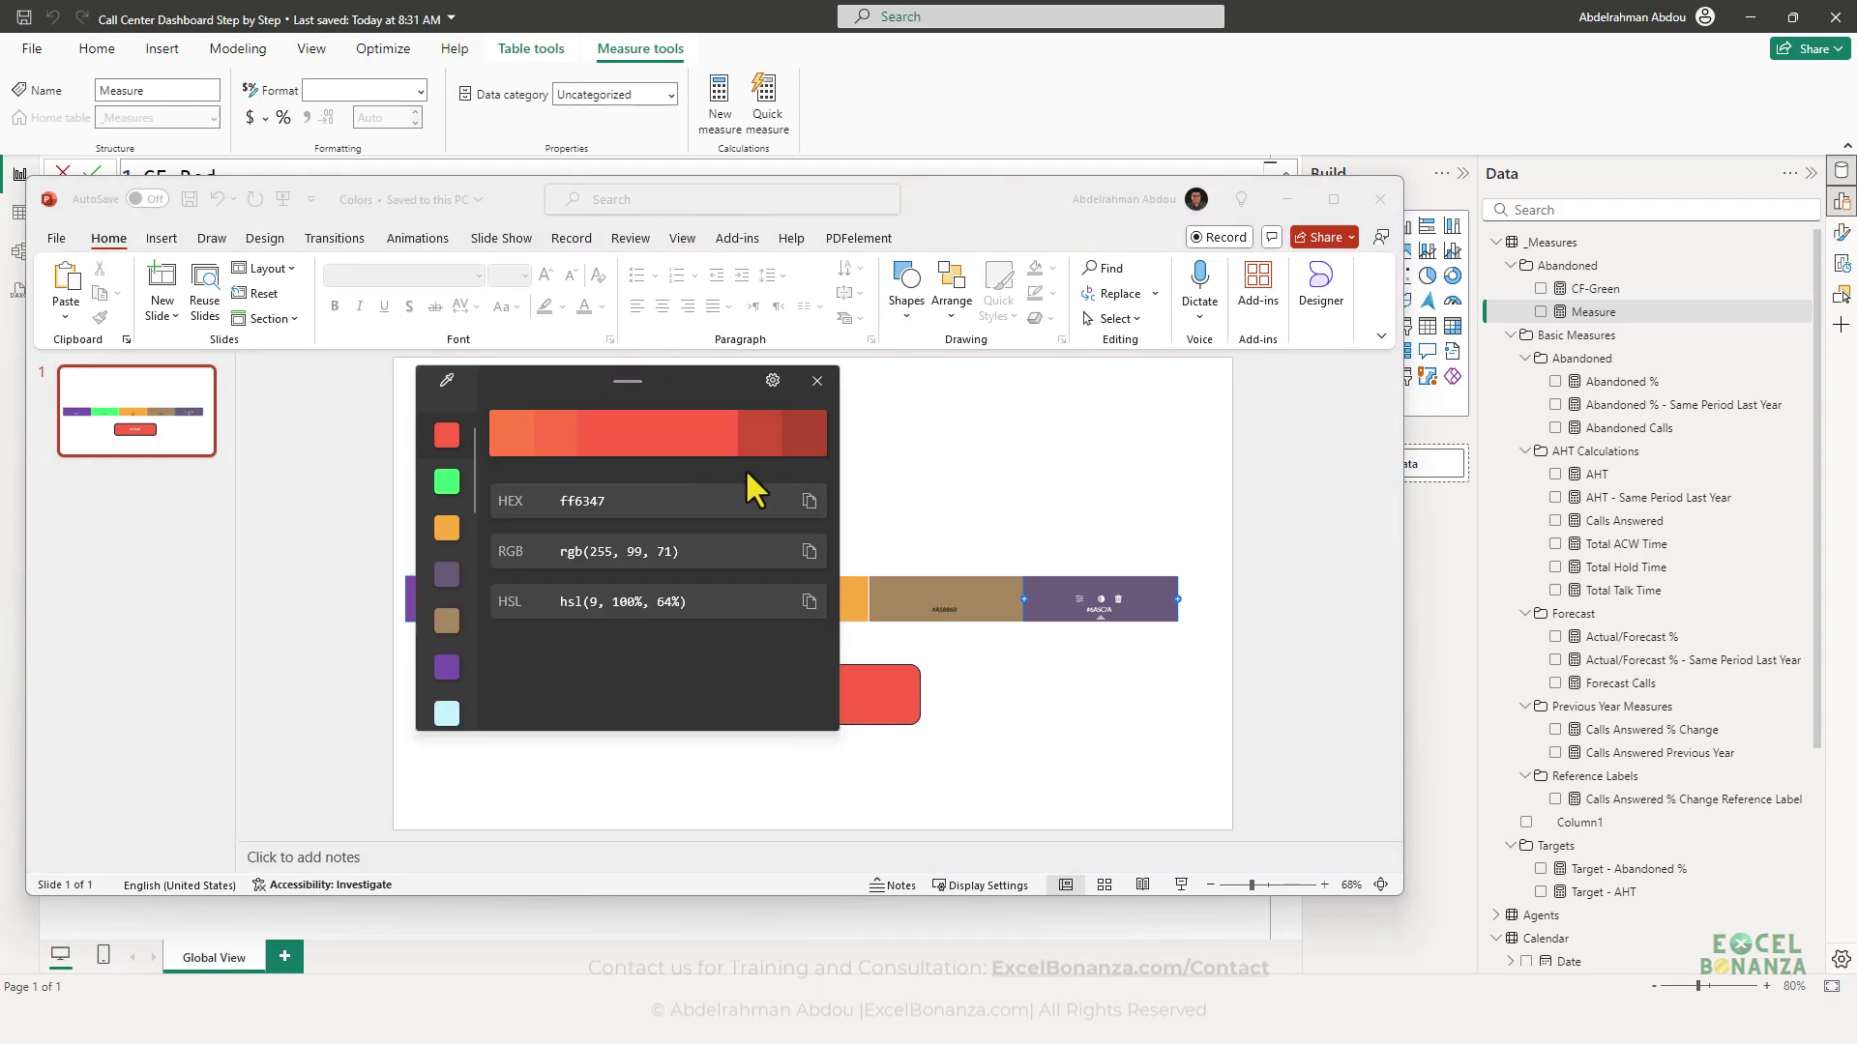
pyautogui.click(810, 501)
pyautogui.click(808, 53)
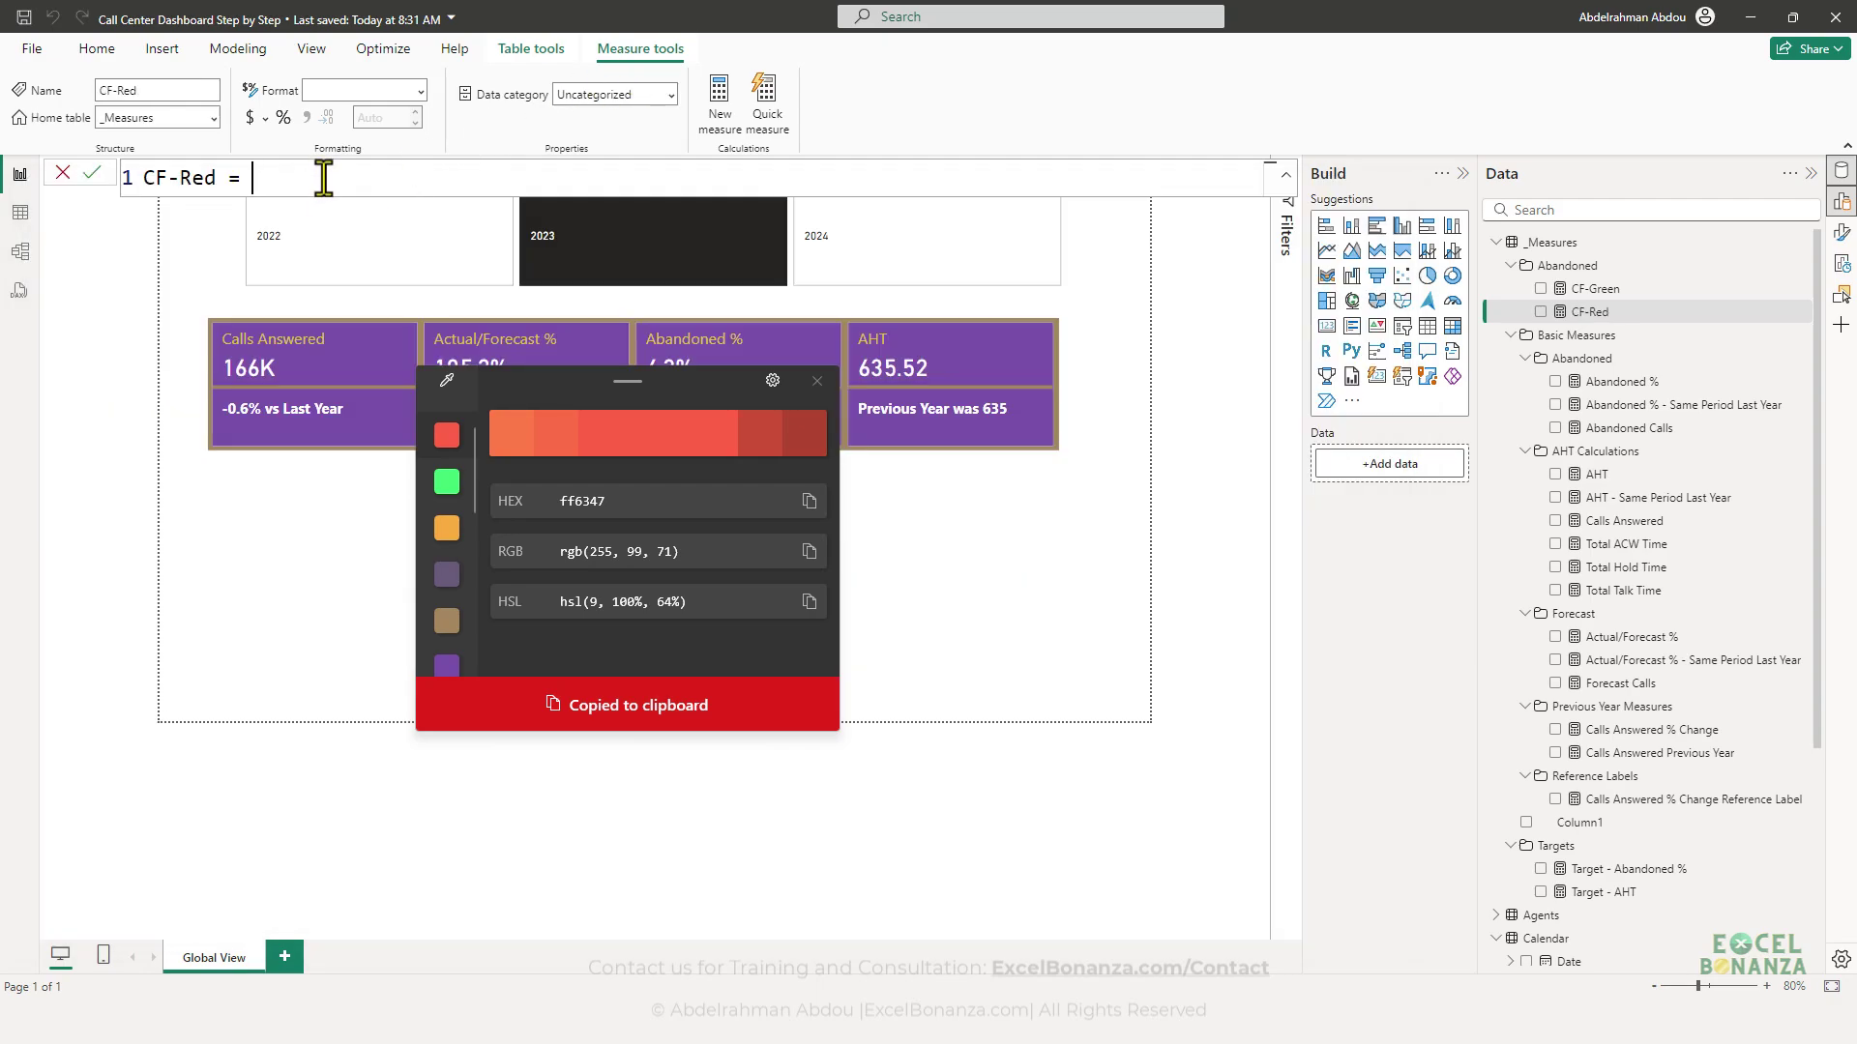
# - Define the CF-Red measure as the text "#ff6347", using the copied hex code
pyautogui.write('"')
pyautogui.hotkey('ctrl', 'v')
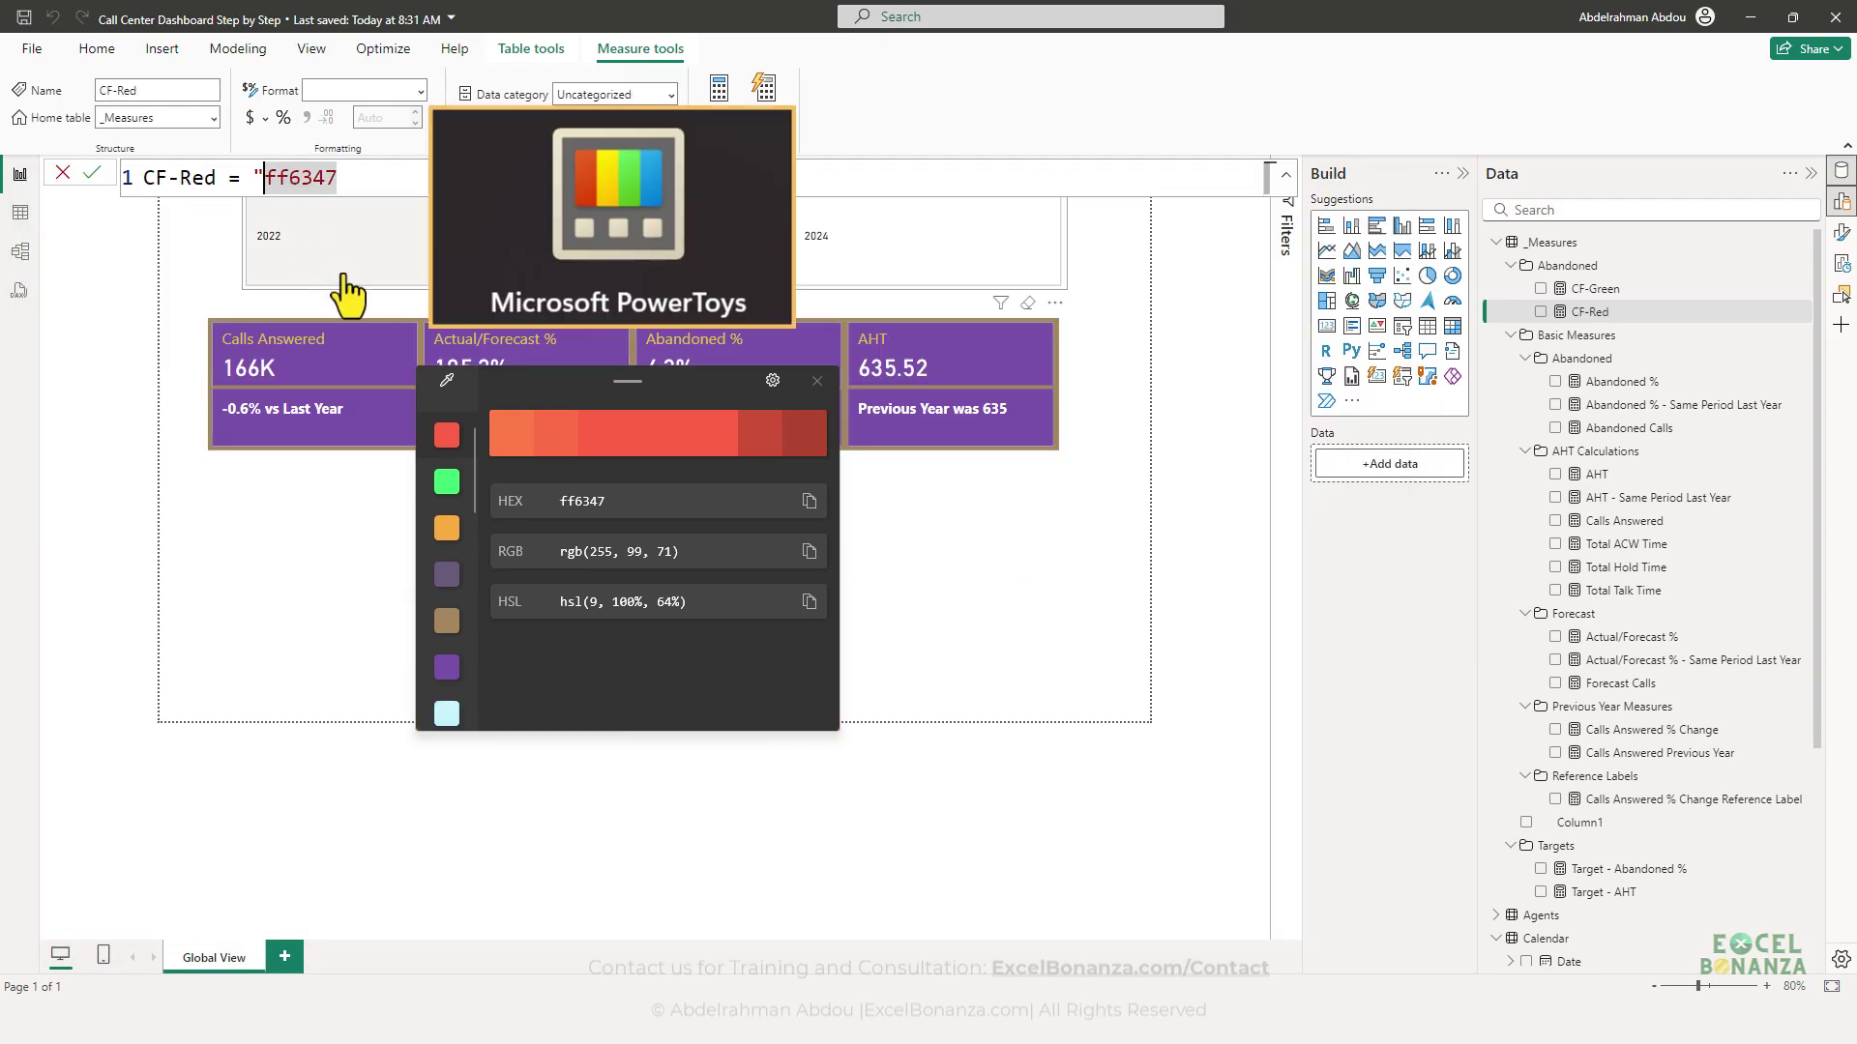
pyautogui.press('Left')
pyautogui.write('#')
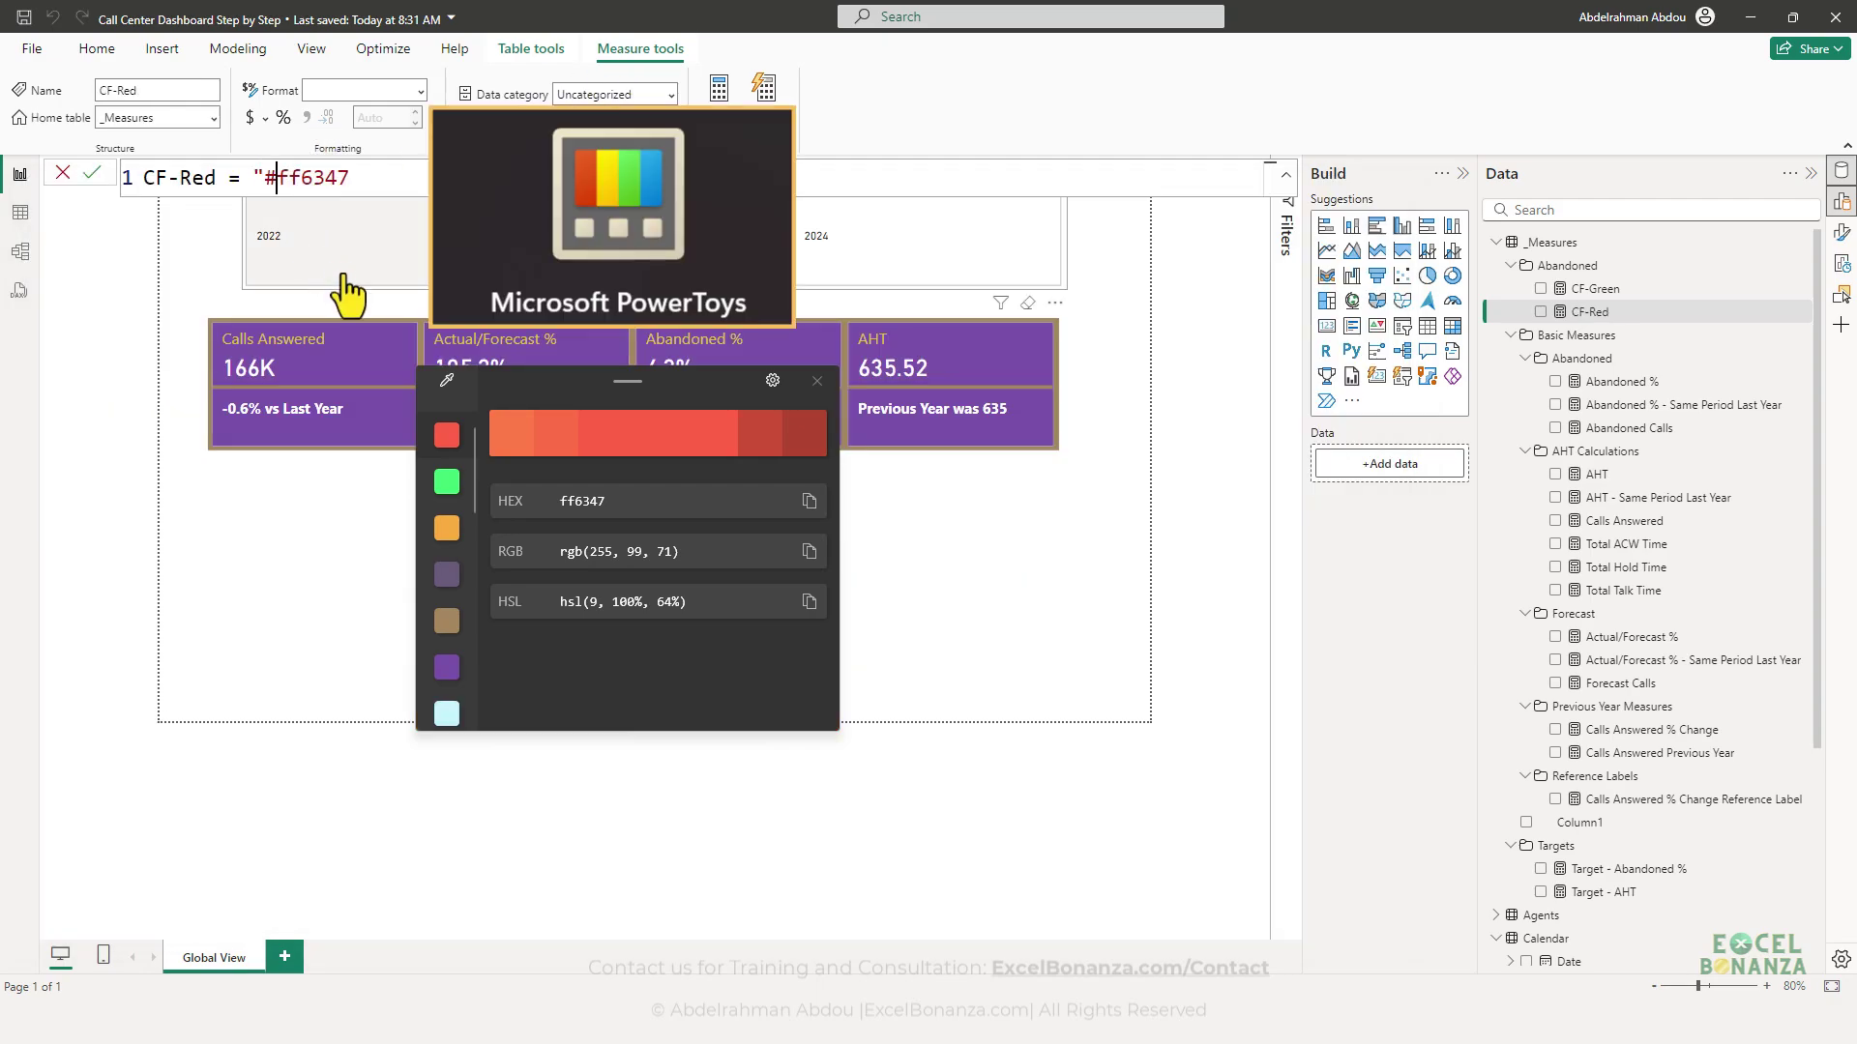
pyautogui.press('End')
pyautogui.write('"')
pyautogui.press('Return')
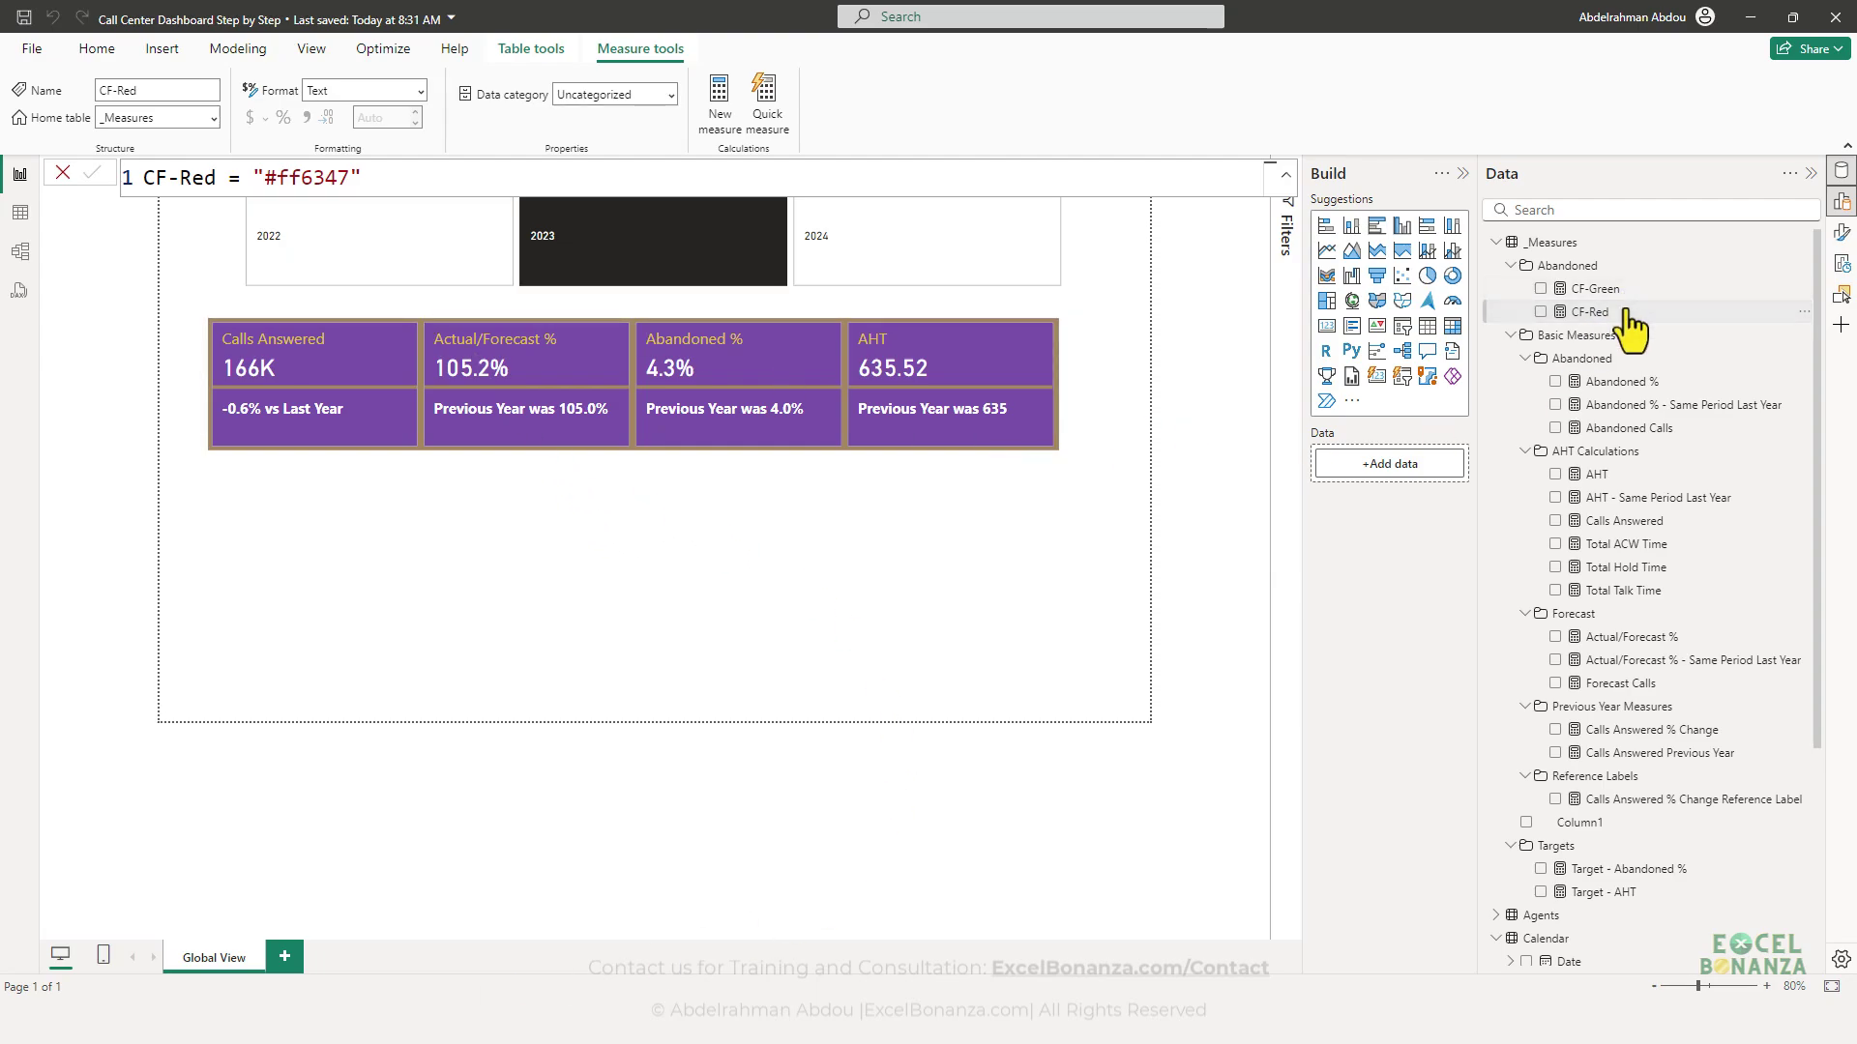
# - Start another measure in the Abandoned folder and name it CF-Yellow, without spaces around the hyphen
pyautogui.click(1804, 312)
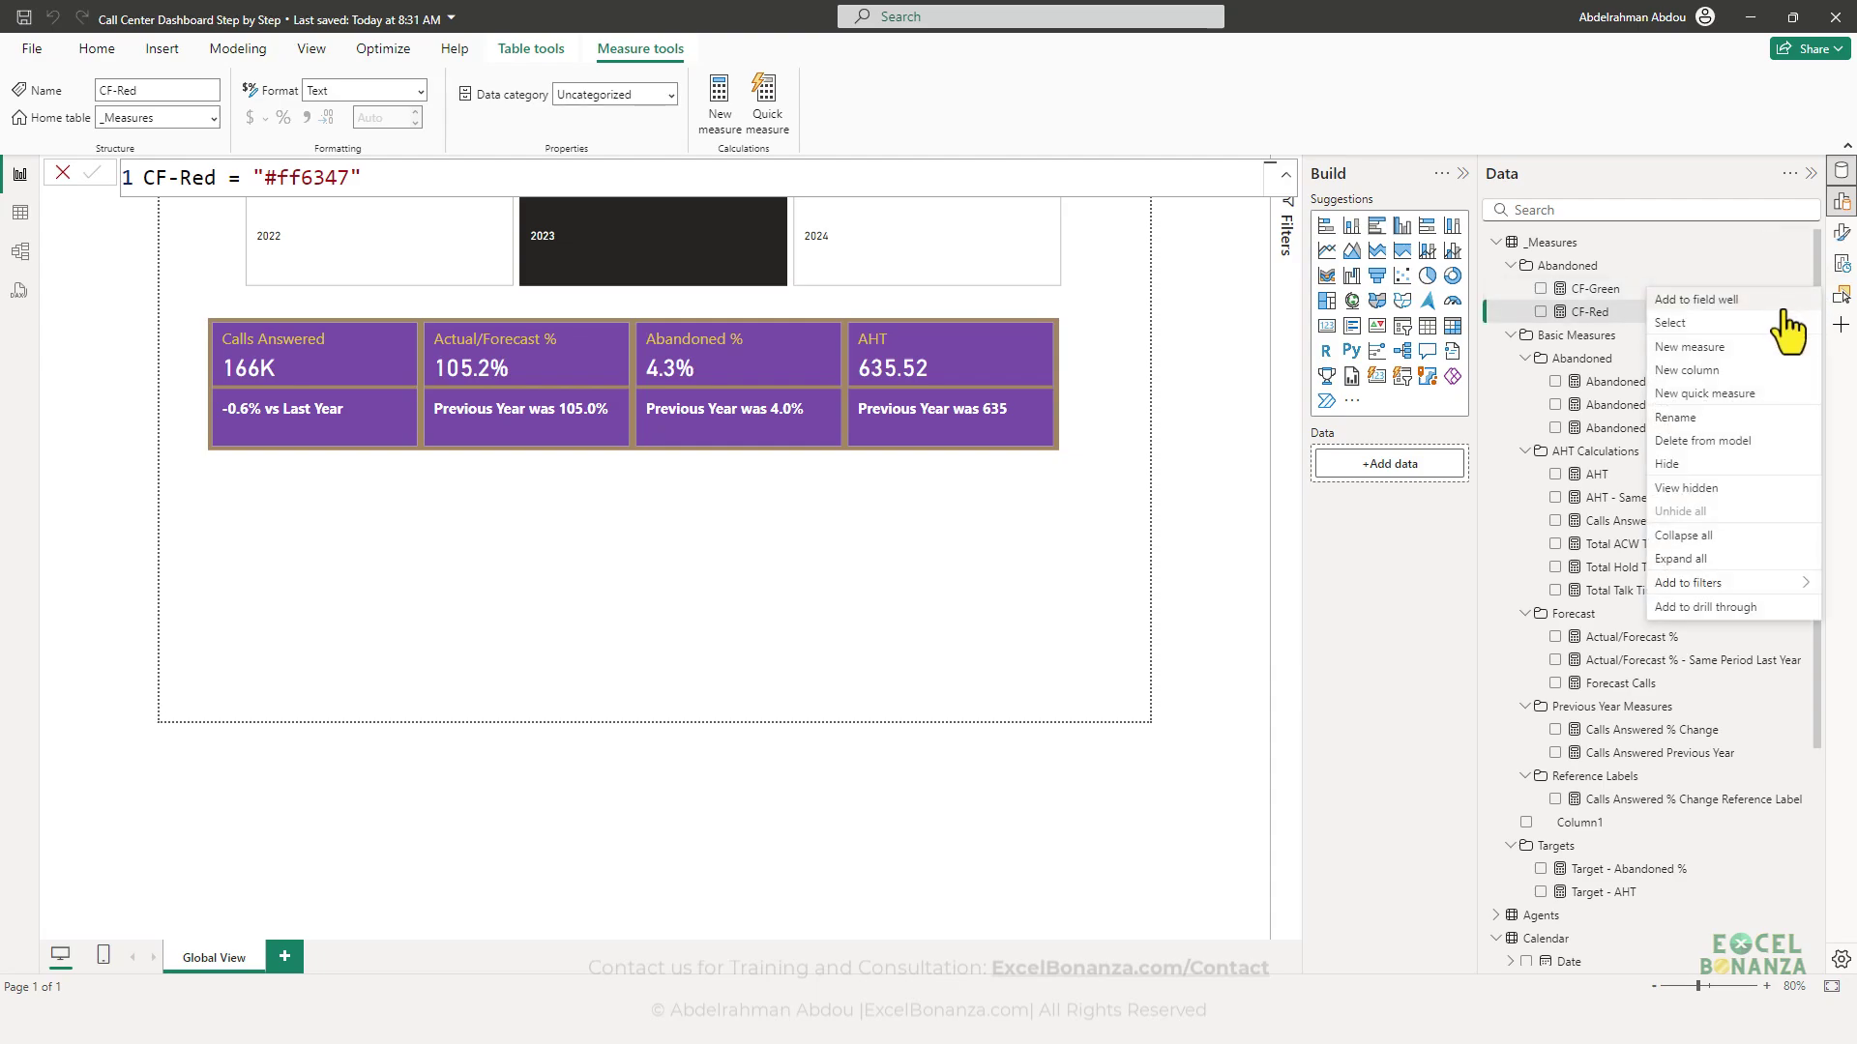
pyautogui.click(1720, 350)
pyautogui.write('CF - Yellow')
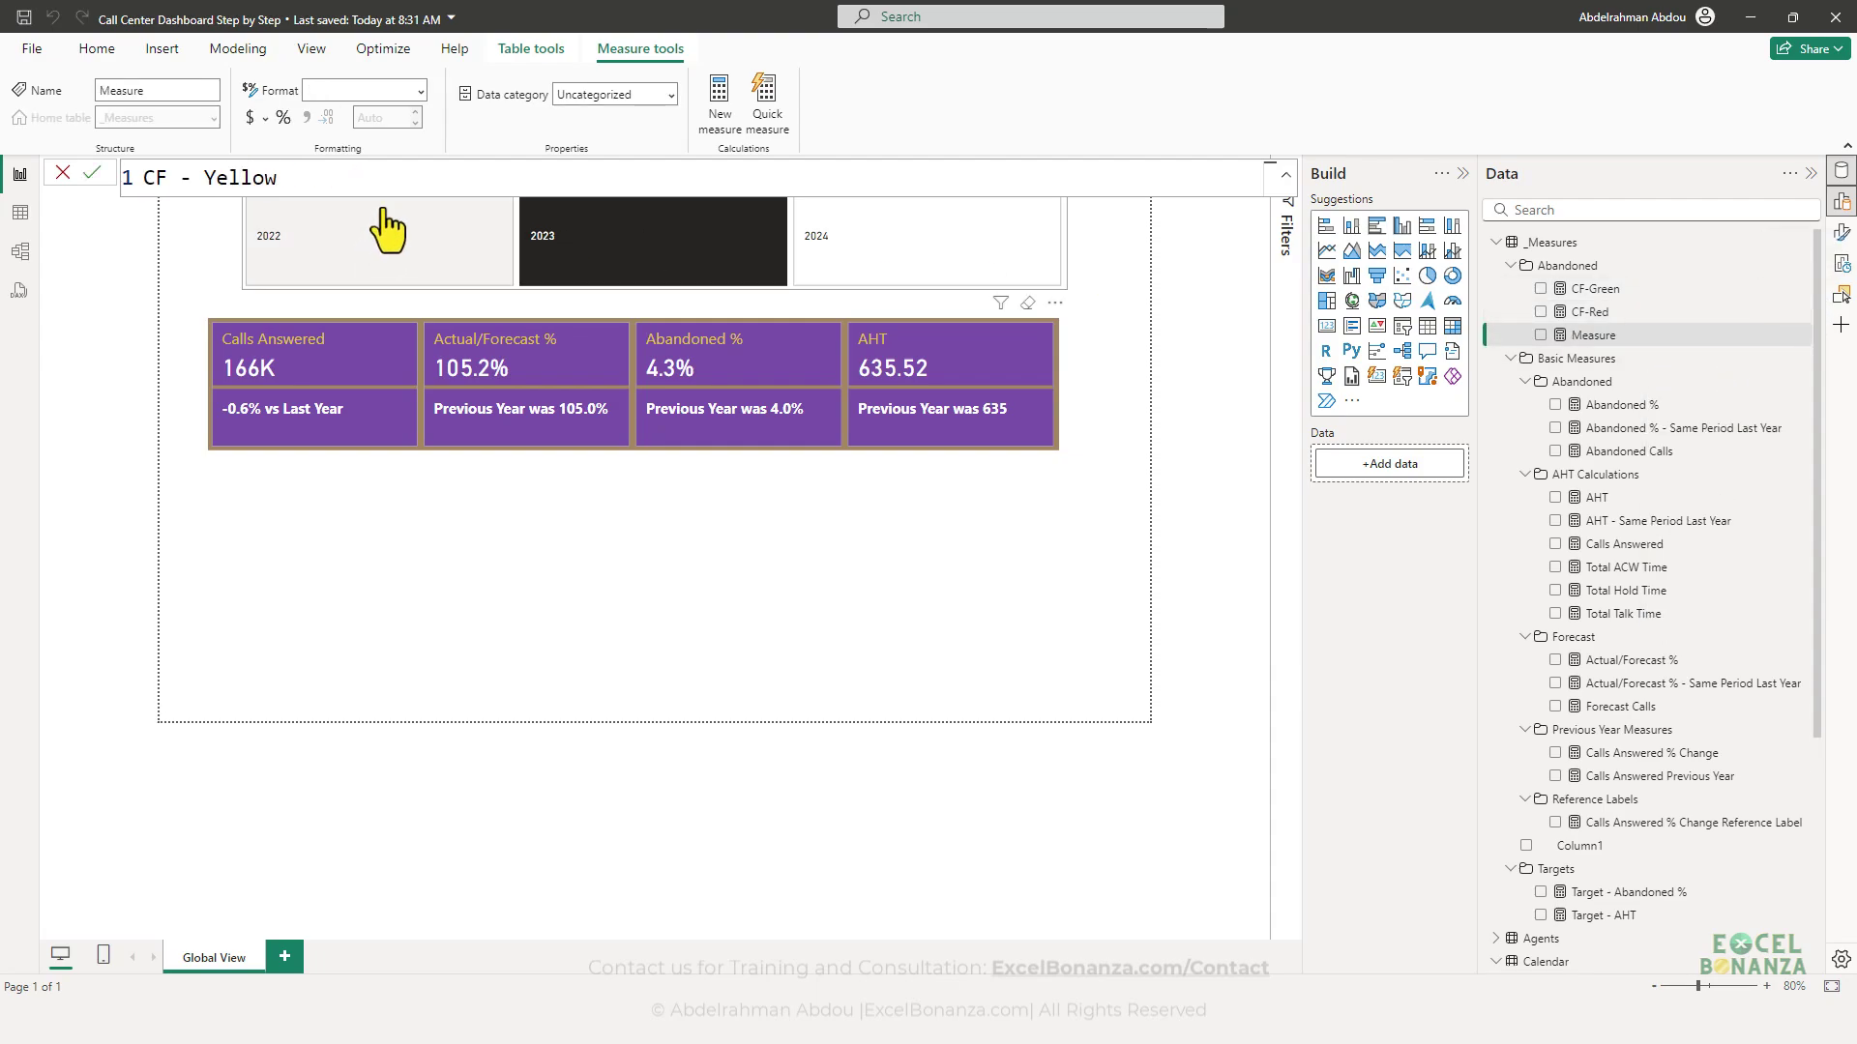
pyautogui.doubleClick(207, 181)
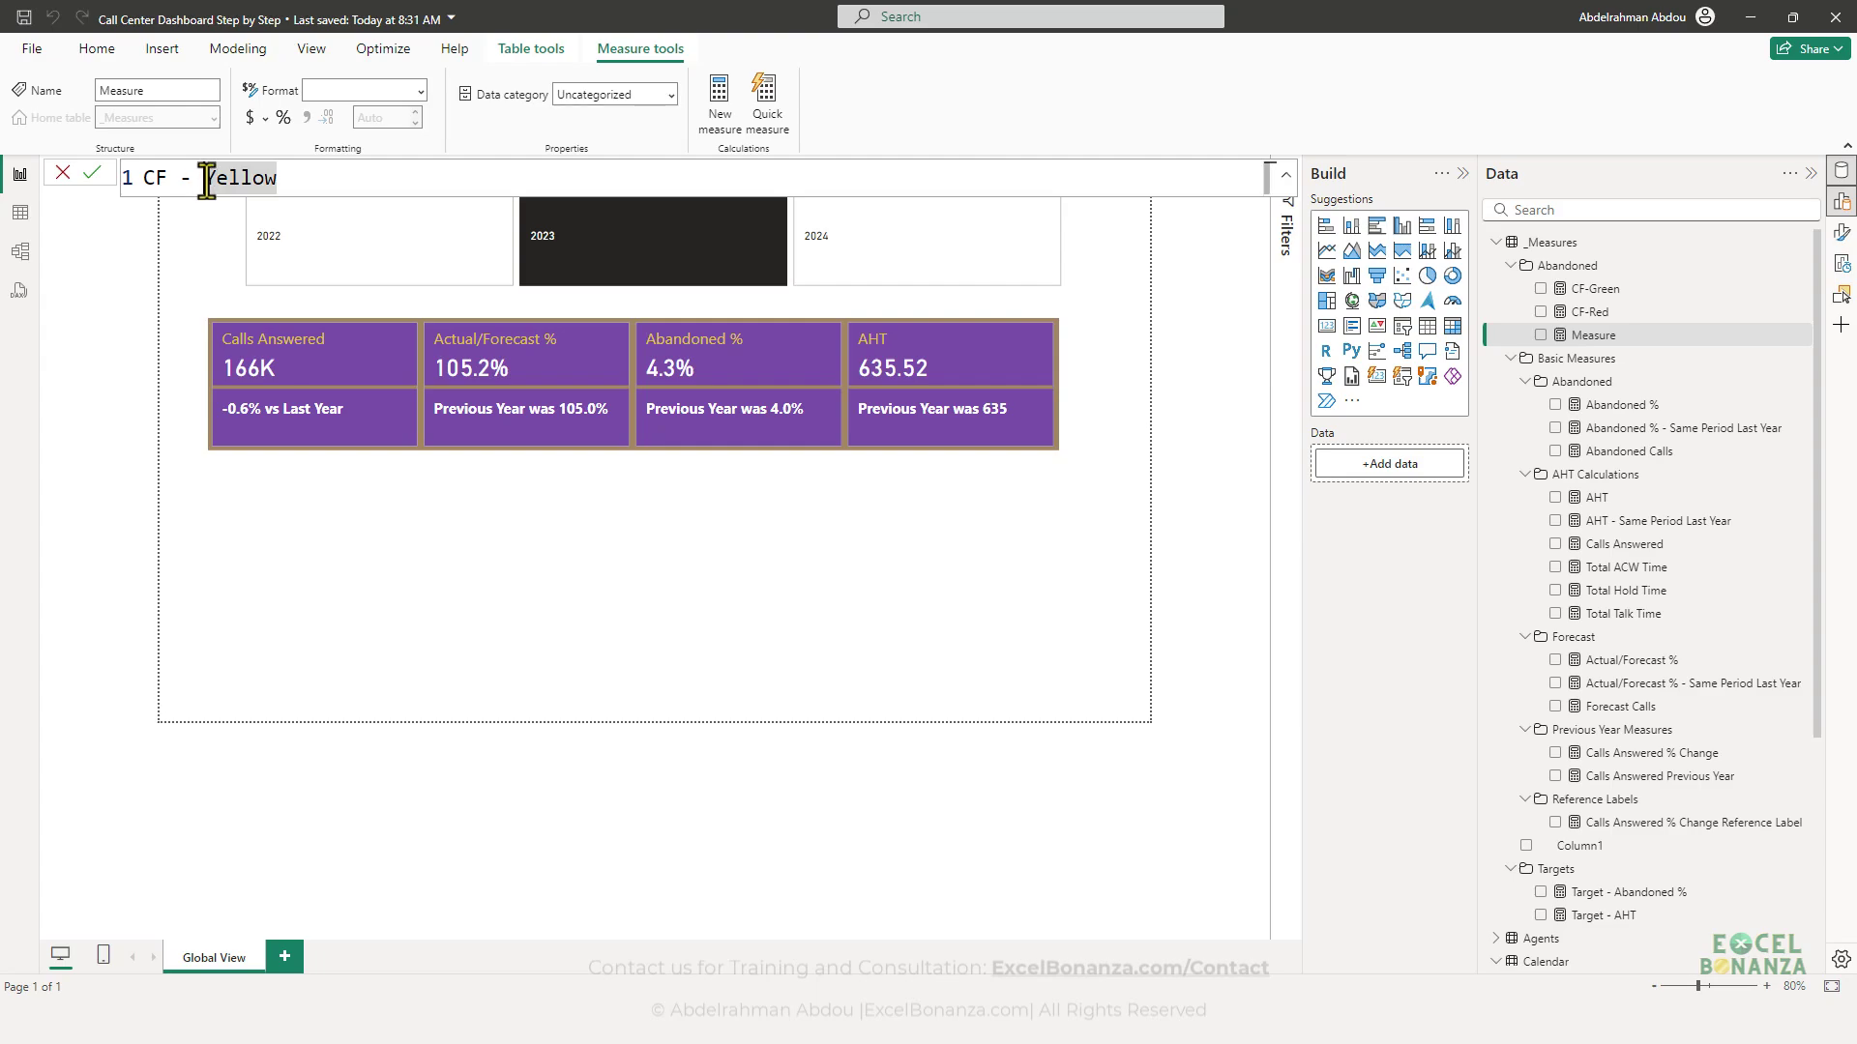
pyautogui.press('Left')
pyautogui.press('BackSpace')
pyautogui.press('Left')
pyautogui.press('BackSpace')
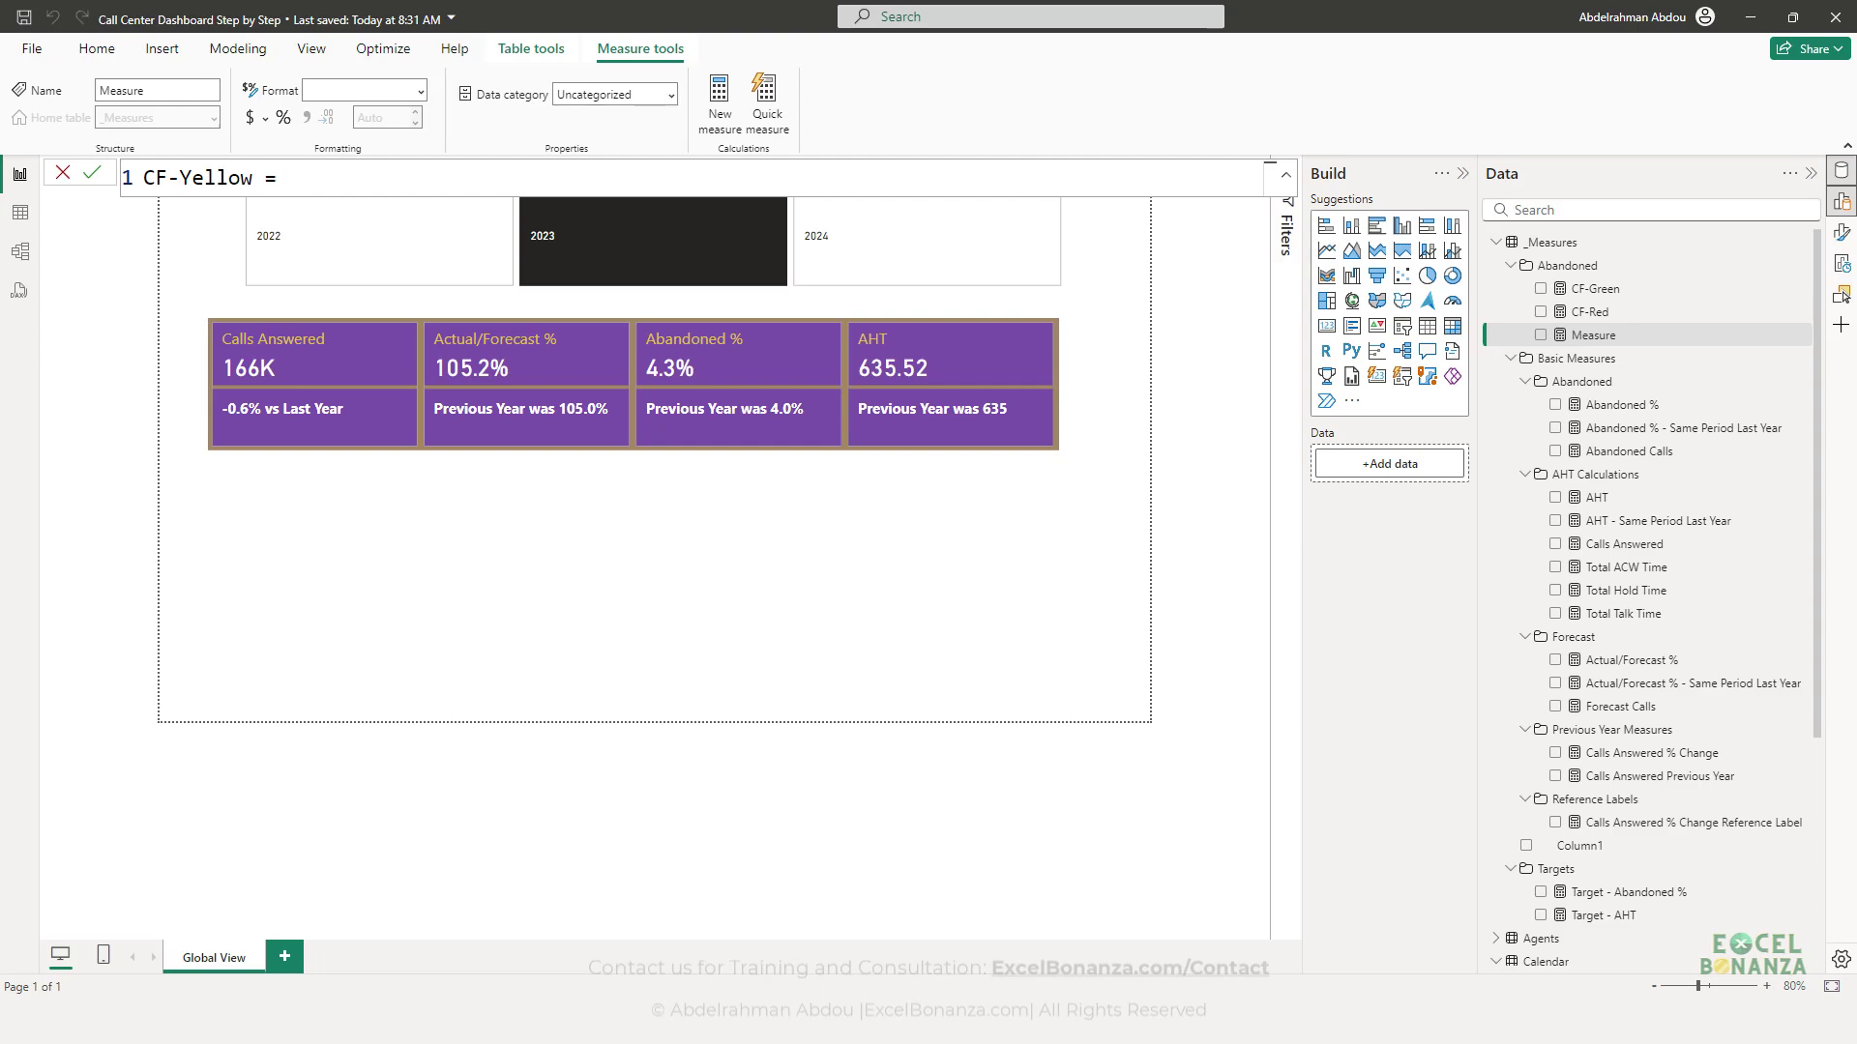
# - Define the CF-Yellow measure as the text "#faab3e", taking the hex code from the orange swatch in the Colors presentation
pyautogui.hotkey('alt', 'Tab')
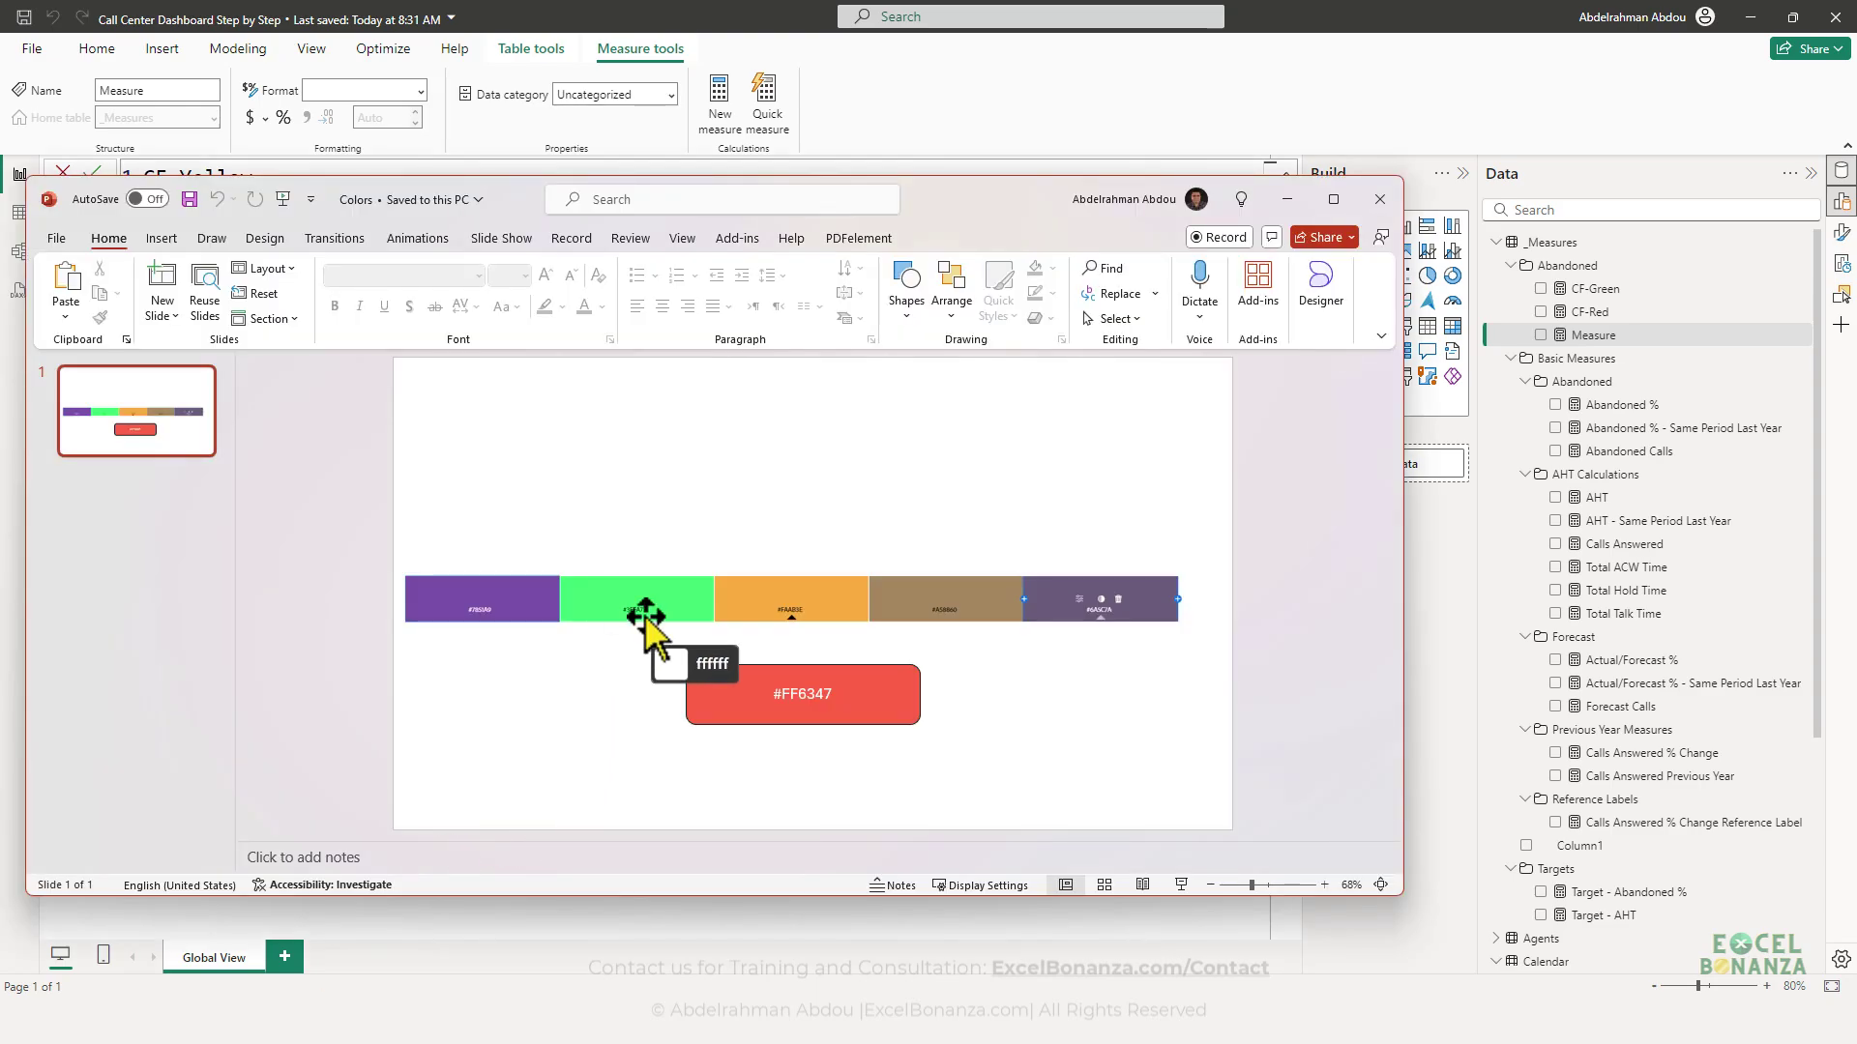
pyautogui.click(352, 151)
pyautogui.click(333, 180)
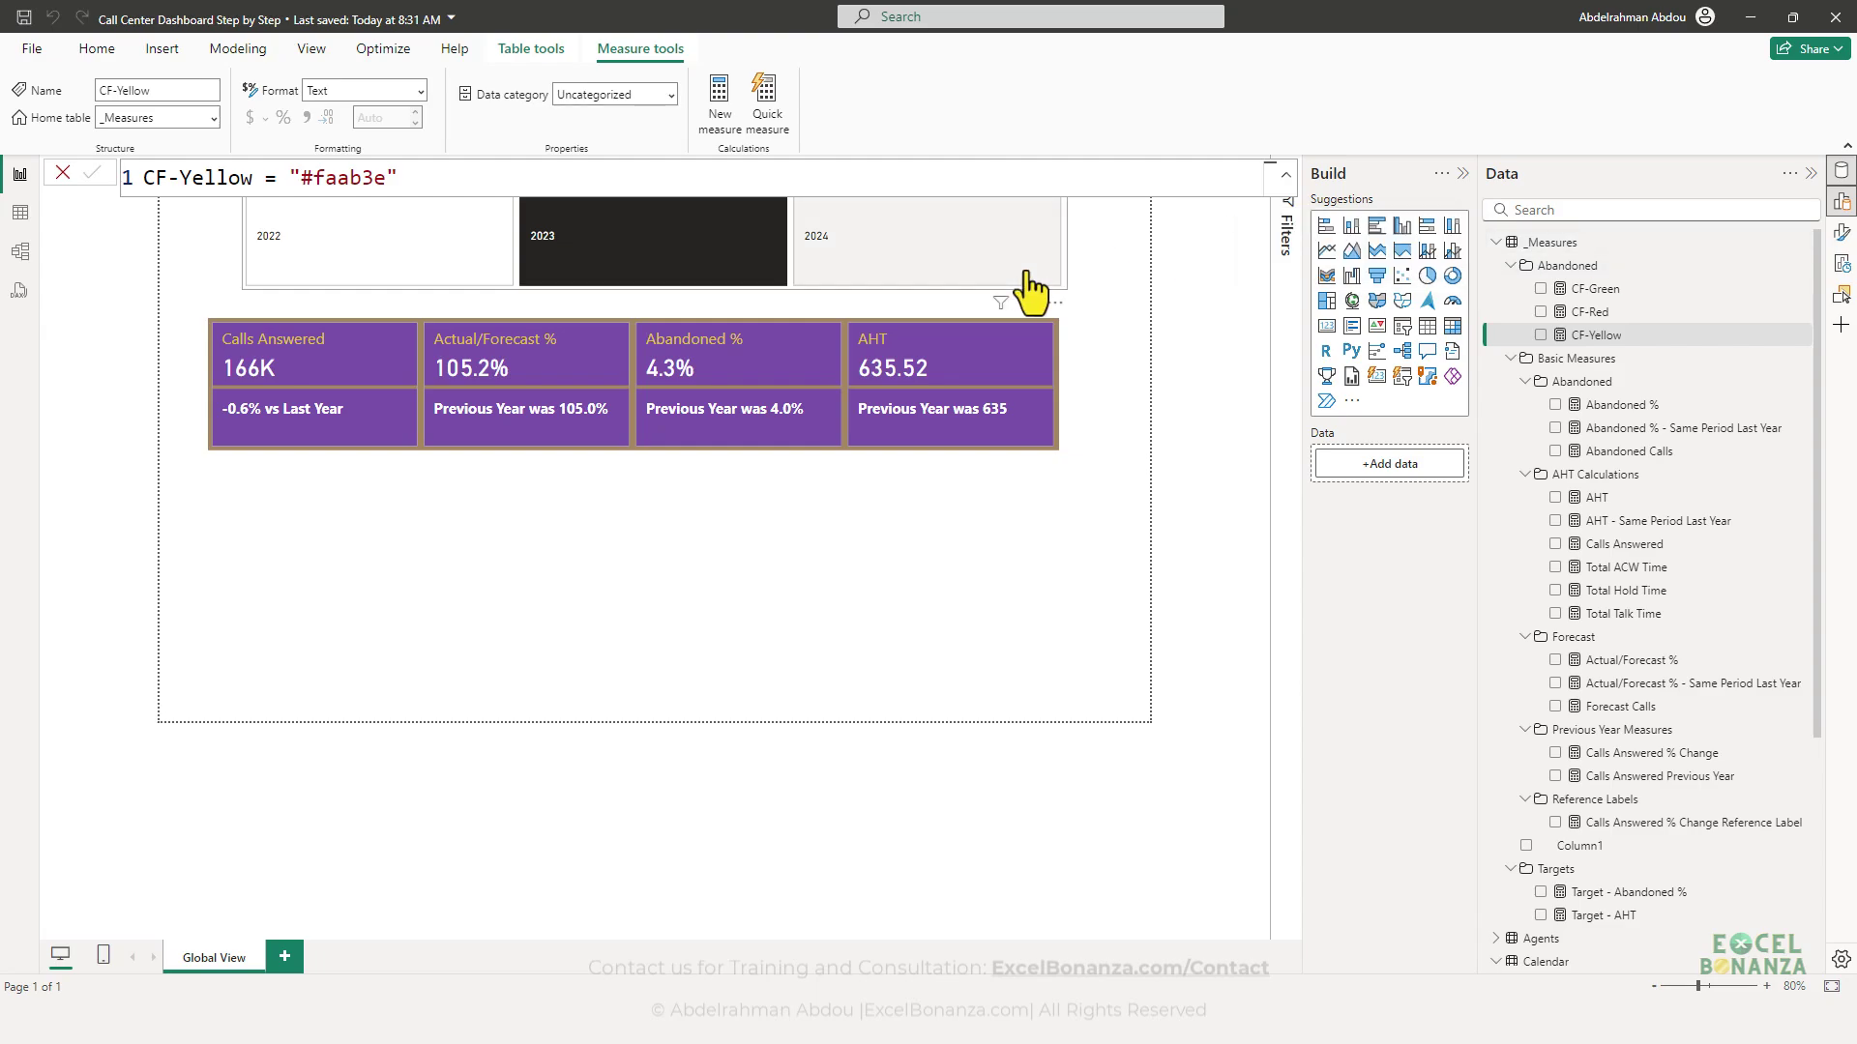
# - In the model view, change the display folder of the CF-Yellow measure to CF
pyautogui.click(1607, 290)
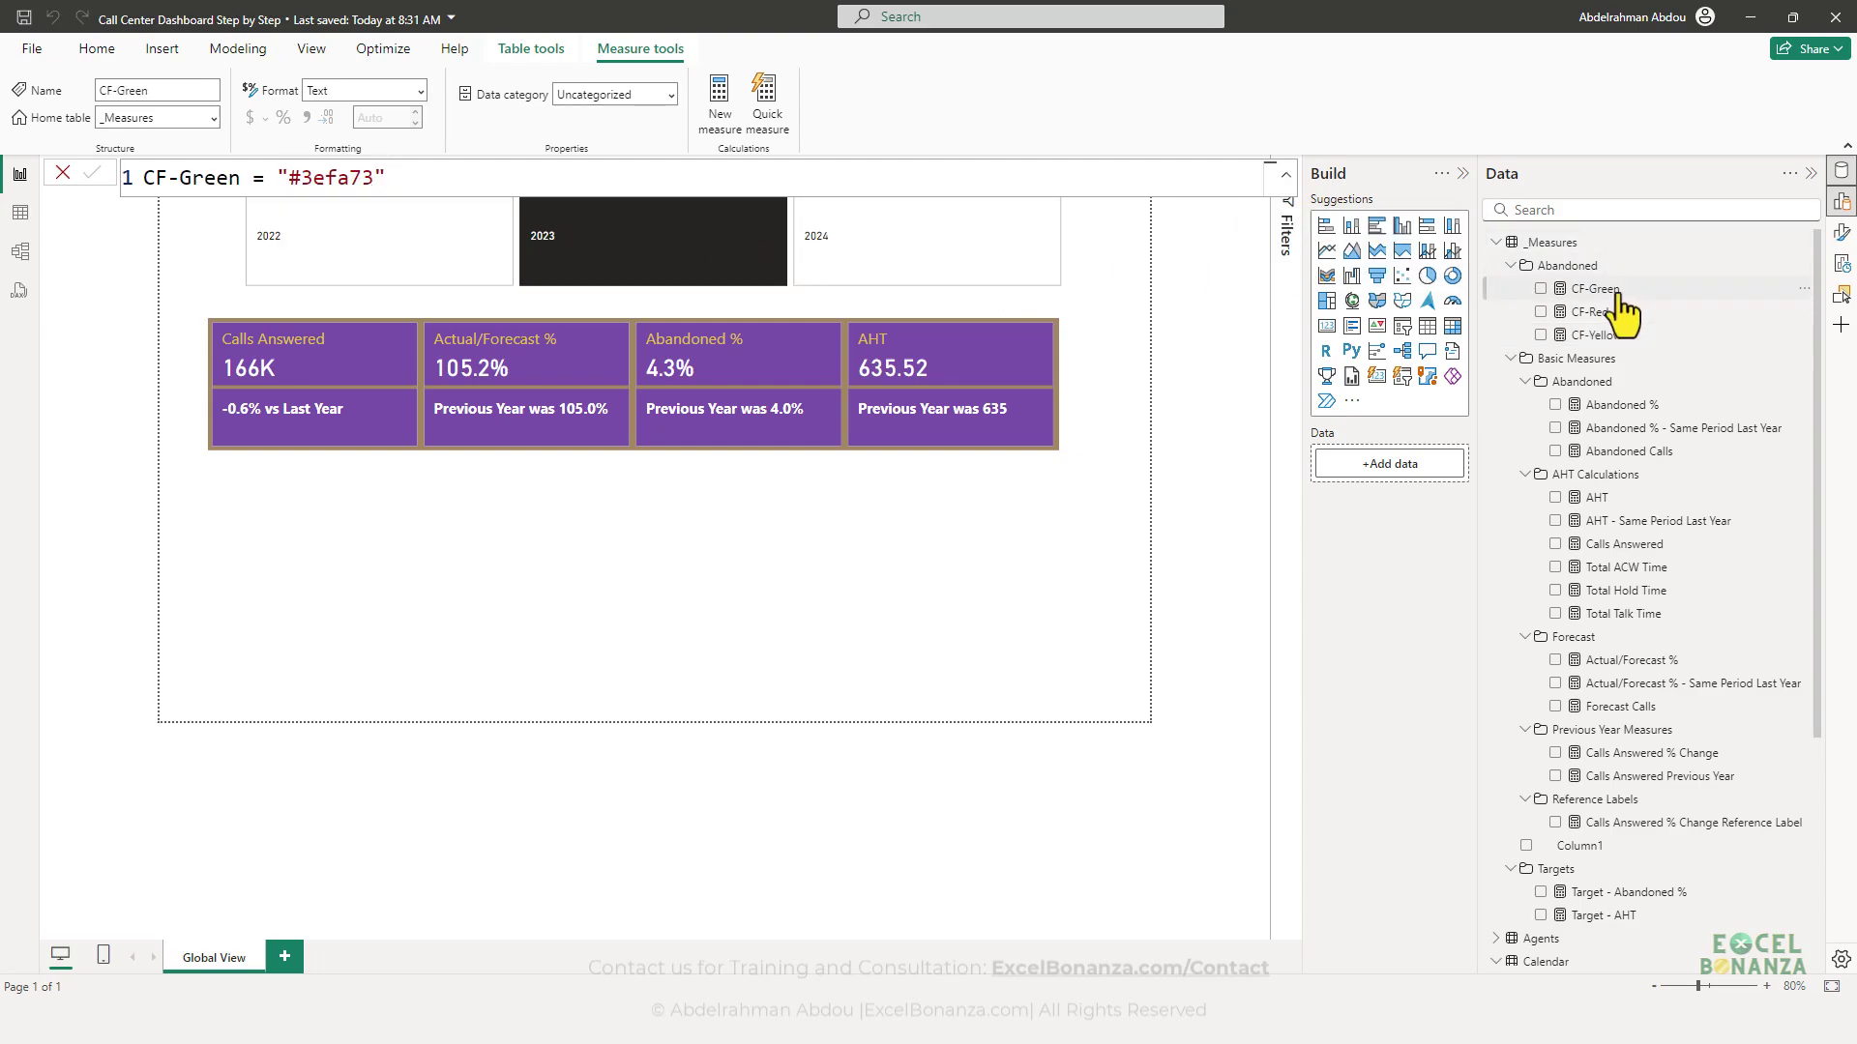
pyautogui.click(19, 252)
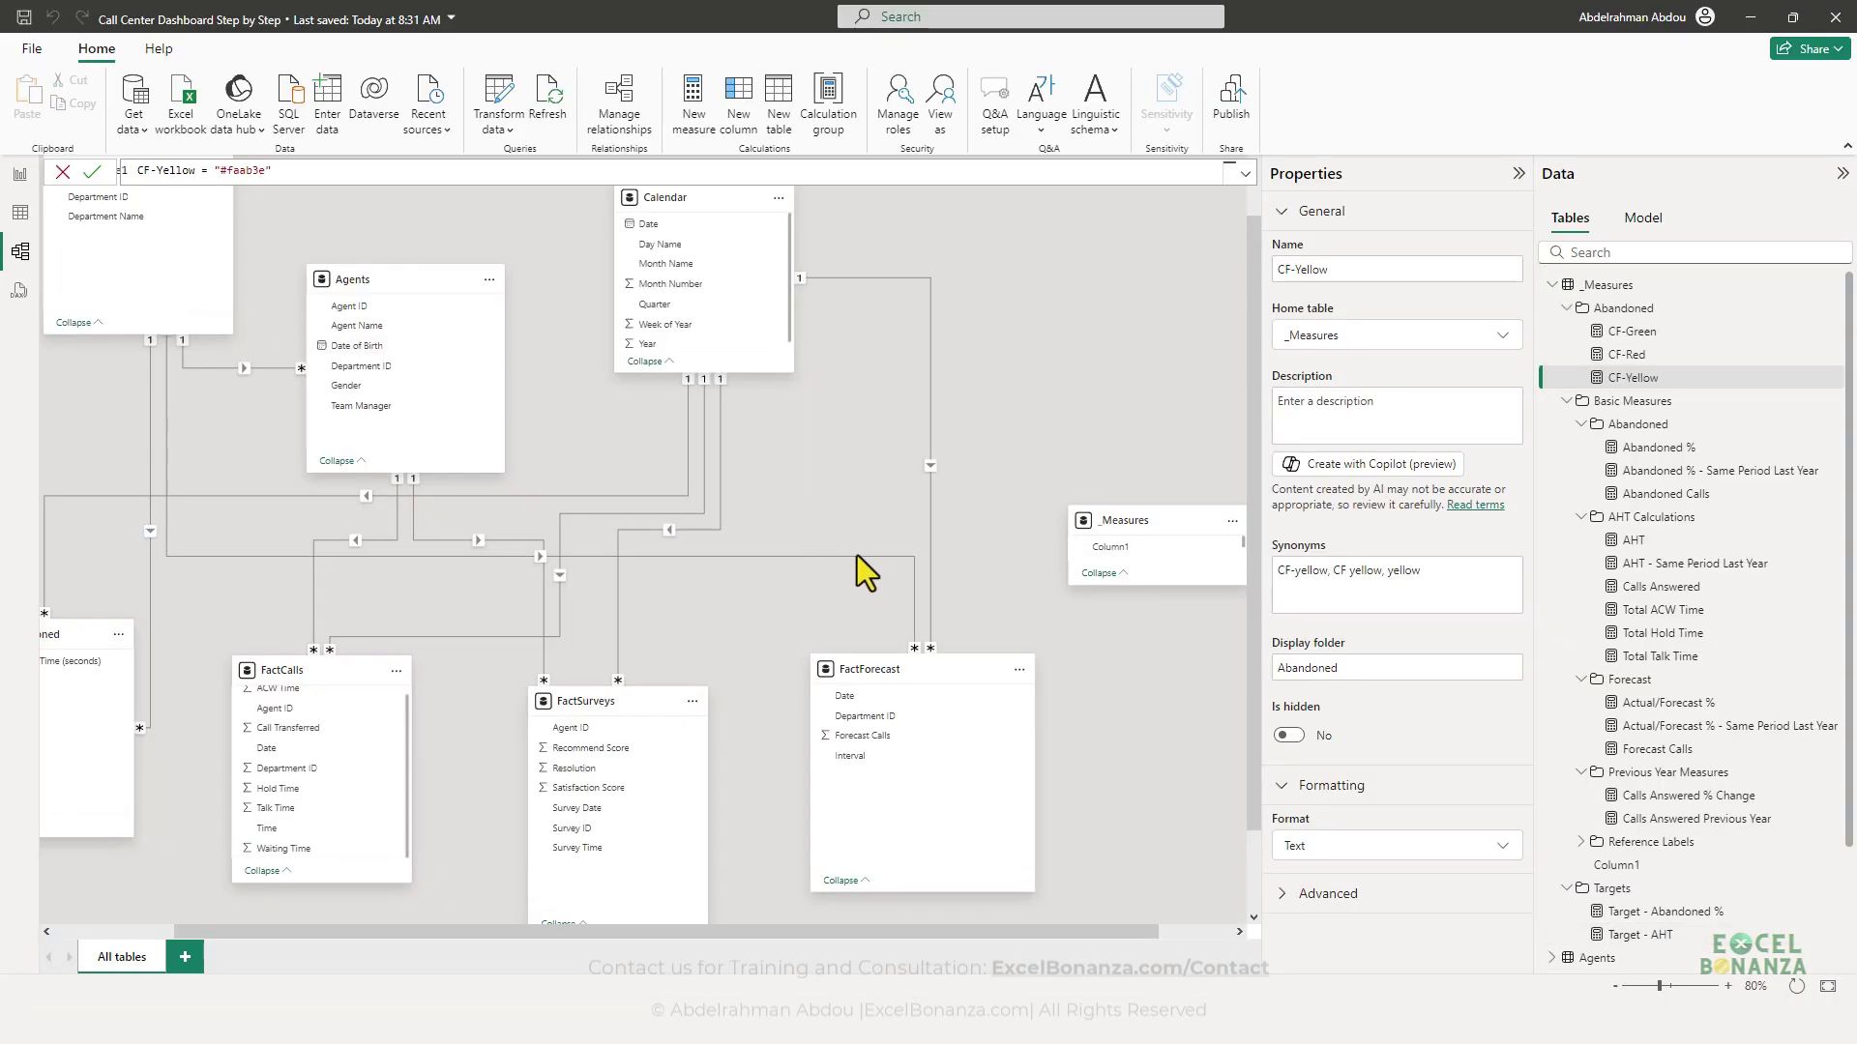
pyautogui.doubleClick(1336, 671)
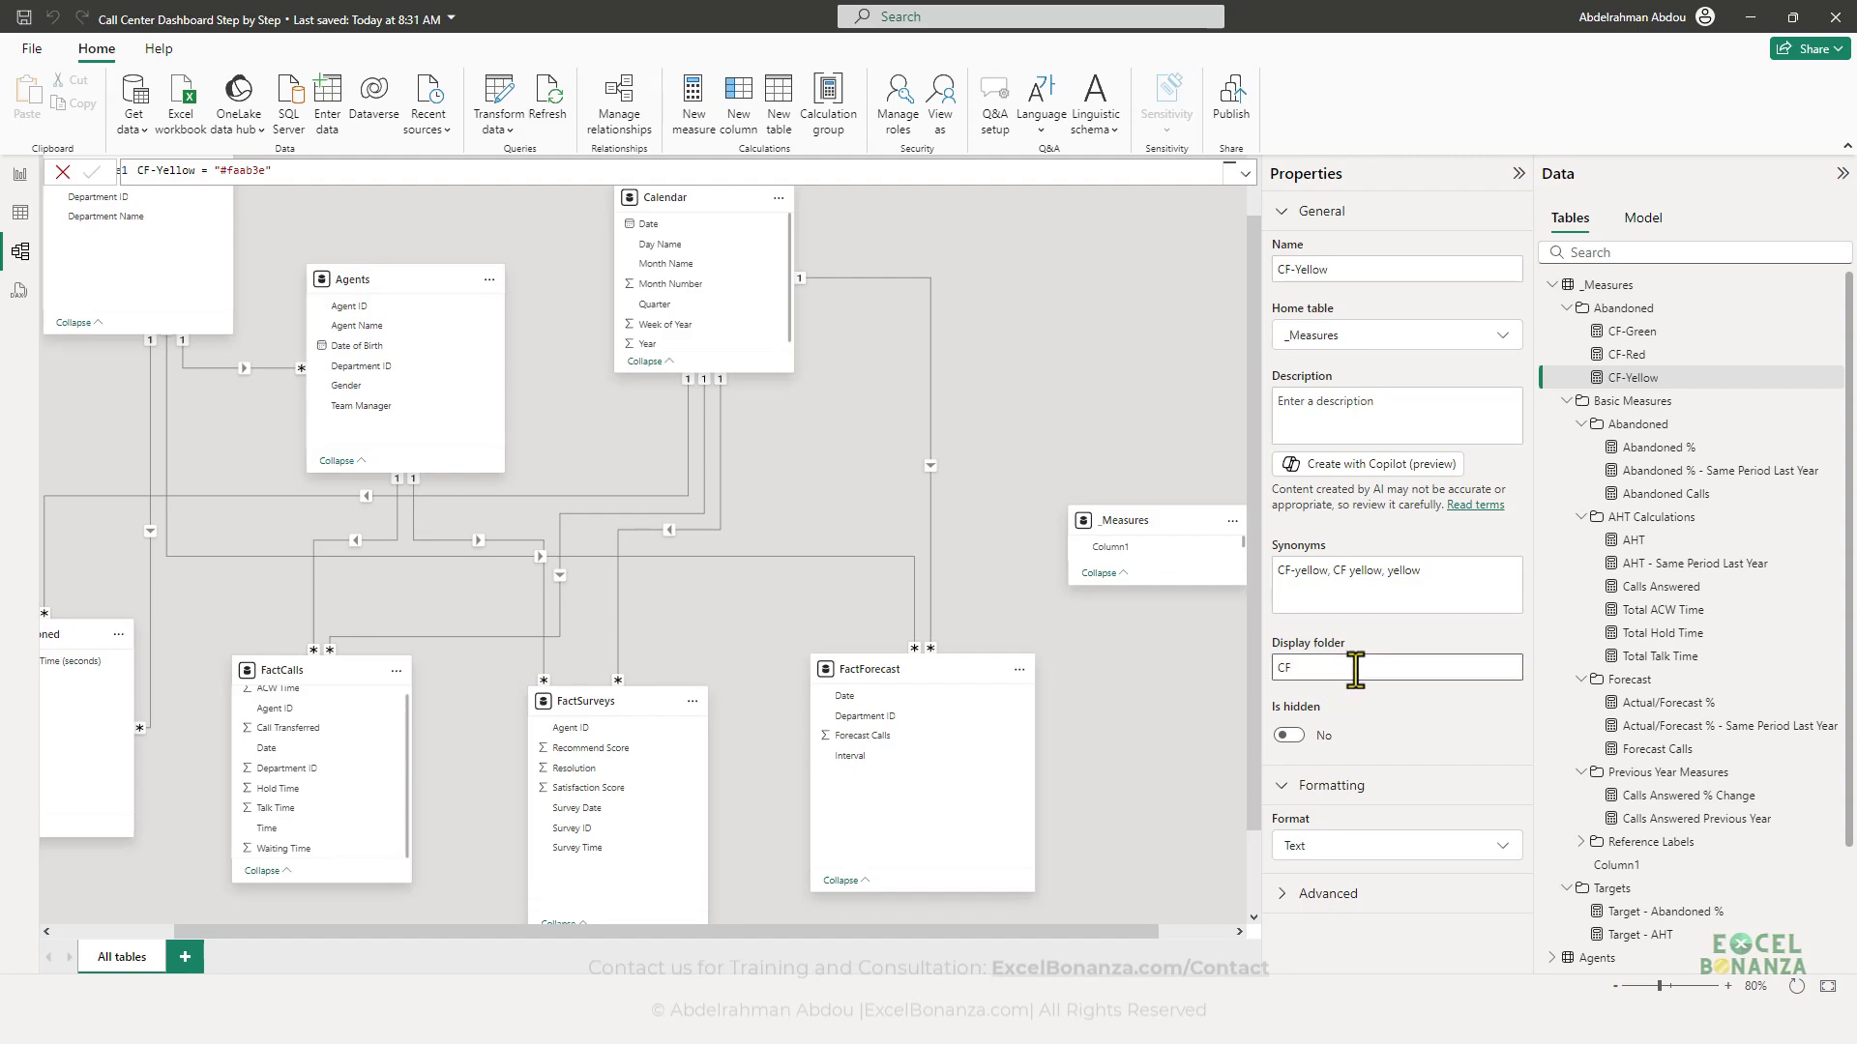
pyautogui.press('Return')
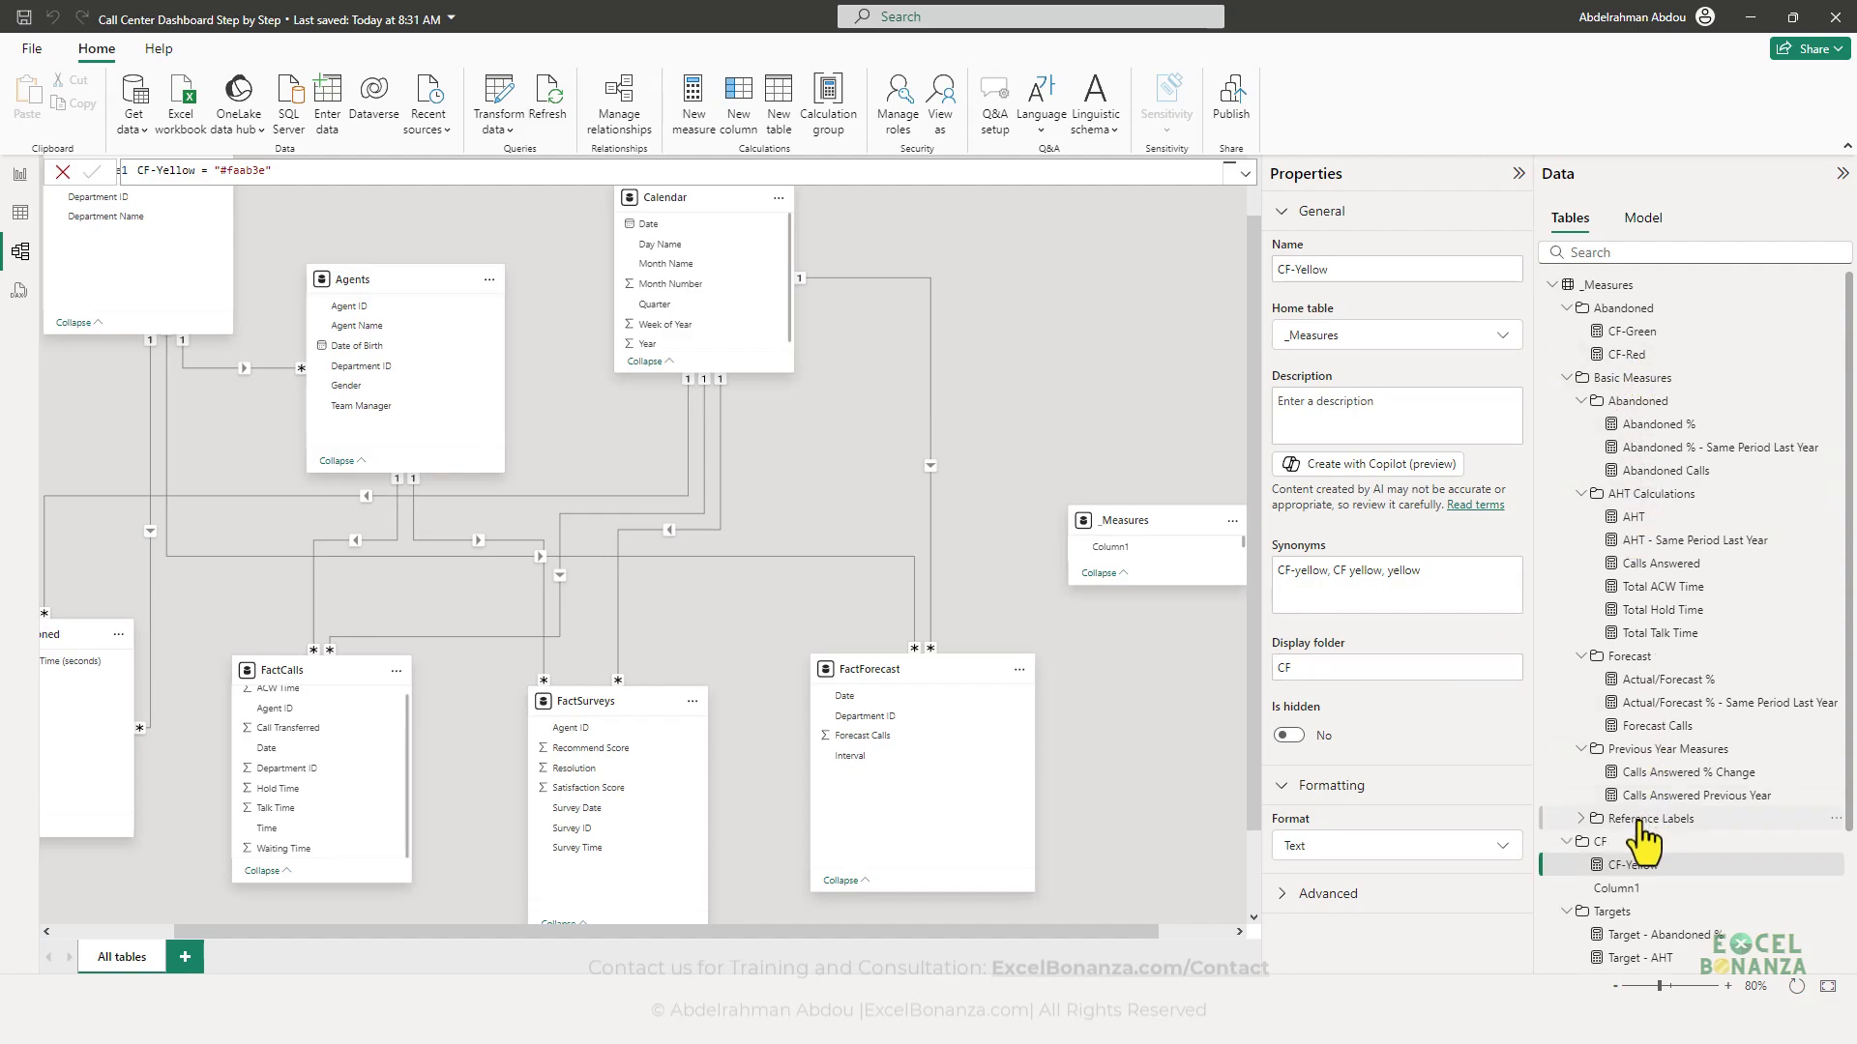
# - Move the CF-Red and CF-Green measures from the Abandoned folder into the CF folder
pyautogui.moveTo(1642, 362); pyautogui.dragTo(1630, 843)
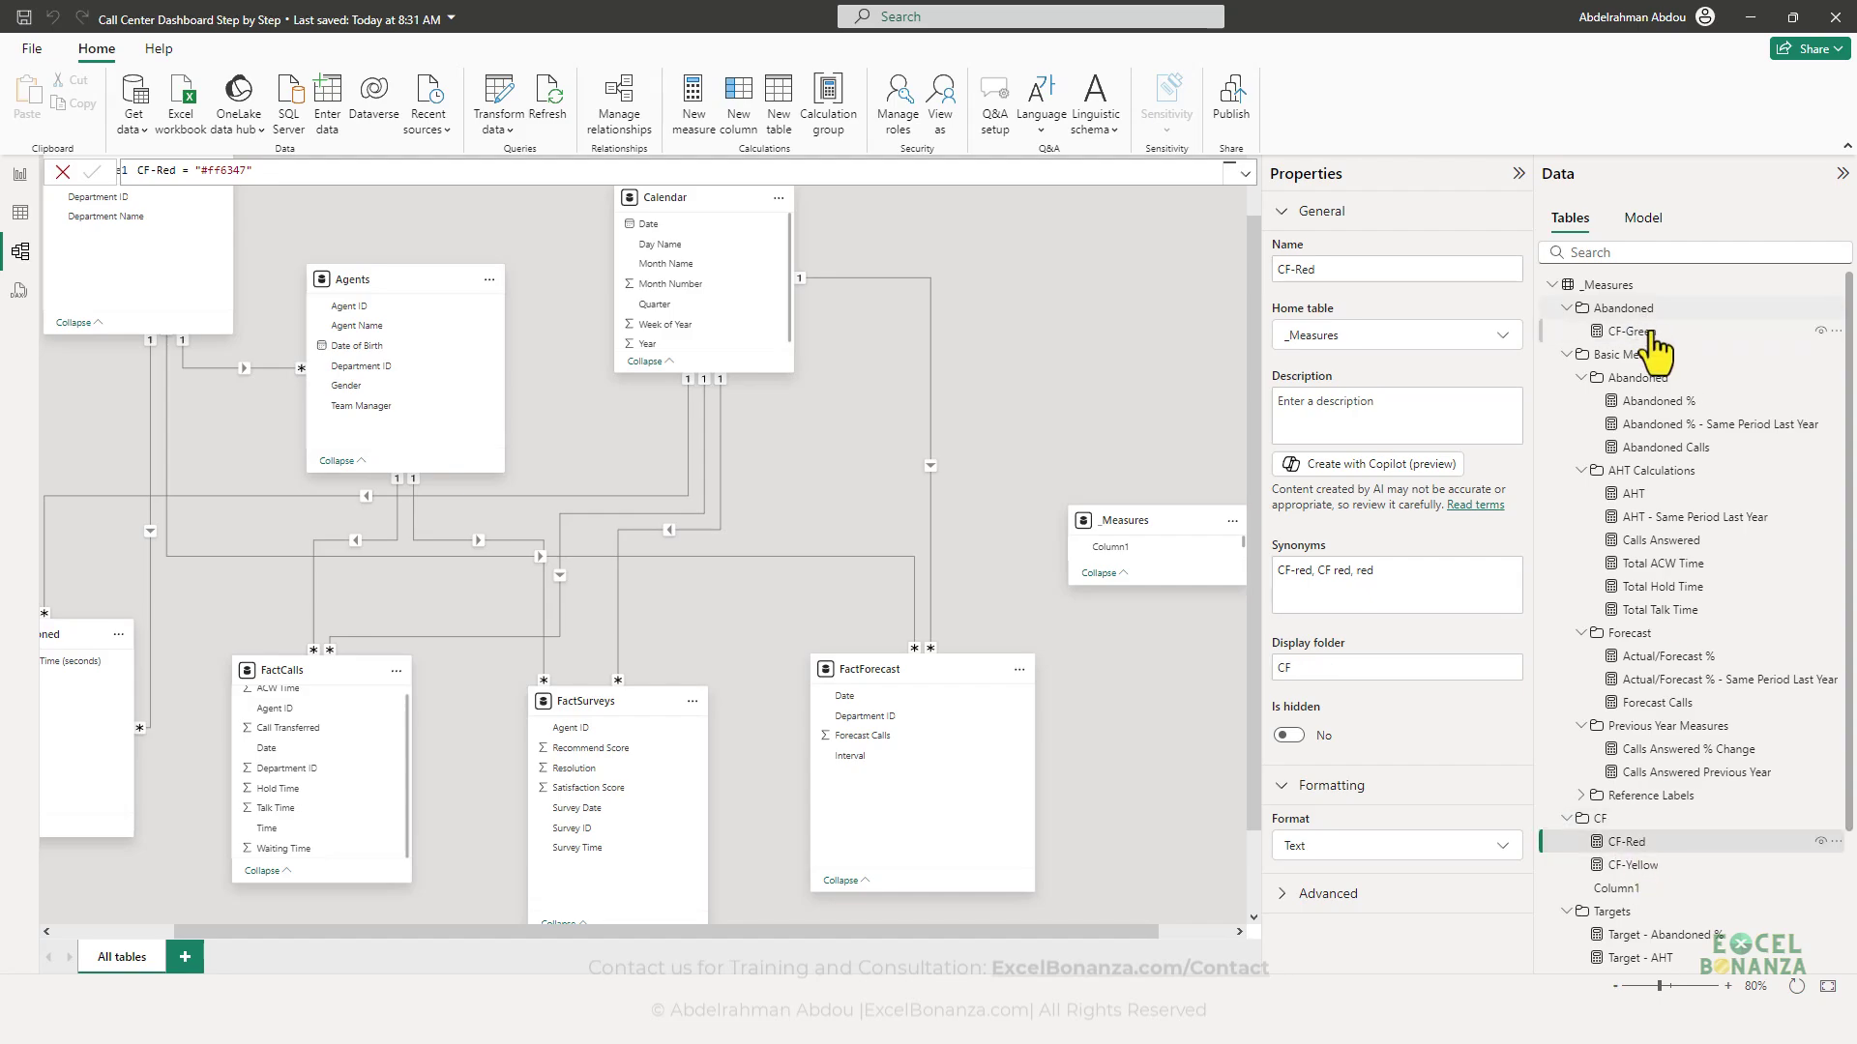
pyautogui.moveTo(1632, 332); pyautogui.dragTo(1610, 849)
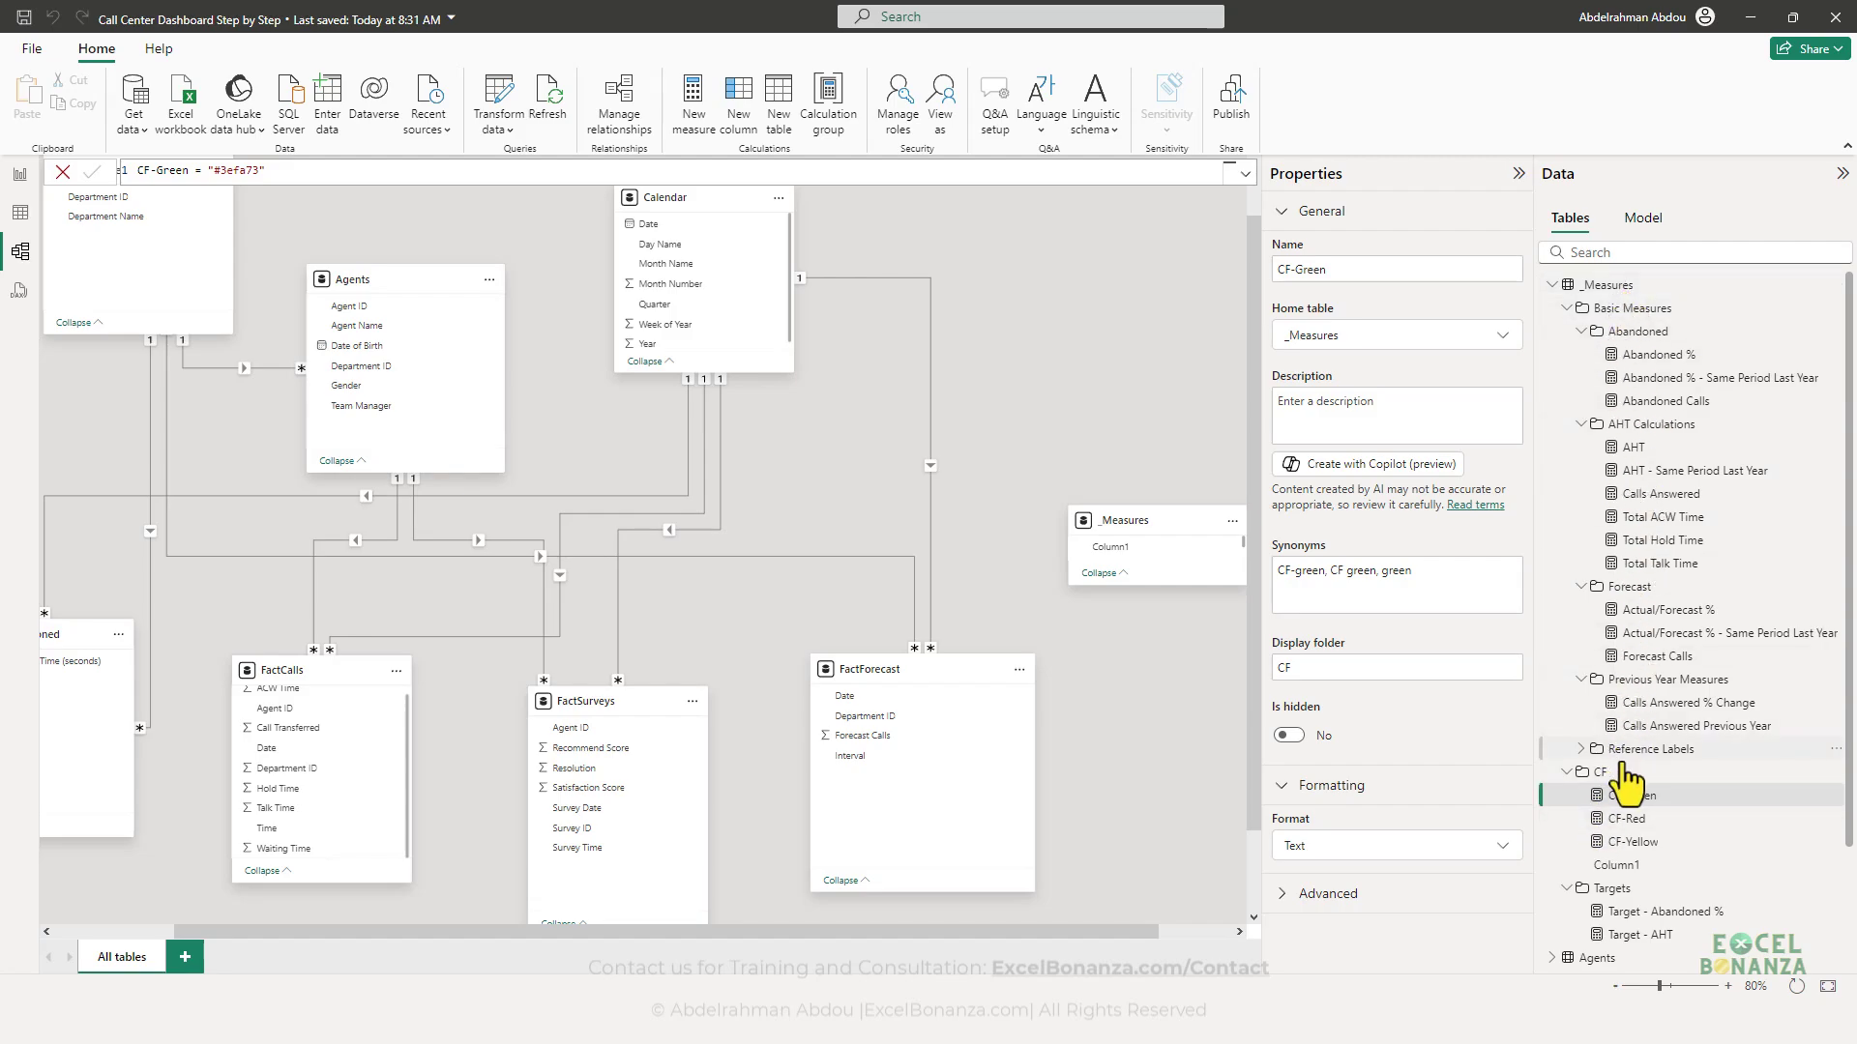
pyautogui.click(1616, 795)
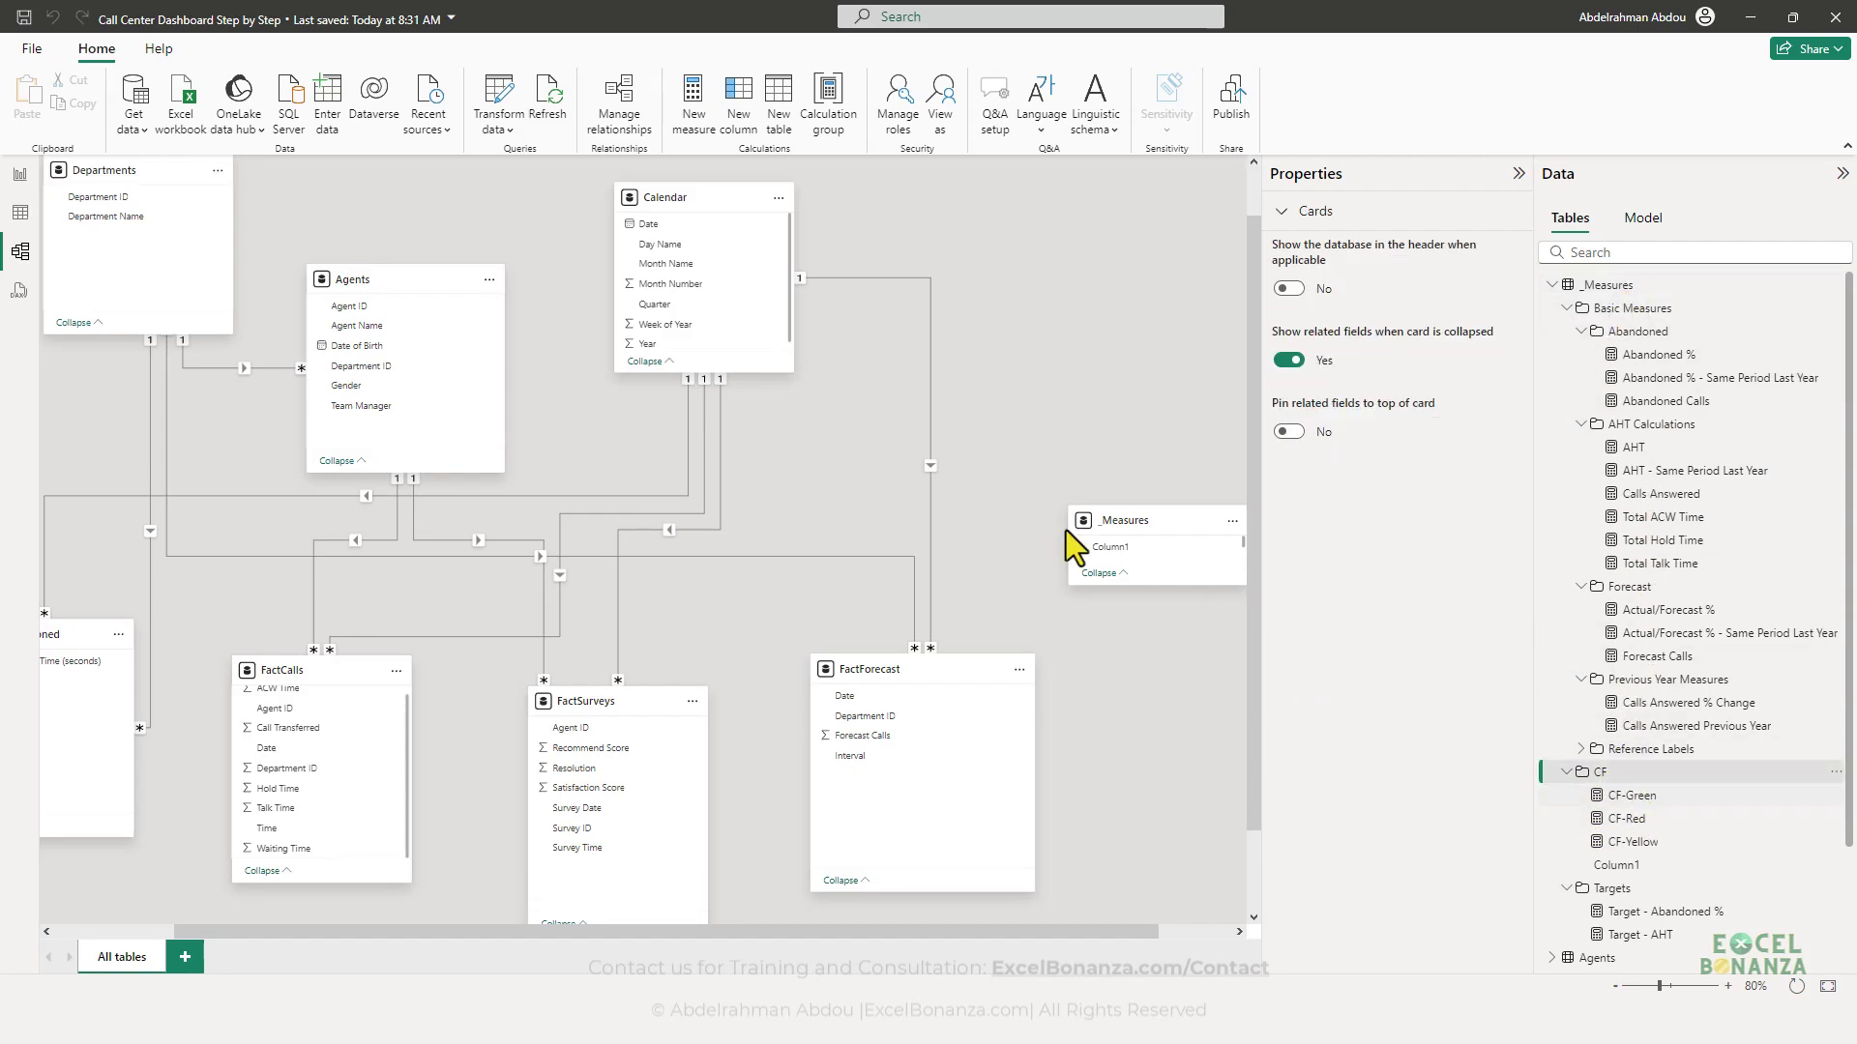
# - Return to the report view and check the Abandoned % value's colouring in the Global View reference screenshot
pyautogui.click(20, 176)
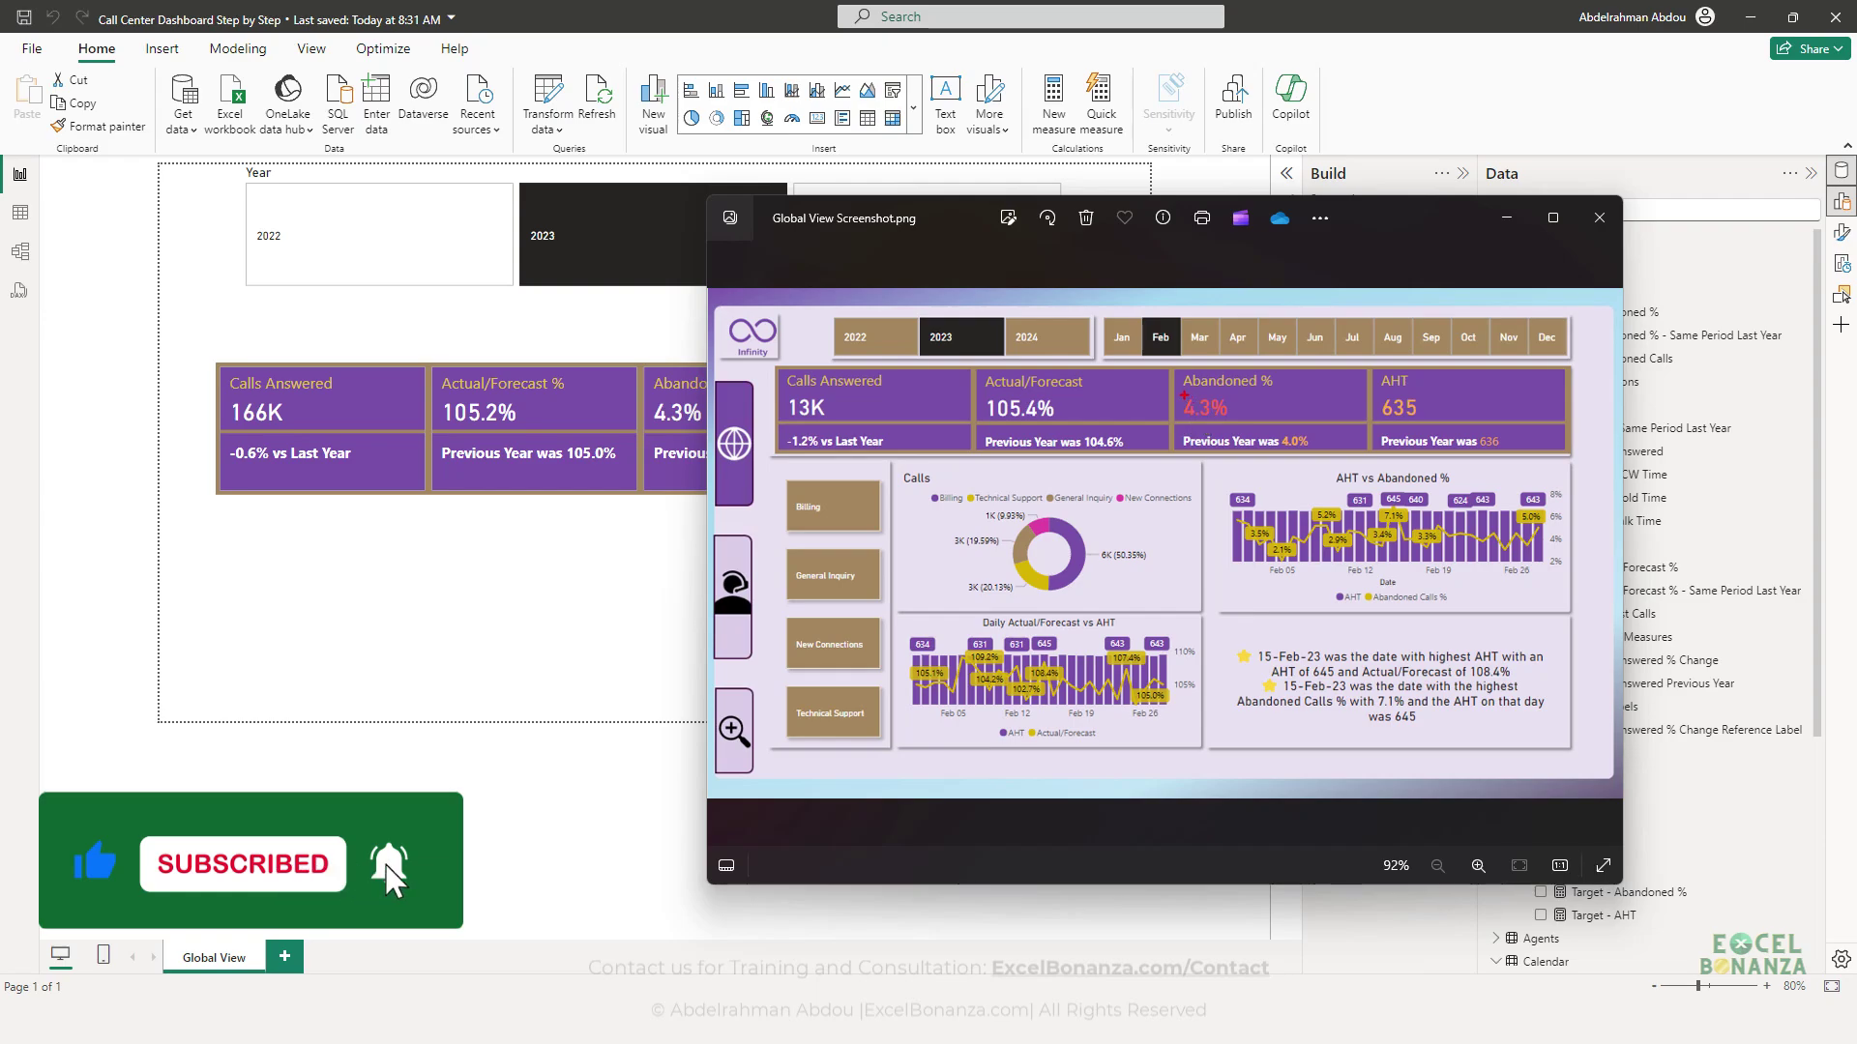
pyautogui.moveTo(1179, 393); pyautogui.dragTo(1238, 420)
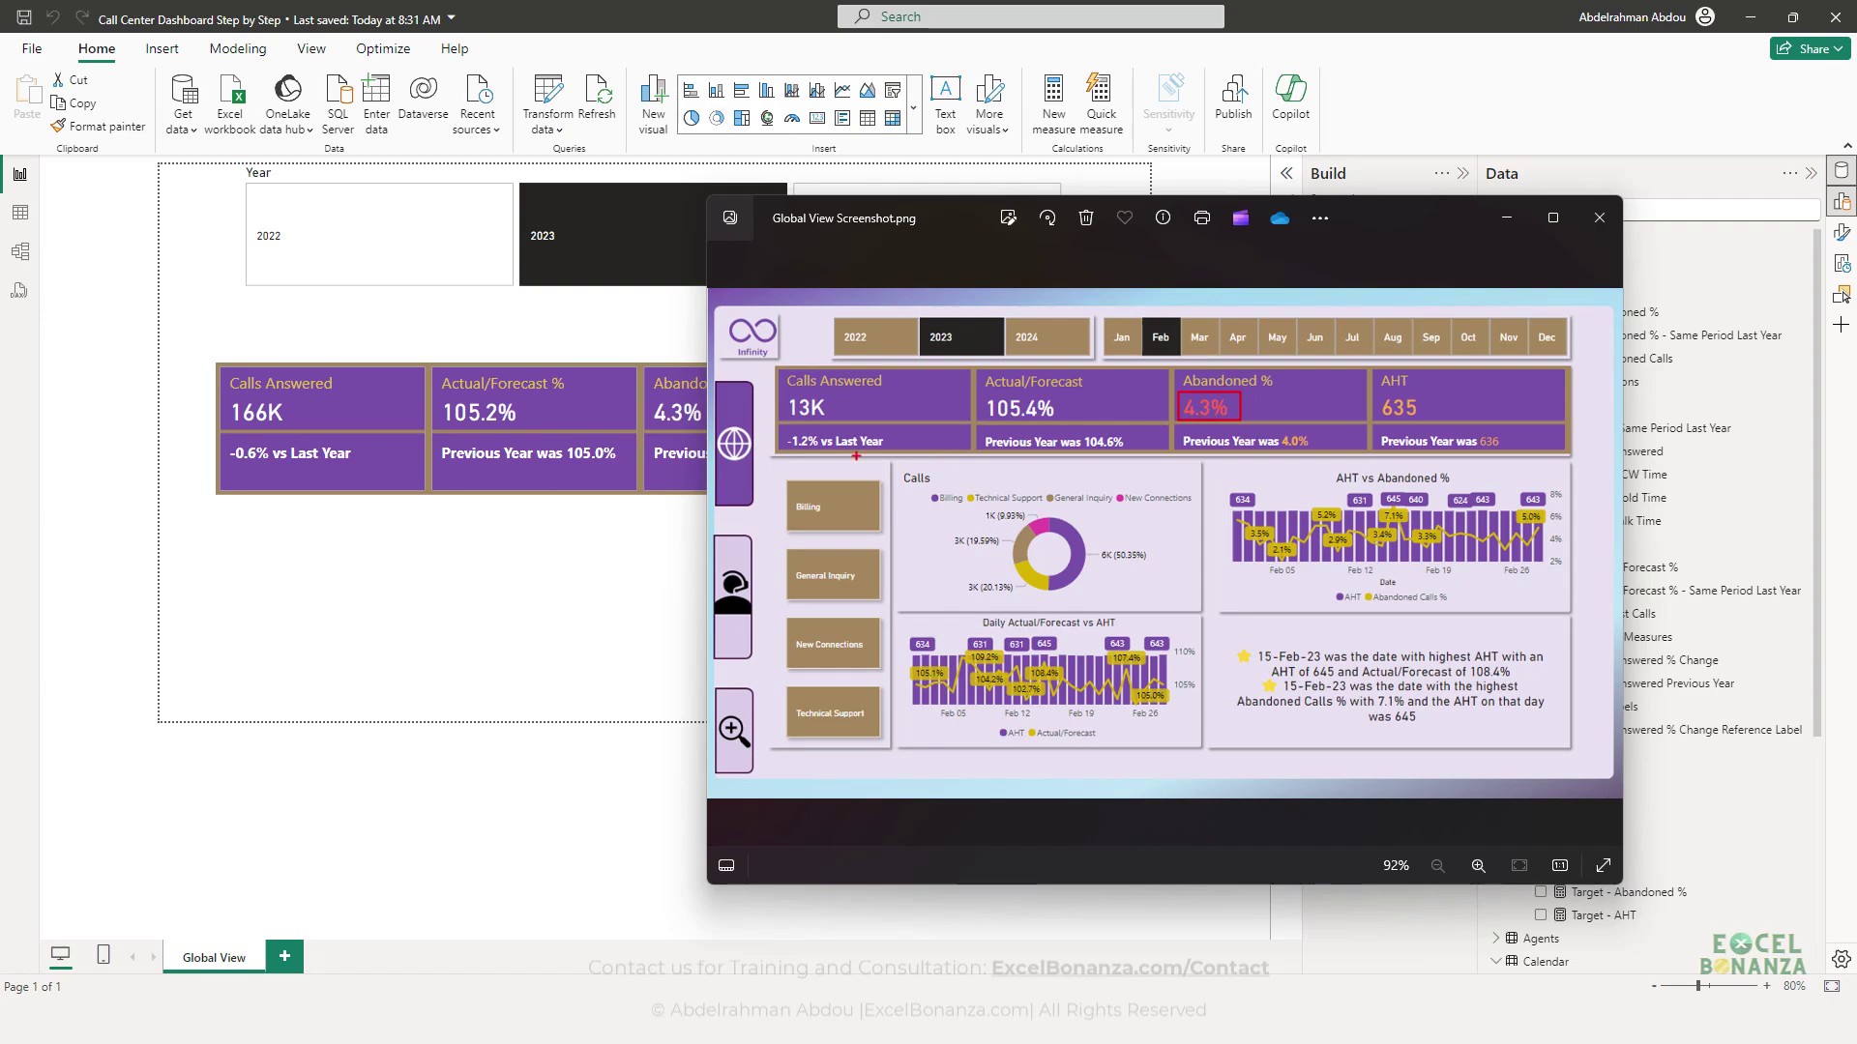
pyautogui.press('Escape')
pyautogui.hotkey('alt', 'F4')
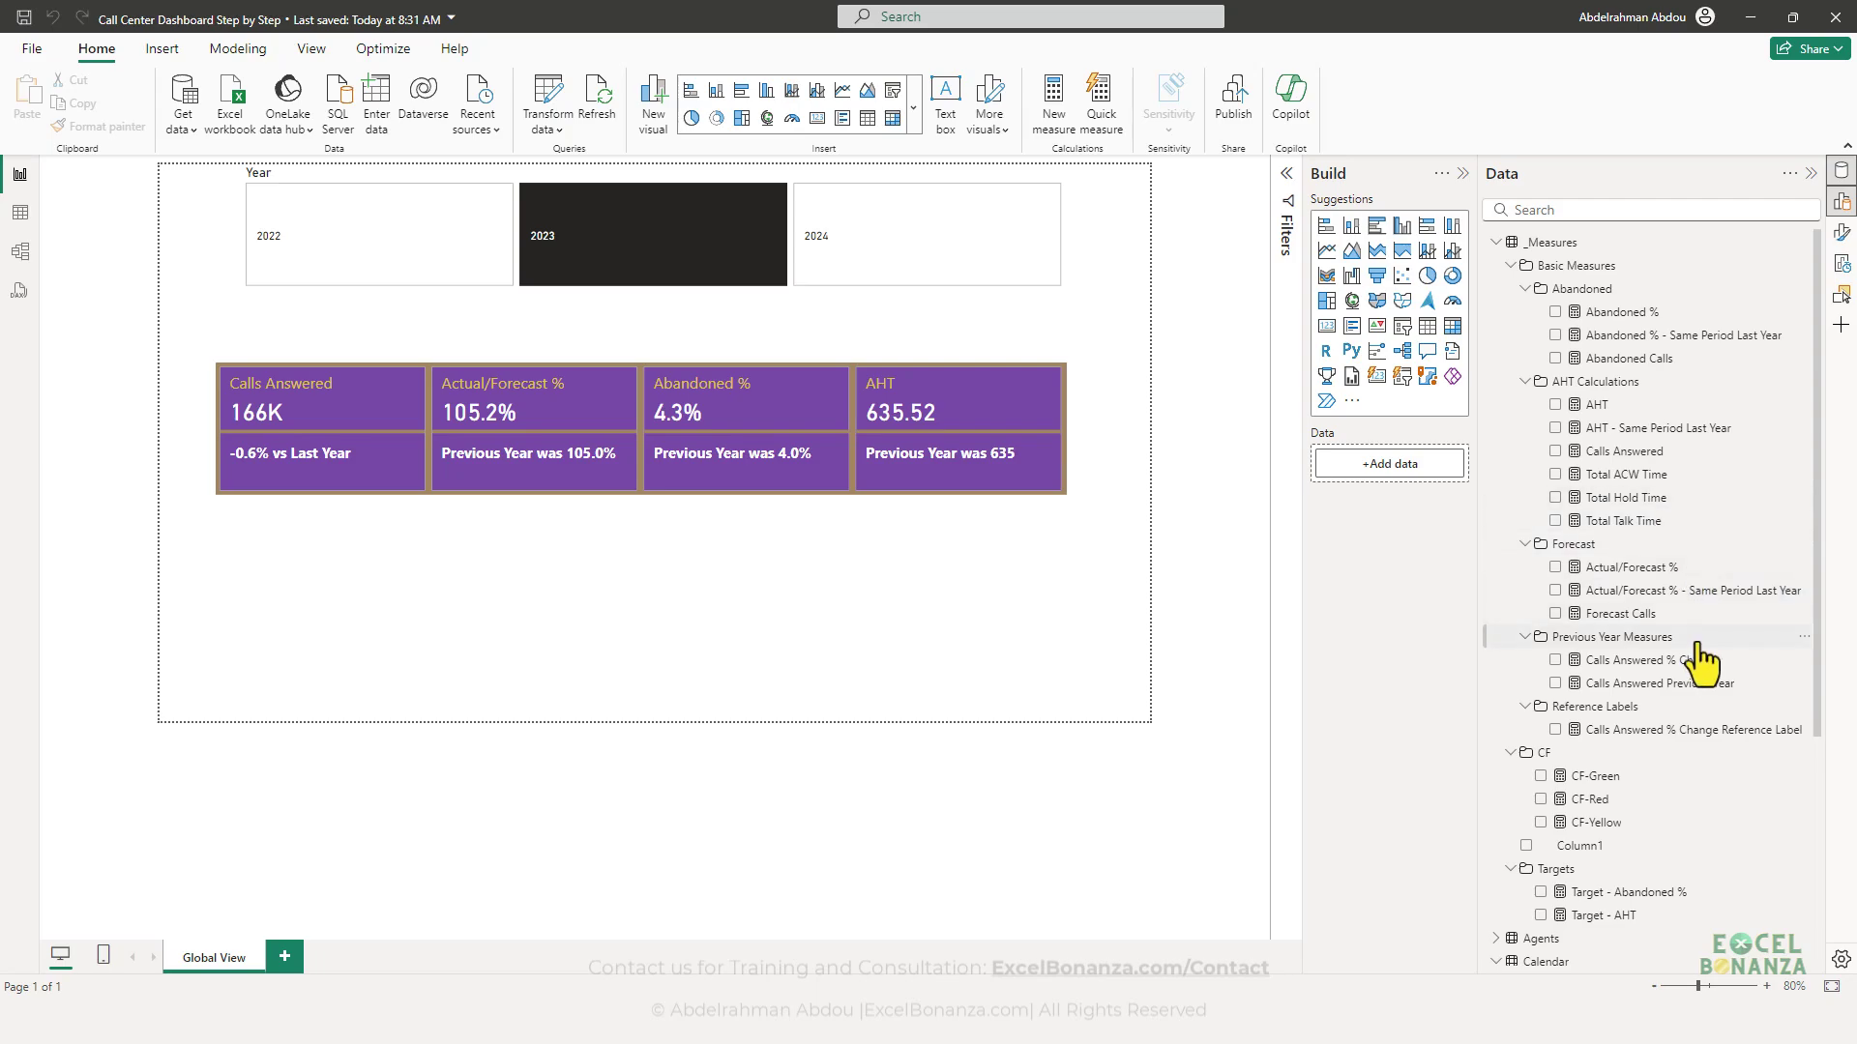
# - Add a new measure to the CF folder and paste in the prepared CF - Abandoned % SWITCH(TRUE()) formula with 1.05 and 0.95 target thresholds
pyautogui.click(1802, 754)
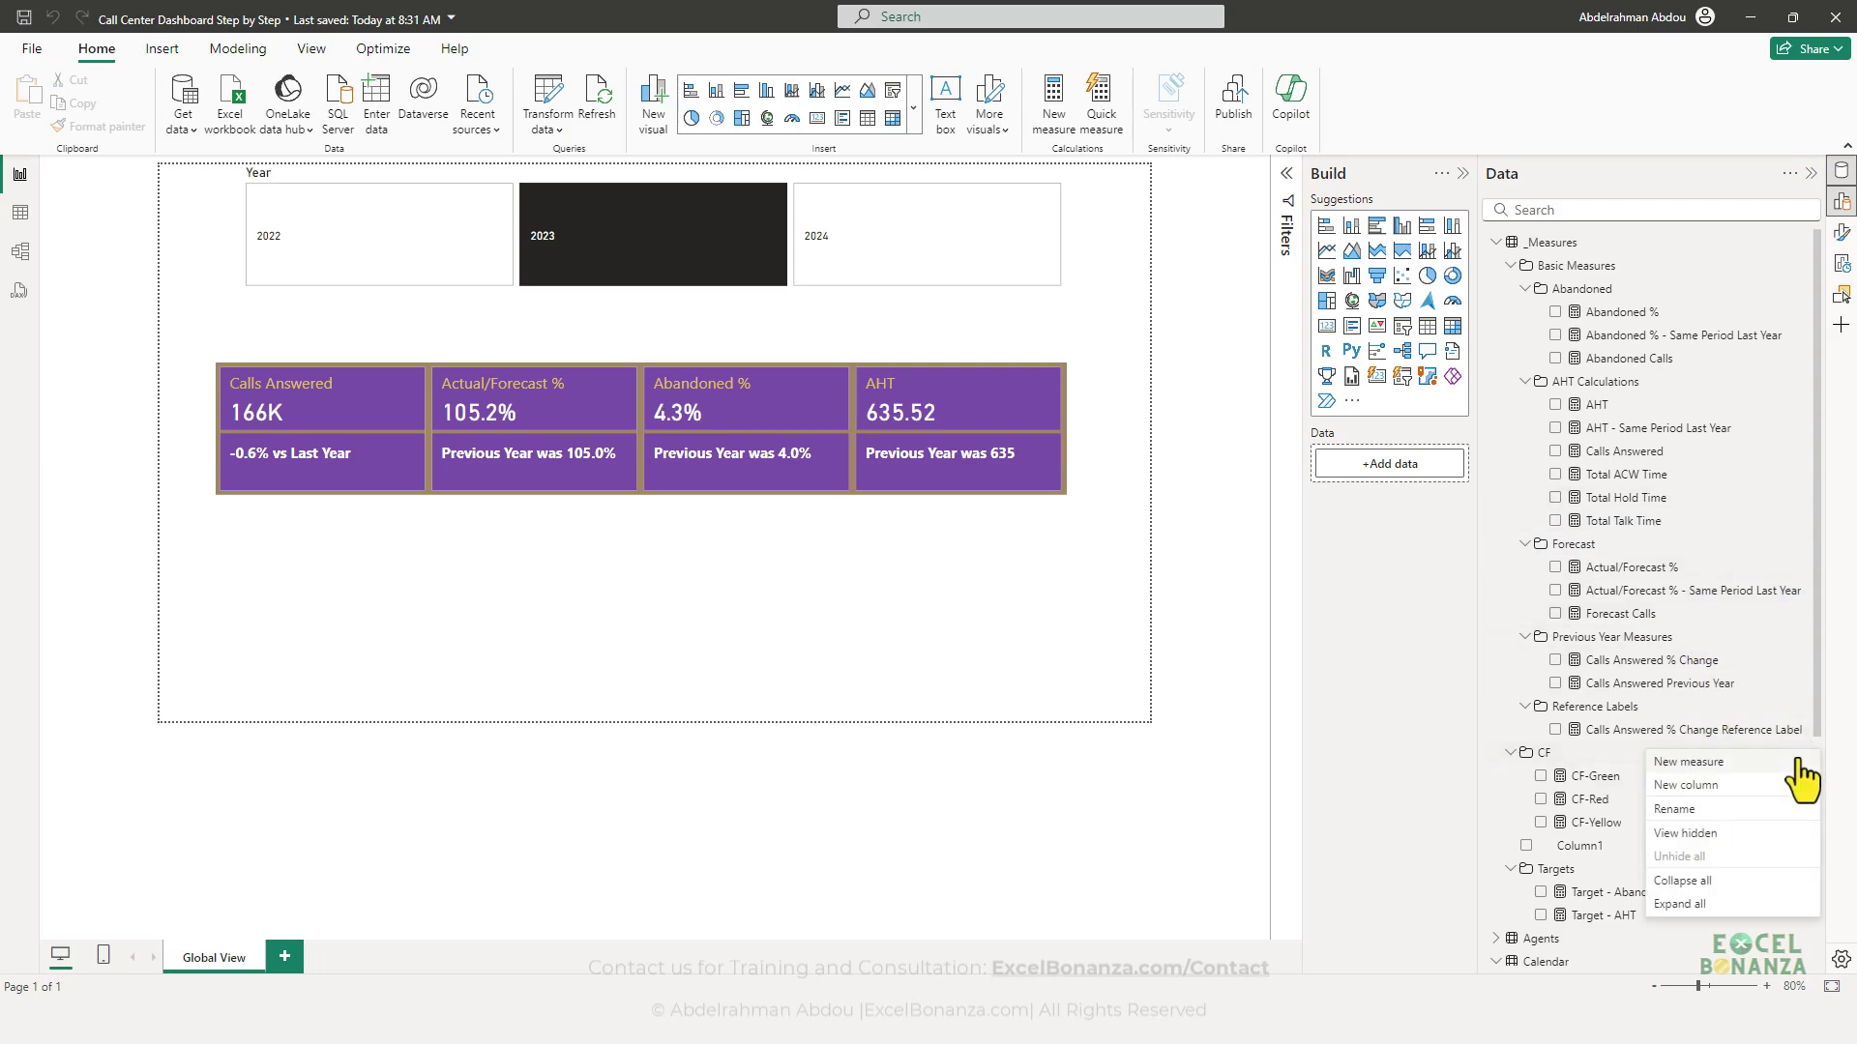
pyautogui.click(1726, 761)
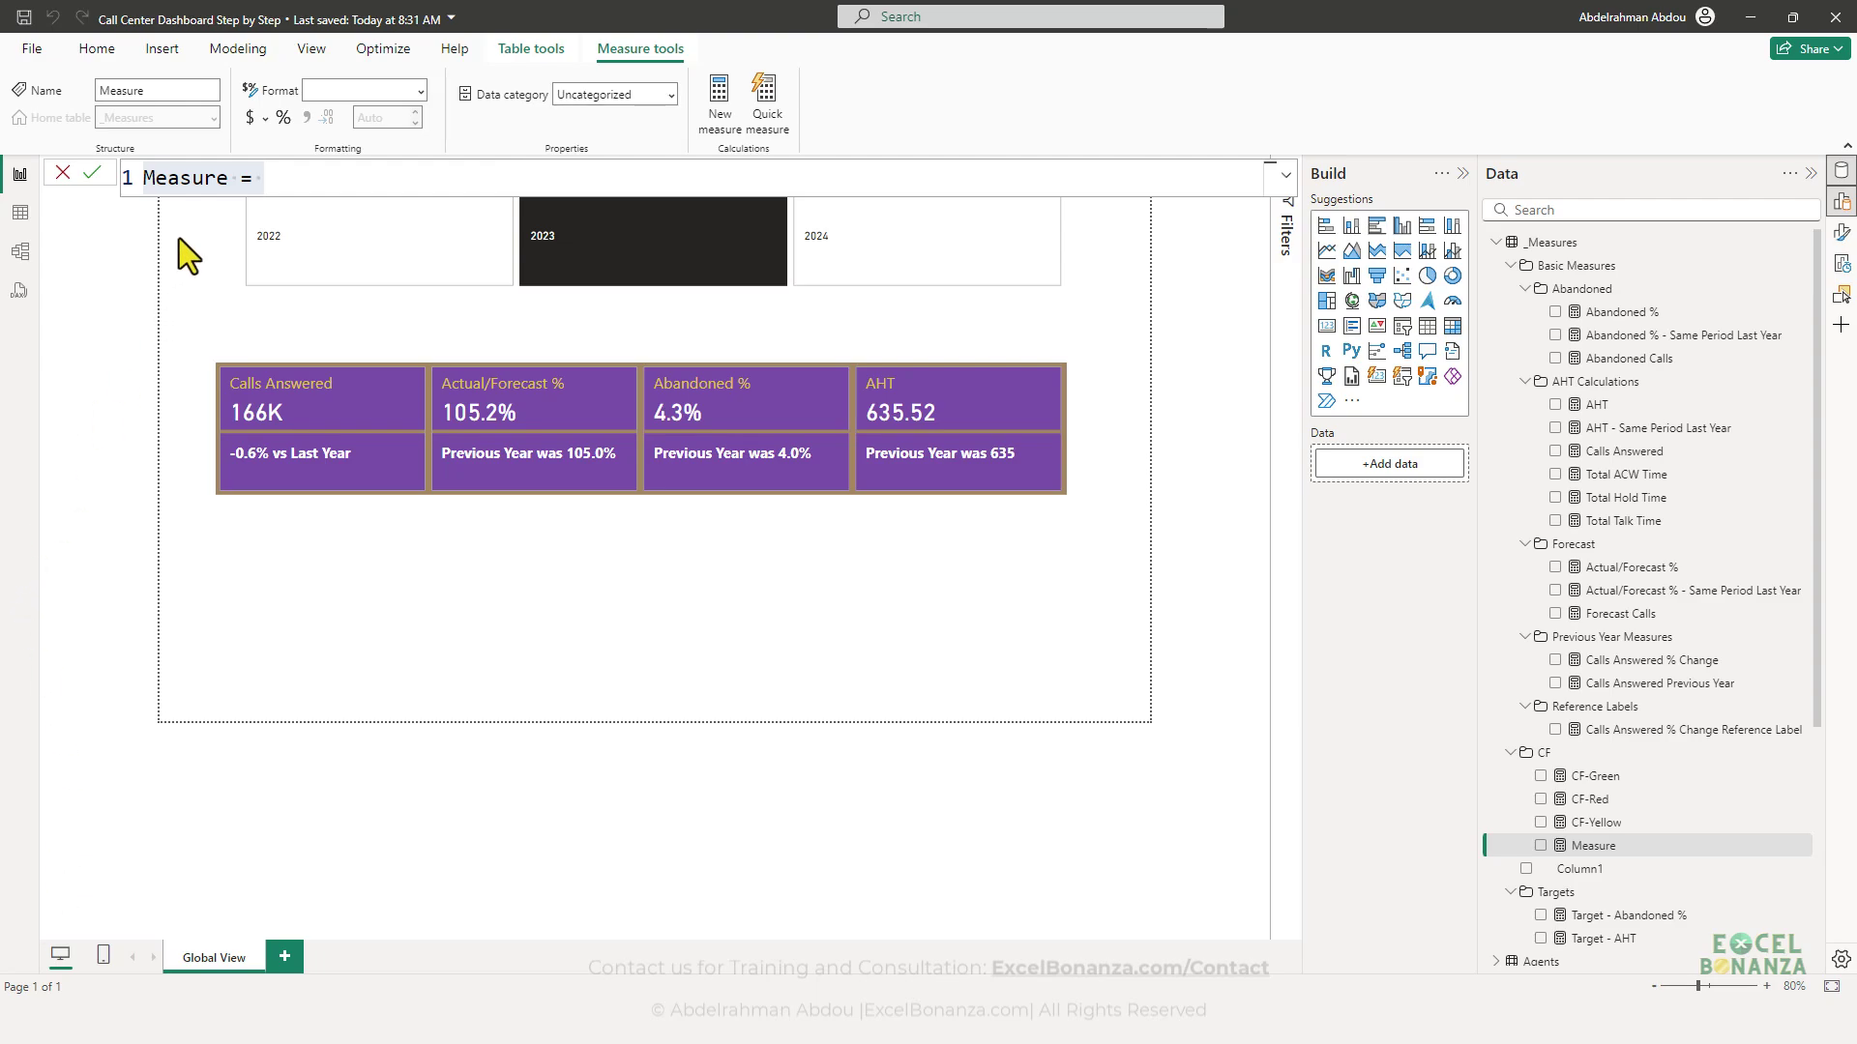
pyautogui.hotkey('ctrl', 'v')
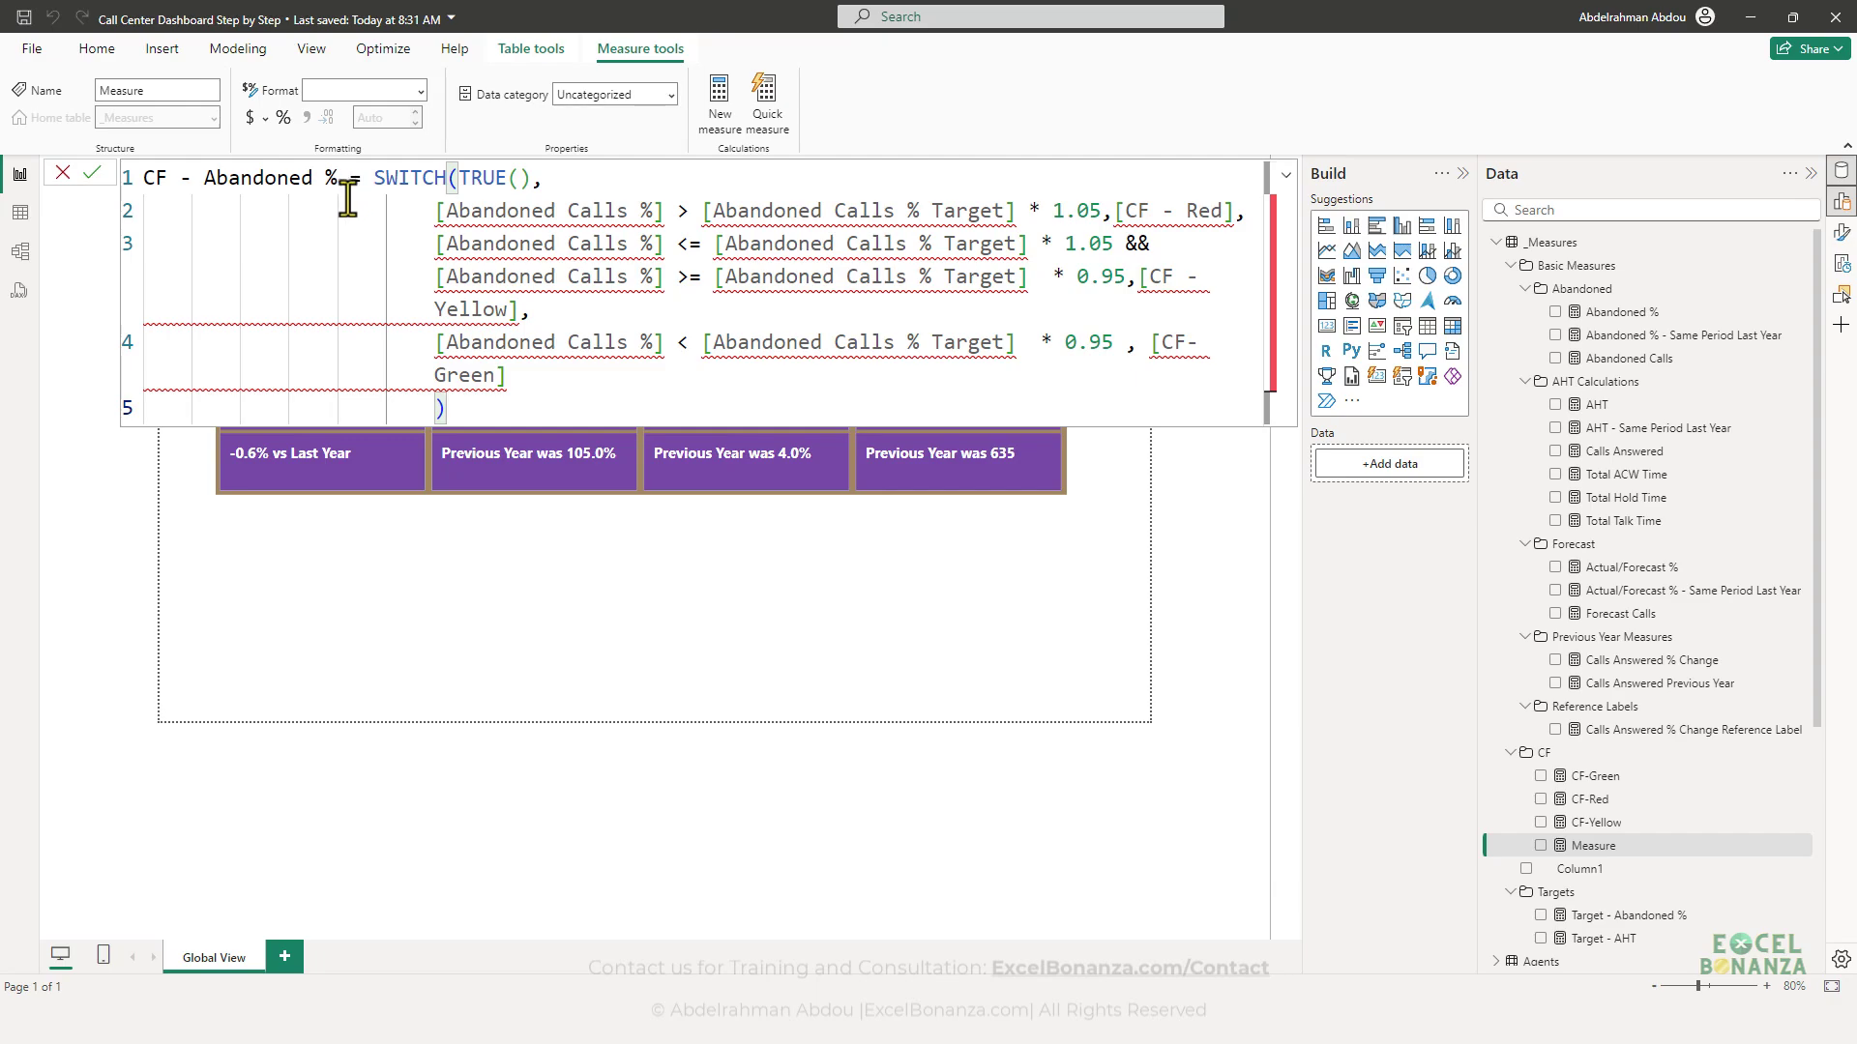
# - Replace every [Abandoned Calls %] reference in the CF - Abandoned % formula with [Abandoned %] at once
pyautogui.click(435, 232)
pyautogui.moveTo(435, 211); pyautogui.dragTo(667, 222)
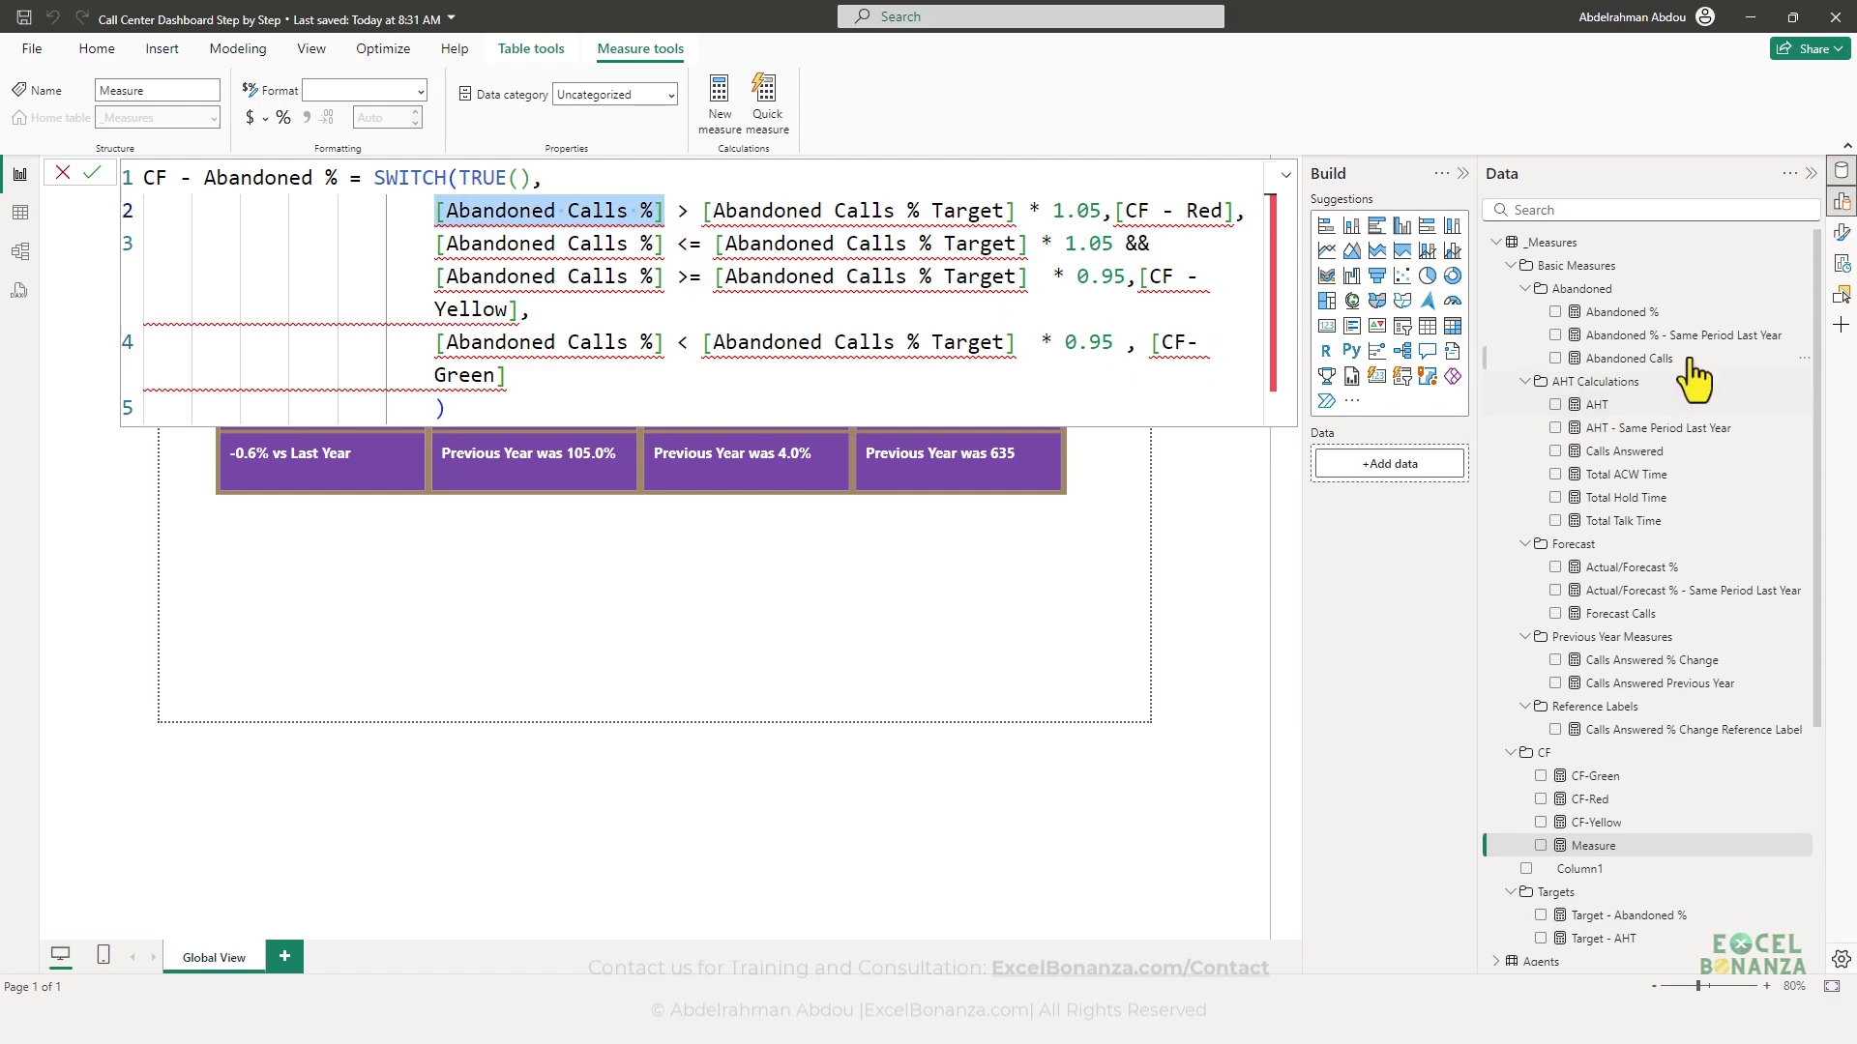
pyautogui.moveTo(663, 210); pyautogui.dragTo(434, 210)
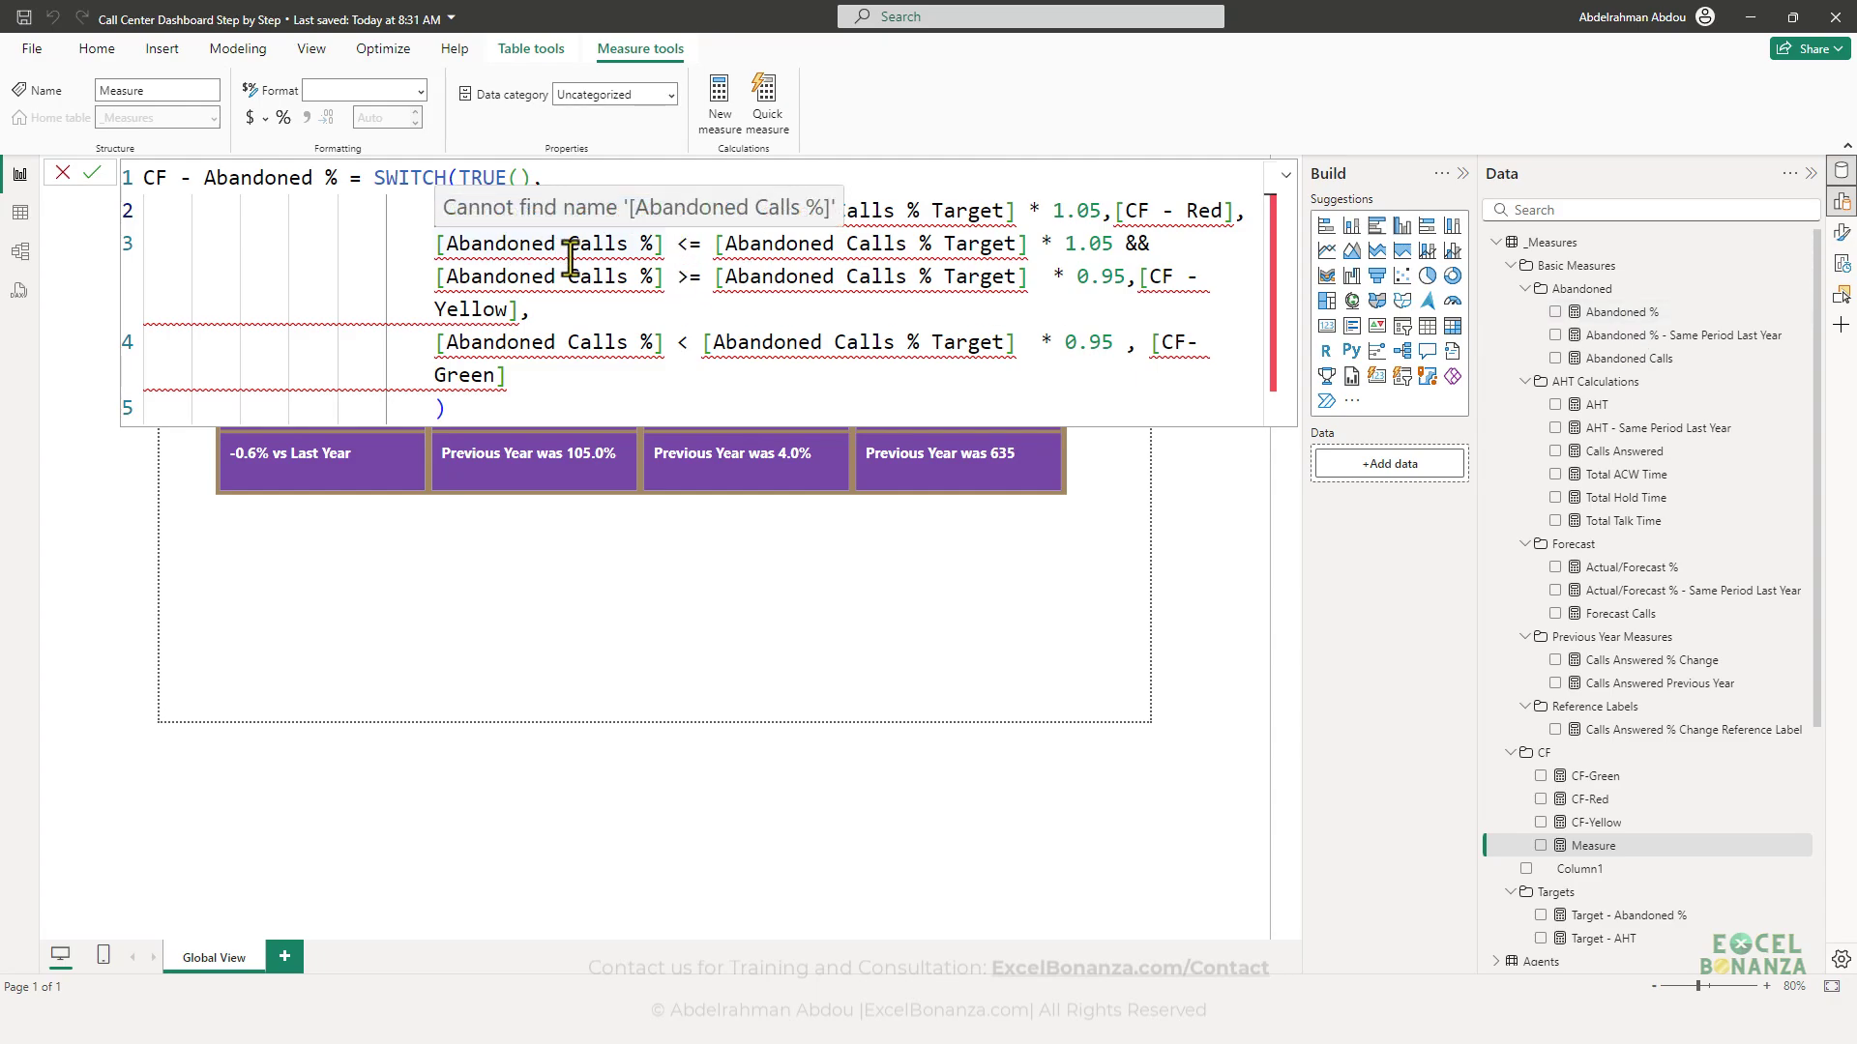
pyautogui.hotkey('ctrl', 'shift', 'l')
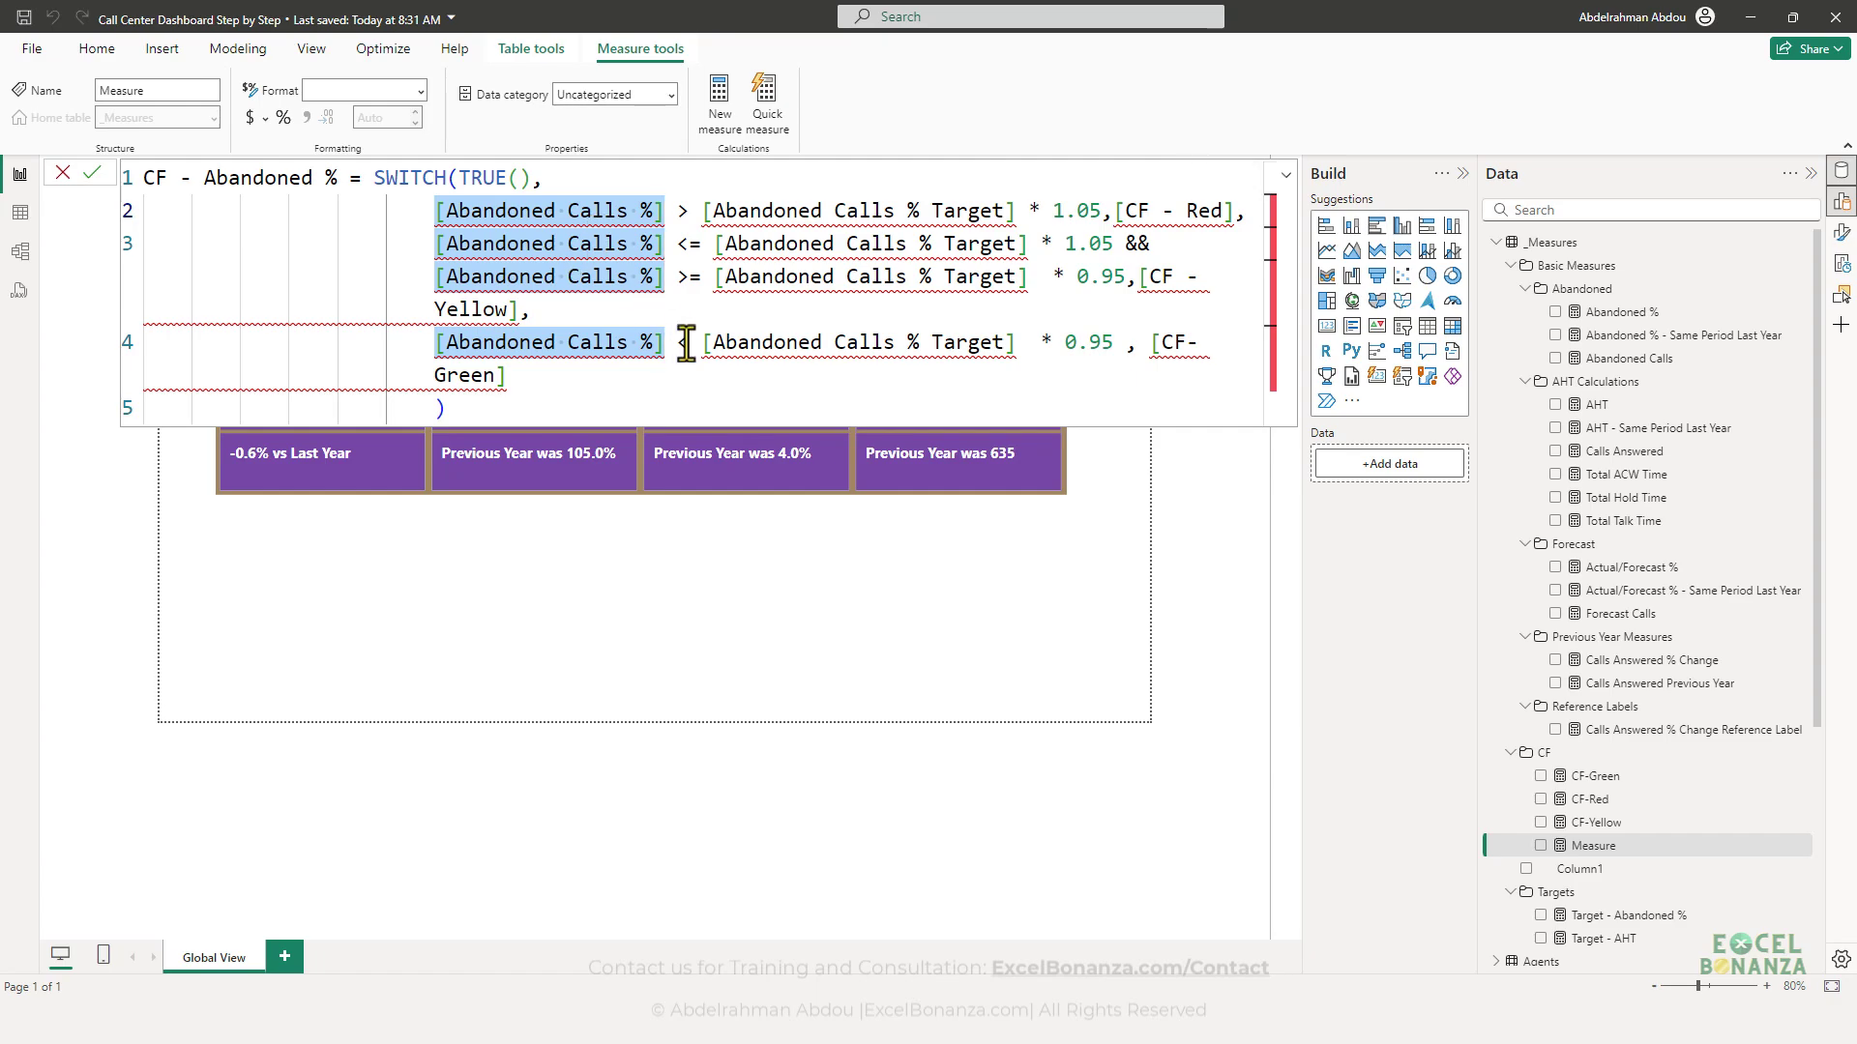
pyautogui.write('[')
pyautogui.press('BackSpace')
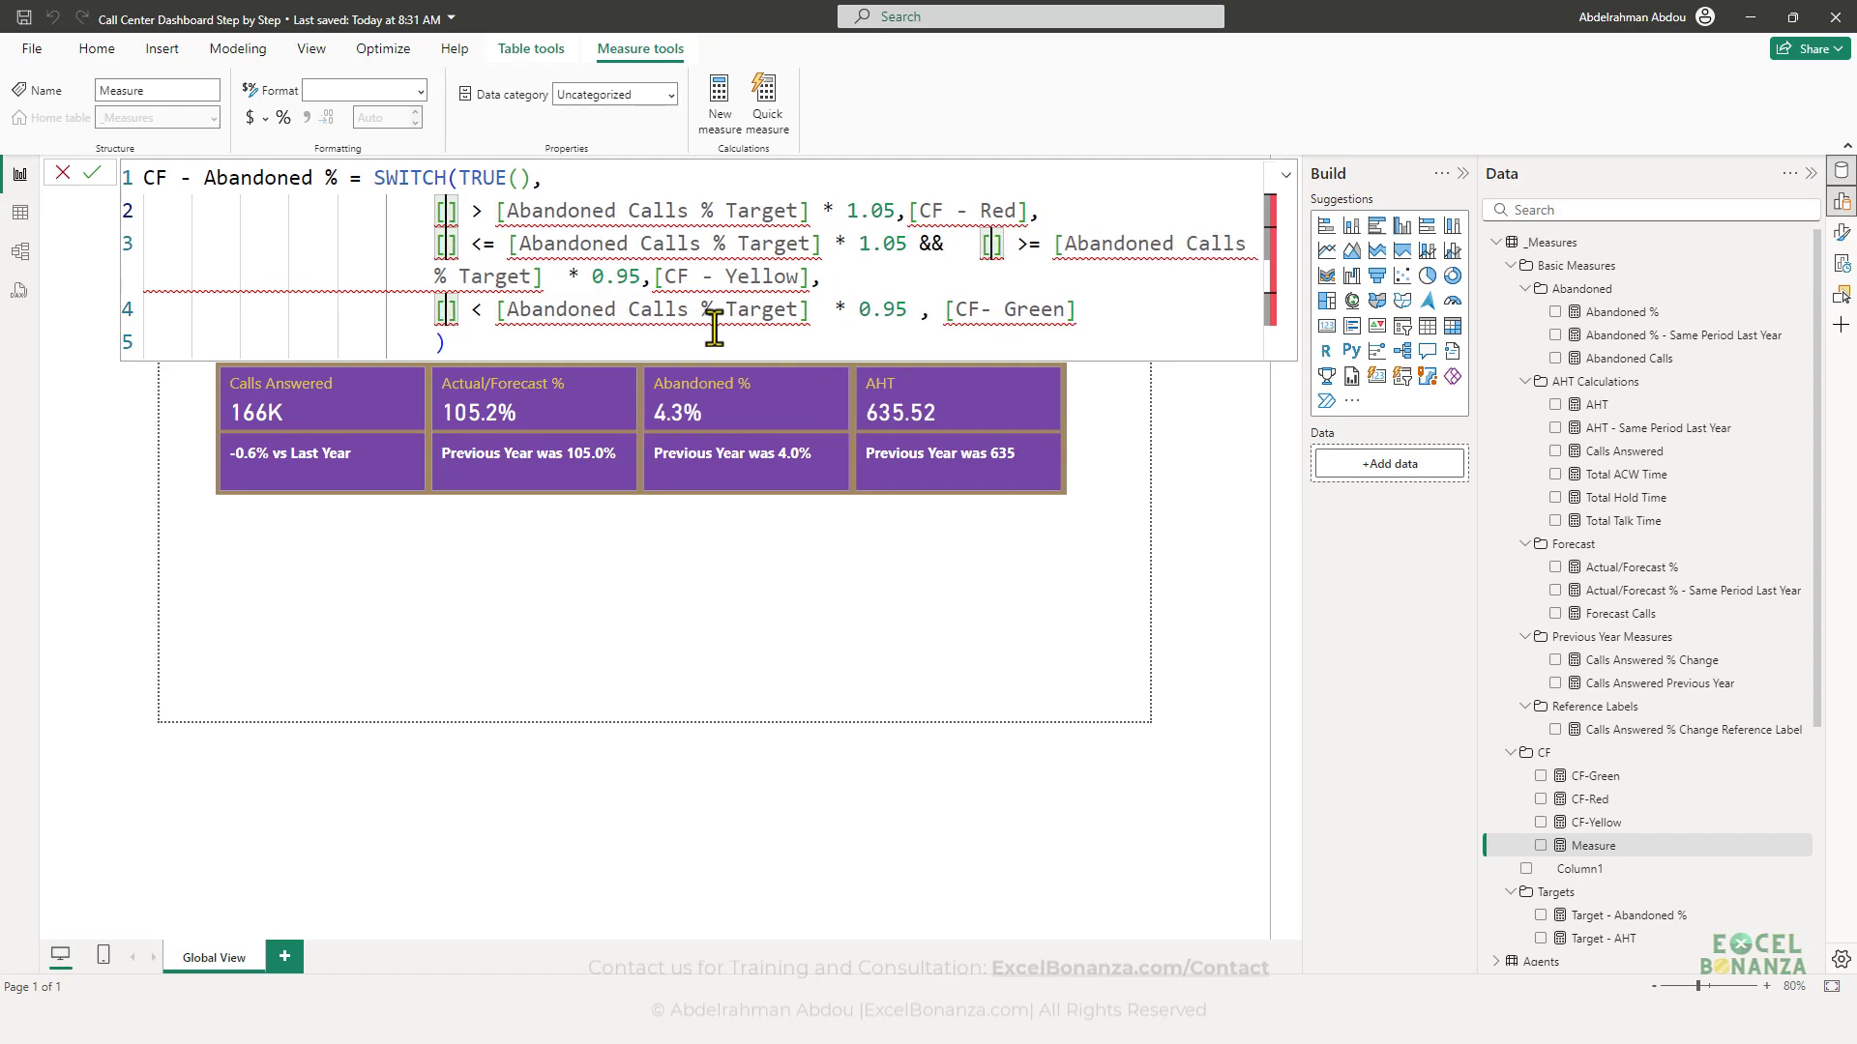
pyautogui.write('Aband')
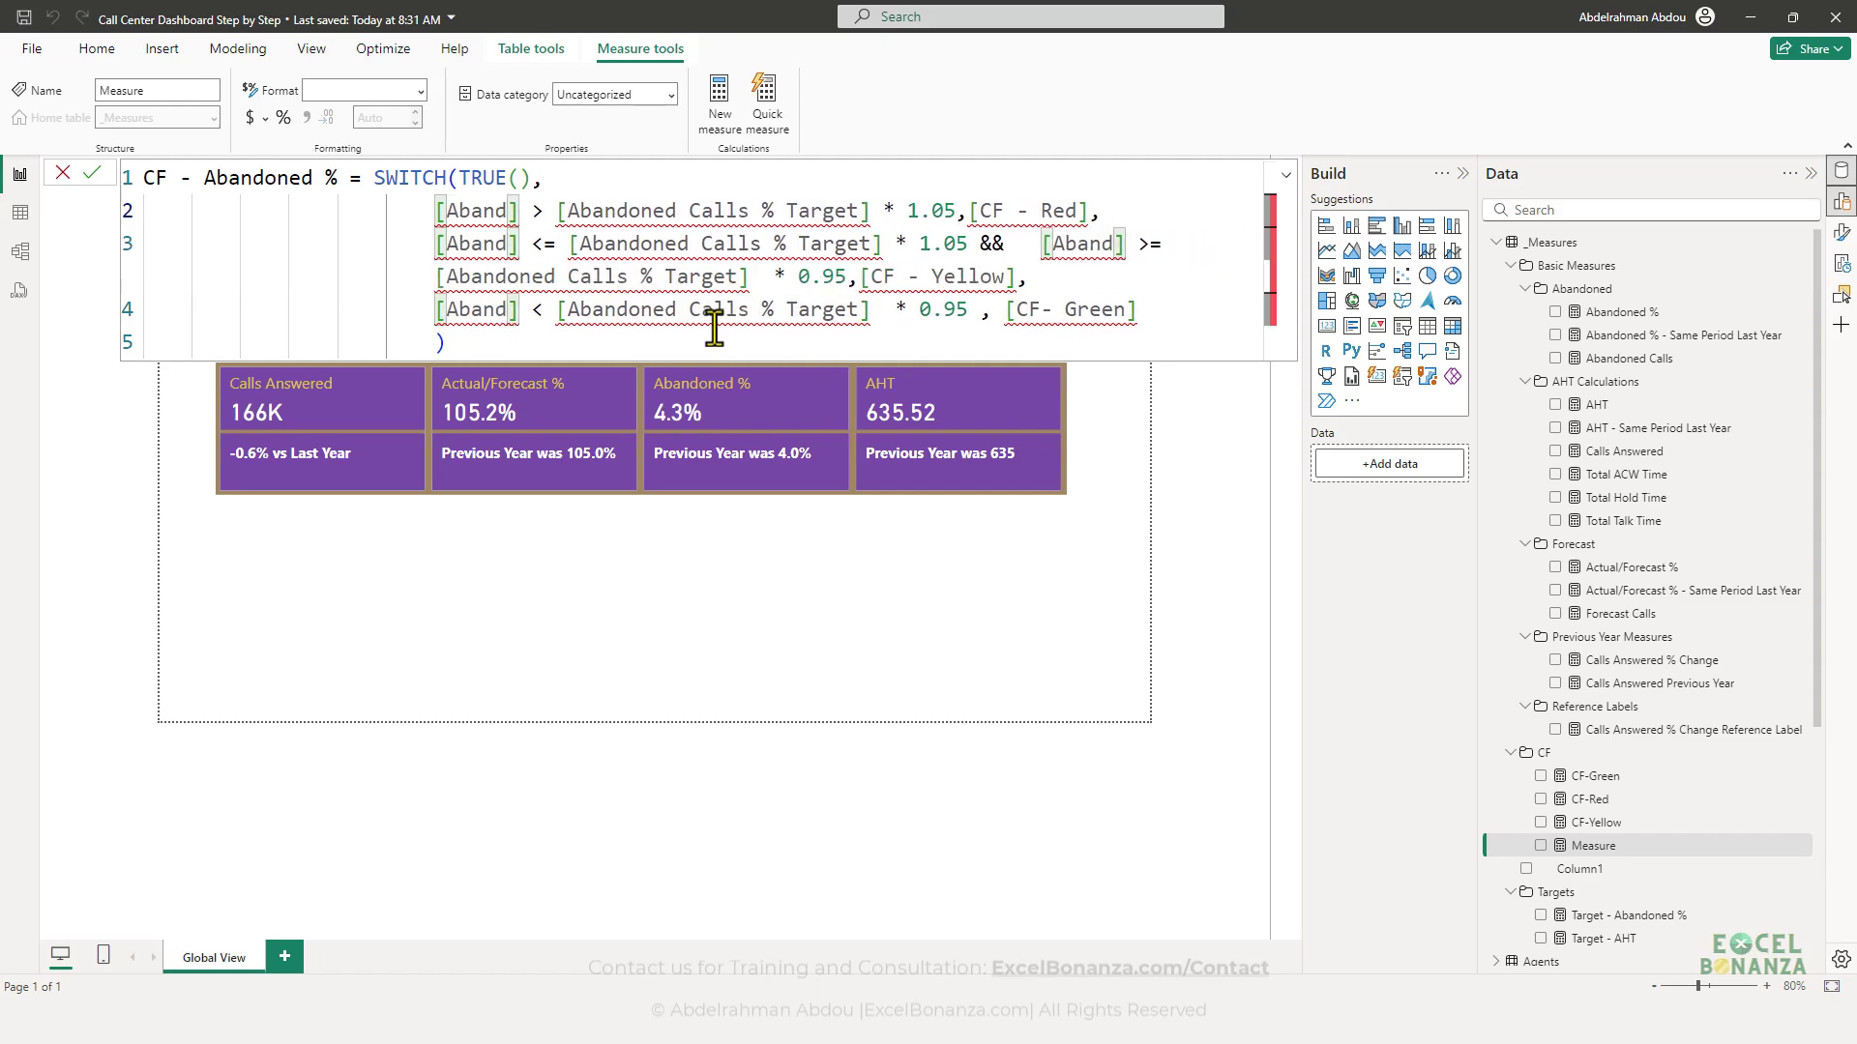
pyautogui.write('oned')
pyautogui.write('%')
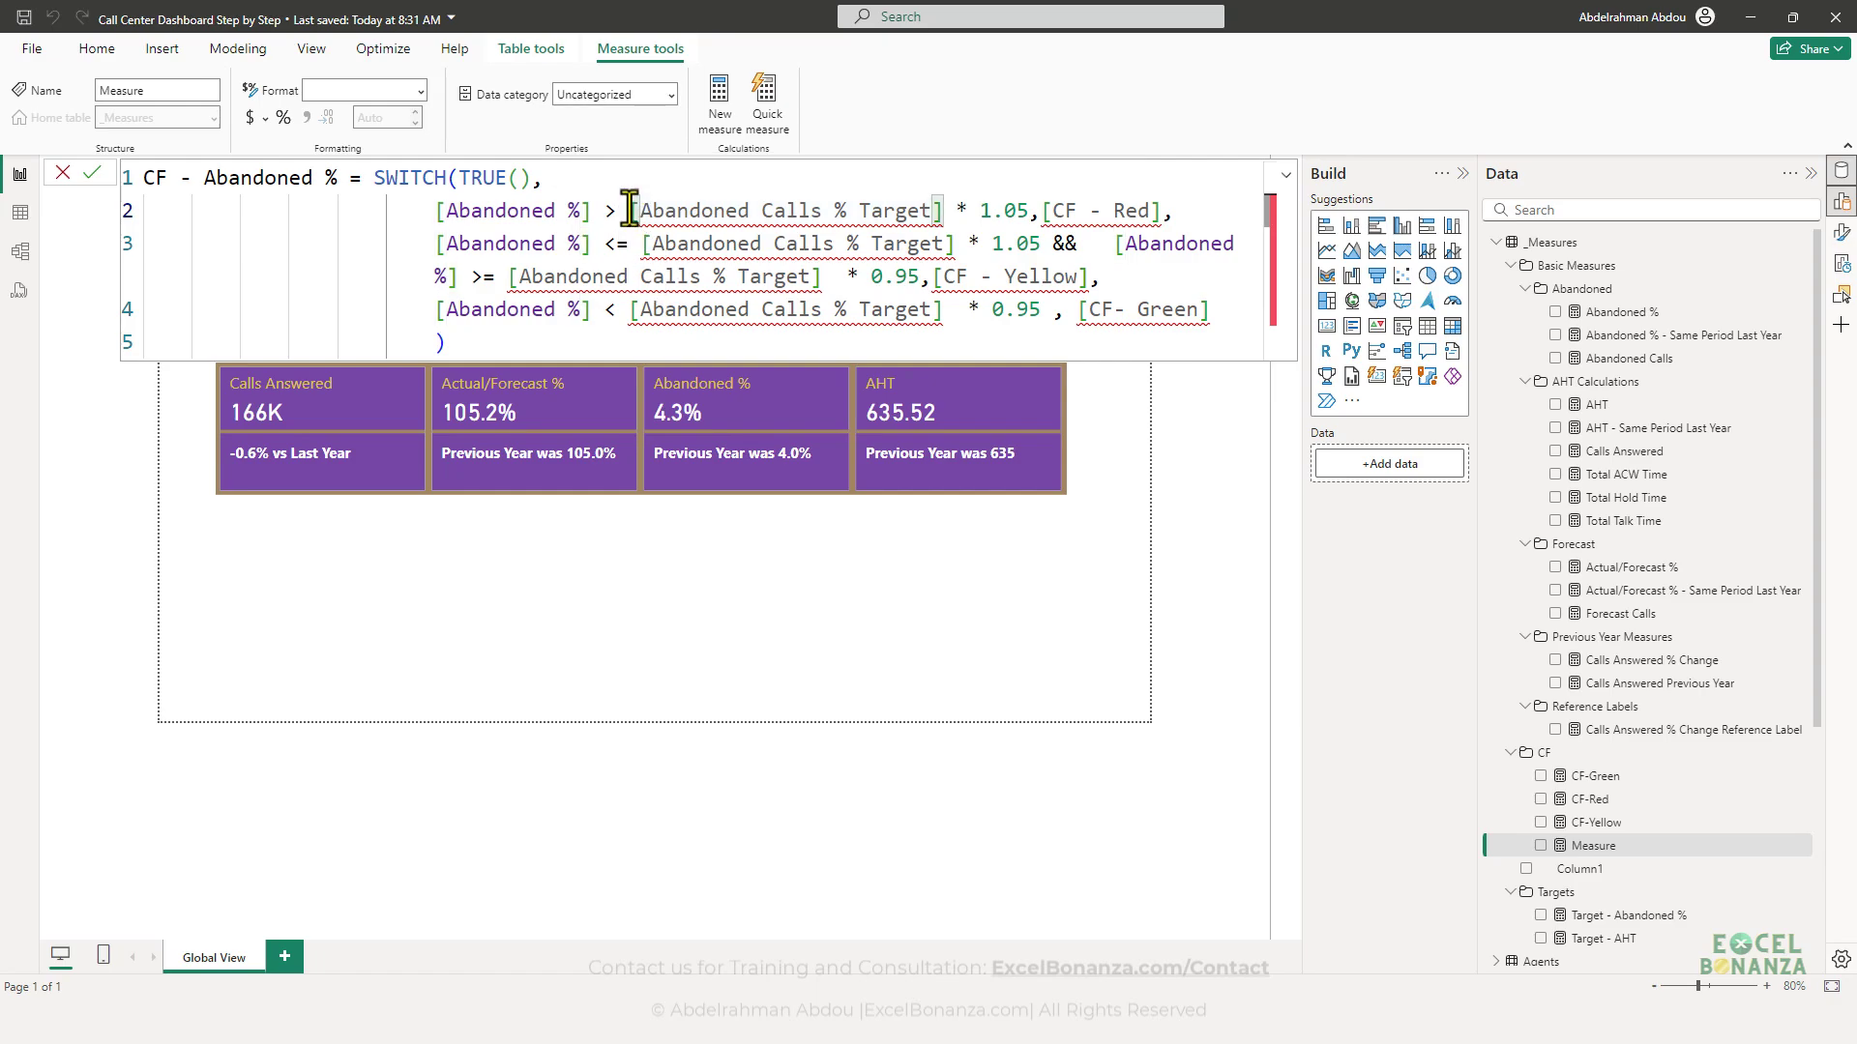
# - Replace every [Abandoned Calls % Target] reference in the CF - Abandoned % formula with [Target - Abandoned %] at once
pyautogui.moveTo(630, 207); pyautogui.dragTo(943, 208)
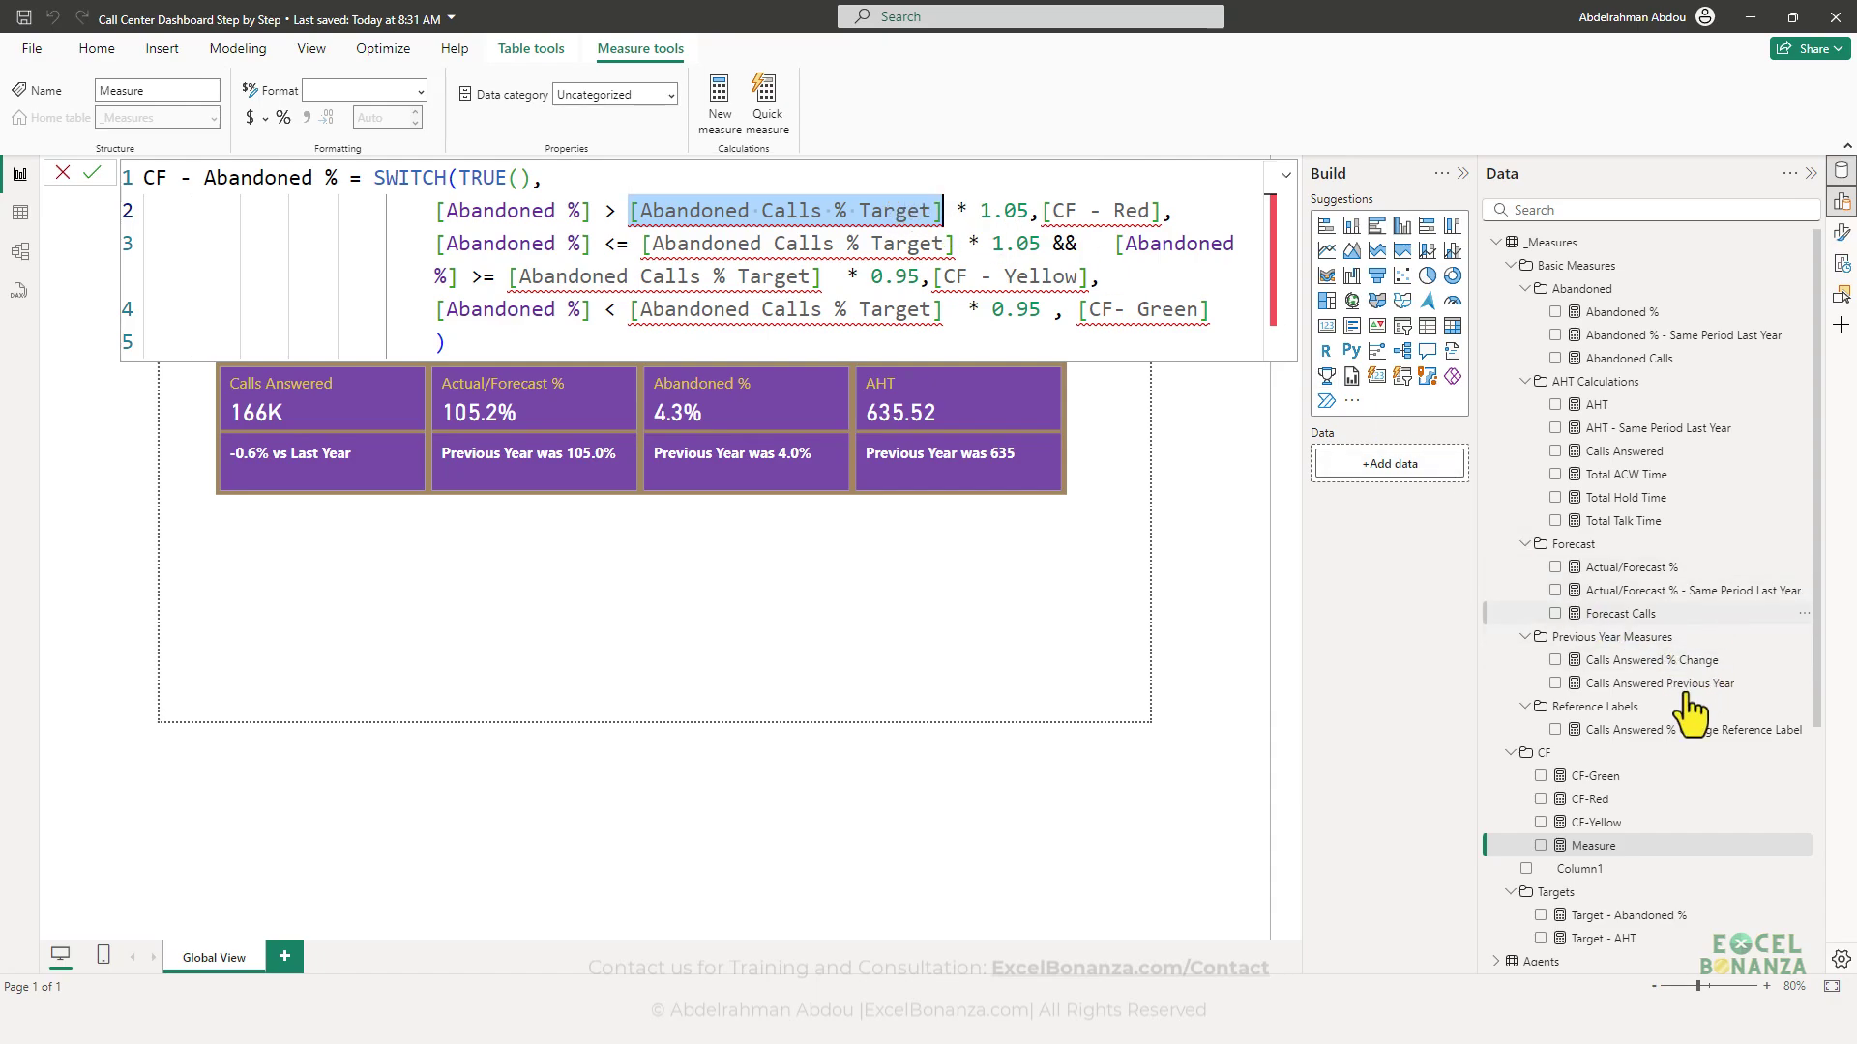
pyautogui.scroll(-2, 1664, 802)
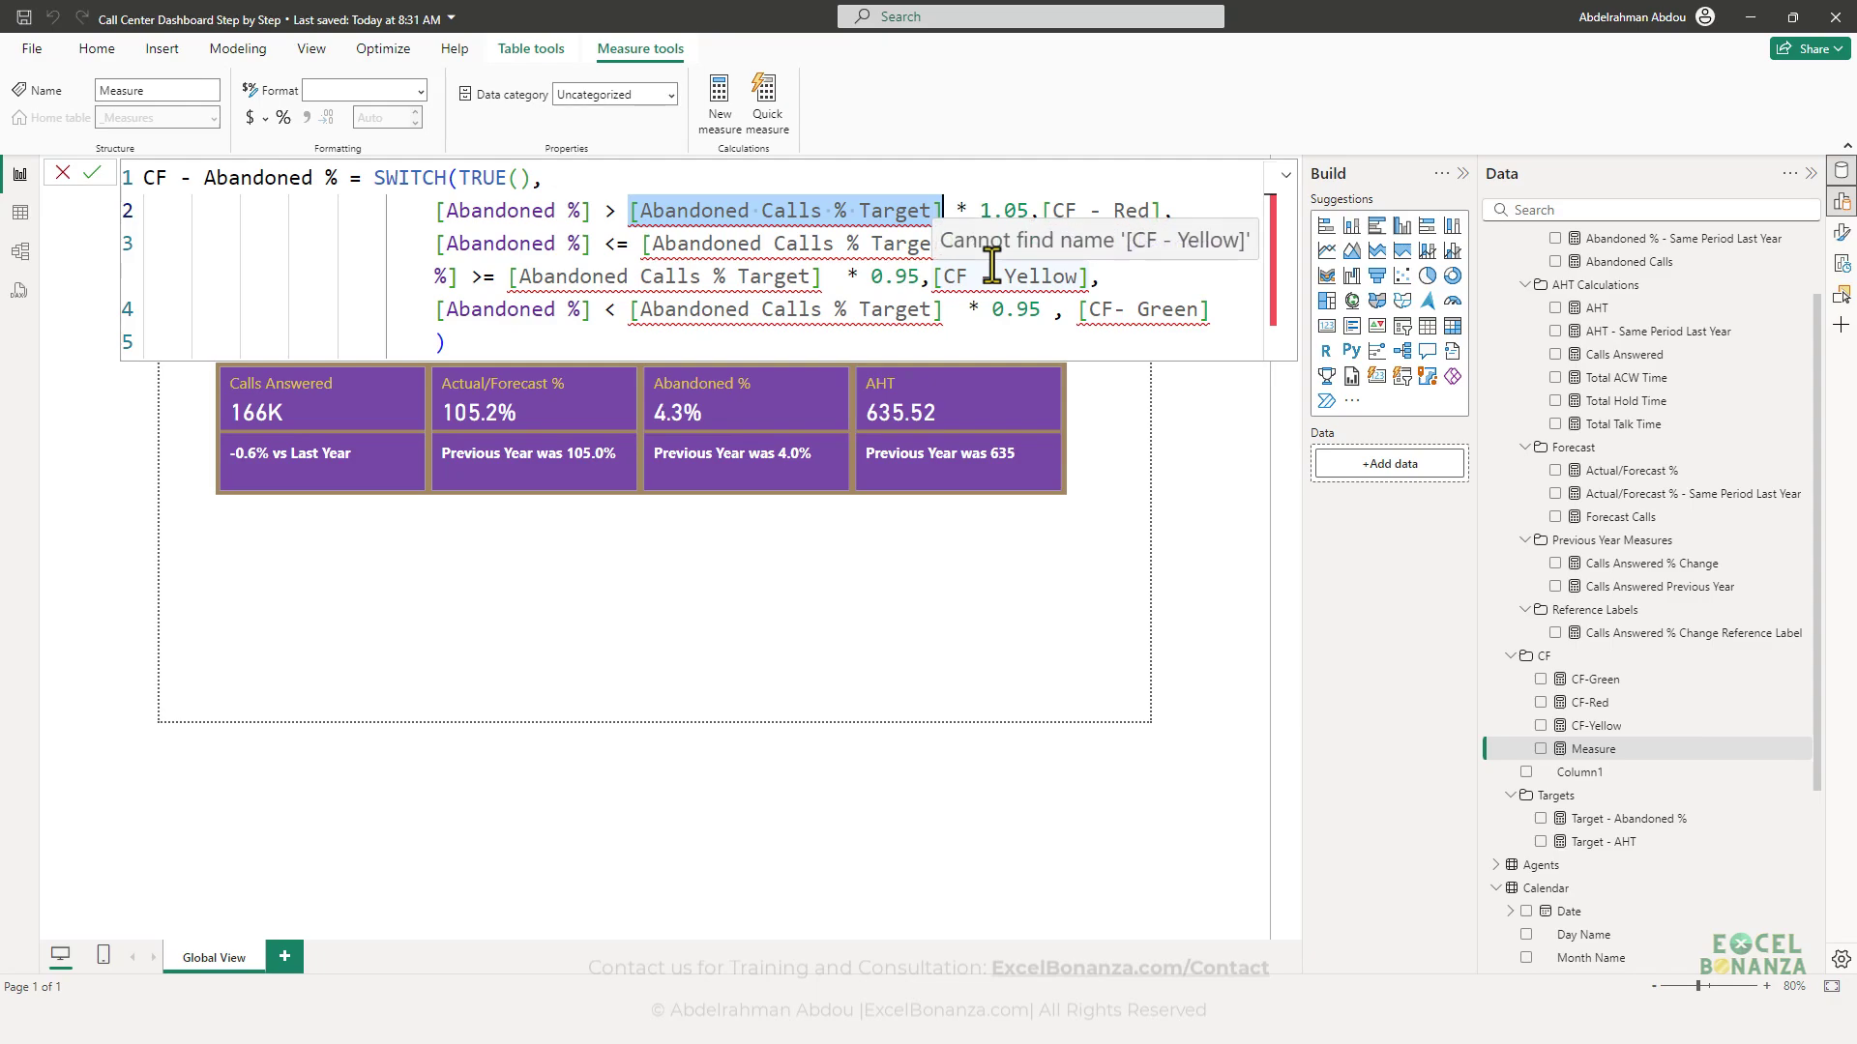
pyautogui.hotkey('ctrl', 'f')
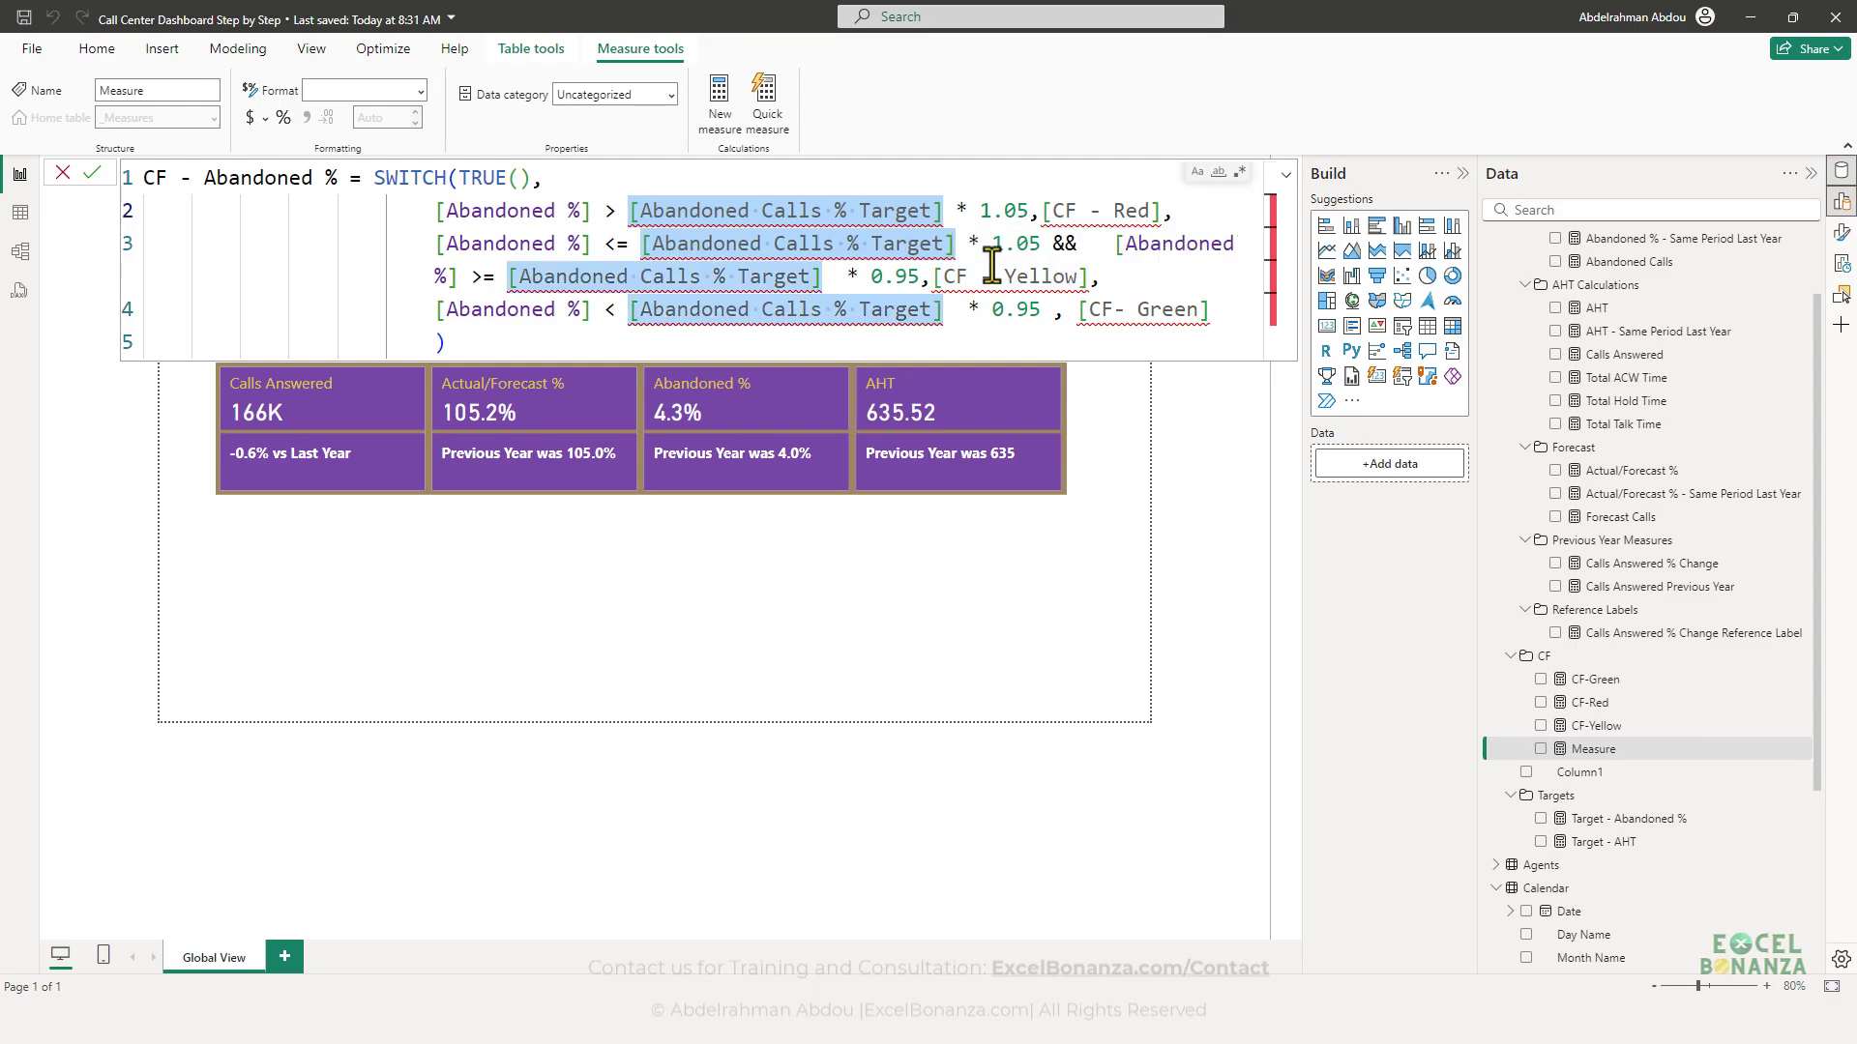
pyautogui.write('Target')
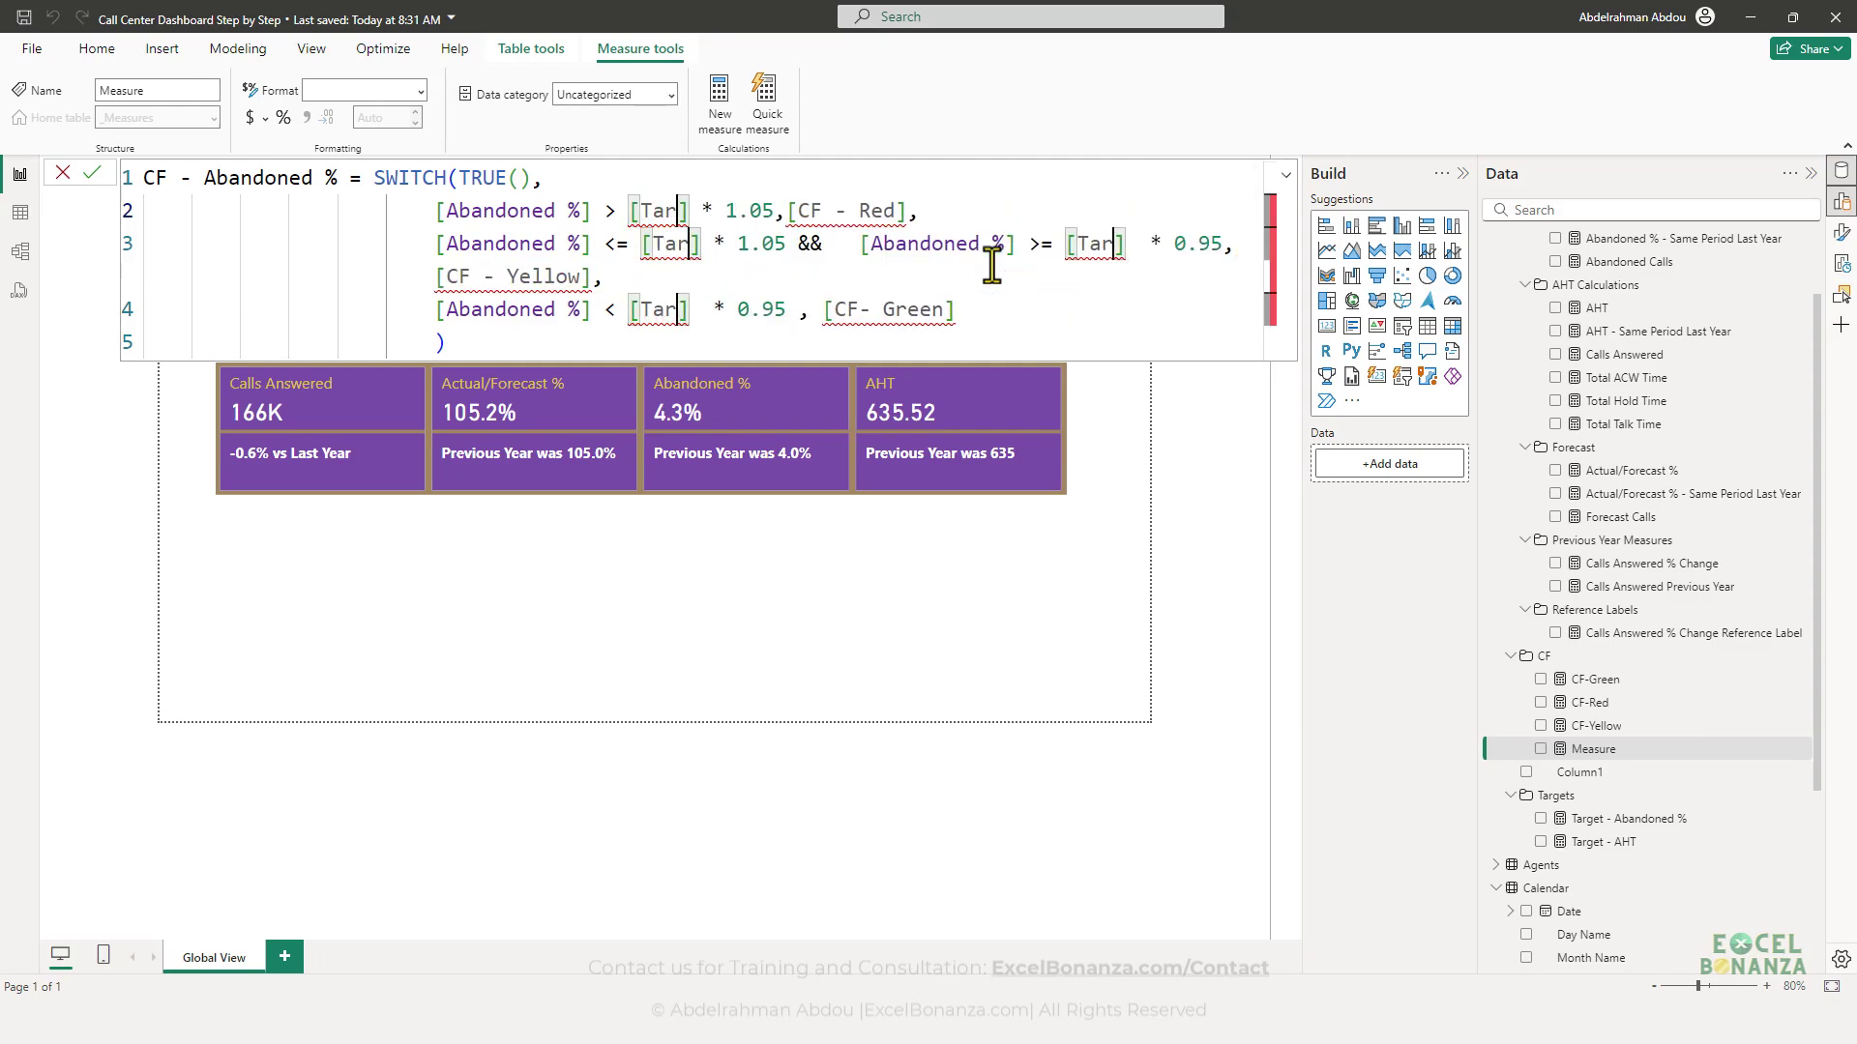
pyautogui.write(' - Abano')
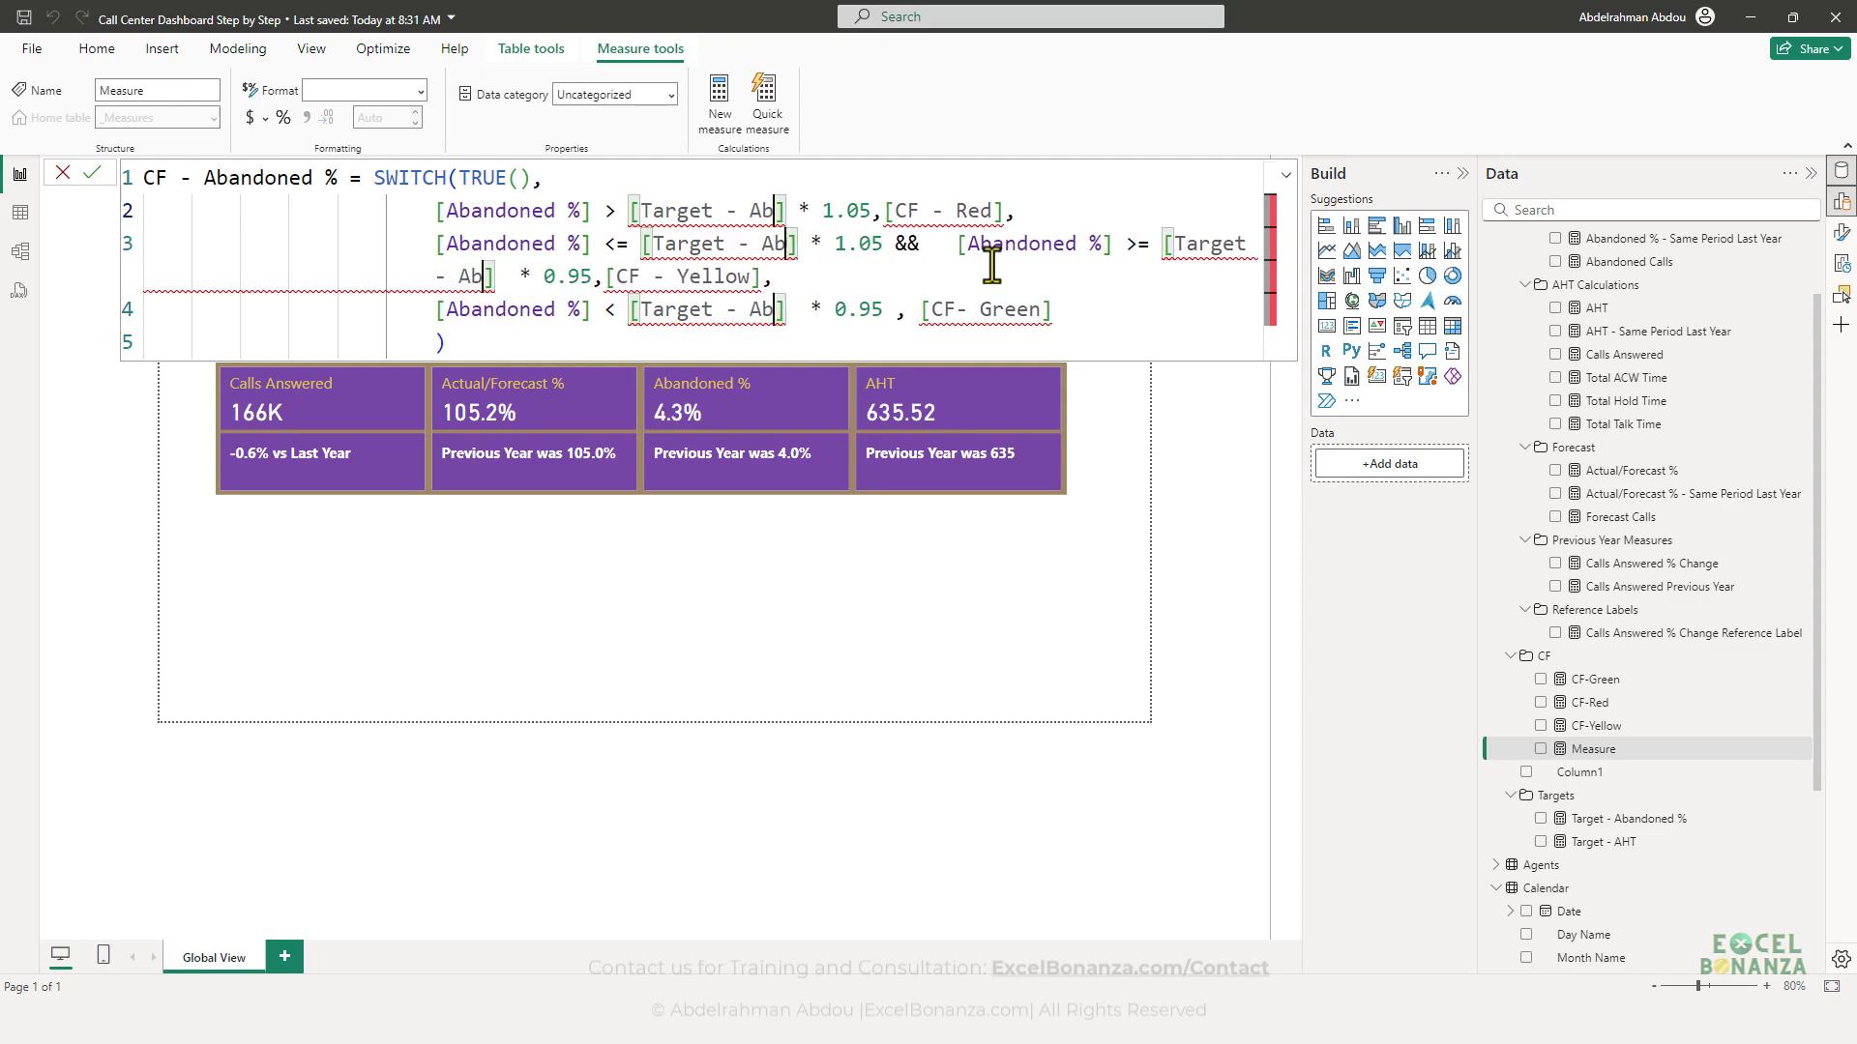
pyautogui.press('BackSpace')
pyautogui.write('doned ')
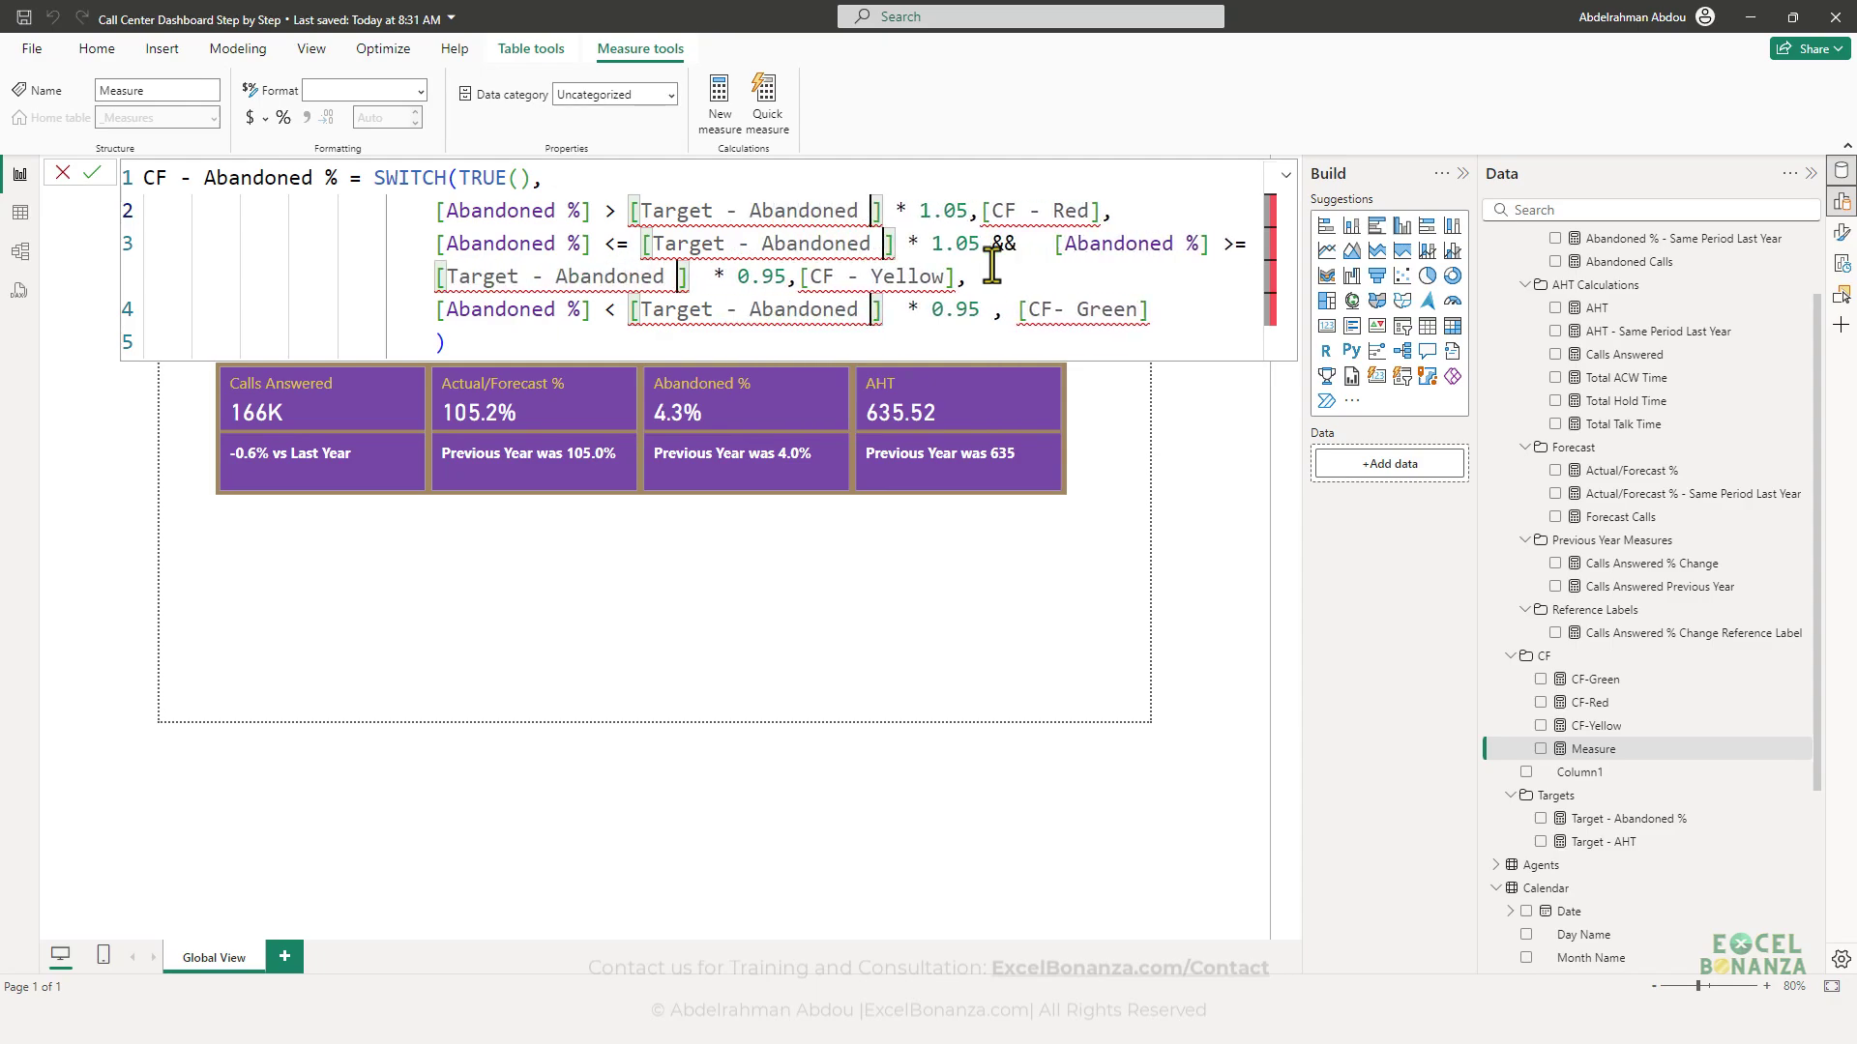
pyautogui.write('%')
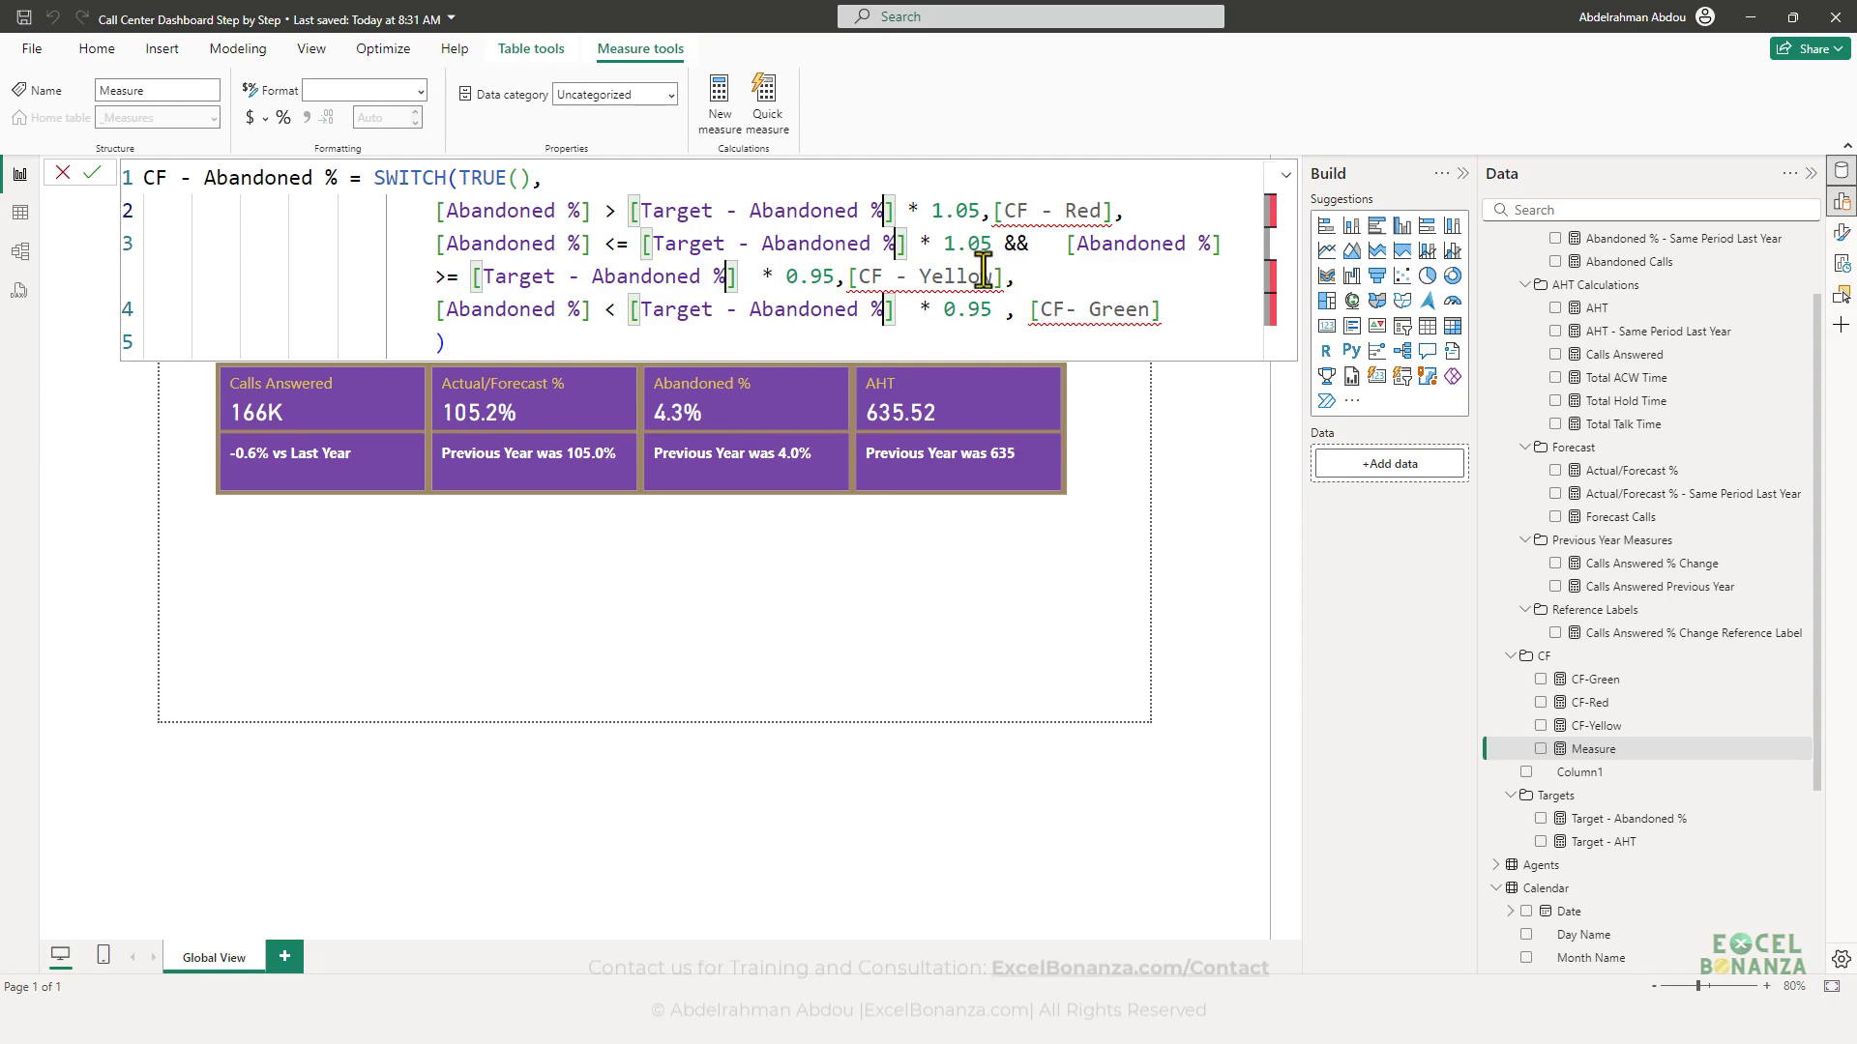
pyautogui.click(811, 277)
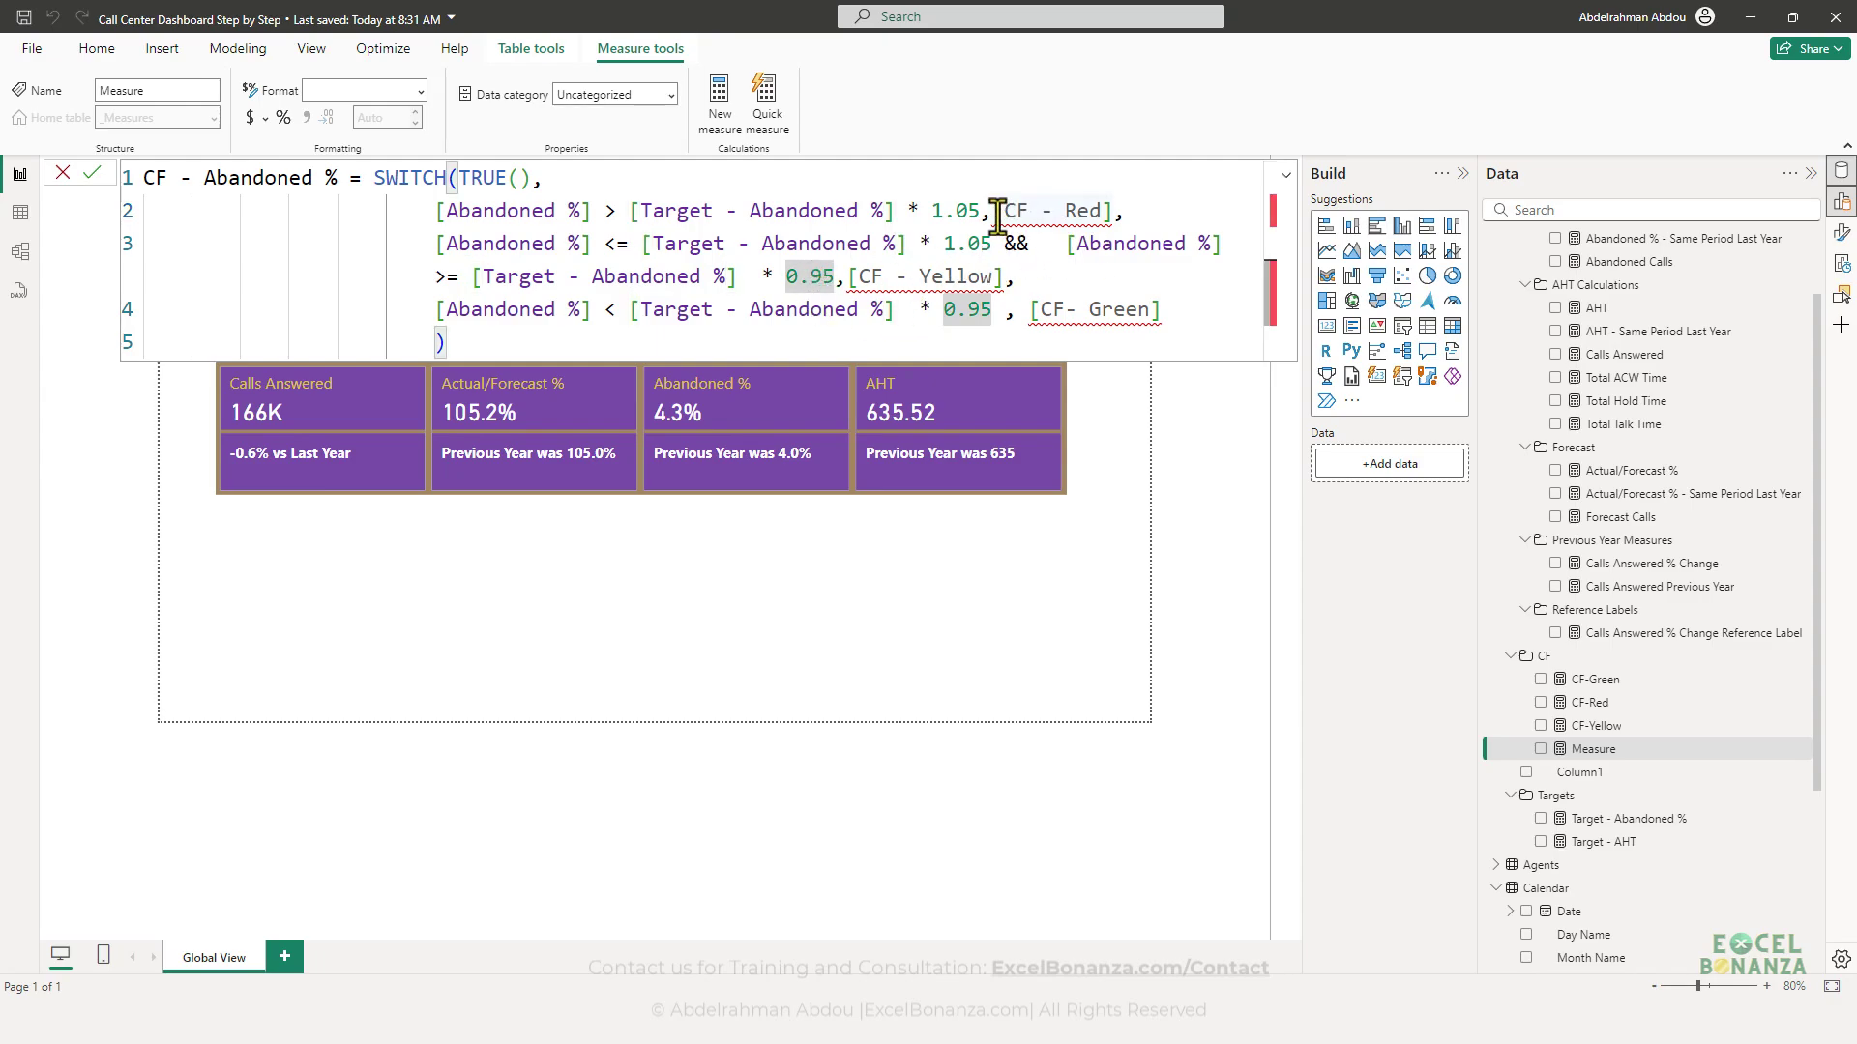
# - Replace the [CF - Red] result of the first SWITCH condition with the existing [CF-Red] measure
pyautogui.moveTo(1058, 218)
pyautogui.scroll(2, 1702, 416)
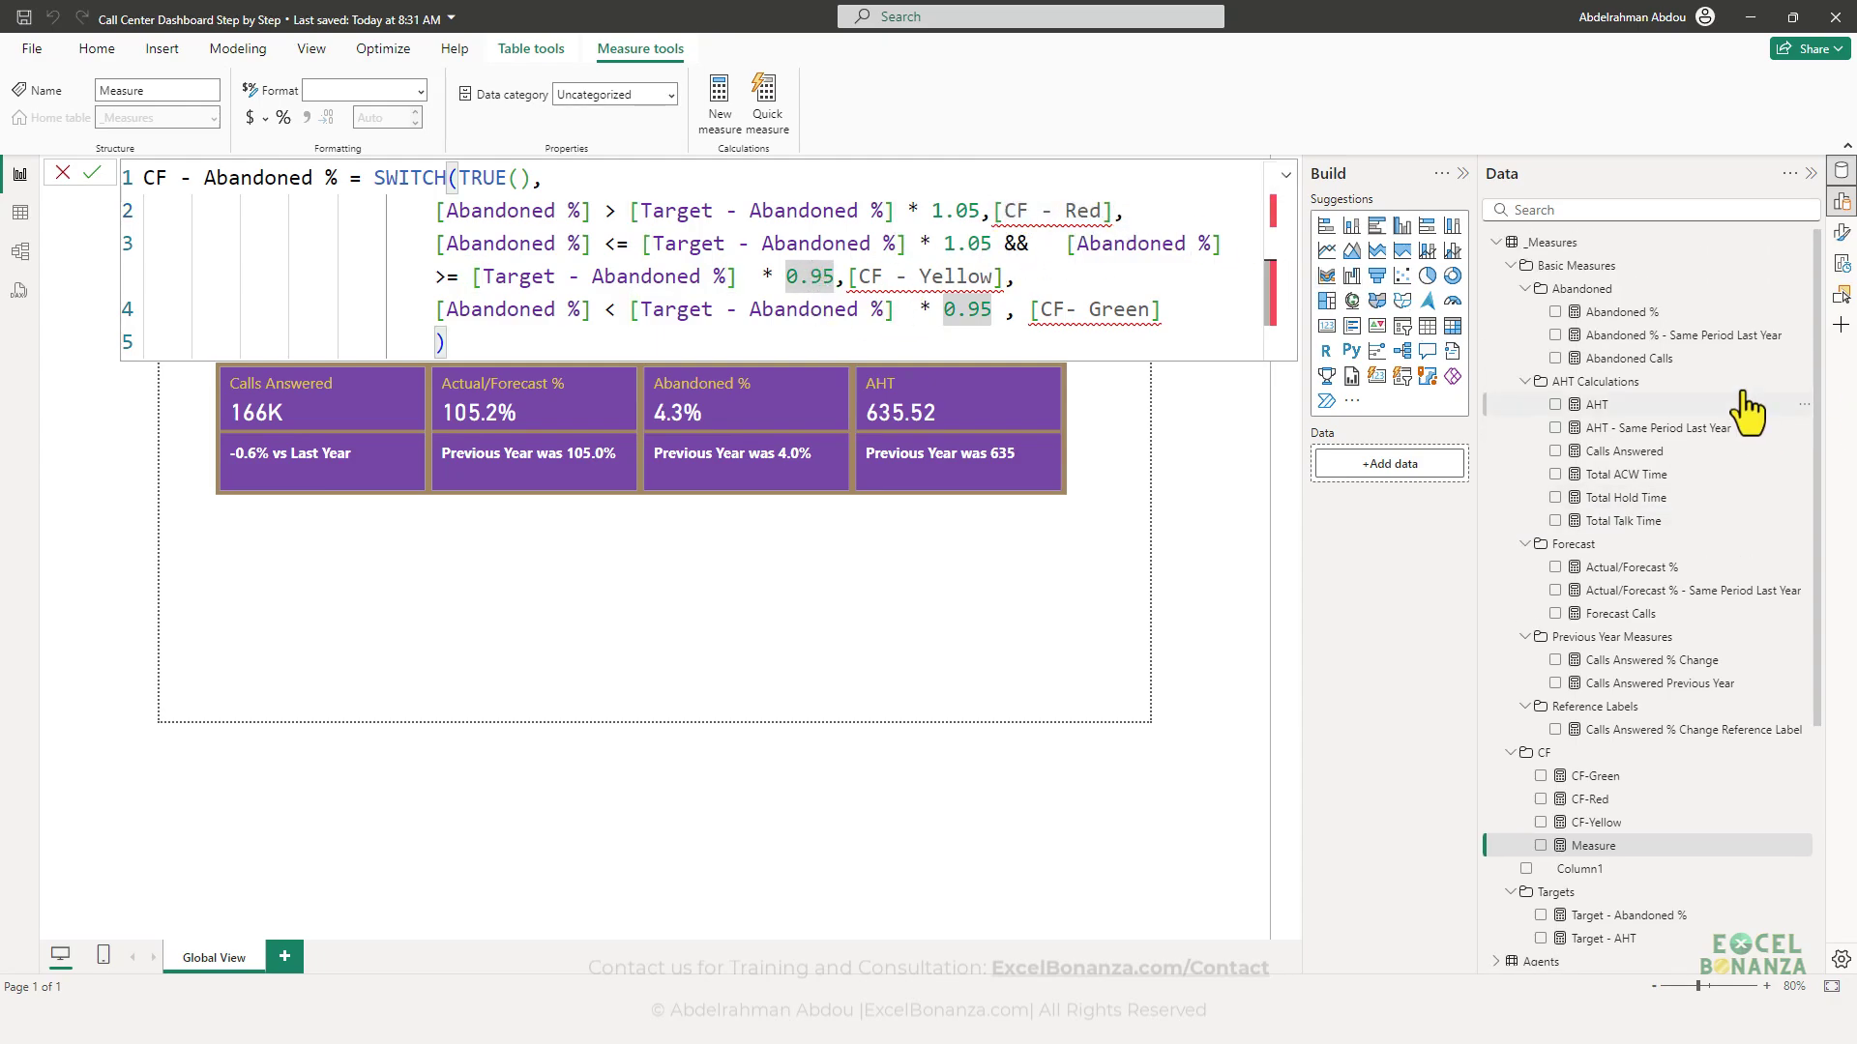
pyautogui.scroll(-2, 1683, 638)
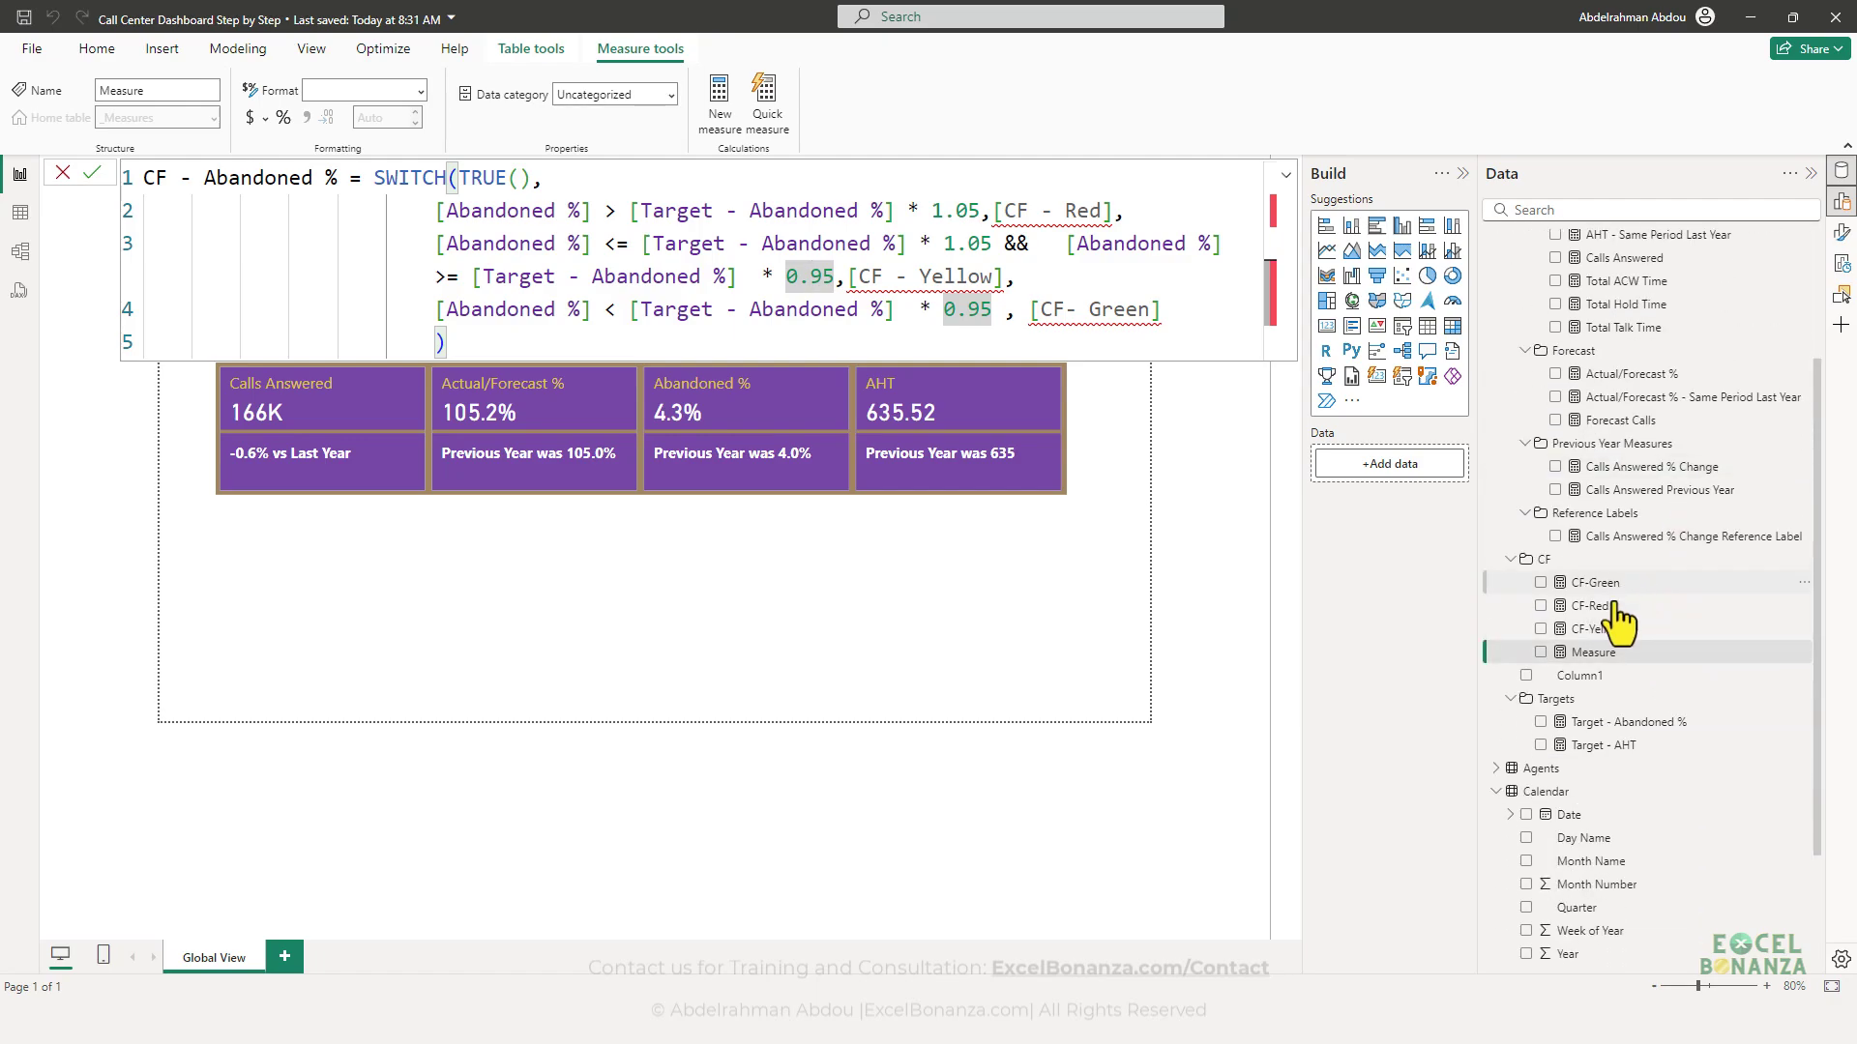
pyautogui.moveTo(1113, 211); pyautogui.dragTo(993, 209)
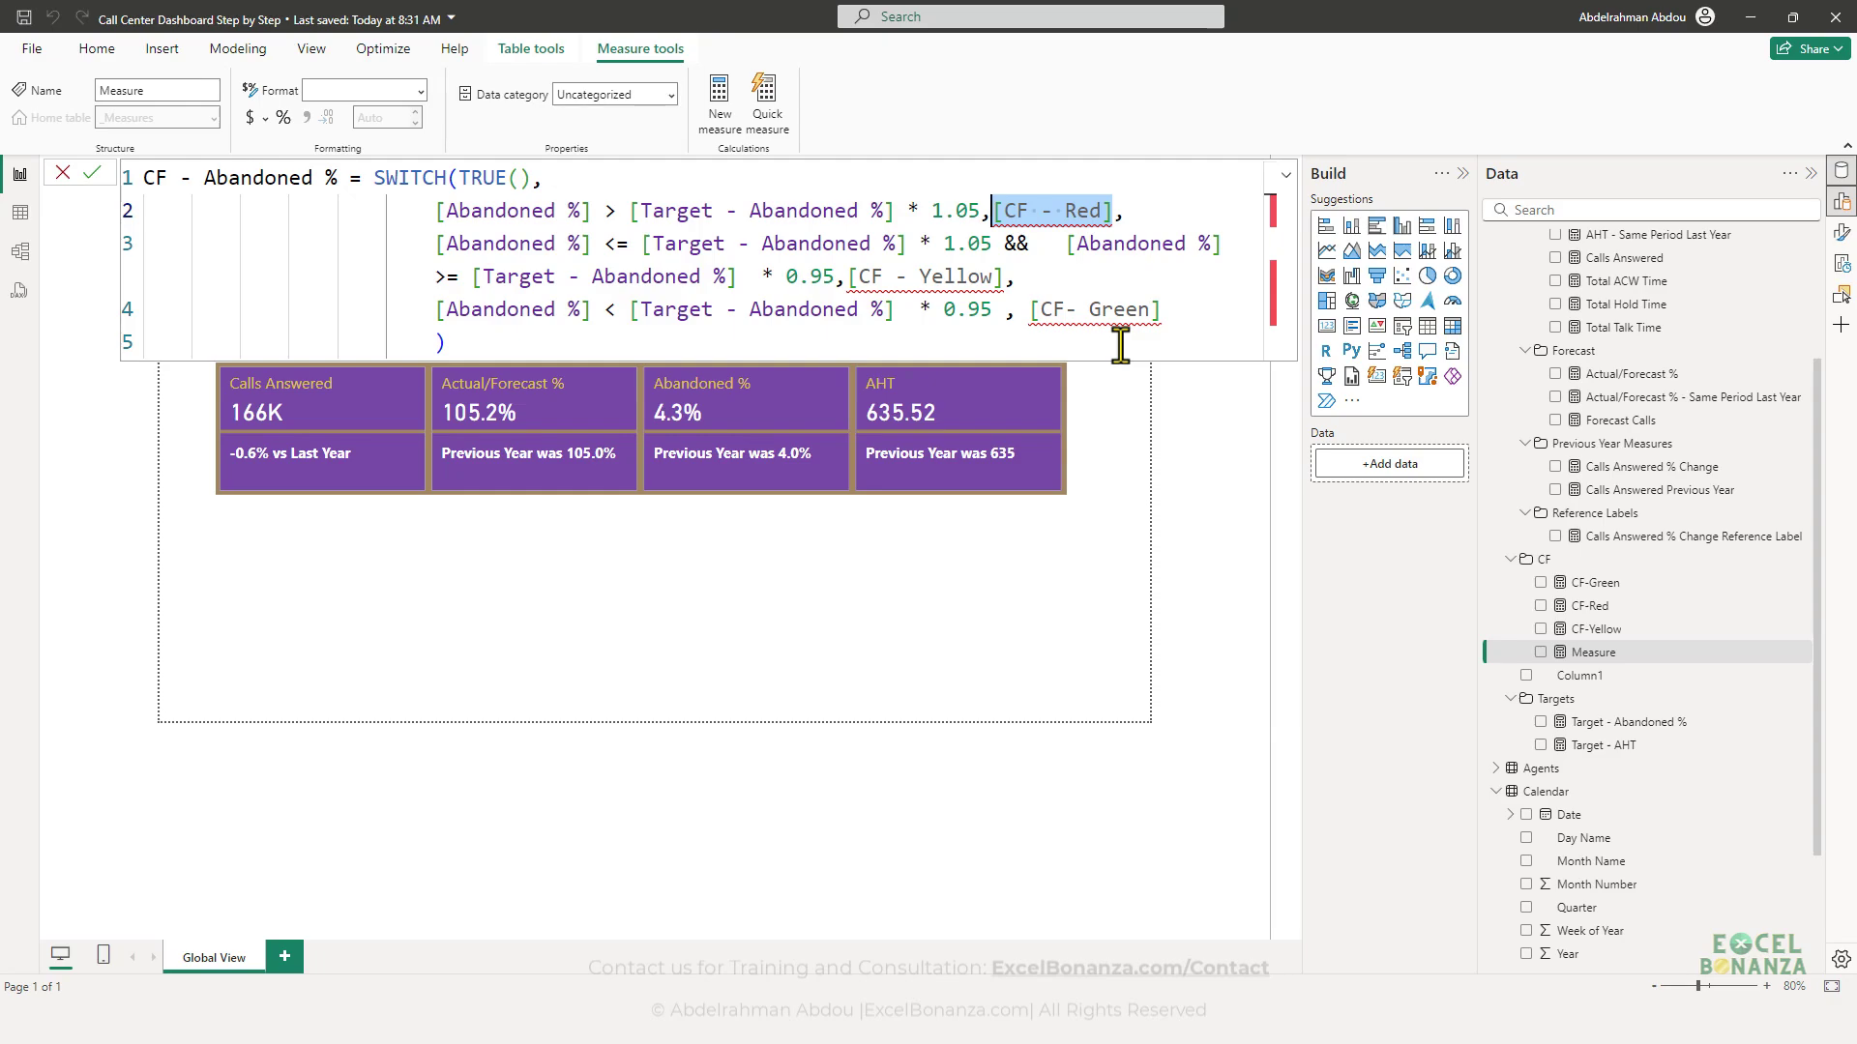
pyautogui.write('[CF')
pyautogui.press('Down')
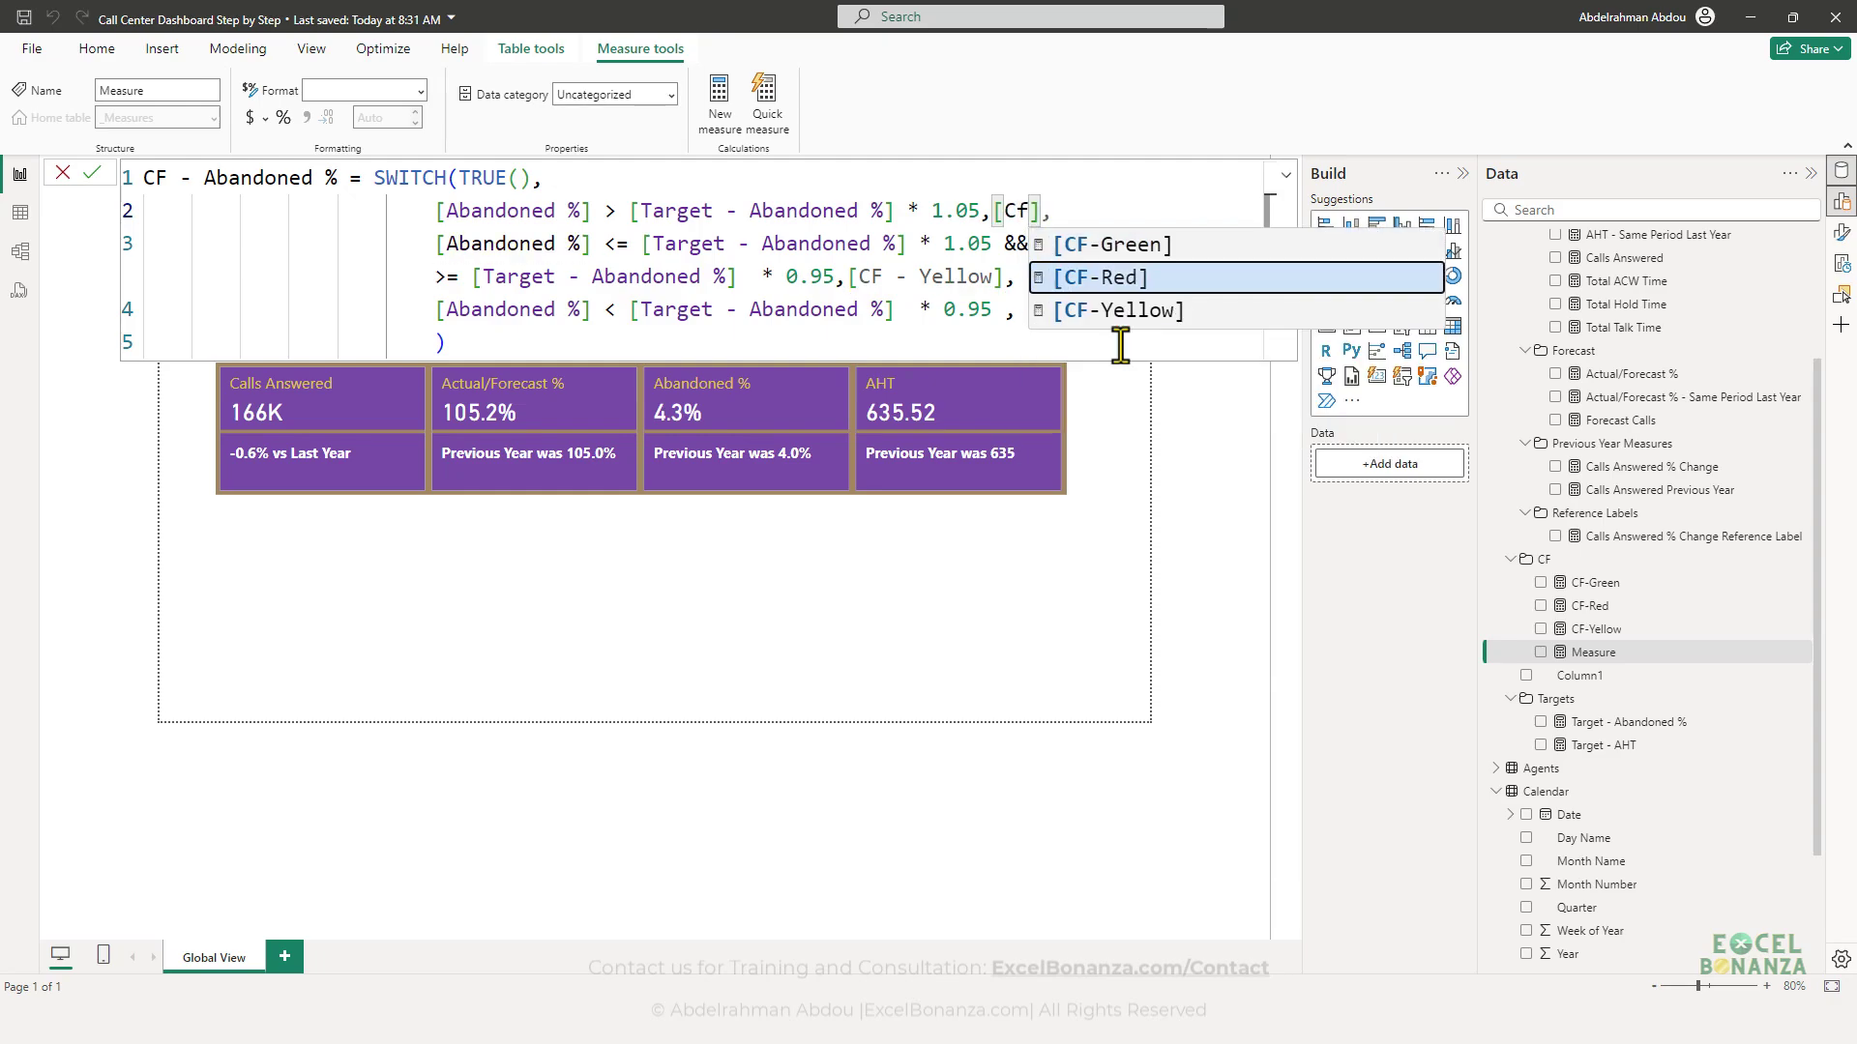
pyautogui.press('Tab')
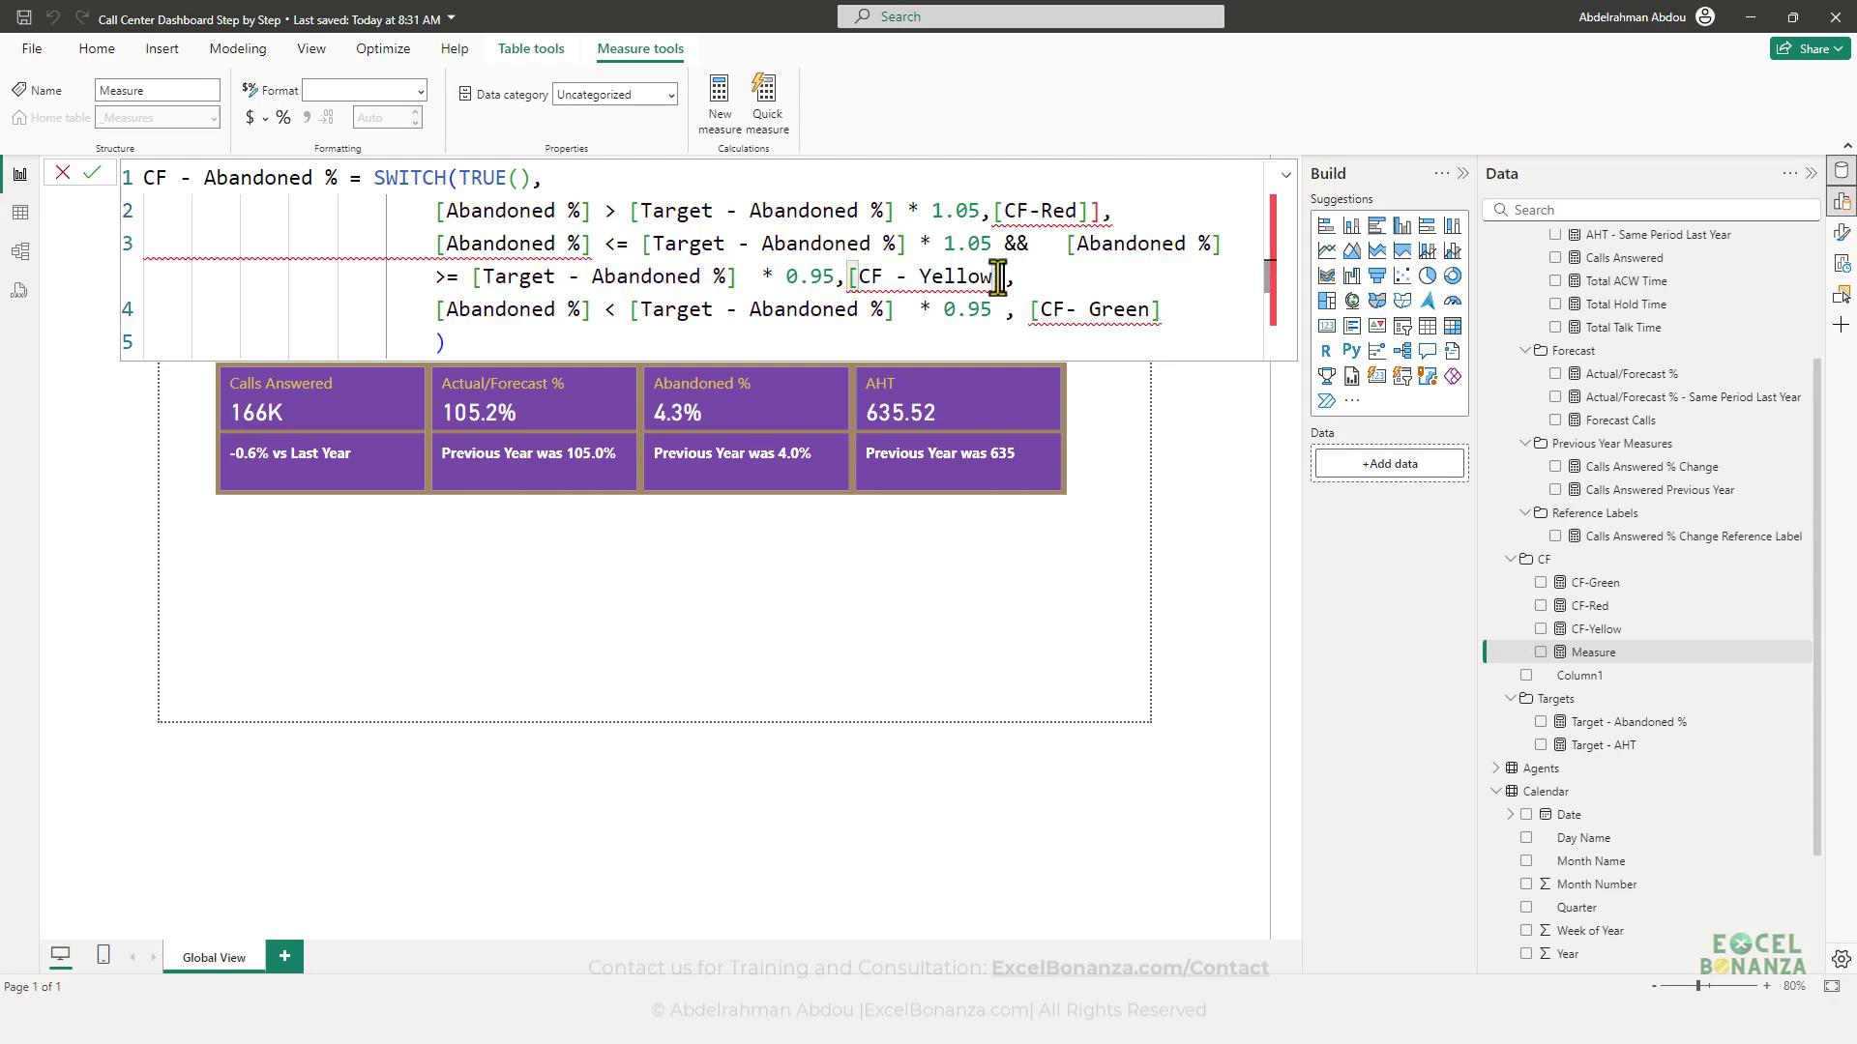
# - Replace the [CF - Yellow] and [CF- Green] results in the formula with the existing [CF-Yellow] and [CF-Green] measures
pyautogui.moveTo(1003, 279); pyautogui.dragTo(842, 279)
pyautogui.write('[C')
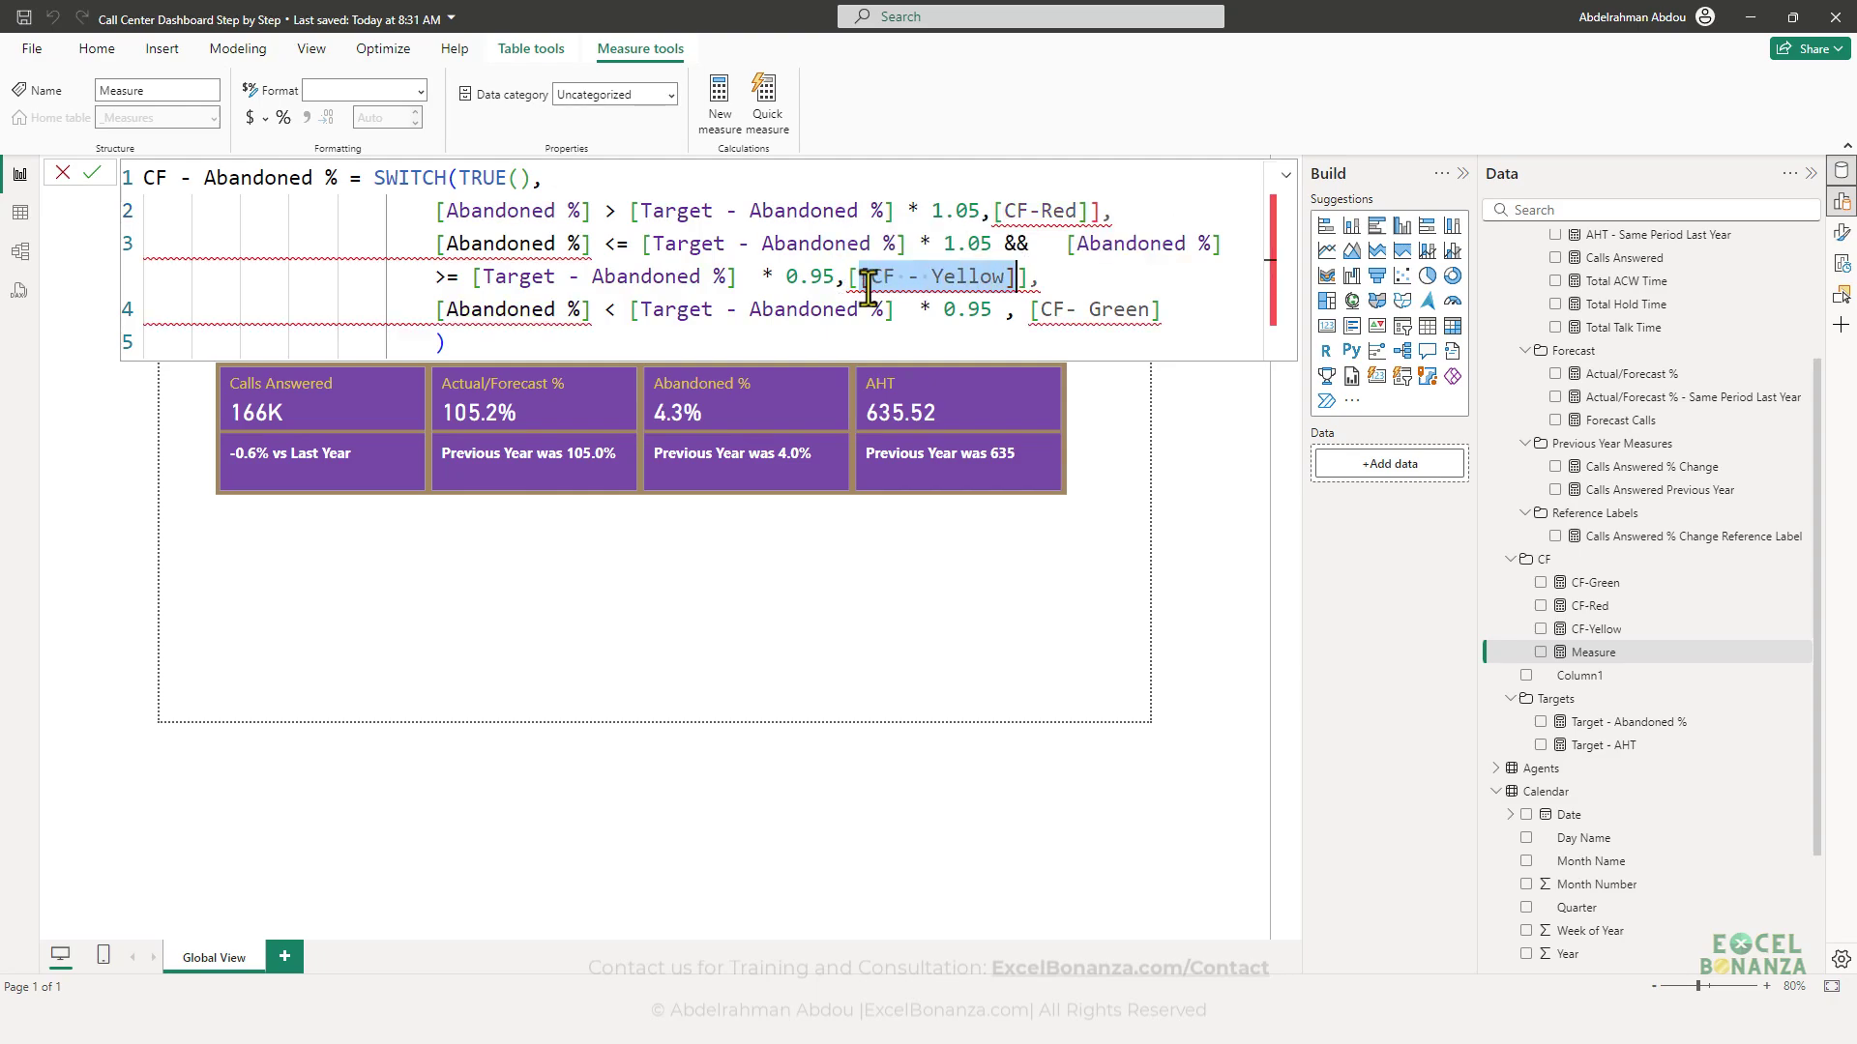
pyautogui.write('F-Y')
pyautogui.press('Tab')
pyautogui.click(1160, 310)
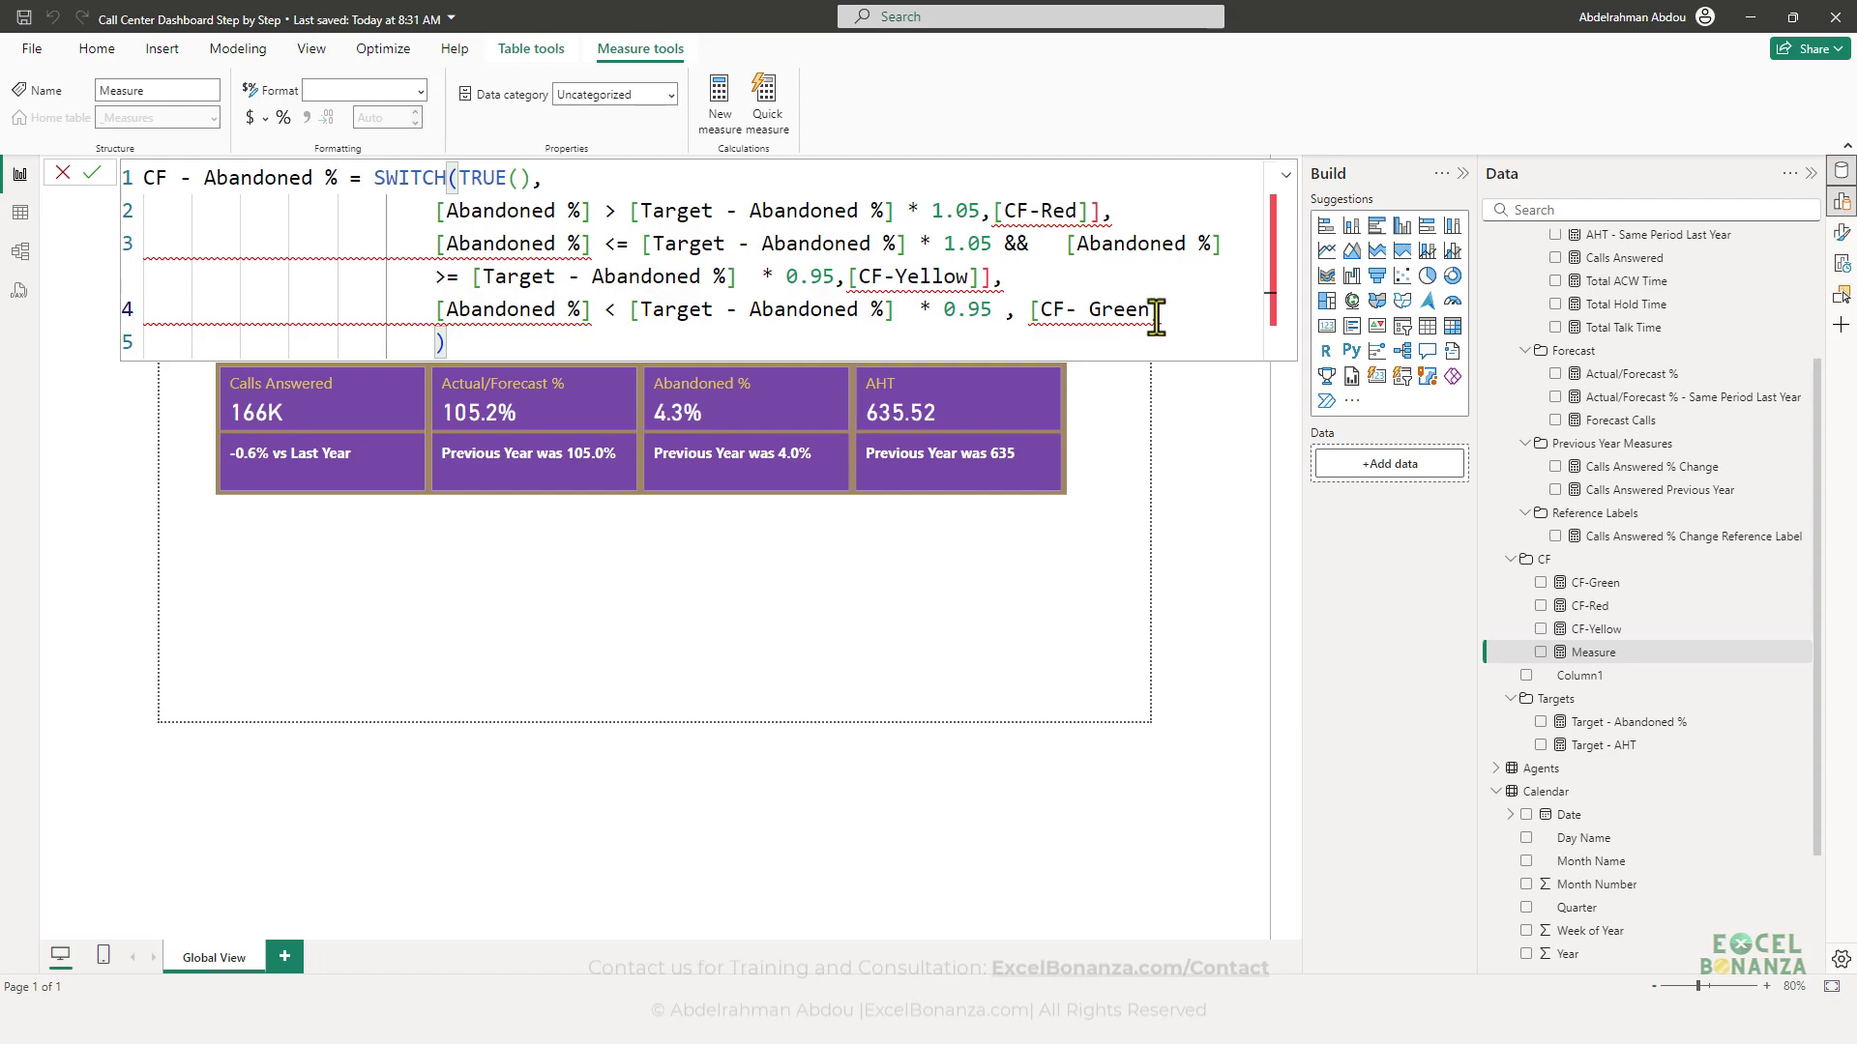
pyautogui.moveTo(1160, 309); pyautogui.dragTo(1028, 309)
pyautogui.write('[CF-G')
pyautogui.press('Tab')
# - Remove the surplus closing brackets after [CF-Yellow], [CF-Red] and [CF-Green] in the formula
pyautogui.press('Up')
pyautogui.press('Left')
pyautogui.press('BackSpace')
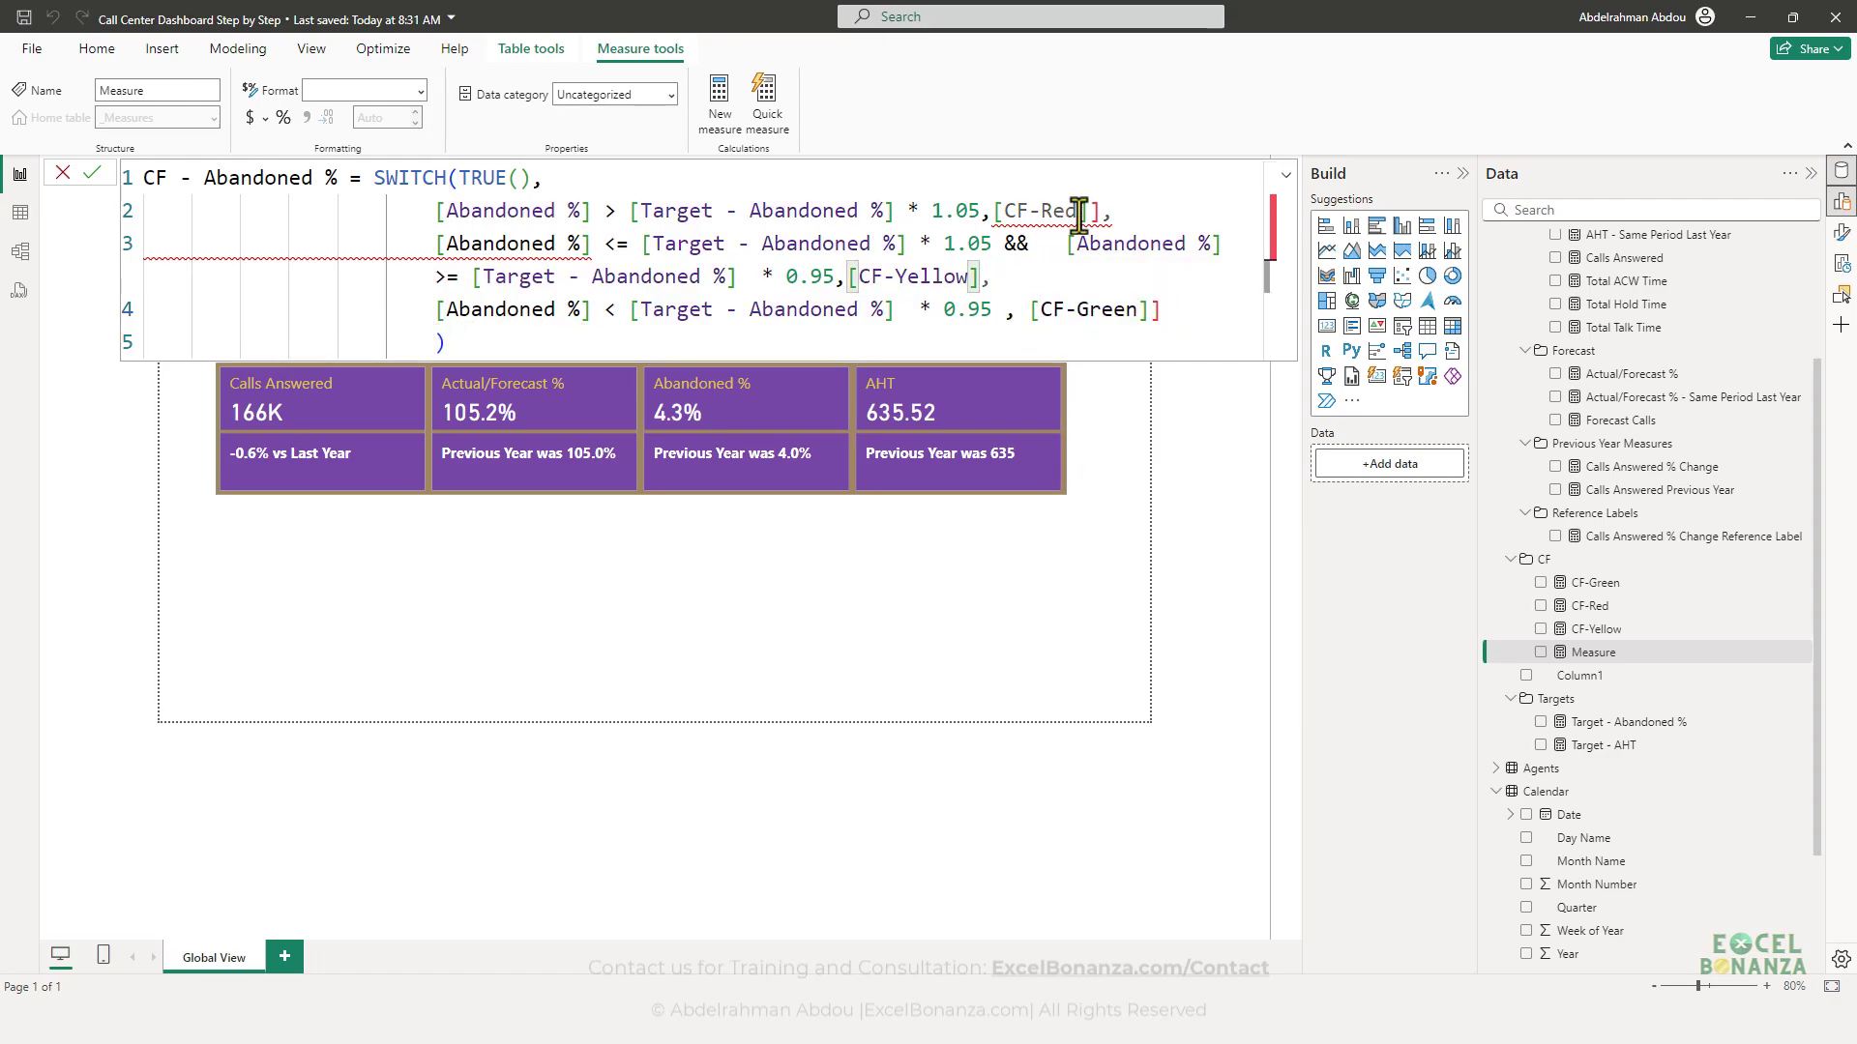
pyautogui.click(1102, 210)
pyautogui.press('BackSpace')
pyautogui.write(',')
pyautogui.press('Left')
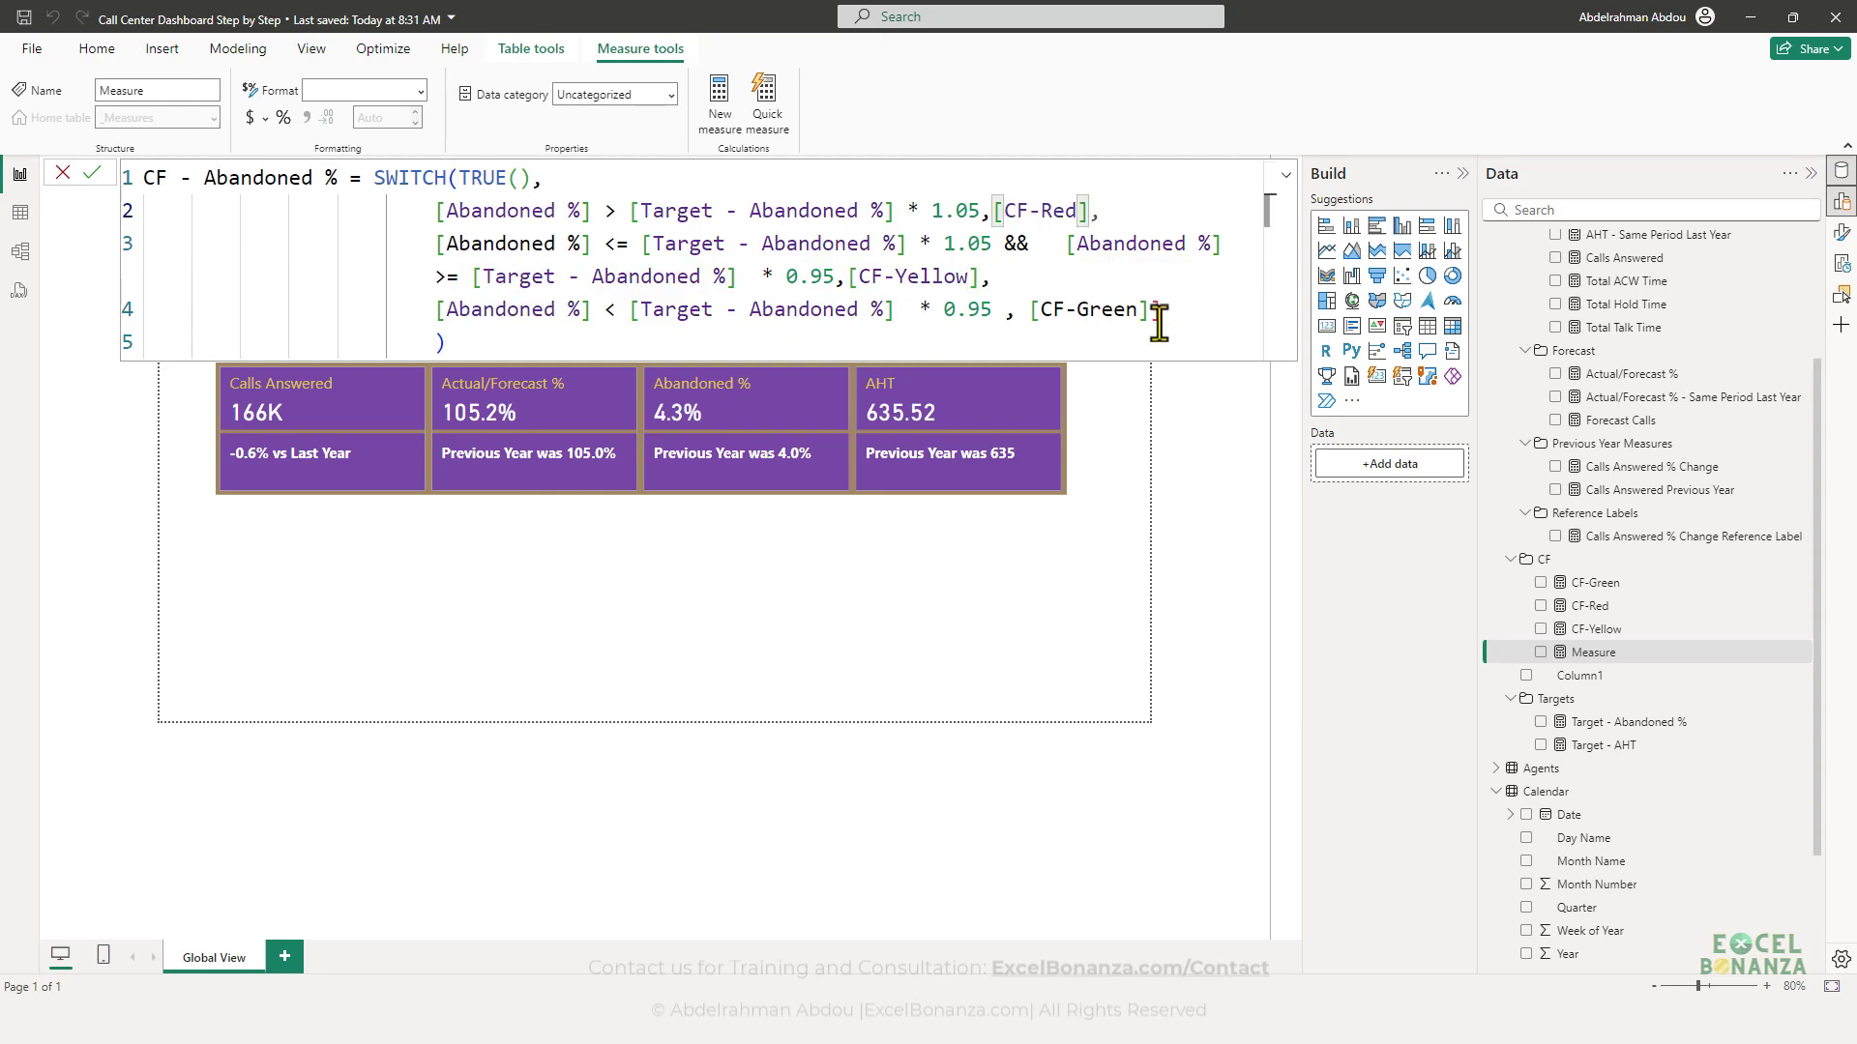
pyautogui.click(1182, 322)
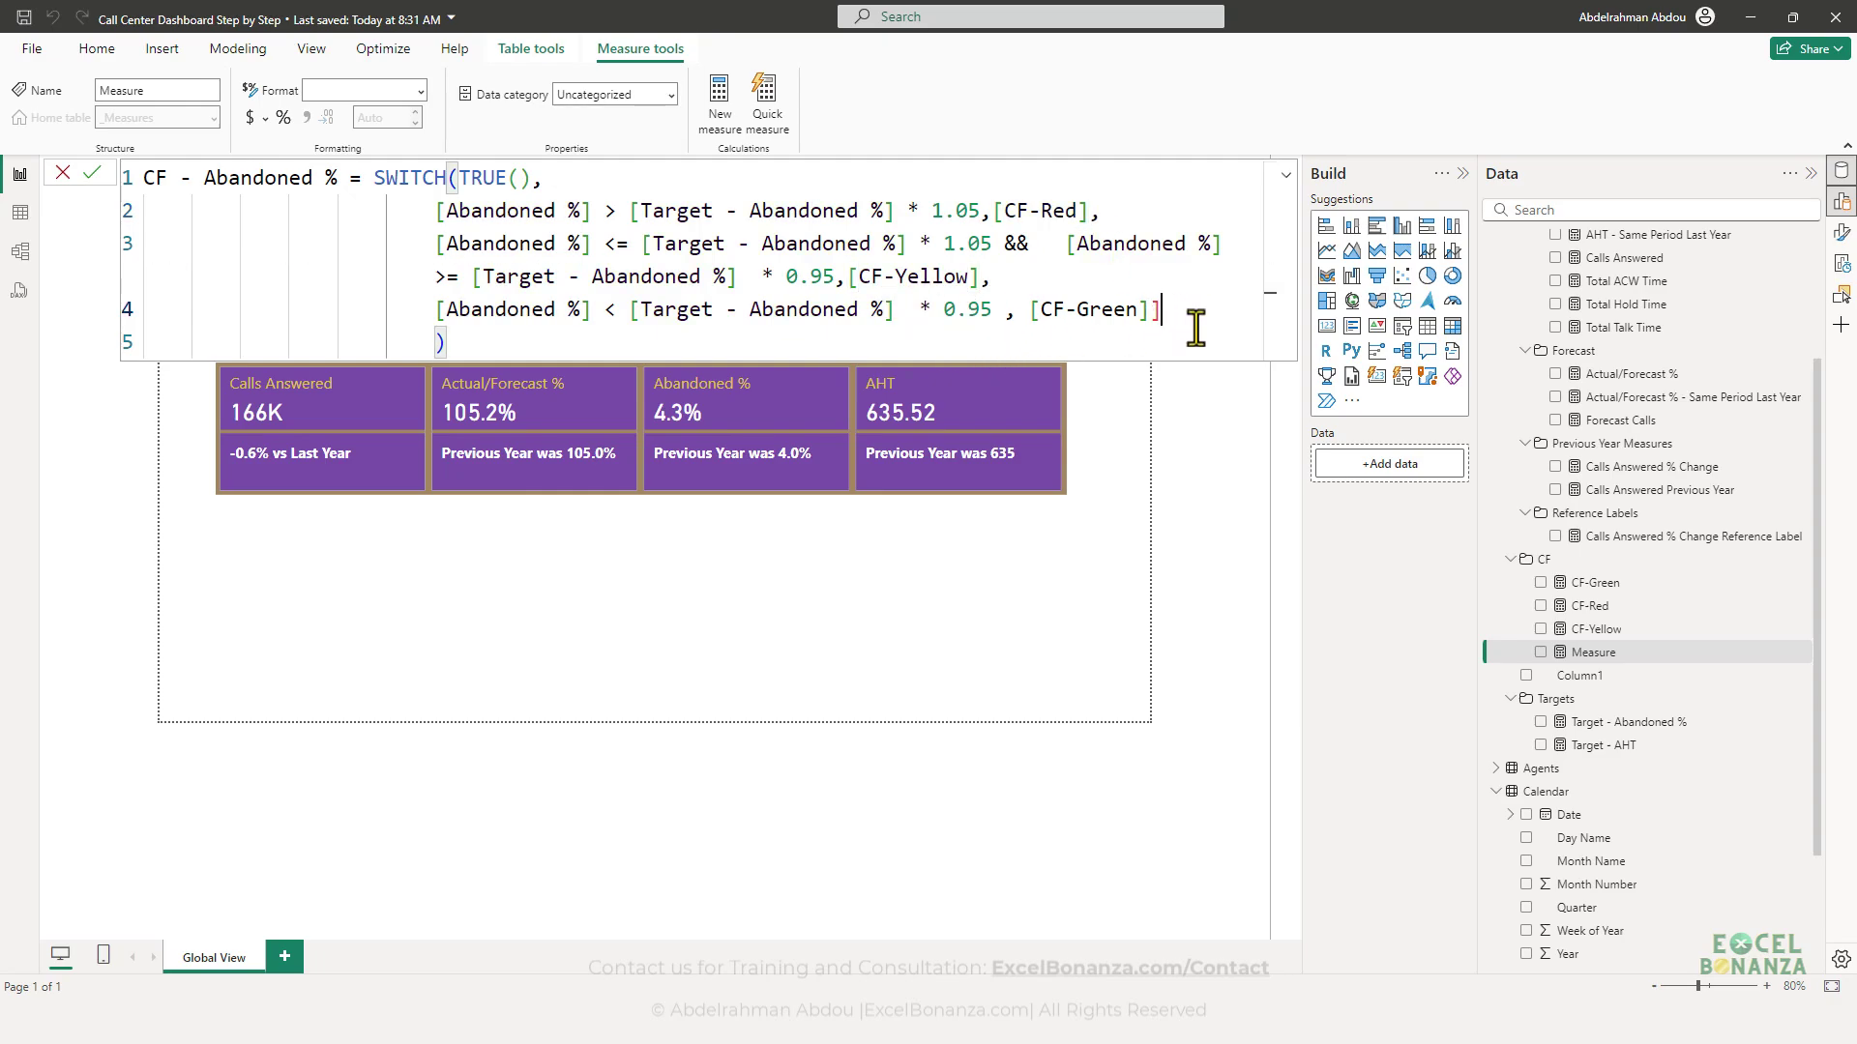
pyautogui.press('BackSpace')
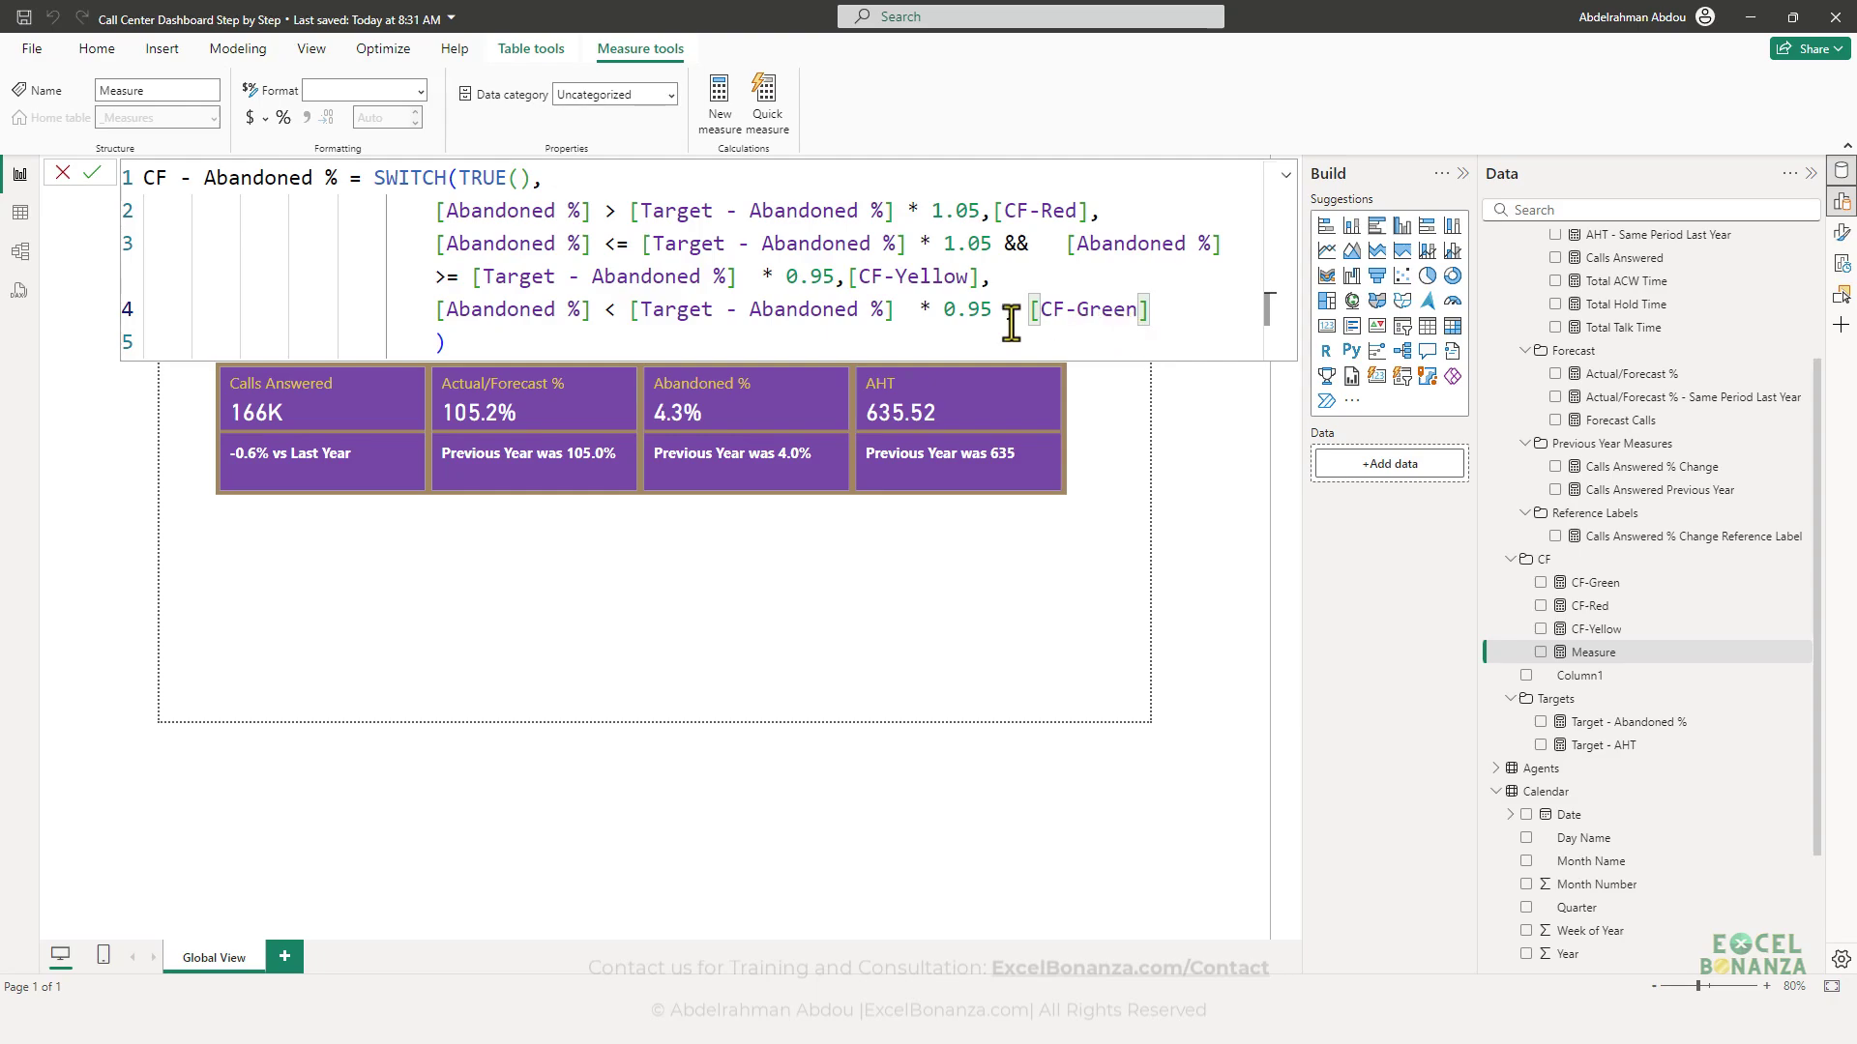
# - Review the red, yellow and green conditions of the CF - Abandoned % formula against the 1.05 and 0.95 target thresholds
pyautogui.click(650, 275)
pyautogui.click(564, 243)
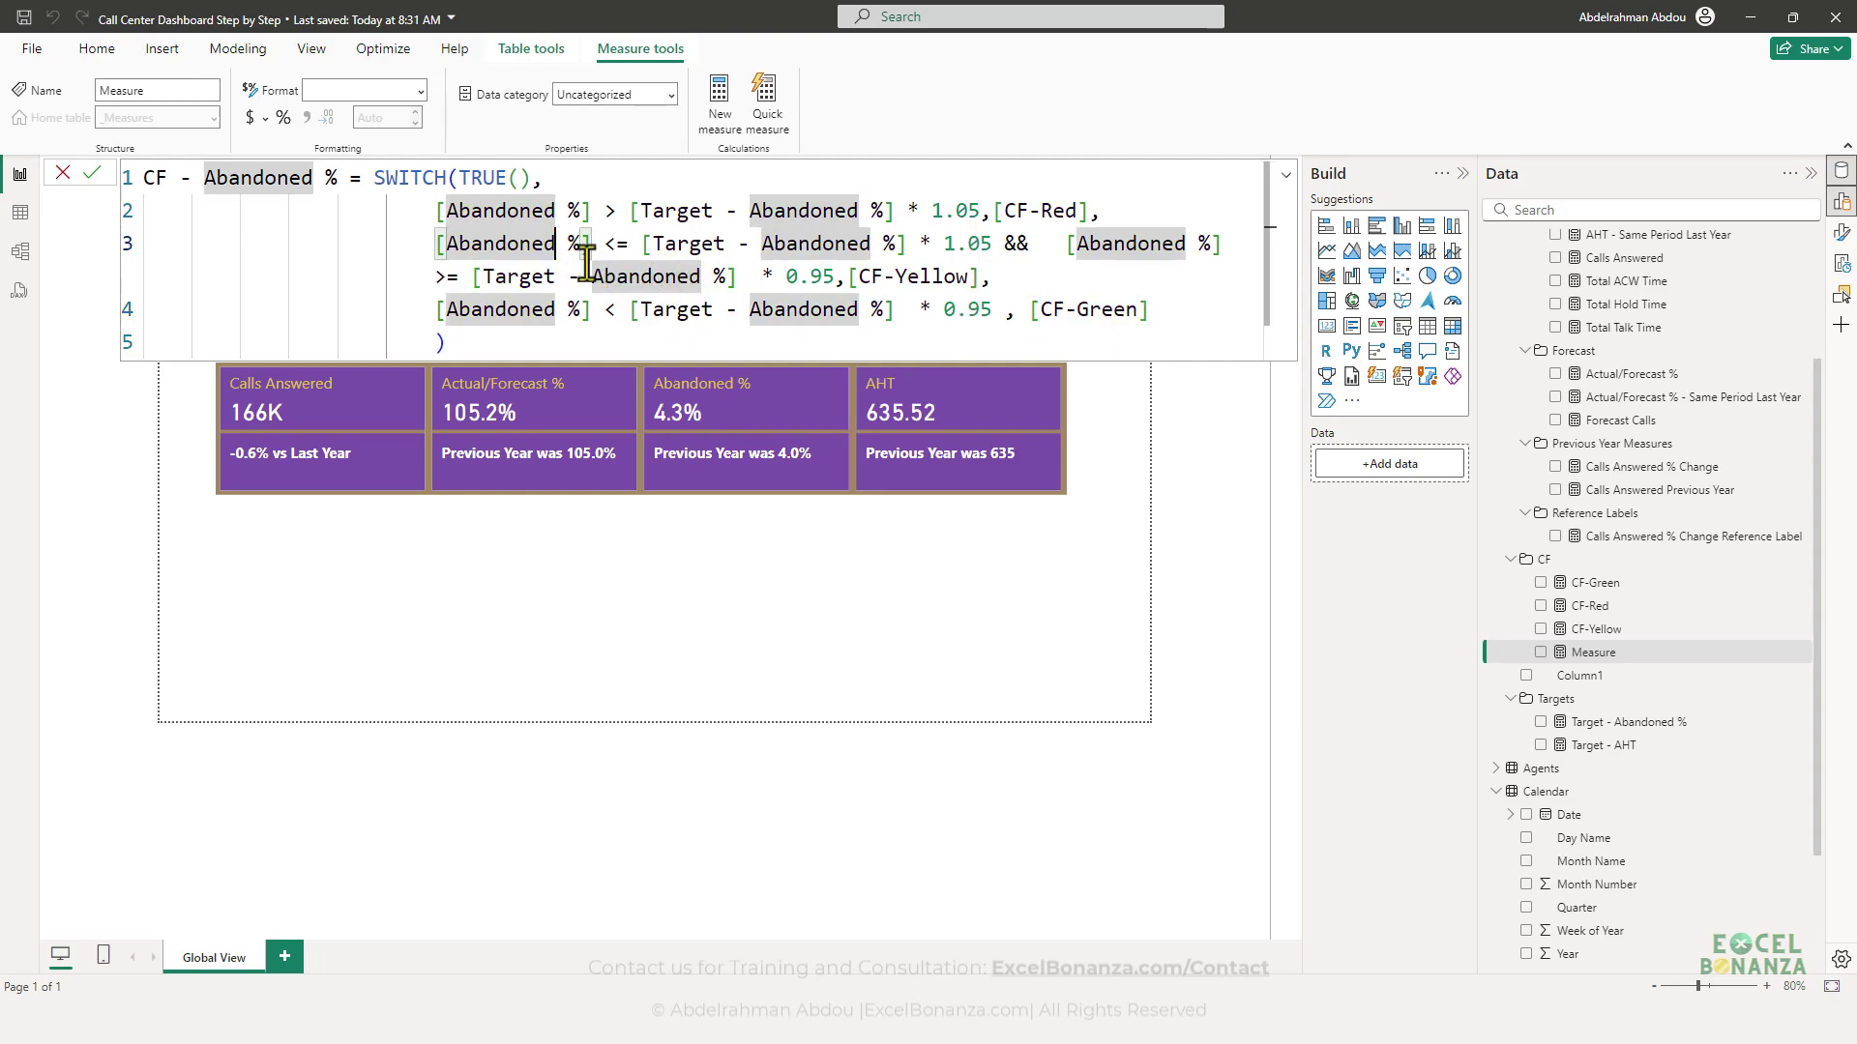
pyautogui.click(379, 225)
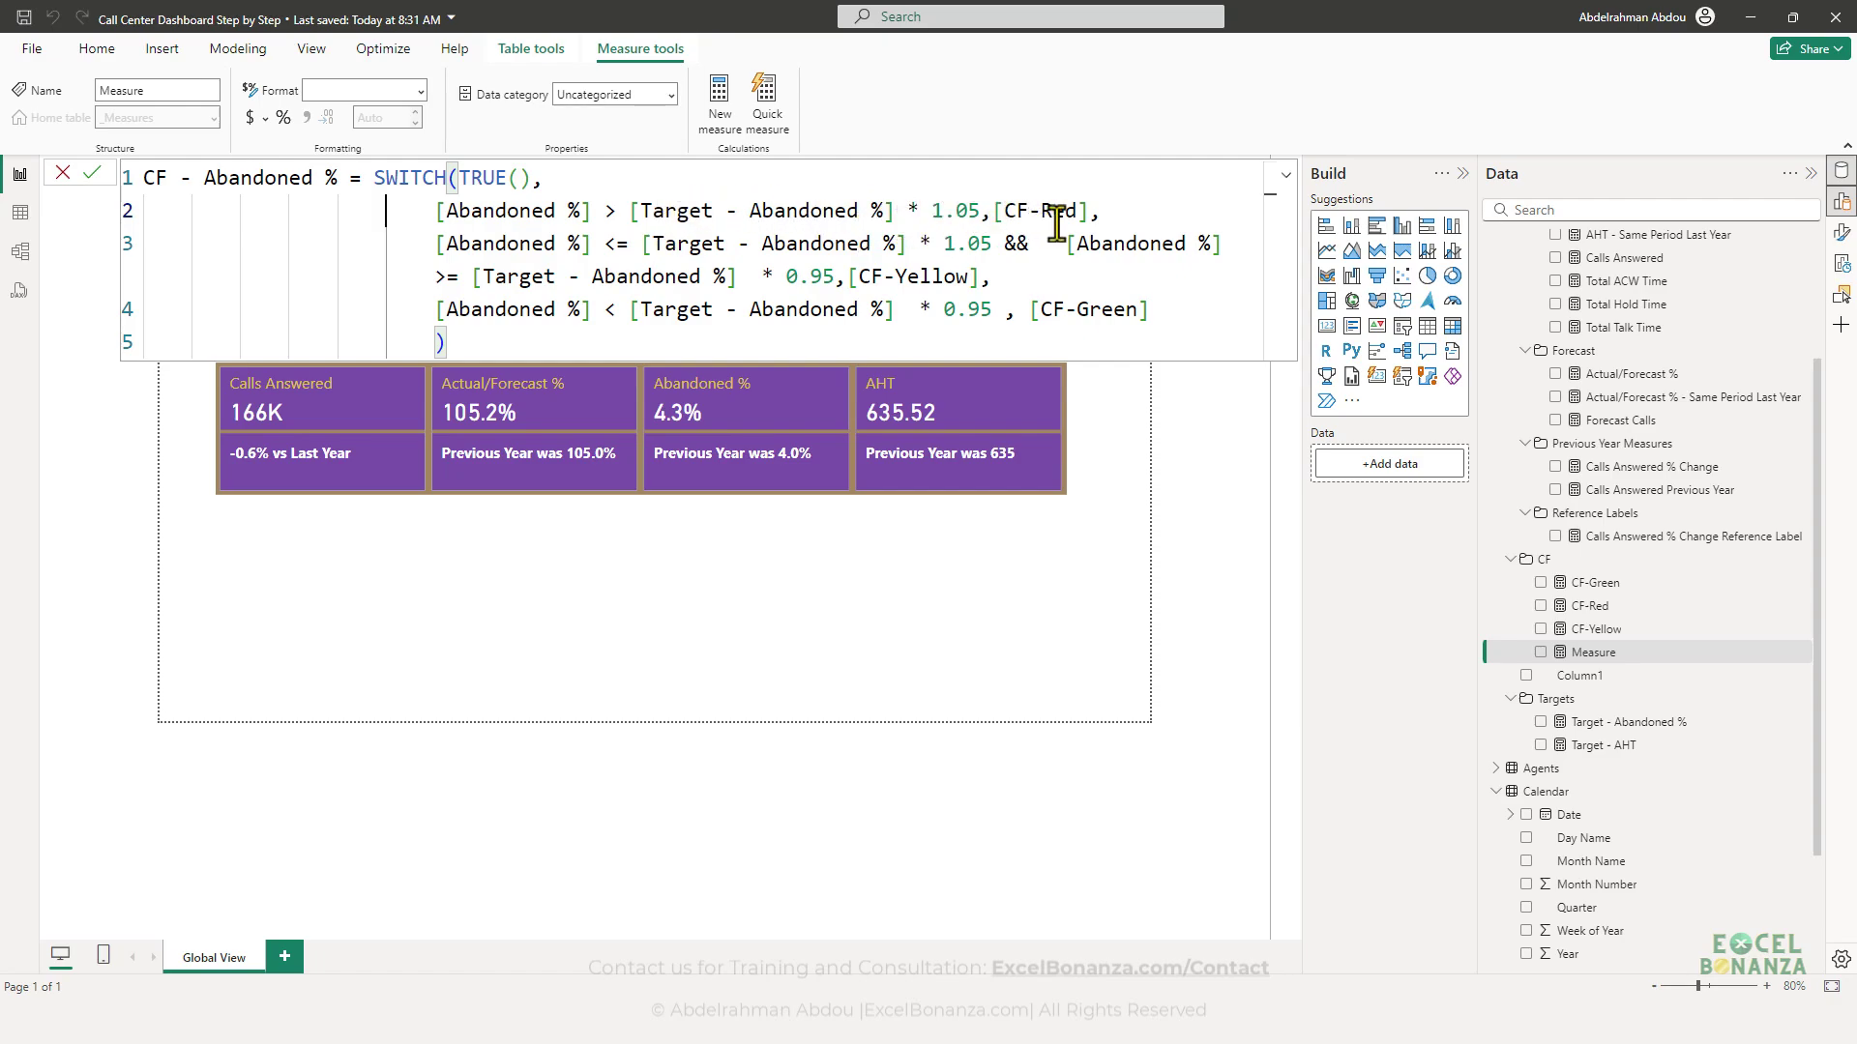
pyautogui.moveTo(1087, 208); pyautogui.dragTo(994, 208)
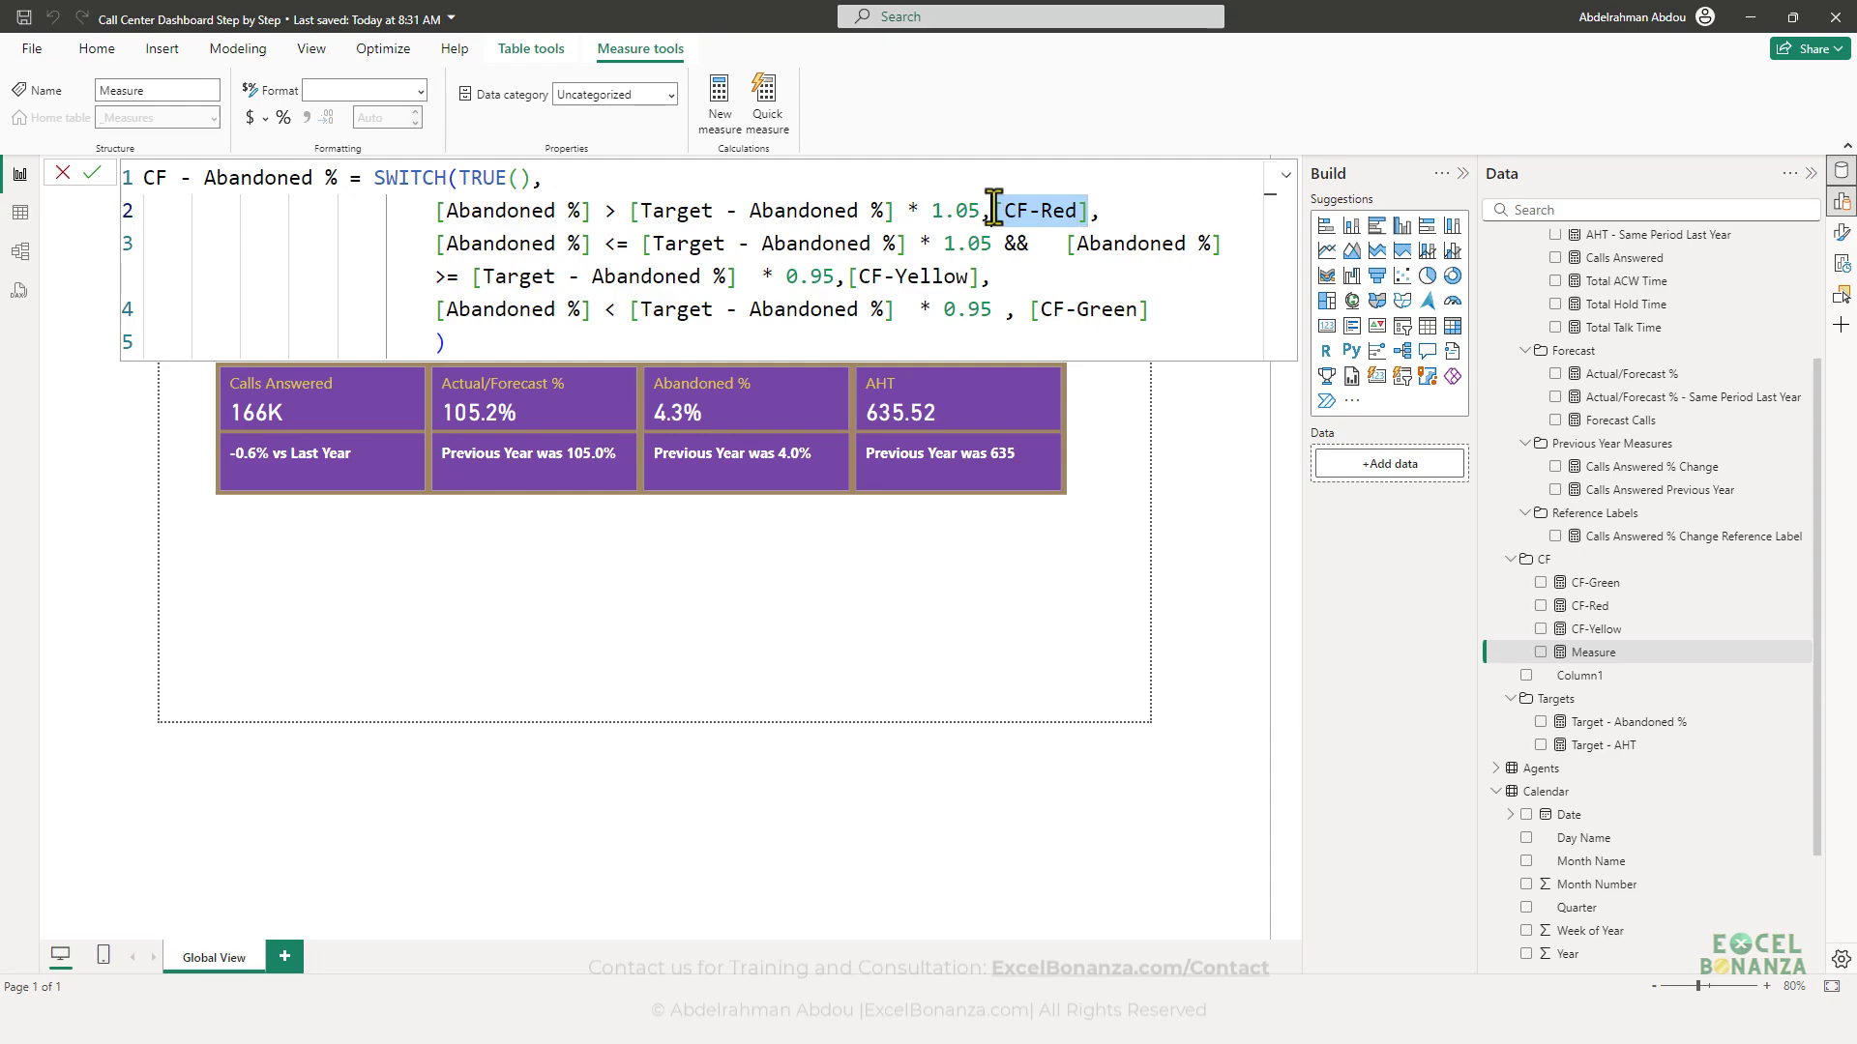
pyautogui.click(647, 243)
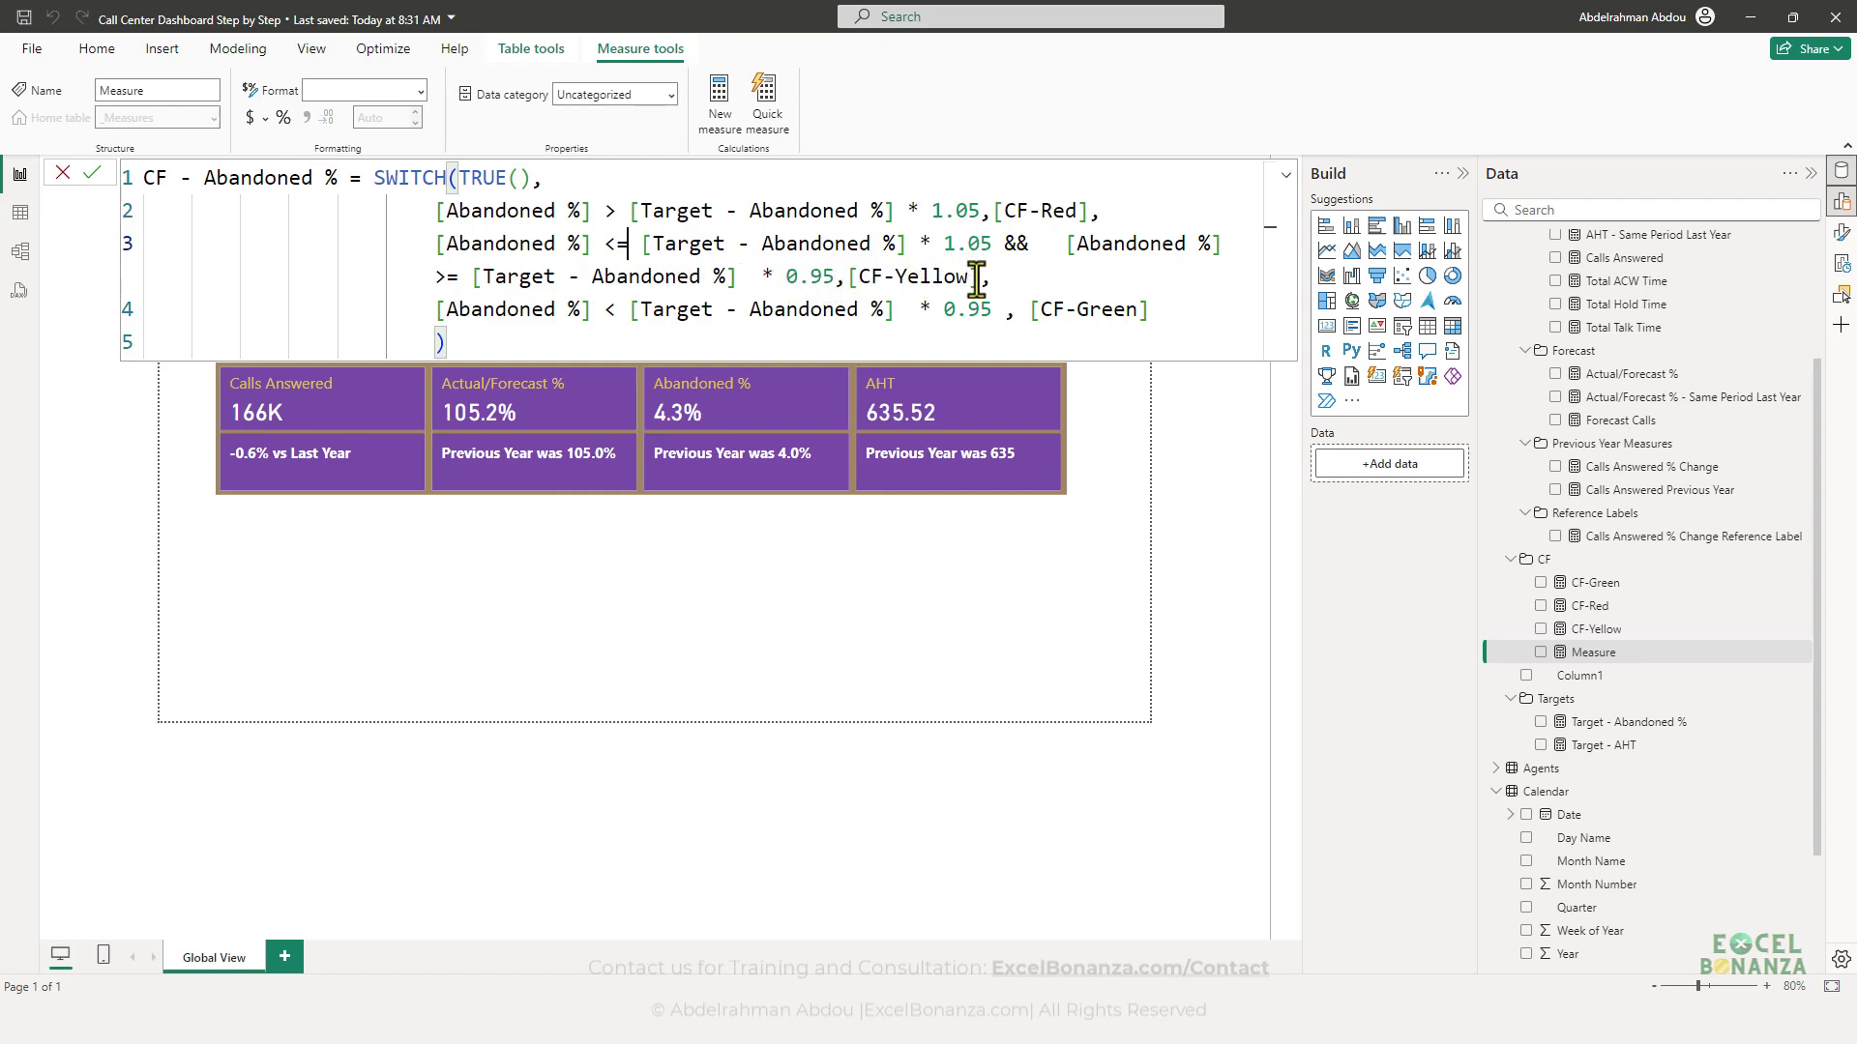
pyautogui.moveTo(975, 281); pyautogui.dragTo(851, 281)
pyautogui.click(881, 282)
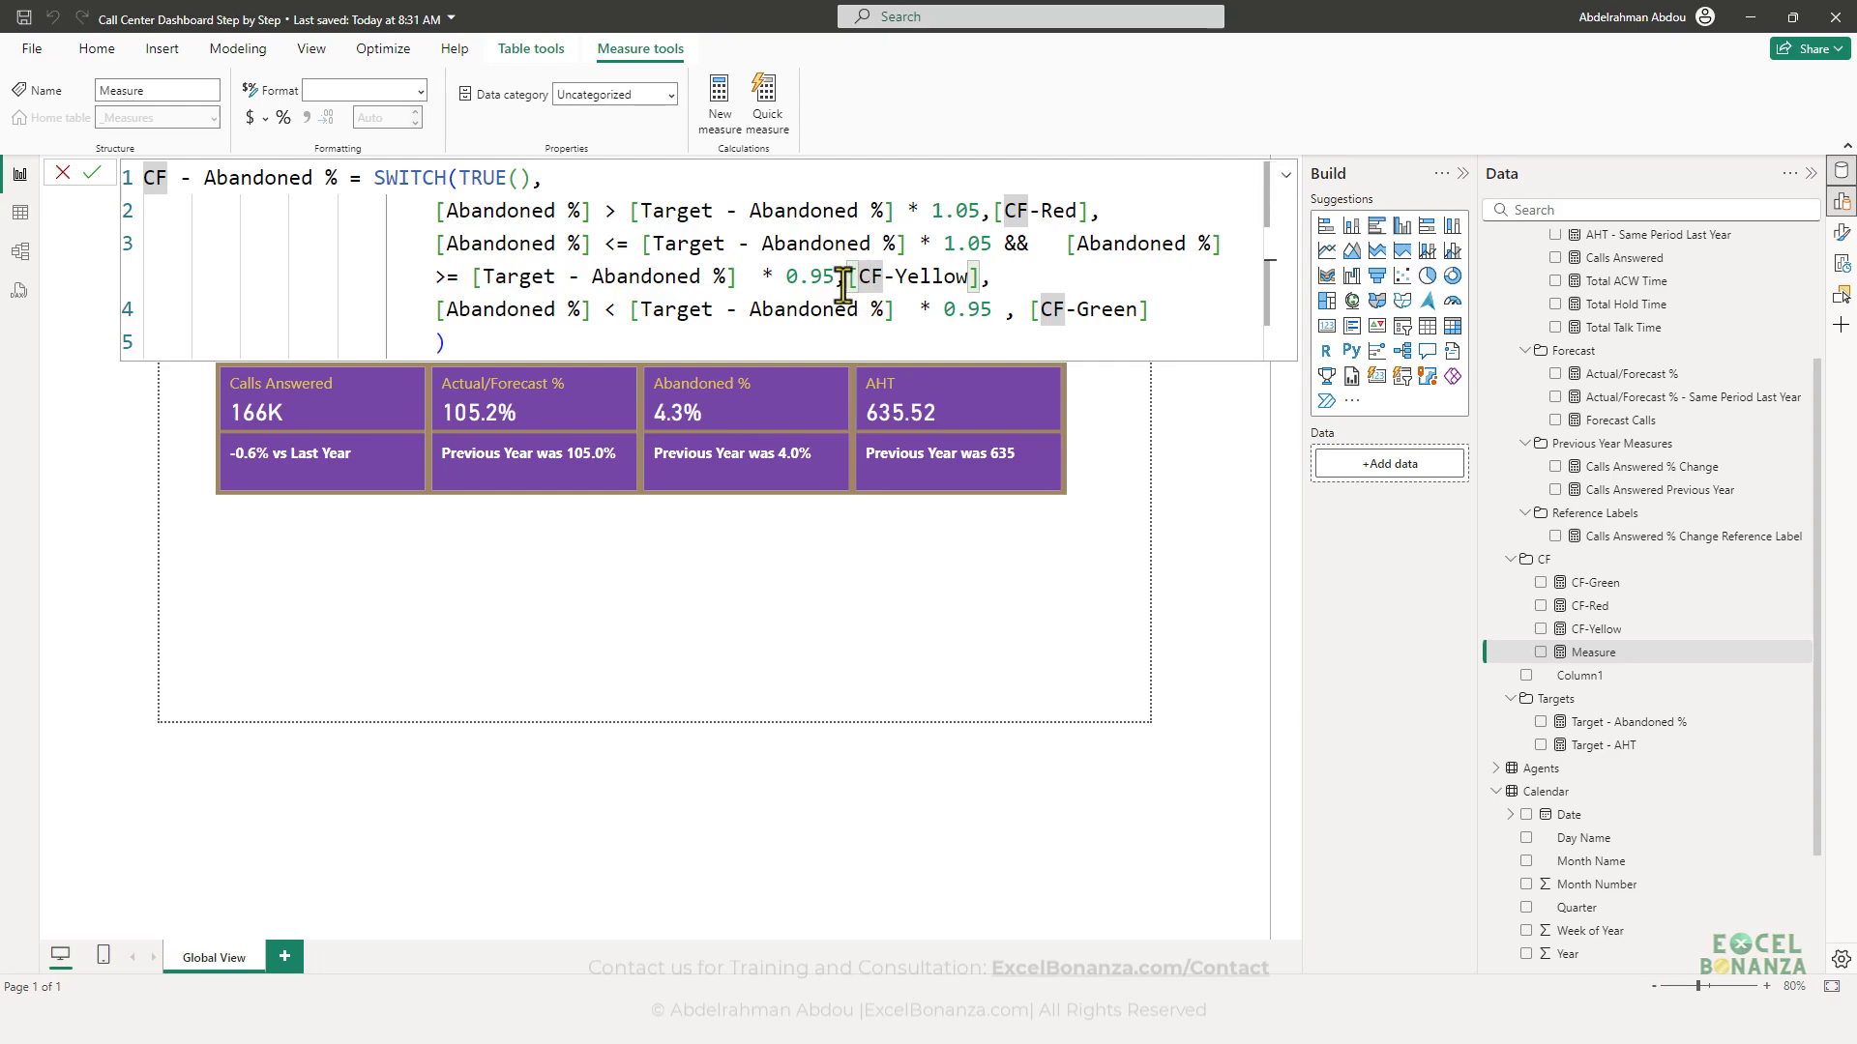
pyautogui.click(847, 278)
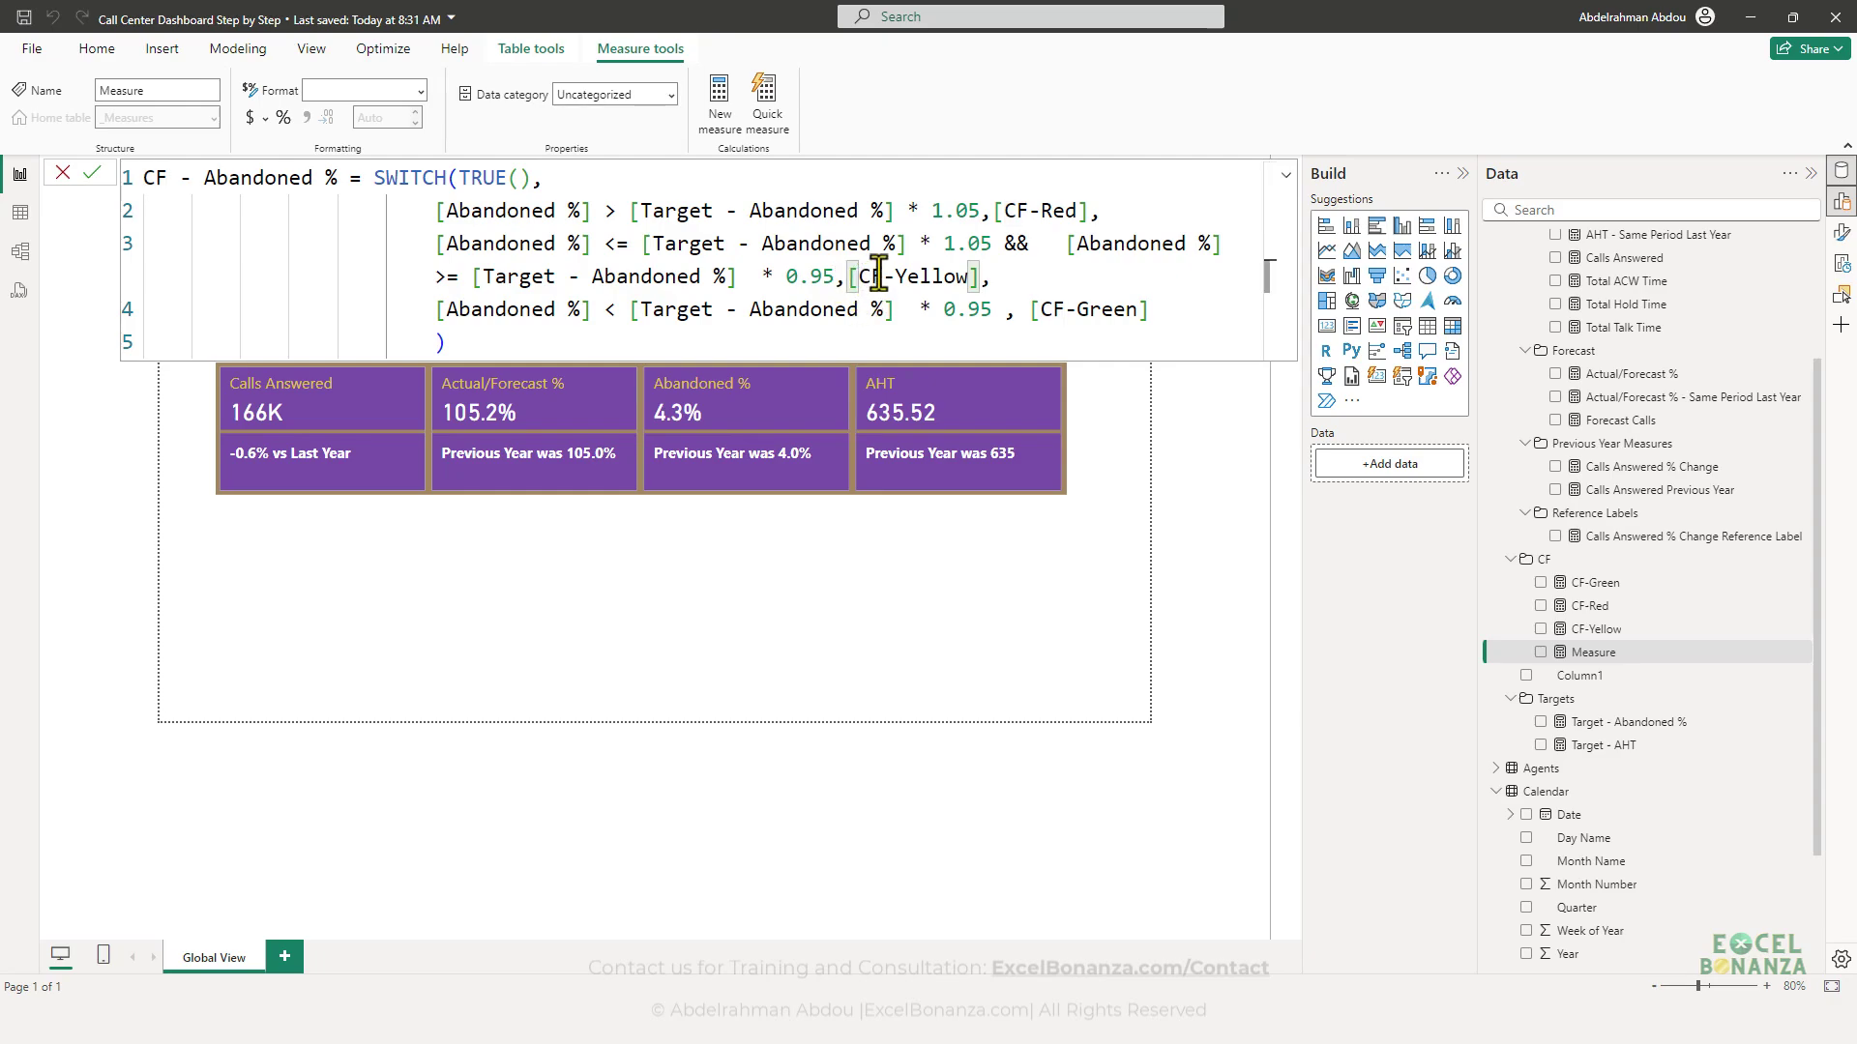
pyautogui.click(582, 309)
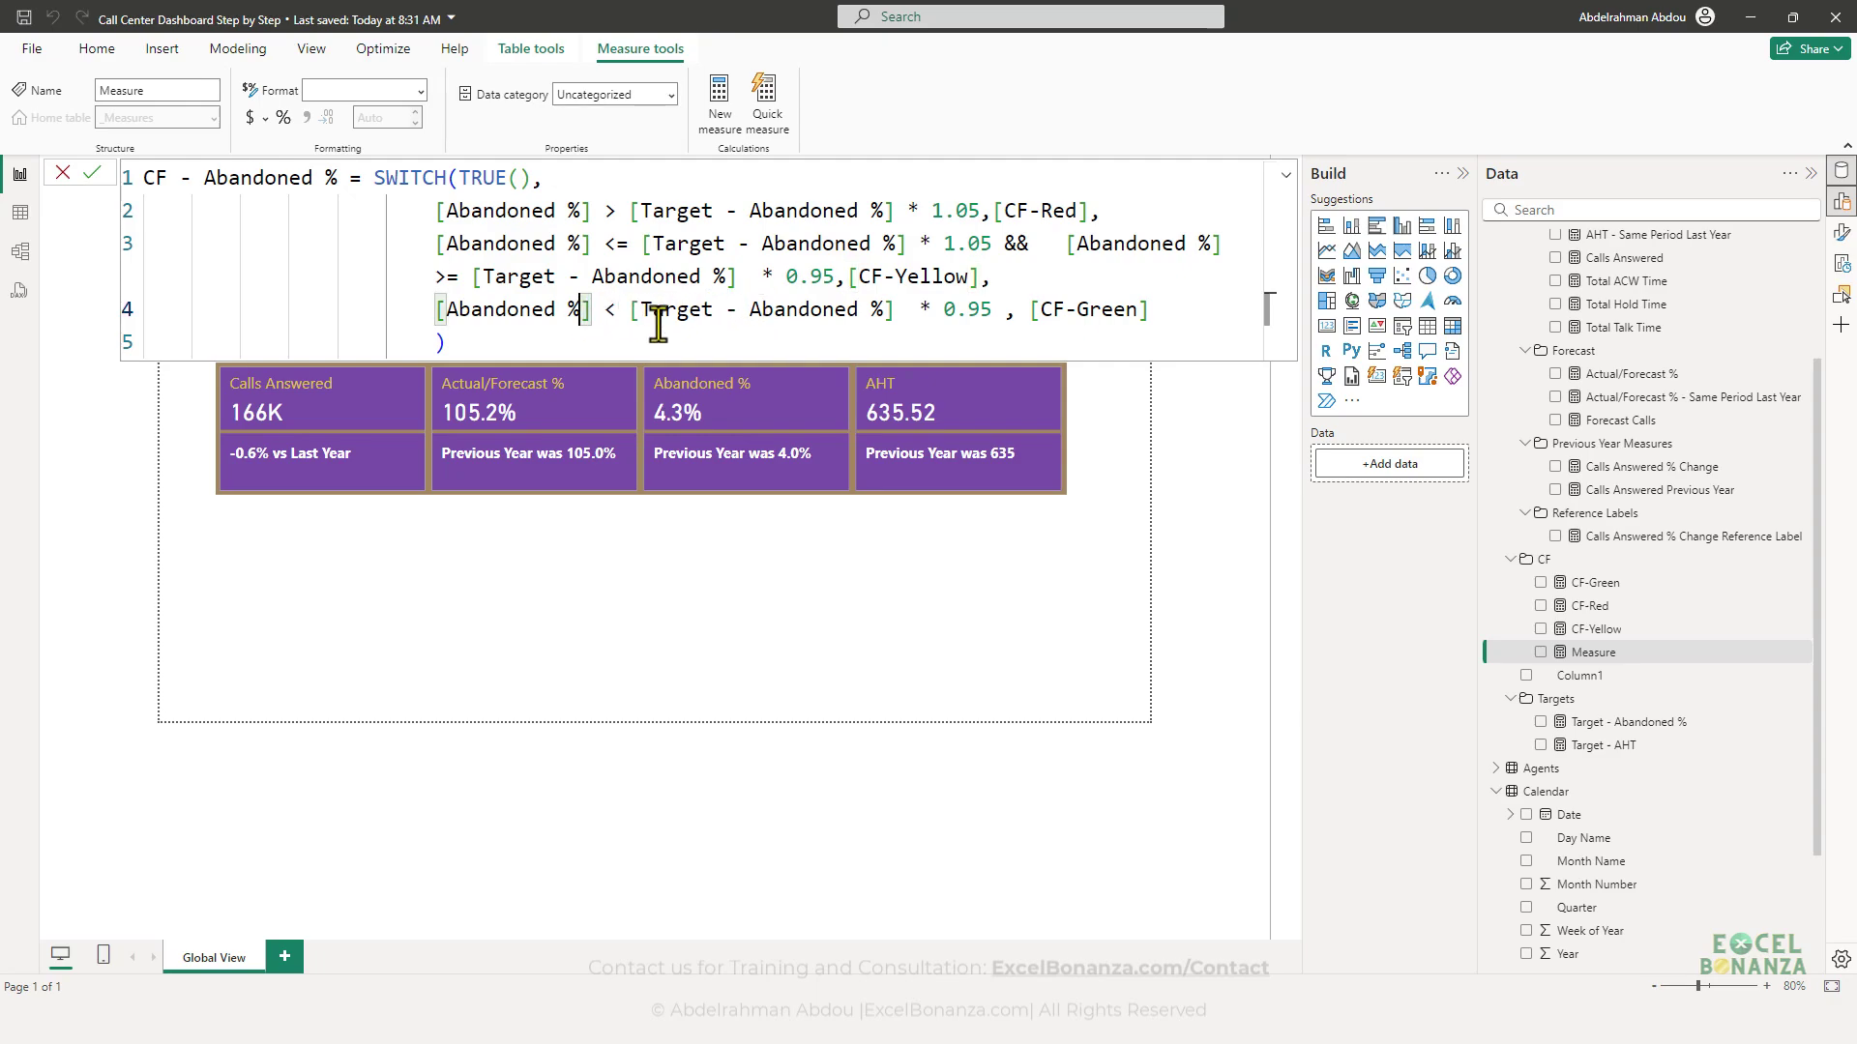
pyautogui.click(931, 311)
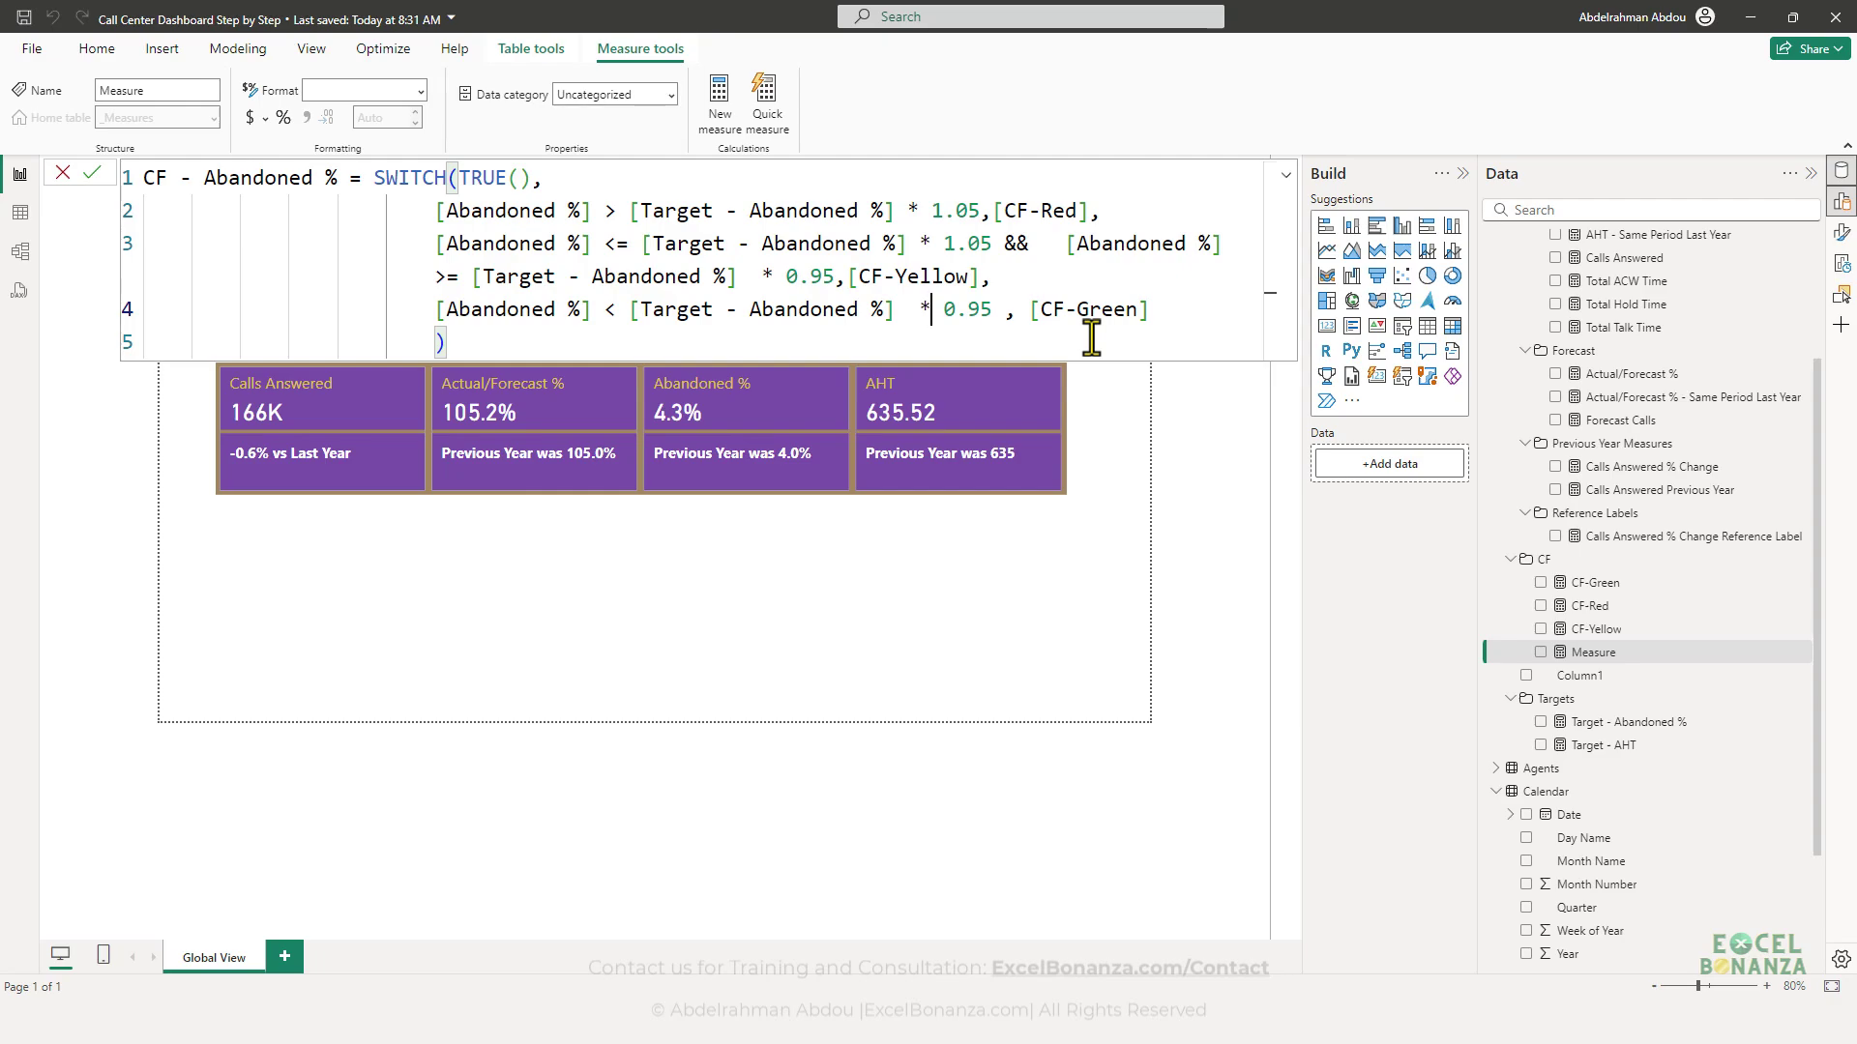
# - Commit the CF - Abandoned % measure and look over the measure folders
pyautogui.click(1112, 342)
pyautogui.press('Return')
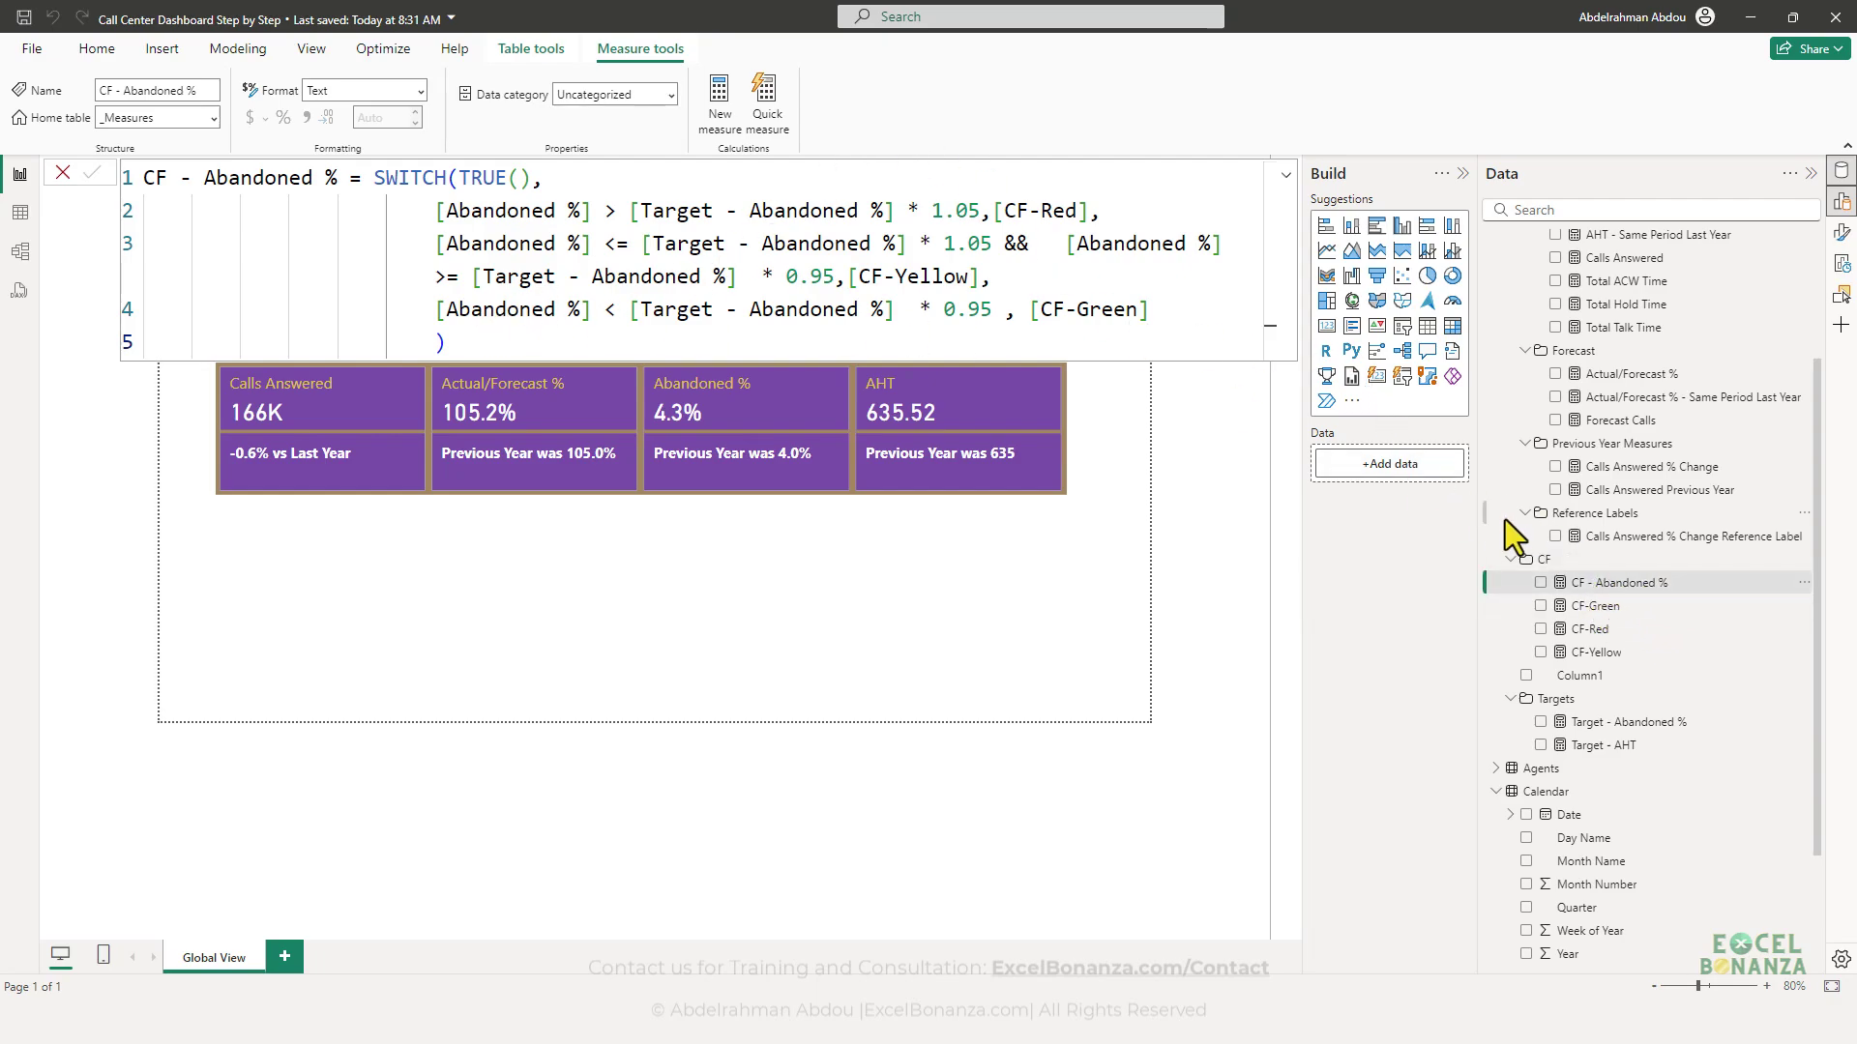
pyautogui.scroll(3, 1586, 560)
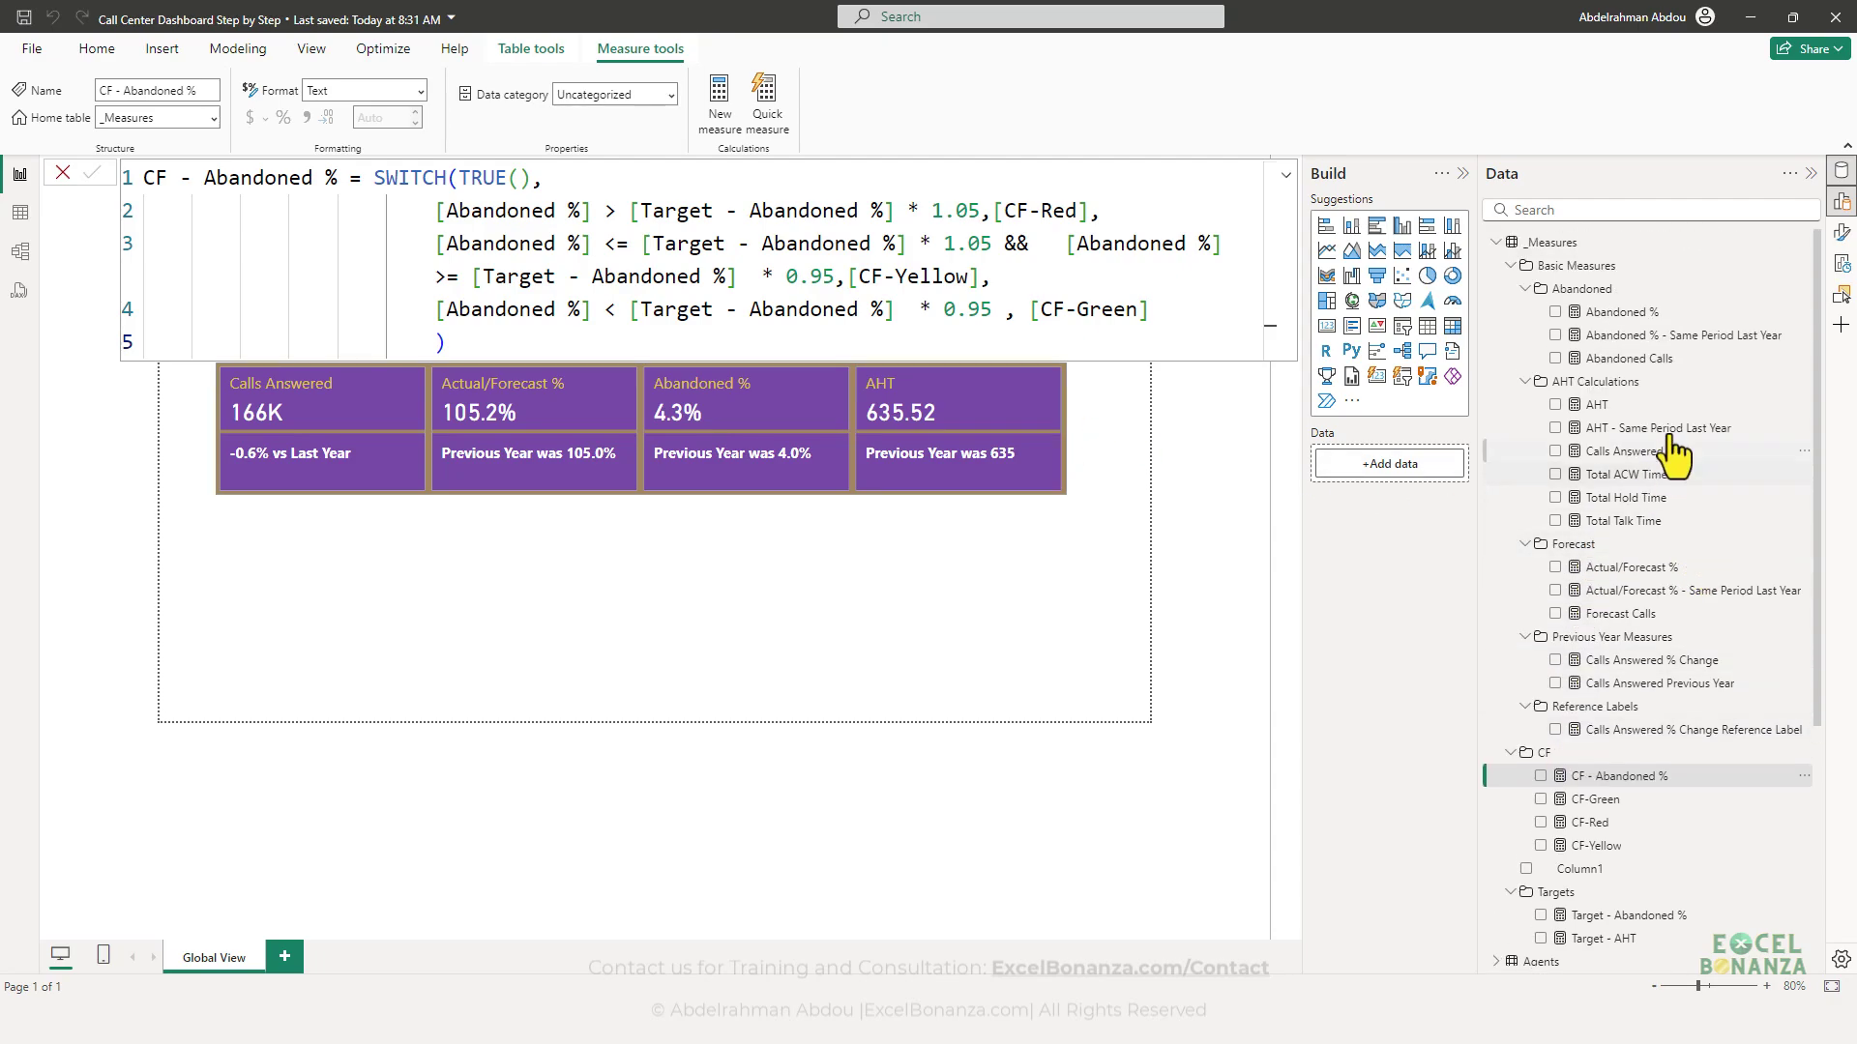
pyautogui.scroll(-5, 1697, 532)
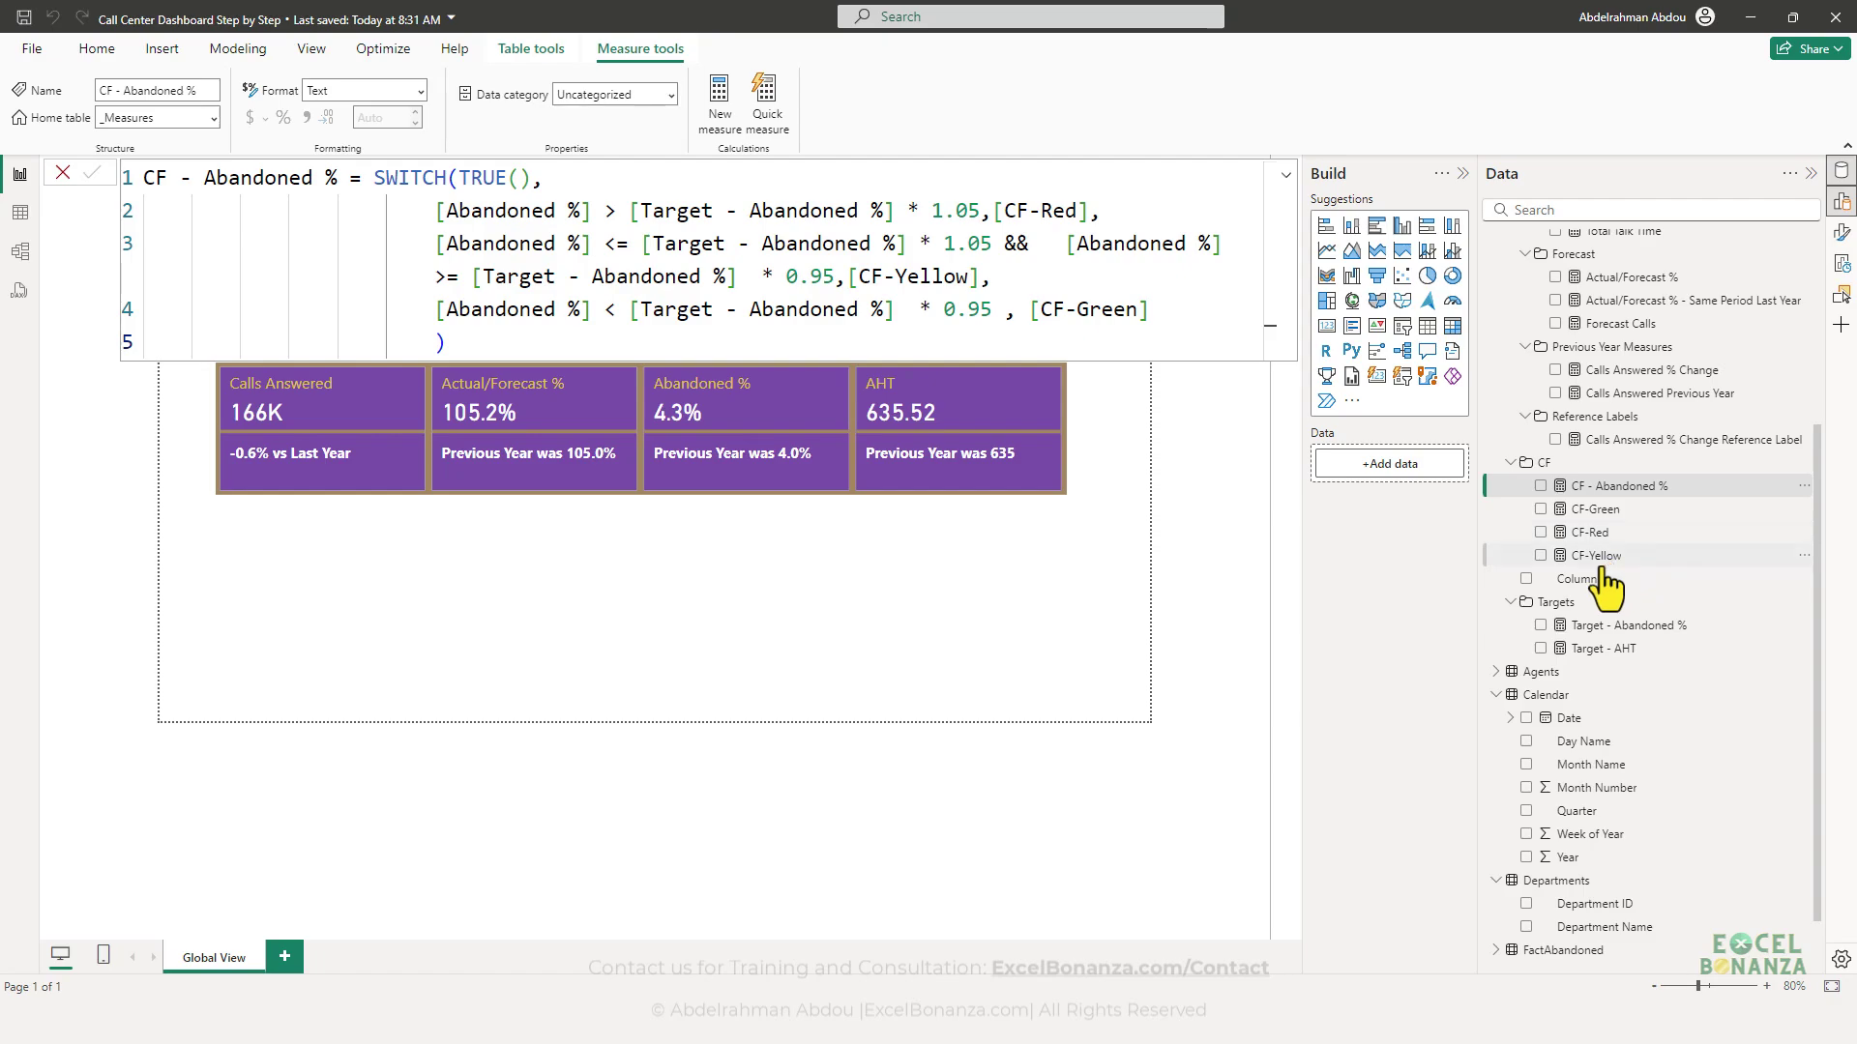
# - Open the KPI card visual's callout value formatting and apply the settings to the Abandoned % series
pyautogui.click(849, 487)
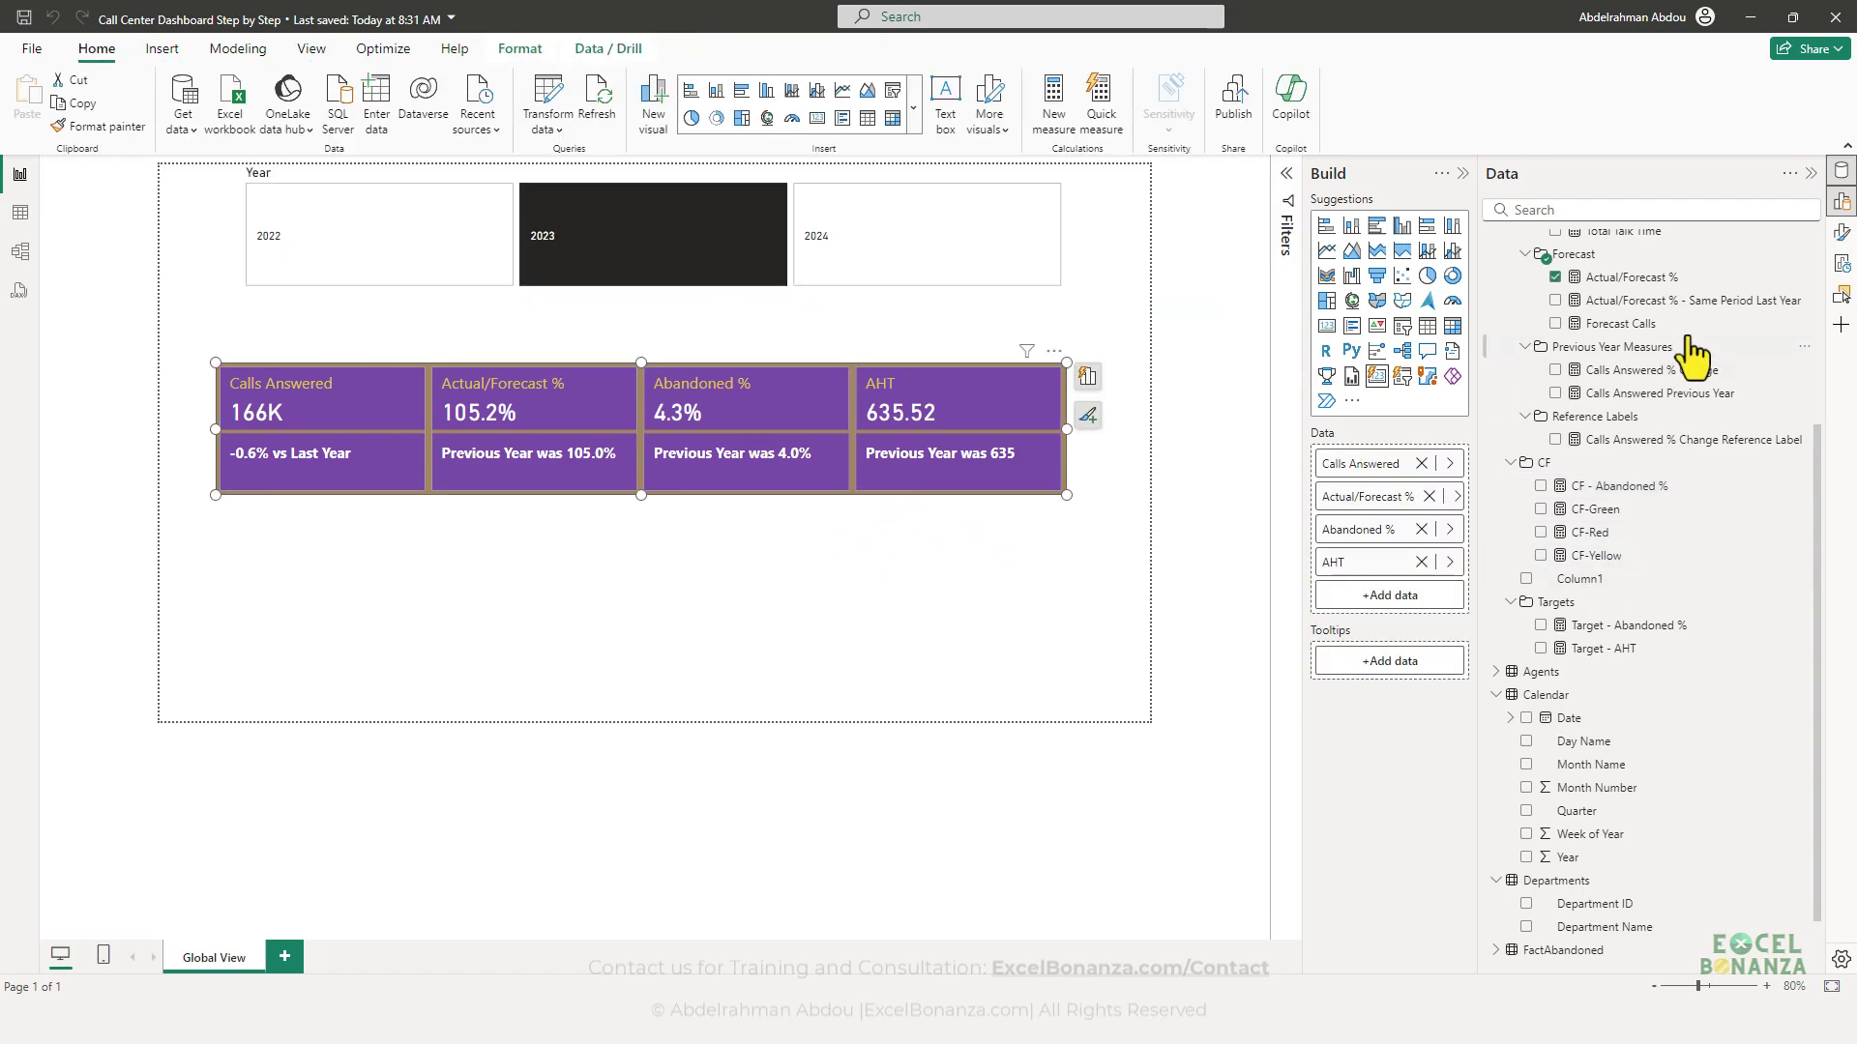
pyautogui.click(1840, 234)
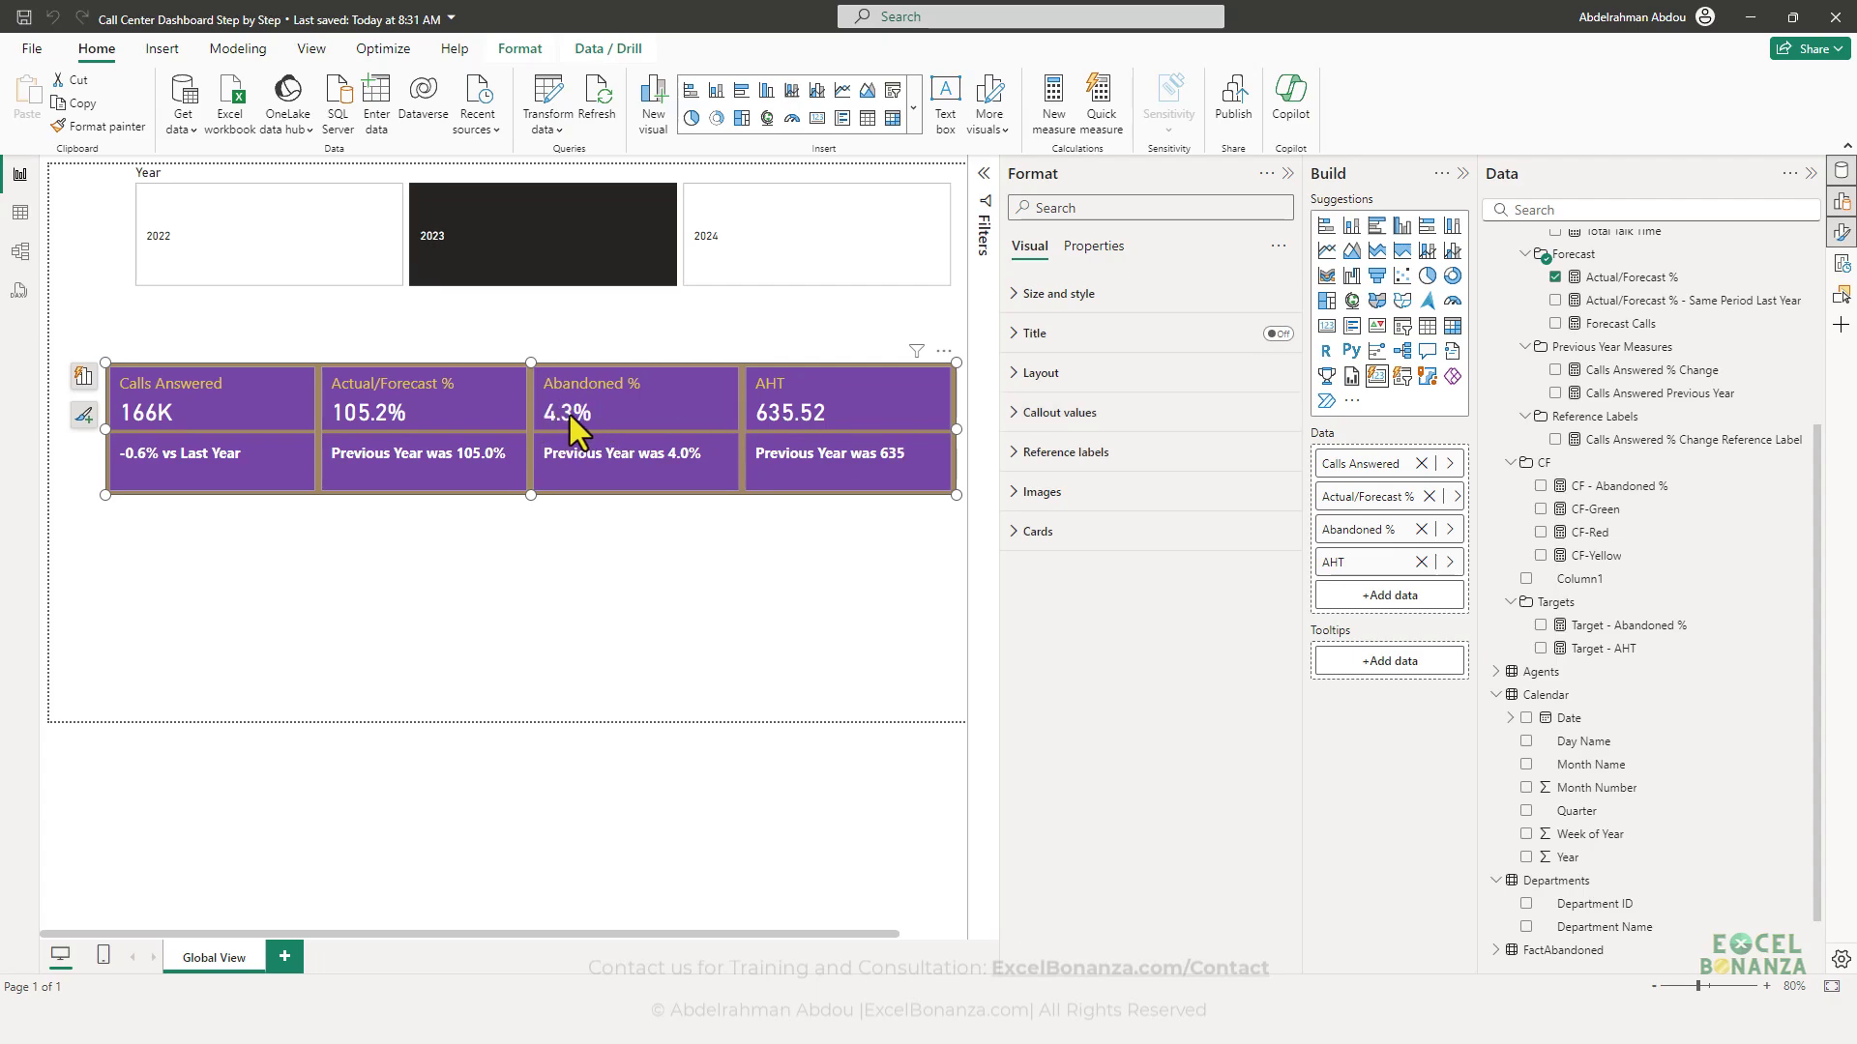
pyautogui.click(1064, 416)
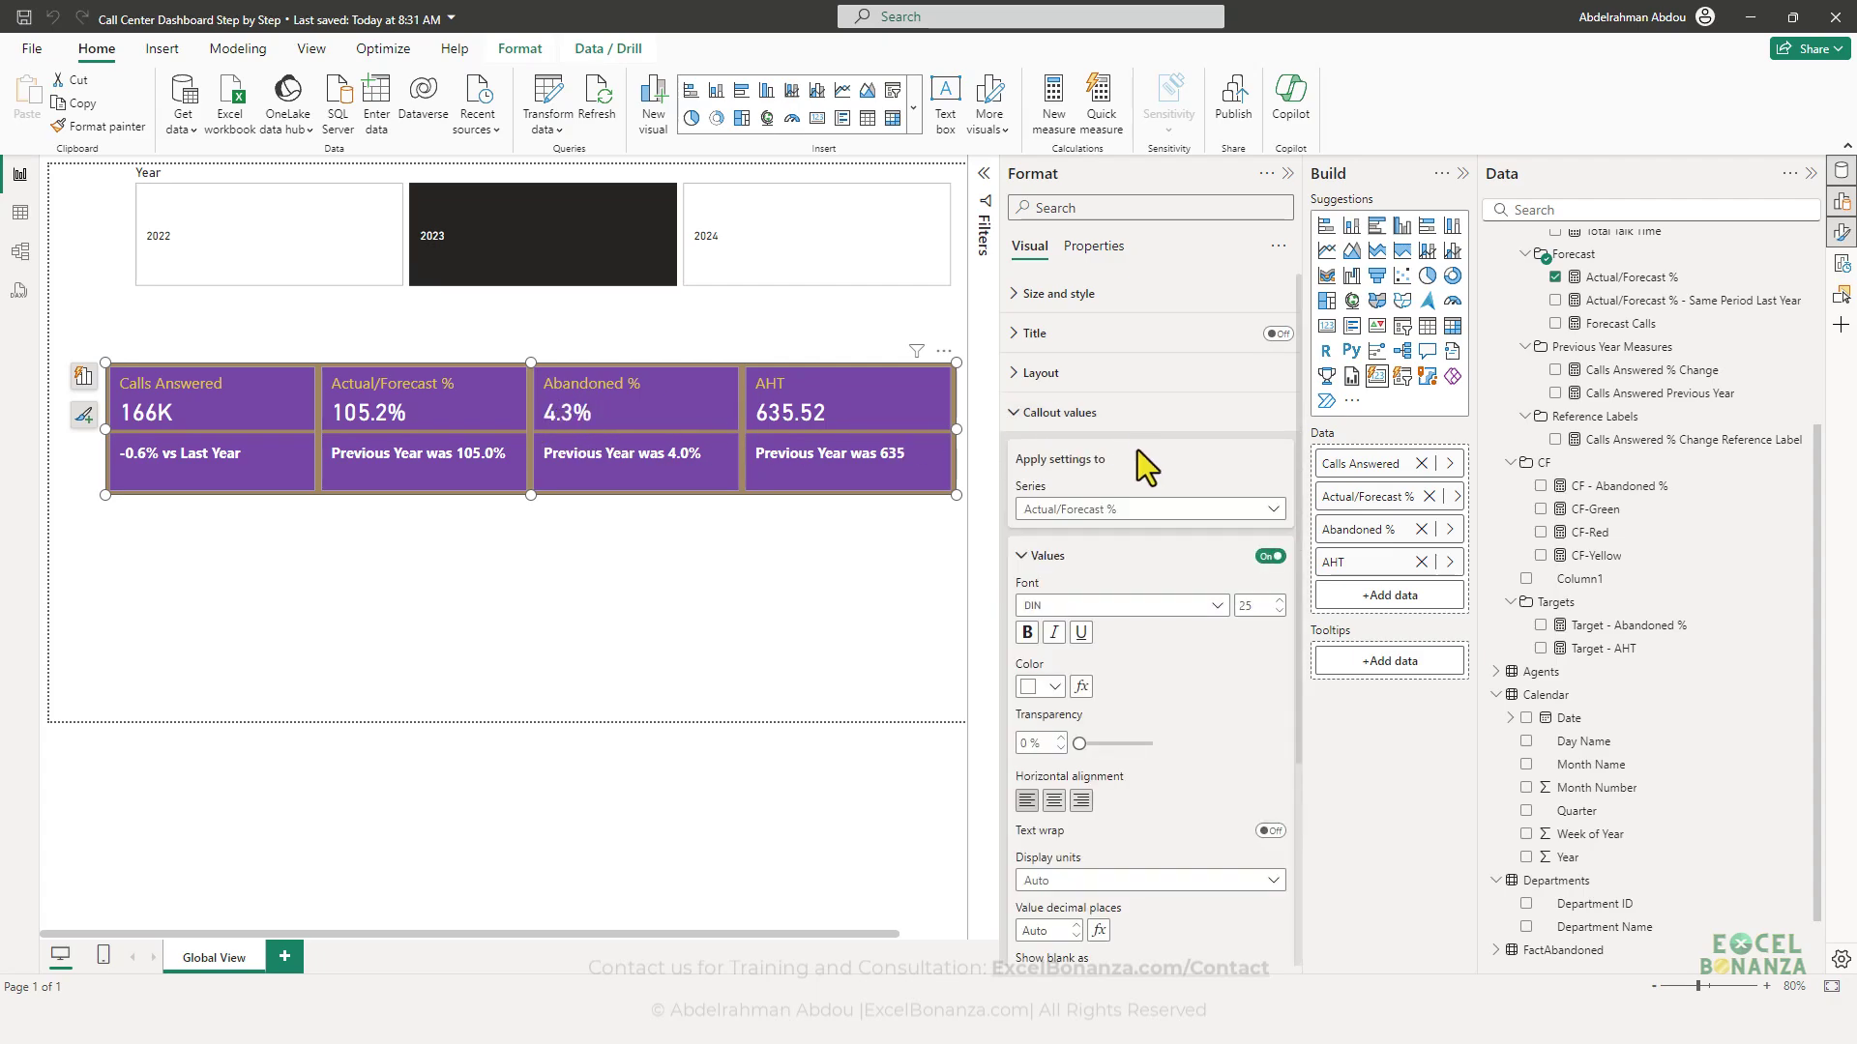
pyautogui.scroll(-1, 1194, 497)
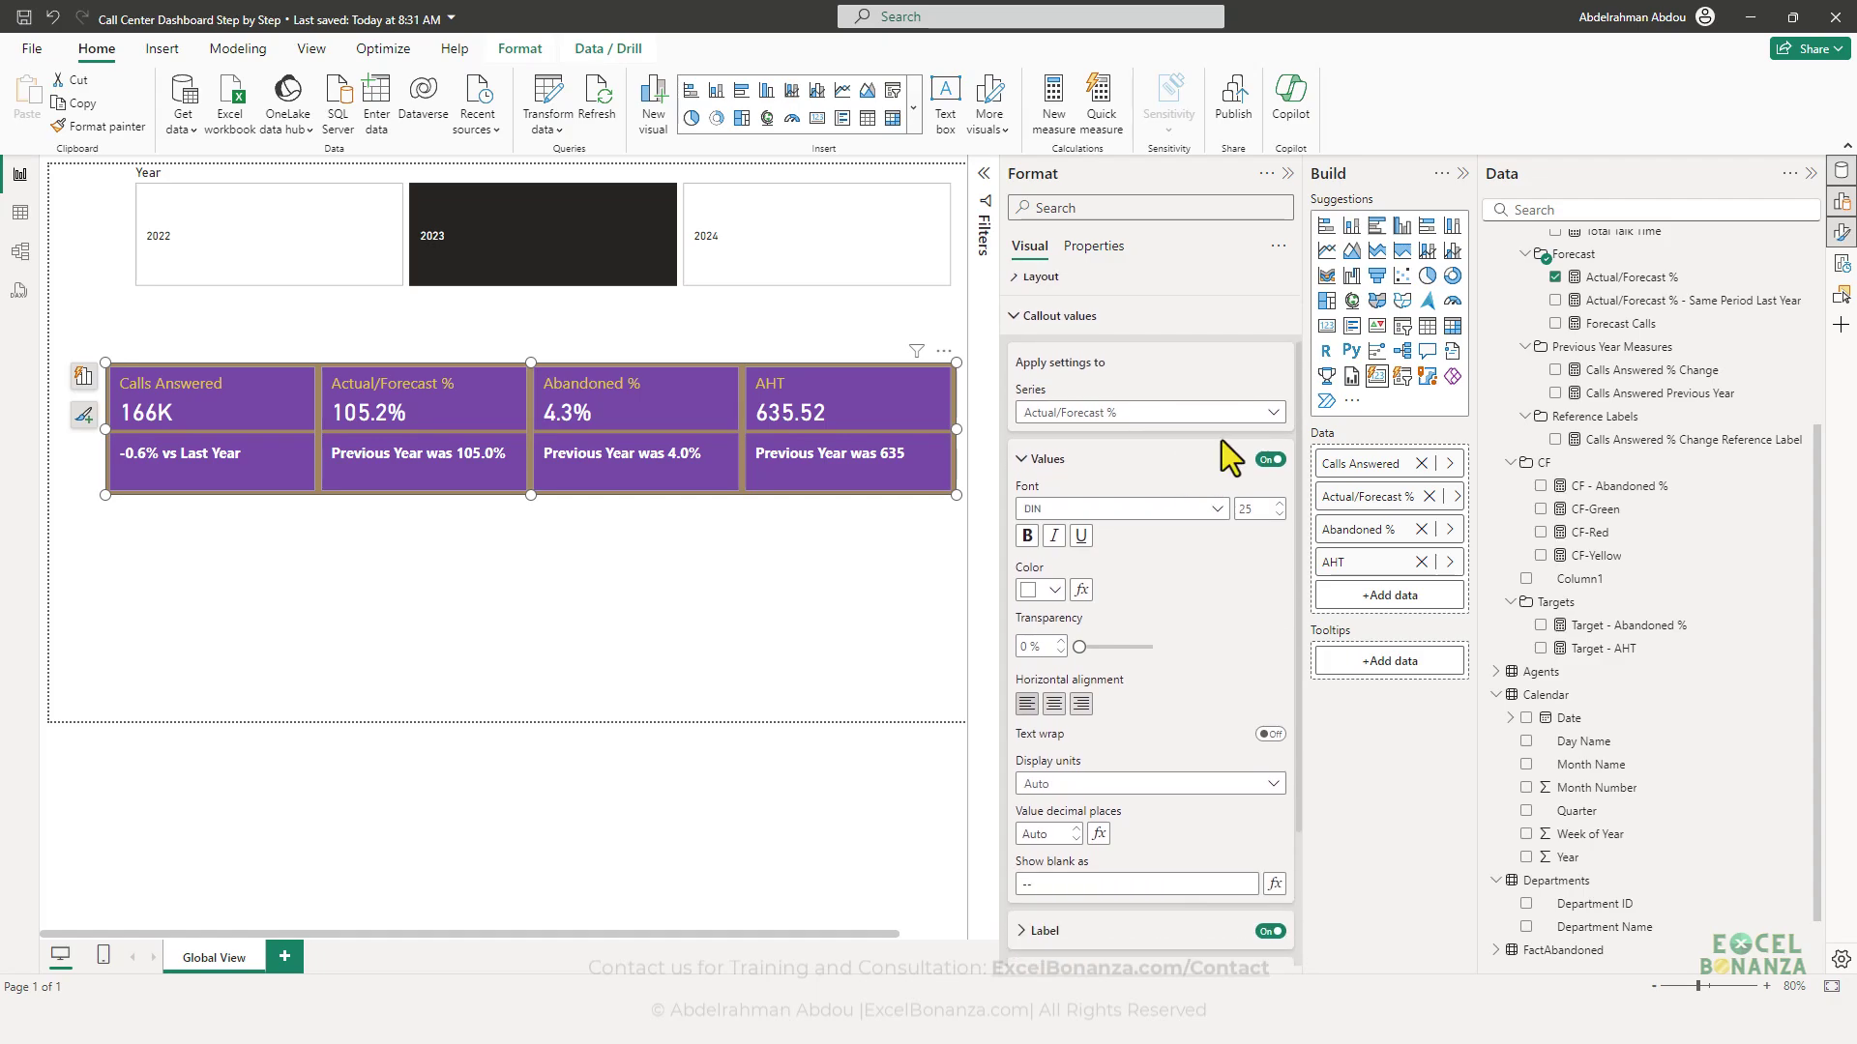
pyautogui.click(1178, 416)
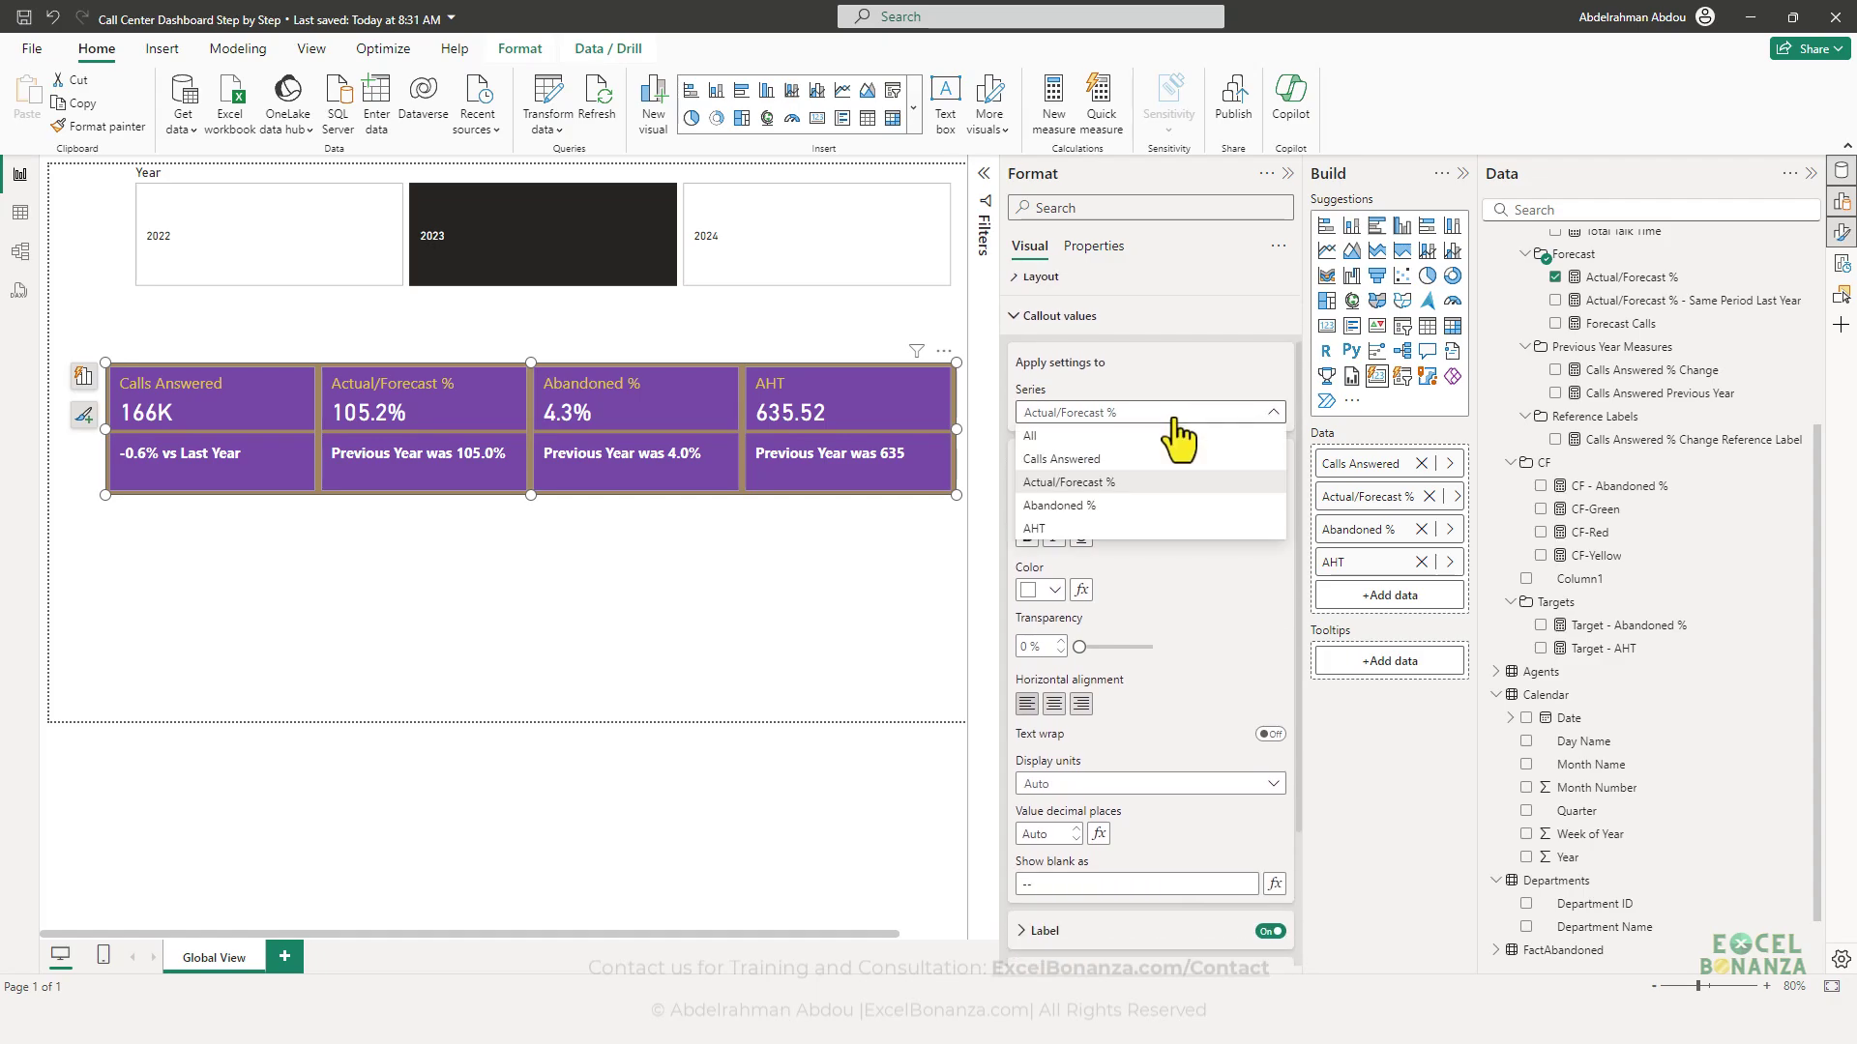
pyautogui.click(1110, 511)
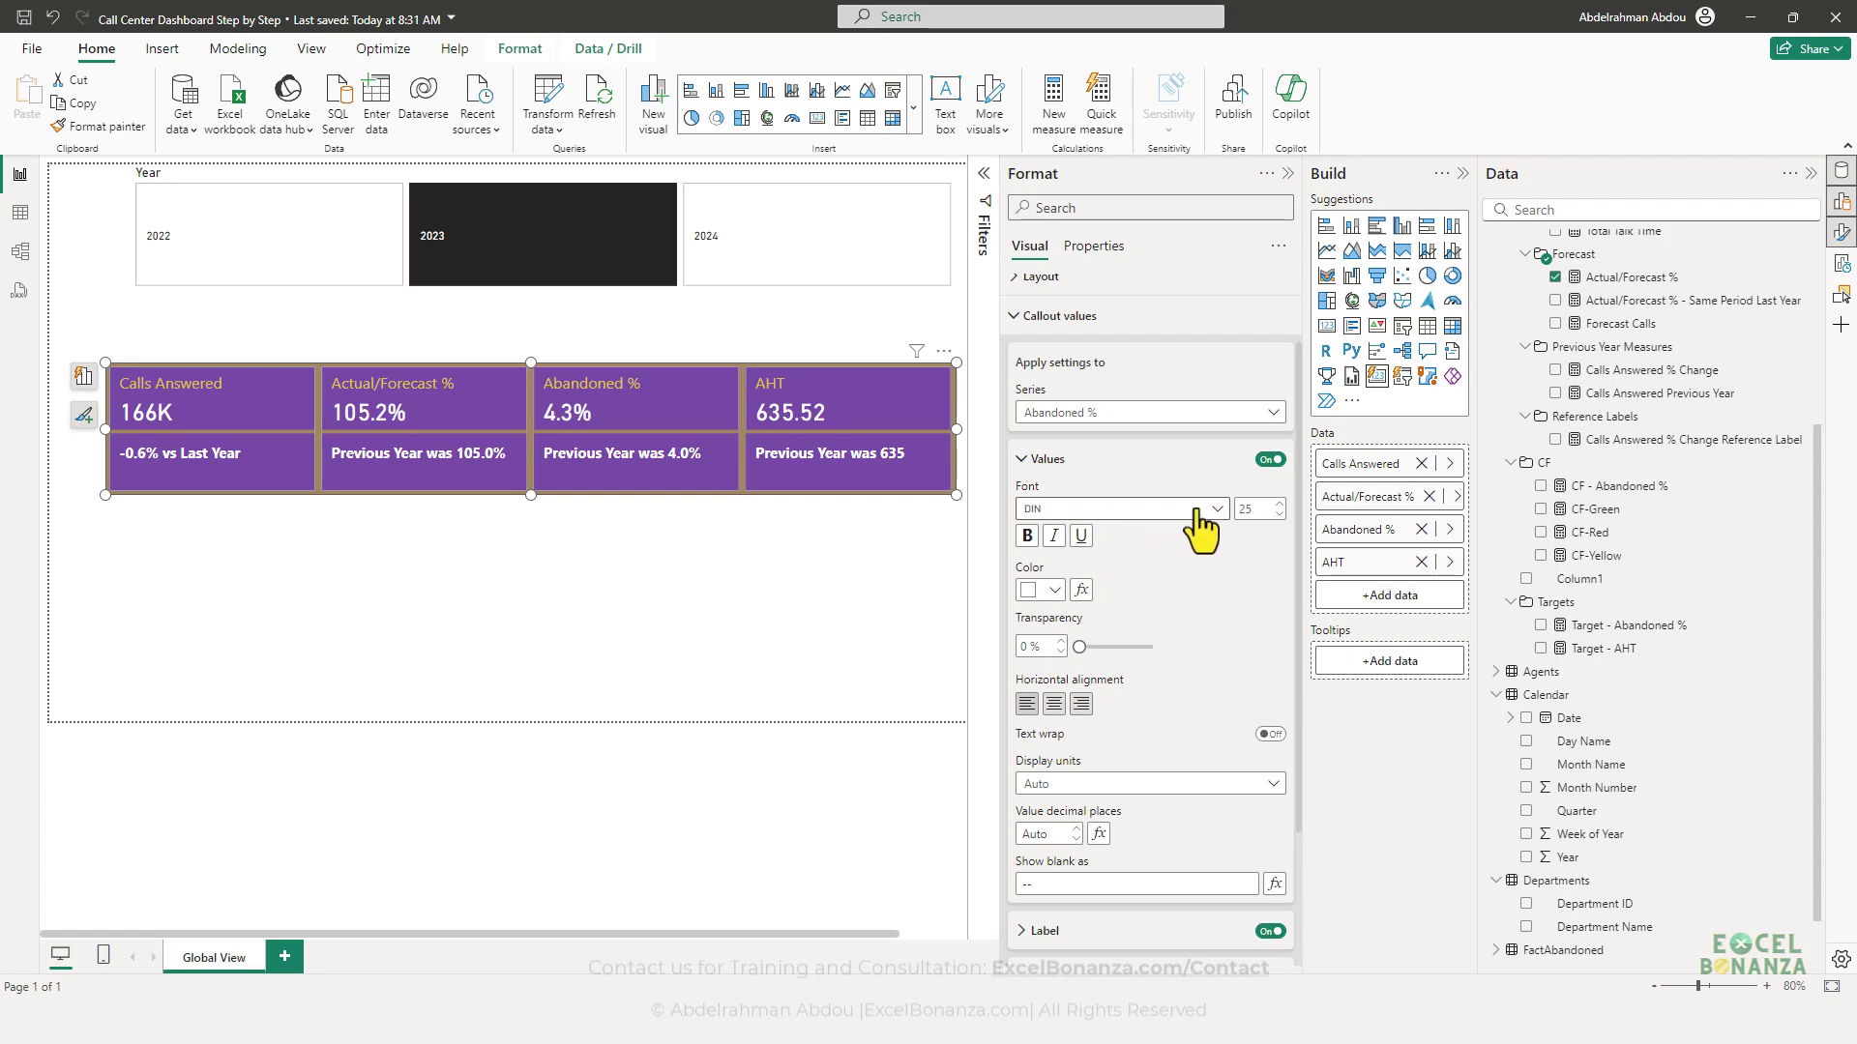
pyautogui.scroll(-1, 1204, 522)
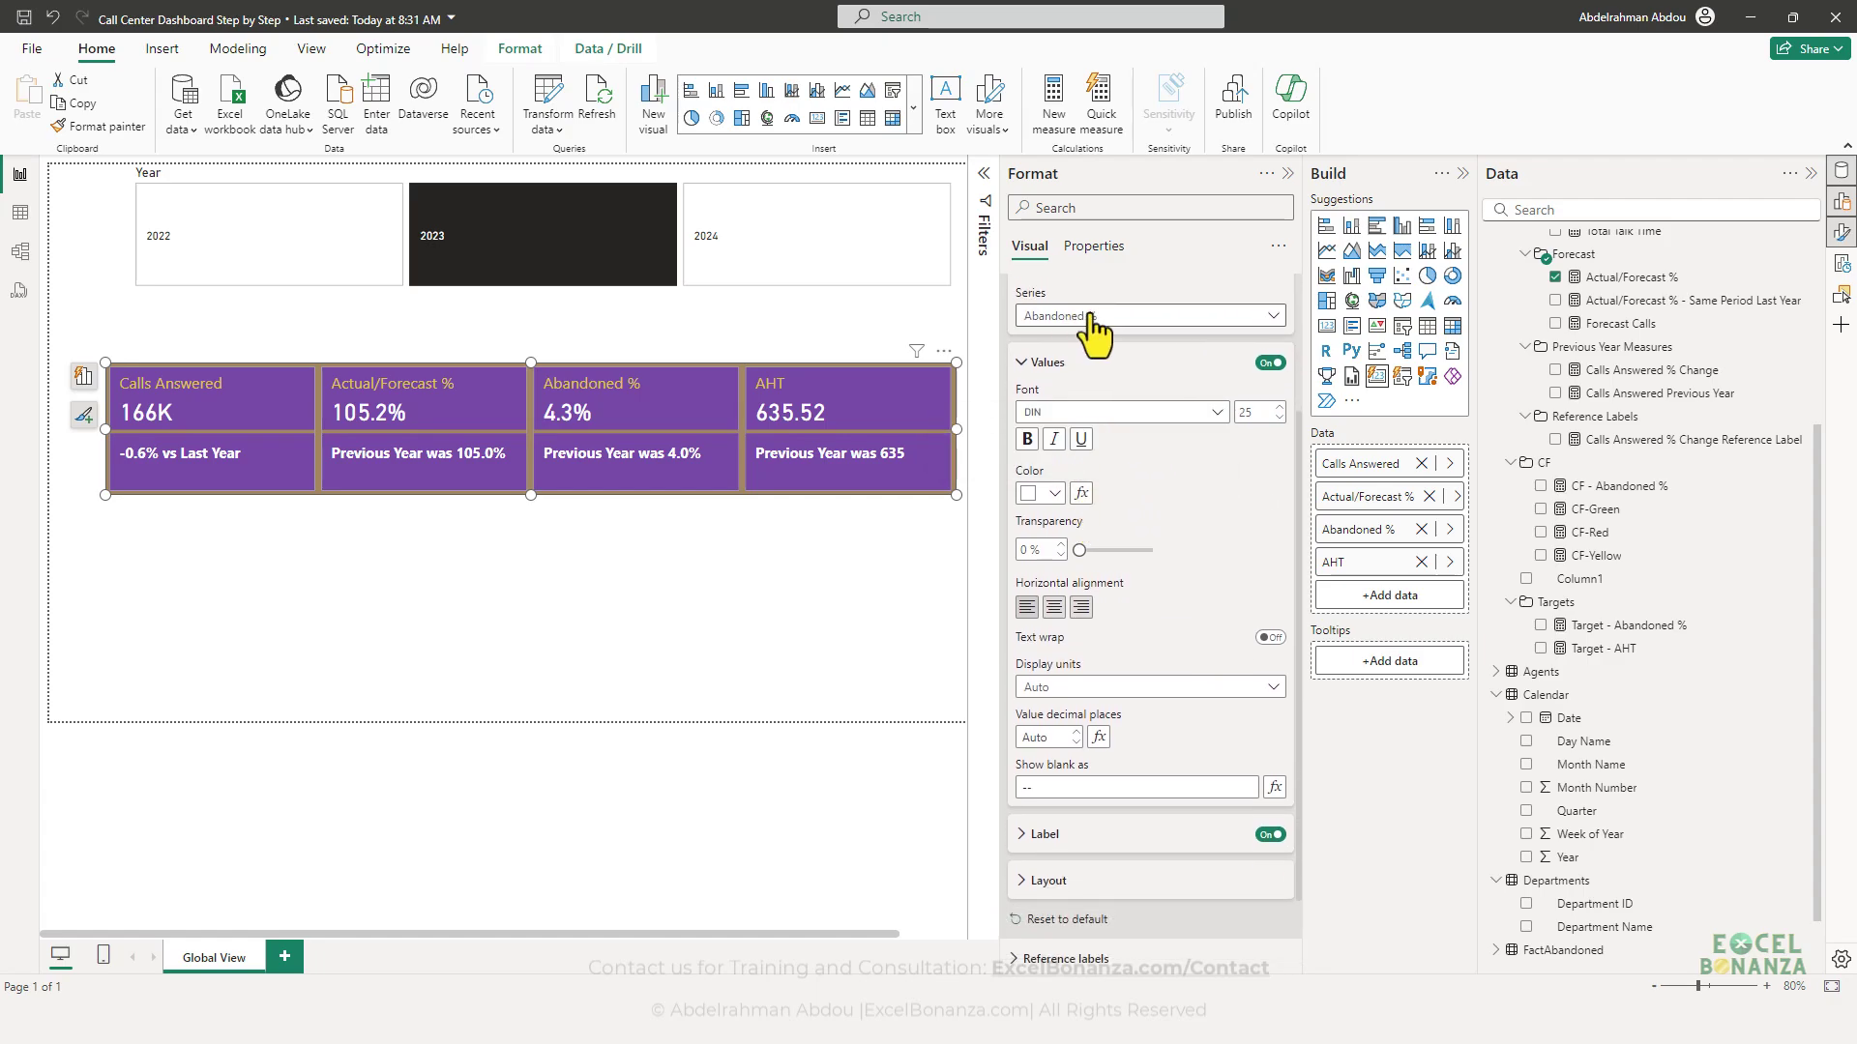
# - Open conditional formatting for the Abandoned % value's font colour, set the format style to Field value and open the base field choice
pyautogui.click(1081, 494)
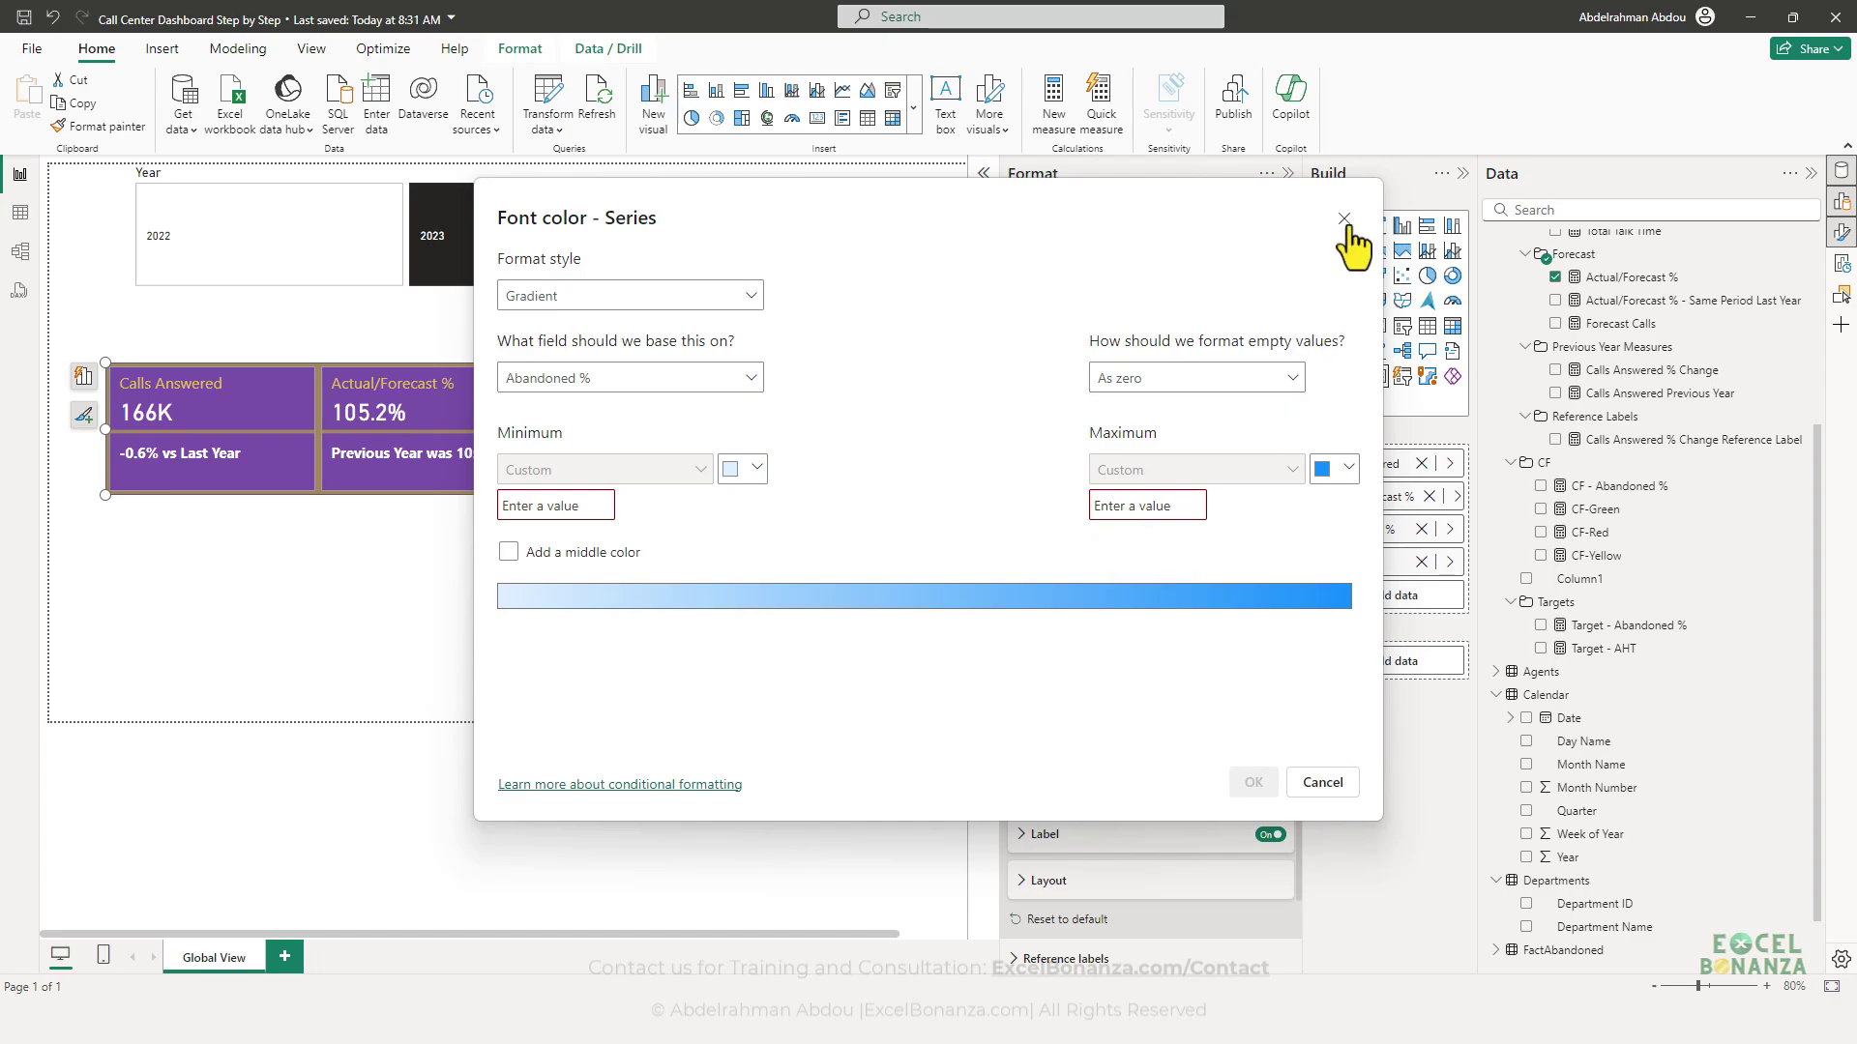
pyautogui.click(640, 296)
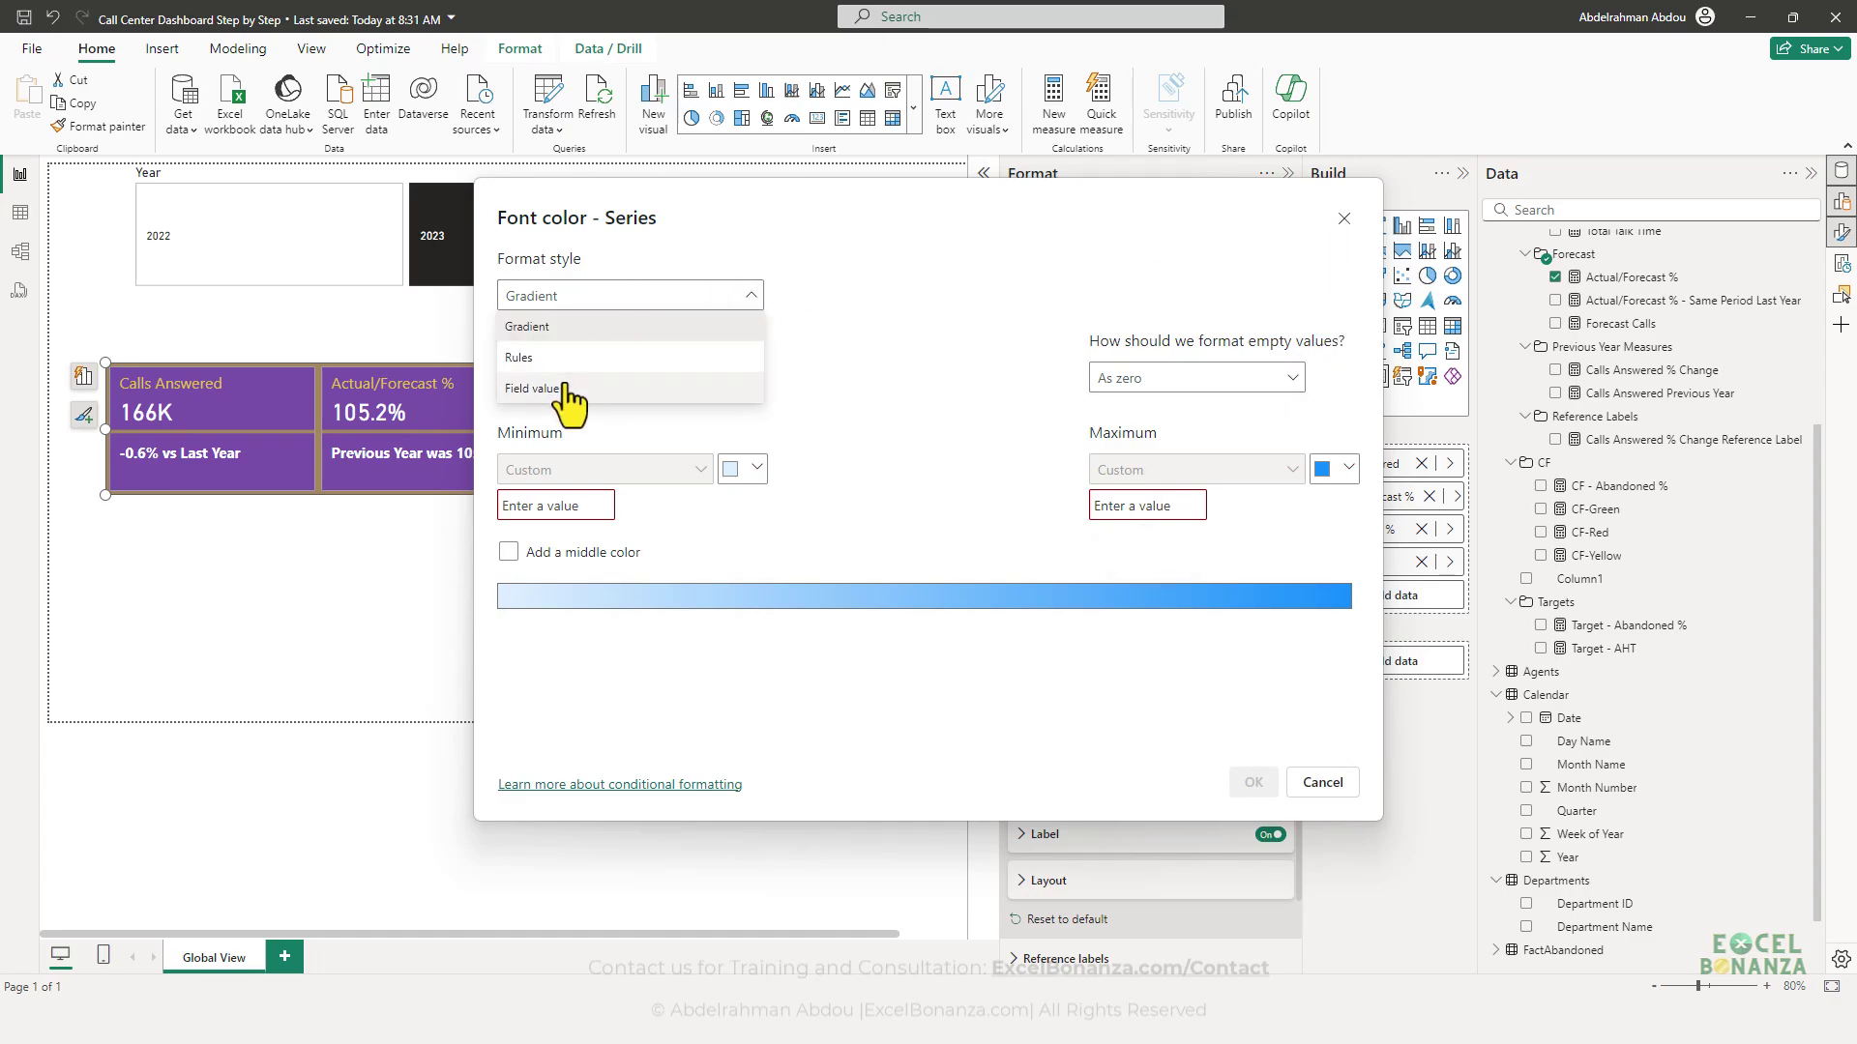
pyautogui.click(568, 390)
pyautogui.click(689, 379)
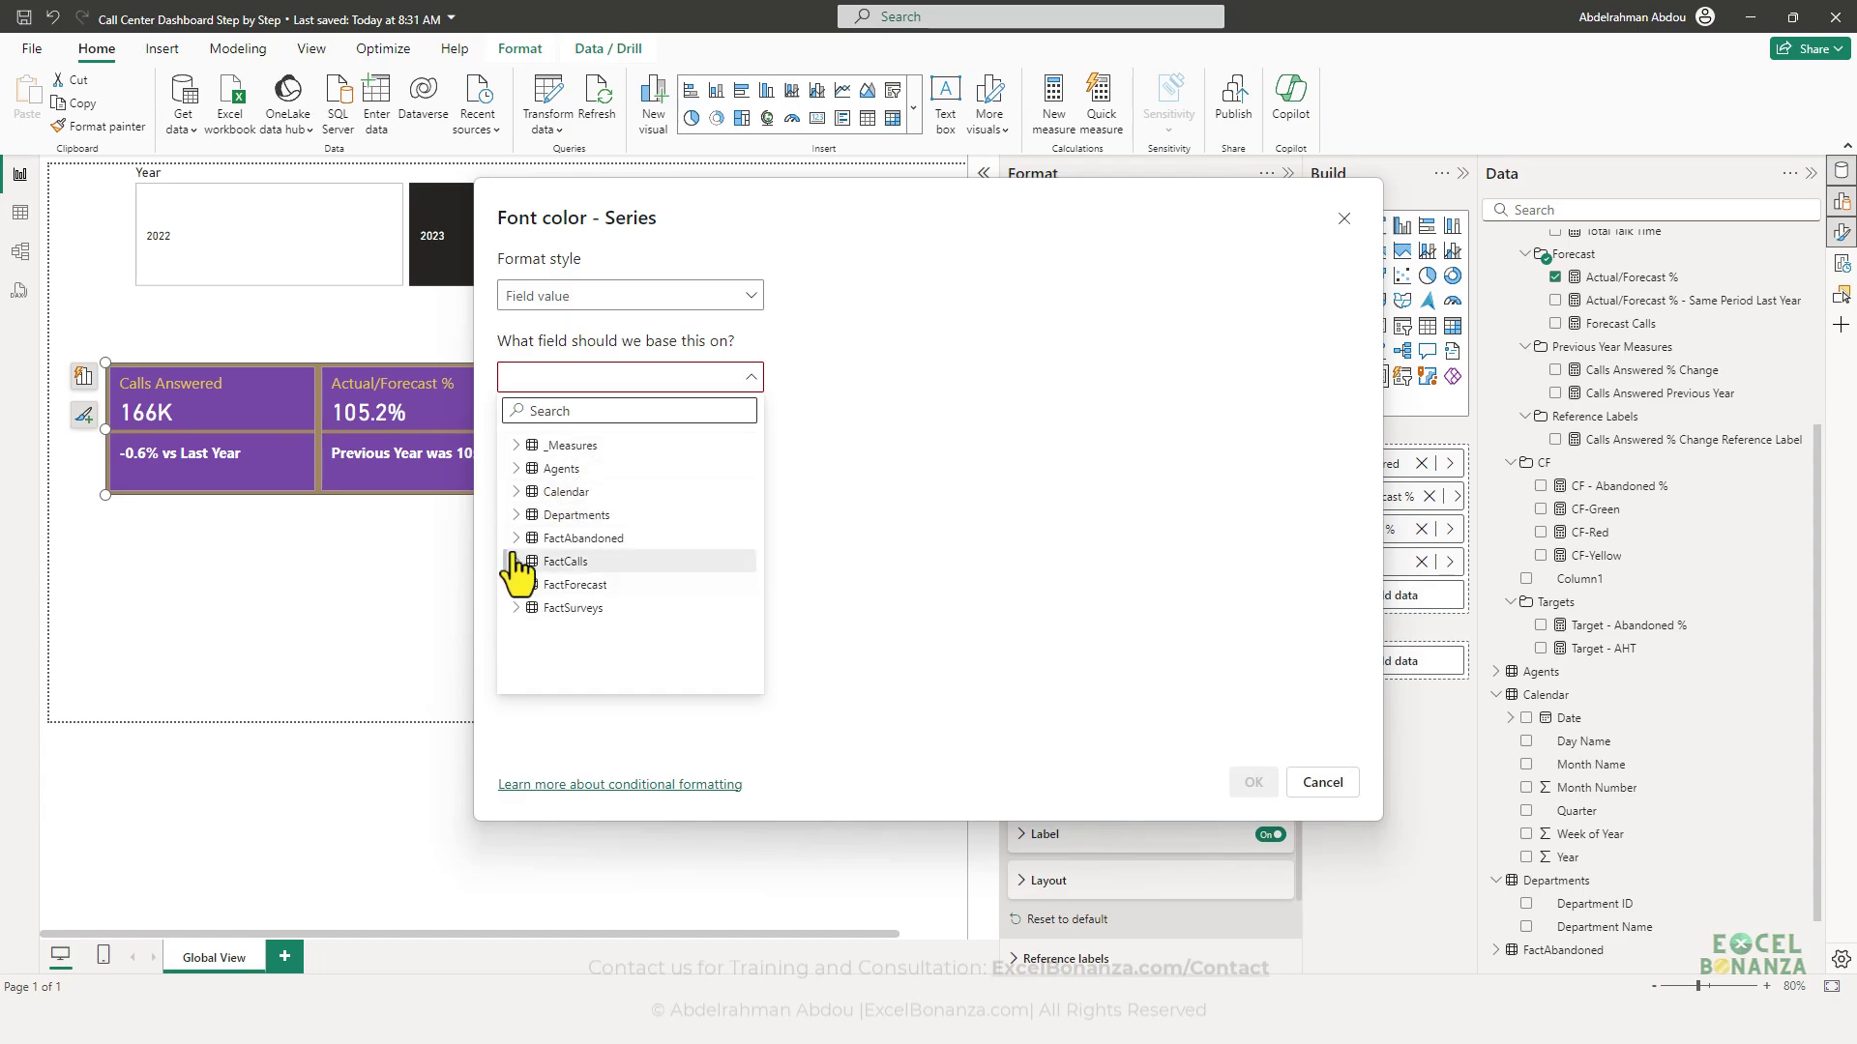
# - Base the font color of the Abandoned % value on the CF - Abandoned % measure
pyautogui.click(516, 445)
pyautogui.click(530, 491)
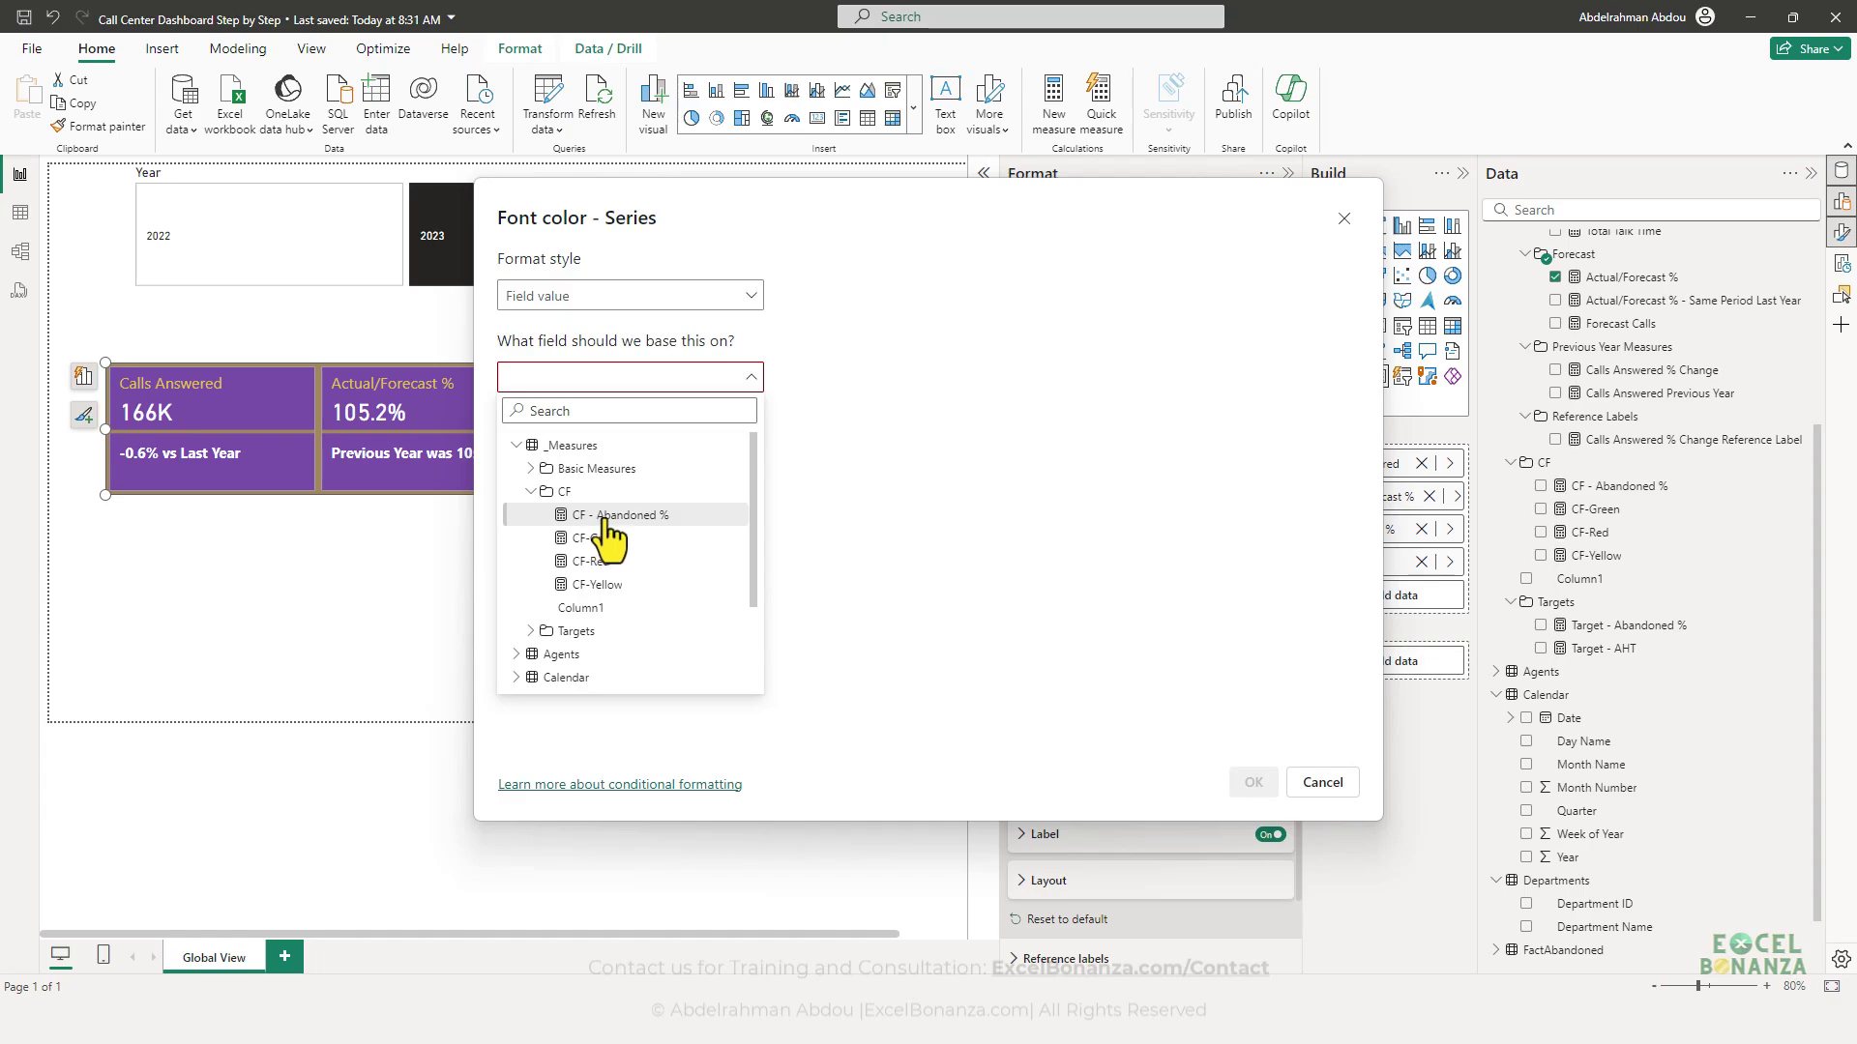
pyautogui.click(608, 518)
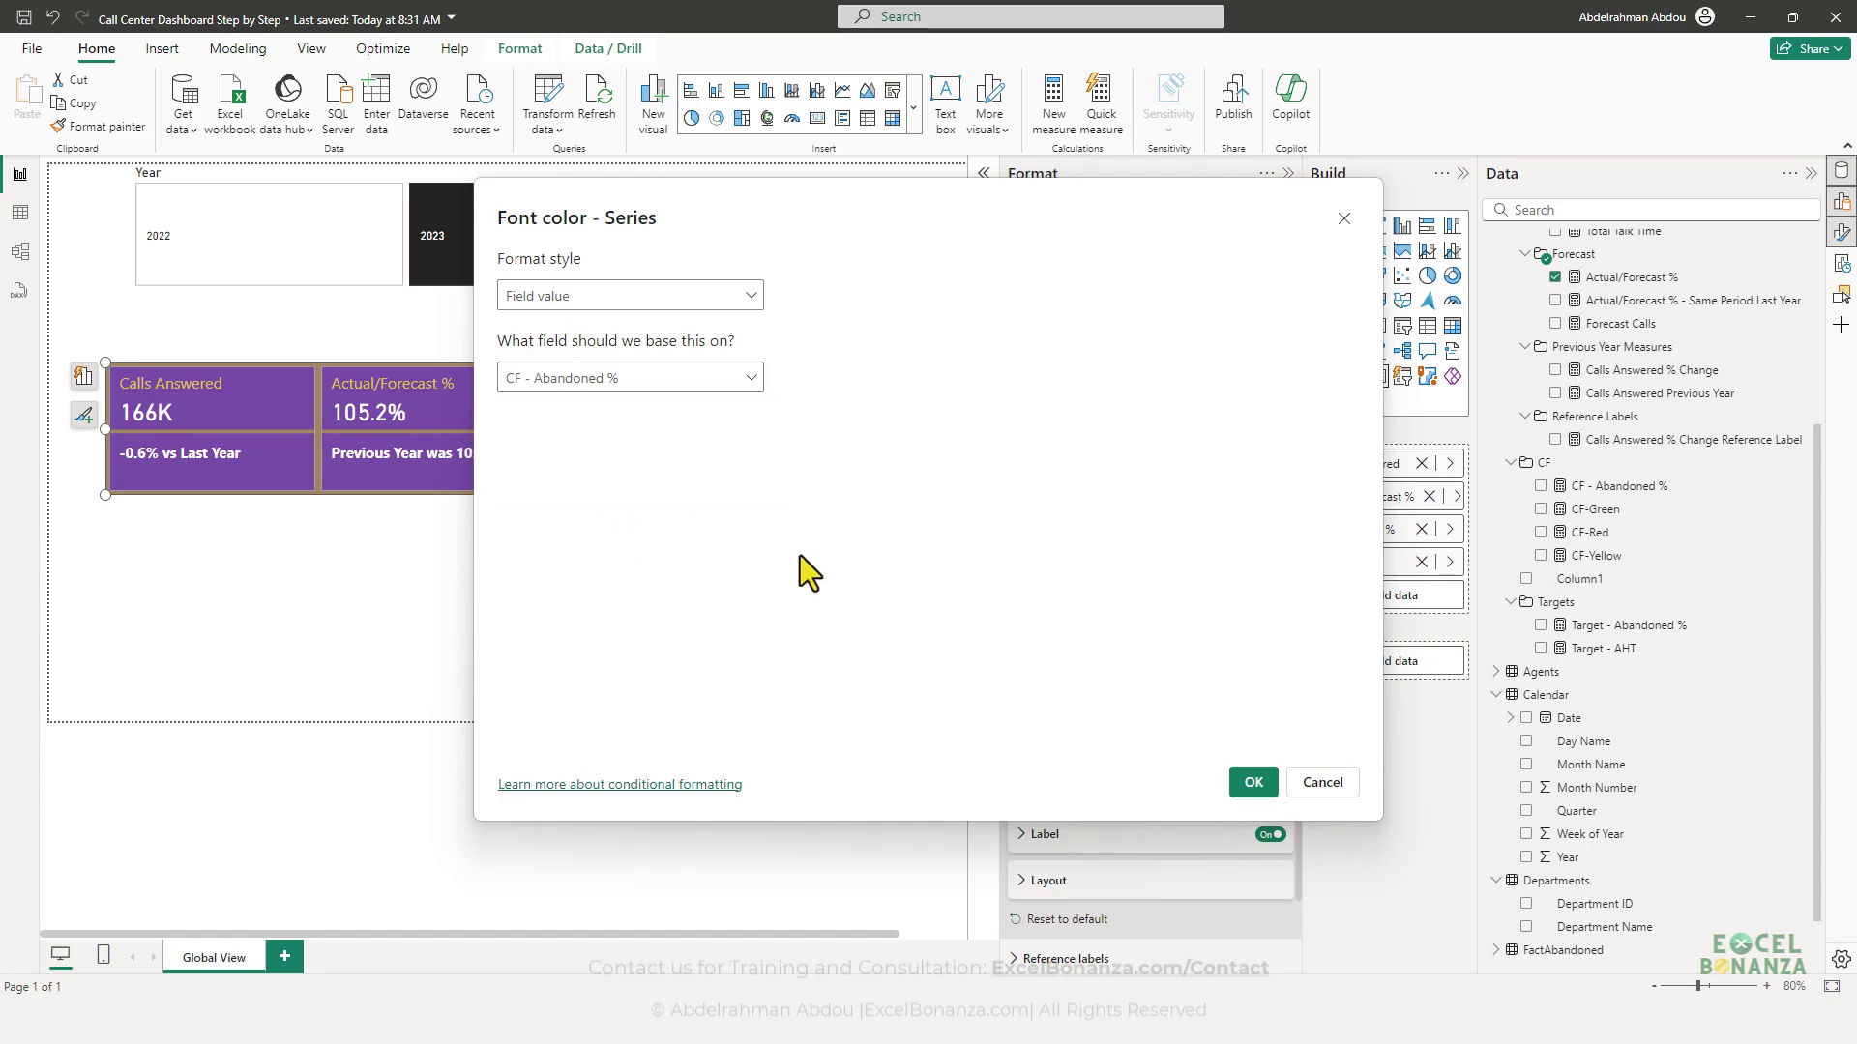
pyautogui.click(1252, 783)
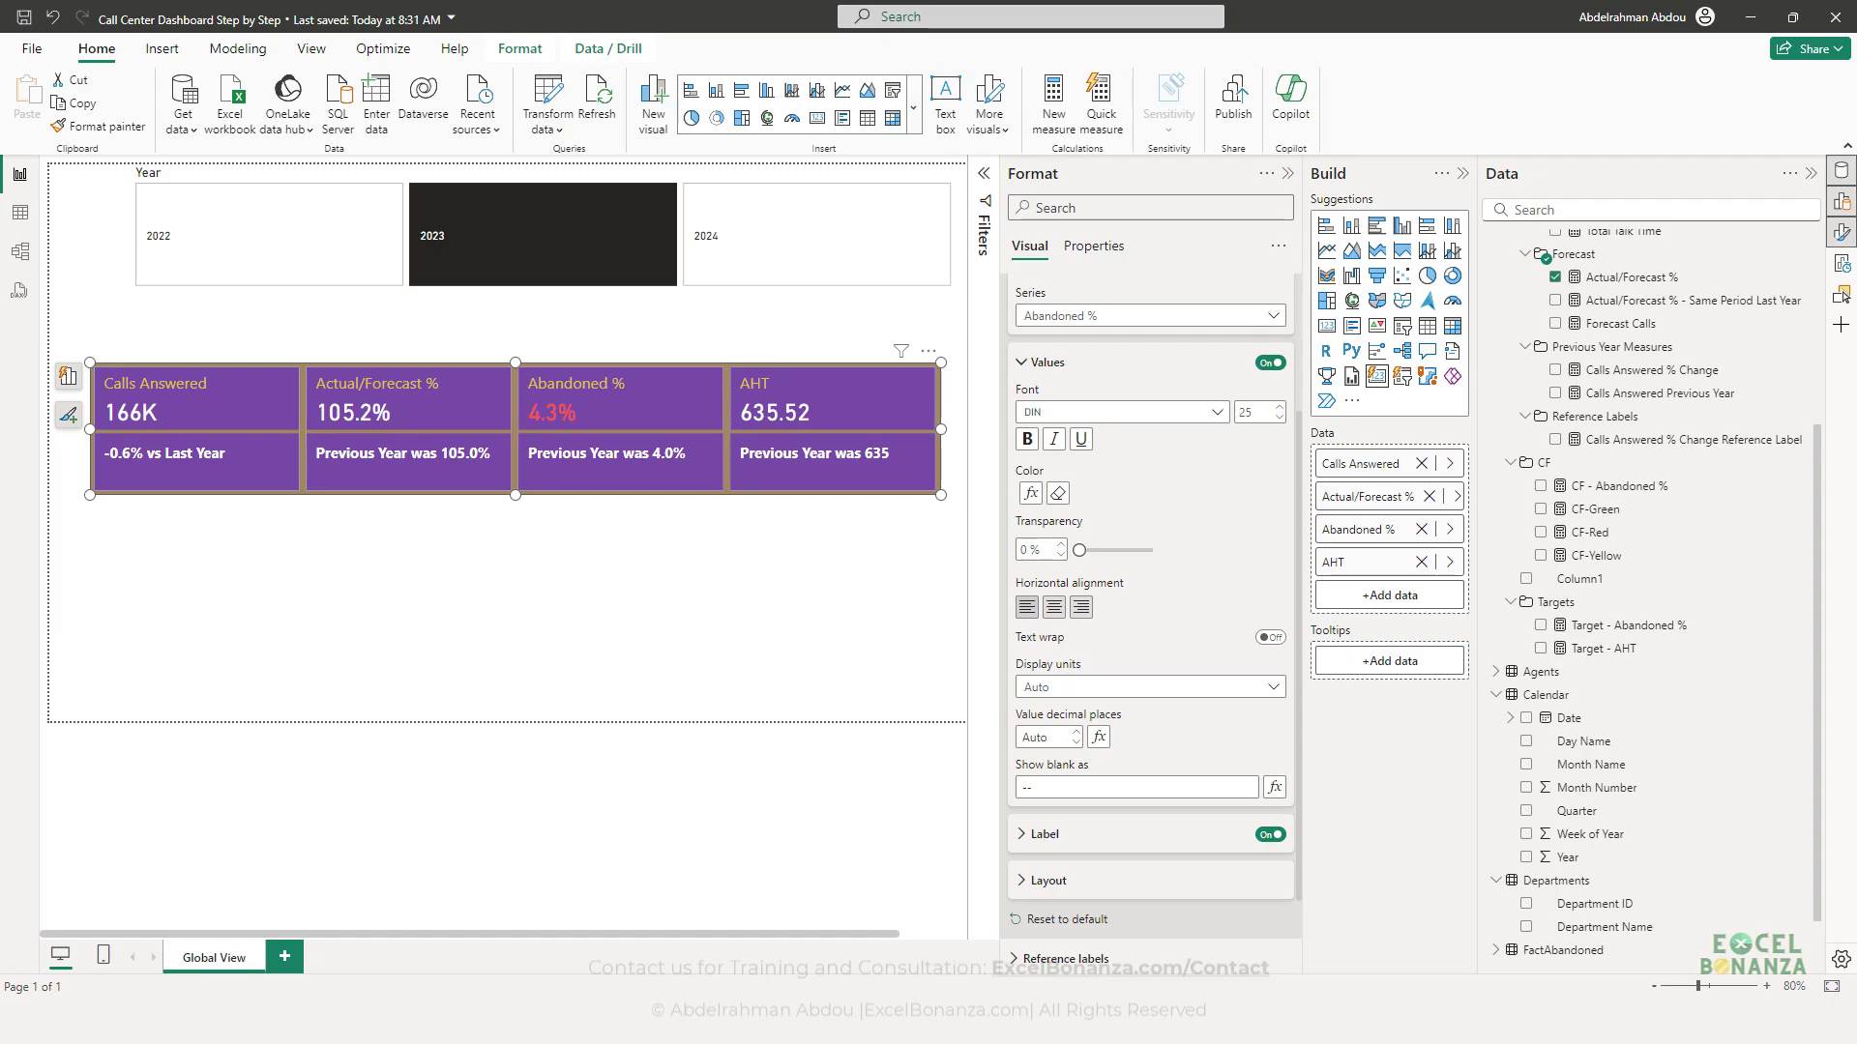
# - Draft a CF - AHT measure in the CF folder, using SWITCH to return red, yellow or green by 1.01 and 0.99 times [AHT Target]
pyautogui.scroll(3, 1770, 631)
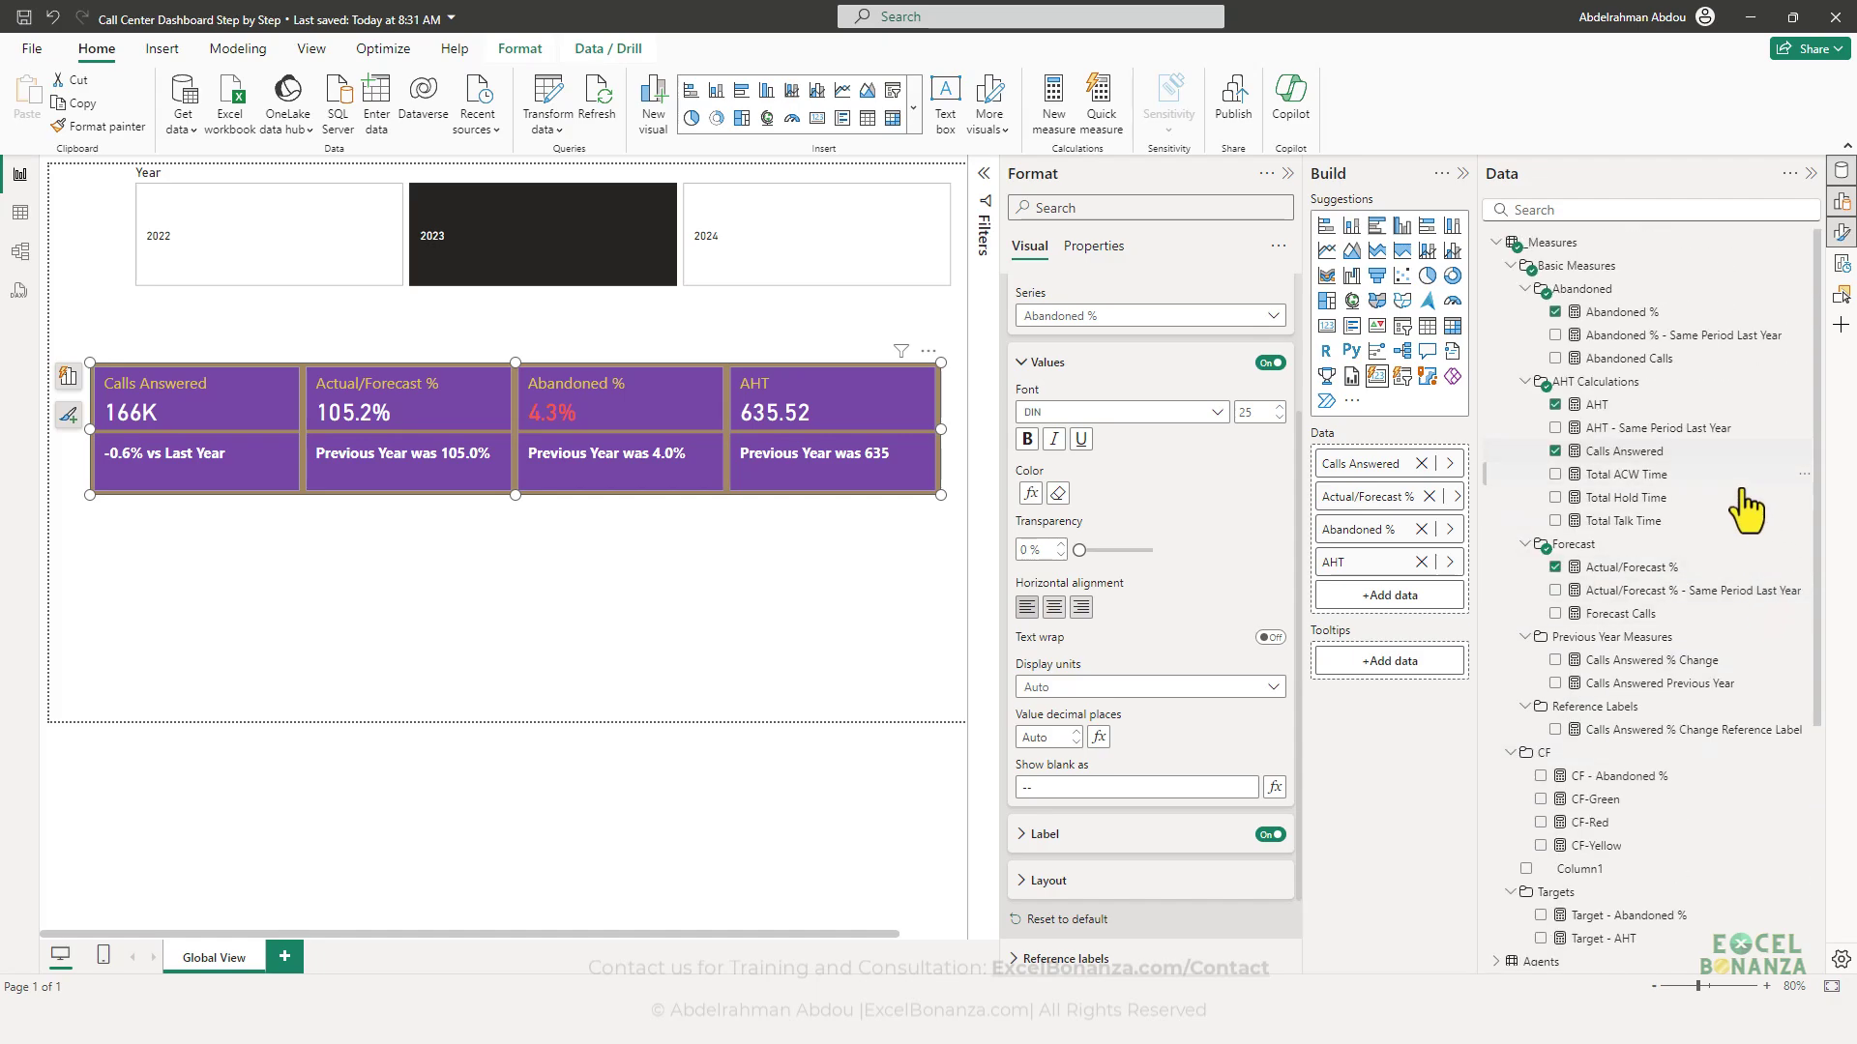
pyautogui.scroll(-4, 1741, 542)
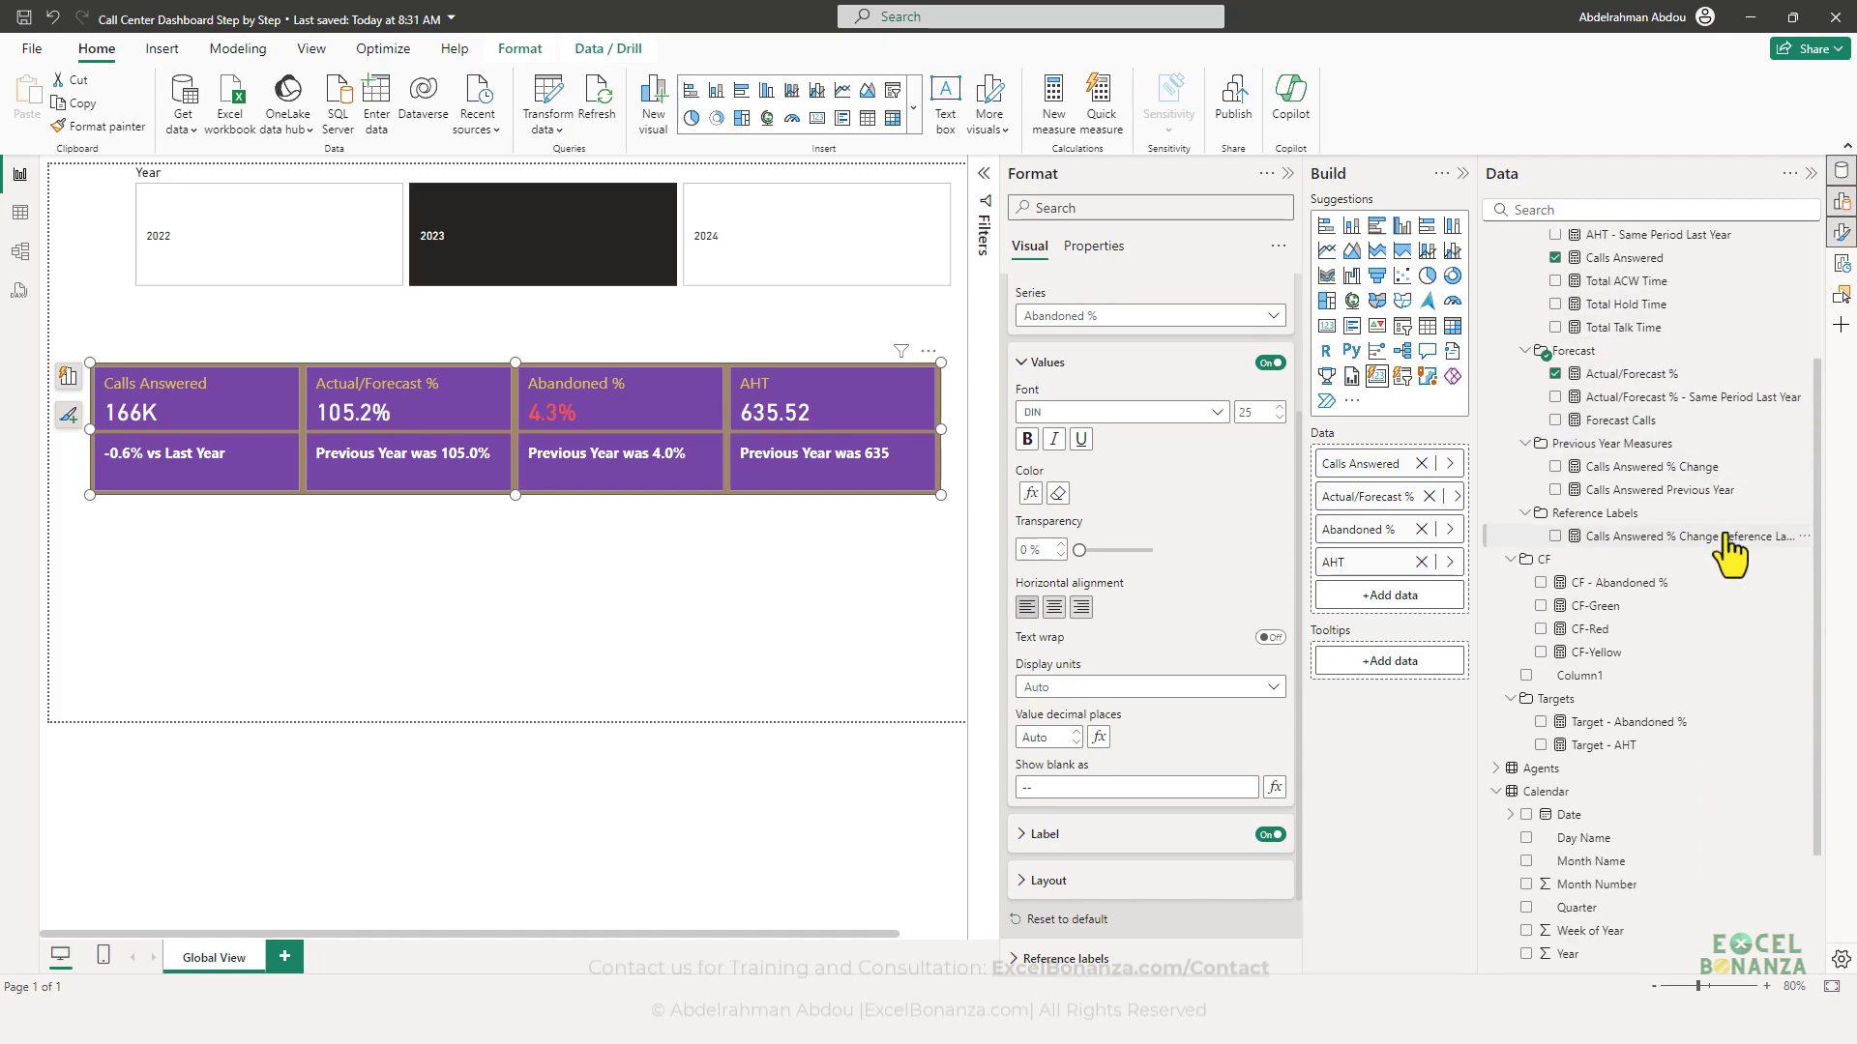
pyautogui.rightClick(1789, 583)
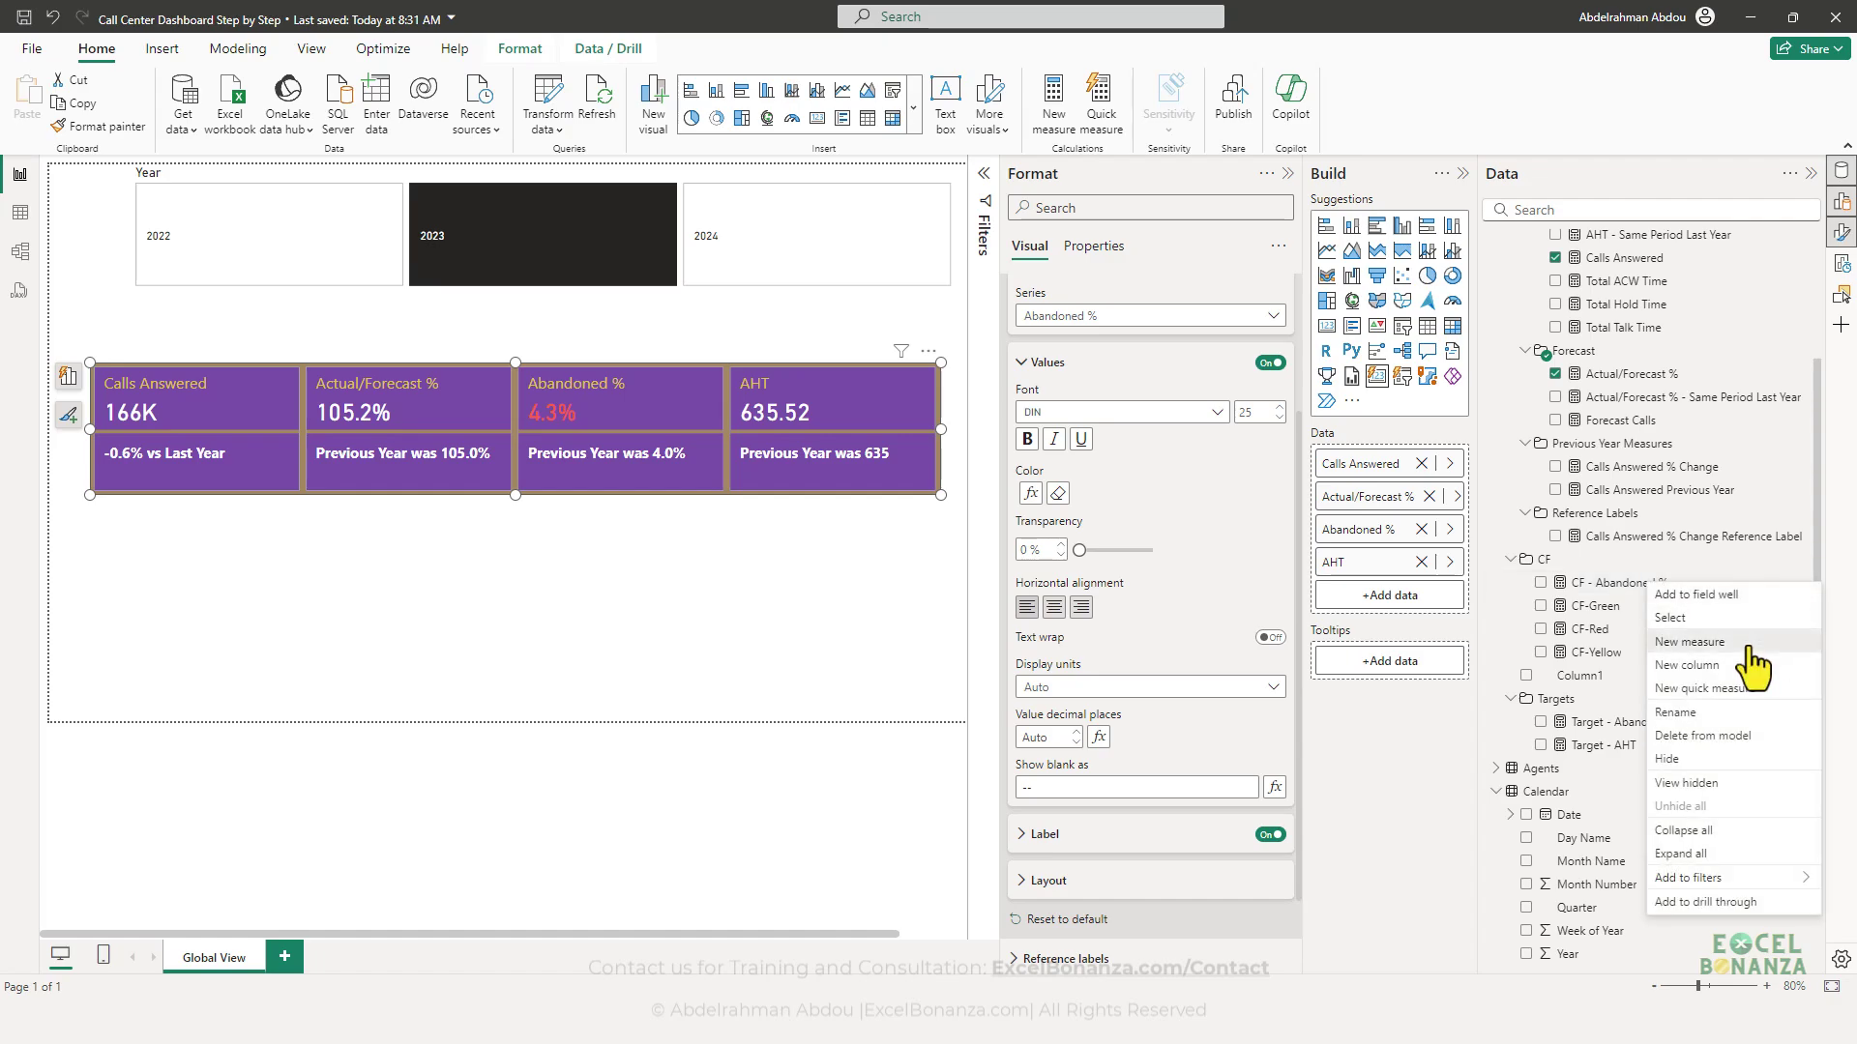
pyautogui.click(1752, 646)
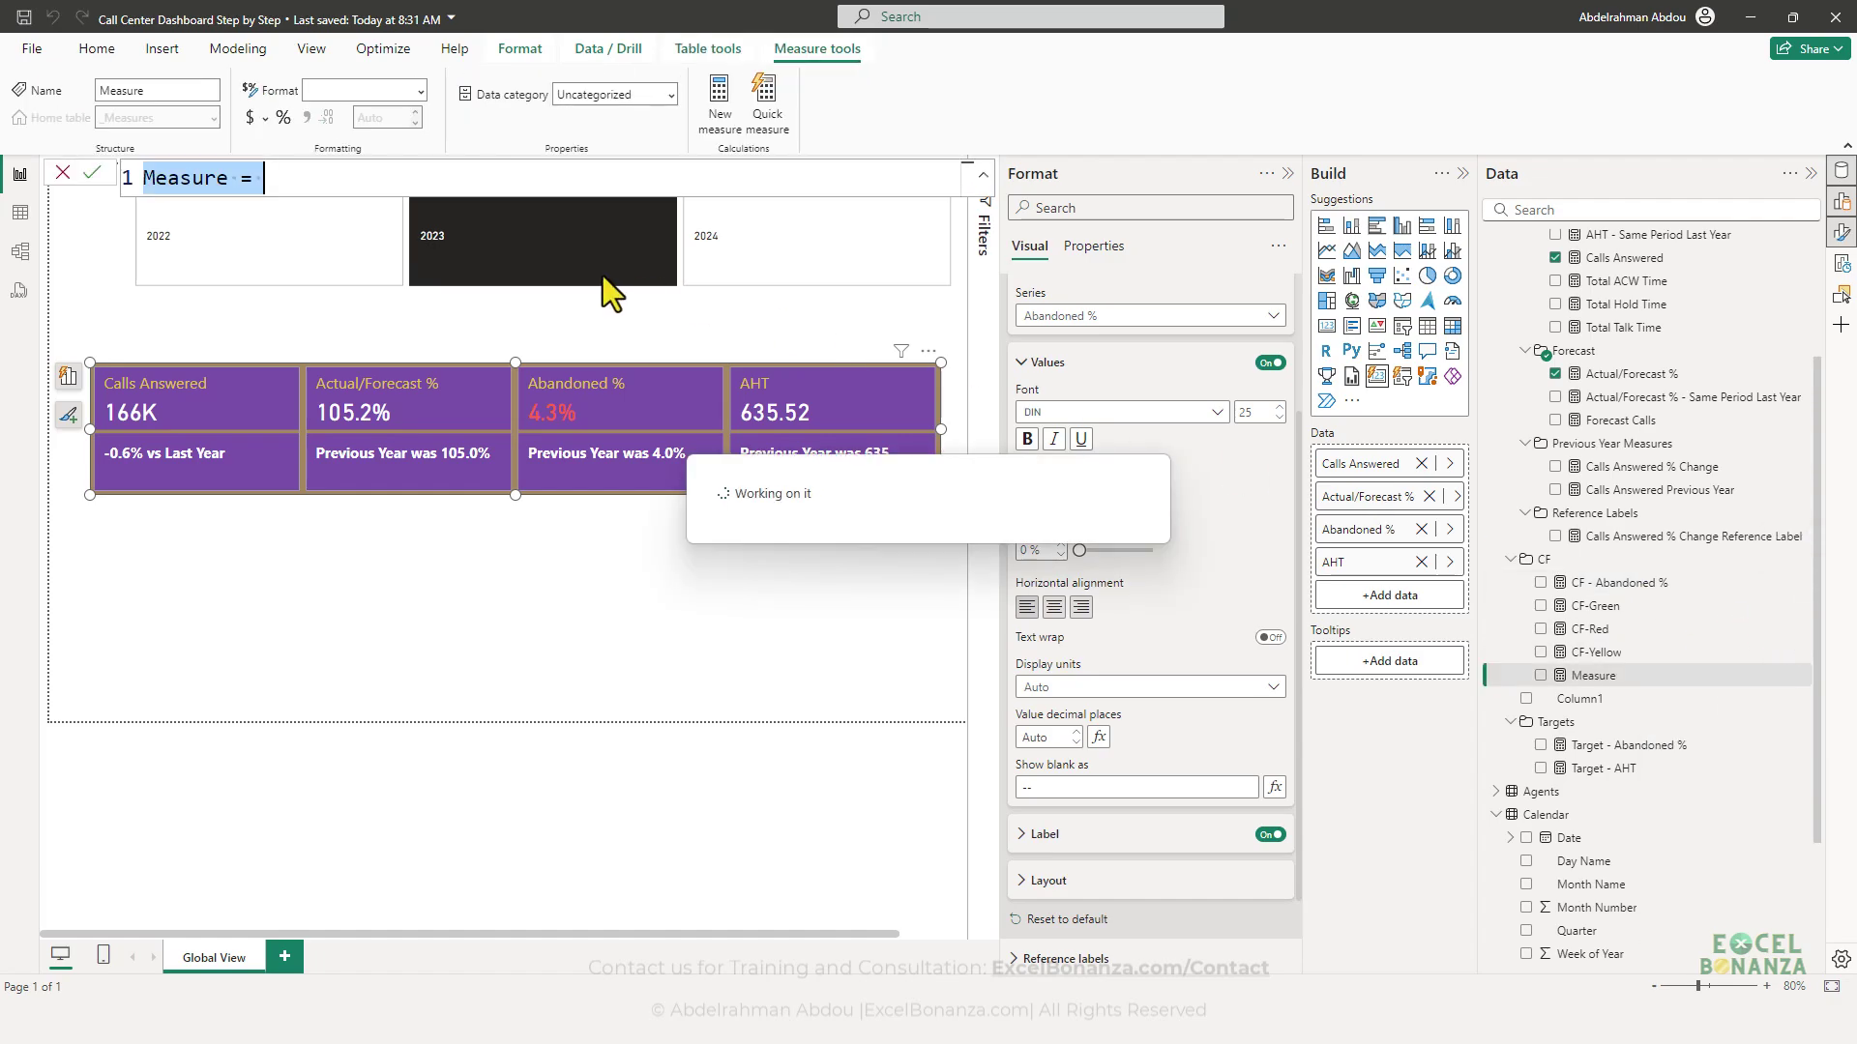
pyautogui.write('CF - AHT = SWITCH(TRUE(), [AHT] >= [AHT Target] * 1.01, [CF - Red], [AHT] <= [AHT Target] * 1.01 && [AHT] >= [AHT Target] * 0.99,[CF - Yellow], [AHT] < [AHT Target] * 0.99 , [CF- Green] )')
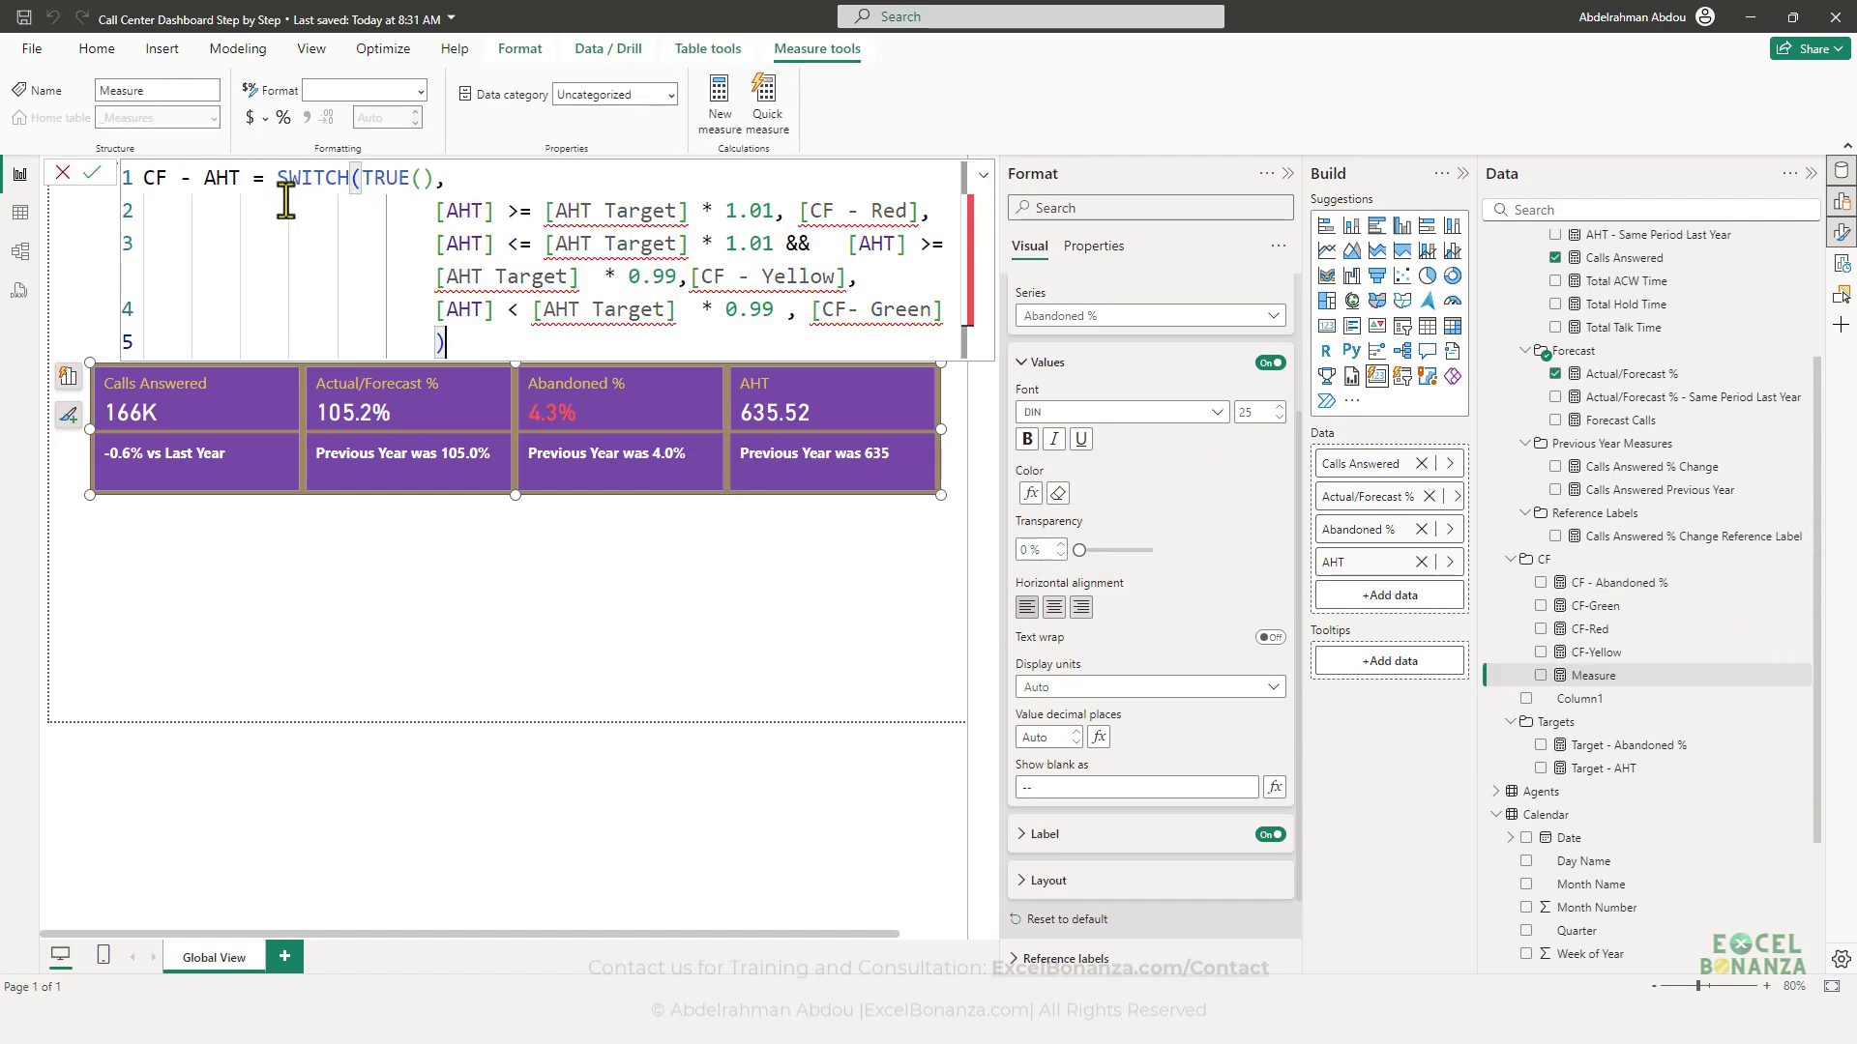
# - Review the target references, threshold factors and color measures in the CF - AHT formula
pyautogui.click(469, 210)
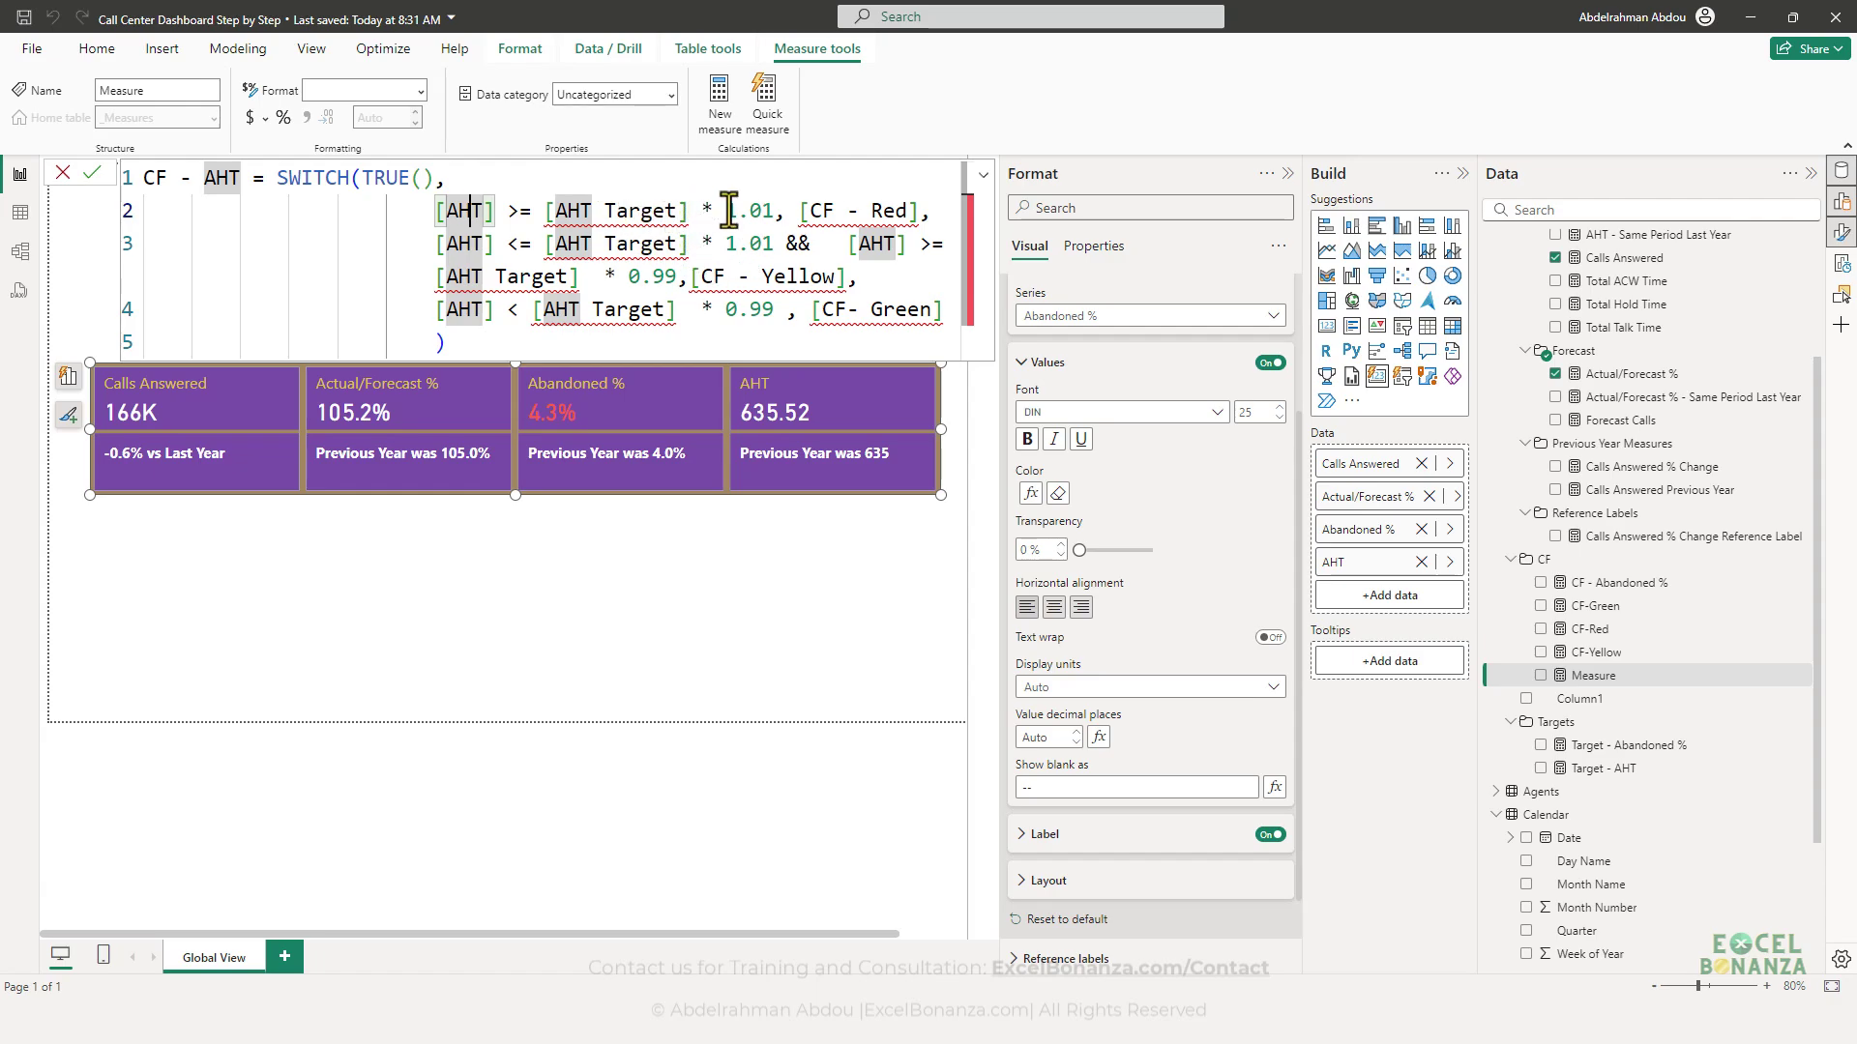
pyautogui.doubleClick(663, 210)
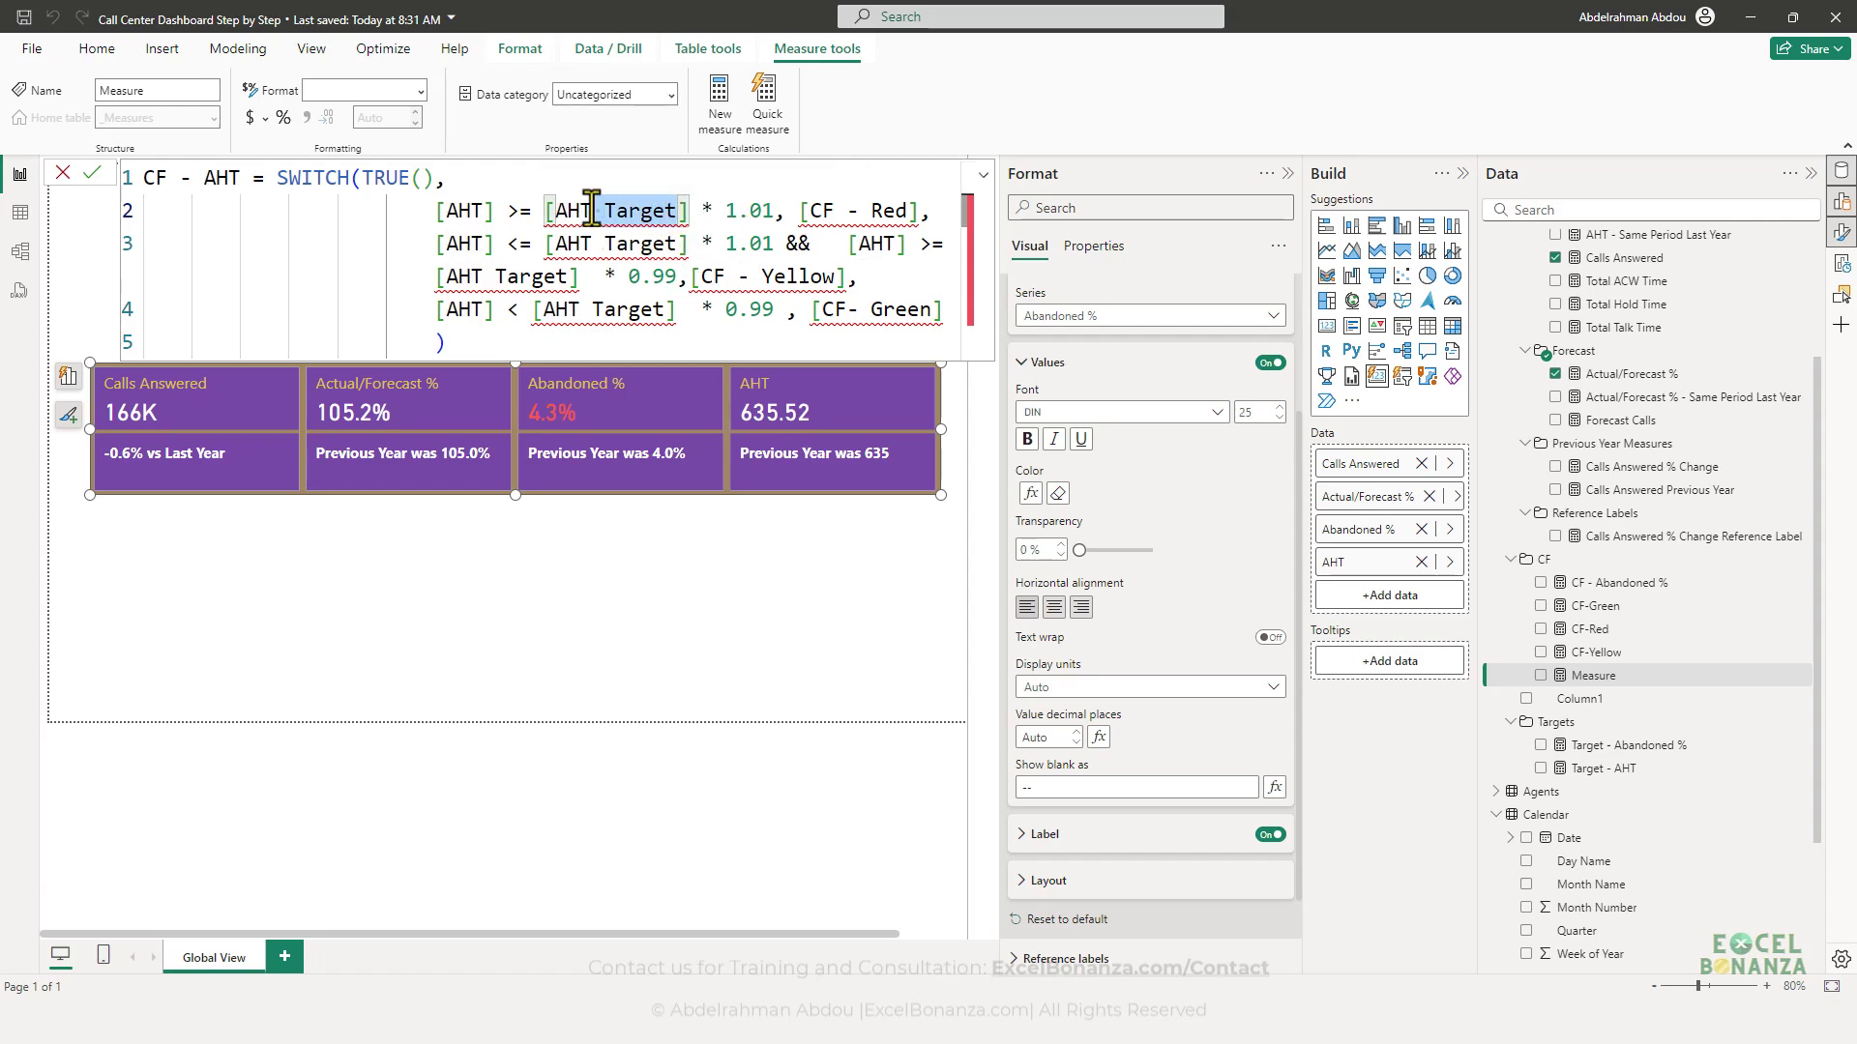
pyautogui.moveTo(591, 210); pyautogui.dragTo(556, 214)
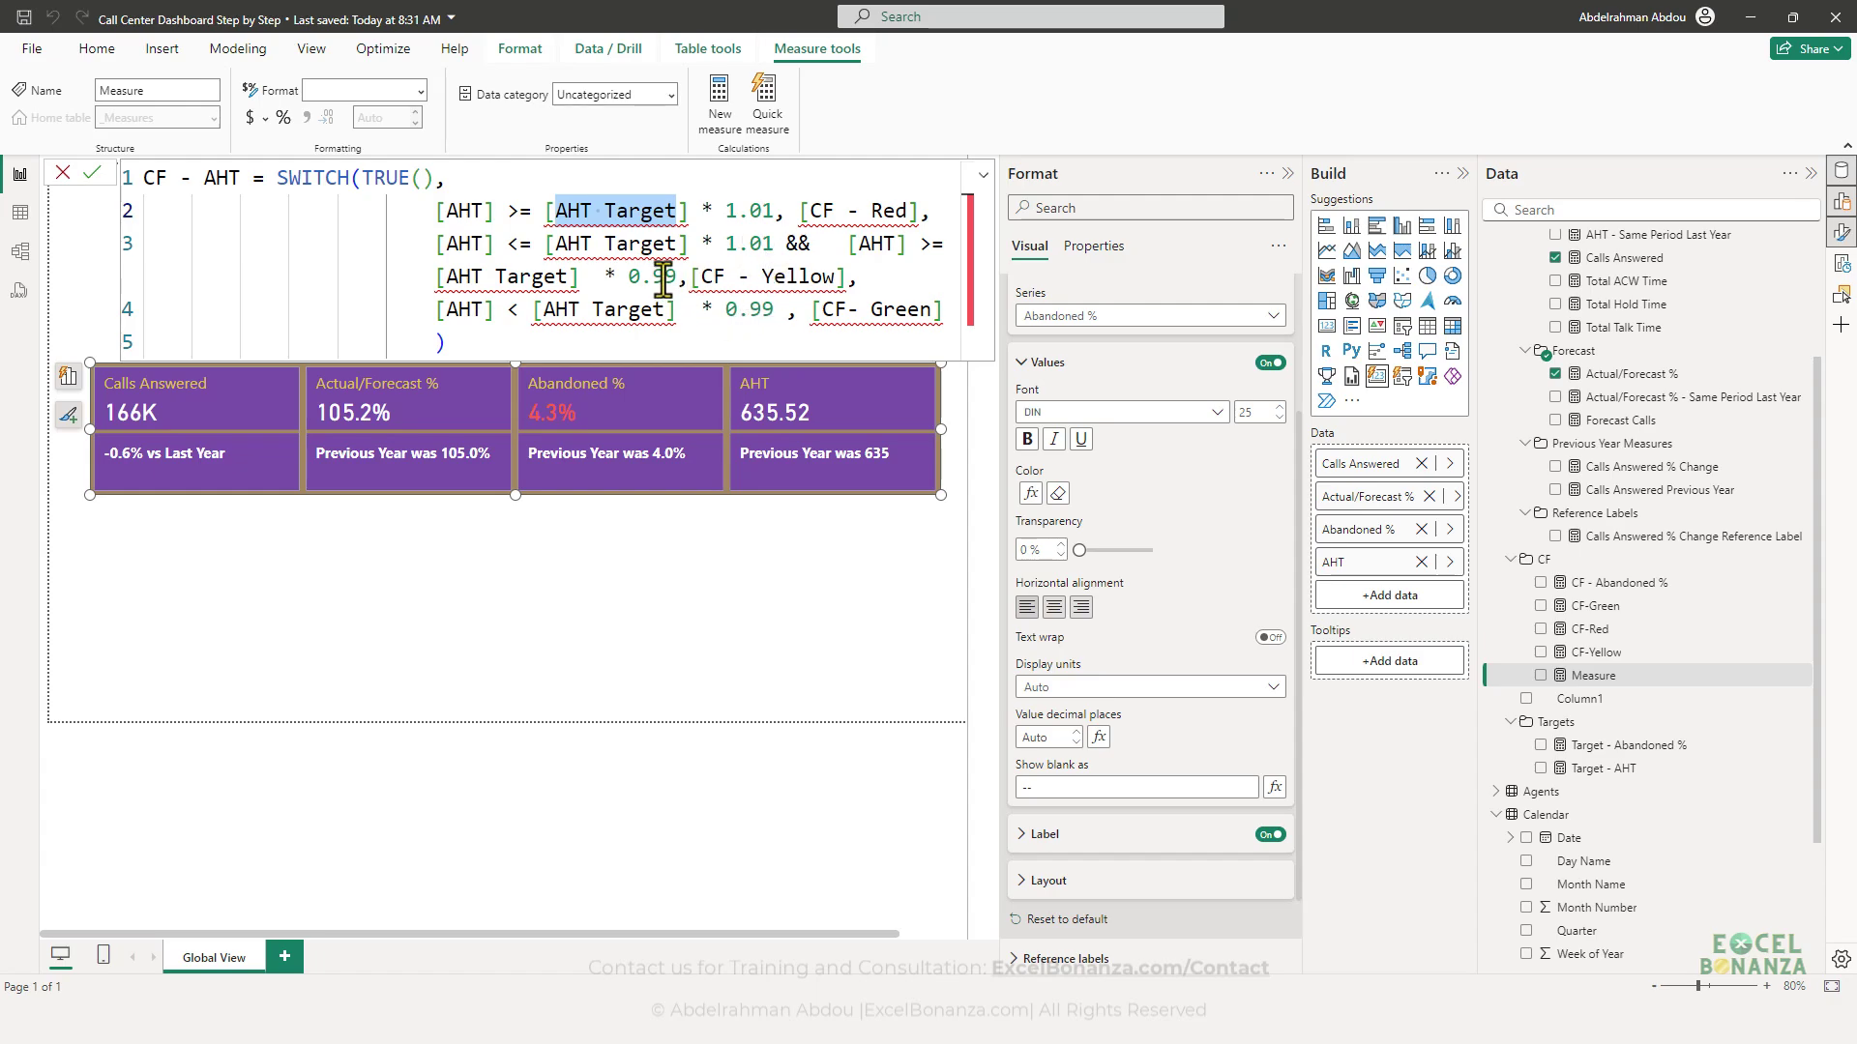
pyautogui.moveTo(694, 273)
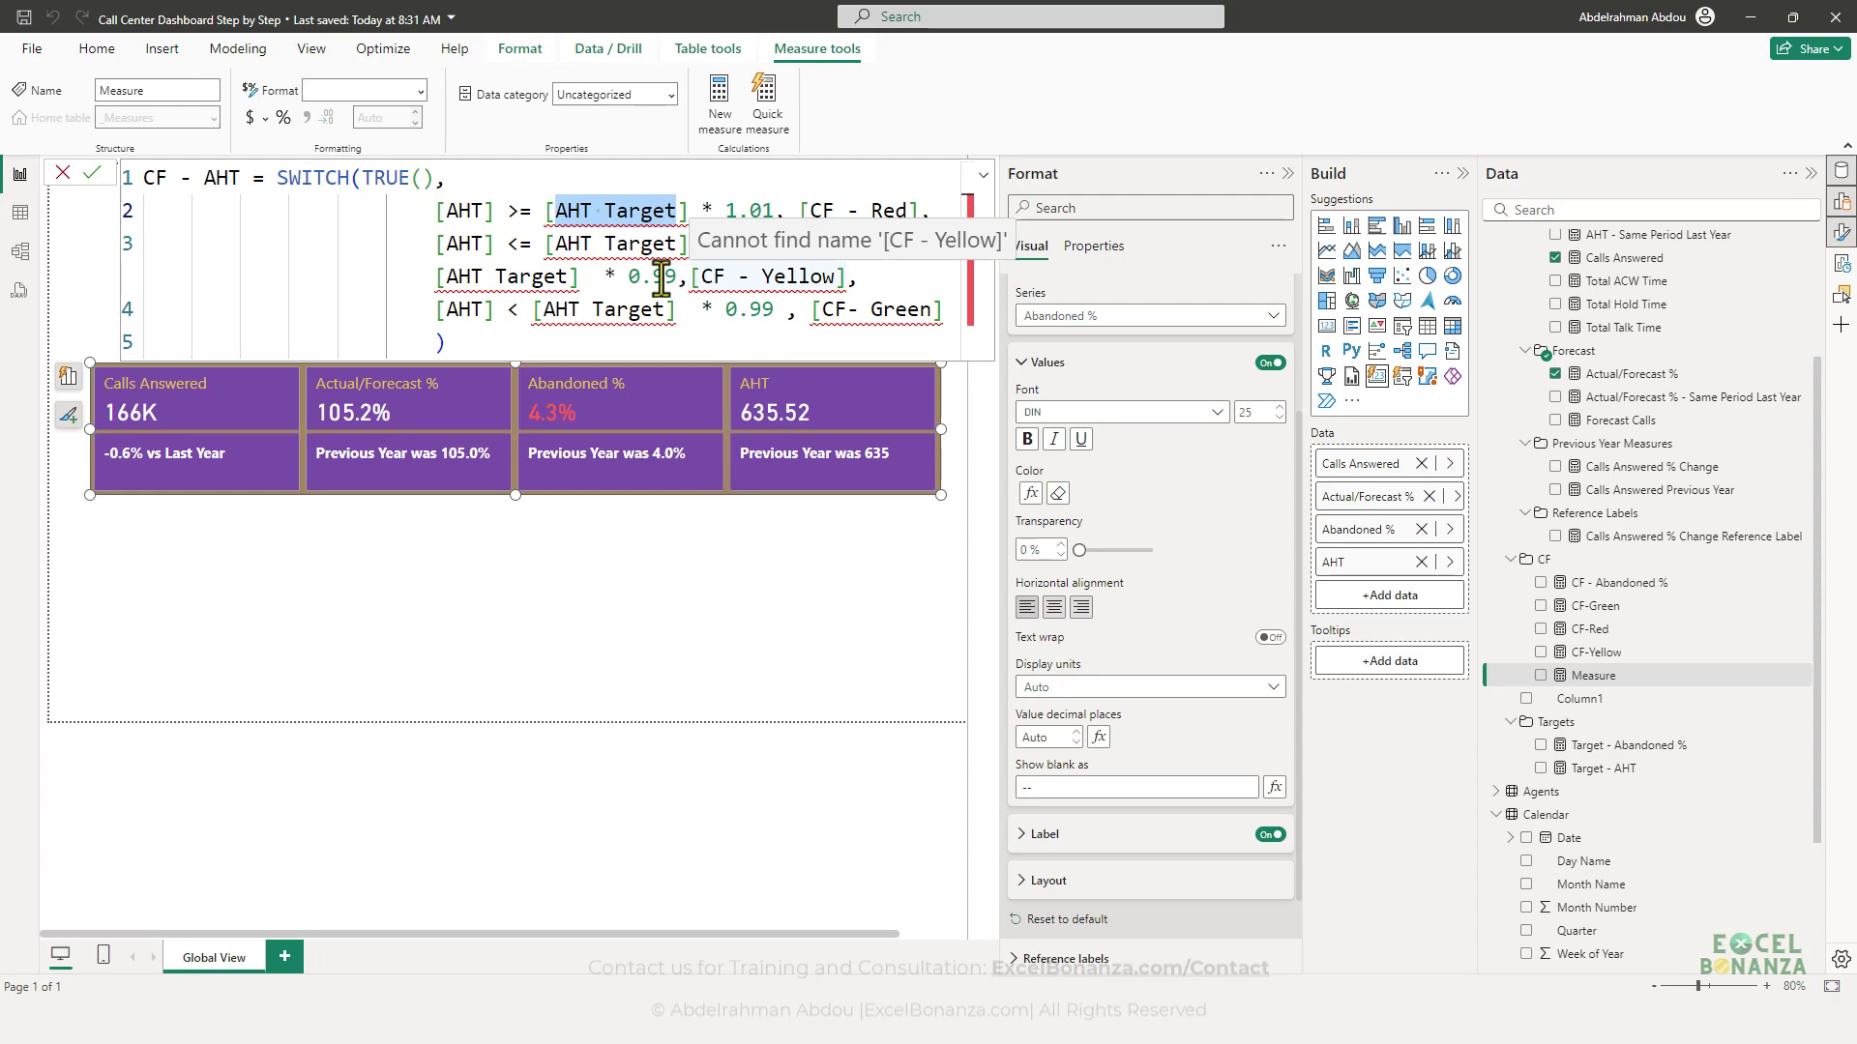
pyautogui.click(774, 278)
pyautogui.moveTo(753, 287)
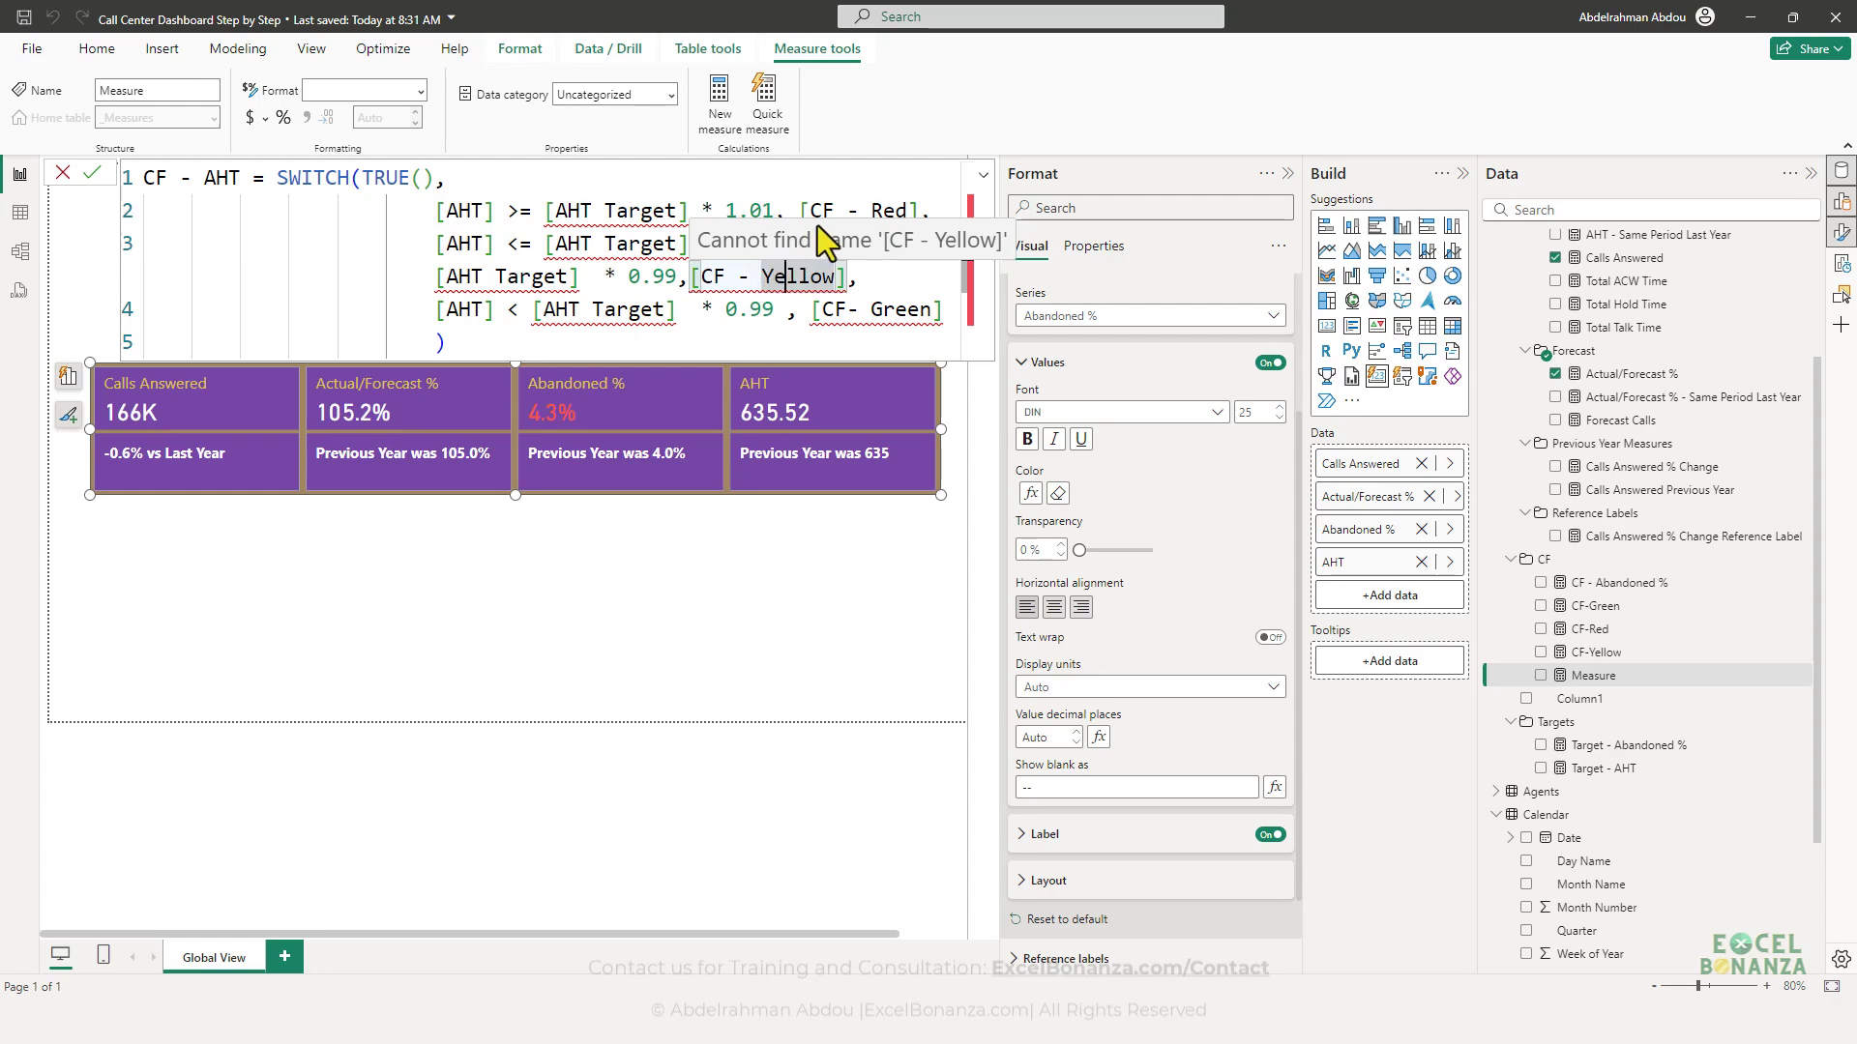
pyautogui.click(785, 311)
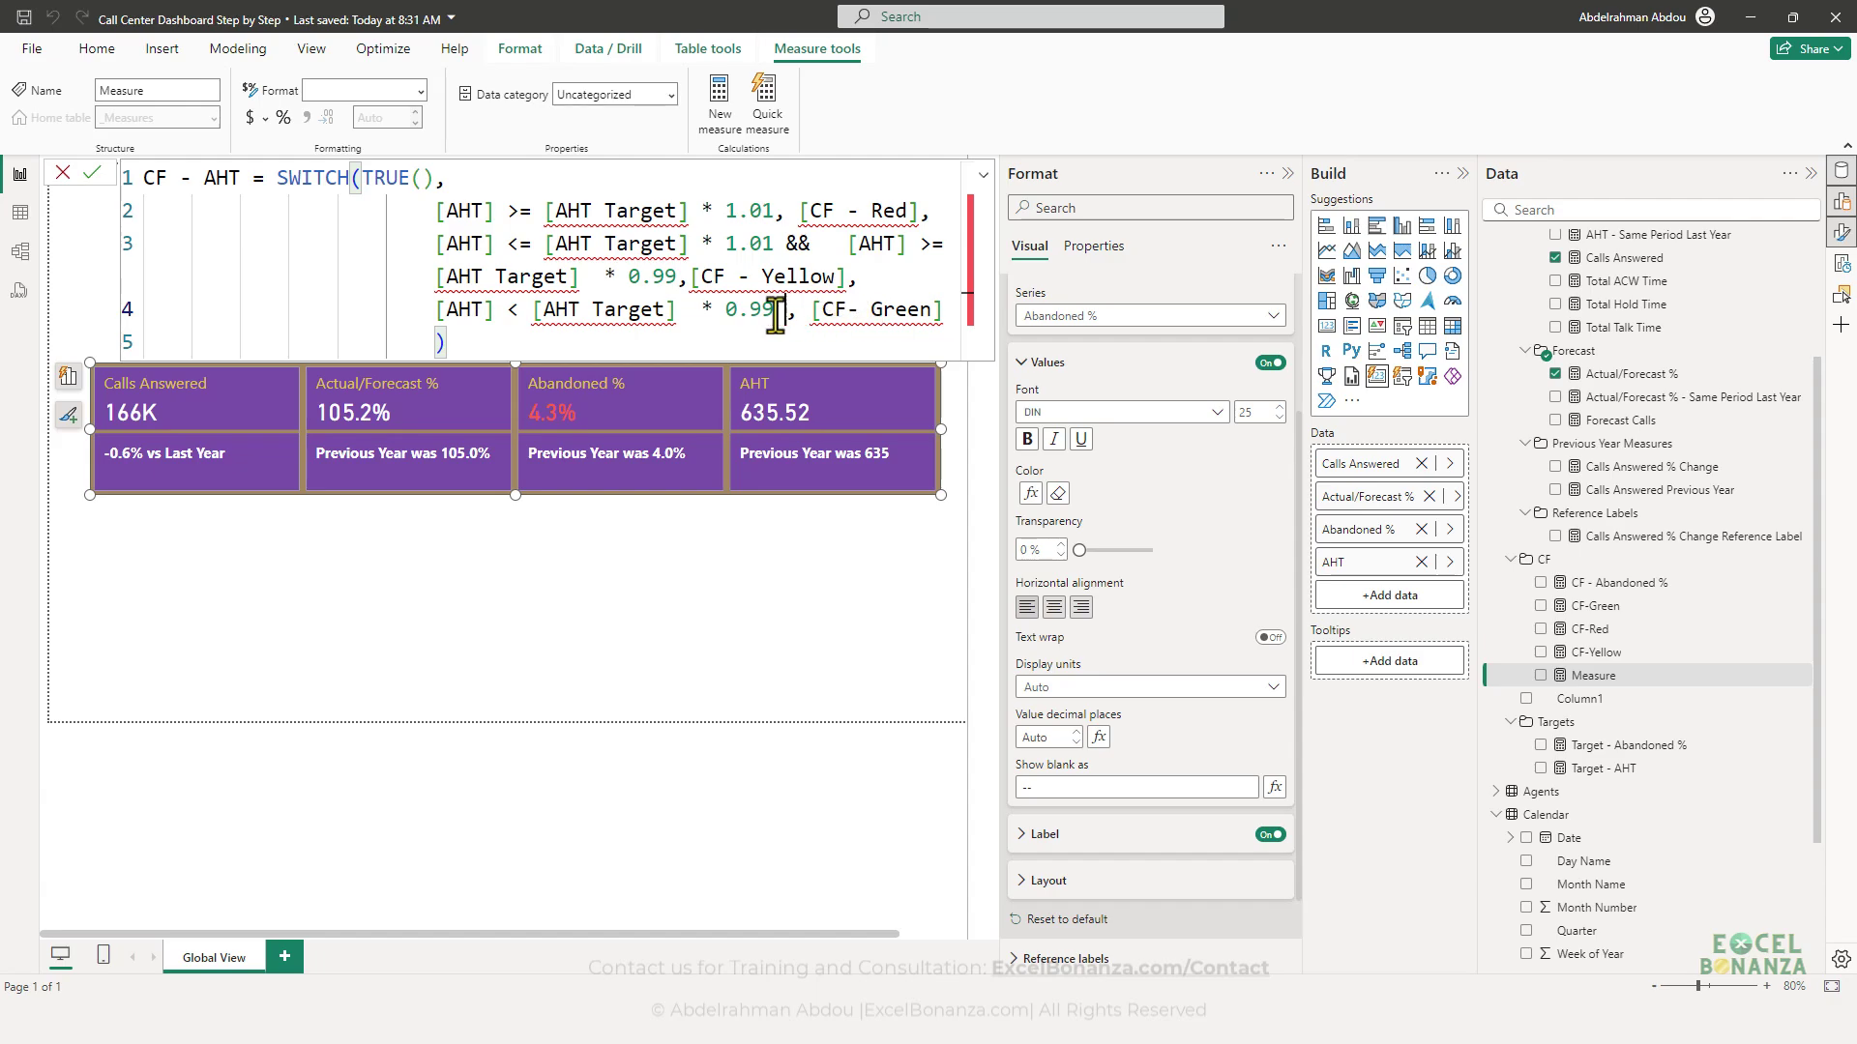
pyautogui.moveTo(688, 211); pyautogui.dragTo(543, 211)
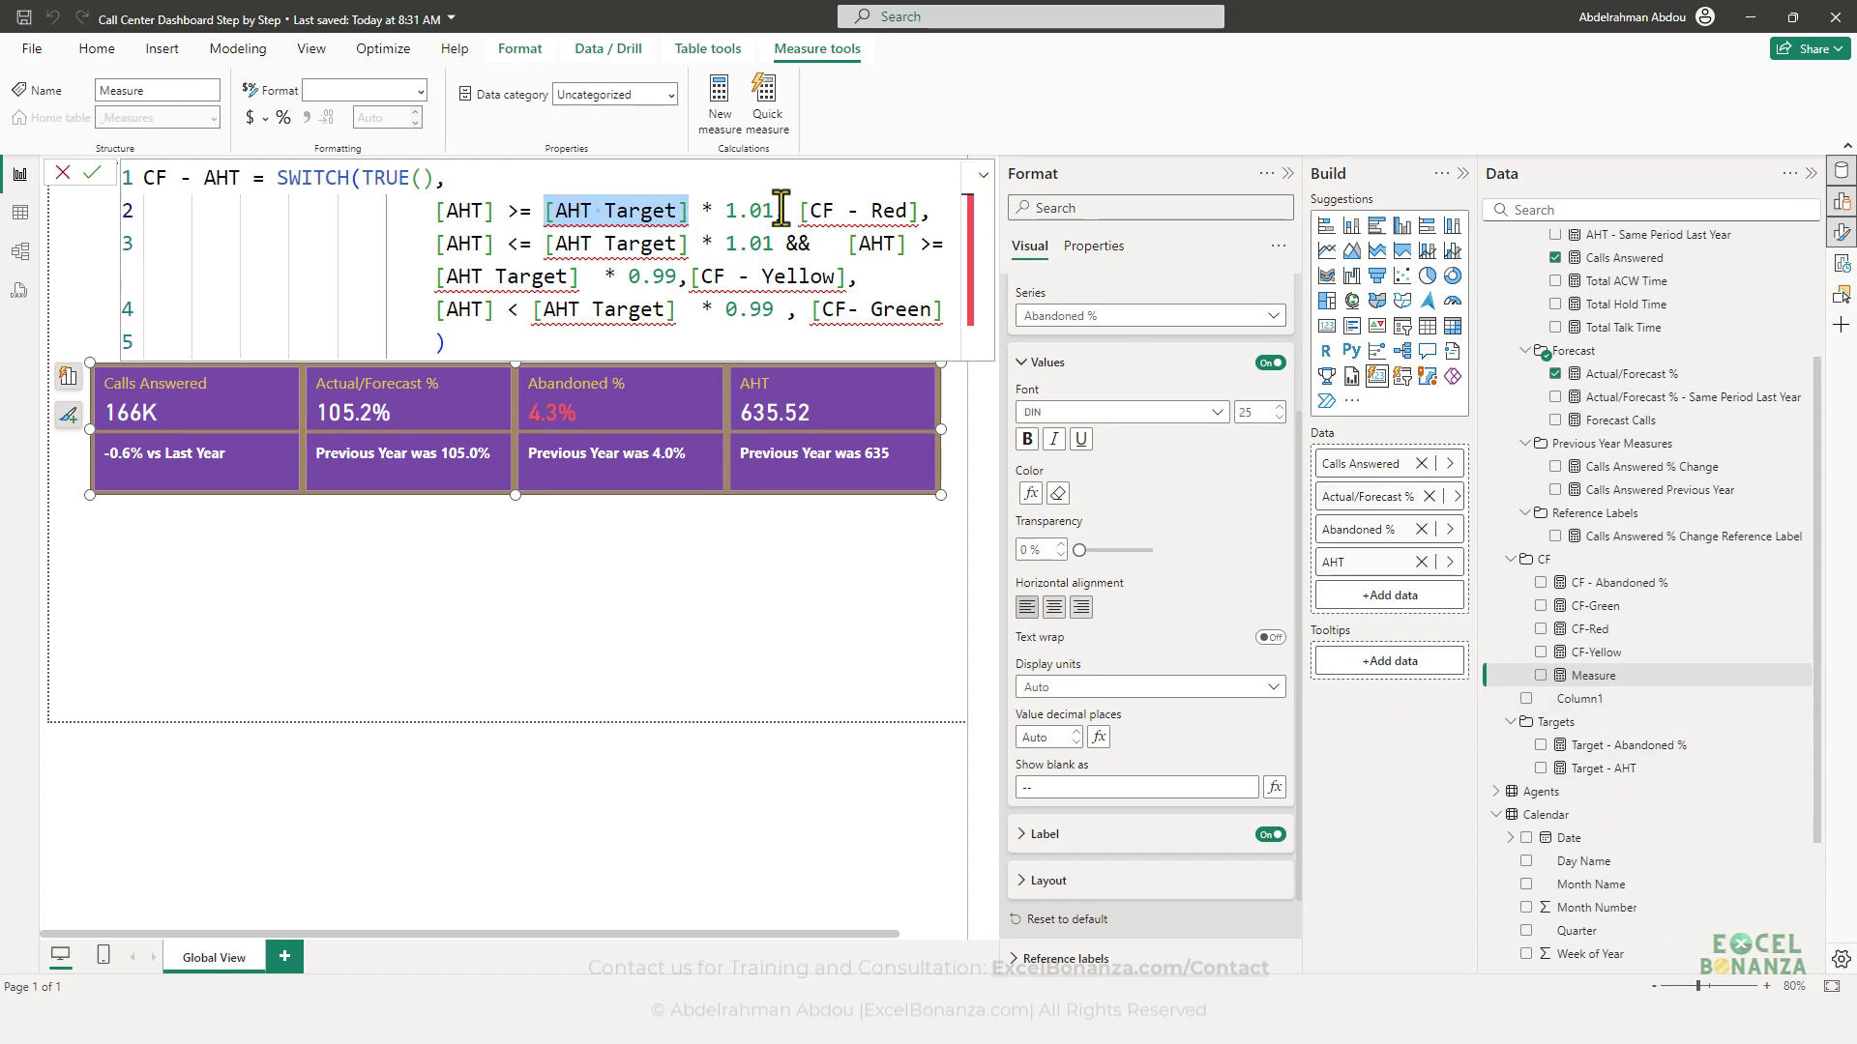
pyautogui.hotkey('ctrl', 'shift', 'l')
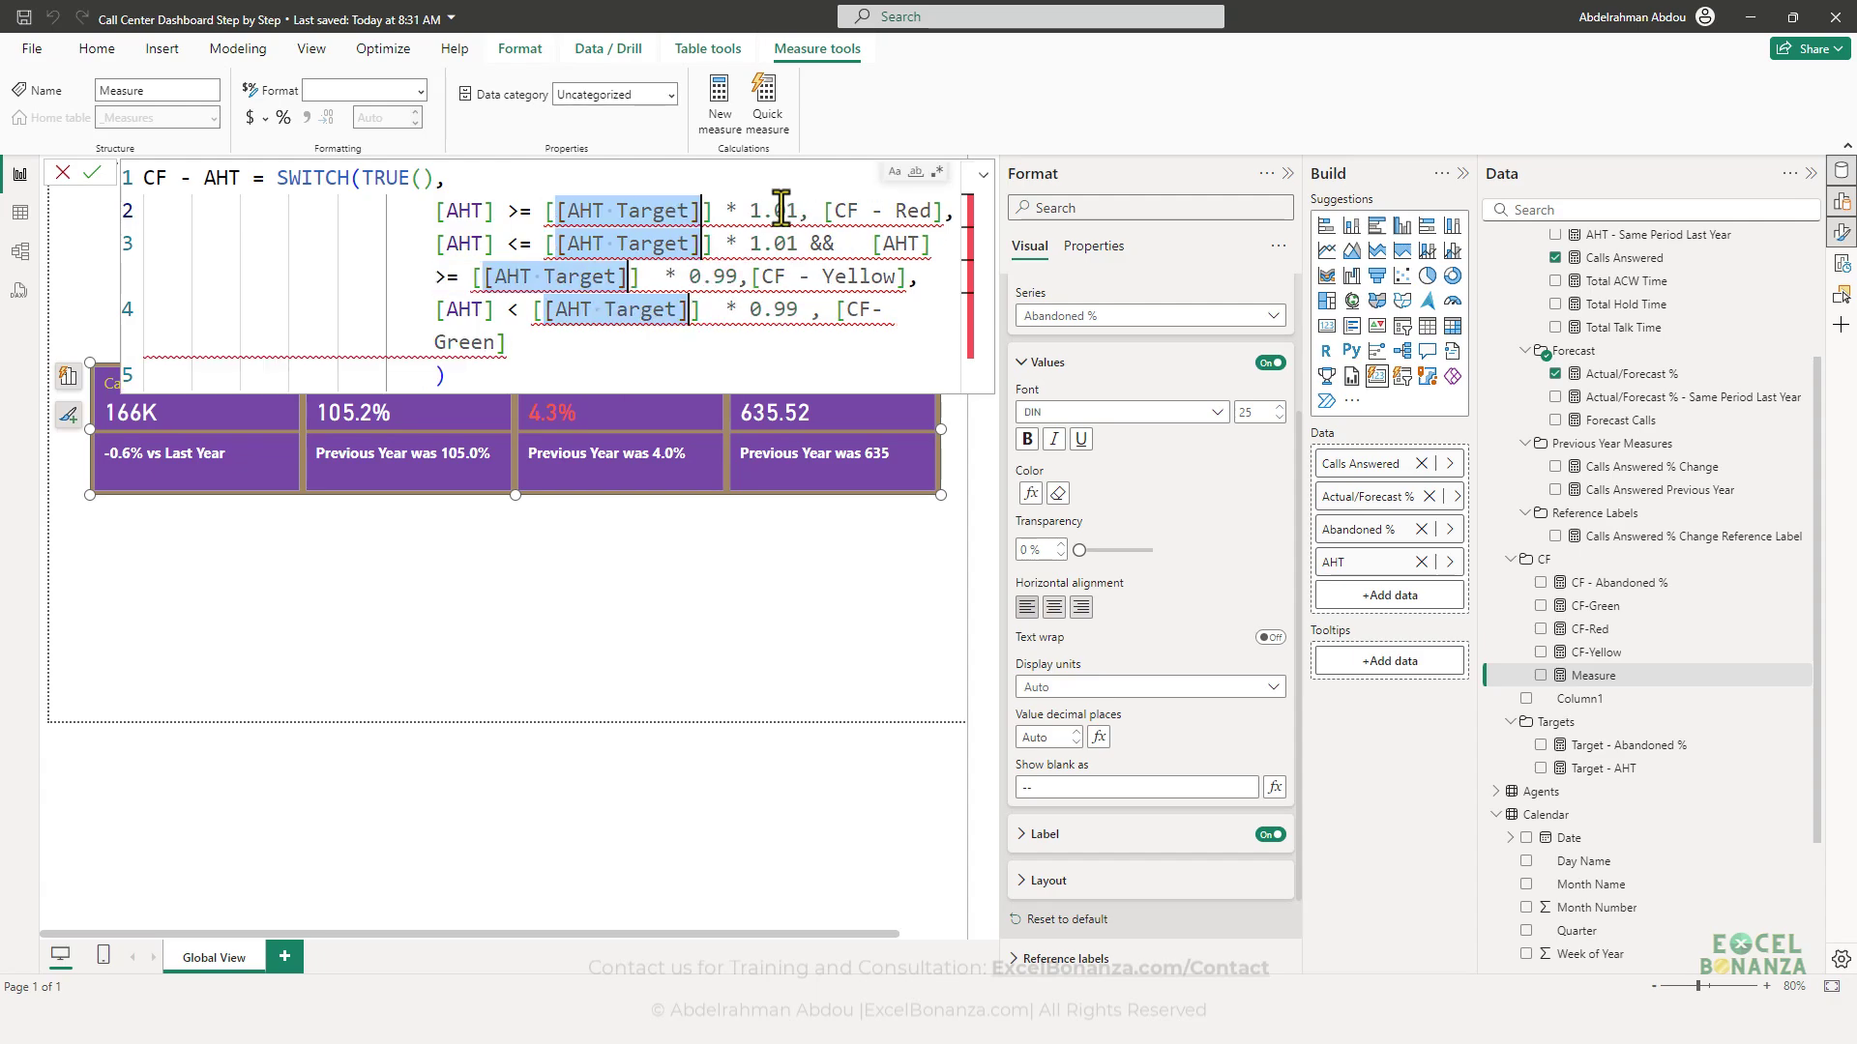
pyautogui.write('Target AHT')
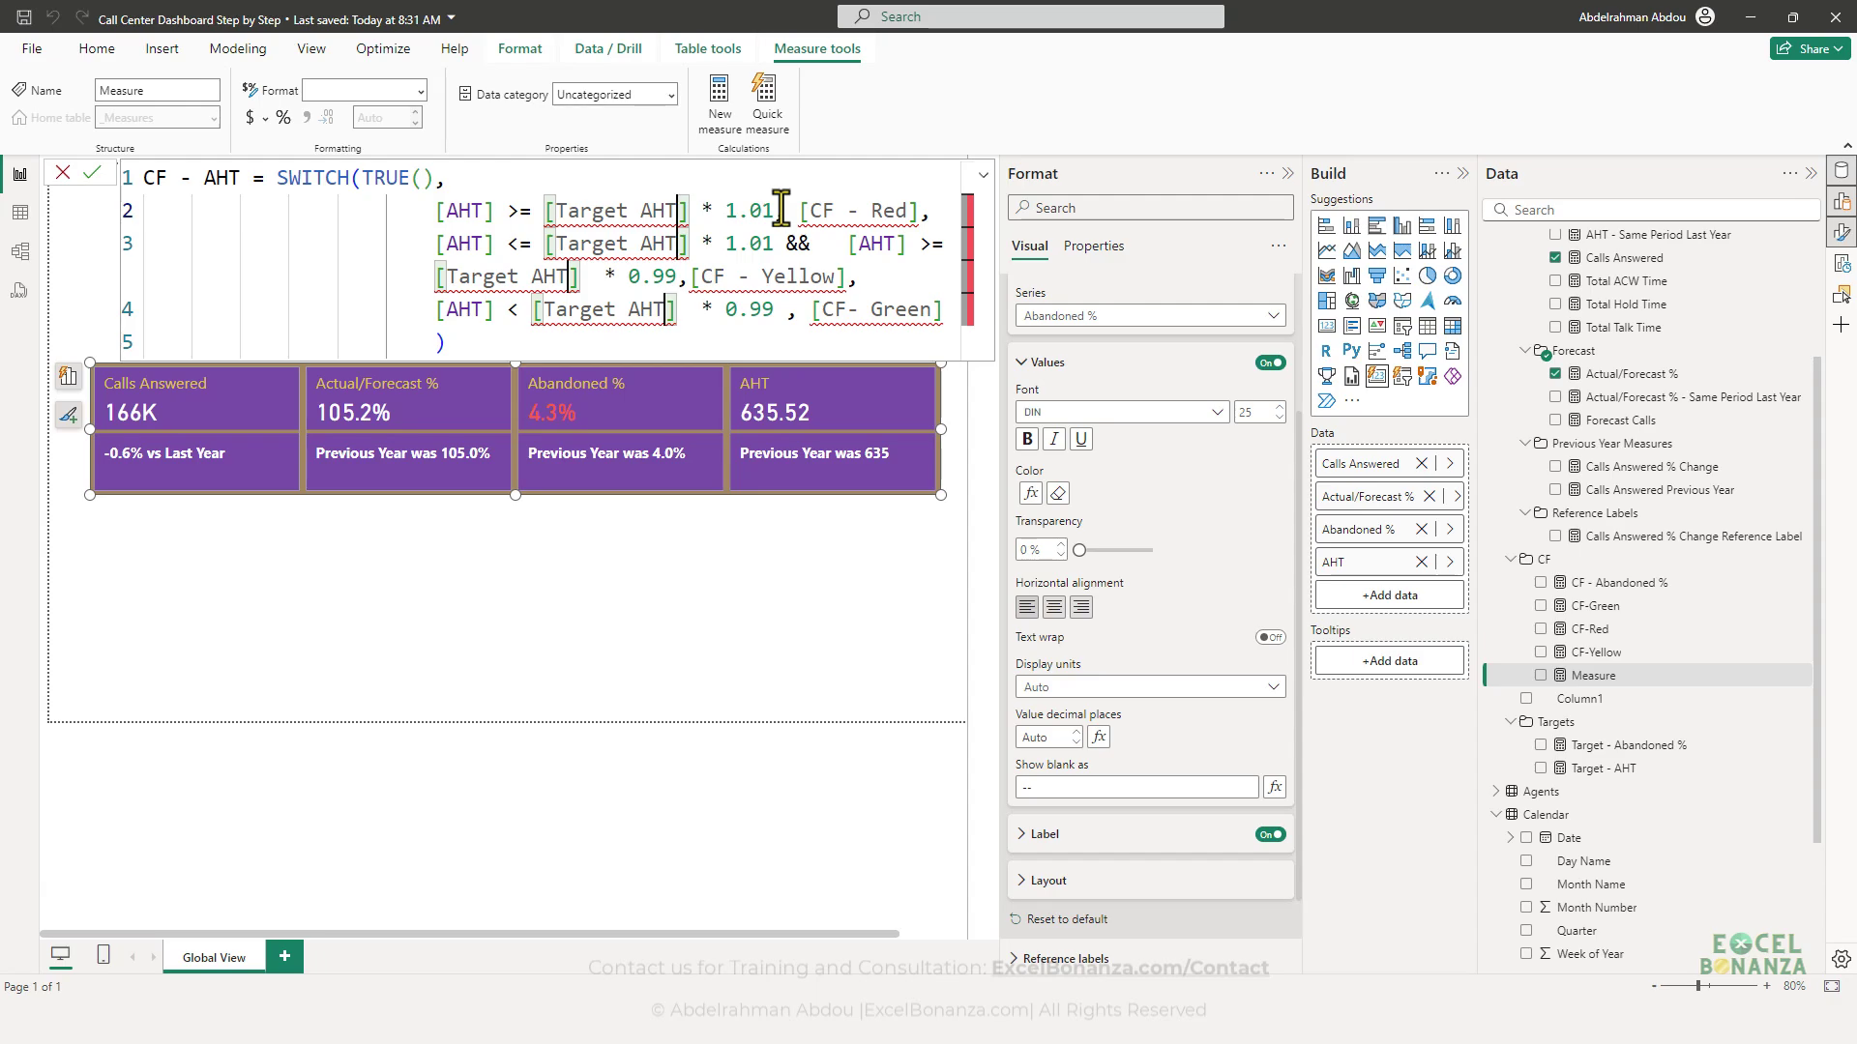
pyautogui.click(781, 206)
pyautogui.write(',')
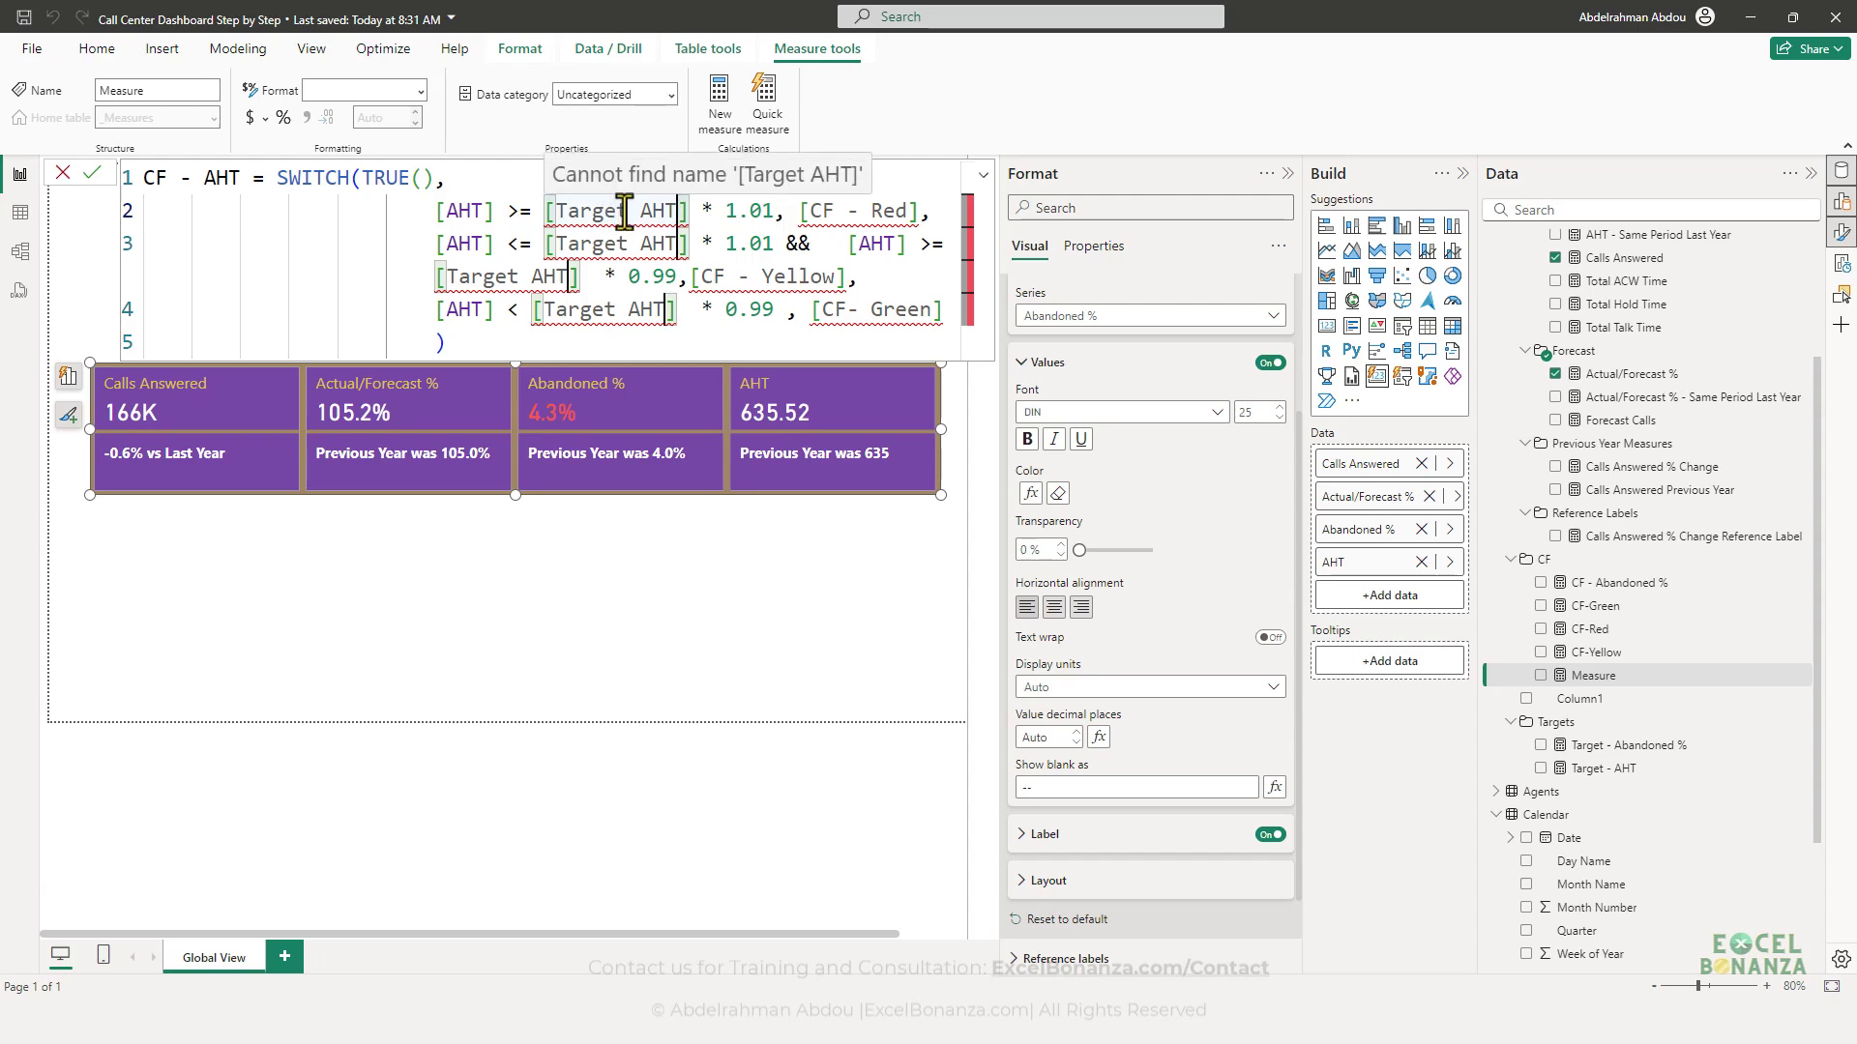
pyautogui.click(639, 214)
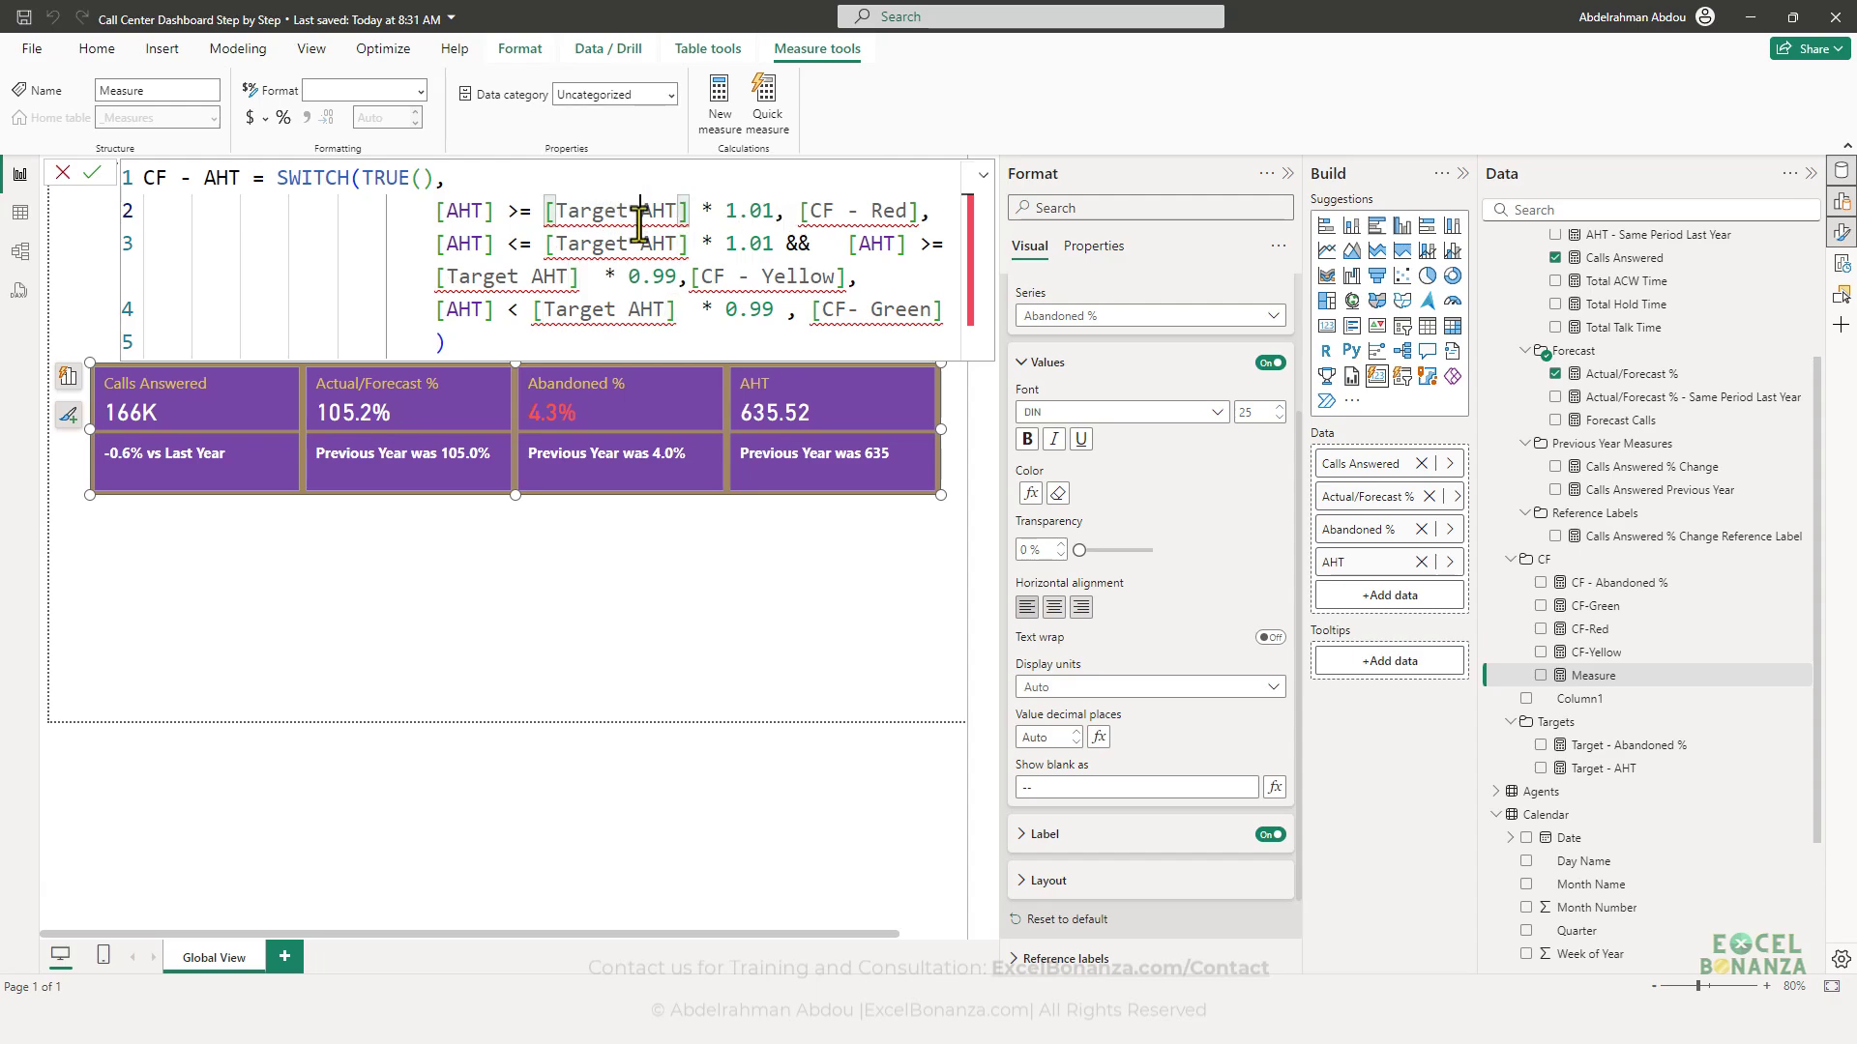
pyautogui.write('-')
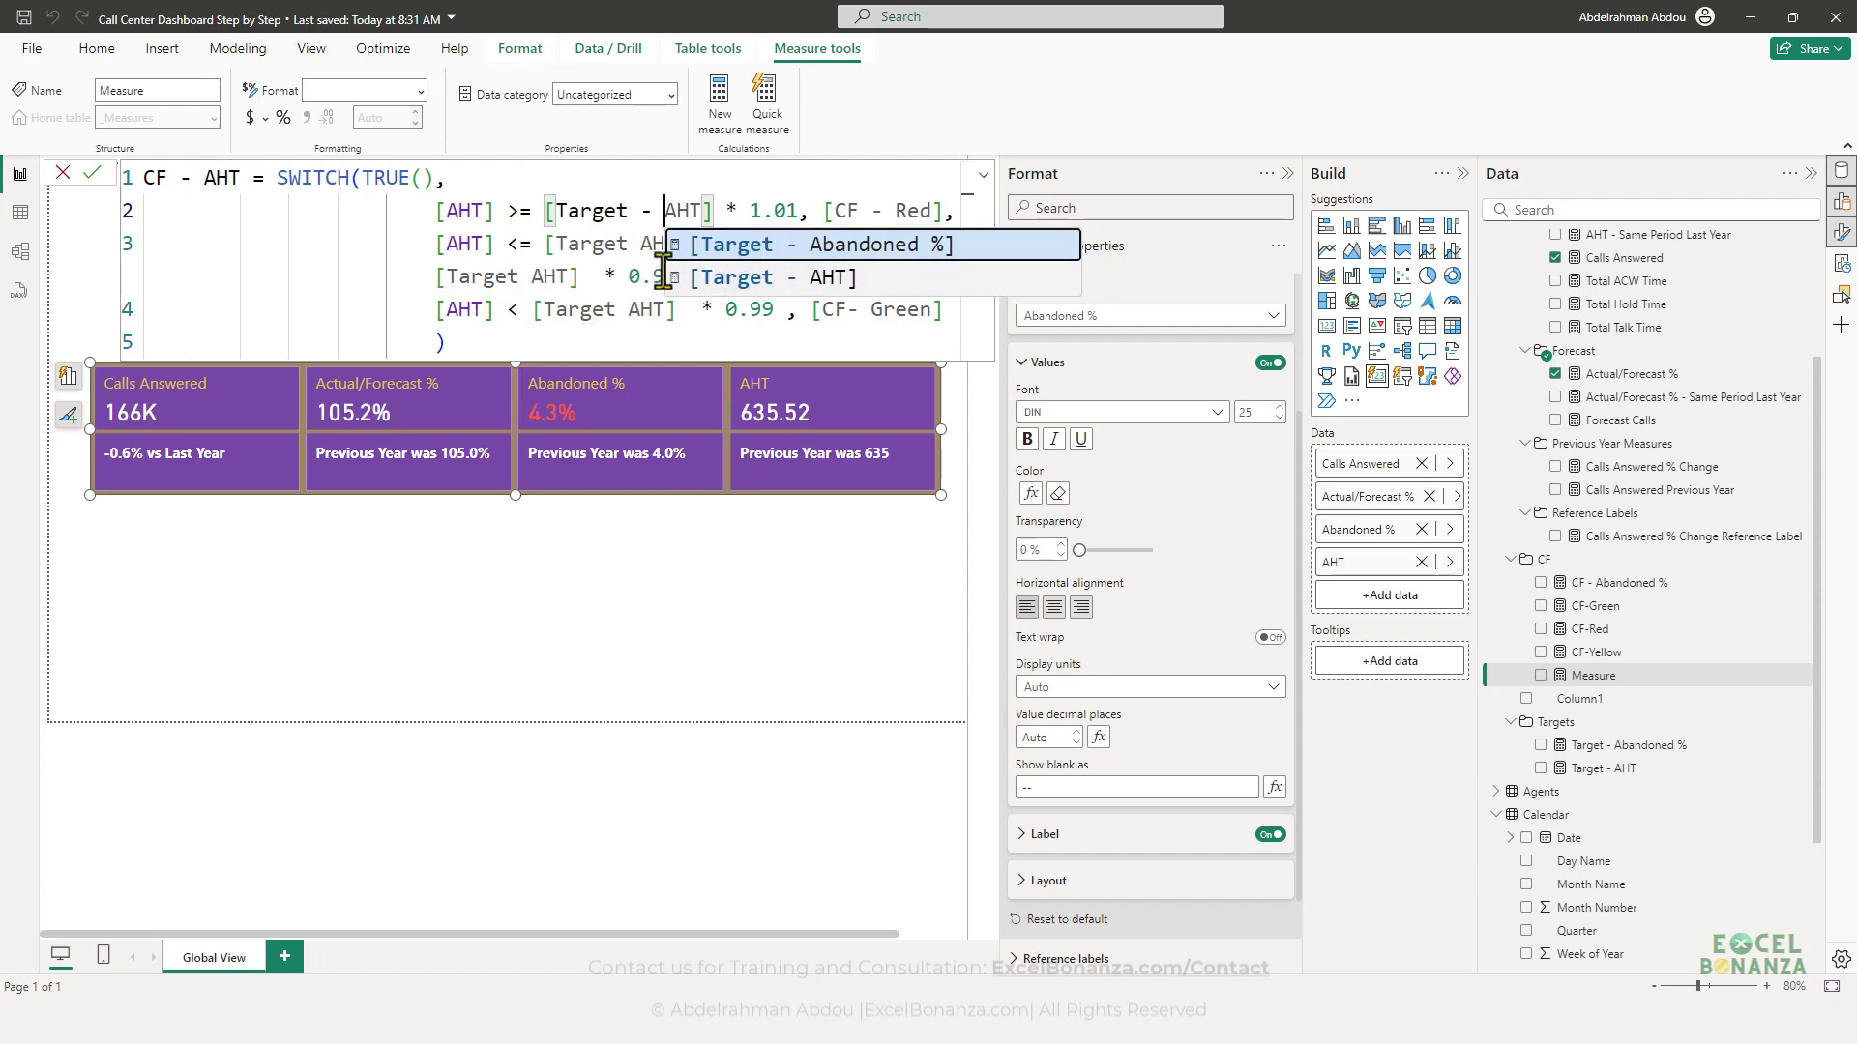
pyautogui.hotkey('ctrl', 'z')
pyautogui.hotkey('ctrl', 'z')
pyautogui.hotkey('ctrl', 'z')
pyautogui.hotkey('ctrl', 'z')
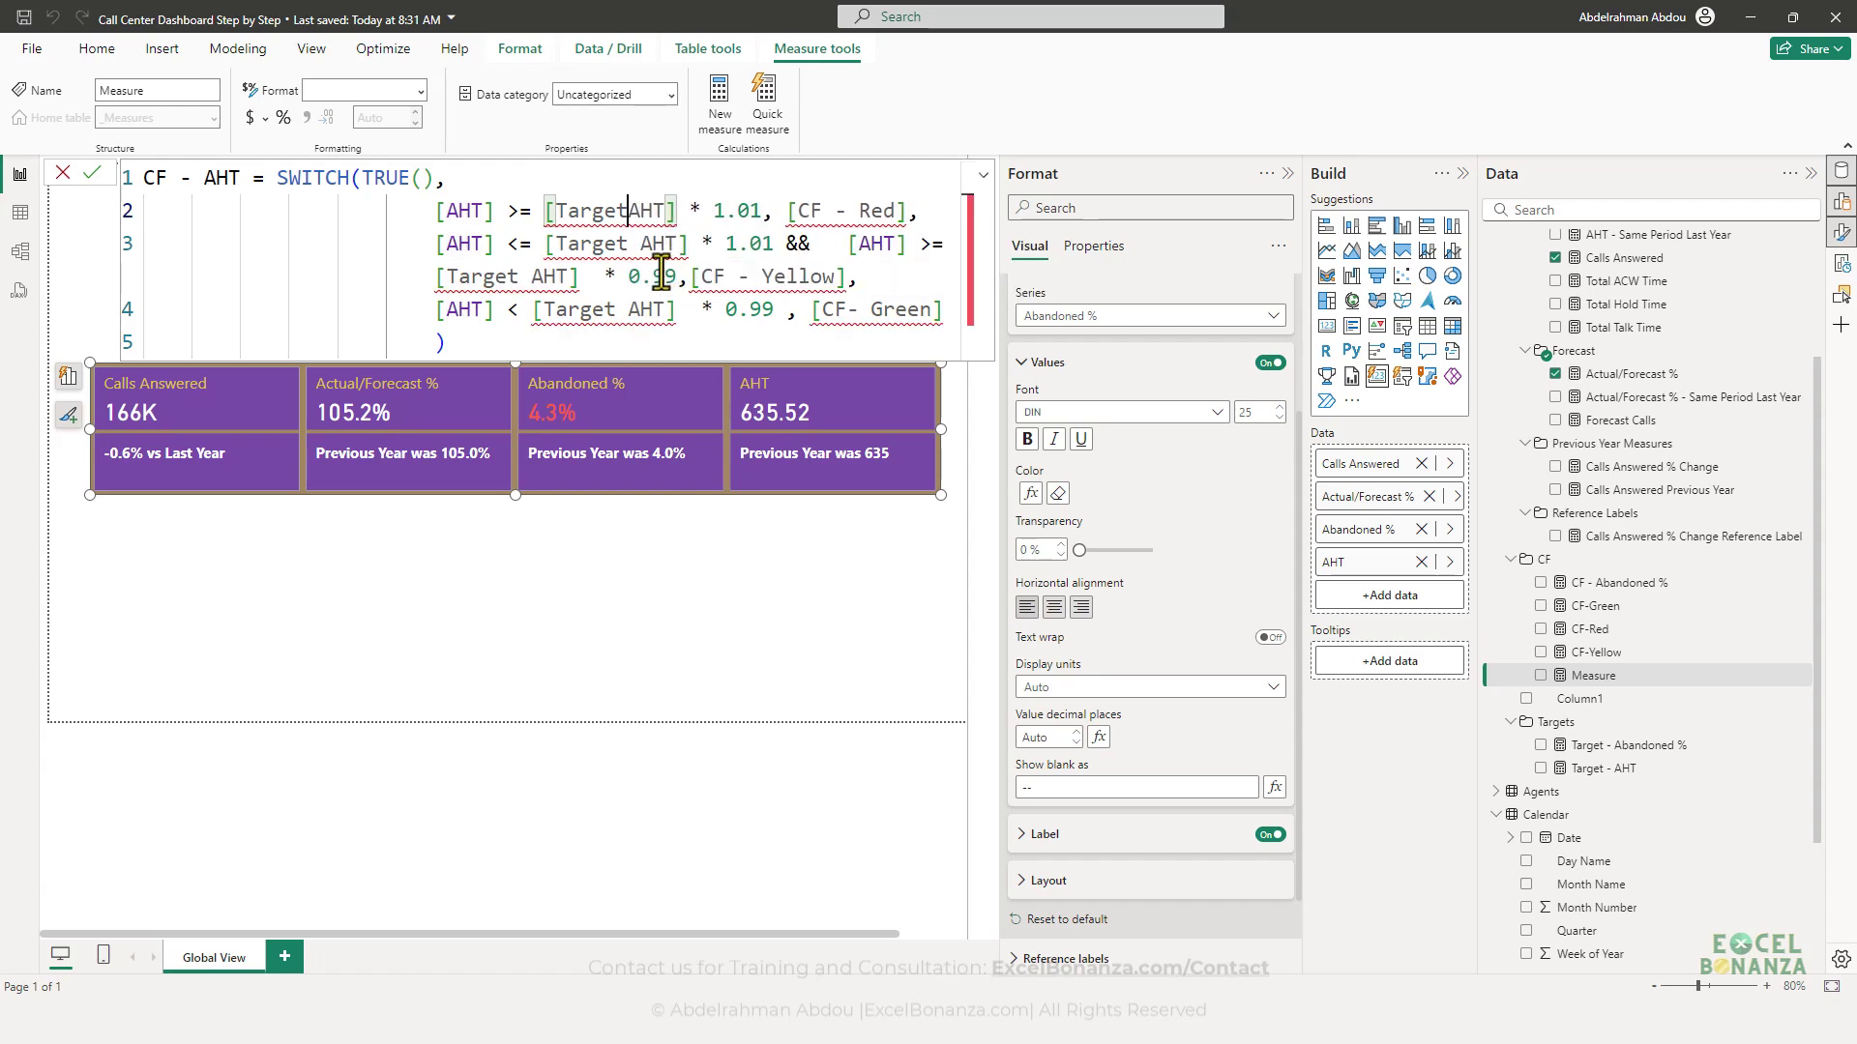
pyautogui.hotkey('ctrl', 'y')
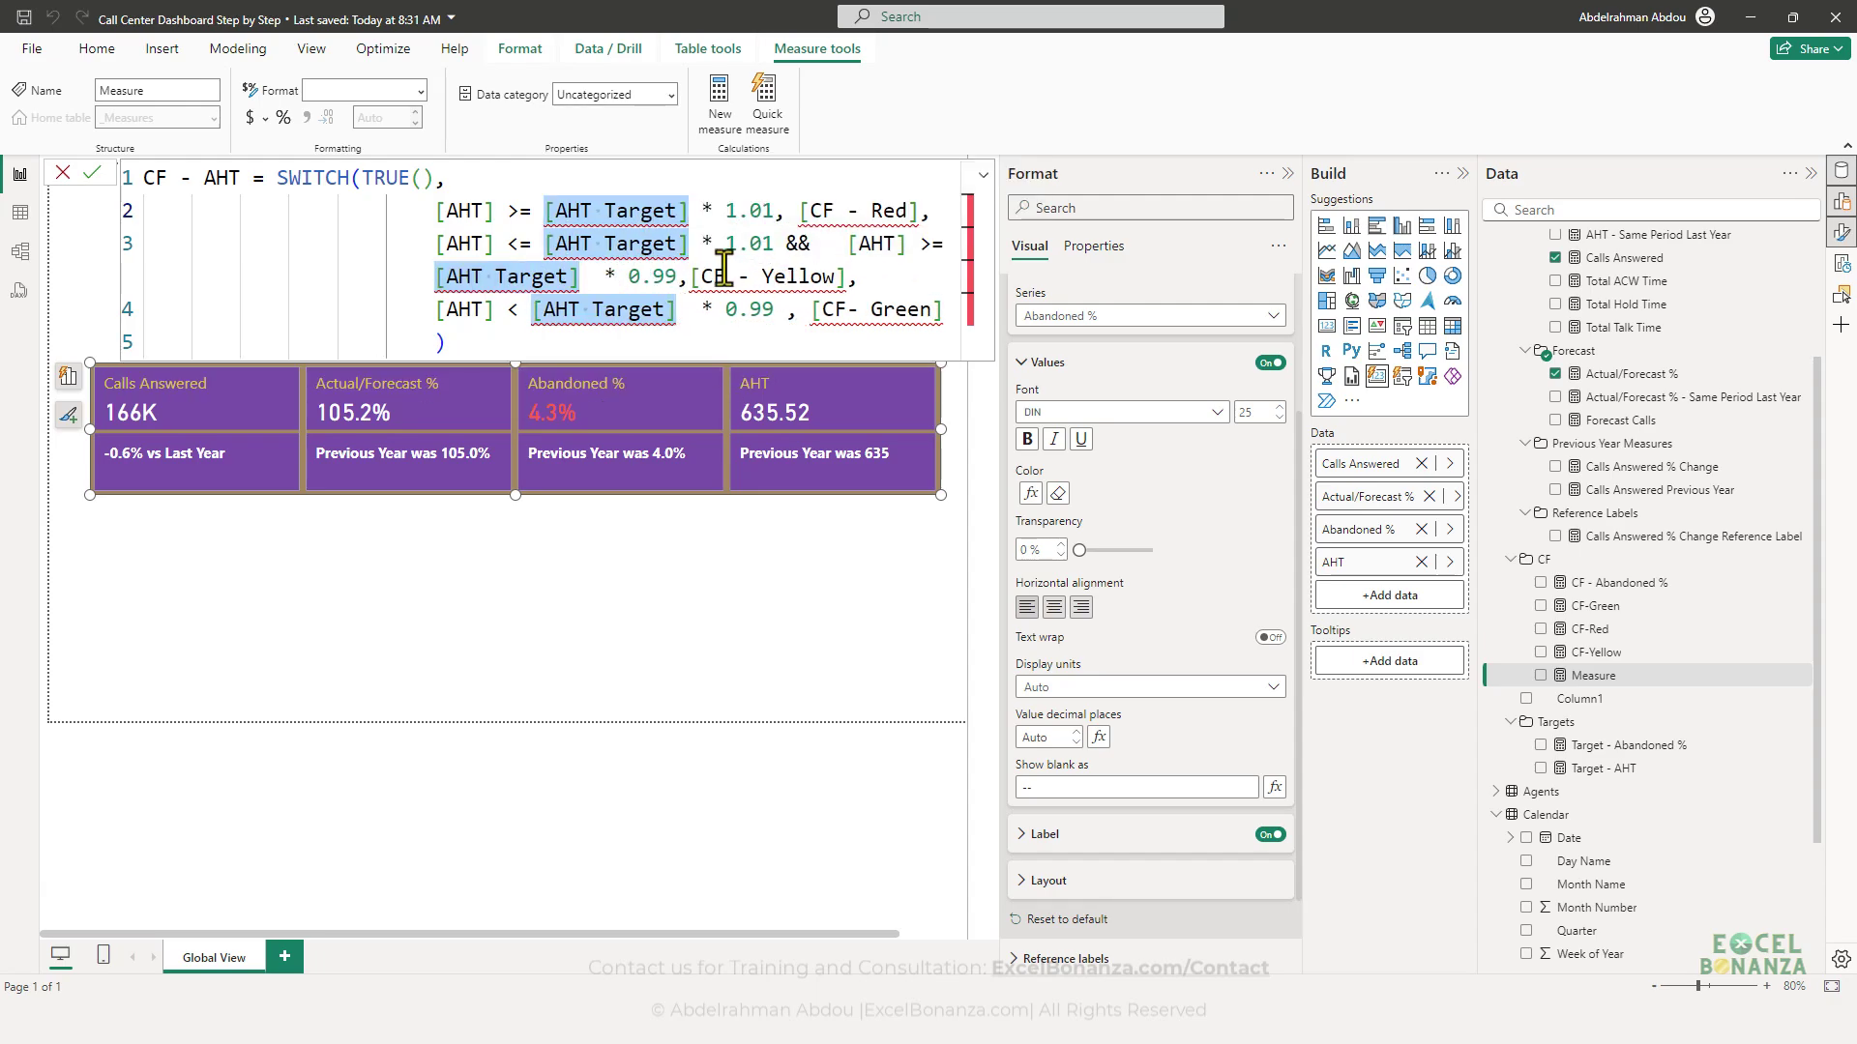
# - Replace every [AHT Target] reference in the CF - AHT formula with [Target - AHT]
pyautogui.hotkey('ctrl', 'f')
pyautogui.write('Target')
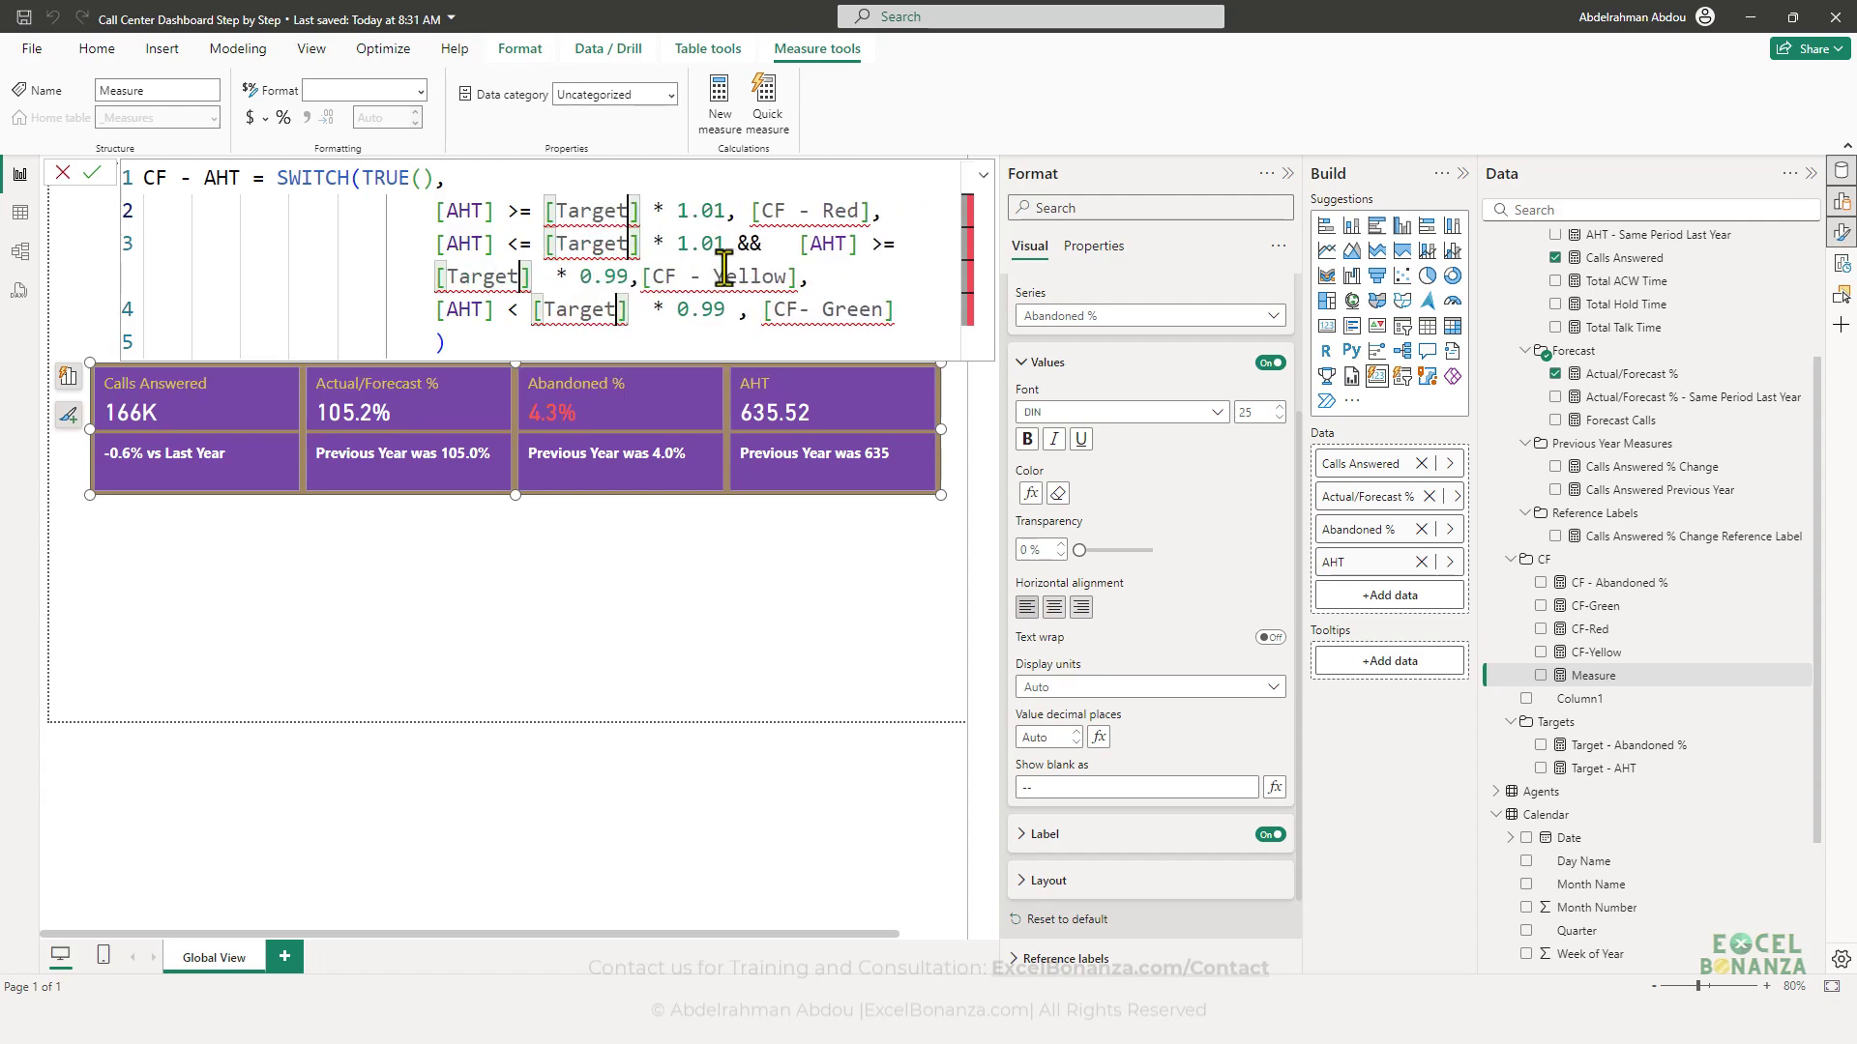
pyautogui.write(' - ')
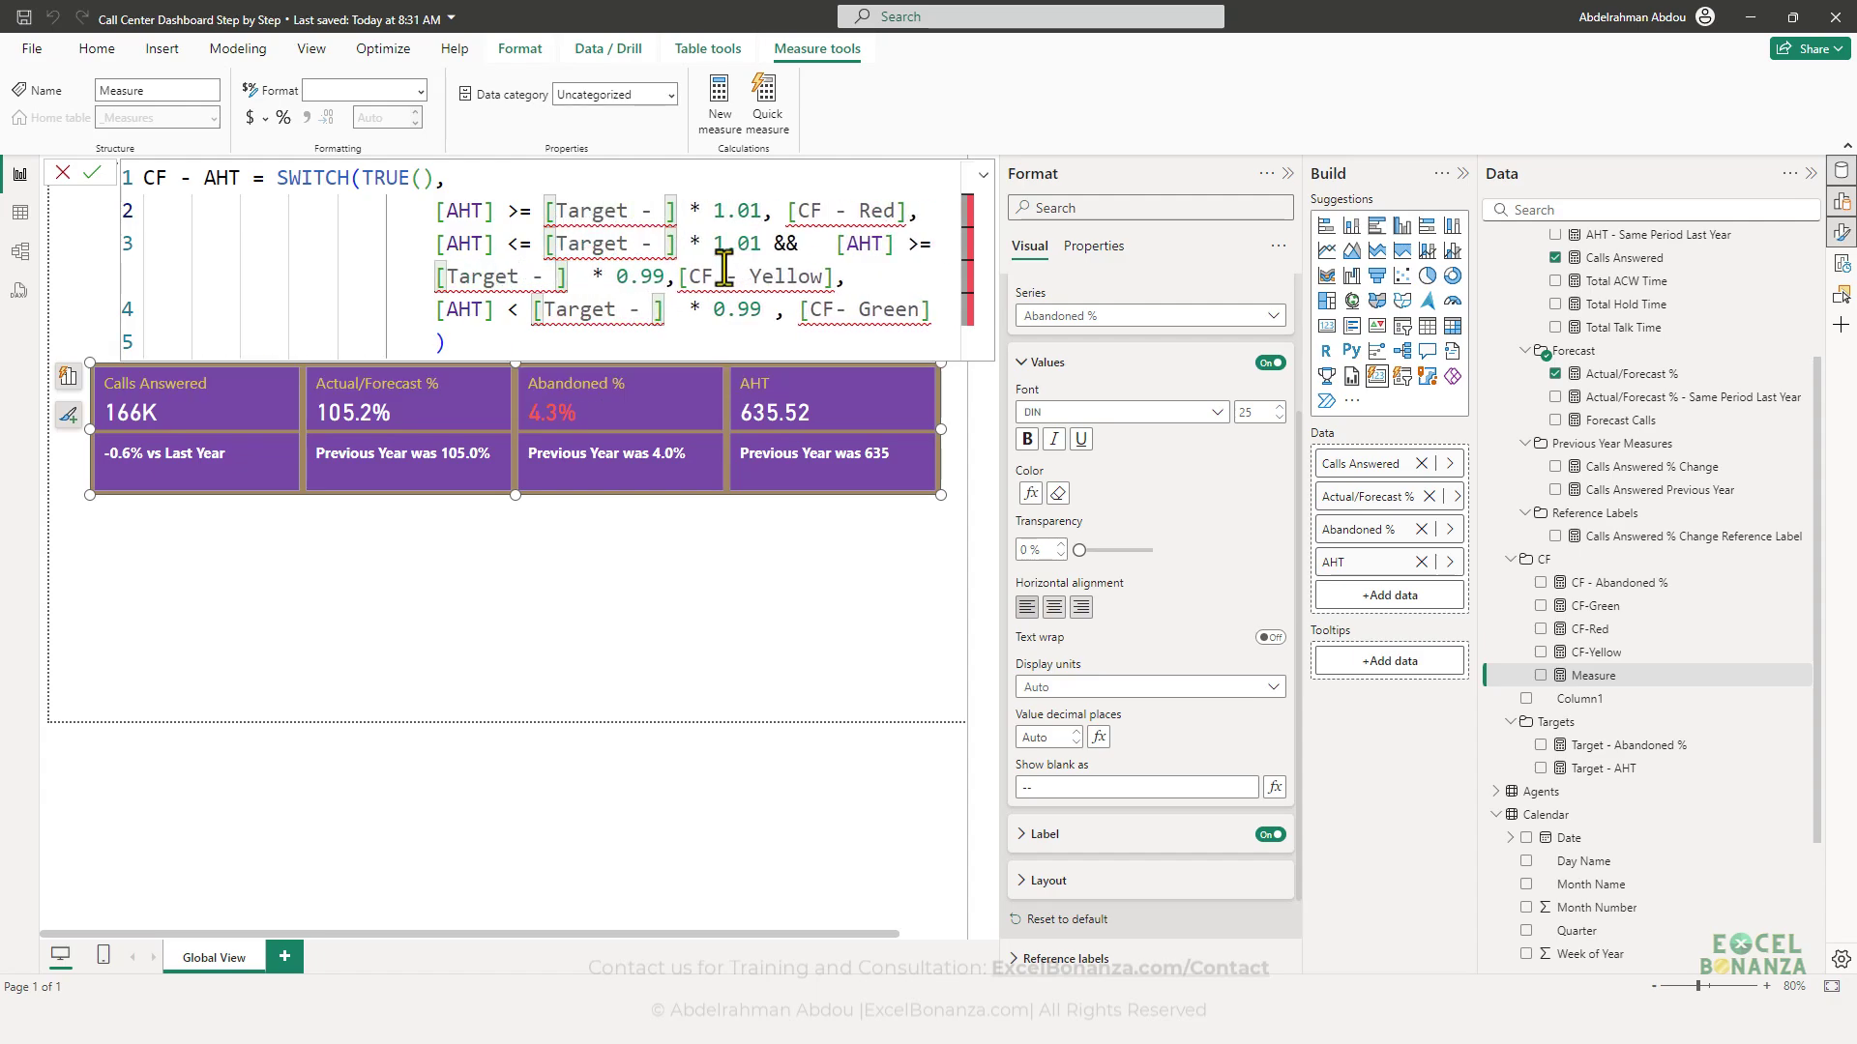
pyautogui.write('AHT')
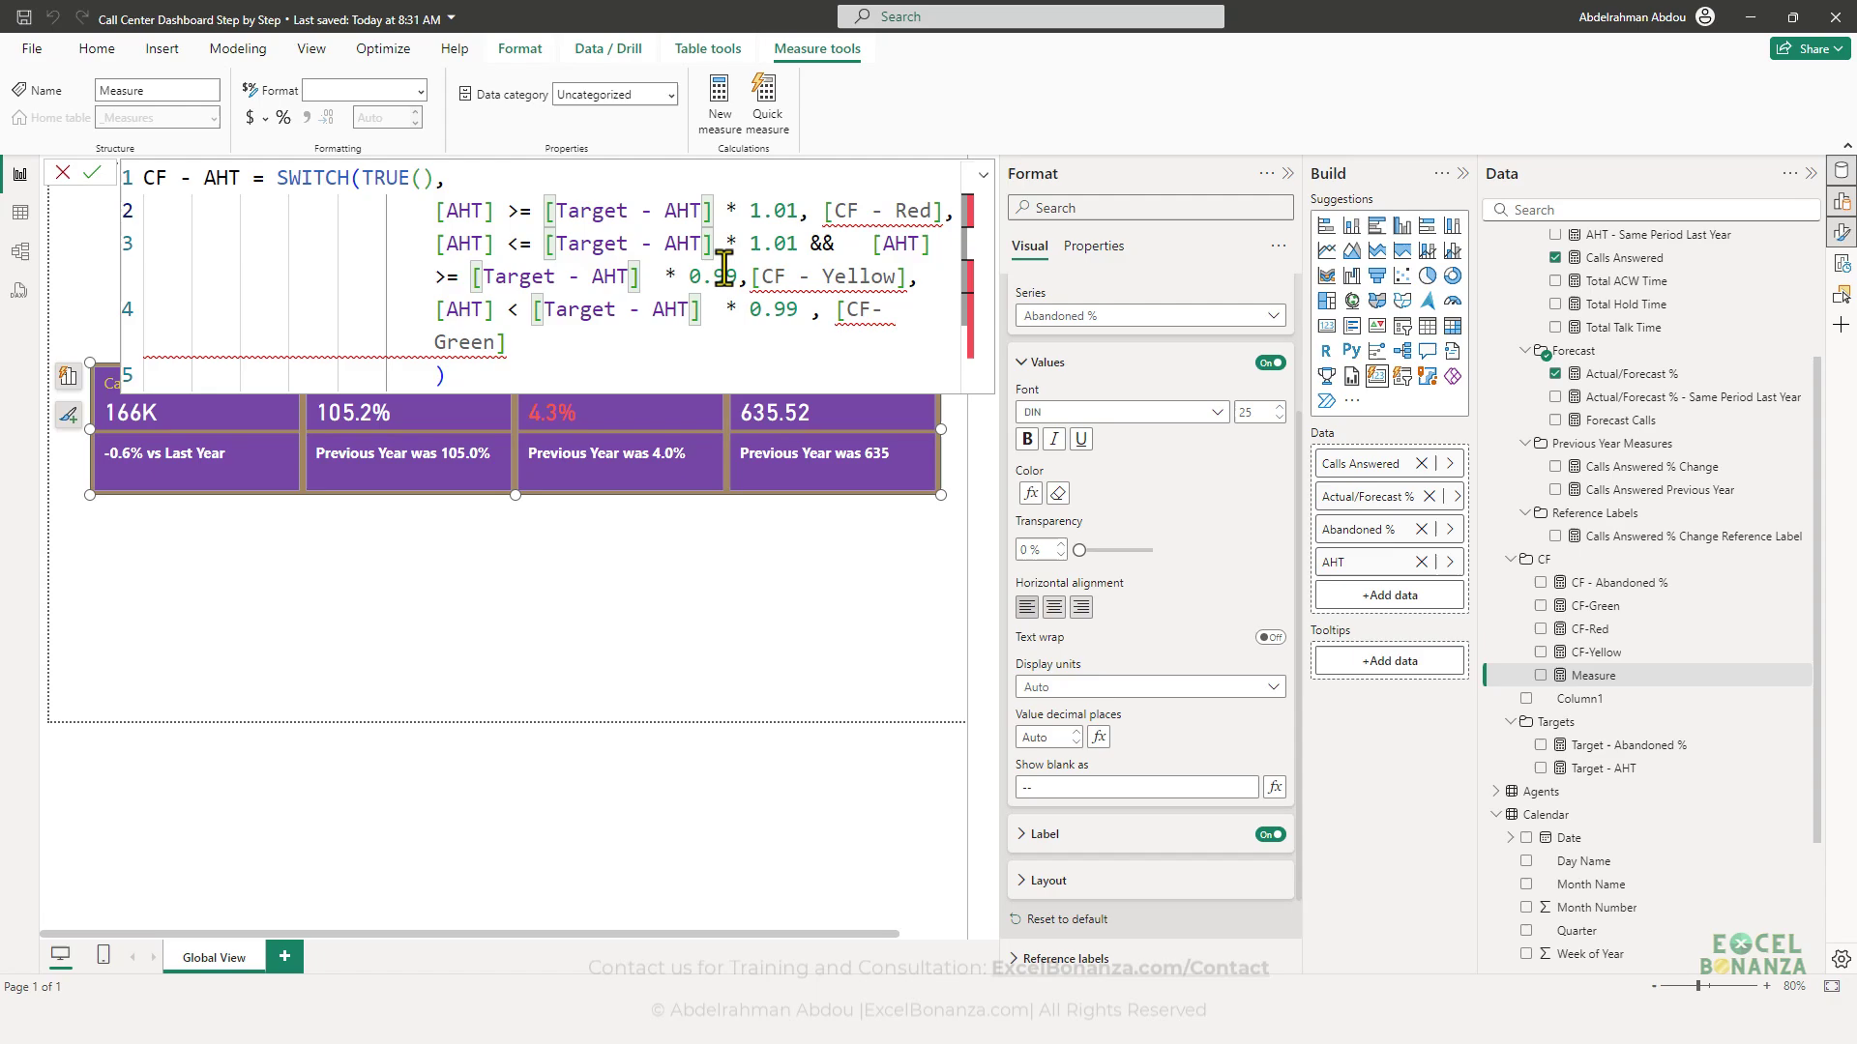
# - Replace the invalid [CF - Red] reference in the first SWITCH condition with the existing [CF-Red] measure
pyautogui.click(658, 345)
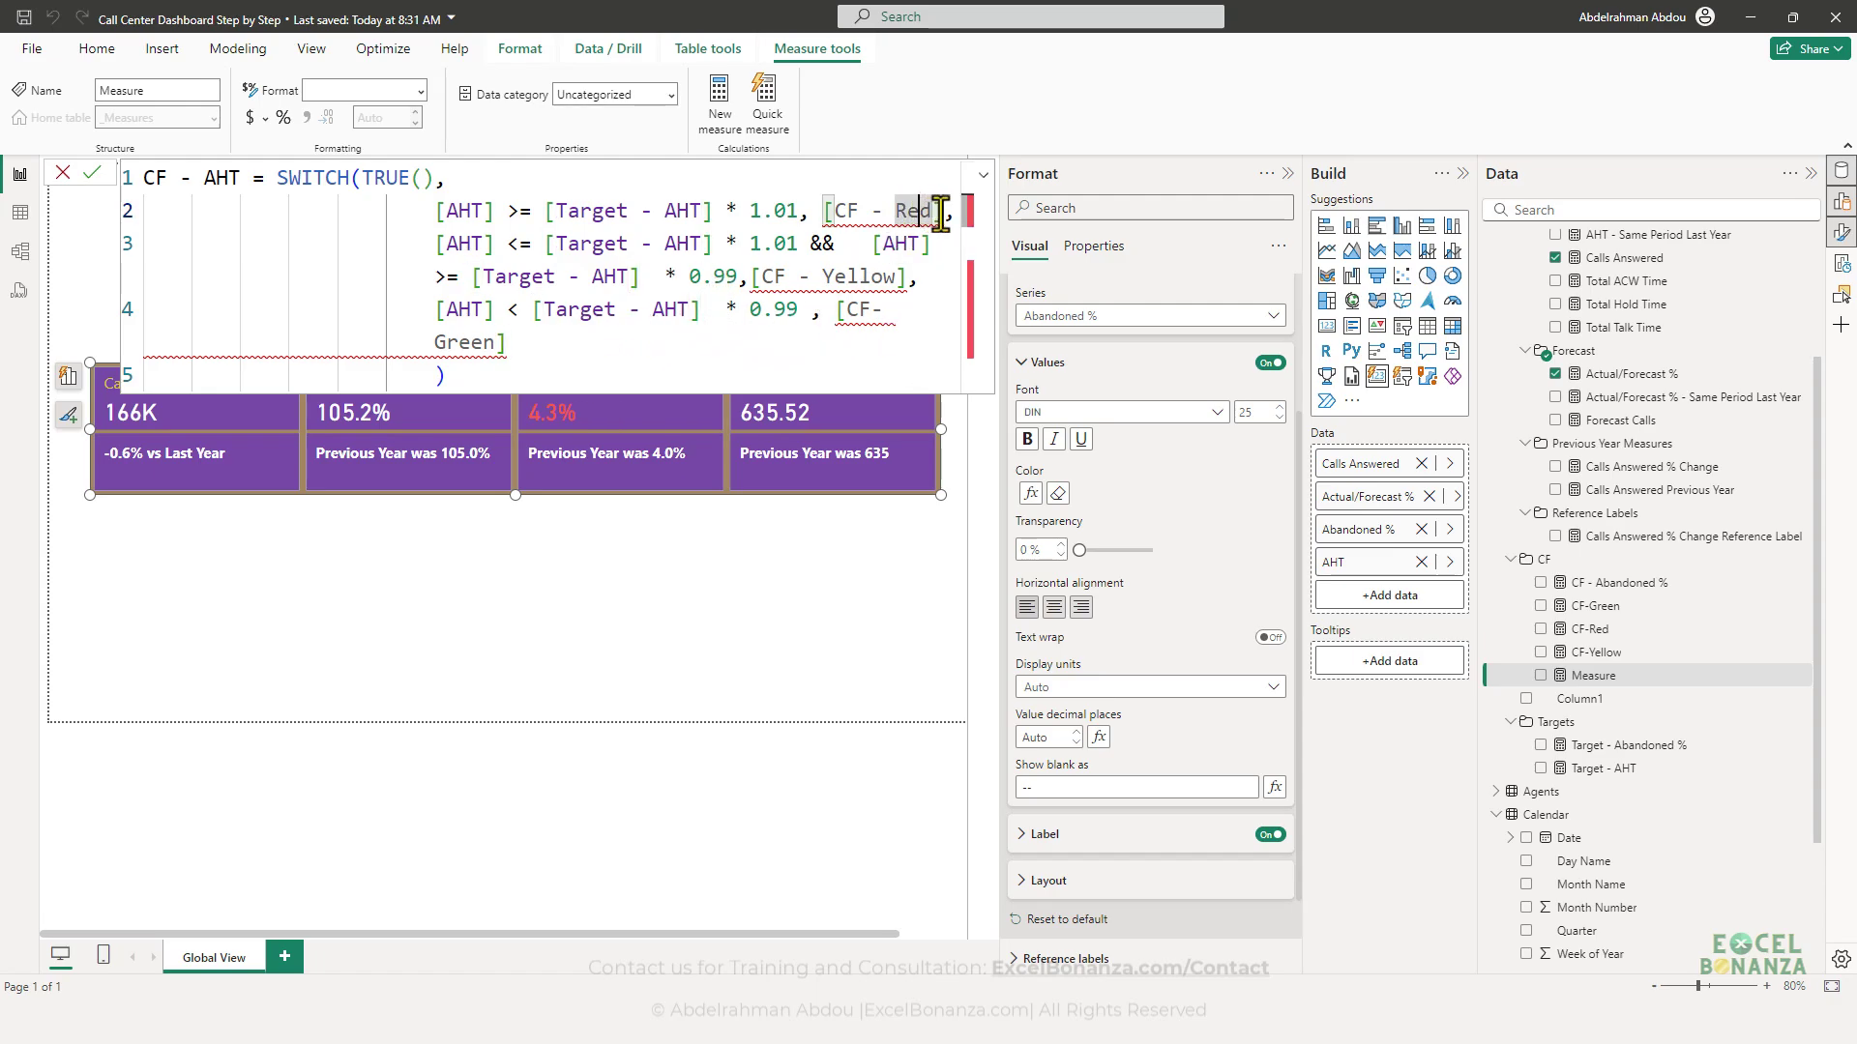
pyautogui.moveTo(943, 211); pyautogui.dragTo(823, 211)
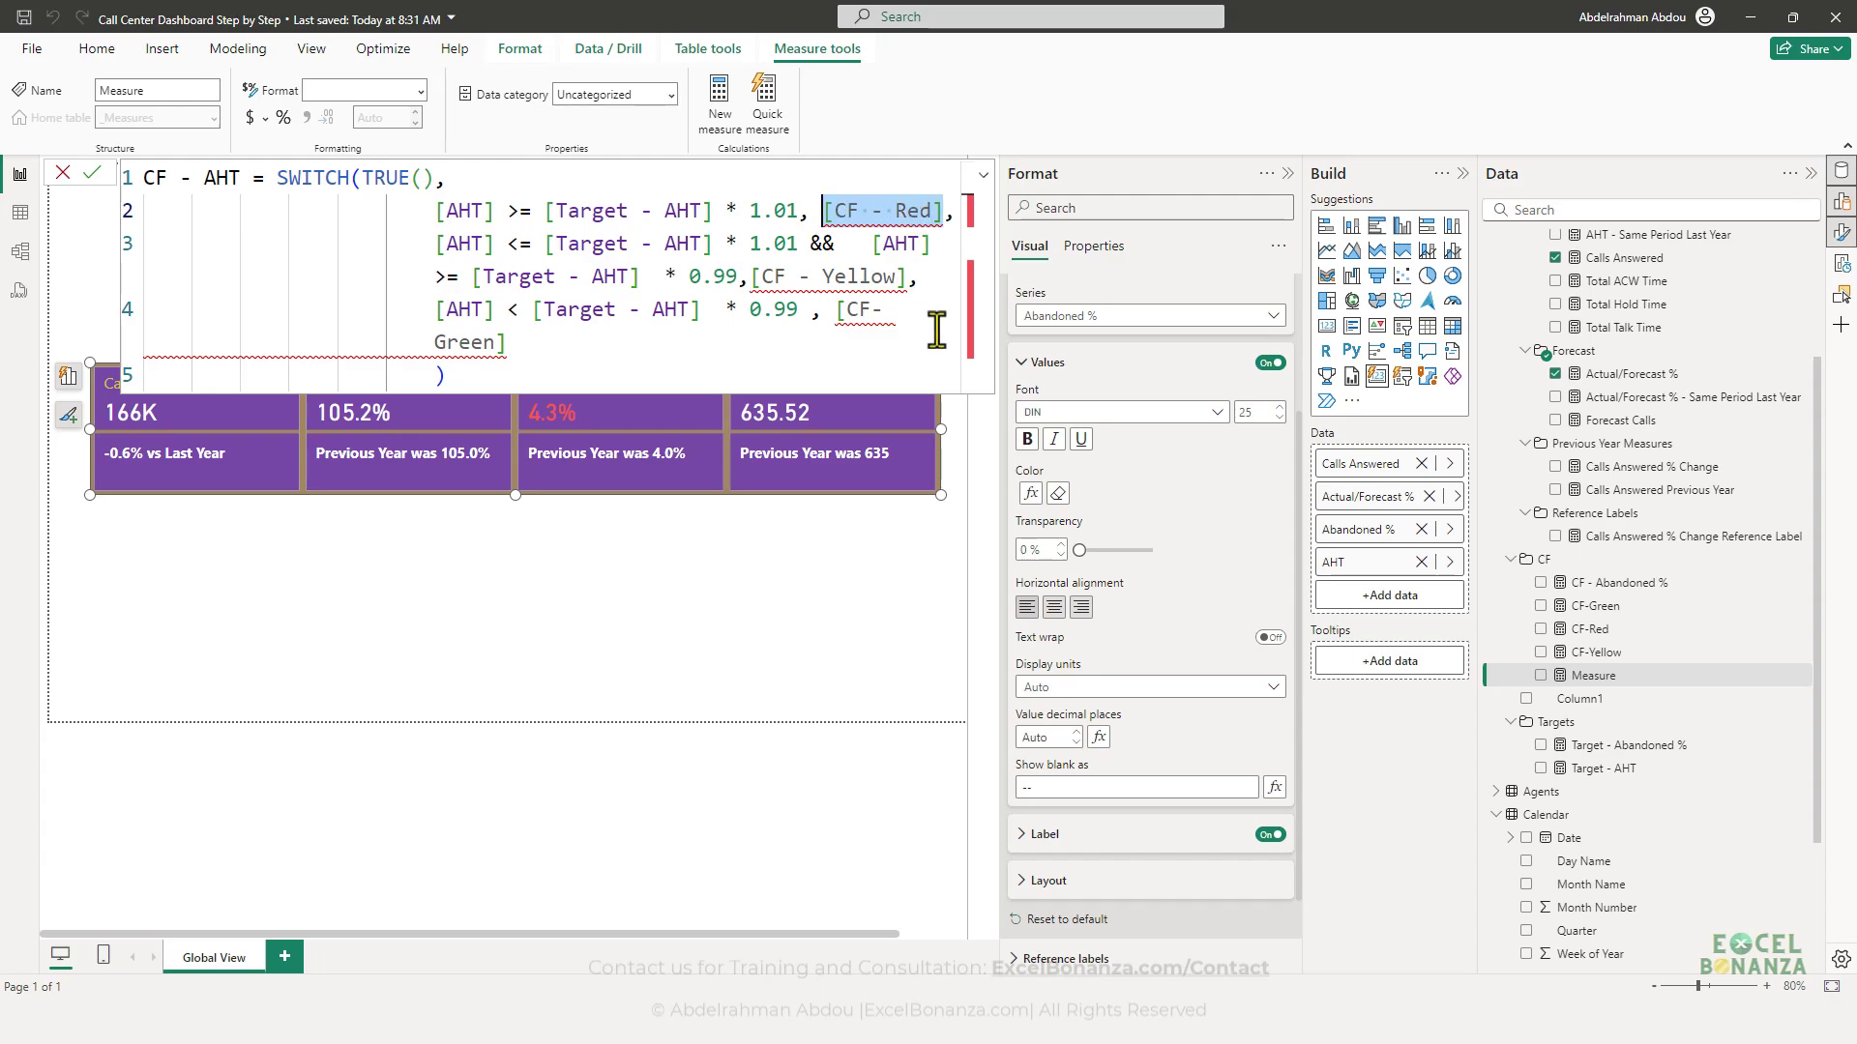
pyautogui.write('[CF')
pyautogui.press('Down')
pyautogui.press('Down')
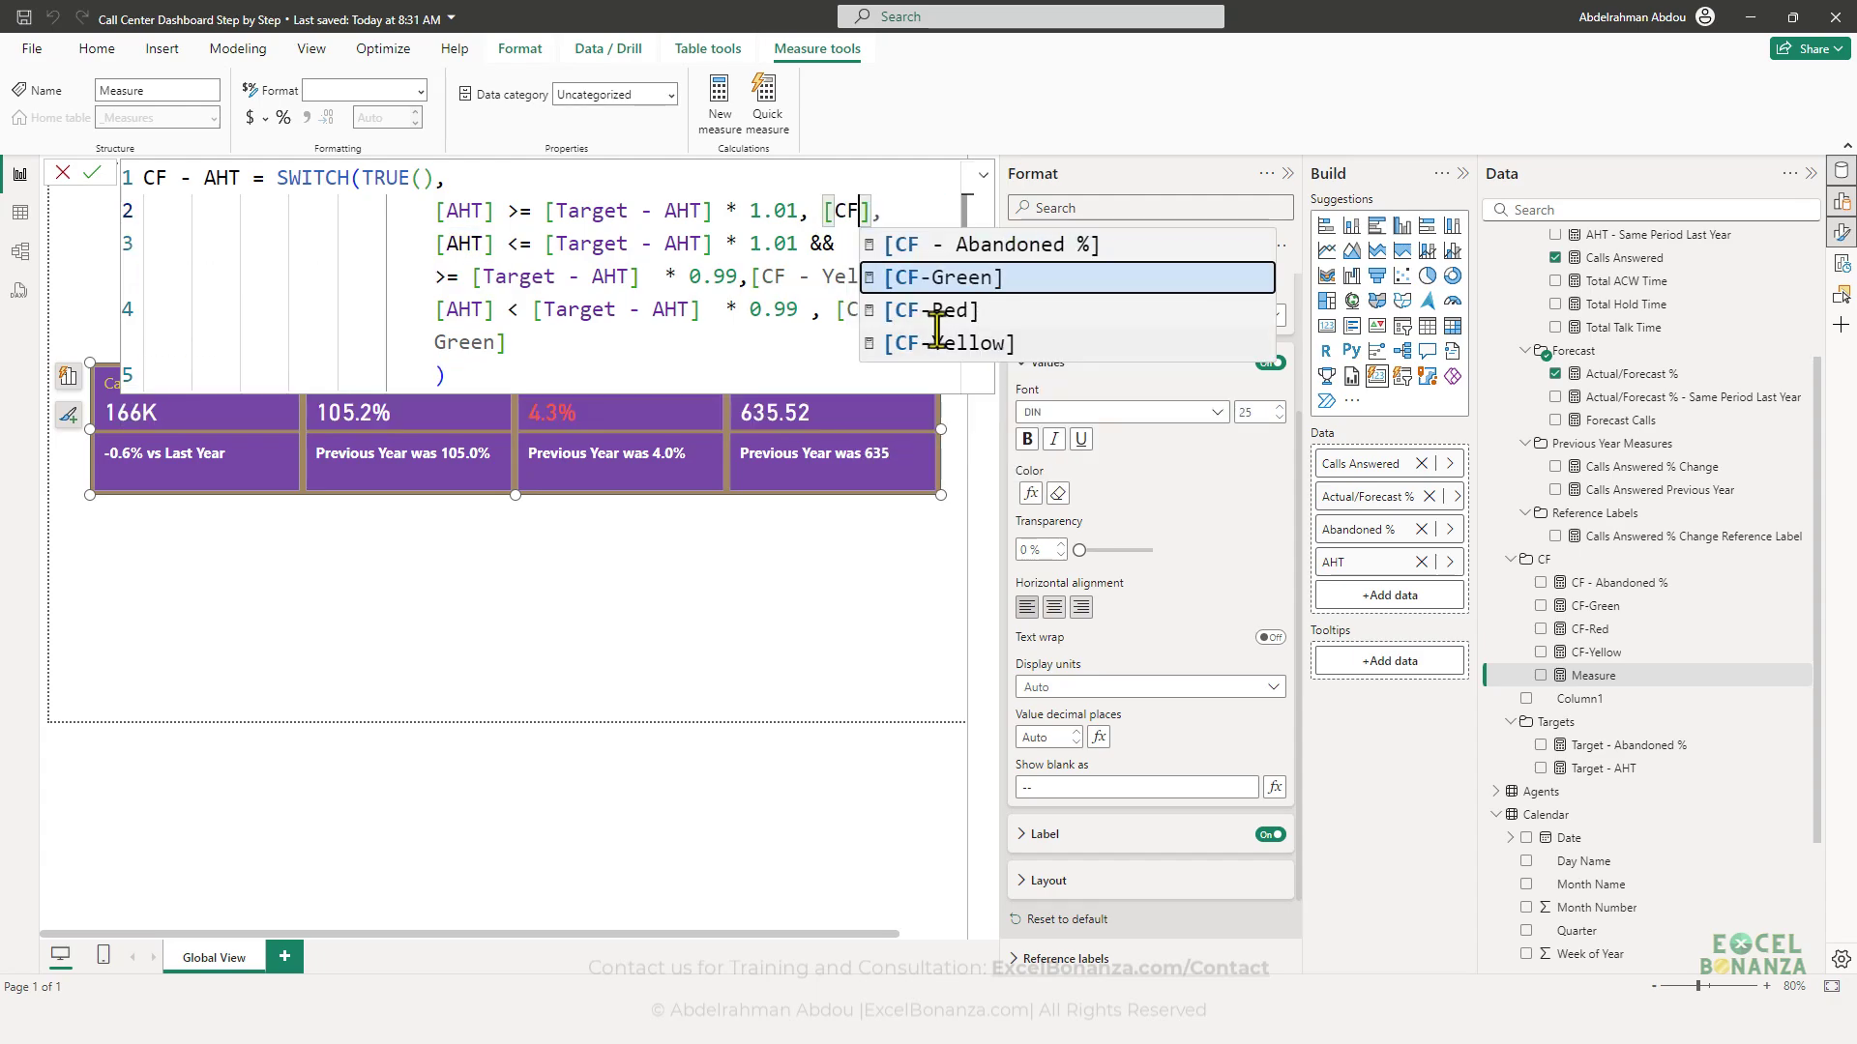
pyautogui.press('Up')
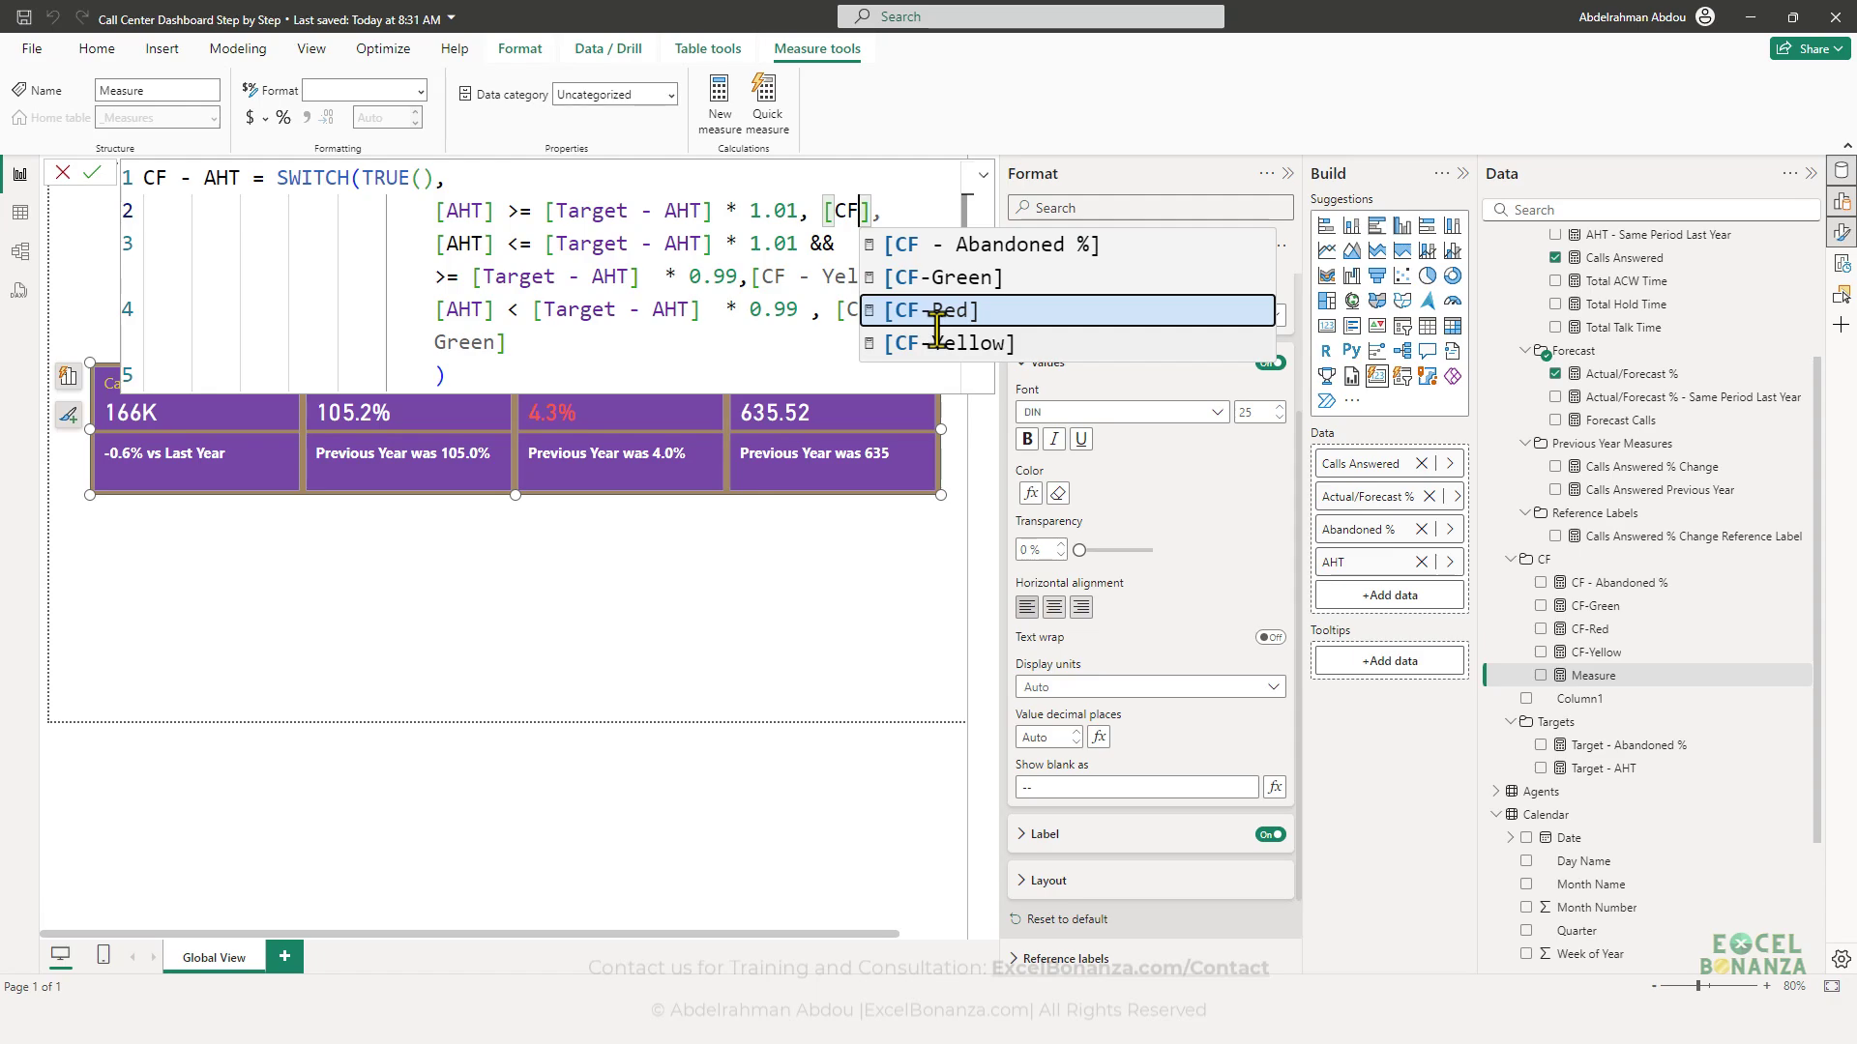
pyautogui.press('Tab')
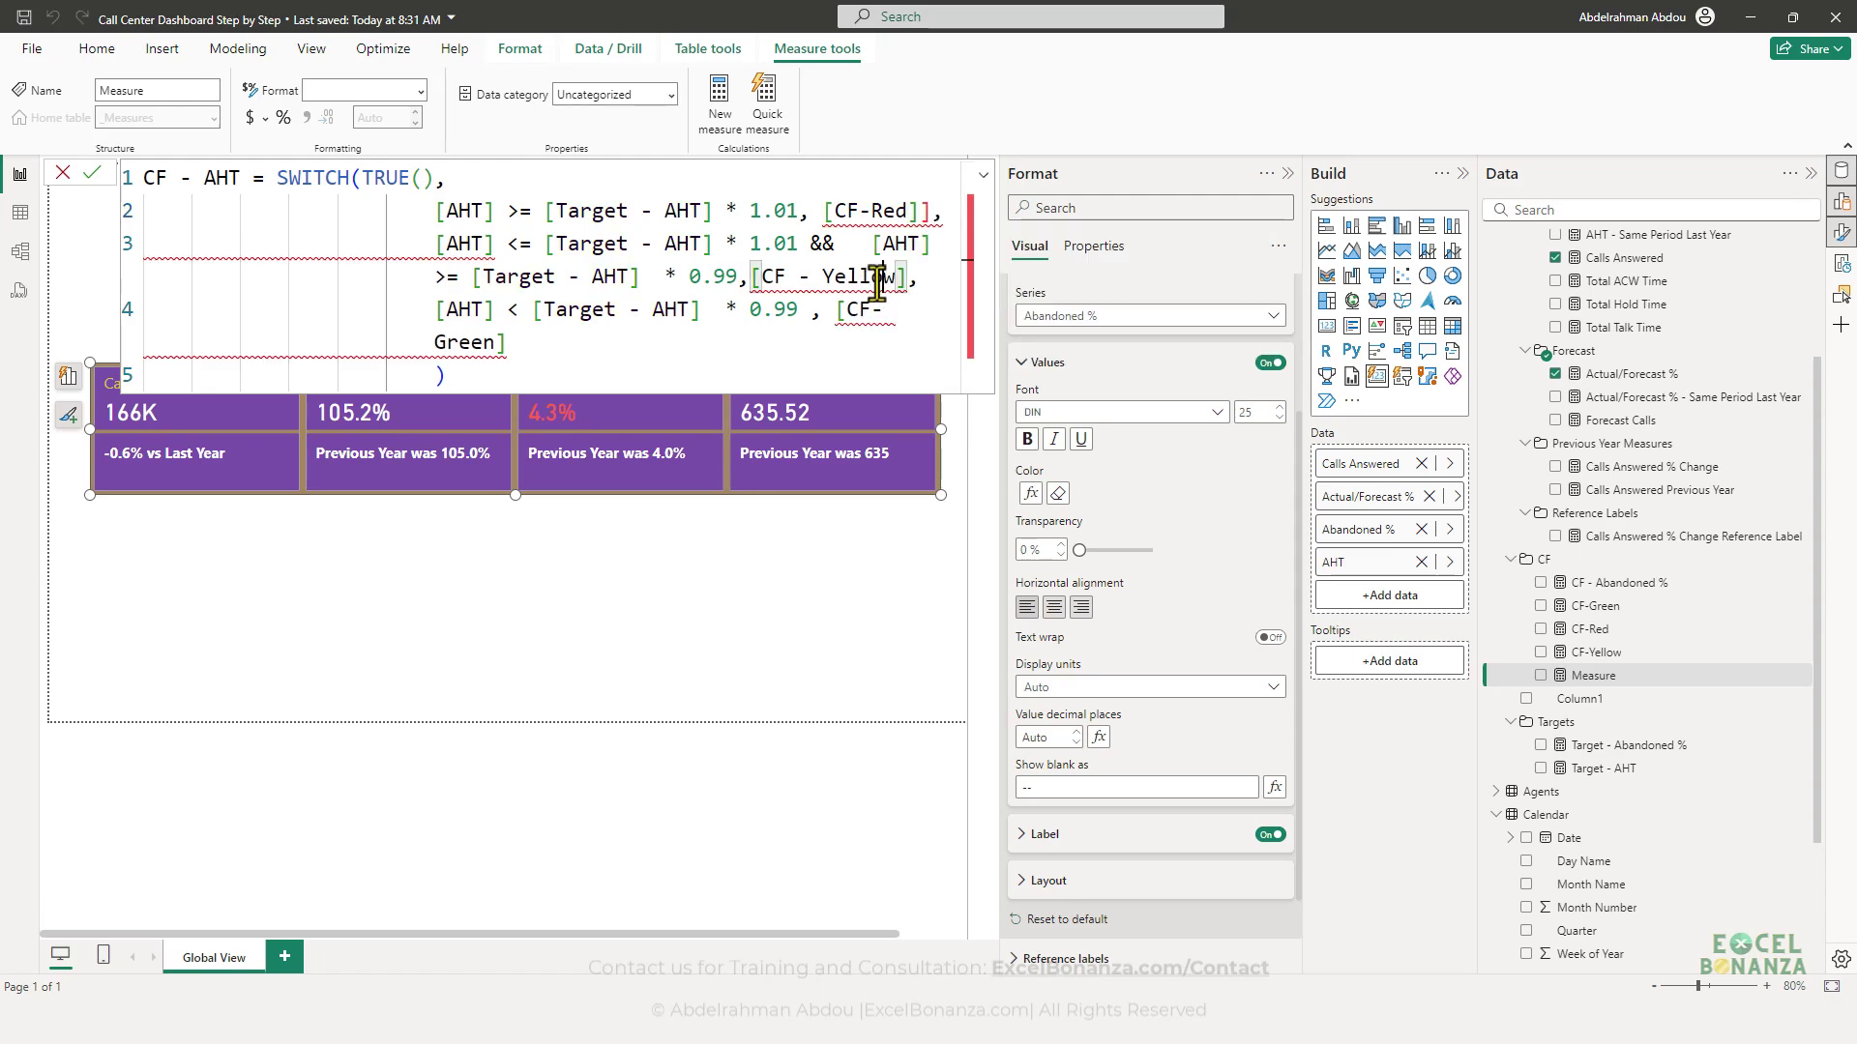
# - Replace the invalid [CF - Yellow] reference in the second SWITCH condition with the existing [CF-Yellow] measure
pyautogui.doubleClick(875, 278)
pyautogui.press('BackSpace')
pyautogui.press('BackSpace')
pyautogui.press('BackSpace')
pyautogui.press('BackSpace')
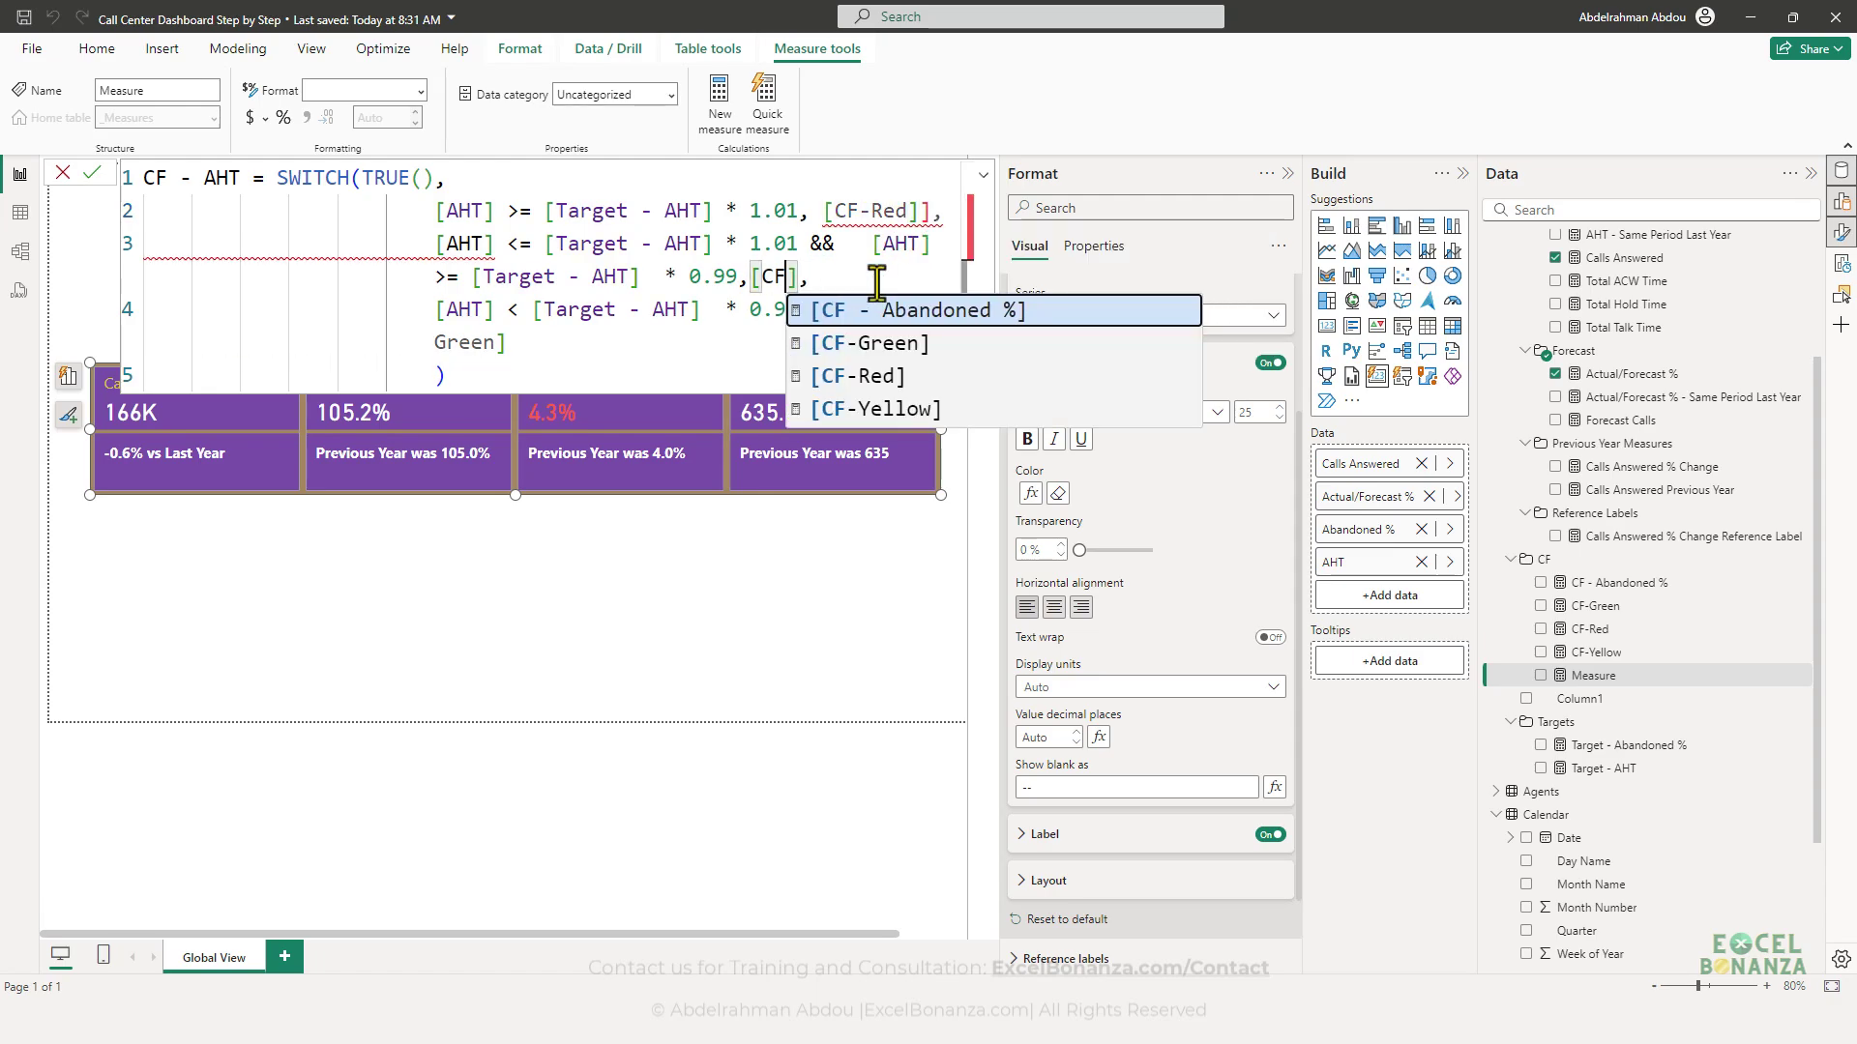
pyautogui.press('Down')
pyautogui.press('Down')
pyautogui.press('Down')
pyautogui.press('Tab')
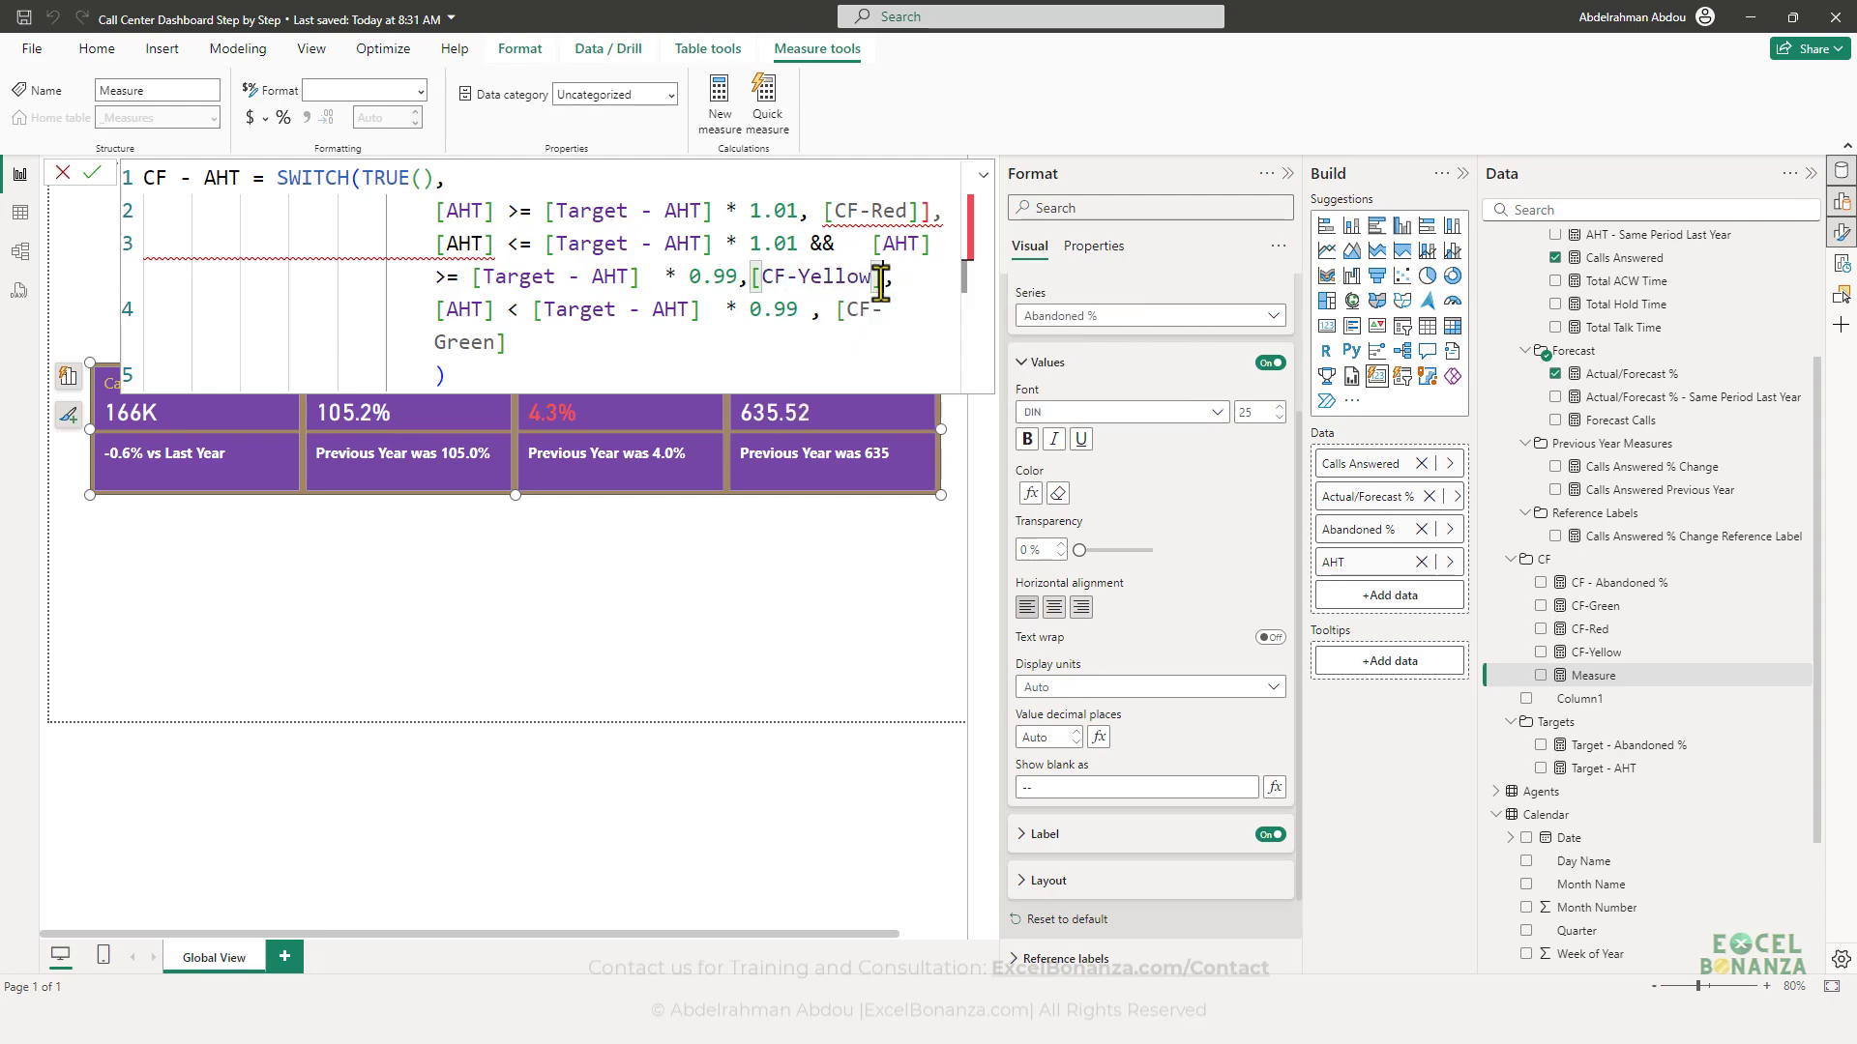
# - Replace the invalid [CF- Green] reference in the last SWITCH condition with the existing [CF-Green] measure
pyautogui.moveTo(839, 311); pyautogui.dragTo(881, 346)
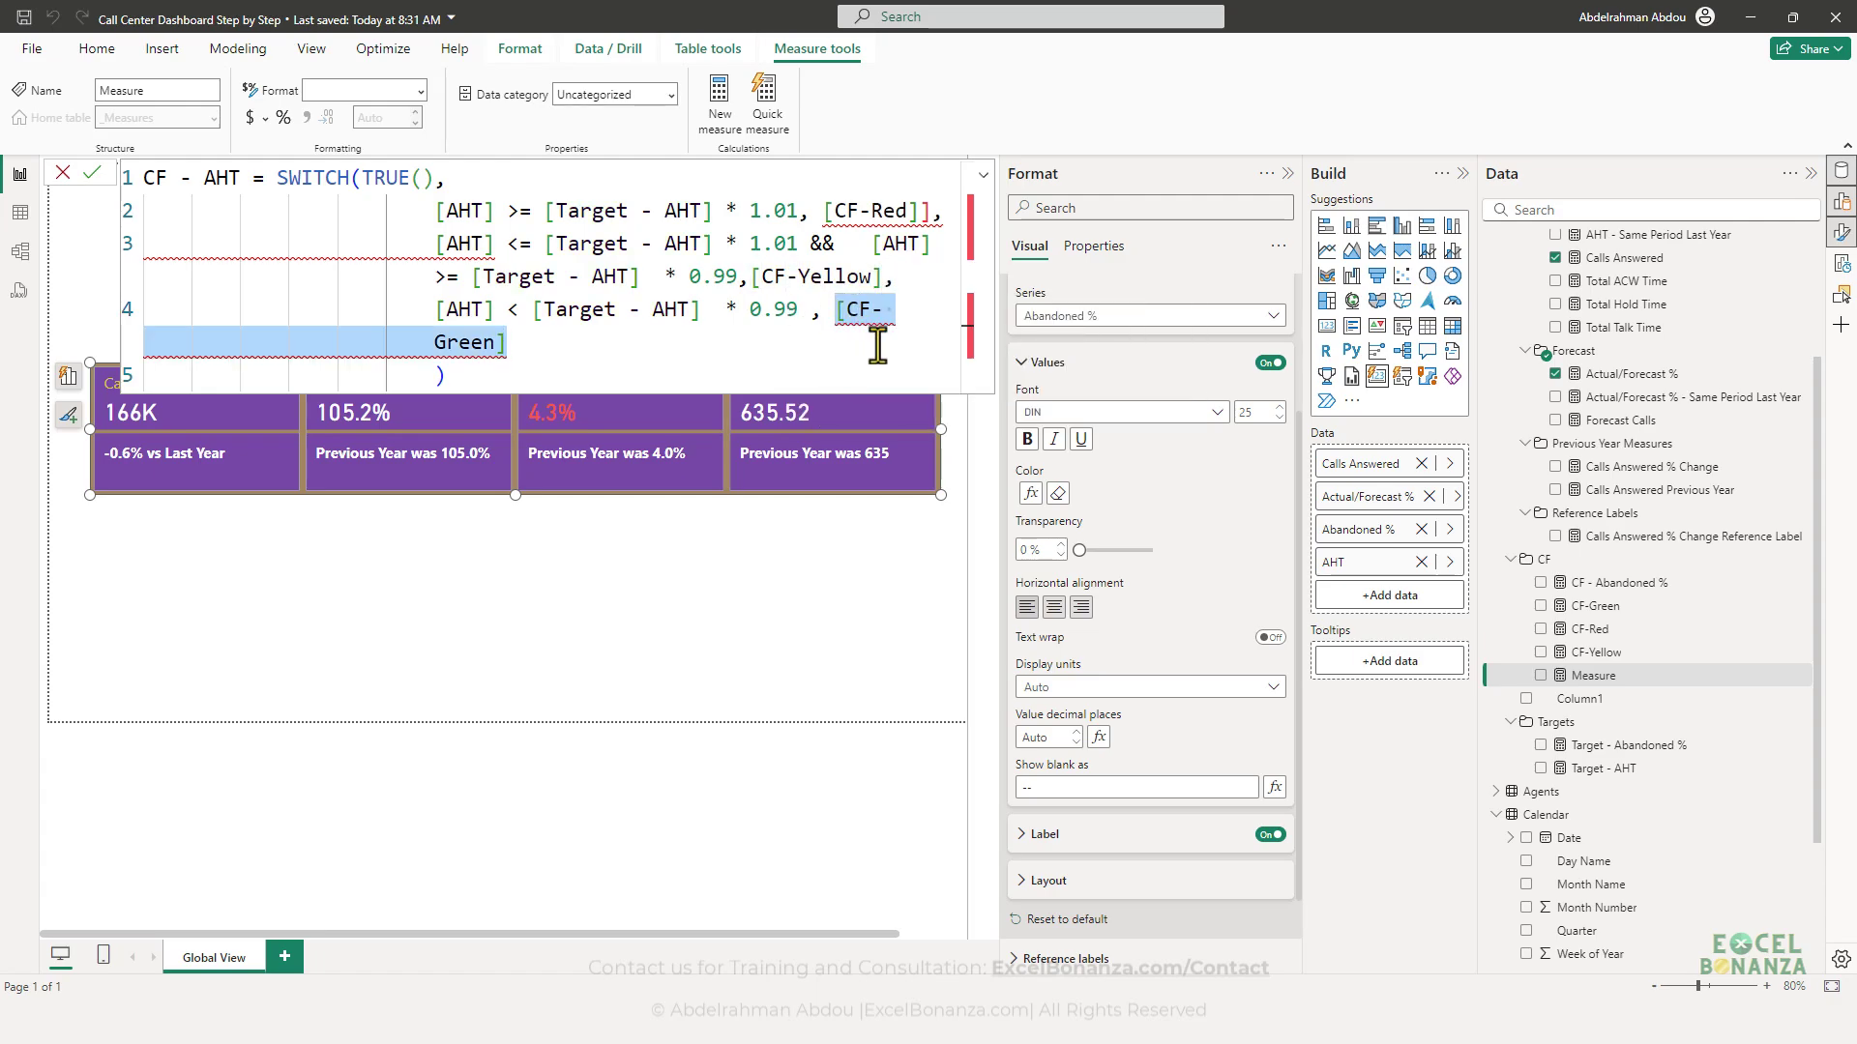
pyautogui.write('[cf')
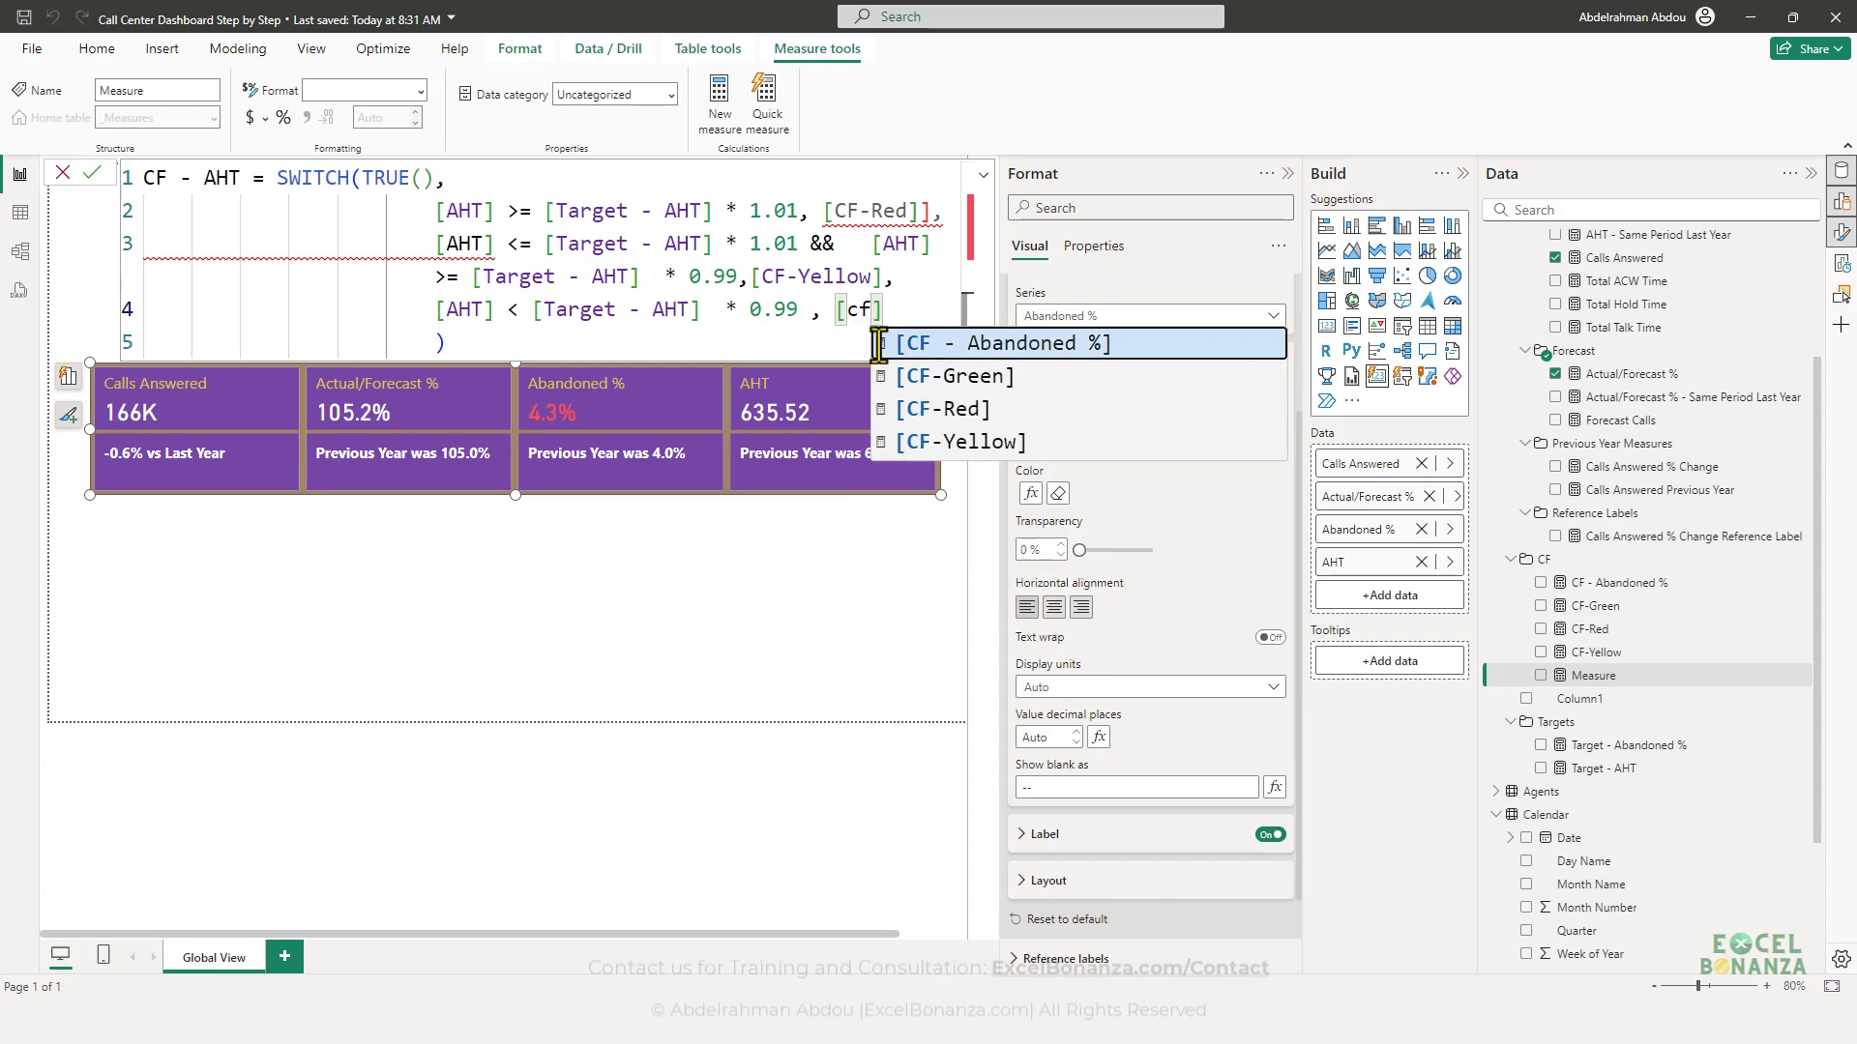
pyautogui.press('Down')
pyautogui.press('Down')
pyautogui.press('Up')
pyautogui.press('Tab')
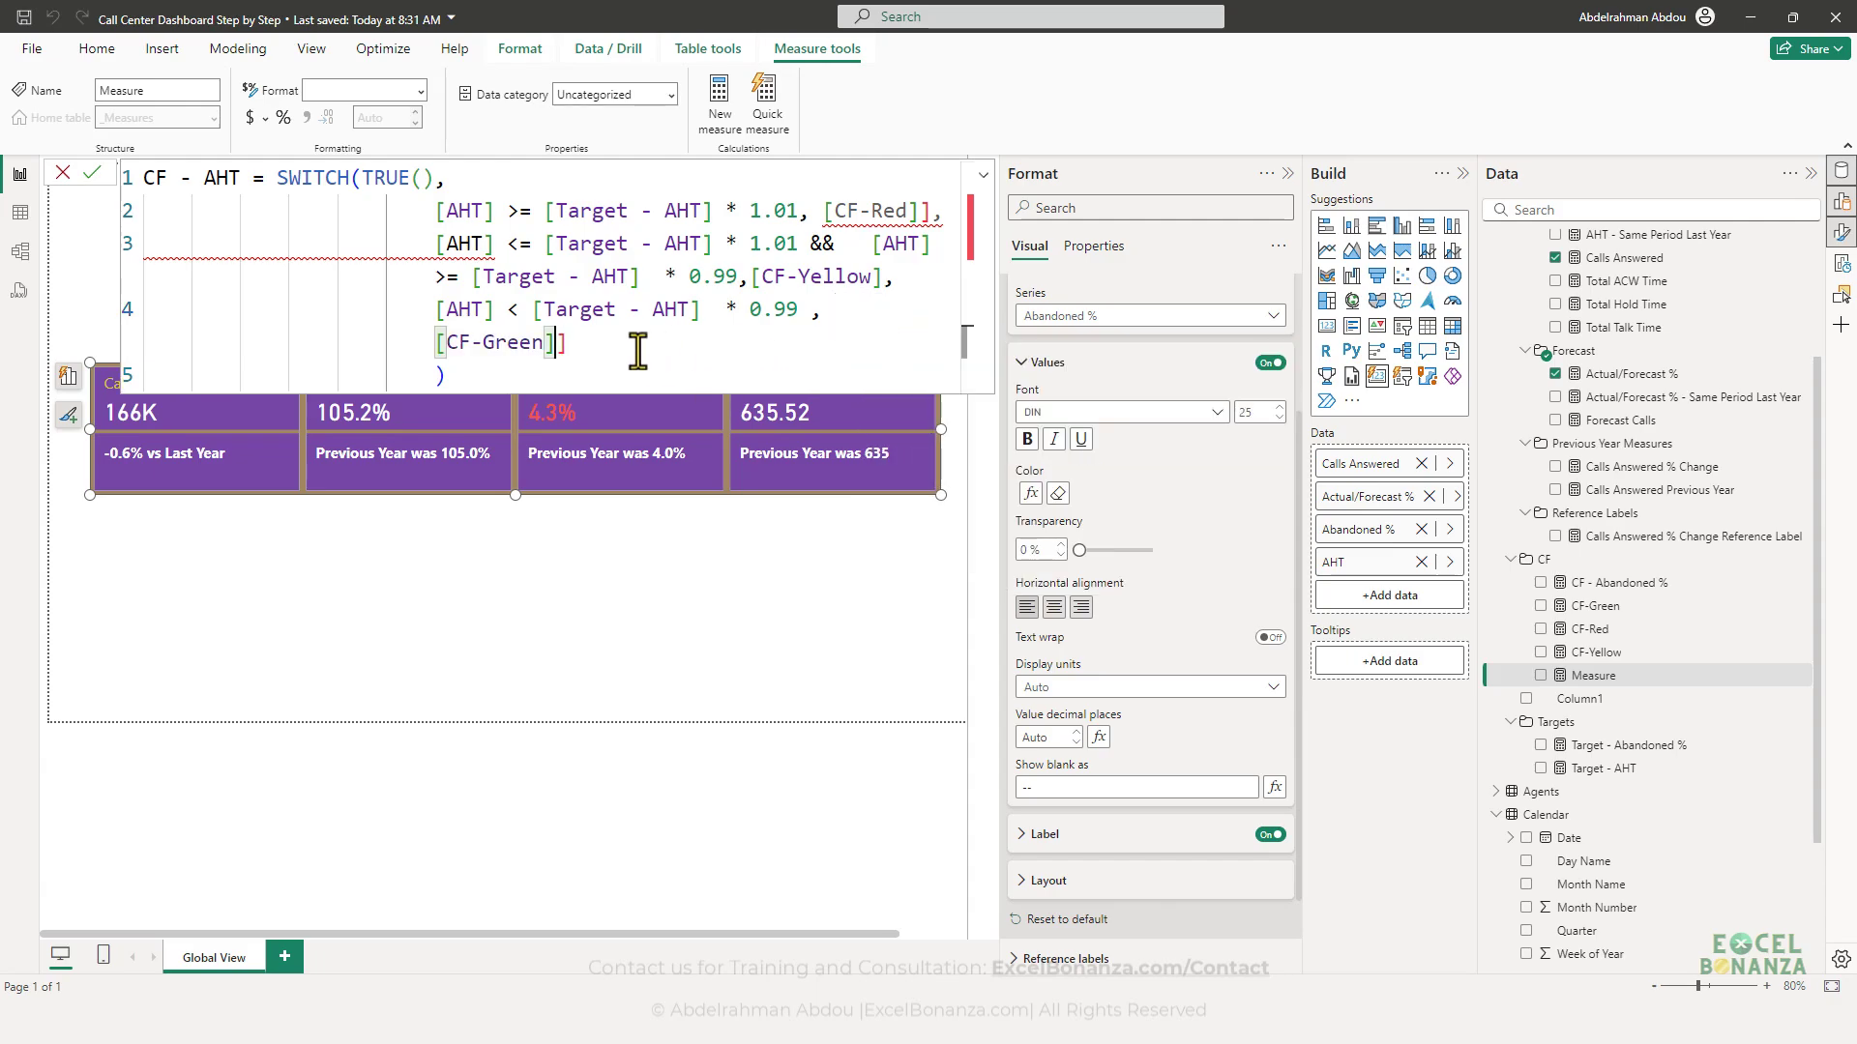
# - Remove the extra closing brackets after [CF-Green] and [CF-Red] in the CF - AHT formula and commit the measure
pyautogui.press('Delete')
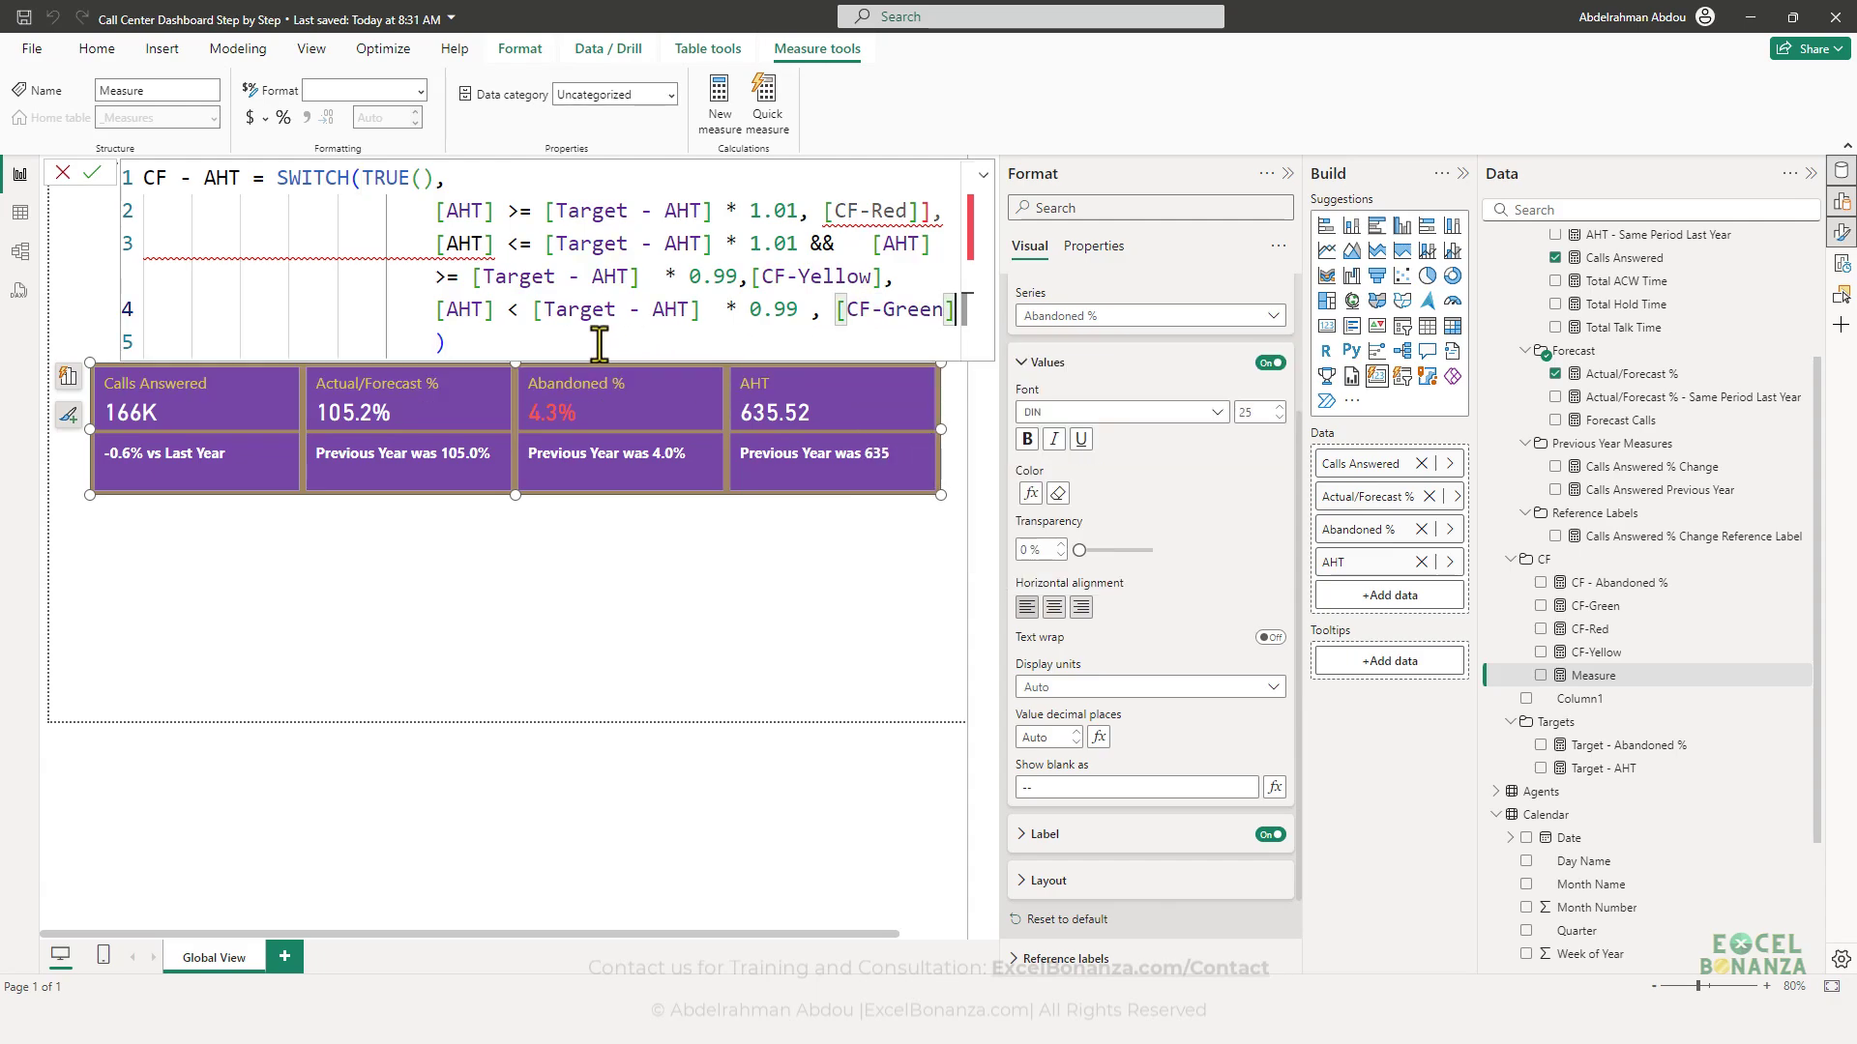
pyautogui.click(931, 210)
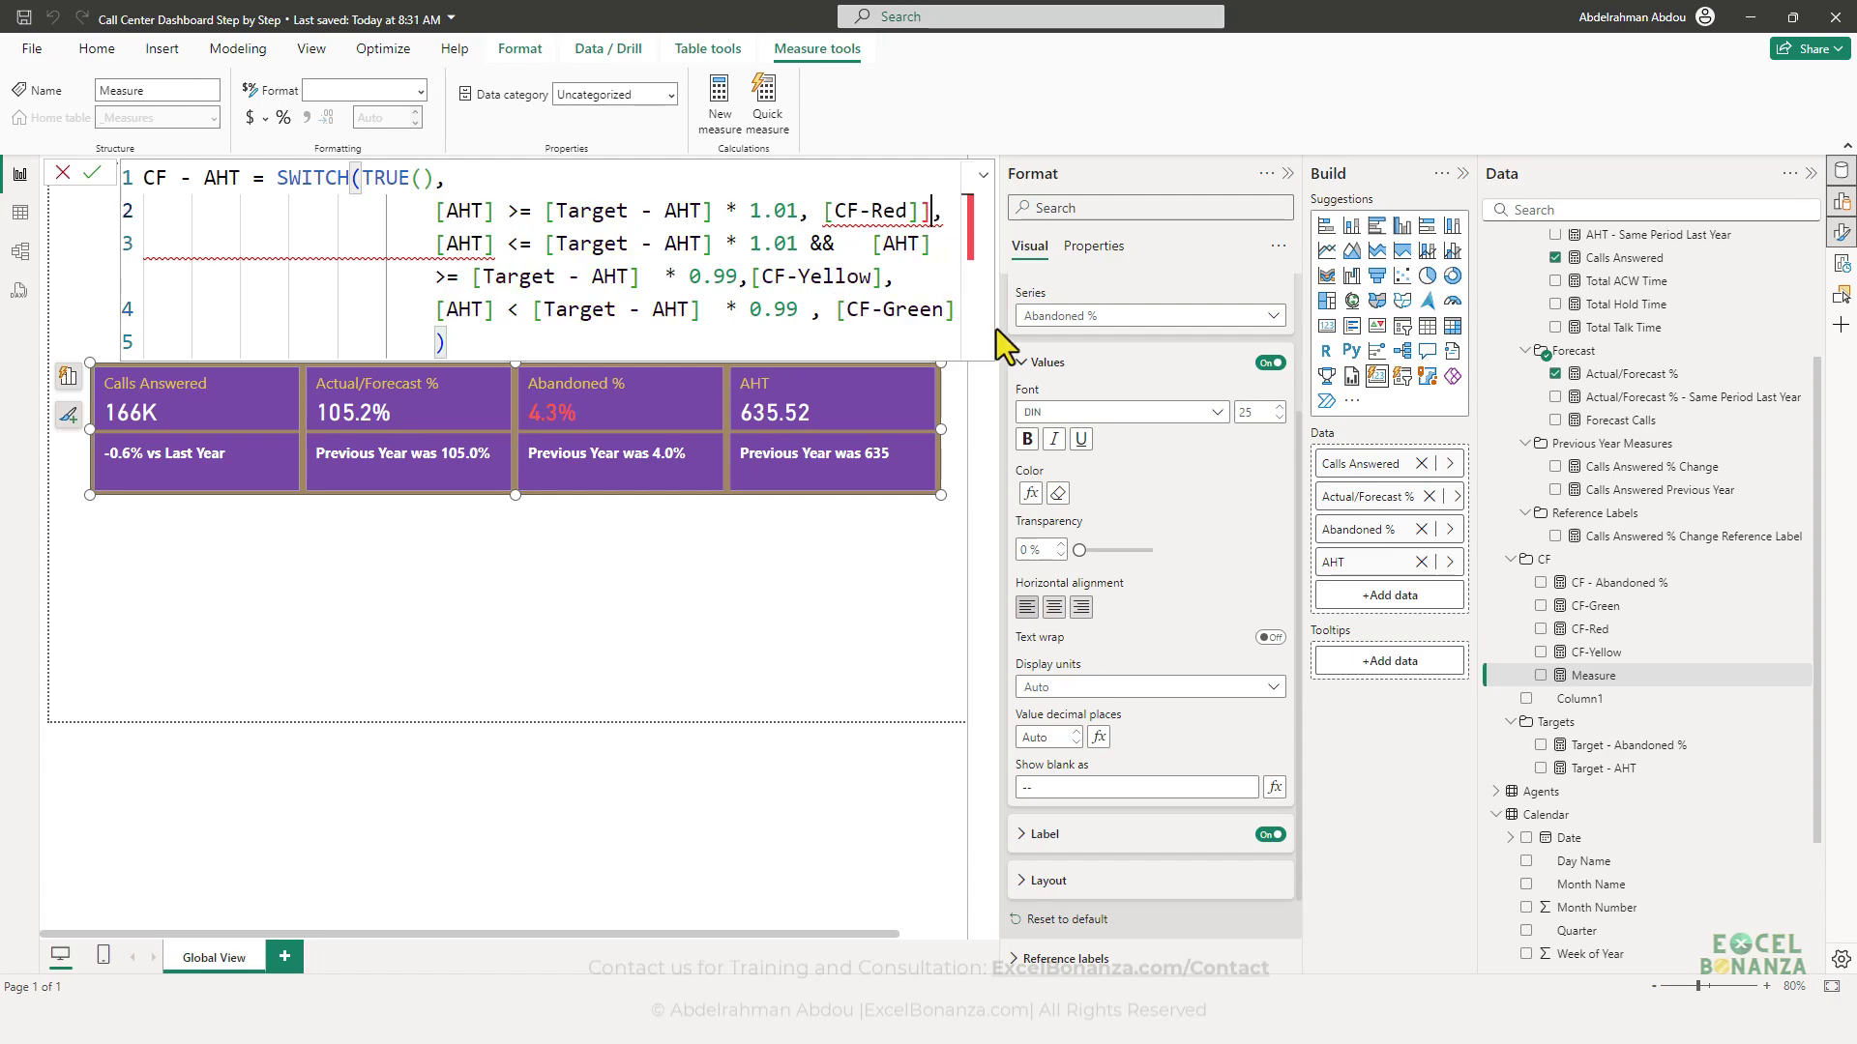
pyautogui.press('BackSpace')
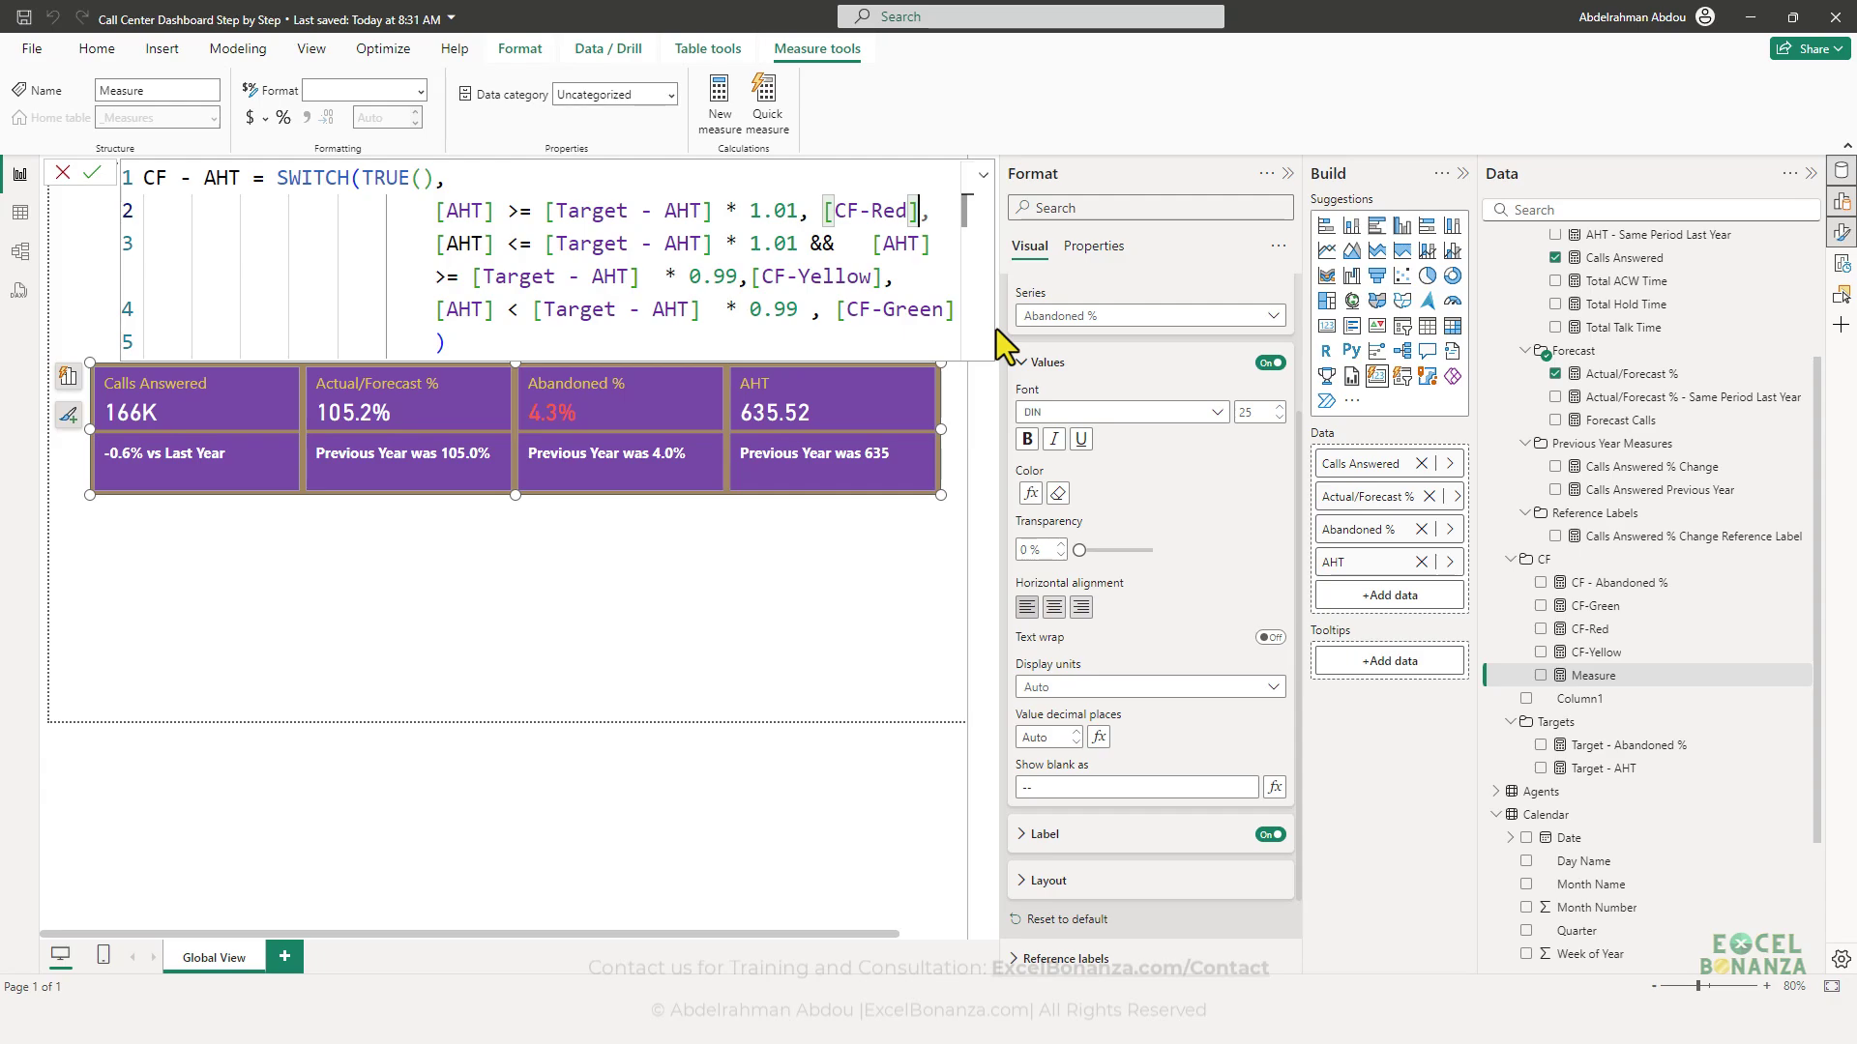
pyautogui.press('Return')
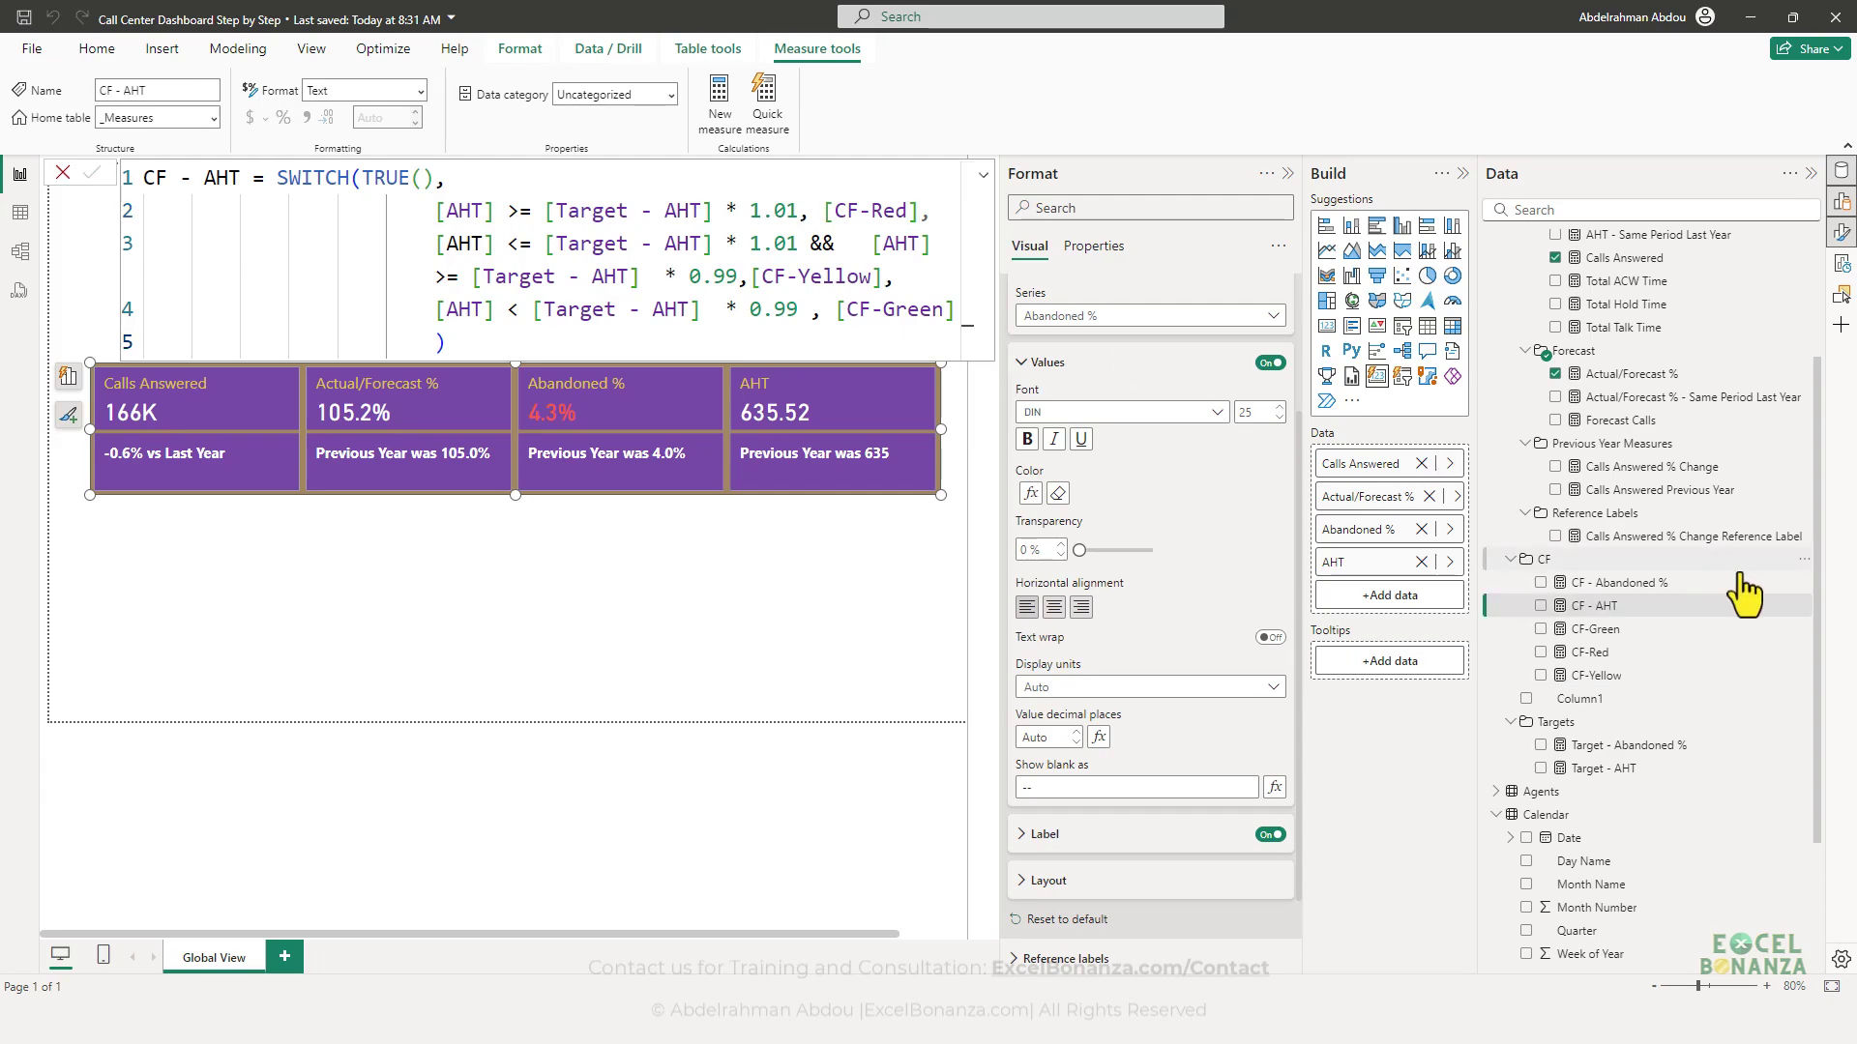
pyautogui.click(1601, 611)
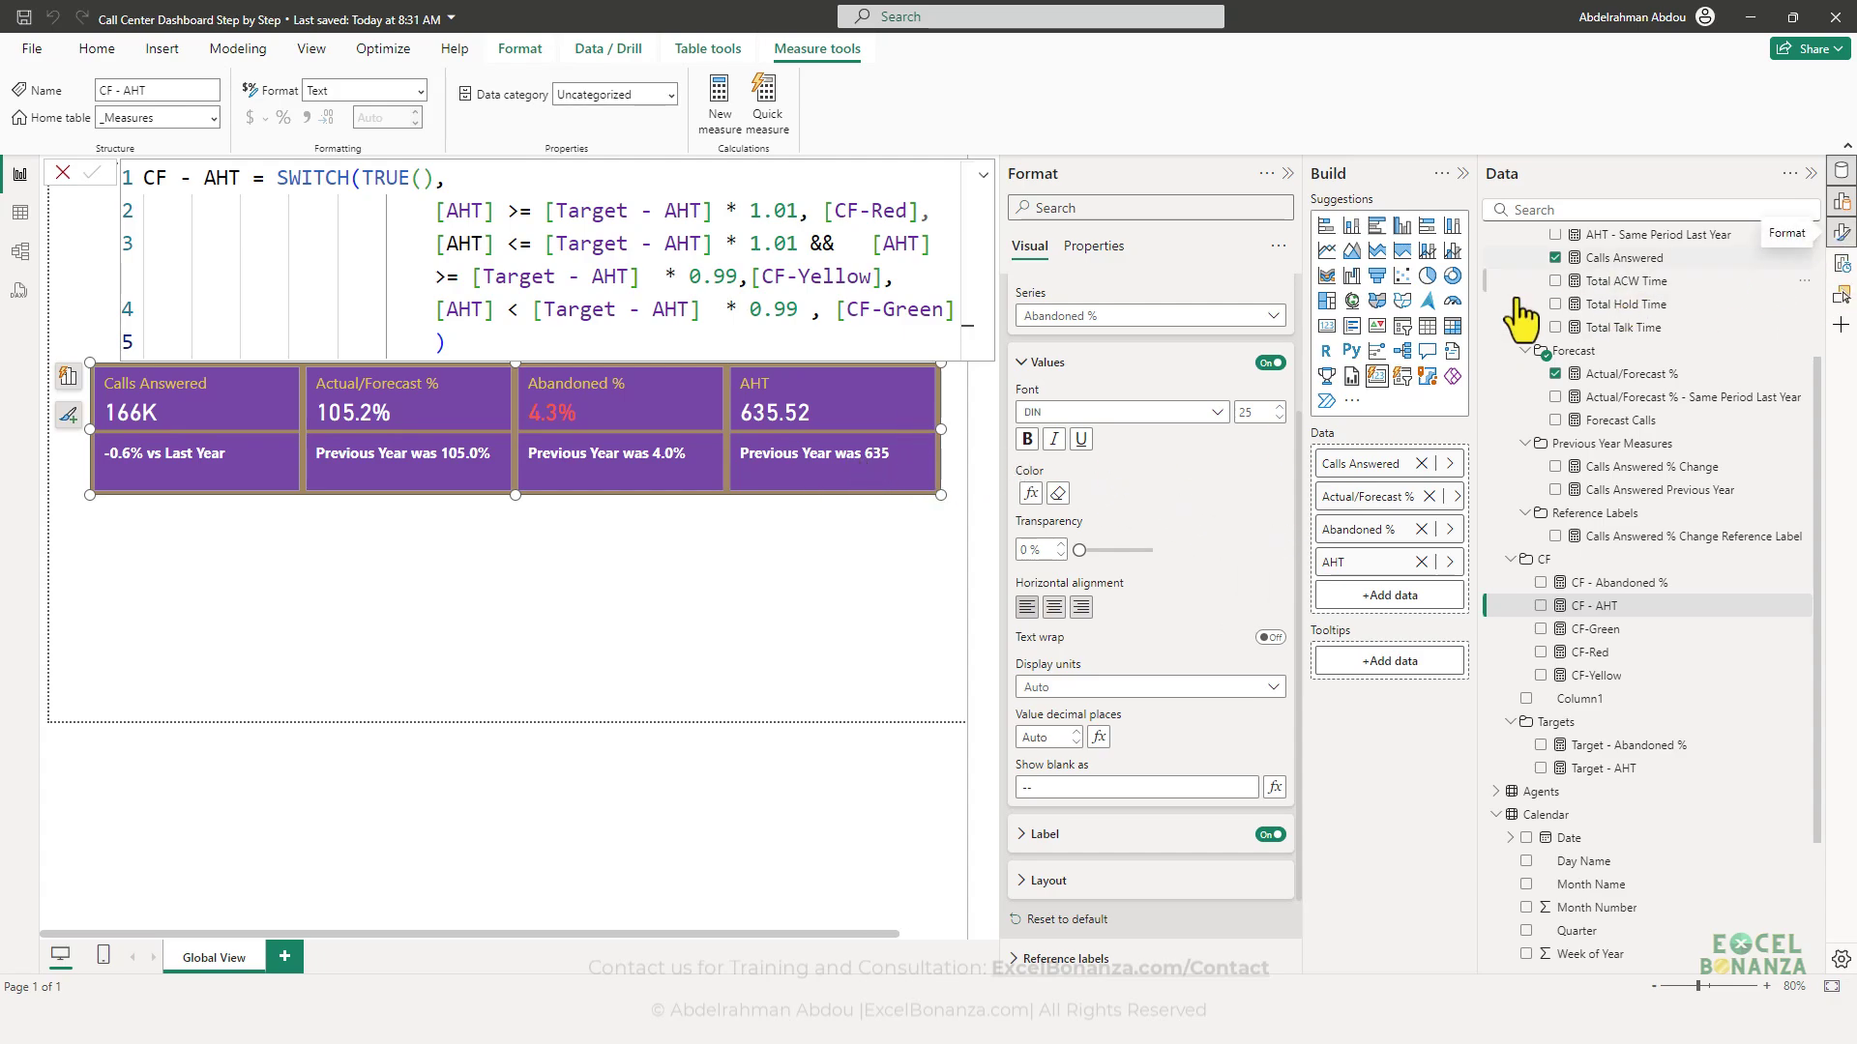
# - Set the AHT callout value's font color conditionally, using the Field value format style based on the CF - AHT measure
pyautogui.scroll(3, 1138, 474)
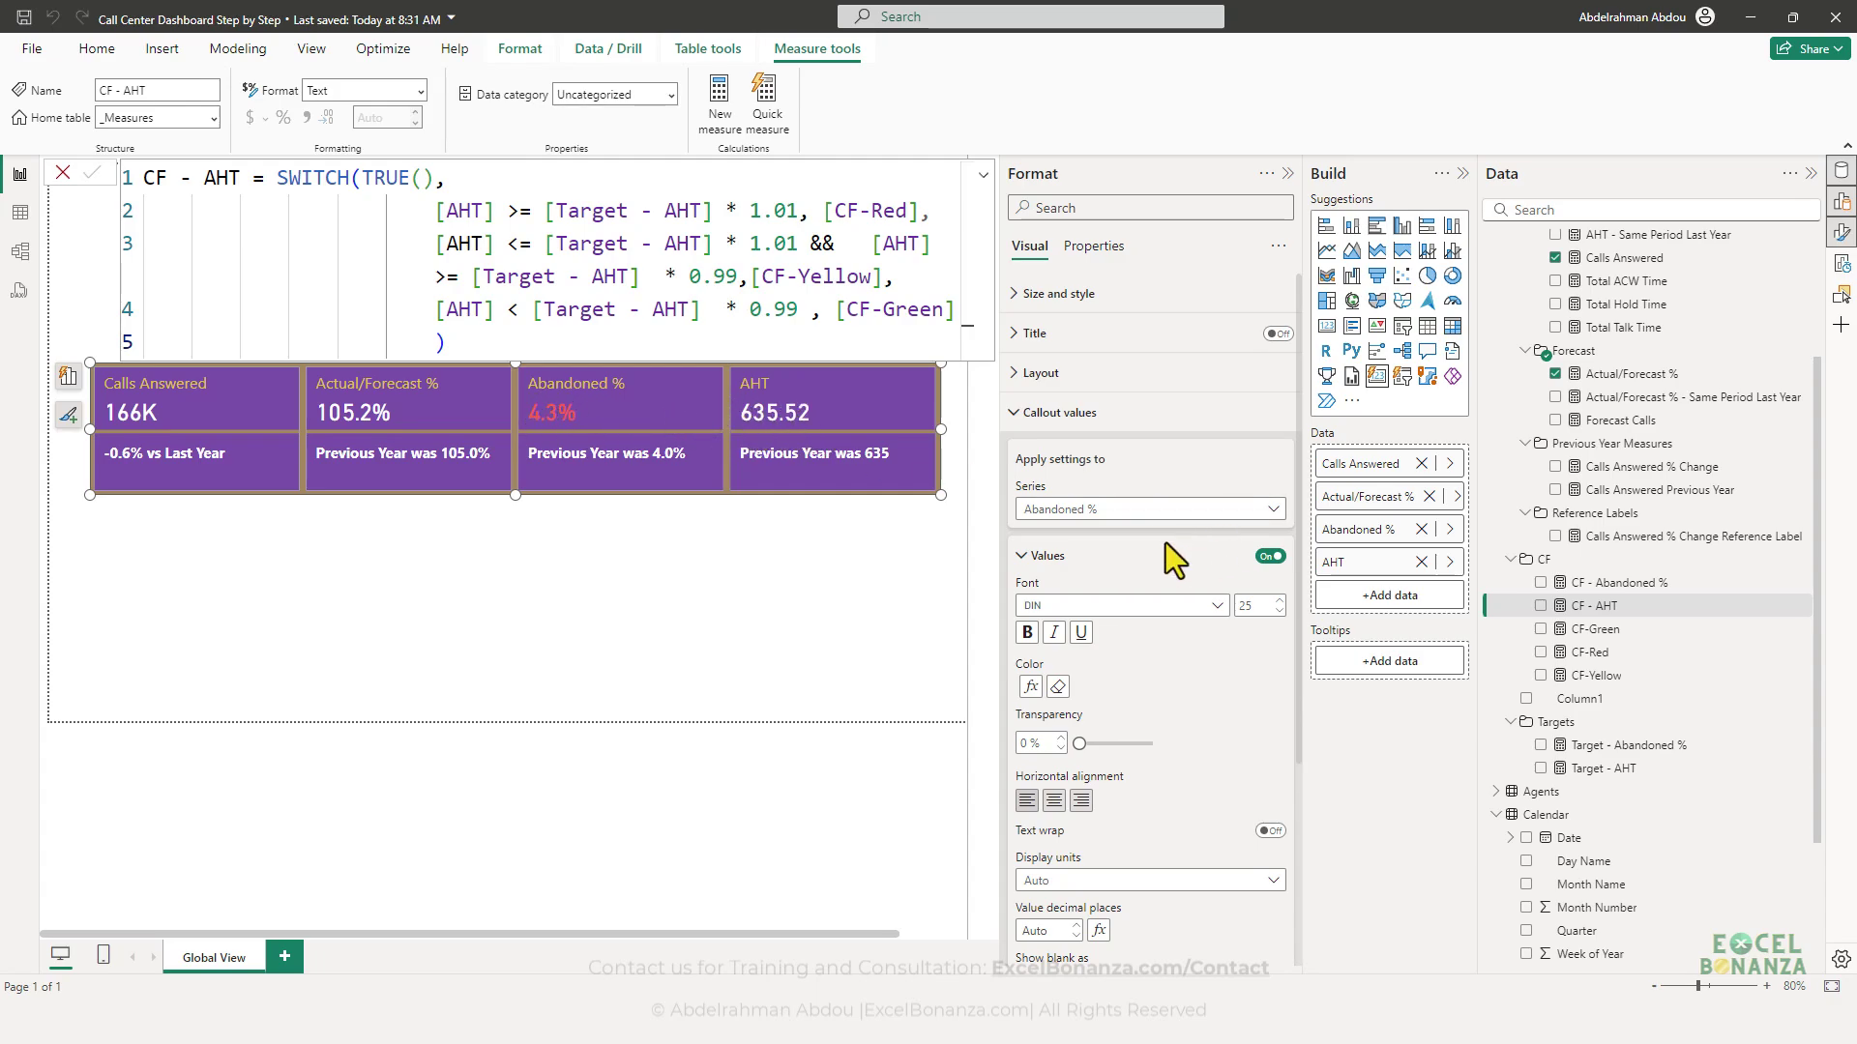
pyautogui.click(1142, 513)
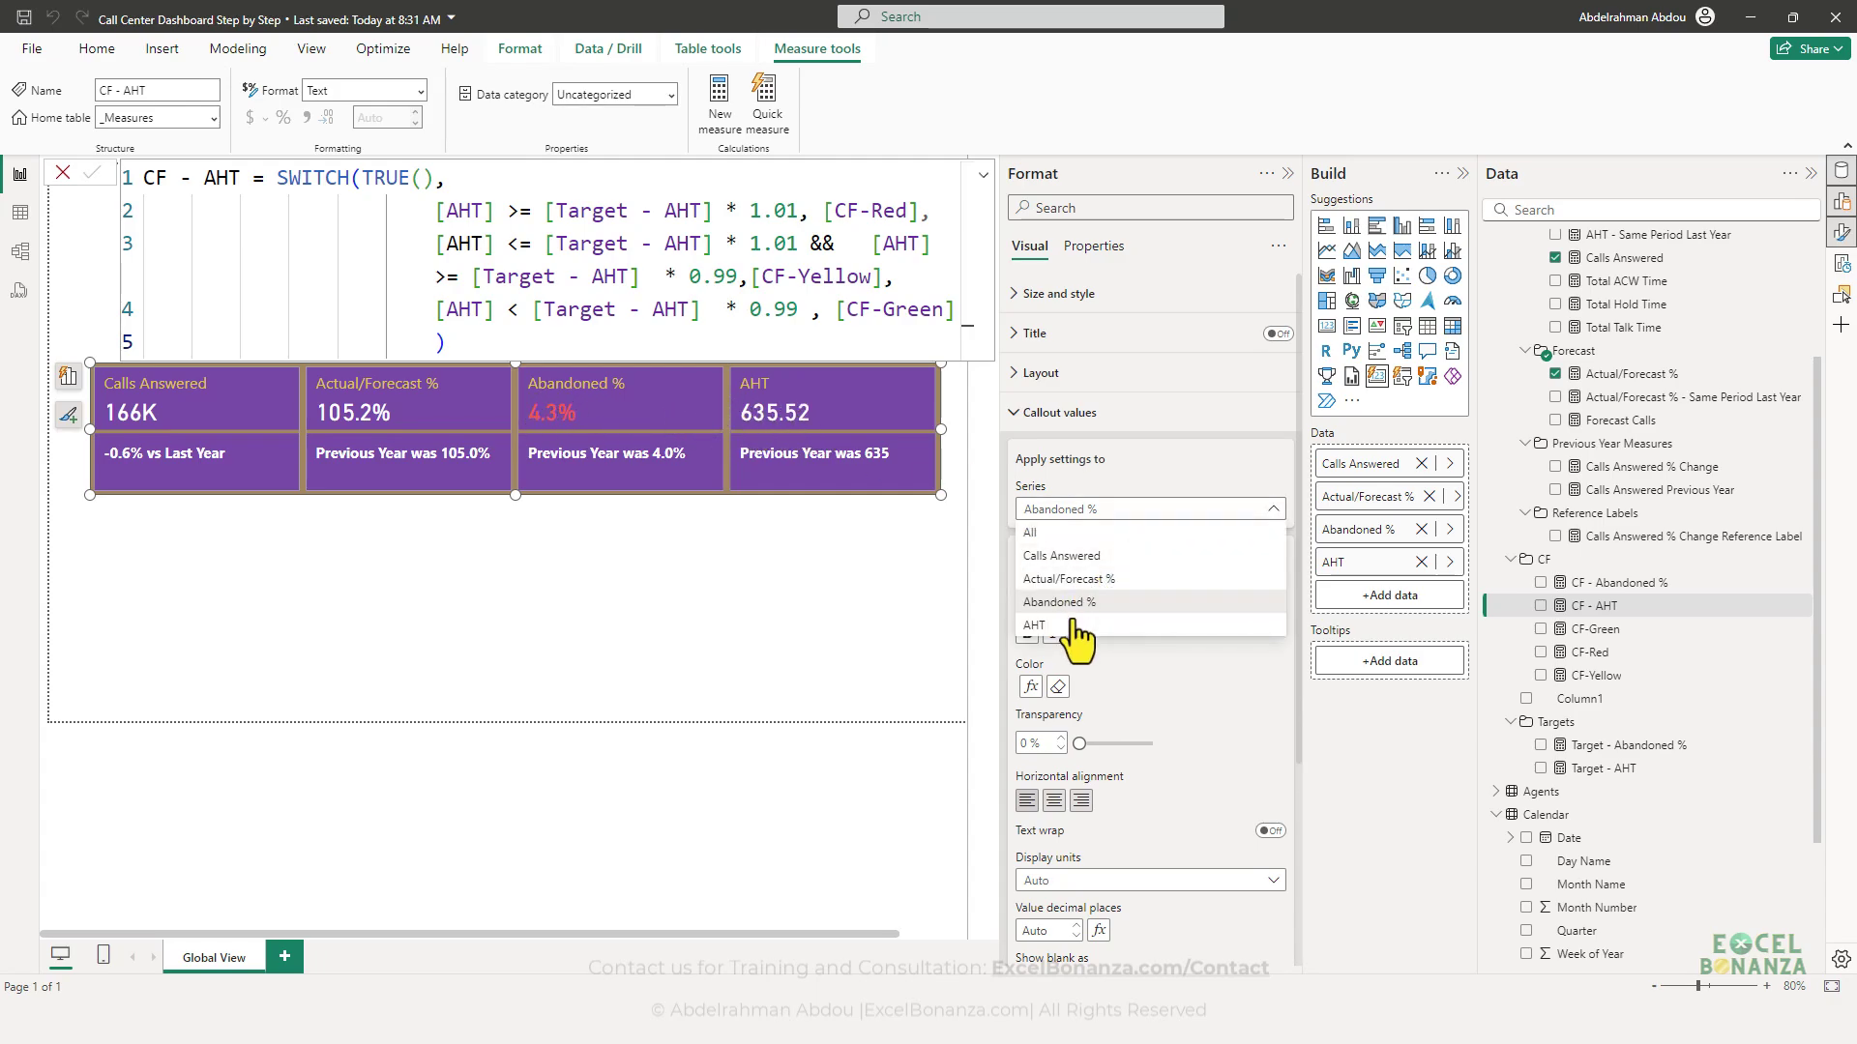
pyautogui.click(1063, 626)
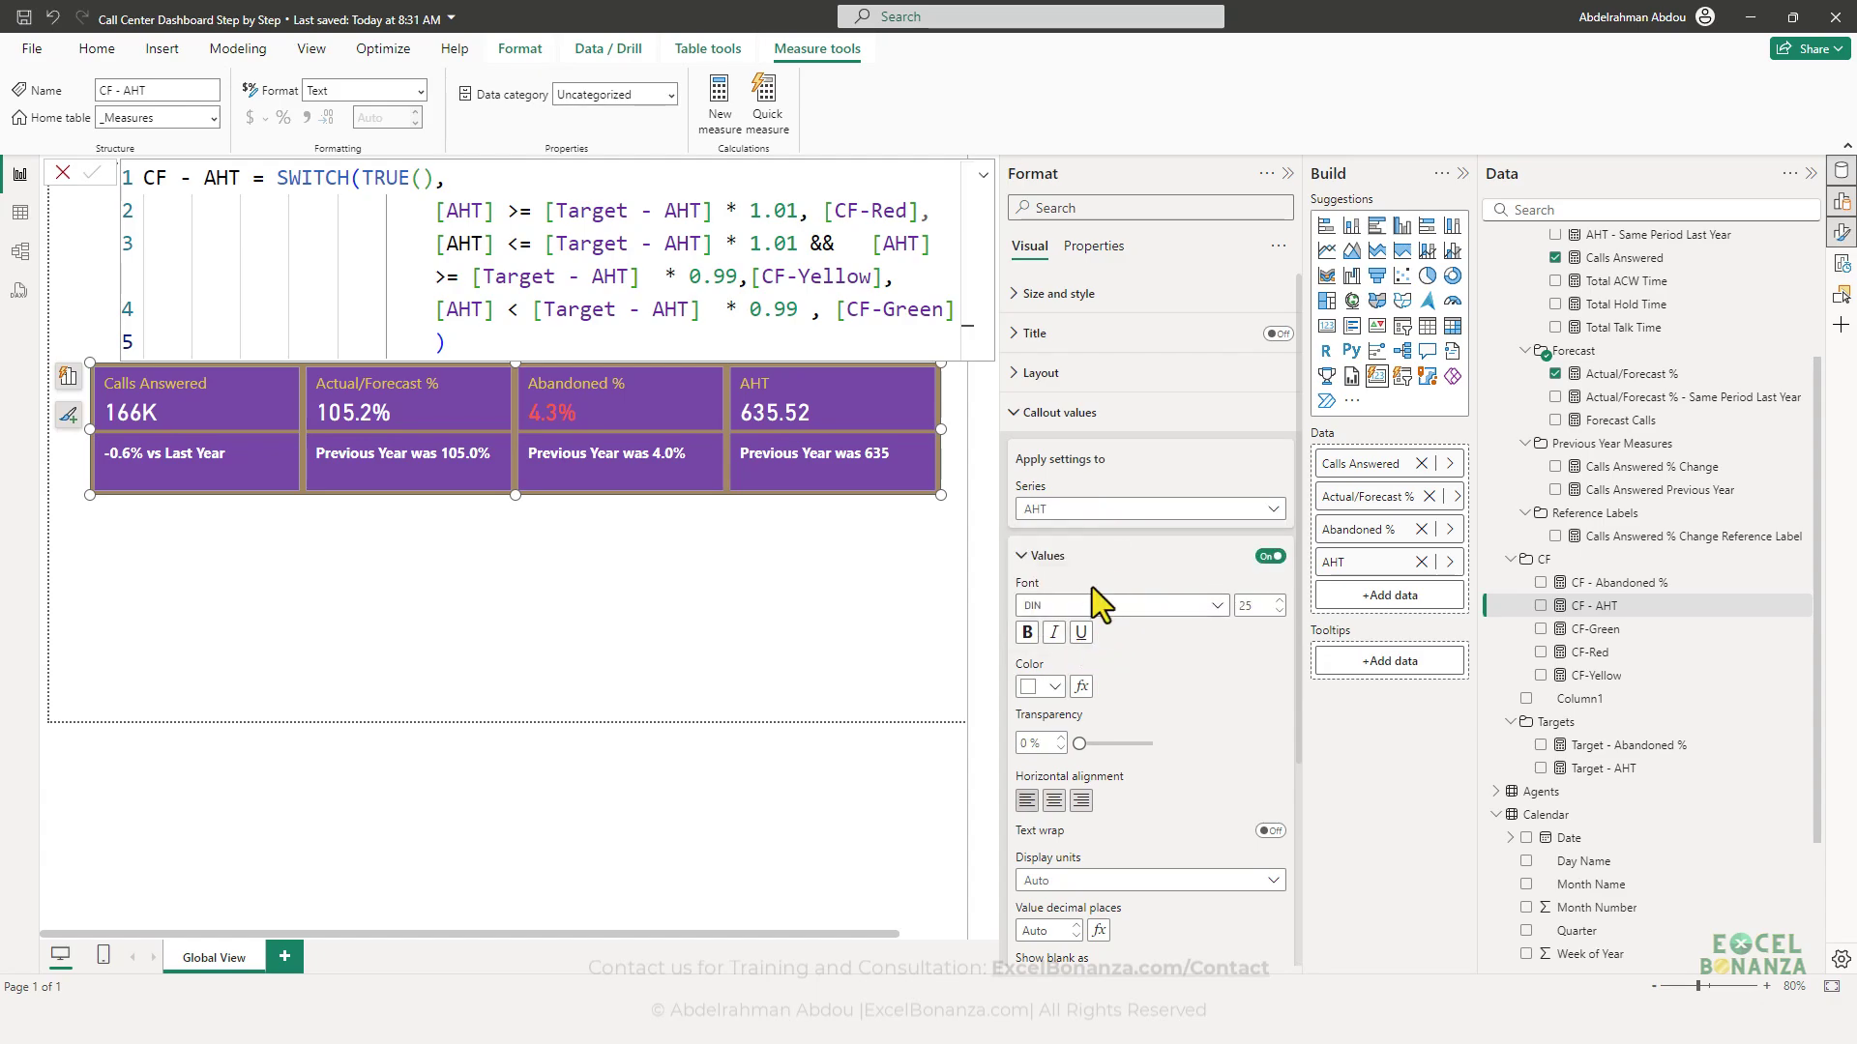
pyautogui.scroll(-1, 1112, 595)
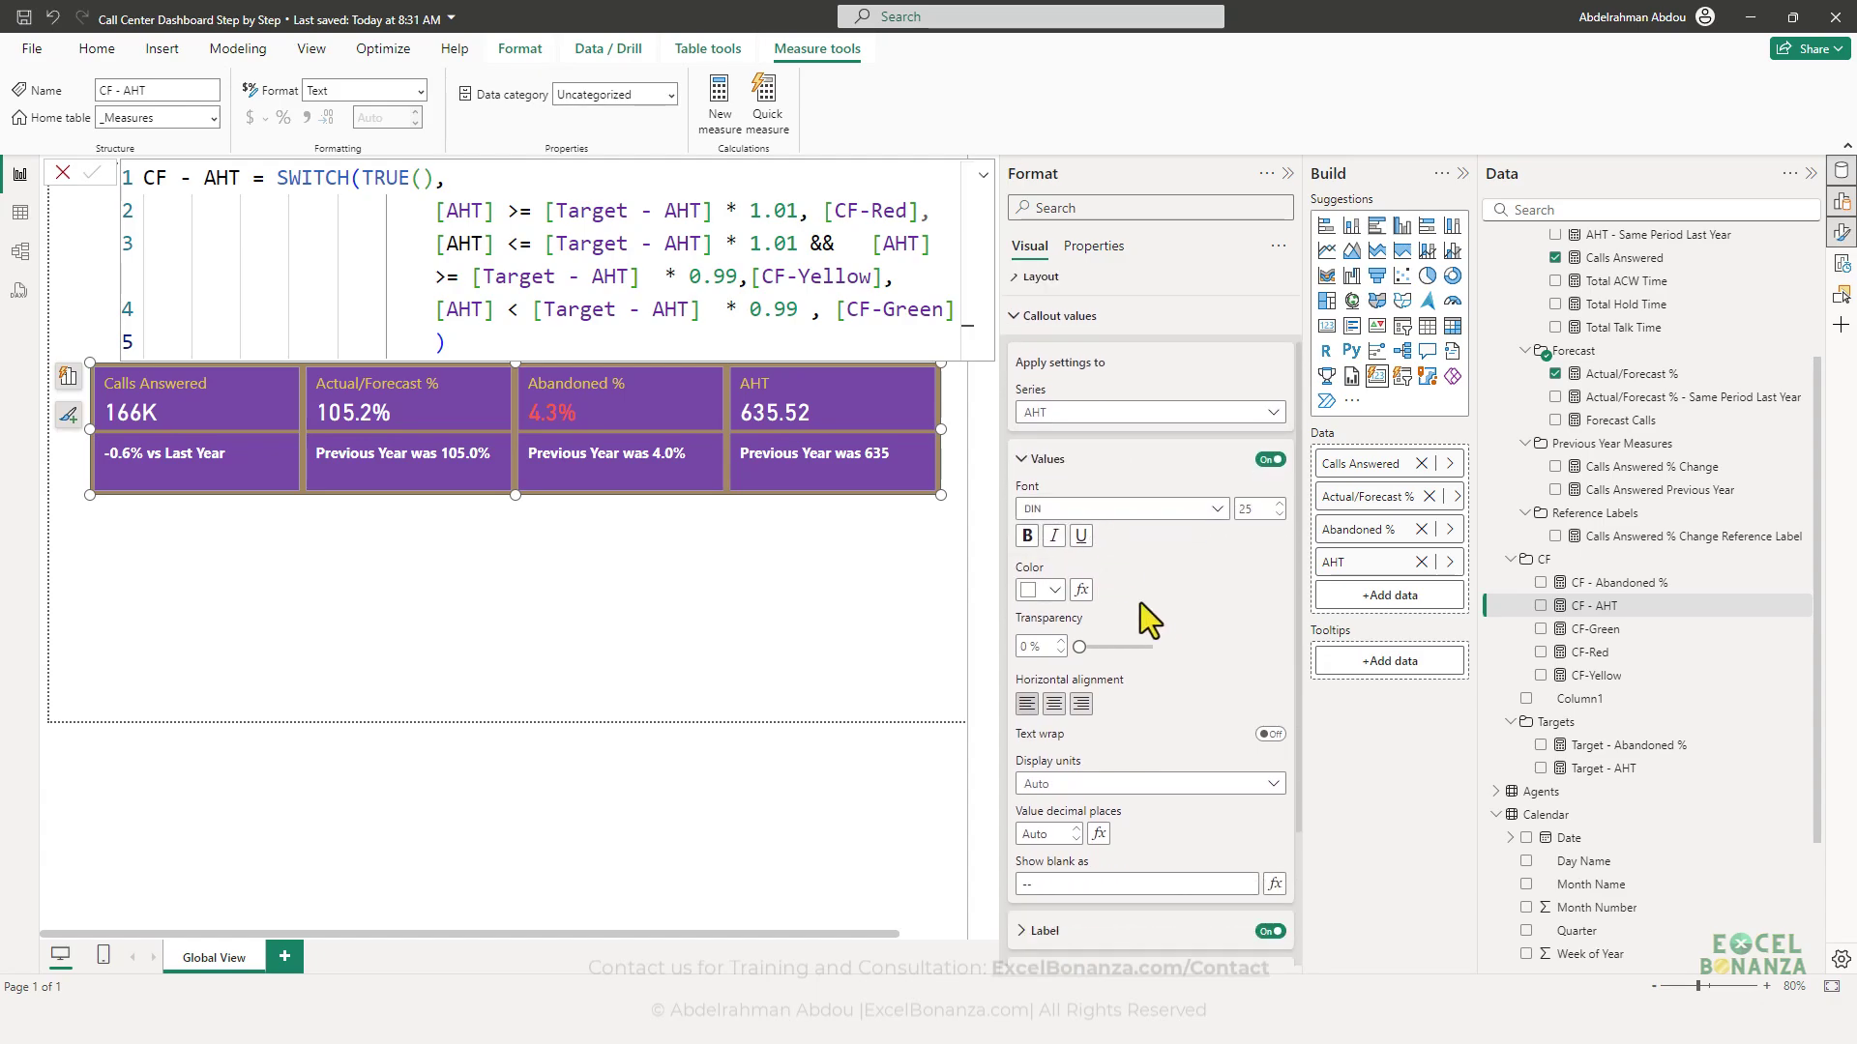
pyautogui.click(1082, 591)
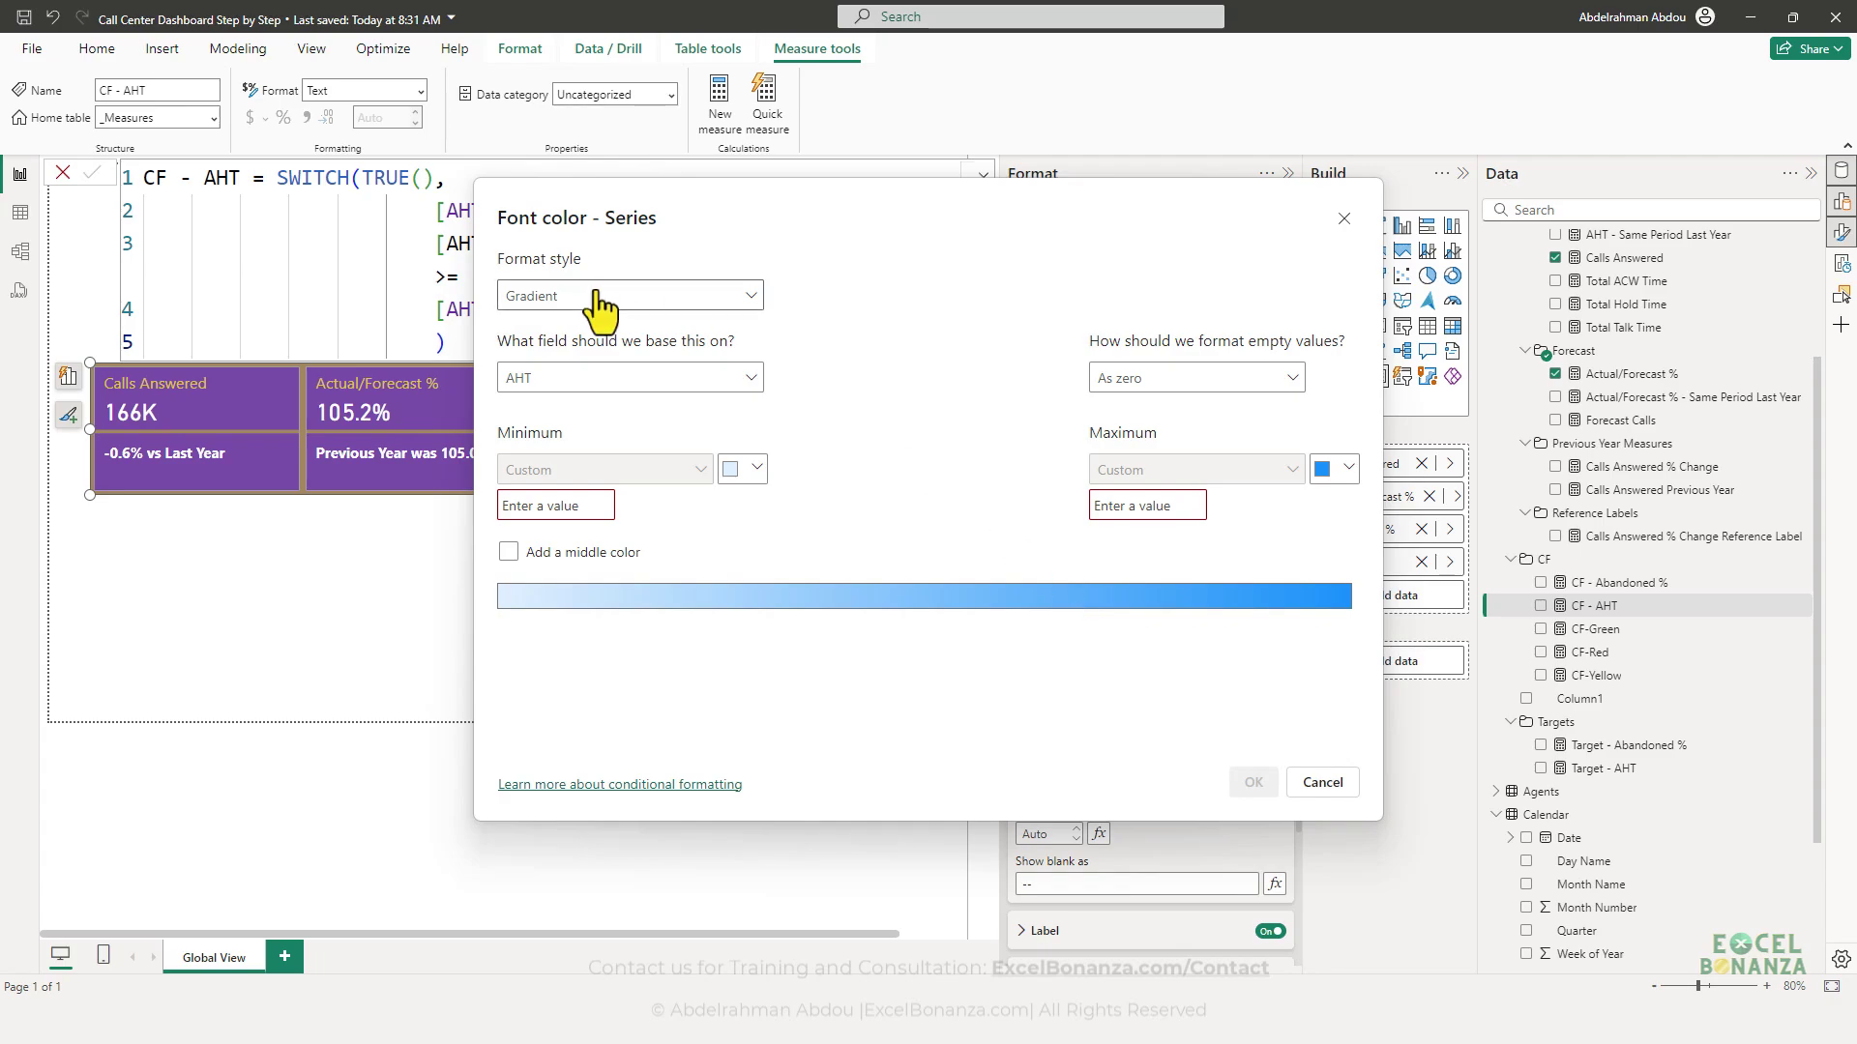
pyautogui.click(592, 296)
pyautogui.click(532, 389)
pyautogui.click(585, 379)
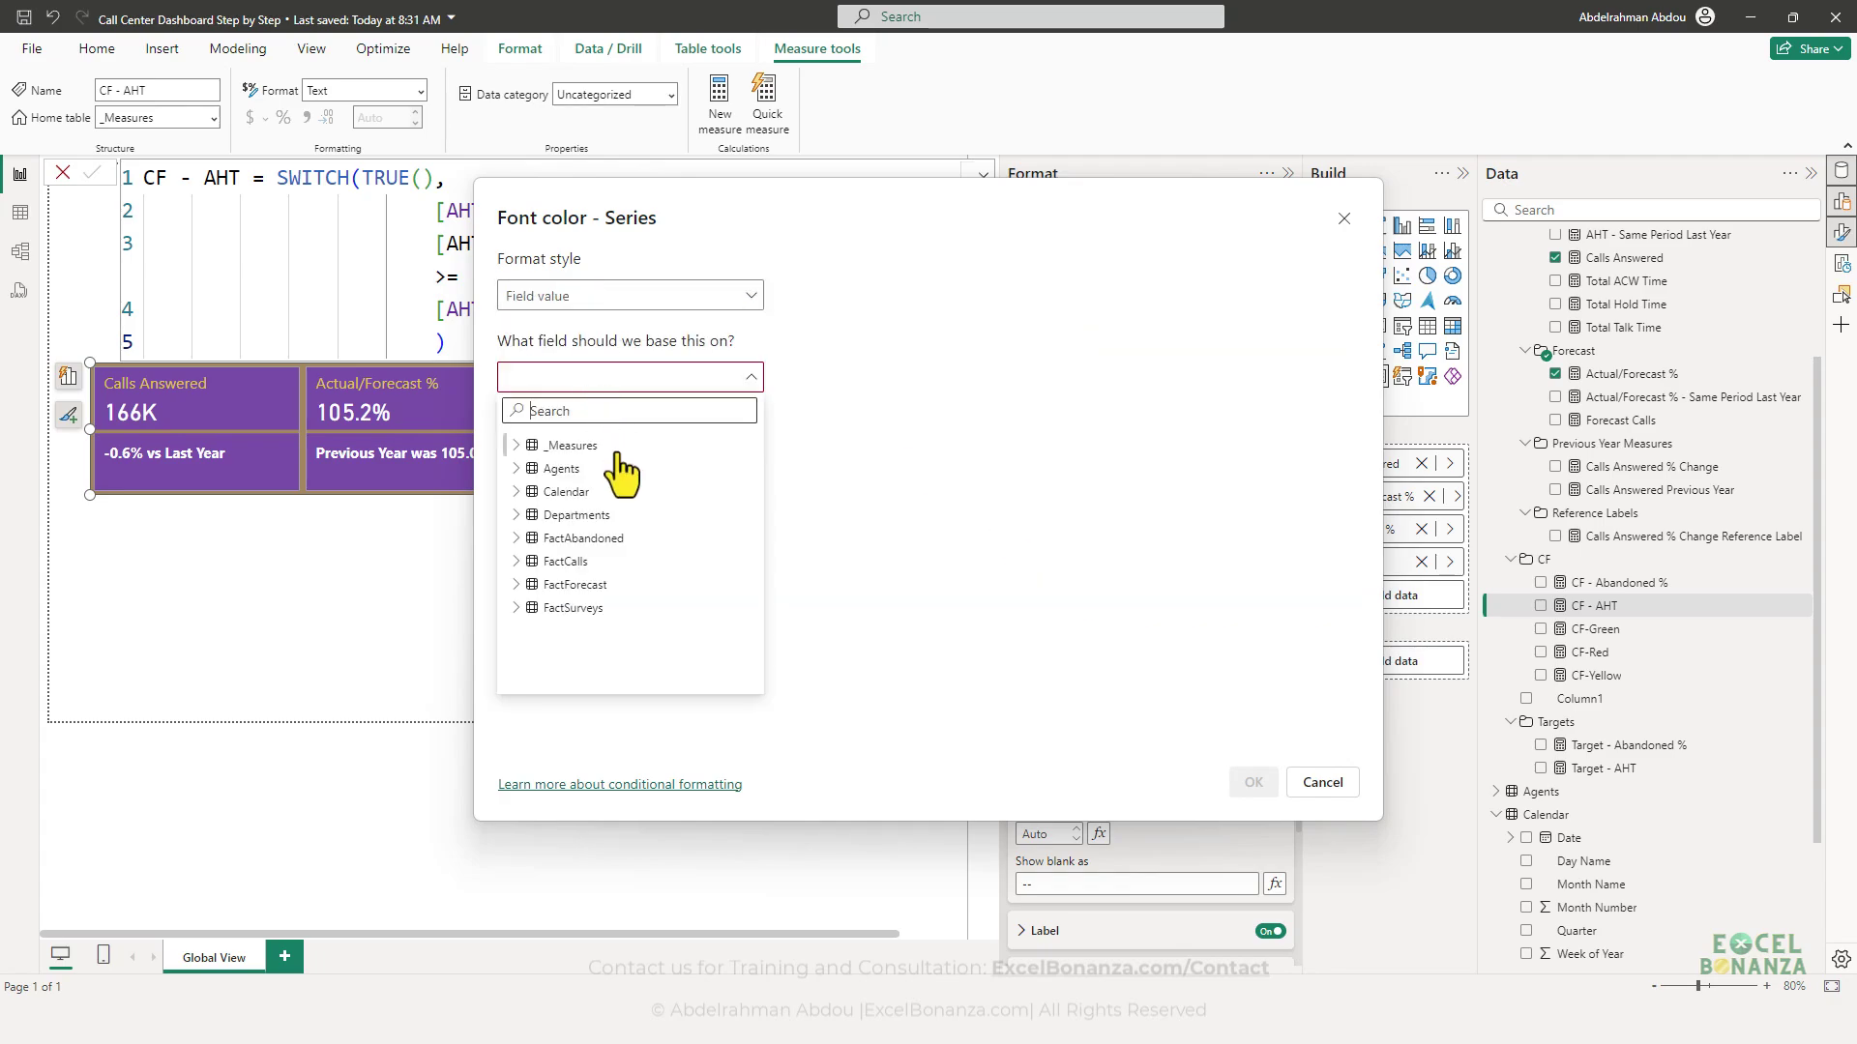
pyautogui.click(522, 446)
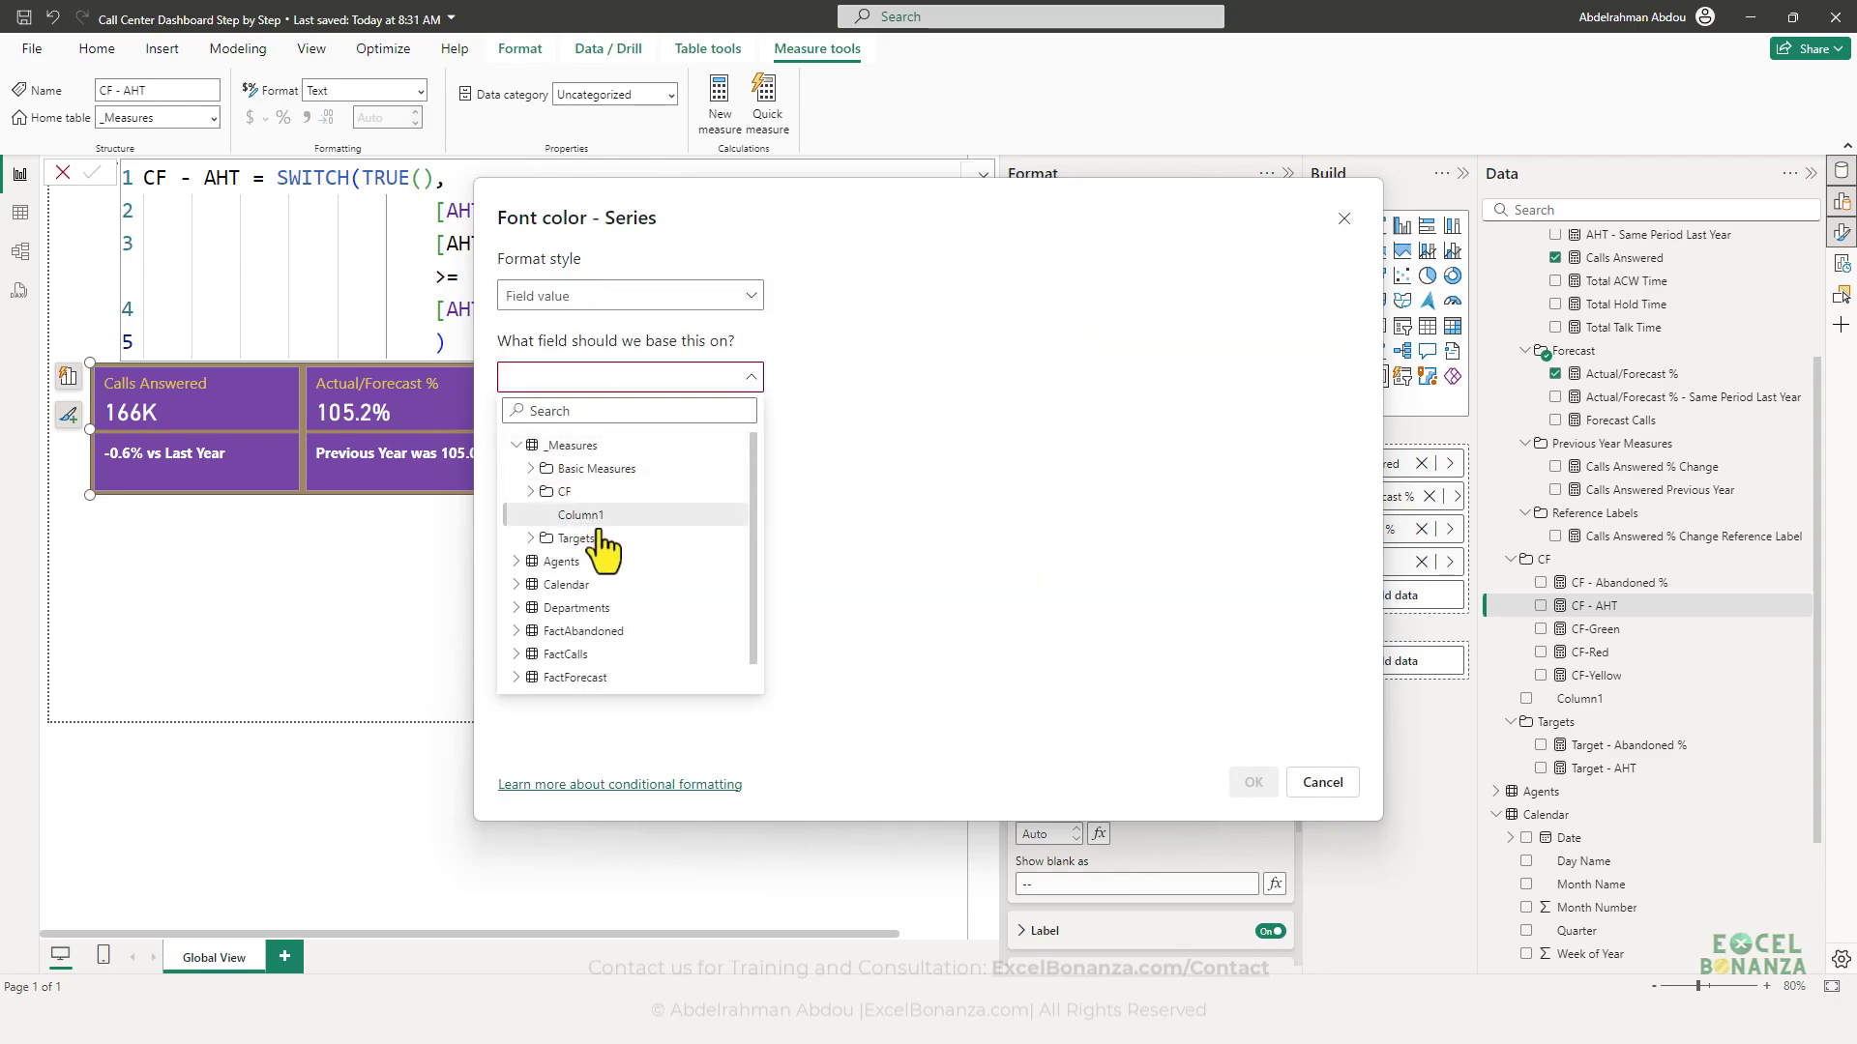
pyautogui.click(530, 493)
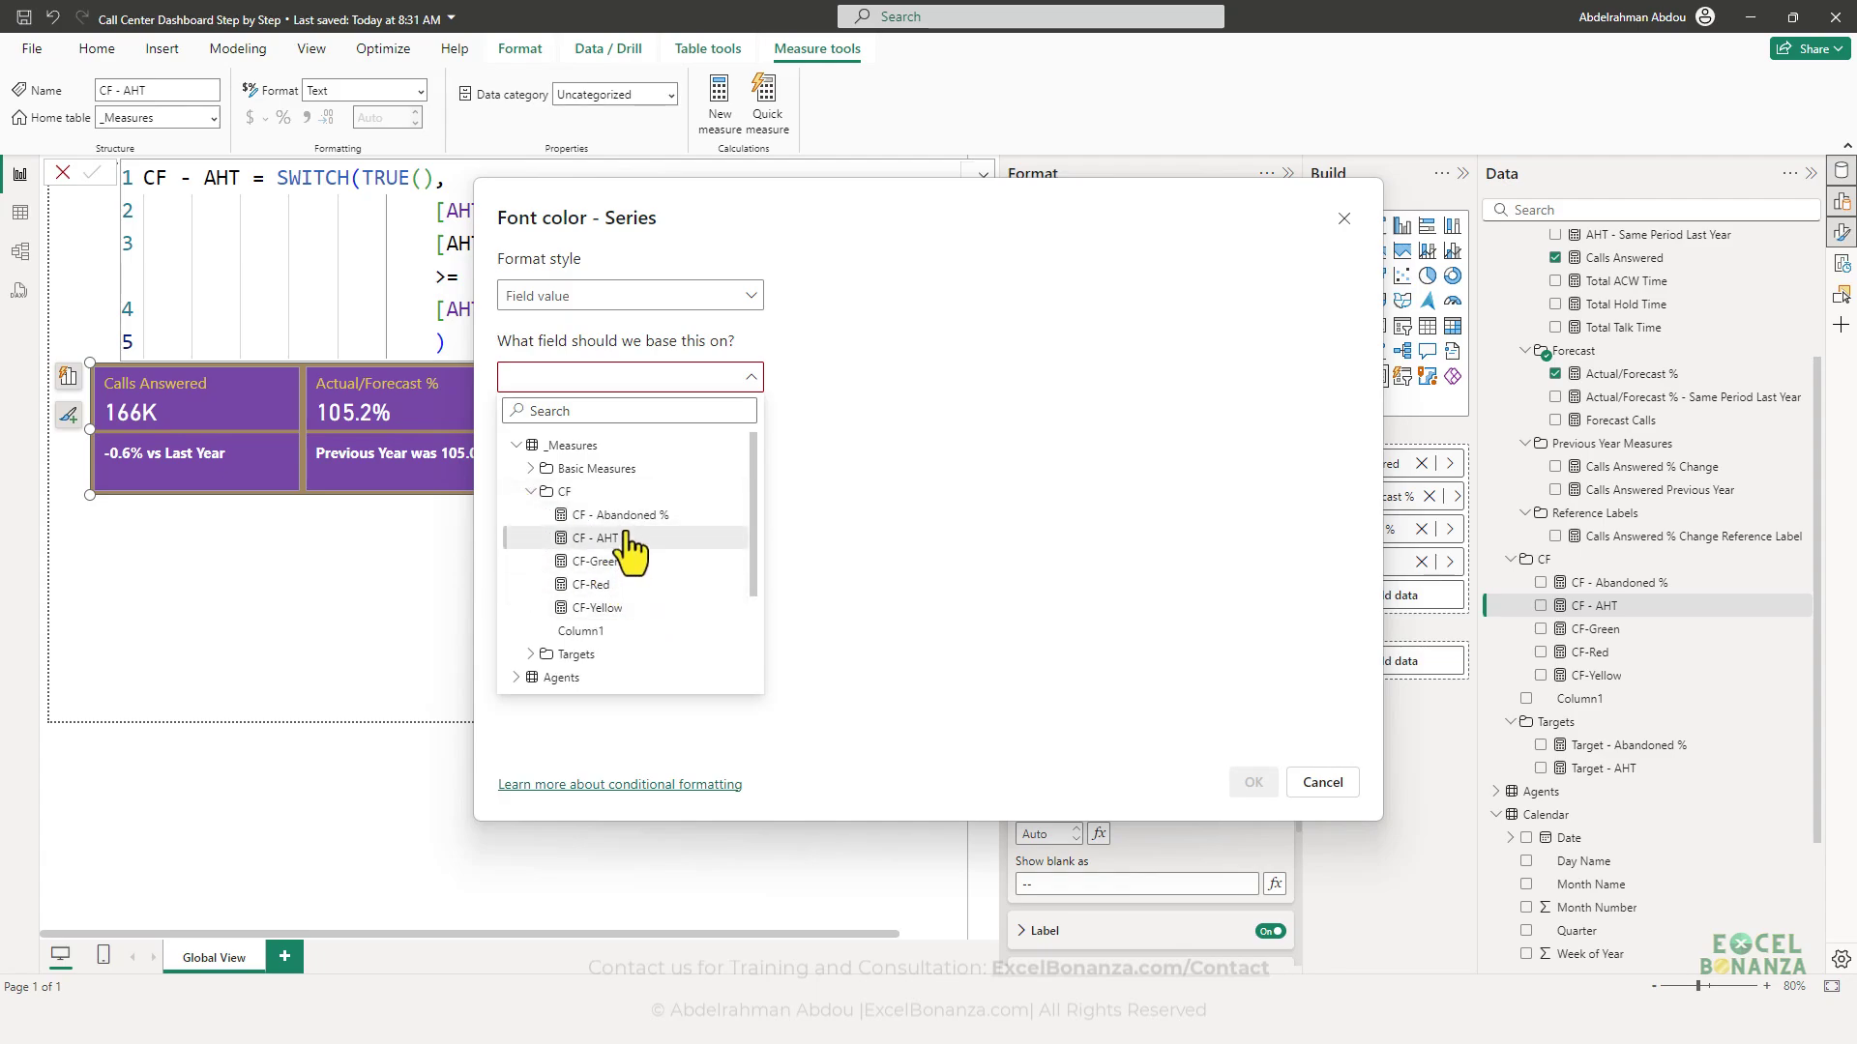
pyautogui.click(622, 539)
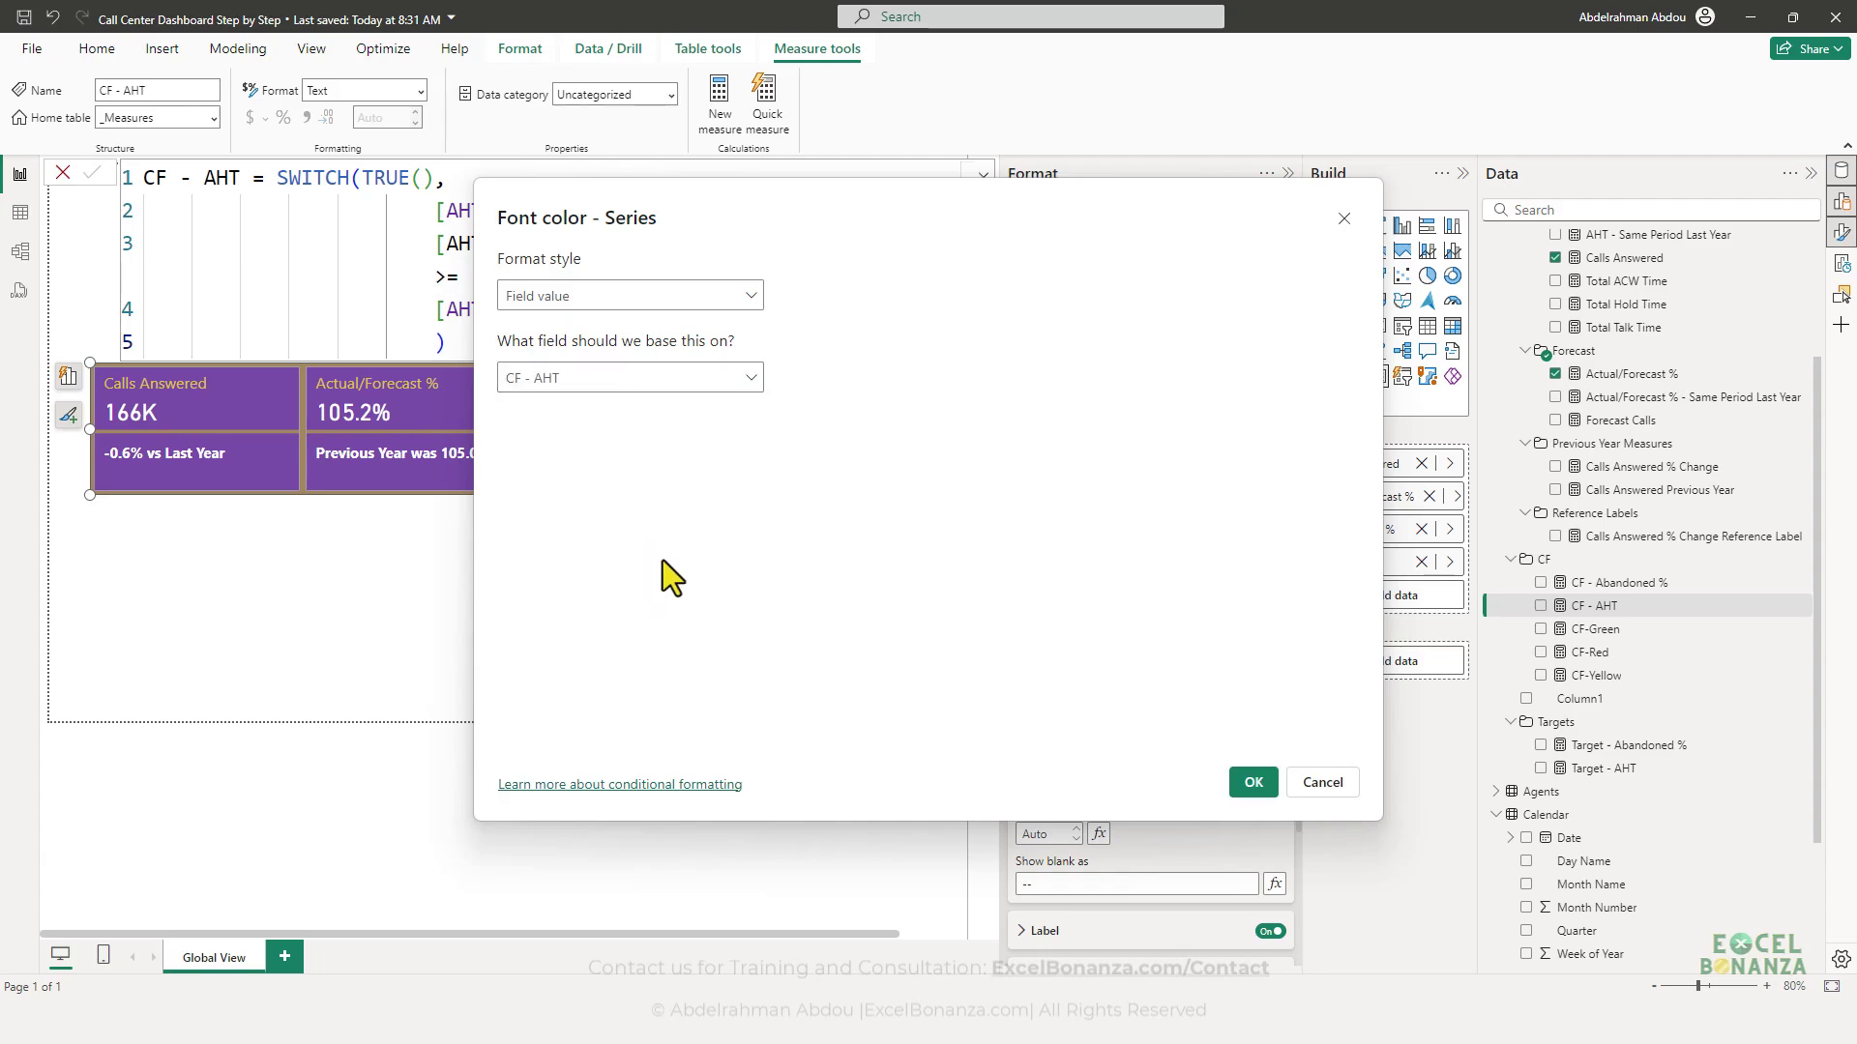
pyautogui.click(1253, 783)
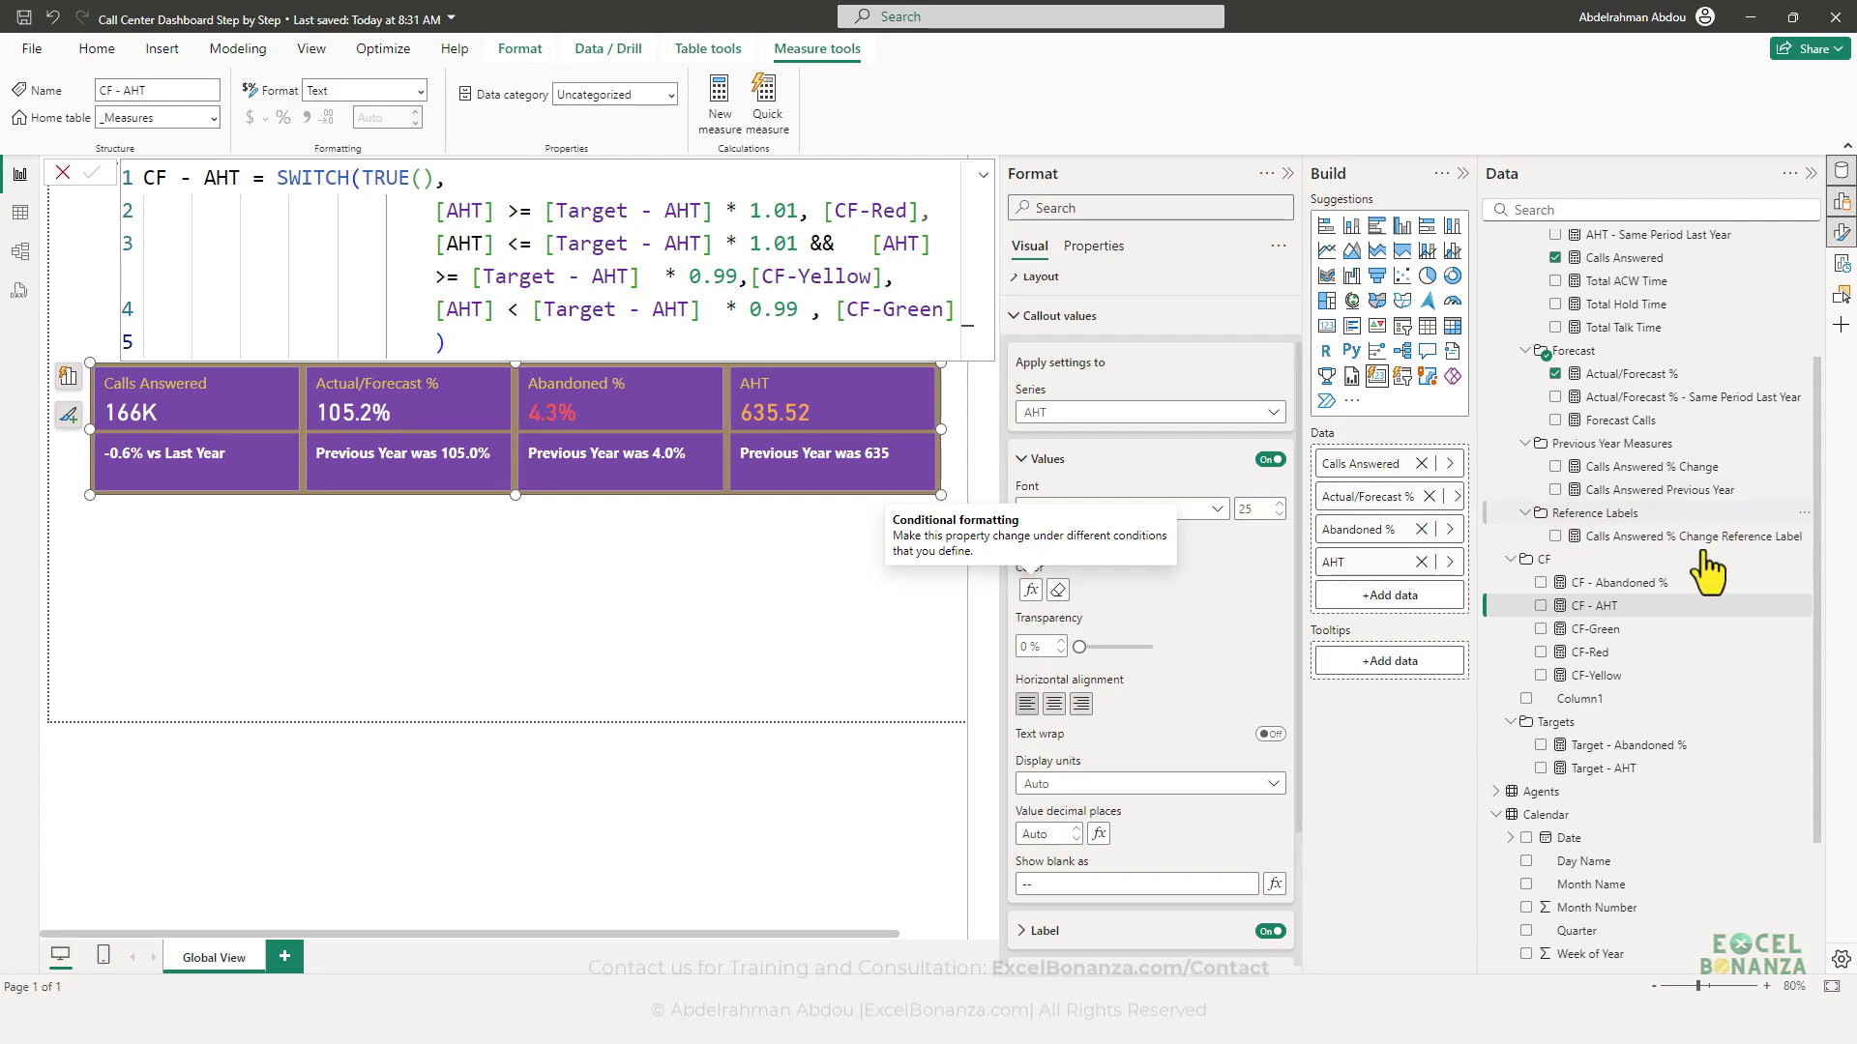
# - Format the AHT measure with 0 decimal places and deselect the card visual
pyautogui.scroll(3, 1654, 657)
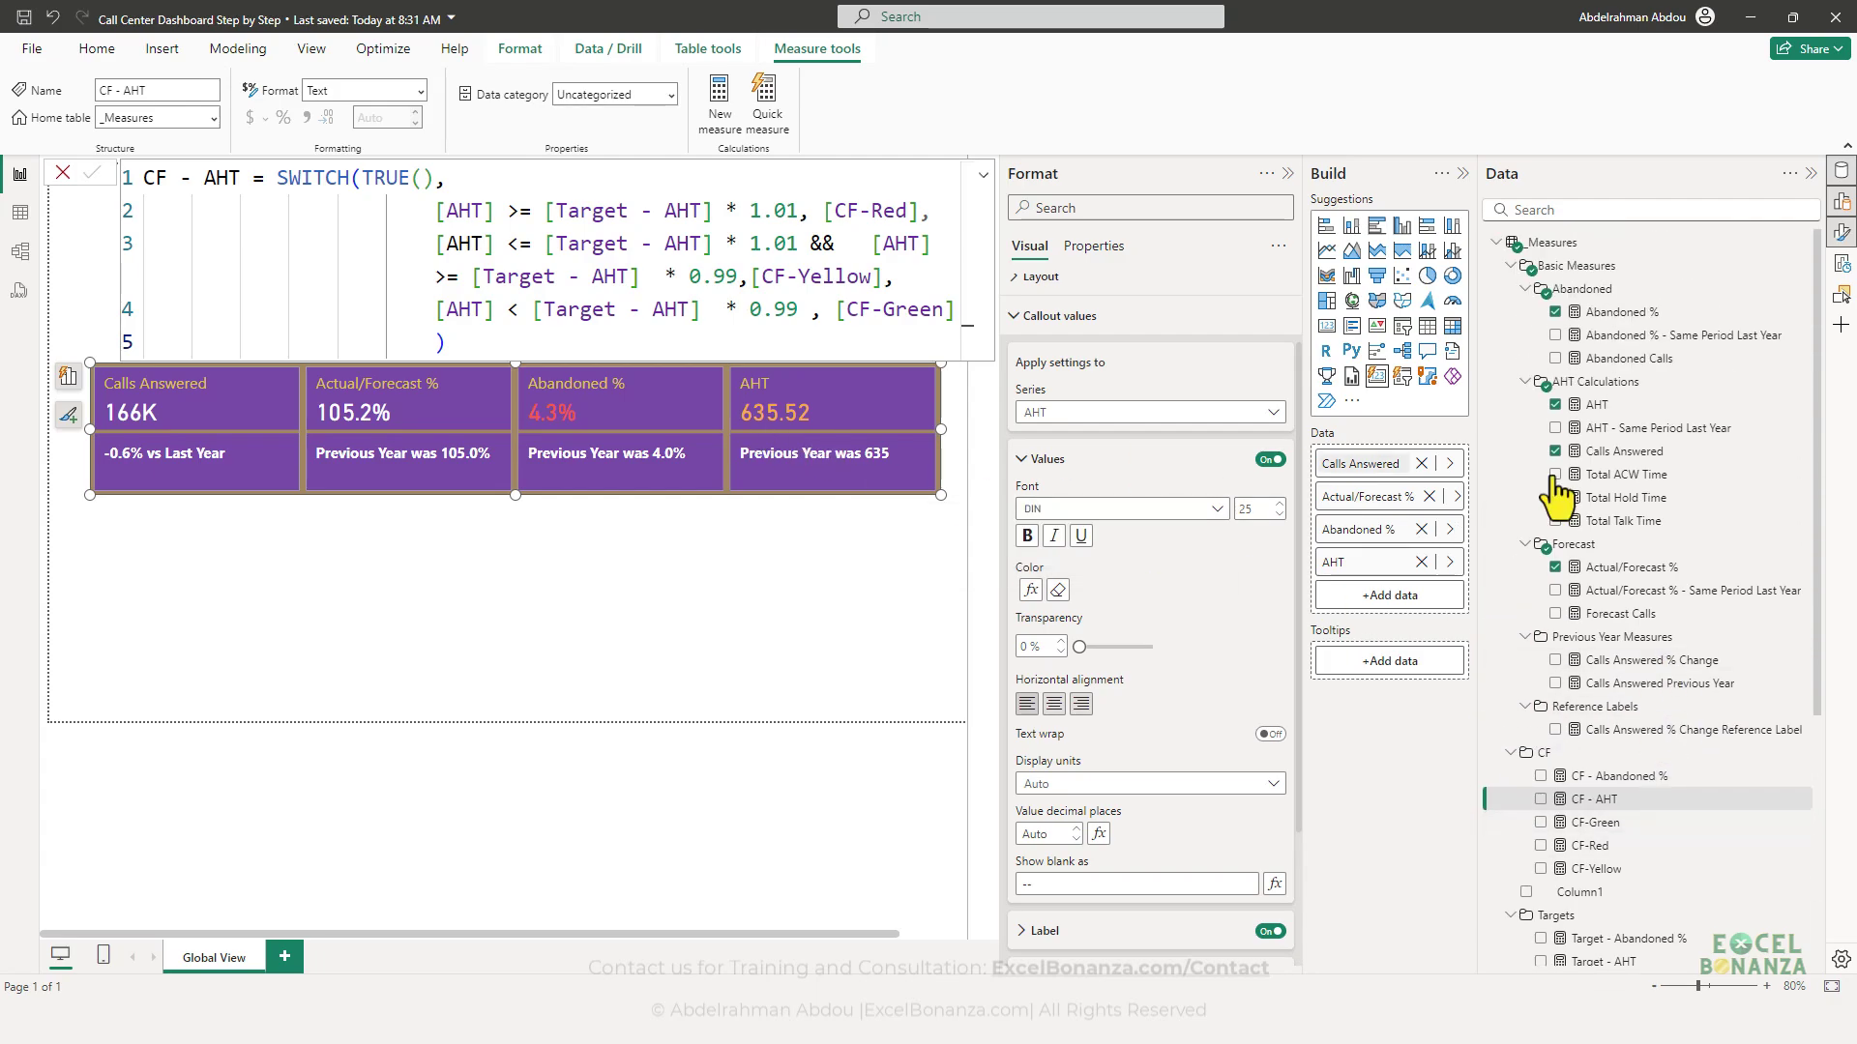
pyautogui.click(1597, 407)
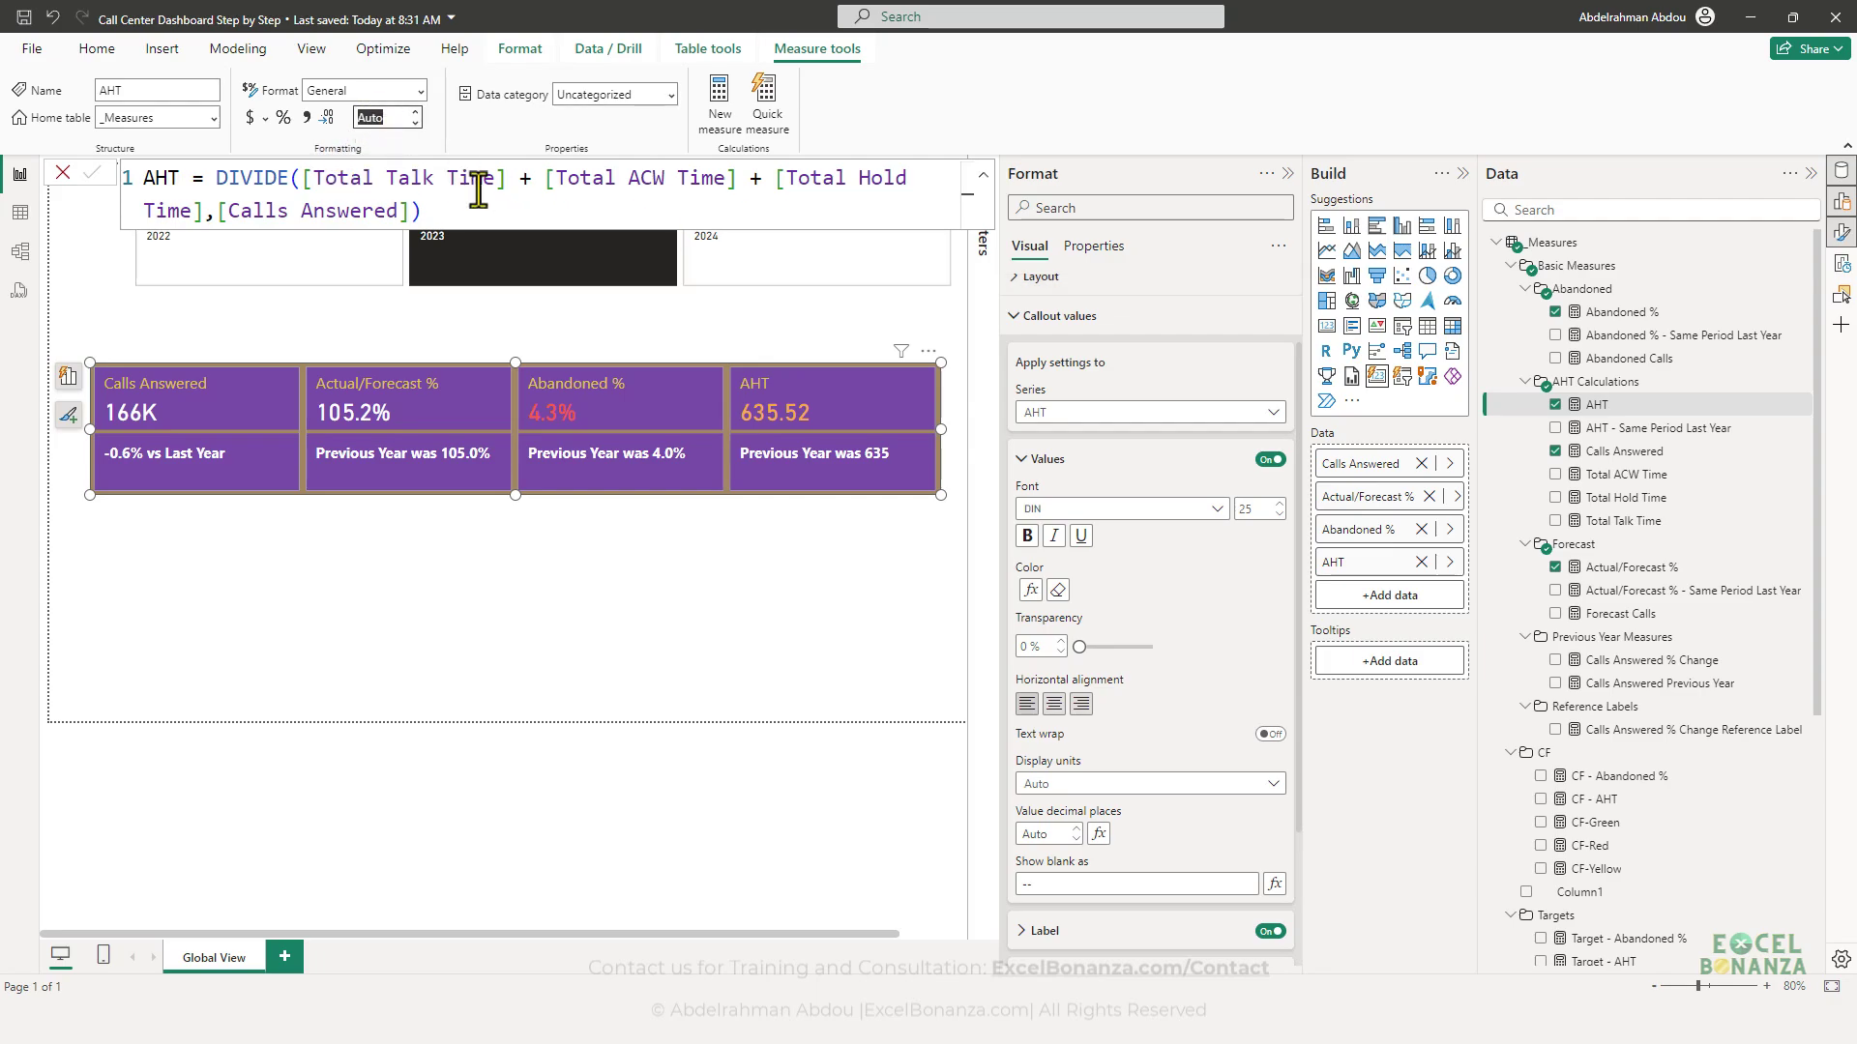
pyautogui.write('0')
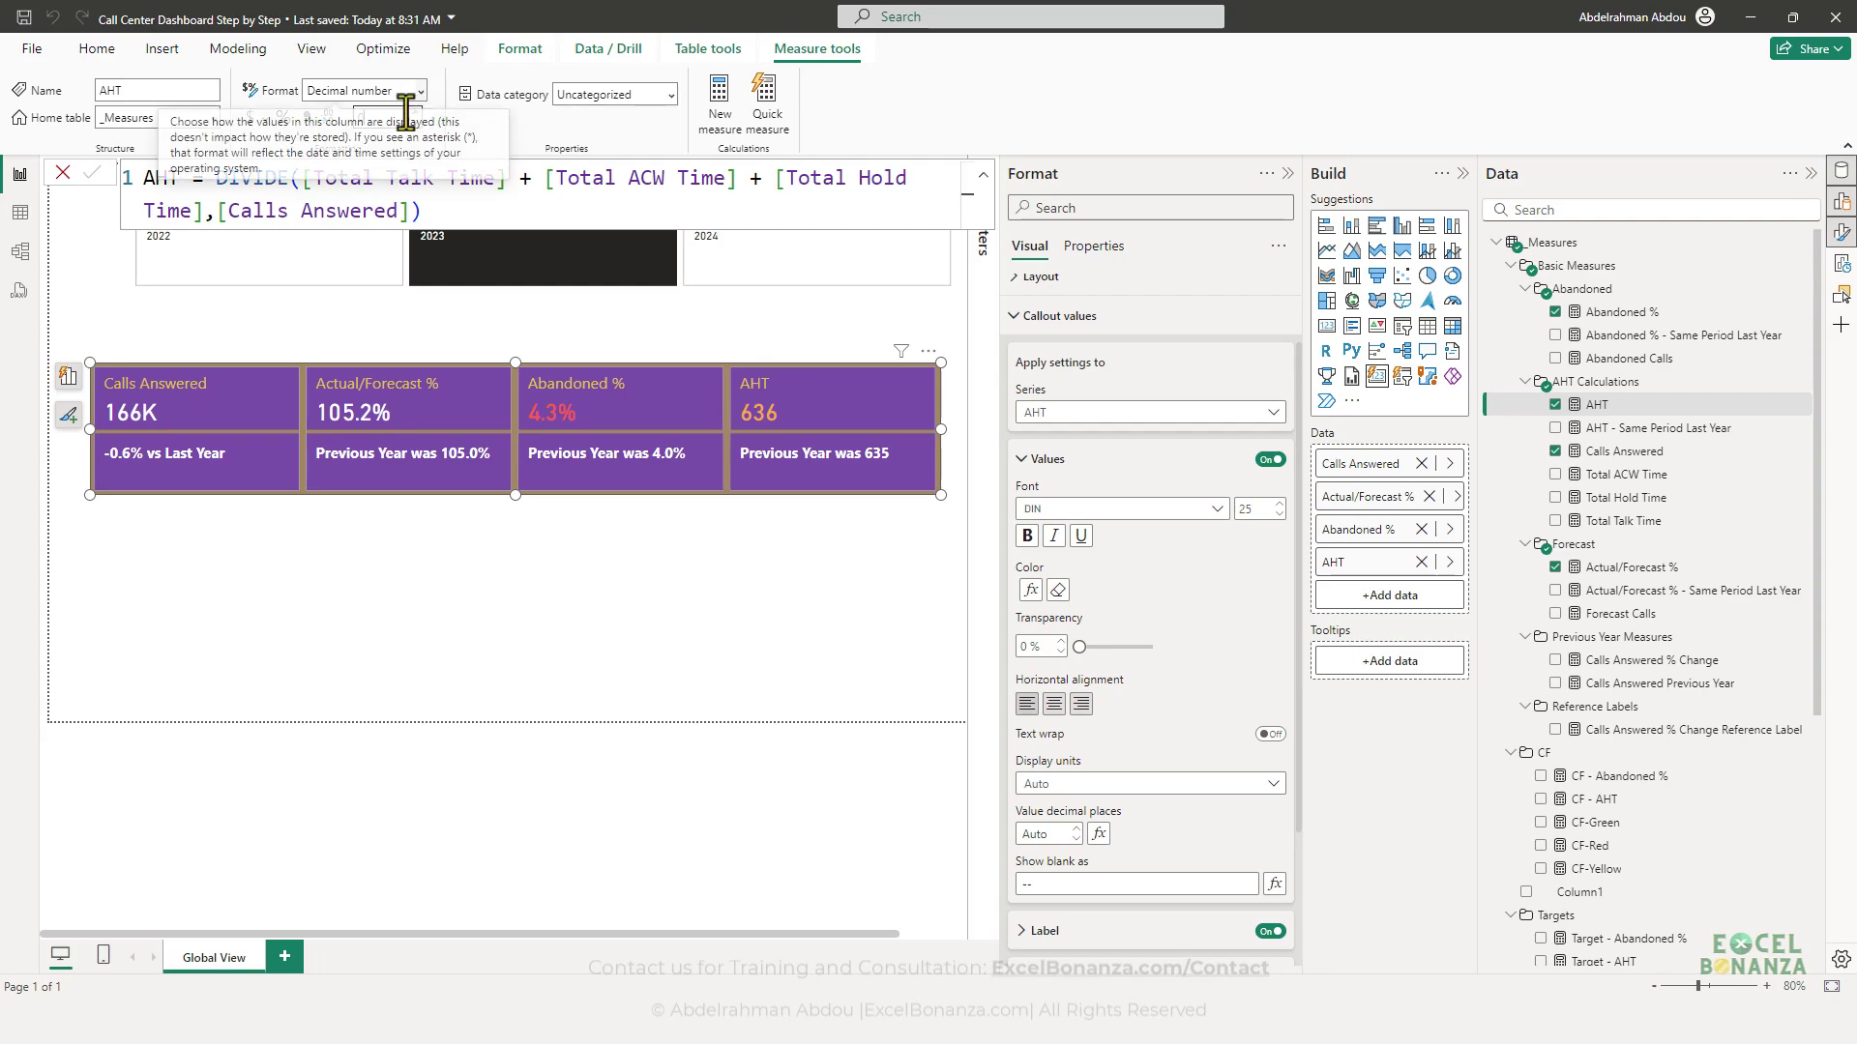
pyautogui.click(588, 613)
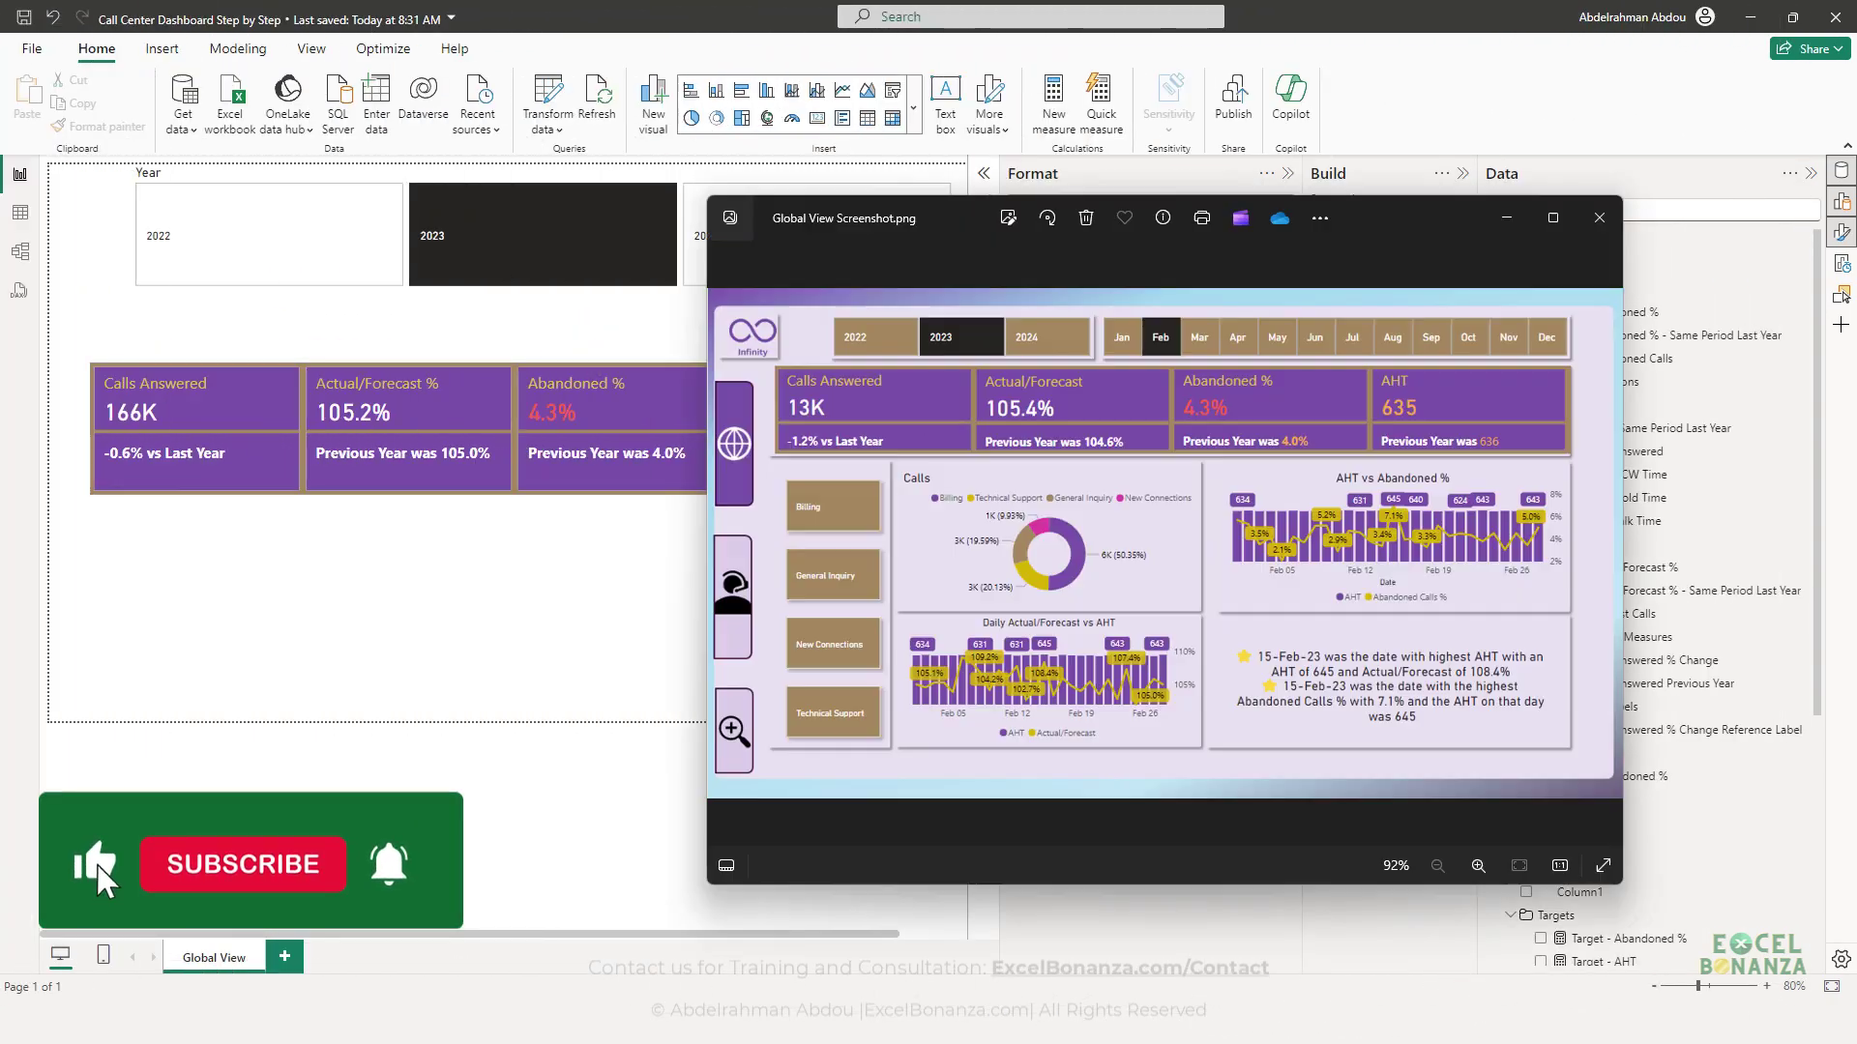
# - Examine the previous-year Abandoned % label's color in the Global View Screenshot.png reference image and return to the Power BI report
pyautogui.hotkey('alt', 'Tab')
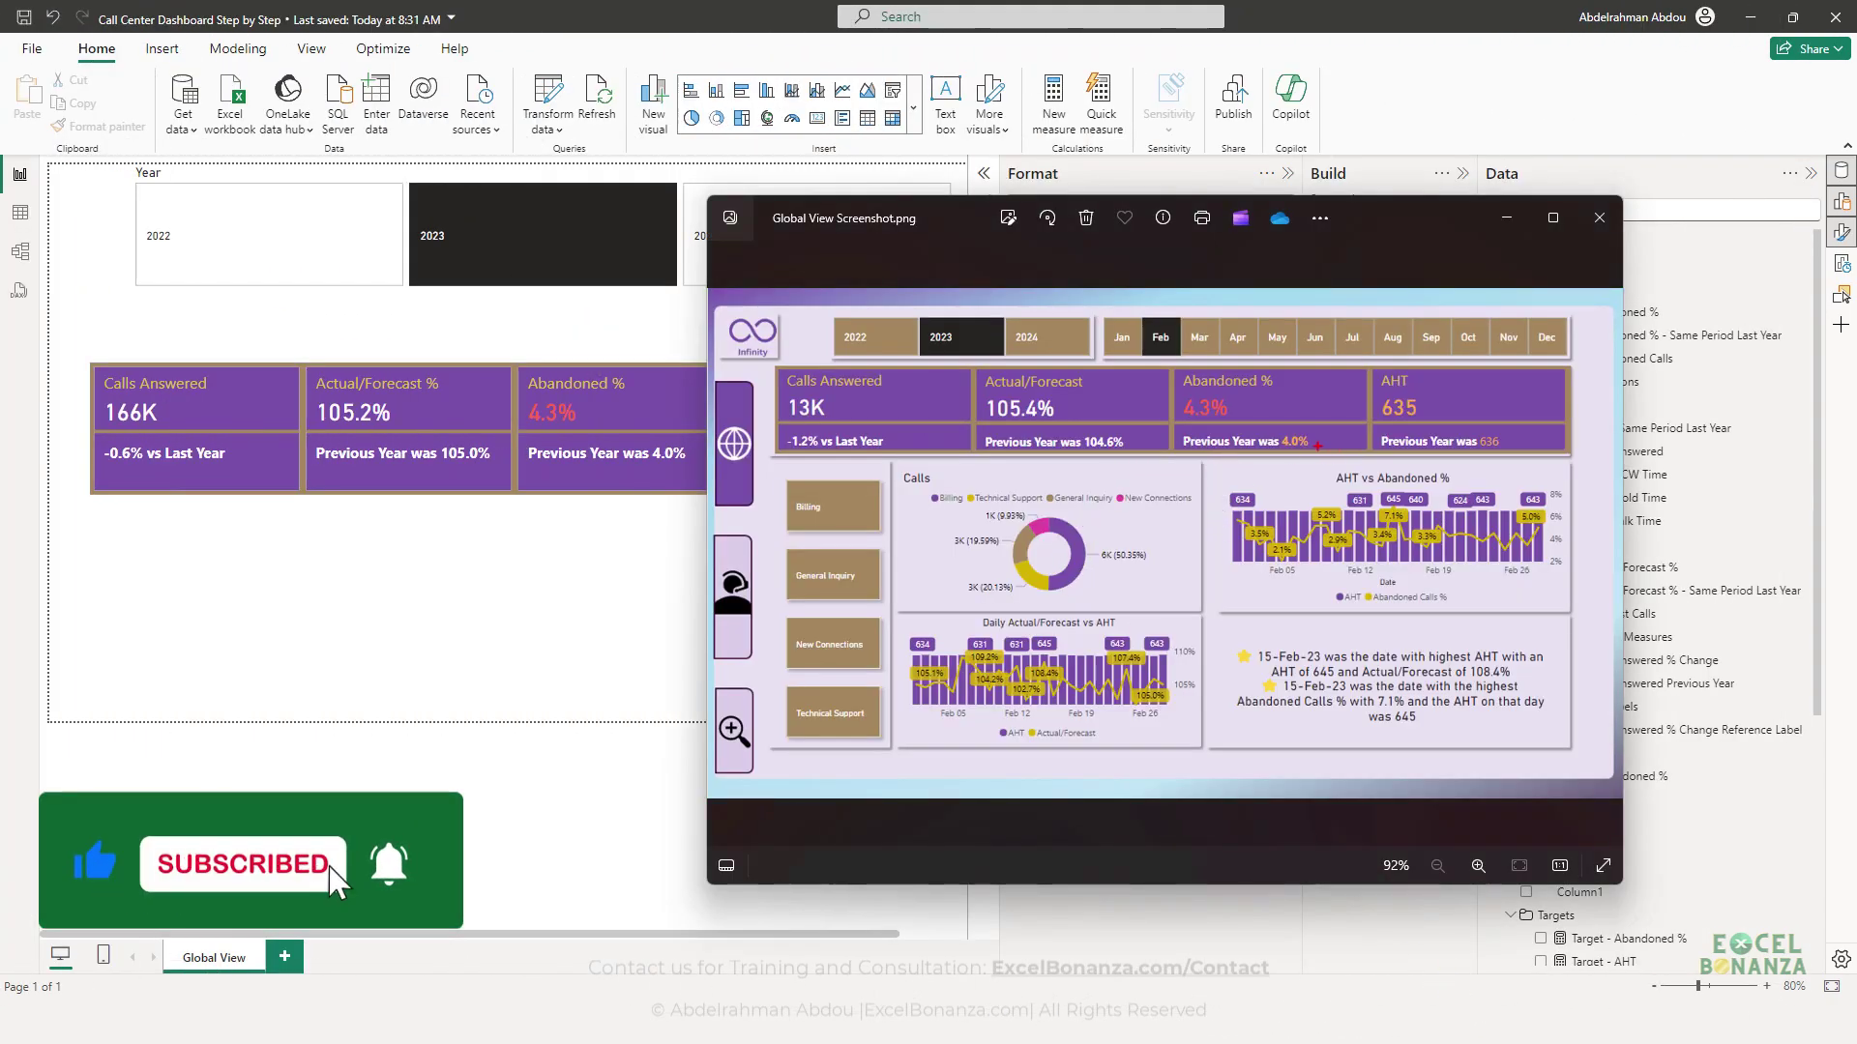
pyautogui.moveTo(1280, 431); pyautogui.dragTo(1309, 455)
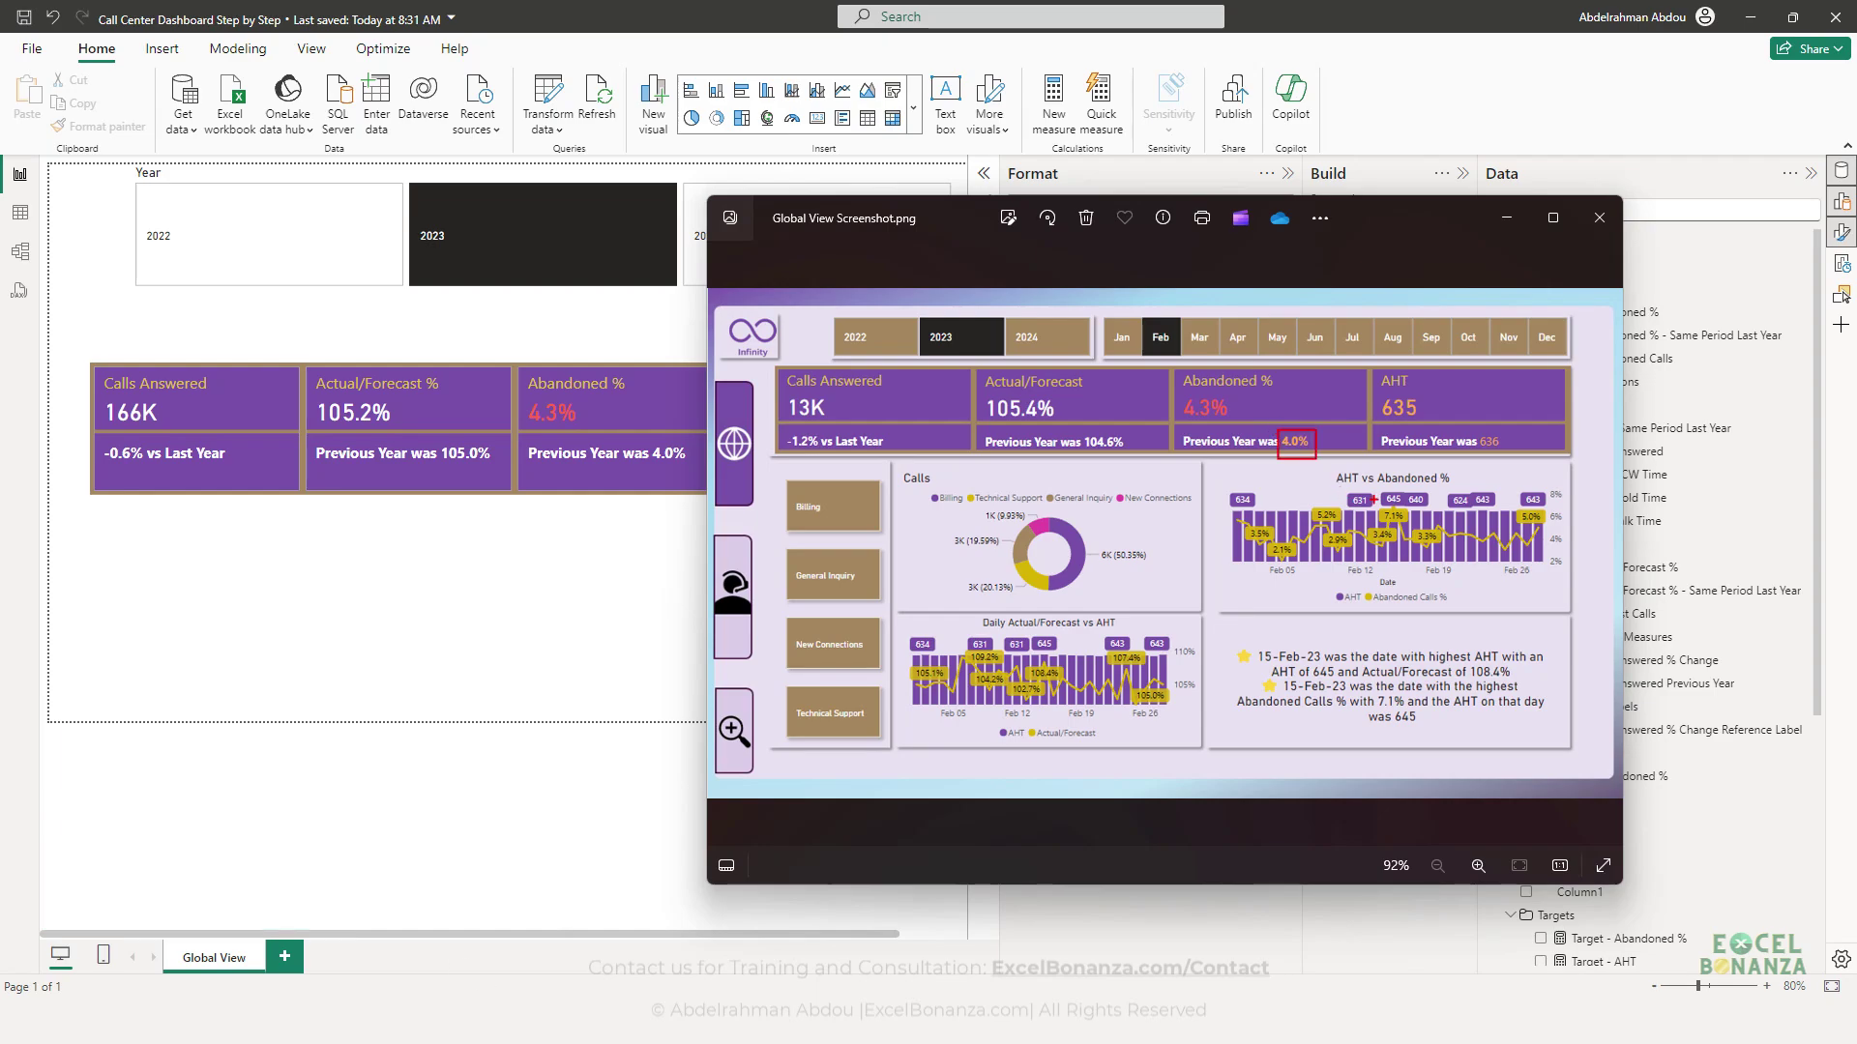
pyautogui.hotkey('alt', 'Tab')
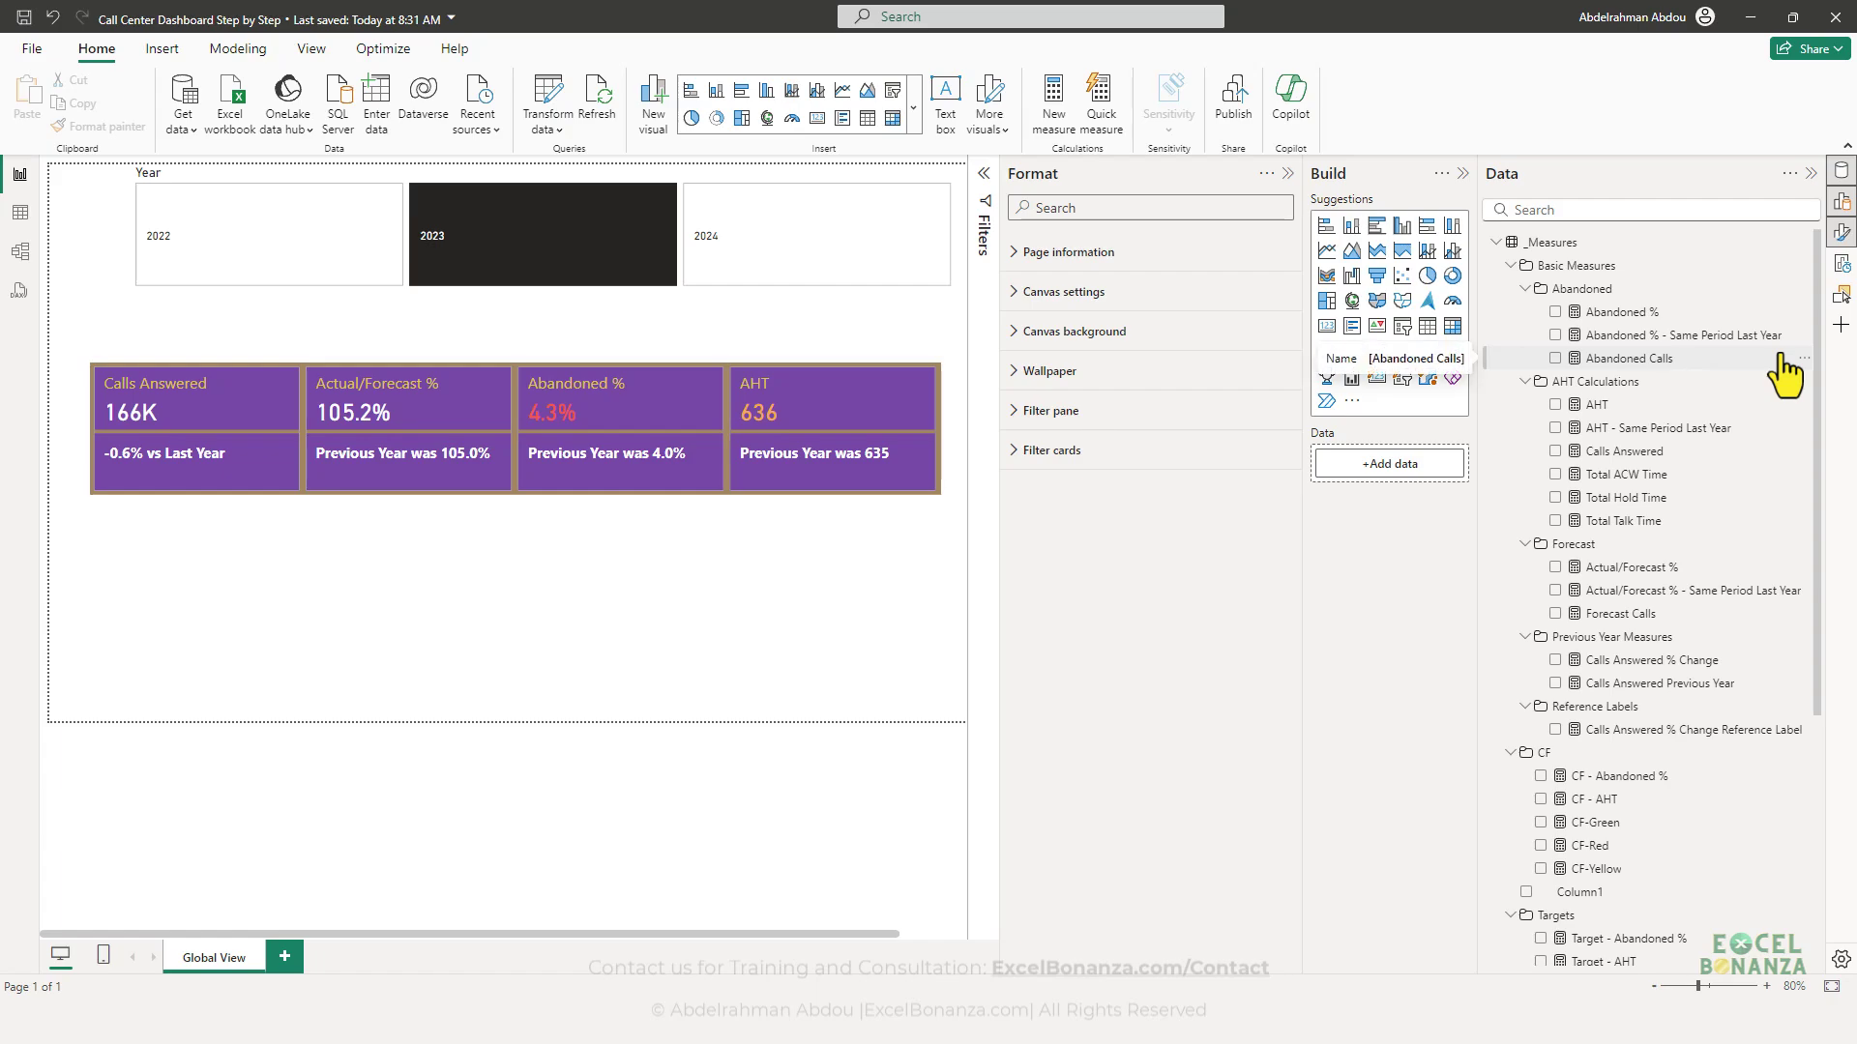
# - Create measure CF - Abandoned Same Period Last Year % with a SWITCH grading last year's abandoned rate at 1.05 and 0.95 times [Abandoned Calls % Target]
pyautogui.scroll(-3, 1703, 657)
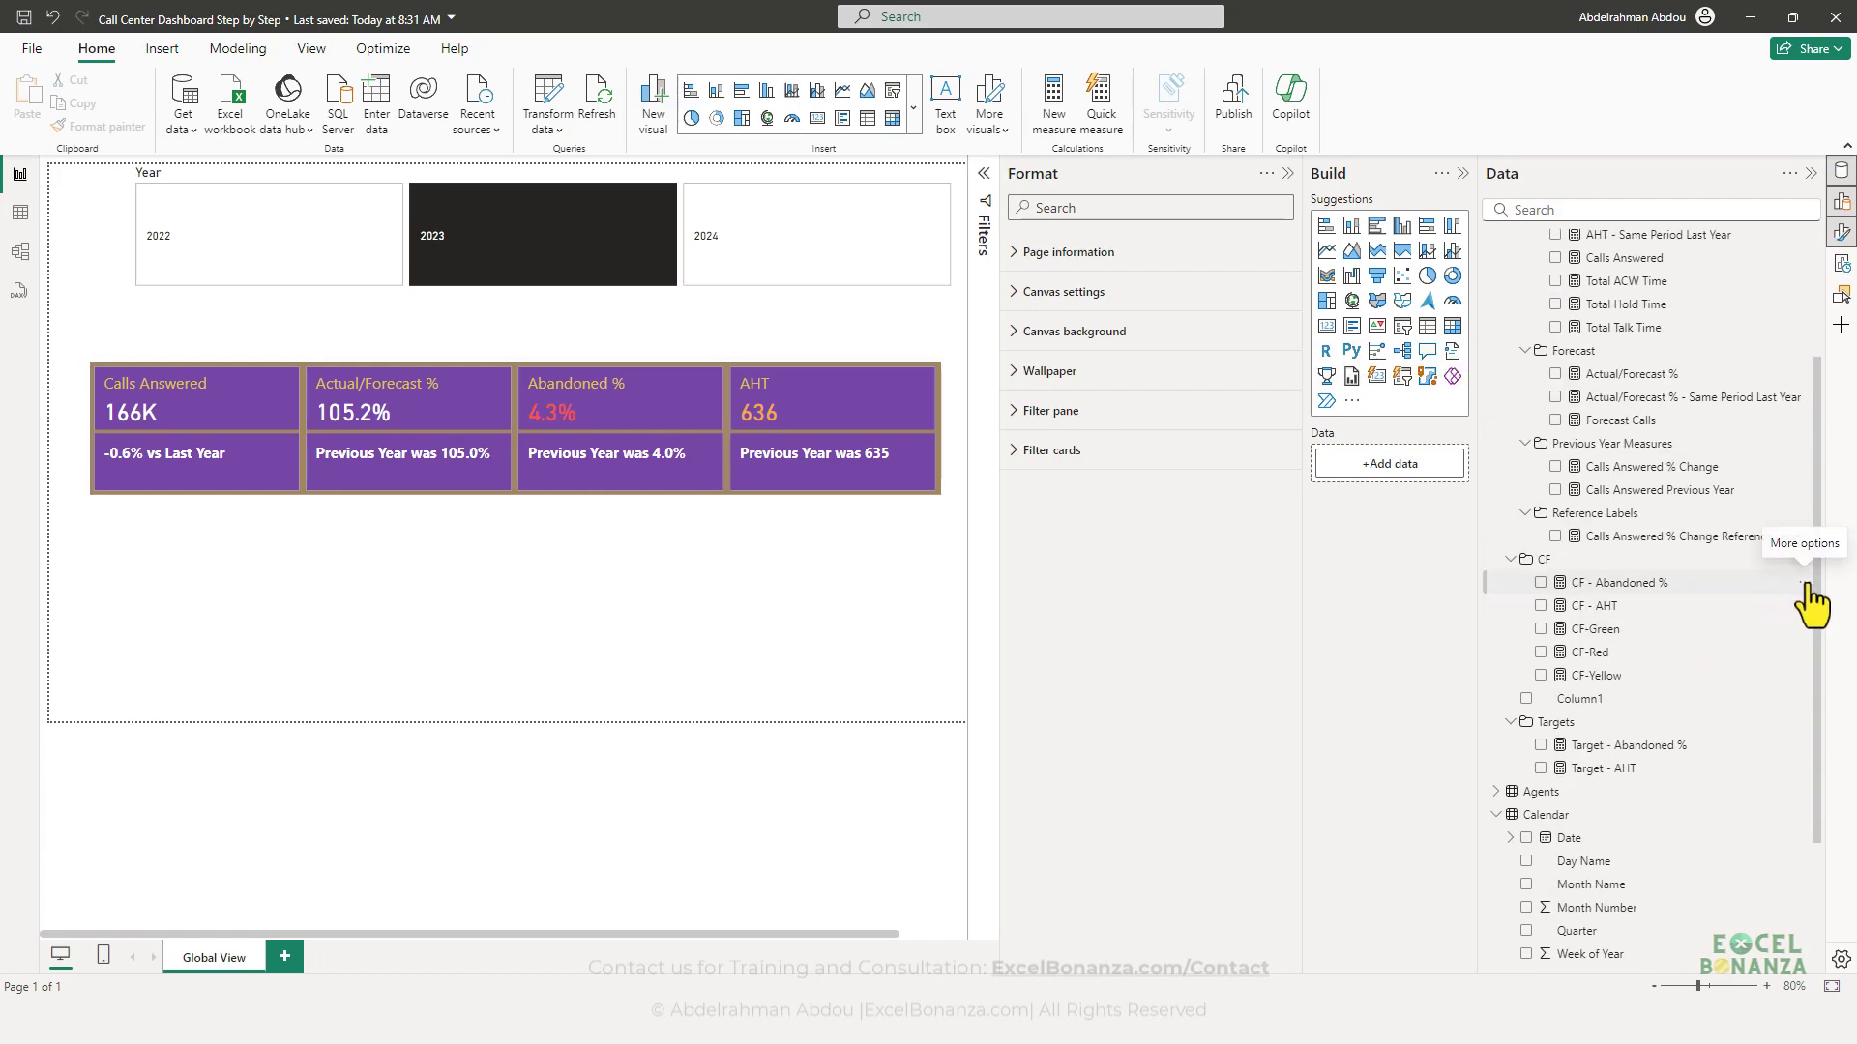
pyautogui.click(1803, 582)
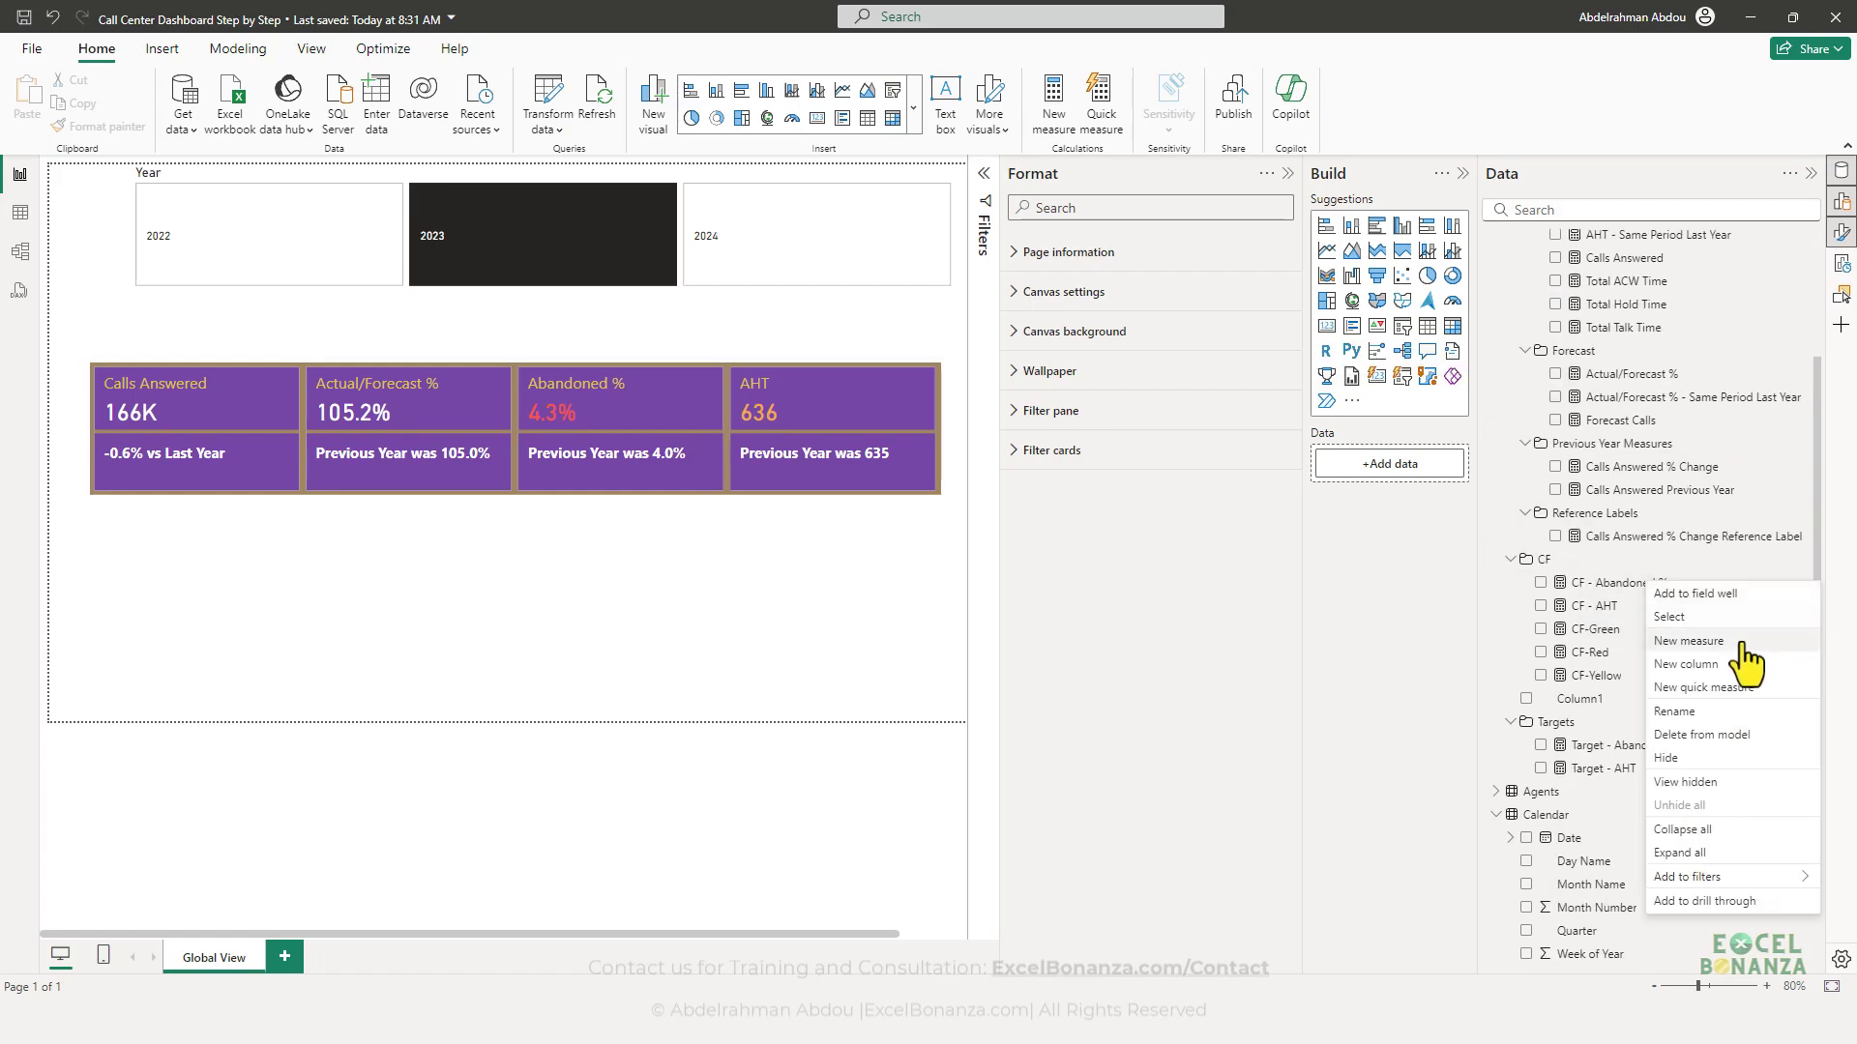
pyautogui.click(1739, 643)
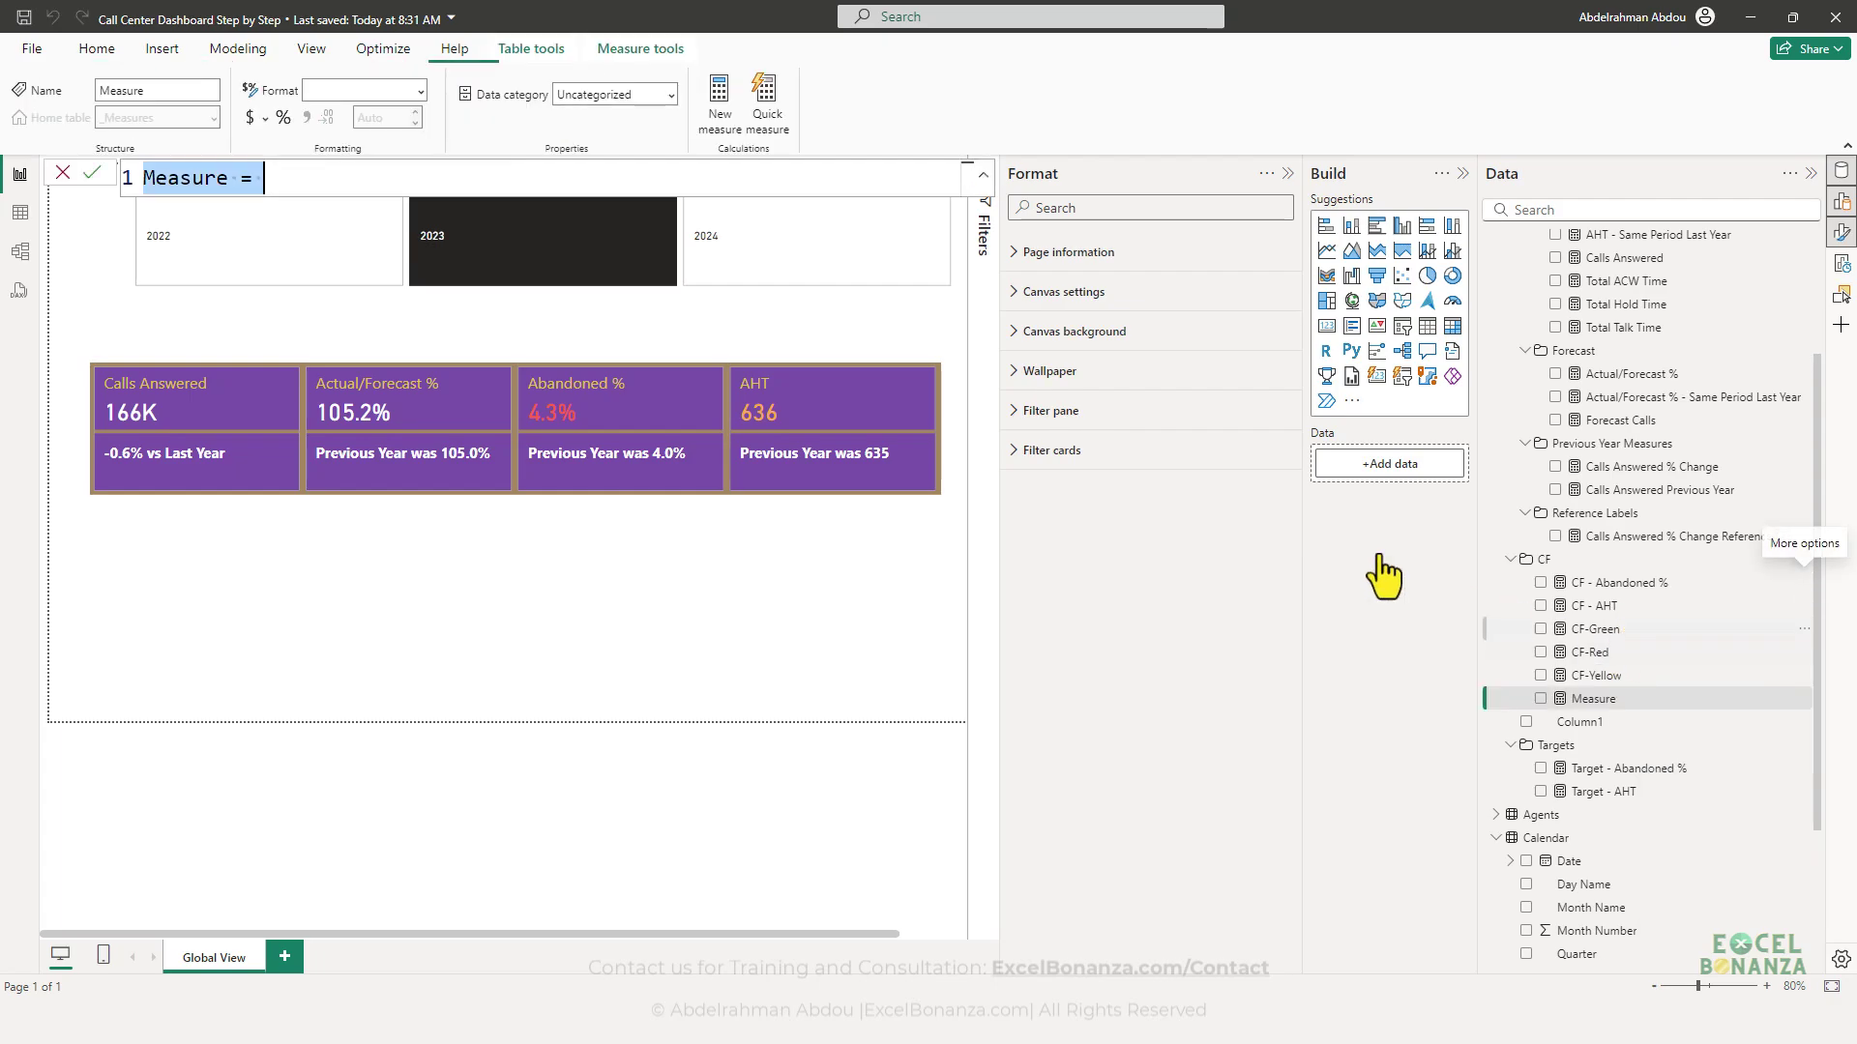
pyautogui.write('CF - Abandoned Same Period Last Year % = SWITCH(TRUE(), [abandoned % - Same Period Last Year] > [Abandoned Calls % Target] * 1.05,[CF - Red], [abandoned % - Same Period Last Year] <= [Abandoned Calls % Target] * 1.05 && [abandoned % - Same Period Last Year] >= [Abandoned Calls % Target]  * 0.95,[CF - Yellow], [abandoned % - Same Period Last Year] < [Abandoned Calls % Target]  * 0.95 , [CF-Green] )')
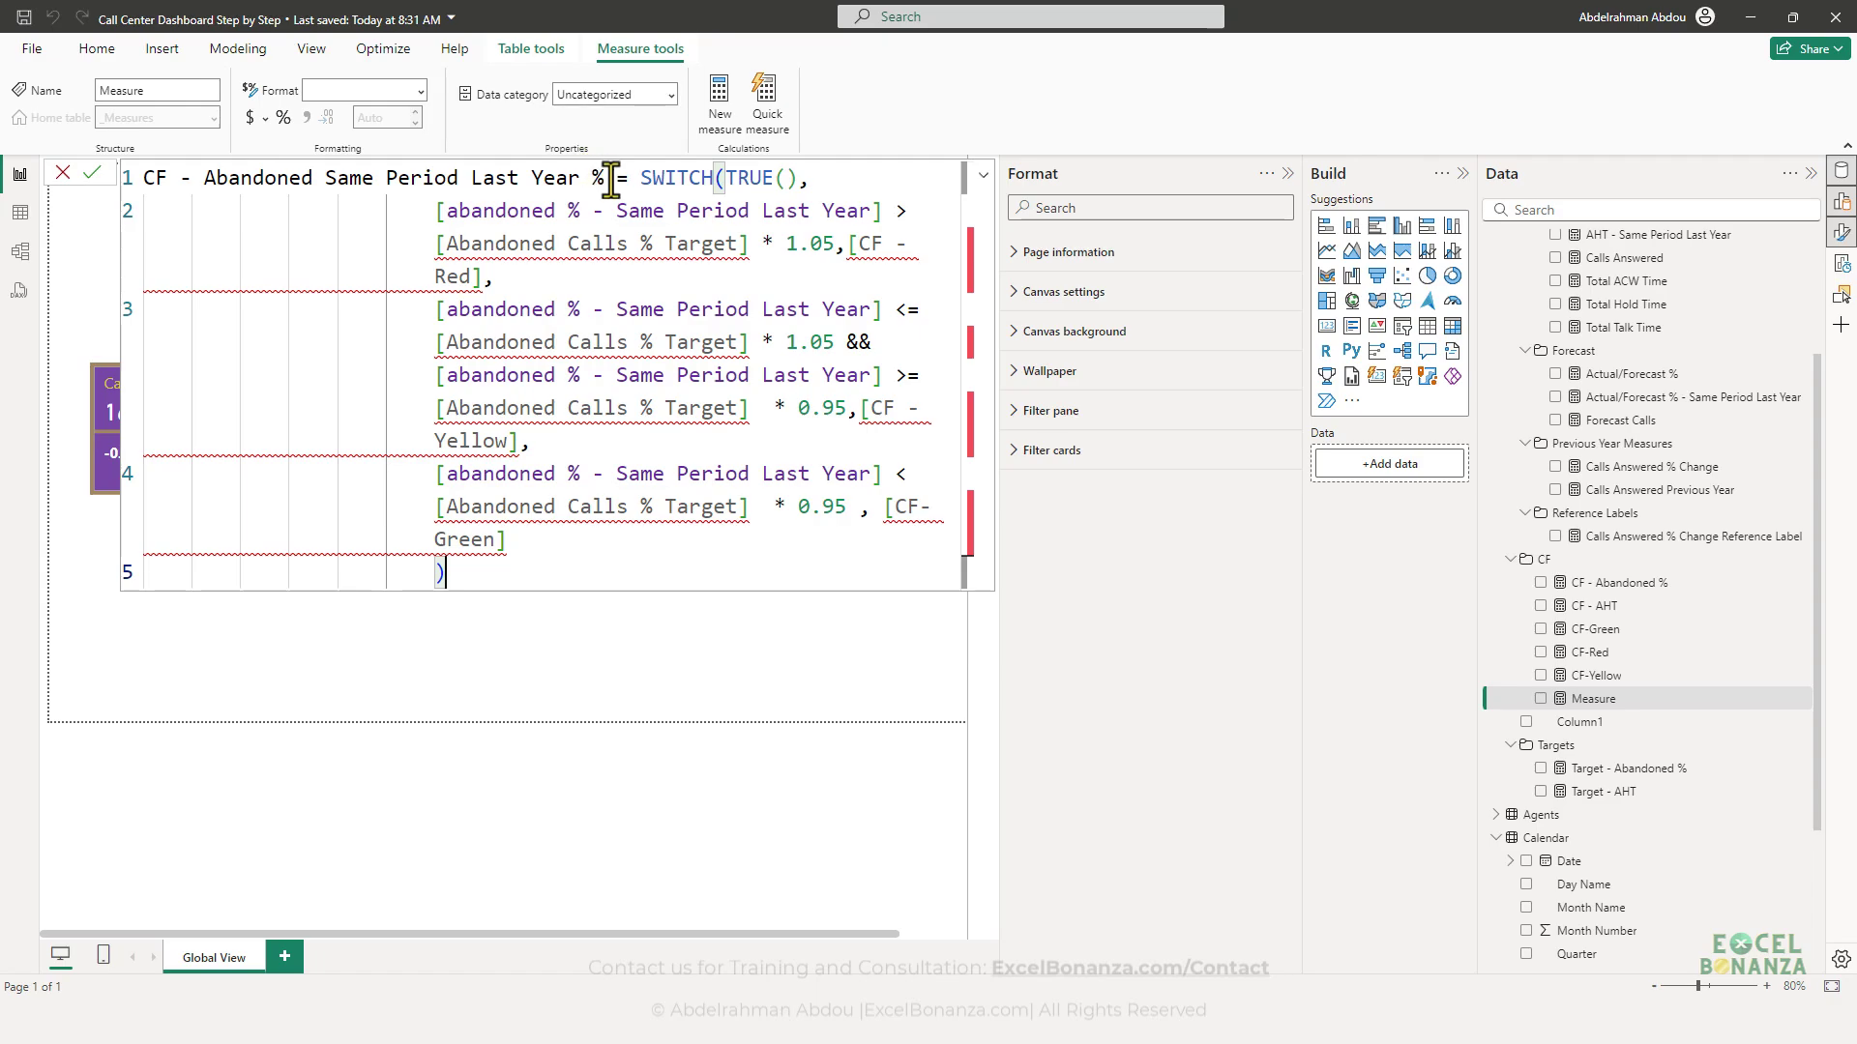
pyautogui.click(735, 179)
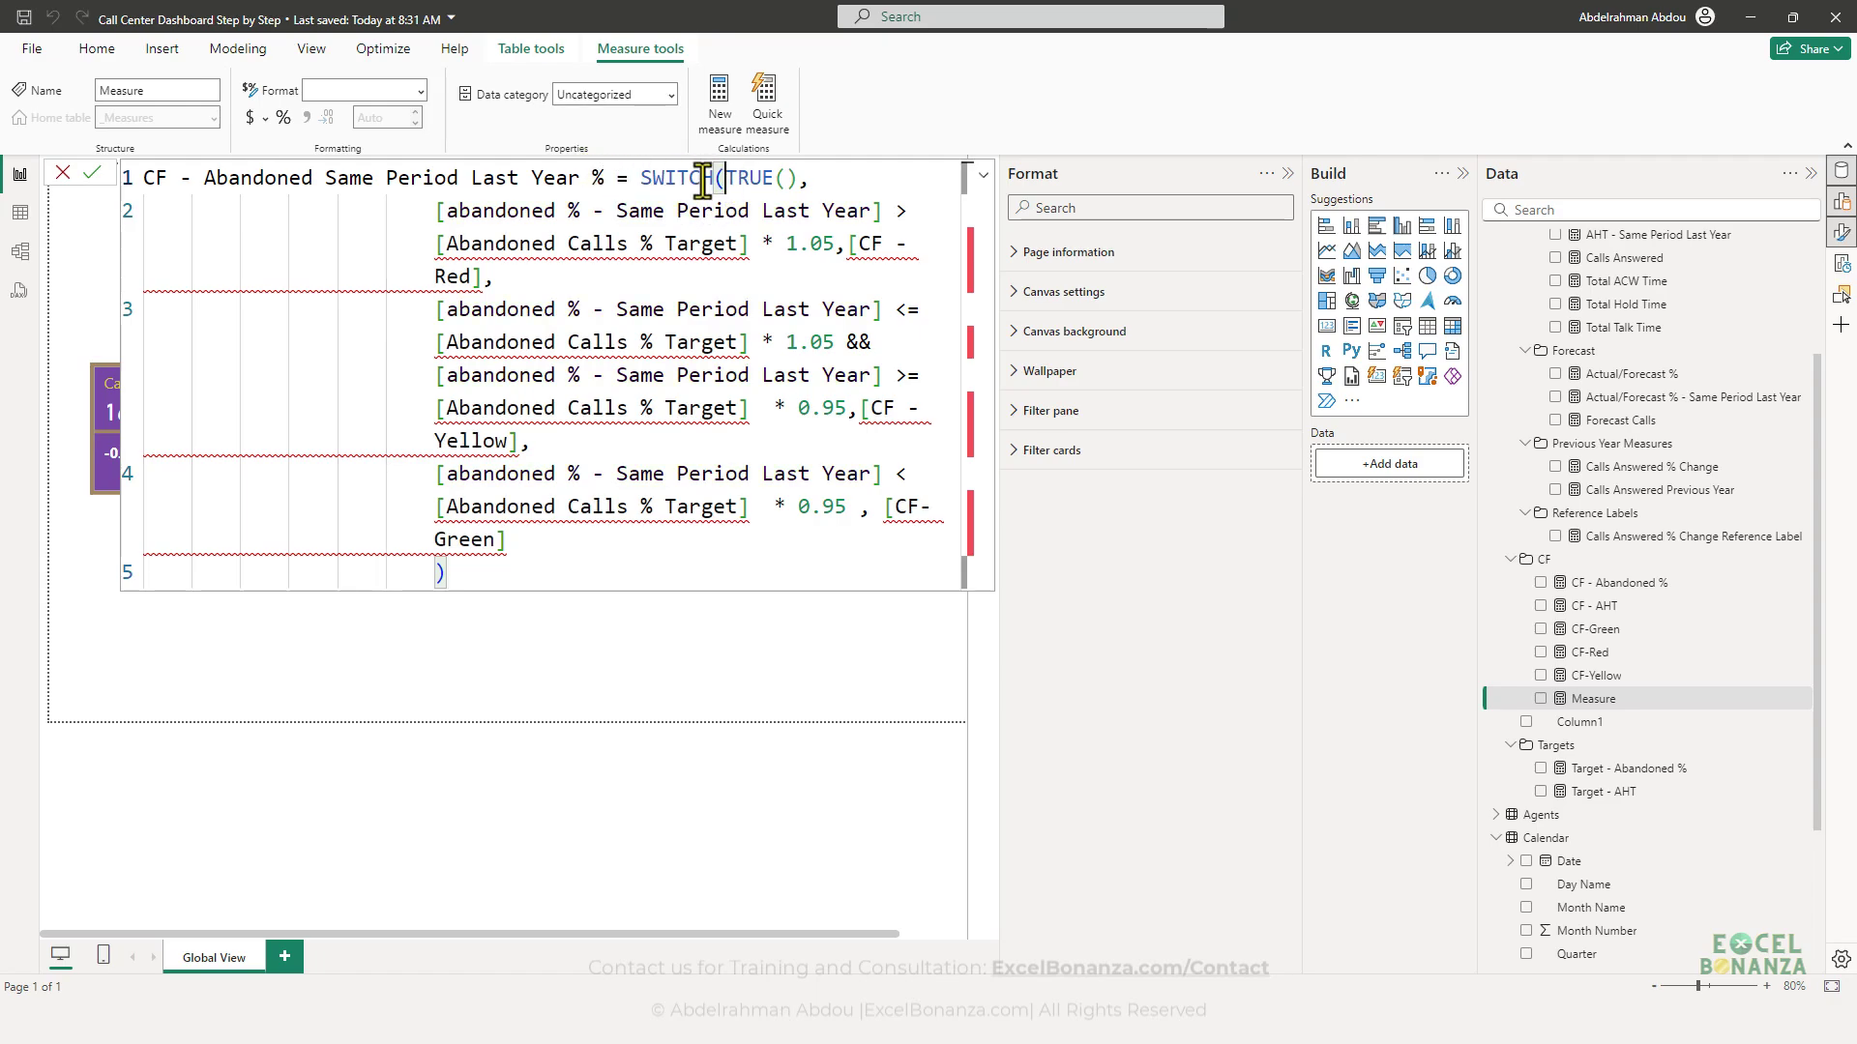
pyautogui.click(635, 177)
pyautogui.hotkey('shift', 'Return')
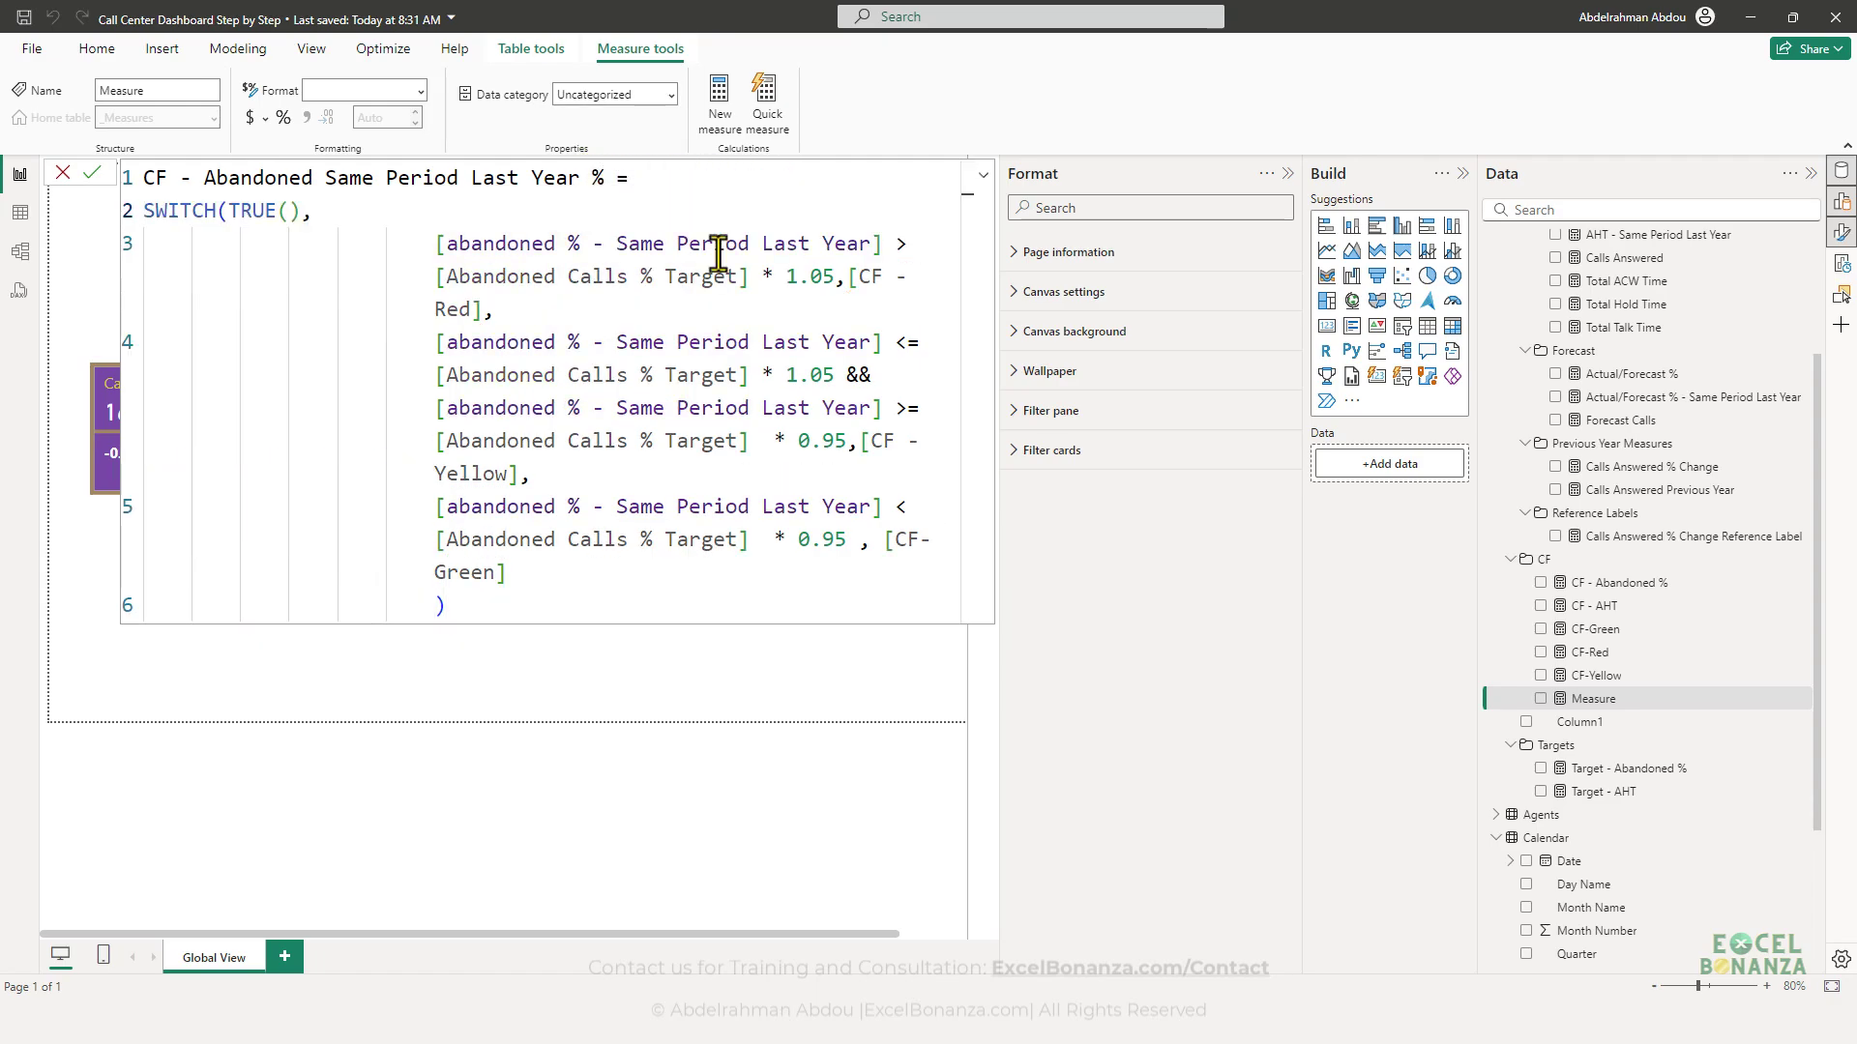
# - Replace all four last-year abandoned rate references in the SWITCH formula with the [Abandoned % - Same Period Last Year] measure
pyautogui.click(881, 245)
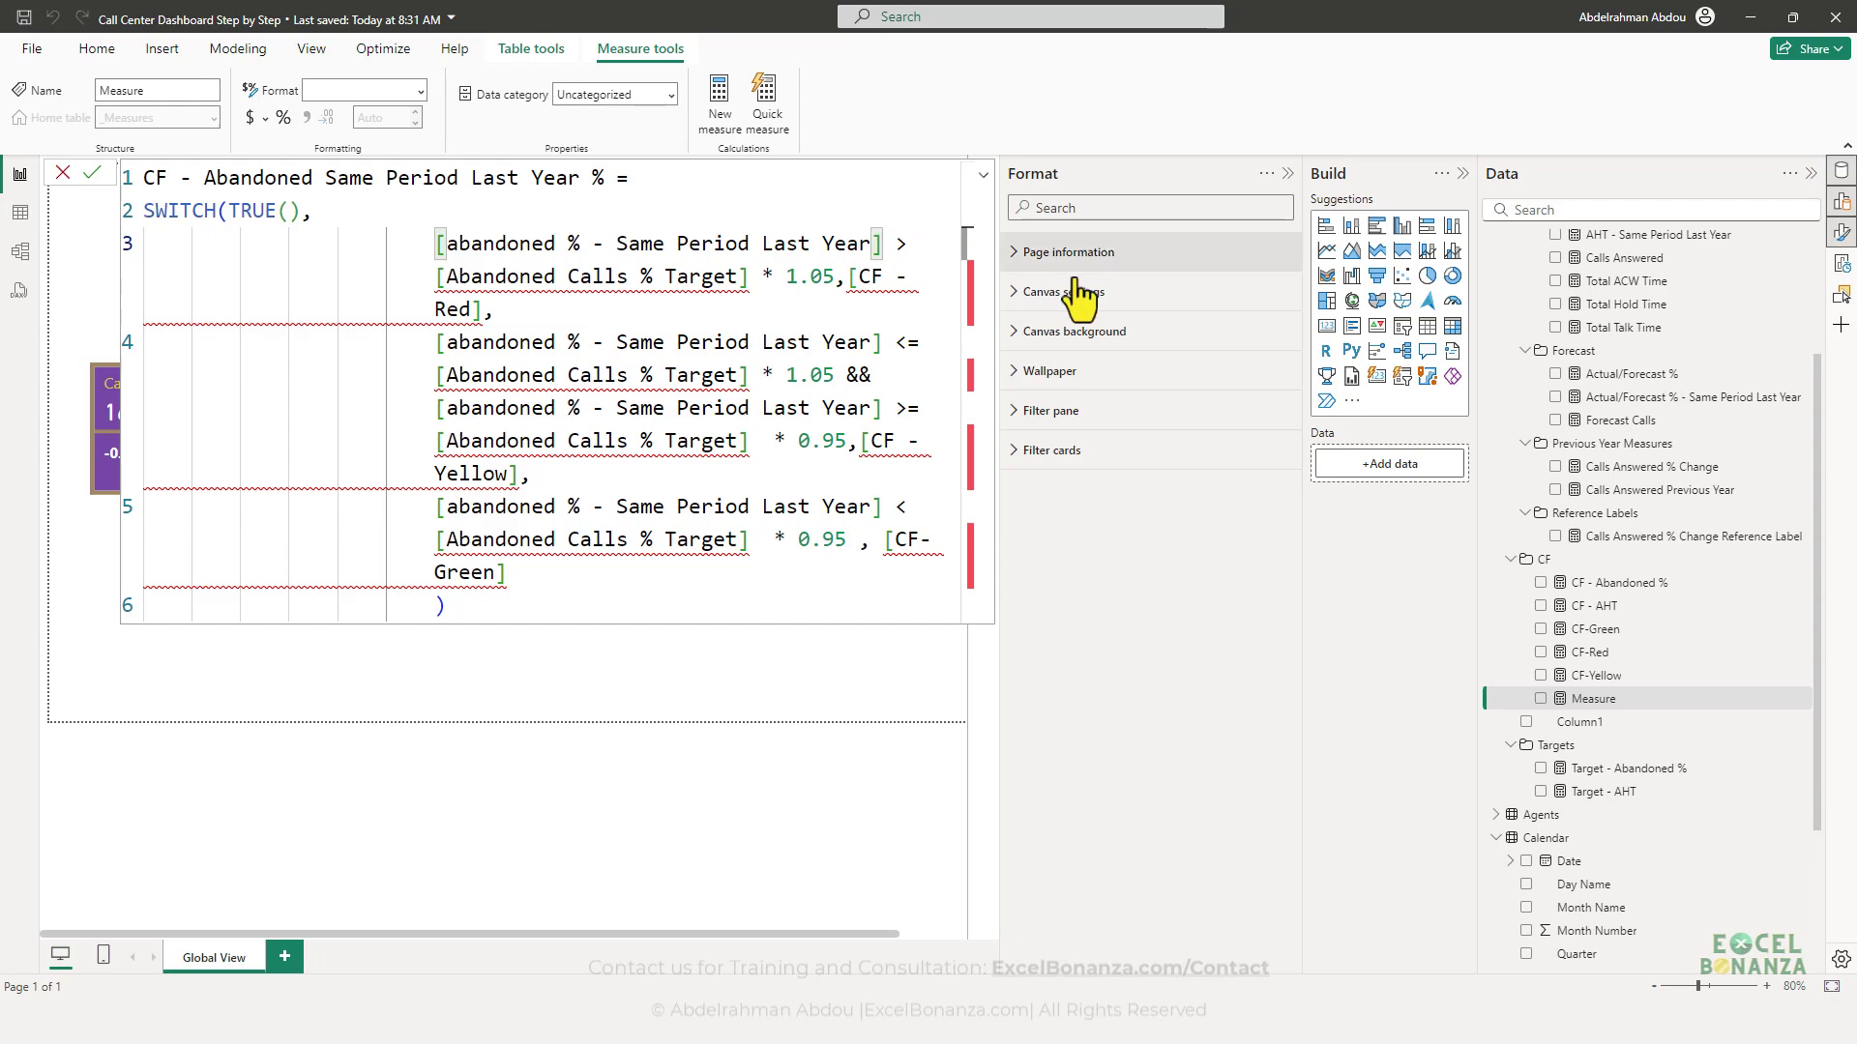
pyautogui.scroll(1, 1690, 455)
pyautogui.scroll(3, 1690, 455)
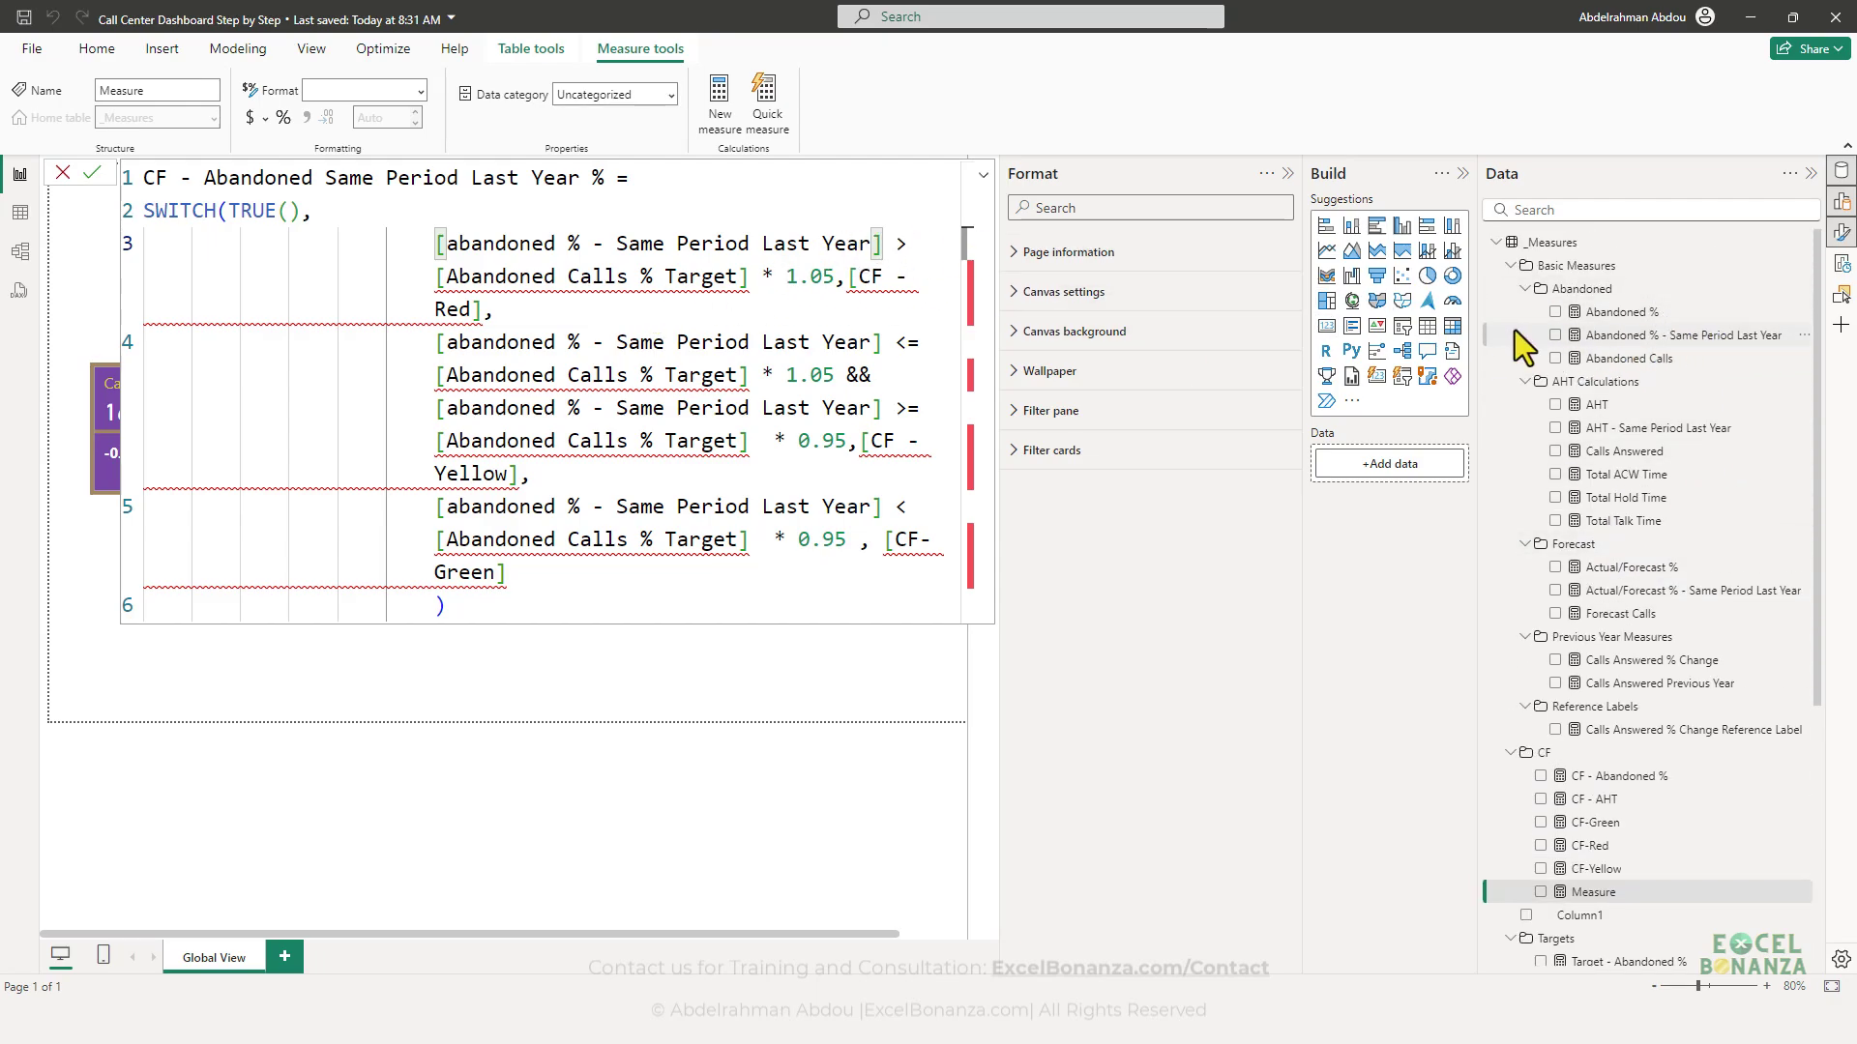
pyautogui.moveTo(890, 244); pyautogui.dragTo(430, 249)
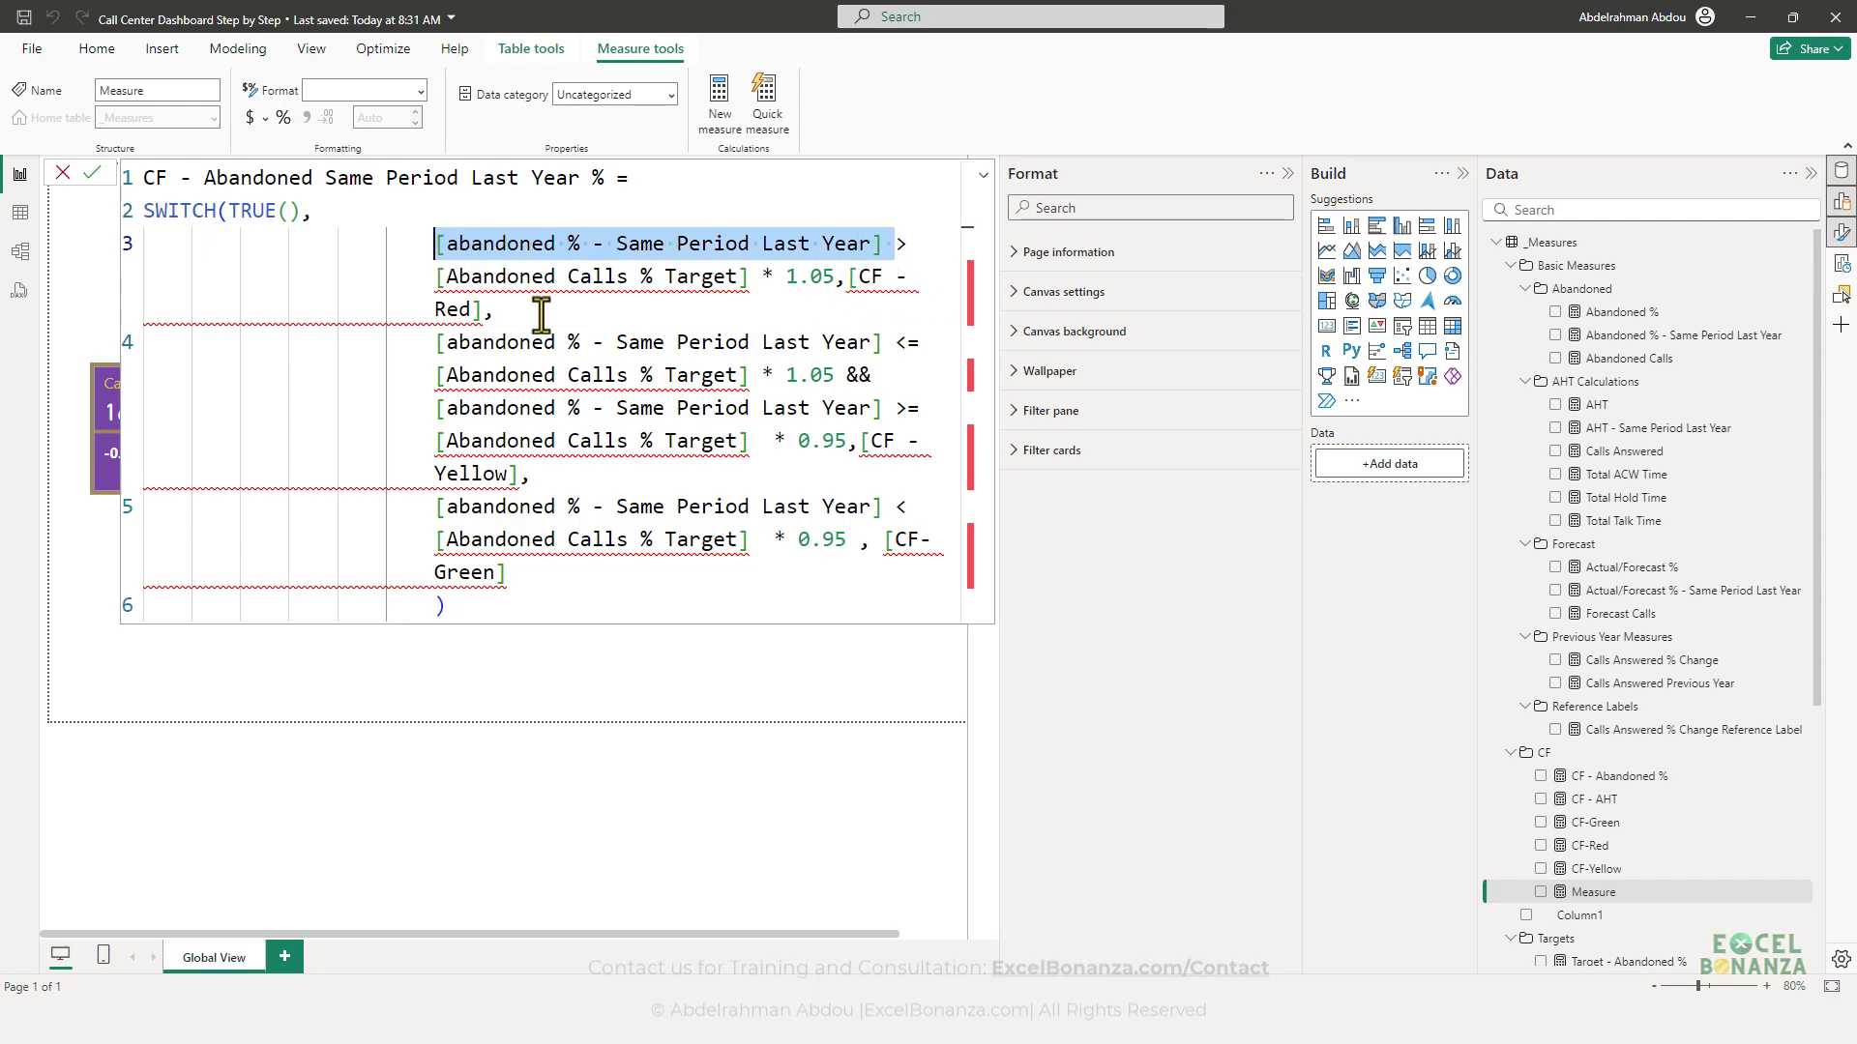
pyautogui.hotkey('ctrl', 'd')
pyautogui.hotkey('ctrl', 'd')
pyautogui.hotkey('ctrl', 'd')
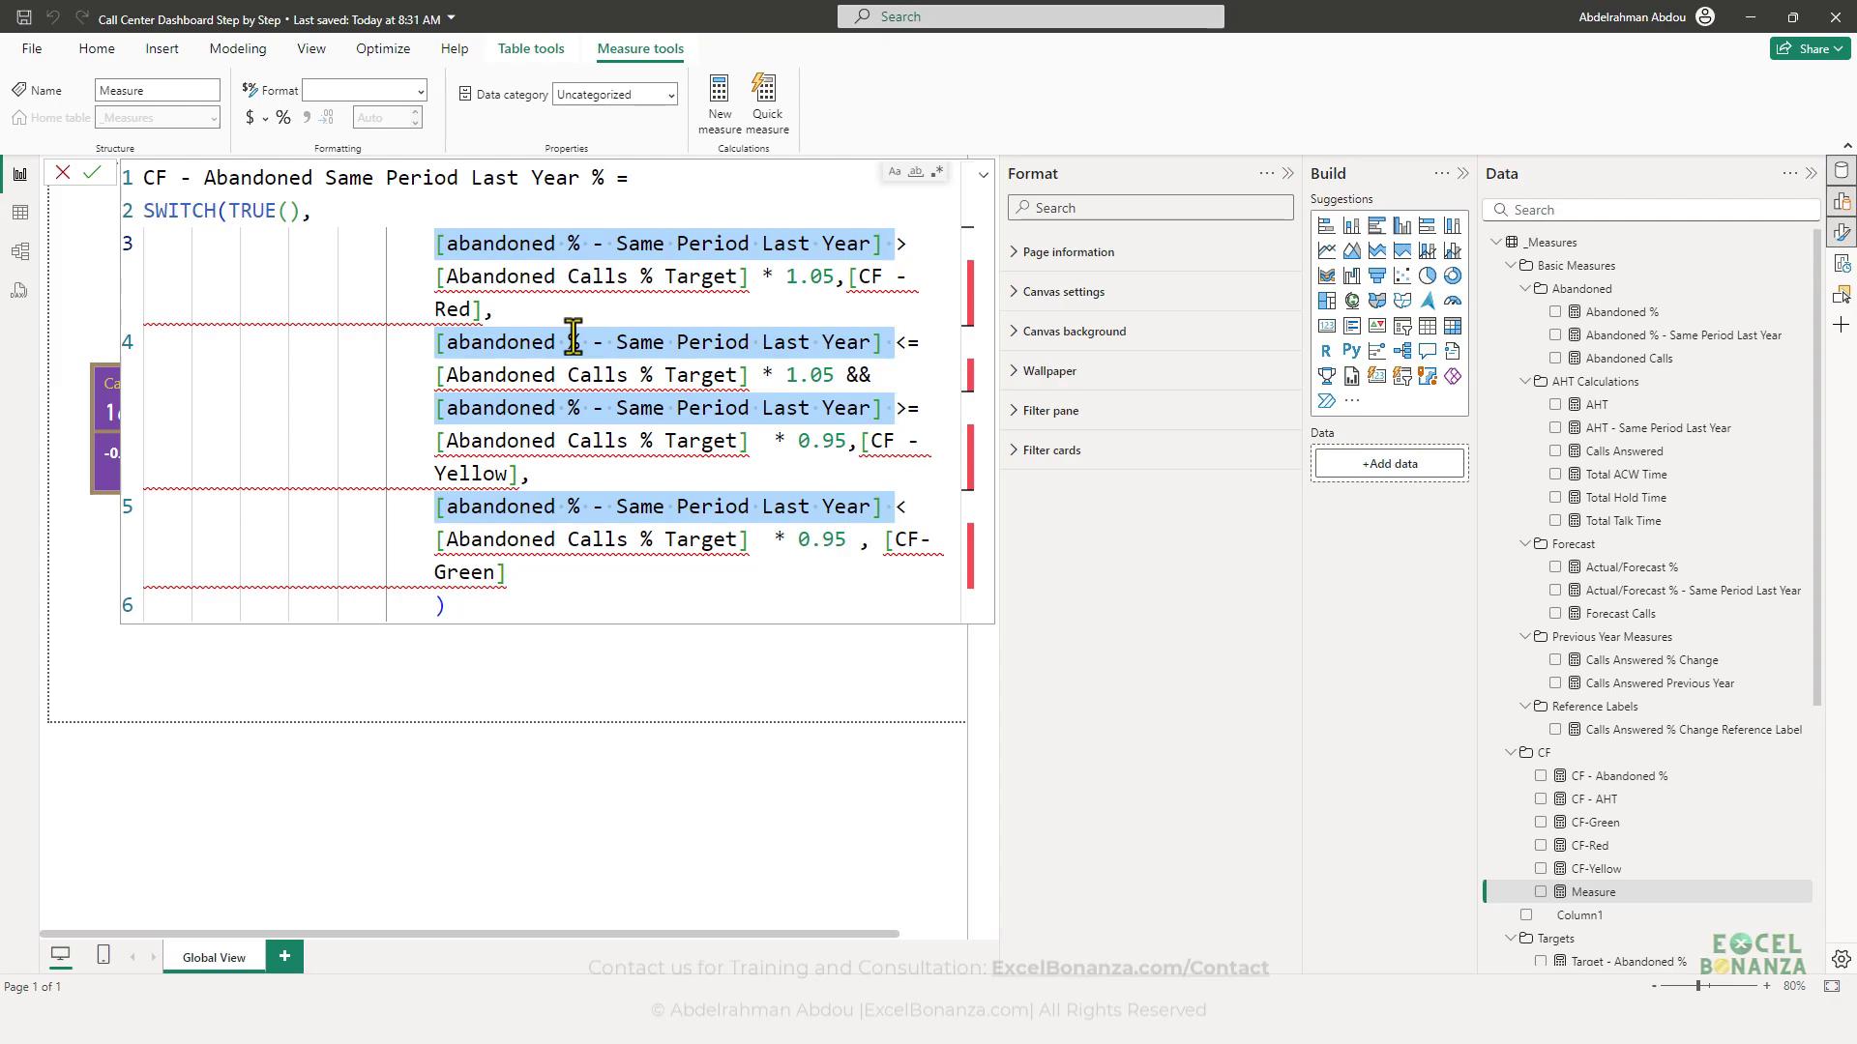
pyautogui.write('[Aban')
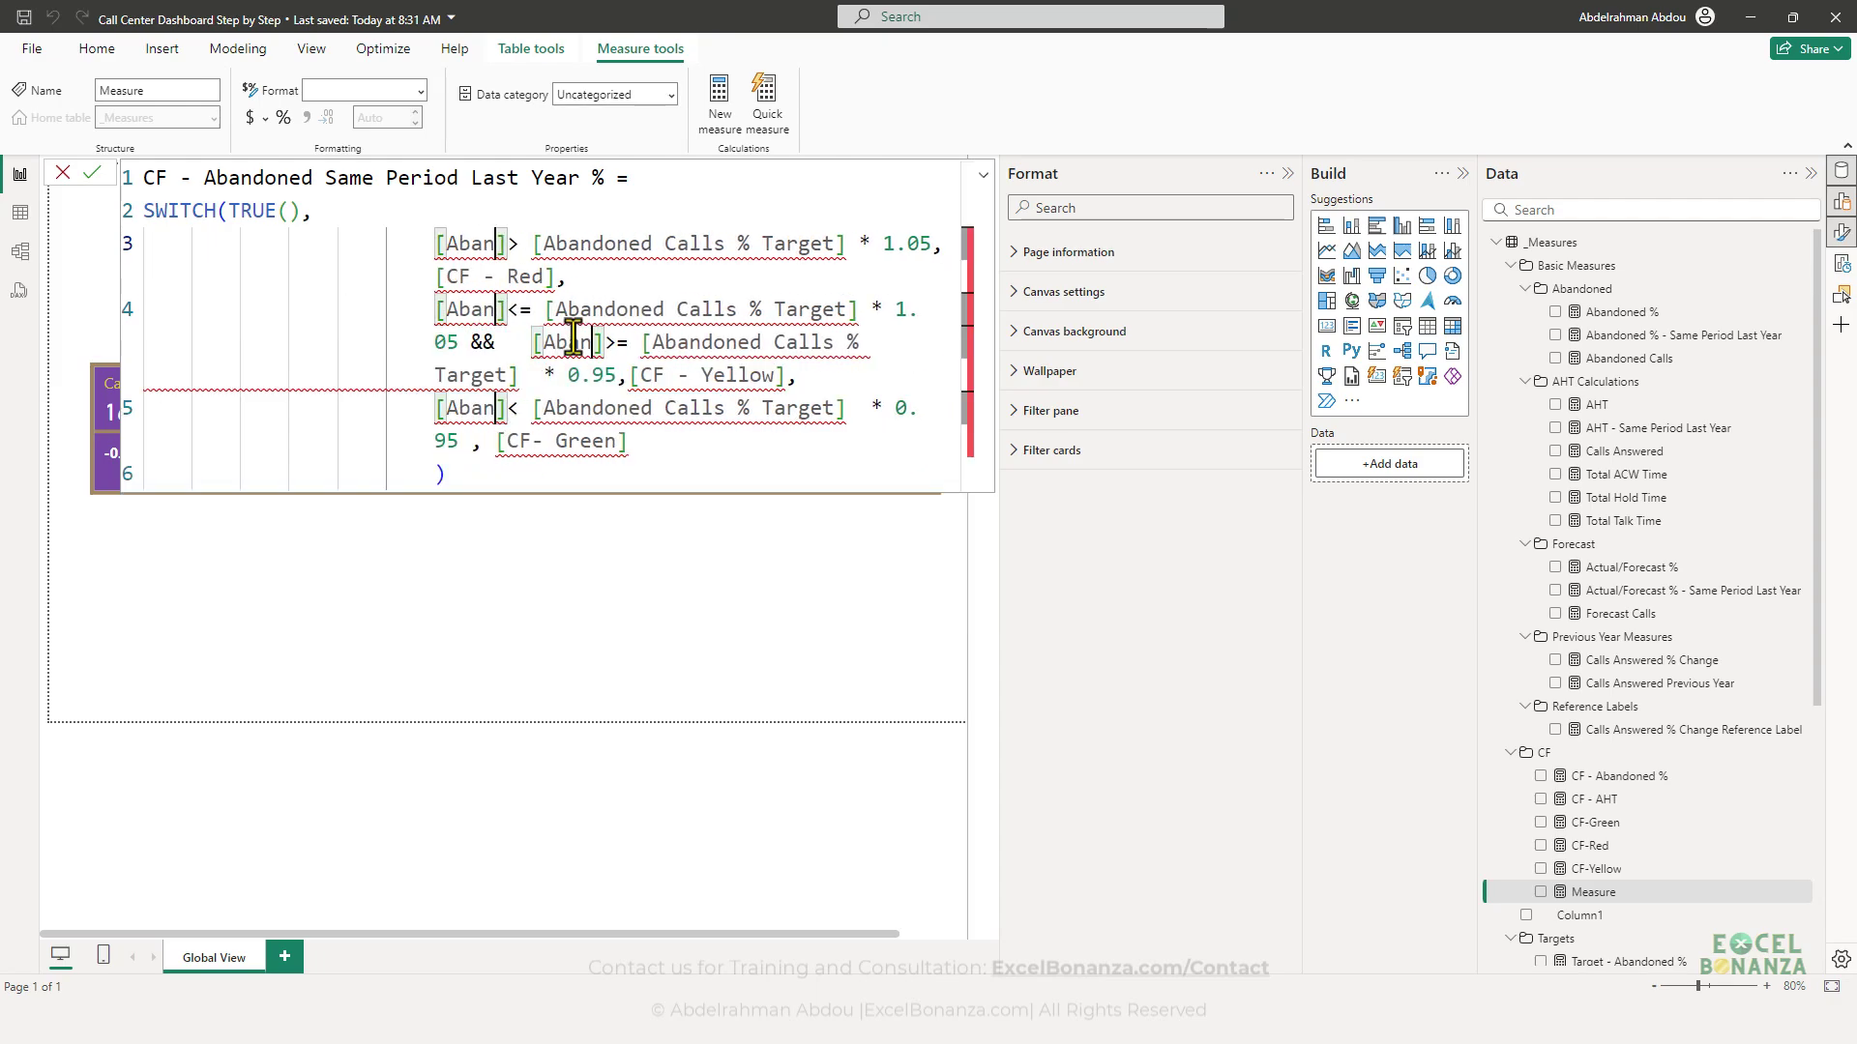
pyautogui.write('doned %')
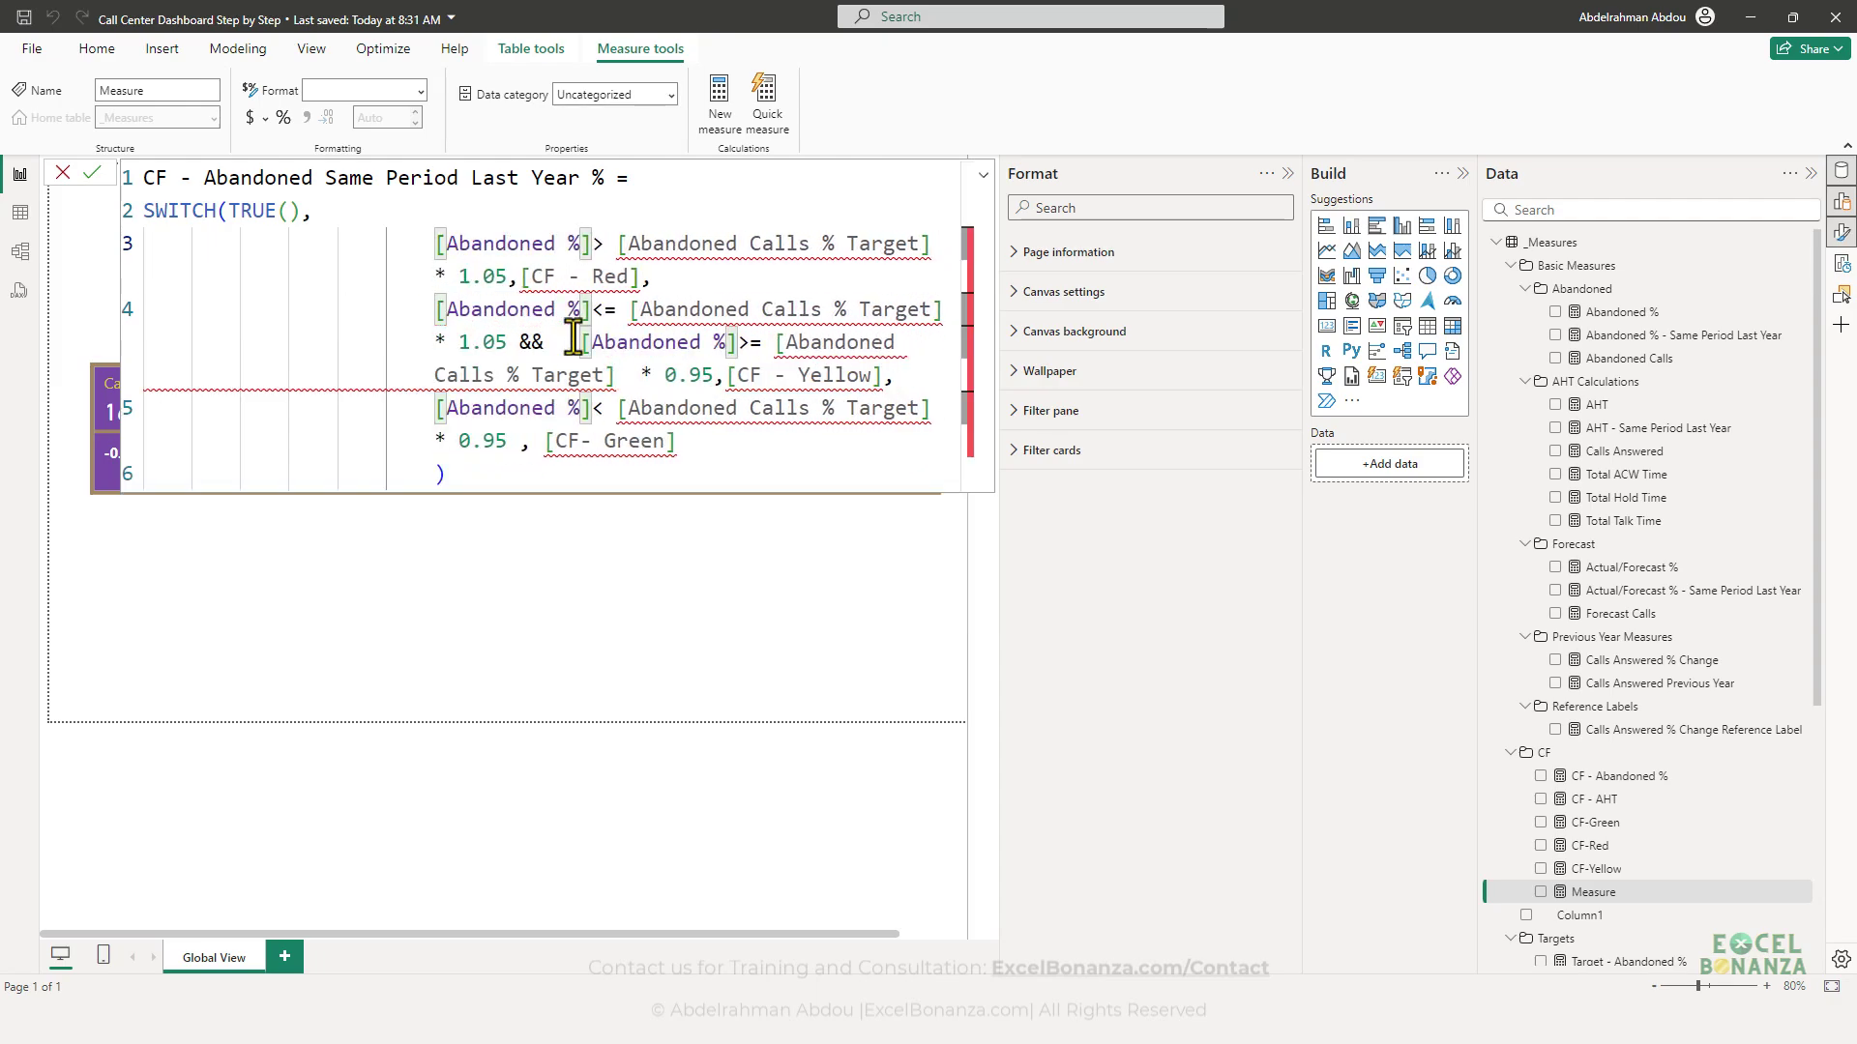
pyautogui.write('-Same Period Lat')
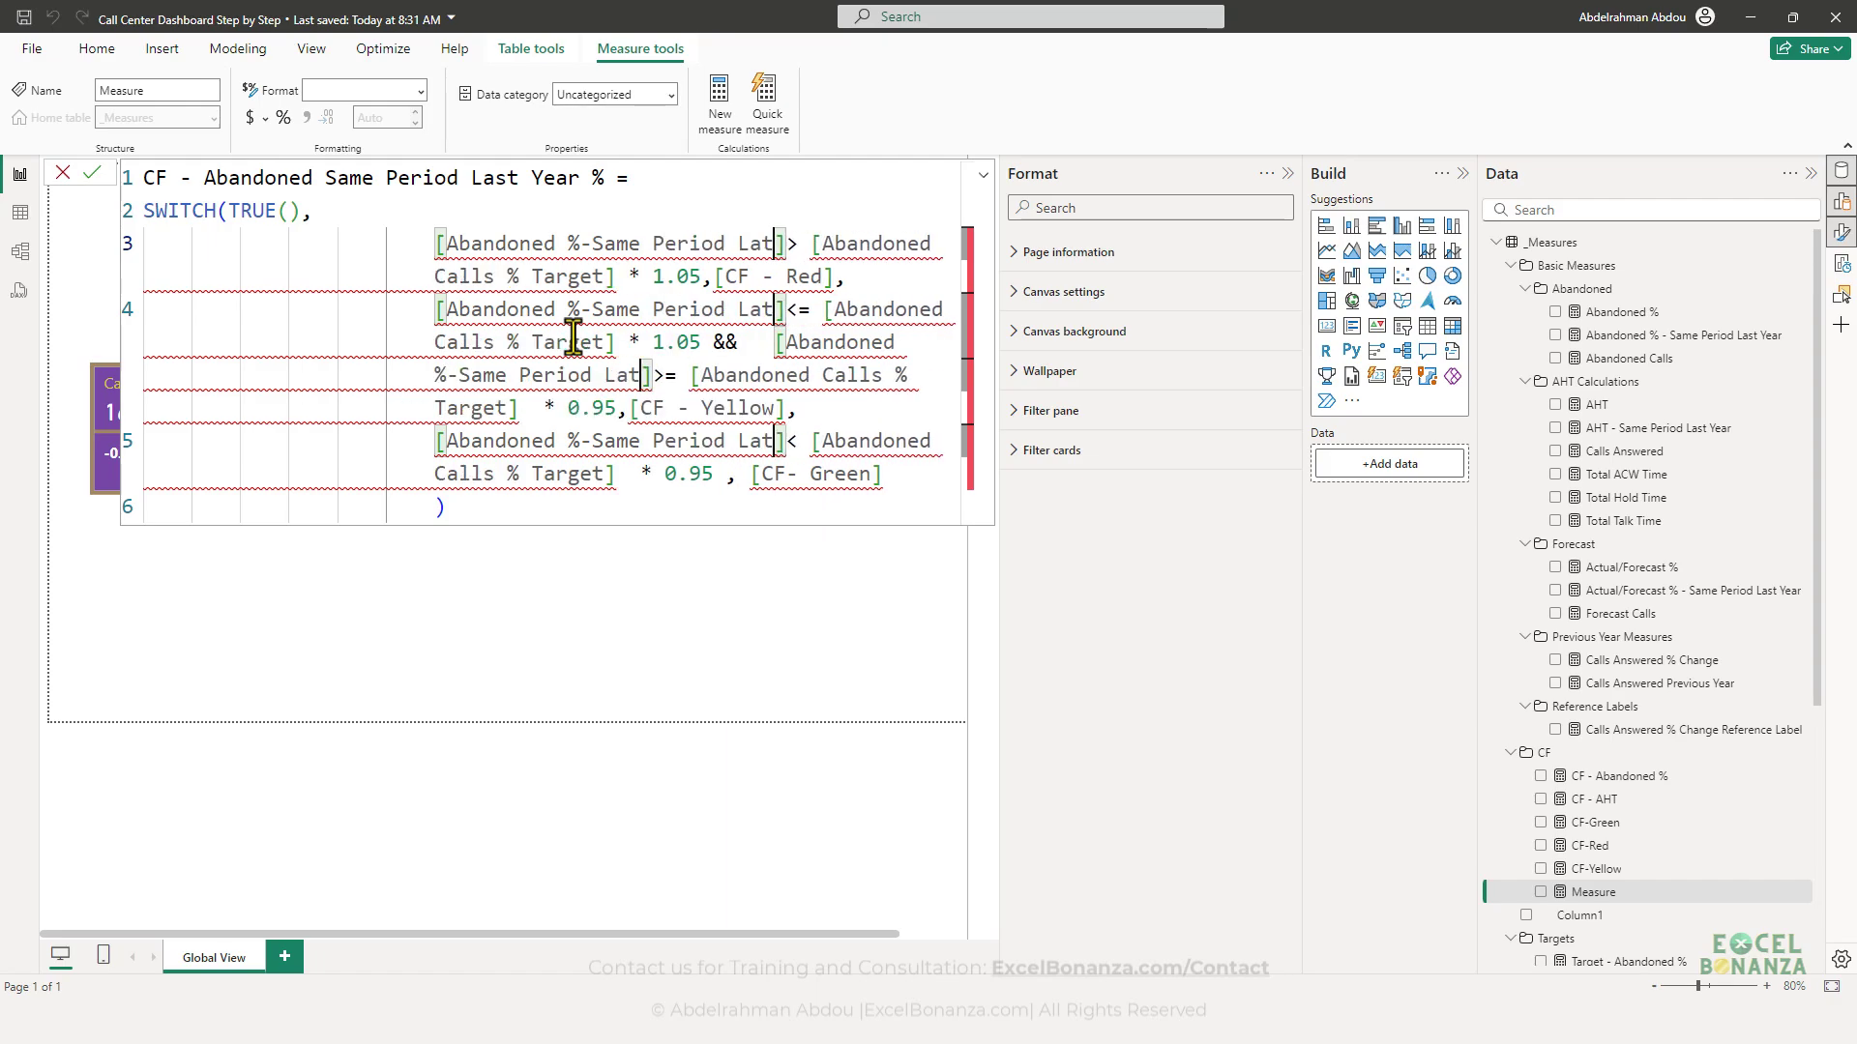
pyautogui.write('t')
pyautogui.press('Tab')
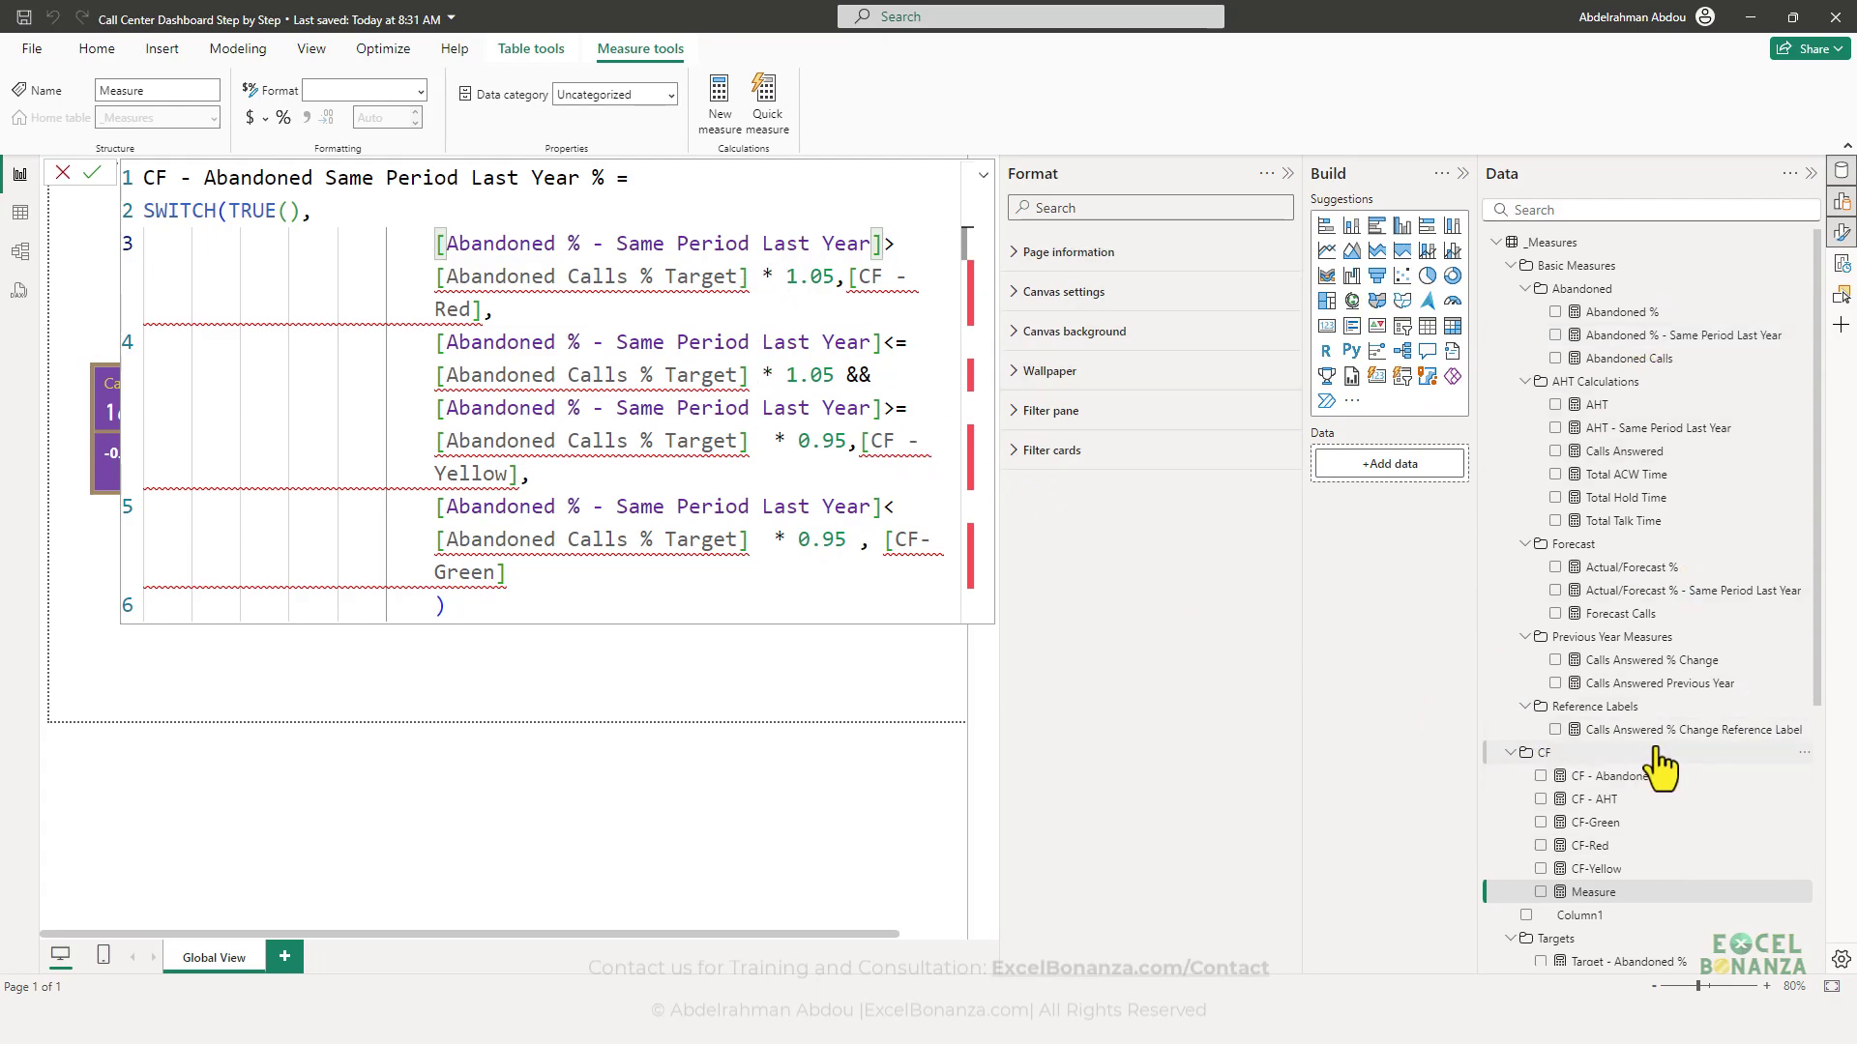
# - Replace every [Abandoned Calls % Target] reference in the formula with the [Target - Abandoned %] measure
pyautogui.scroll(-3, 1688, 658)
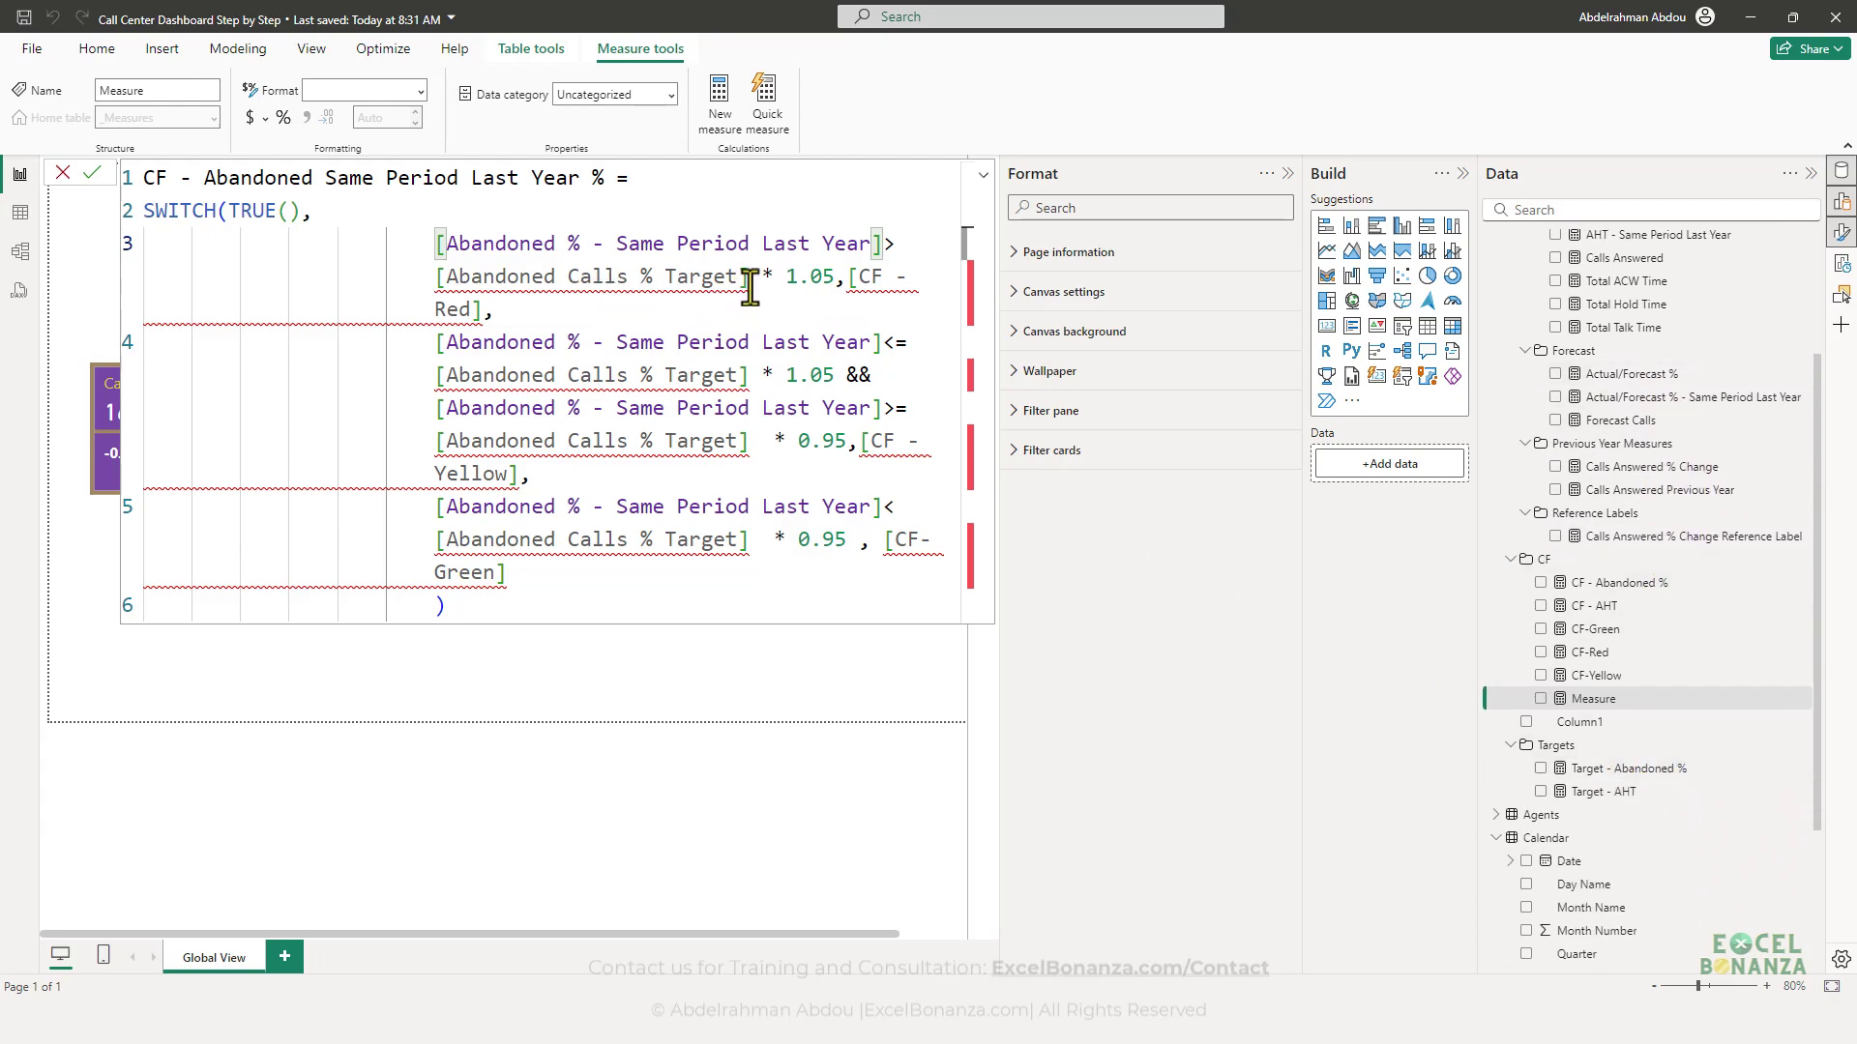
pyautogui.moveTo(750, 279); pyautogui.dragTo(435, 276)
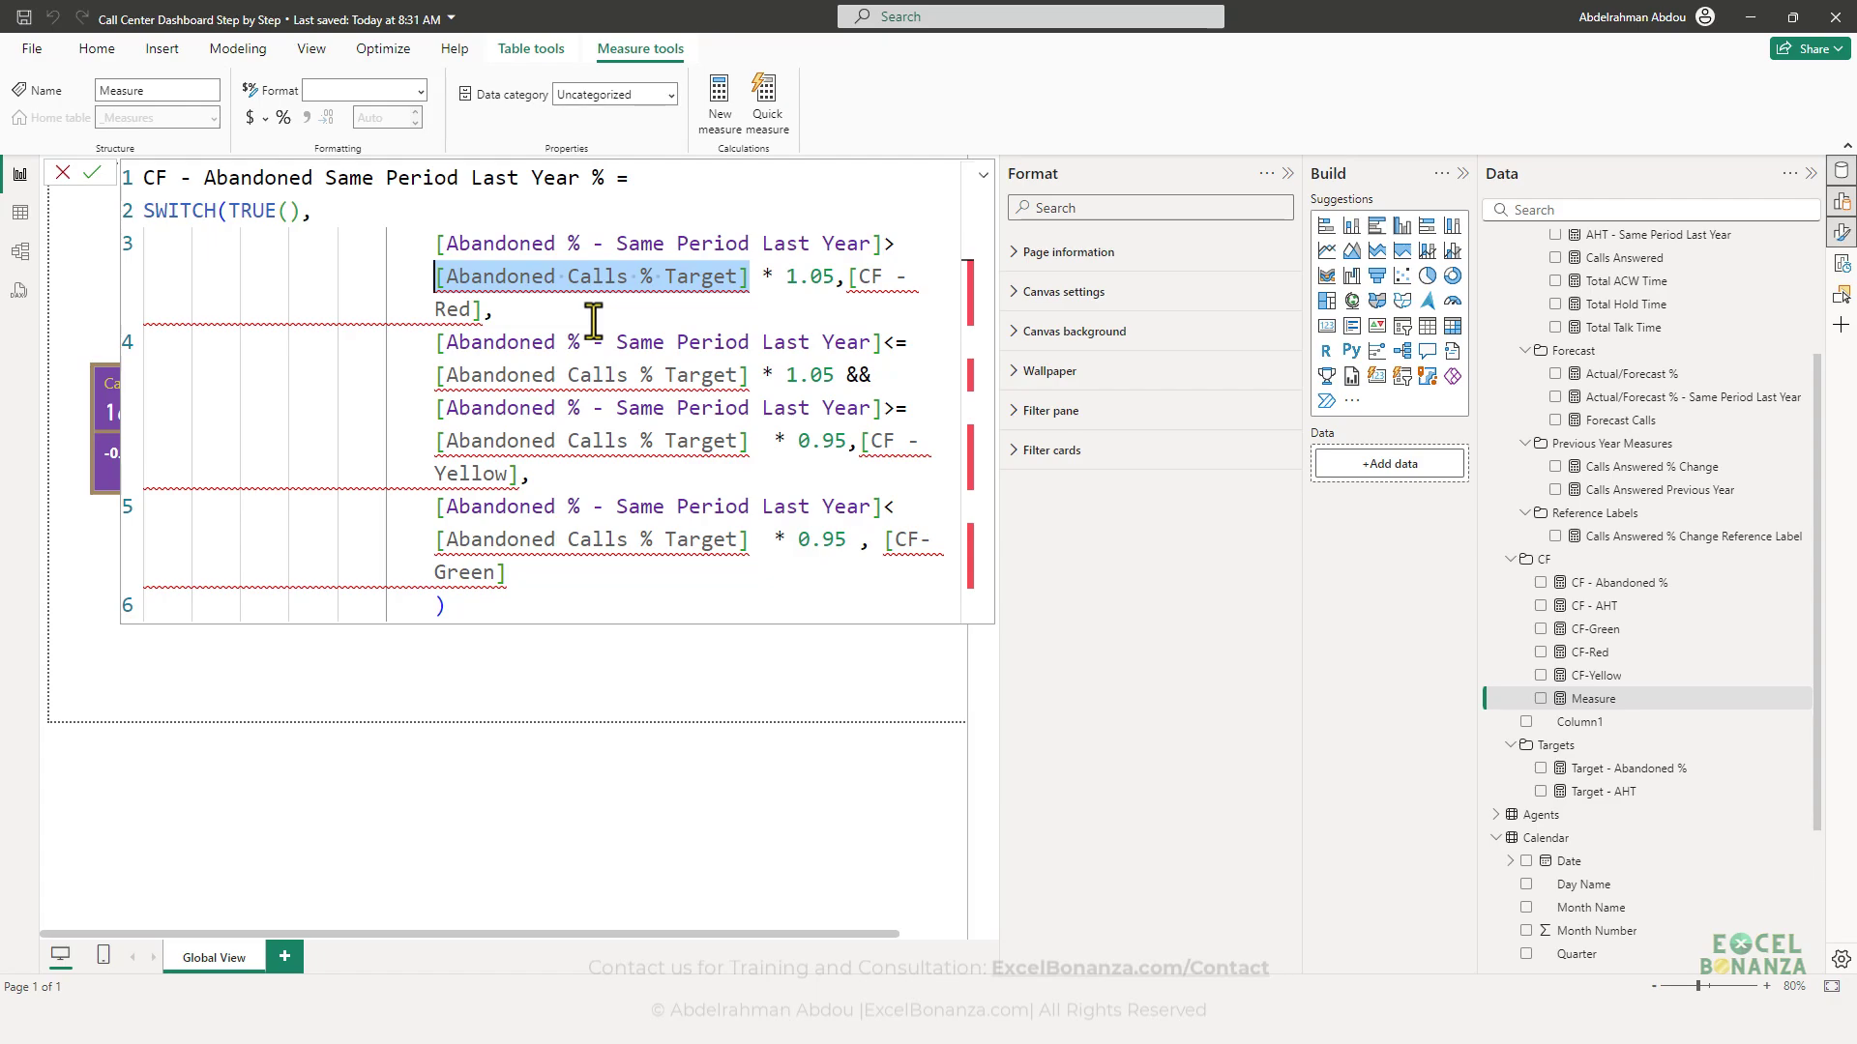
pyautogui.hotkey('ctrl', 'shift', 'l')
pyautogui.write('[Target')
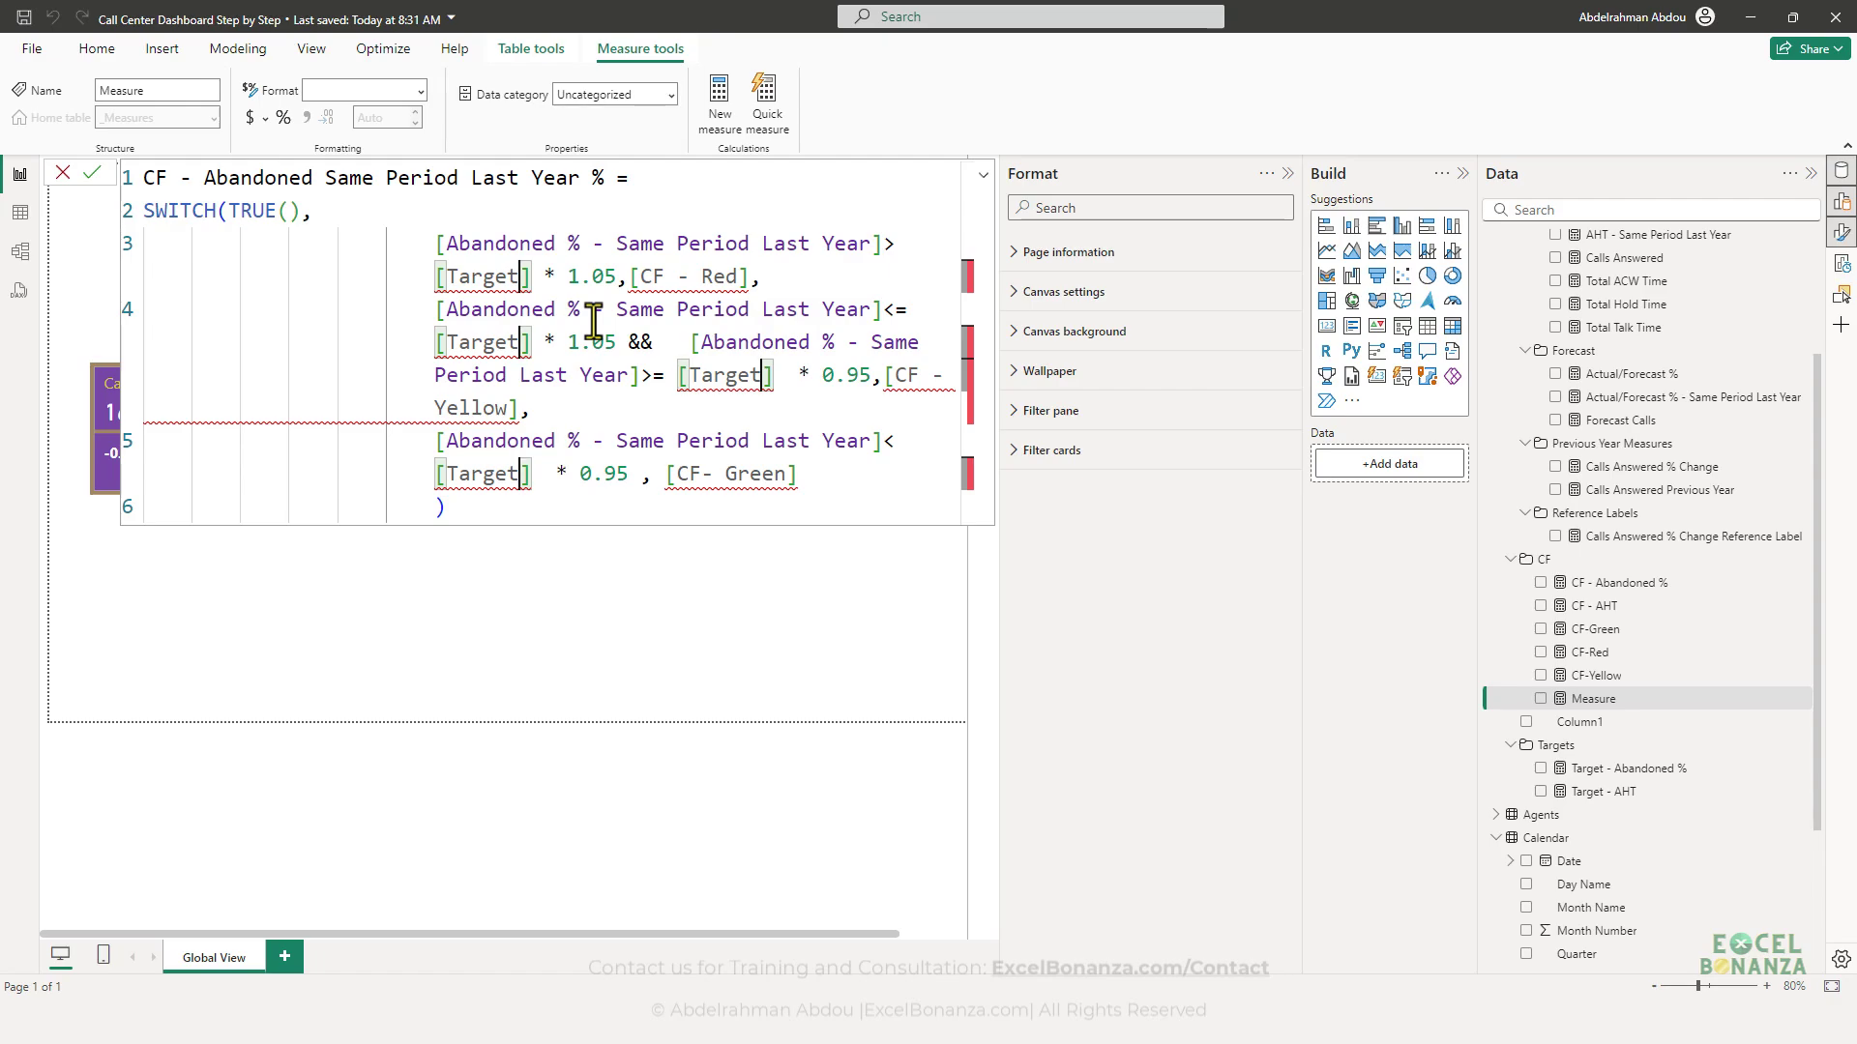
pyautogui.write(' - Aba')
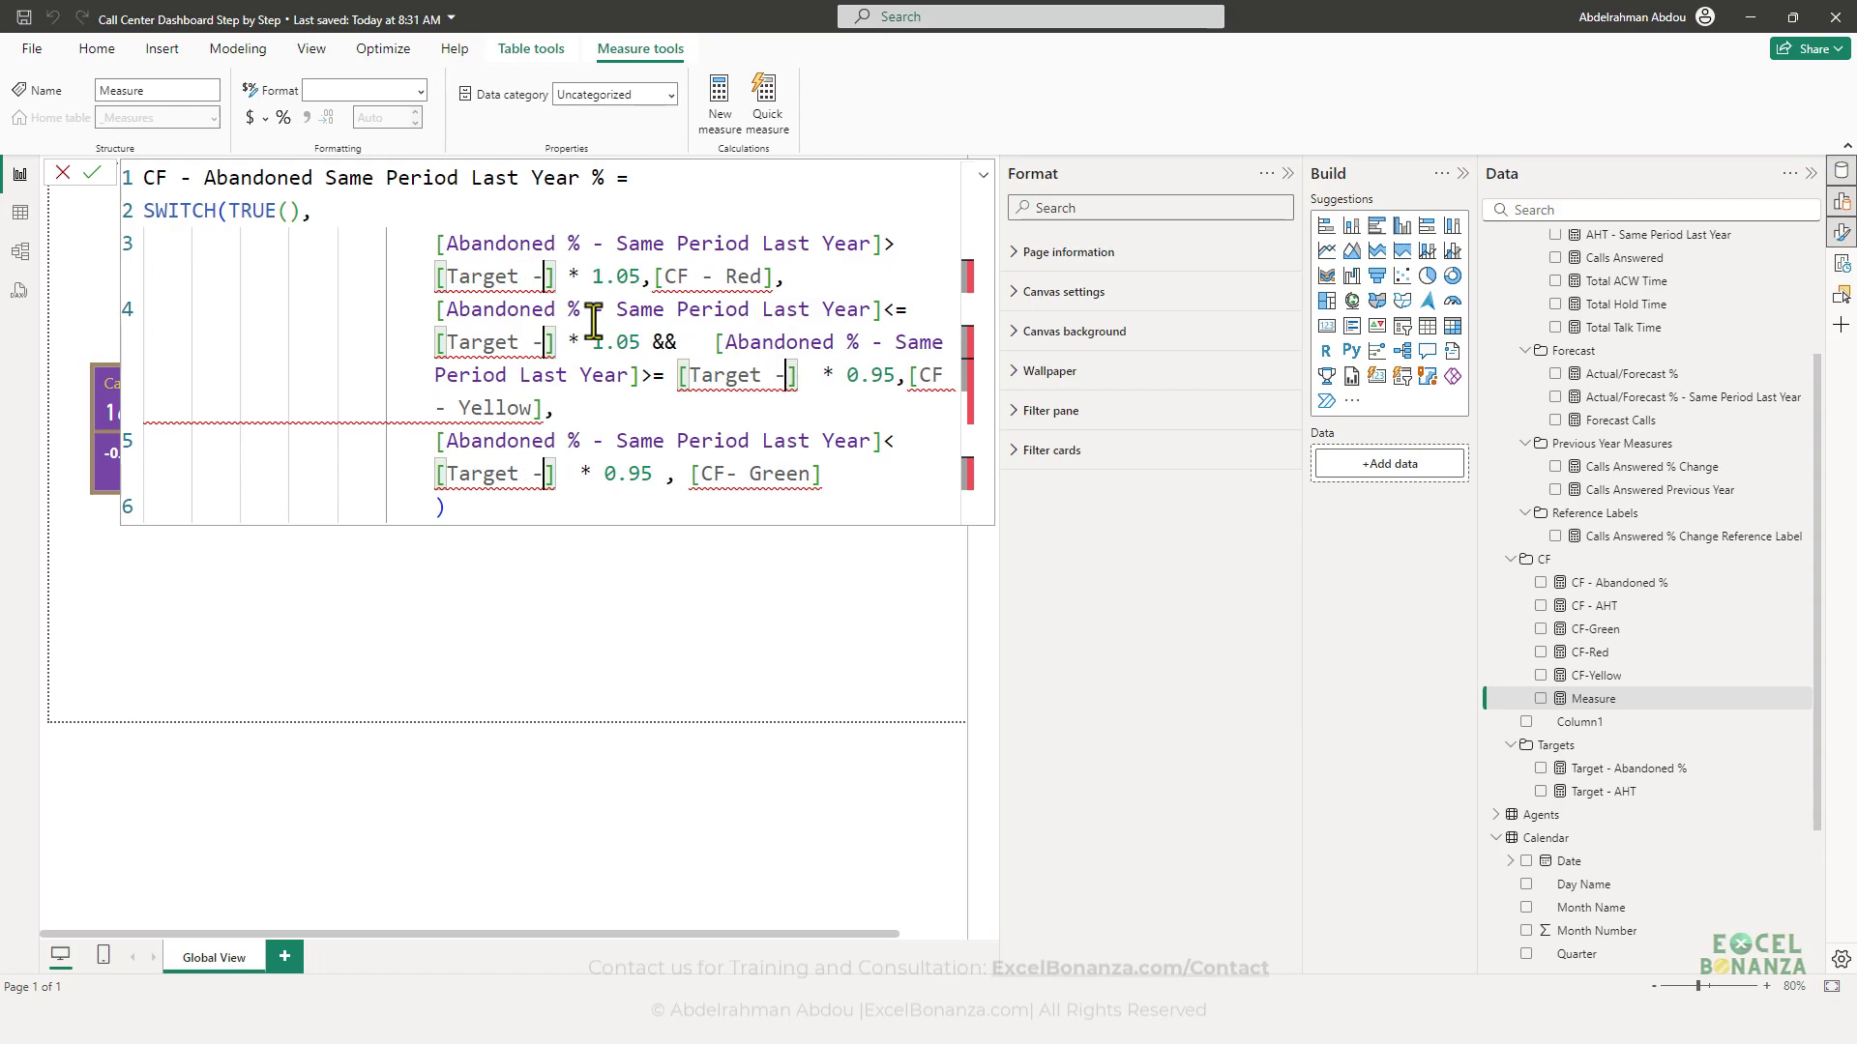
pyautogui.write('ndoned ')
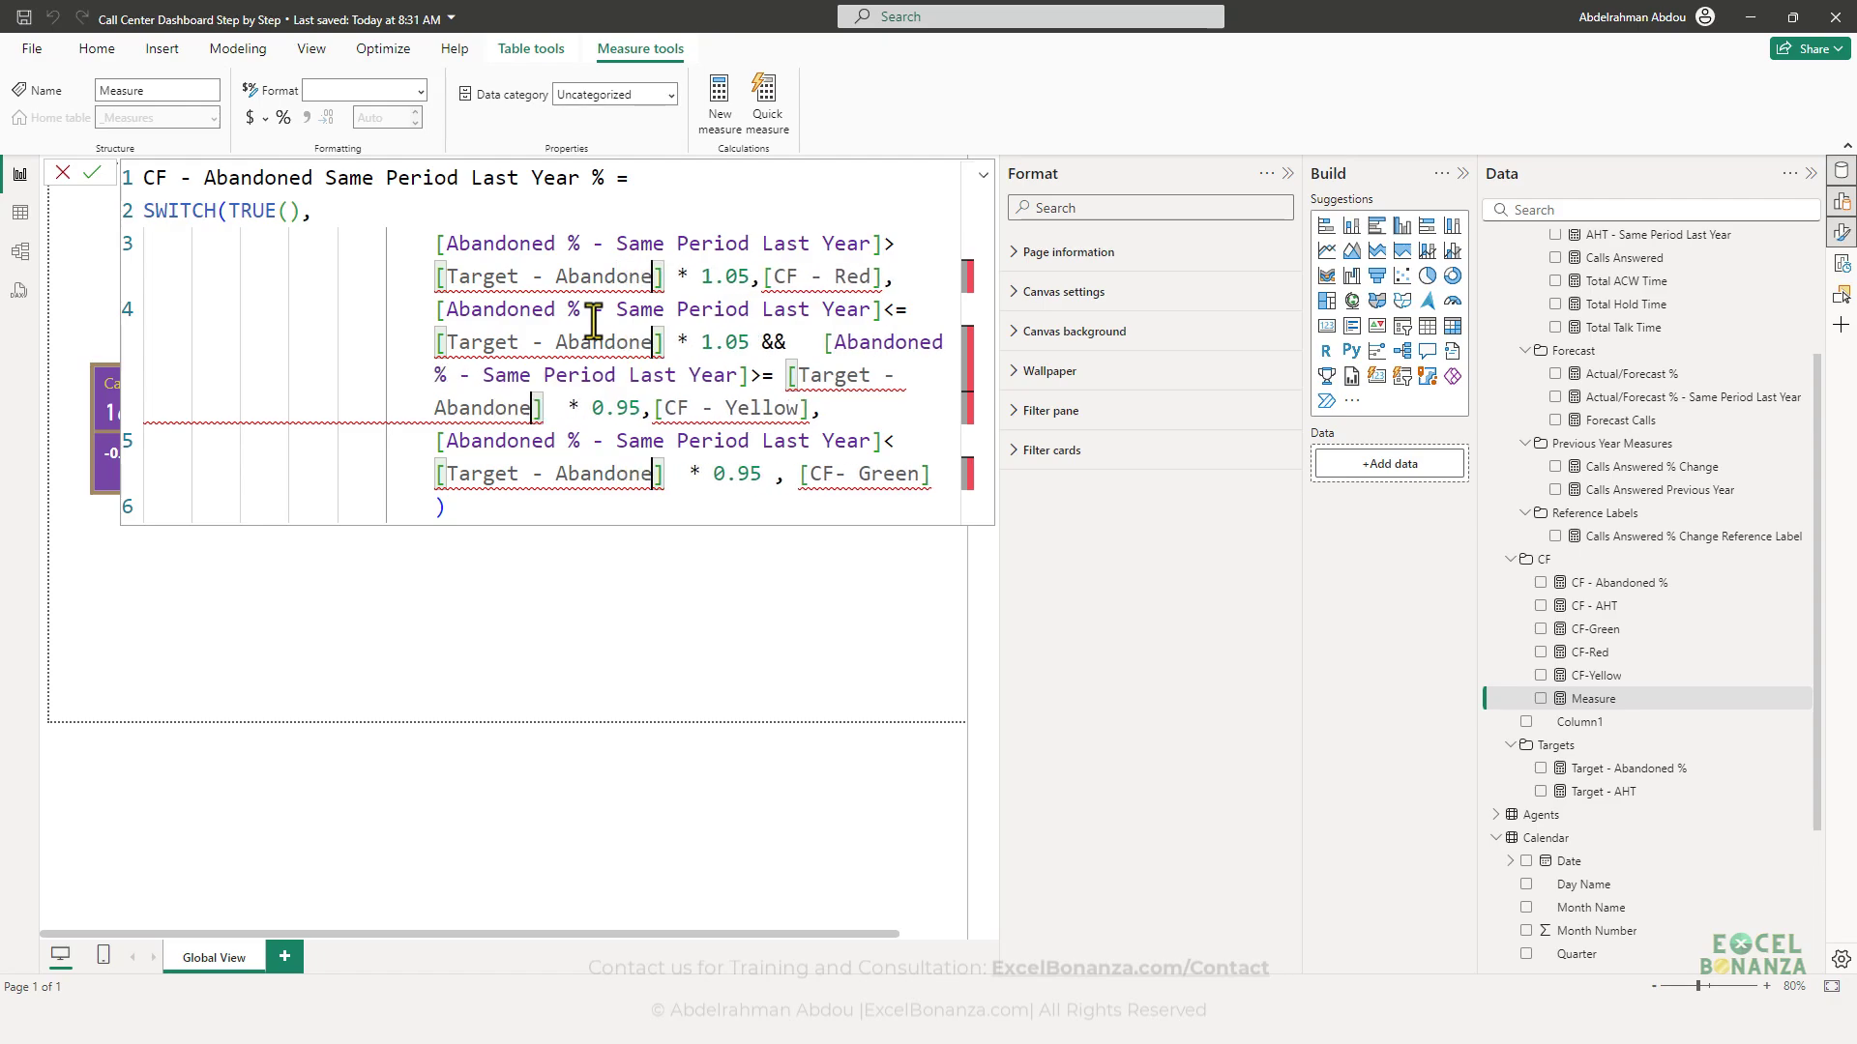
pyautogui.write('%')
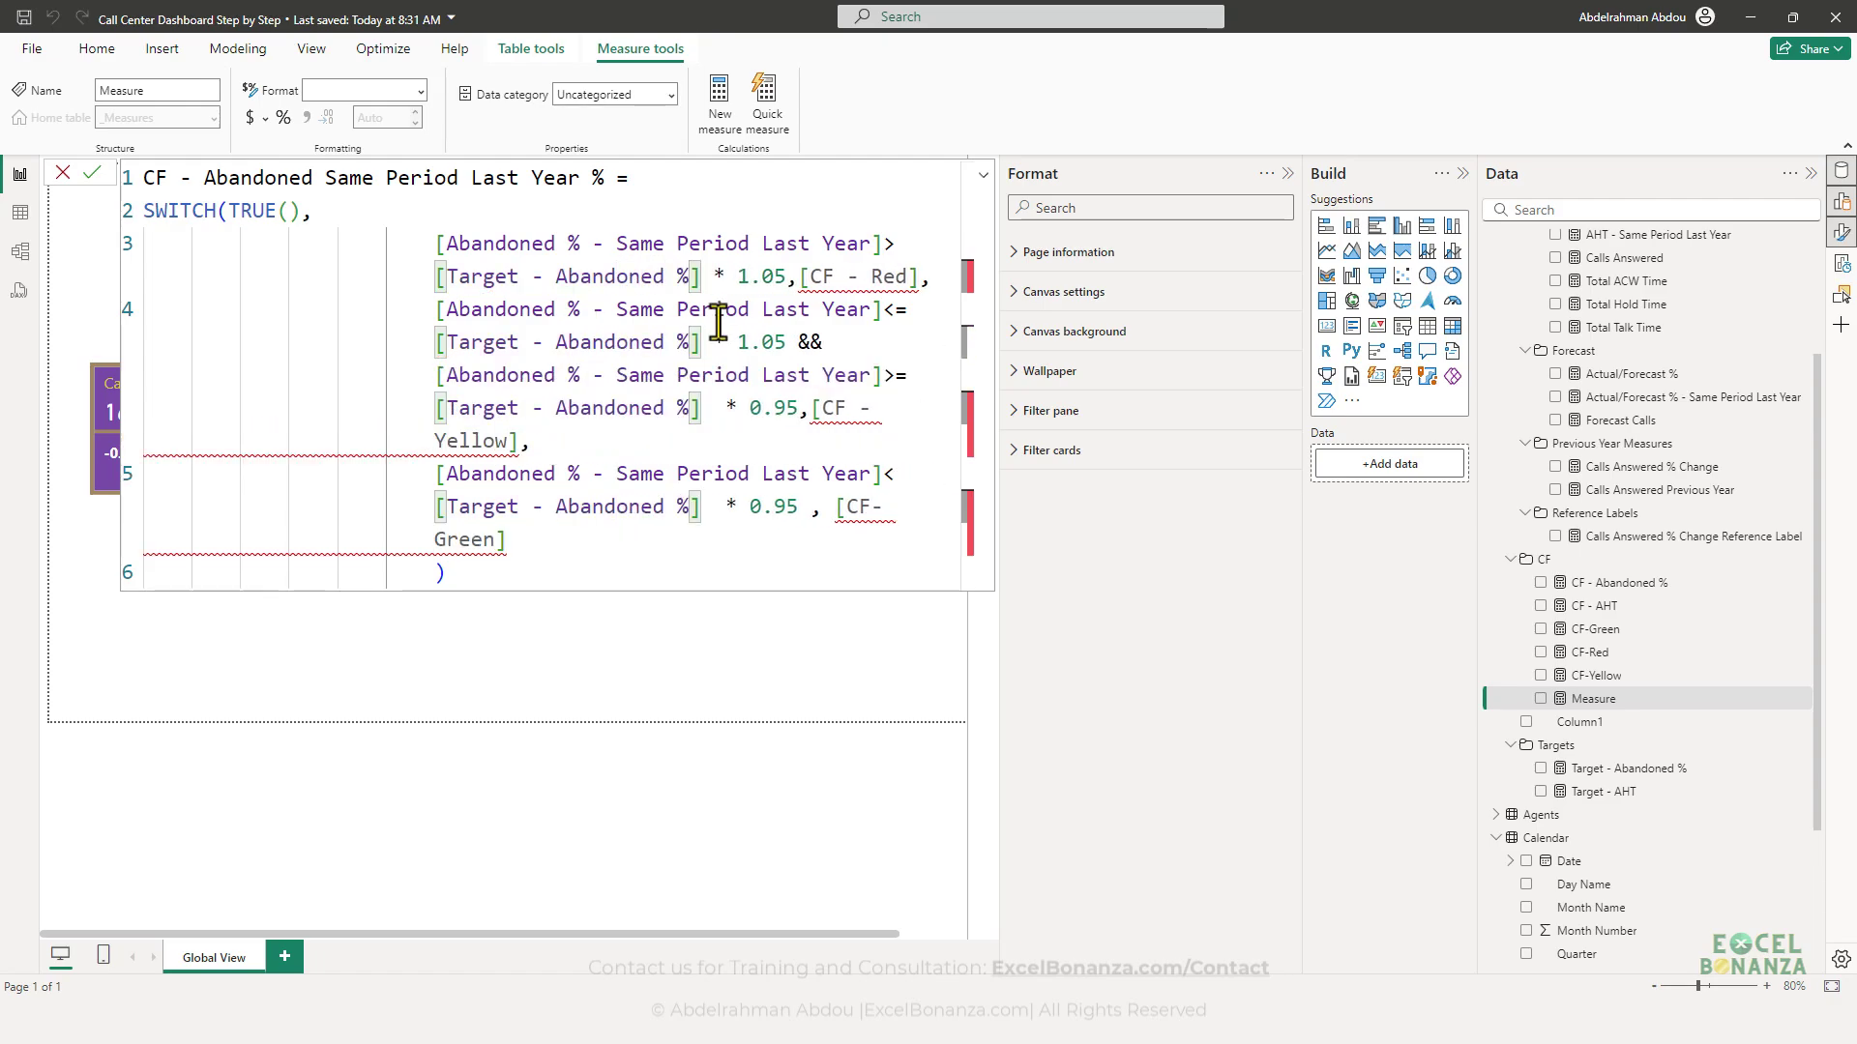
# - Change the three color results of the SWITCH formula to the [CF-Red], [CF-Yellow] and [CF-Green] measures
pyautogui.moveTo(919, 279); pyautogui.dragTo(798, 279)
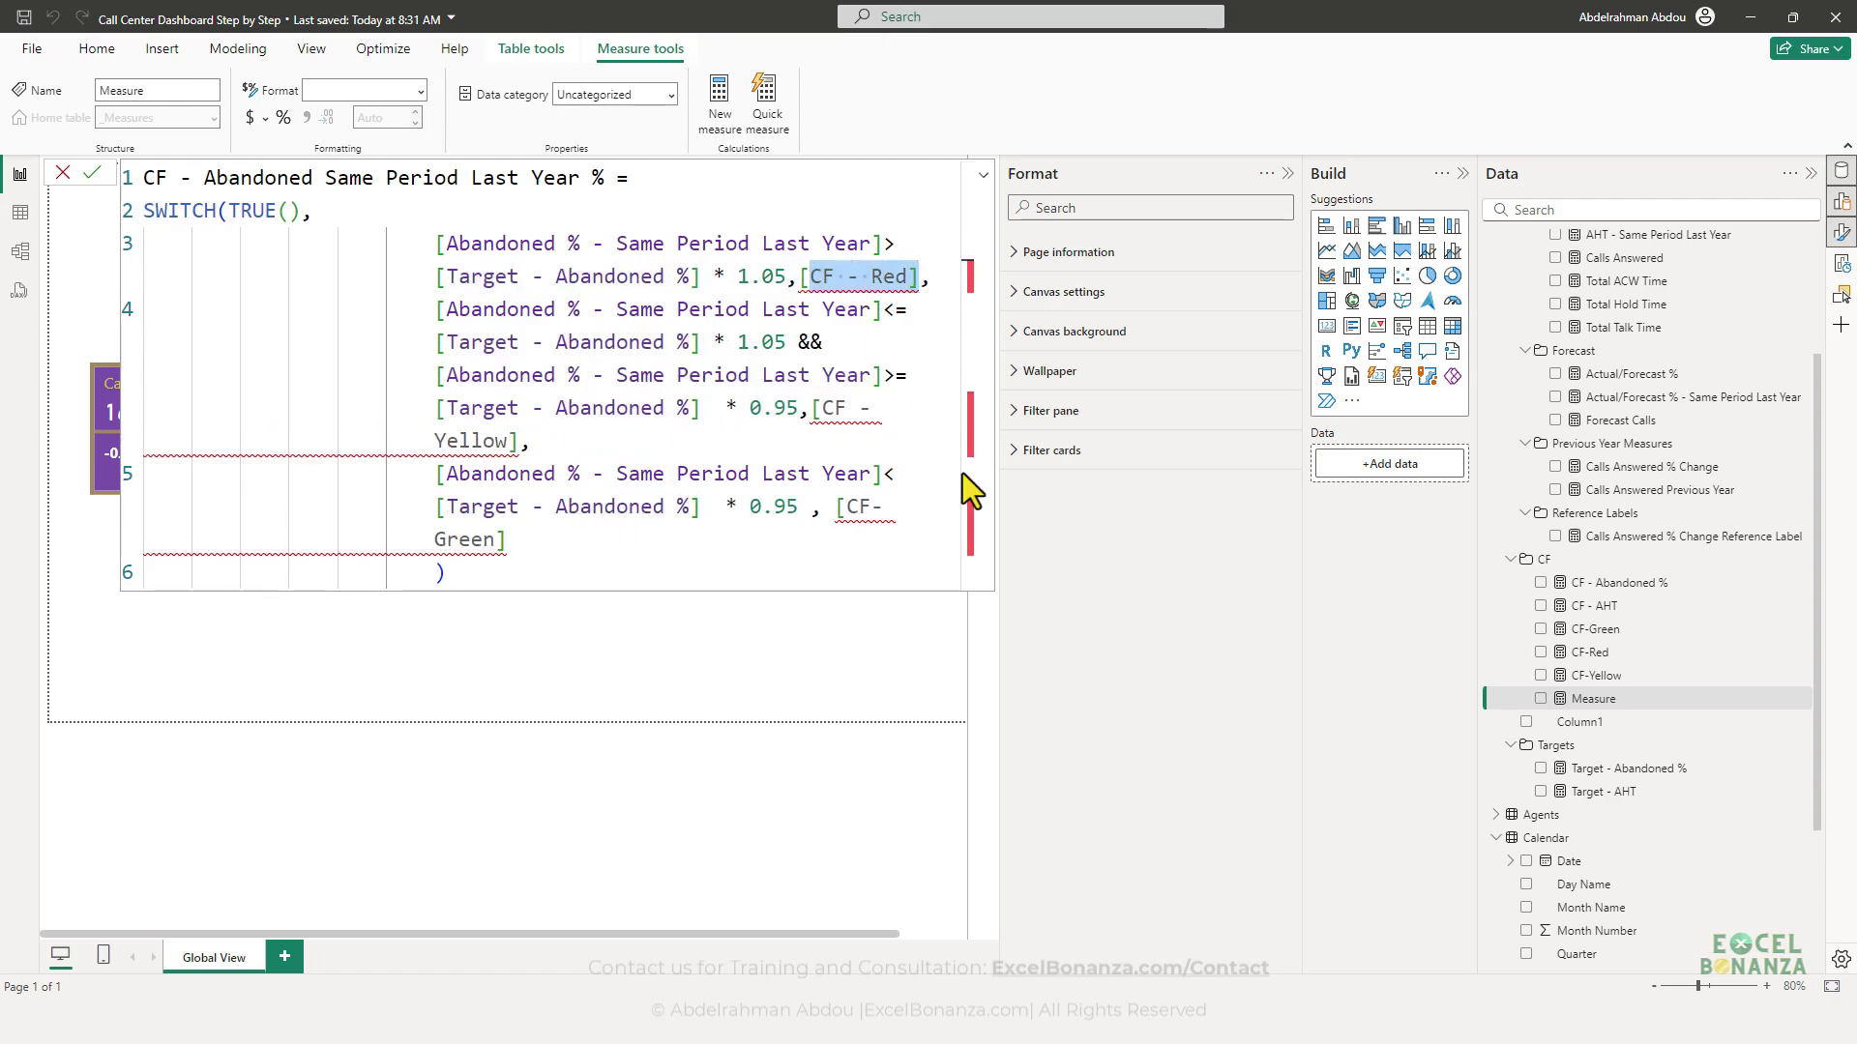
pyautogui.write('[CF-Red]')
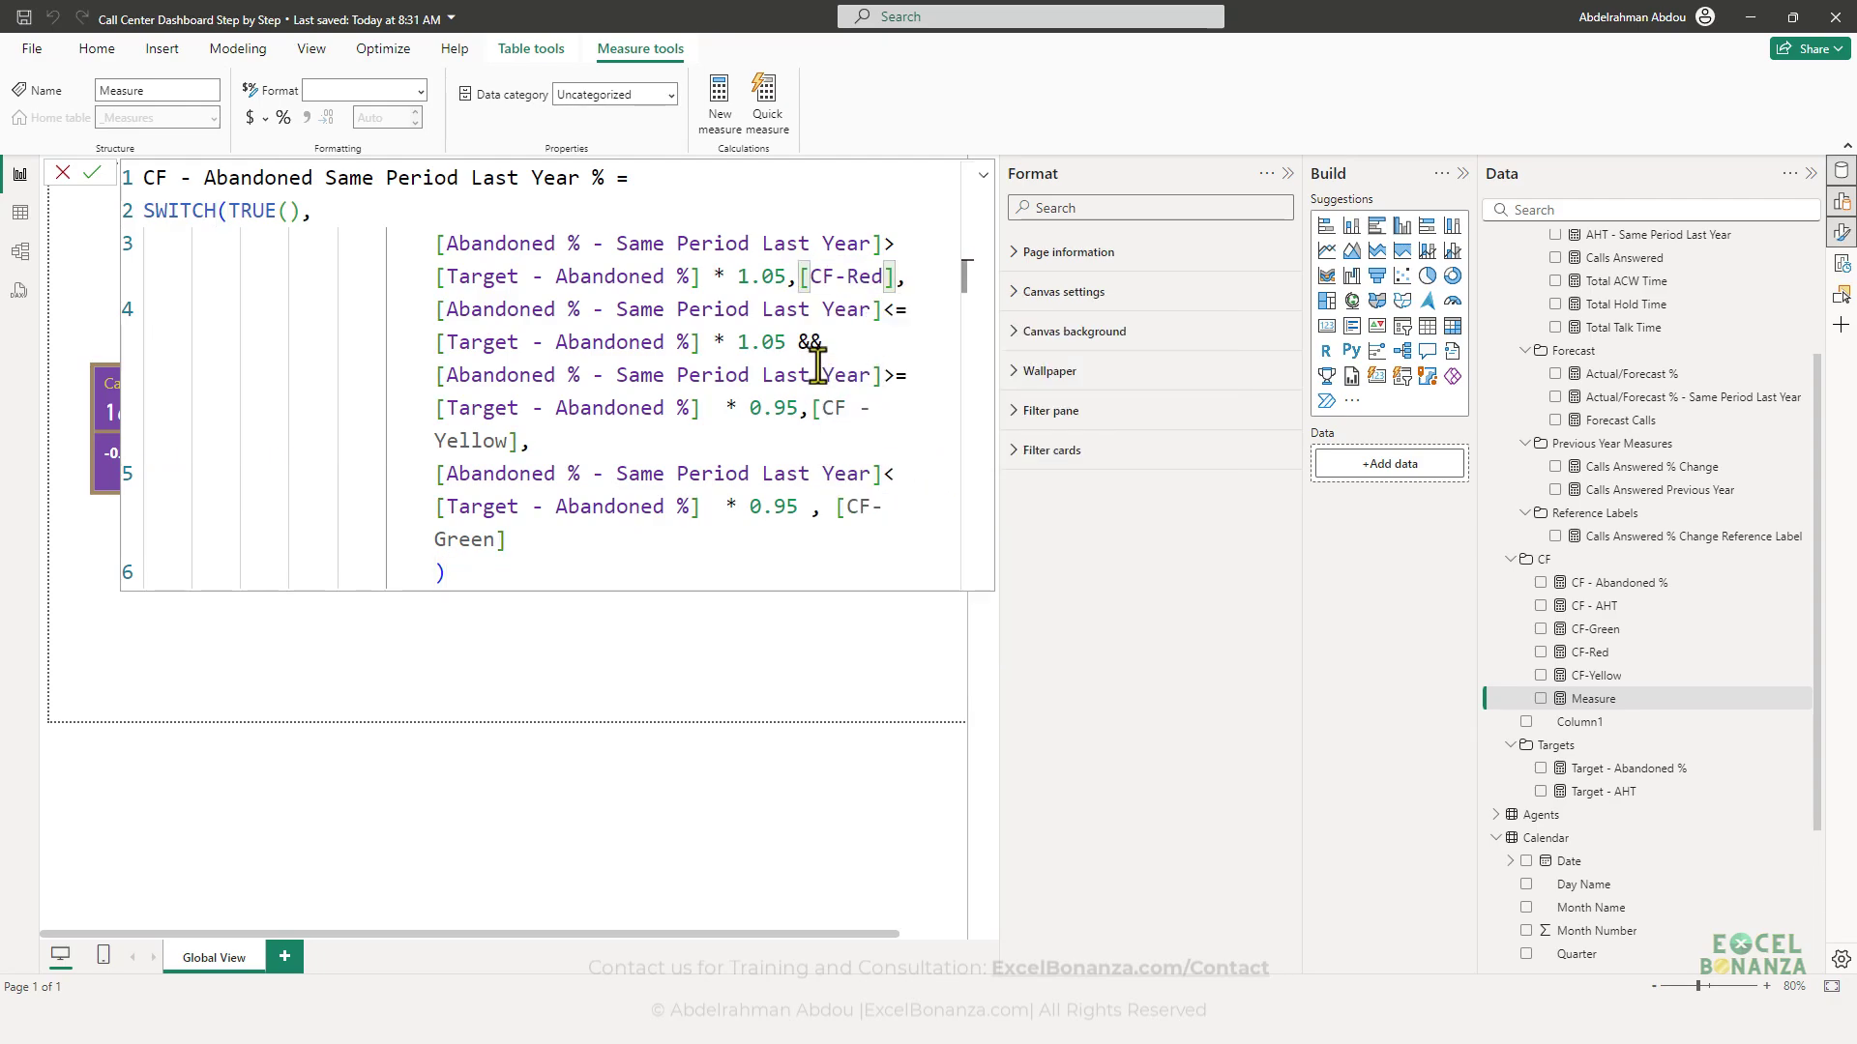
pyautogui.moveTo(815, 408); pyautogui.dragTo(513, 441)
pyautogui.write('[CF-Yellow]')
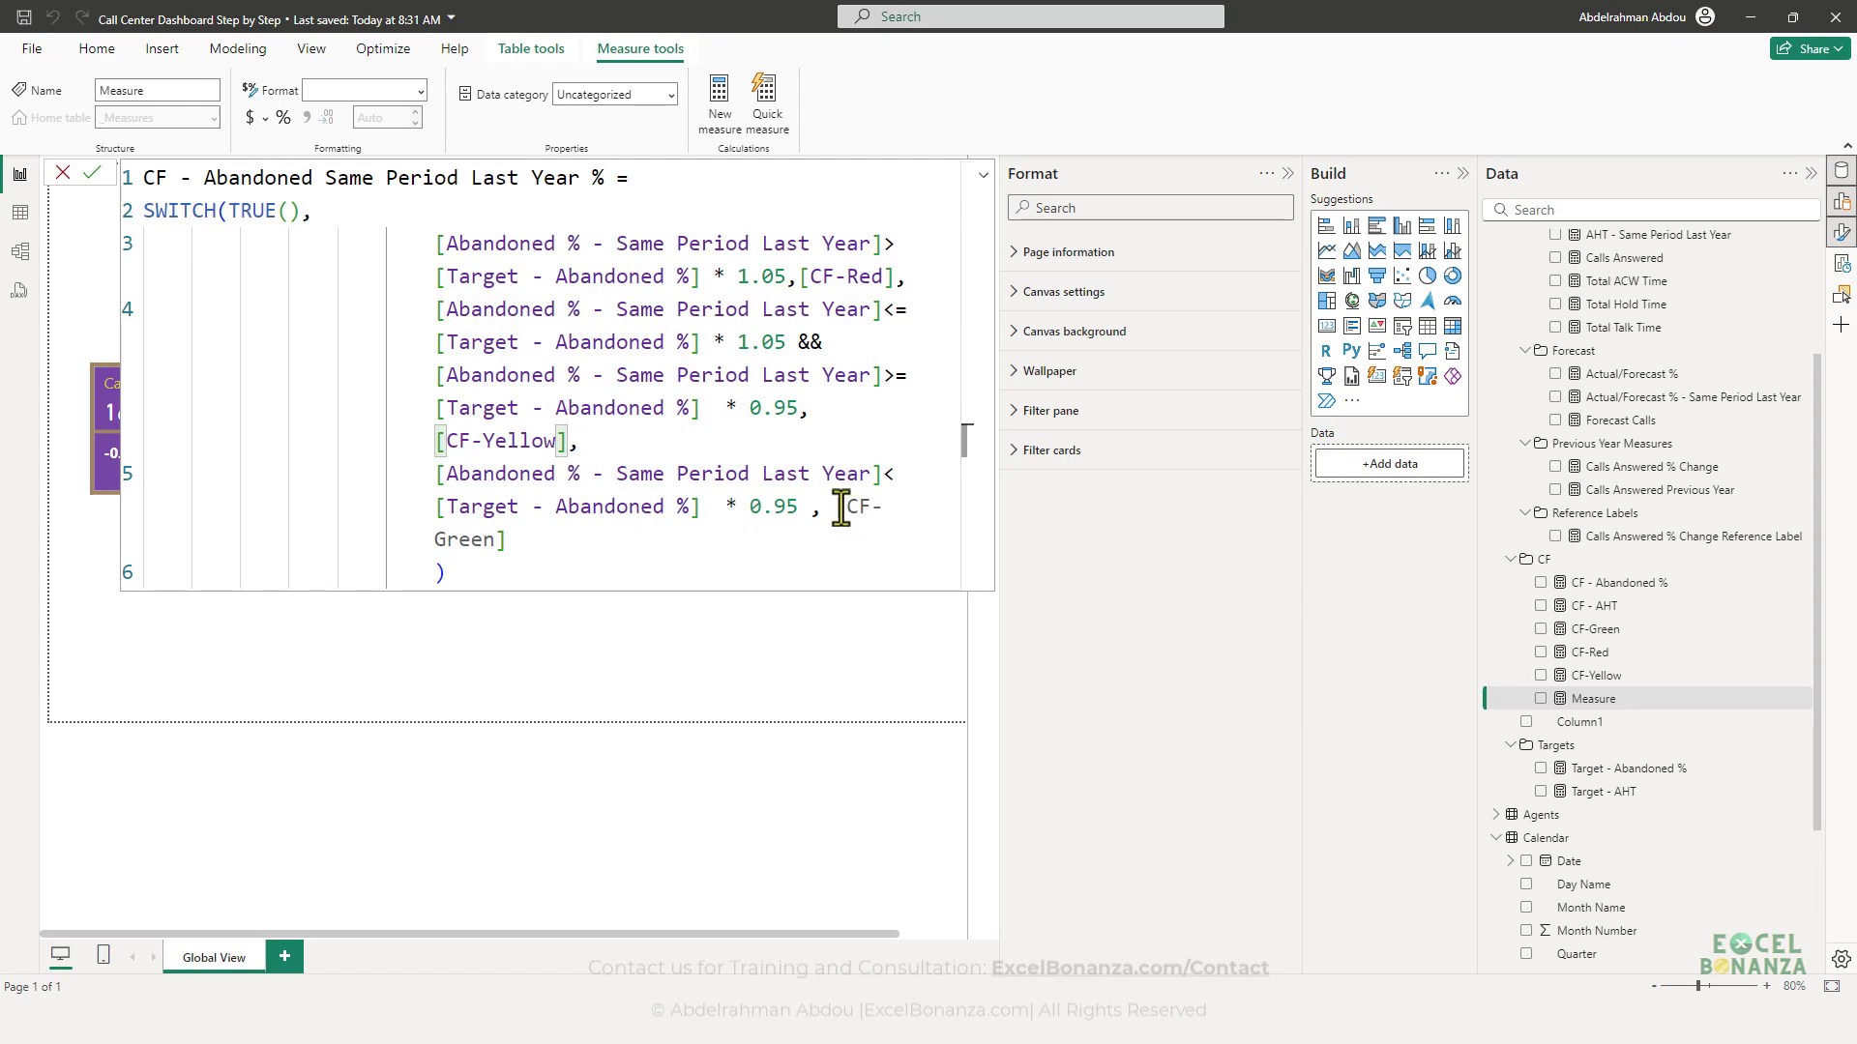
pyautogui.moveTo(838, 506); pyautogui.dragTo(507, 539)
pyautogui.write('[CF-Green]')
pyautogui.click(624, 550)
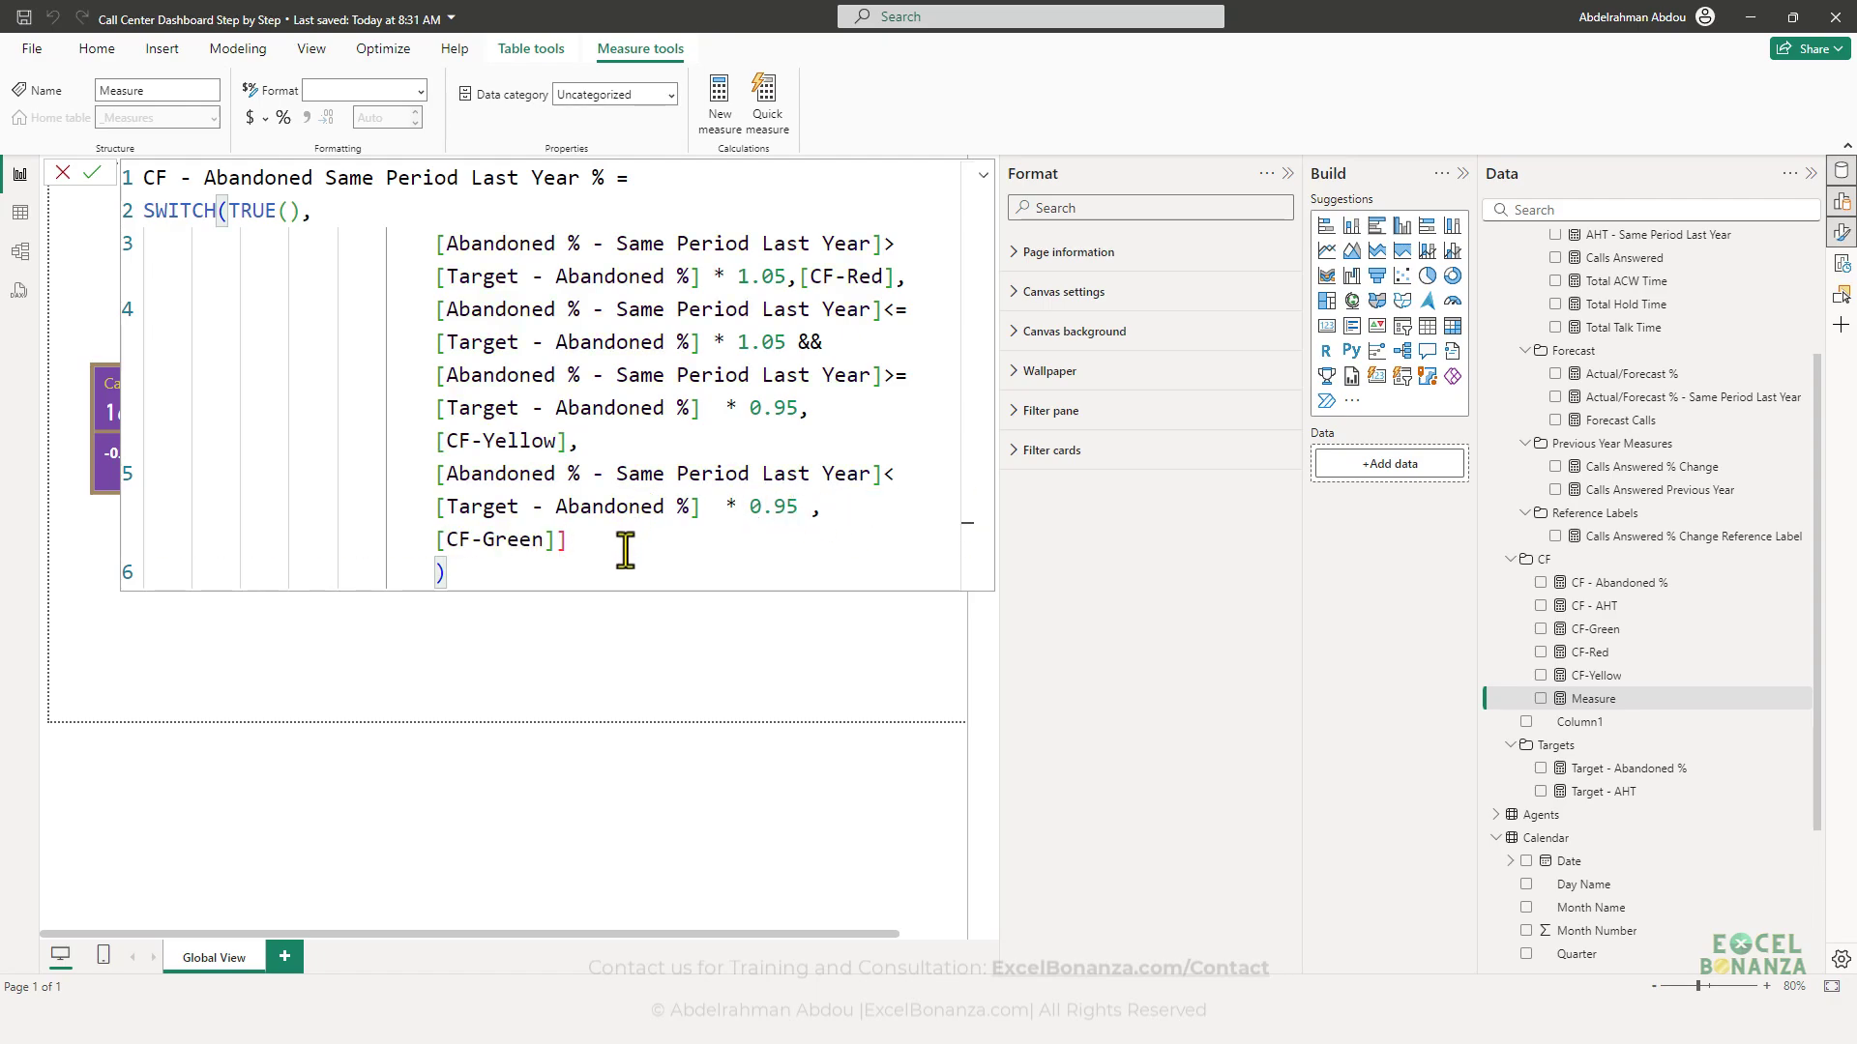
pyautogui.press('BackSpace')
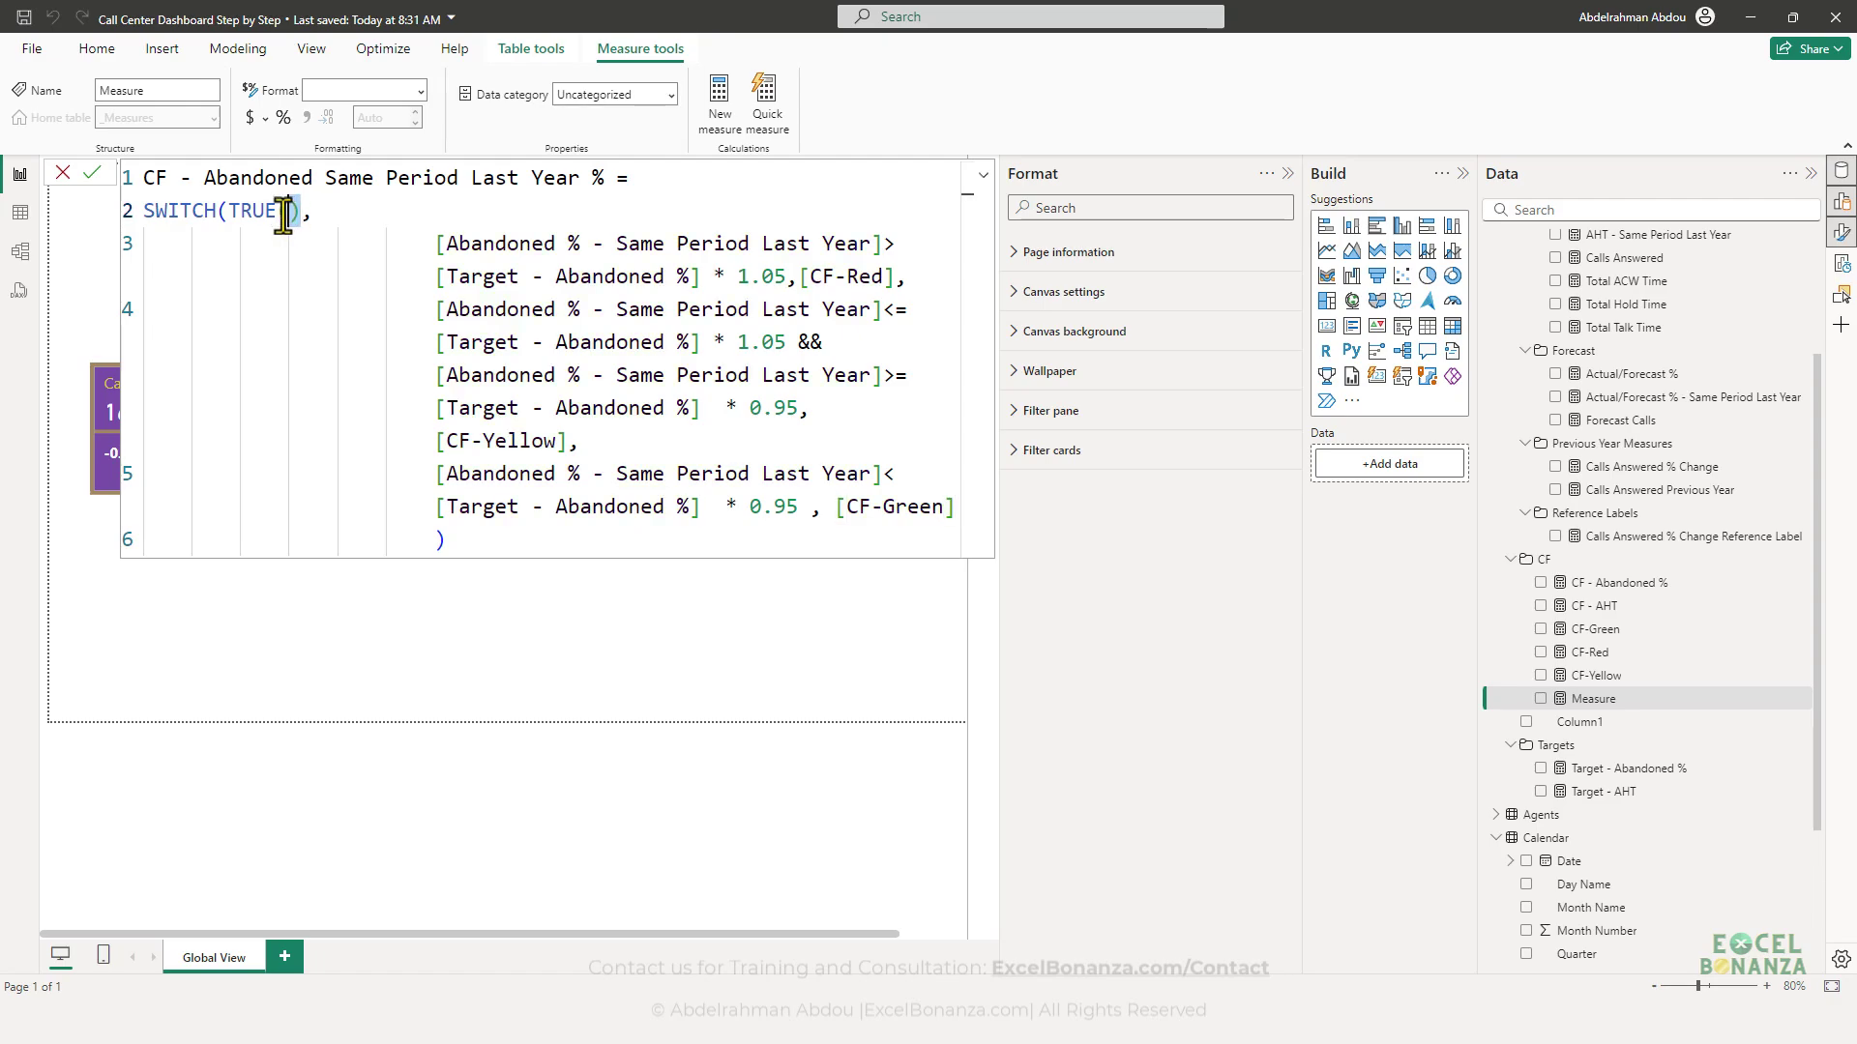
# - Review the SWITCH(TRUE()) logic, checking each condition against the abandoned target and the red, yellow or green color it returns
pyautogui.click(518, 246)
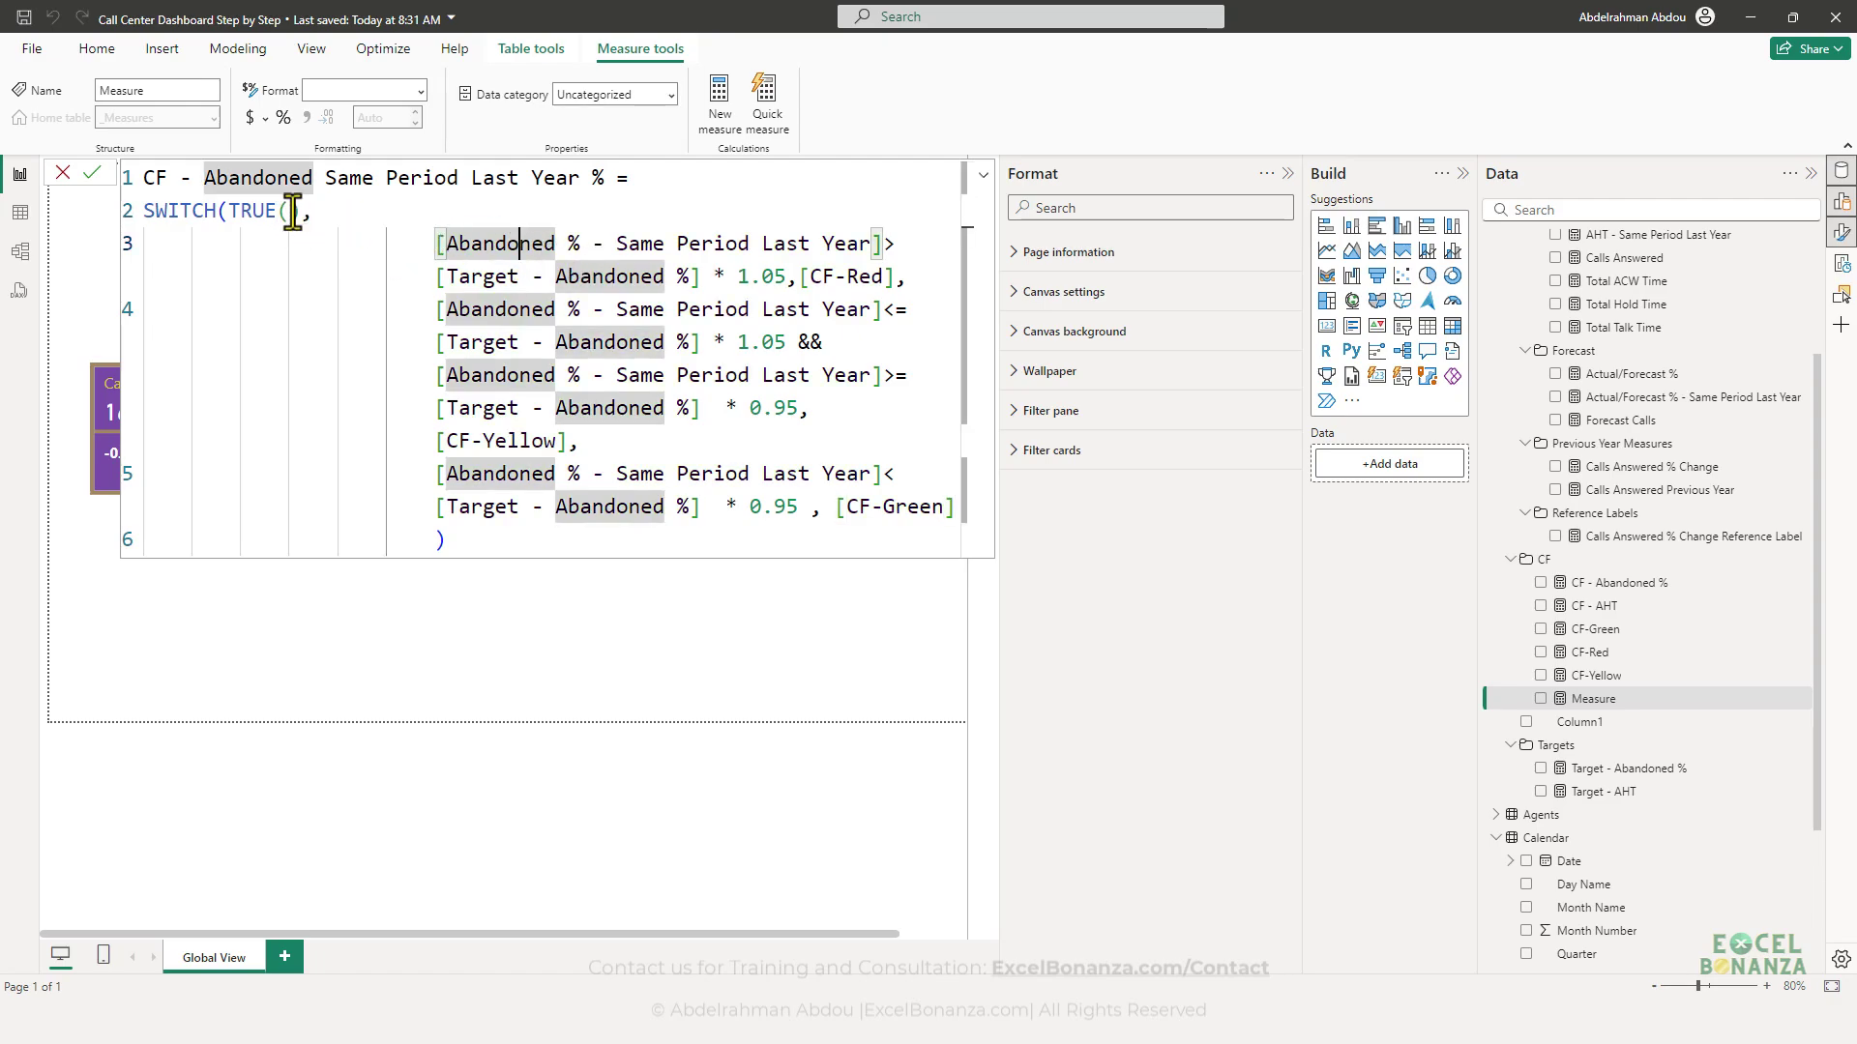
pyautogui.moveTo(302, 210); pyautogui.dragTo(224, 210)
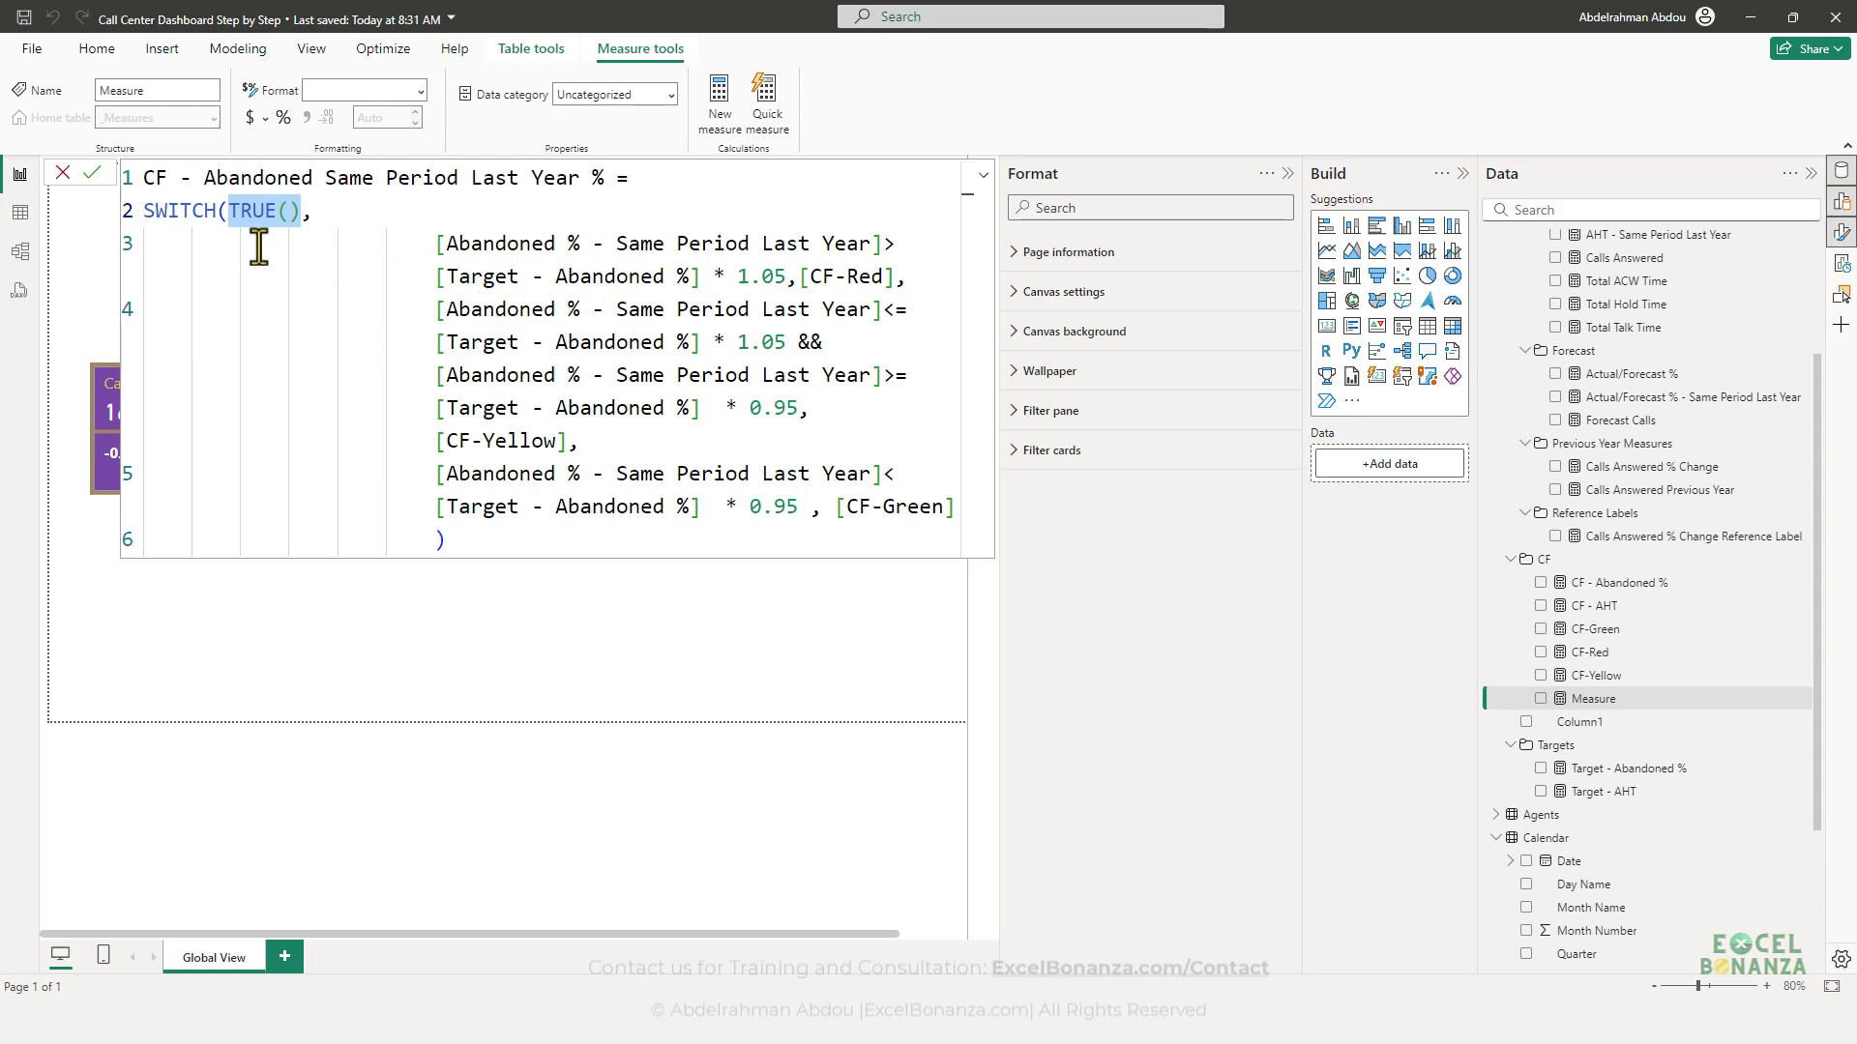
pyautogui.click(445, 242)
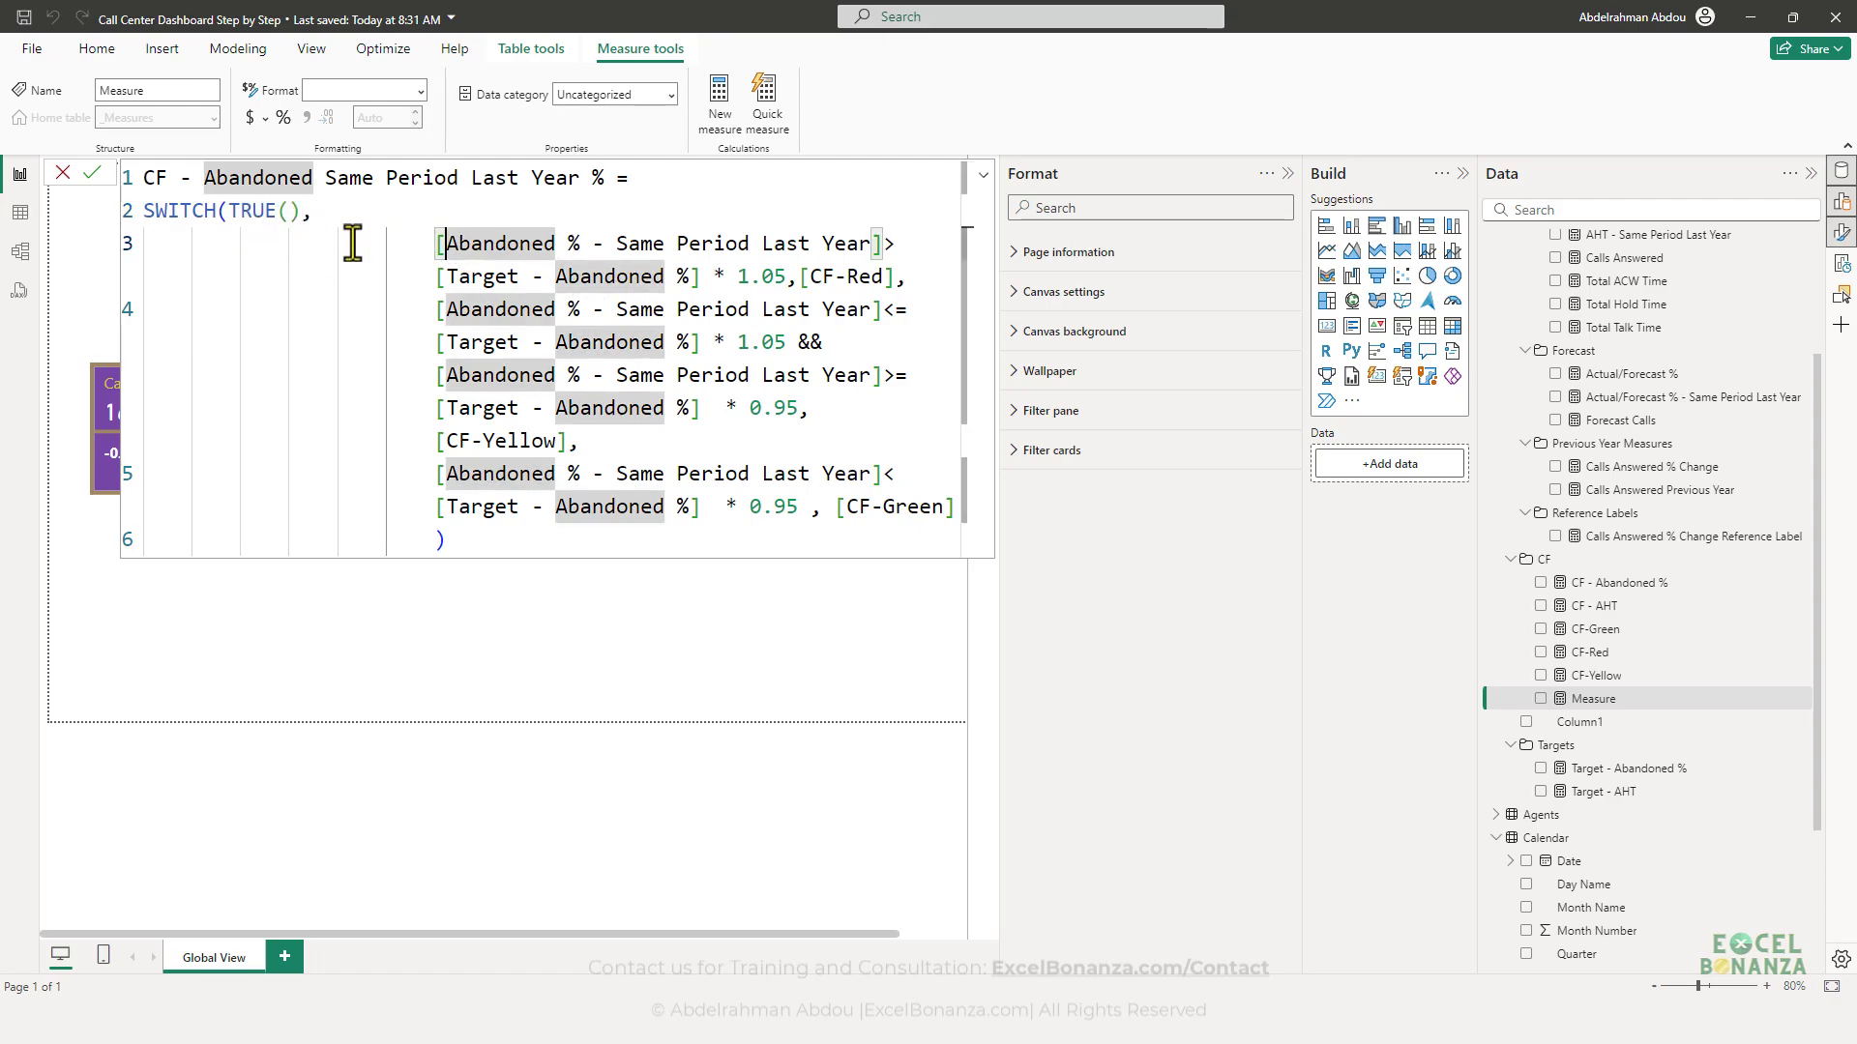
pyautogui.click(437, 243)
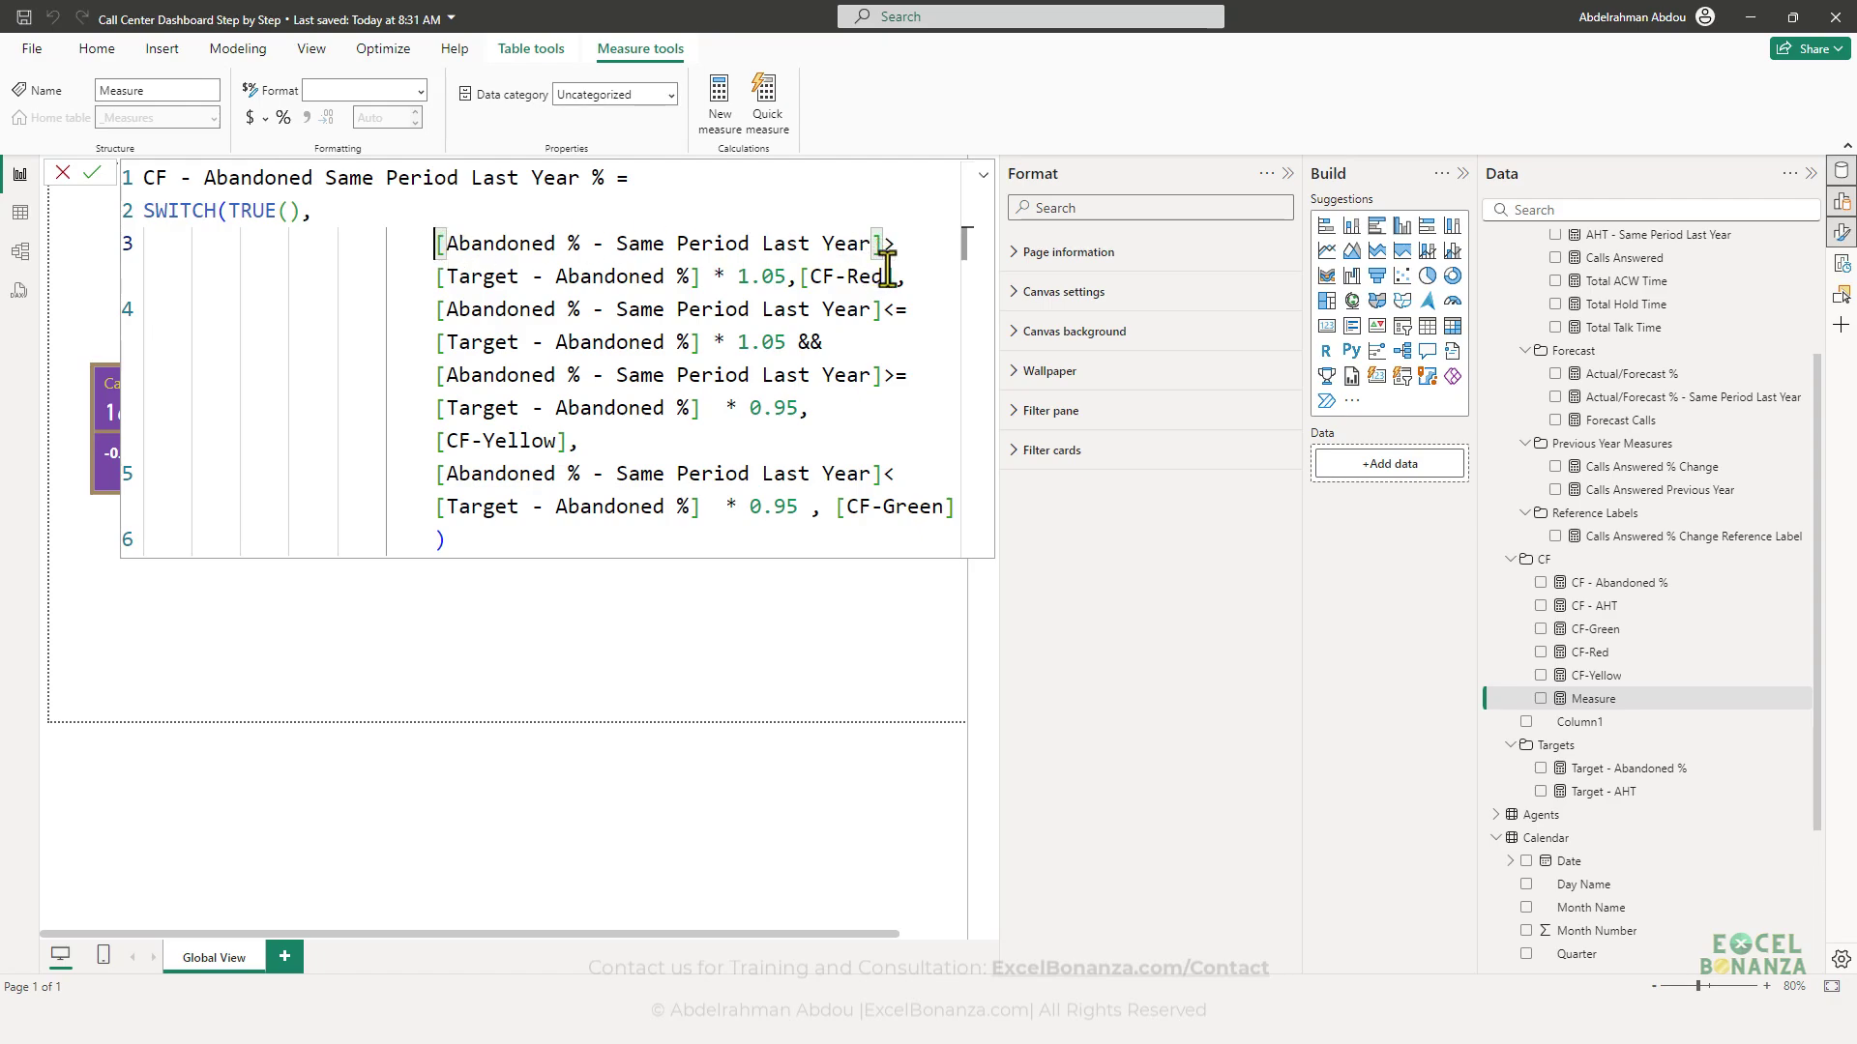
pyautogui.click(793, 277)
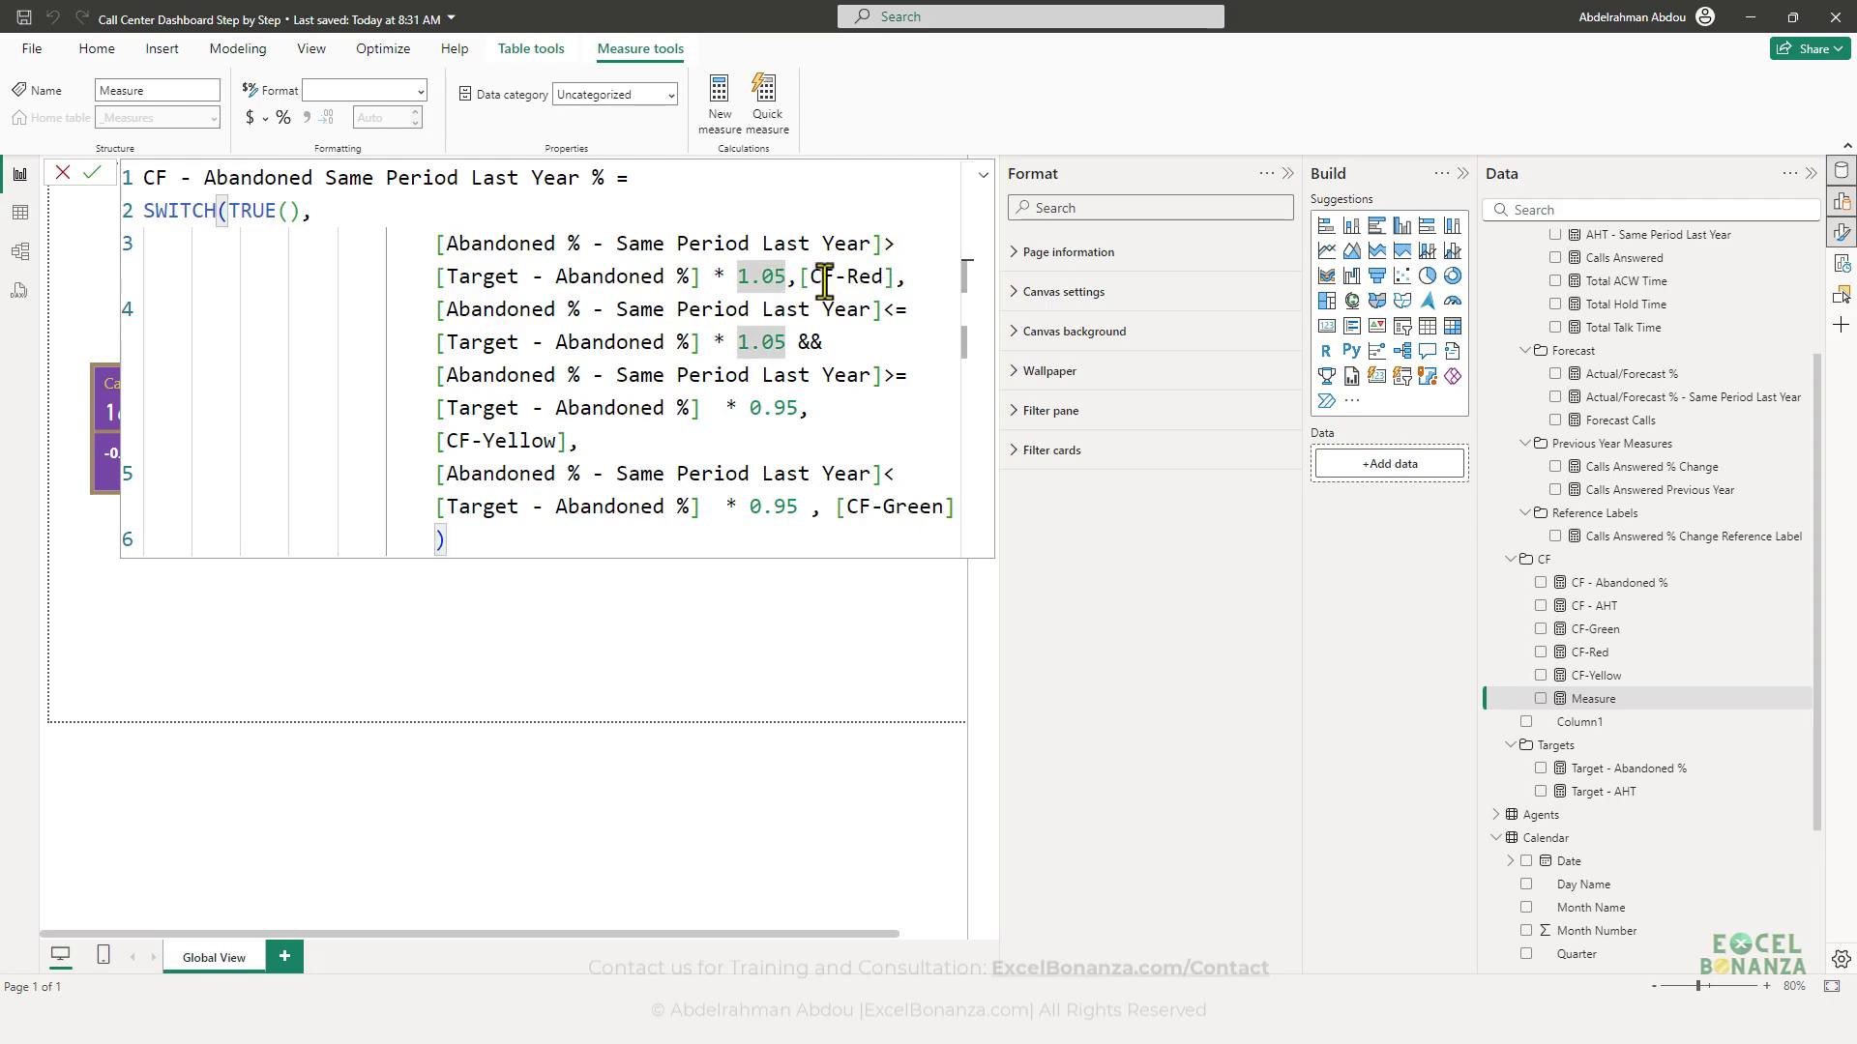
pyautogui.click(882, 277)
pyautogui.moveTo(886, 278); pyautogui.dragTo(820, 276)
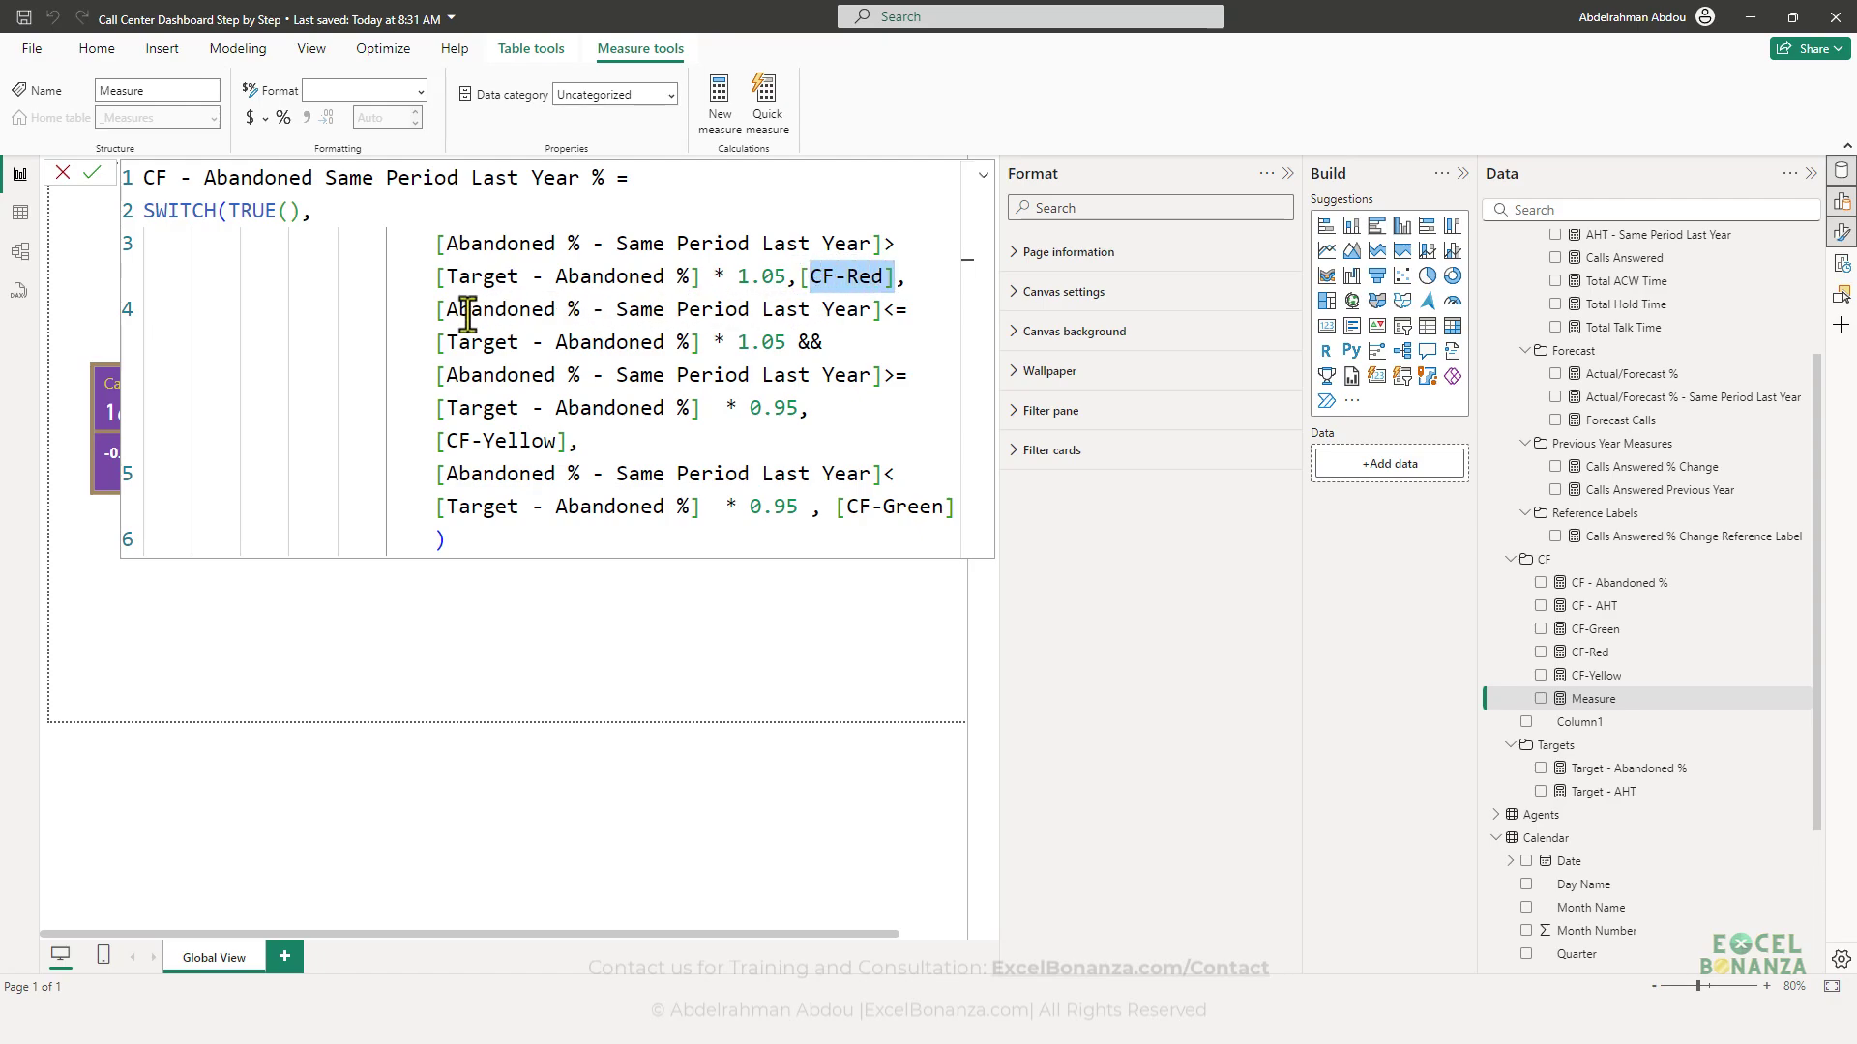
pyautogui.click(429, 311)
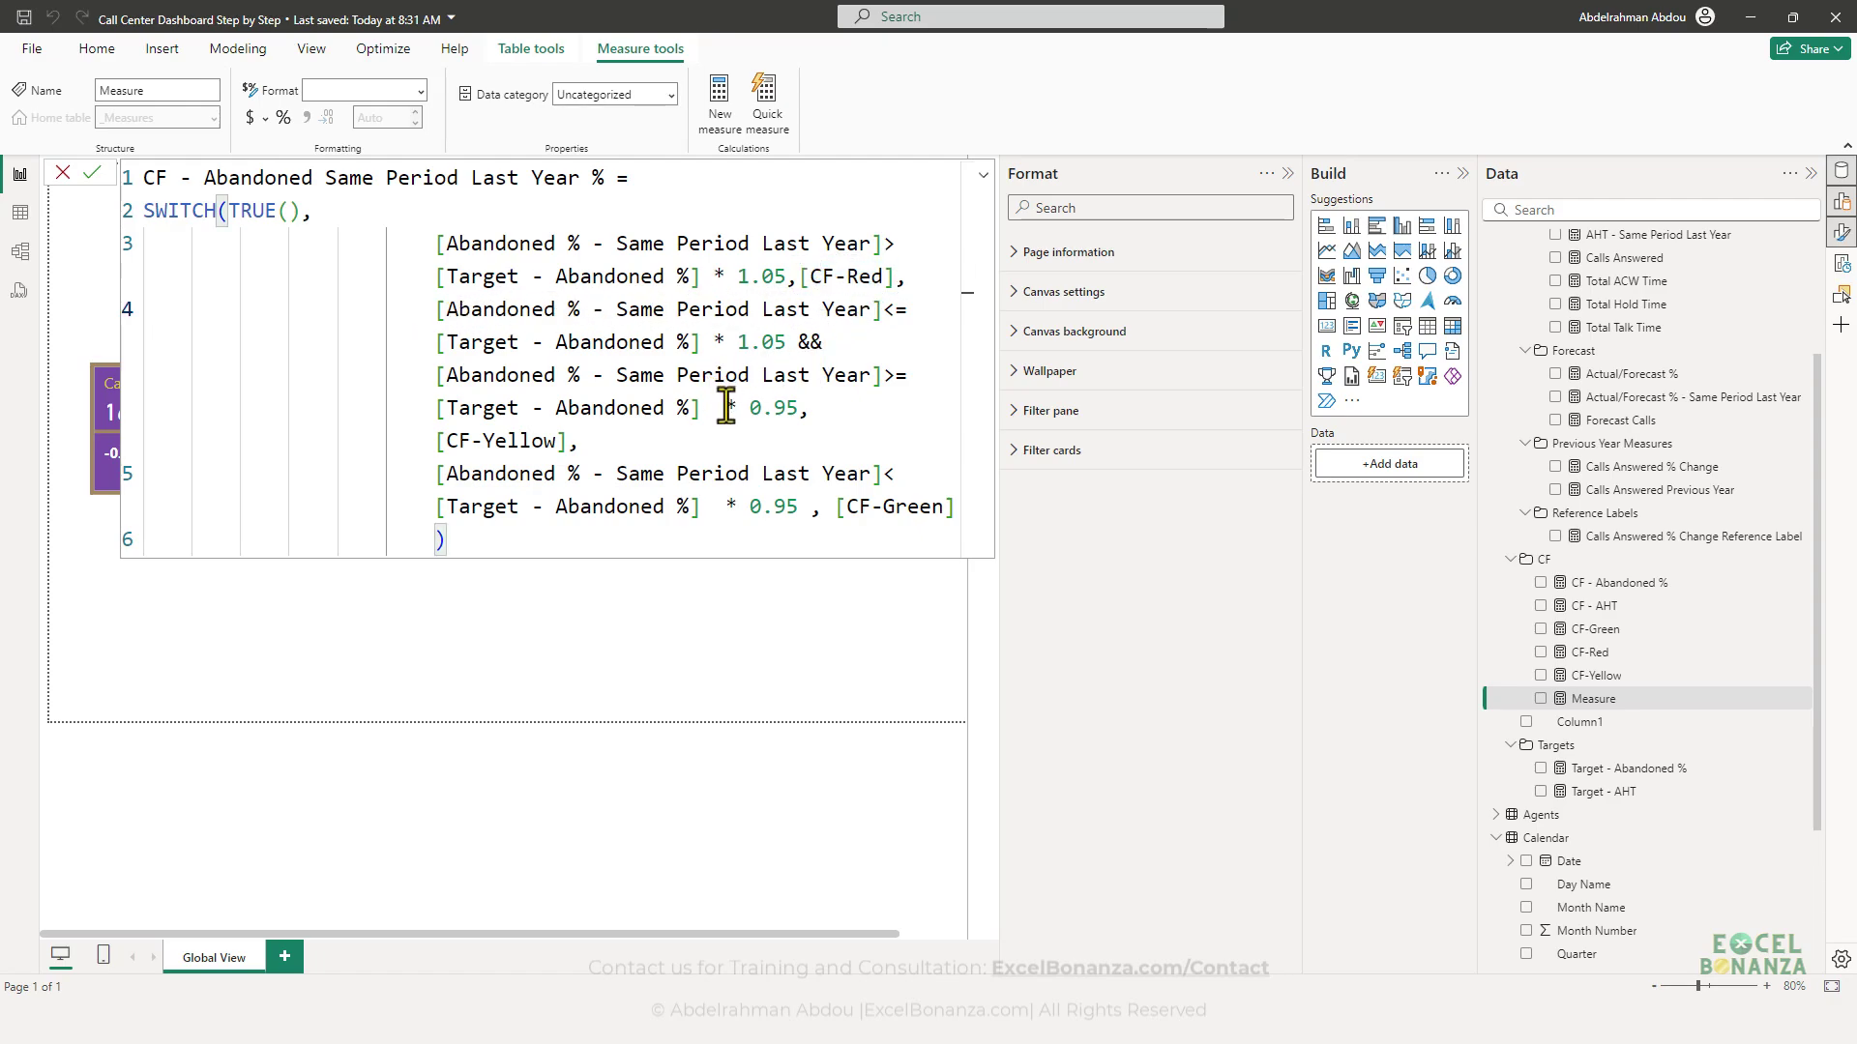
pyautogui.moveTo(567, 445); pyautogui.dragTo(435, 443)
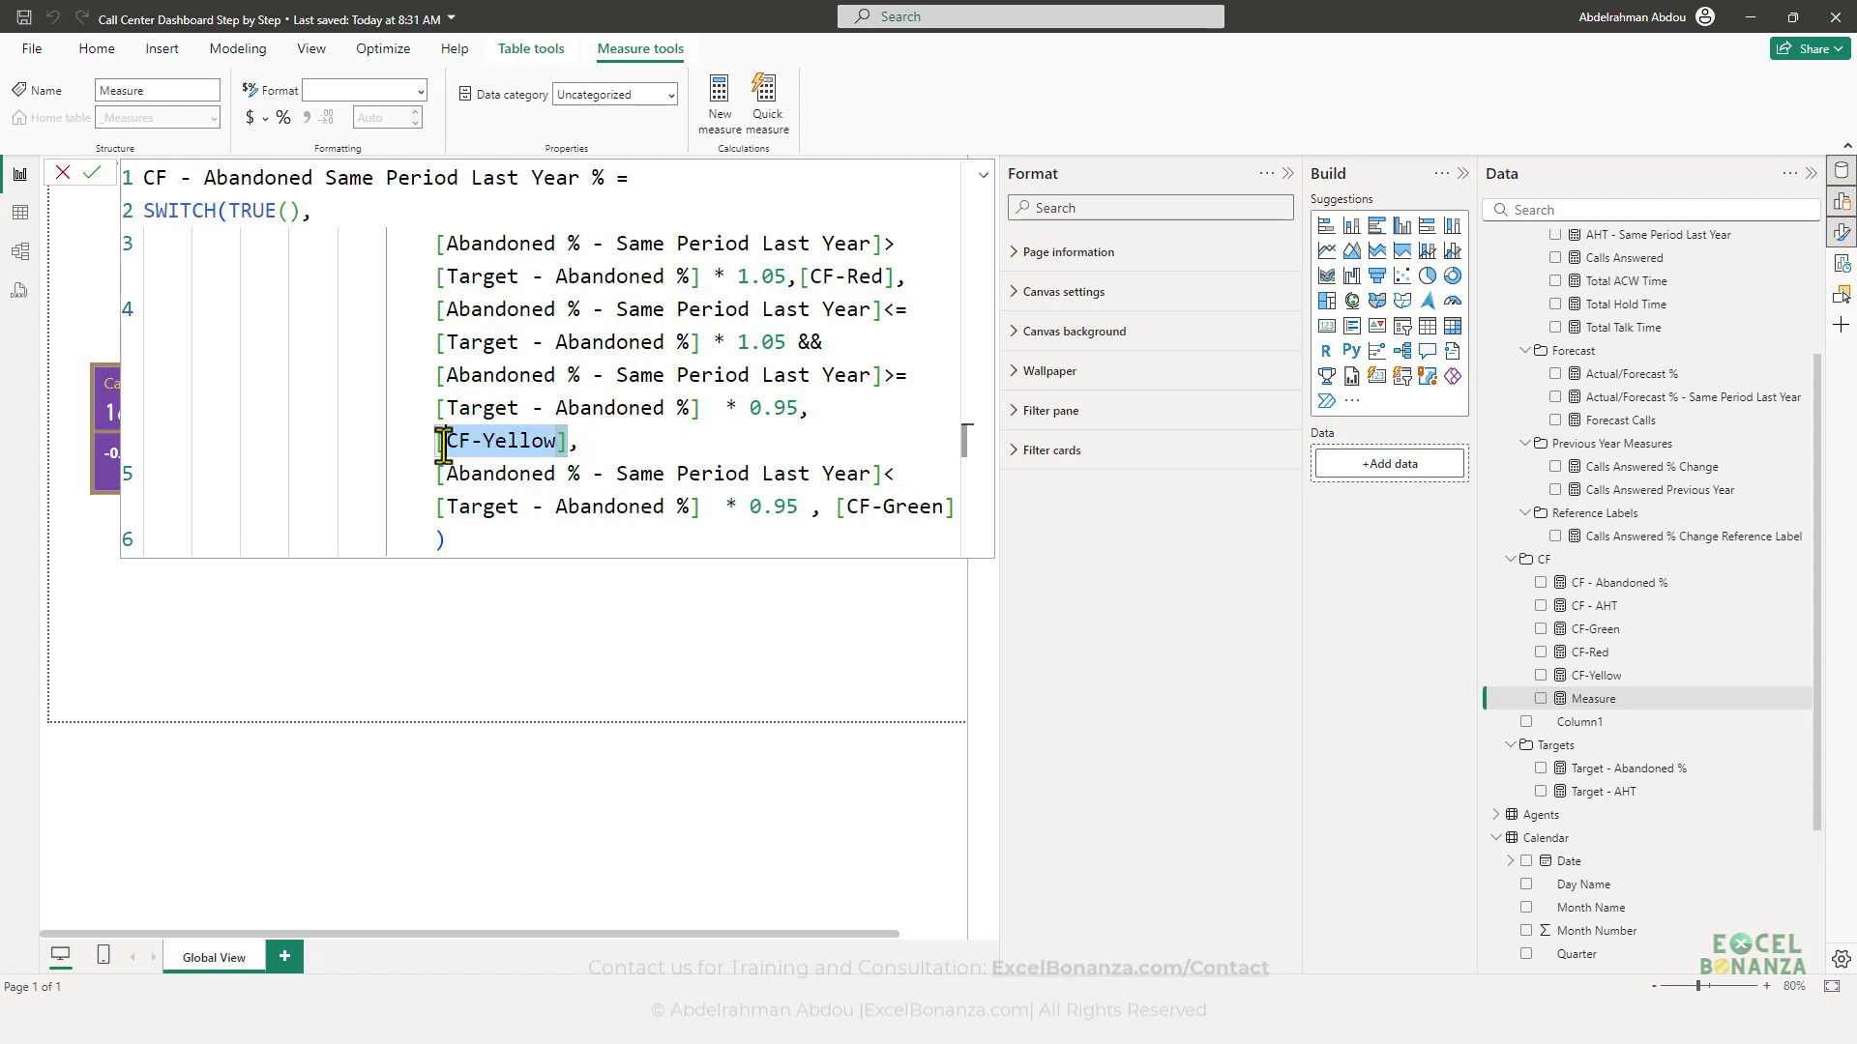
pyautogui.click(553, 443)
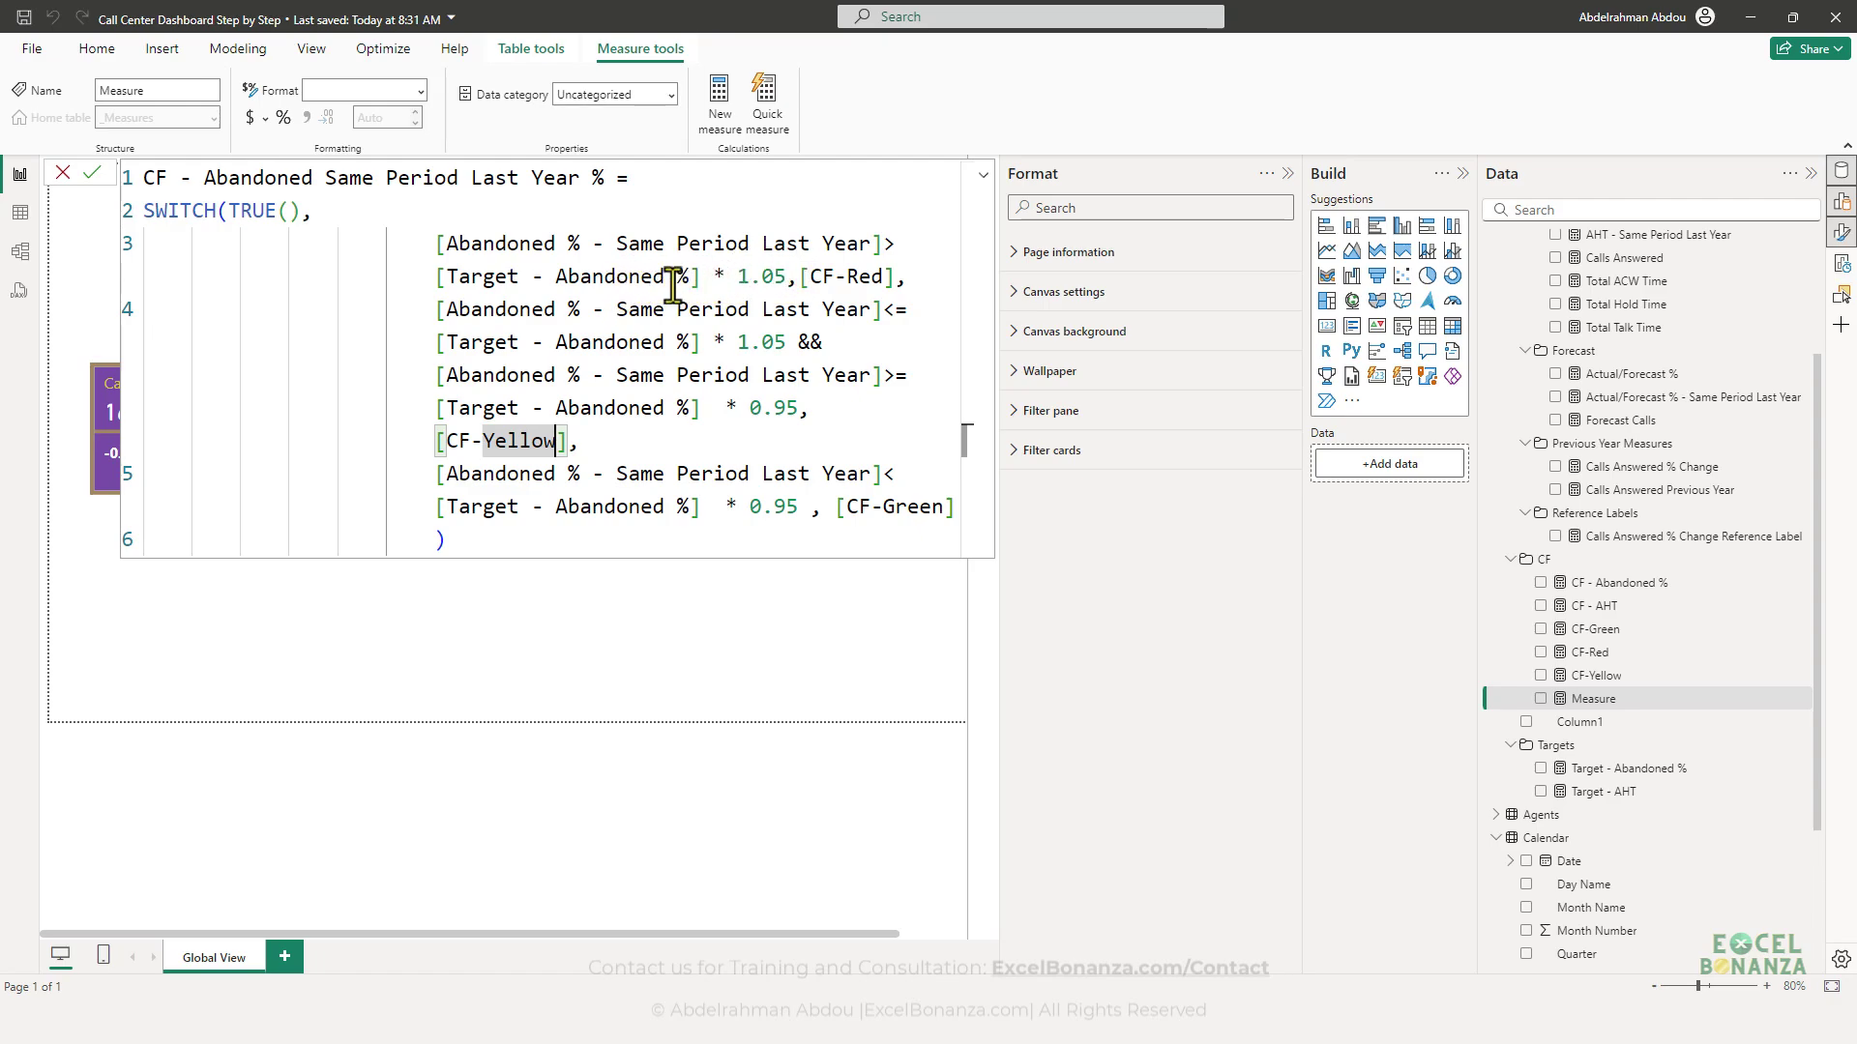
pyautogui.click(808, 282)
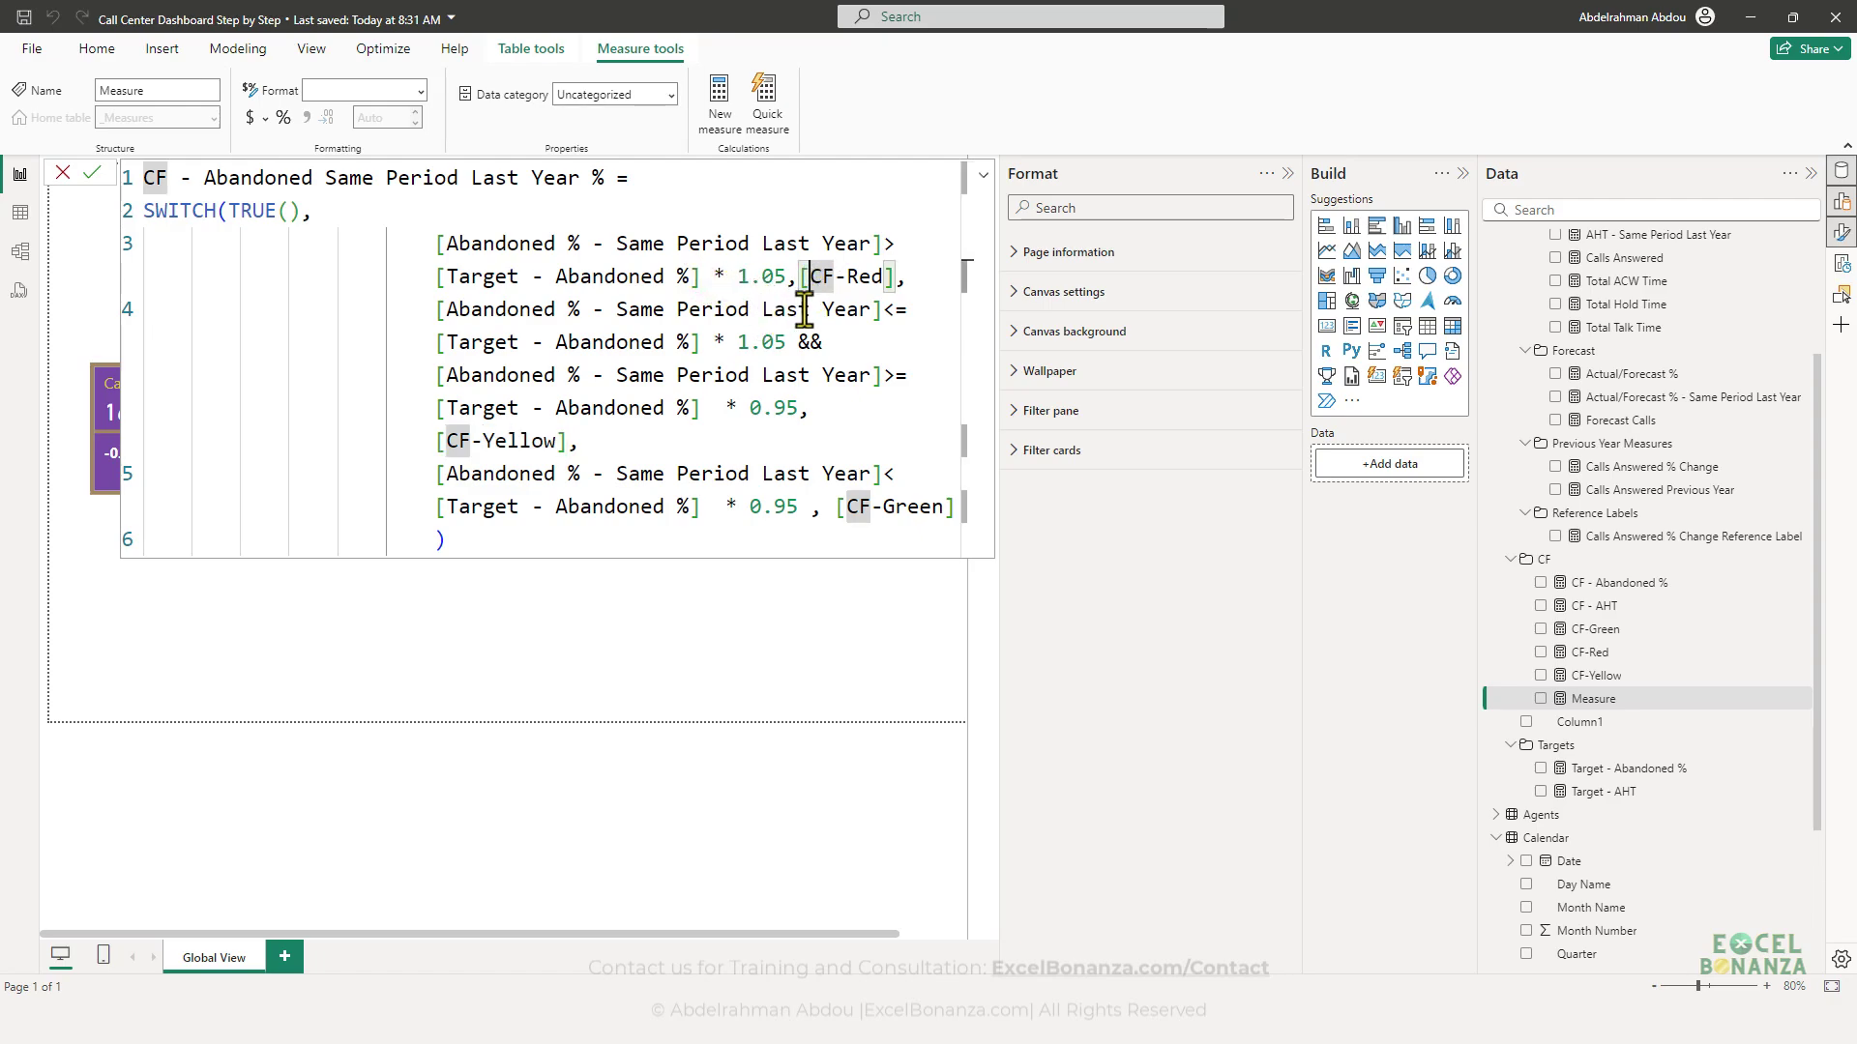
pyautogui.click(443, 311)
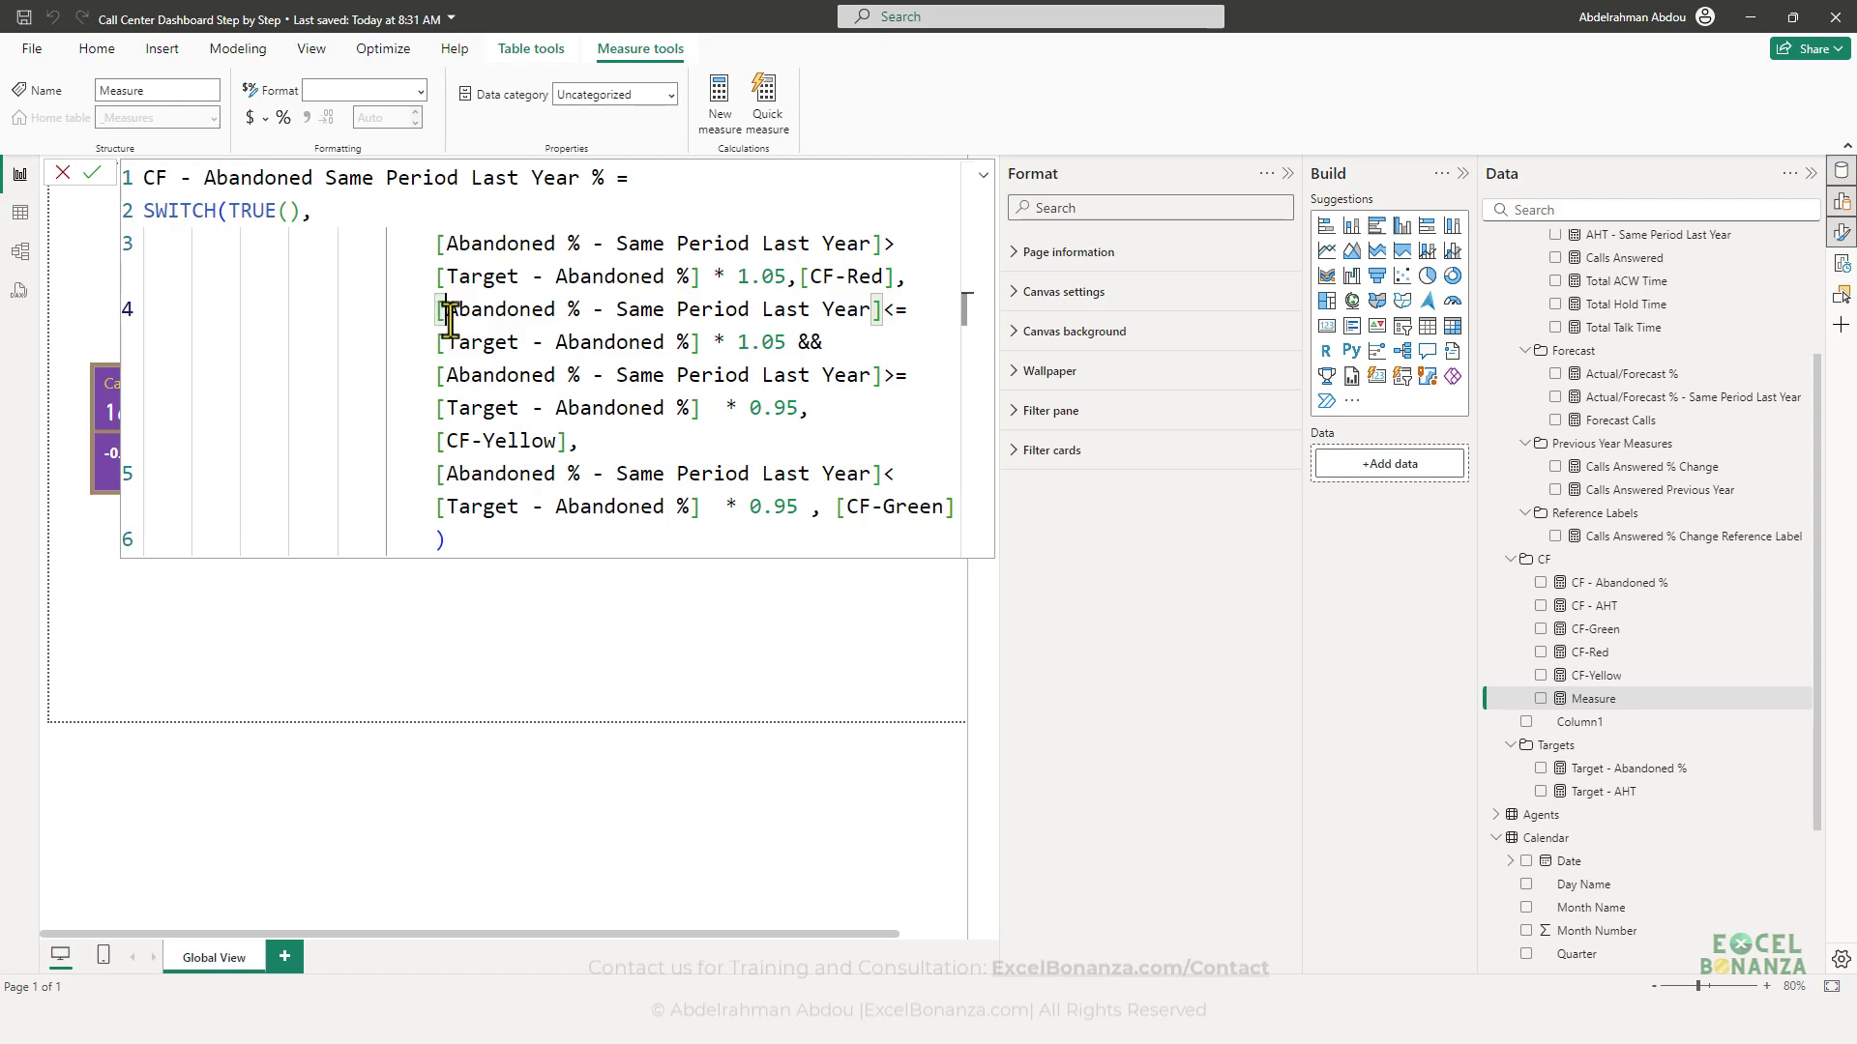
pyautogui.moveTo(450, 319); pyautogui.dragTo(807, 404)
pyautogui.click(565, 443)
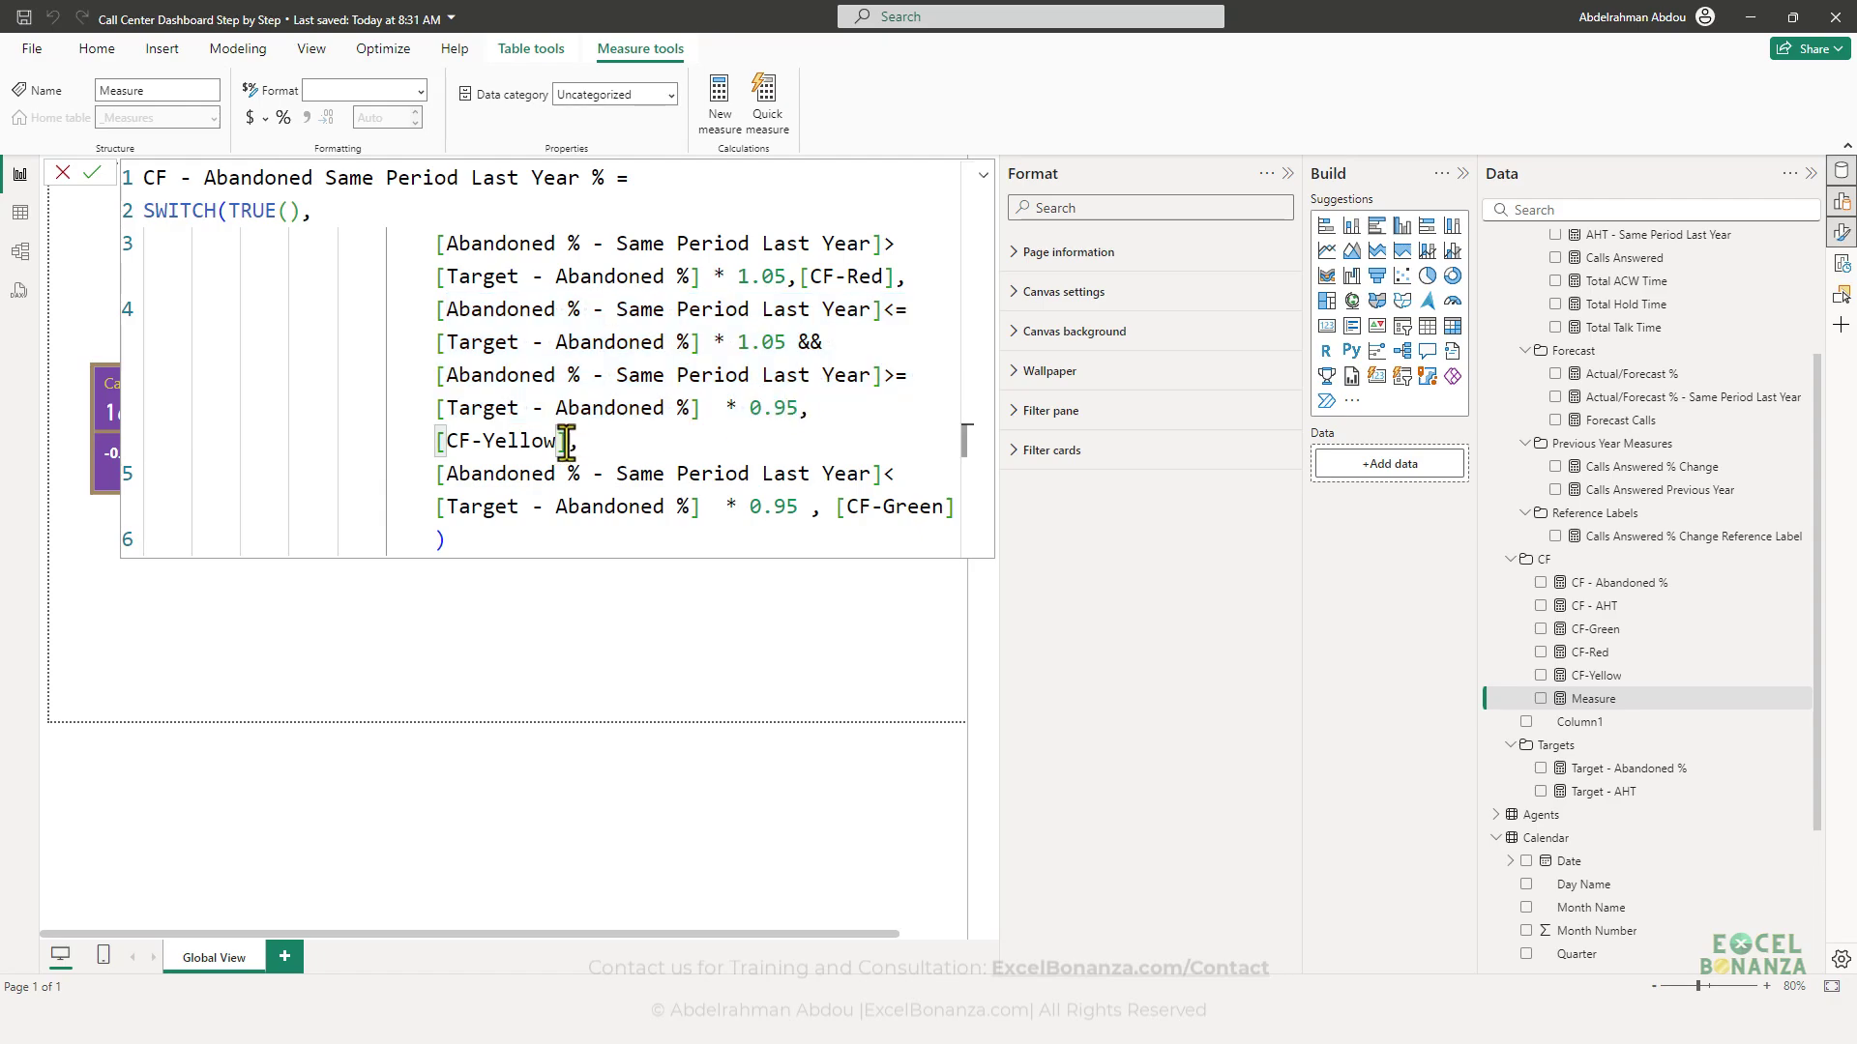
pyautogui.moveTo(566, 443); pyautogui.dragTo(429, 449)
pyautogui.click(517, 504)
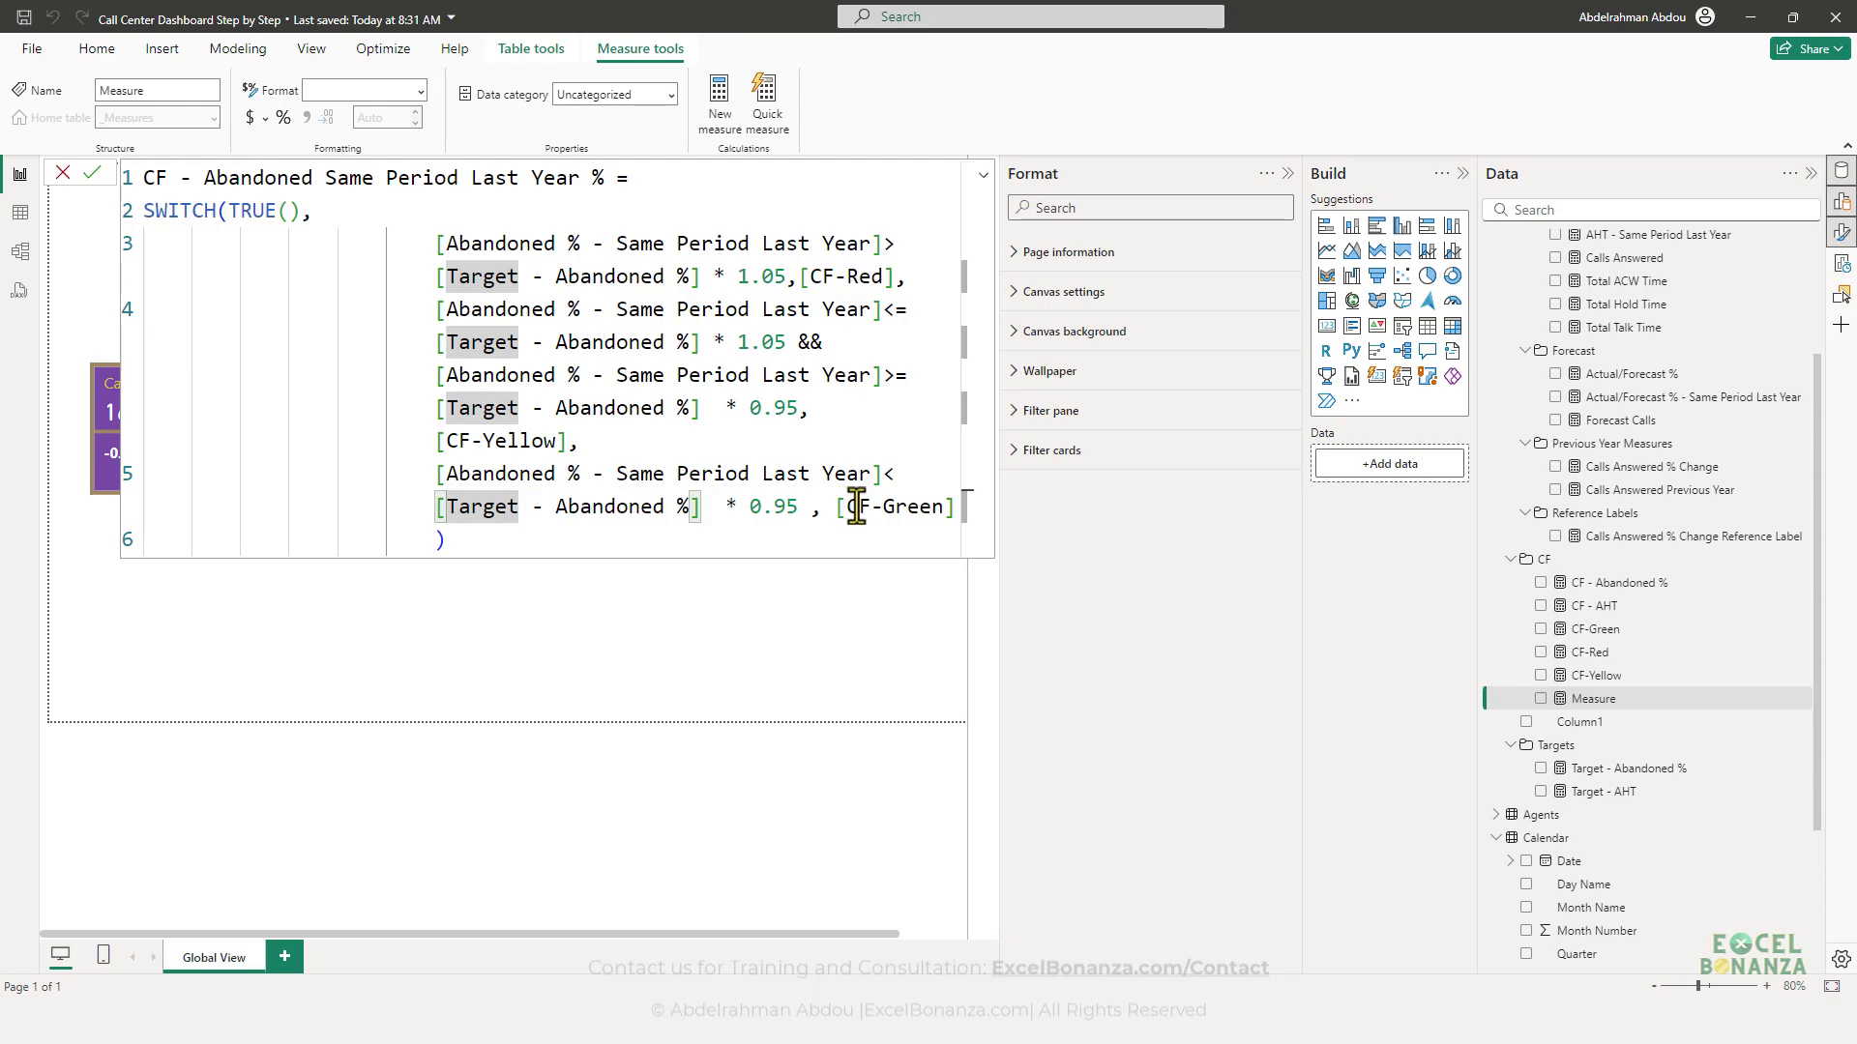
# - Commit the CF - Abandoned Same Period Last Year % measure and return to the report canvas
pyautogui.click(361, 350)
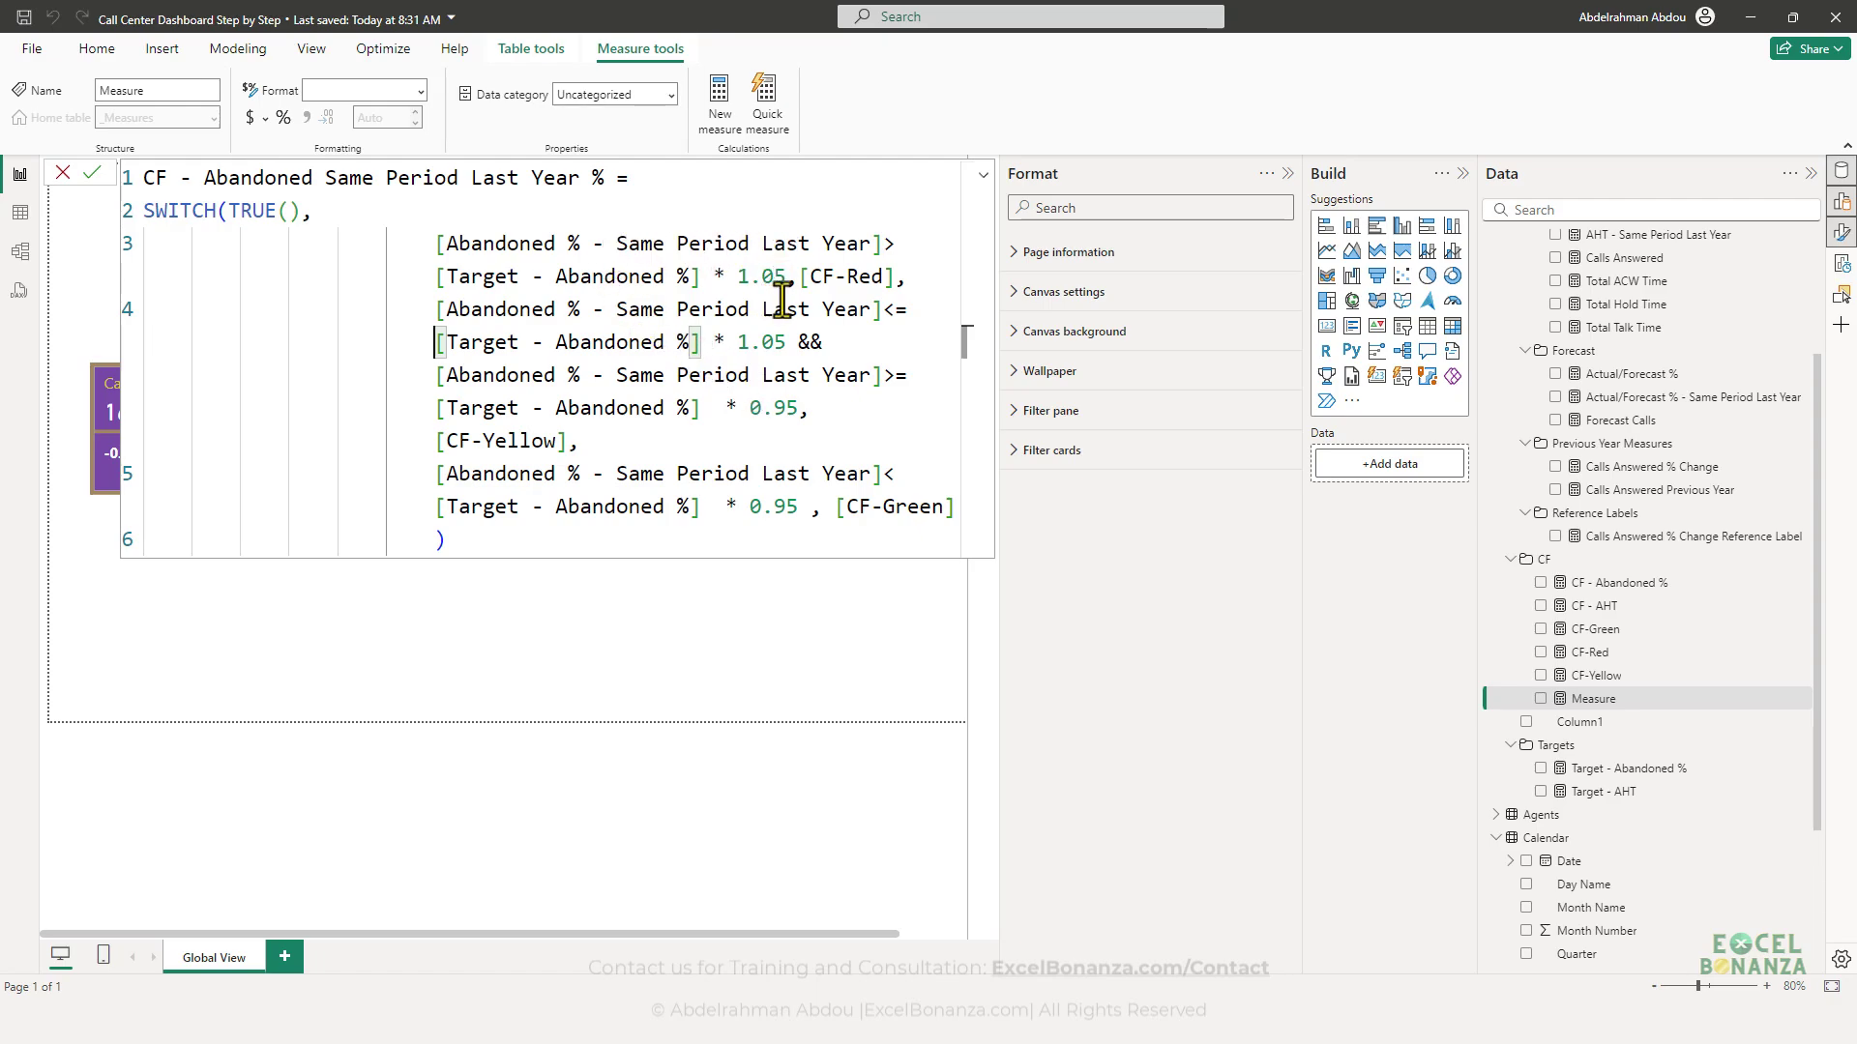
pyautogui.press('Return')
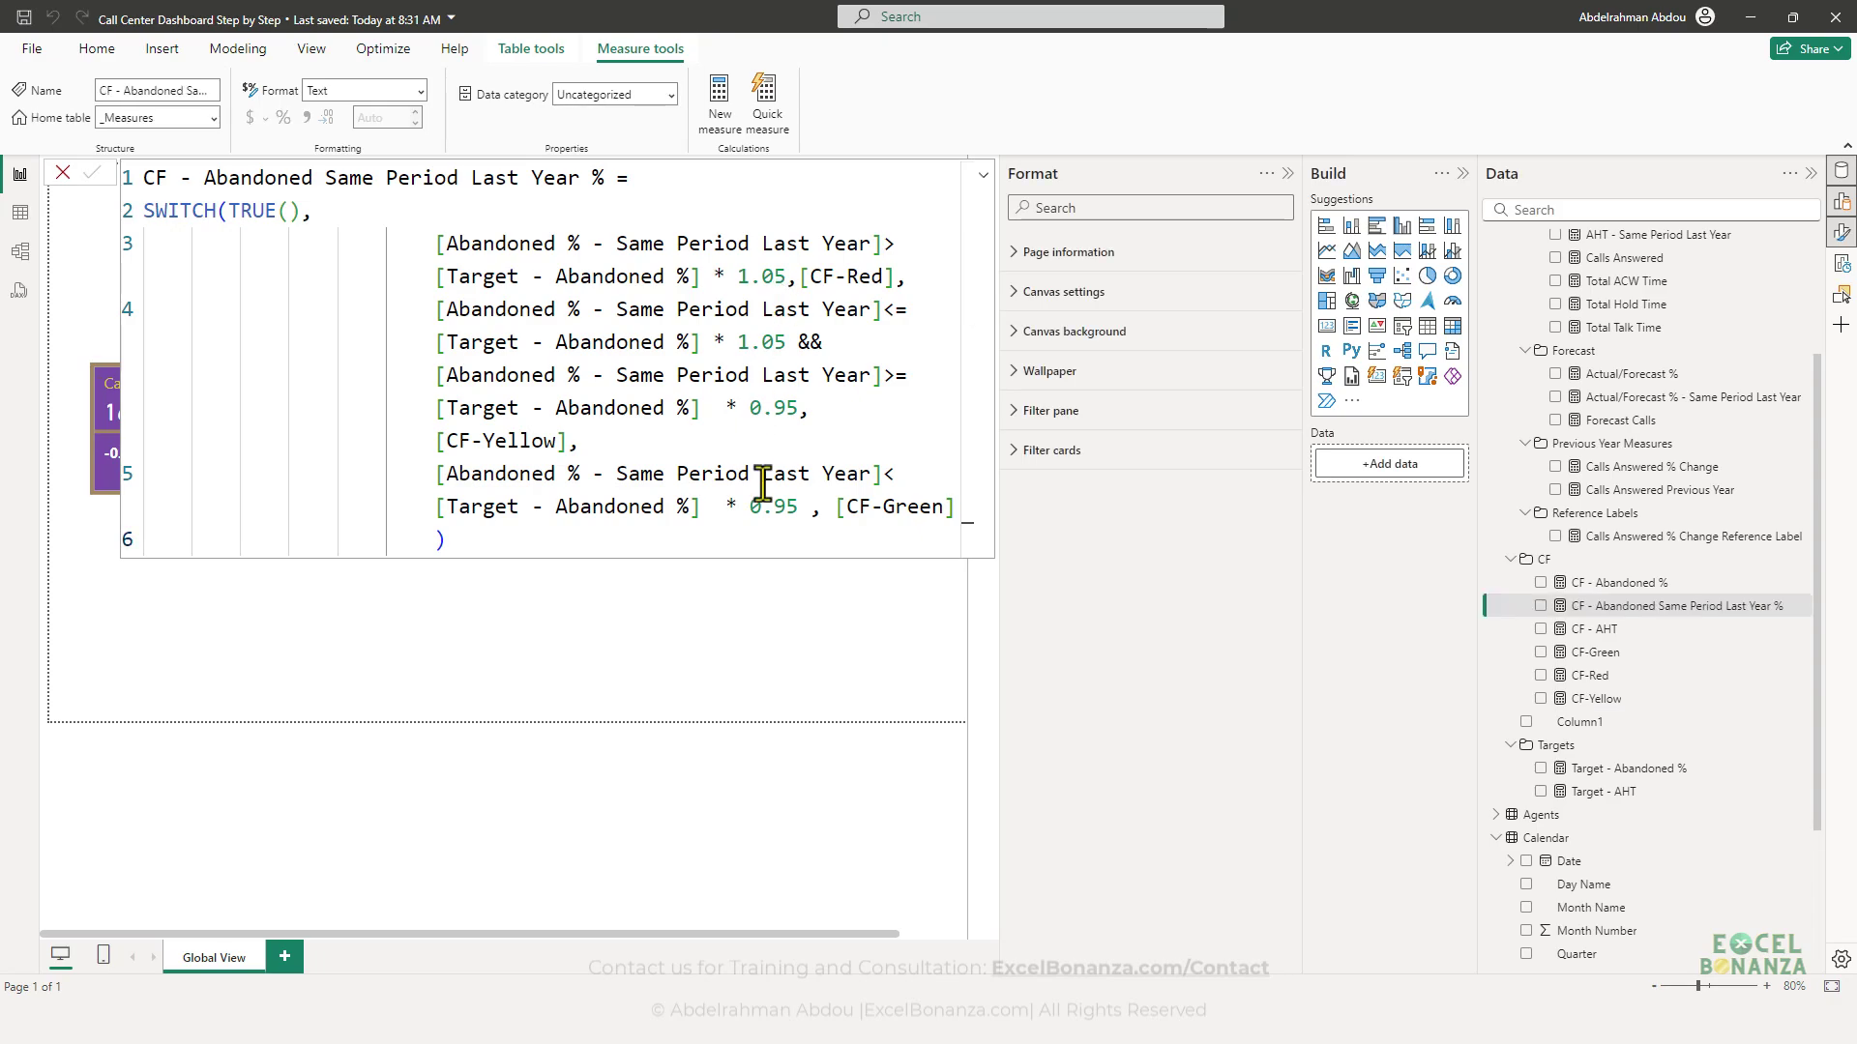
pyautogui.click(731, 626)
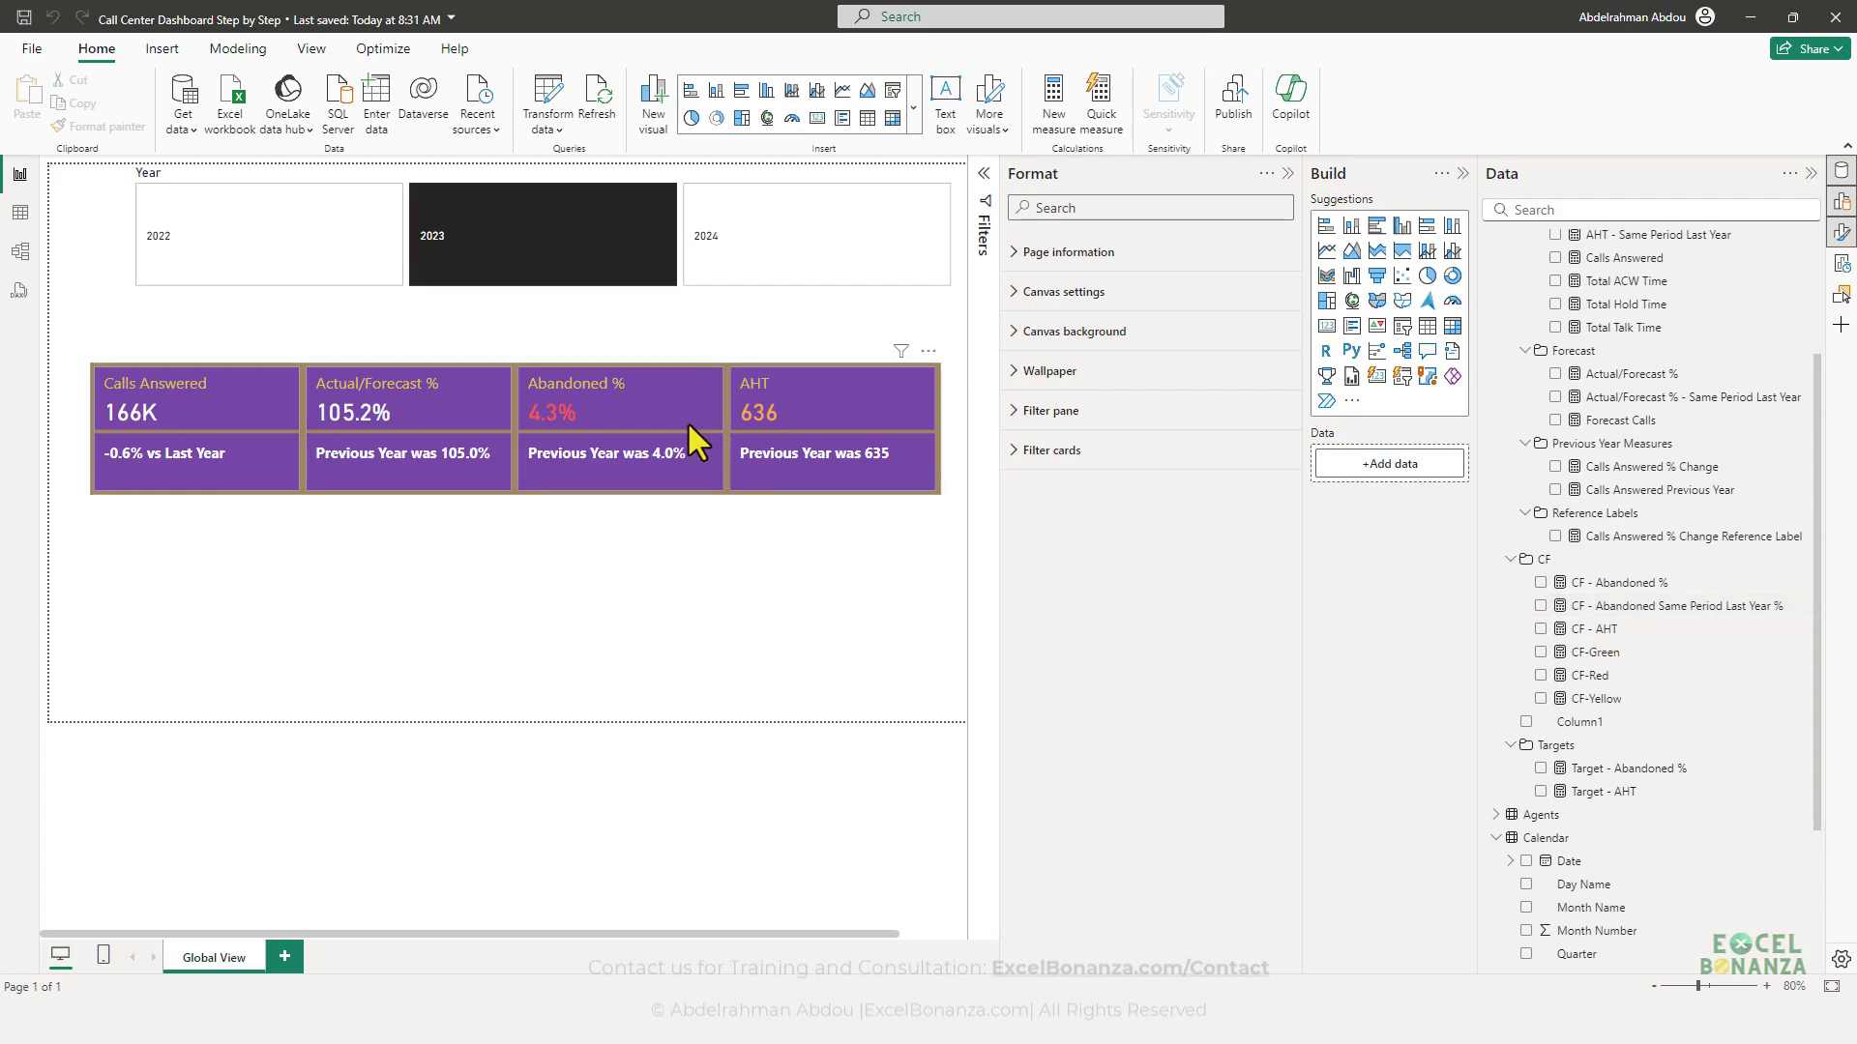
# - On the KPI card visual, open the value formatting of the reference label for the Abandoned % series
pyautogui.click(630, 468)
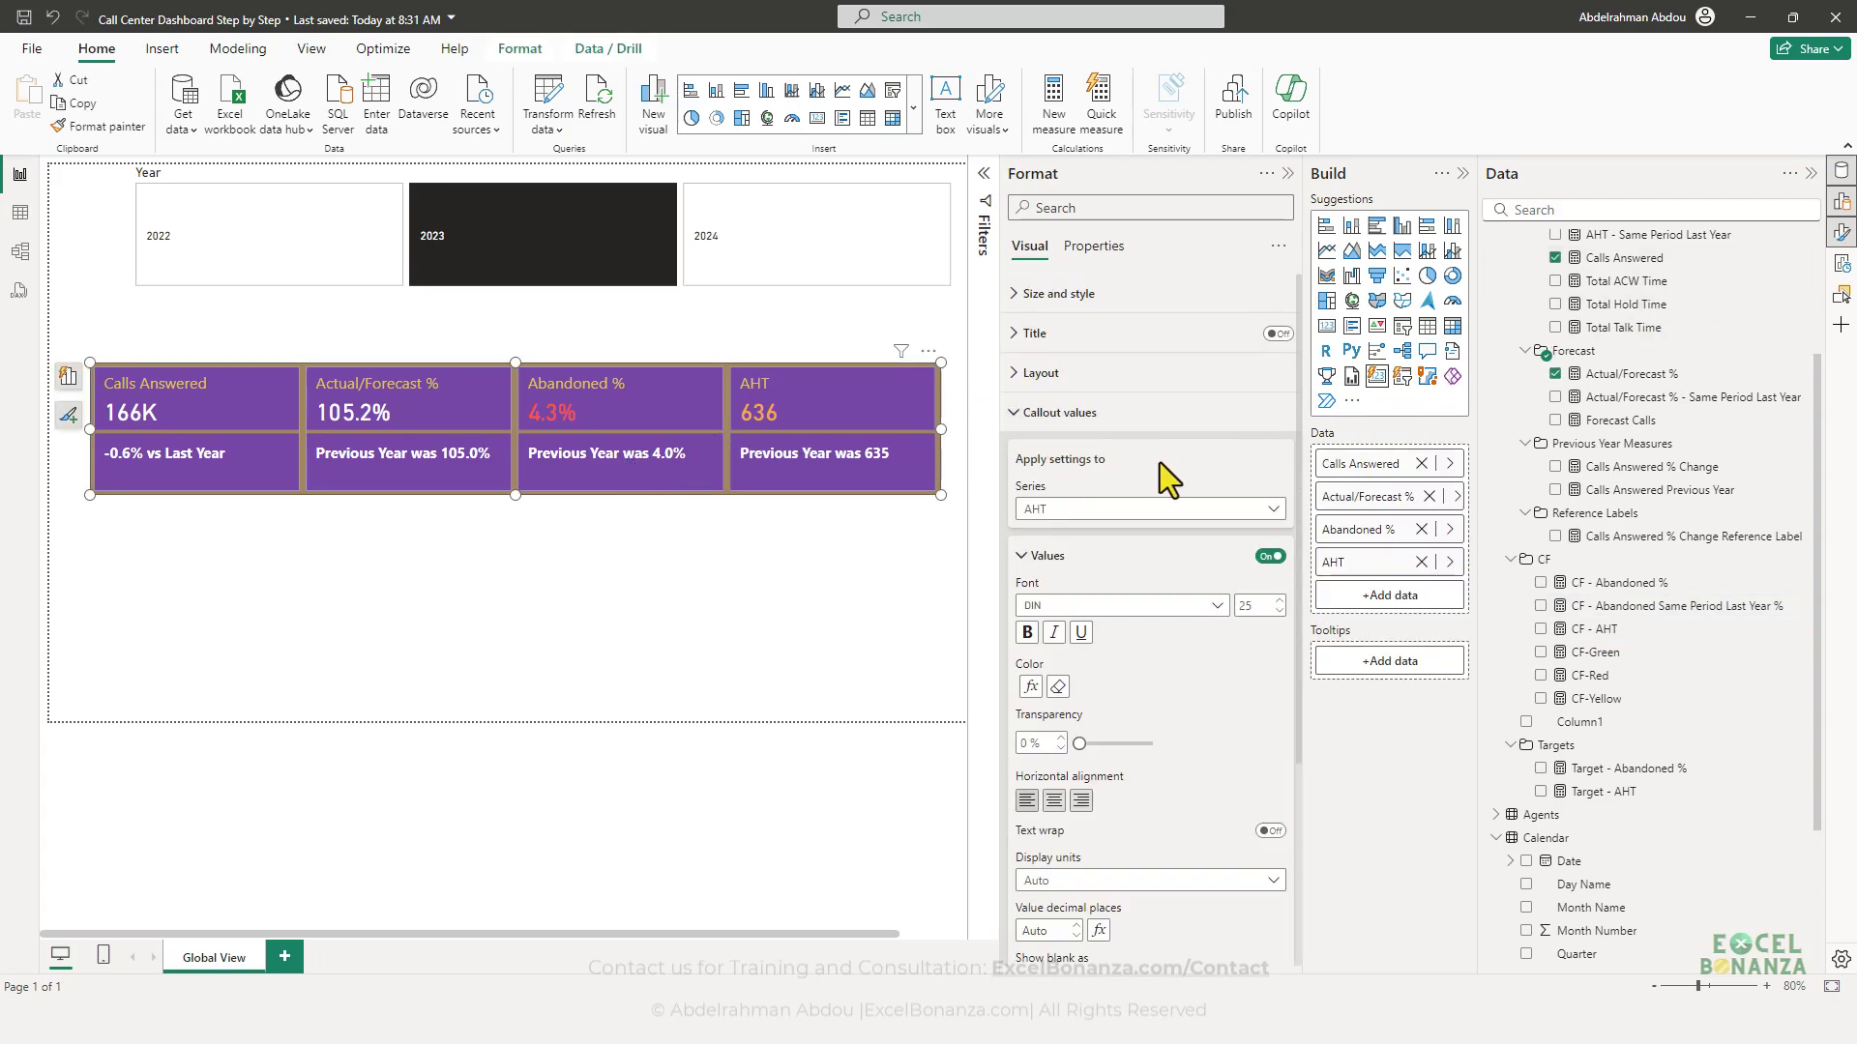
pyautogui.click(1017, 414)
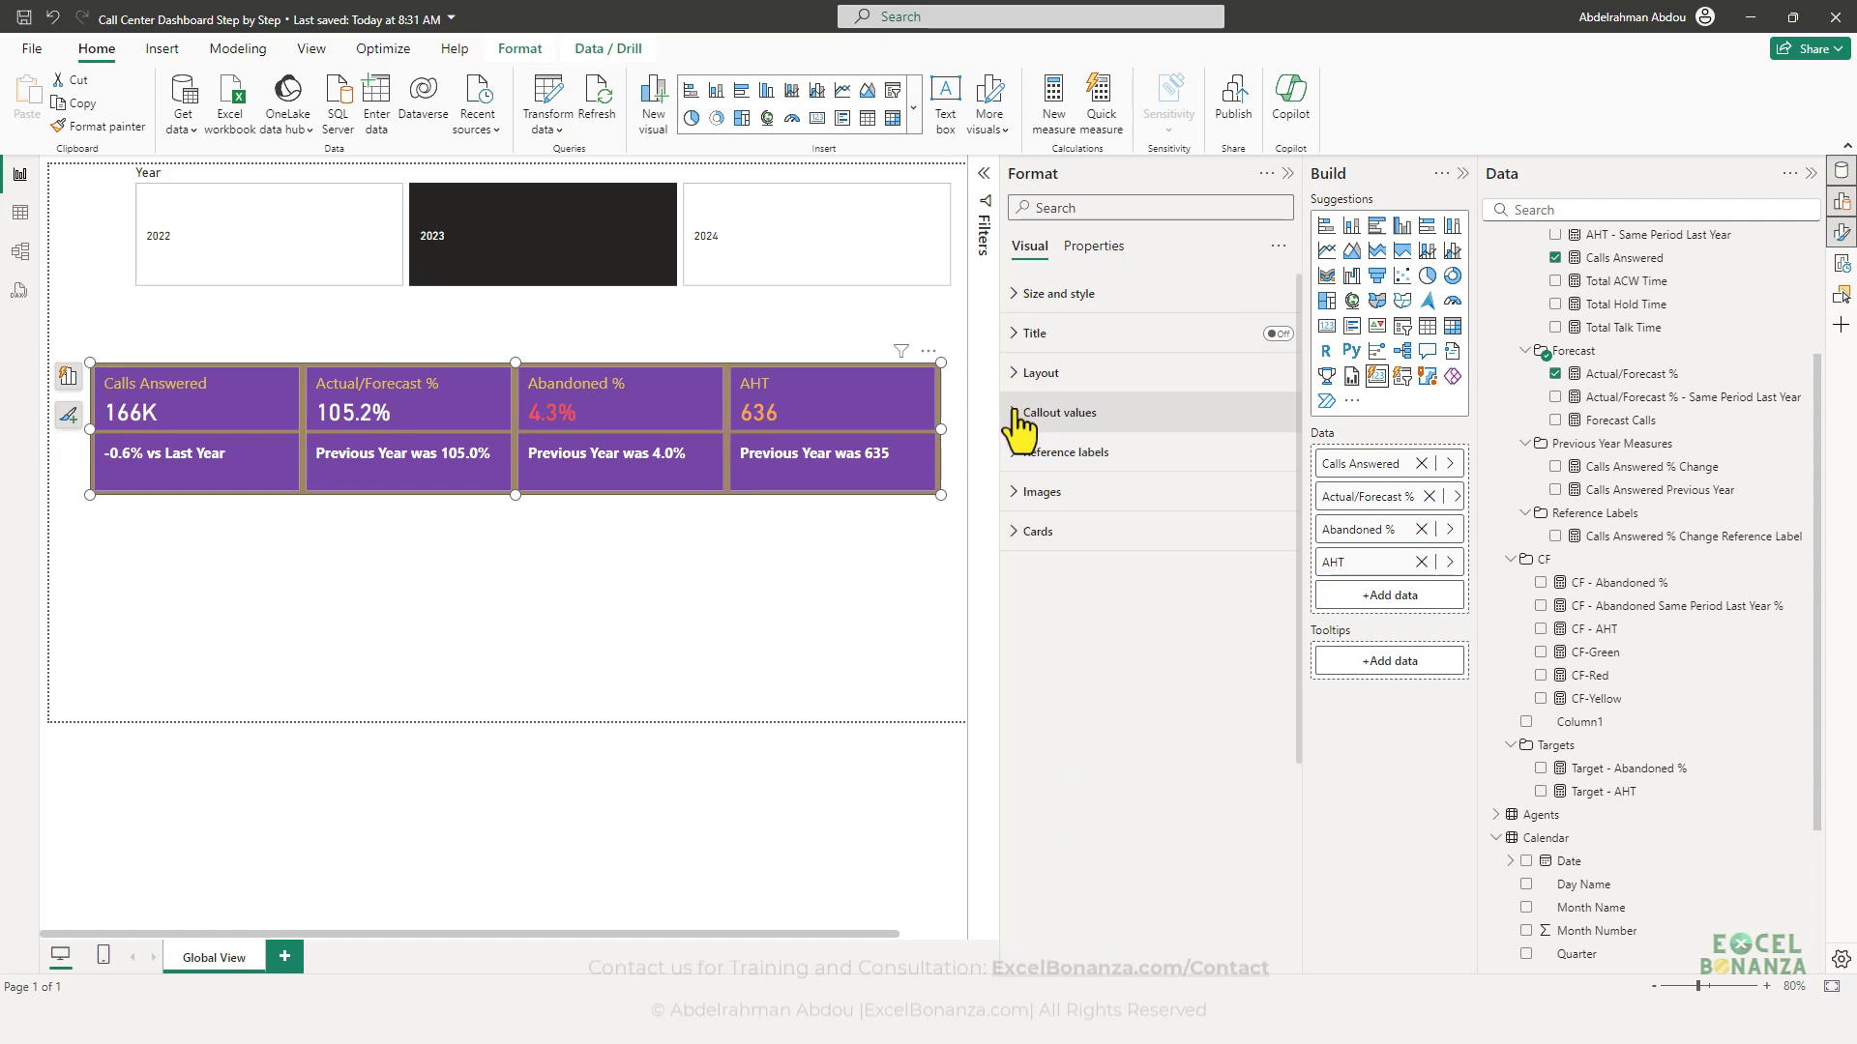
pyautogui.click(1018, 454)
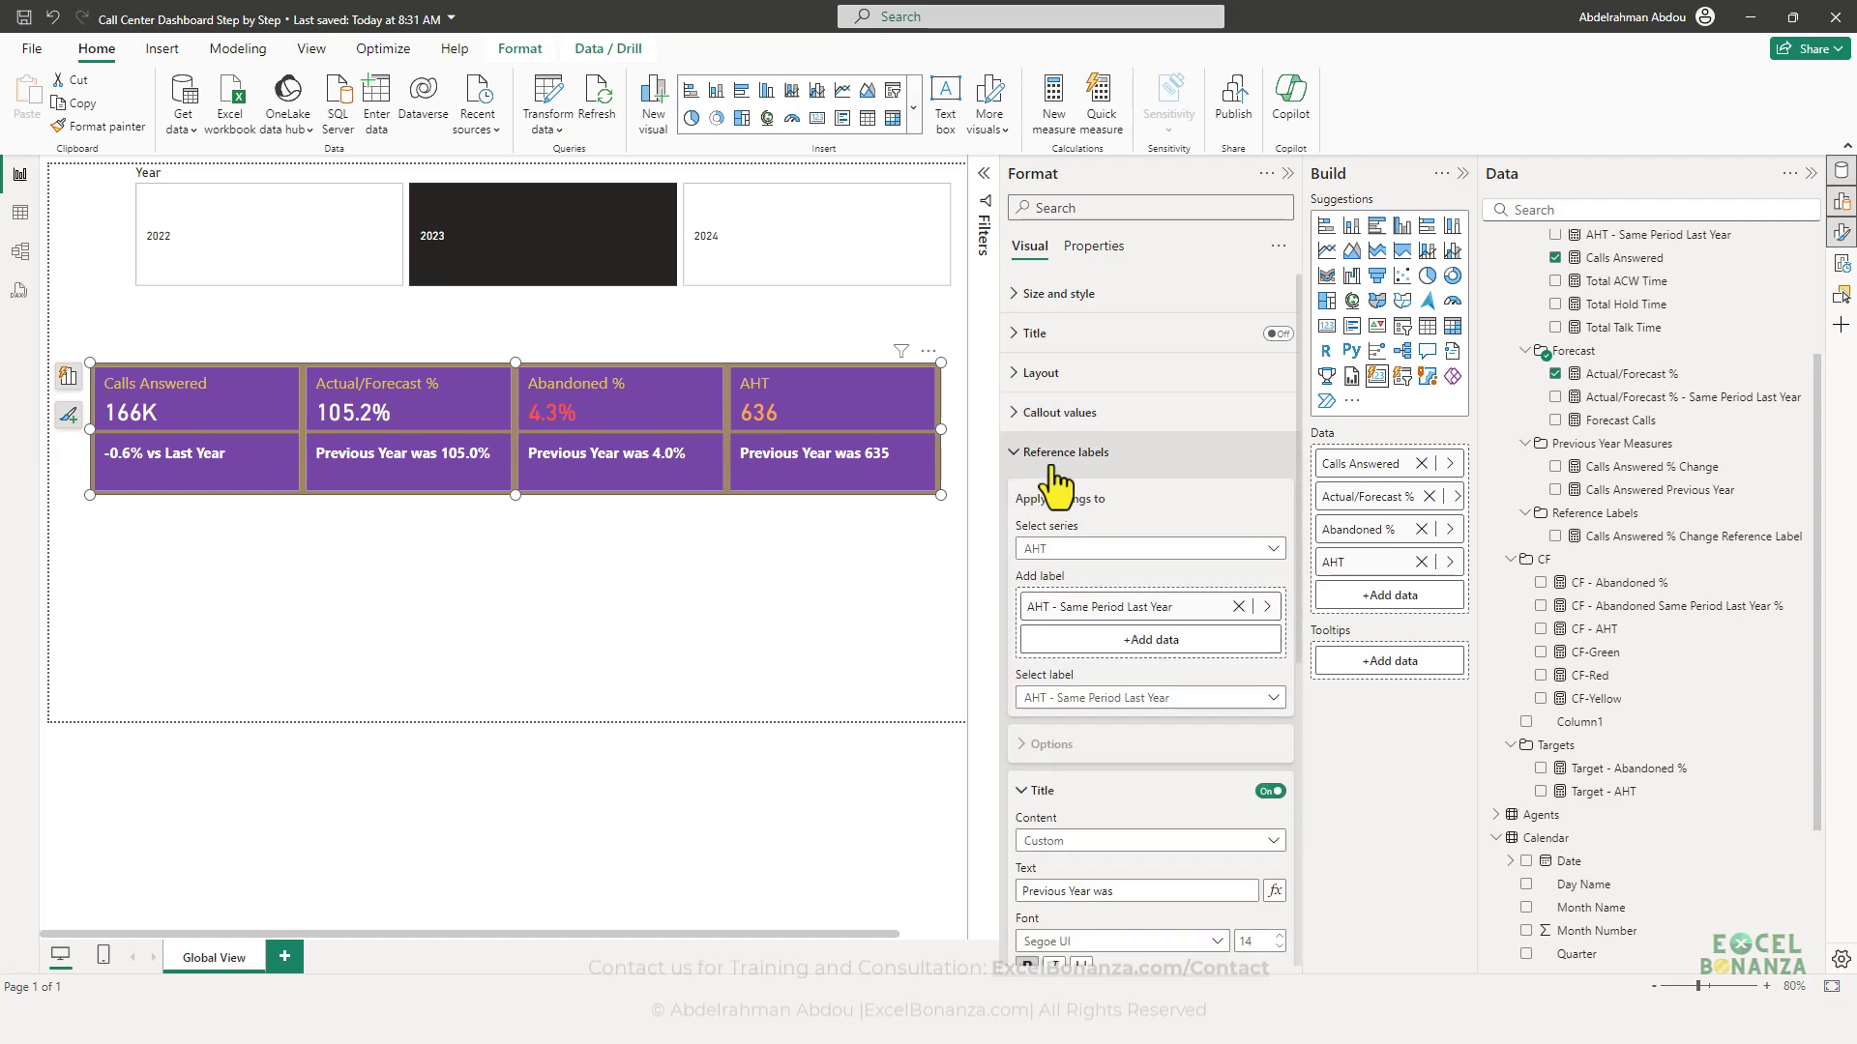
pyautogui.click(1088, 548)
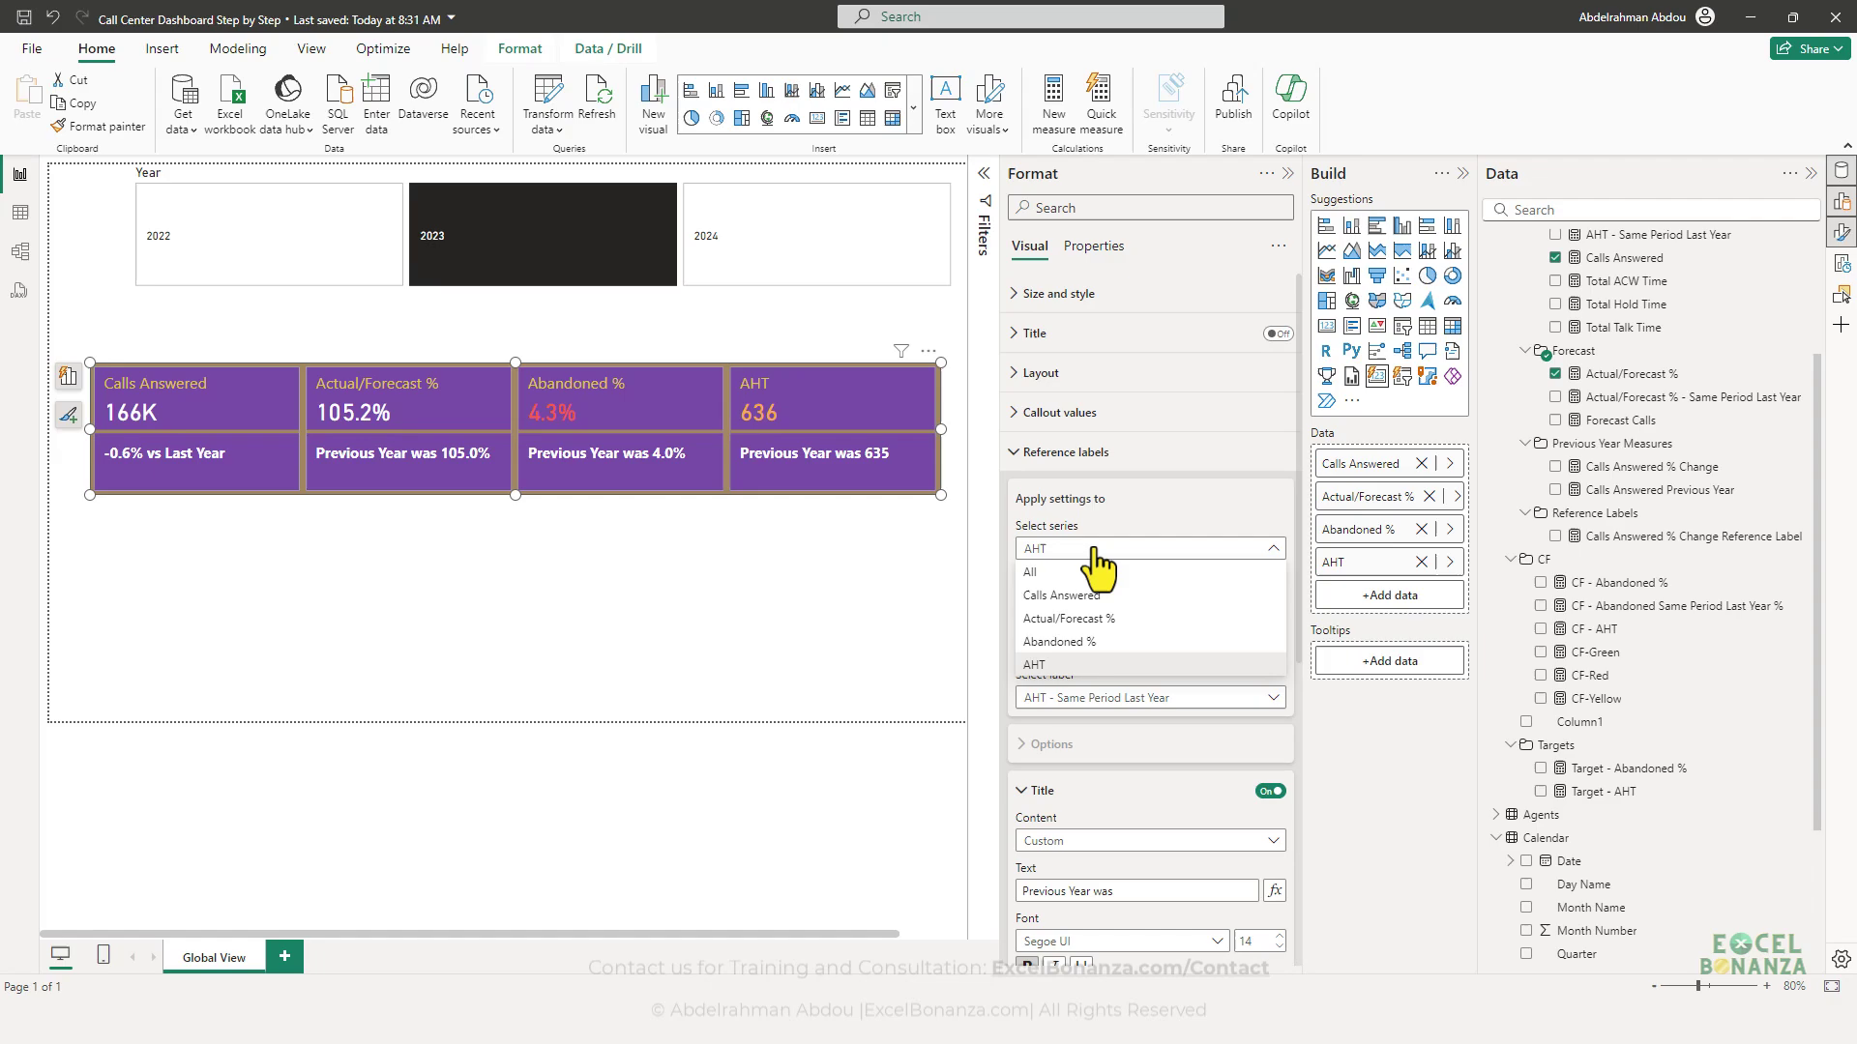
pyautogui.click(1083, 642)
pyautogui.scroll(-5, 1183, 578)
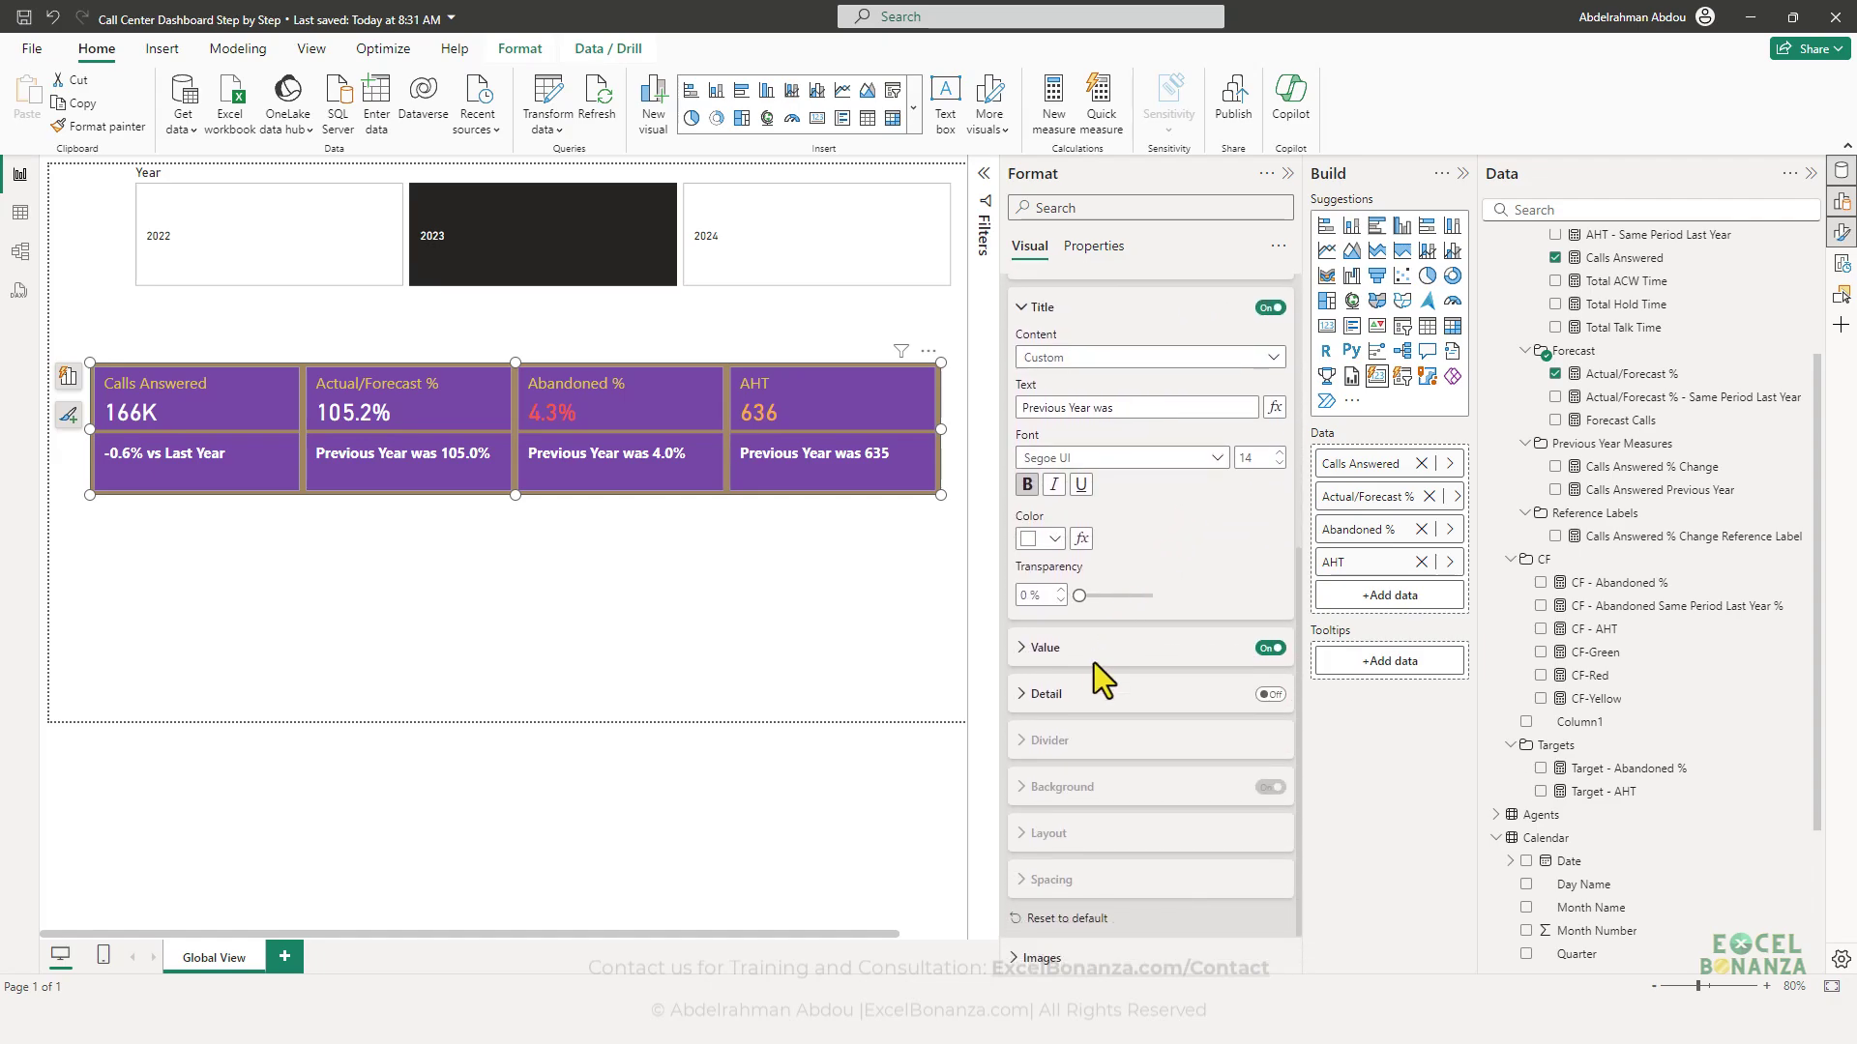
pyautogui.click(1030, 652)
pyautogui.scroll(-2, 1199, 641)
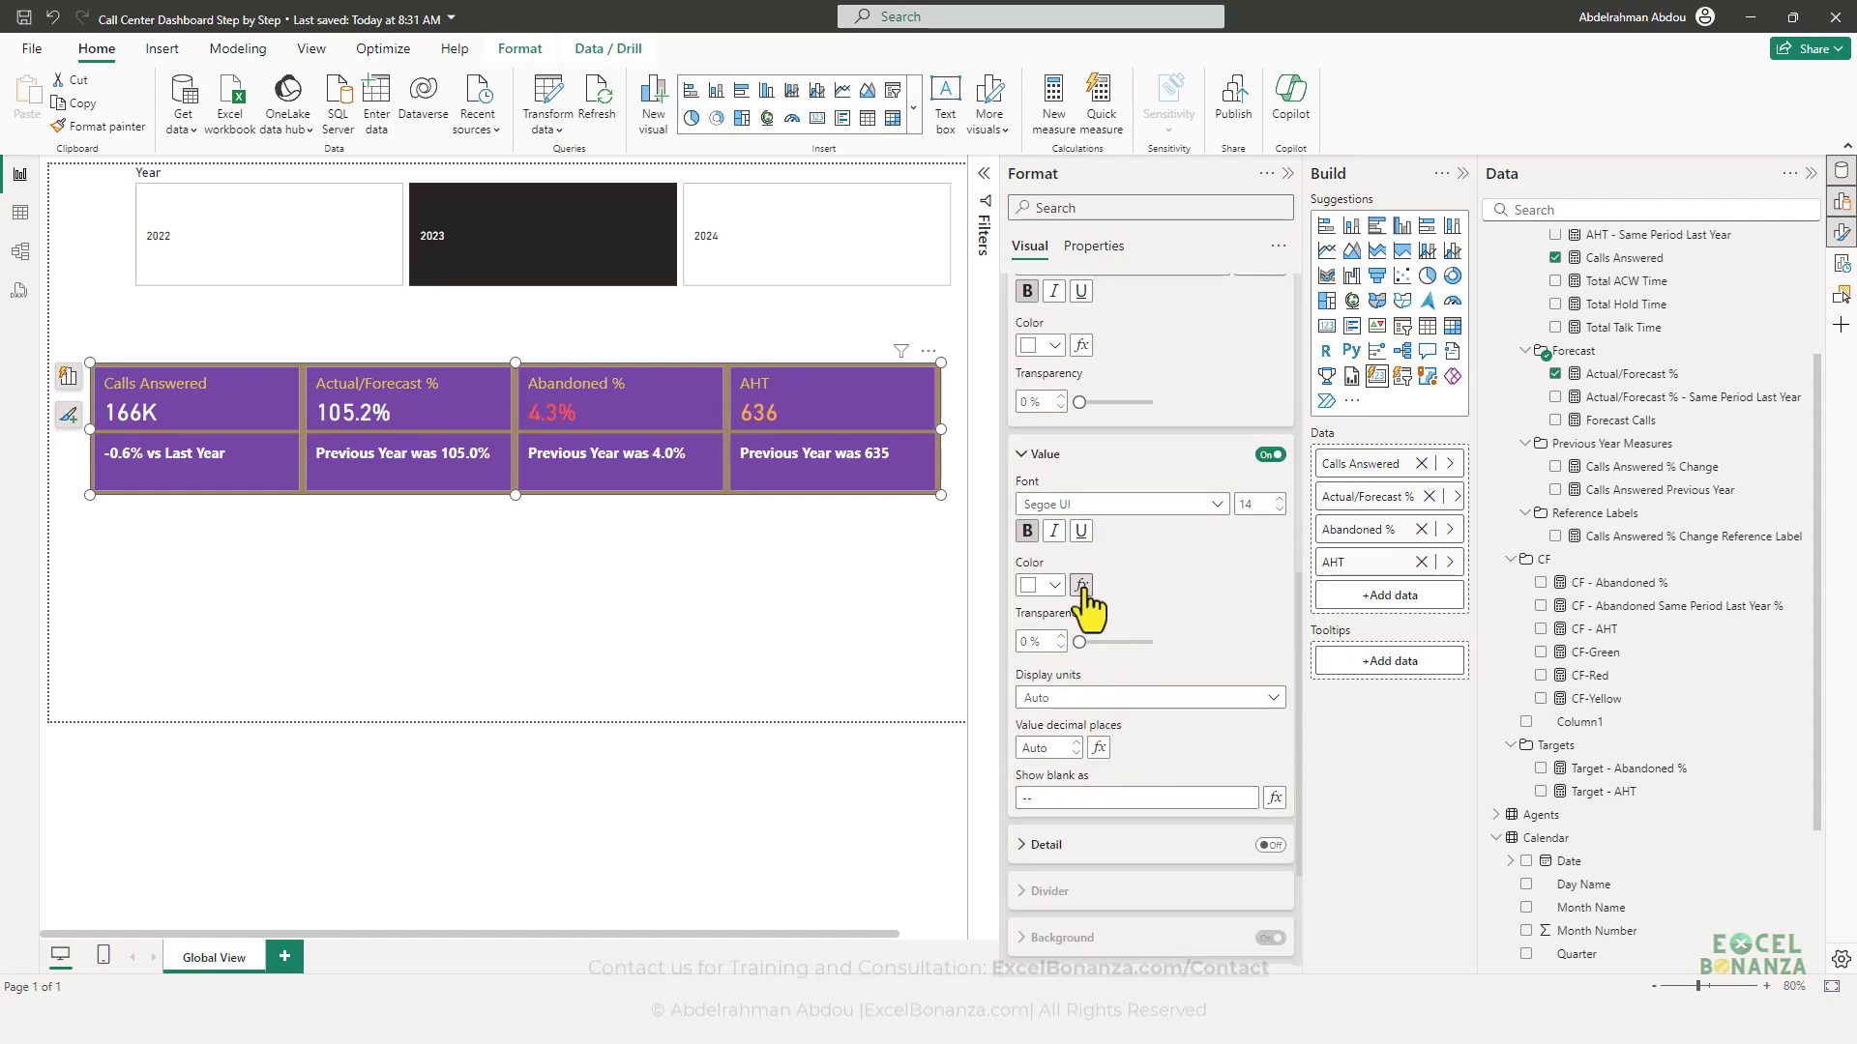
# - Color the Abandoned % reference label value conditionally by field value, based on the CF - Abandoned Same Period Last Year % measure
pyautogui.click(1081, 586)
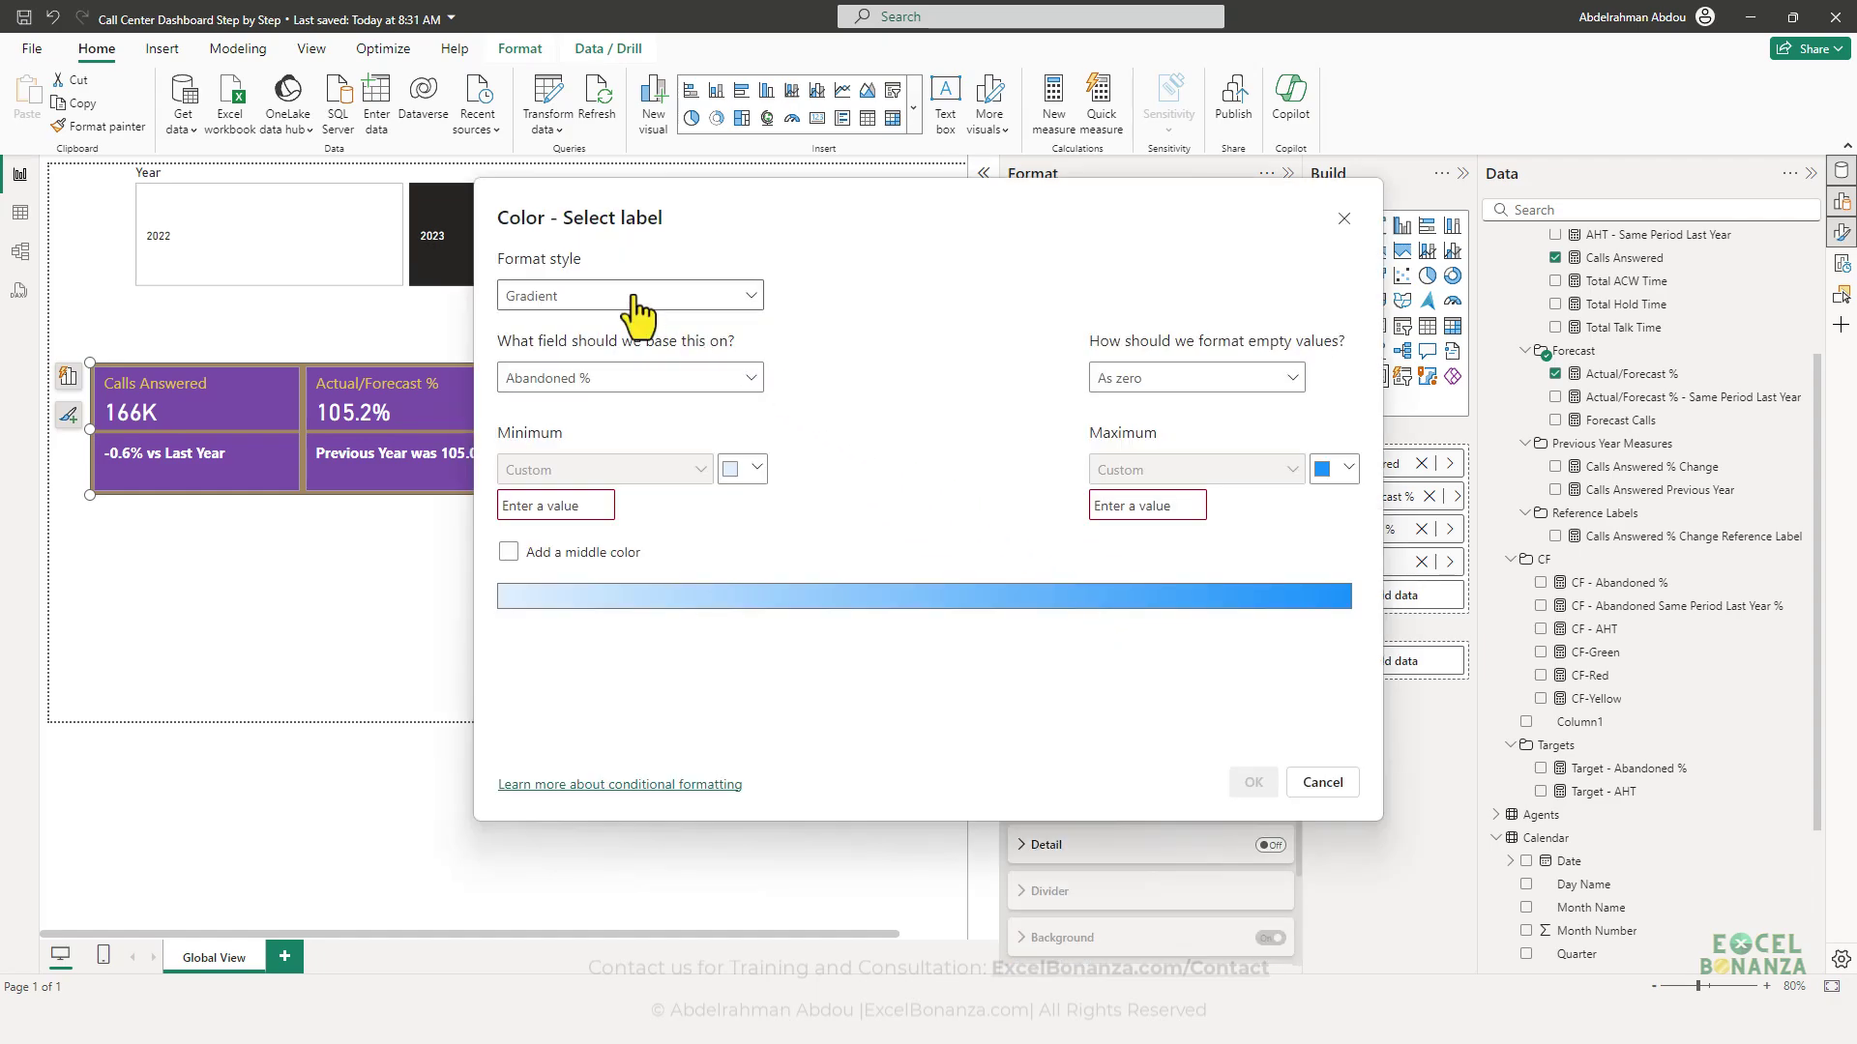
pyautogui.click(635, 300)
pyautogui.click(584, 394)
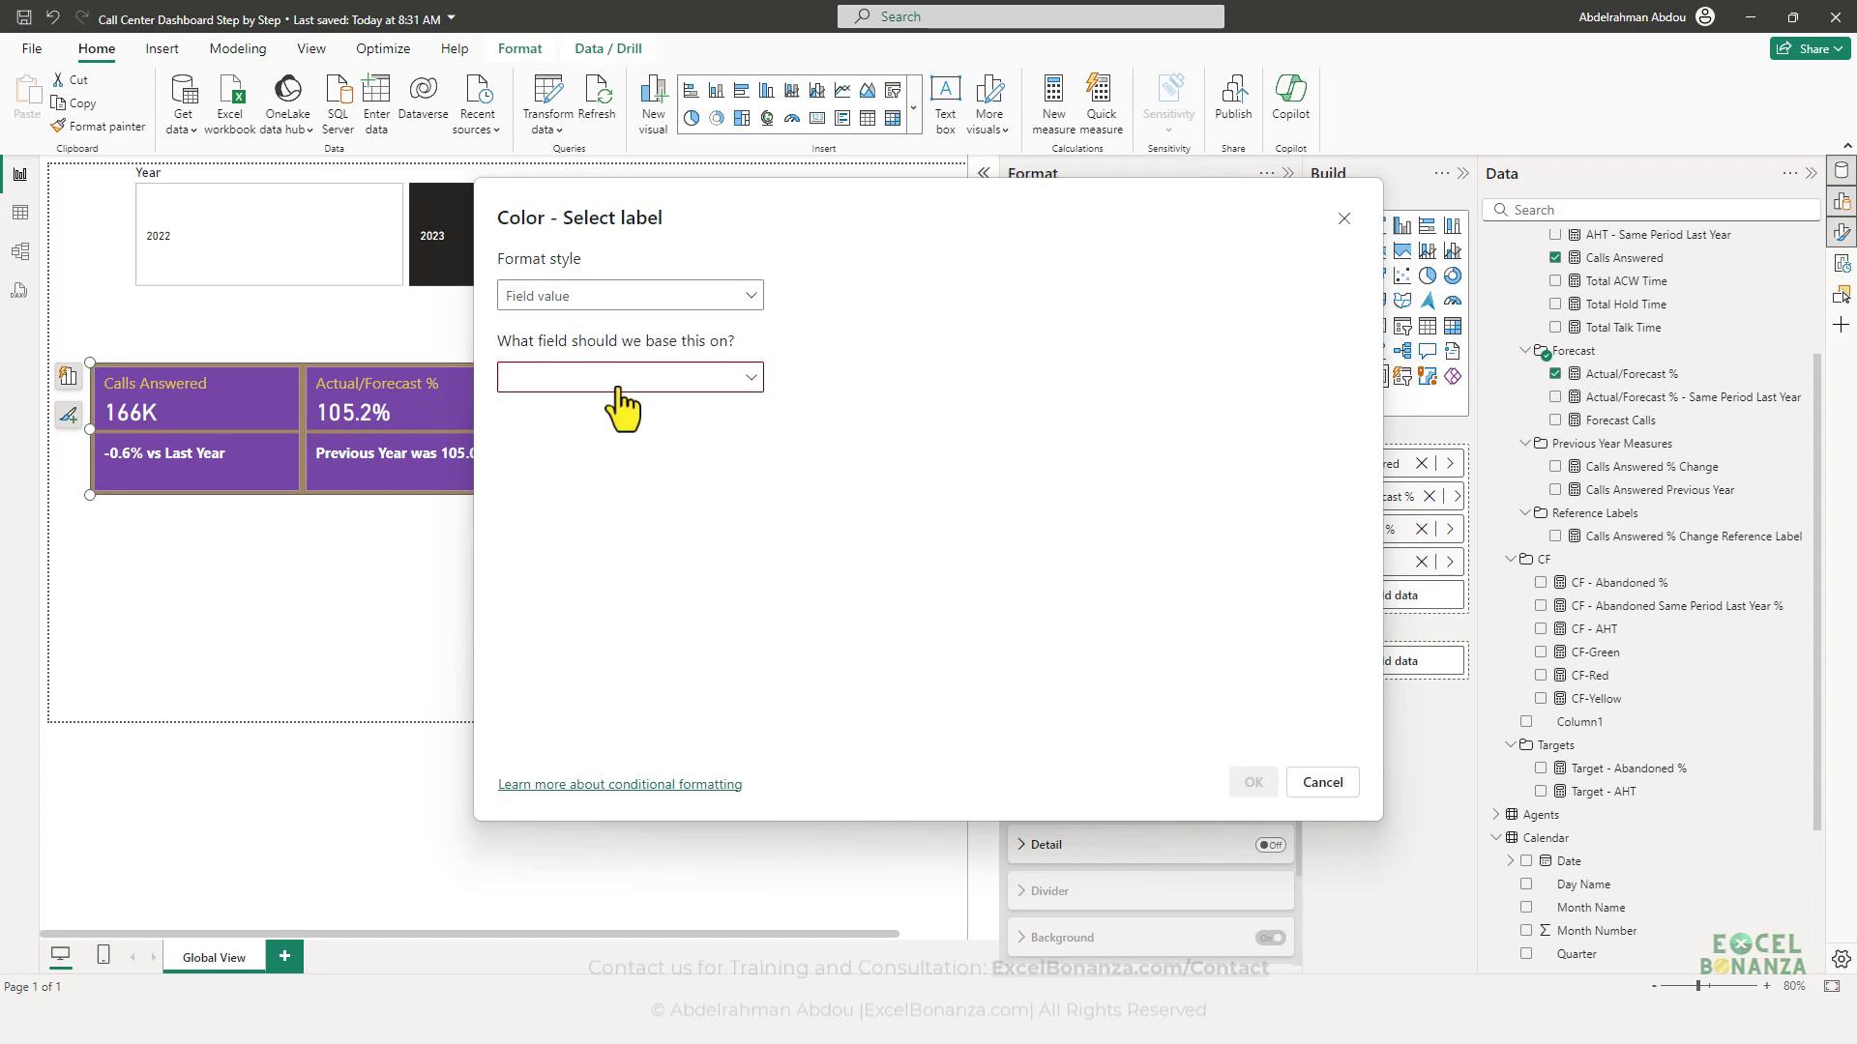
pyautogui.click(617, 389)
pyautogui.click(515, 446)
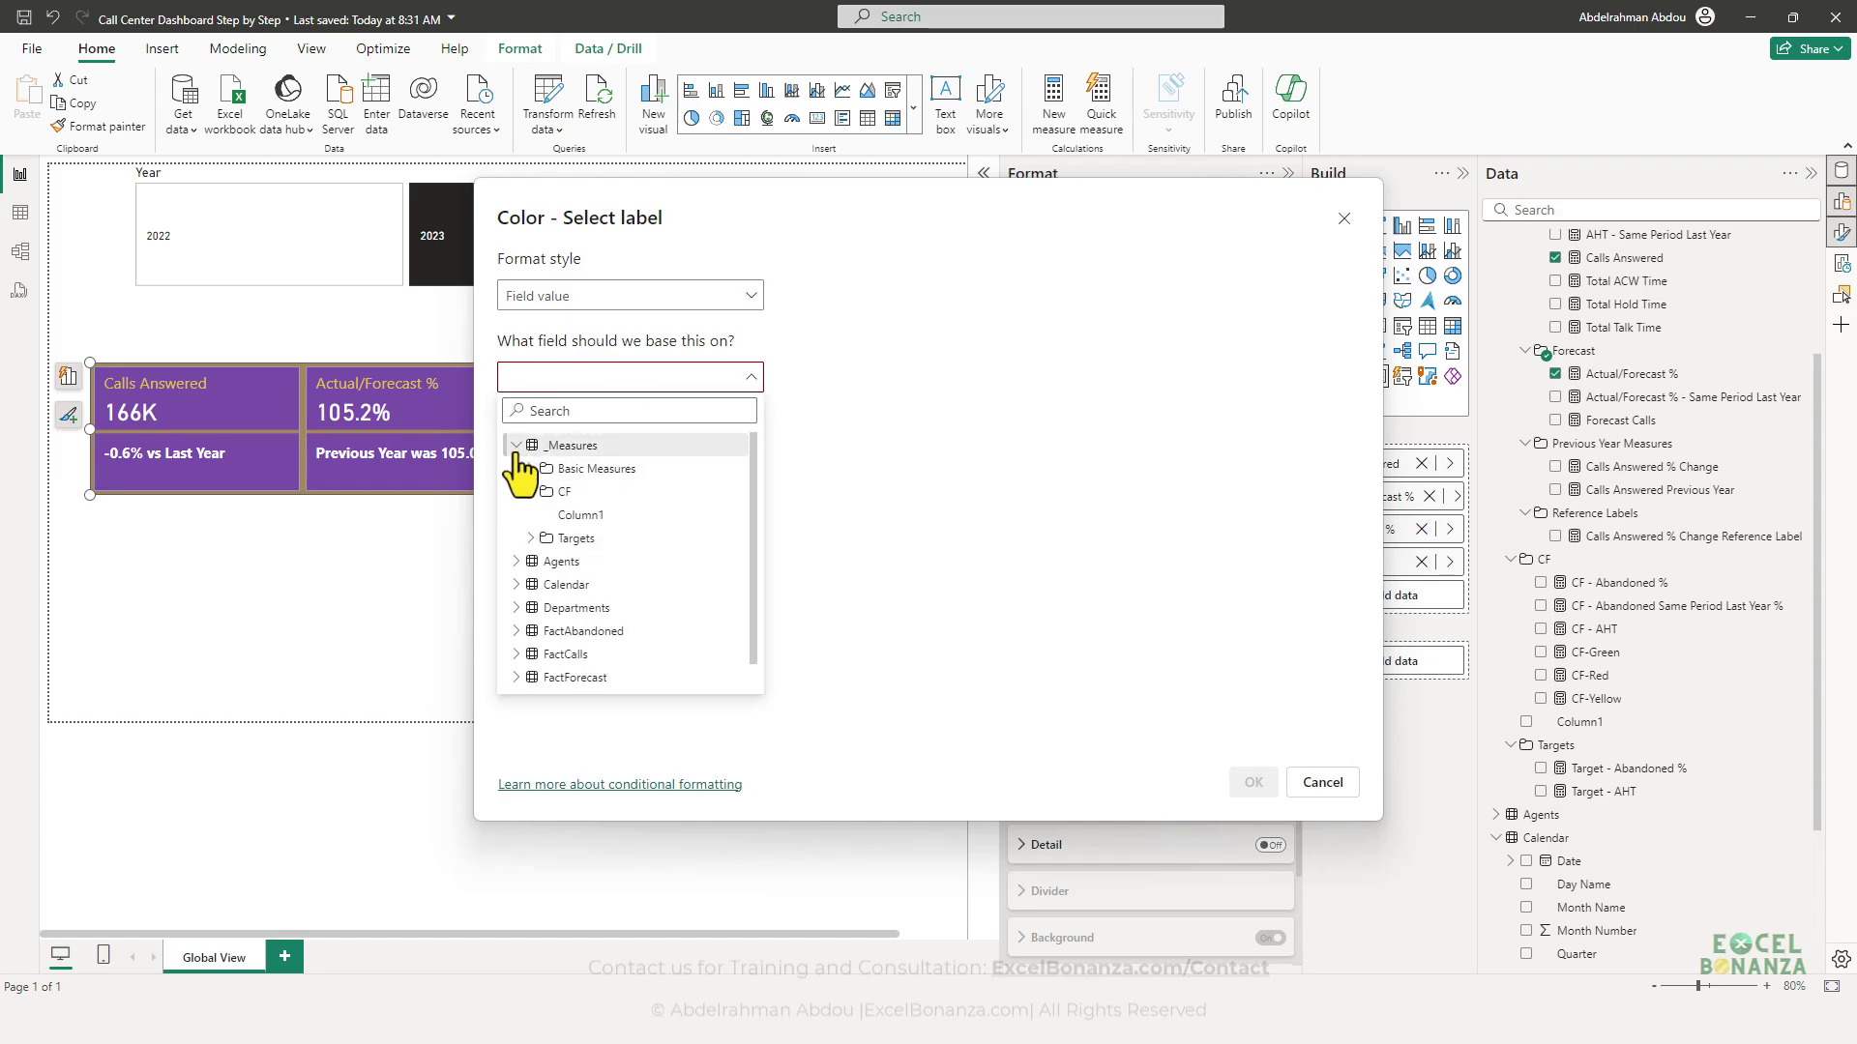
pyautogui.click(530, 493)
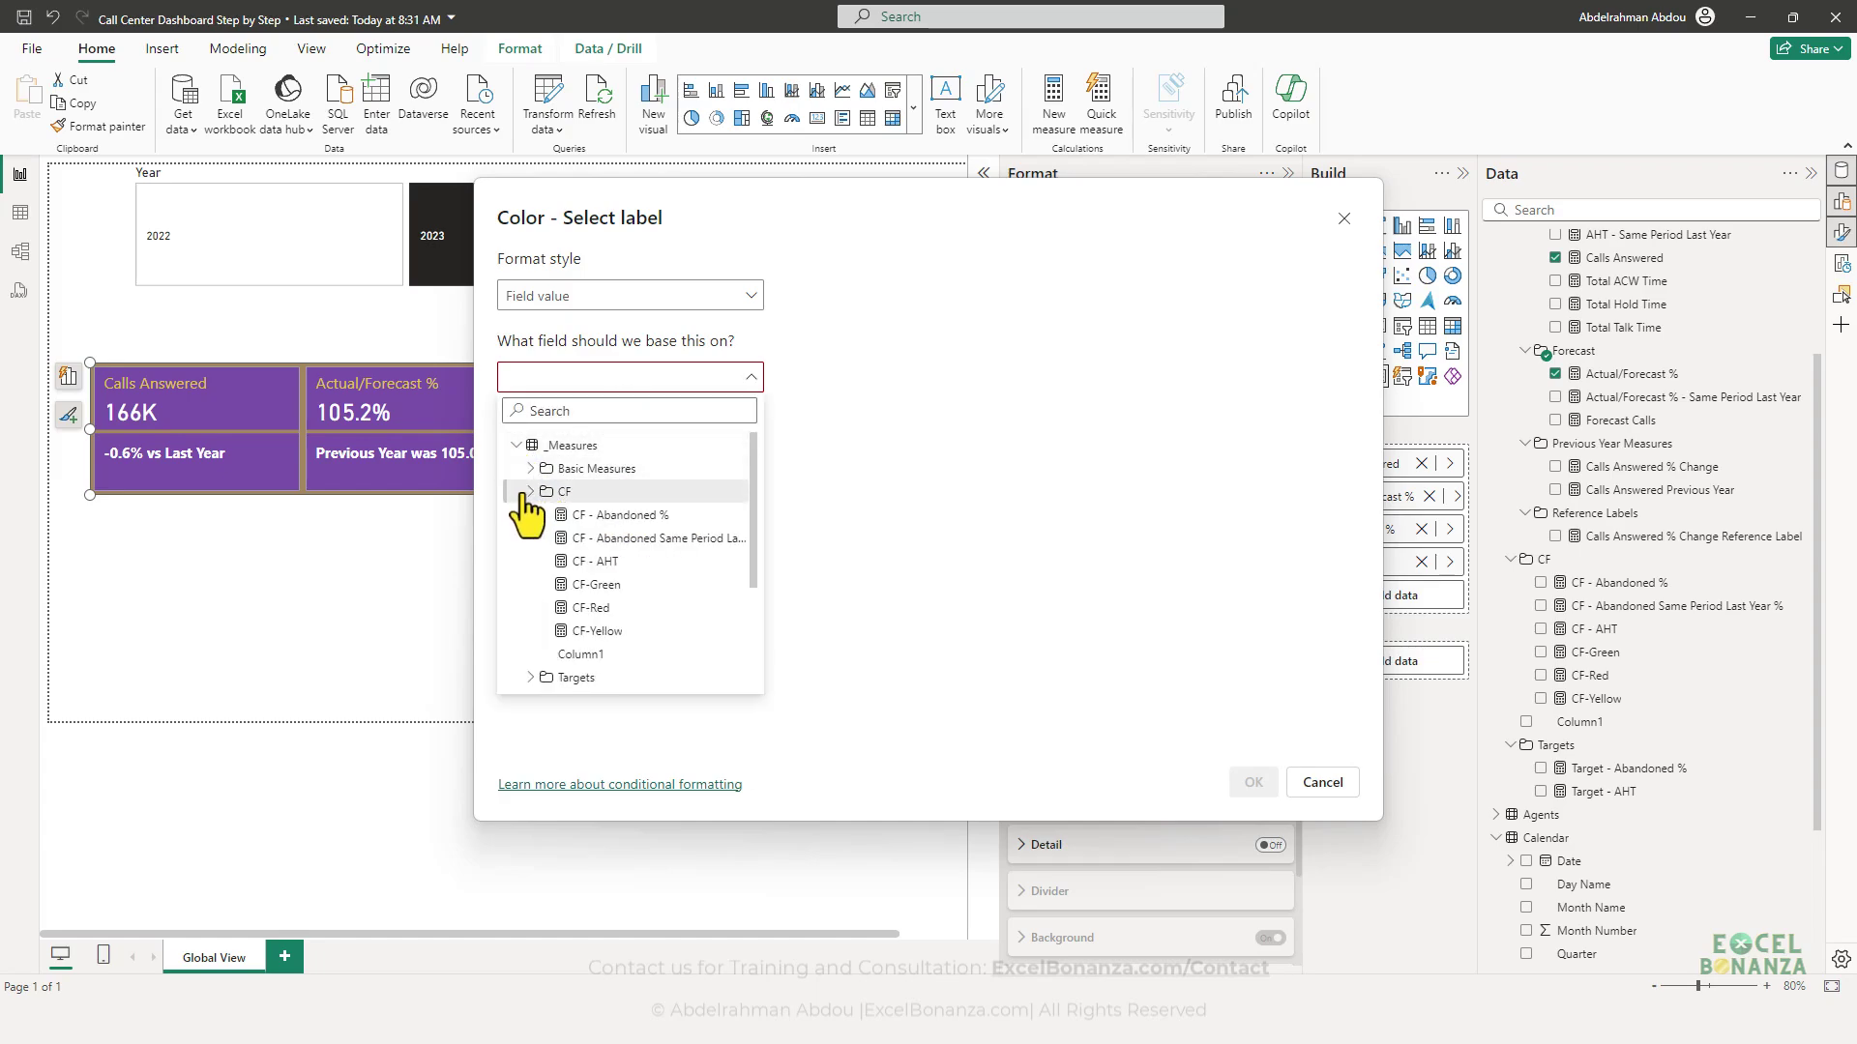
pyautogui.click(607, 539)
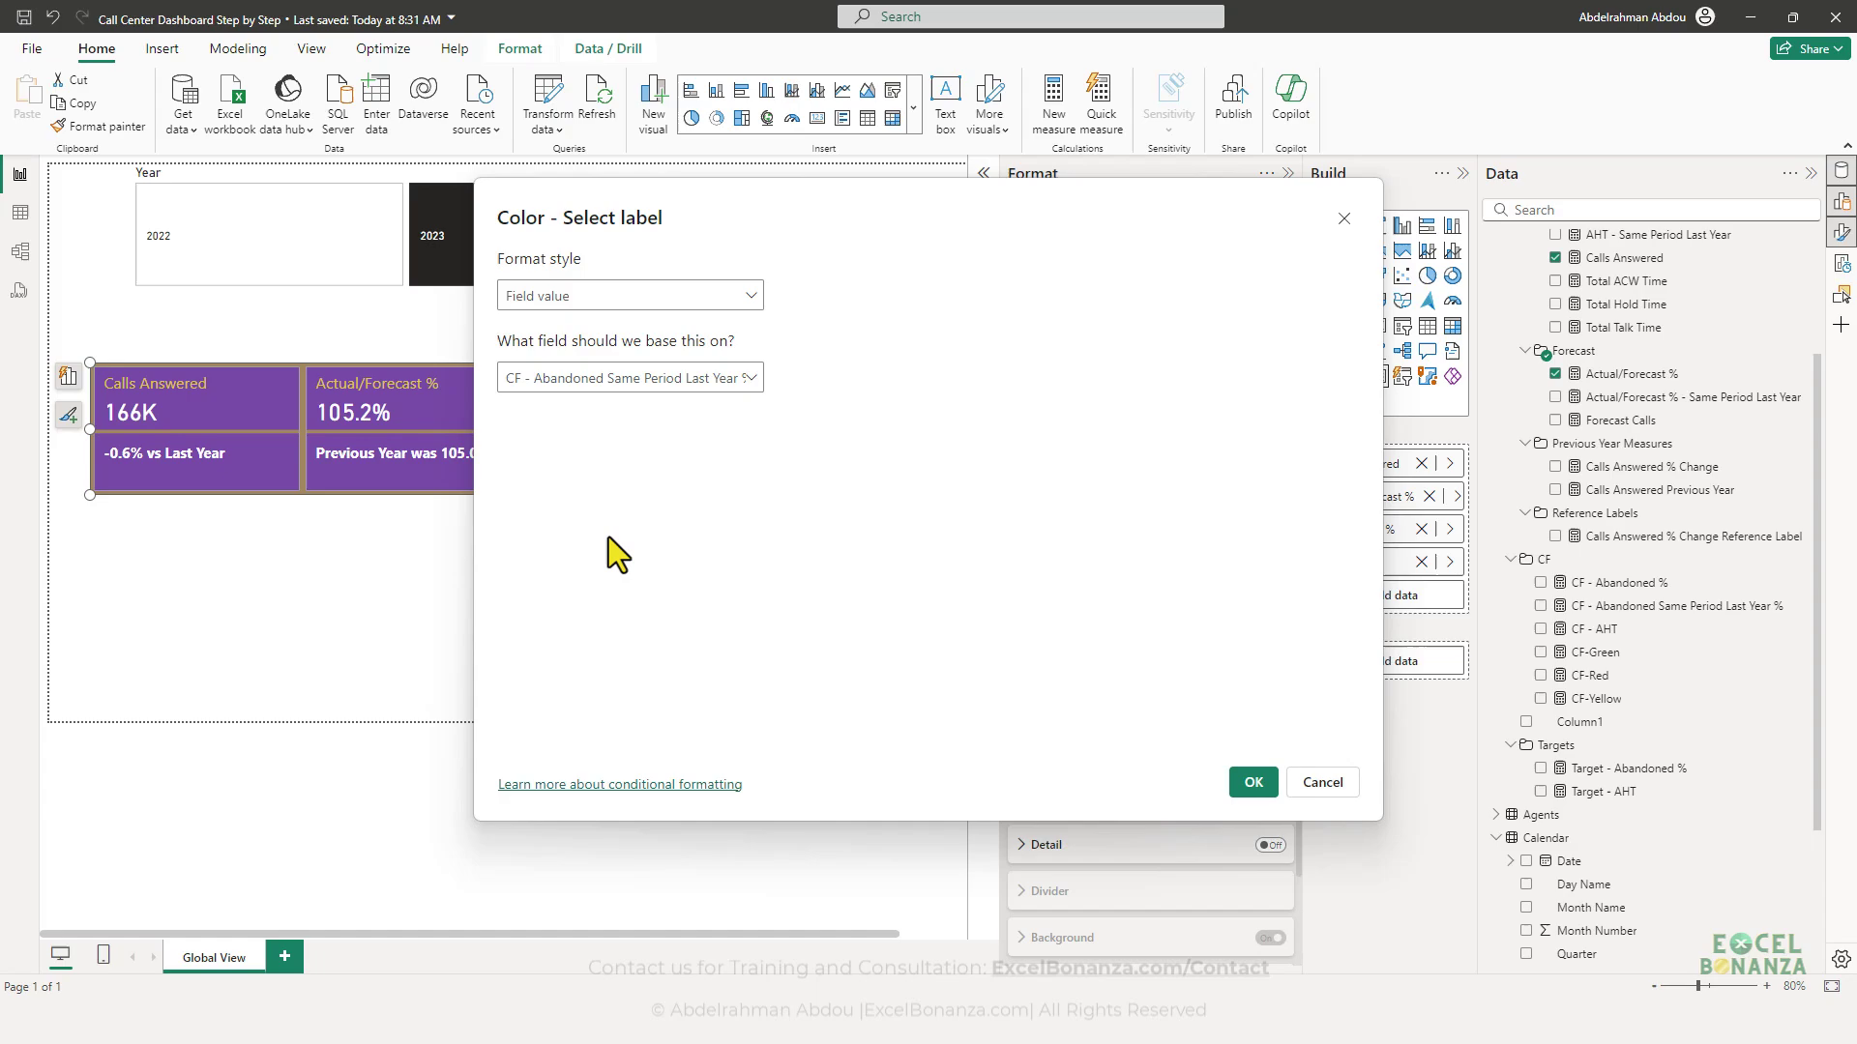
pyautogui.click(1255, 783)
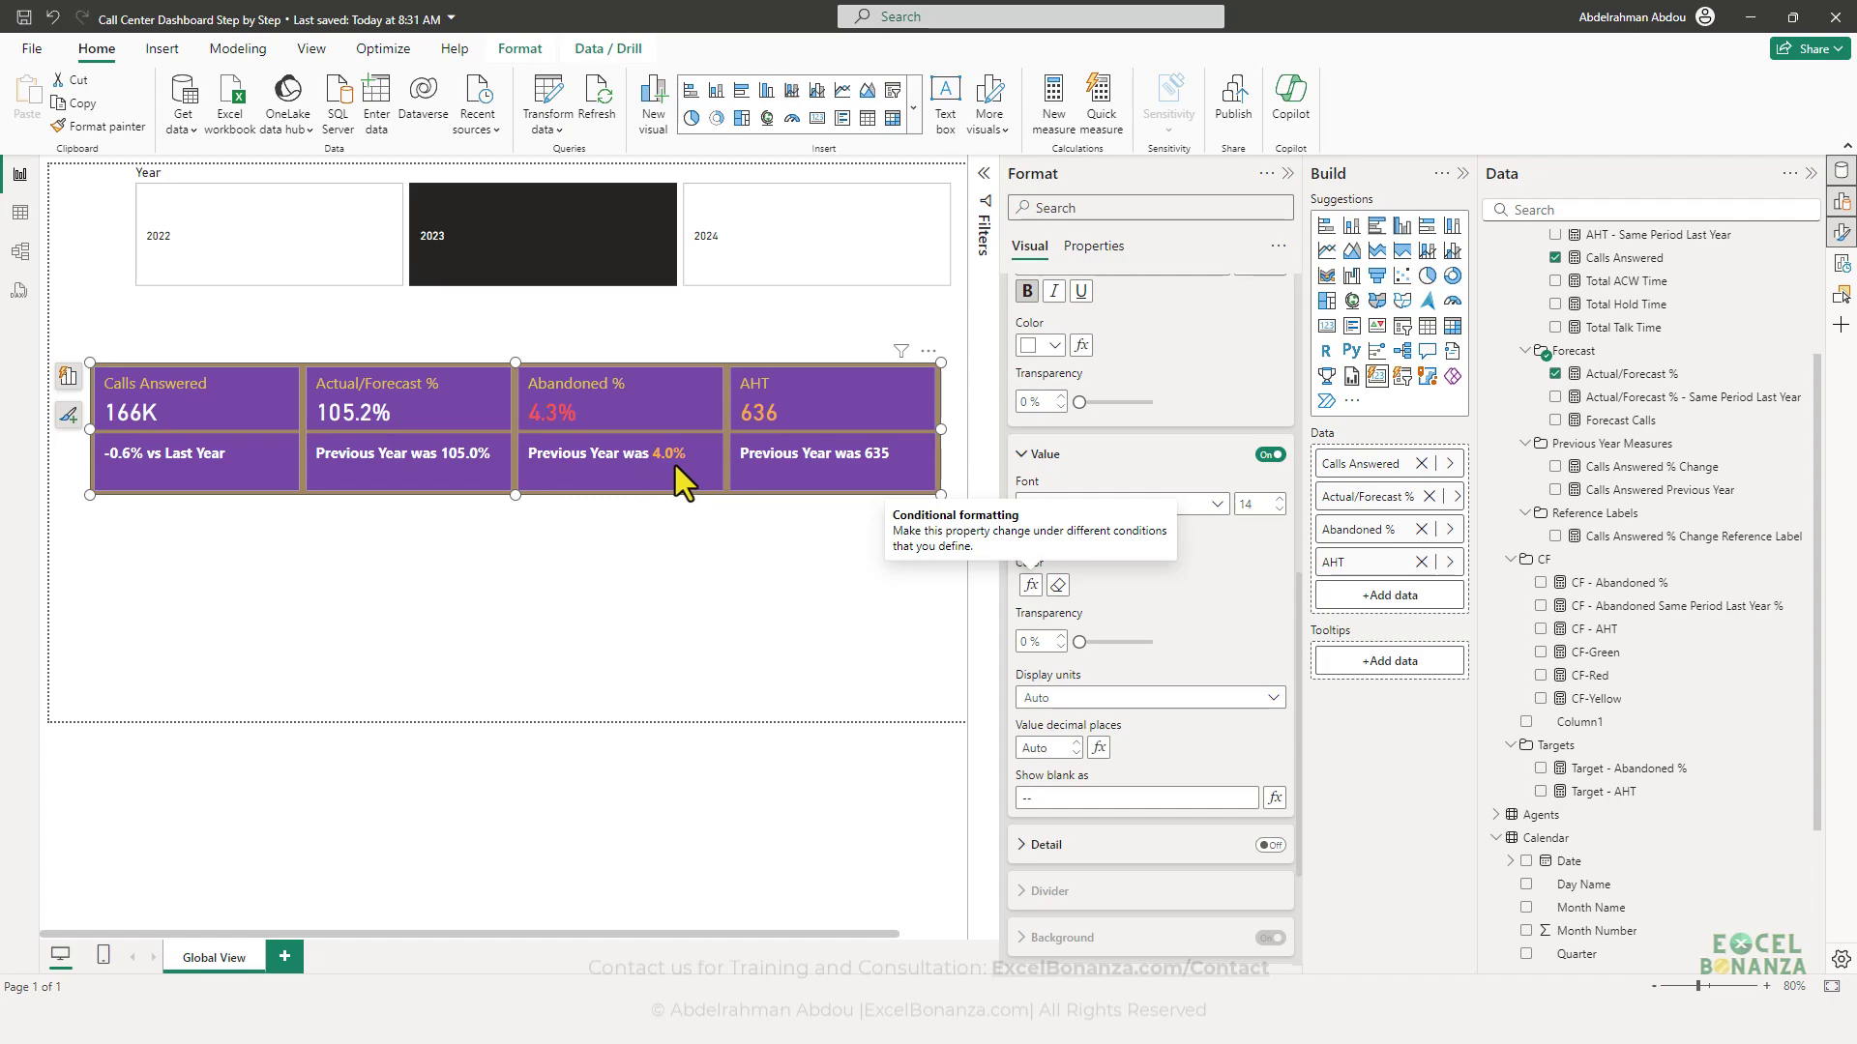
pyautogui.click(744, 555)
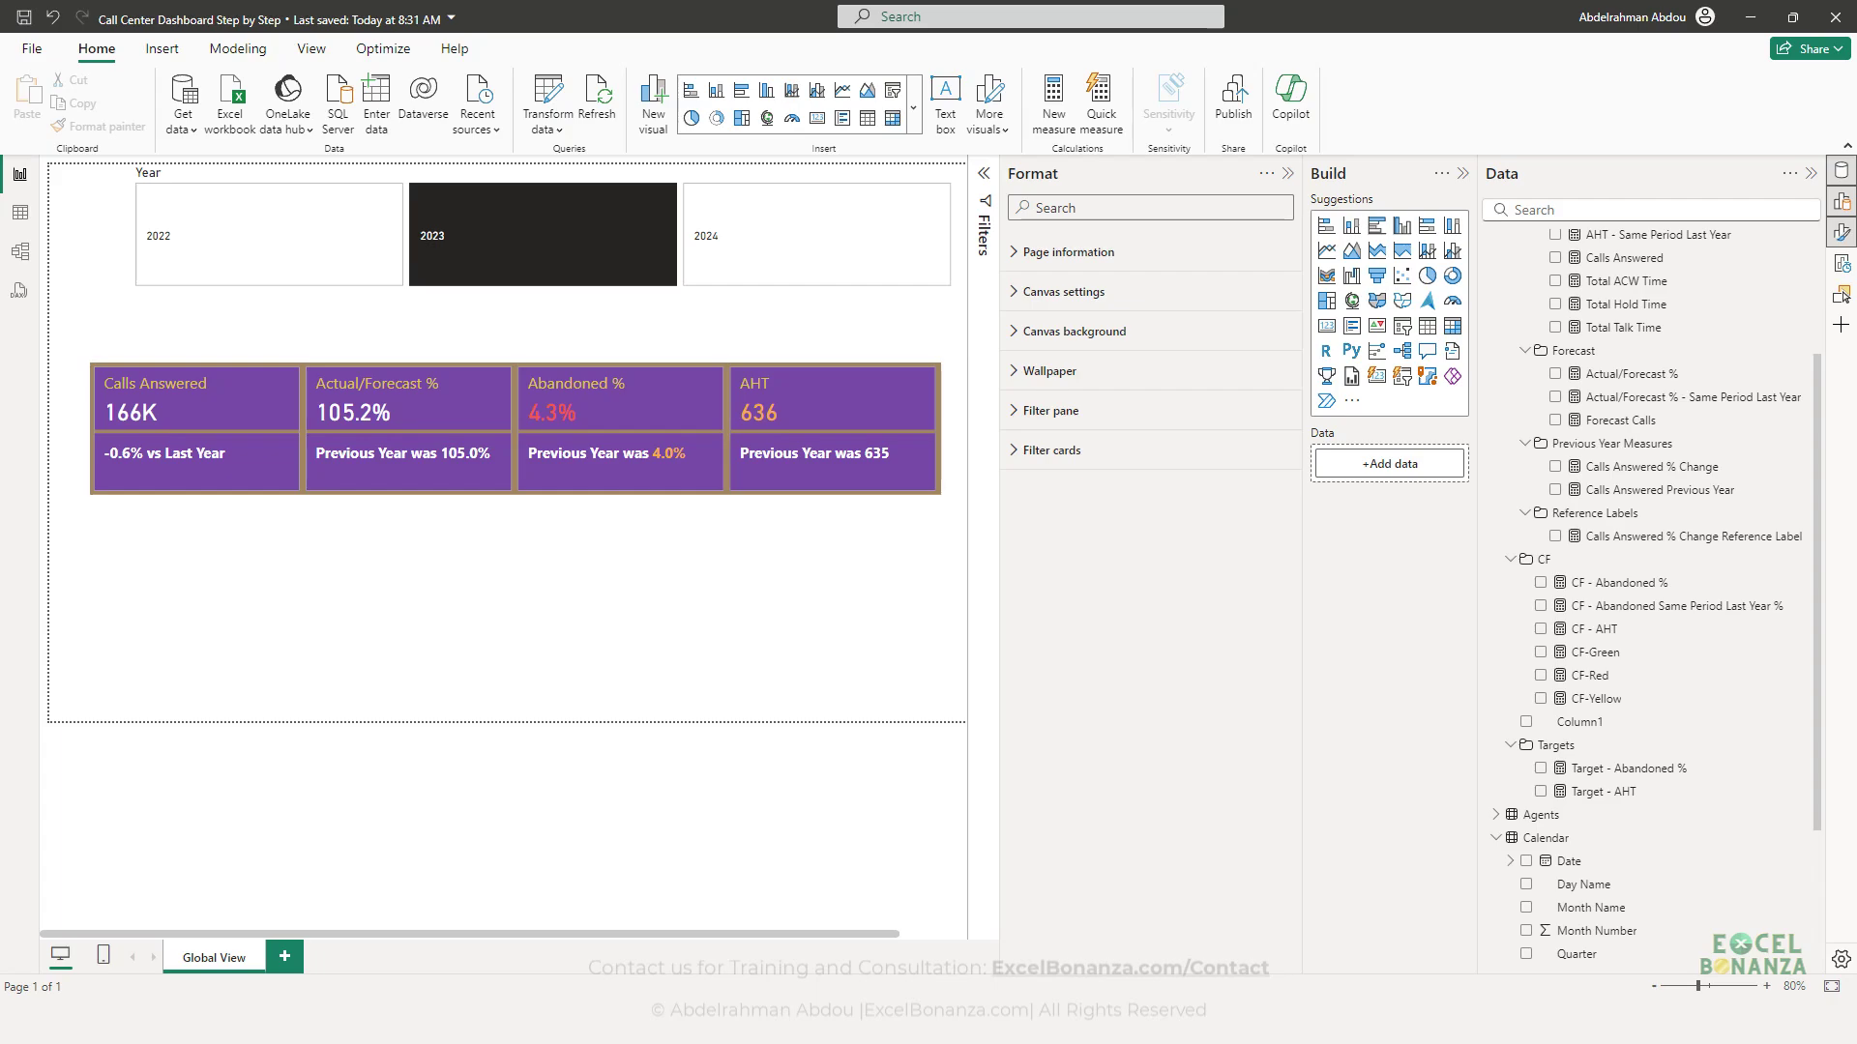
# - Create a CF - AHT Same Period Last Year measure in the CF folder, using SWITCH(TRUE()) to compare last year's AHT with 1.01 and 0.99 times [AHT Target]
pyautogui.click(1804, 582)
pyautogui.click(1765, 580)
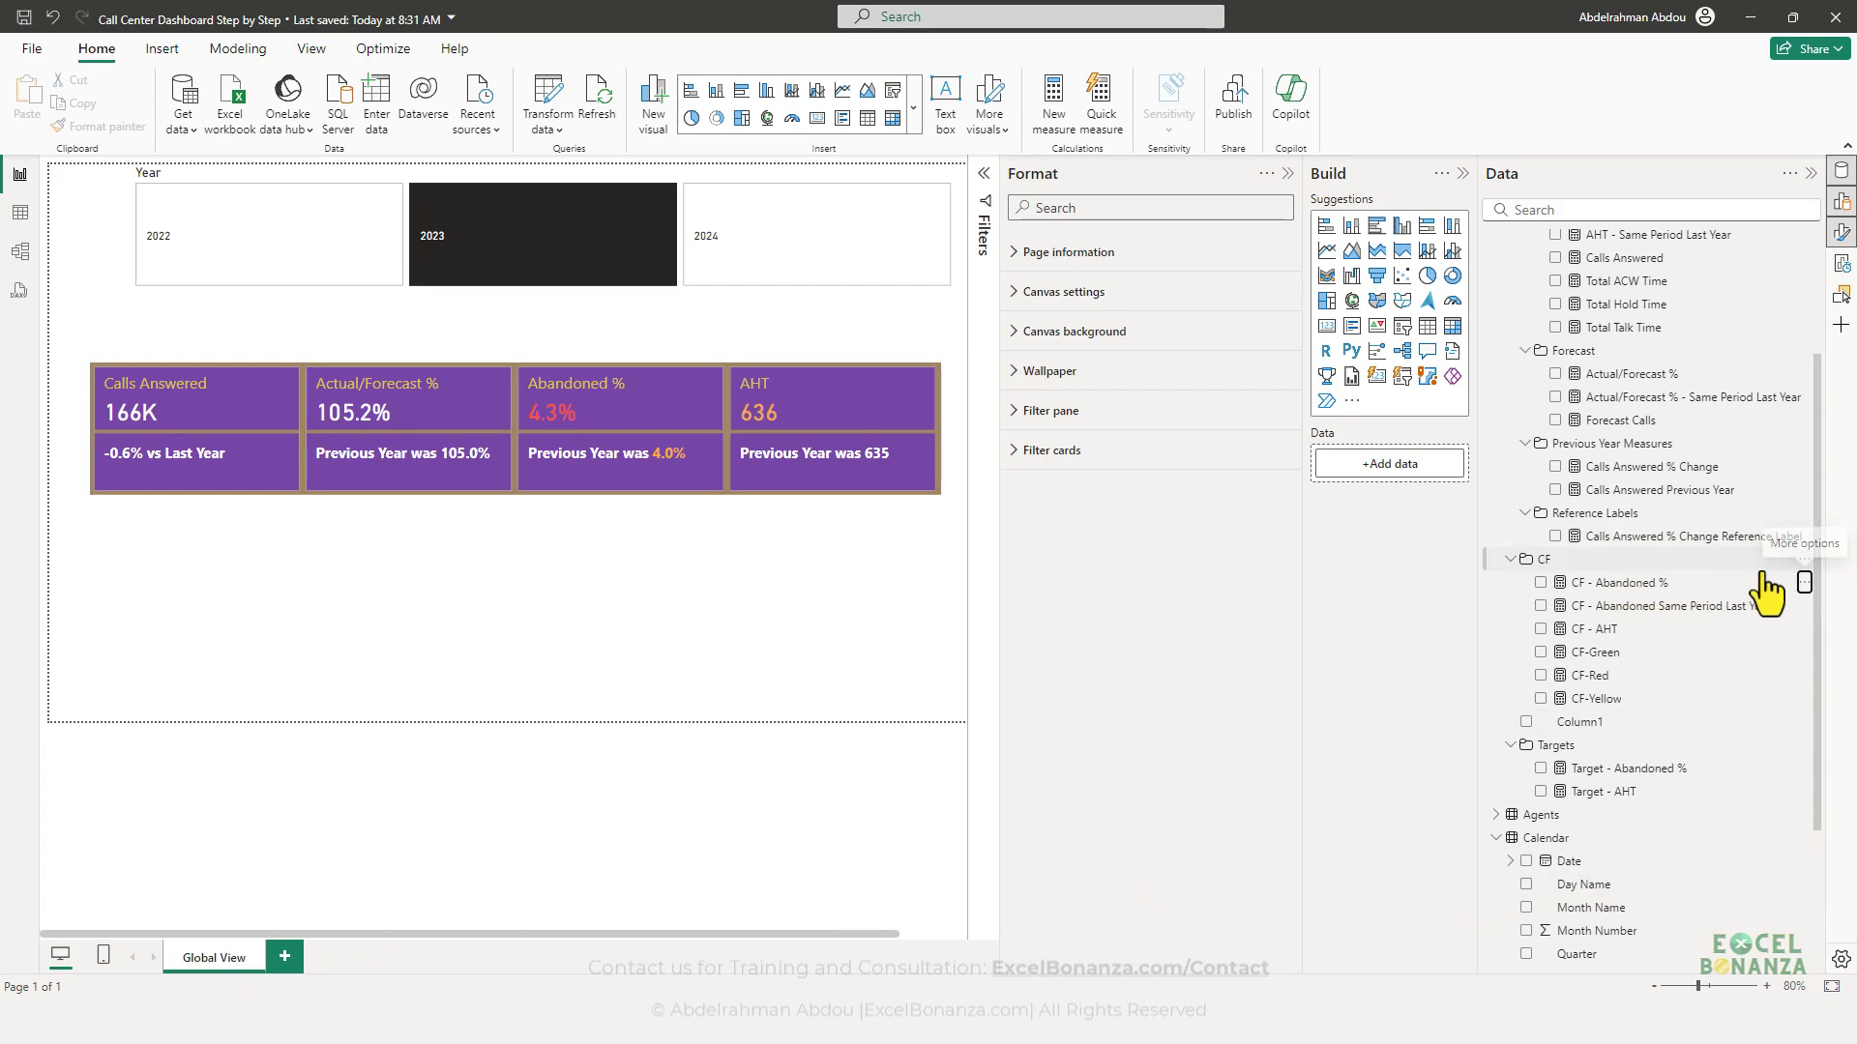
pyautogui.click(1805, 582)
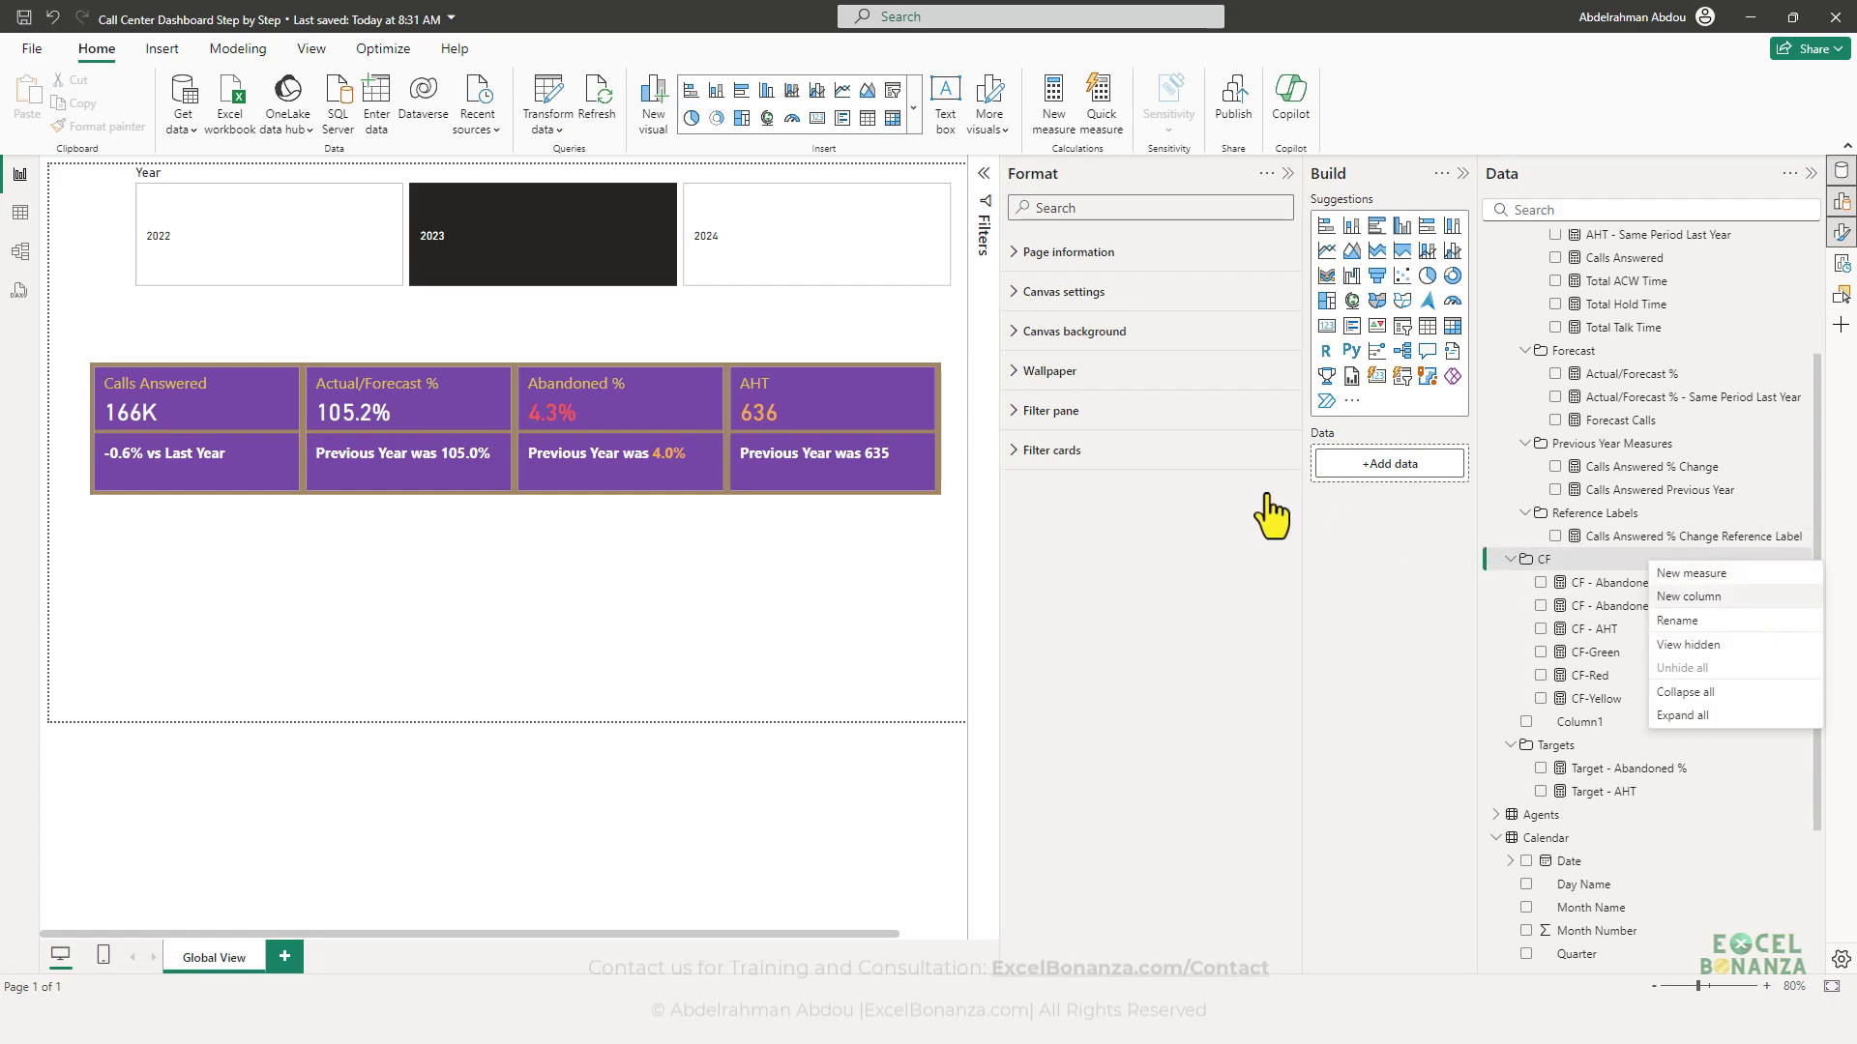
pyautogui.click(1691, 574)
pyautogui.hotkey('ctrl', 'a')
pyautogui.write('CF - AHT Same Period Last Year = SWITCH(TRUE(), \t\t\t\t\t\t[AHT Same Period Last Year] >= [AHT Target] * 1.01, [CF - Red], \t\t\t\t\t\t[AHT Same Period Last Year] <= [AHT Target] * 1.01 &&   [AHT Same Period Last Year] >= [AHT Target]  * 0.99,[CF - Yellow], \t\t\t\t\t\t[AHT Same Period Last Year] < [AHT Target]  * 0.99 , [CF- Green] \t\t\t\t\t\t)')
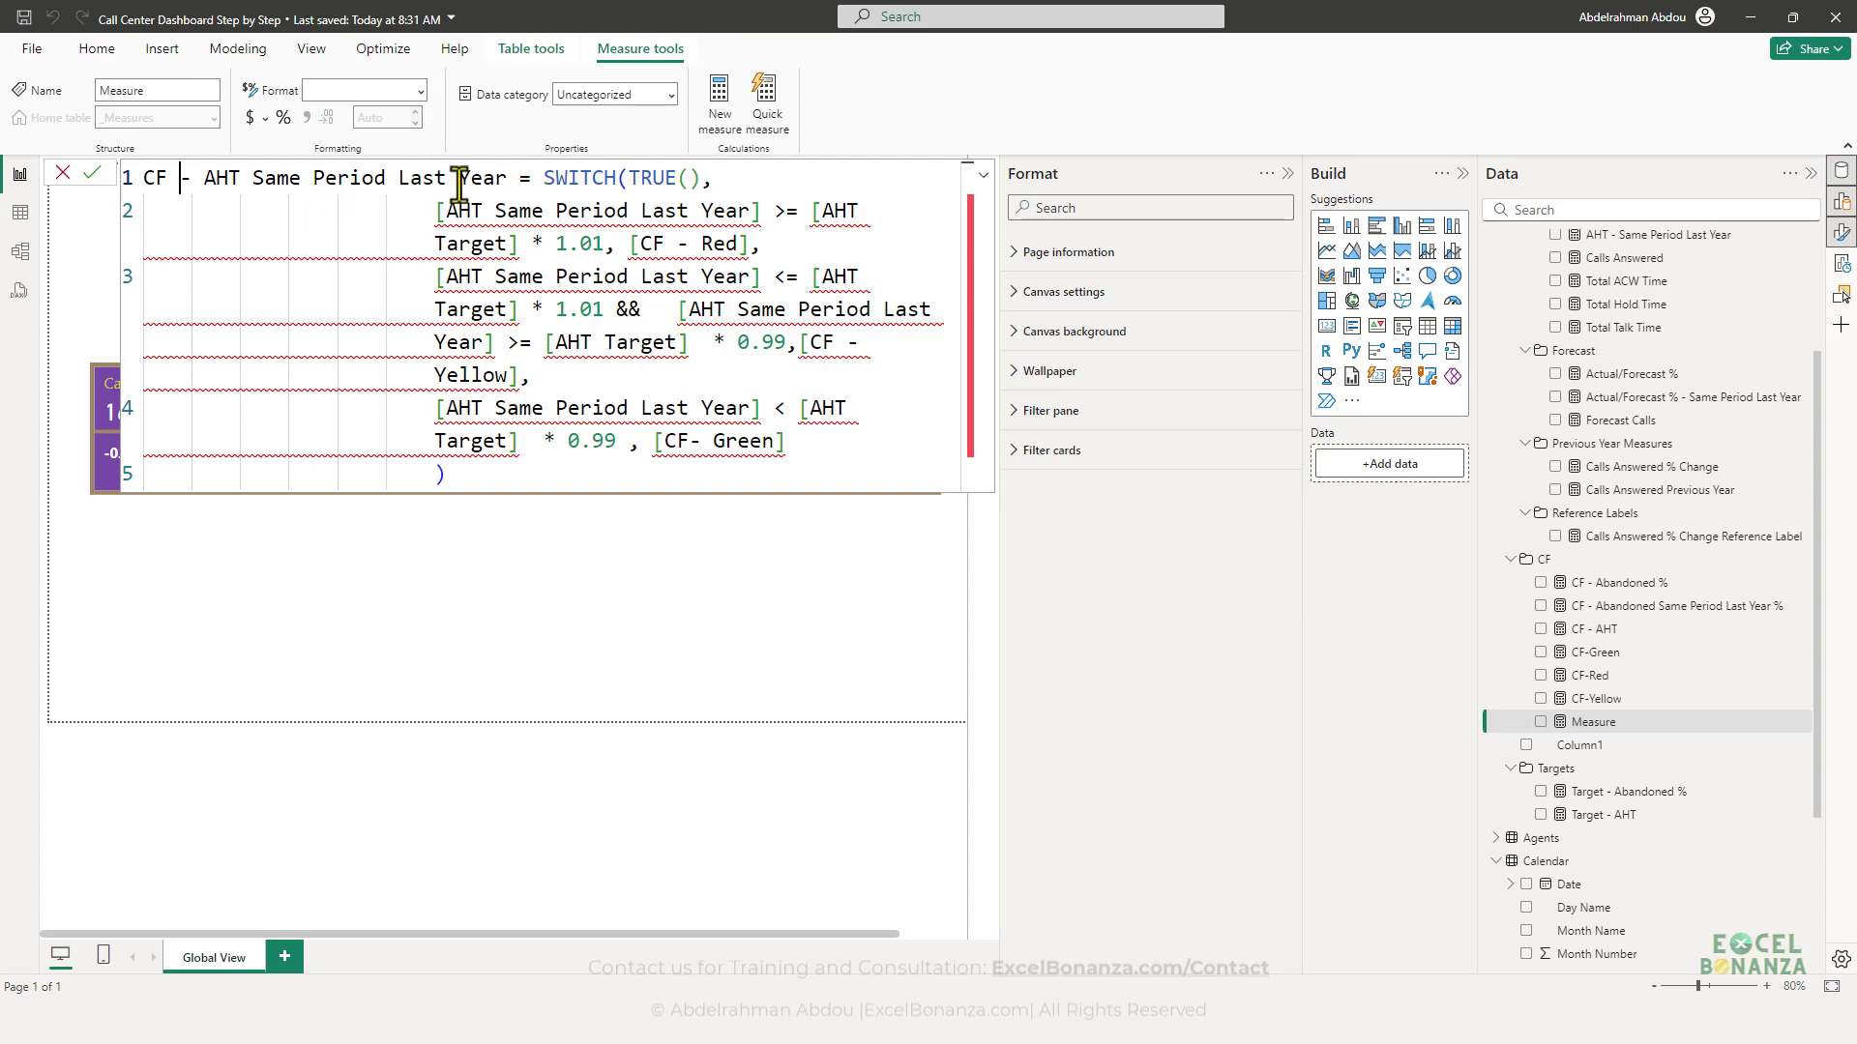
# - Replace every [AHT Same Period Last Year] reference in the formula with the [AHT - Same Period Last Year] measure
pyautogui.moveTo(764, 211); pyautogui.dragTo(440, 211)
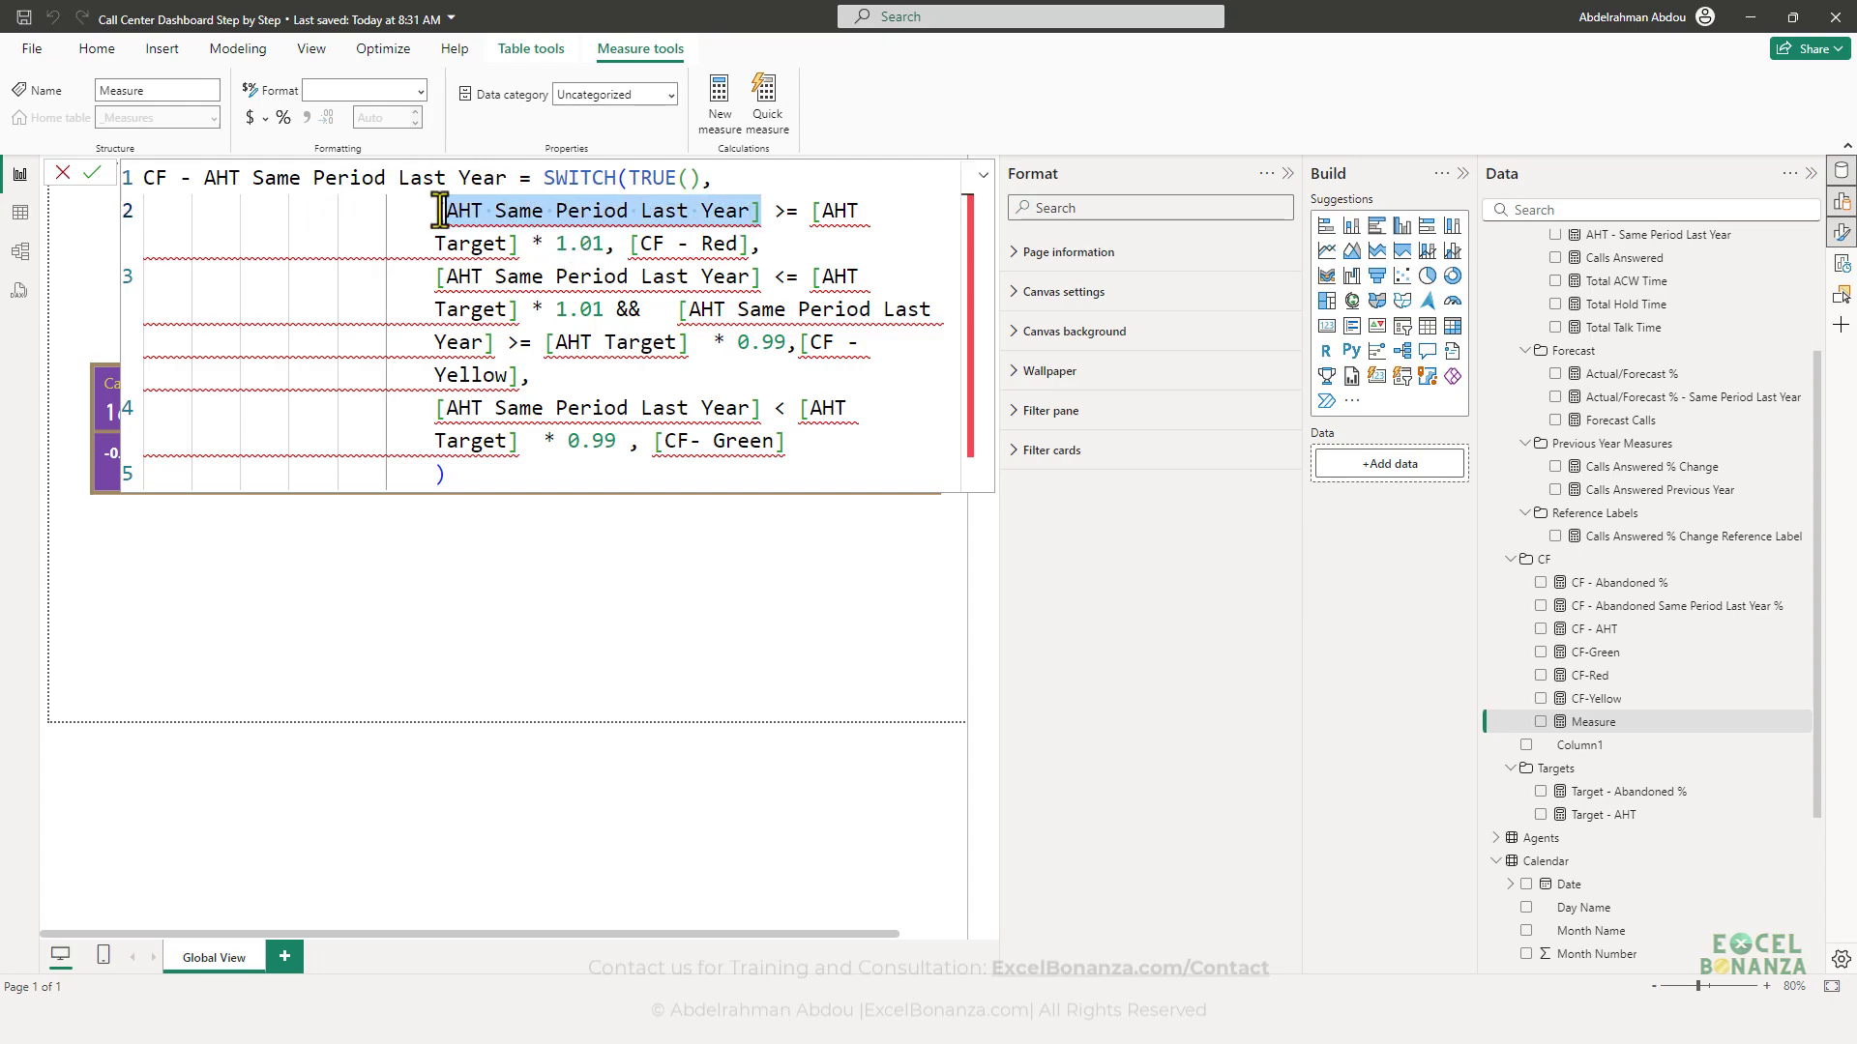
pyautogui.click(480, 241)
pyautogui.click(568, 243)
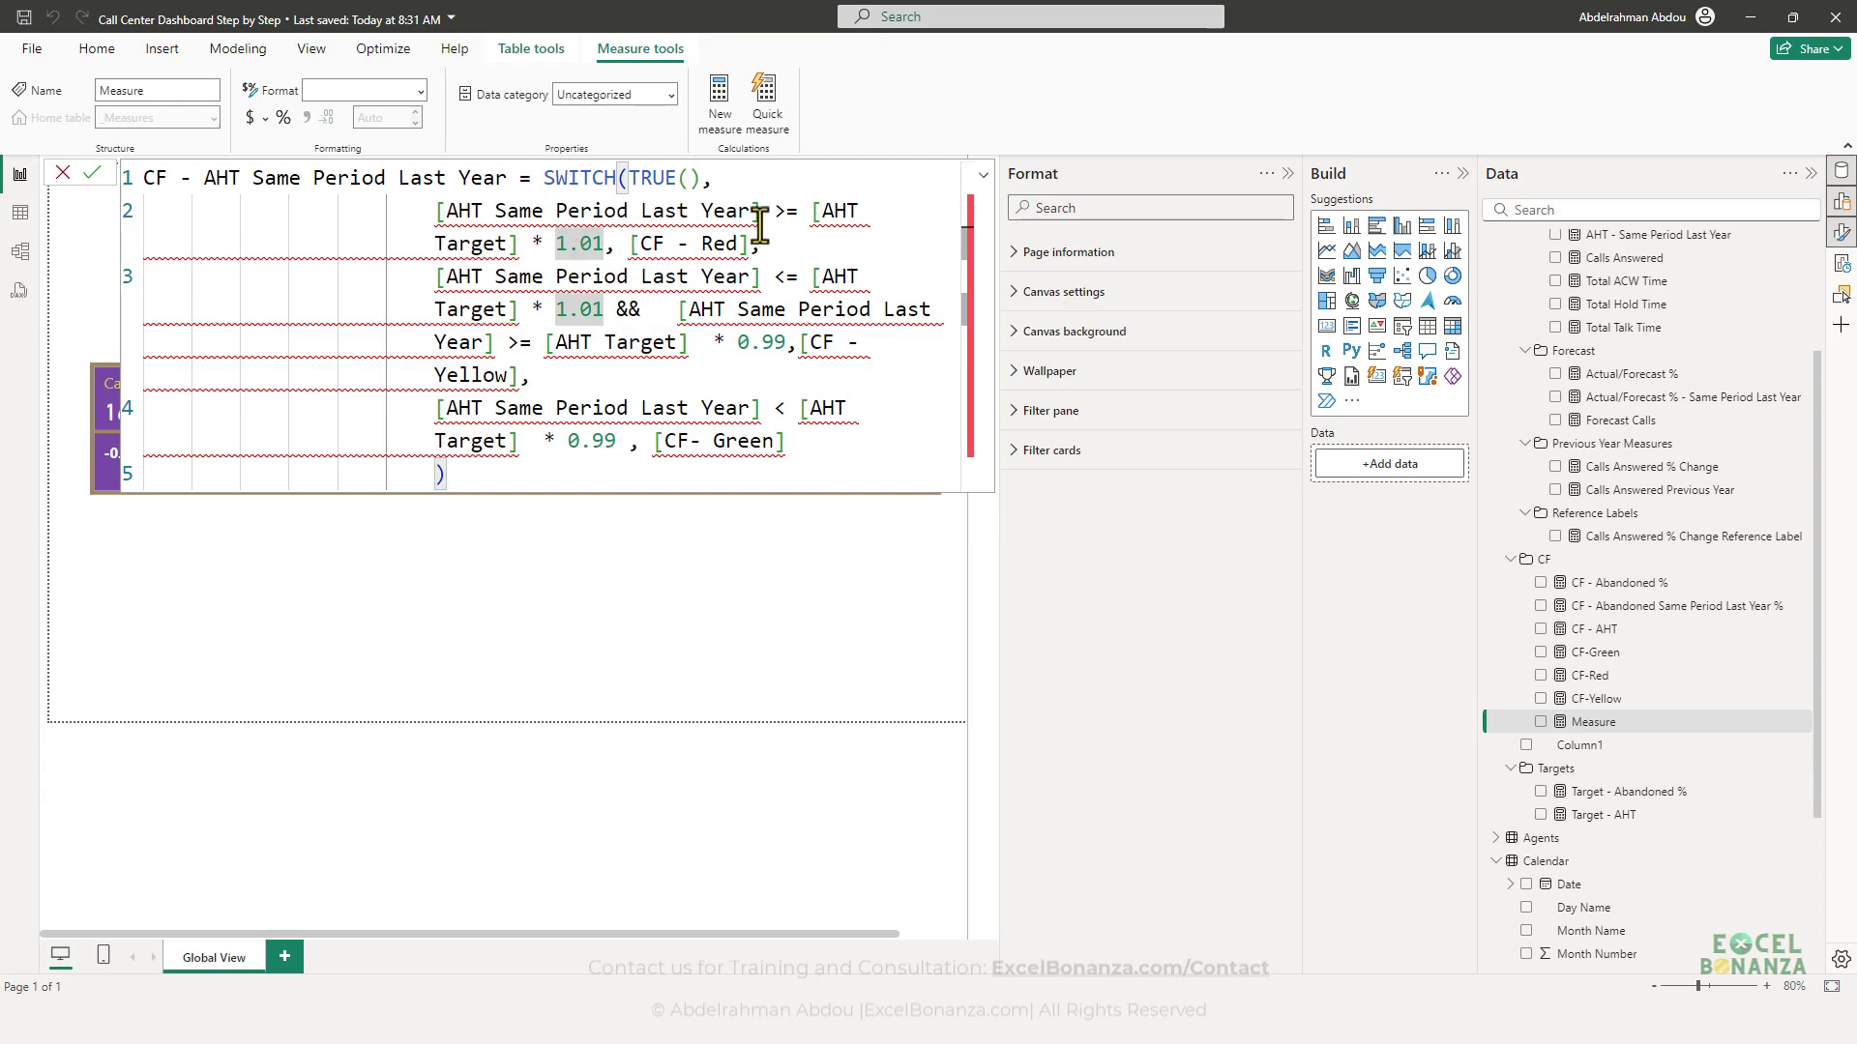
pyautogui.moveTo(760, 225); pyautogui.dragTo(432, 218)
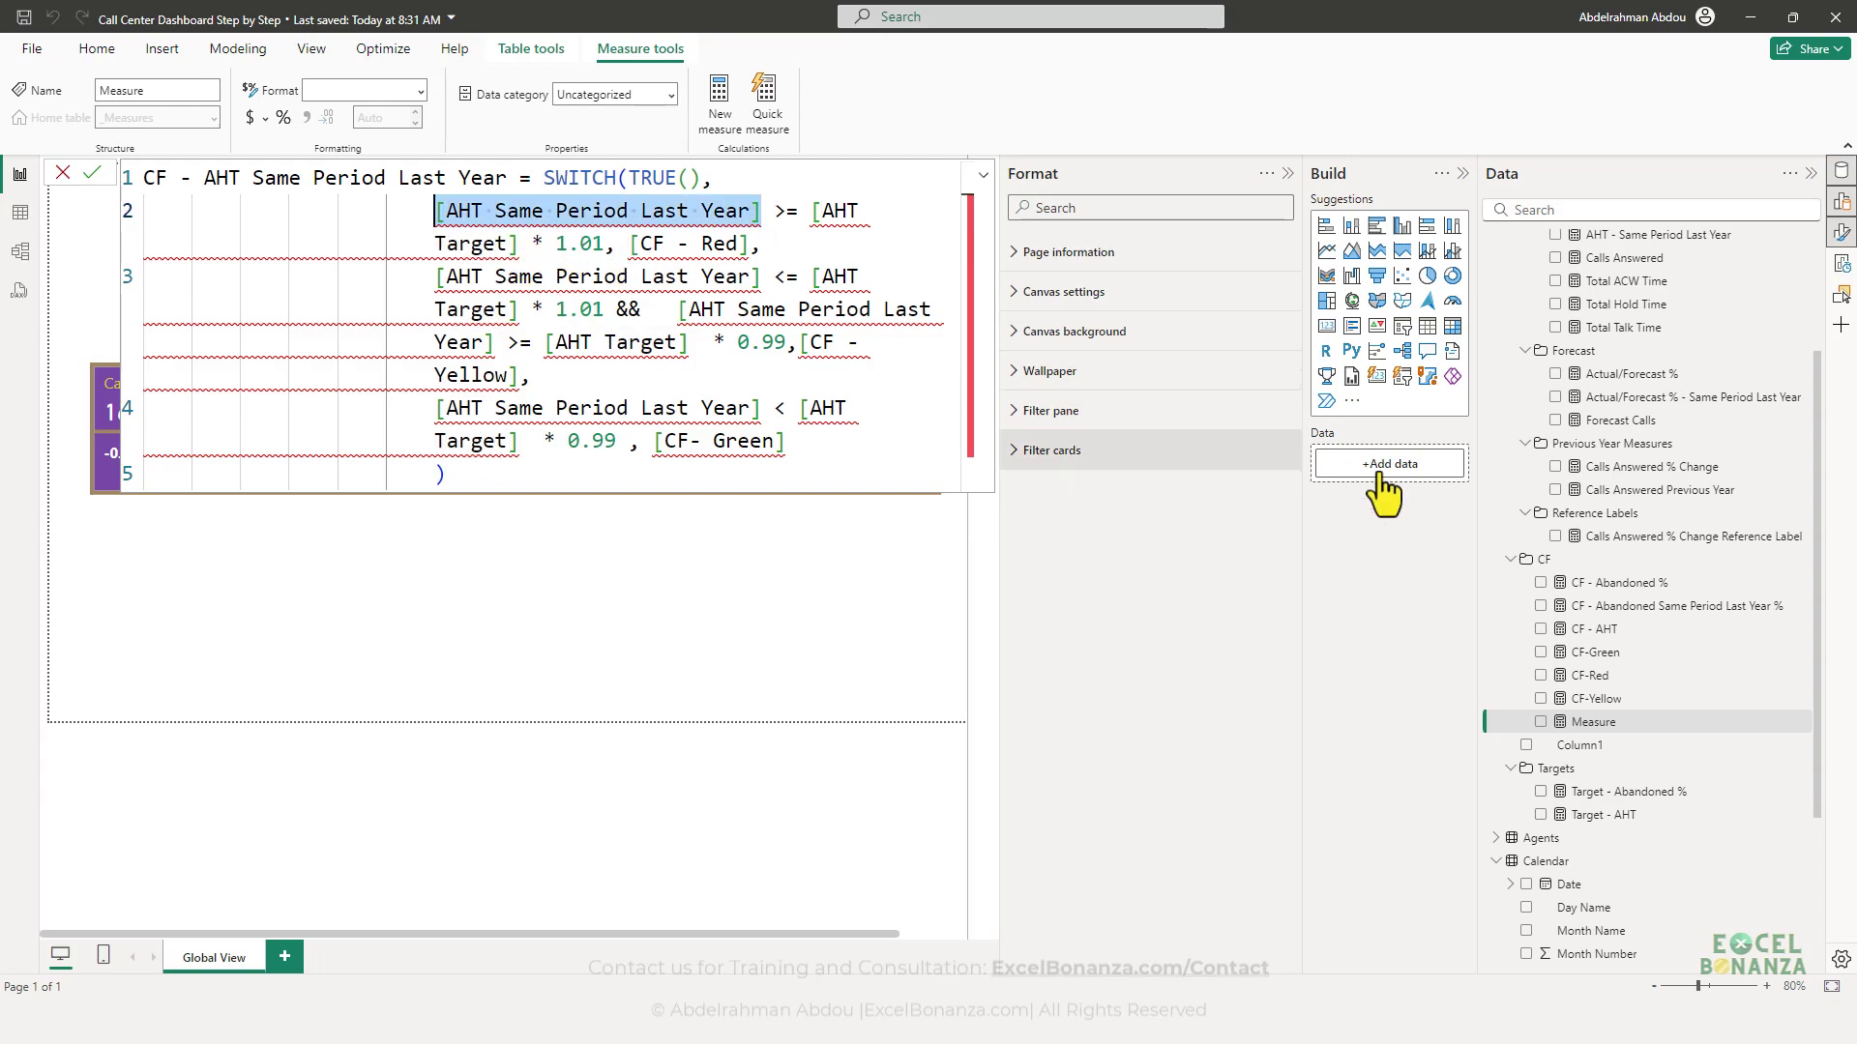
pyautogui.scroll(3, 1736, 619)
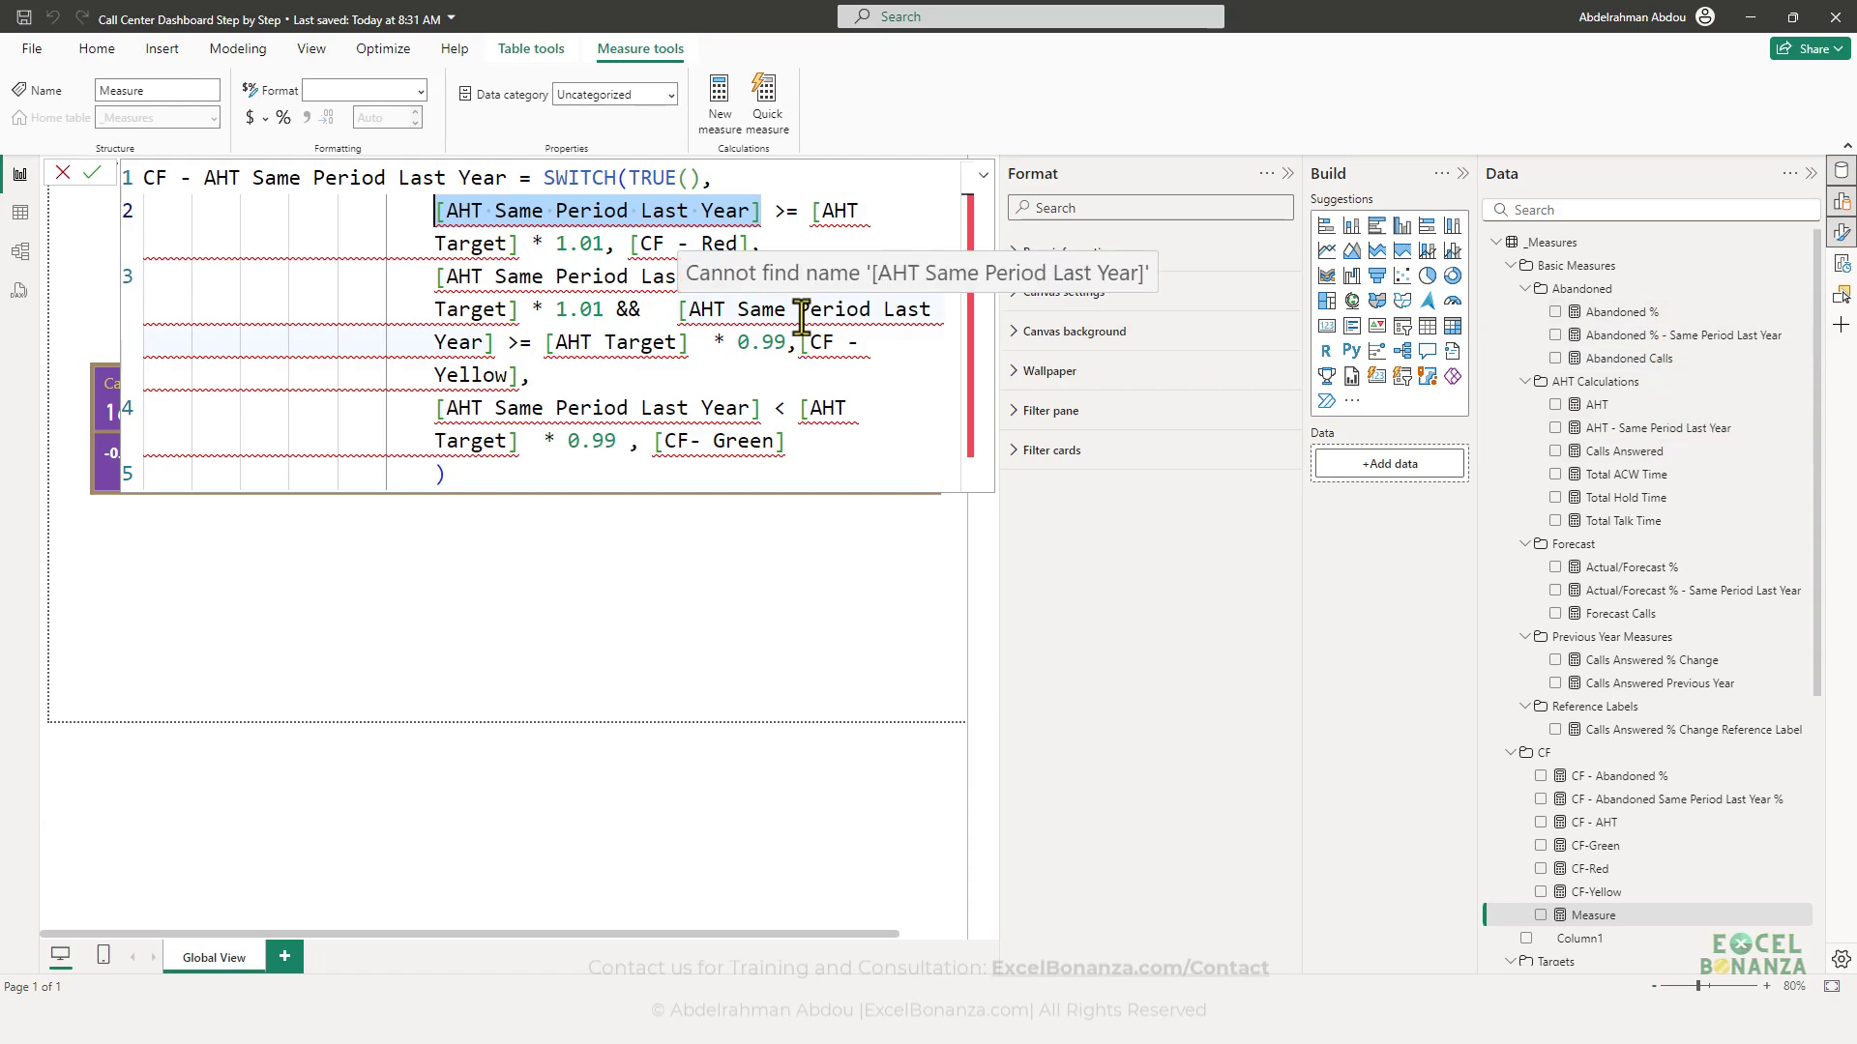
pyautogui.hotkey('ctrl', 'shift', 'l')
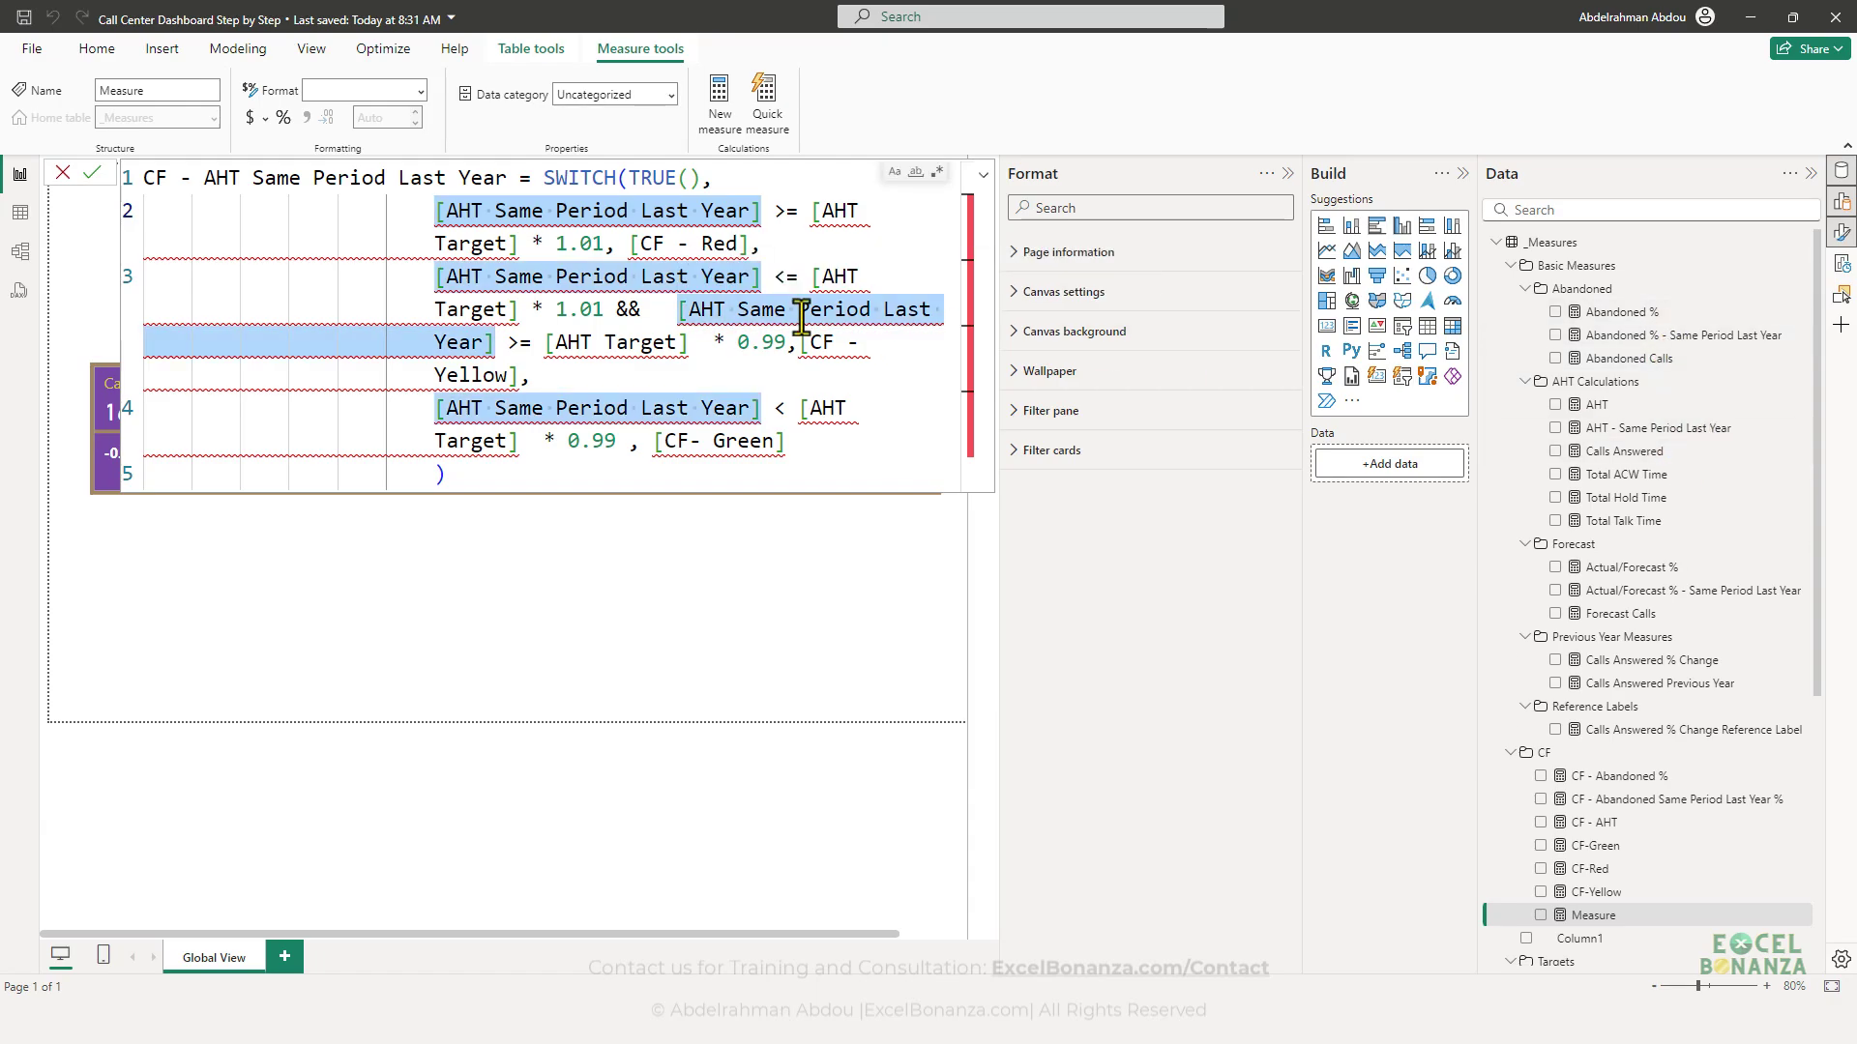
pyautogui.write('[AHT ')
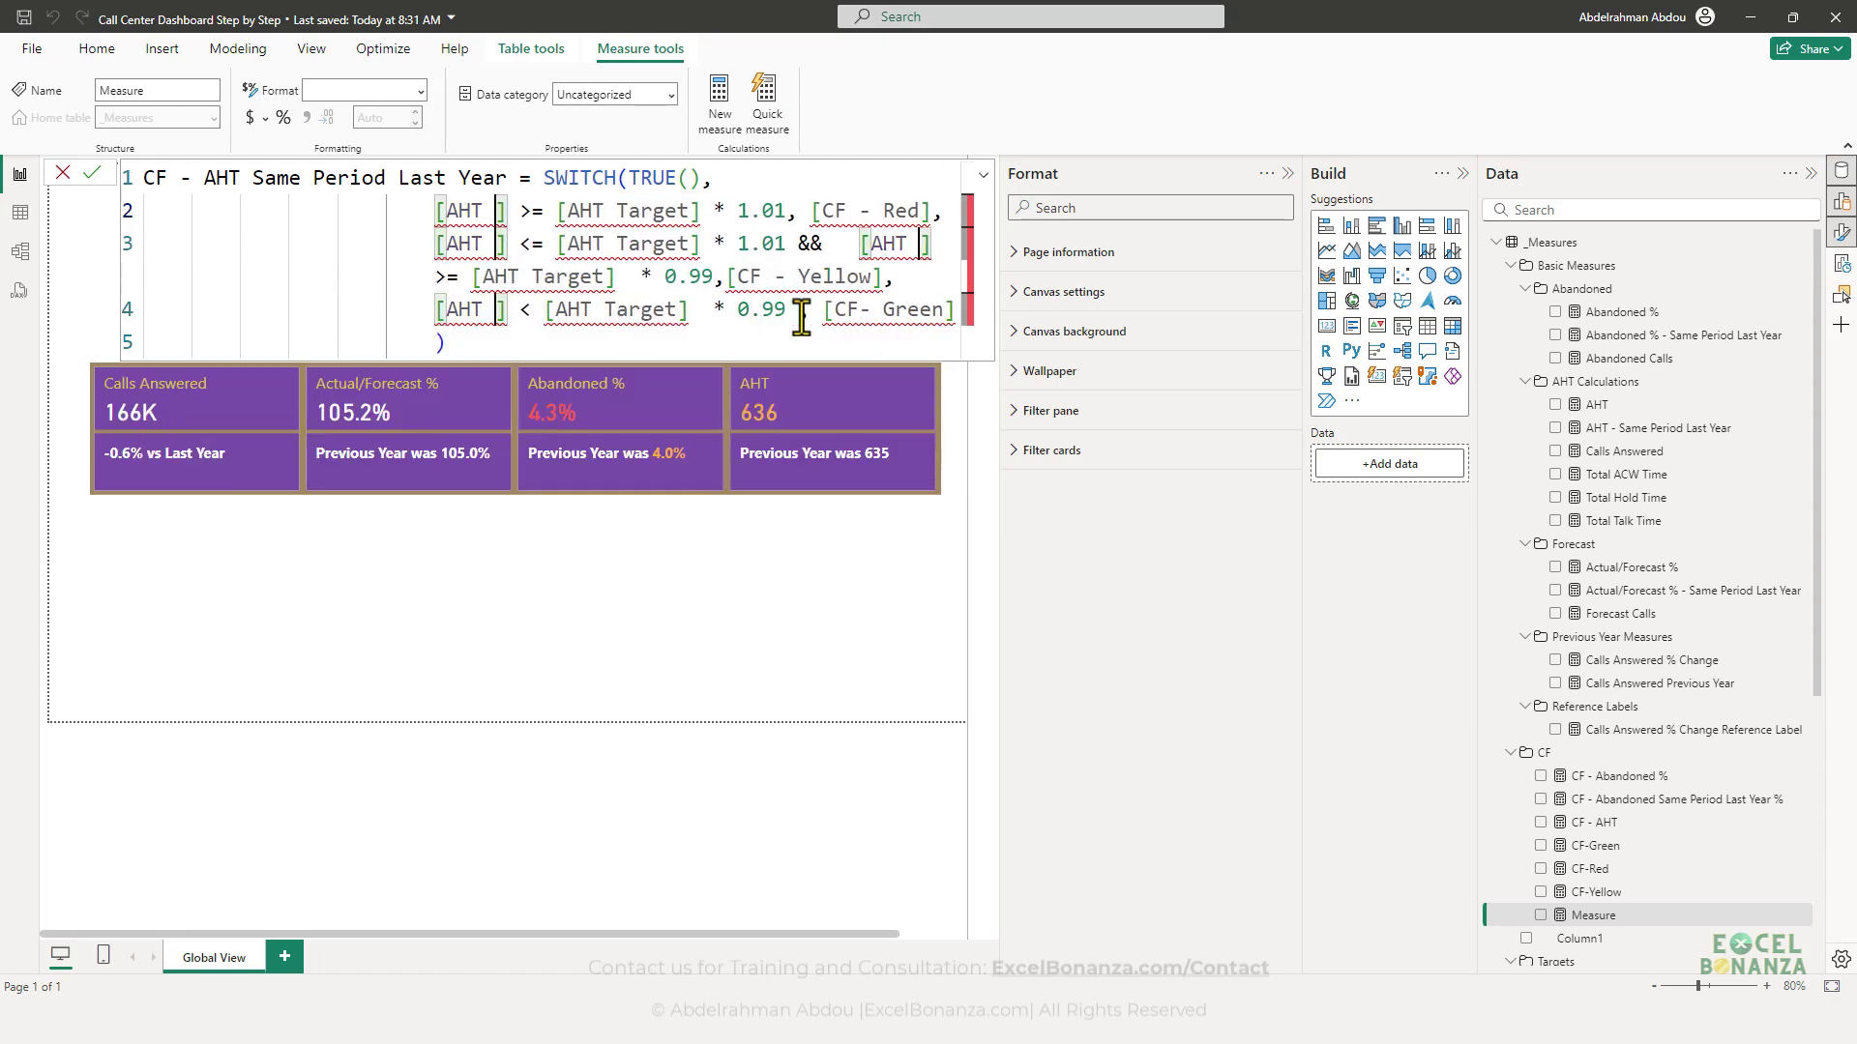
pyautogui.write('- sA')
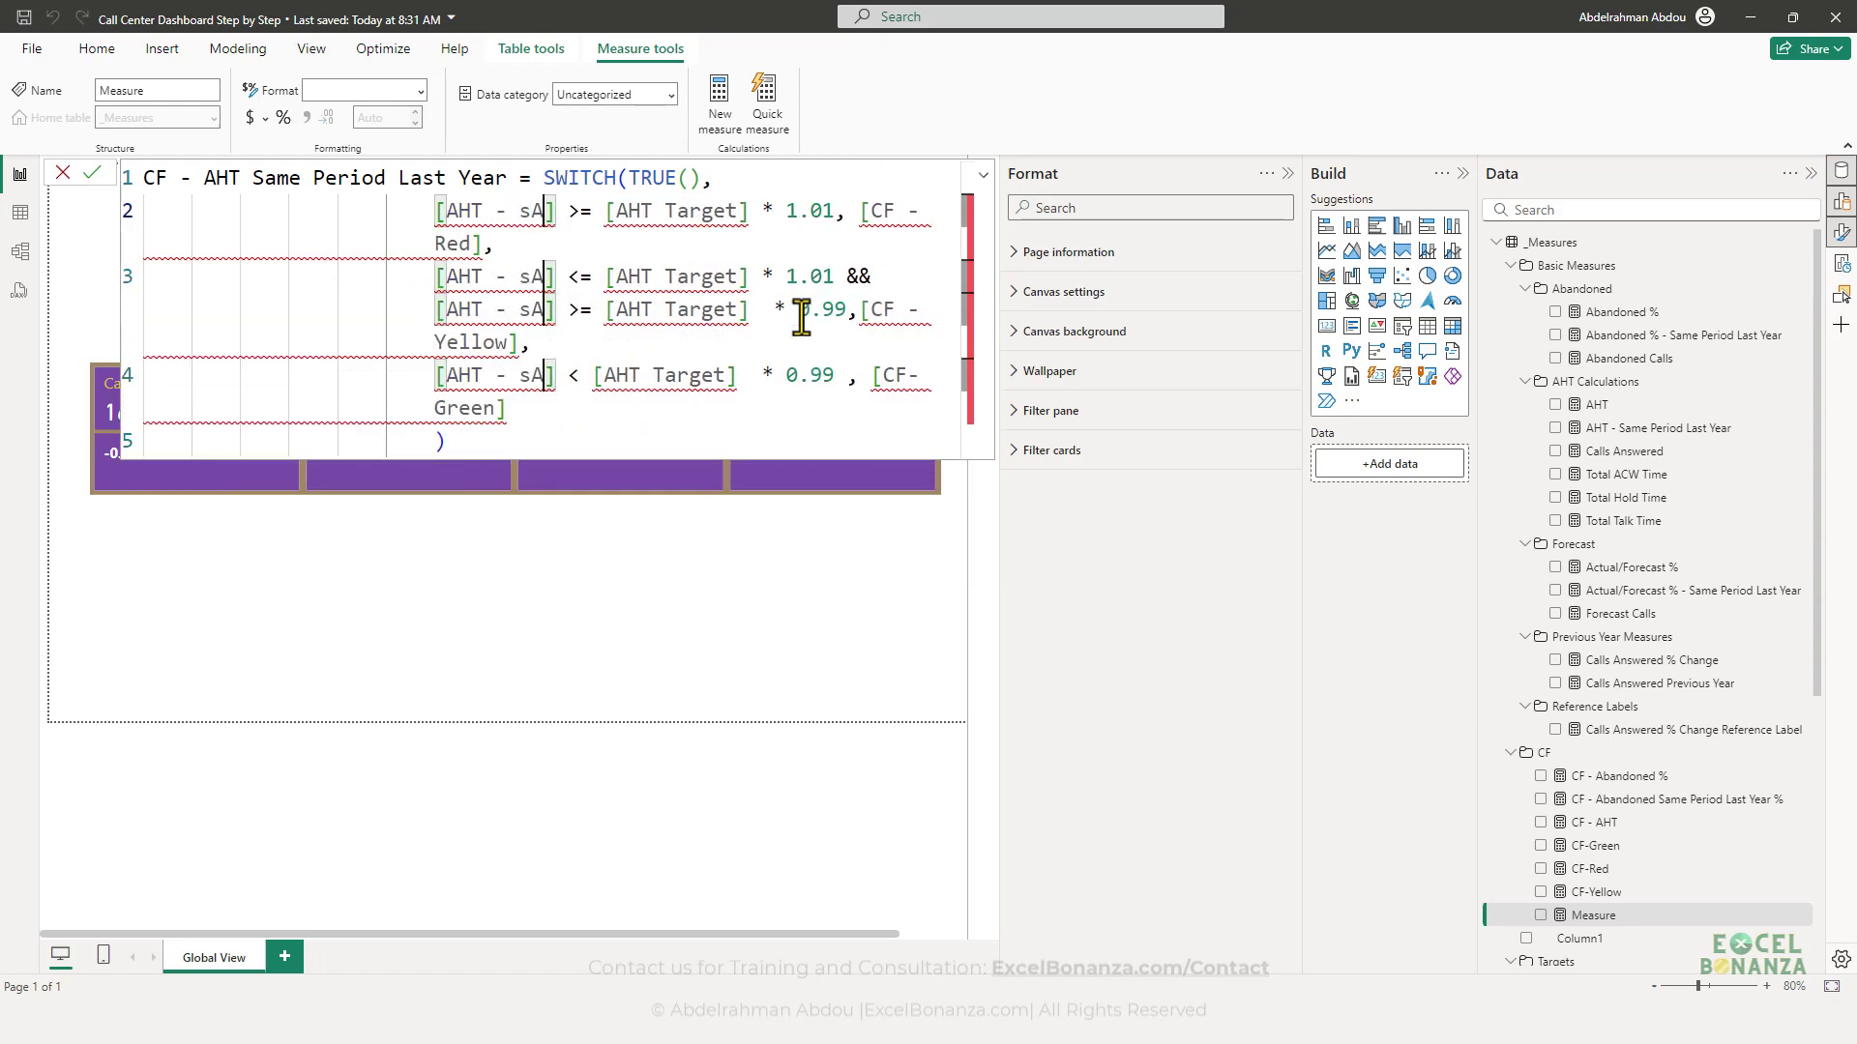
pyautogui.press('BackSpace')
pyautogui.press('BackSpace')
pyautogui.write('S')
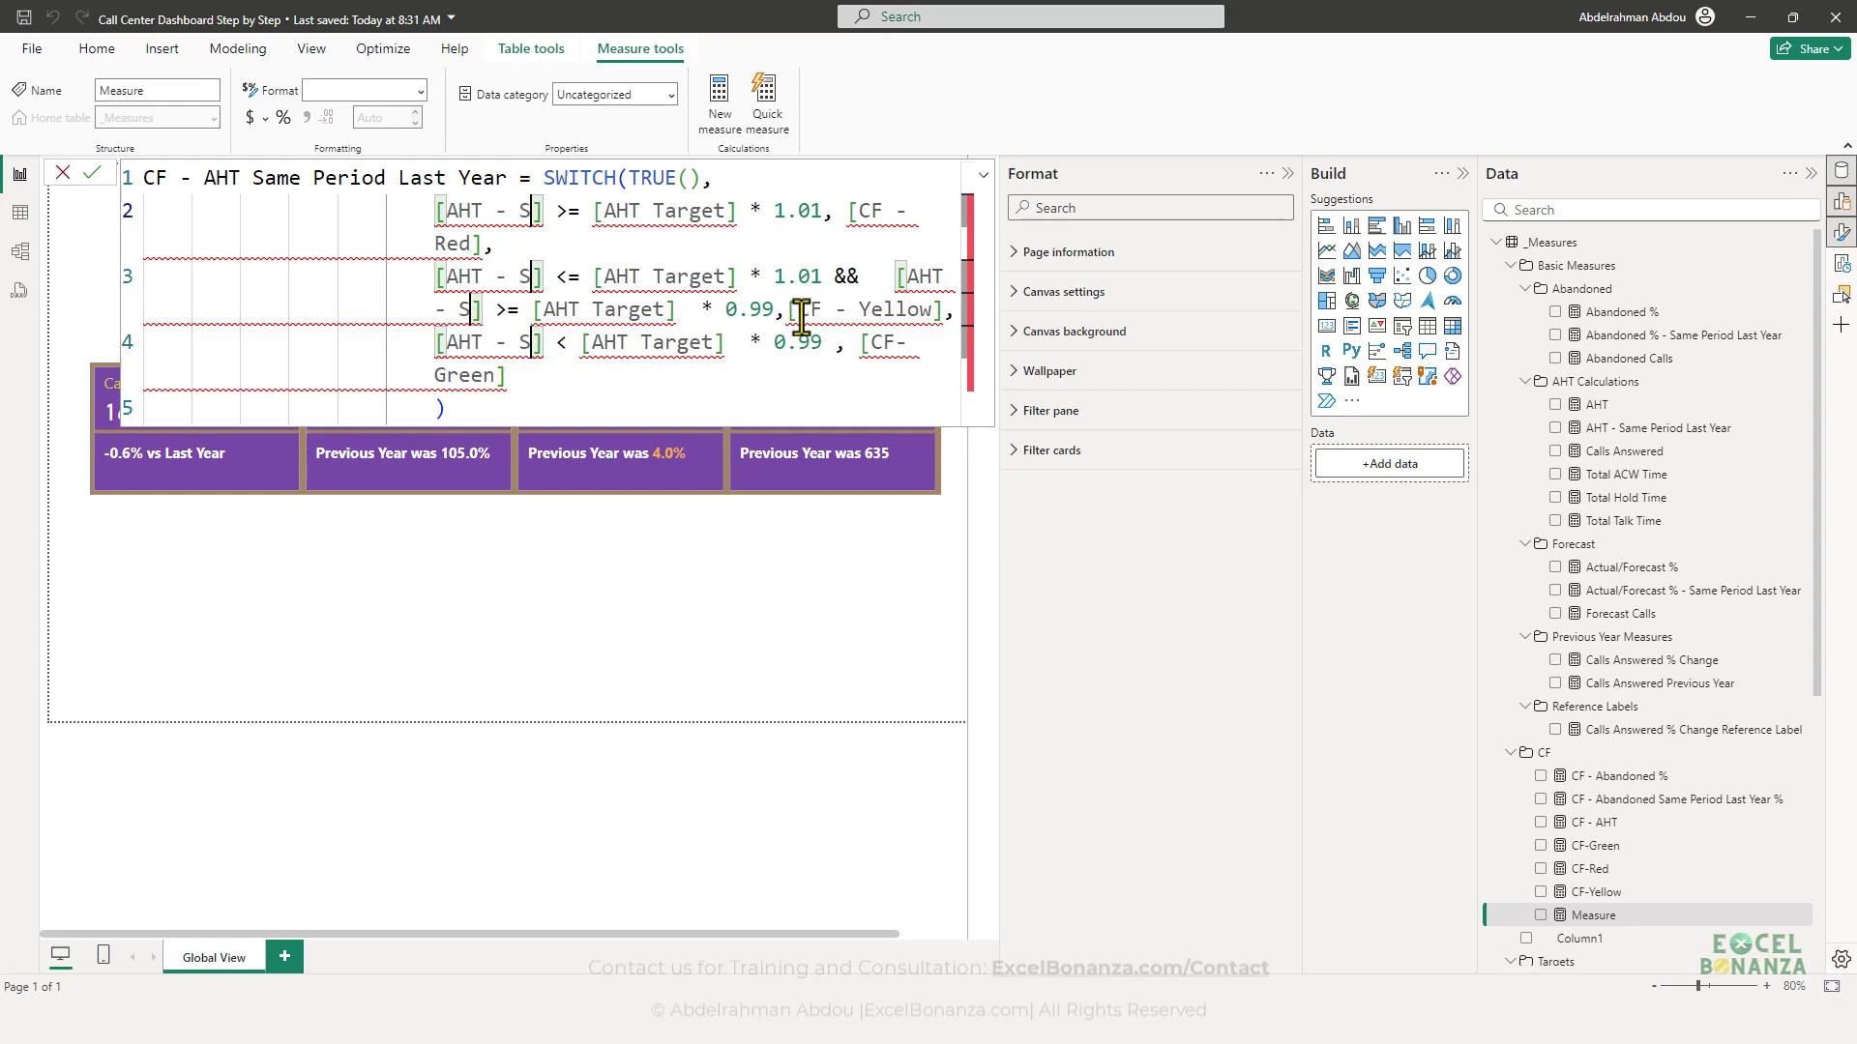
pyautogui.write('ame P')
pyautogui.press('BackSpace')
pyautogui.press('BackSpace')
pyautogui.press('BackSpace')
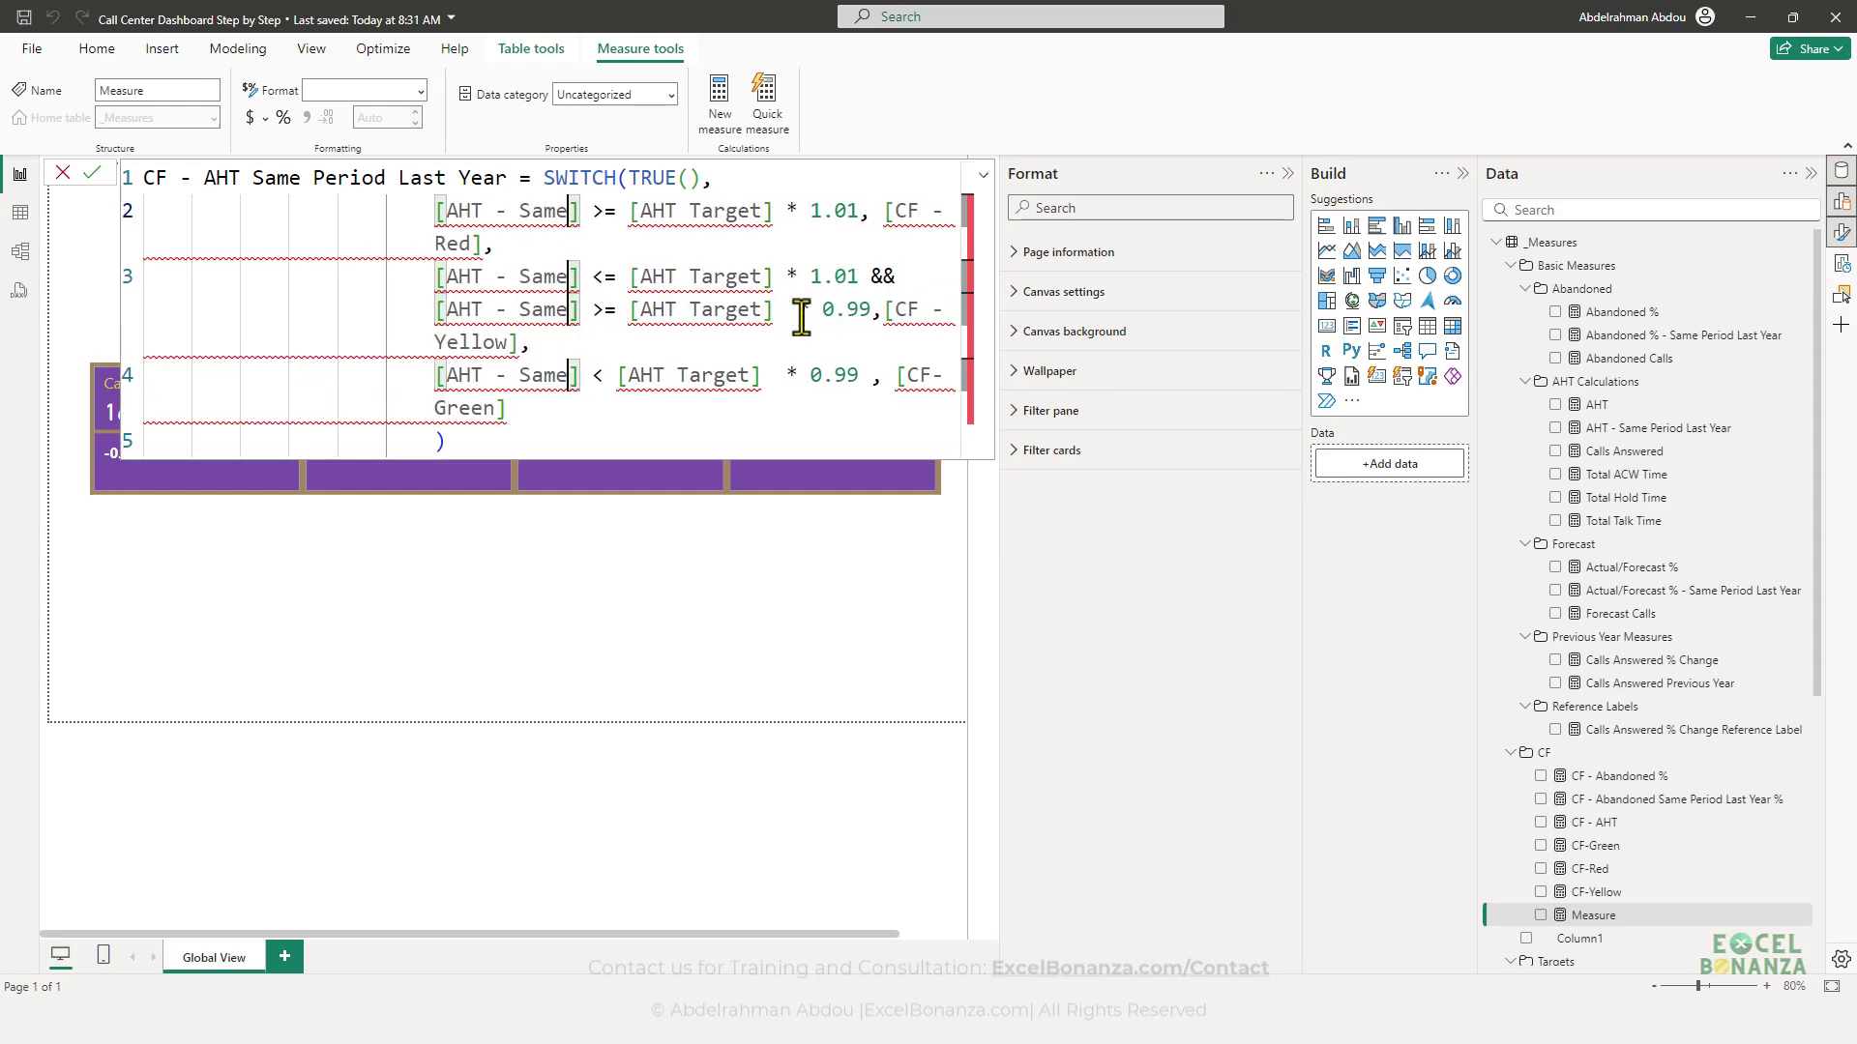
pyautogui.write('e Period L')
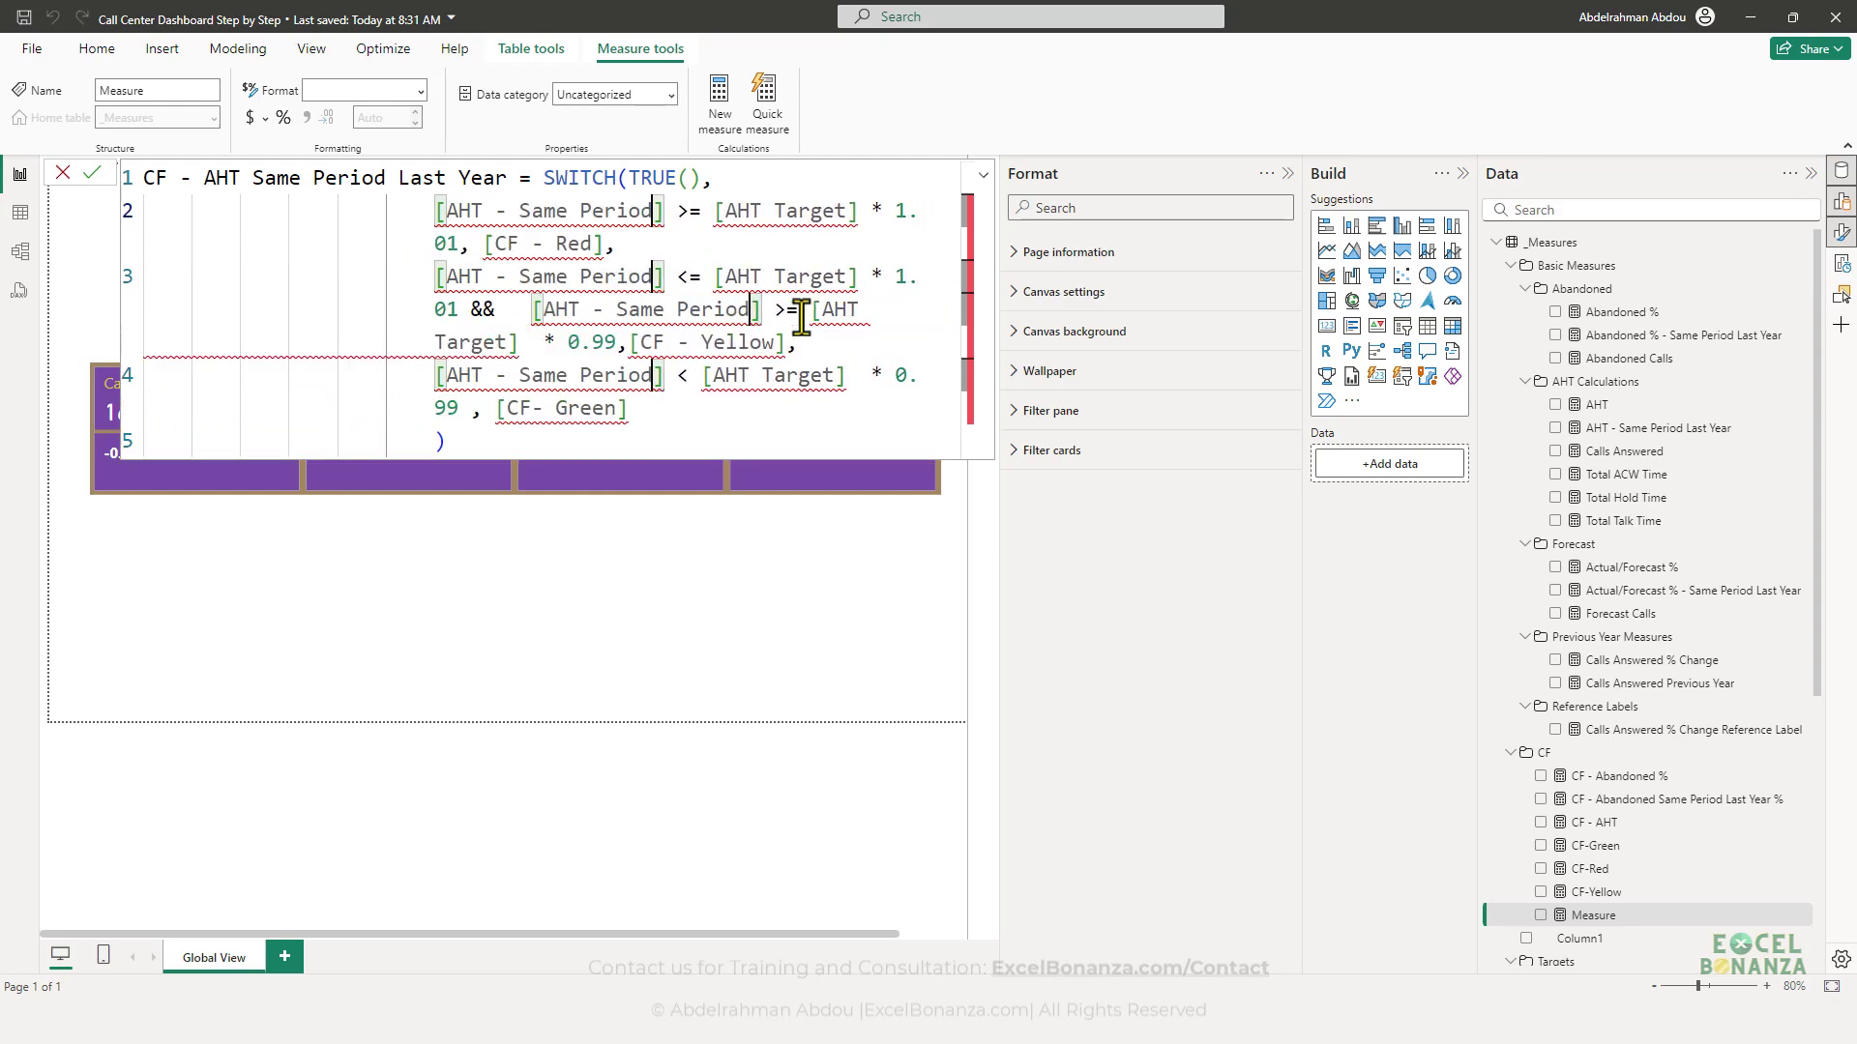
pyautogui.write('ast Year')
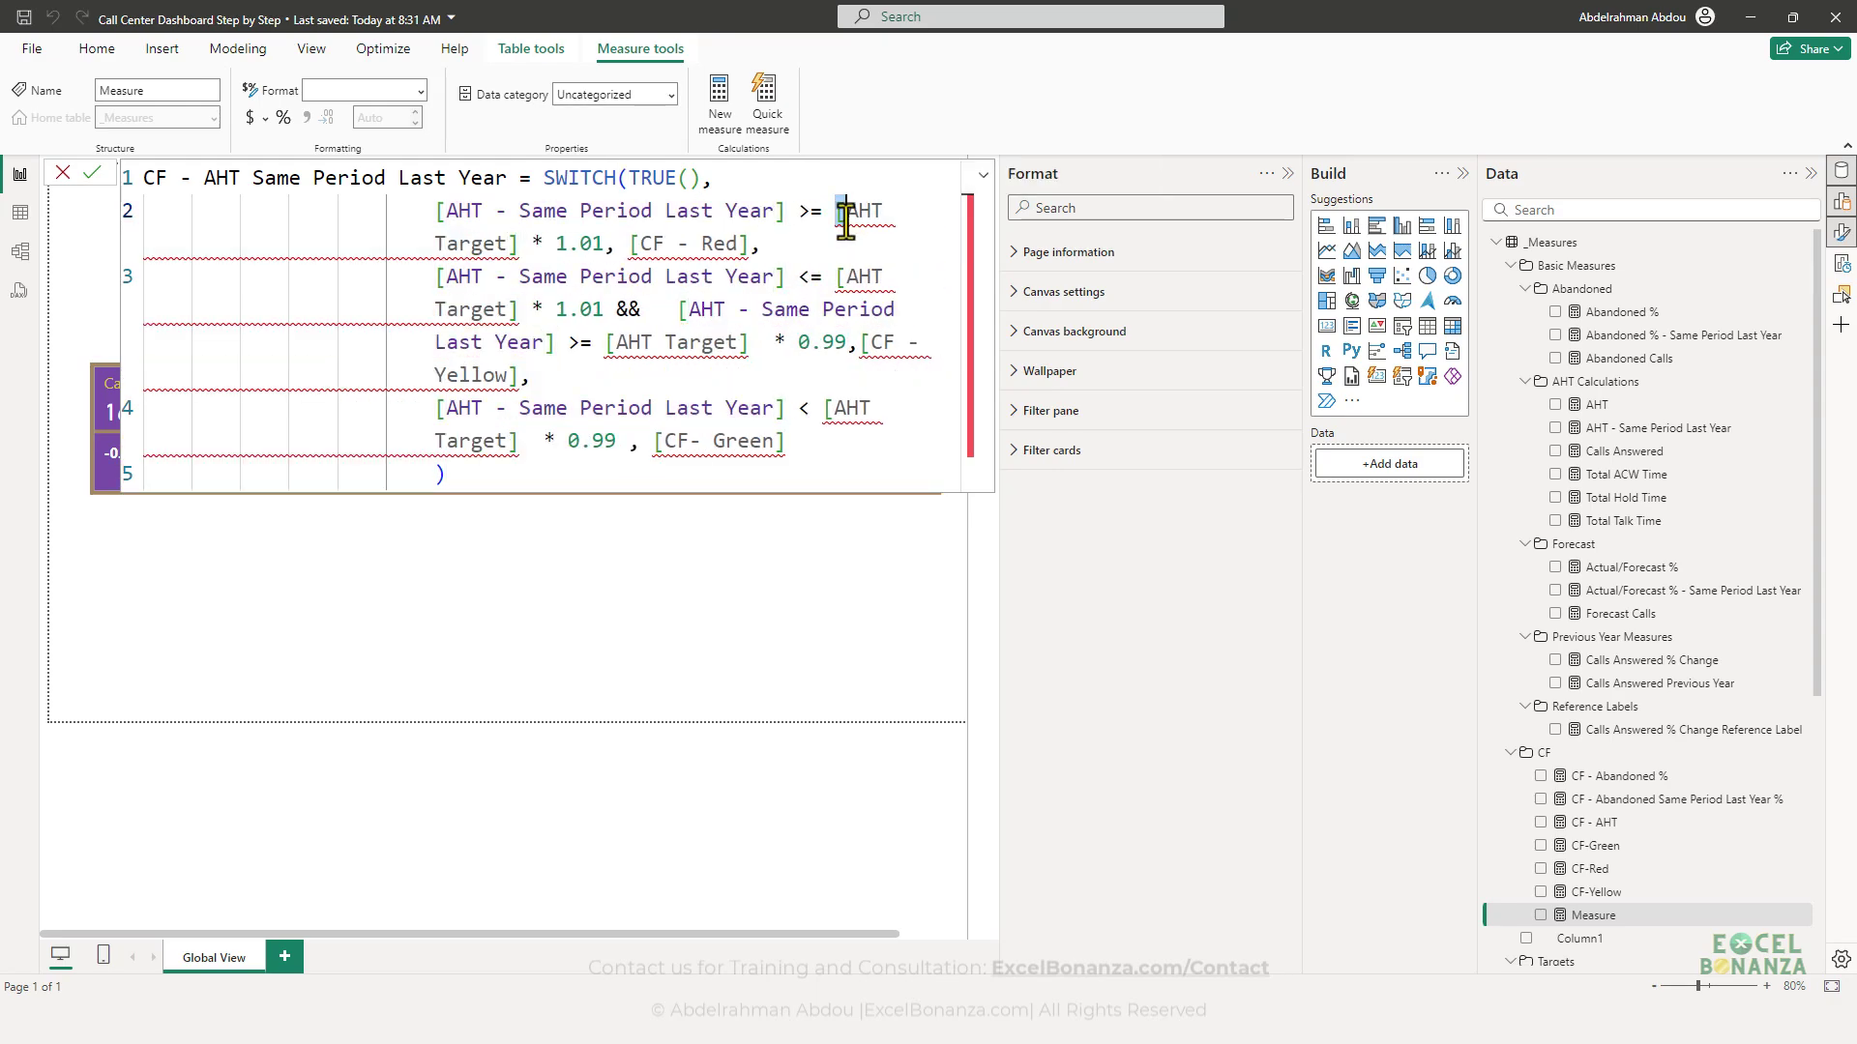
# - Replace every [AHT Target] reference in the formula with the [Target - AHT] measure
pyautogui.moveTo(837, 210); pyautogui.dragTo(518, 243)
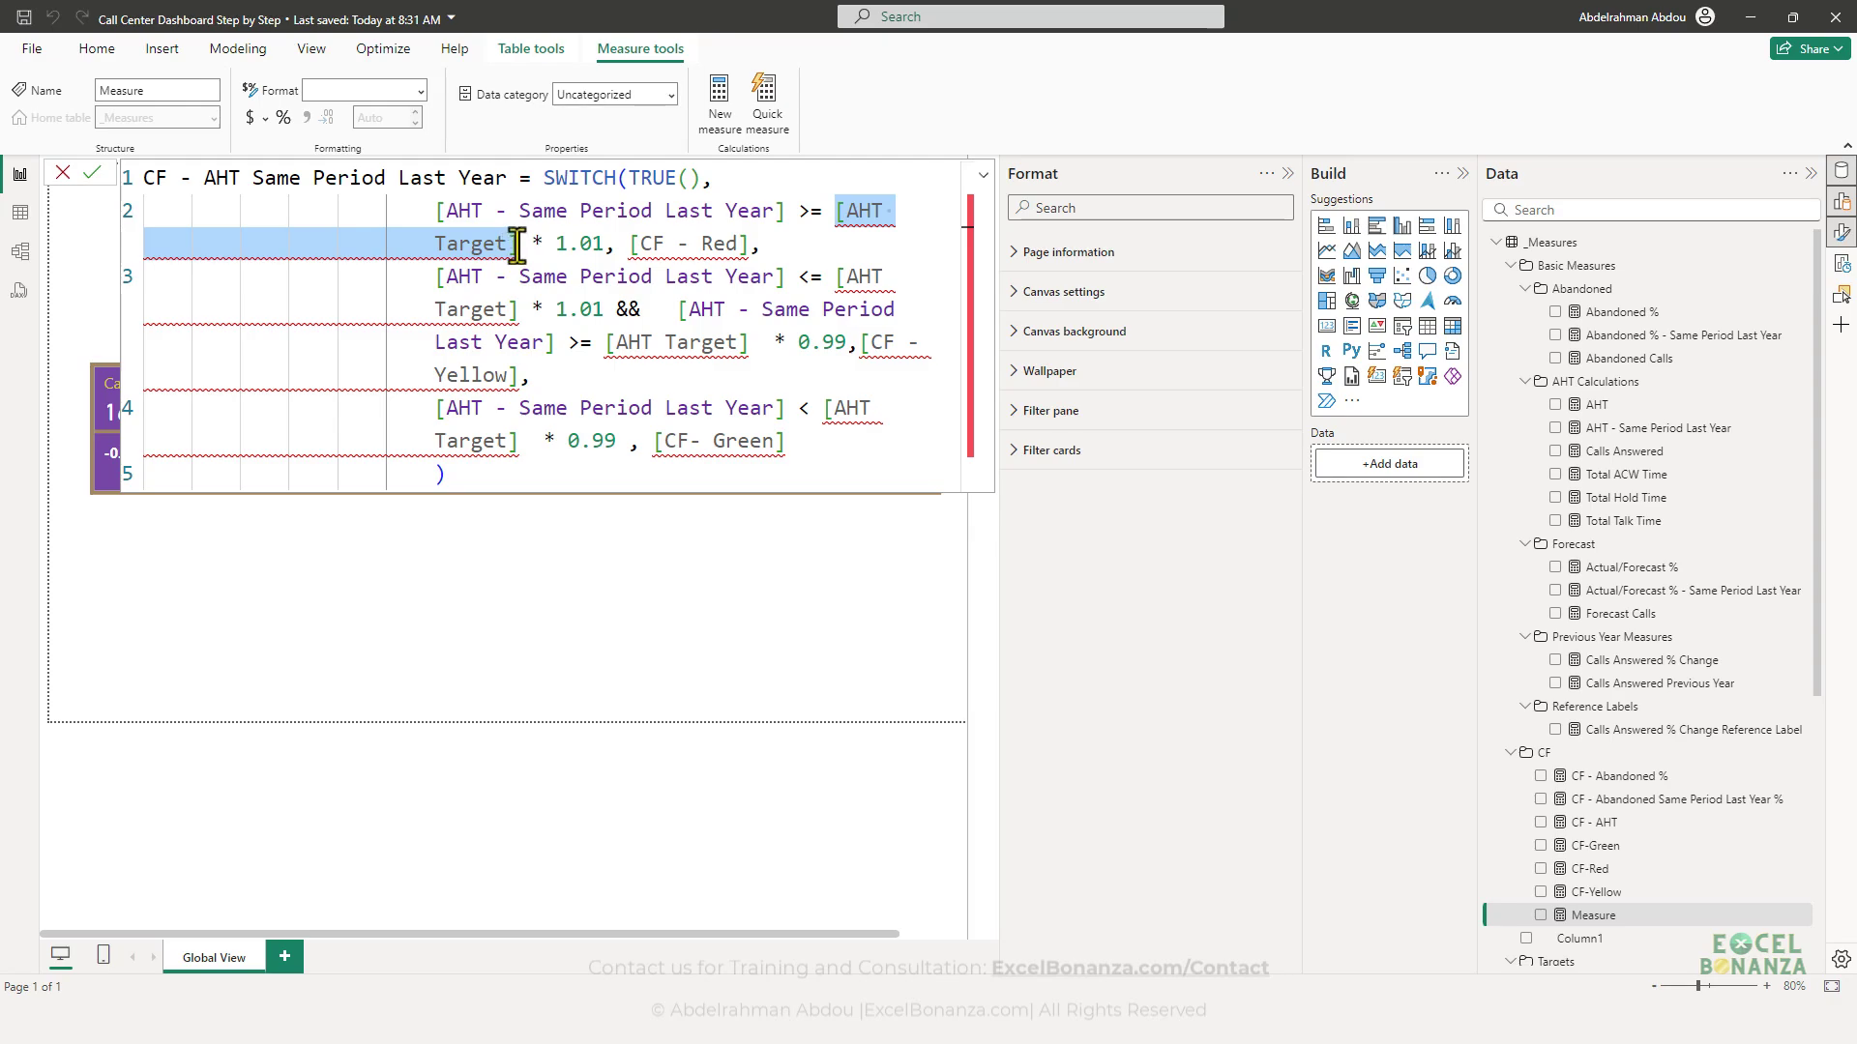
pyautogui.hotkey('ctrl', 'shift', 'l')
pyautogui.write('[Target ')
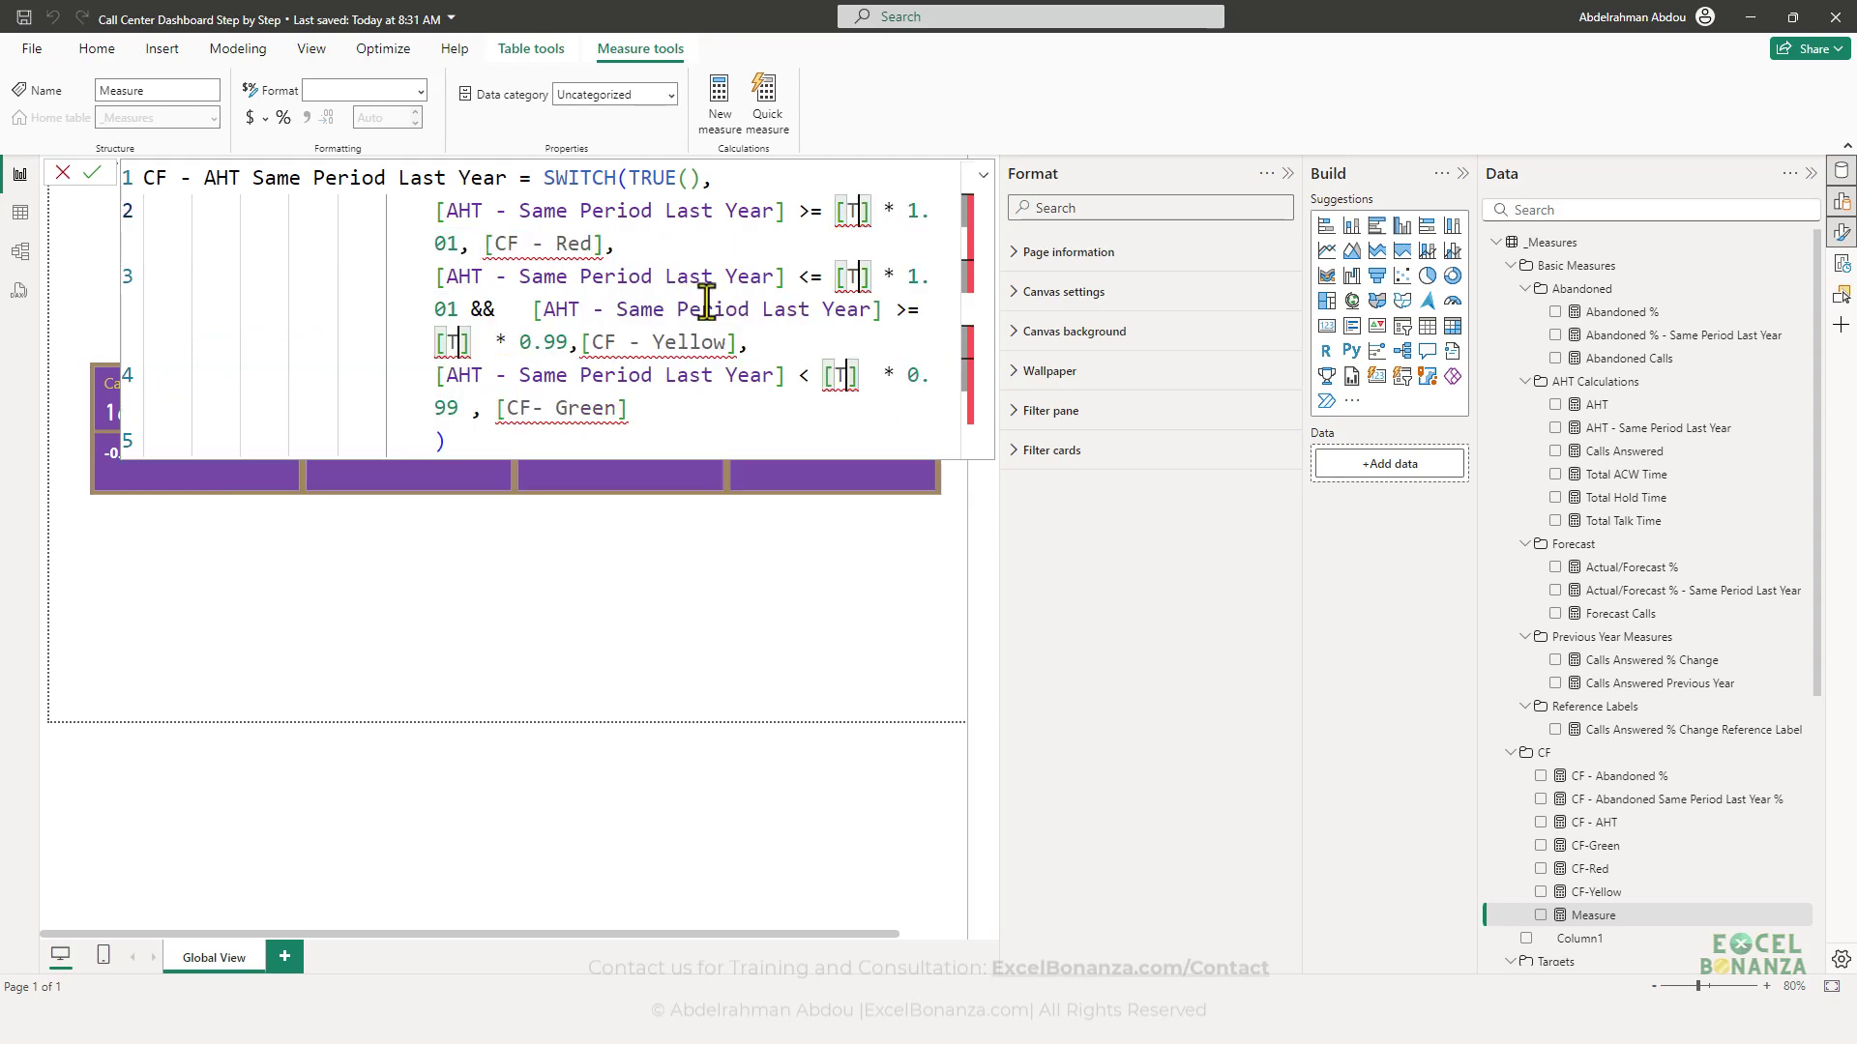
pyautogui.write('- AHT')
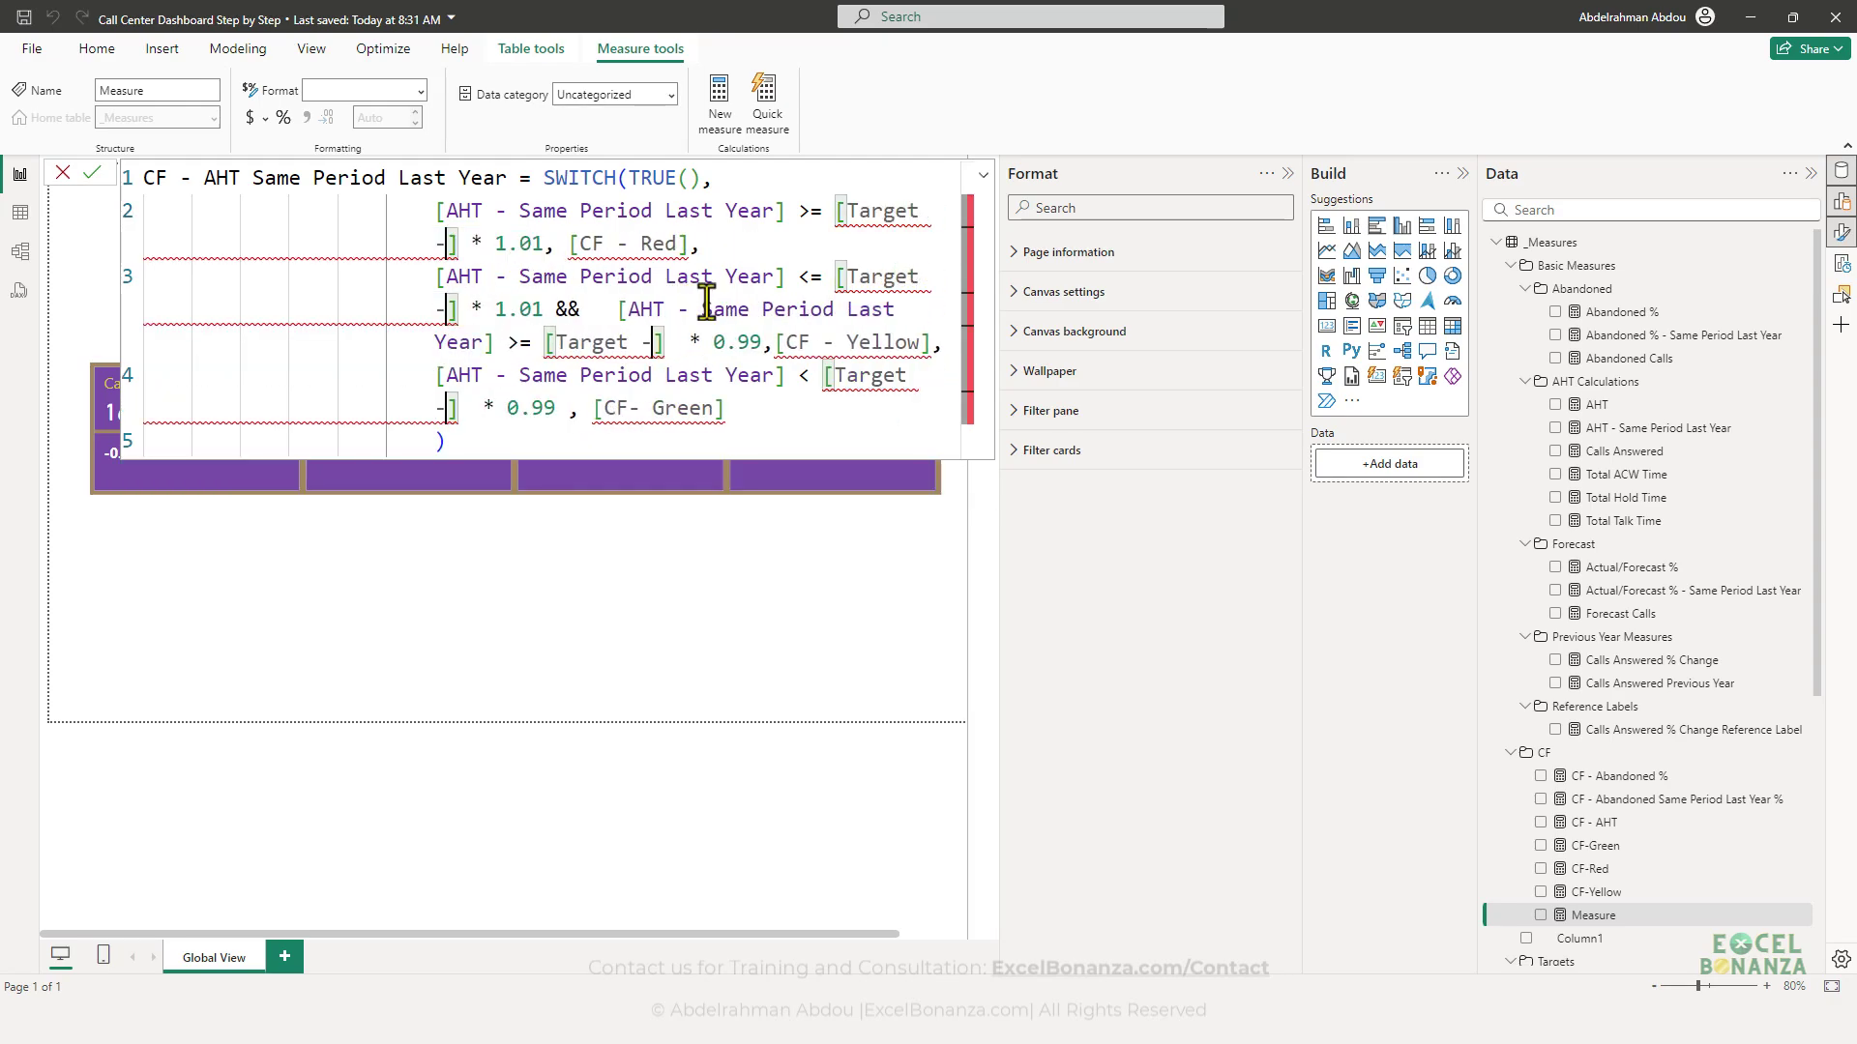
# - Change the result of the first SWITCH condition from [CF - Red] to the existing [CF-Red] measure
pyautogui.click(594, 245)
pyautogui.moveTo(594, 244); pyautogui.dragTo(711, 245)
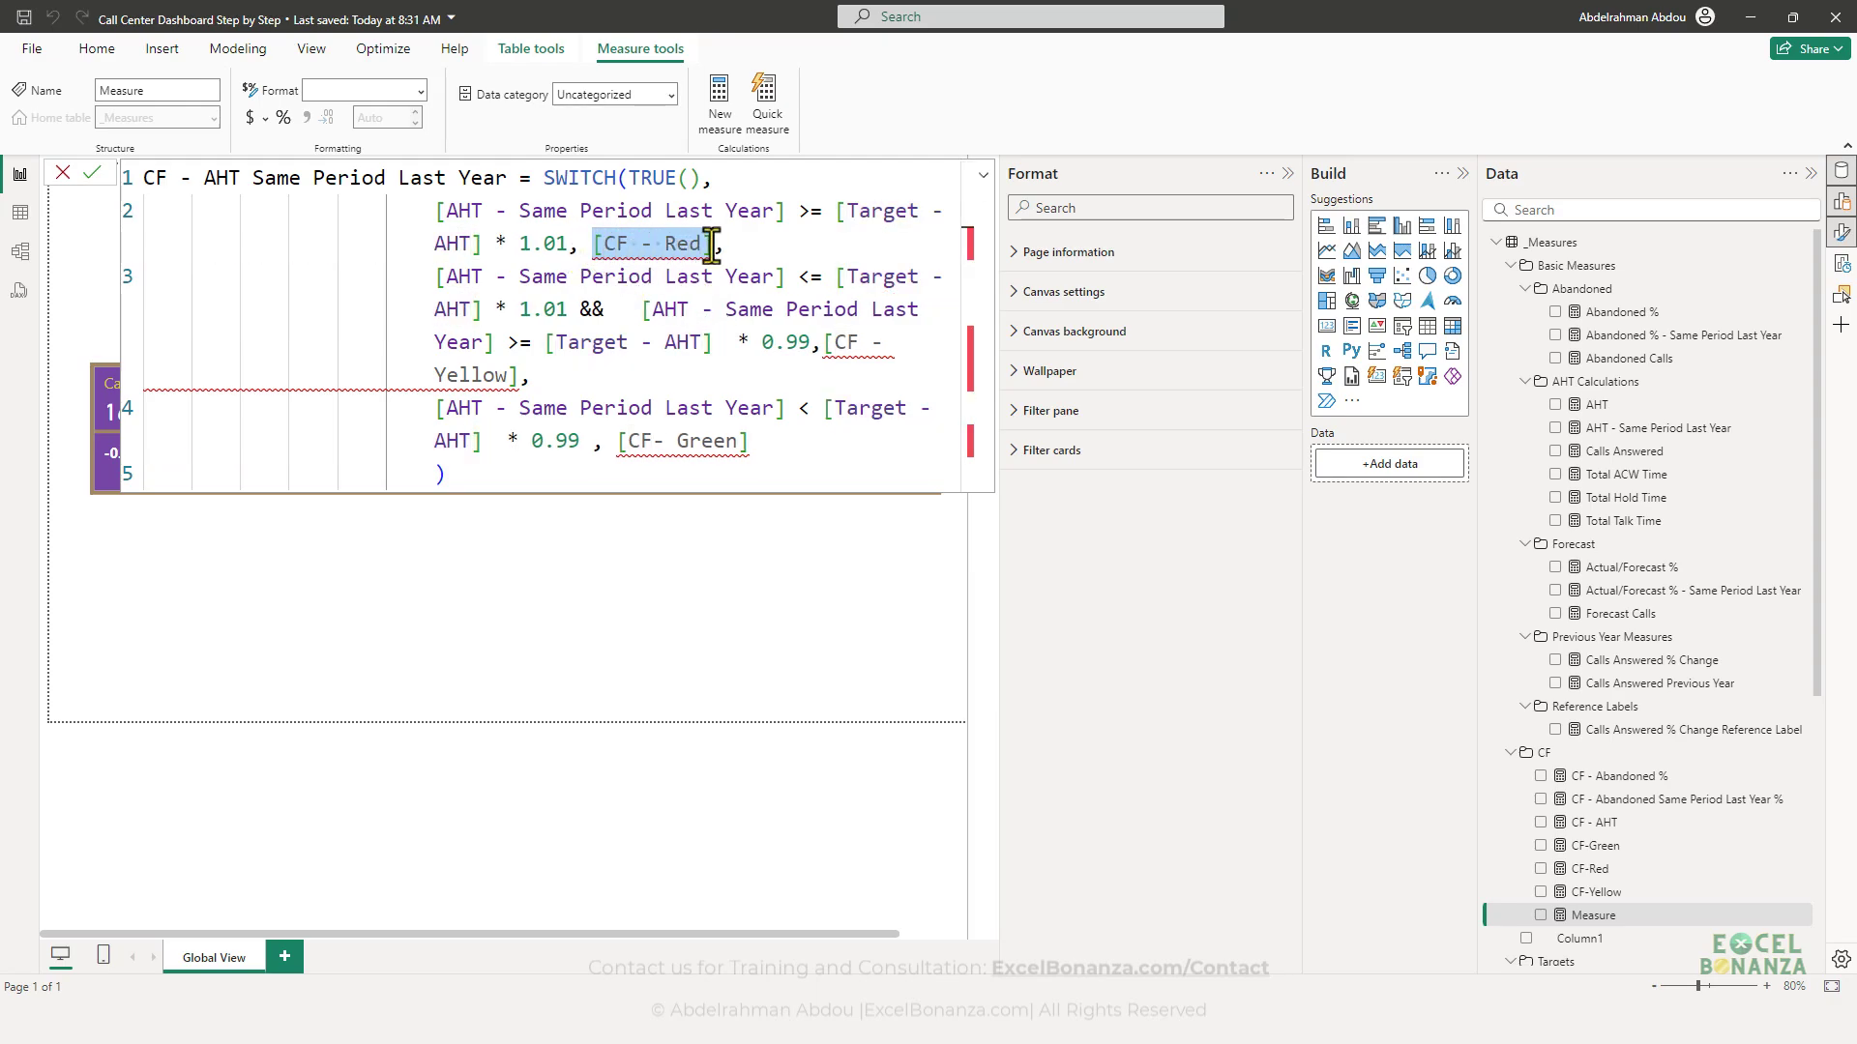
pyautogui.write('[CF')
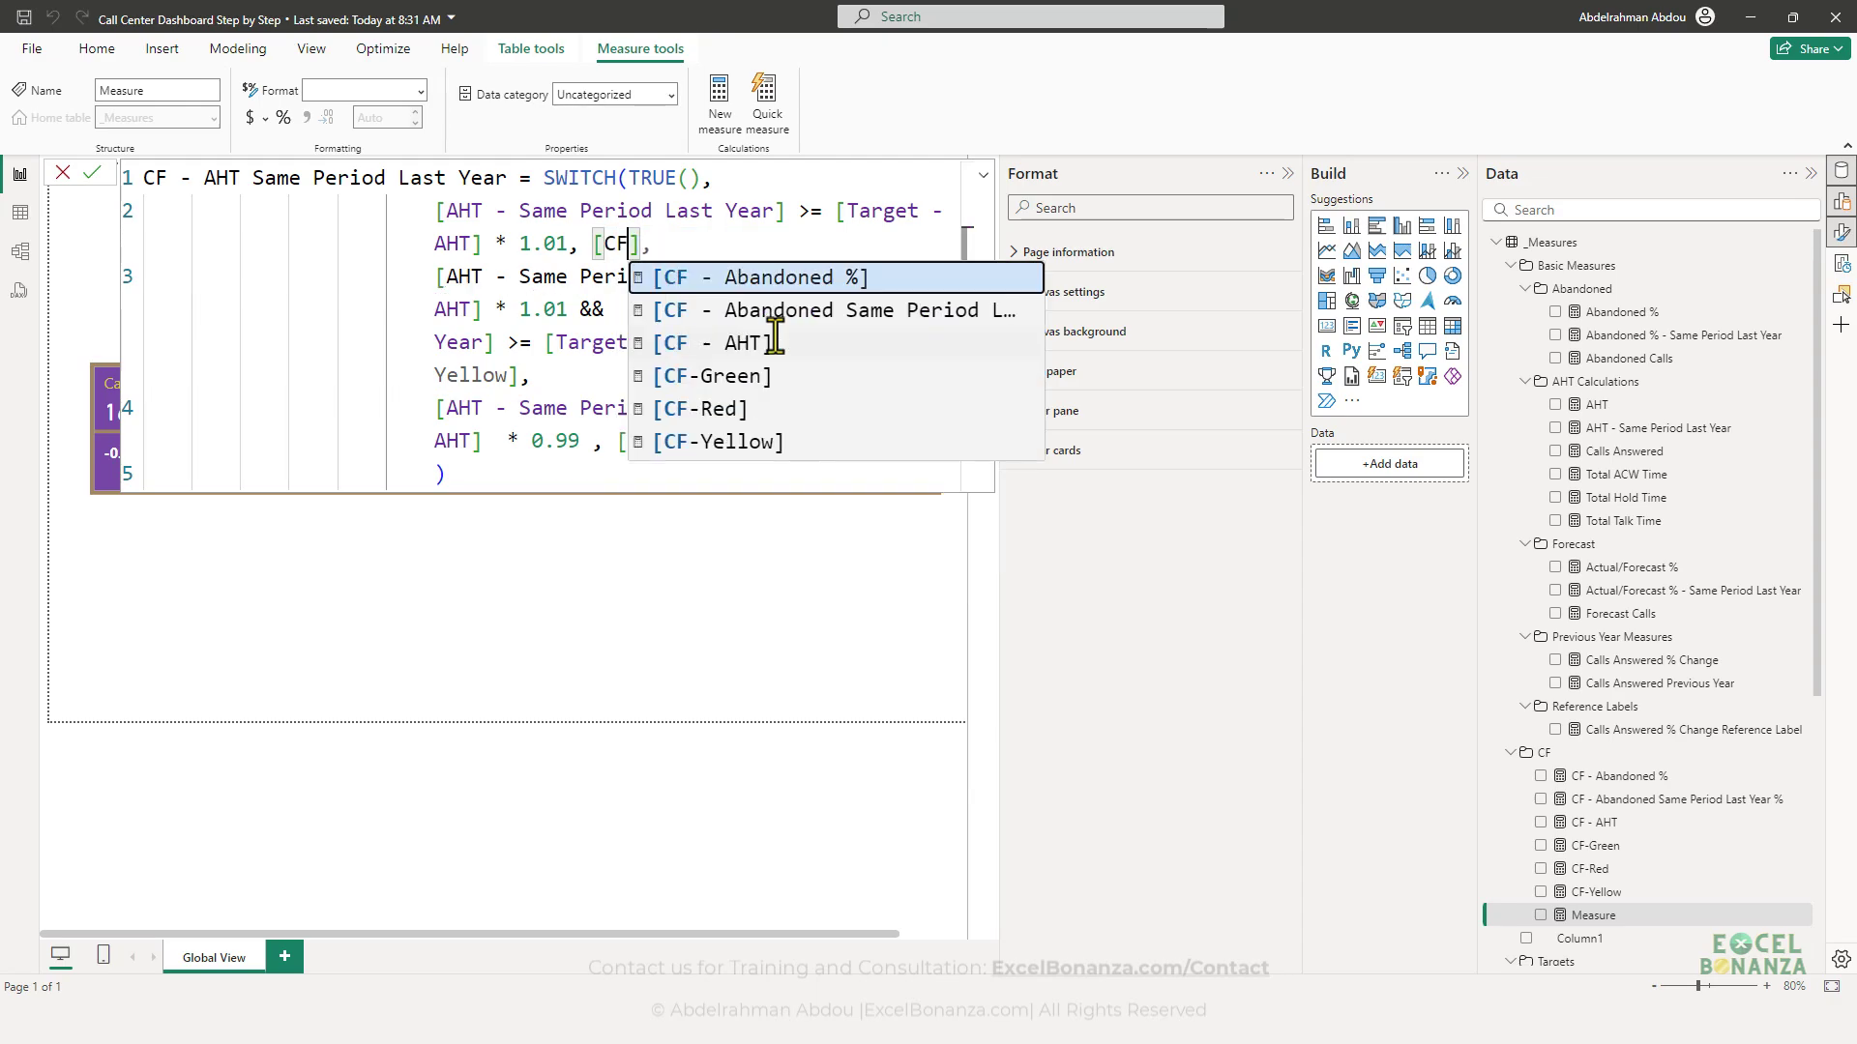
pyautogui.press('Down')
pyautogui.press('Down')
pyautogui.press('Down')
pyautogui.press('Down')
pyautogui.press('Tab')
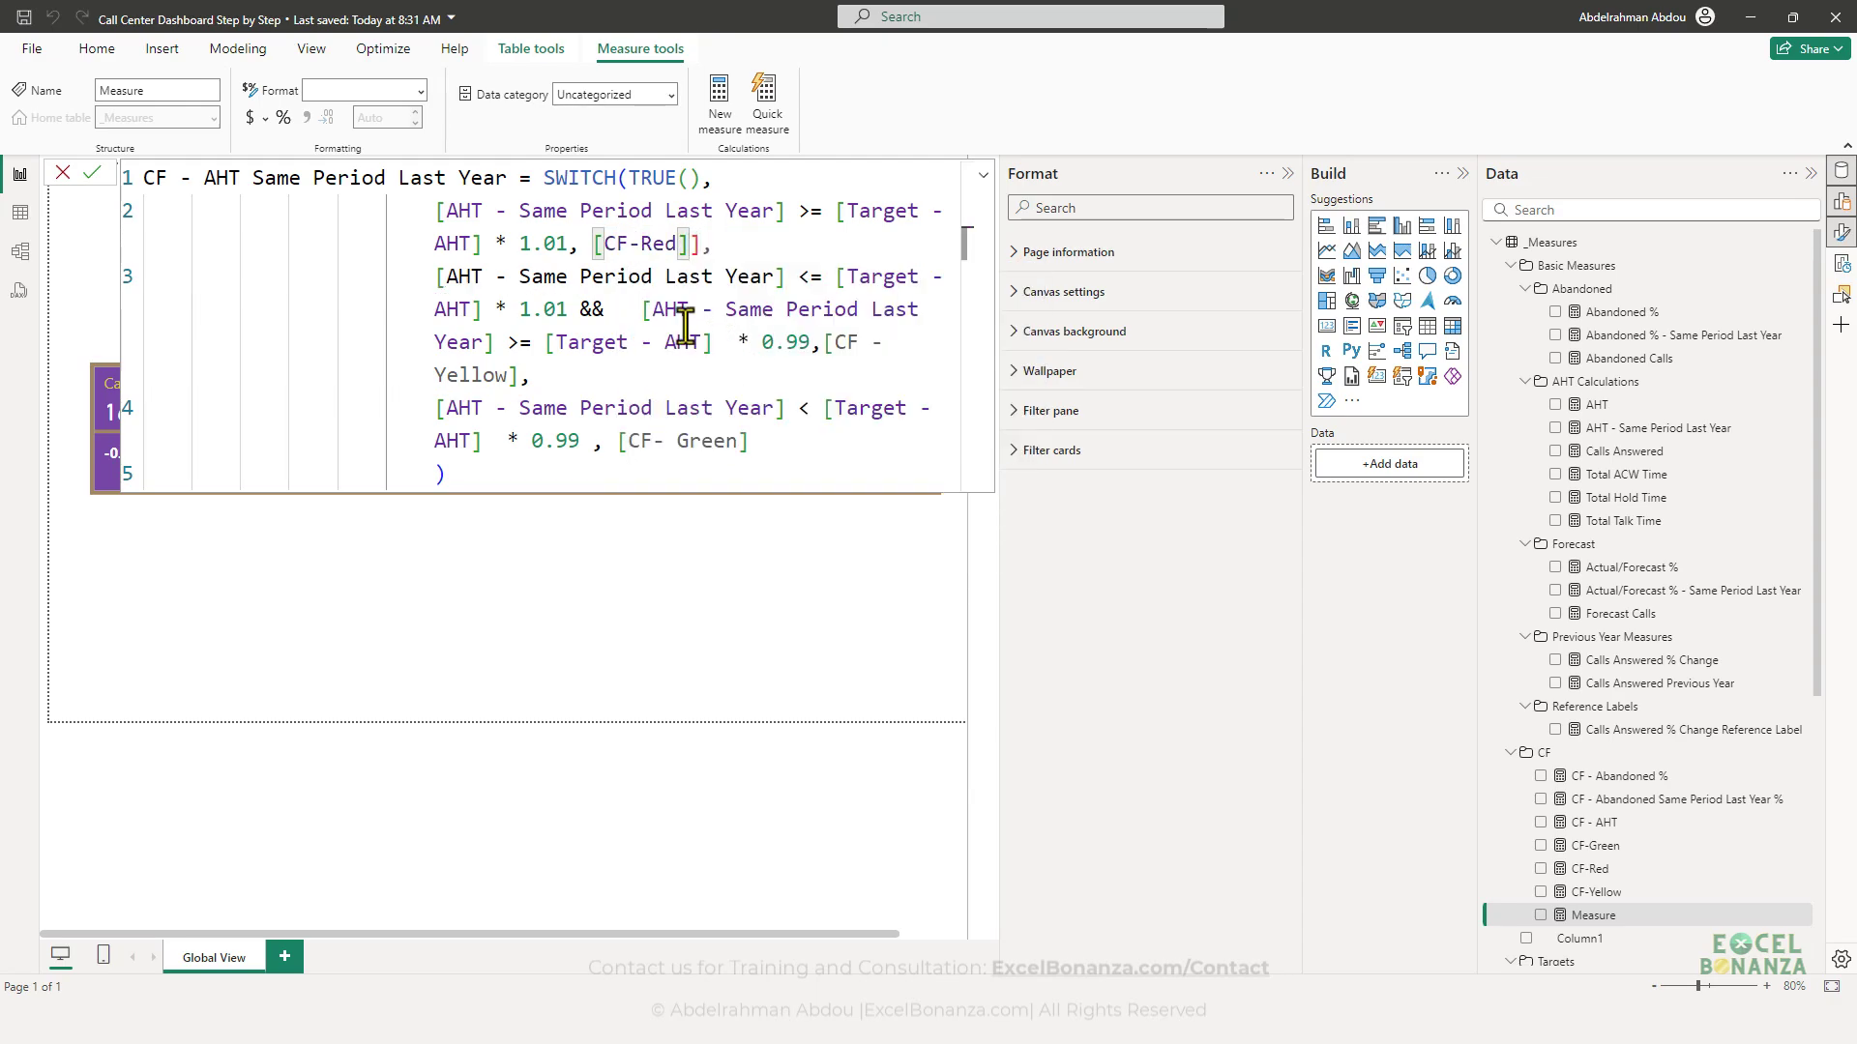
# - Replace the result of the second SWITCH condition with the existing [CF-Yellow] measure
pyautogui.moveTo(518, 375); pyautogui.dragTo(823, 346)
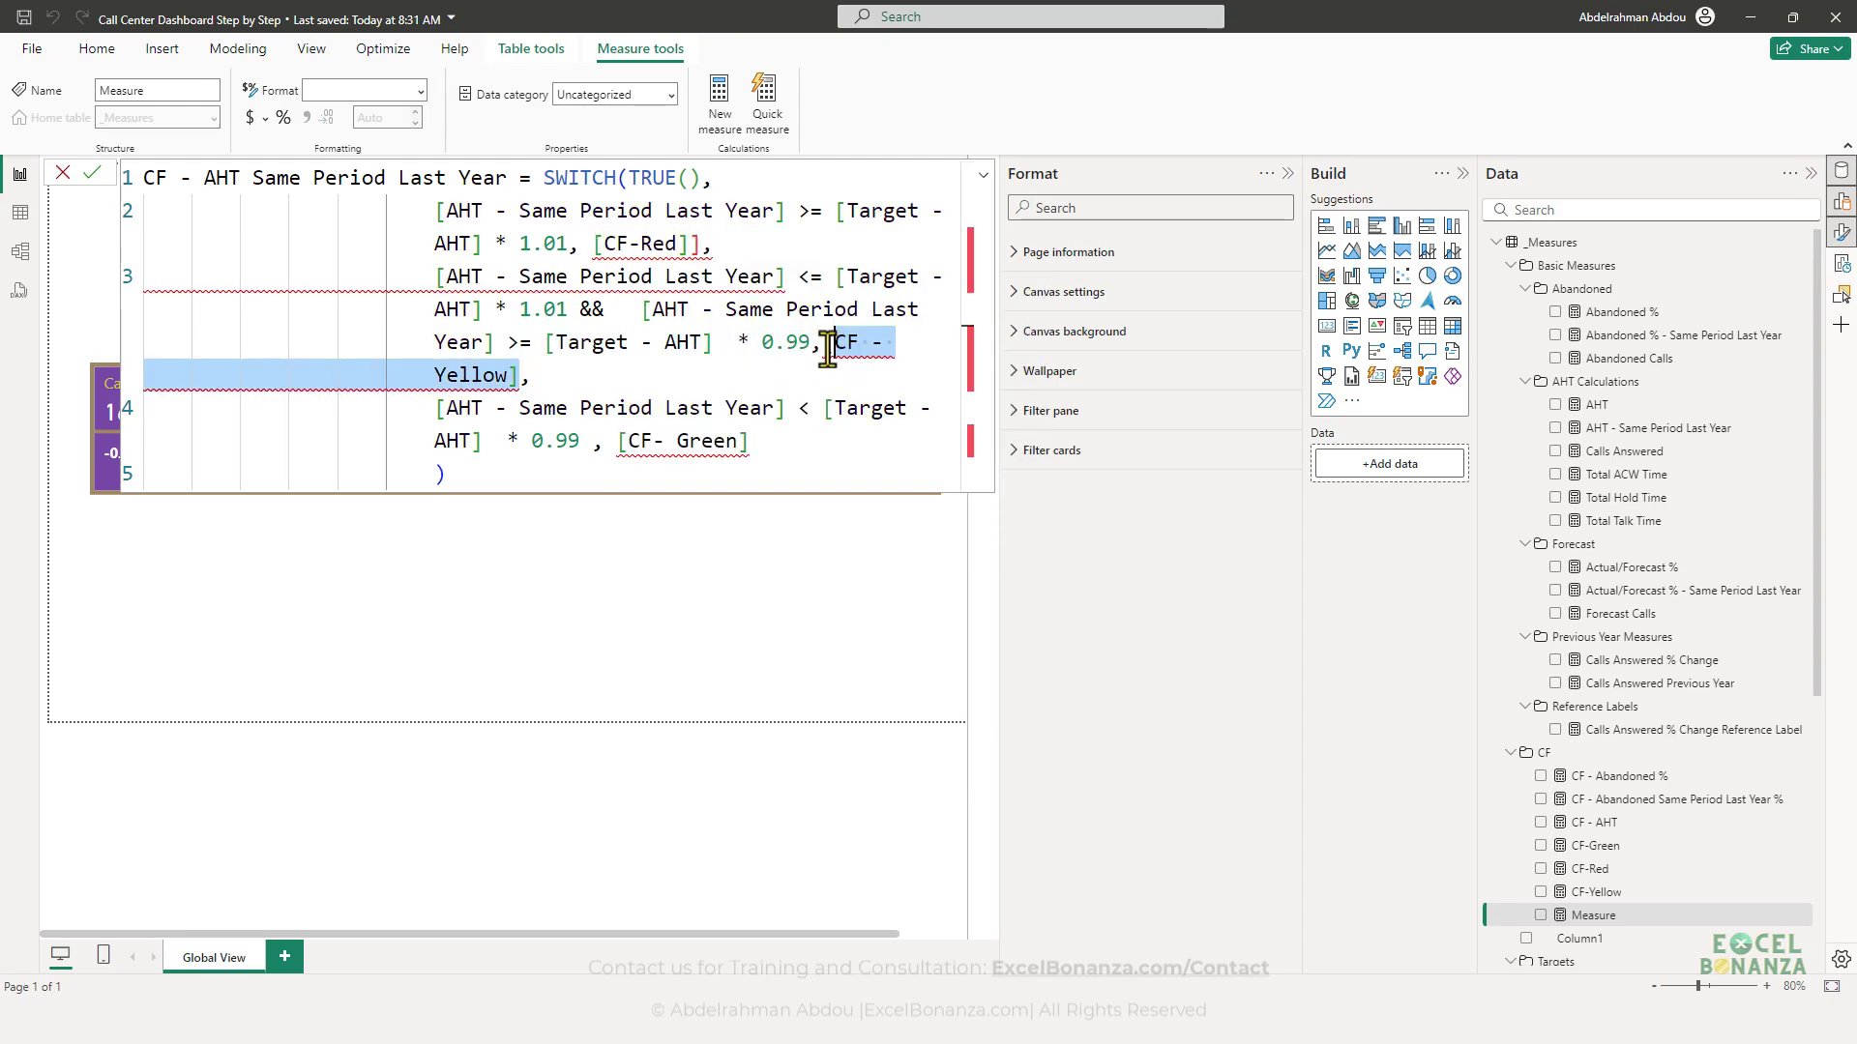
pyautogui.write('[CF-Y')
pyautogui.press('Tab')
# - Replace the result of the third SWITCH condition with the existing [CF-Green] measure, without a doubled closing bracket
pyautogui.click(639, 441)
pyautogui.moveTo(769, 448); pyautogui.dragTo(616, 448)
pyautogui.write('[CF')
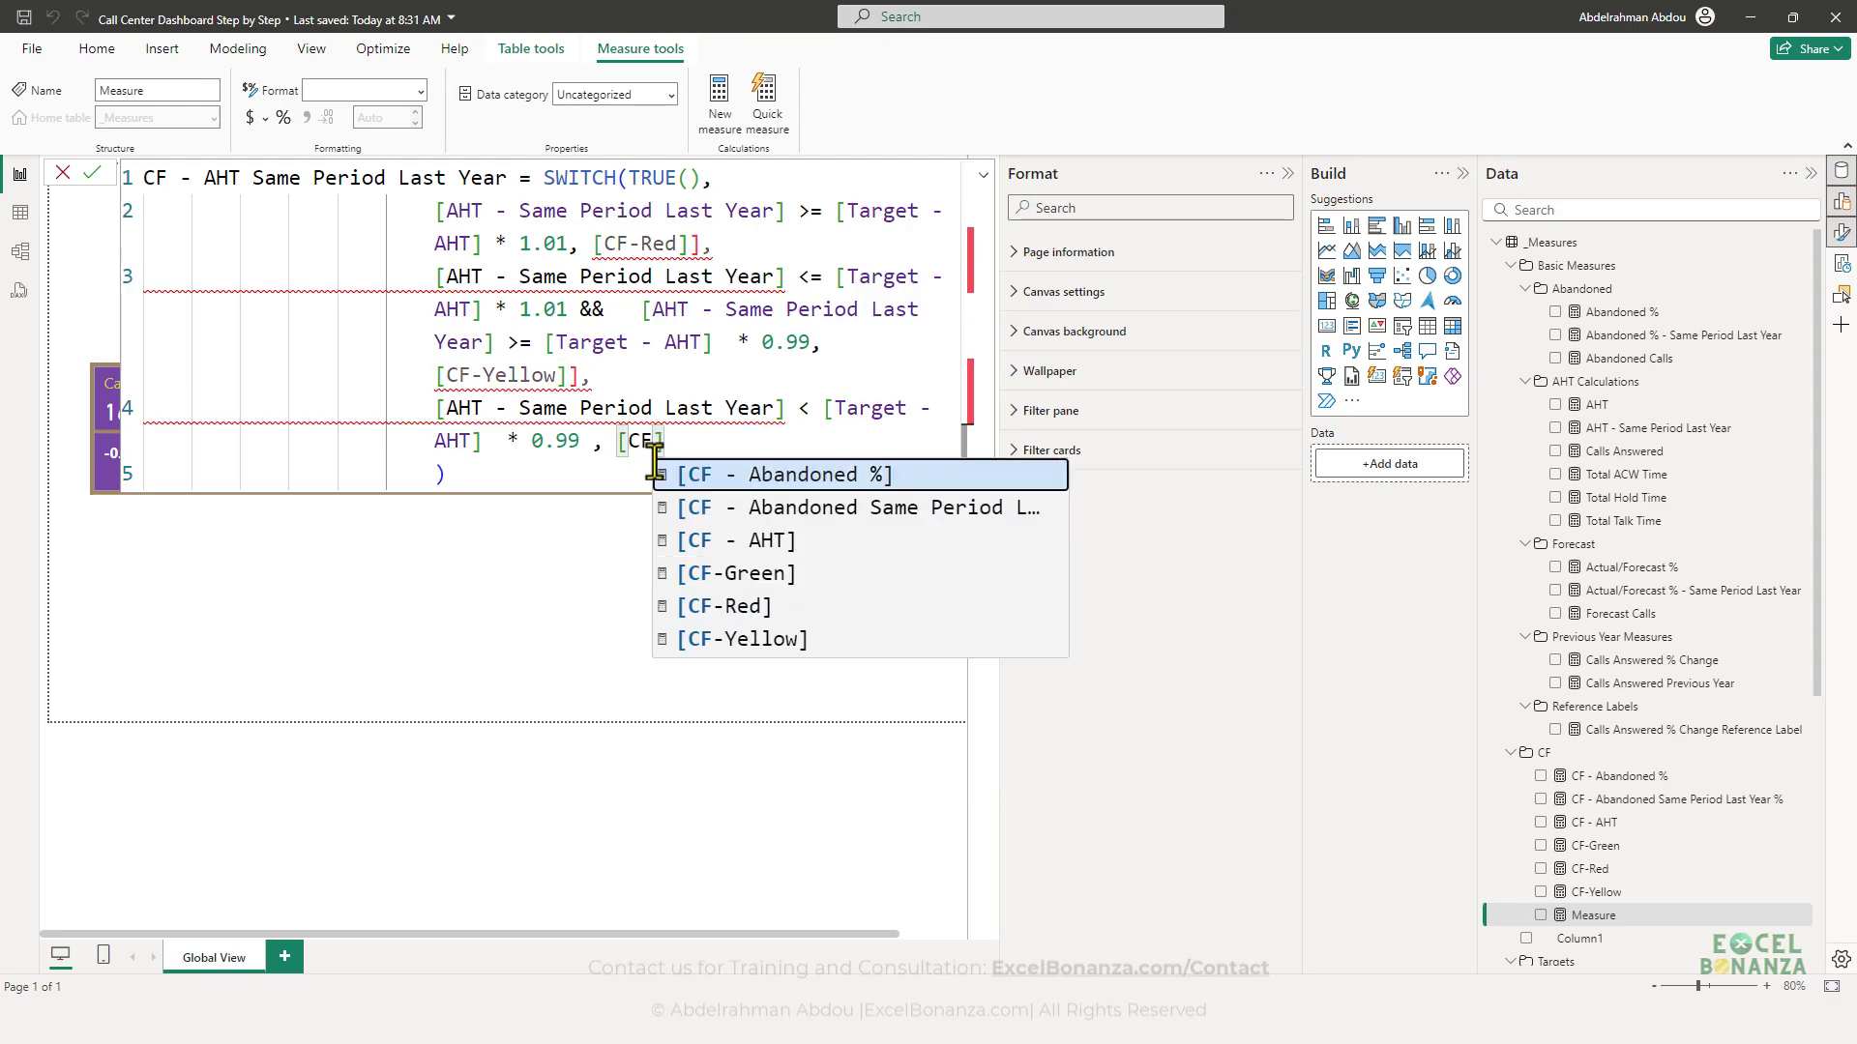
pyautogui.write('1')
pyautogui.press('Down')
pyautogui.press('Down')
pyautogui.press('Down')
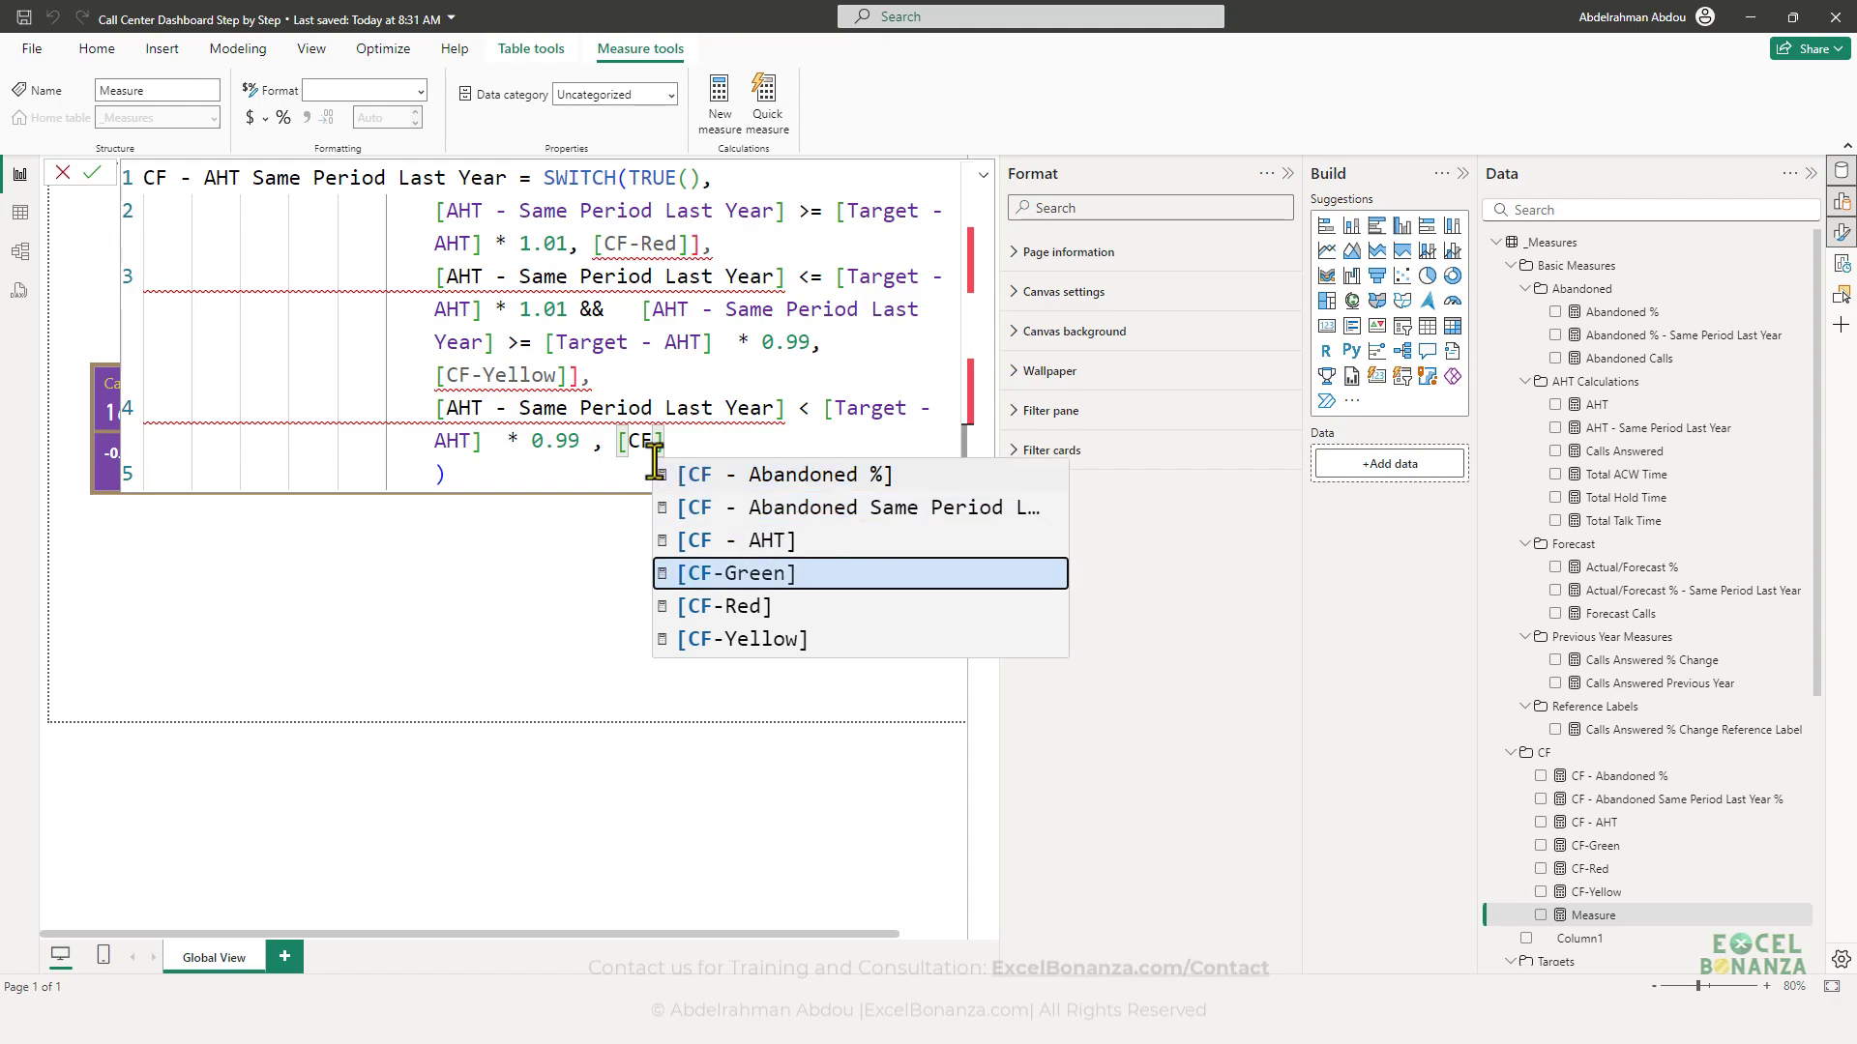
pyautogui.press('Tab')
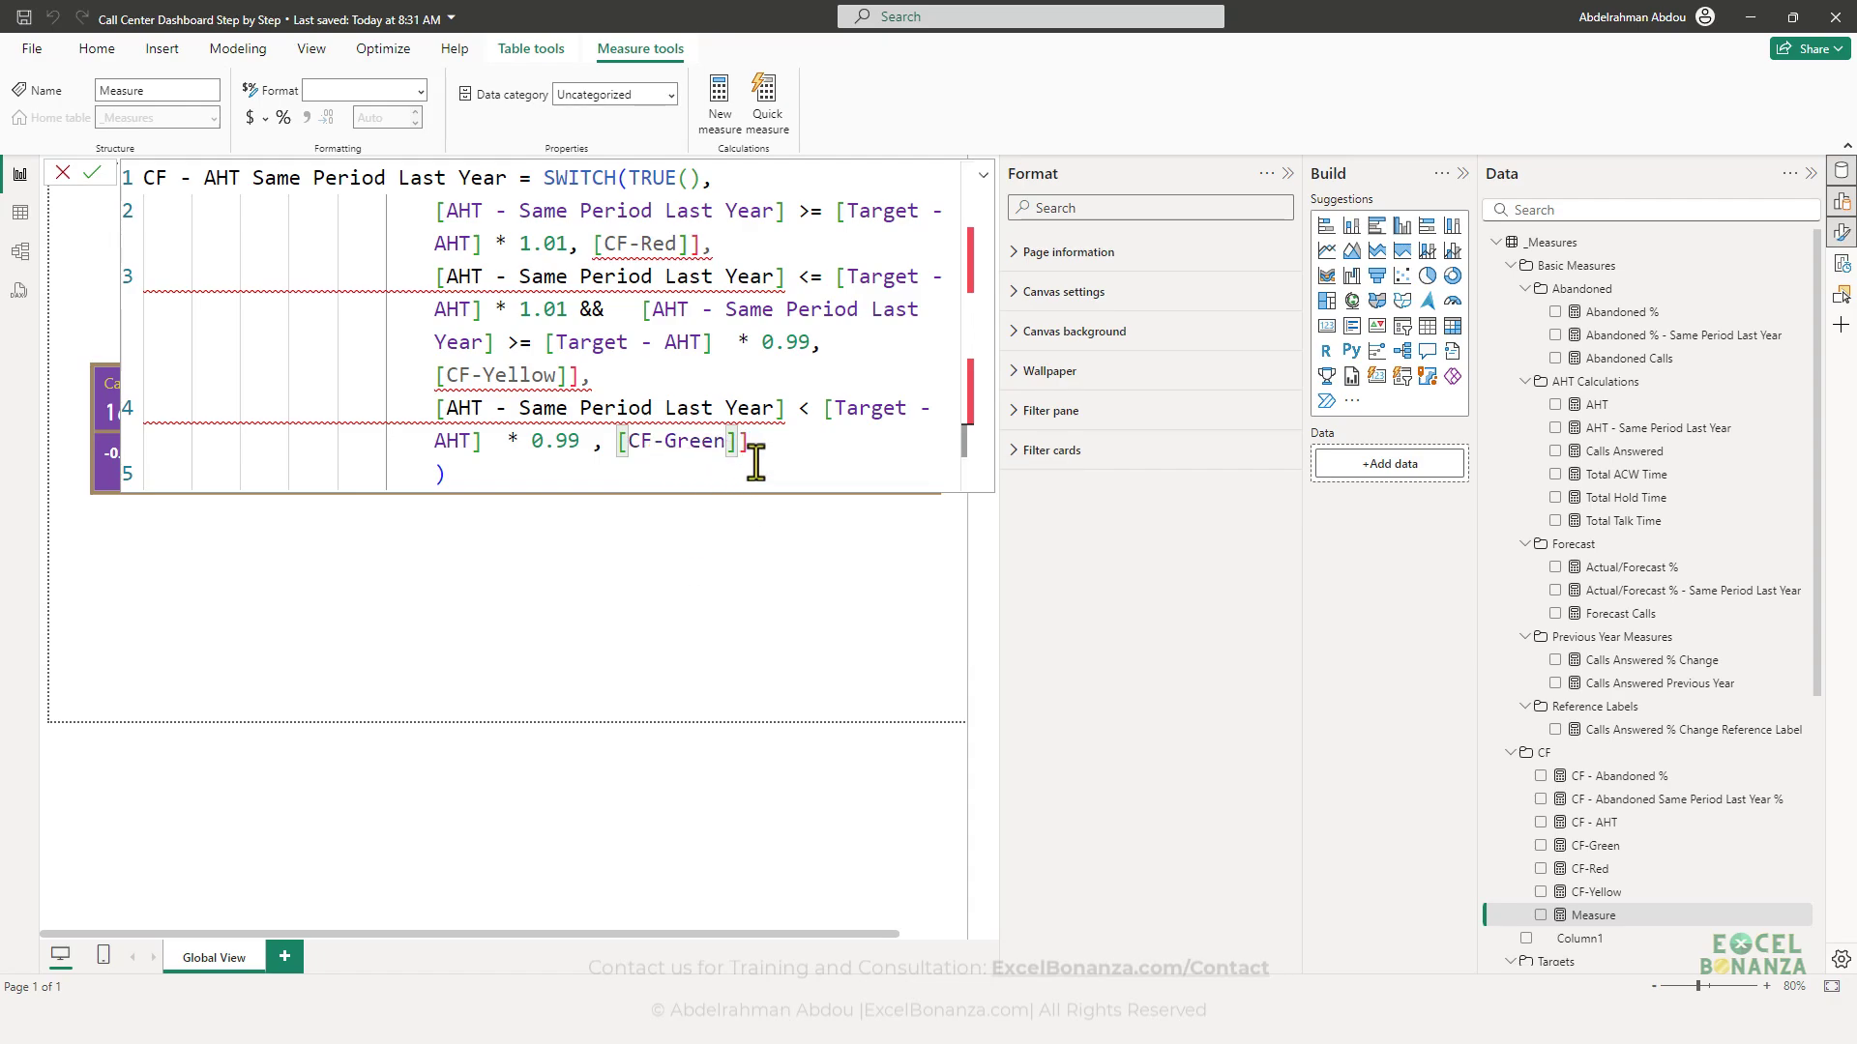
pyautogui.press('Down')
pyautogui.press('BackSpace')
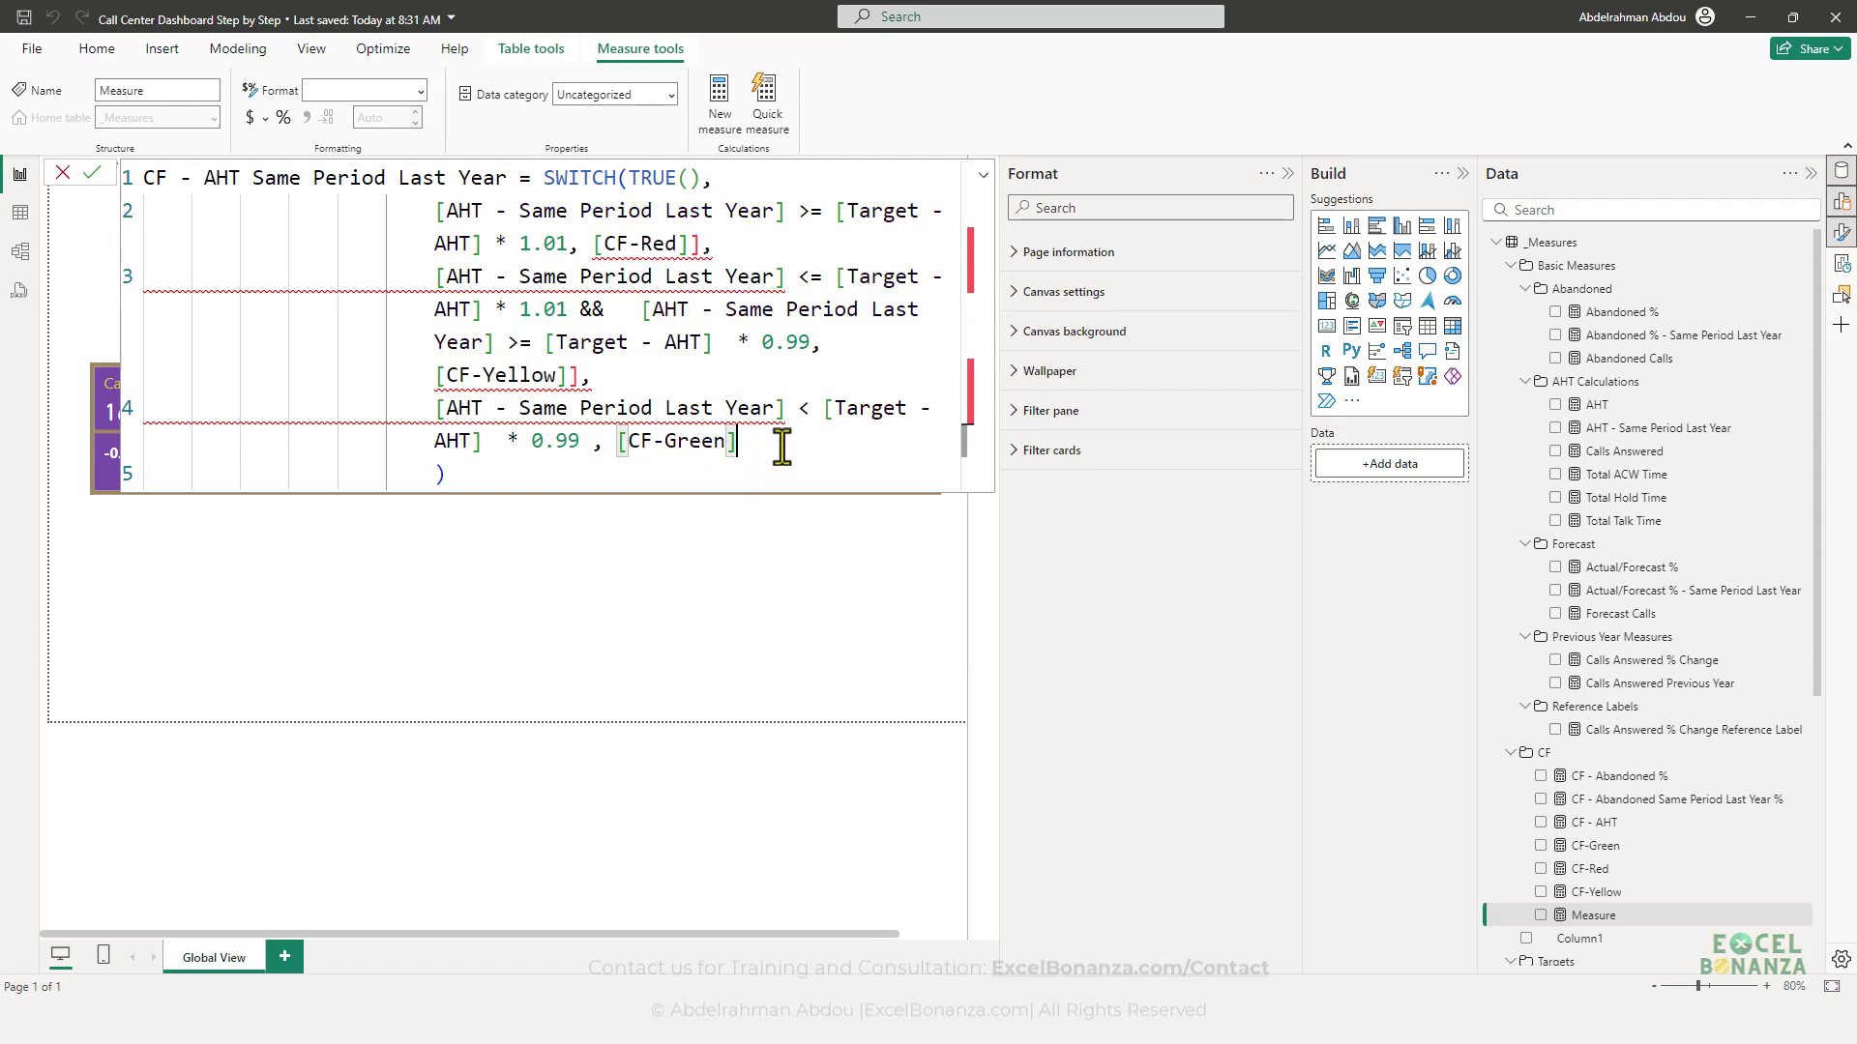
# - Remove the extra closing brackets after [CF-Red] and [CF-Yellow], commit the CF - AHT Same Period Last Year measure and collapse the formula editor
pyautogui.click(701, 243)
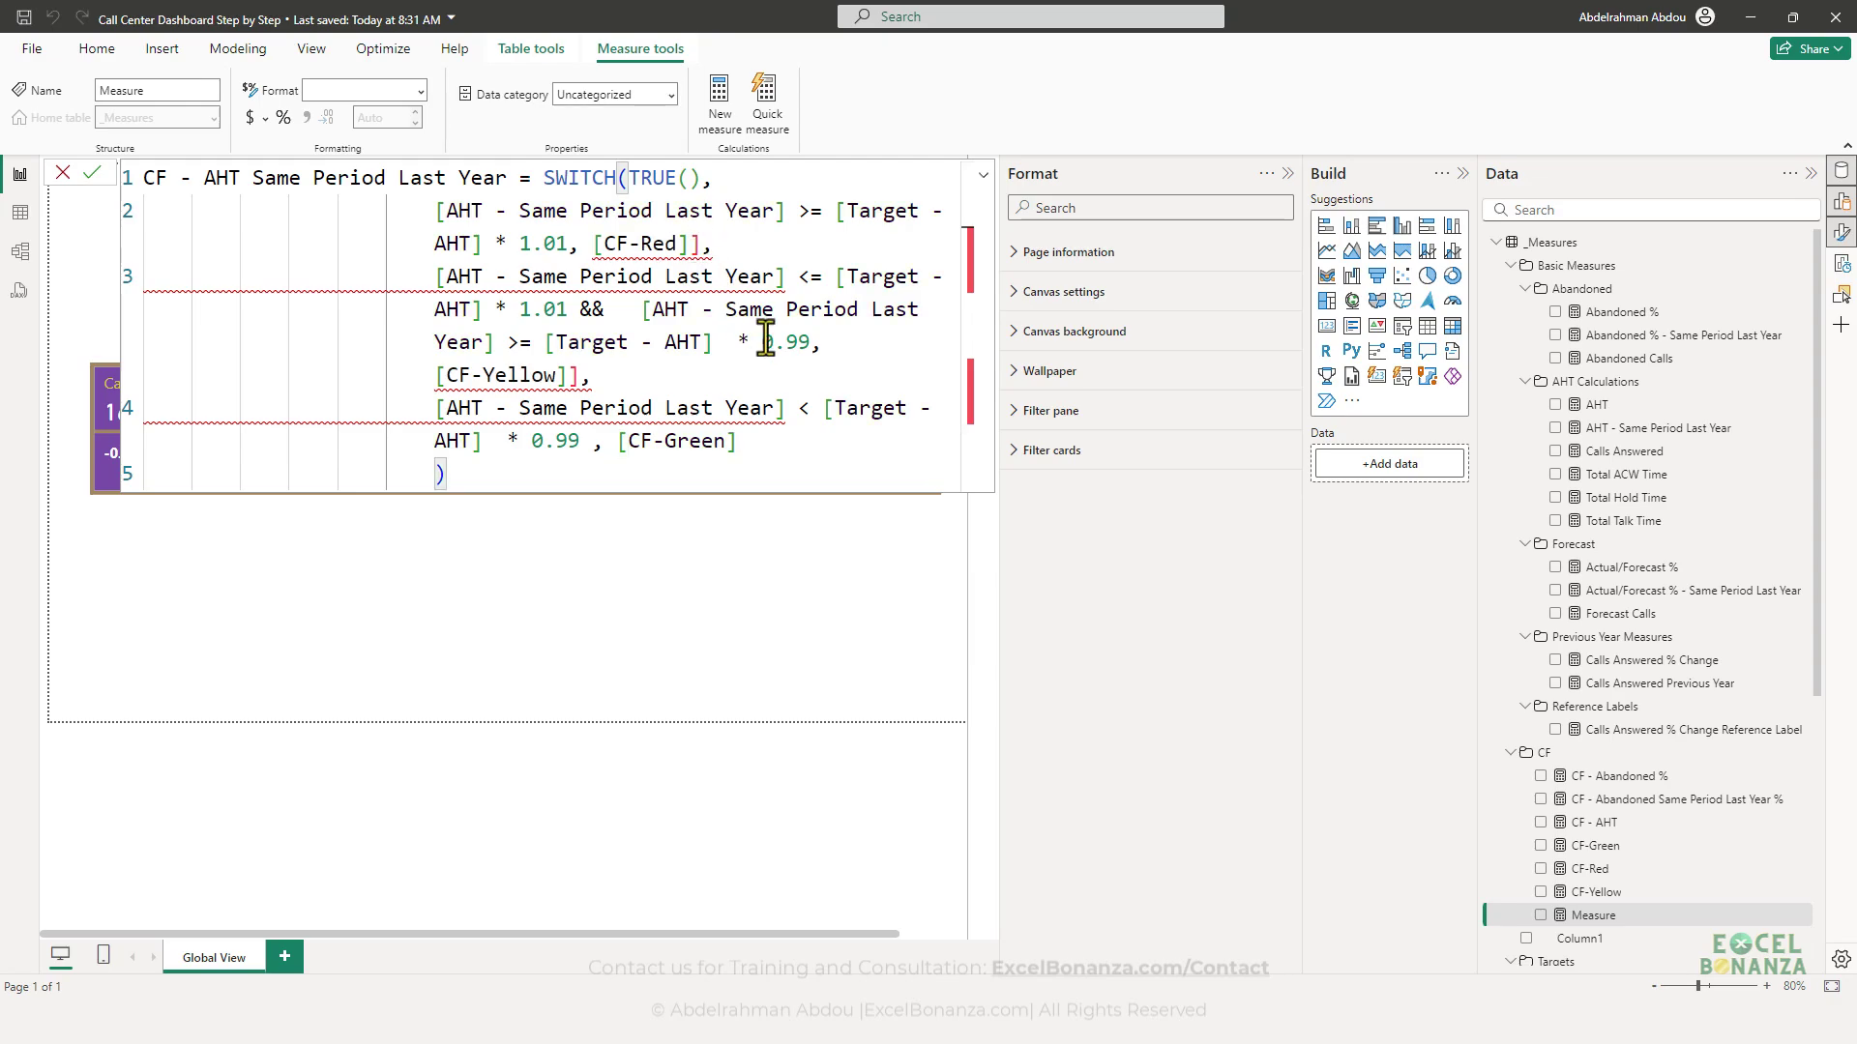
pyautogui.press('BackSpace')
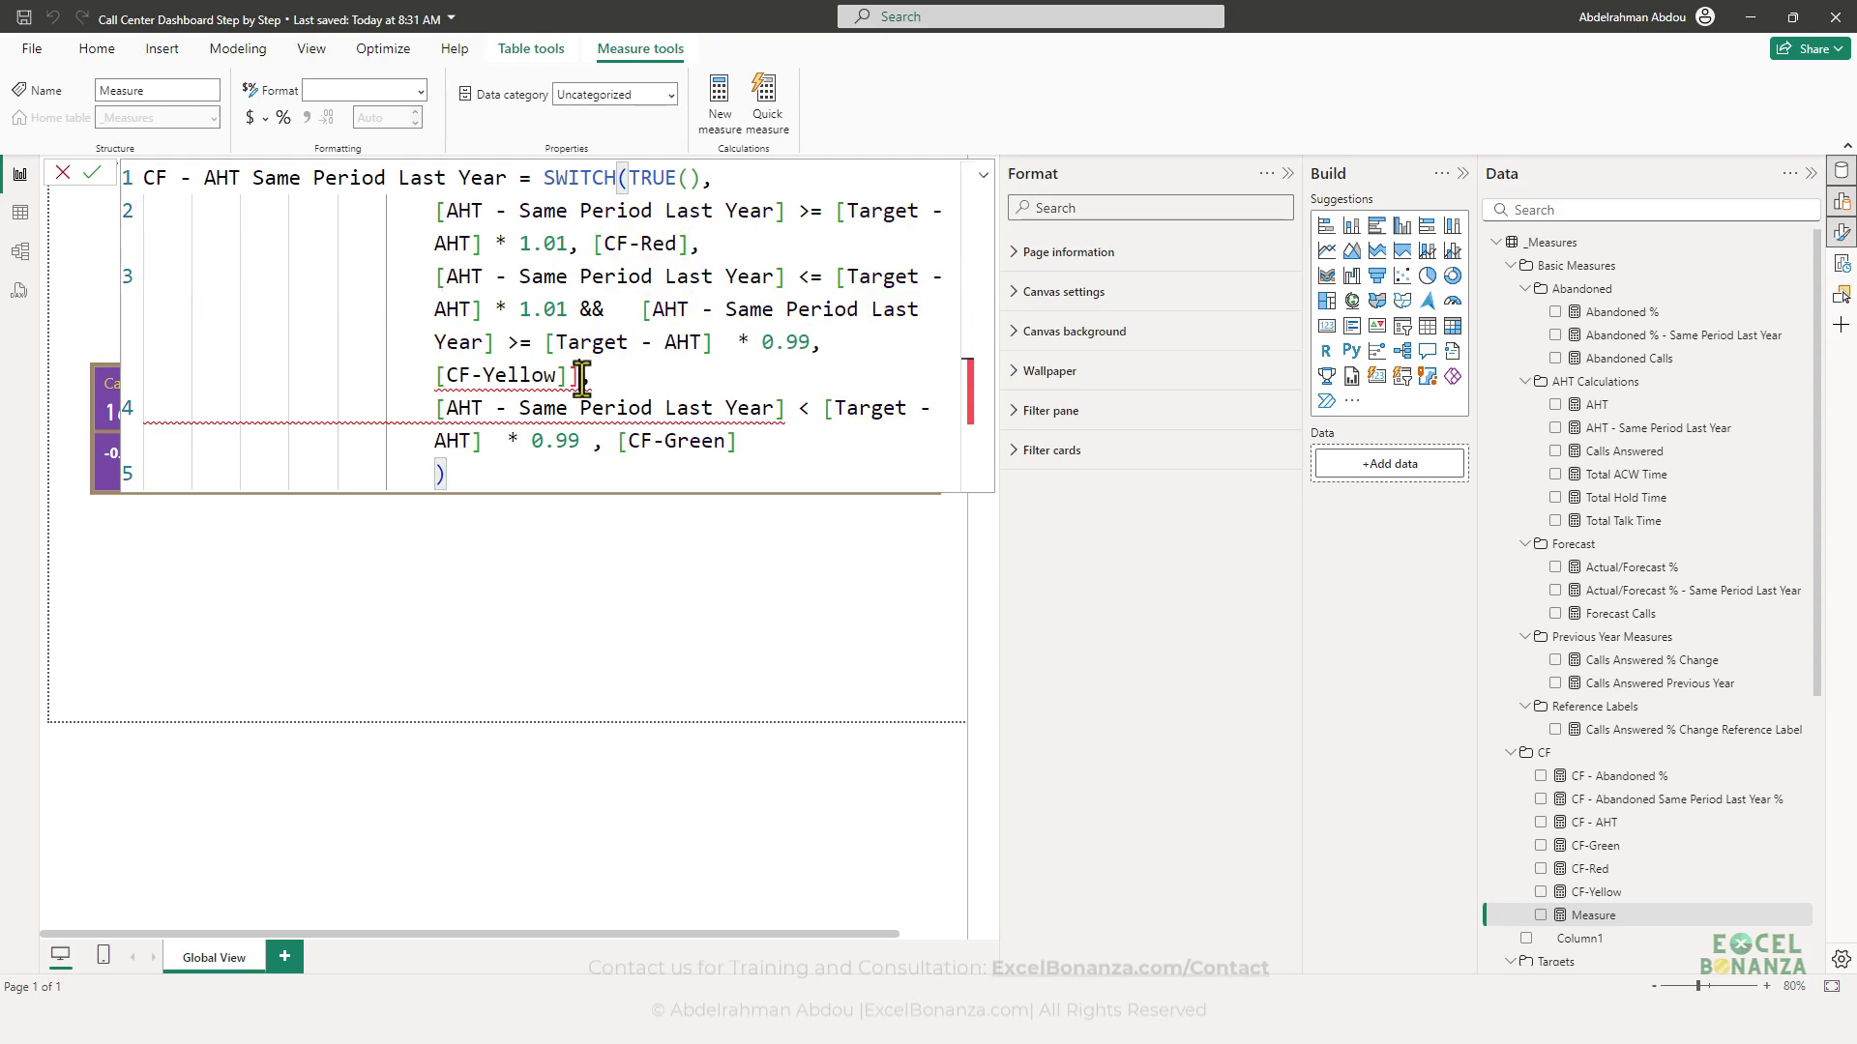
pyautogui.press('BackSpace')
pyautogui.press('Up')
pyautogui.press('Up')
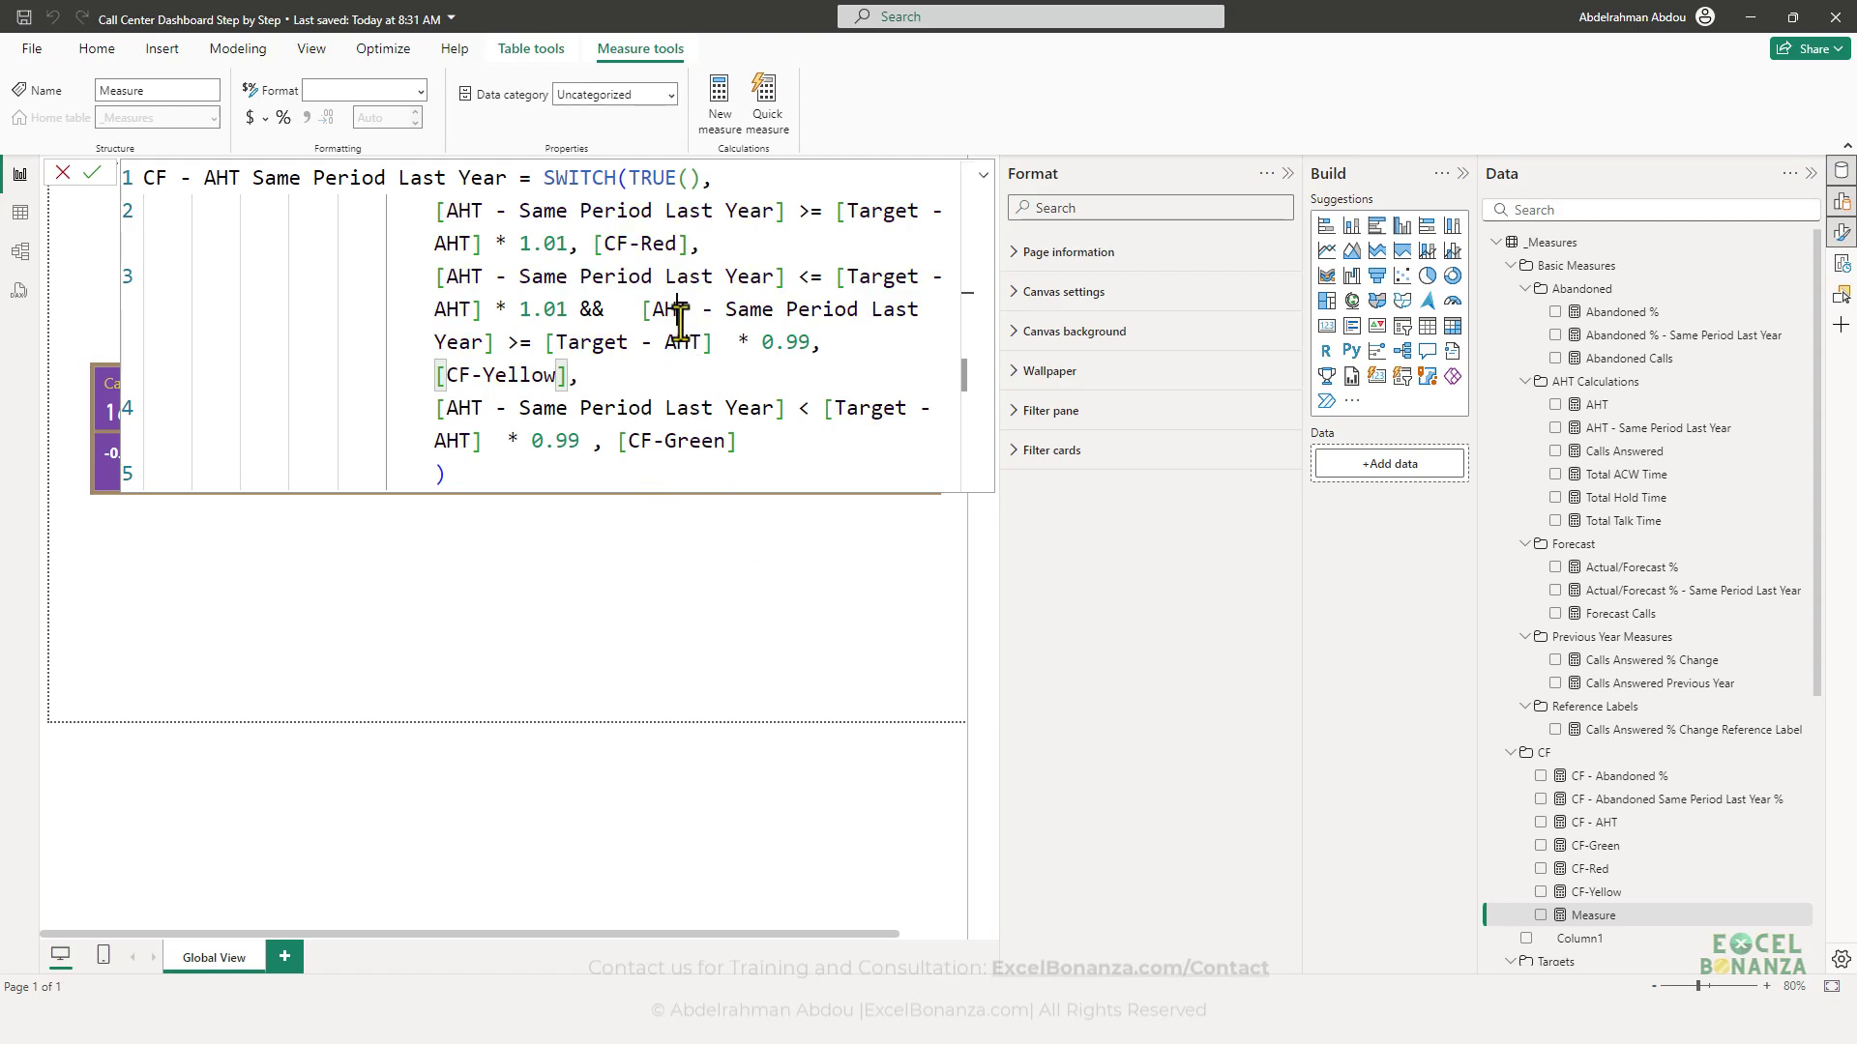
pyautogui.click(638, 414)
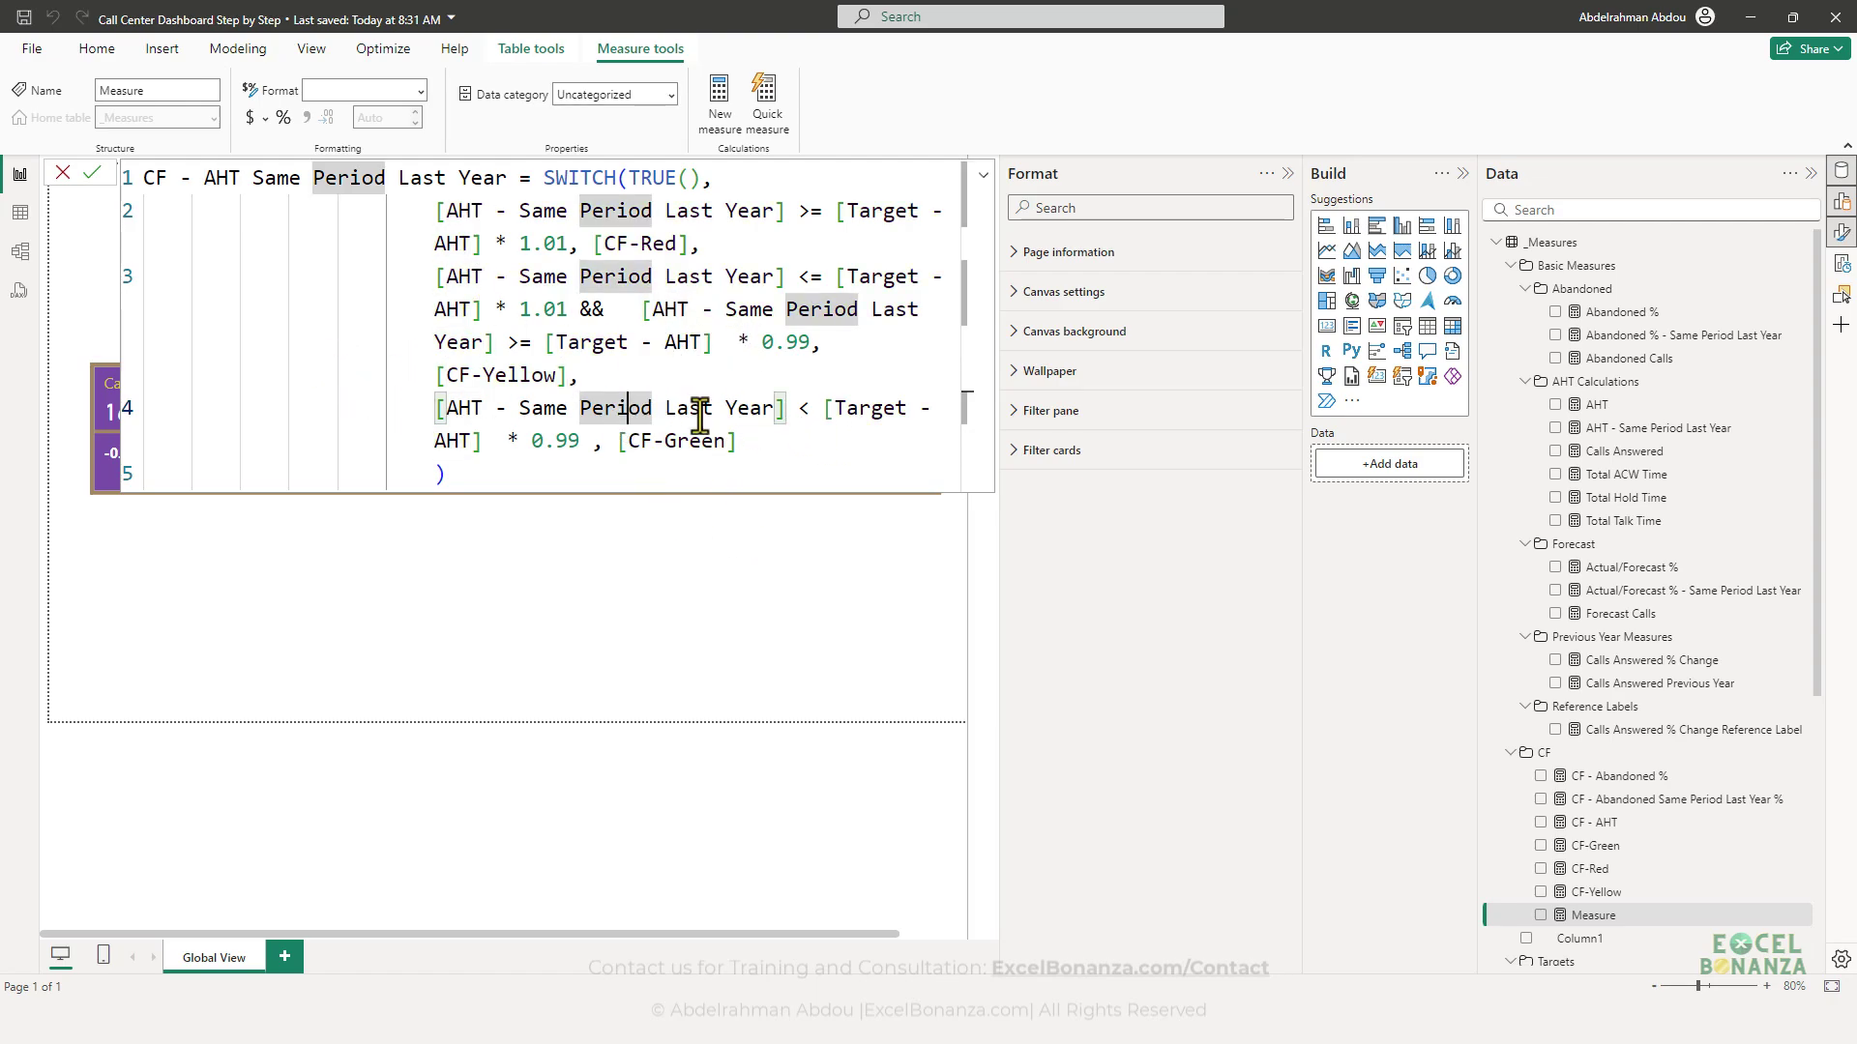
pyautogui.press('Return')
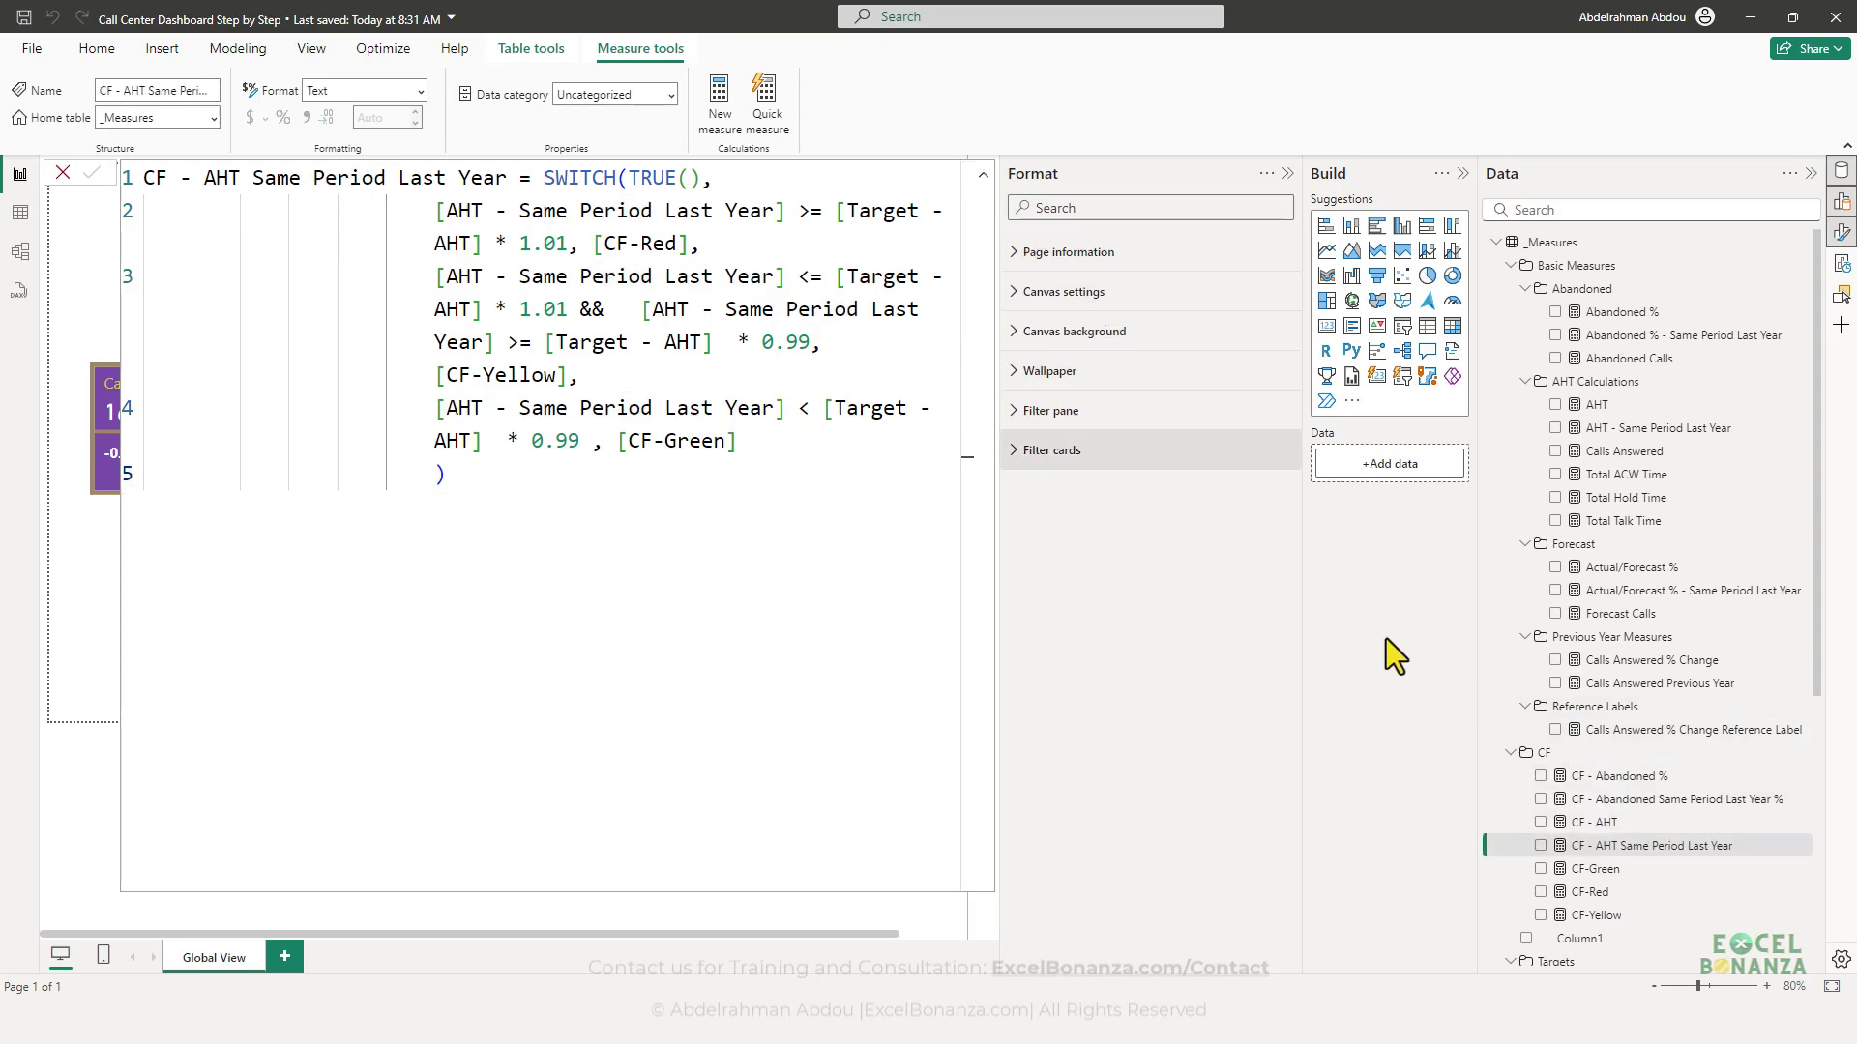
pyautogui.click(984, 177)
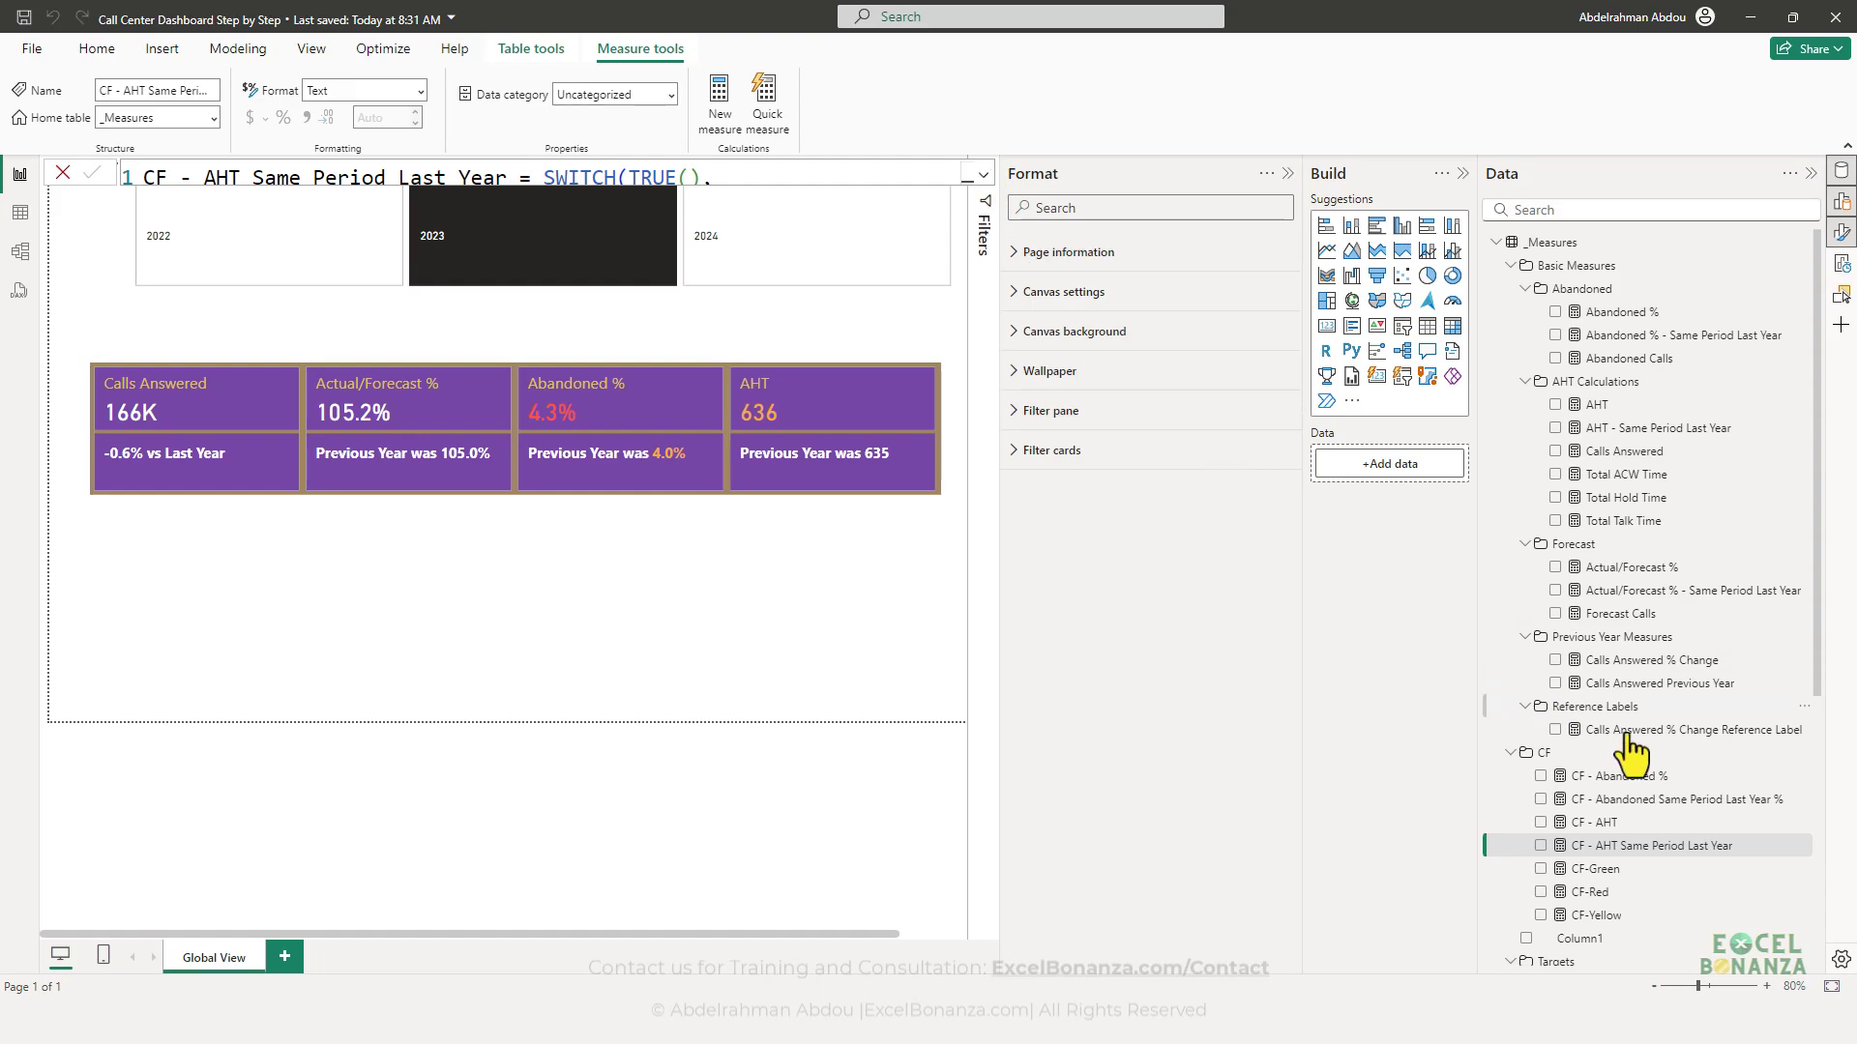
# - Apply the card visual's reference label settings to the AHT series
pyautogui.click(795, 455)
pyautogui.scroll(-2, 1156, 648)
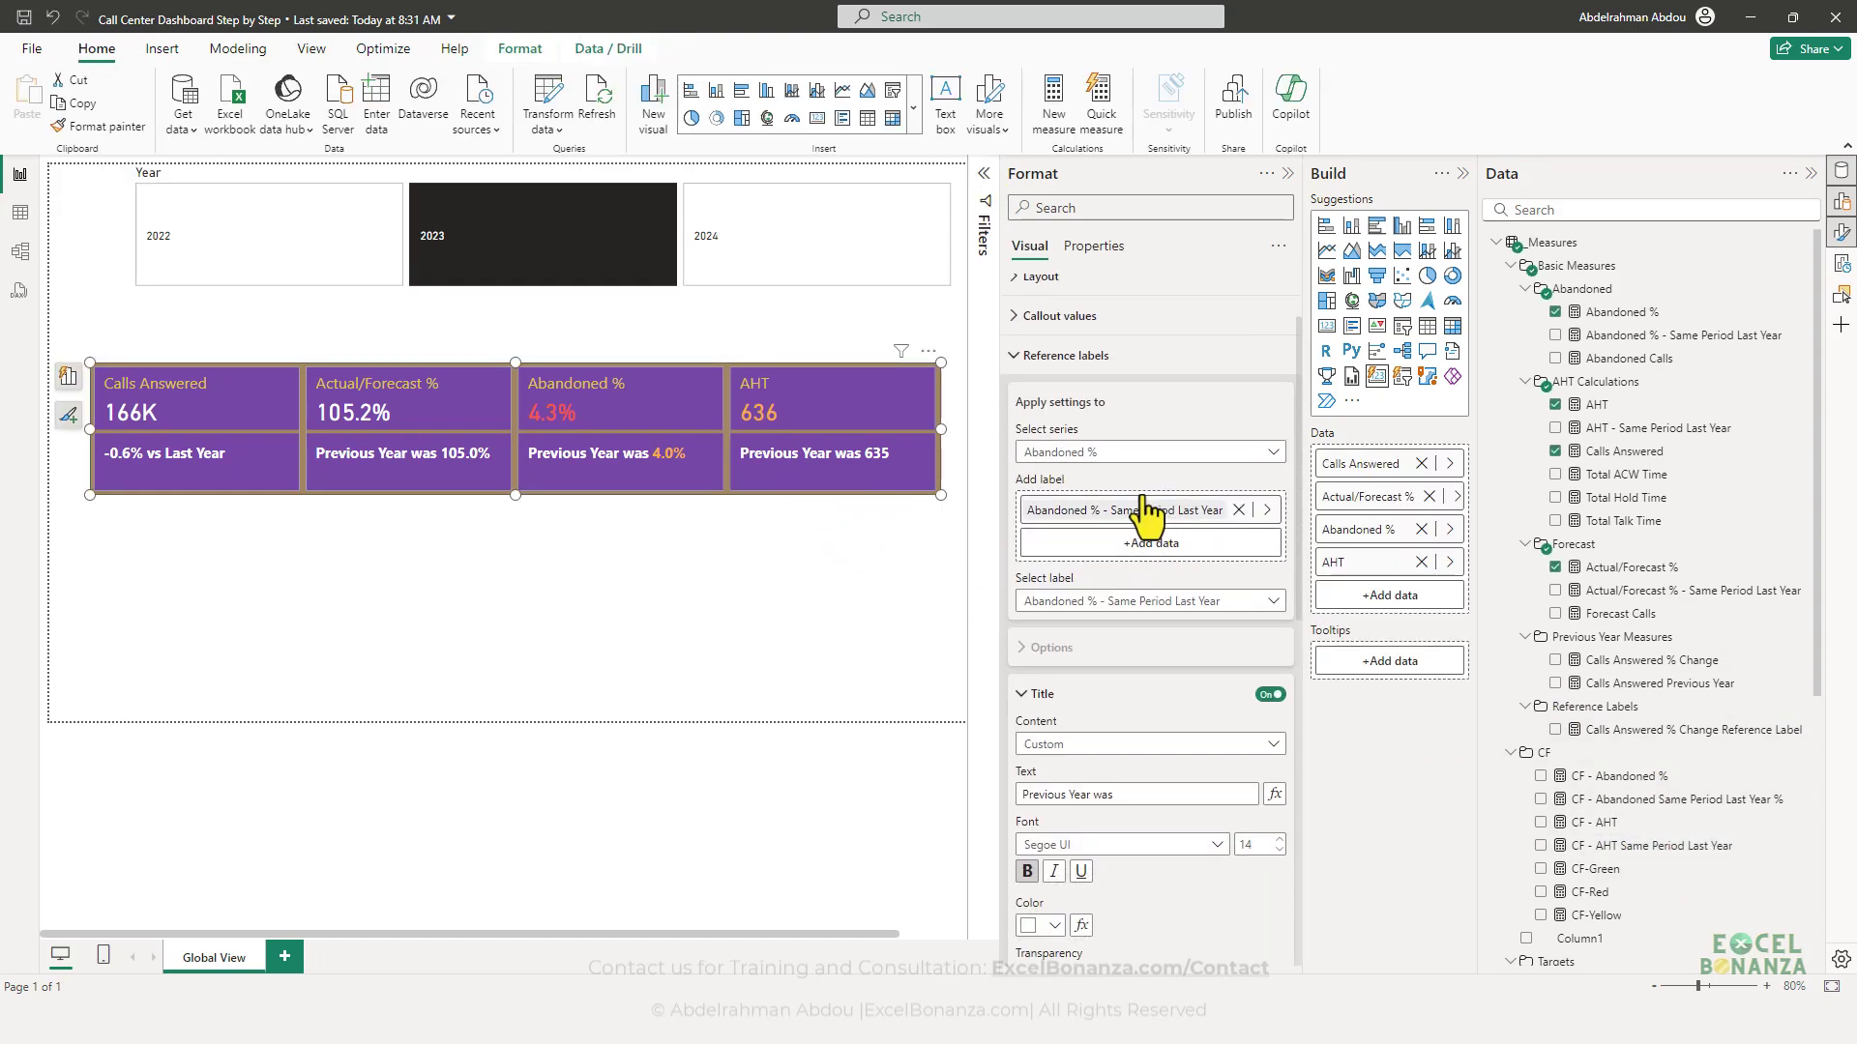
pyautogui.click(1125, 454)
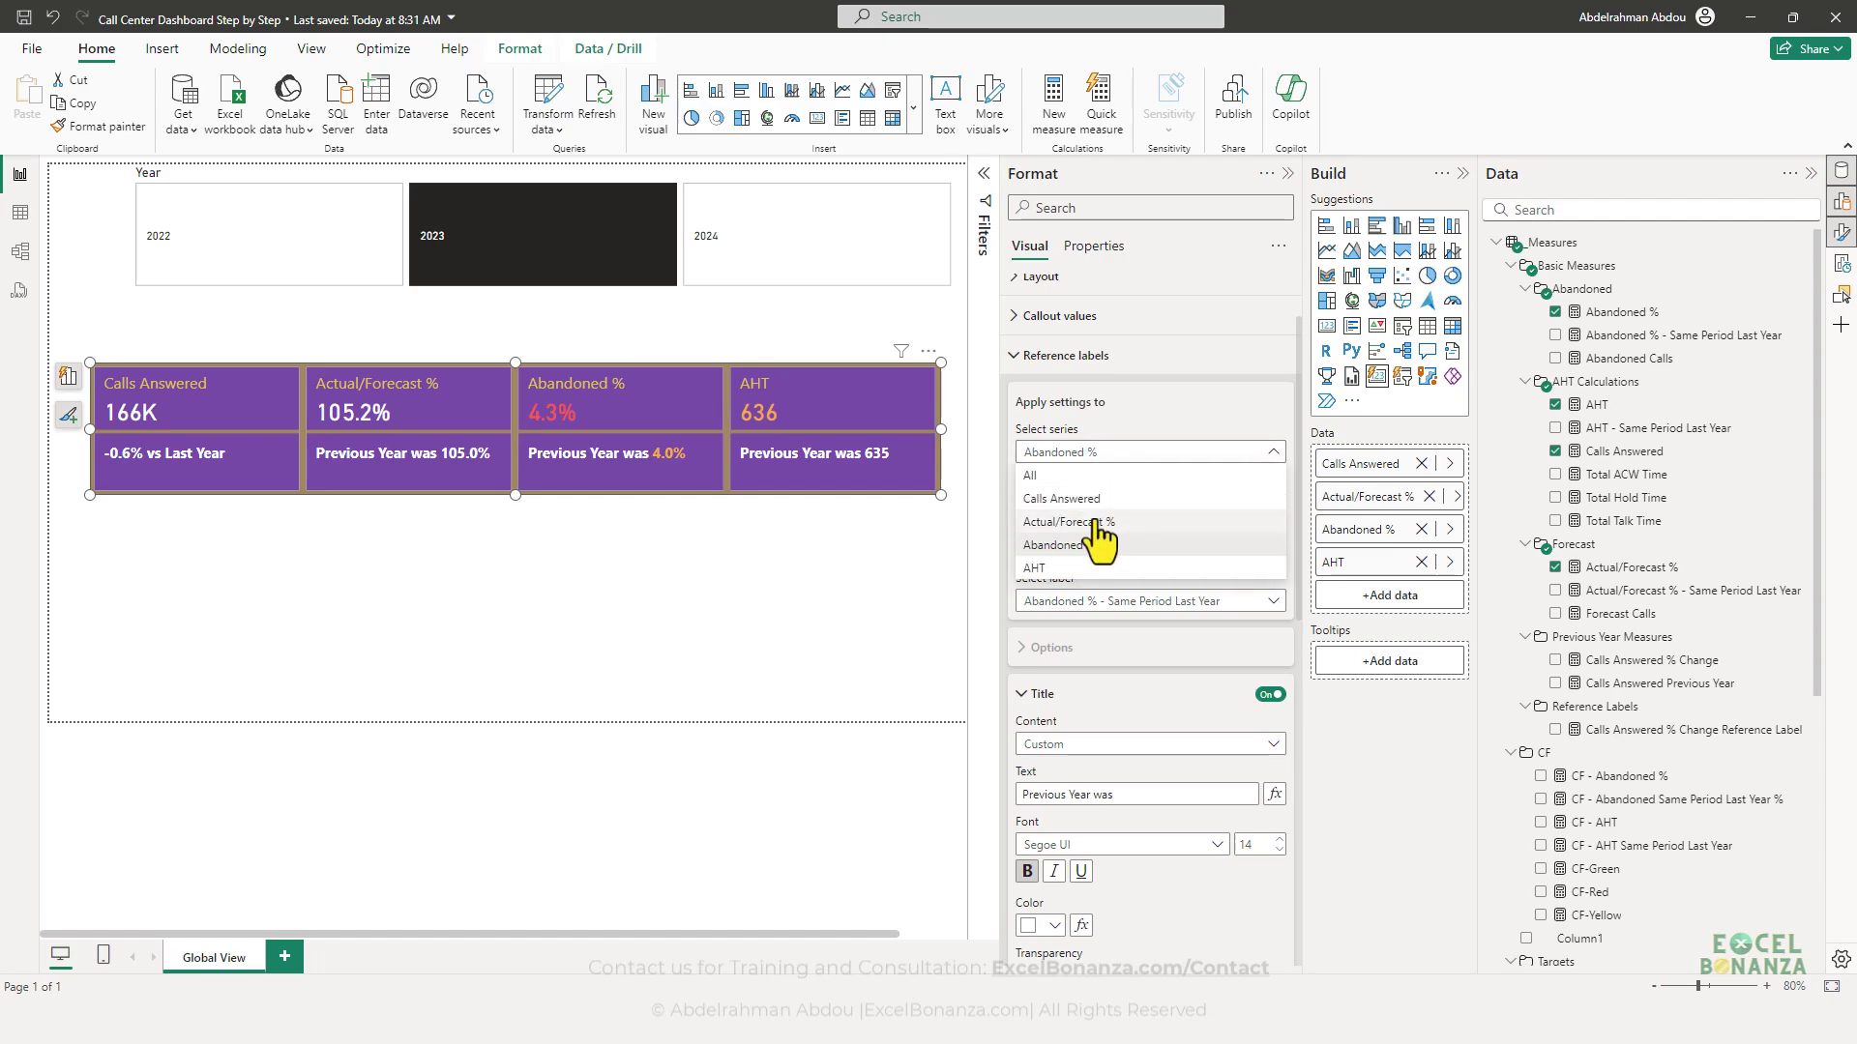
pyautogui.click(1067, 571)
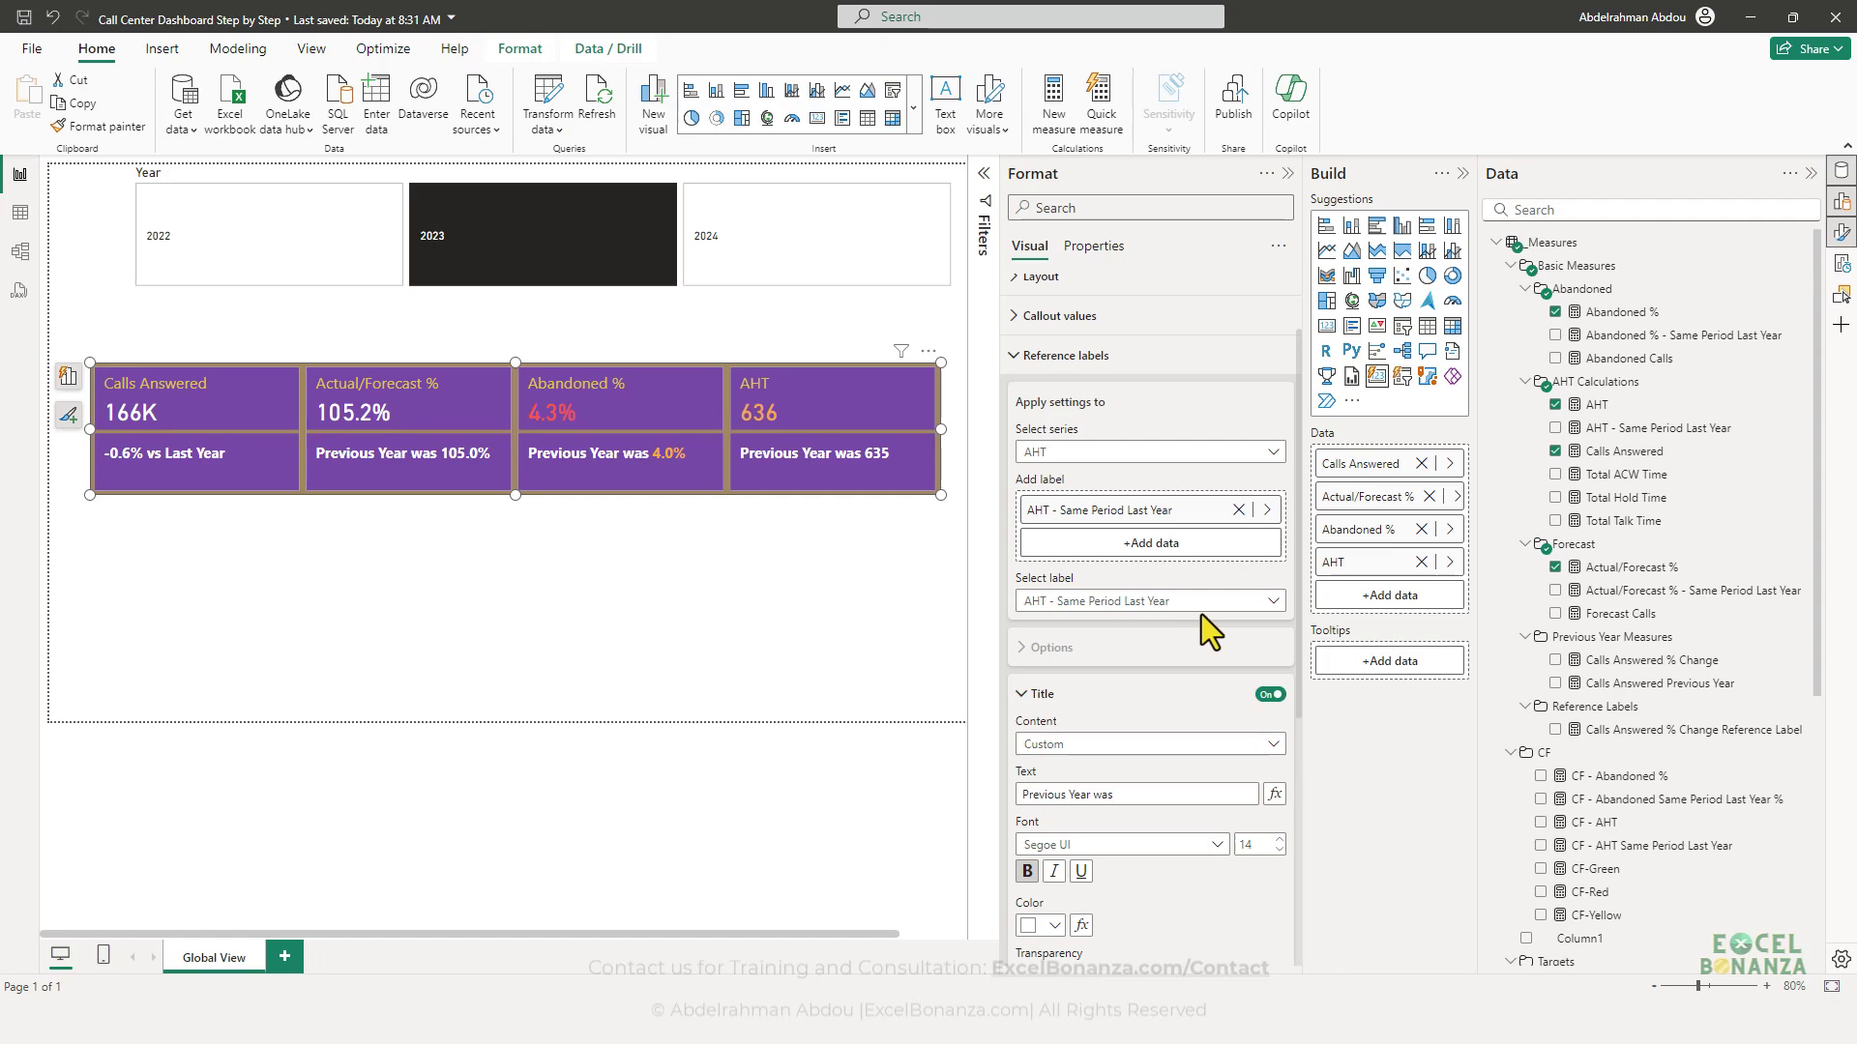
# - Color the AHT reference label's value conditionally by field value, based on the CF - AHT Same Period Last Year measure
pyautogui.scroll(-9, 1158, 648)
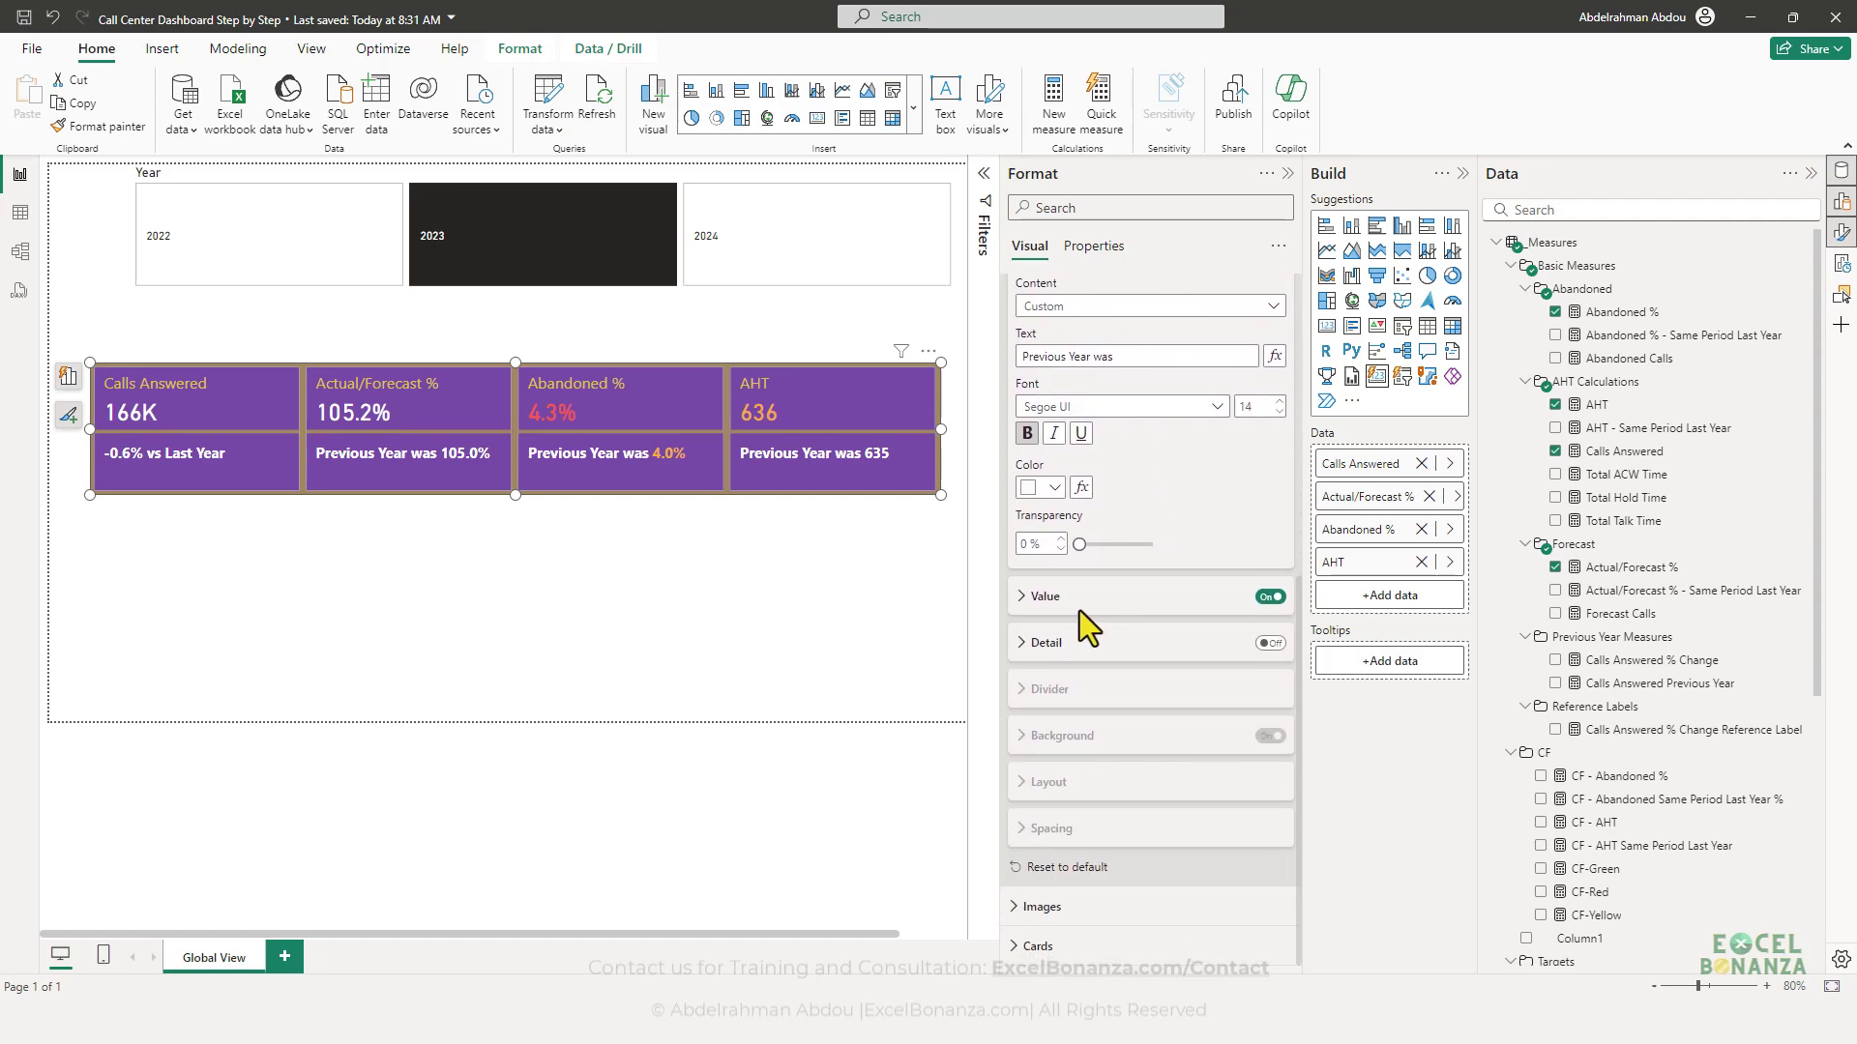
pyautogui.click(1079, 604)
pyautogui.scroll(-2, 1092, 634)
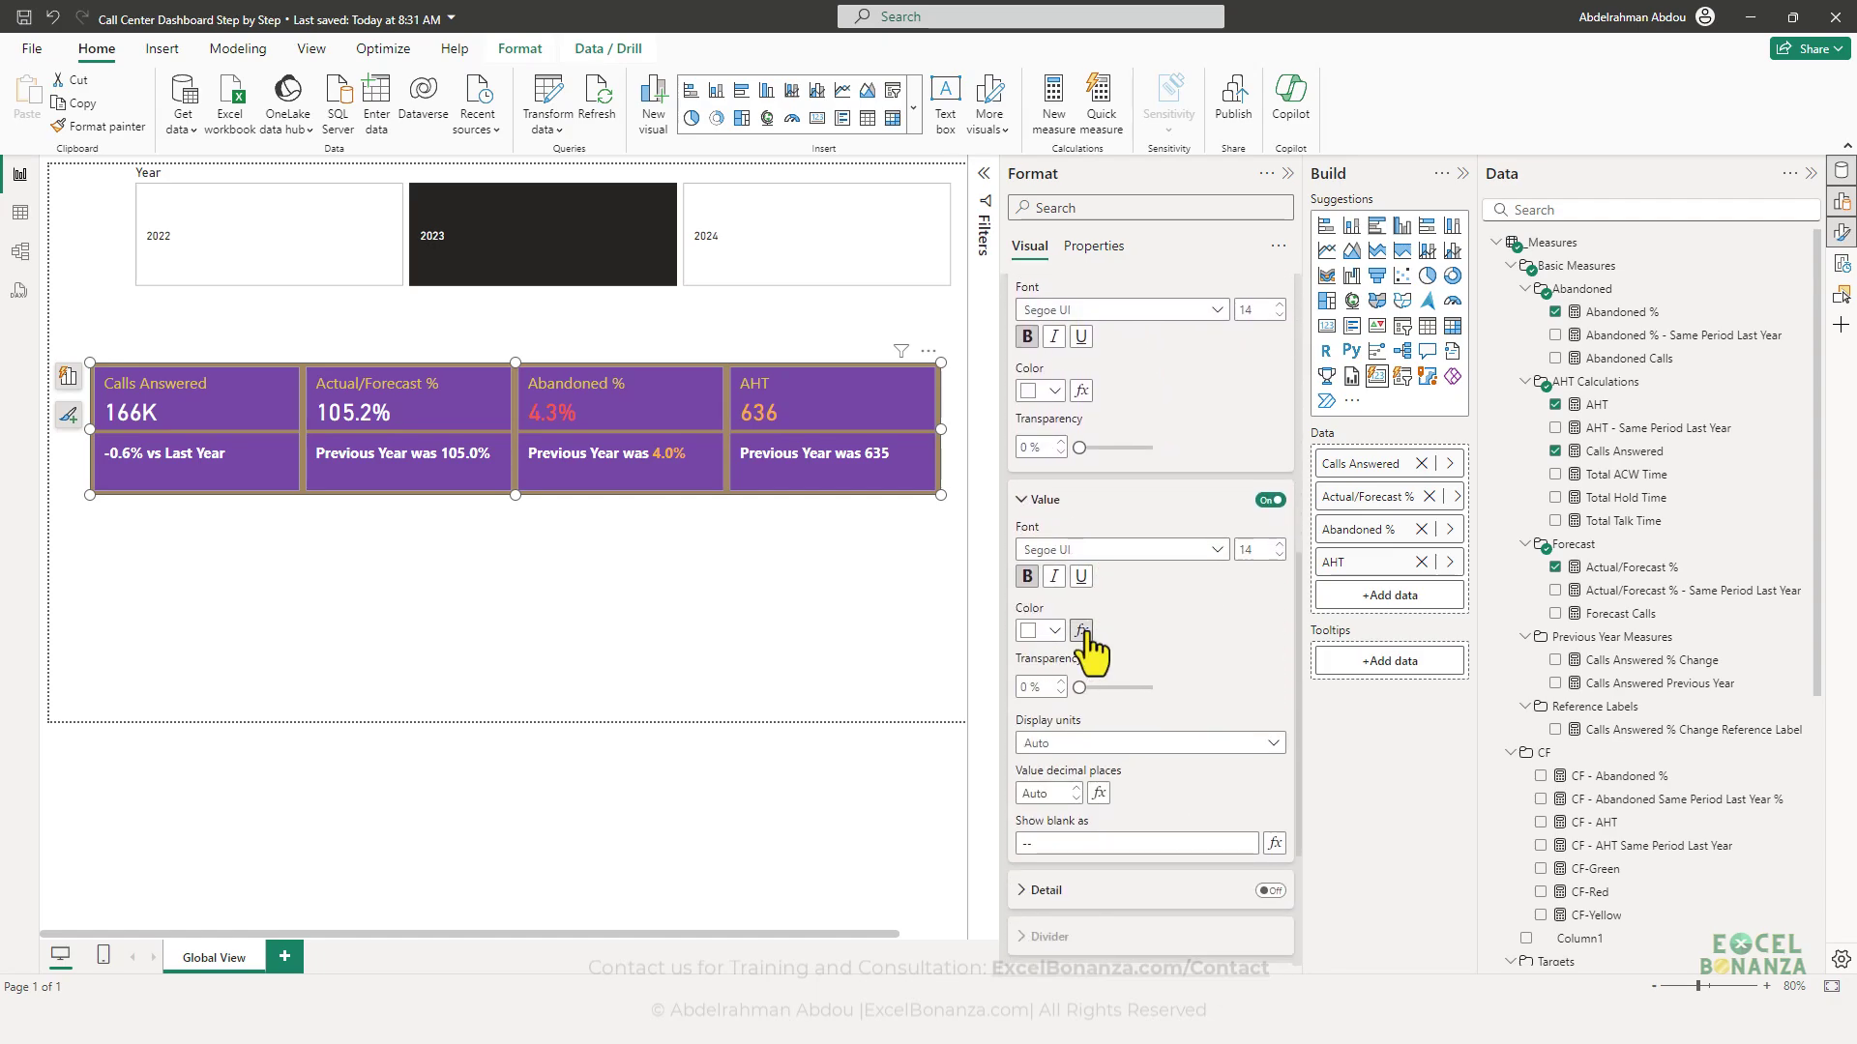
pyautogui.click(1080, 631)
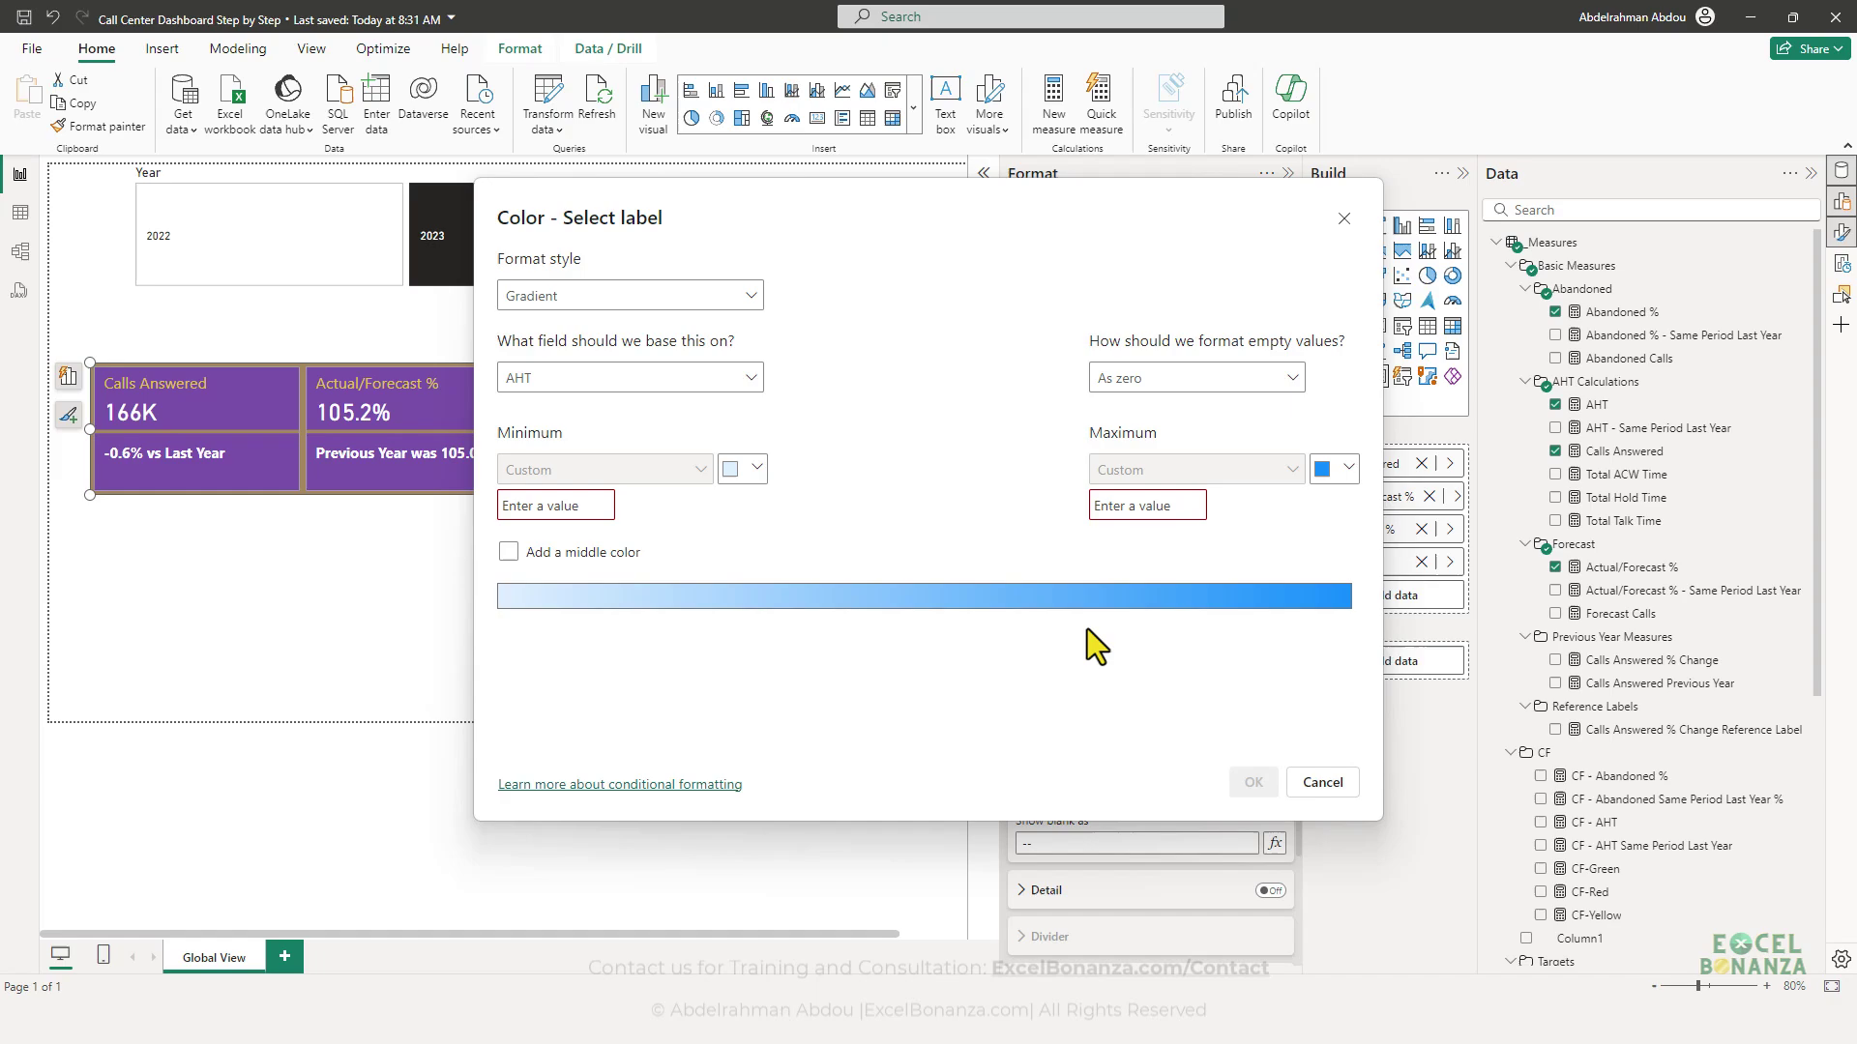
pyautogui.click(653, 298)
pyautogui.click(579, 391)
pyautogui.click(590, 381)
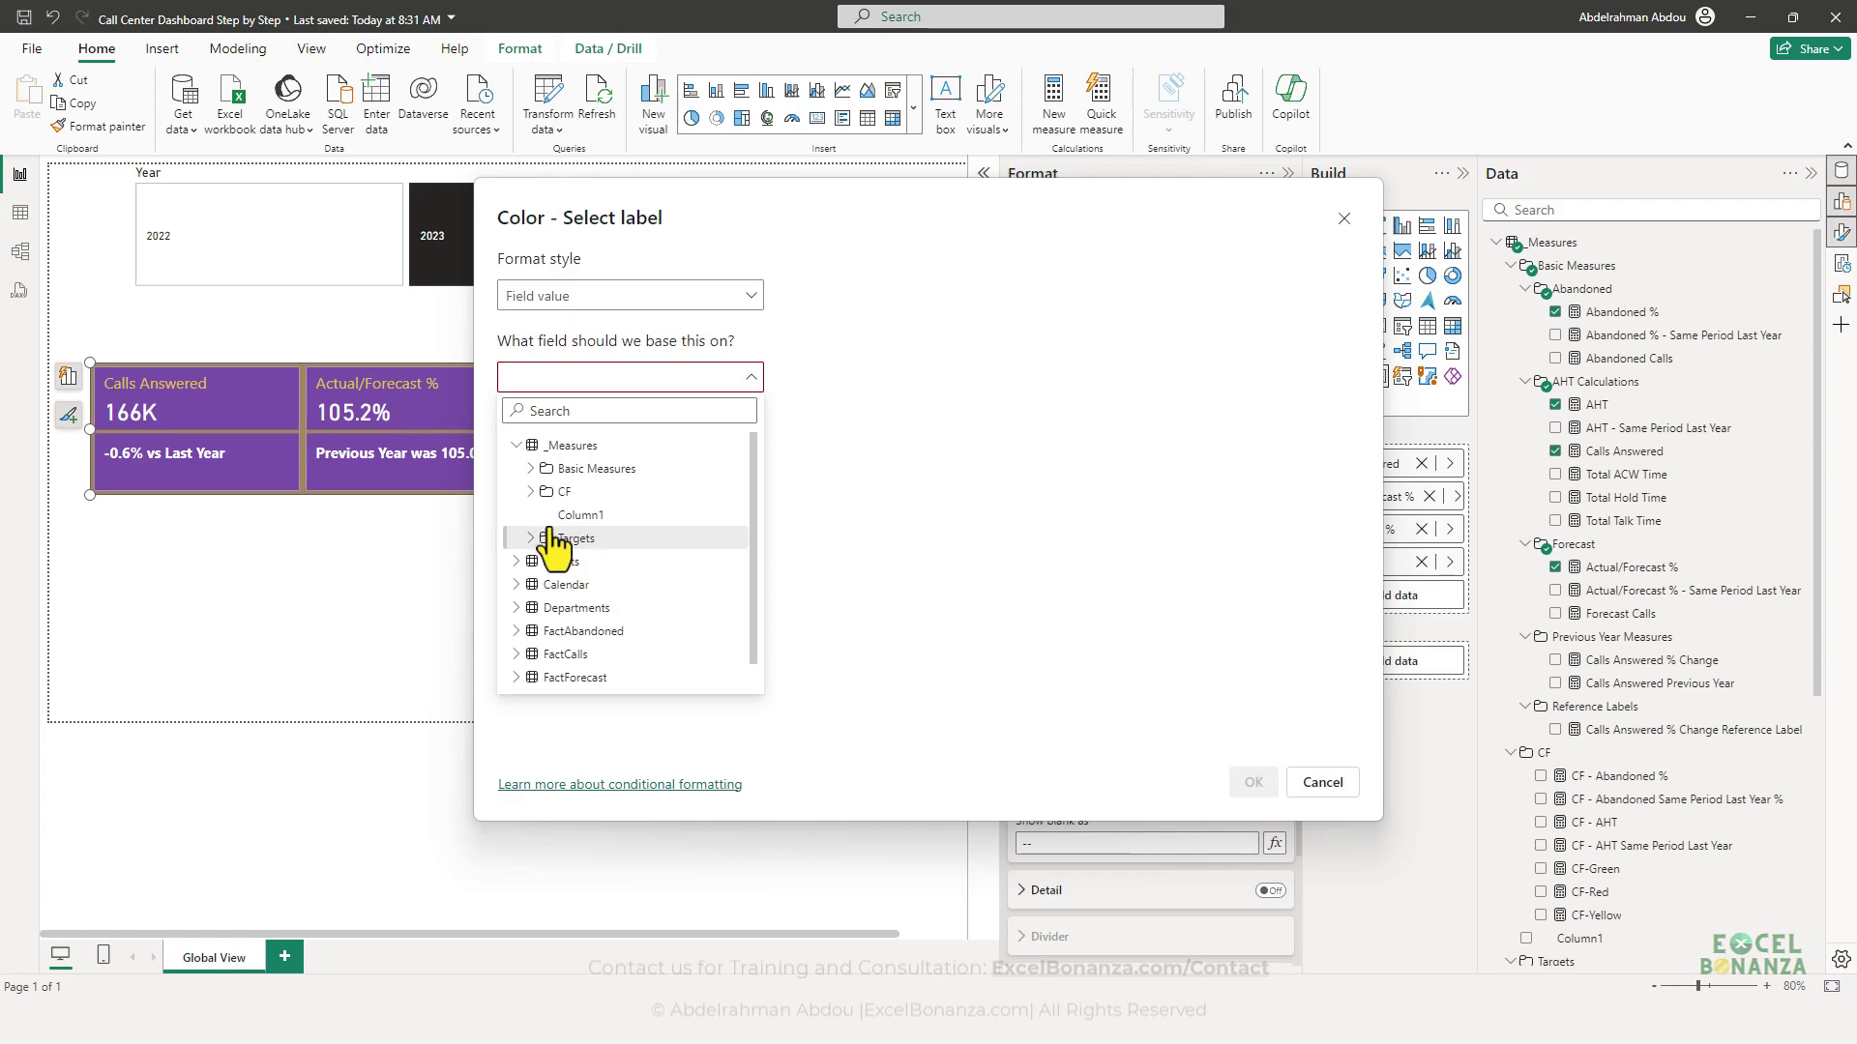
pyautogui.click(531, 492)
pyautogui.click(624, 562)
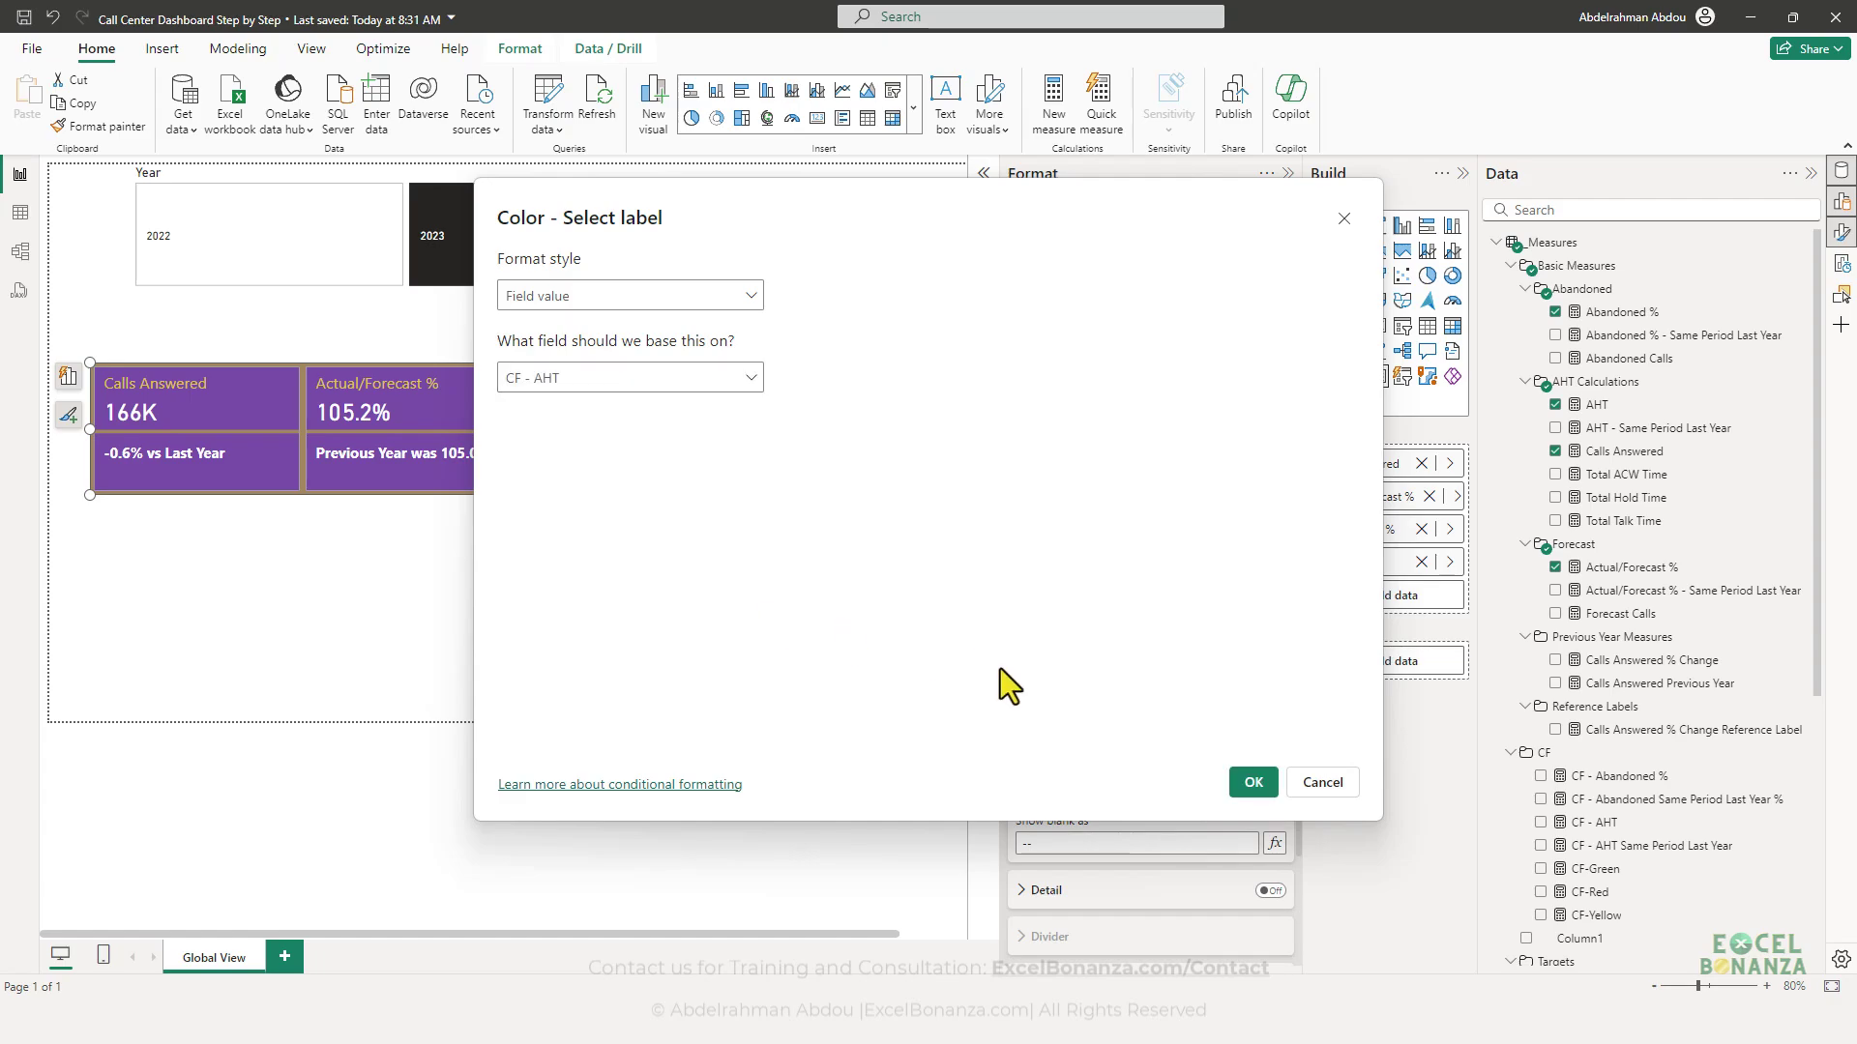
pyautogui.click(646, 385)
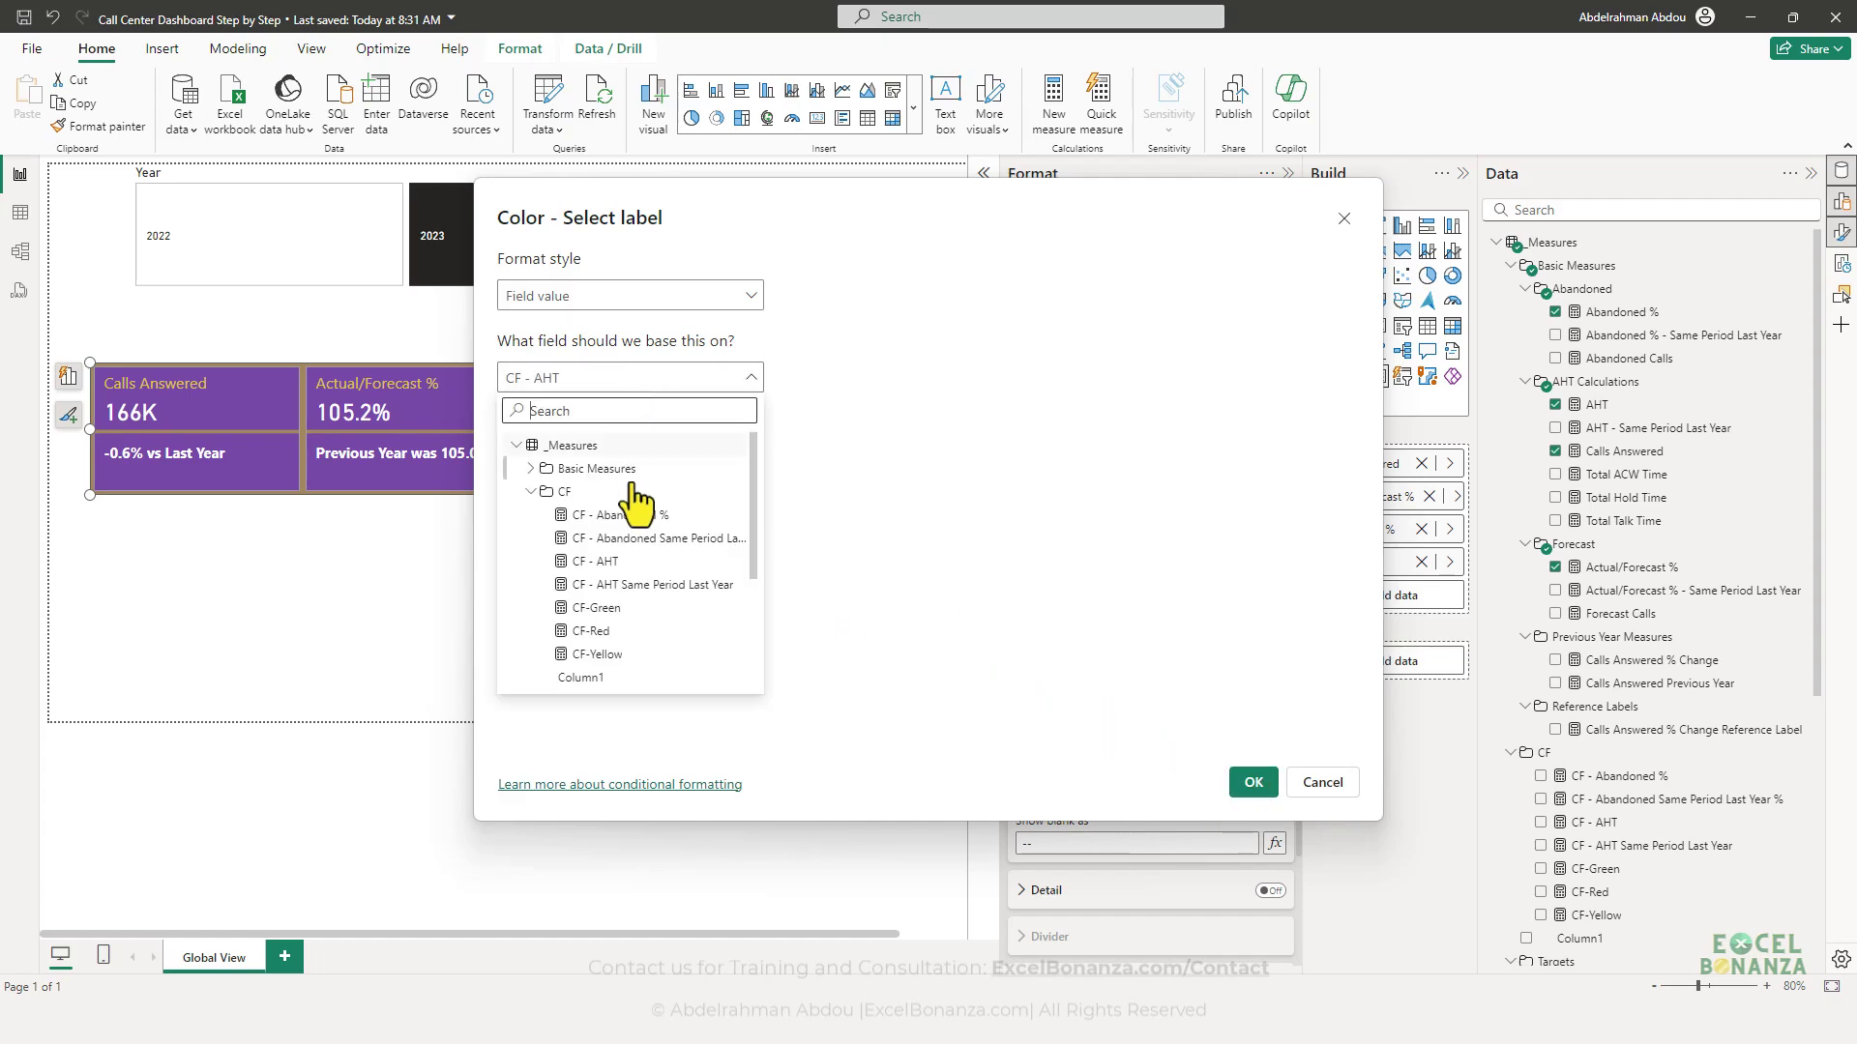
pyautogui.click(652, 585)
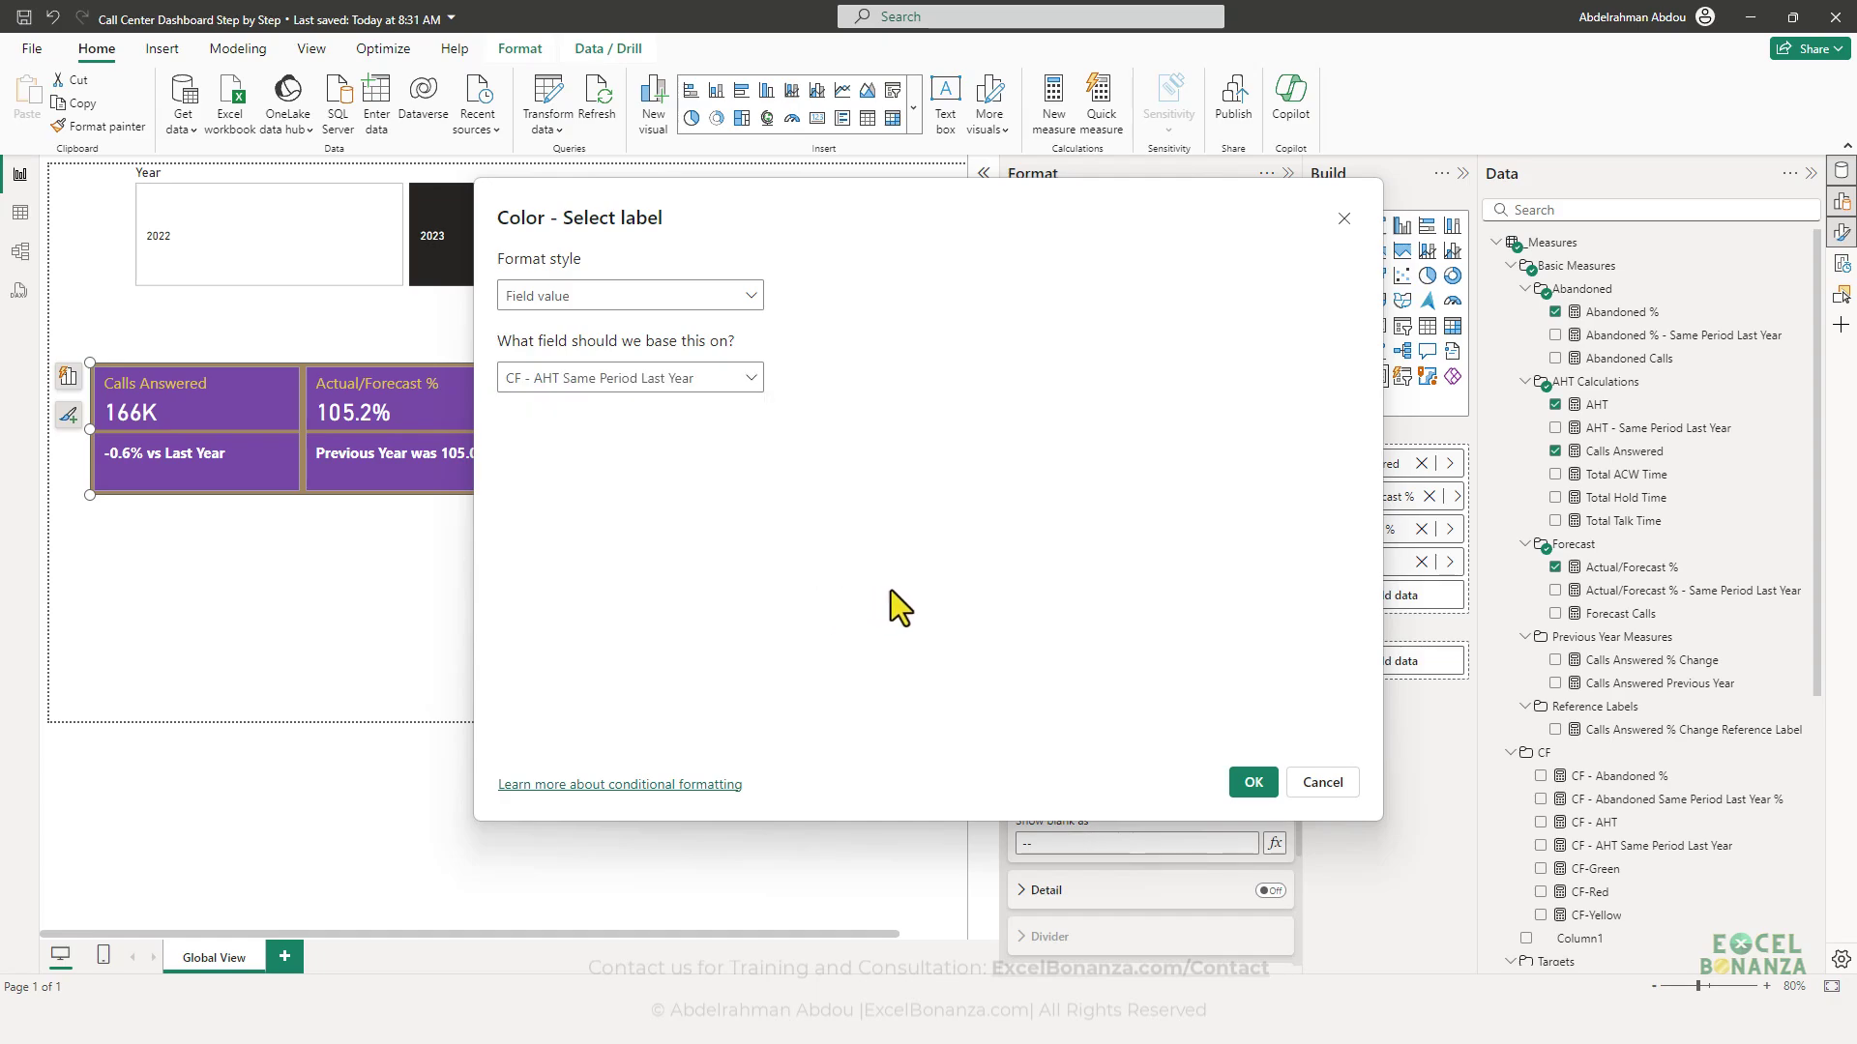
pyautogui.click(1253, 786)
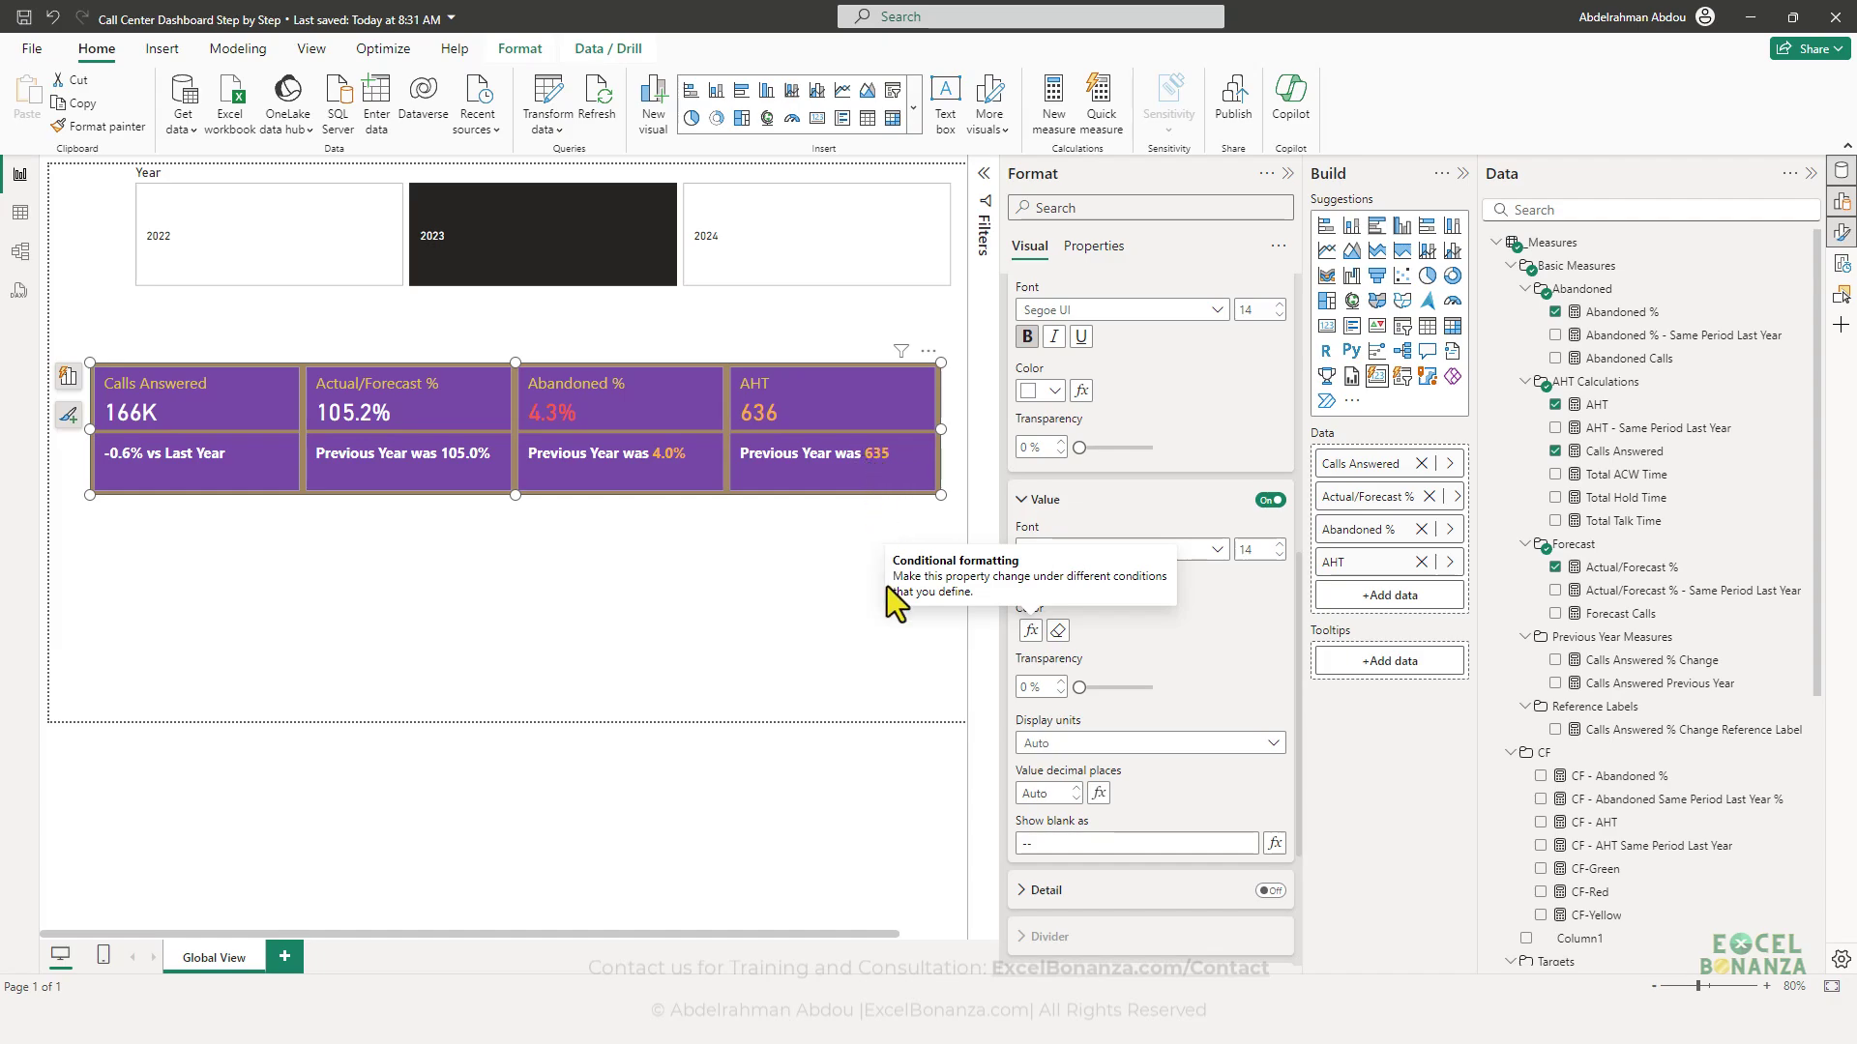
# - Move the card visual slightly upward, closer to the year slicer
pyautogui.click(812, 637)
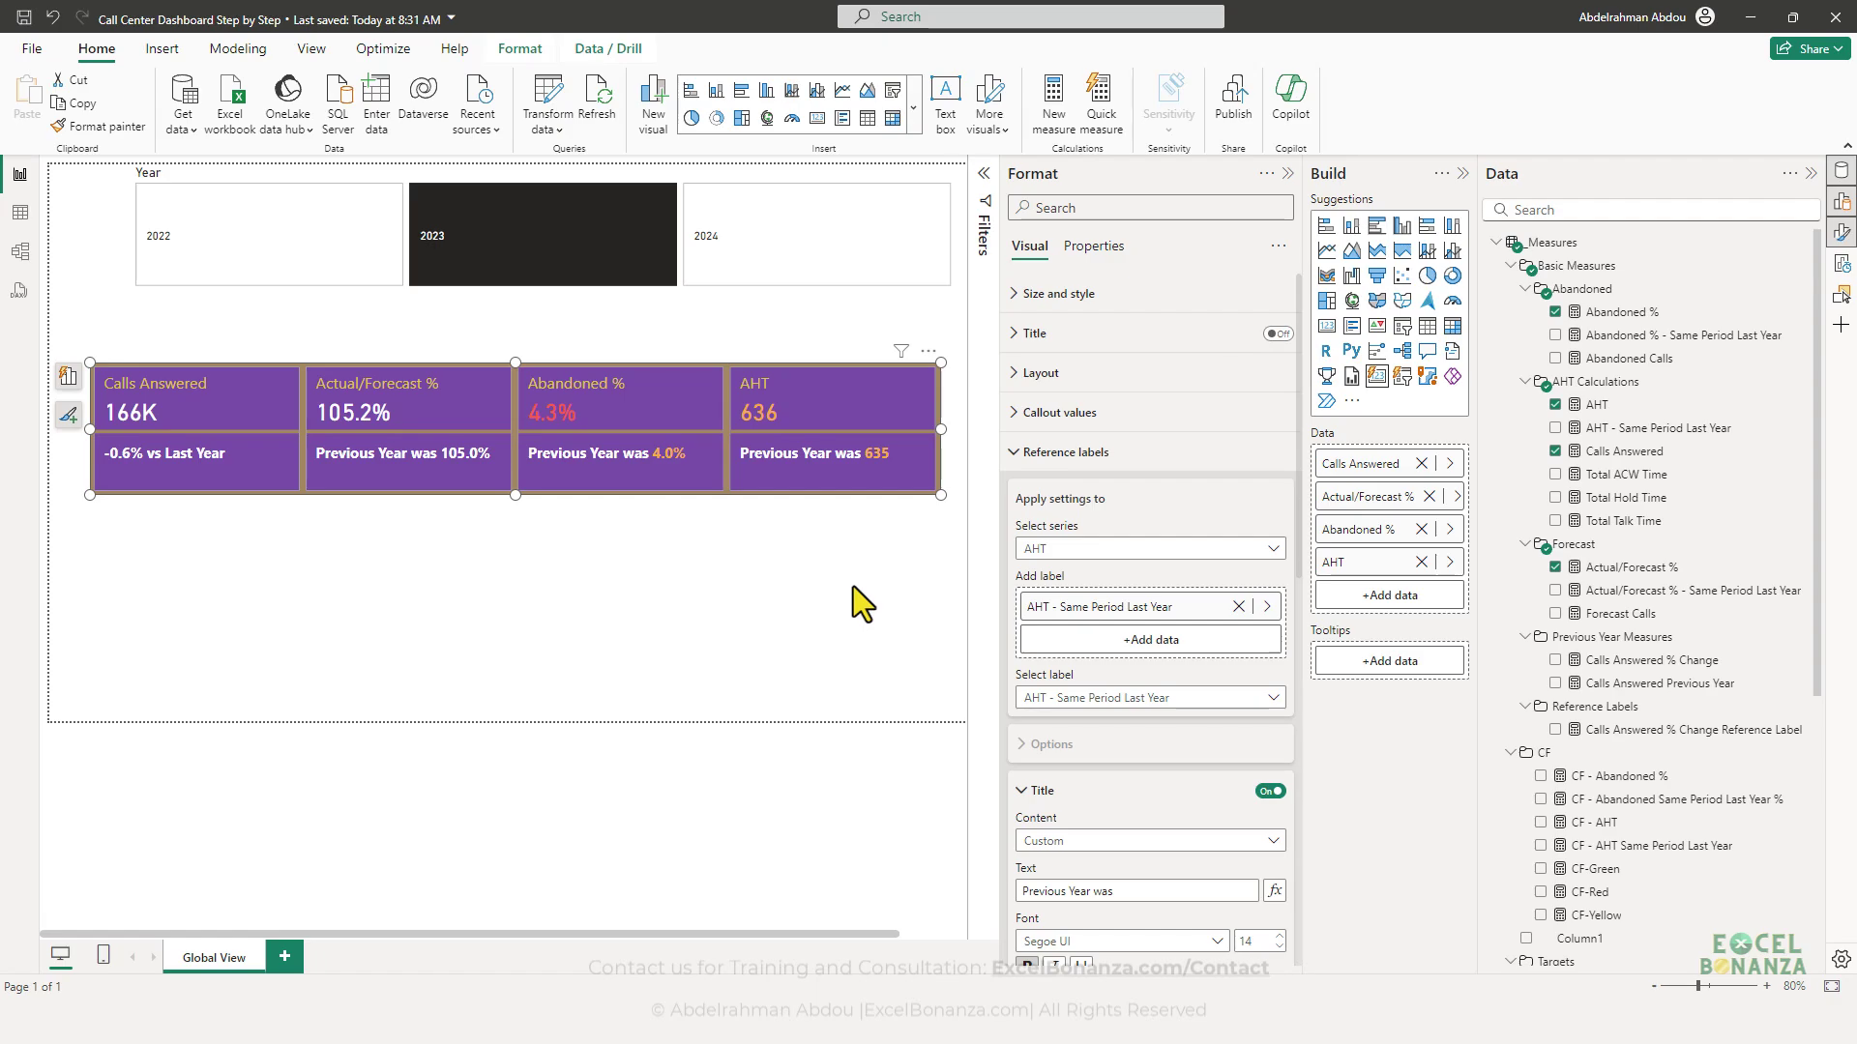
pyautogui.moveTo(808, 486); pyautogui.dragTo(715, 435)
pyautogui.click(722, 542)
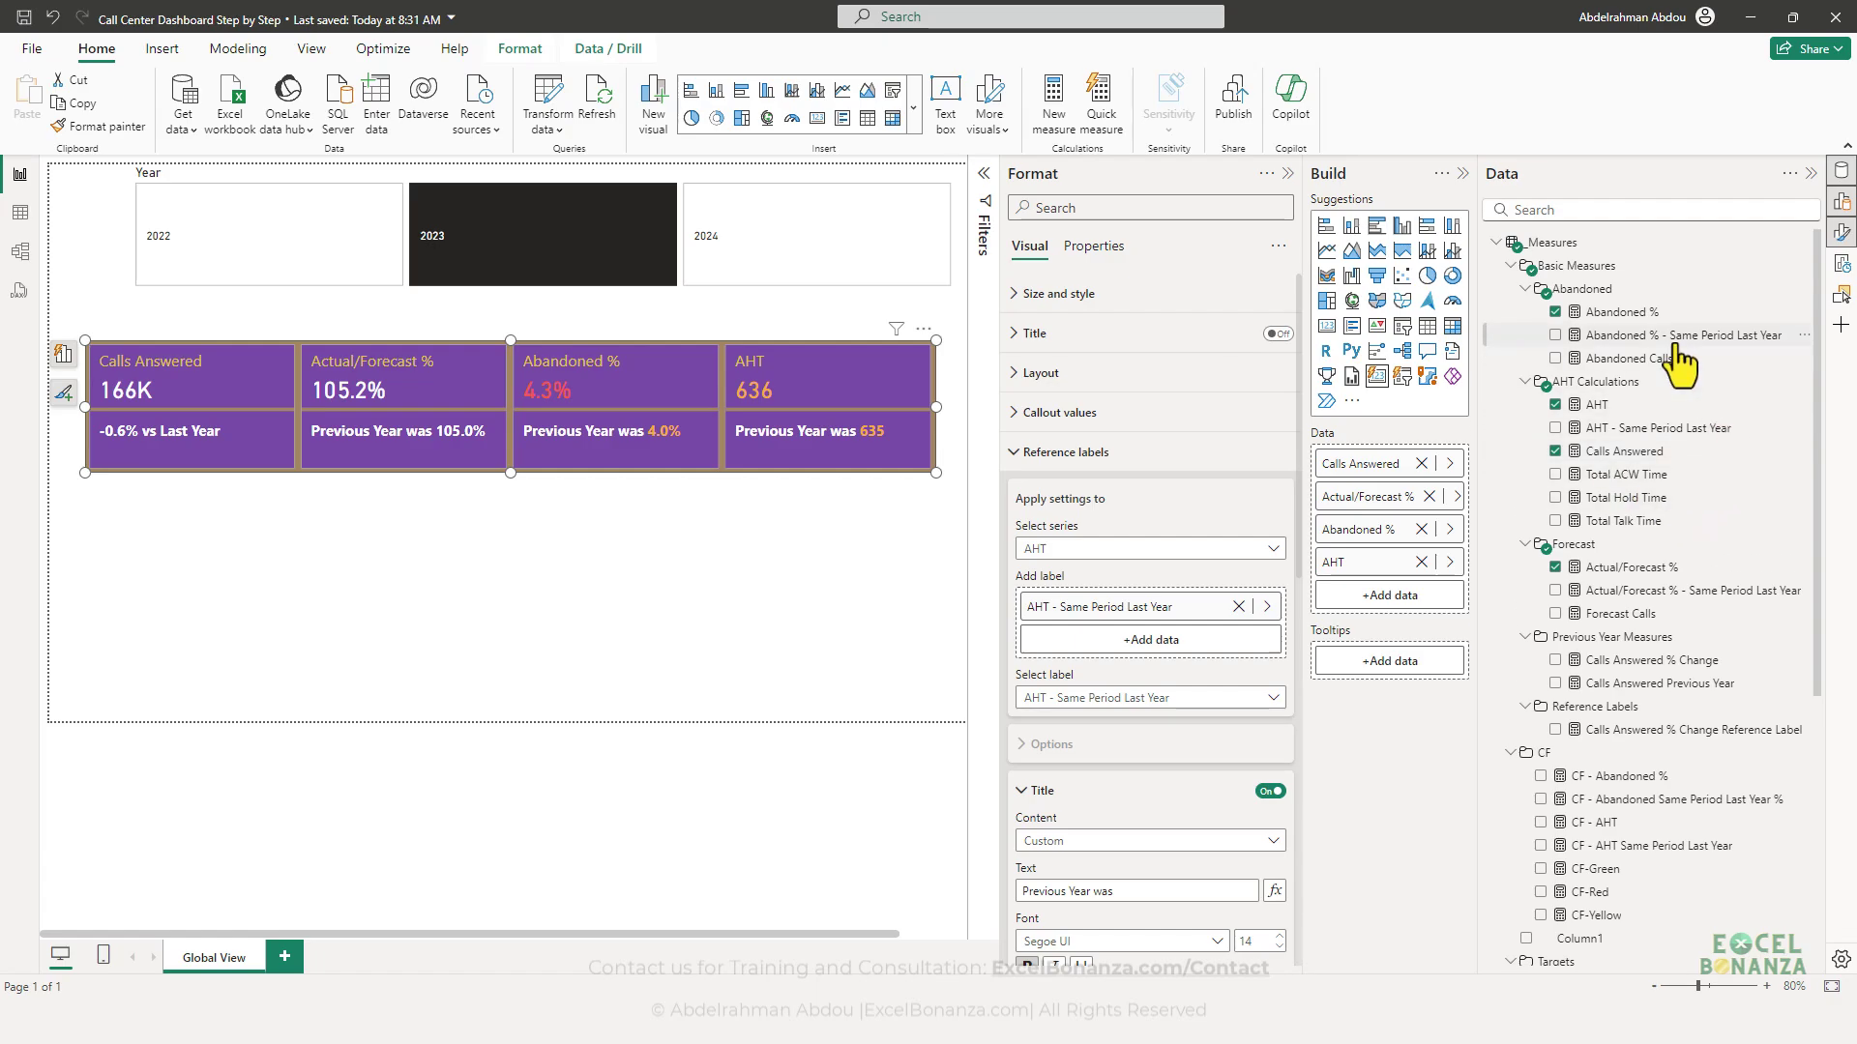
# - In Adobe Color in the browser, shift the last palette swatch to red #EF3838, copy its hex code with the color picker, and return to Power BI
pyautogui.scroll(-1, 1683, 386)
pyautogui.scroll(-1, 1663, 484)
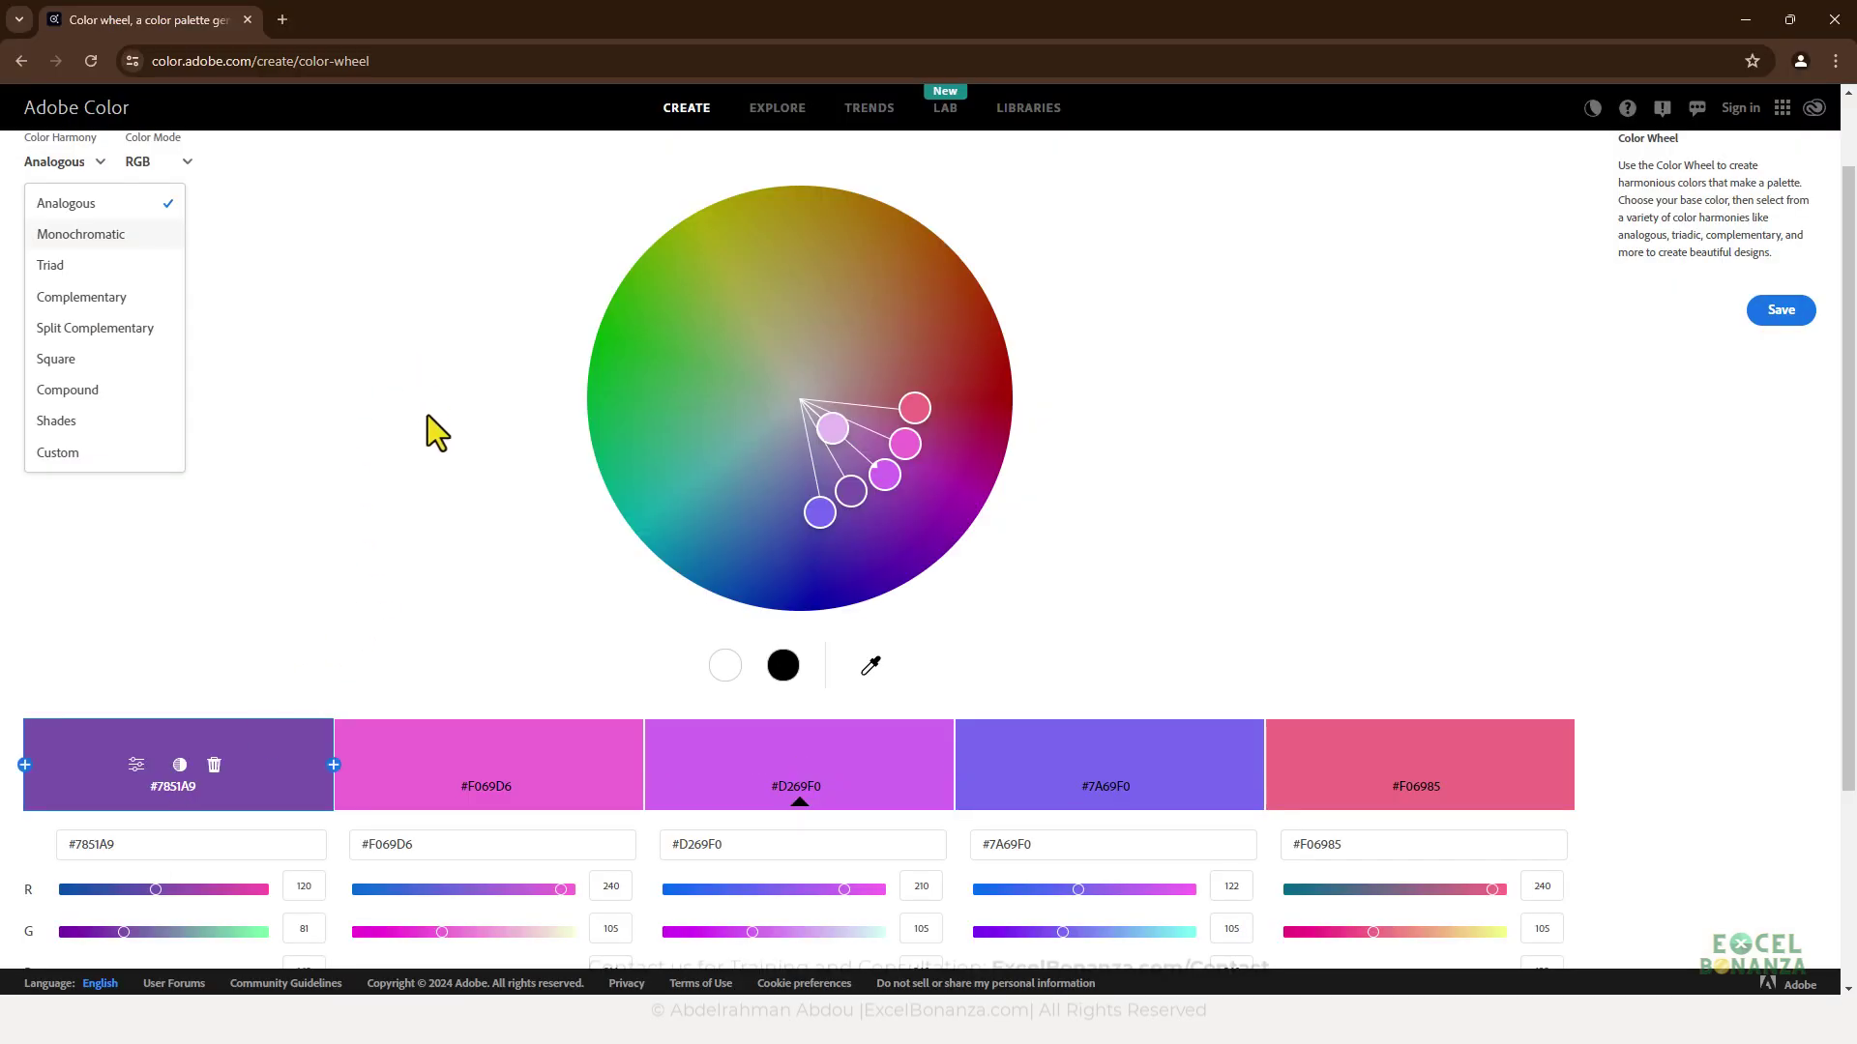
pyautogui.moveTo(914, 407); pyautogui.dragTo(967, 394)
pyautogui.moveTo(1346, 762)
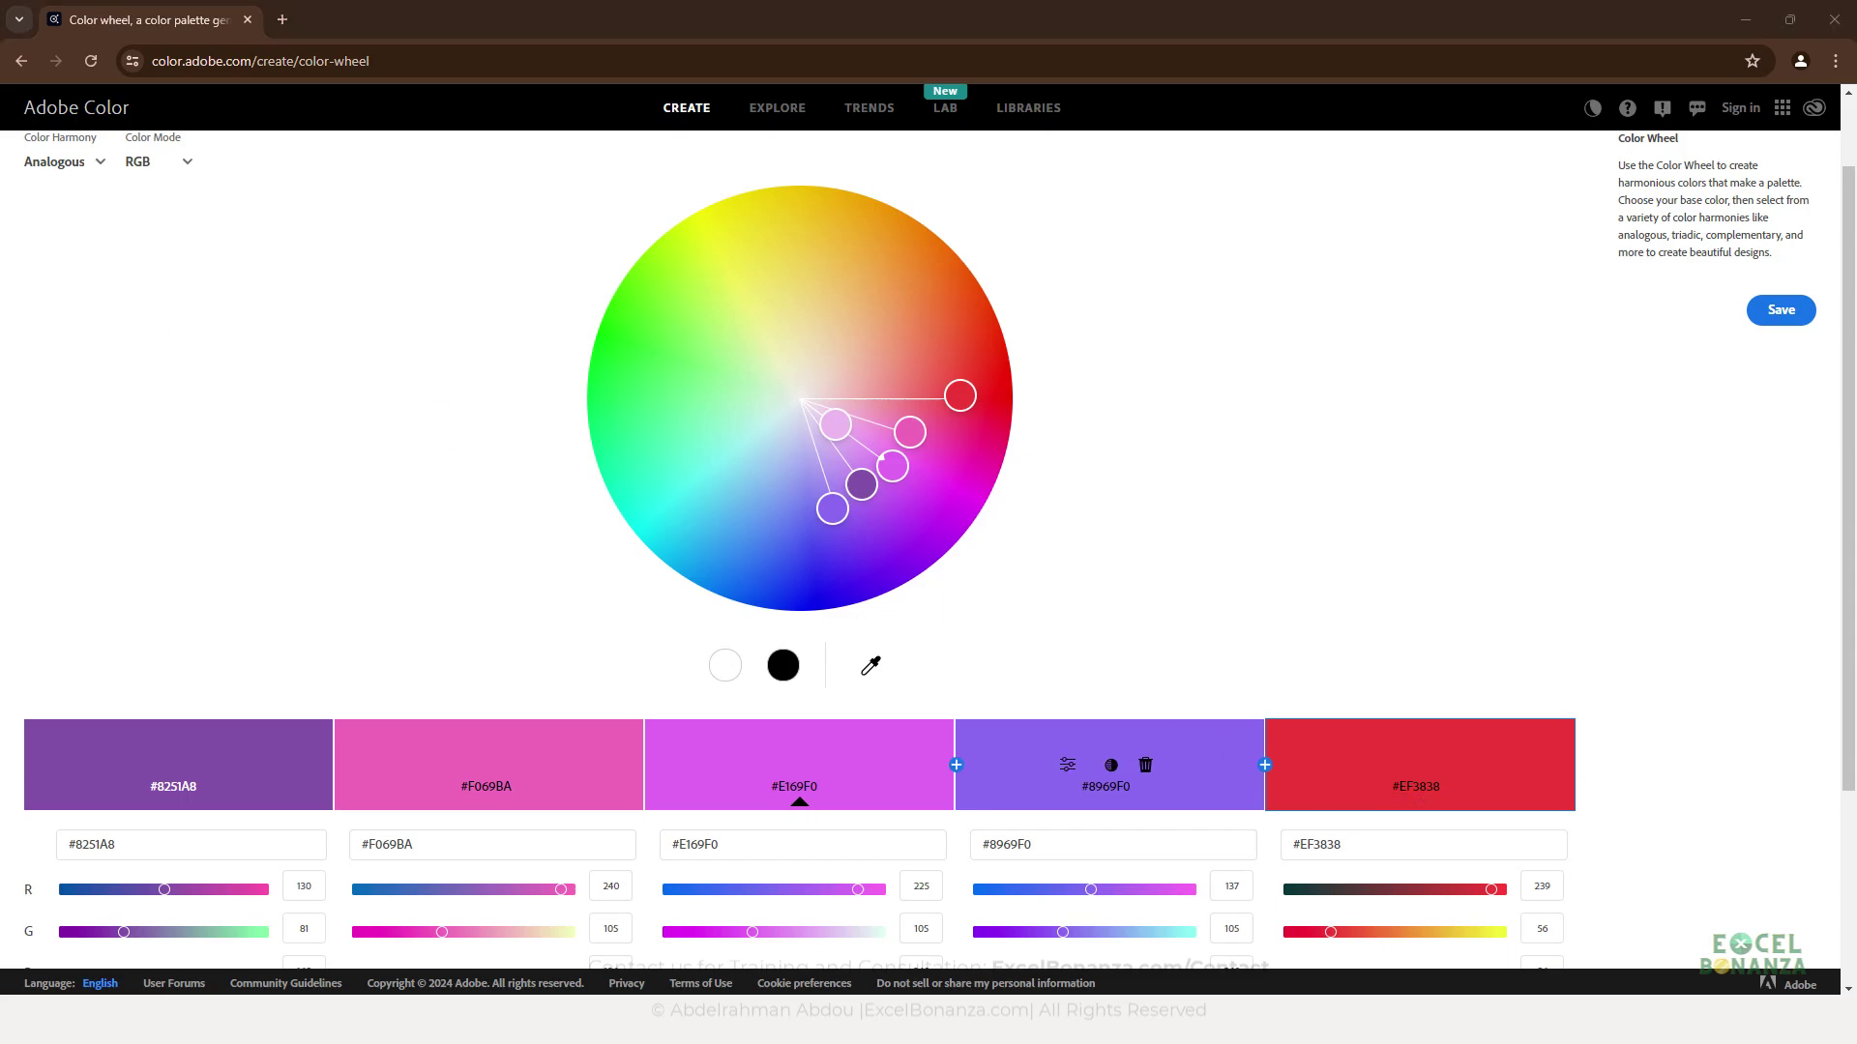
pyautogui.press('super+shift+c')
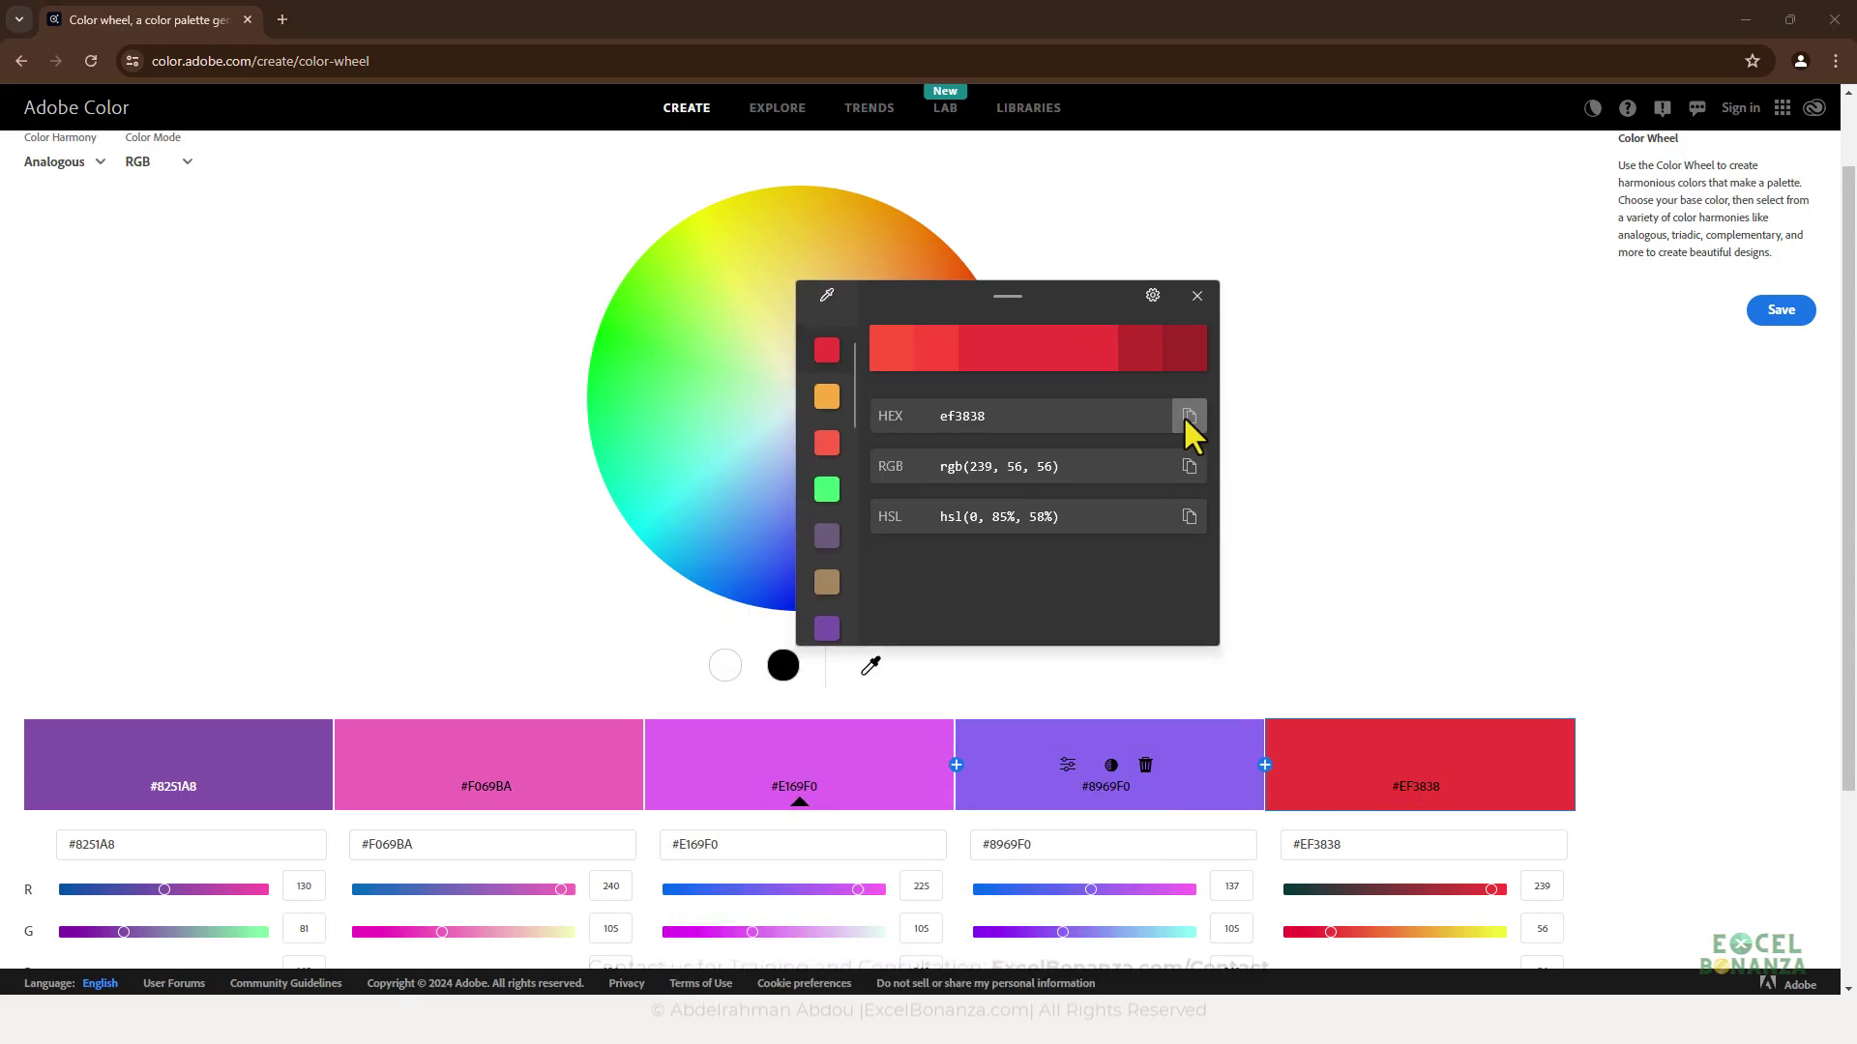
pyautogui.click(1185, 417)
pyautogui.click(1197, 296)
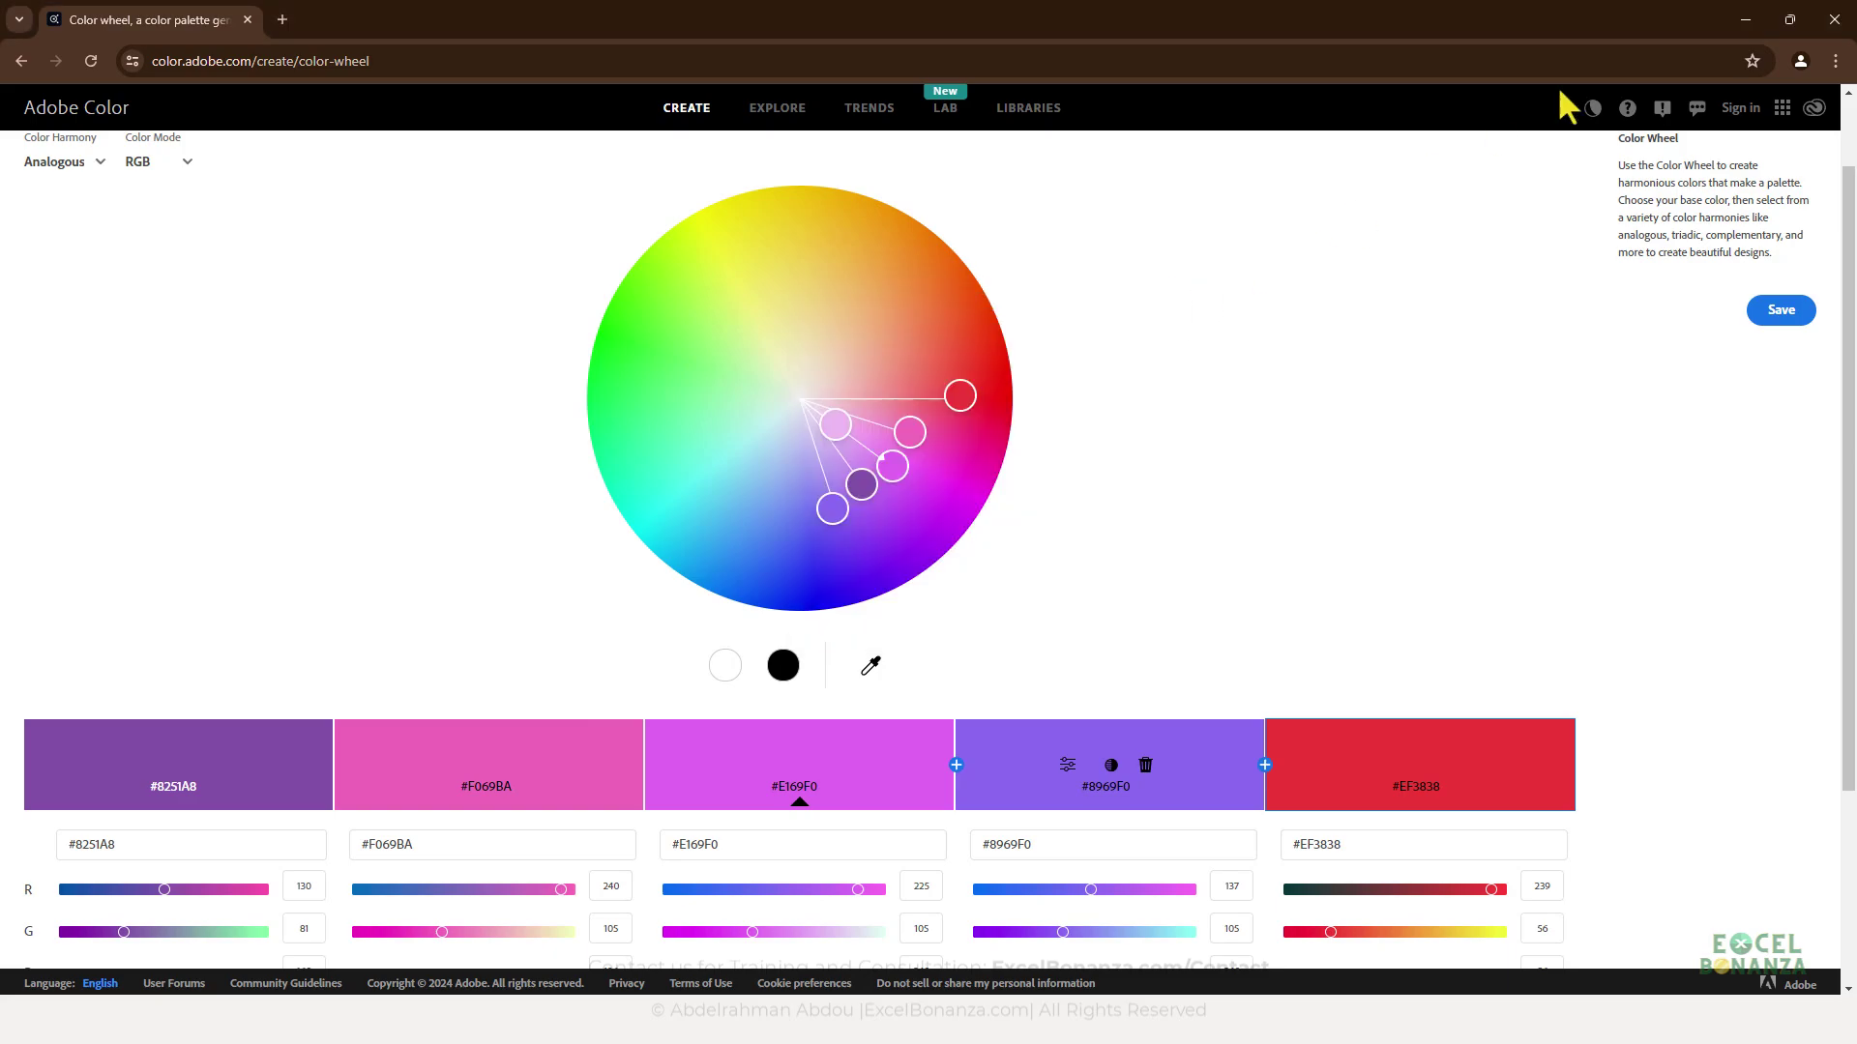
pyautogui.click(1745, 21)
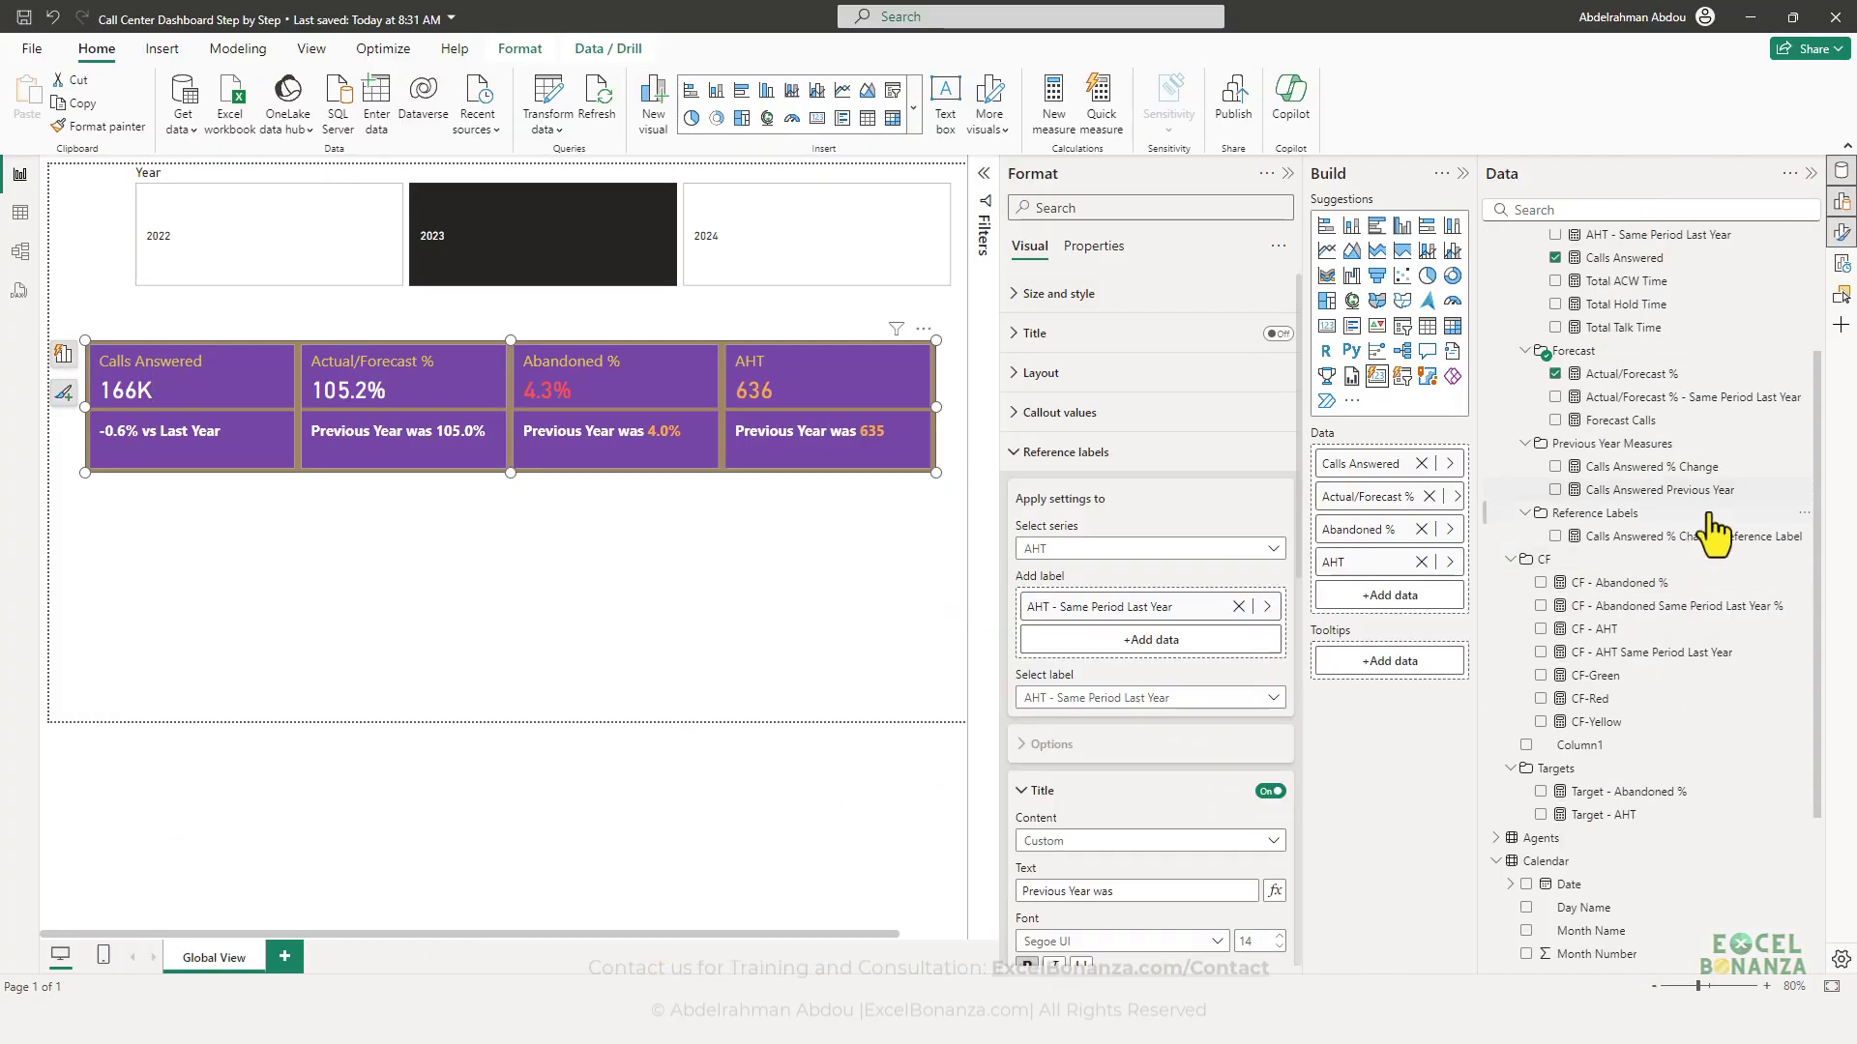
# - Set the CF-Red measure in the CF folder to "#ef3838"
pyautogui.scroll(3, 1712, 530)
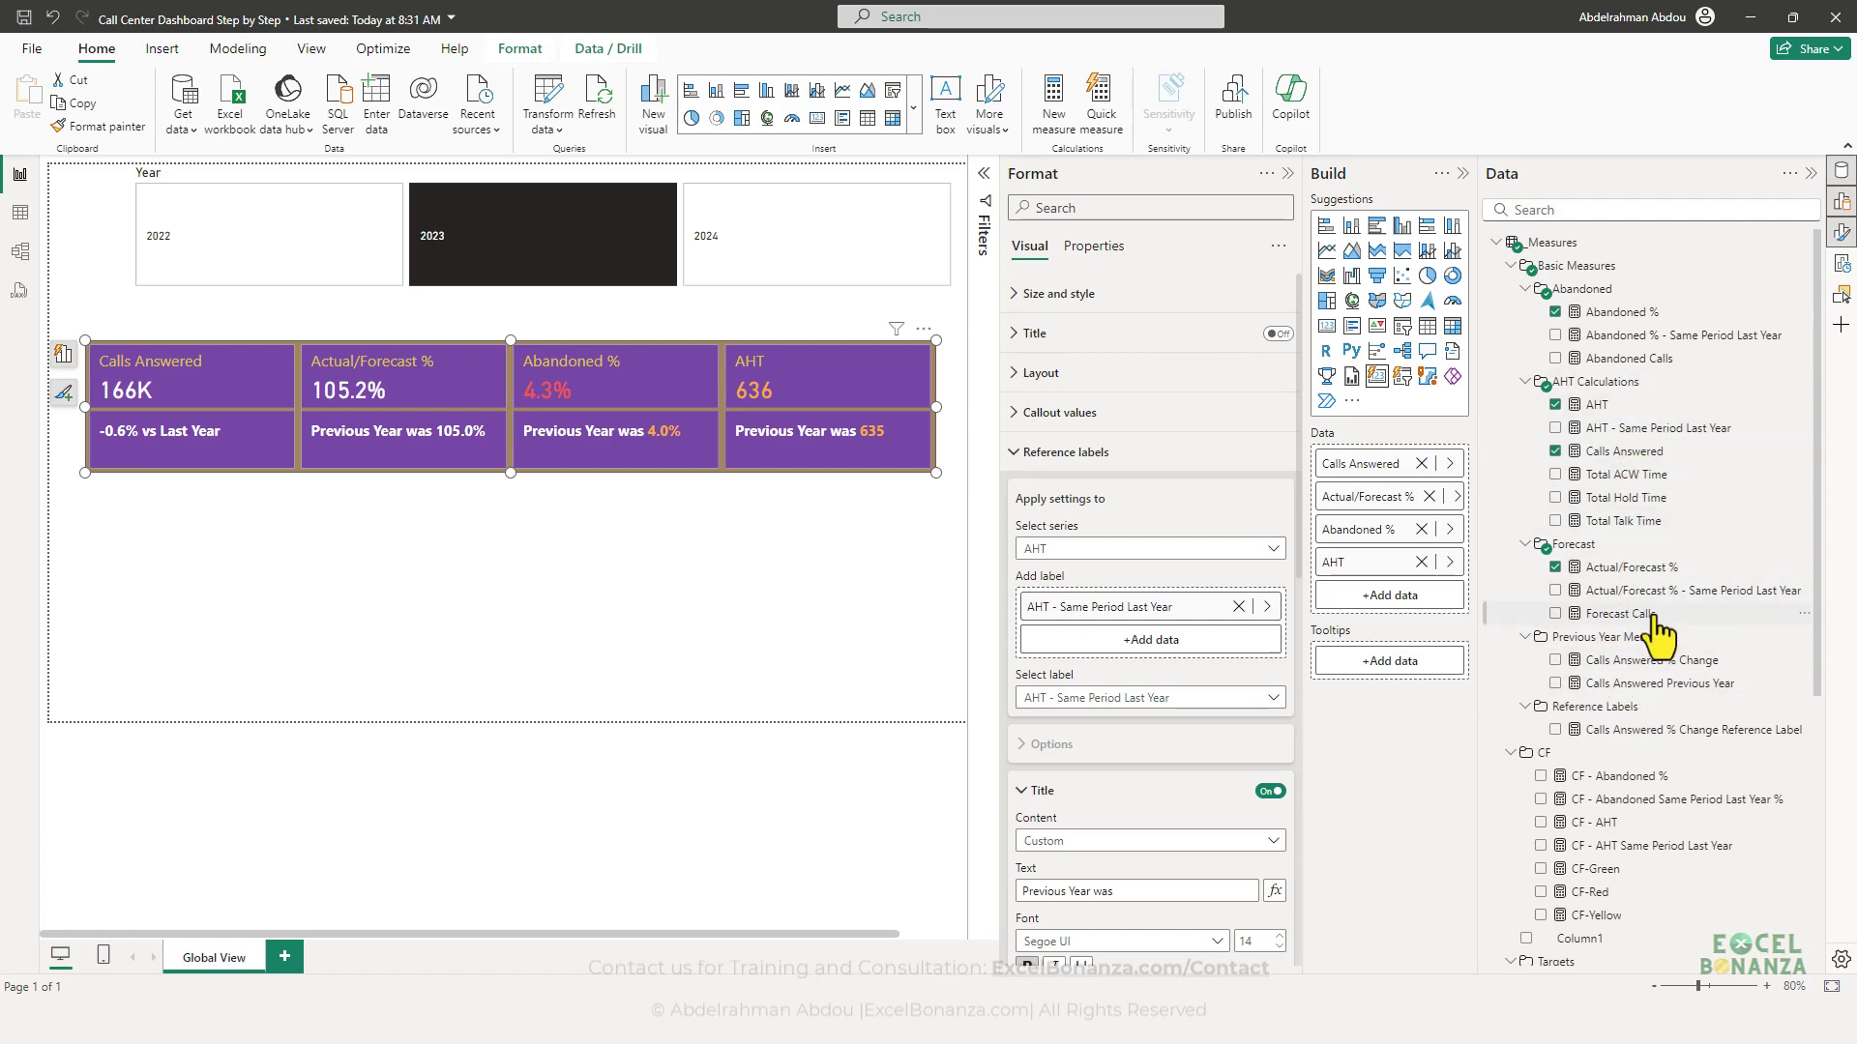
pyautogui.scroll(-3, 1606, 715)
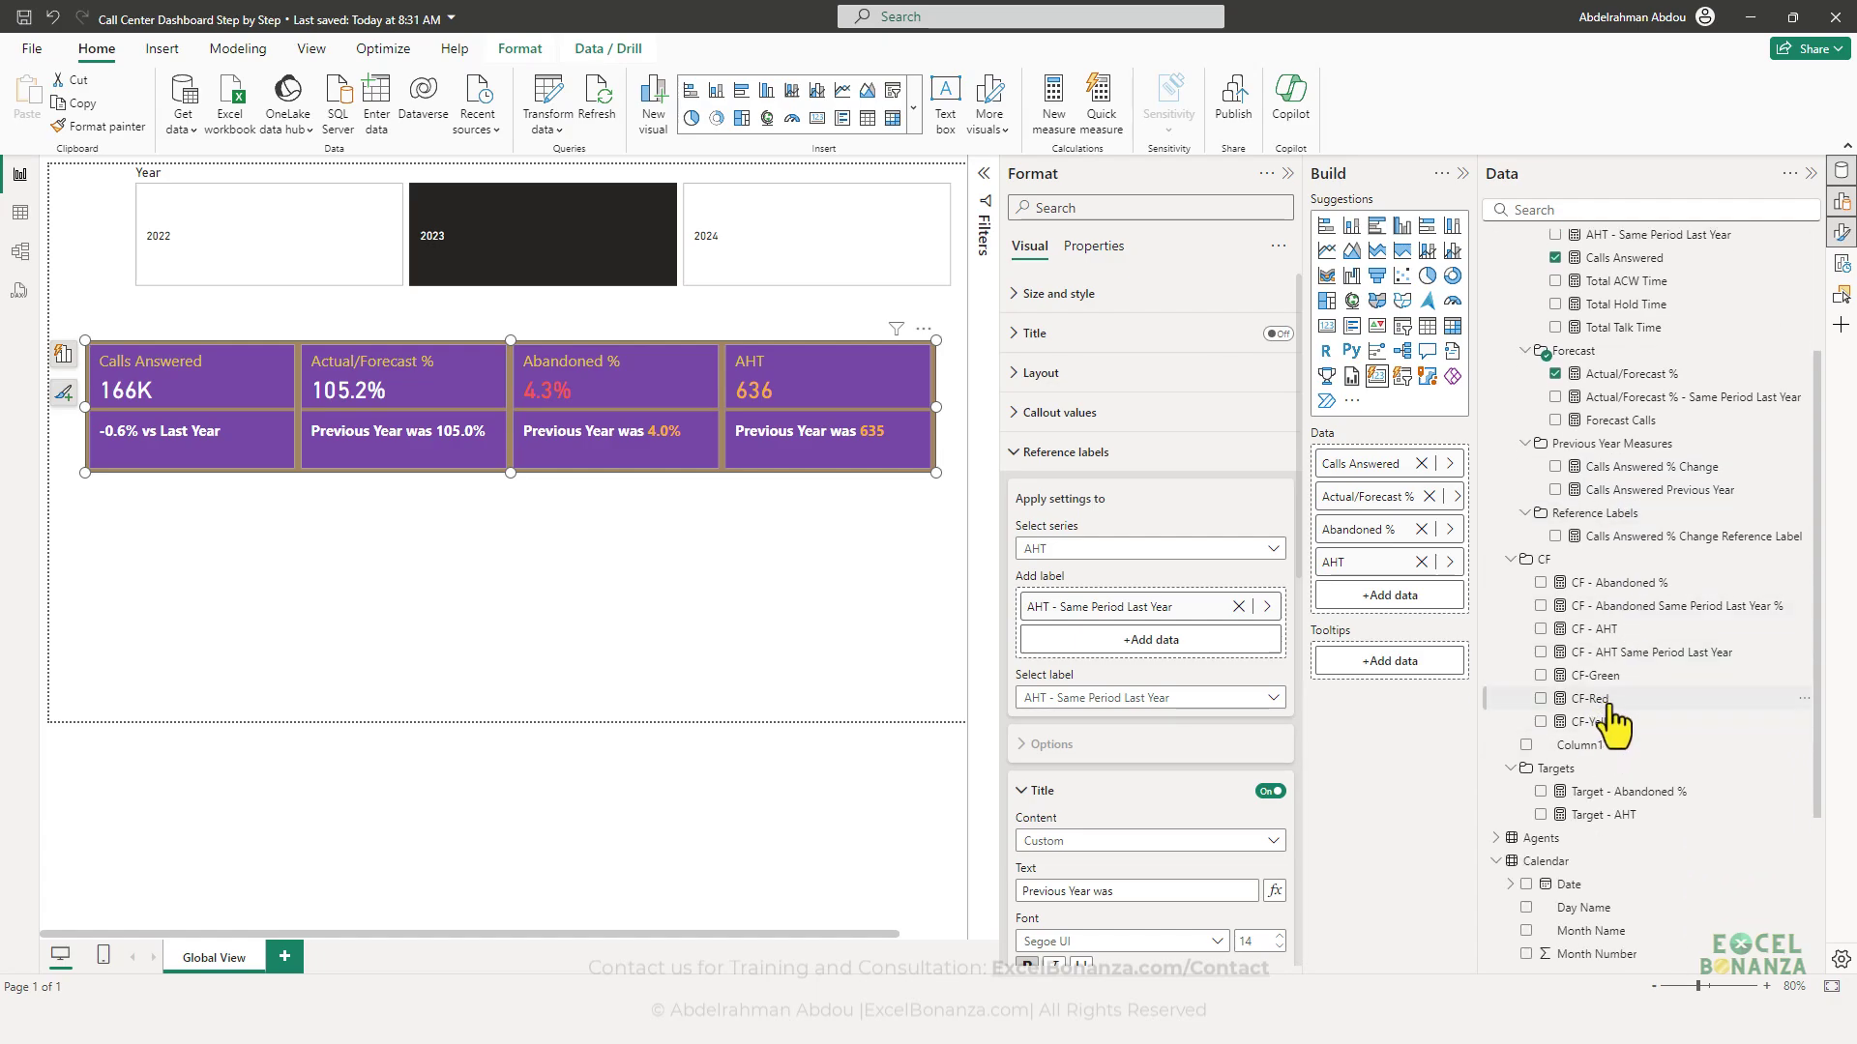
pyautogui.click(1605, 702)
pyautogui.moveTo(263, 177); pyautogui.dragTo(358, 177)
pyautogui.hotkey('ctrl', 'v')
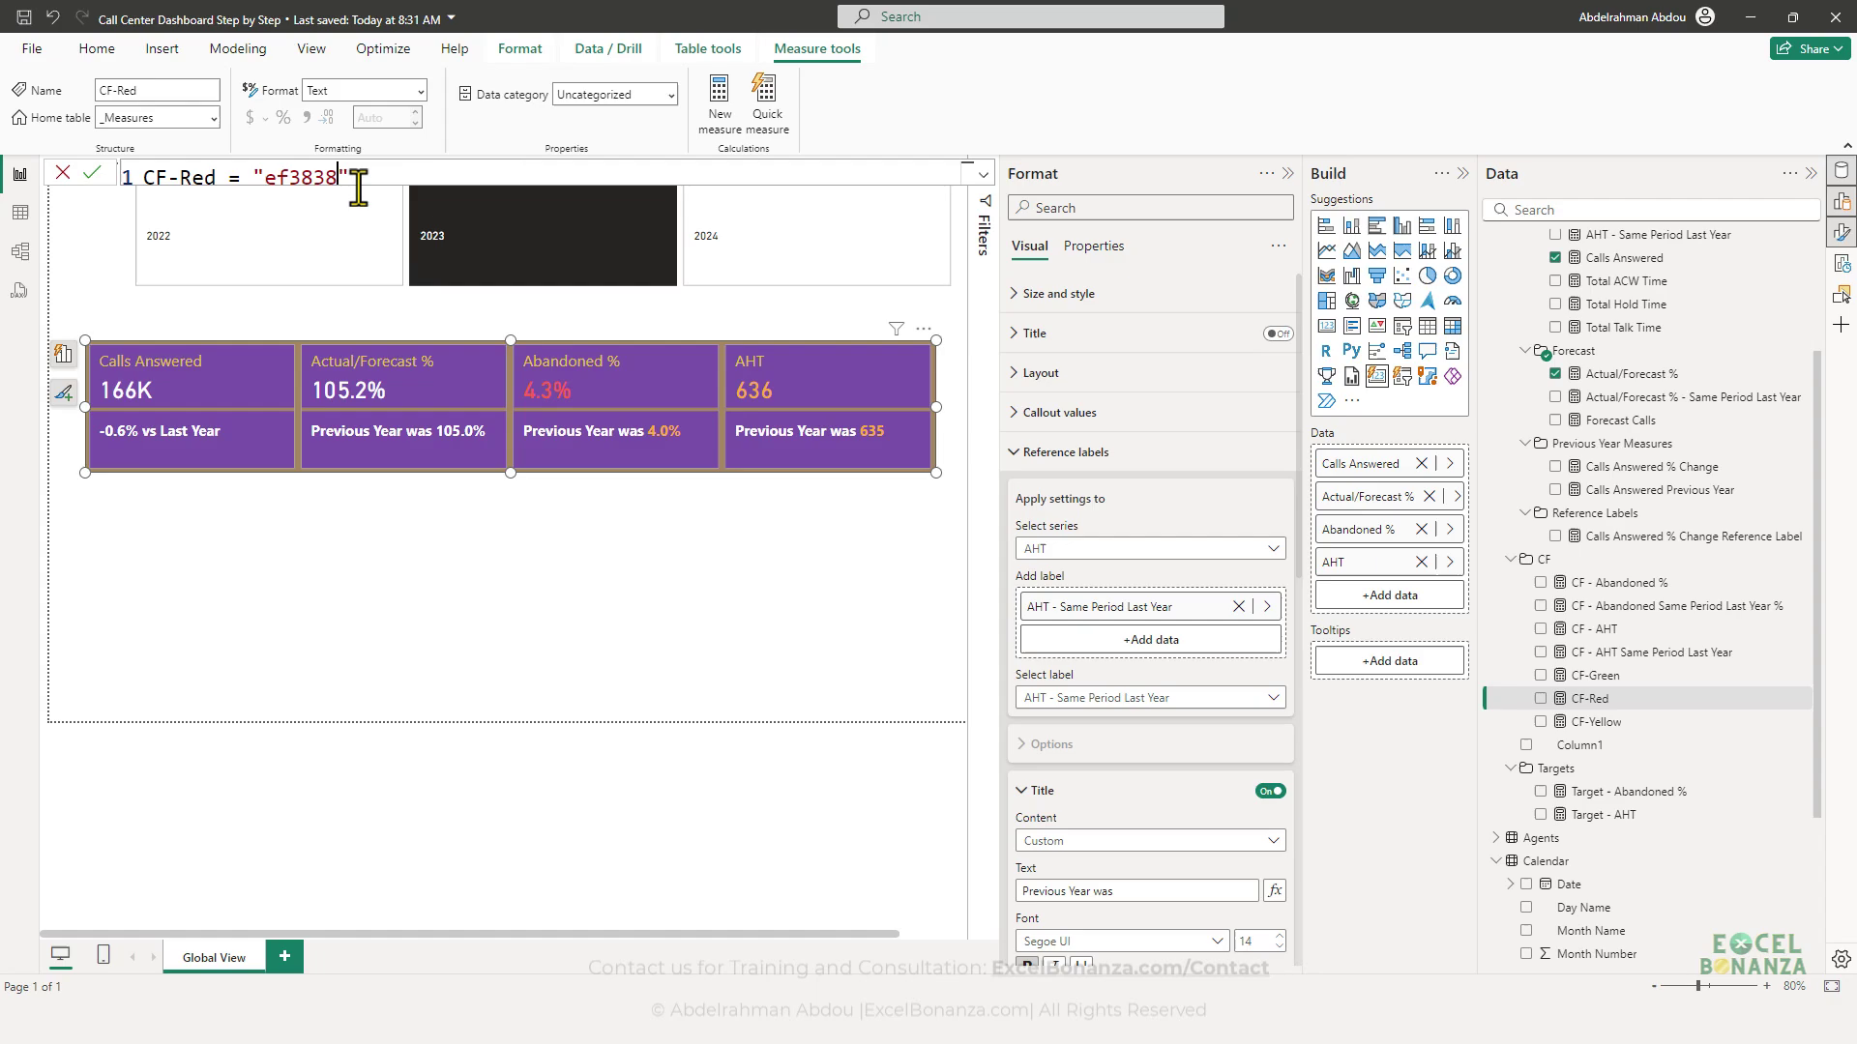
pyautogui.doubleClick(272, 177)
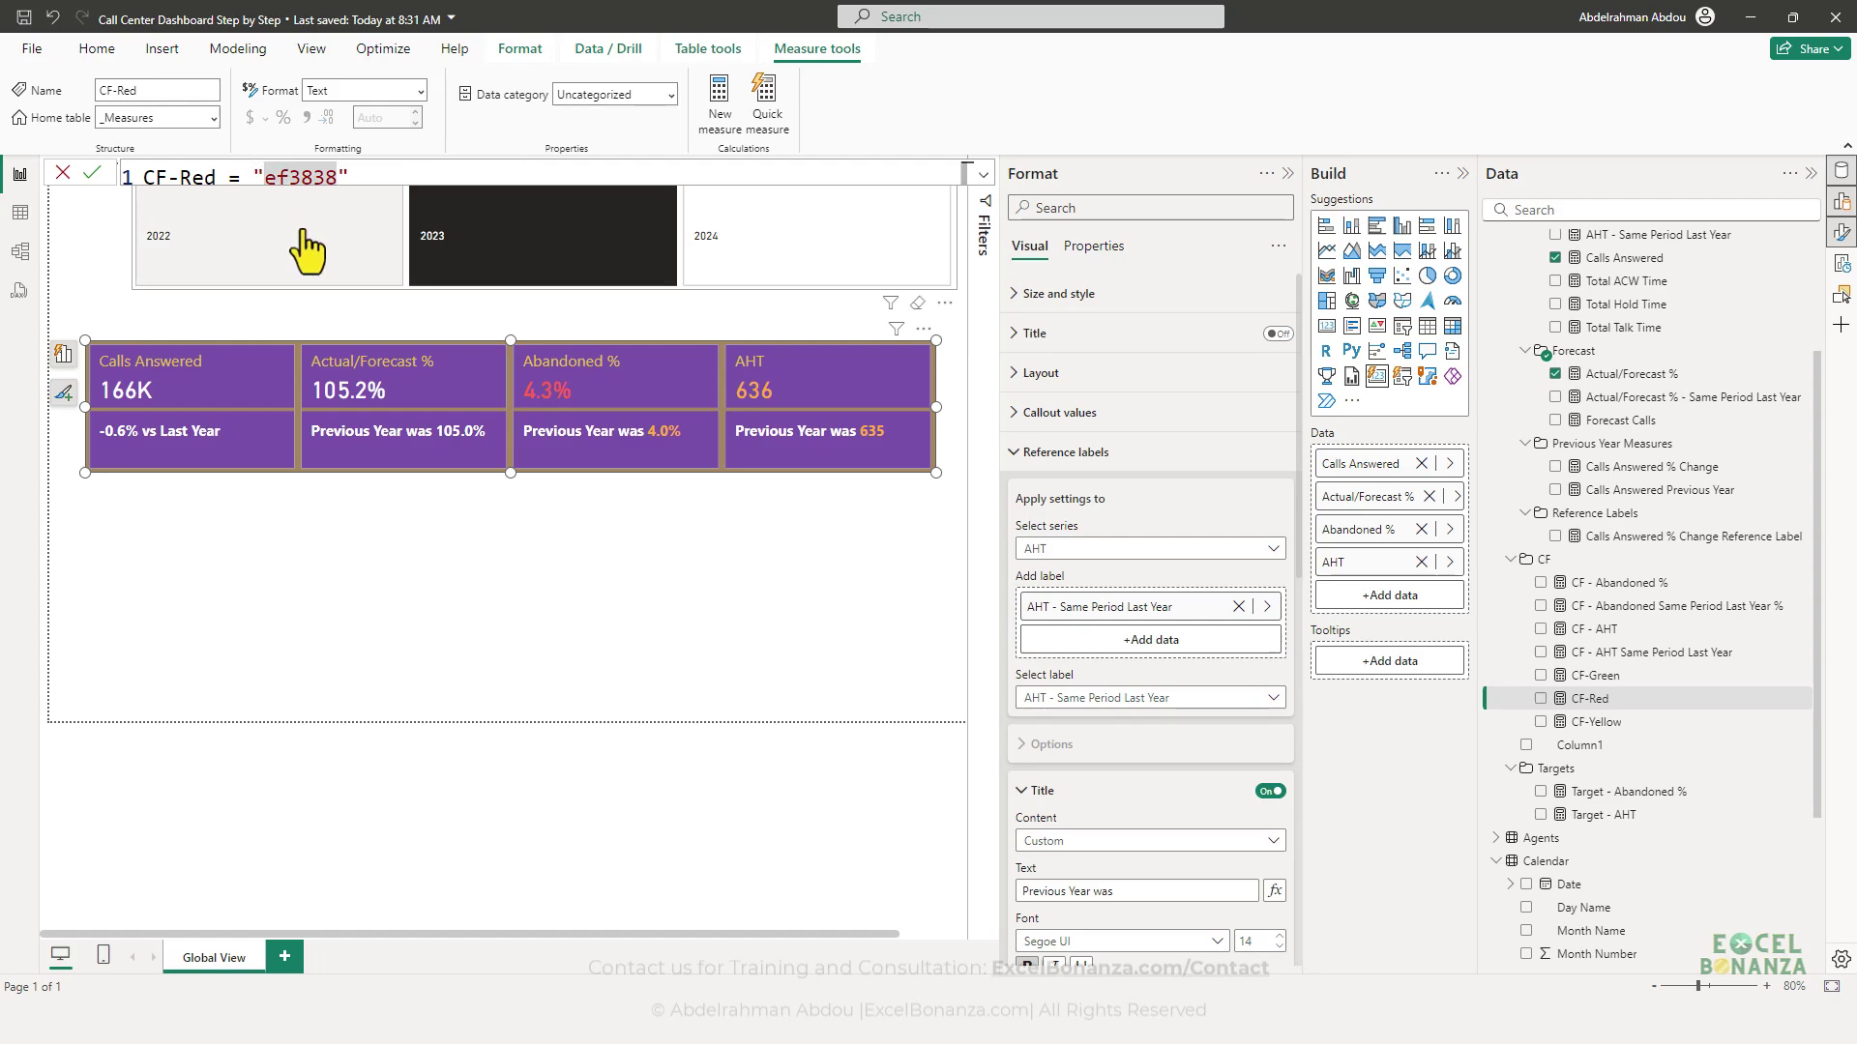
pyautogui.write('#')
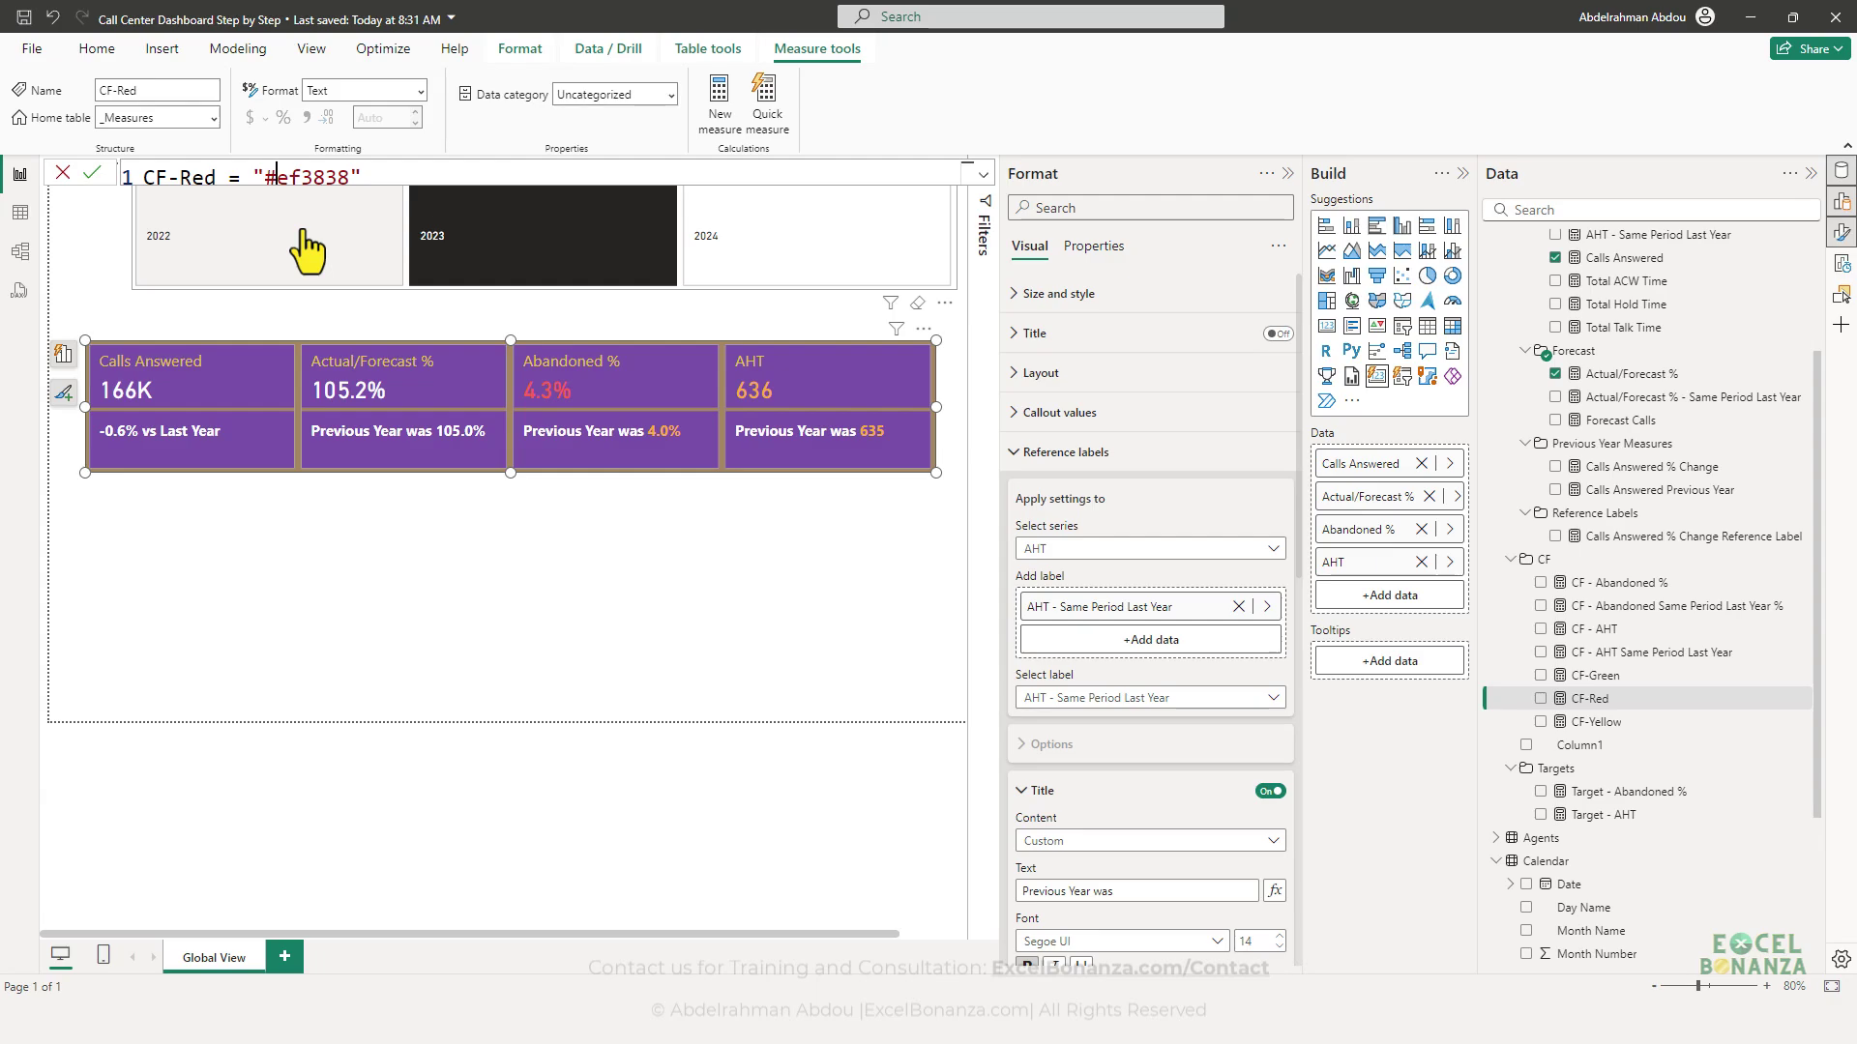
pyautogui.press('Return')
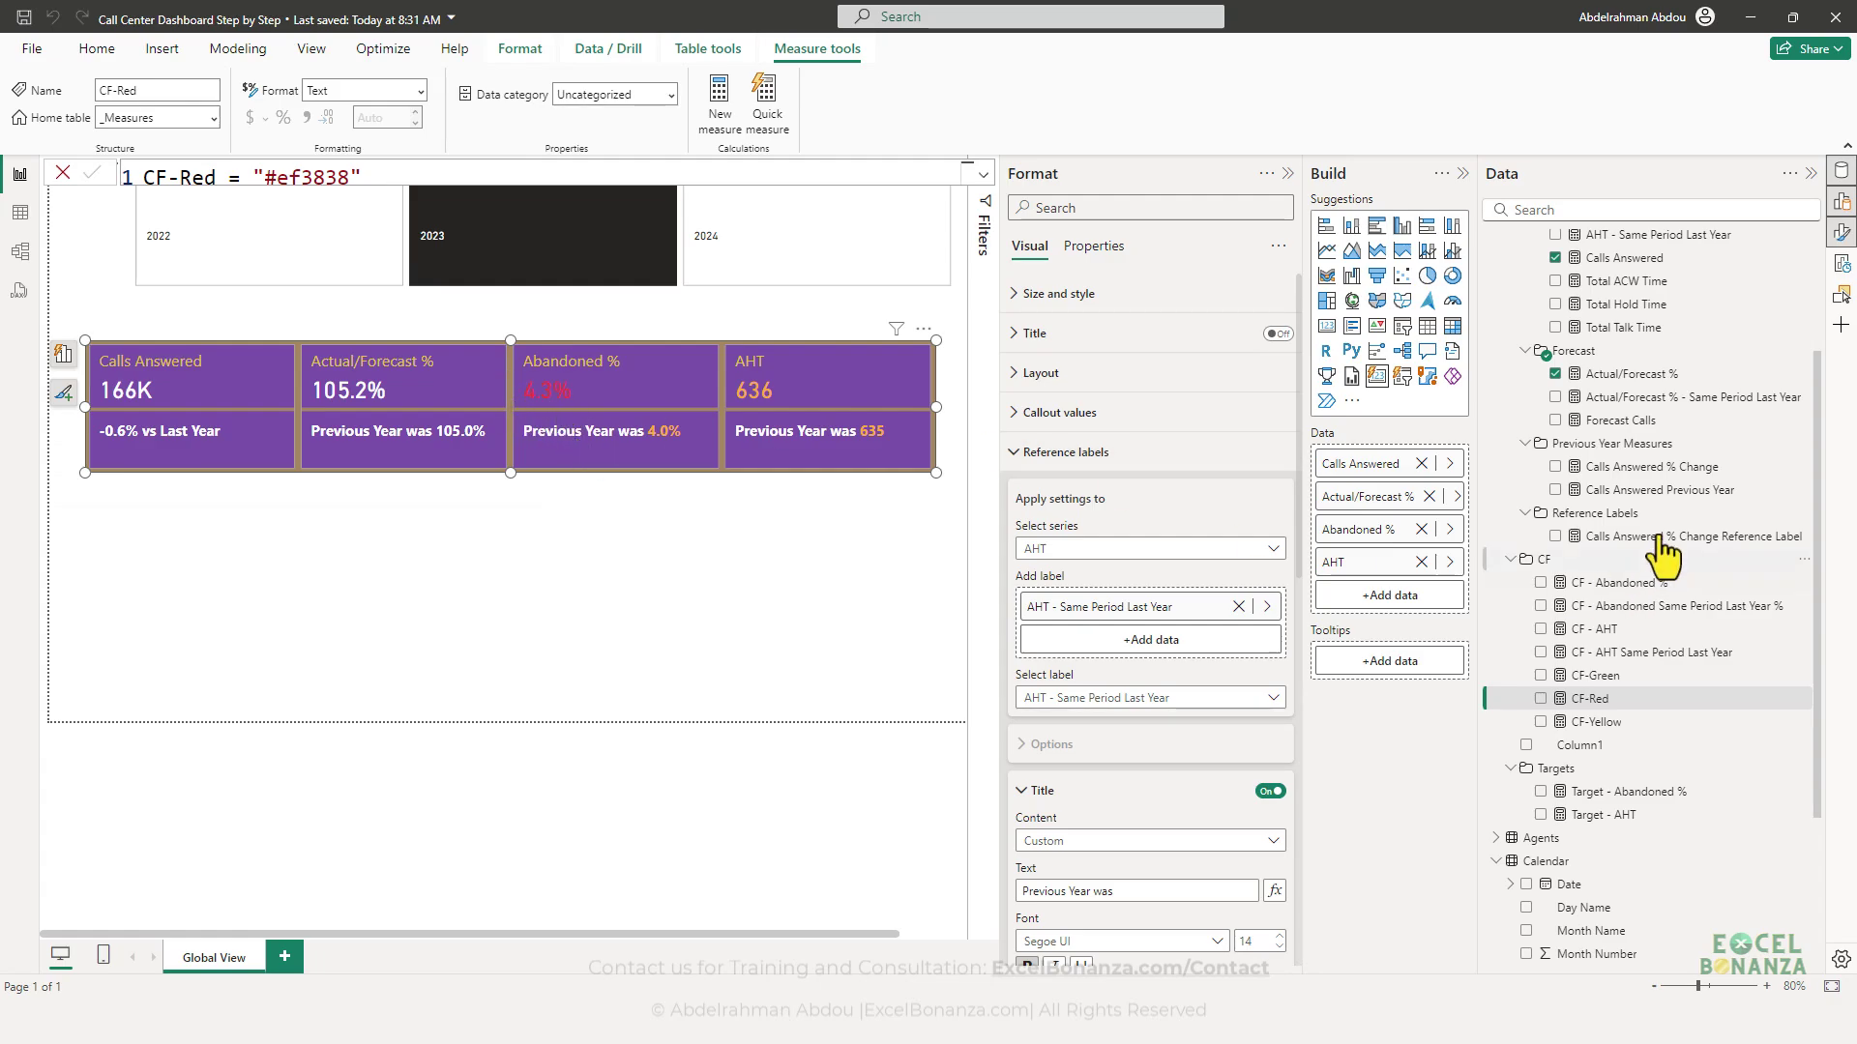
pyautogui.click(1596, 698)
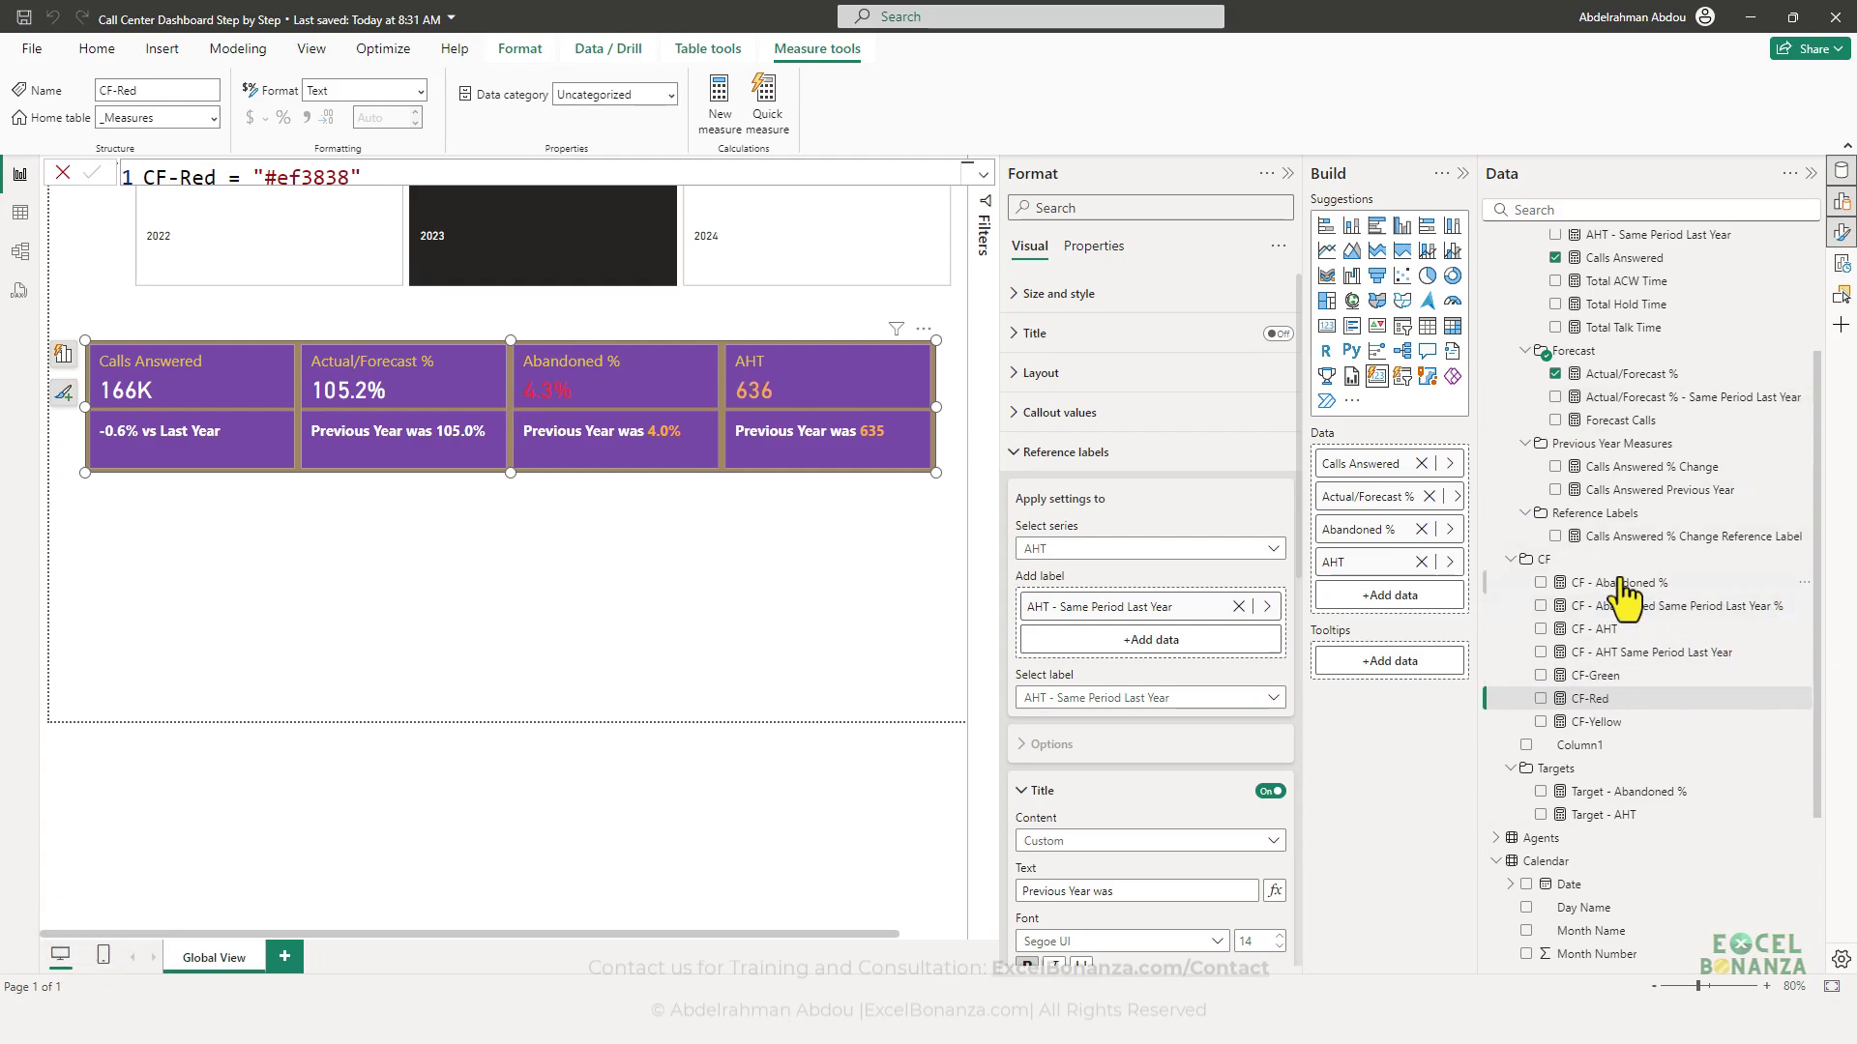
pyautogui.click(1595, 702)
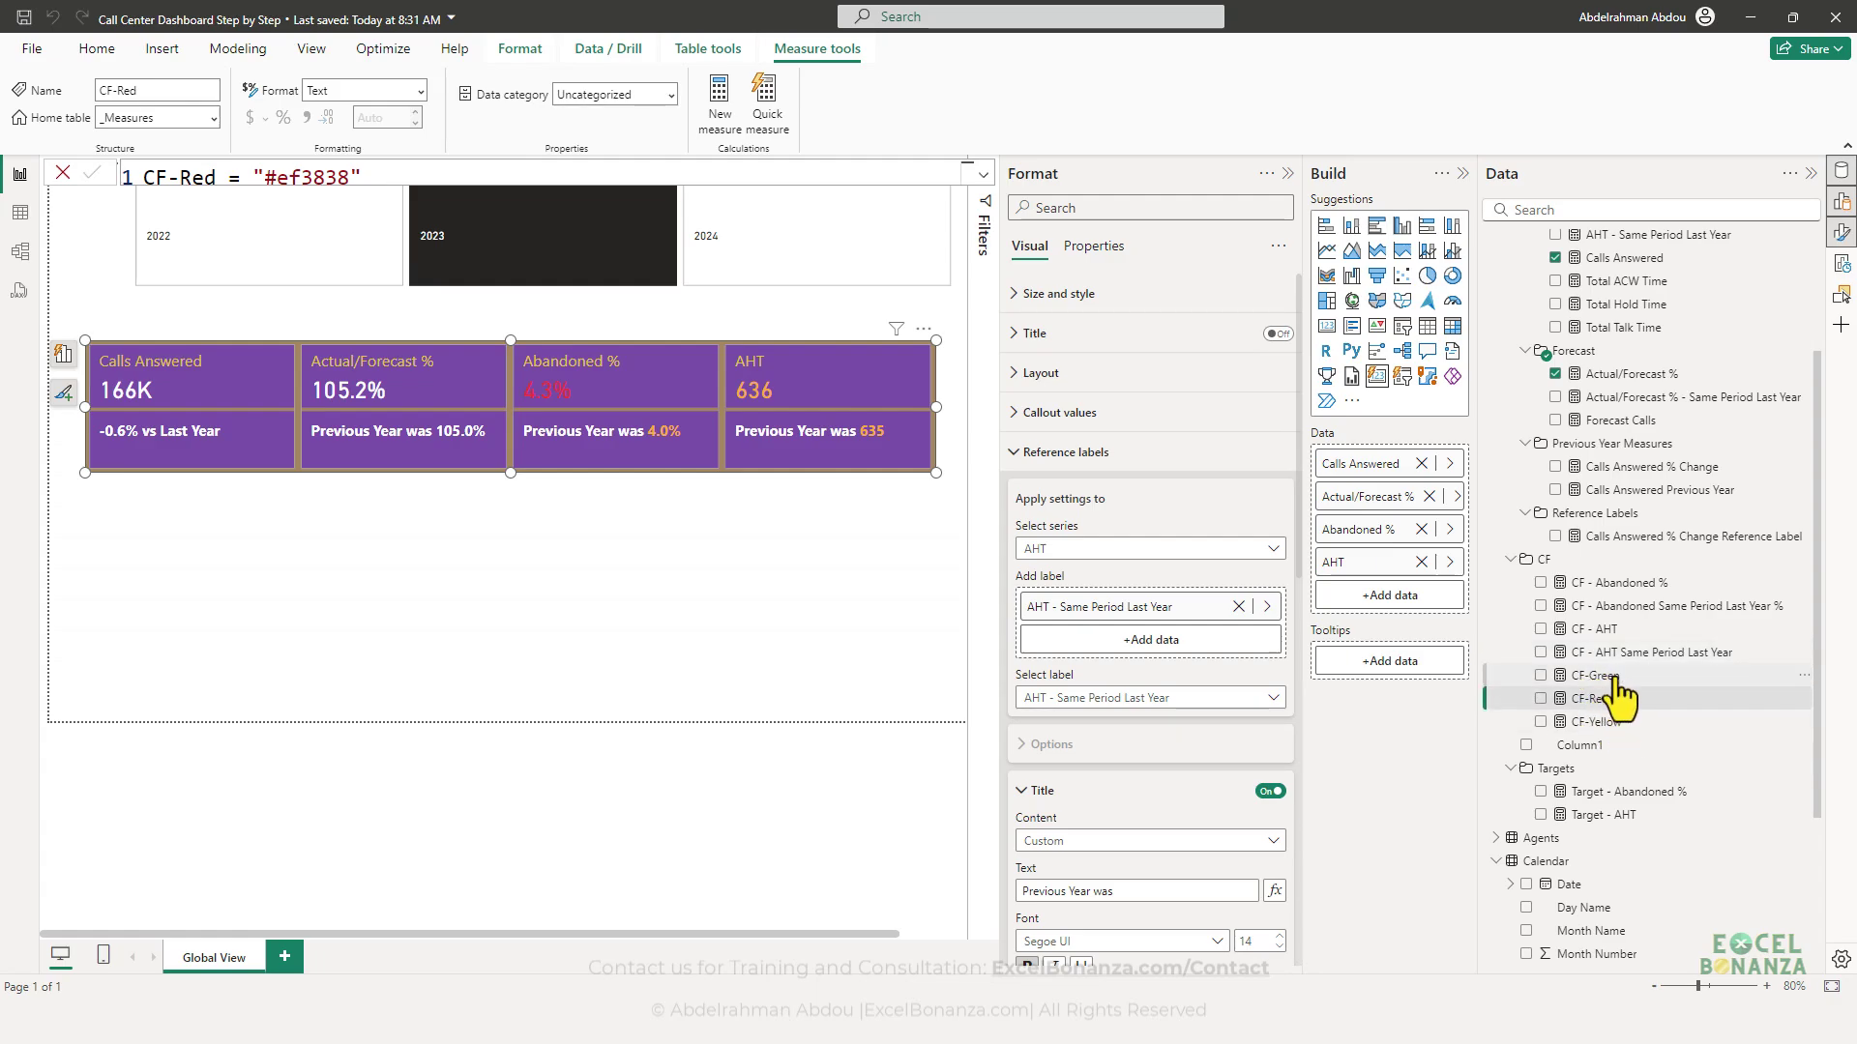
pyautogui.rightClick(1559, 652)
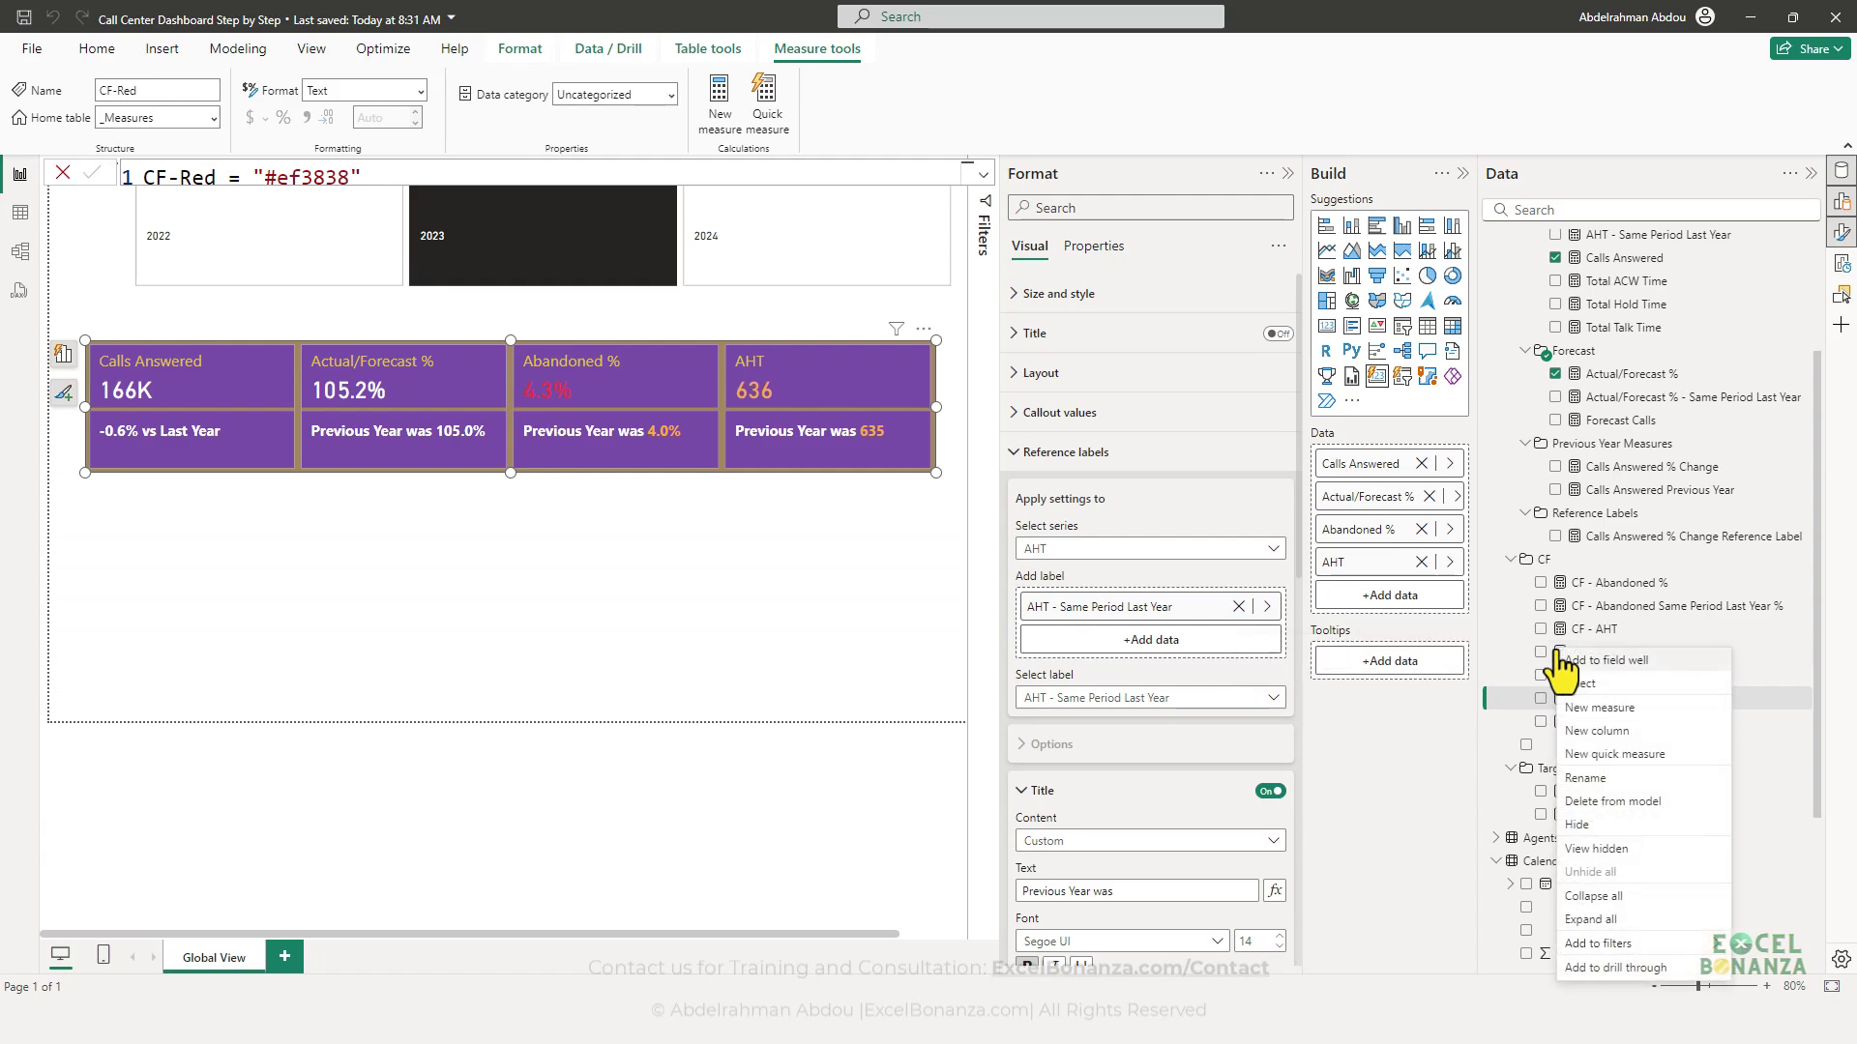
pyautogui.click(1605, 607)
pyautogui.click(1595, 675)
# - Change the hex code in the CF-Red measure to "#ff6347"
pyautogui.click(1591, 698)
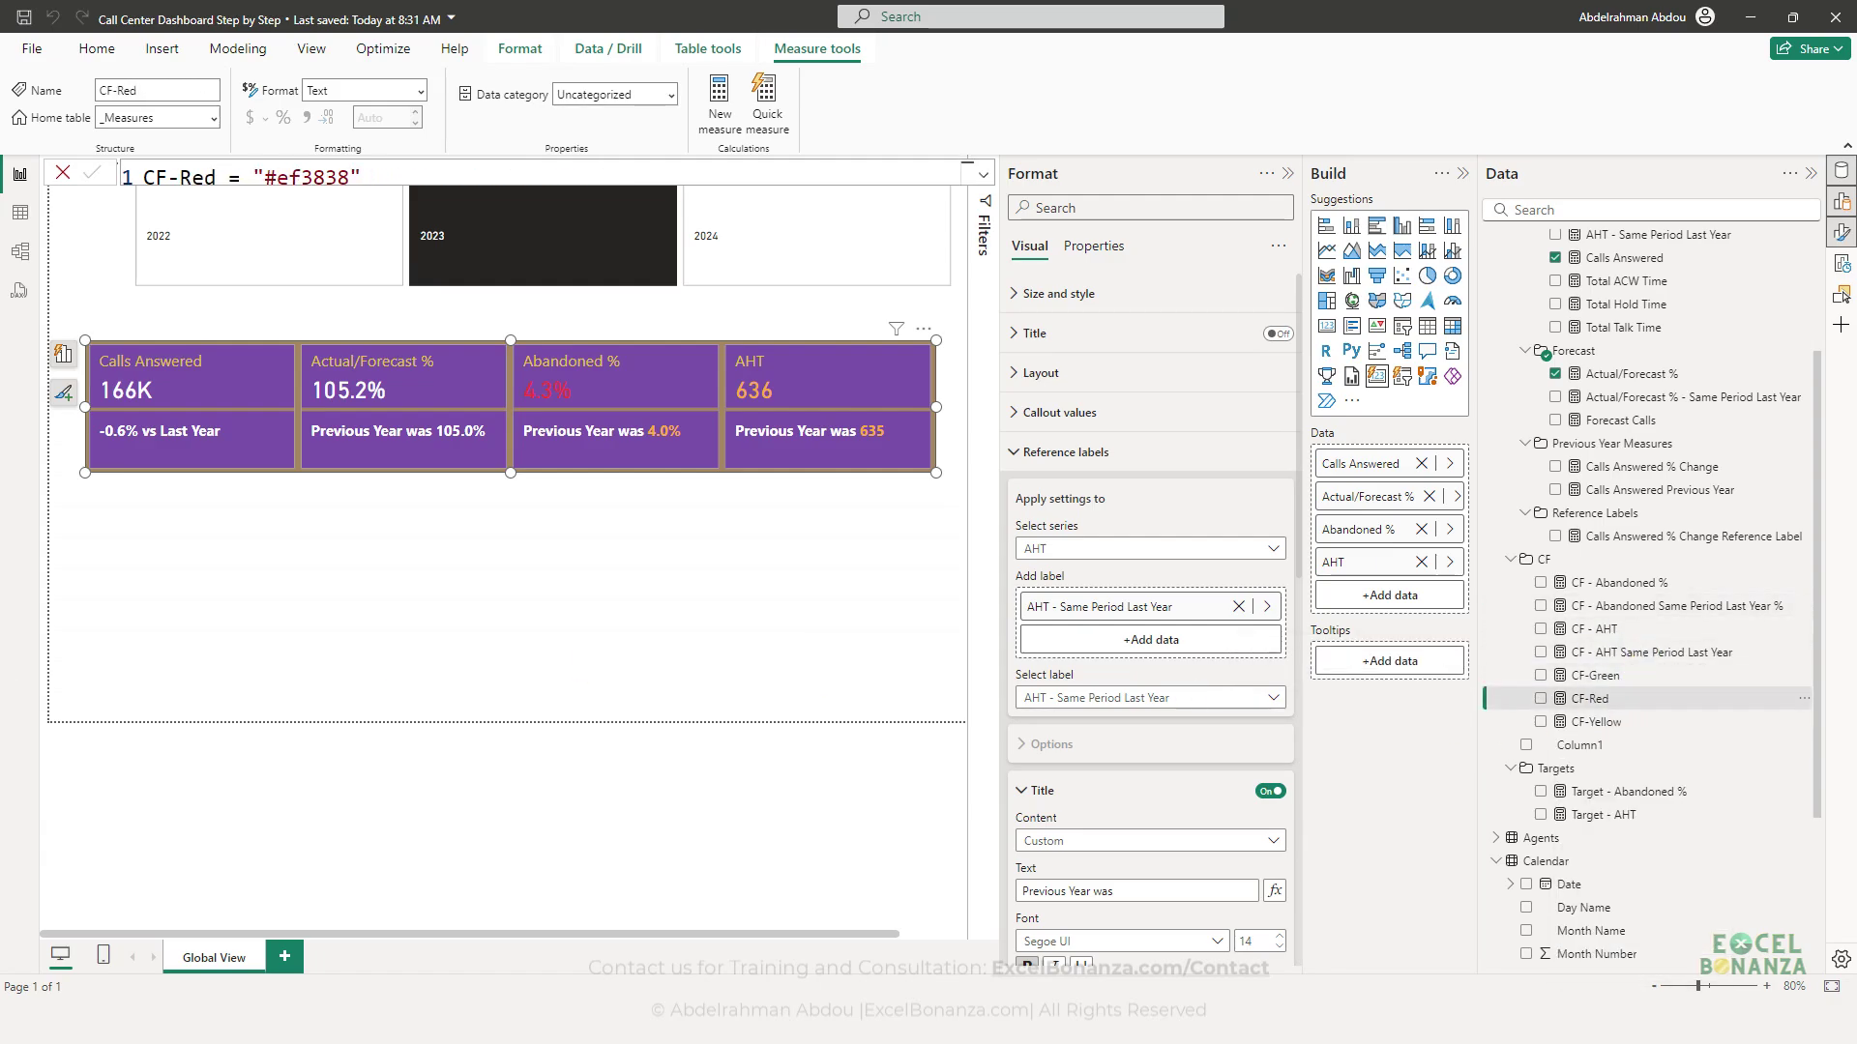
pyautogui.click(367, 174)
pyautogui.press('Left')
pyautogui.press('Left')
pyautogui.press('Left')
pyautogui.press('Left')
pyautogui.press('Left')
pyautogui.press('Left')
pyautogui.press('Left')
pyautogui.press('BackSpace')
pyautogui.hotkey('ctrl', 'shift', 'Right')
pyautogui.hotkey('ctrl', 'v')
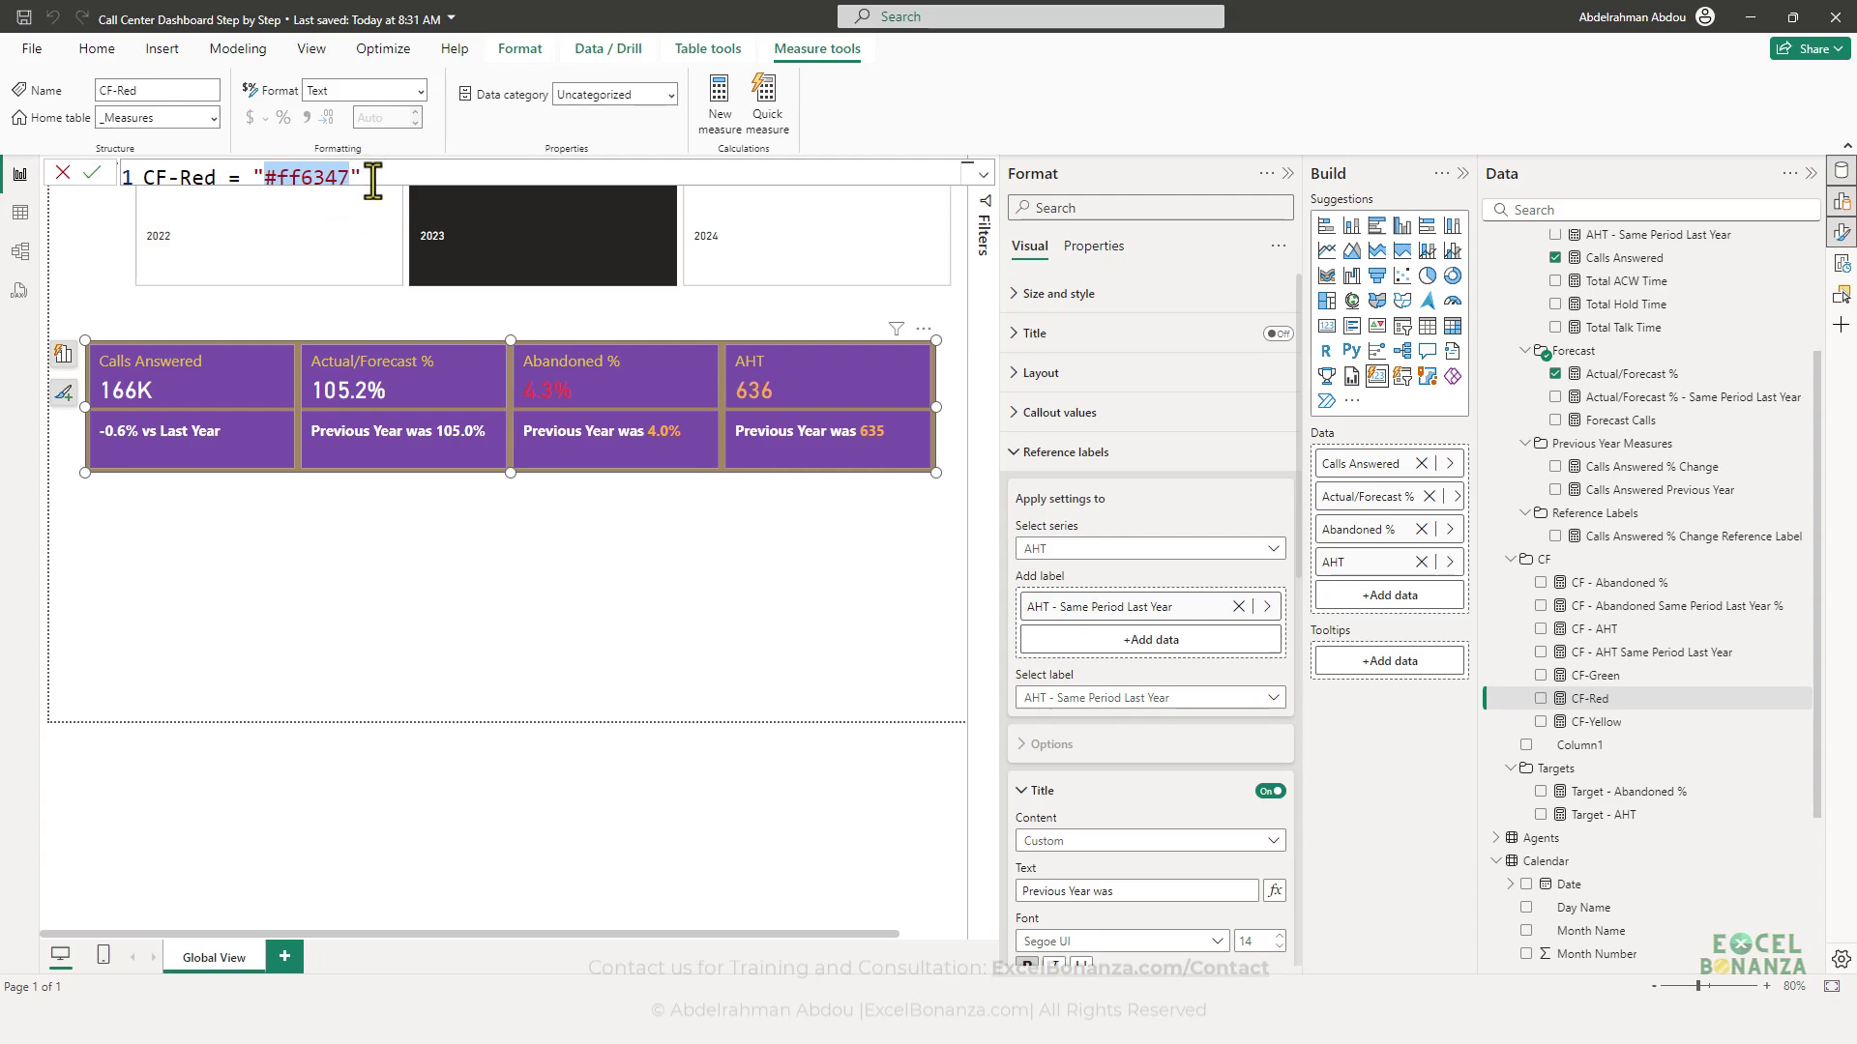
pyautogui.press('Return')
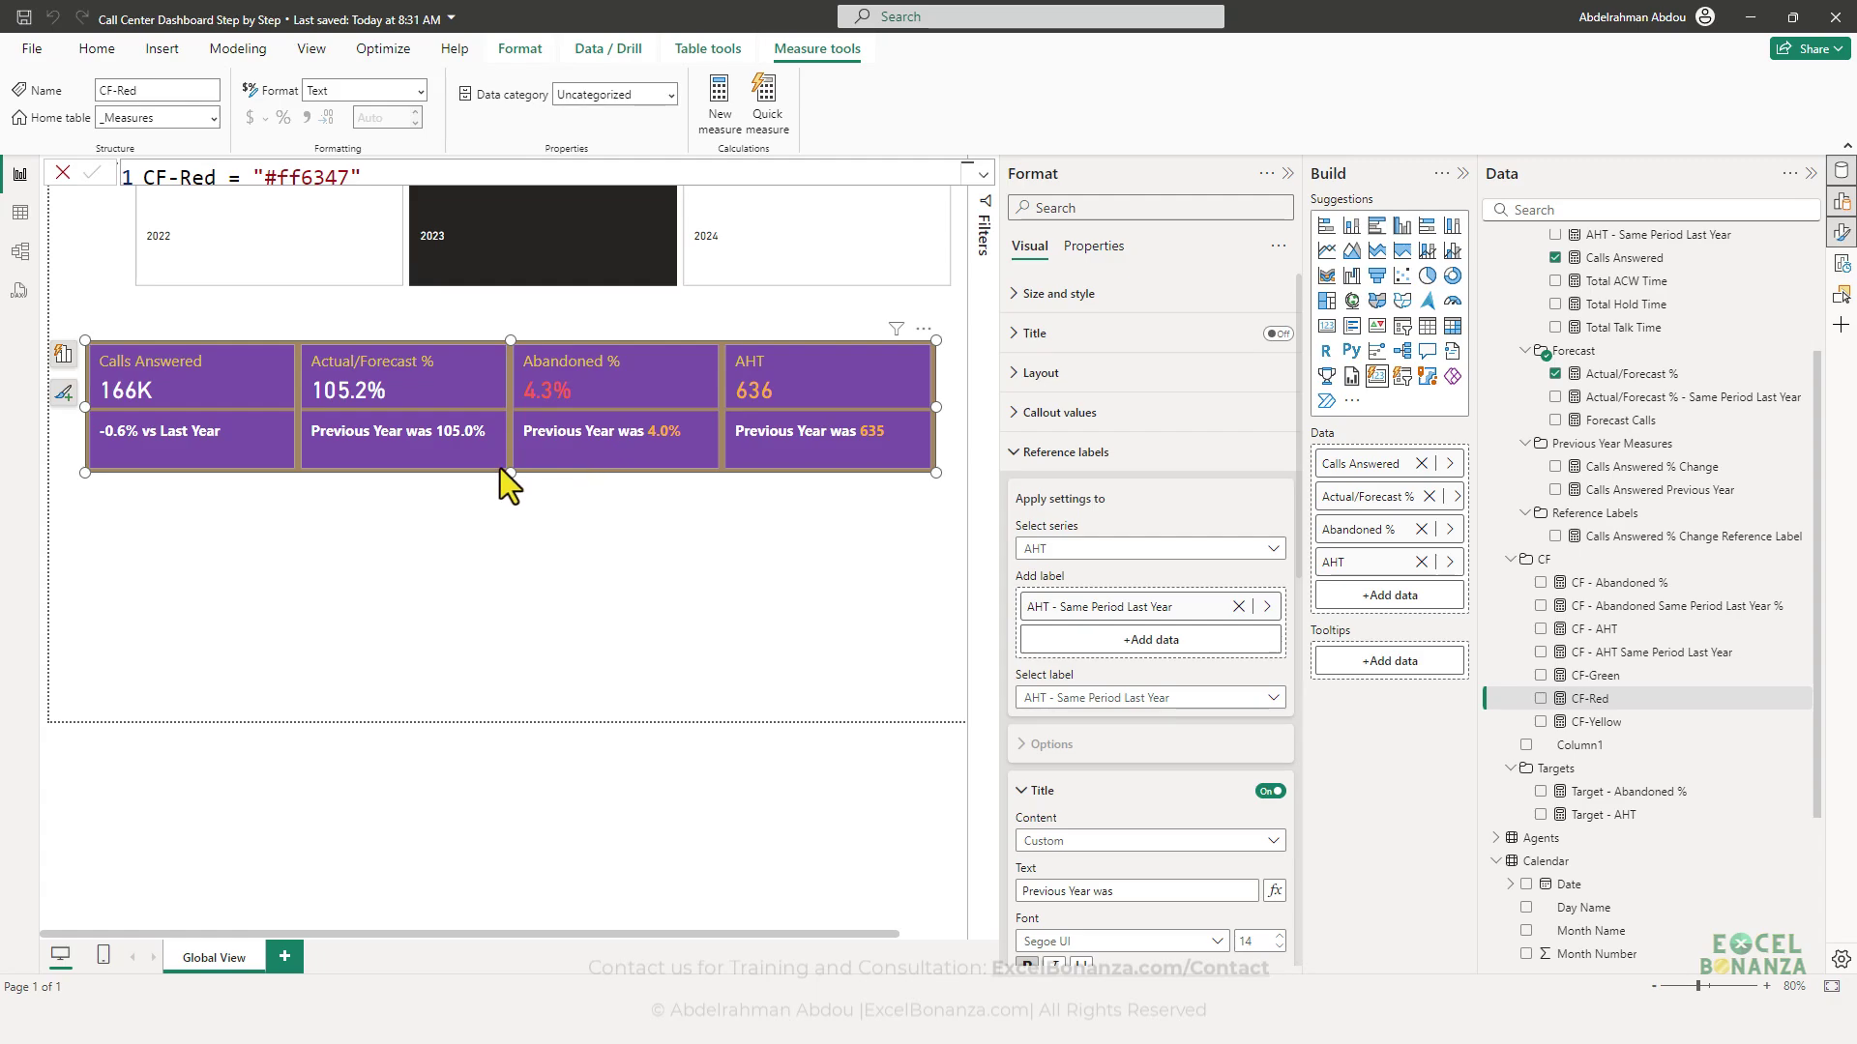
pyautogui.click(453, 503)
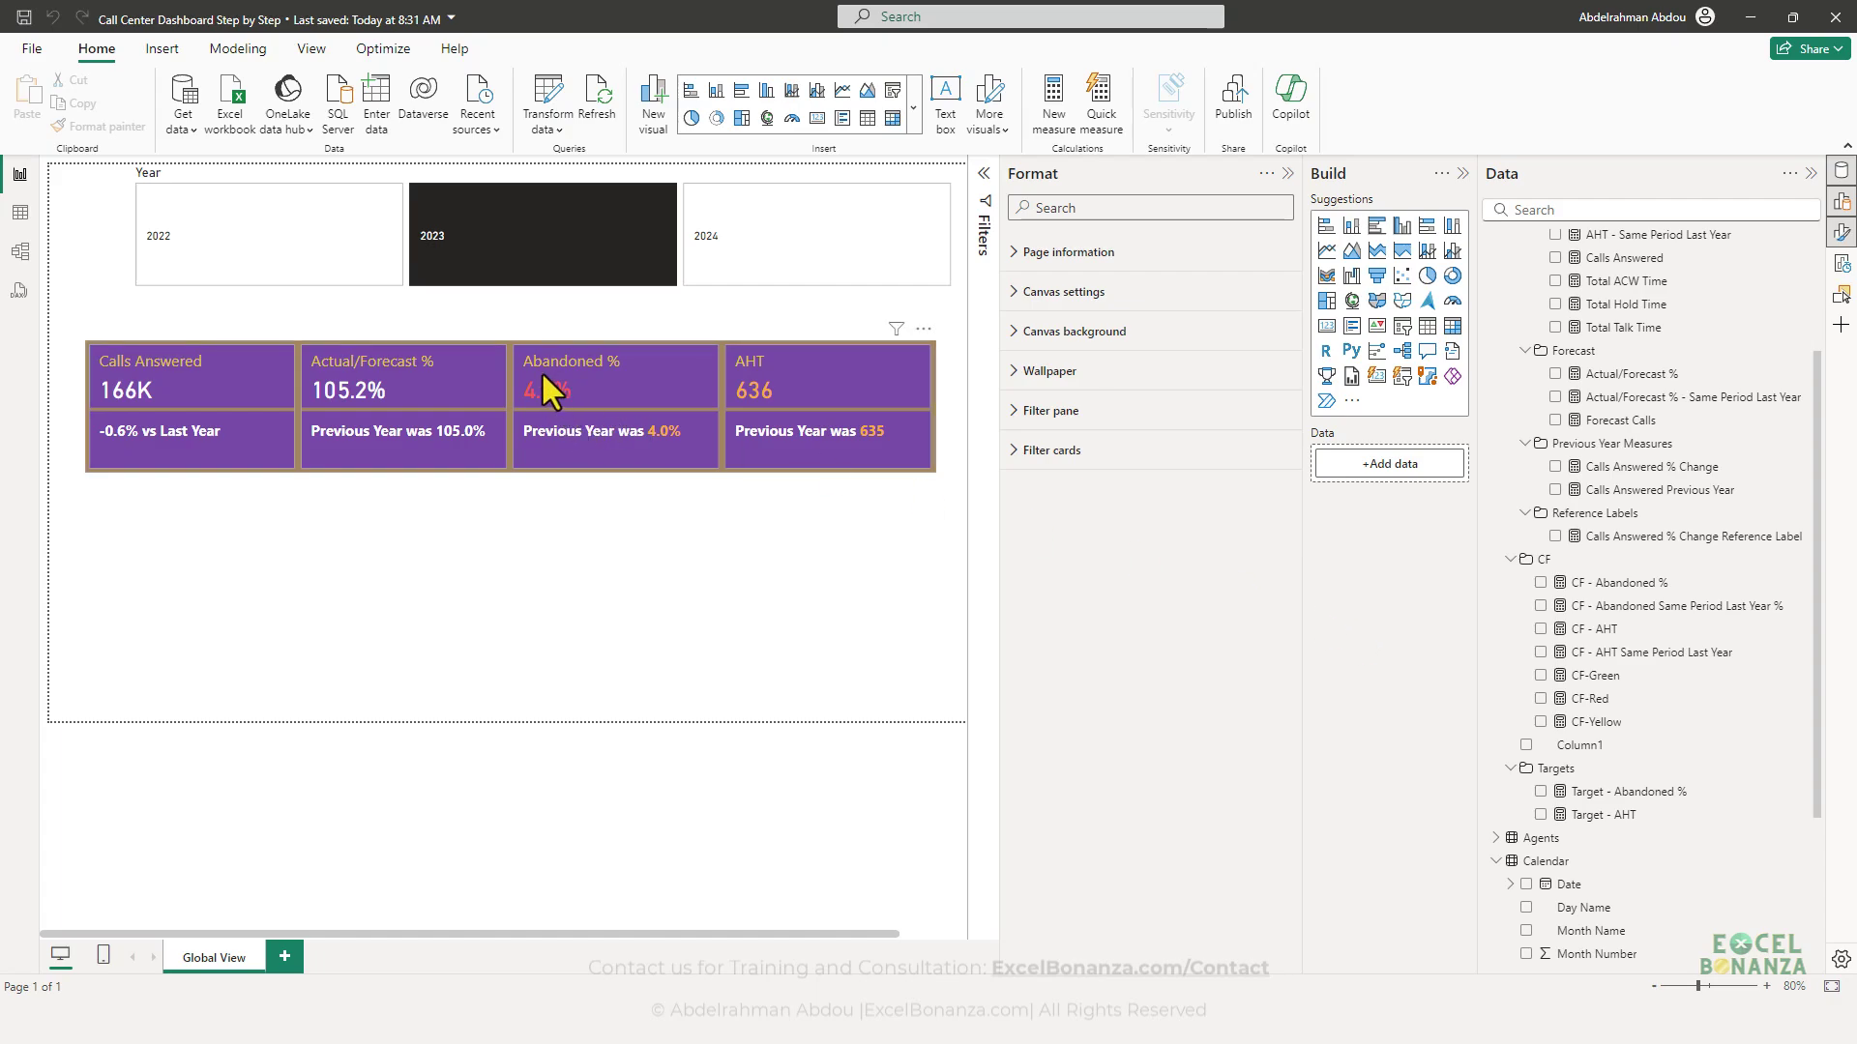
# - Look at the reference image Global View Screenshot.png, and return to the report with 2023 selected in the year slicer
pyautogui.moveTo(518, 379); pyautogui.dragTo(587, 410)
pyautogui.press('Escape')
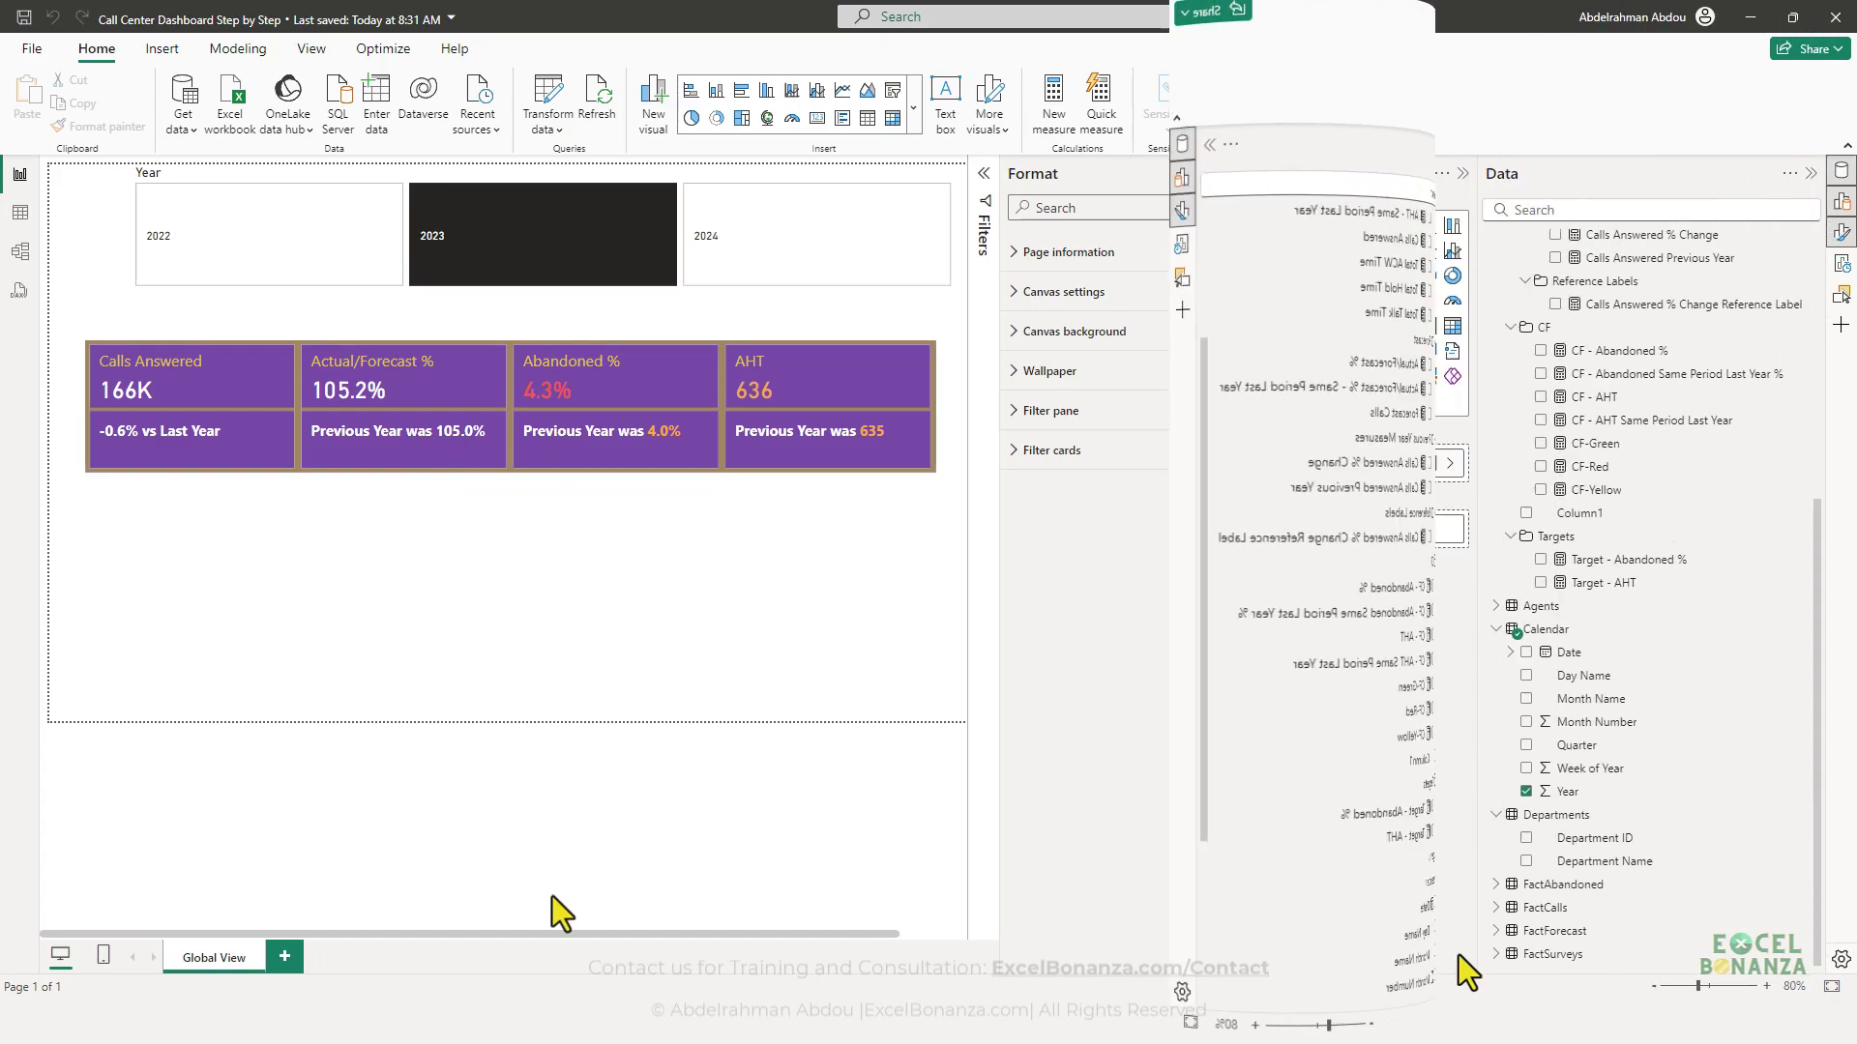
pyautogui.hotkey('alt', 'Tab')
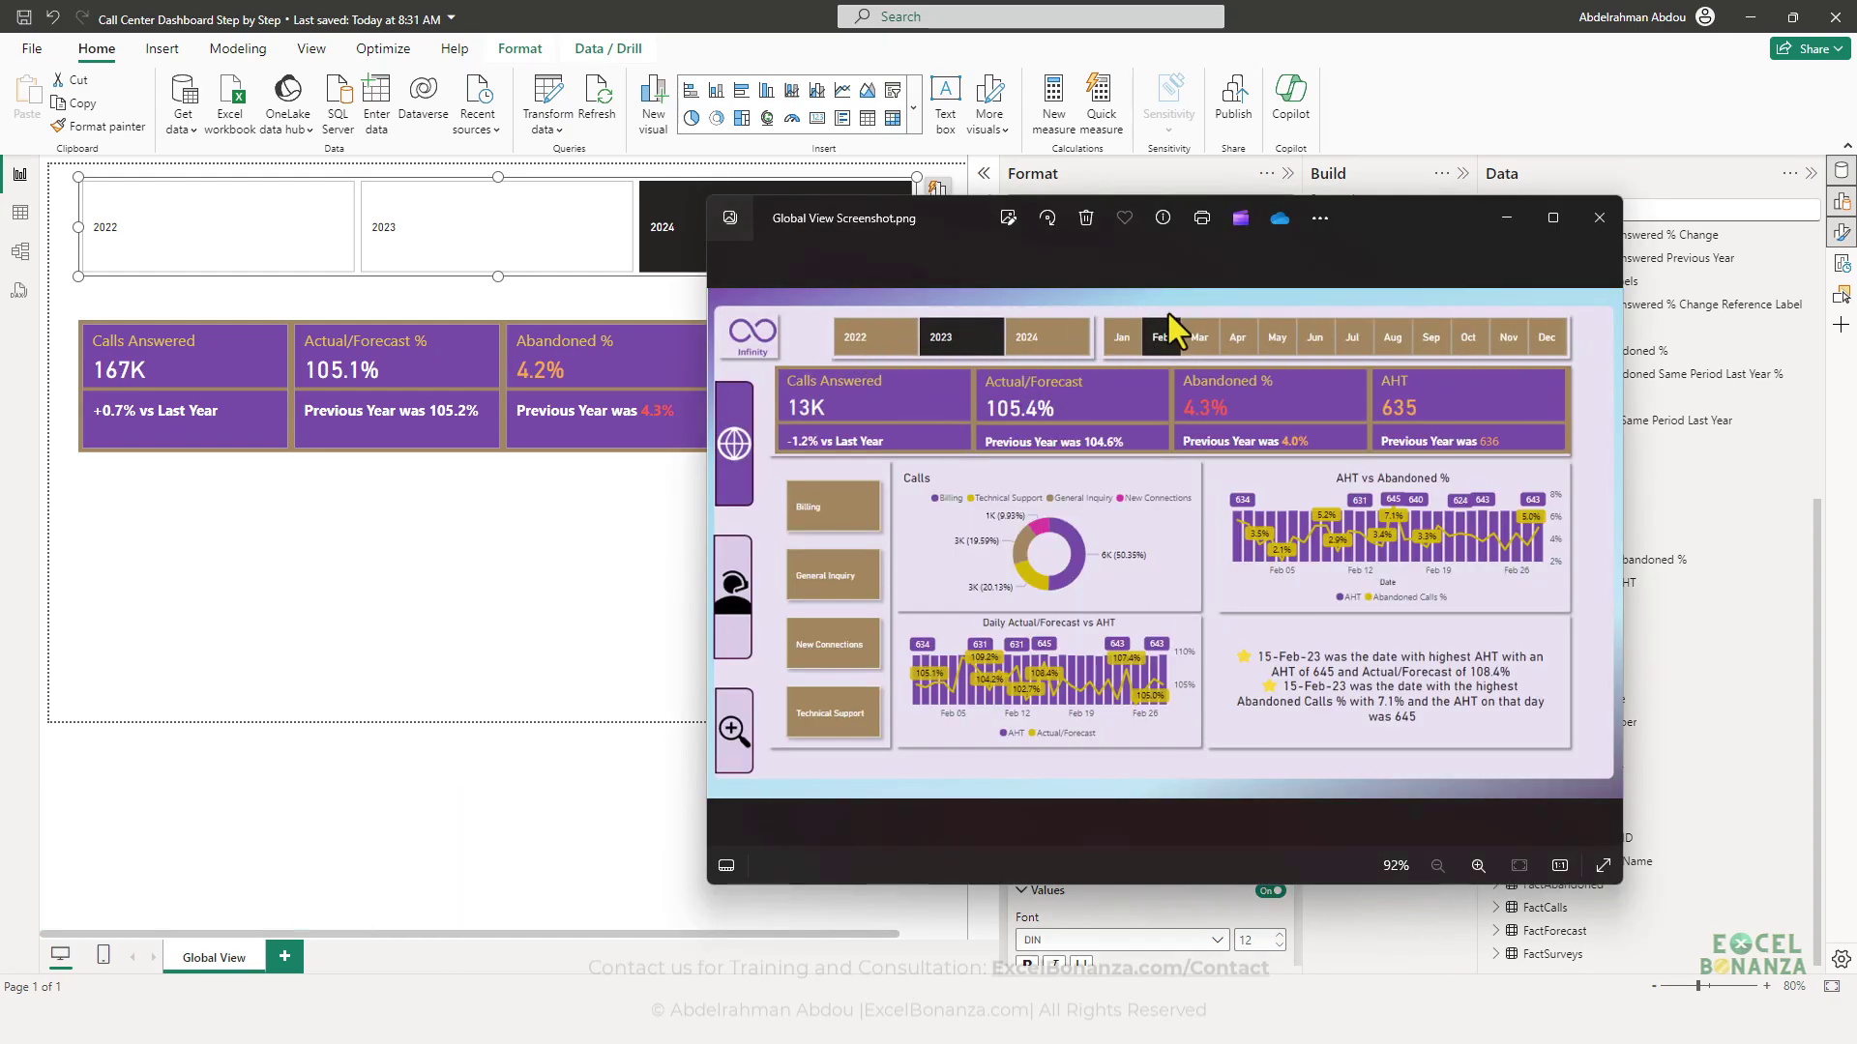
pyautogui.click(482, 267)
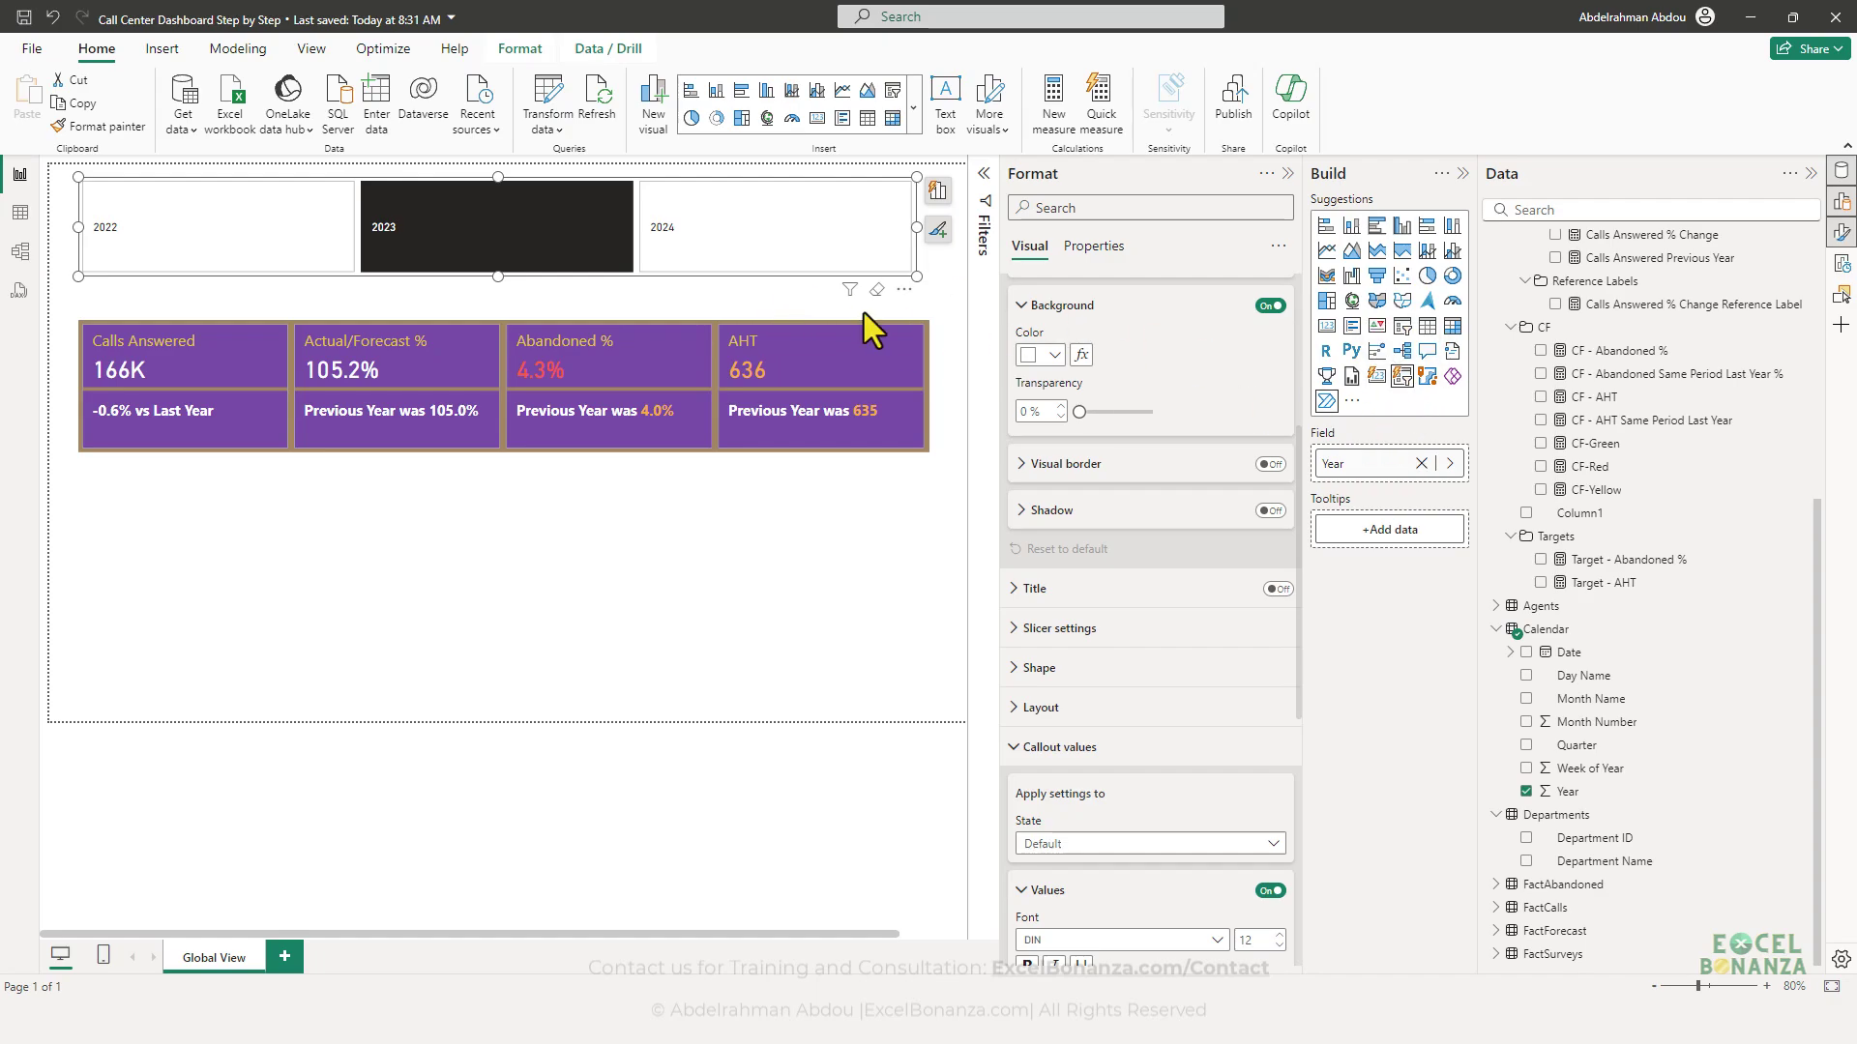
# - Remove the Year field from the year slicer and add Year from the Calendar table back to it
pyautogui.scroll(3, 1166, 575)
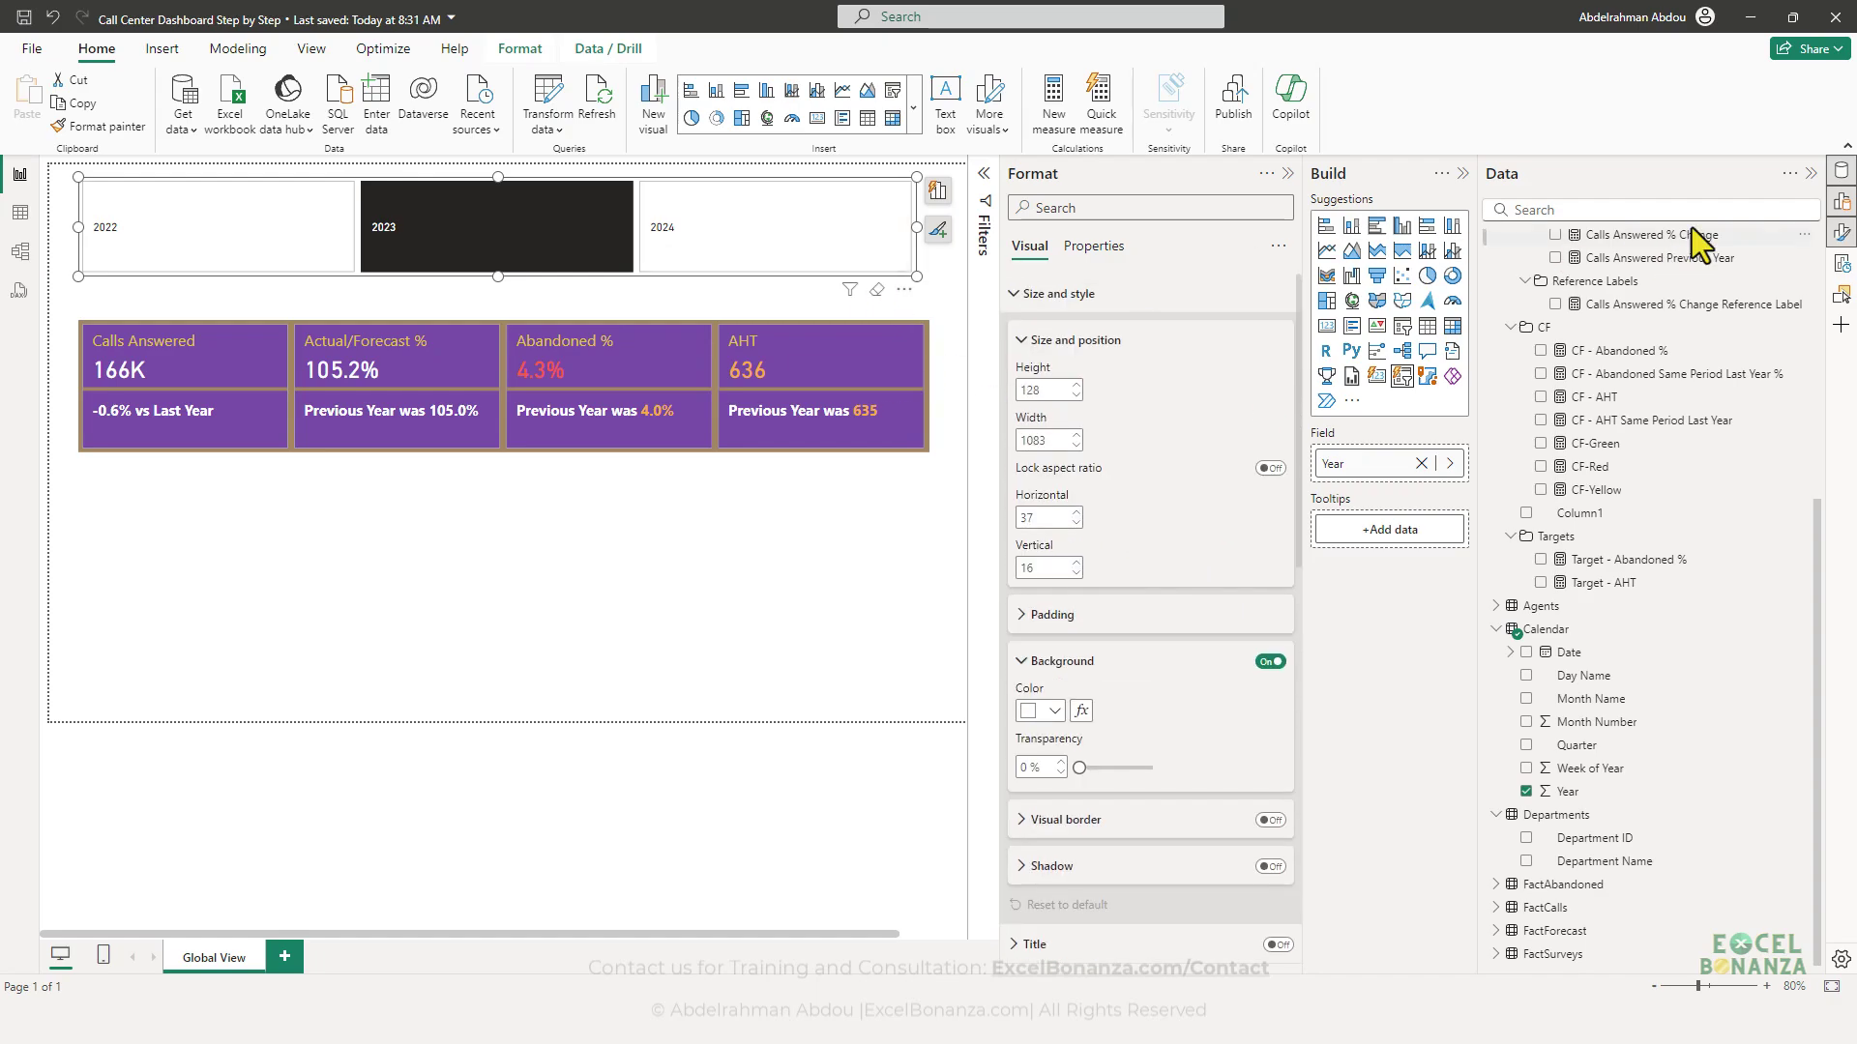
pyautogui.click(1422, 464)
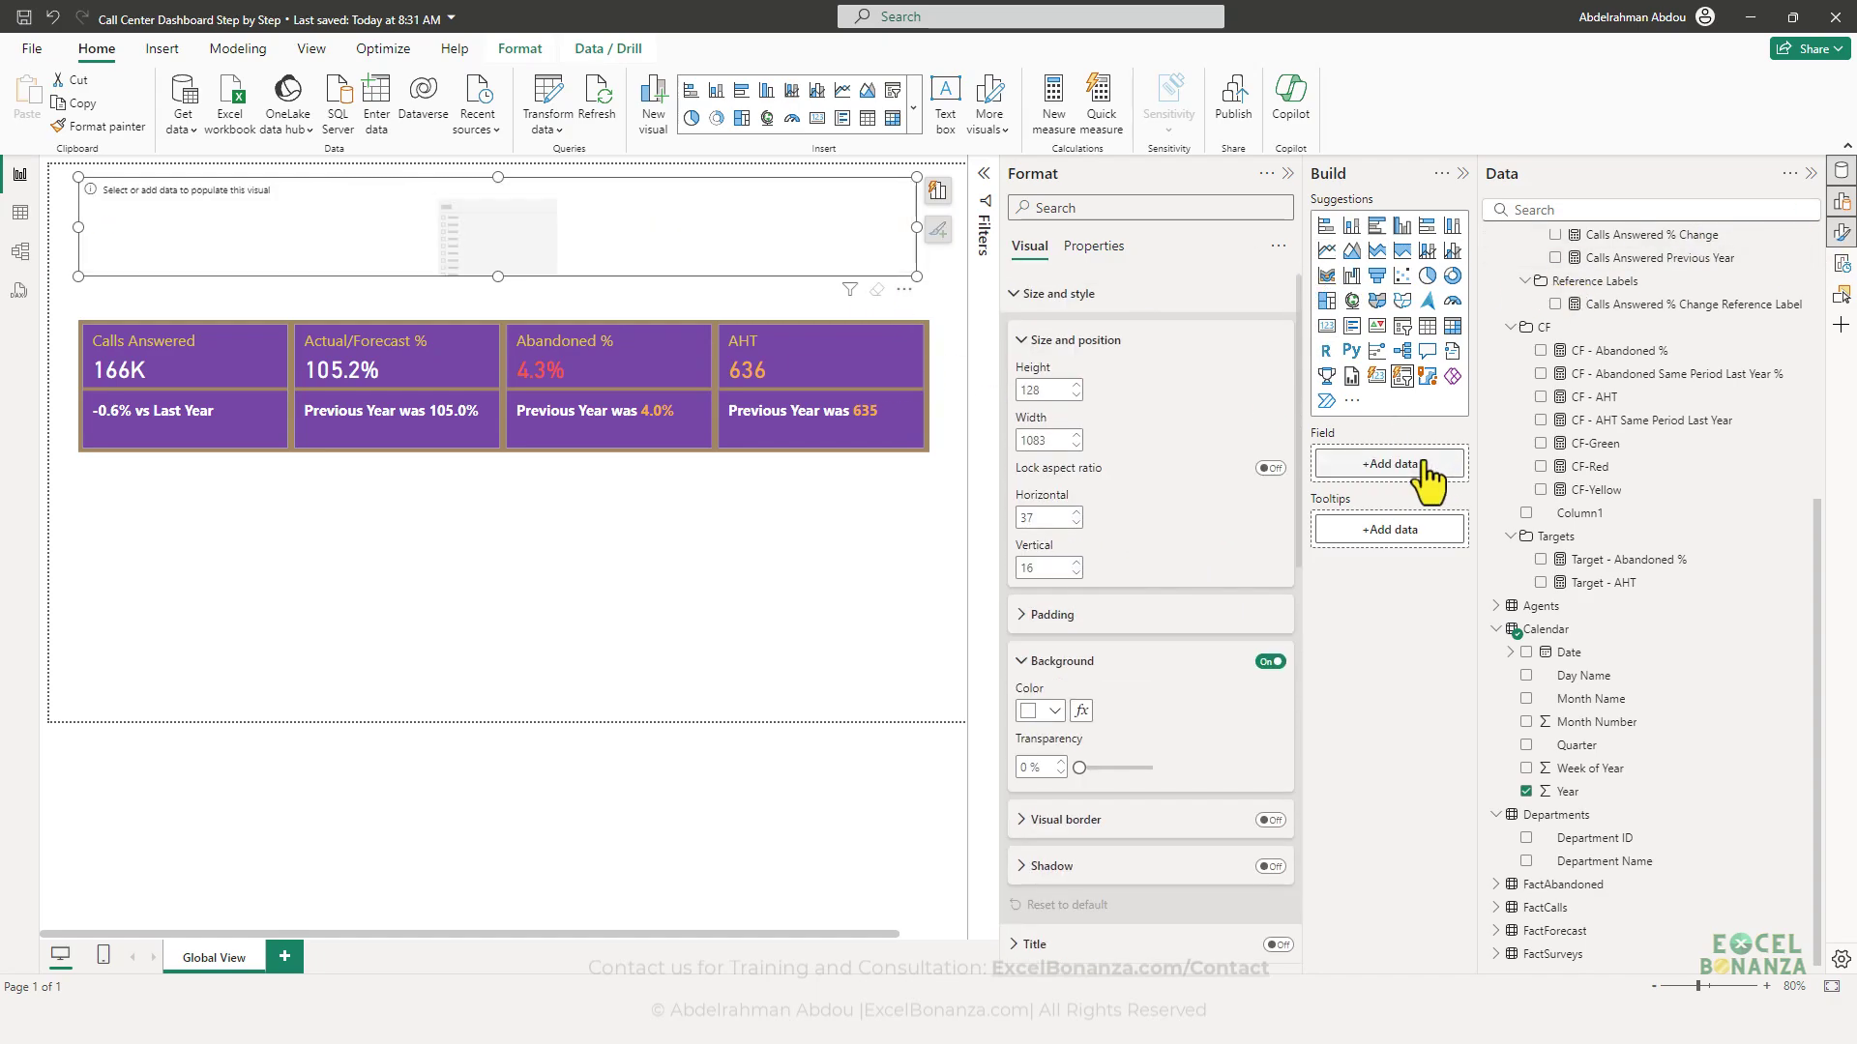
pyautogui.scroll(4, 1682, 677)
pyautogui.scroll(-4, 1694, 638)
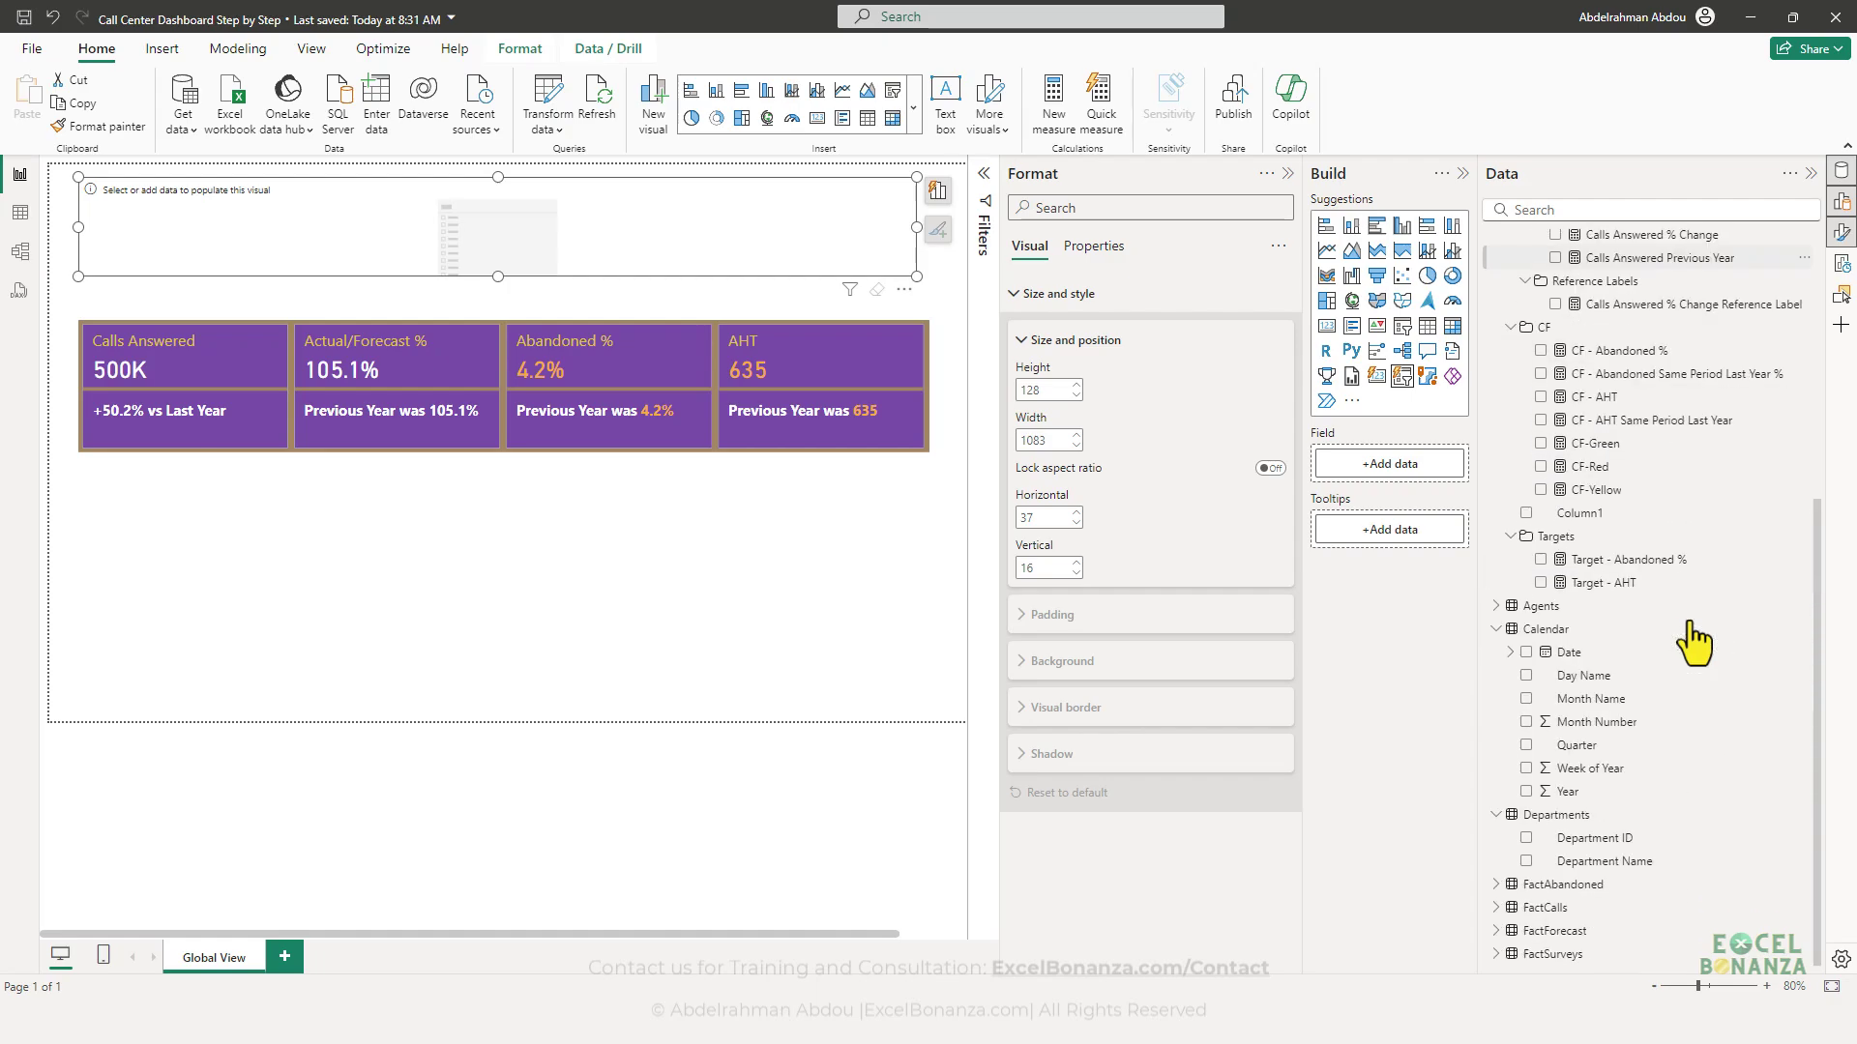
pyautogui.moveTo(1567, 791); pyautogui.dragTo(1378, 466)
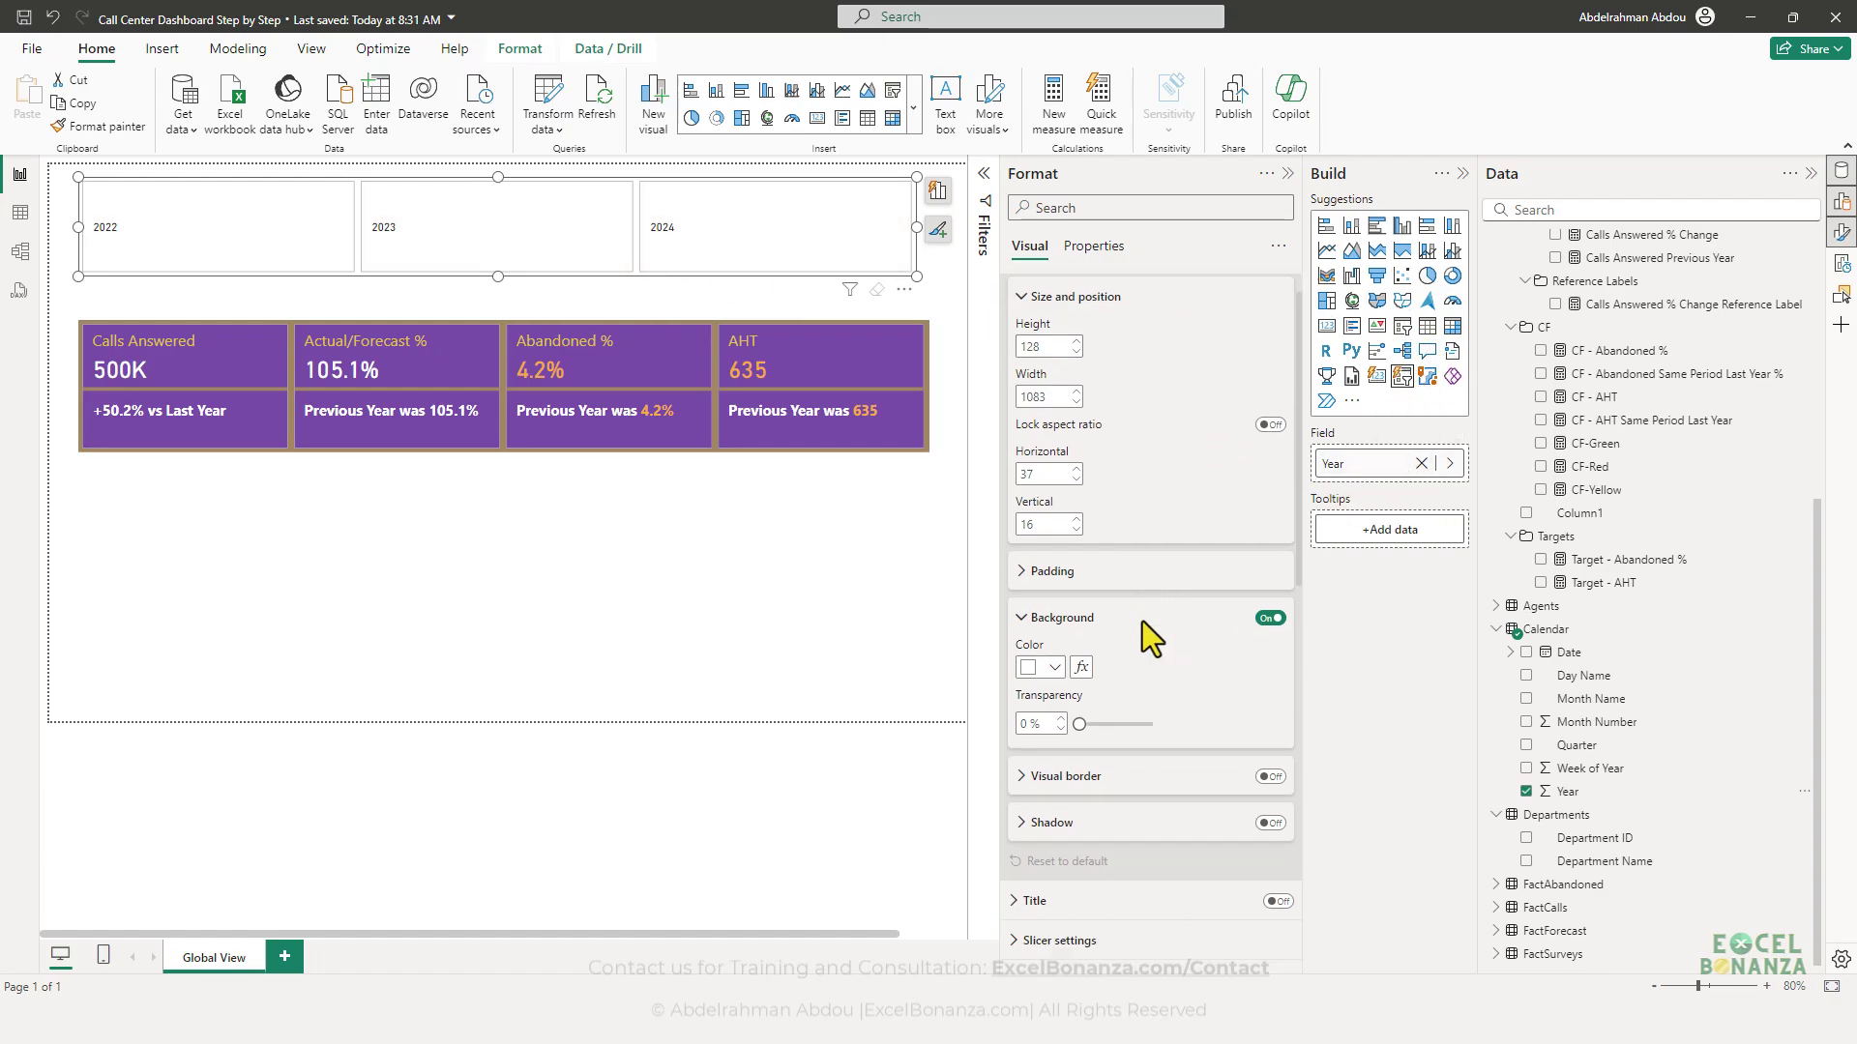
# - Set the fill of the year slicer's buttons in the Default state to the brown theme color
pyautogui.scroll(-2, 1144, 628)
pyautogui.hotkey('alt', 'Tab')
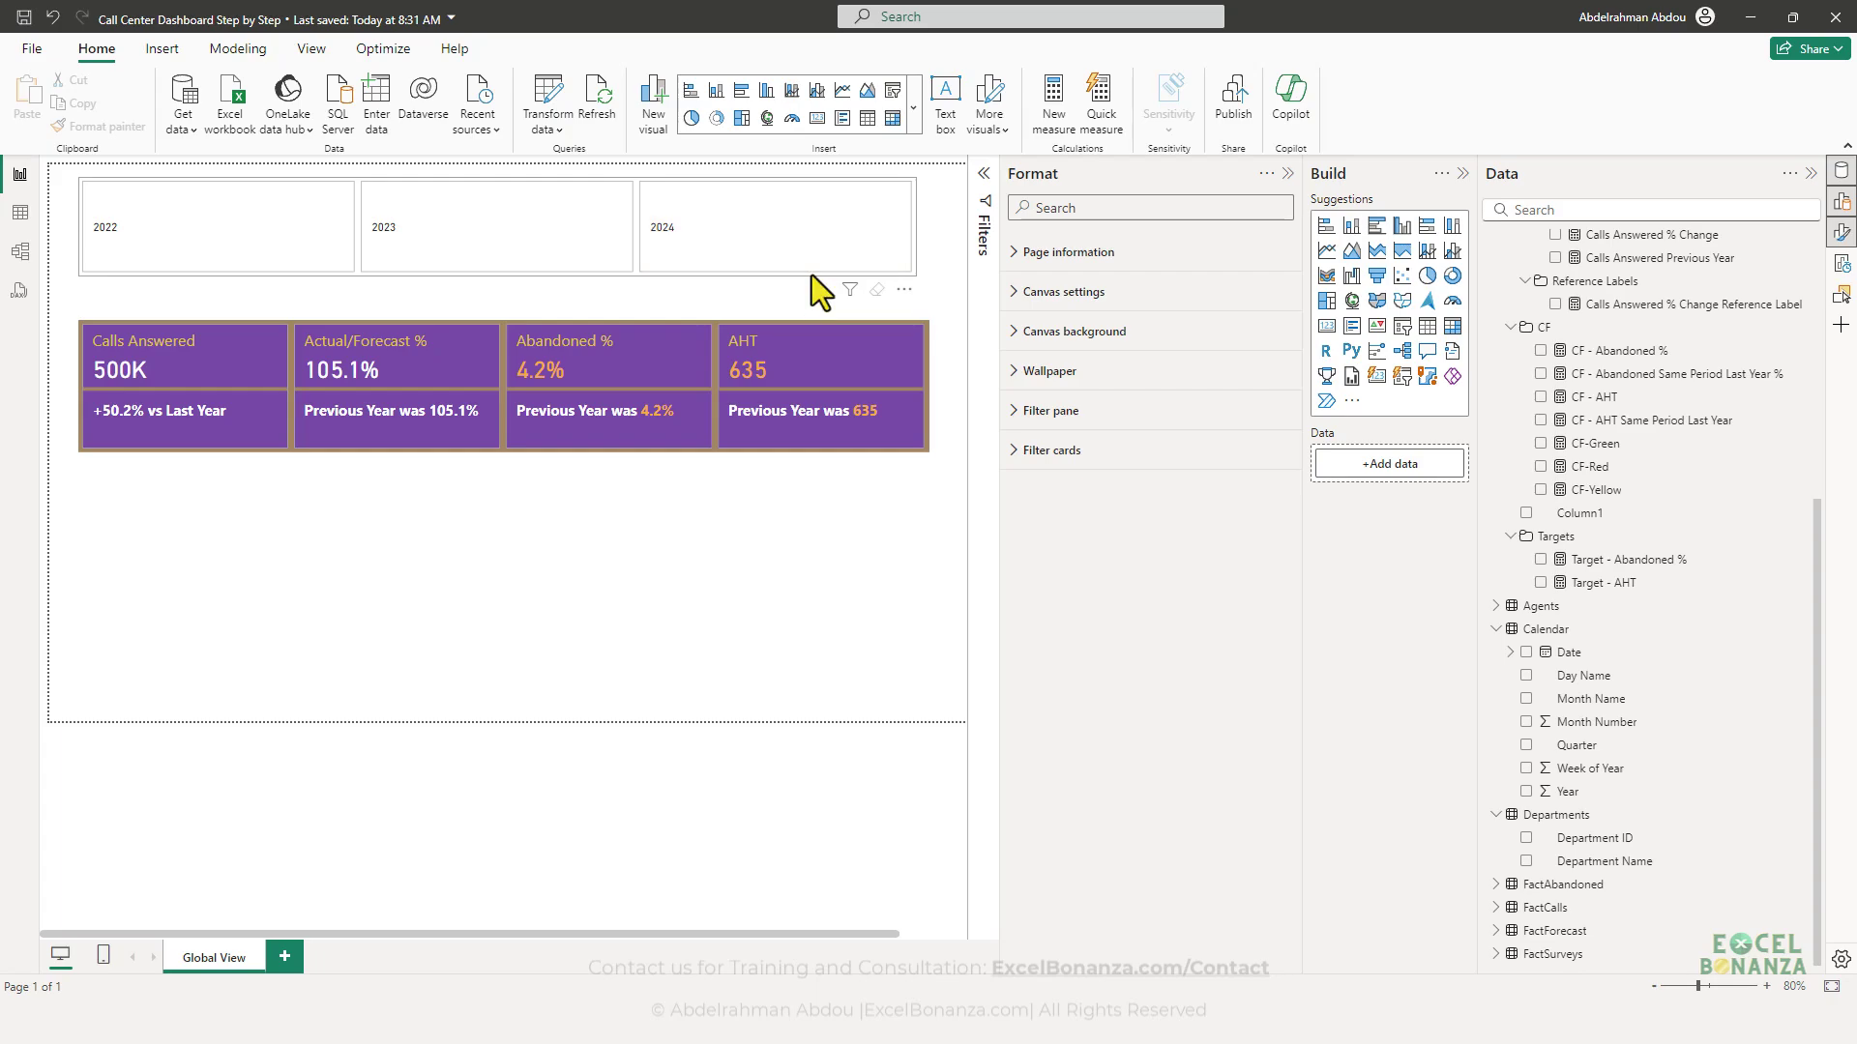
pyautogui.click(811, 275)
pyautogui.scroll(-5, 1130, 649)
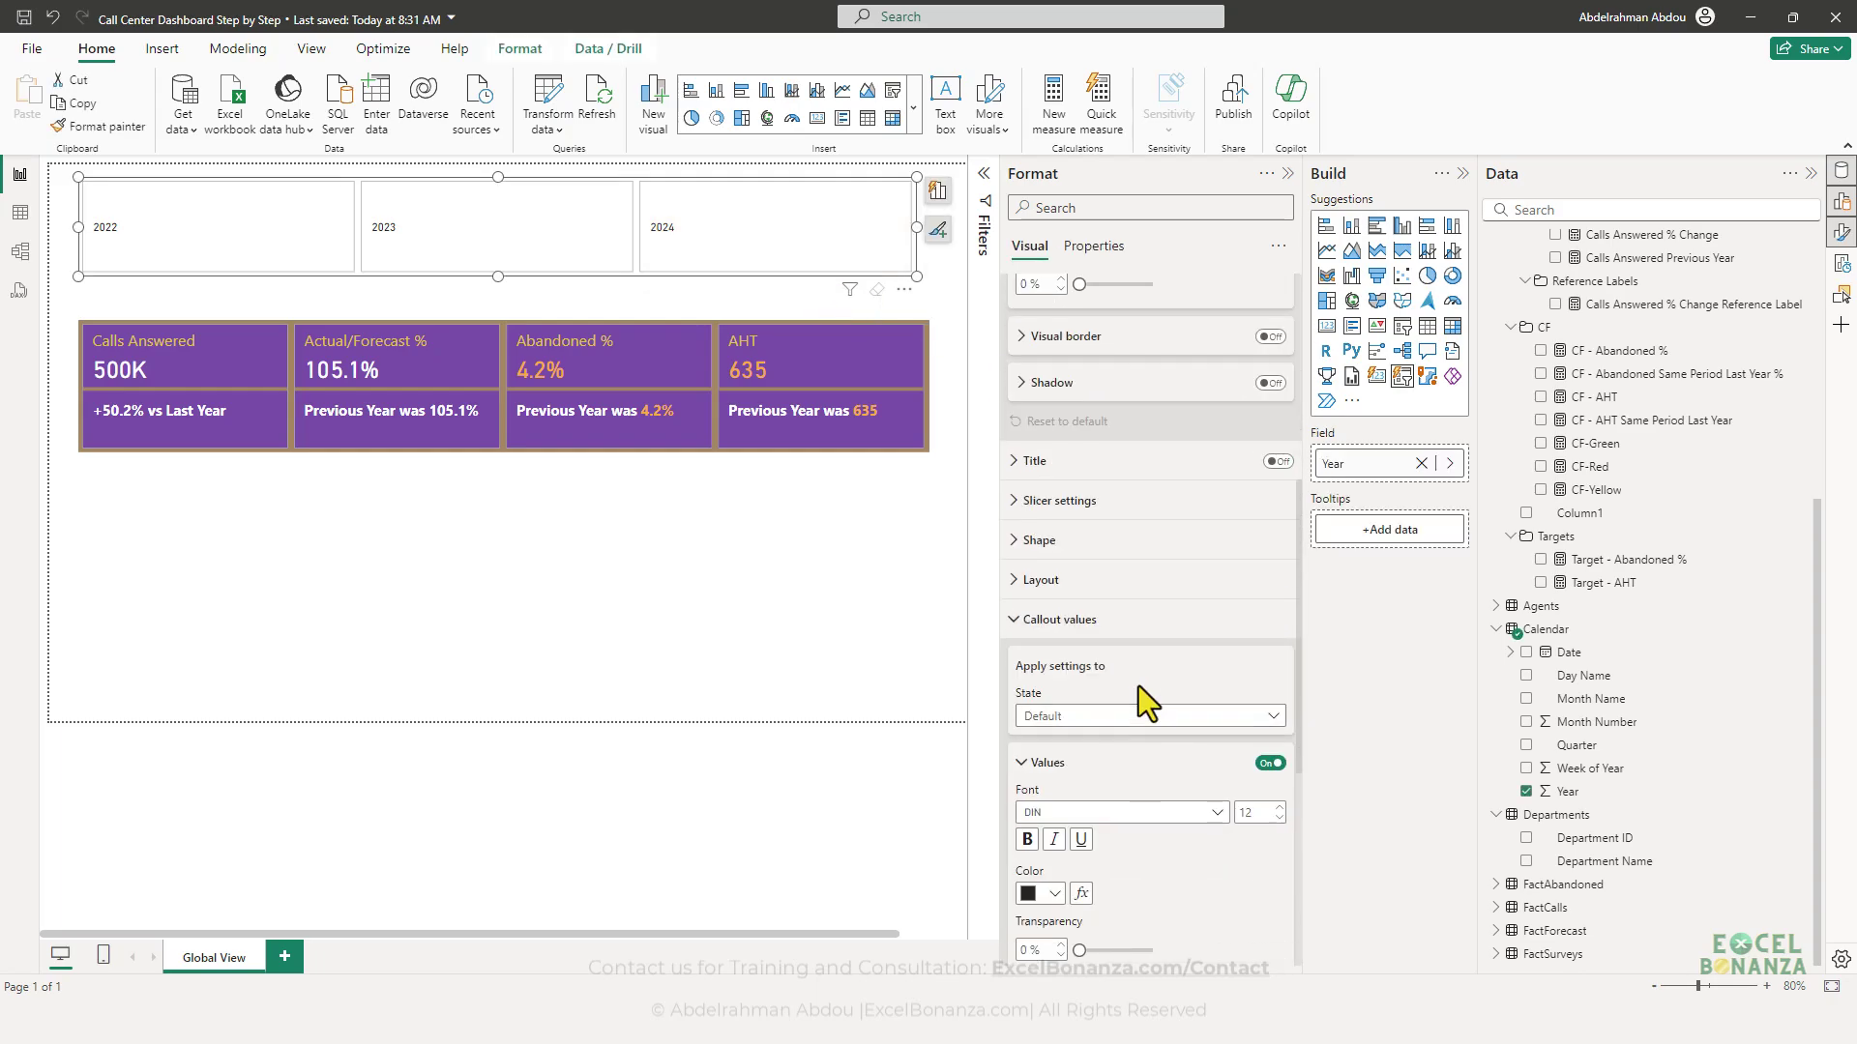
pyautogui.scroll(-5, 1122, 639)
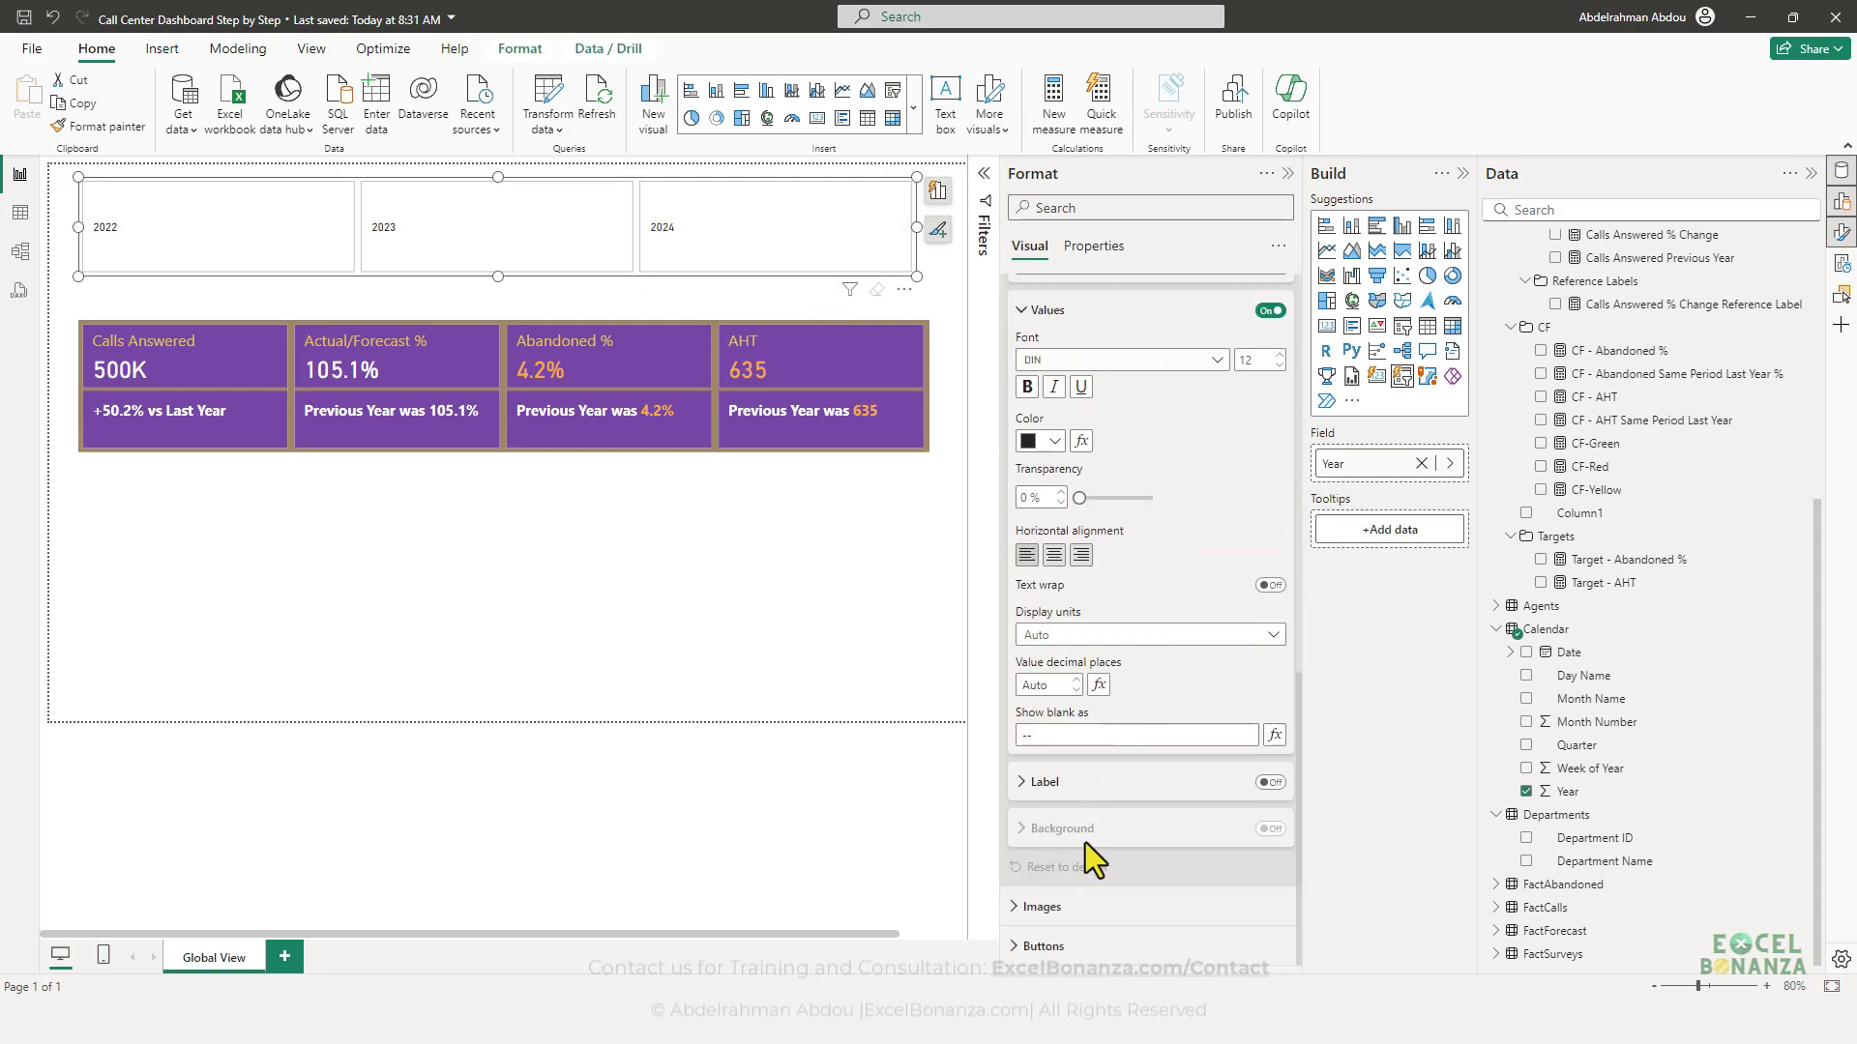
pyautogui.click(1040, 948)
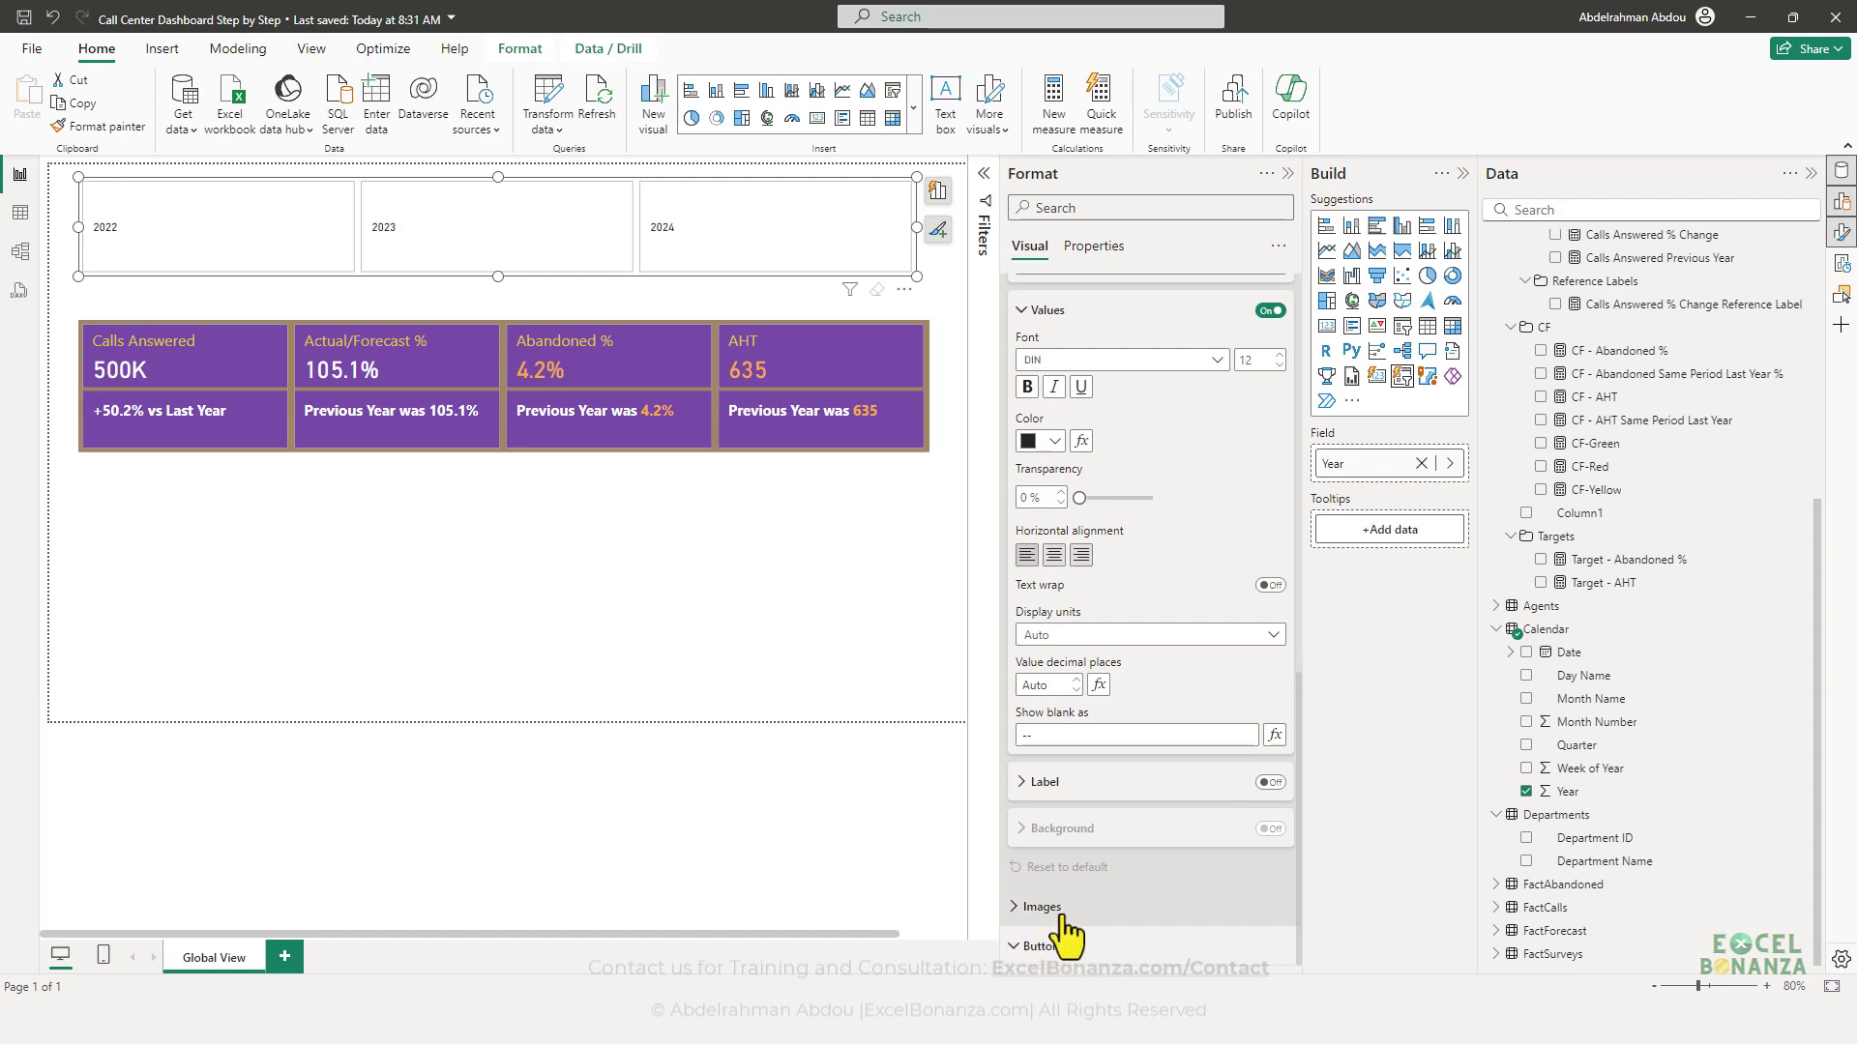
pyautogui.scroll(-5, 1110, 770)
pyautogui.click(1106, 577)
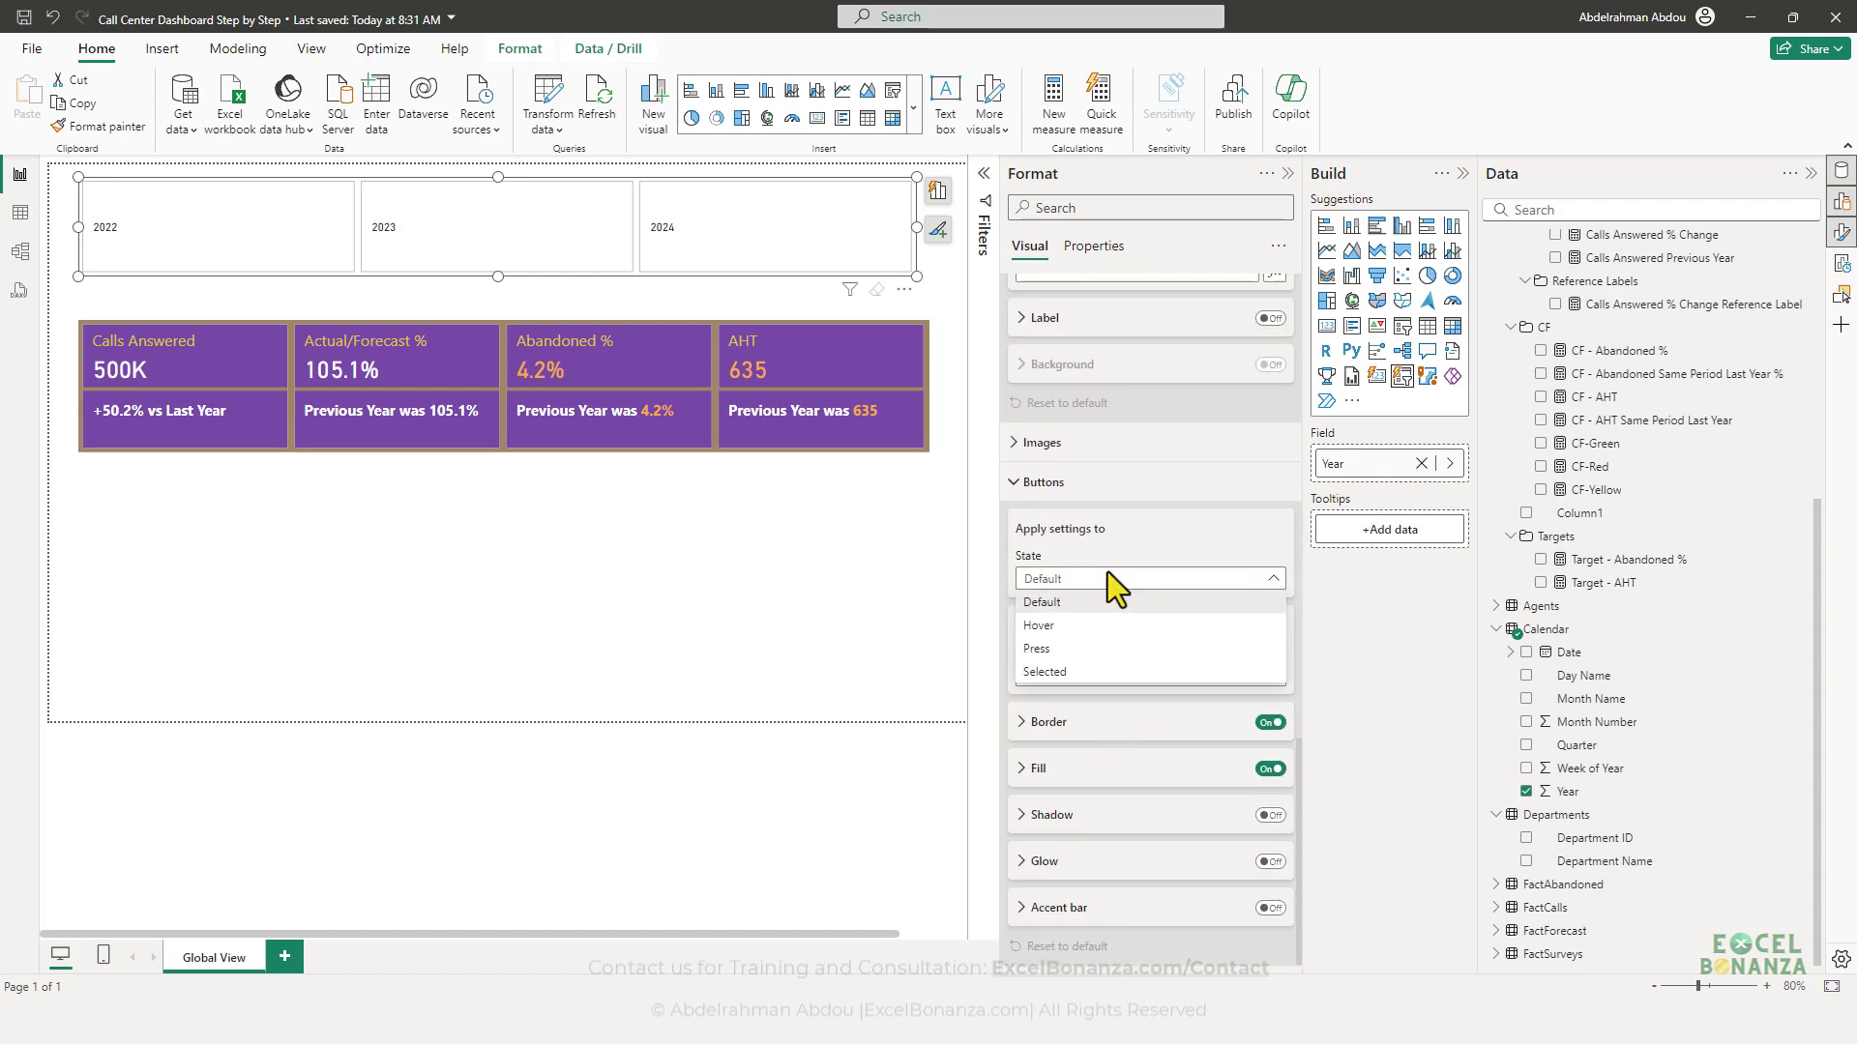
pyautogui.click(1109, 602)
pyautogui.click(1153, 768)
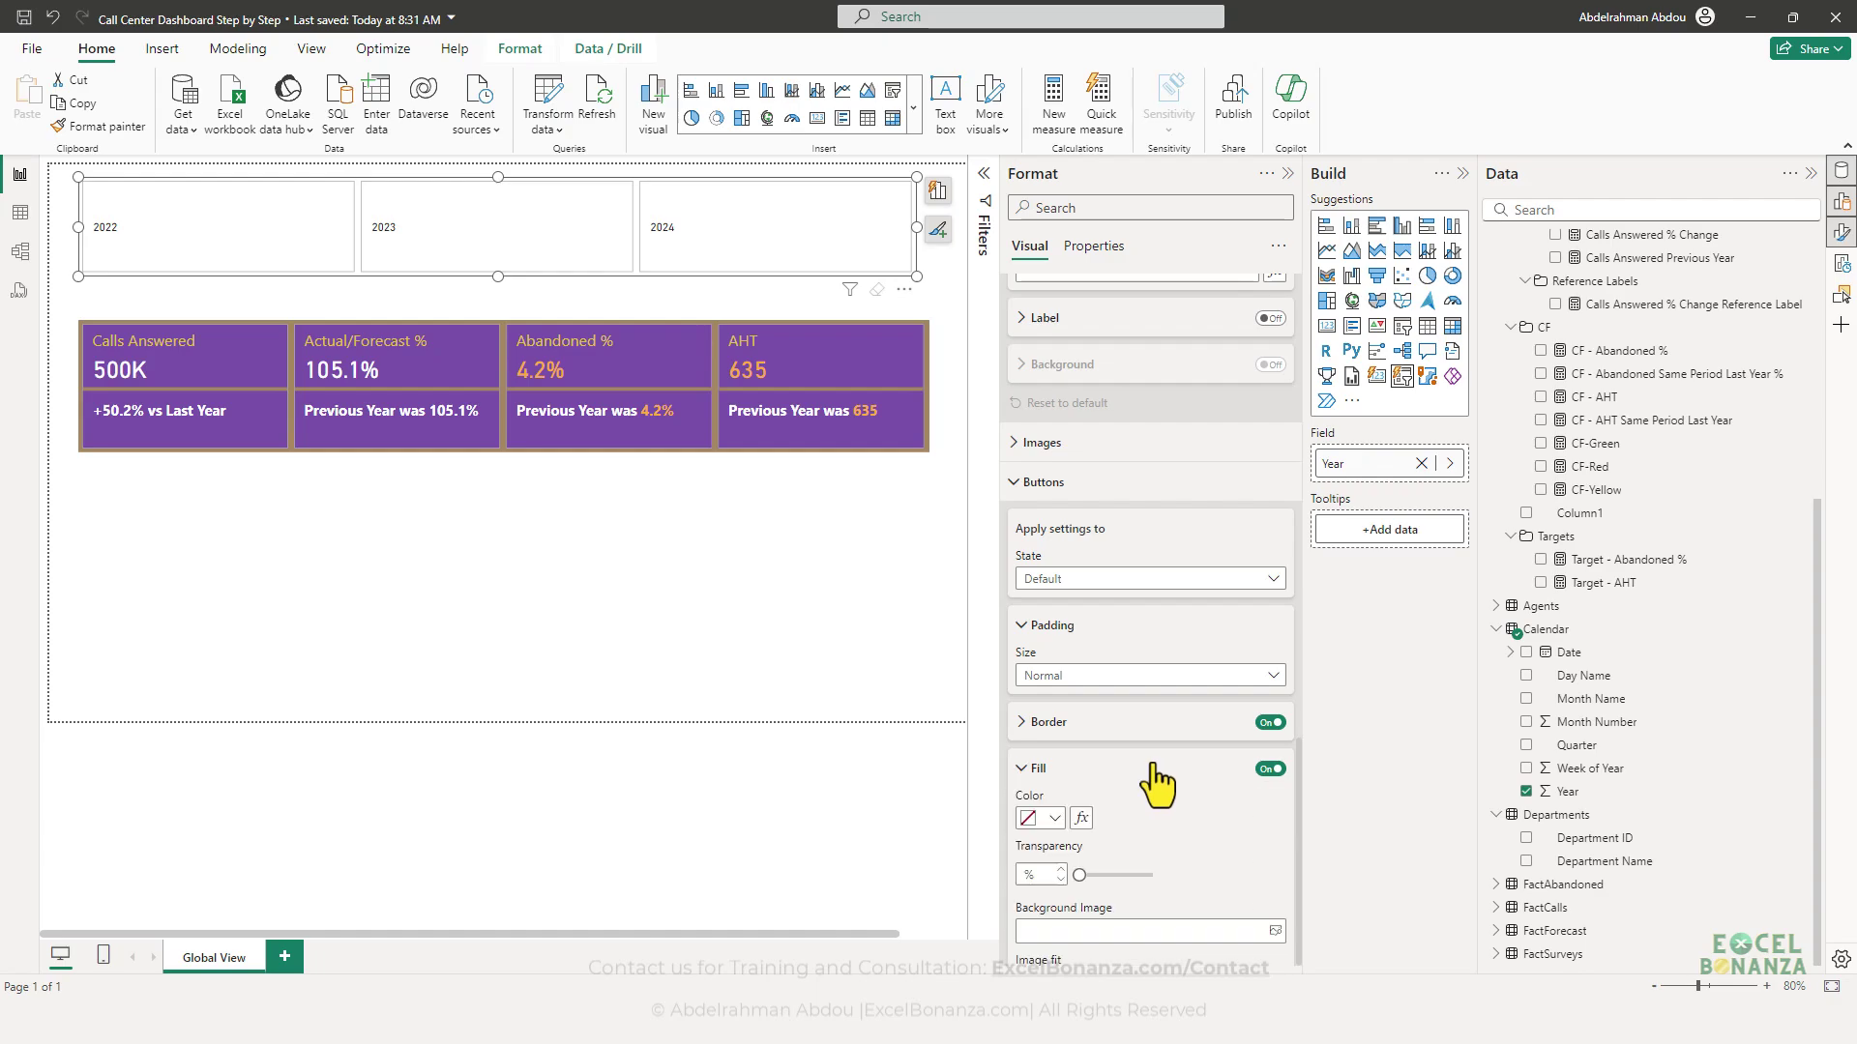
pyautogui.scroll(-2, 1158, 786)
pyautogui.click(1054, 625)
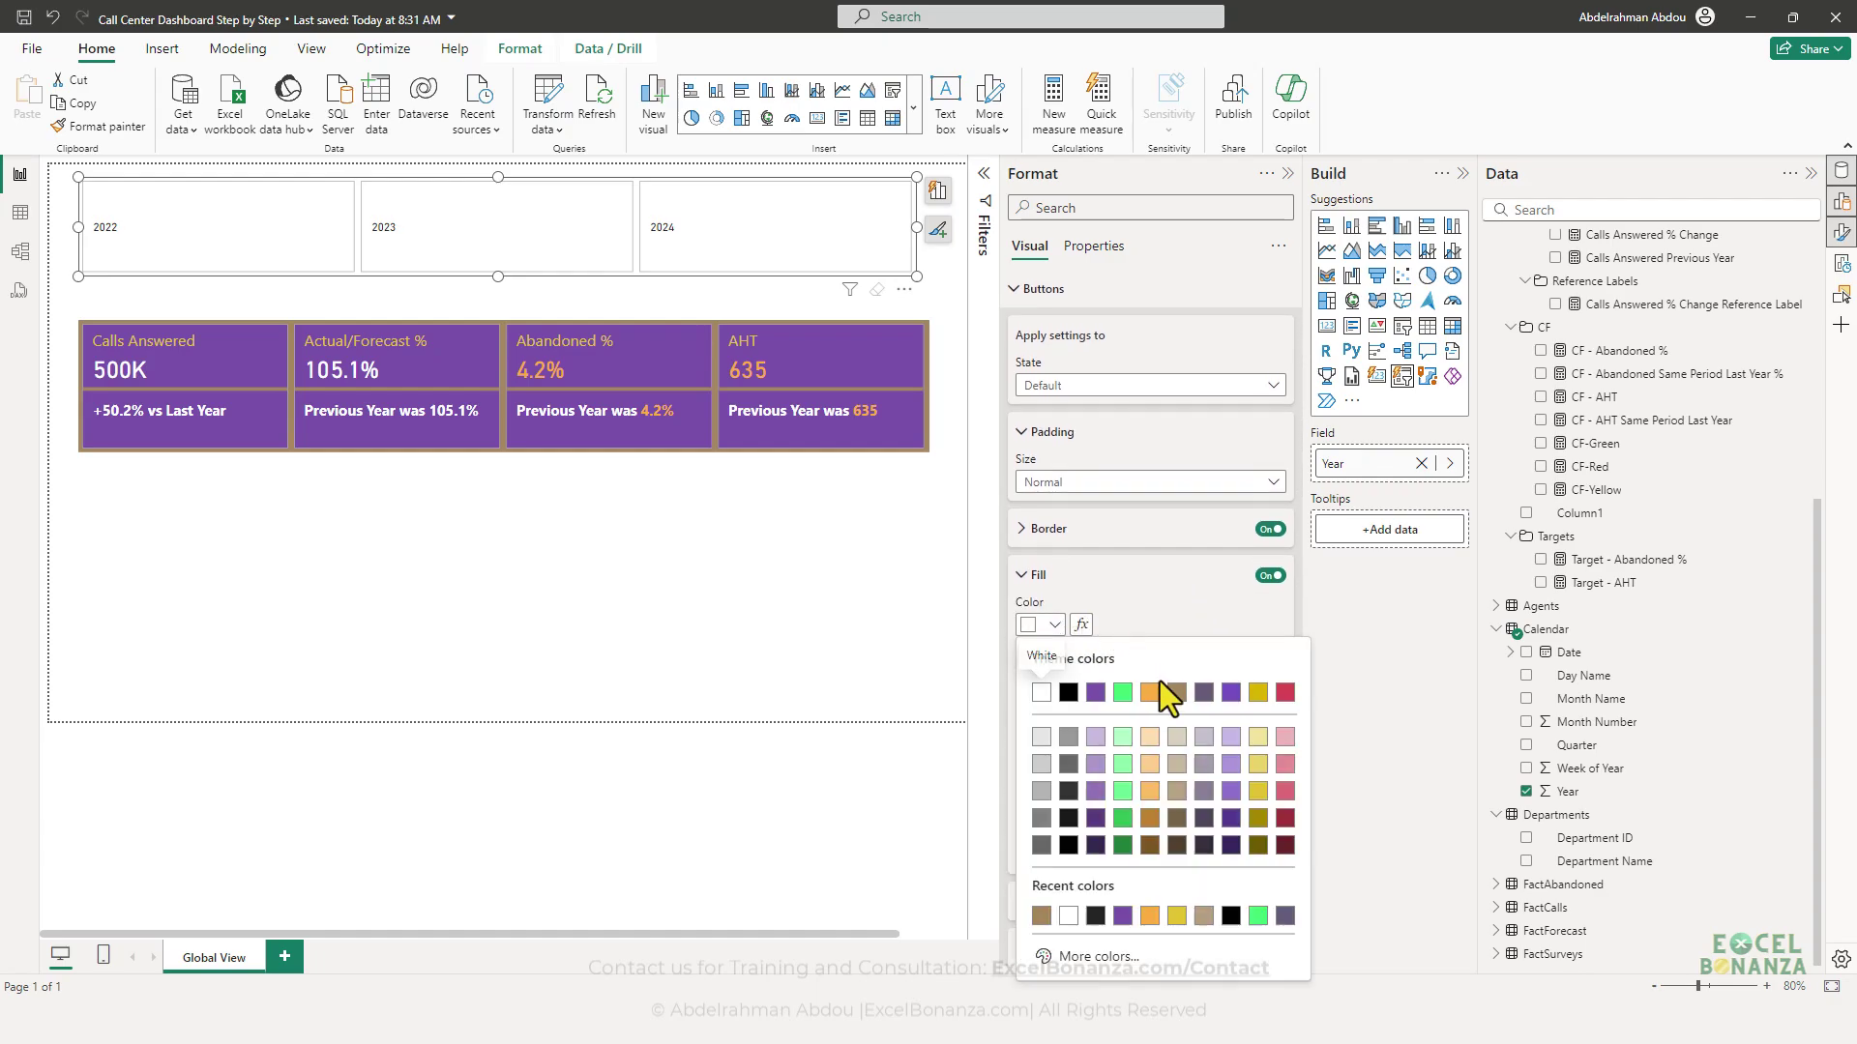
pyautogui.click(1176, 693)
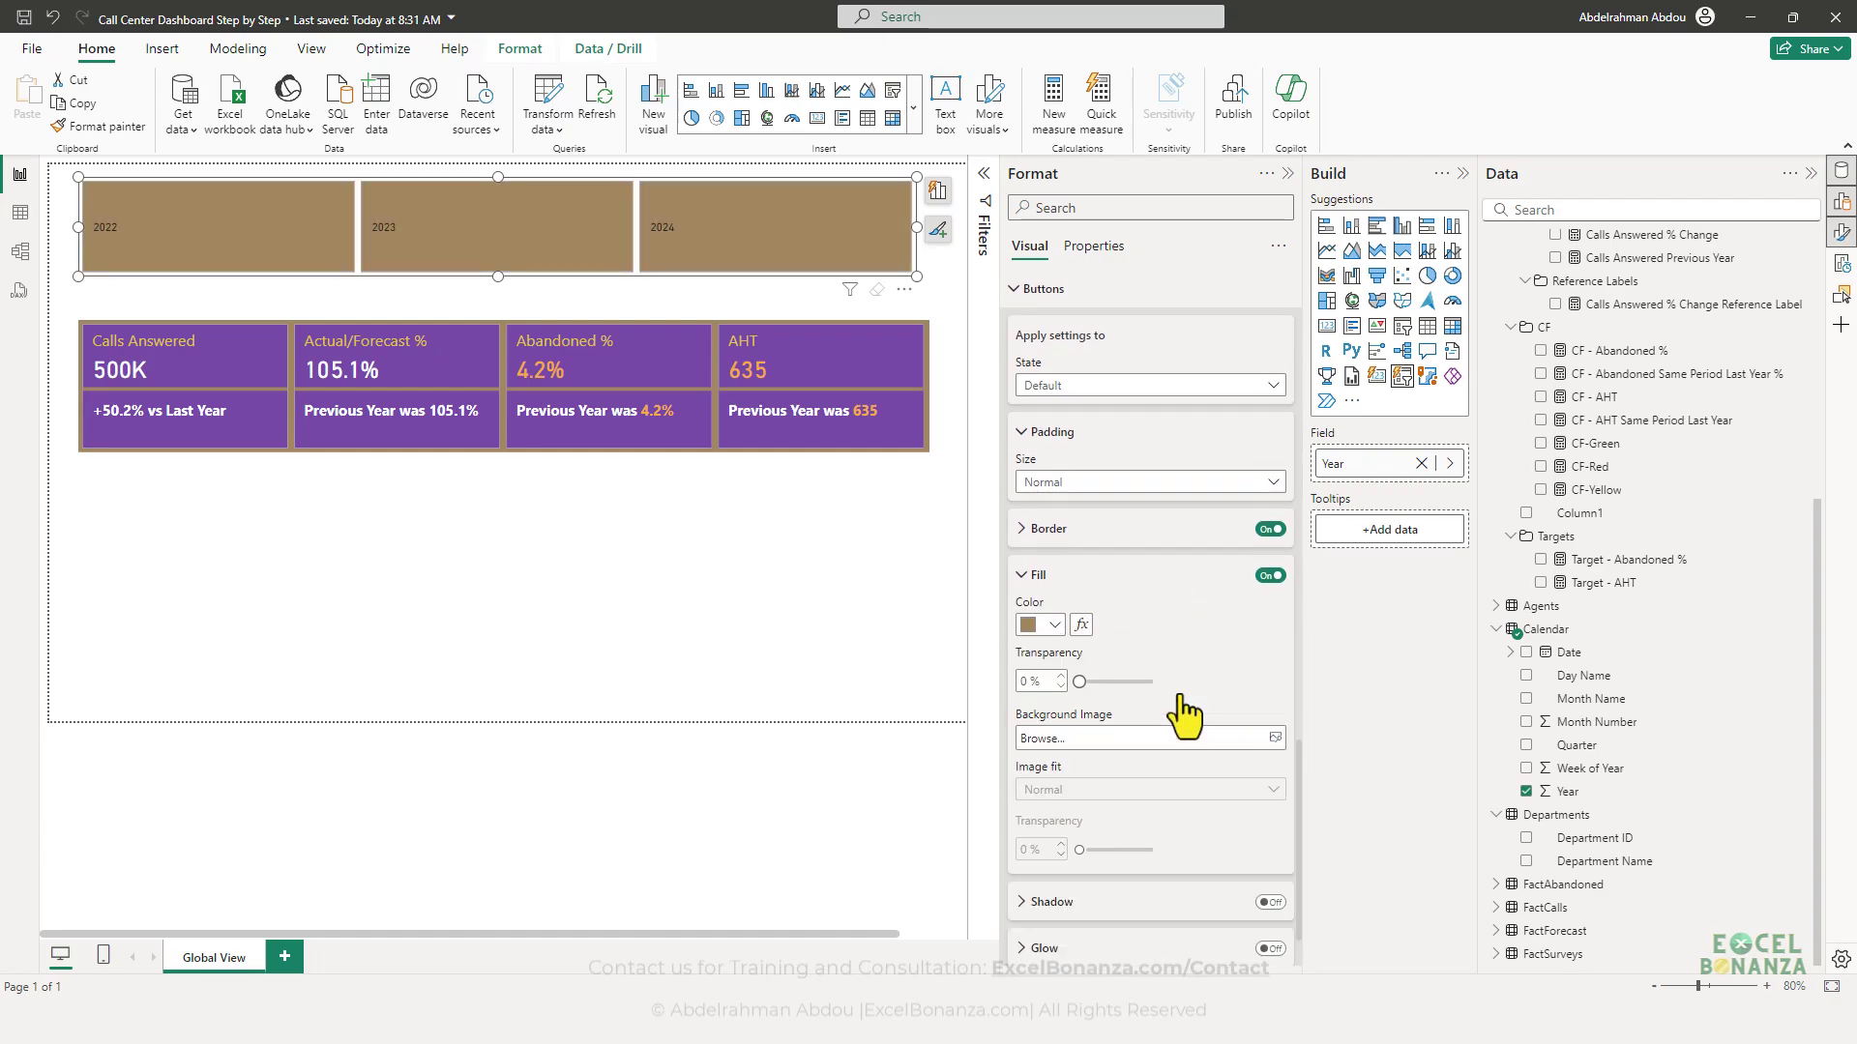
# - Set the year slicer's callout values in the Default state to white
pyautogui.scroll(2, 1114, 720)
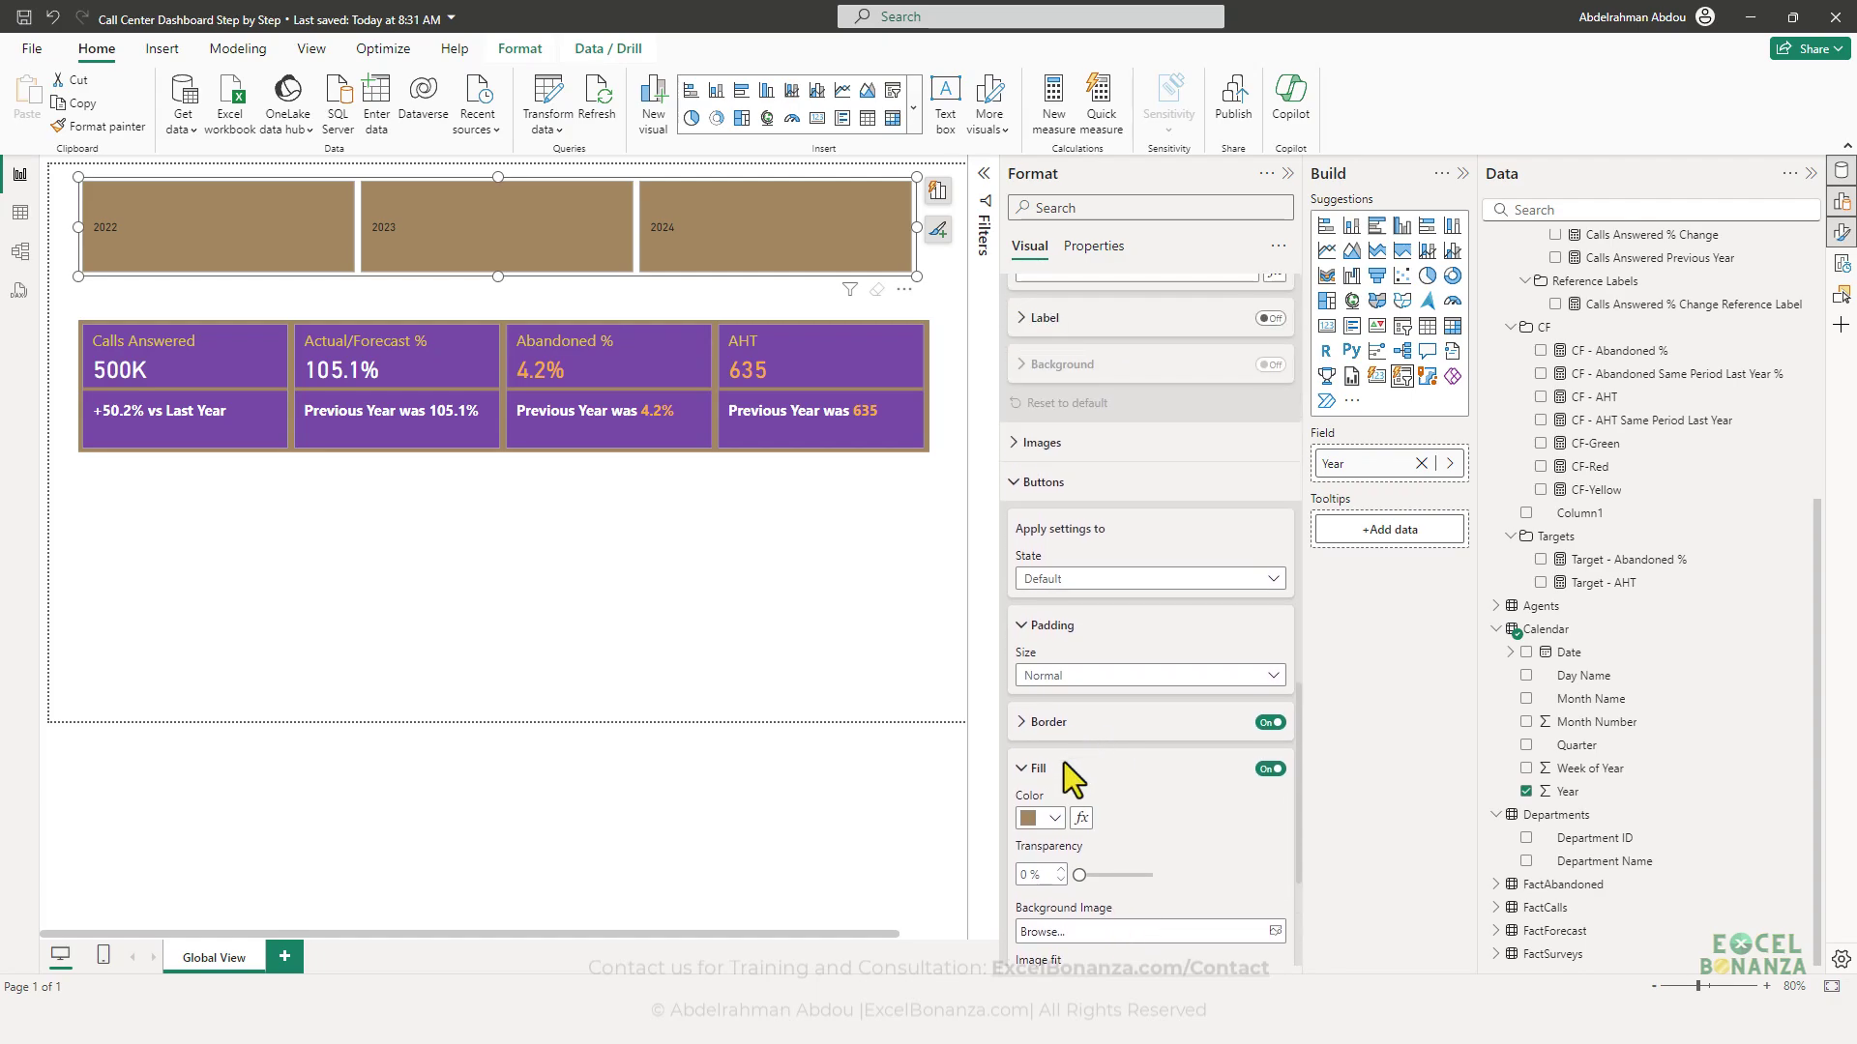
pyautogui.scroll(2, 1087, 777)
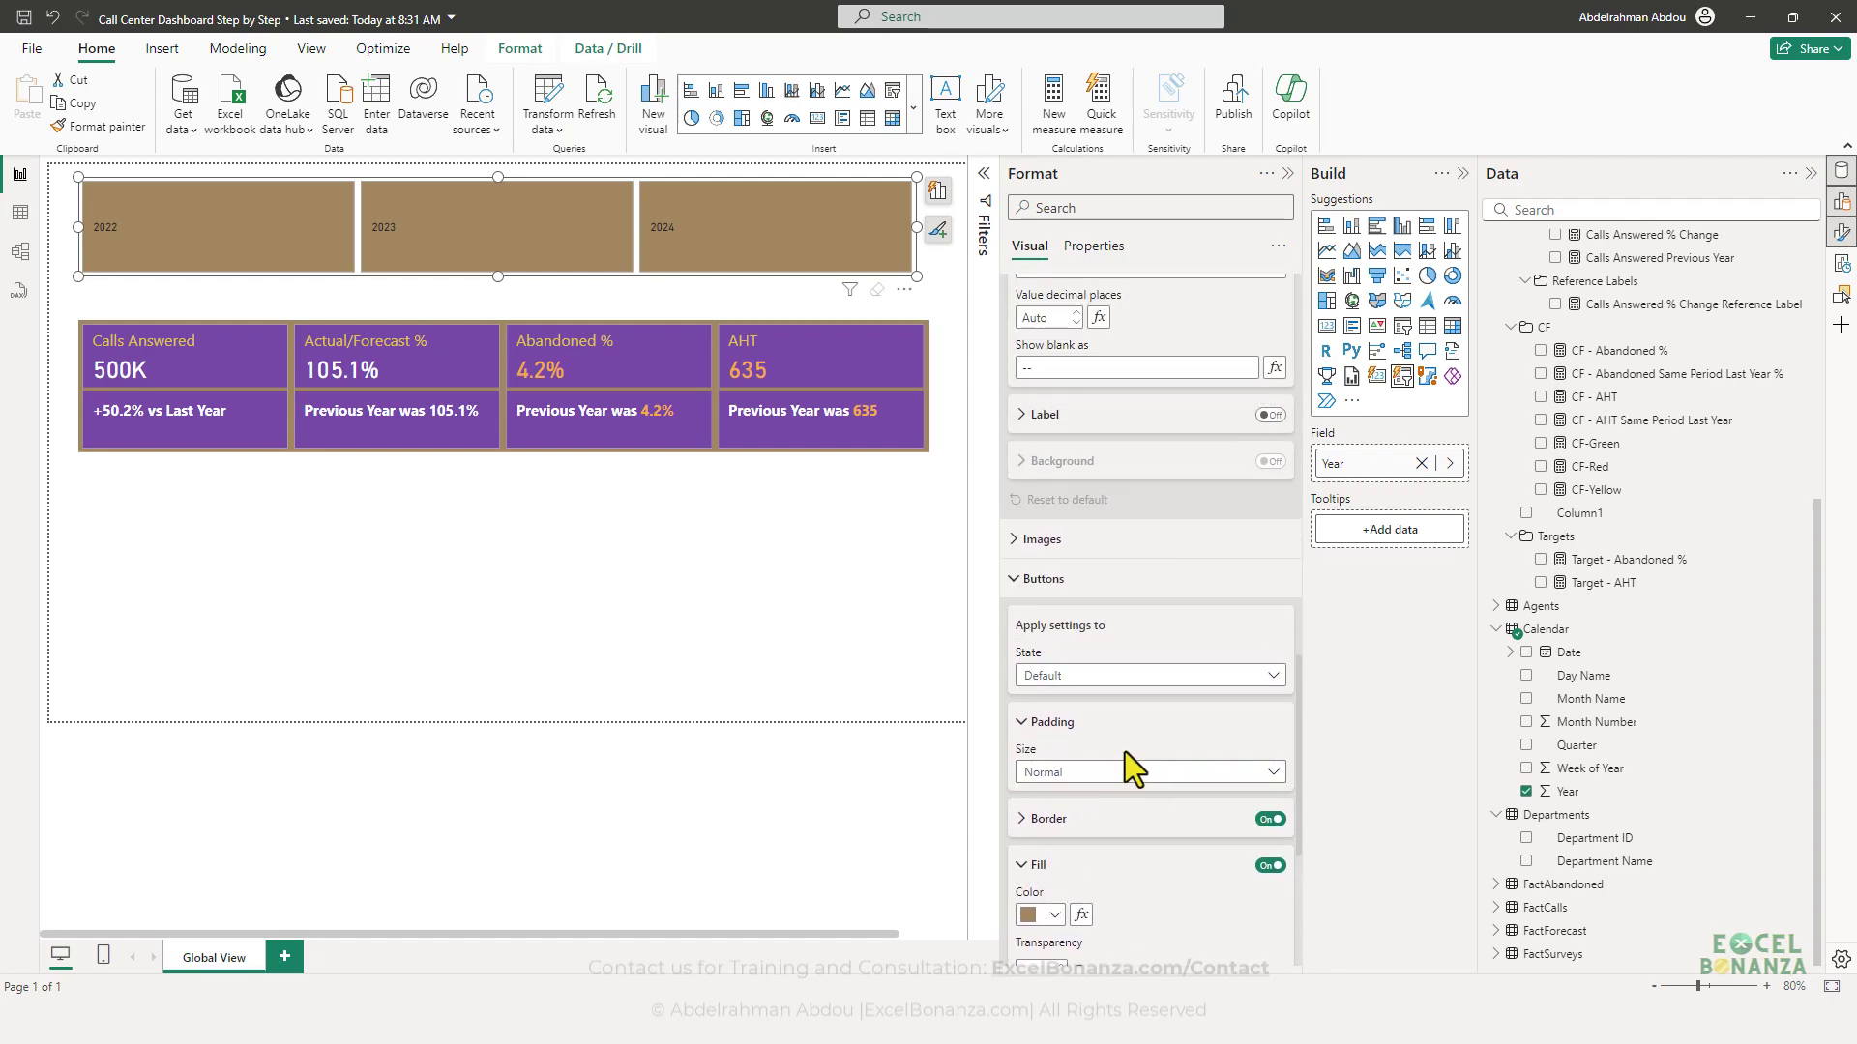
pyautogui.scroll(4, 1124, 752)
pyautogui.scroll(3, 1127, 740)
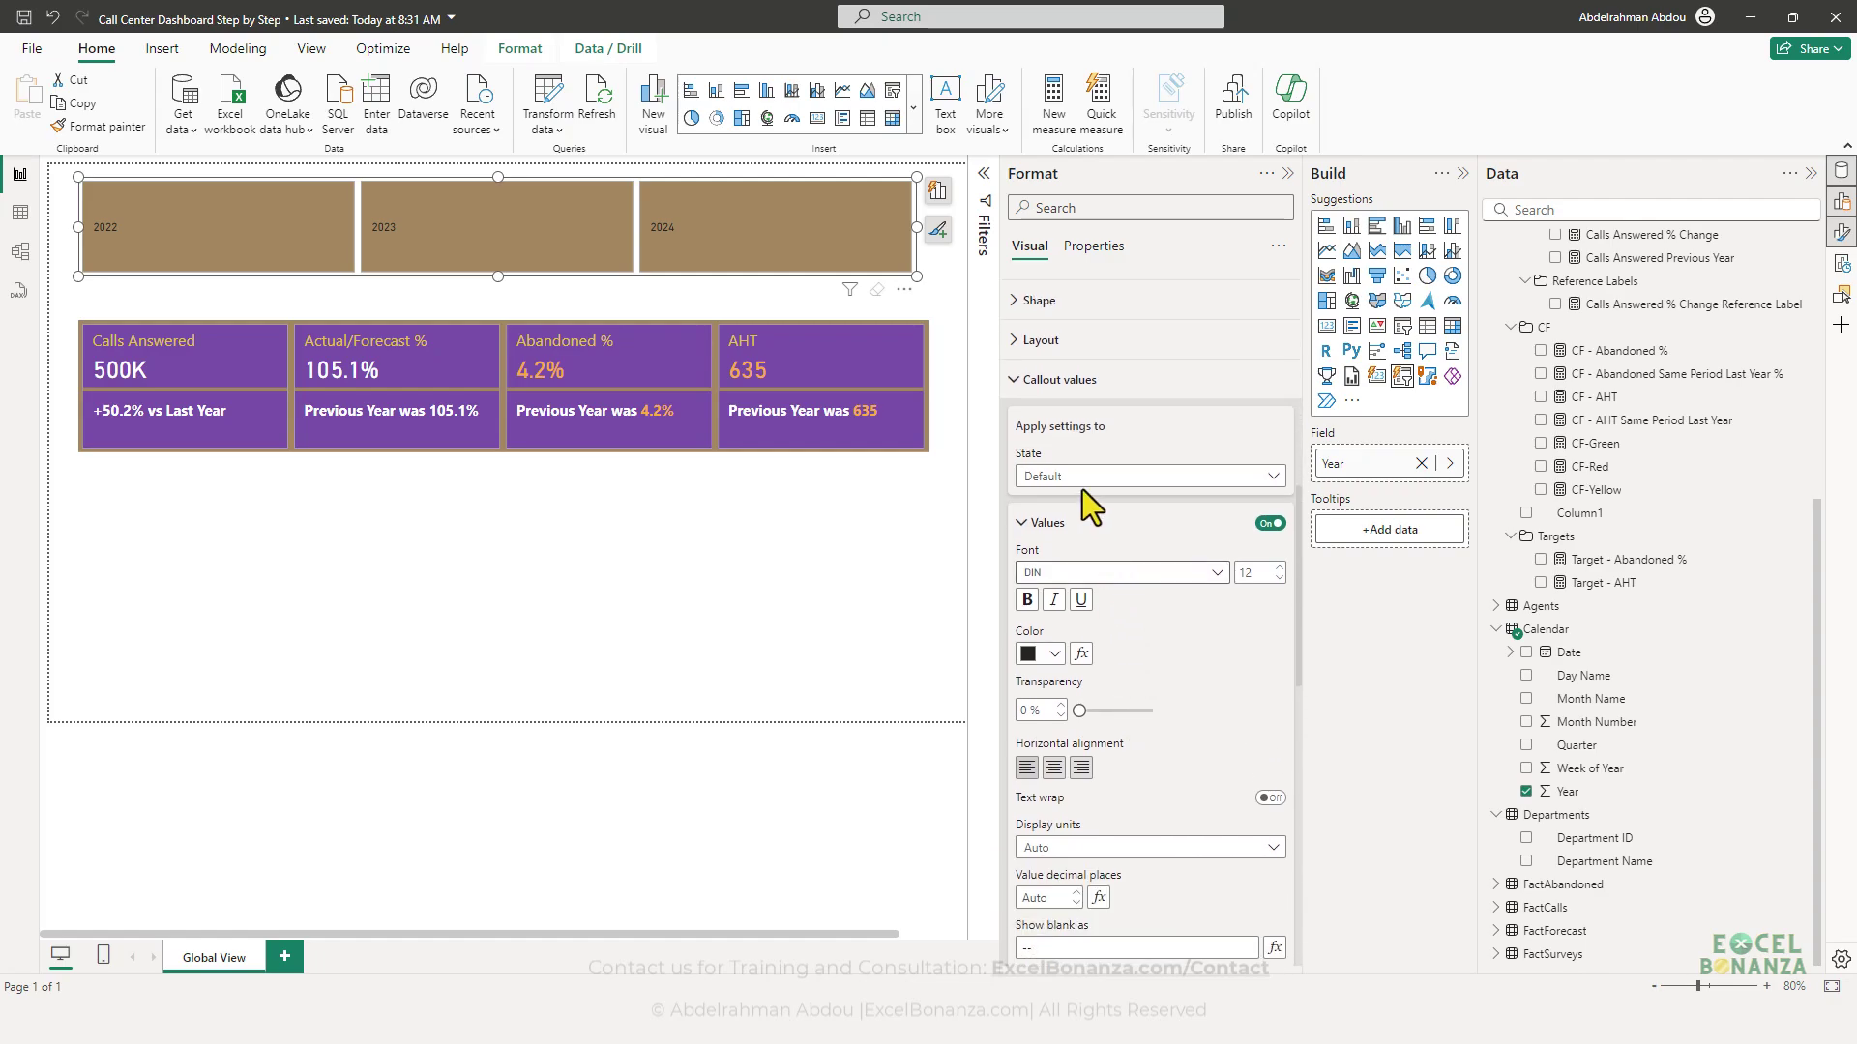
pyautogui.click(1052, 654)
pyautogui.click(1041, 348)
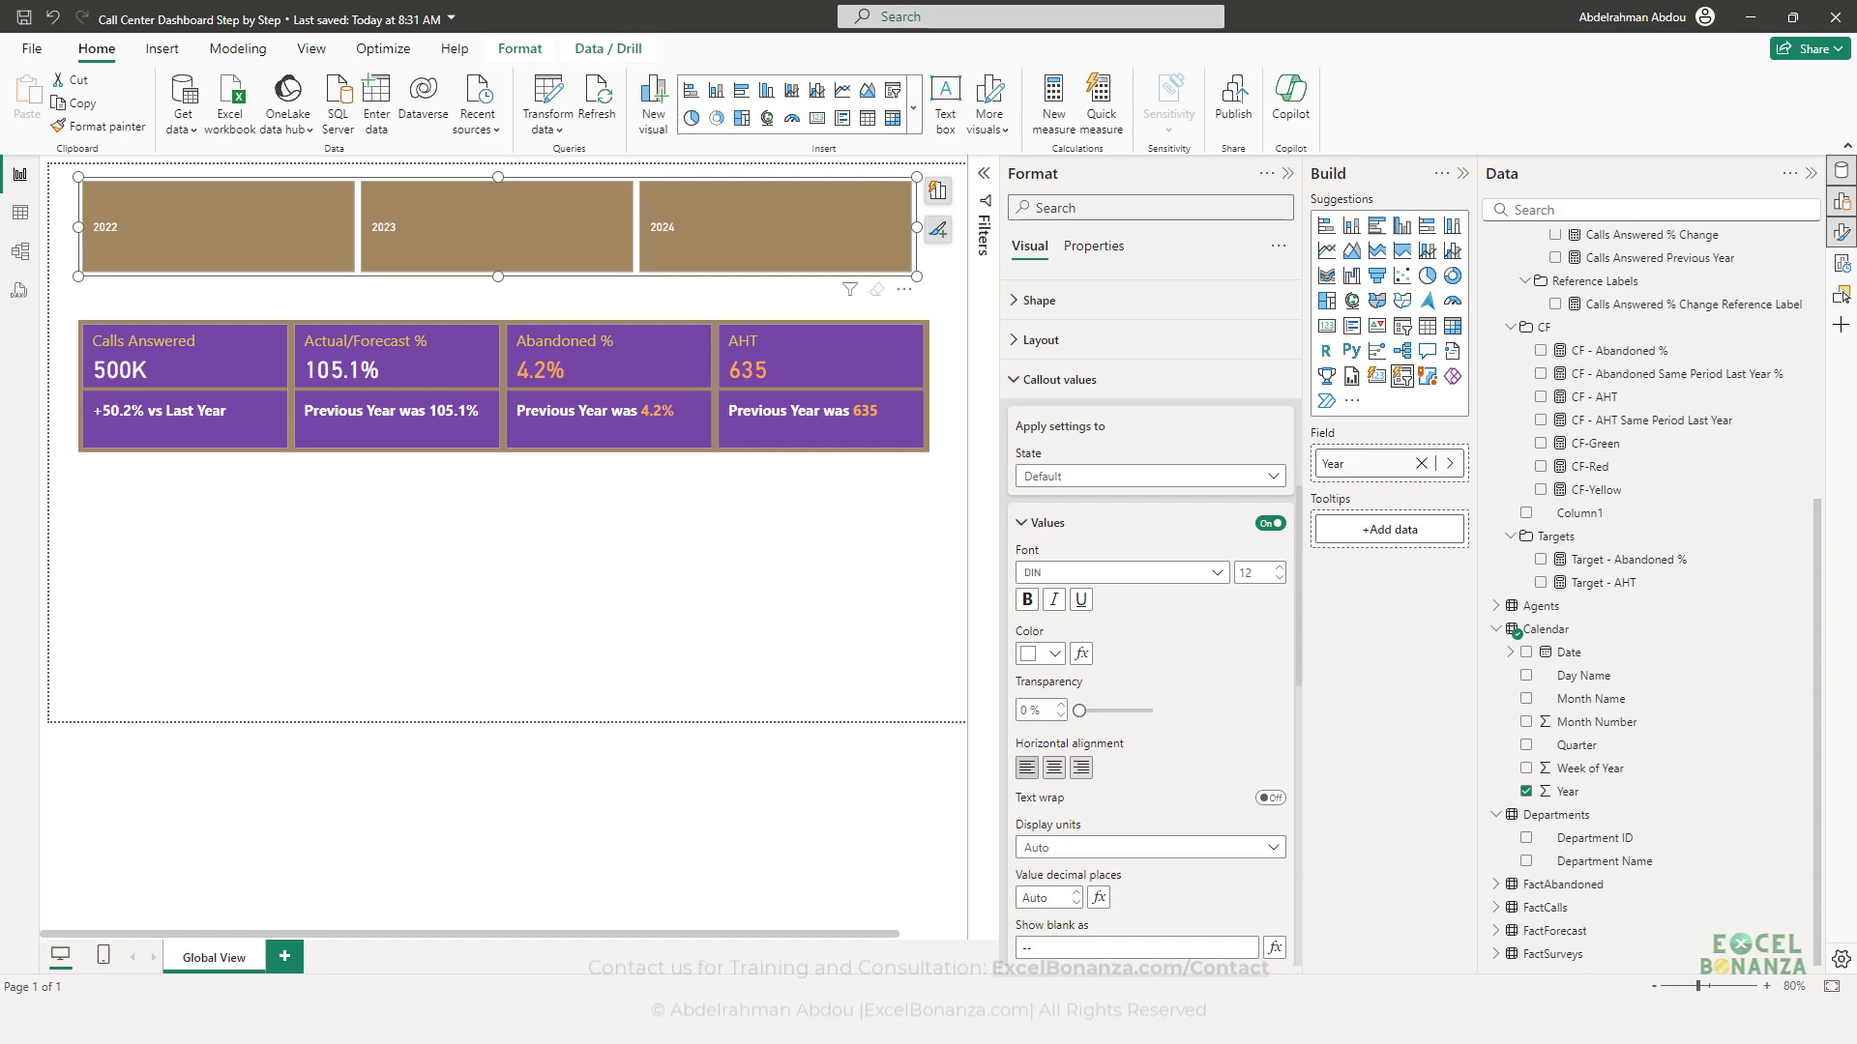
# - Set the fill of the year slicer's buttons in the Hover state to the purple theme color
pyautogui.click(1094, 246)
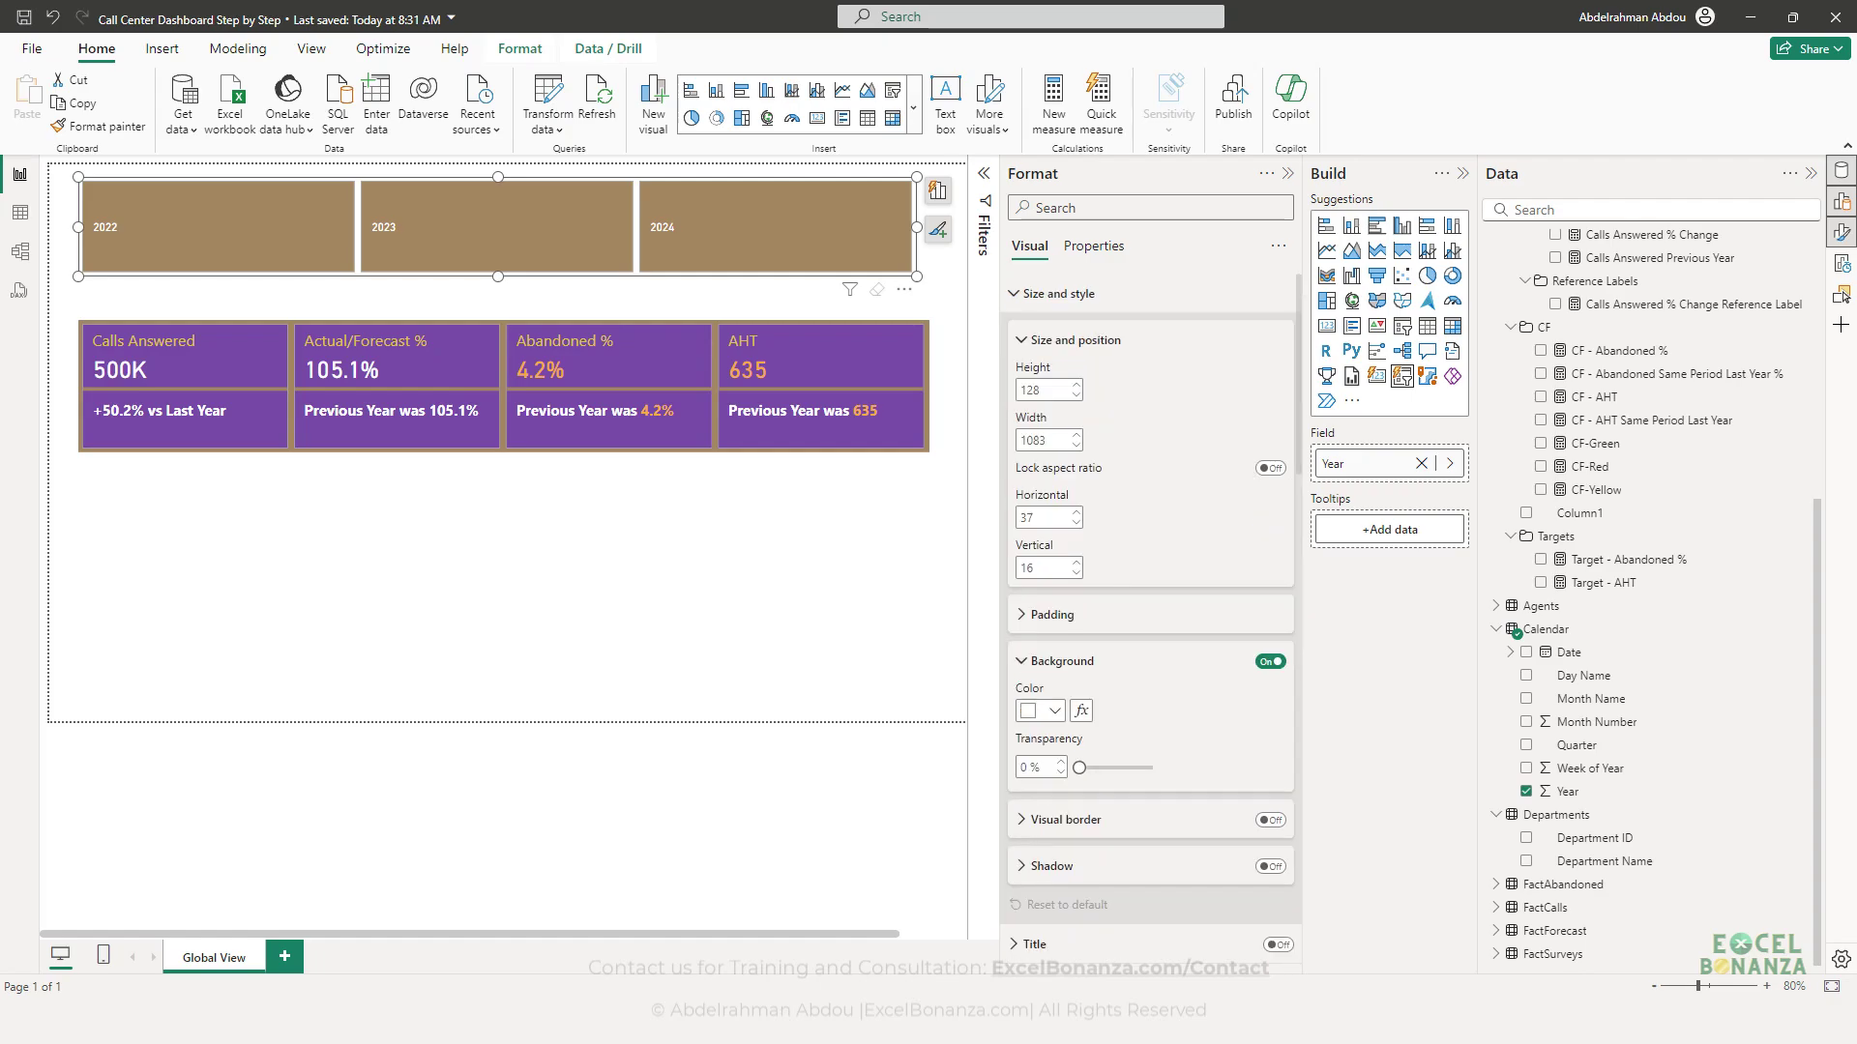
pyautogui.scroll(-10, 1070, 560)
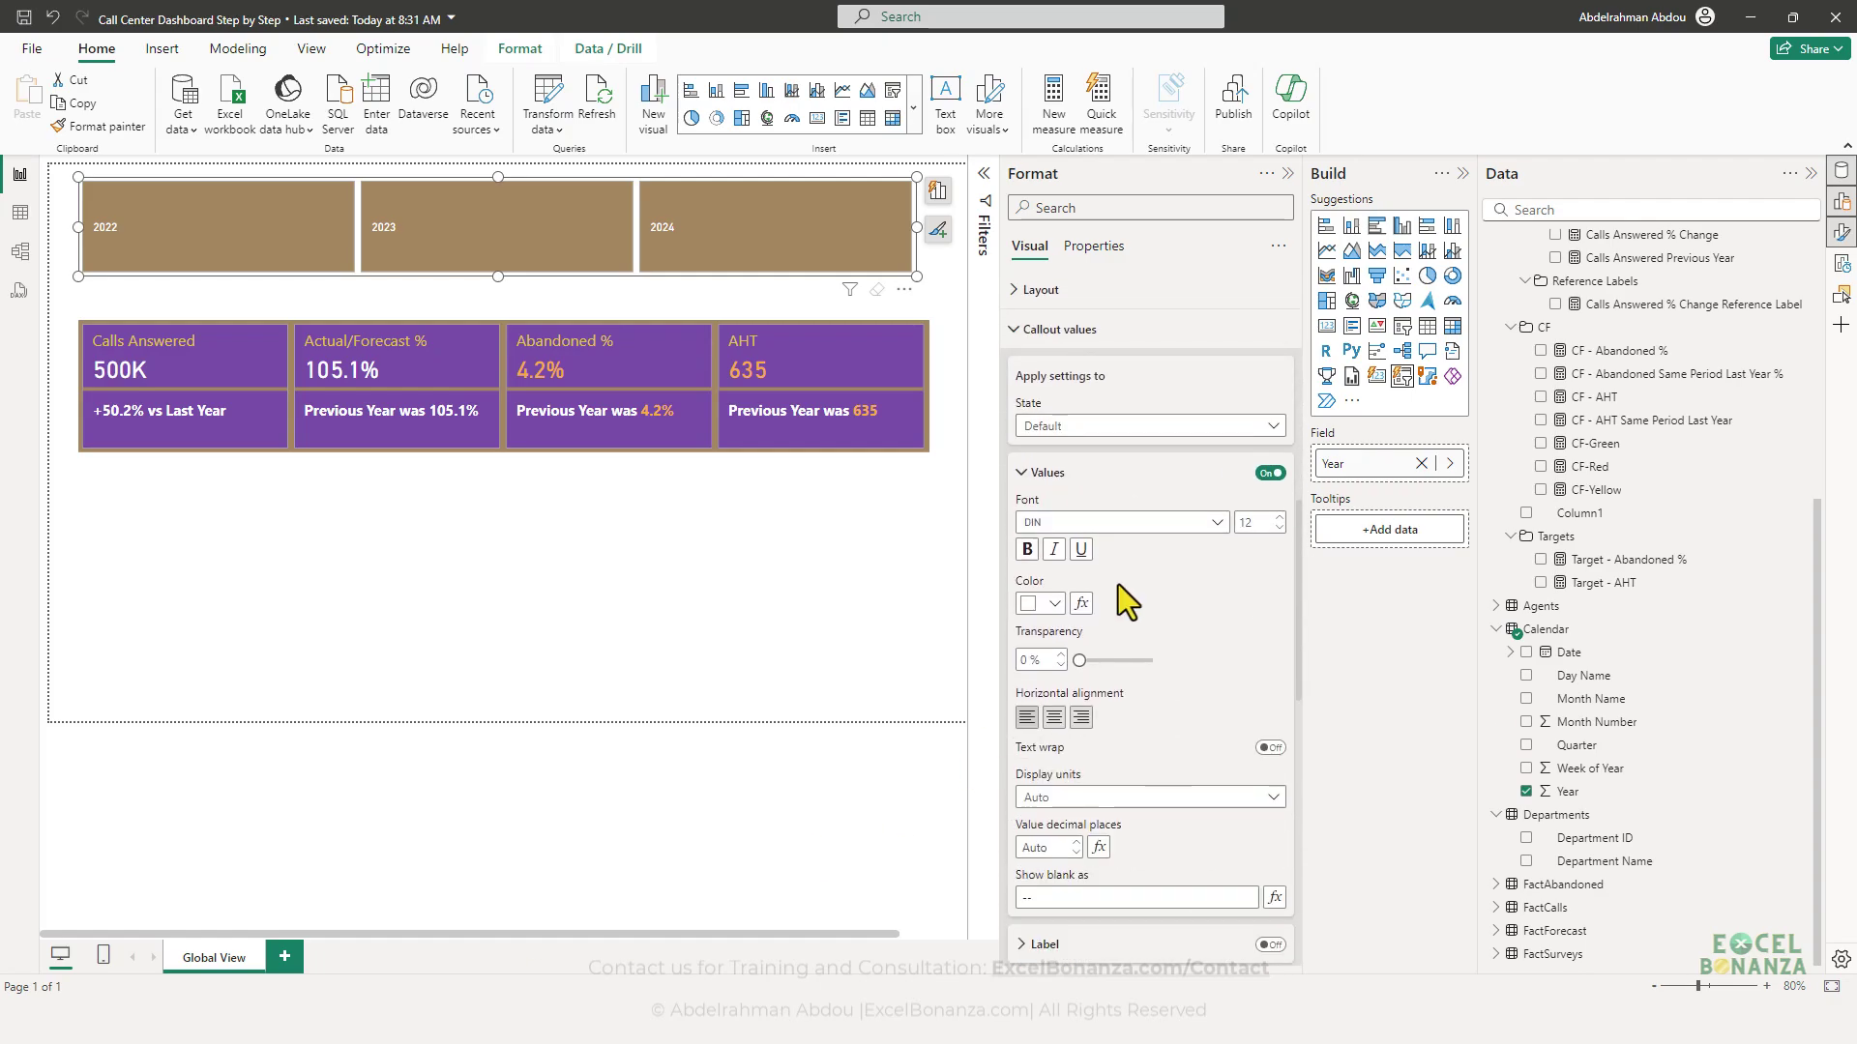
pyautogui.scroll(-4, 1127, 609)
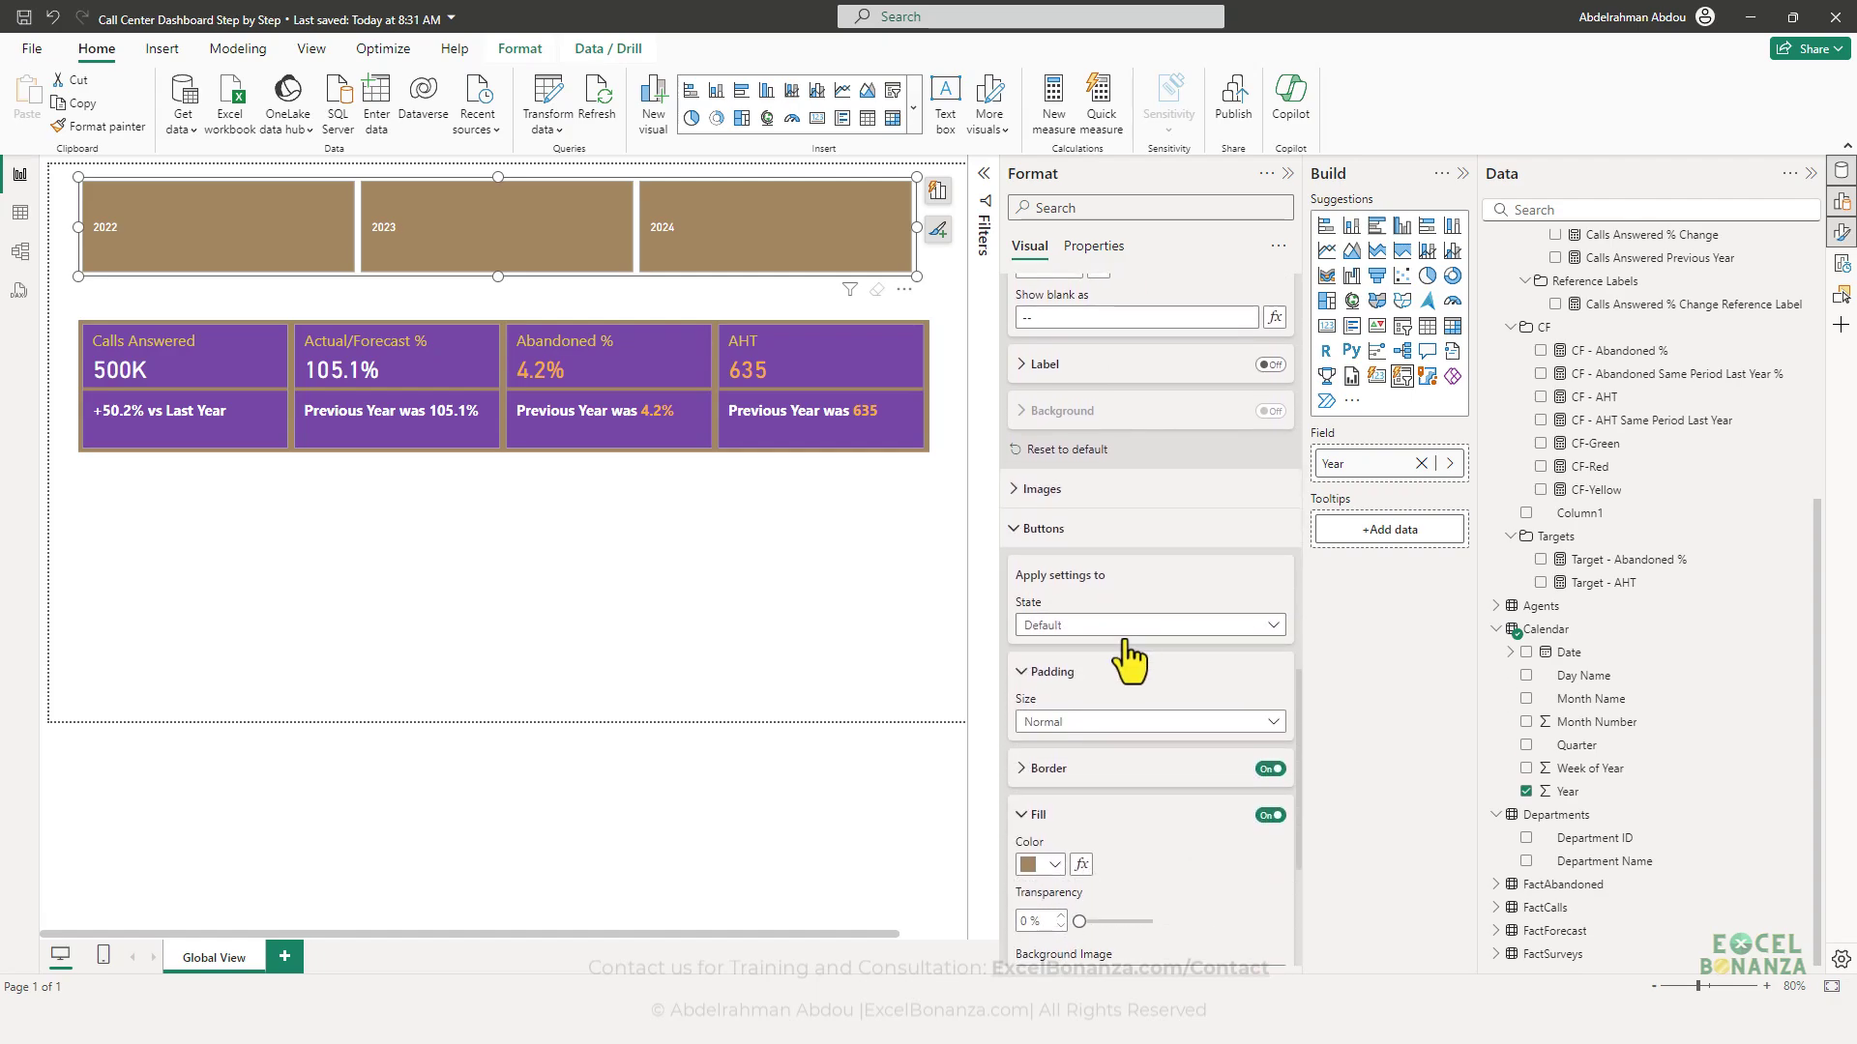
pyautogui.click(1120, 626)
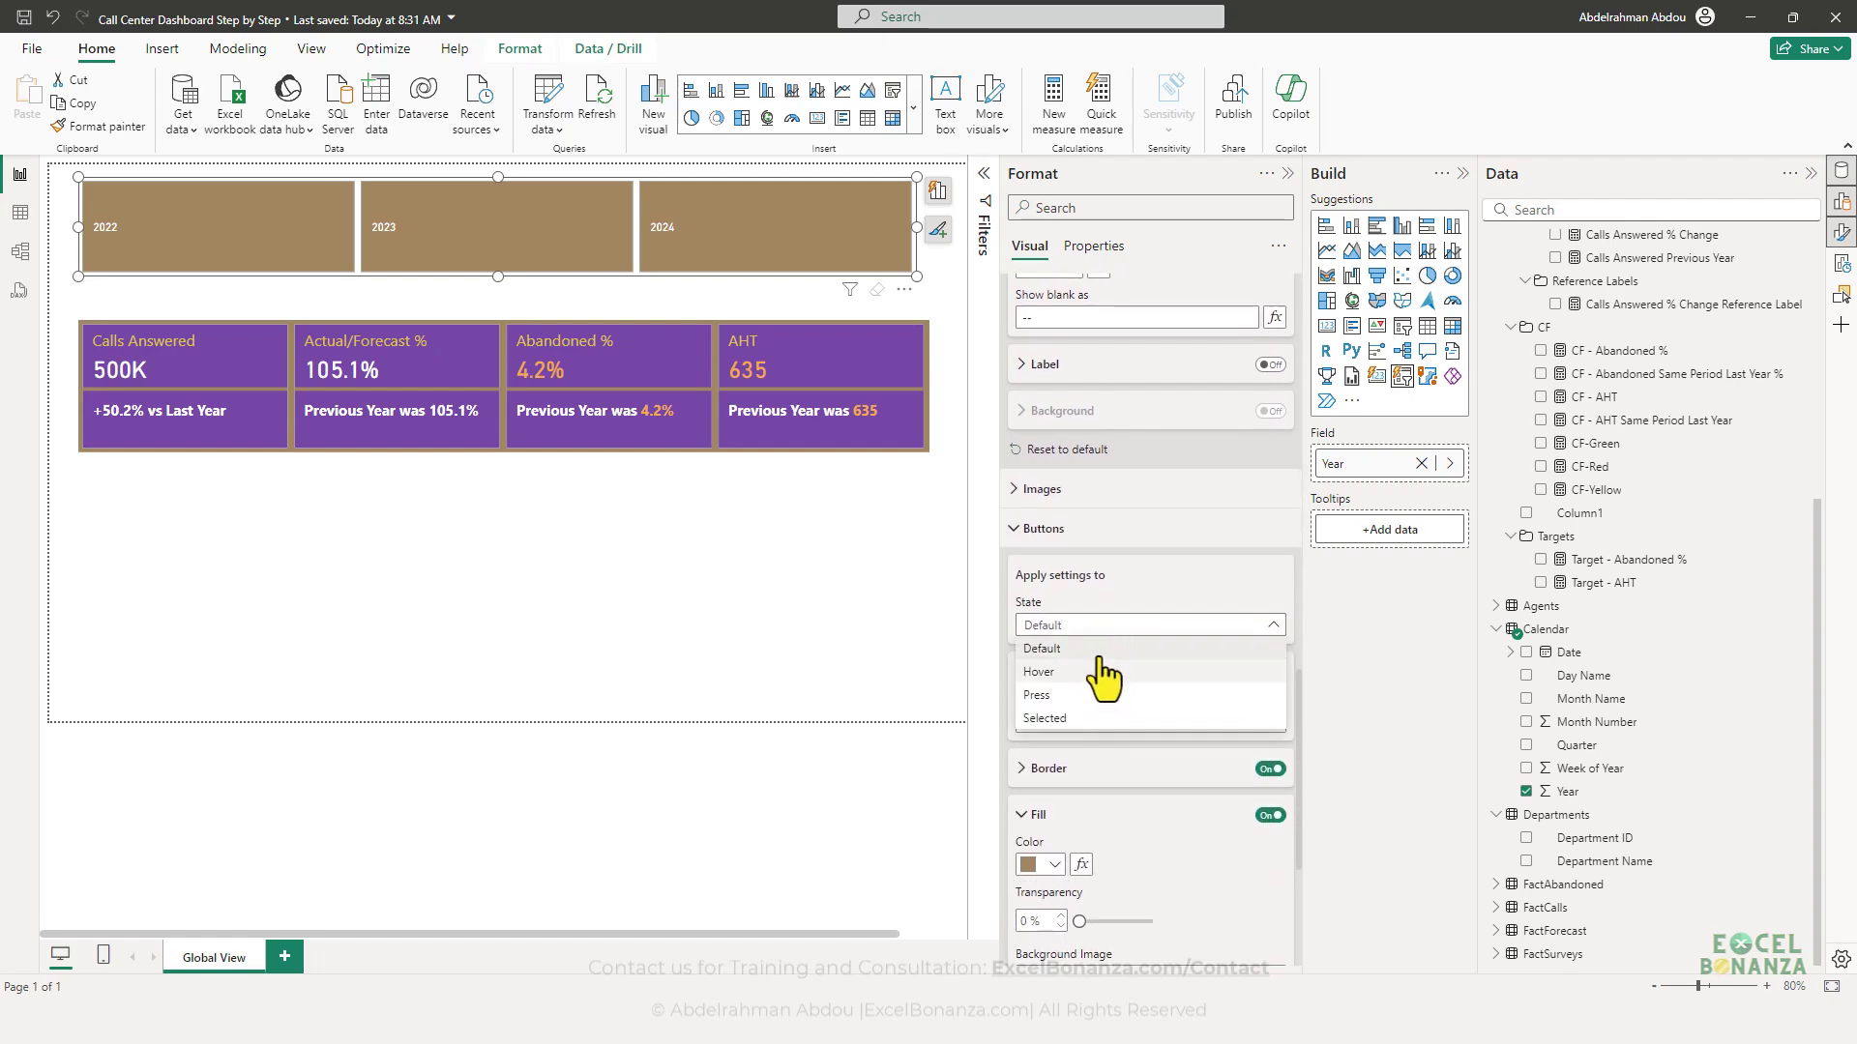
pyautogui.click(1100, 671)
pyautogui.scroll(-3, 1068, 600)
pyautogui.click(1056, 574)
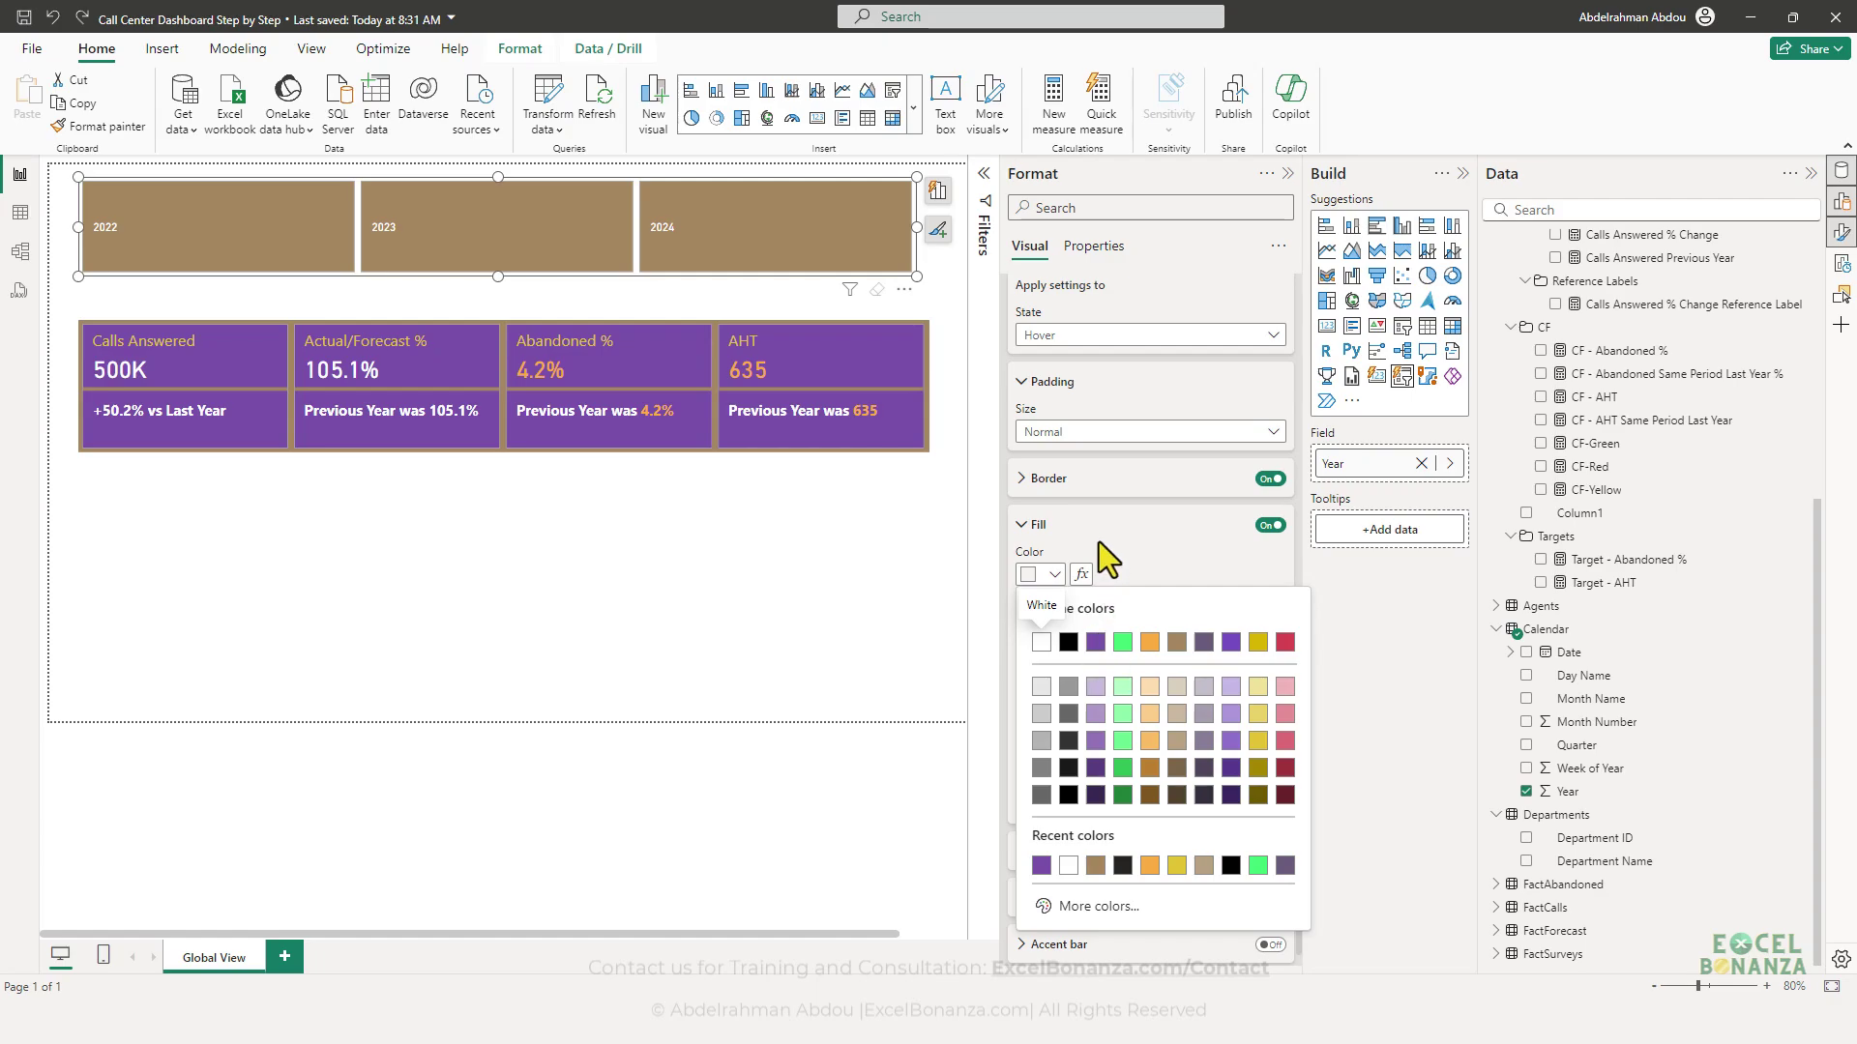
pyautogui.click(1085, 534)
pyautogui.scroll(1, 1122, 455)
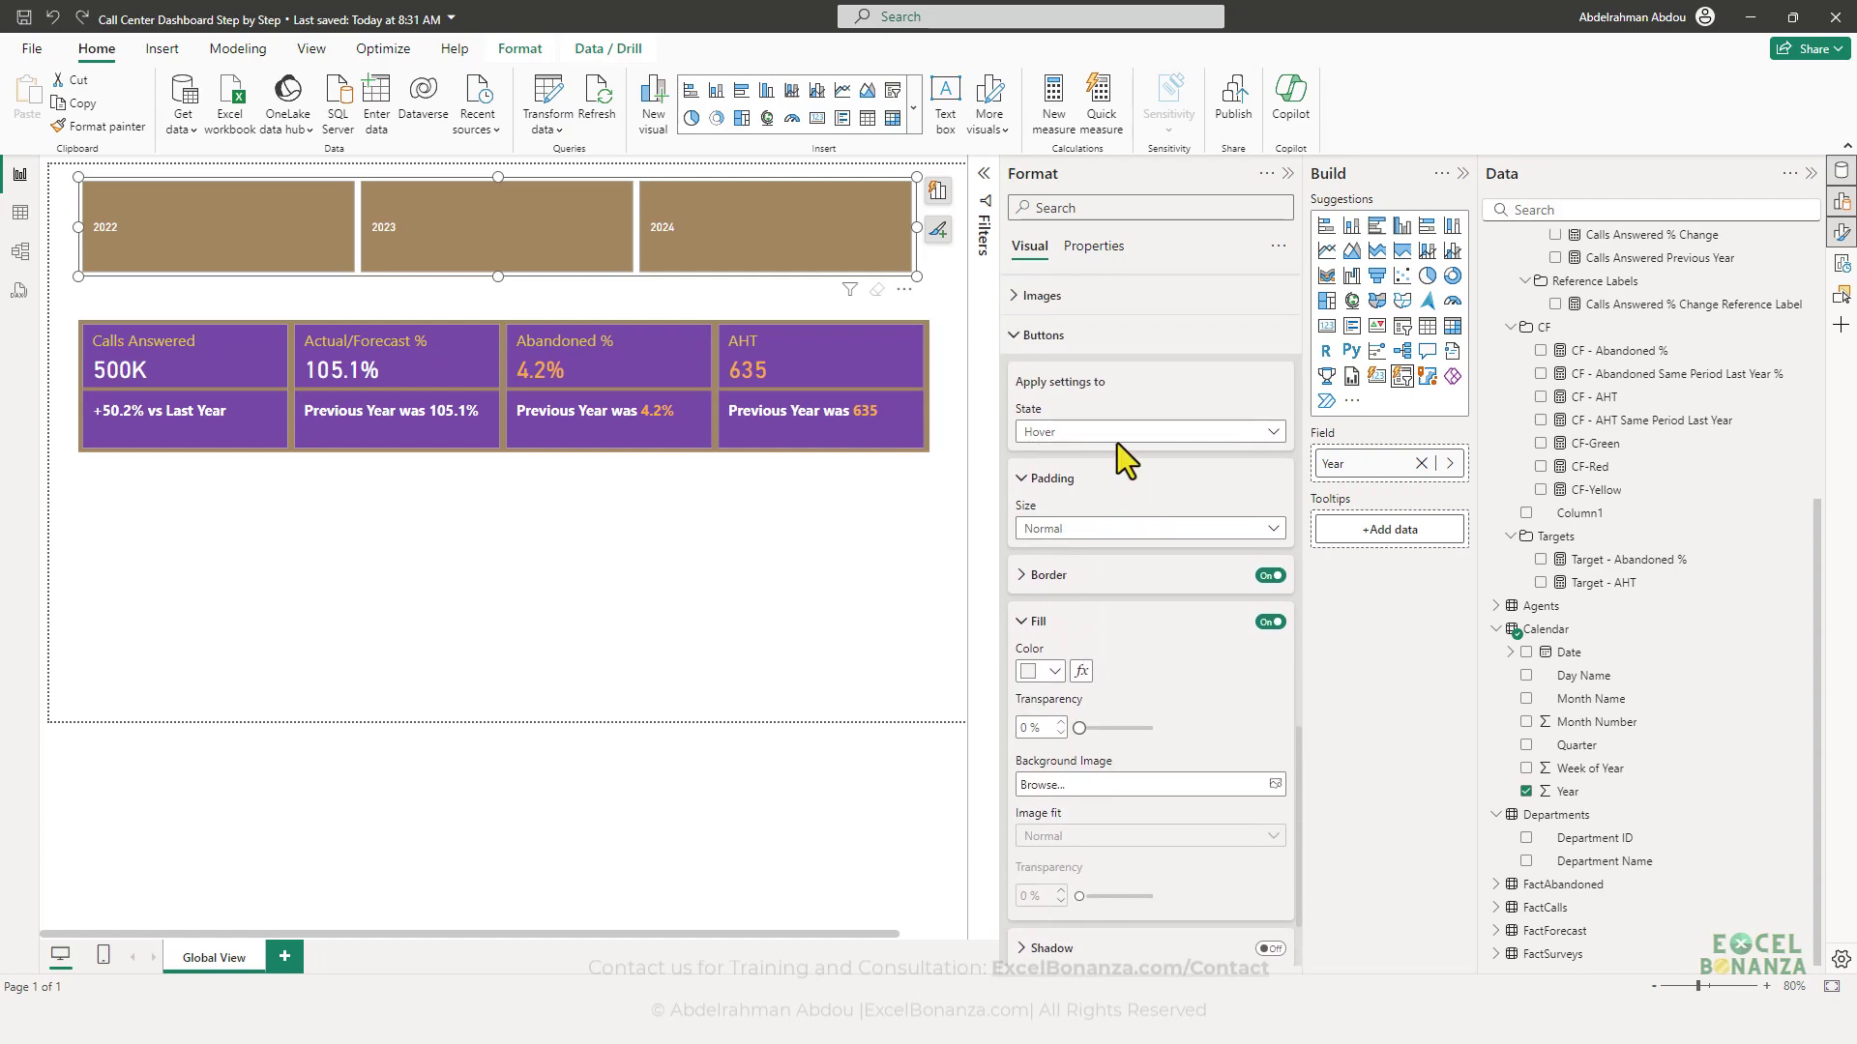
pyautogui.click(1054, 672)
pyautogui.click(1103, 368)
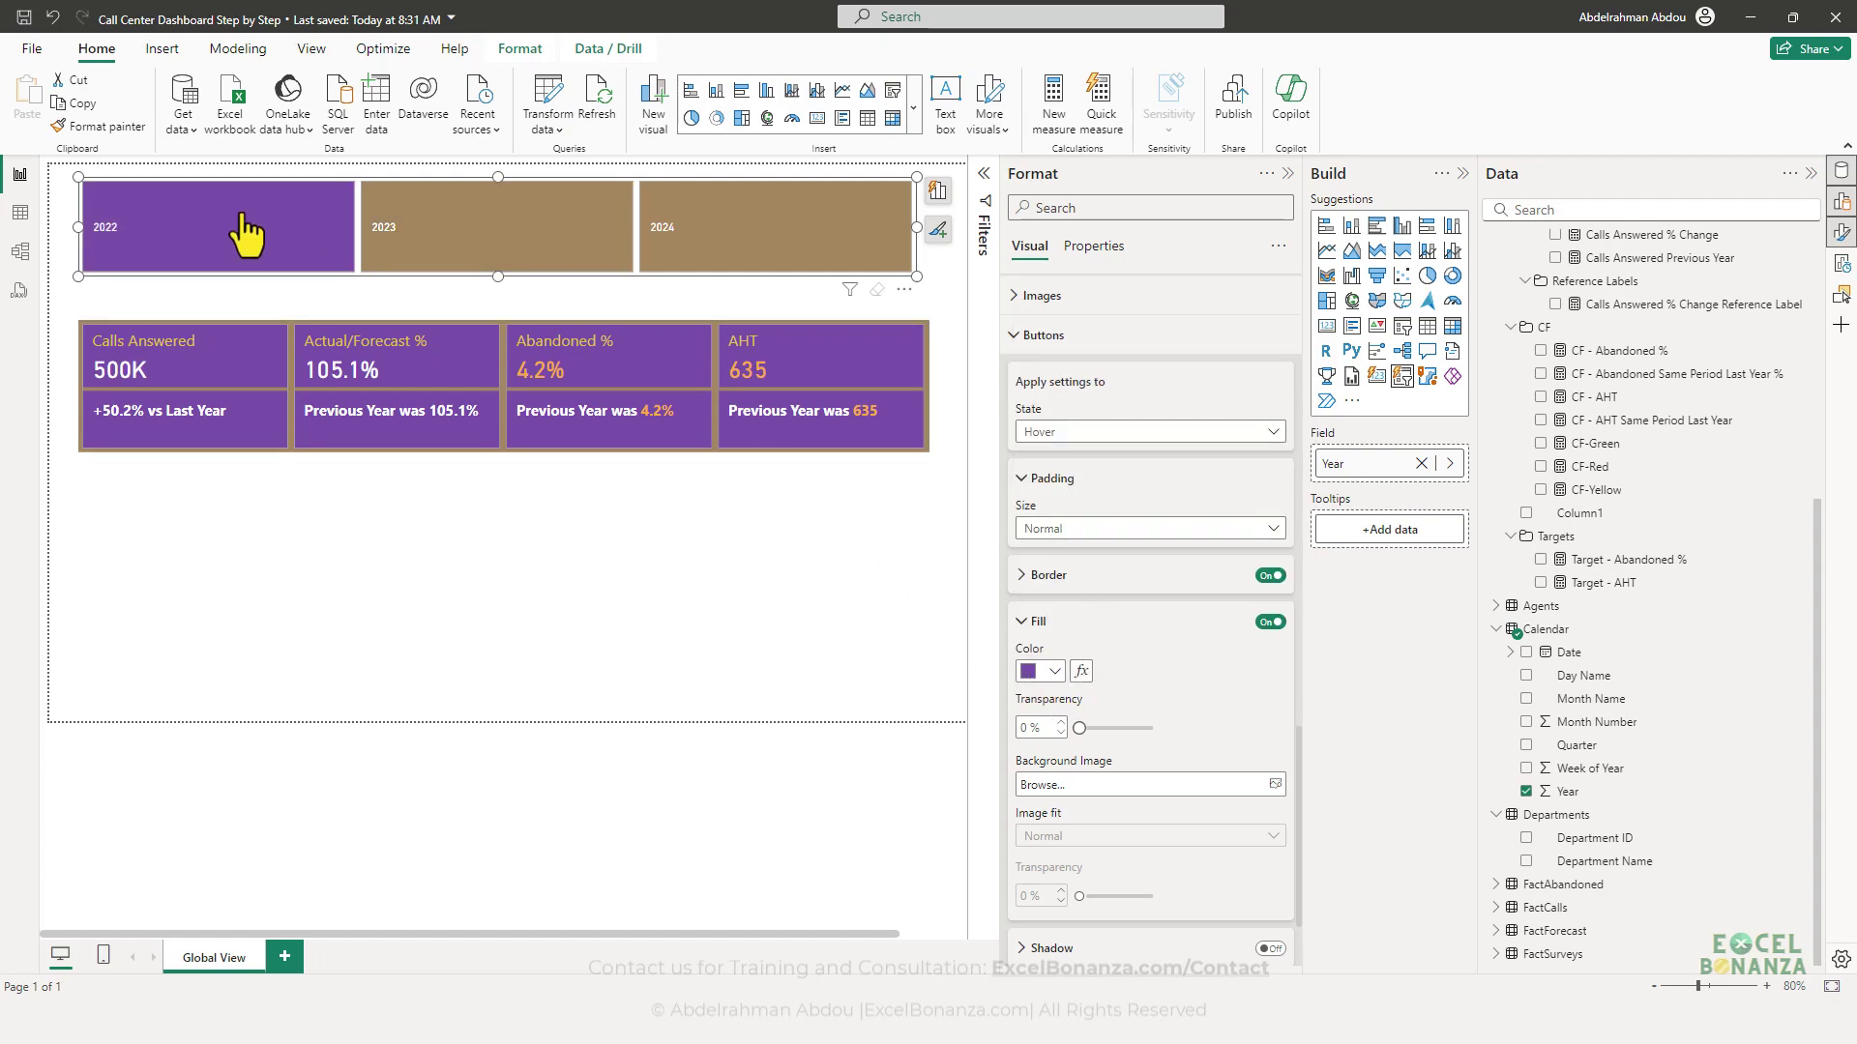
pyautogui.scroll(5, 1116, 764)
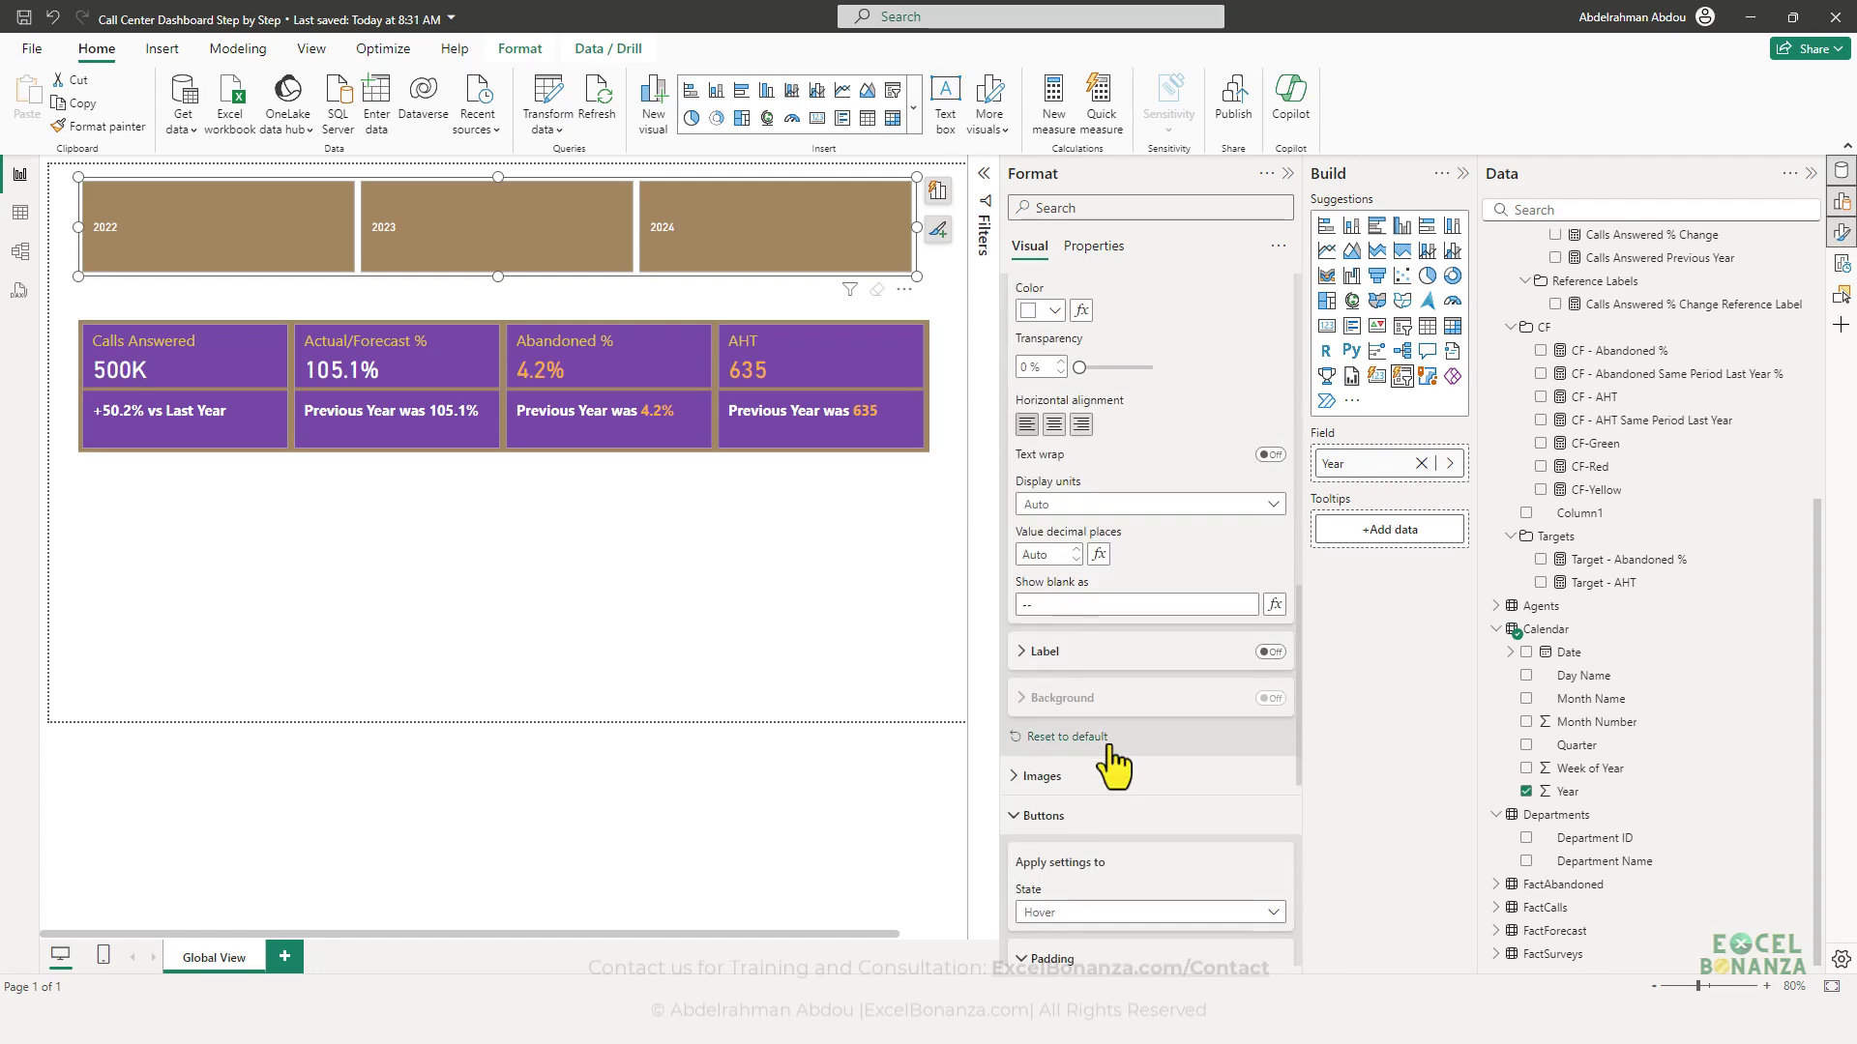
pyautogui.scroll(3, 1064, 628)
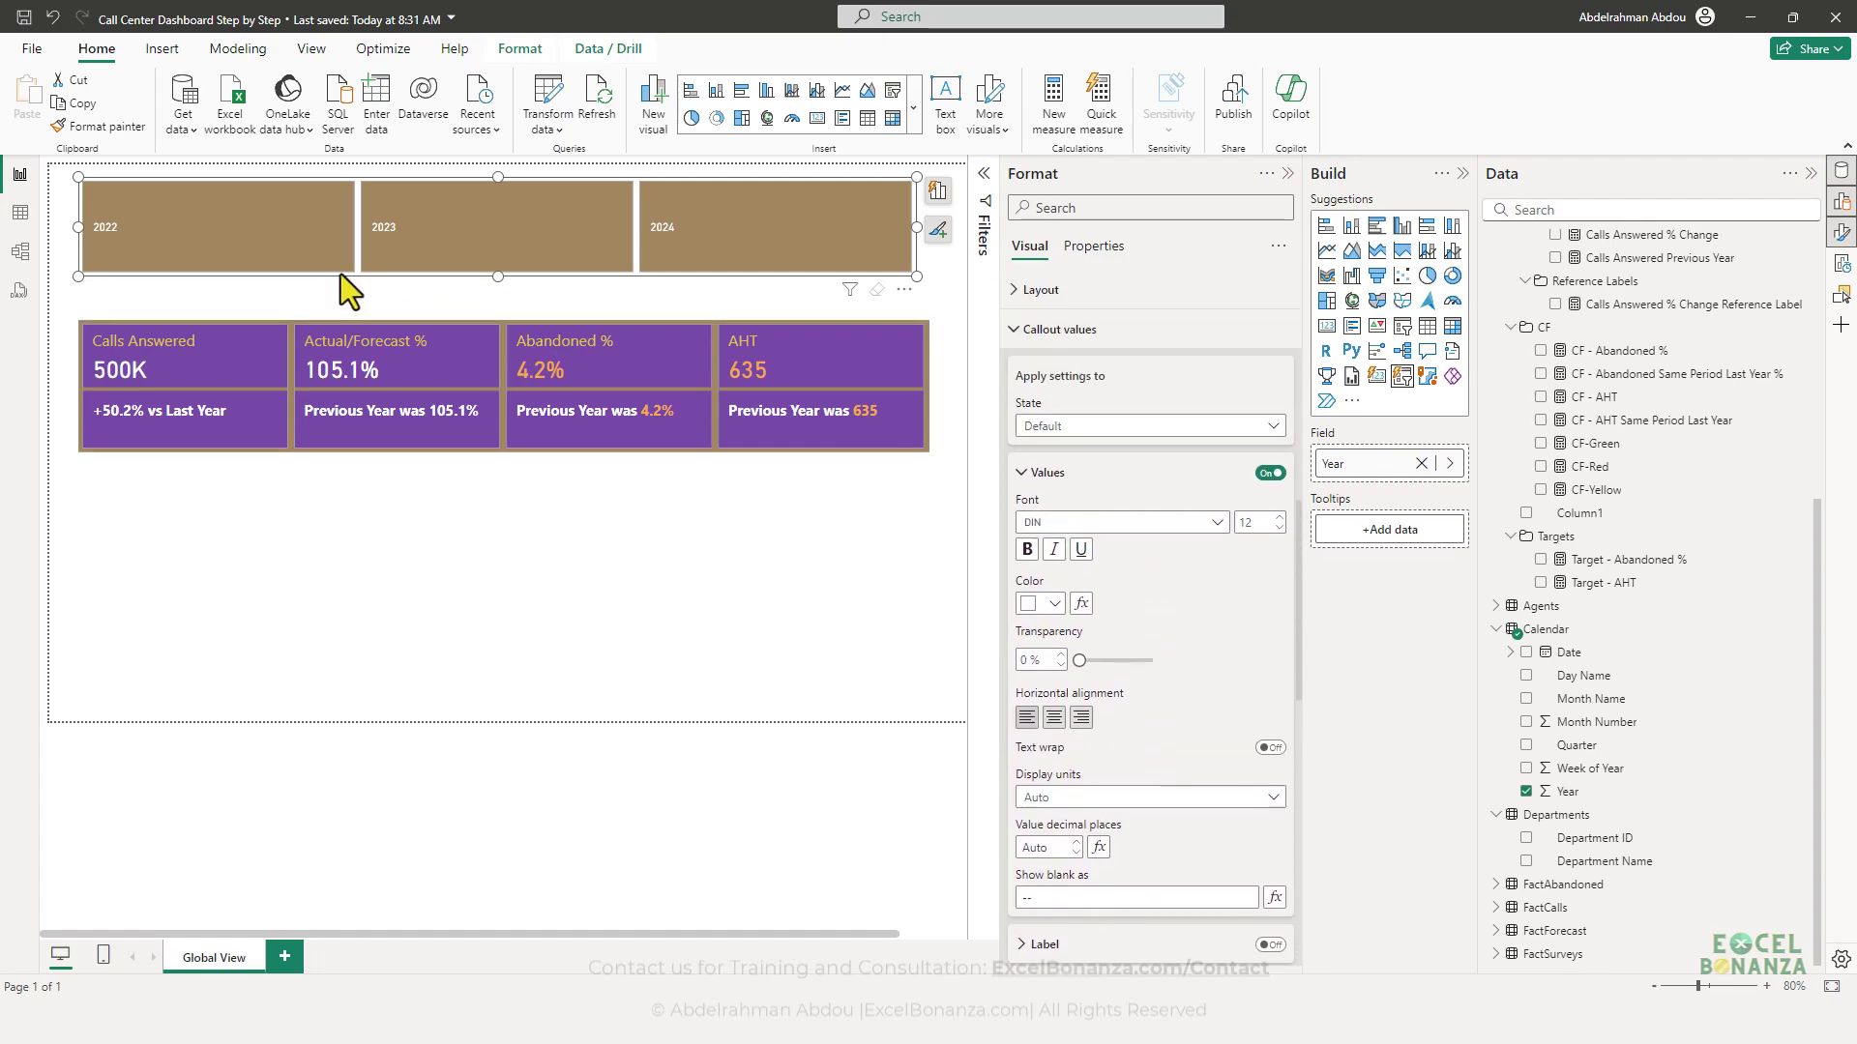
# - Check the year slicer's button formatting for the Selected state by choosing 2023 in the slicer
pyautogui.click(1127, 427)
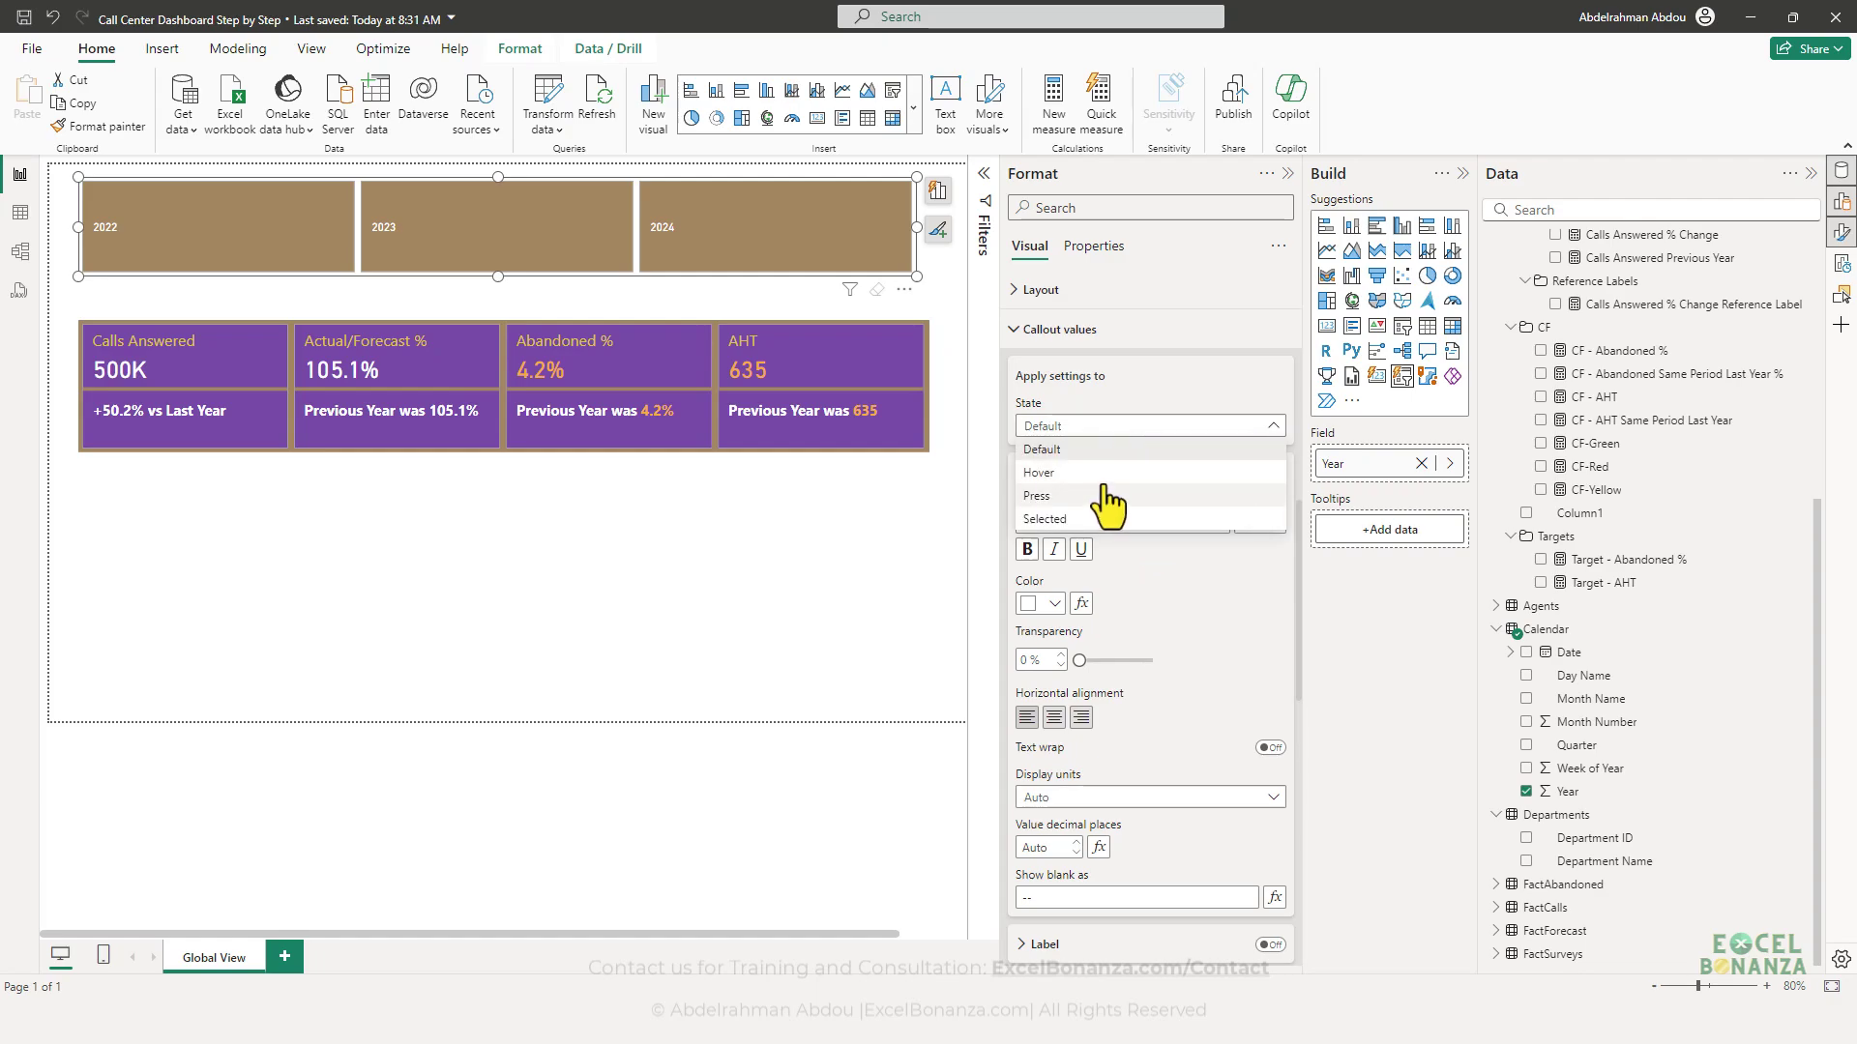
pyautogui.click(1094, 423)
pyautogui.scroll(-2, 1102, 594)
pyautogui.scroll(-6, 1112, 607)
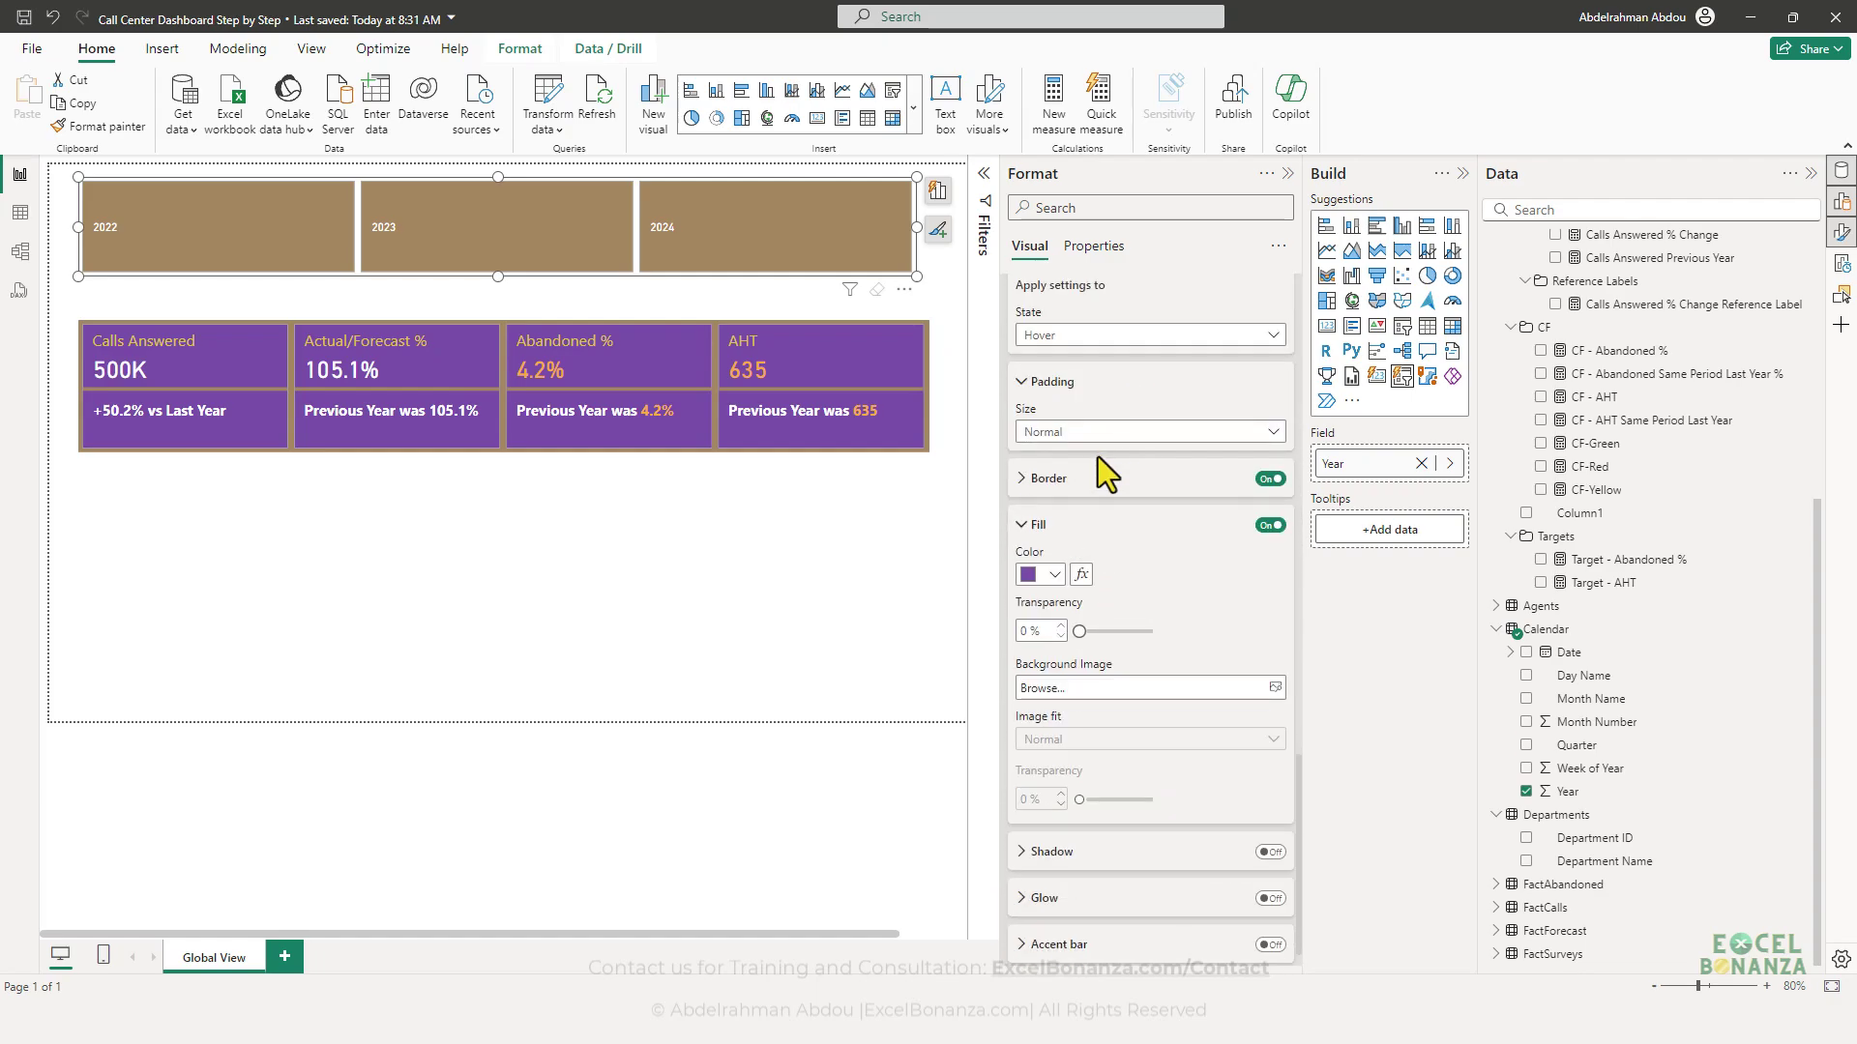
pyautogui.scroll(3, 1085, 290)
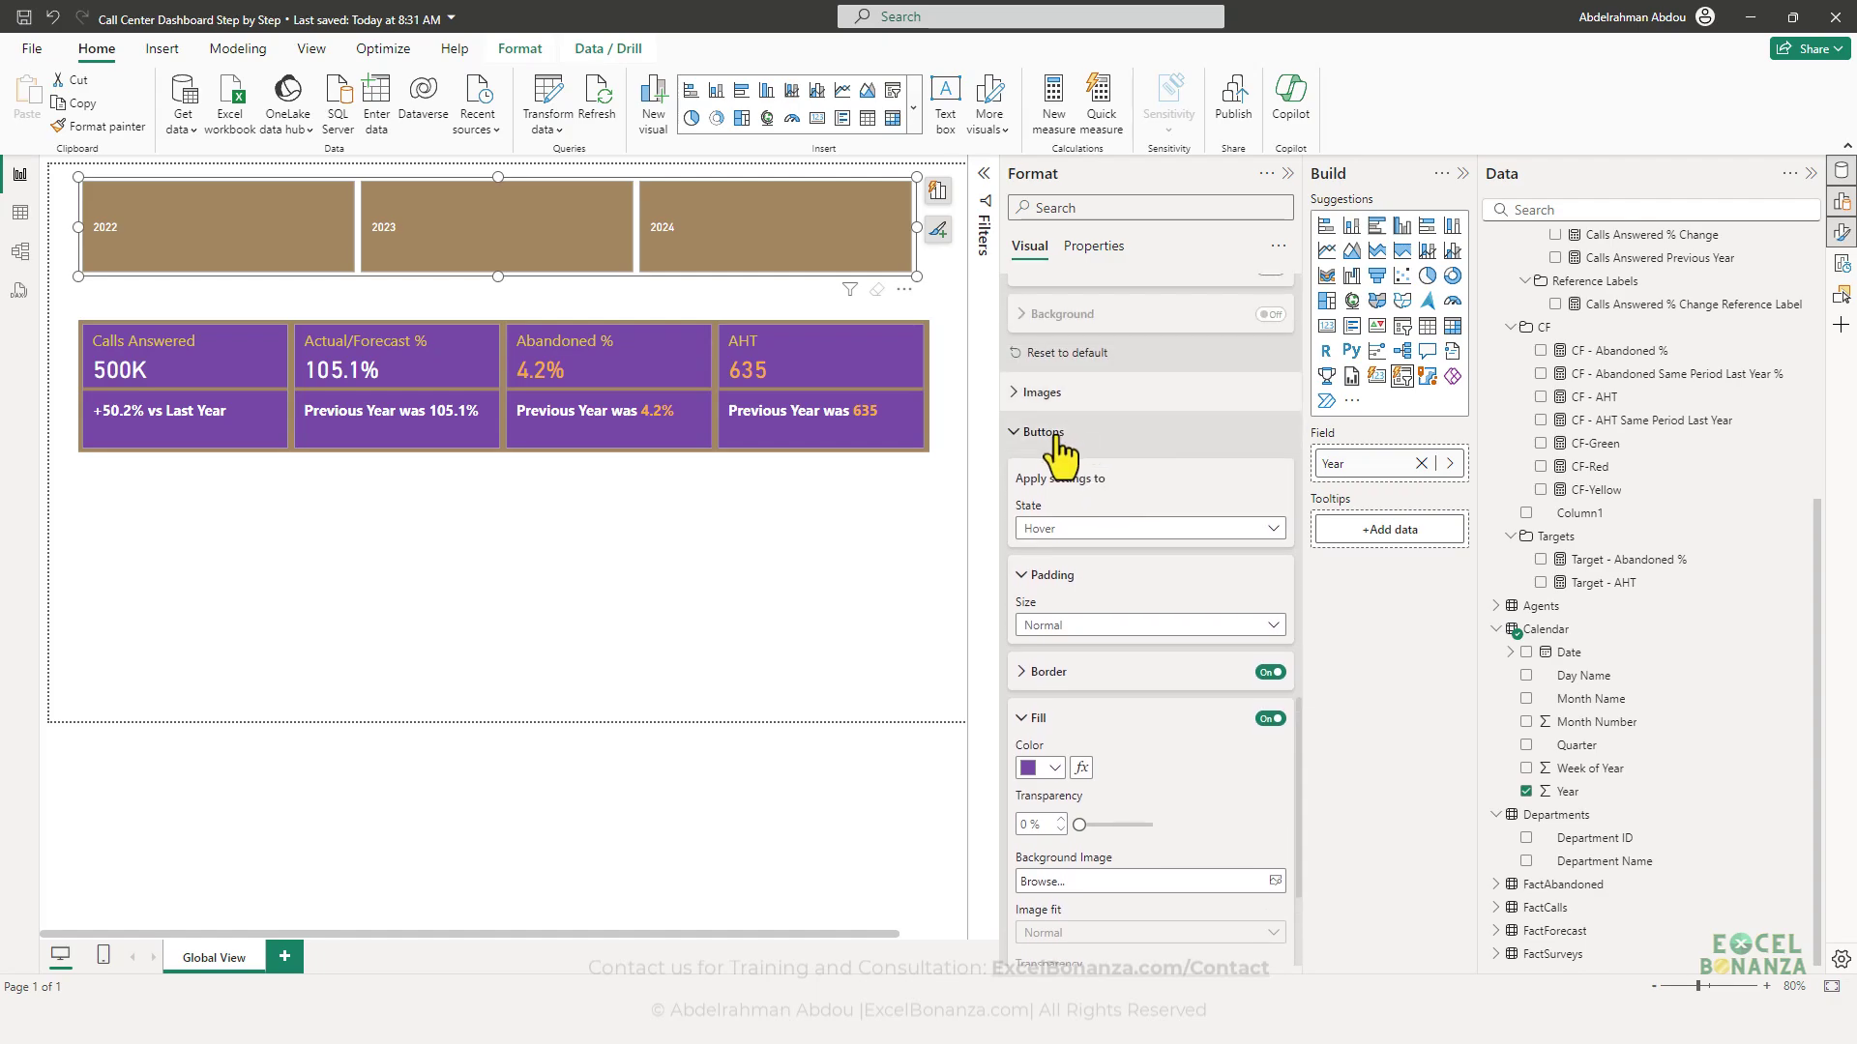
pyautogui.click(1078, 528)
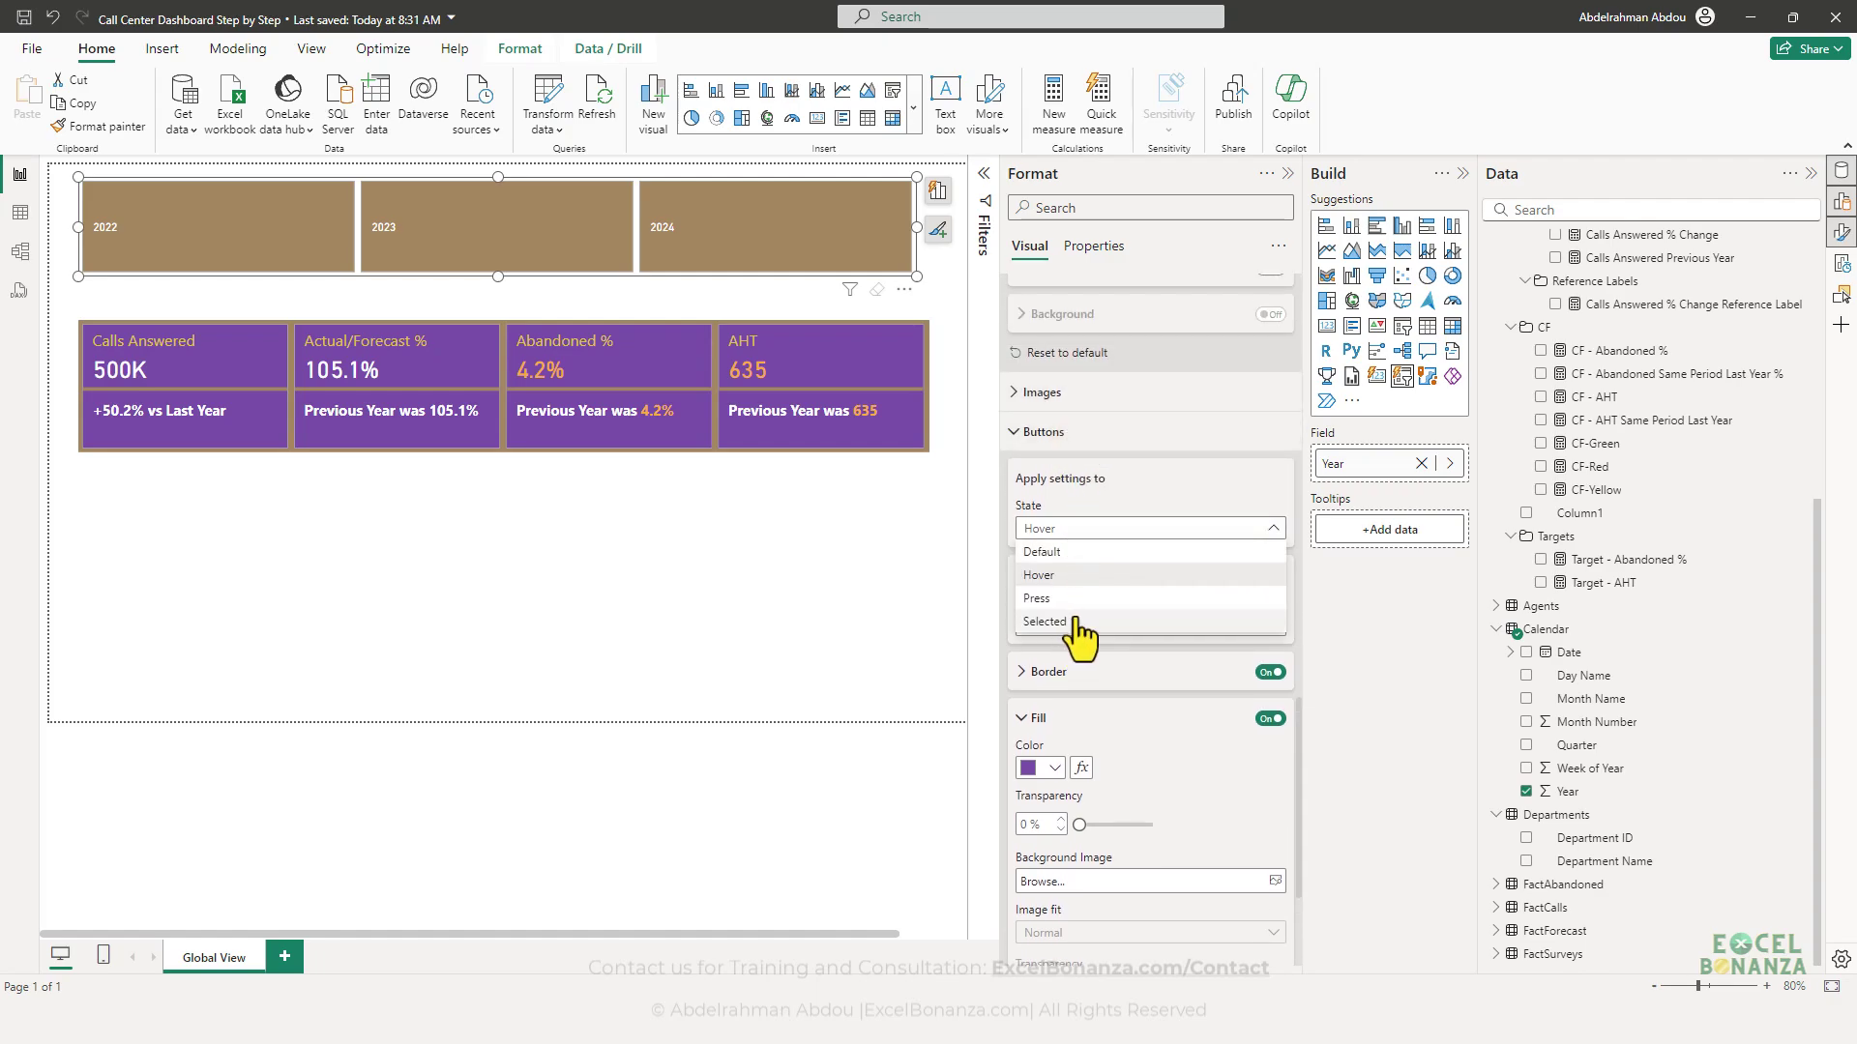
pyautogui.click(1076, 622)
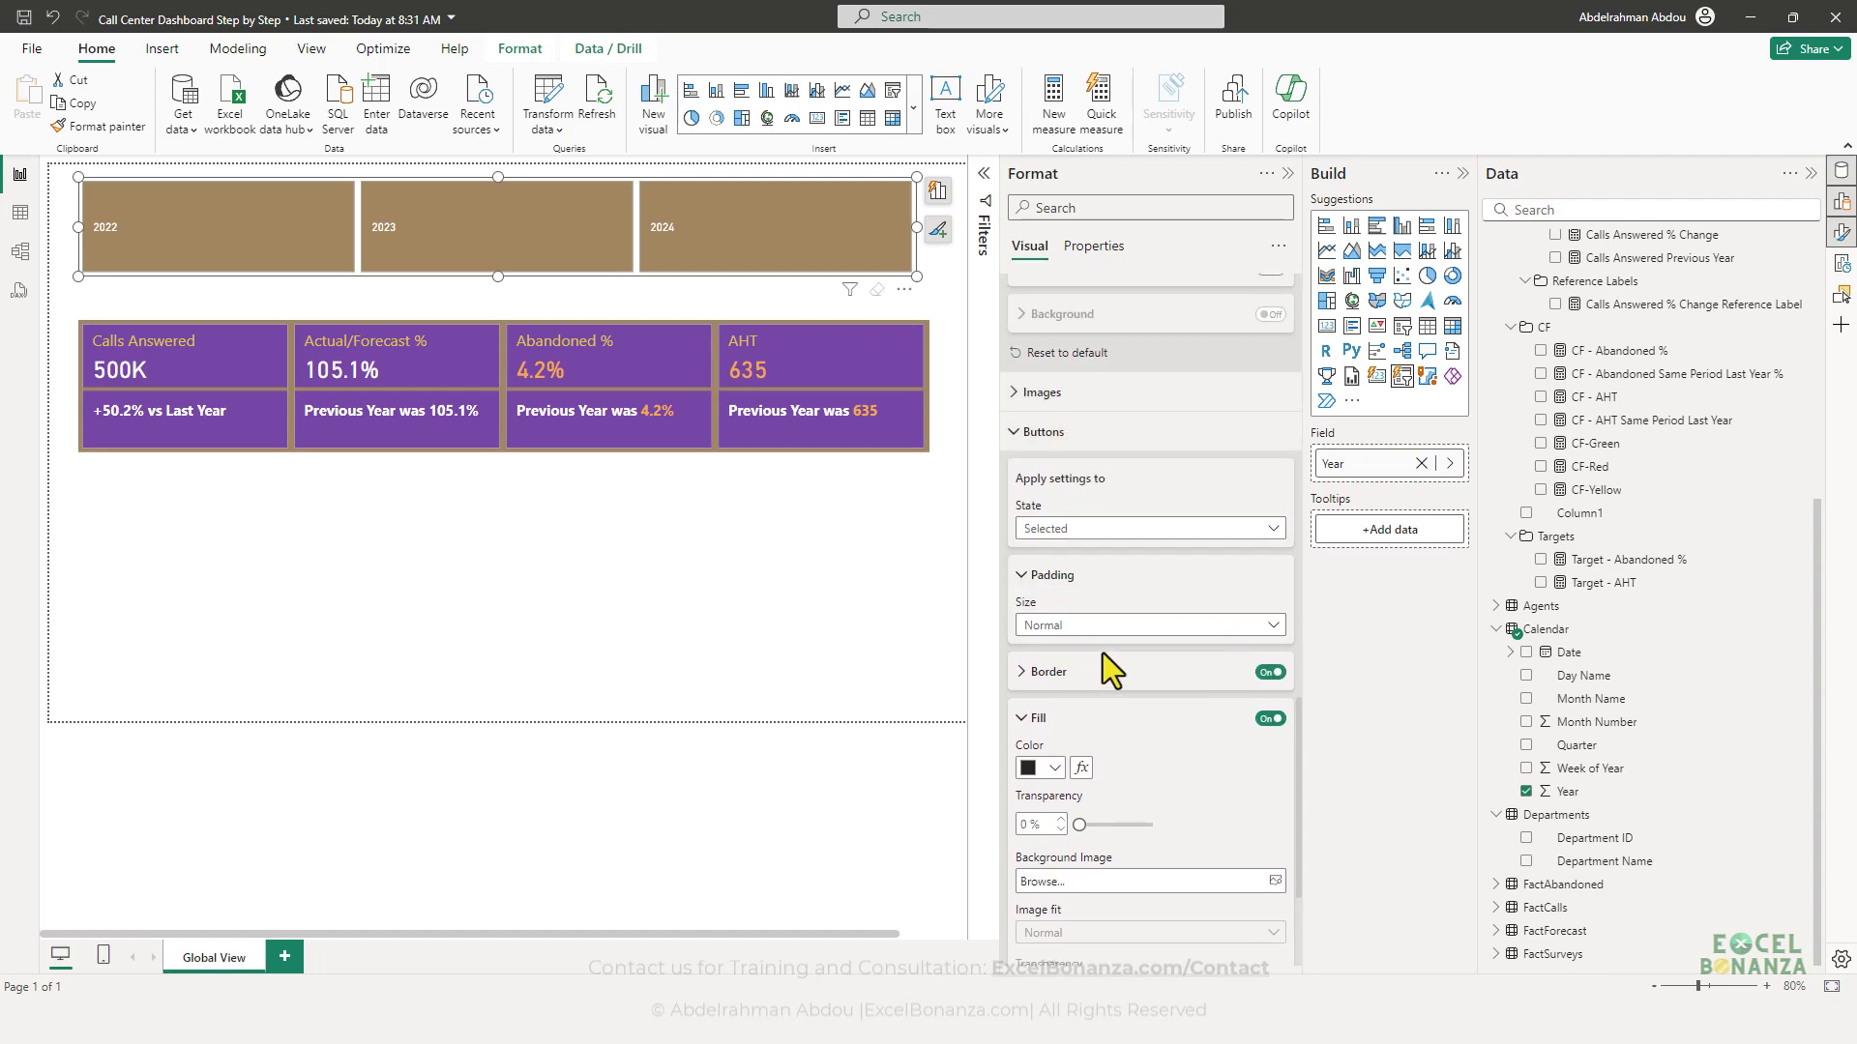
pyautogui.click(448, 249)
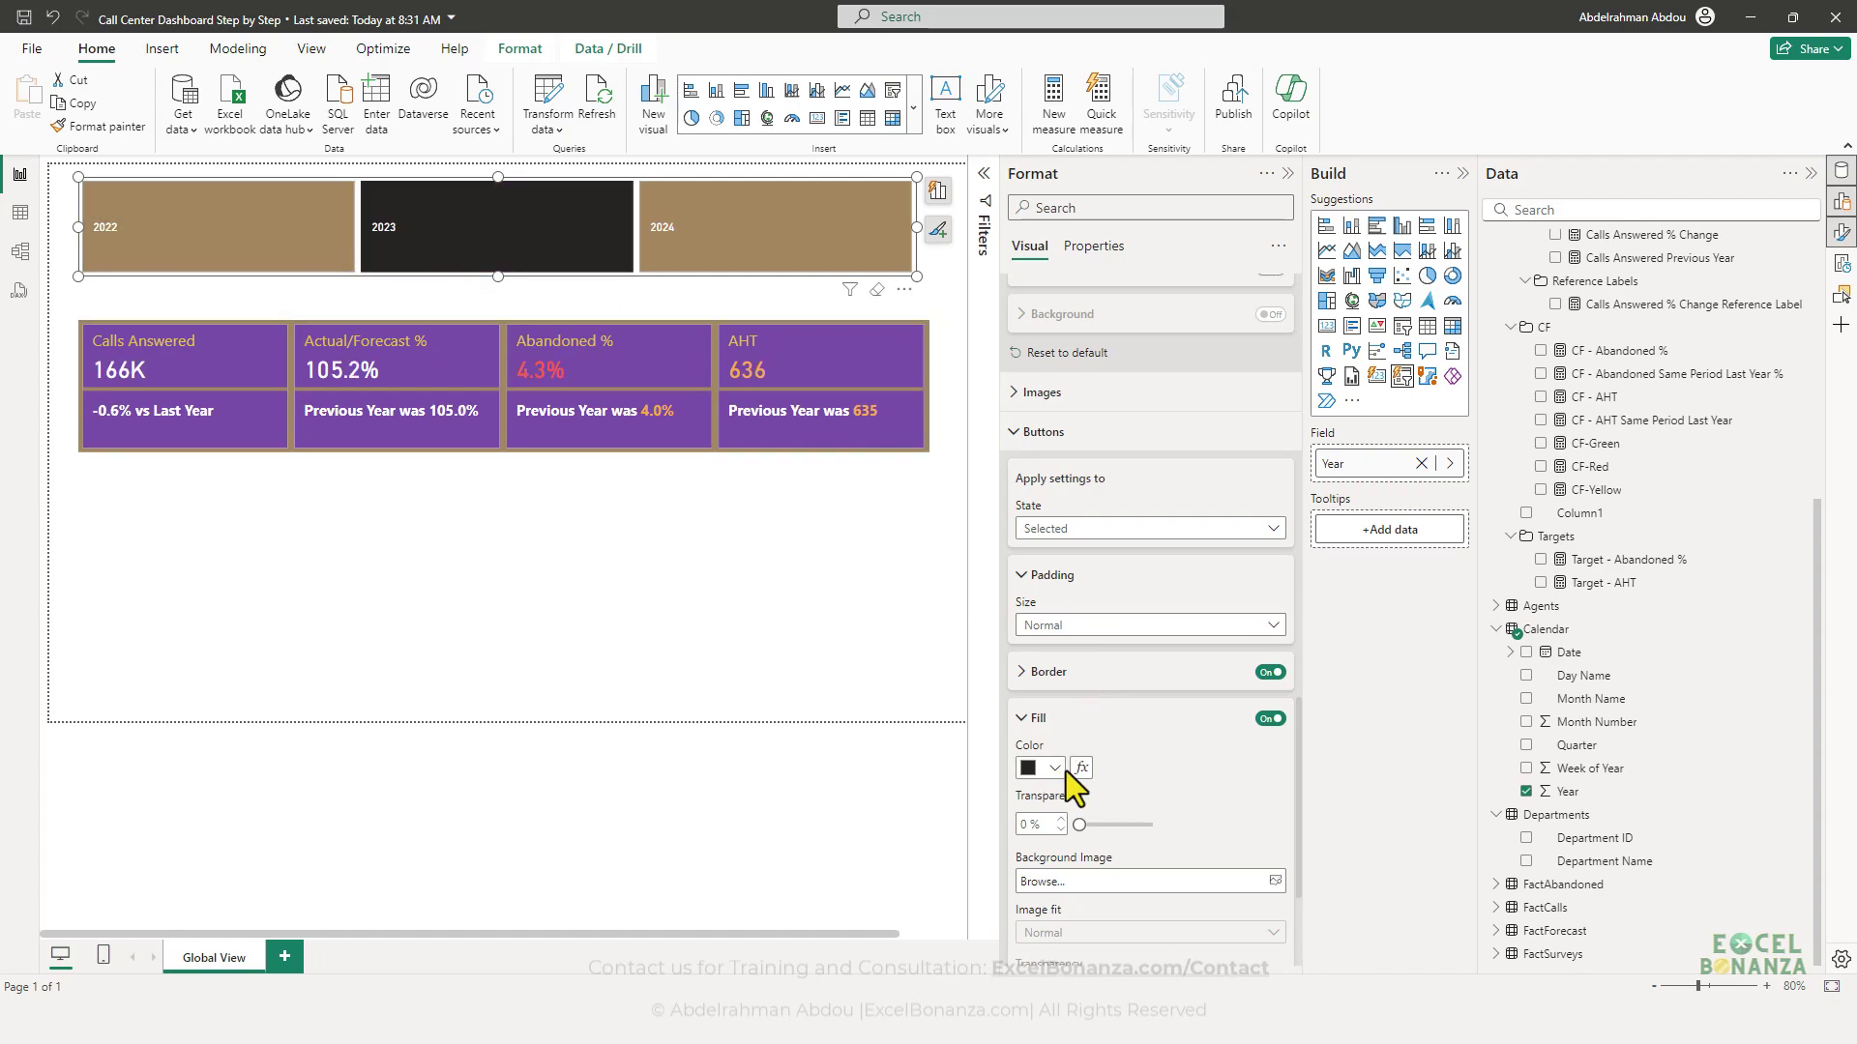
pyautogui.scroll(1, 1199, 711)
pyautogui.scroll(5, 1199, 710)
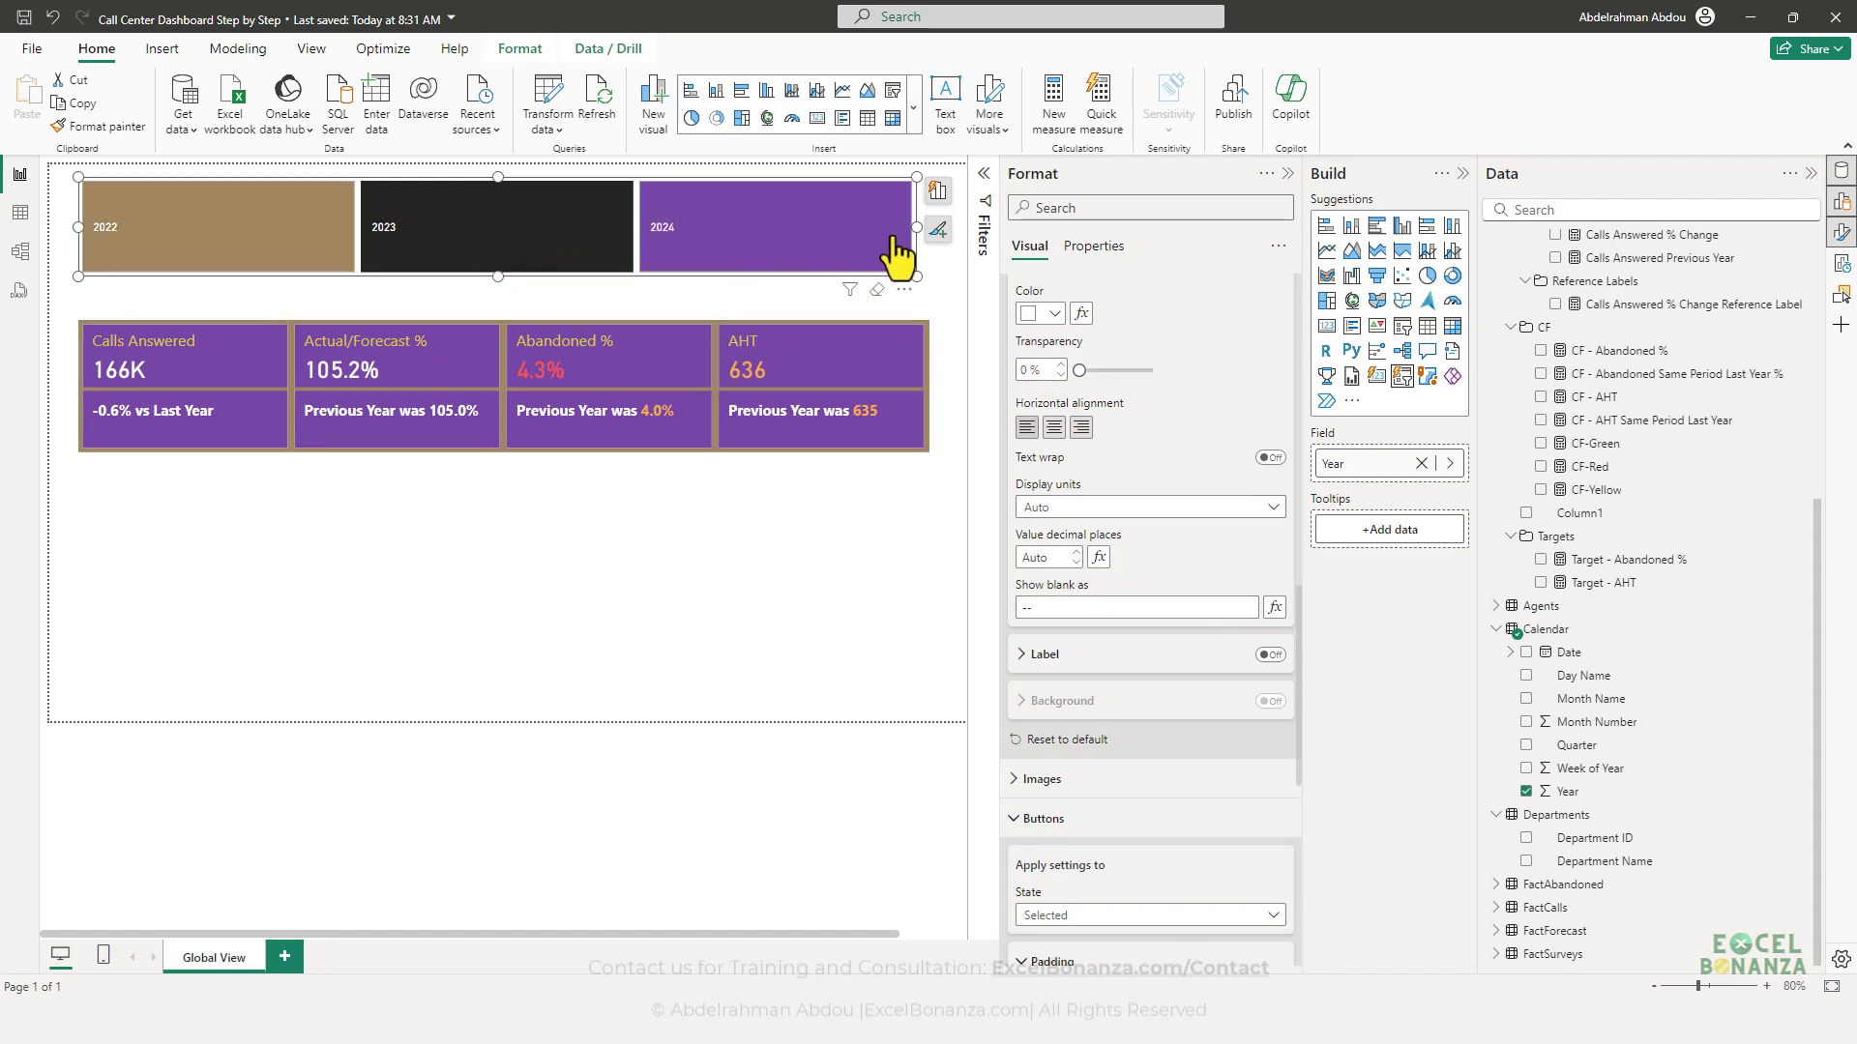
# - Shrink the year slicer to about 443 wide by 65 high with its background off, and move it to about 65, 31
pyautogui.moveTo(909, 278); pyautogui.dragTo(423, 228)
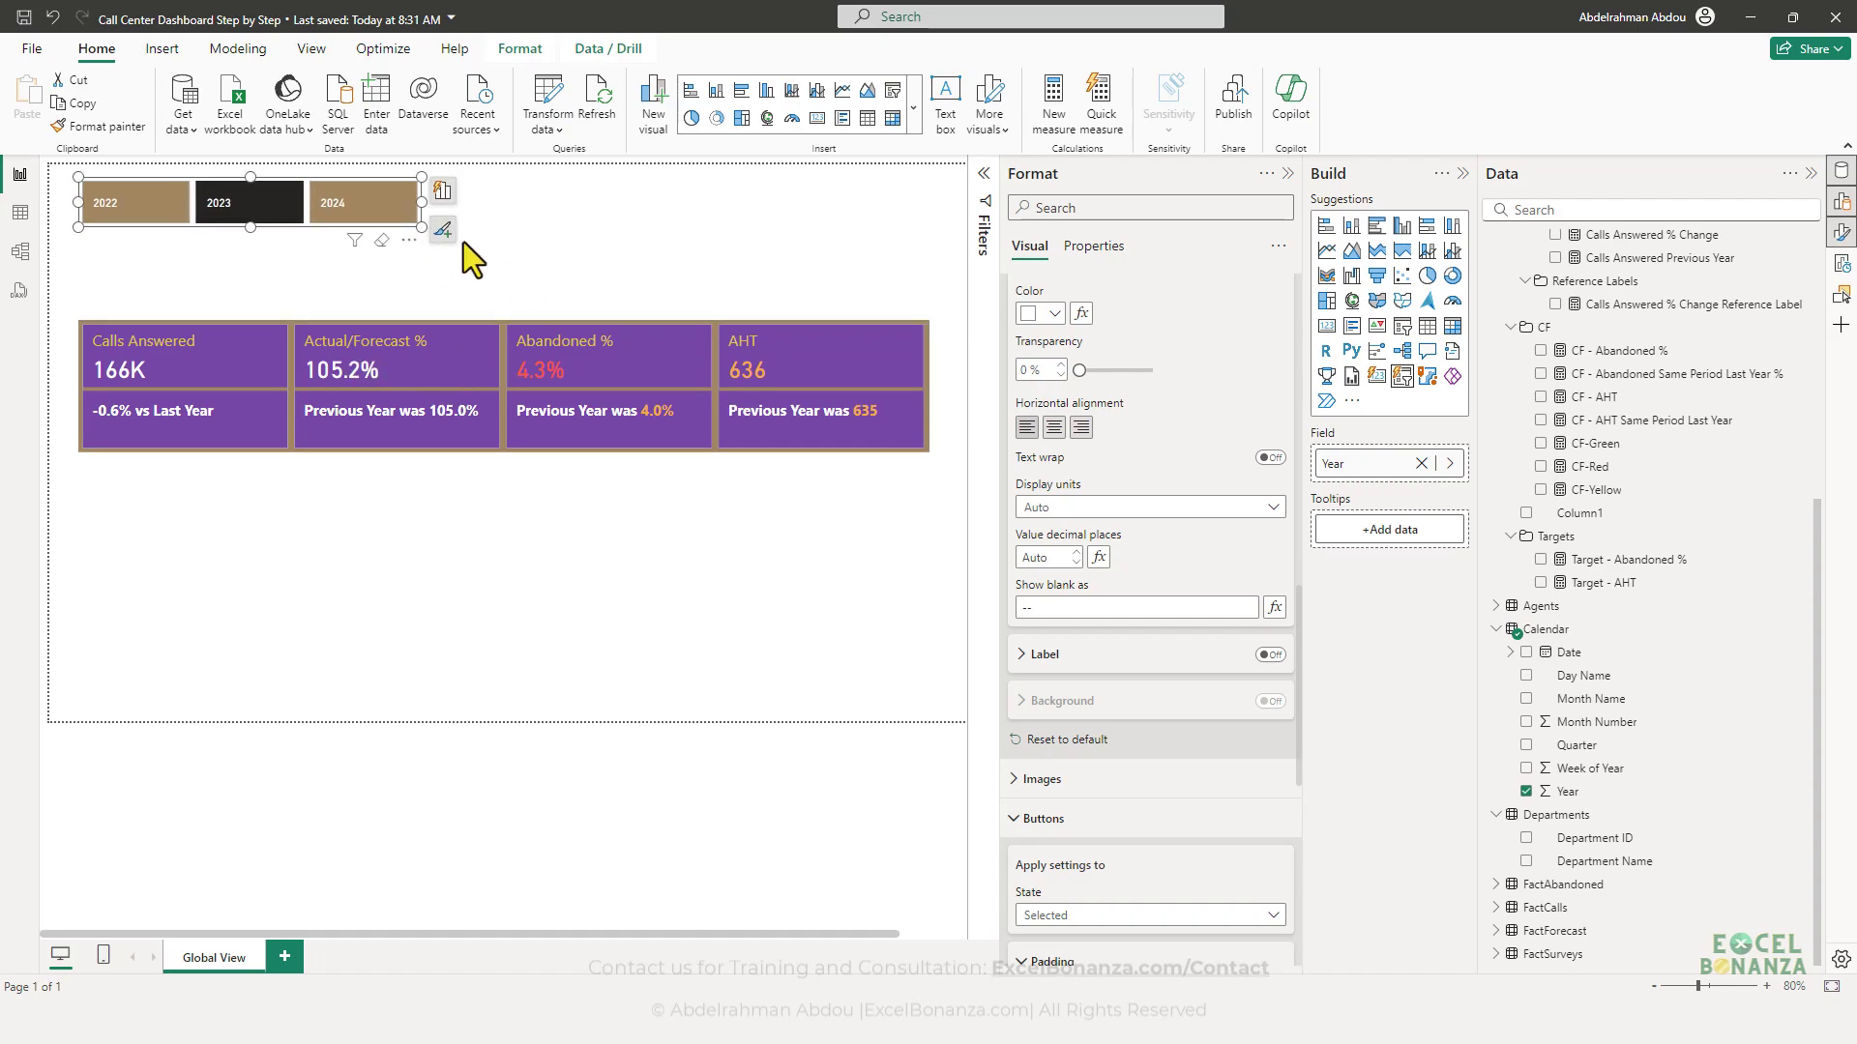
pyautogui.scroll(10, 1136, 566)
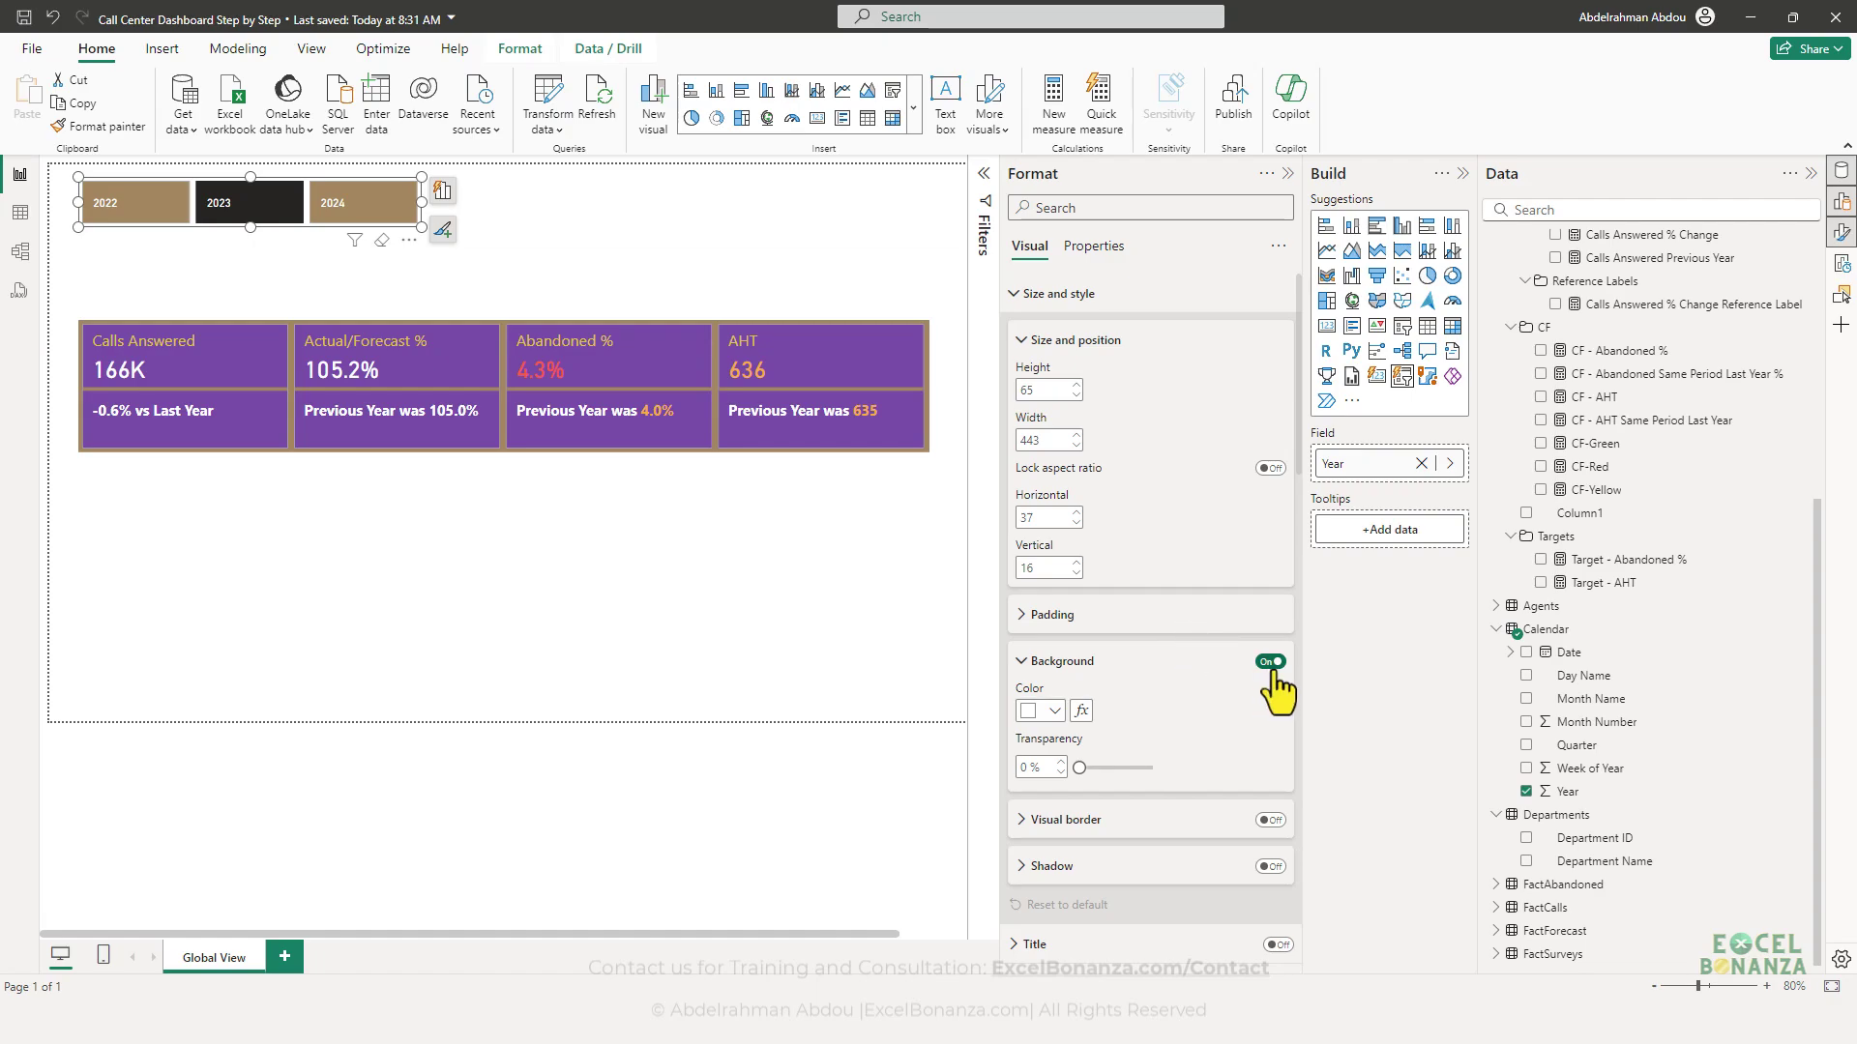
pyautogui.click(280, 246)
pyautogui.moveTo(271, 228); pyautogui.dragTo(293, 238)
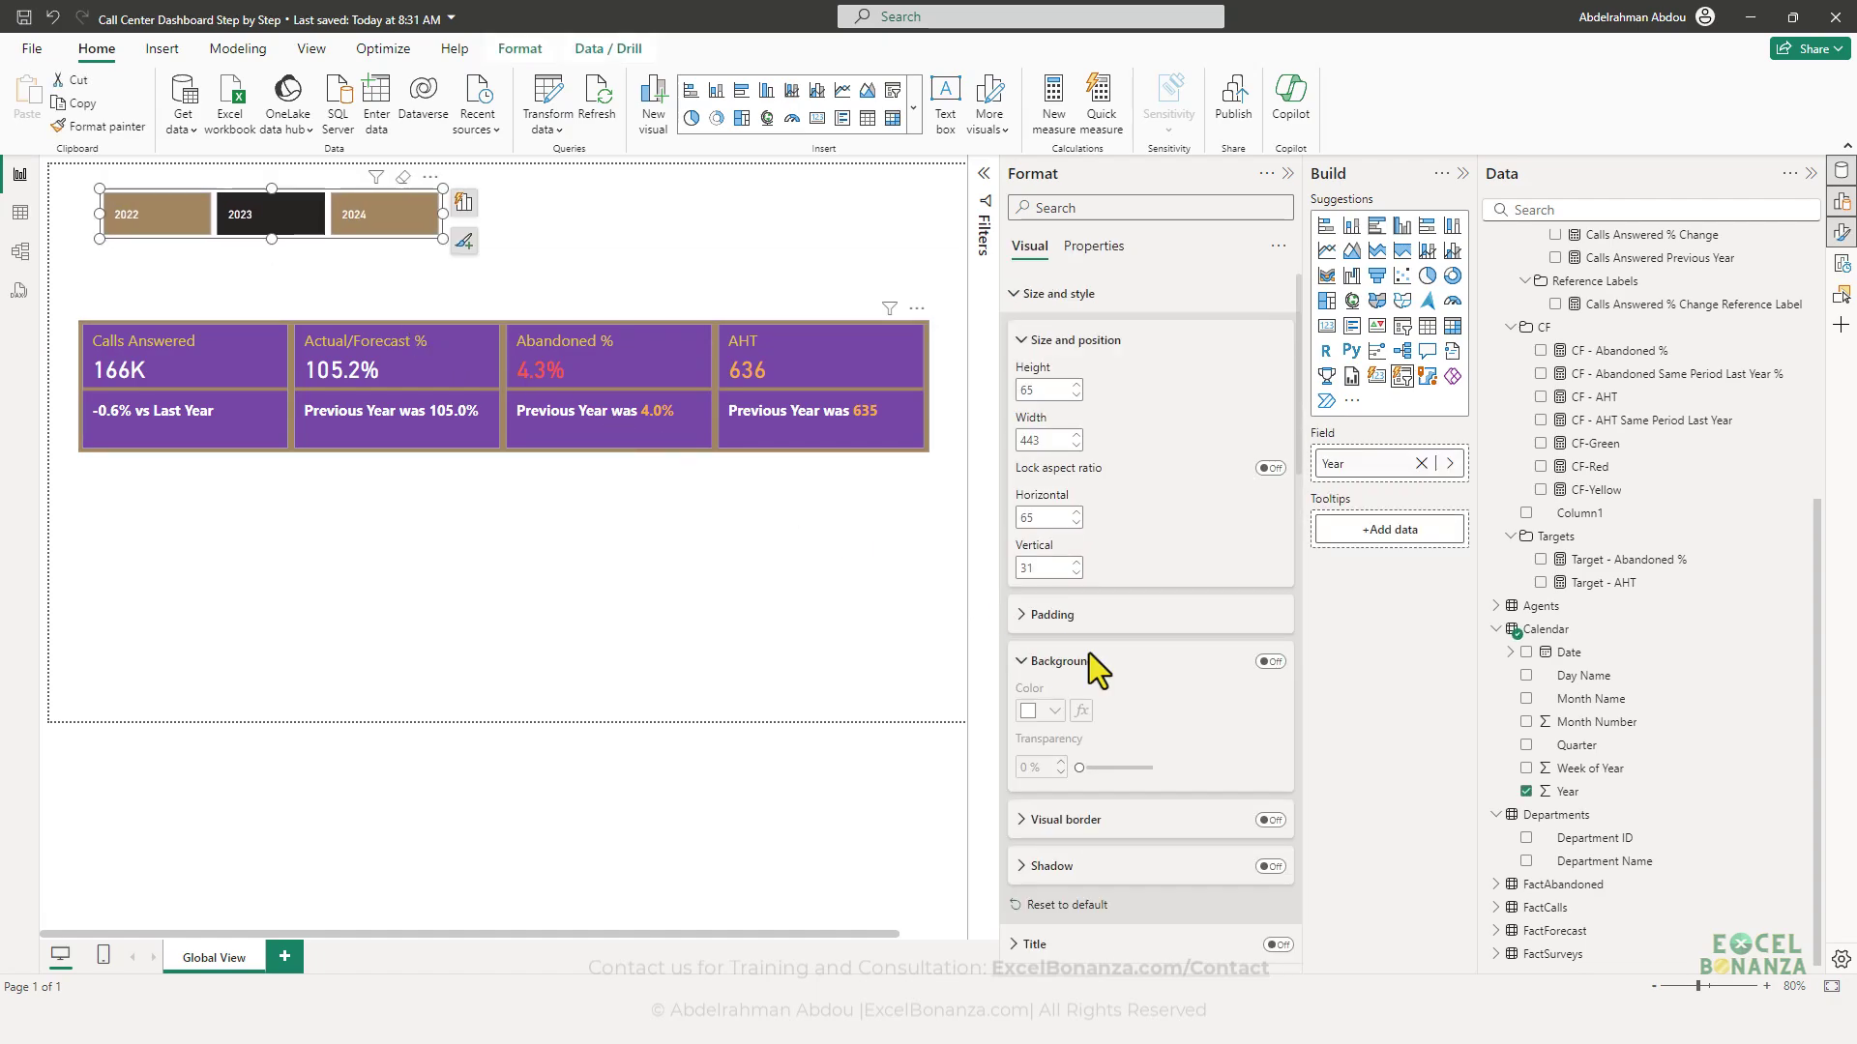
# - Check the slicer layout in the reference image Global View Screenshot.png, and return to the report's year slicer, choosing 2024
pyautogui.hotkey('alt', 'Tab')
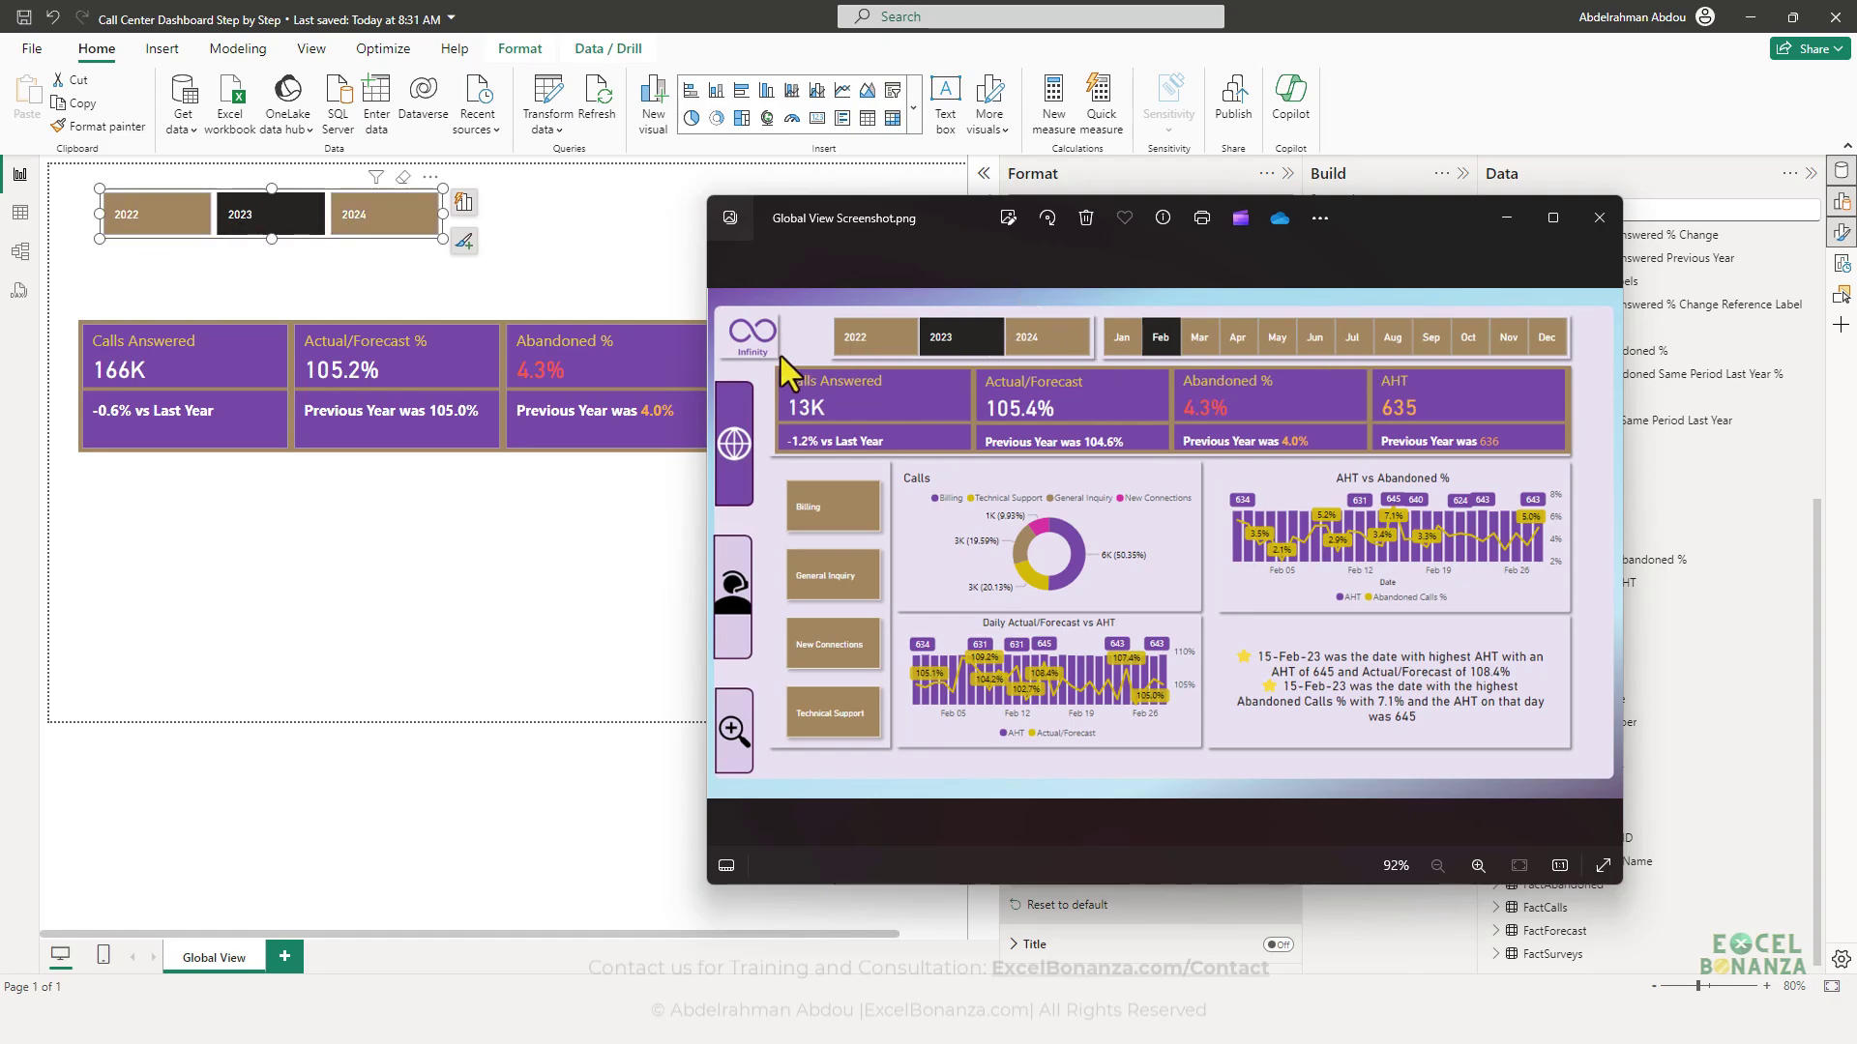
pyautogui.click(584, 271)
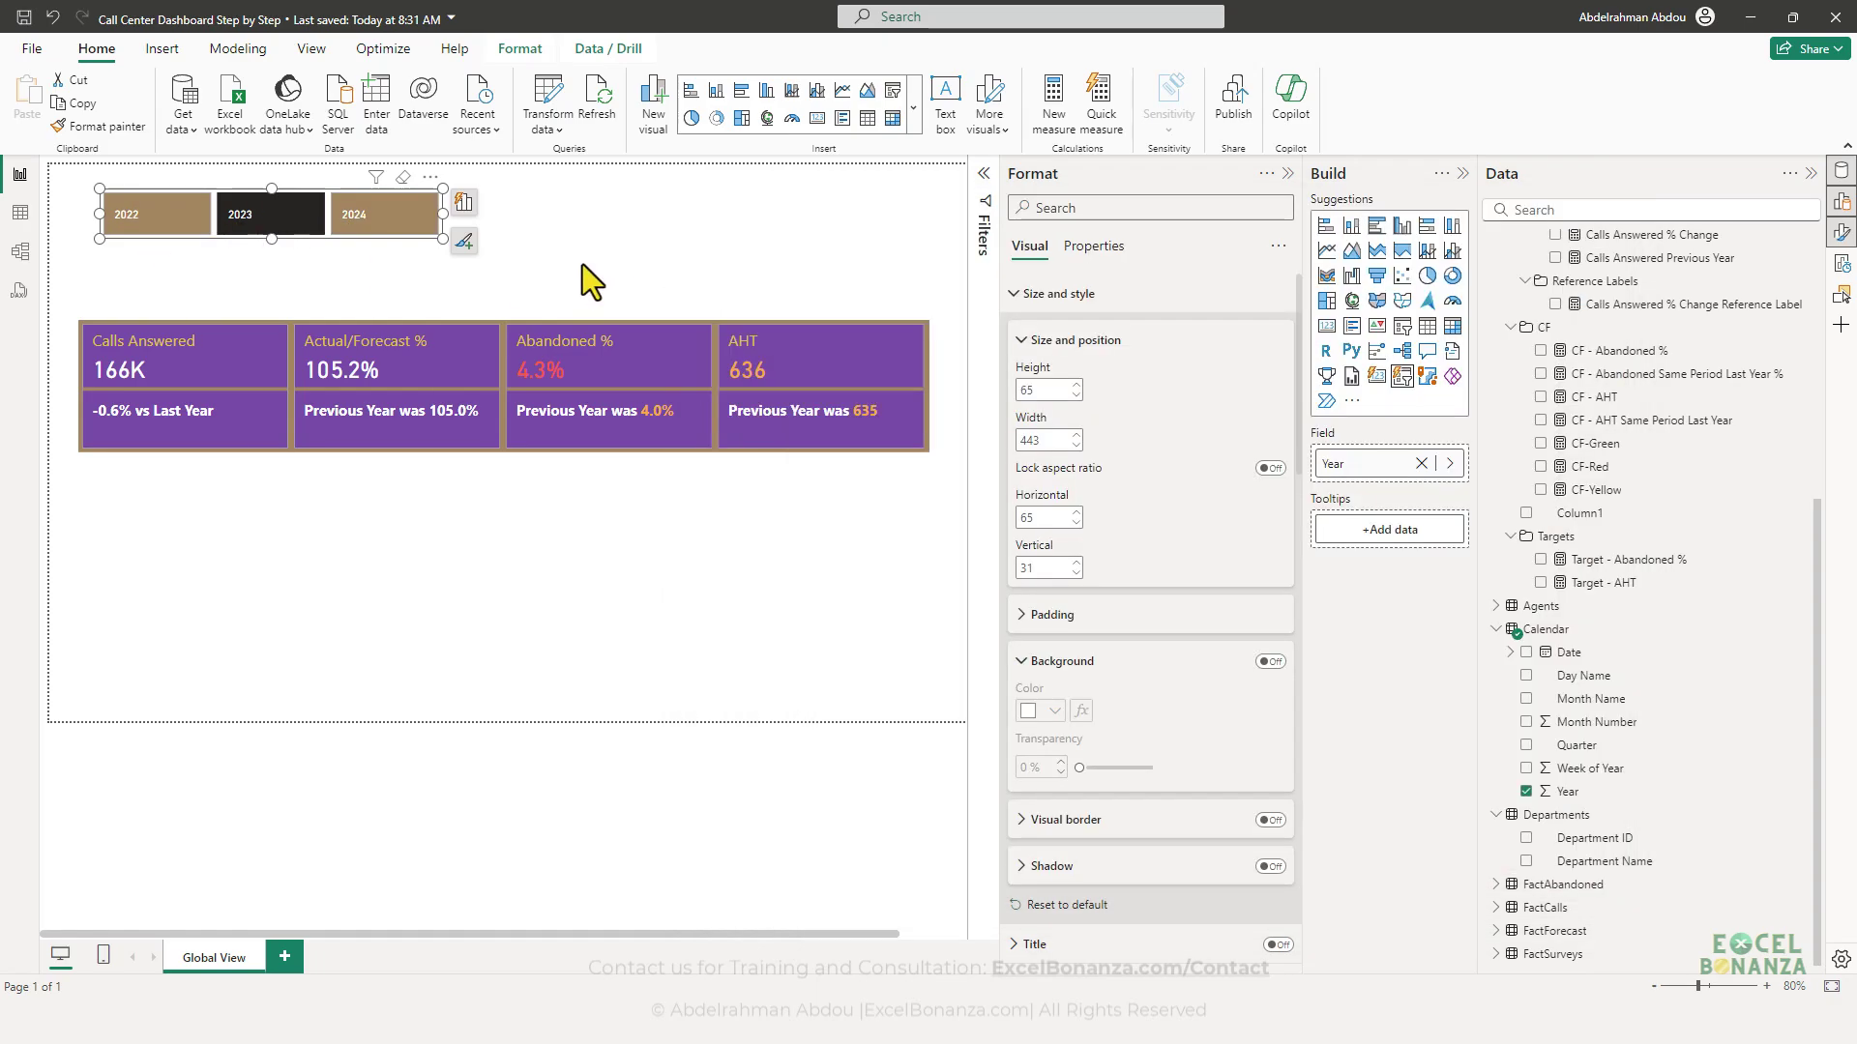
pyautogui.click(339, 242)
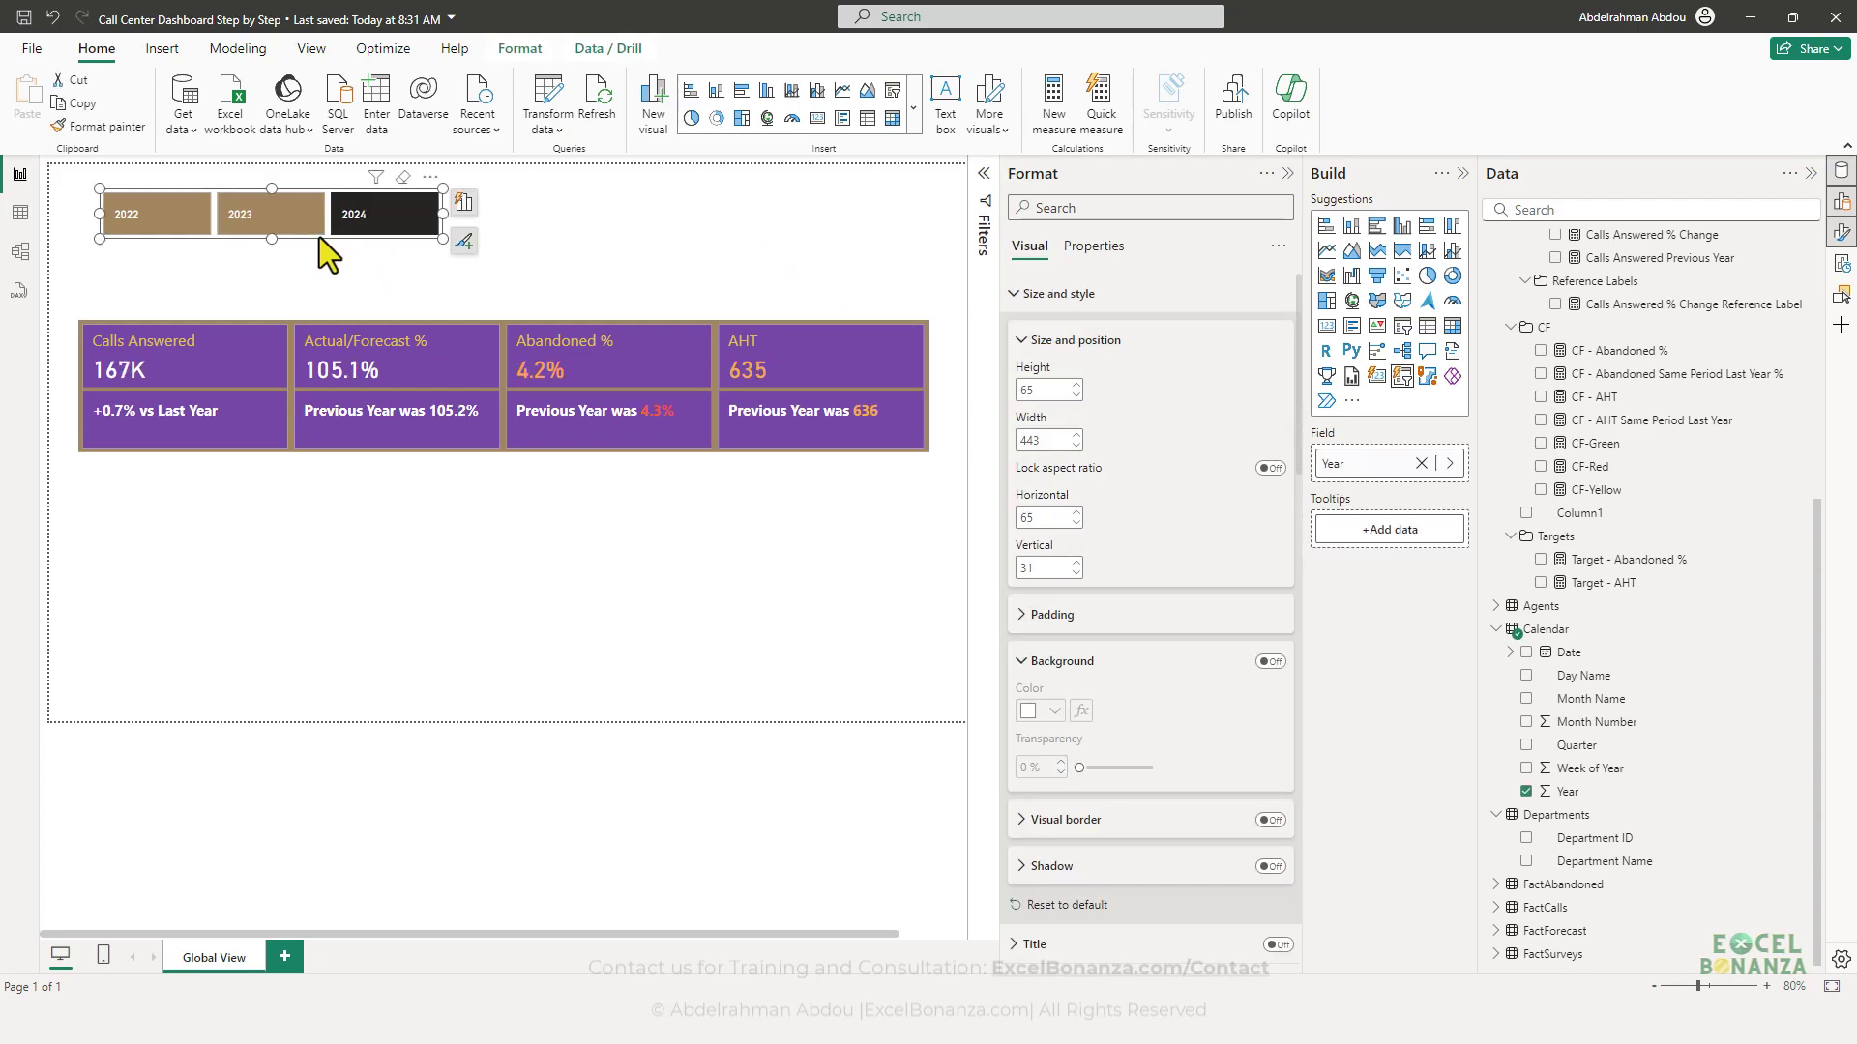
# - Duplicate the year slicer and place the copy beside the original at about 640, 31
pyautogui.hotkey('ctrl', 'c')
pyautogui.hotkey('ctrl', 'v')
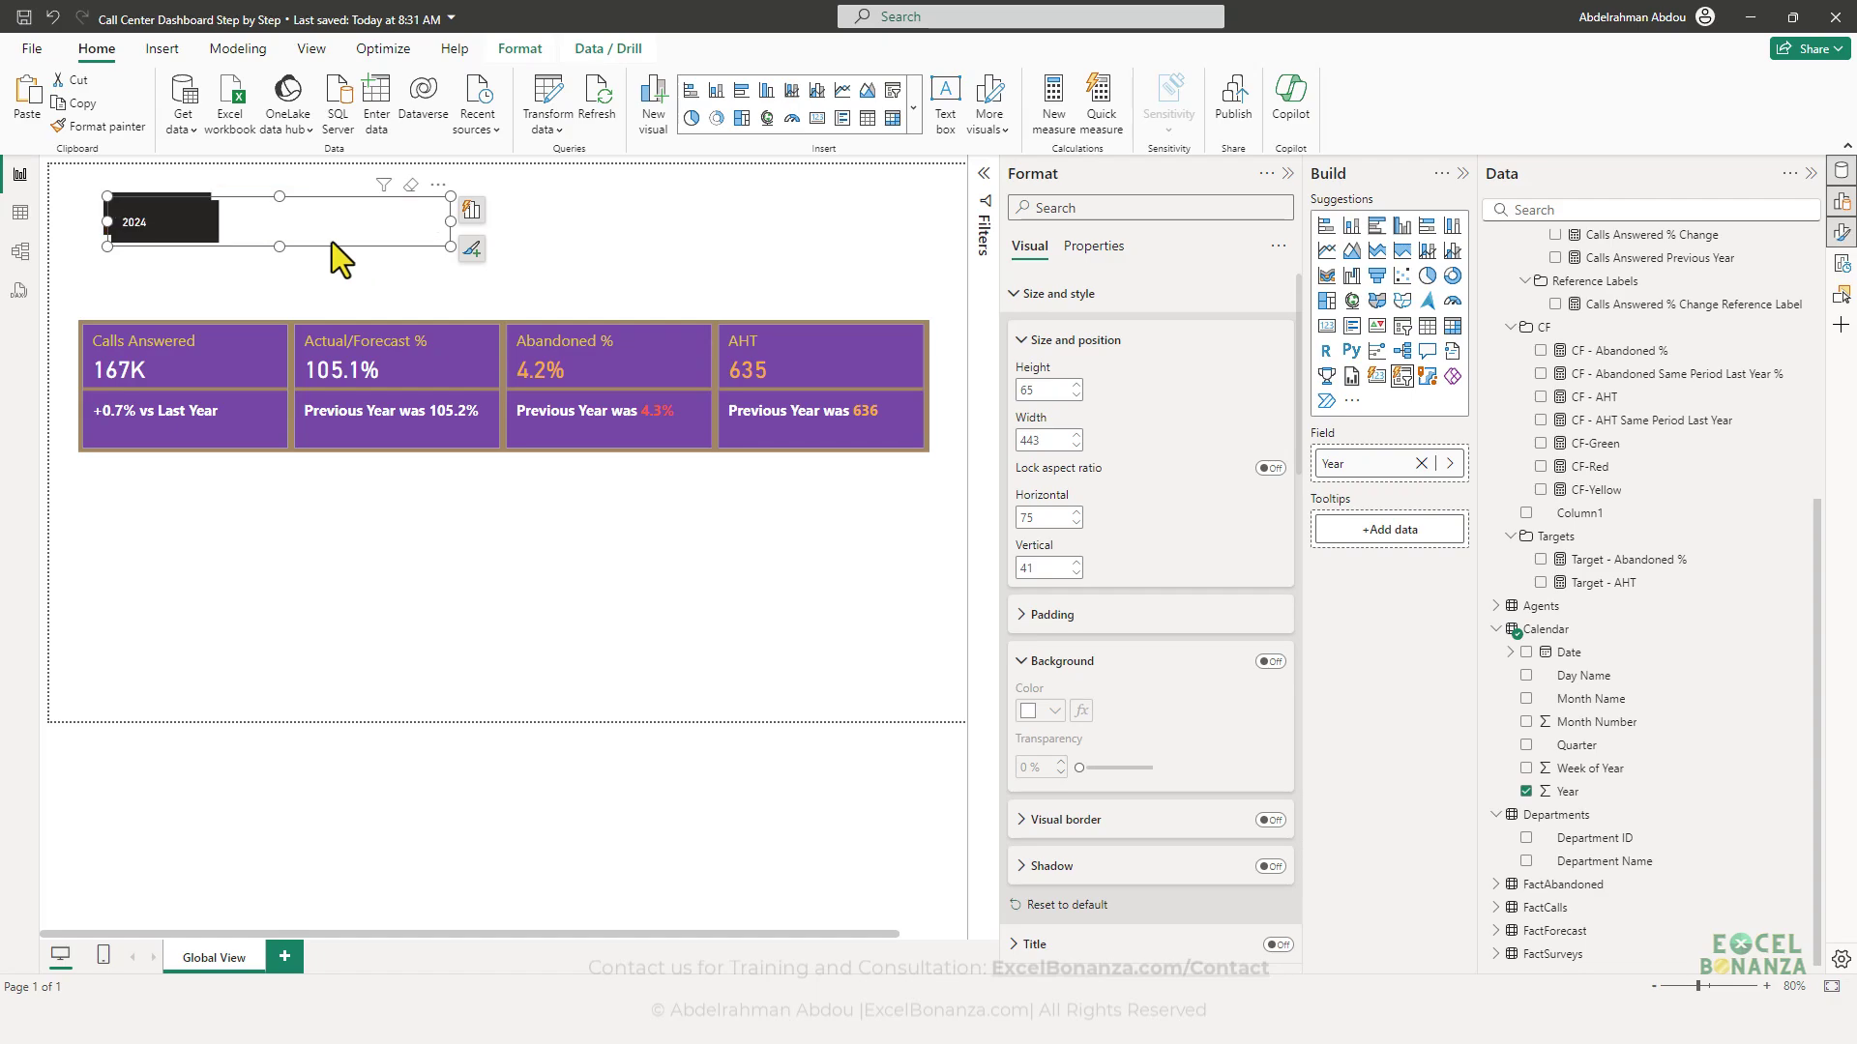
pyautogui.moveTo(333, 242); pyautogui.dragTo(768, 232)
pyautogui.click(354, 240)
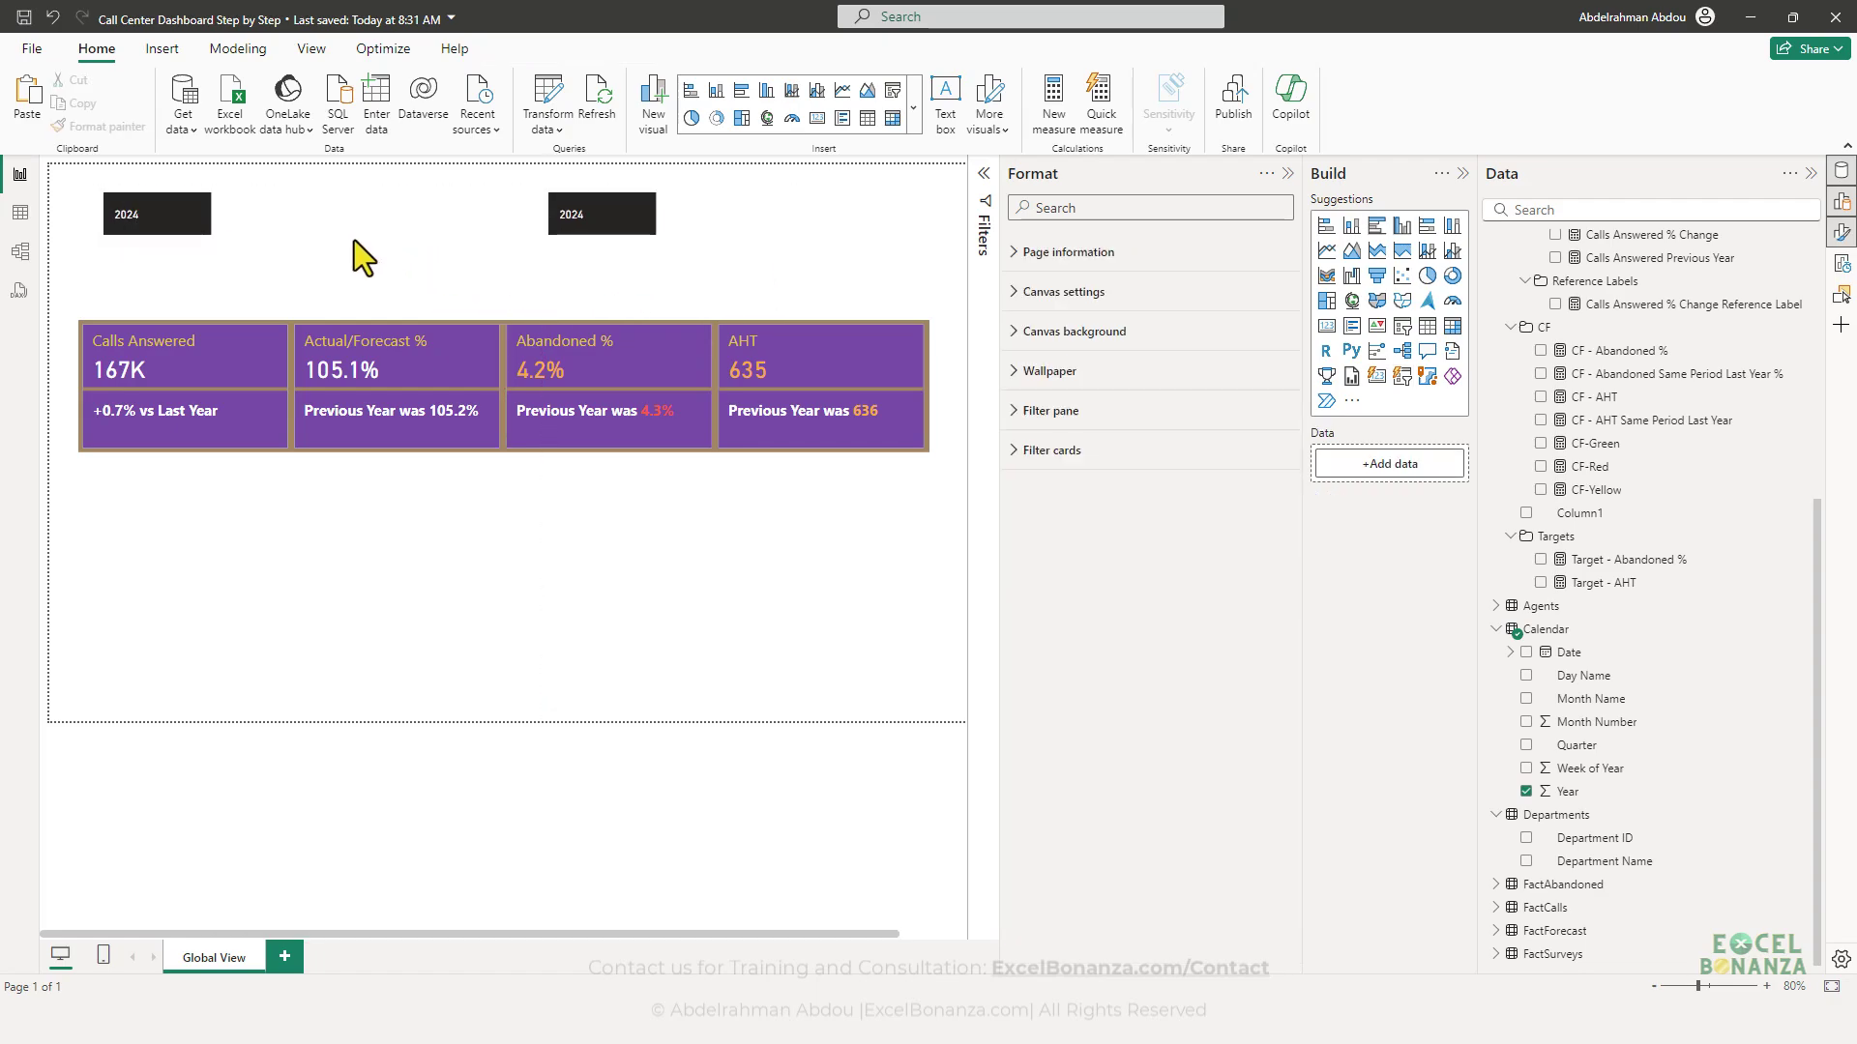
# - Replace the Year field in the copied slicer with Month Name from the Calendar table
pyautogui.click(179, 224)
pyautogui.click(571, 244)
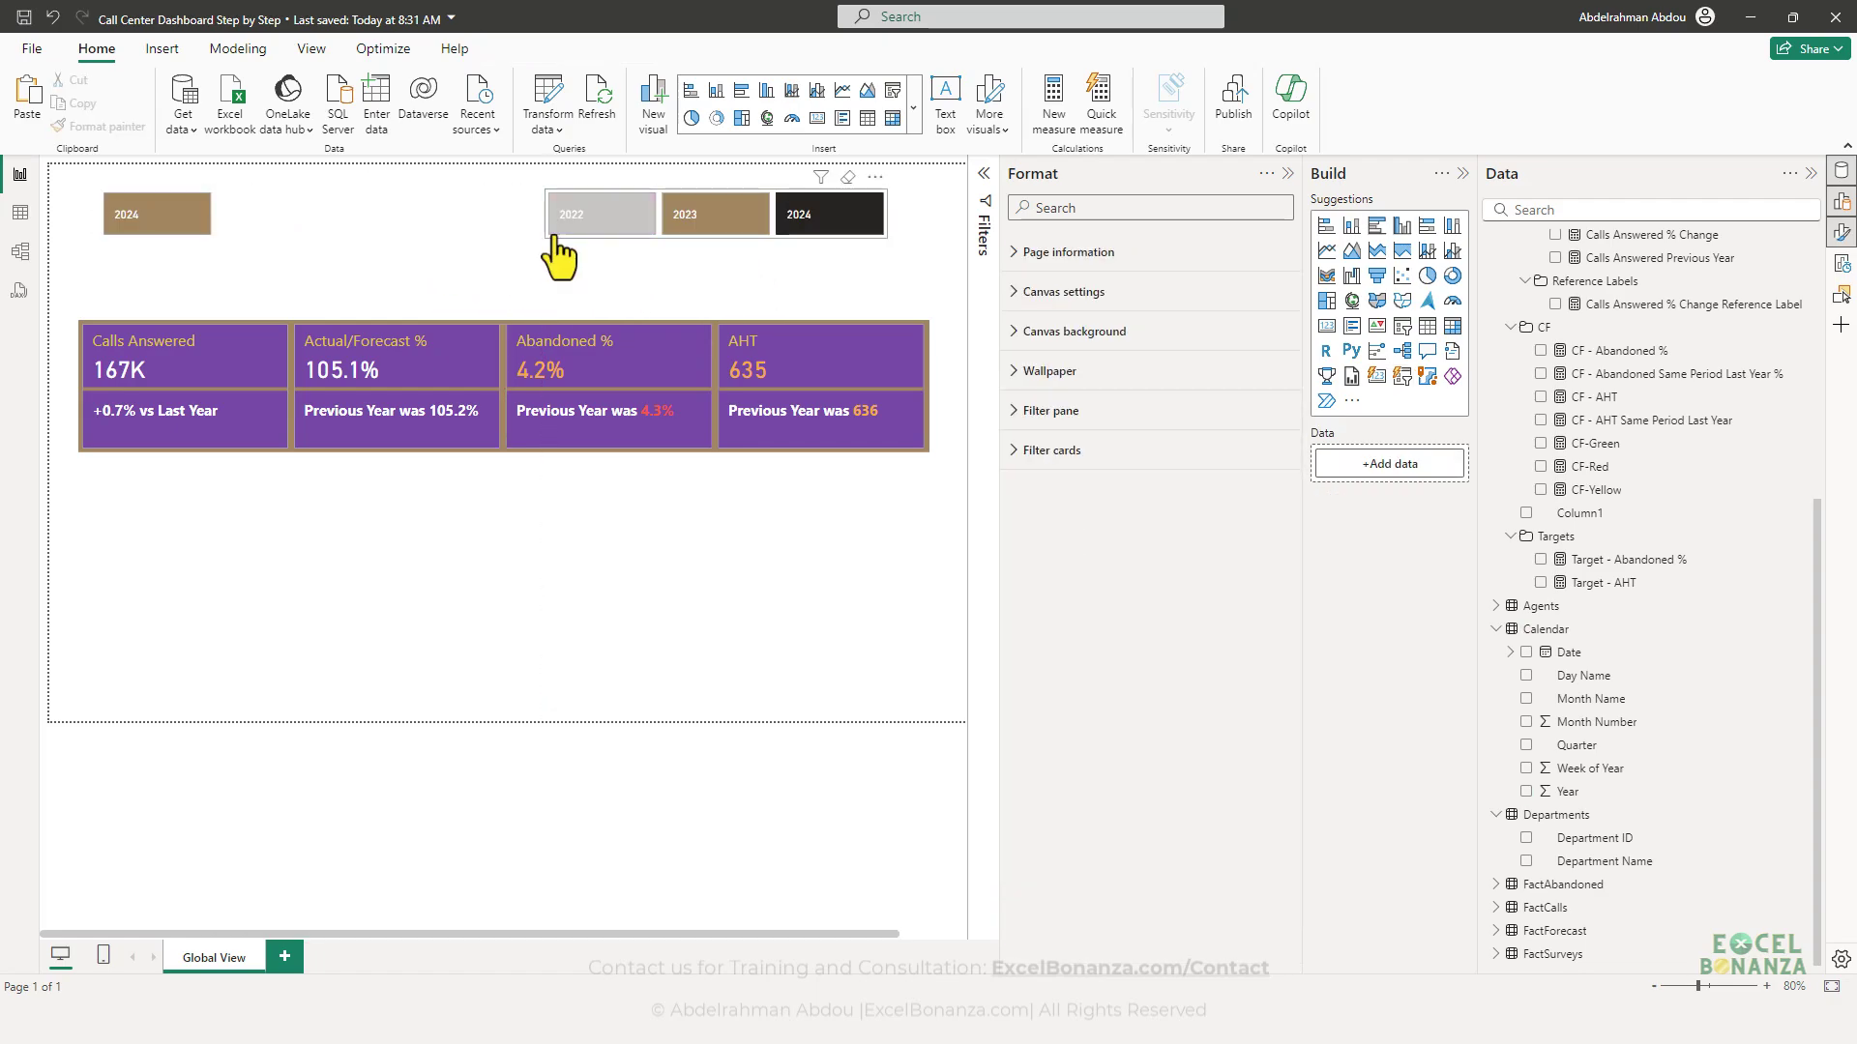
pyautogui.click(585, 218)
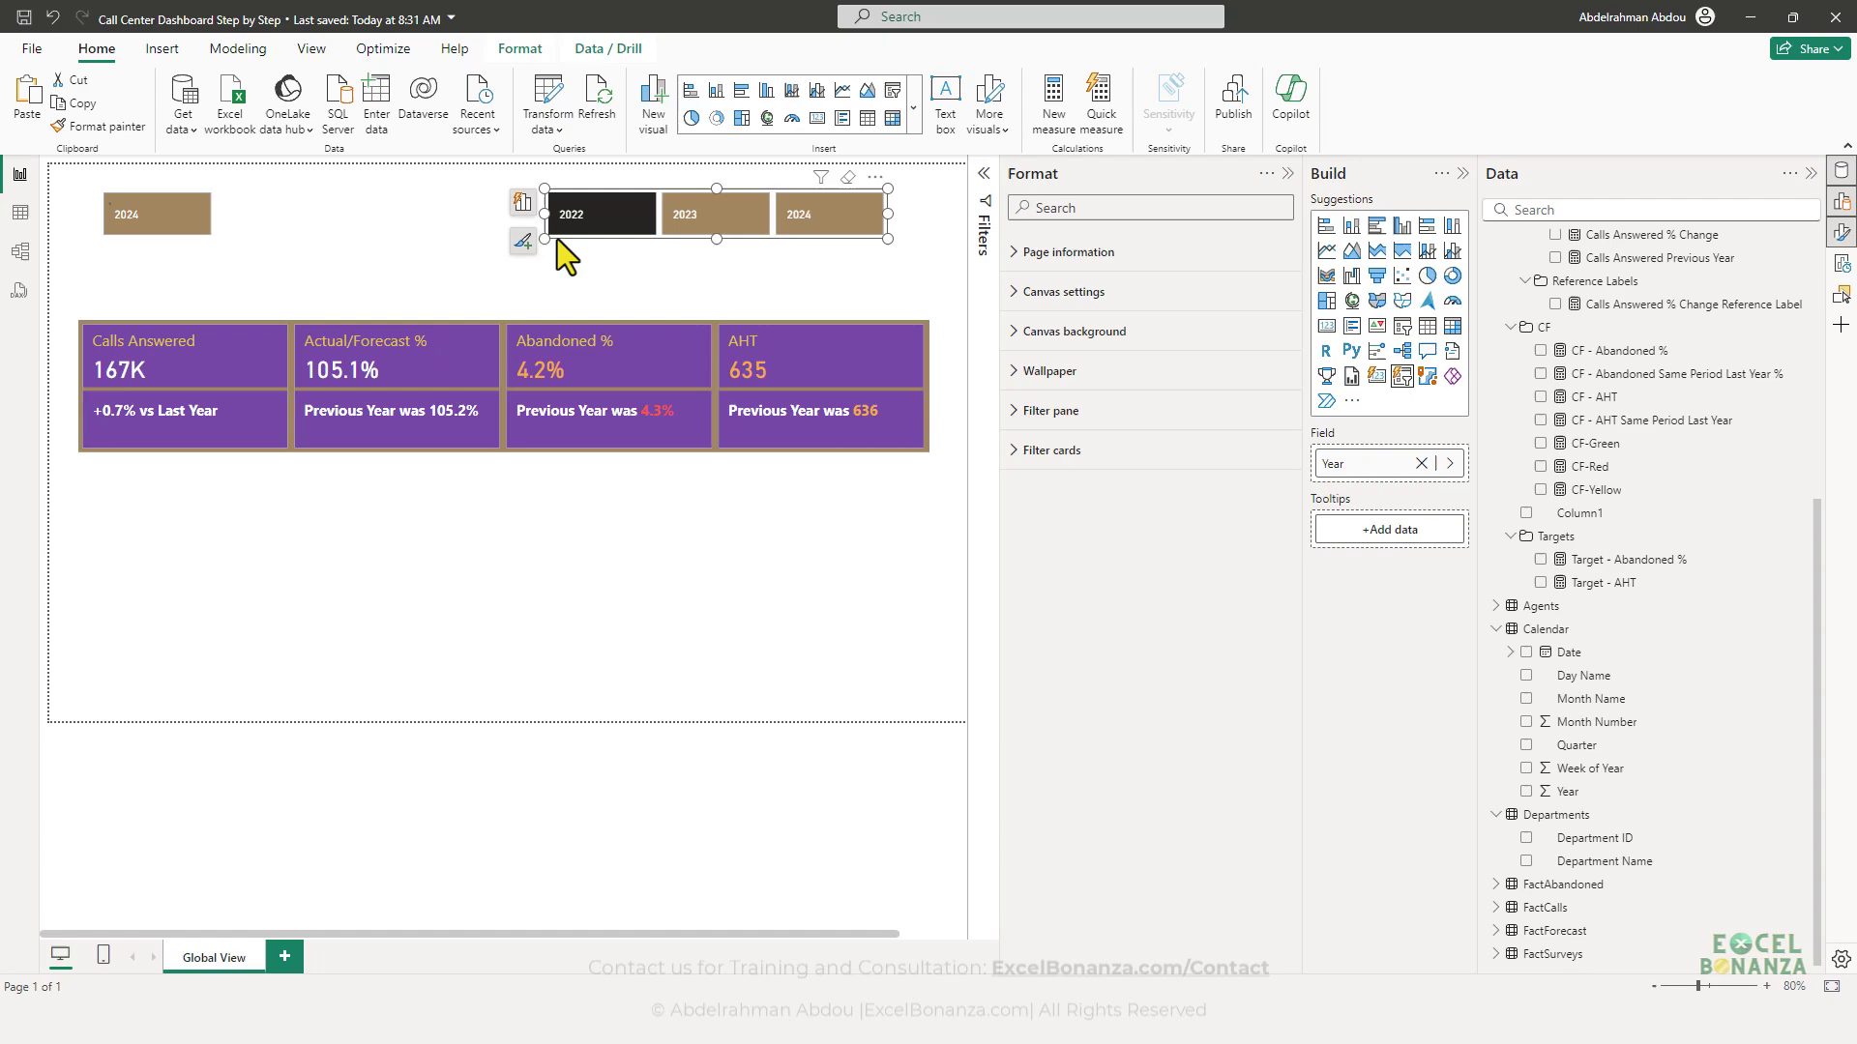
pyautogui.click(1422, 464)
pyautogui.moveTo(1610, 704); pyautogui.dragTo(1381, 464)
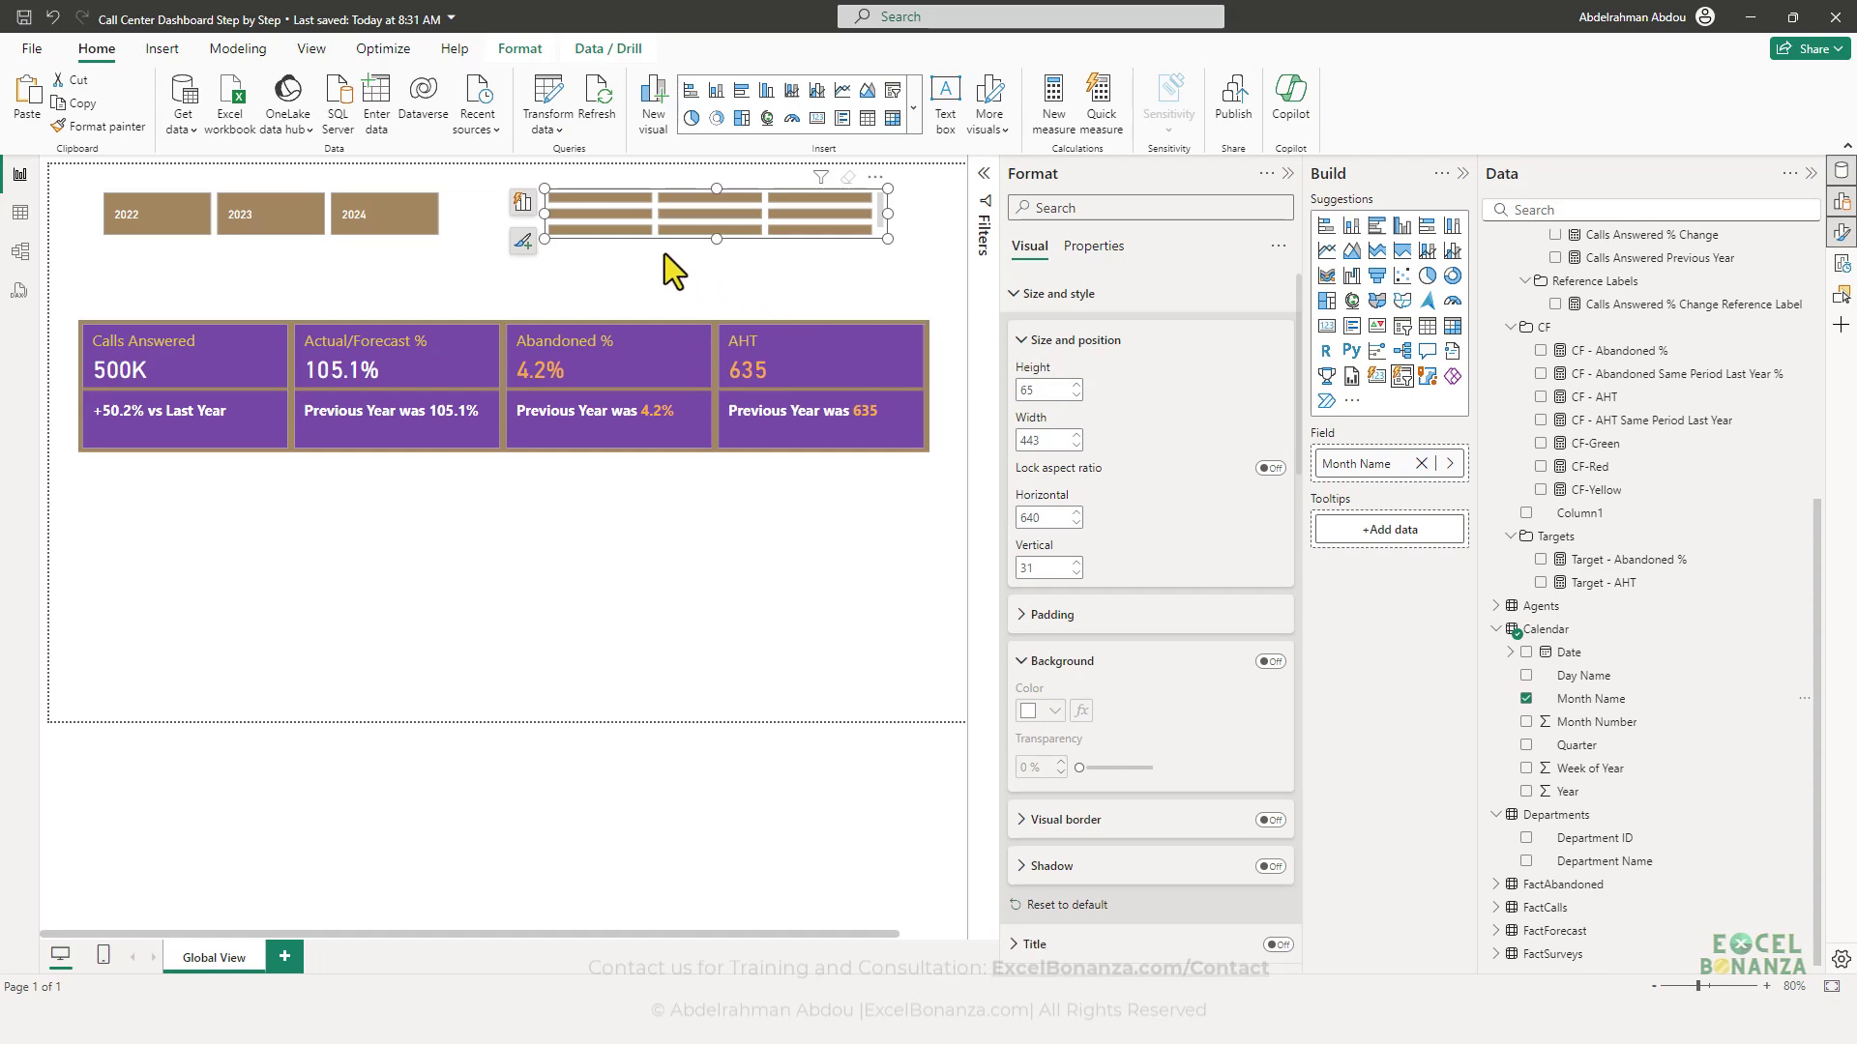
# - Enlarge the month slicer to about 536 wide by 130 high
pyautogui.moveTo(544, 212); pyautogui.dragTo(497, 212)
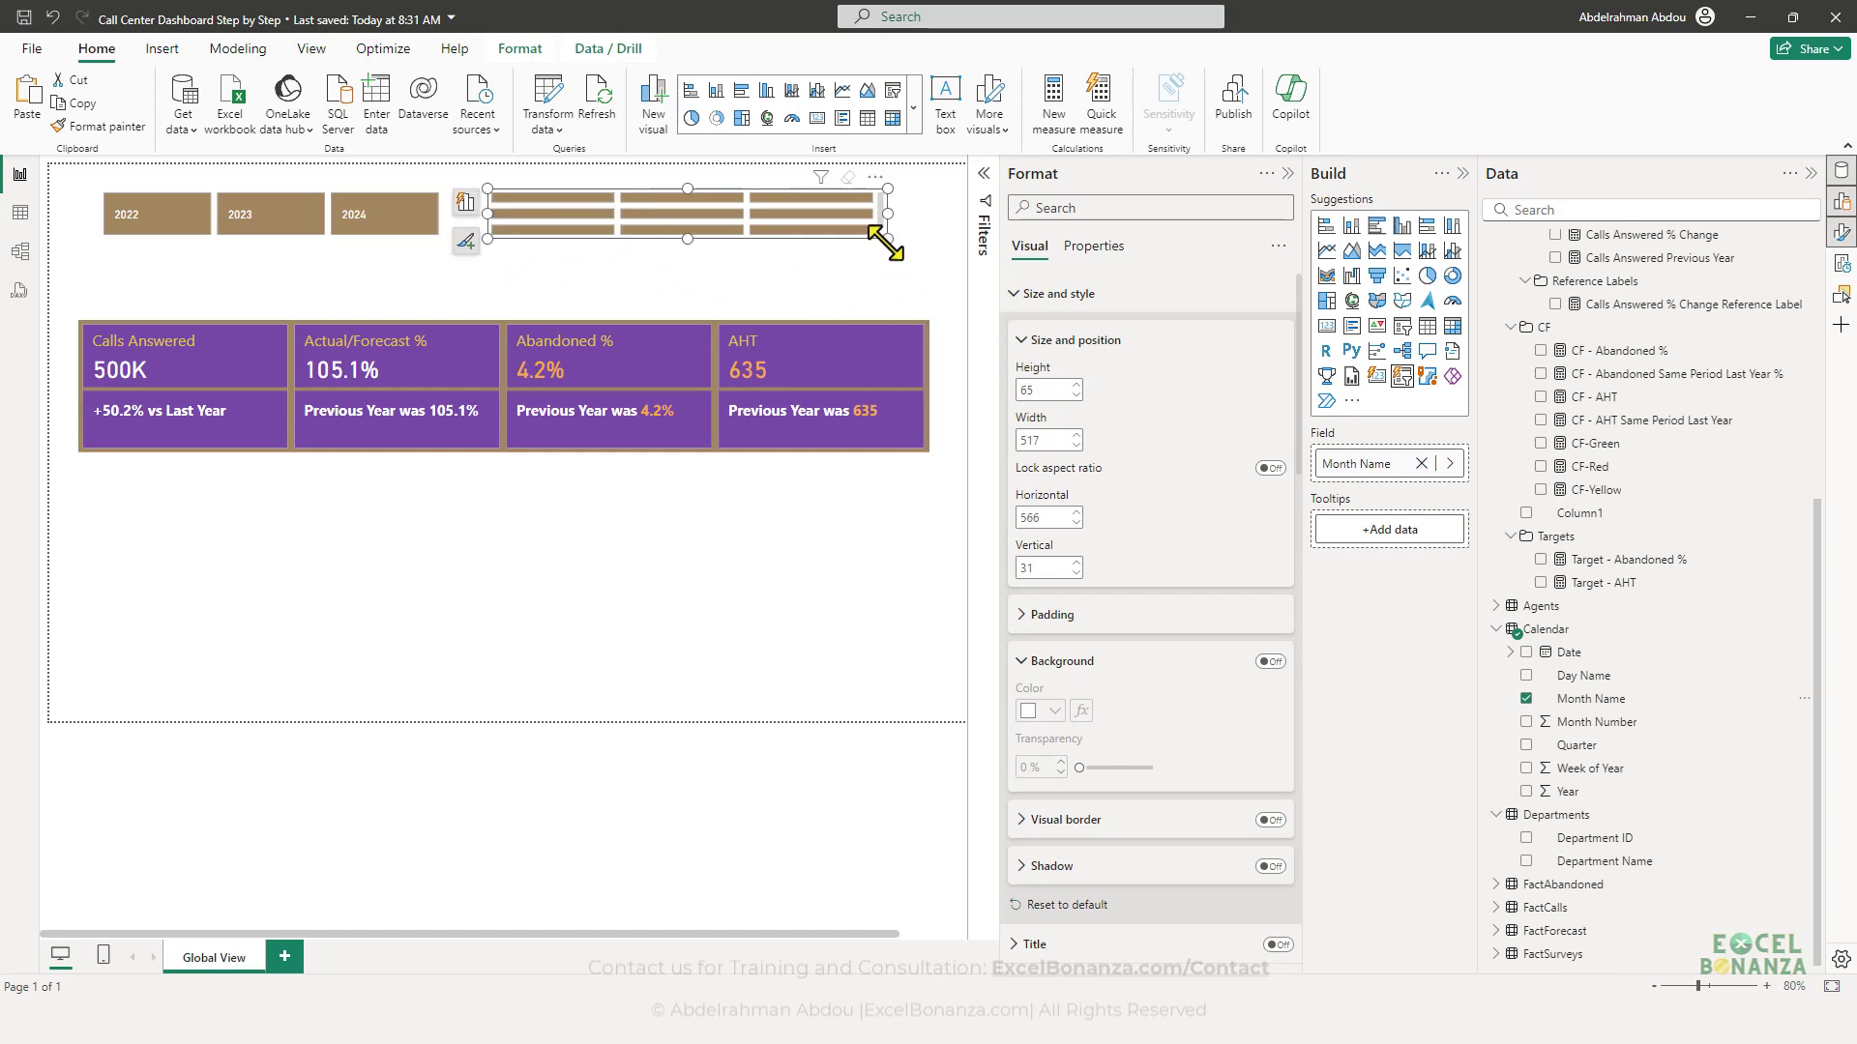
pyautogui.moveTo(887, 239); pyautogui.dragTo(902, 292)
# - Arrange the month slicer as a single row of cards with a maximum of 12 buttons shown
pyautogui.scroll(-5, 1196, 427)
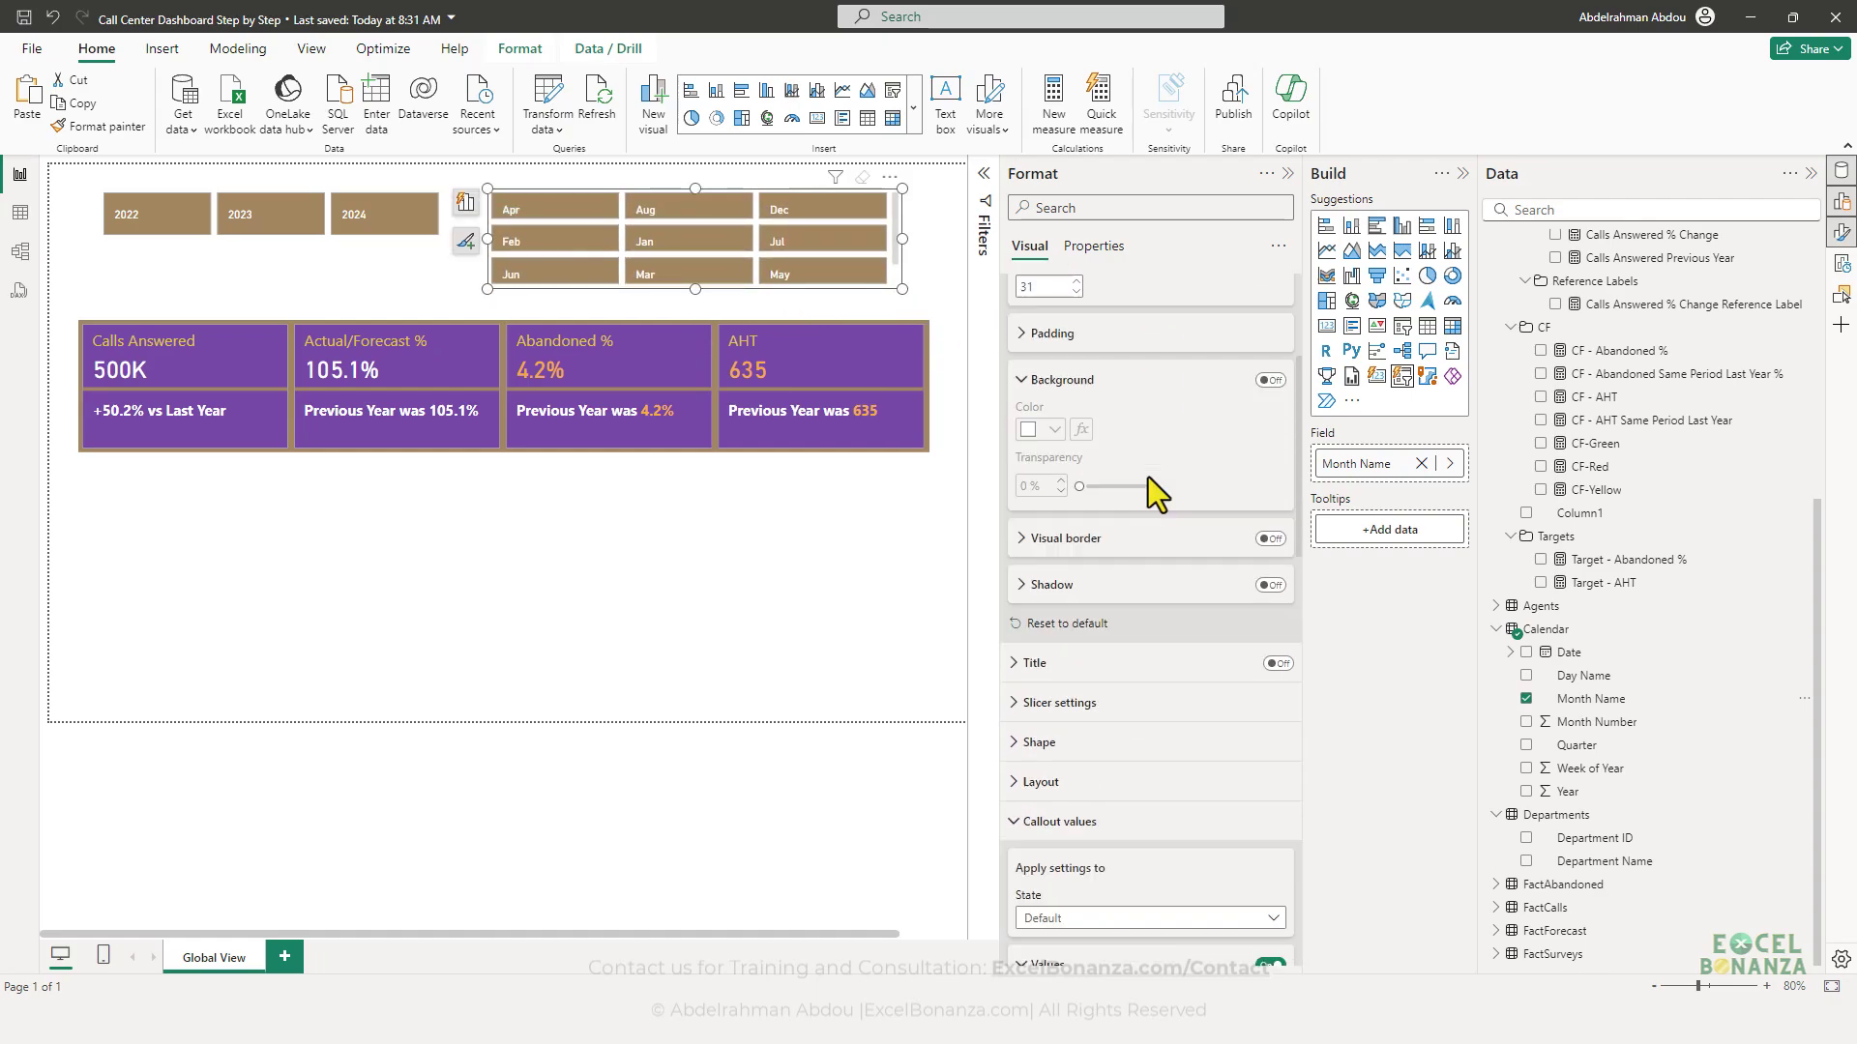
pyautogui.scroll(5, 1191, 561)
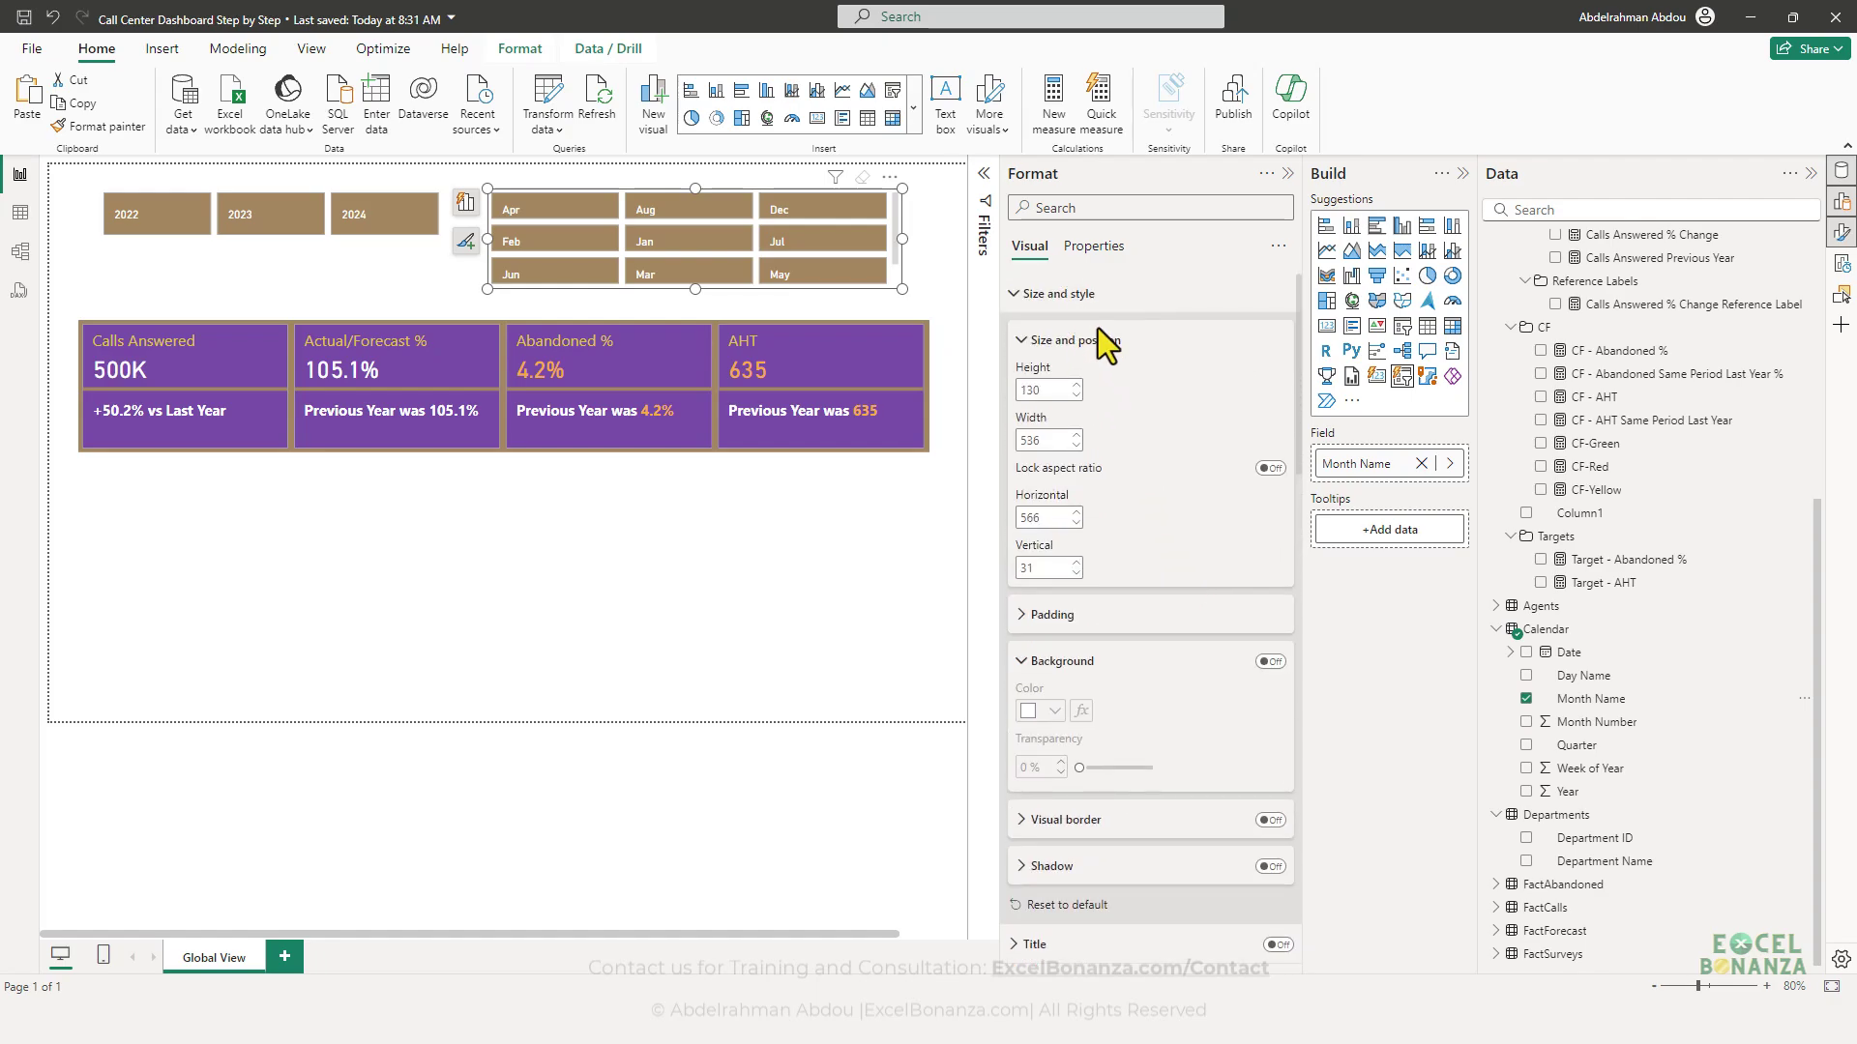
pyautogui.scroll(-3, 1156, 367)
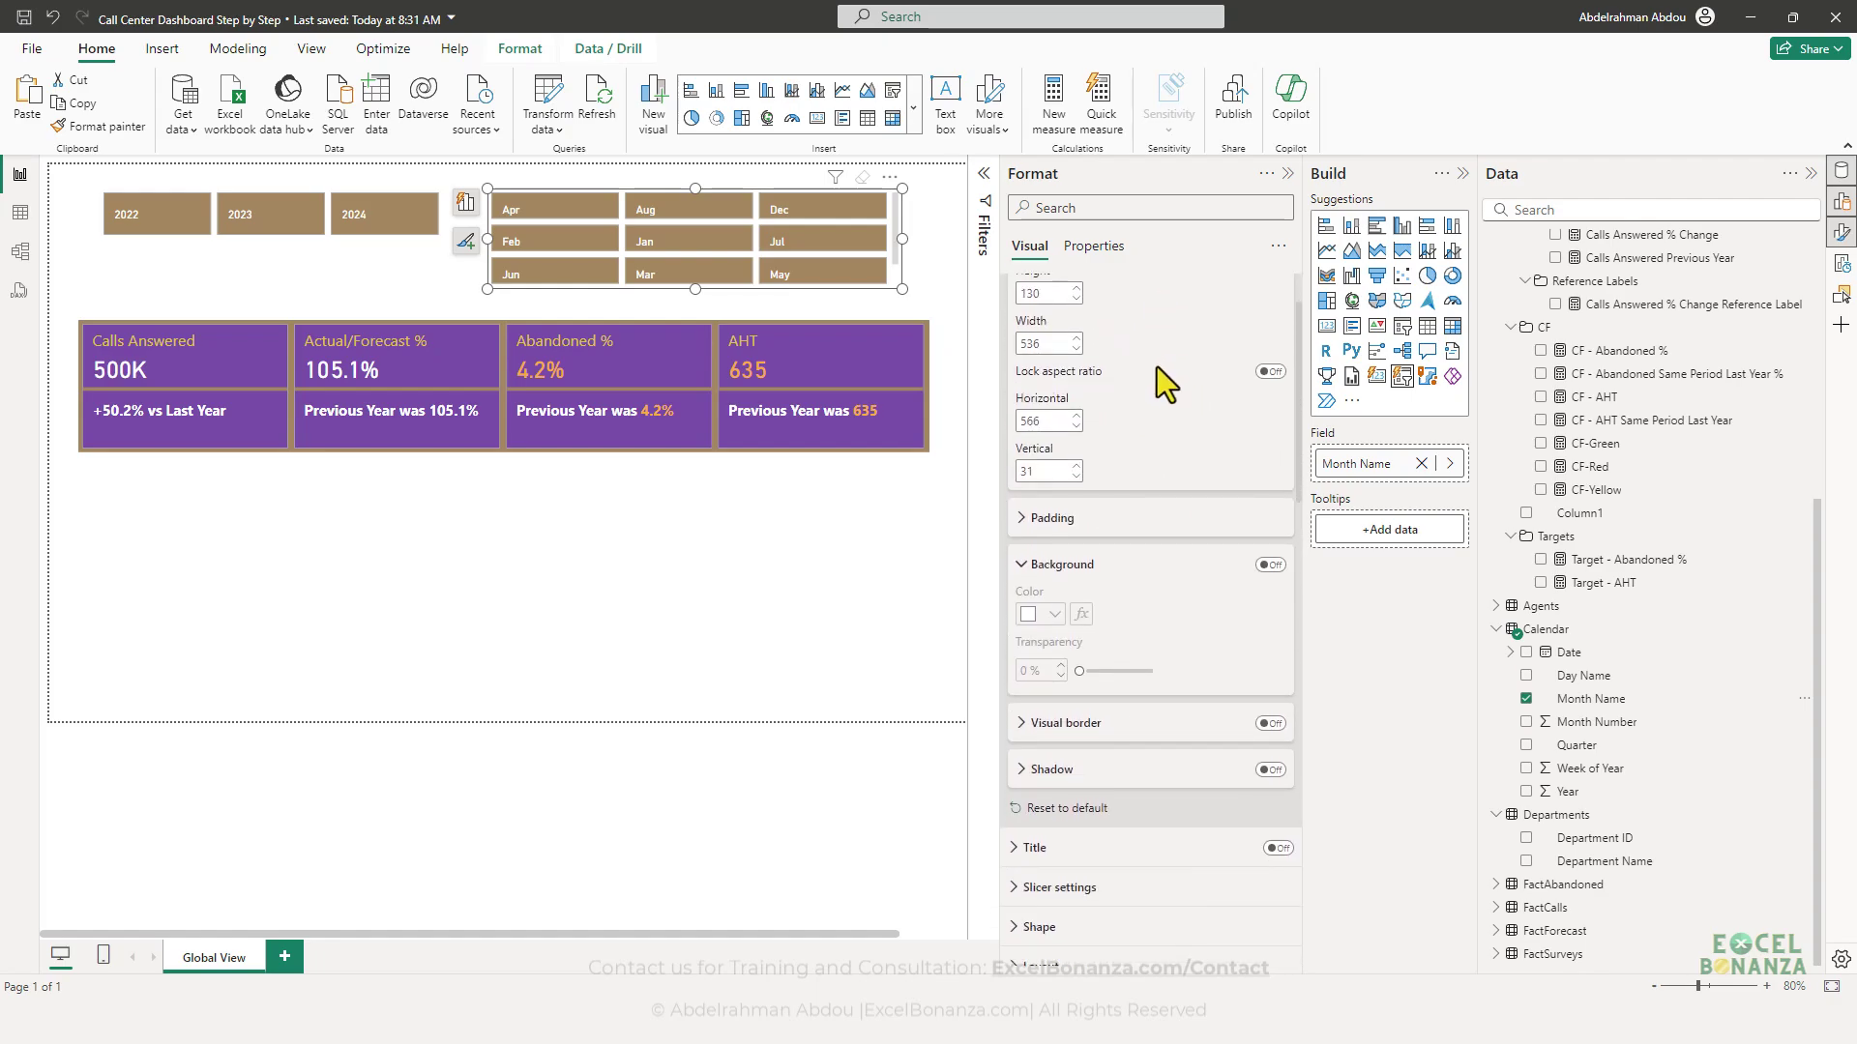
pyautogui.scroll(3, 1210, 495)
pyautogui.scroll(-2, 1210, 497)
pyautogui.scroll(2, 1210, 496)
pyautogui.click(1081, 249)
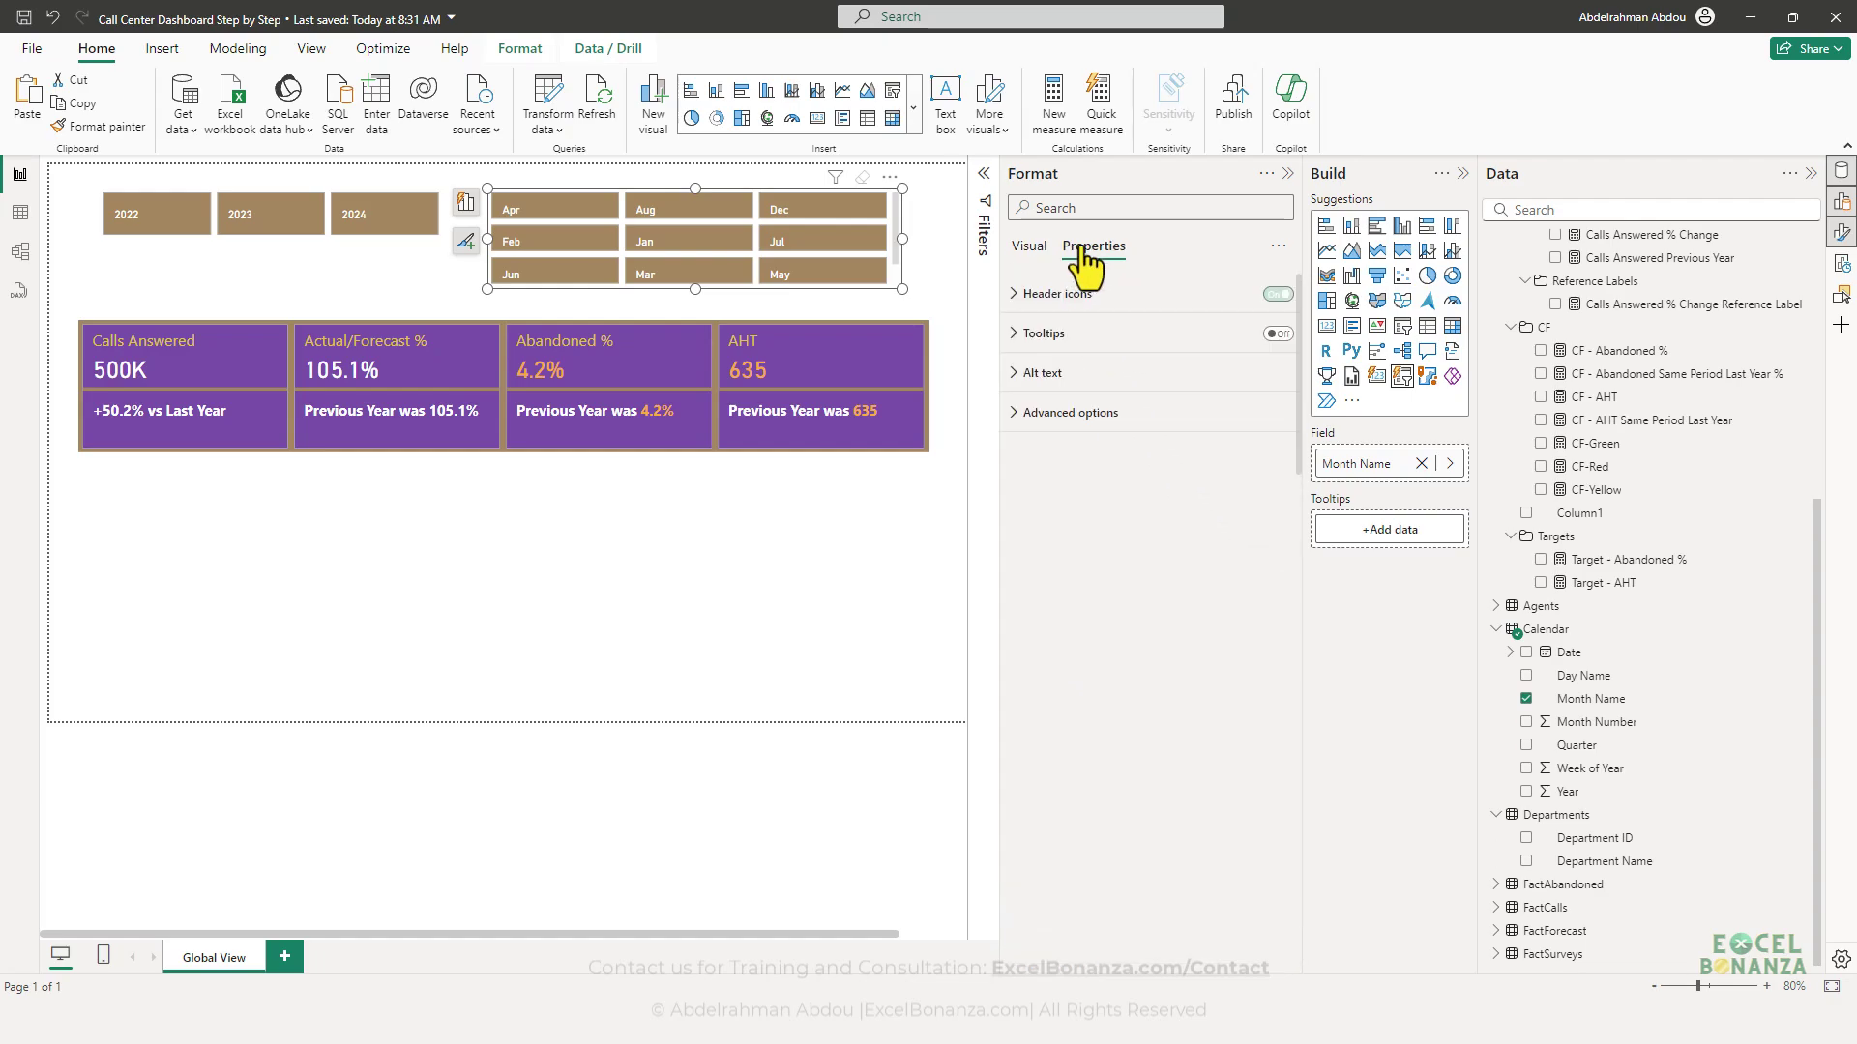
pyautogui.click(1029, 248)
pyautogui.scroll(-3, 1146, 419)
pyautogui.scroll(-2, 1147, 419)
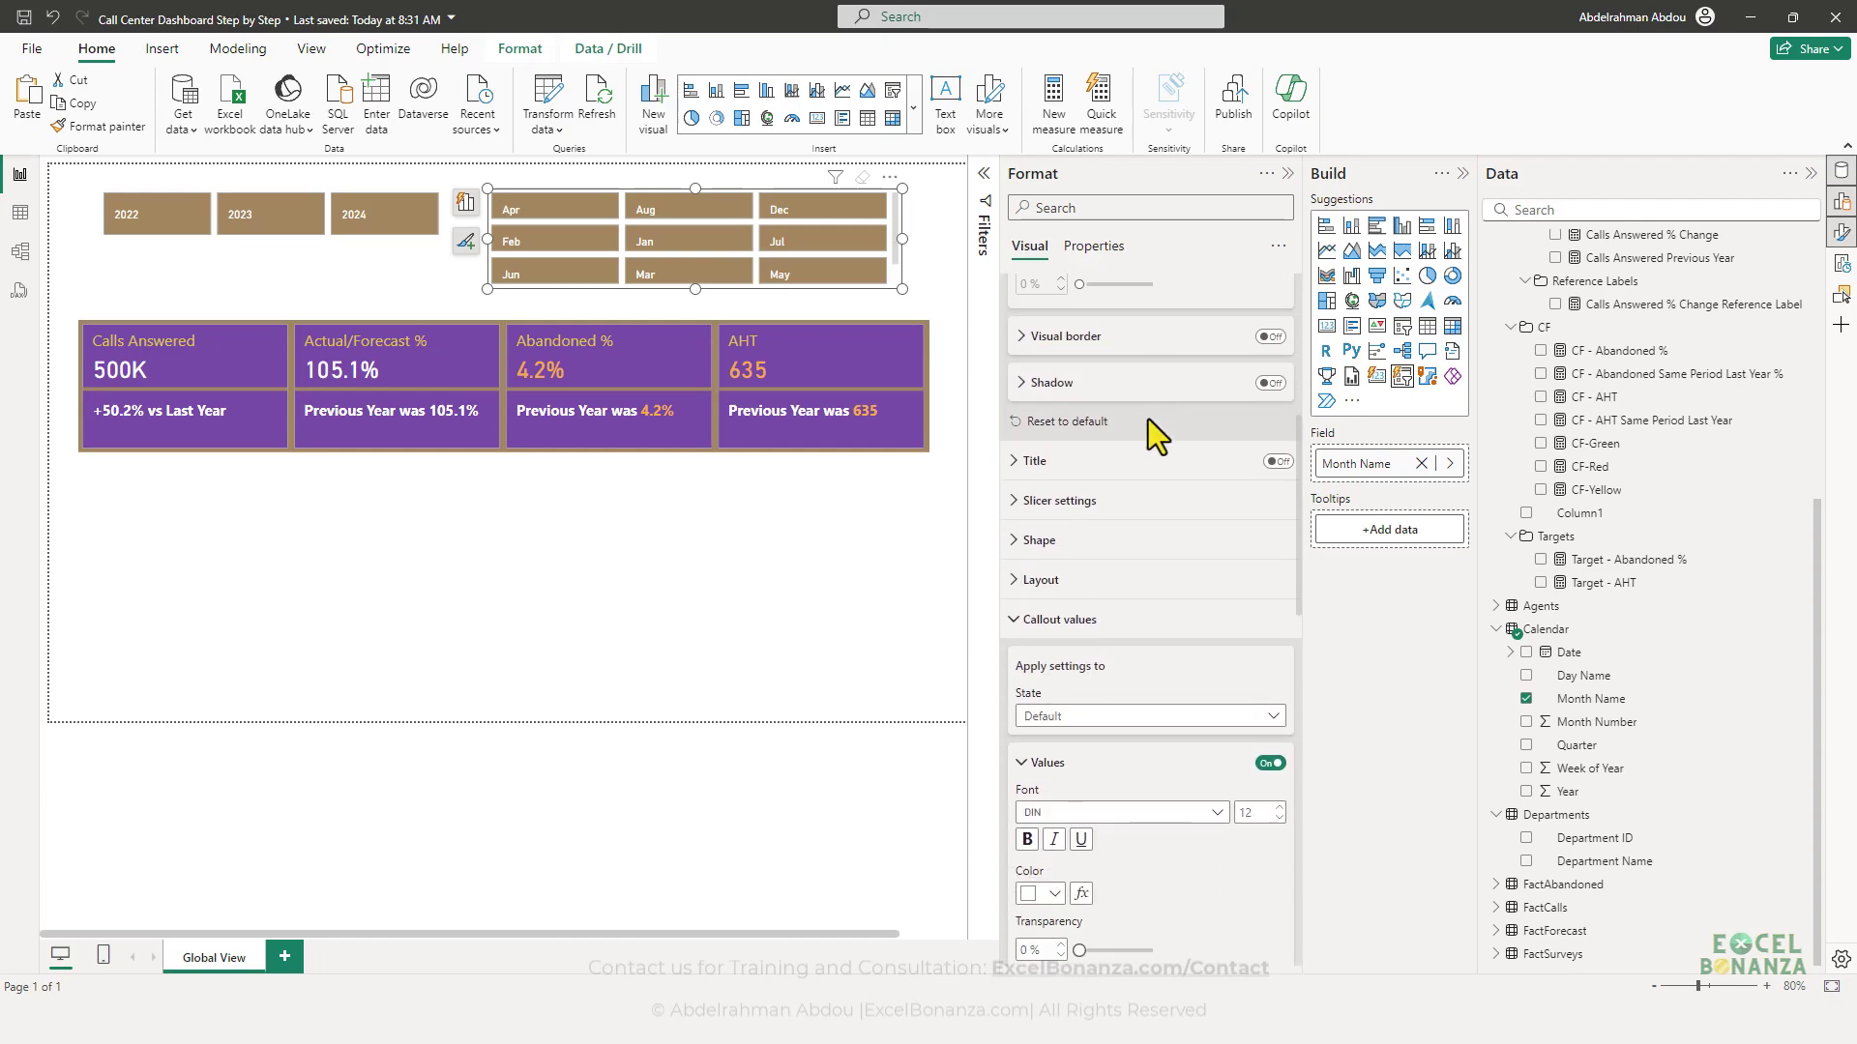
pyautogui.click(1088, 581)
pyautogui.scroll(-4, 1177, 620)
pyautogui.click(1104, 484)
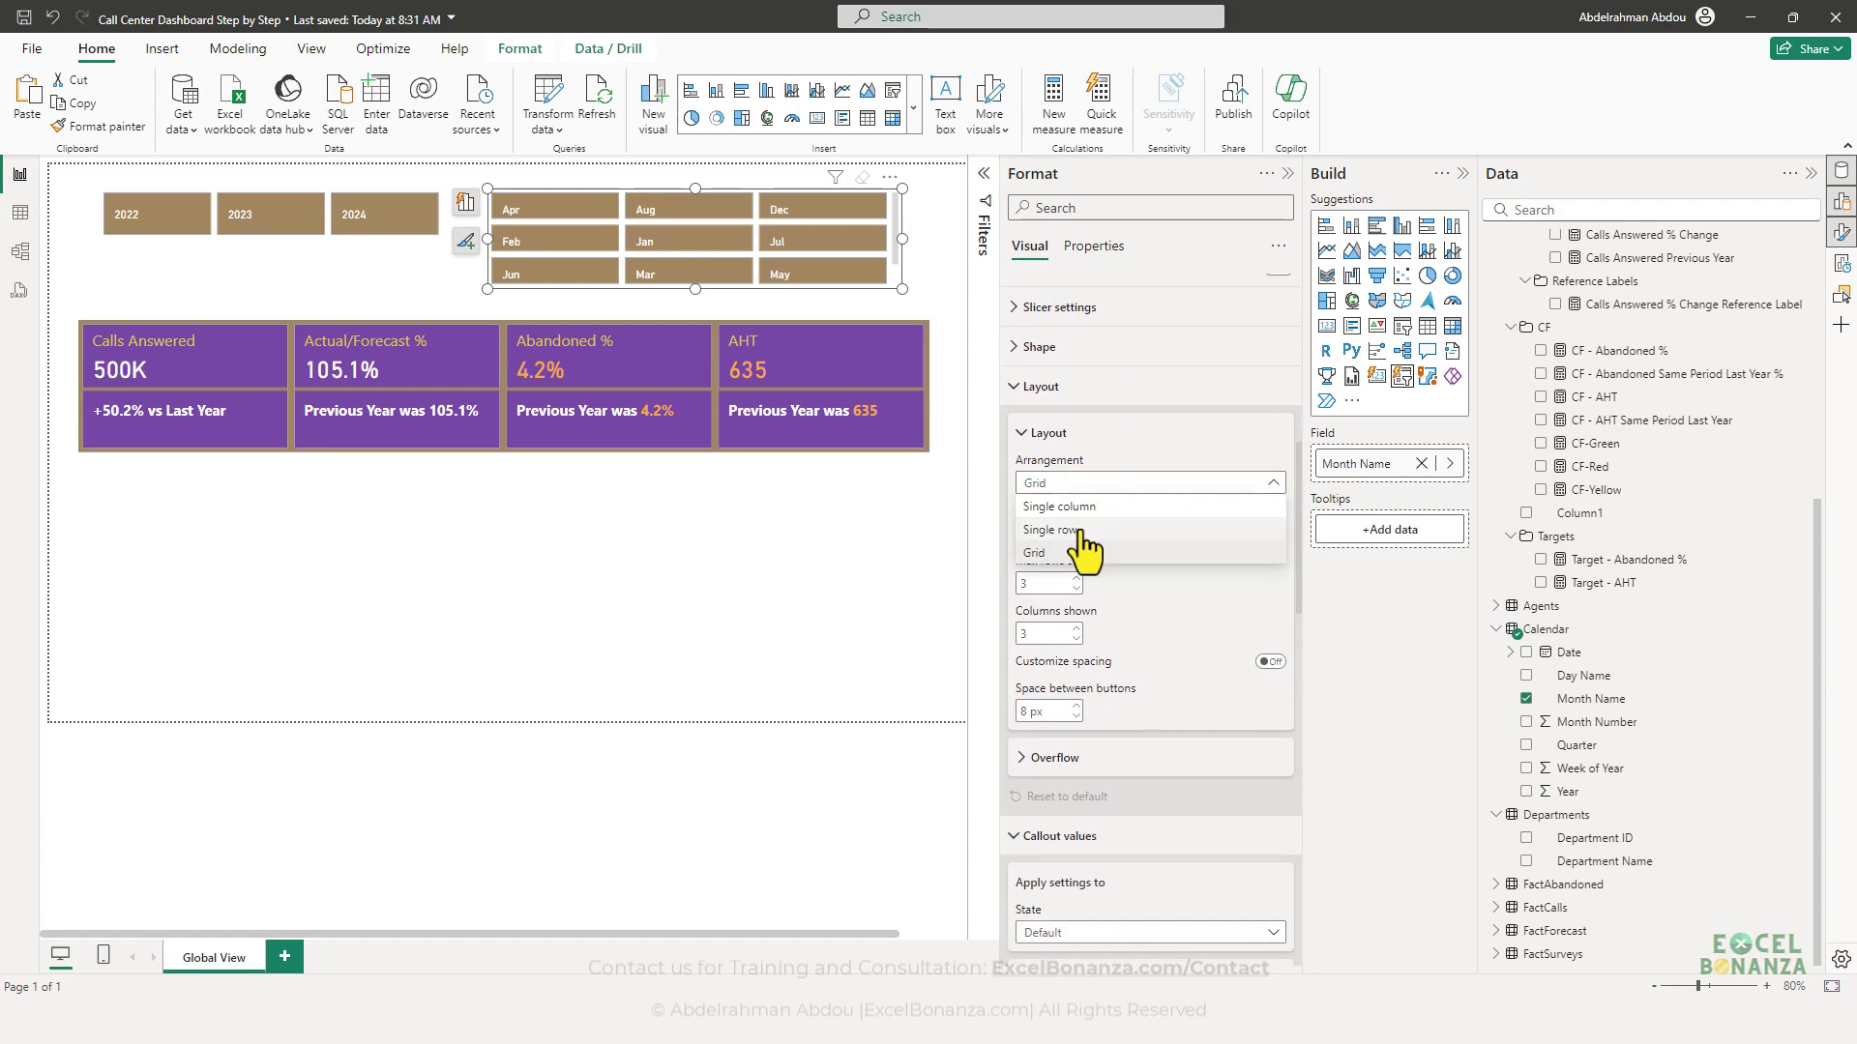
pyautogui.click(1080, 531)
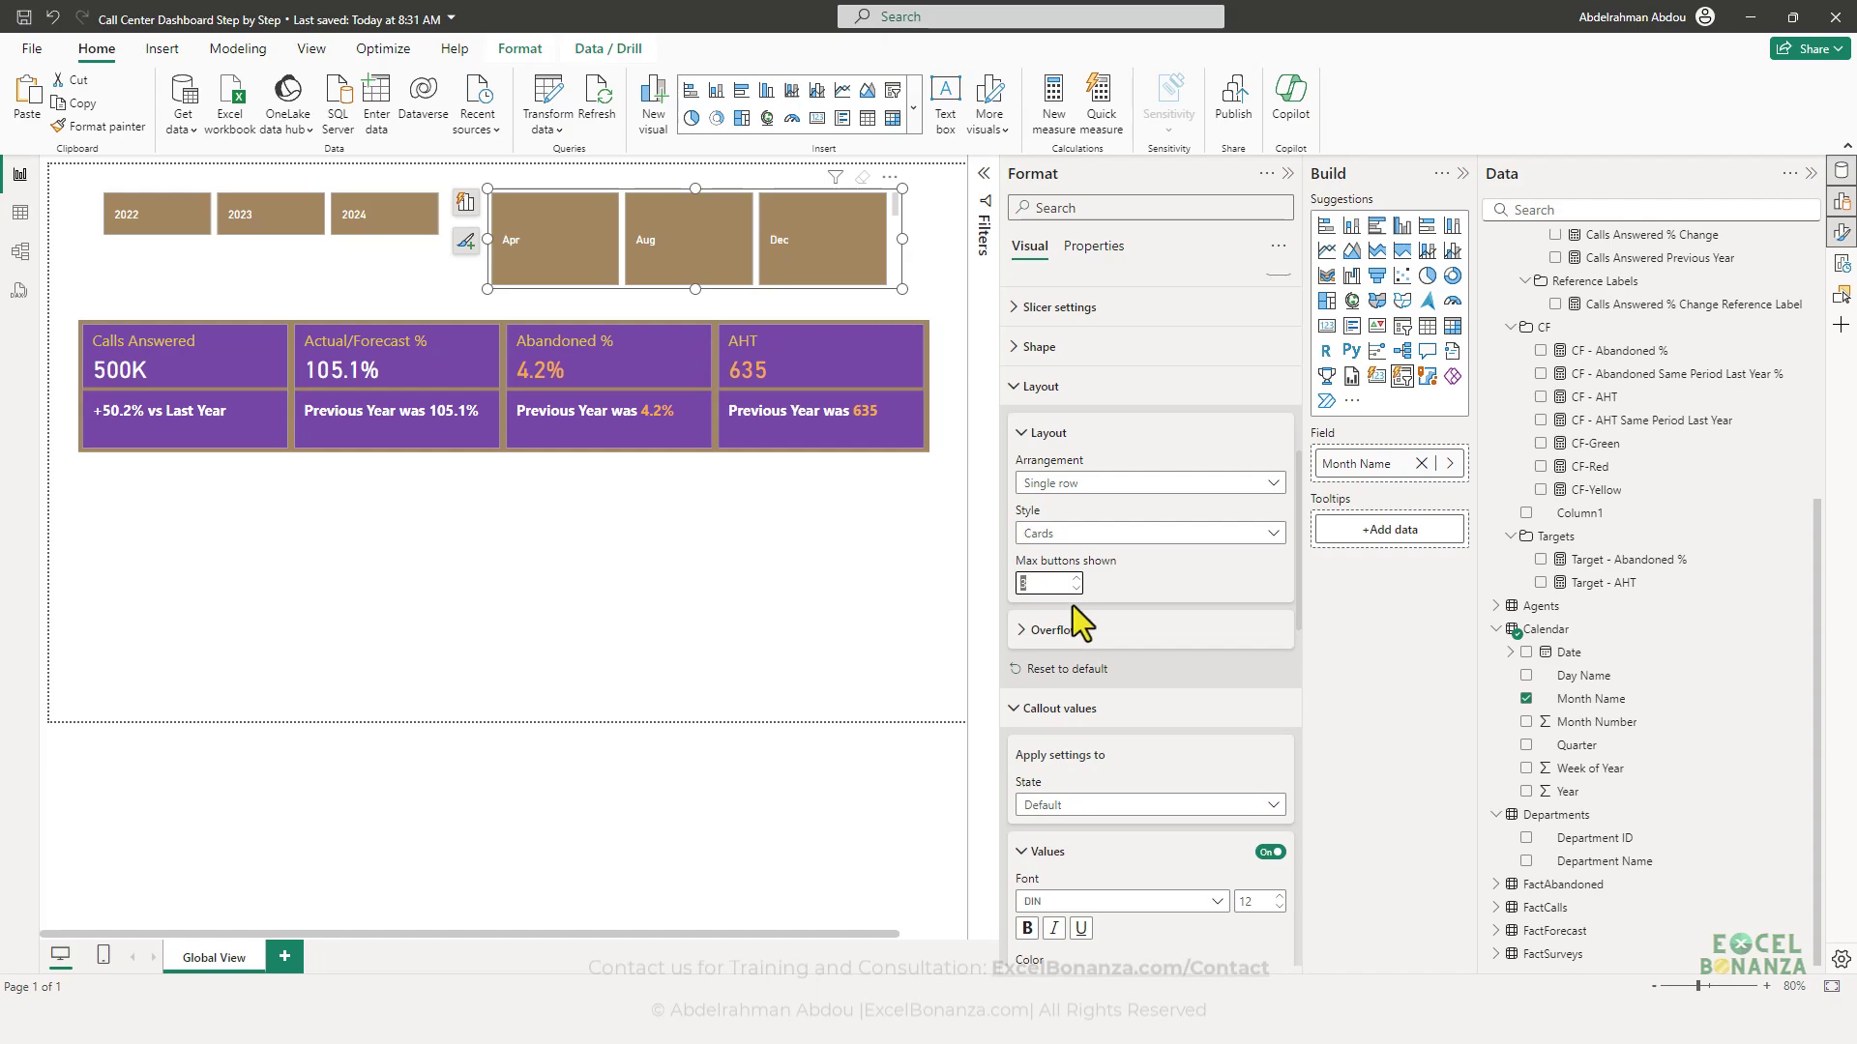
pyautogui.press('Return')
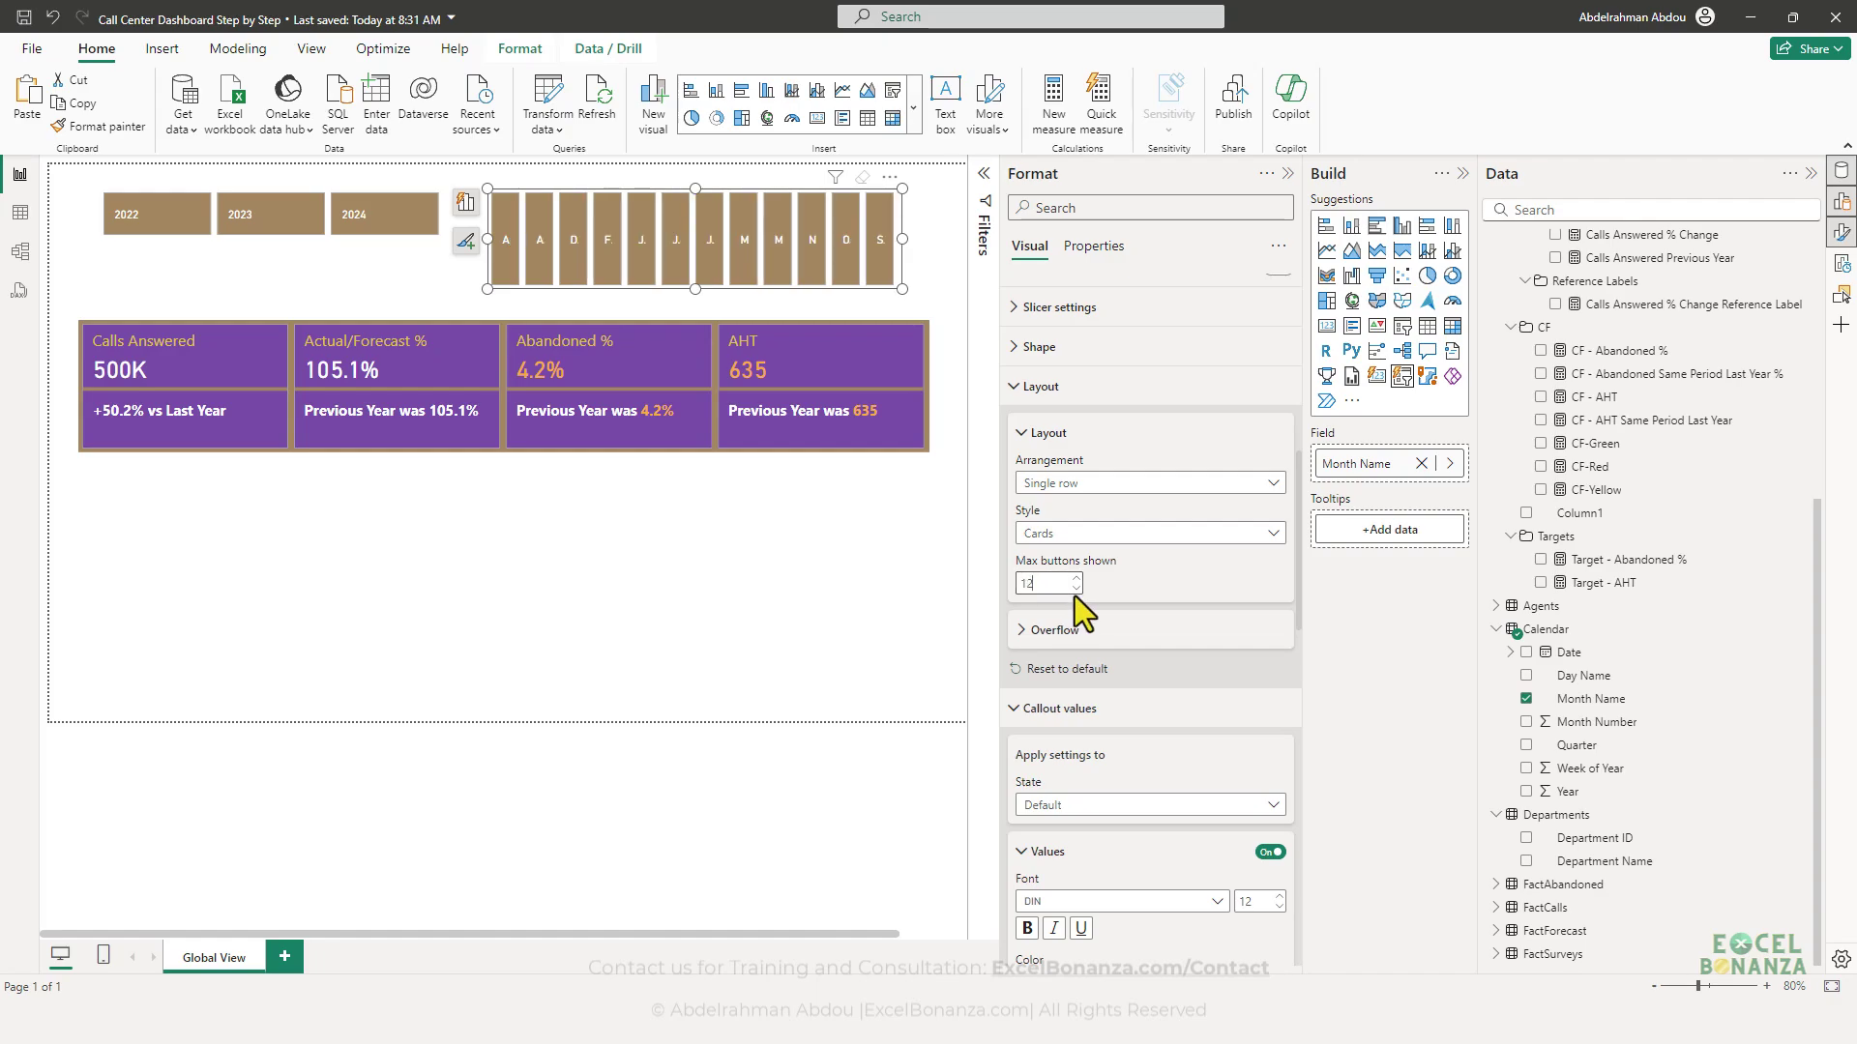
pyautogui.click(1131, 533)
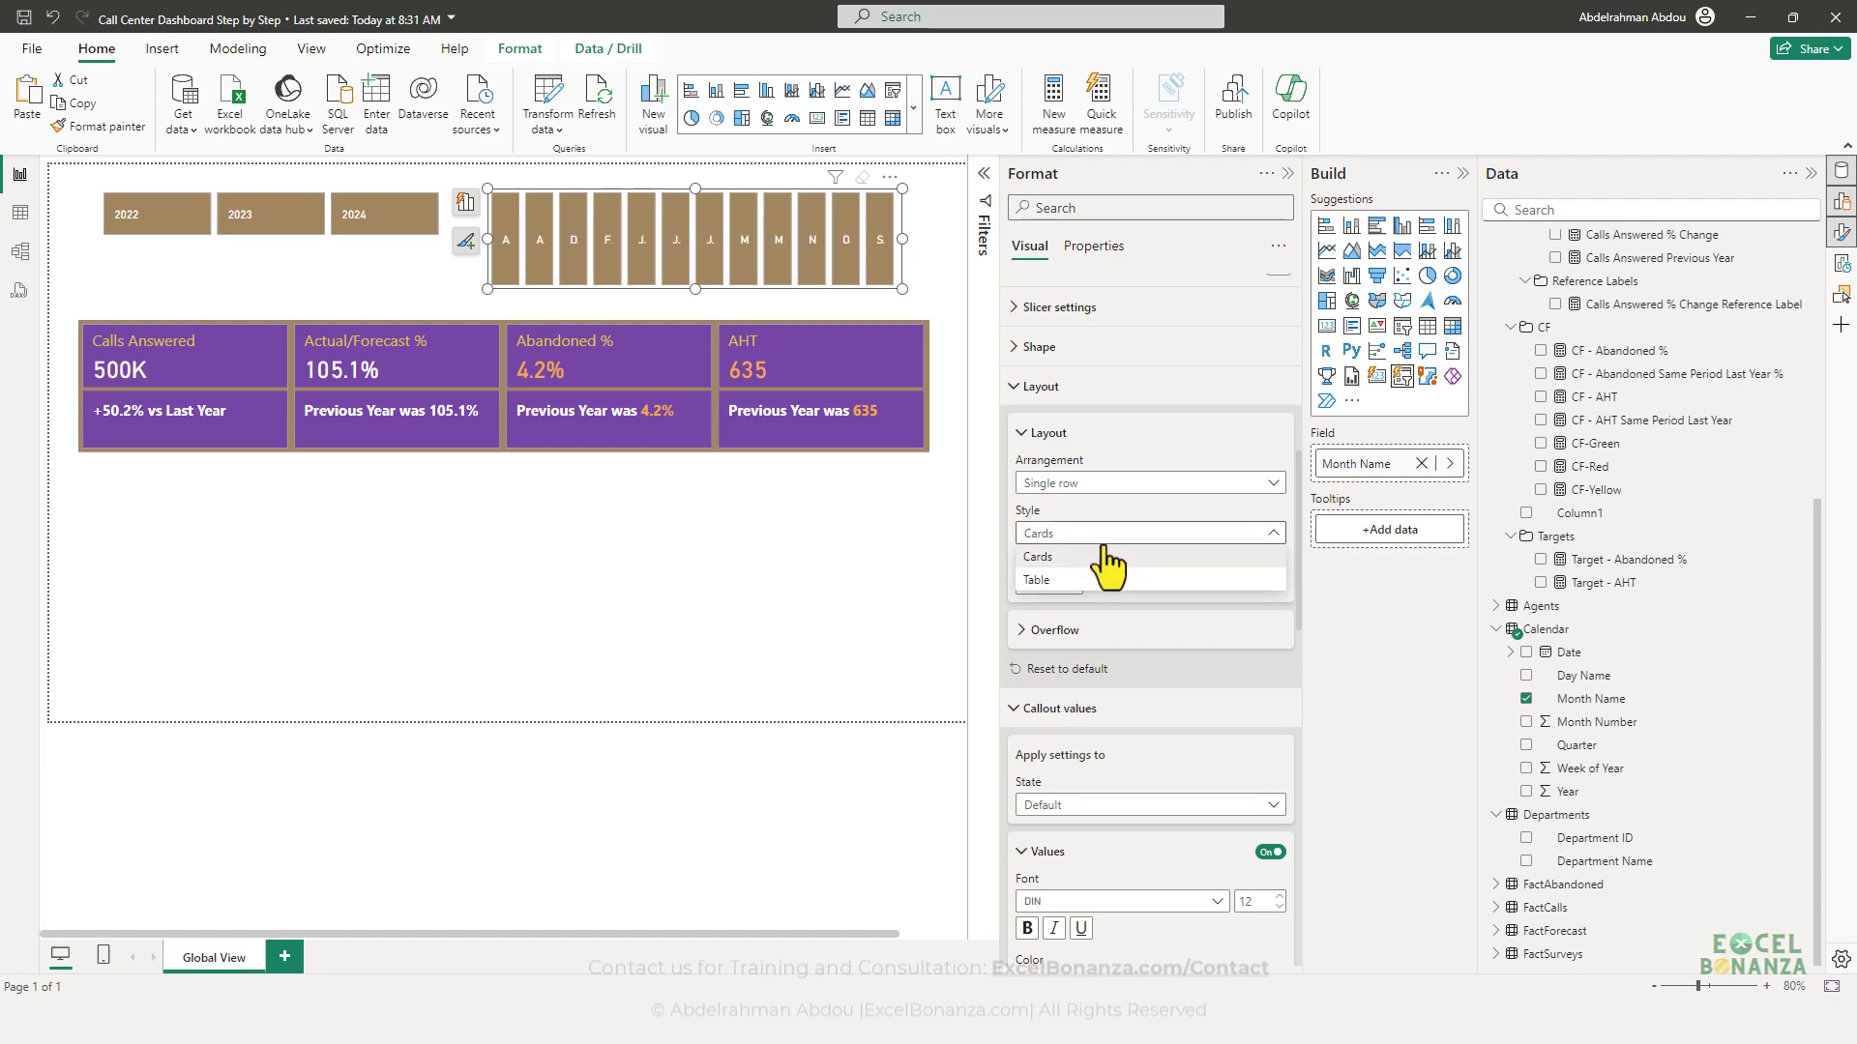
pyautogui.click(1119, 538)
# - Flatten and widen the month slicer so its month names fit, and place the year slicer directly beside it in the same row
pyautogui.moveTo(902, 289); pyautogui.dragTo(961, 239)
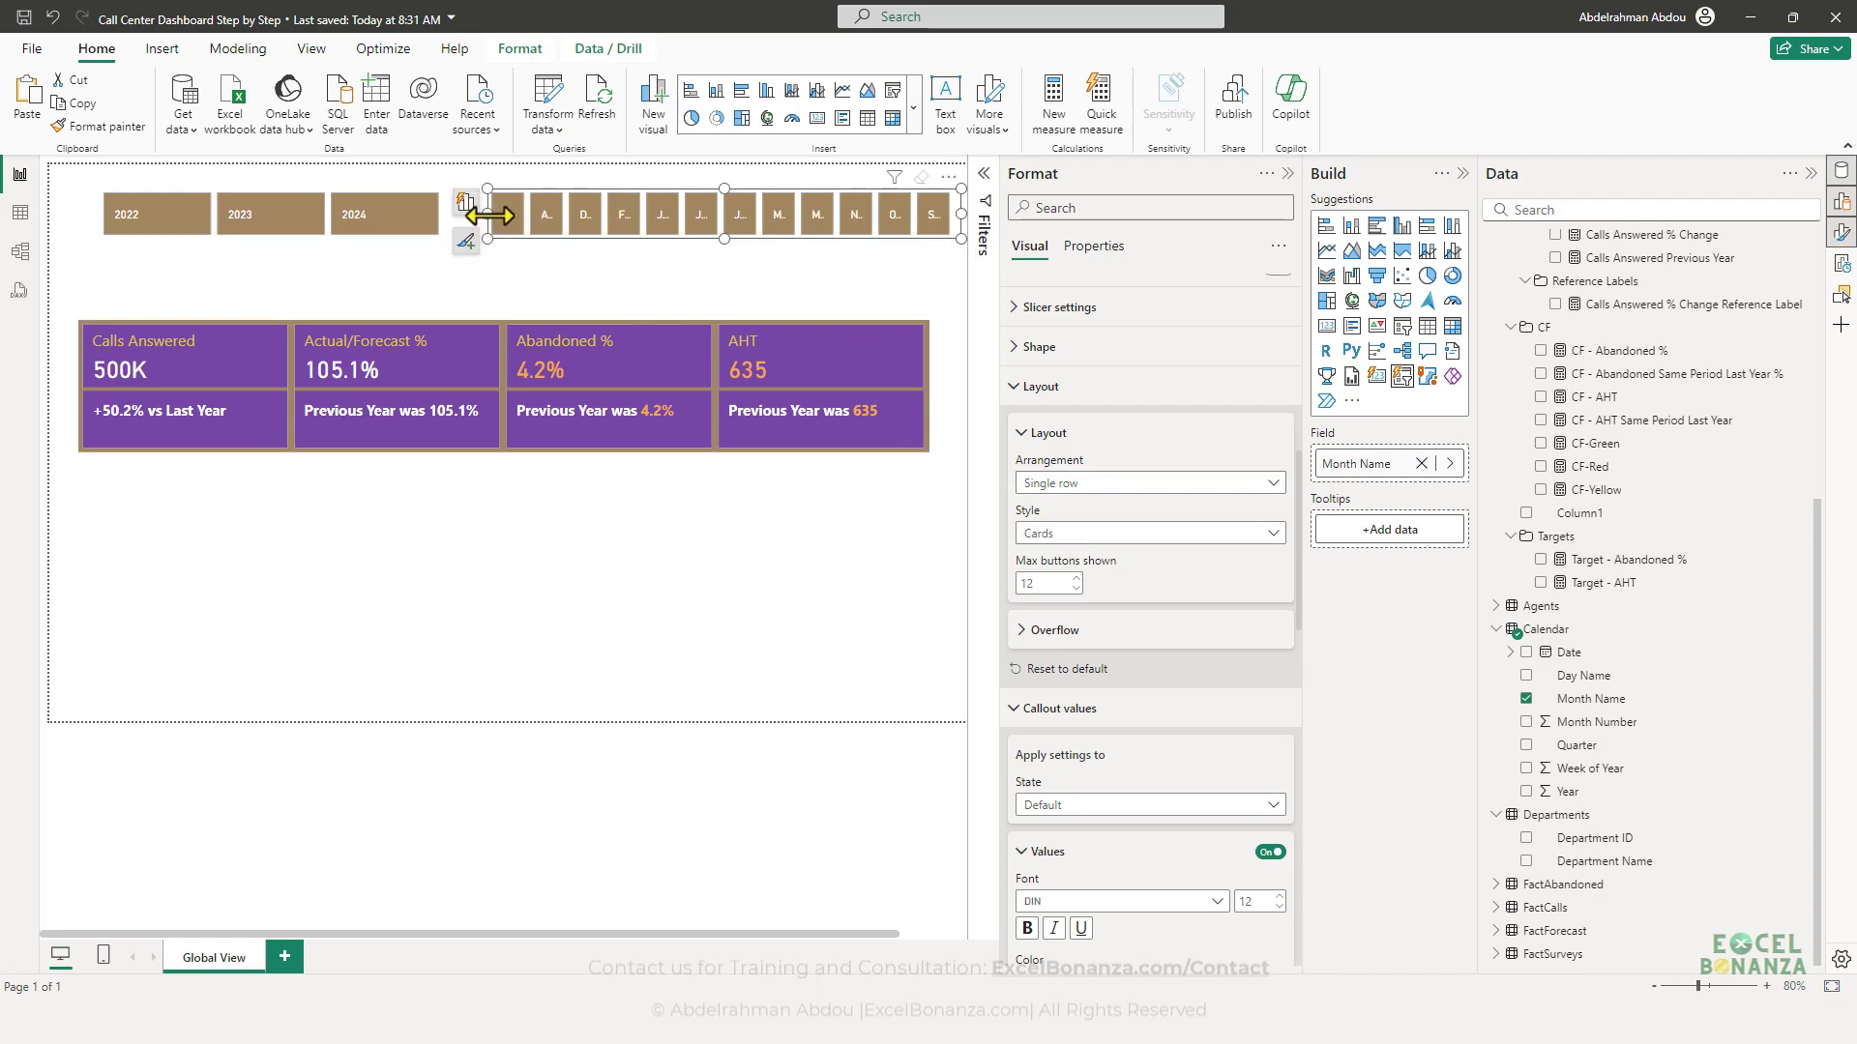
pyautogui.moveTo(489, 214); pyautogui.dragTo(392, 205)
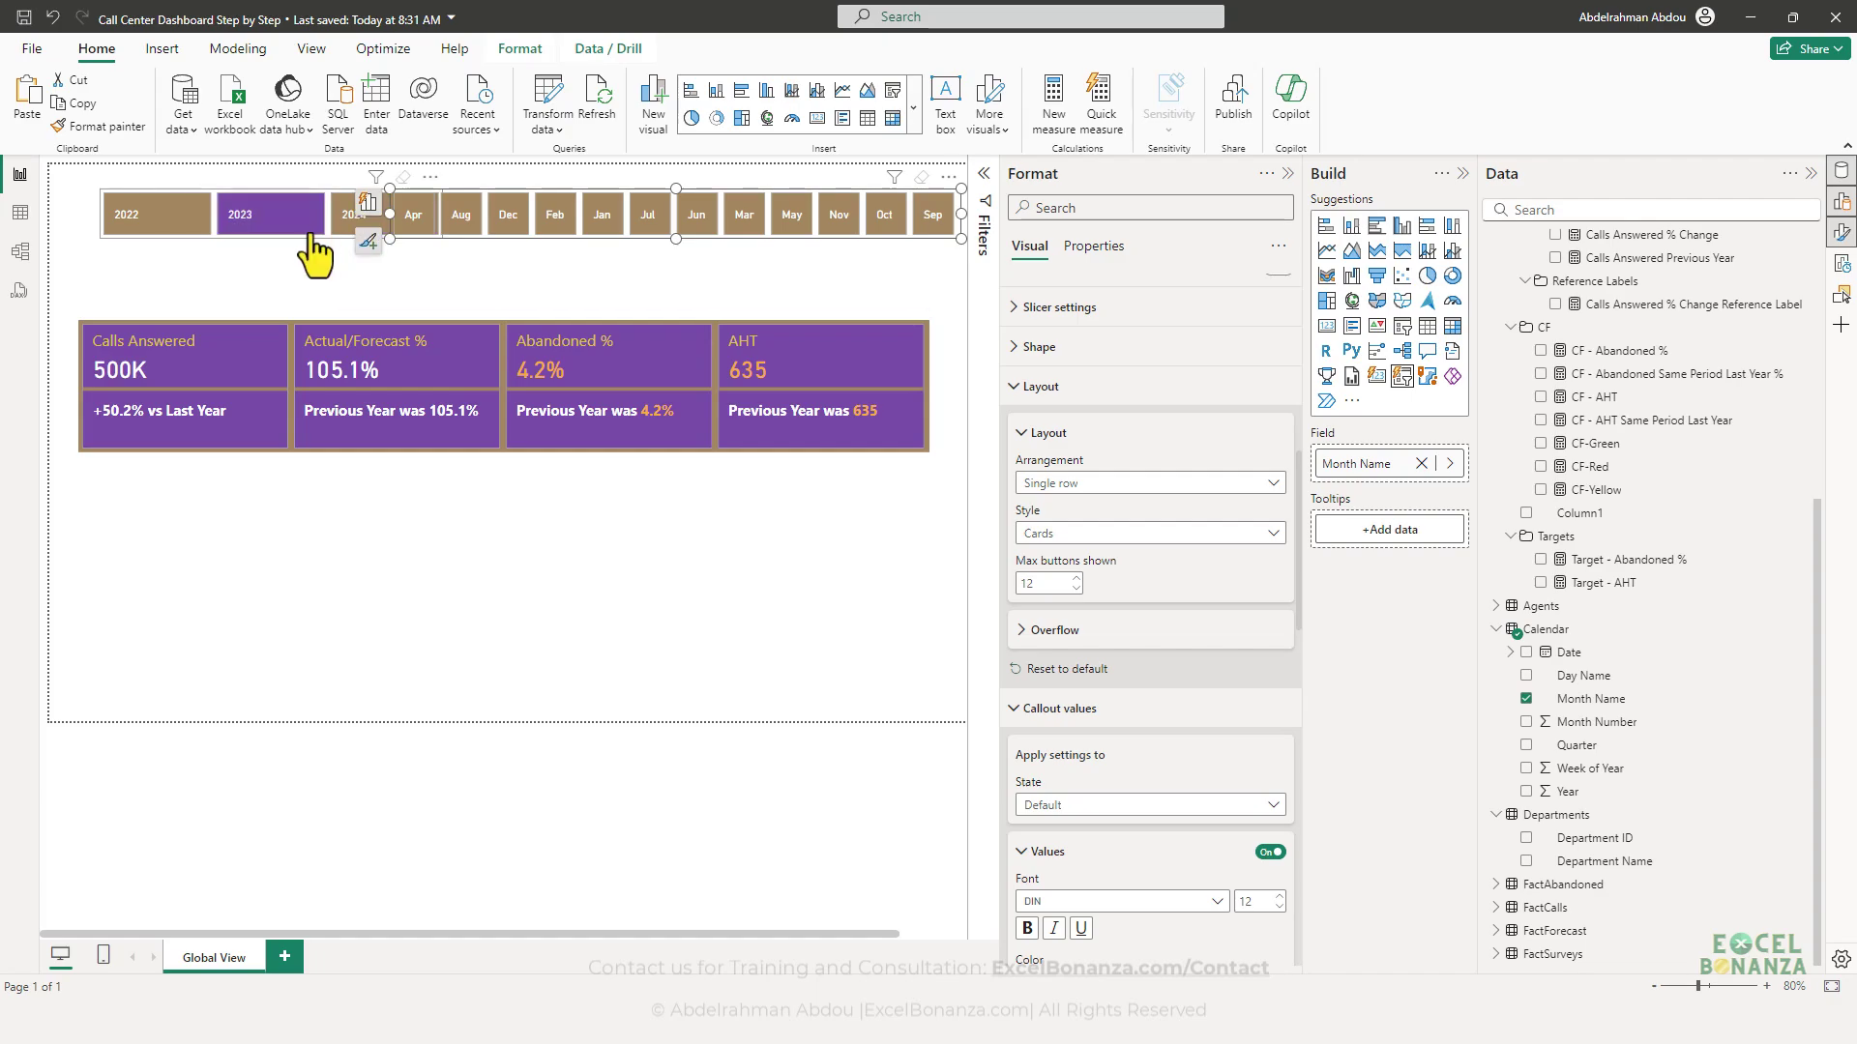
pyautogui.moveTo(296, 238); pyautogui.dragTo(193, 249)
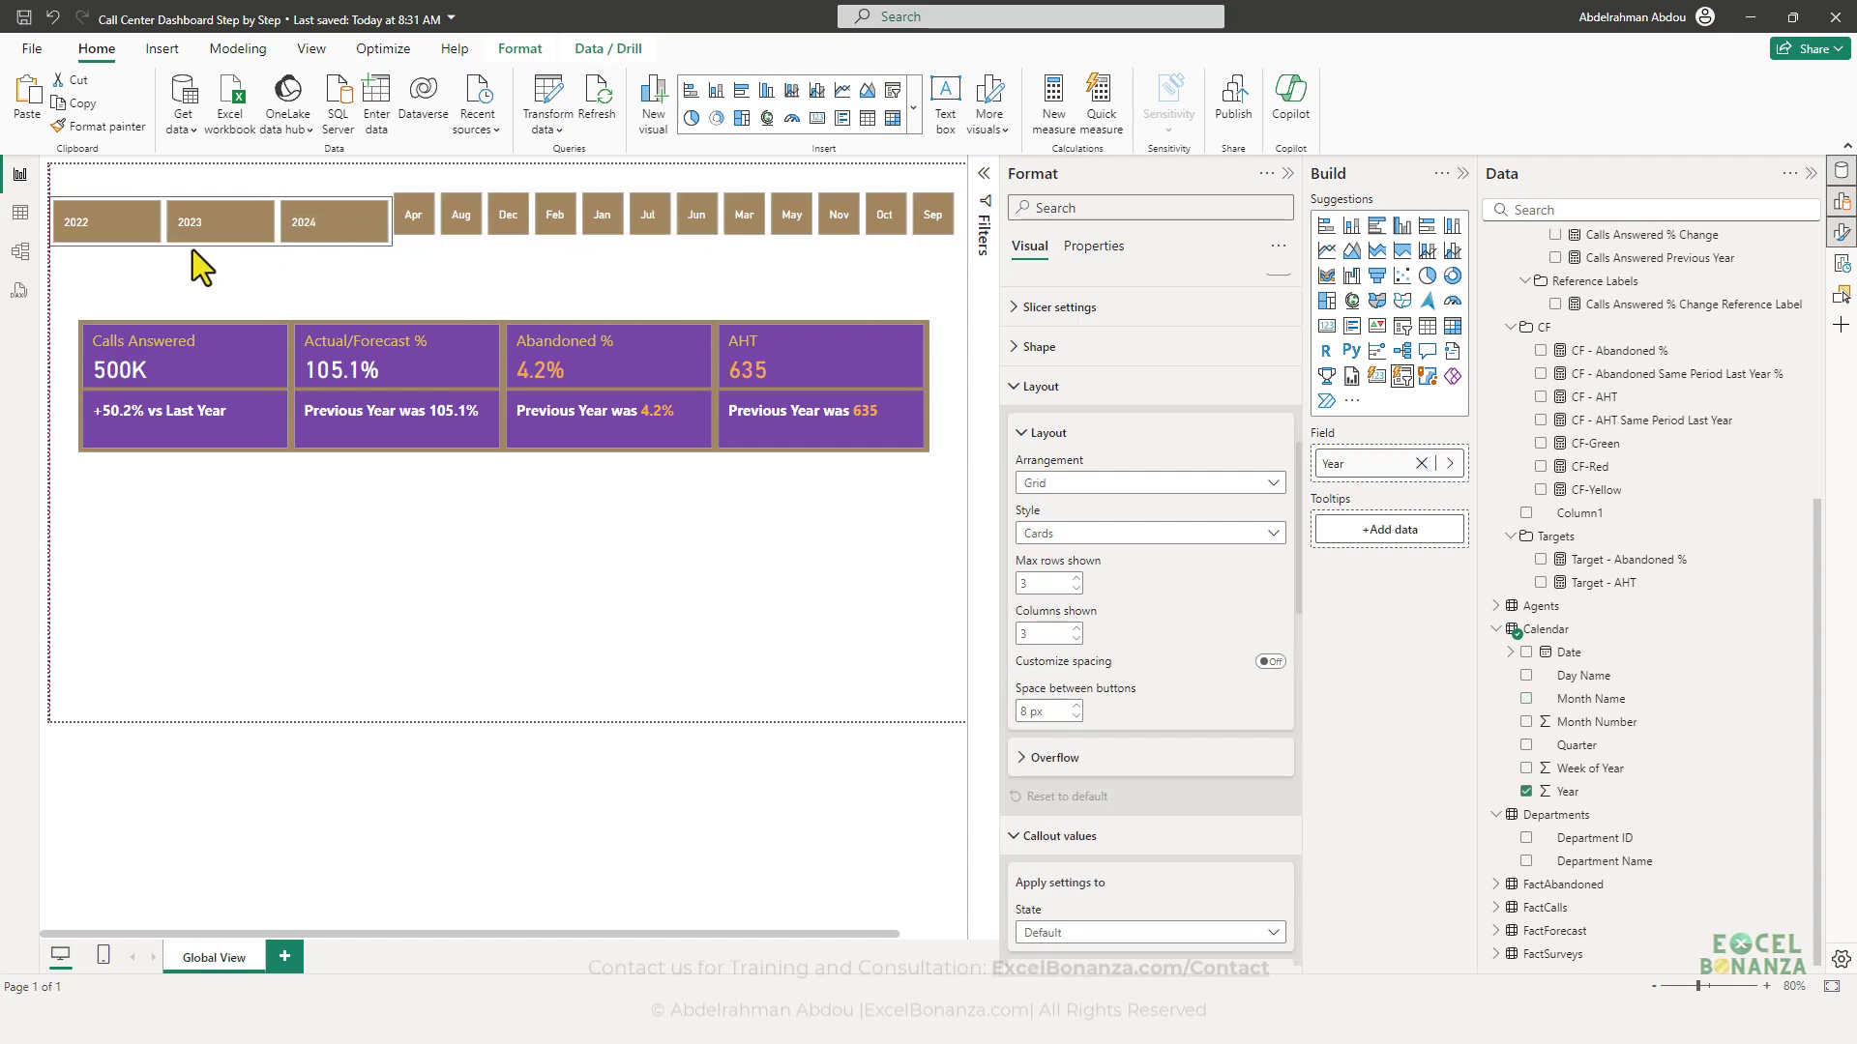
pyautogui.click(465, 240)
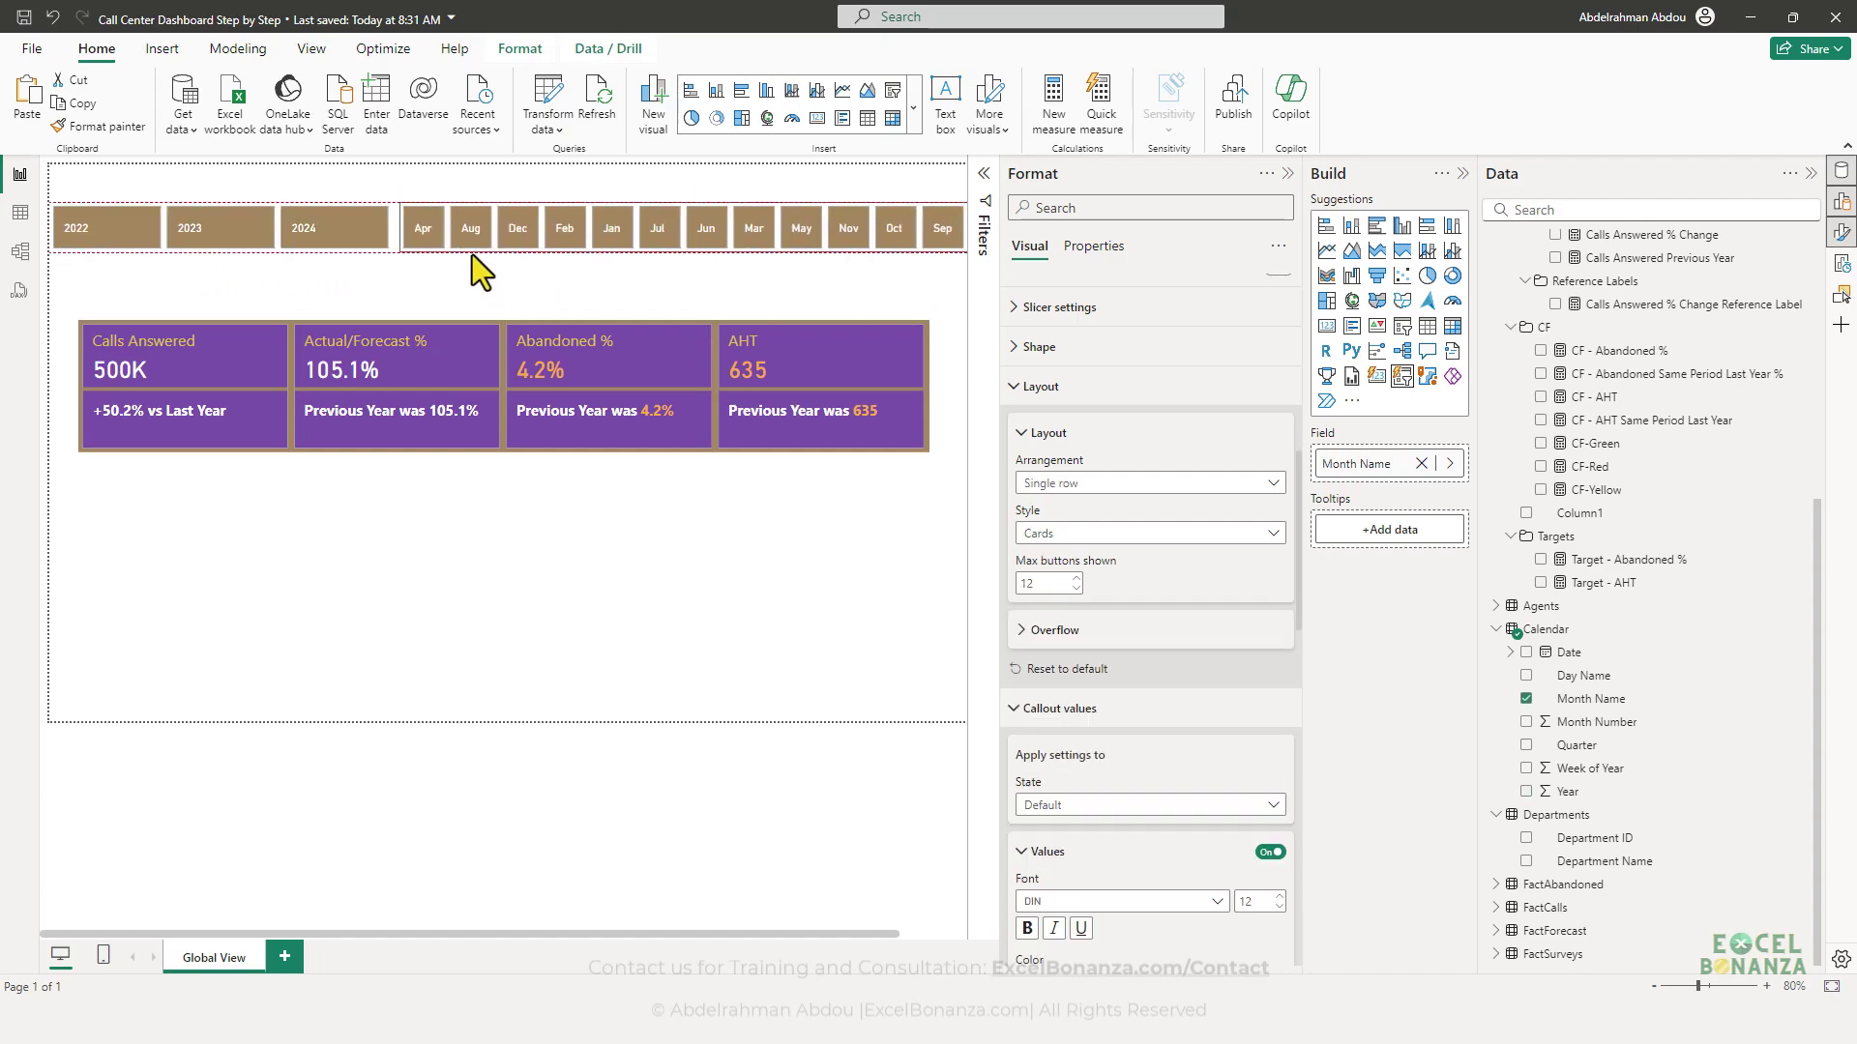
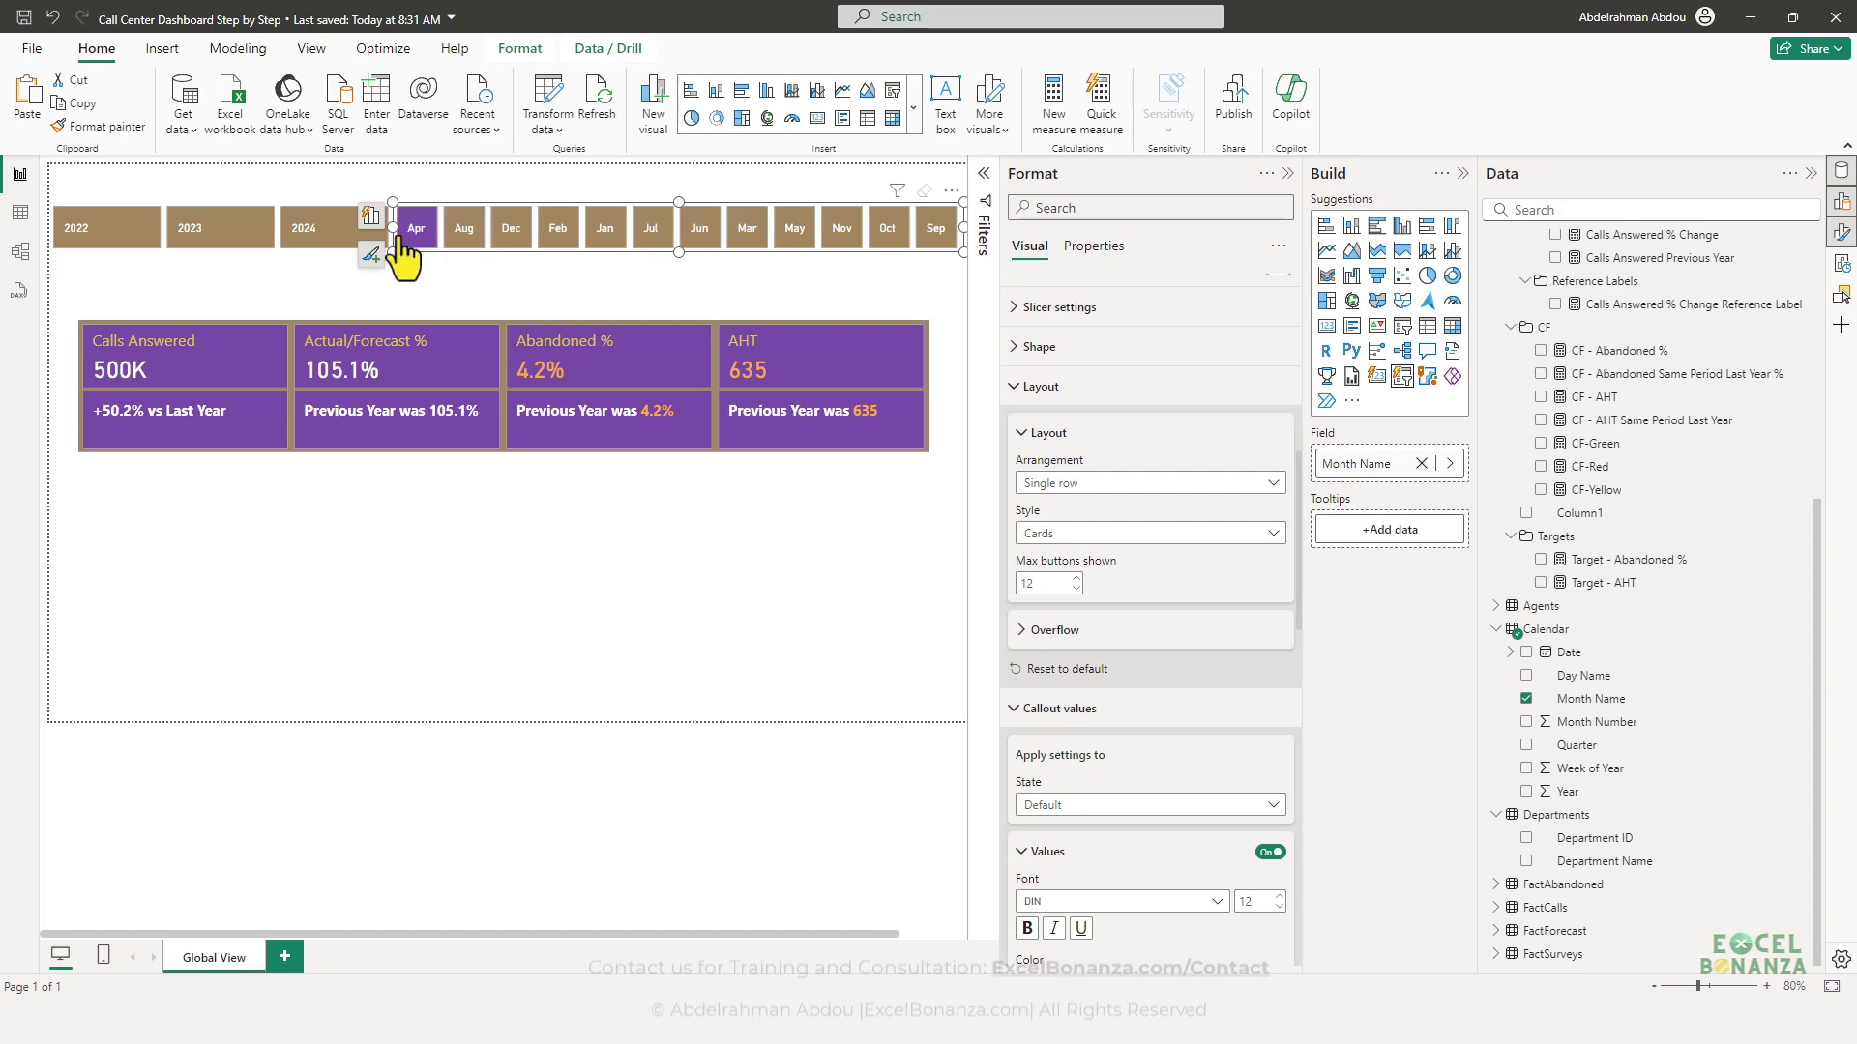
# - Sort the Month Name column of the Calendar table by Month Number
pyautogui.scroll(5, 1774, 713)
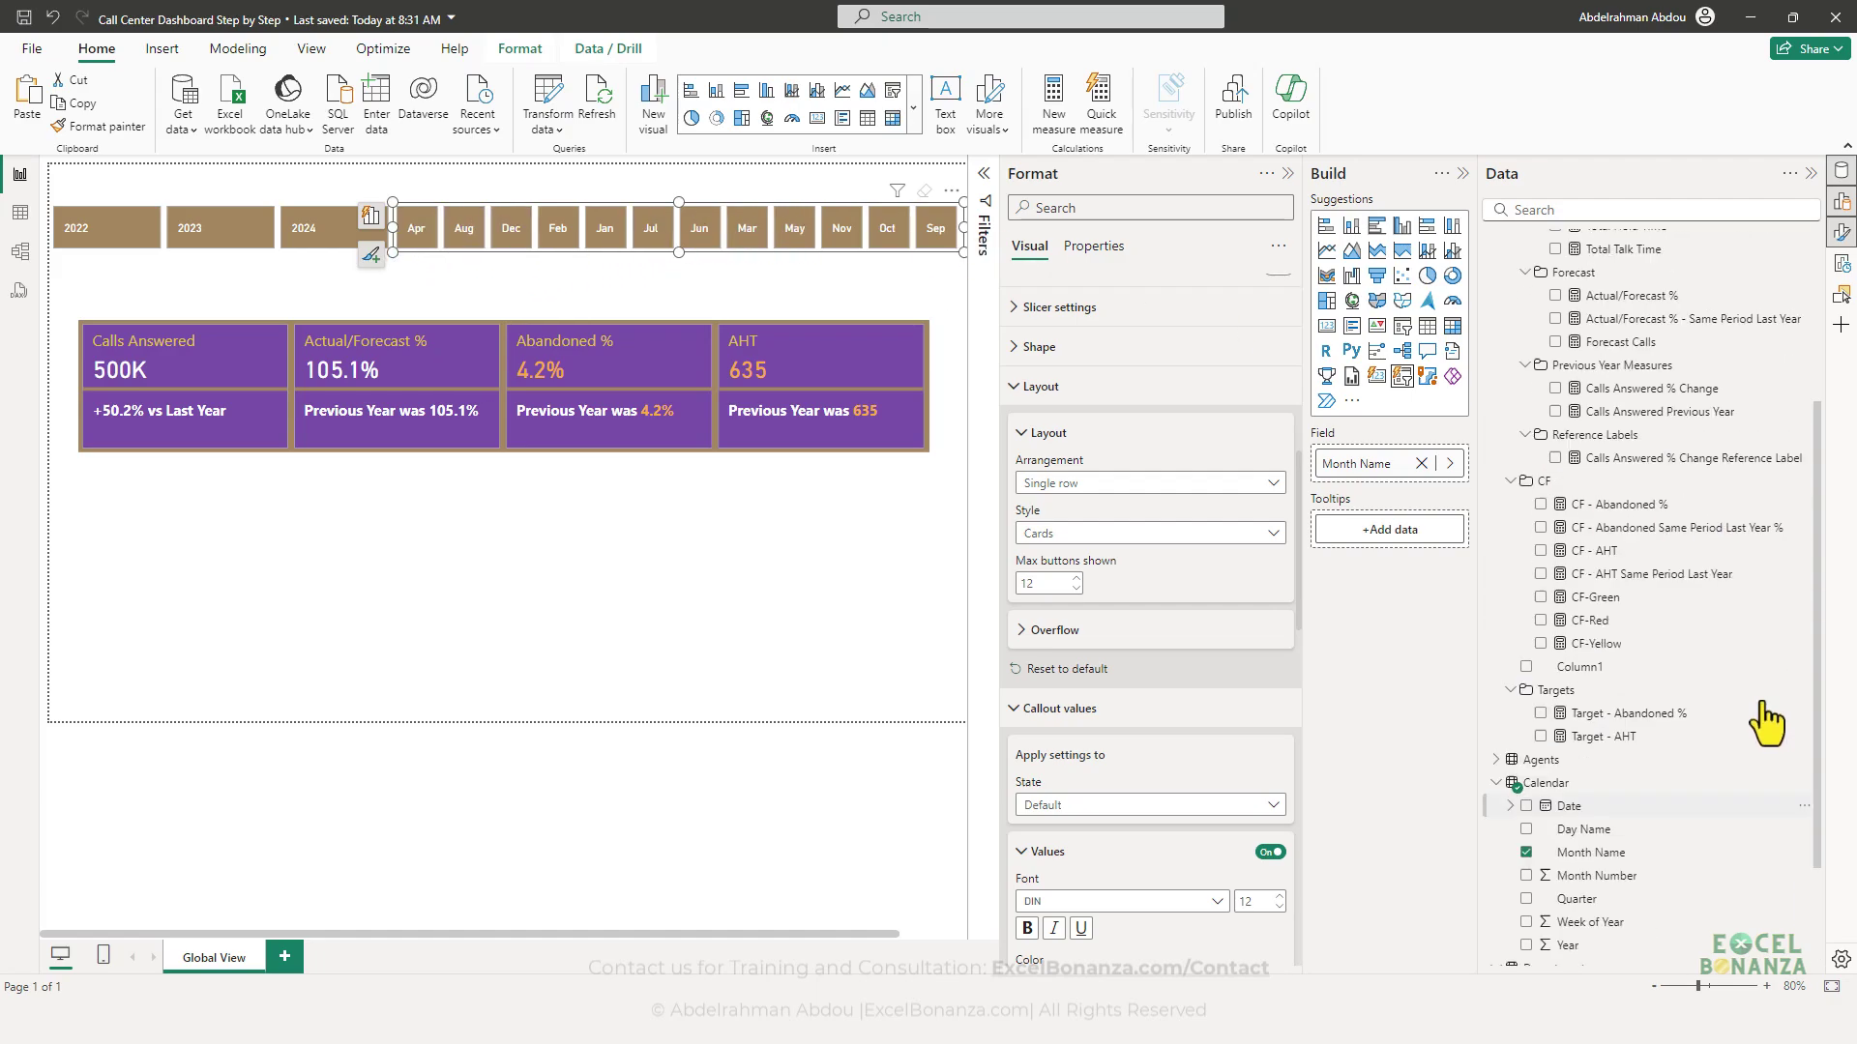
pyautogui.scroll(-5, 1740, 768)
pyautogui.scroll(-1, 1708, 763)
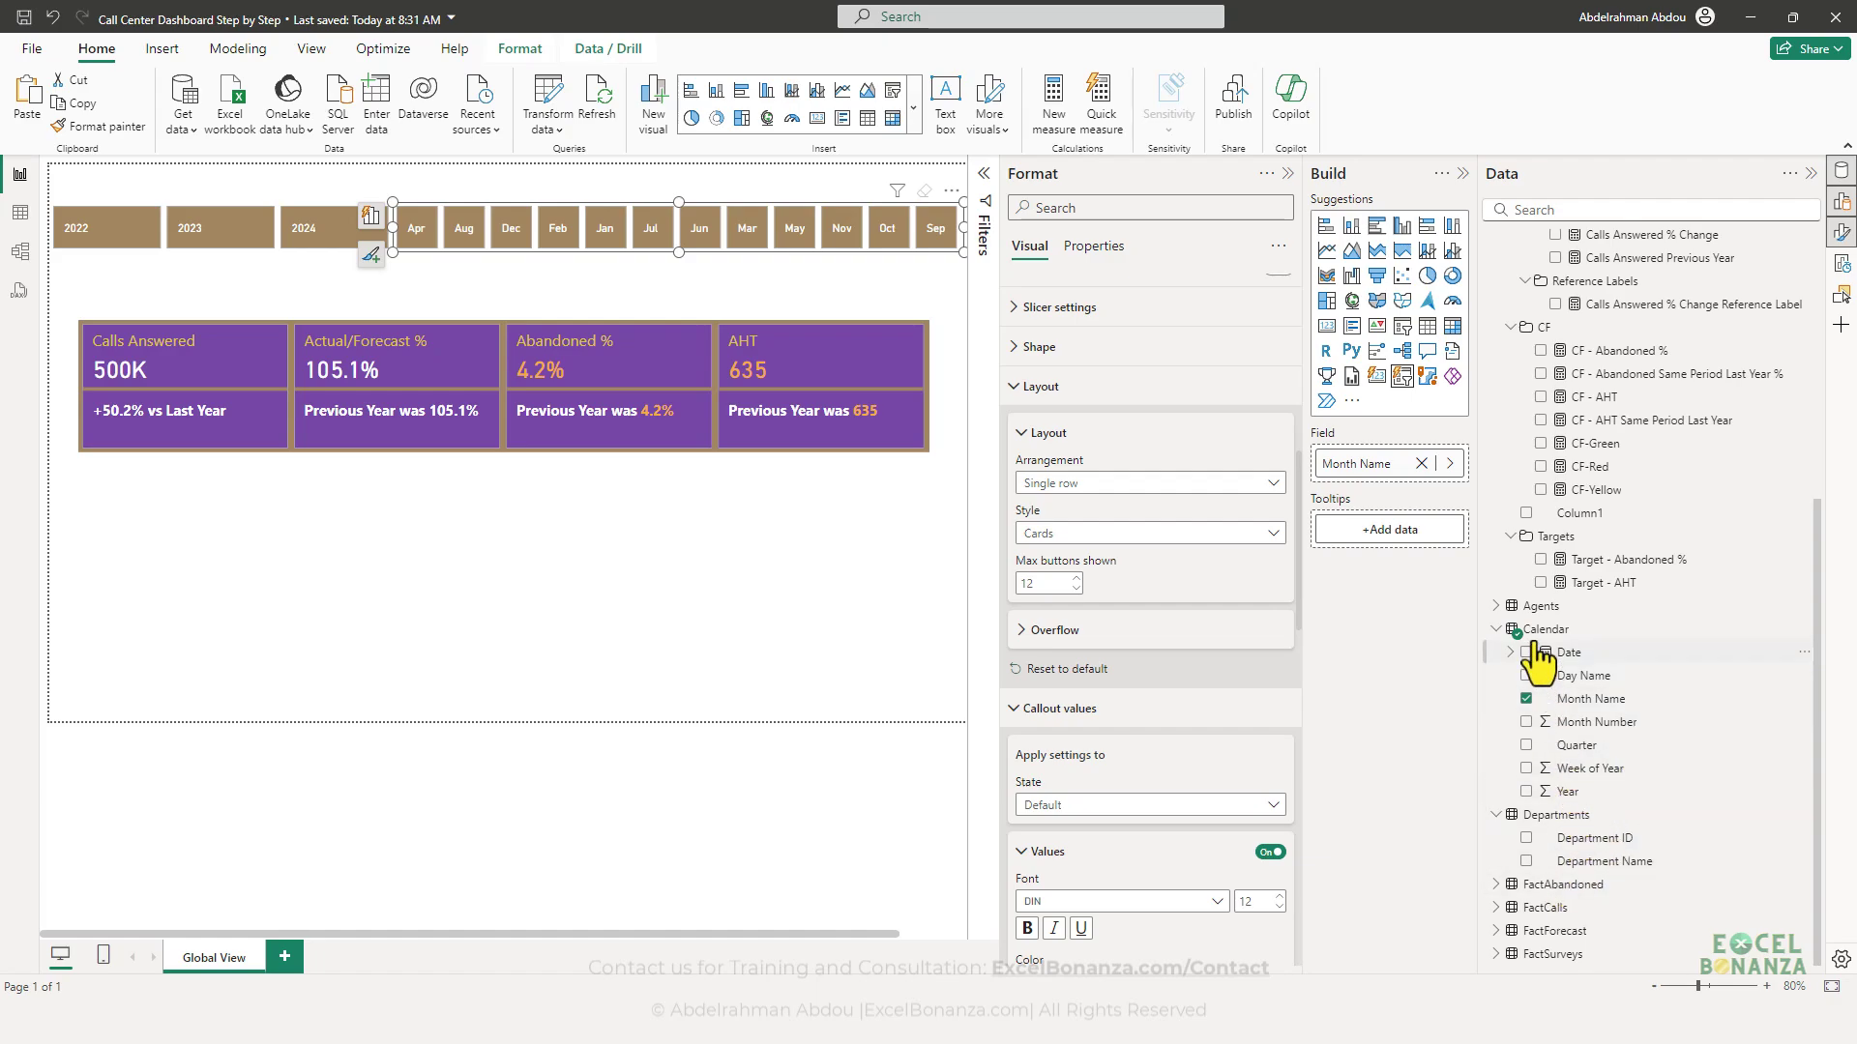
pyautogui.scroll(4, 1548, 677)
pyautogui.scroll(-4, 1567, 754)
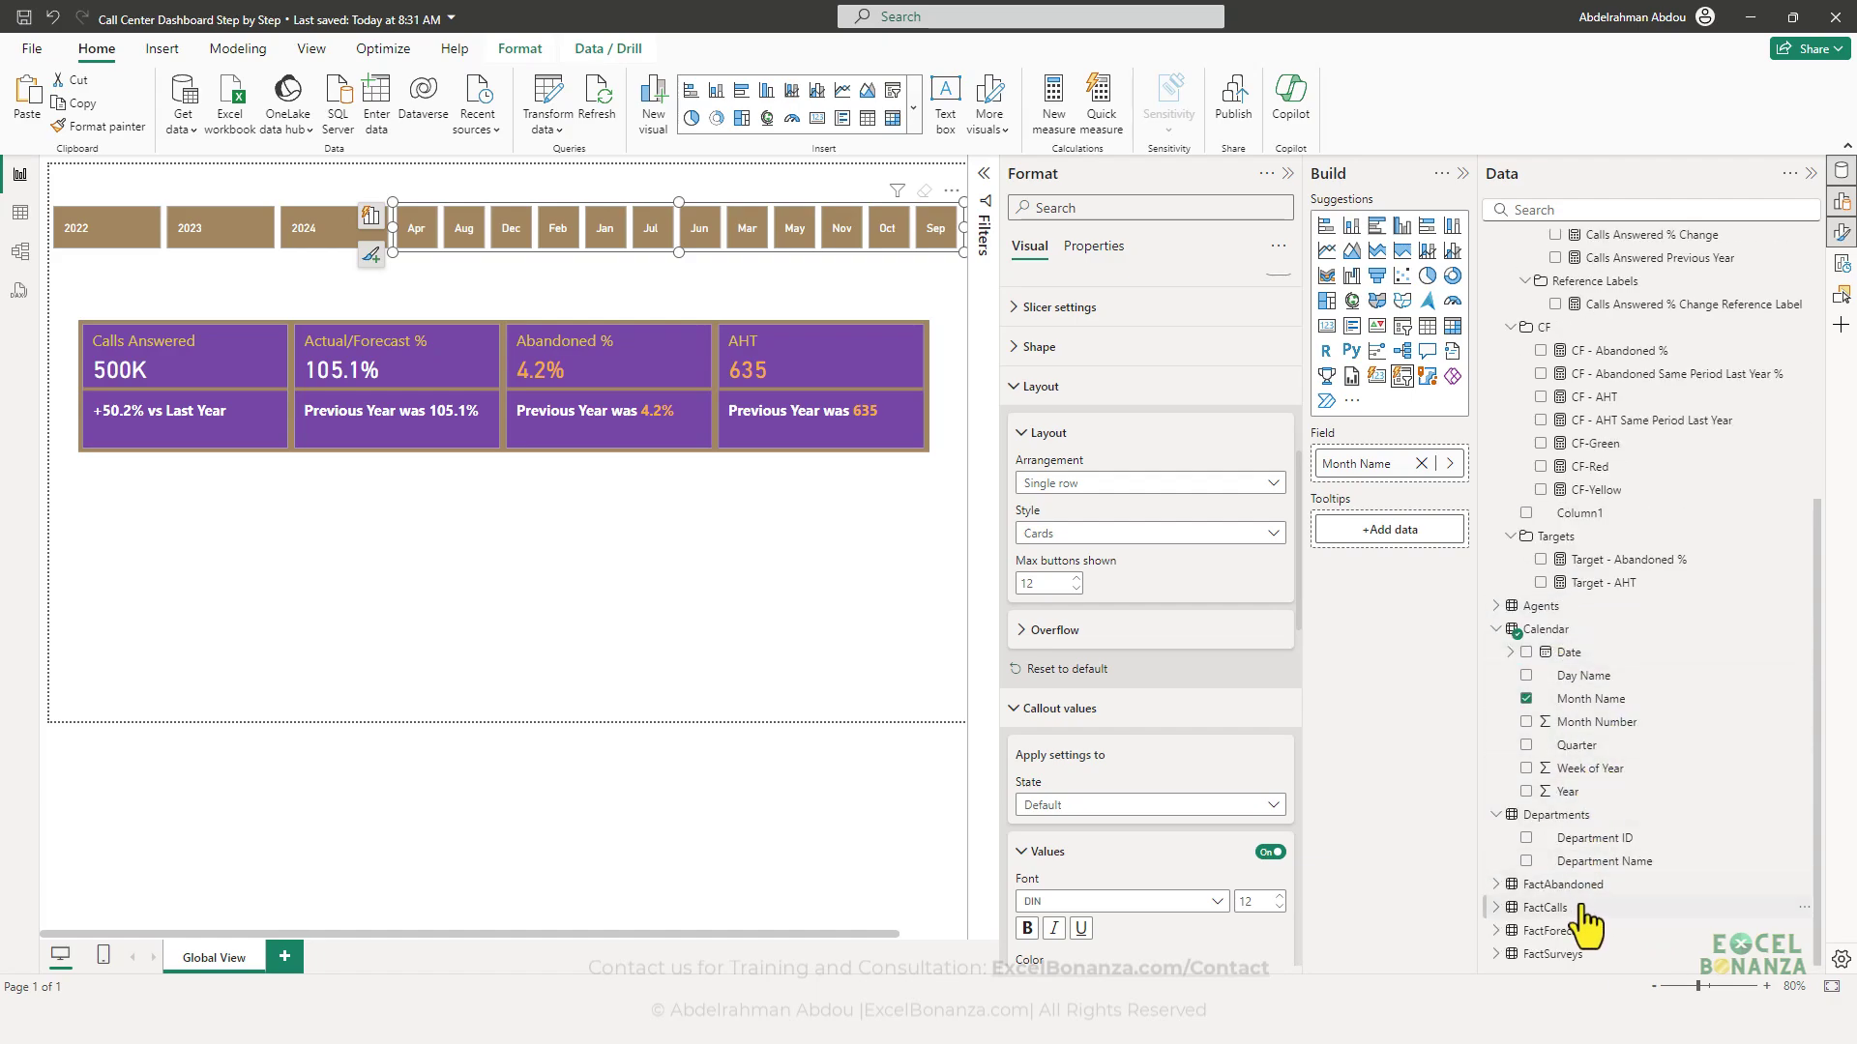
pyautogui.scroll(5, 1557, 866)
pyautogui.scroll(-5, 1571, 851)
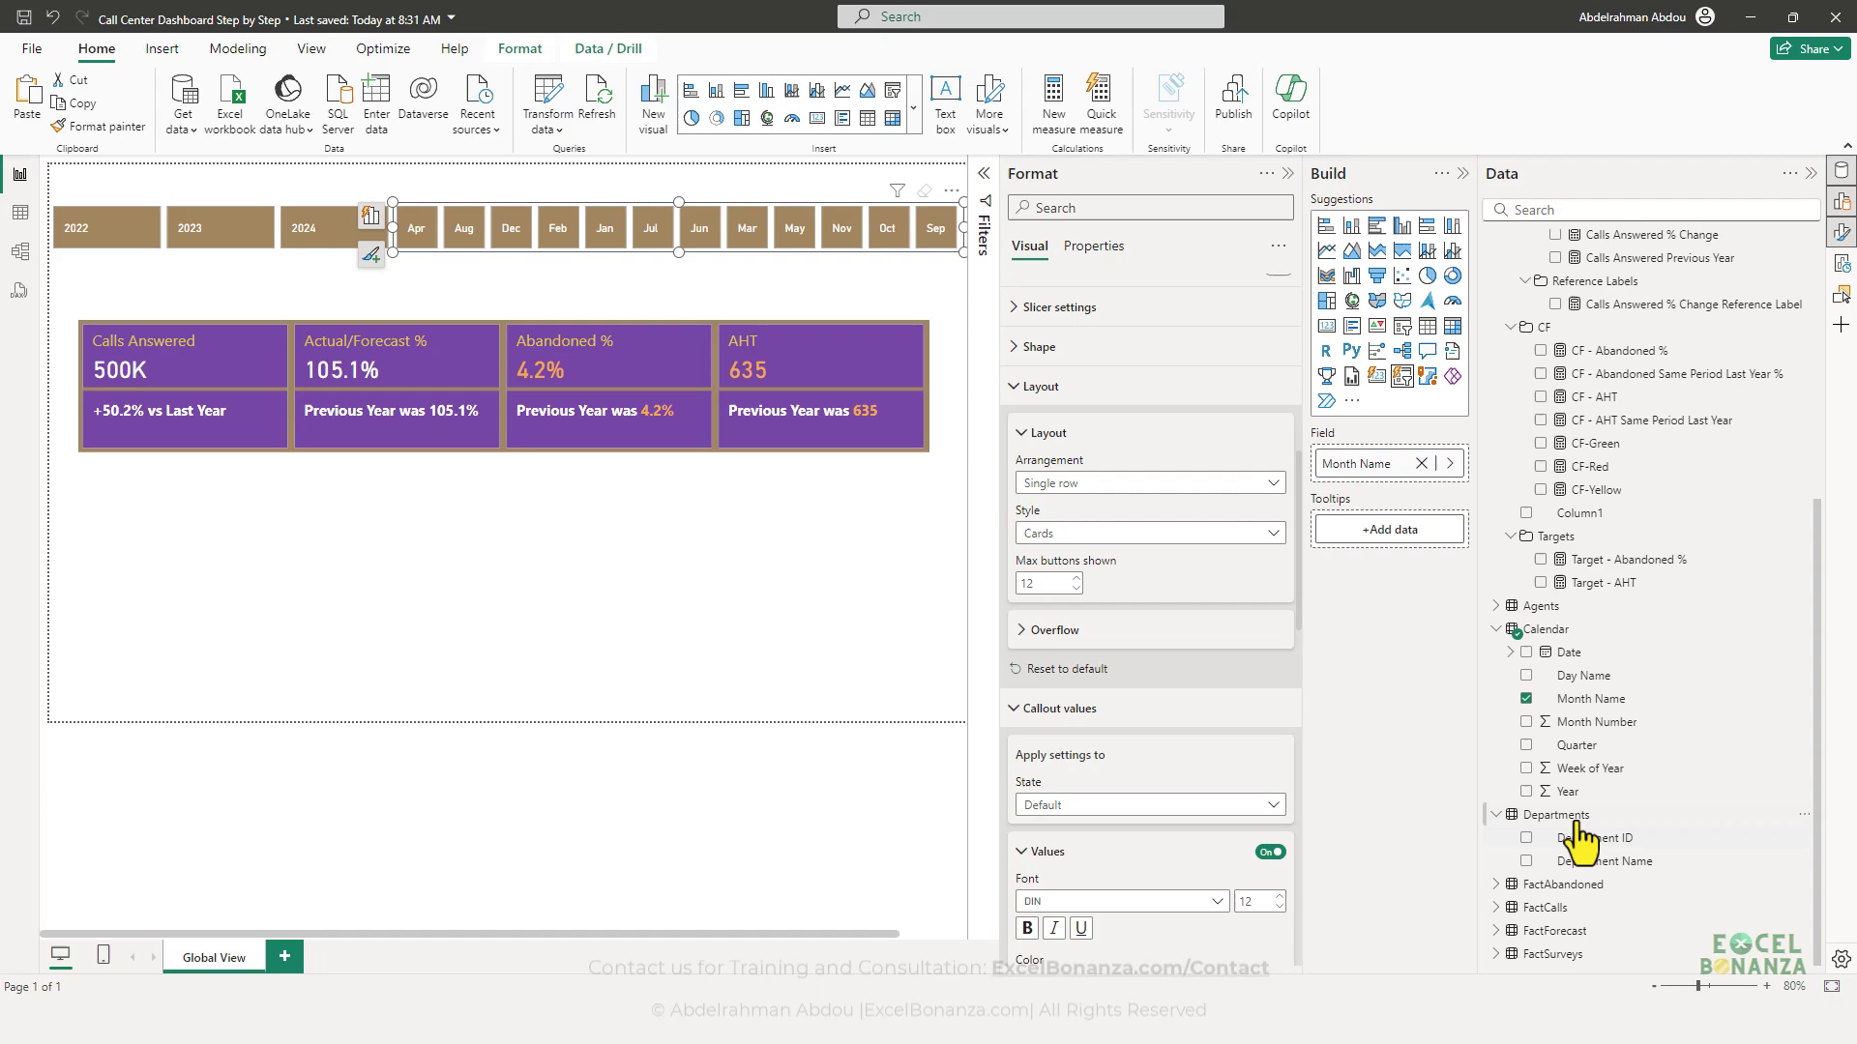
pyautogui.click(1613, 704)
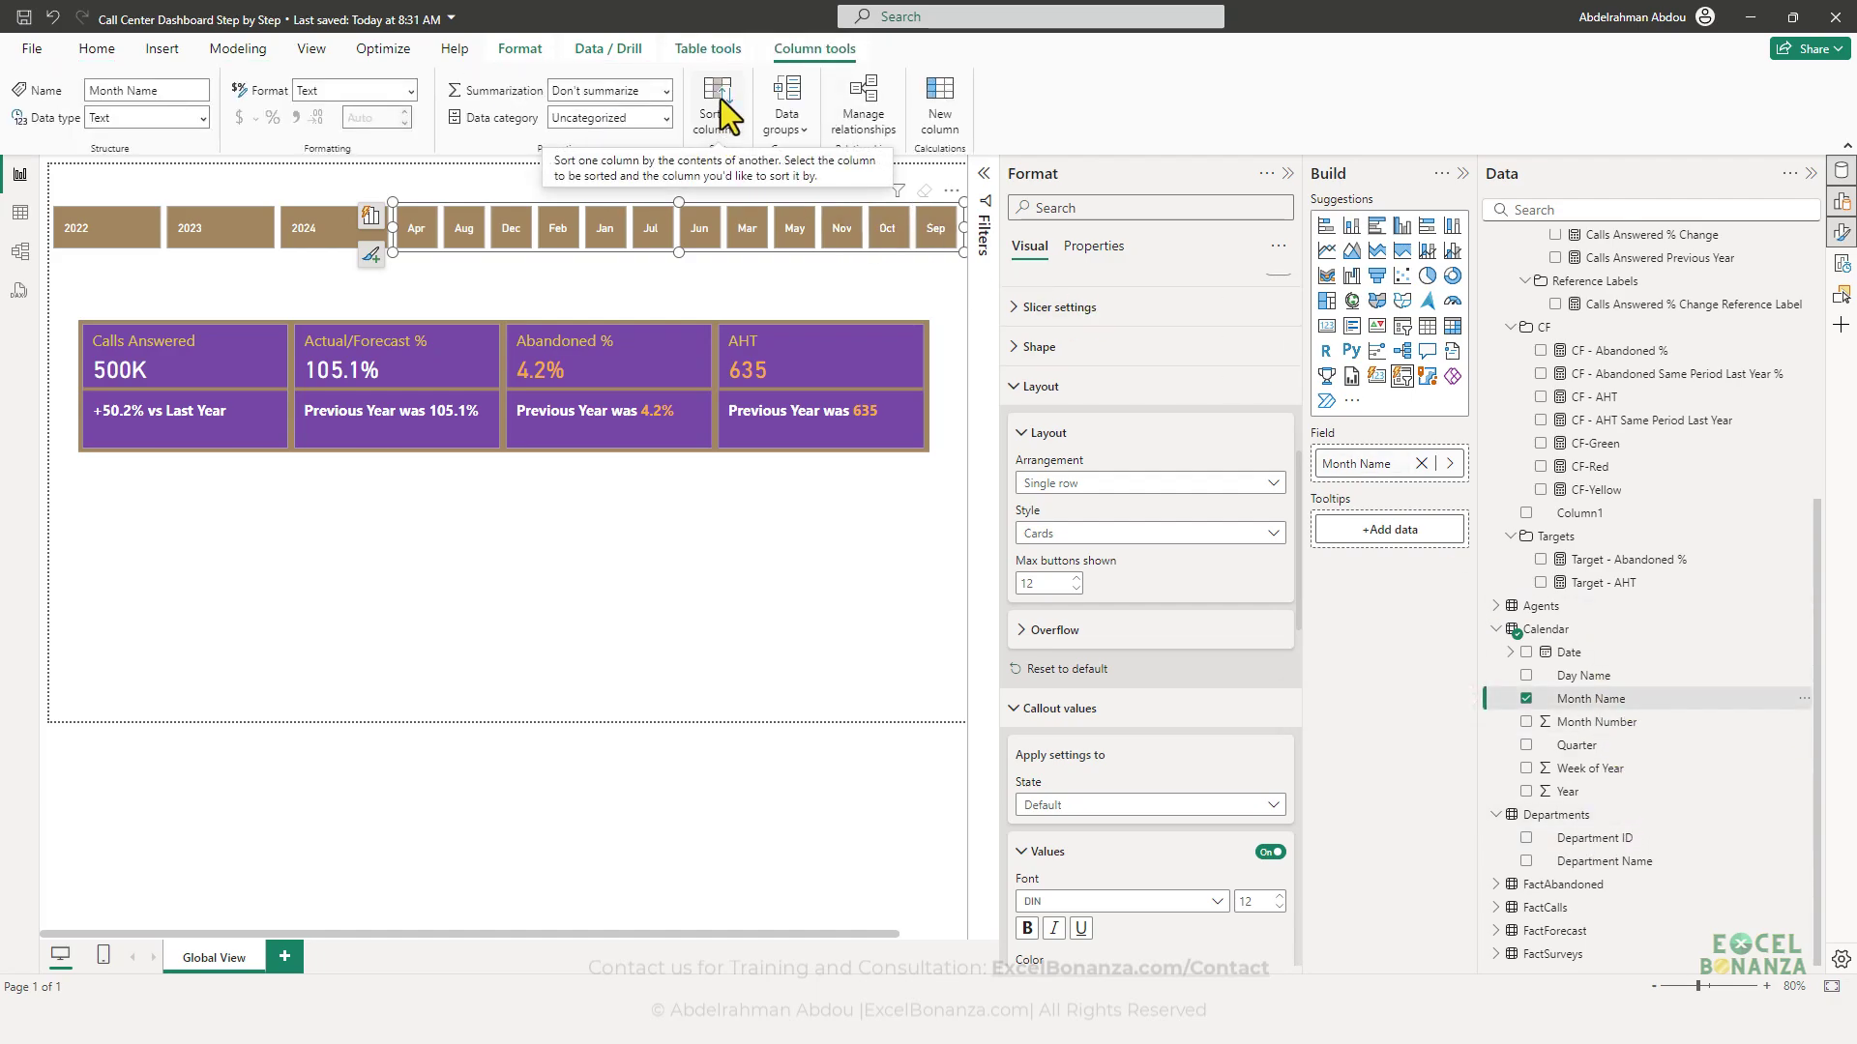
pyautogui.click(723, 125)
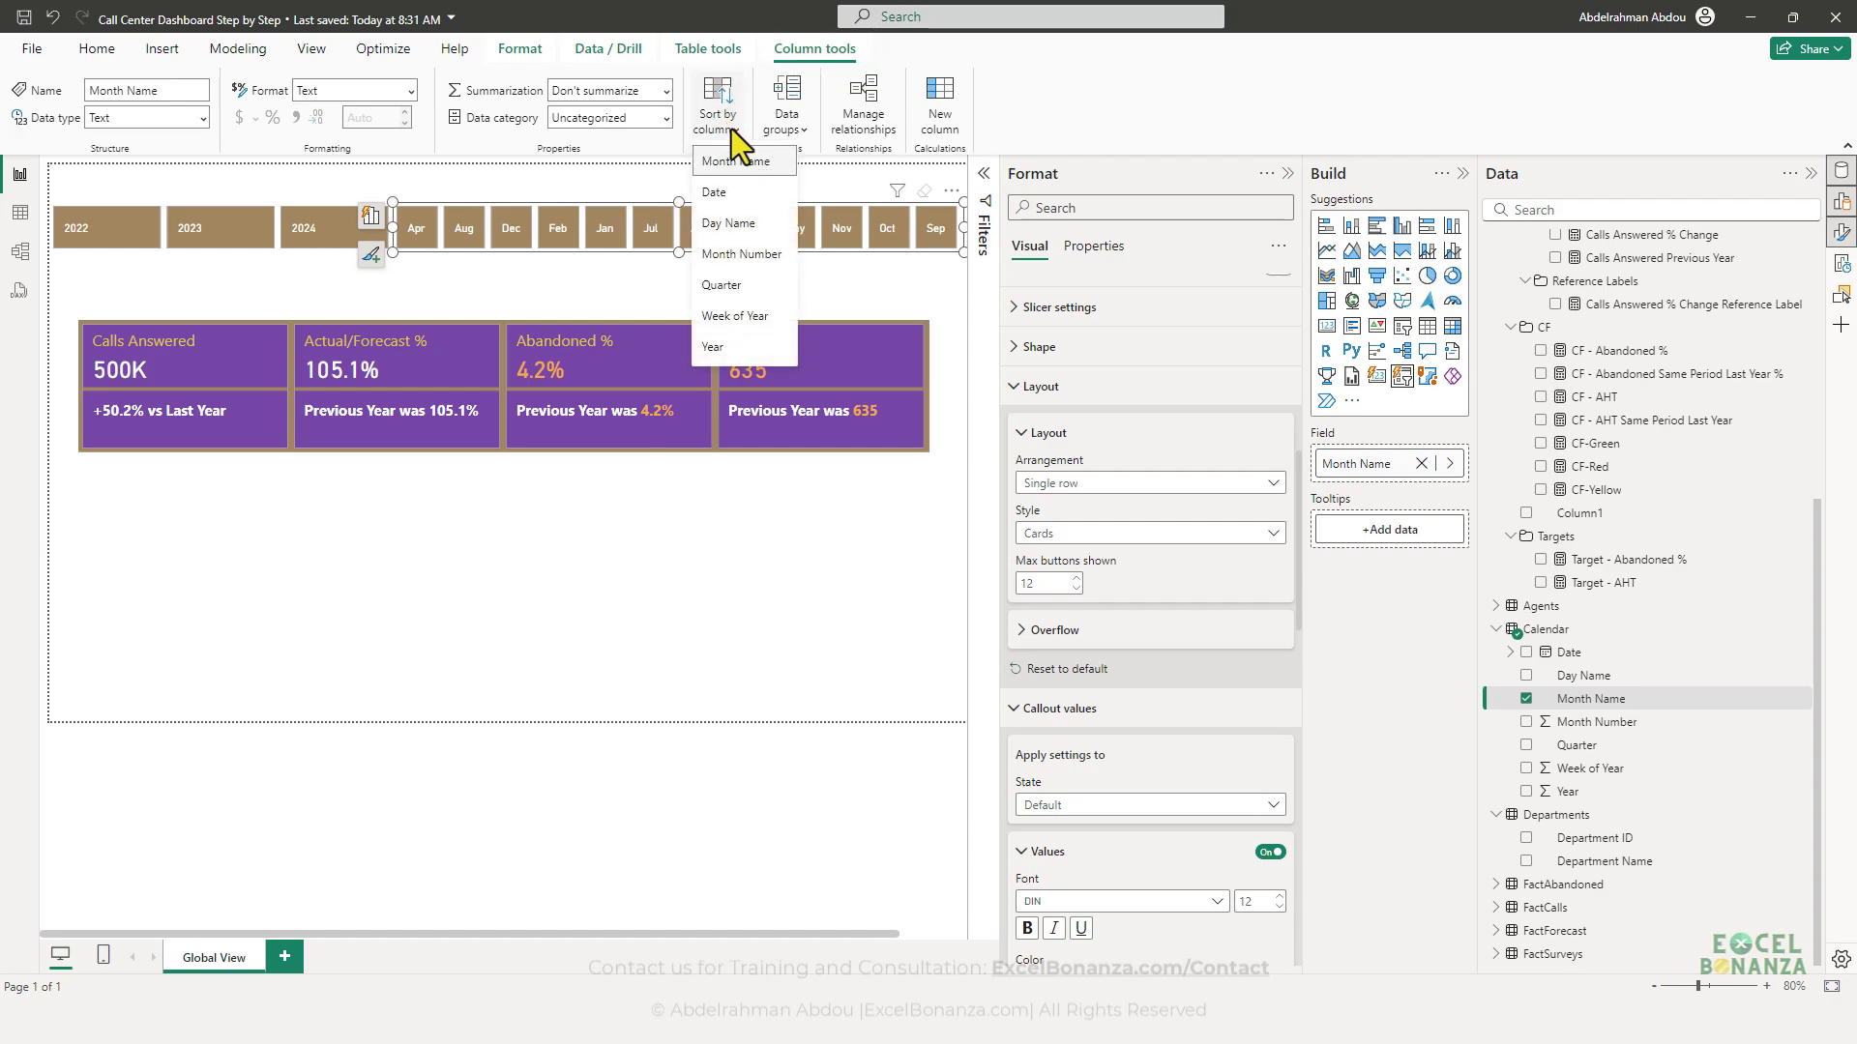
pyautogui.click(751, 253)
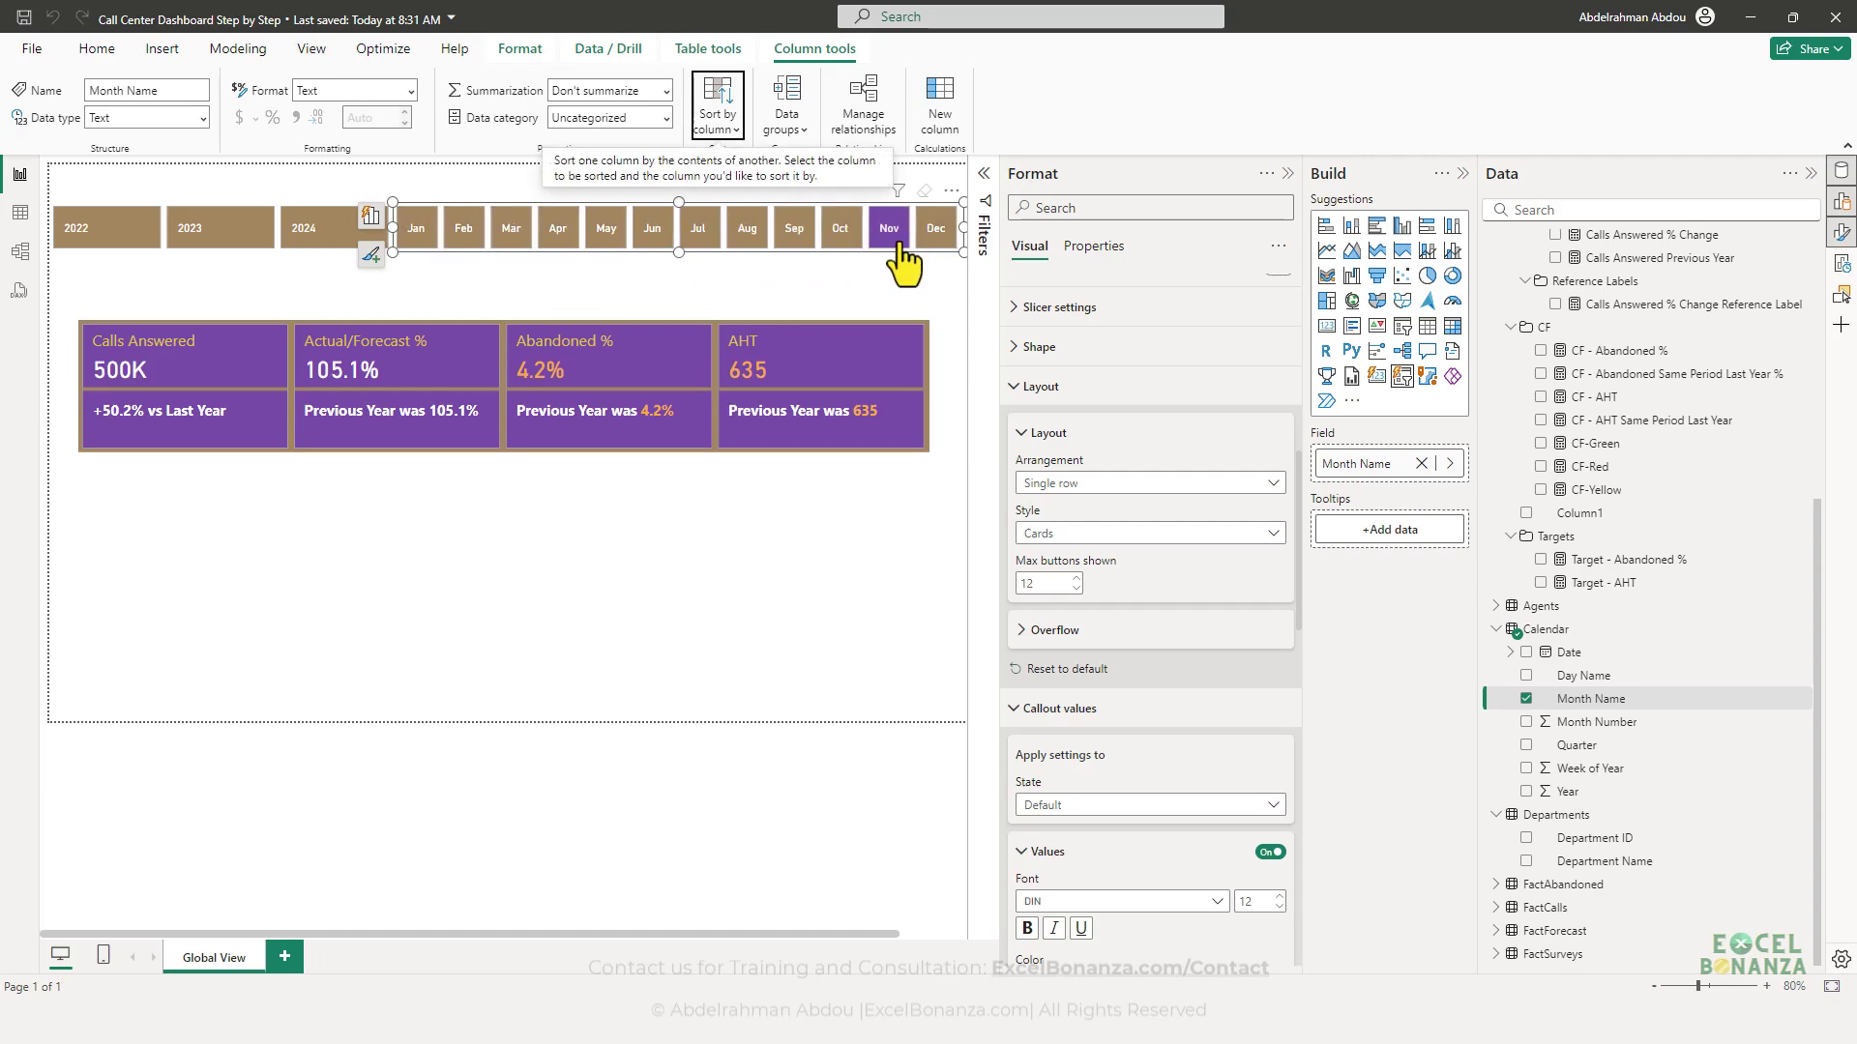
# - Compare the year and month slicers with the ones in the Global View reference screenshot
pyautogui.click(448, 258)
pyautogui.click(330, 247)
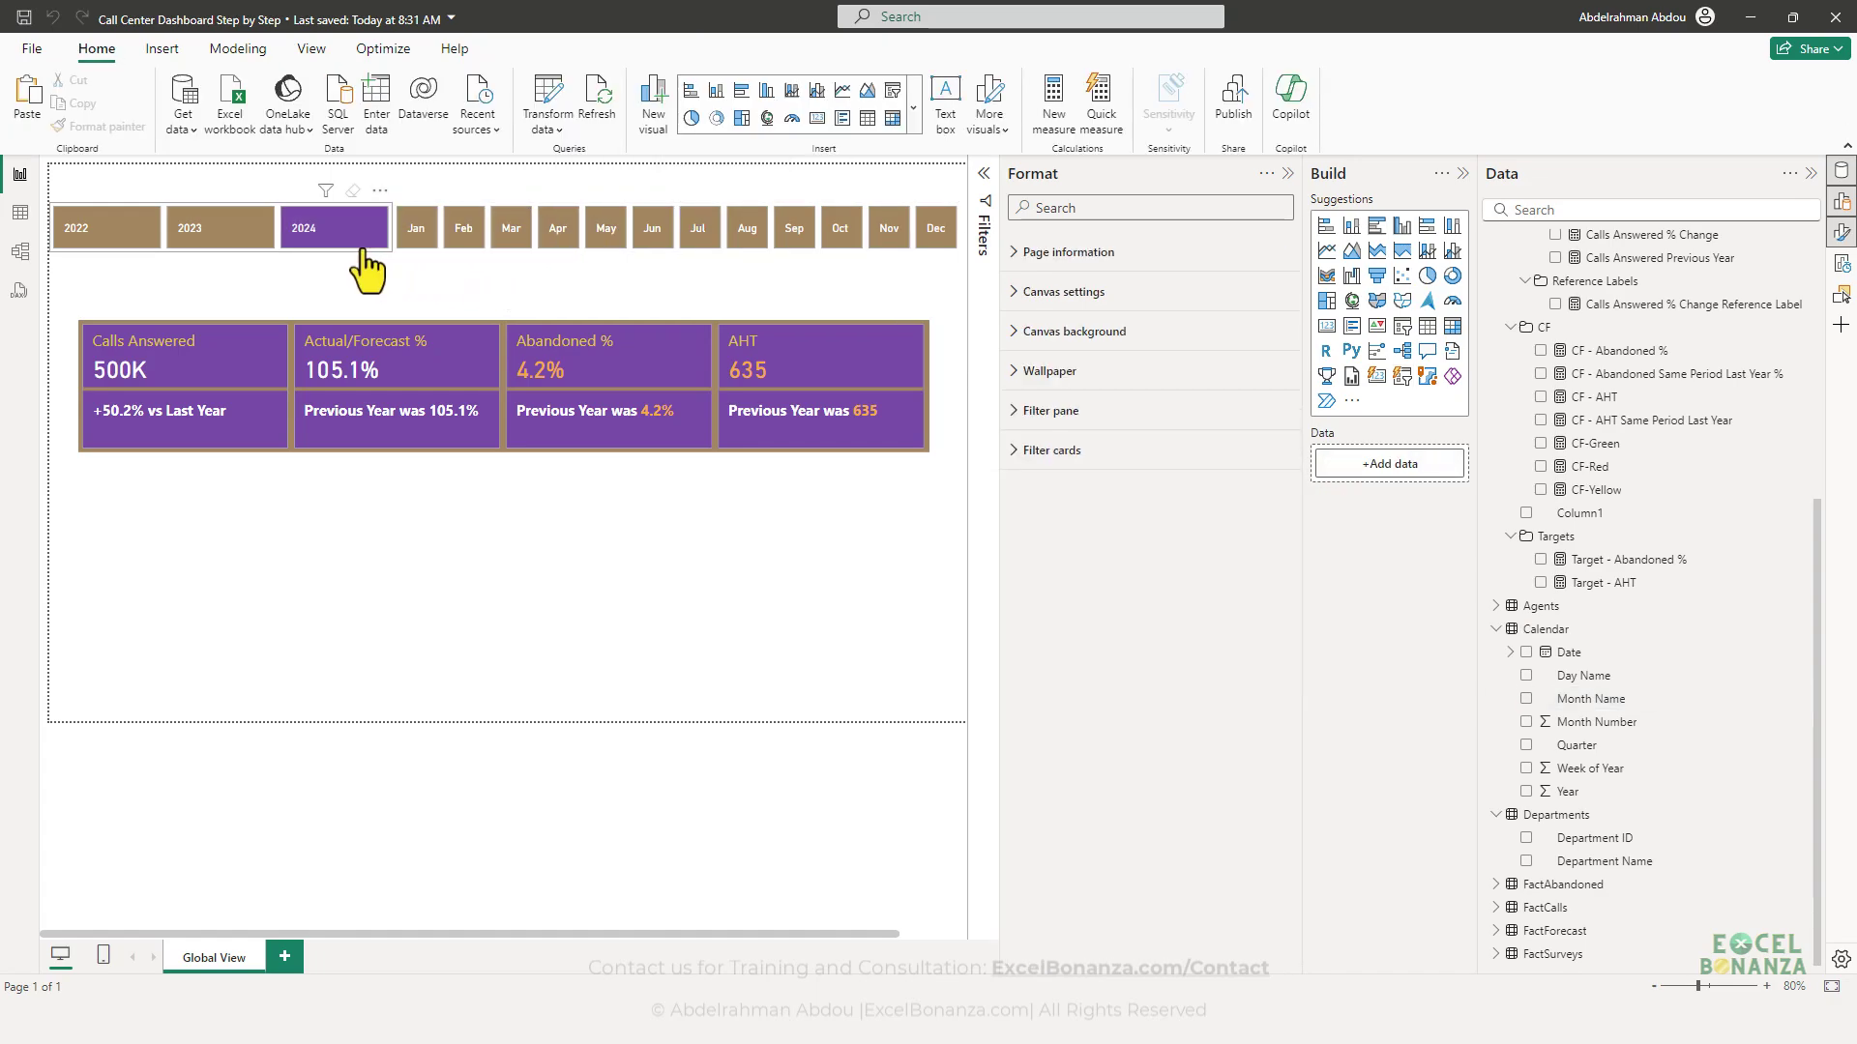
pyautogui.click(511, 232)
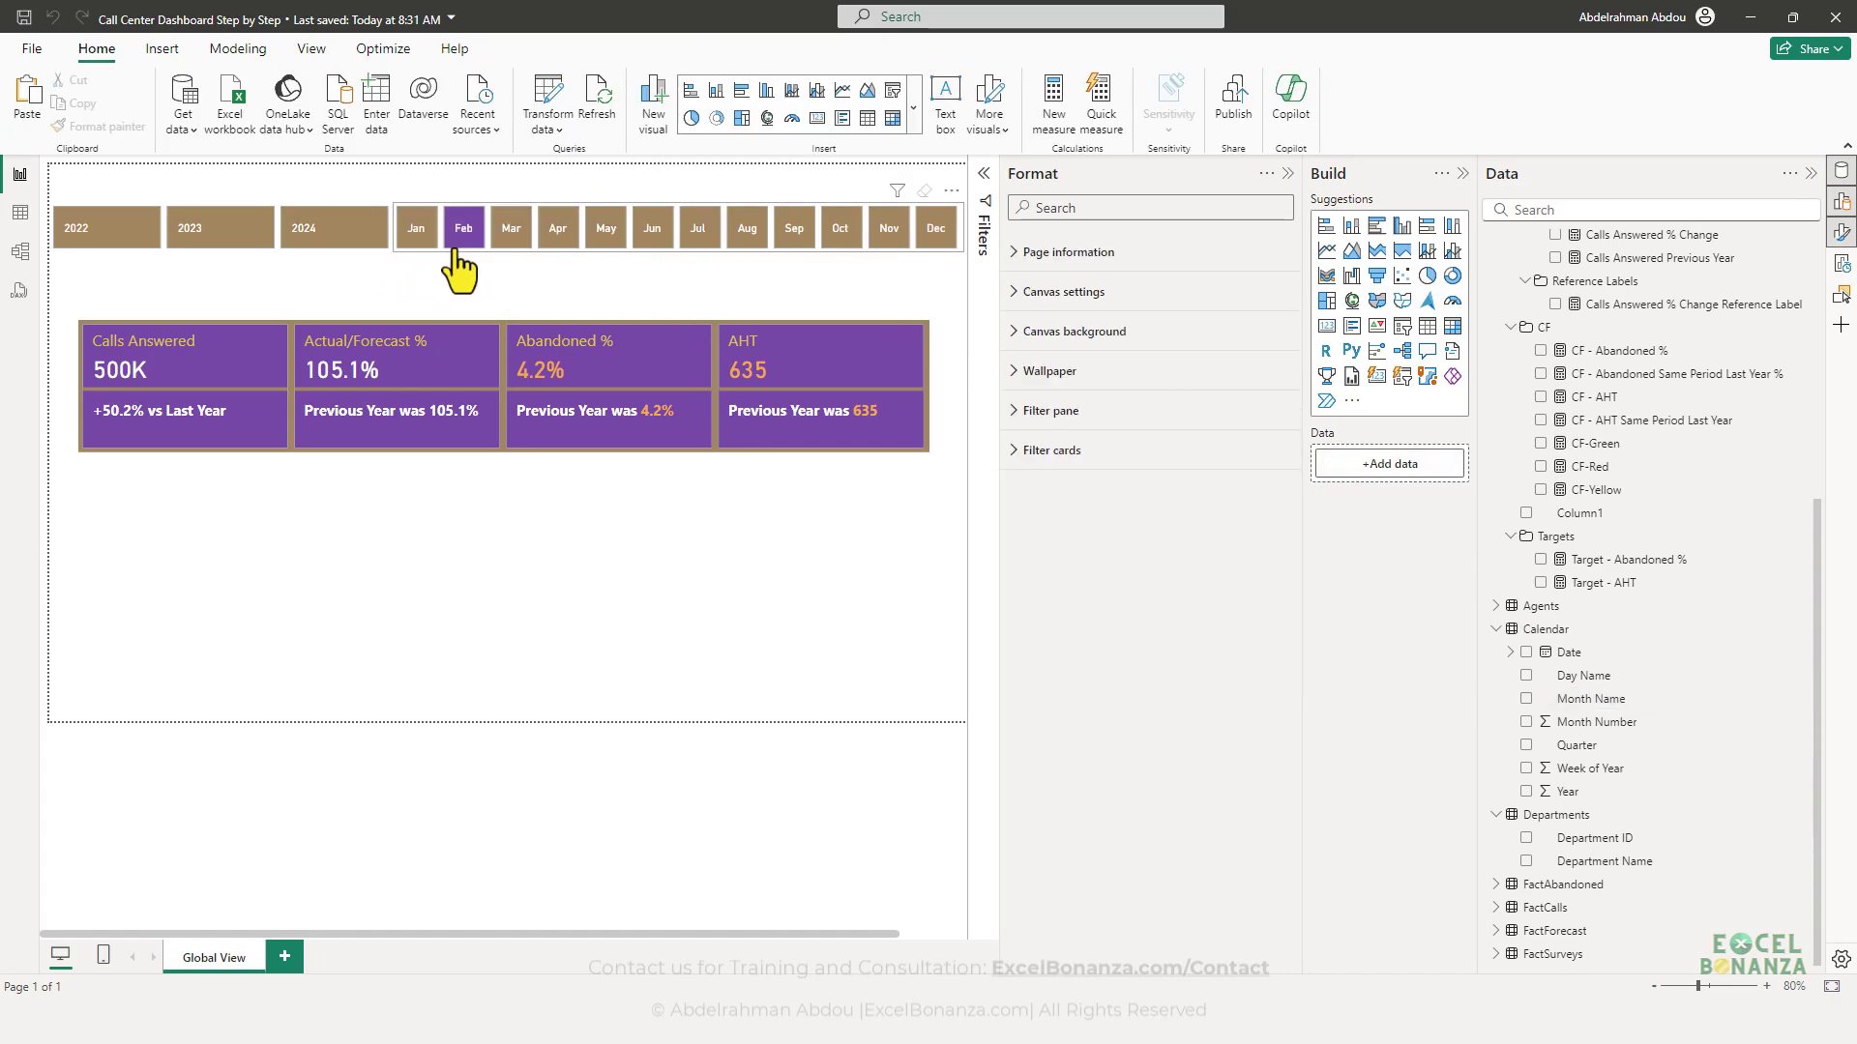
pyautogui.click(795, 286)
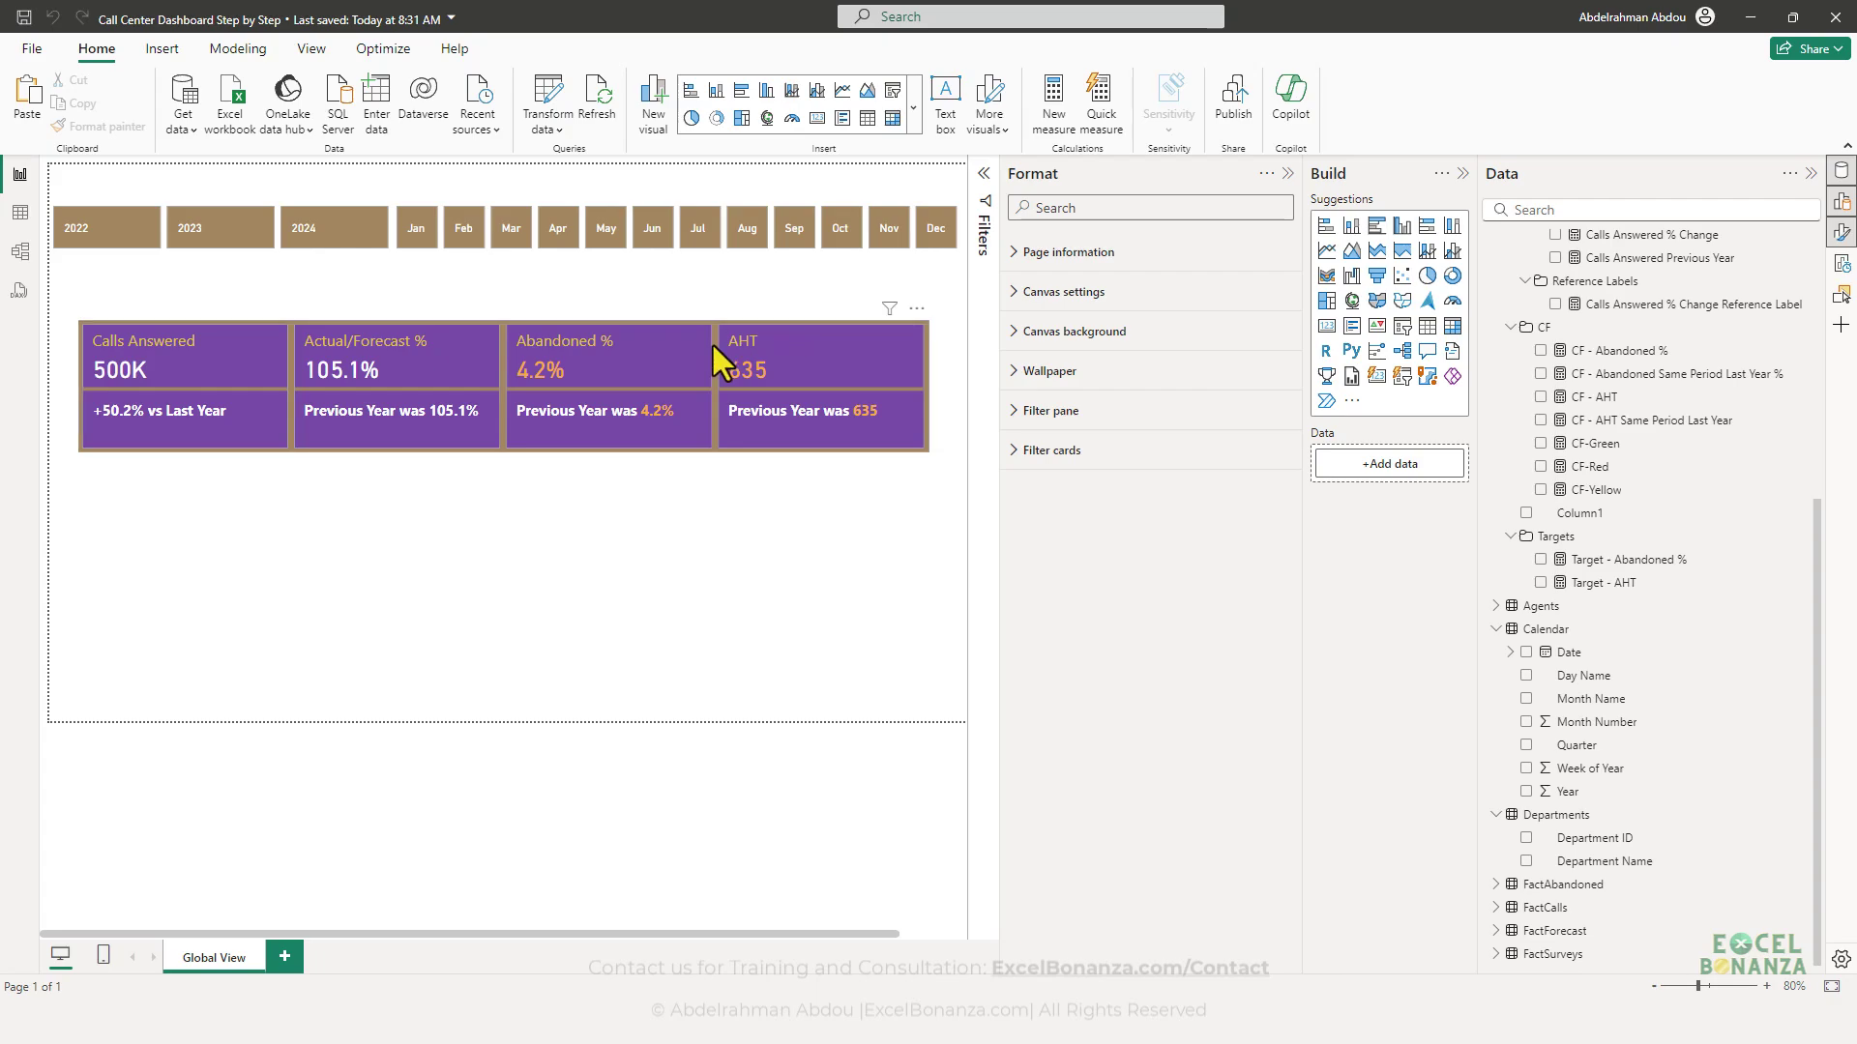
pyautogui.click(617, 251)
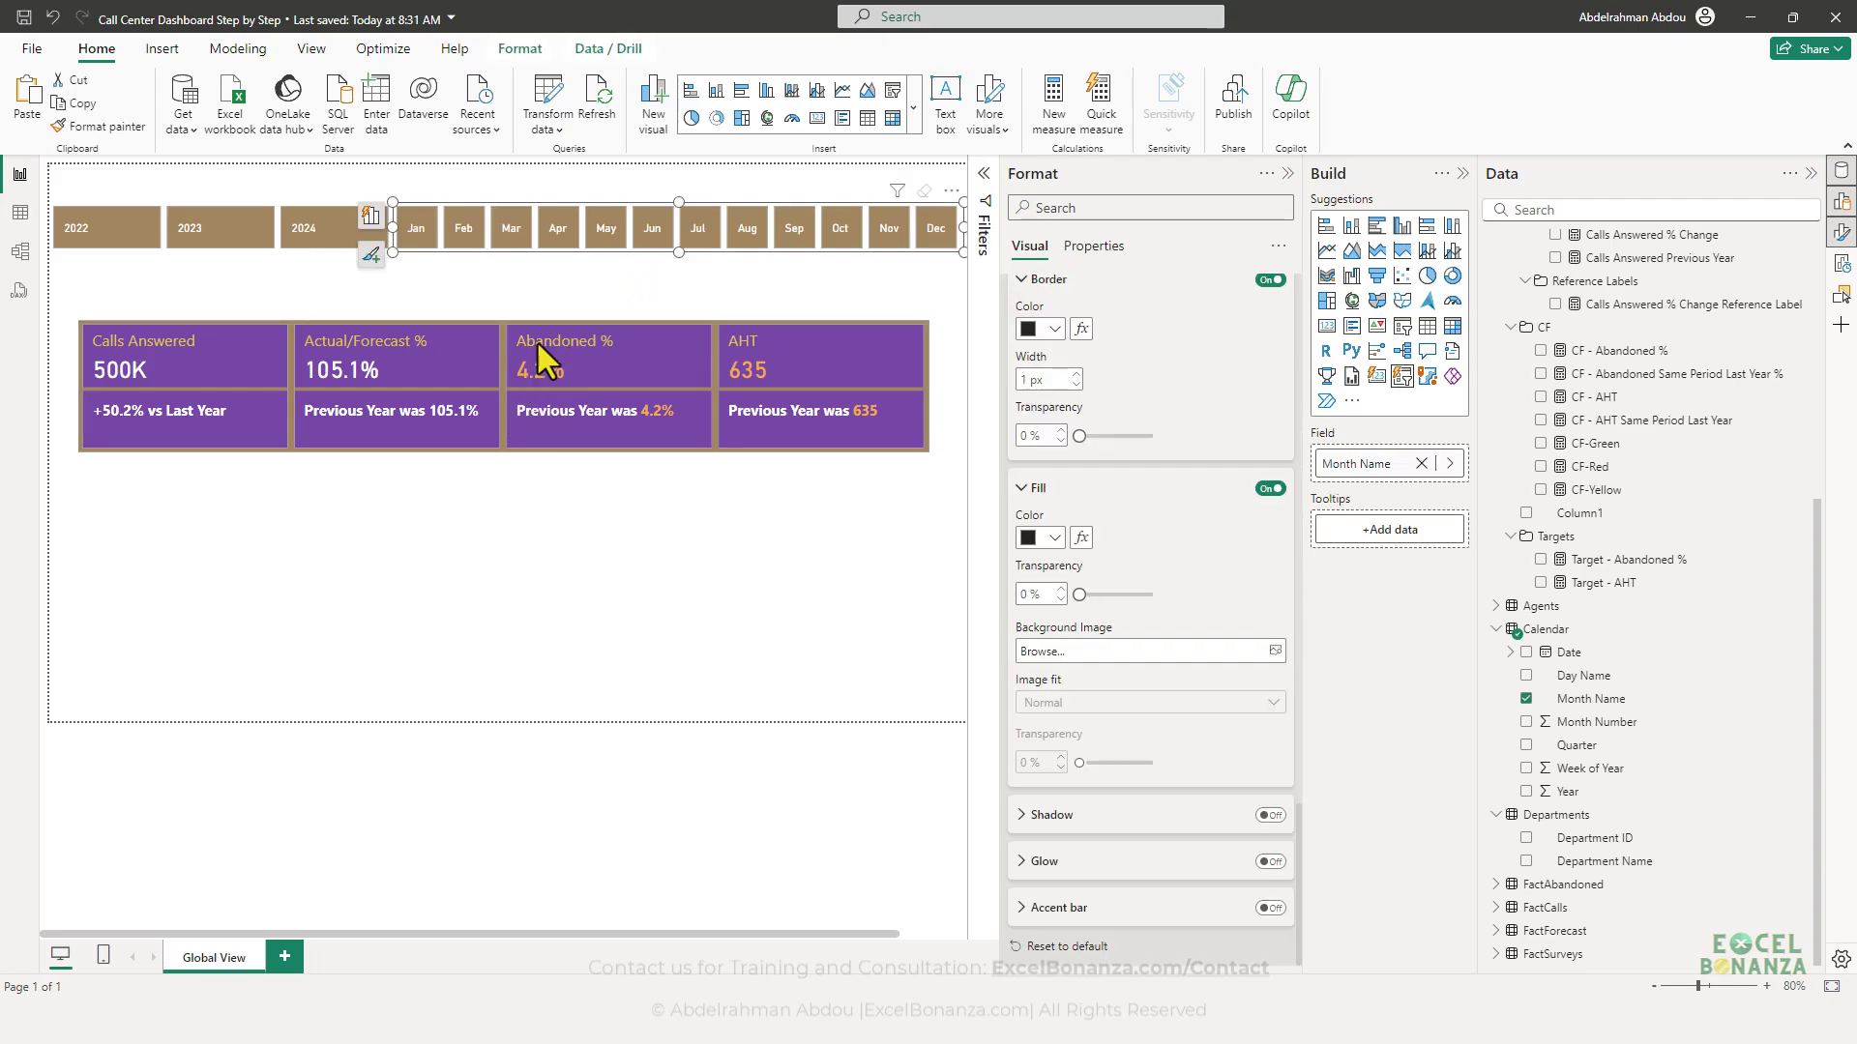
pyautogui.click(559, 311)
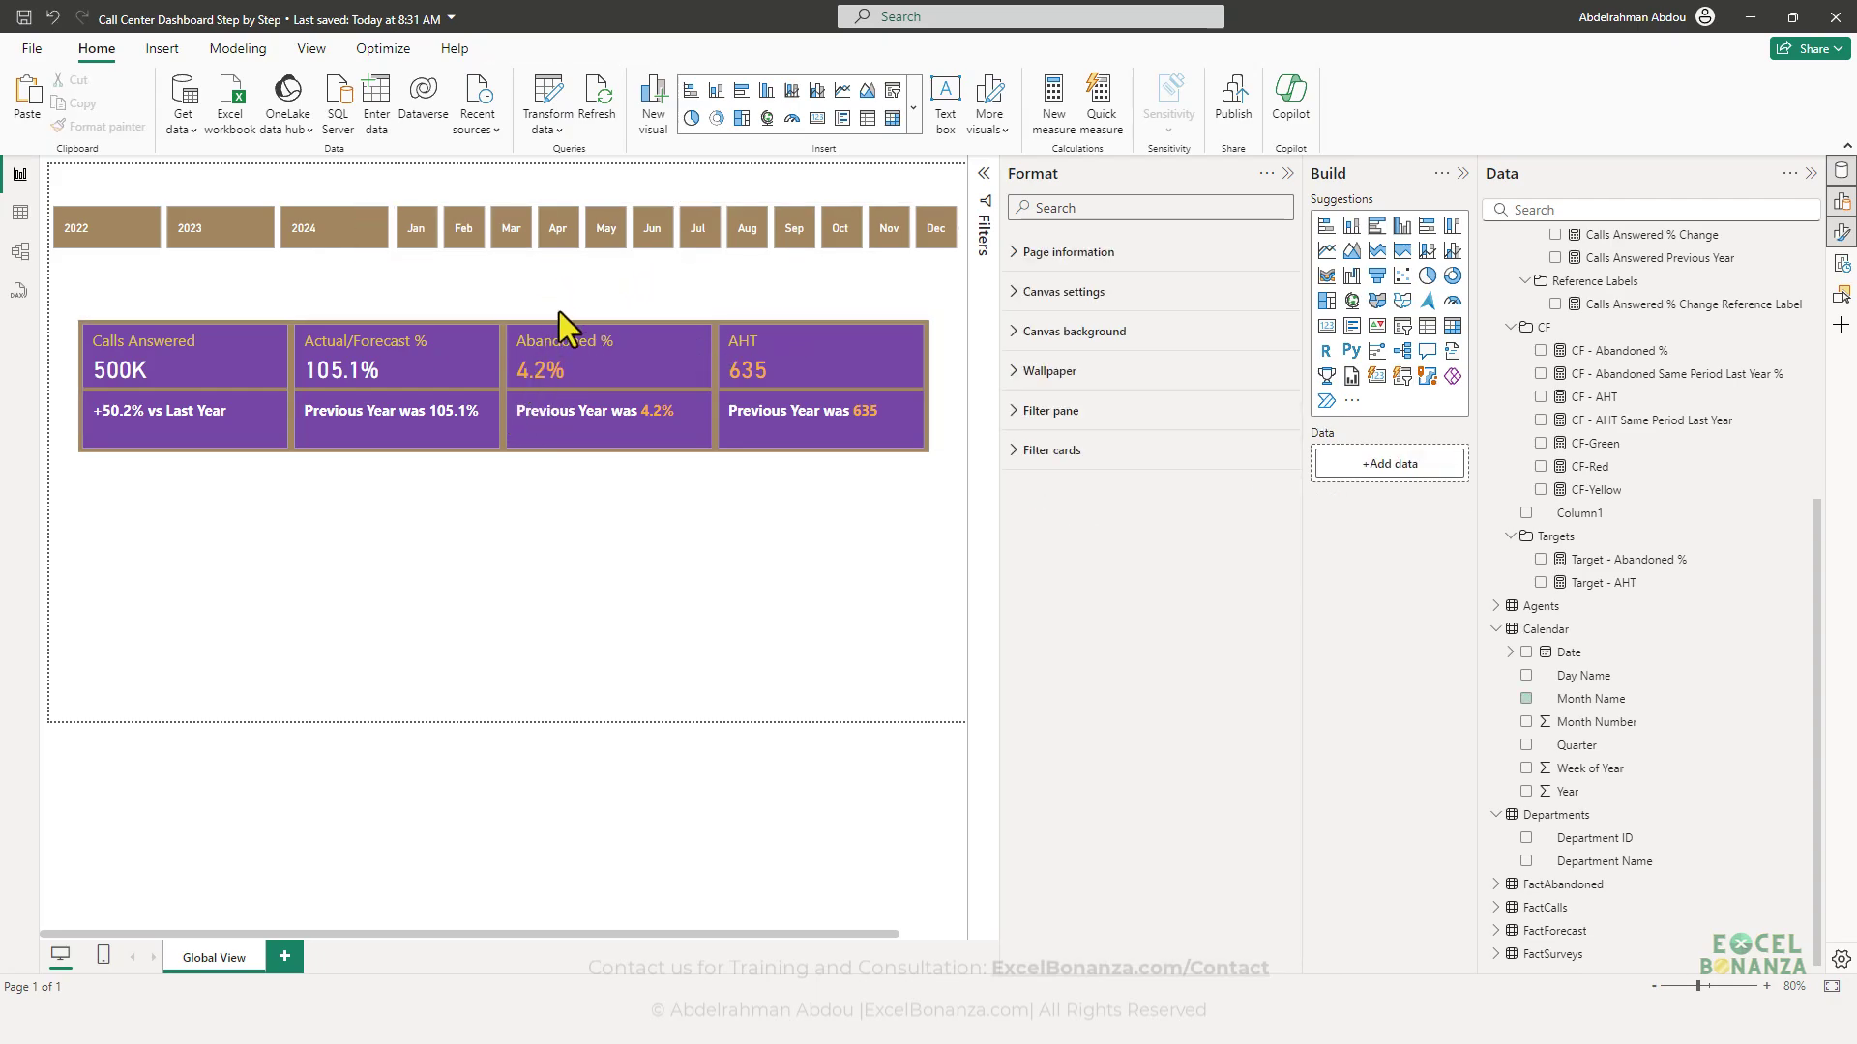
pyautogui.click(557, 249)
pyautogui.hotkey('alt', 'Tab')
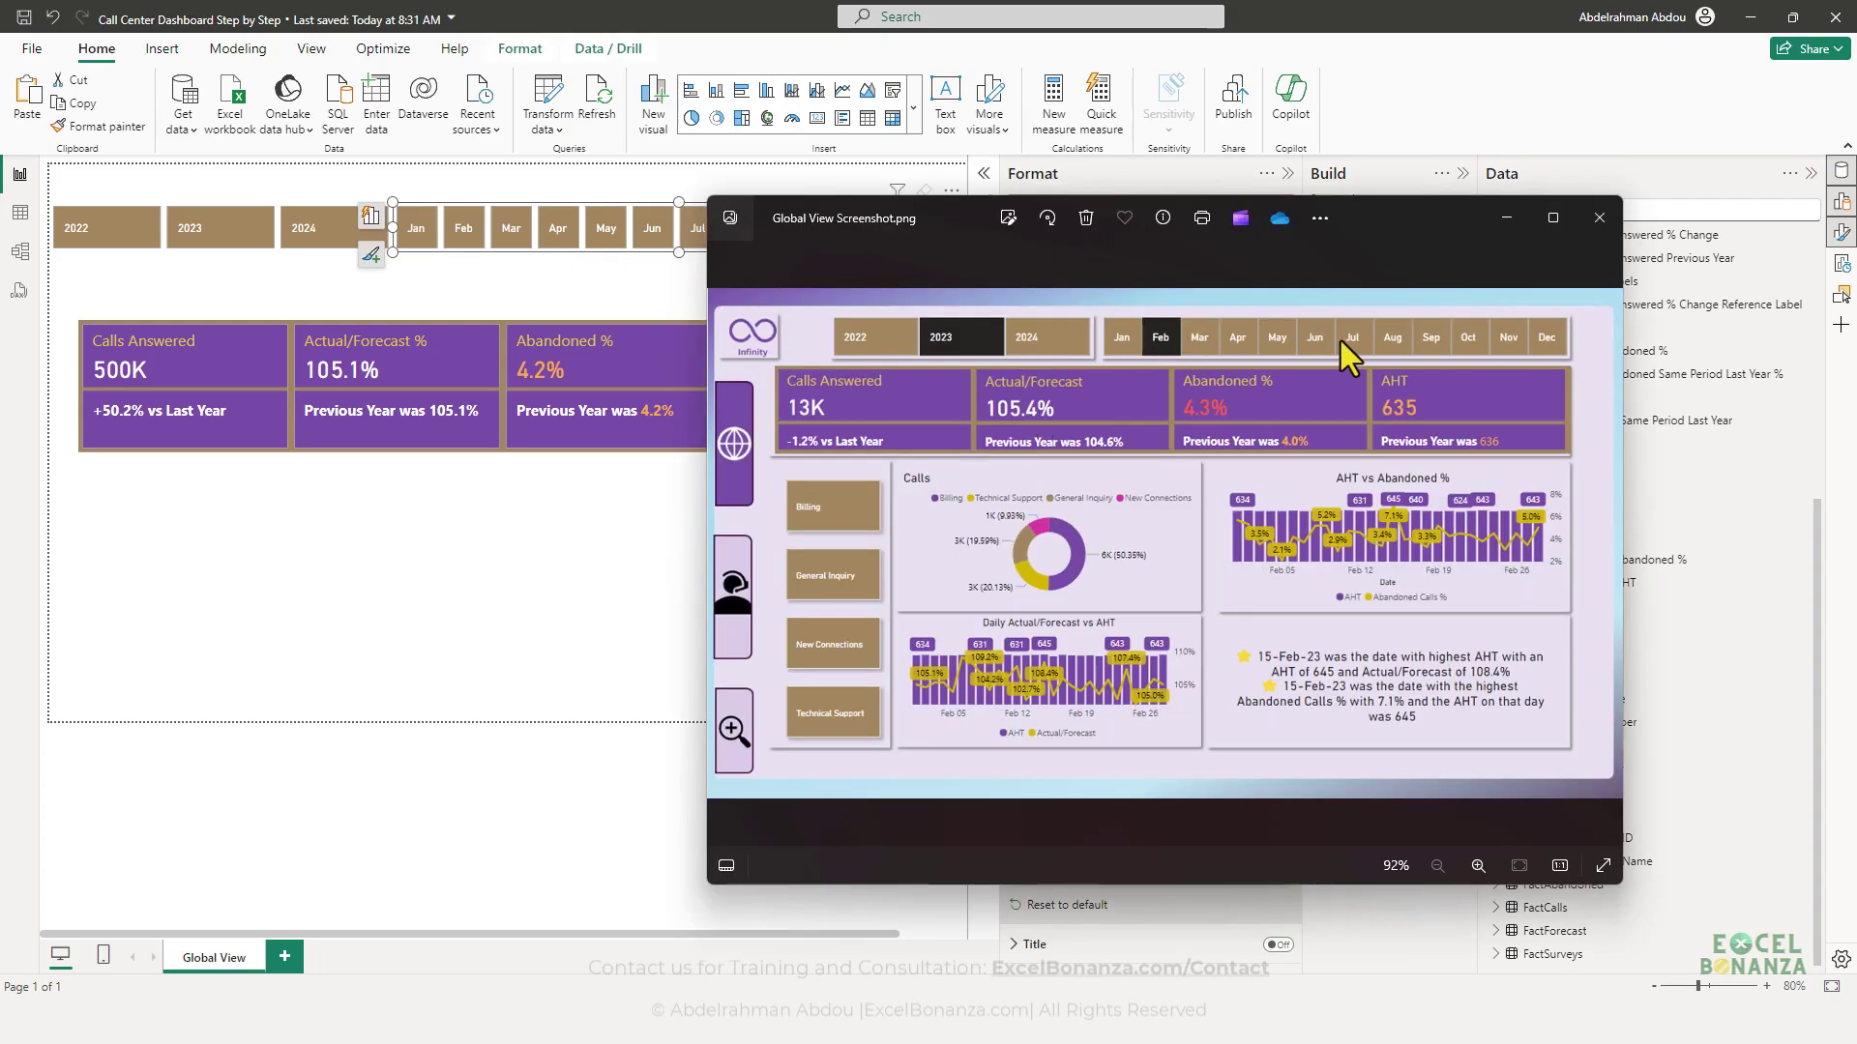
pyautogui.click(424, 232)
pyautogui.click(556, 271)
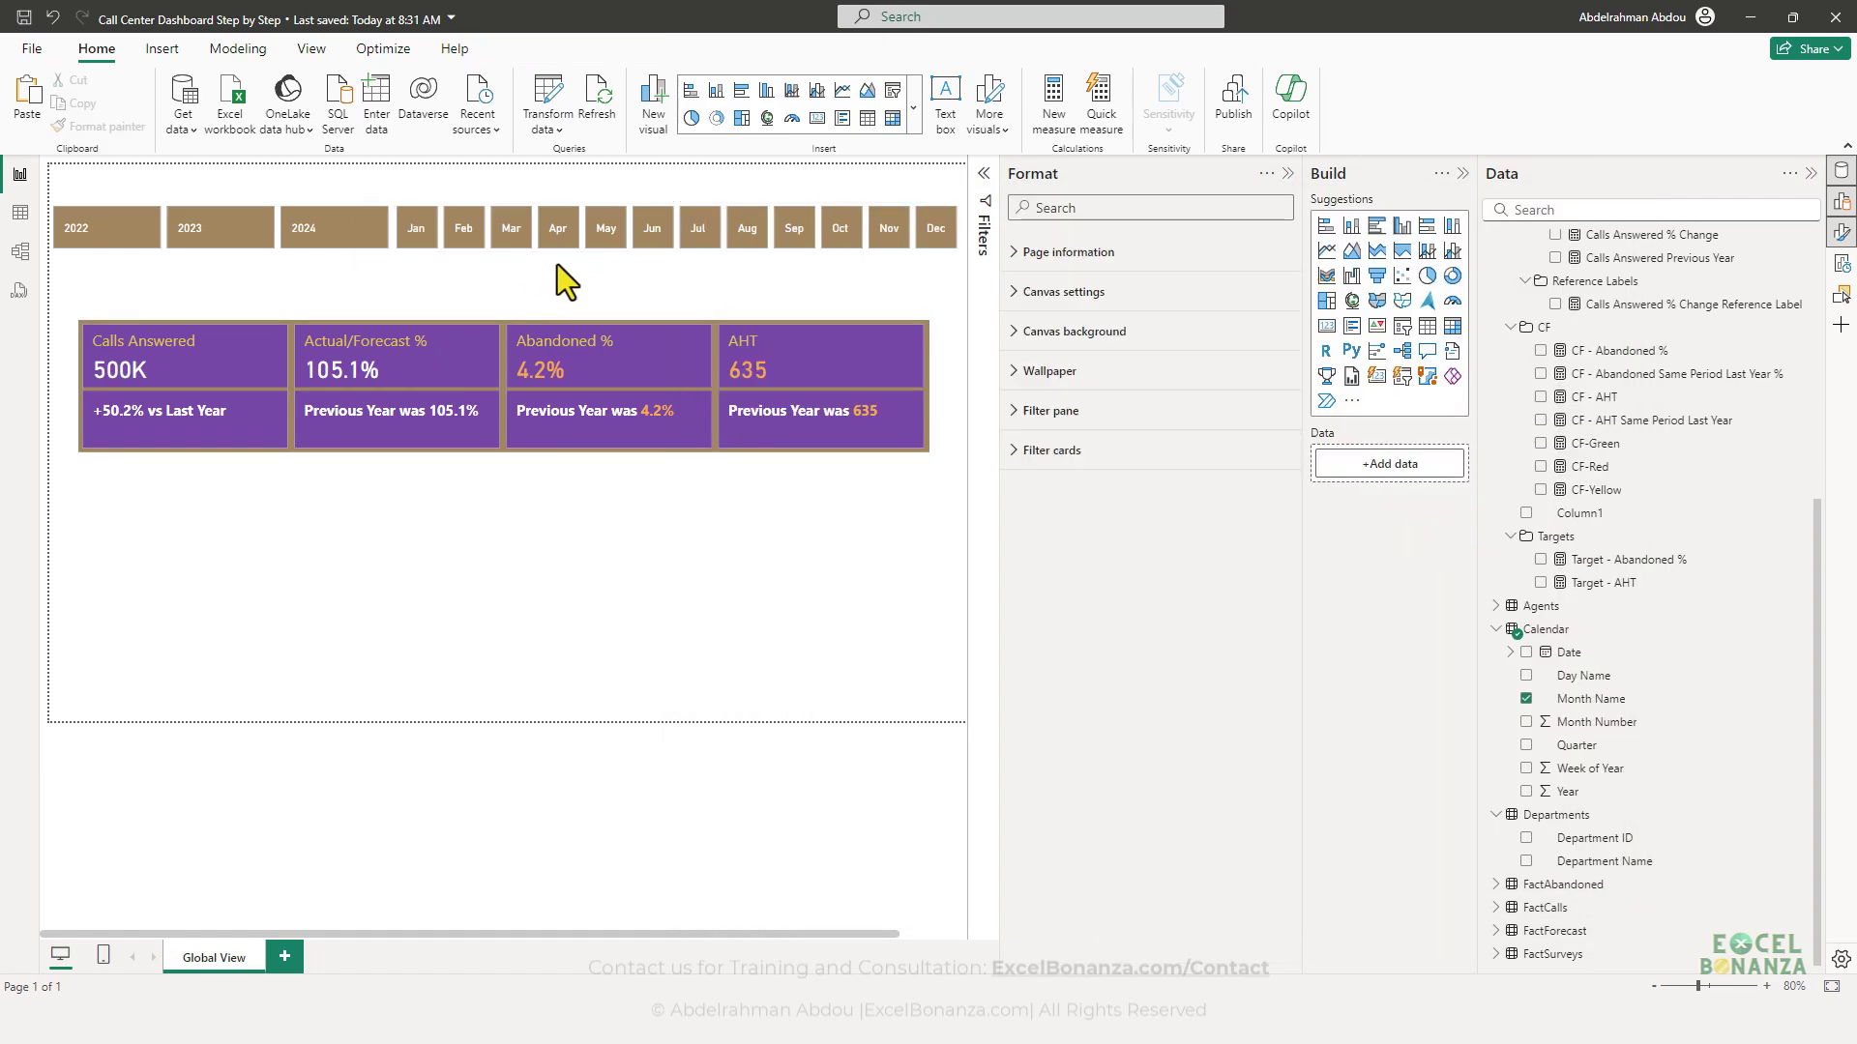
# - Change the month slicer's layout arrangement to Grid, keeping the Cards style
pyautogui.click(580, 253)
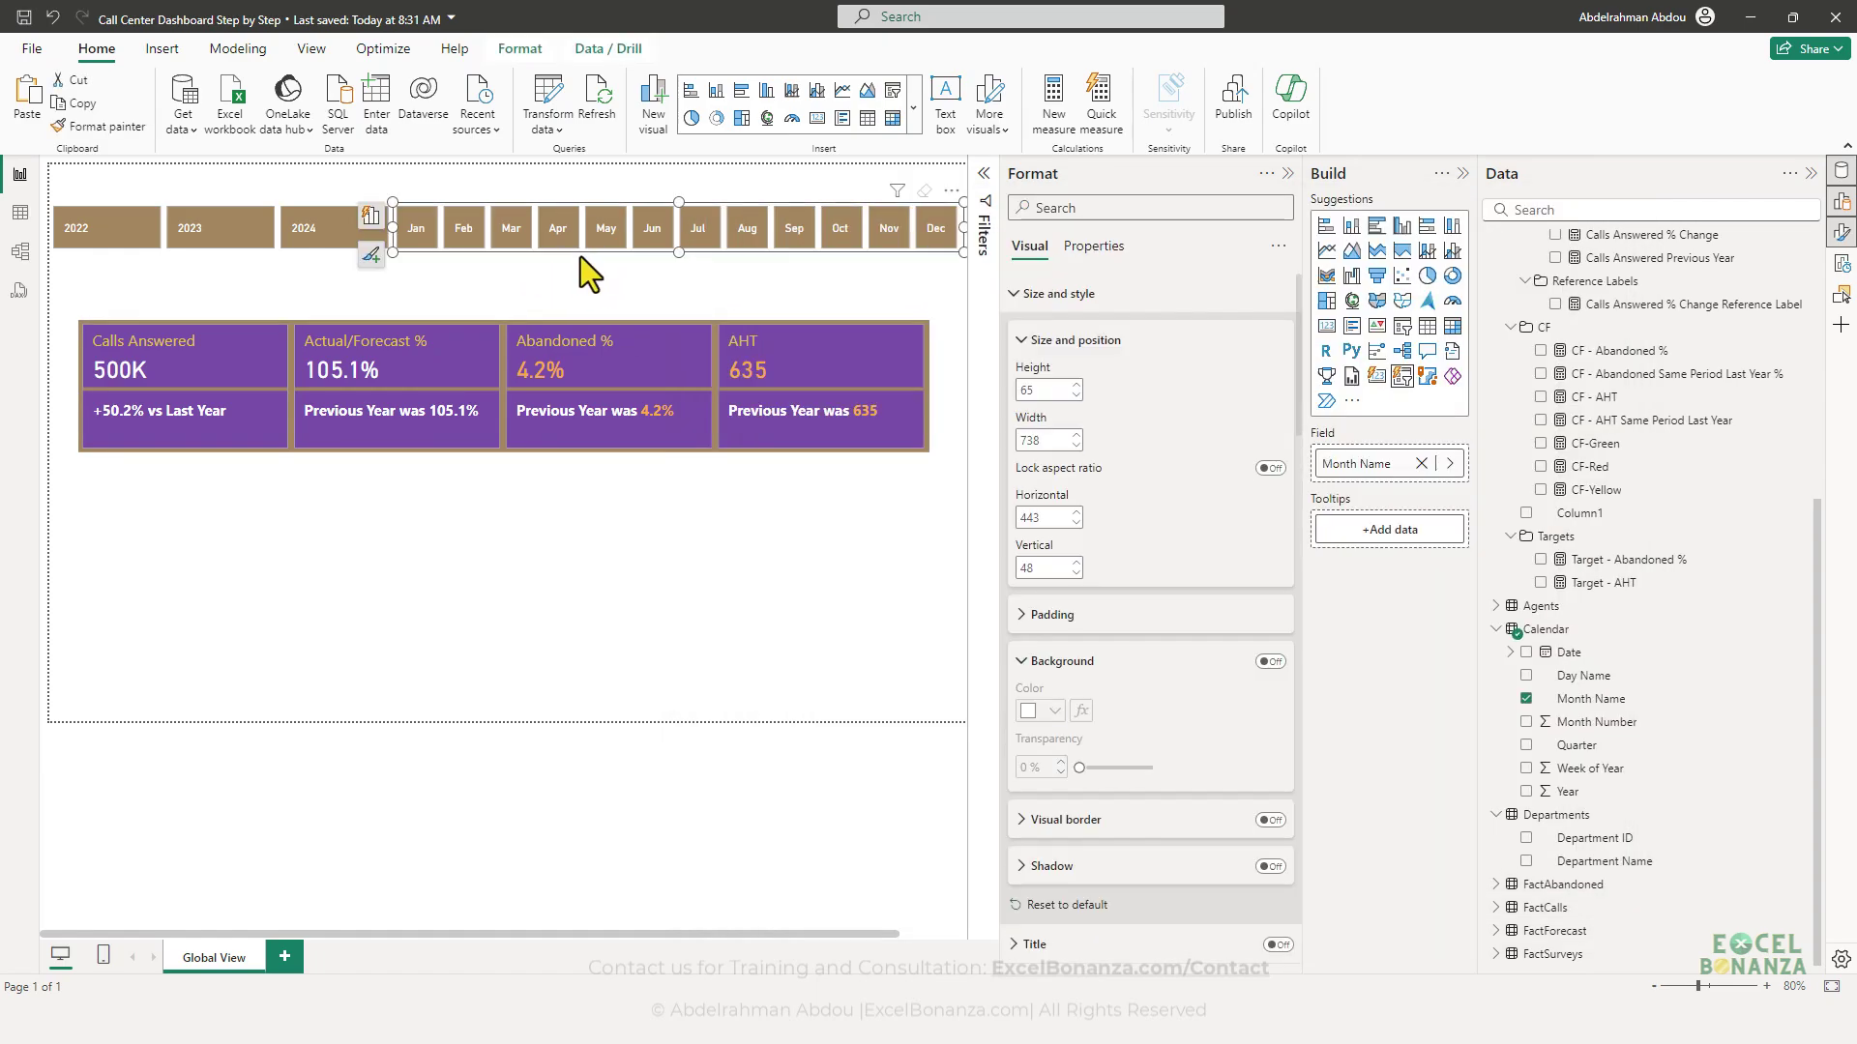
pyautogui.scroll(-10, 1181, 456)
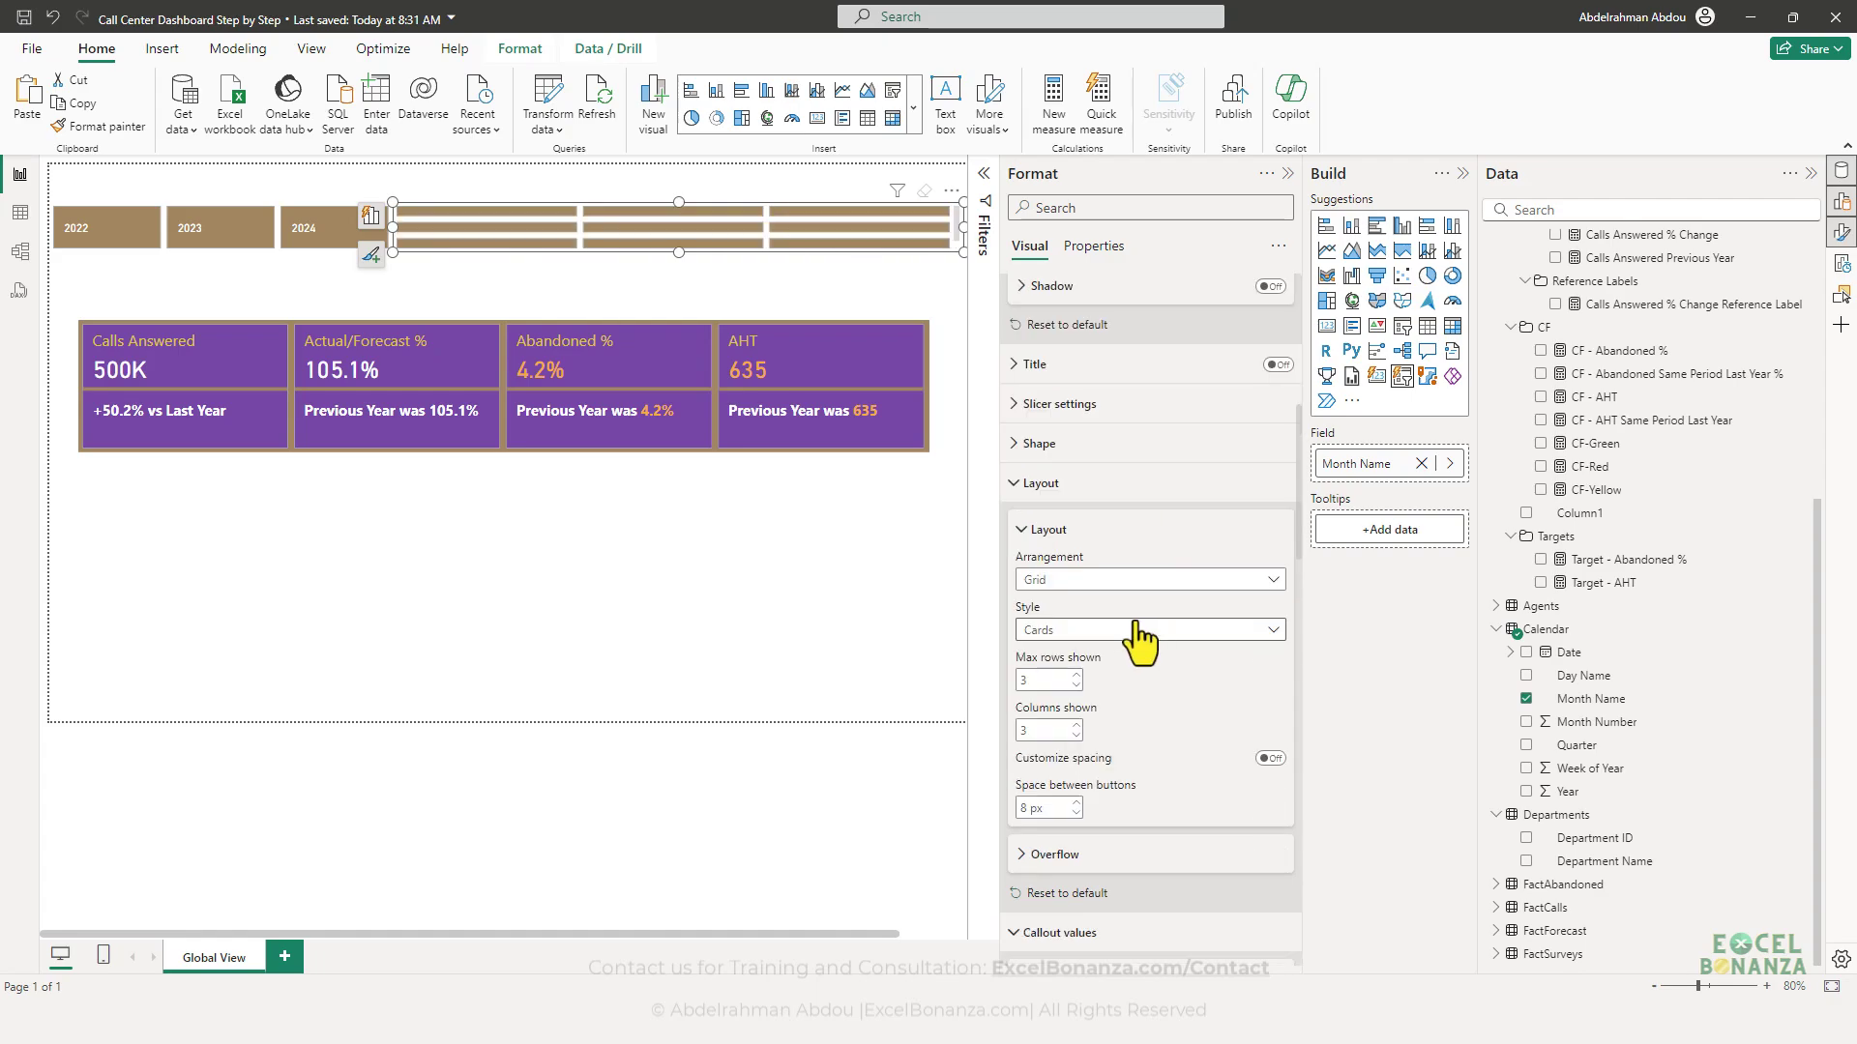
pyautogui.click(1064, 530)
pyautogui.click(1102, 541)
pyautogui.click(1096, 587)
pyautogui.click(1101, 586)
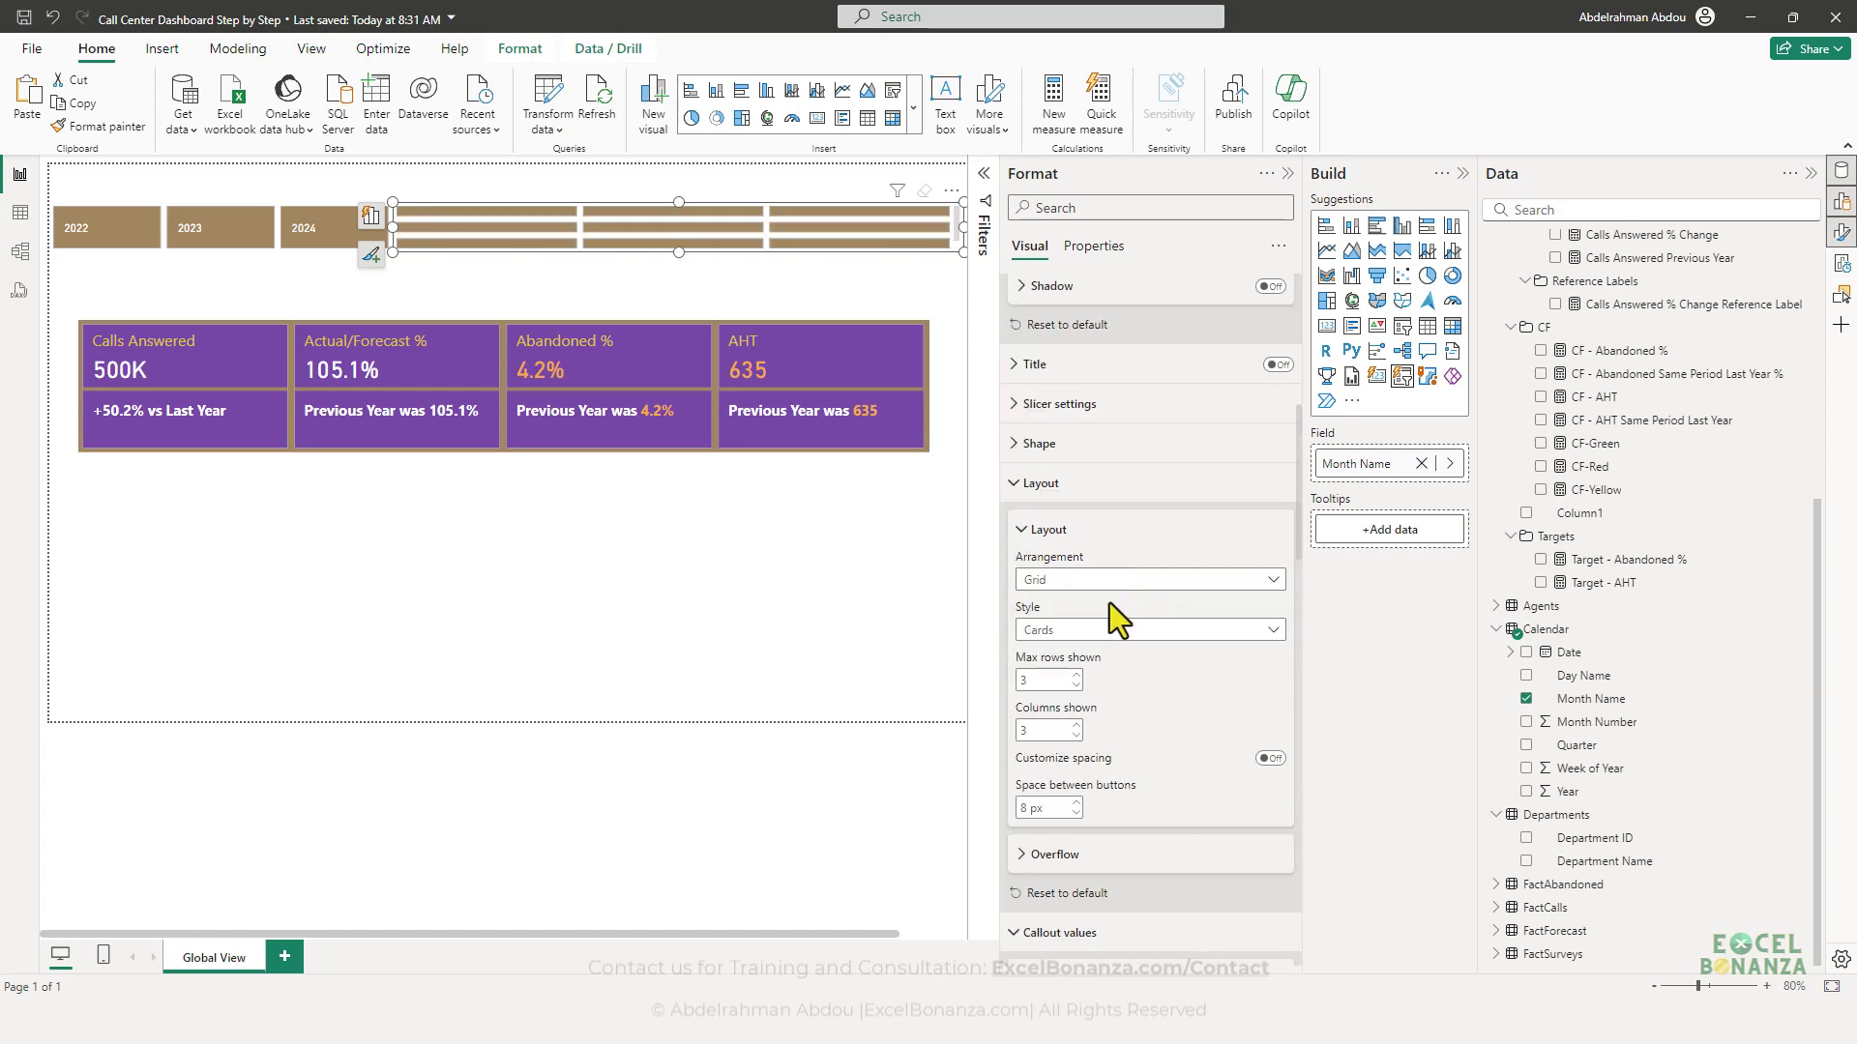
# - Try a month slicer grid of 12 rows by 1 column and make the slicer taller
pyautogui.click(1045, 683)
pyautogui.write('12')
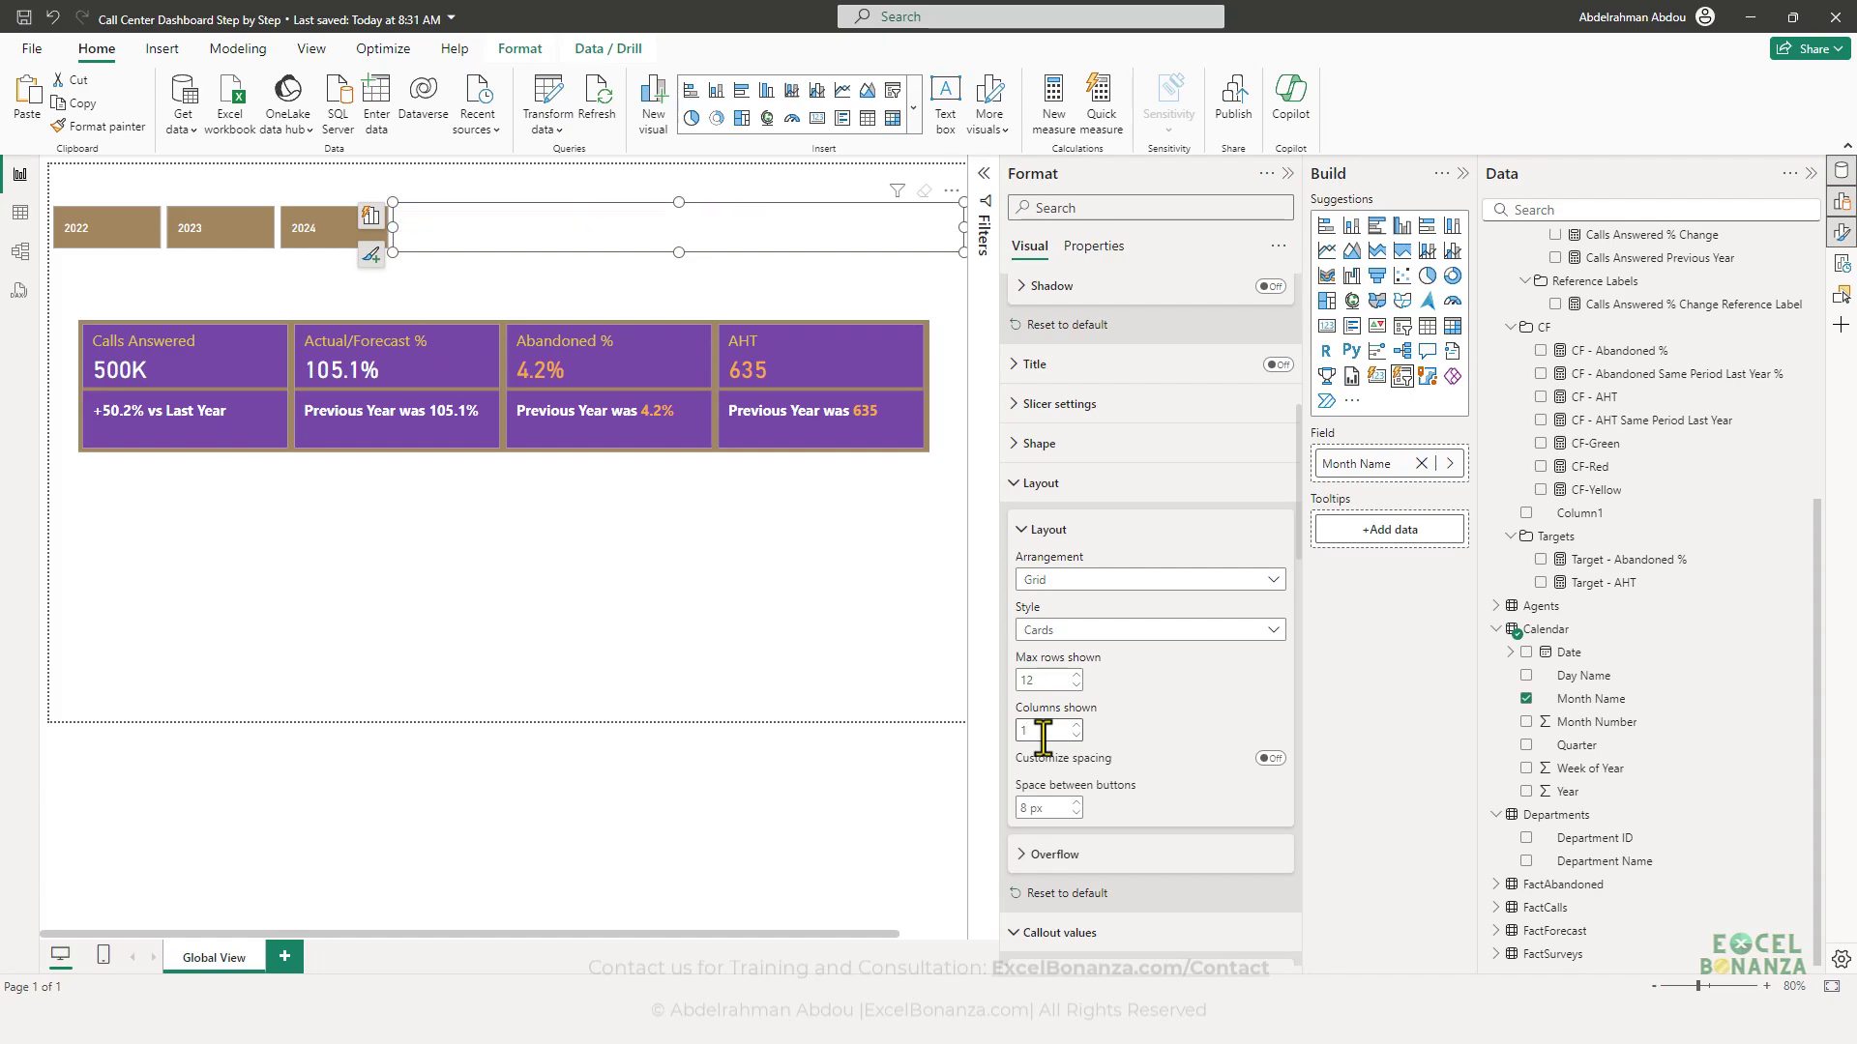
pyautogui.moveTo(679, 253); pyautogui.dragTo(671, 290)
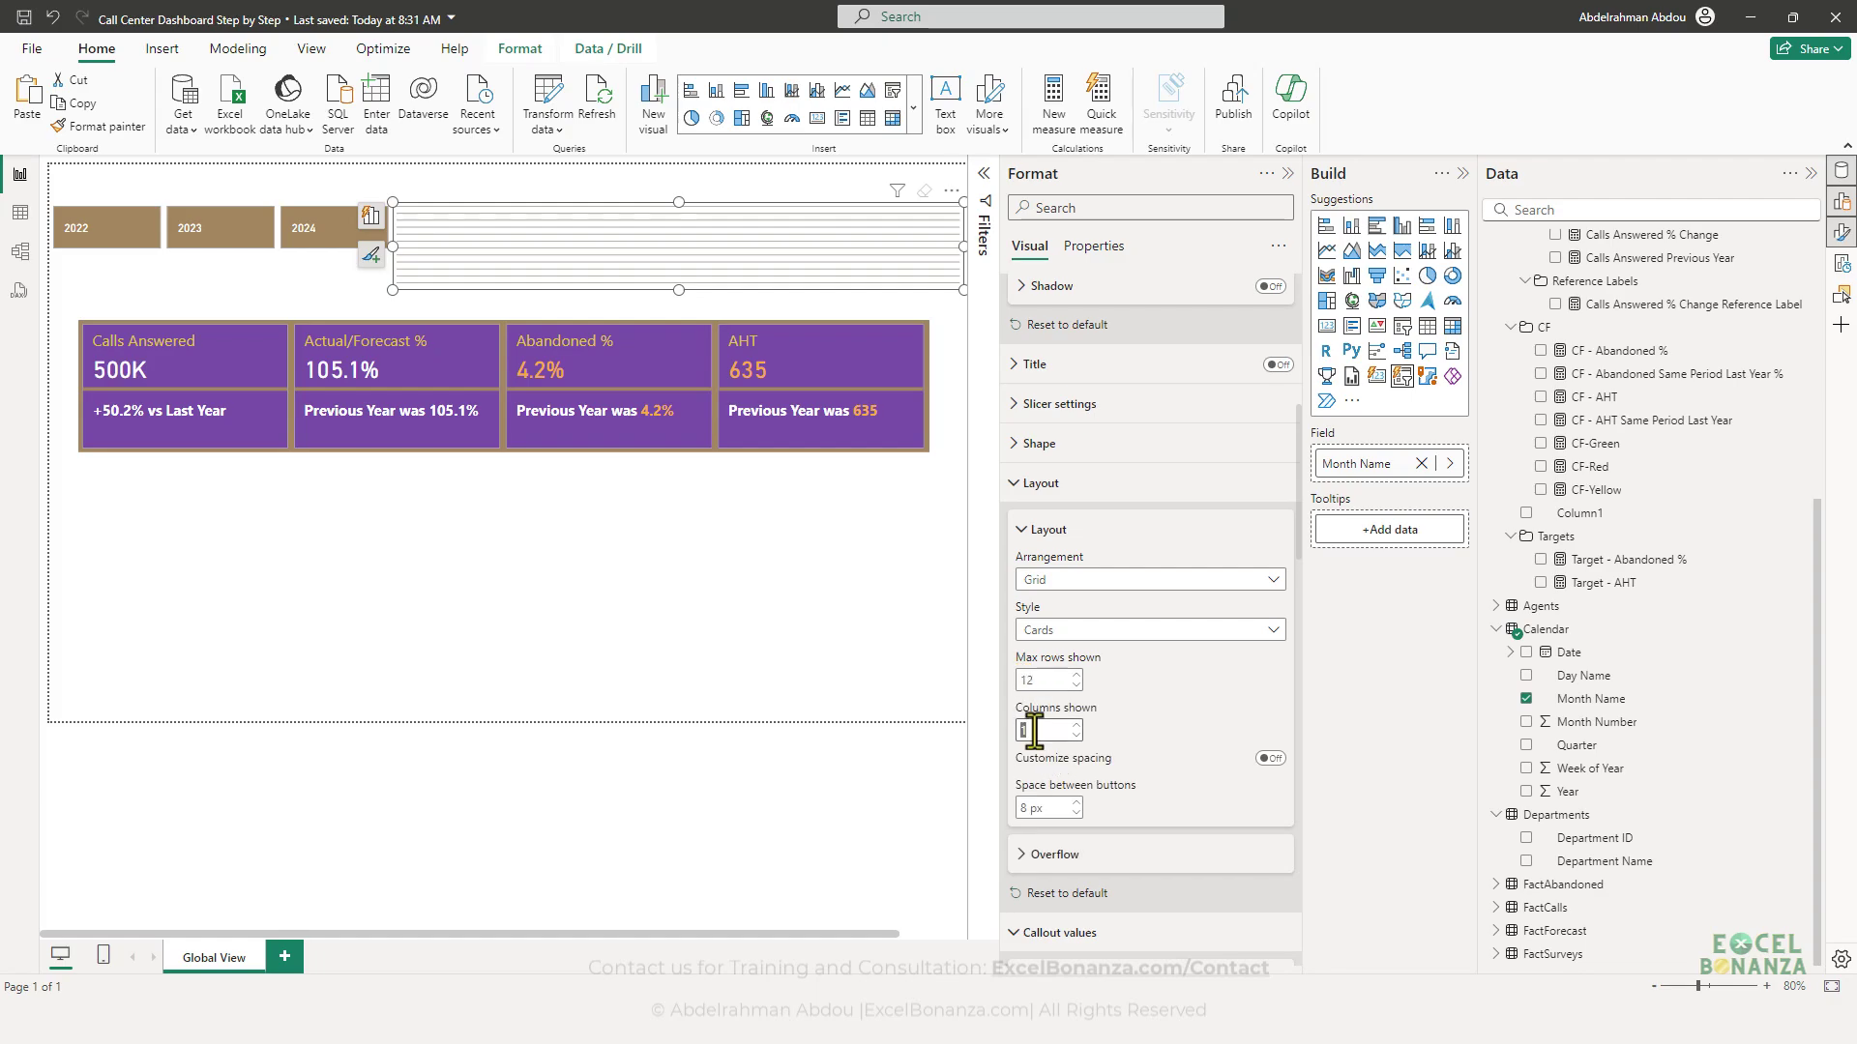
# - Set the month slicer grid to 1 row and 12 columns with 0 px between the buttons
pyautogui.doubleClick(1030, 679)
pyautogui.click(1049, 730)
pyautogui.write('12')
pyautogui.hotkey('shift', 'Tab')
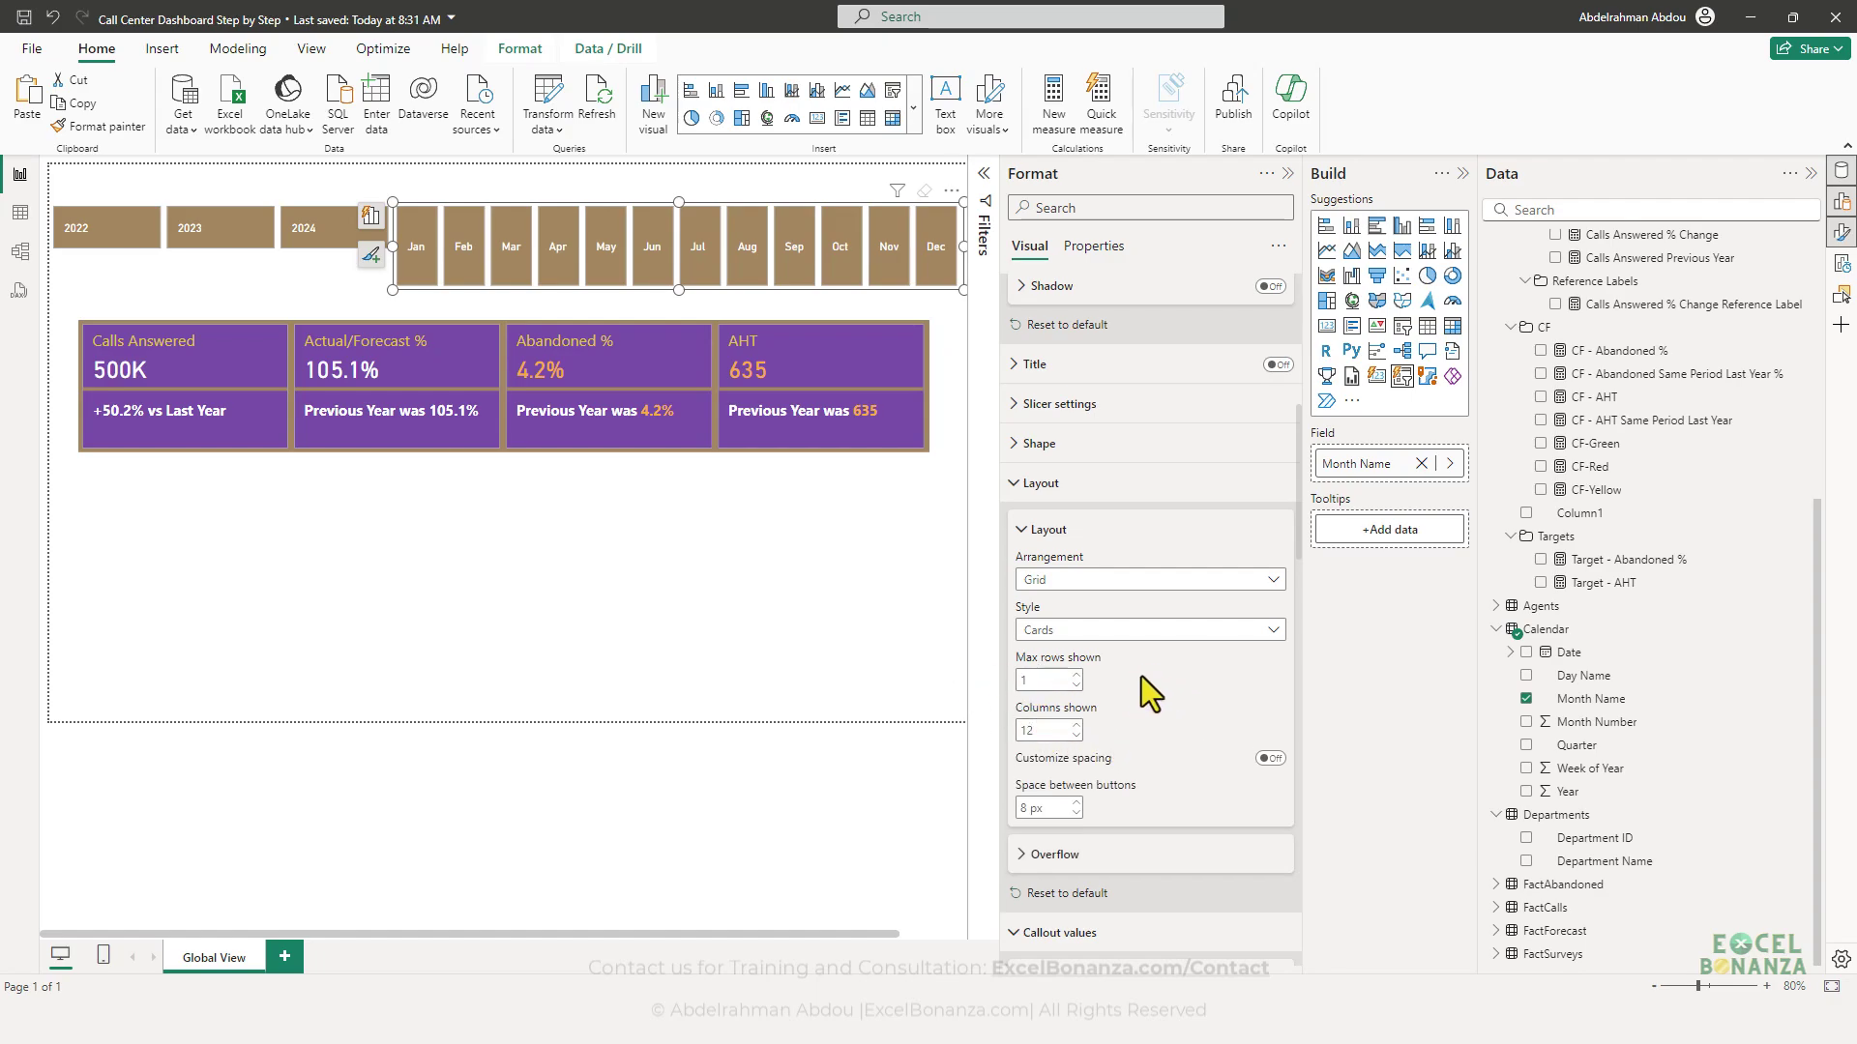
pyautogui.moveTo(528, 292); pyautogui.dragTo(528, 280)
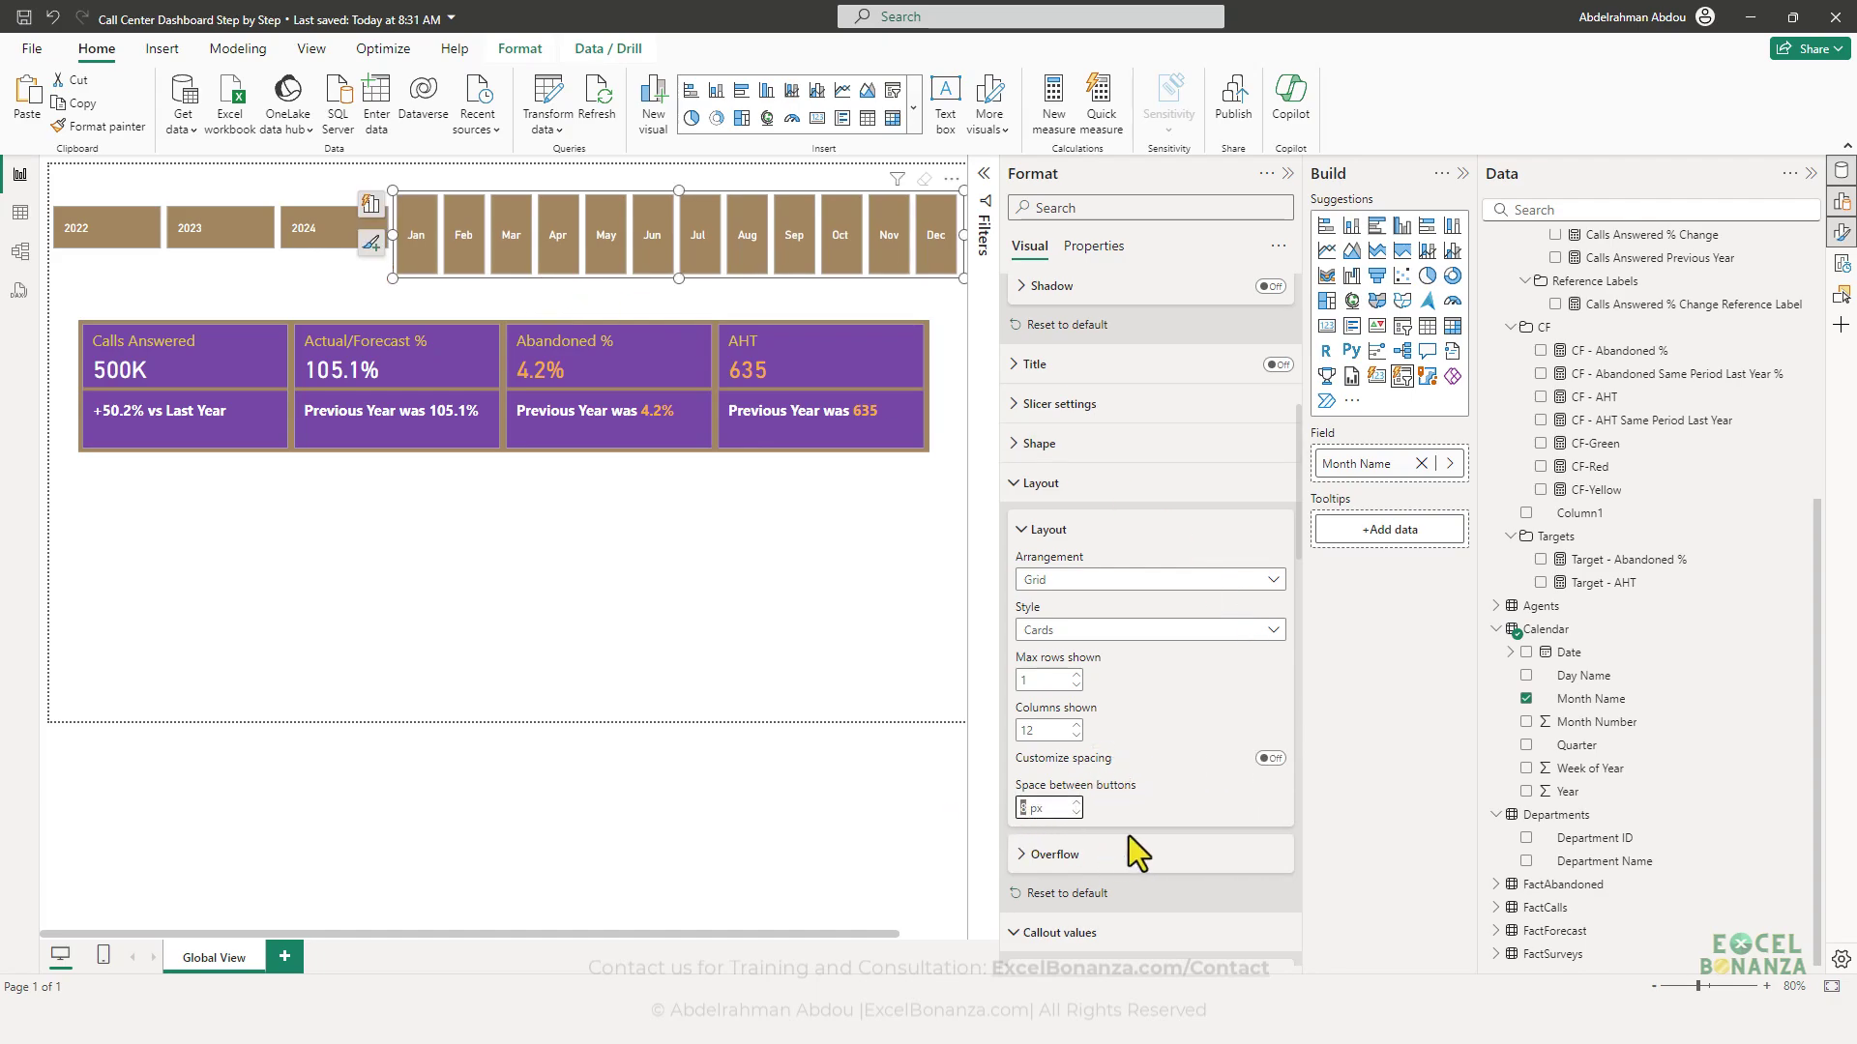
pyautogui.write('0')
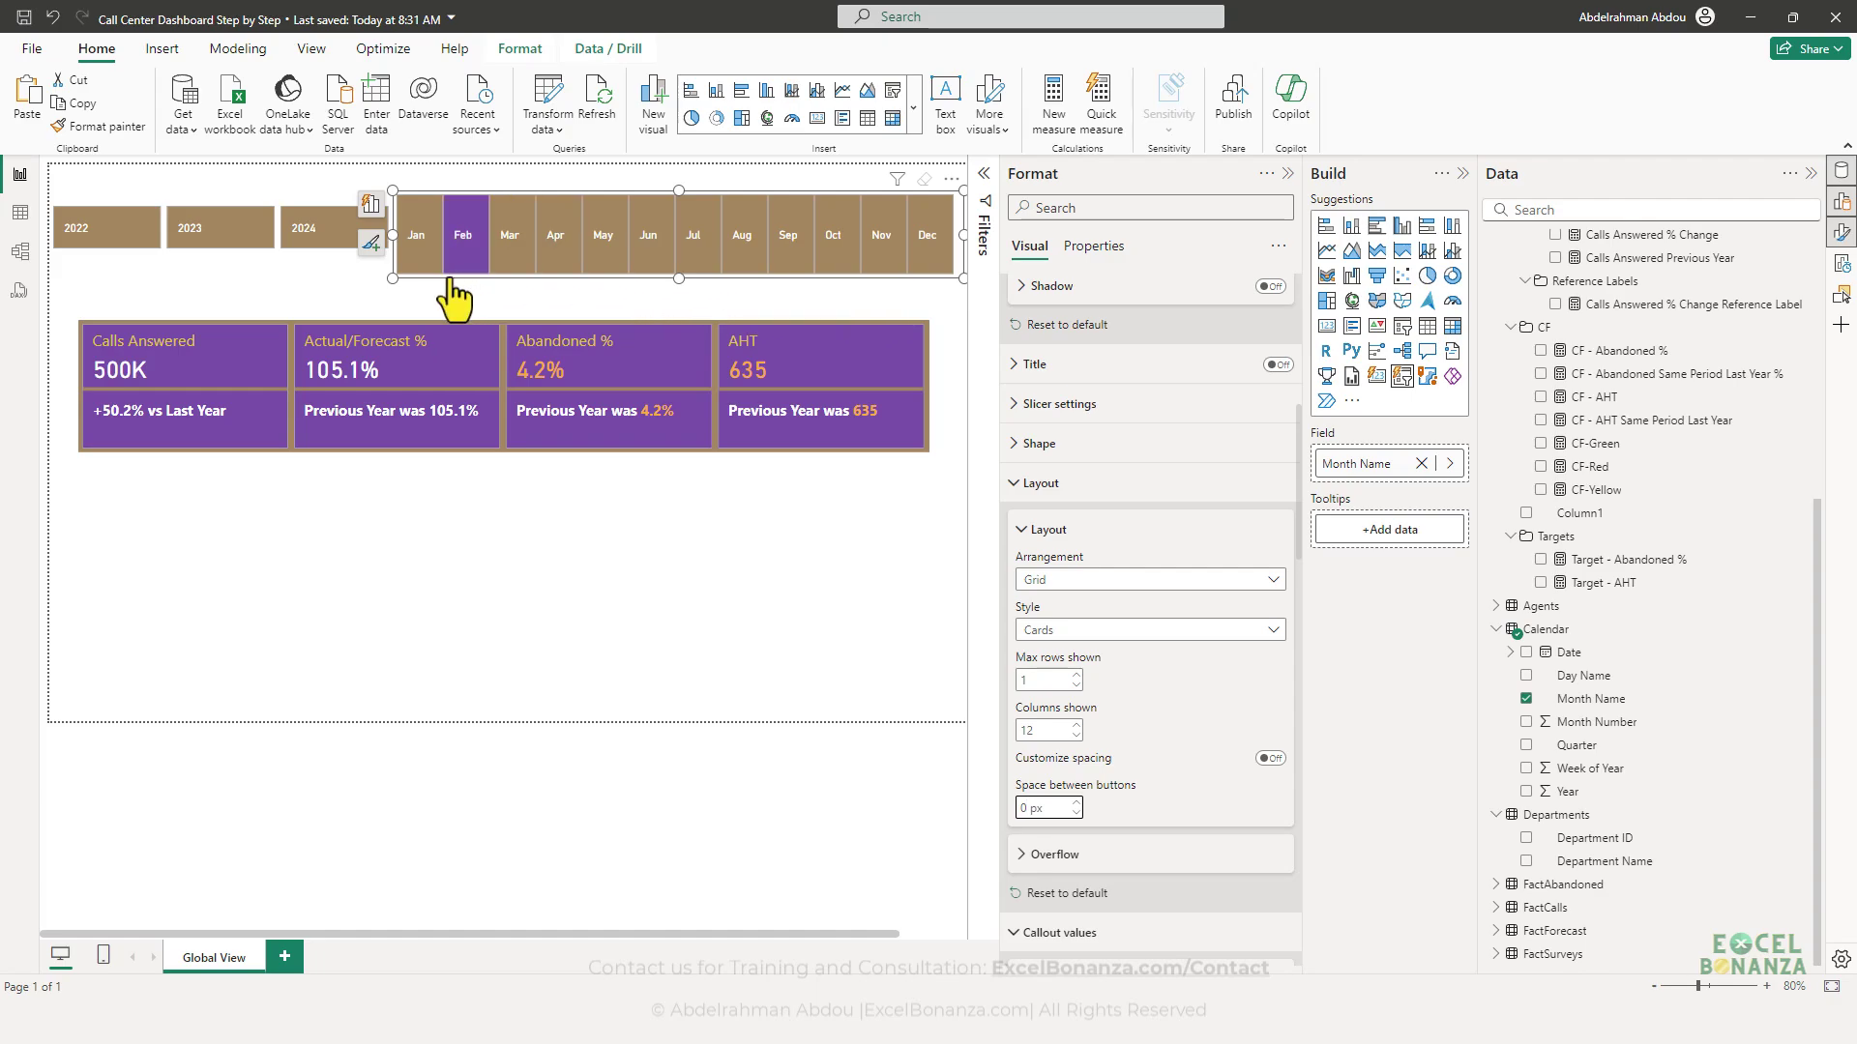
# - Shrink the month slicer to about 730 wide by 80 high and align it beside the year slicer
pyautogui.moveTo(391, 278); pyautogui.dragTo(404, 246)
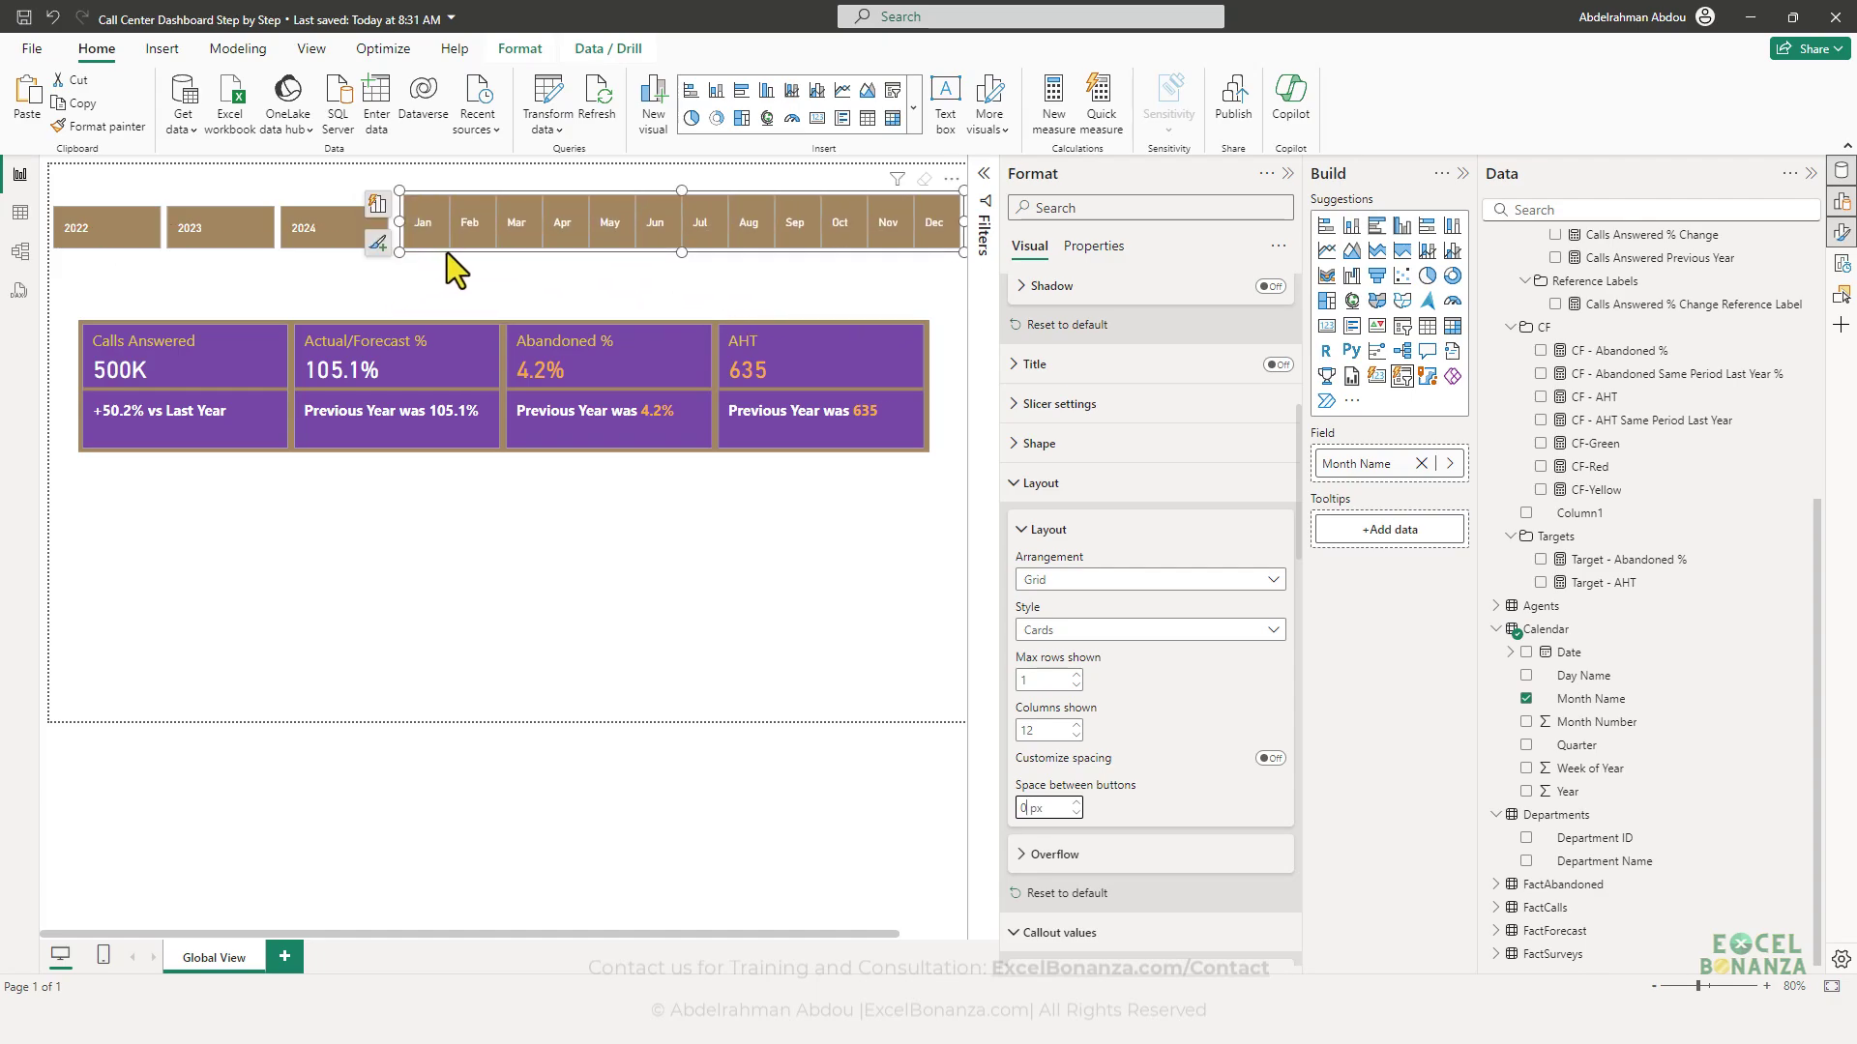
pyautogui.click(522, 236)
pyautogui.click(519, 236)
pyautogui.click(471, 237)
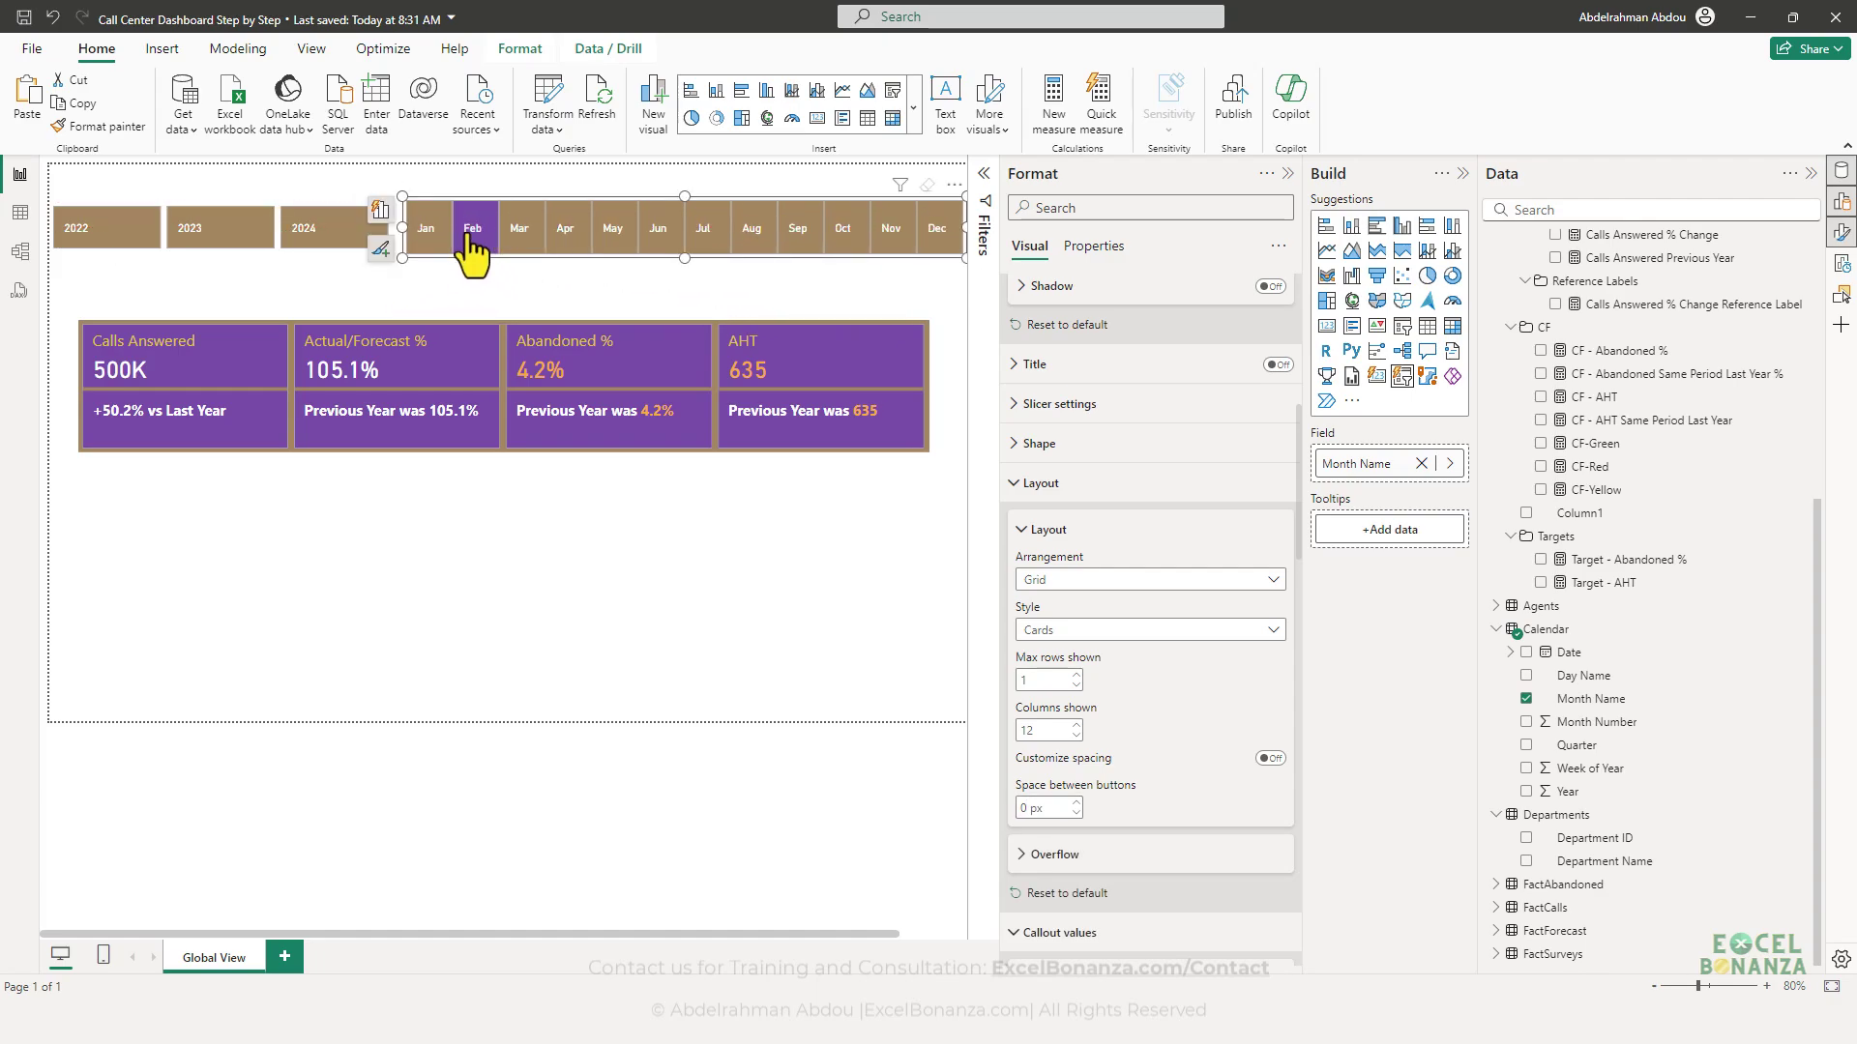
pyautogui.click(703, 237)
pyautogui.click(842, 232)
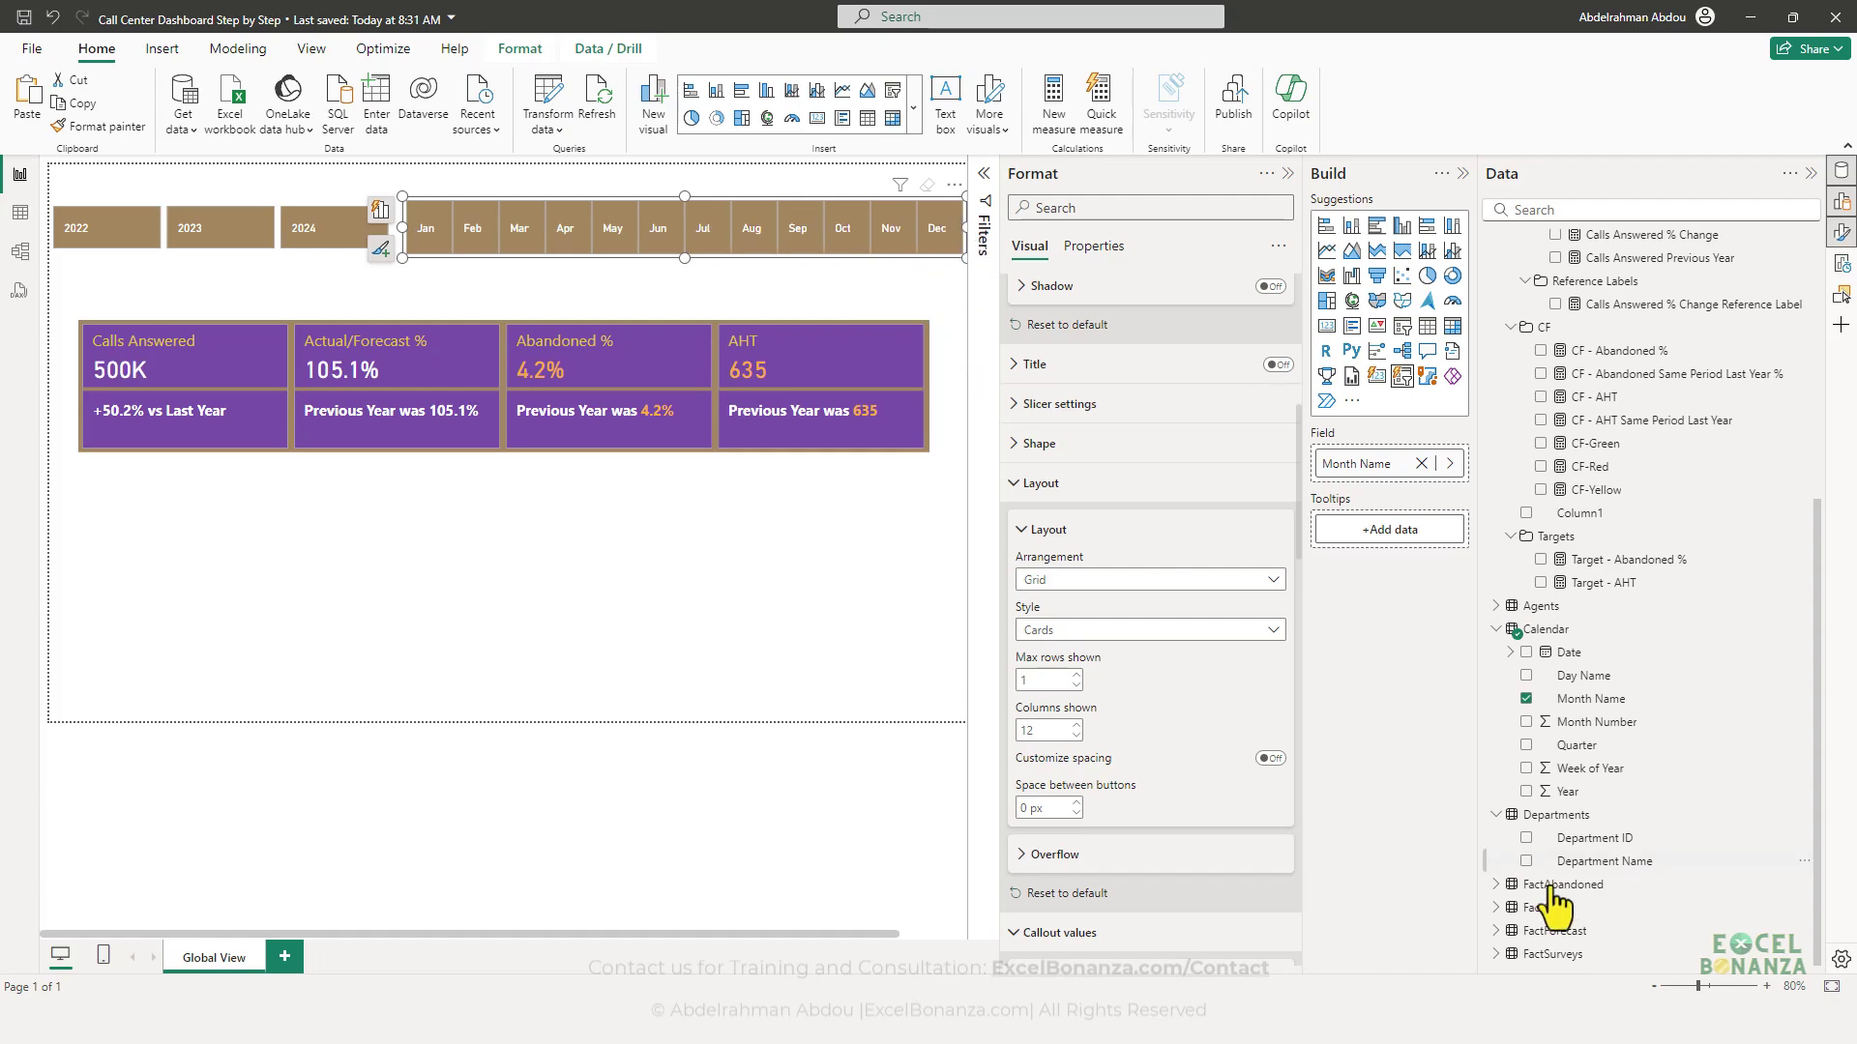
# - Check the reference screenshot and copy the month slicer's formatting onto the year slicer with Format painter
pyautogui.click(1534, 1043)
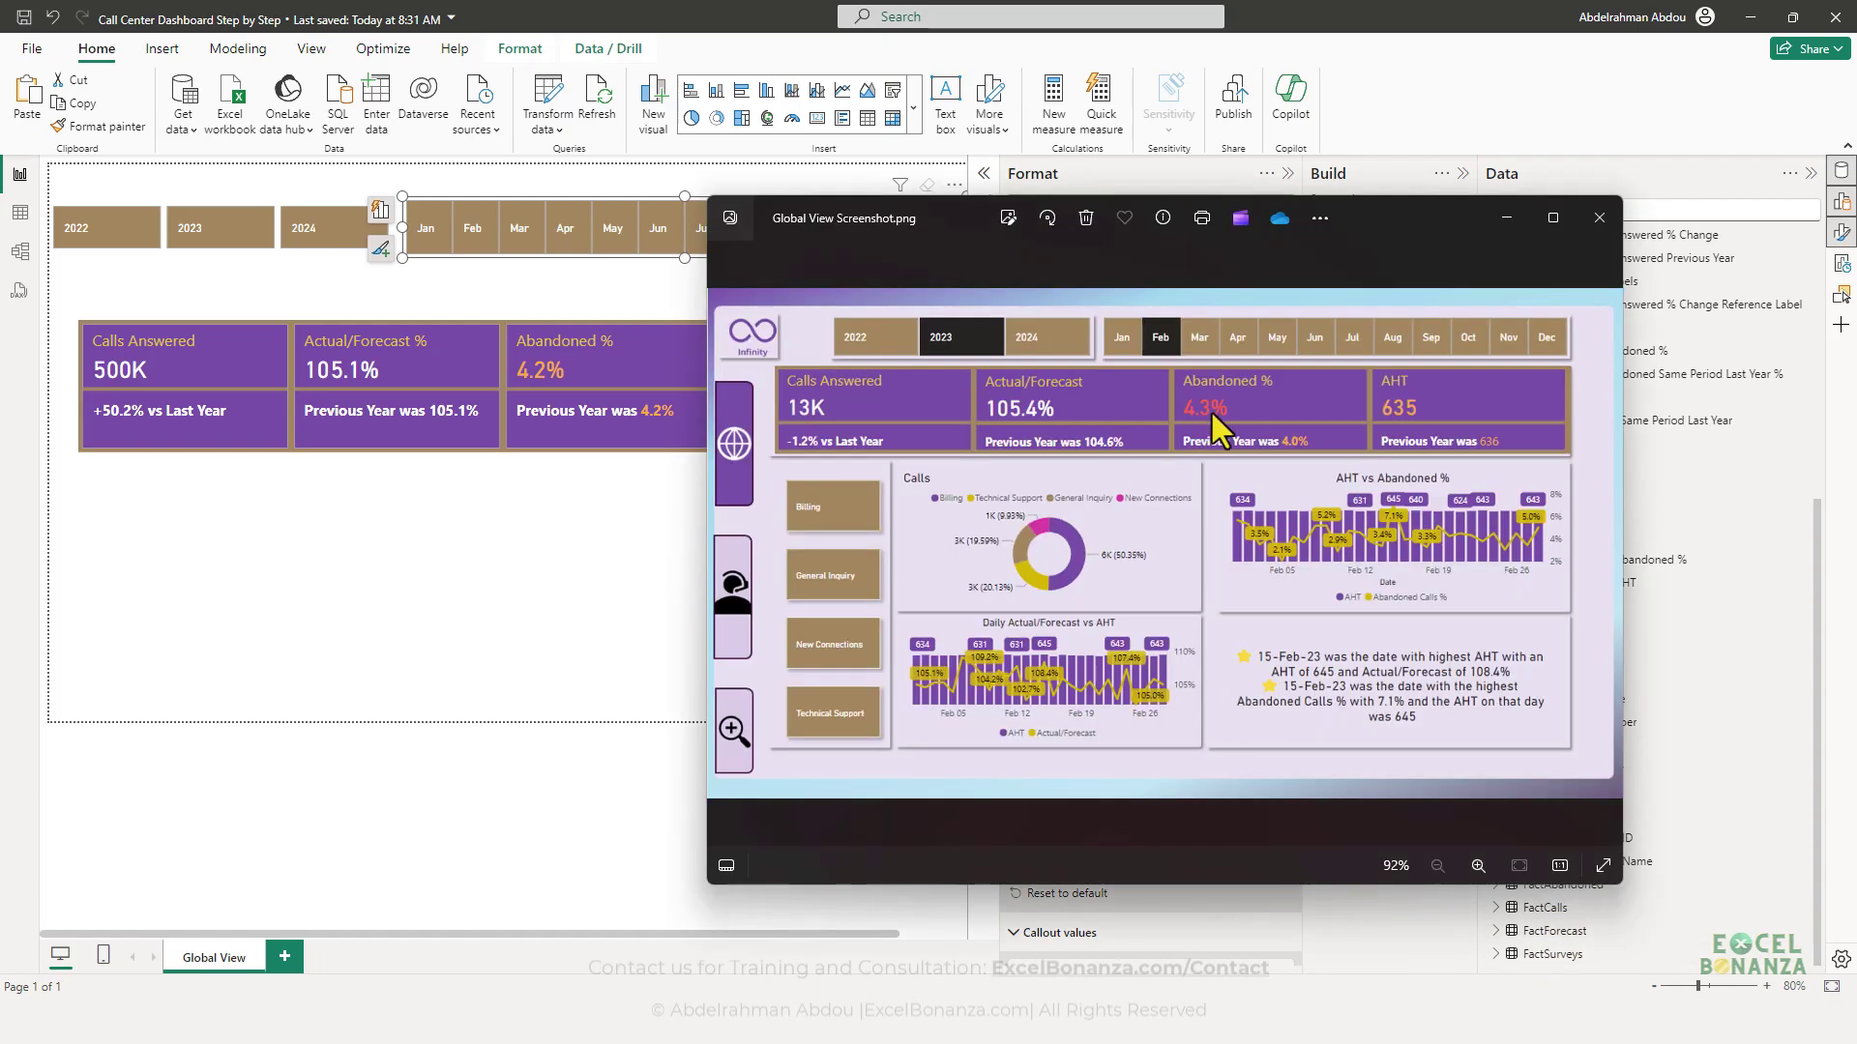
pyautogui.click(524, 571)
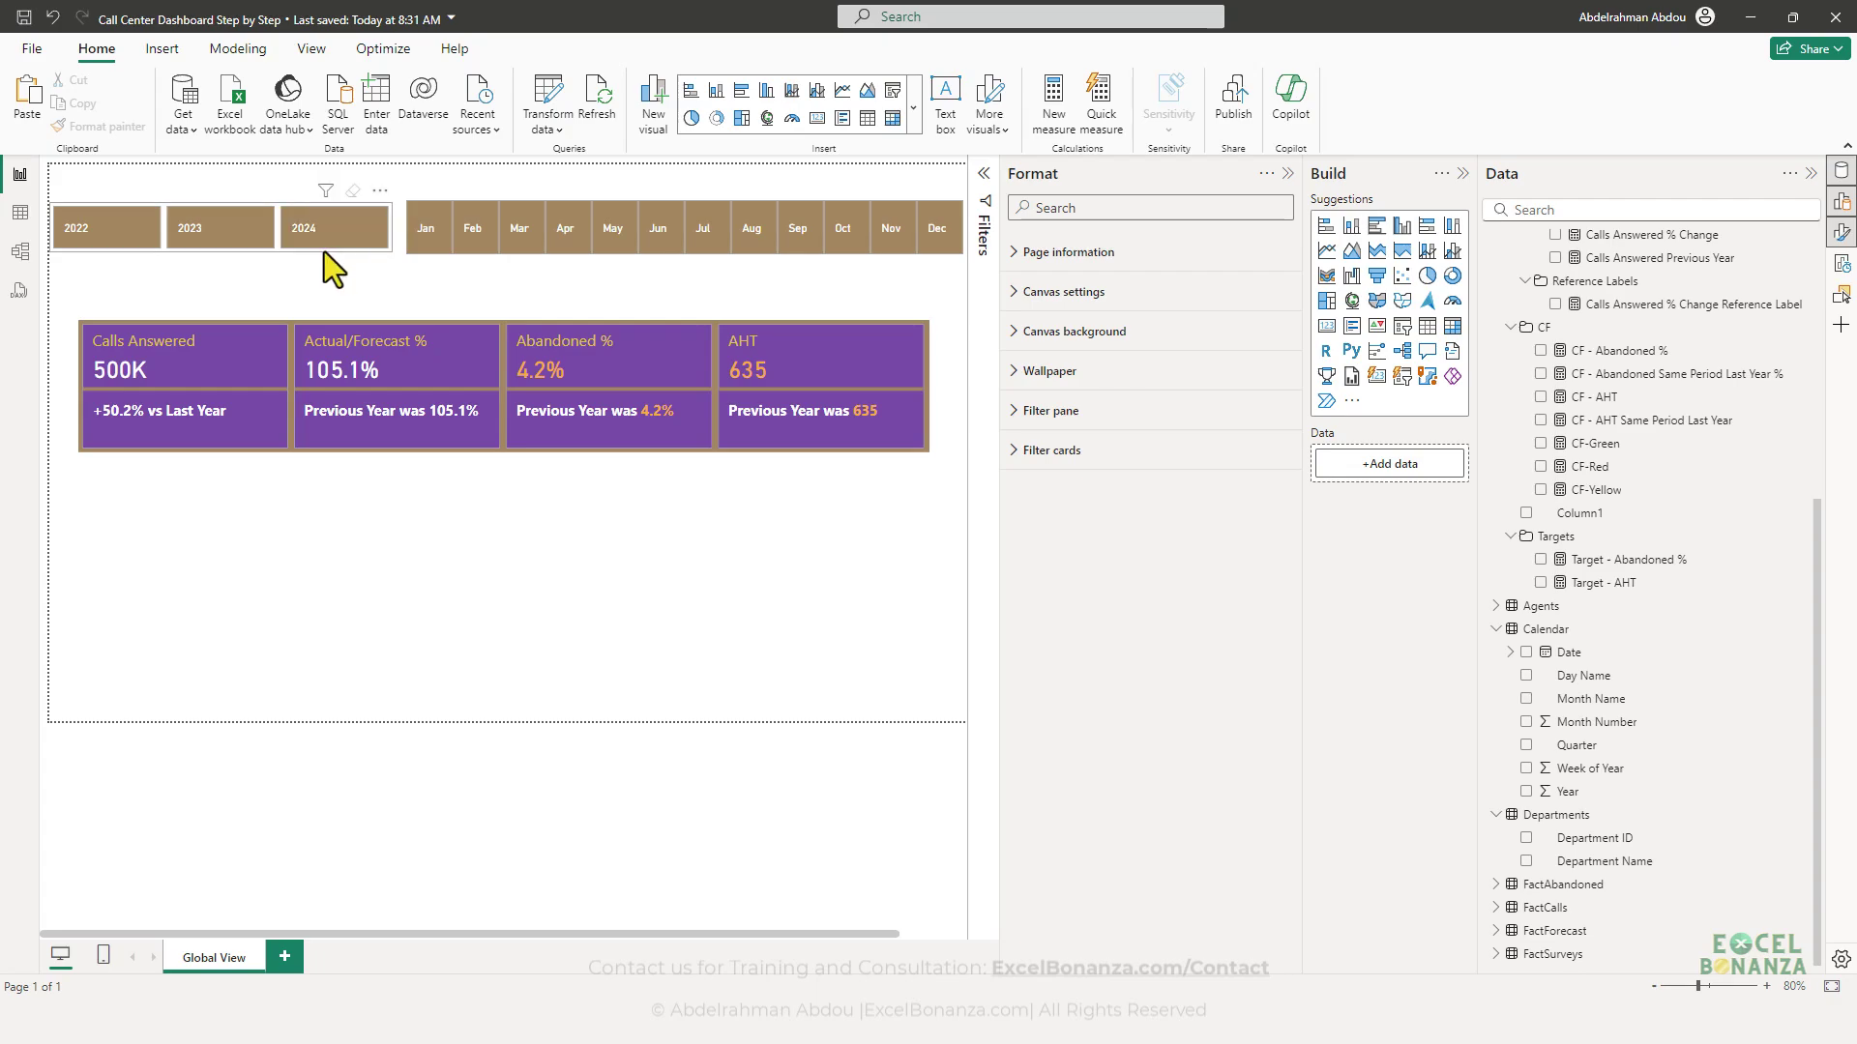
pyautogui.click(408, 258)
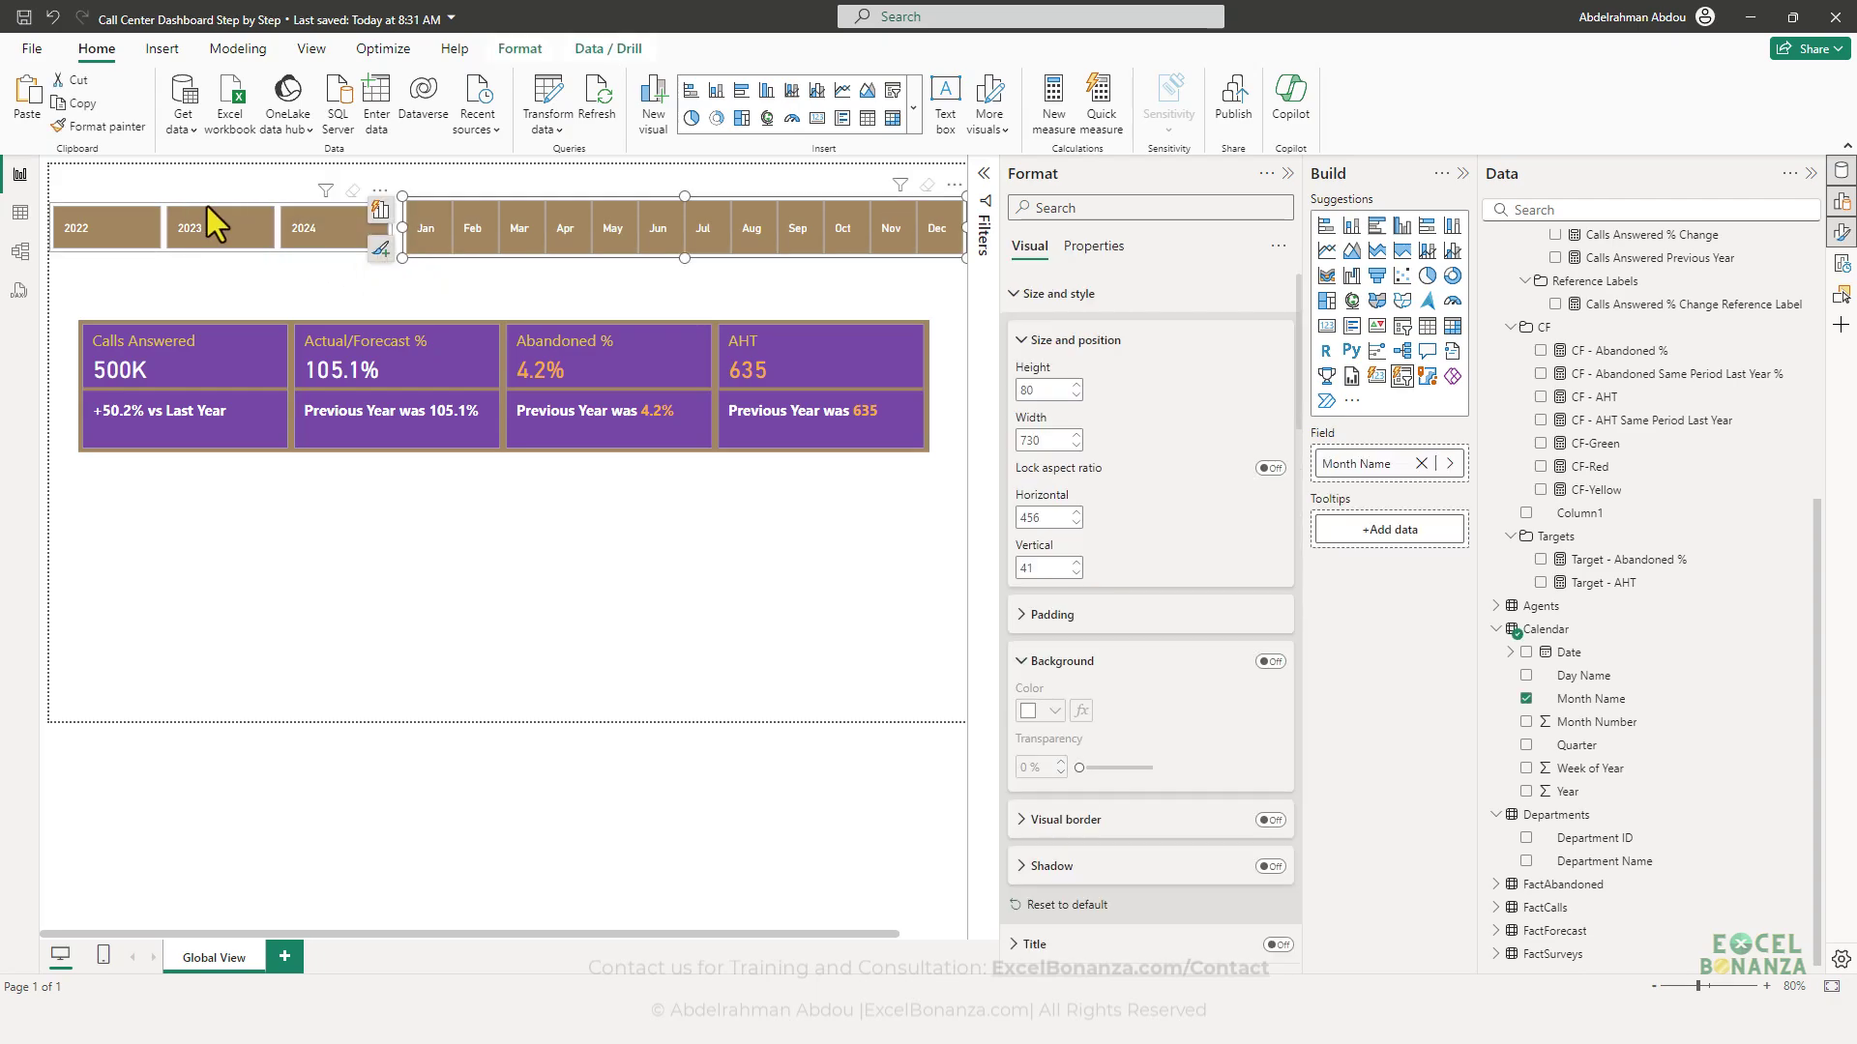
pyautogui.click(106, 127)
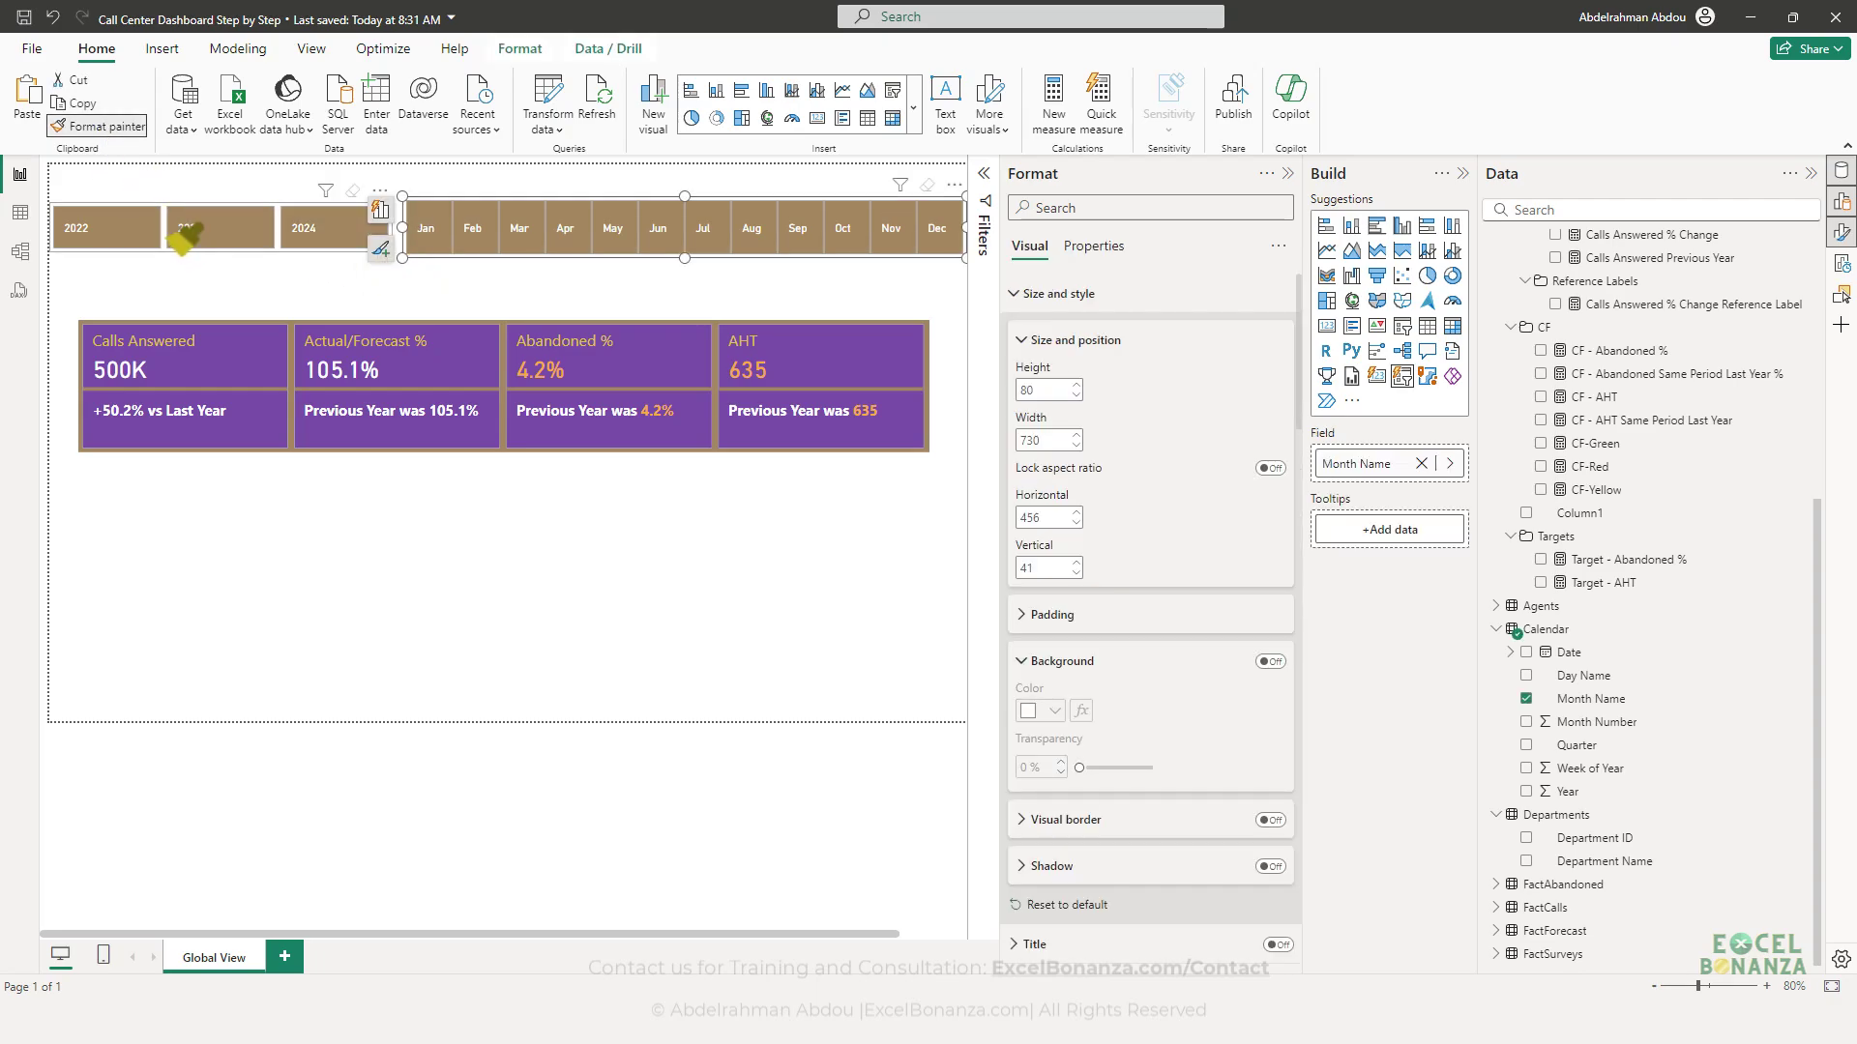
pyautogui.click(183, 238)
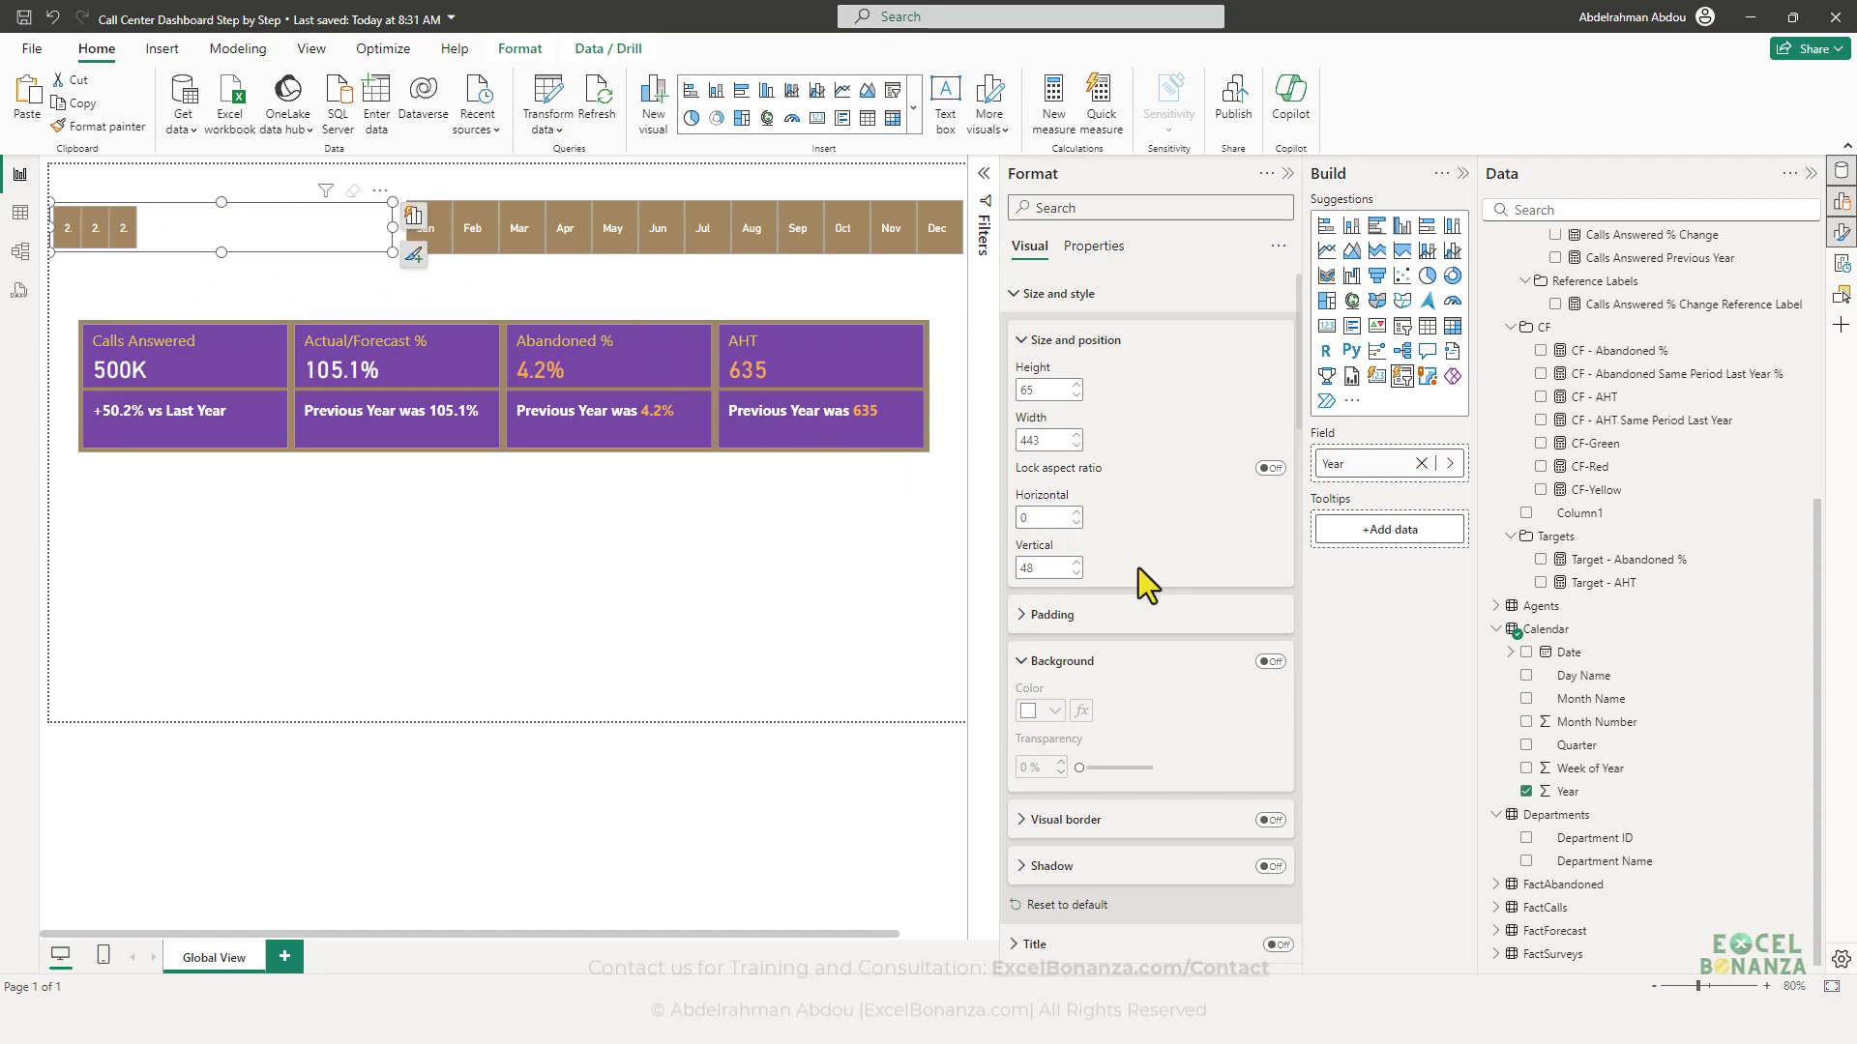
# - Set the year slicer's grid to 3 columns shown so its buttons fill the full width
pyautogui.scroll(-5, 1147, 584)
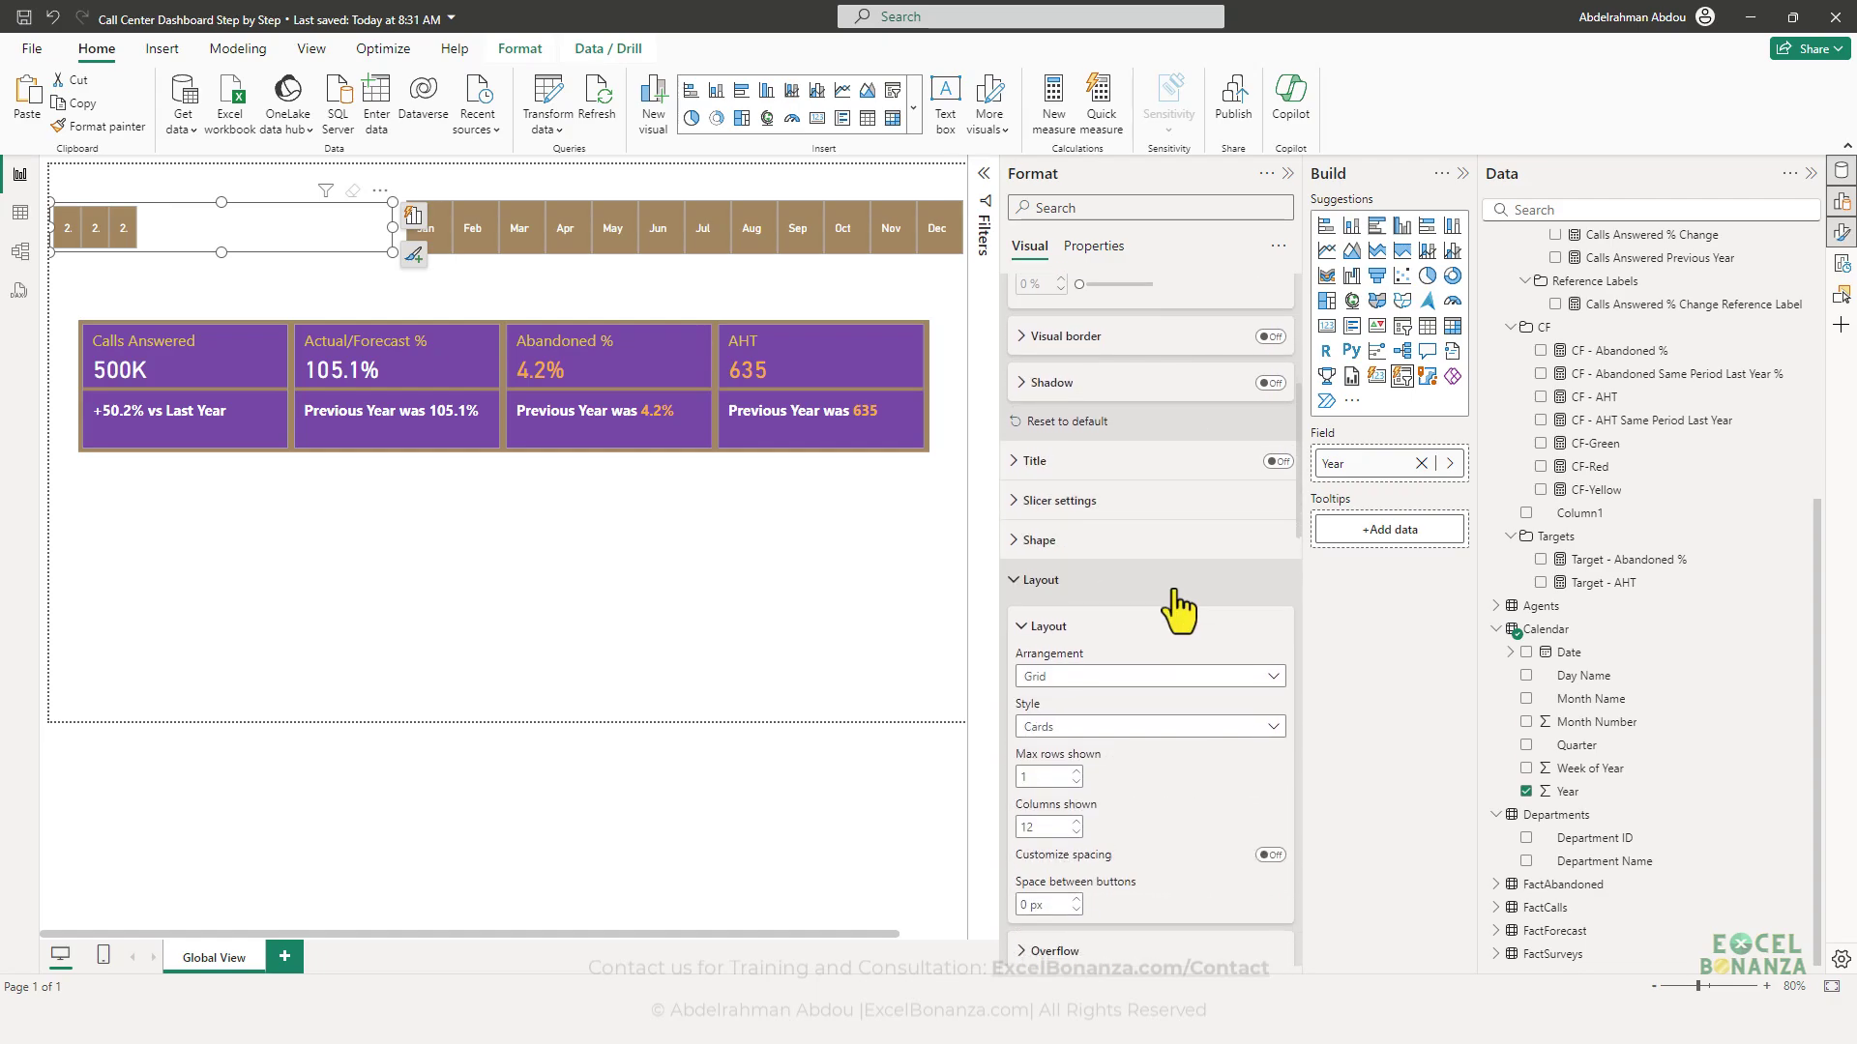
pyautogui.scroll(-2, 1175, 595)
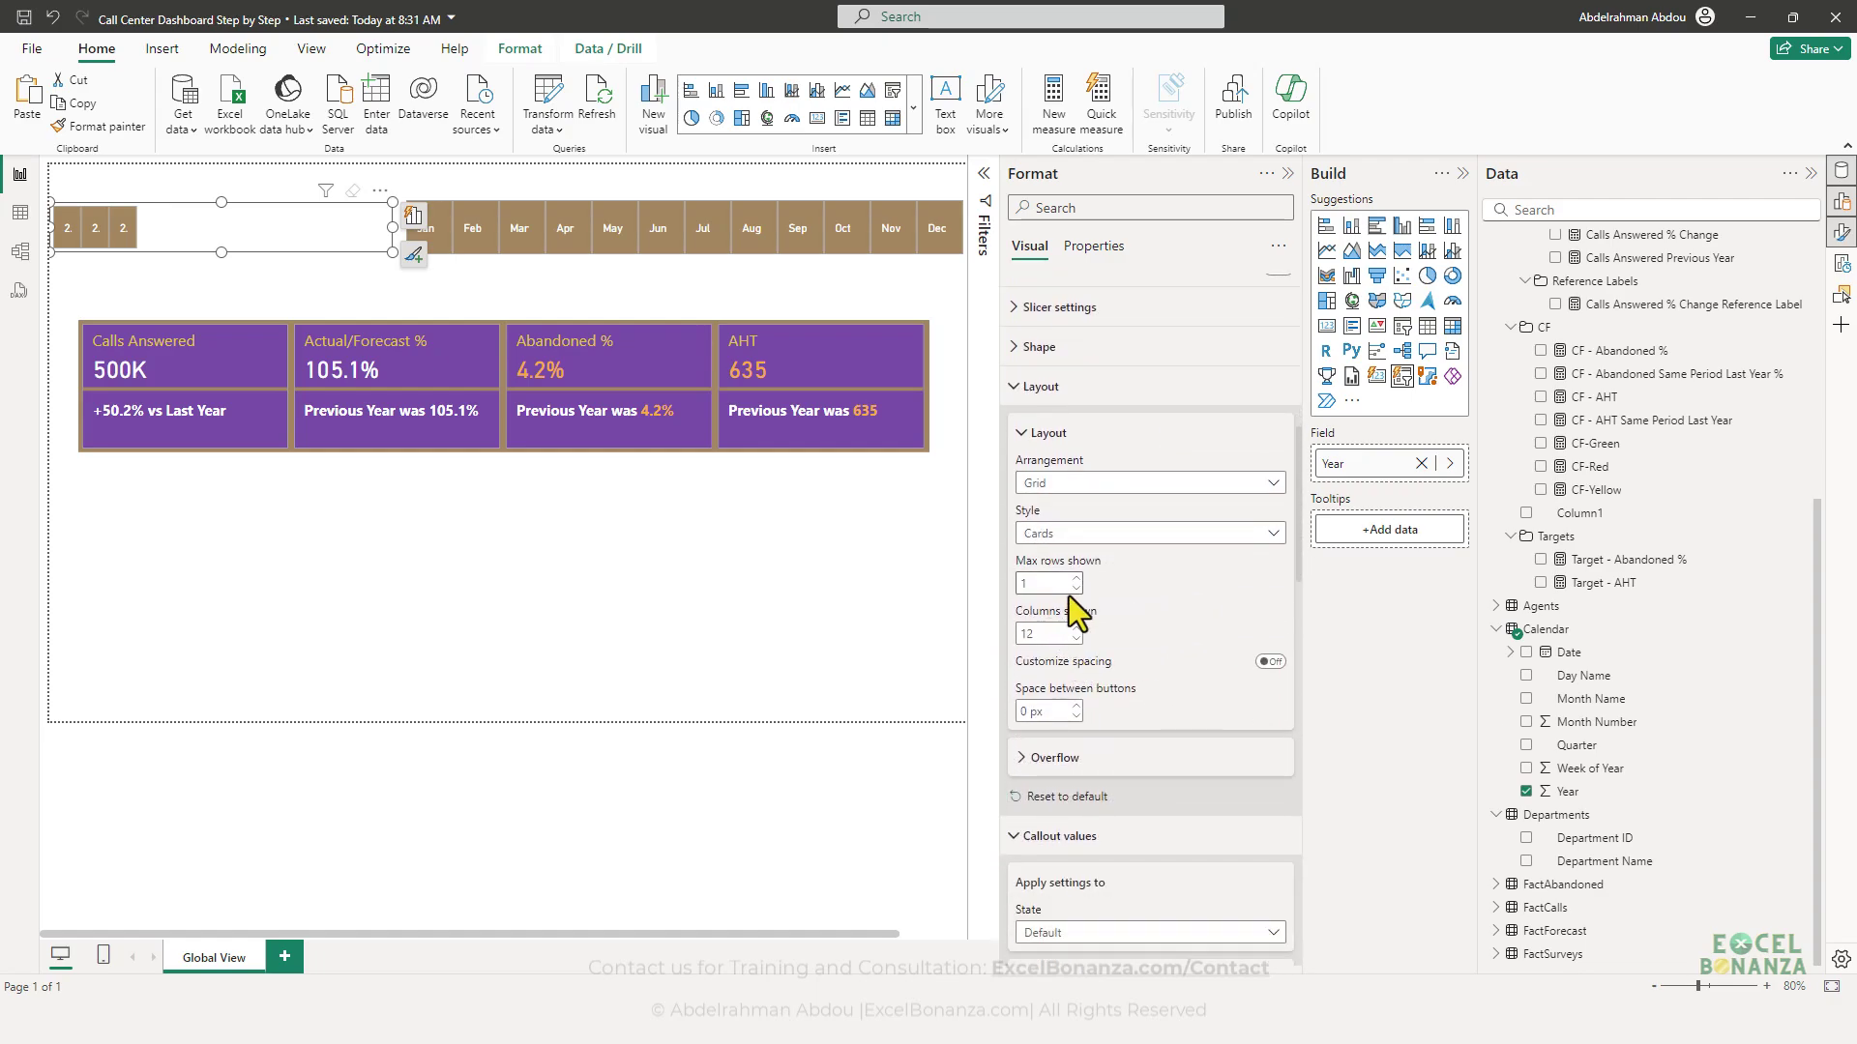
pyautogui.doubleClick(1045, 633)
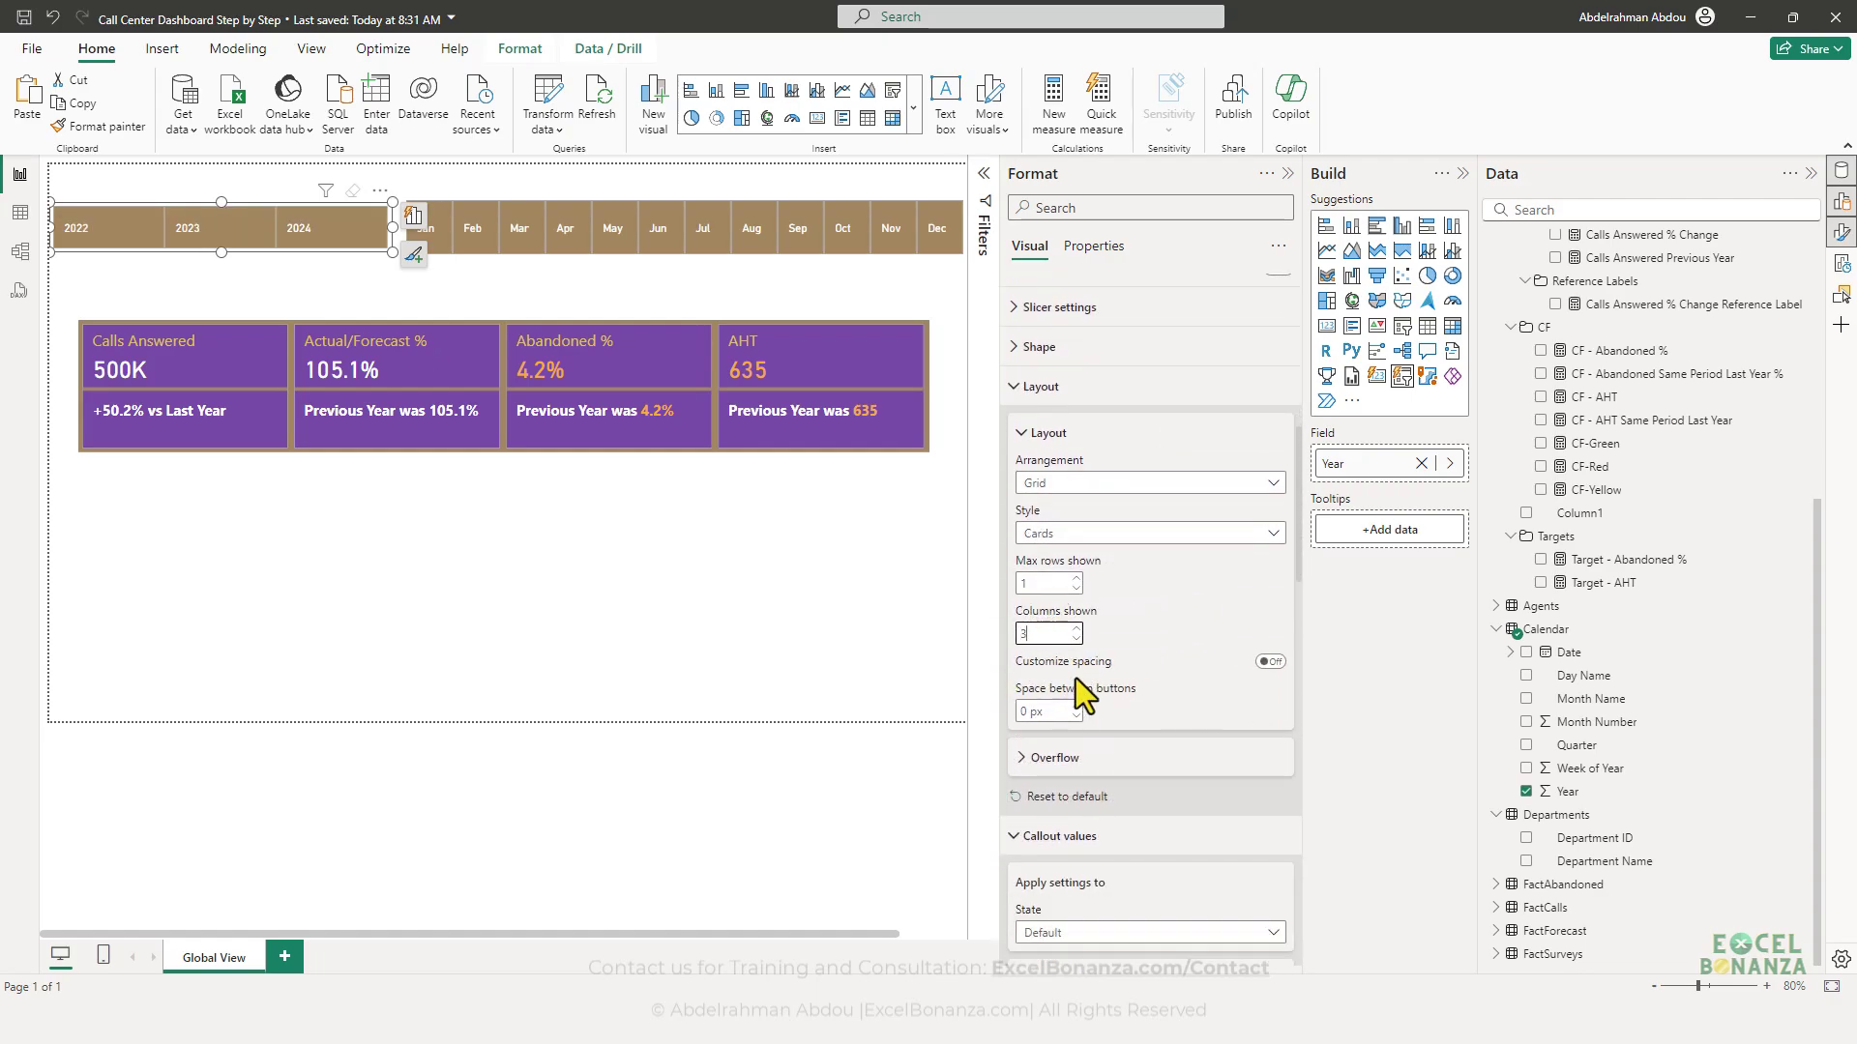
pyautogui.click(290, 272)
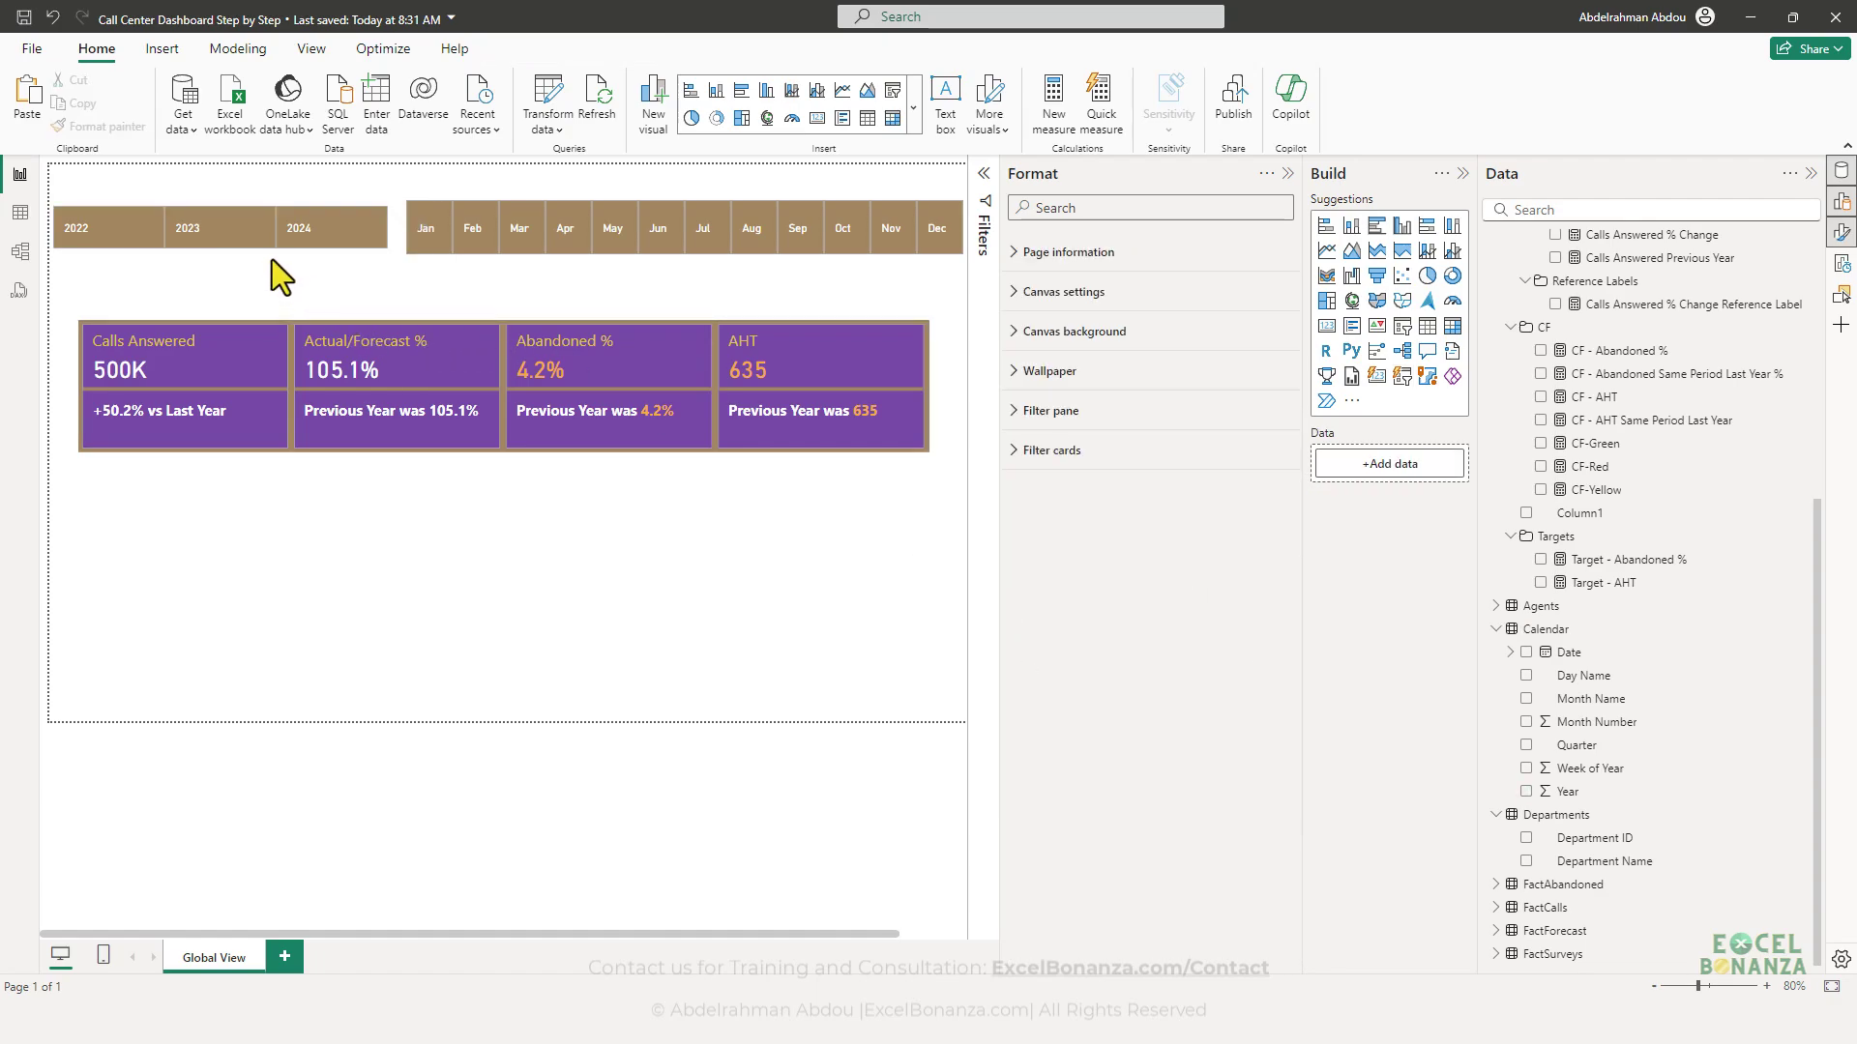
pyautogui.click(272, 250)
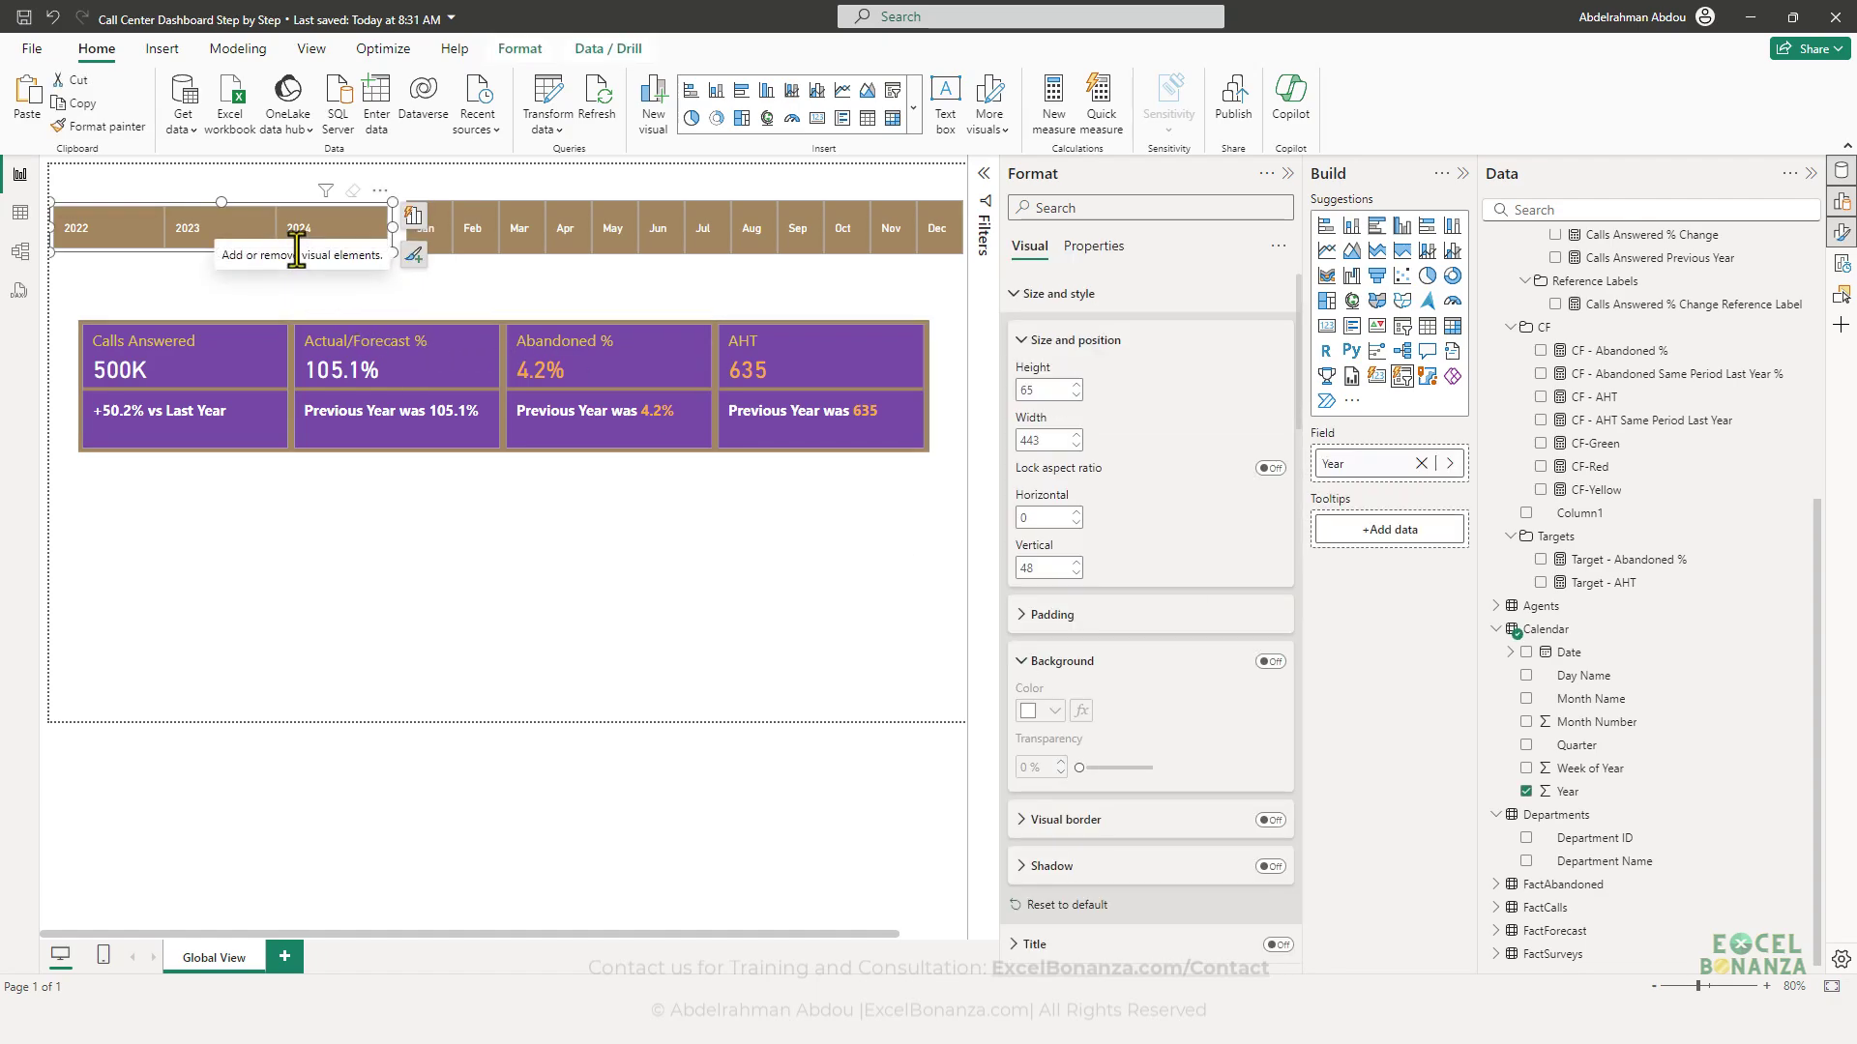
# - Shrink the month slicer to 713 wide by 72 high and place it at horizontal 458, vertical 48 beside the year slicer
pyautogui.click(450, 257)
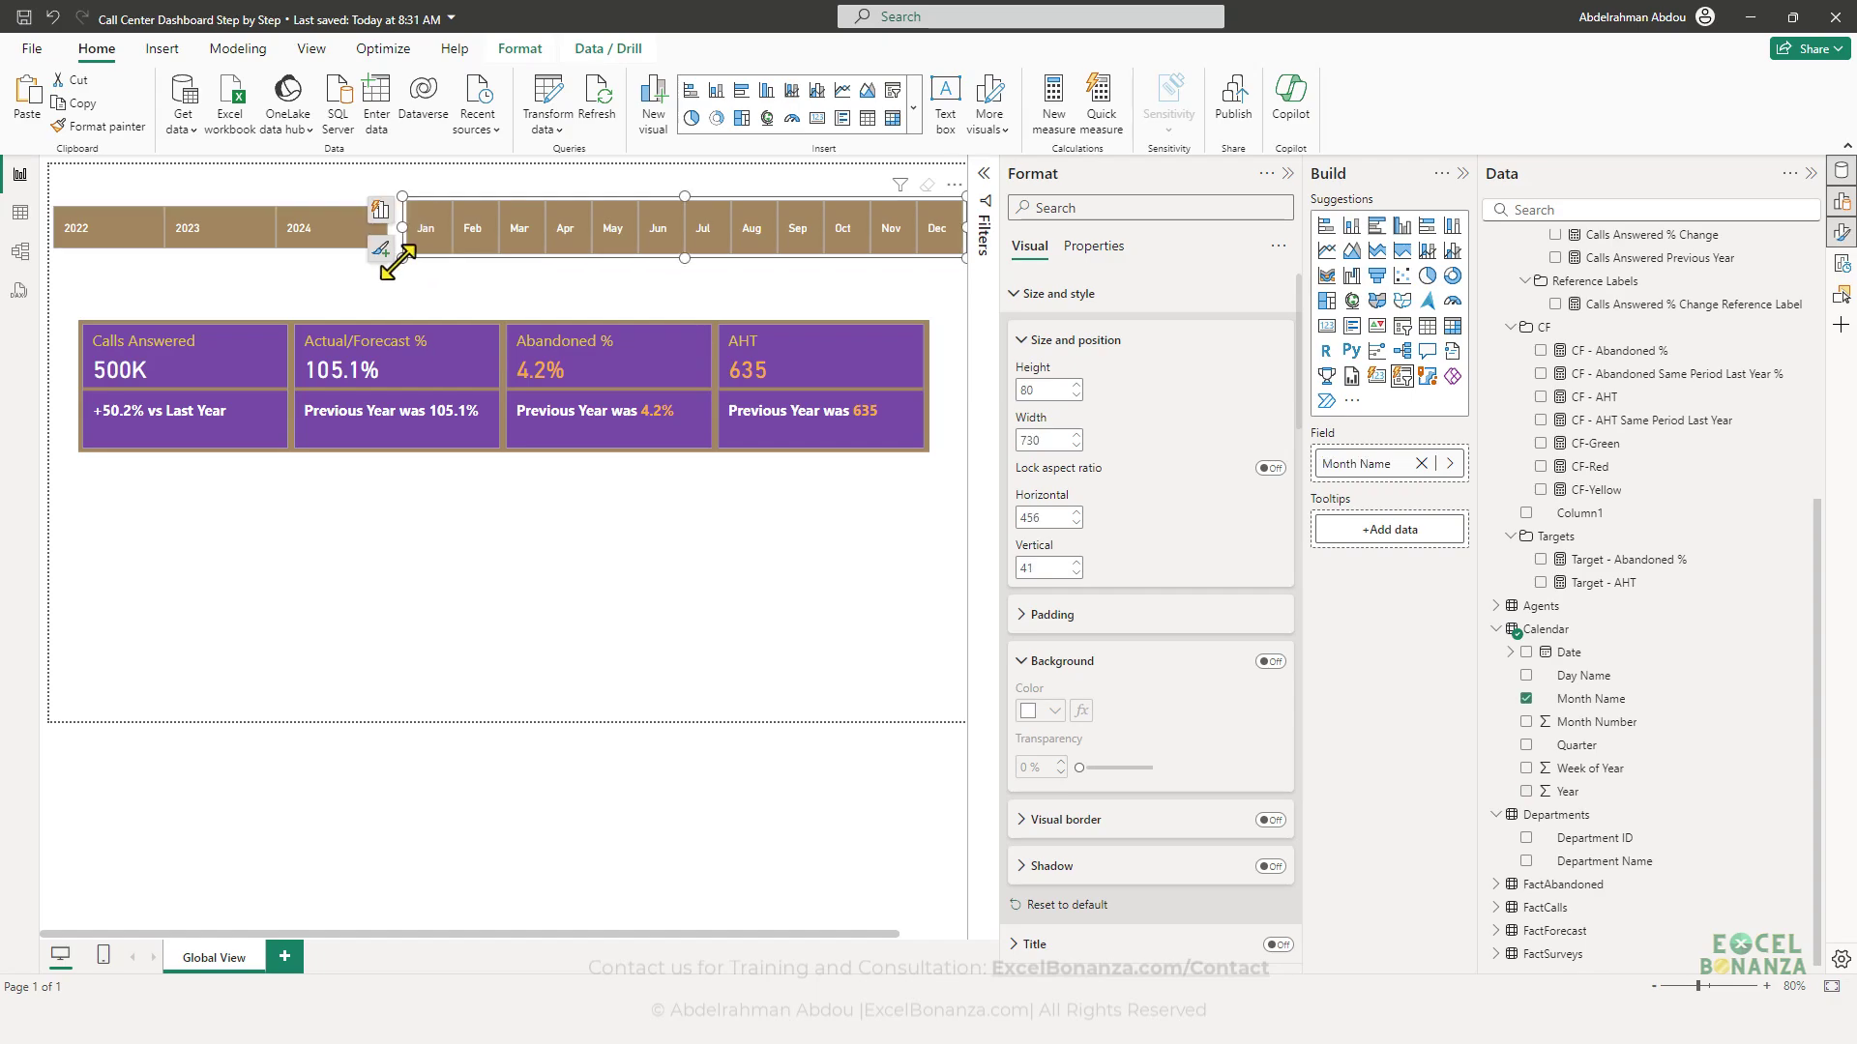
pyautogui.moveTo(410, 257)
pyautogui.mouseDown()
pyautogui.moveTo(439, 253)
pyautogui.moveTo(420, 263)
pyautogui.mouseUp()
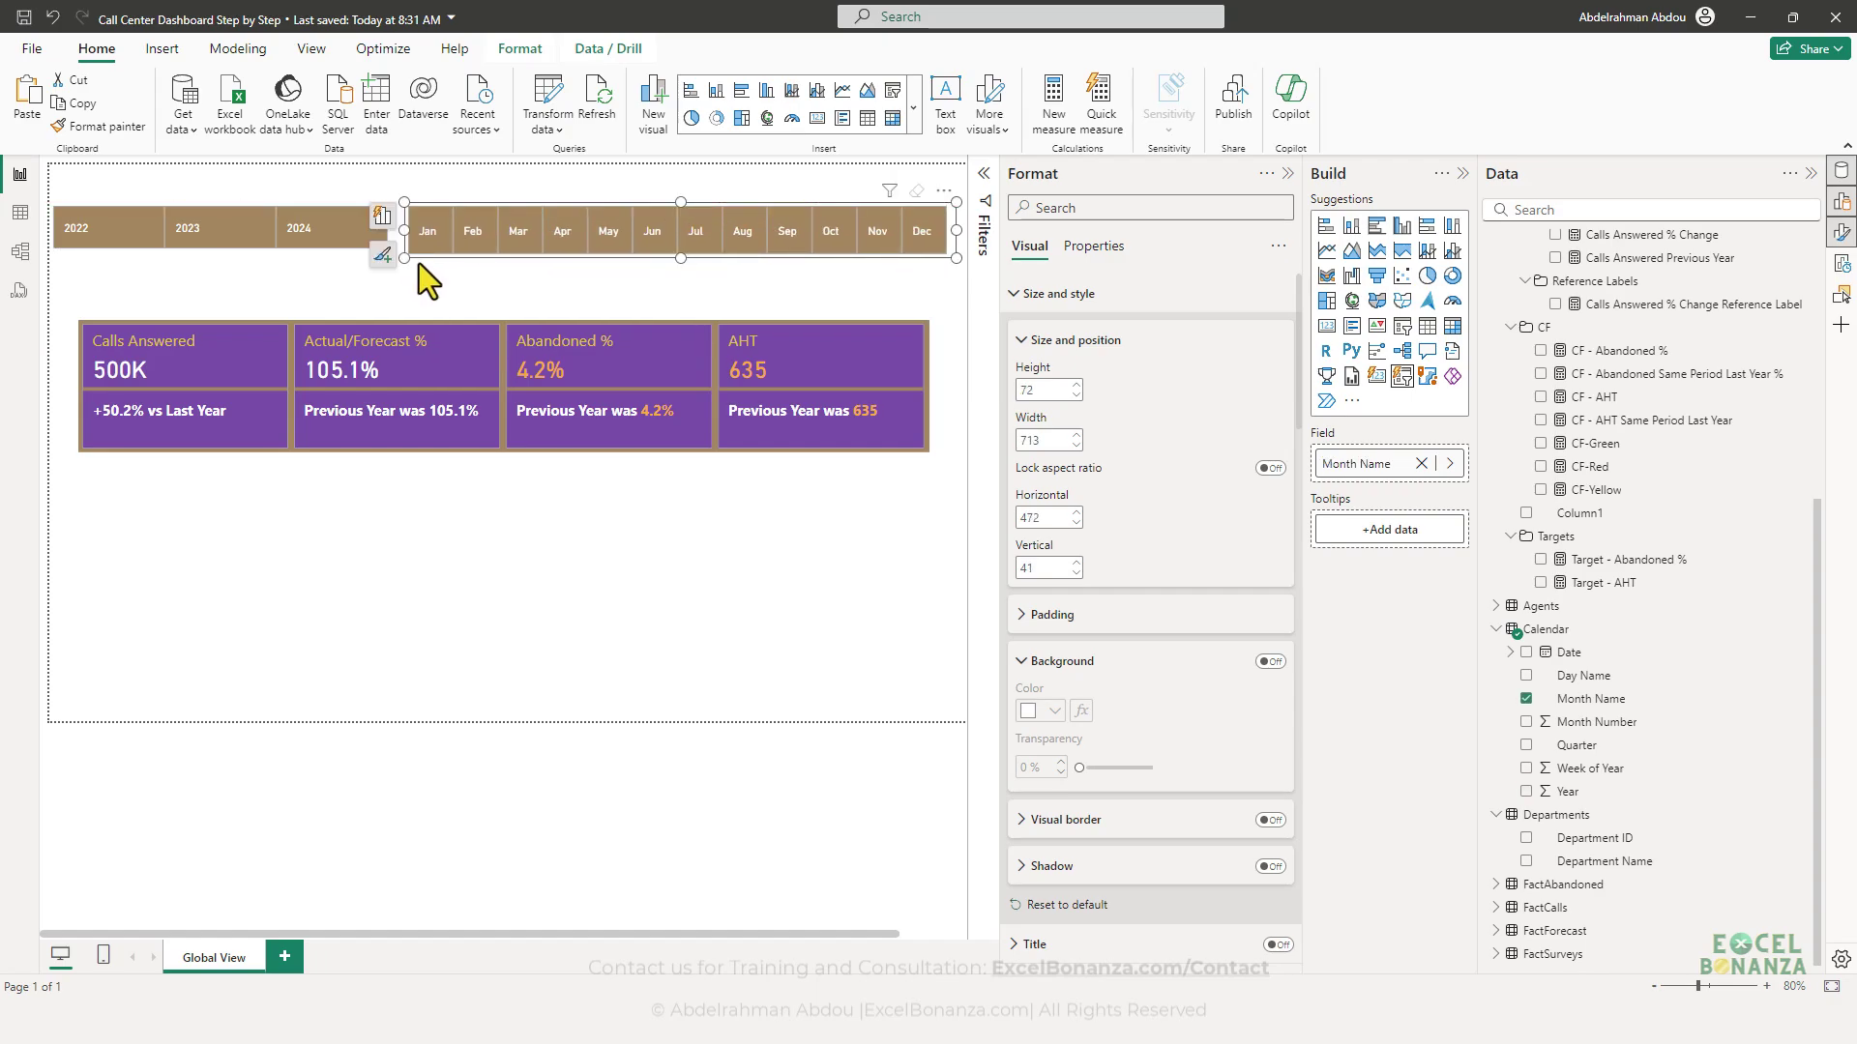
# - Test both slicers by filtering the KPI cards by 2022, 2023 and 2024 and several months, ending on 2024 and Jul
pyautogui.click(208, 244)
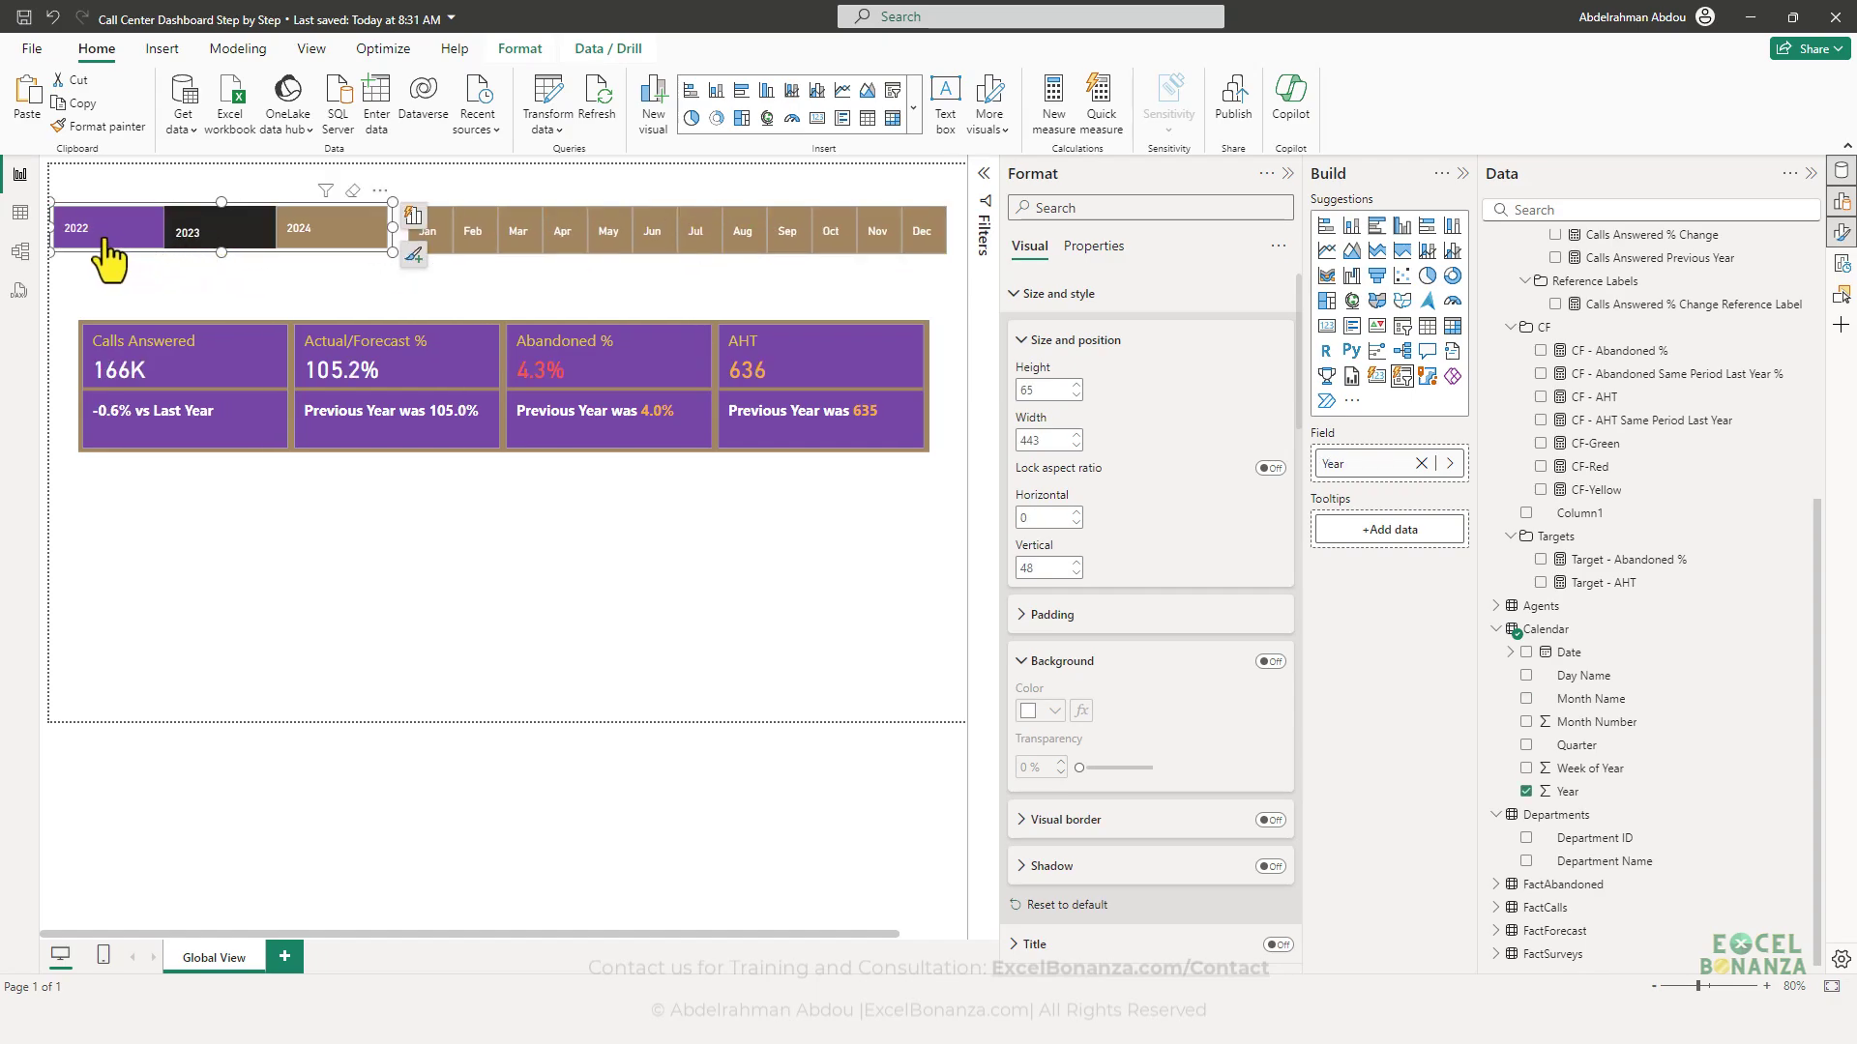
pyautogui.click(99, 244)
pyautogui.click(225, 245)
pyautogui.click(339, 244)
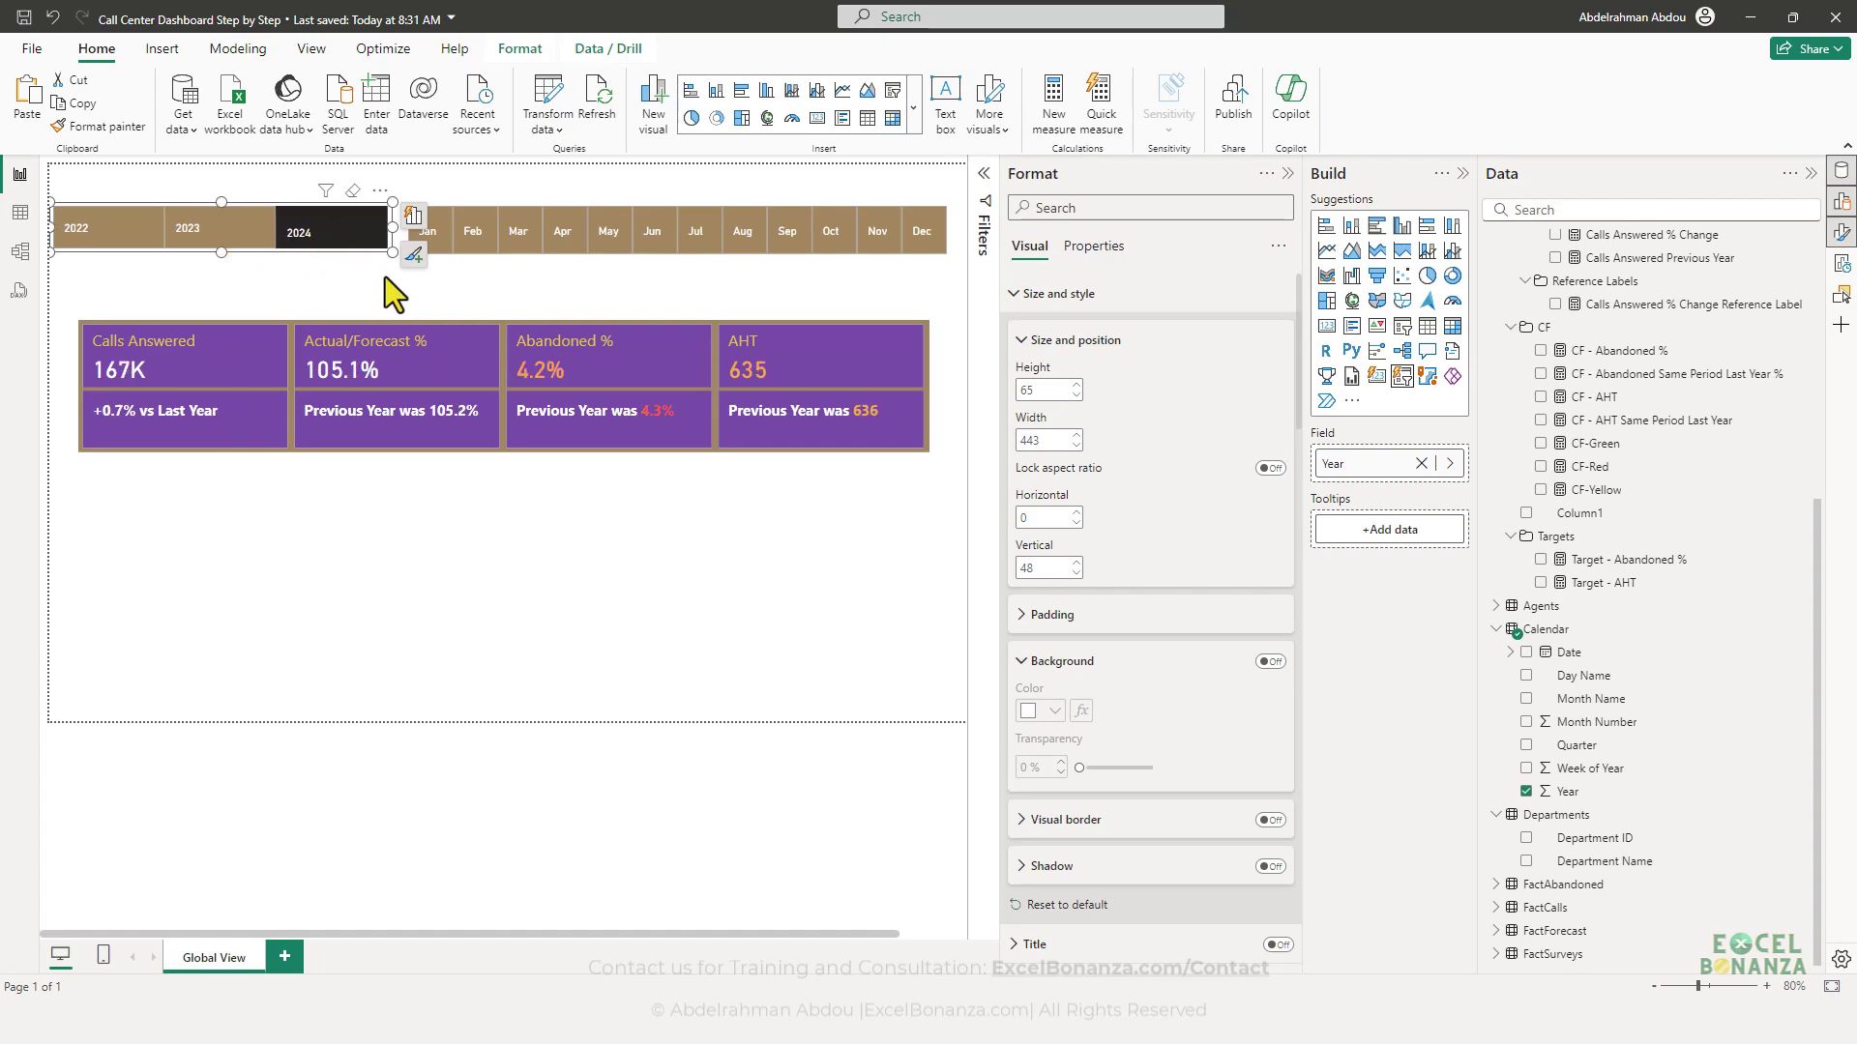
pyautogui.click(475, 253)
pyautogui.click(522, 253)
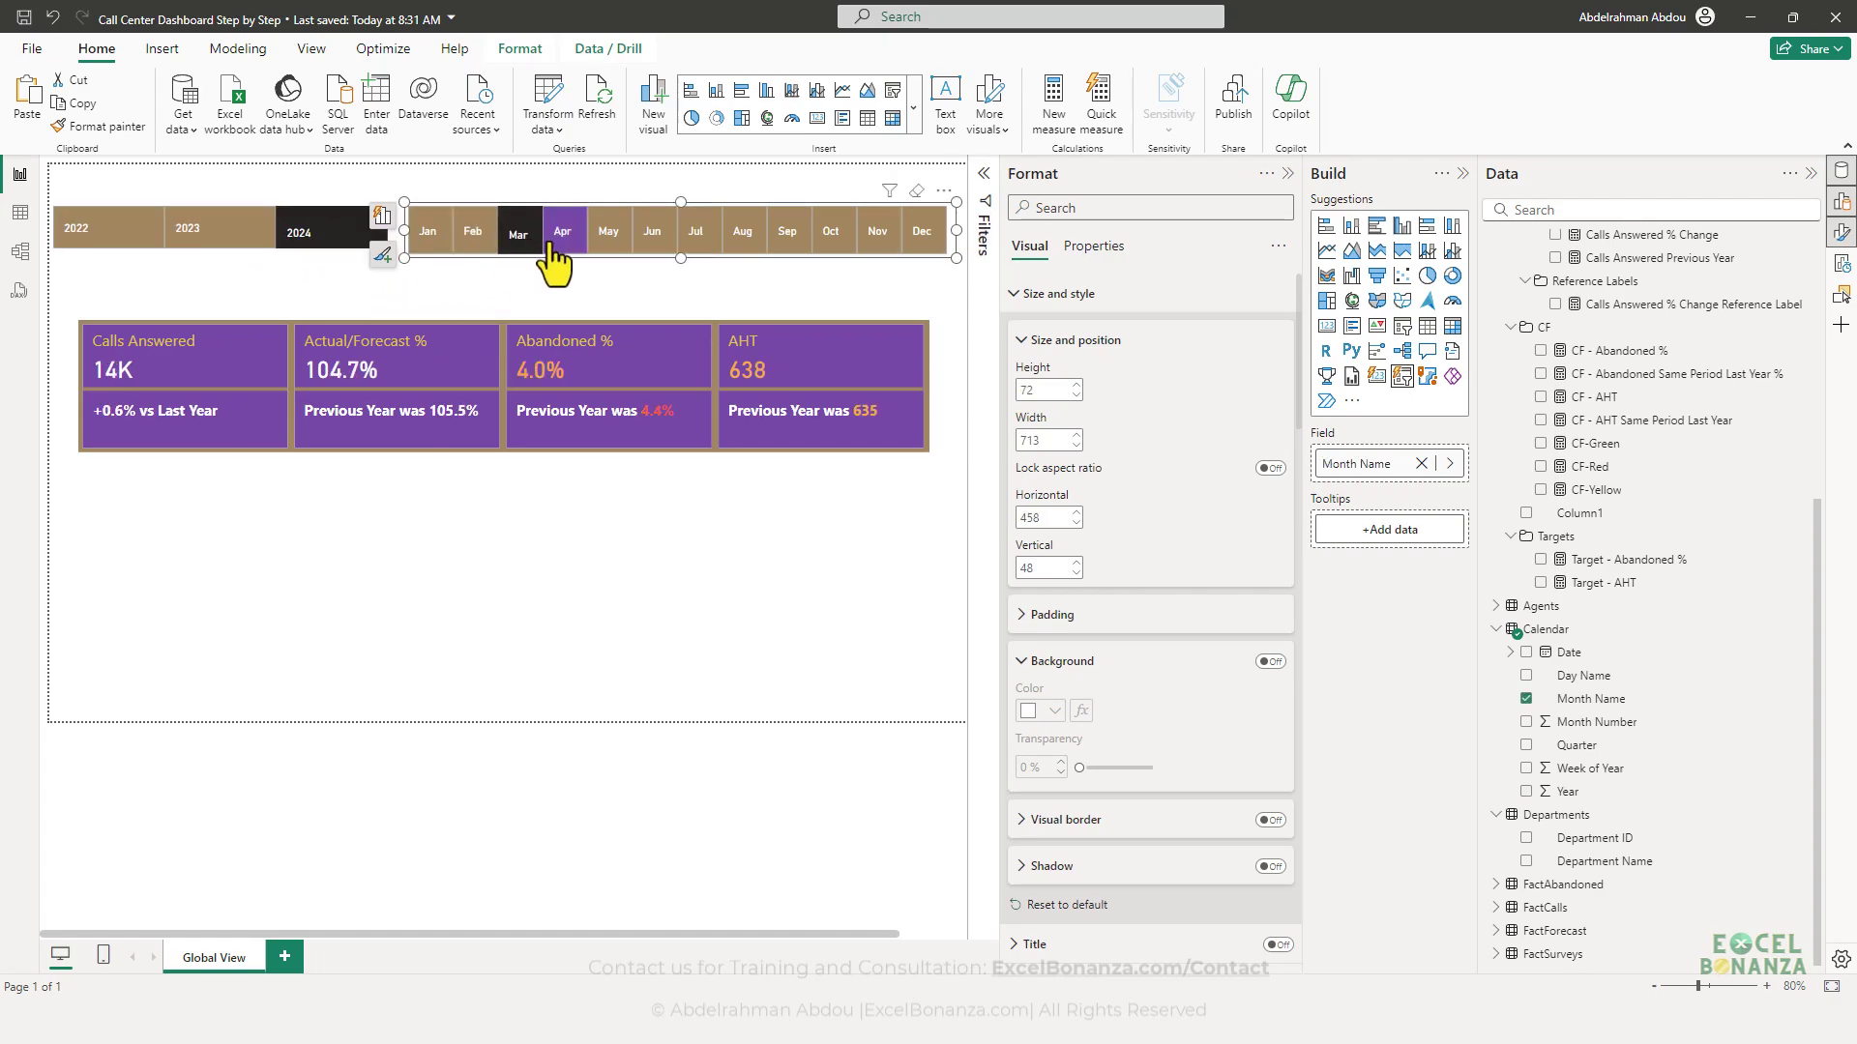
pyautogui.click(571, 252)
pyautogui.click(609, 251)
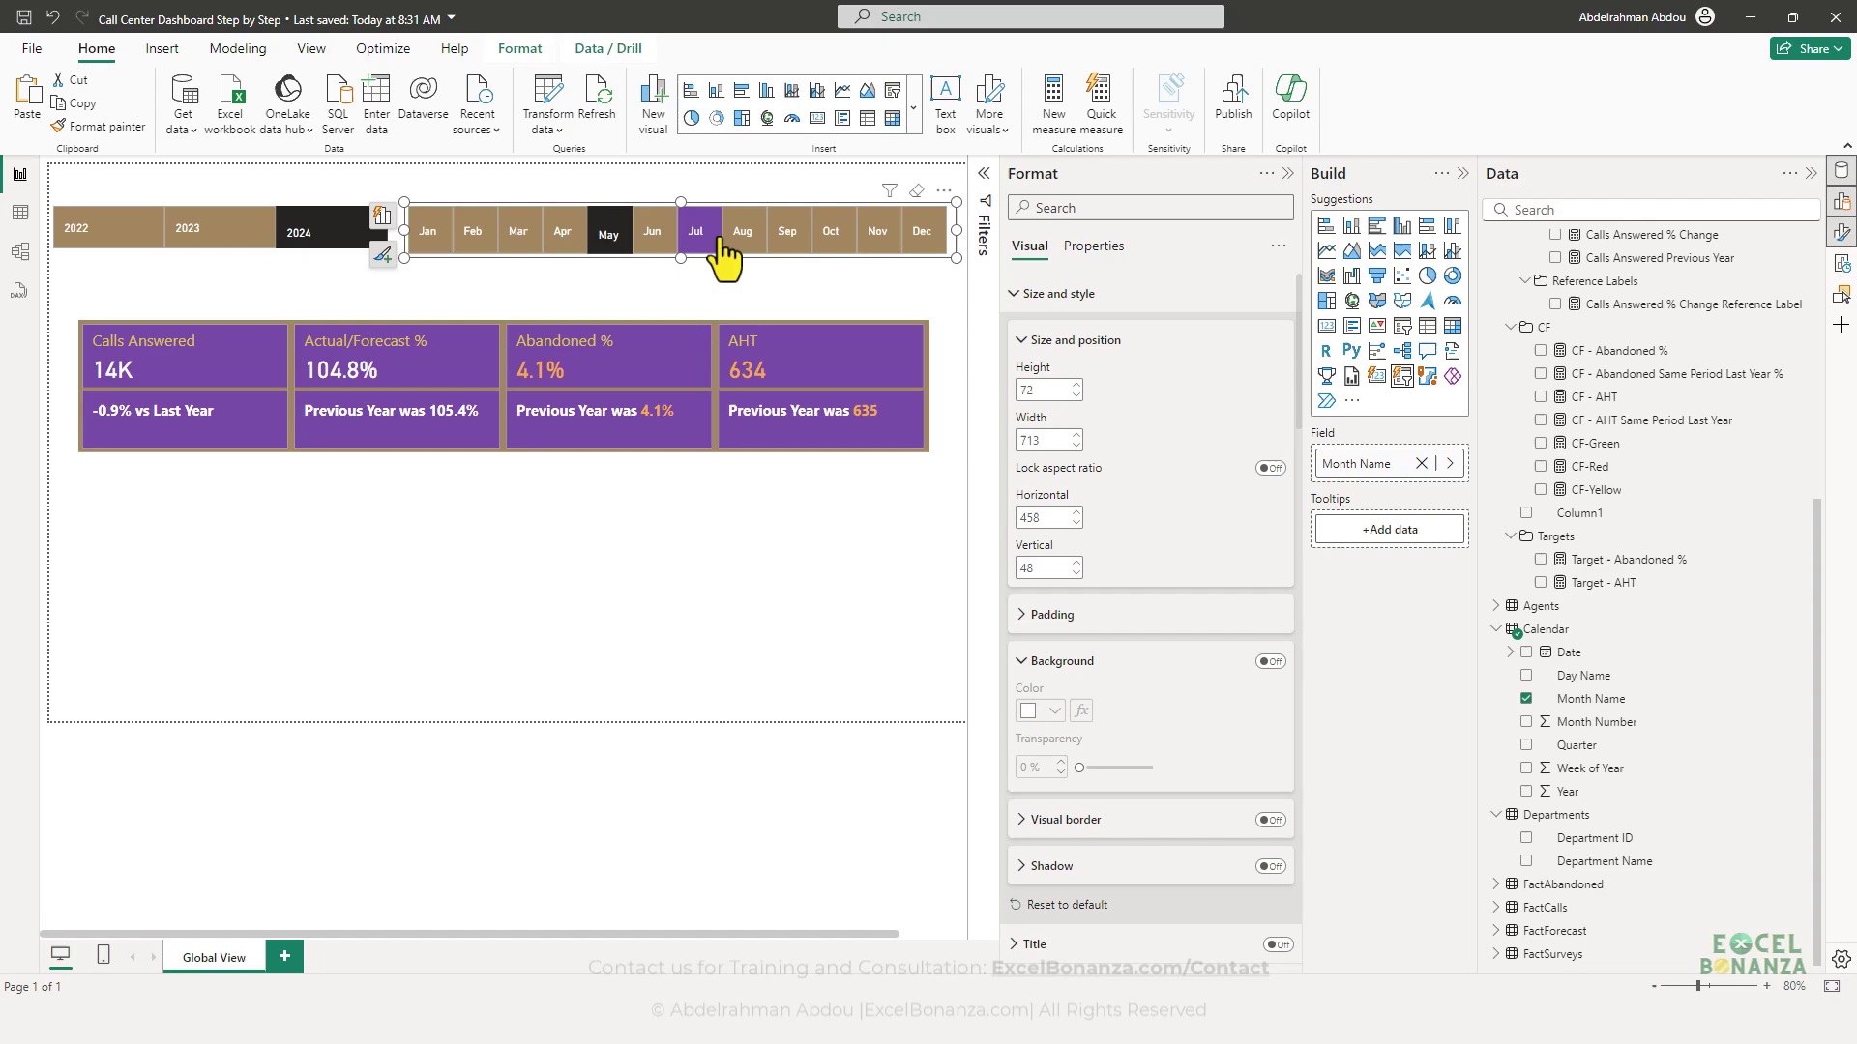
pyautogui.click(653, 251)
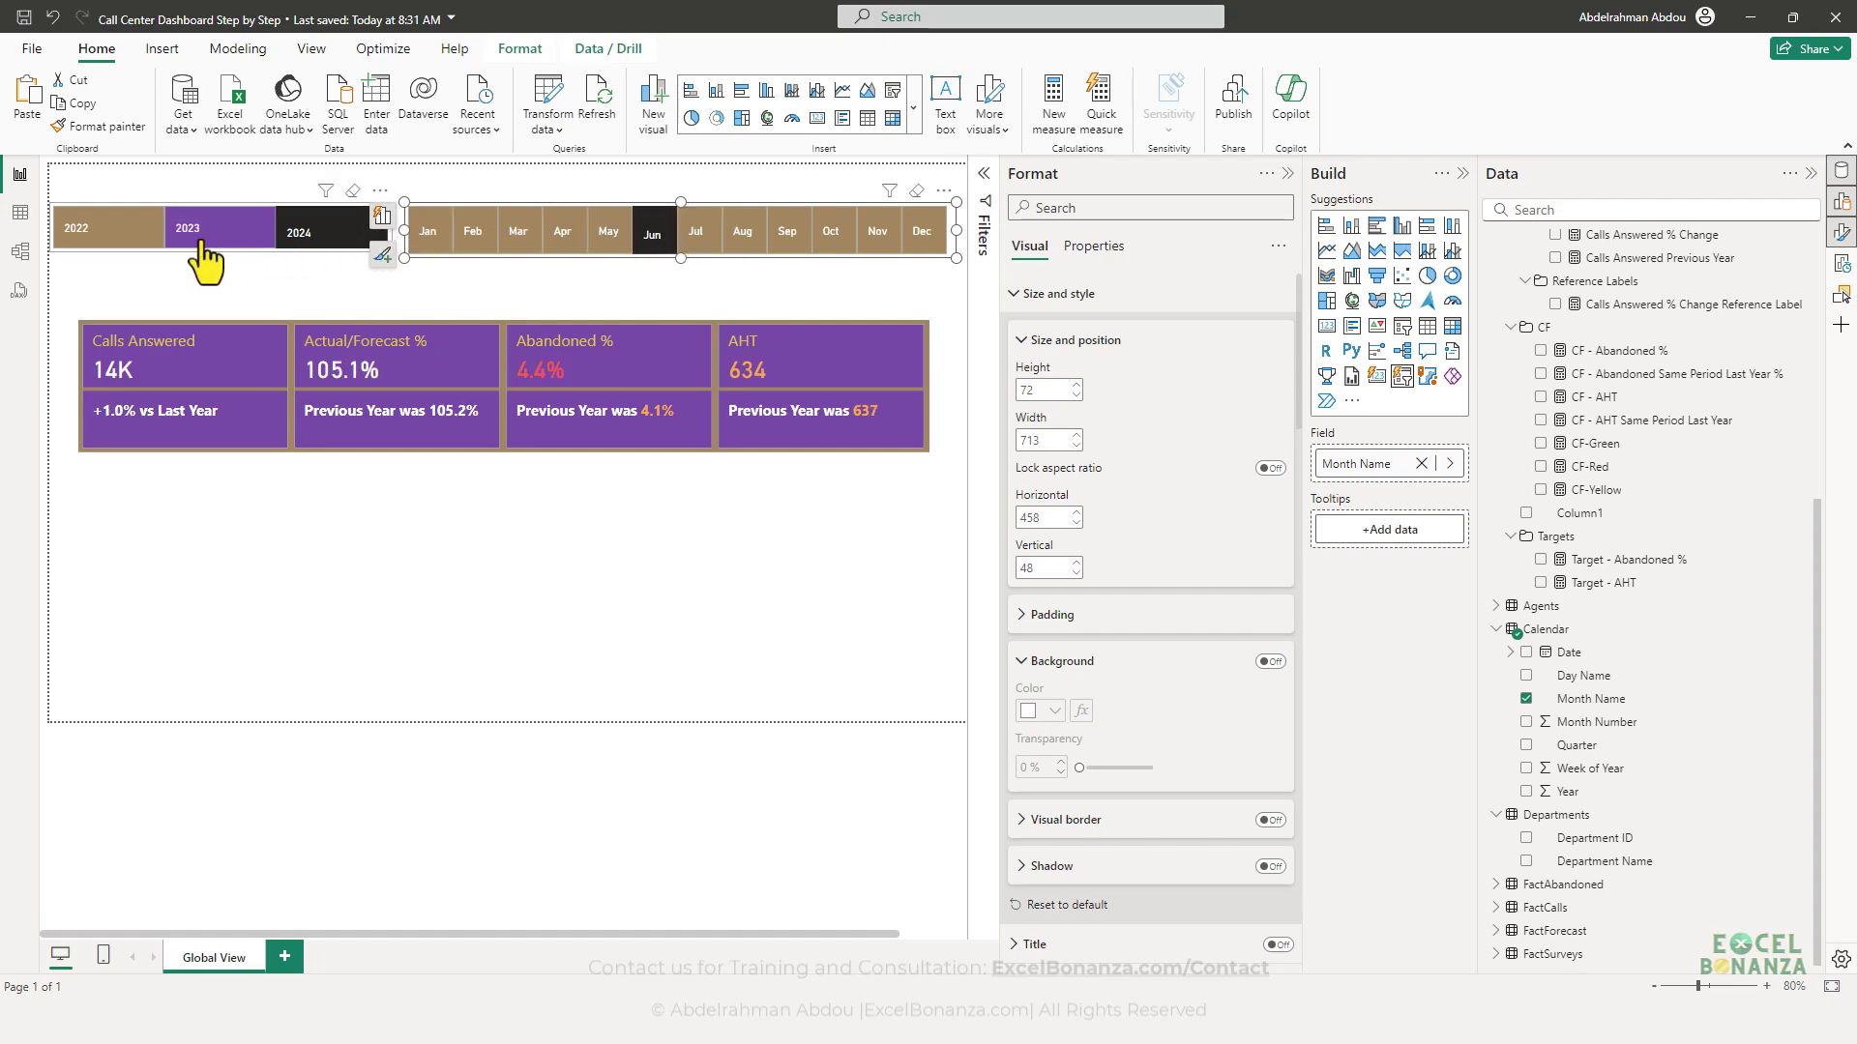
pyautogui.click(742, 242)
pyautogui.click(258, 276)
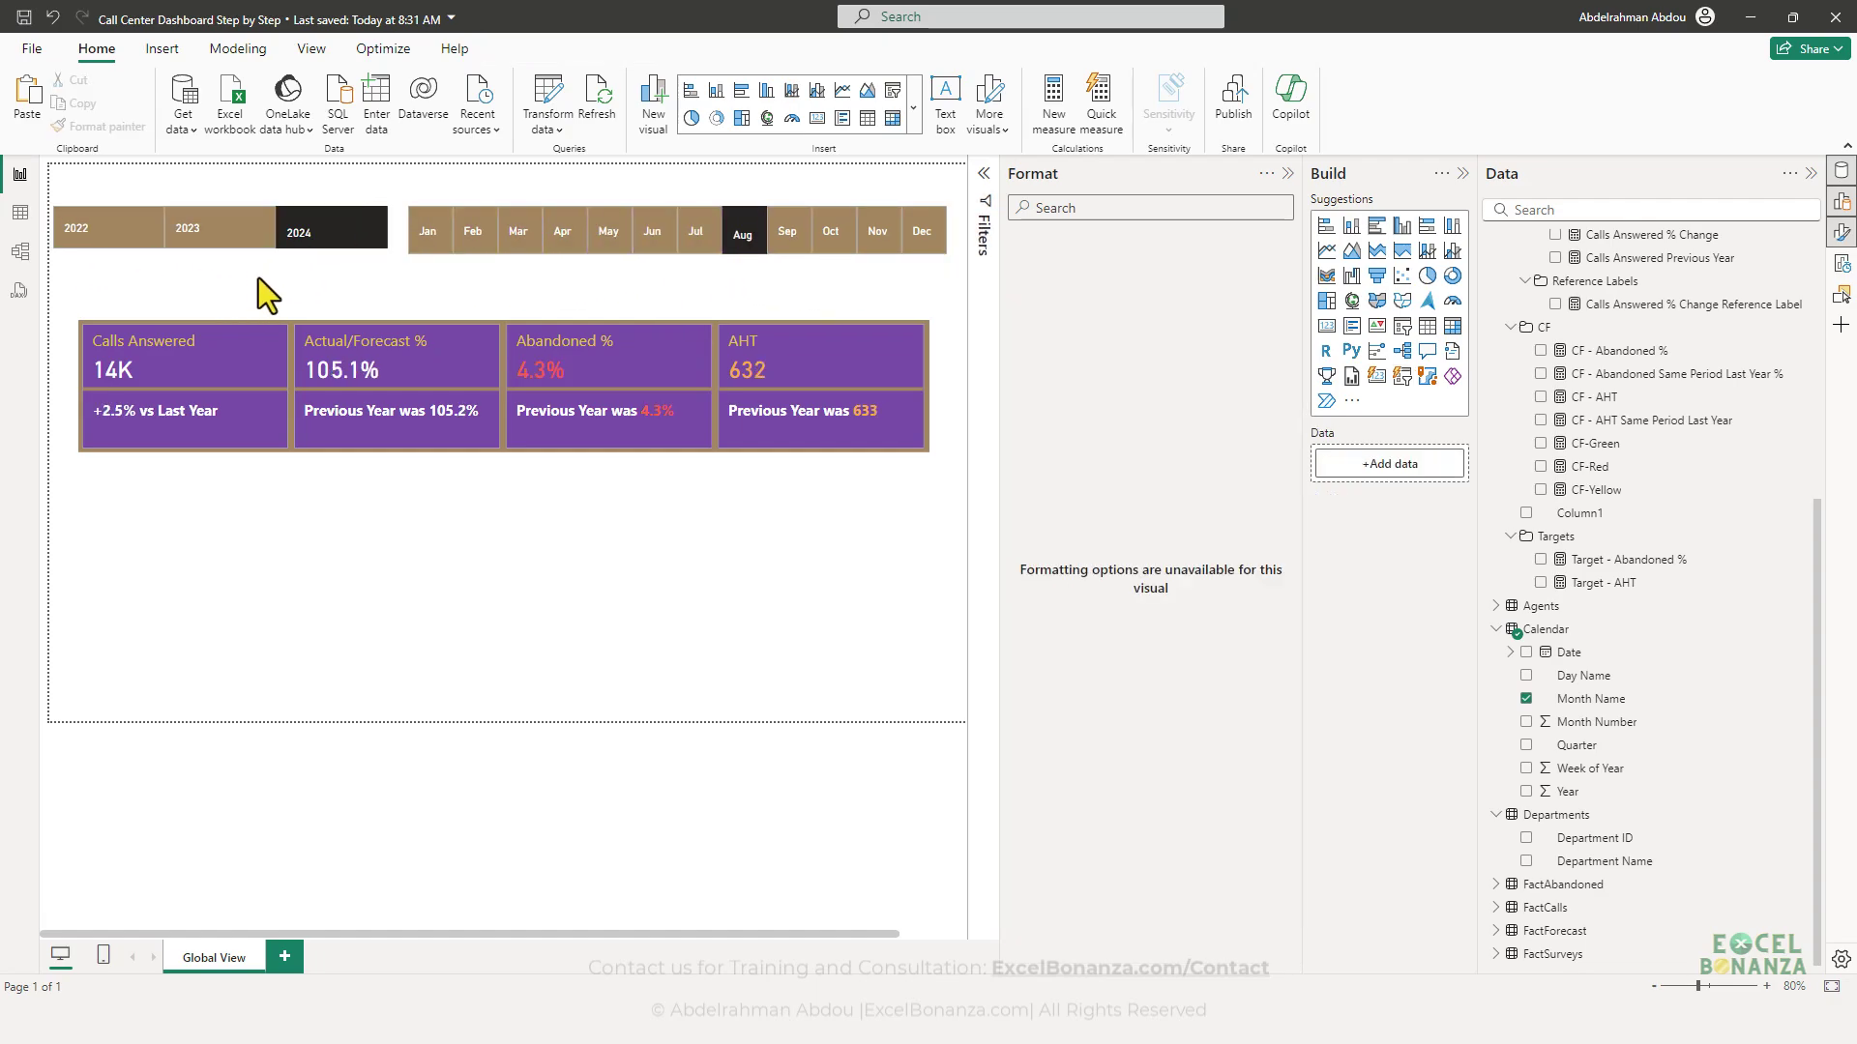
pyautogui.click(706, 242)
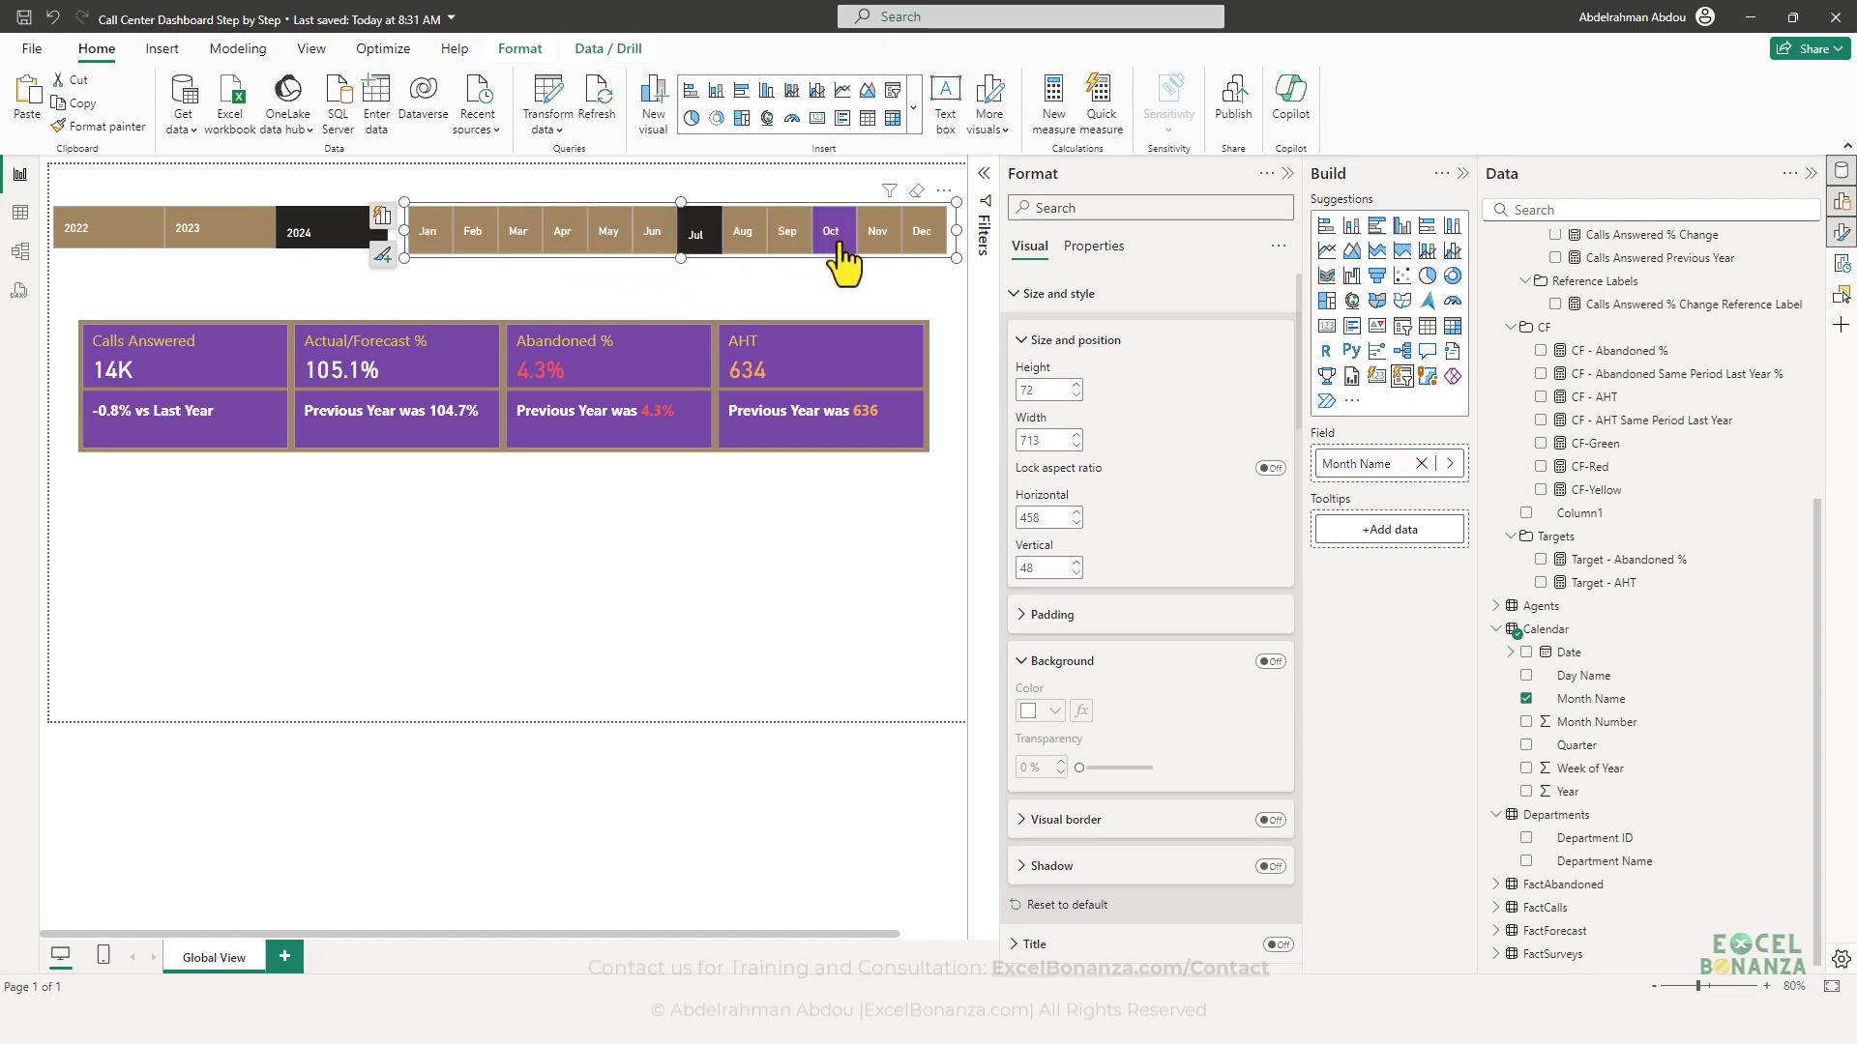
pyautogui.click(222, 277)
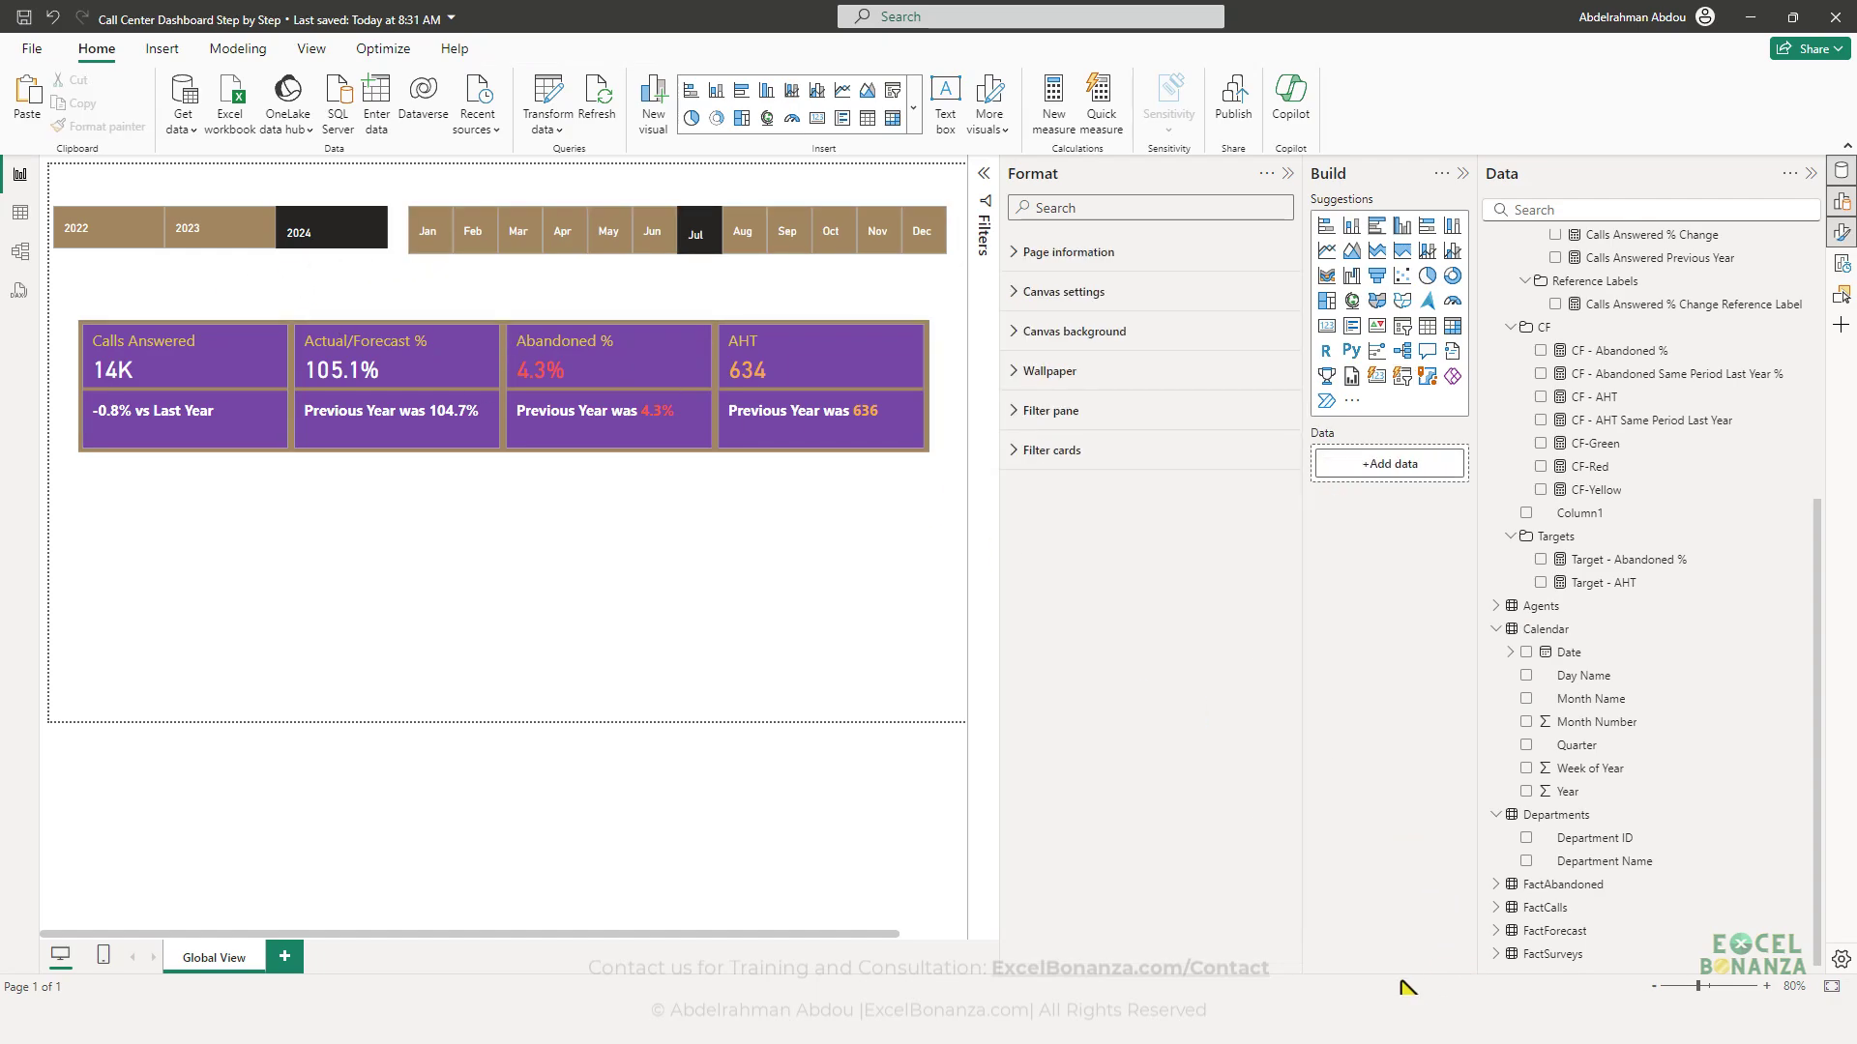
# - Check the reference screenshot and move the KPI card visual up to sit just below the year and month slicers
pyautogui.hotkey('alt', 'Tab')
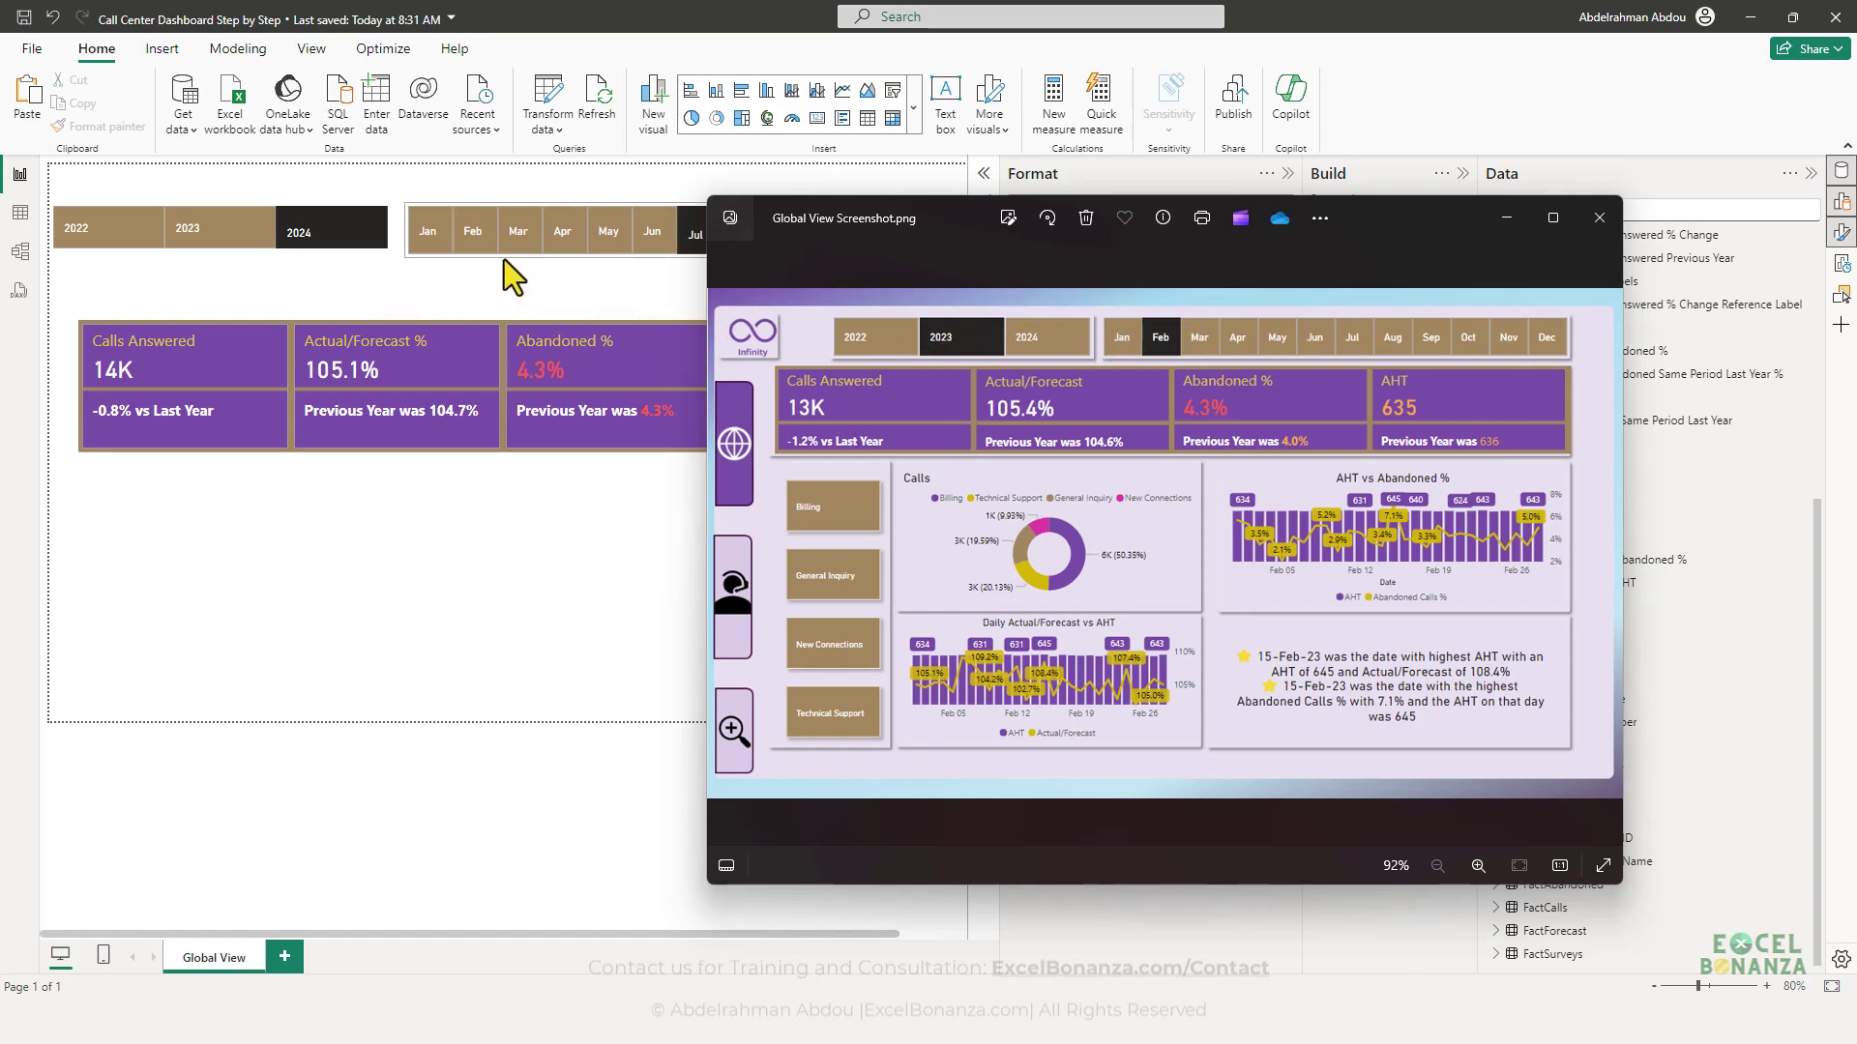
pyautogui.click(242, 456)
pyautogui.moveTo(241, 445); pyautogui.dragTo(263, 384)
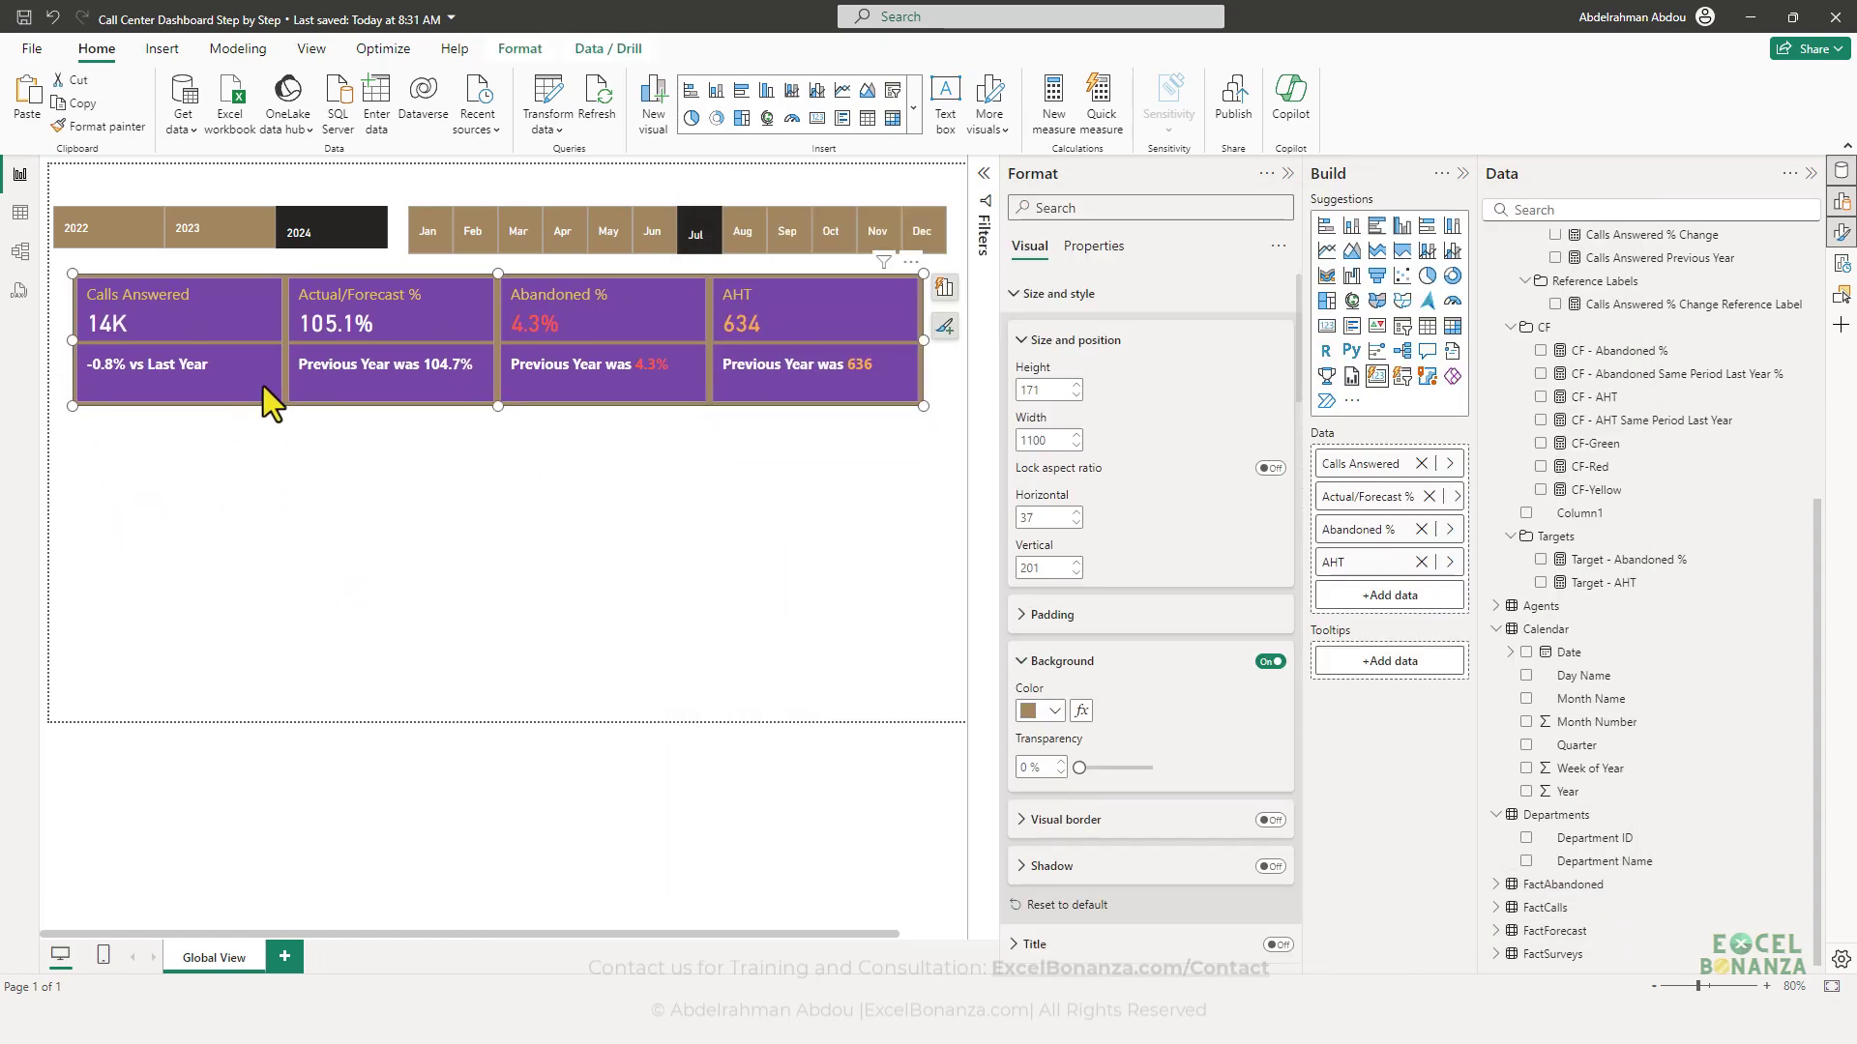
# - Place a copy of the month slicer below the KPI cards and replace its Month Name field with Department Name
pyautogui.click(406, 255)
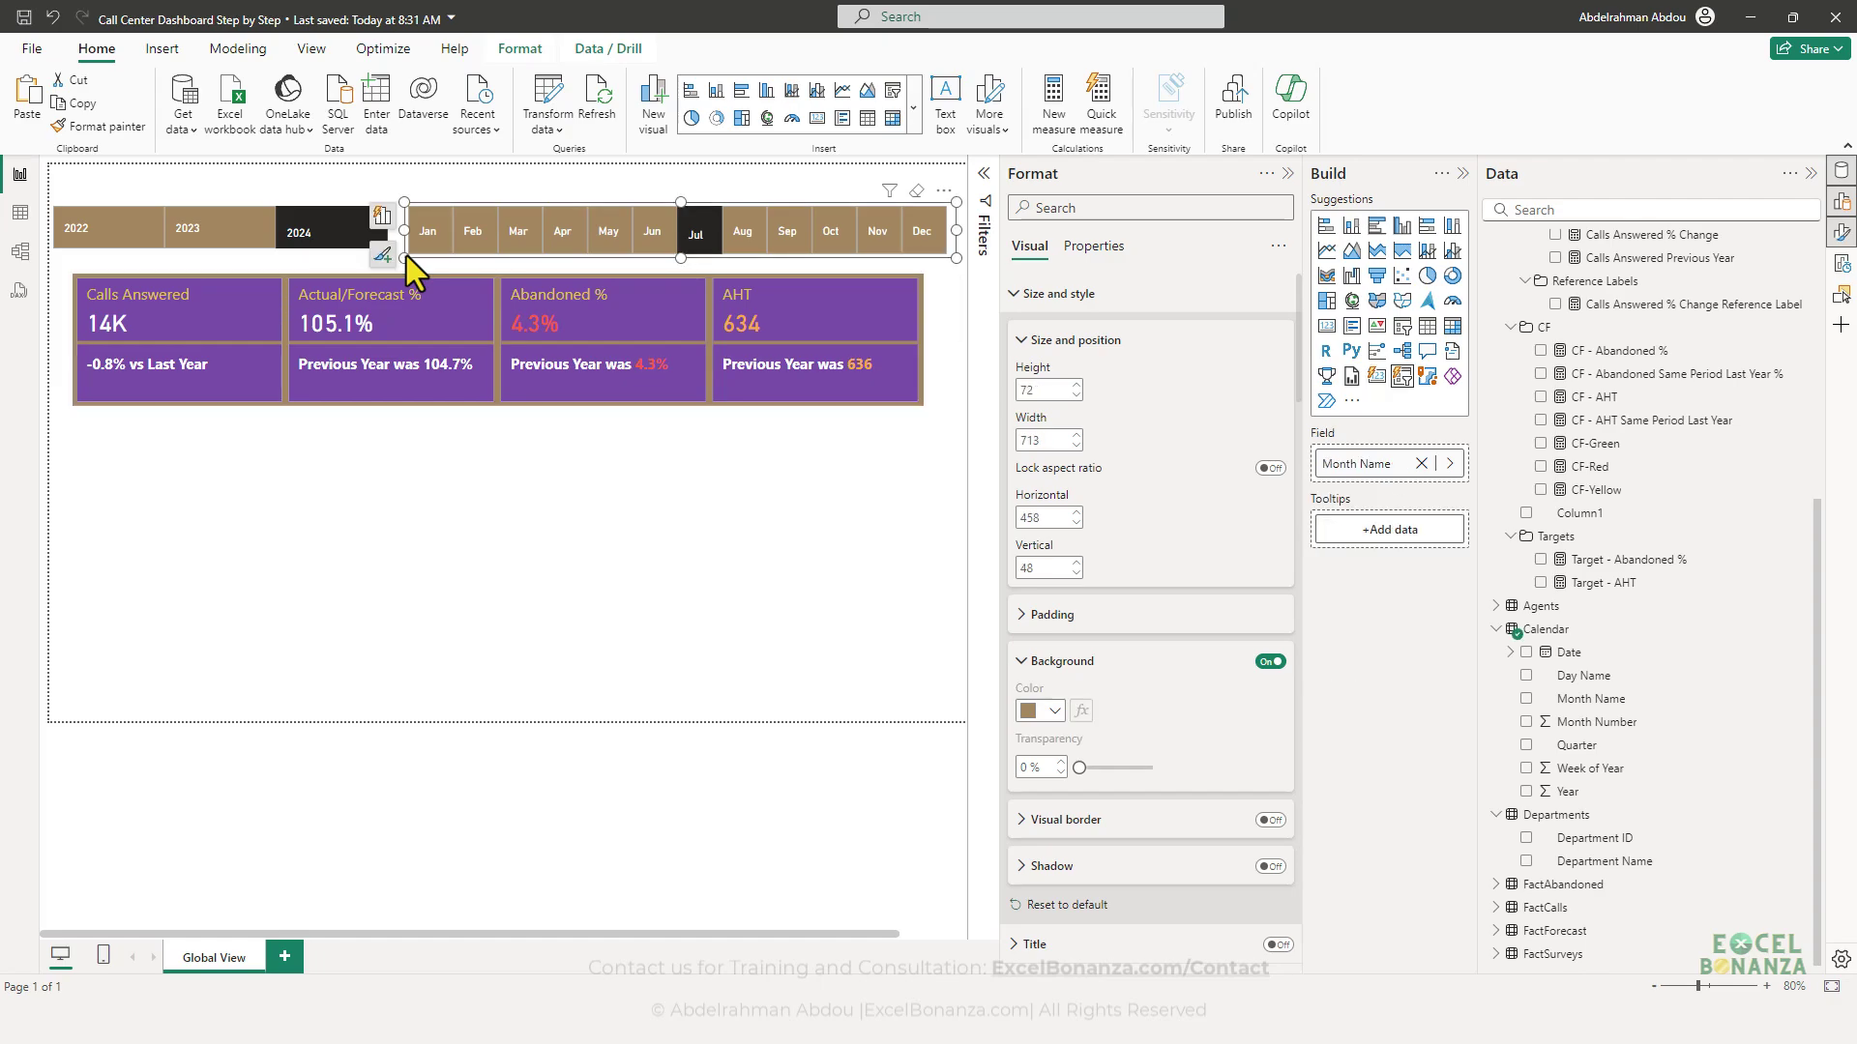
pyautogui.moveTo(555, 271); pyautogui.dragTo(253, 551)
pyautogui.click(430, 253)
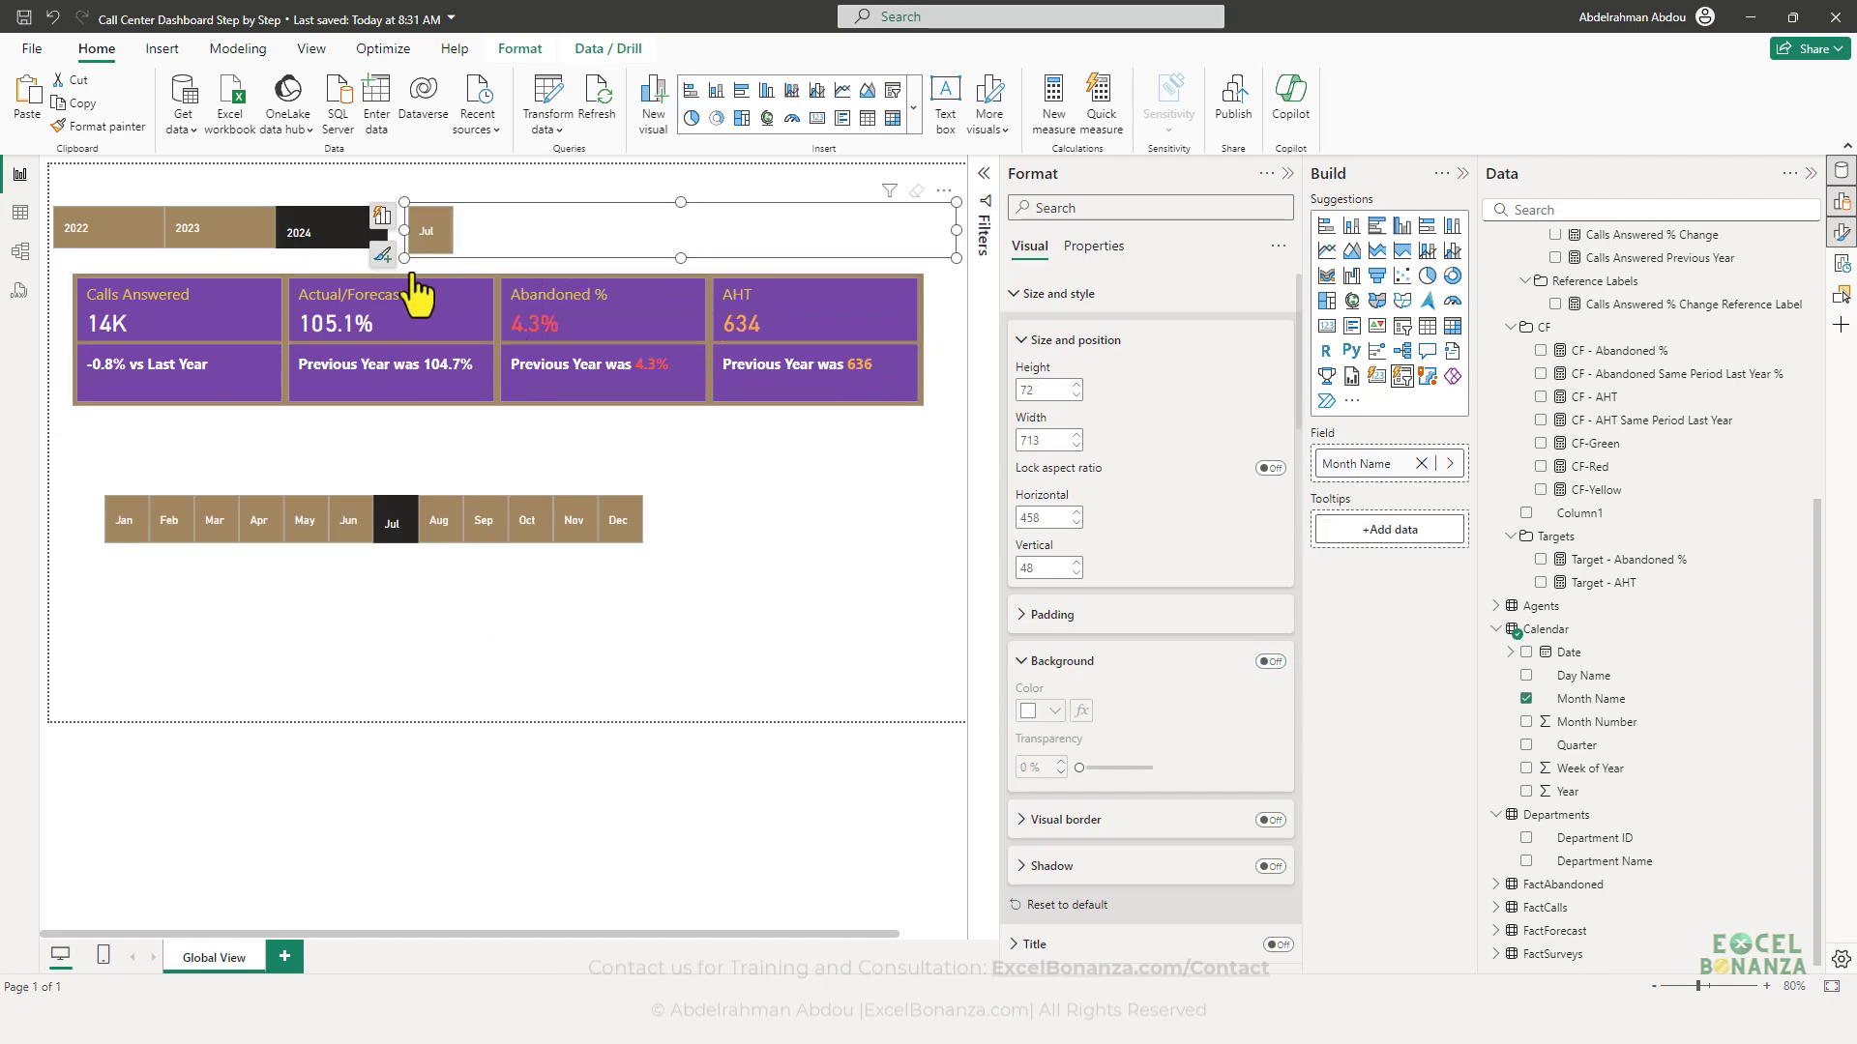
pyautogui.click(623, 544)
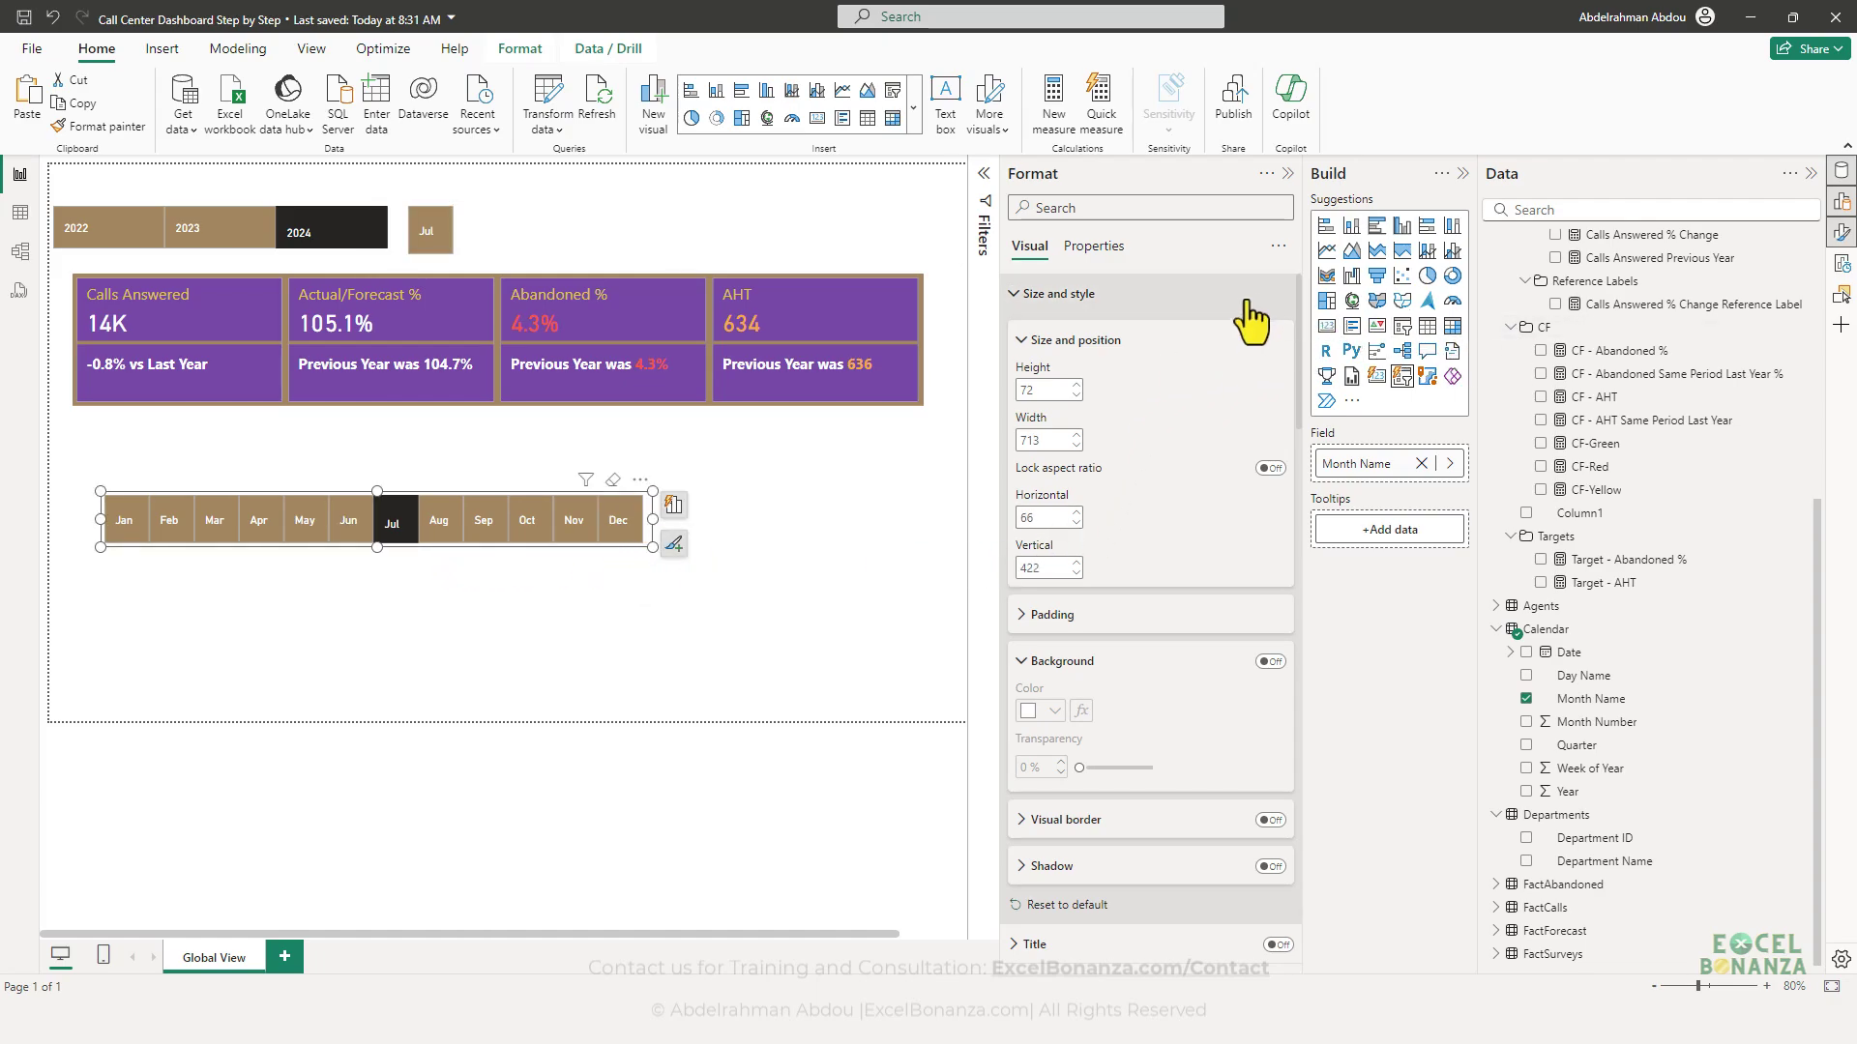
pyautogui.click(1421, 463)
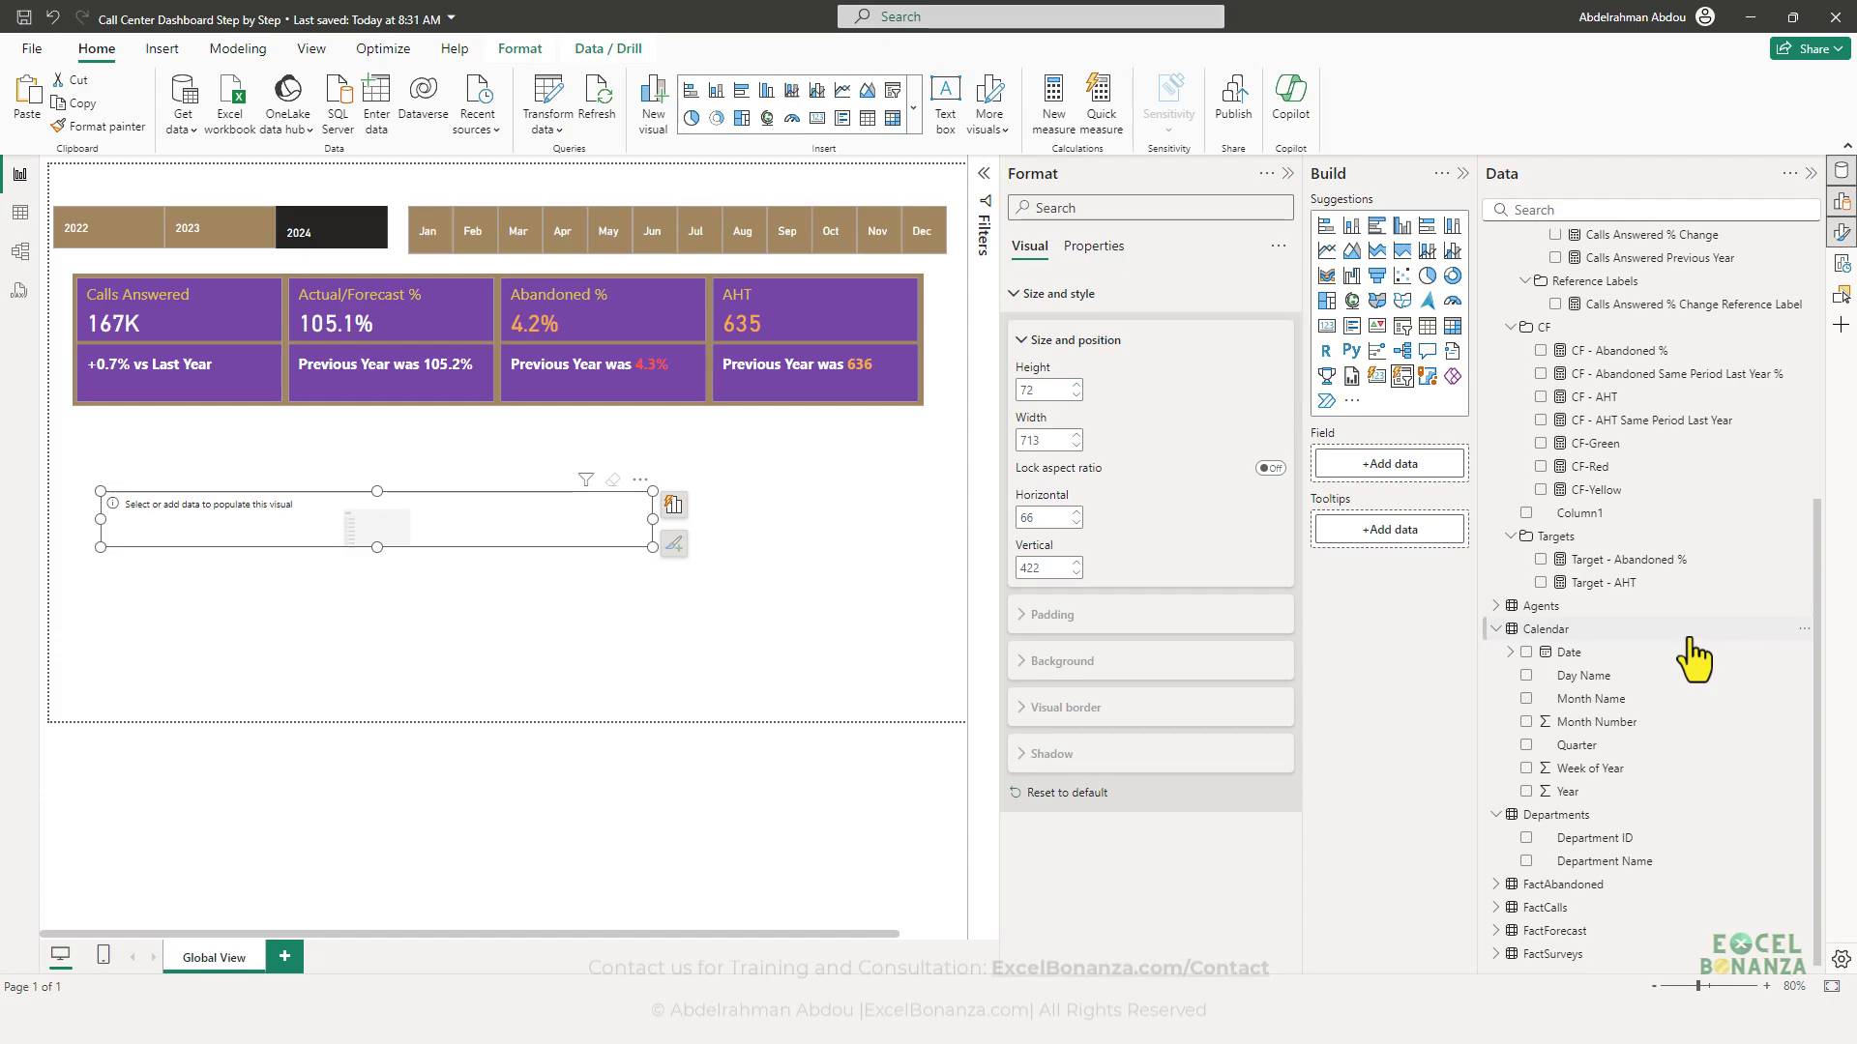
pyautogui.moveTo(1628, 864); pyautogui.dragTo(1396, 467)
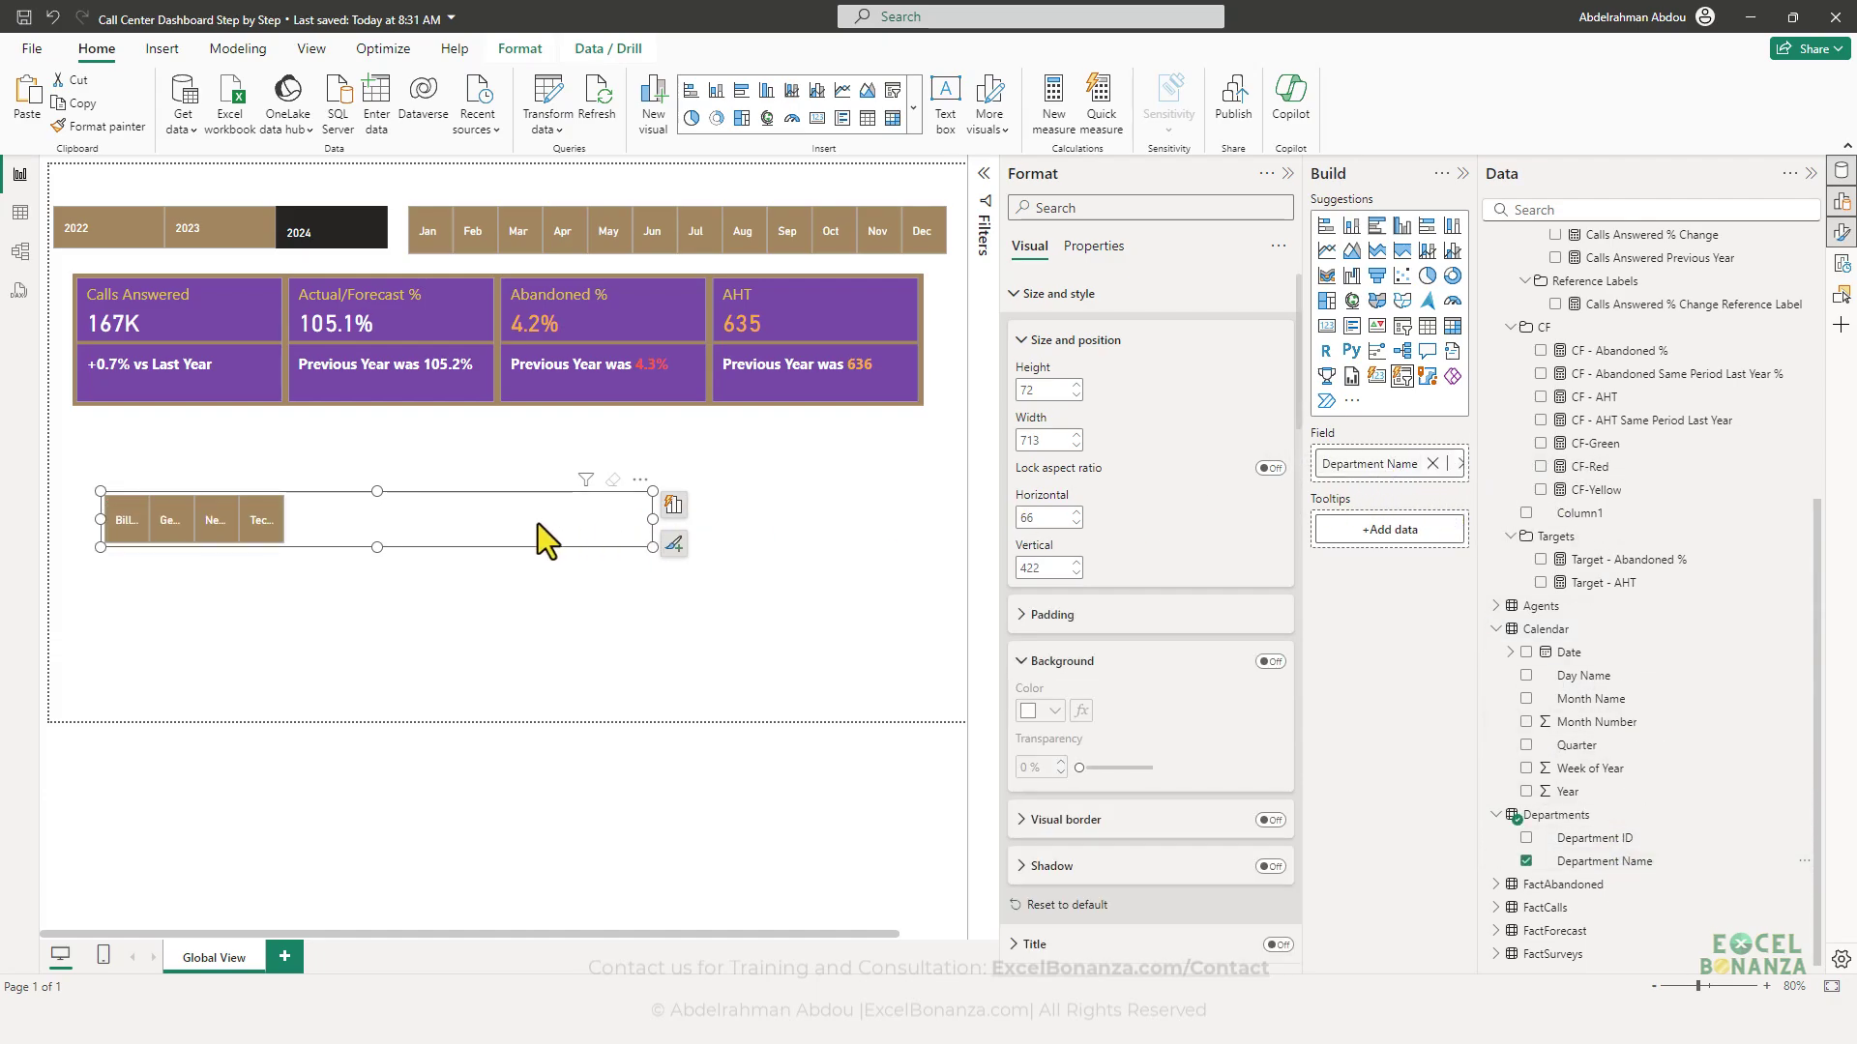
# - Set the department slicer's grid layout to 4 rows and 1 column
pyautogui.click(1097, 663)
pyautogui.scroll(-3, 1154, 634)
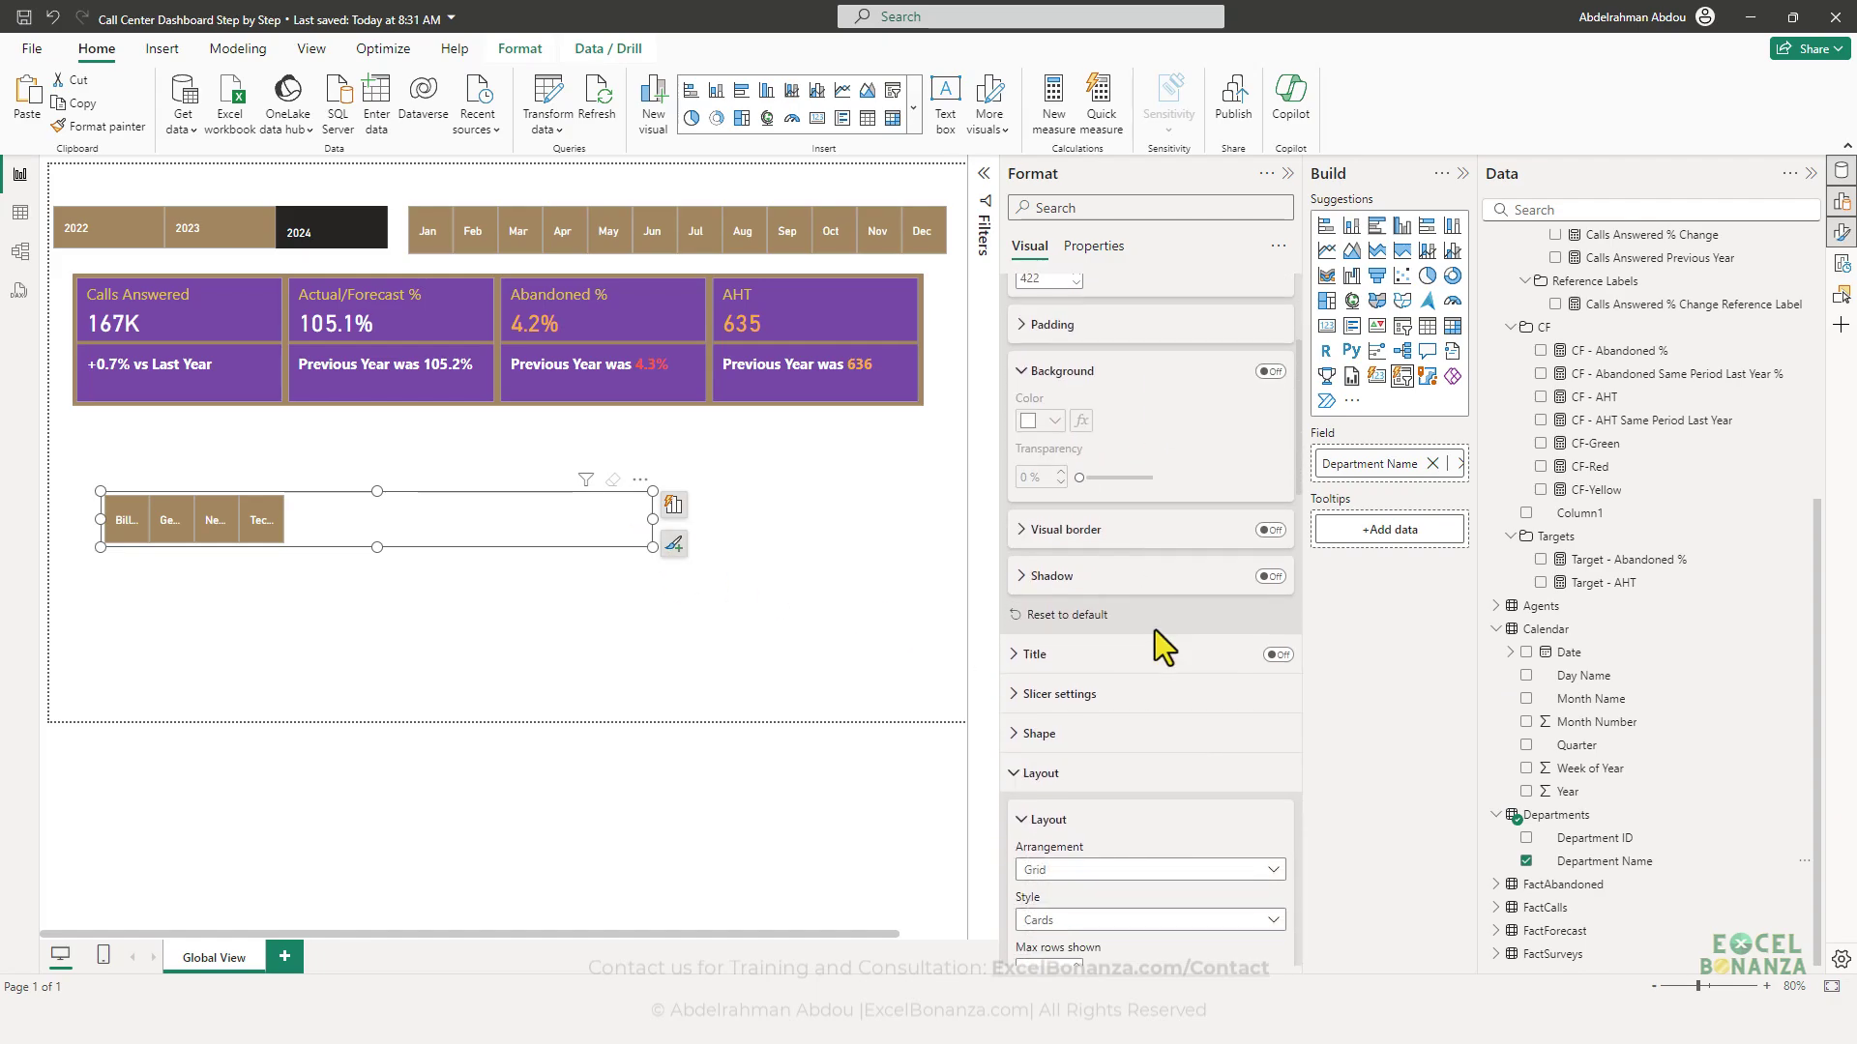
pyautogui.scroll(-2, 1175, 662)
pyautogui.scroll(-2, 1172, 672)
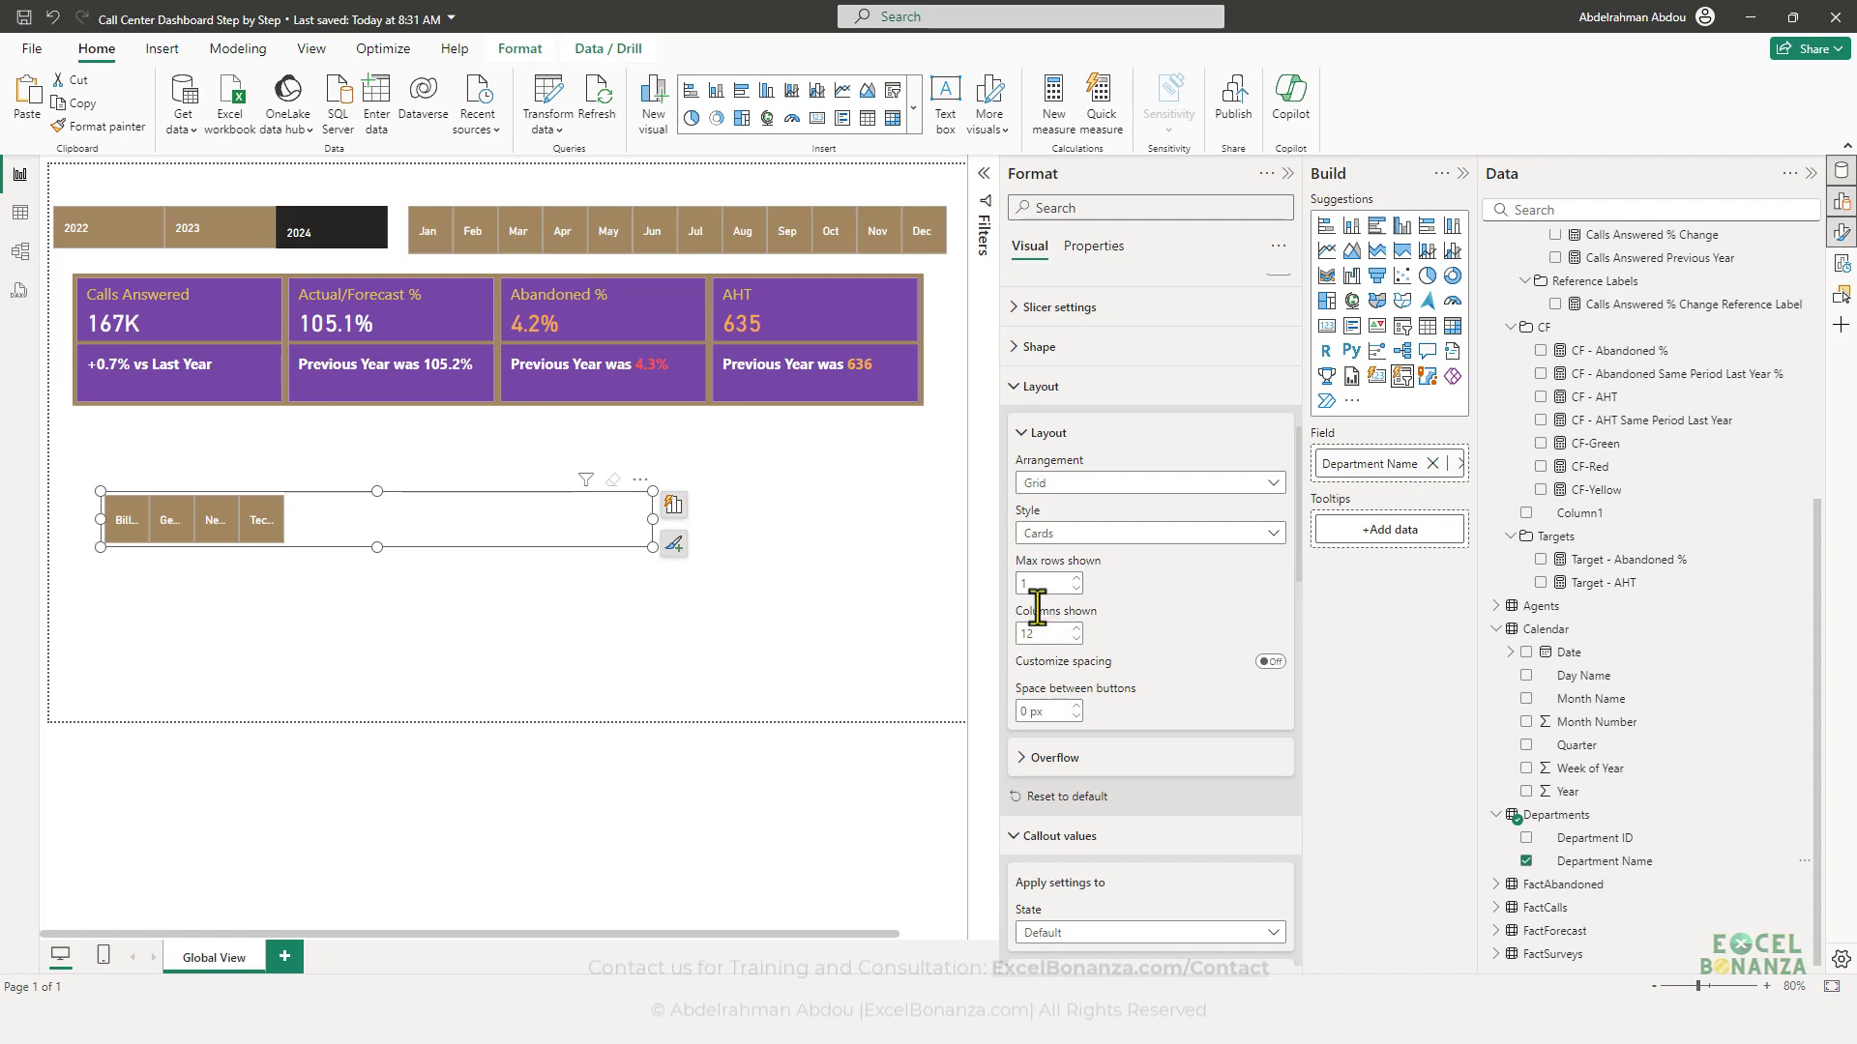
pyautogui.doubleClick(1037, 634)
pyautogui.write('1')
pyautogui.click(1046, 583)
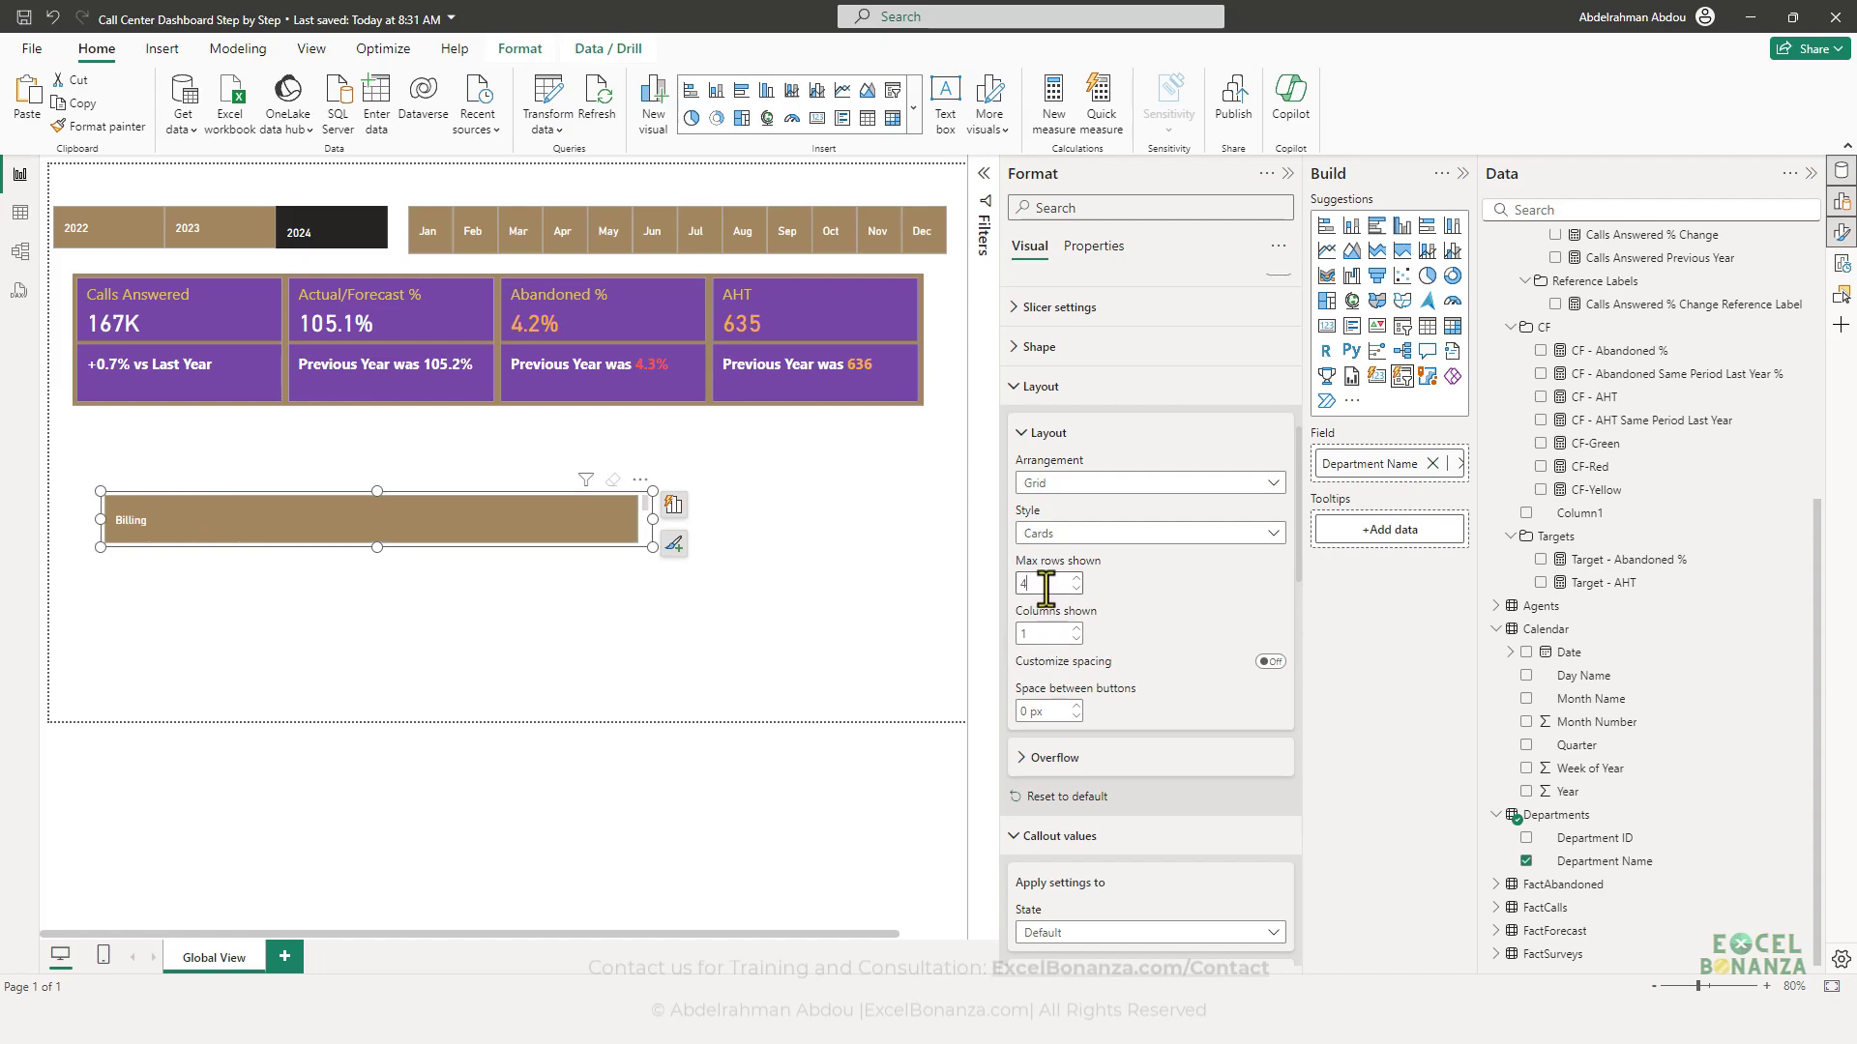
# - Reshape the department slicer into a tall vertical block below the KPI cards, checking its proportions against the reference screenshot
pyautogui.moveTo(650, 548); pyautogui.dragTo(373, 713)
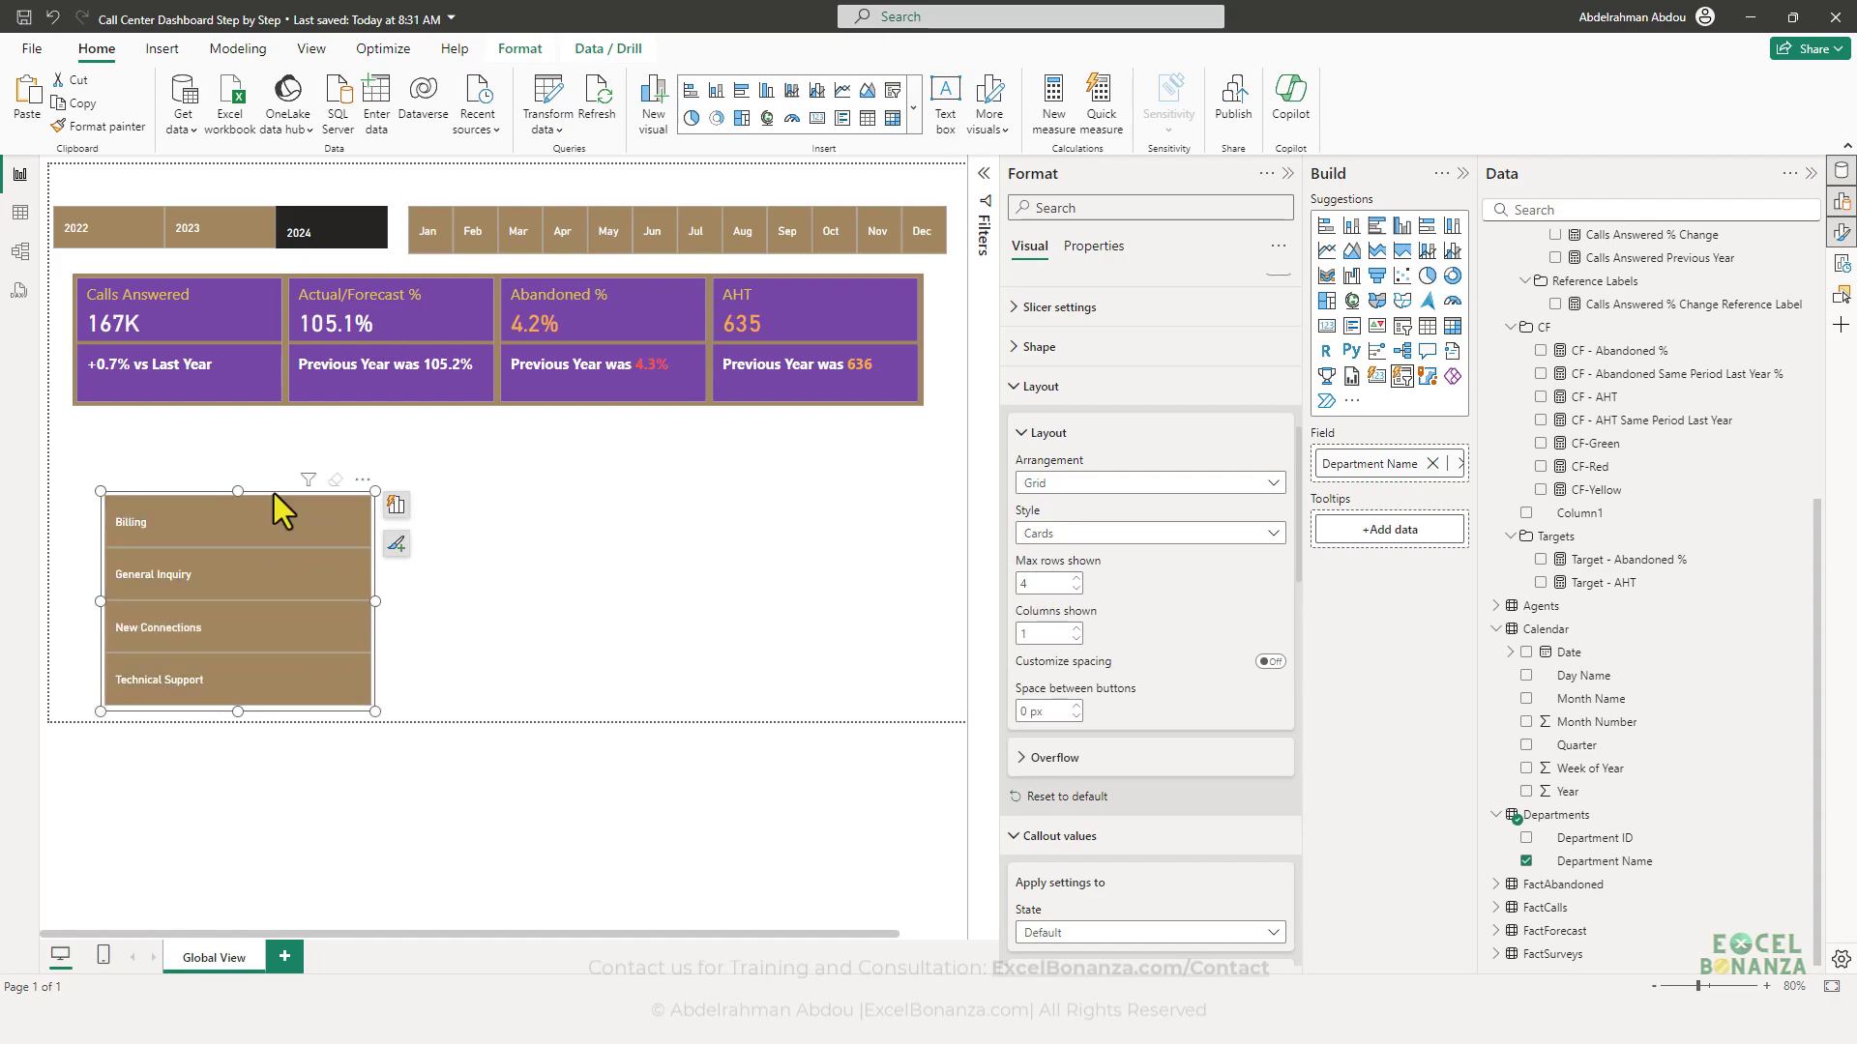
pyautogui.moveTo(275, 493); pyautogui.dragTo(281, 460)
pyautogui.click(1458, 1019)
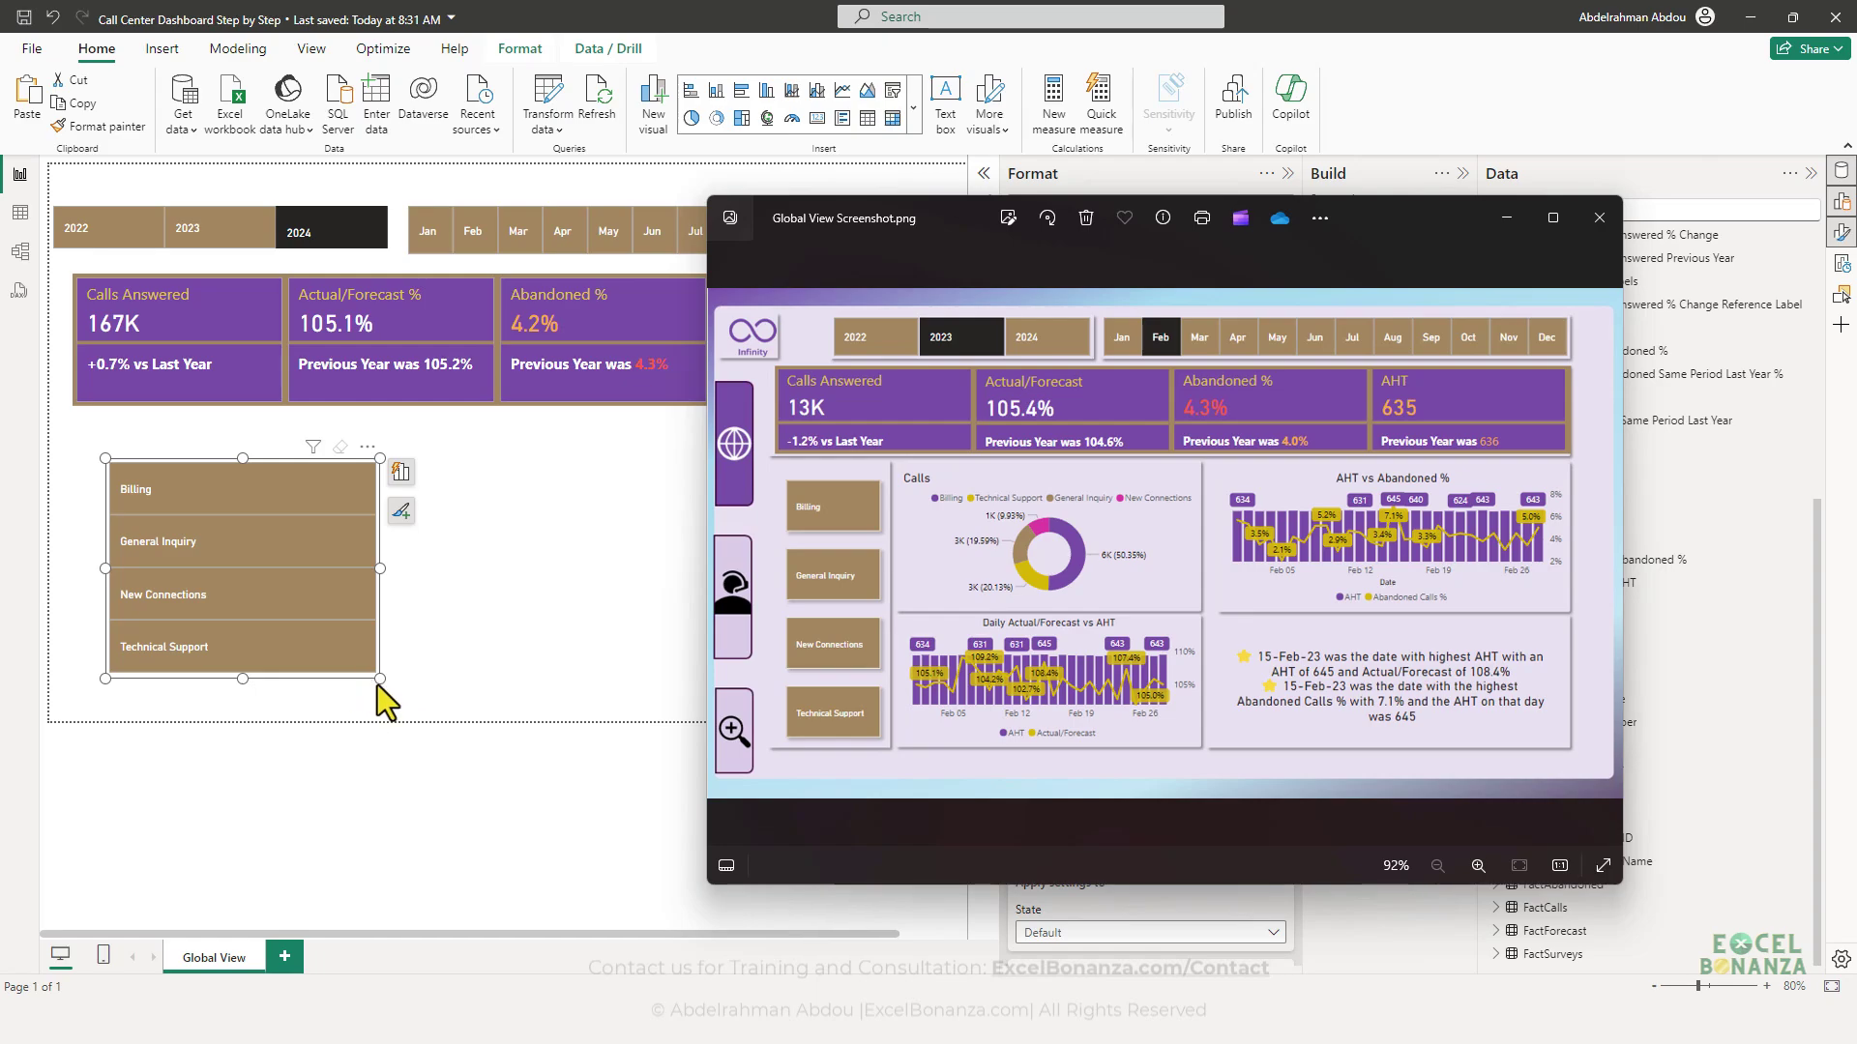
pyautogui.moveTo(378, 683); pyautogui.dragTo(342, 709)
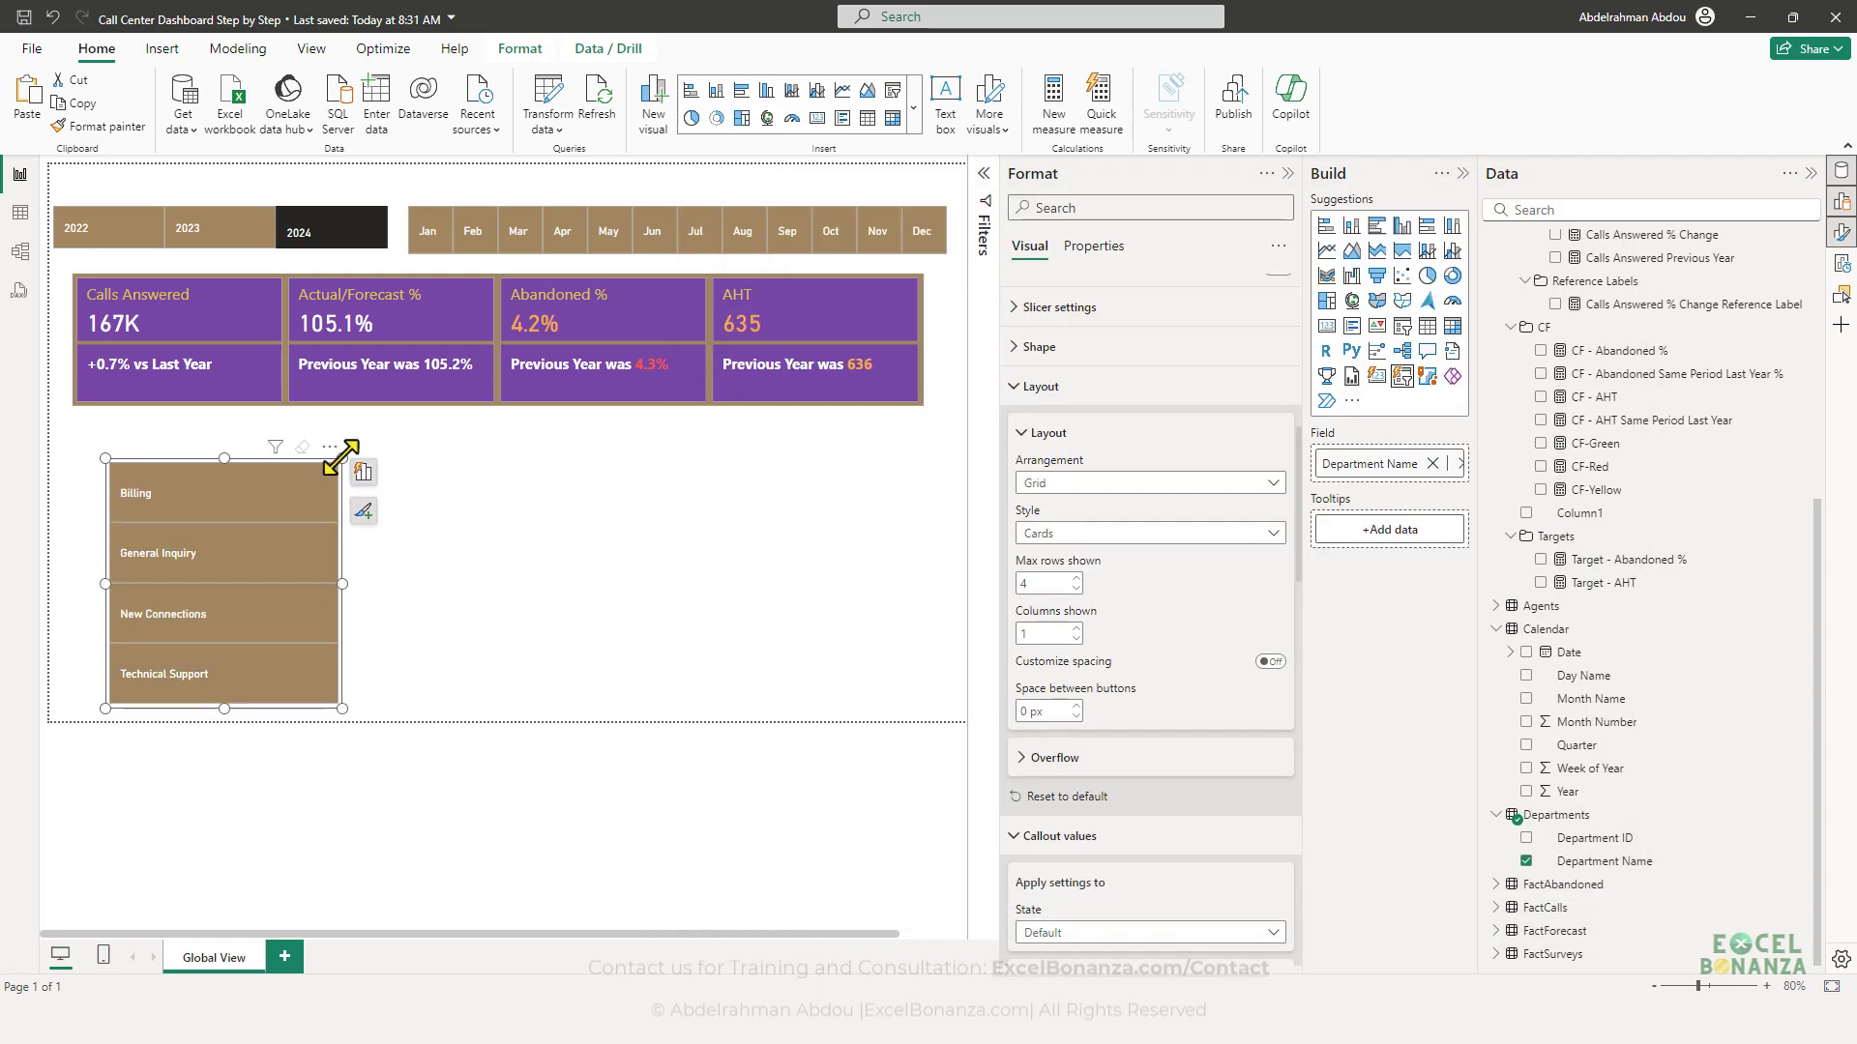
pyautogui.moveTo(341, 452)
pyautogui.mouseDown()
pyautogui.moveTo(340, 357)
pyautogui.moveTo(374, 305)
pyautogui.moveTo(342, 429)
pyautogui.mouseUp()
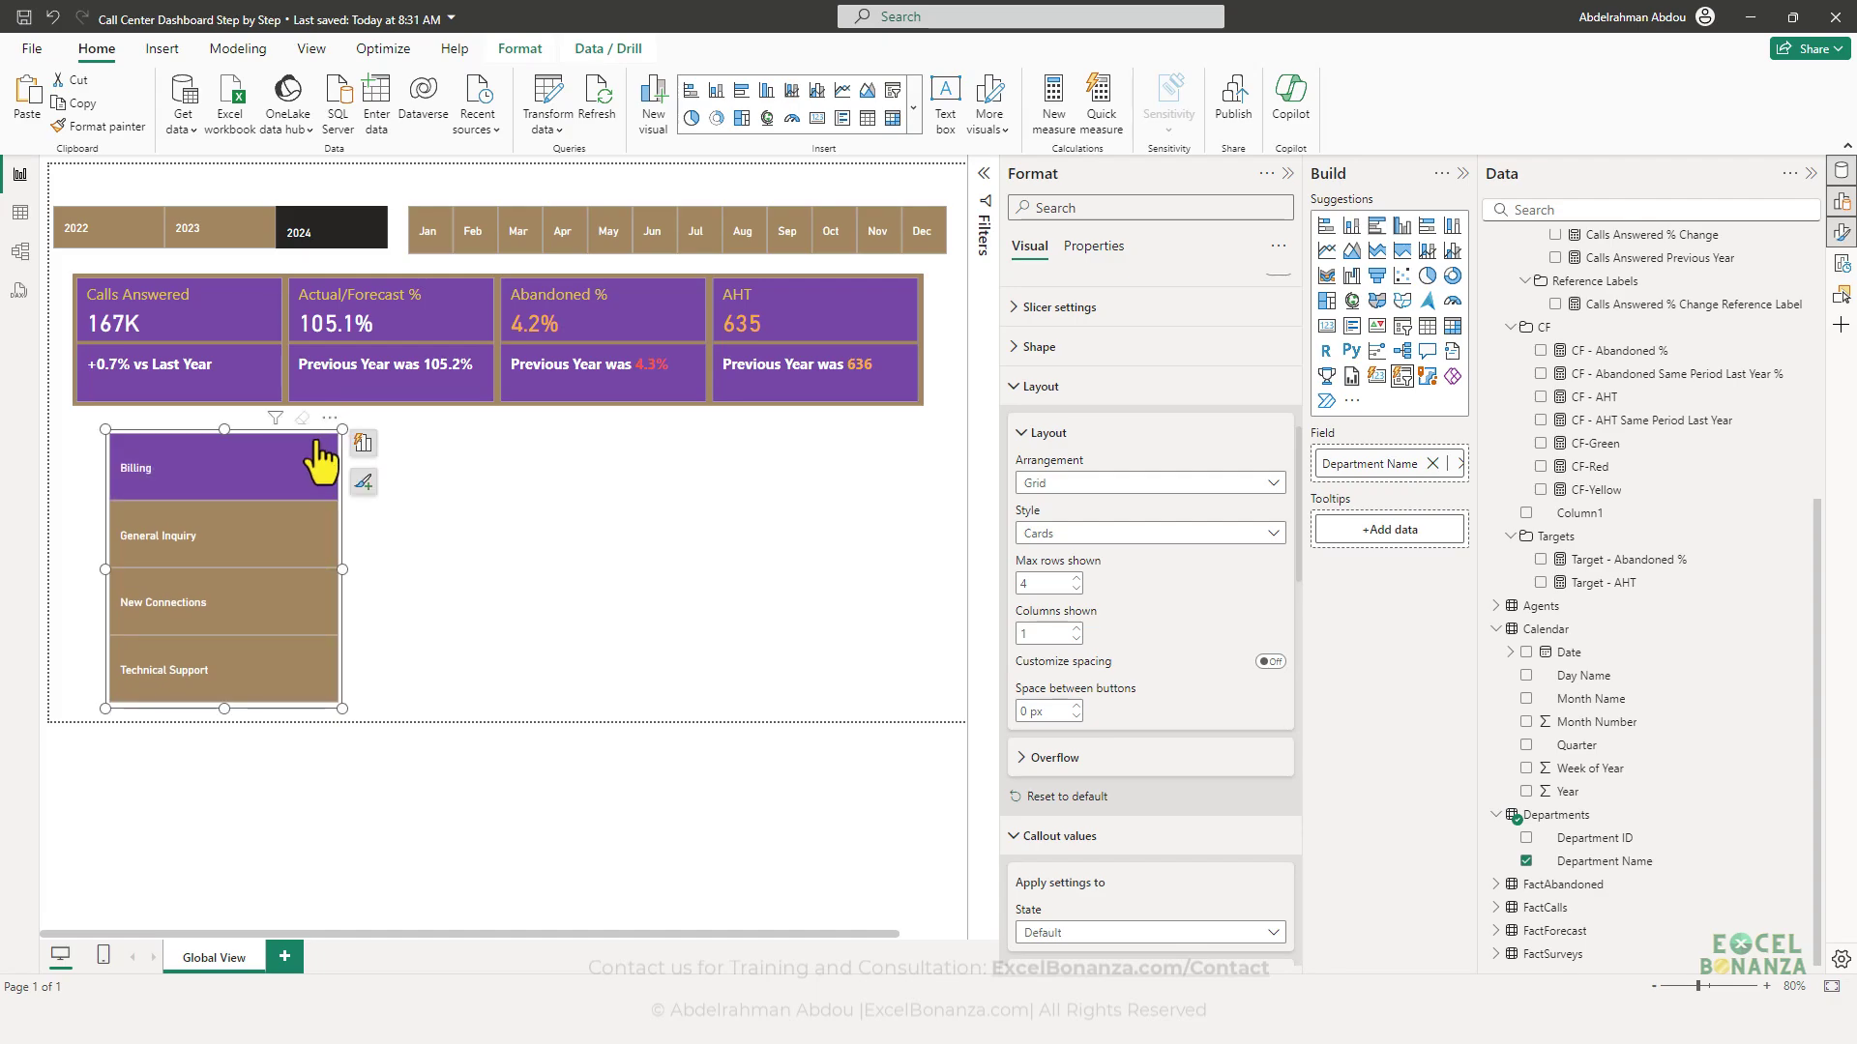
# - Set the department slicer's space between buttons to 10 px and resize it to 210 wide by 377 high
pyautogui.click(1076, 707)
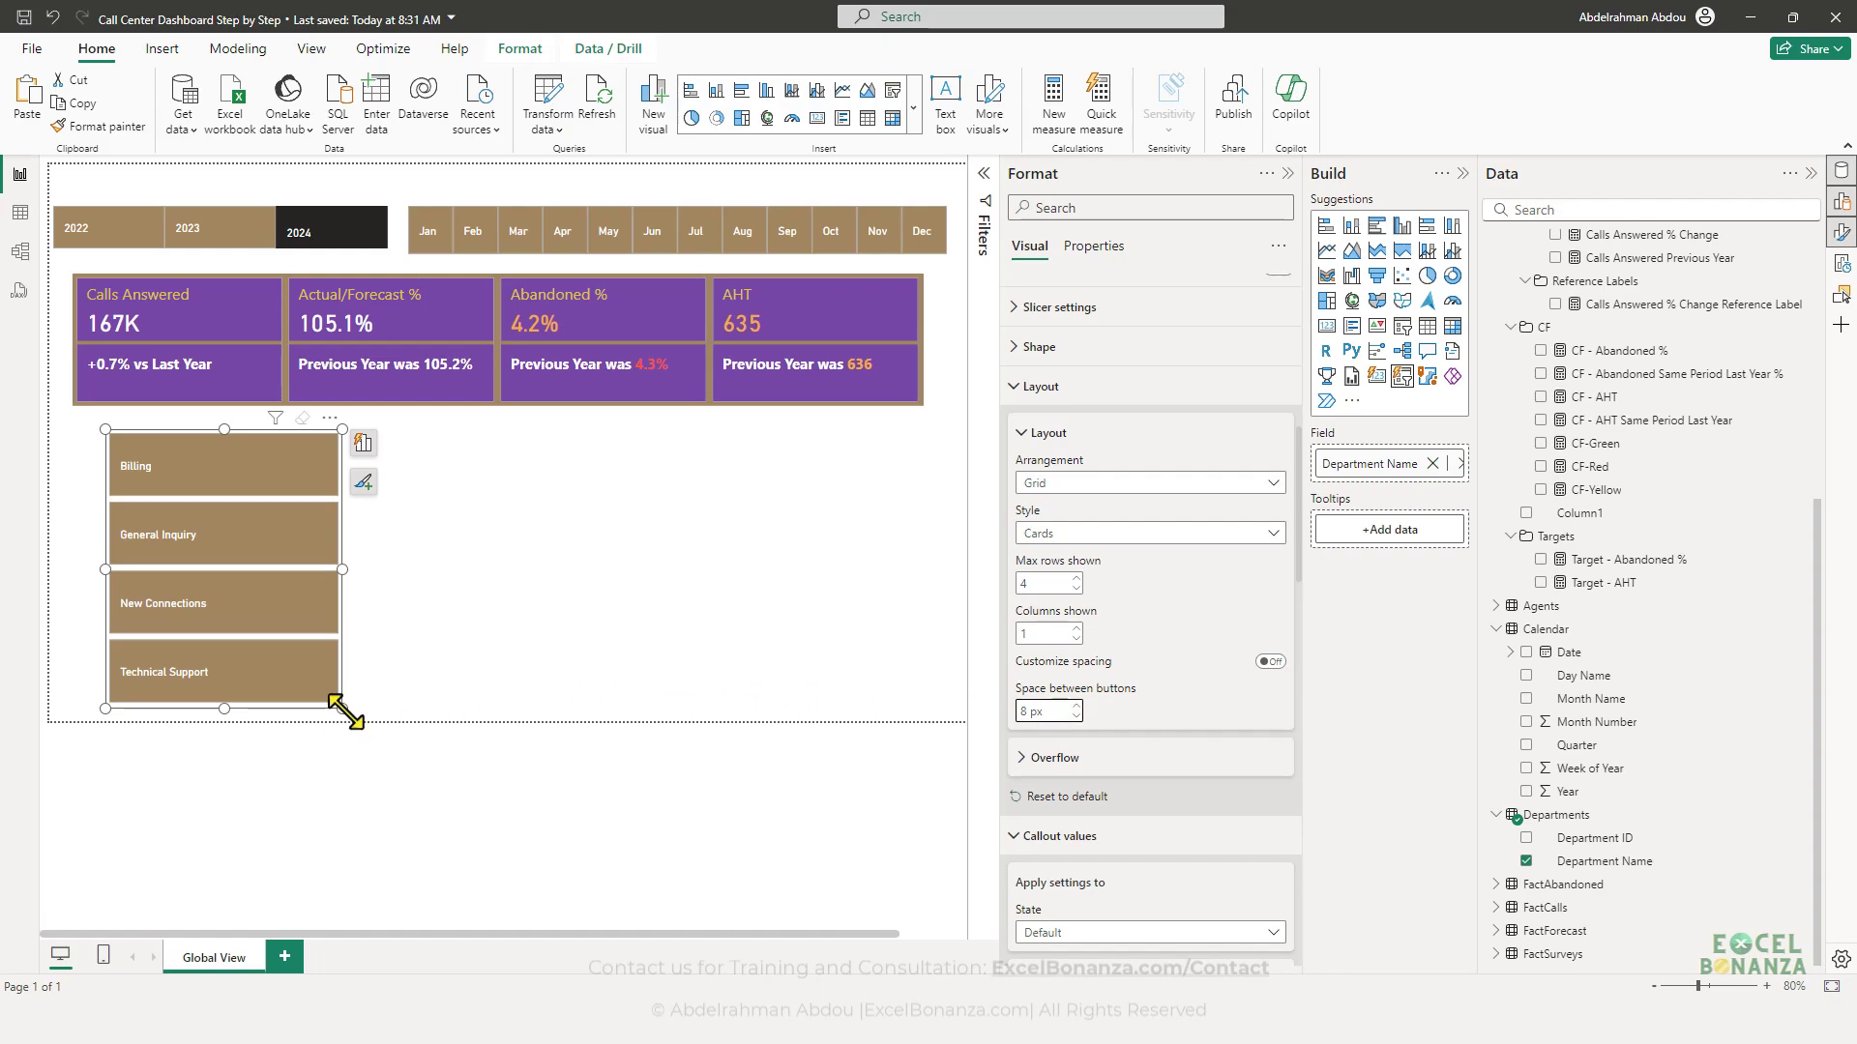
pyautogui.moveTo(340, 706); pyautogui.dragTo(271, 722)
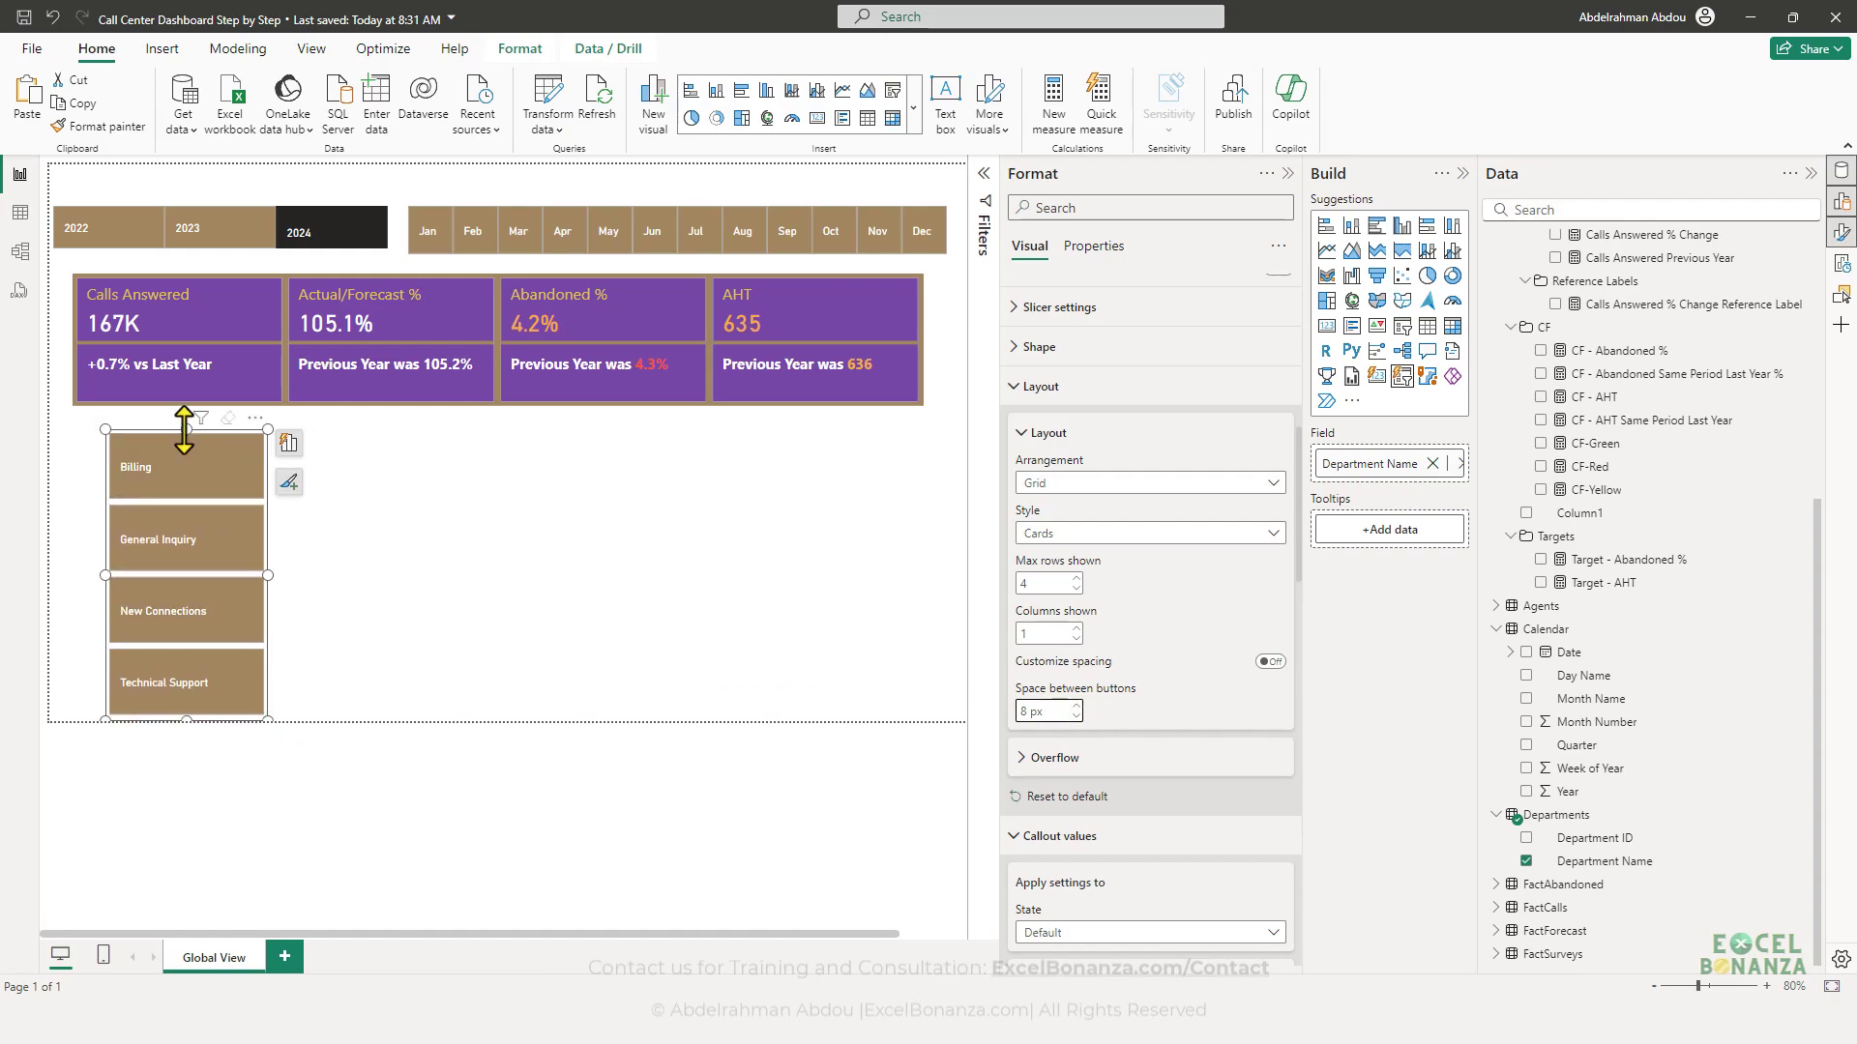
pyautogui.moveTo(179, 430); pyautogui.dragTo(178, 416)
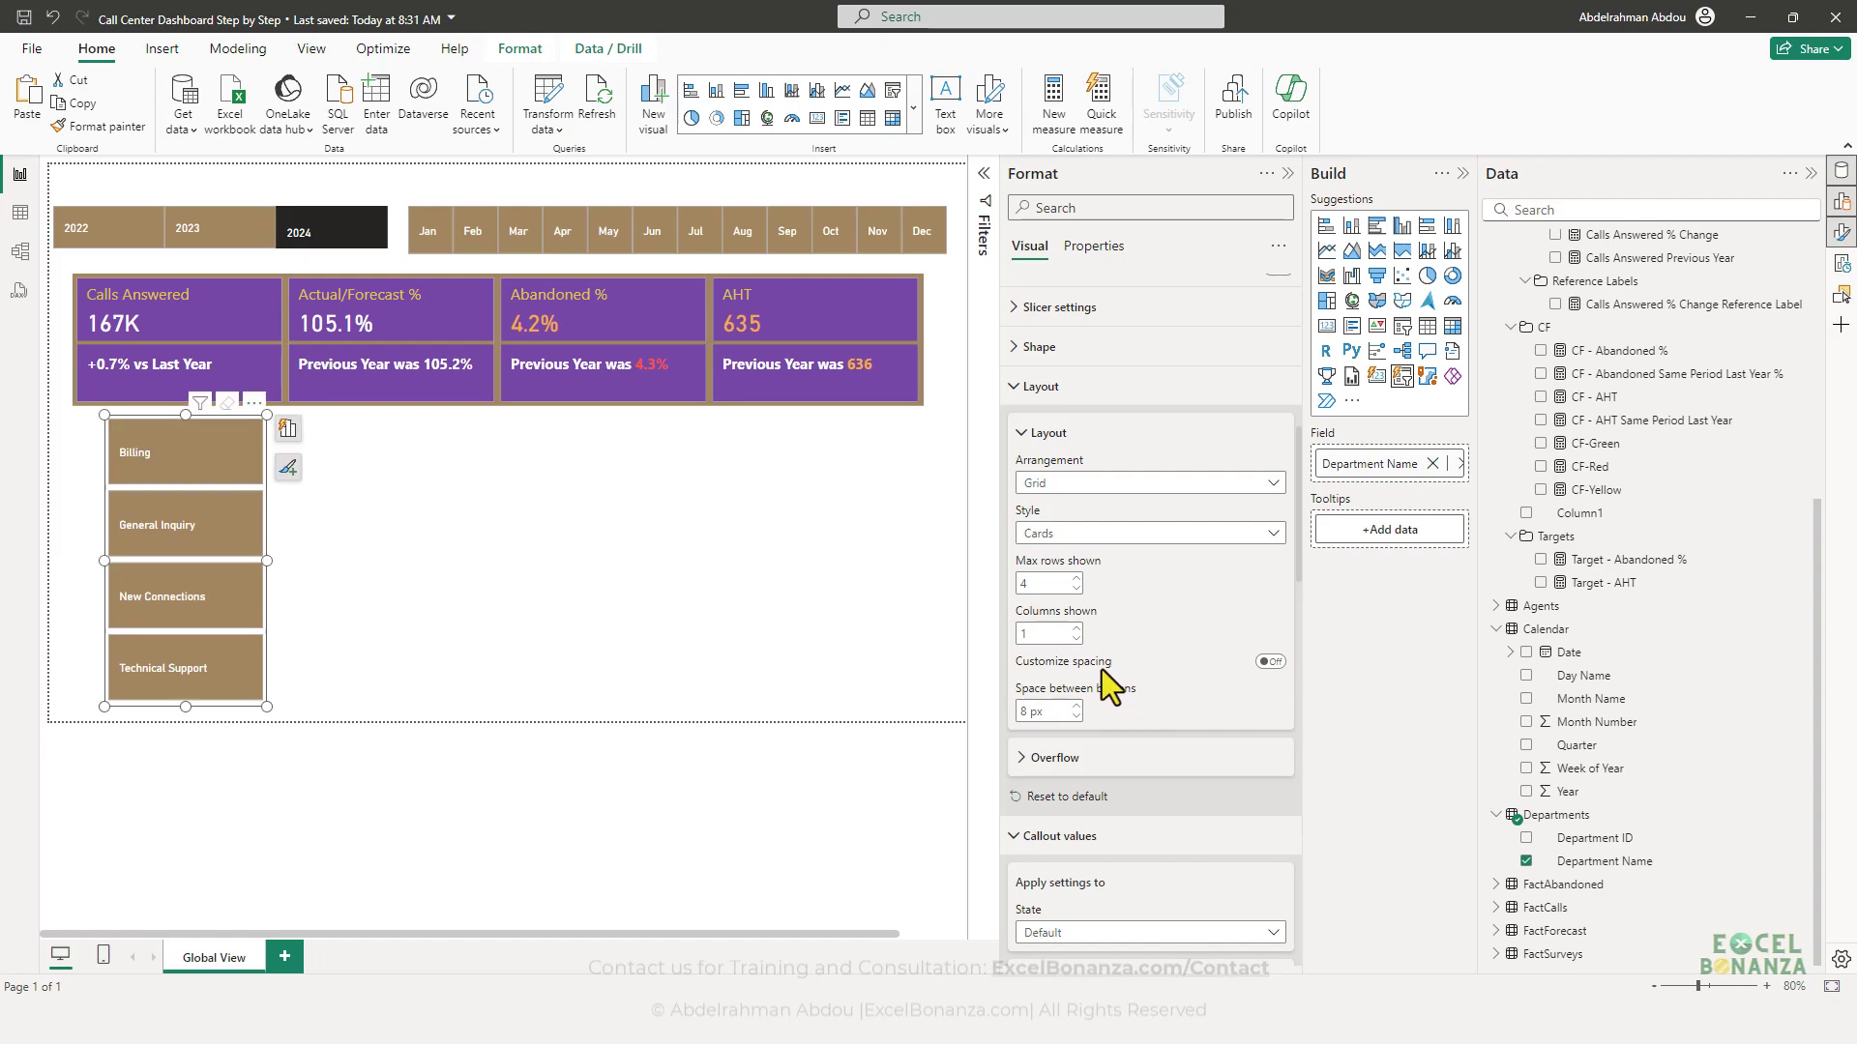
pyautogui.click(1076, 707)
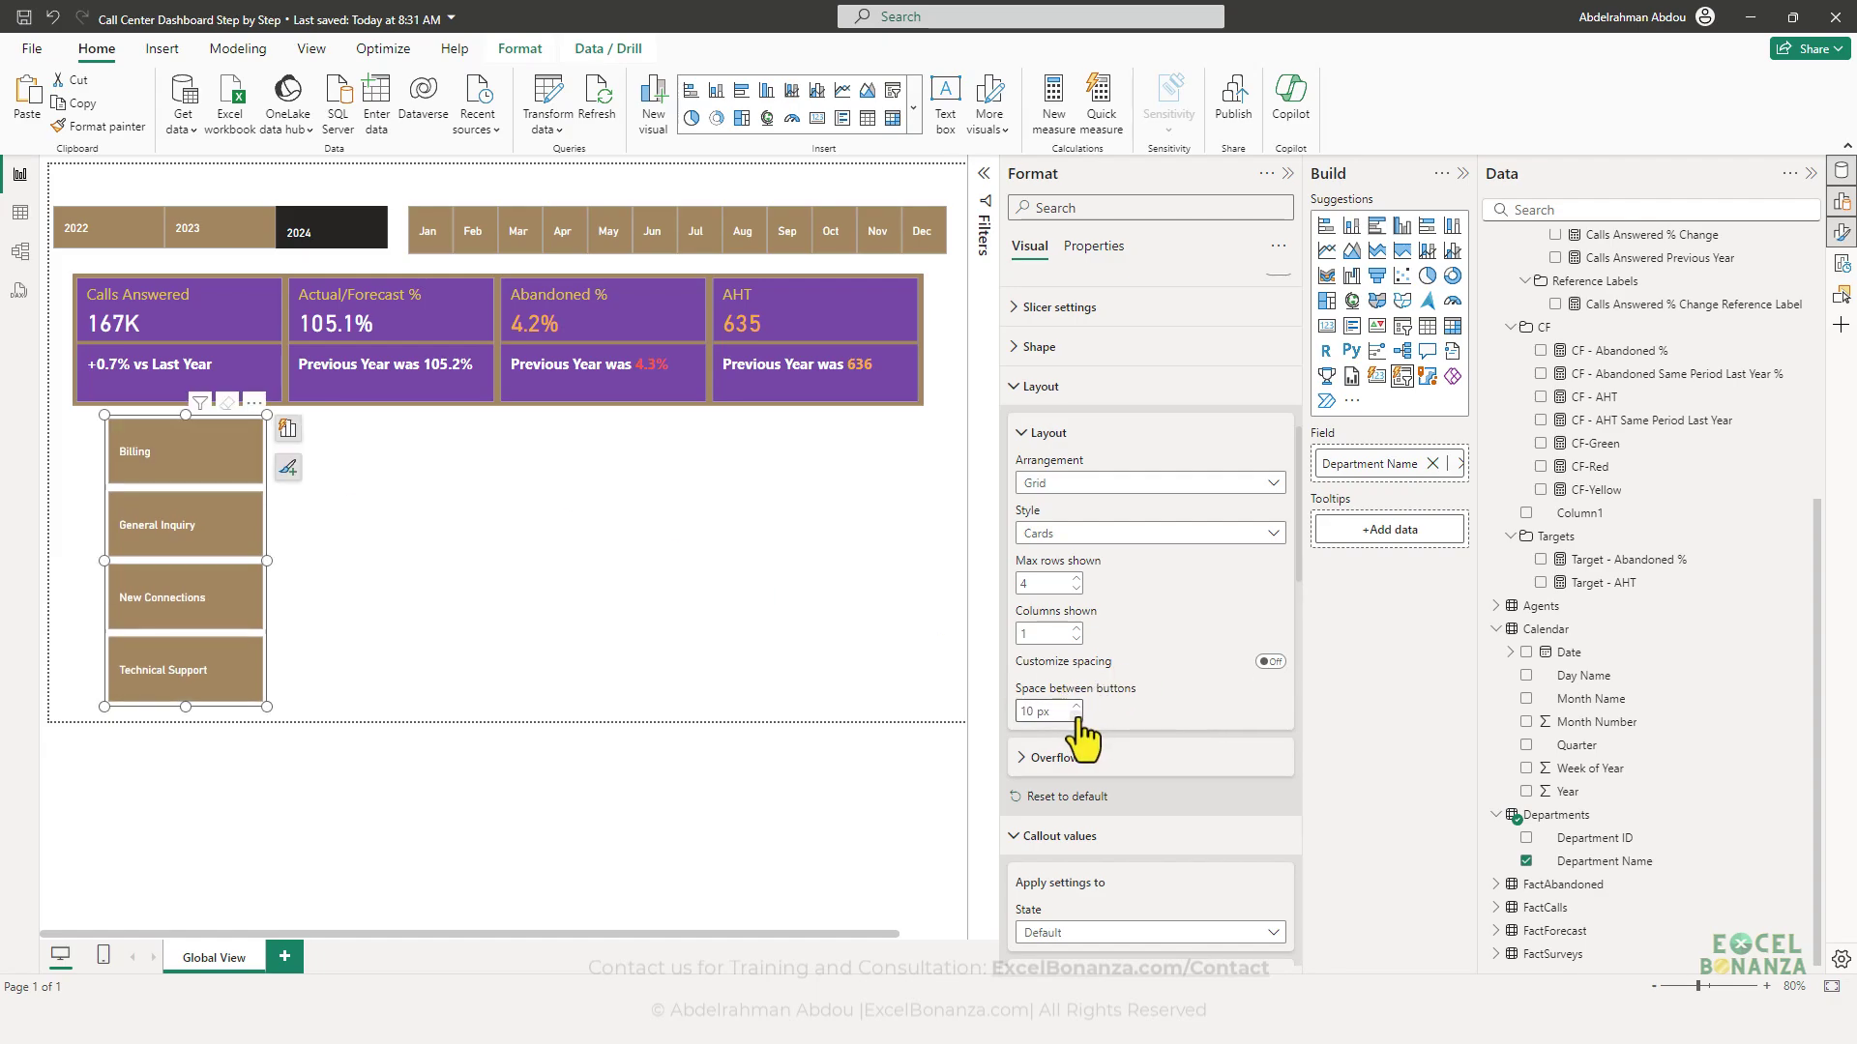
pyautogui.click(304, 664)
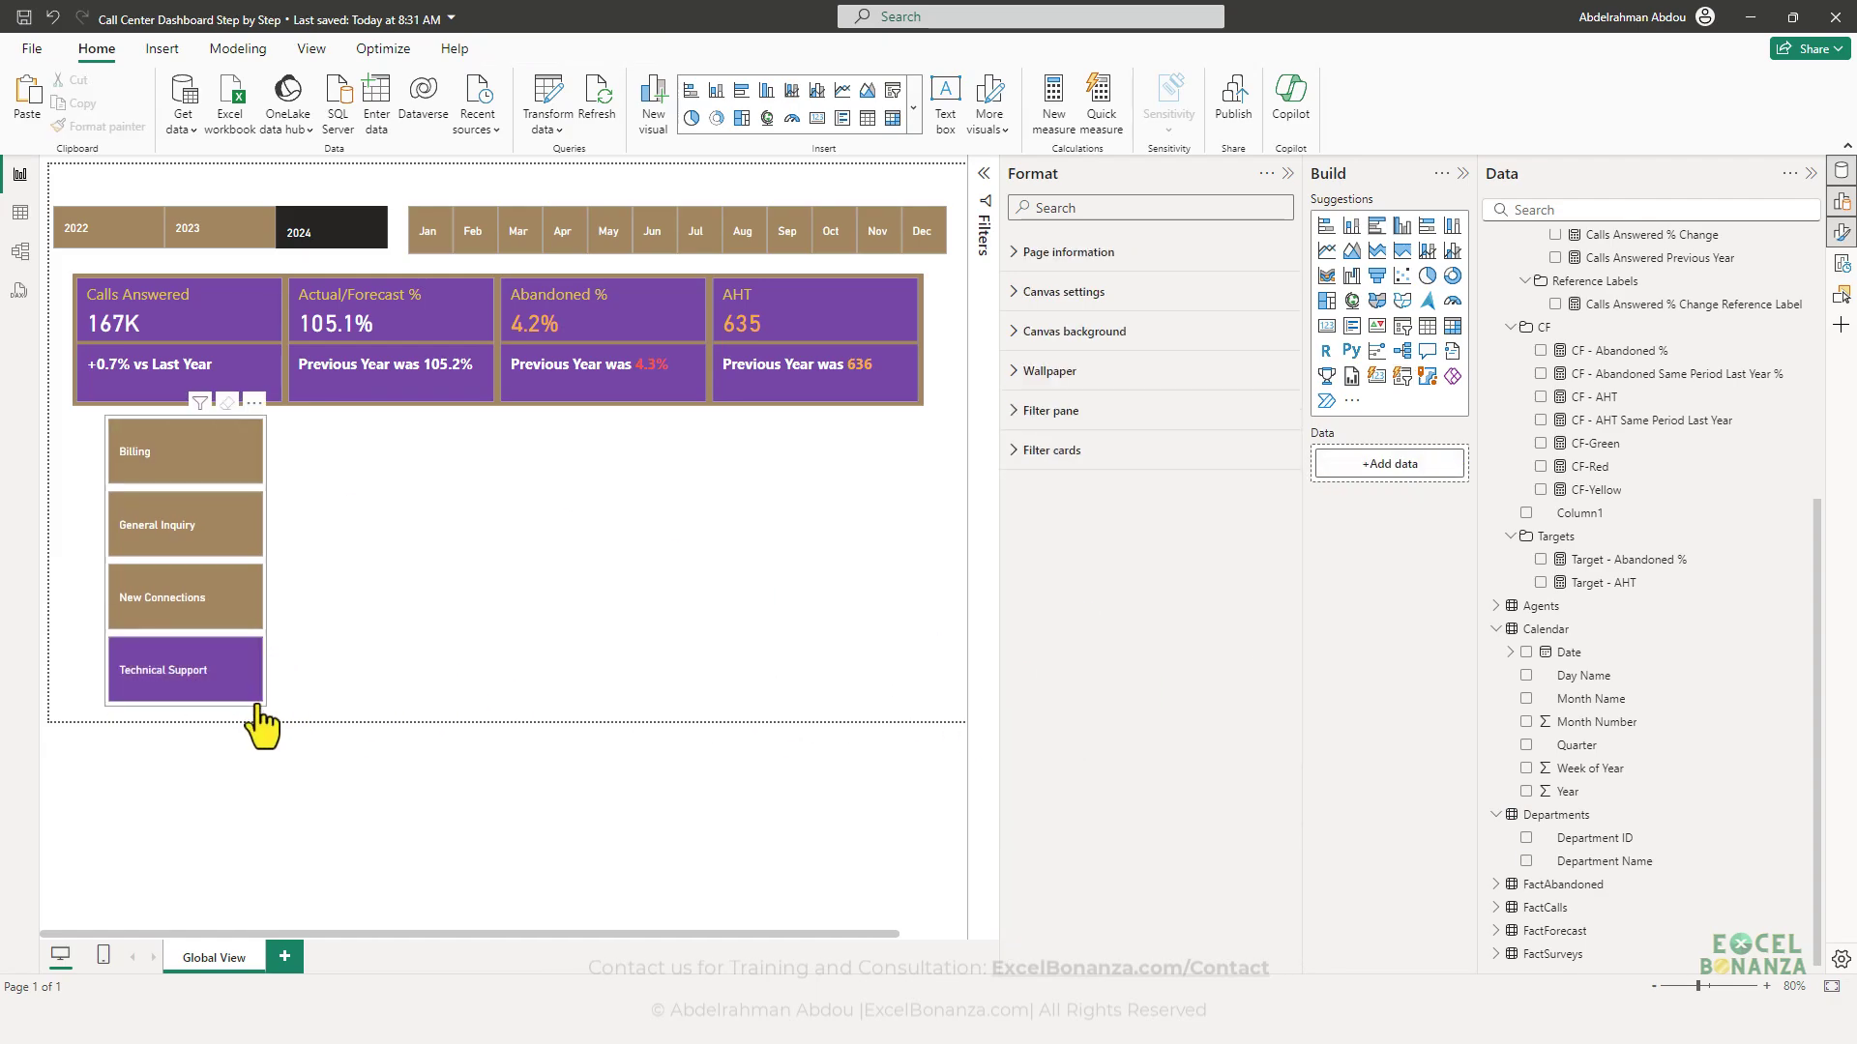
# - Center the department slicer's callout values horizontally within their buttons
pyautogui.click(260, 707)
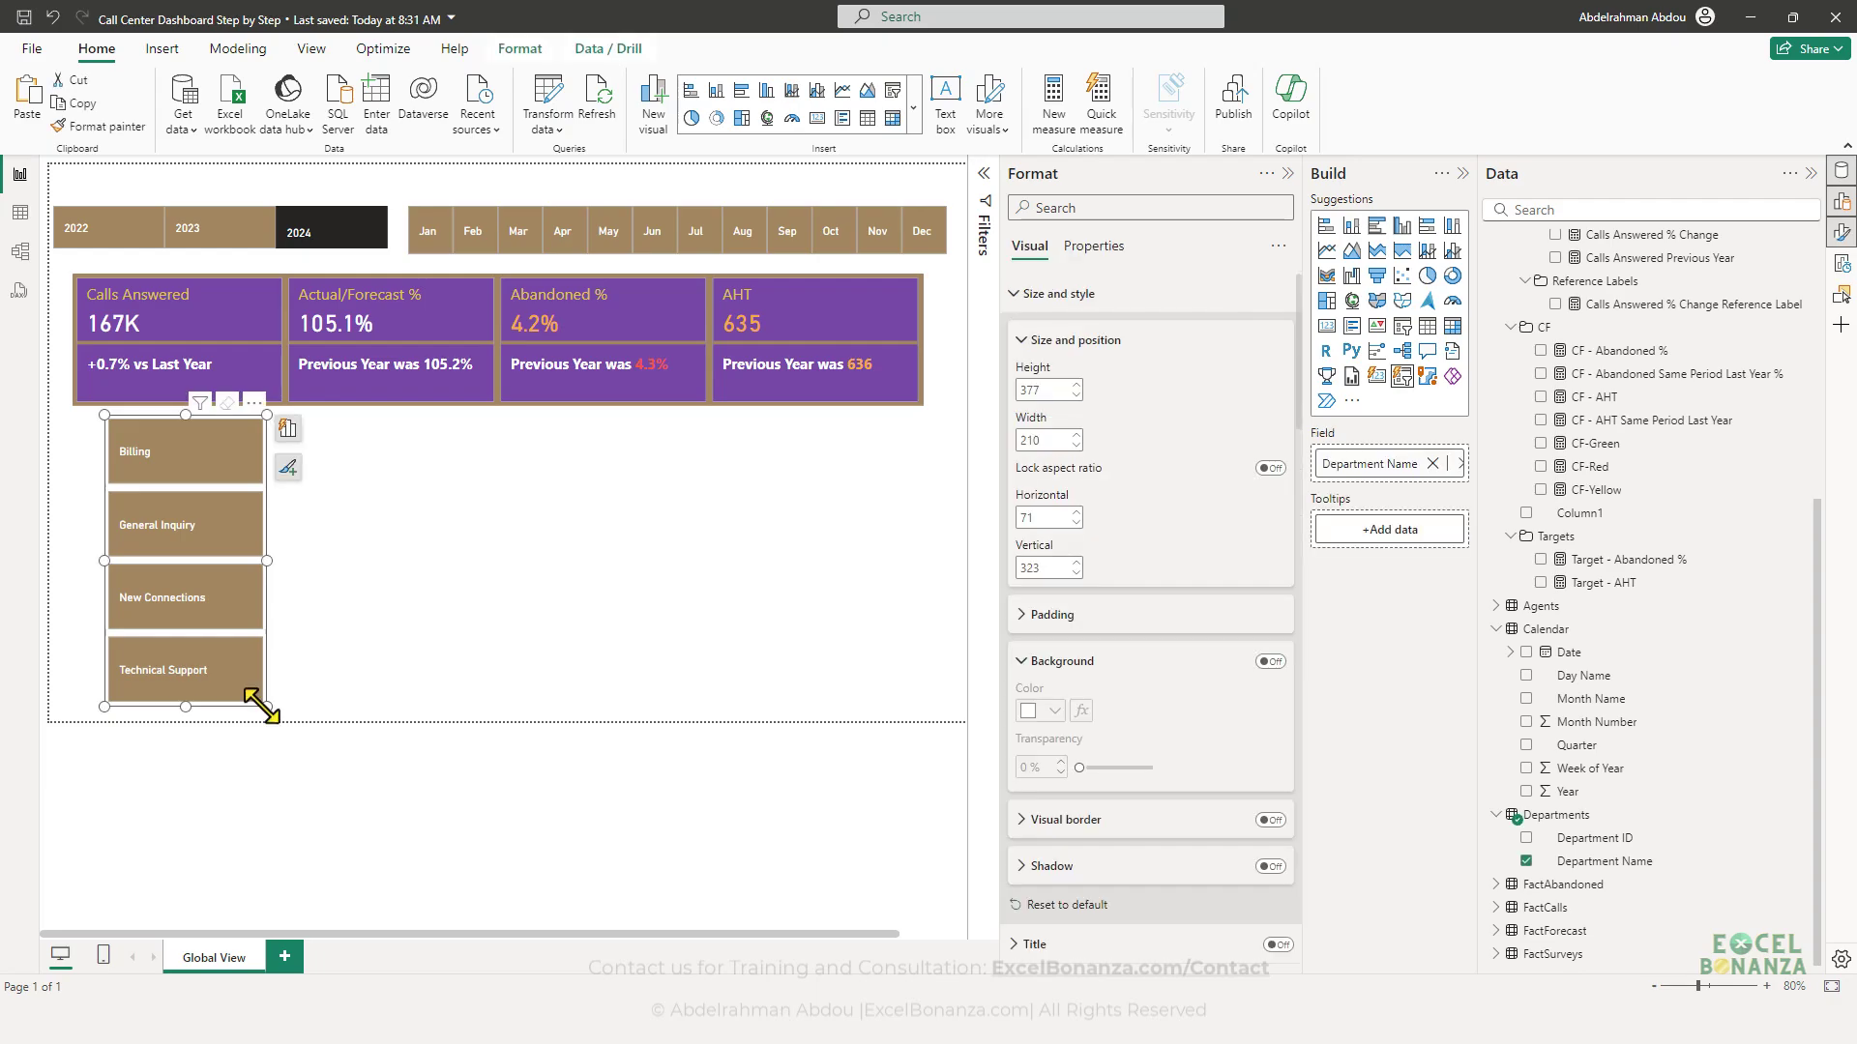
pyautogui.scroll(-10, 1182, 676)
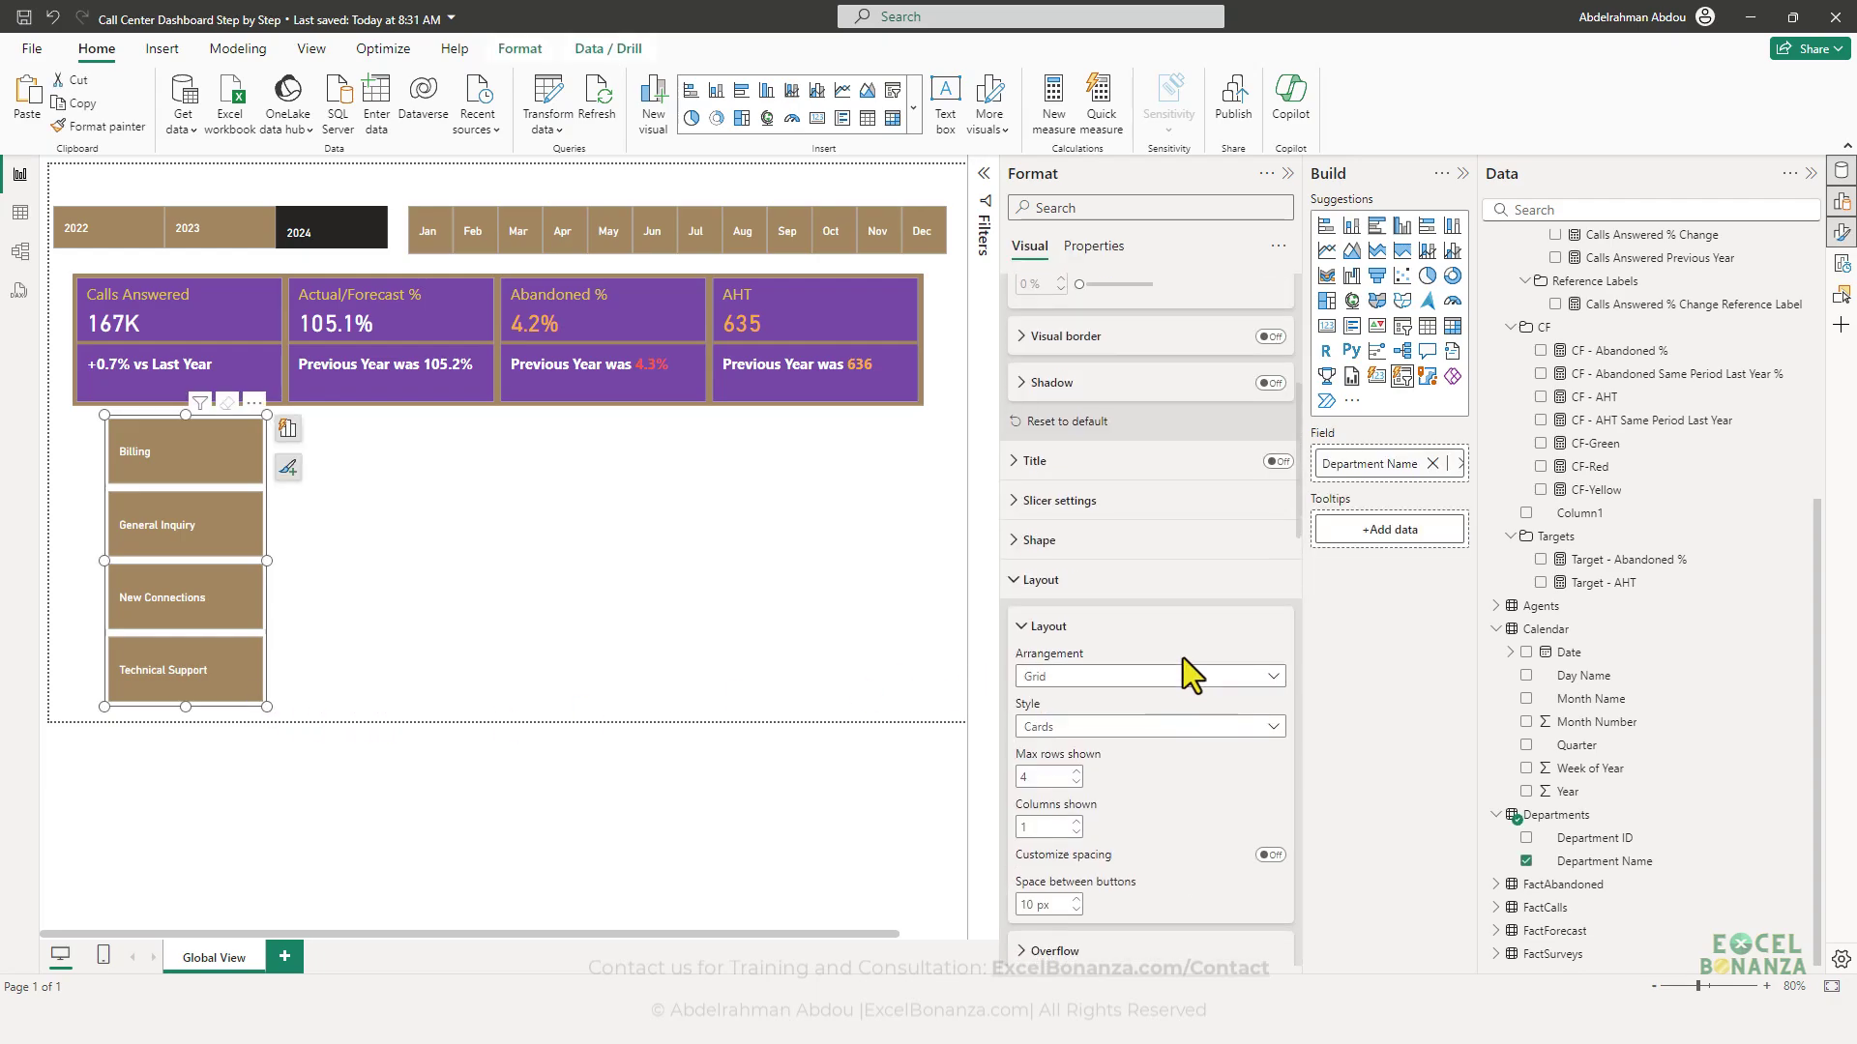
pyautogui.scroll(-5, 1185, 658)
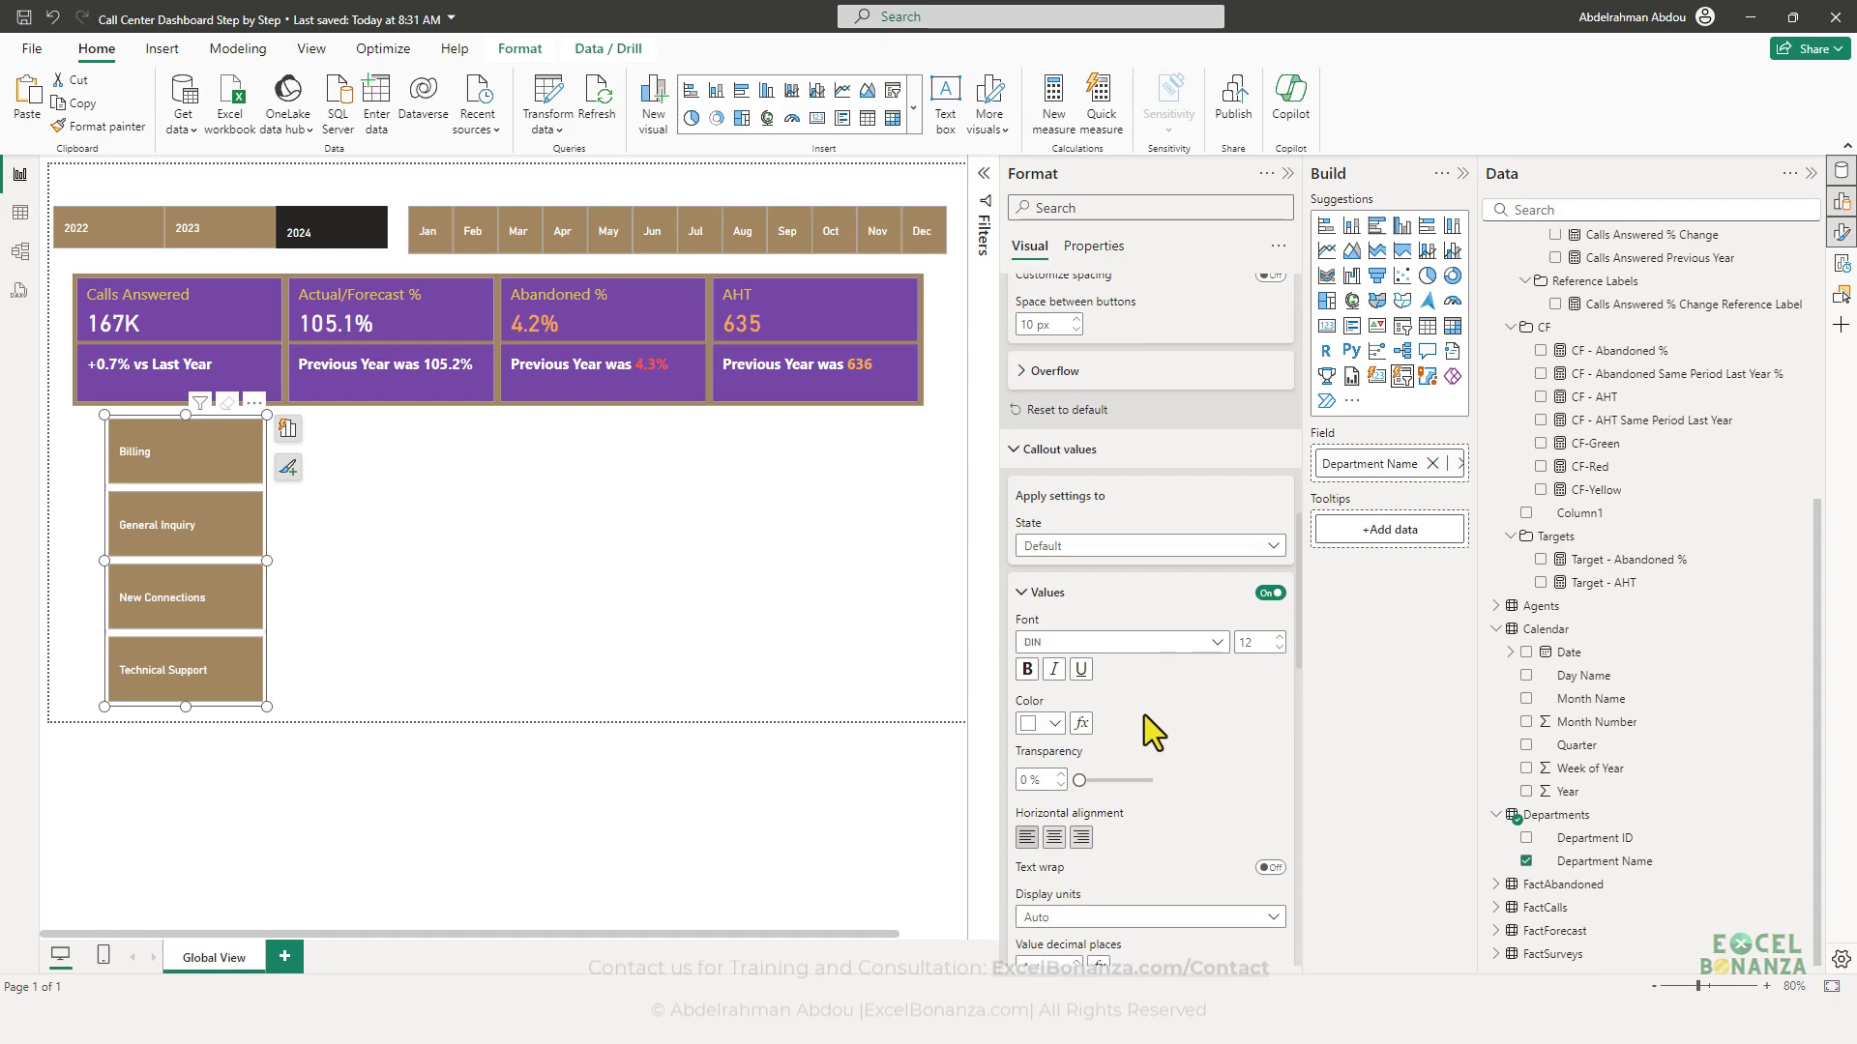
pyautogui.click(1054, 645)
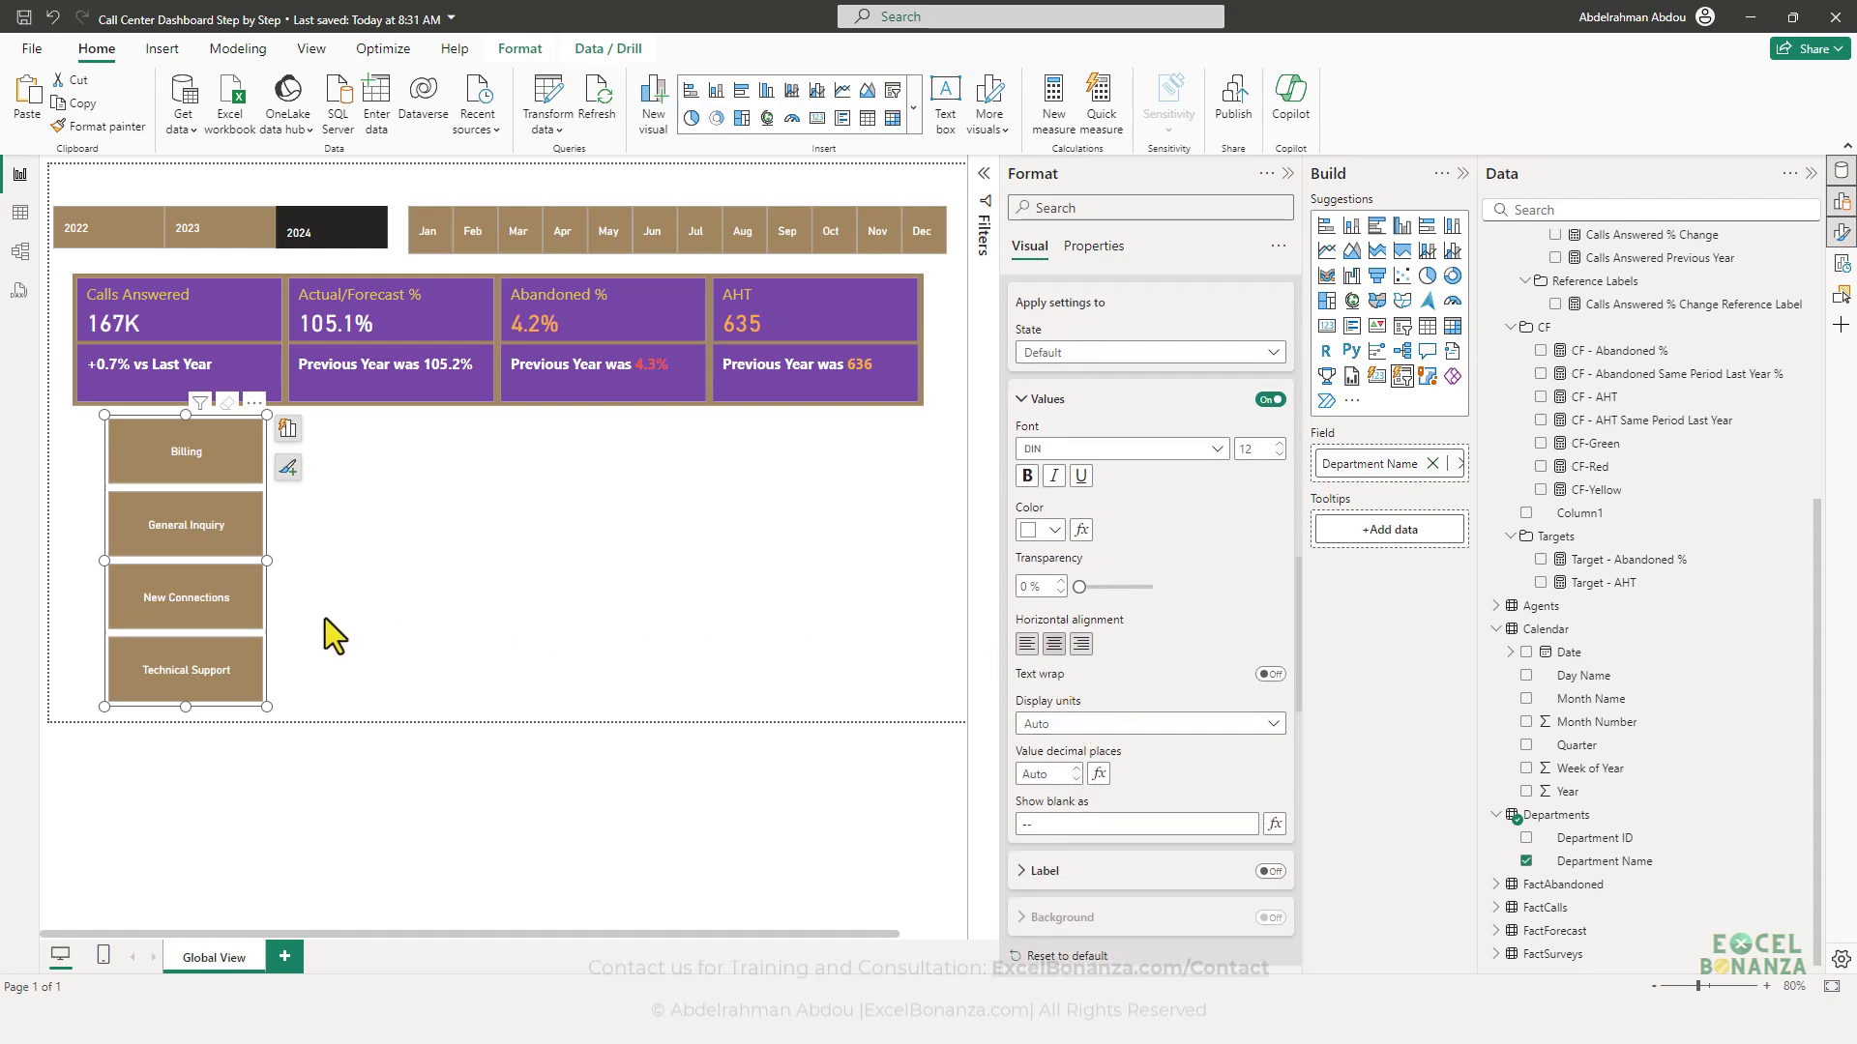
pyautogui.click(300, 580)
# - Narrow the department slicer to just fit its button labels, make it slightly shorter, and compare it with the reference screenshot
pyautogui.click(251, 611)
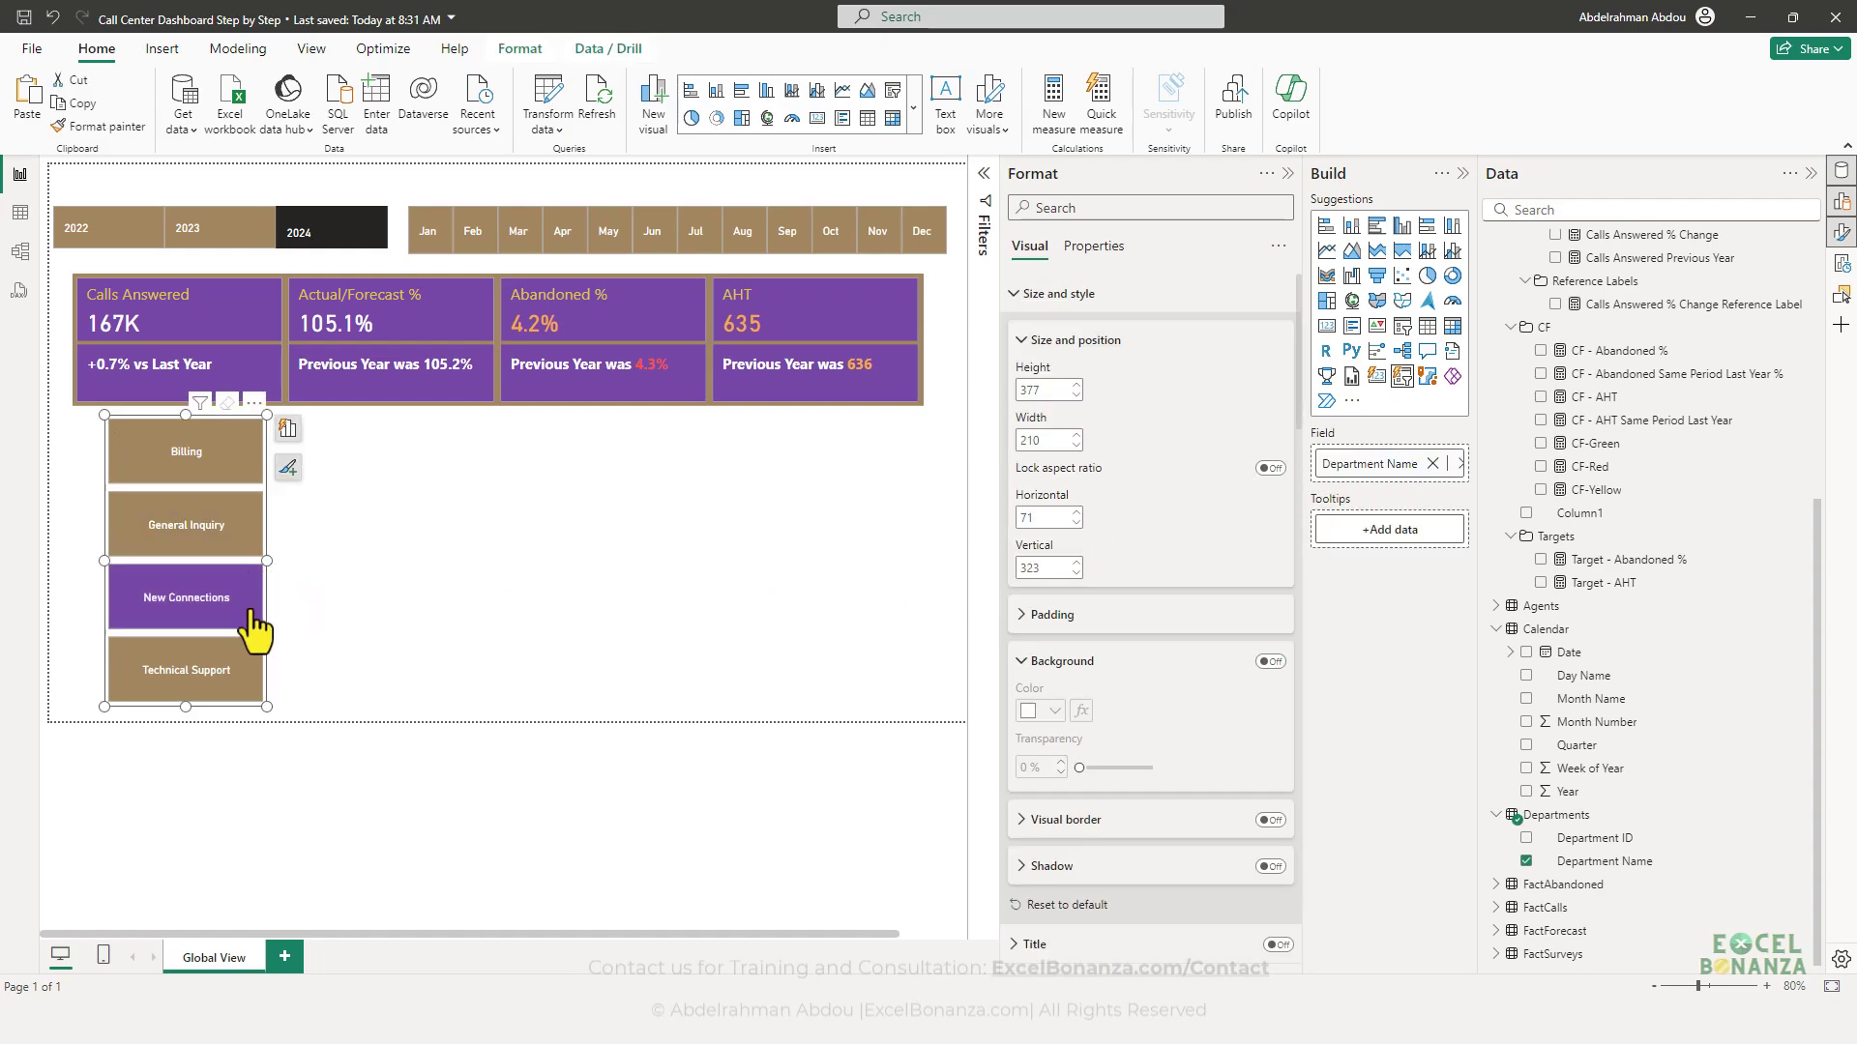
pyautogui.moveTo(267, 709); pyautogui.dragTo(222, 692)
pyautogui.hotkey('alt', 'Tab')
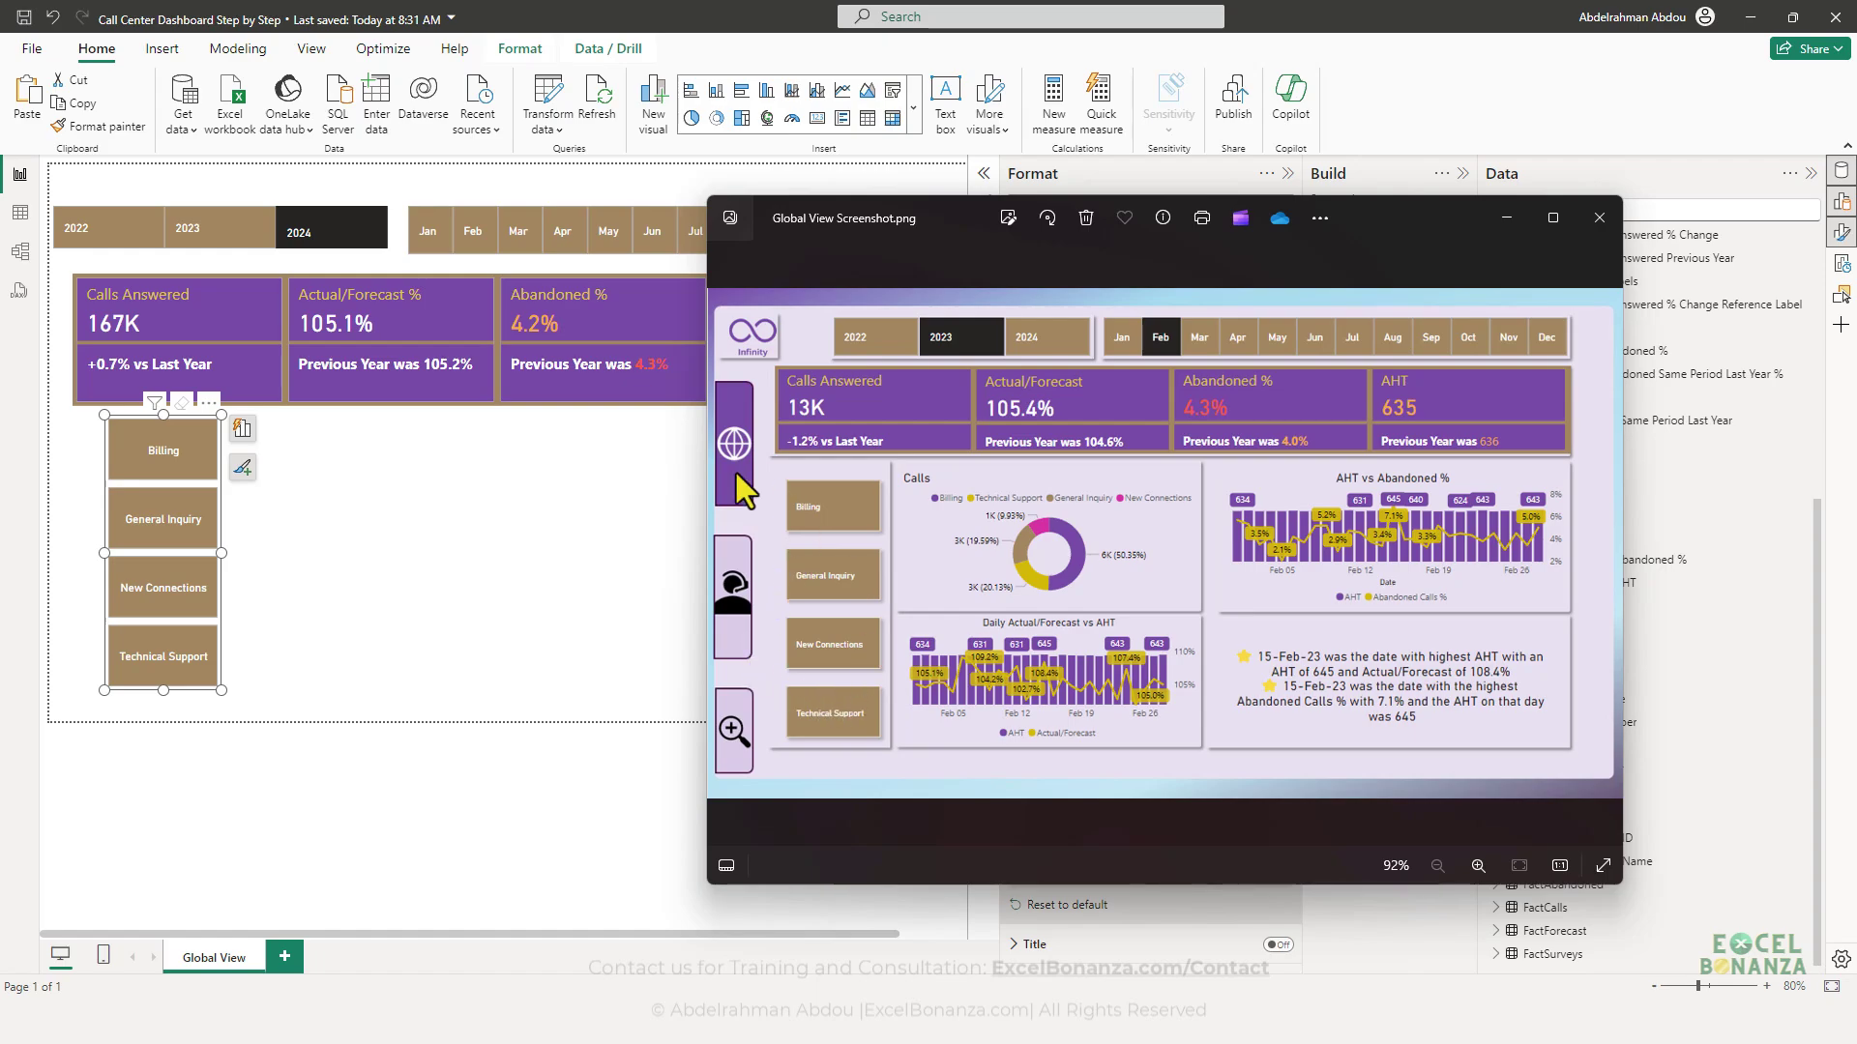
# - Filter the report to New Connections with the department slicer to test its buttons
pyautogui.click(205, 693)
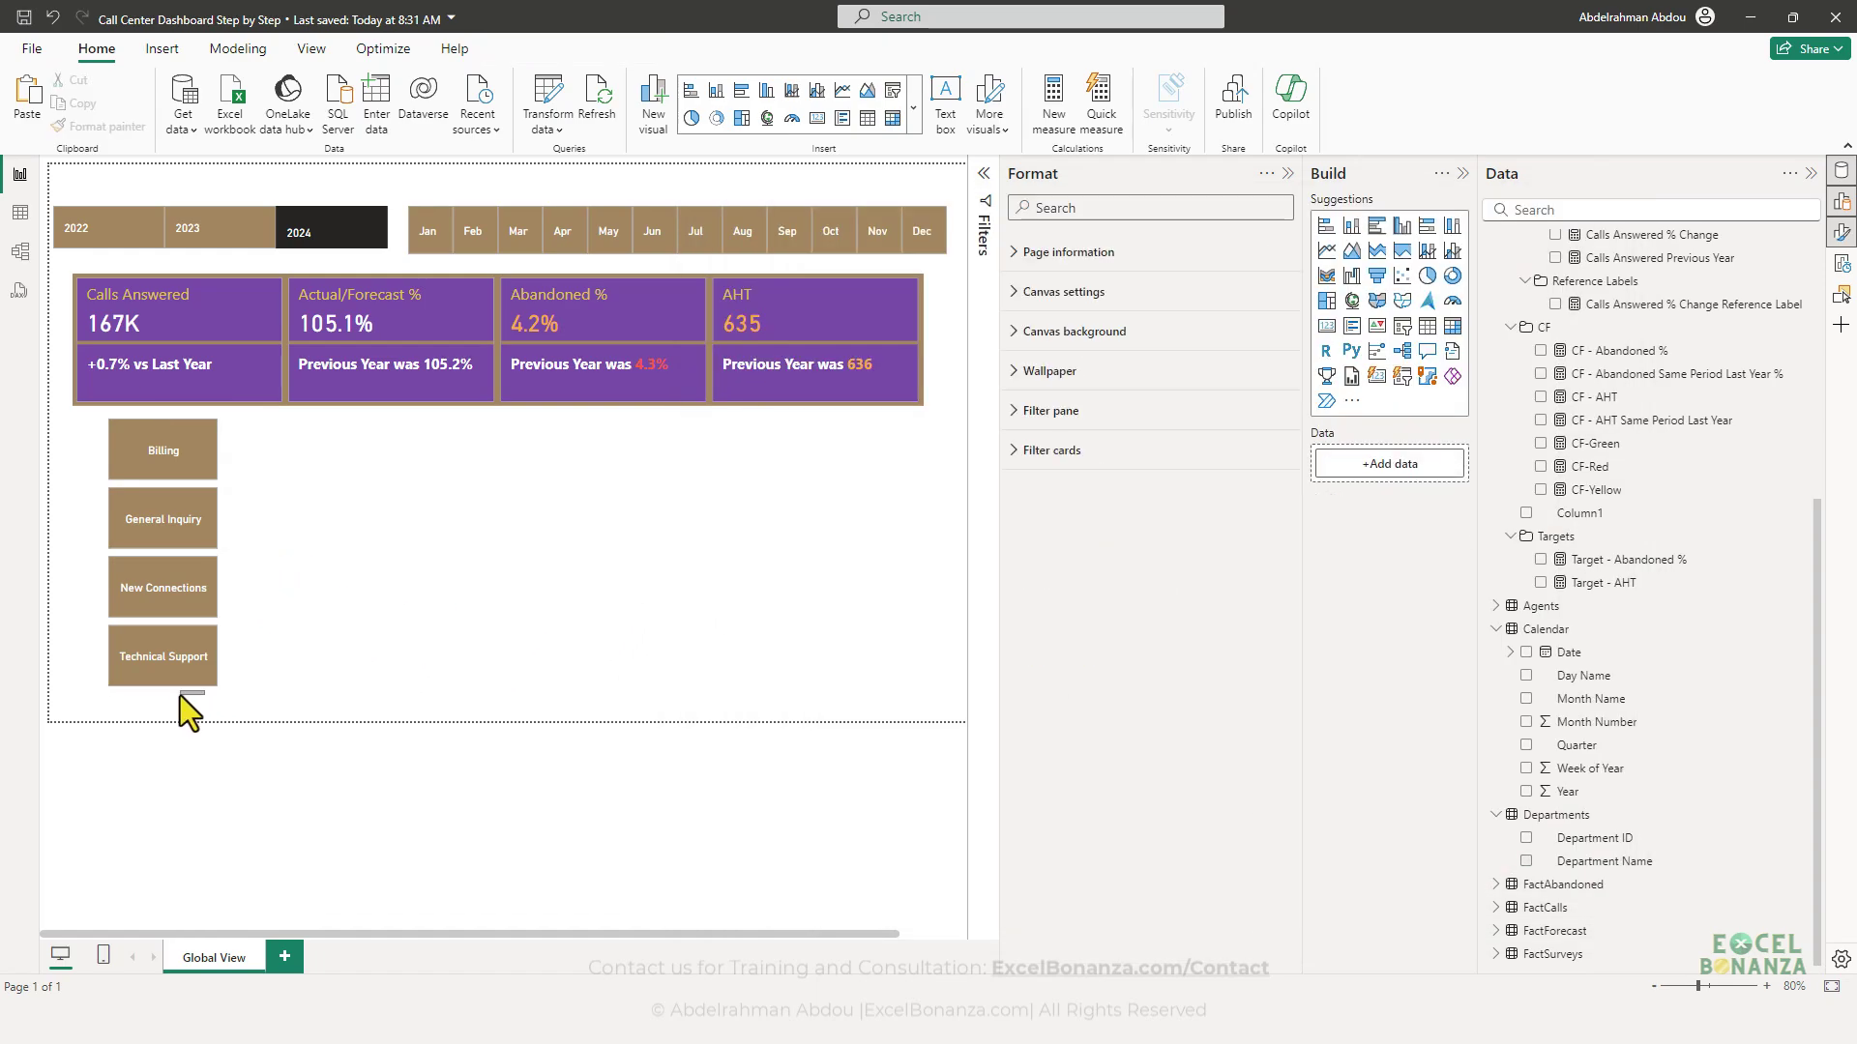
pyautogui.click(200, 679)
pyautogui.click(164, 590)
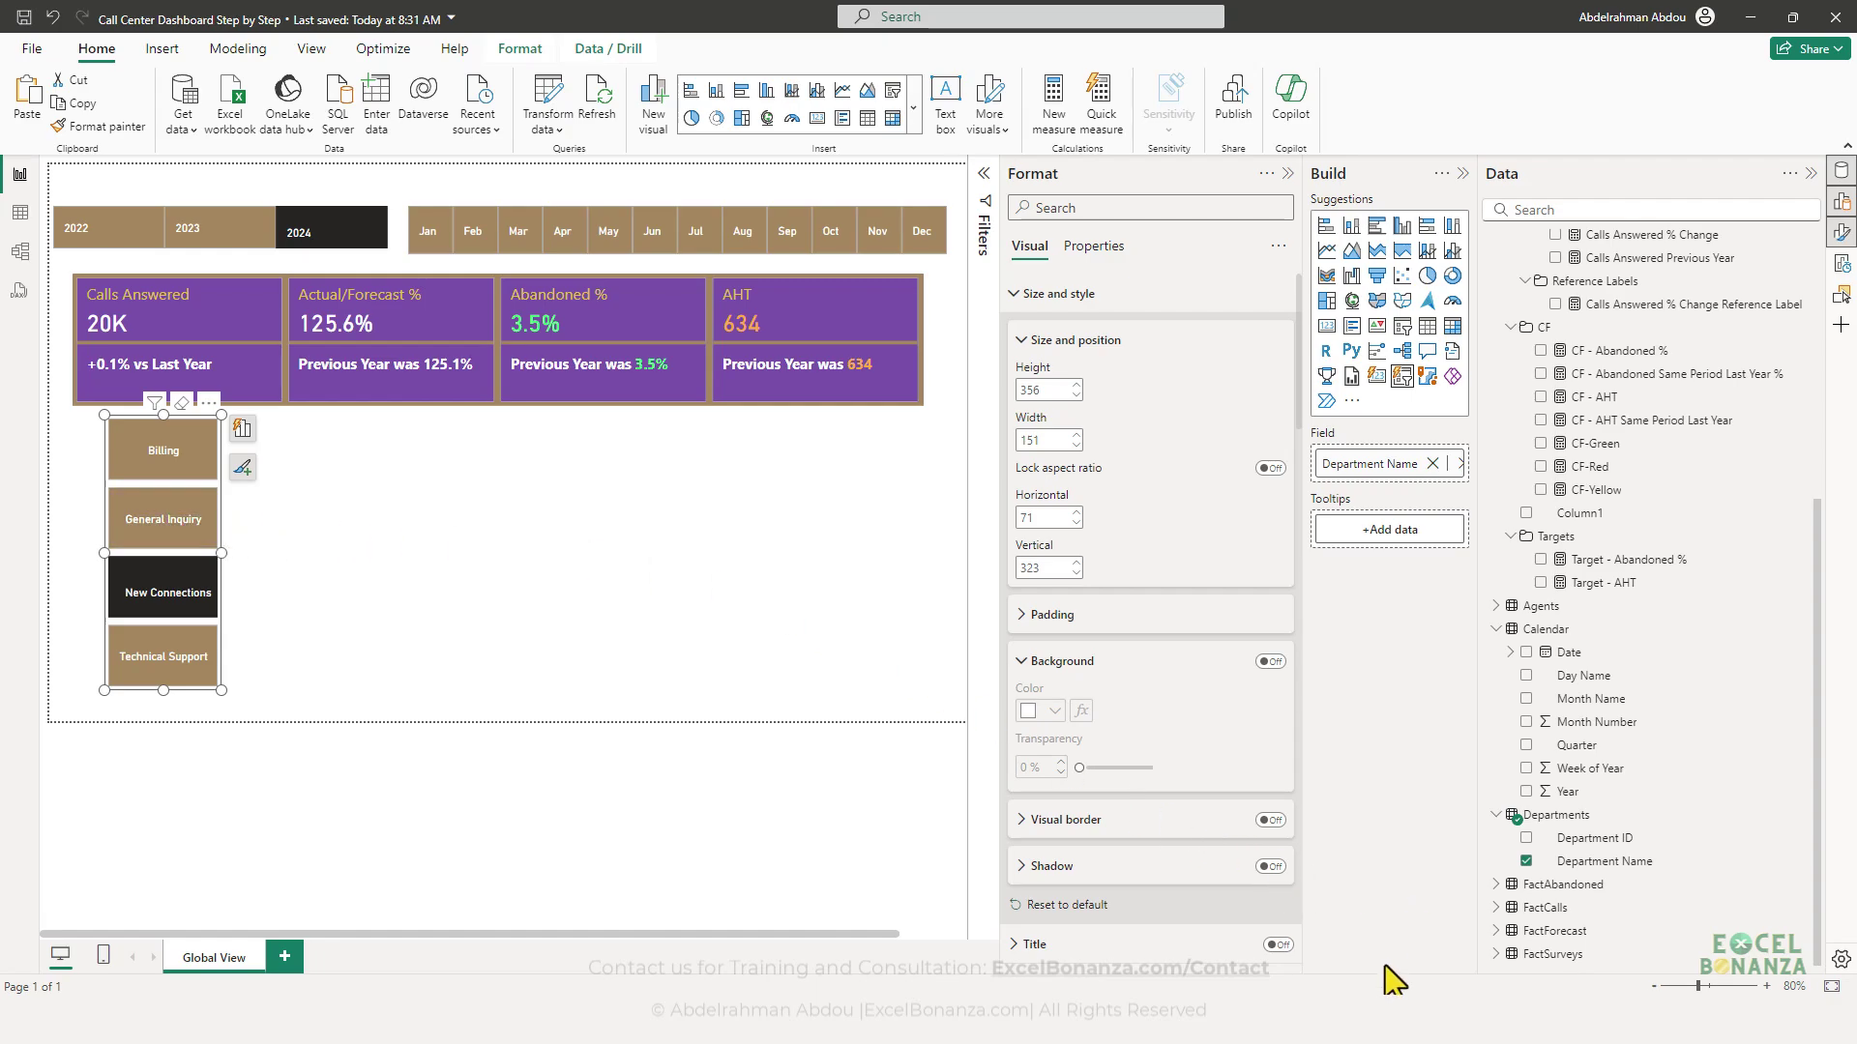
# - Shorten the KPI cards slightly and move the department slicer to horizontal 50, vertical 307 below them, following the reference screenshot
pyautogui.hotkey('alt', 'Tab')
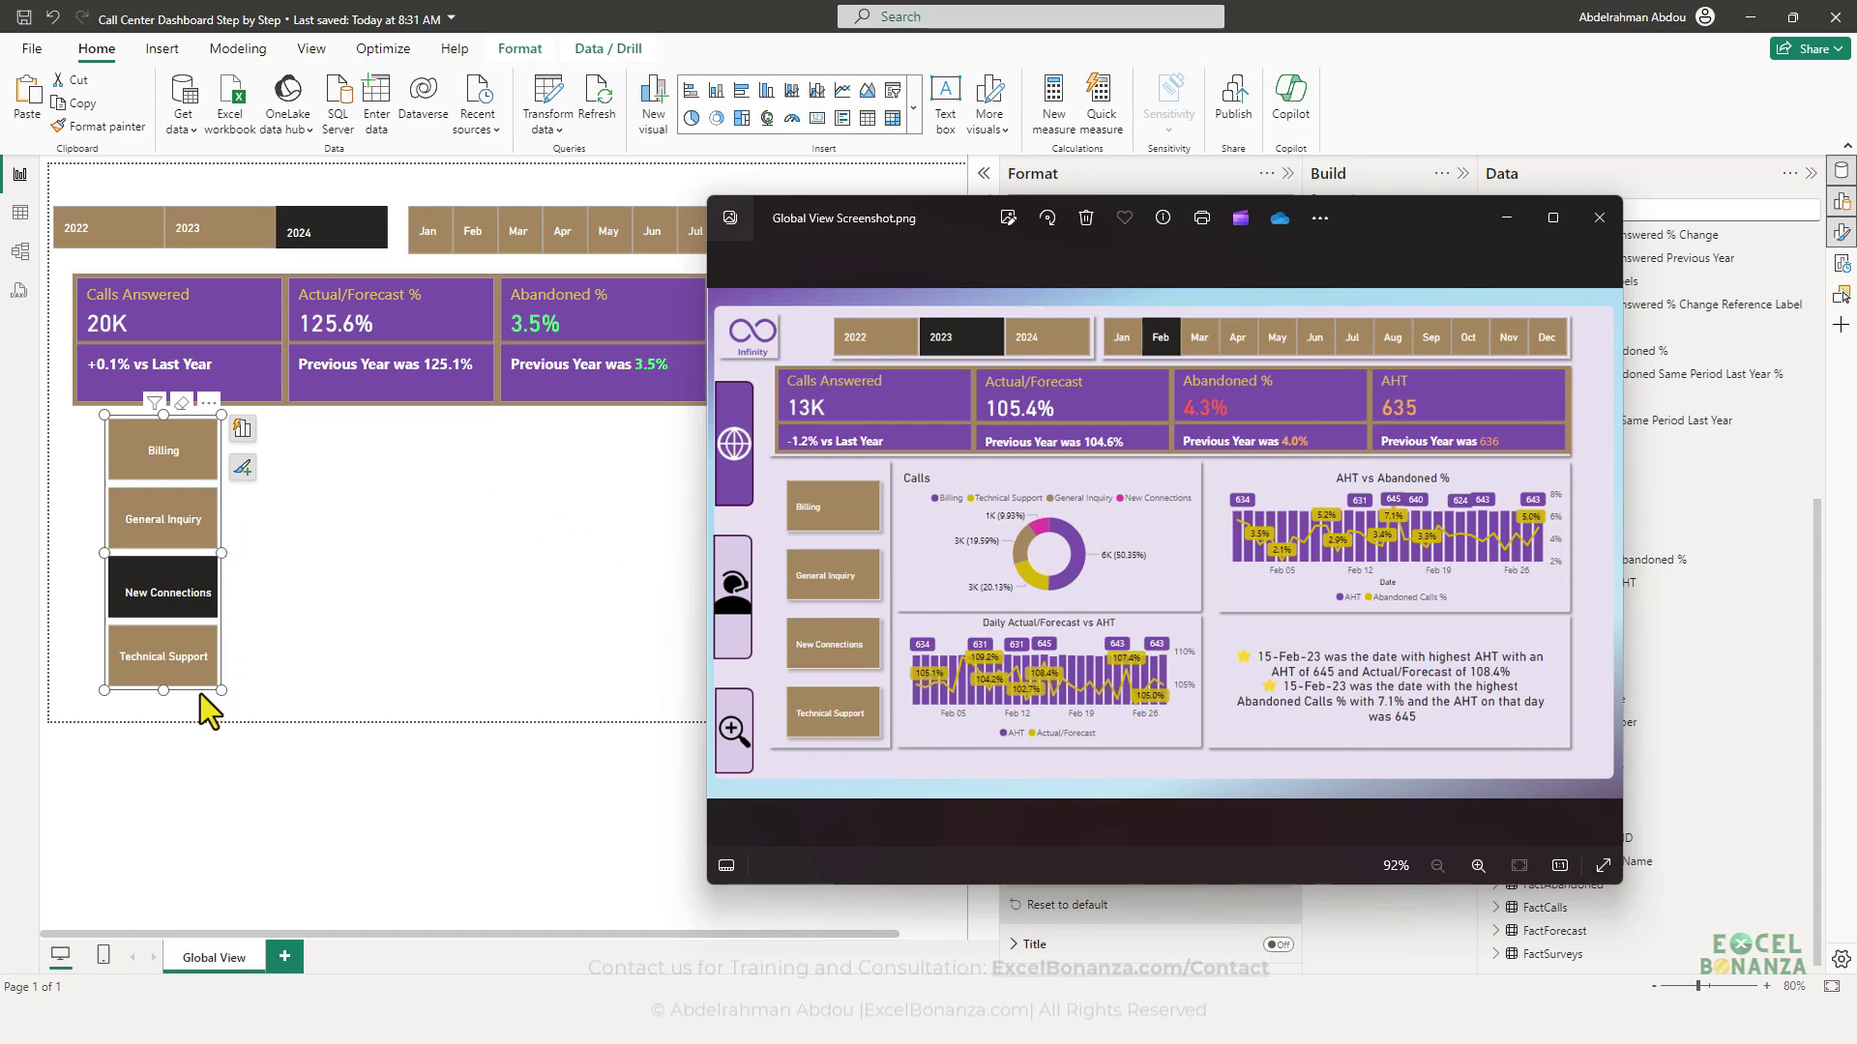
pyautogui.hotkey('alt', 'Tab')
pyautogui.moveTo(196, 693); pyautogui.dragTo(157, 699)
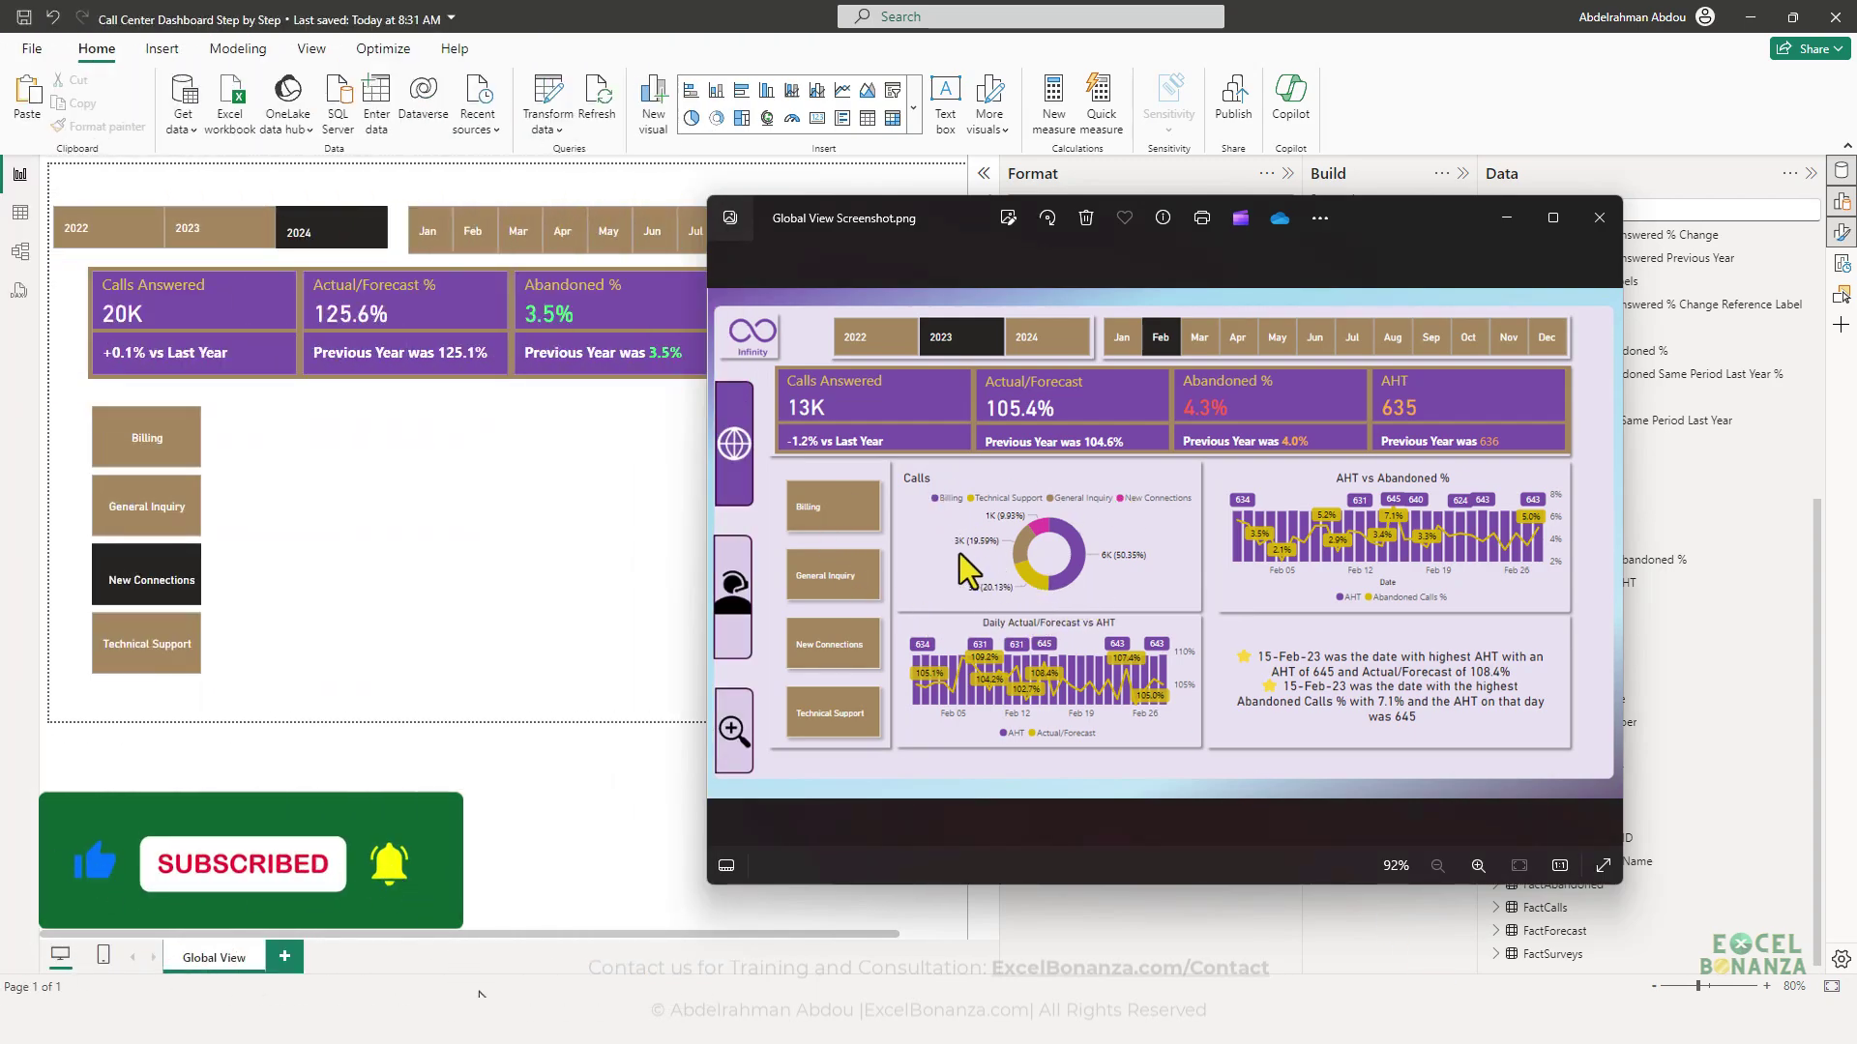
# - Insert a donut chart beside the department slicer, sized about 288 wide by 242 high
pyautogui.click(369, 483)
pyautogui.click(1452, 276)
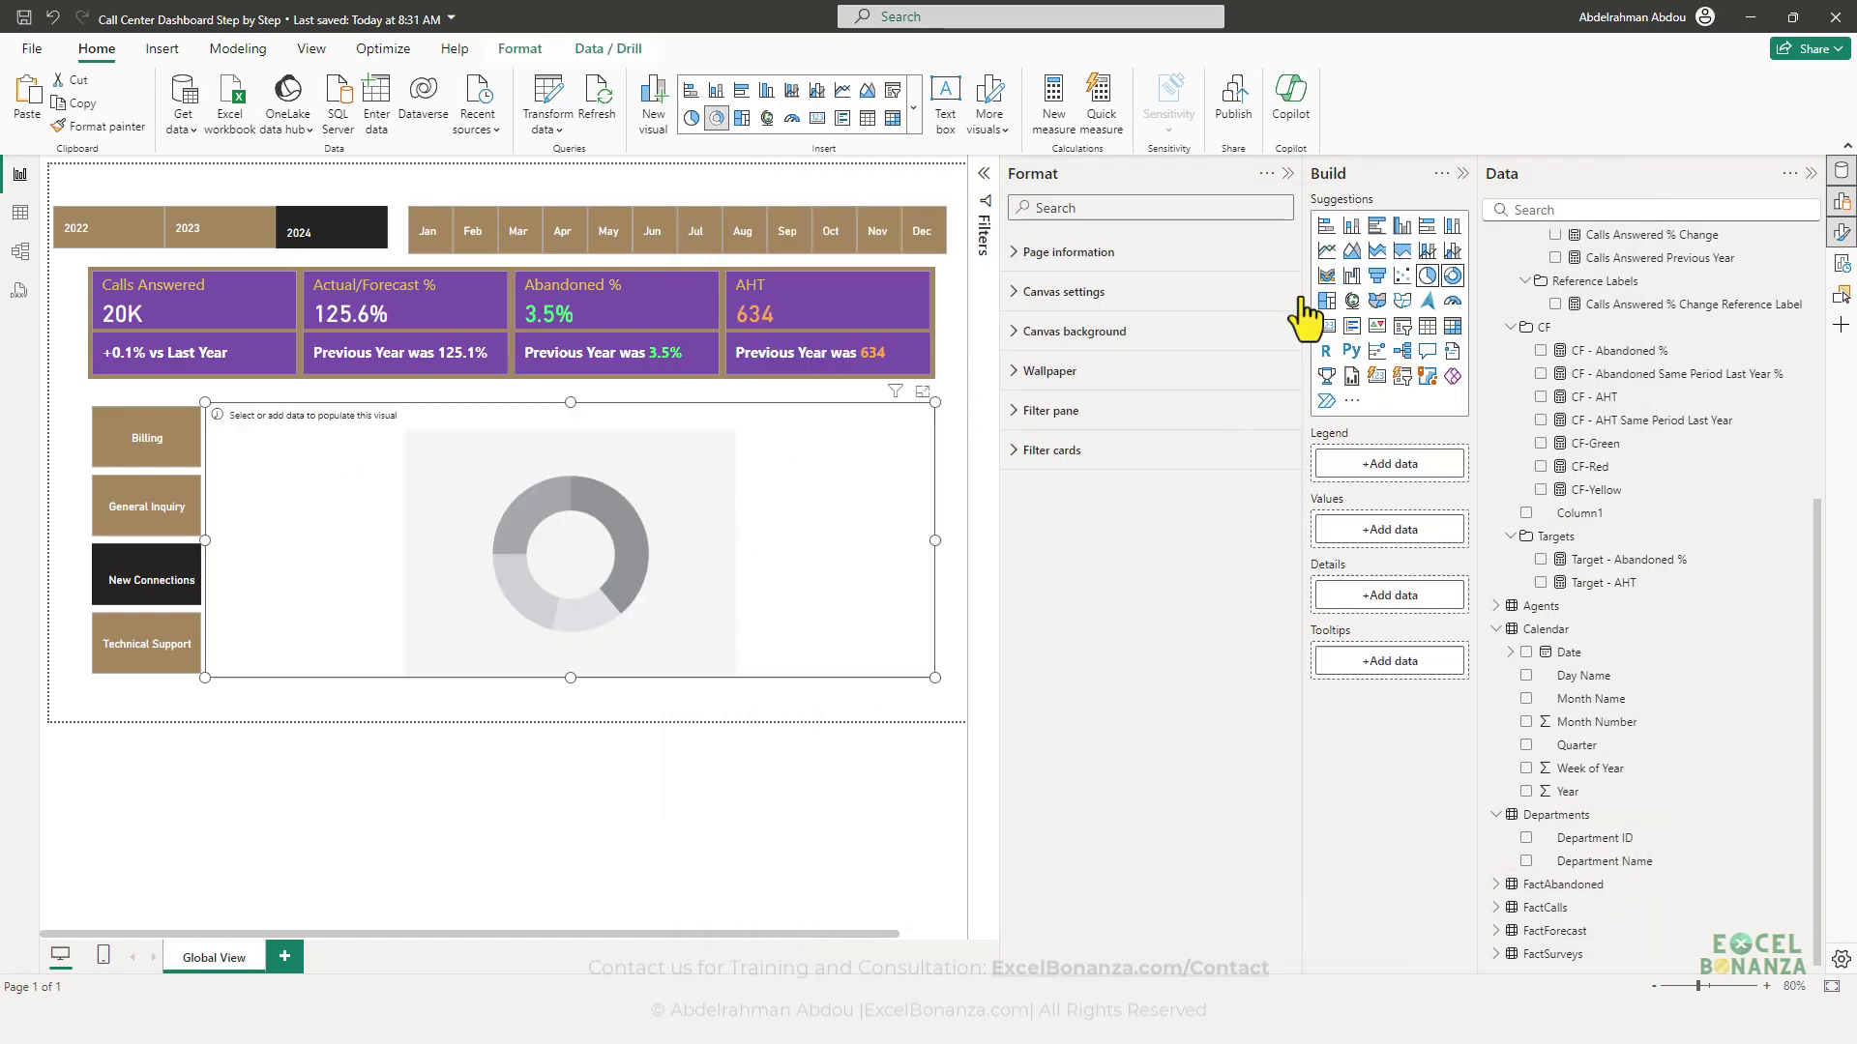
pyautogui.moveTo(935, 678); pyautogui.dragTo(384, 569)
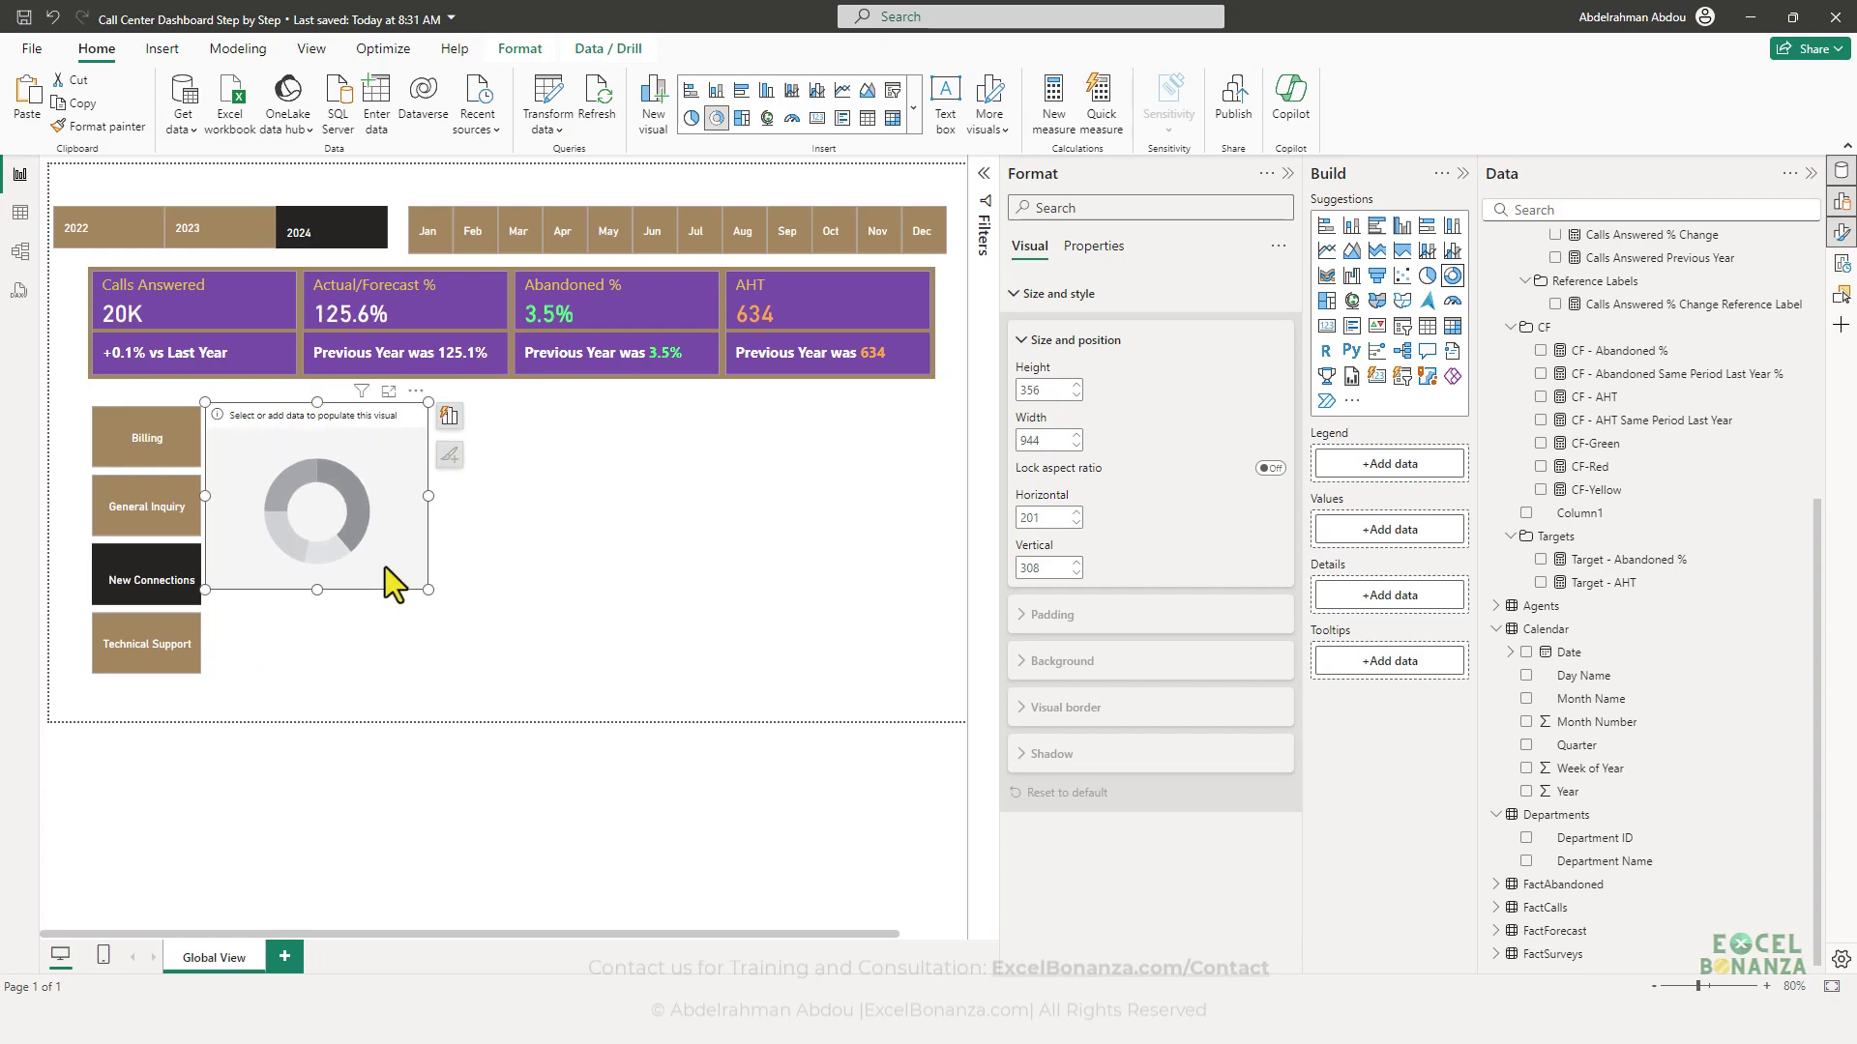
pyautogui.moveTo(328, 513); pyautogui.dragTo(404, 496)
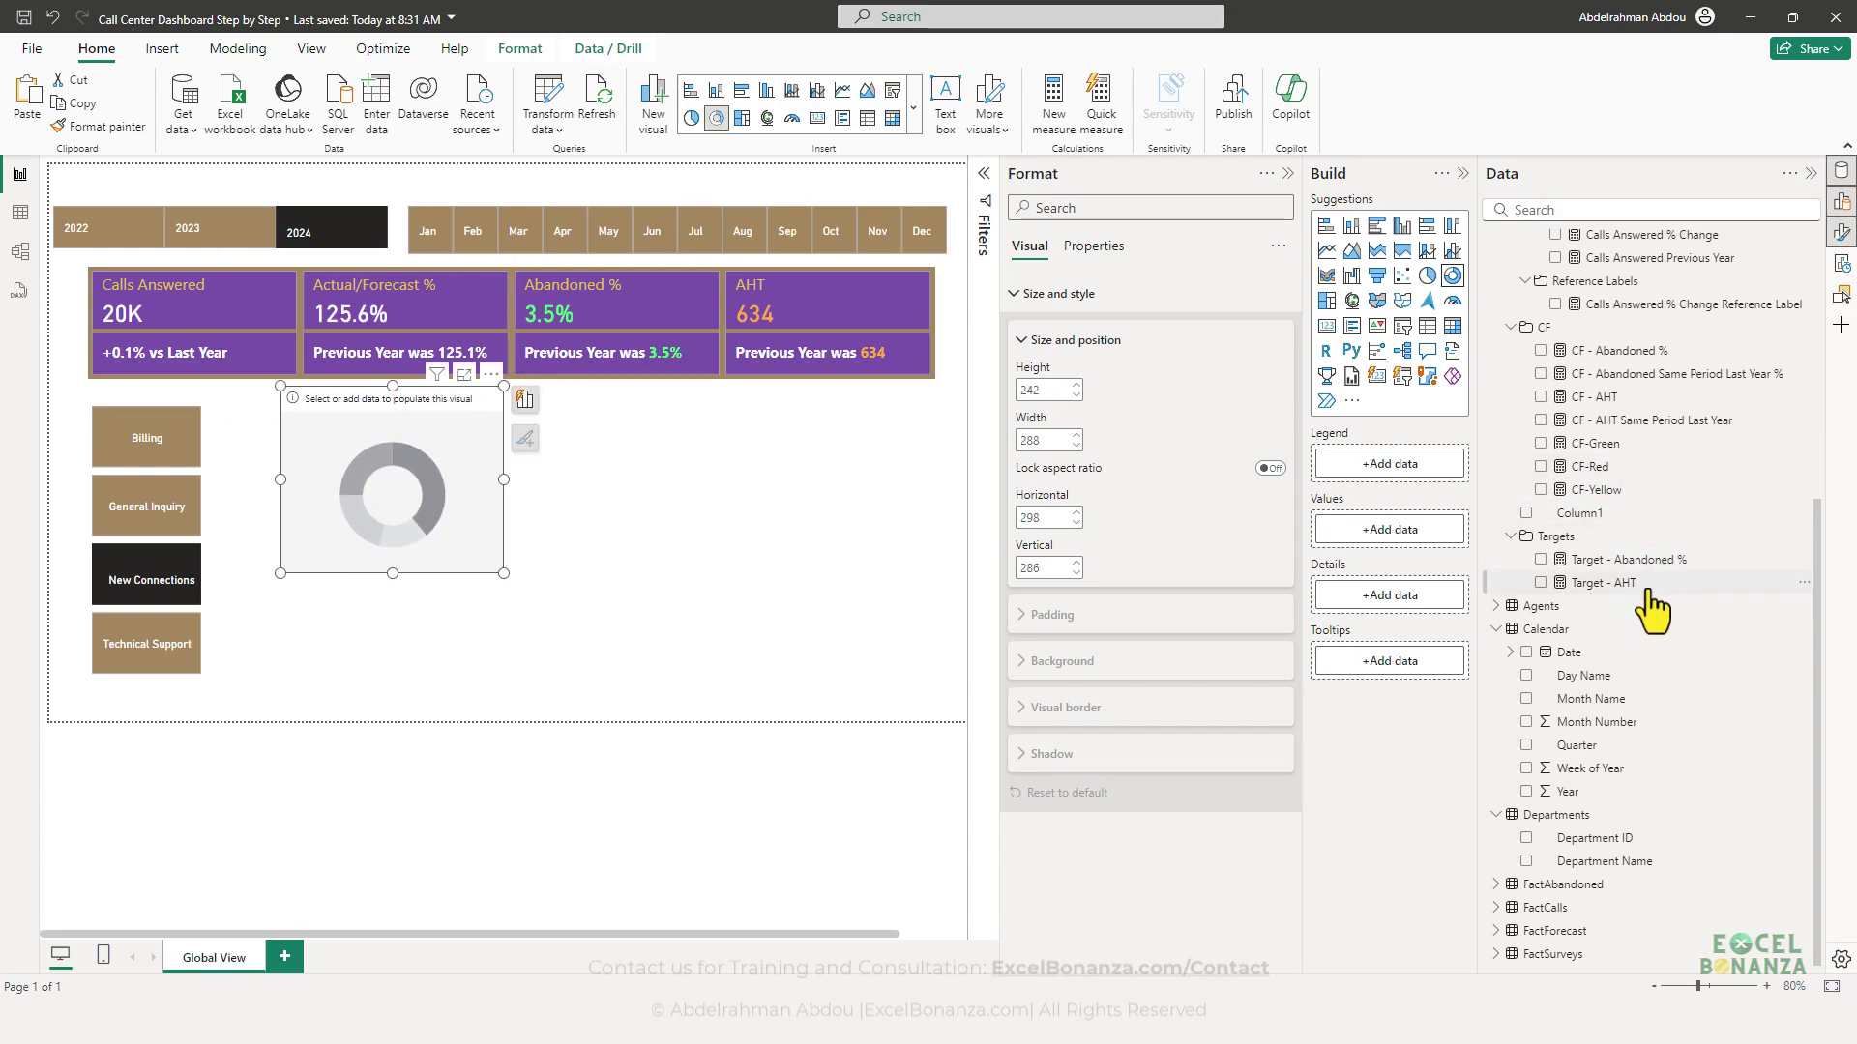
# - Use Department Name as the donut chart's legend and Calls Answered as its values, enlarging the chart to about 313 by 271
pyautogui.moveTo(1604, 861); pyautogui.dragTo(381, 493)
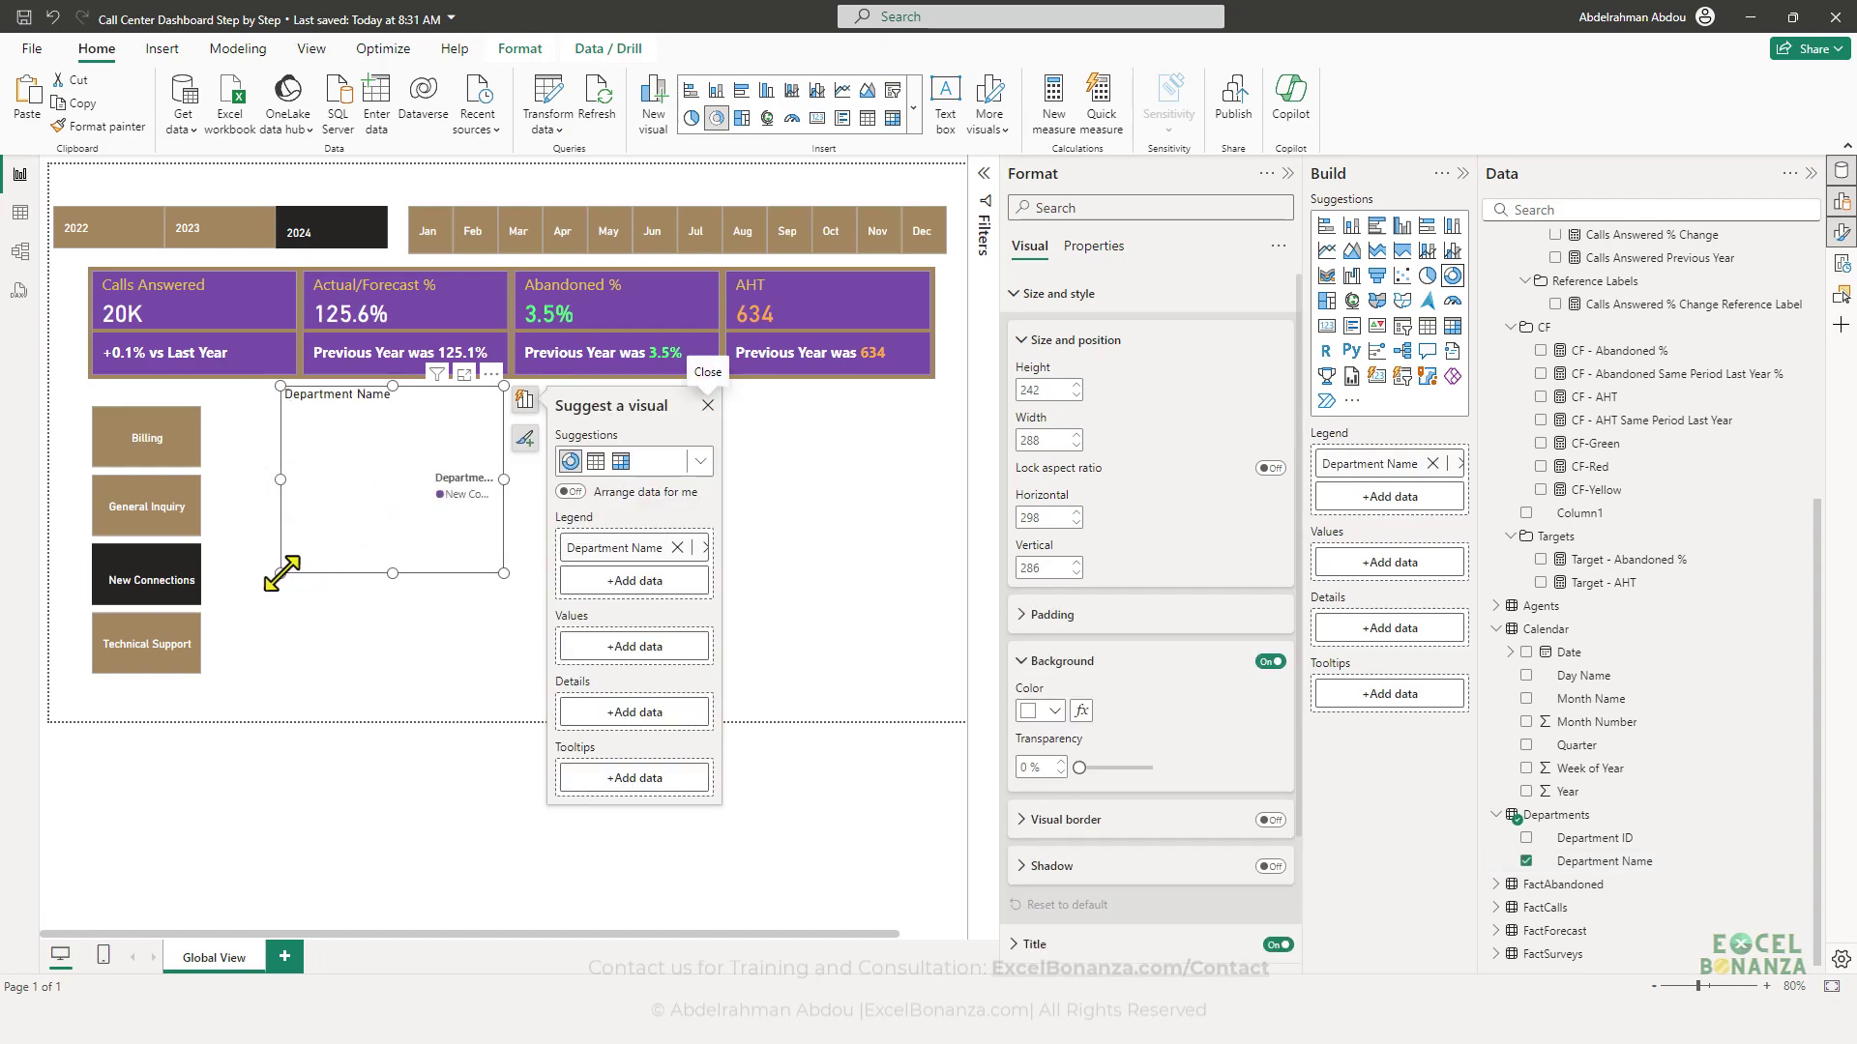
pyautogui.moveTo(280, 573); pyautogui.dragTo(262, 595)
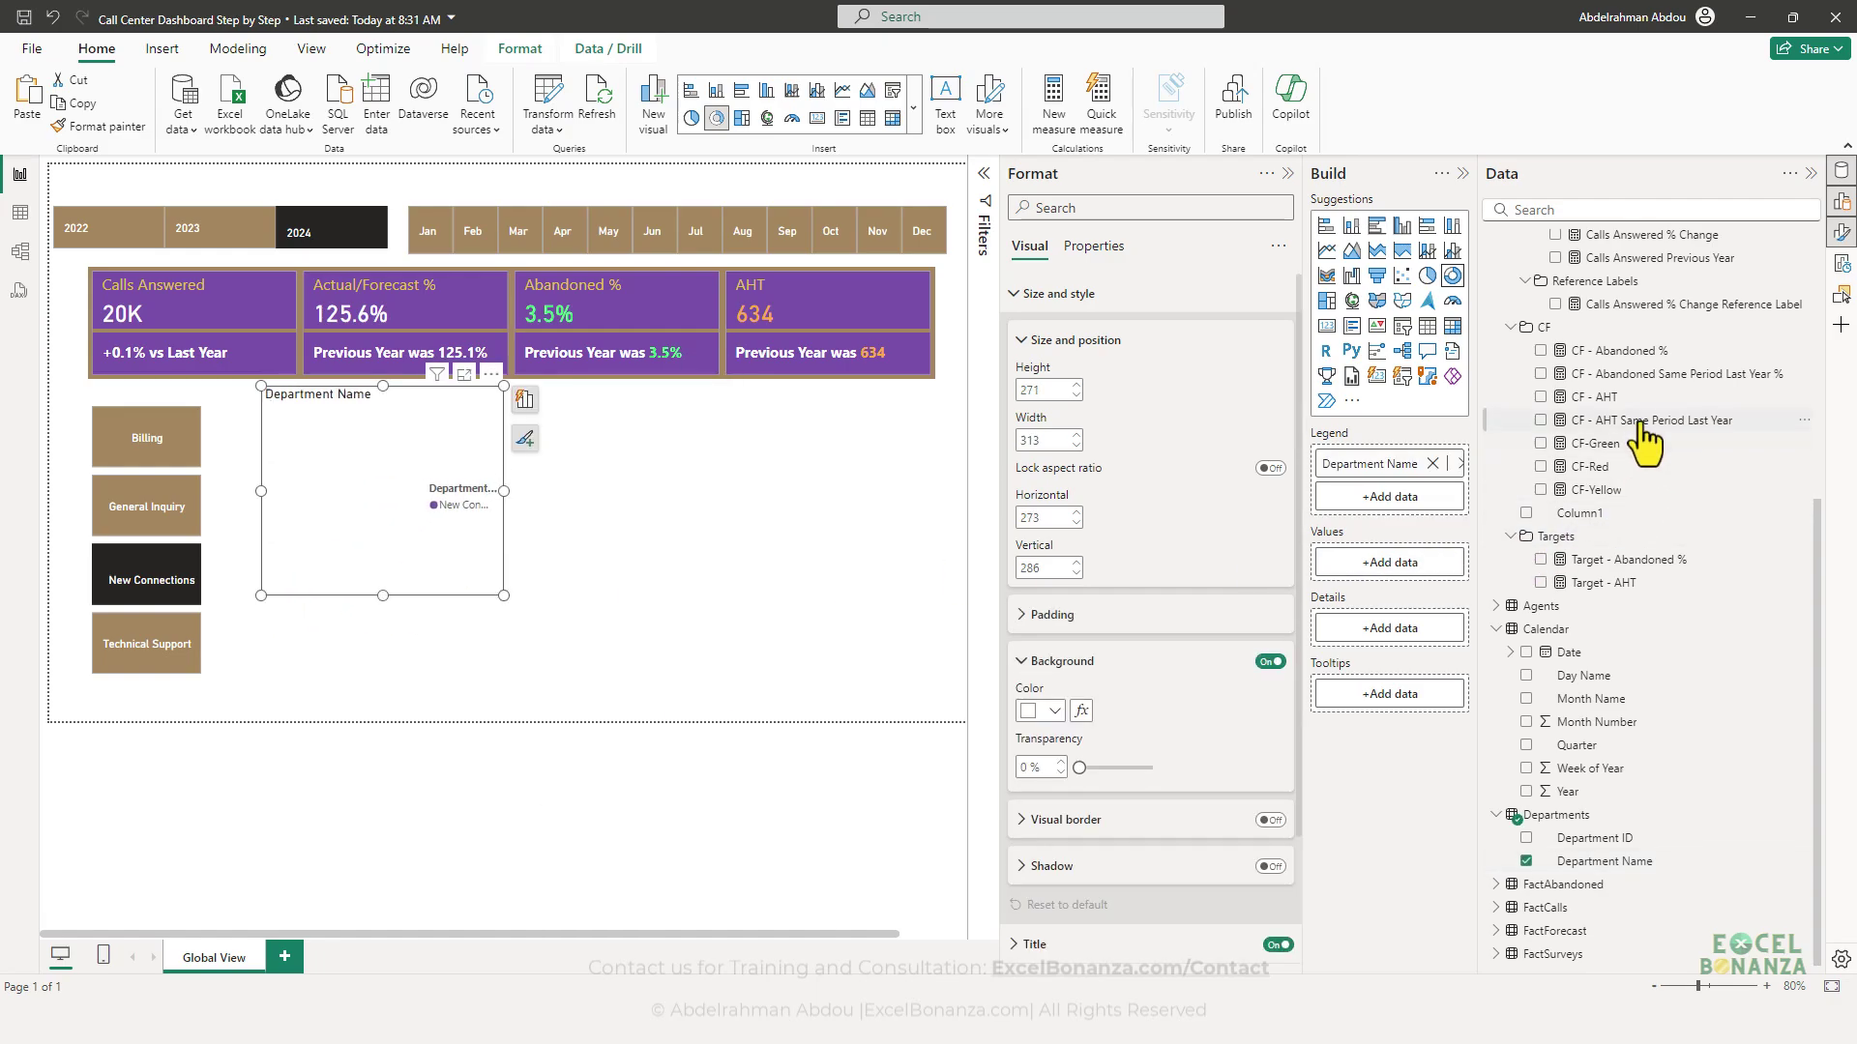
pyautogui.scroll(5, 1644, 440)
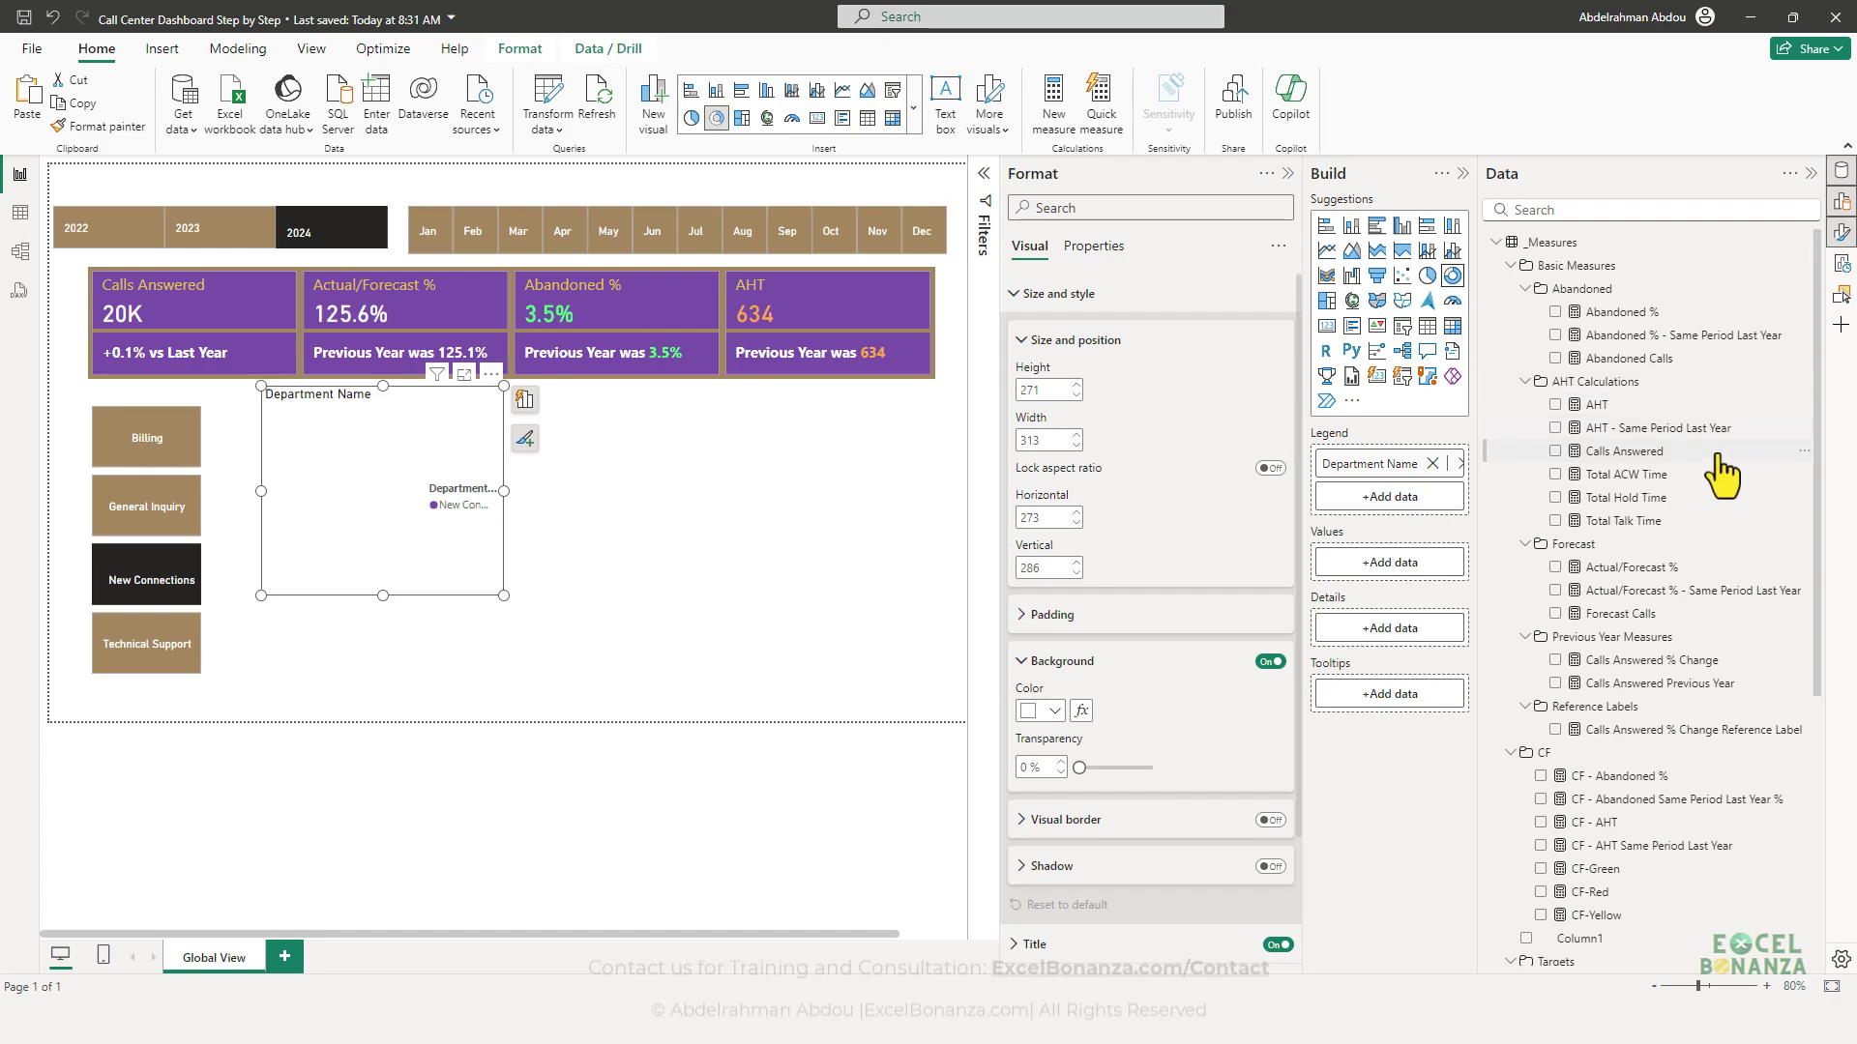
pyautogui.moveTo(1722, 474); pyautogui.dragTo(502, 589)
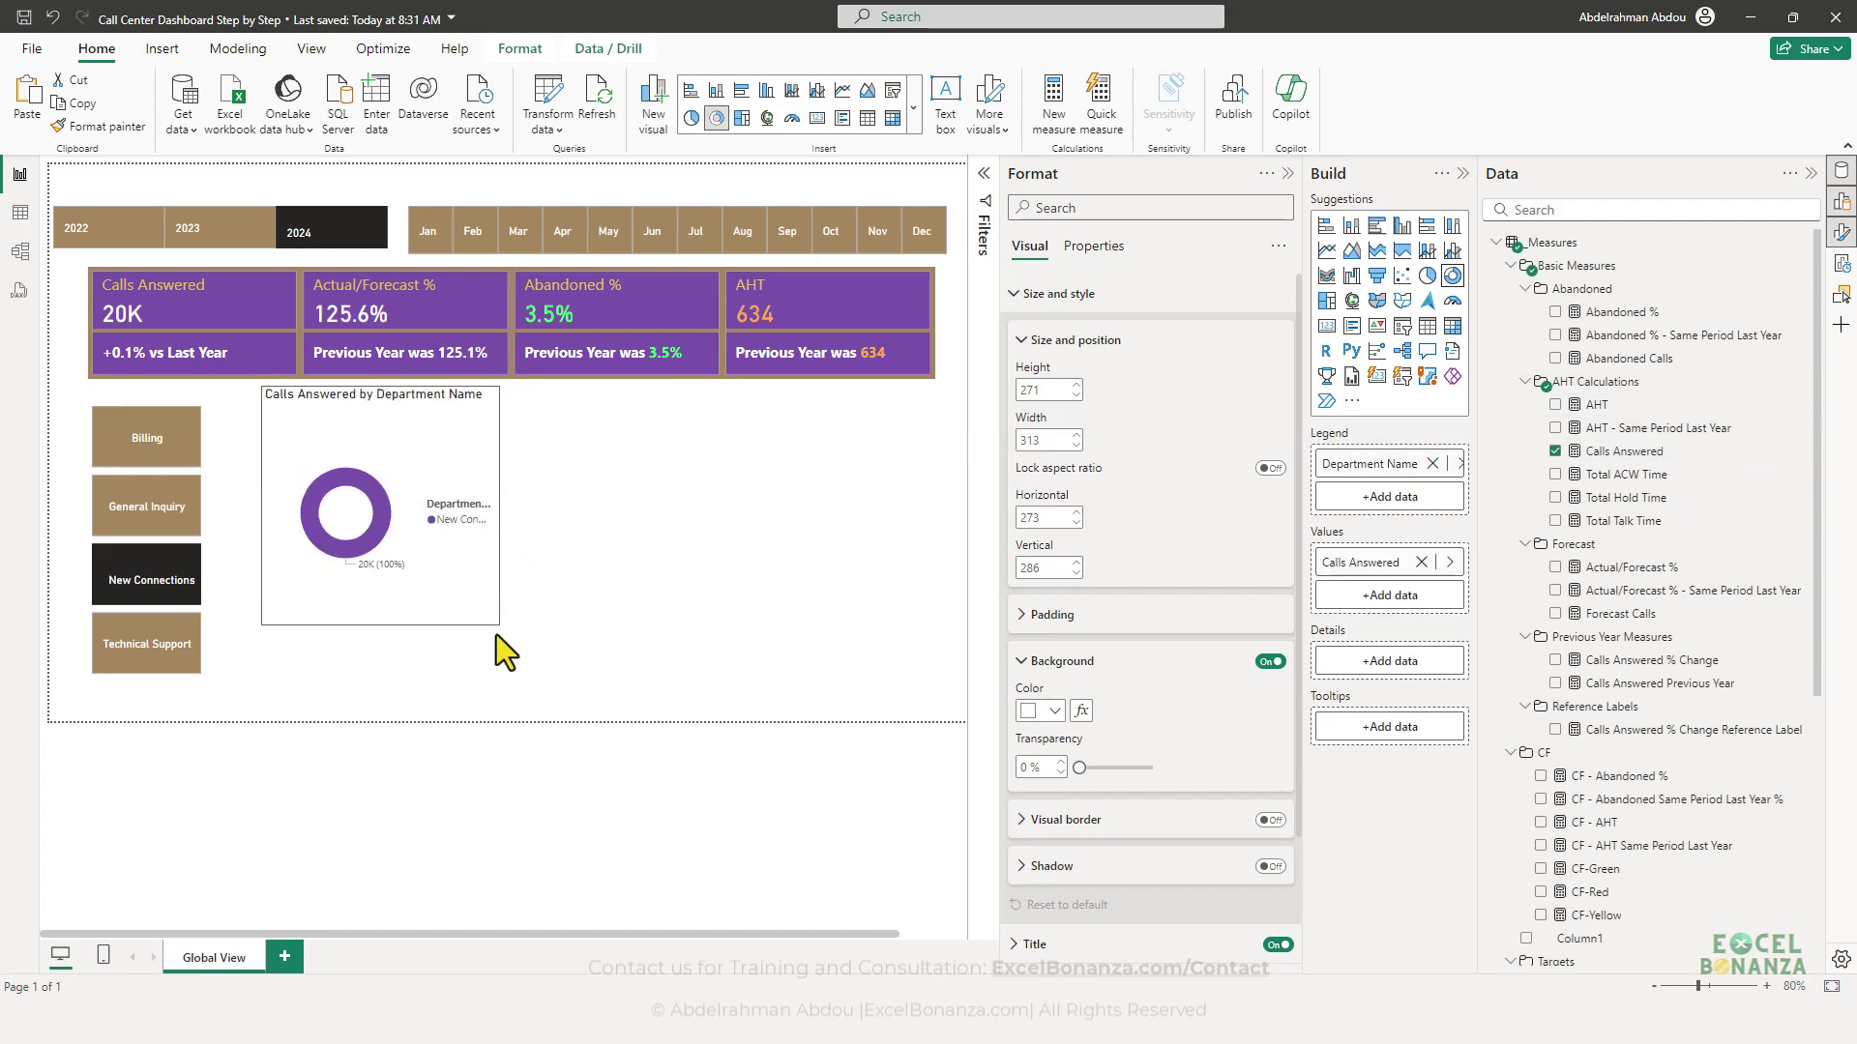
# - Clear the New Connections filter and align the donut chart with the top of the department slicer, about 366 wide by 253 high
pyautogui.click(147, 578)
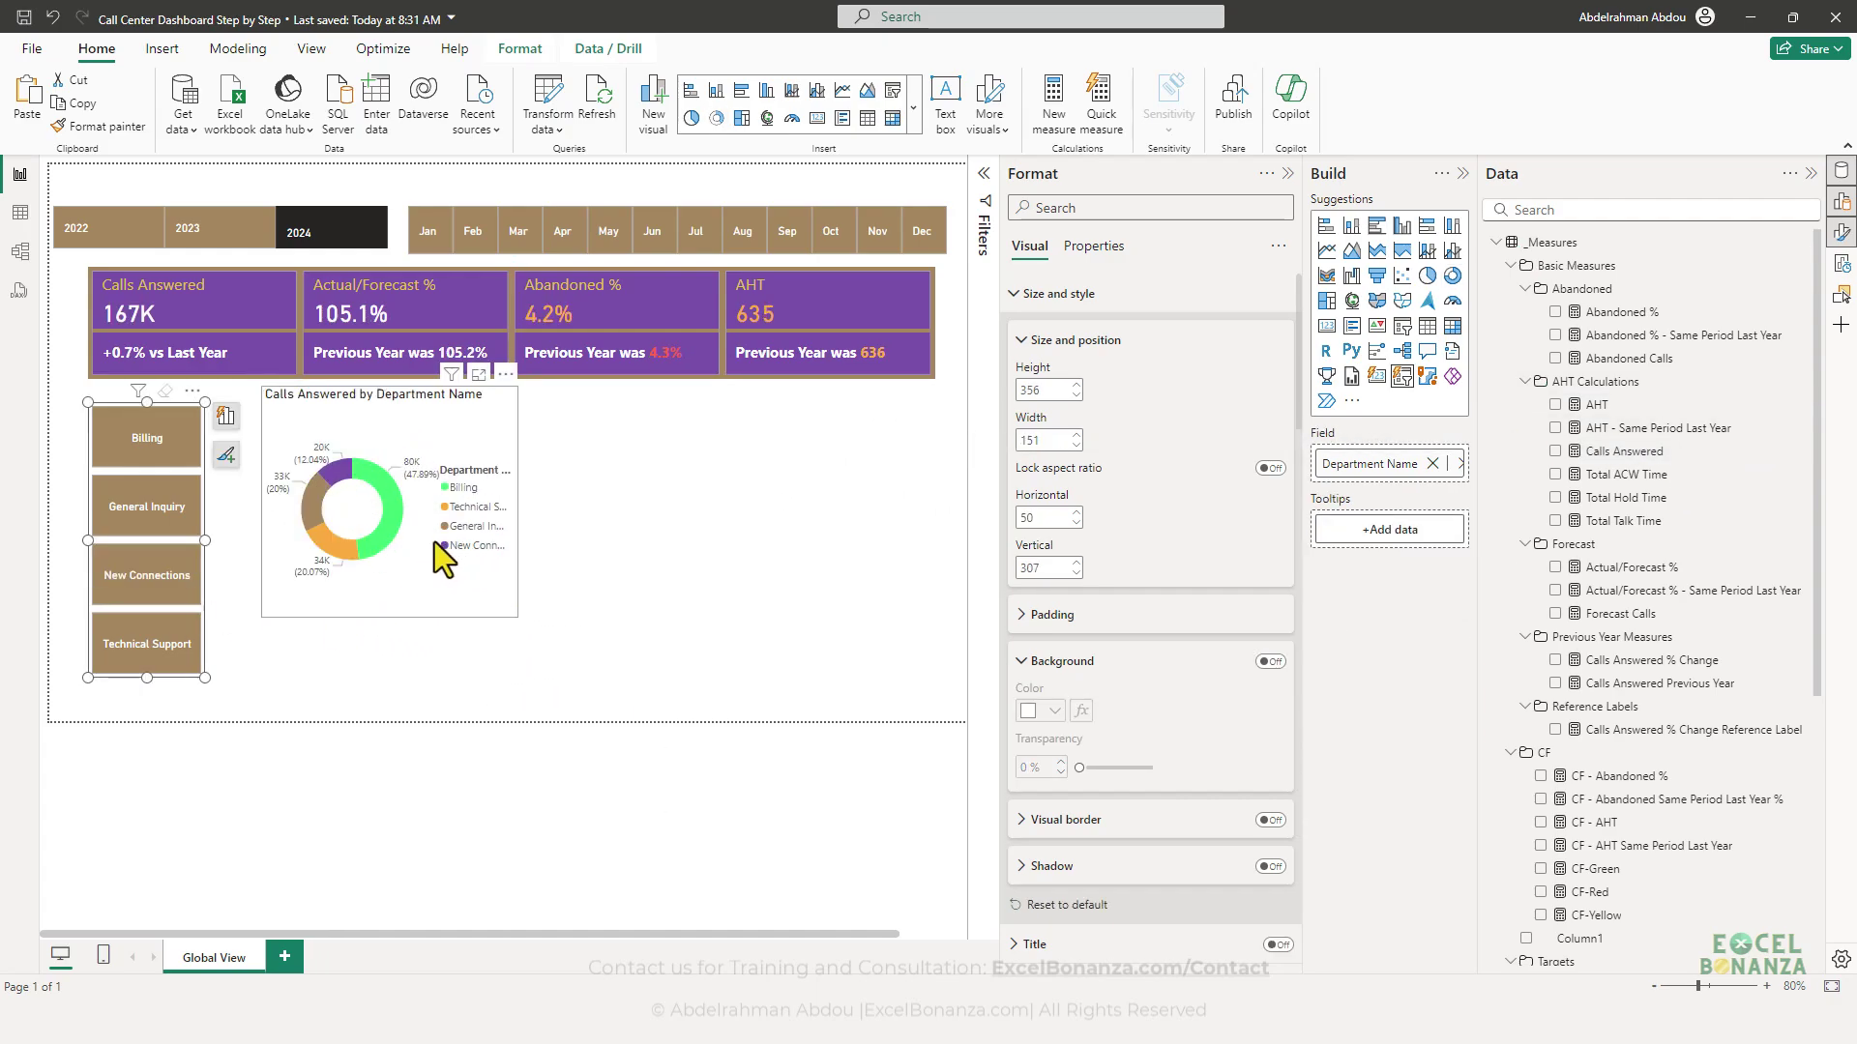
pyautogui.moveTo(409, 588); pyautogui.dragTo(512, 598)
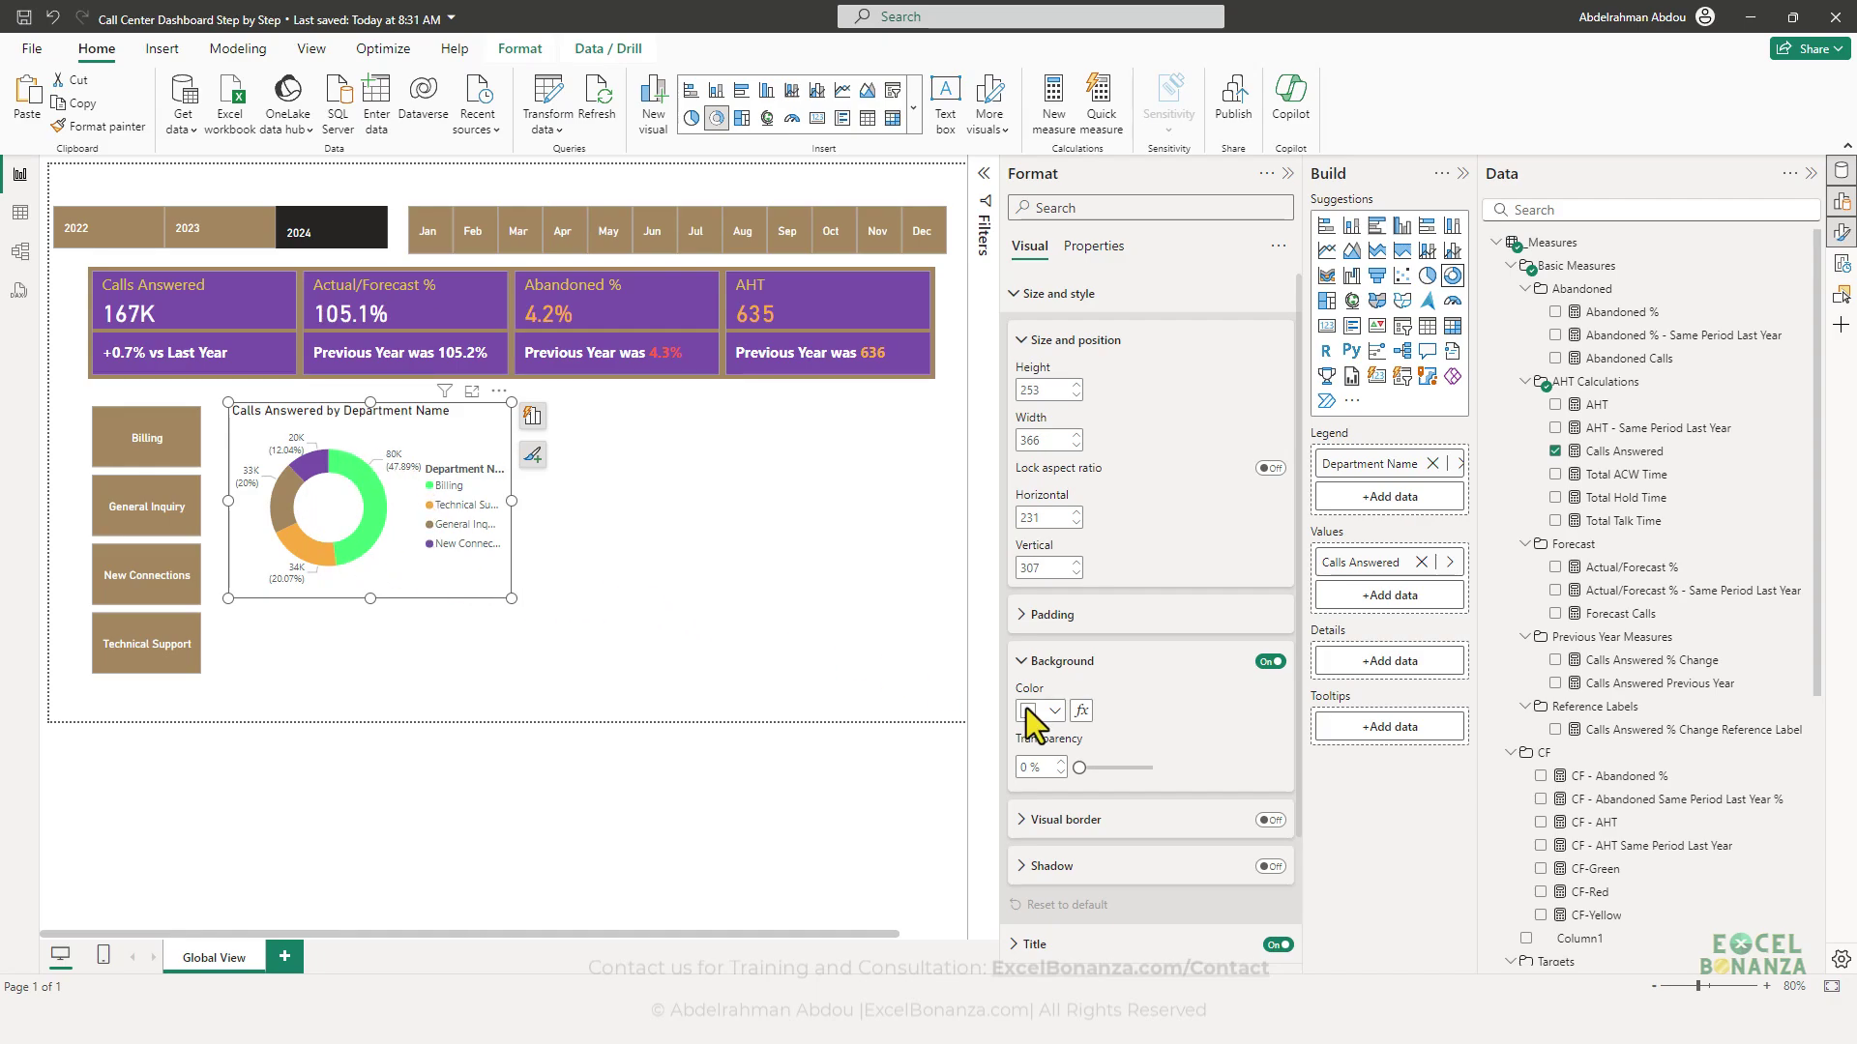
# - Recolor the donut chart's Billing slice to the theme purple, matching the reference screenshot
pyautogui.click(1494, 1023)
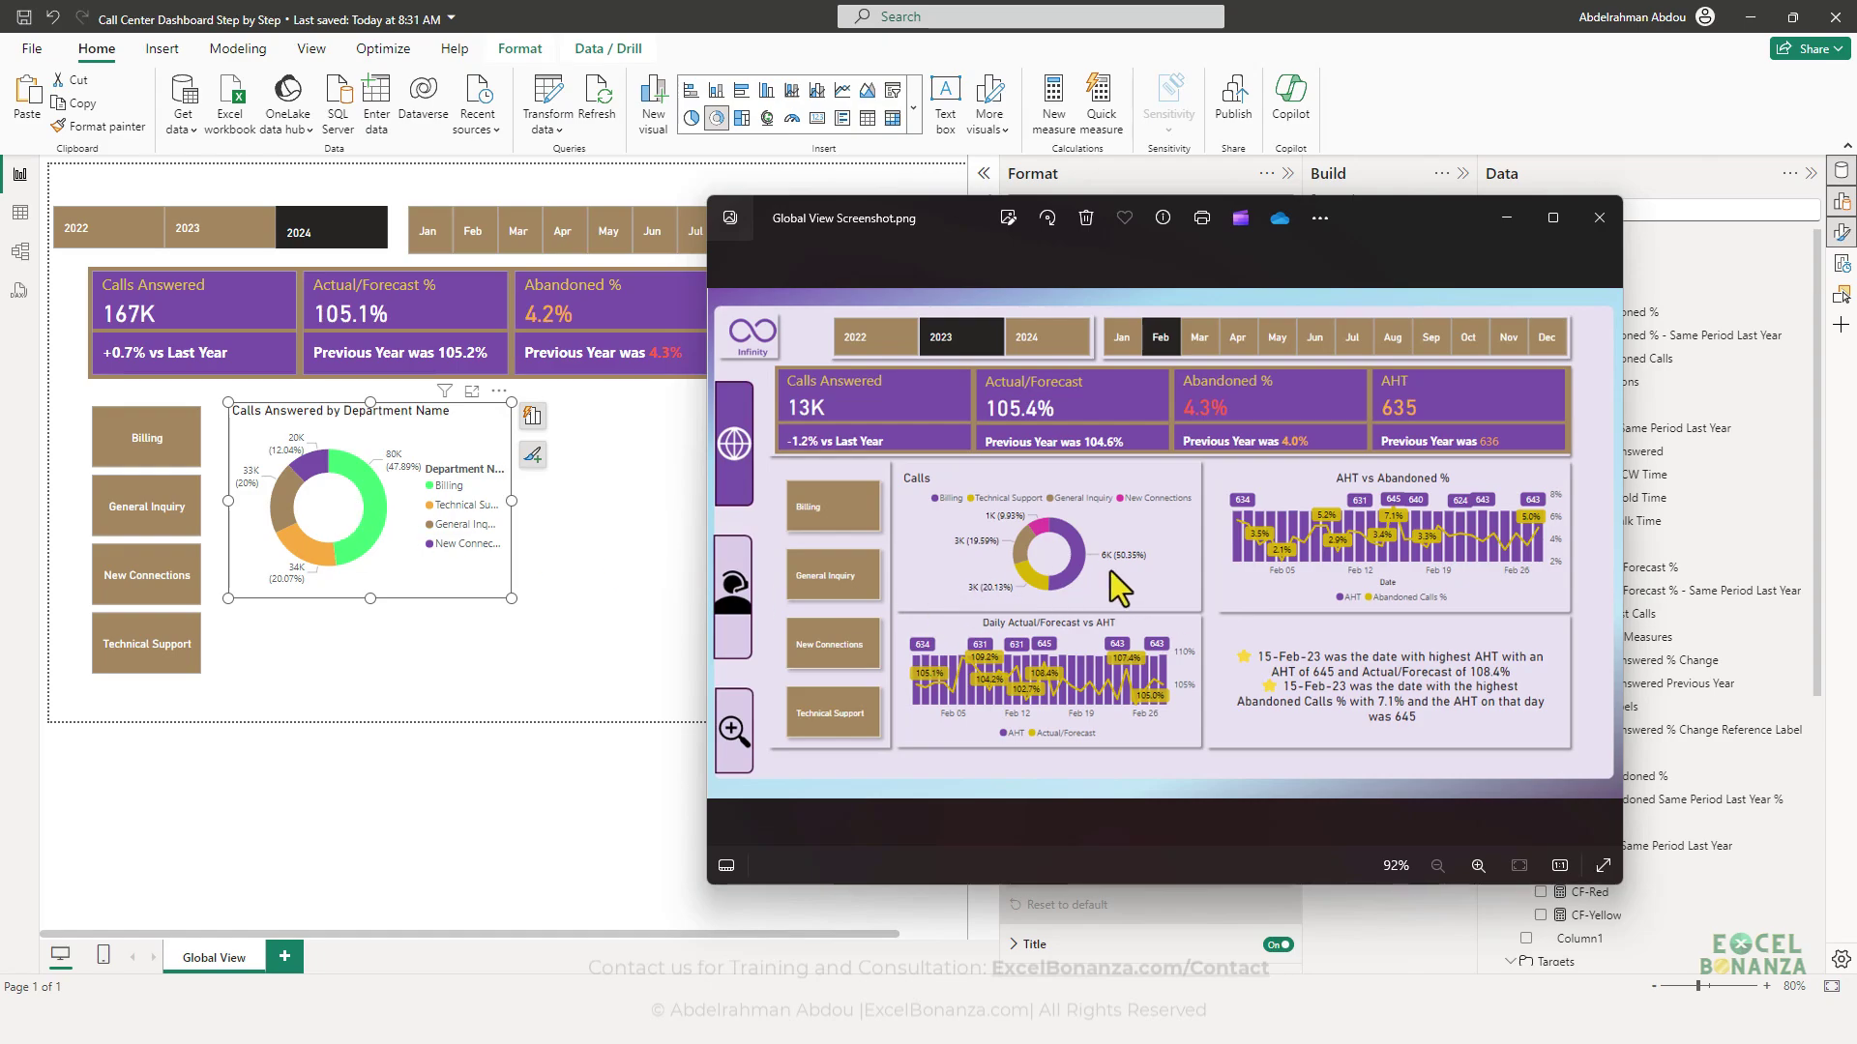
pyautogui.click(379, 517)
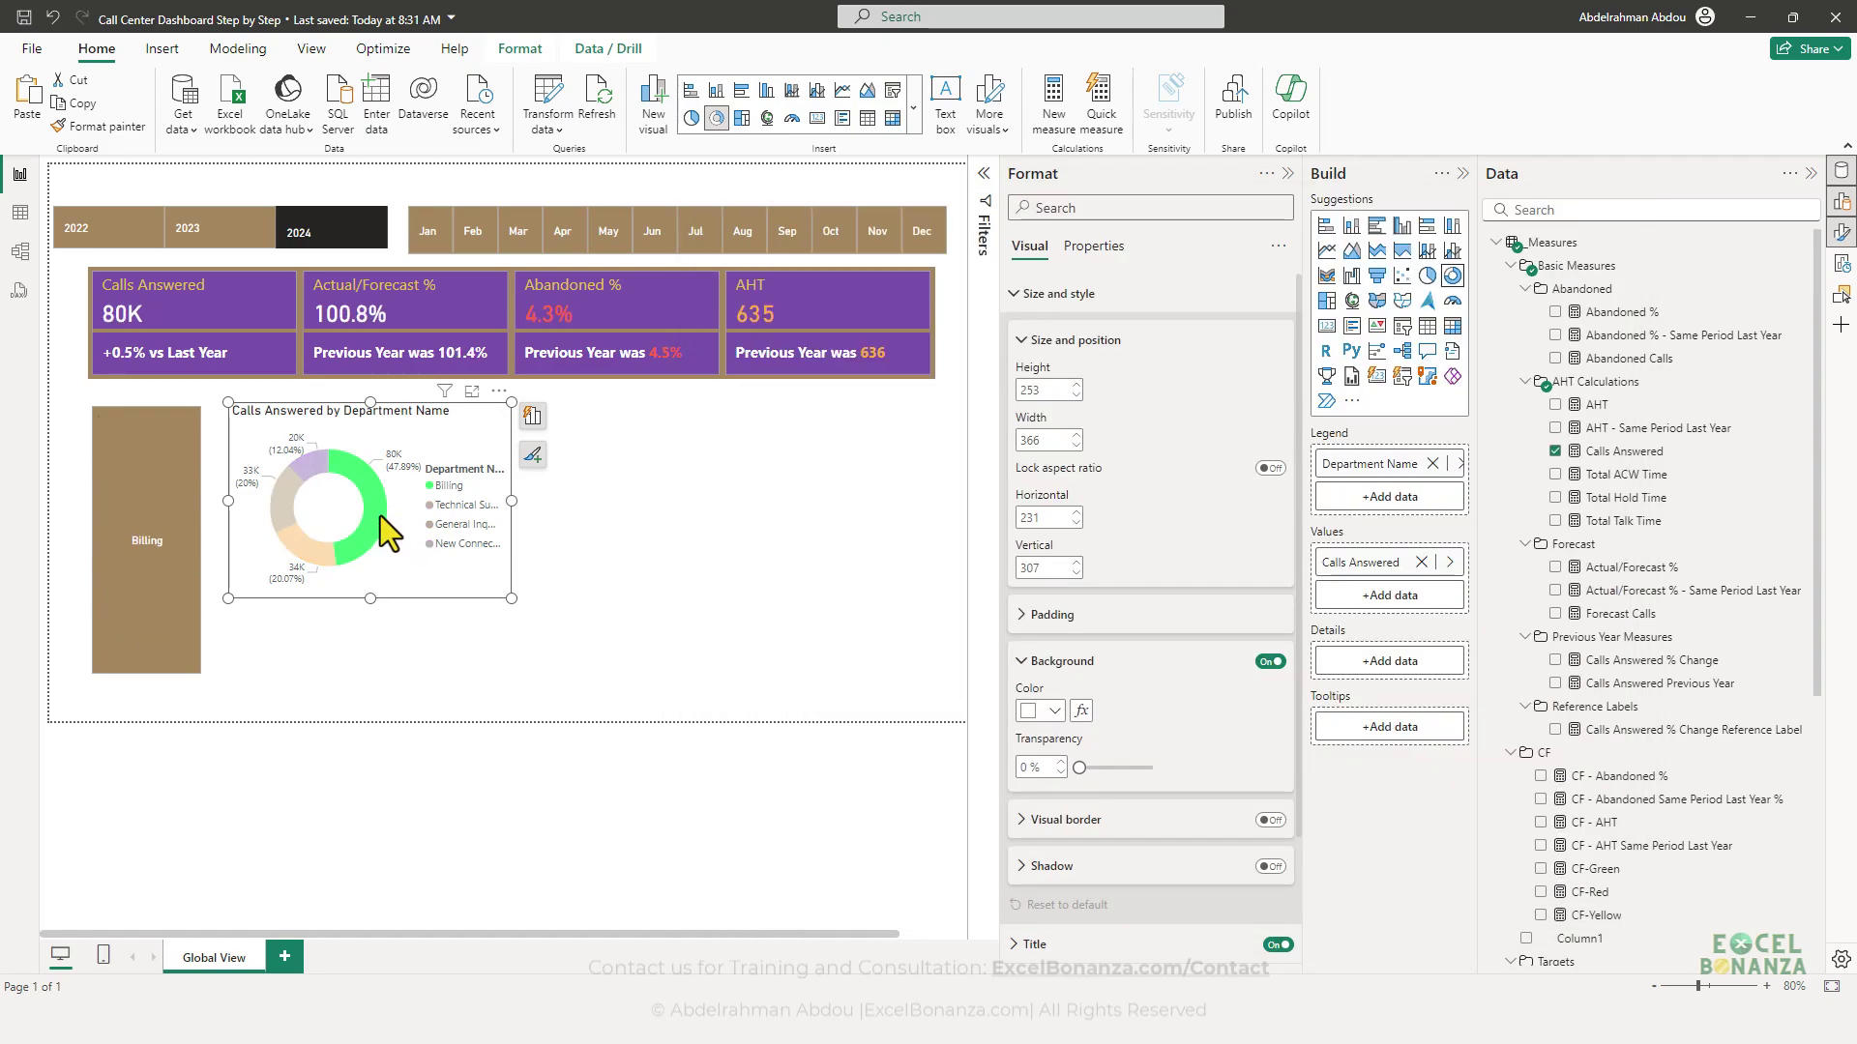
pyautogui.click(381, 515)
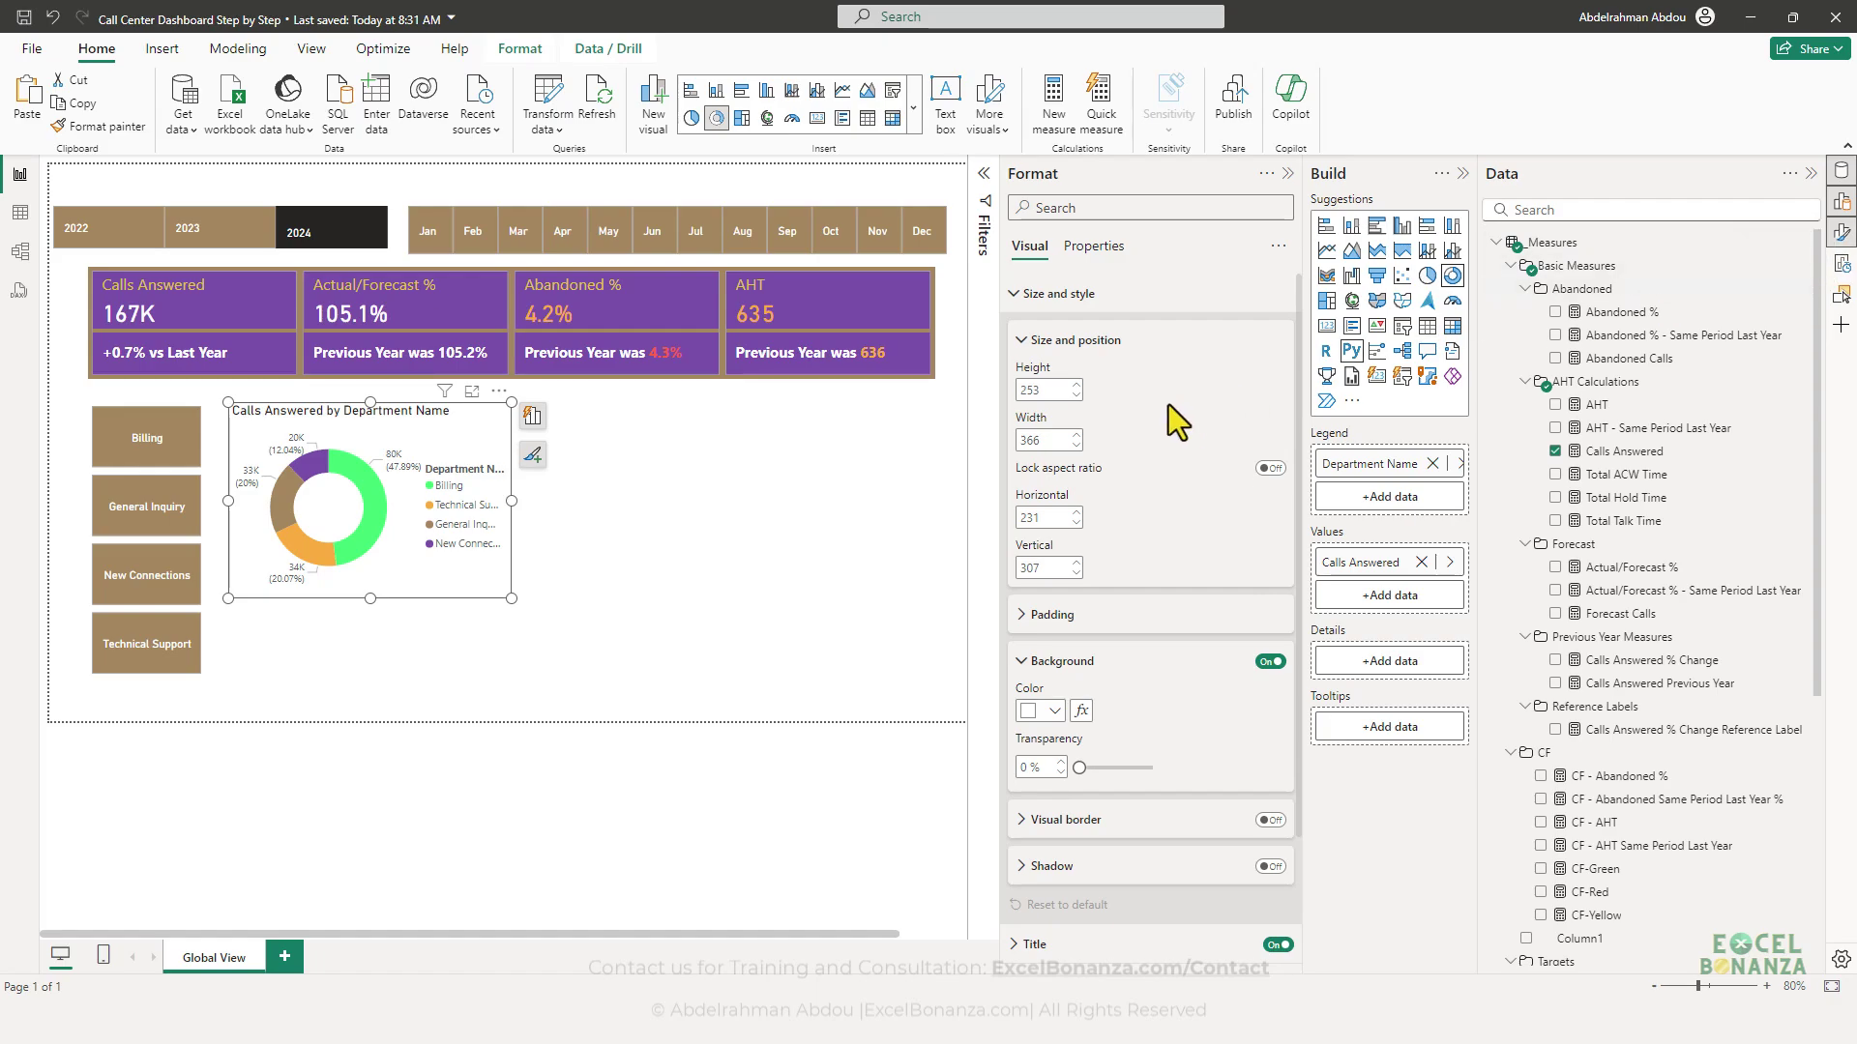
pyautogui.scroll(-2, 1171, 438)
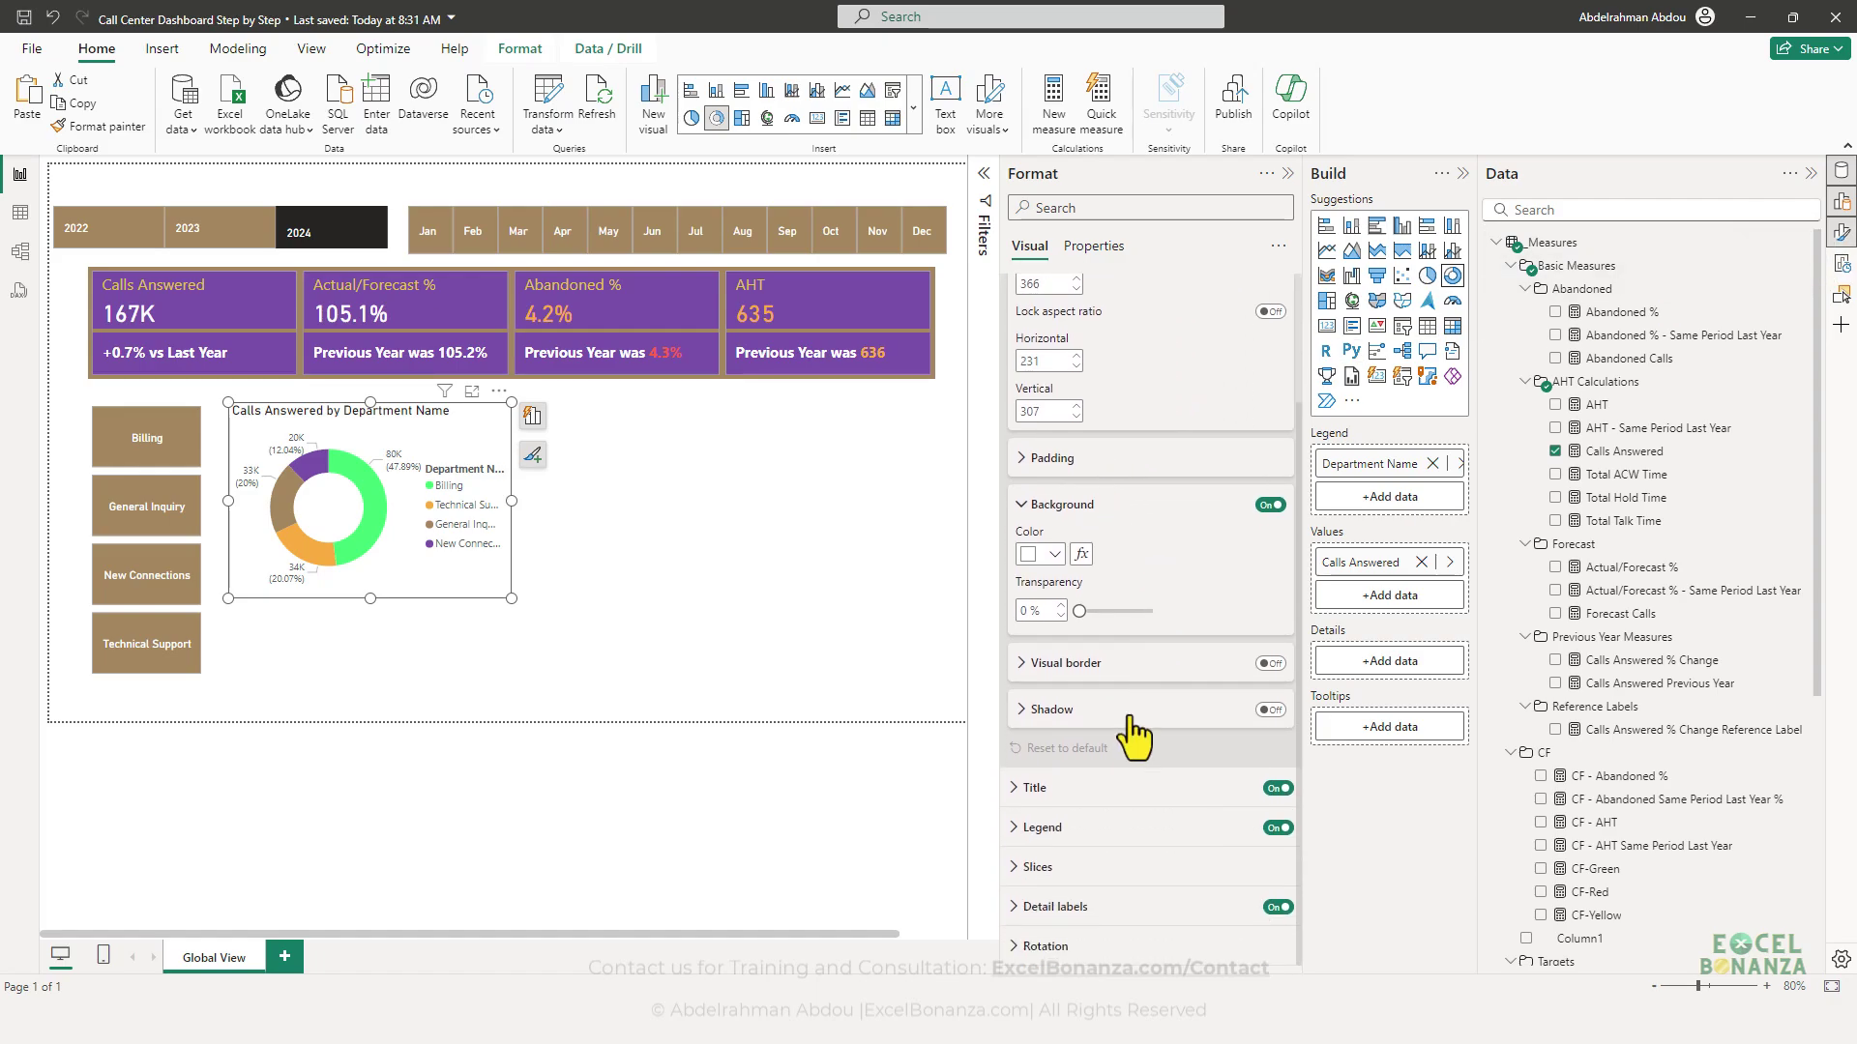
pyautogui.click(1057, 869)
pyautogui.scroll(-4, 1122, 798)
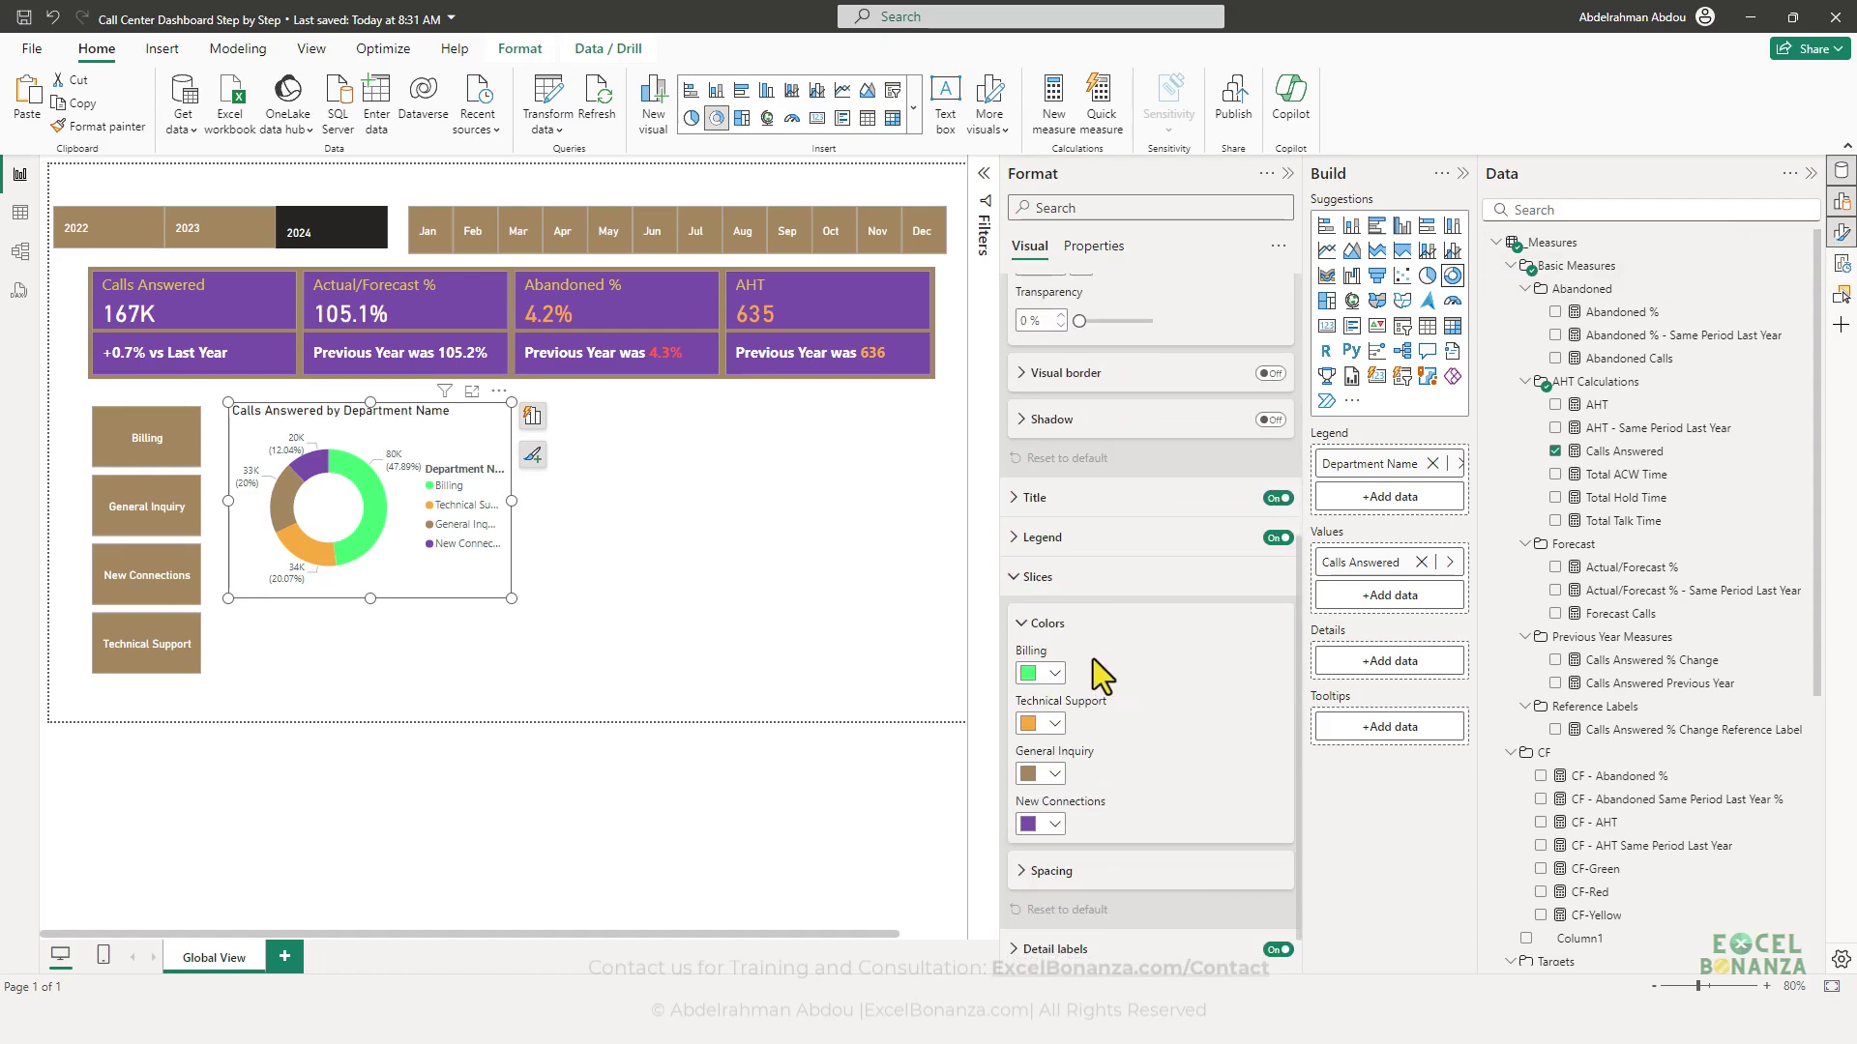
pyautogui.click(1055, 677)
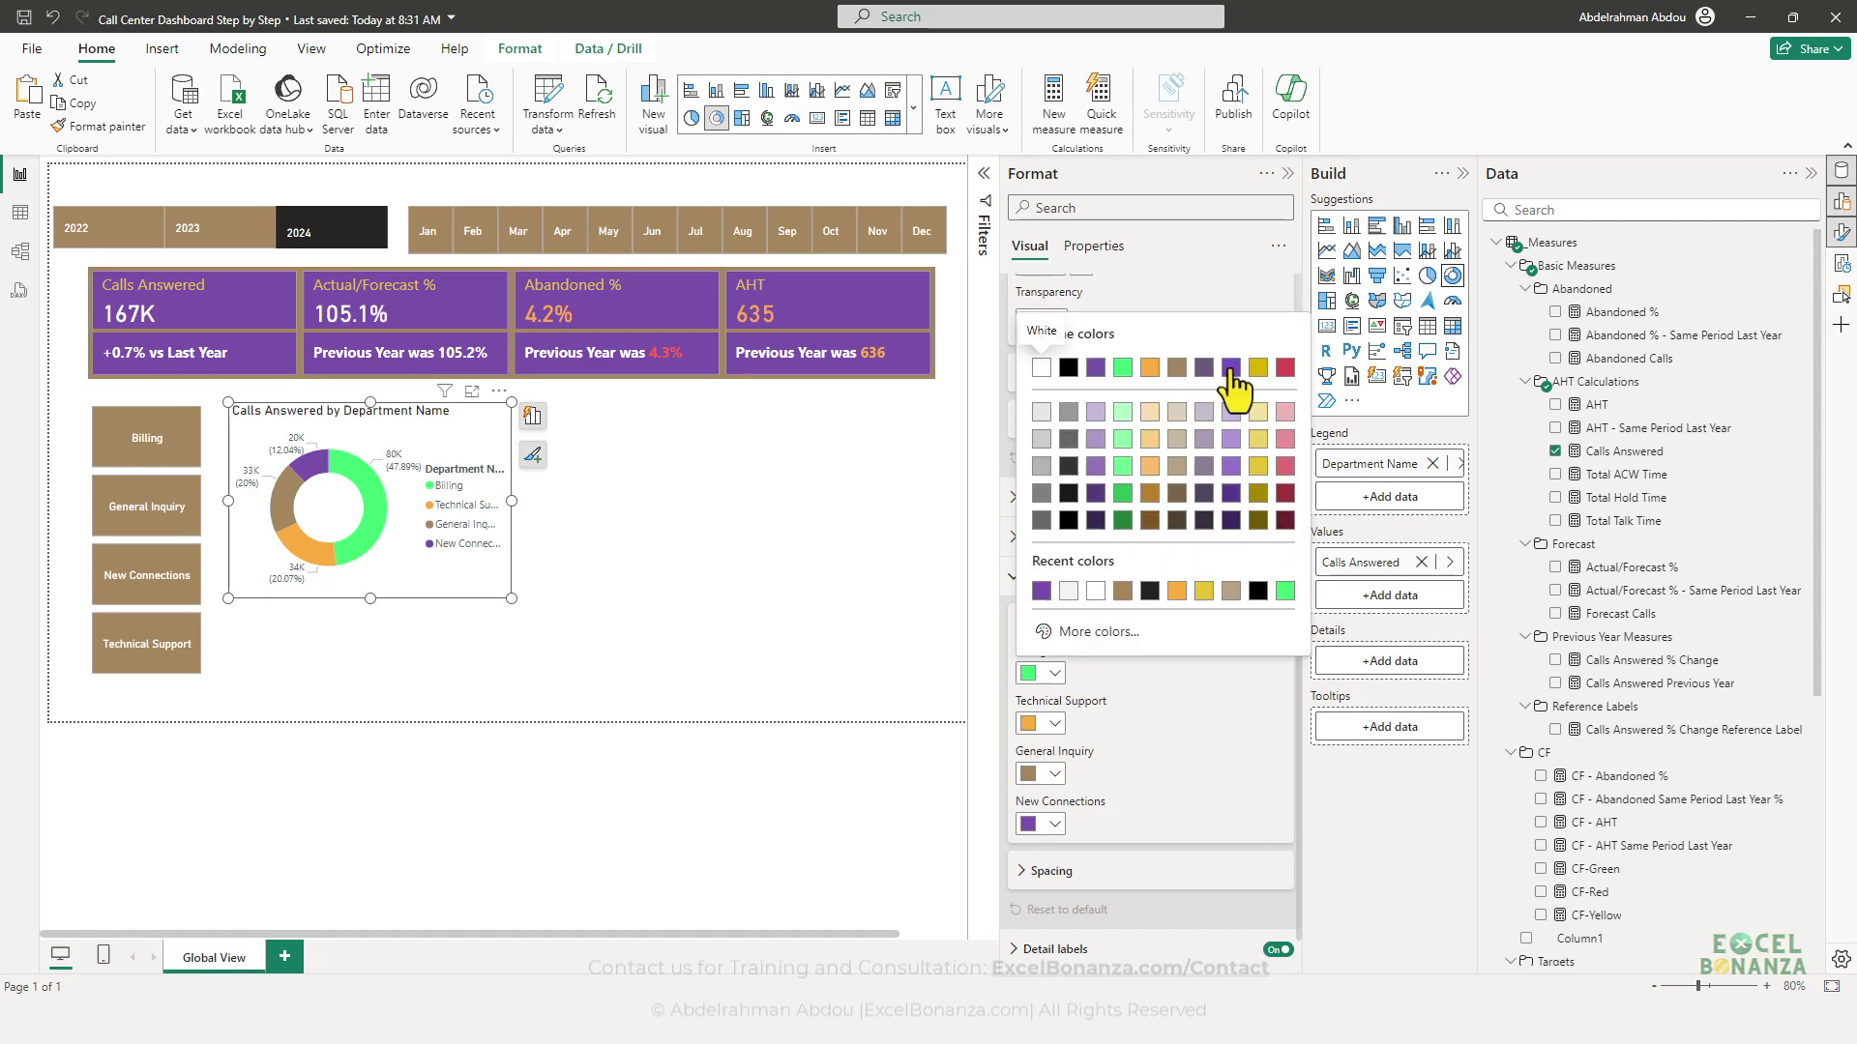
pyautogui.click(1095, 368)
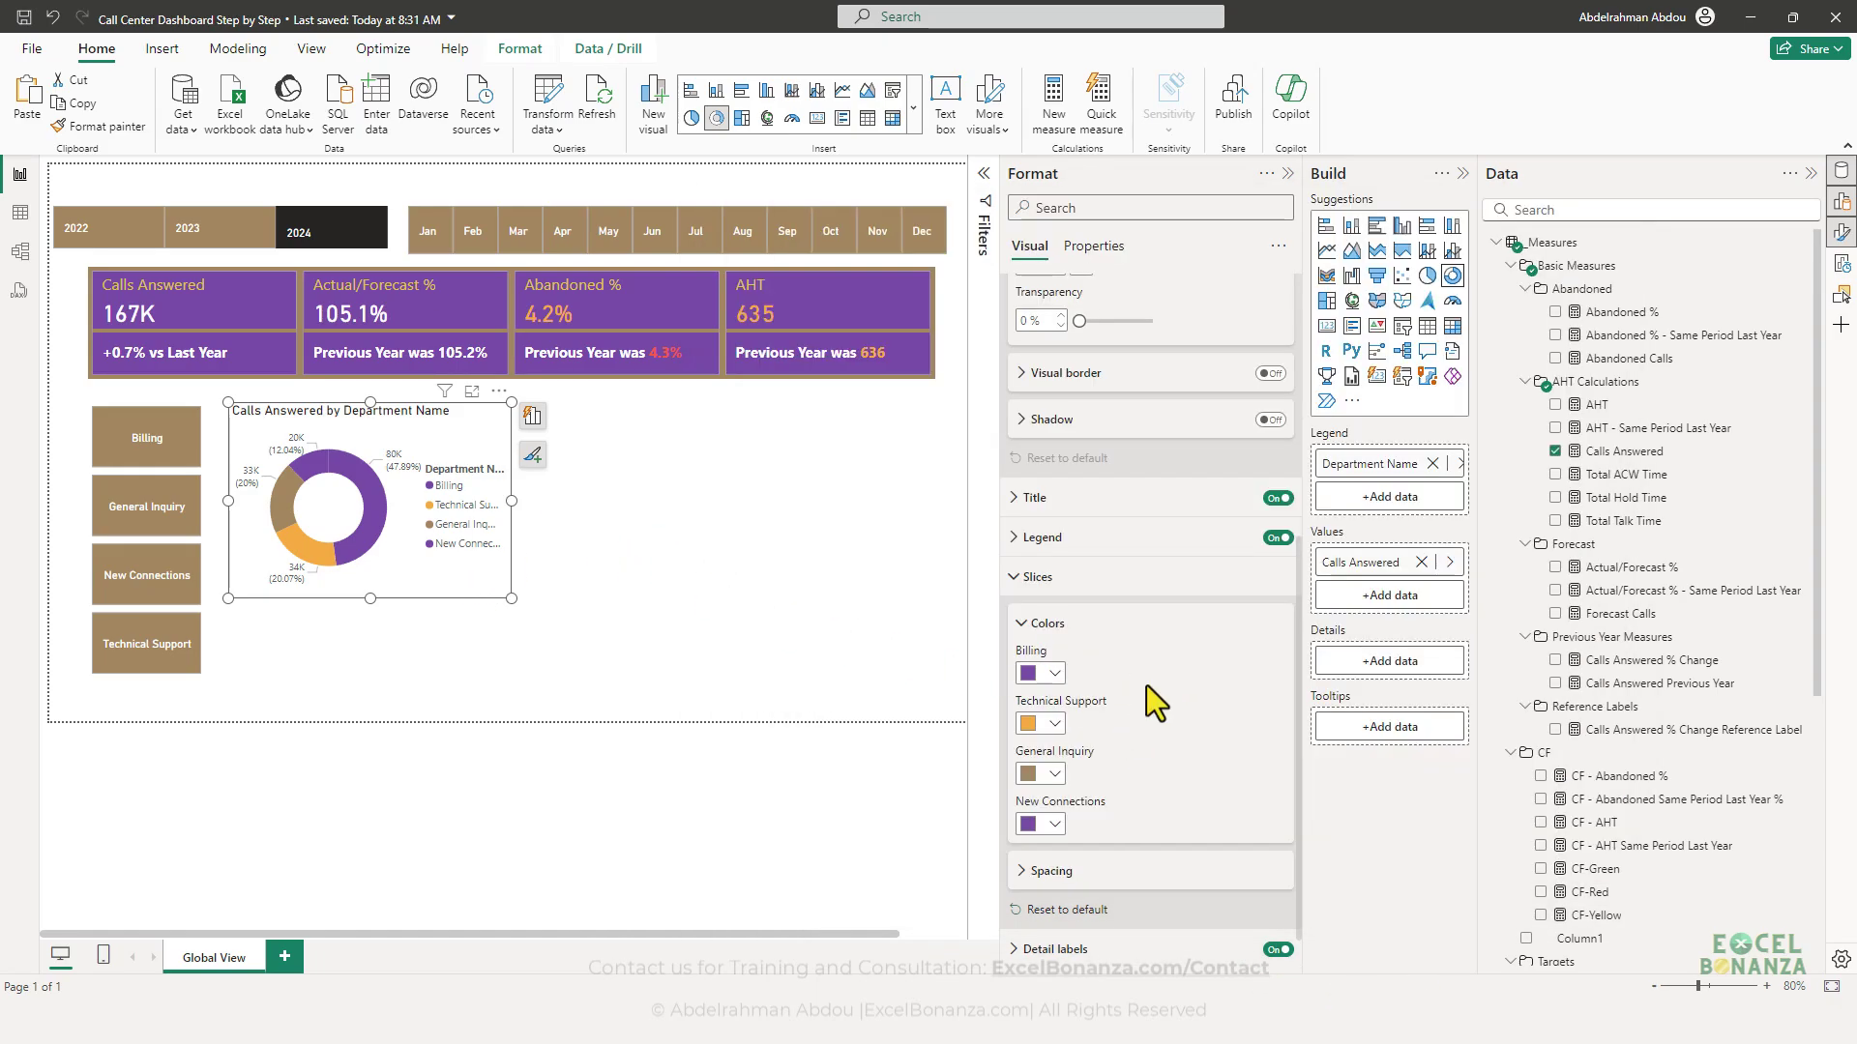
# - Sample the pink donut slice in the reference screenshot and copy its hex code e044a7
pyautogui.click(1044, 823)
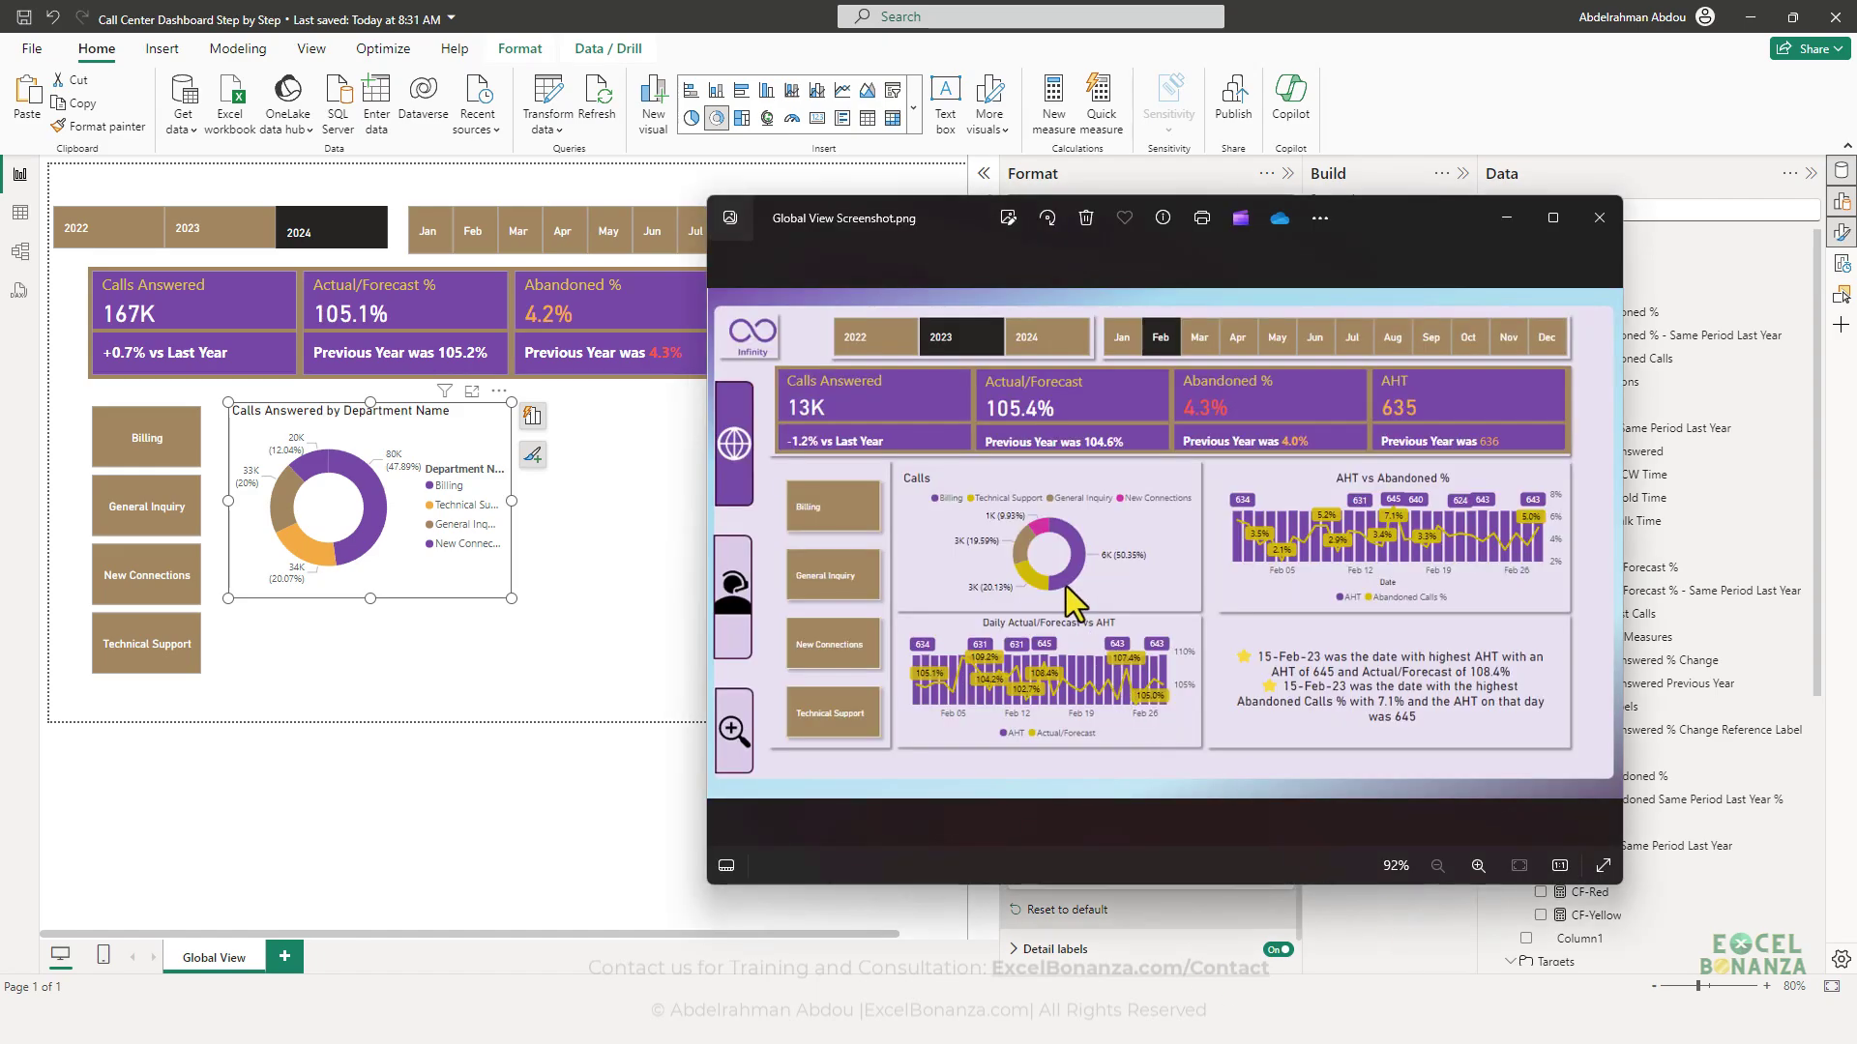
pyautogui.press('super+shift+c')
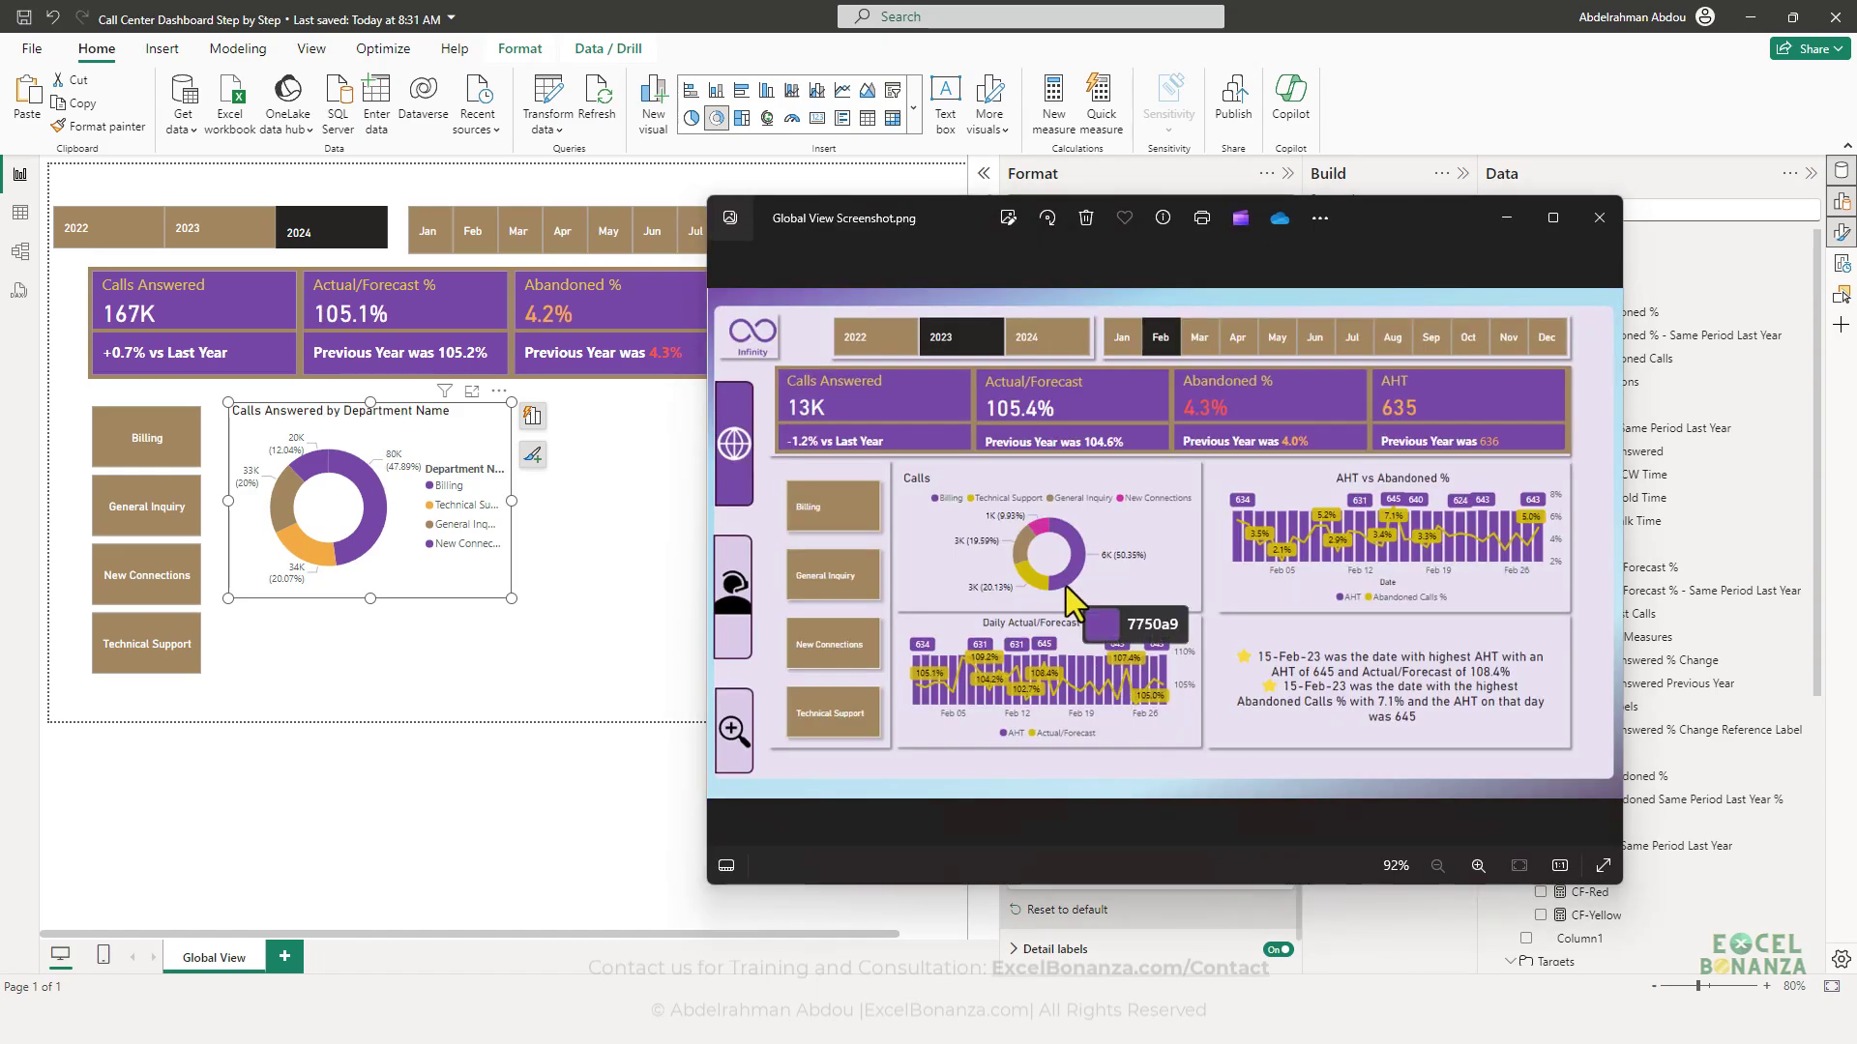
pyautogui.click(1045, 528)
pyautogui.click(1186, 416)
pyautogui.click(530, 524)
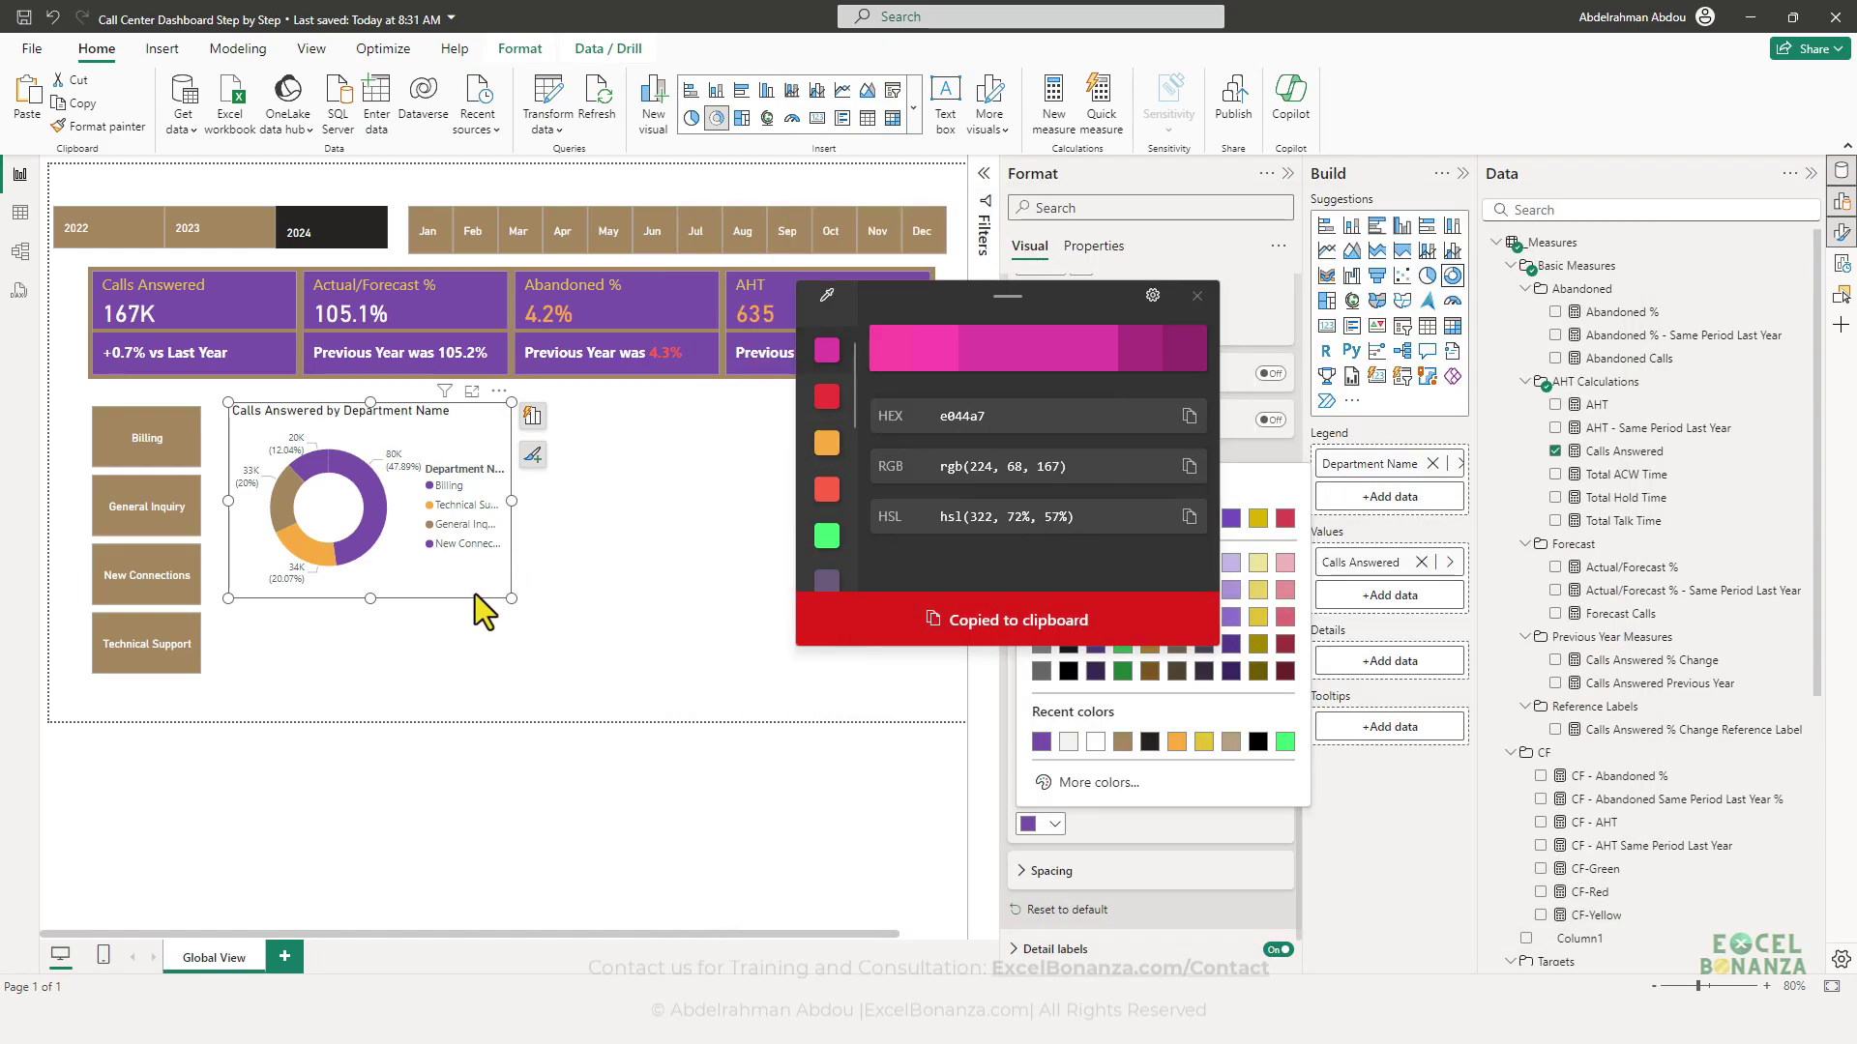
pyautogui.click(454, 585)
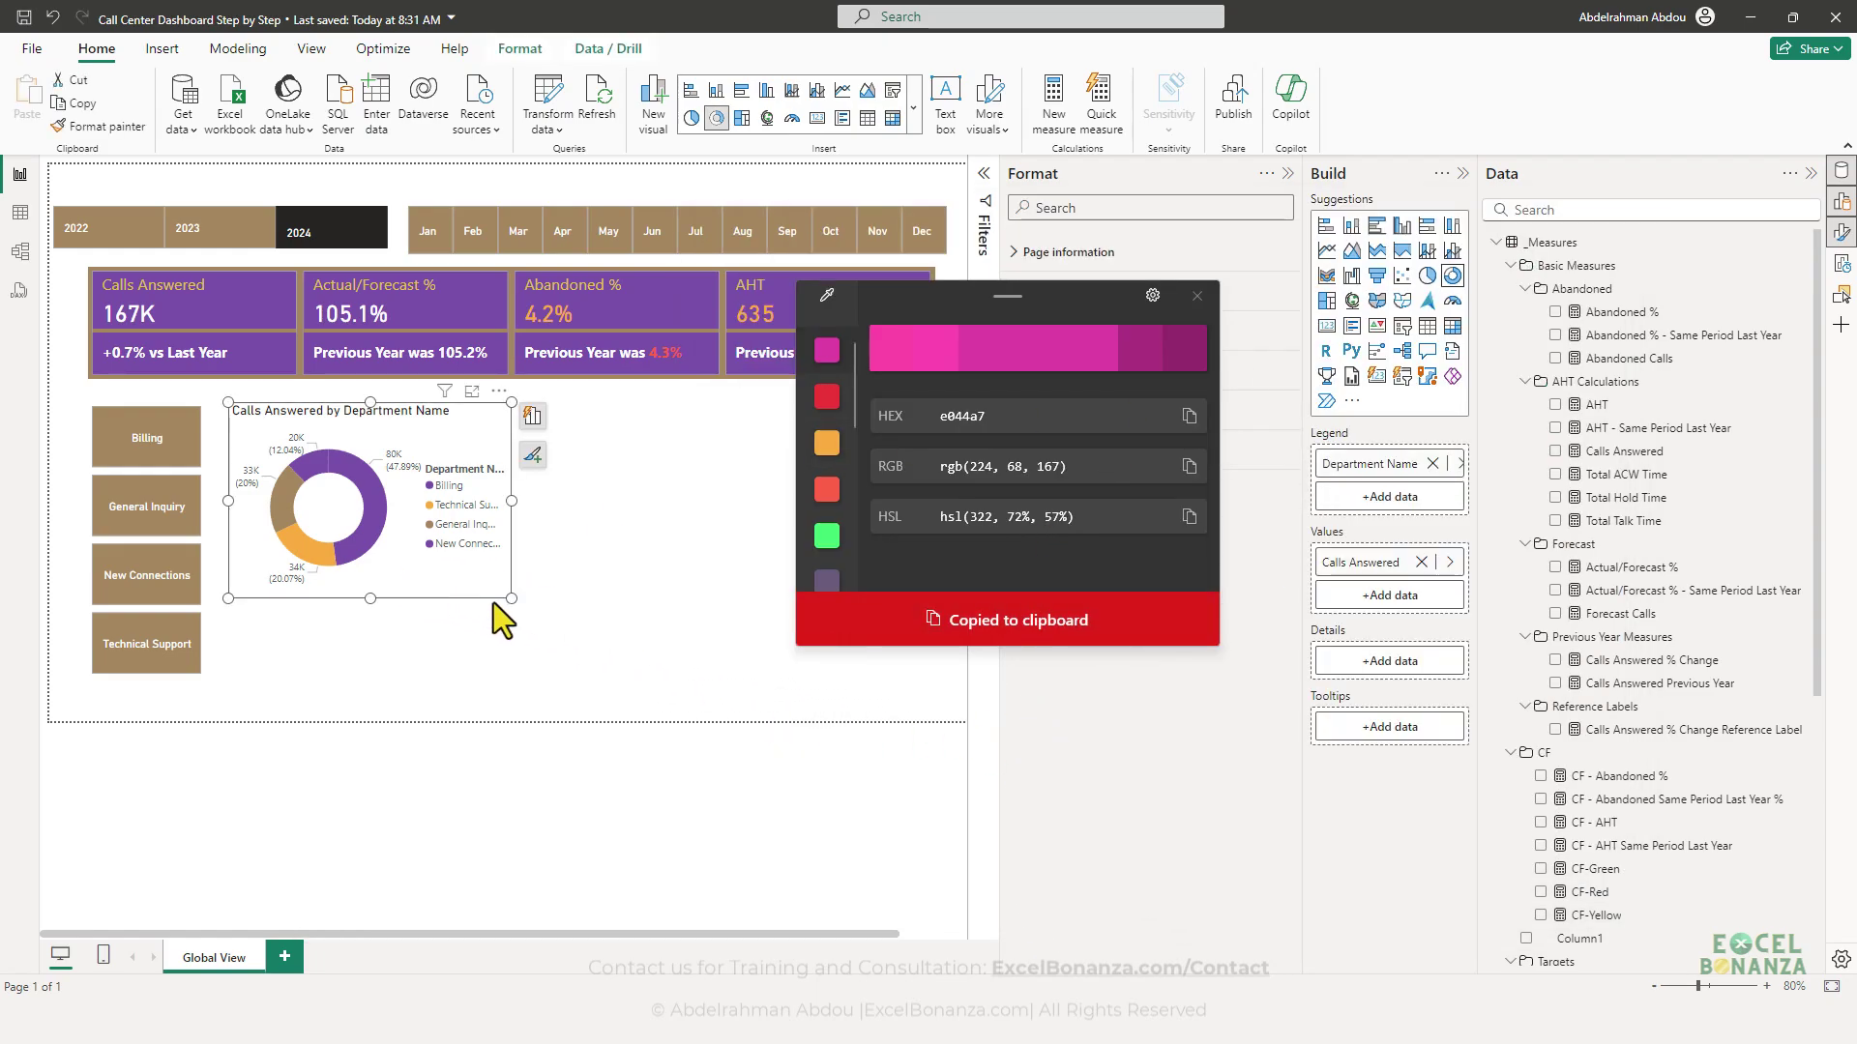
pyautogui.click(1197, 295)
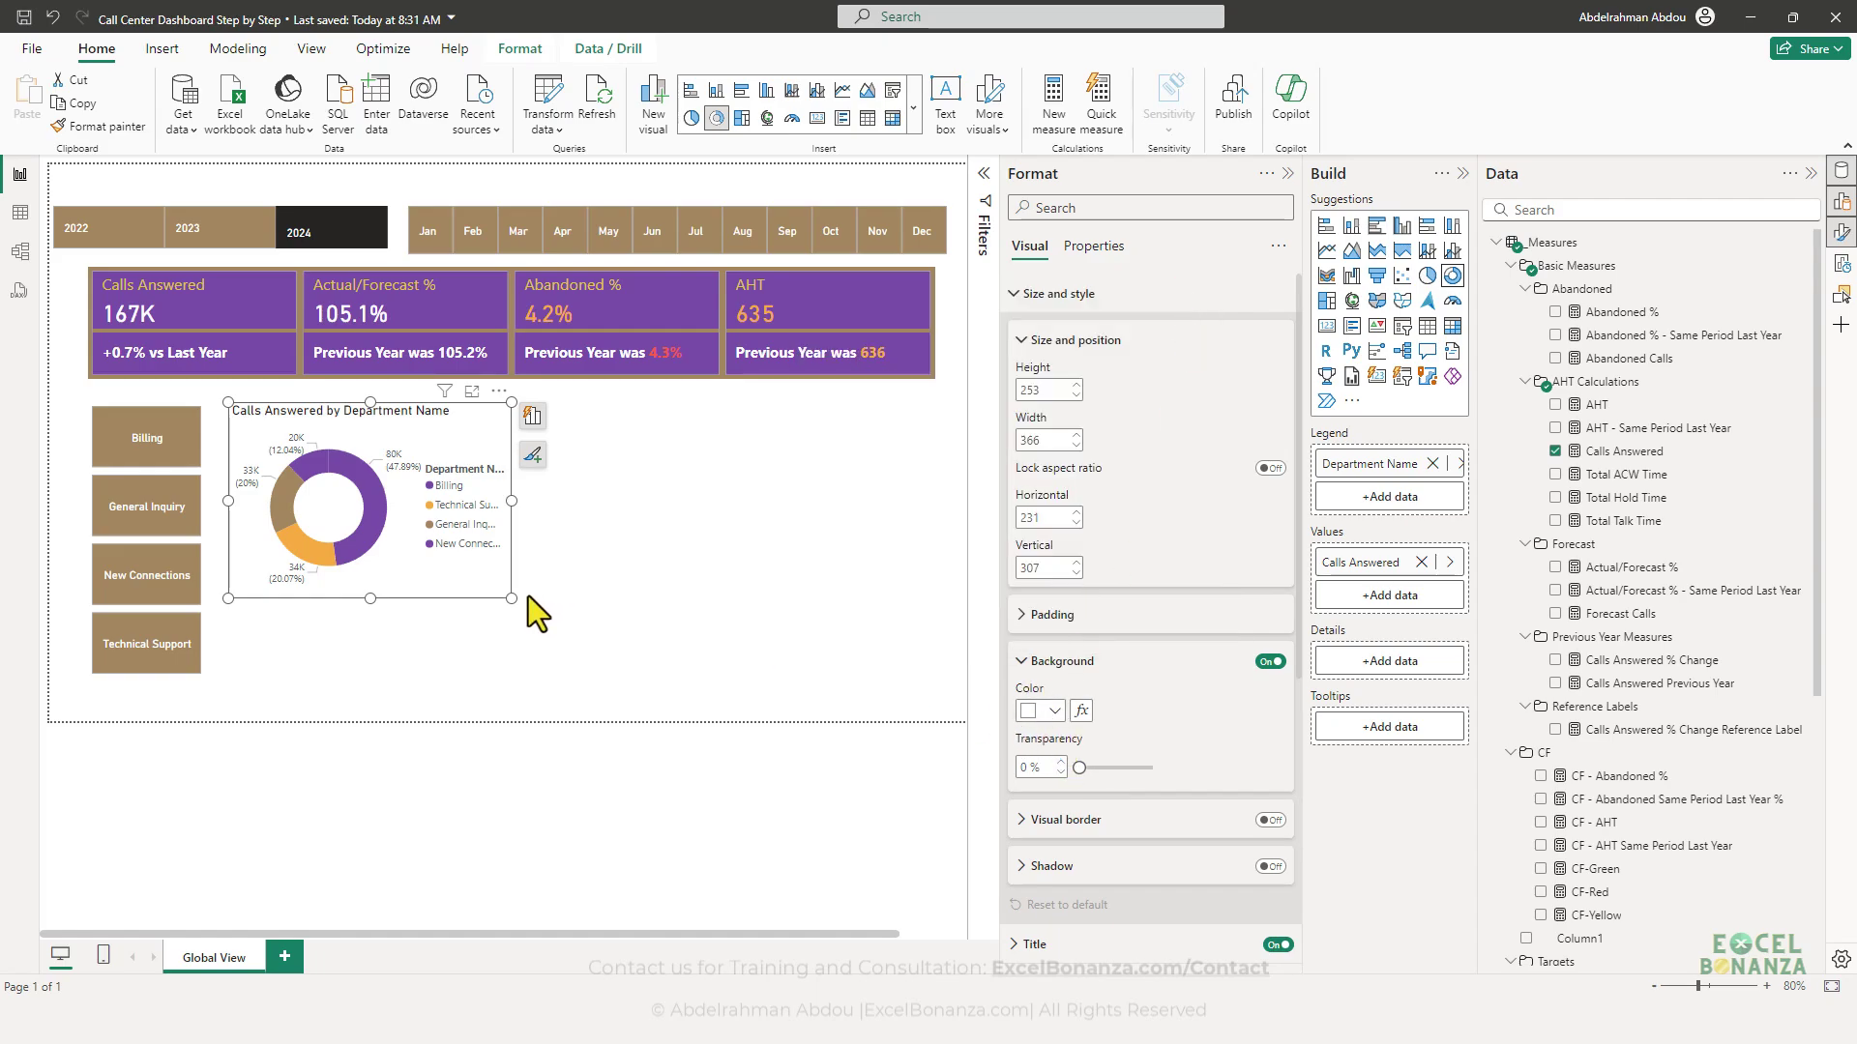
# - Set the donut chart's New Connections slice color to #E044A7
pyautogui.scroll(-5, 1083, 682)
pyautogui.click(1040, 780)
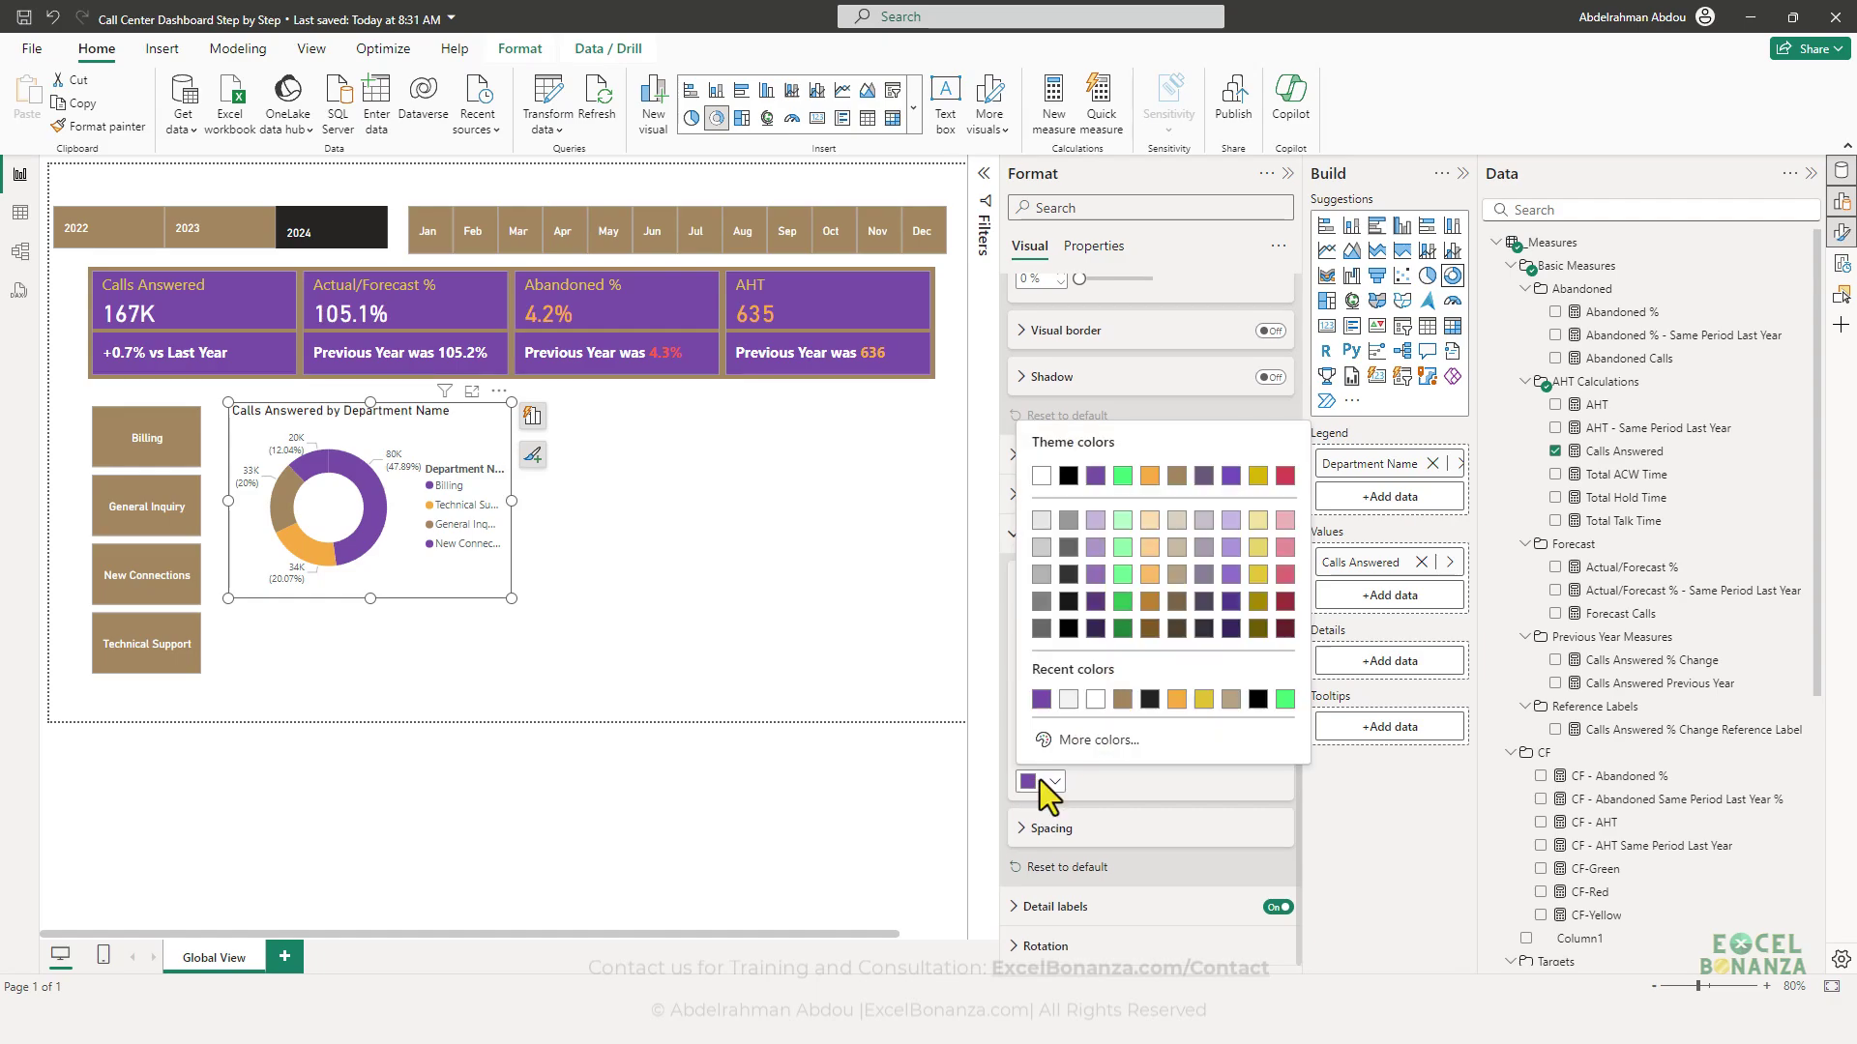
pyautogui.click(1083, 741)
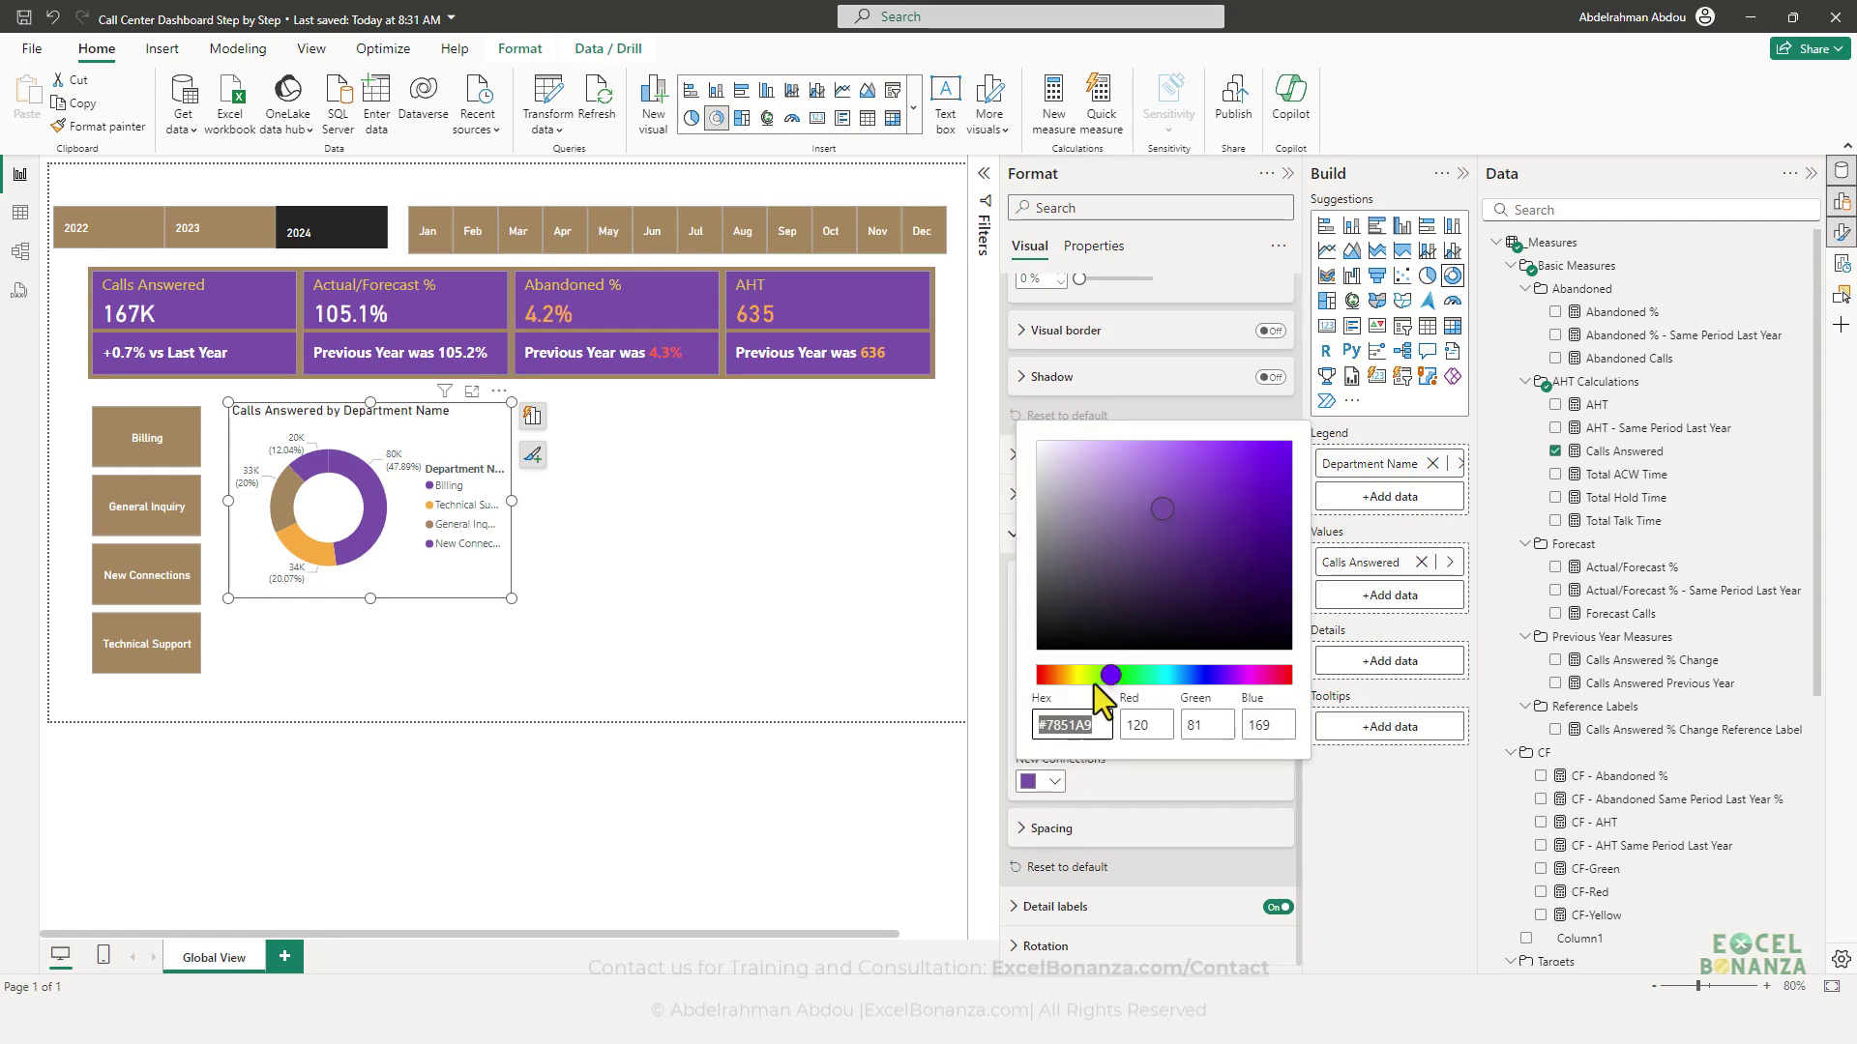
pyautogui.doubleClick(1064, 725)
pyautogui.hotkey('ctrl', 'v')
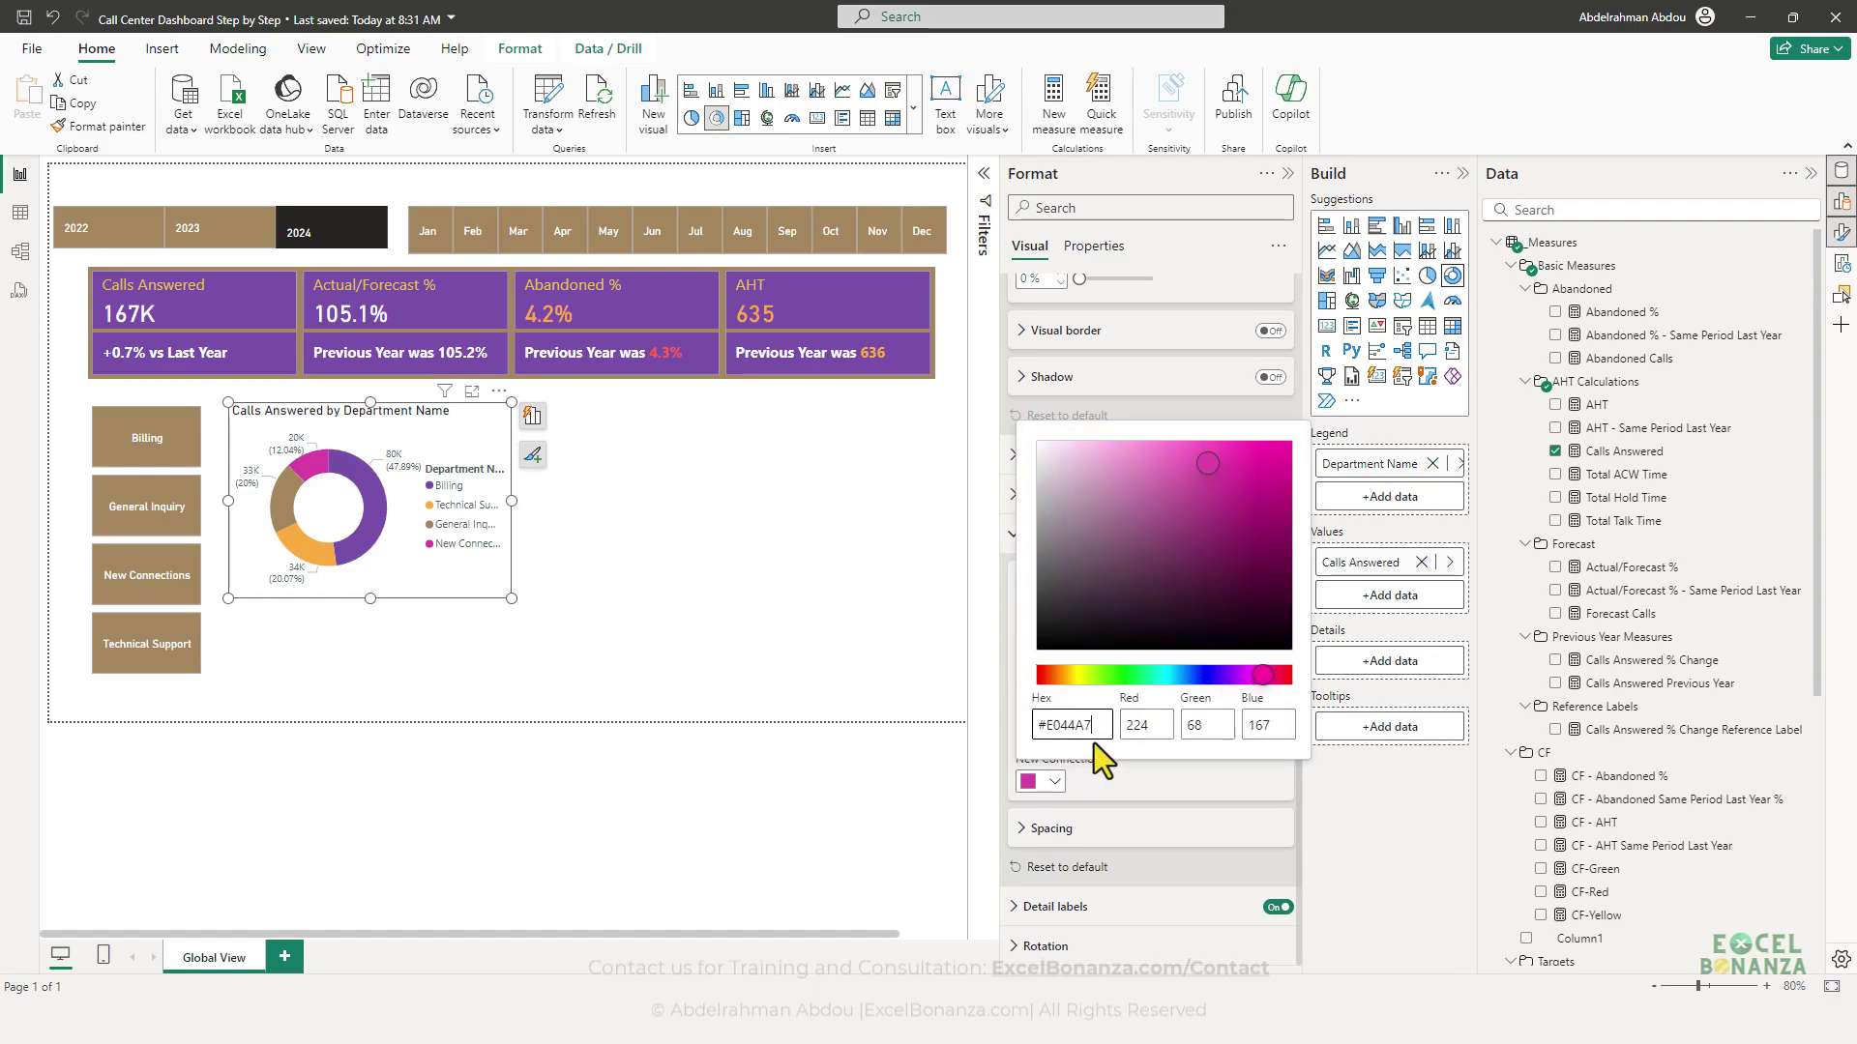
pyautogui.click(591, 630)
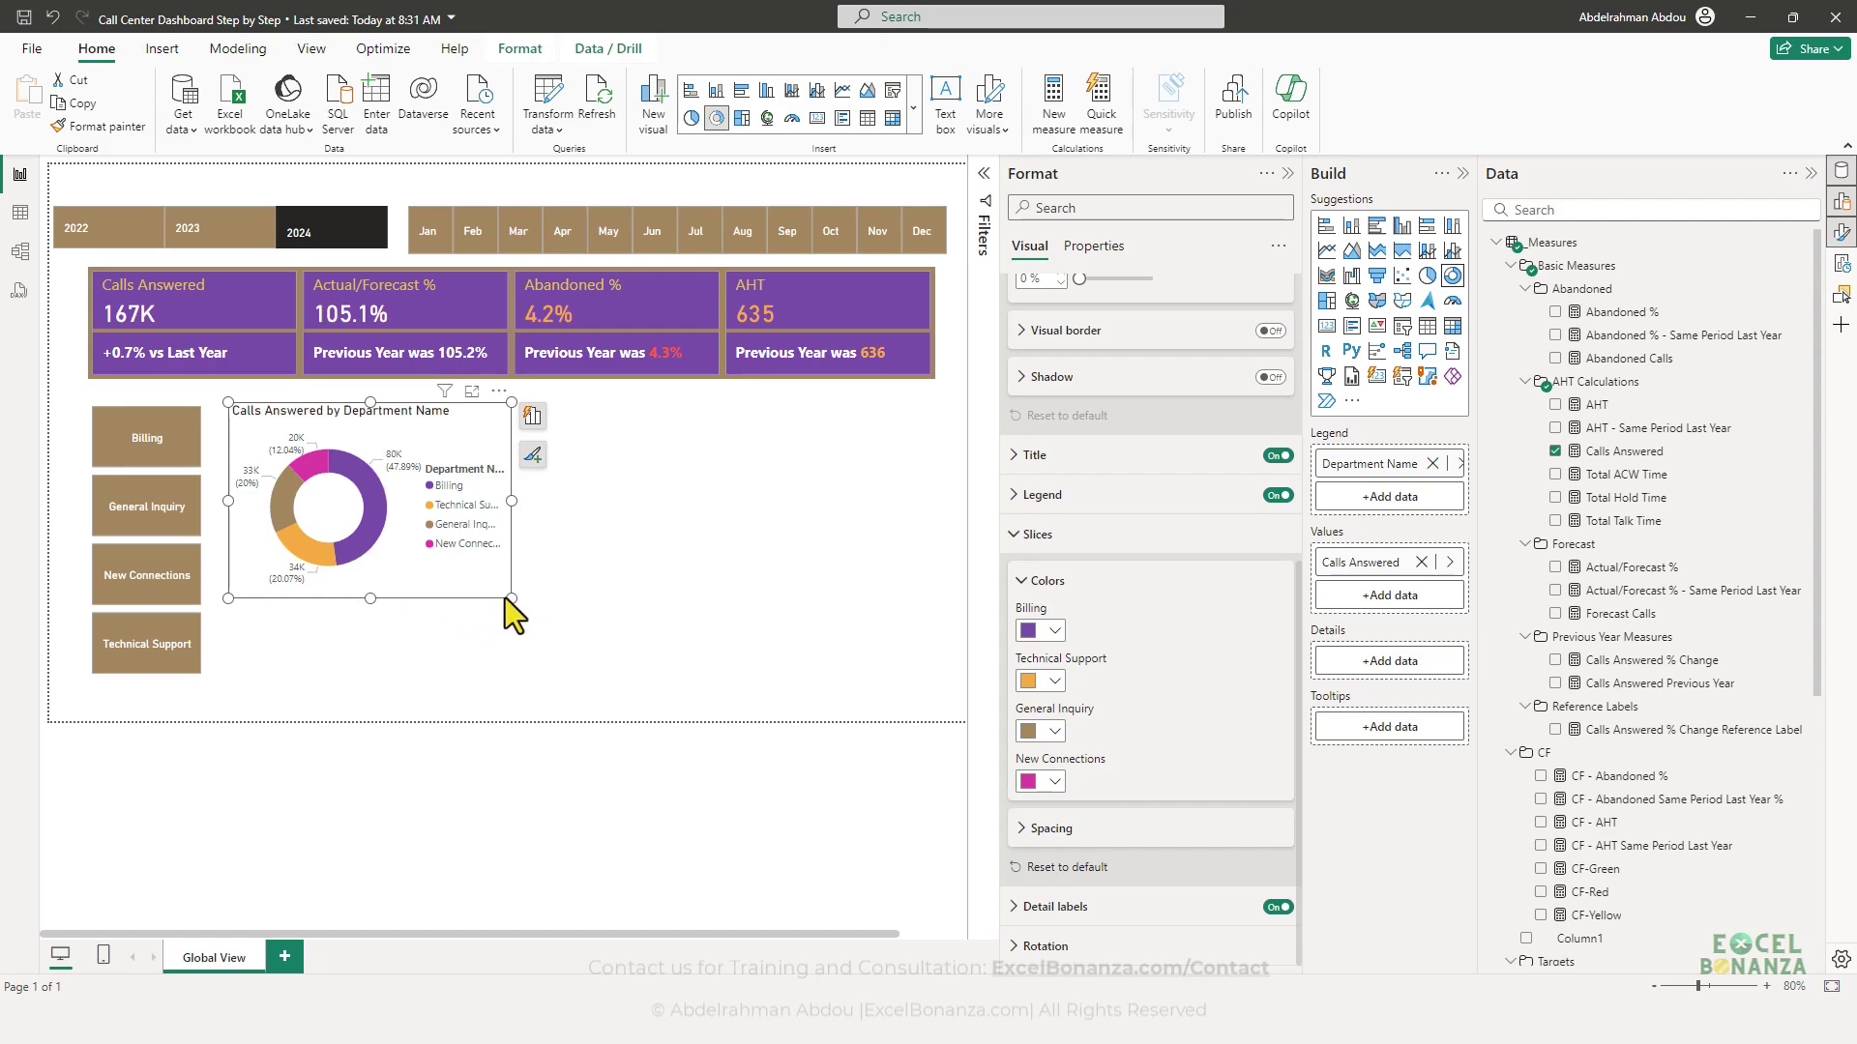
# - Make the donut chart slightly wider and taller, and compare its layout with the reference screenshot
pyautogui.moveTo(511, 597); pyautogui.dragTo(559, 613)
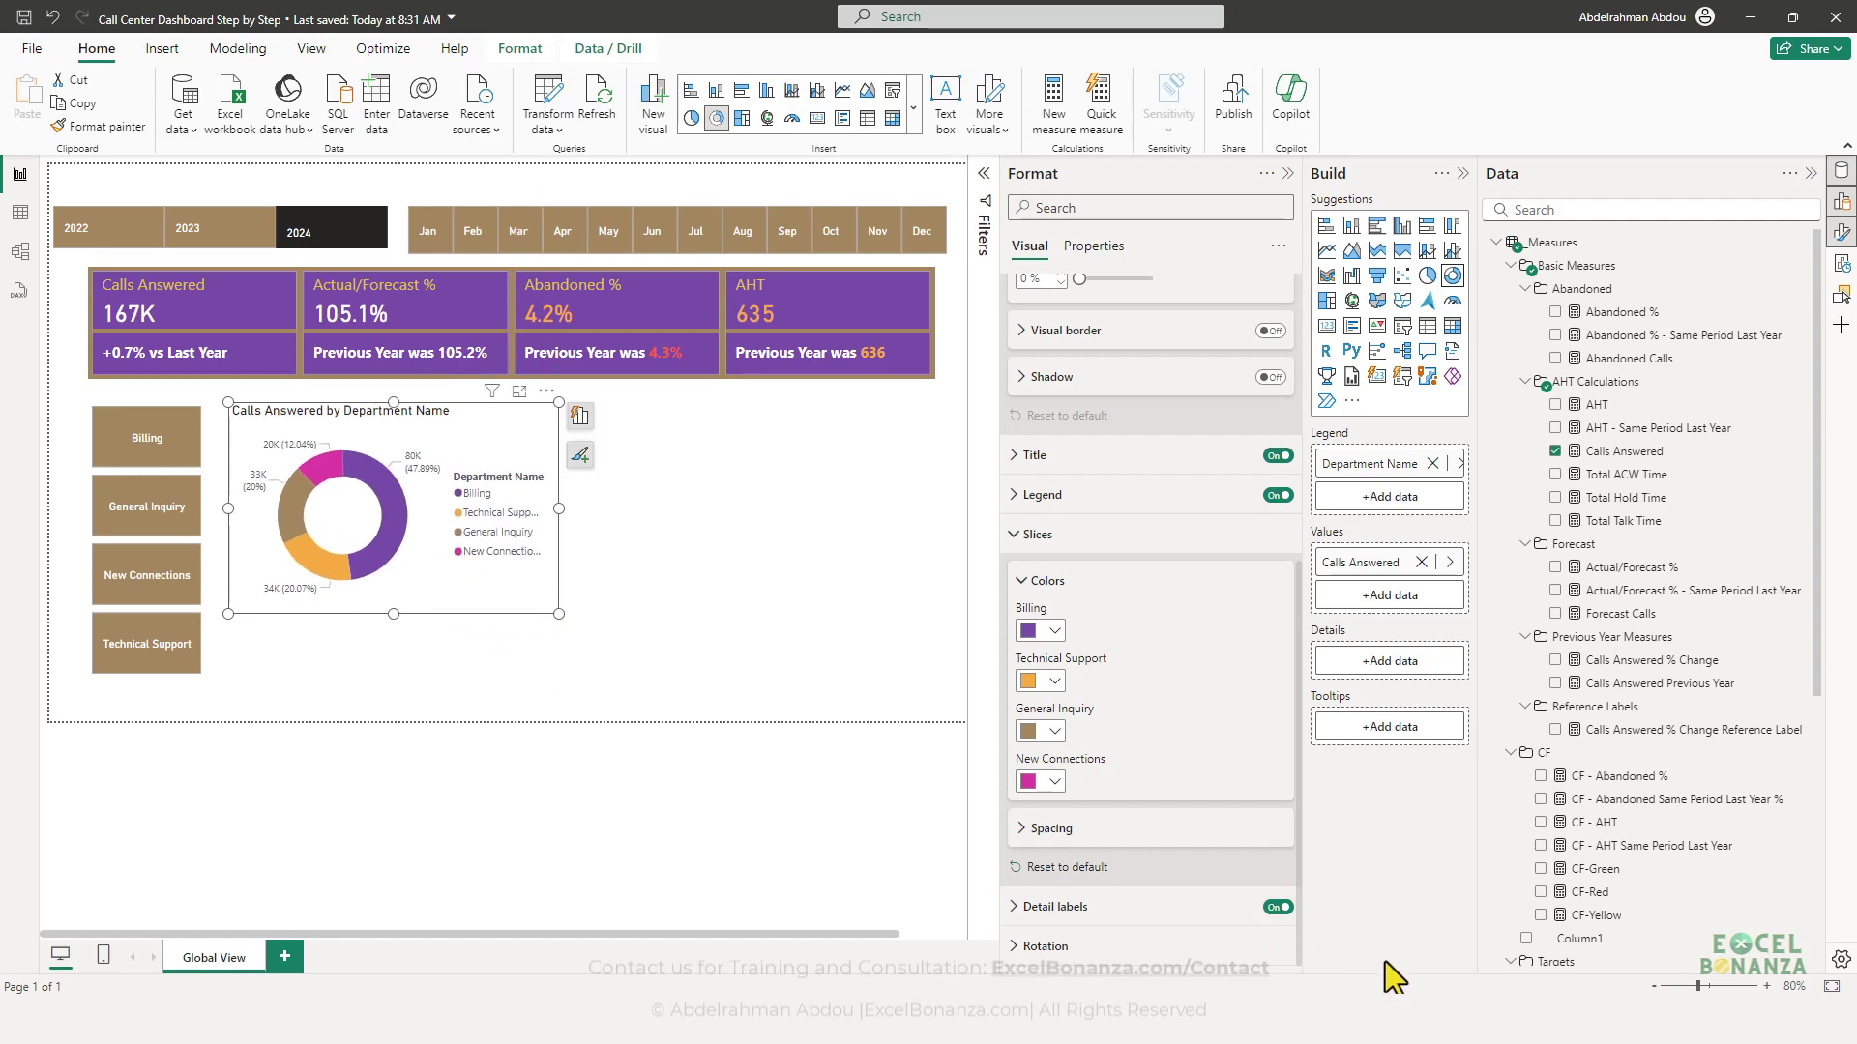
pyautogui.hotkey('alt', 'Tab')
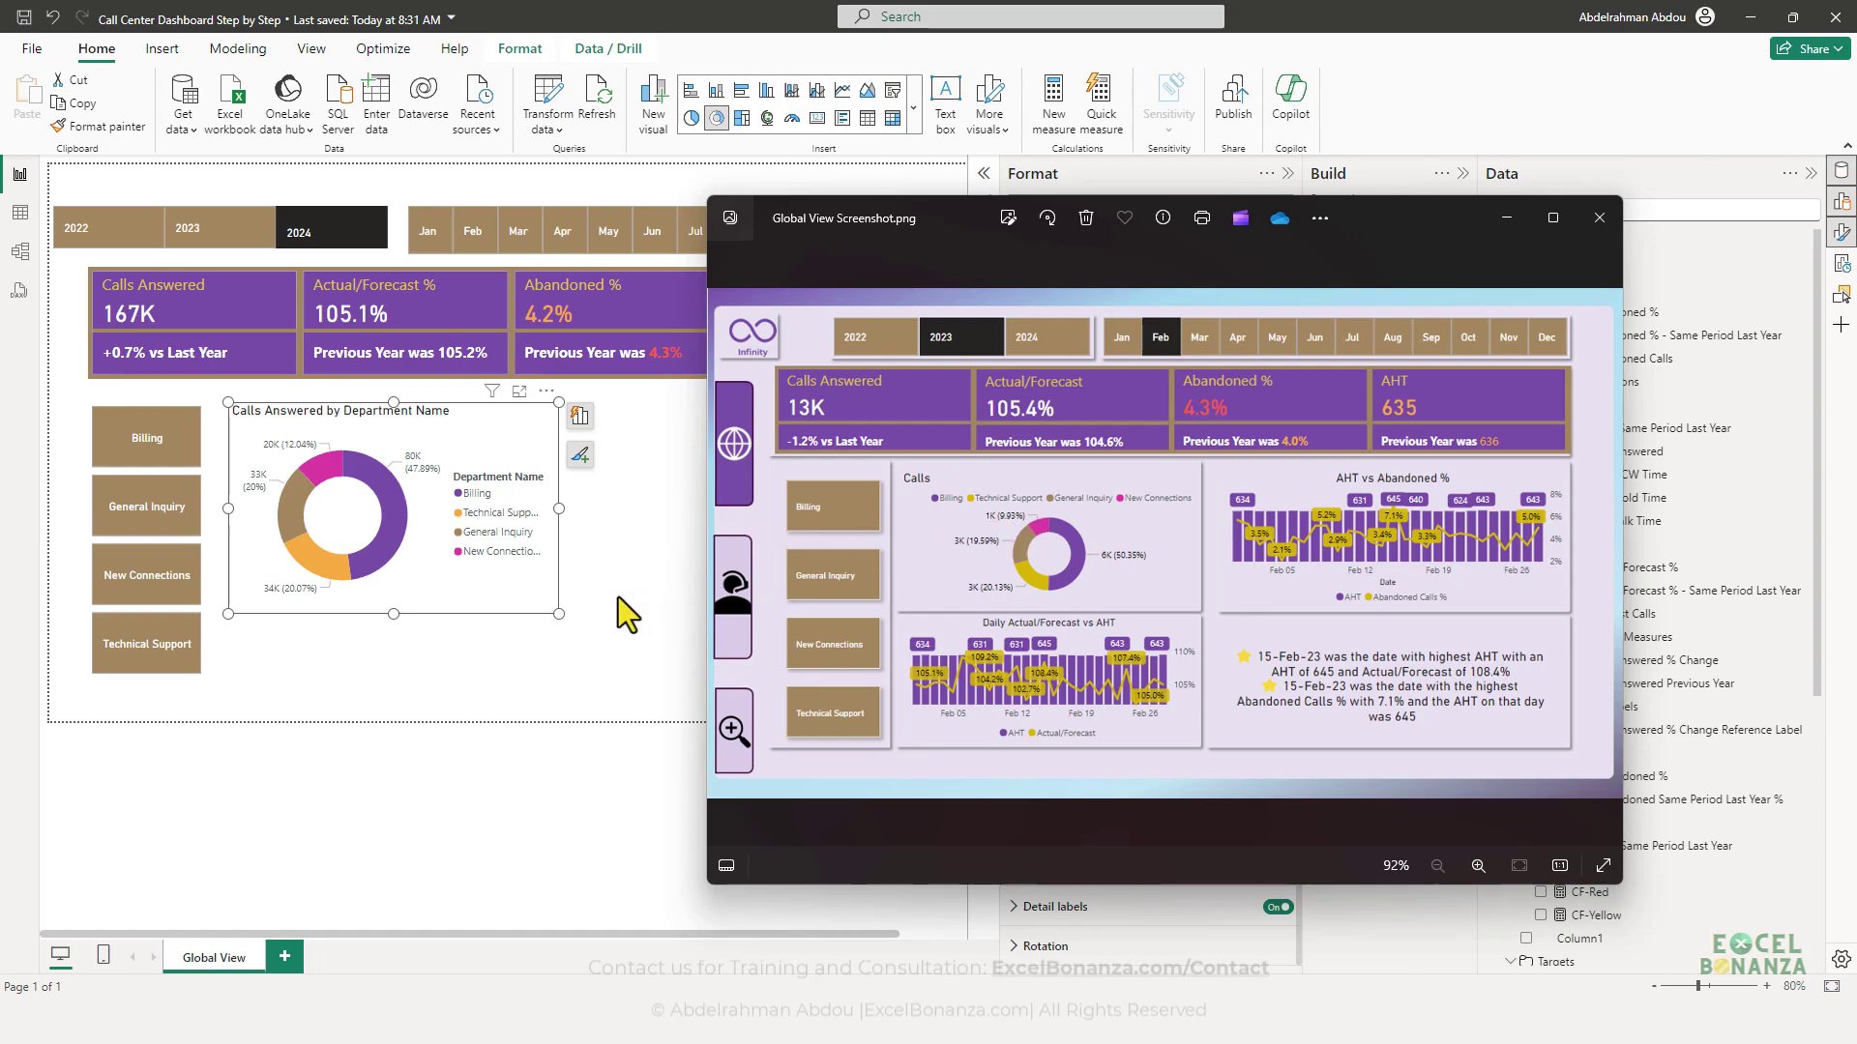
pyautogui.hotkey('alt', 'Tab')
# - Set the donut chart's legend position to Top center and check it against the reference screenshot
pyautogui.click(1057, 444)
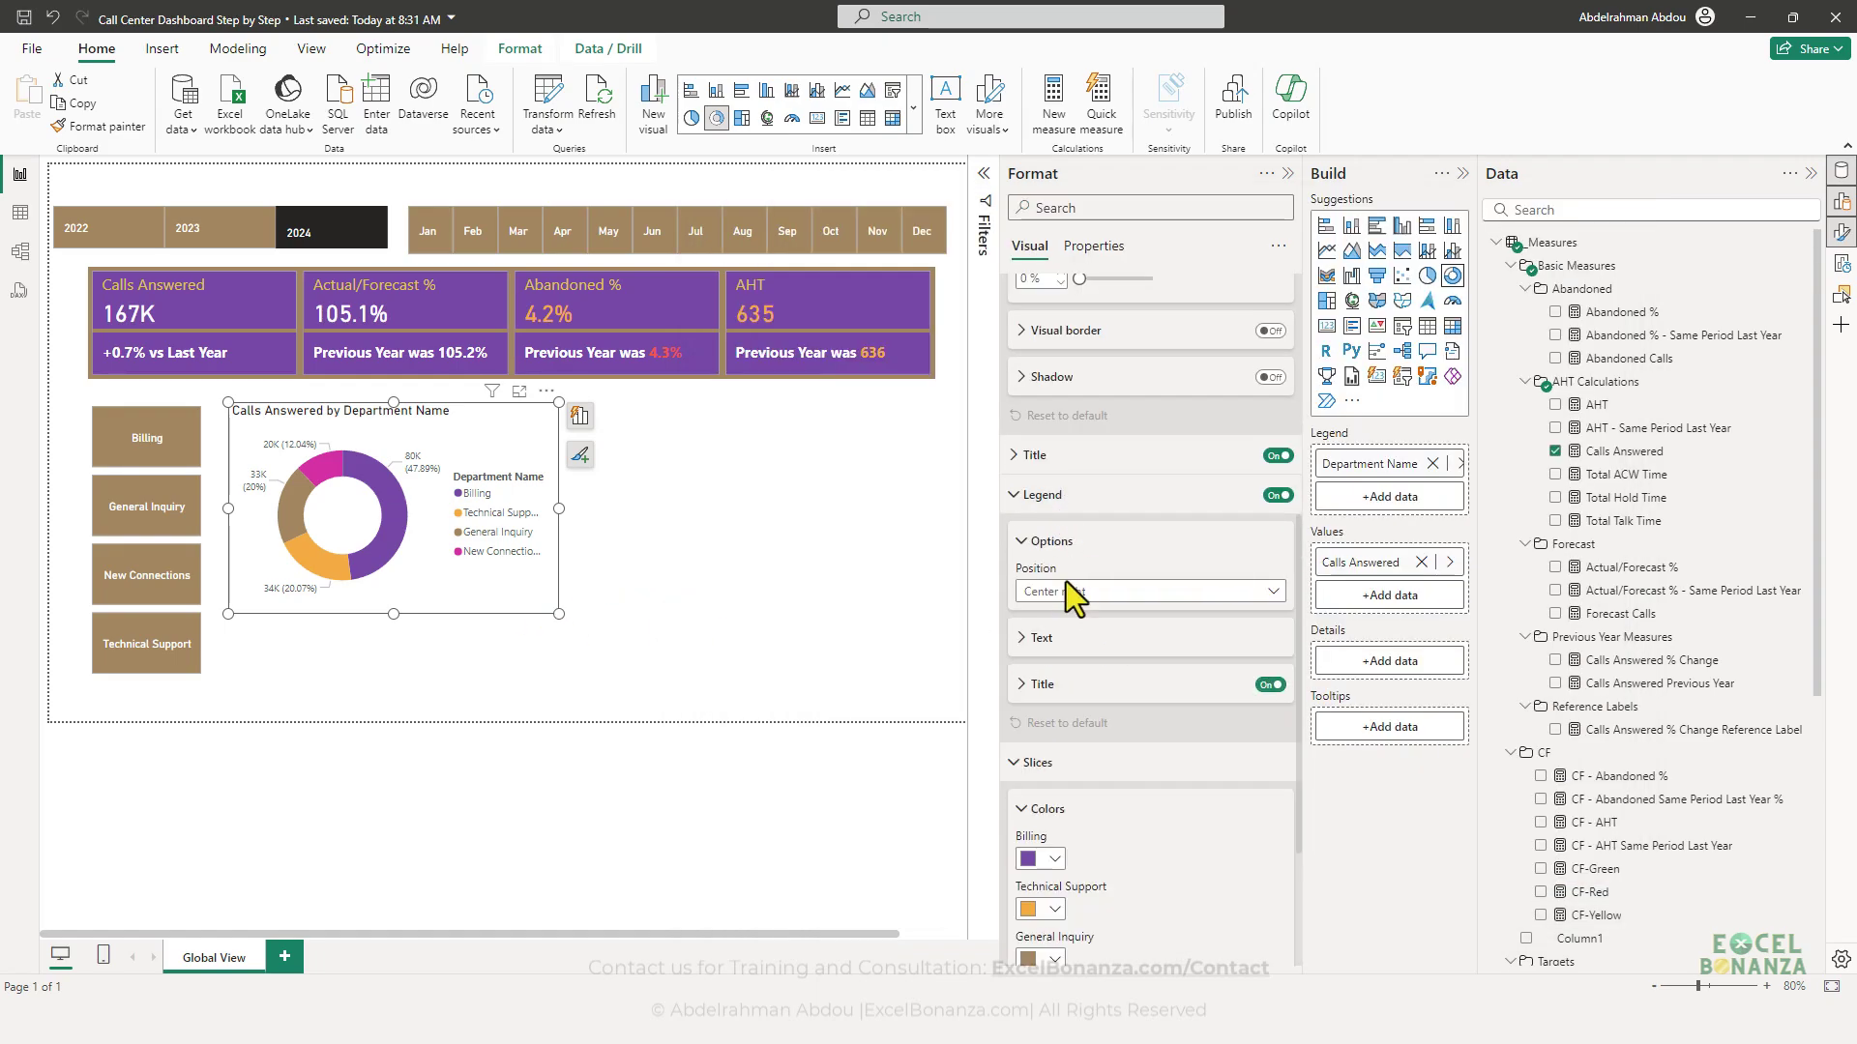
pyautogui.click(1068, 589)
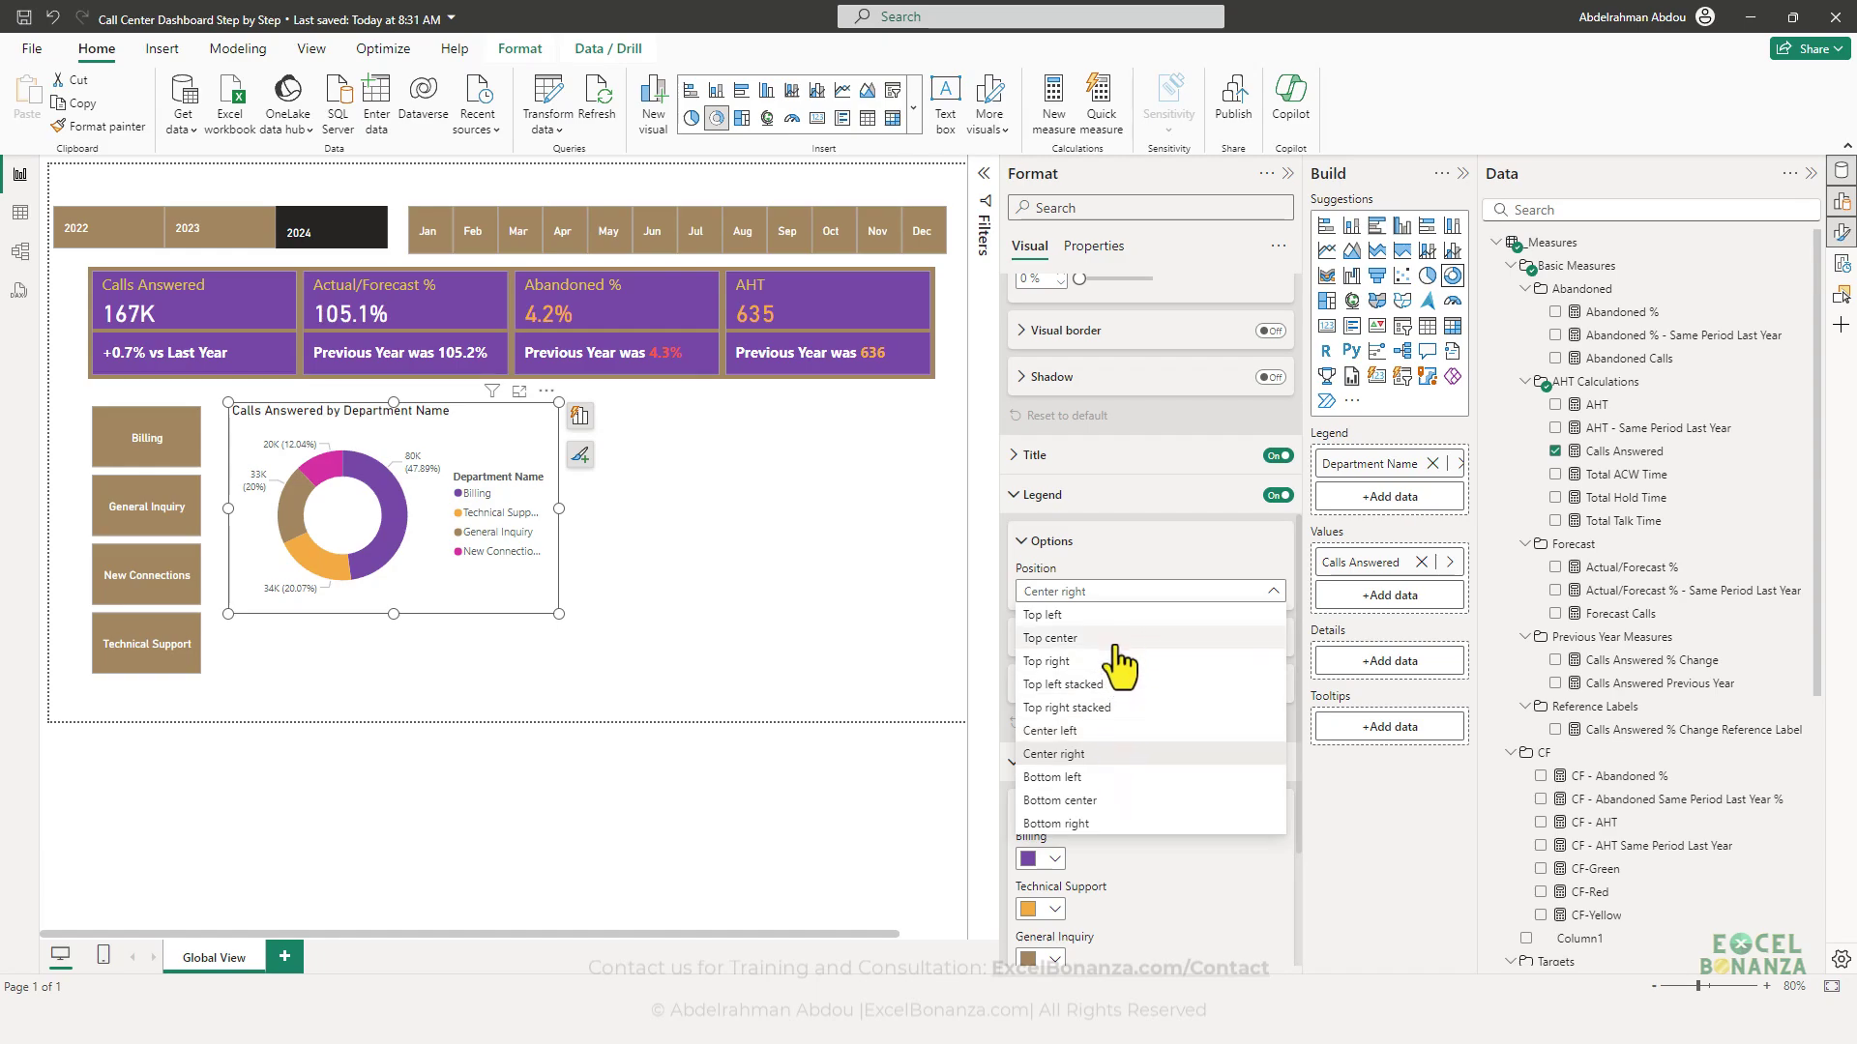
pyautogui.click(1050, 638)
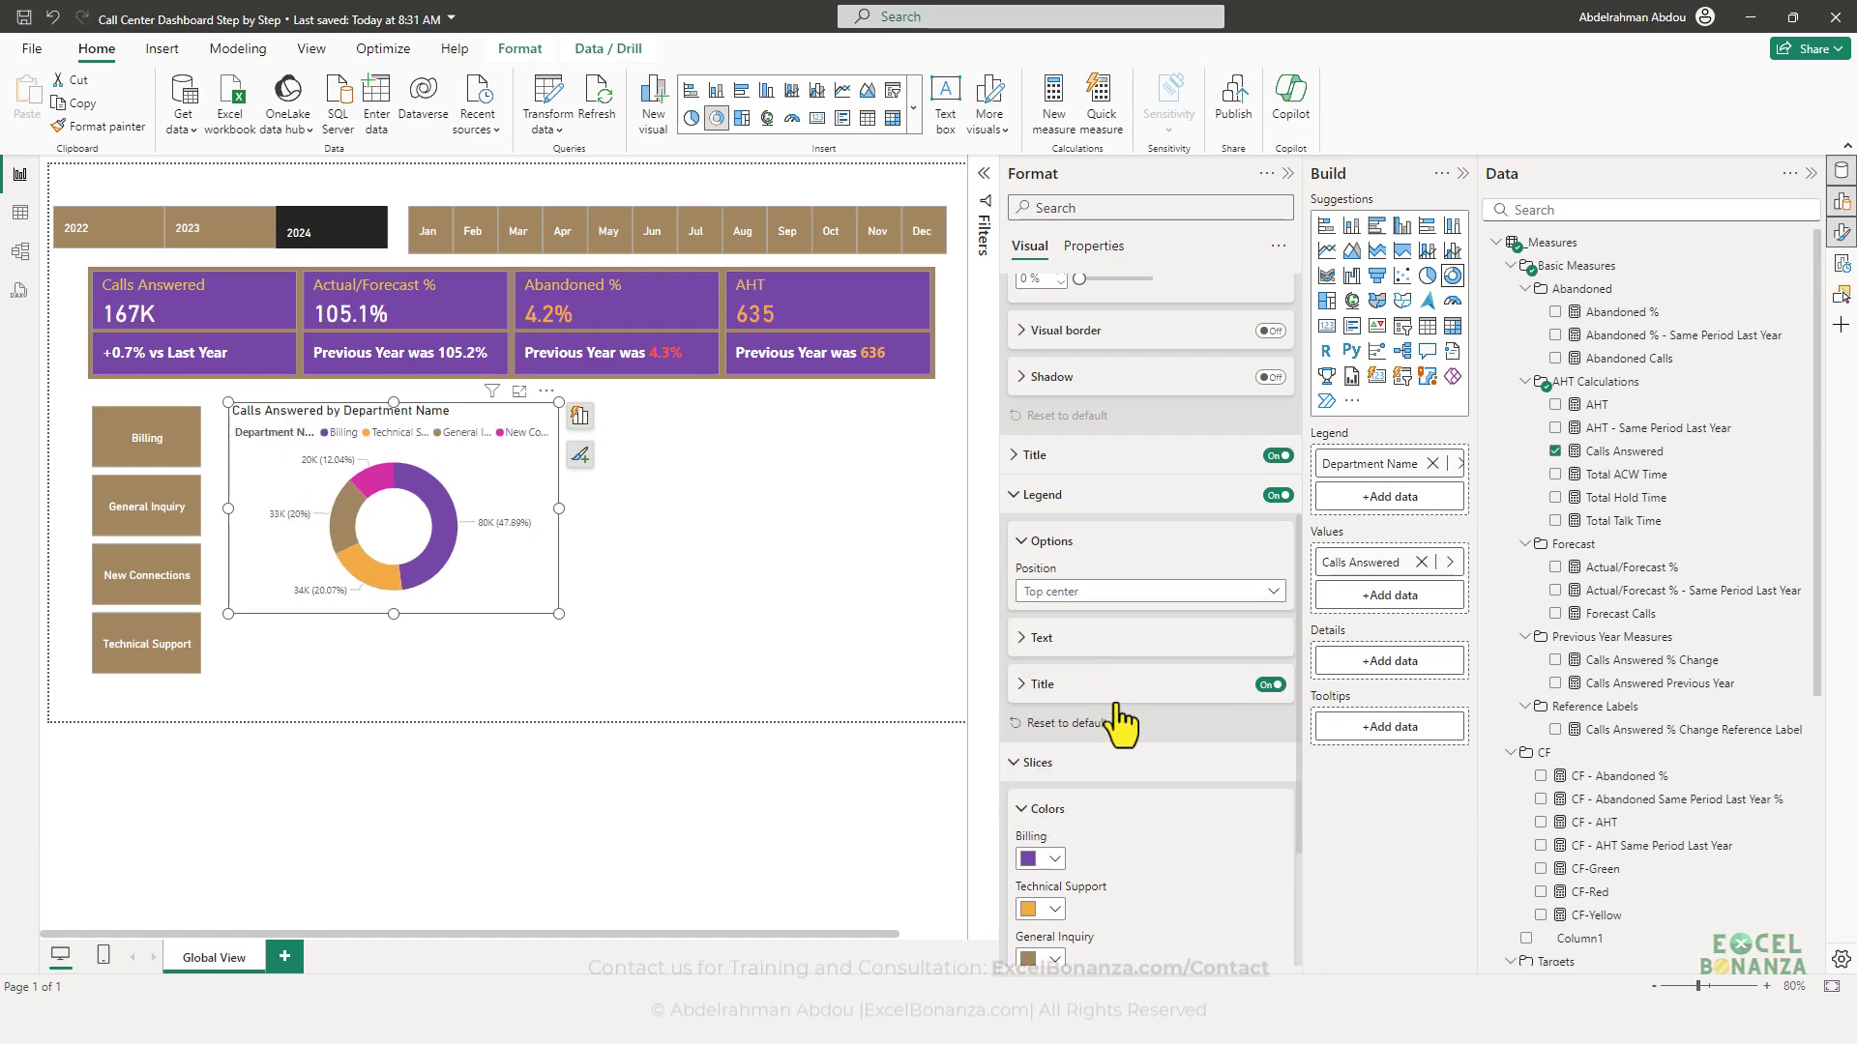
pyautogui.hotkey('alt', 'Tab')
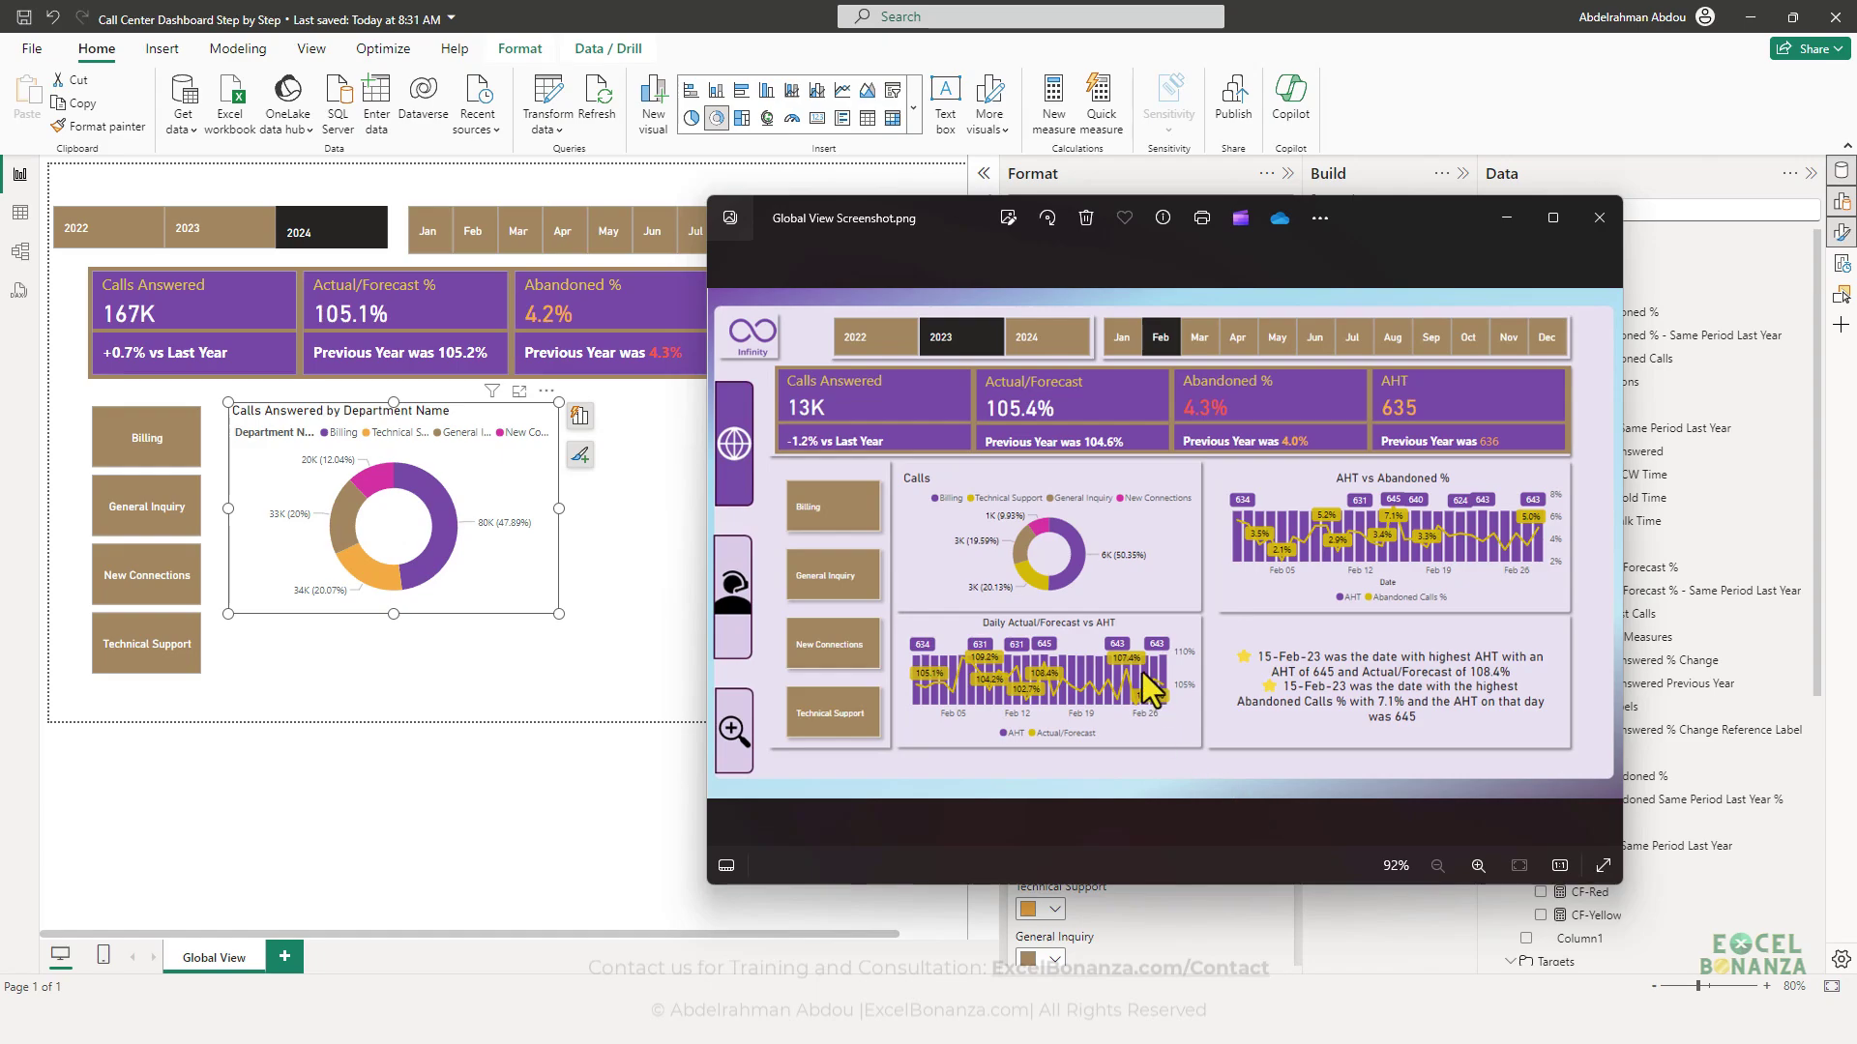
# - Turn off the background of the Calls Answered donut chart and compare the chart with the reference screenshot
pyautogui.click(520, 604)
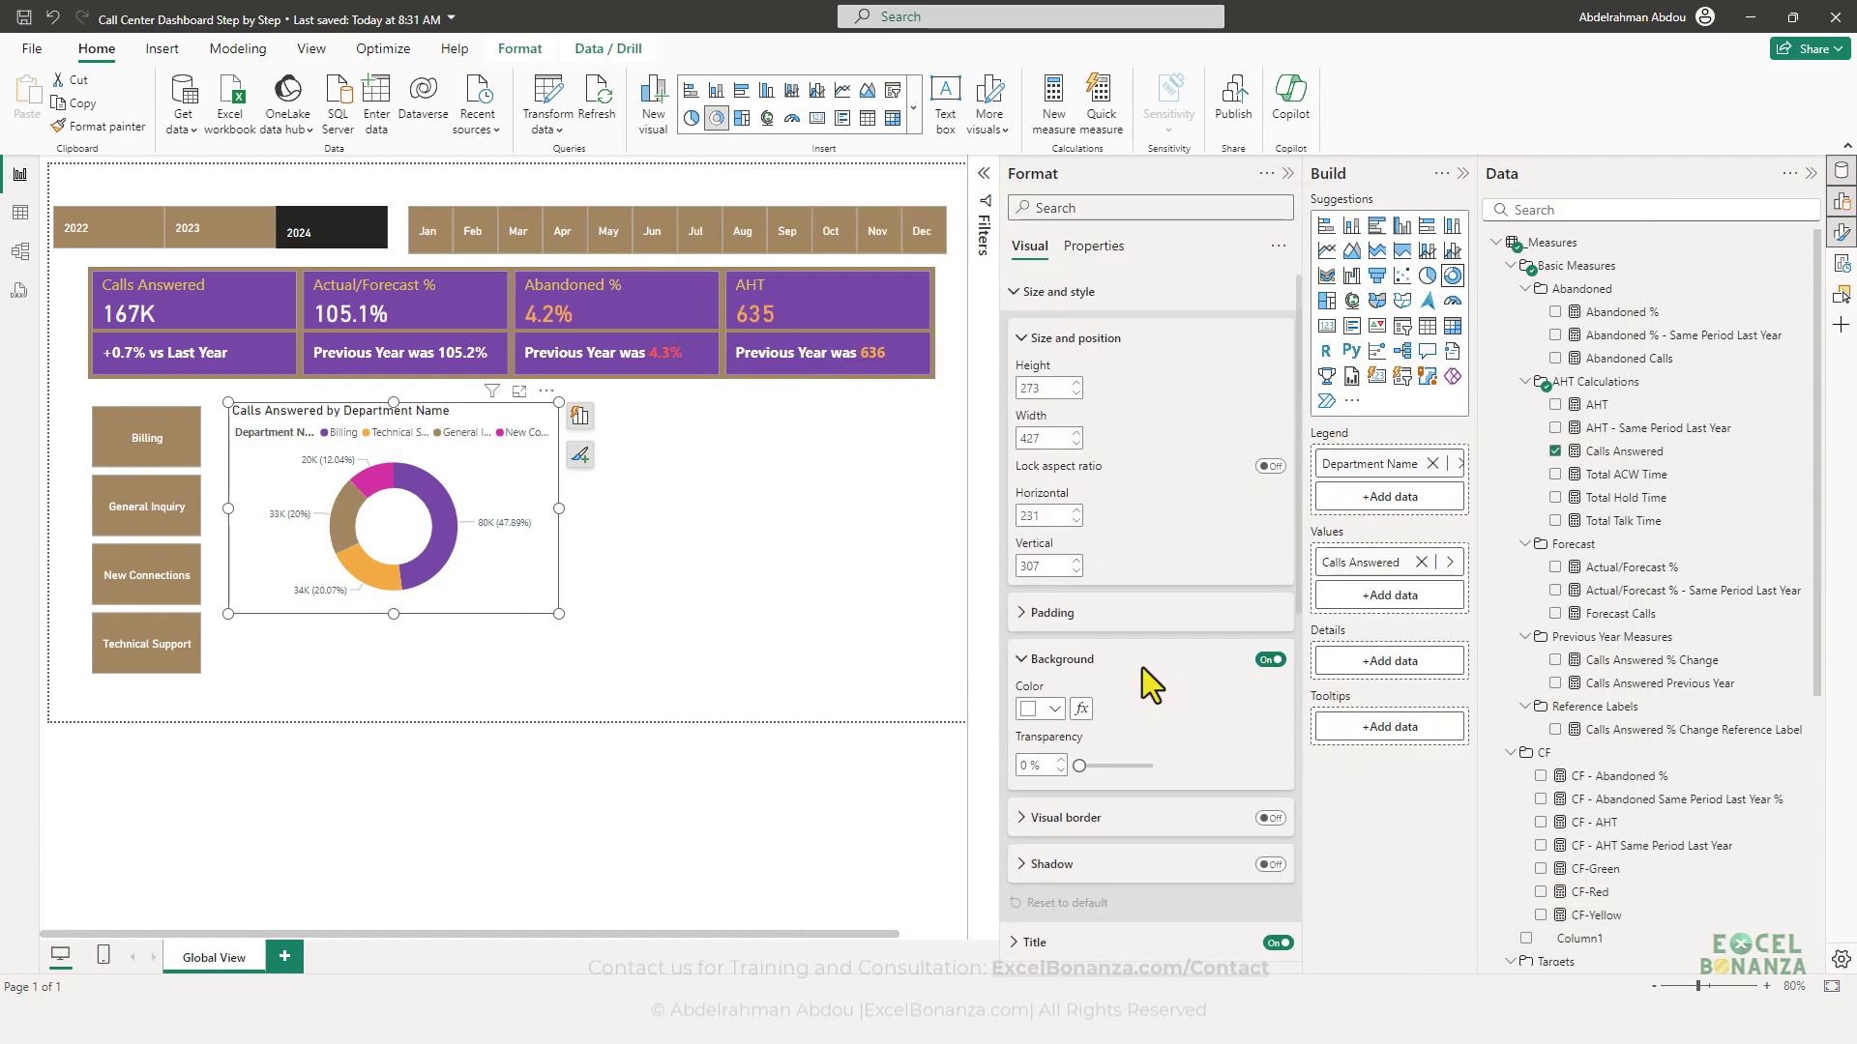
pyautogui.scroll(-3, 1151, 667)
pyautogui.scroll(3, 1141, 580)
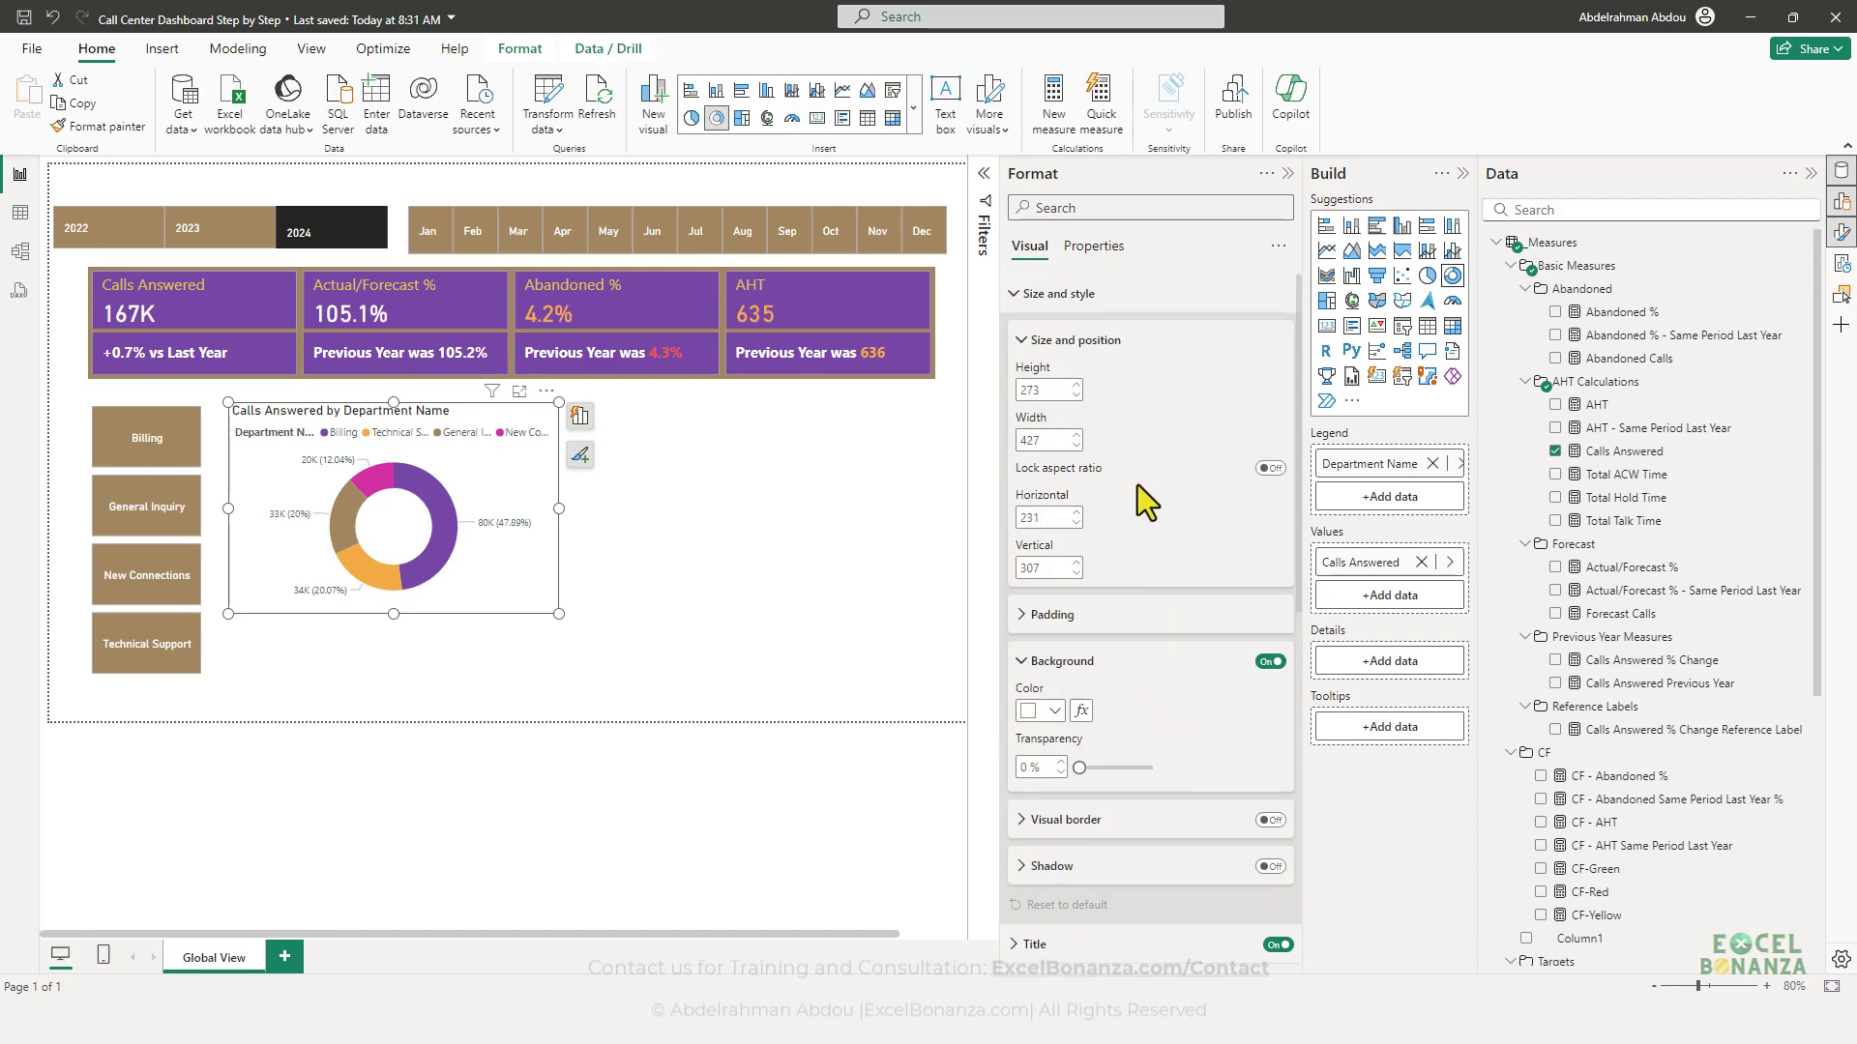
pyautogui.scroll(-8, 1087, 449)
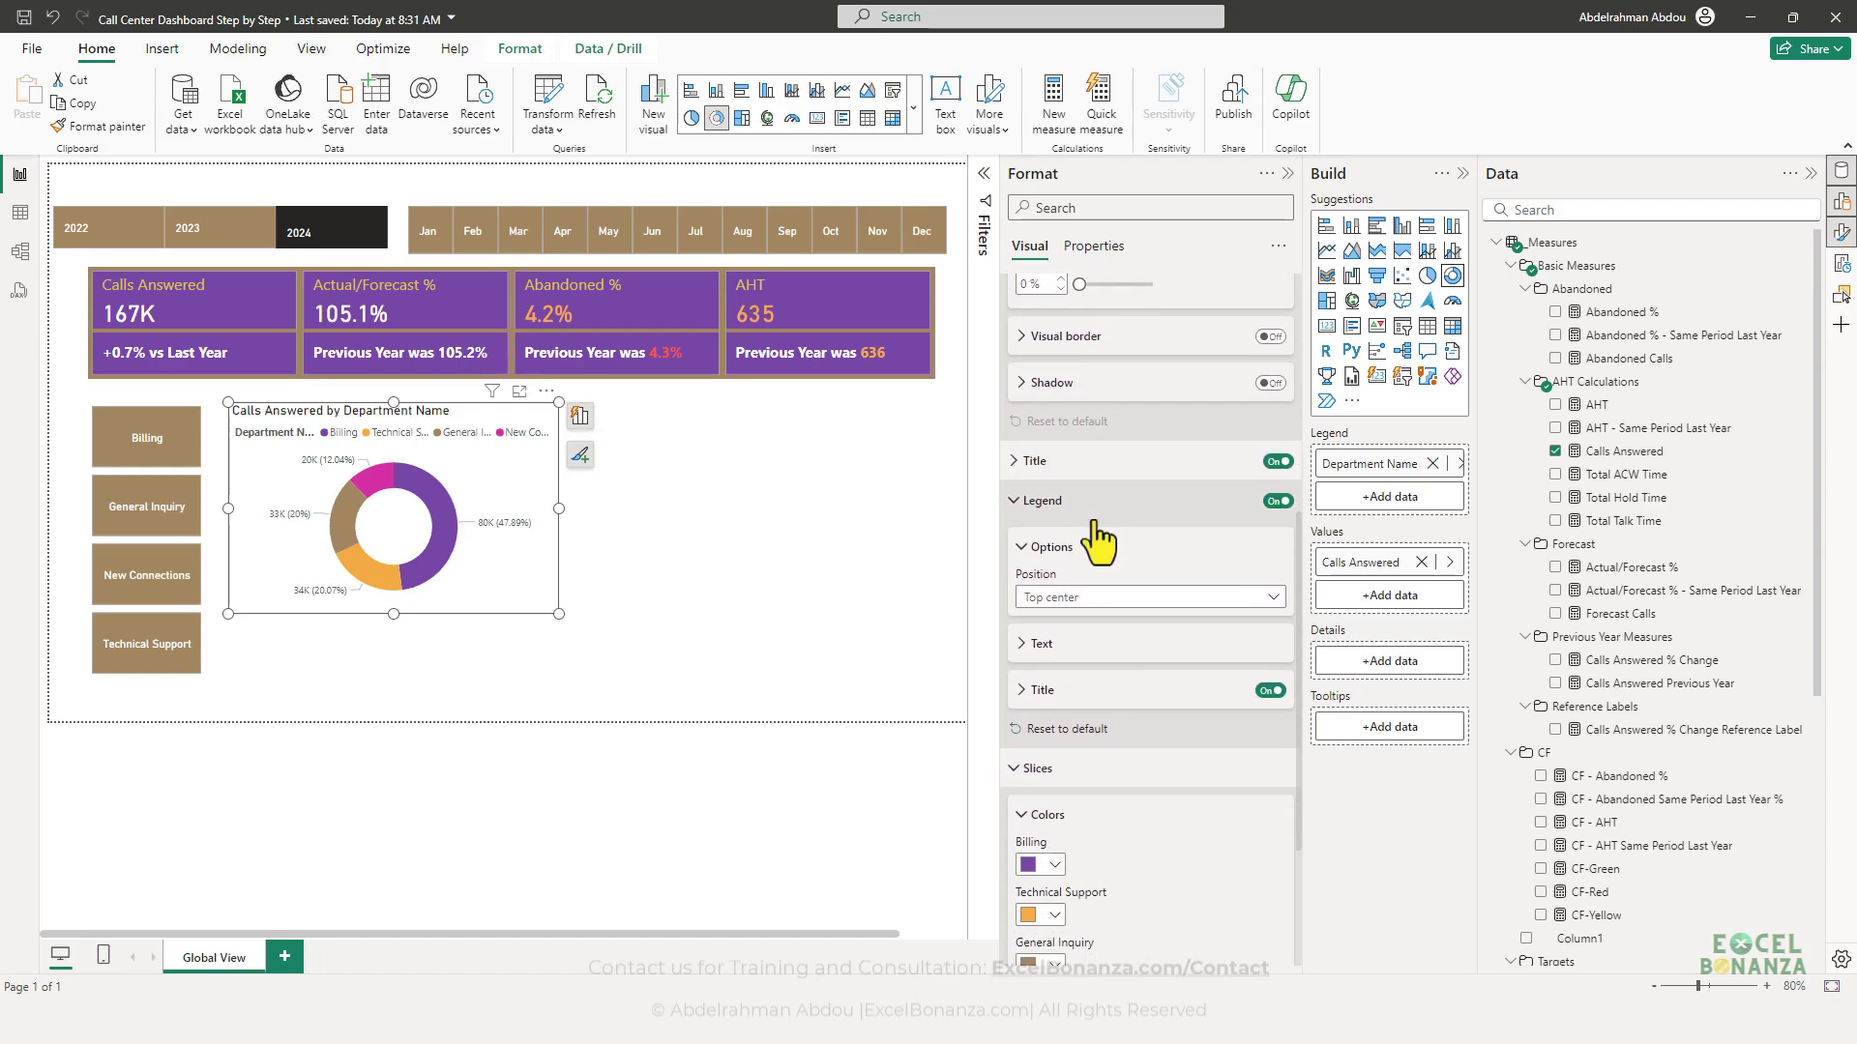
pyautogui.scroll(-4, 1133, 569)
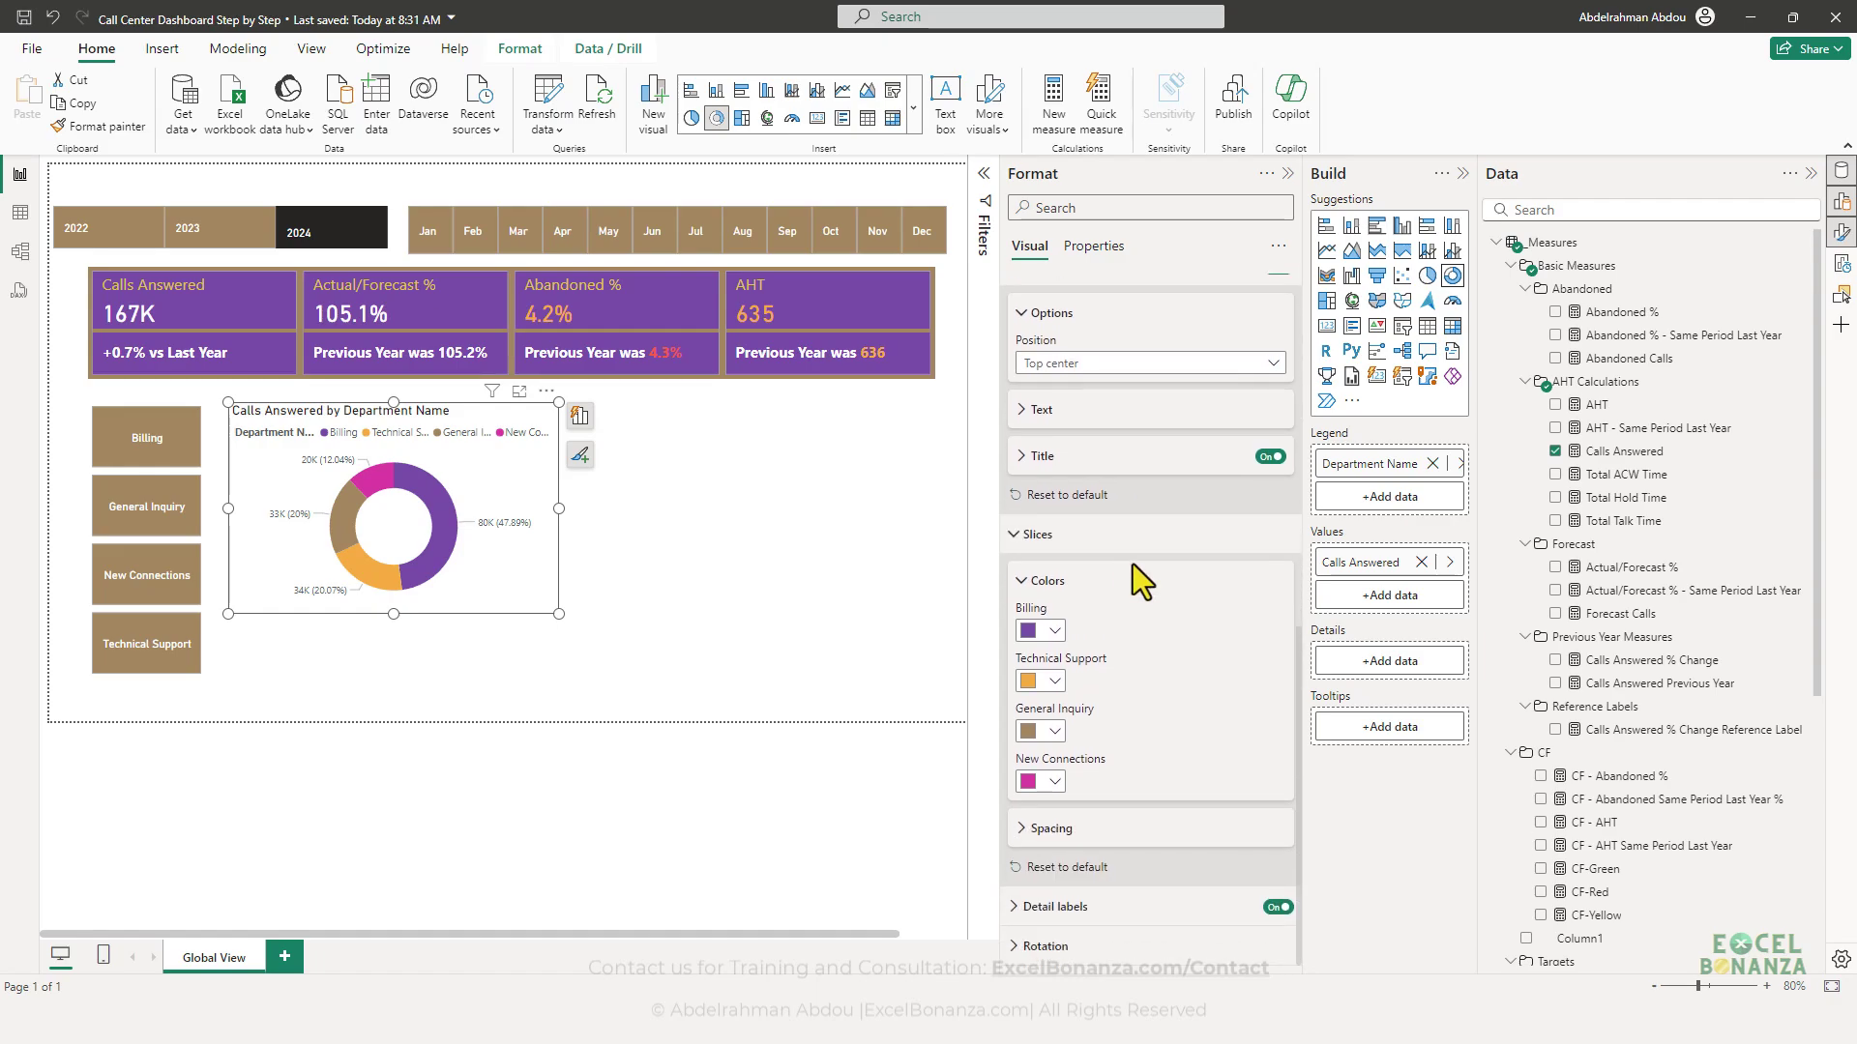
pyautogui.scroll(8, 1131, 818)
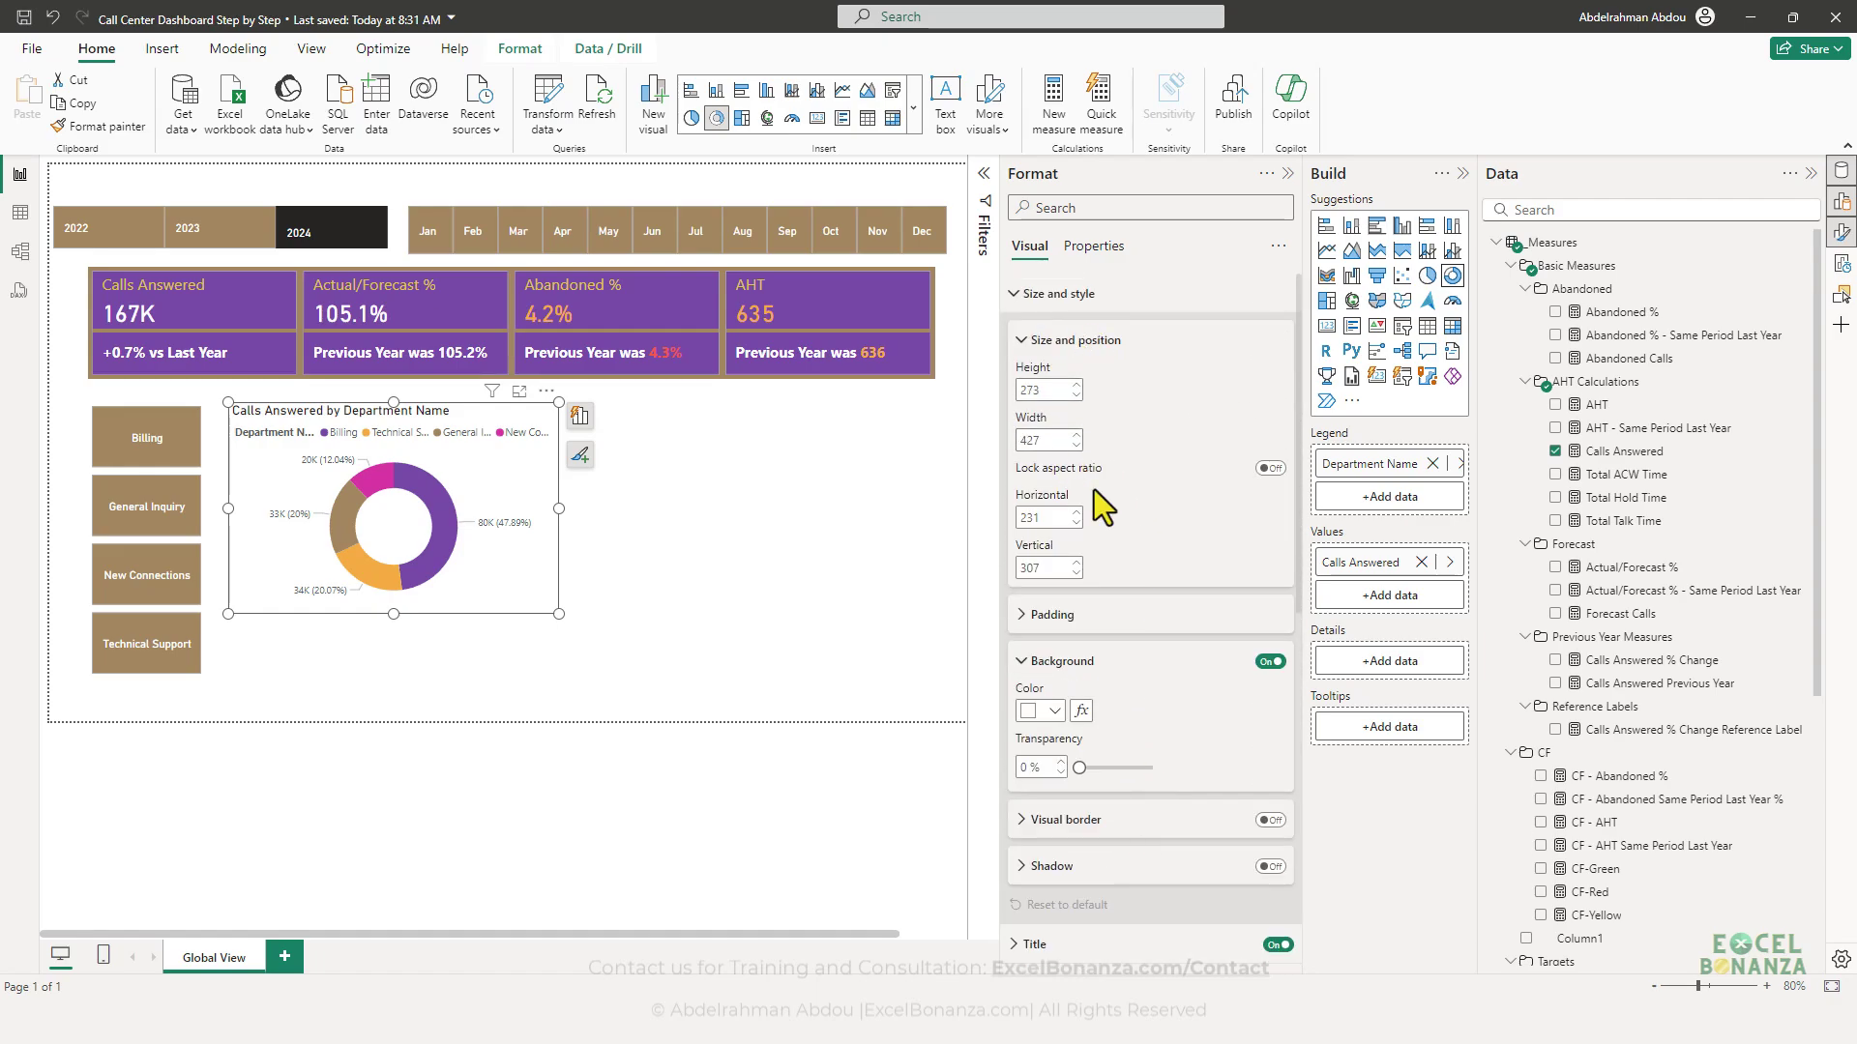
pyautogui.click(1269, 662)
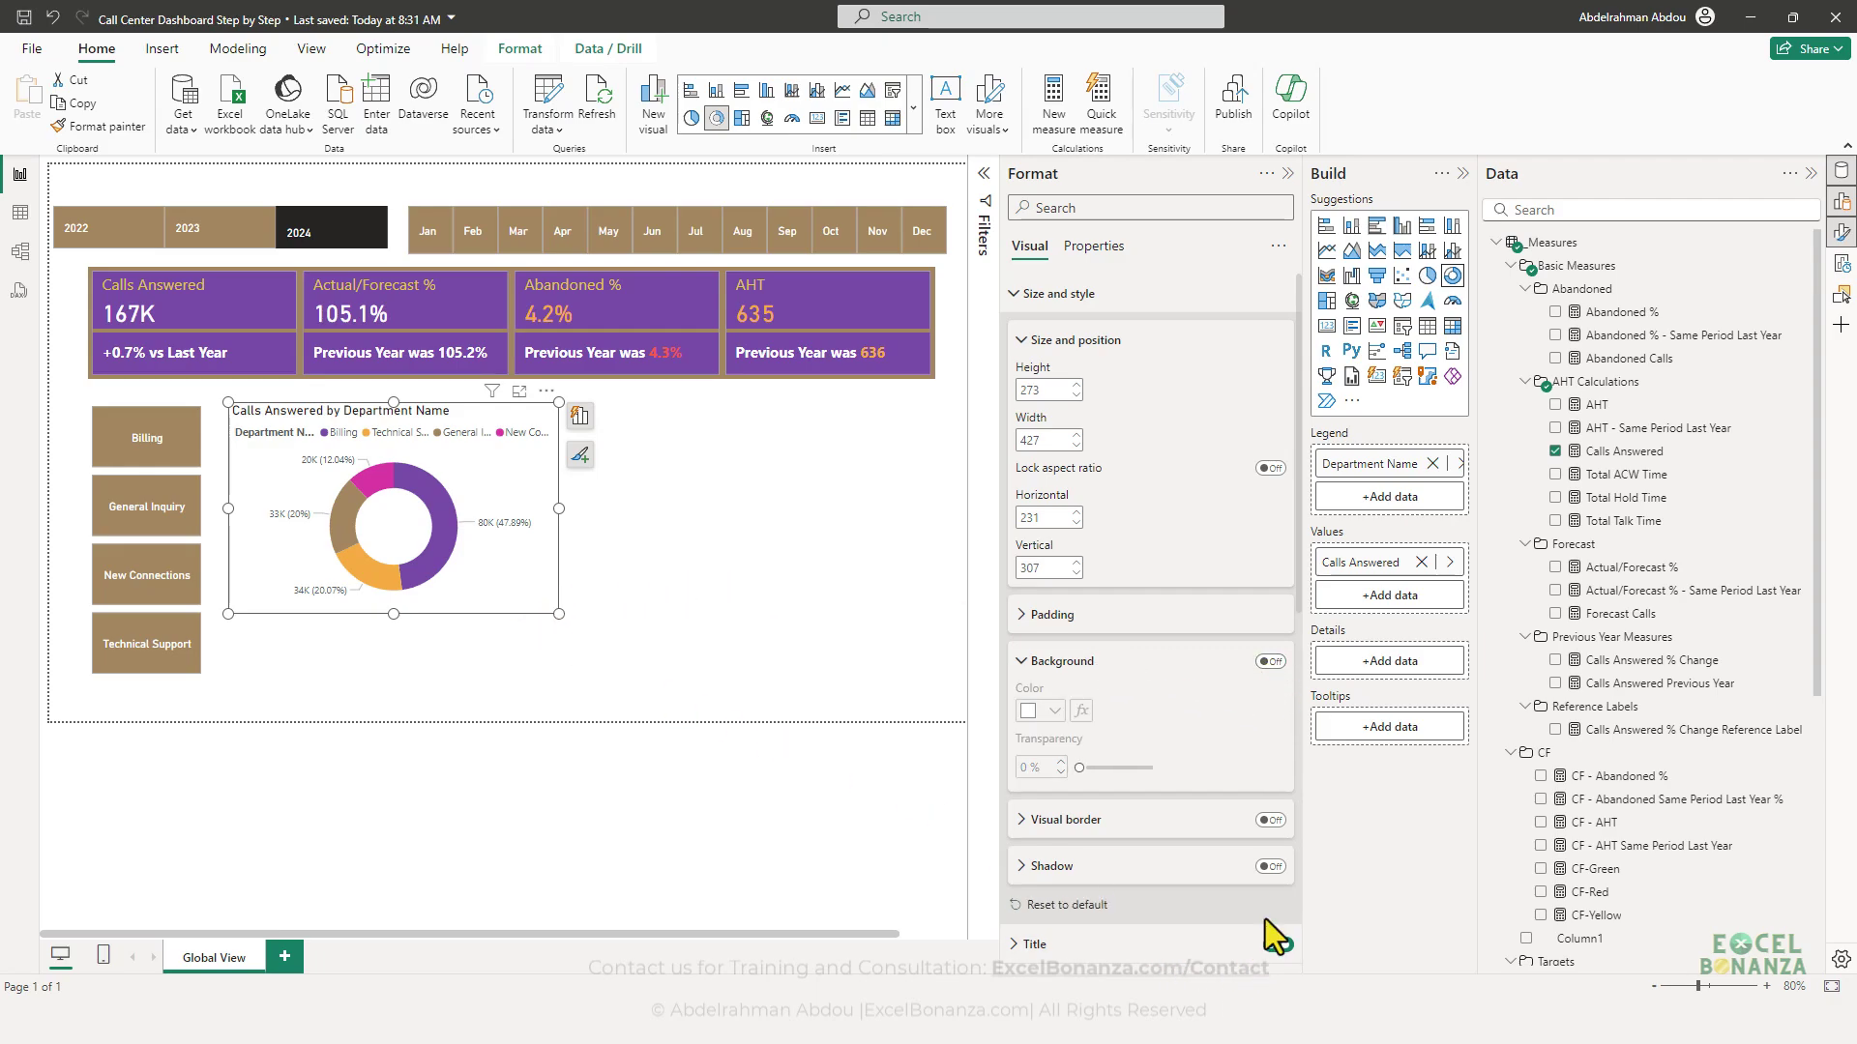
pyautogui.hotkey('alt', 'Tab')
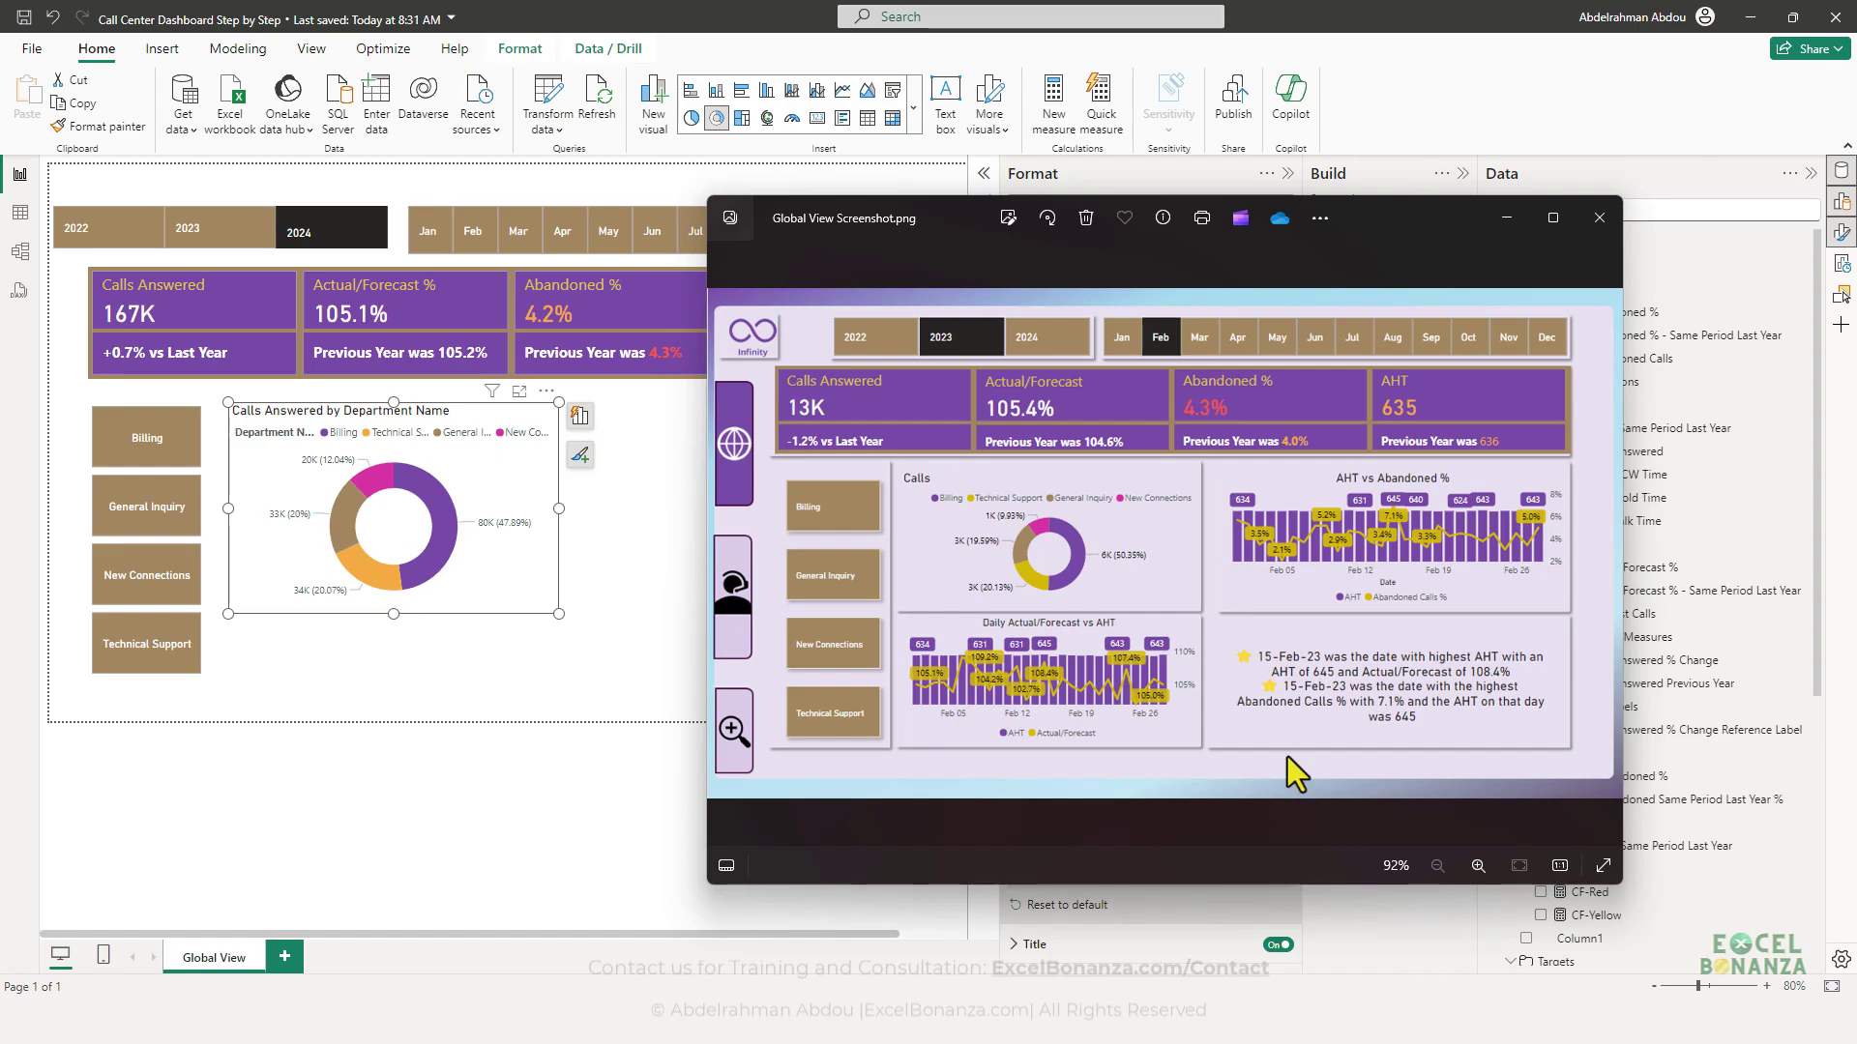
# - Resize the donut chart to about 528 wide by 231 high and turn off its legend title
pyautogui.hotkey('alt', 'Tab')
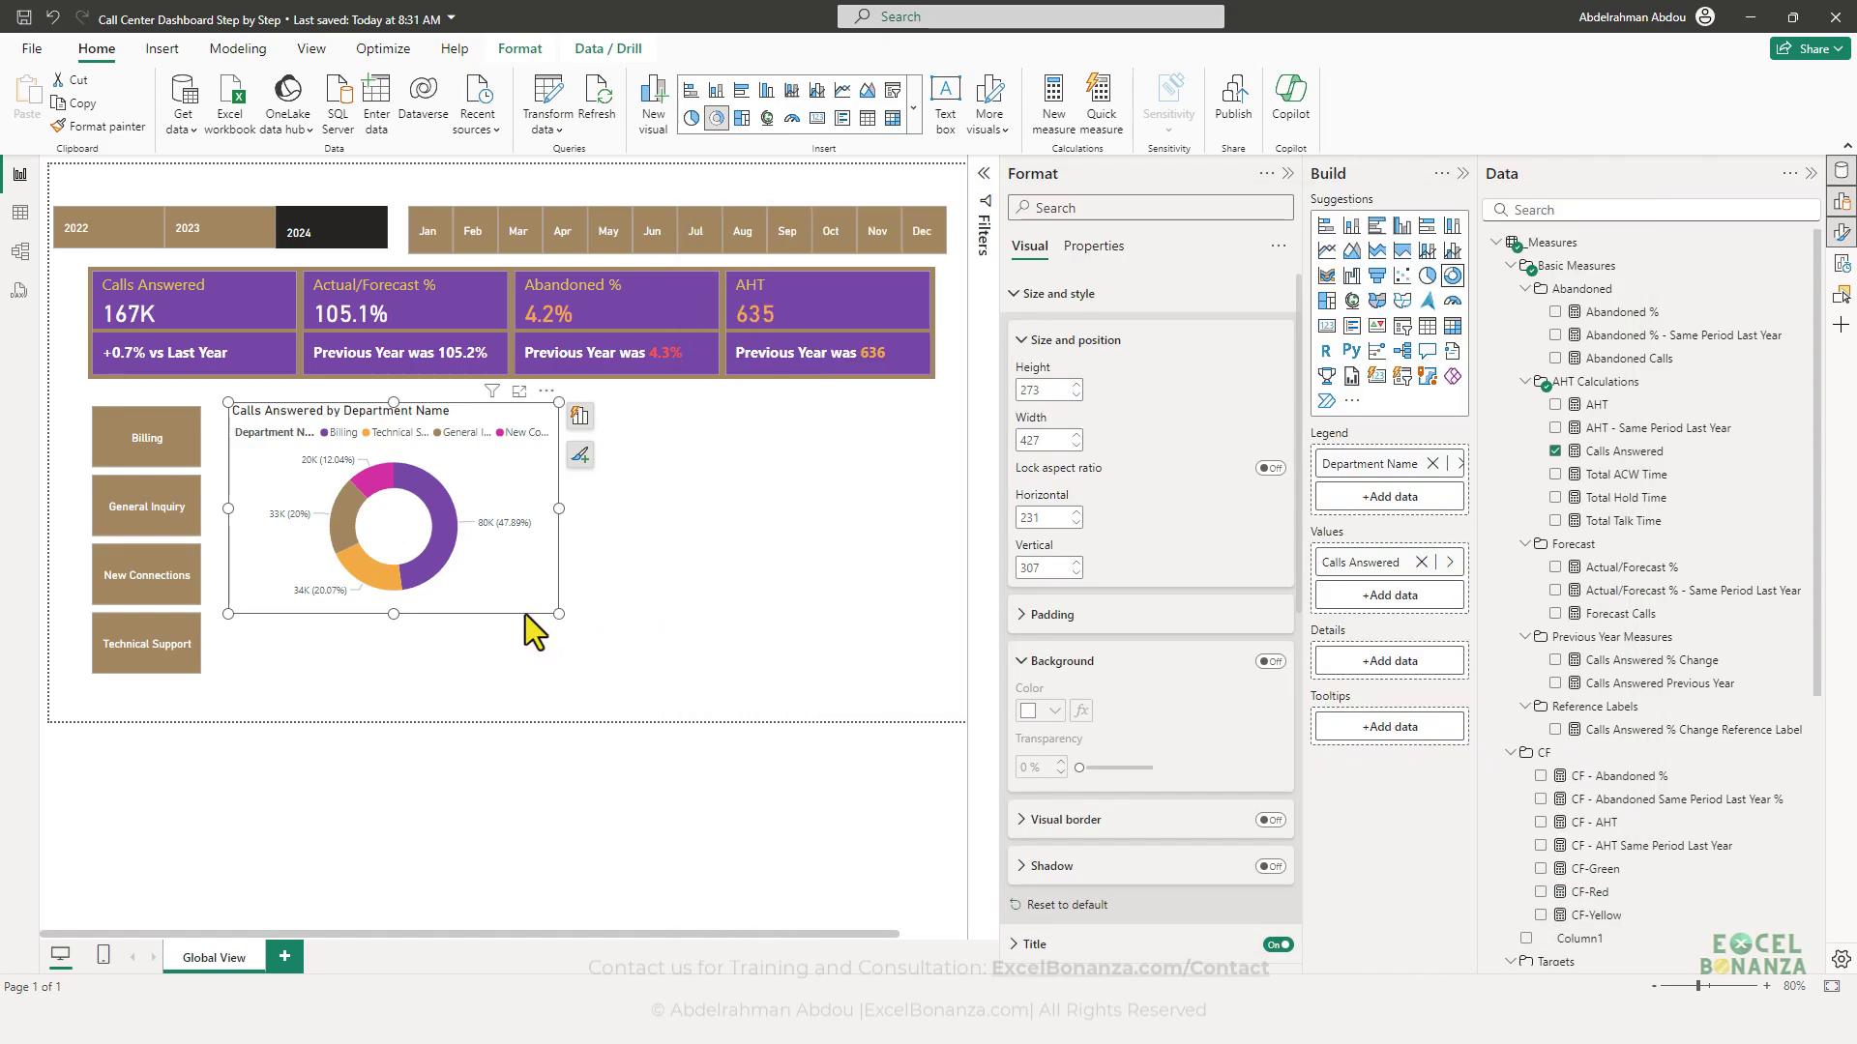
pyautogui.moveTo(559, 615); pyautogui.dragTo(636, 582)
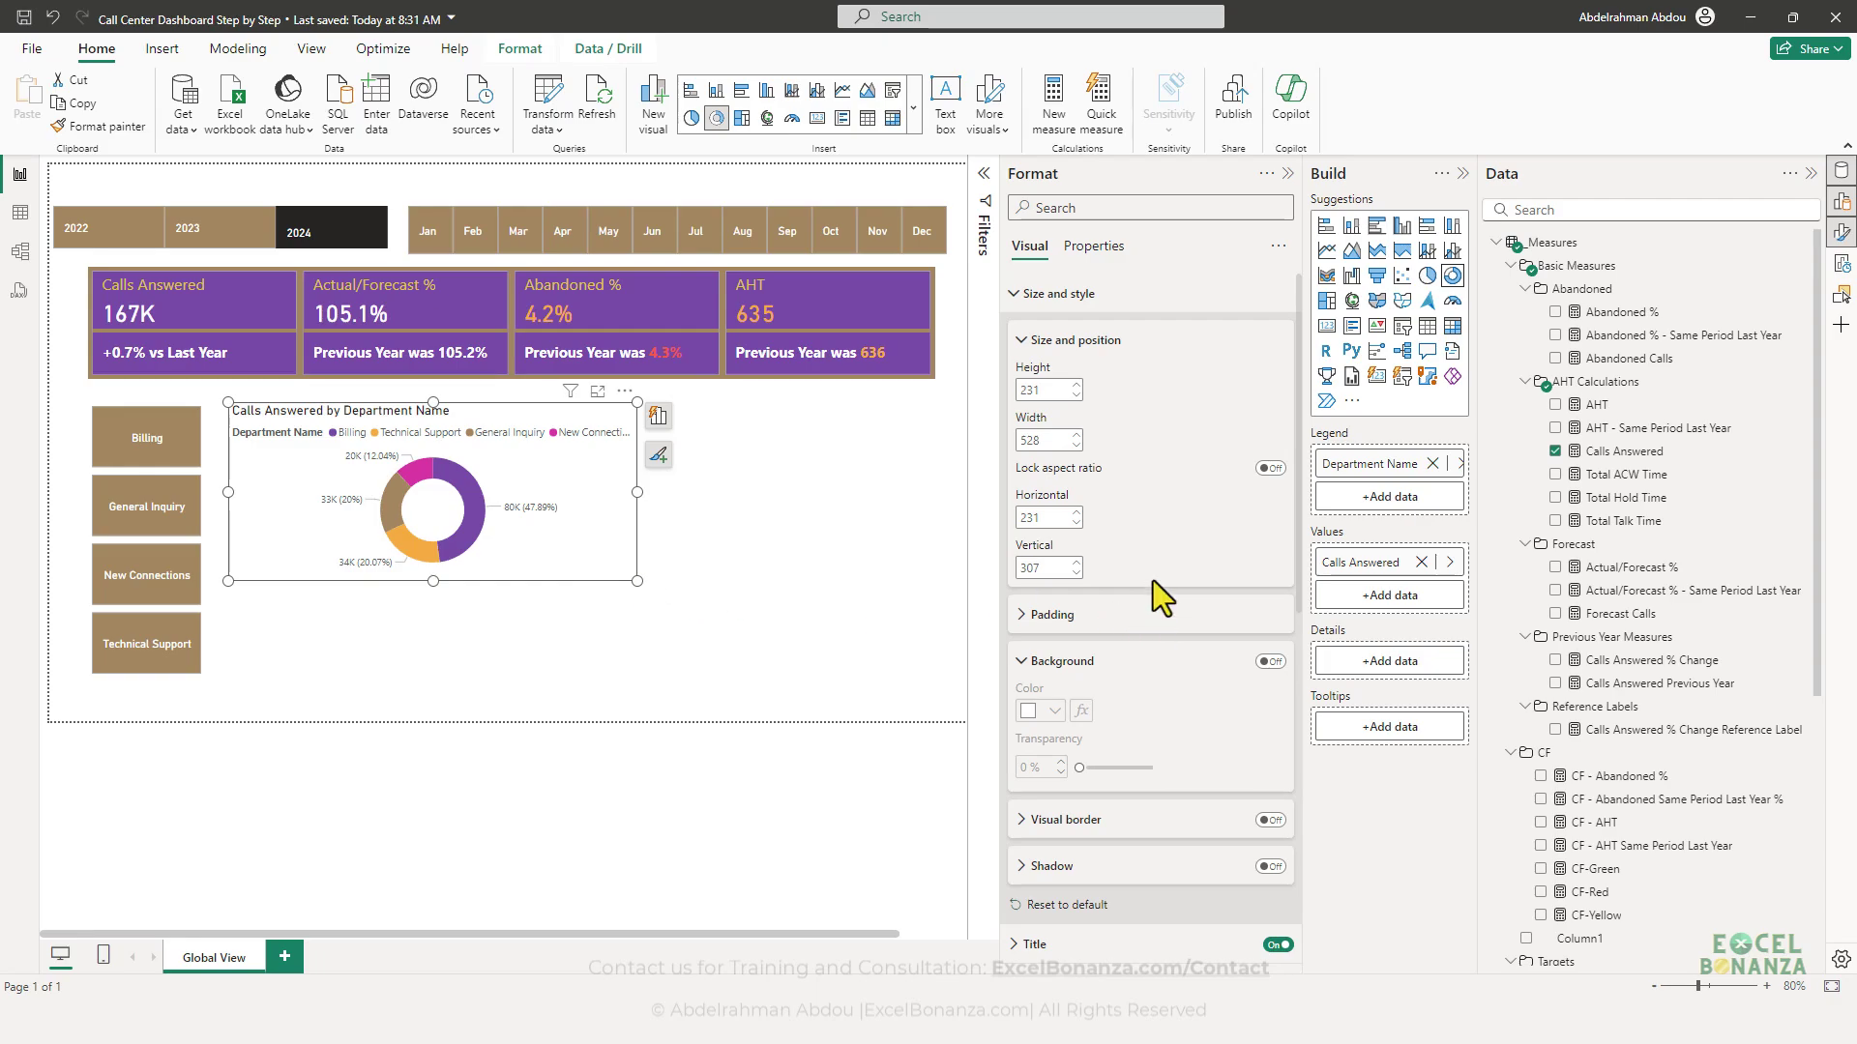
pyautogui.scroll(-4, 1151, 408)
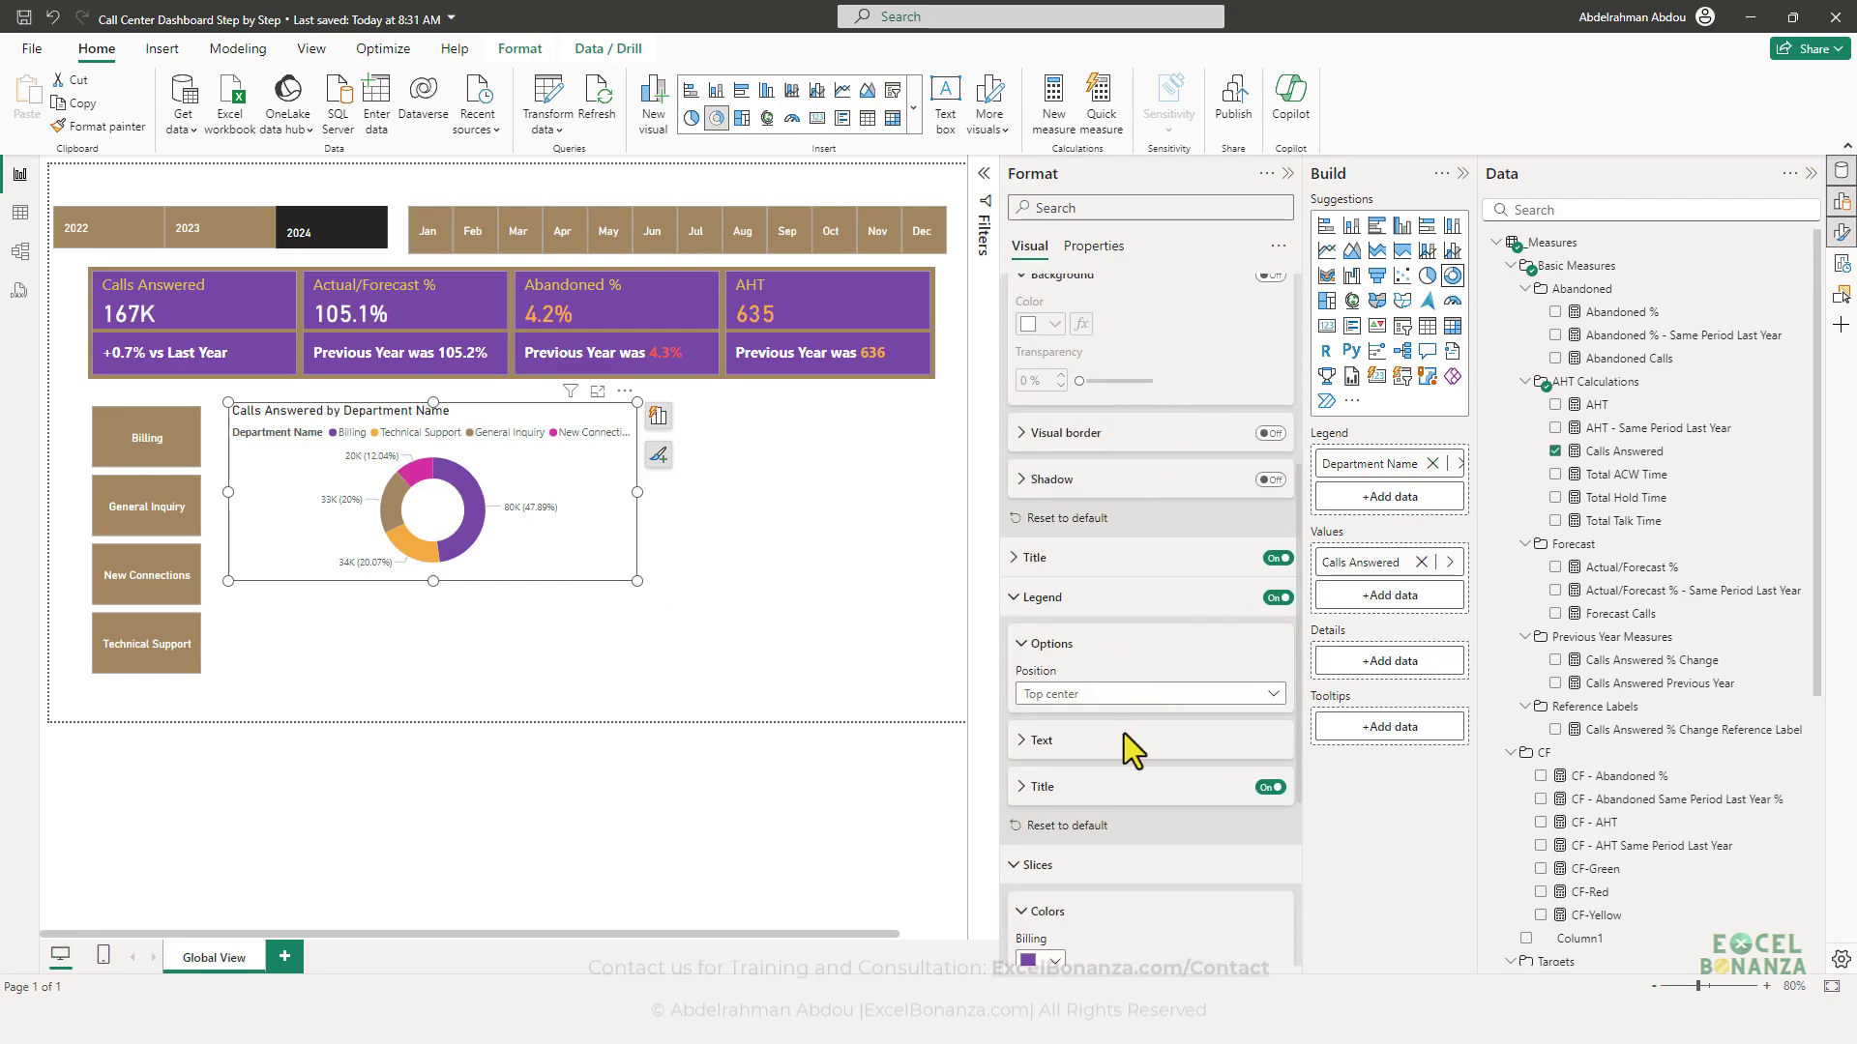
pyautogui.scroll(-2, 1131, 735)
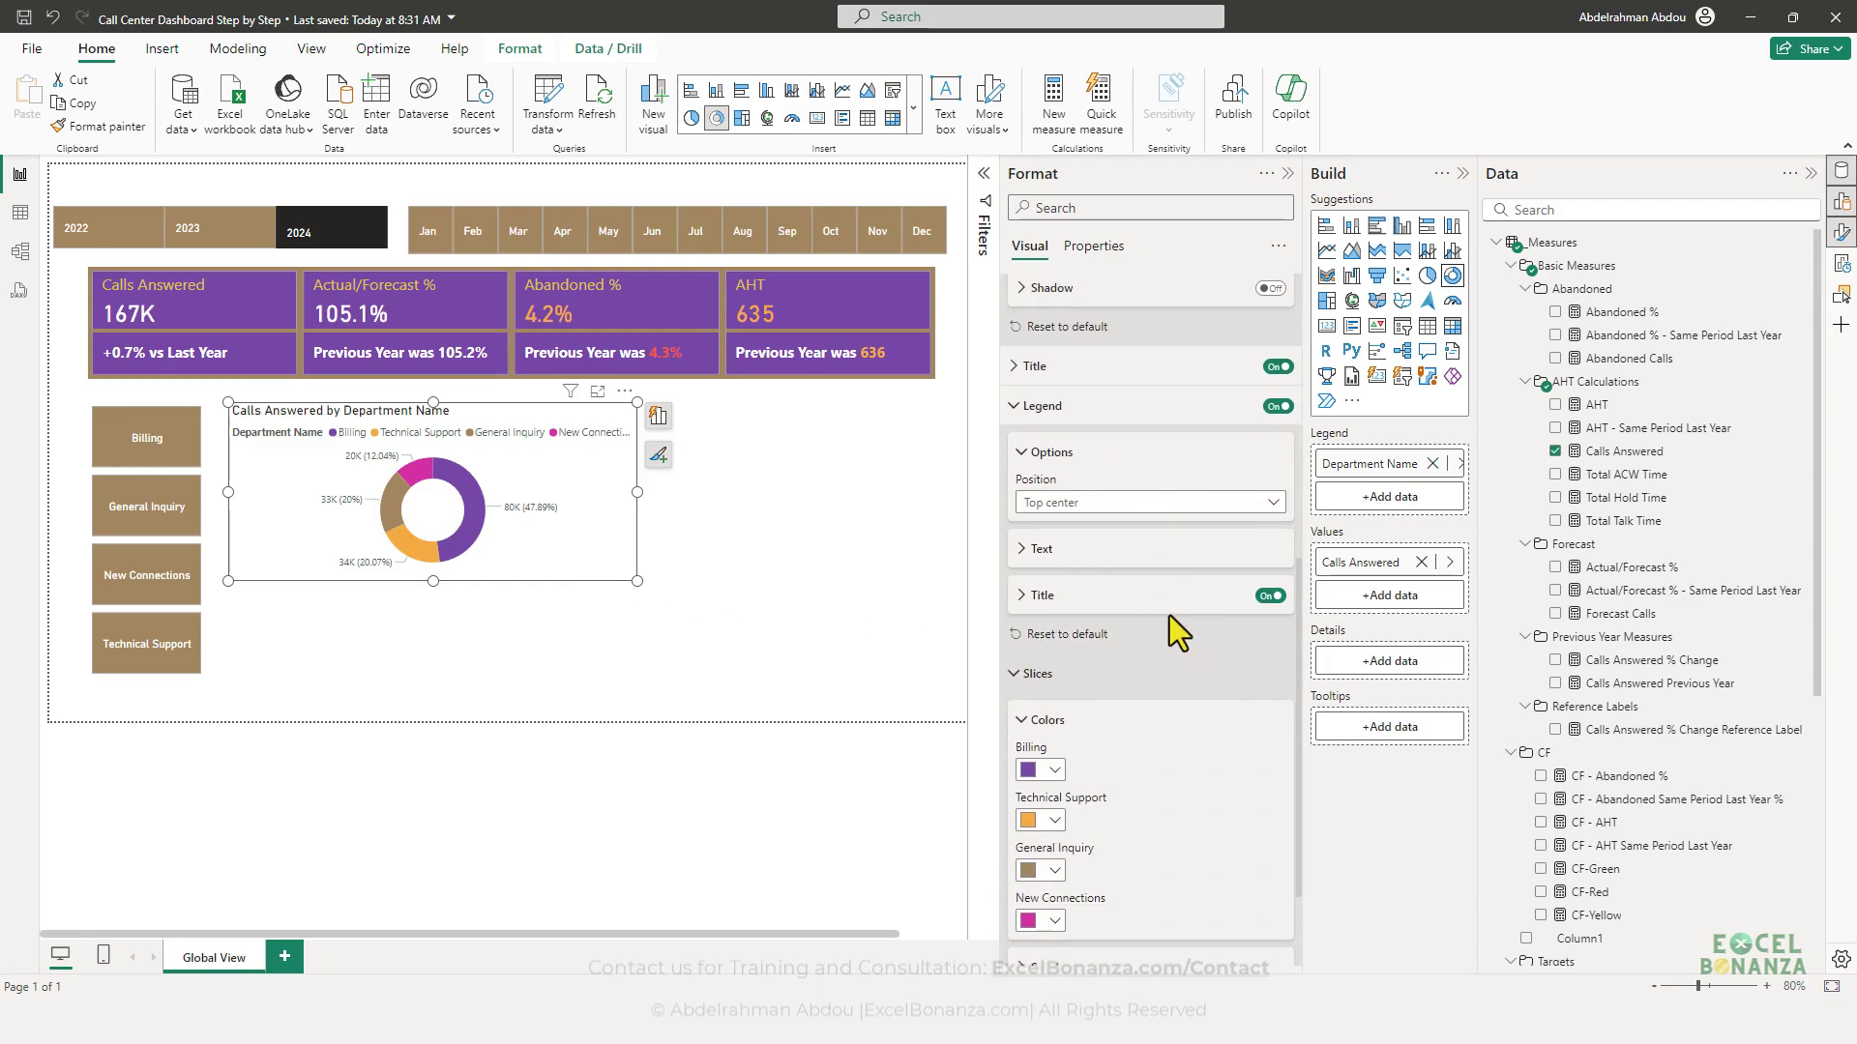
pyautogui.click(1074, 593)
pyautogui.tripleClick(1106, 643)
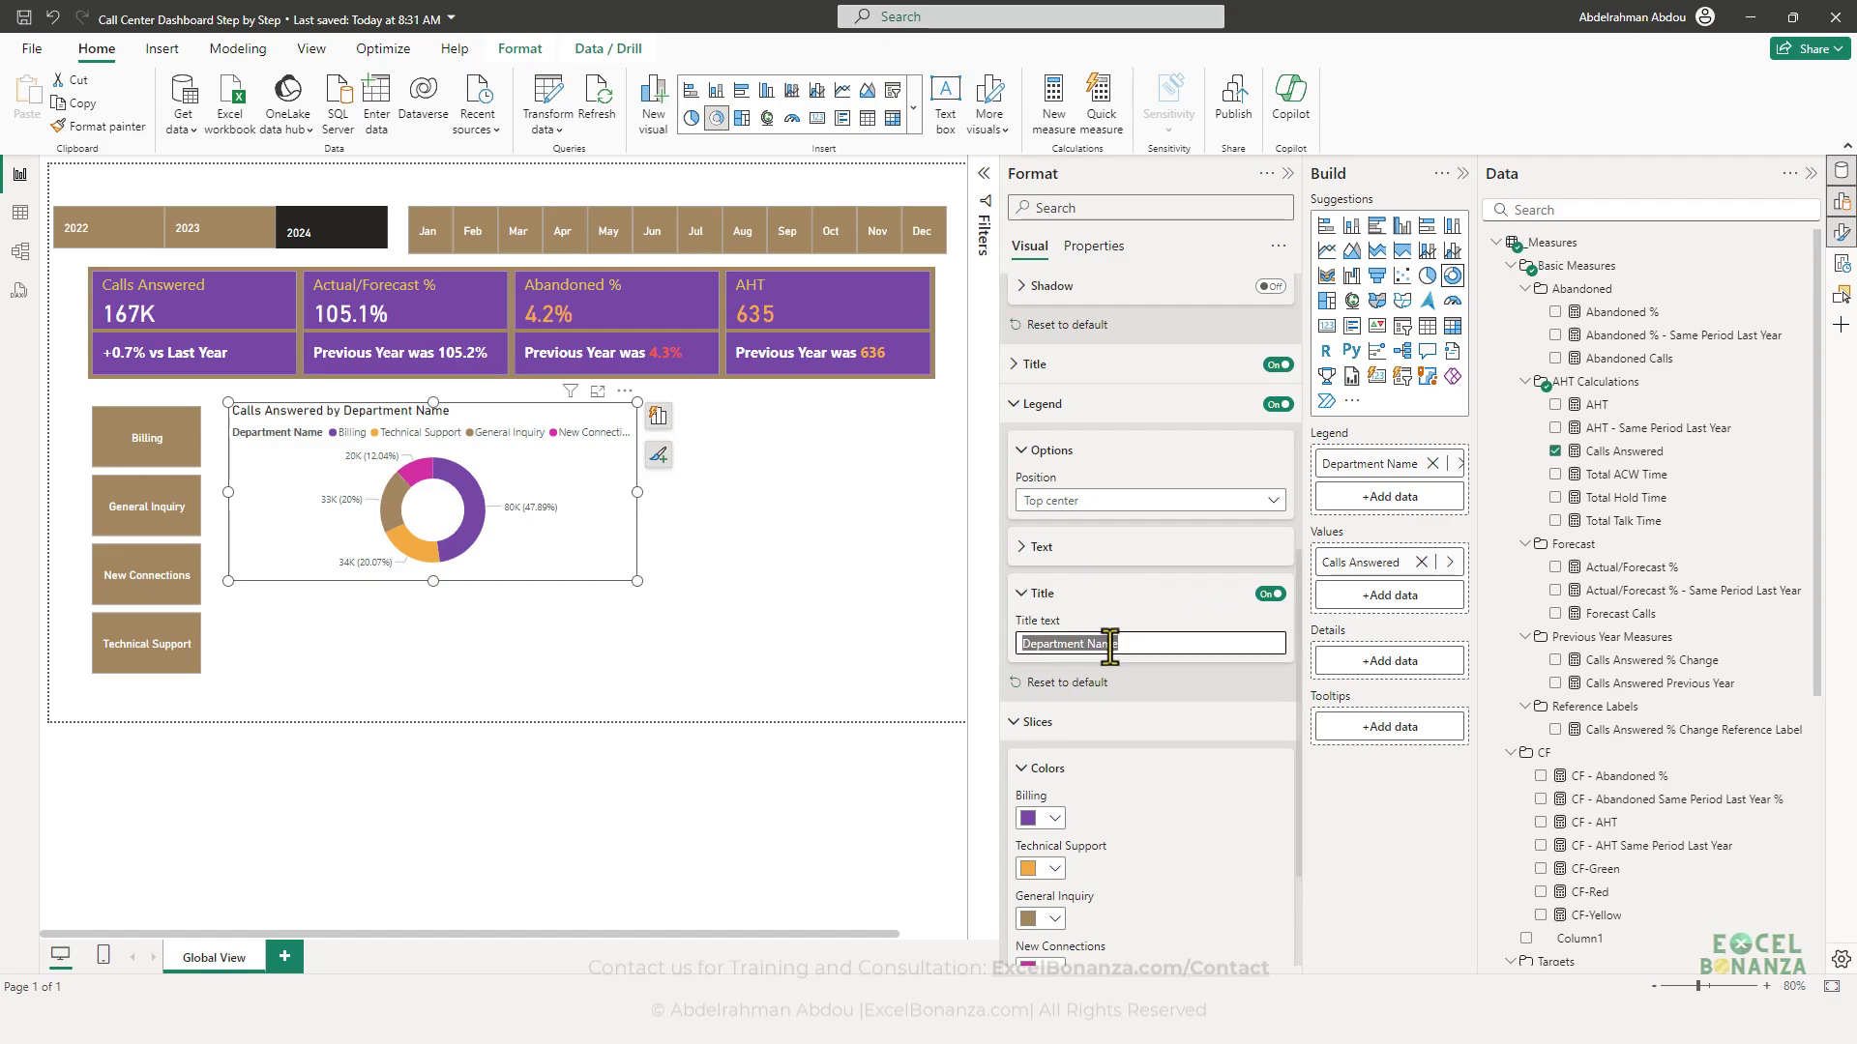
pyautogui.click(1270, 594)
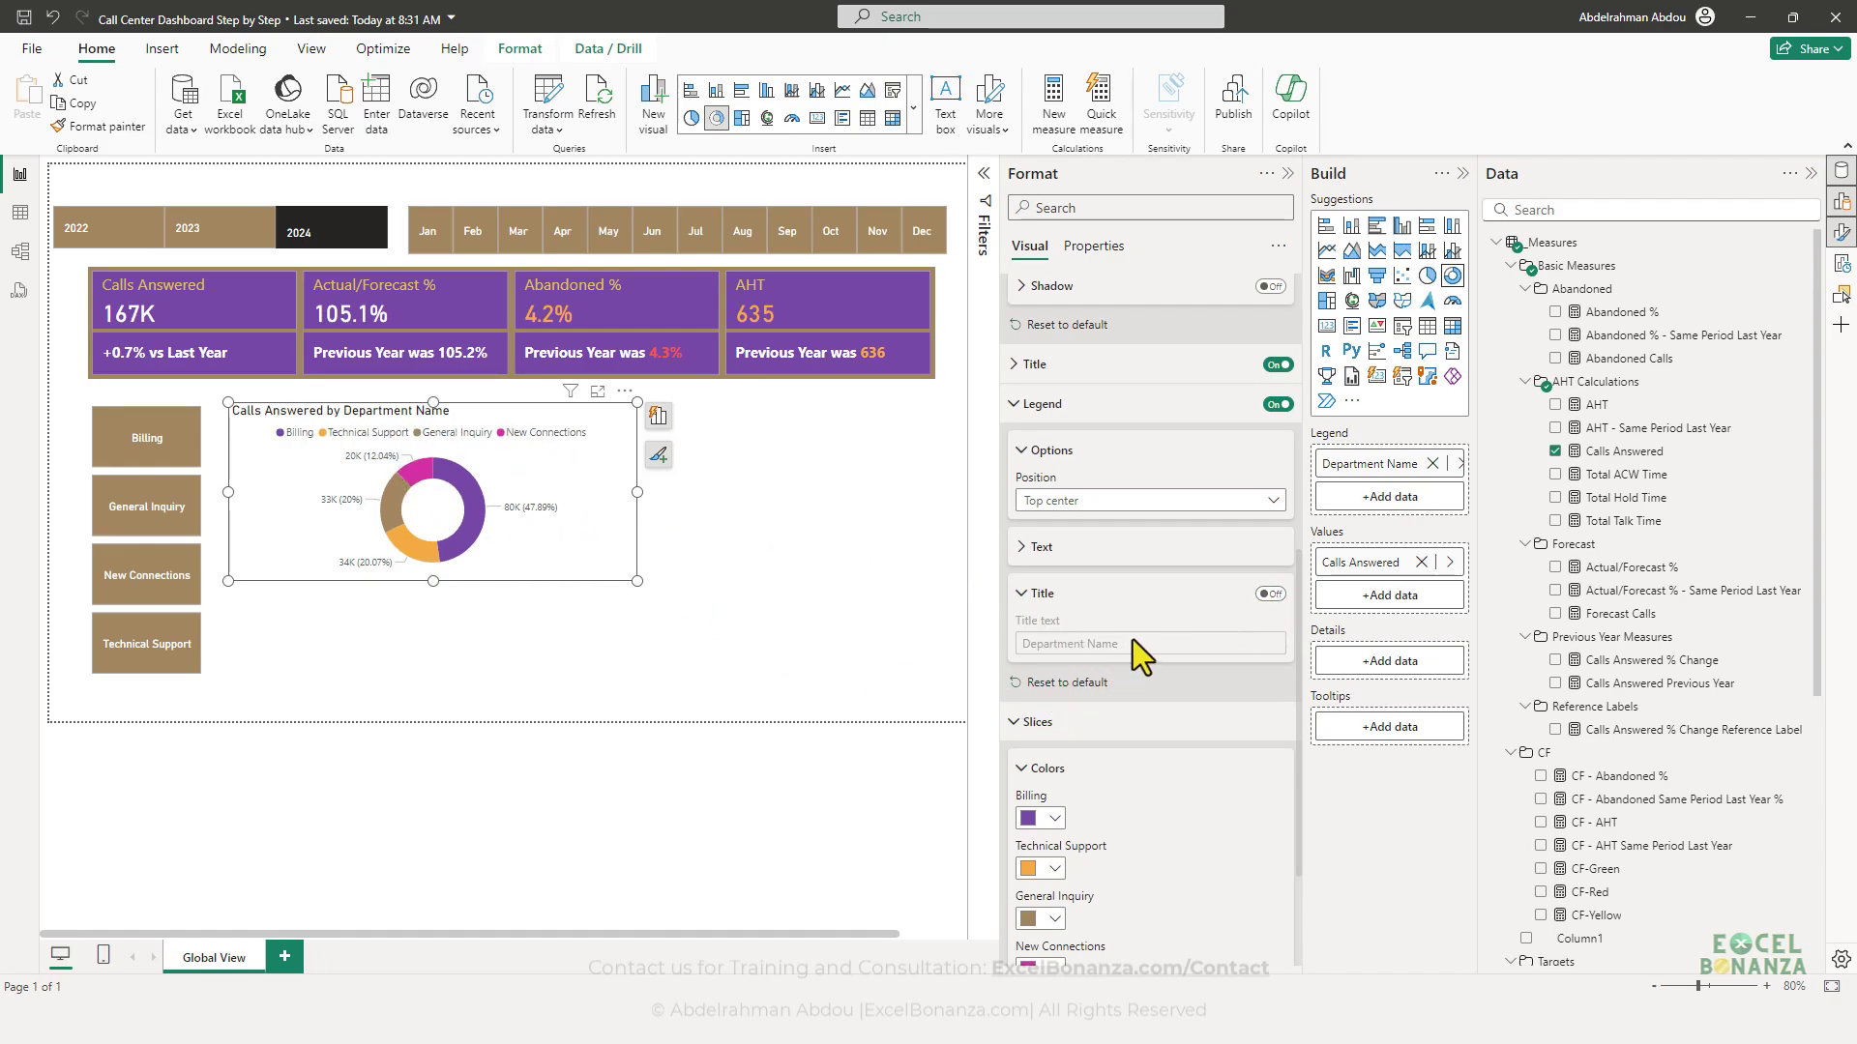
# - Set the donut chart's legend text color to black
pyautogui.scroll(-1, 1133, 640)
pyautogui.click(1059, 452)
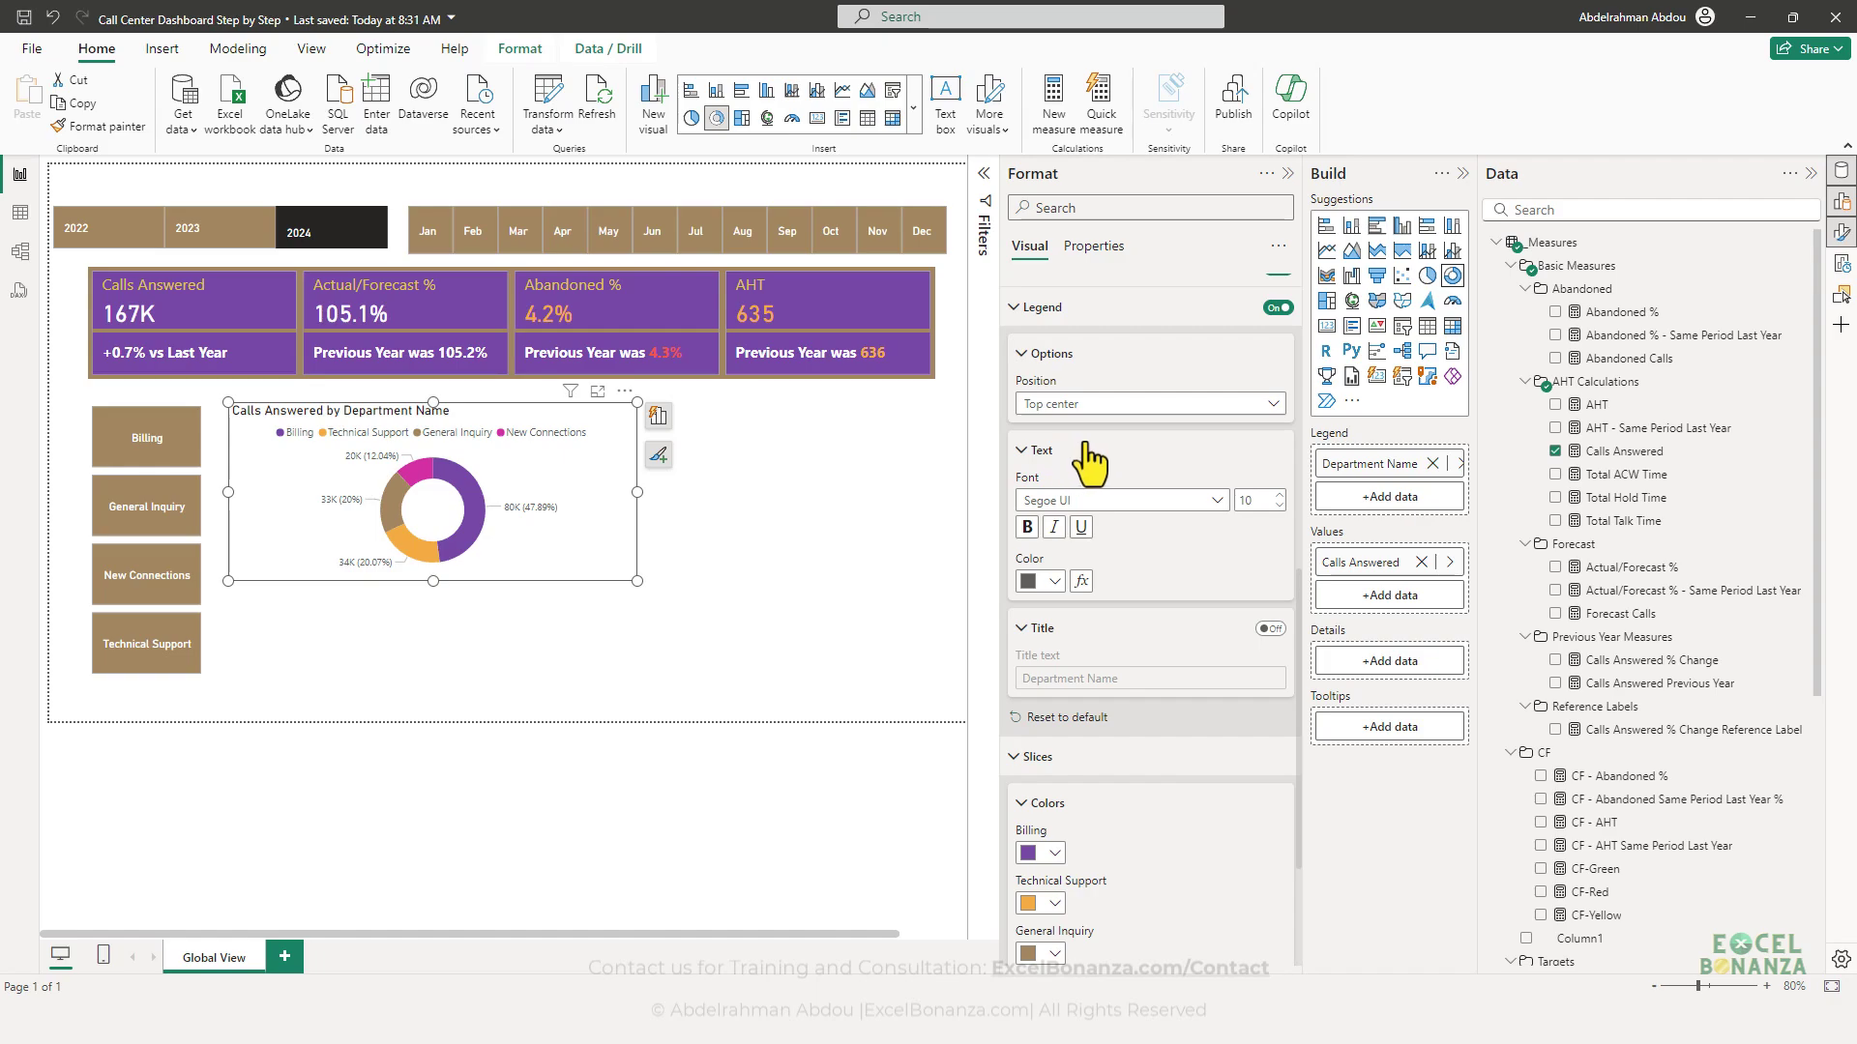
pyautogui.scroll(-2, 1151, 542)
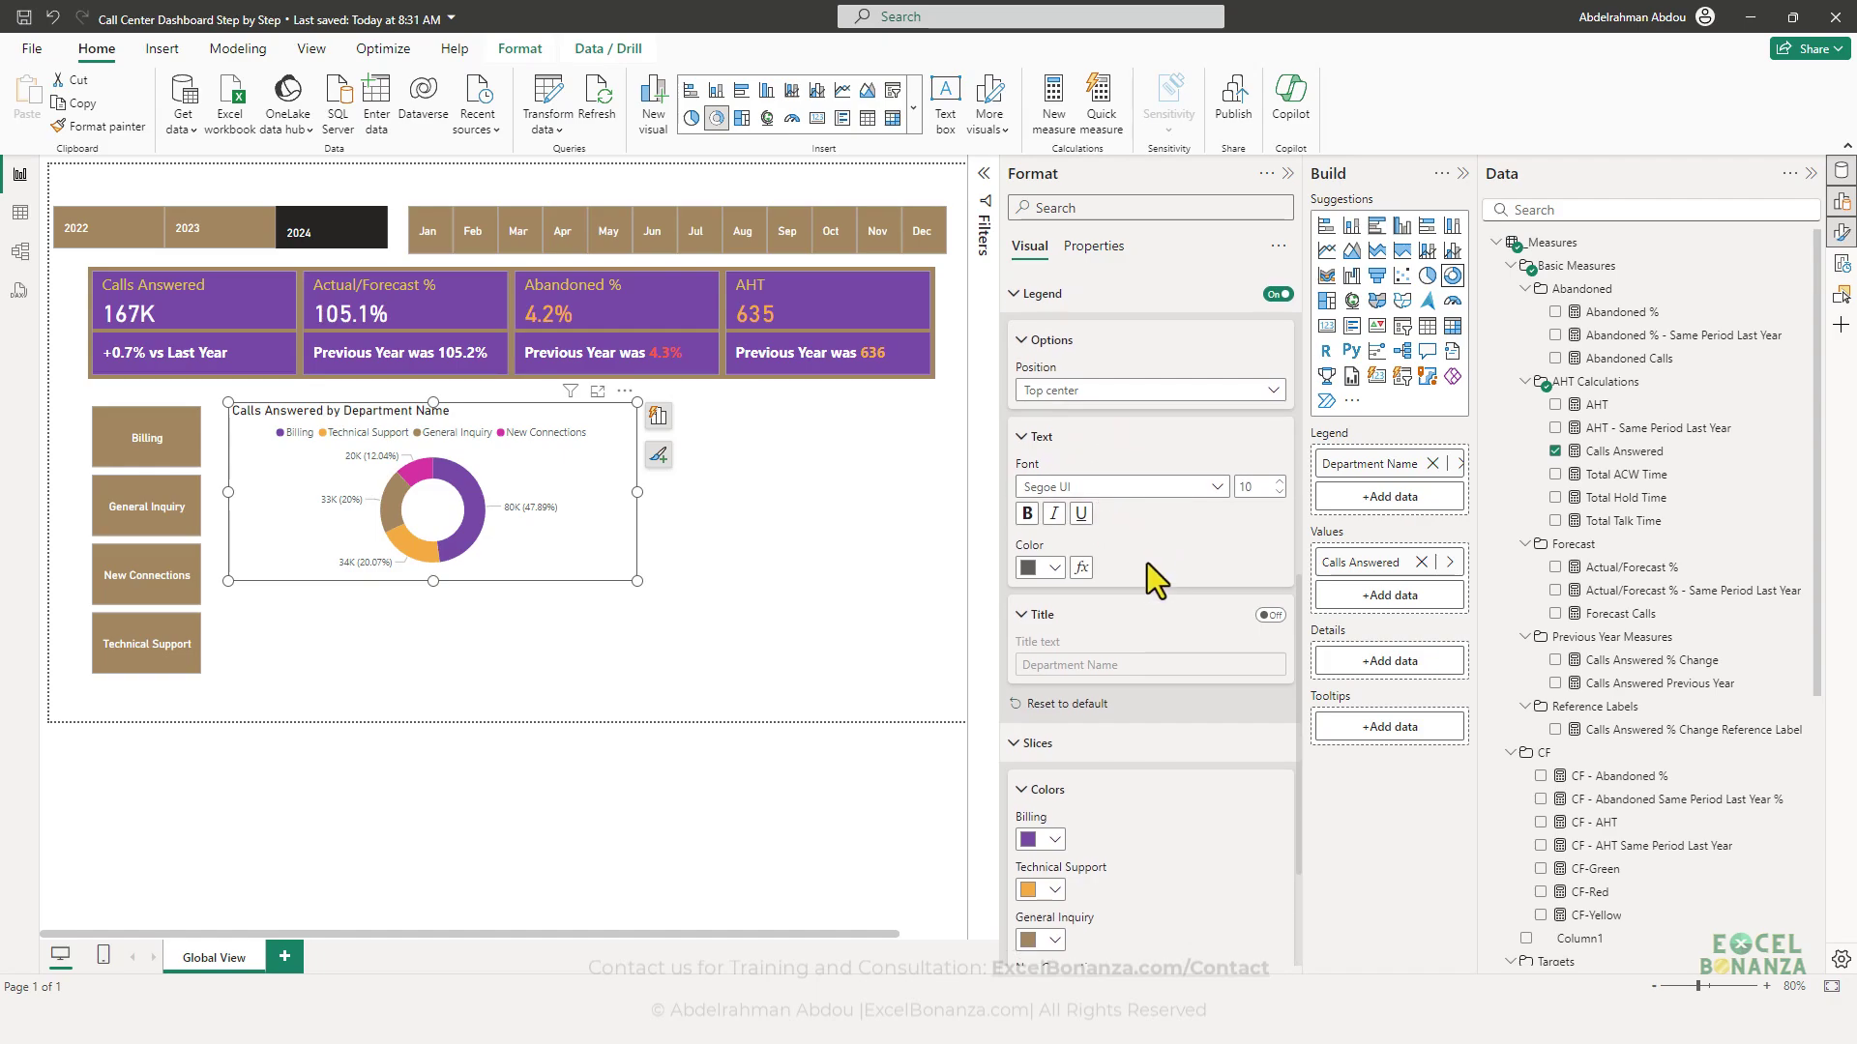
pyautogui.click(1052, 388)
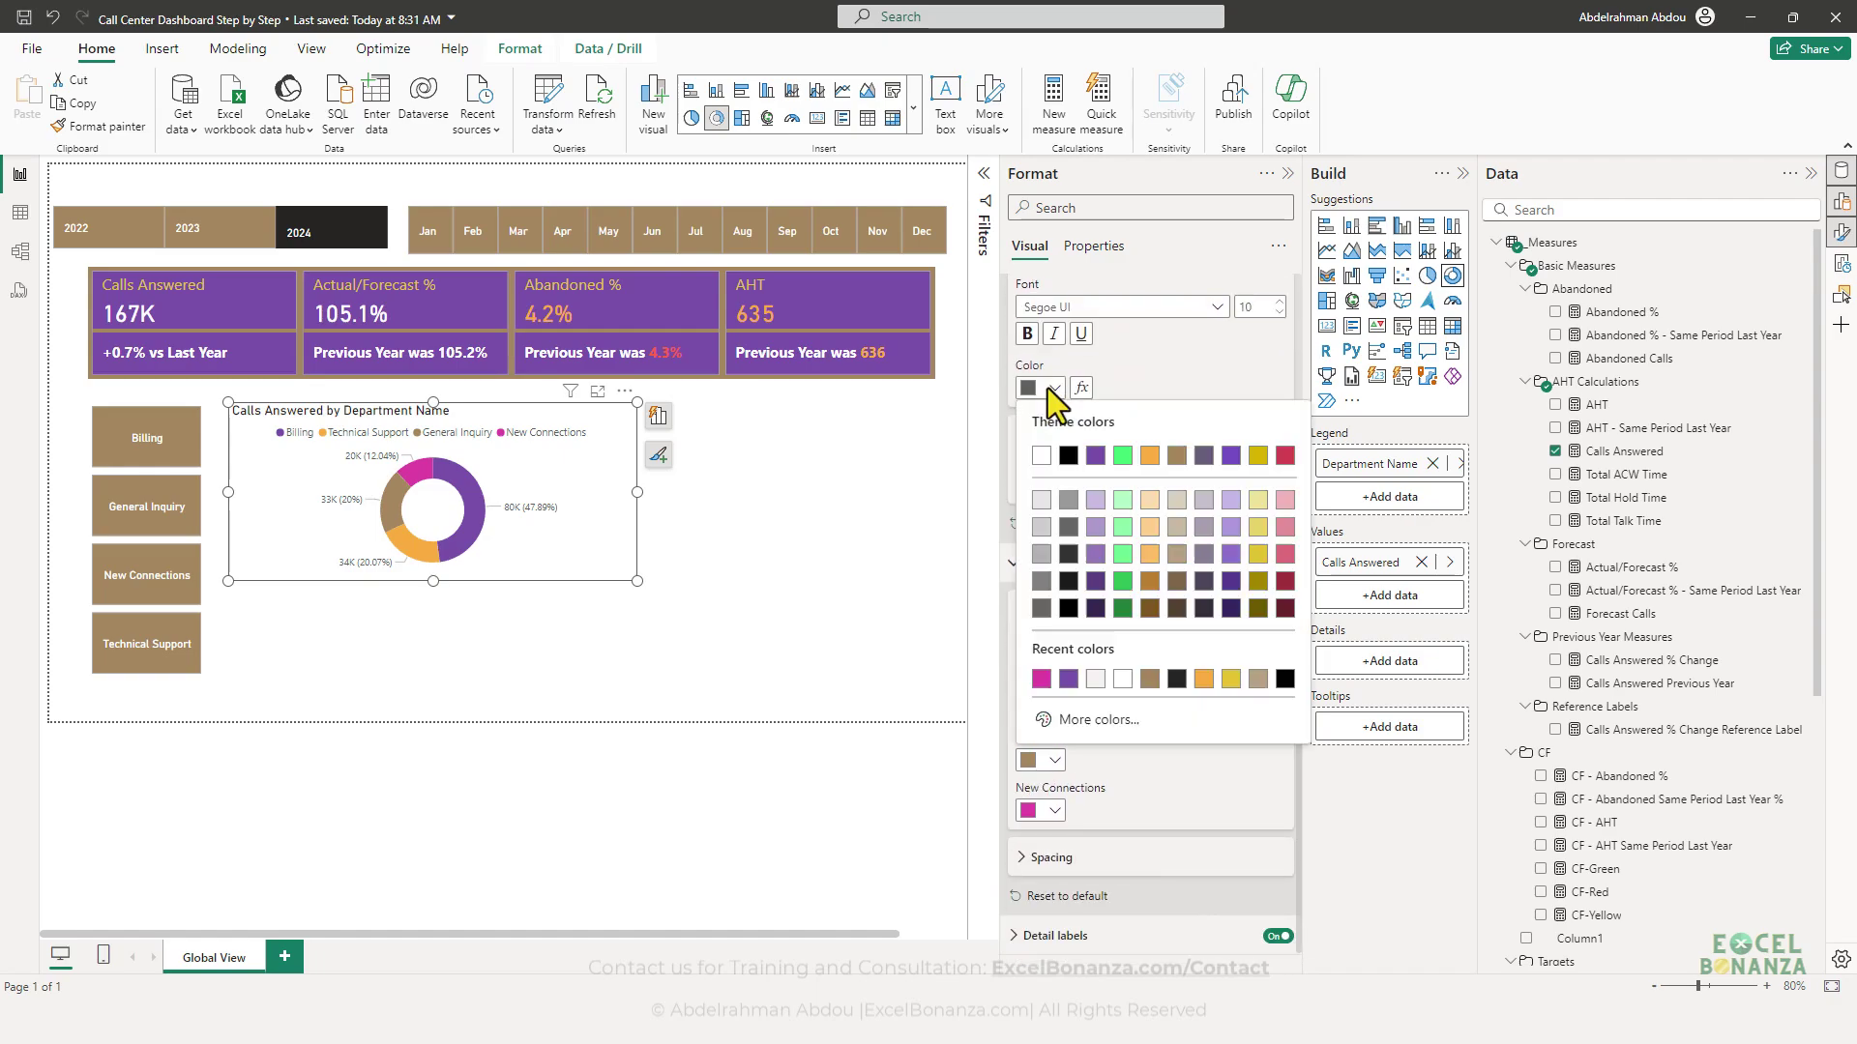
pyautogui.click(1067, 455)
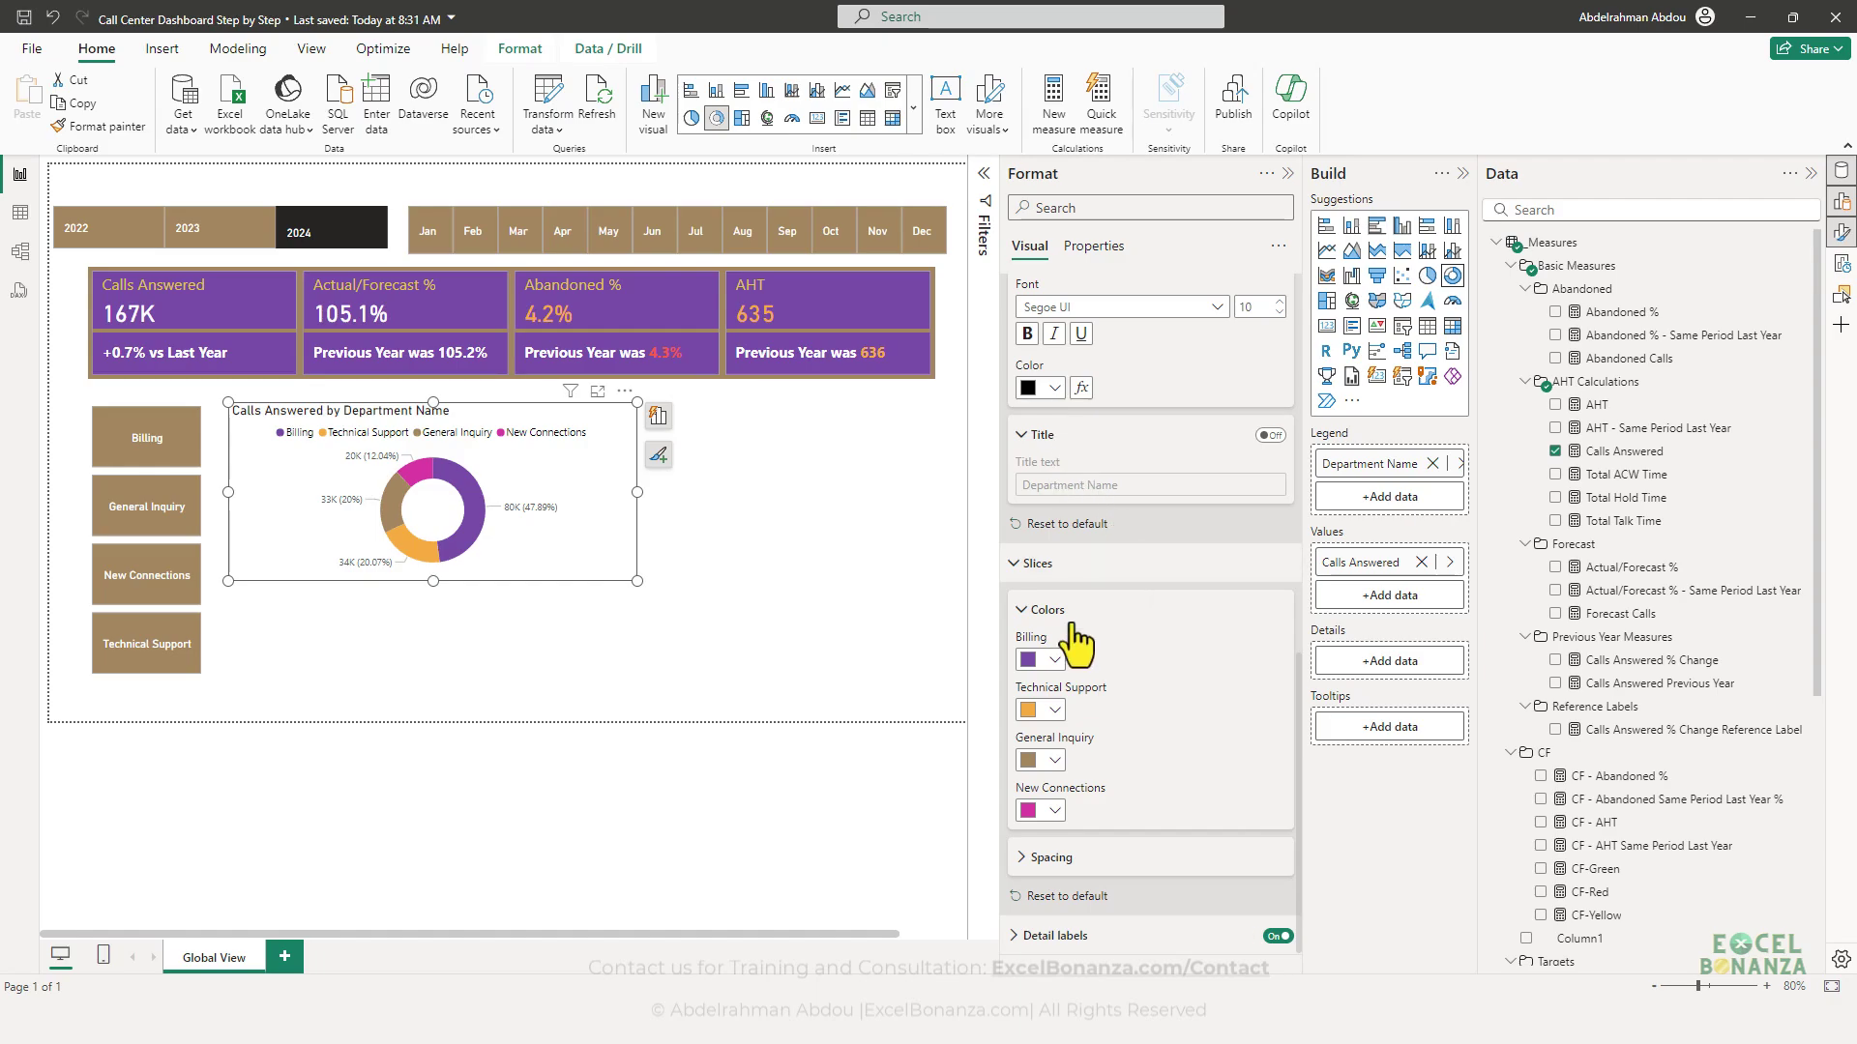
# - Change the donut chart's title text to "Calls Answered"
pyautogui.scroll(5, 1105, 634)
pyautogui.scroll(-2, 1119, 677)
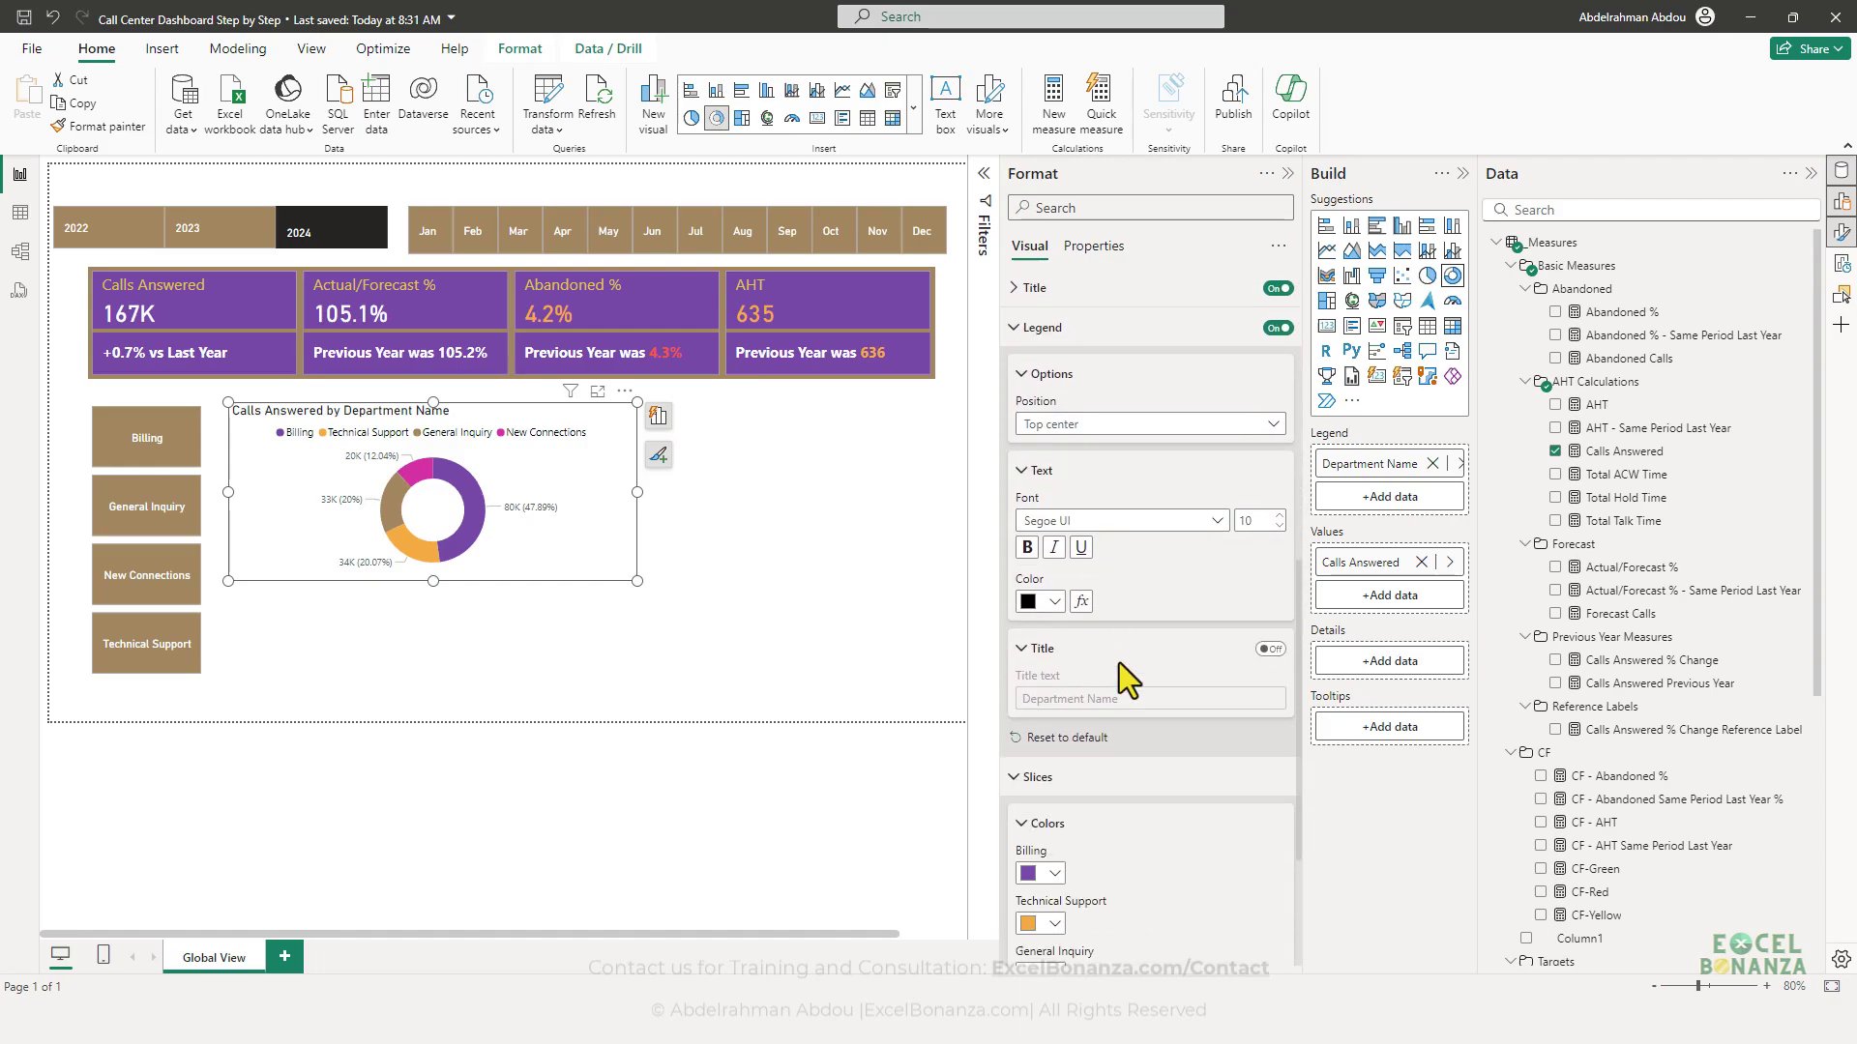
pyautogui.scroll(1, 1035, 455)
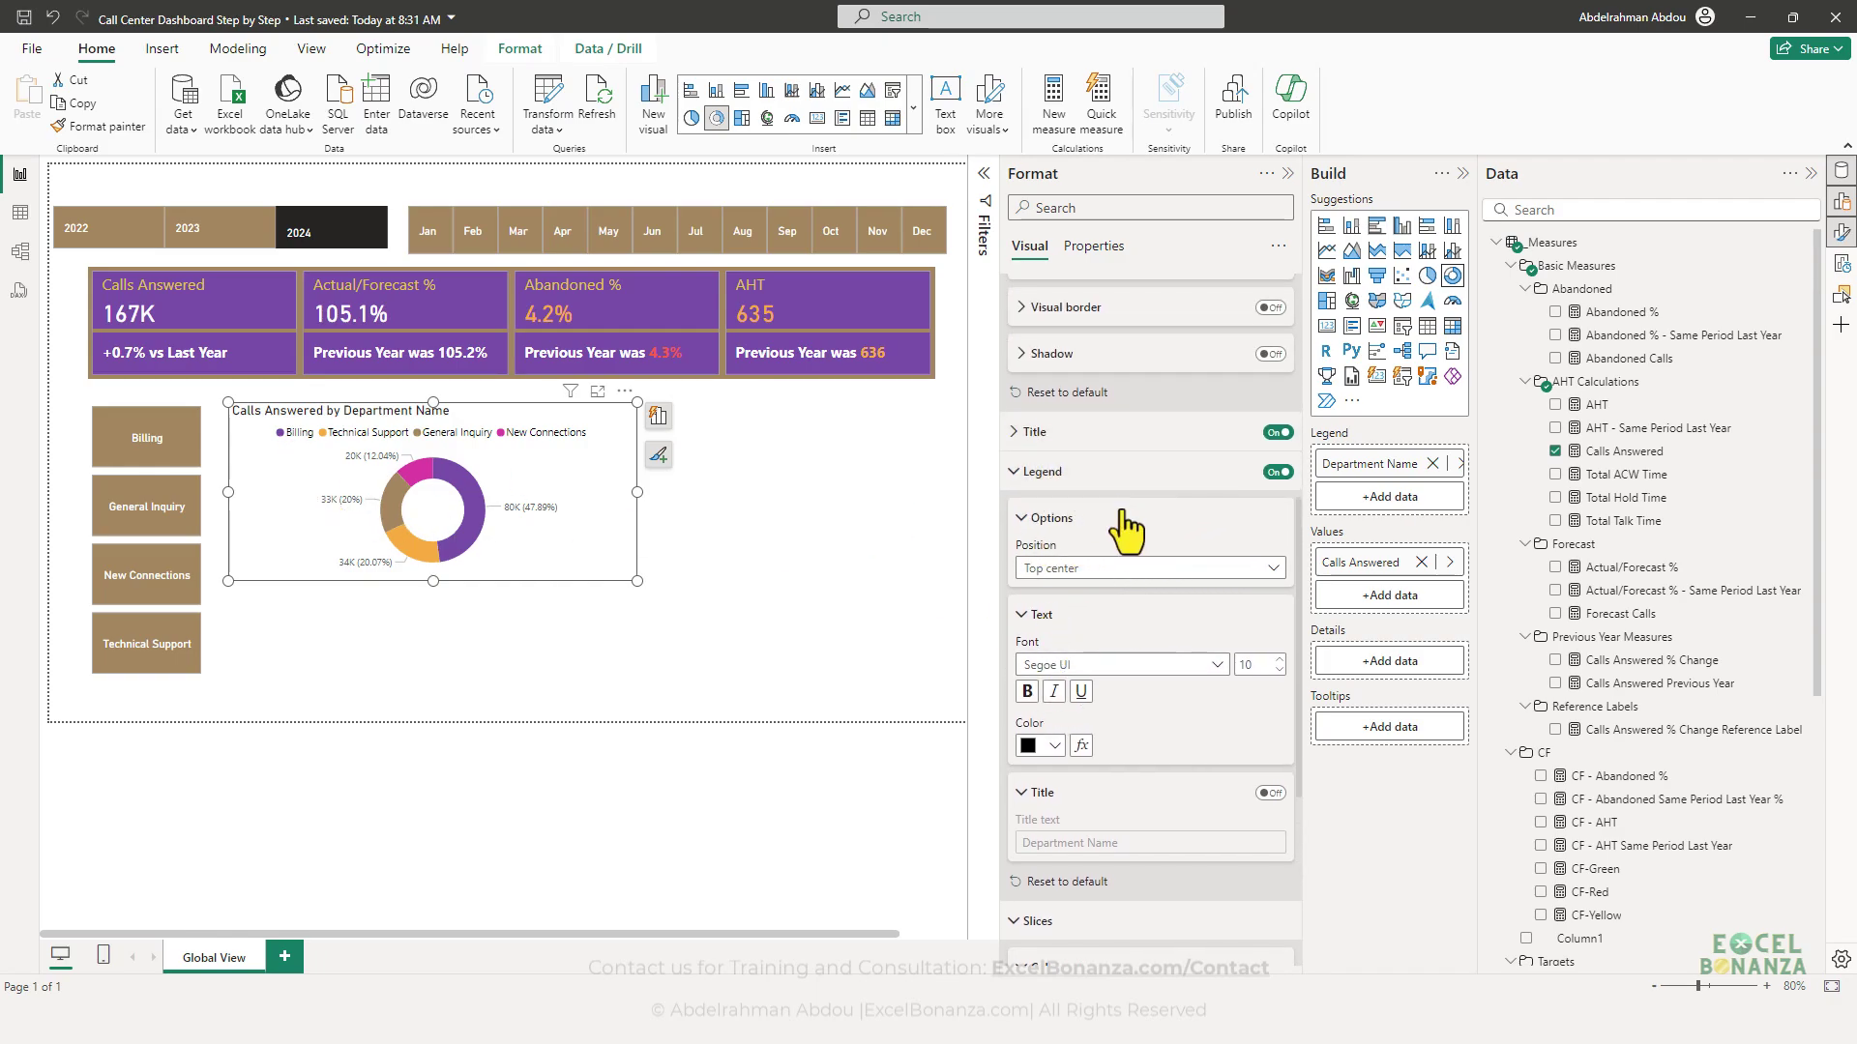
pyautogui.click(1037, 435)
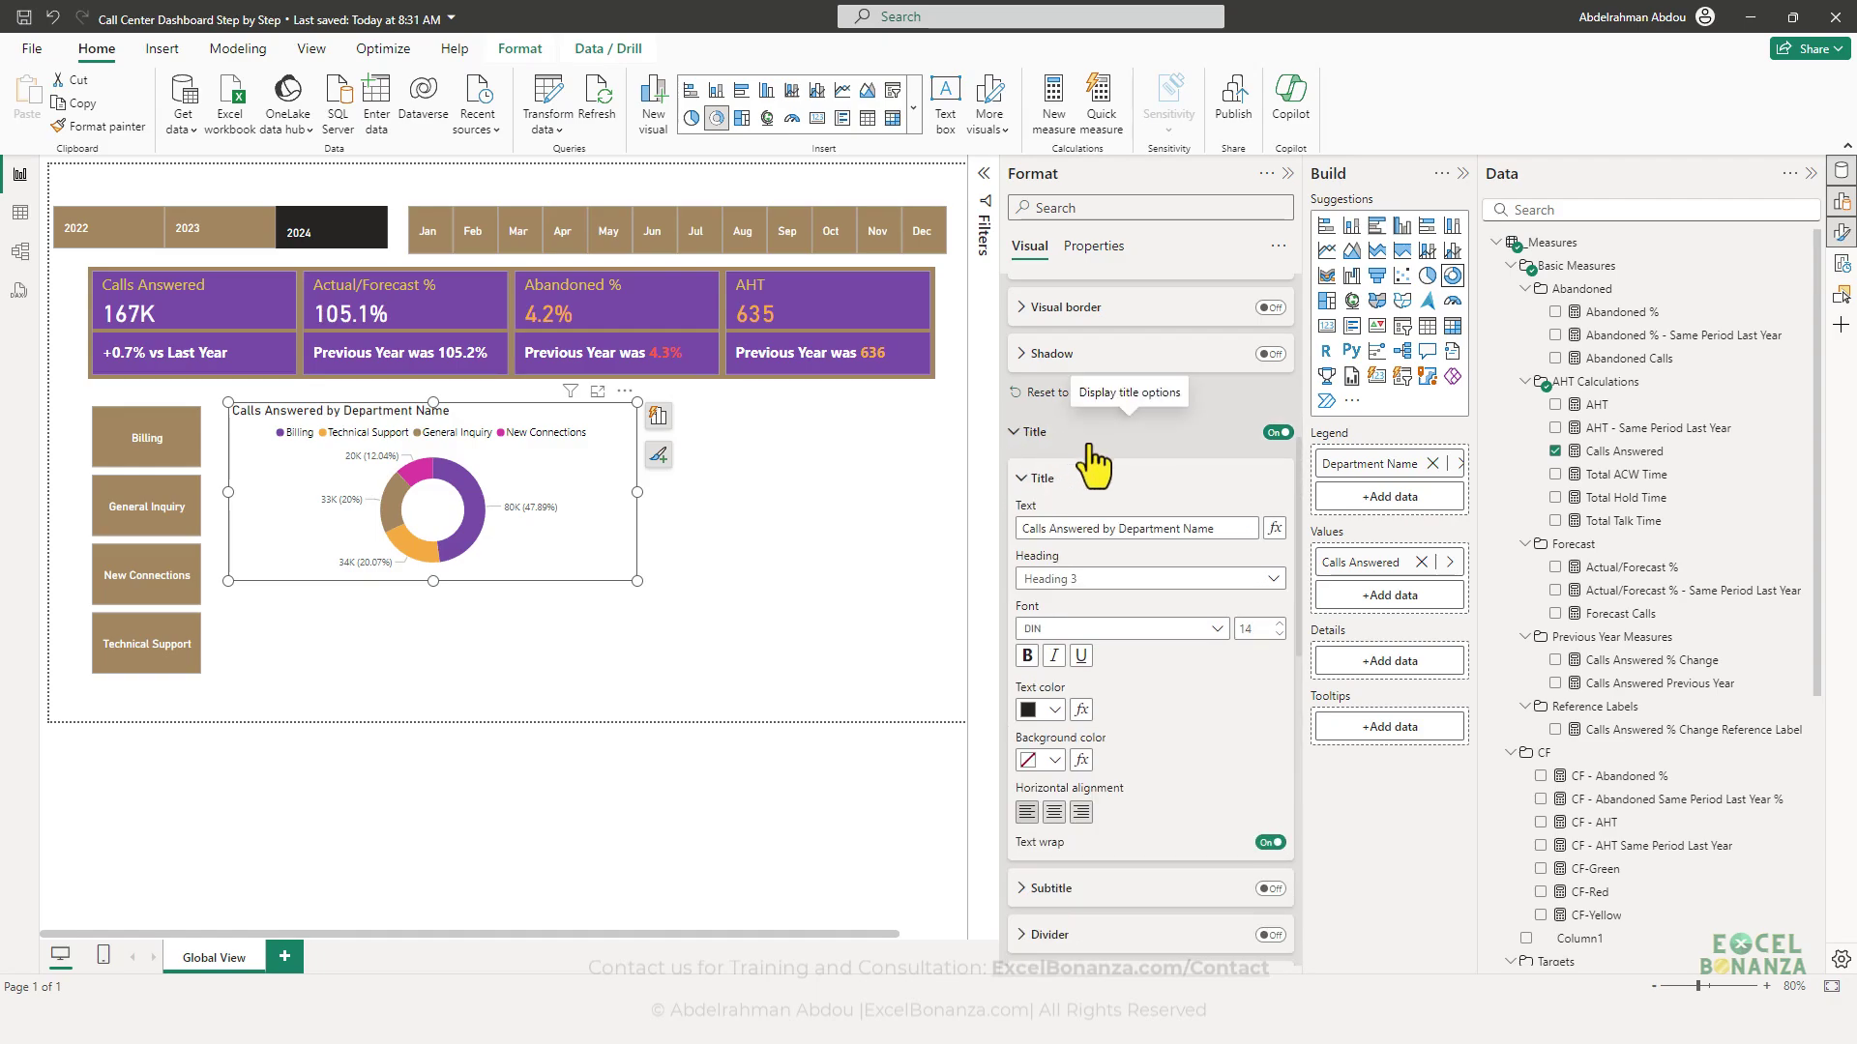
pyautogui.tripleClick(1208, 527)
pyautogui.write('Calls Answered')
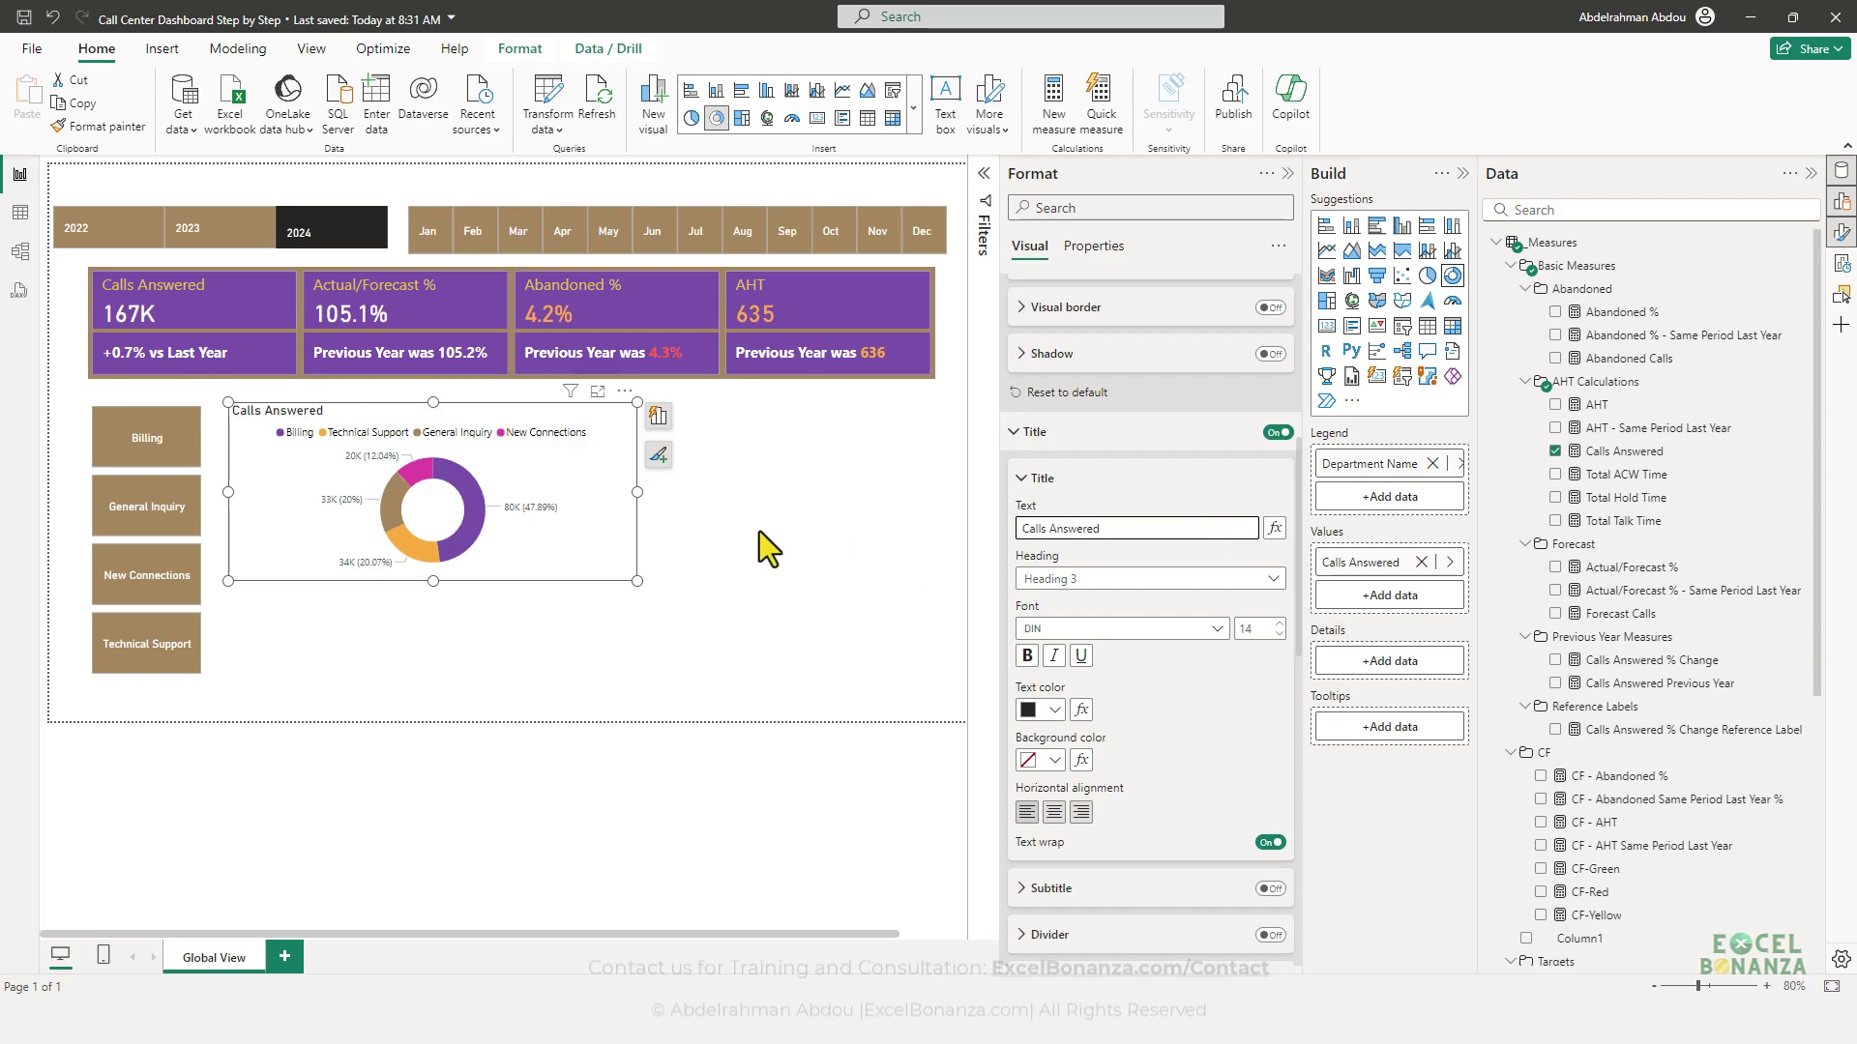
# - Compare the donut chart with the reference dashboard screenshot and make the chart narrower and shorter while keeping its legend on one line
pyautogui.click(565, 578)
pyautogui.moveTo(633, 583); pyautogui.dragTo(560, 628)
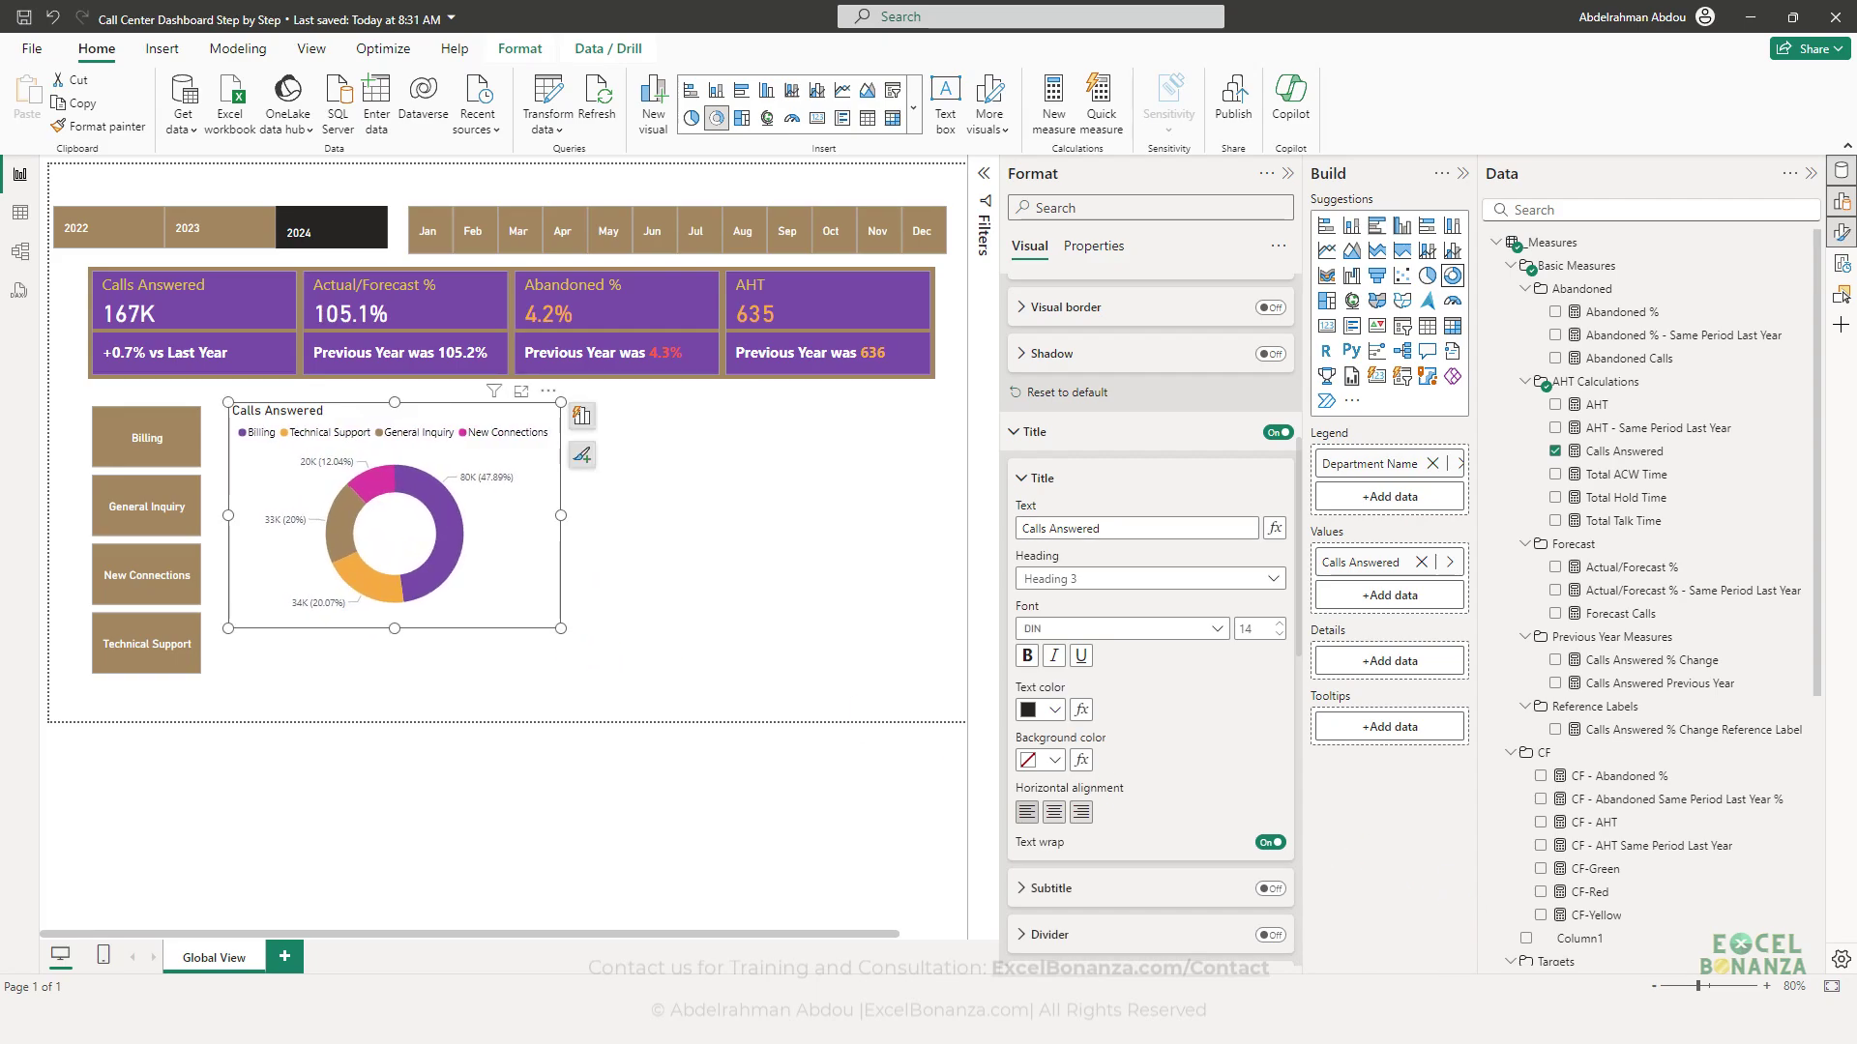
pyautogui.hotkey('alt', 'Tab')
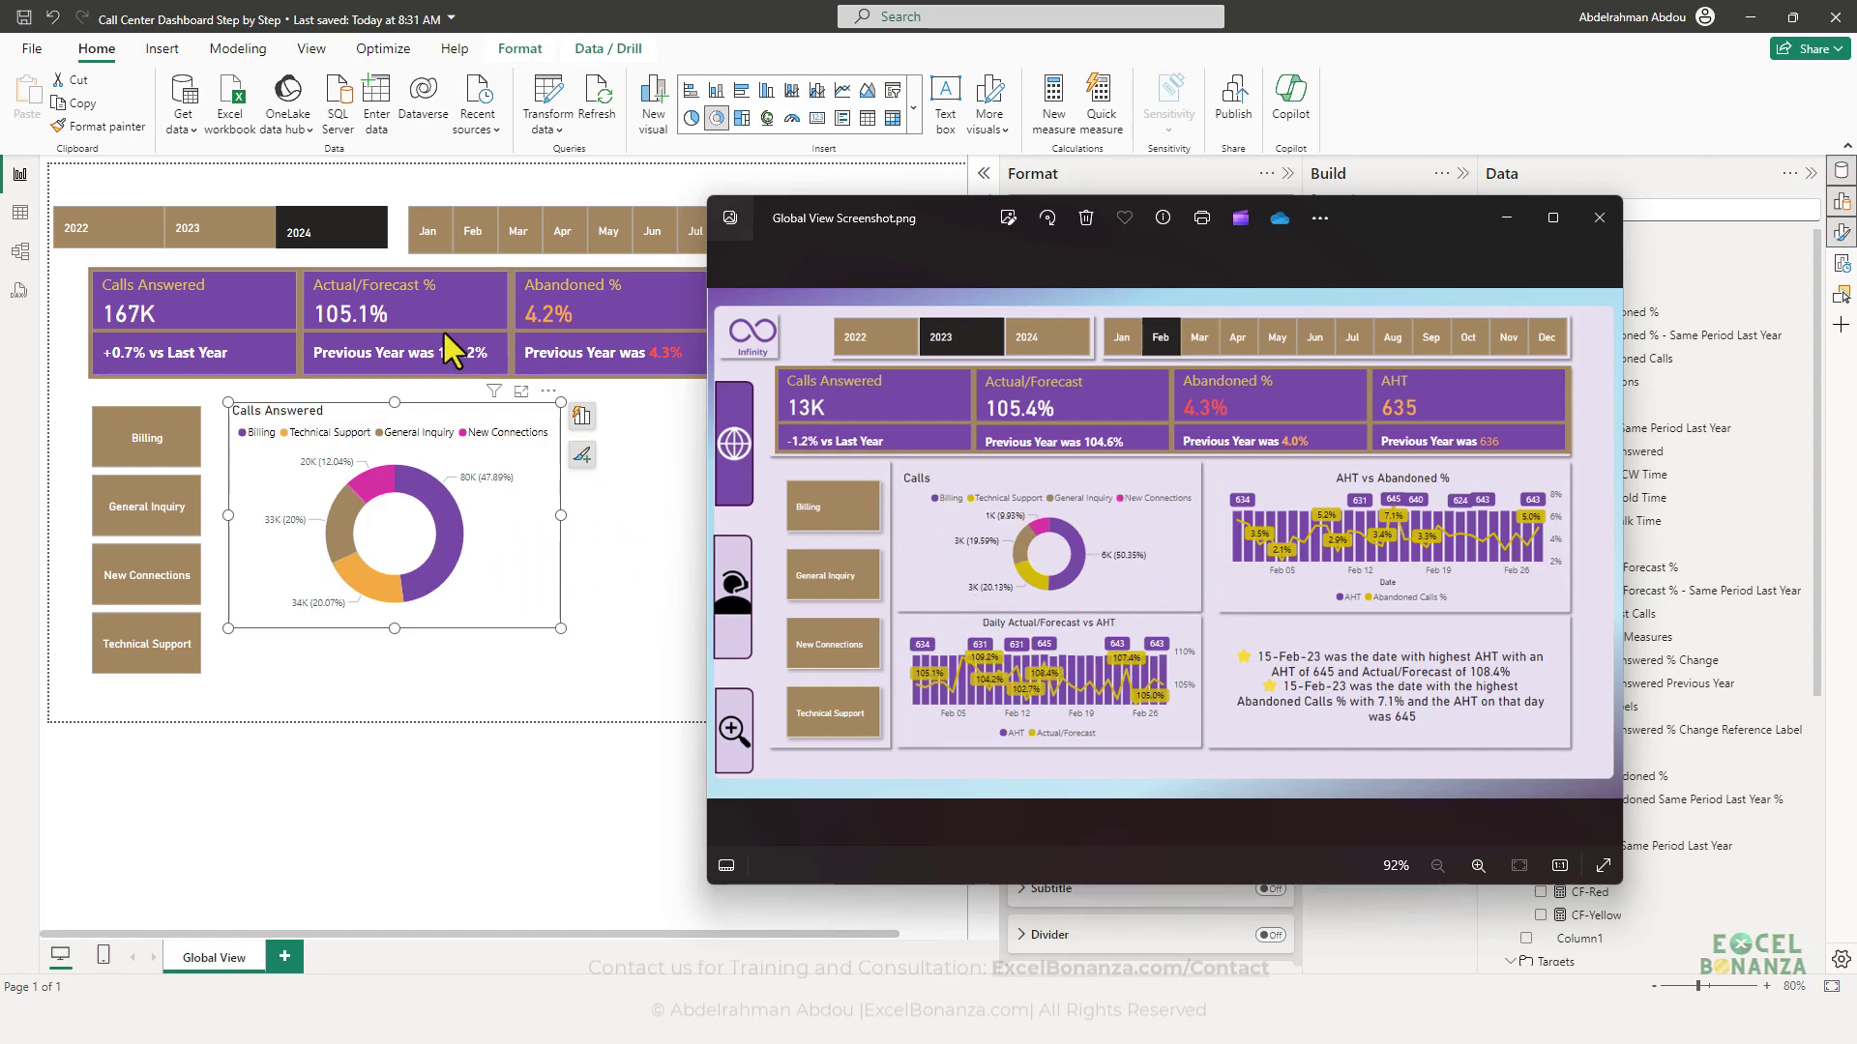
pyautogui.moveTo(556, 627); pyautogui.dragTo(557, 571)
pyautogui.hotkey('alt', 'Tab')
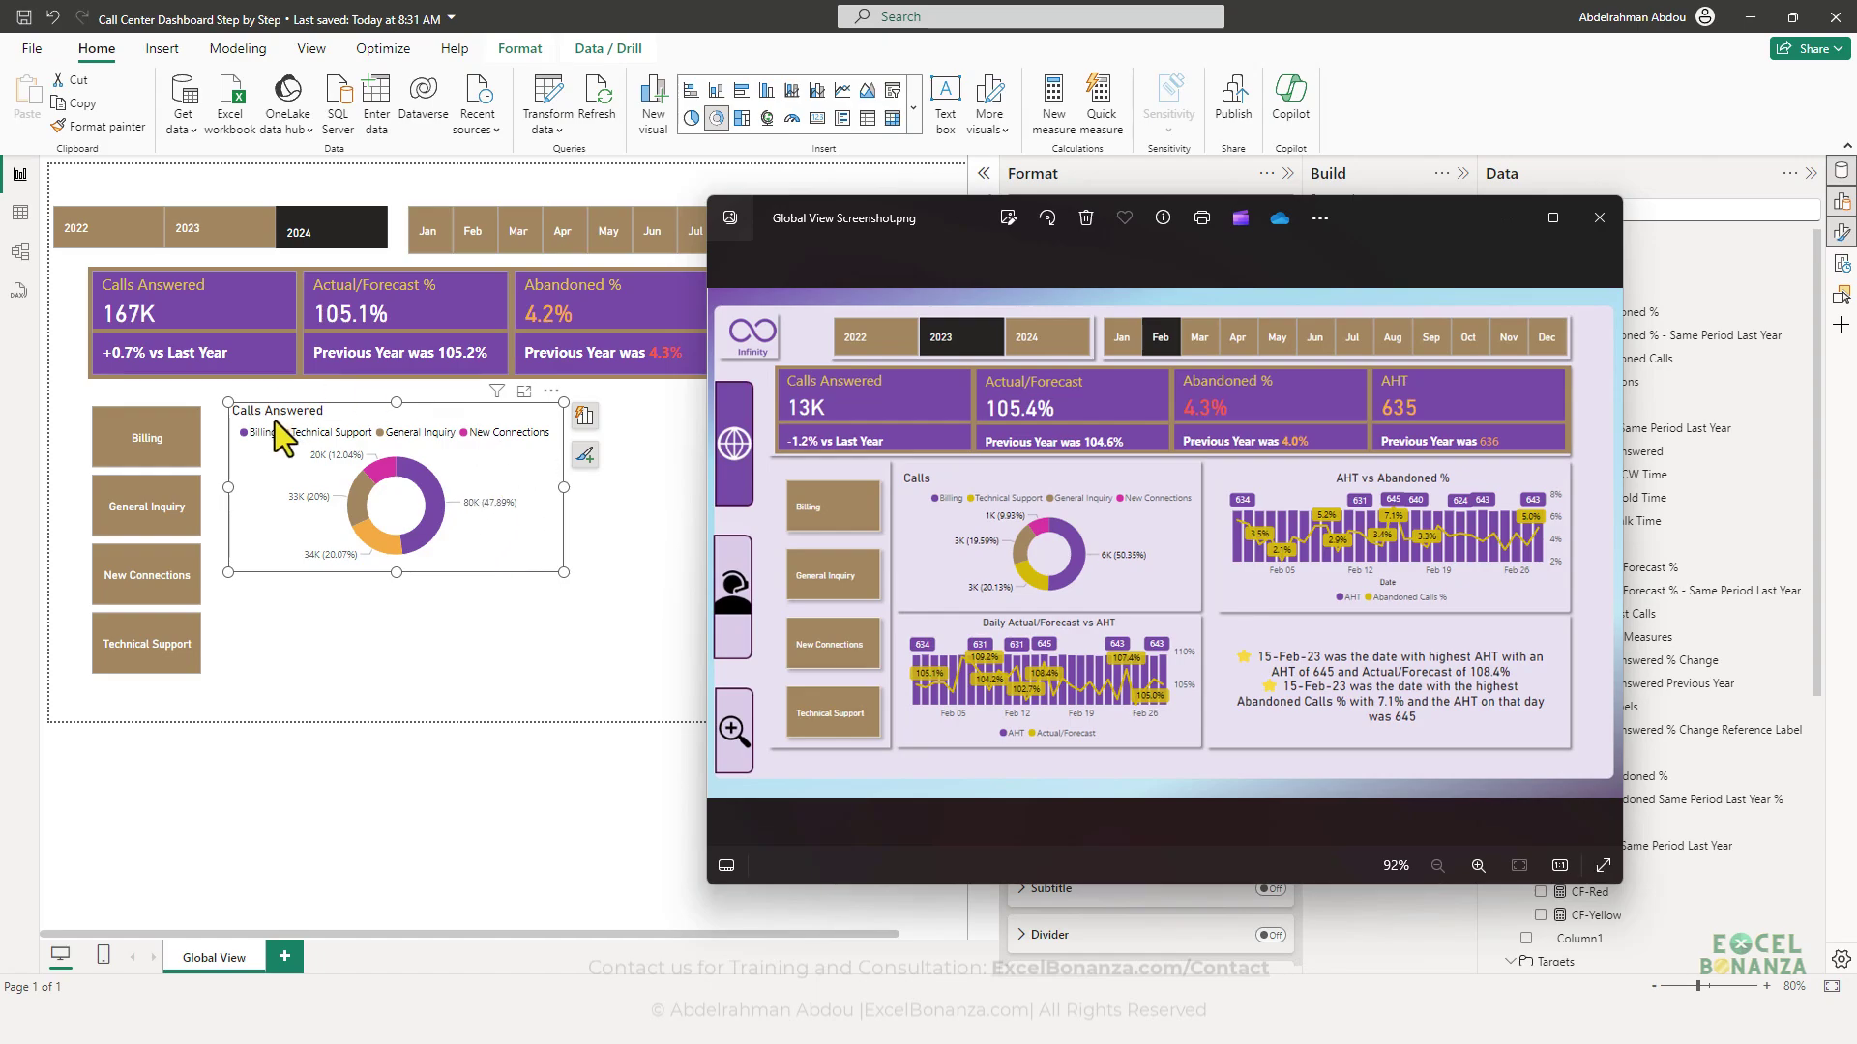
pyautogui.click(597, 580)
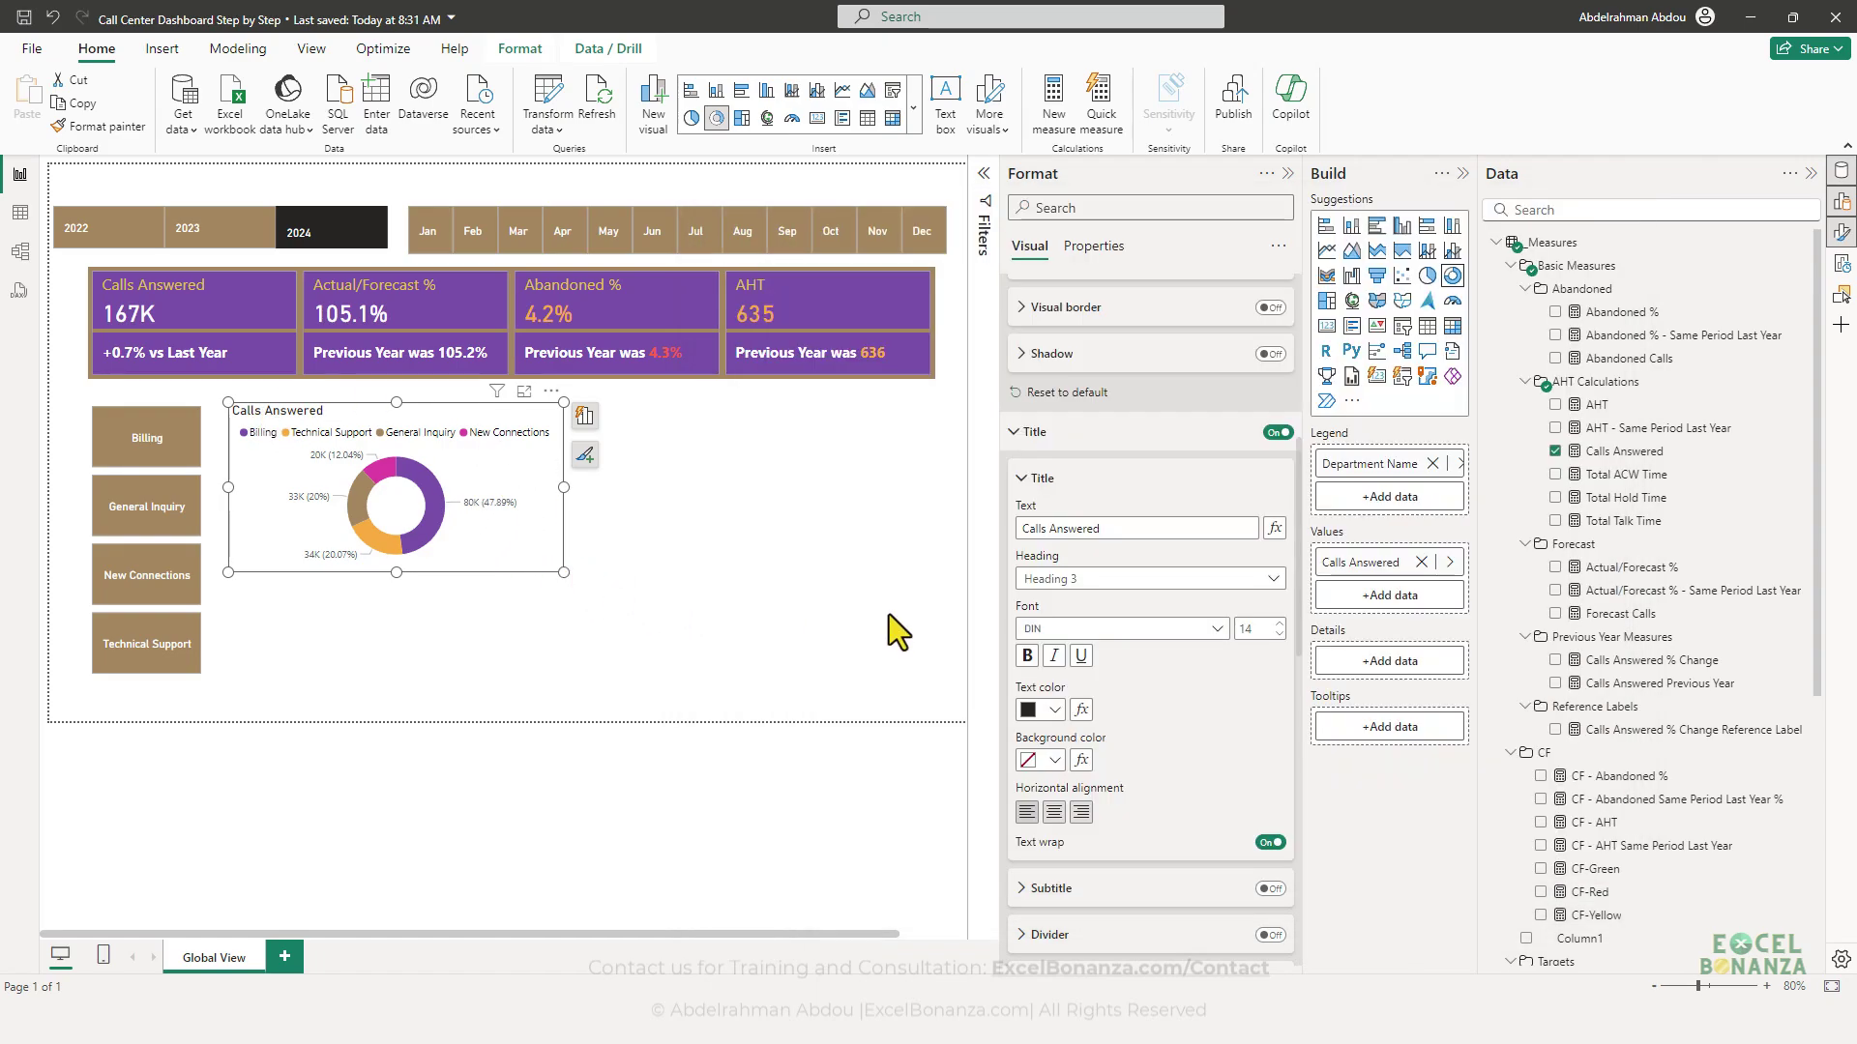
# - Shorten the donut chart's title to "Calls" and increase the chart's height slightly
pyautogui.click(1106, 530)
pyautogui.doubleClick(1088, 530)
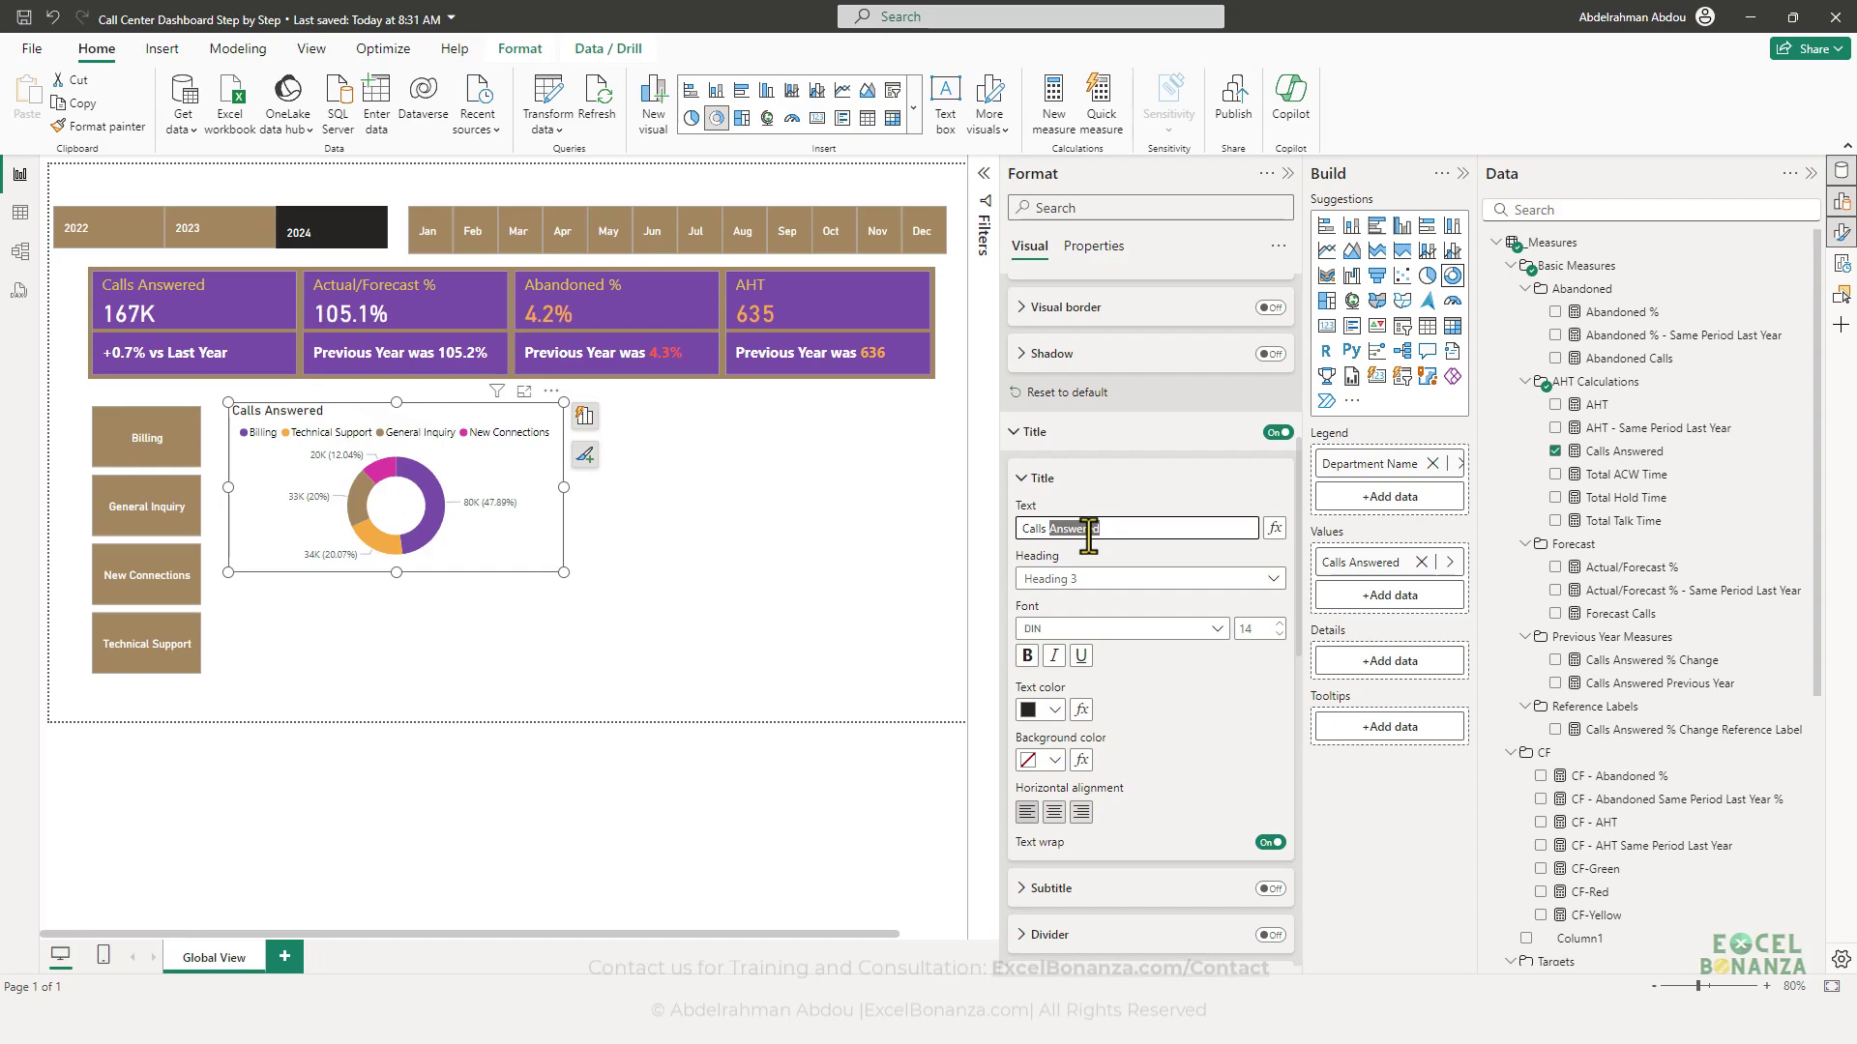
pyautogui.press('BackSpace')
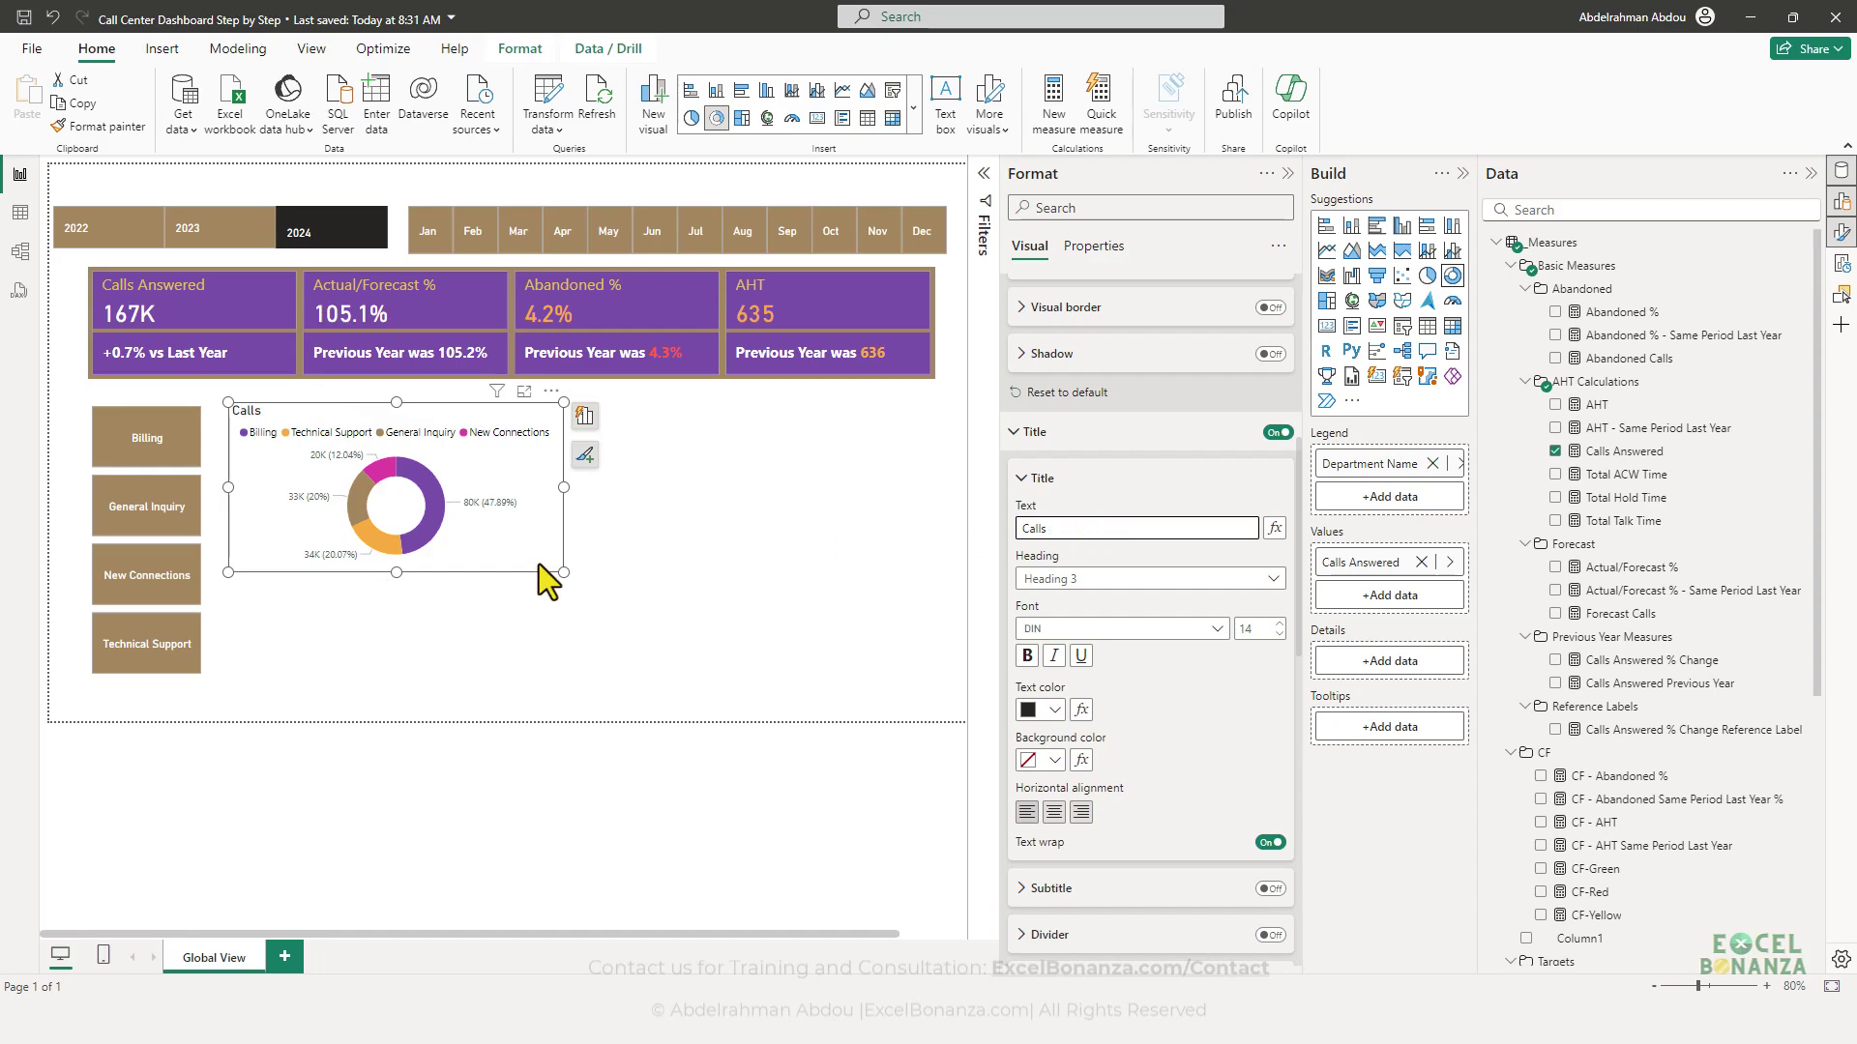
pyautogui.moveTo(563, 572); pyautogui.dragTo(557, 618)
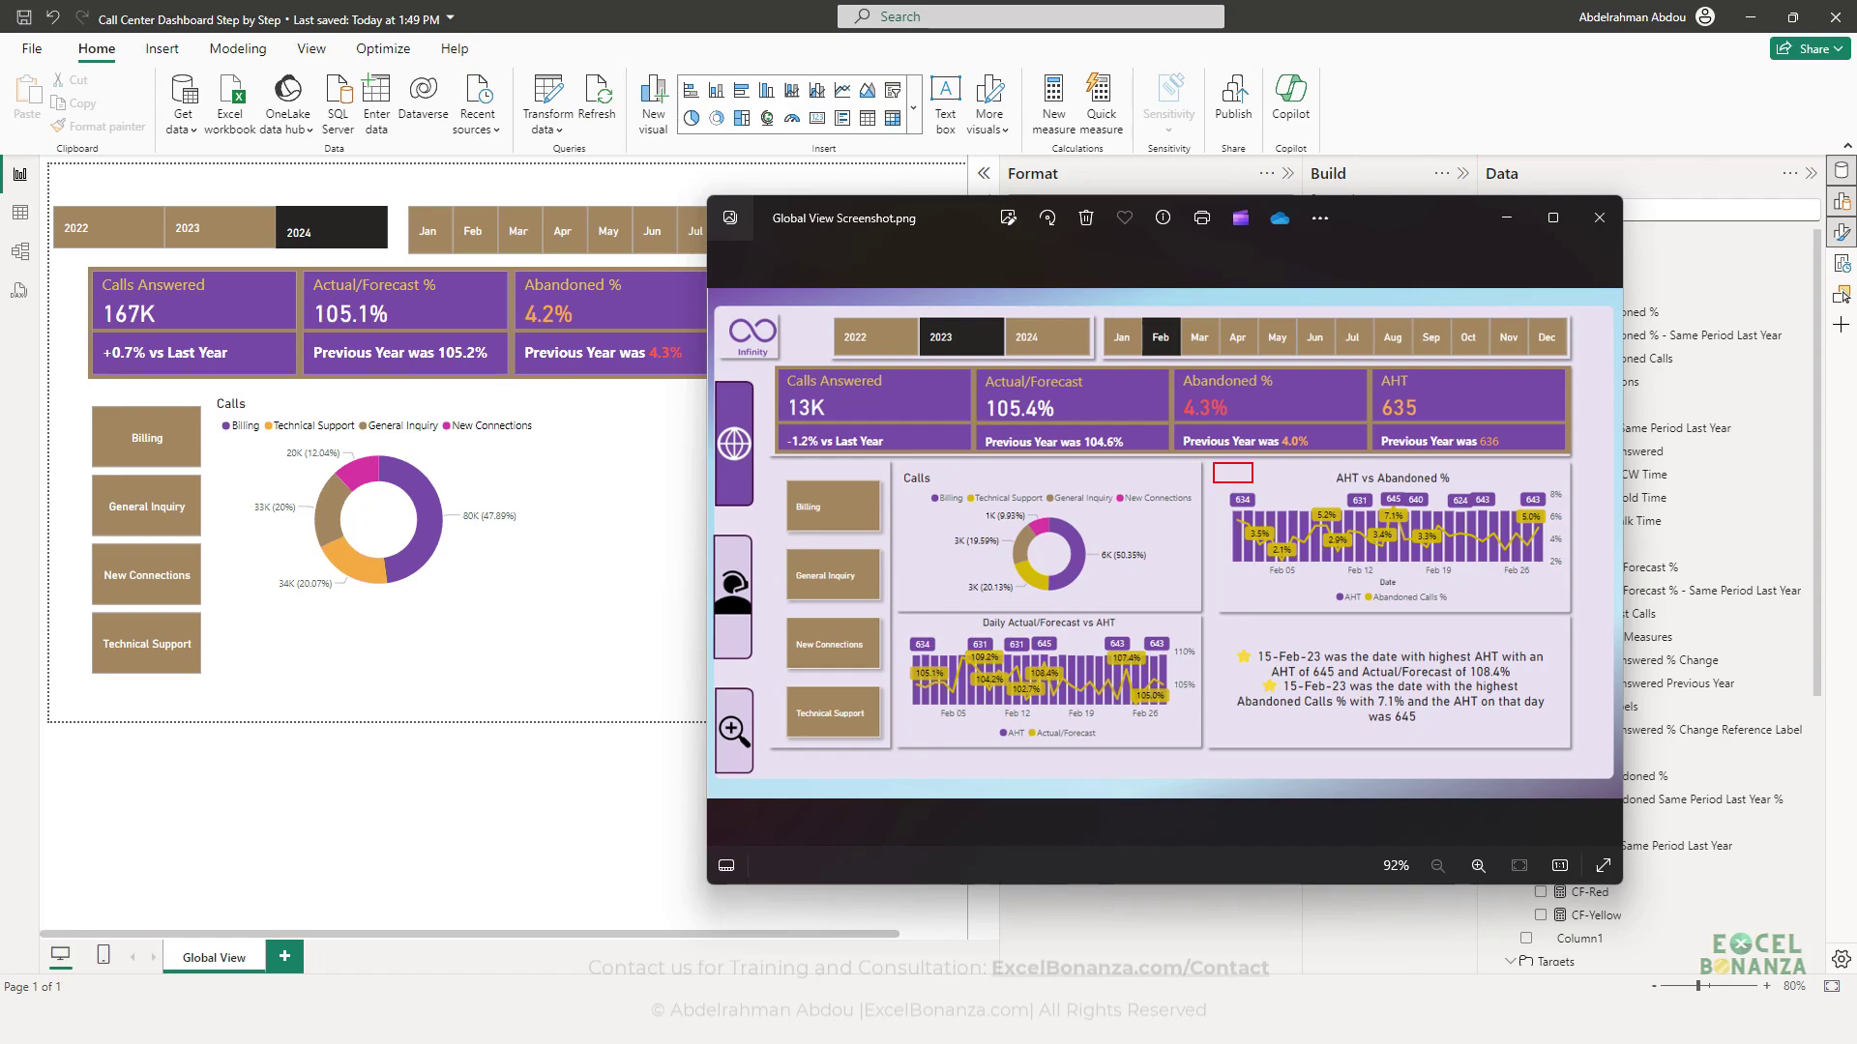
# - Add an empty line and clustered column chart beside the donut chart, about 505 wide by 274 high
pyautogui.moveTo(1253, 483); pyautogui.dragTo(1568, 610)
pyautogui.click(609, 601)
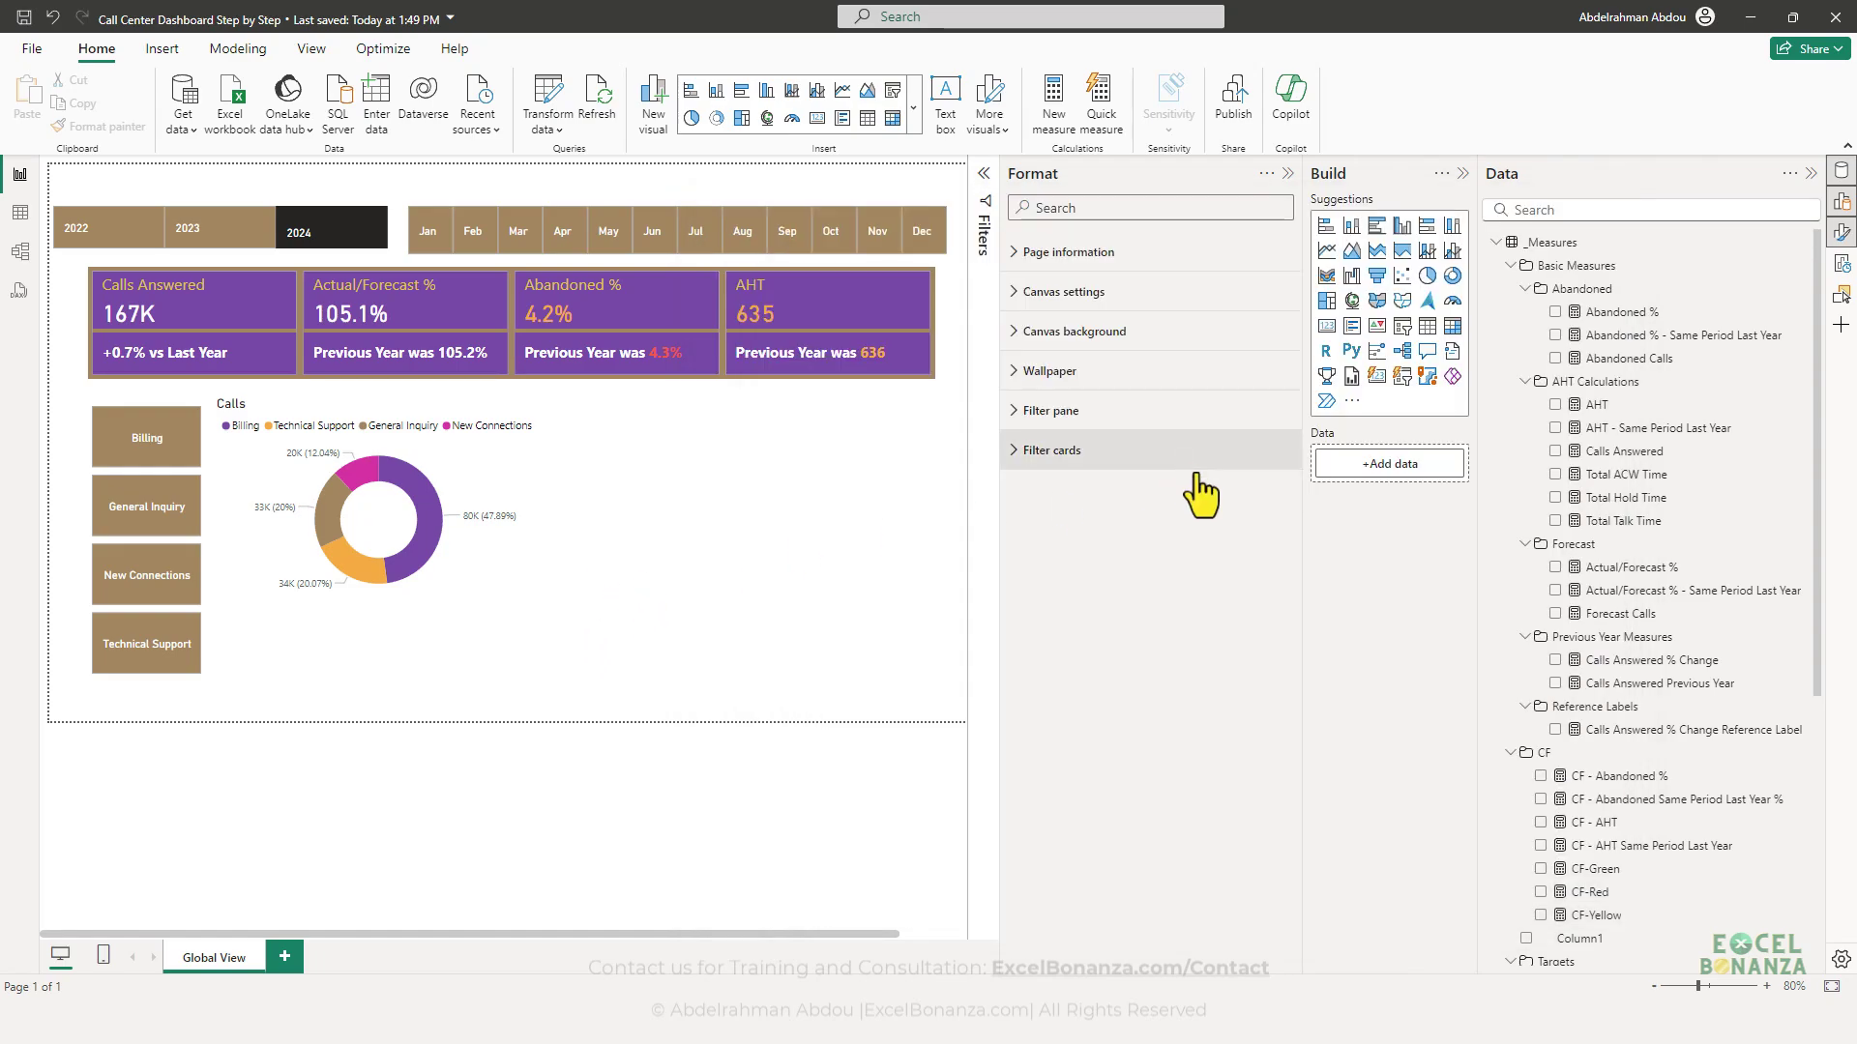
pyautogui.click(1427, 252)
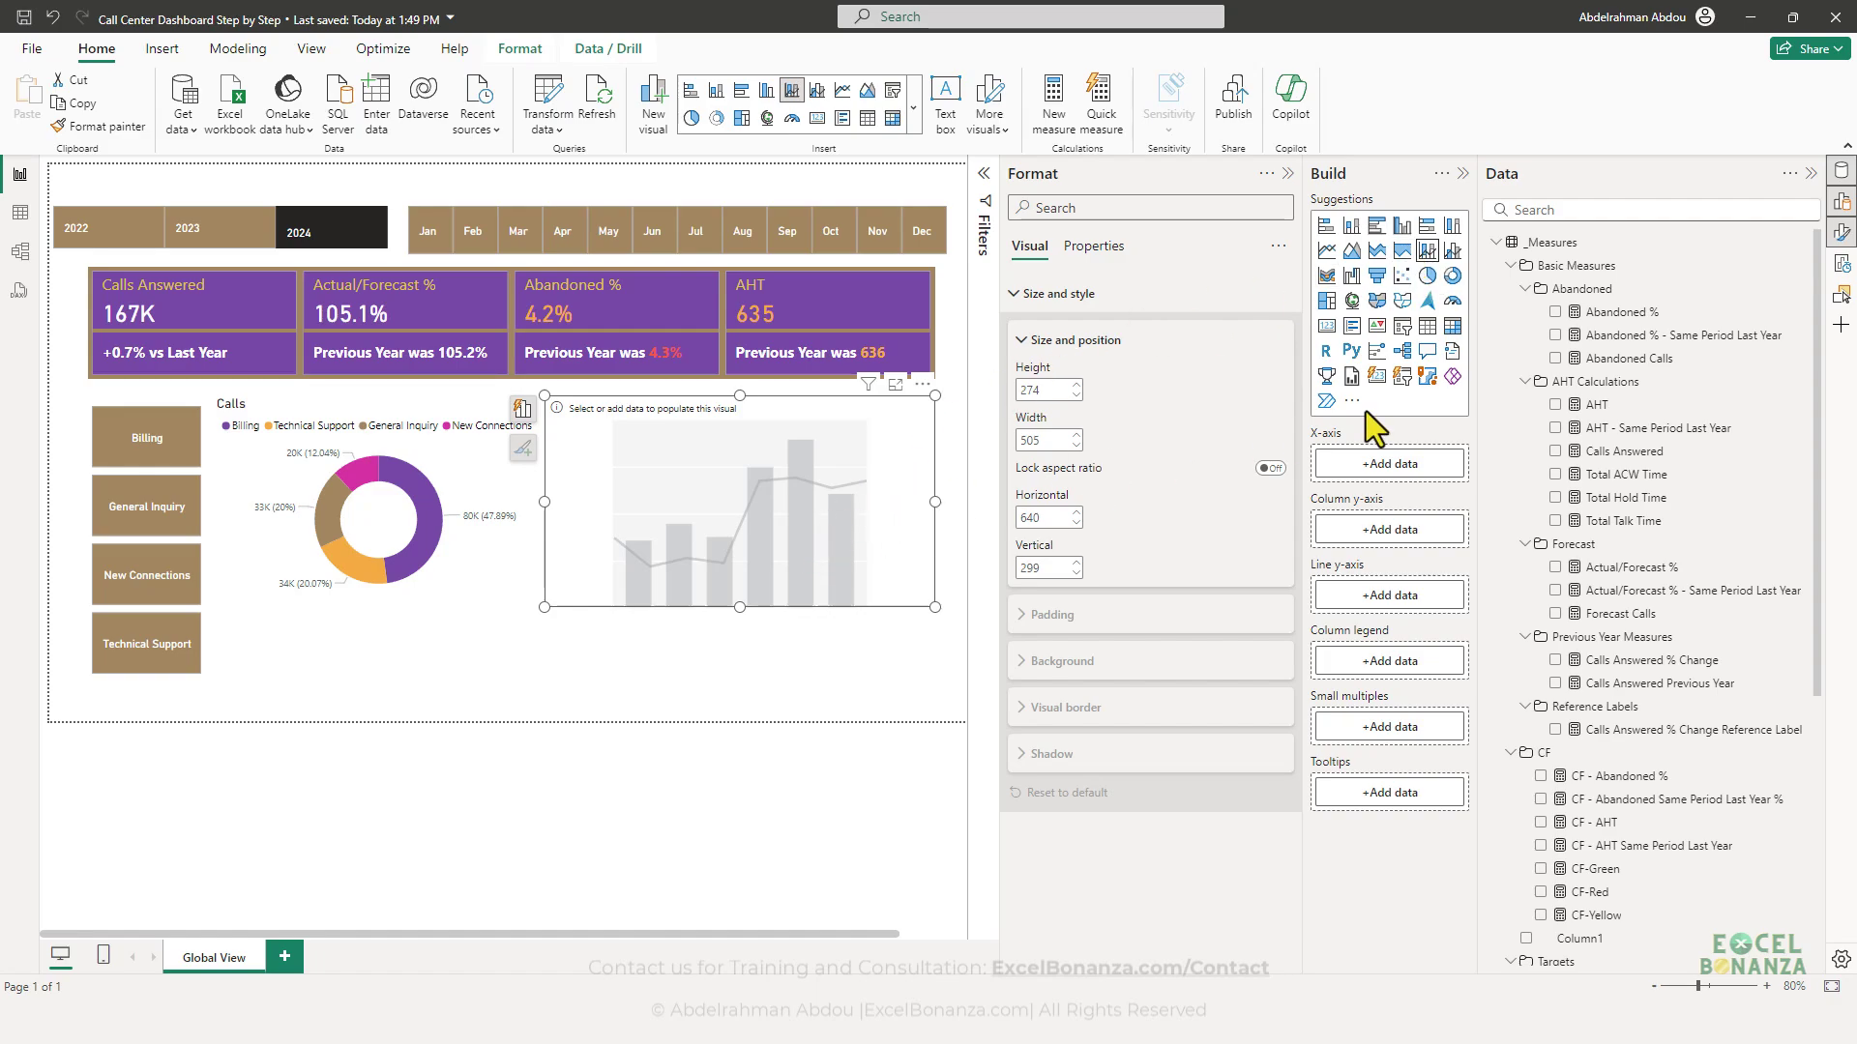
pyautogui.click(1453, 253)
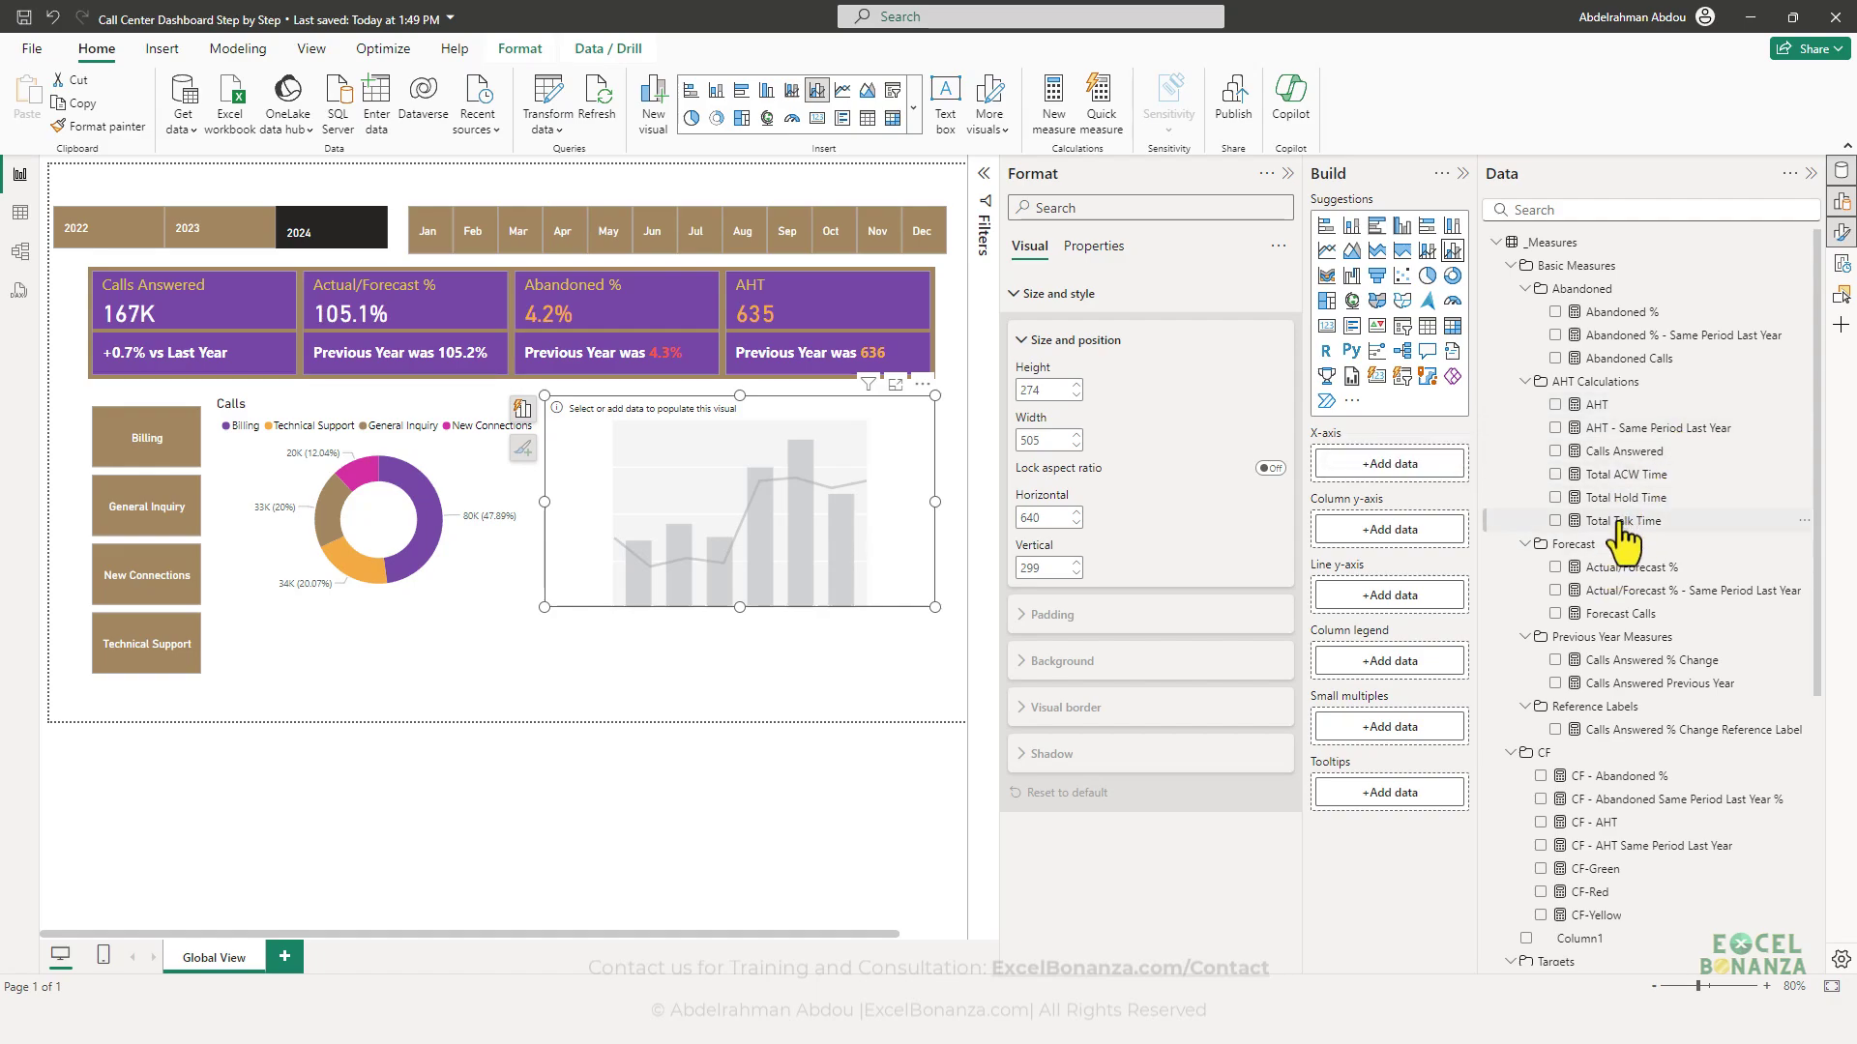
# - Put the Calendar table's Date field on the new chart's X-axis, using plain Date instead of the Date Hierarchy
pyautogui.scroll(-3, 1615, 542)
pyautogui.scroll(-1, 1627, 543)
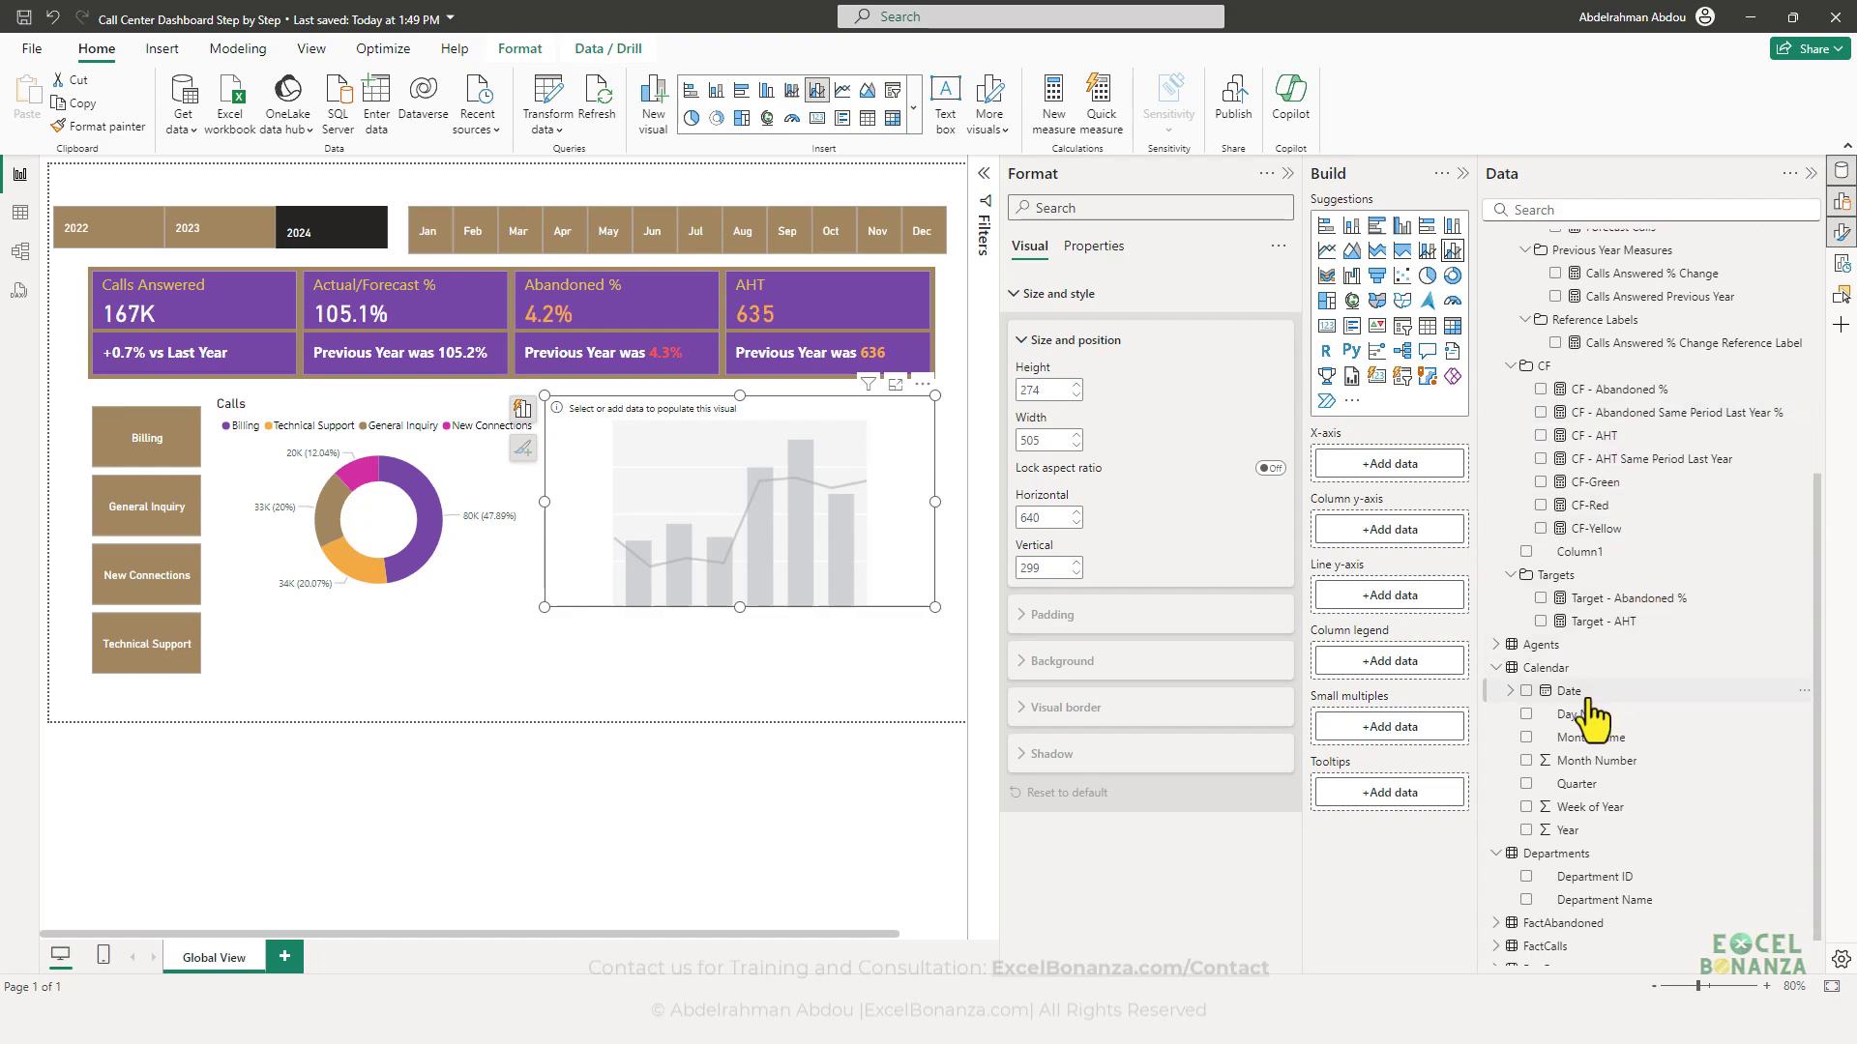
pyautogui.moveTo(1578, 694); pyautogui.dragTo(1373, 470)
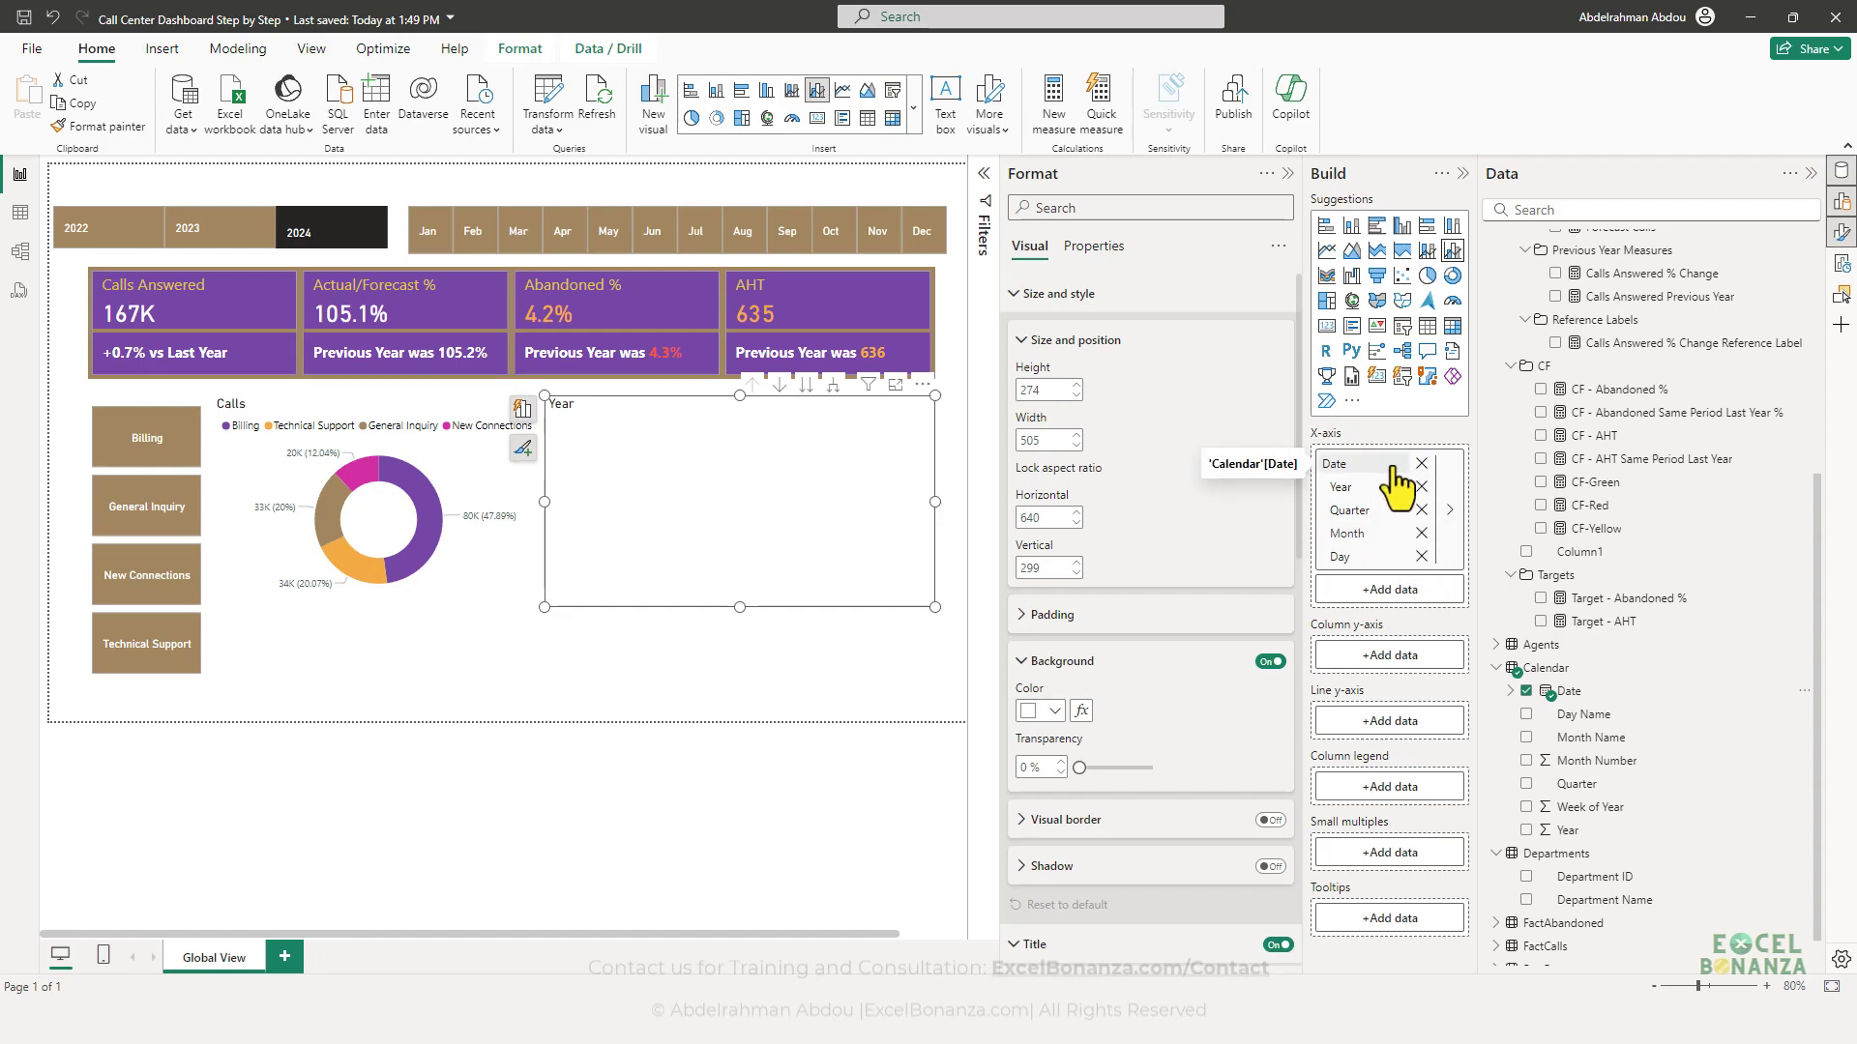
pyautogui.click(1452, 509)
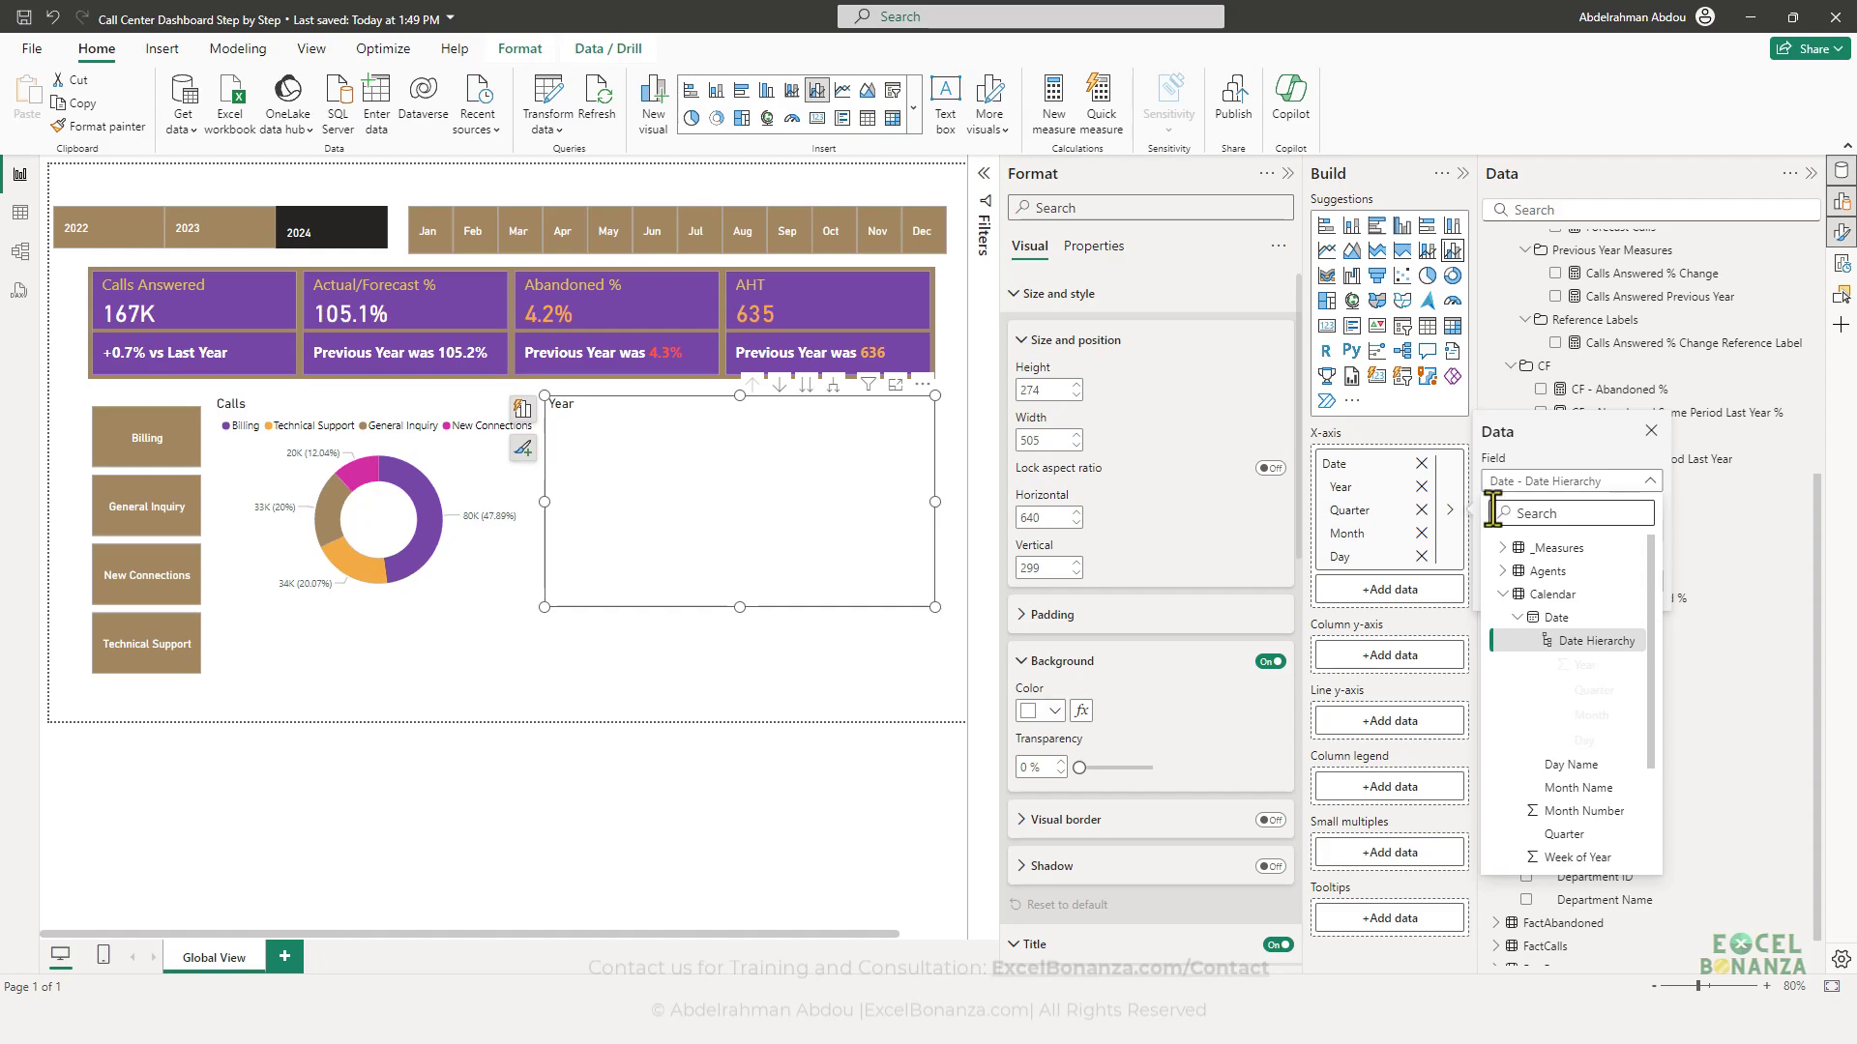
pyautogui.click(1651, 483)
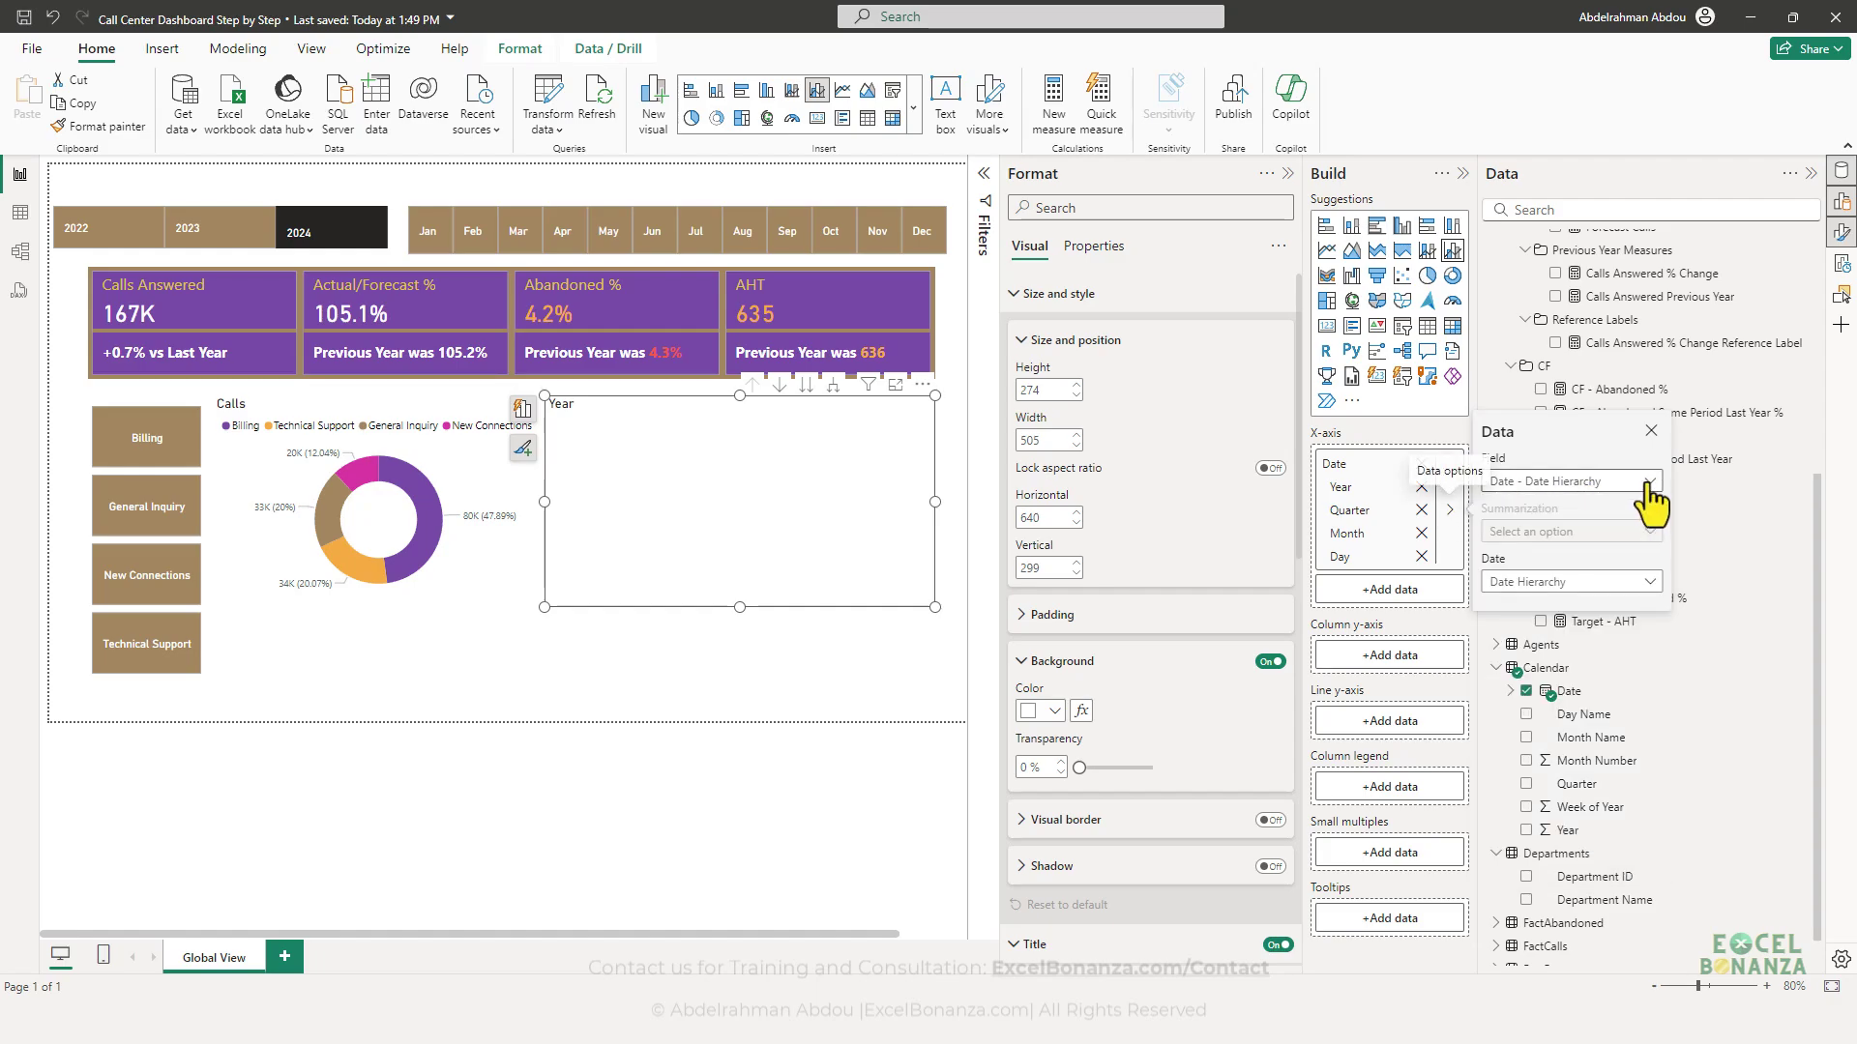
pyautogui.click(1646, 482)
pyautogui.click(1646, 482)
pyautogui.click(1643, 585)
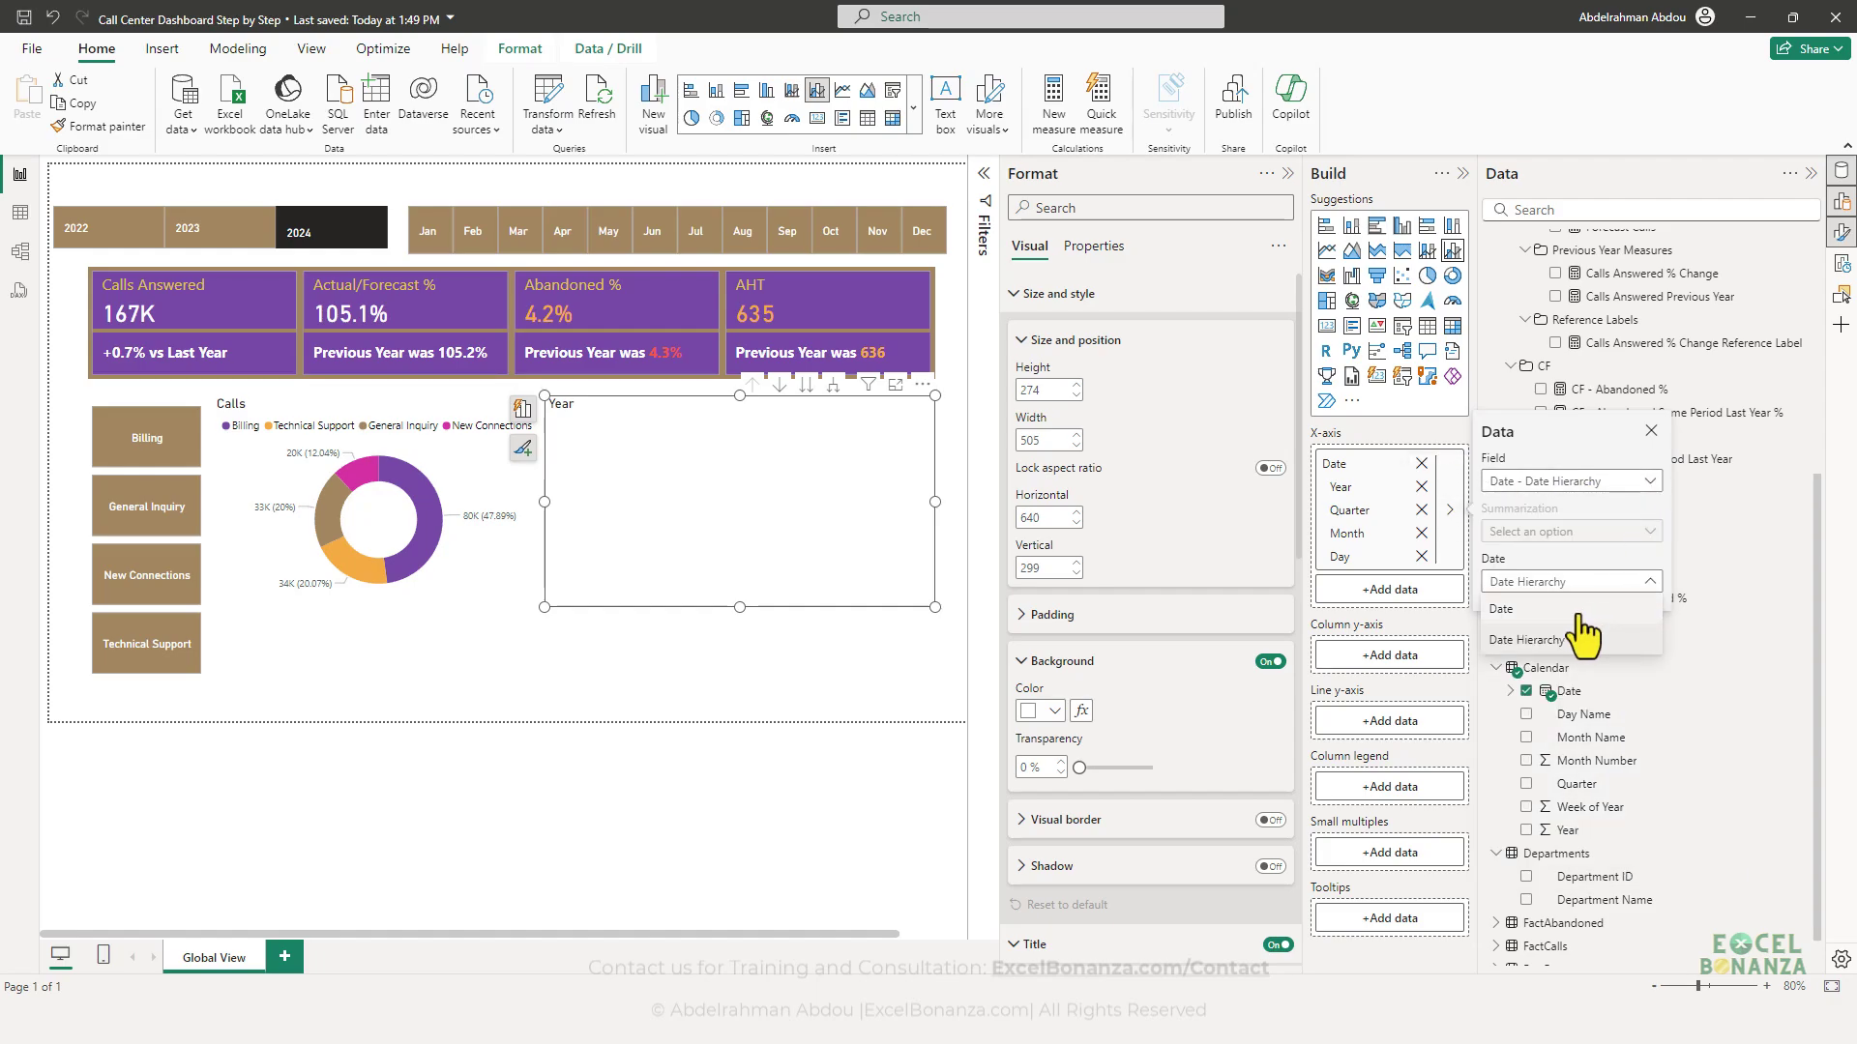
pyautogui.click(1509, 615)
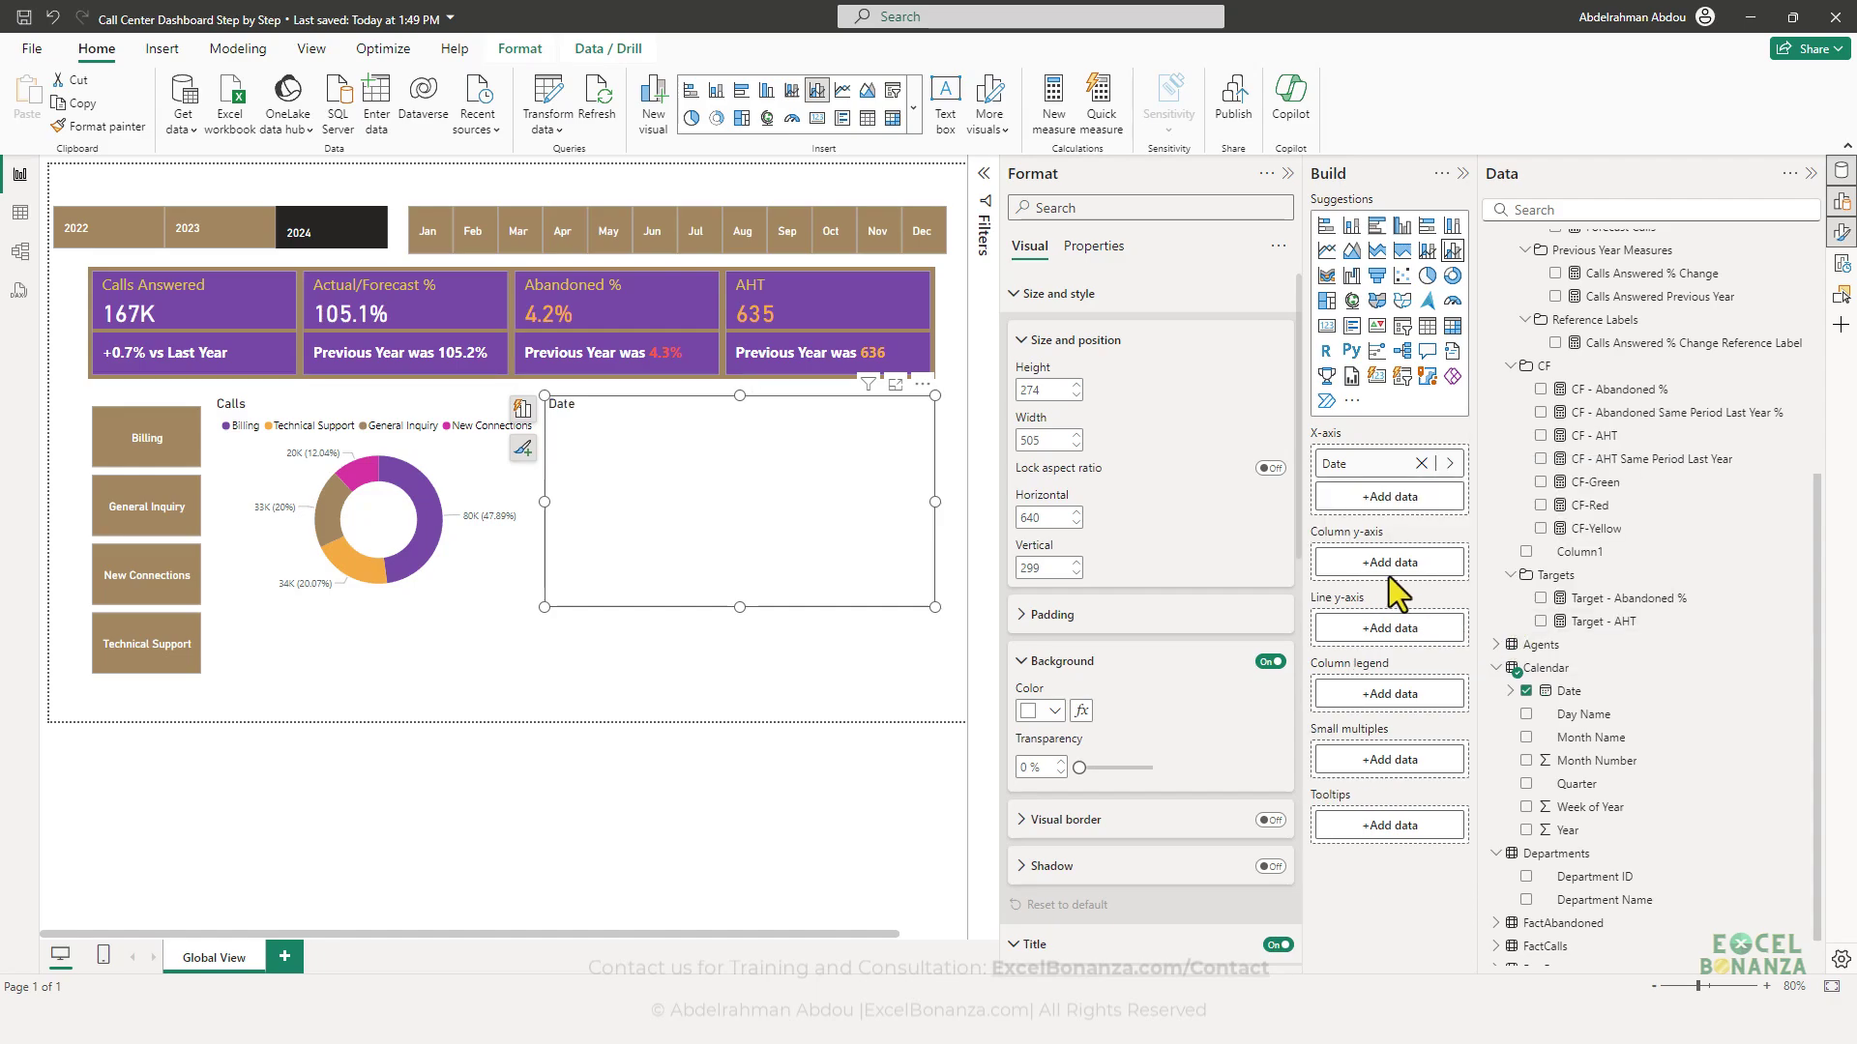
# - Assign Abandoned % to the chart's line y-axis and AHT to its column y-axis
pyautogui.scroll(5, 1667, 580)
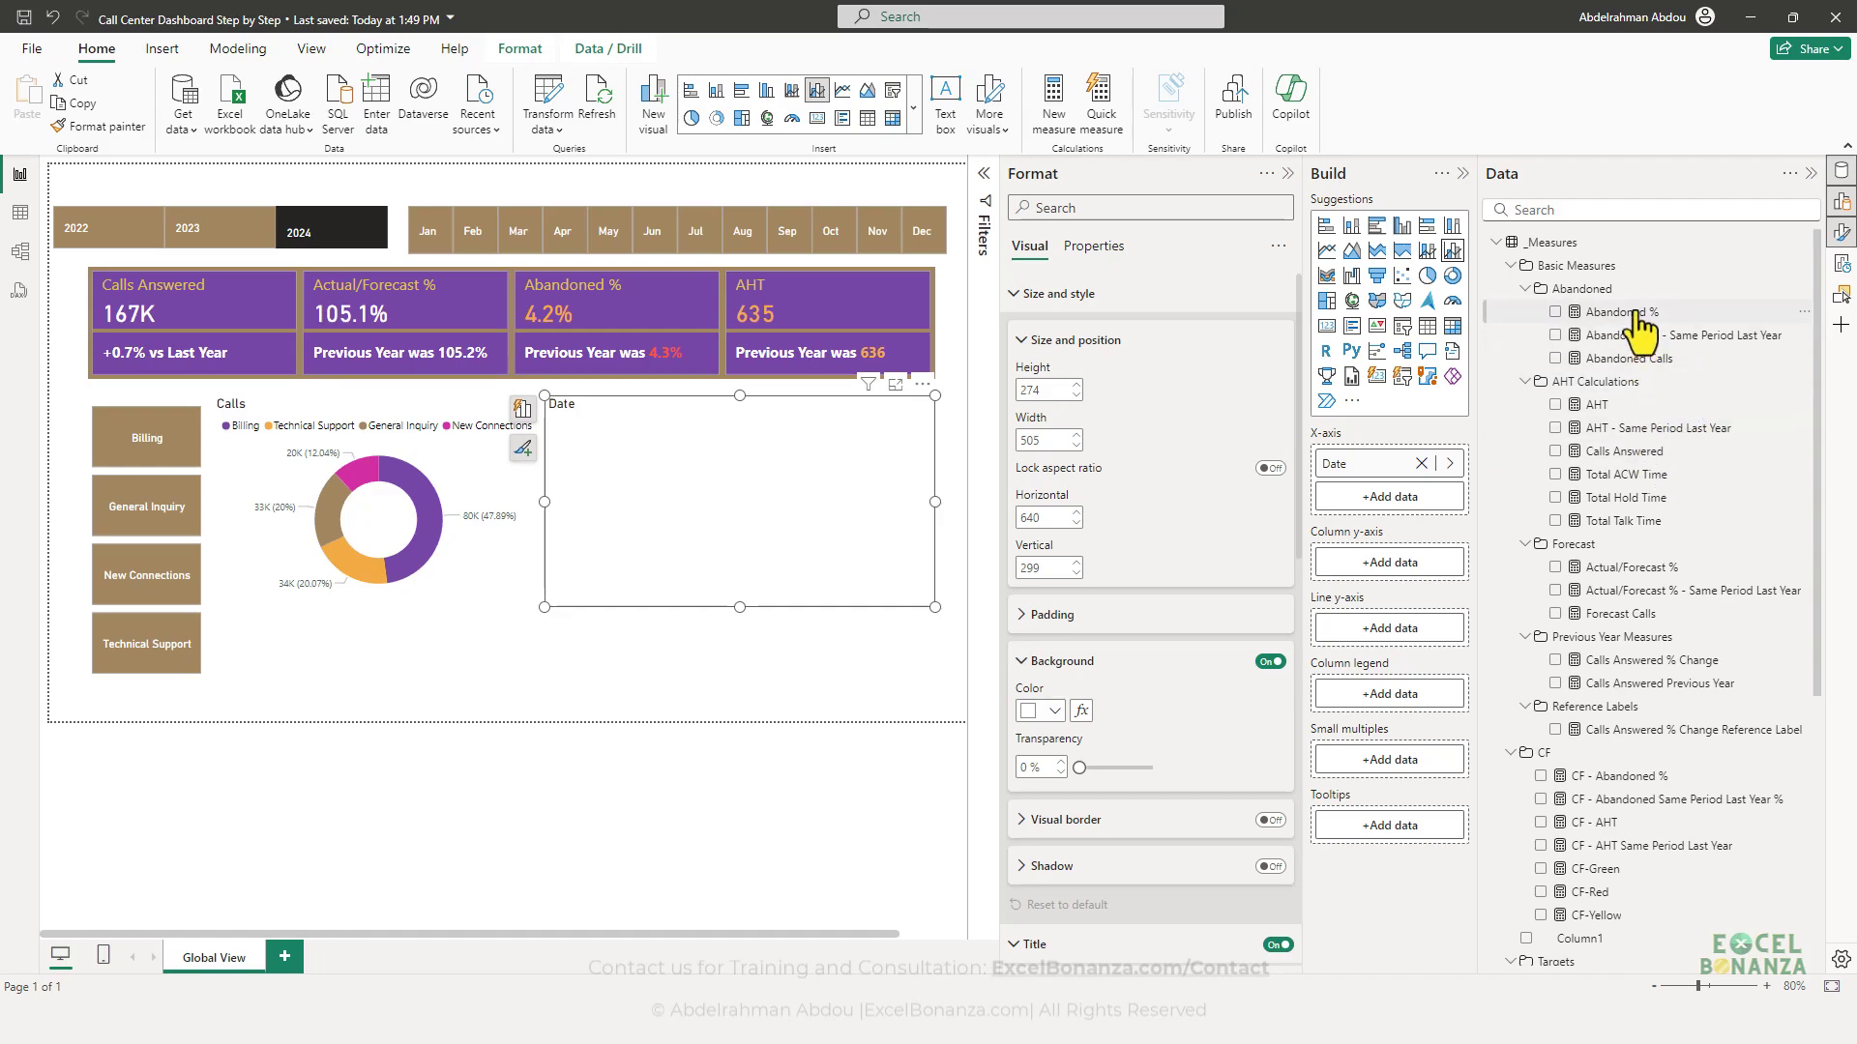
pyautogui.moveTo(1641, 317)
pyautogui.mouseDown()
pyautogui.moveTo(1479, 307)
pyautogui.moveTo(1355, 468)
pyautogui.moveTo(1402, 522)
pyautogui.moveTo(1398, 633)
pyautogui.mouseUp()
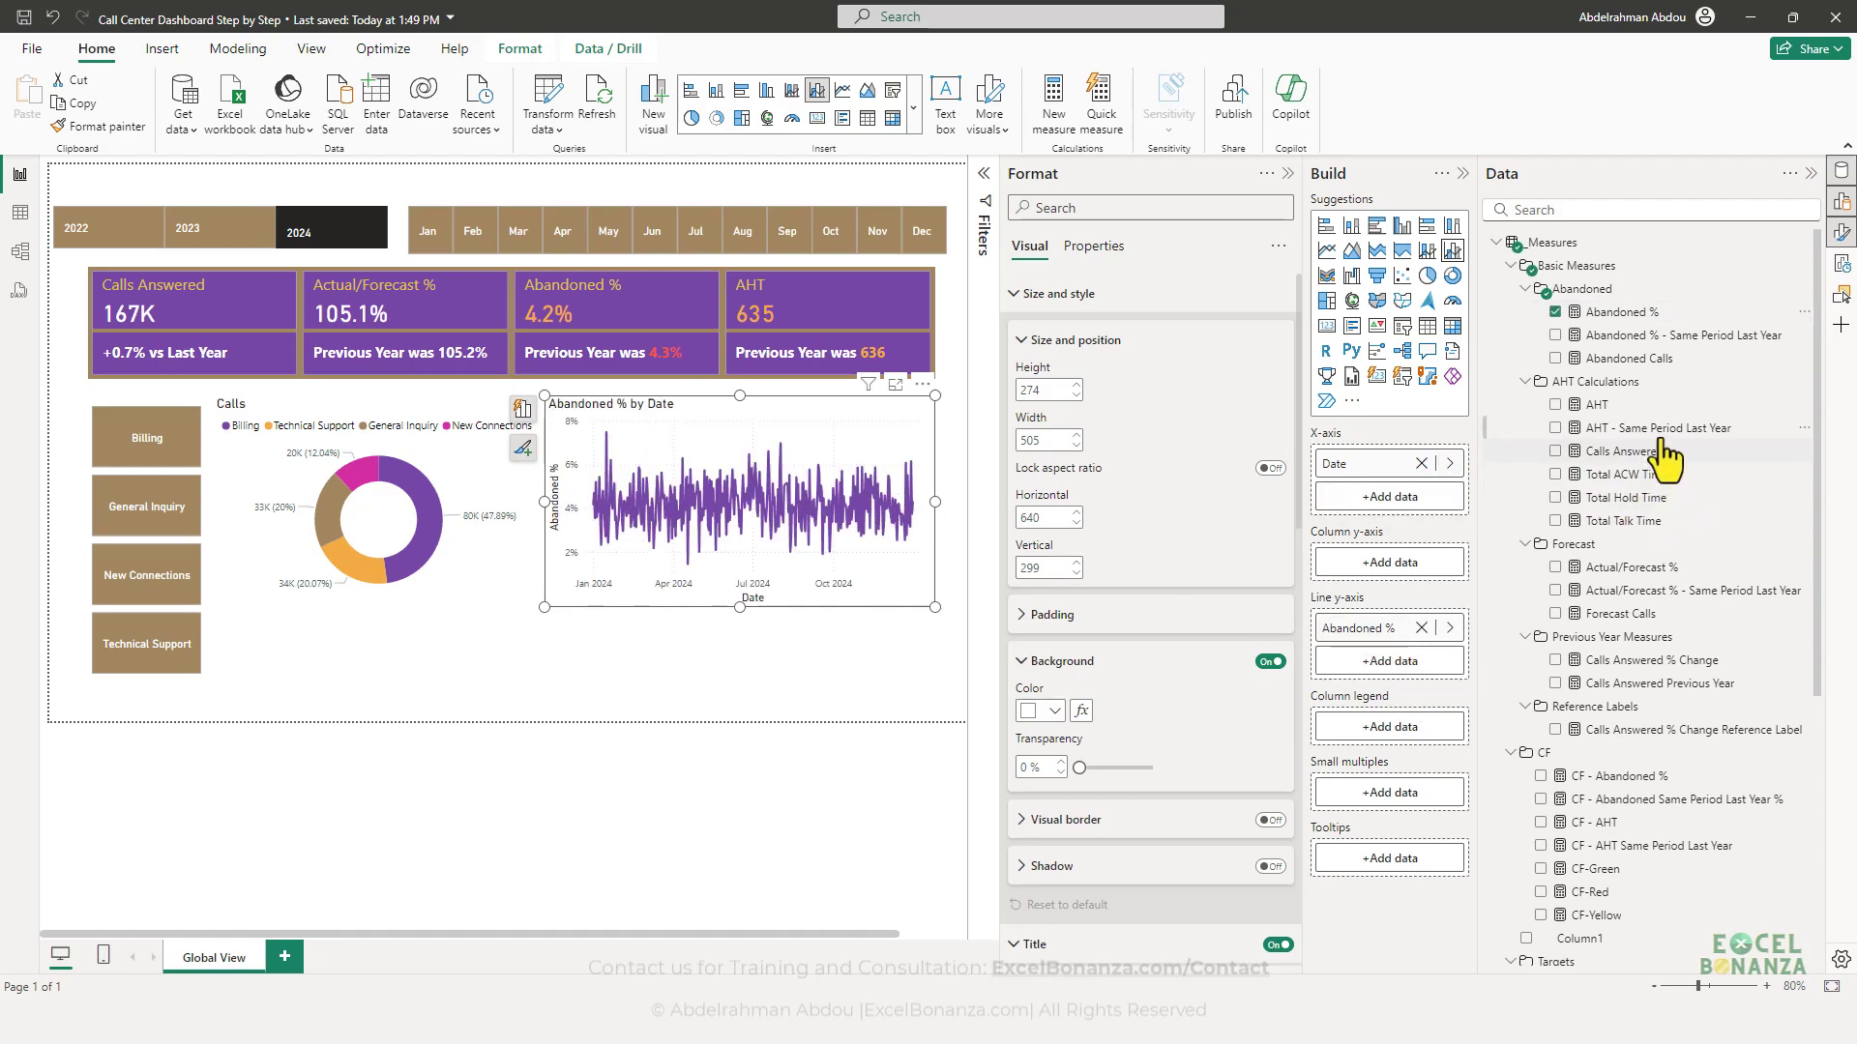
pyautogui.moveTo(1613, 404); pyautogui.dragTo(1389, 582)
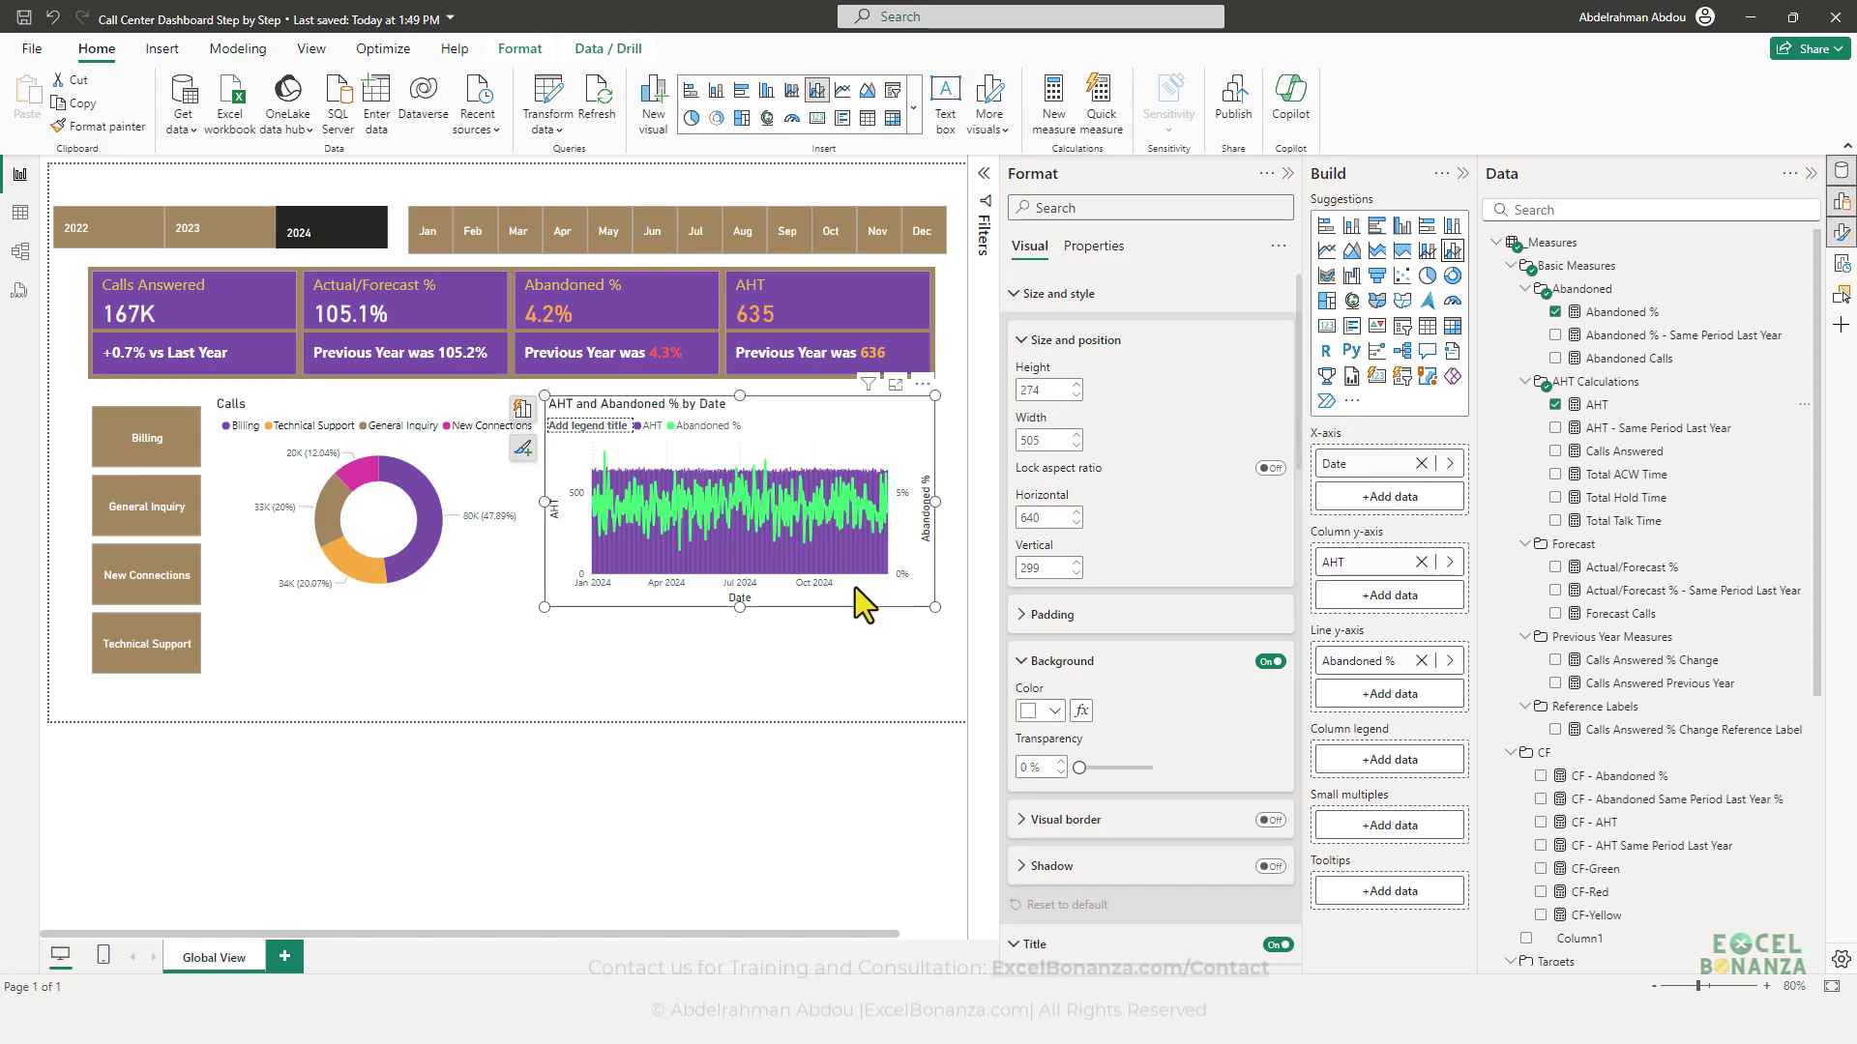
# - Filter the report page to Mar and select the AHT and Abandoned % chart
pyautogui.click(520, 232)
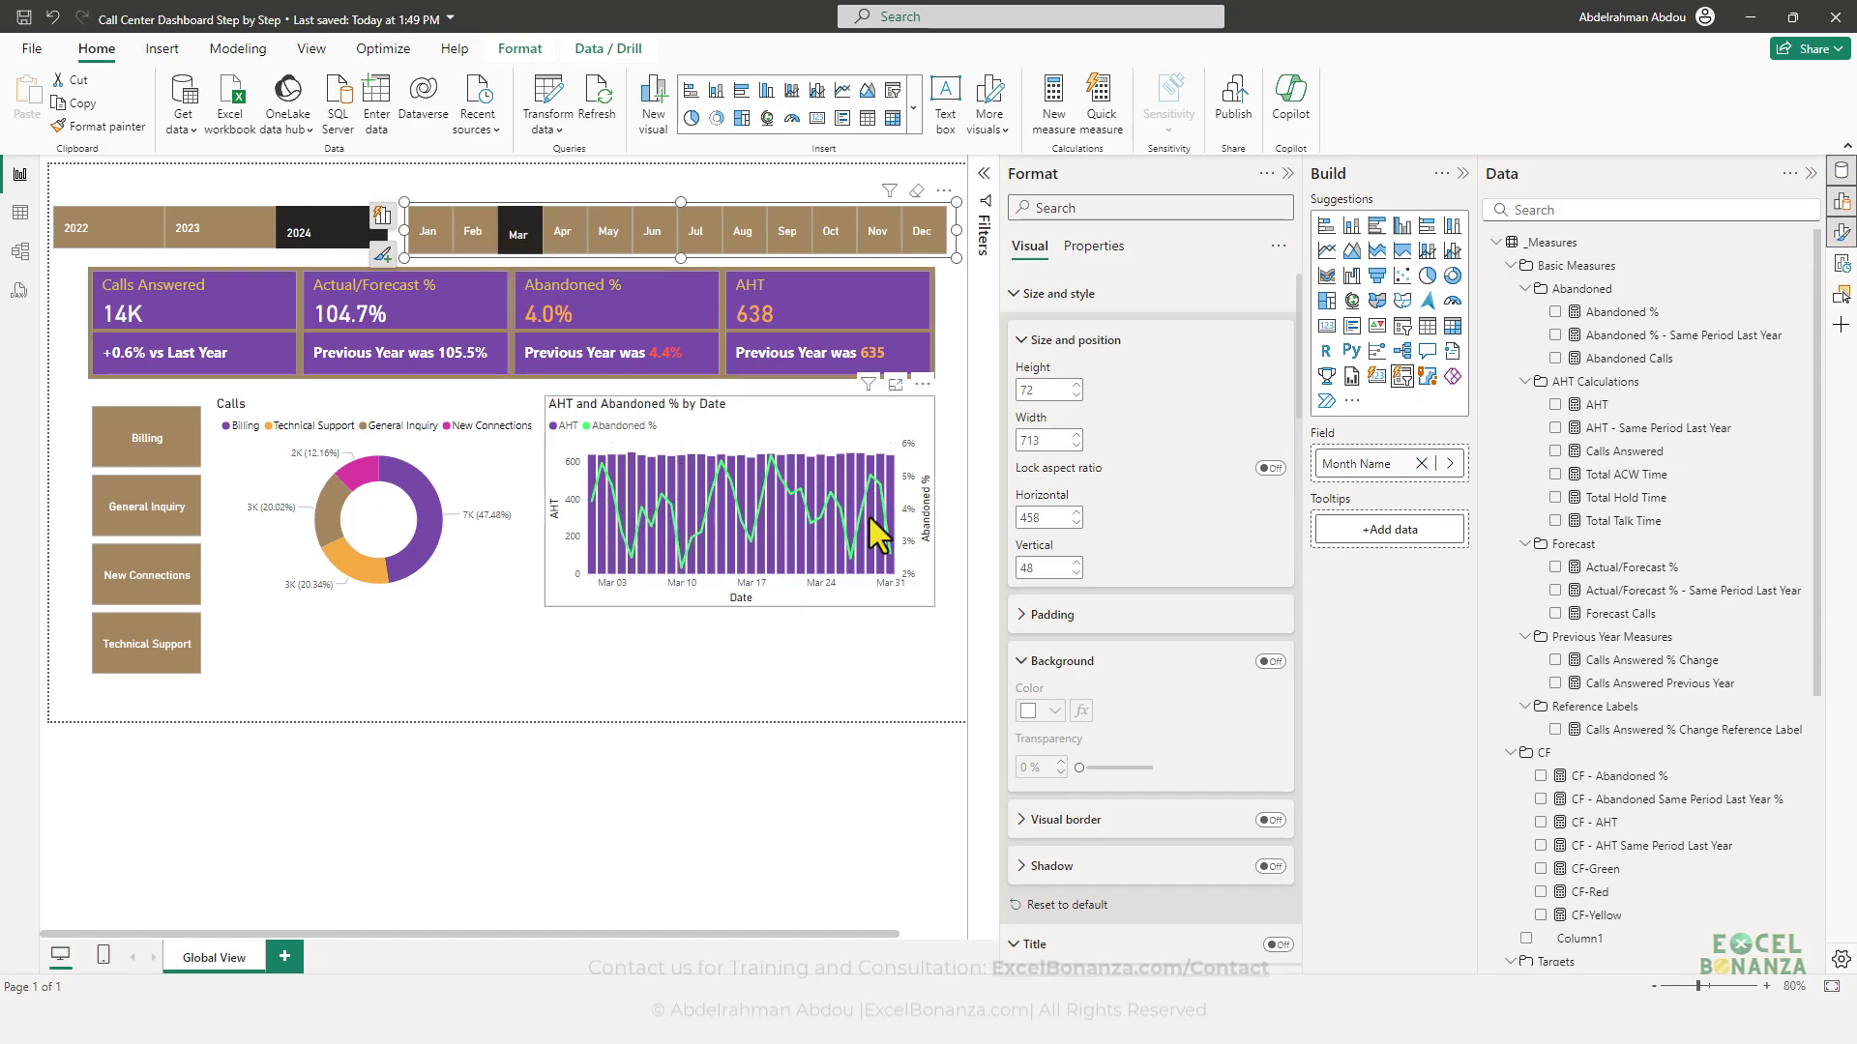
pyautogui.click(774, 596)
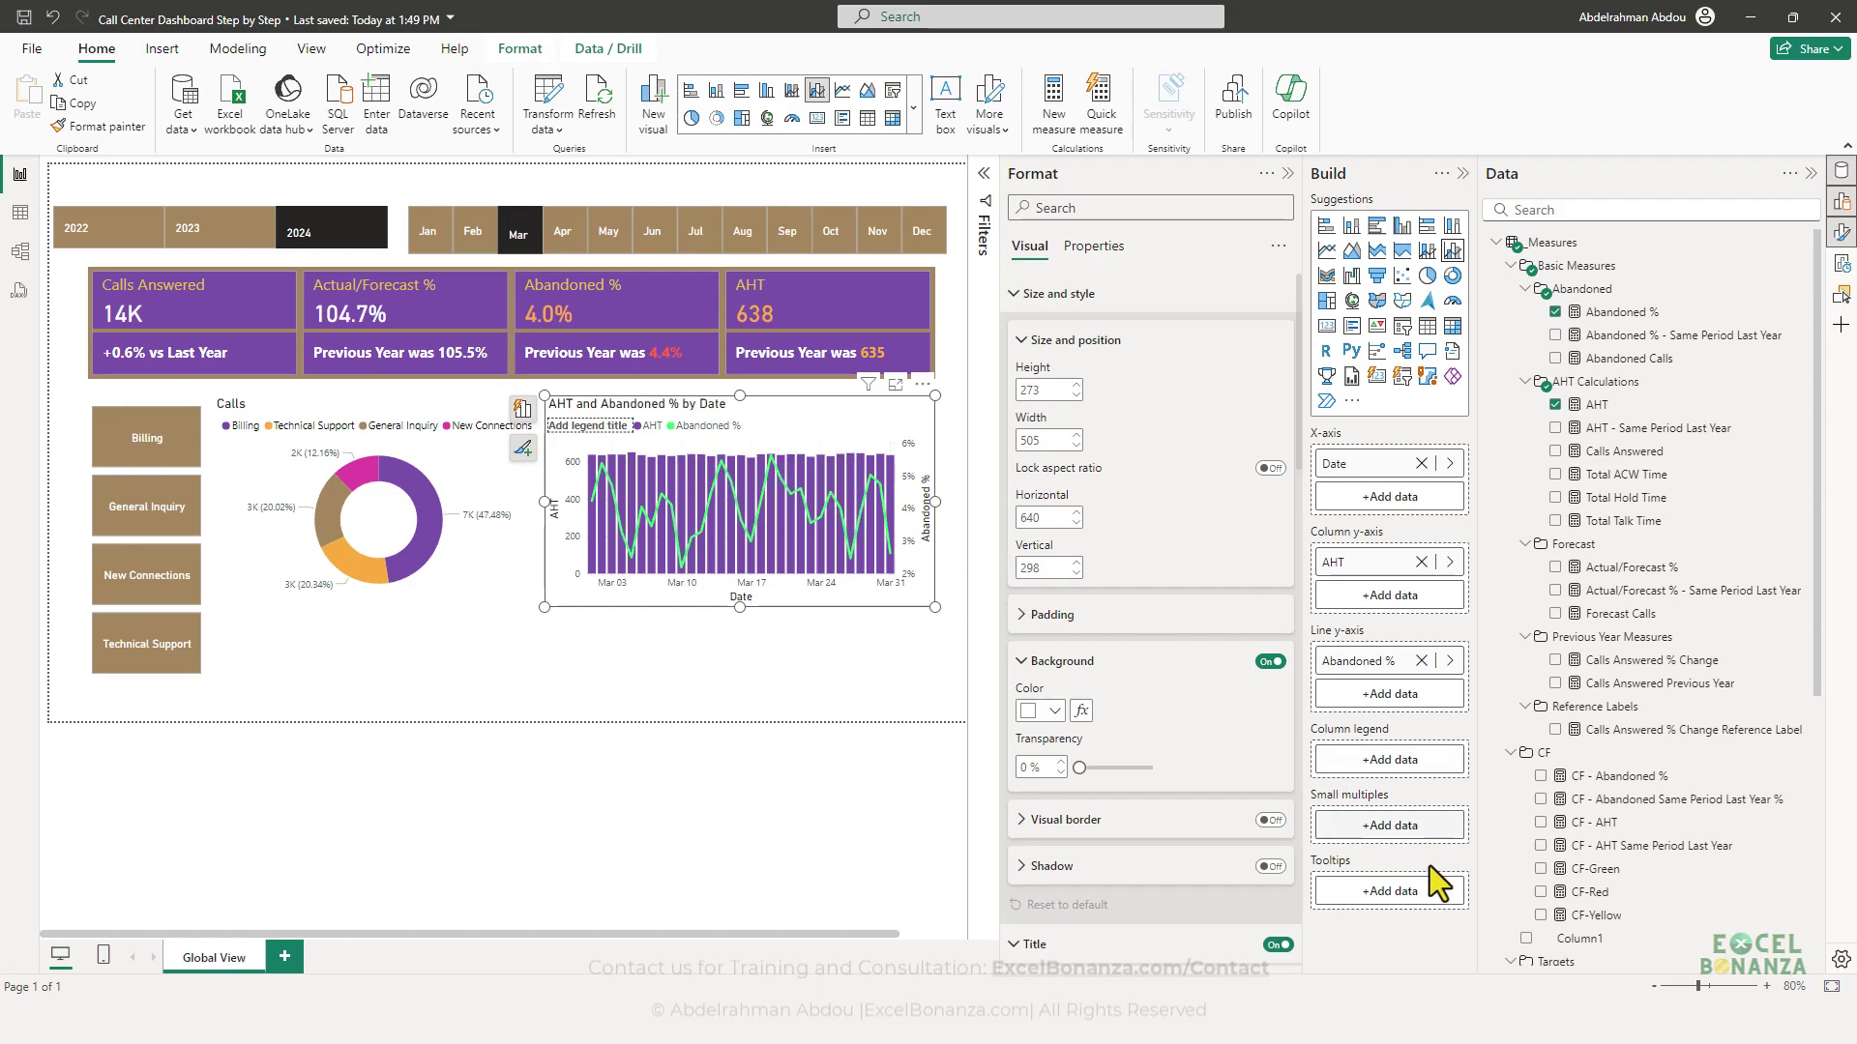
# - Check the Global View reference screenshot and turn off the AHT and Abandoned % chart's background
pyautogui.hotkey('alt', 'Tab')
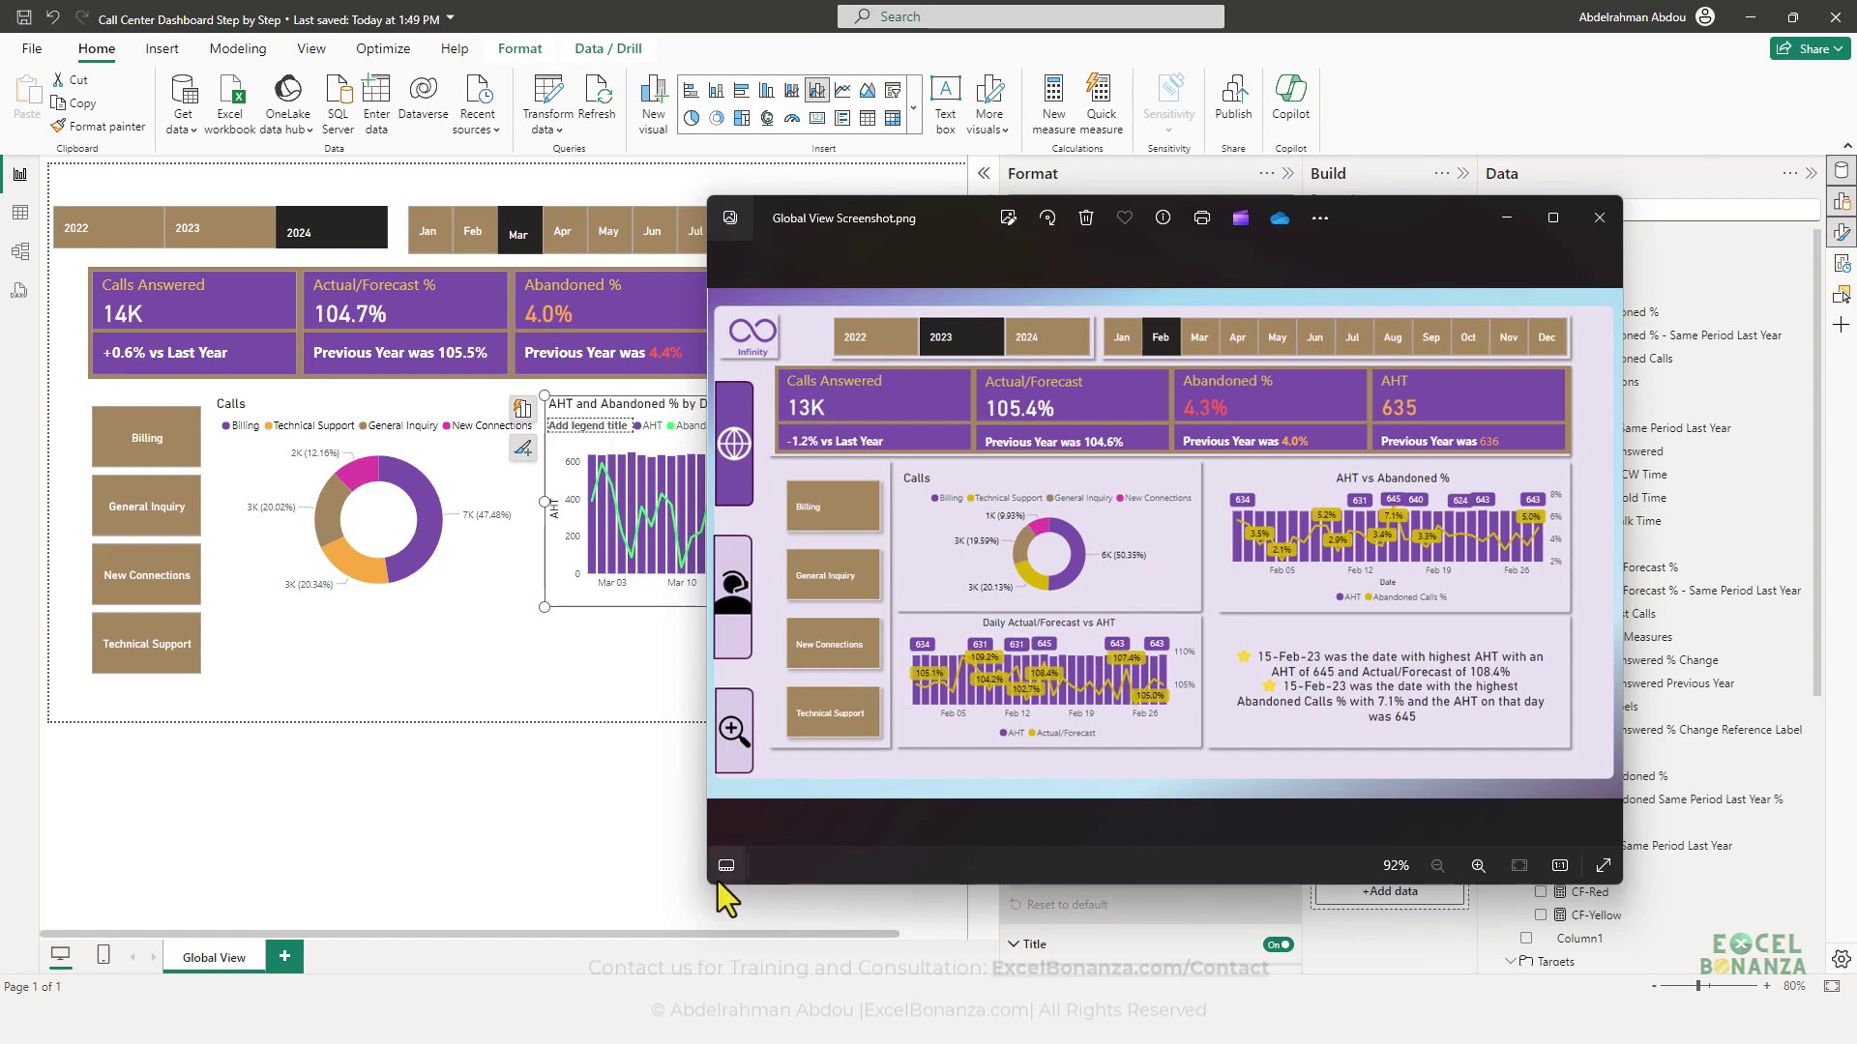
pyautogui.click(720, 587)
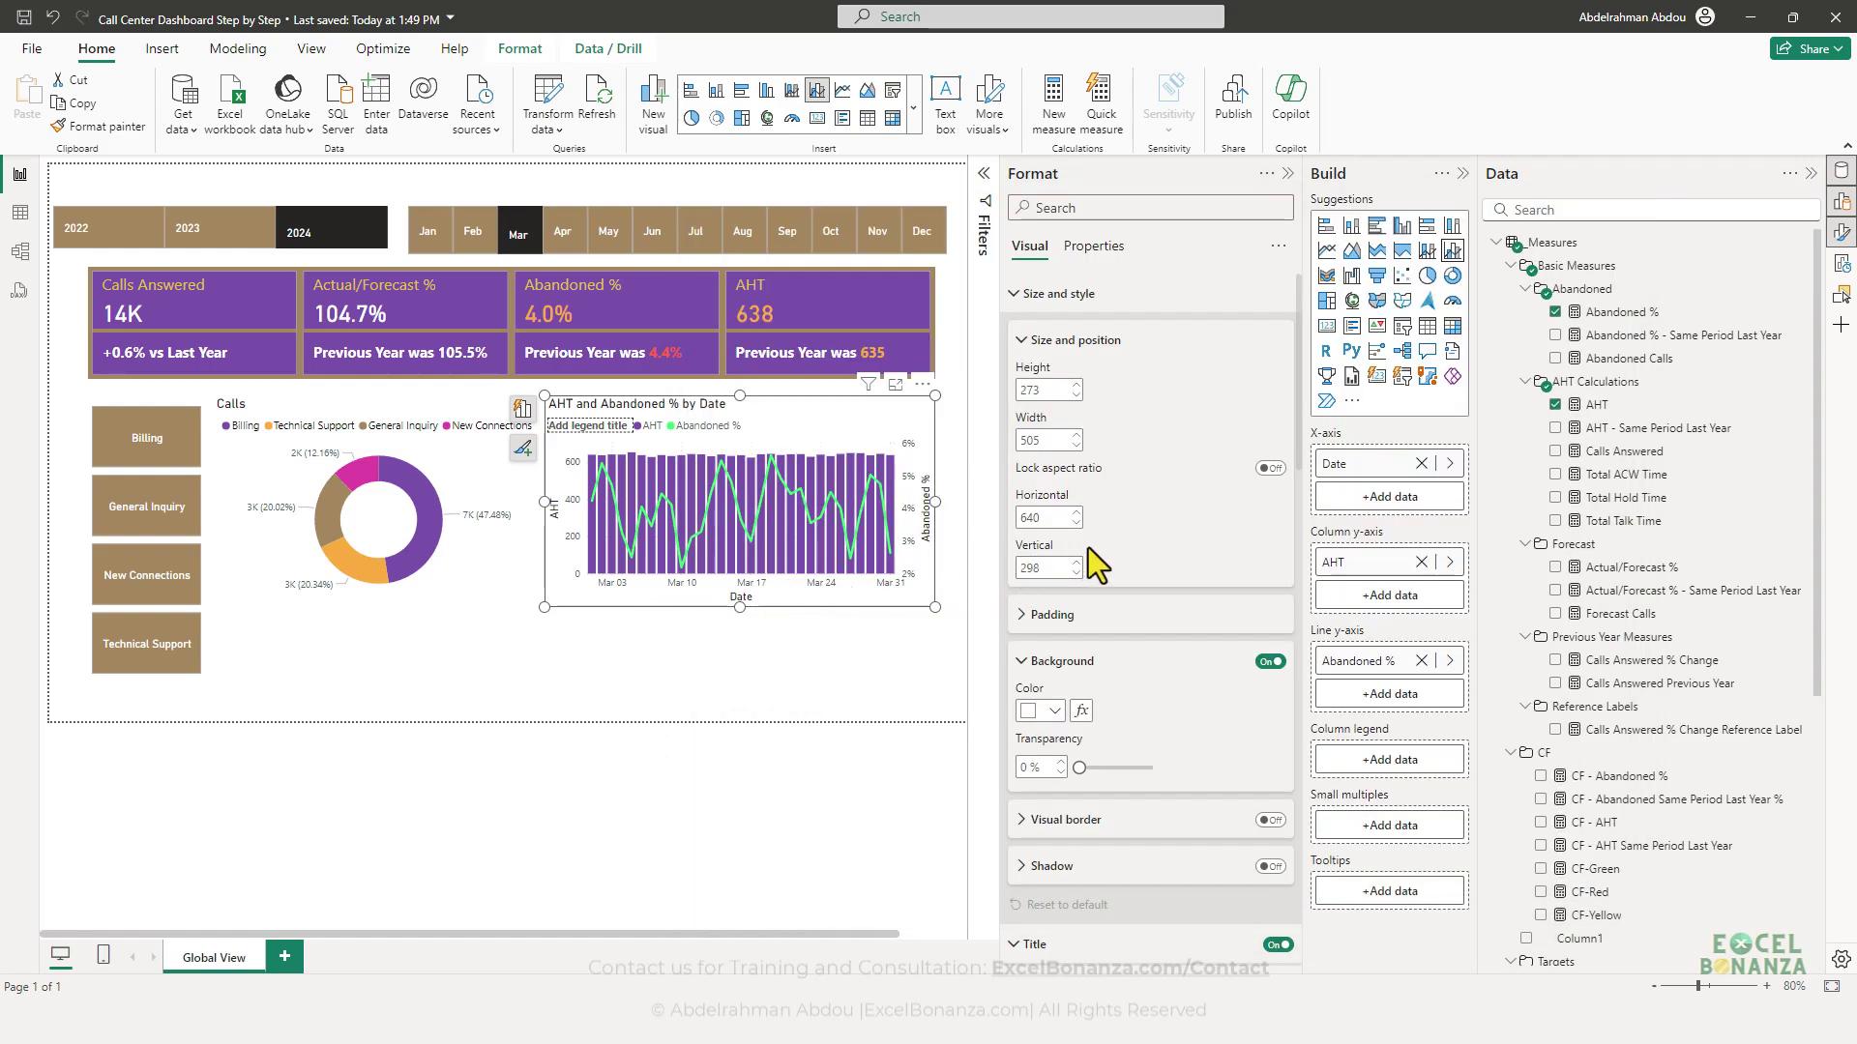
pyautogui.scroll(-2, 1197, 485)
pyautogui.click(1270, 468)
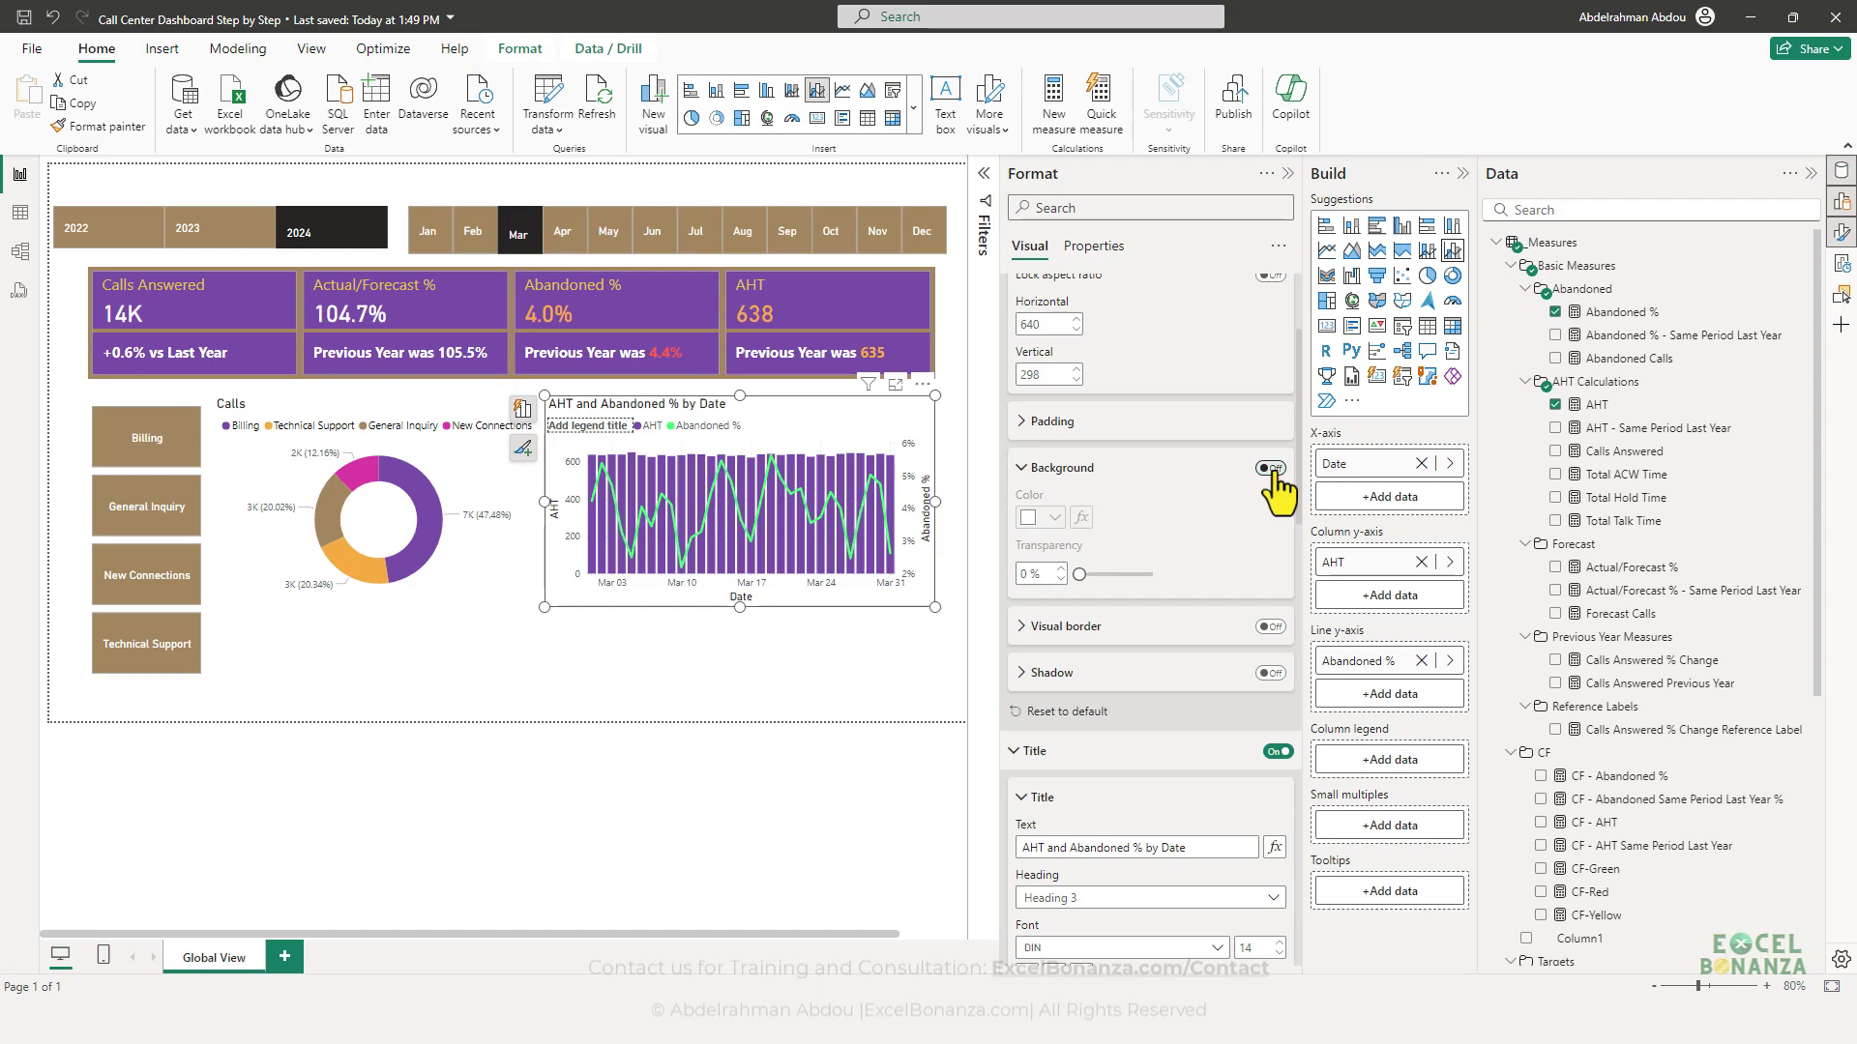
# - Set the AHT and Abandoned % chart's legend position to Top center
pyautogui.scroll(-4, 1204, 541)
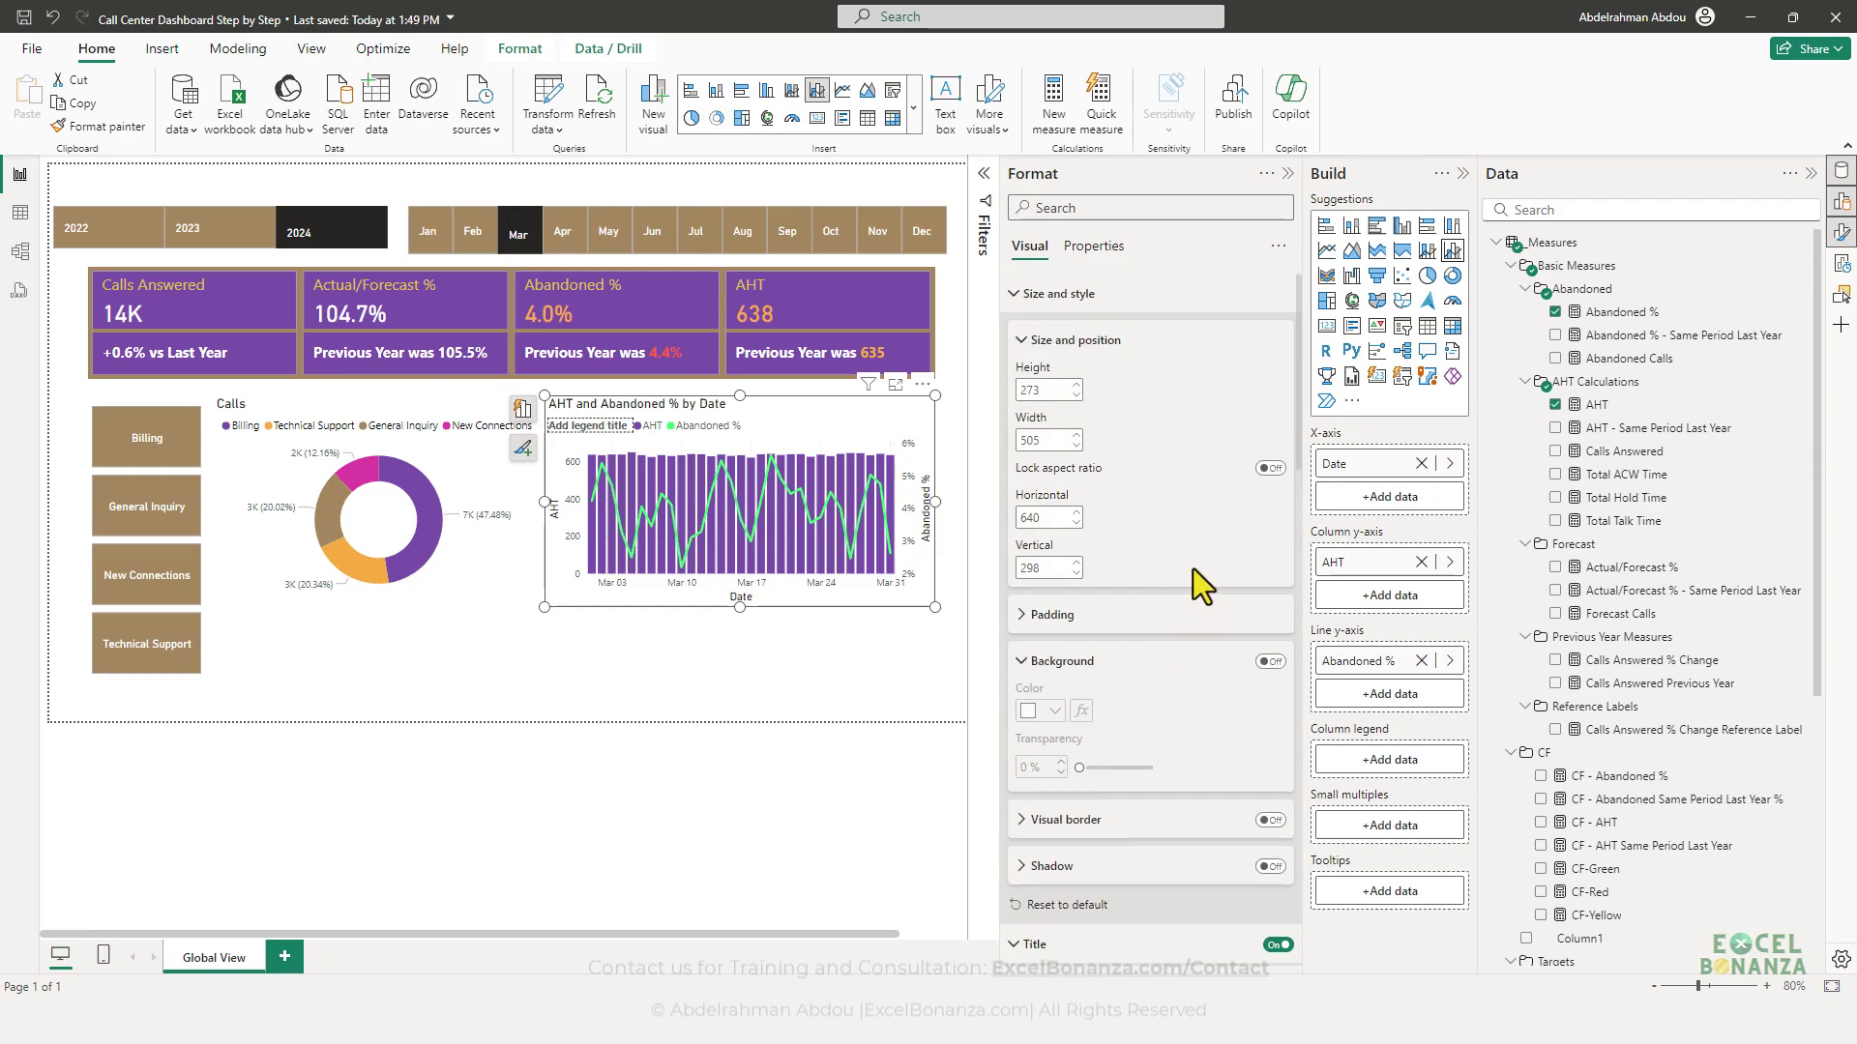
pyautogui.scroll(-6, 1196, 585)
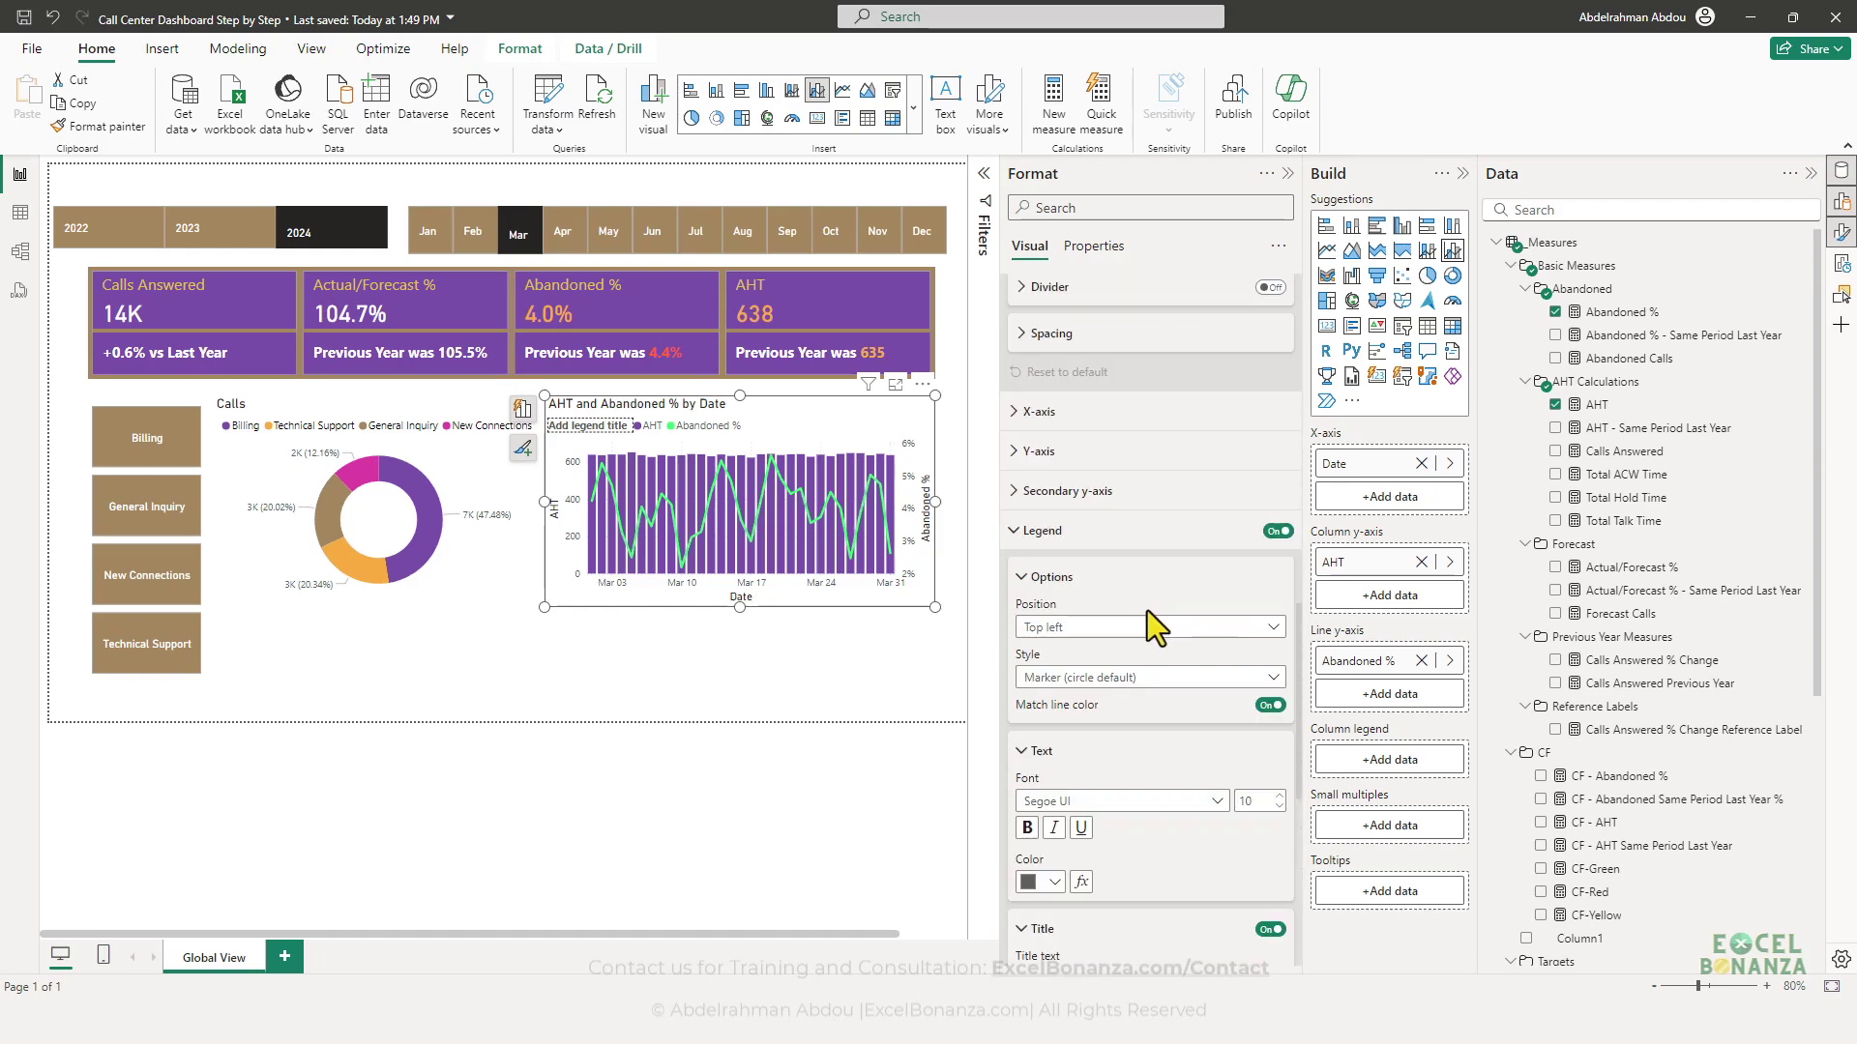
pyautogui.click(1143, 627)
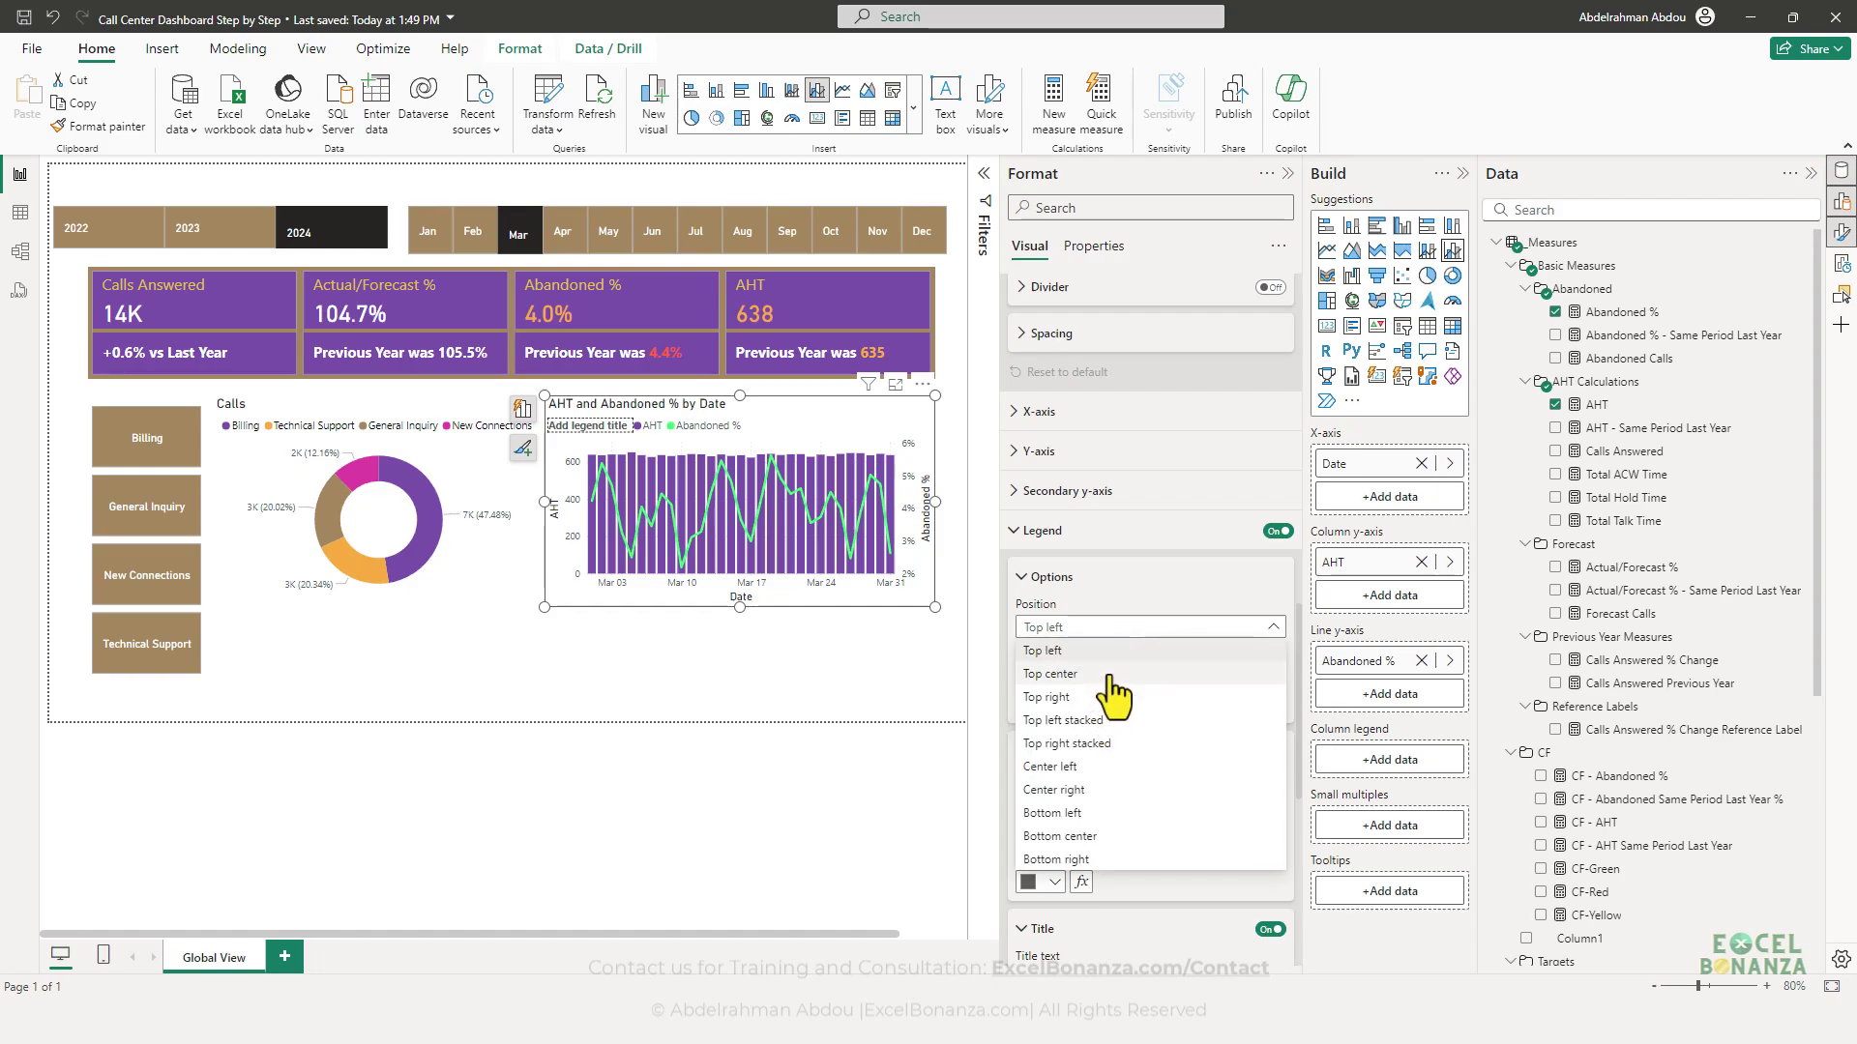
pyautogui.click(1102, 674)
# - Change the chart title to "AHT vs Abandoned %" and center it horizontally
pyautogui.scroll(-15, 1175, 551)
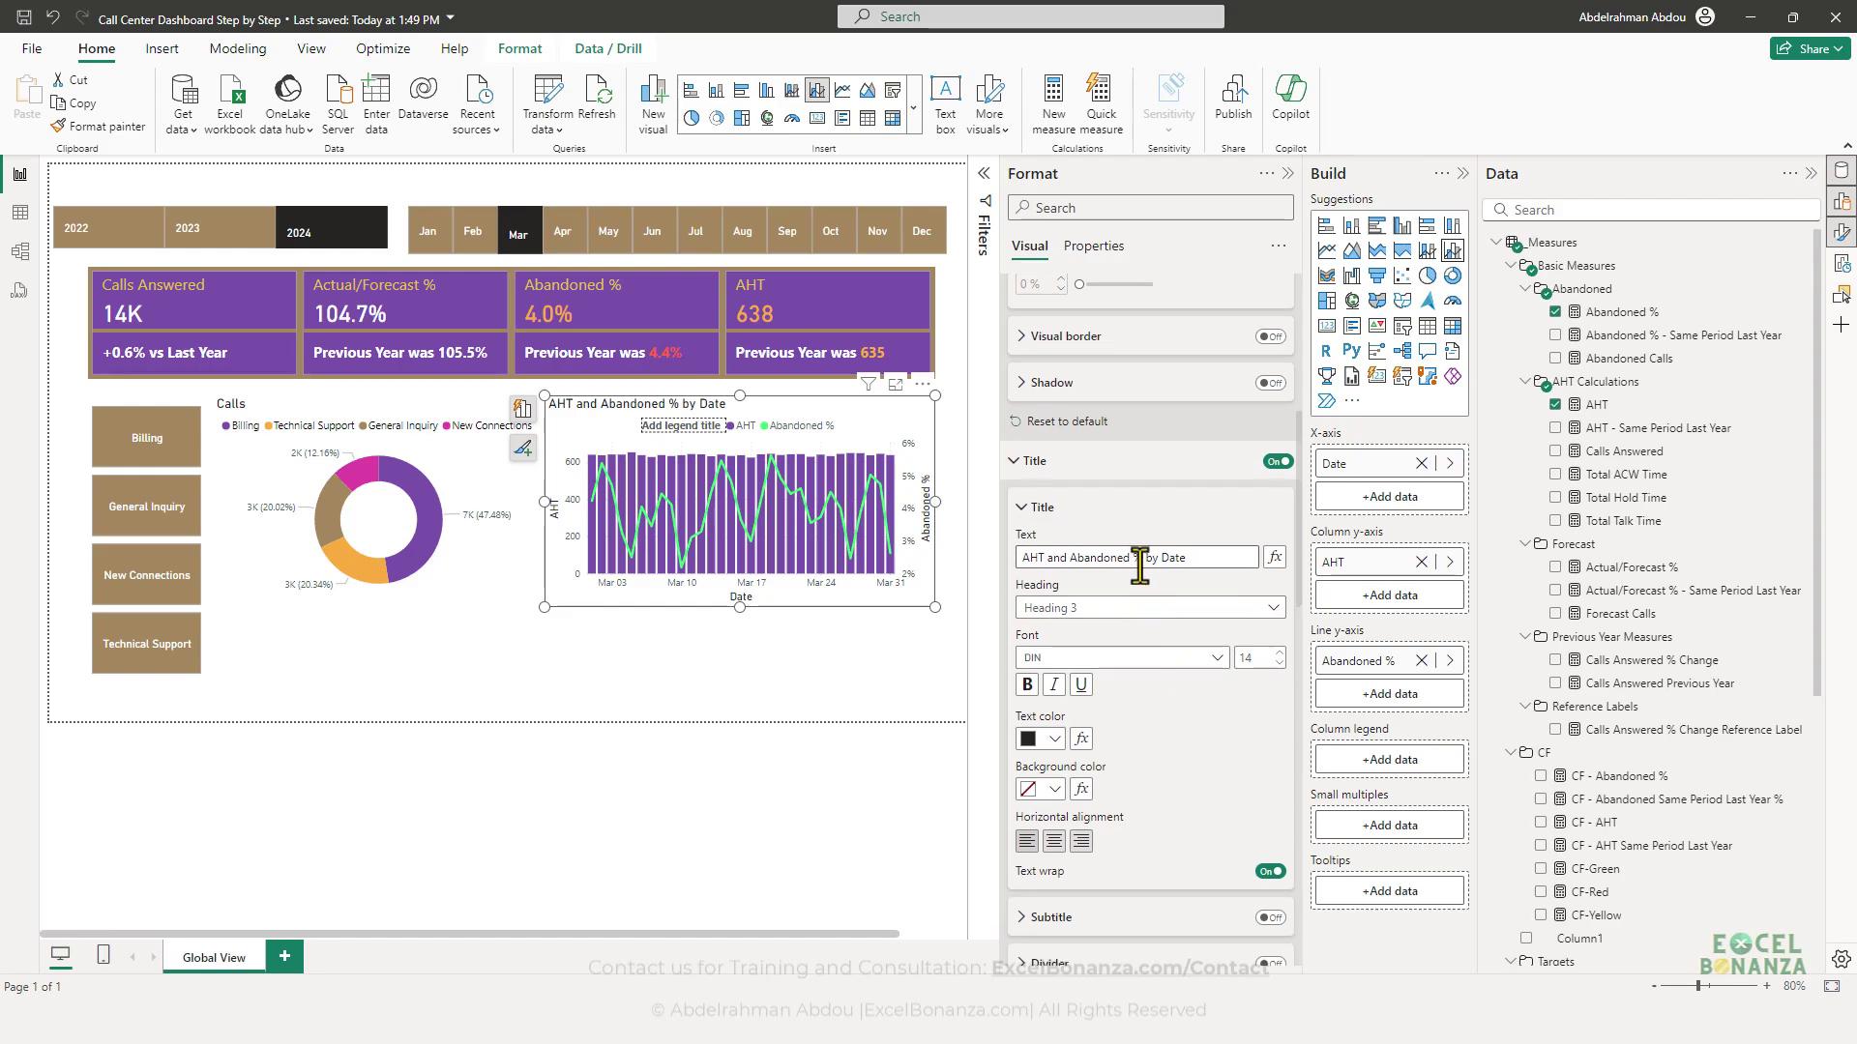
pyautogui.moveTo(1145, 558); pyautogui.dragTo(1261, 563)
pyautogui.press('BackSpace')
pyautogui.doubleClick(1057, 558)
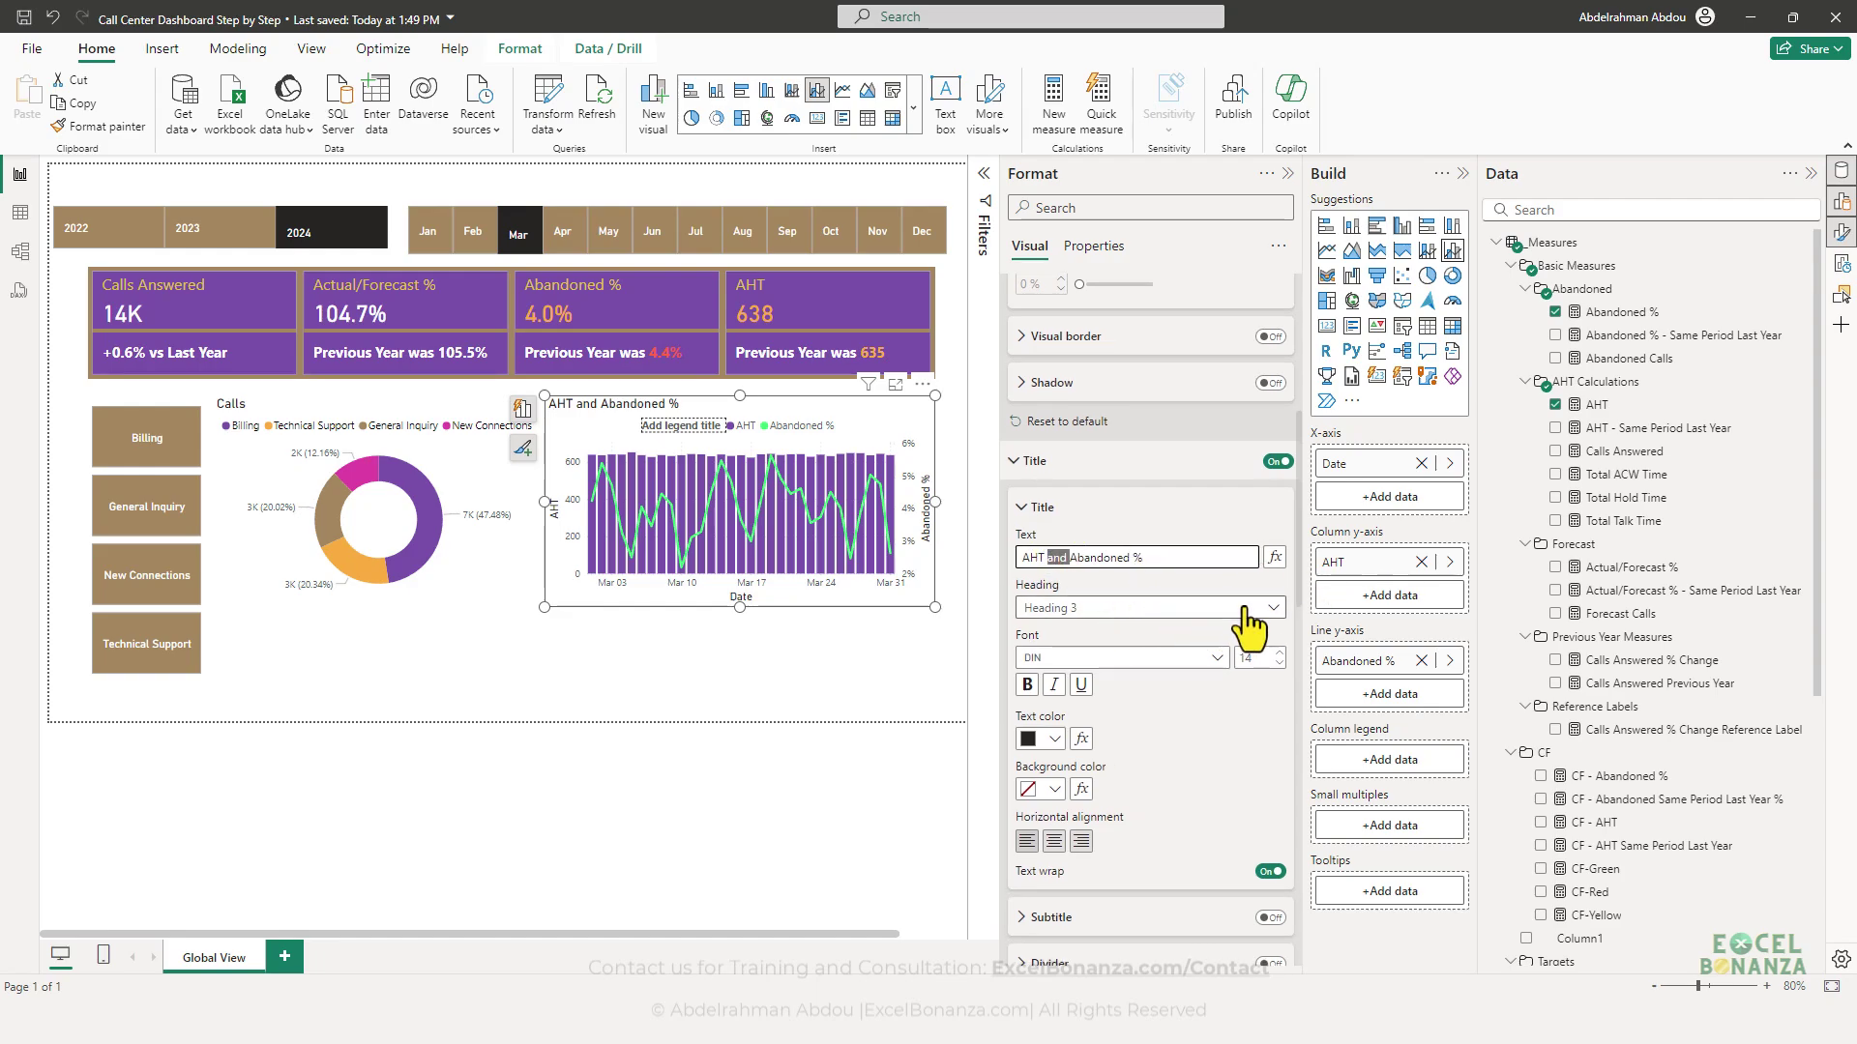
pyautogui.write('vs')
pyautogui.click(1054, 842)
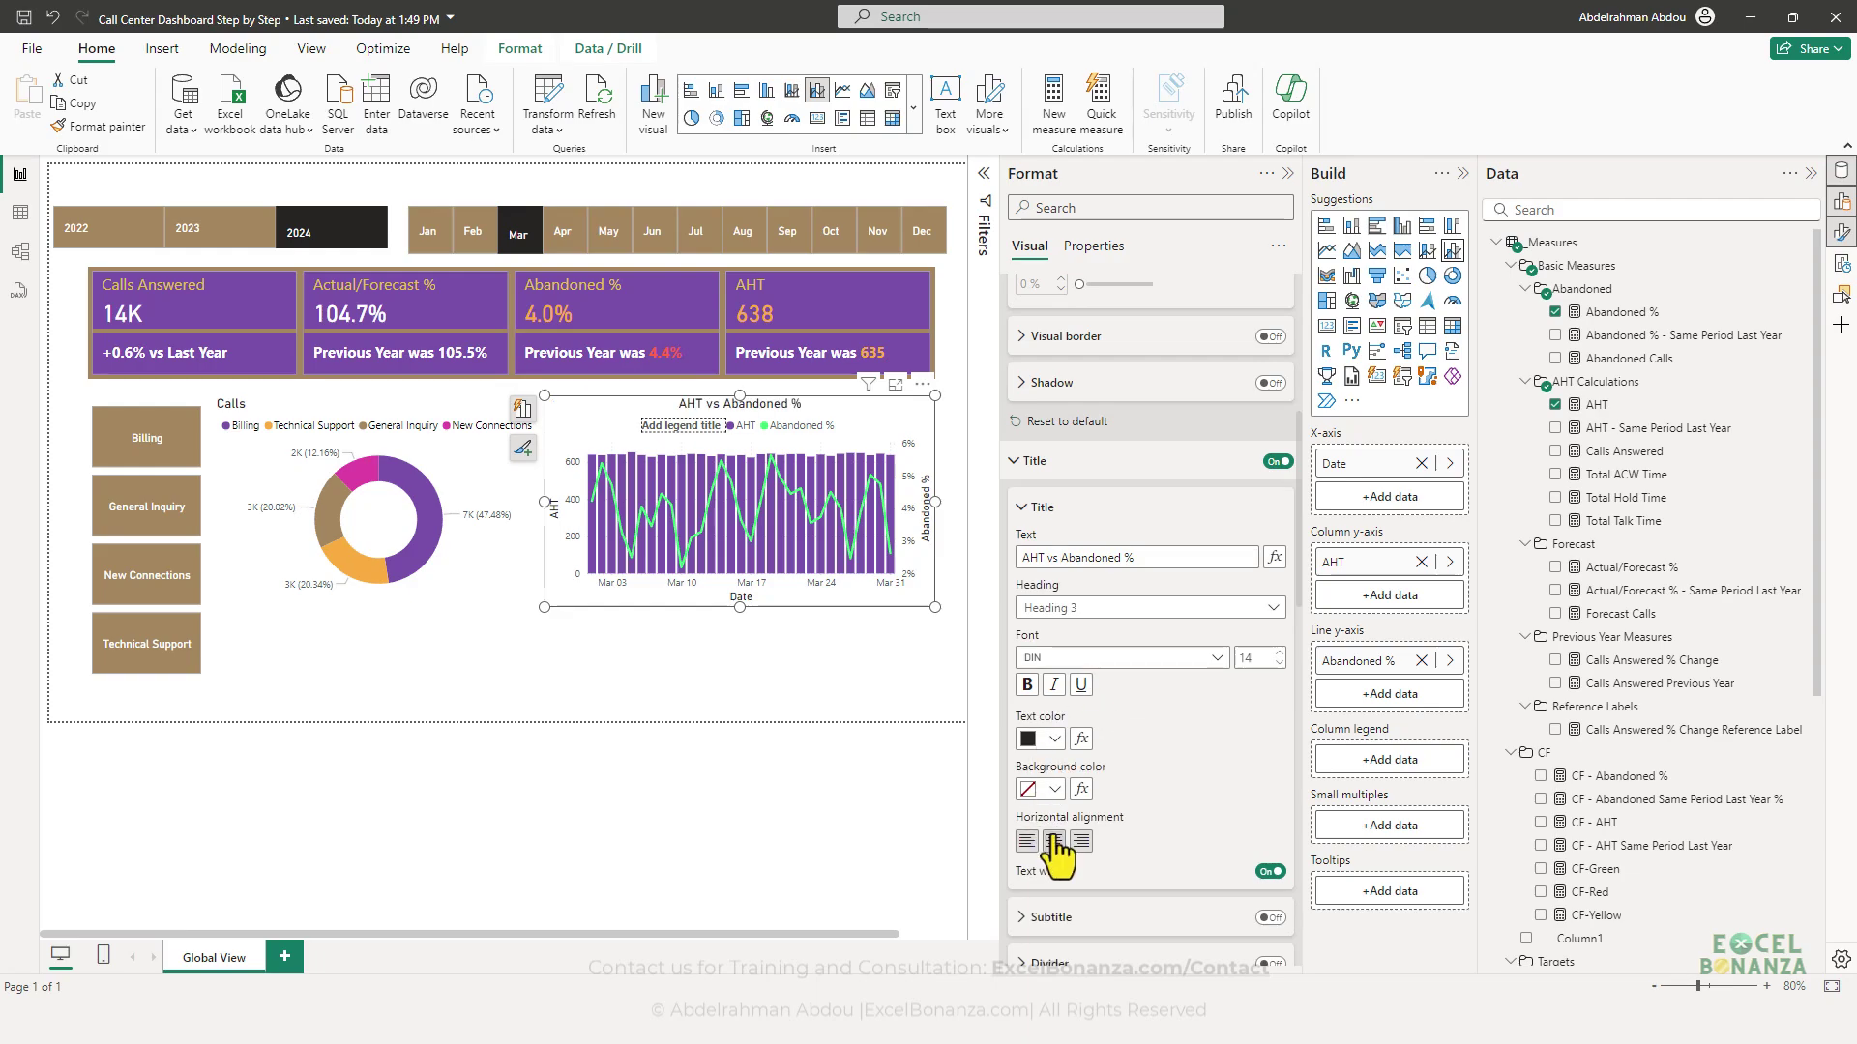
# - Turn off the legend title on the AHT vs Abandoned % chart
pyautogui.scroll(-3, 1170, 575)
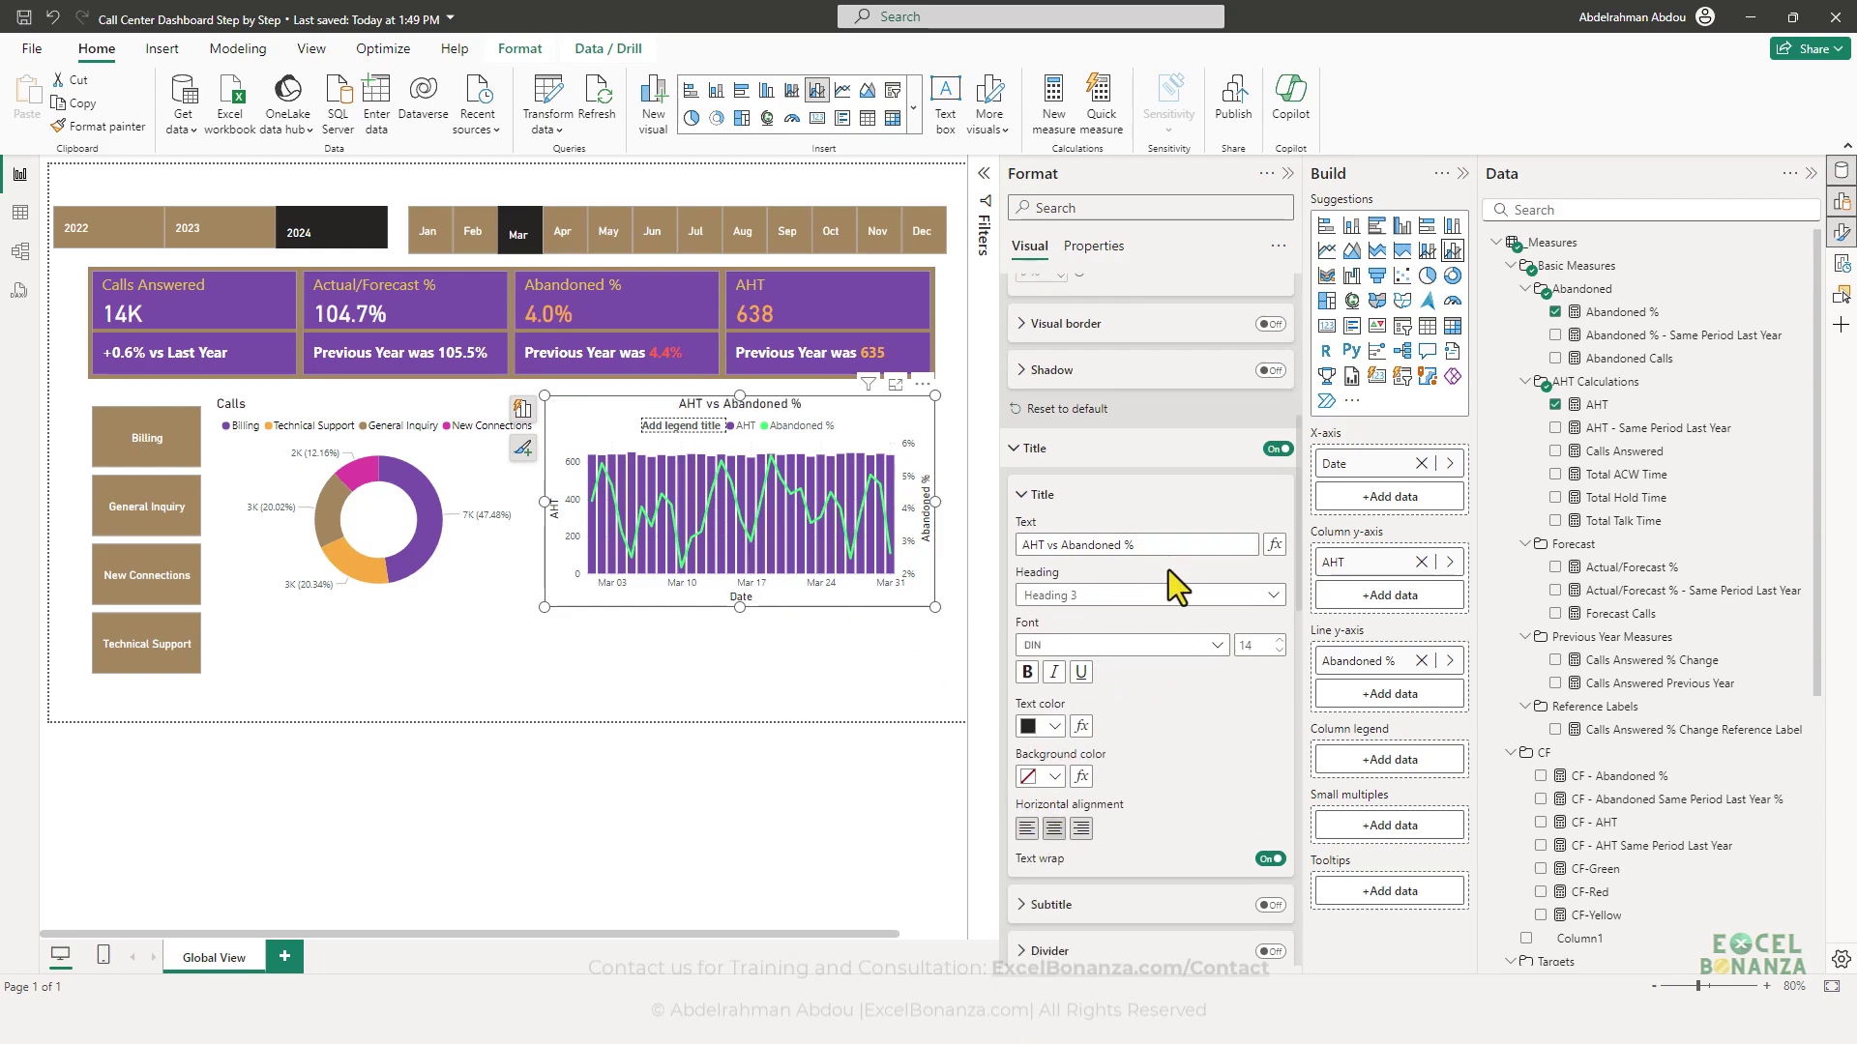
pyautogui.scroll(-5, 1176, 568)
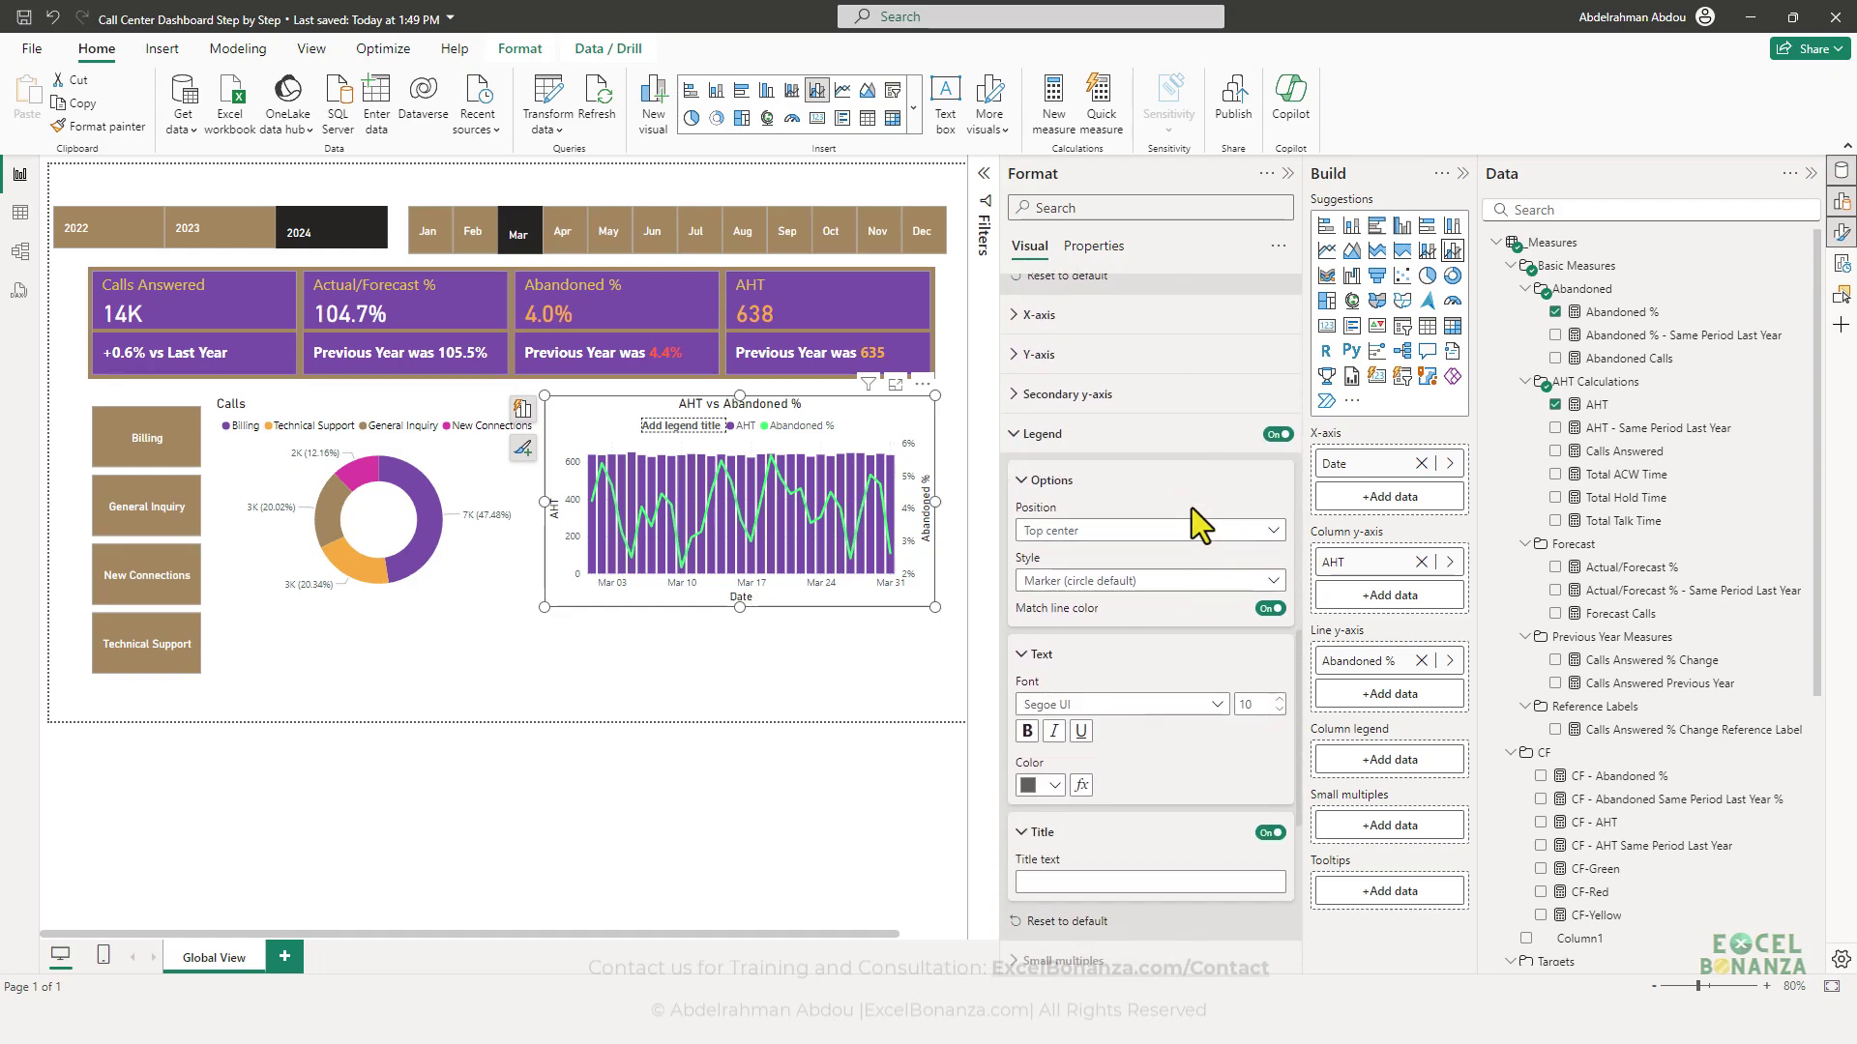
pyautogui.scroll(-1, 1199, 667)
pyautogui.scroll(-1, 1204, 598)
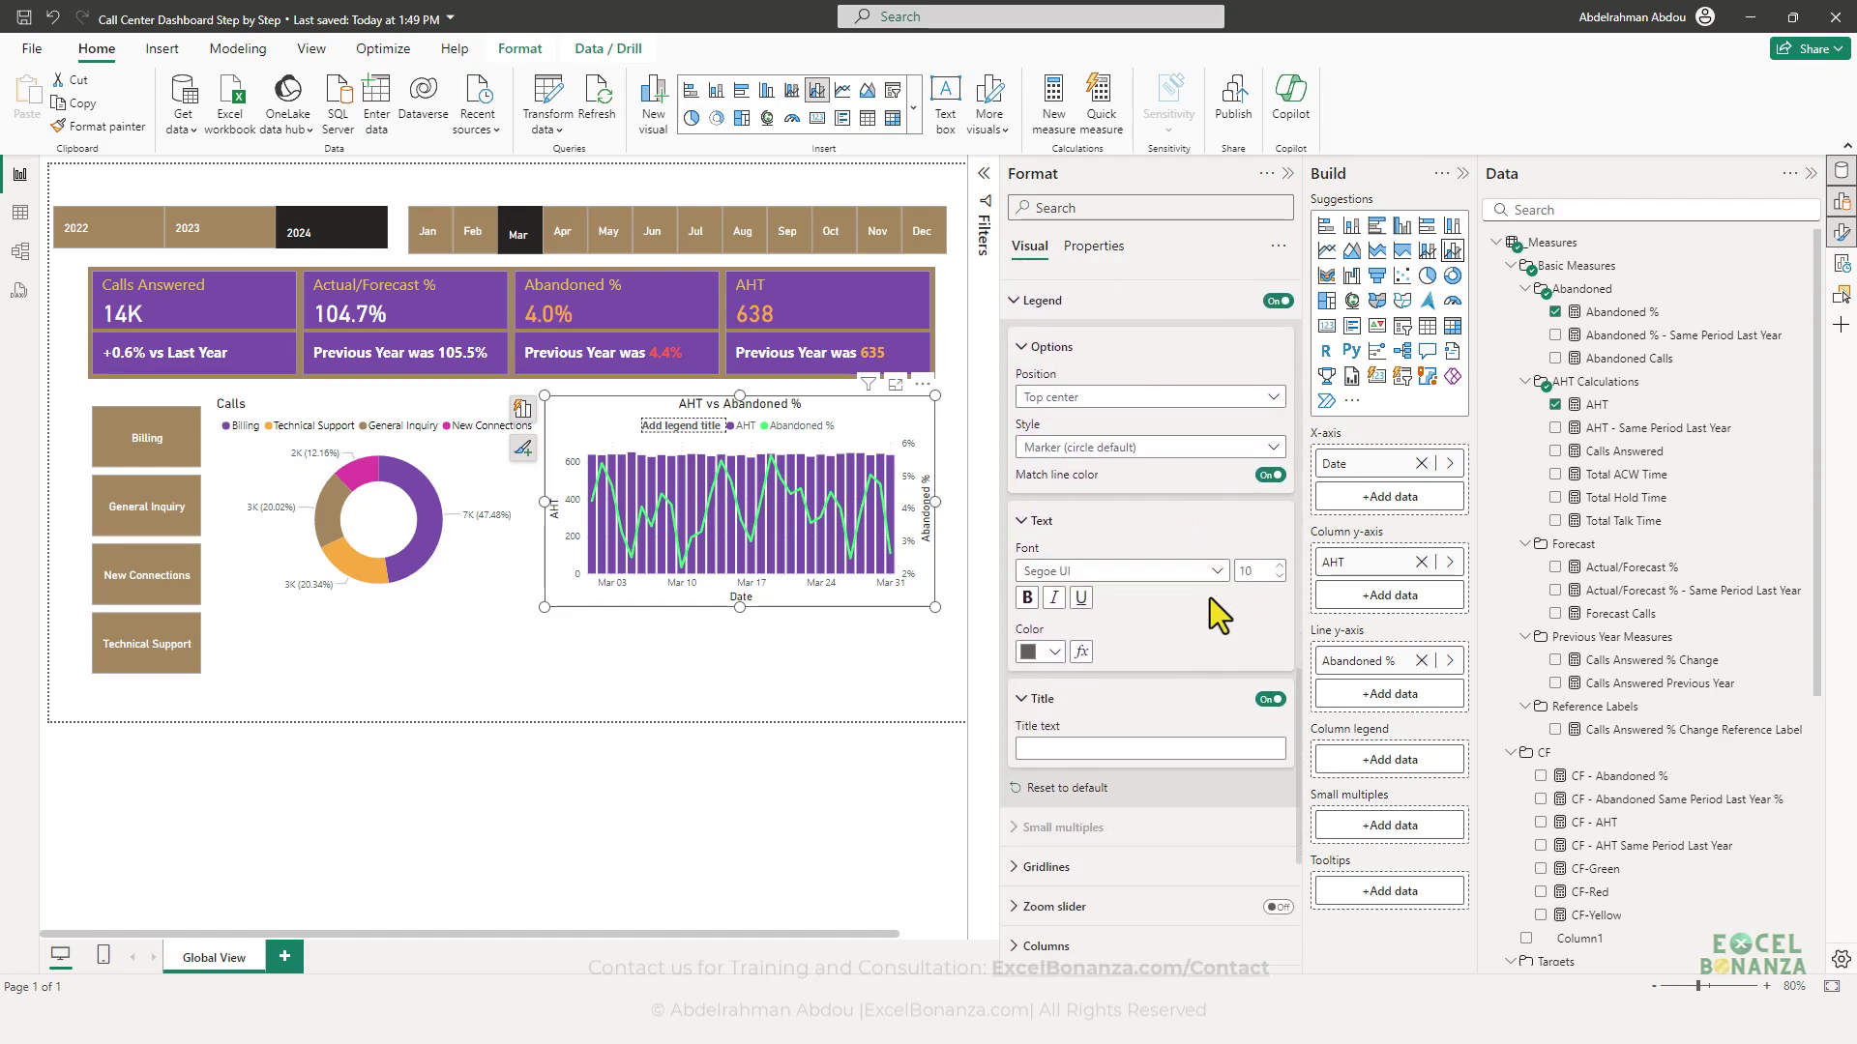
pyautogui.click(1271, 640)
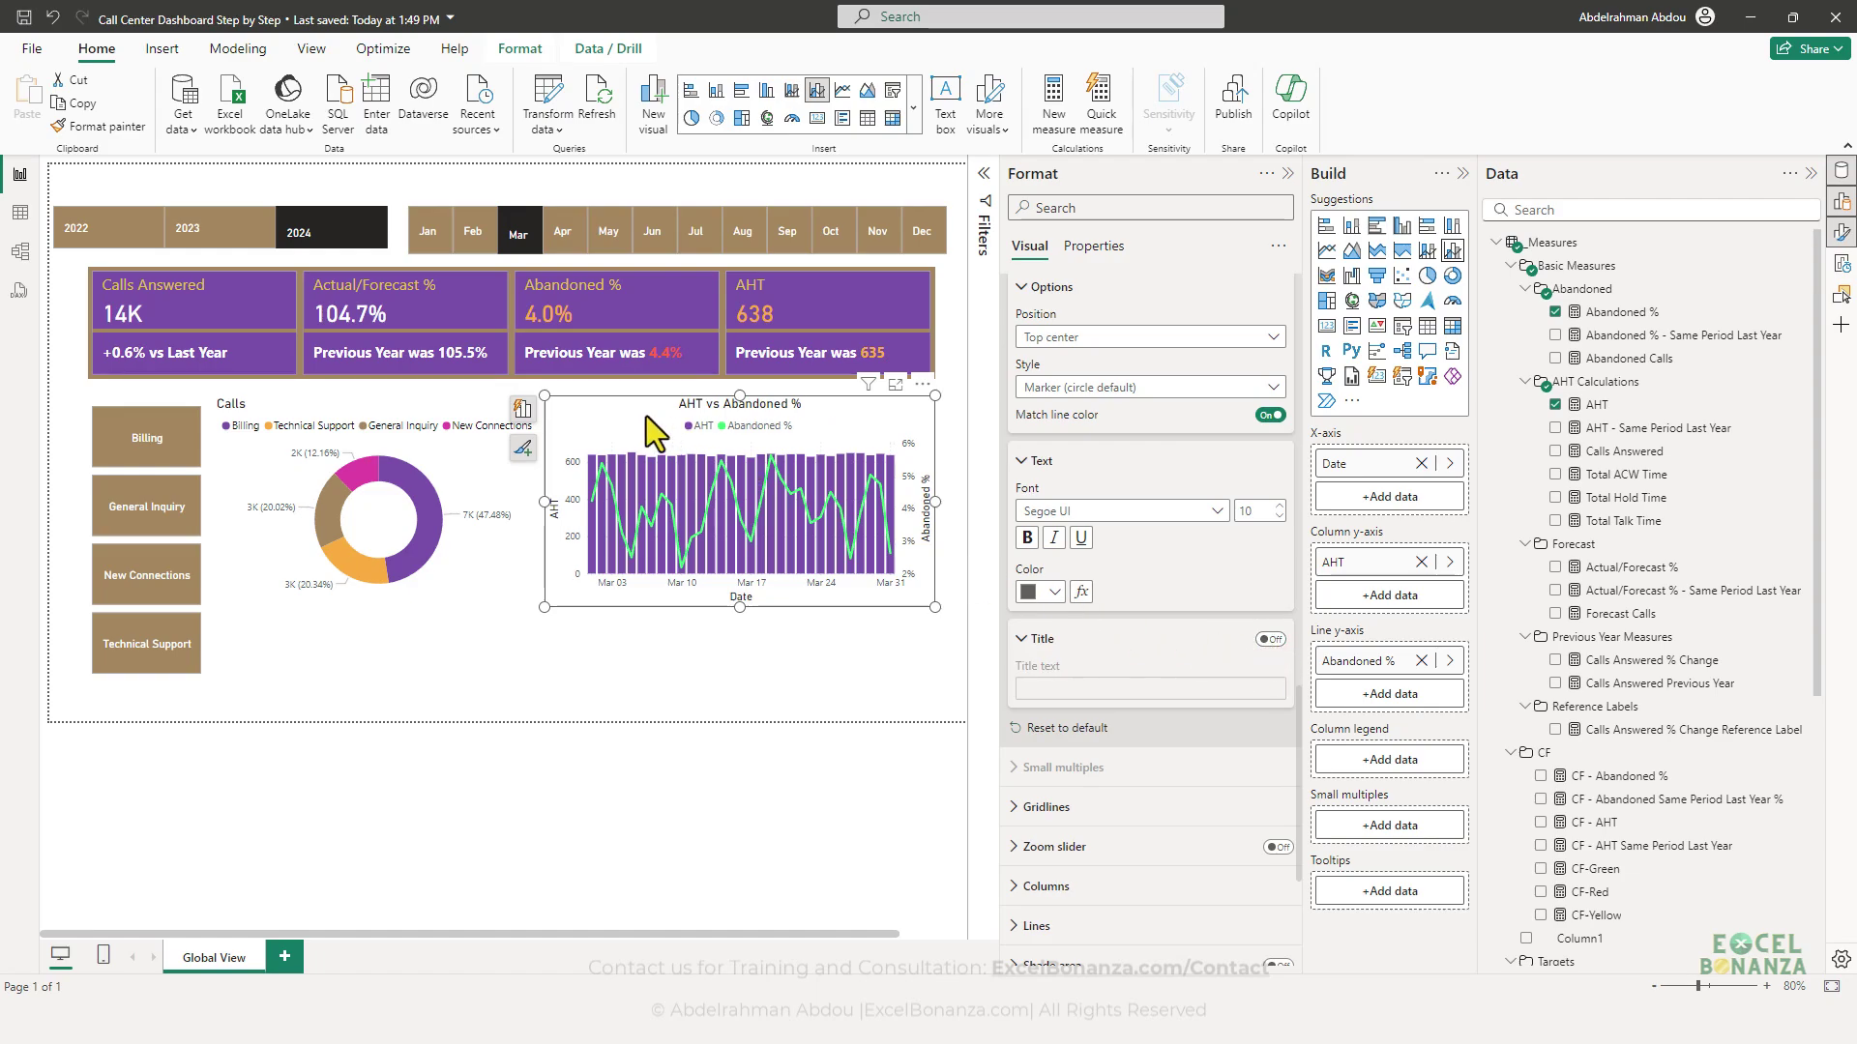
# - Compare the chart with the reference screenshot and set its legend position to Bottom center
pyautogui.click(1474, 977)
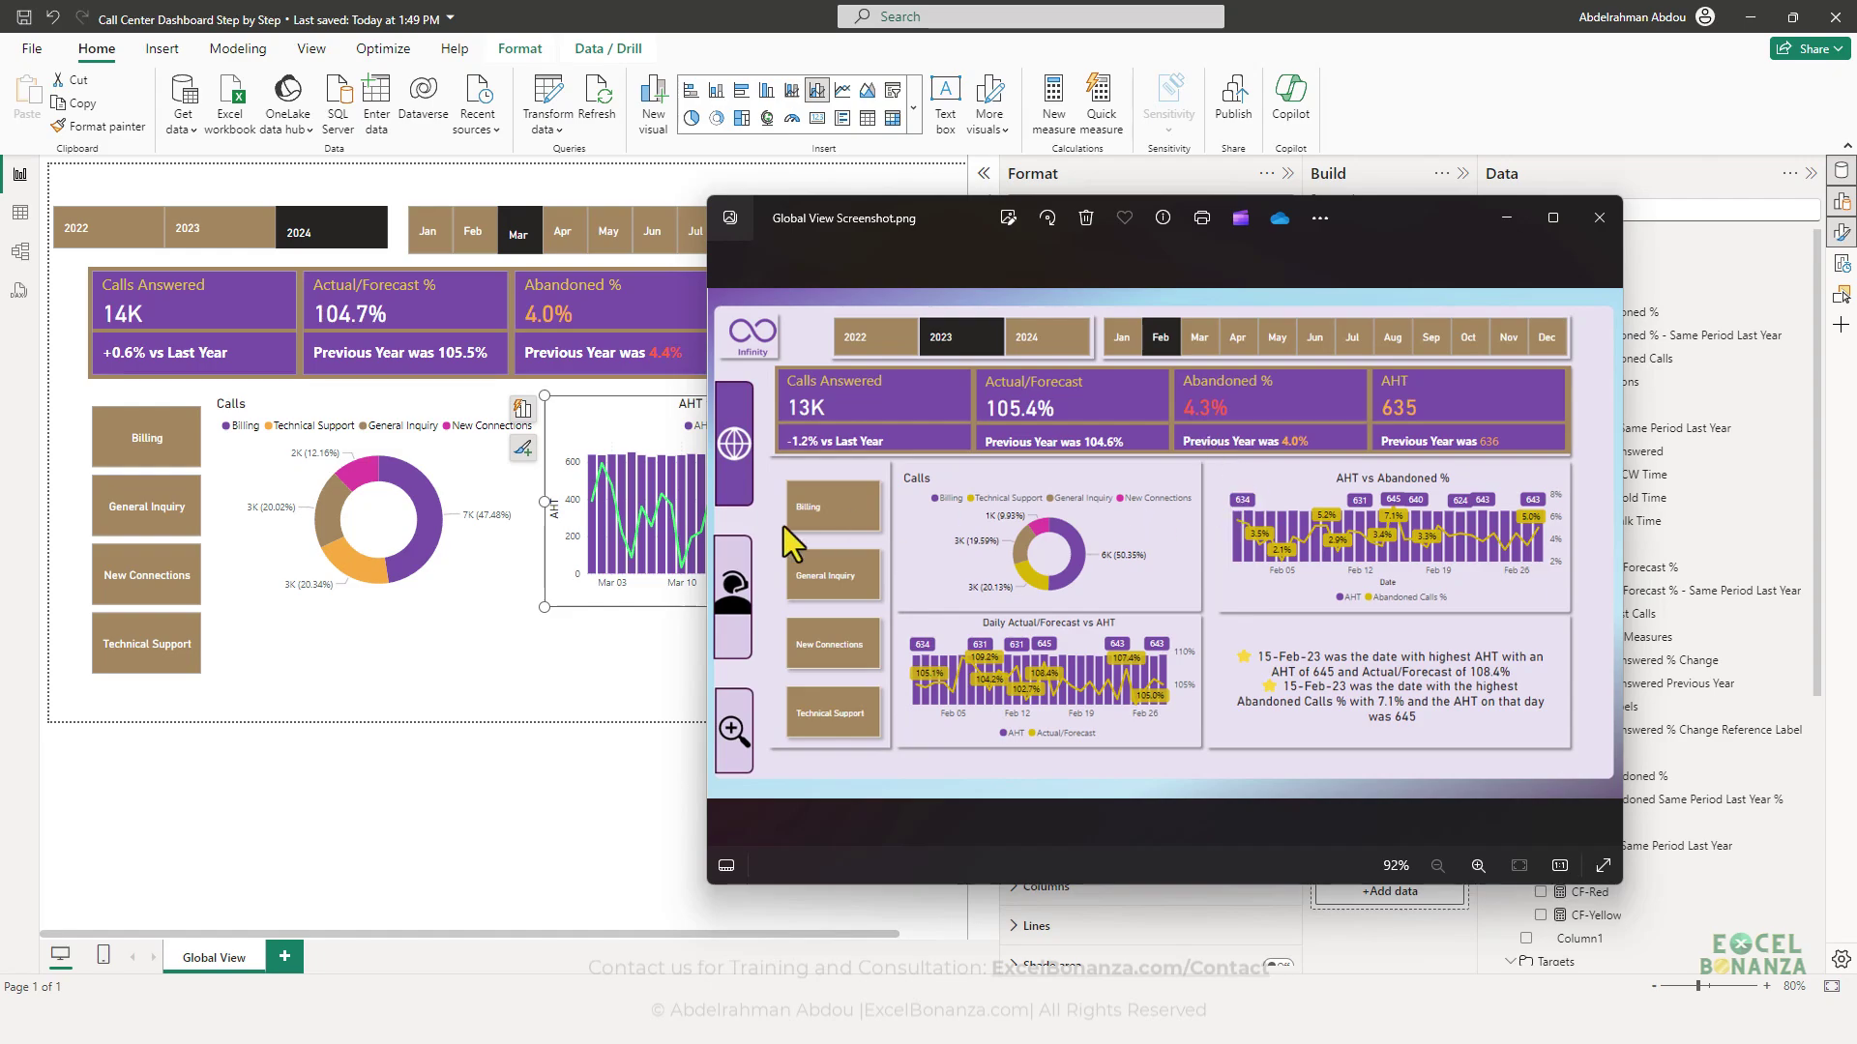
pyautogui.click(648, 594)
pyautogui.scroll(4, 1127, 585)
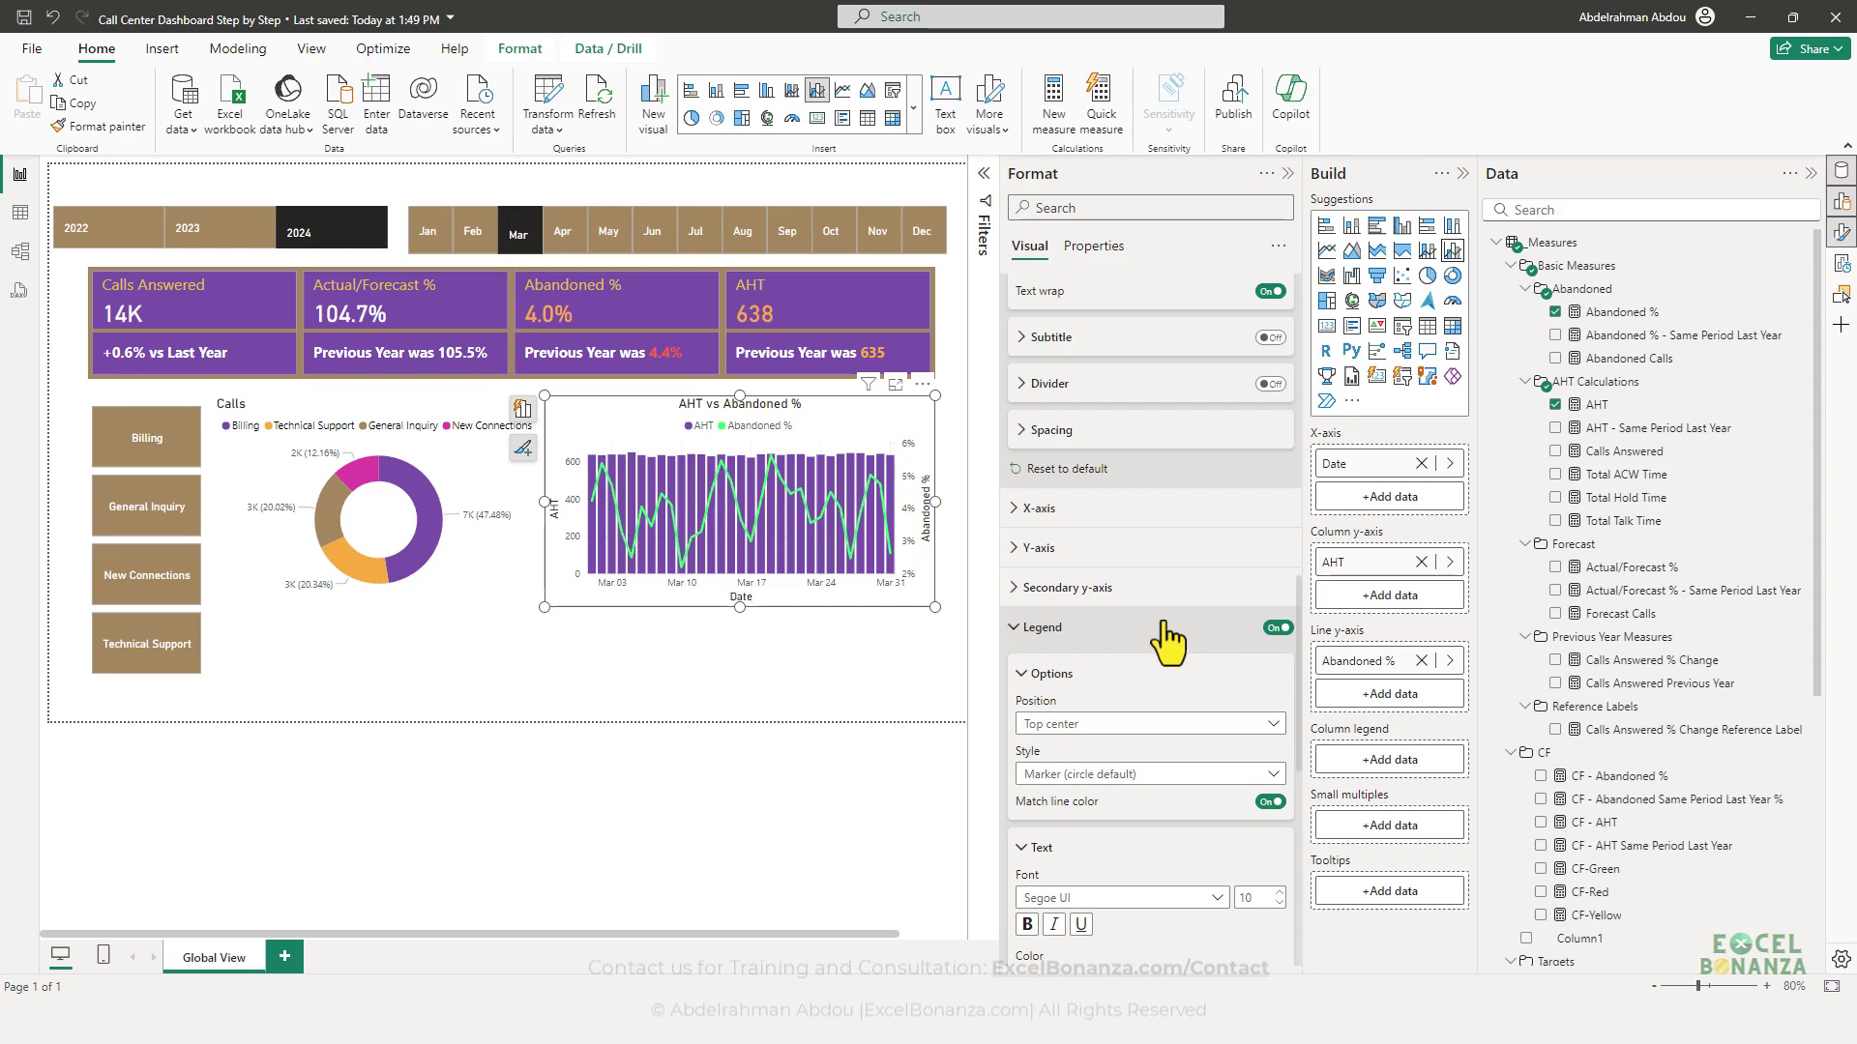
pyautogui.click(1137, 725)
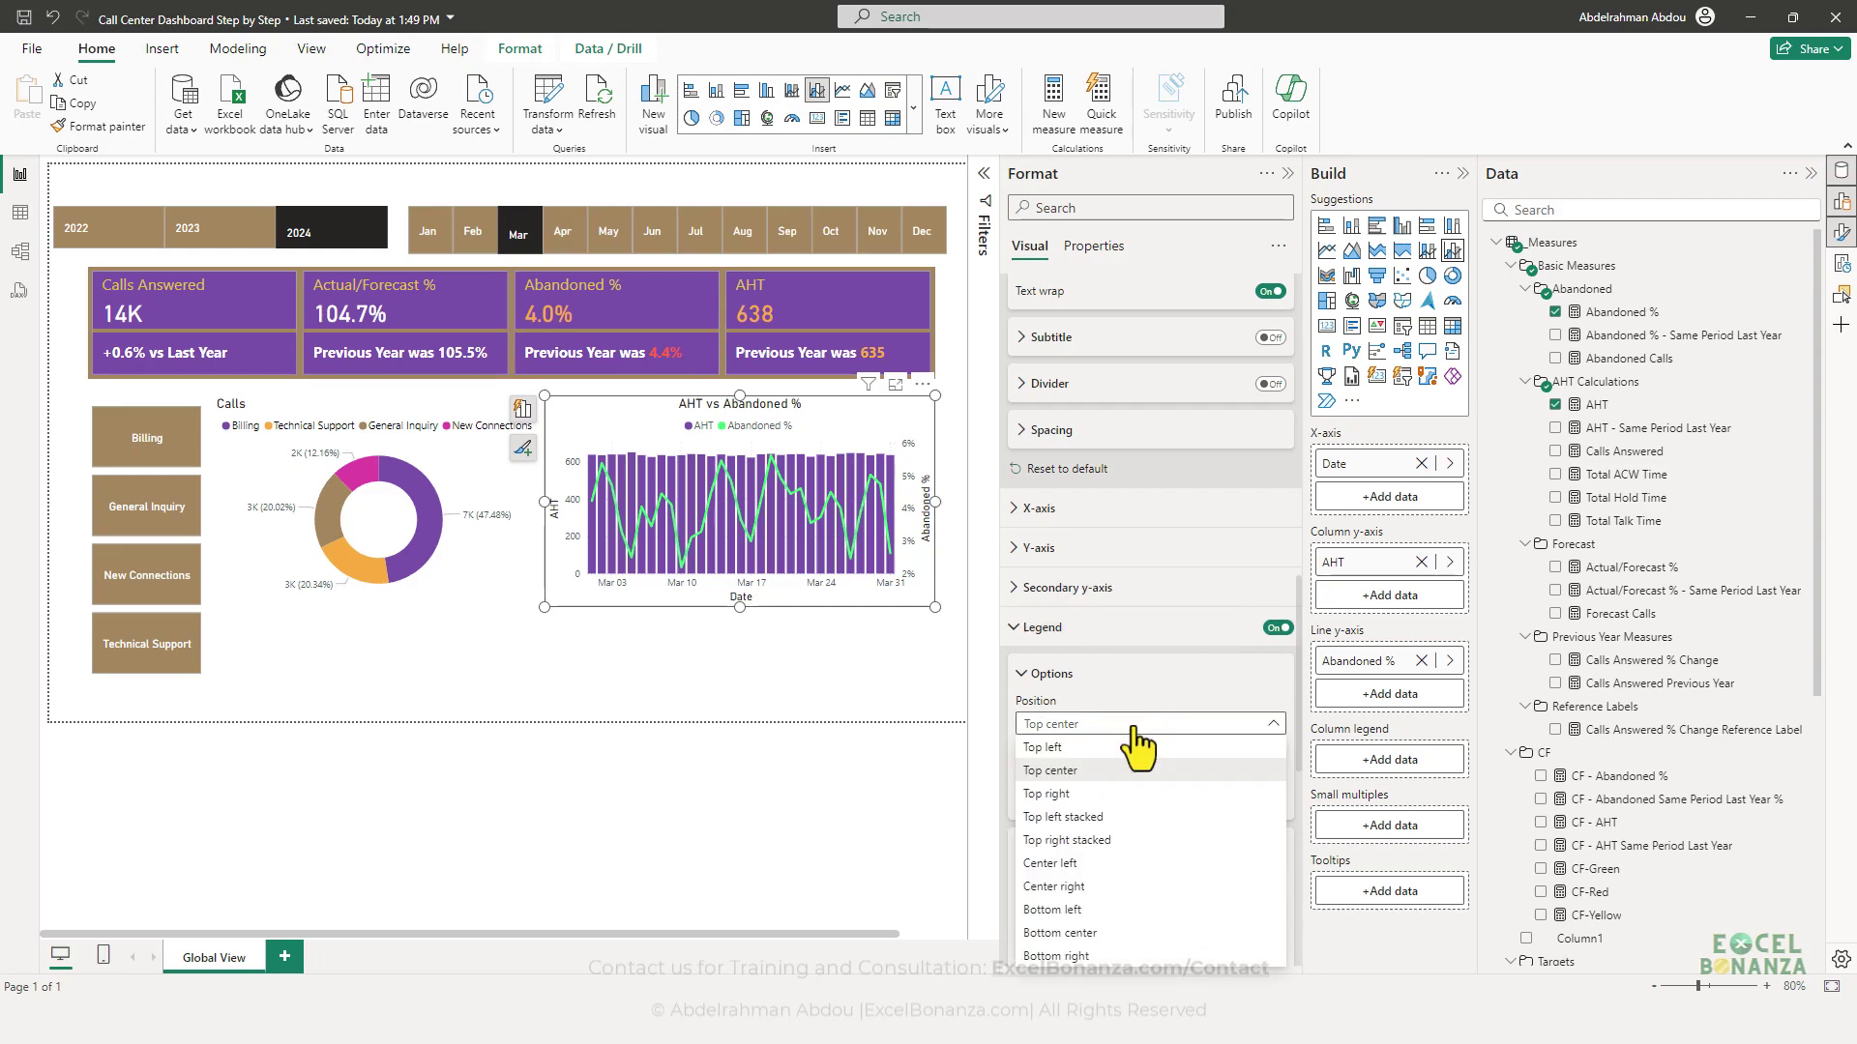
pyautogui.click(1103, 933)
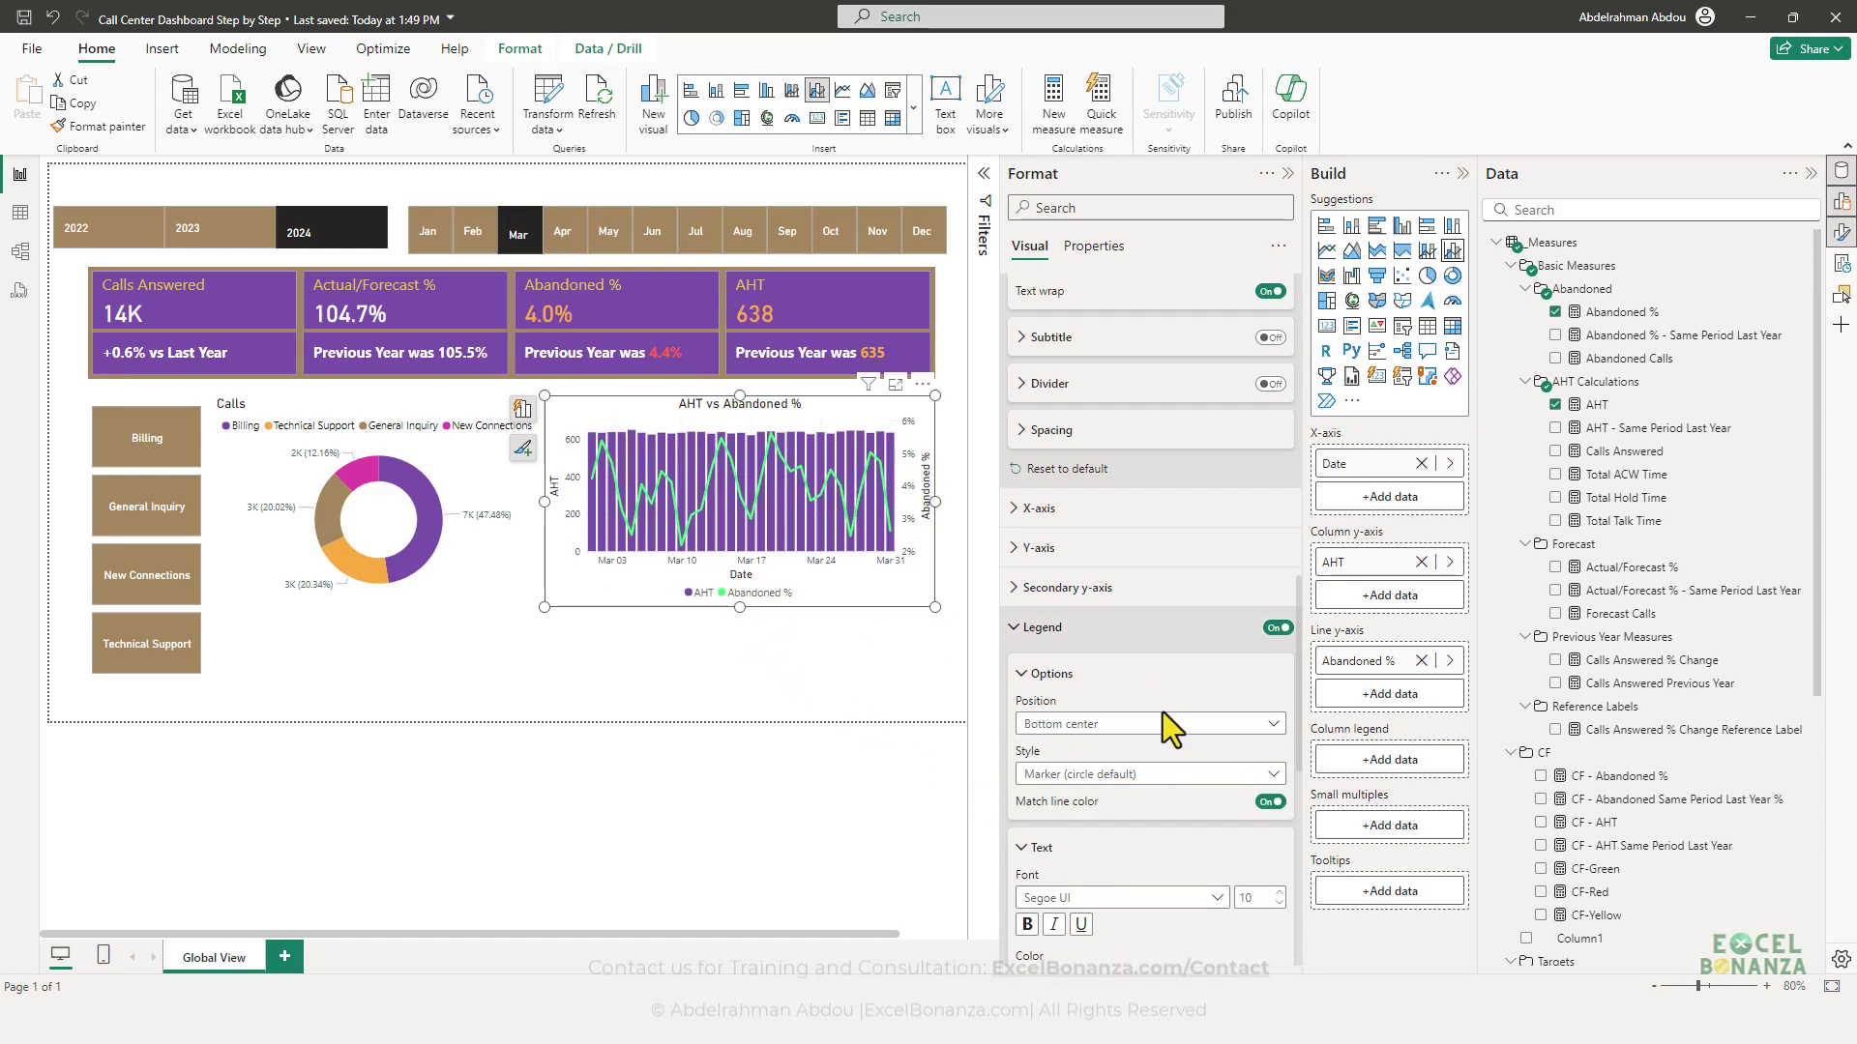
# - Turn off the X-axis title on the AHT vs Abandoned % chart
pyautogui.scroll(3, 1168, 711)
pyautogui.scroll(-3, 1106, 926)
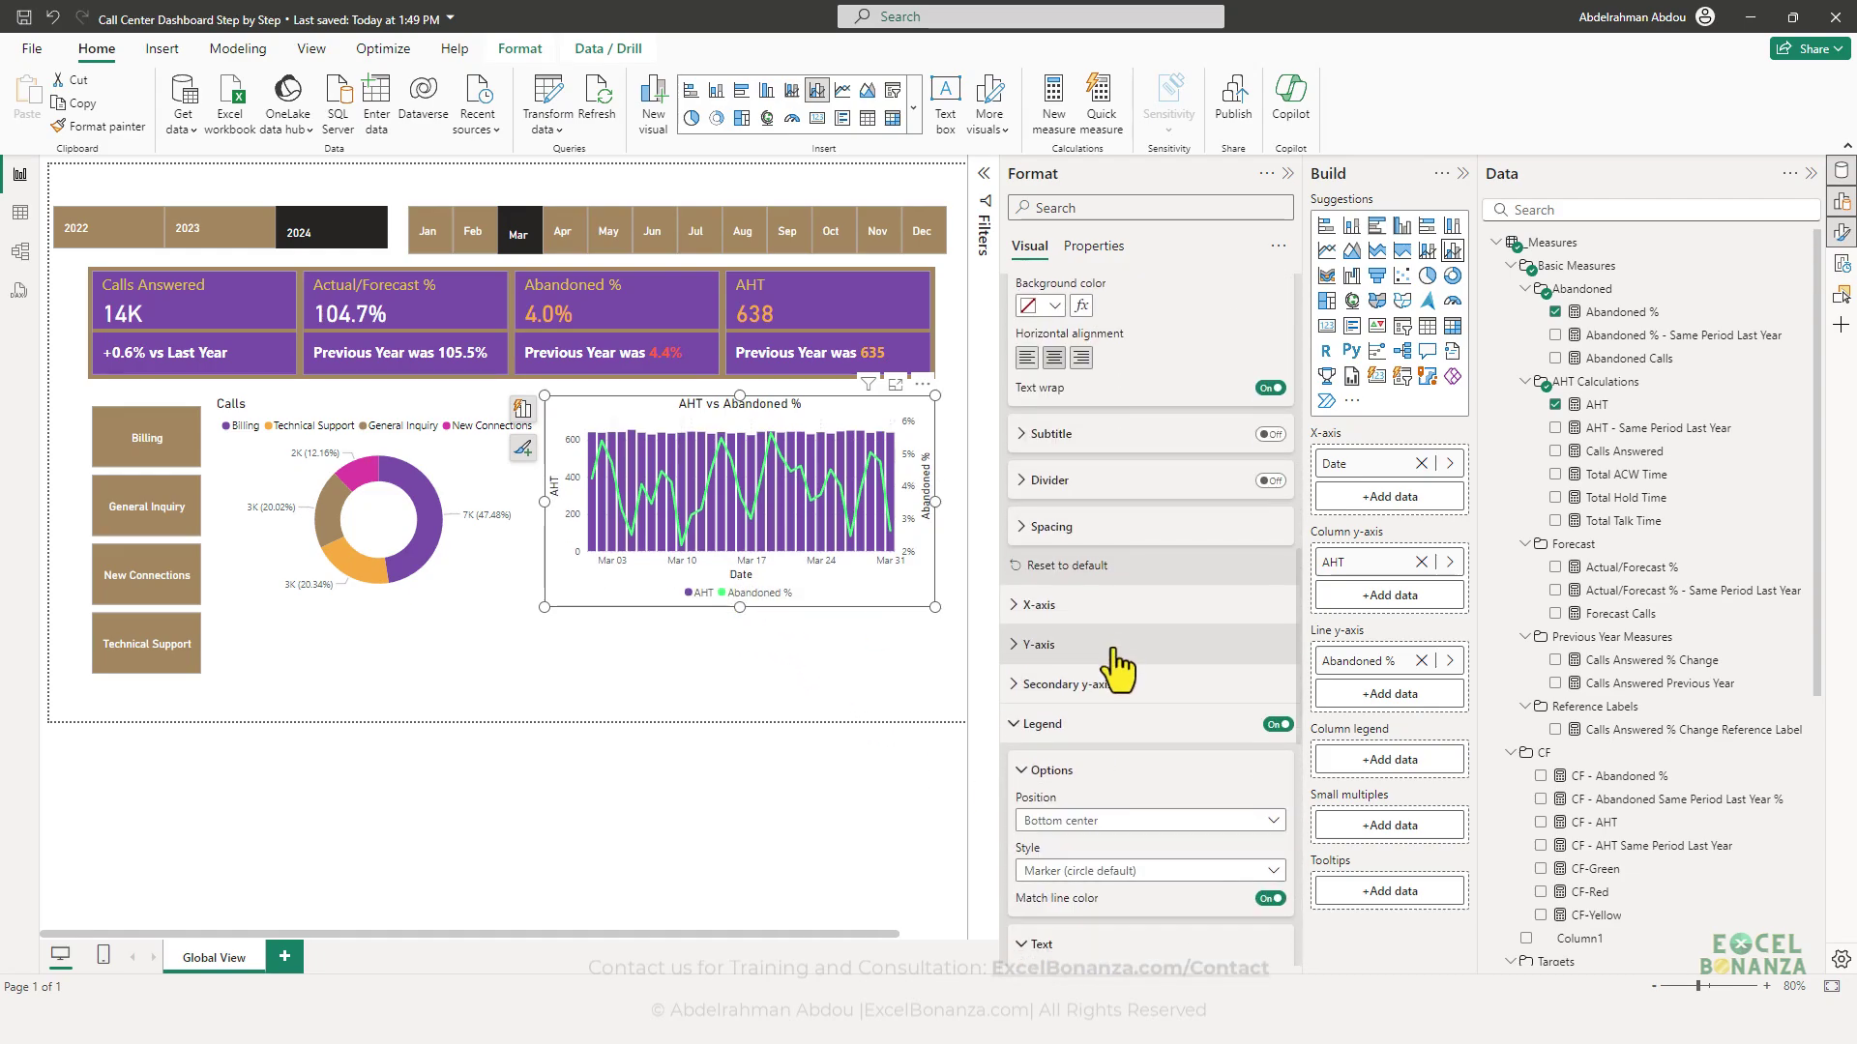
pyautogui.click(1078, 606)
pyautogui.scroll(-1, 1160, 681)
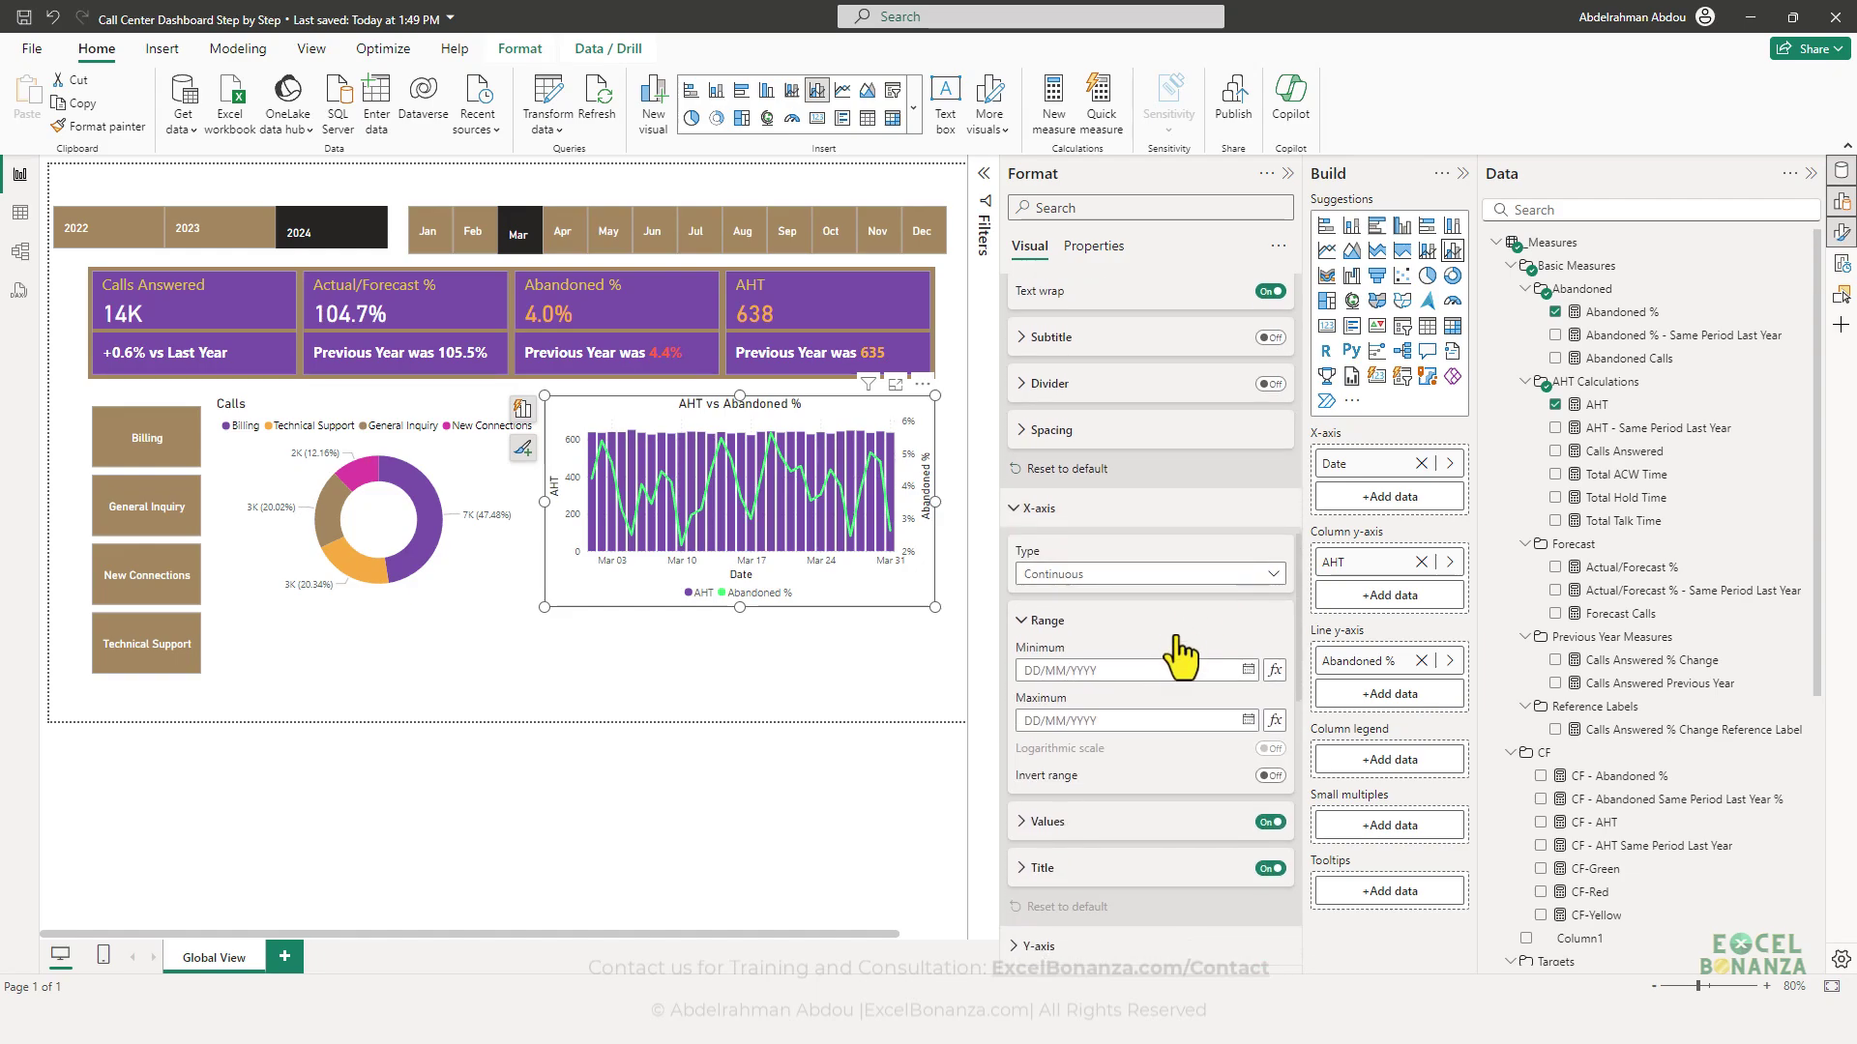
pyautogui.scroll(-2, 1177, 735)
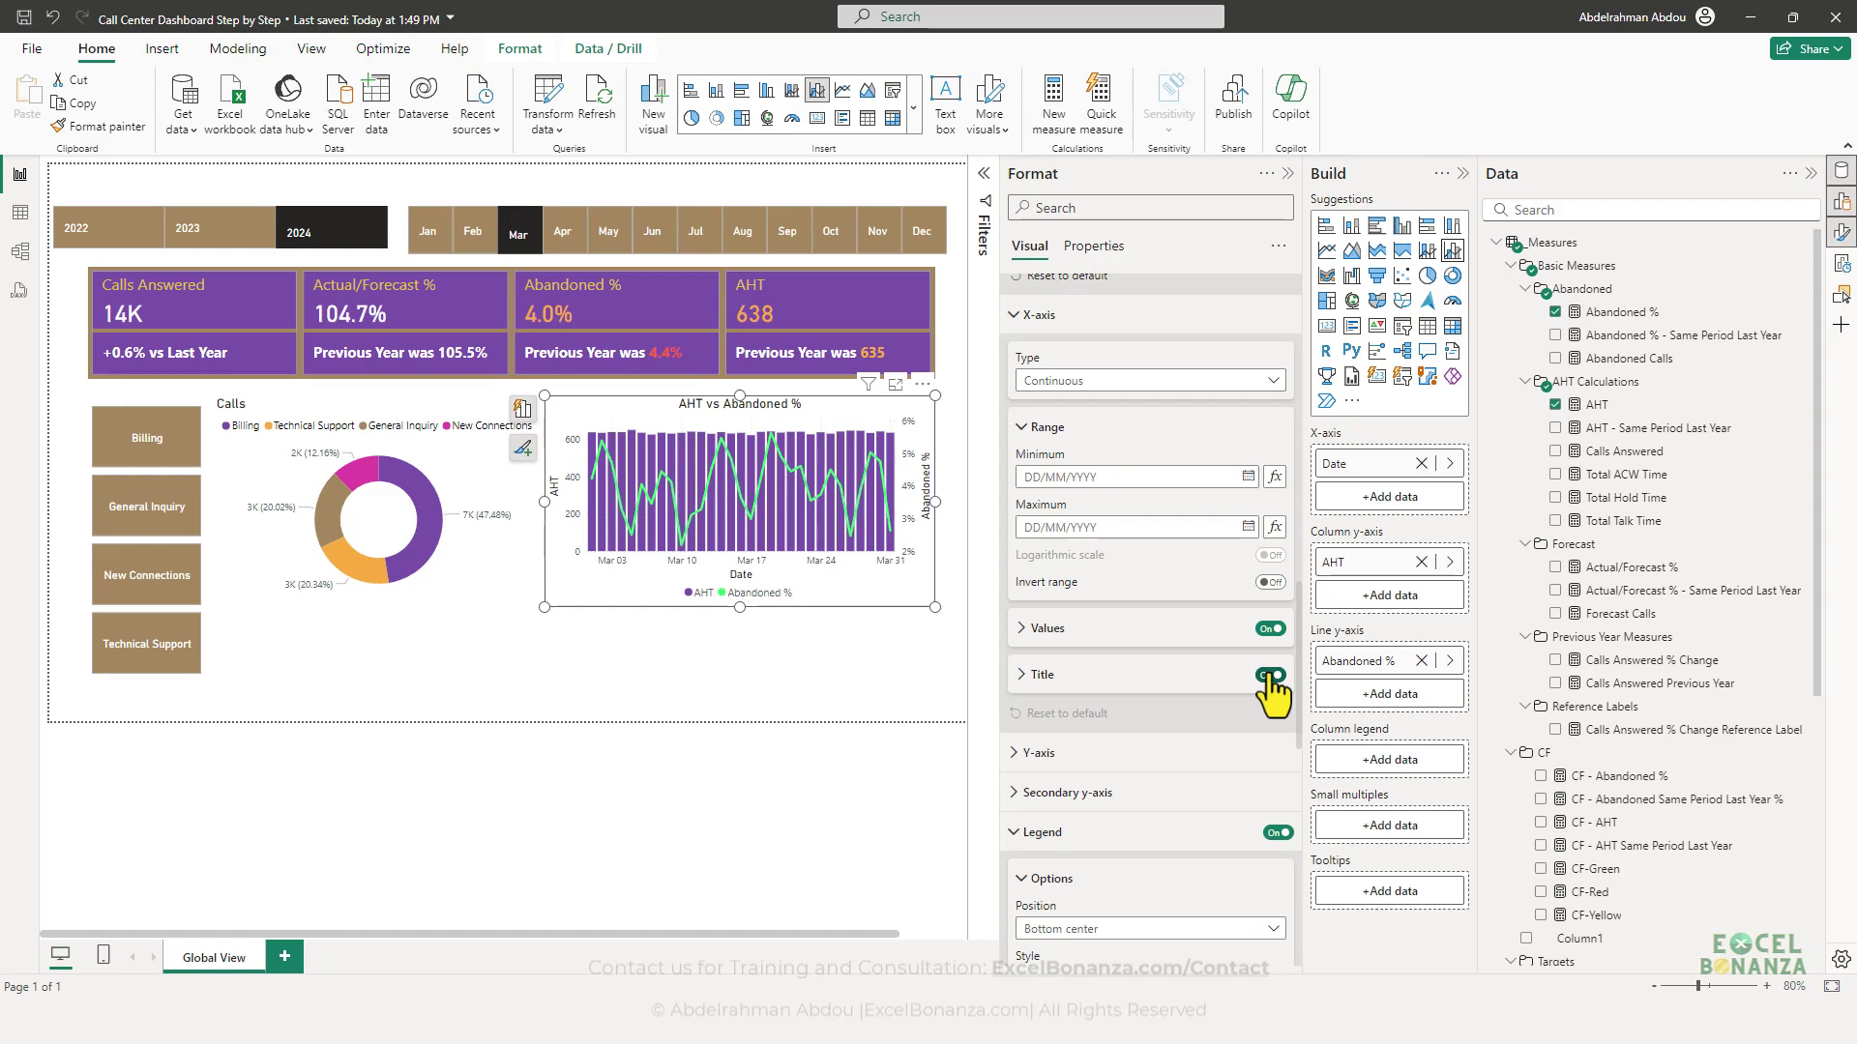
pyautogui.click(1270, 676)
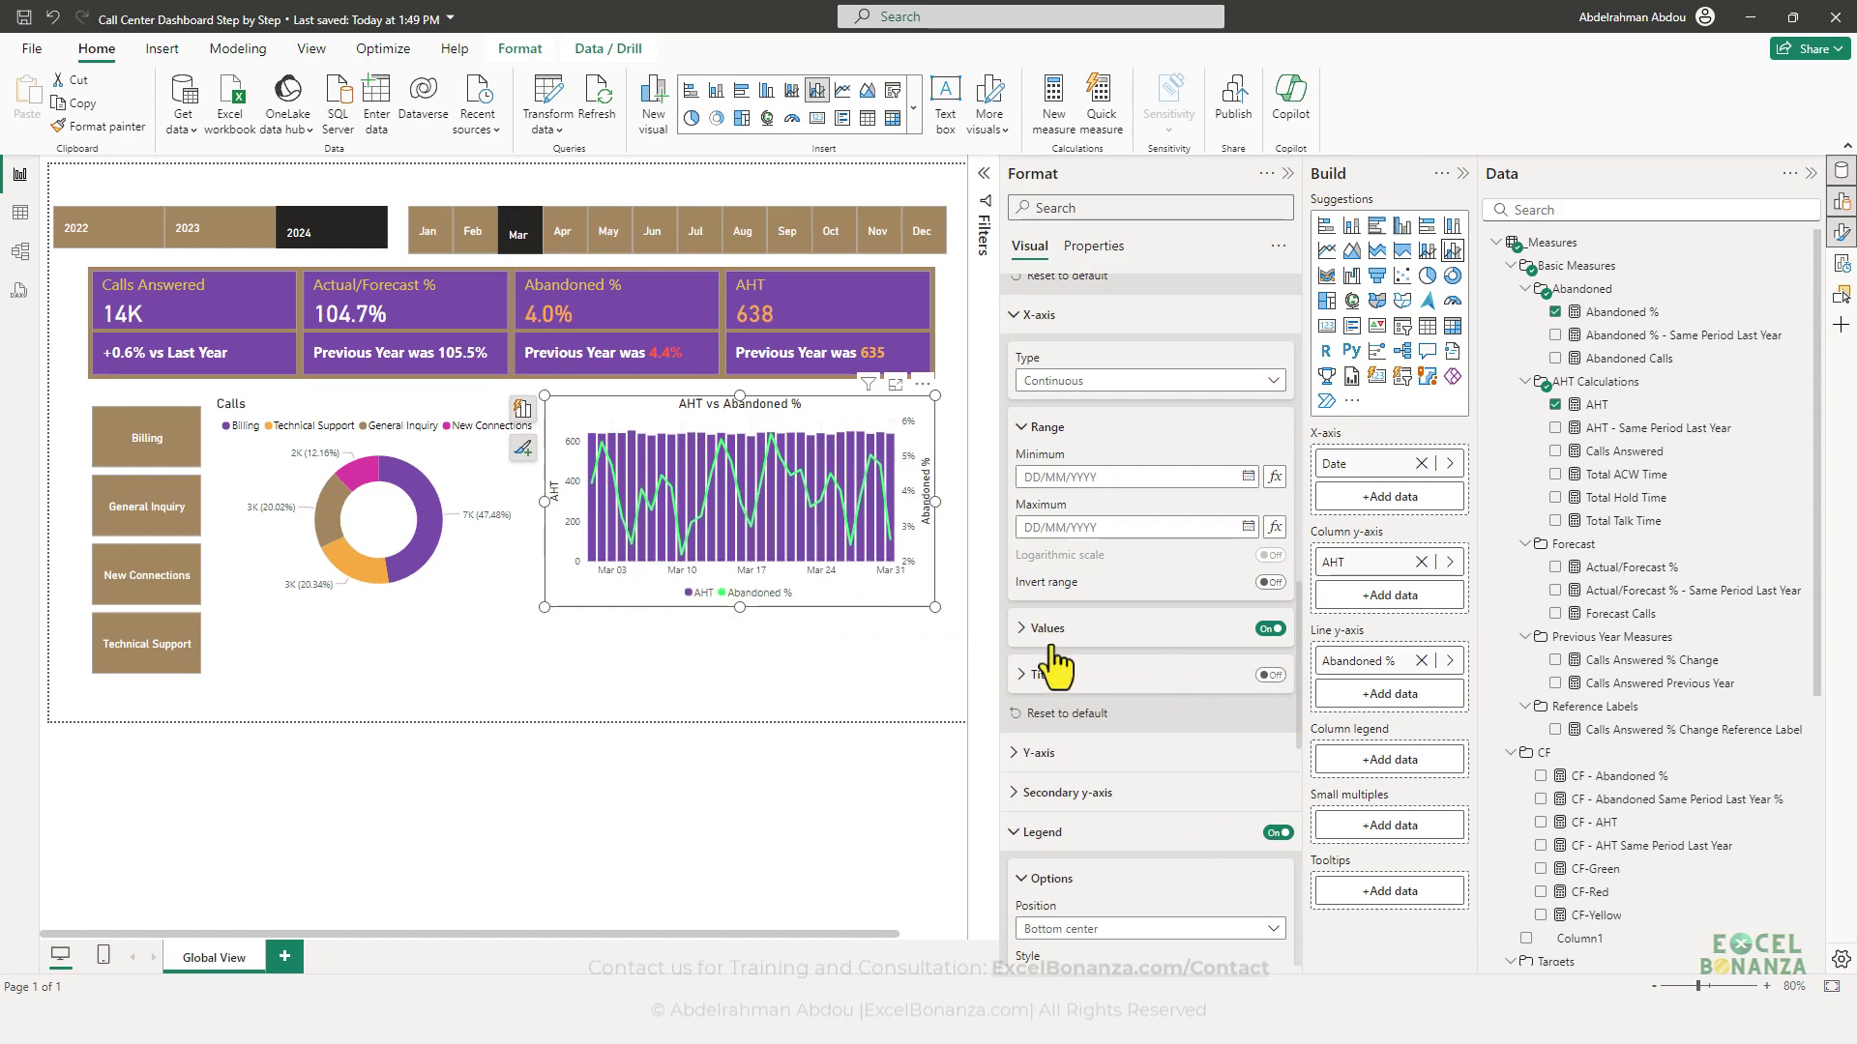
# - Check the AHT vs Abandoned % chart in the reference screenshot and reselect the chart on the report page
pyautogui.hotkey('alt', 'Tab')
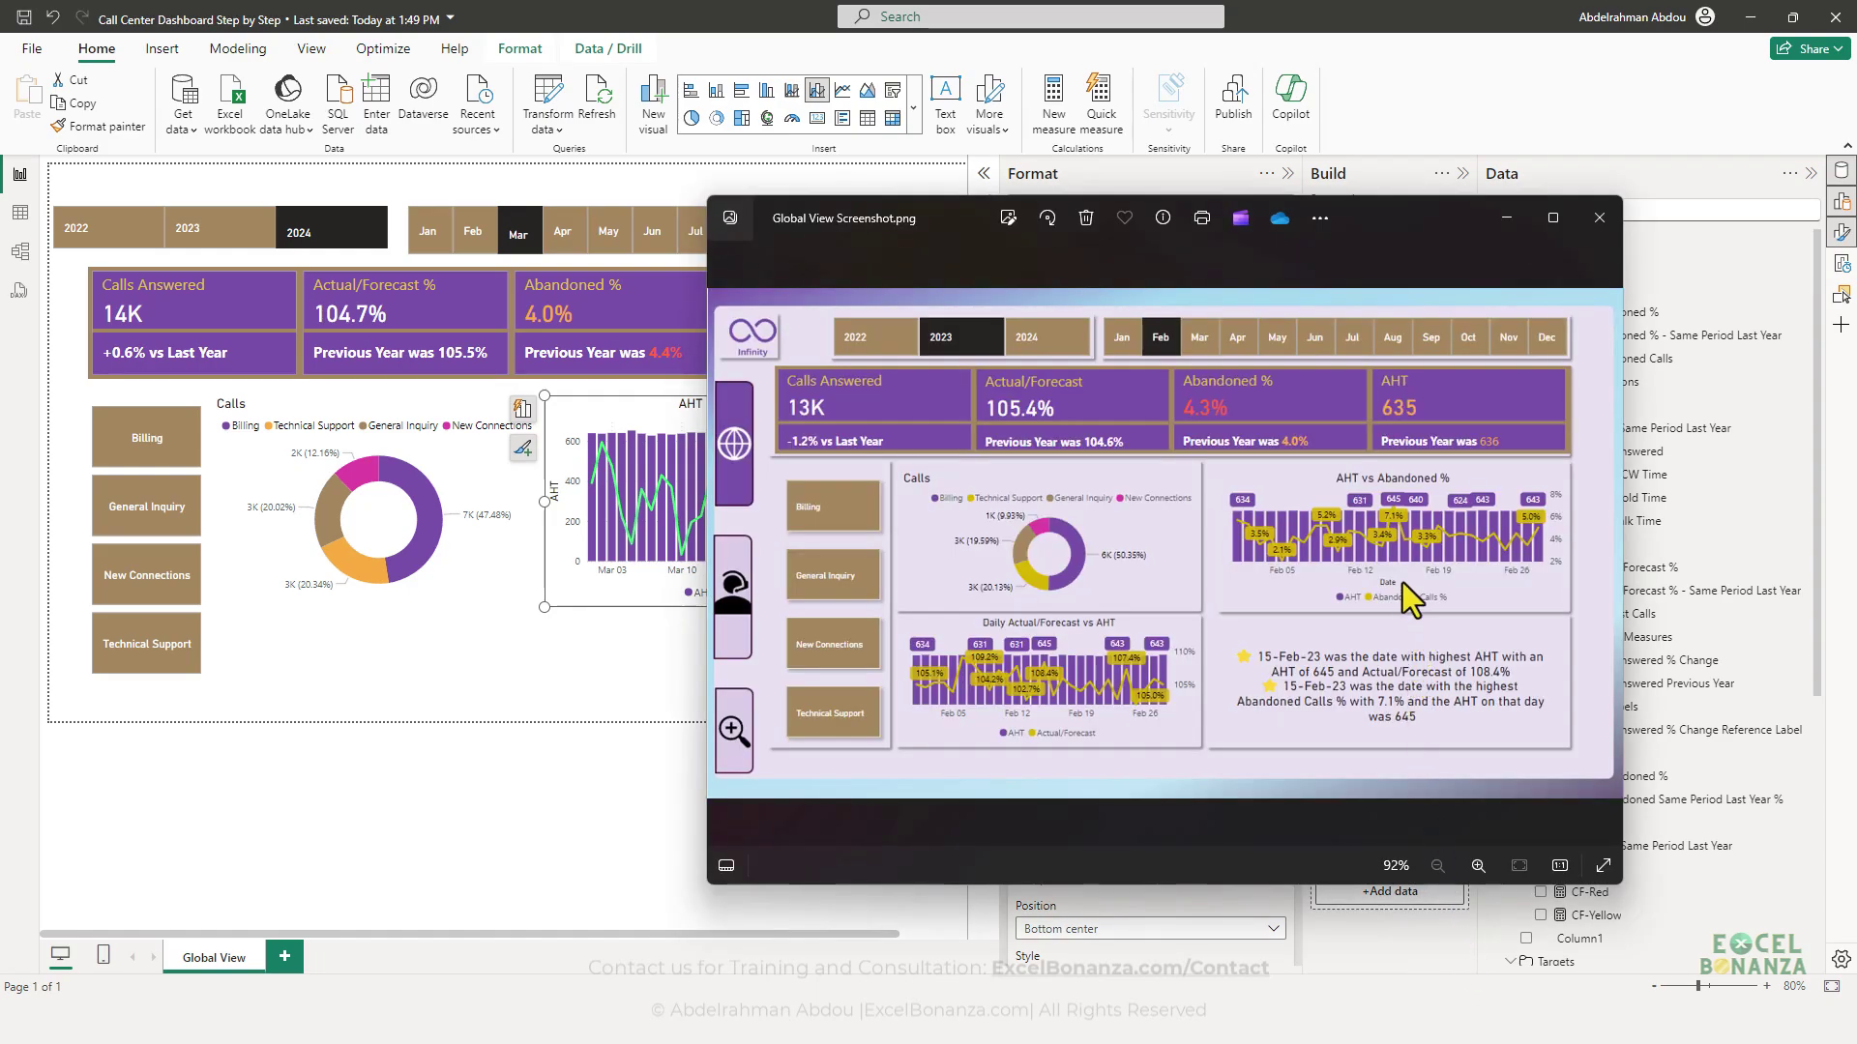
pyautogui.click(639, 646)
pyautogui.click(866, 557)
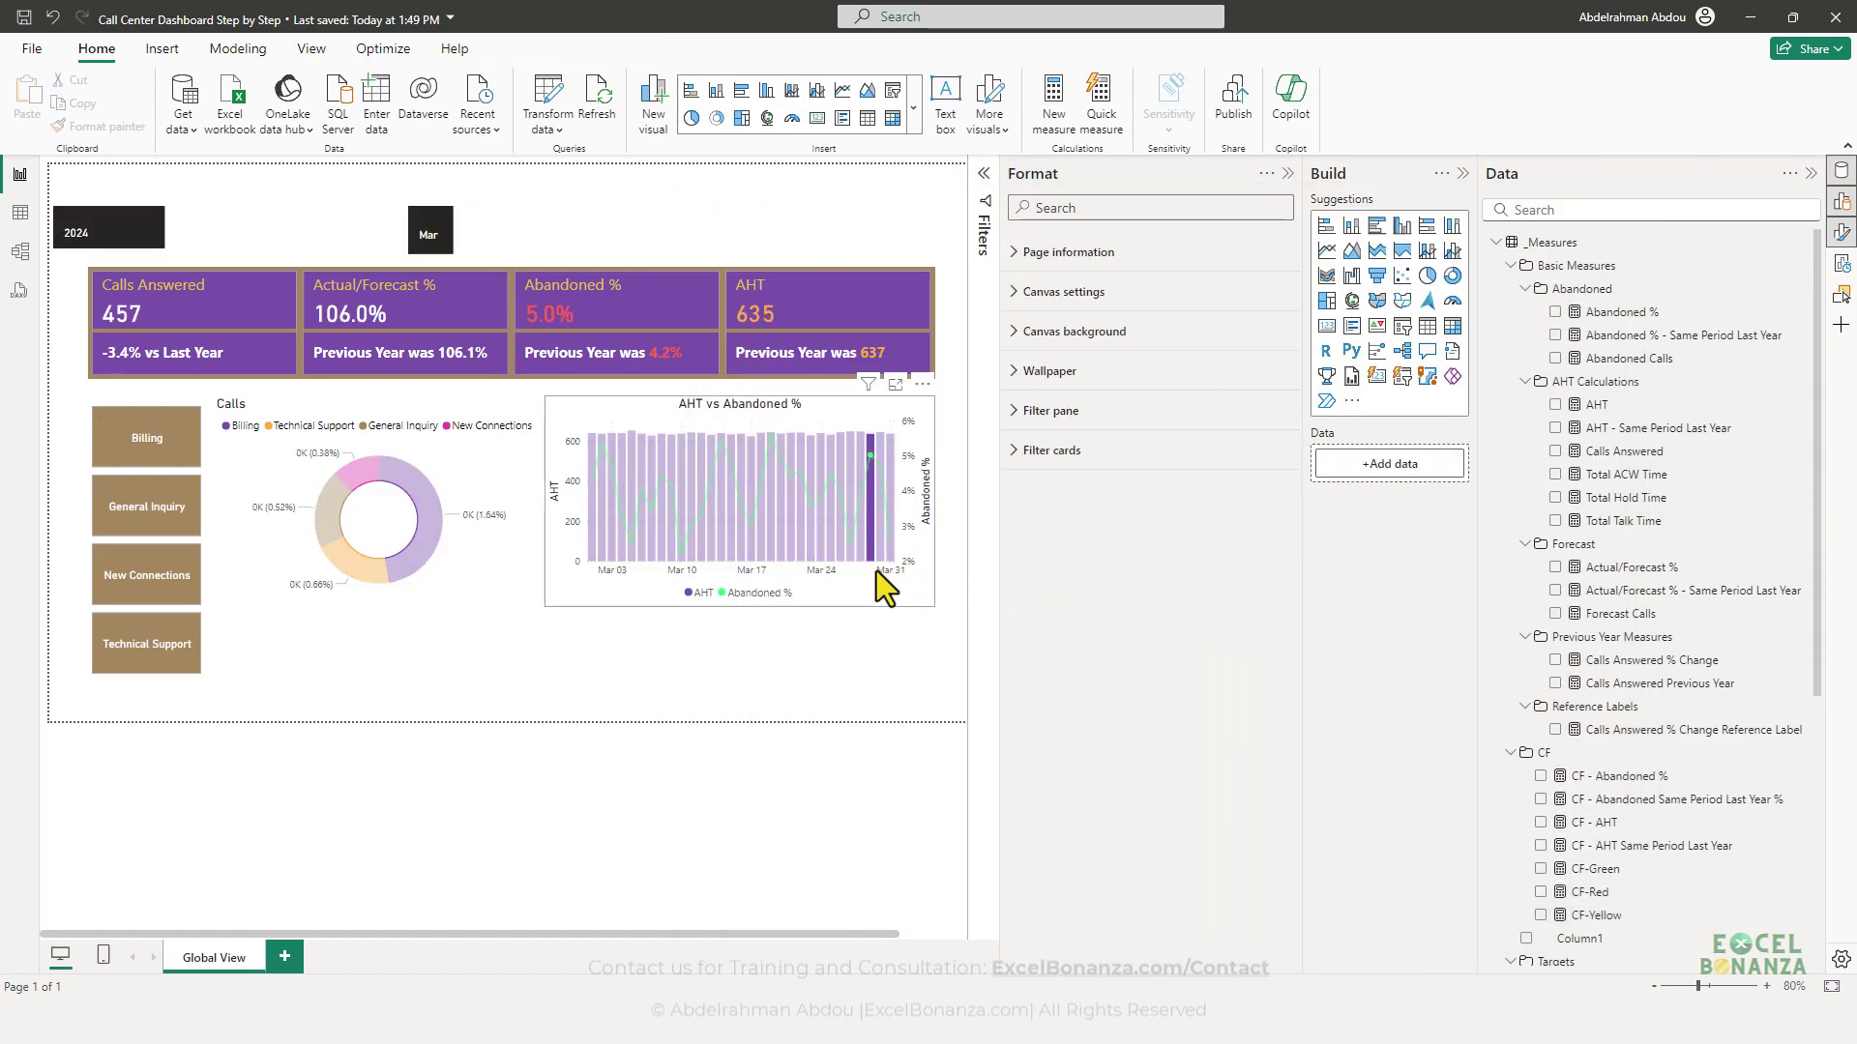
pyautogui.click(868, 548)
pyautogui.click(866, 588)
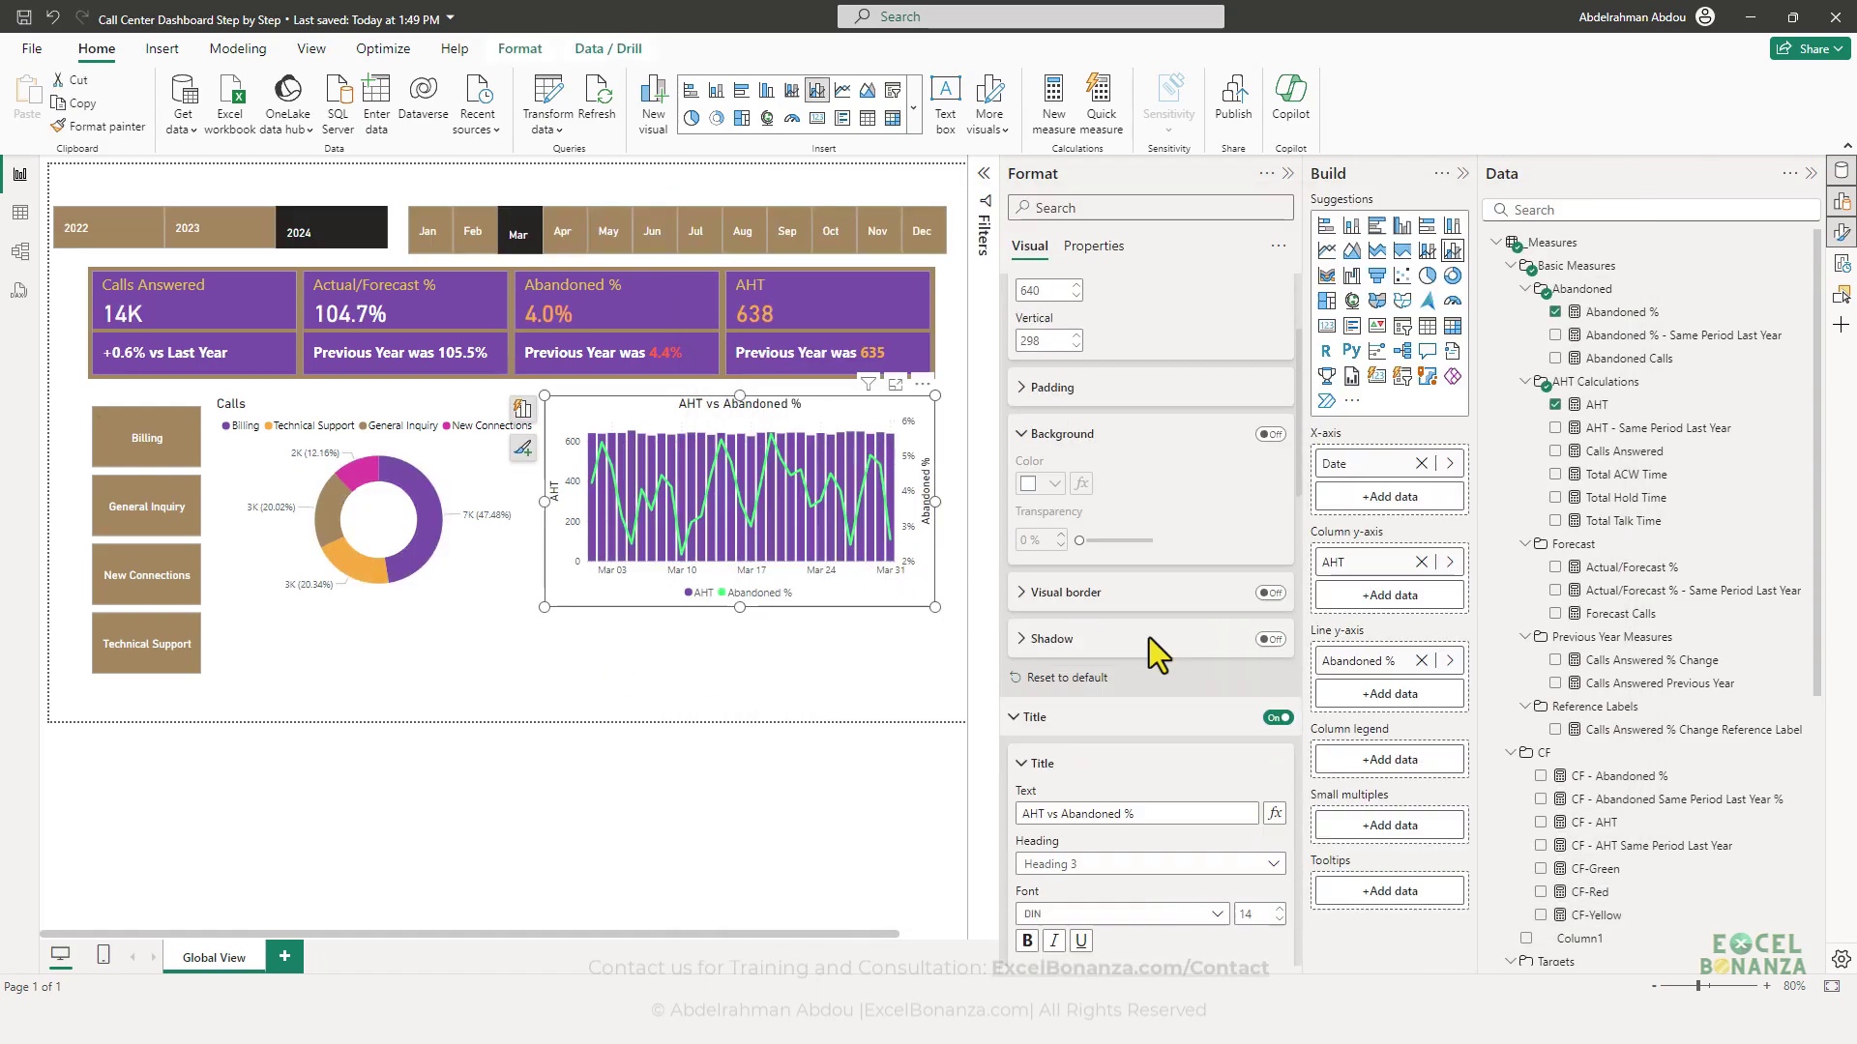
# - Set the color of the chart's Abandoned % line to orange and compare it with the reference screenshot
pyautogui.scroll(-15, 1148, 636)
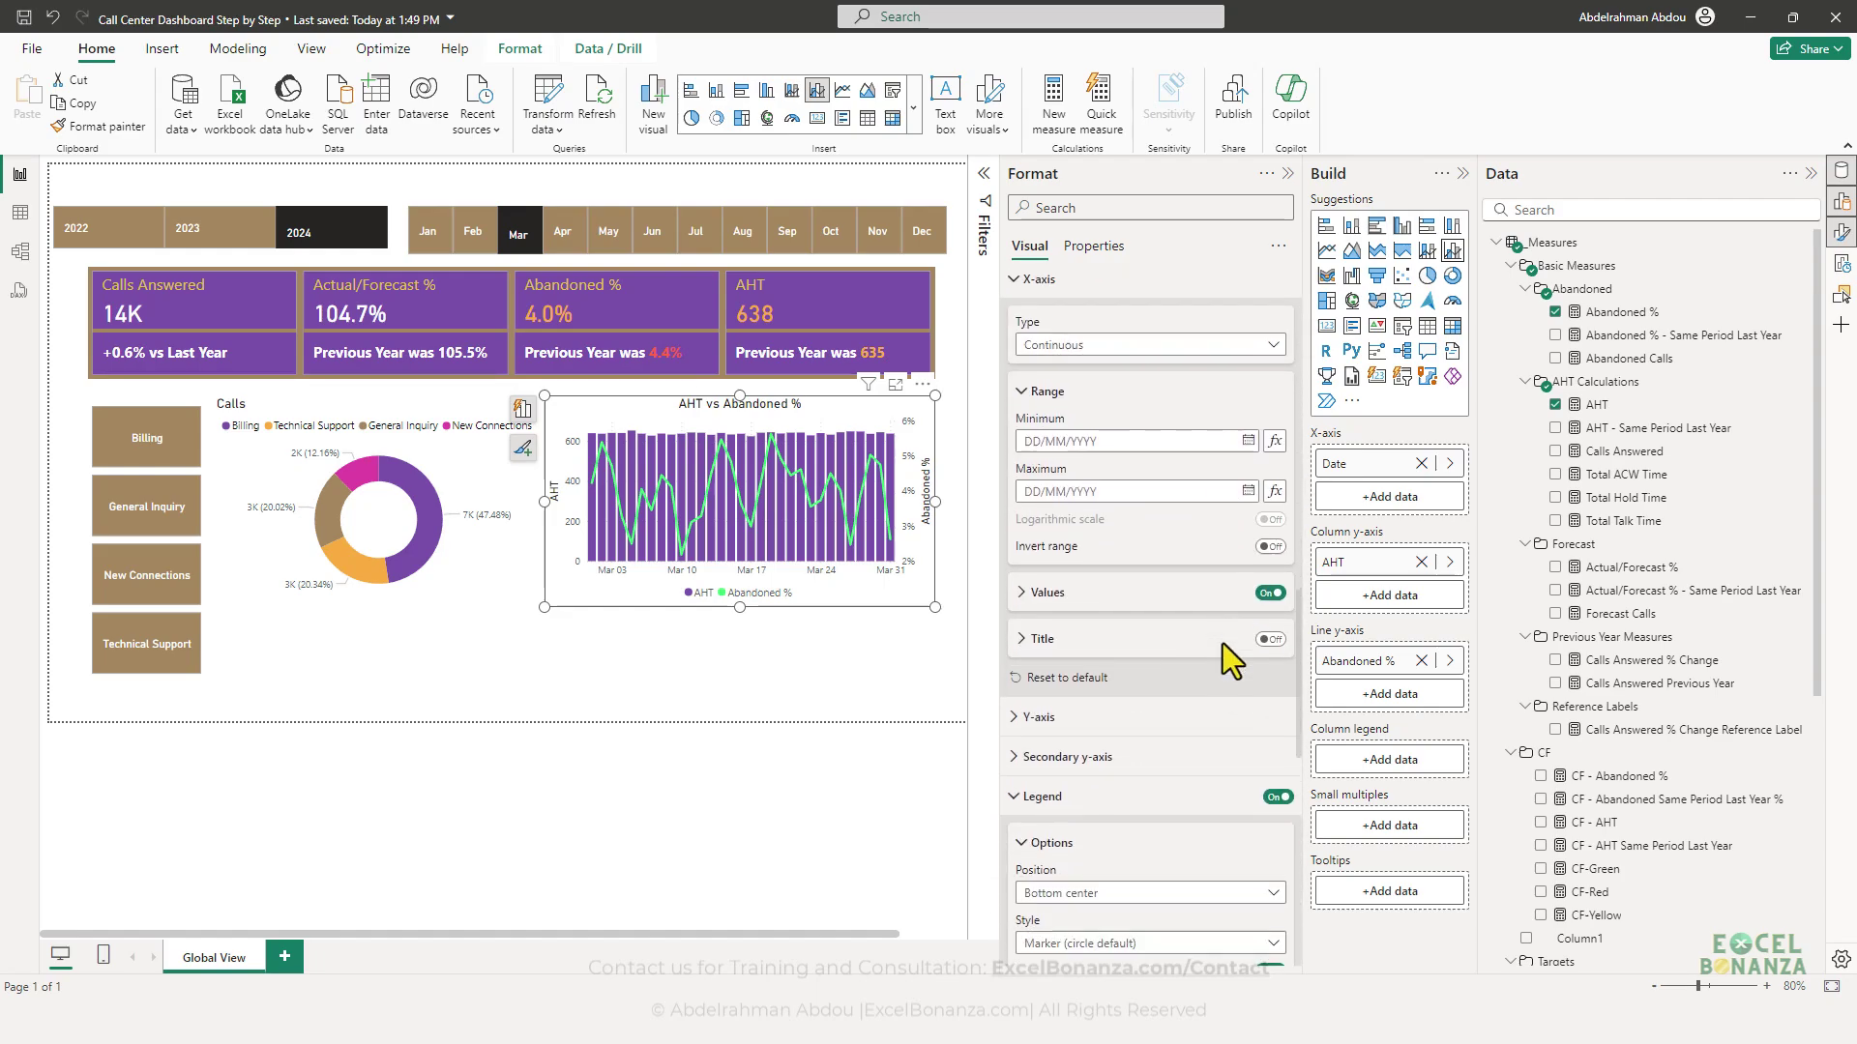
pyautogui.scroll(-10, 1222, 642)
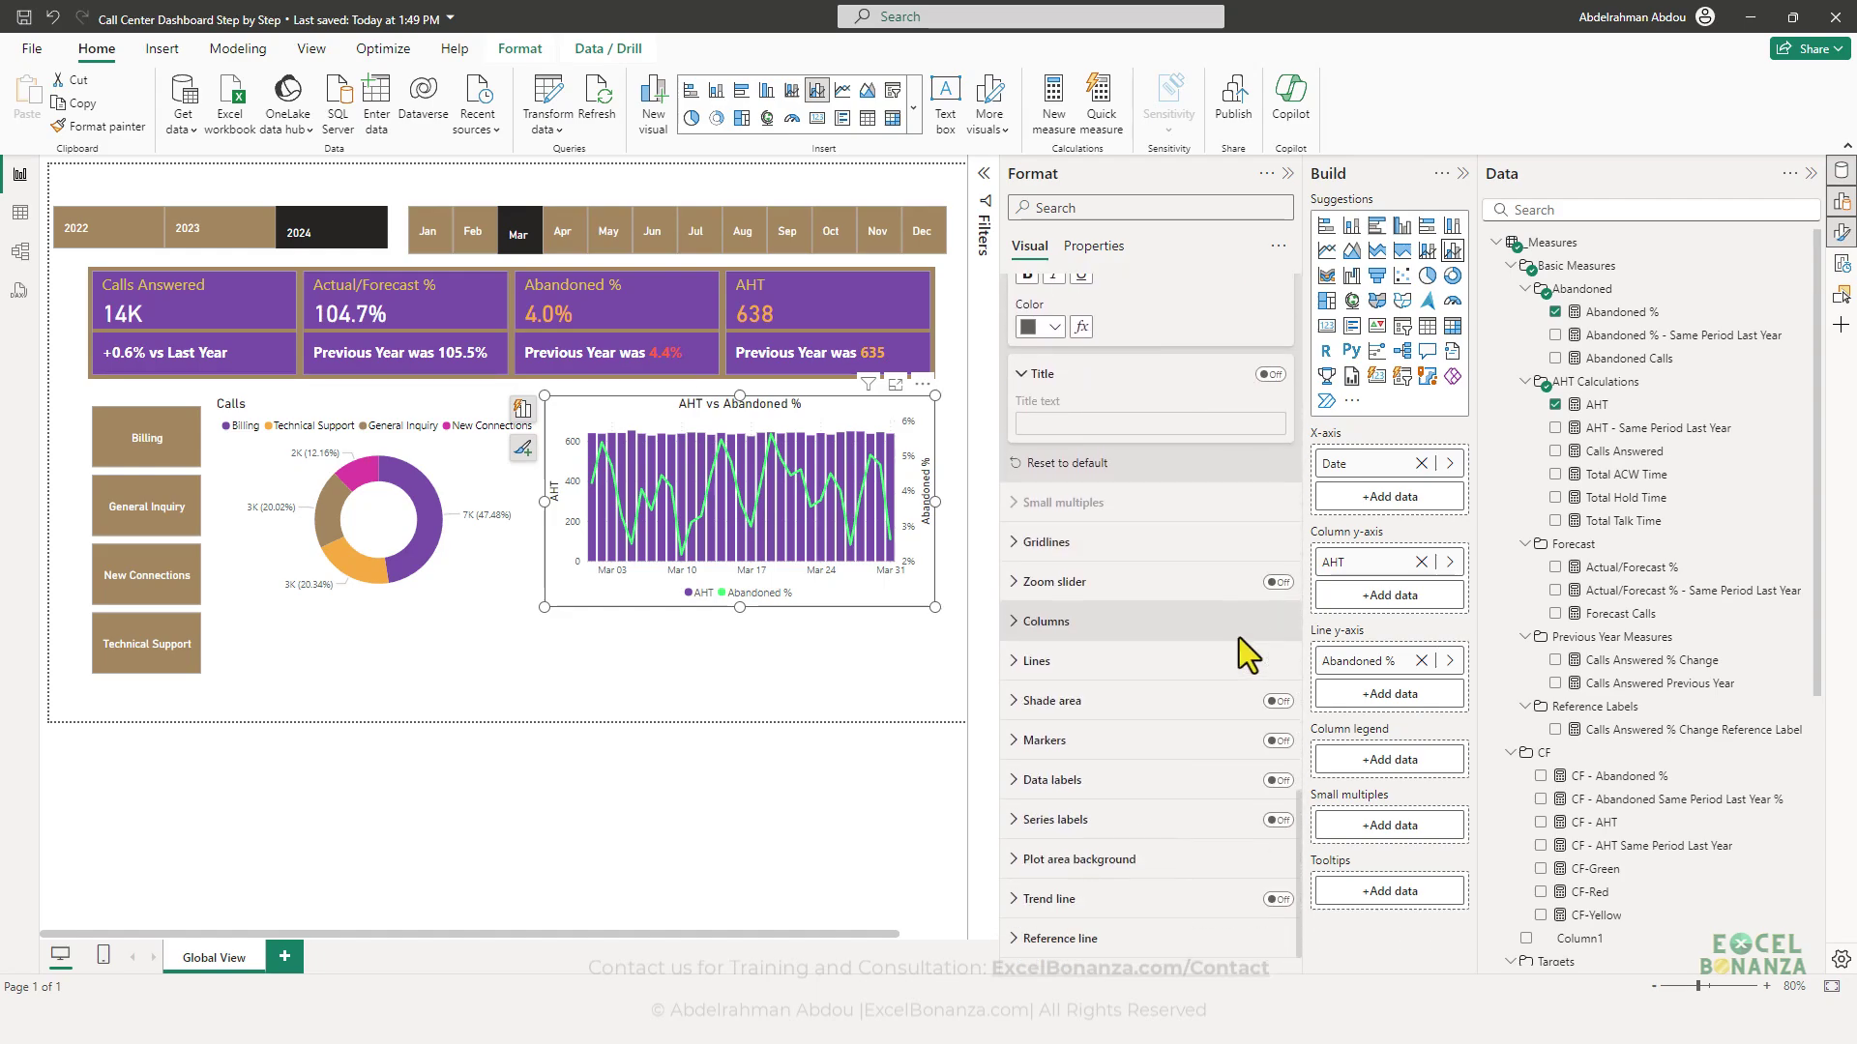
pyautogui.scroll(-2, 1241, 643)
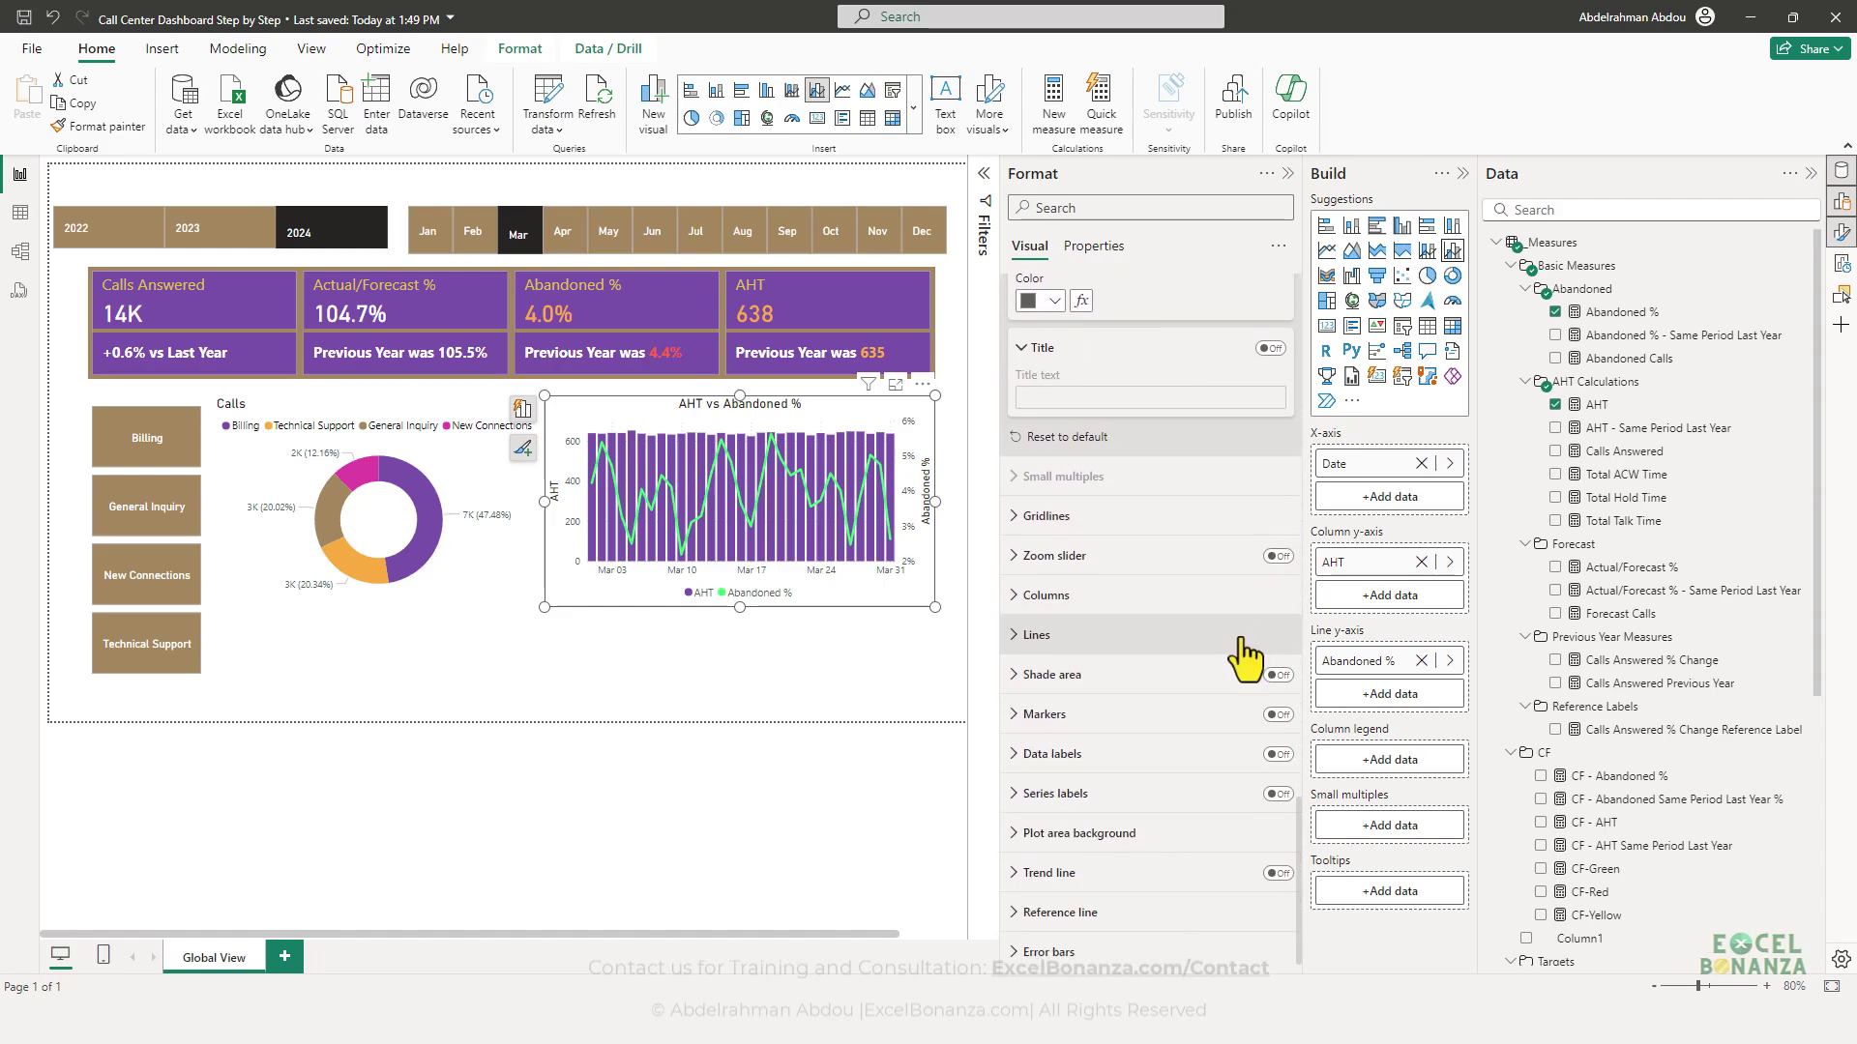
pyautogui.click(1137, 638)
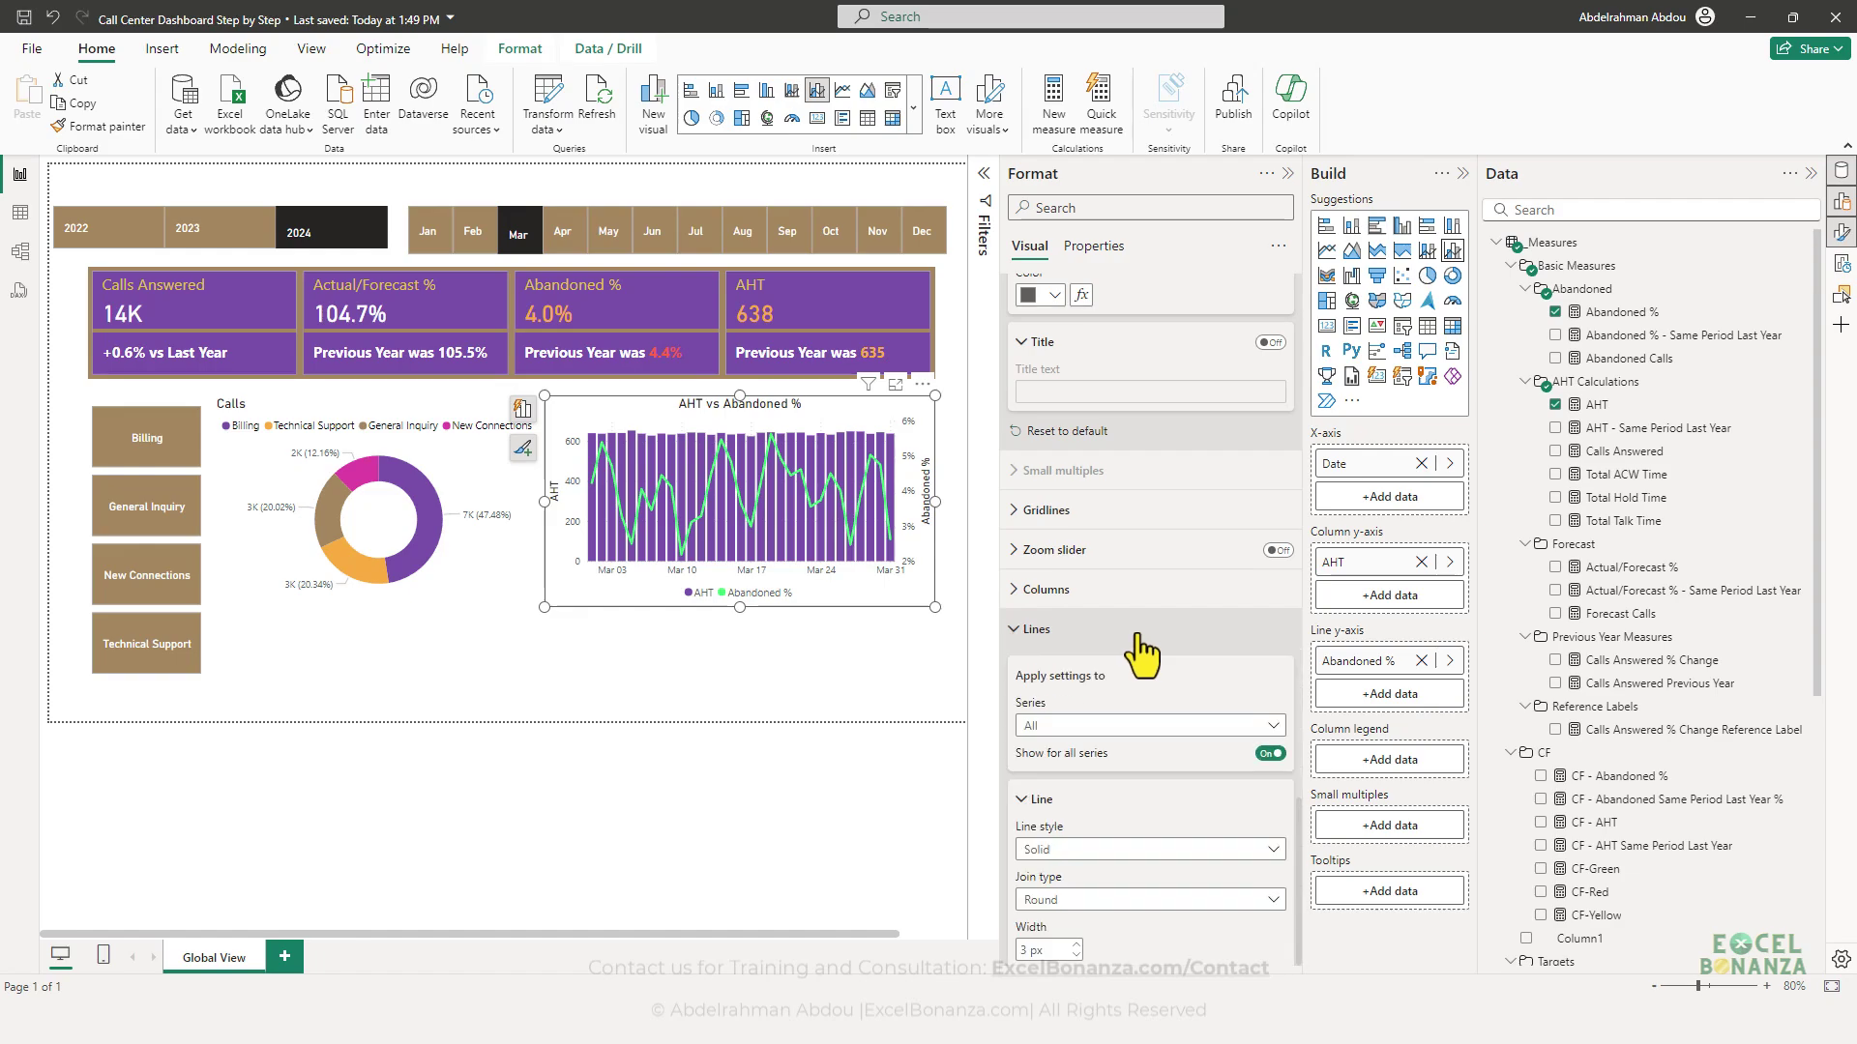
pyautogui.click(1118, 725)
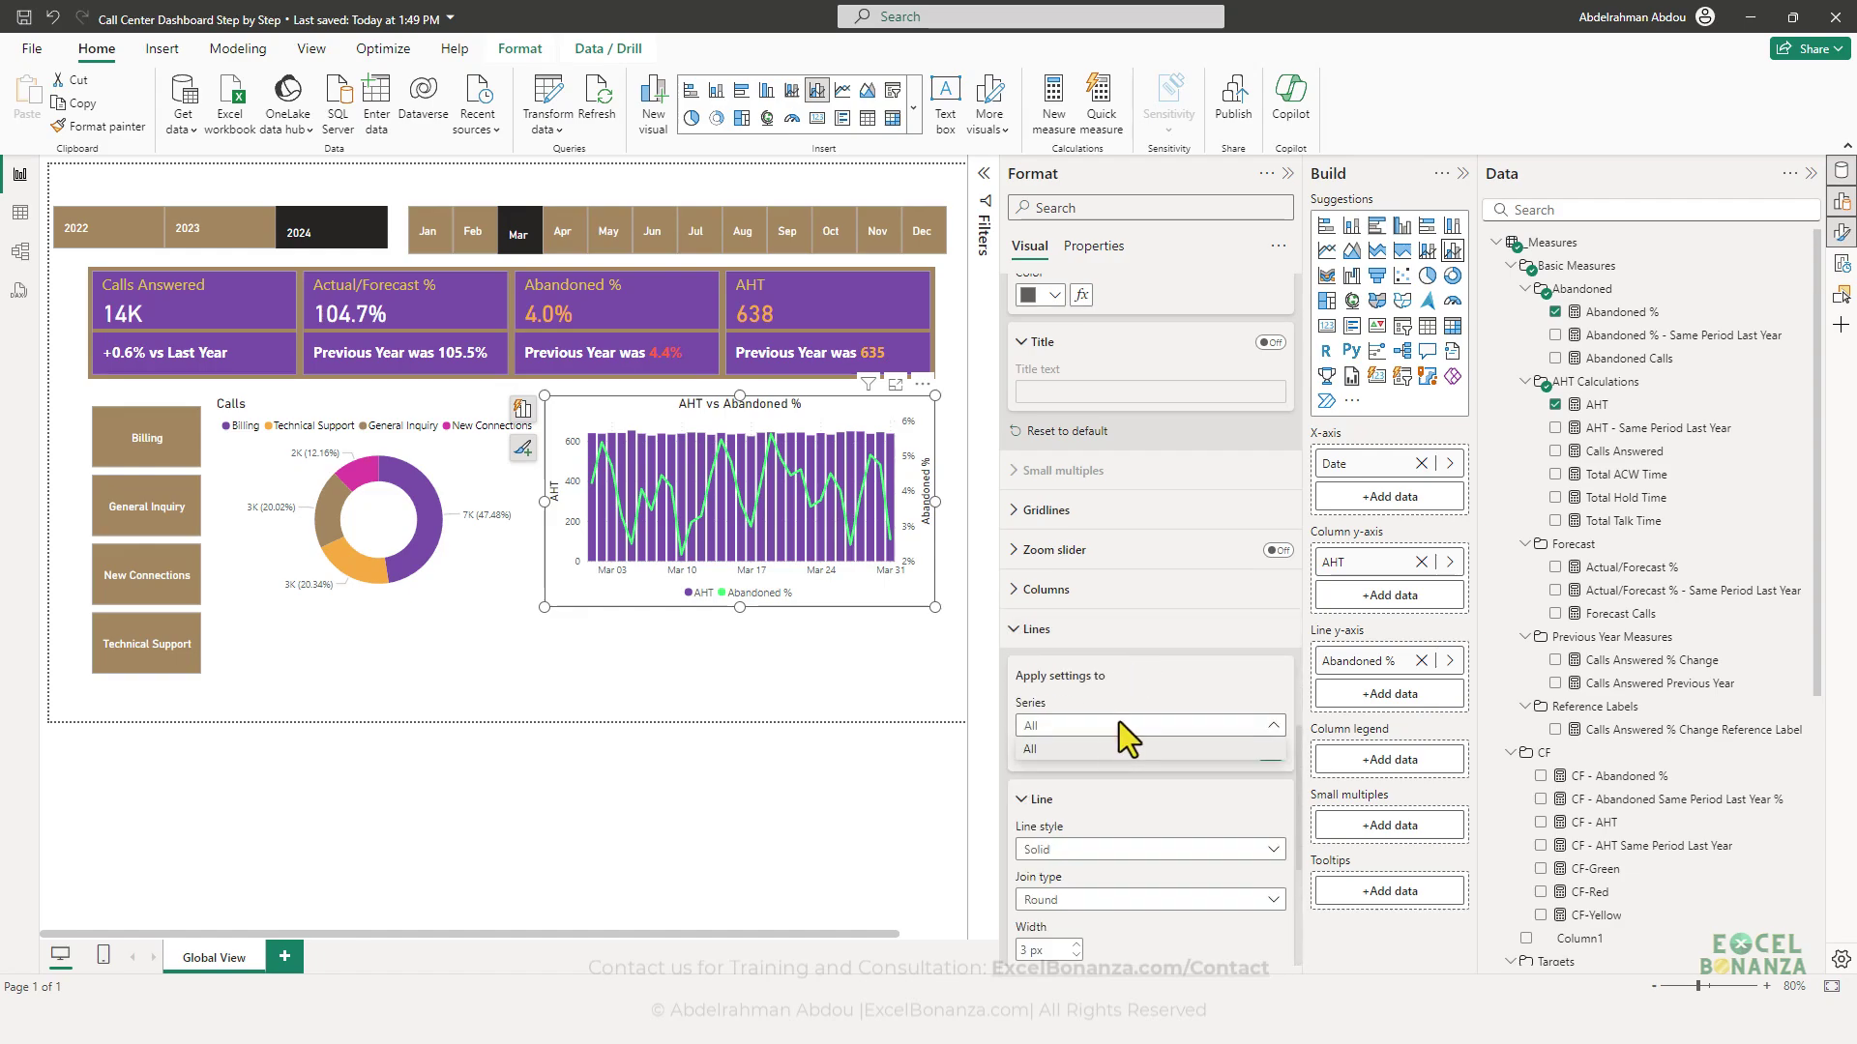
pyautogui.click(1117, 722)
pyautogui.scroll(-2, 1139, 696)
pyautogui.scroll(-2, 1166, 668)
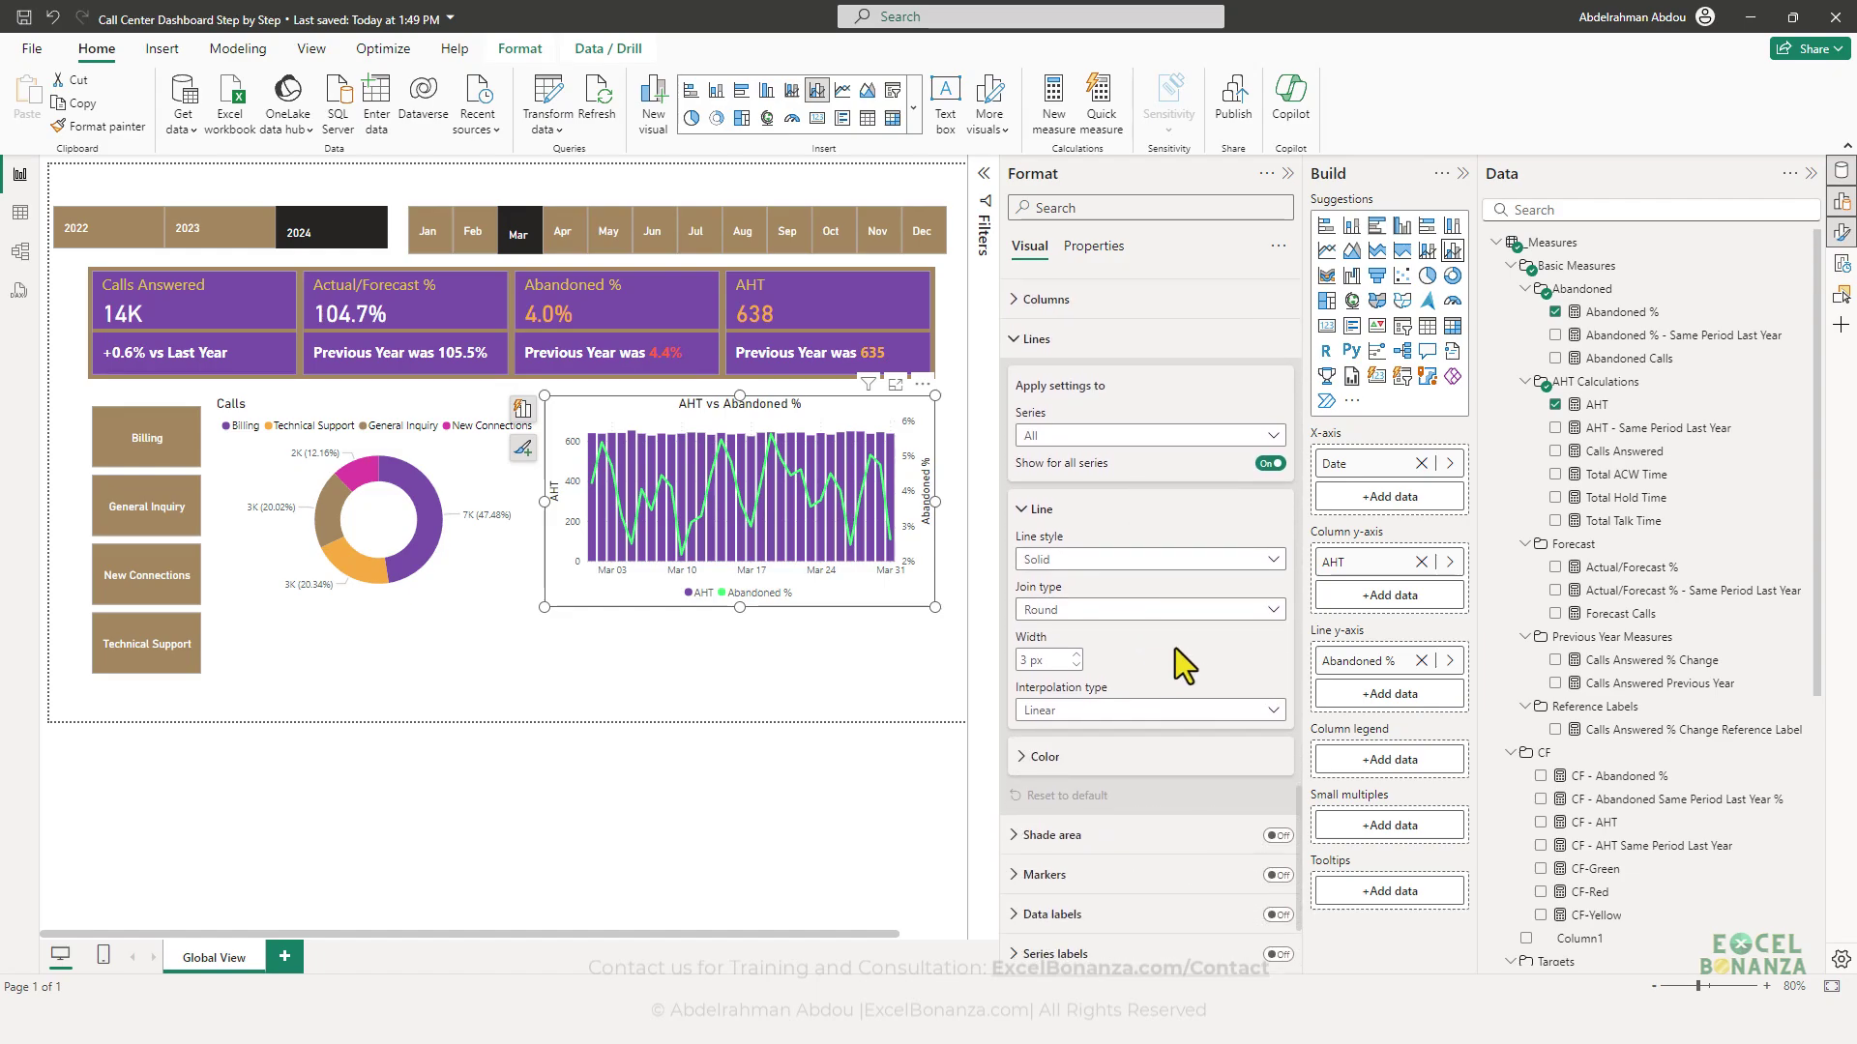
pyautogui.click(1131, 665)
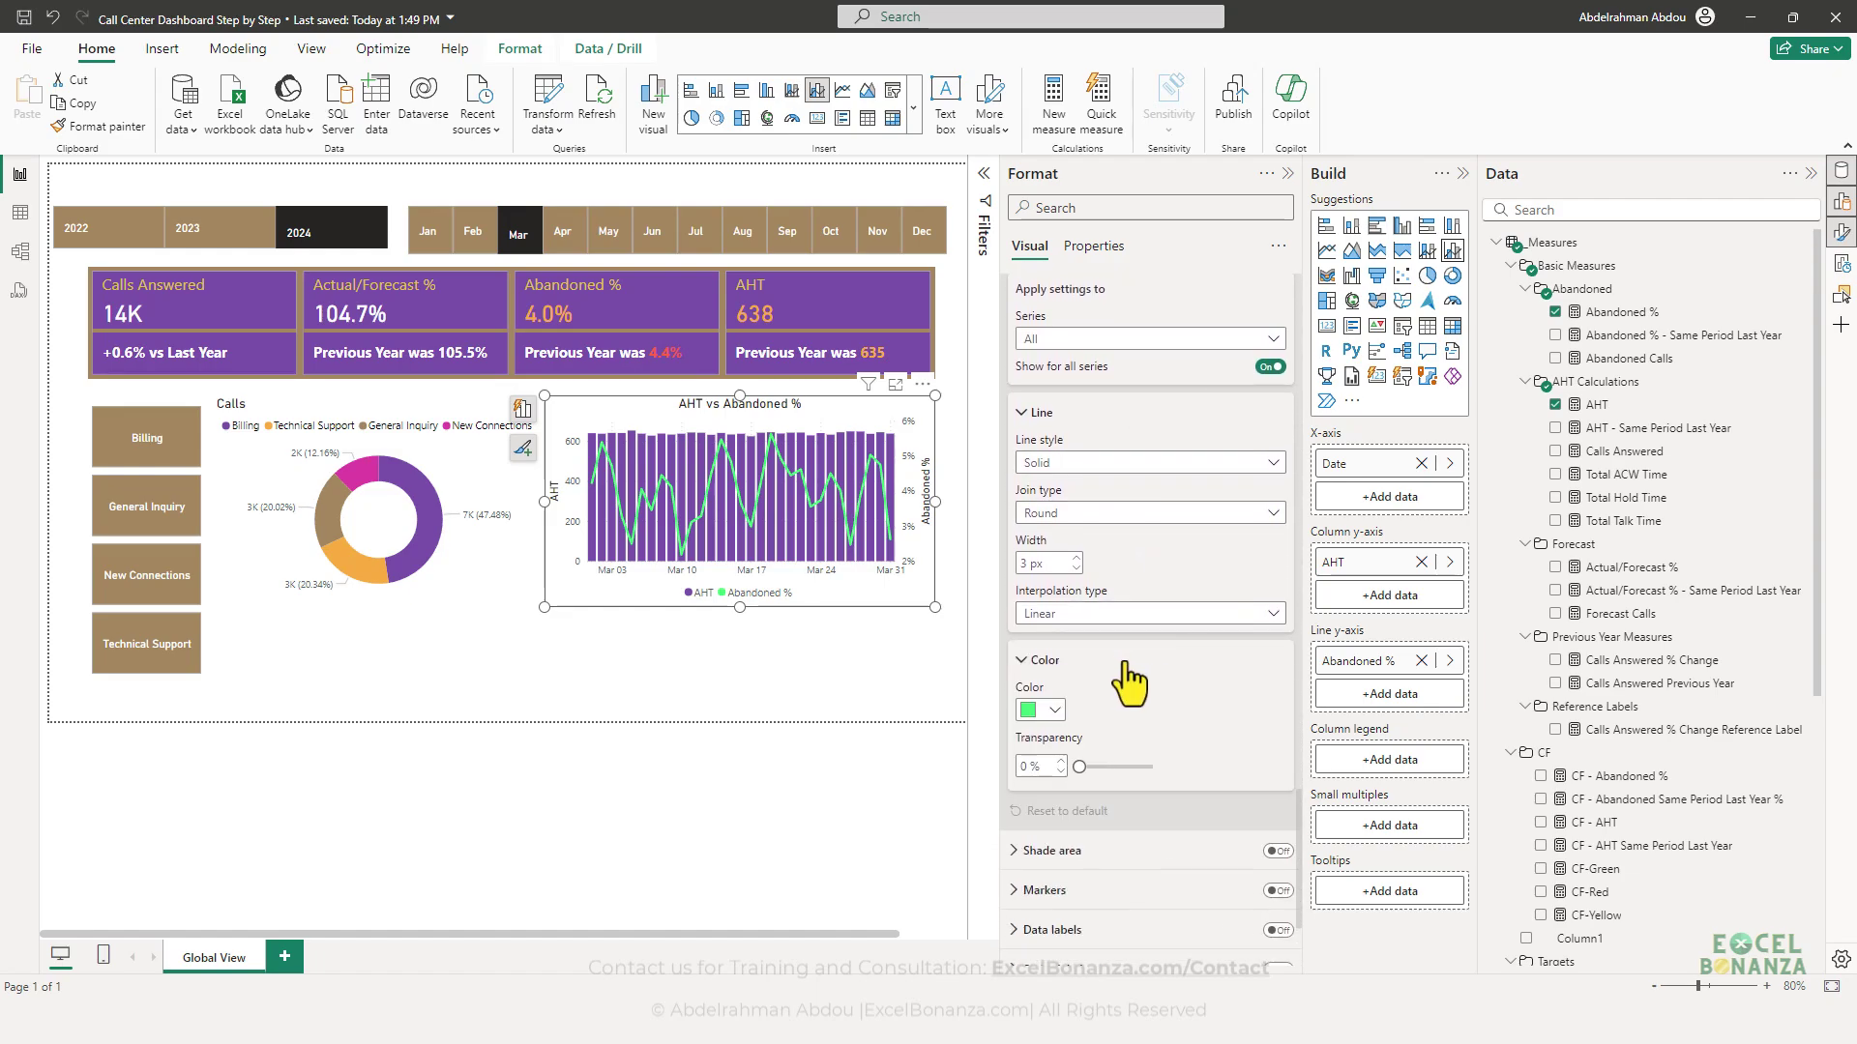
pyautogui.click(1054, 712)
pyautogui.click(1150, 423)
pyautogui.hotkey('alt', 'Tab')
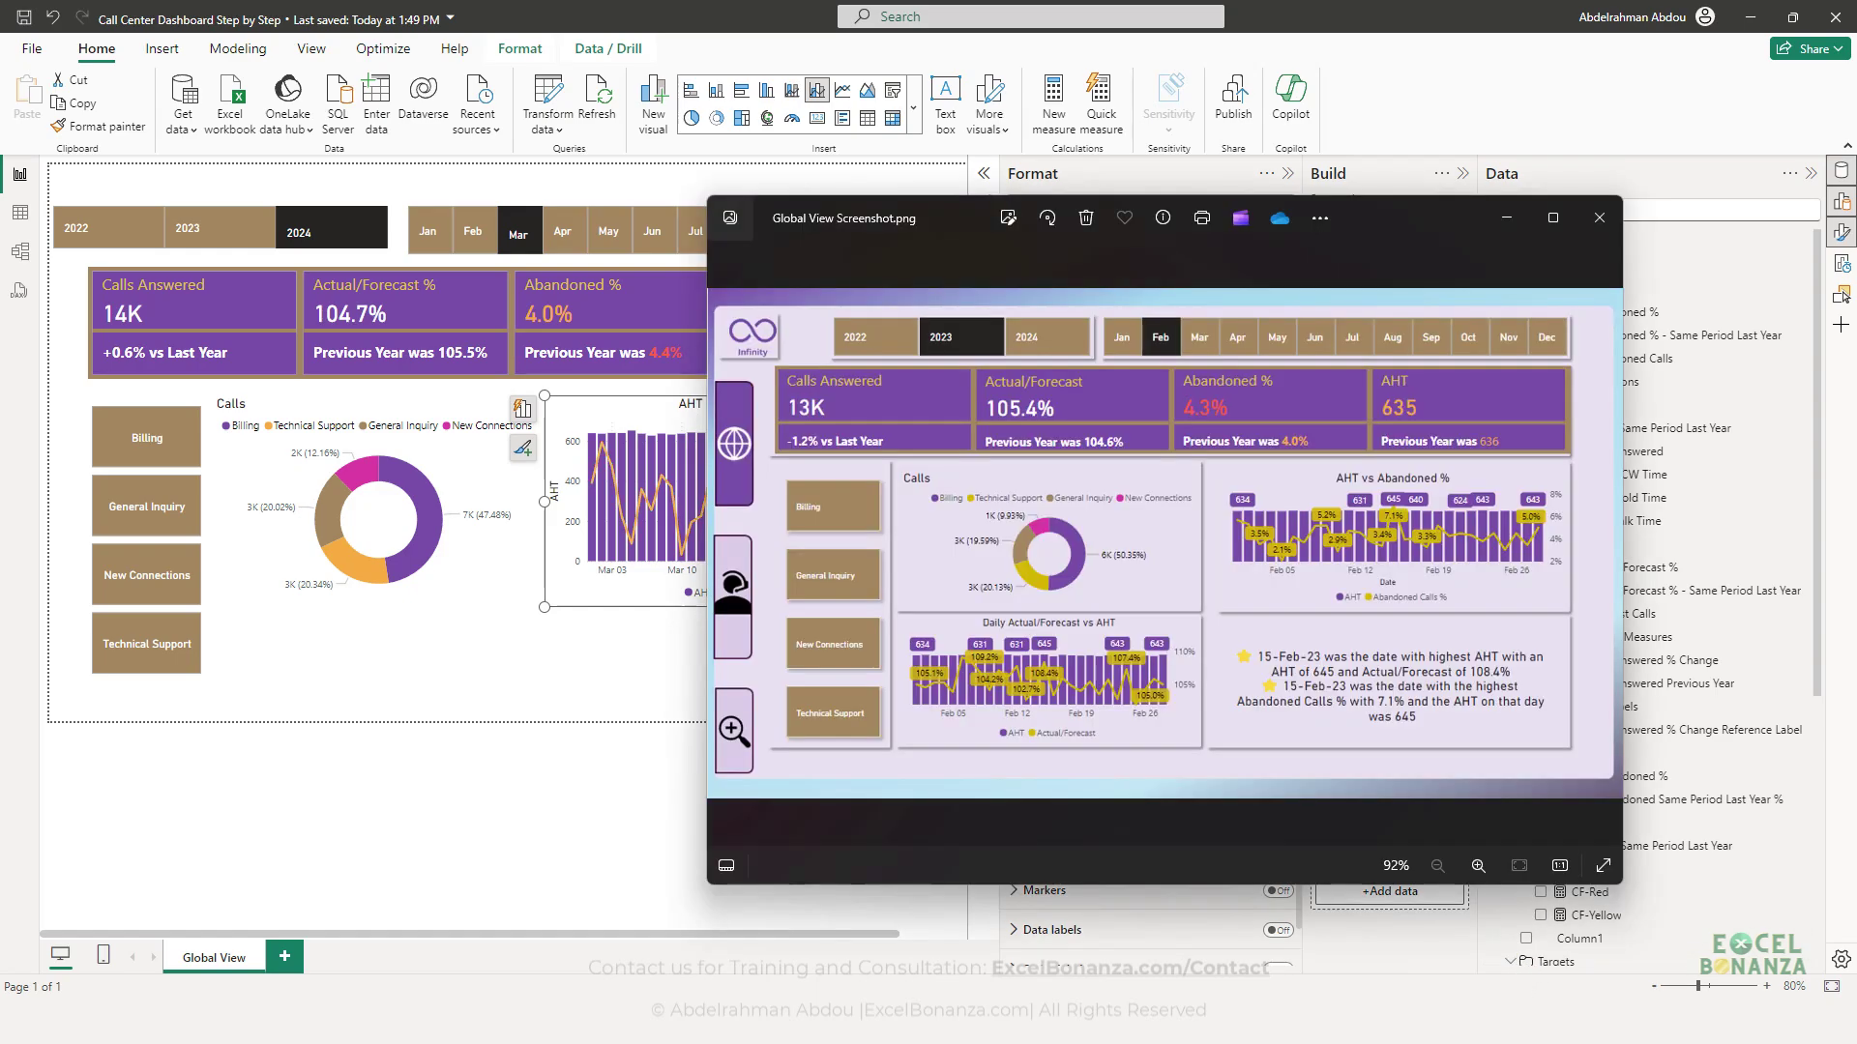
pyautogui.hotkey('alt', 'Tab')
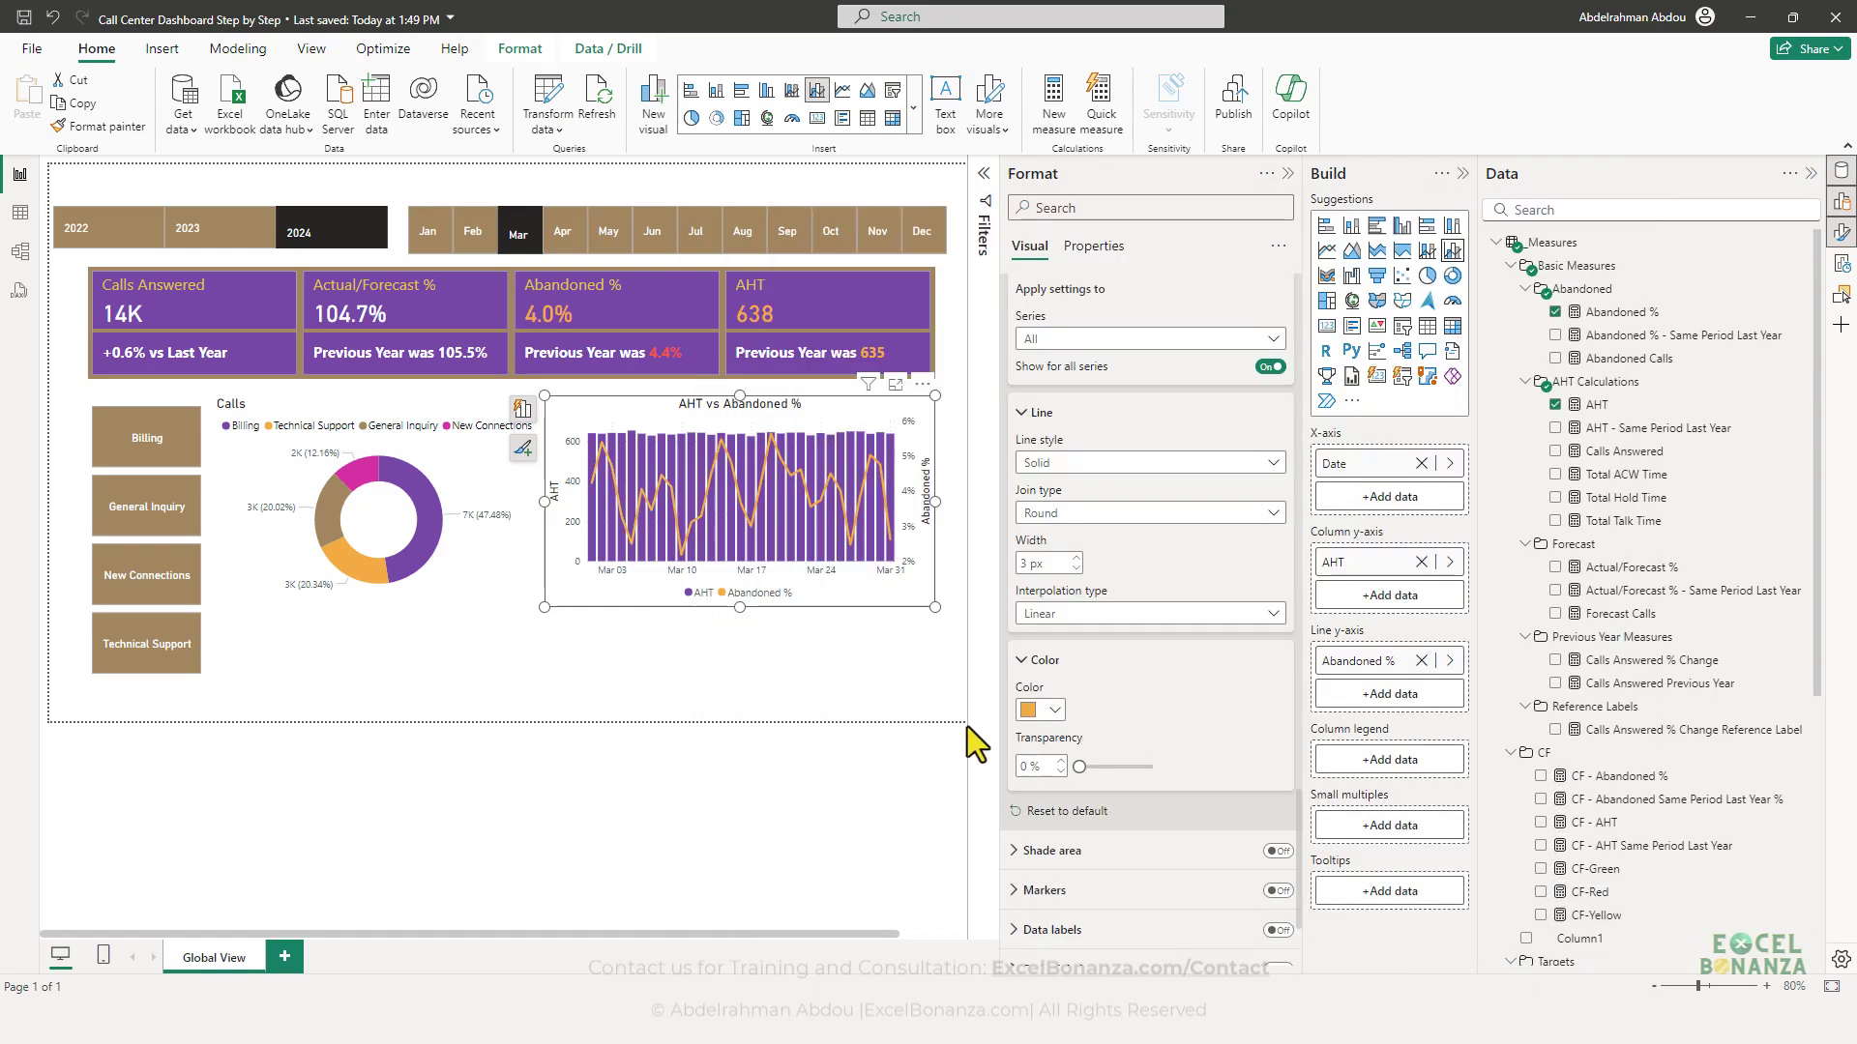
# - Set the Abandoned % line's color to dark yellow, compare it with the reference screenshot, and reselect the chart
pyautogui.click(1052, 710)
pyautogui.click(1260, 416)
pyautogui.hotkey('alt', 'Tab')
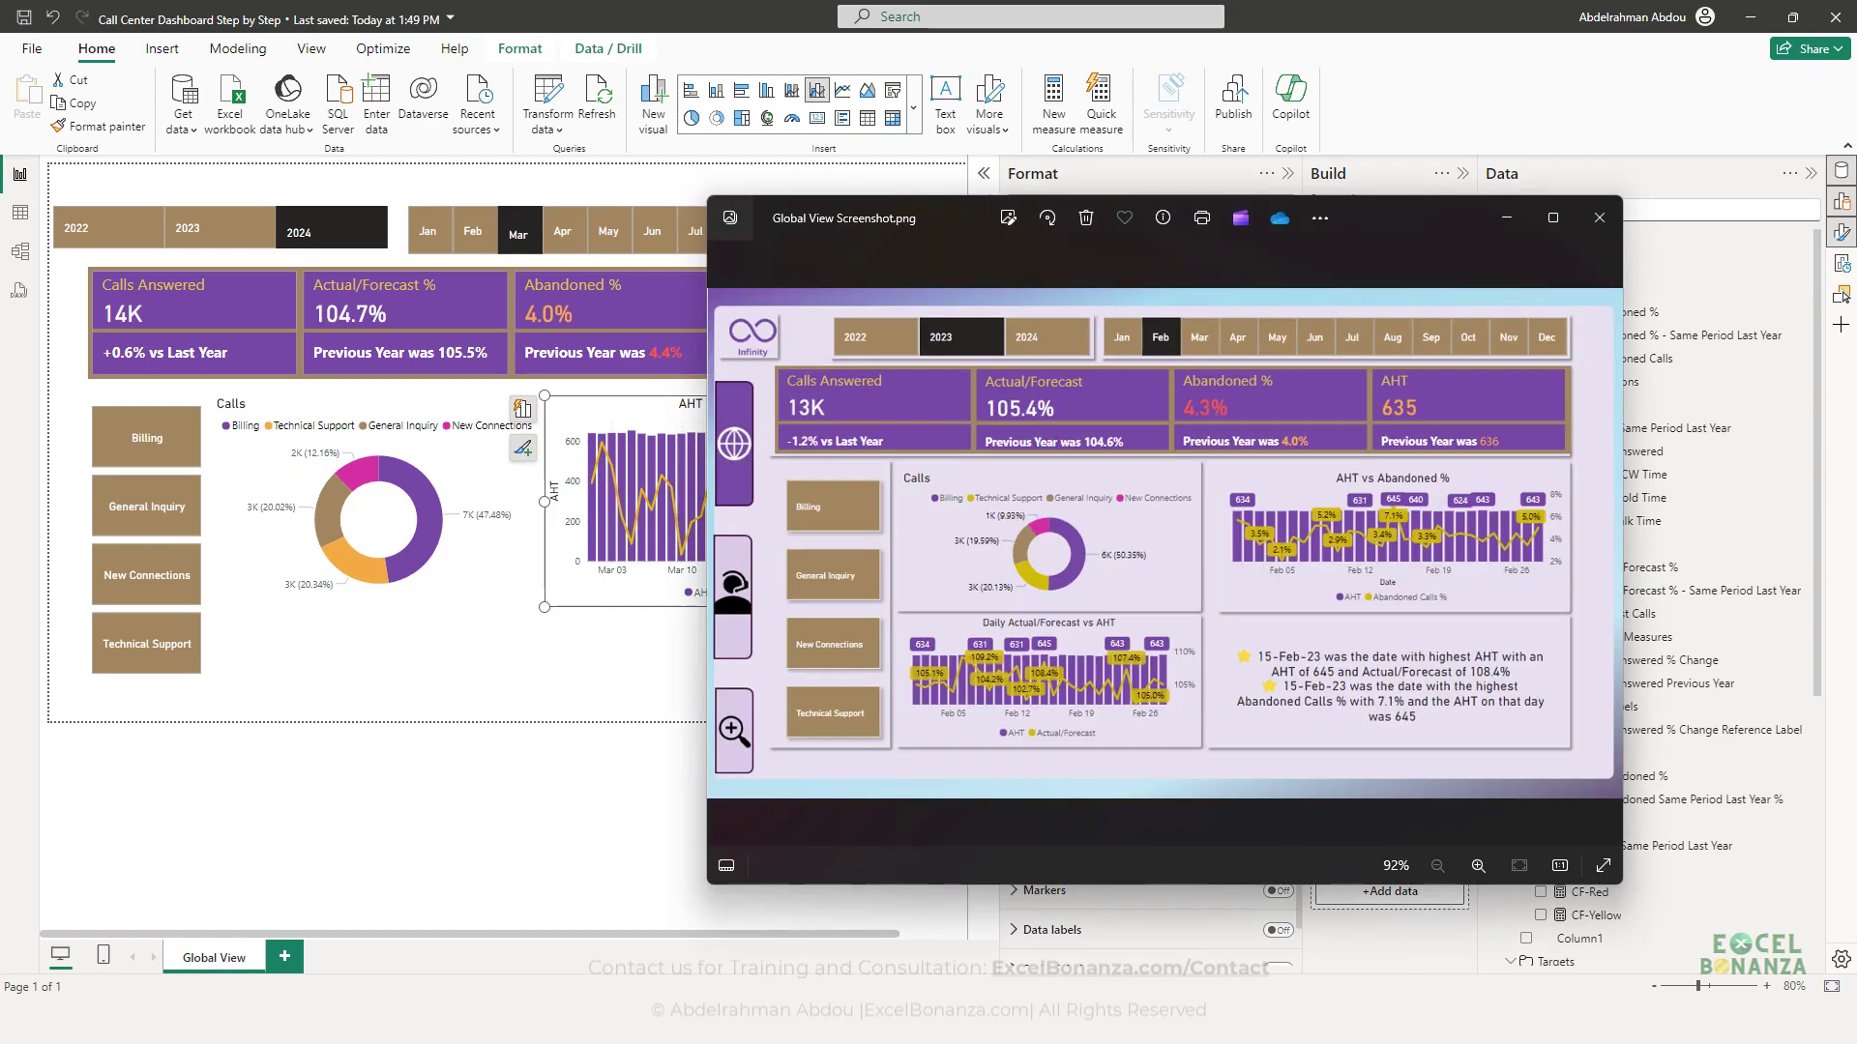
pyautogui.click(665, 642)
pyautogui.click(816, 571)
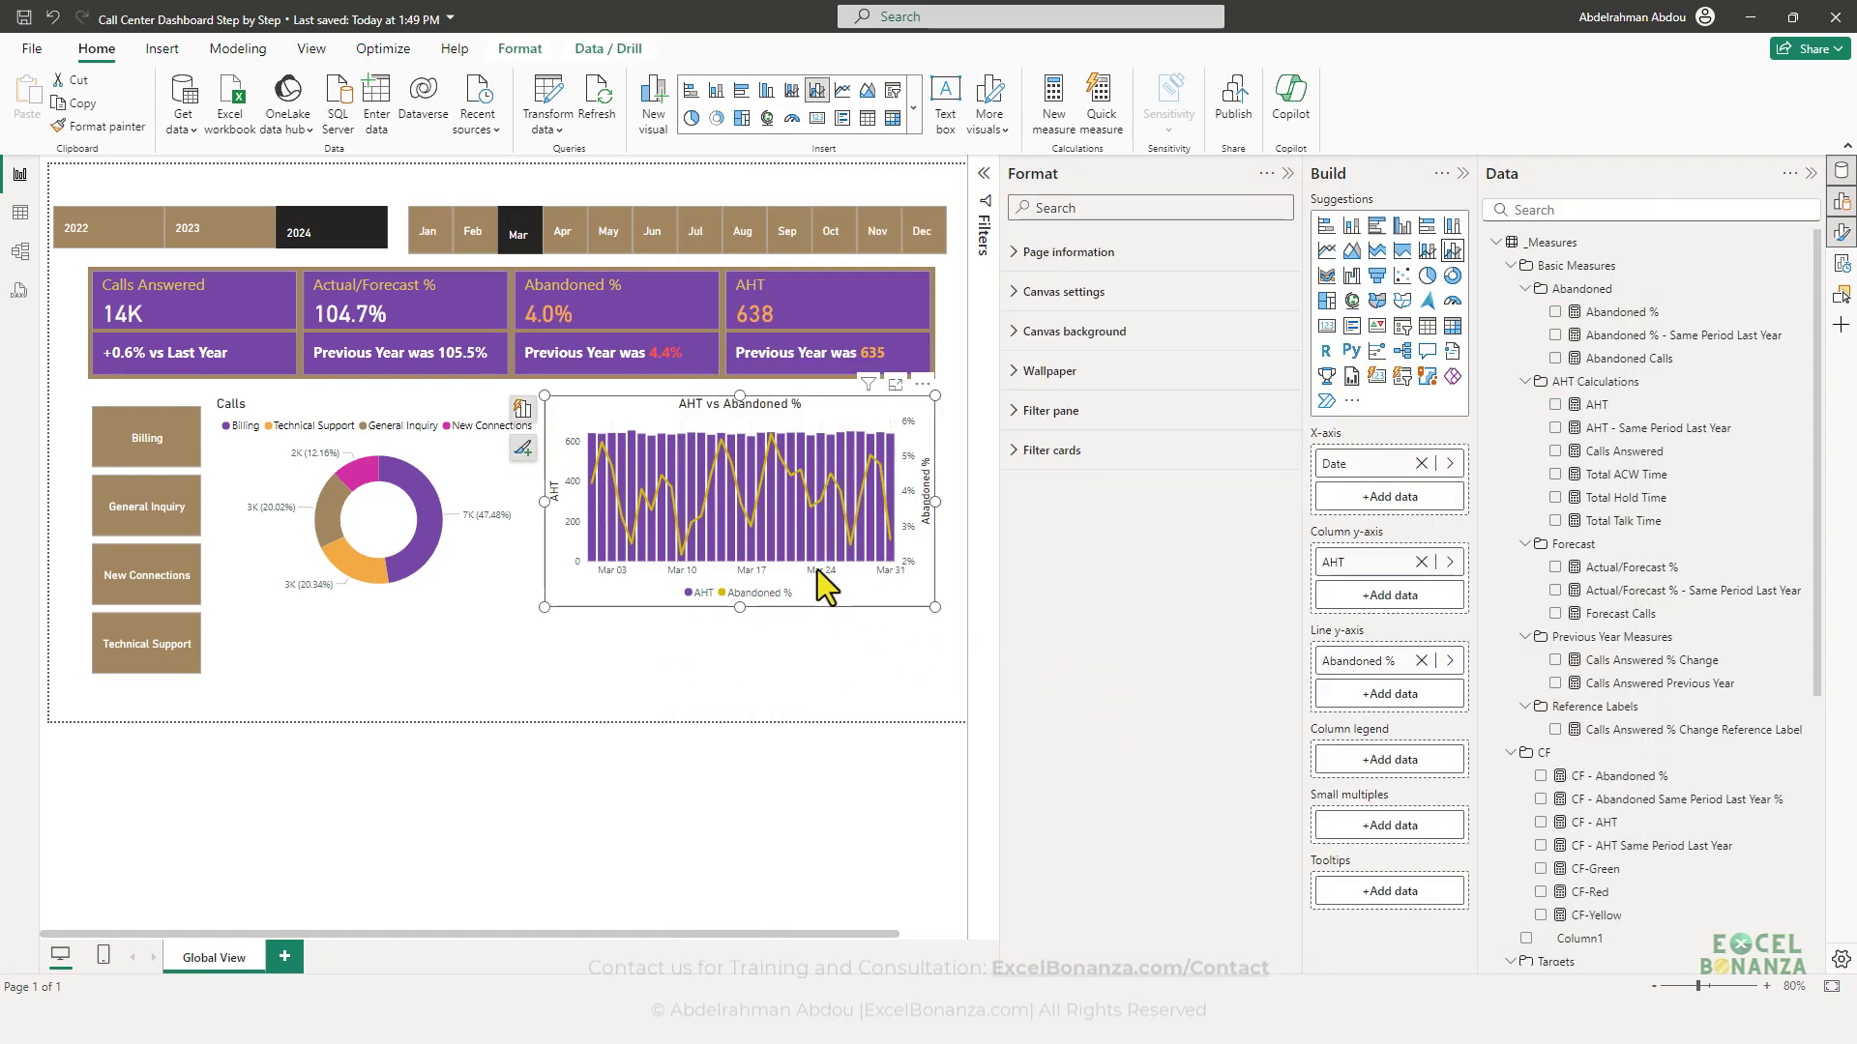
# - Turn on data labels for the AHT vs Abandoned % chart
pyautogui.click(1196, 564)
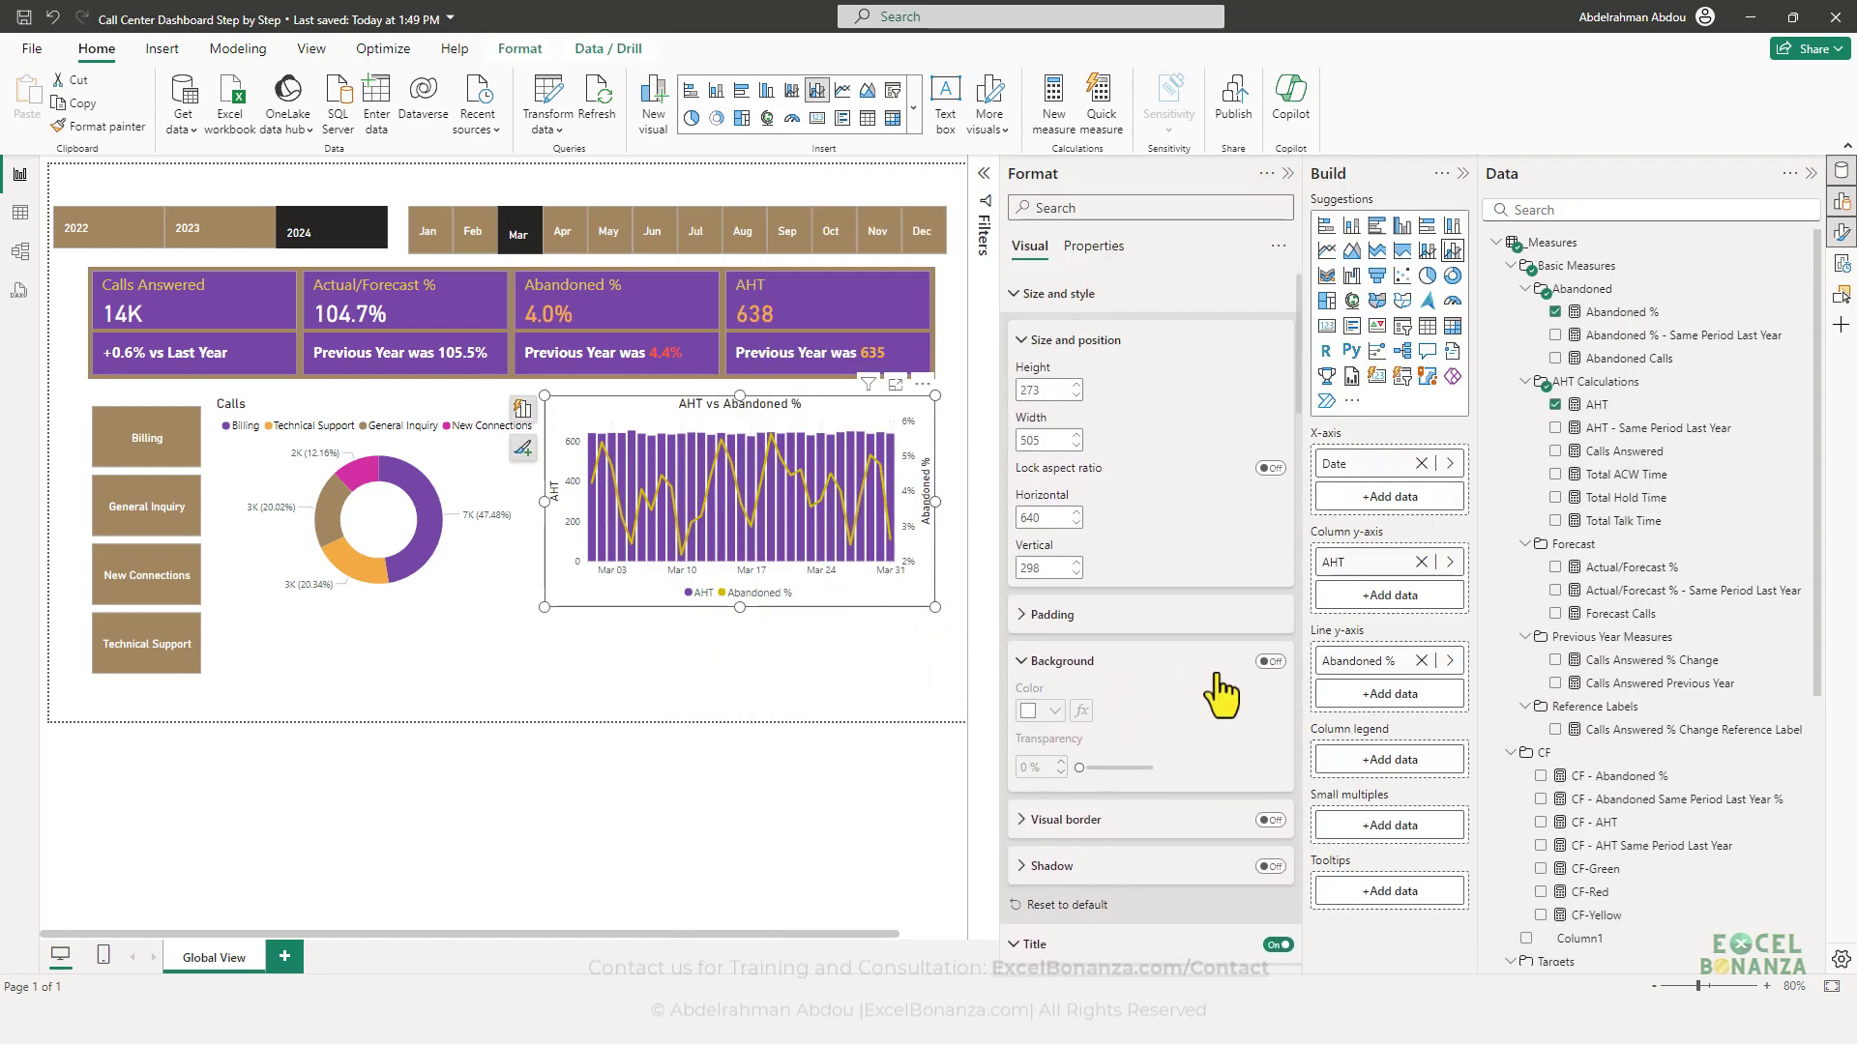
pyautogui.scroll(-10, 1222, 693)
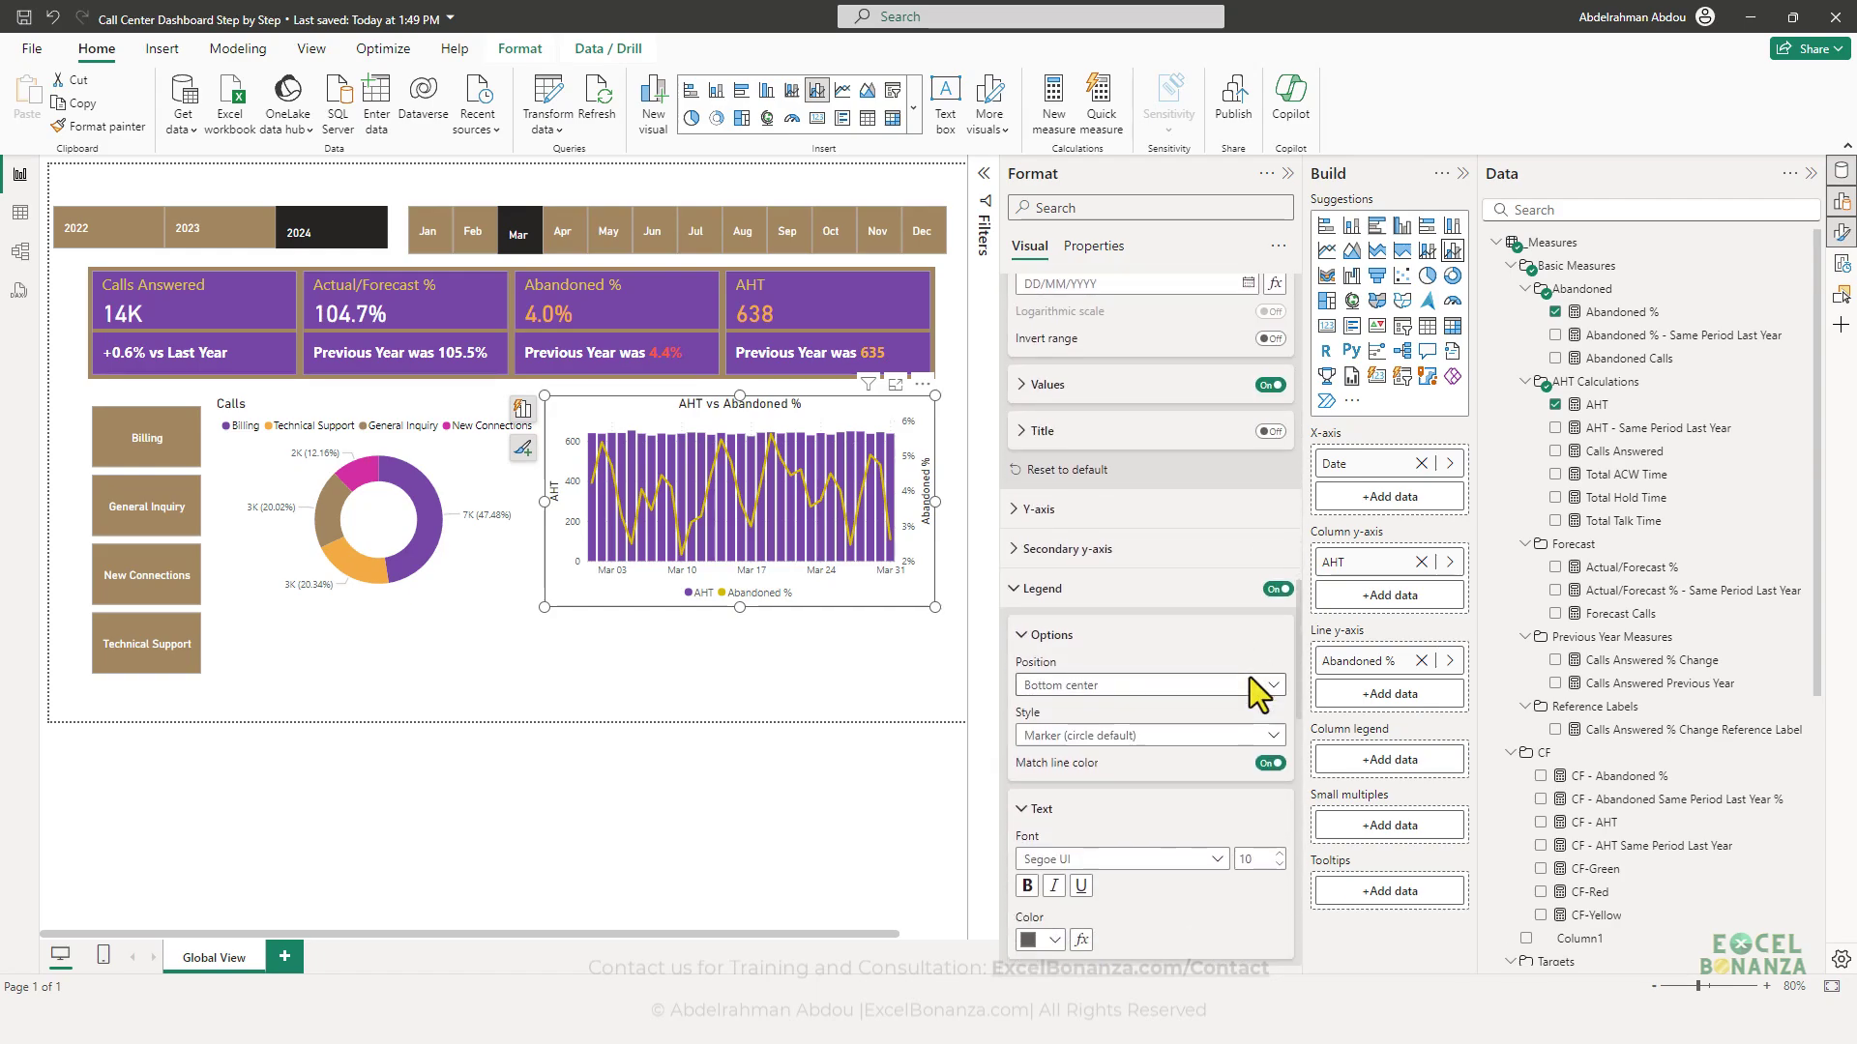
pyautogui.scroll(-10, 1251, 676)
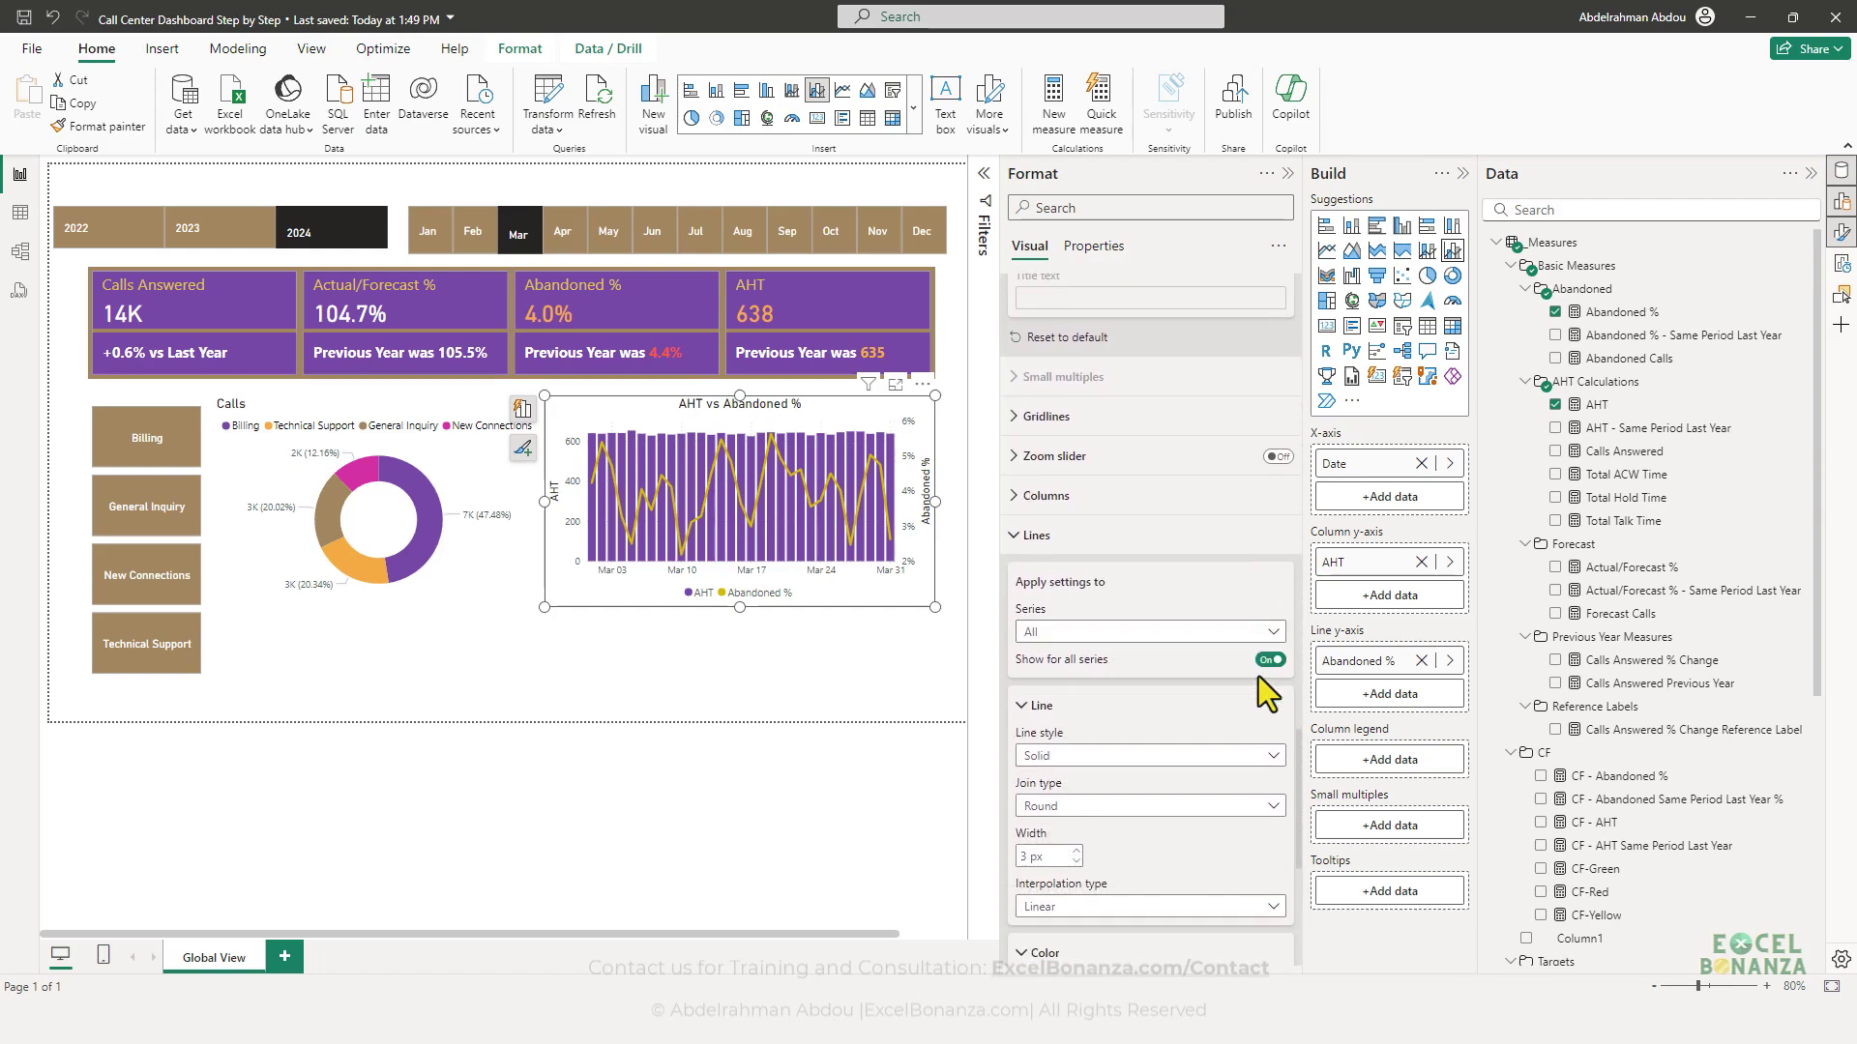
pyautogui.scroll(-5, 1257, 676)
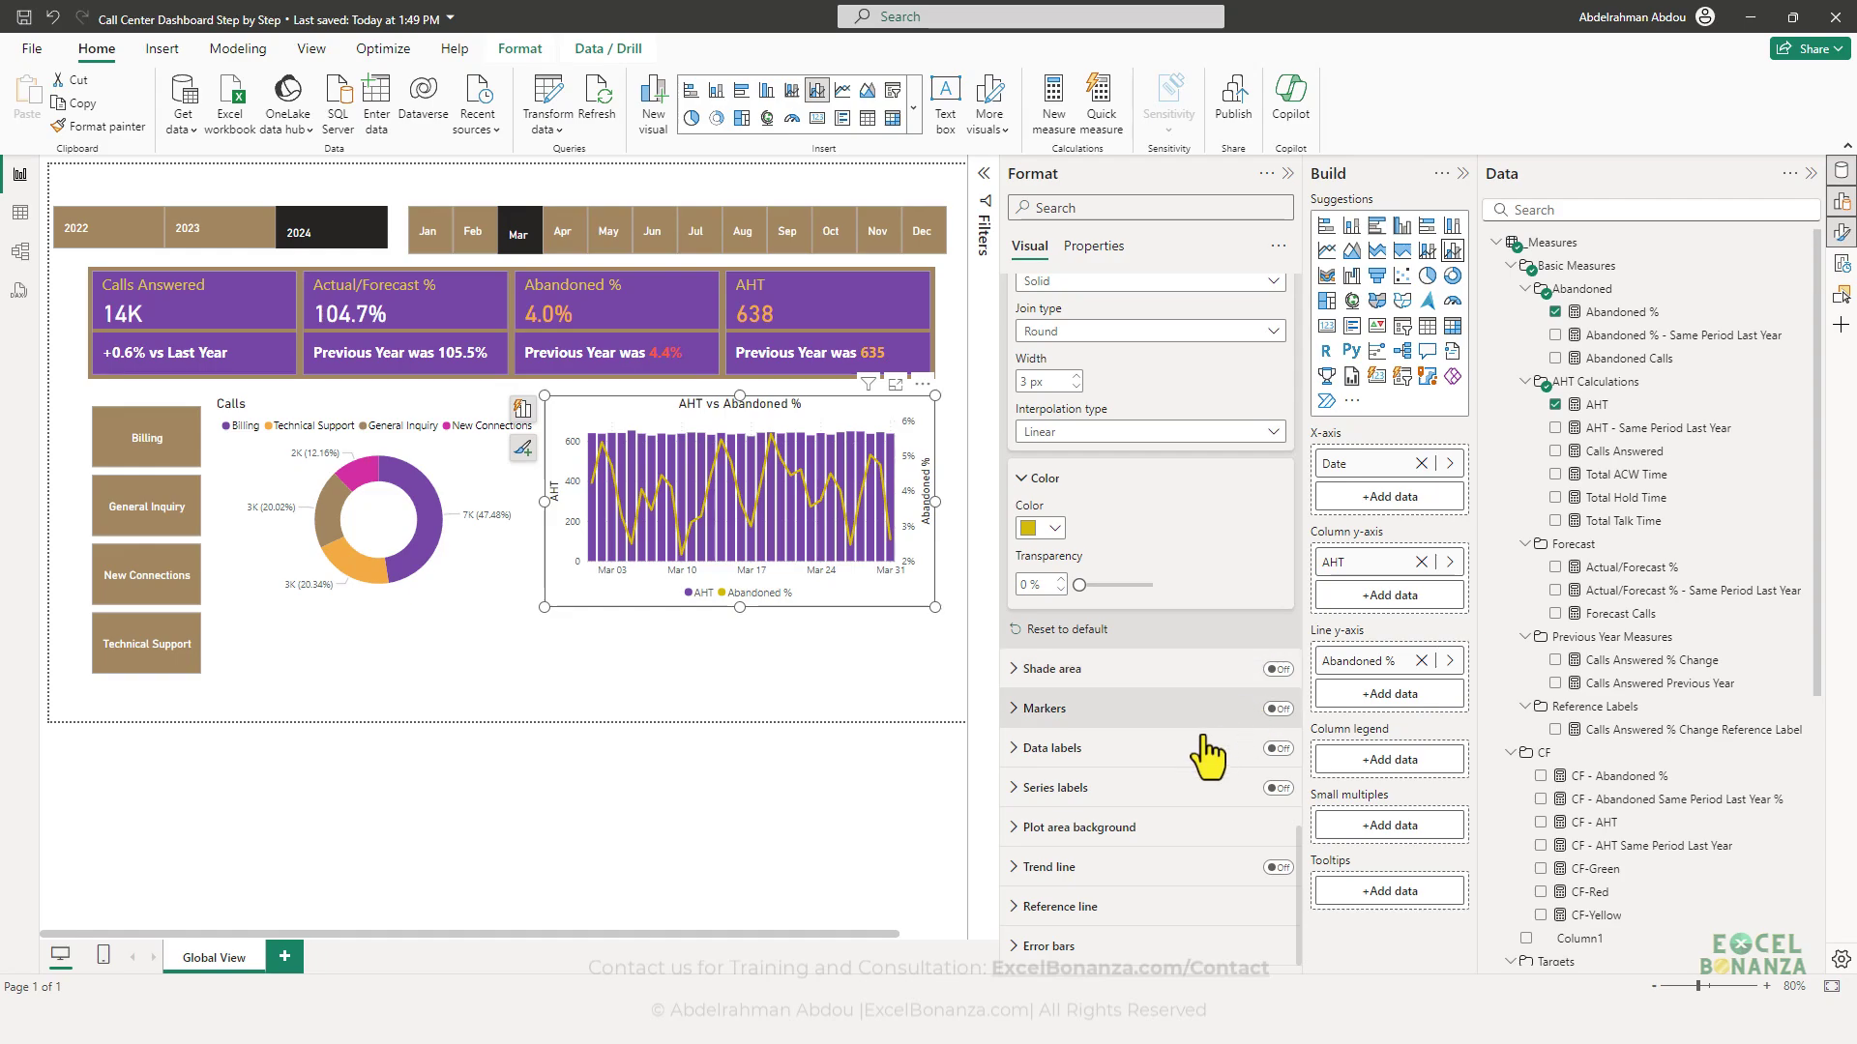
pyautogui.click(1199, 748)
pyautogui.click(1277, 749)
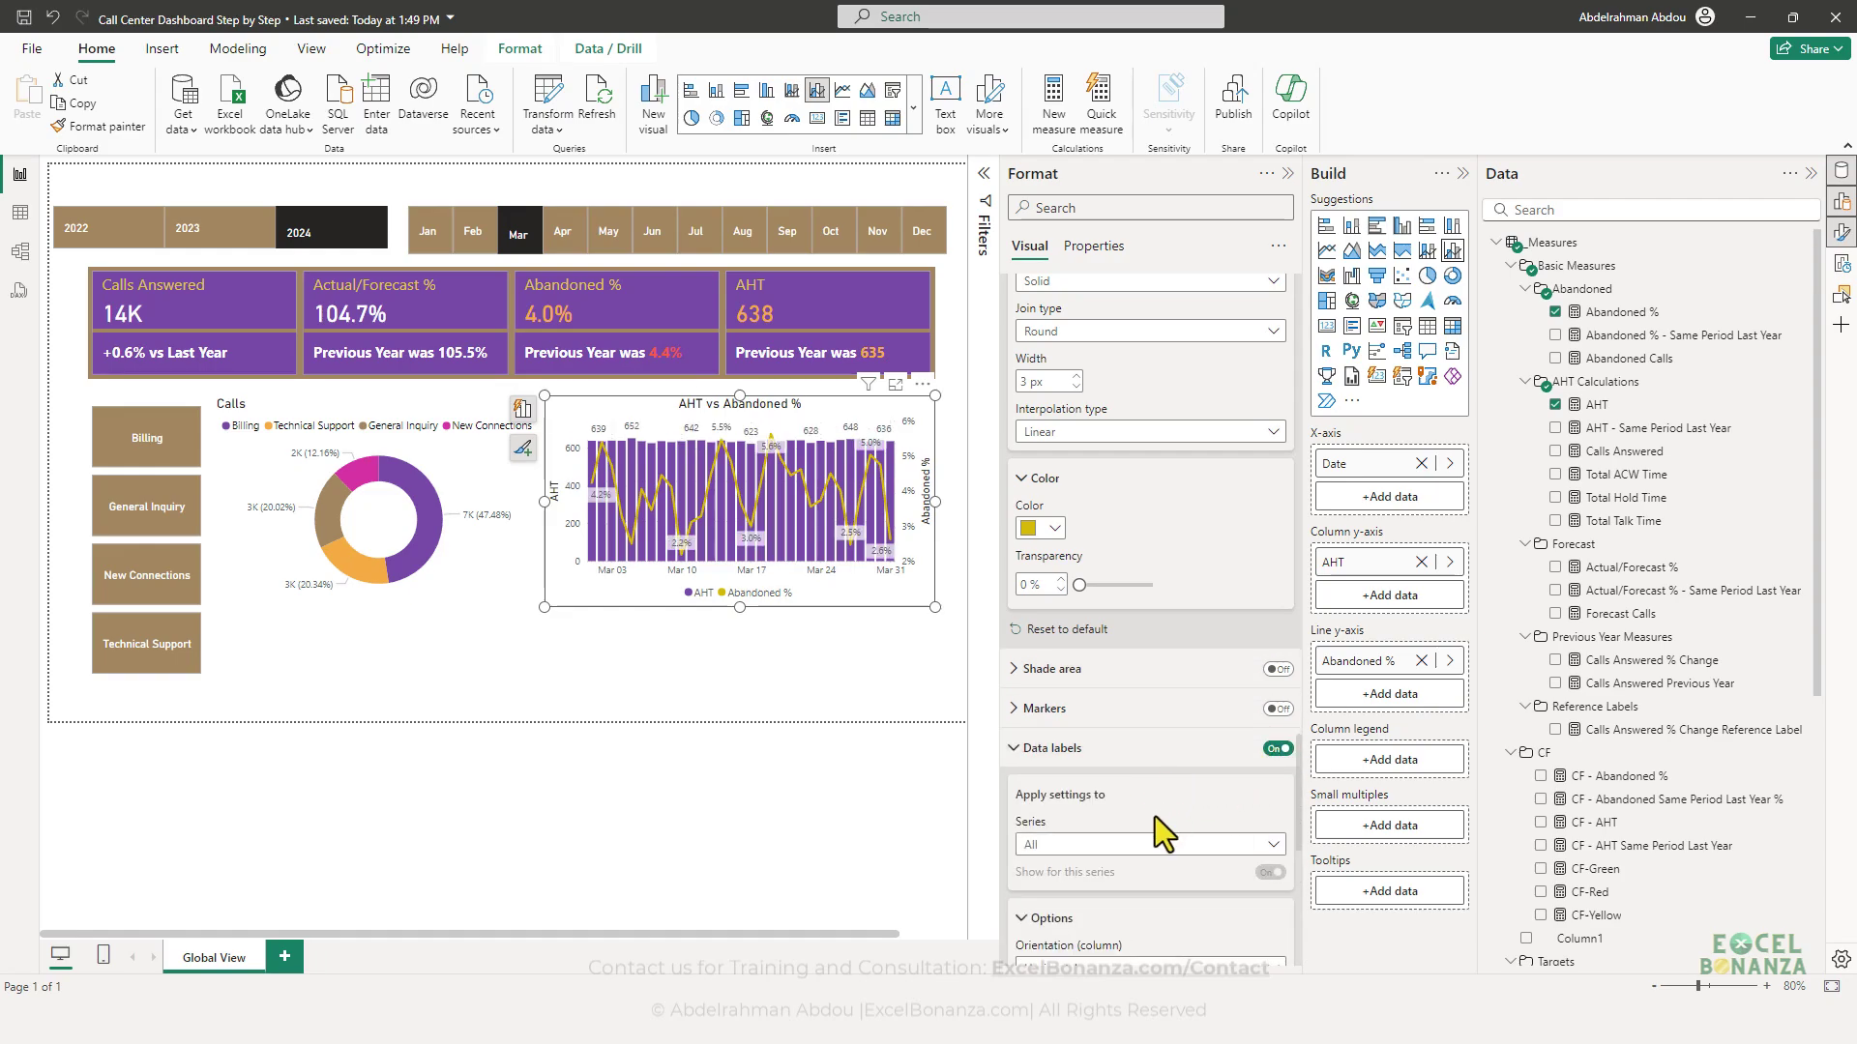
# - Give the AHT series' data labels a purple background with 0% transparency
pyautogui.scroll(-3, 1164, 792)
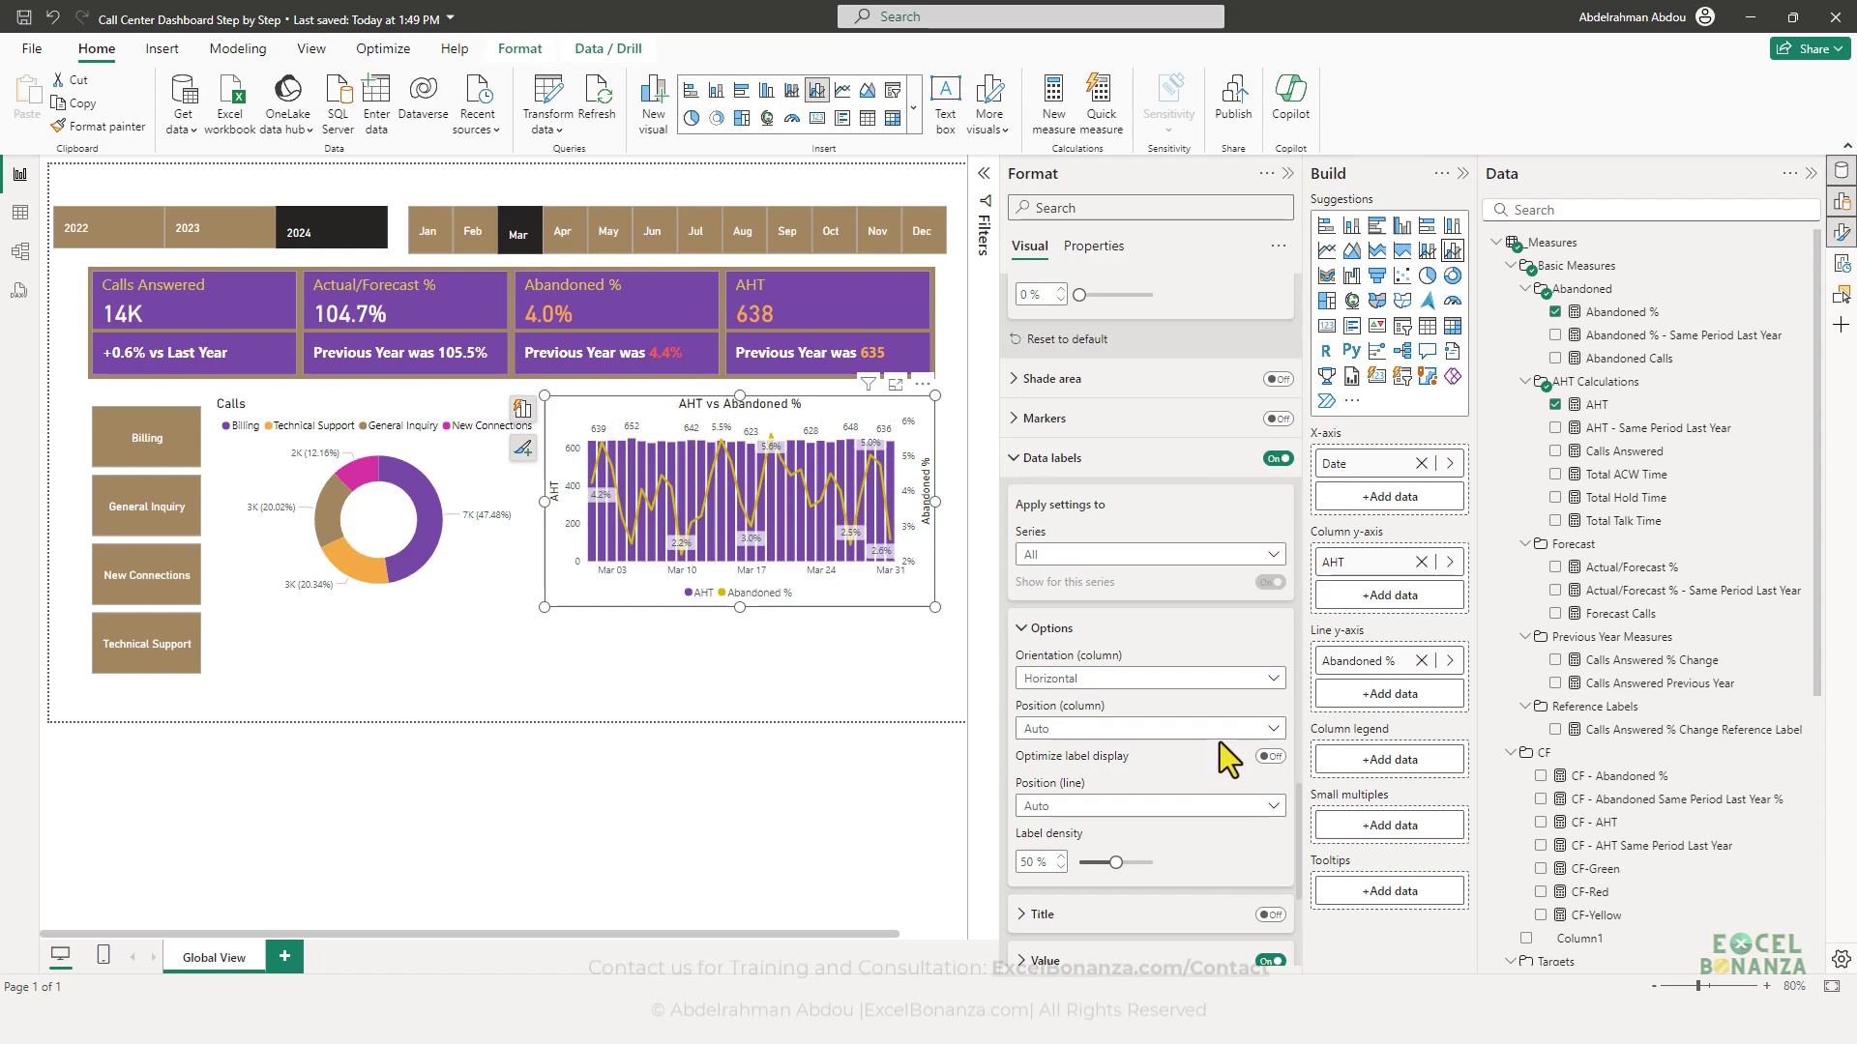
pyautogui.click(1145, 552)
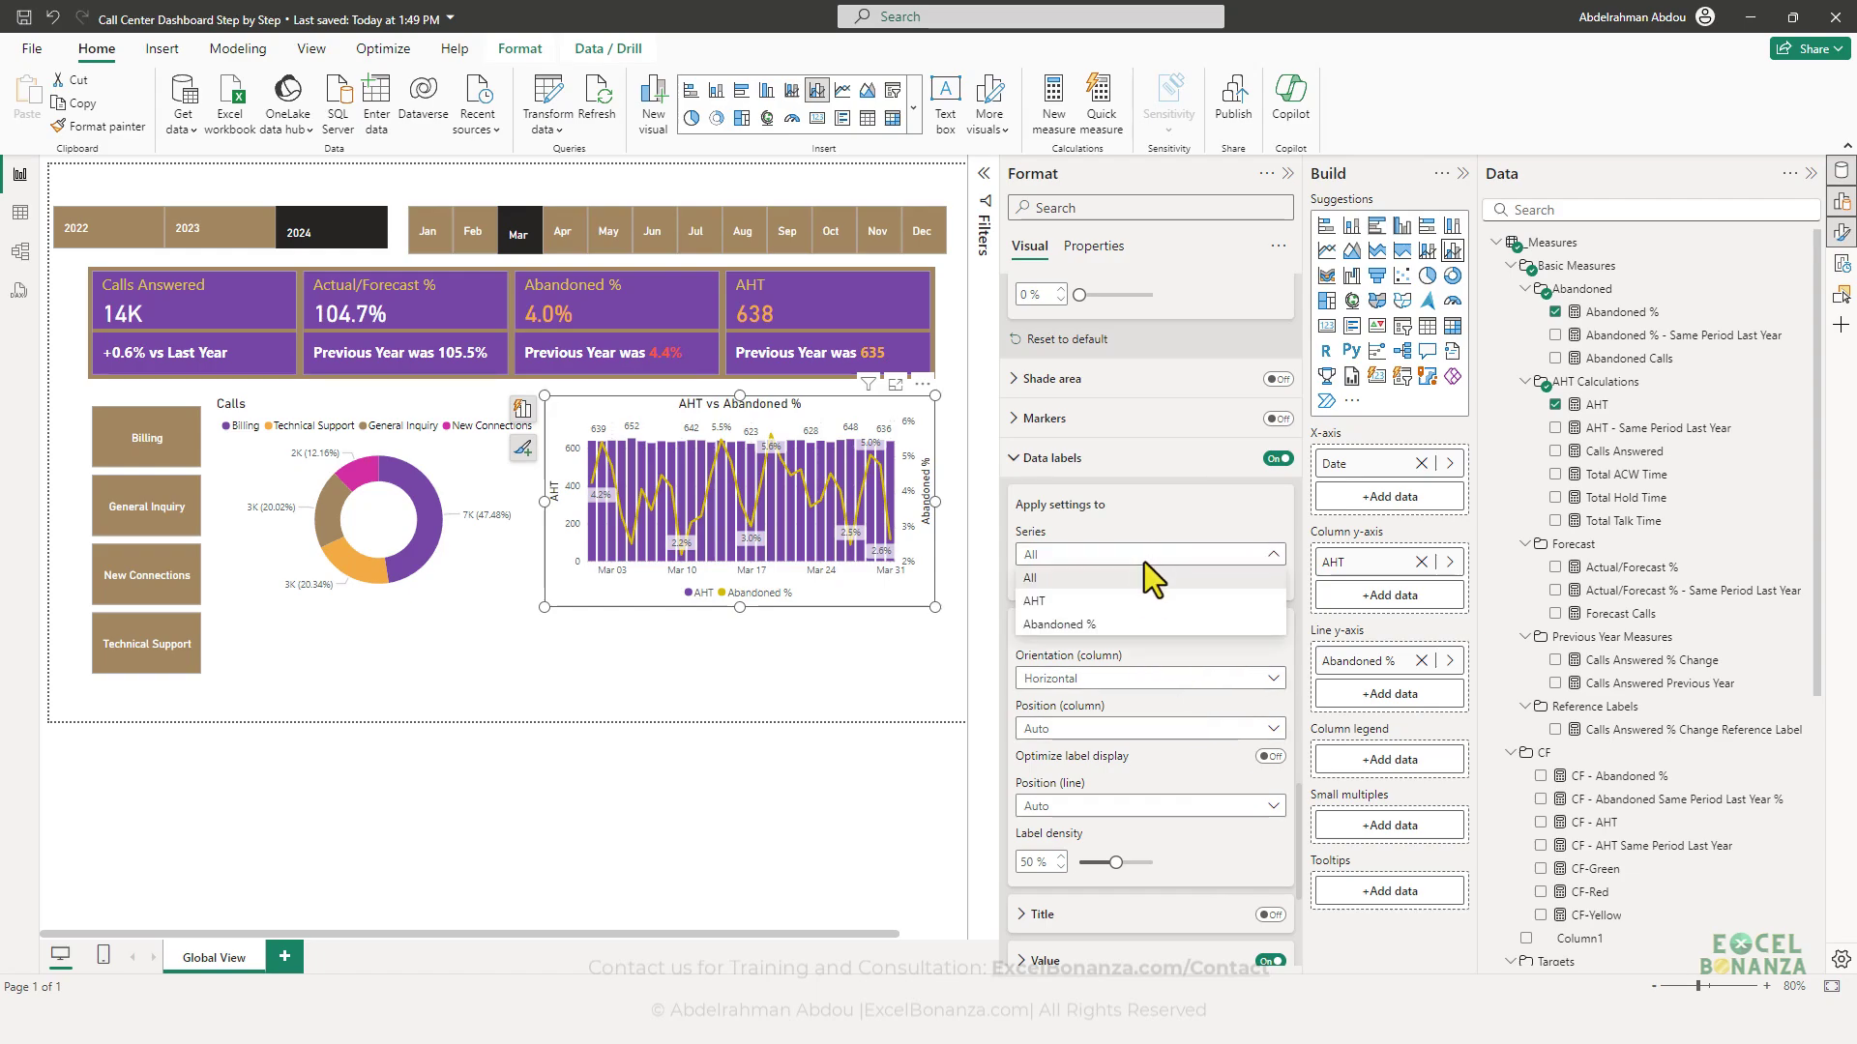
pyautogui.click(1126, 601)
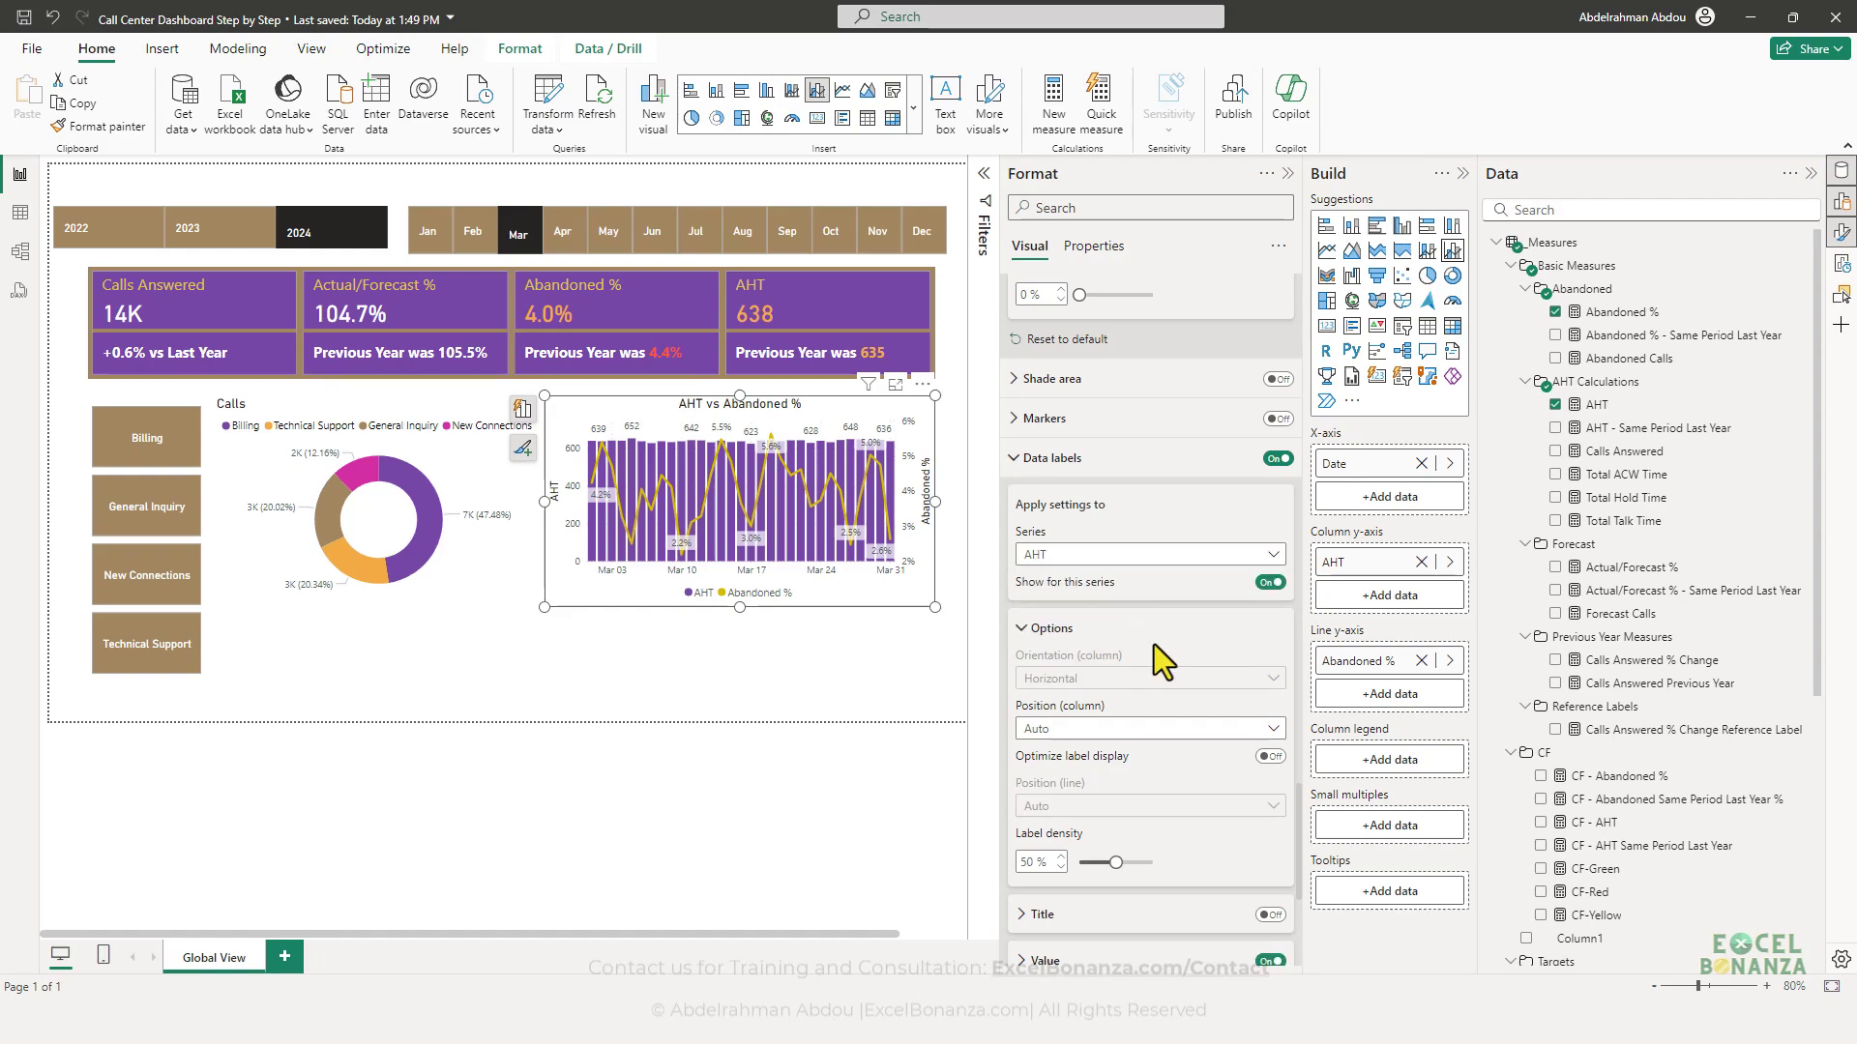
pyautogui.scroll(-3, 1172, 676)
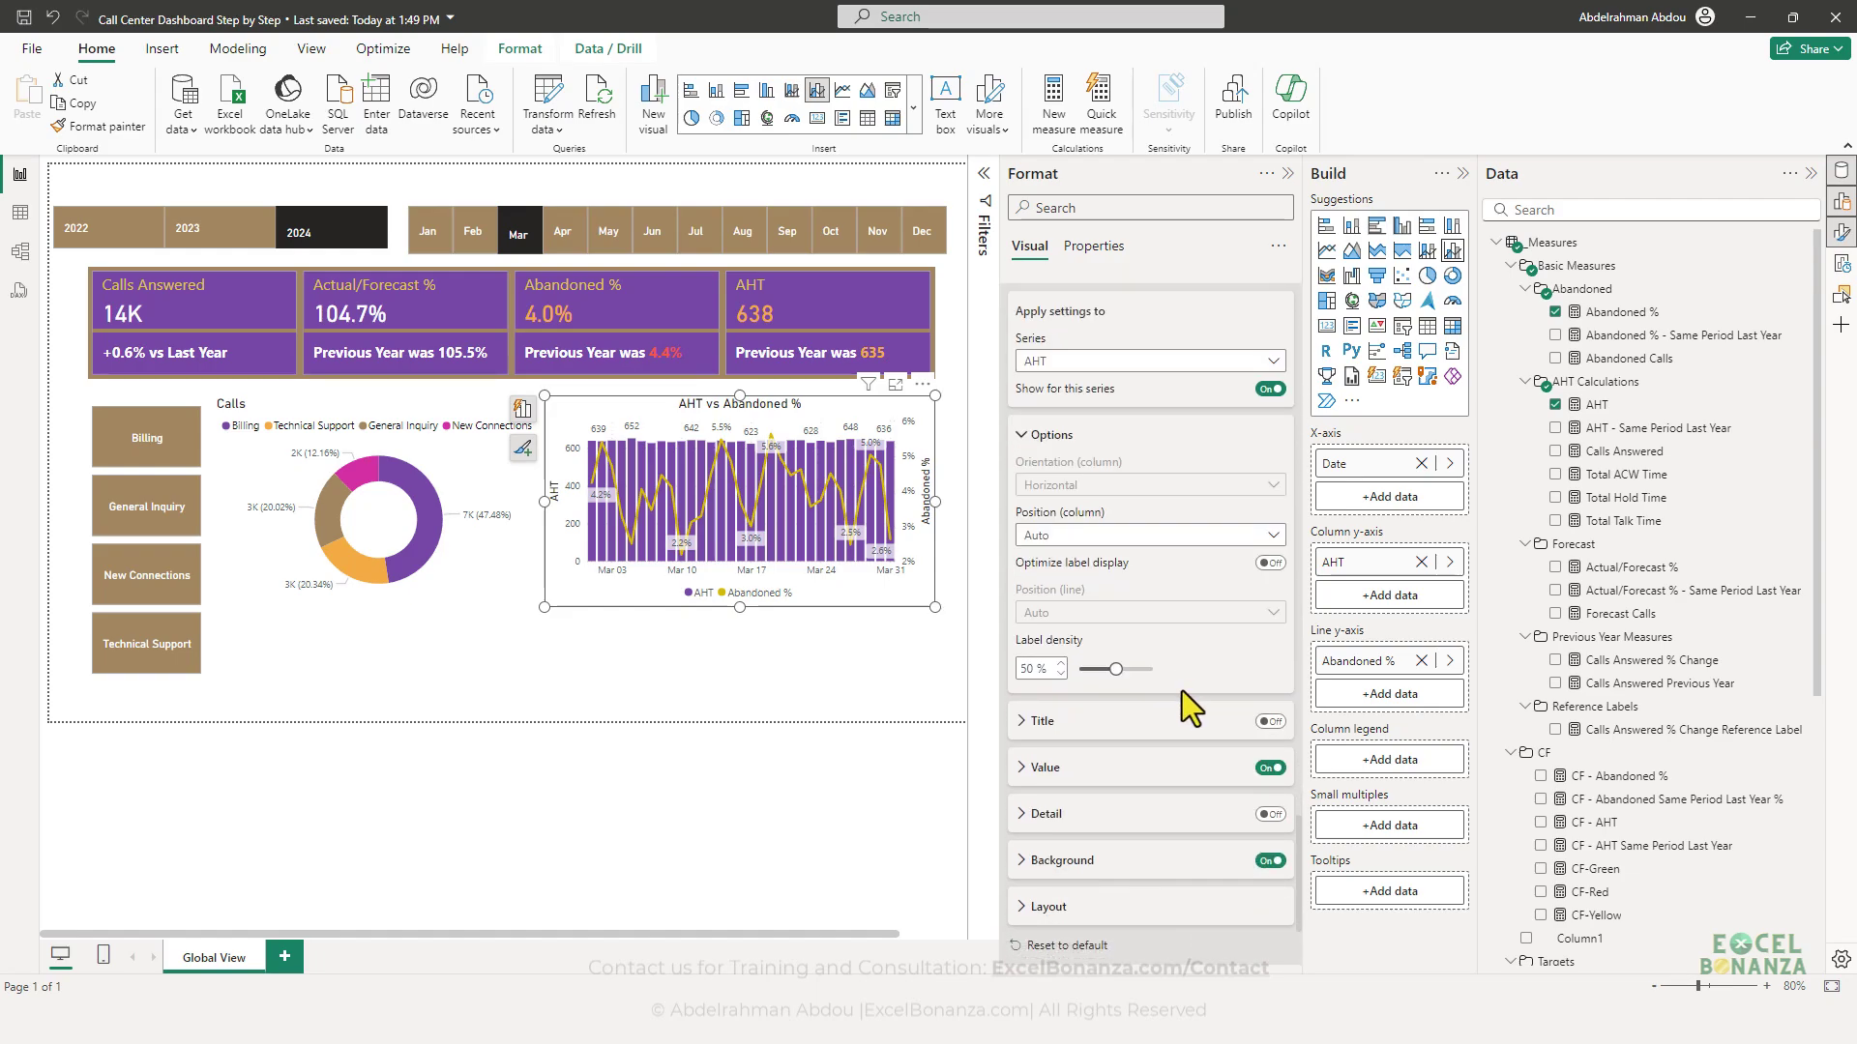
pyautogui.scroll(-2, 1133, 785)
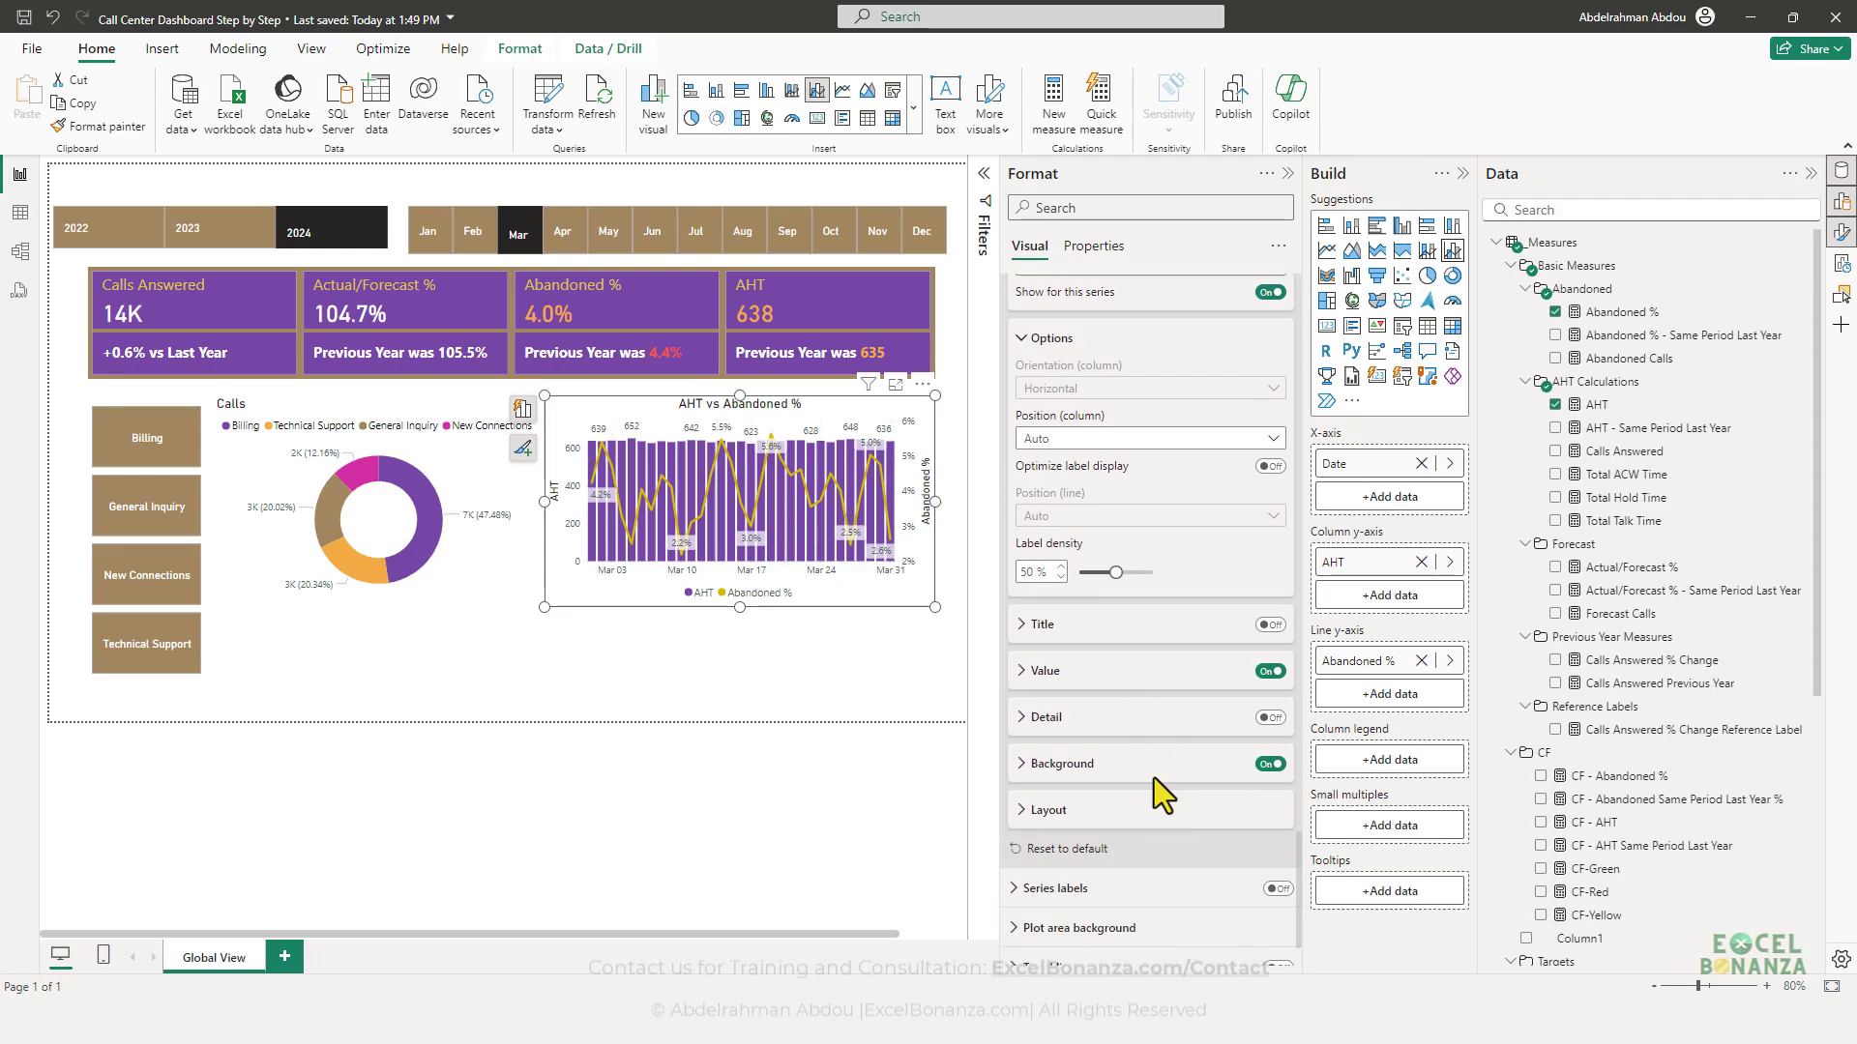
pyautogui.click(1153, 771)
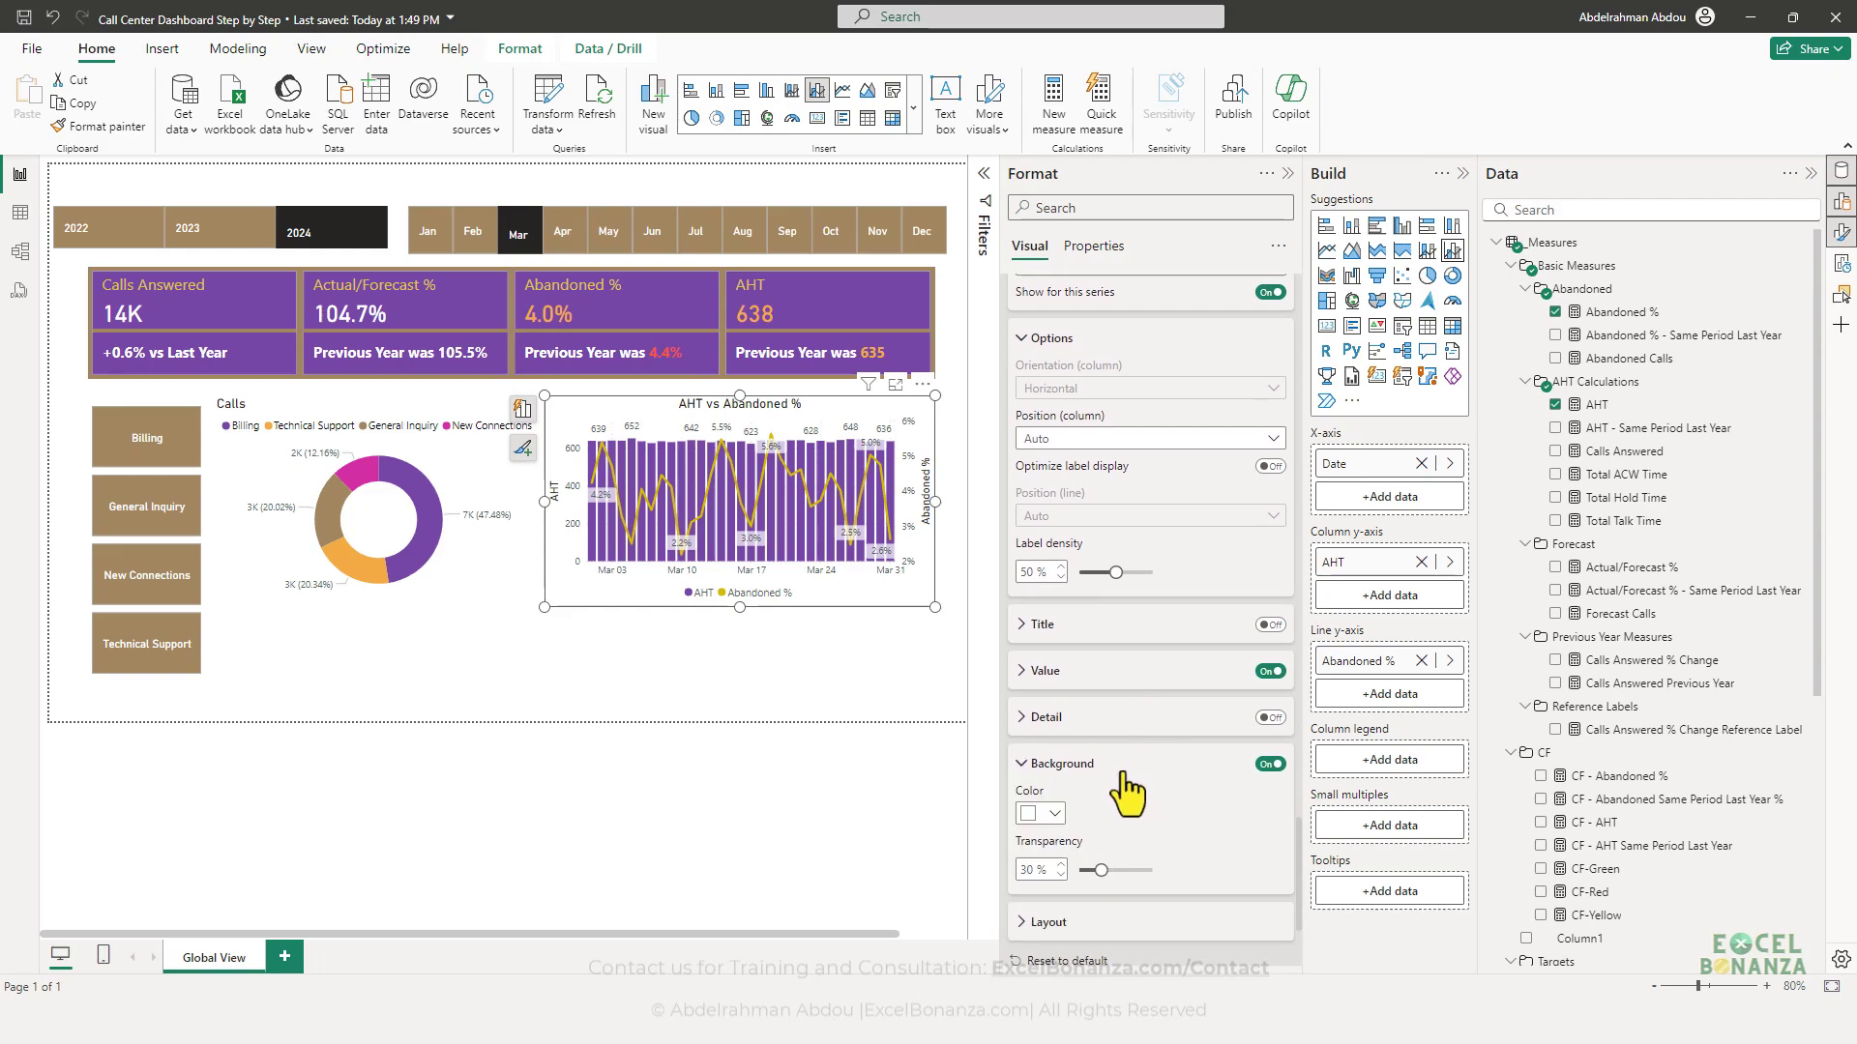
pyautogui.scroll(4, 1107, 460)
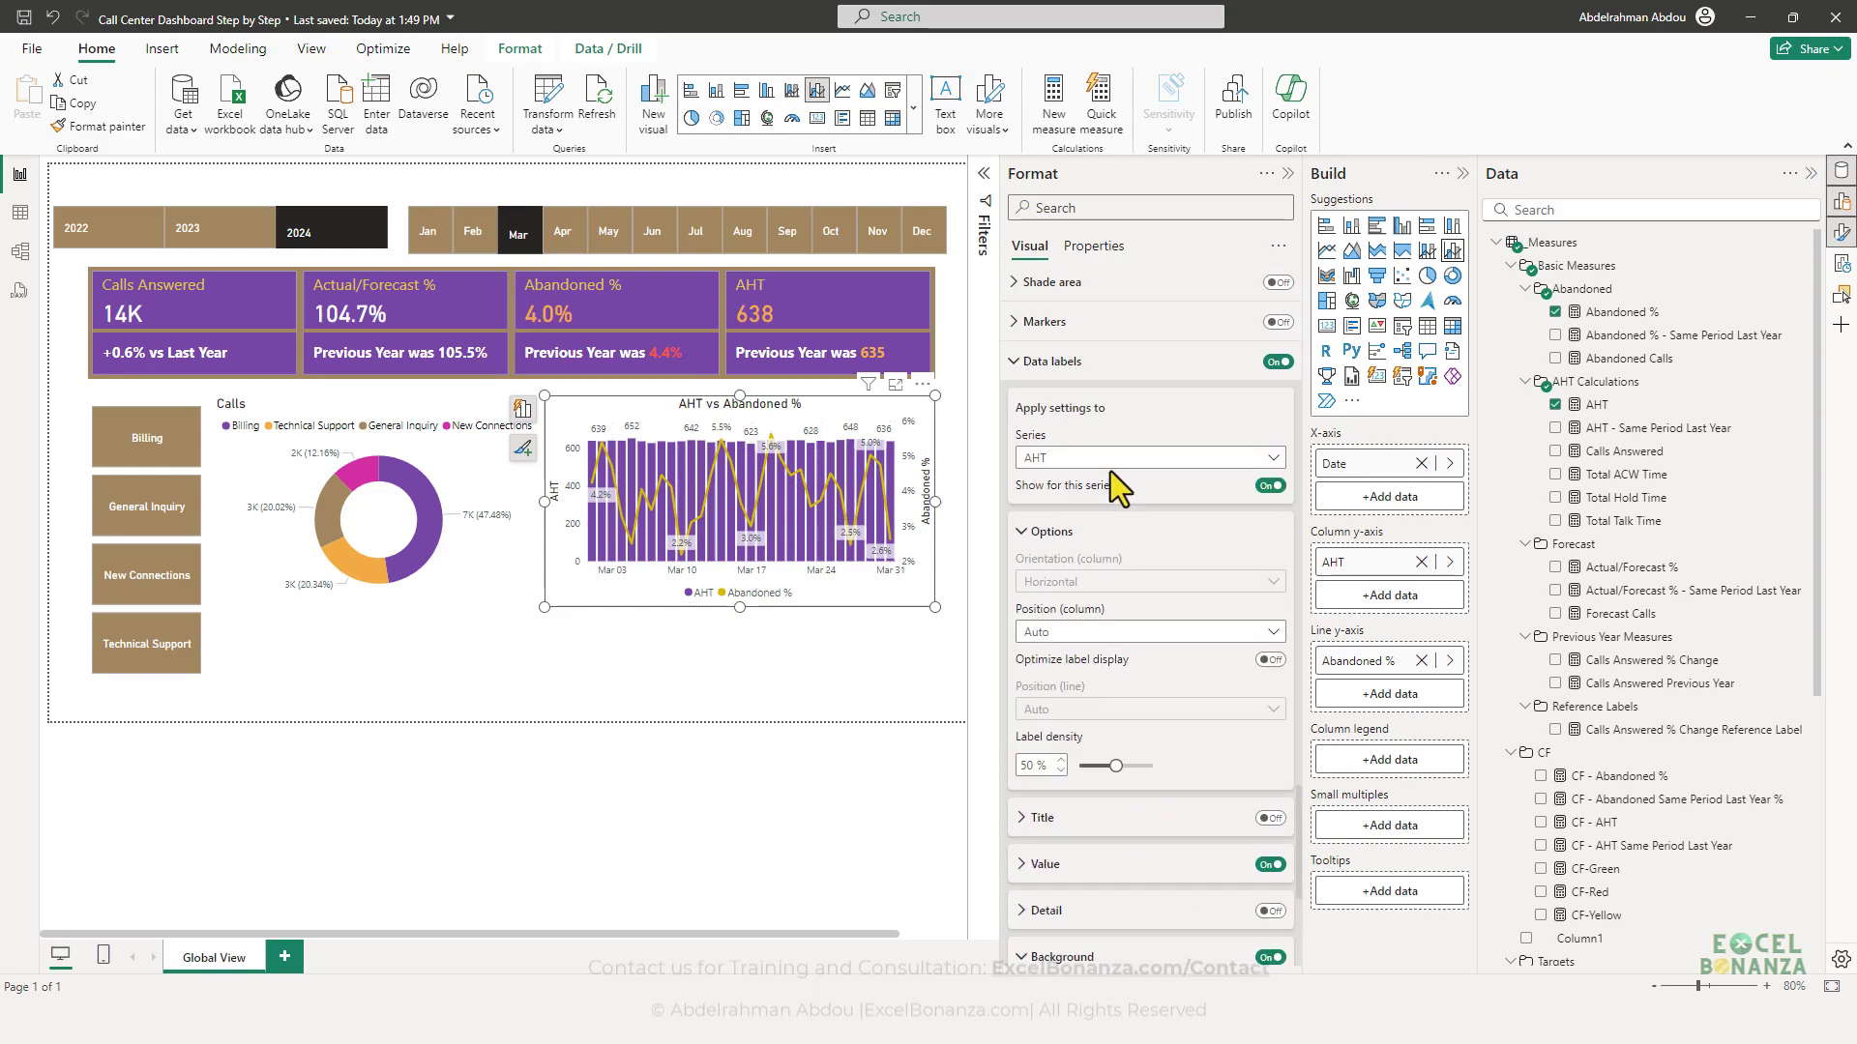
pyautogui.click(1117, 462)
pyautogui.click(1117, 464)
pyautogui.scroll(-4, 1141, 654)
pyautogui.click(1054, 814)
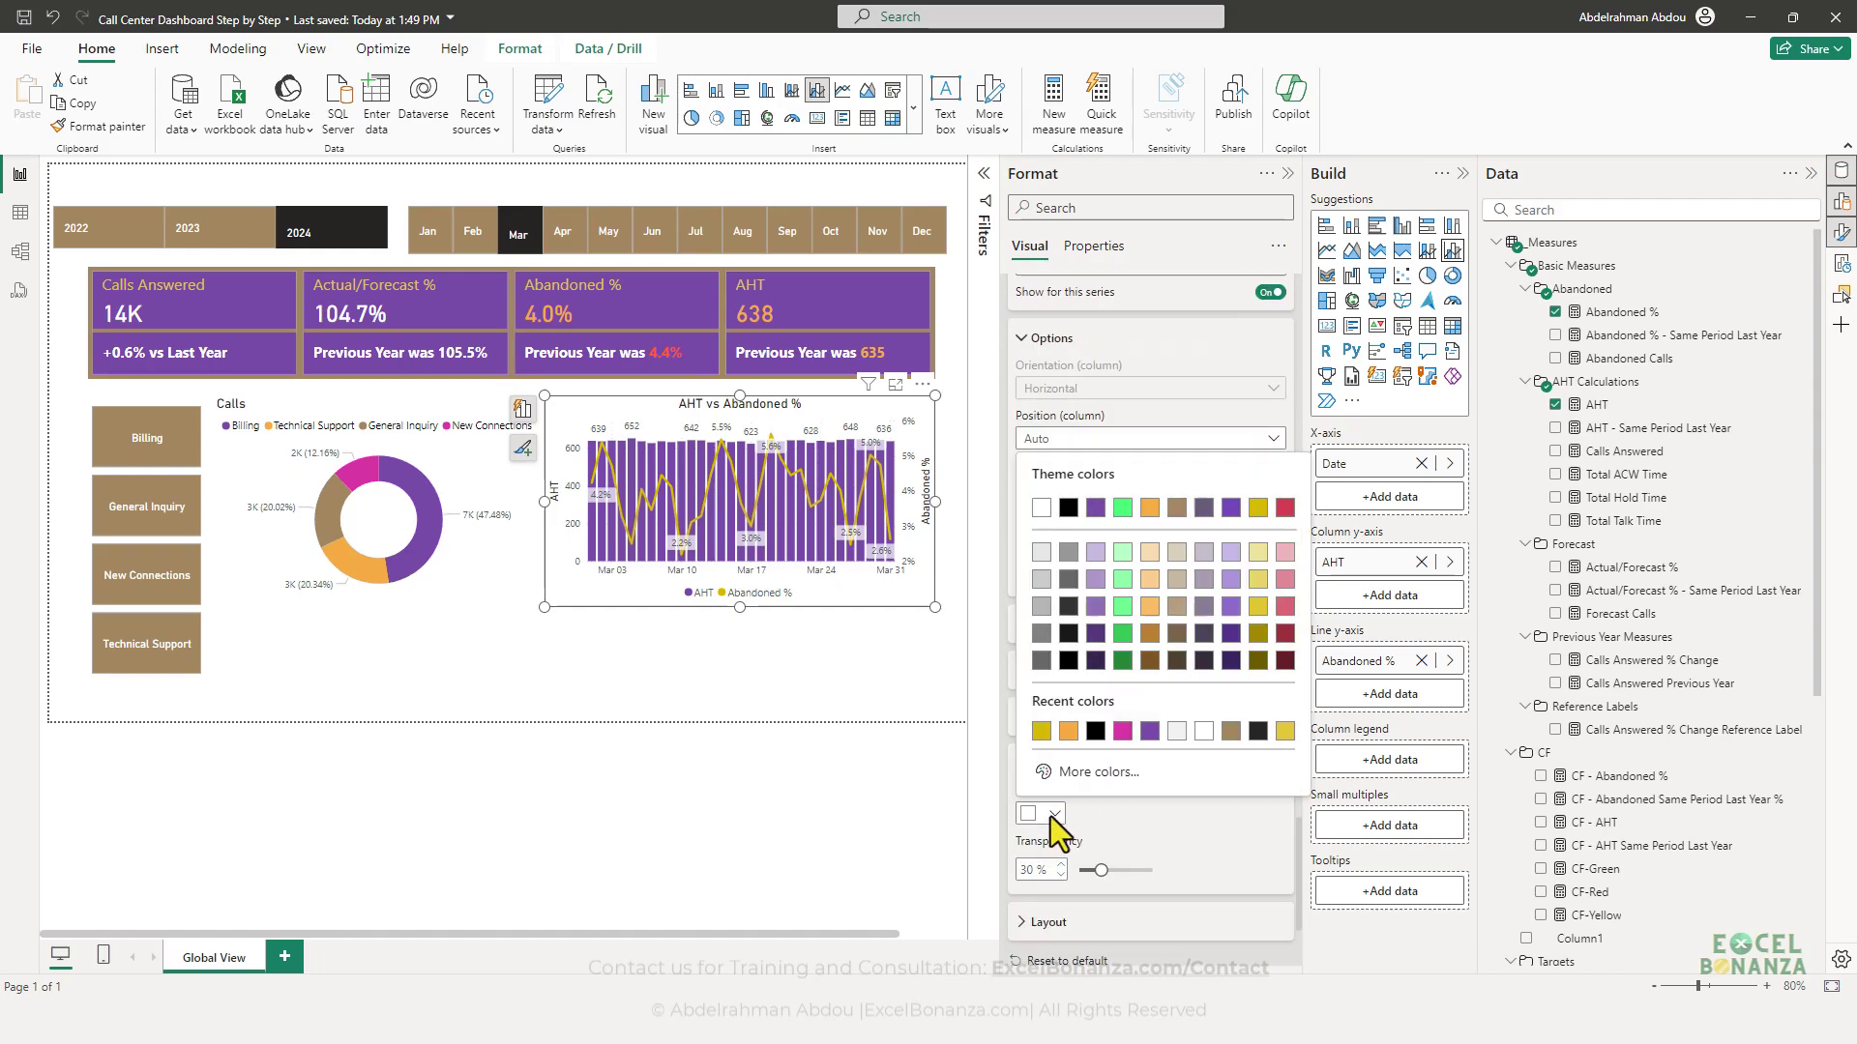
pyautogui.click(1096, 507)
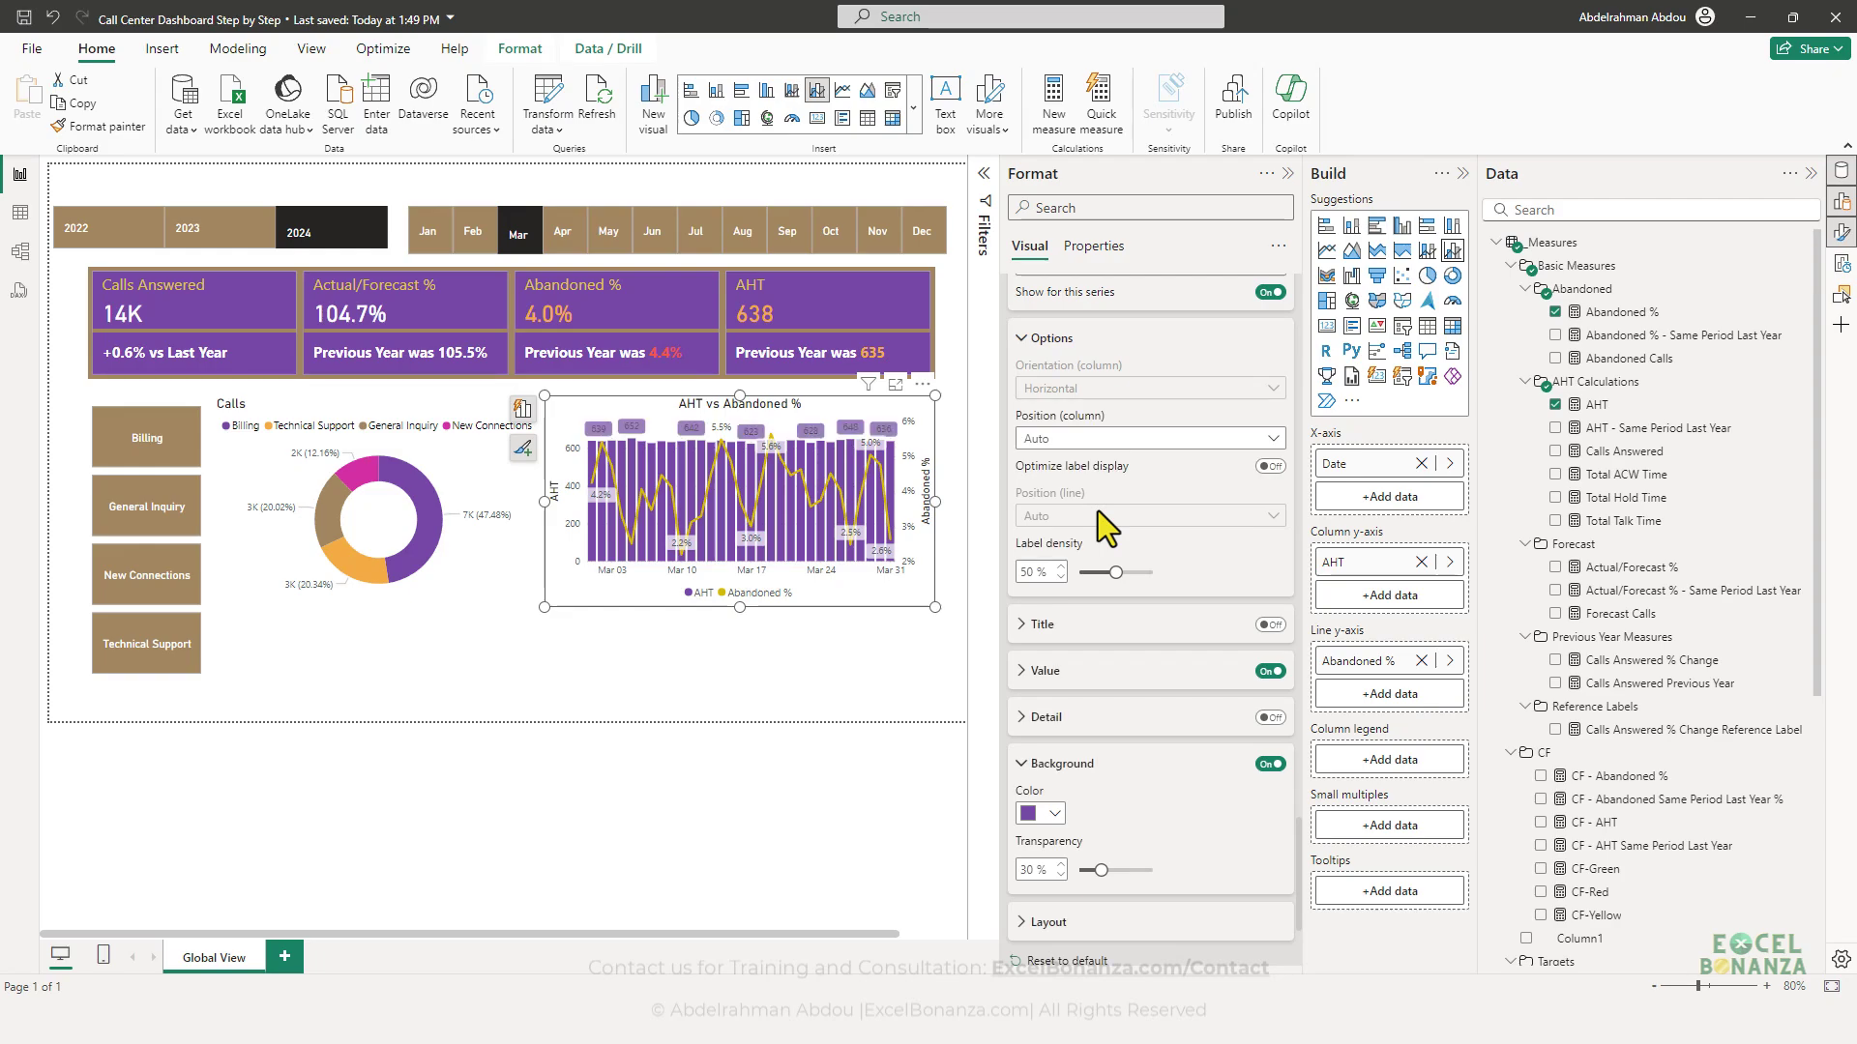
pyautogui.moveTo(1101, 870); pyautogui.dragTo(1067, 867)
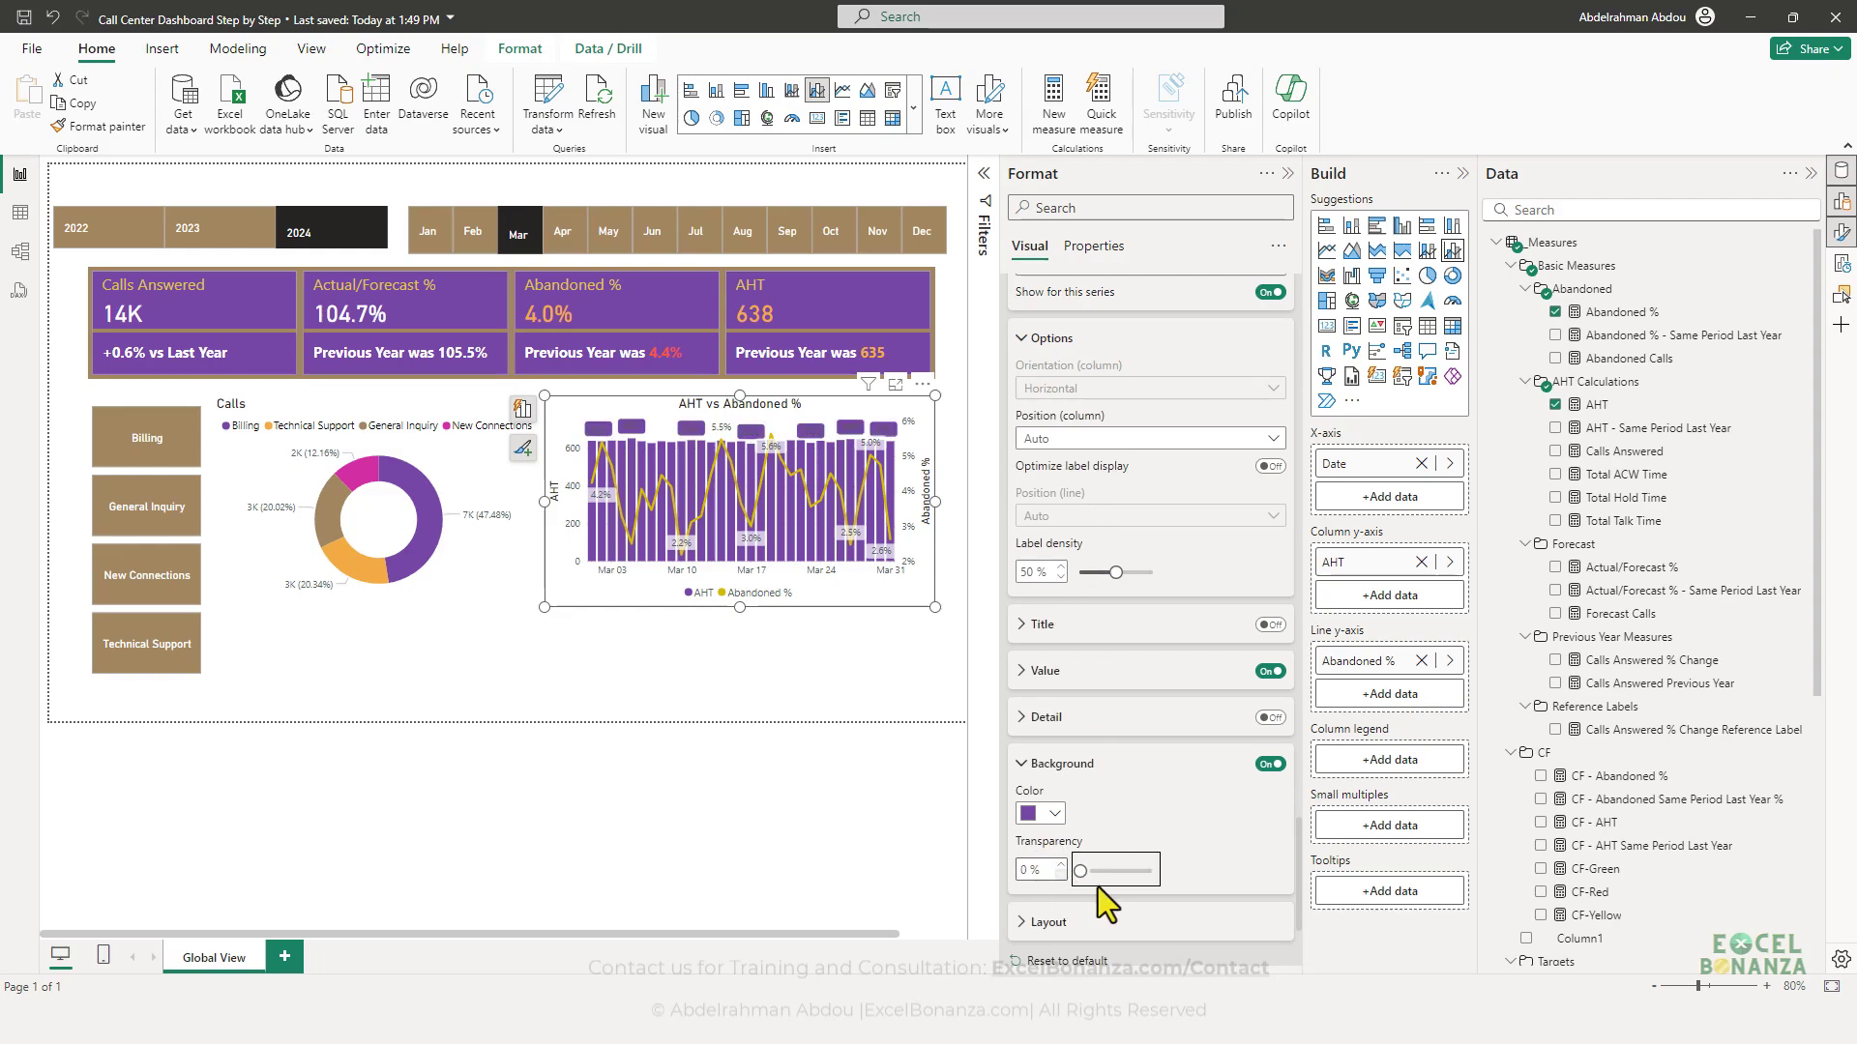
# - Set the AHT data labels' value color to white and compare the chart with the reference screenshot
pyautogui.click(1072, 680)
pyautogui.click(1046, 868)
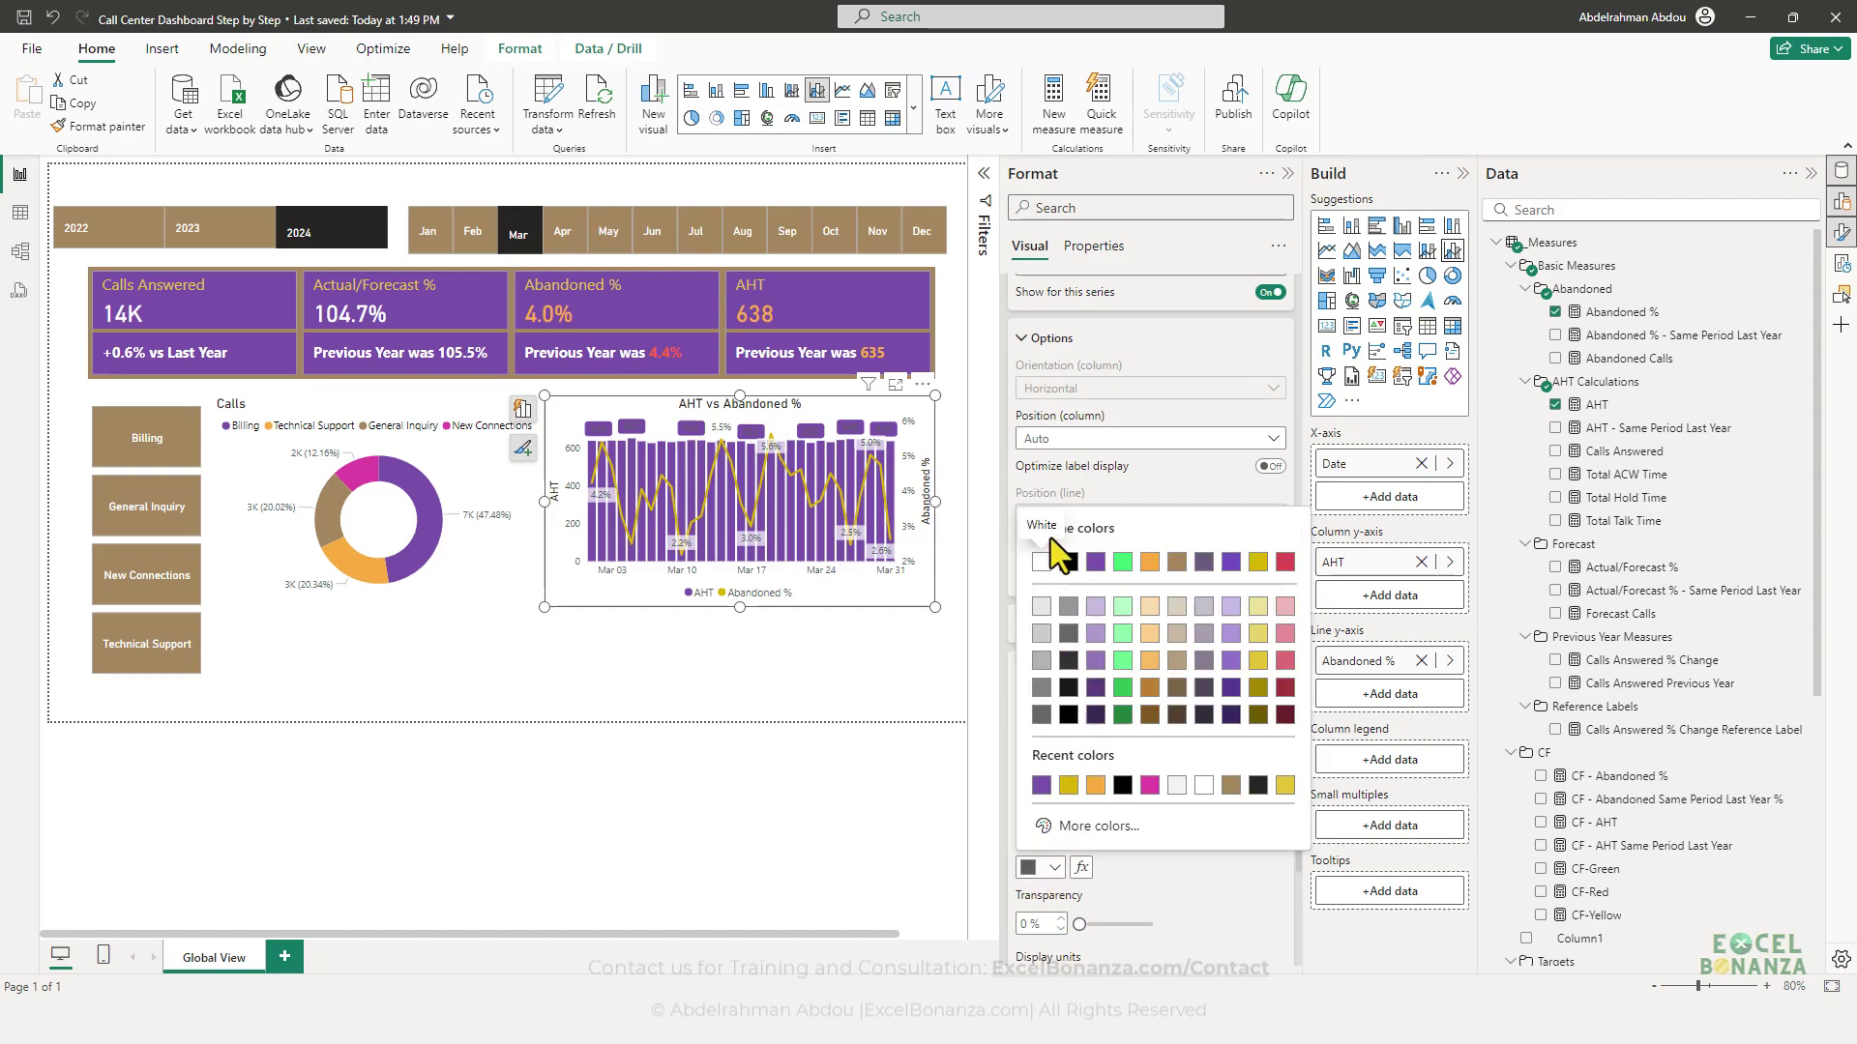
pyautogui.click(1040, 562)
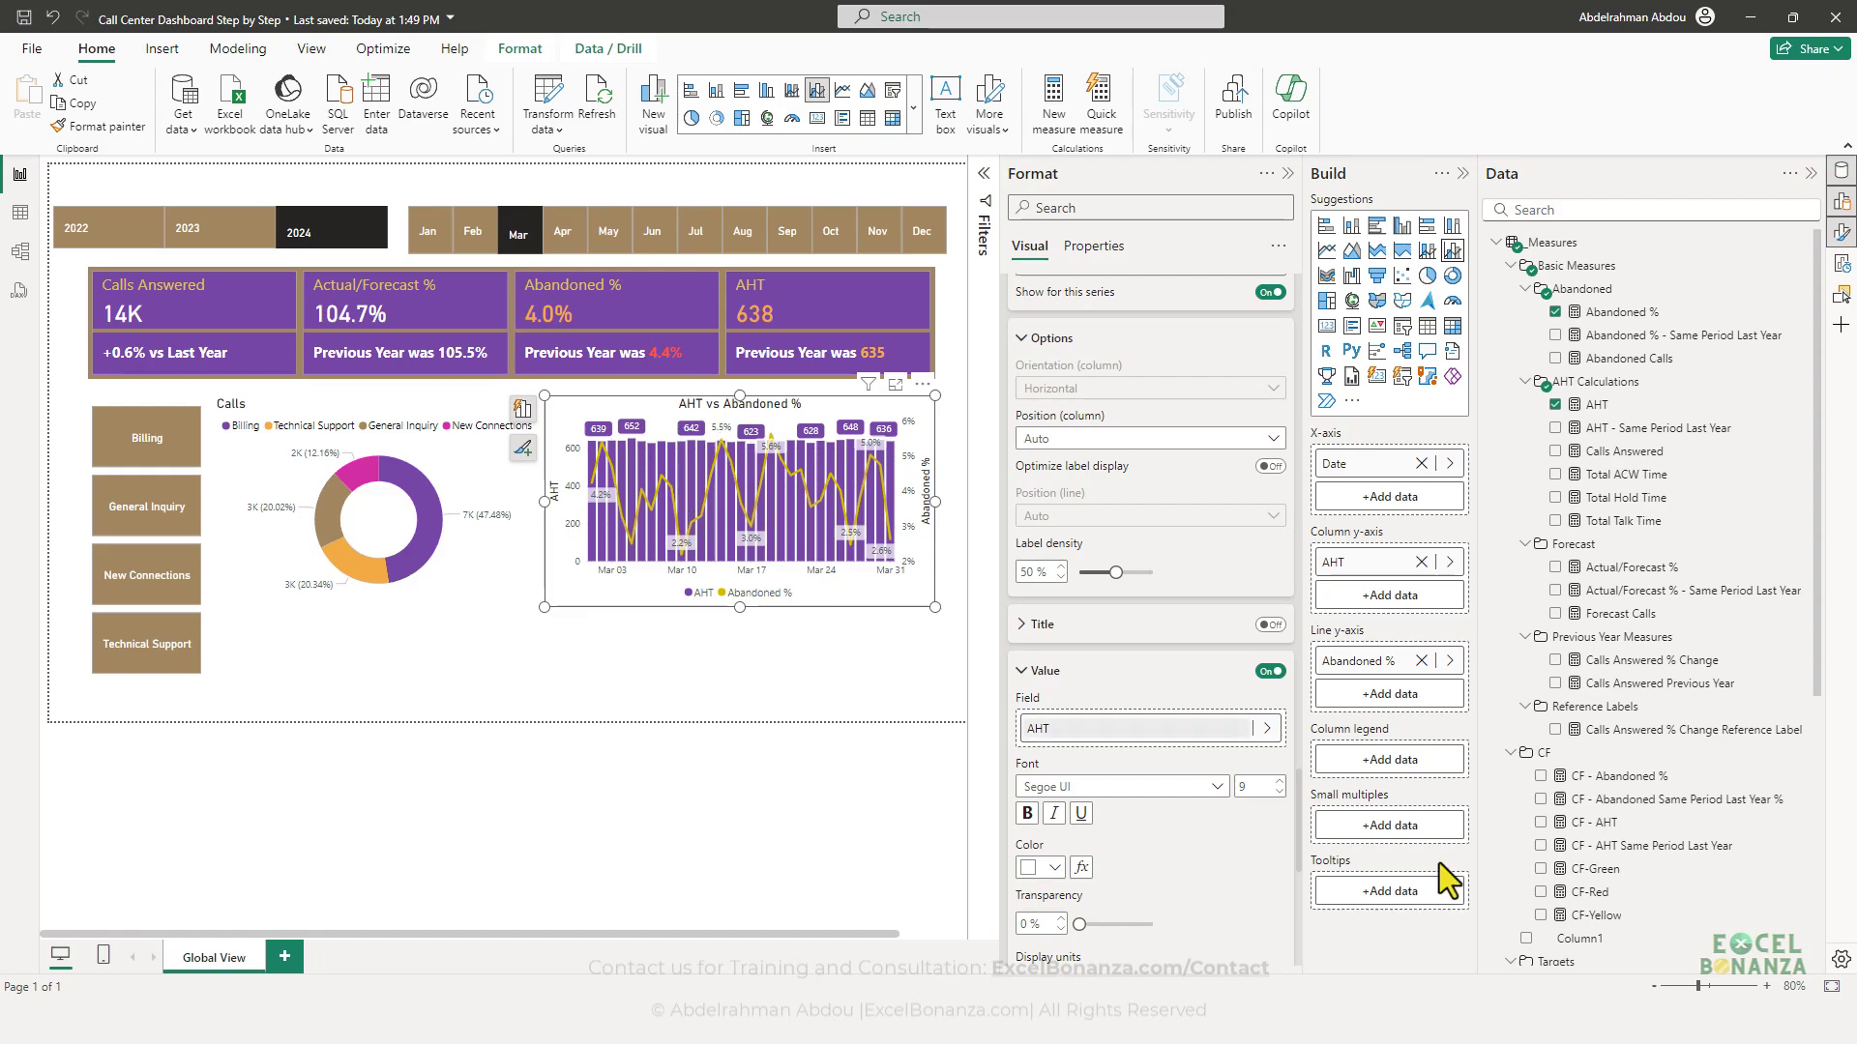
pyautogui.click(1485, 1018)
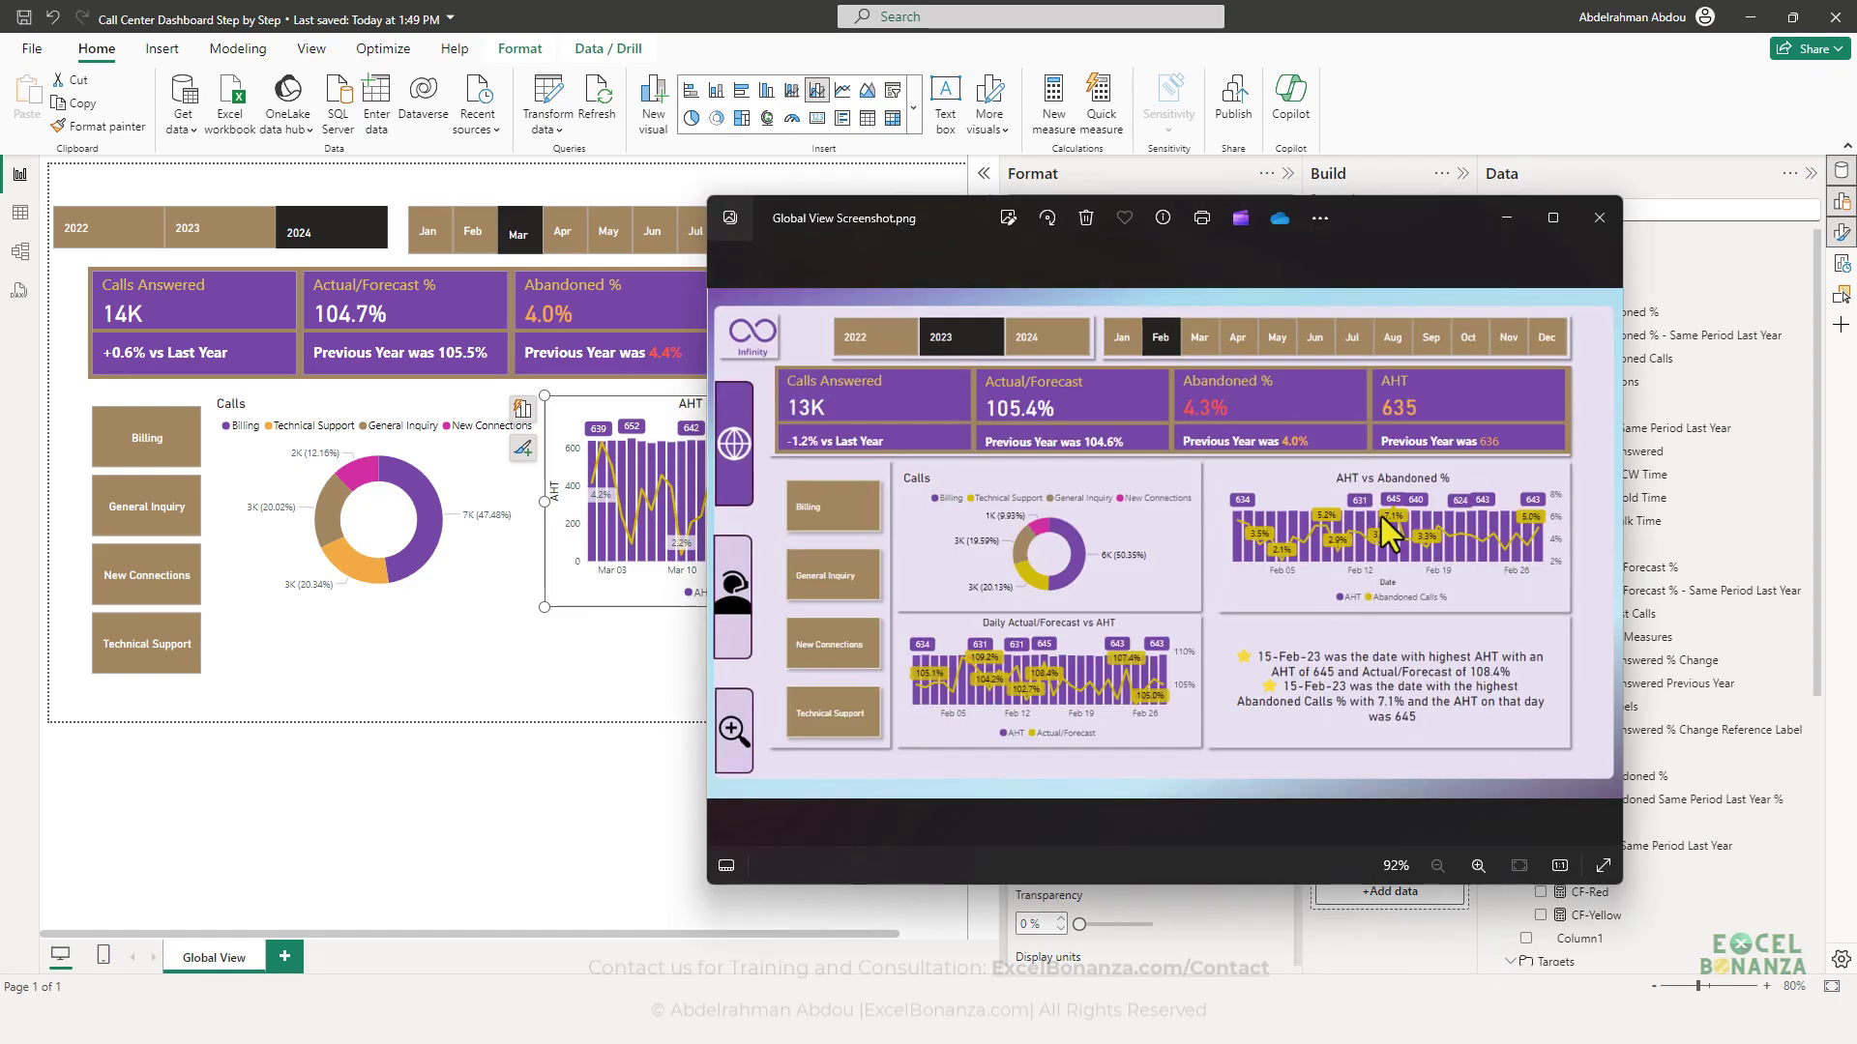
pyautogui.click(624, 600)
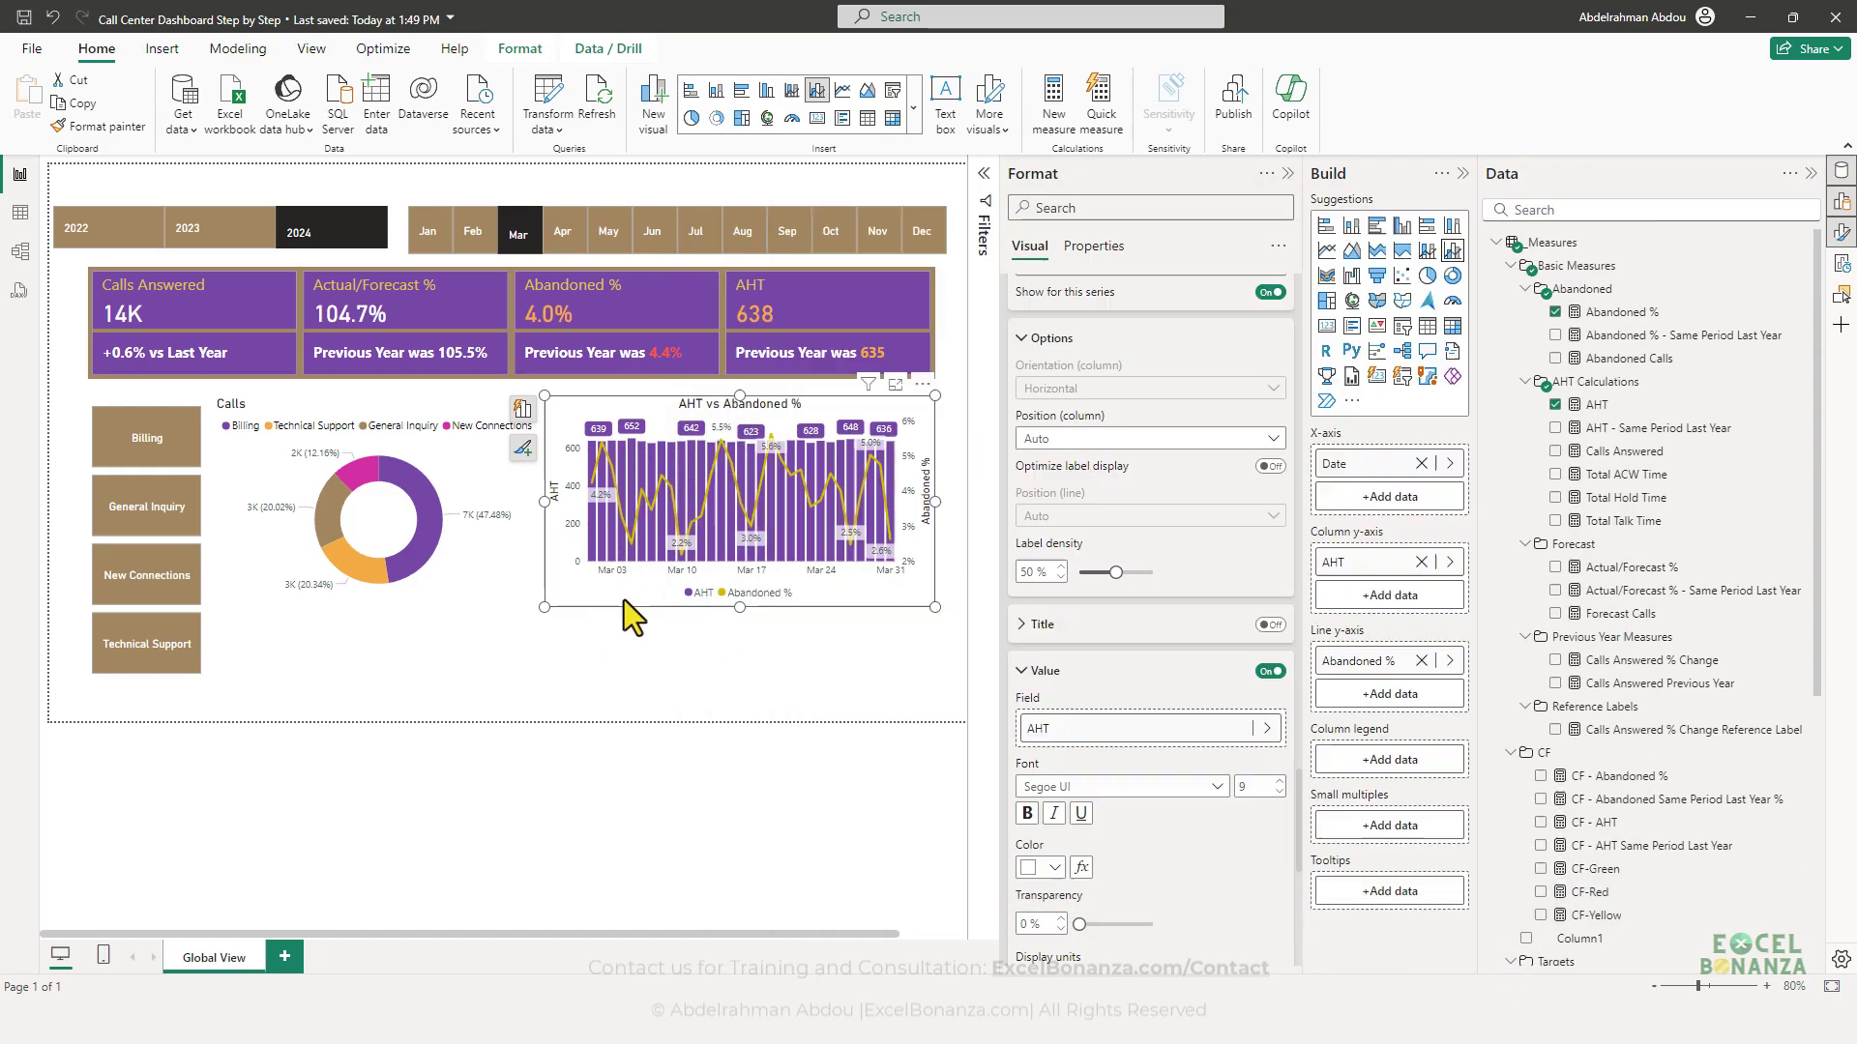
# - Set the value color of the Abandoned % series' data labels to black
pyautogui.scroll(4, 1106, 582)
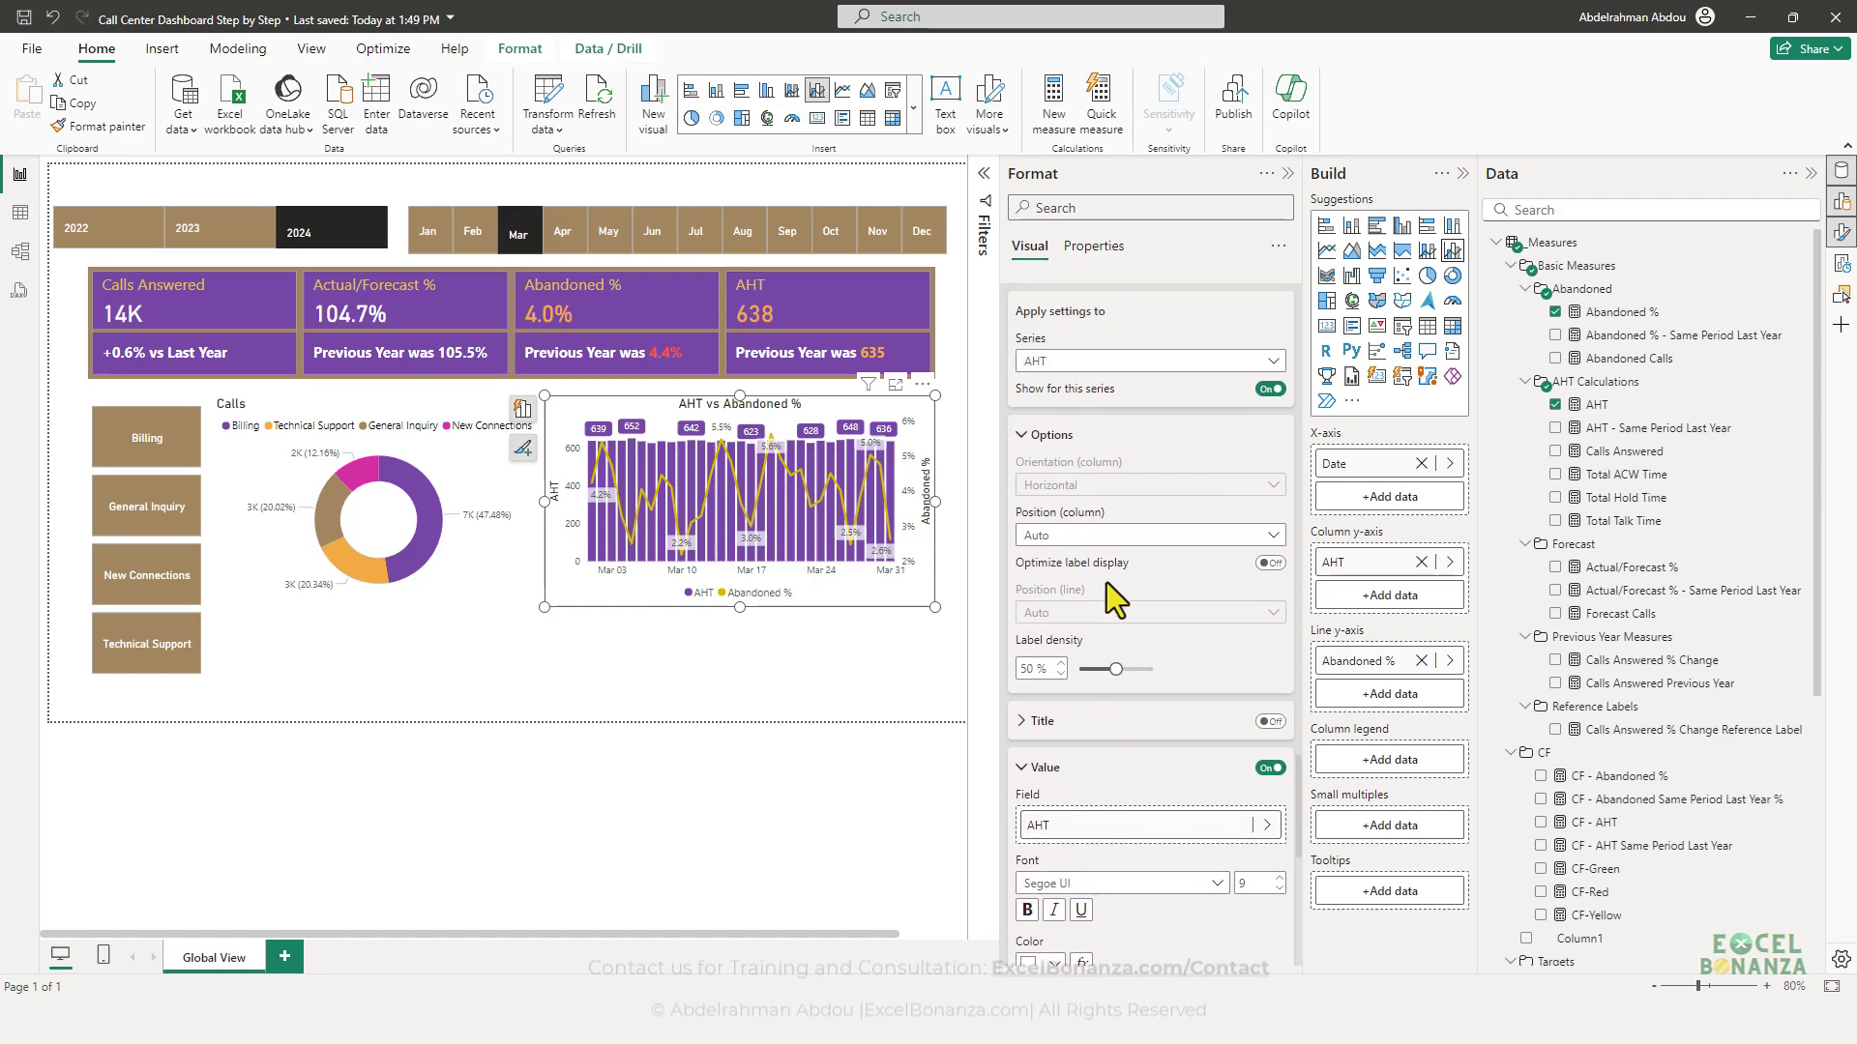
pyautogui.click(1095, 459)
pyautogui.click(1089, 530)
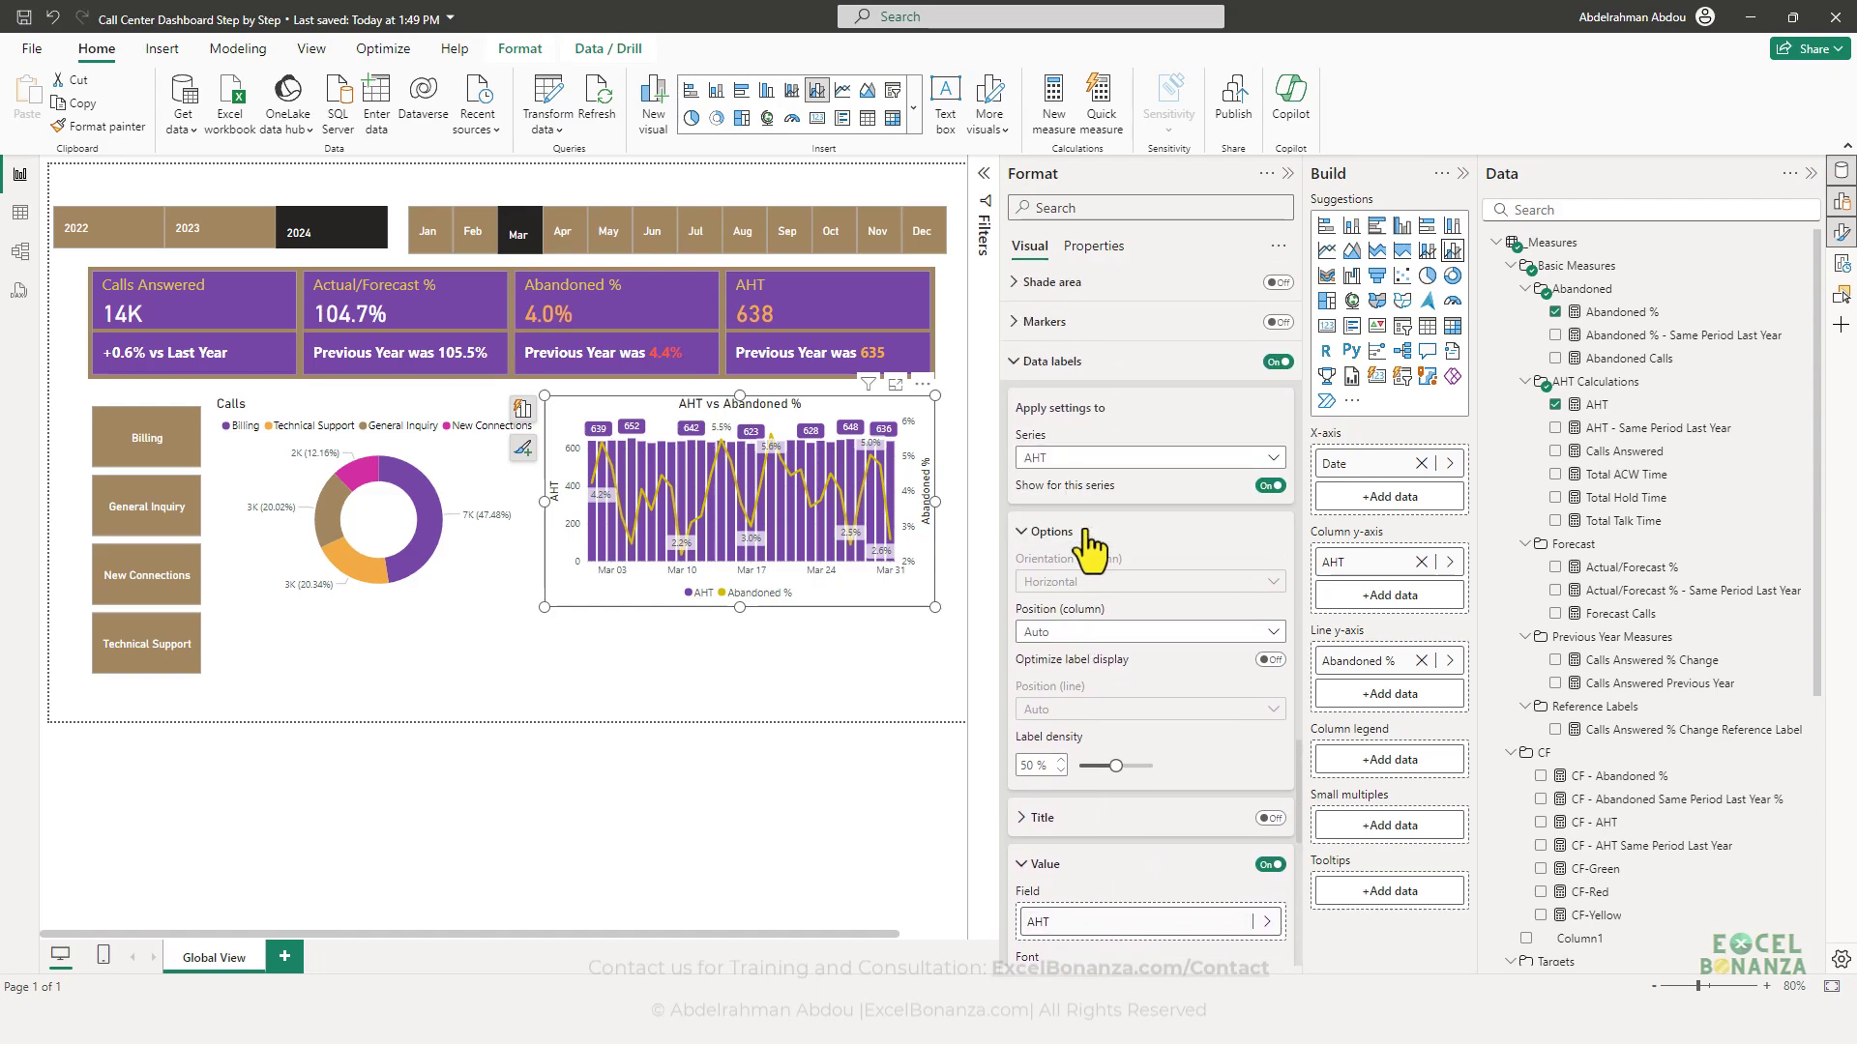
pyautogui.scroll(-10, 1151, 614)
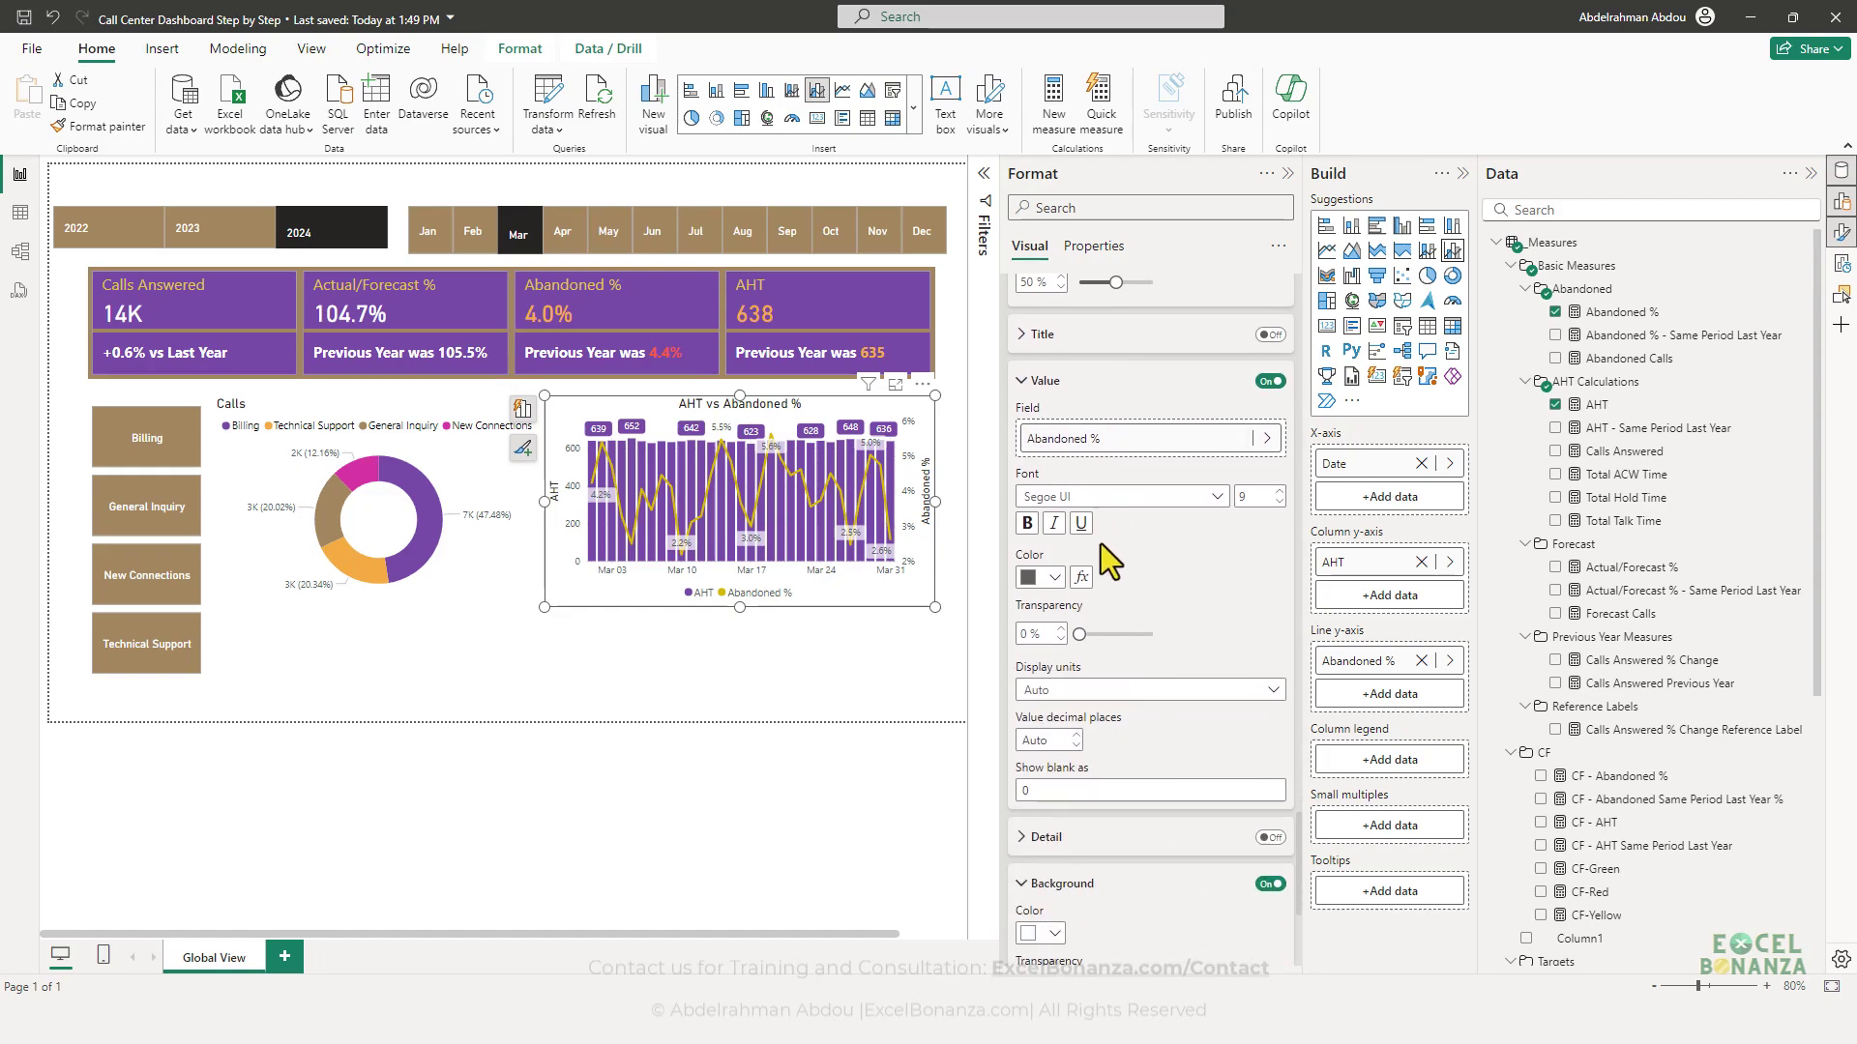
pyautogui.scroll(-2, 1083, 580)
pyautogui.click(1053, 482)
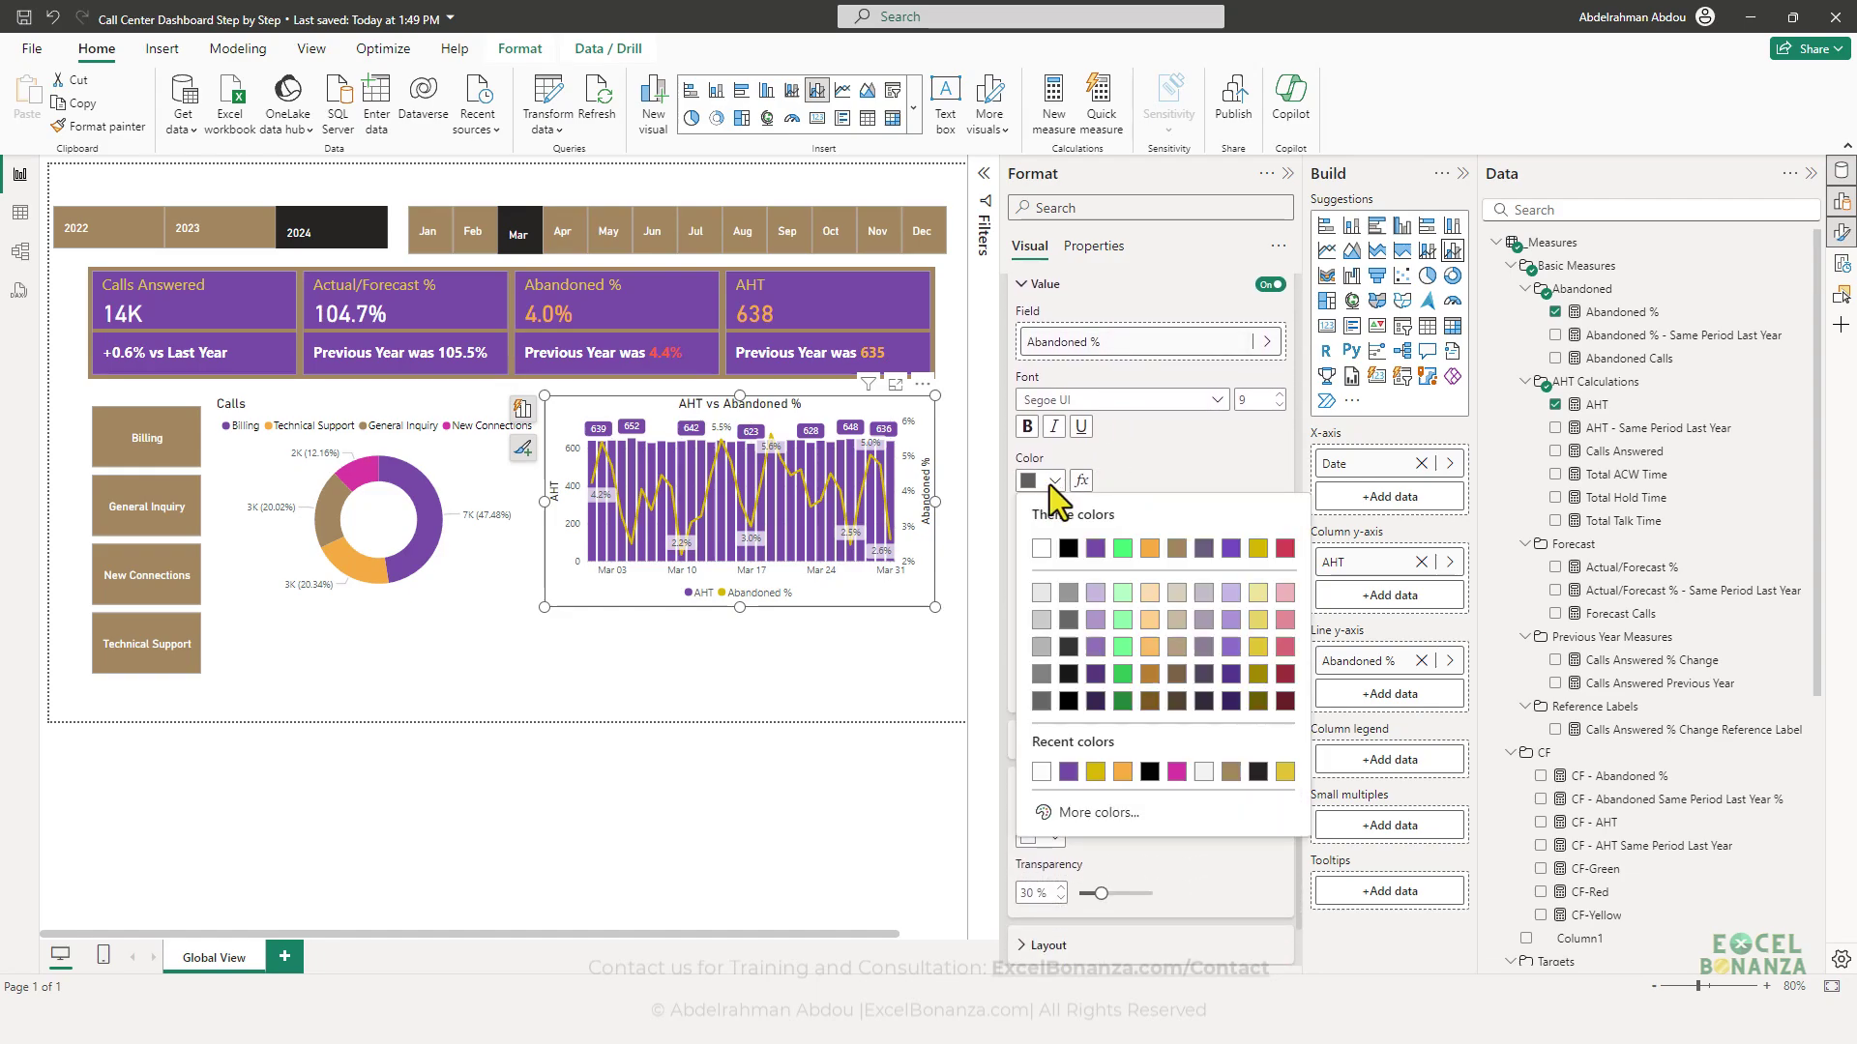
pyautogui.click(1068, 548)
# - Give the Abandoned % data labels a dark yellow background with 0% transparency
pyautogui.scroll(-4, 1092, 639)
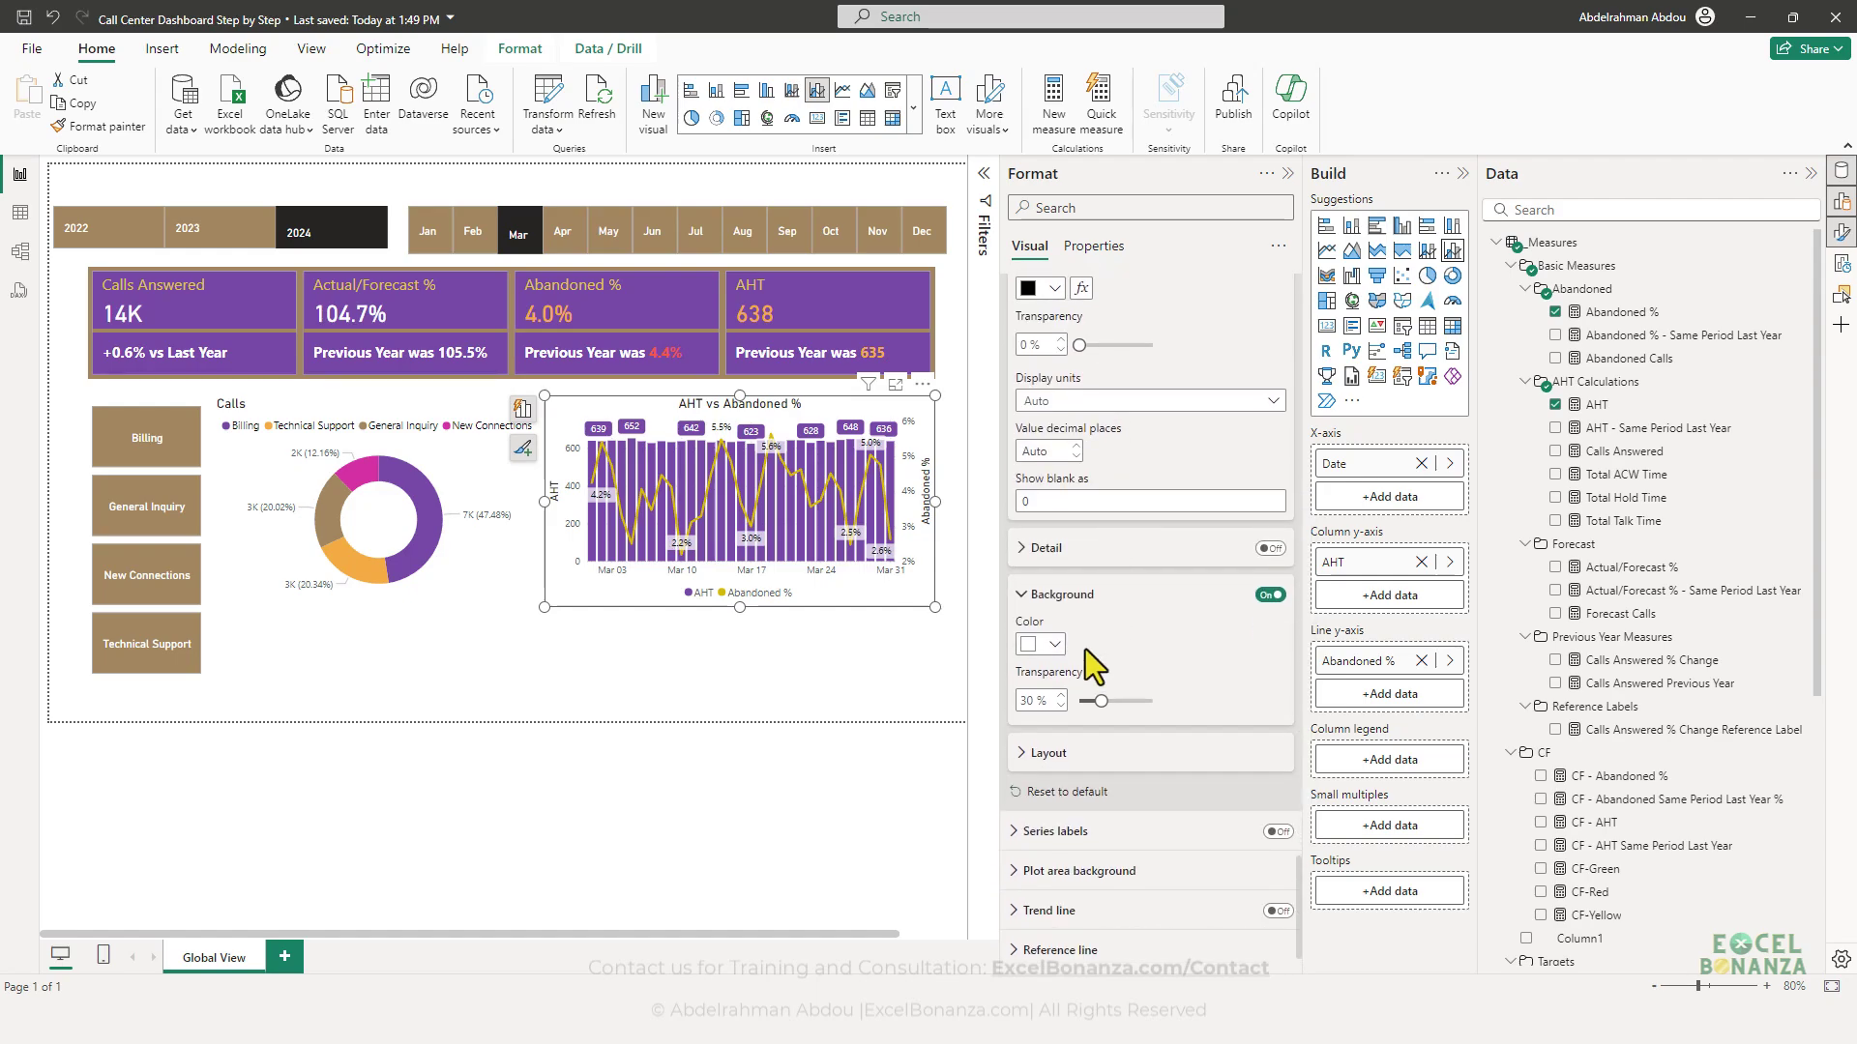
pyautogui.click(1054, 645)
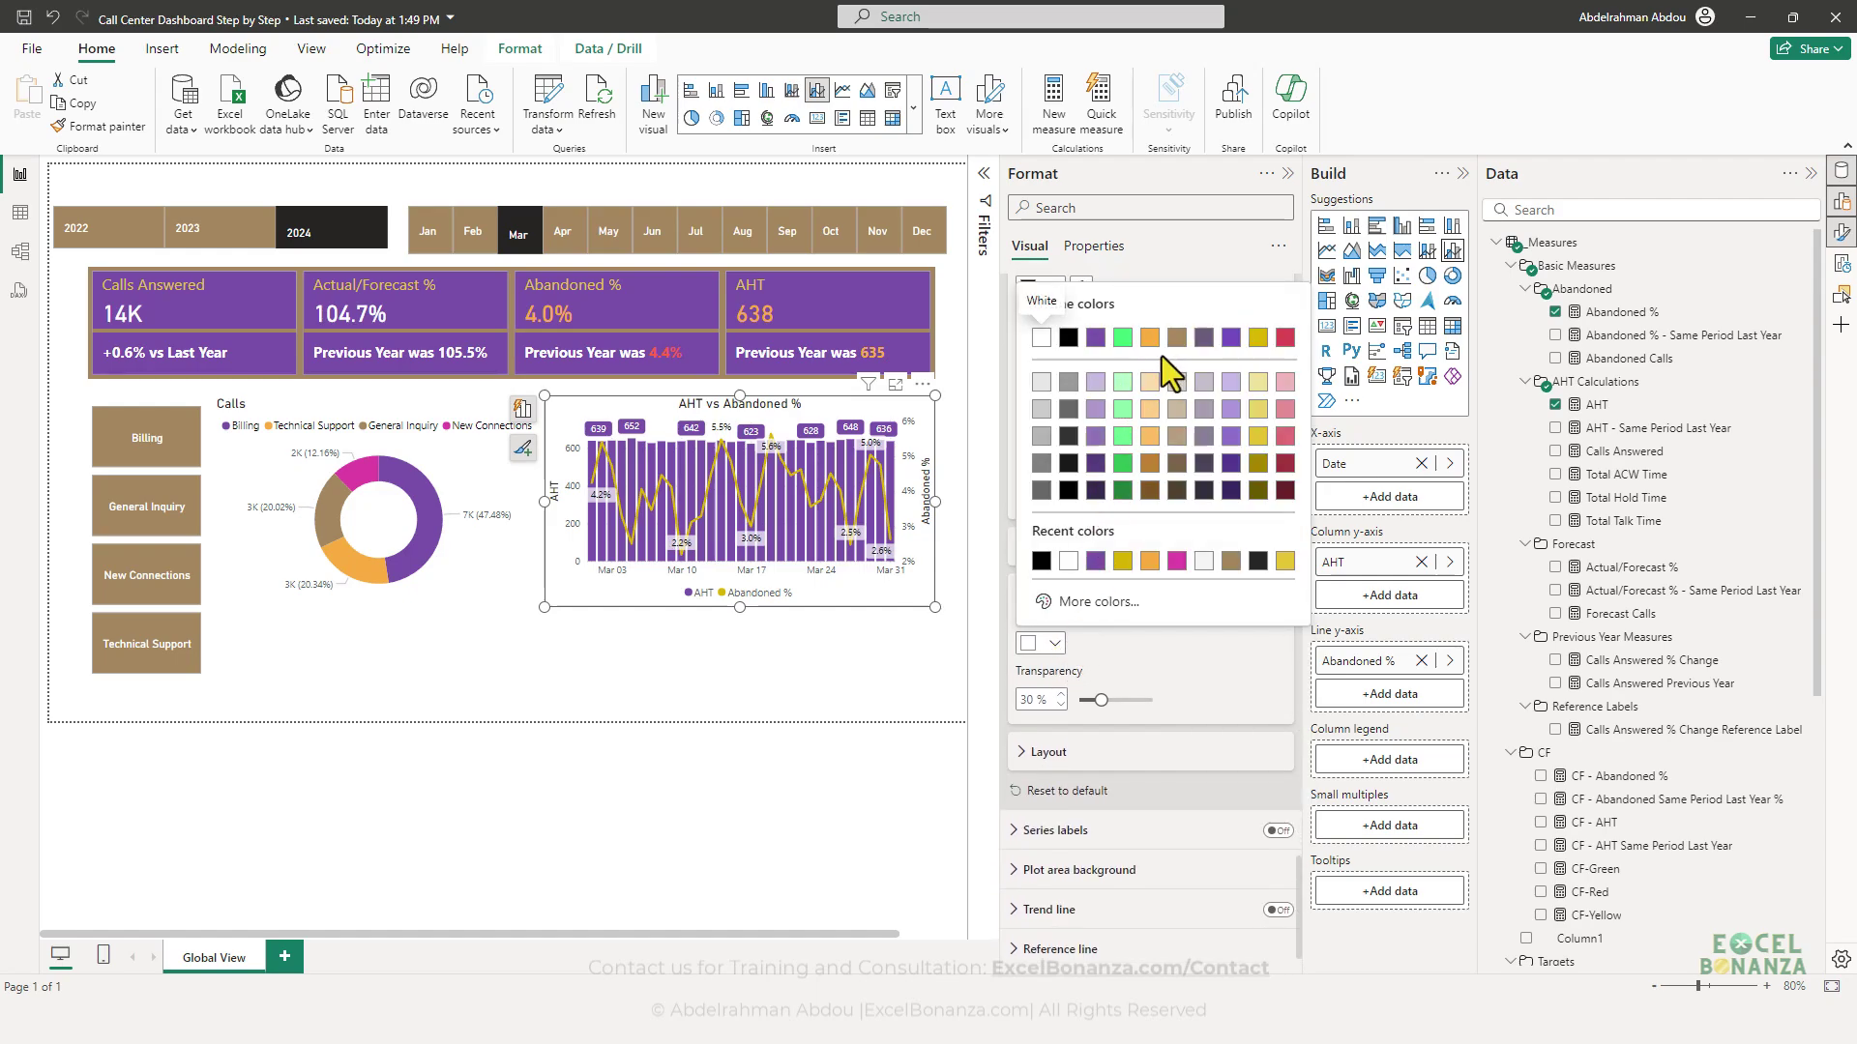
pyautogui.click(1257, 337)
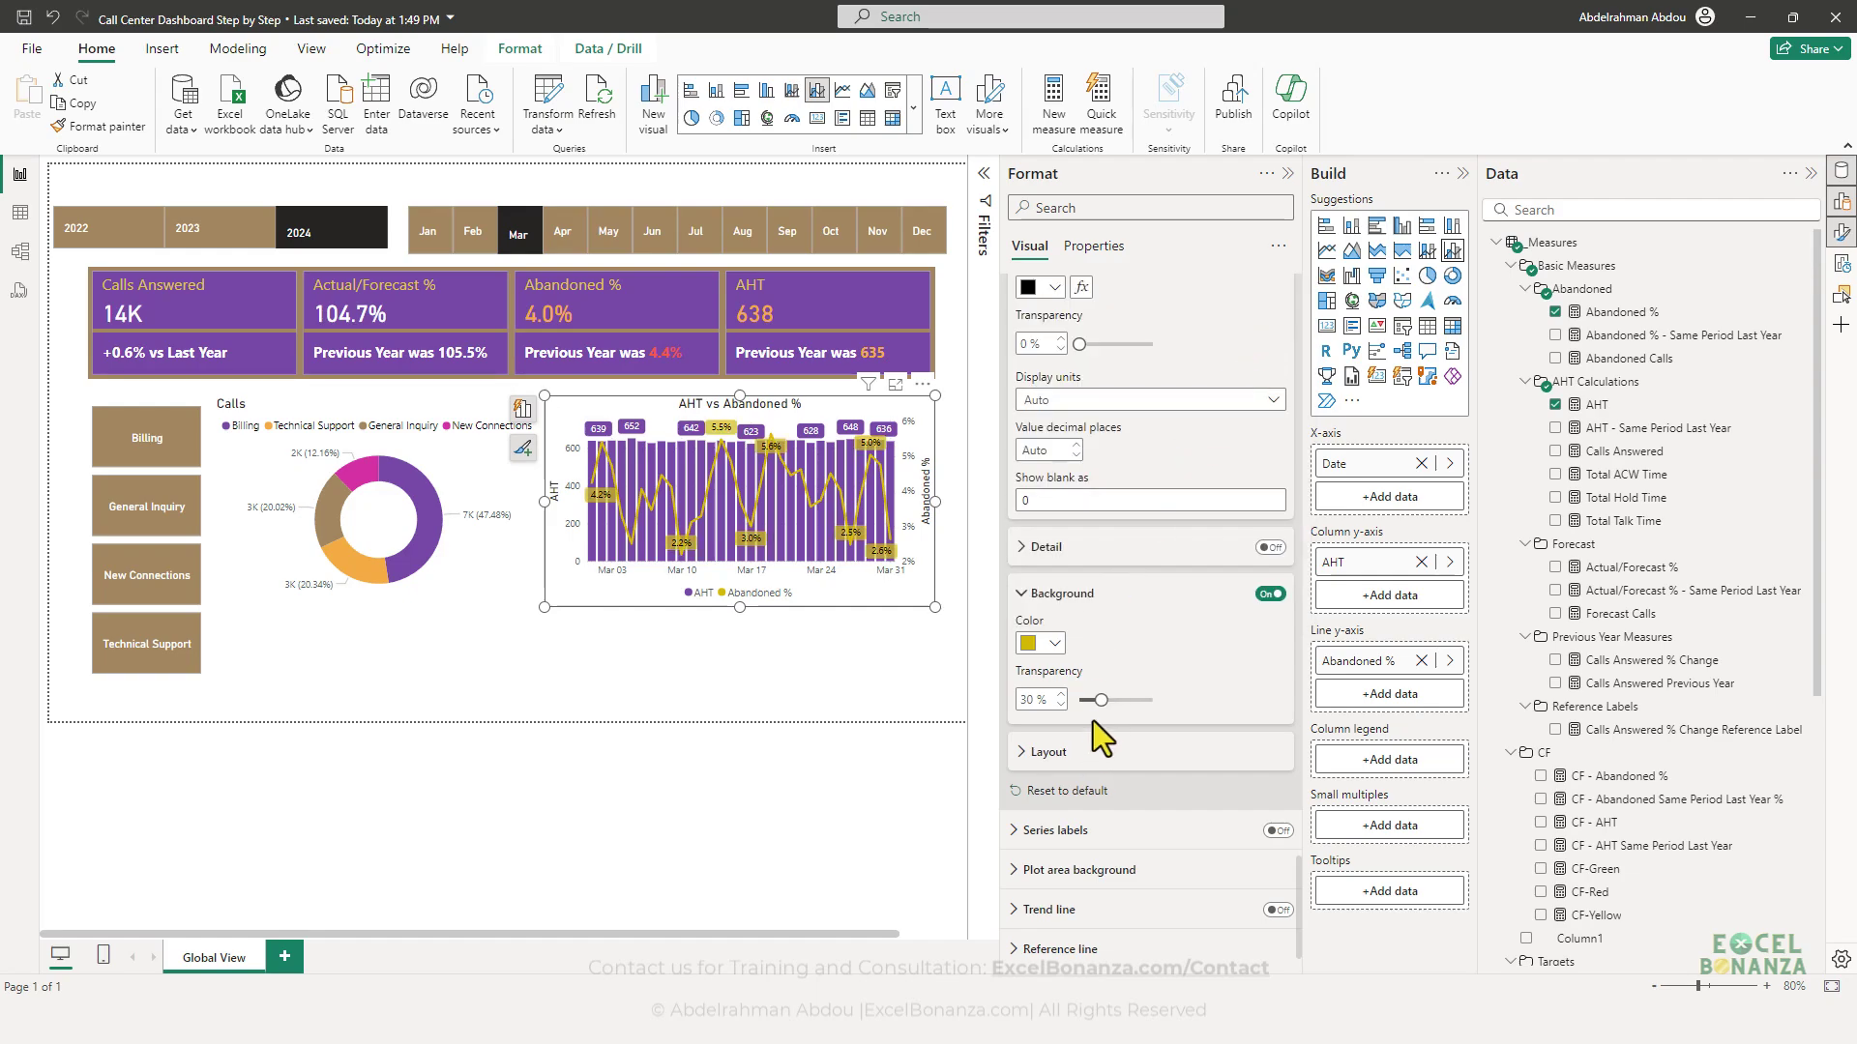
pyautogui.moveTo(1100, 698); pyautogui.dragTo(1007, 699)
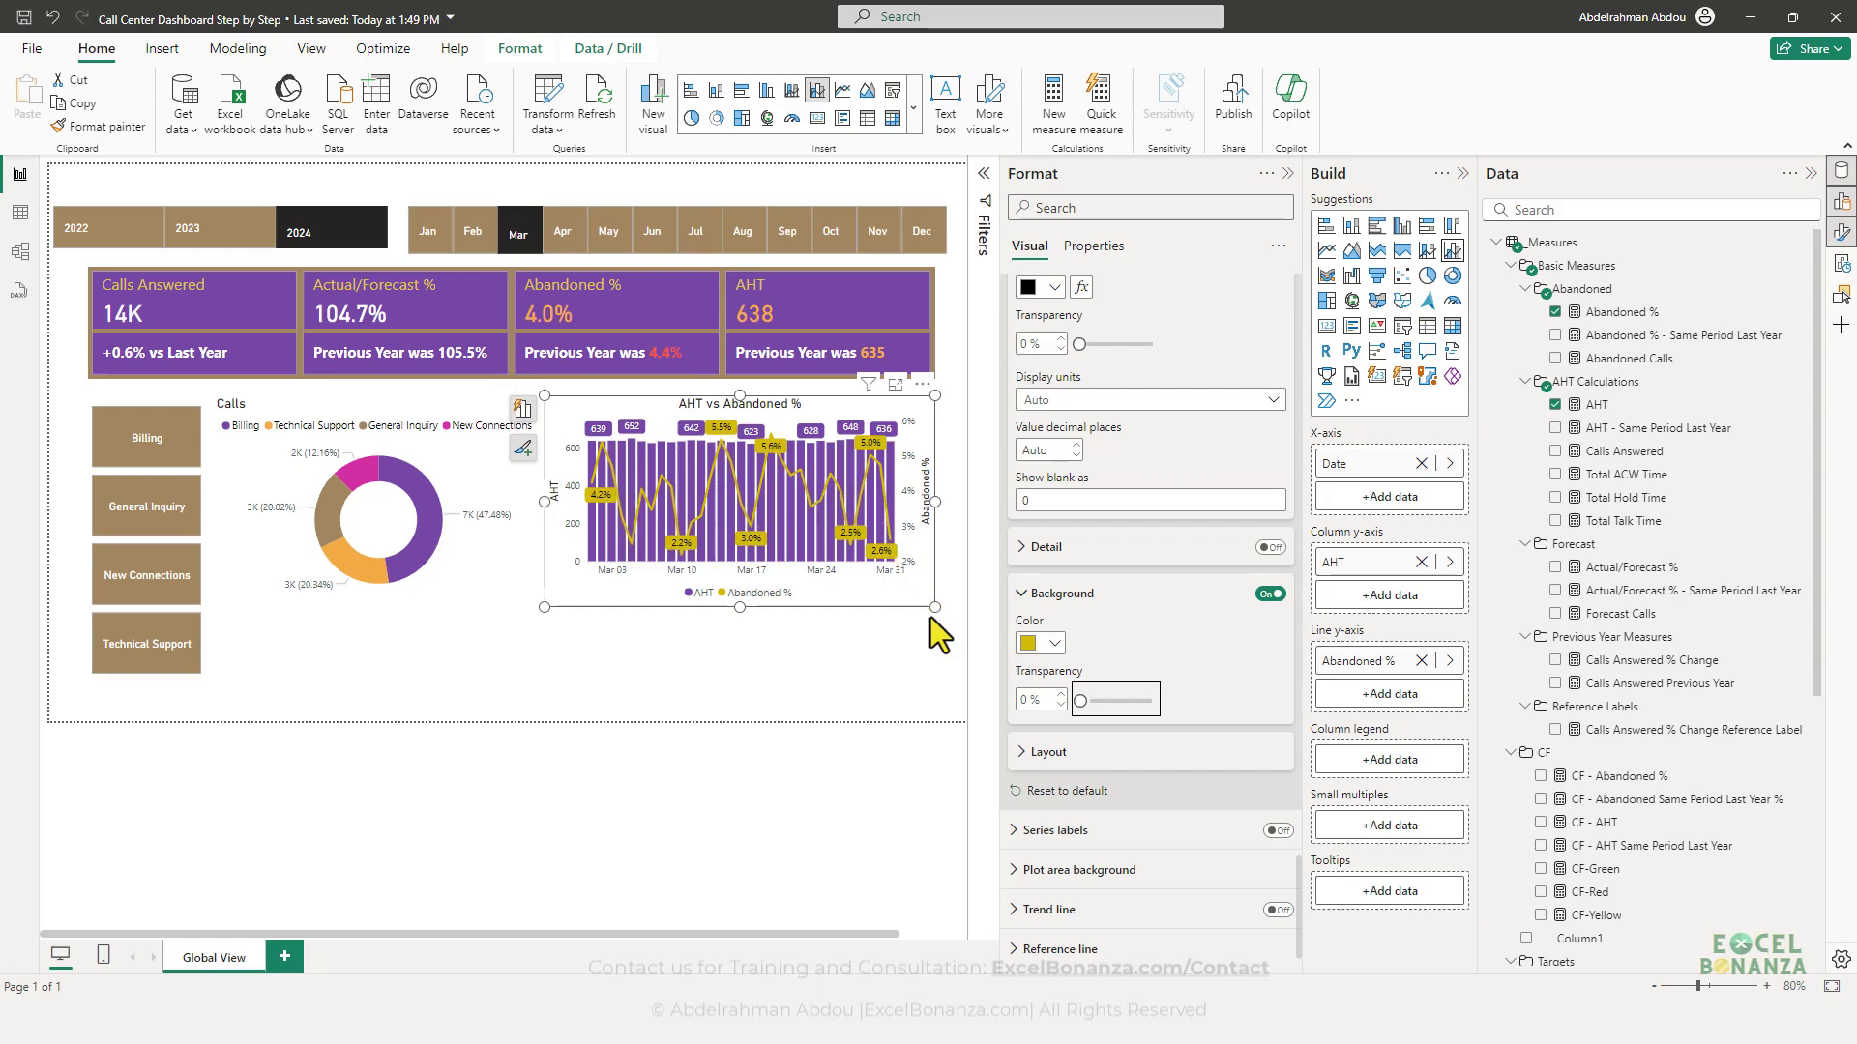
# - Widen the AHT vs Abandoned % chart to a width of about 518 and reselect it
pyautogui.moveTo(934, 607); pyautogui.dragTo(945, 606)
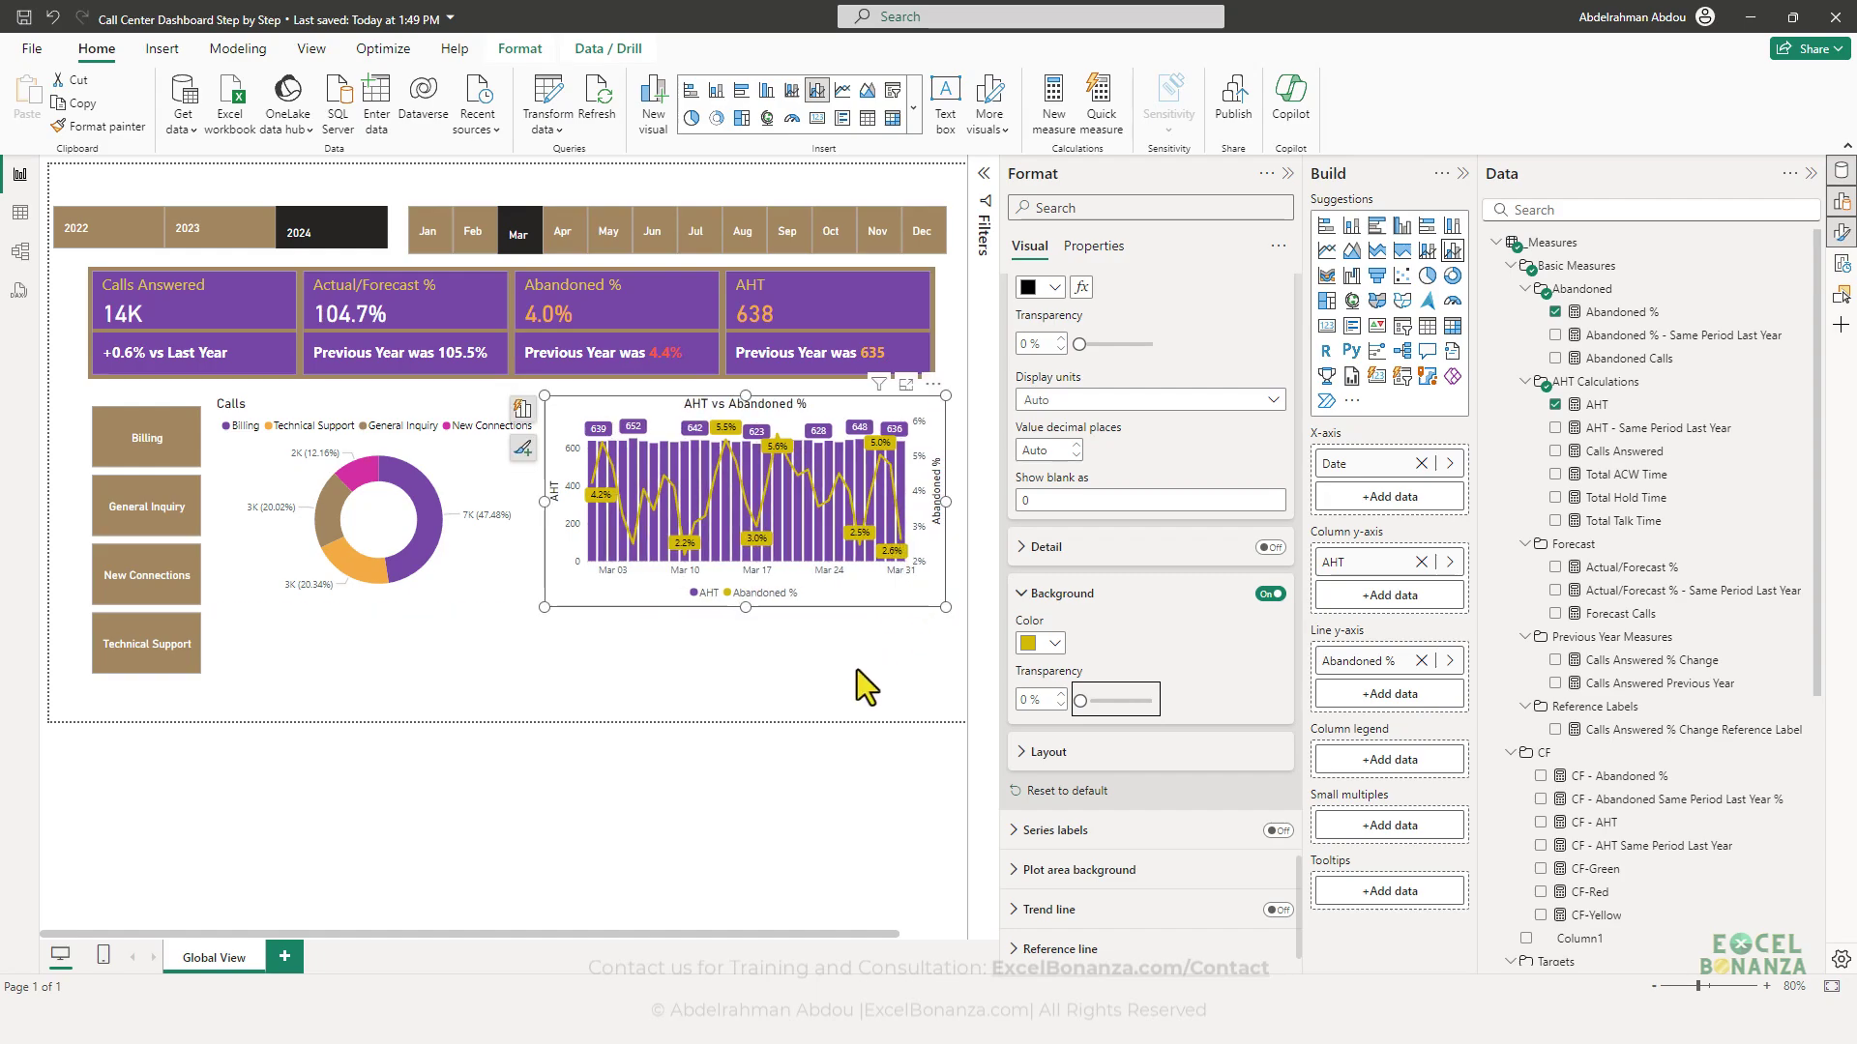
pyautogui.click(820, 657)
pyautogui.click(840, 603)
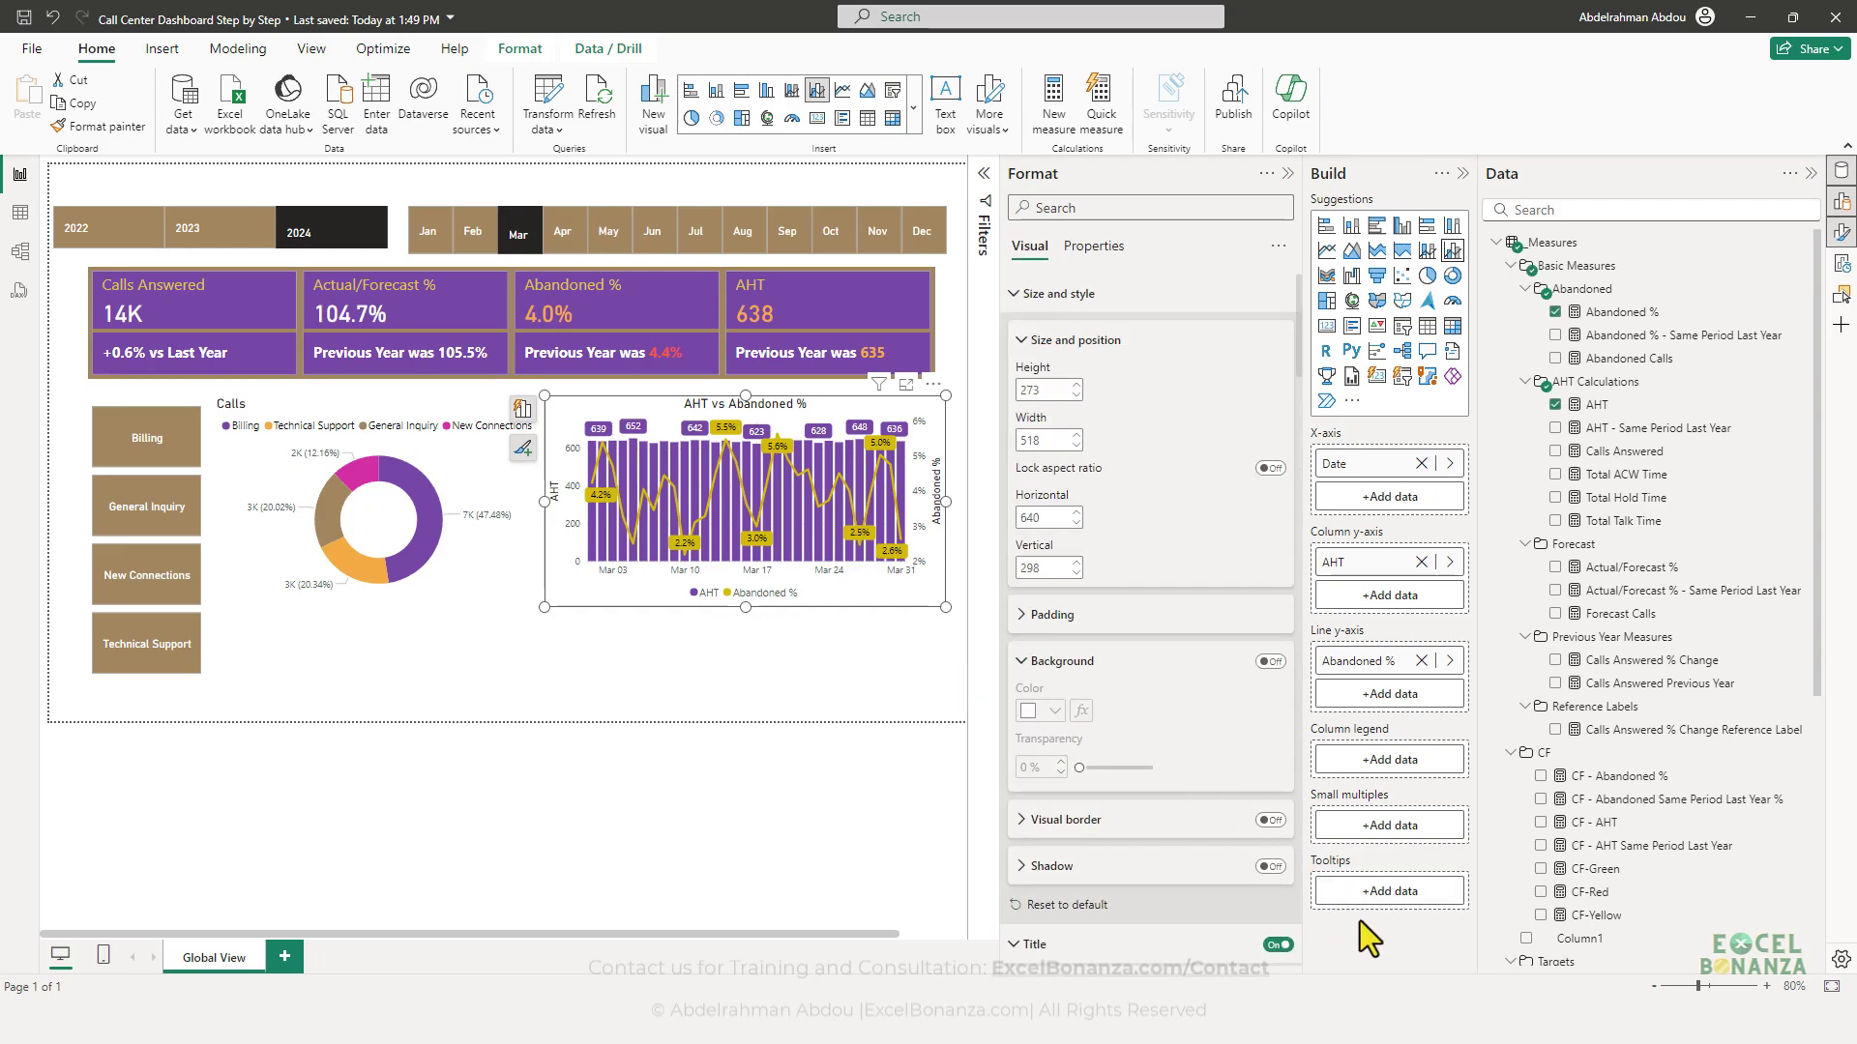
# - Compare the chart with the reference screenshot and reduce its height to about 207
pyautogui.hotkey('alt', 'Tab')
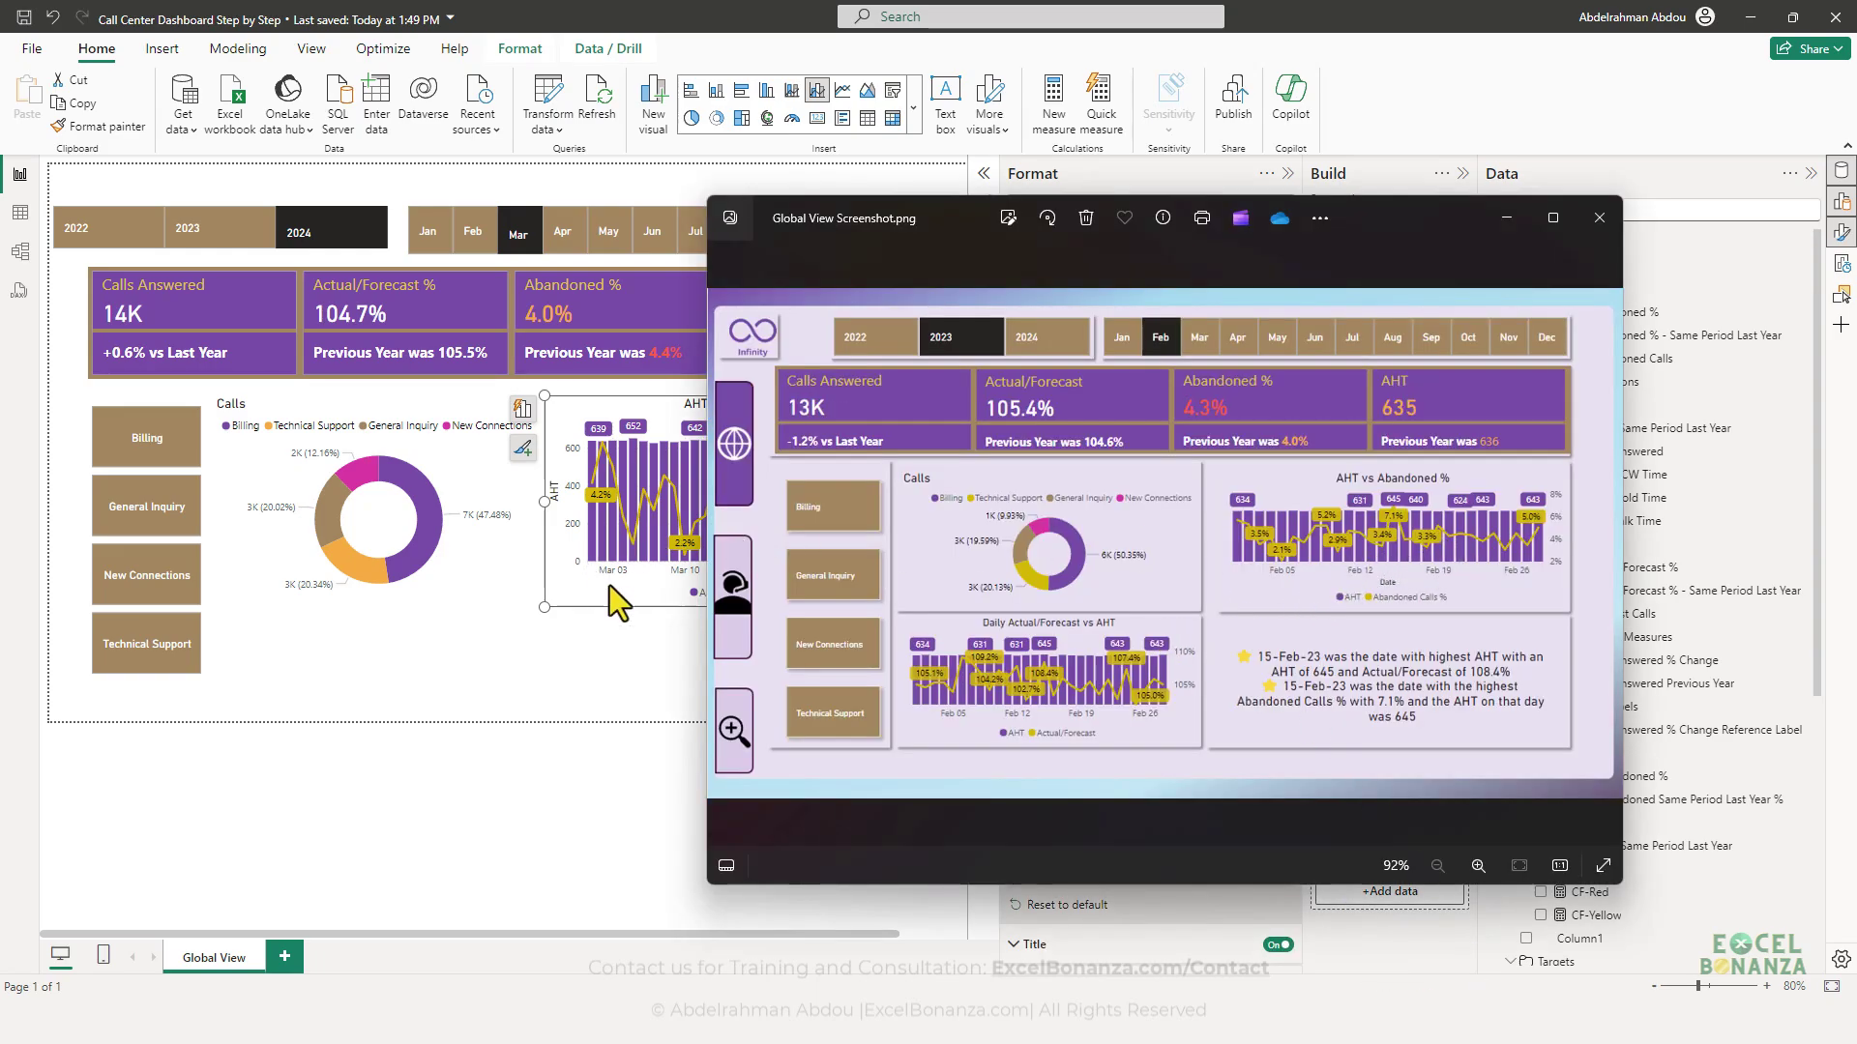
pyautogui.hotkey('alt', 'Tab')
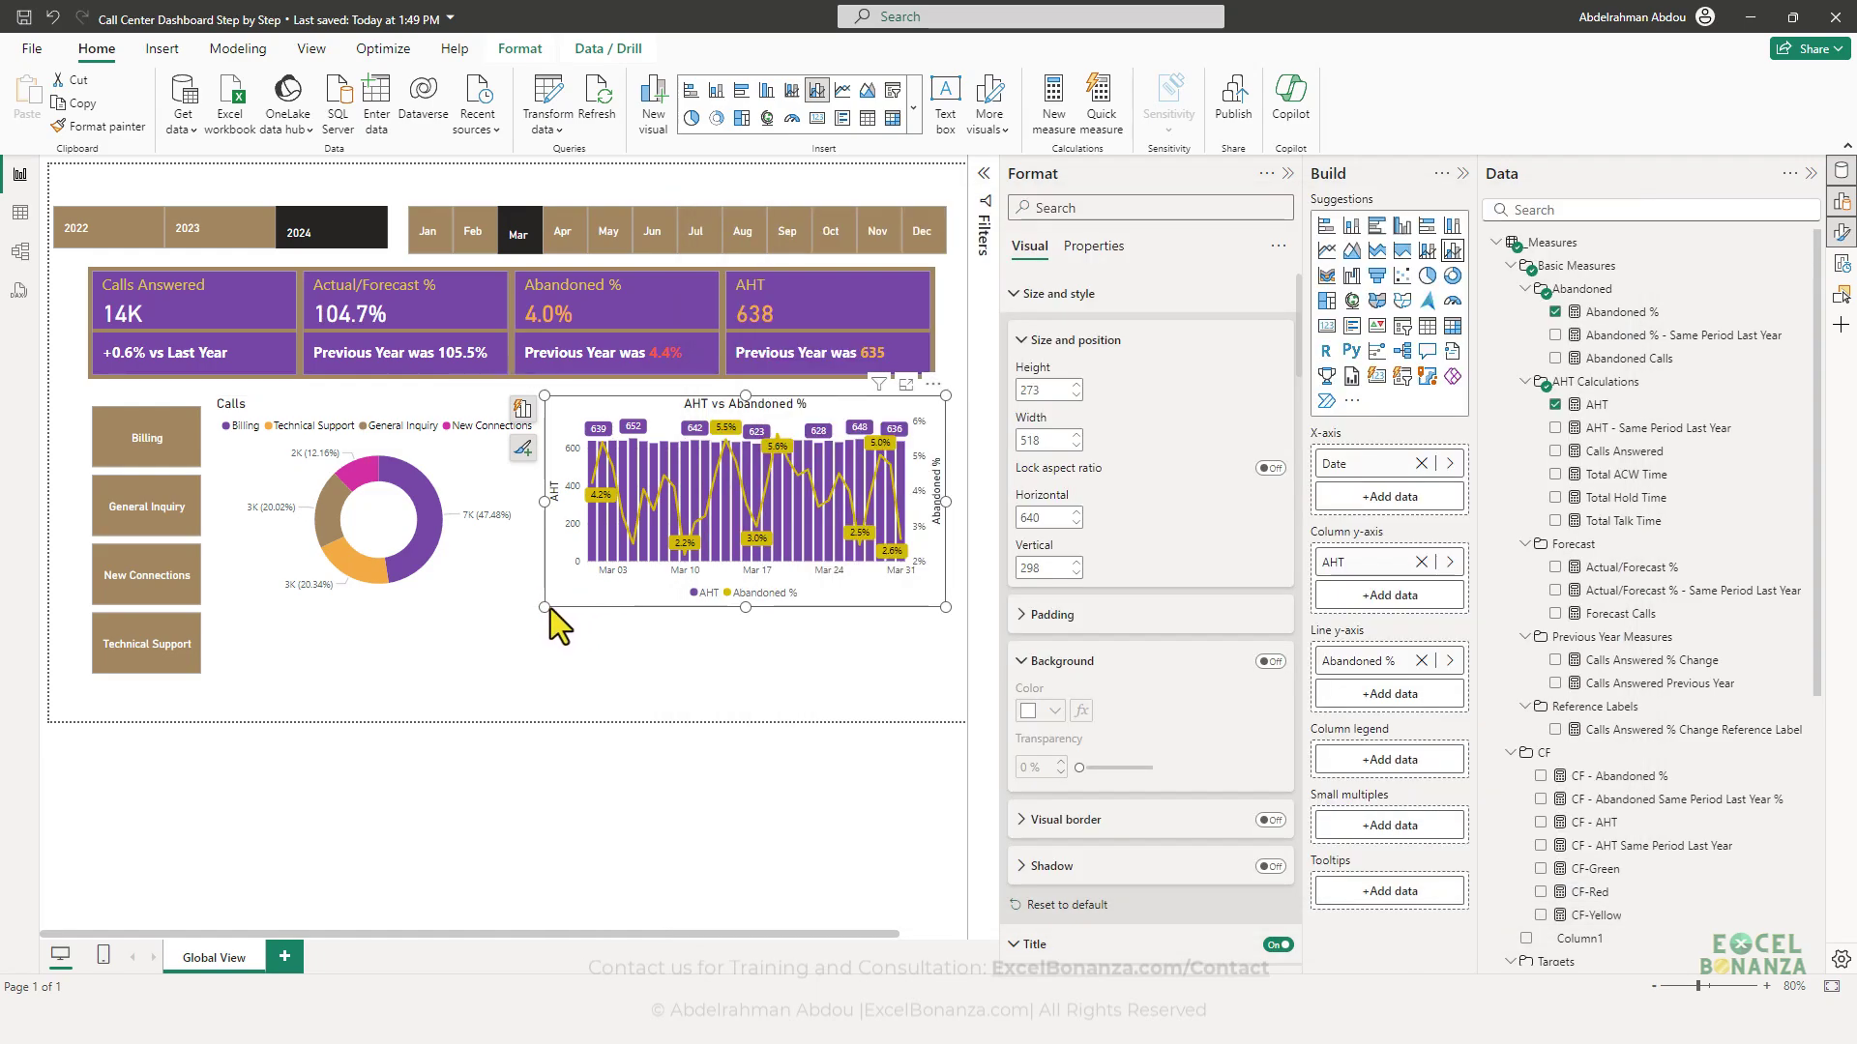
pyautogui.moveTo(547, 607); pyautogui.dragTo(630, 565)
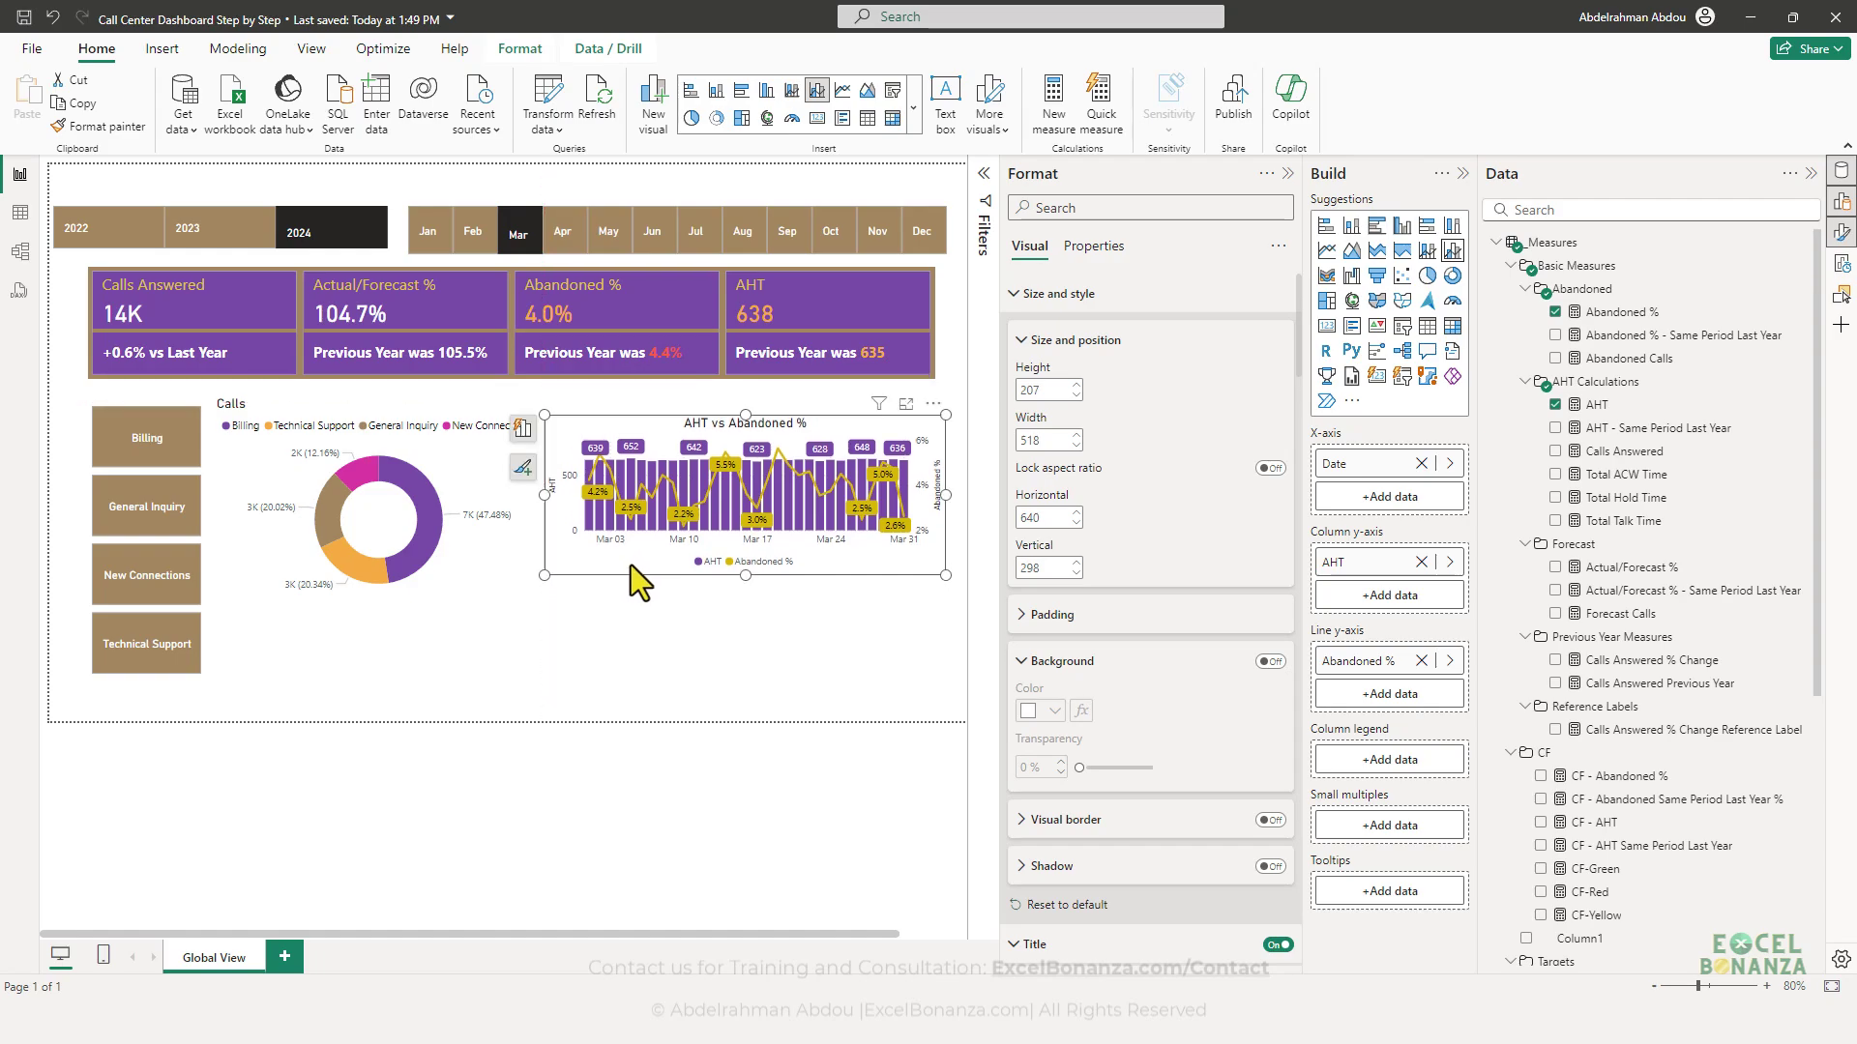
# - Turn off the Y-axis title and values on the AHT vs Abandoned % chart
pyautogui.scroll(-5, 1215, 623)
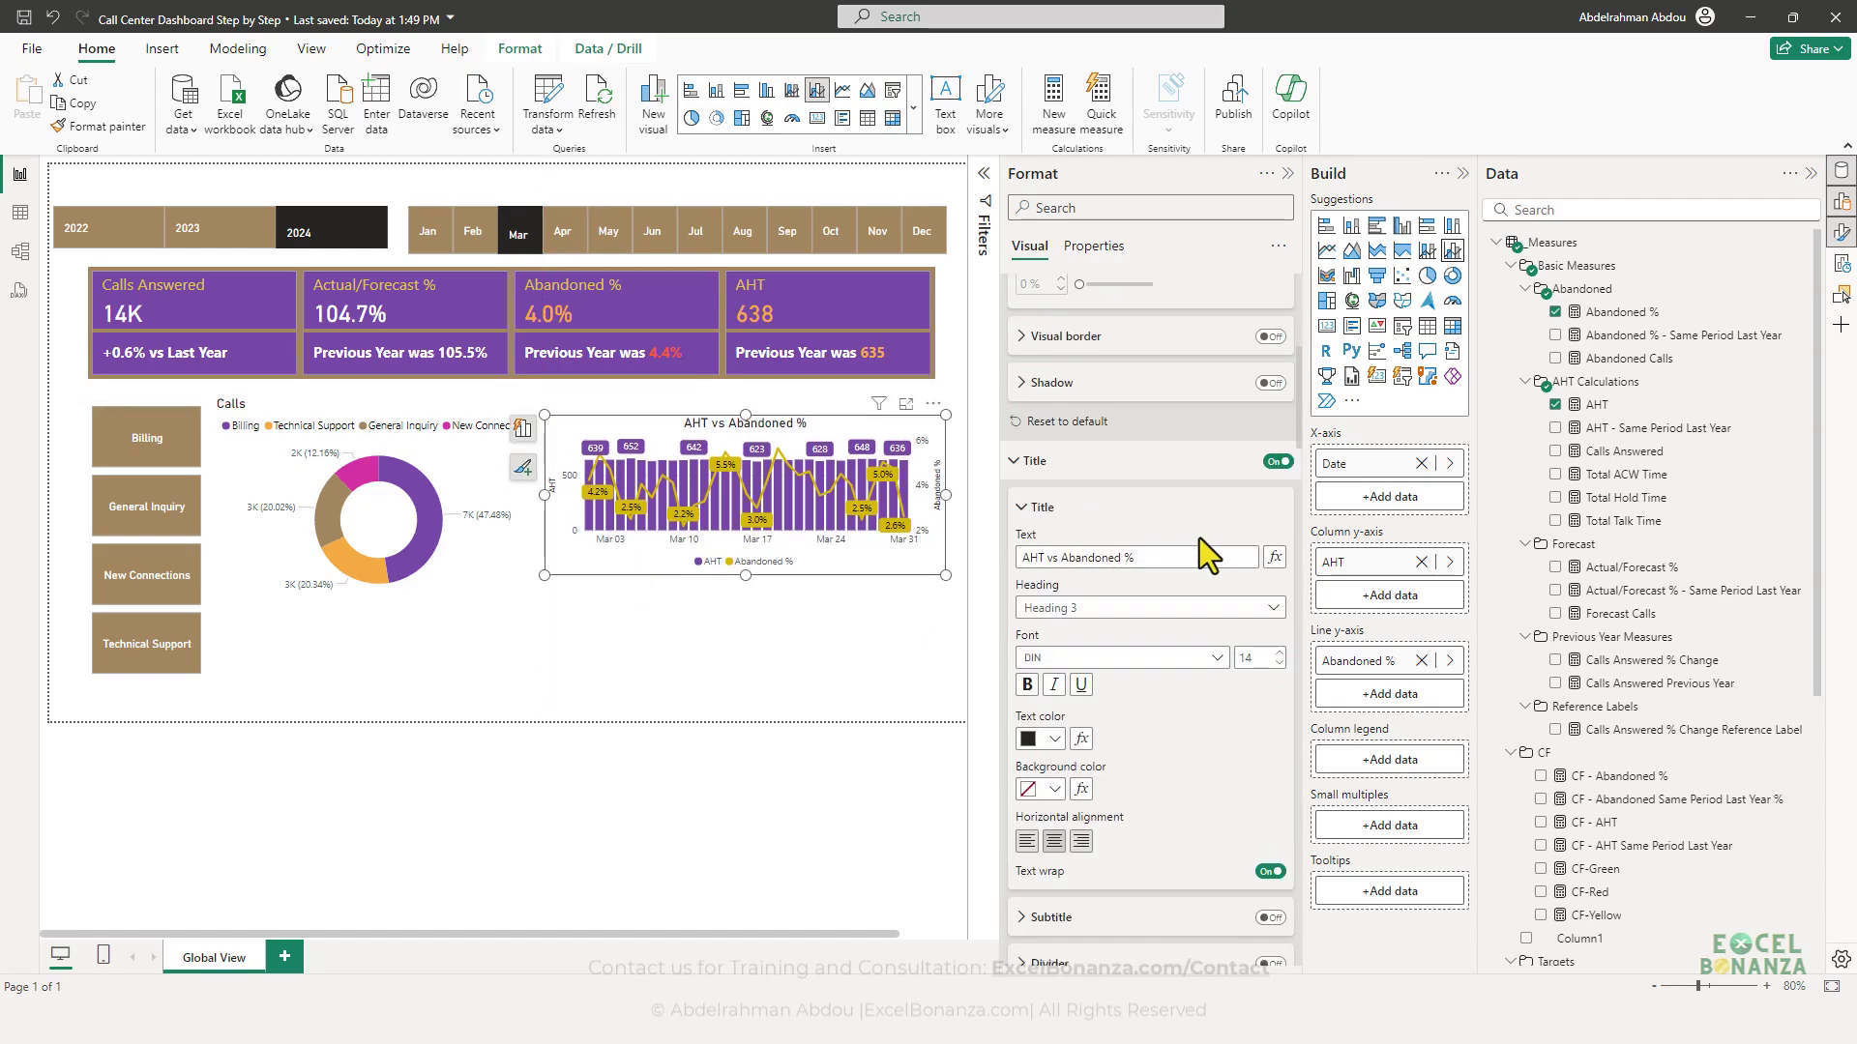
pyautogui.scroll(-6, 1199, 538)
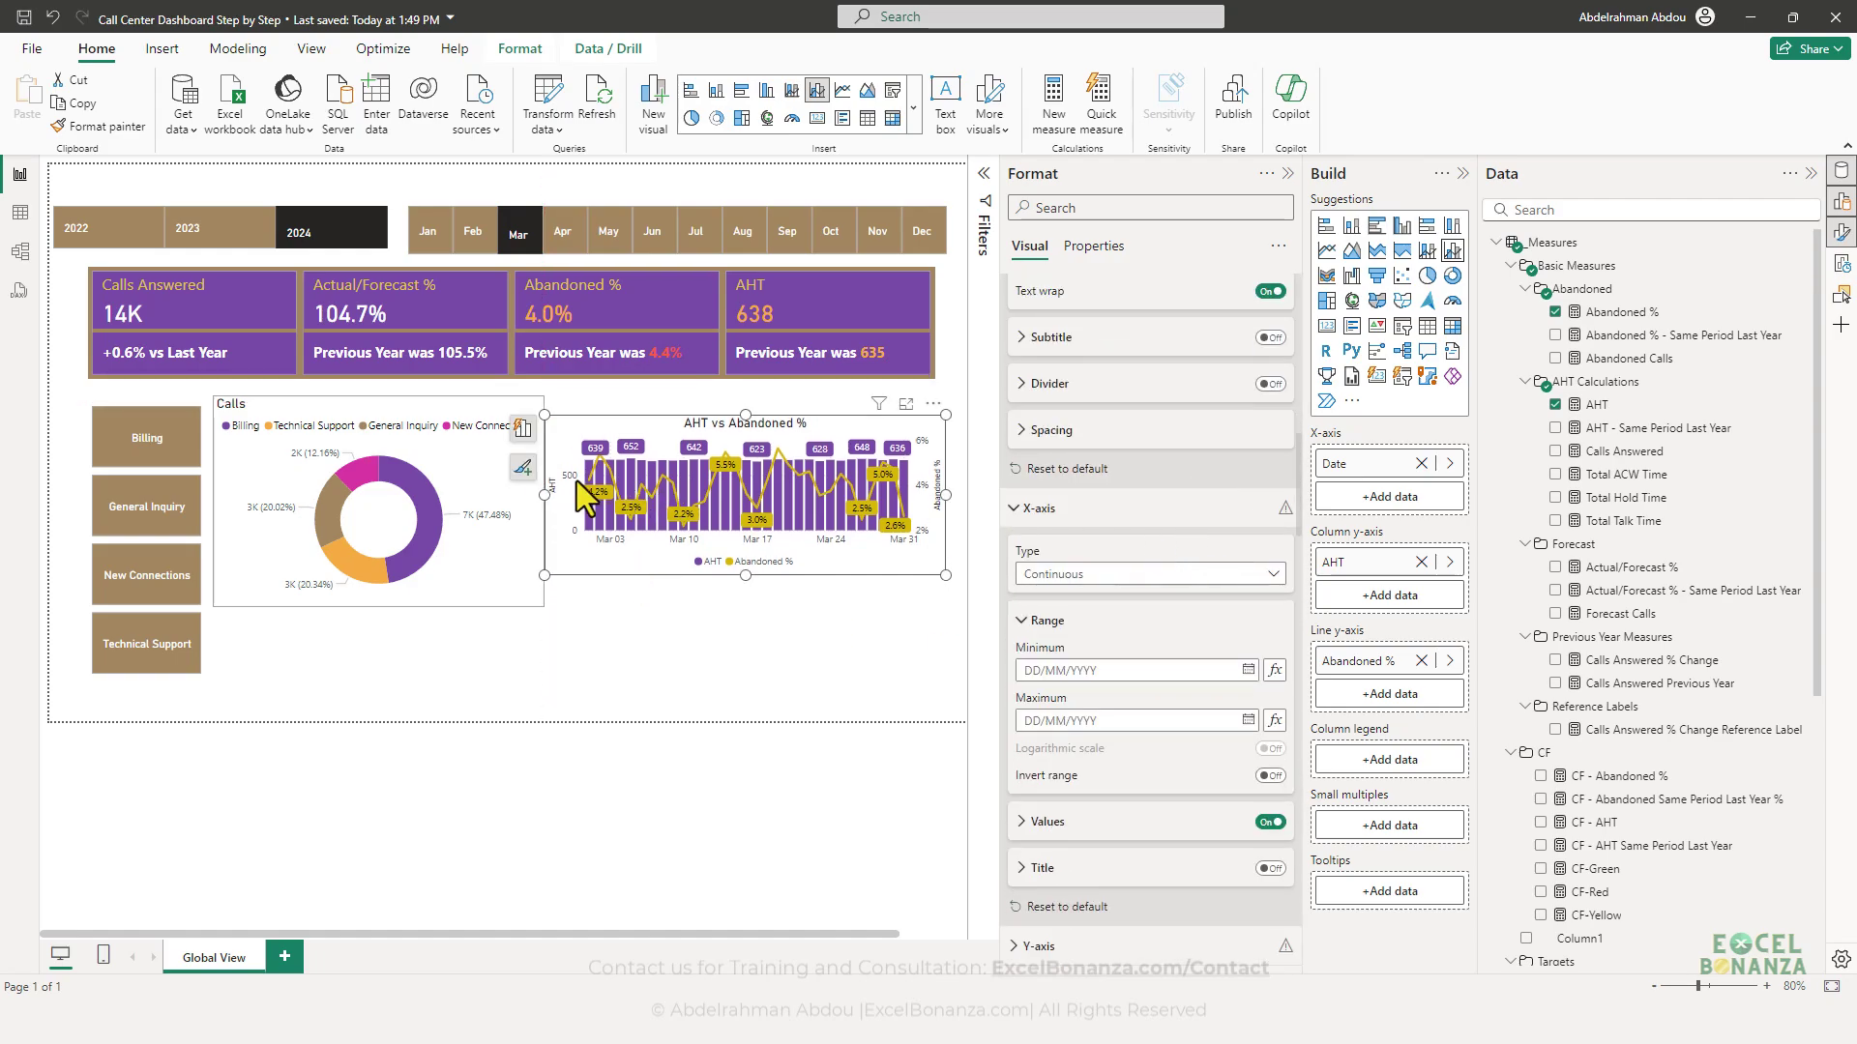
pyautogui.scroll(-3, 1166, 601)
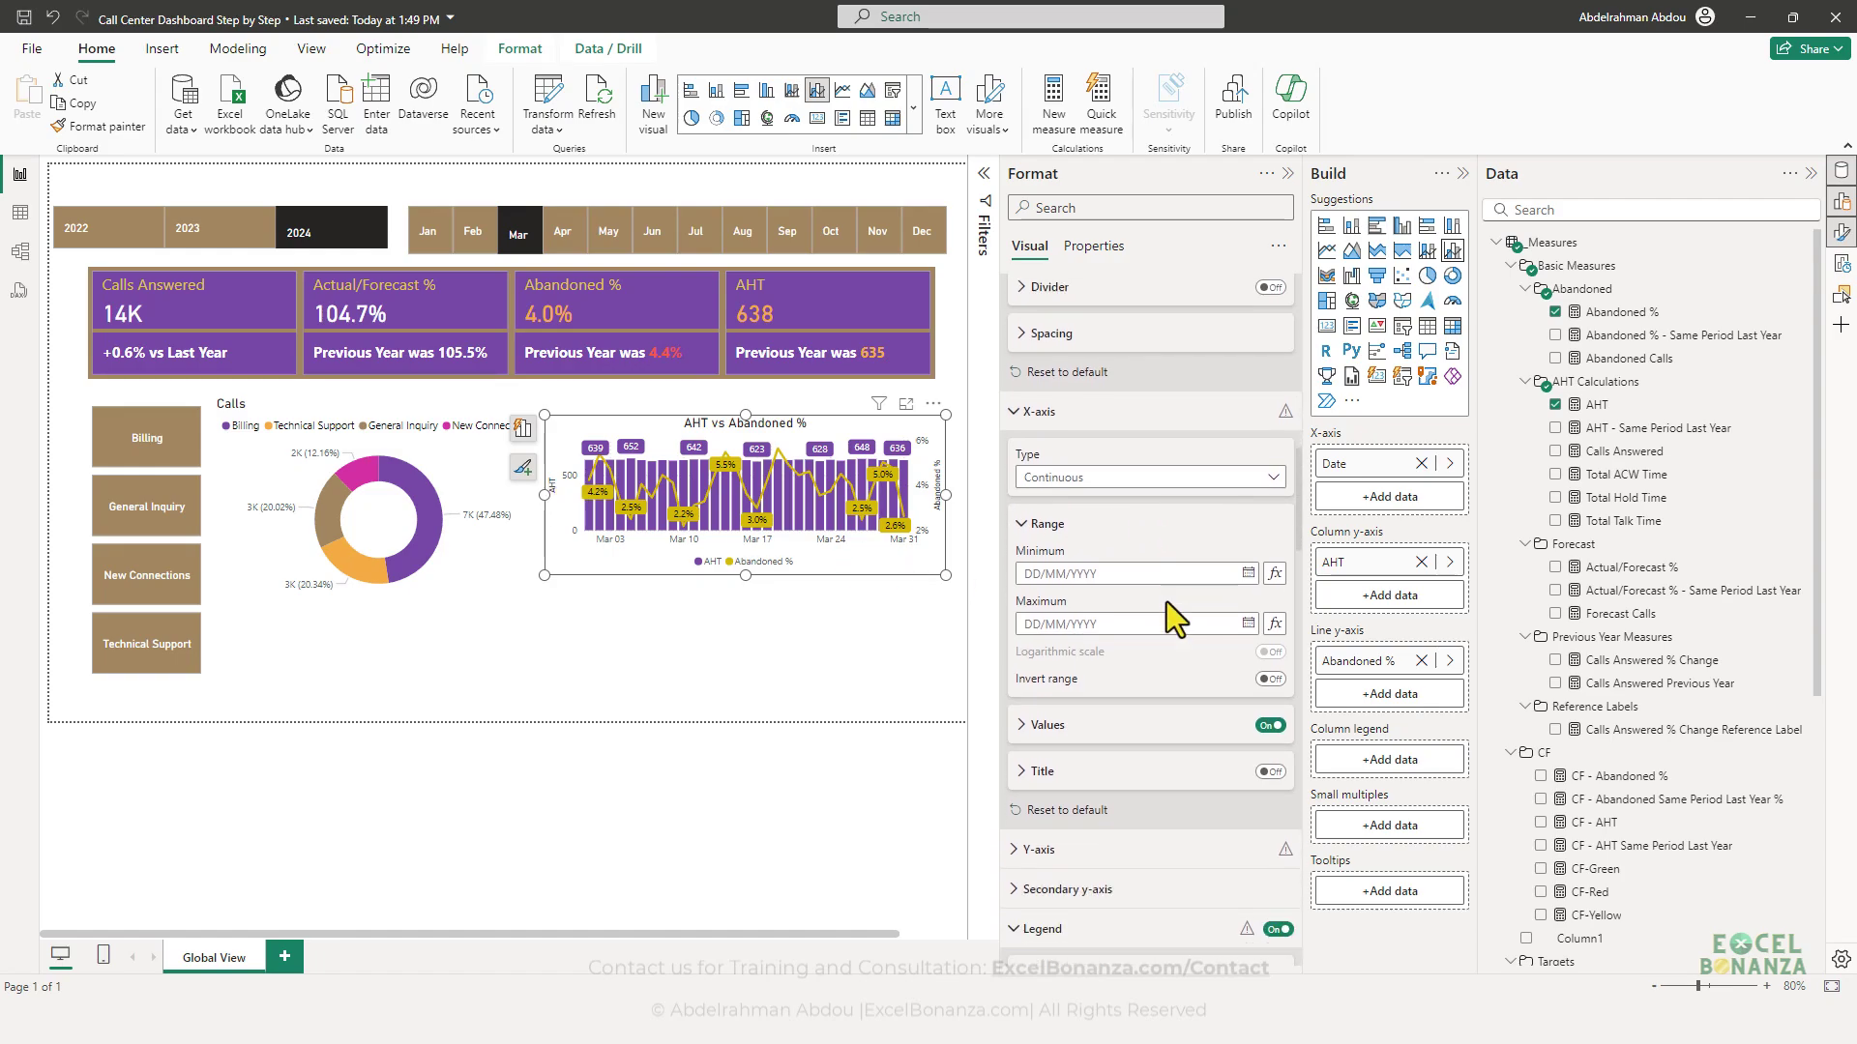
pyautogui.scroll(-2, 1172, 616)
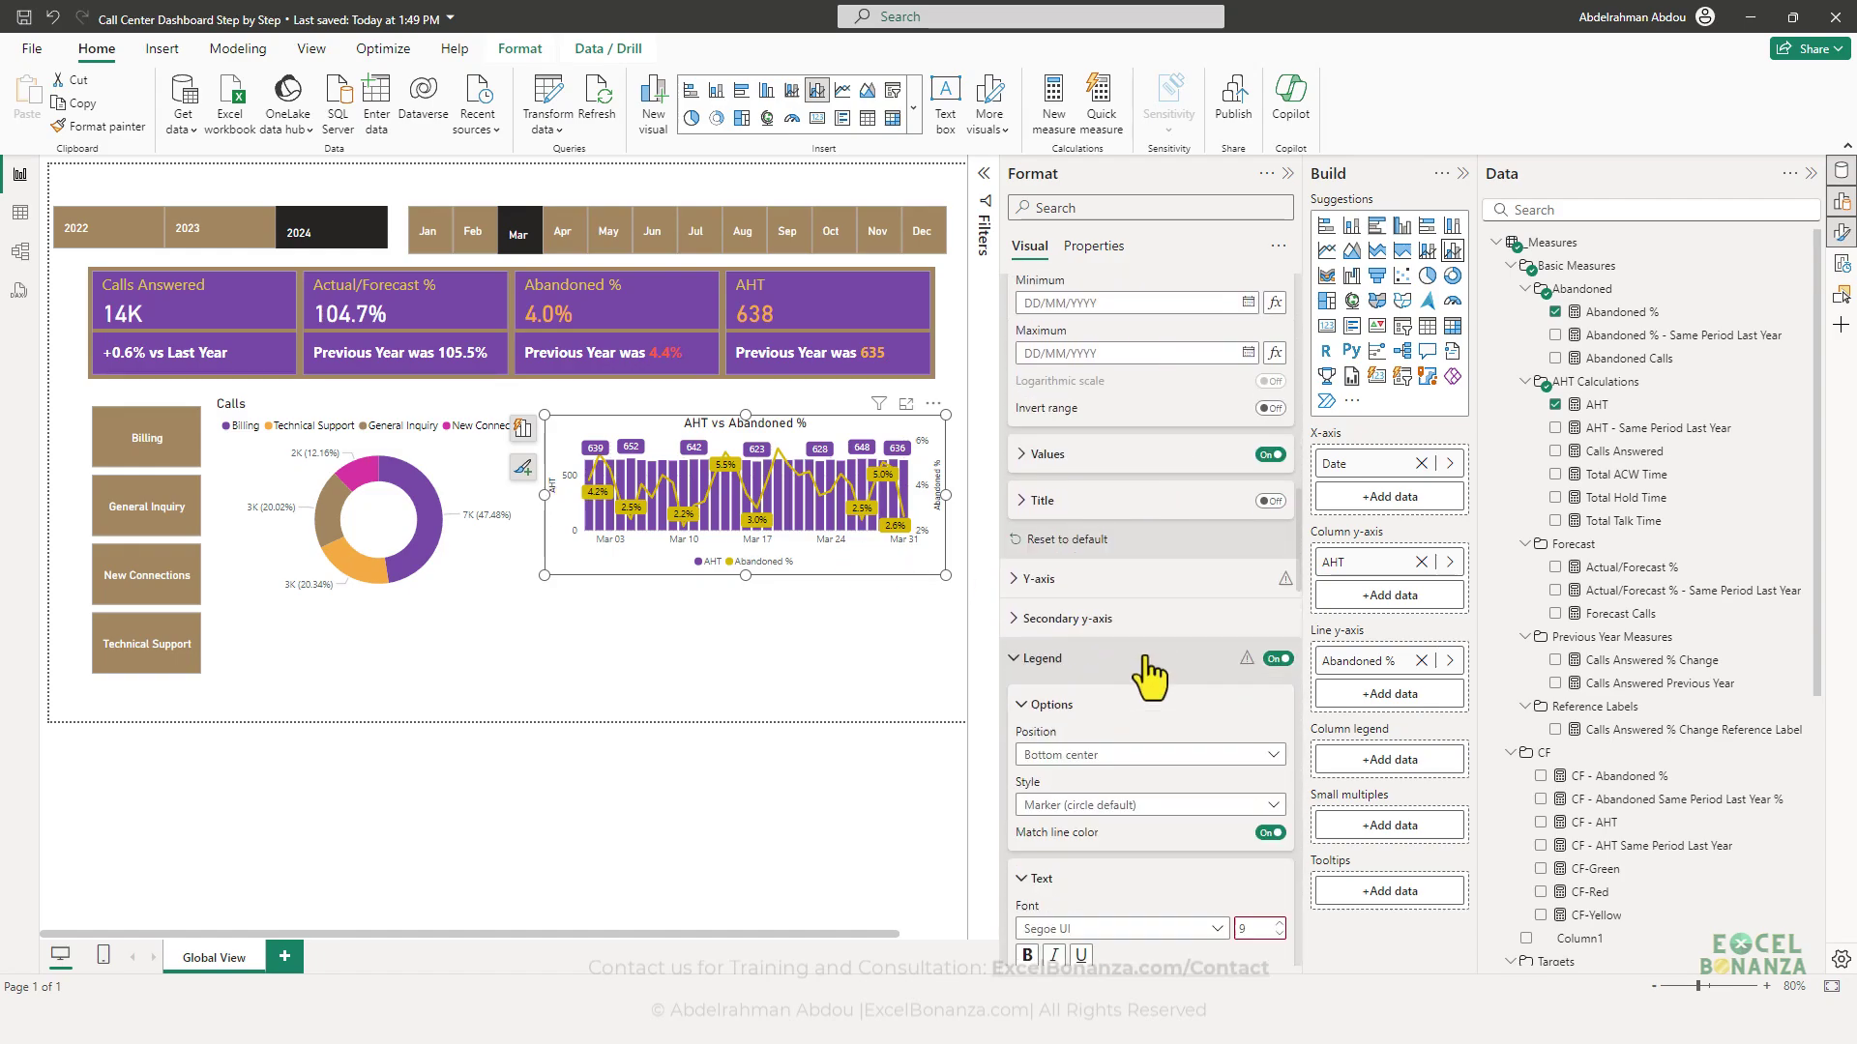
pyautogui.click(1129, 579)
pyautogui.scroll(-2, 1199, 631)
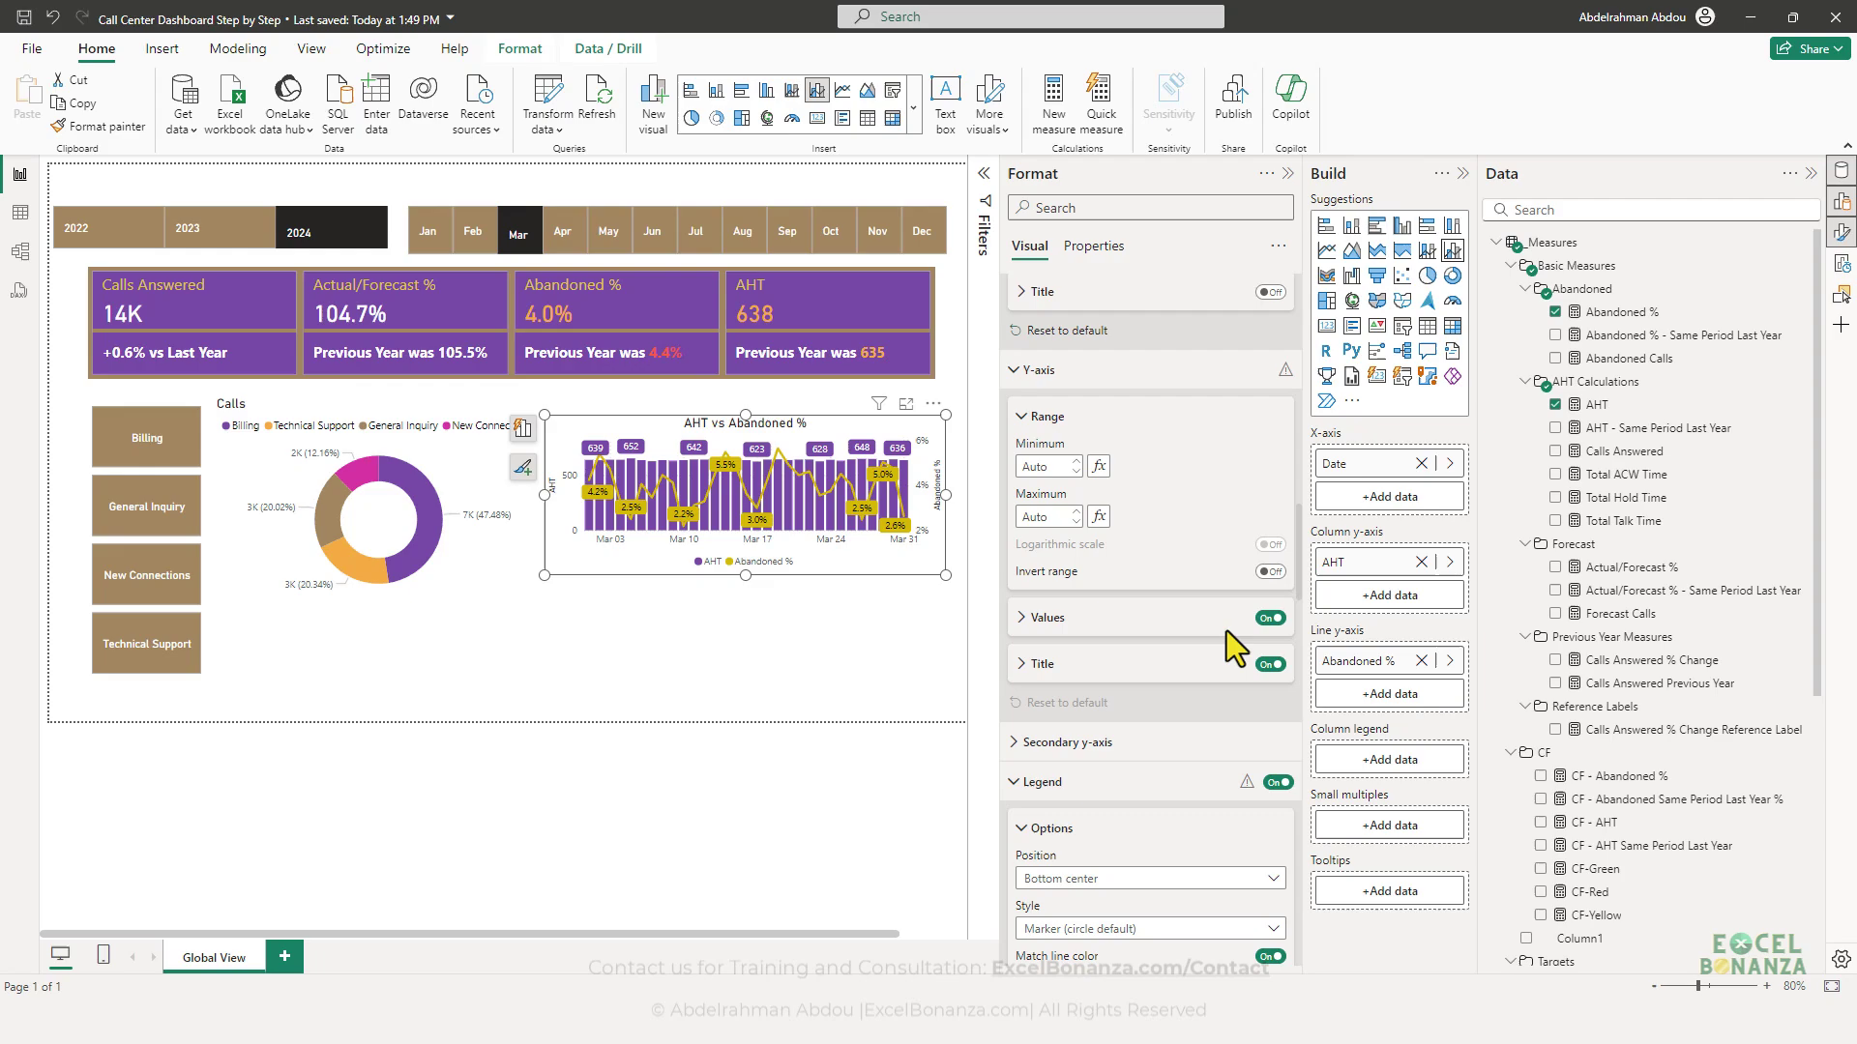
pyautogui.click(1270, 661)
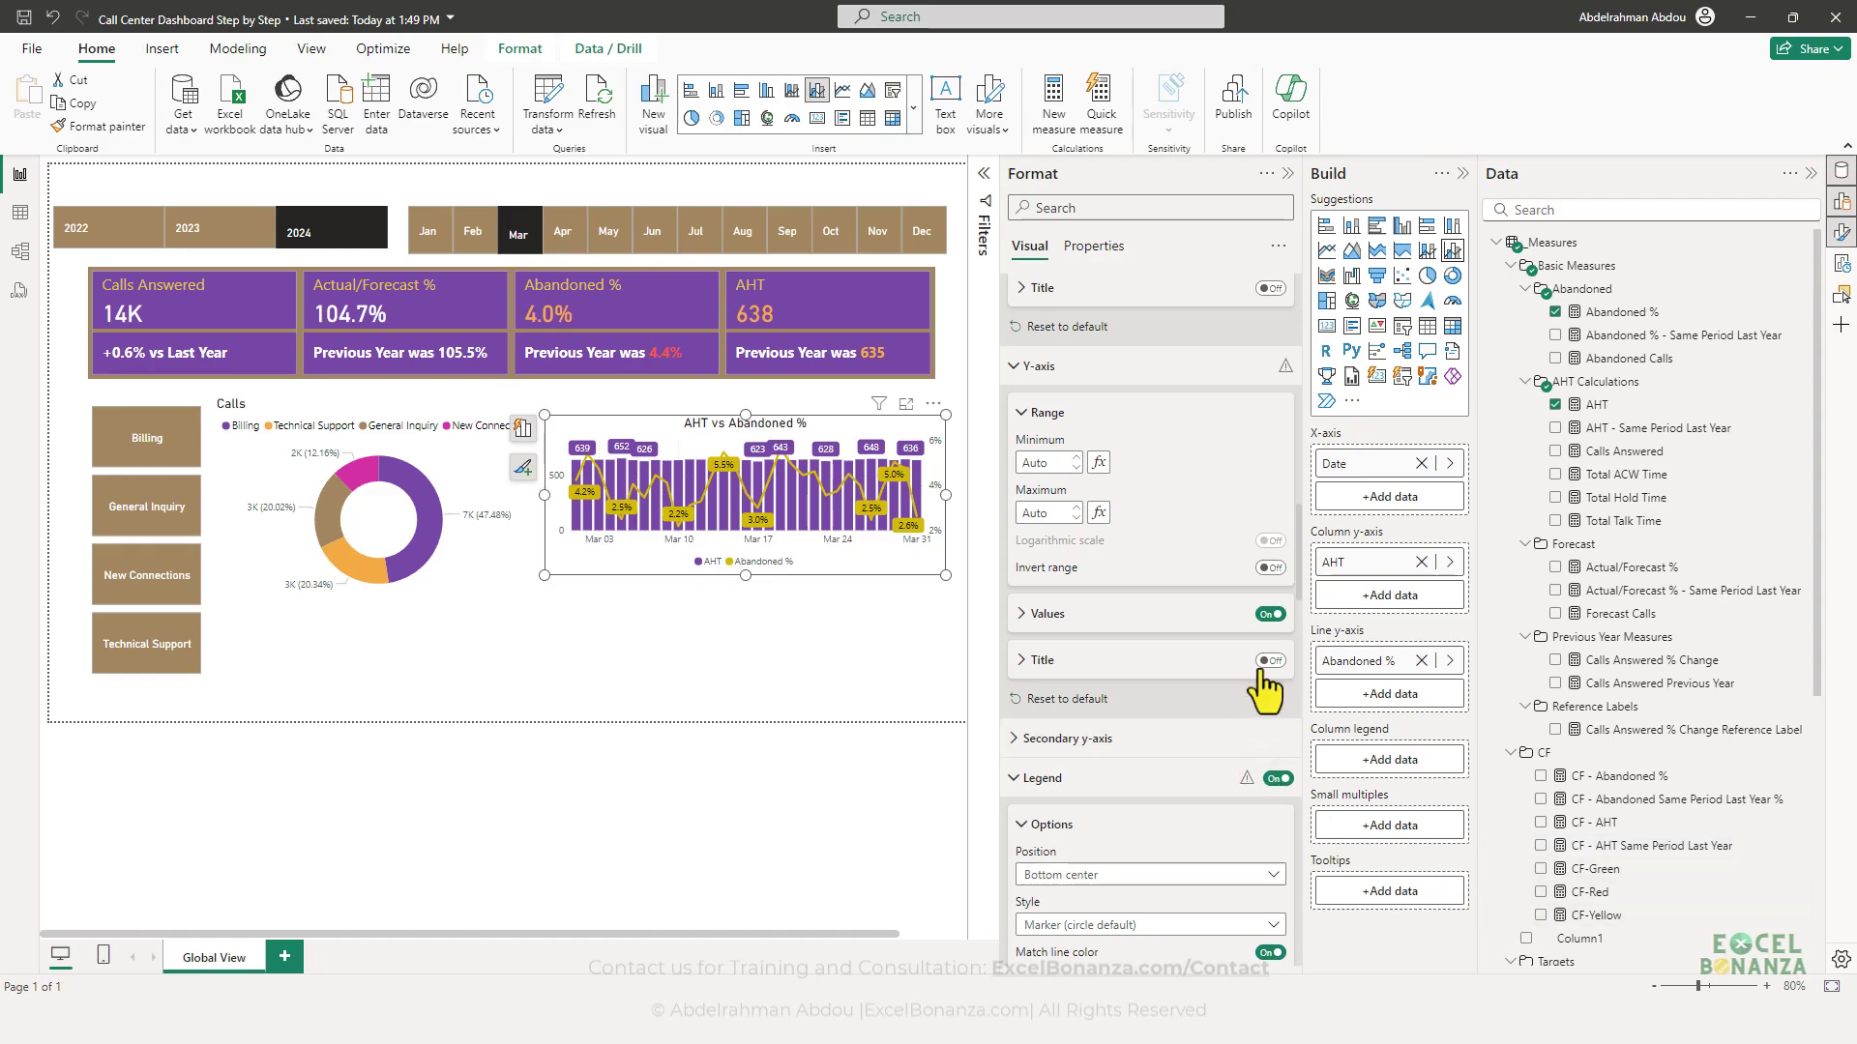
pyautogui.click(1270, 615)
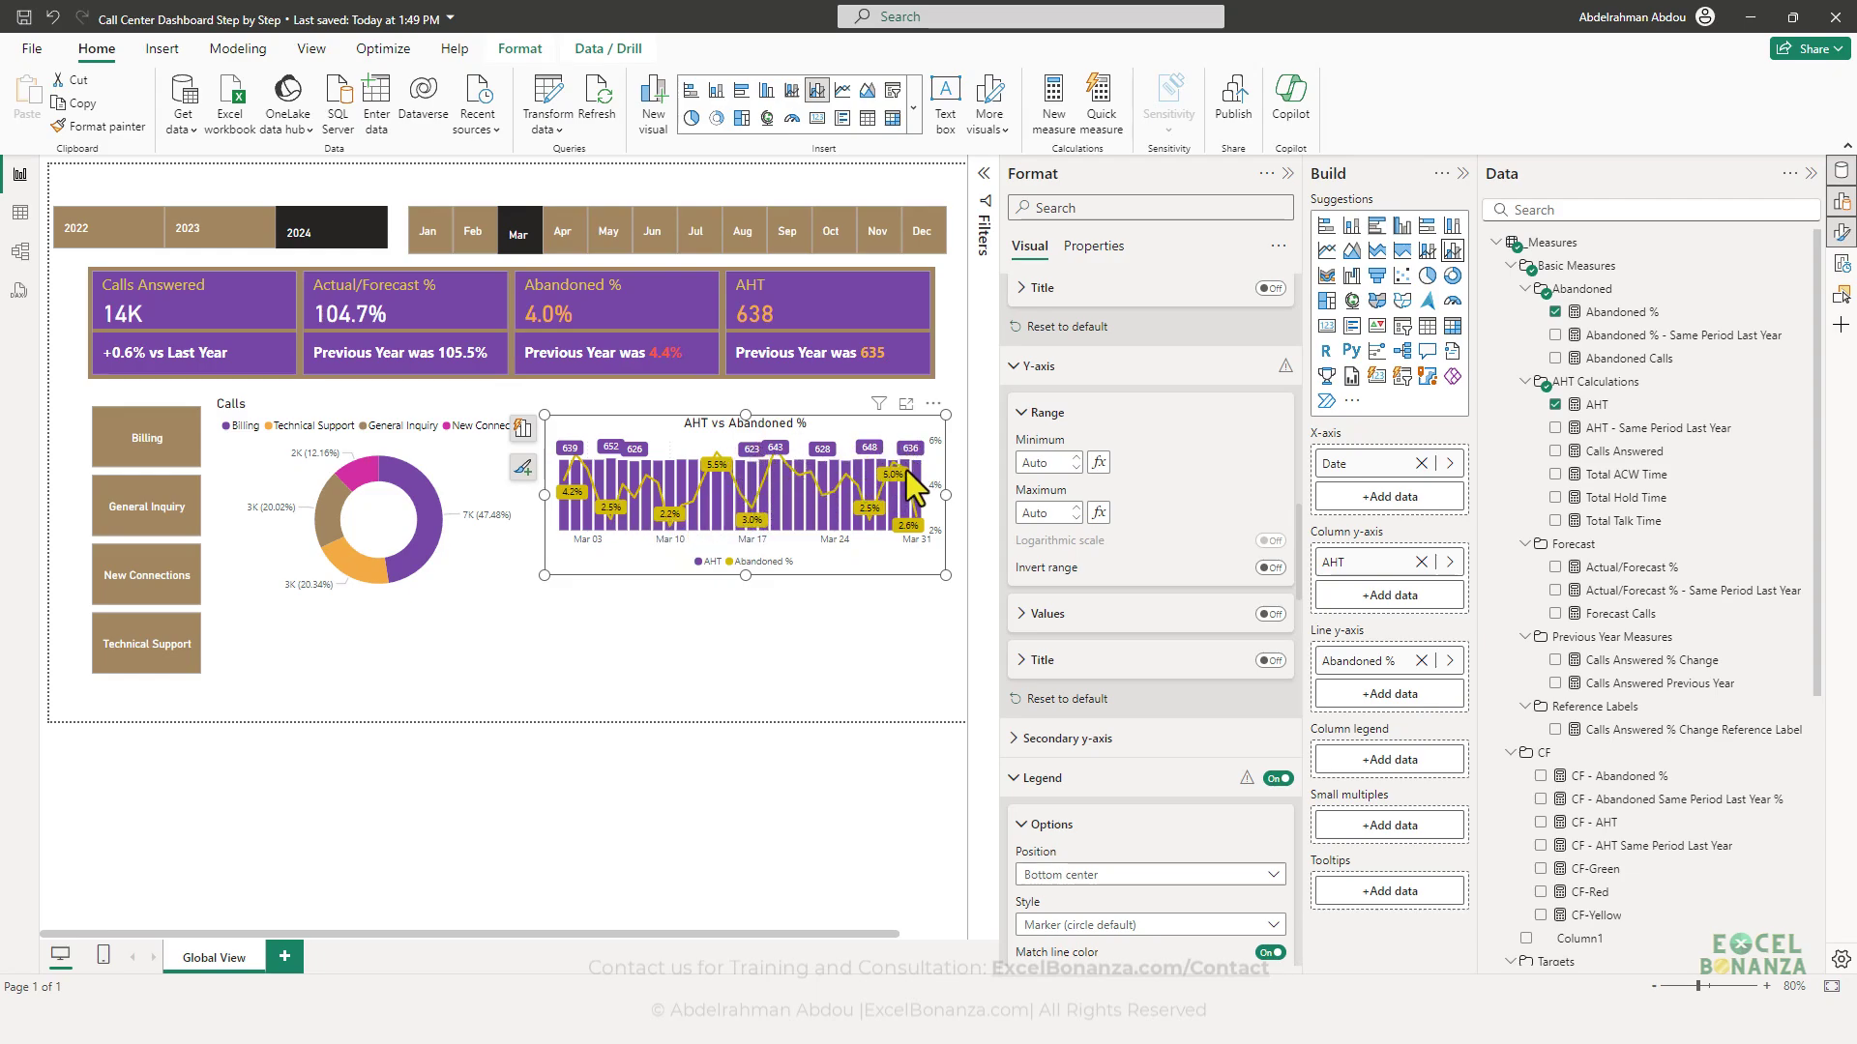
# - Compare the page with the reference screenshot and examine its Daily Actual/Forecast vs AHT chart
pyautogui.scroll(-3, 1190, 746)
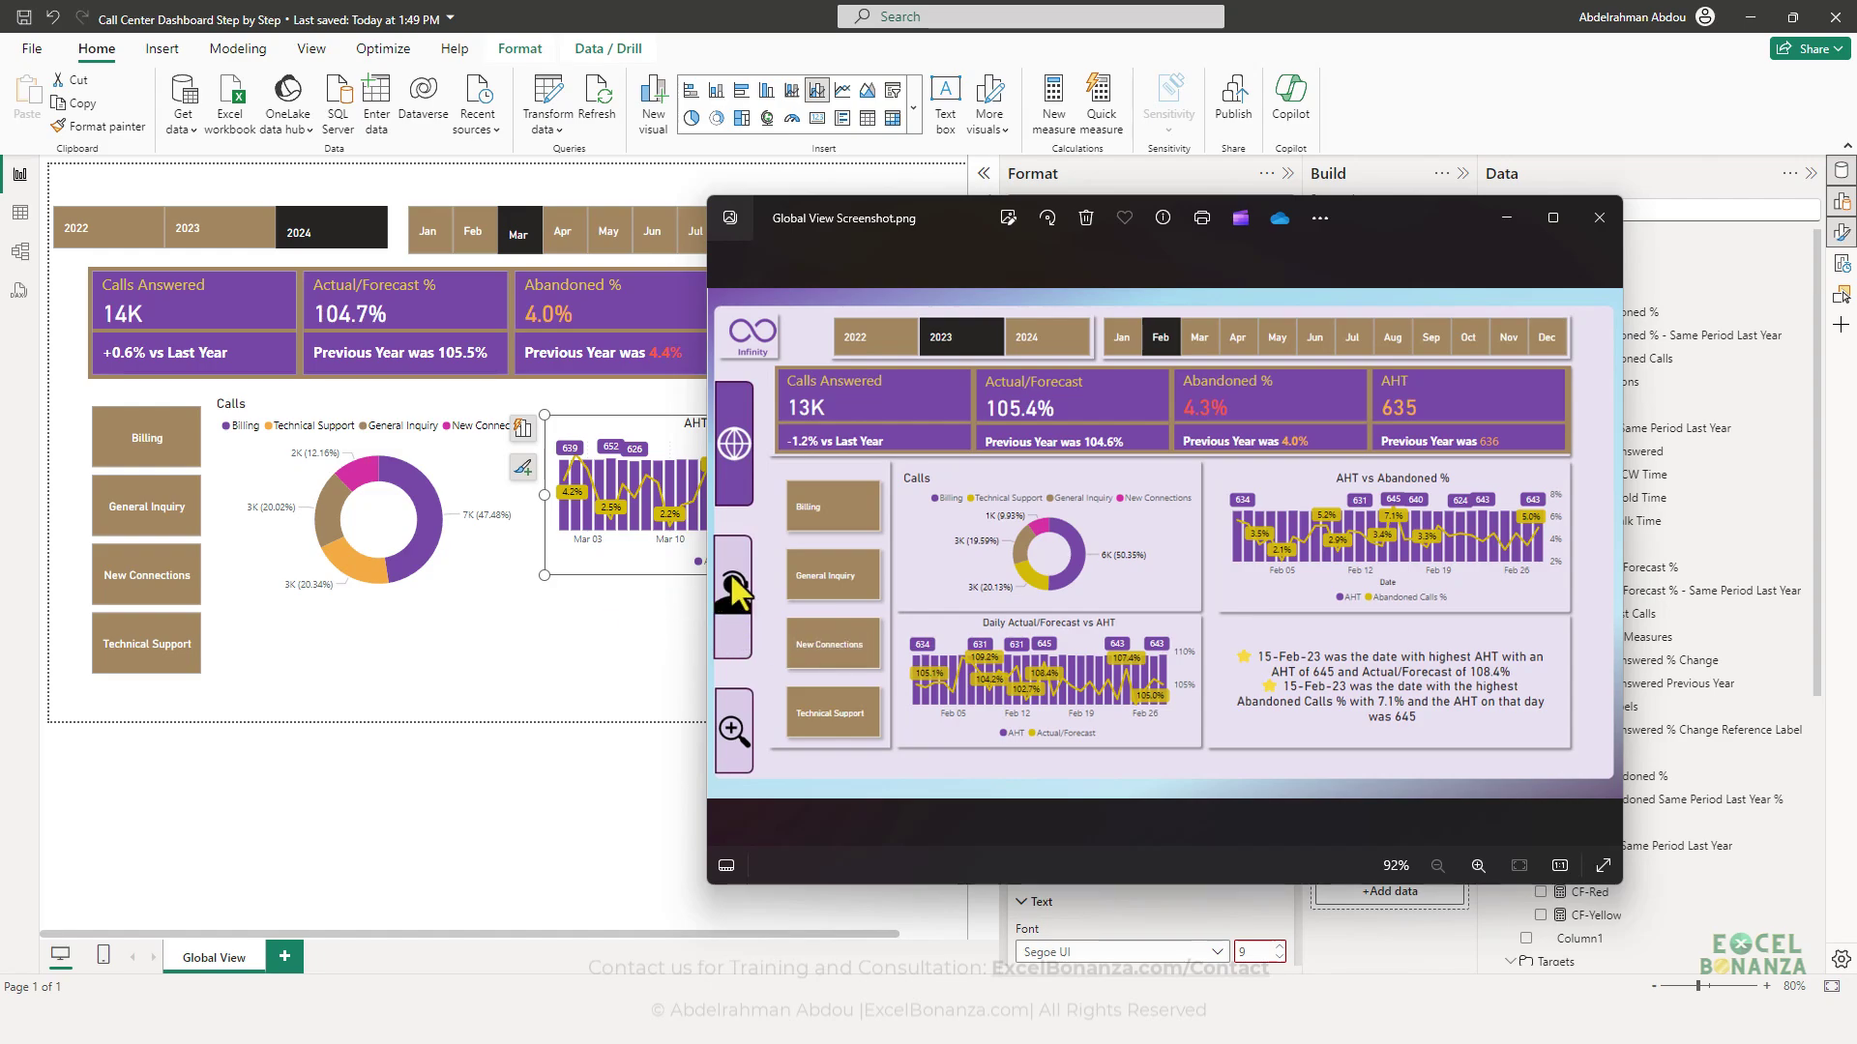
pyautogui.click(619, 590)
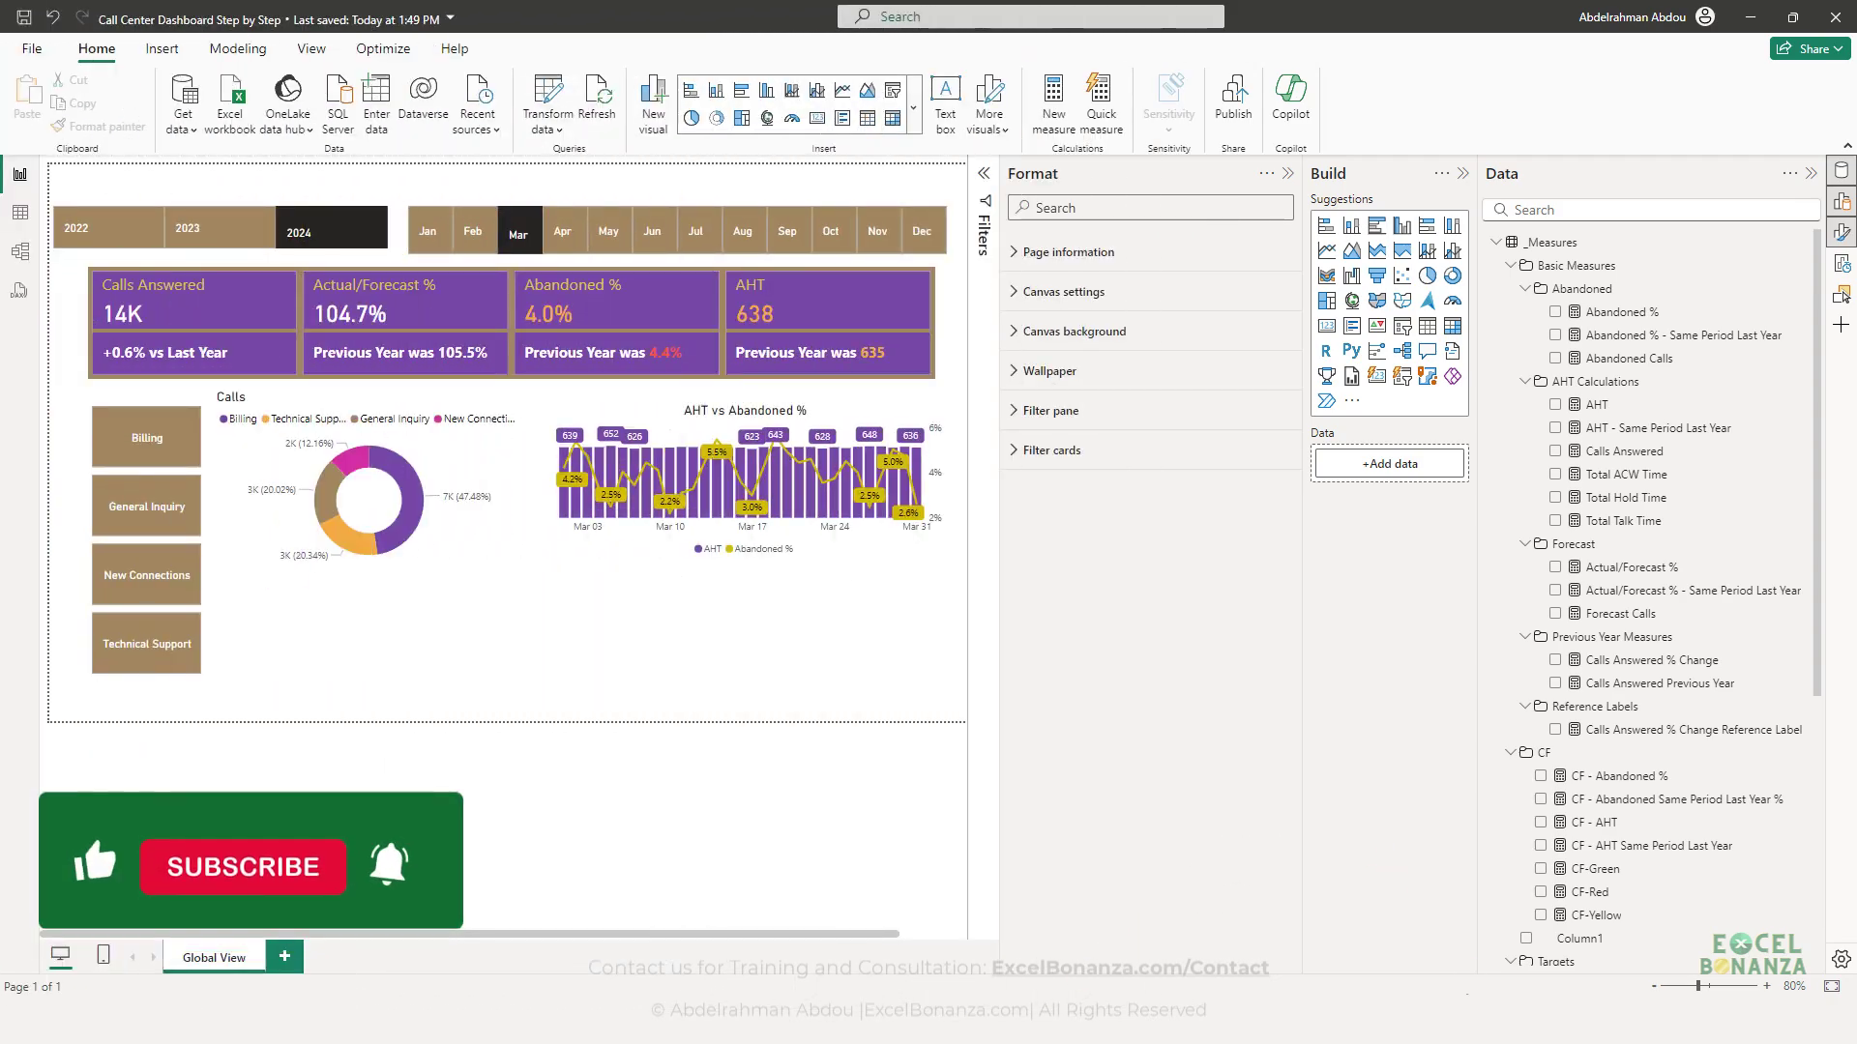
pyautogui.hotkey('alt', 'Tab')
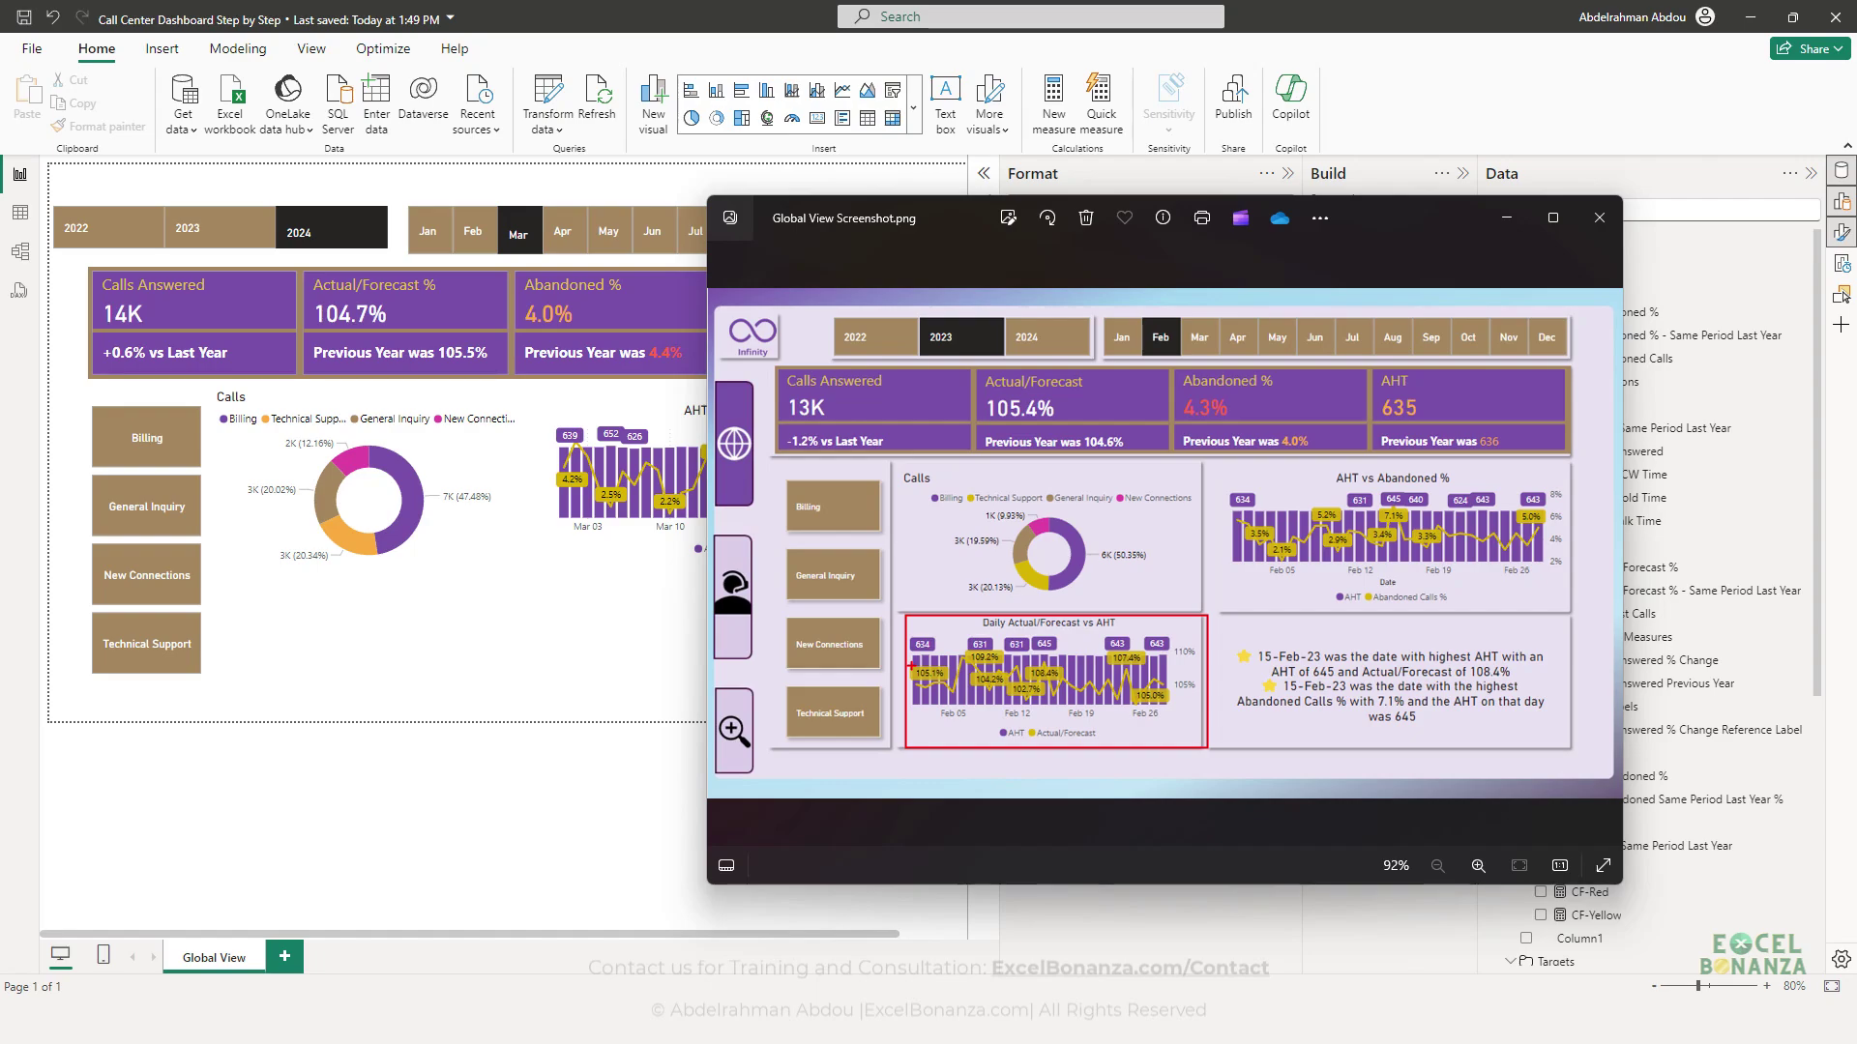
pyautogui.moveTo(911, 665); pyautogui.dragTo(951, 686)
pyautogui.moveTo(1030, 633); pyautogui.dragTo(1071, 662)
pyautogui.press('Escape')
pyautogui.click(466, 611)
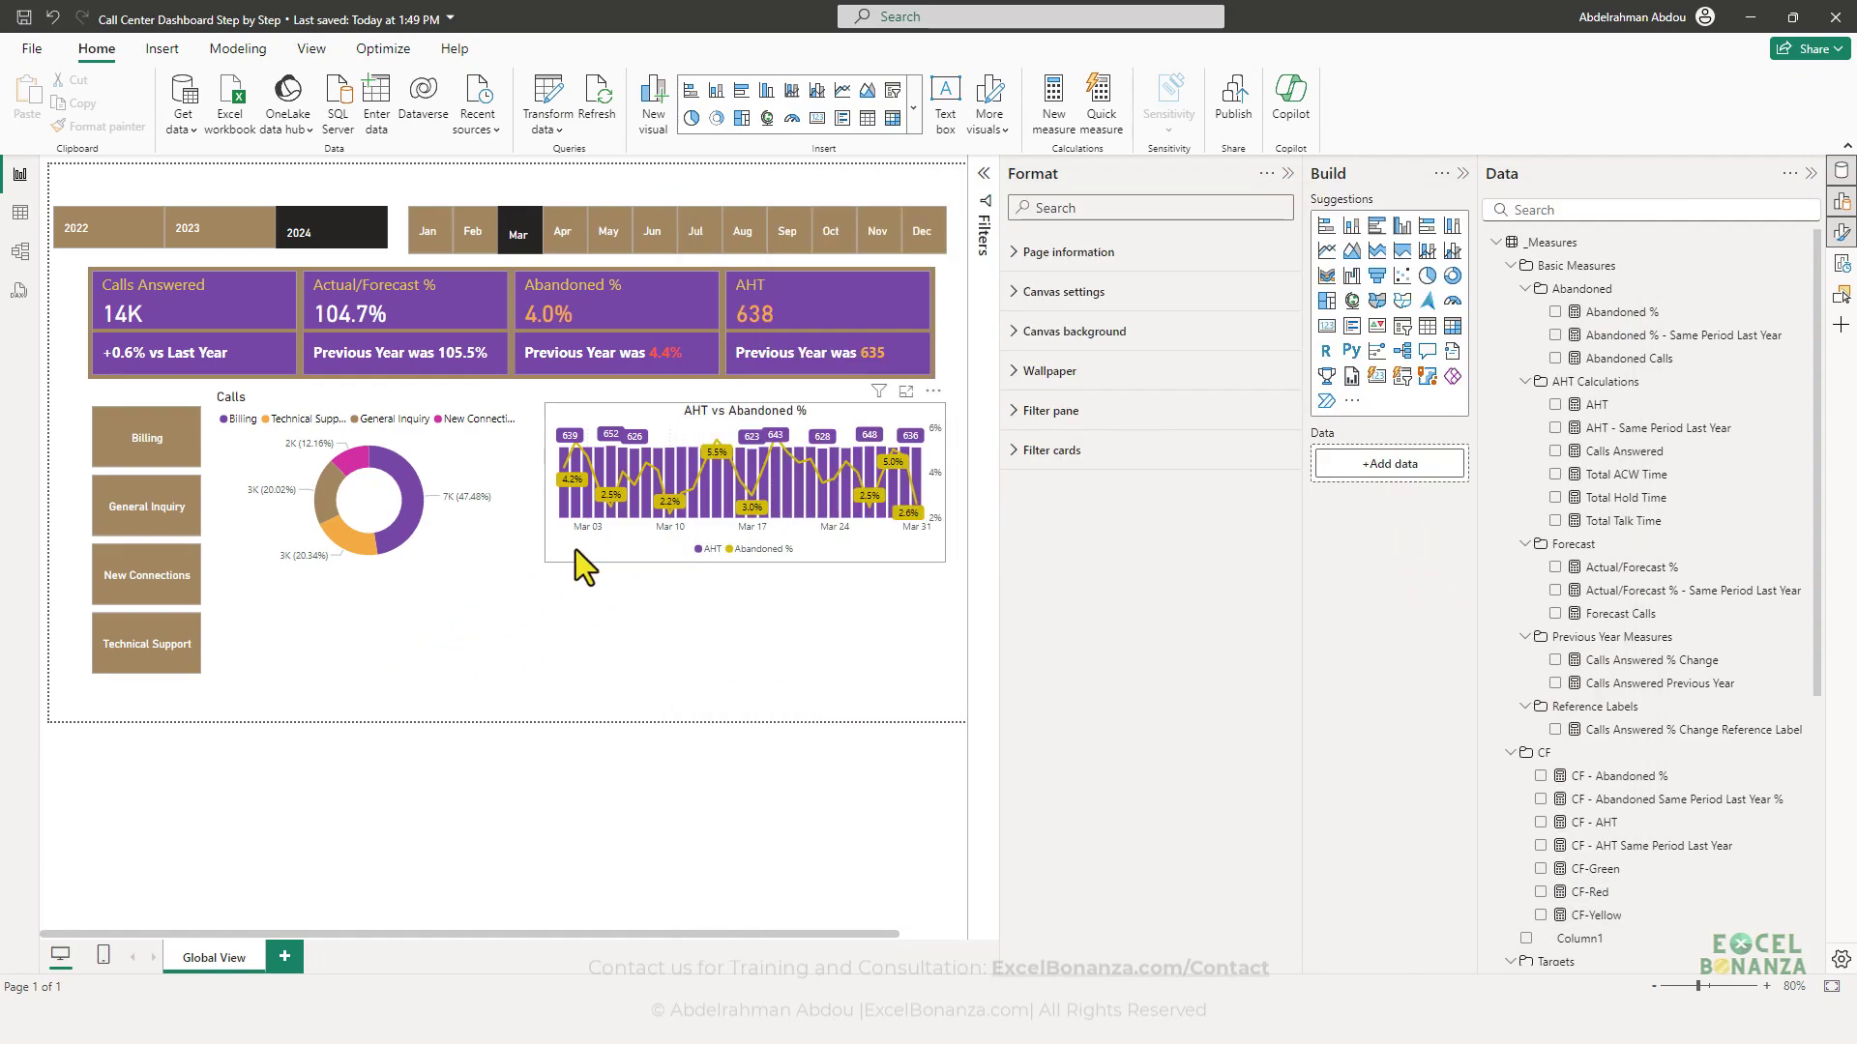
# - Duplicate the AHT vs Abandoned % chart, place the copy below the Calls donut and resize it to about 500 wide by 197 high
pyautogui.click(576, 550)
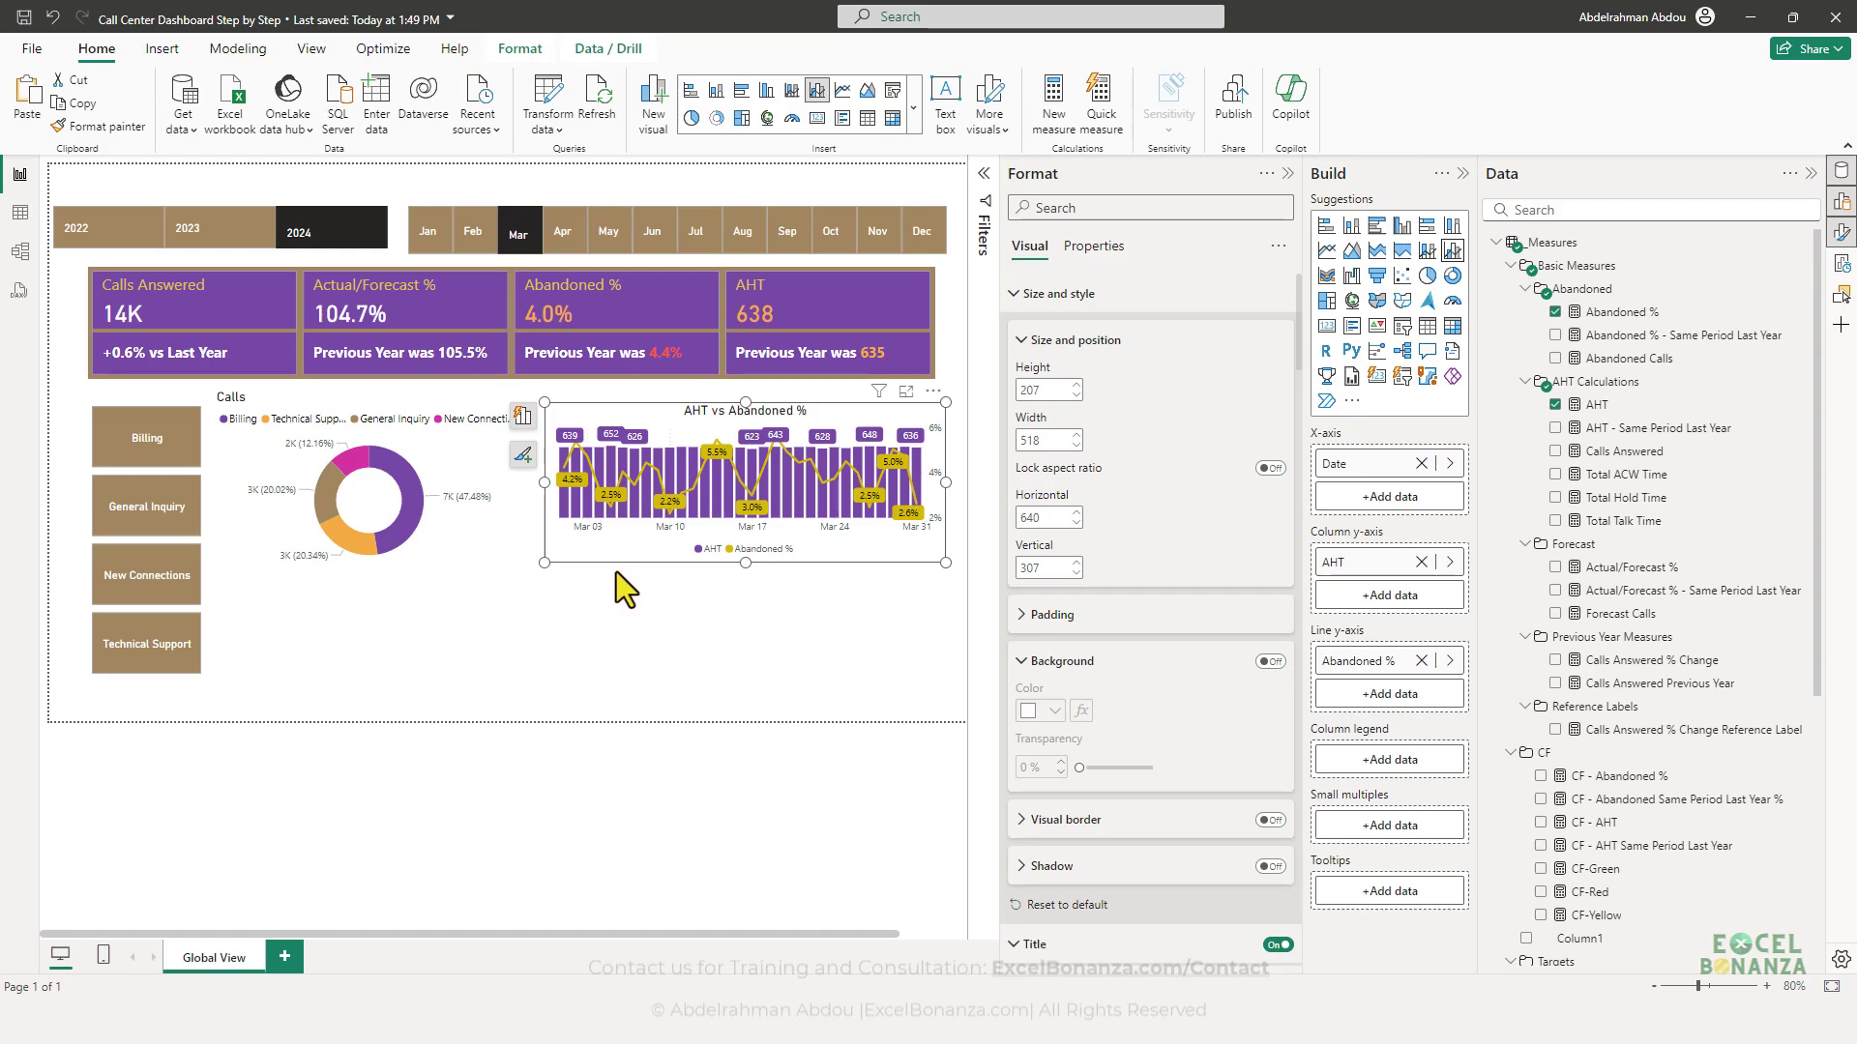
pyautogui.hotkey('ctrl', 'c')
pyautogui.hotkey('ctrl', 'v')
pyautogui.moveTo(615, 571); pyautogui.dragTo(289, 729)
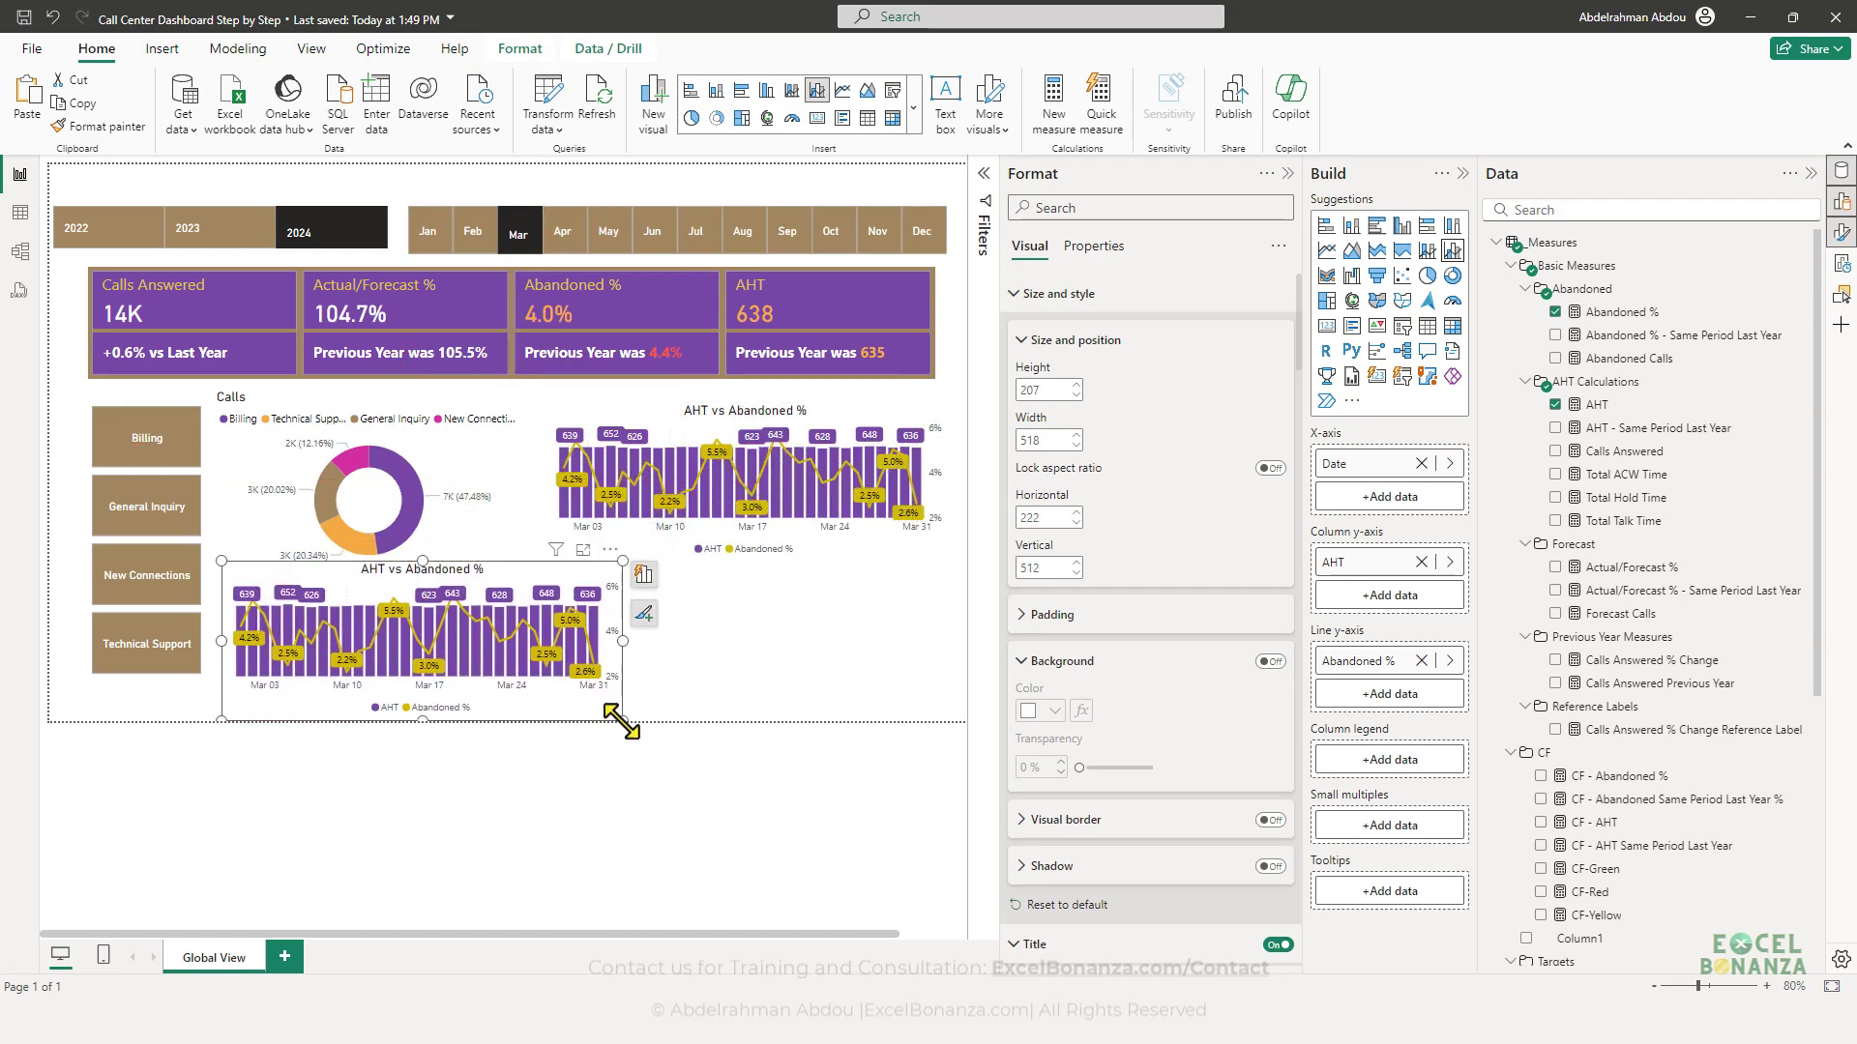
pyautogui.moveTo(620, 721); pyautogui.dragTo(608, 714)
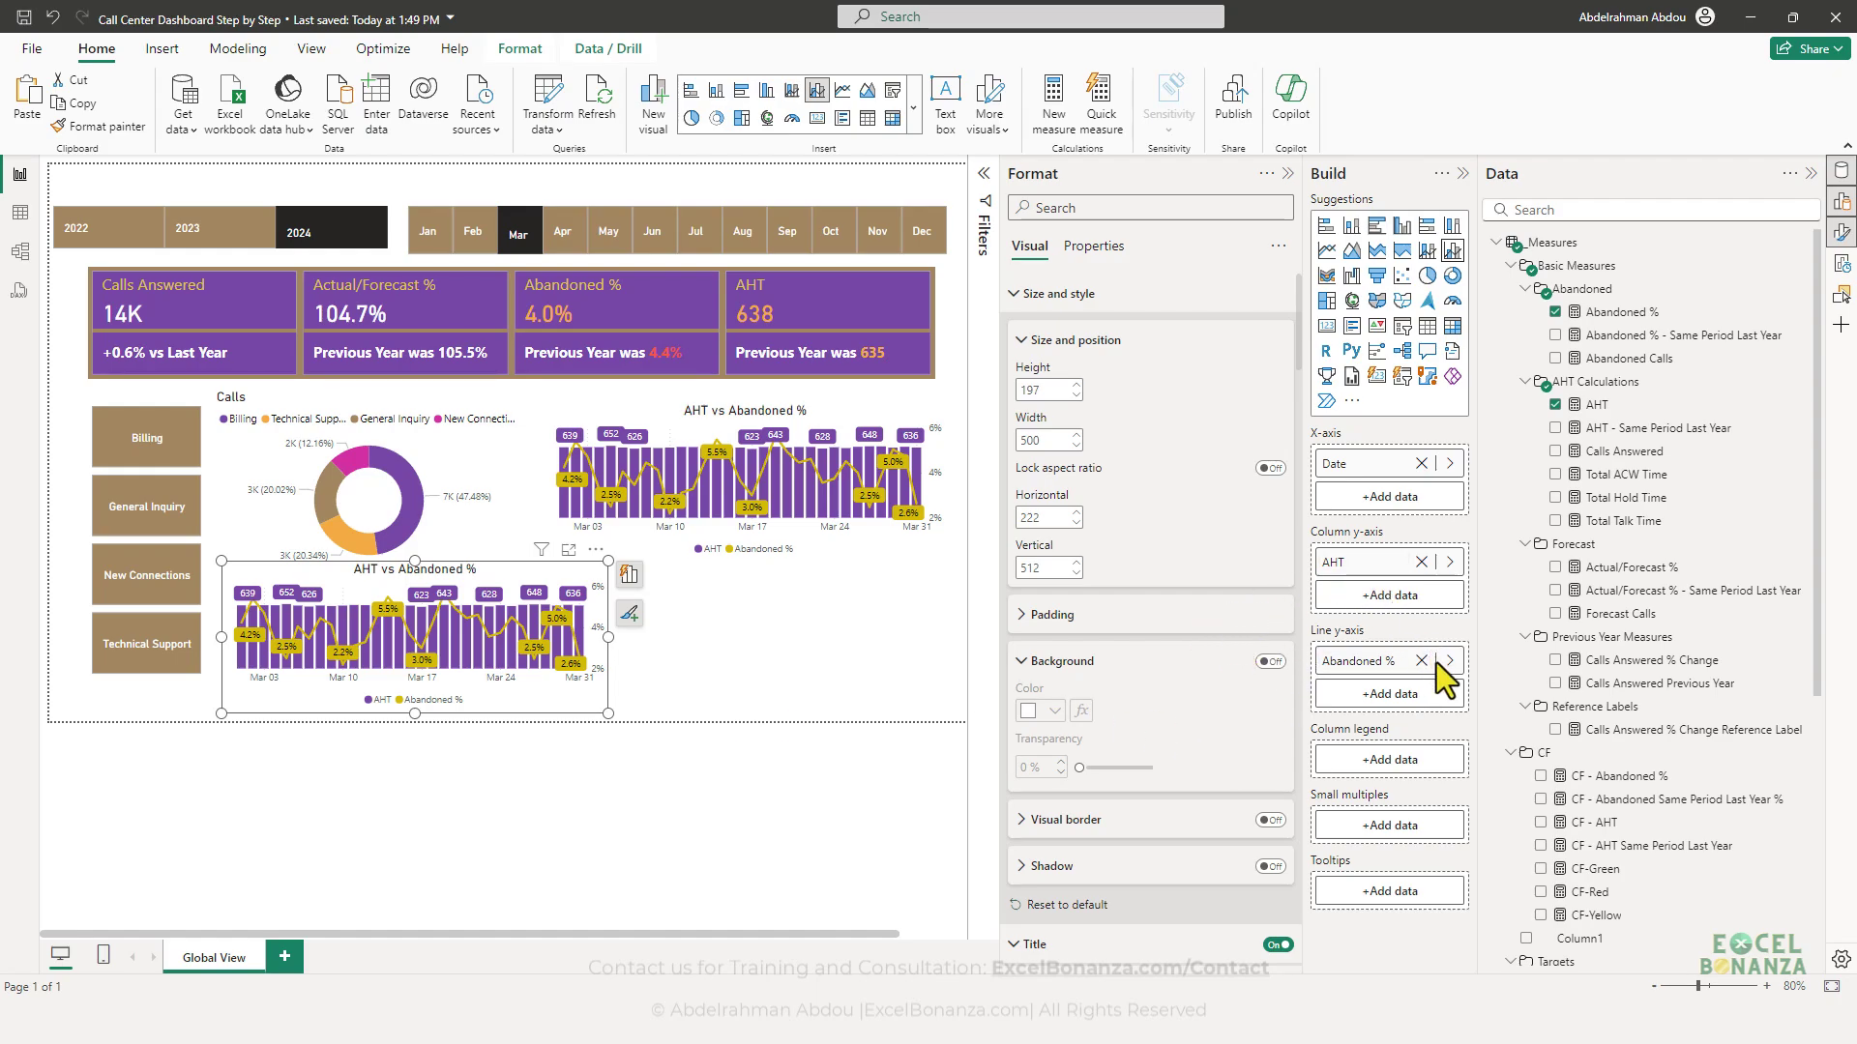
# - Replace Abandoned % with Actual/Forecast % on the copied chart's line y-axis and narrow the chart to a width of about 441
pyautogui.click(1420, 660)
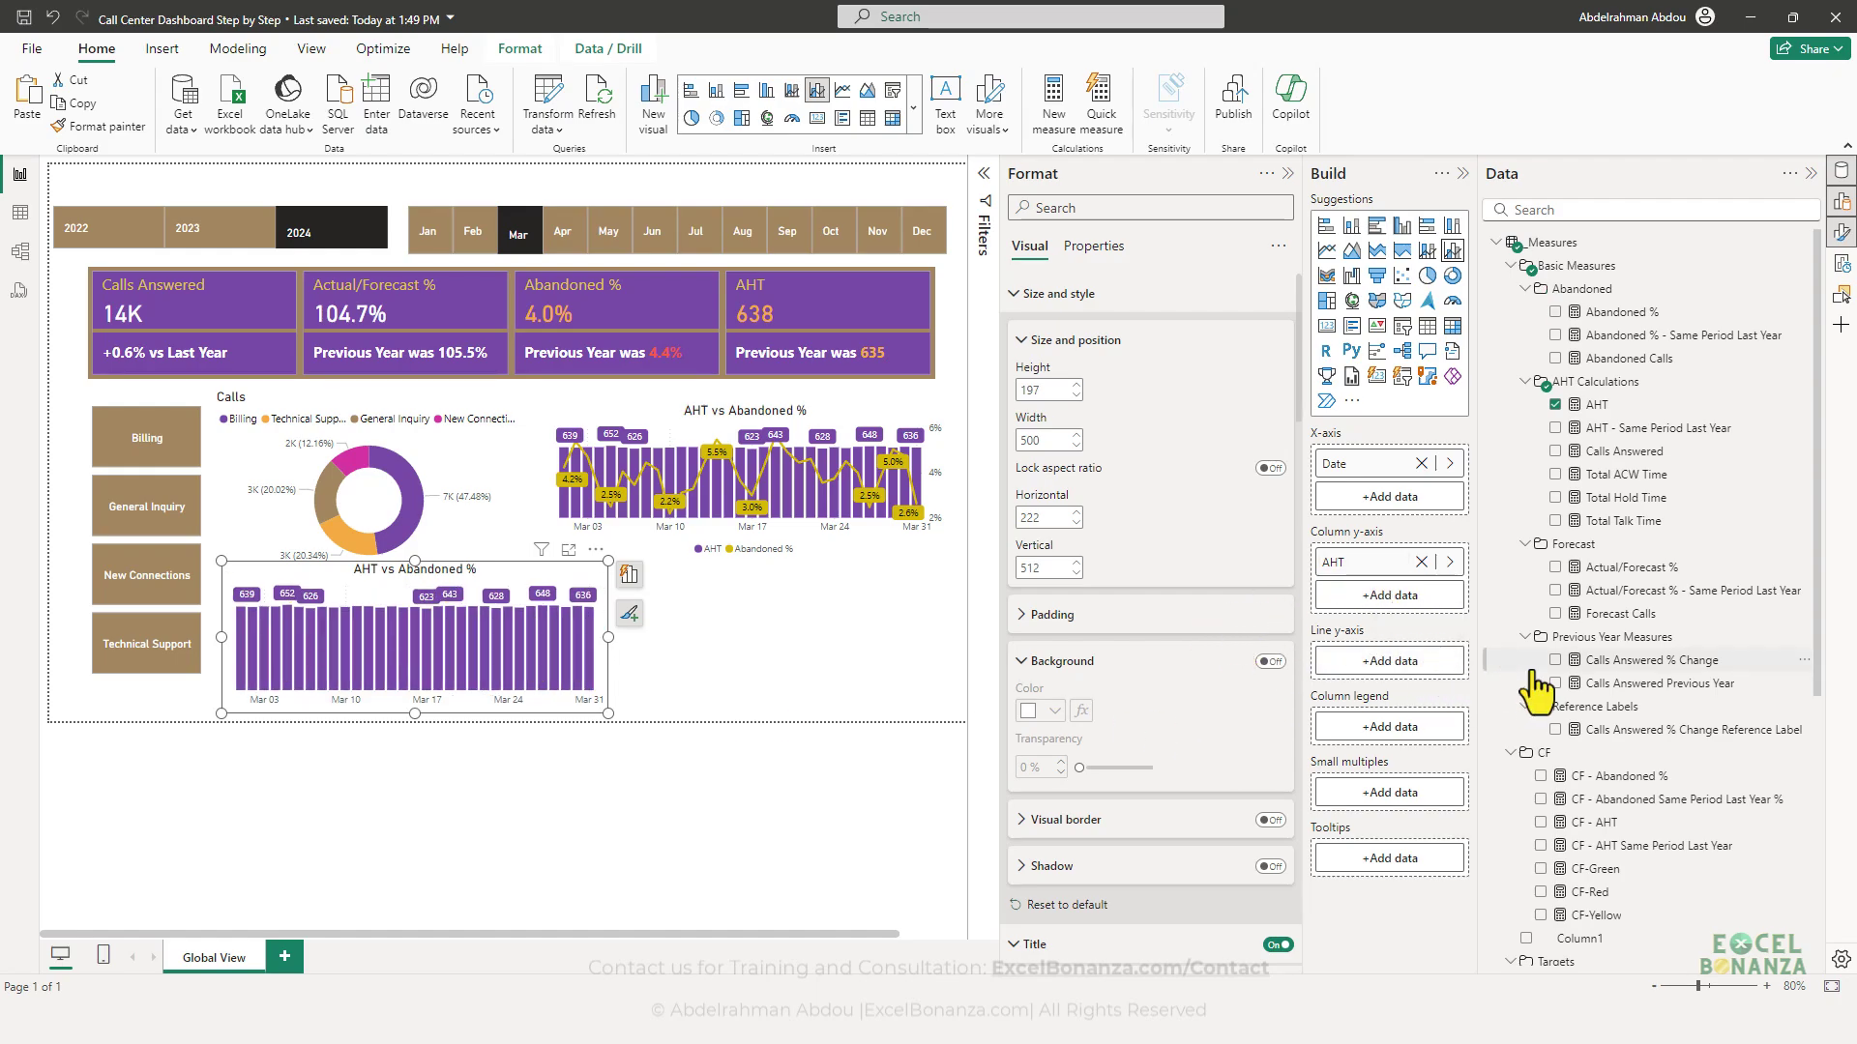
pyautogui.moveTo(1694, 578)
pyautogui.mouseDown()
pyautogui.moveTo(1545, 559)
pyautogui.moveTo(1447, 663)
pyautogui.moveTo(1401, 677)
pyautogui.mouseUp()
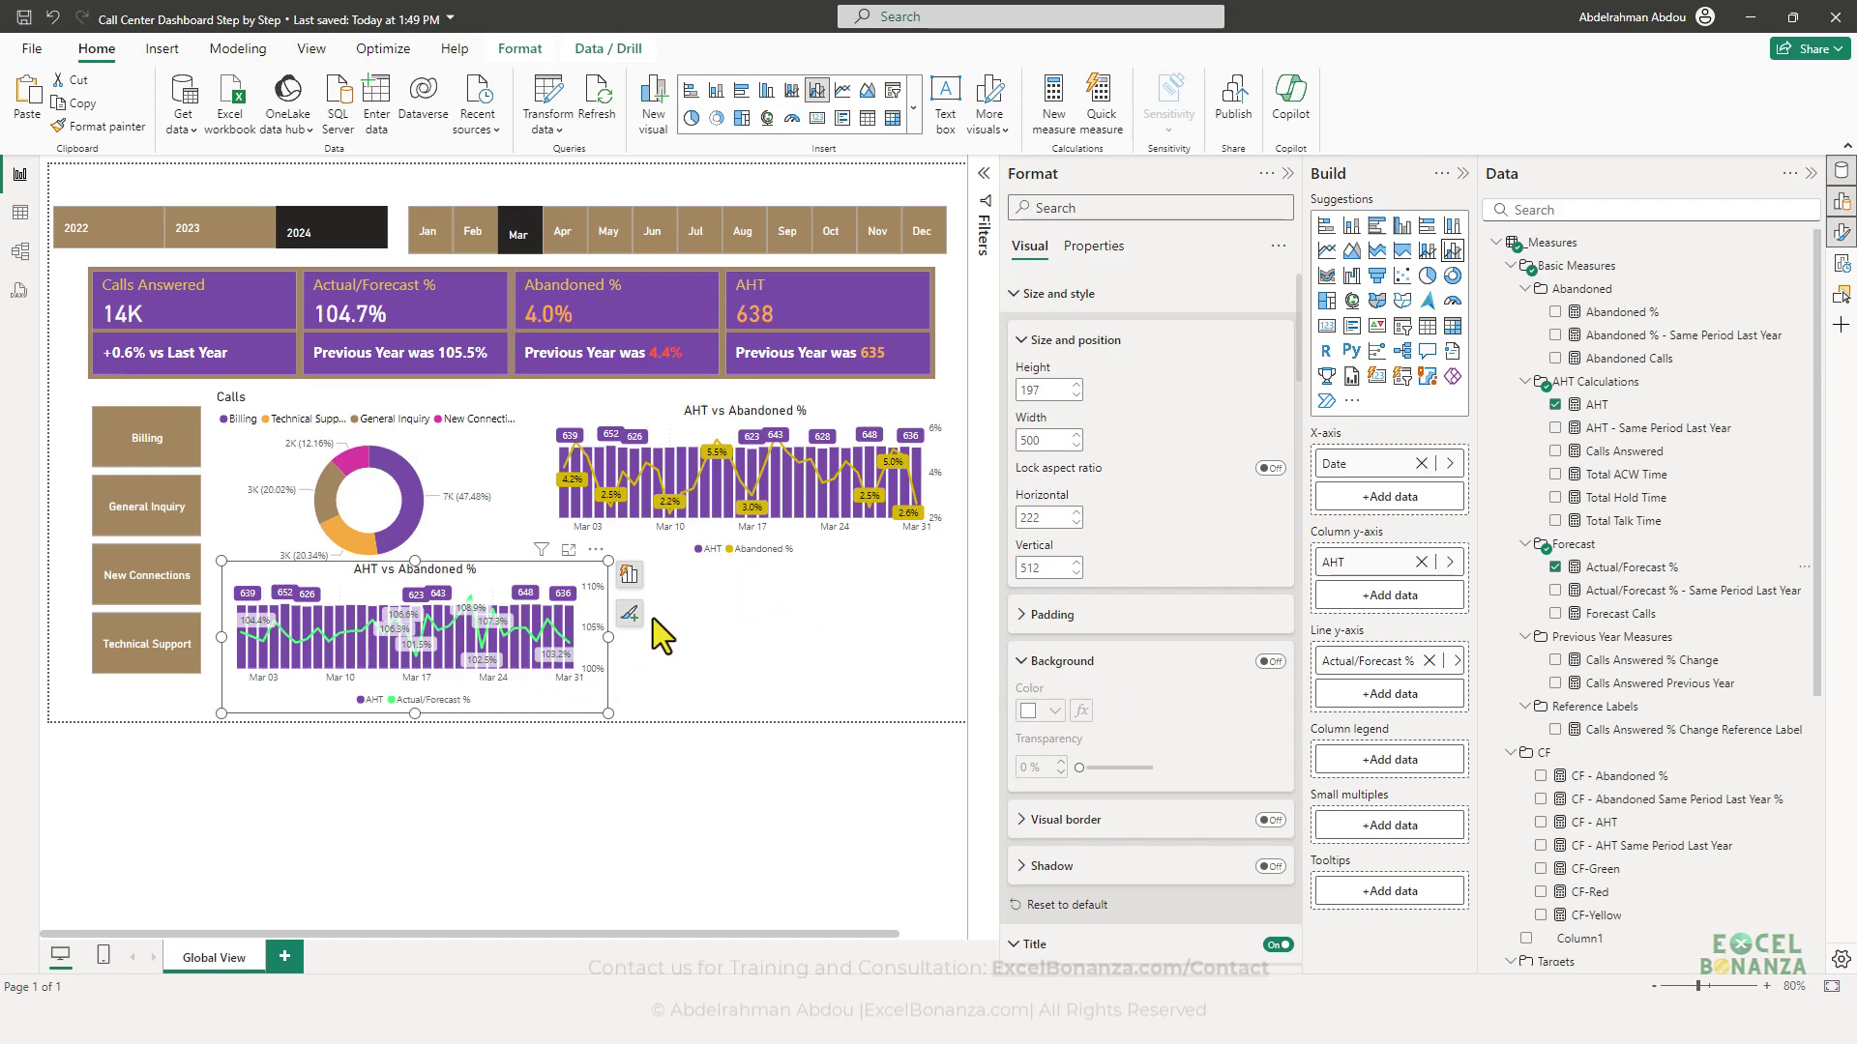
pyautogui.moveTo(608, 714); pyautogui.dragTo(563, 713)
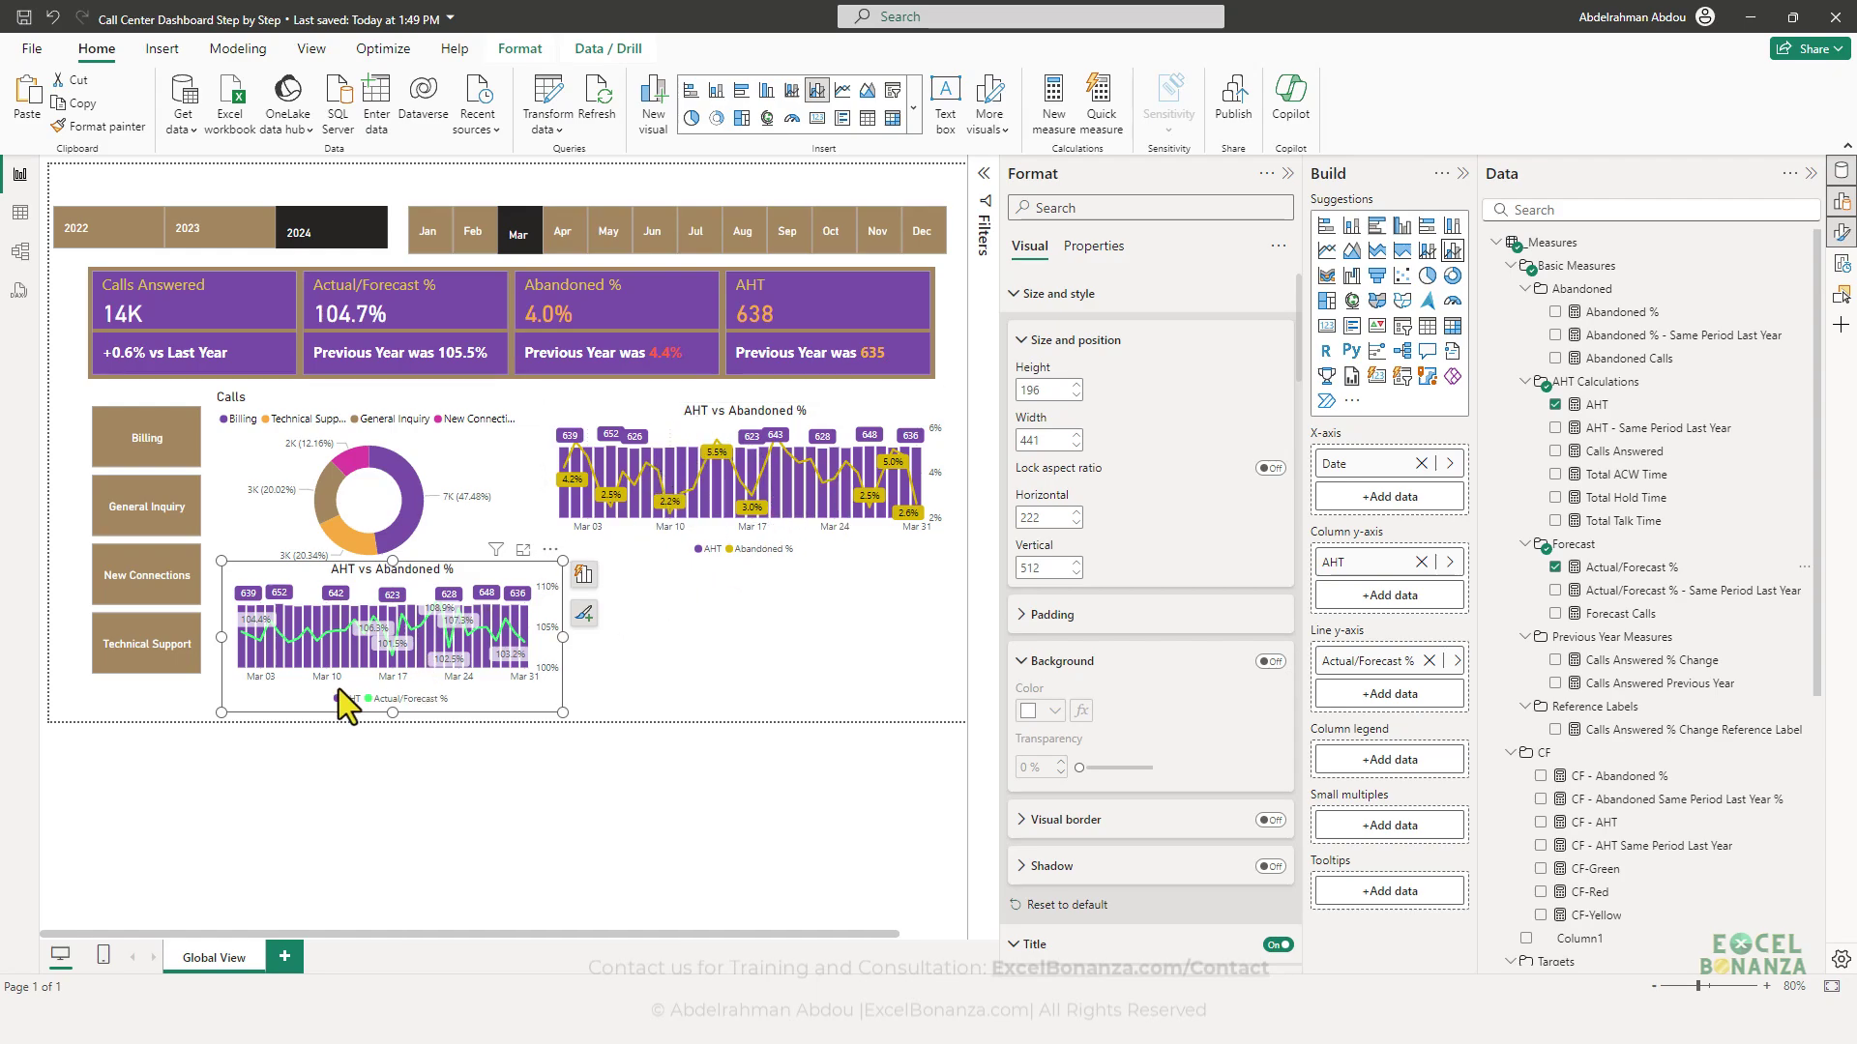
# - Set the Actual/Forecast % line color to the dark yellow theme color
pyautogui.scroll(-10, 1138, 639)
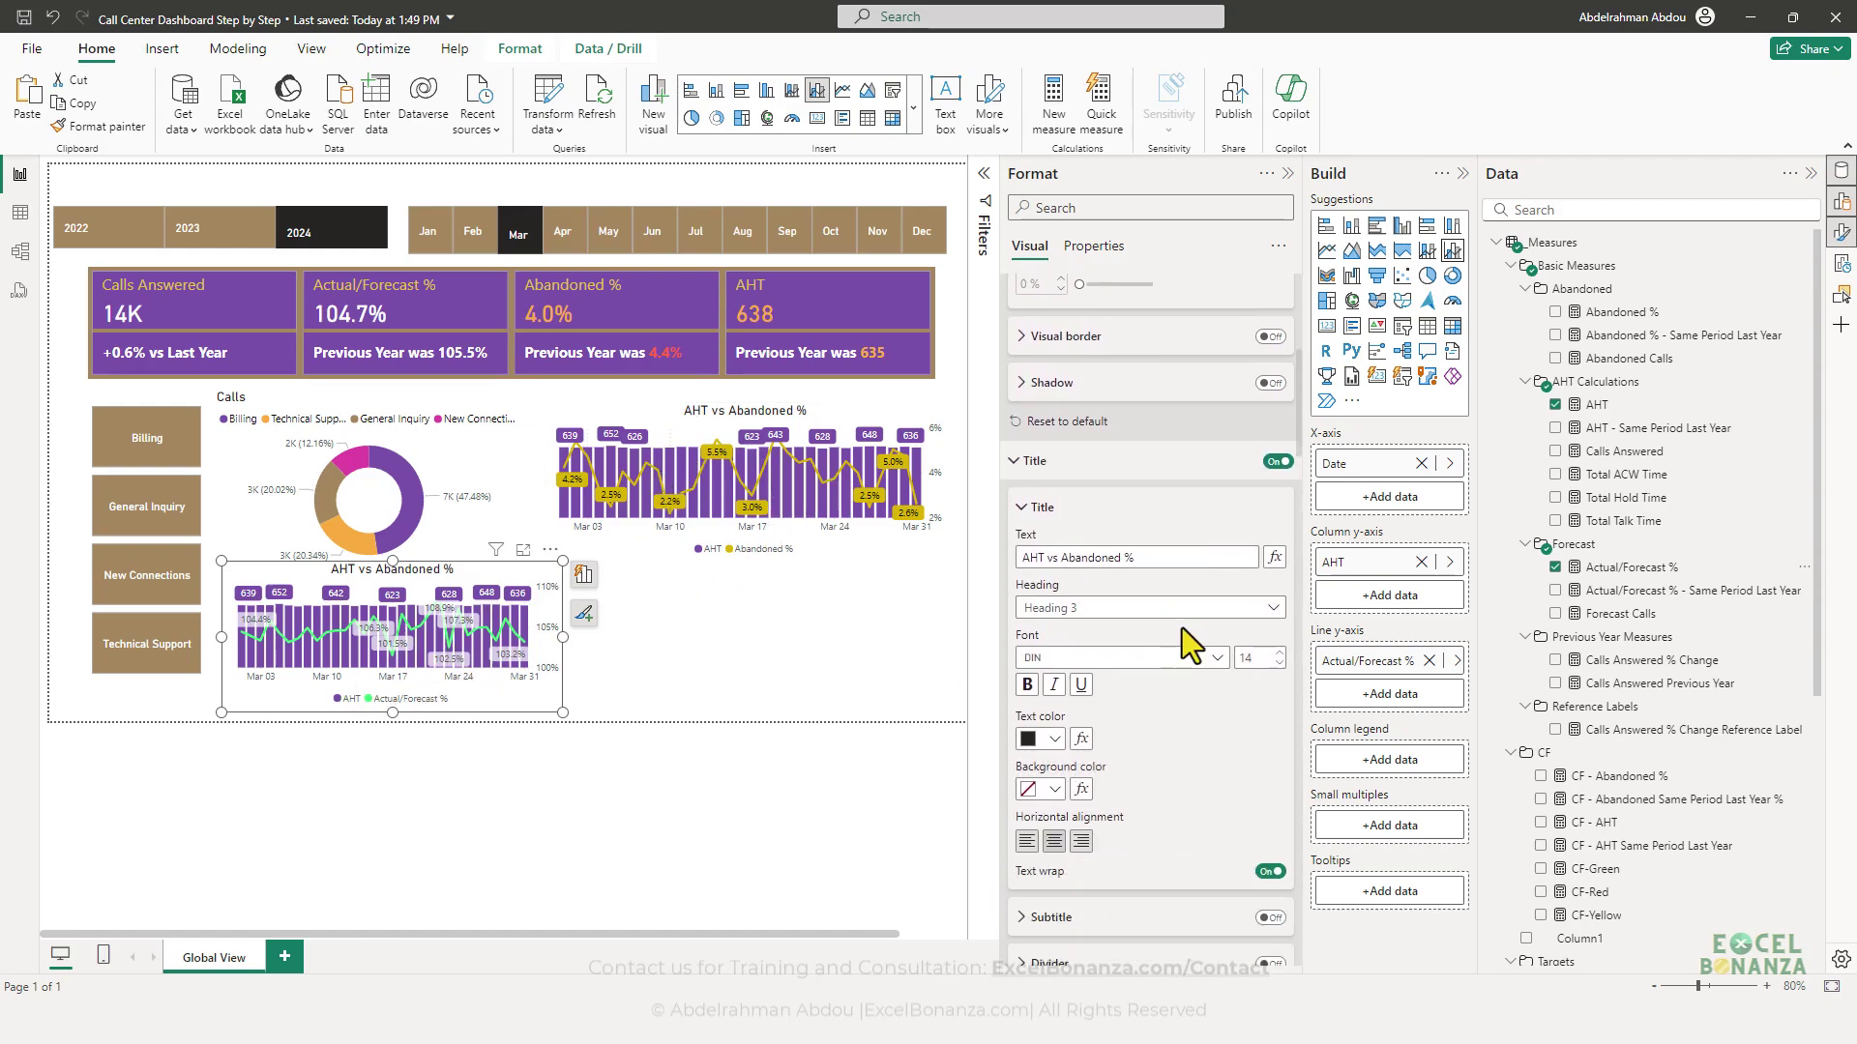
pyautogui.scroll(-10, 1204, 638)
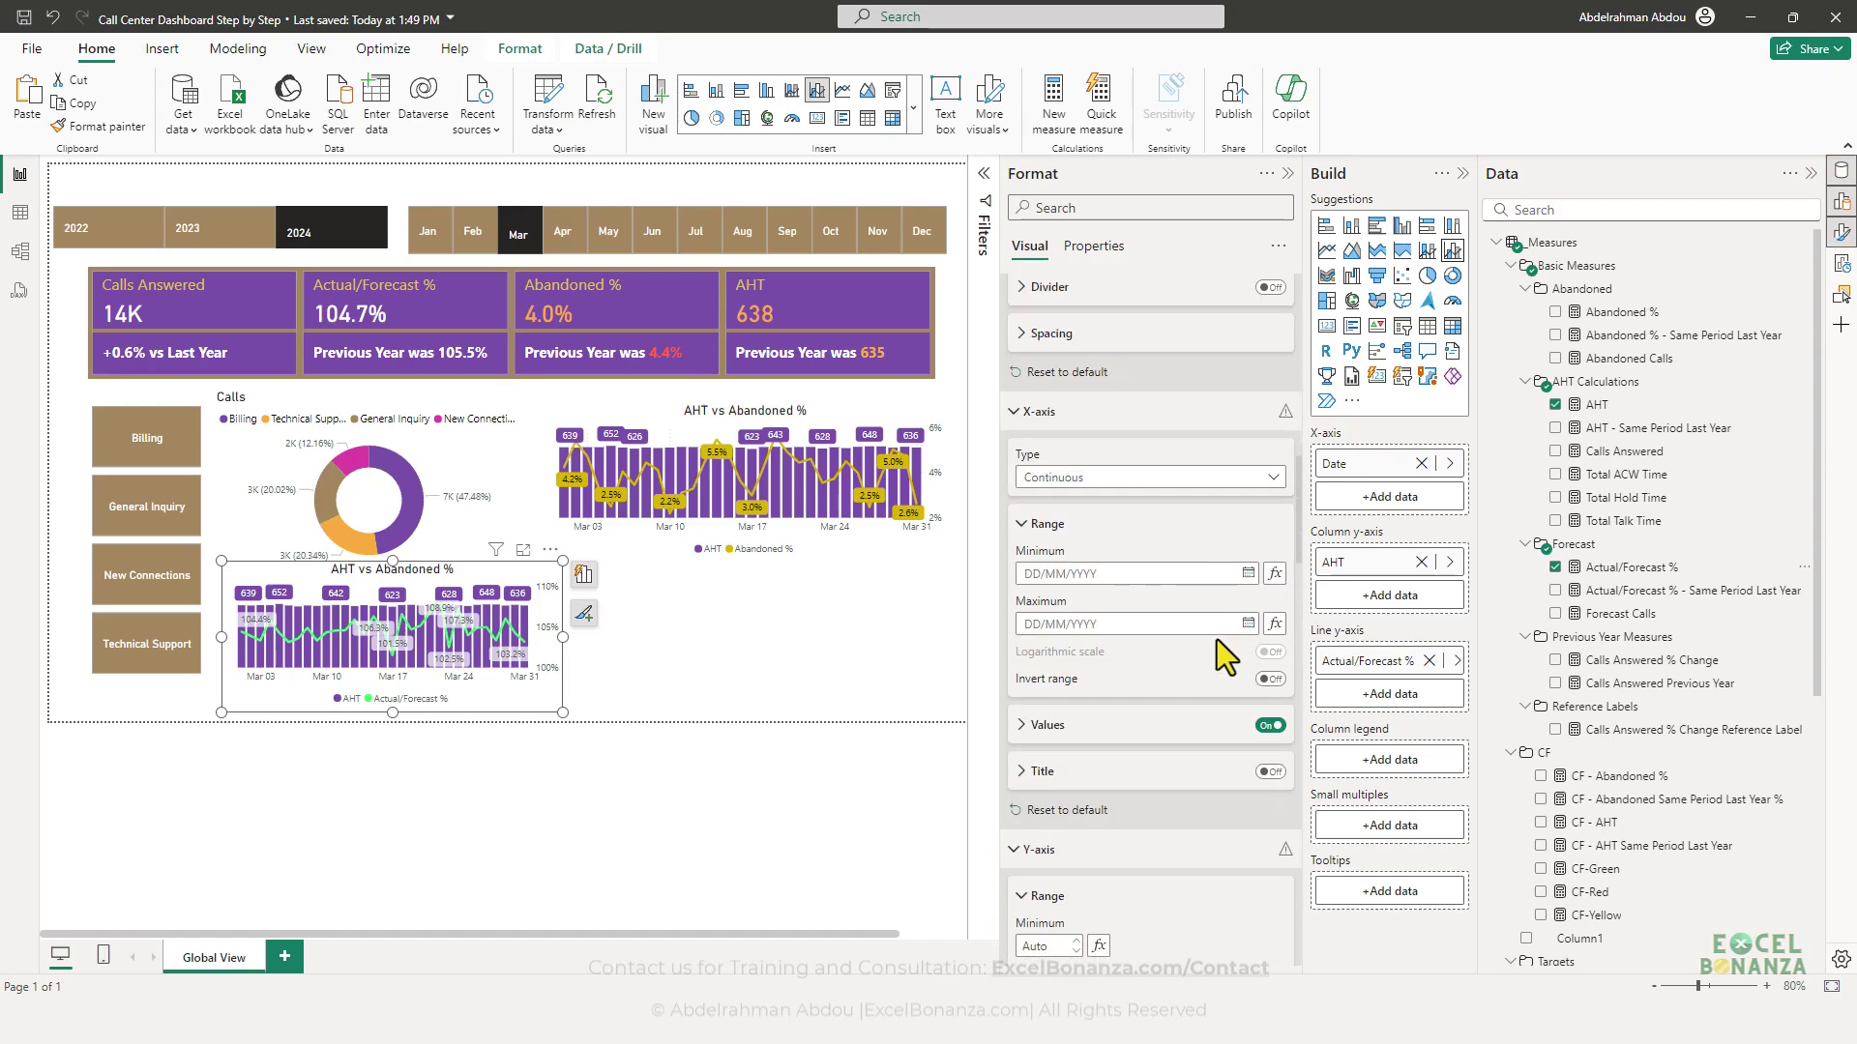
pyautogui.scroll(-5, 1205, 633)
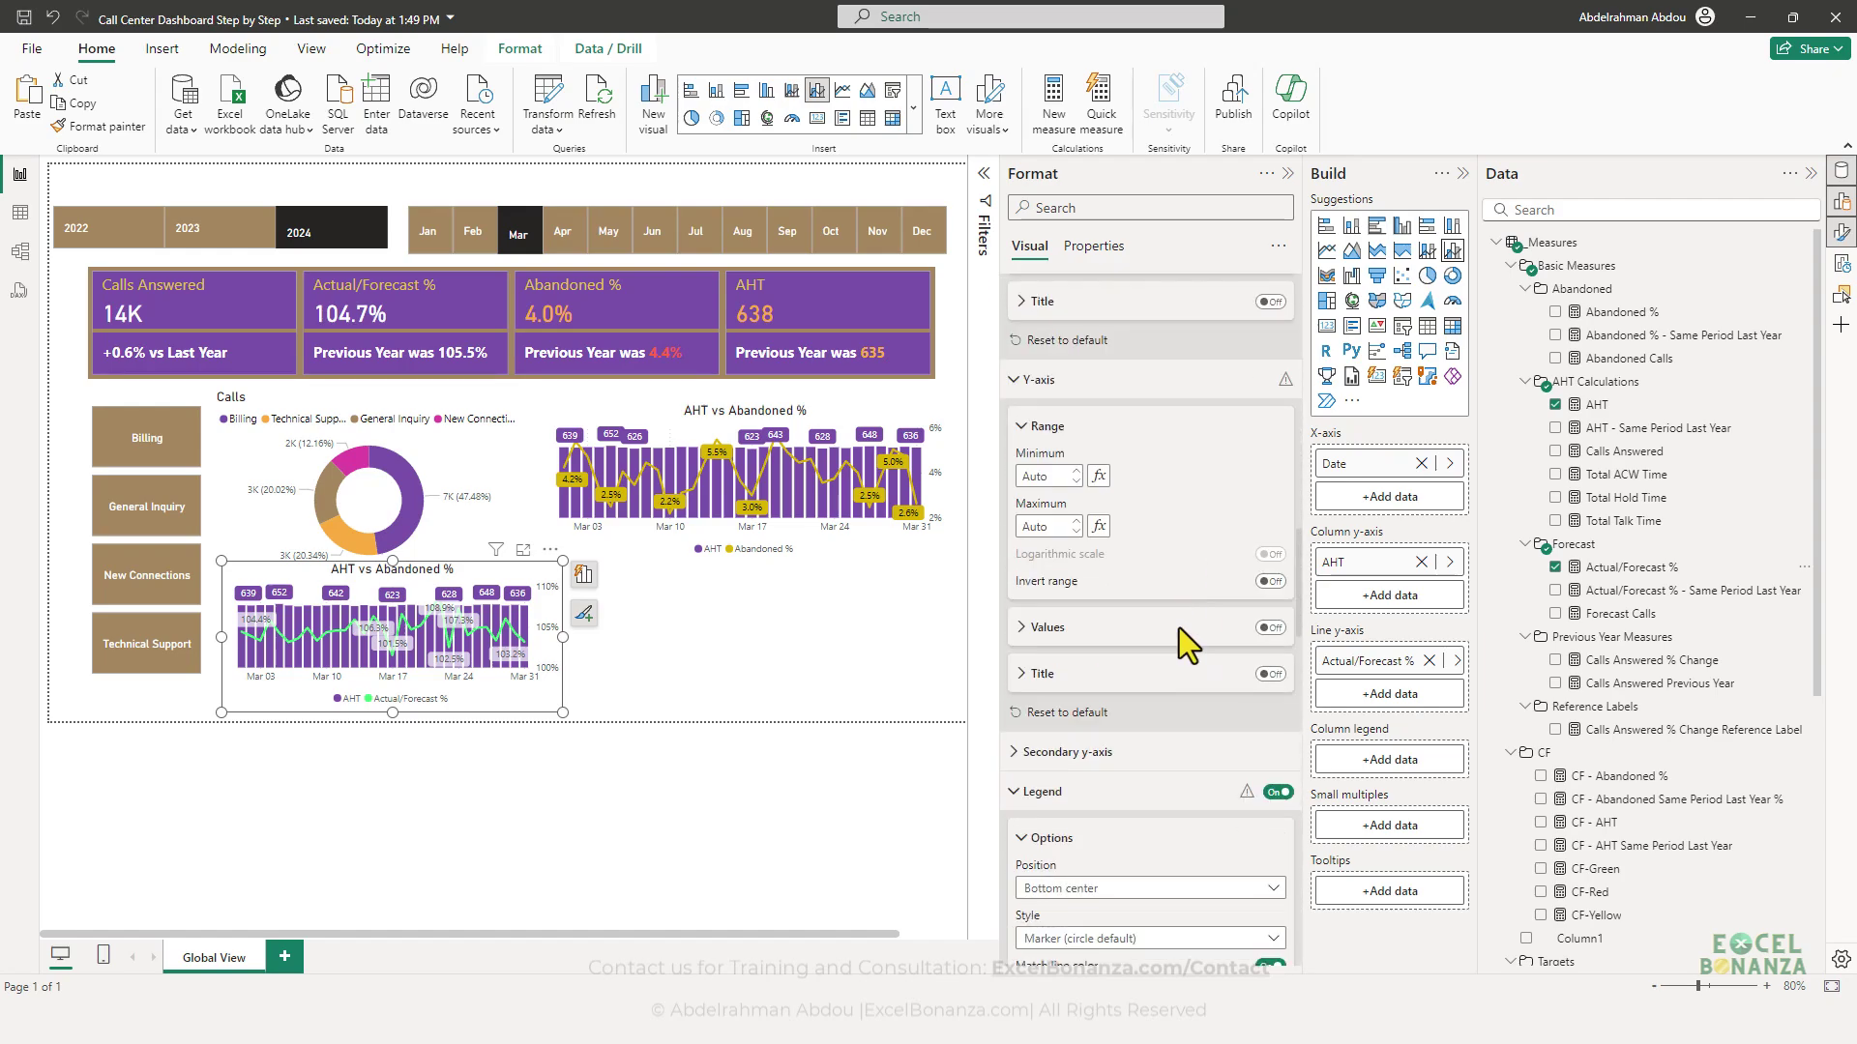
pyautogui.scroll(-8, 1195, 653)
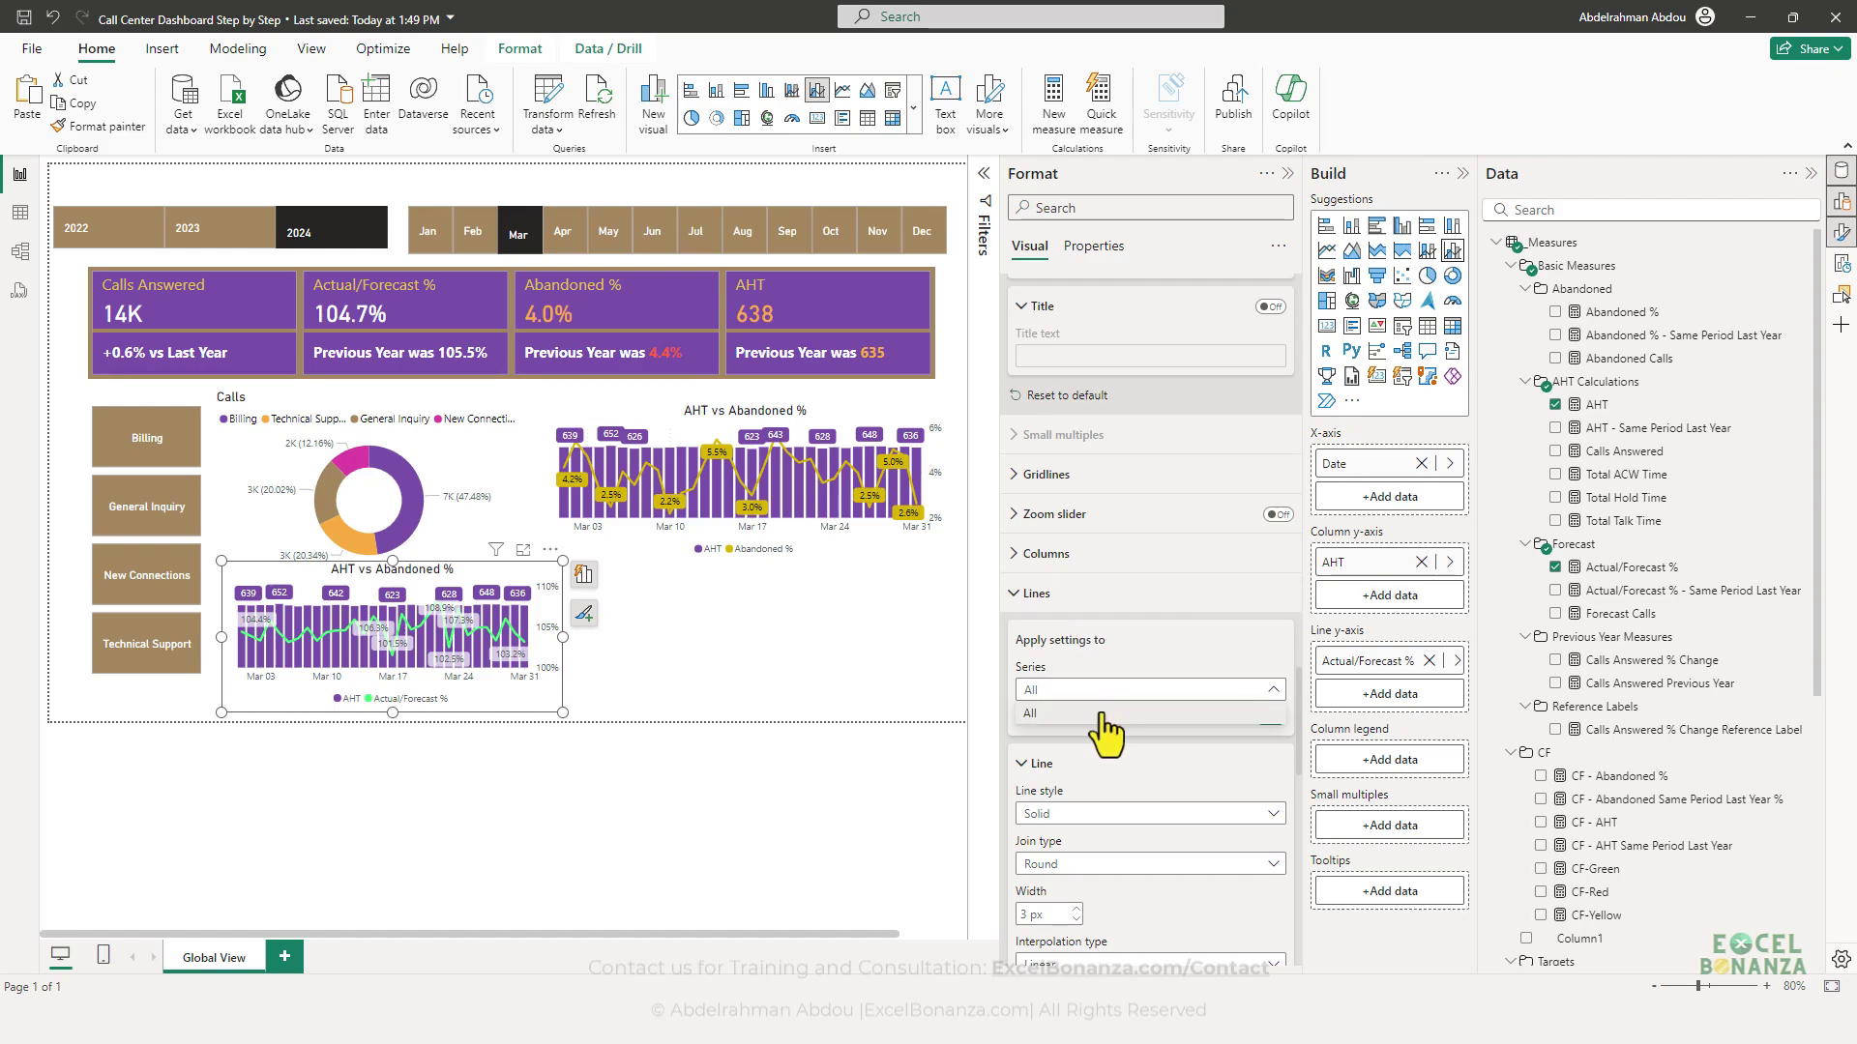
pyautogui.scroll(-5, 1114, 717)
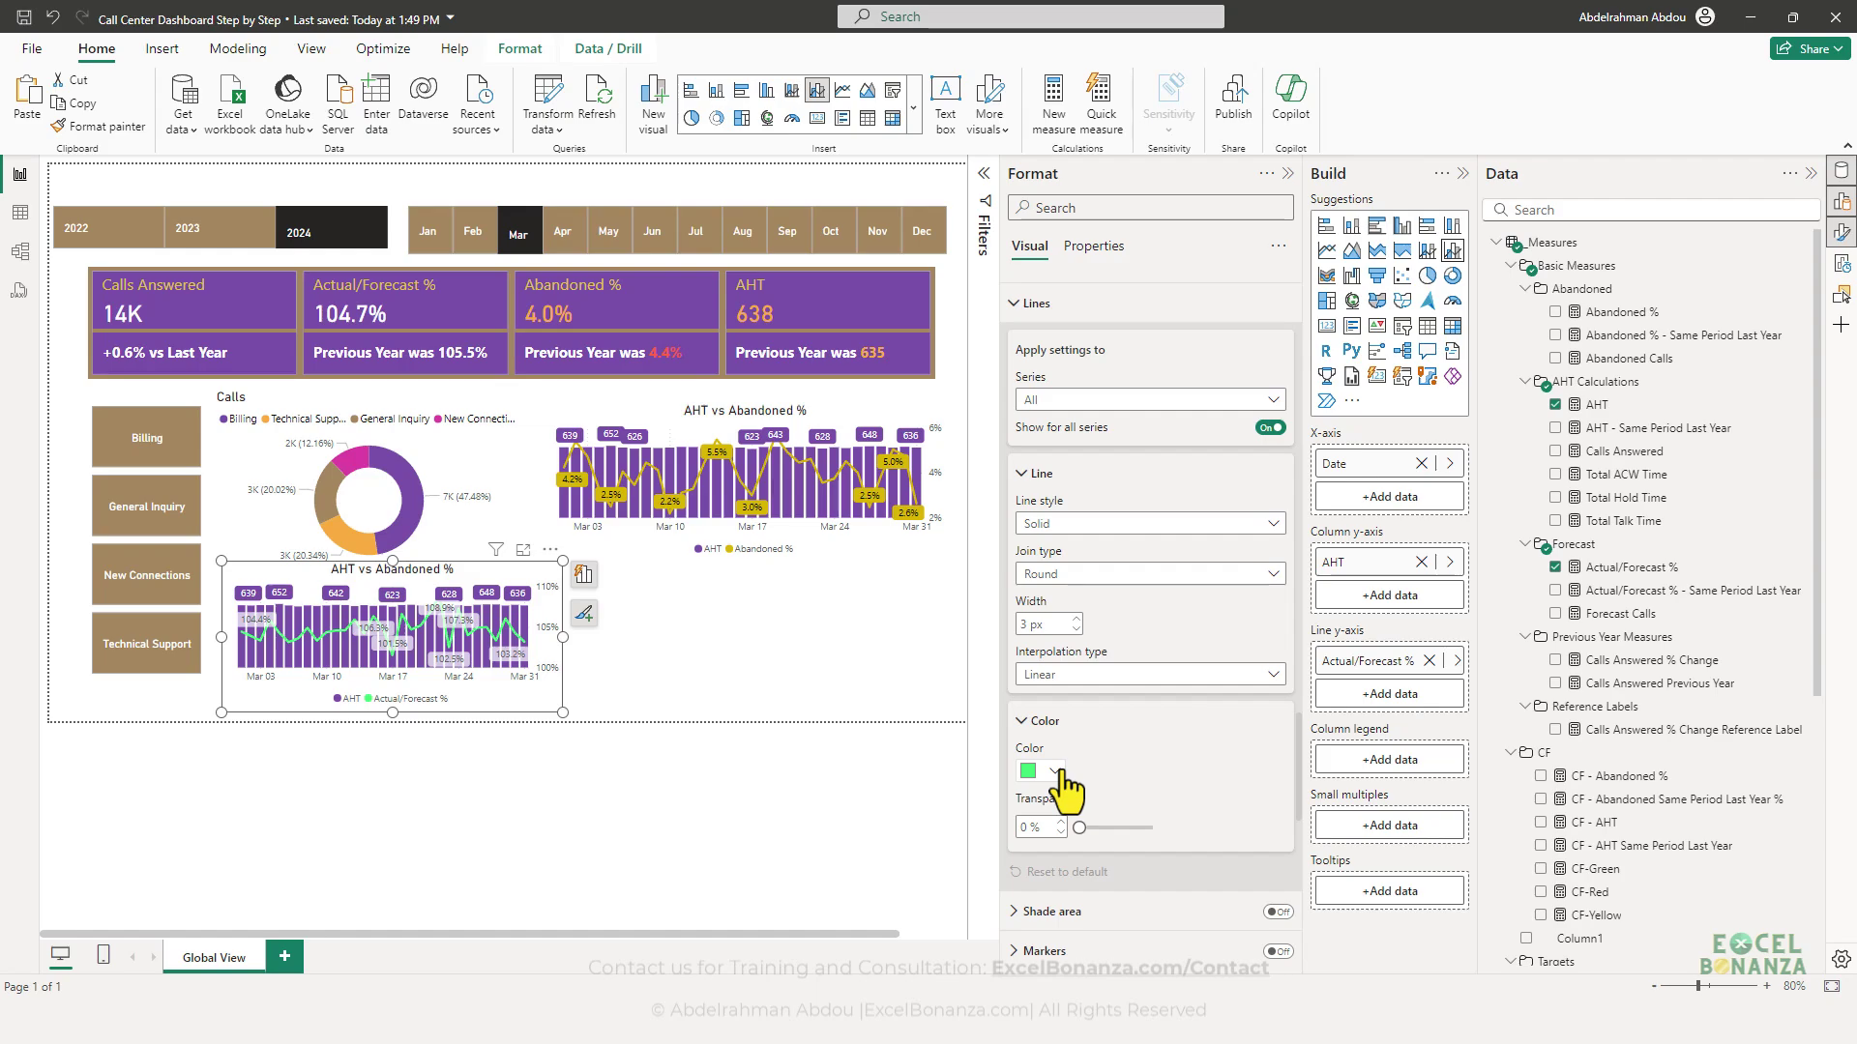
pyautogui.click(1058, 771)
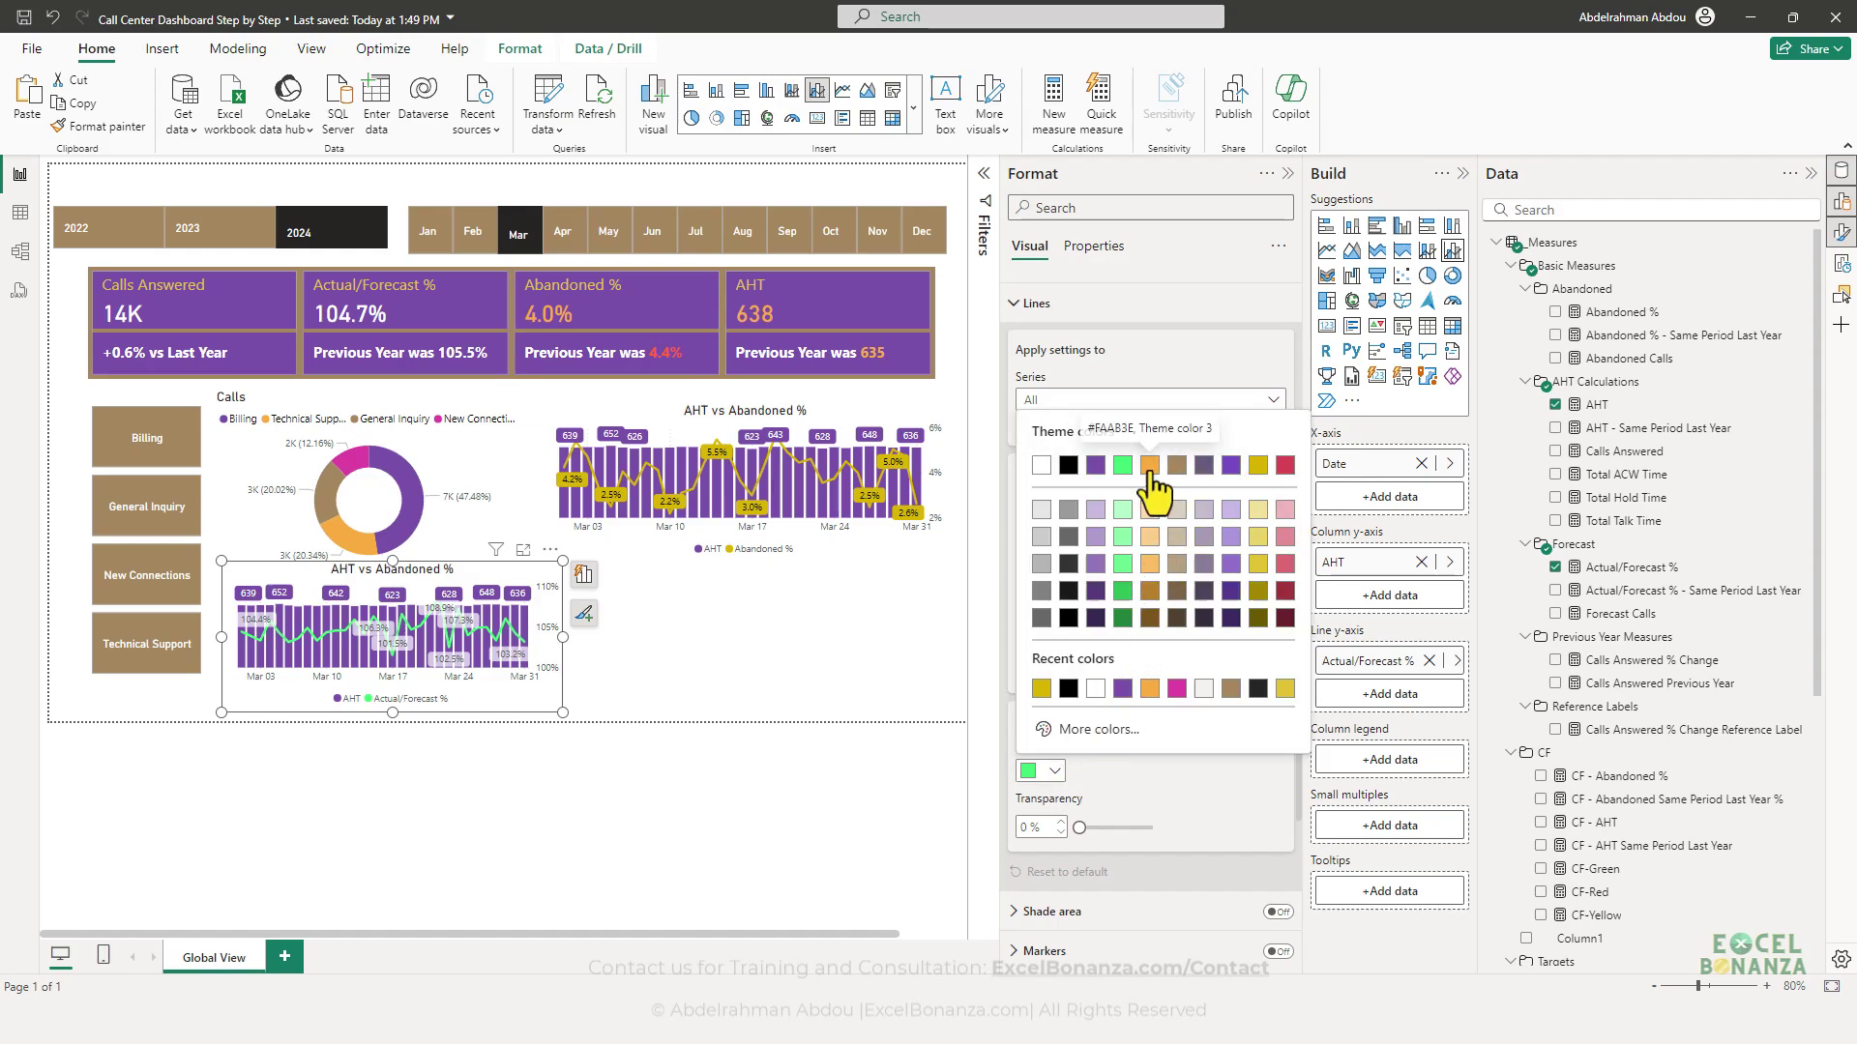
pyautogui.click(1258, 465)
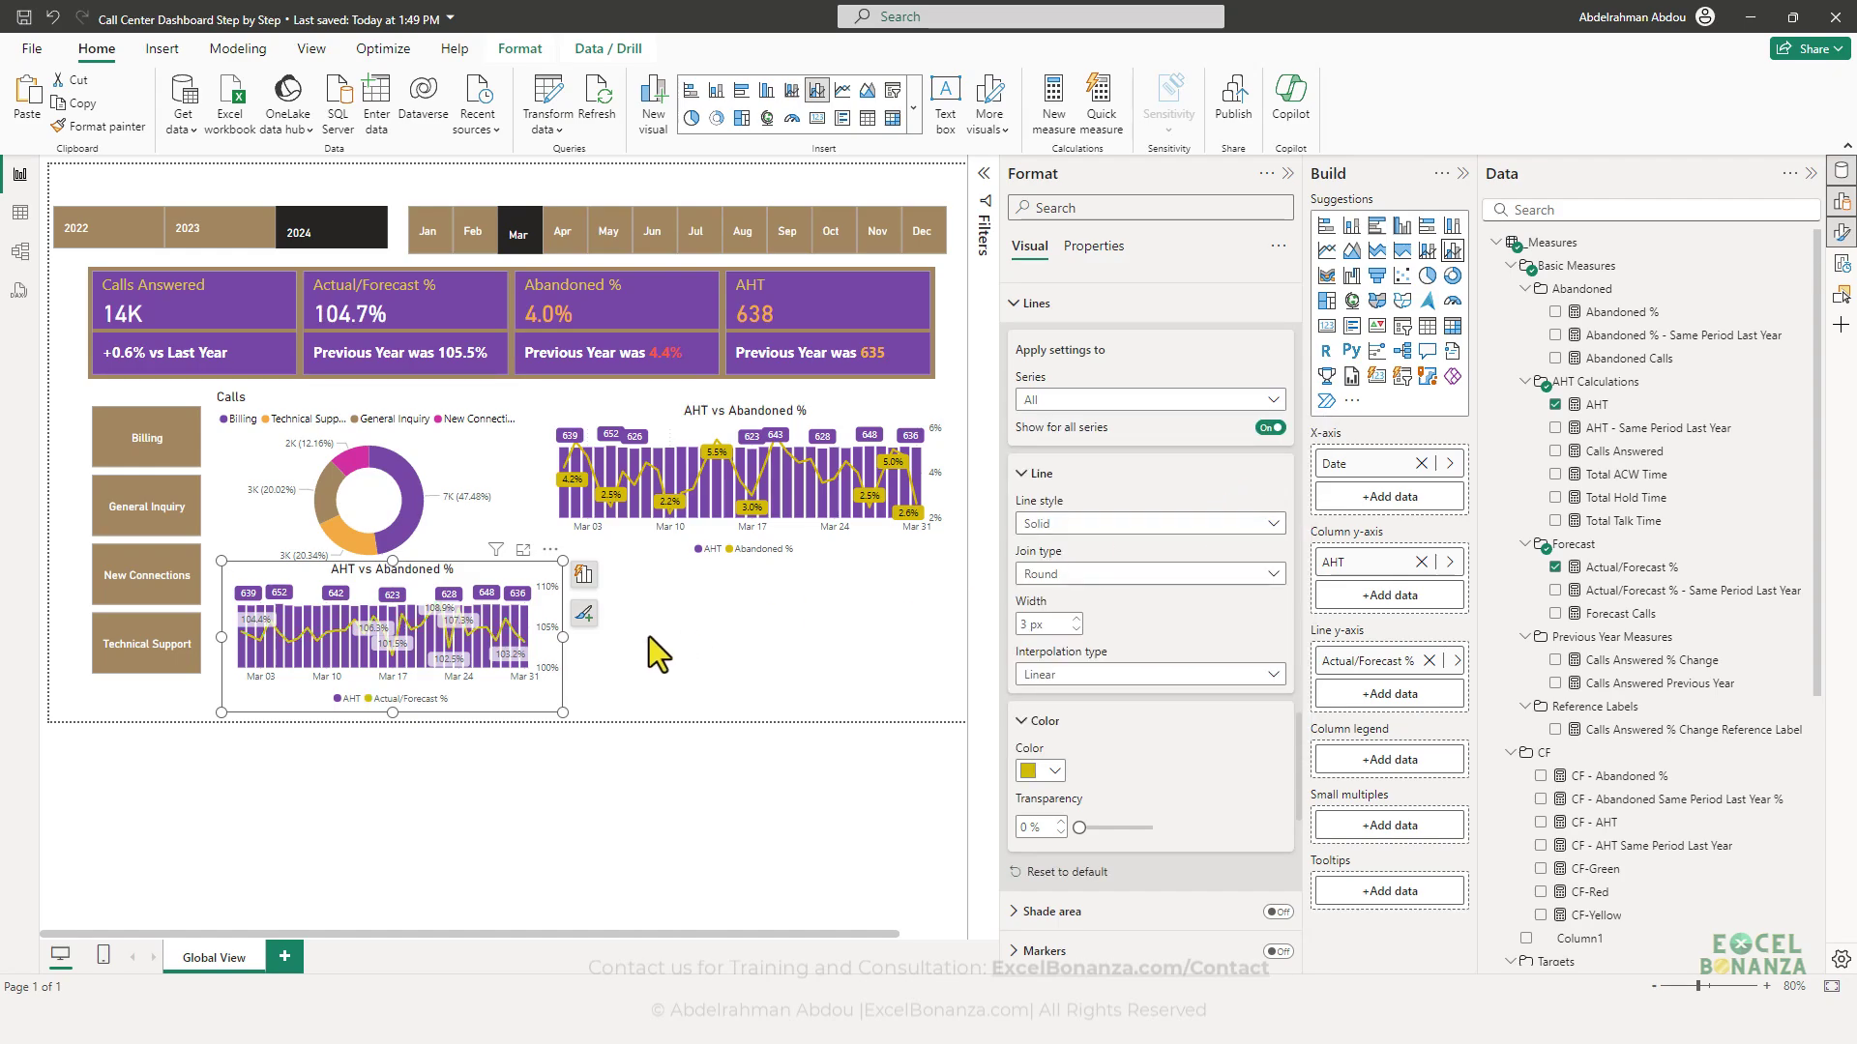
# - Set the value color of the Actual/Forecast % series' data labels to black
pyautogui.scroll(-2, 1086, 747)
pyautogui.click(1146, 756)
pyautogui.scroll(-5, 1151, 764)
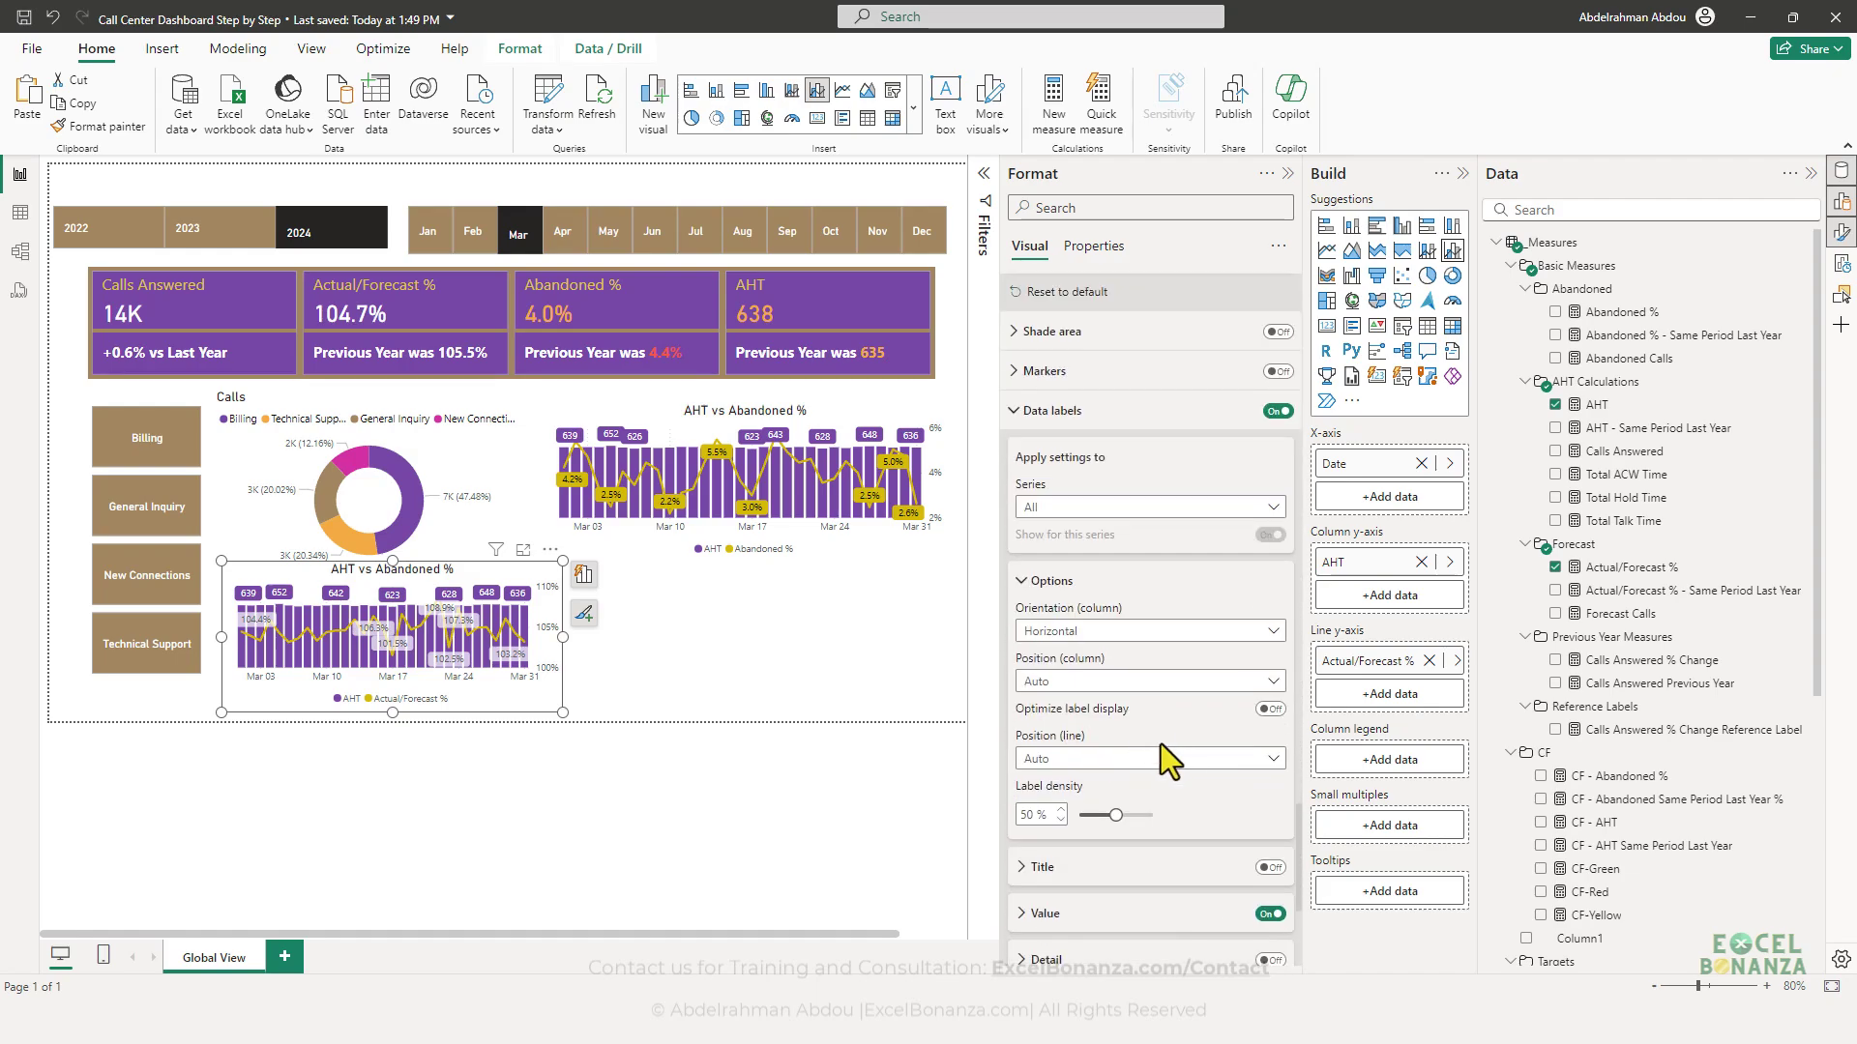
pyautogui.click(1083, 507)
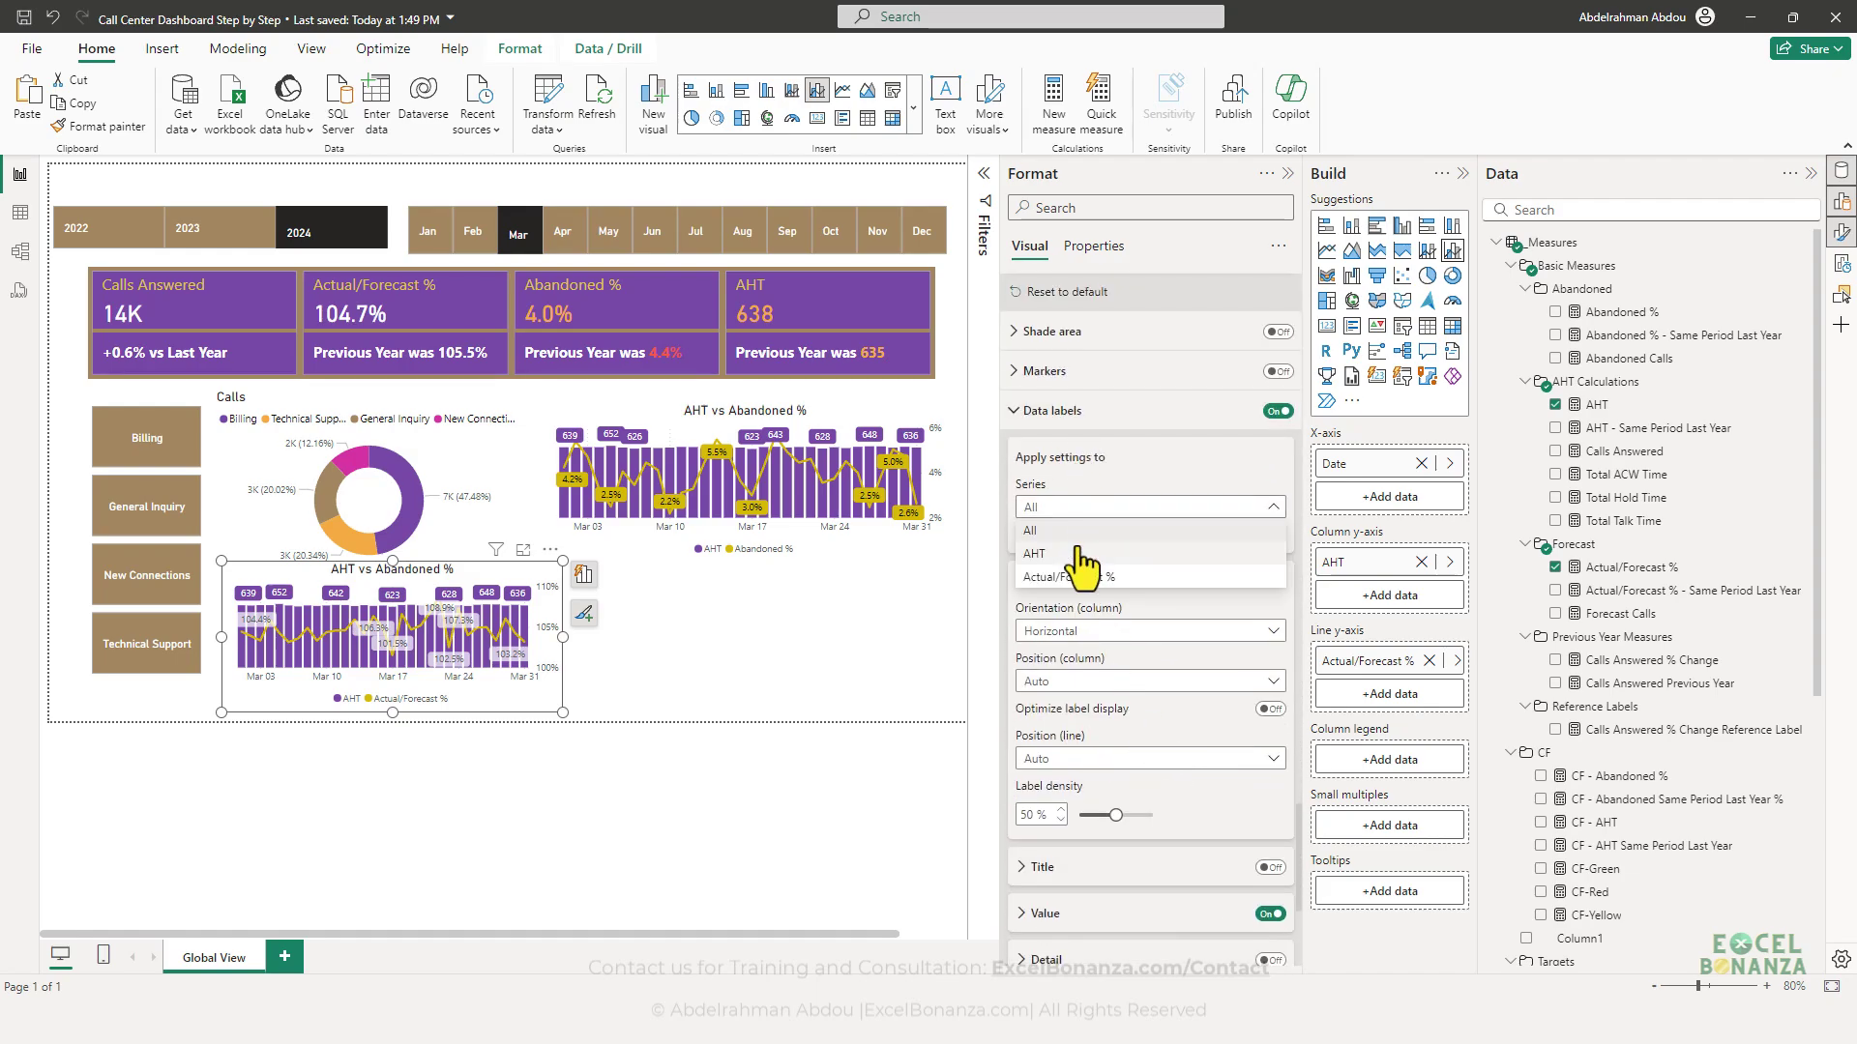
pyautogui.click(1109, 617)
pyautogui.scroll(-3, 1122, 706)
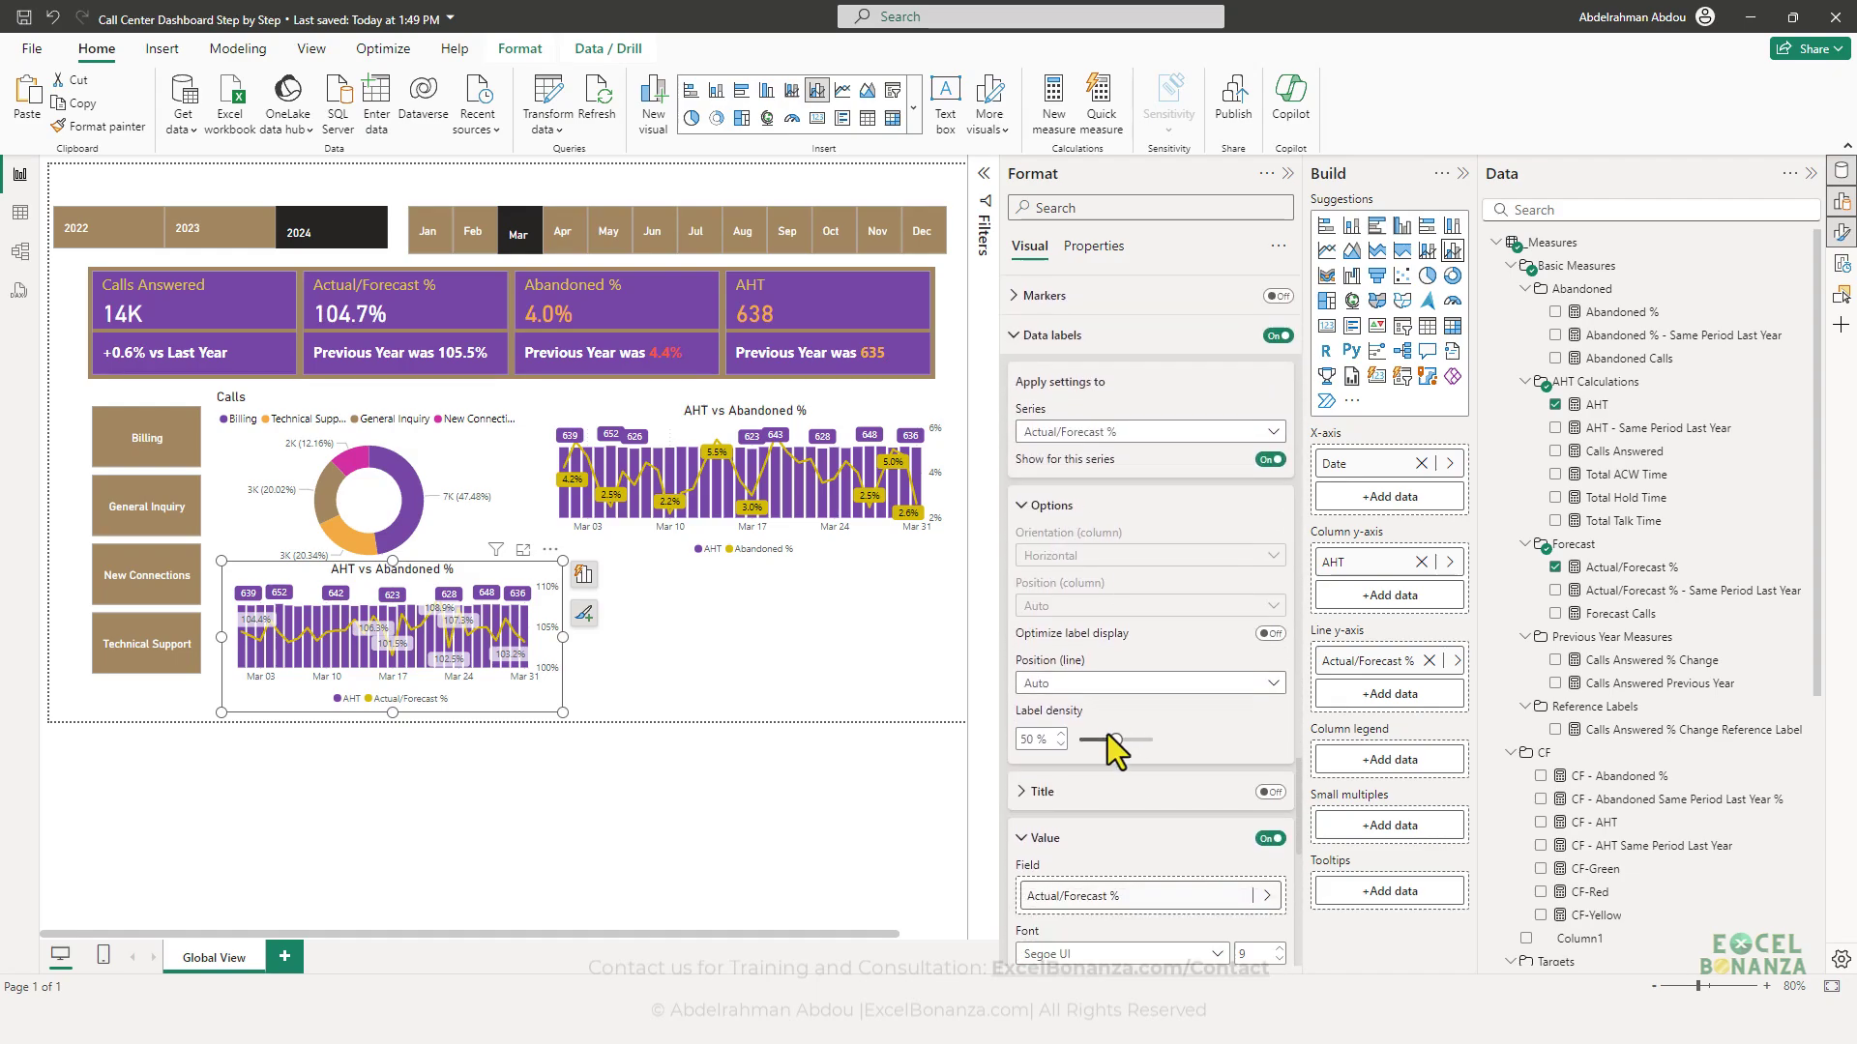
pyautogui.click(1100, 706)
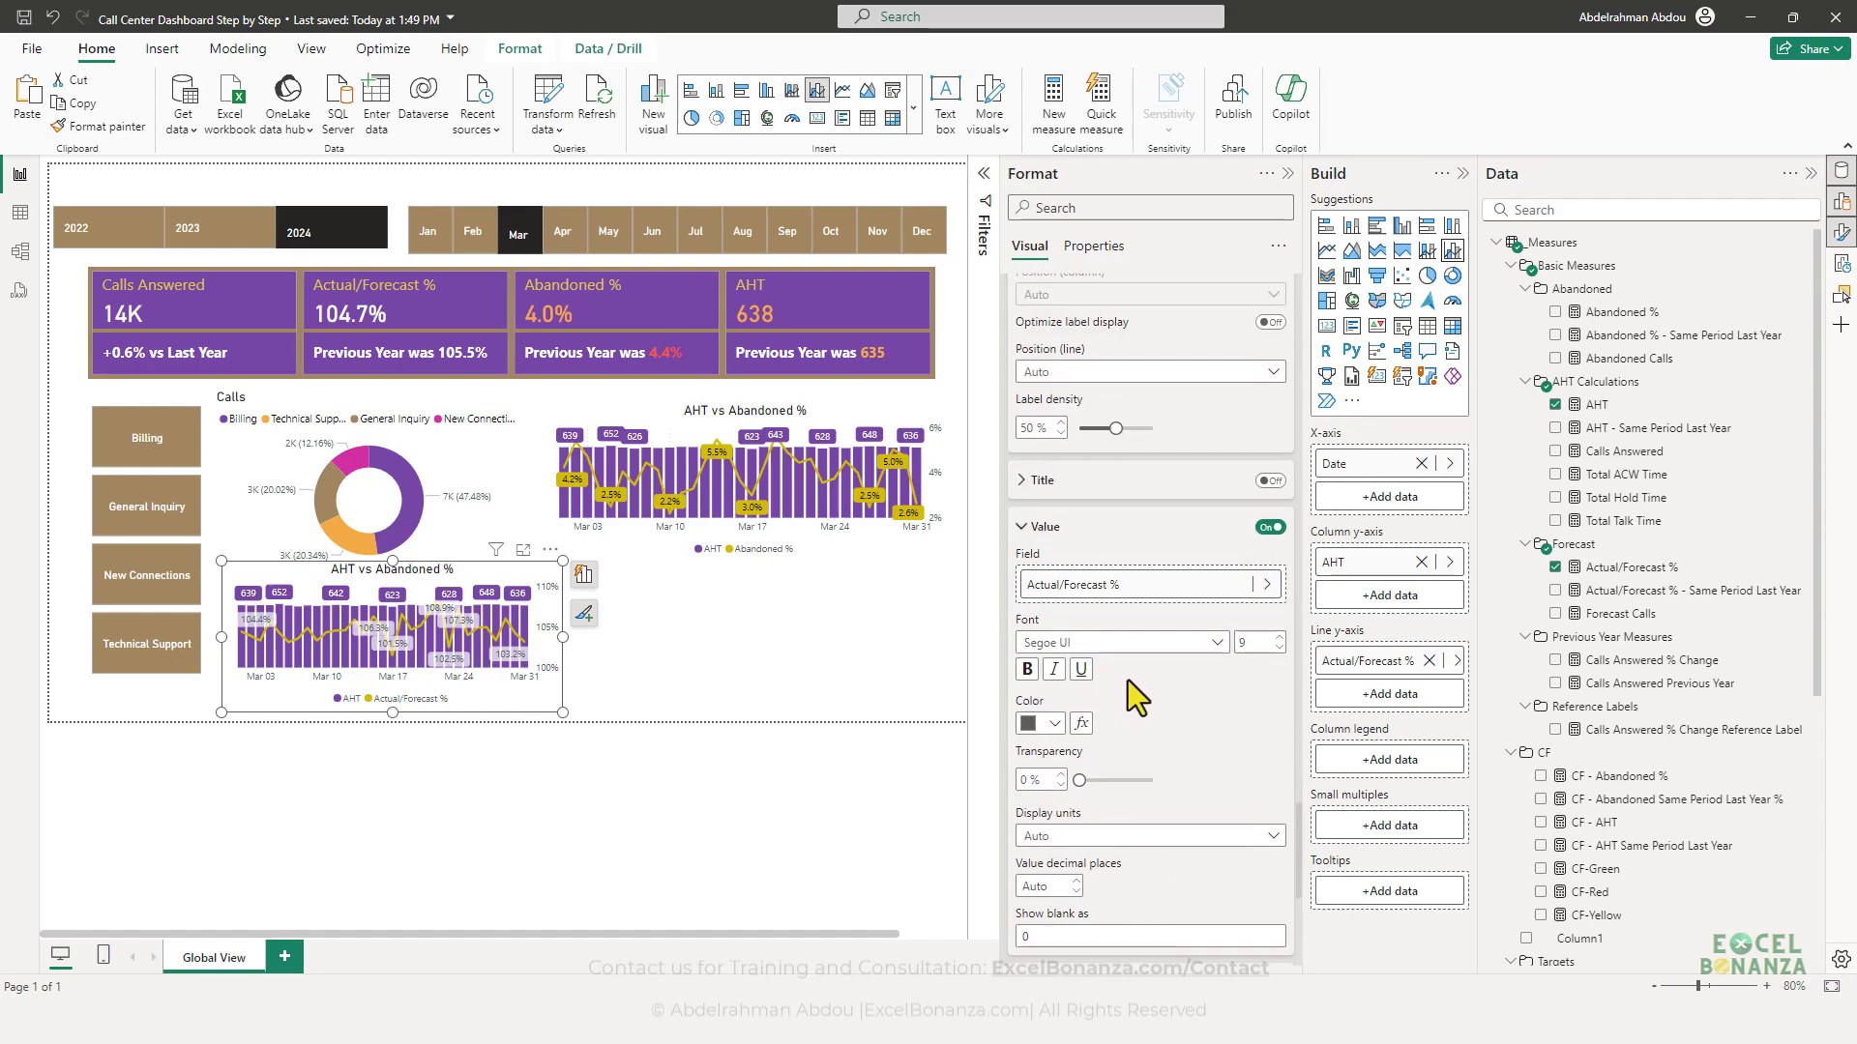
pyautogui.scroll(3, 1136, 685)
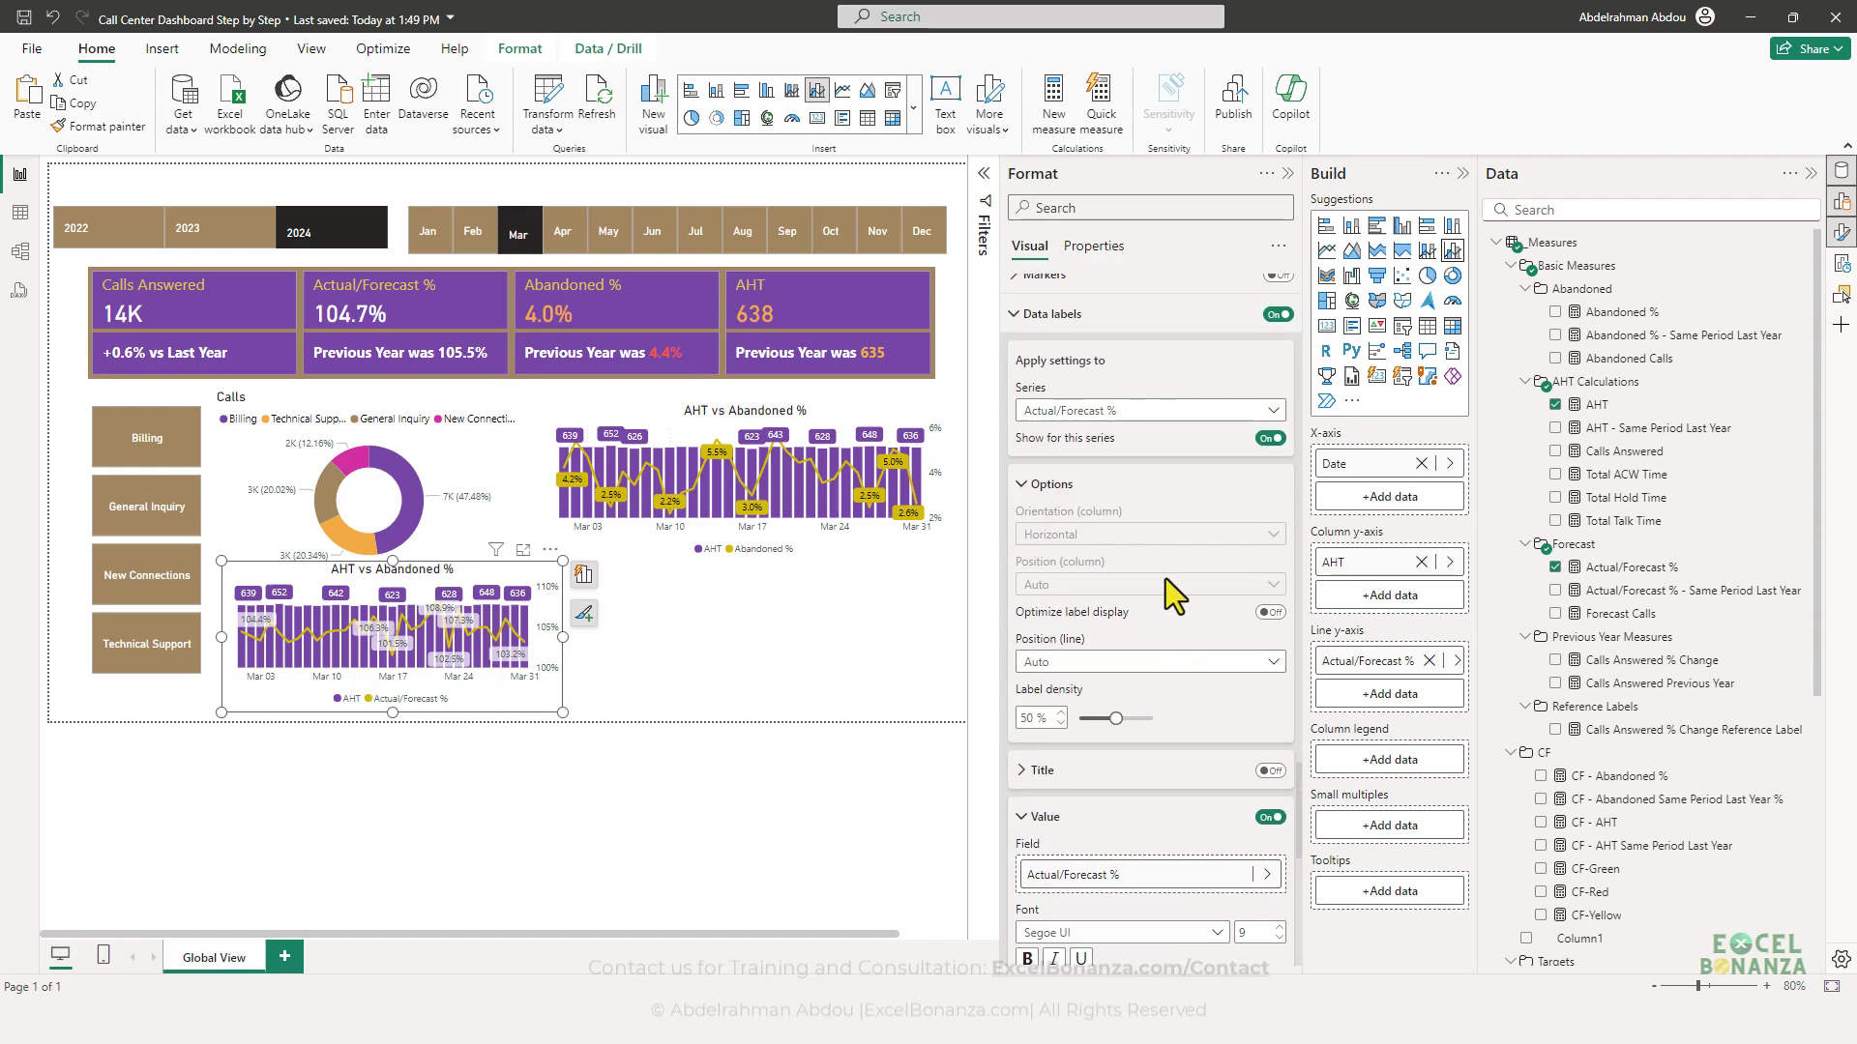
pyautogui.scroll(-4, 1144, 581)
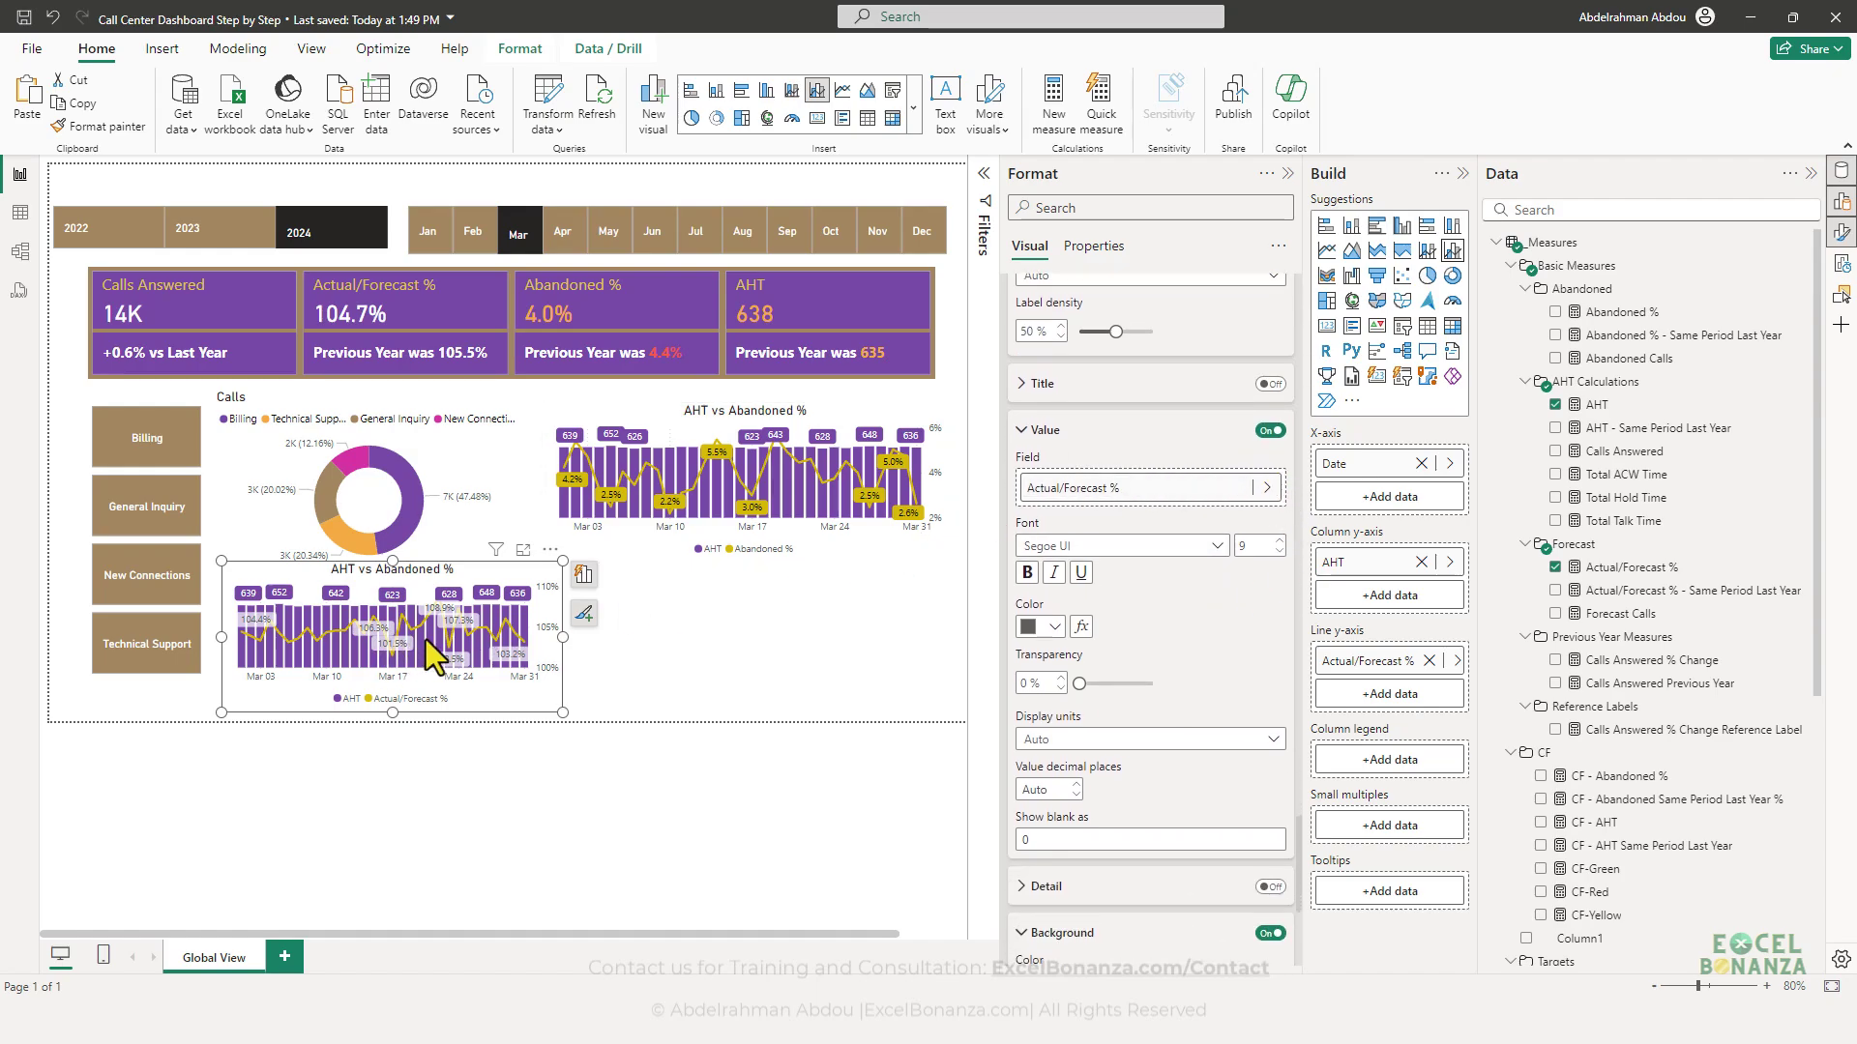
pyautogui.scroll(-2, 1122, 701)
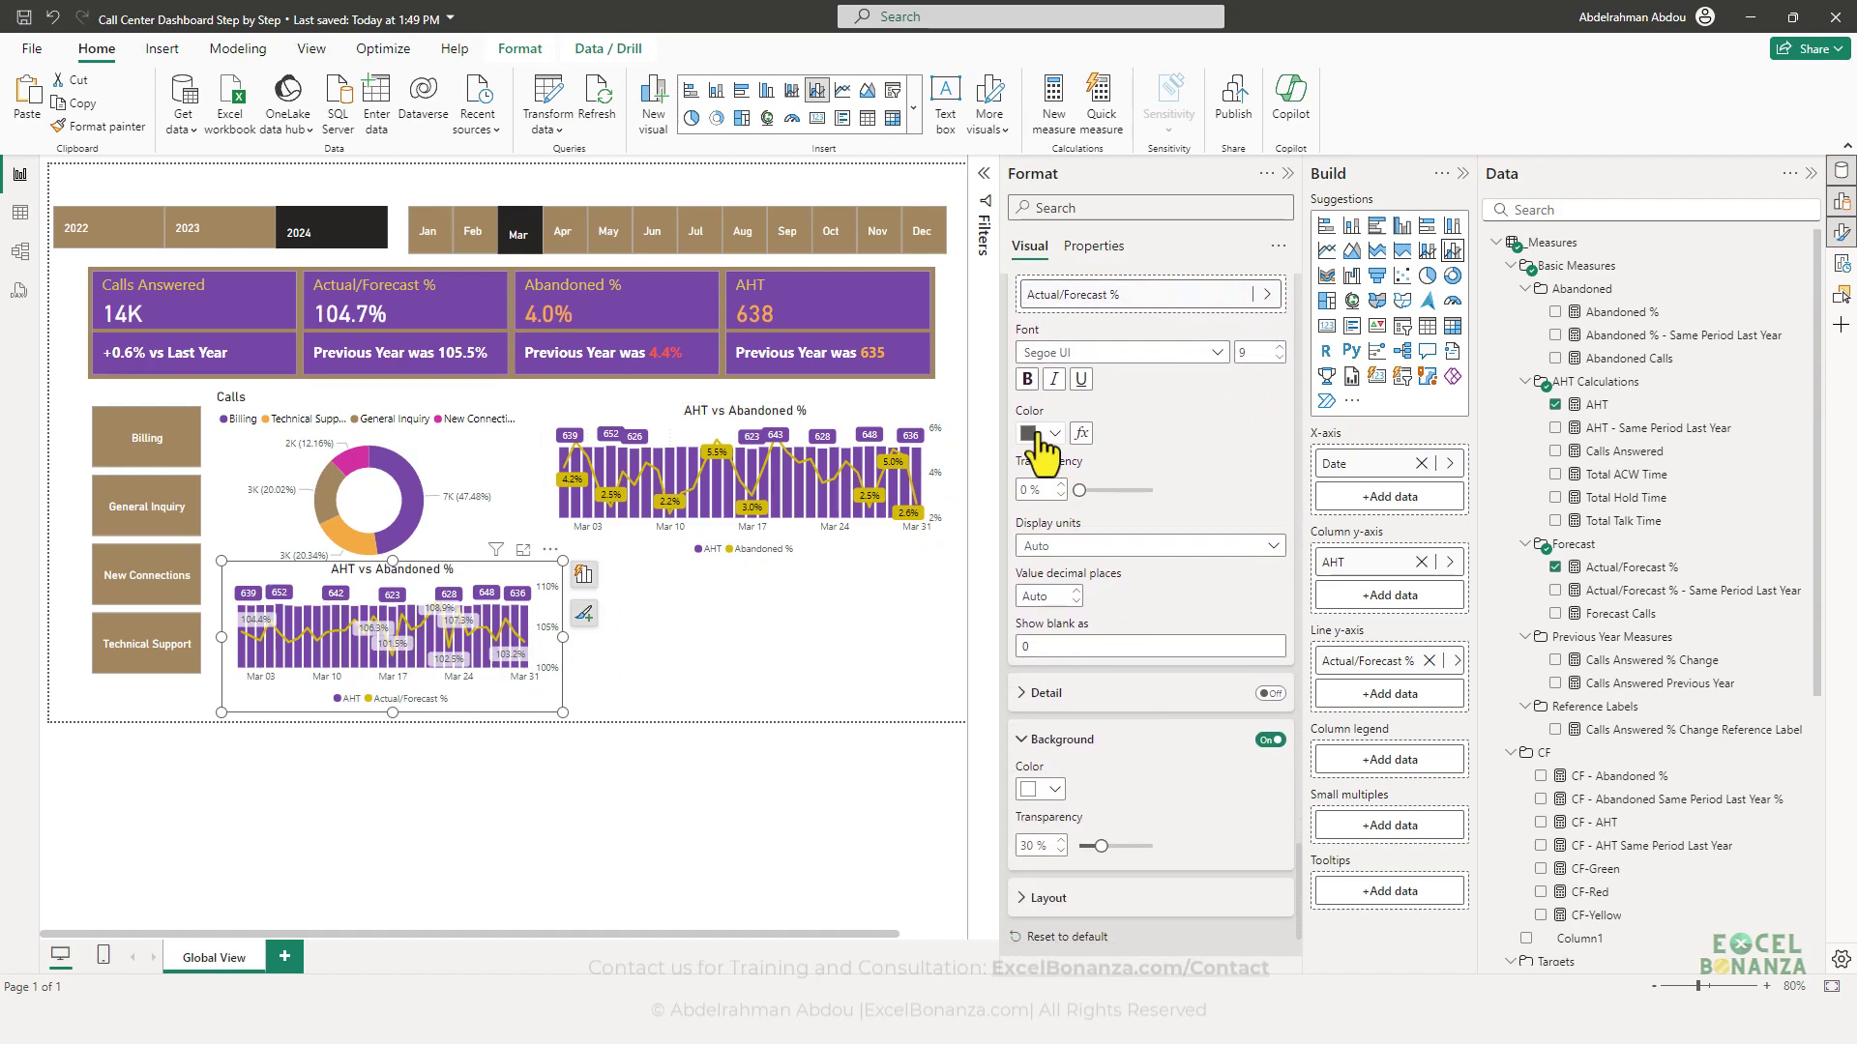
pyautogui.click(1042, 432)
pyautogui.click(1068, 500)
# - Give the Actual/Forecast % data labels a dark yellow background with 0% transparency
pyautogui.scroll(-2, 1116, 634)
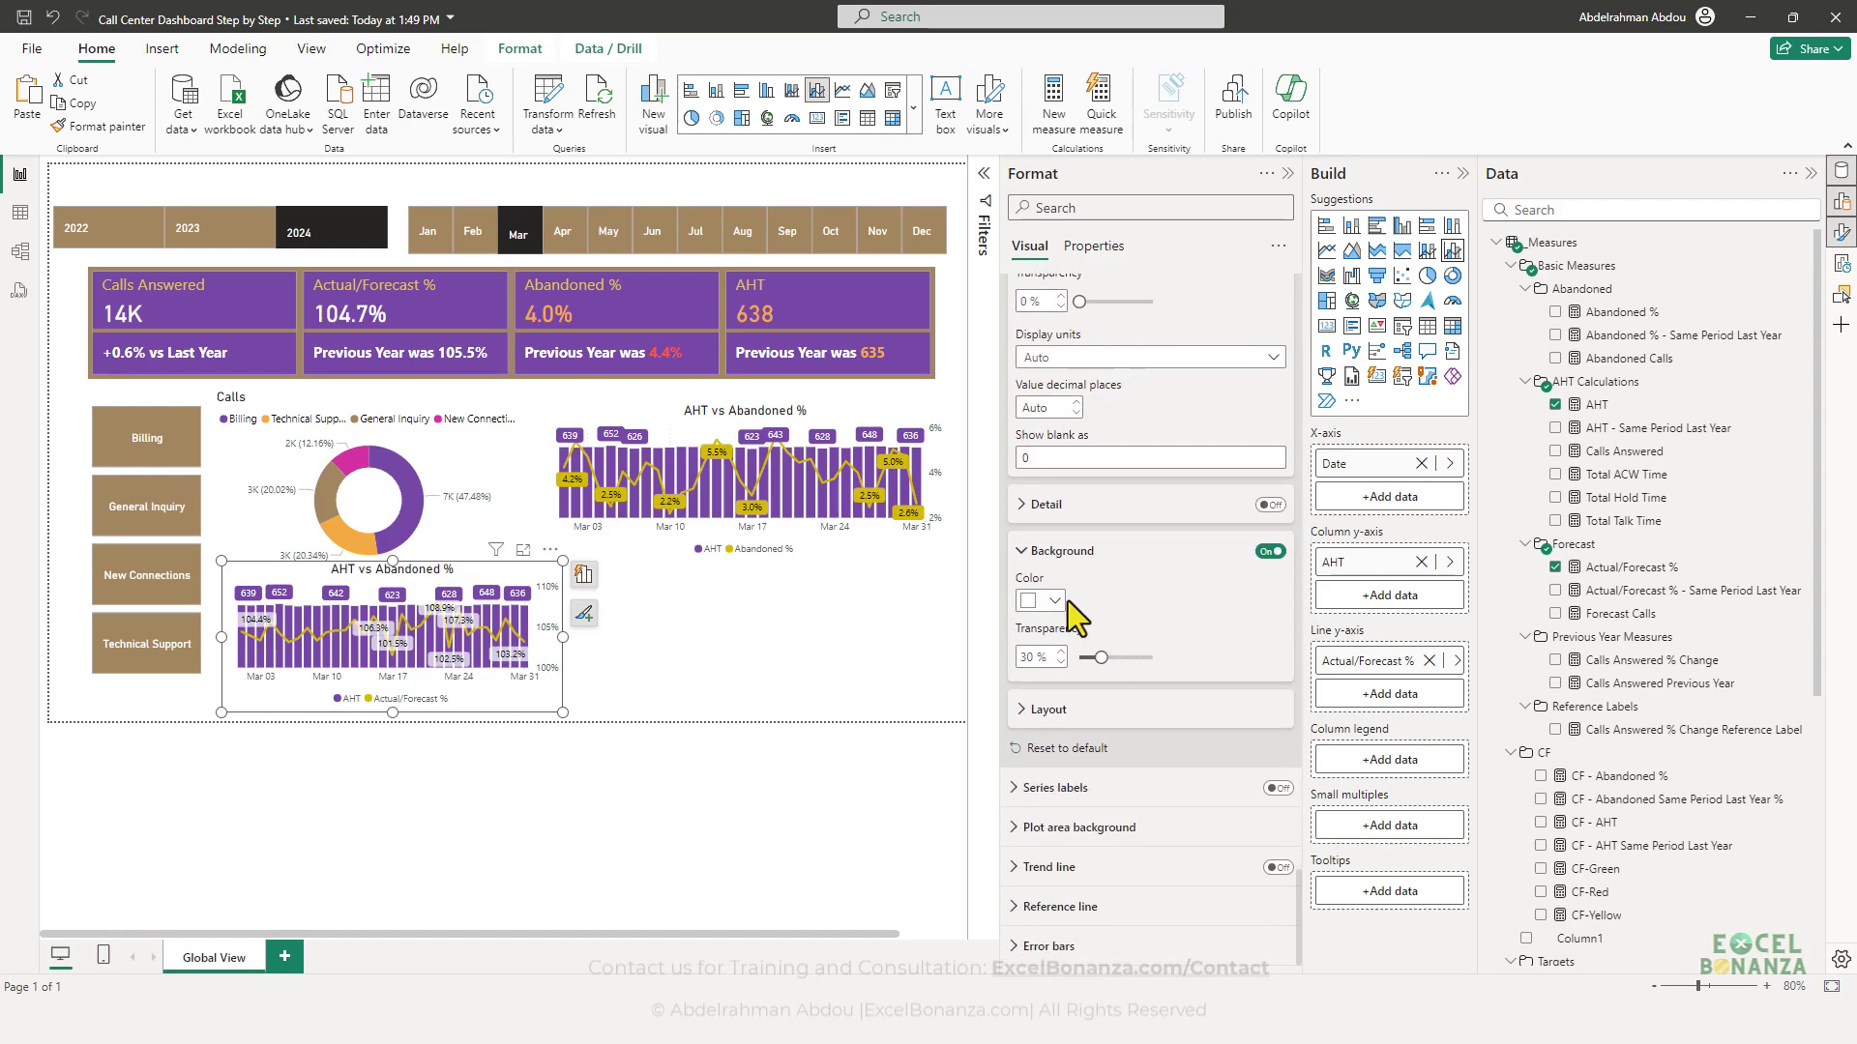
pyautogui.click(1056, 597)
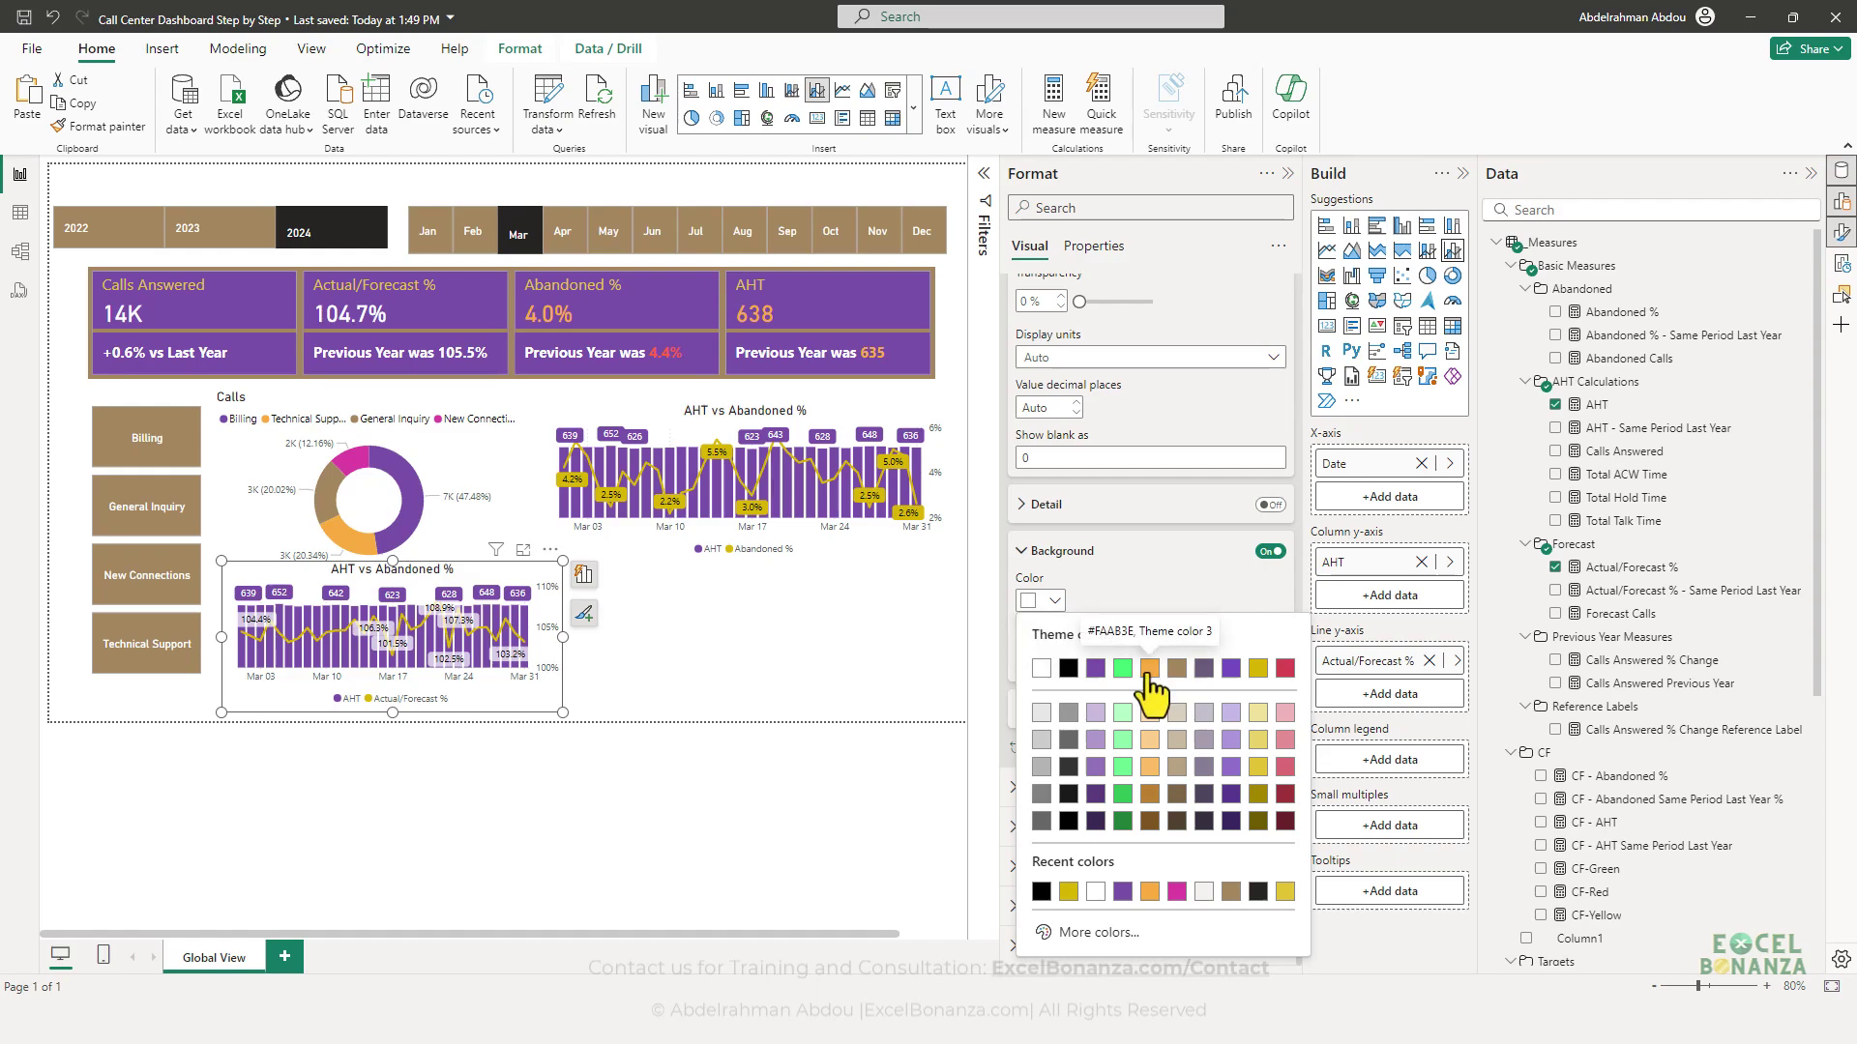
pyautogui.click(1258, 668)
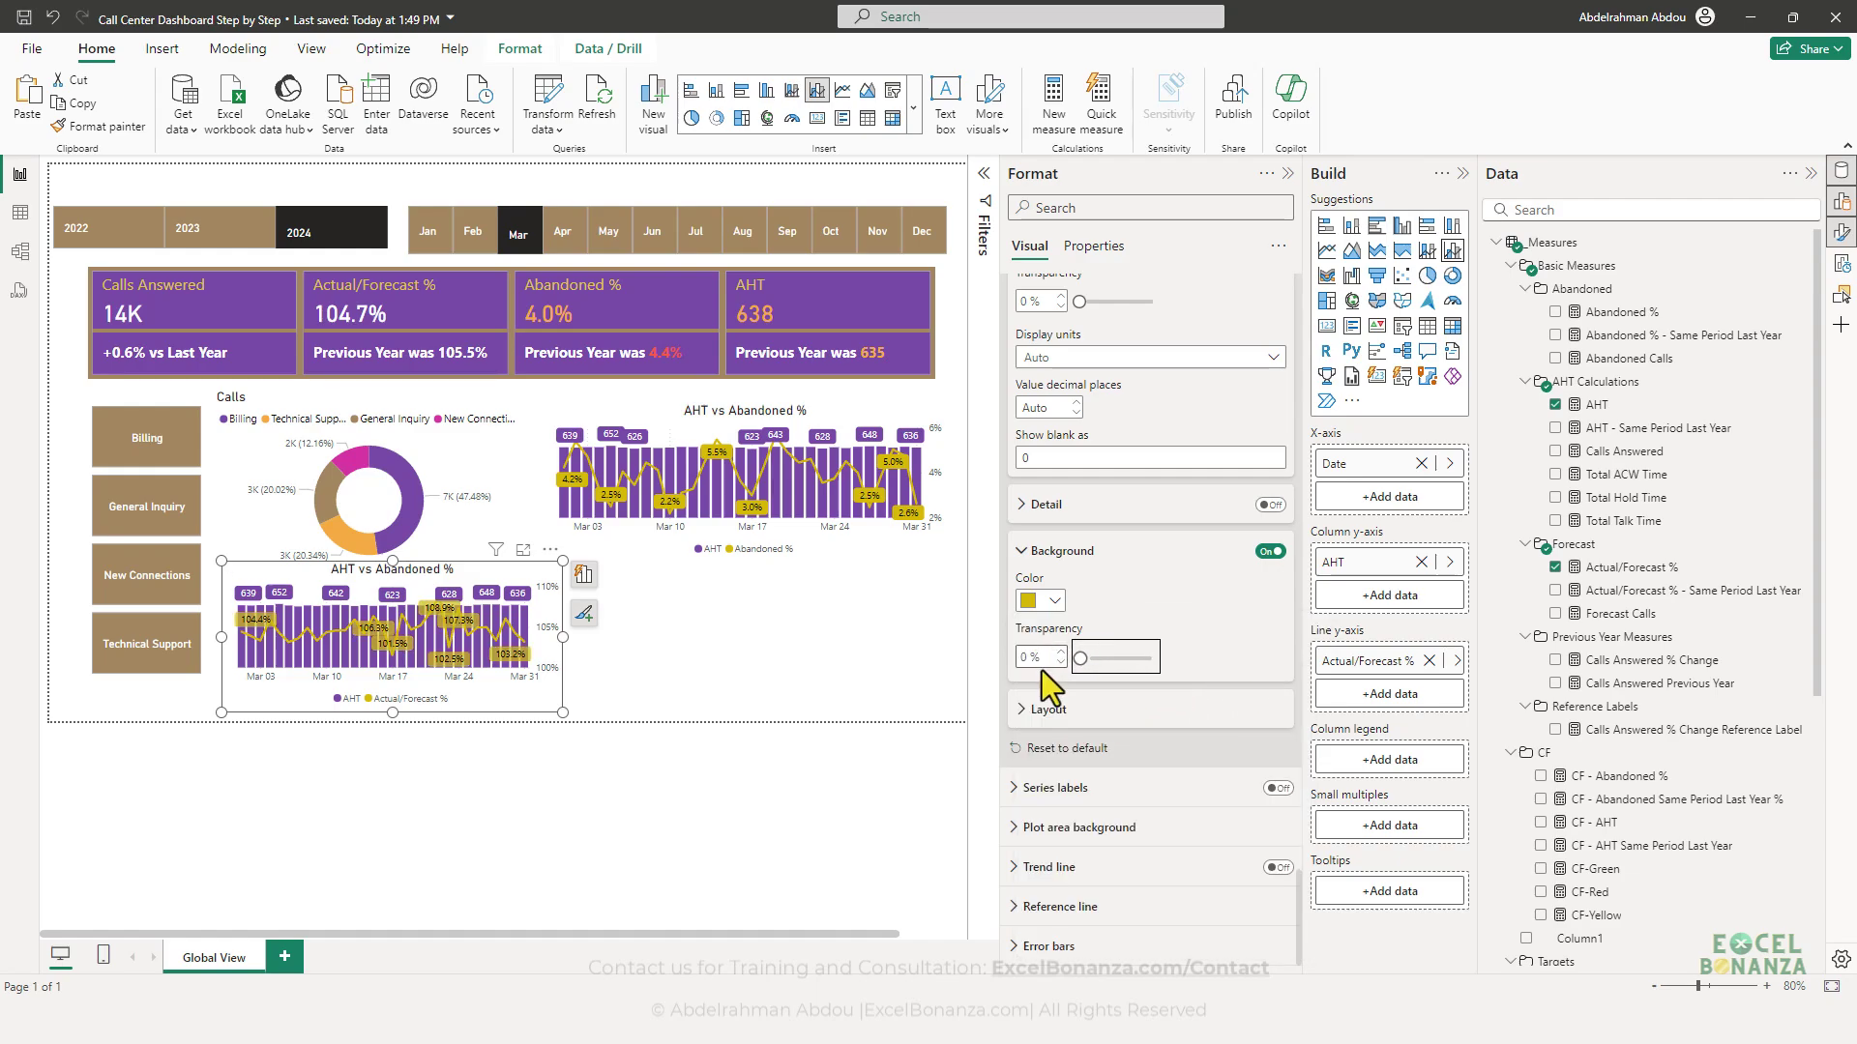
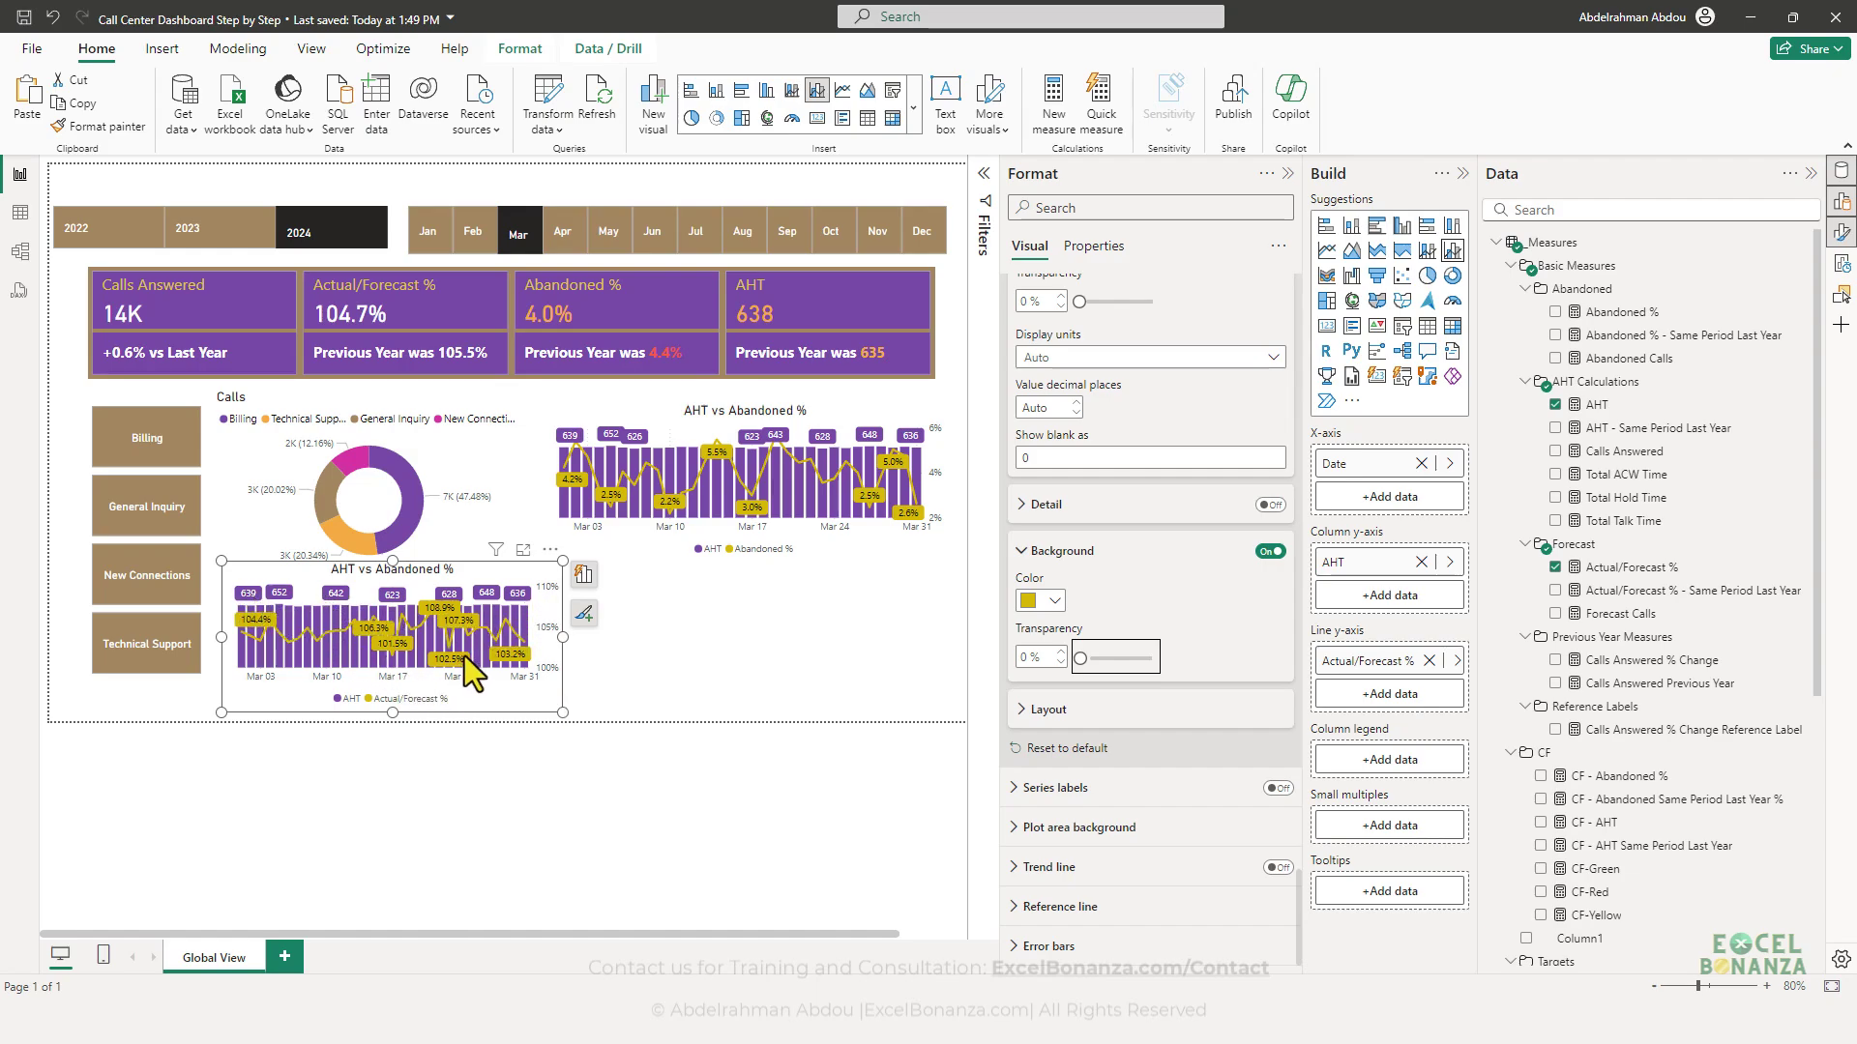
# - Change the title of the lower AHT chart to "AHT vs Actual/Forecast %"
pyautogui.moveTo(492, 652)
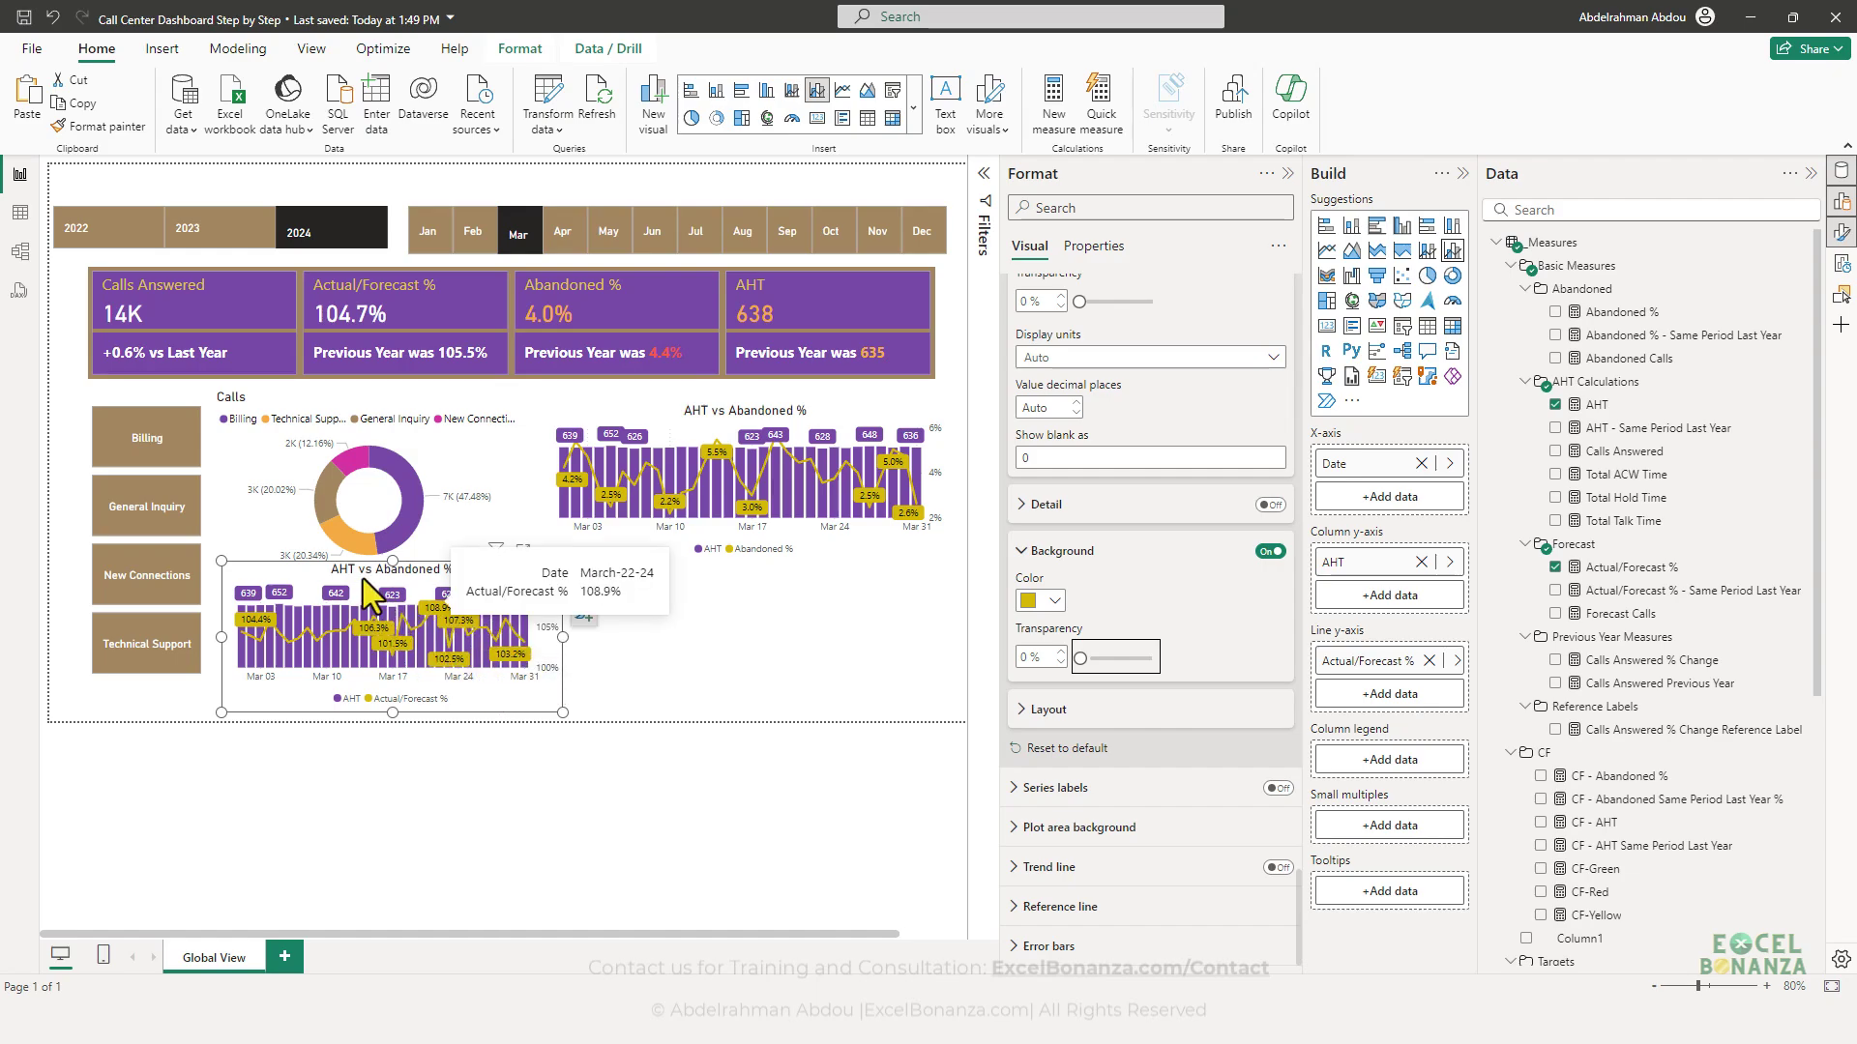
pyautogui.scroll(5, 1239, 746)
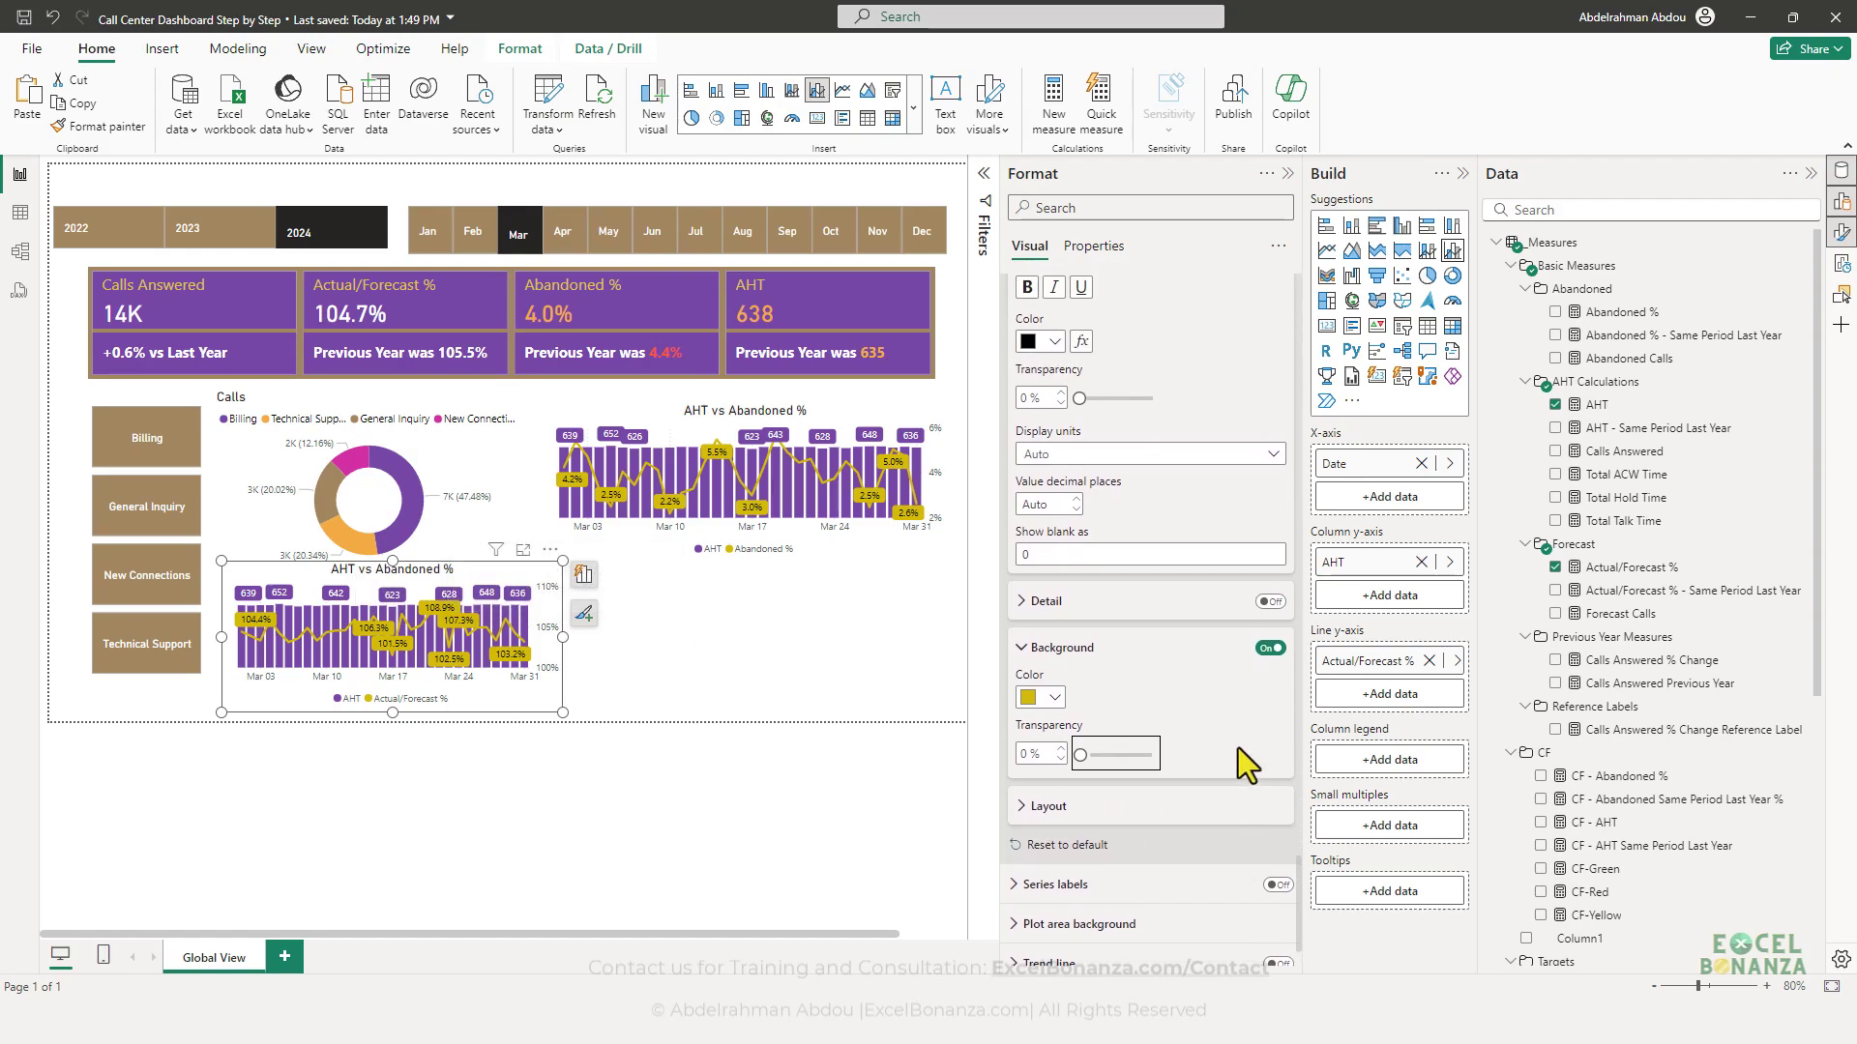
pyautogui.scroll(4, 1238, 746)
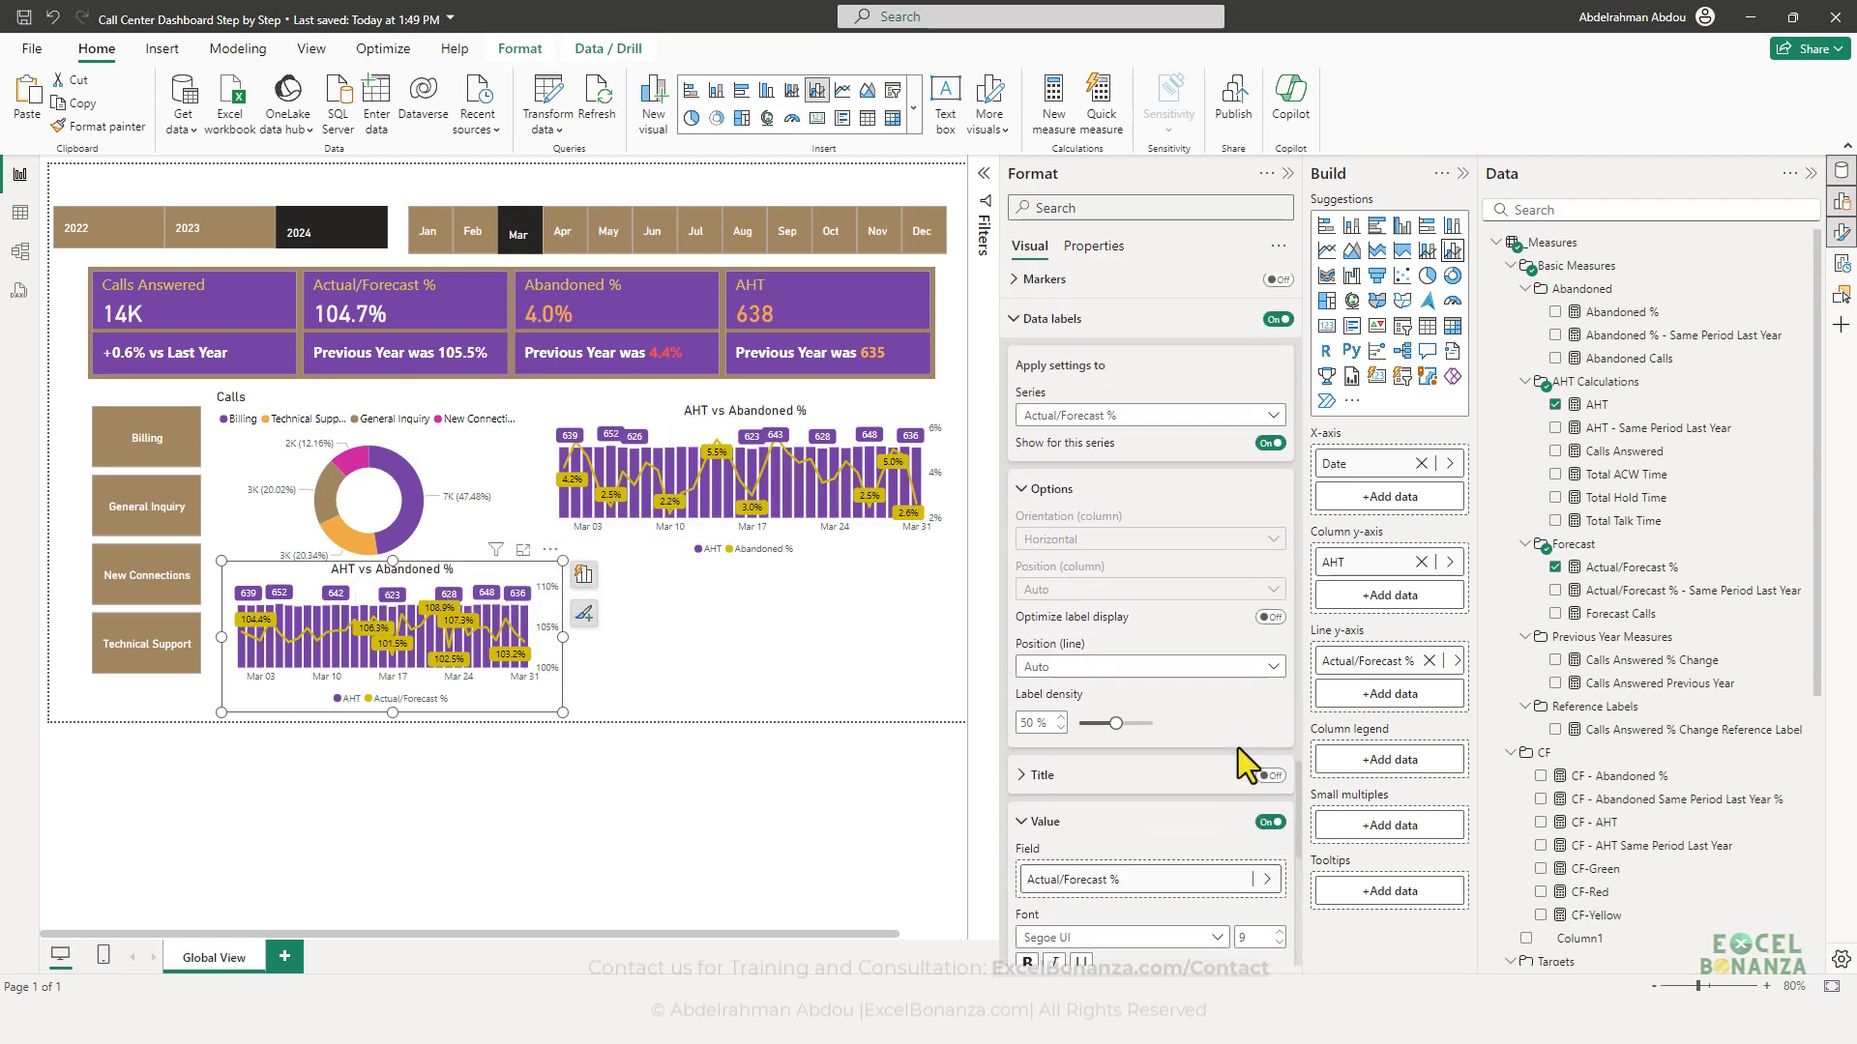
pyautogui.scroll(8, 1238, 747)
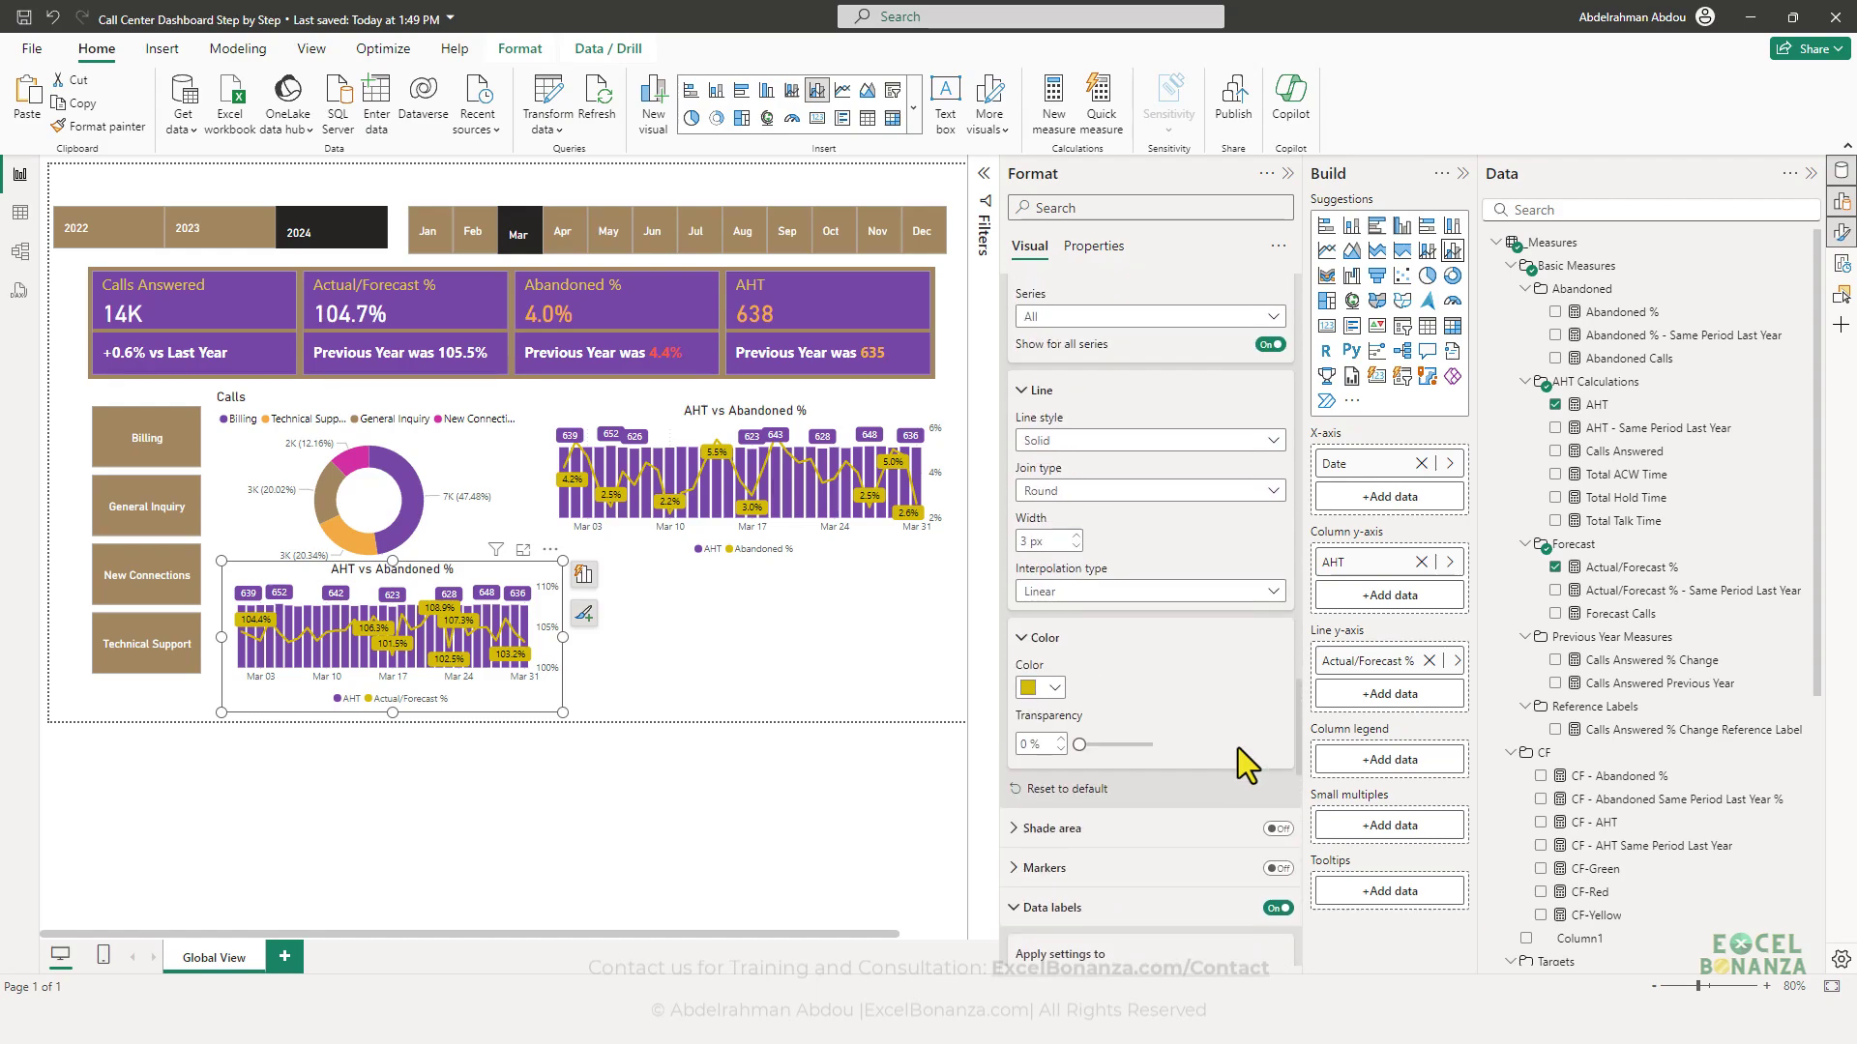
pyautogui.scroll(6, 1238, 747)
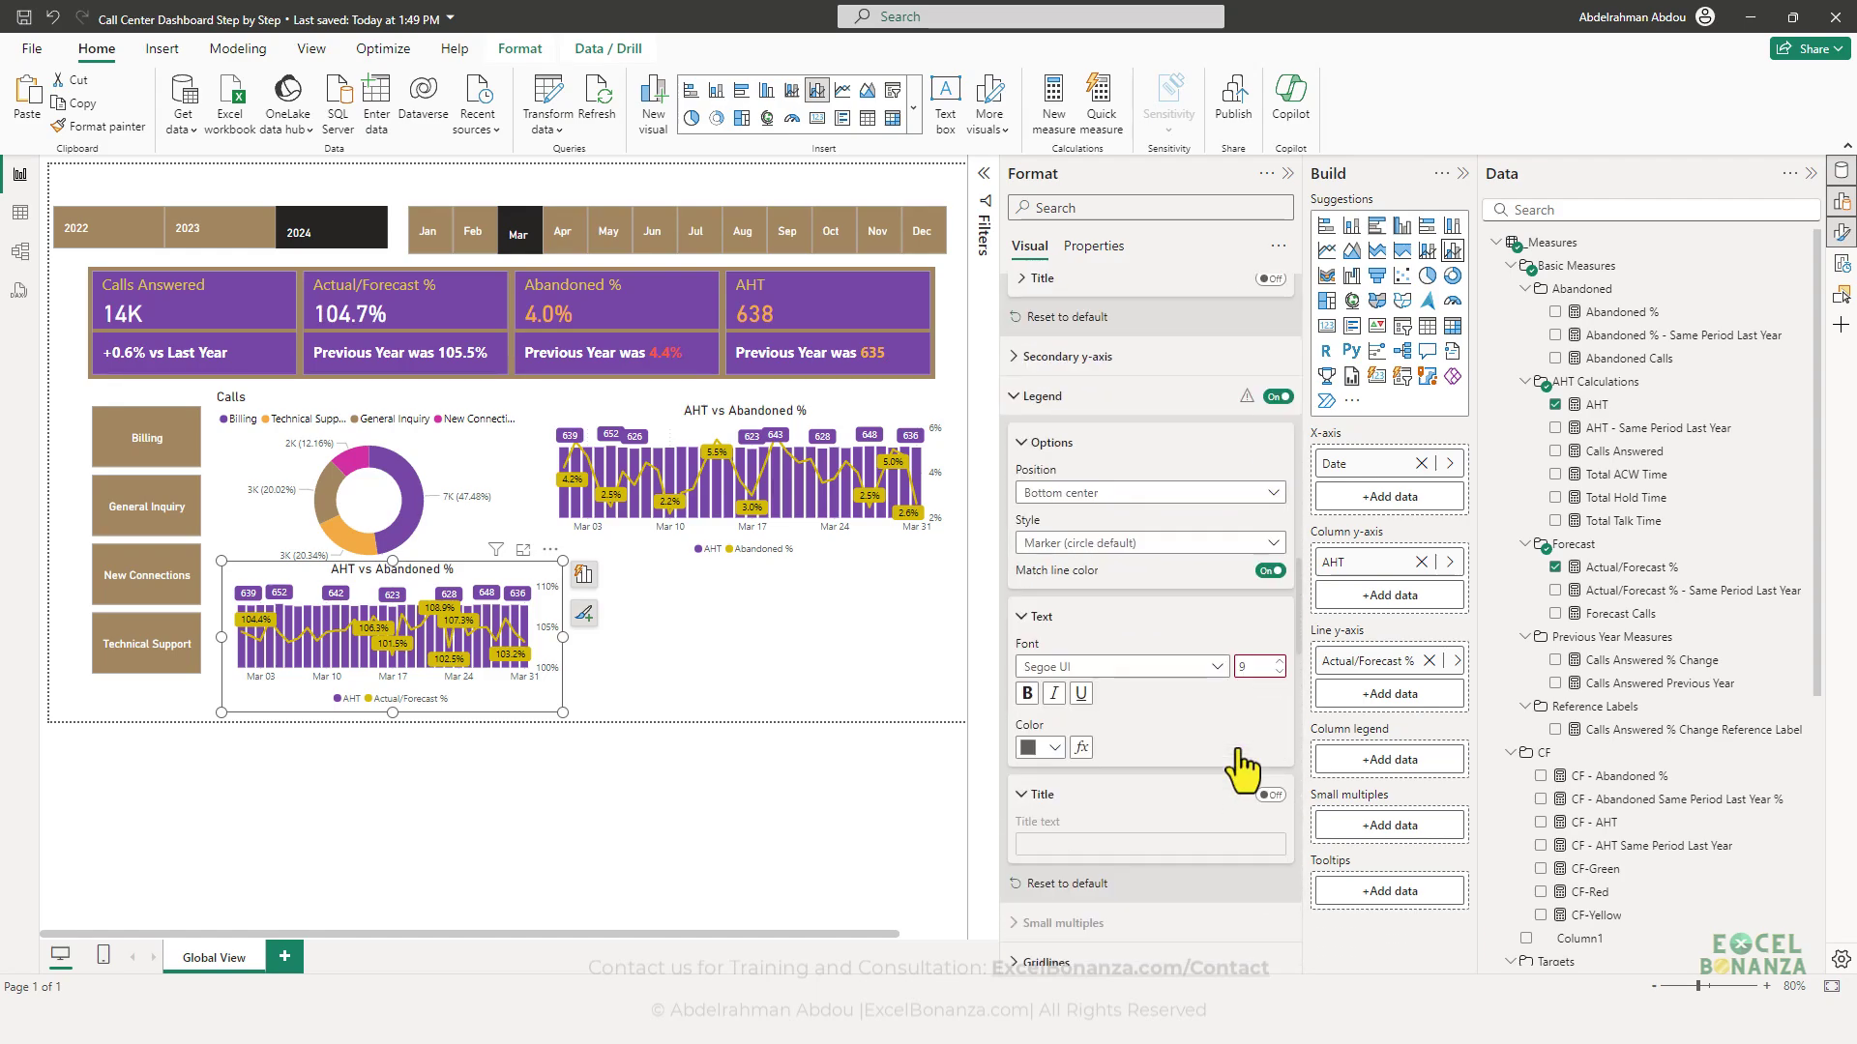
pyautogui.scroll(8, 1239, 751)
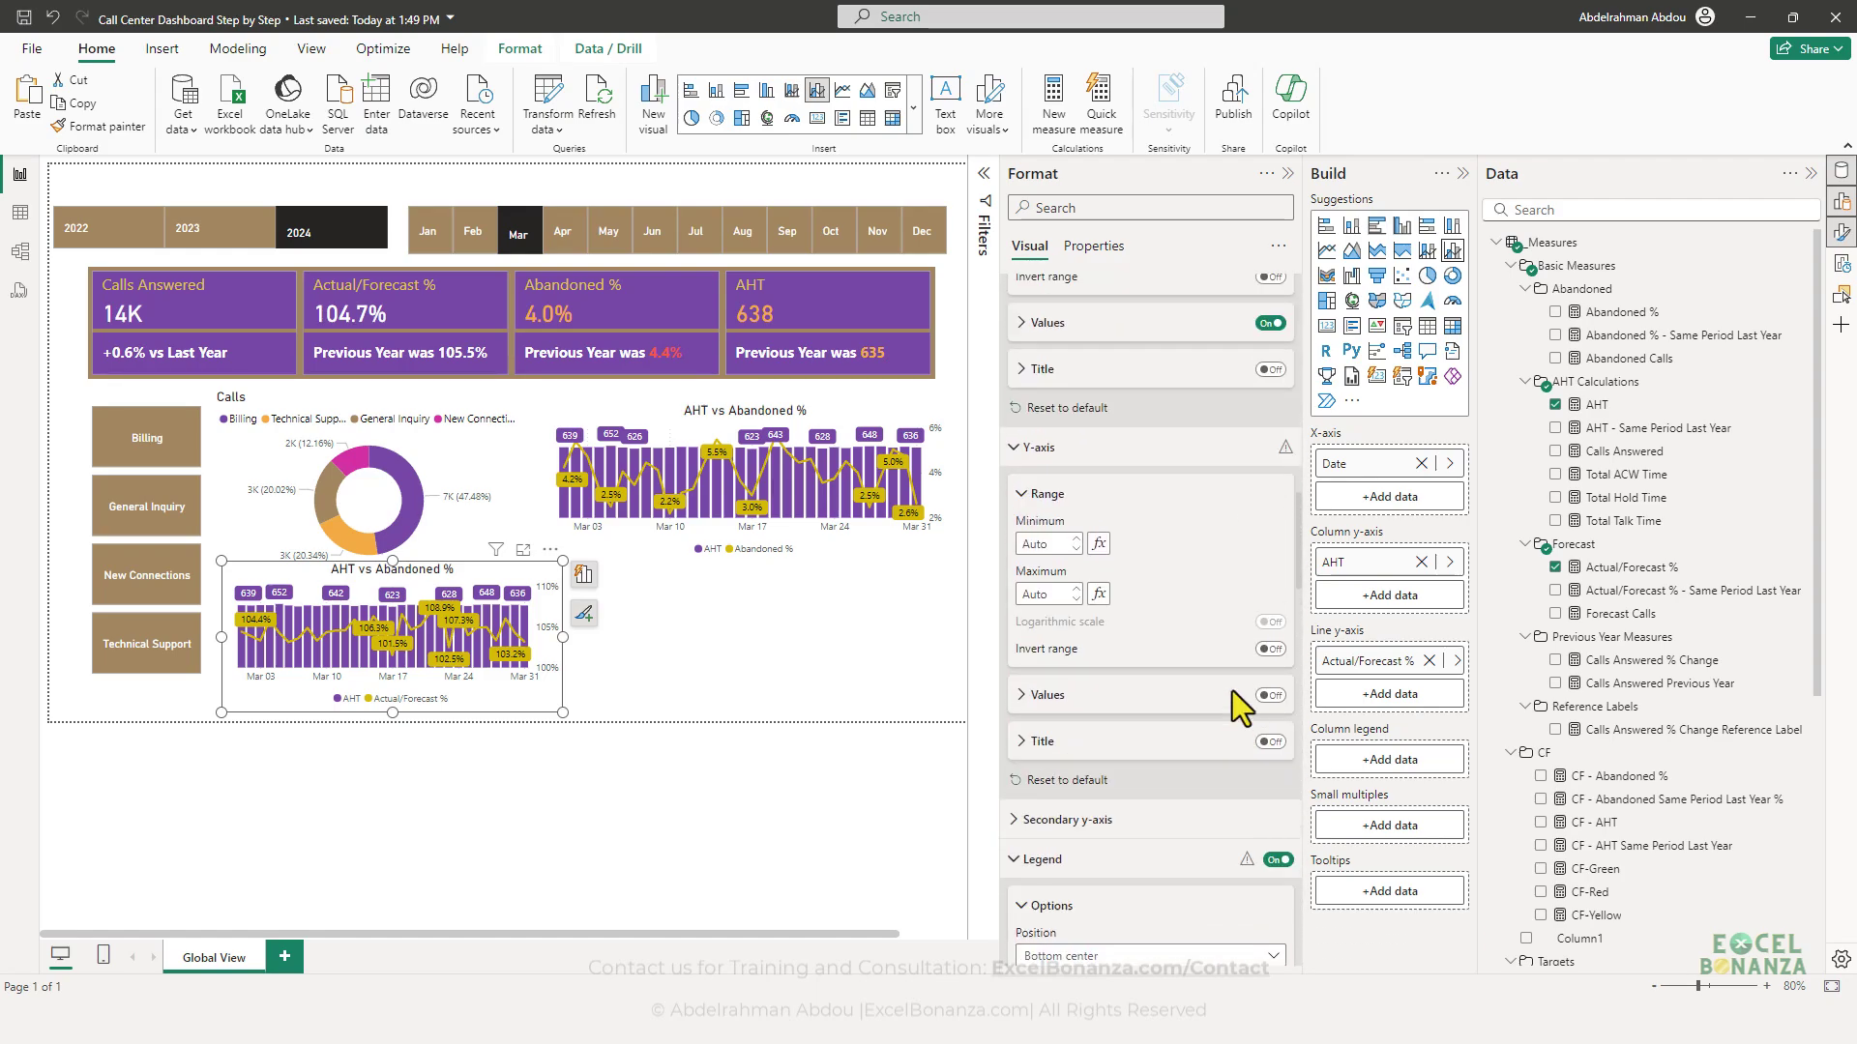
pyautogui.scroll(6, 1234, 689)
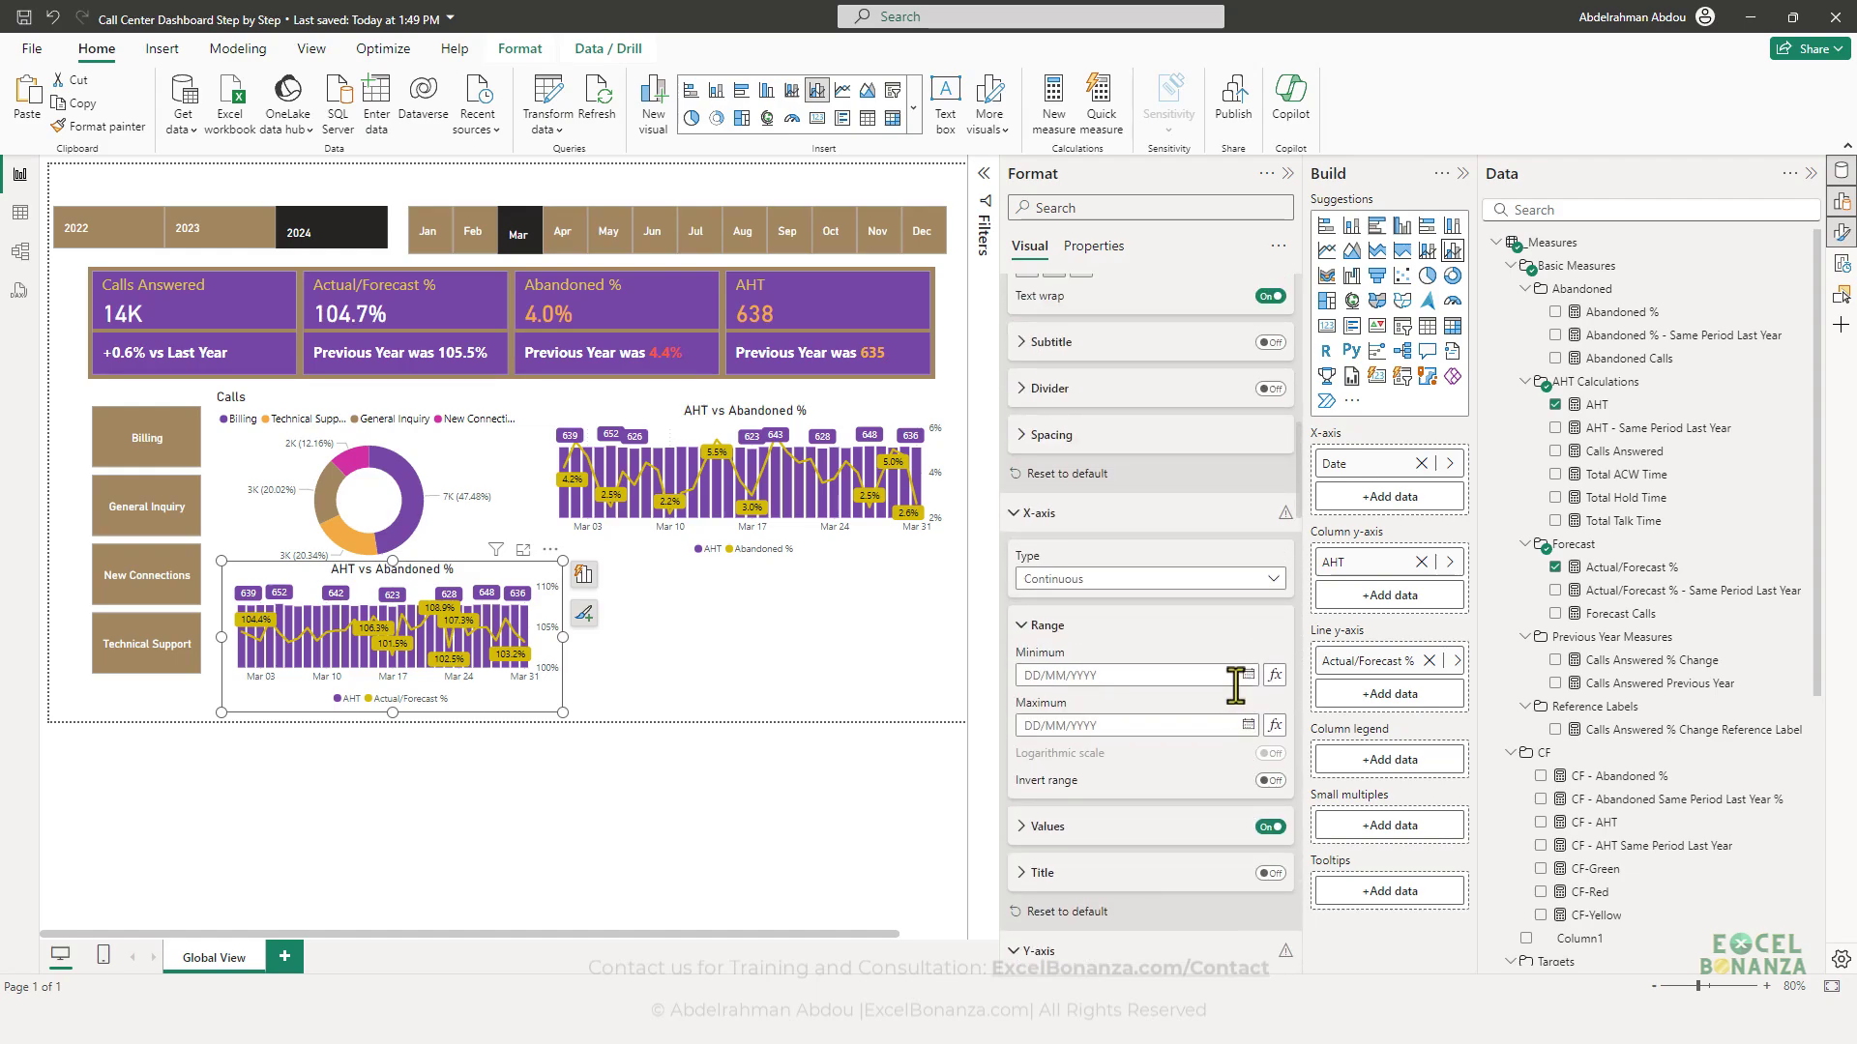
pyautogui.scroll(4, 1238, 682)
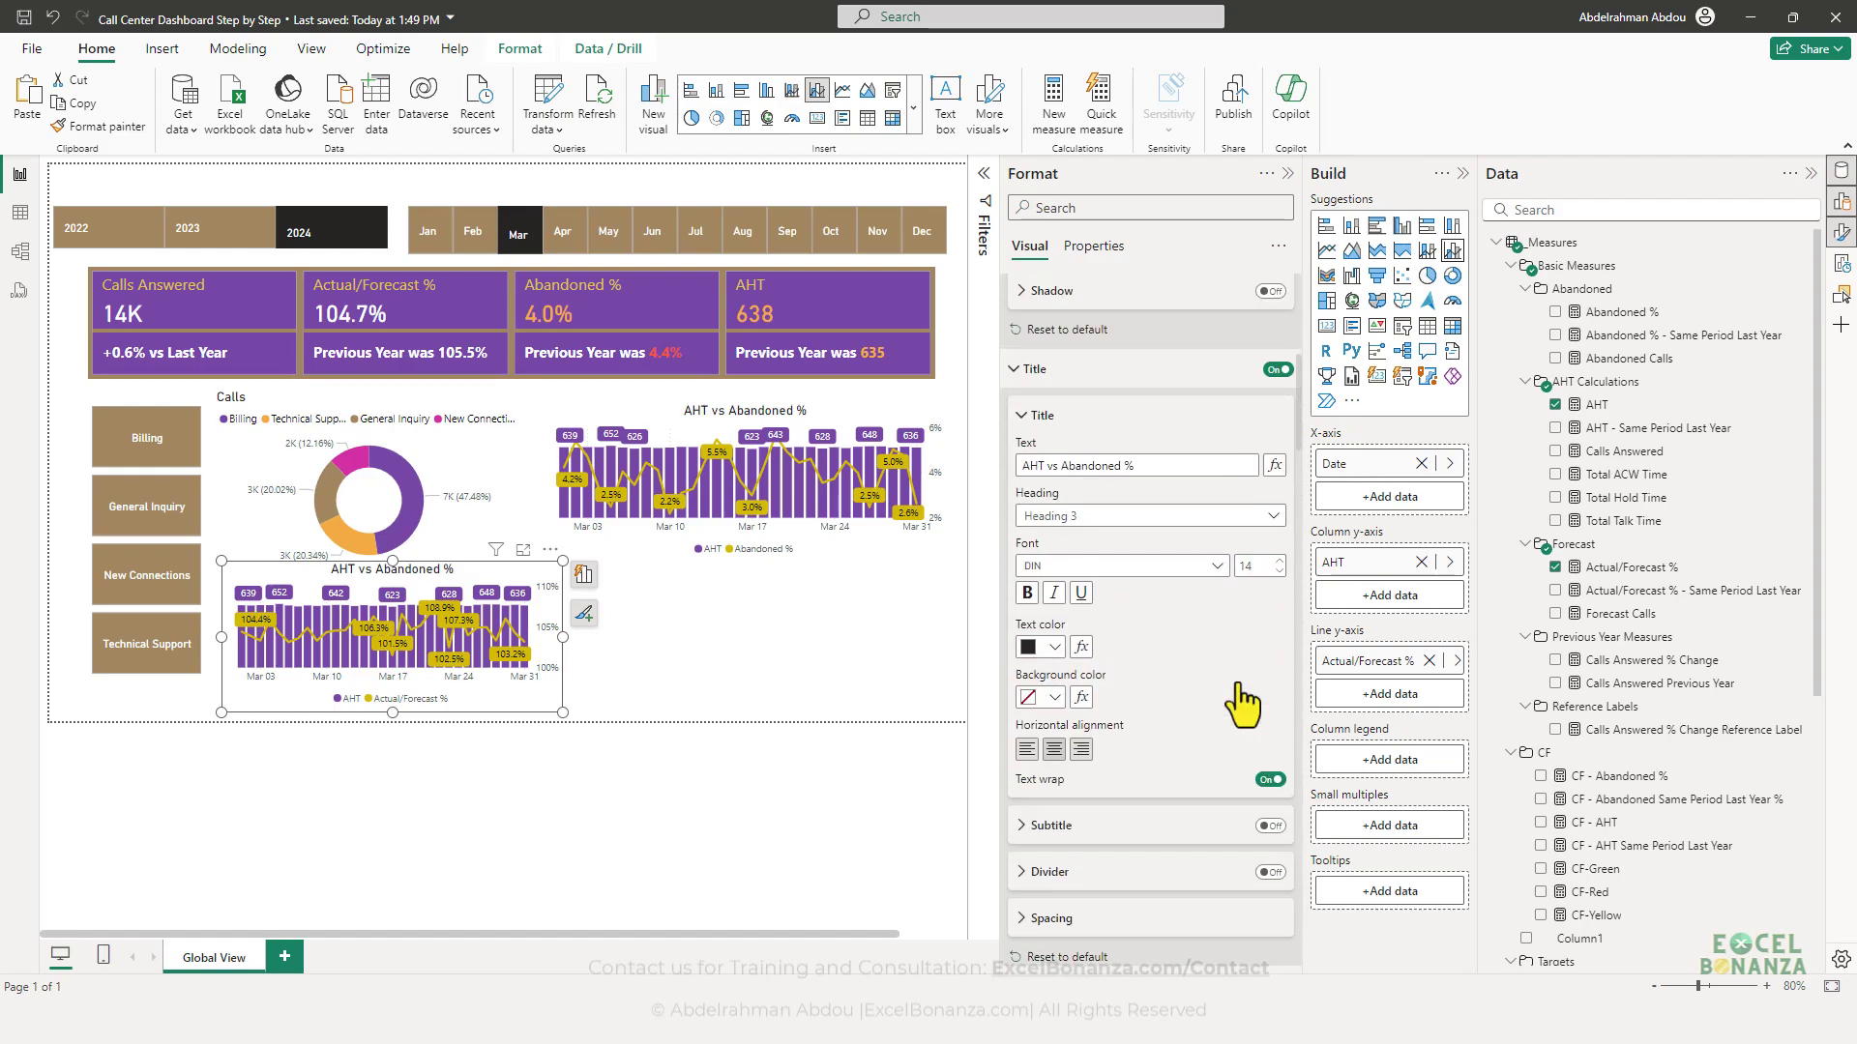
pyautogui.doubleClick(1073, 466)
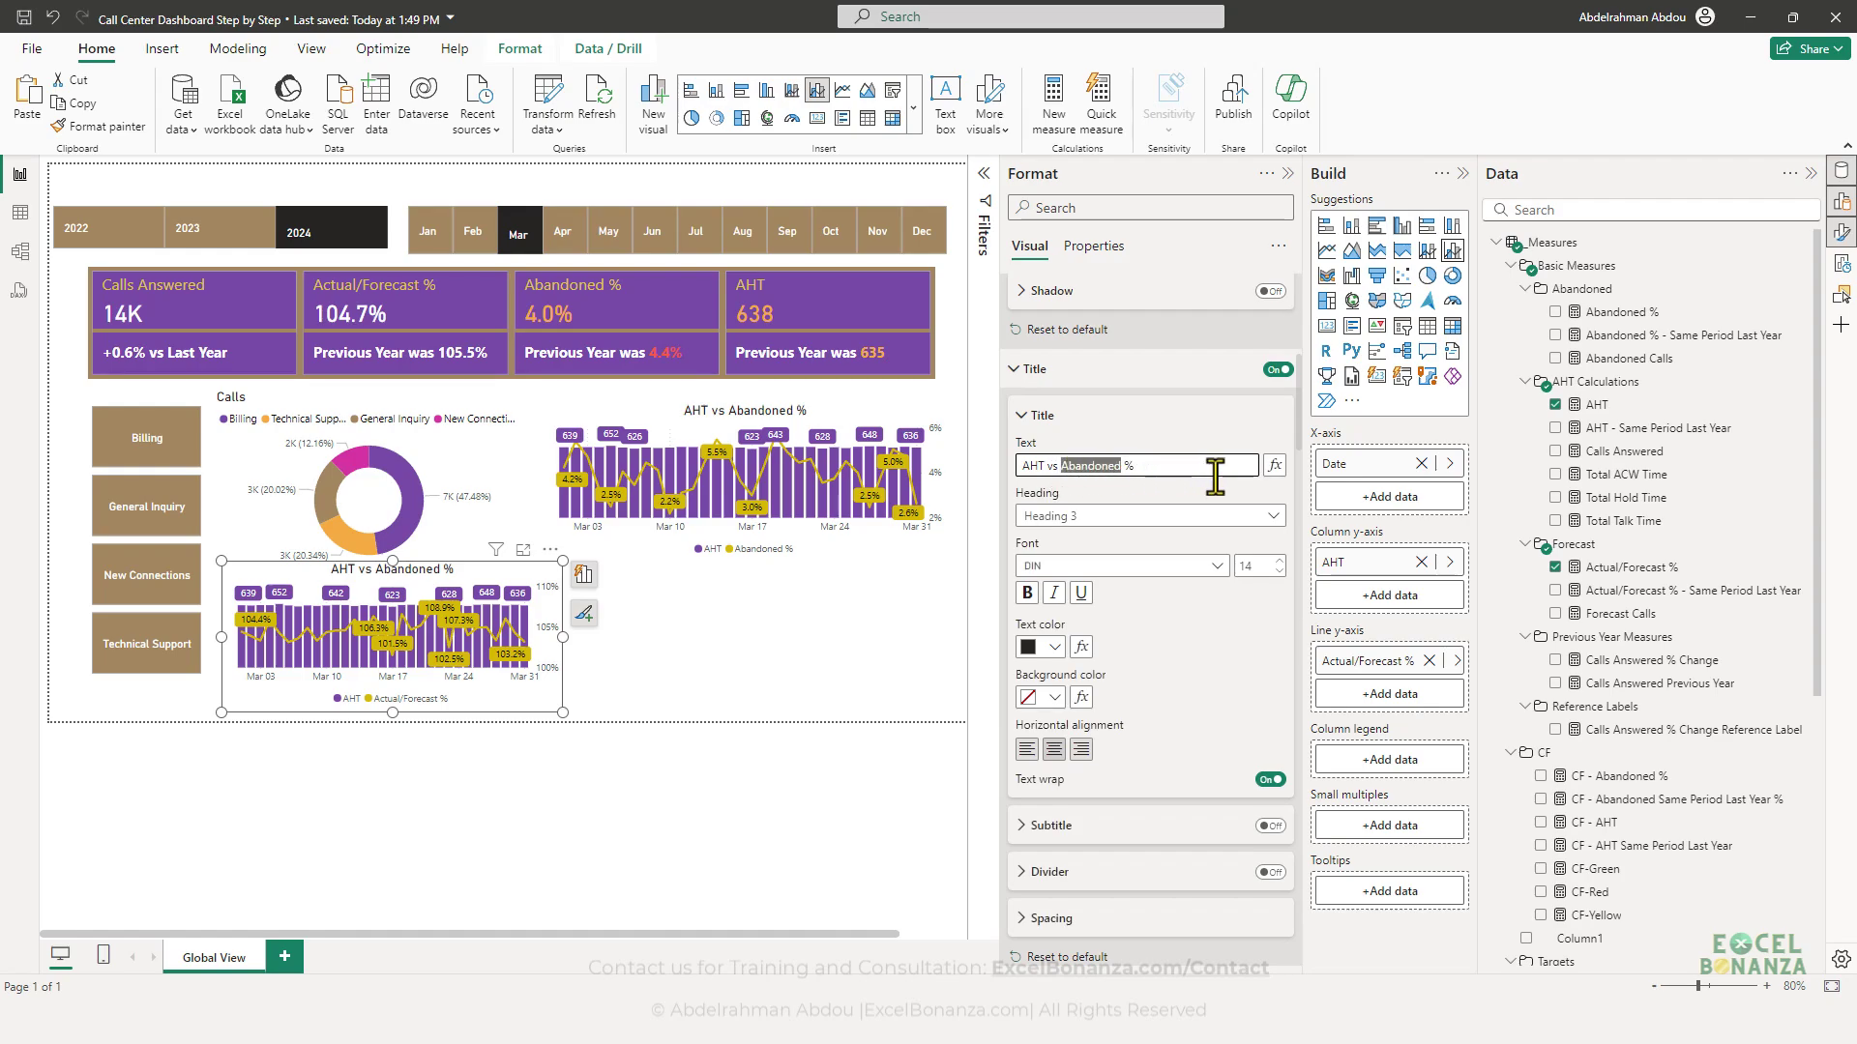
pyautogui.hotkey('shift', 'End')
pyautogui.write('Actual')
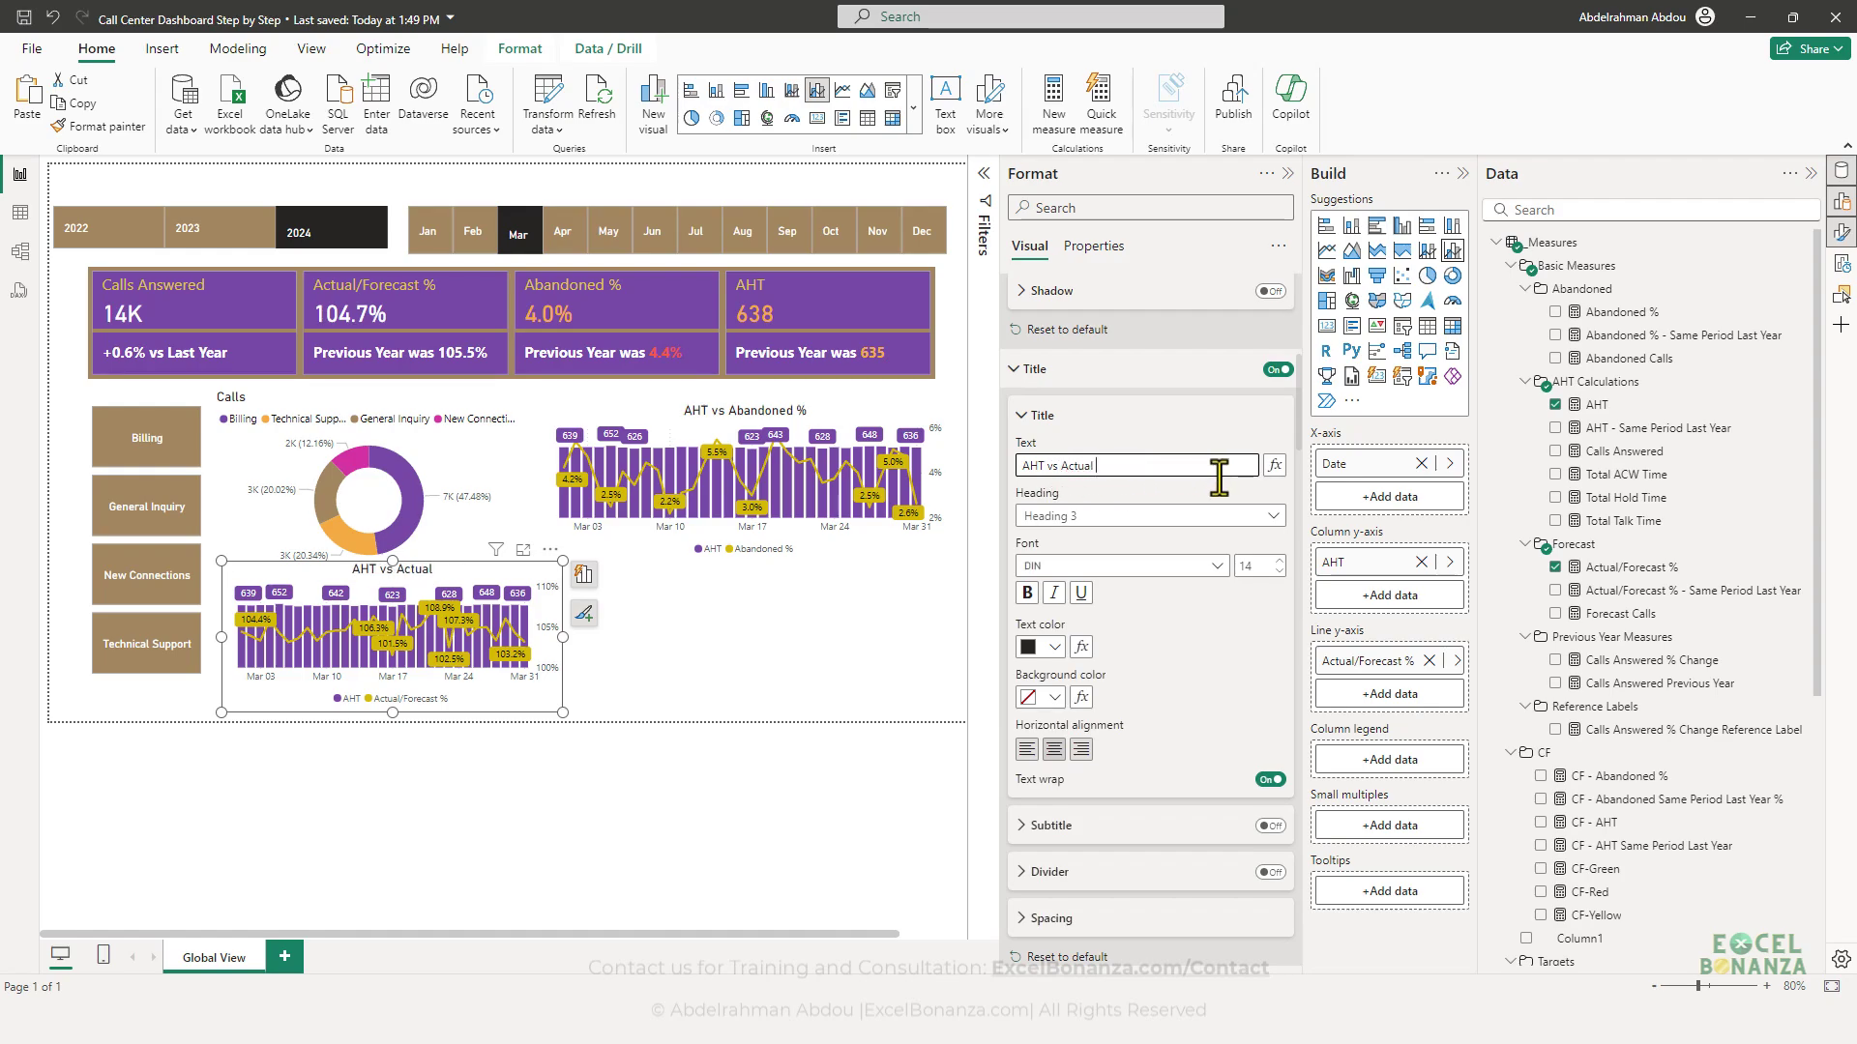
pyautogui.write(' /Forecast %')
# - Make the Calls donut chart shorter and slightly wider so it clears the AHT vs Actual/Forecast % chart below it
pyautogui.click(579, 683)
pyautogui.click(528, 698)
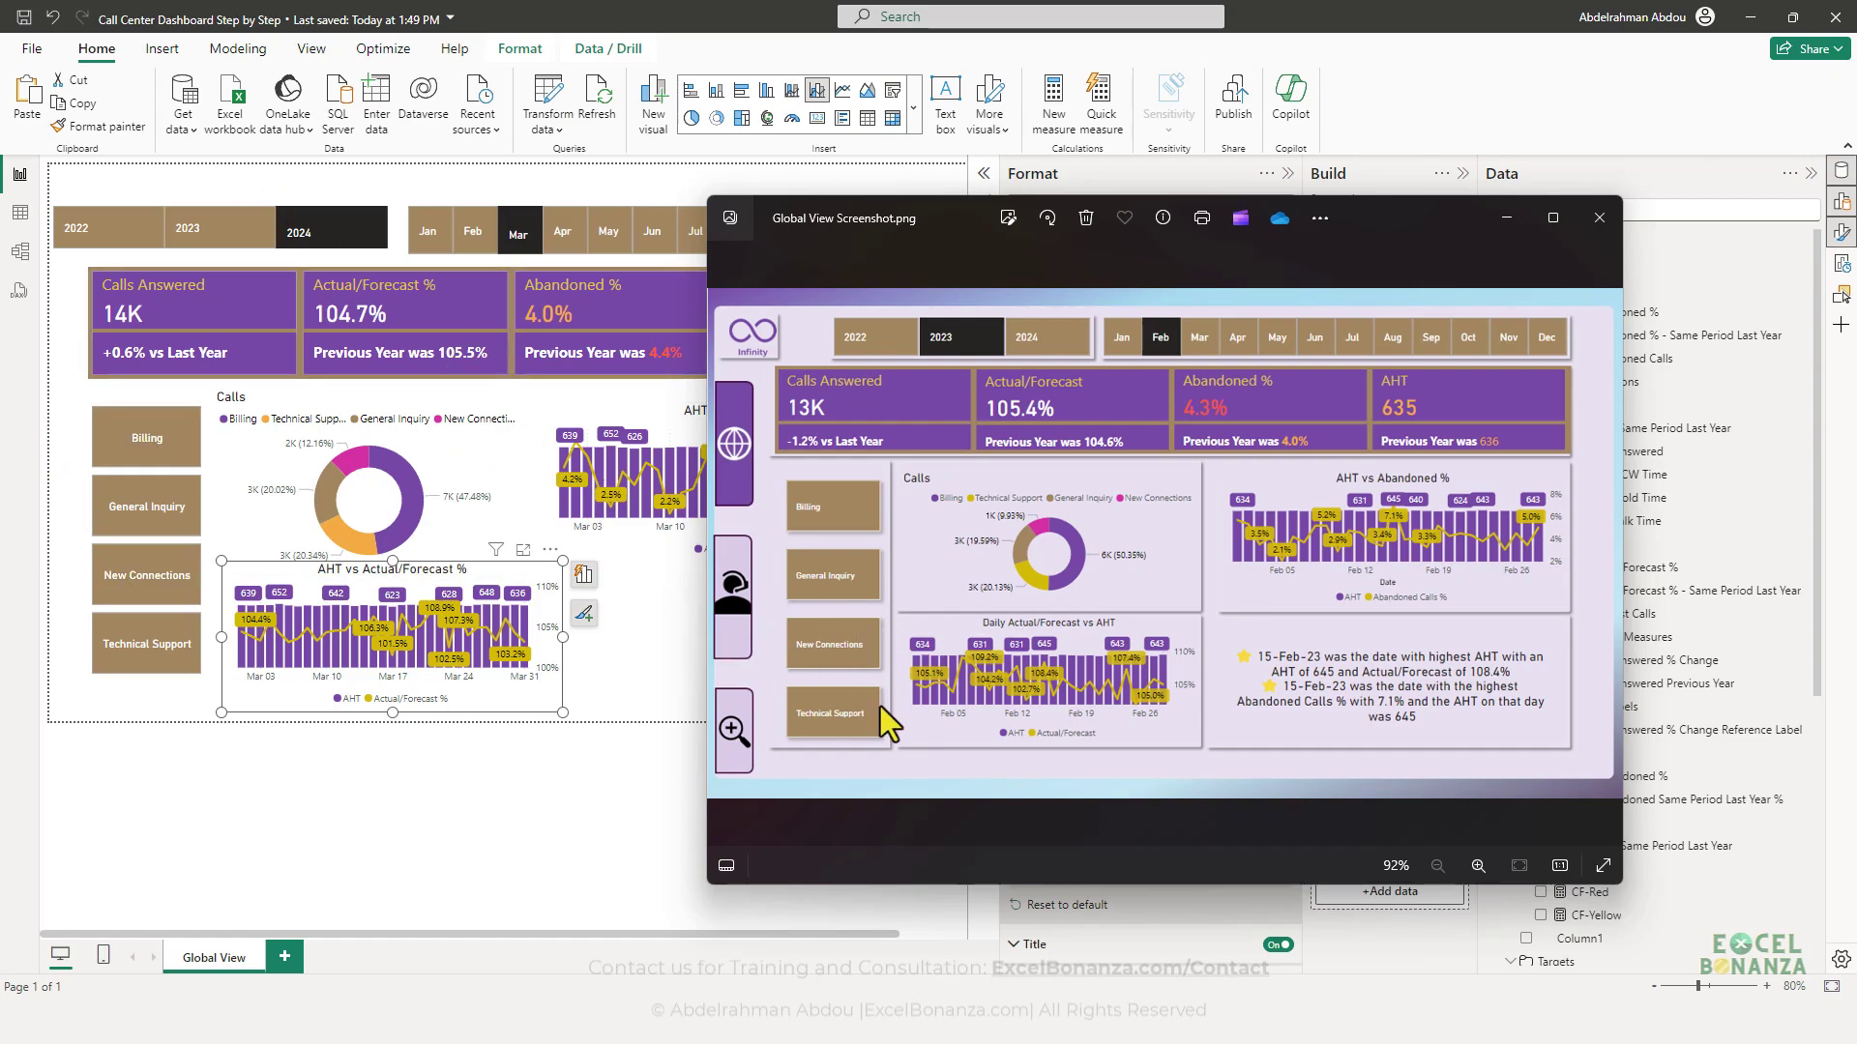
pyautogui.click(439, 454)
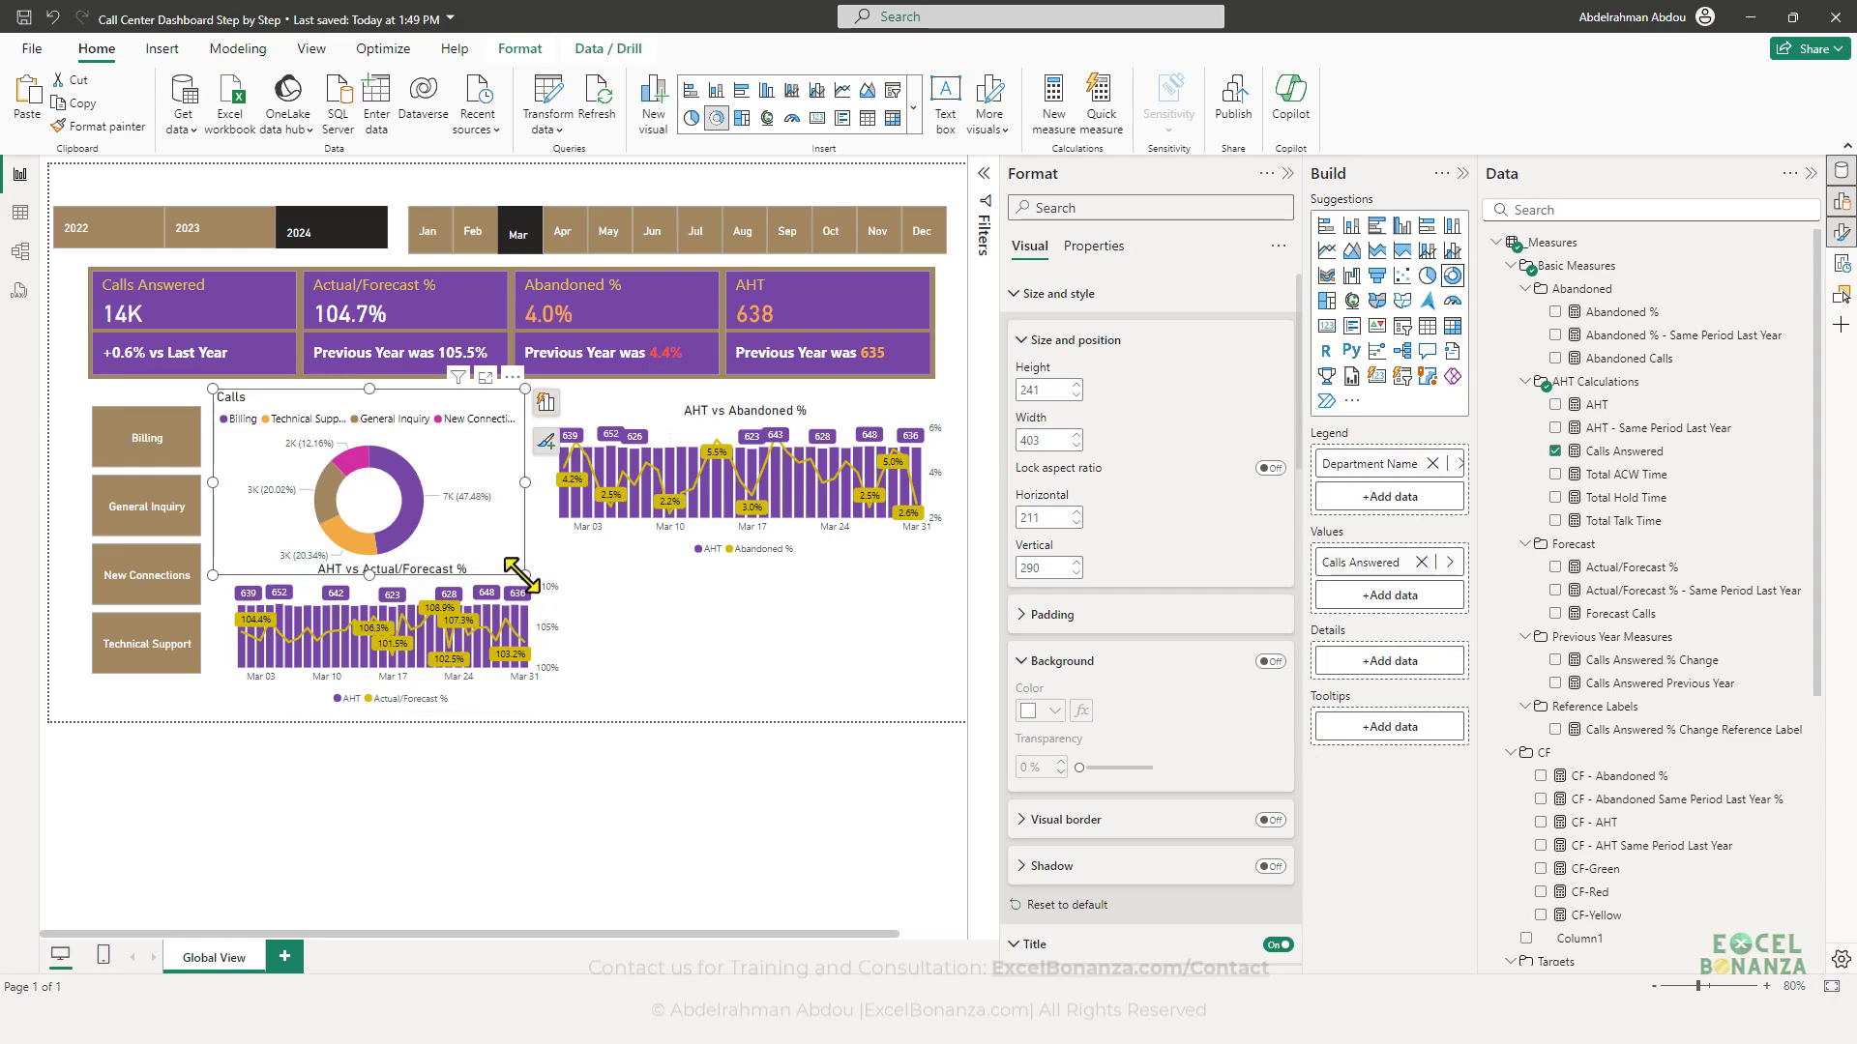
pyautogui.moveTo(520, 577); pyautogui.dragTo(536, 555)
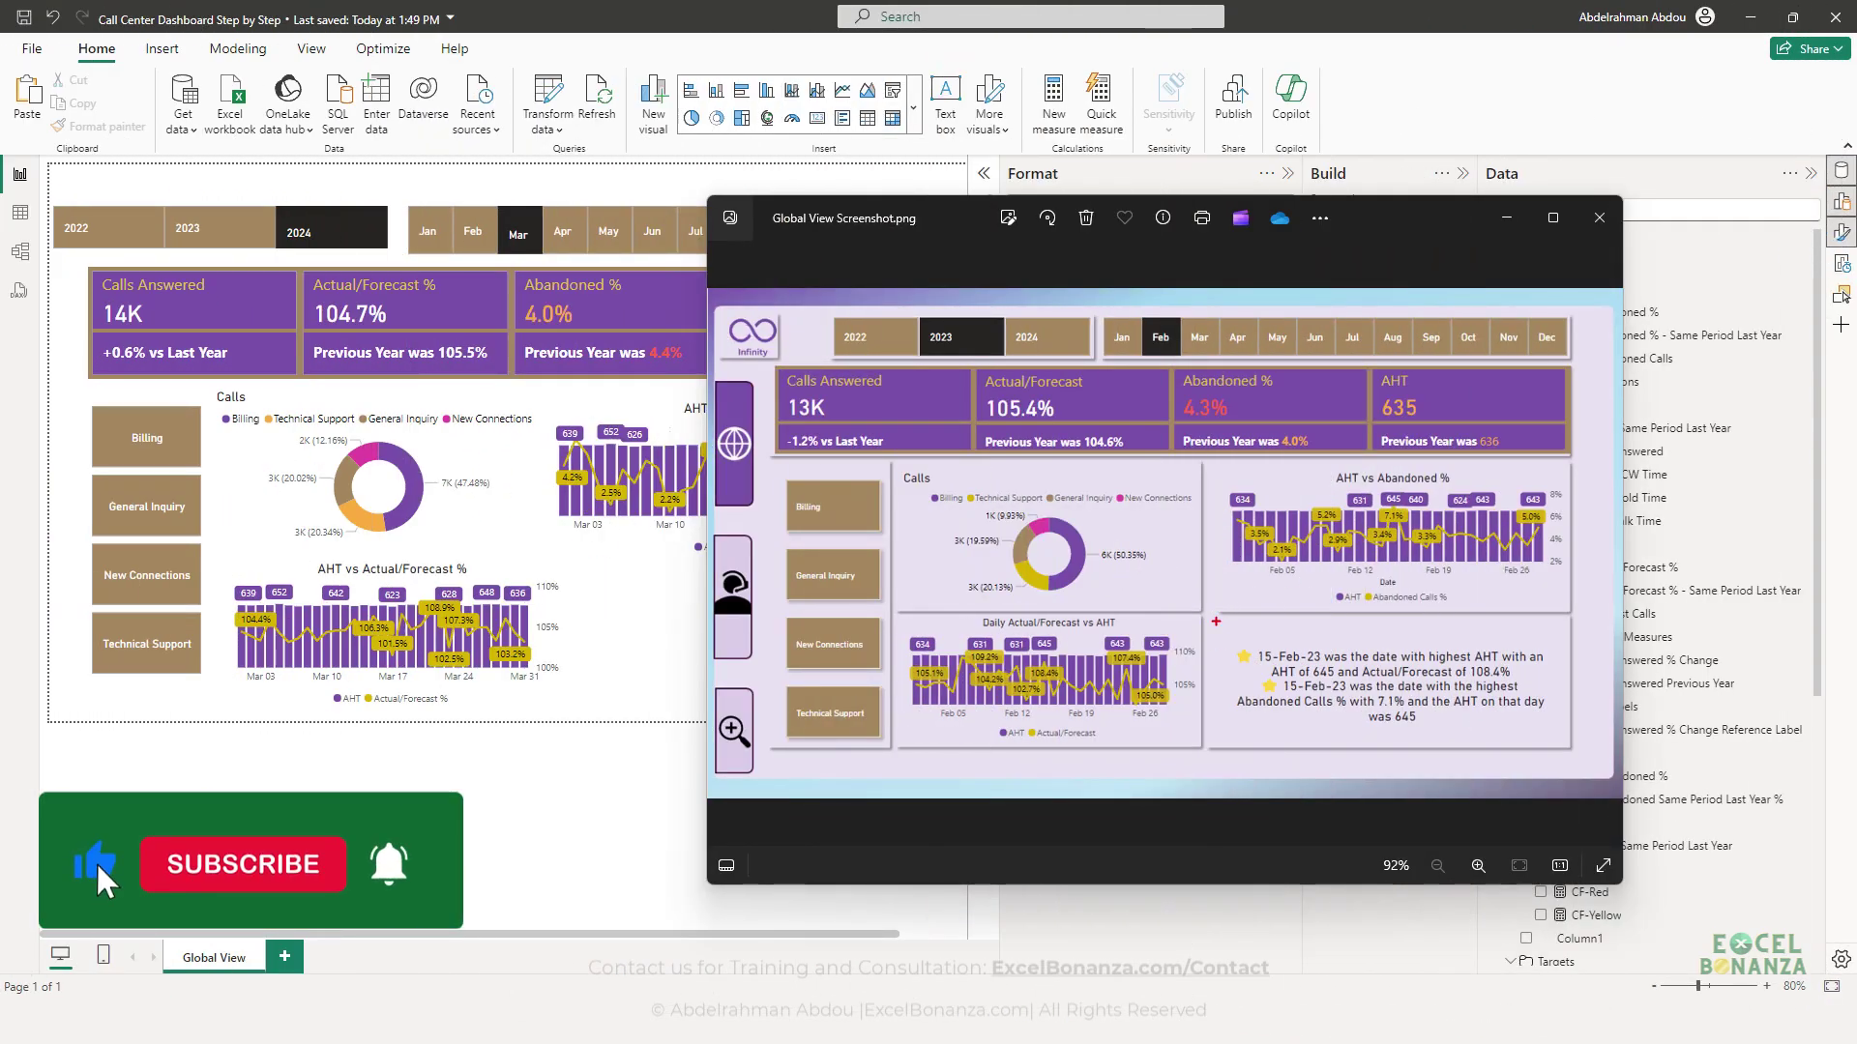
# - Check the caption box in the reference screenshot and place a card visual about 495 by 196 below the AHT vs Abandoned % chart
pyautogui.moveTo(1216, 622)
pyautogui.mouseDown()
pyautogui.moveTo(1390, 714)
pyautogui.moveTo(1564, 747)
pyautogui.mouseUp()
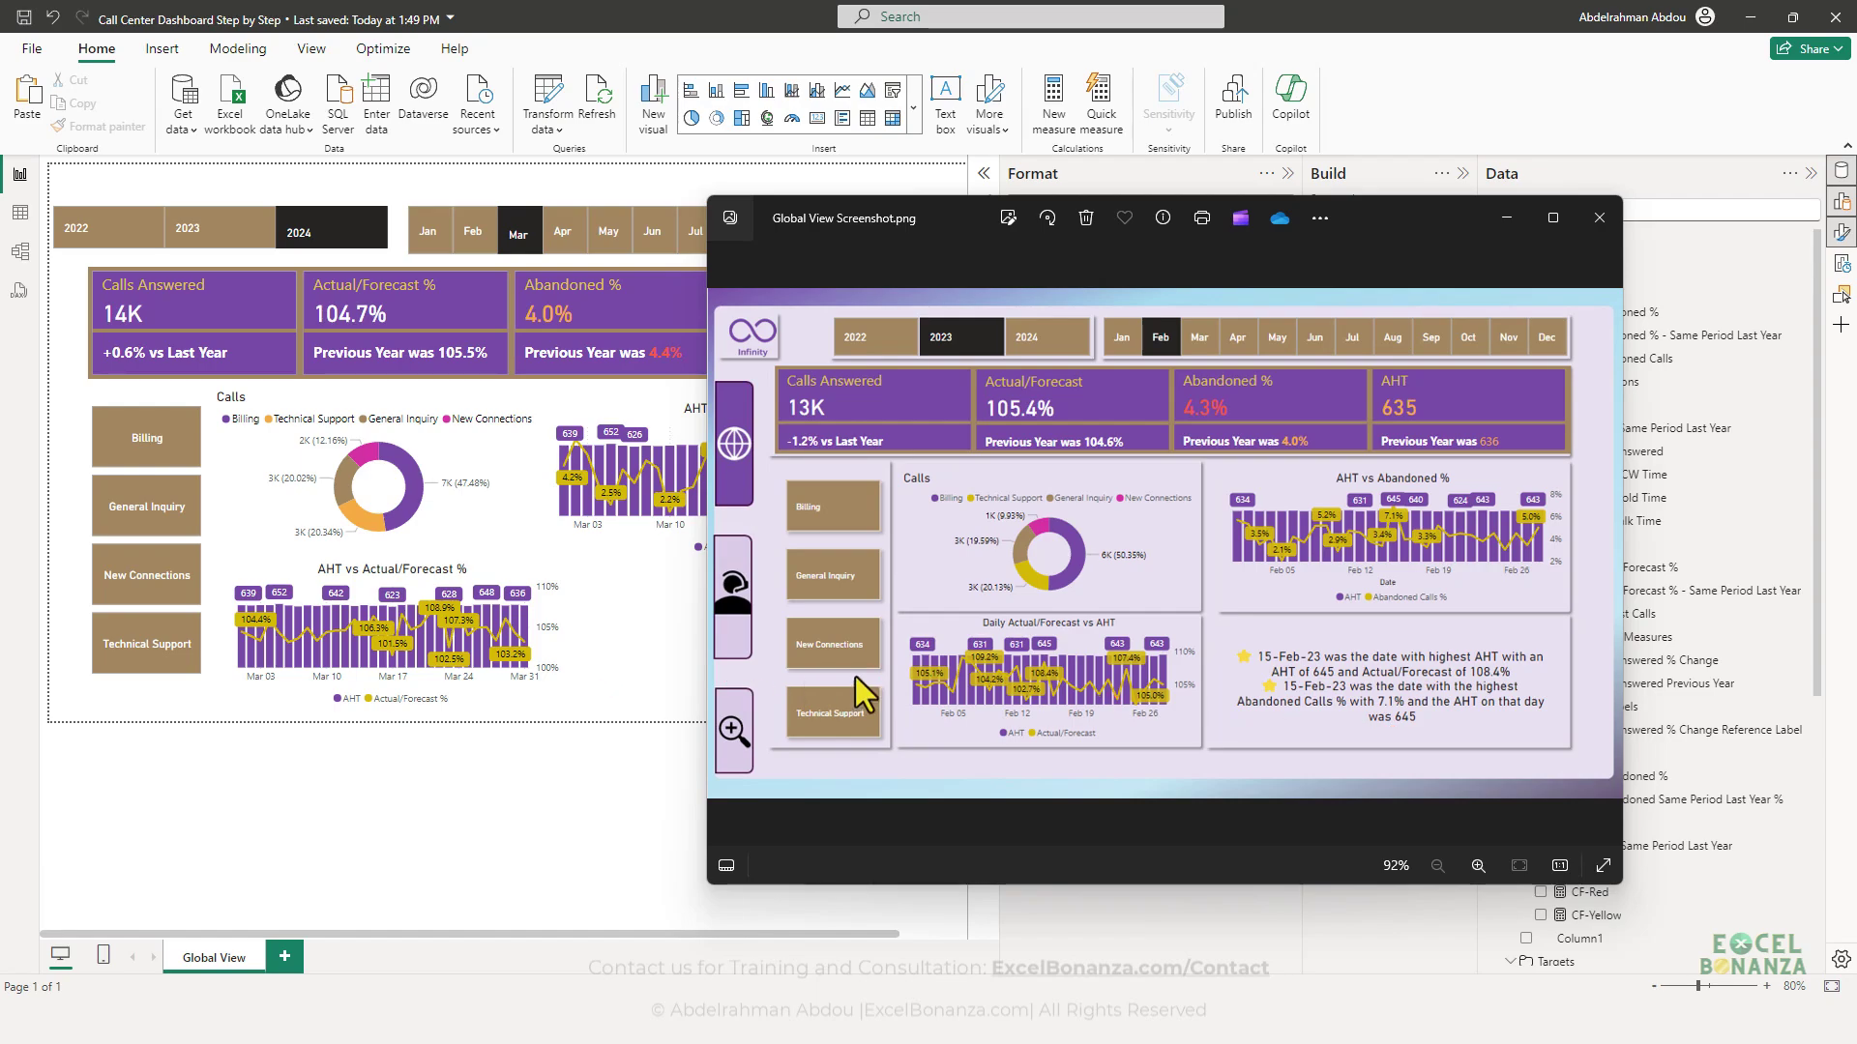
pyautogui.hotkey('alt', 'F4')
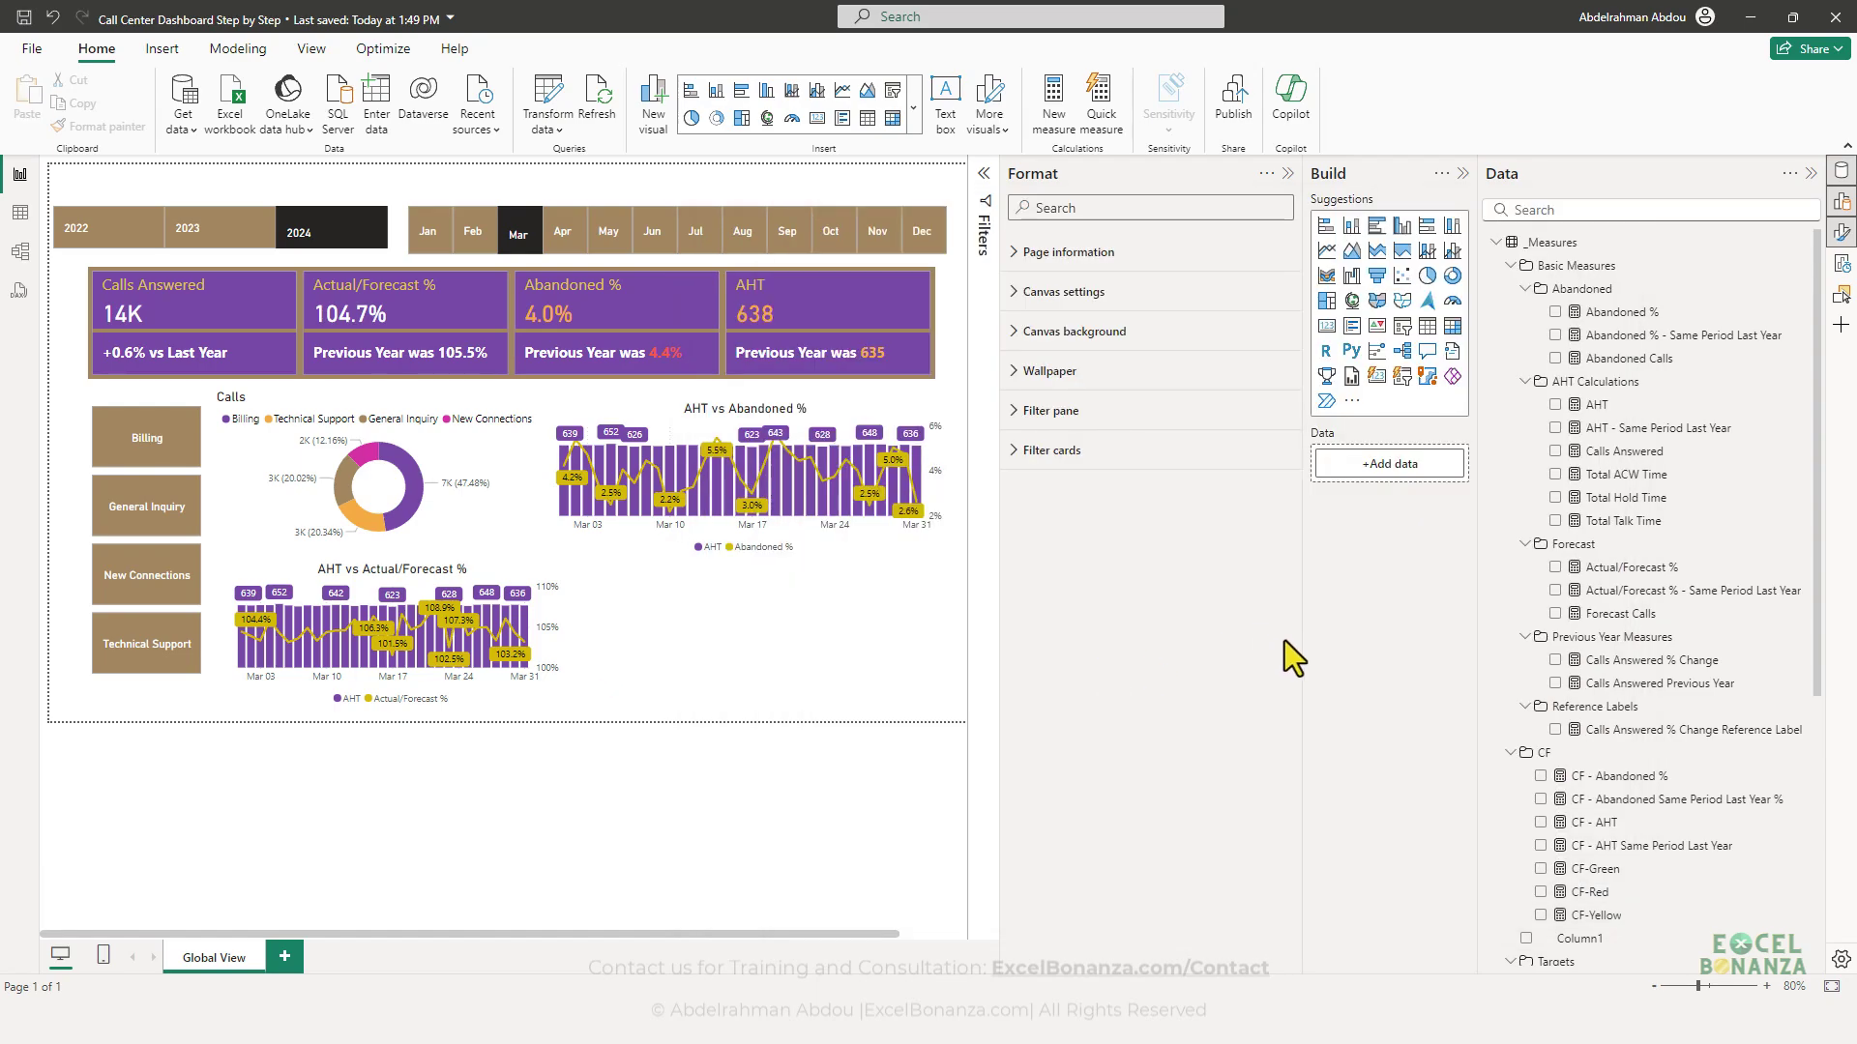
pyautogui.click(1327, 327)
pyautogui.moveTo(746, 644); pyautogui.dragTo(759, 645)
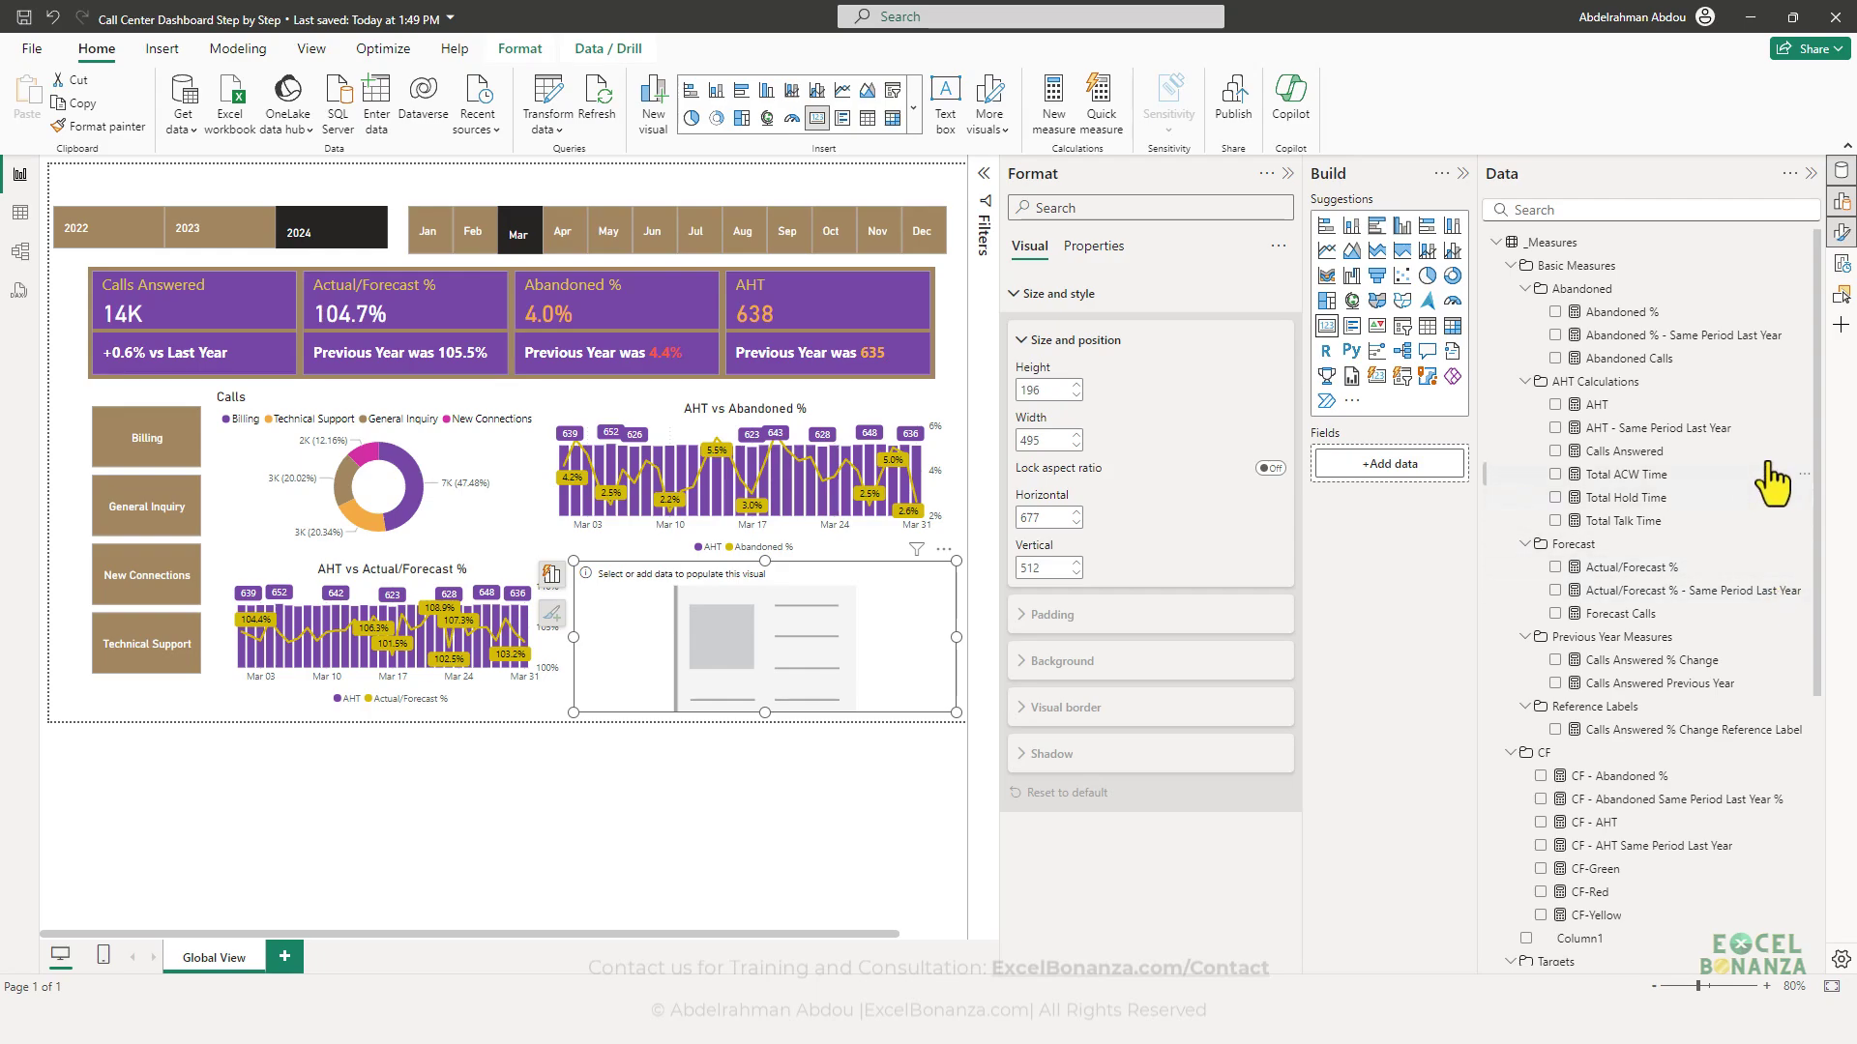
# - Create a new measure in the AHT Calculations folder, name it "Caption - Global View" and add blank lines for its formula
pyautogui.rightClick(1804, 386)
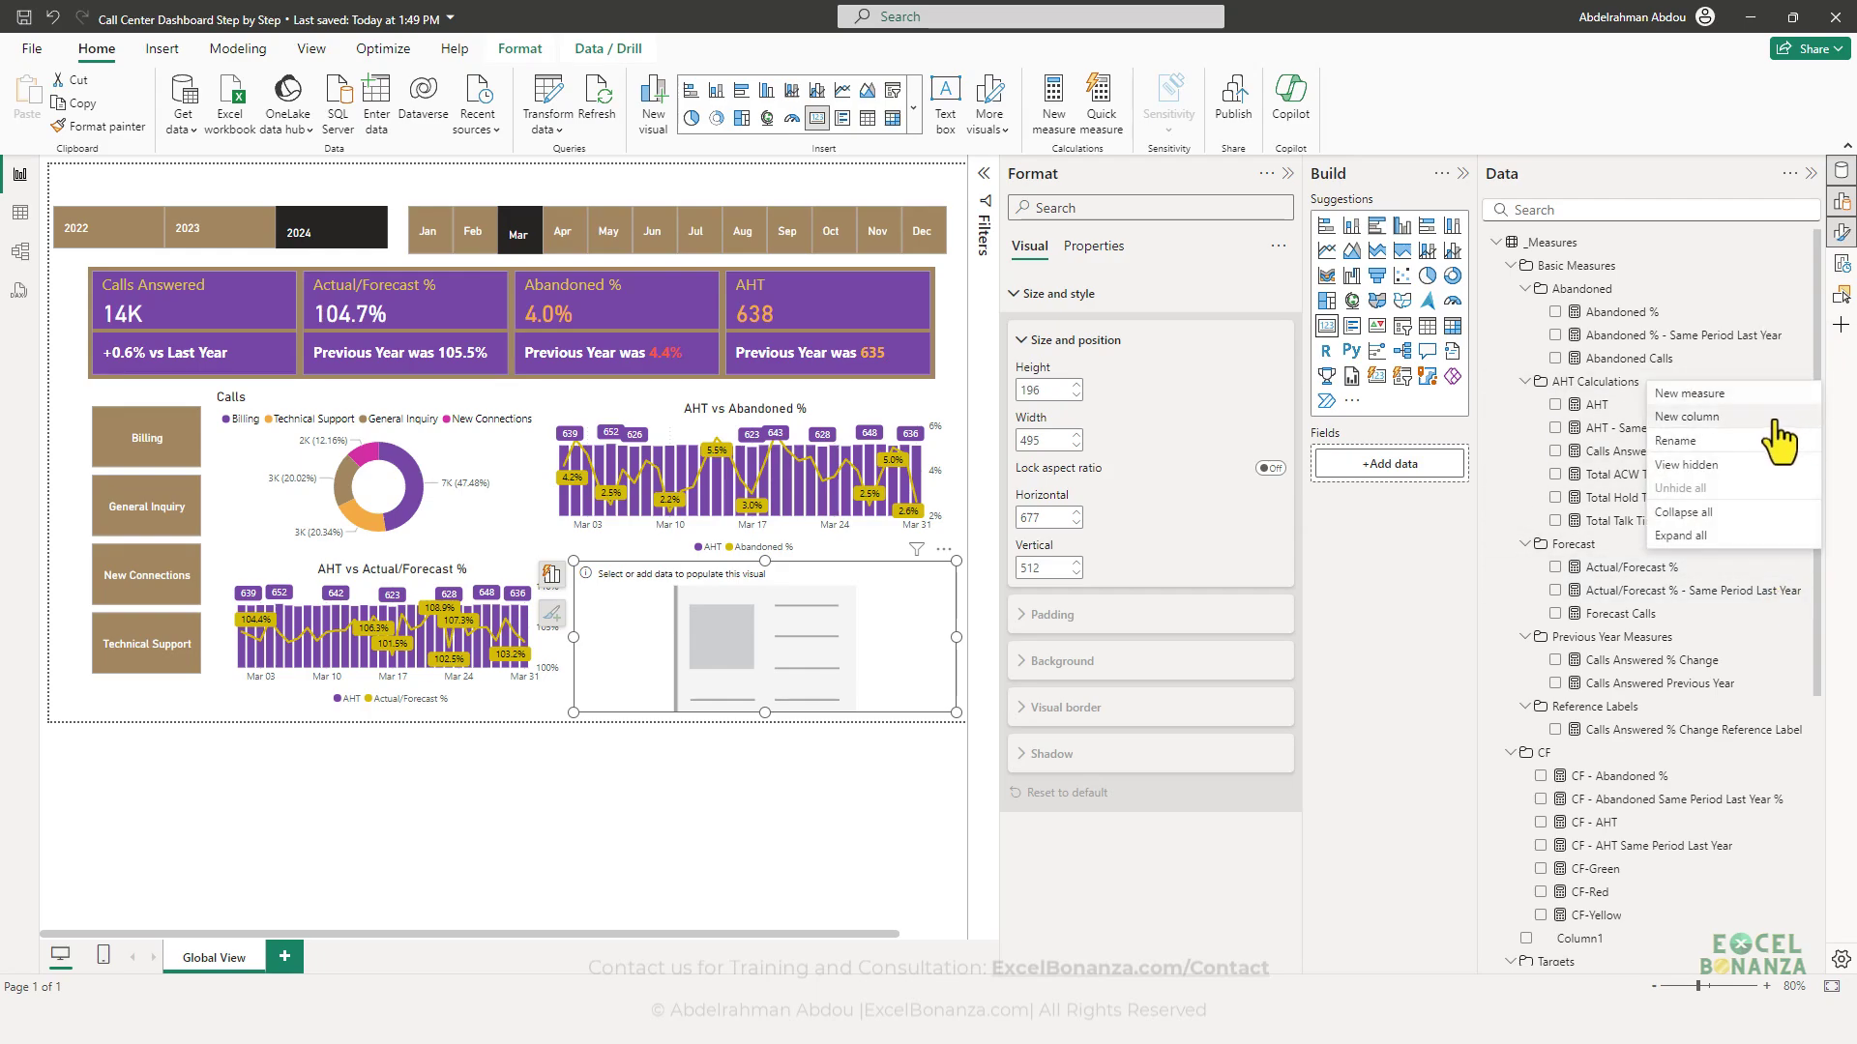
pyautogui.click(1767, 399)
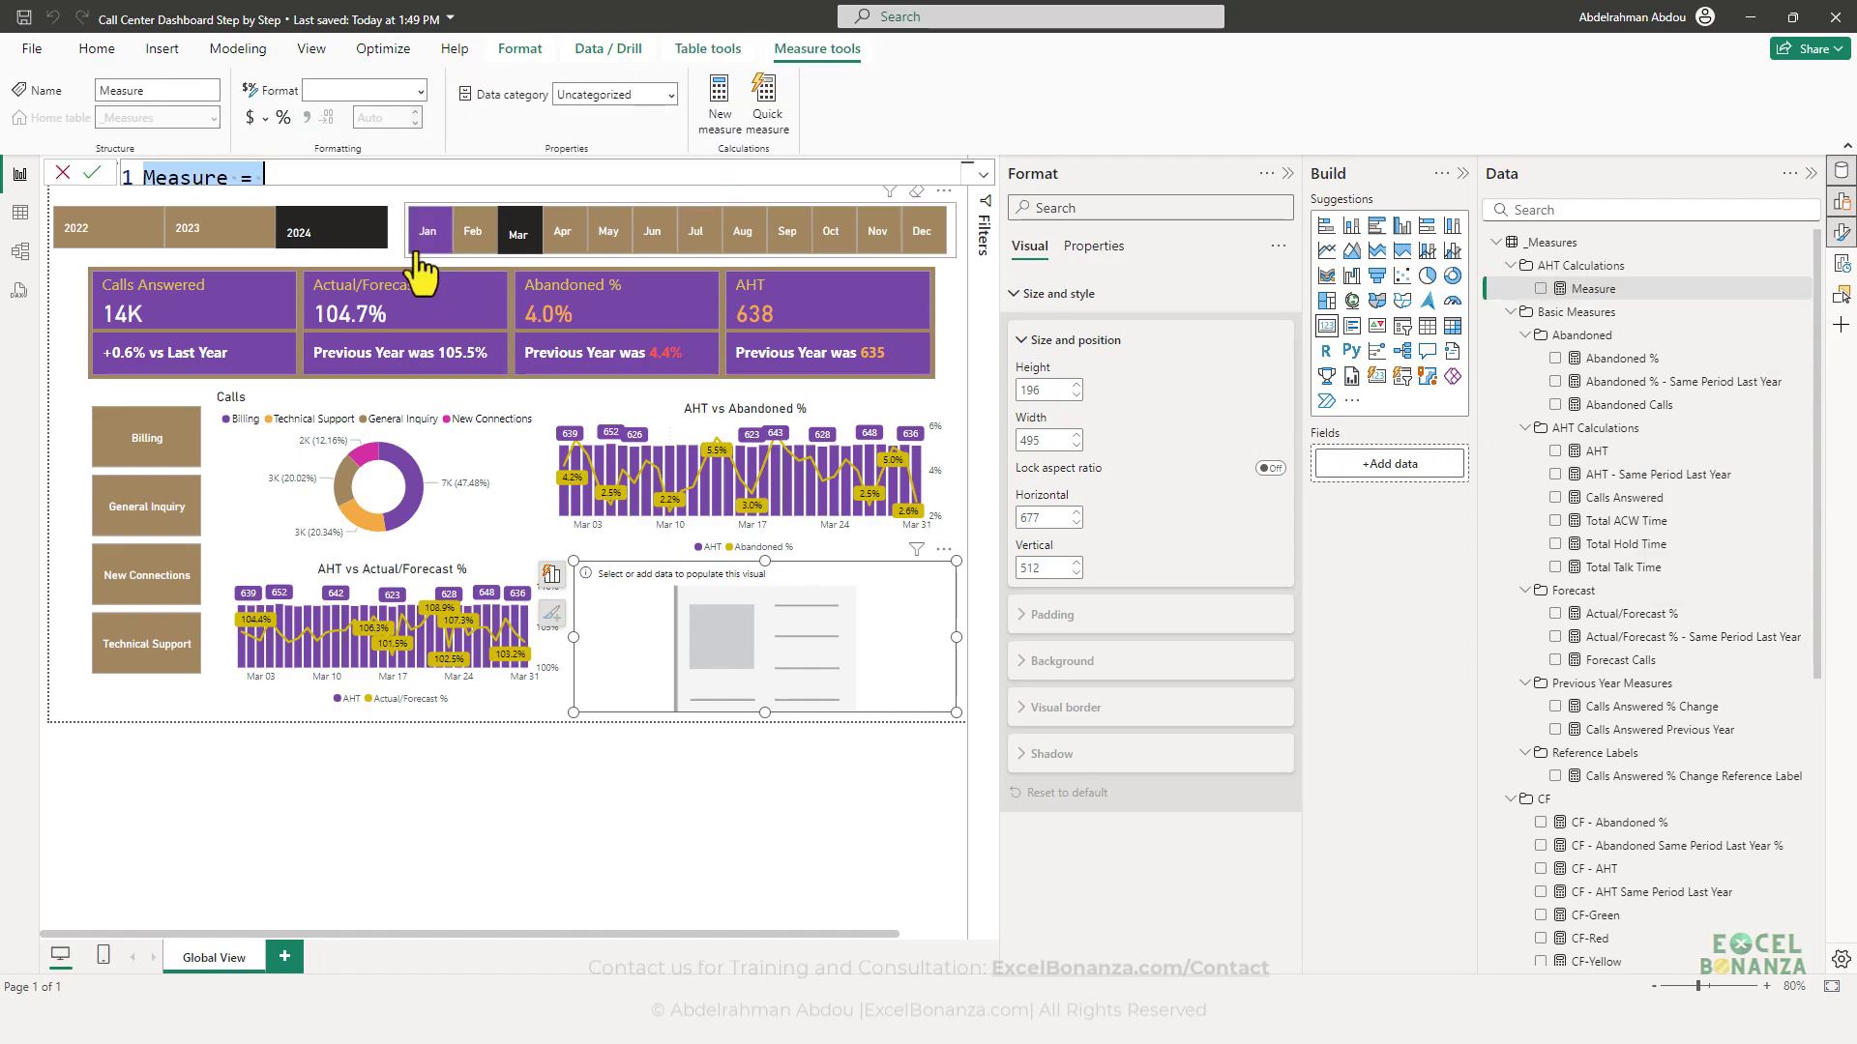
pyautogui.write('Captyion')
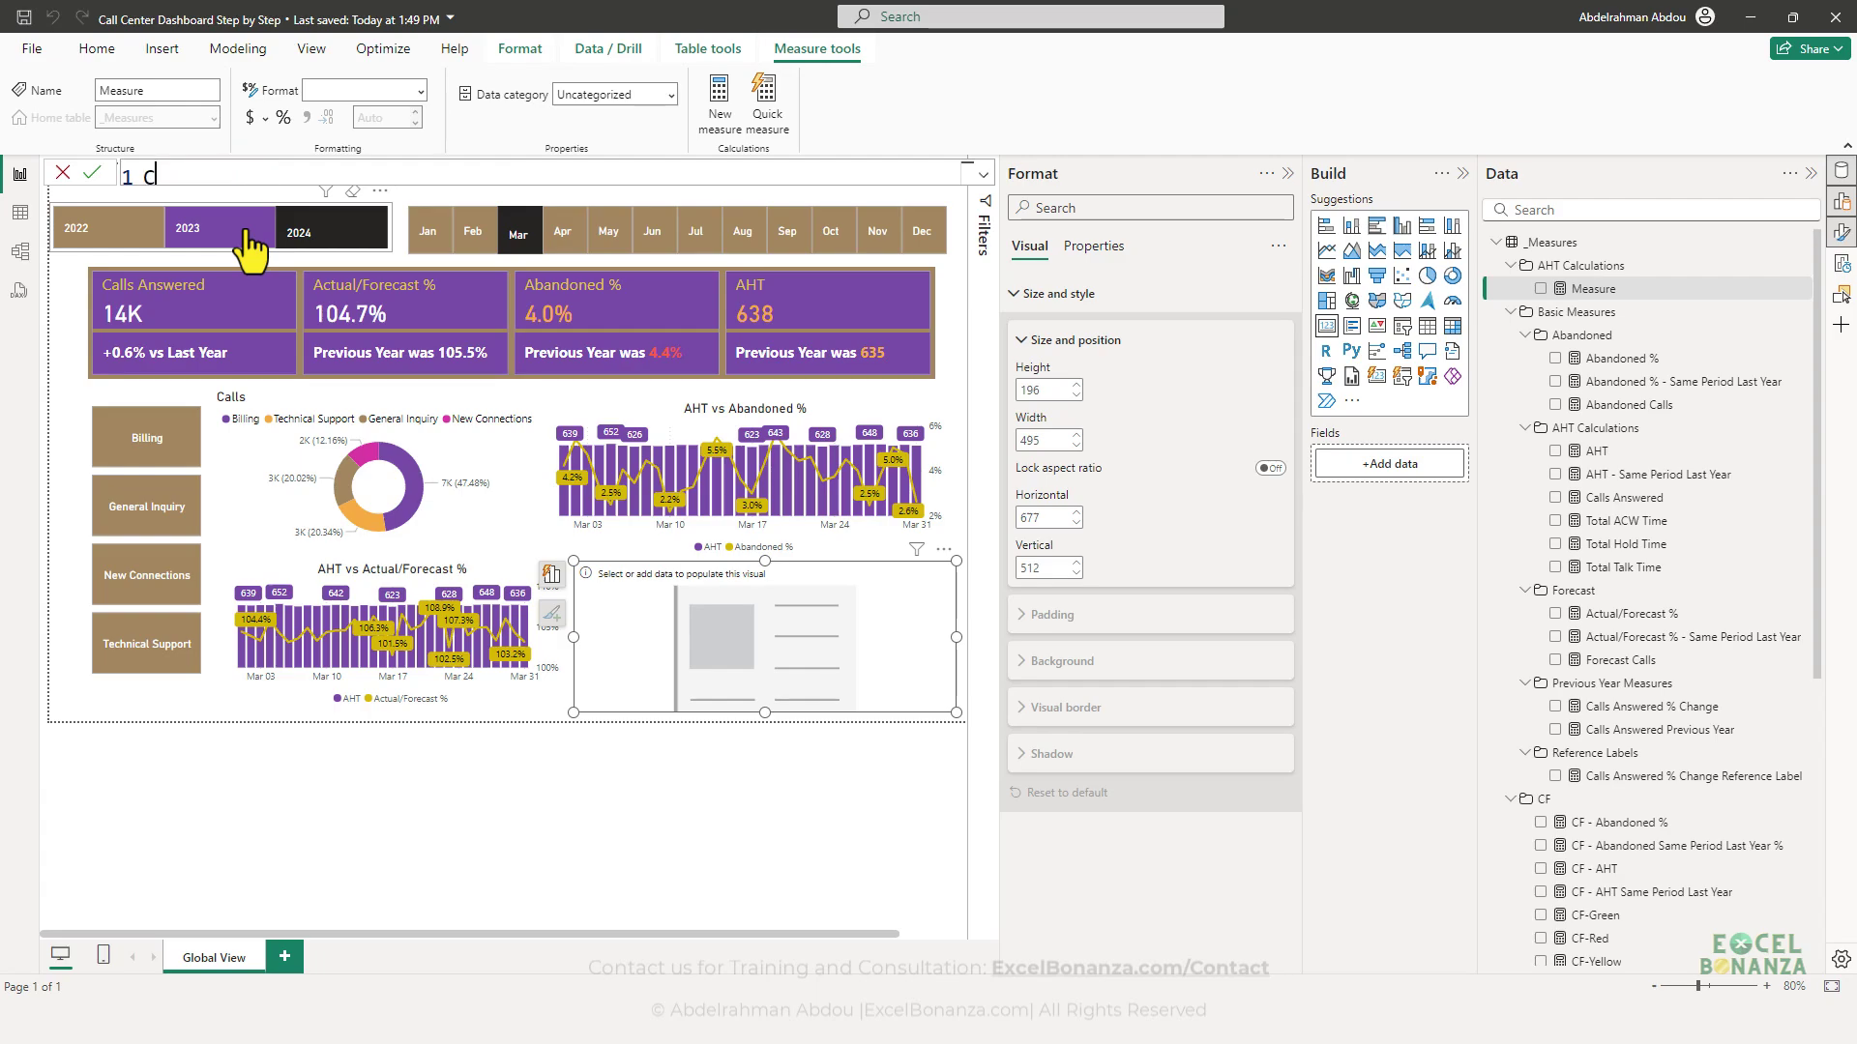
pyautogui.press('BackSpace')
pyautogui.press('BackSpace')
pyautogui.press('BackSpace')
pyautogui.press('BackSpace')
pyautogui.write('ion - Global View =')
pyautogui.hotkey('shift', 'Return')
pyautogui.hotkey('shift', 'Return')
pyautogui.hotkey('shift', 'Return')
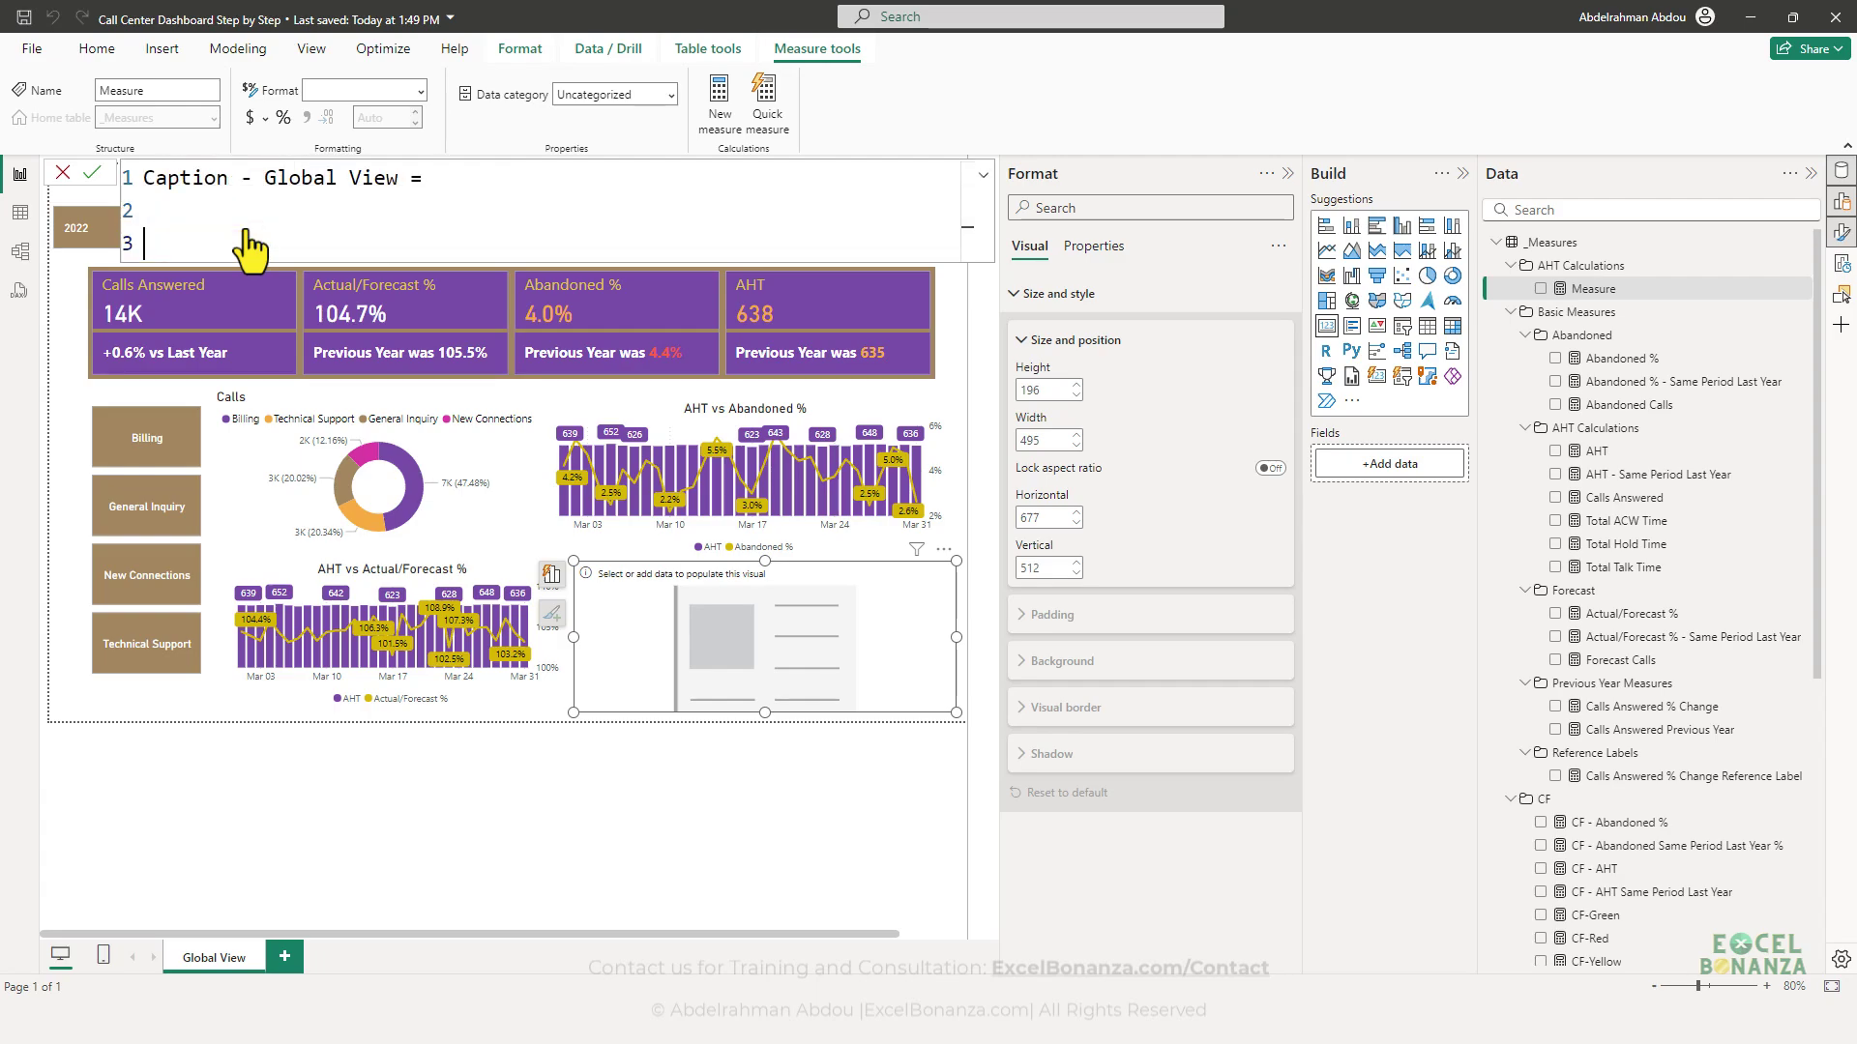
pyautogui.press('Up')
pyautogui.press('Up')
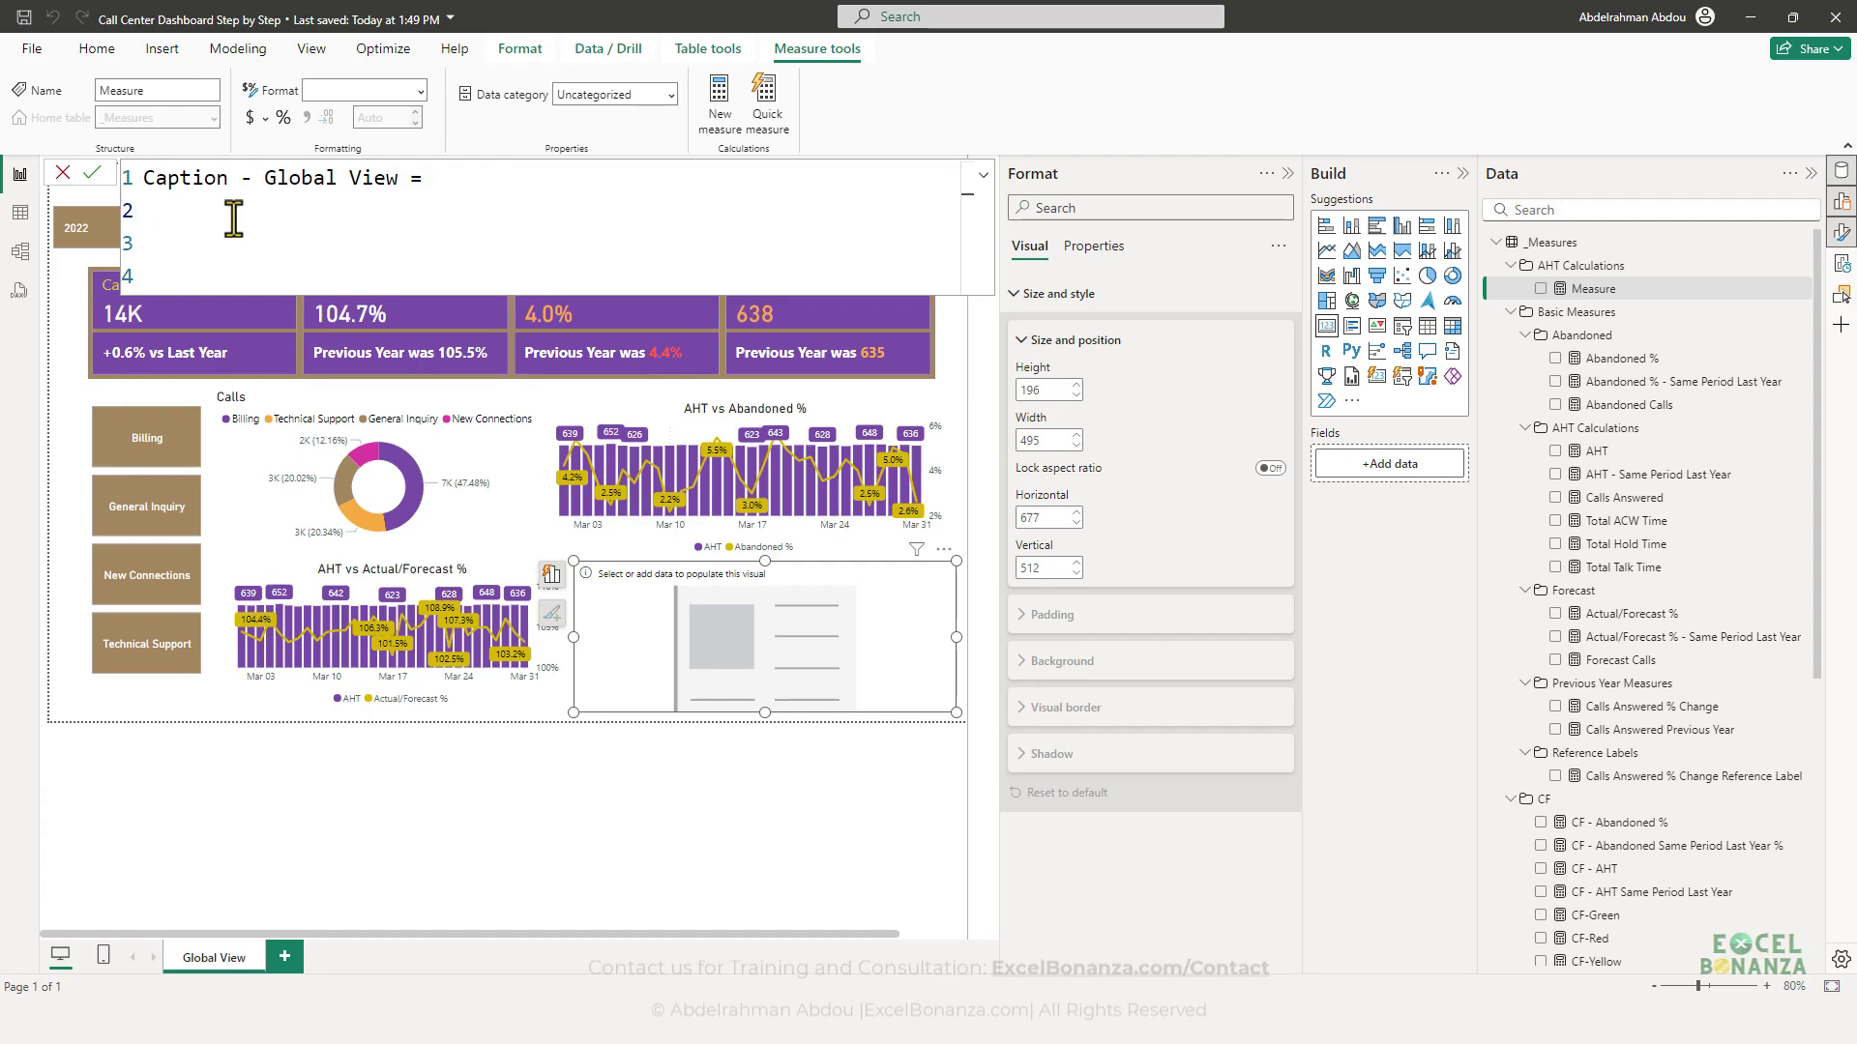
# - Declare a variable named _DatewithHighestAHT on the second line of the measure's formula
pyautogui.write('VAR _DatewithHighestAHT')
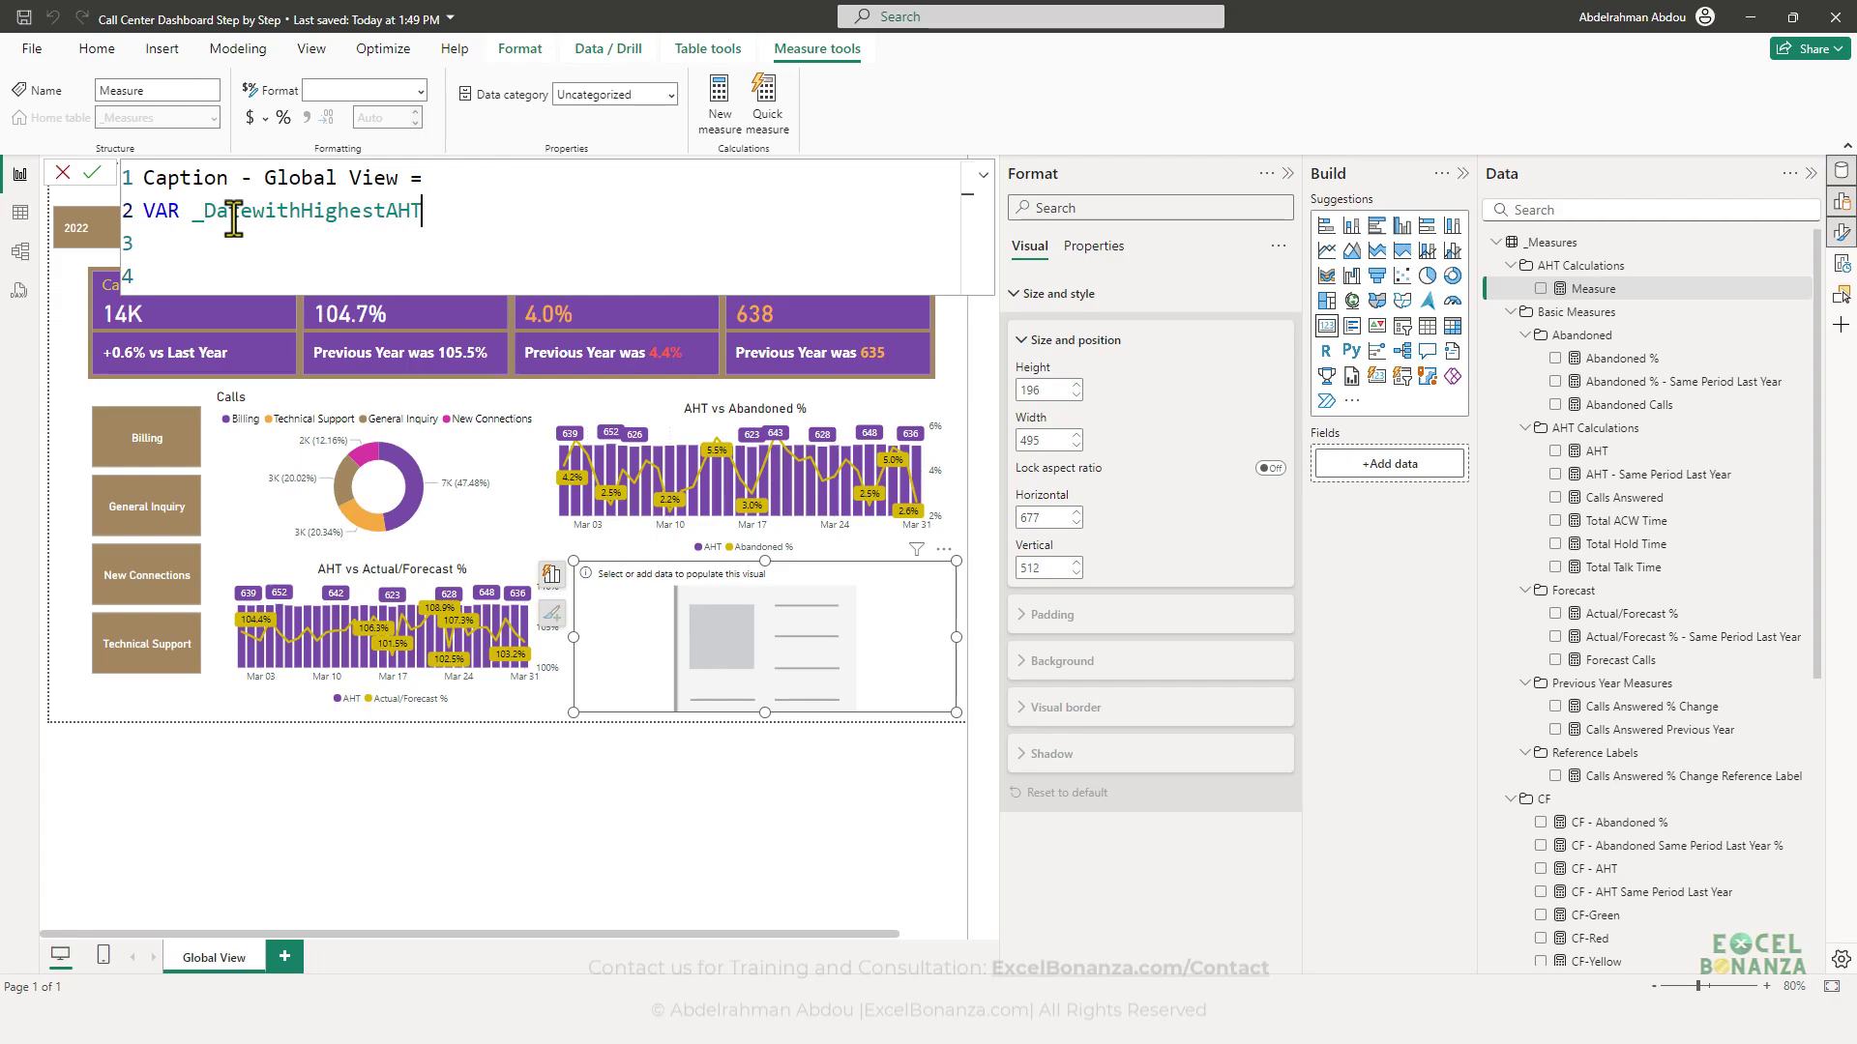
pyautogui.click(203, 213)
pyautogui.hotkey('shift', 'End')
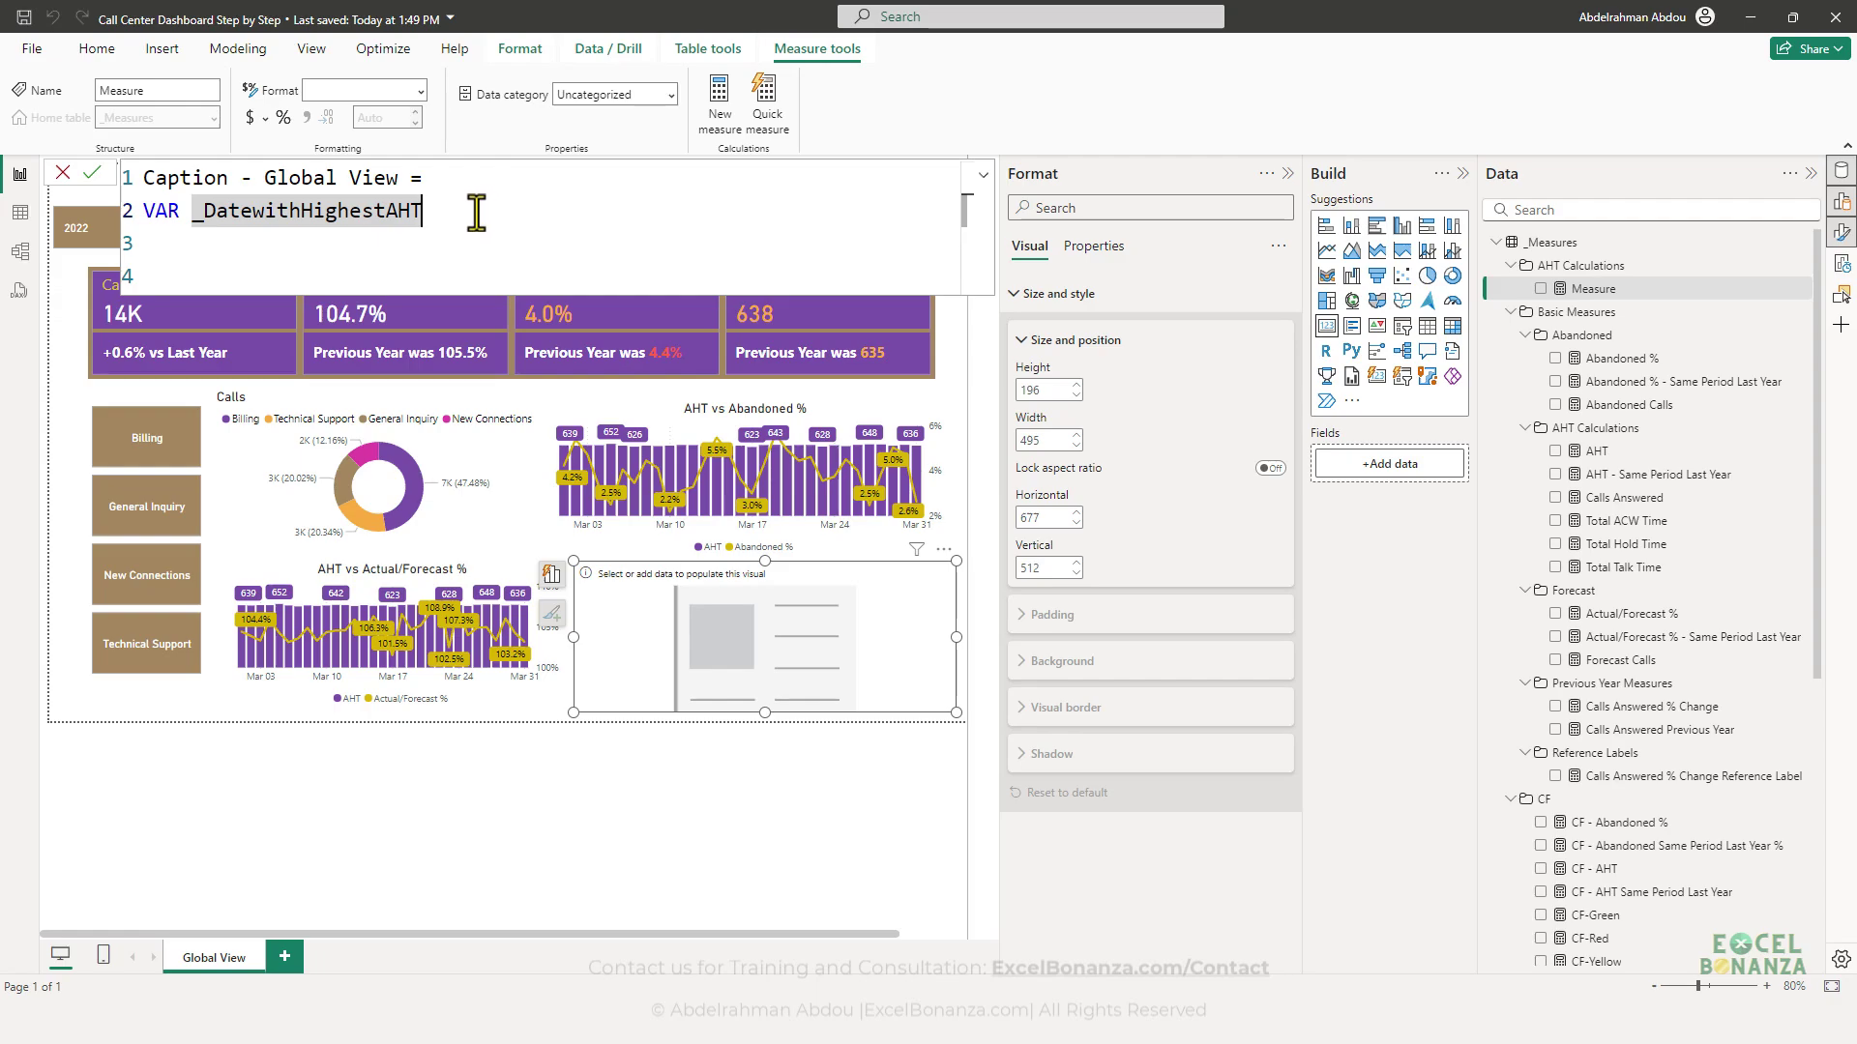
pyautogui.press('End')
pyautogui.write('= ')
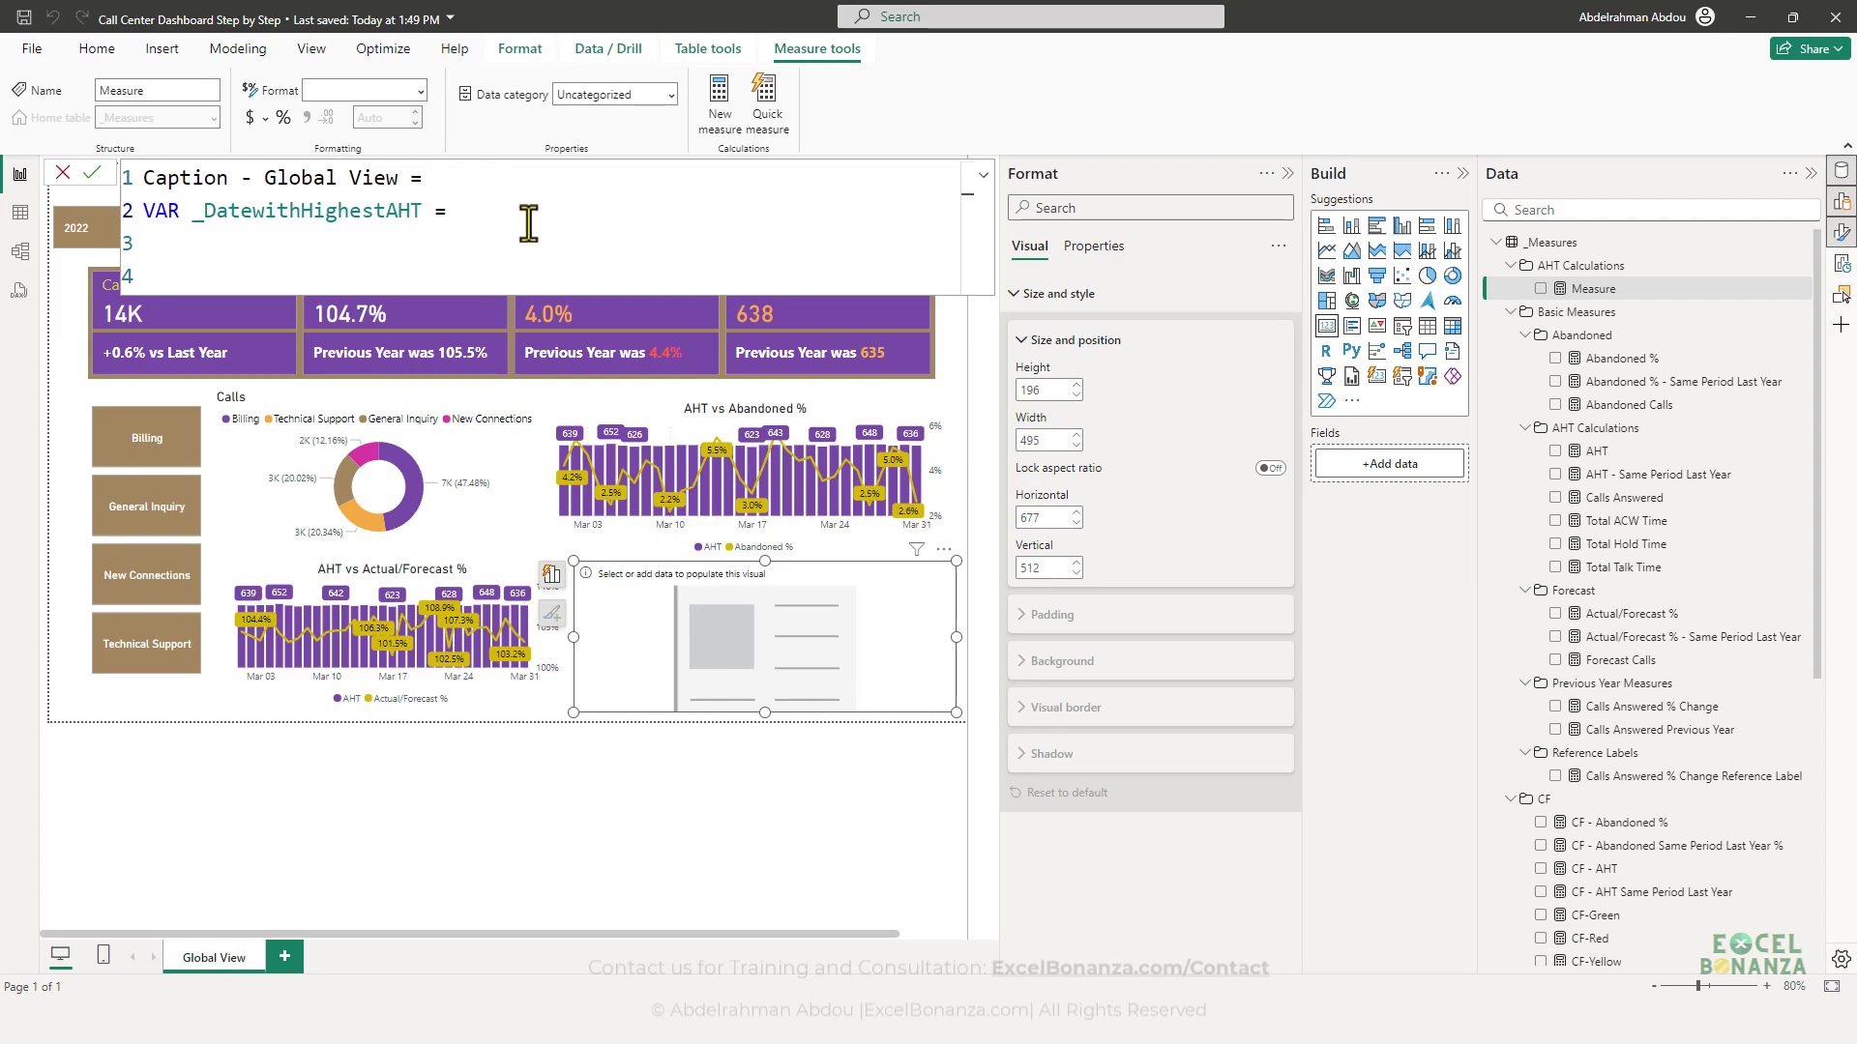
# - Begin the variable's expression as TOPN(1,VALUES('Calendar'[Date]) to take the single top date from the calendar
pyautogui.write('TOPN(1')
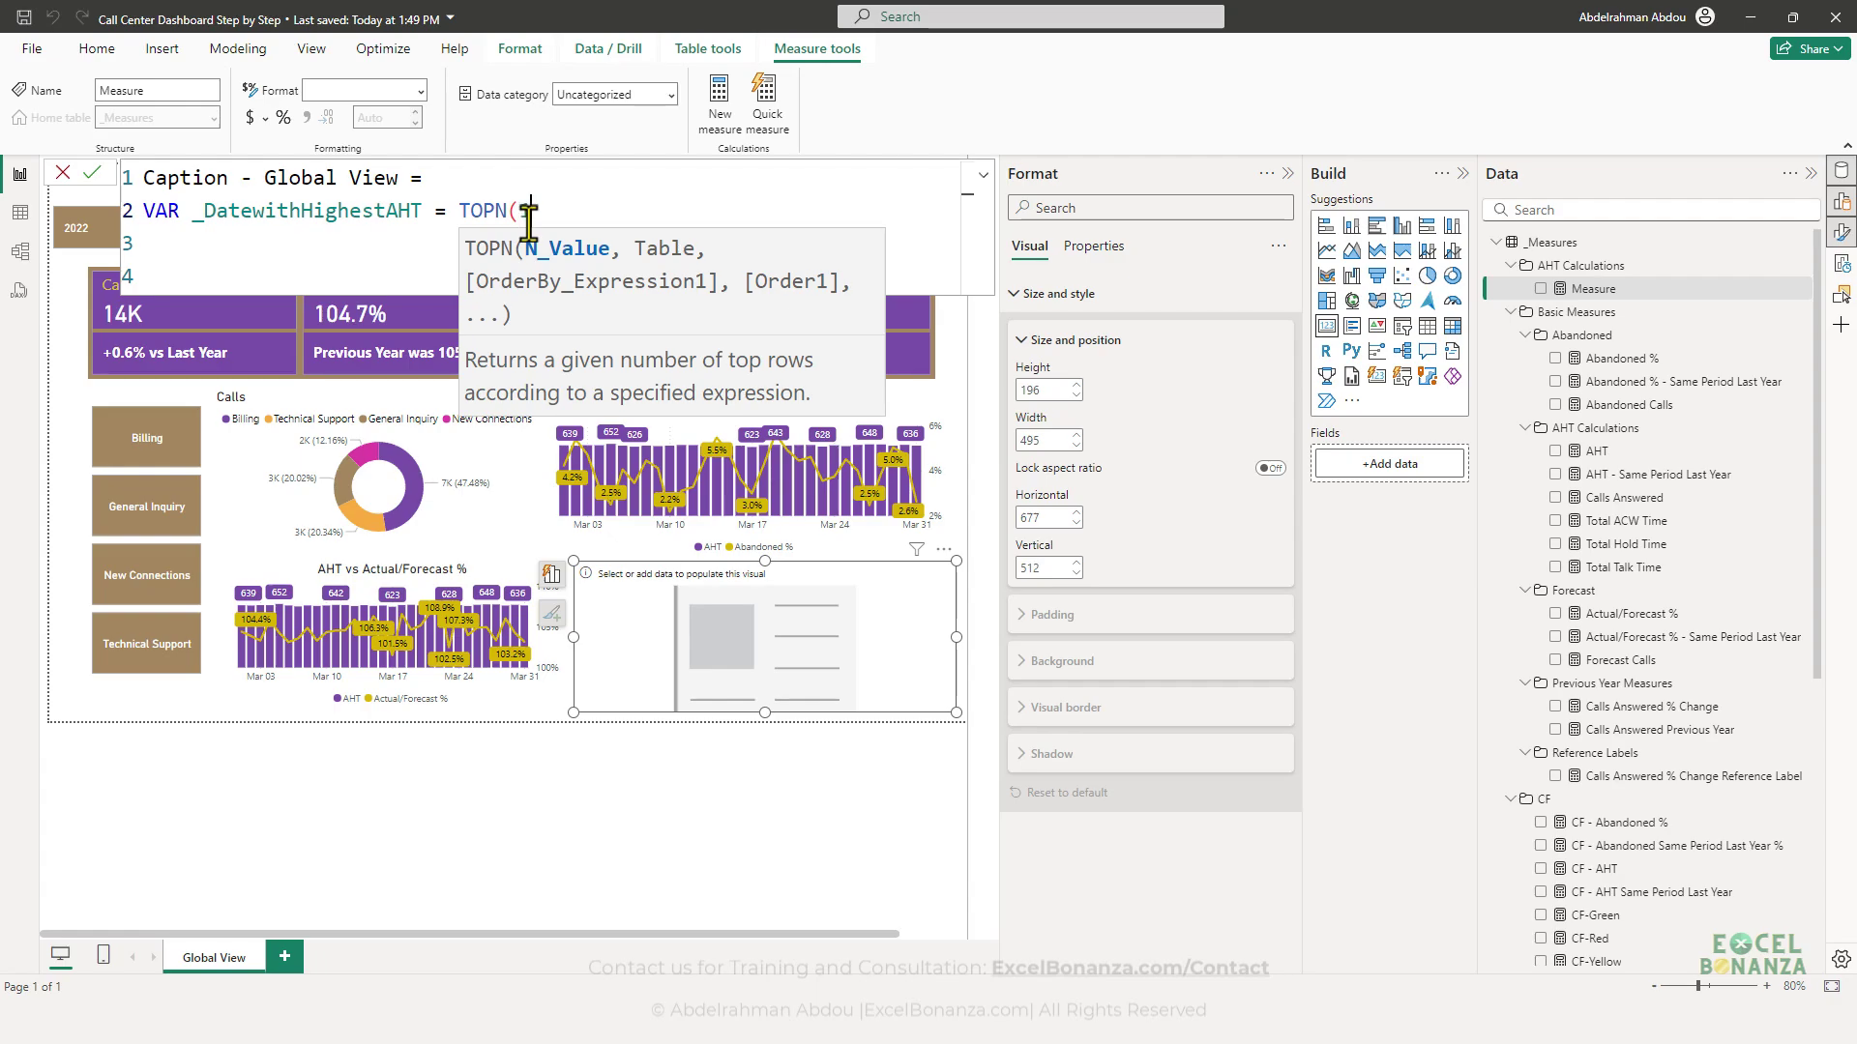
pyautogui.write(',')
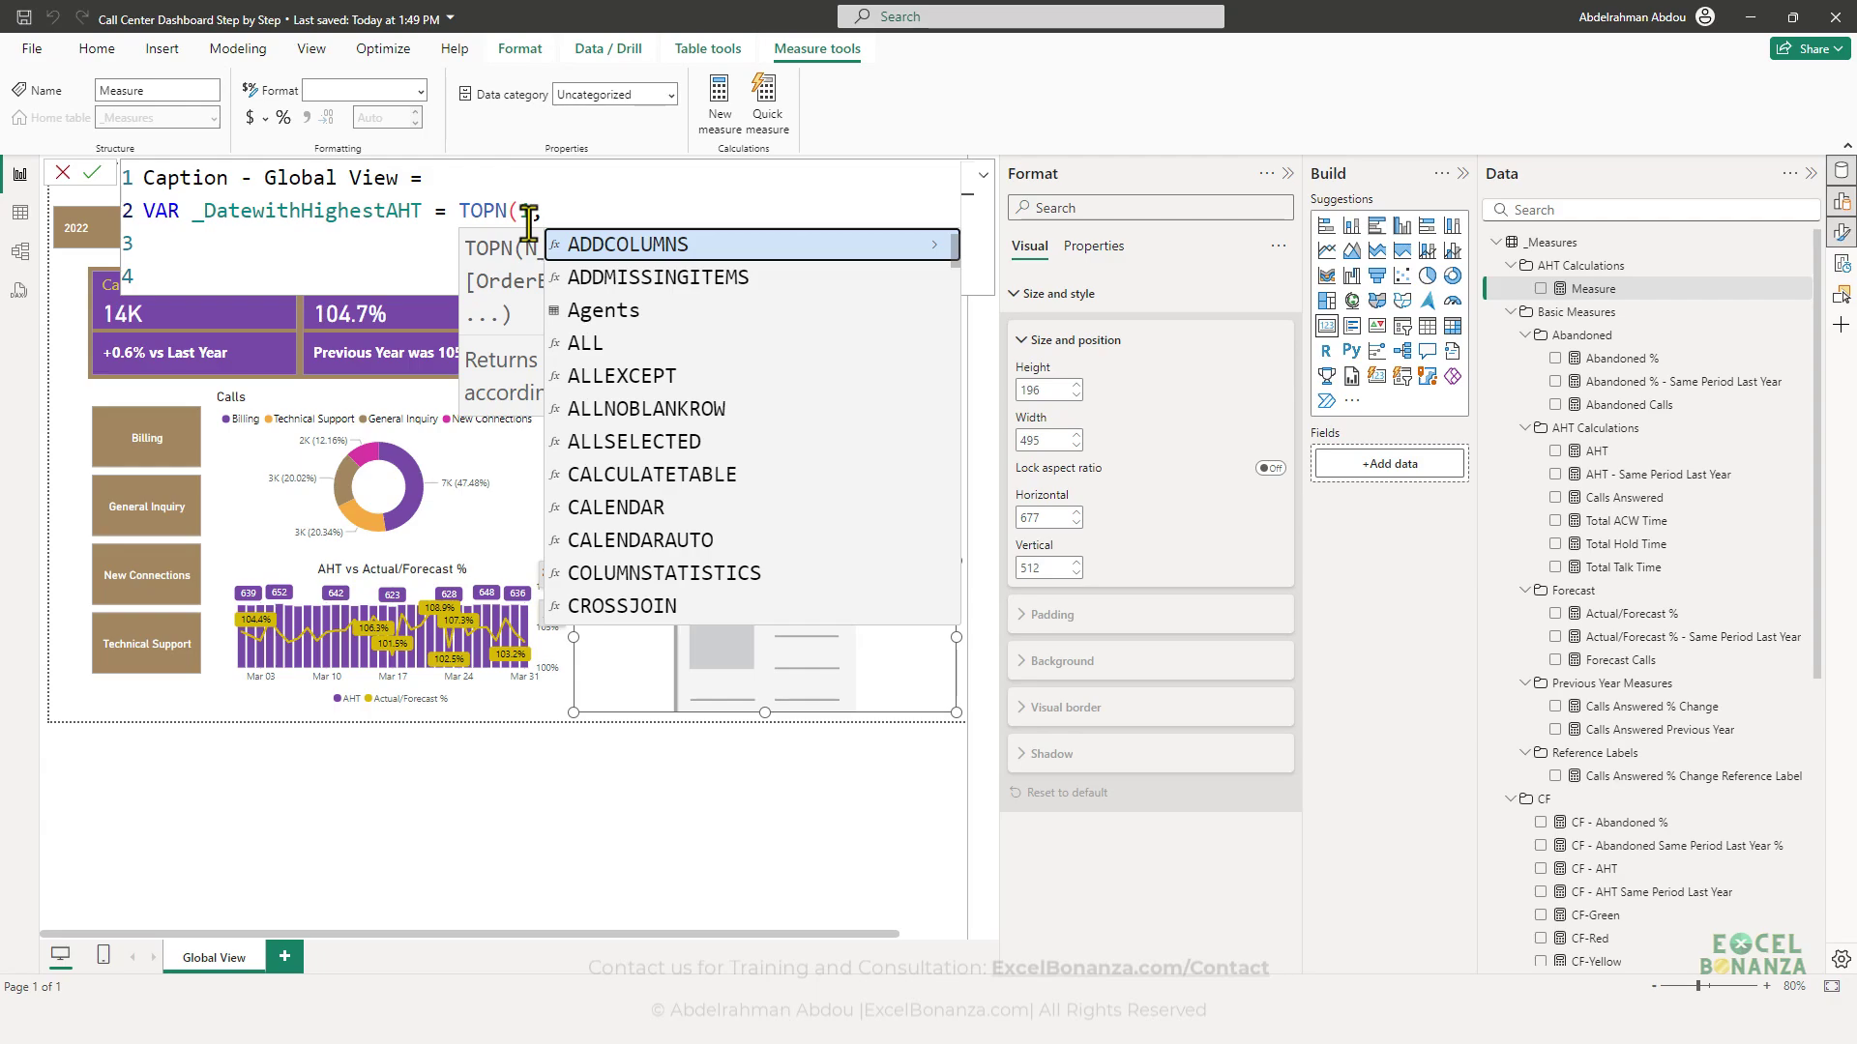
pyautogui.write('values')
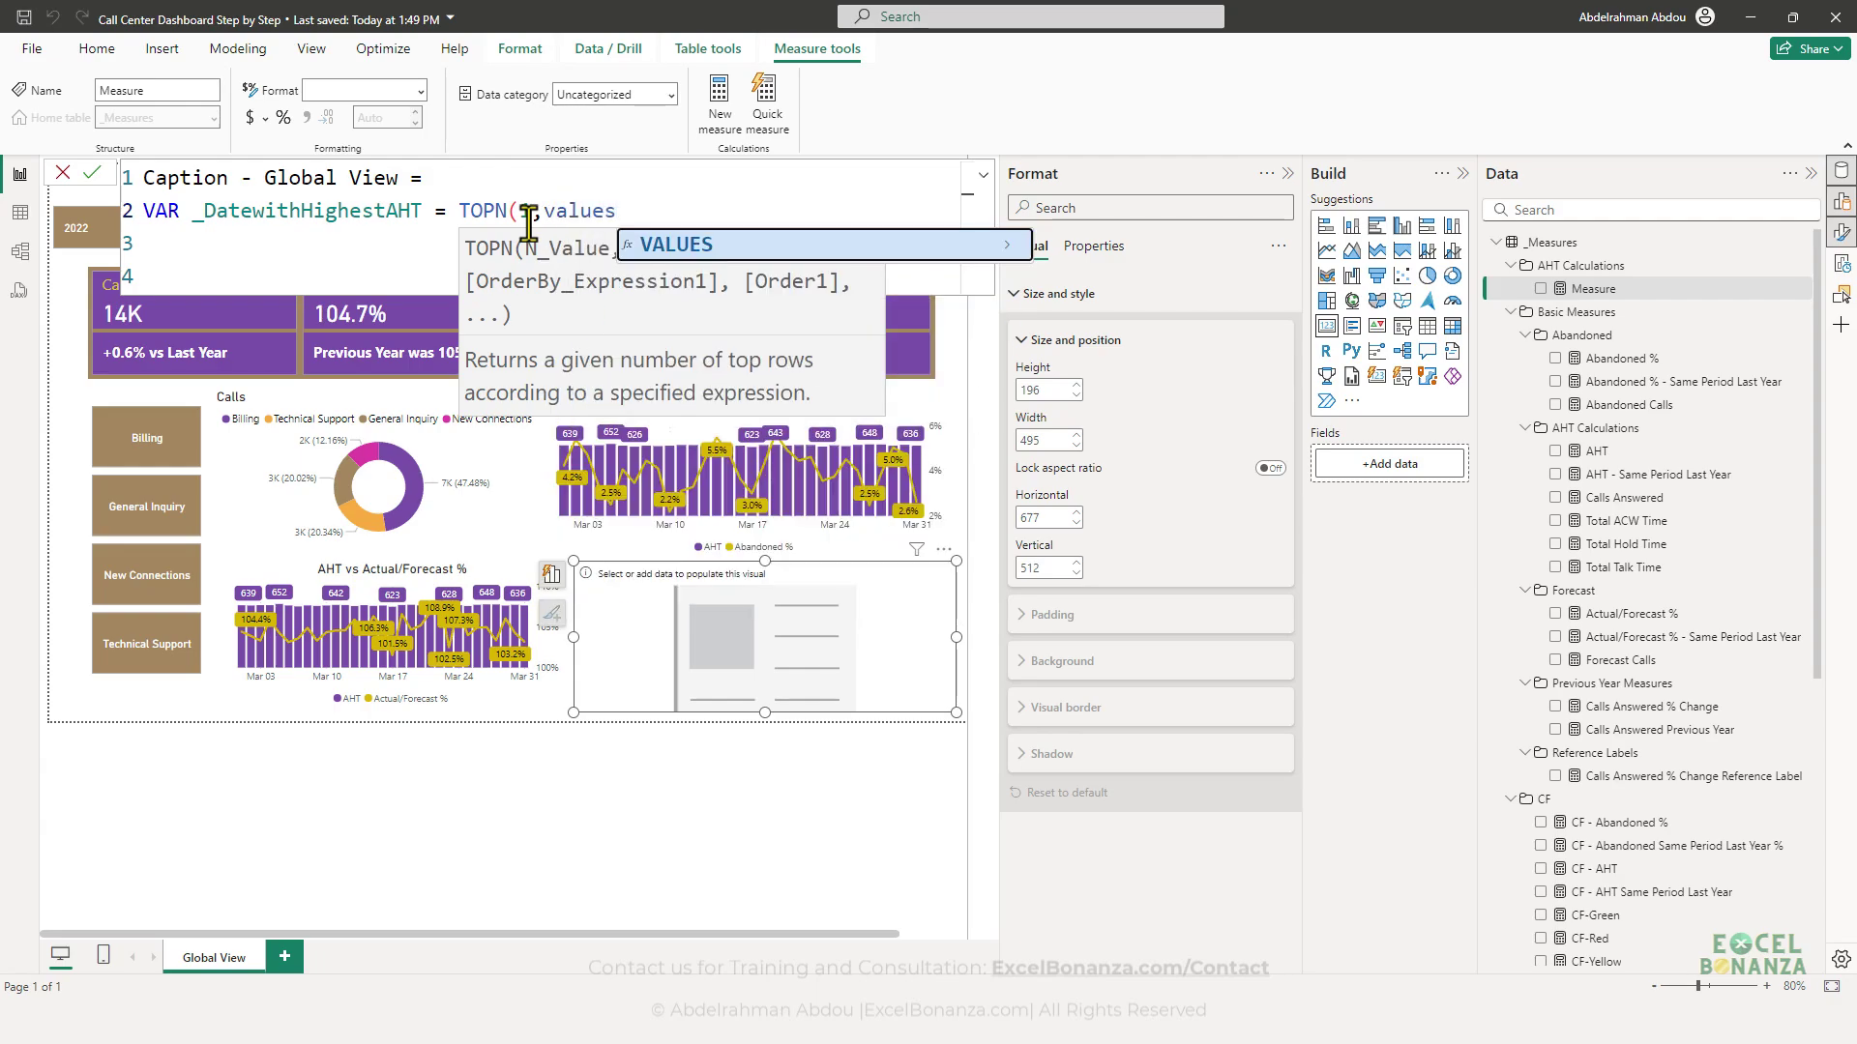
pyautogui.press('Tab')
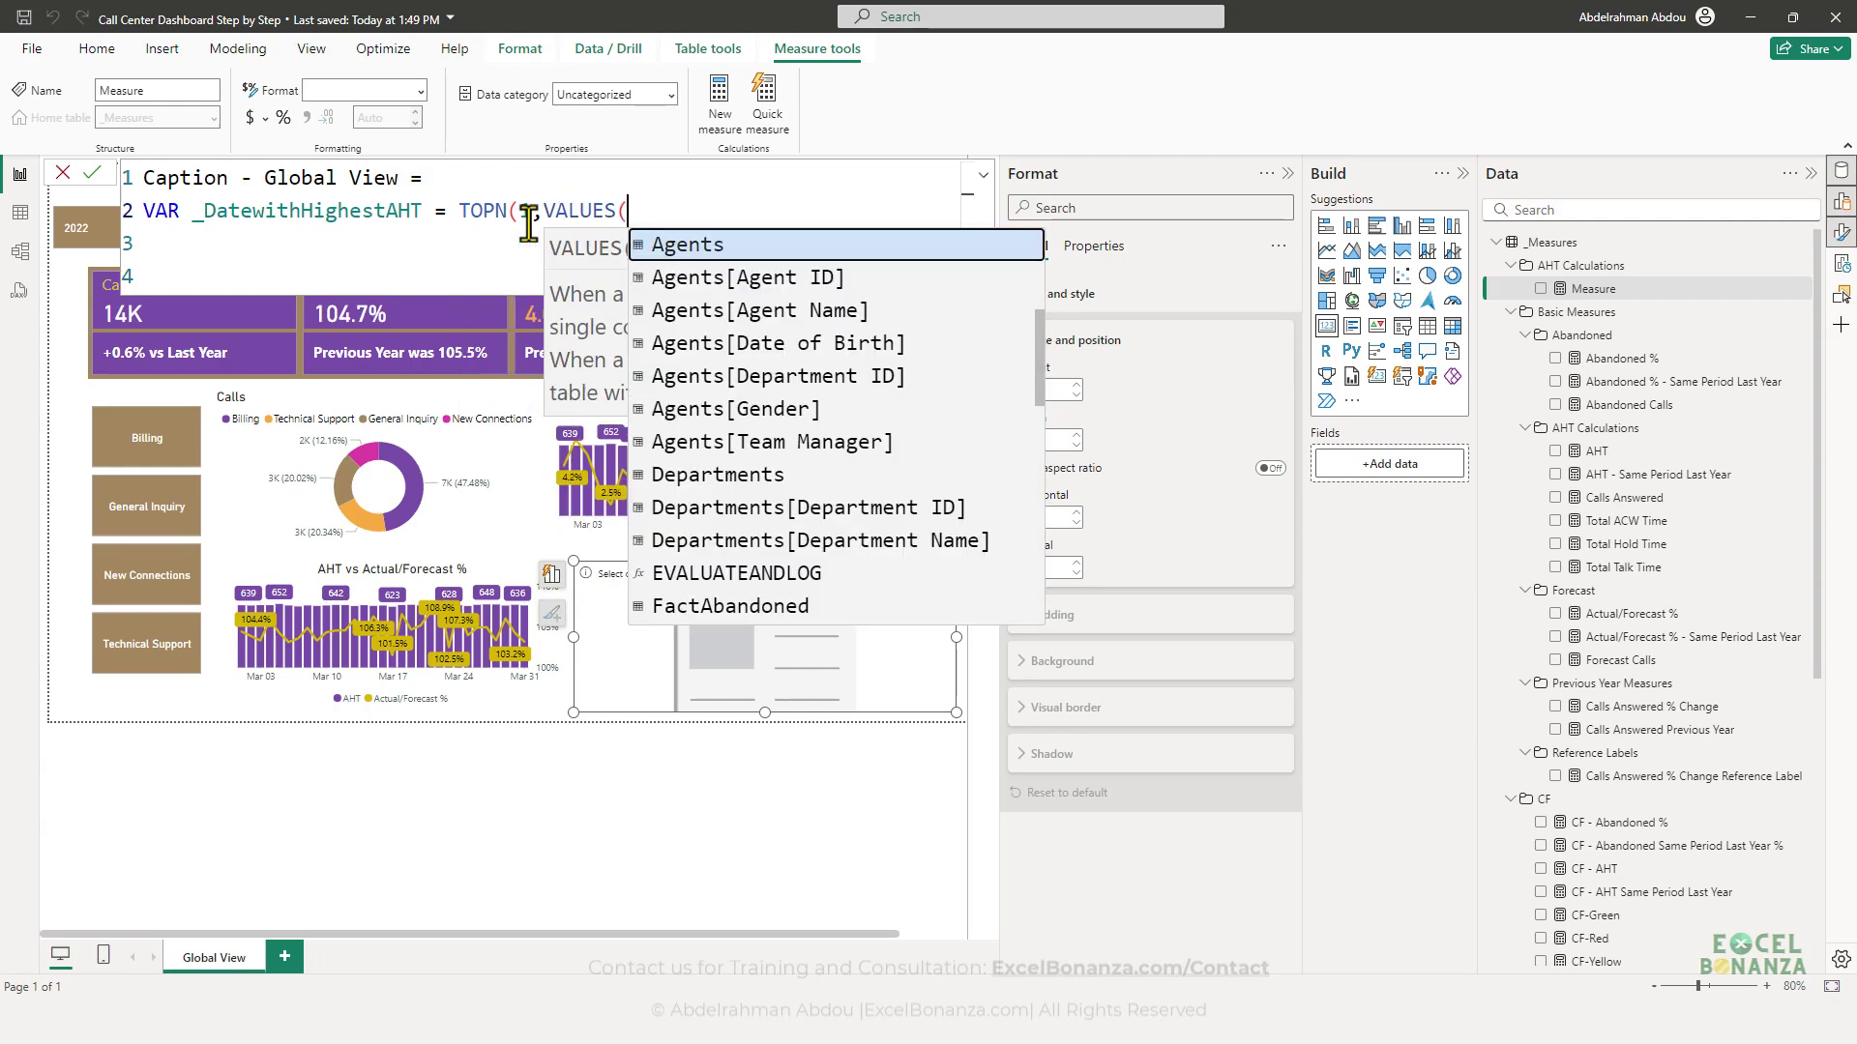
pyautogui.write('calenda')
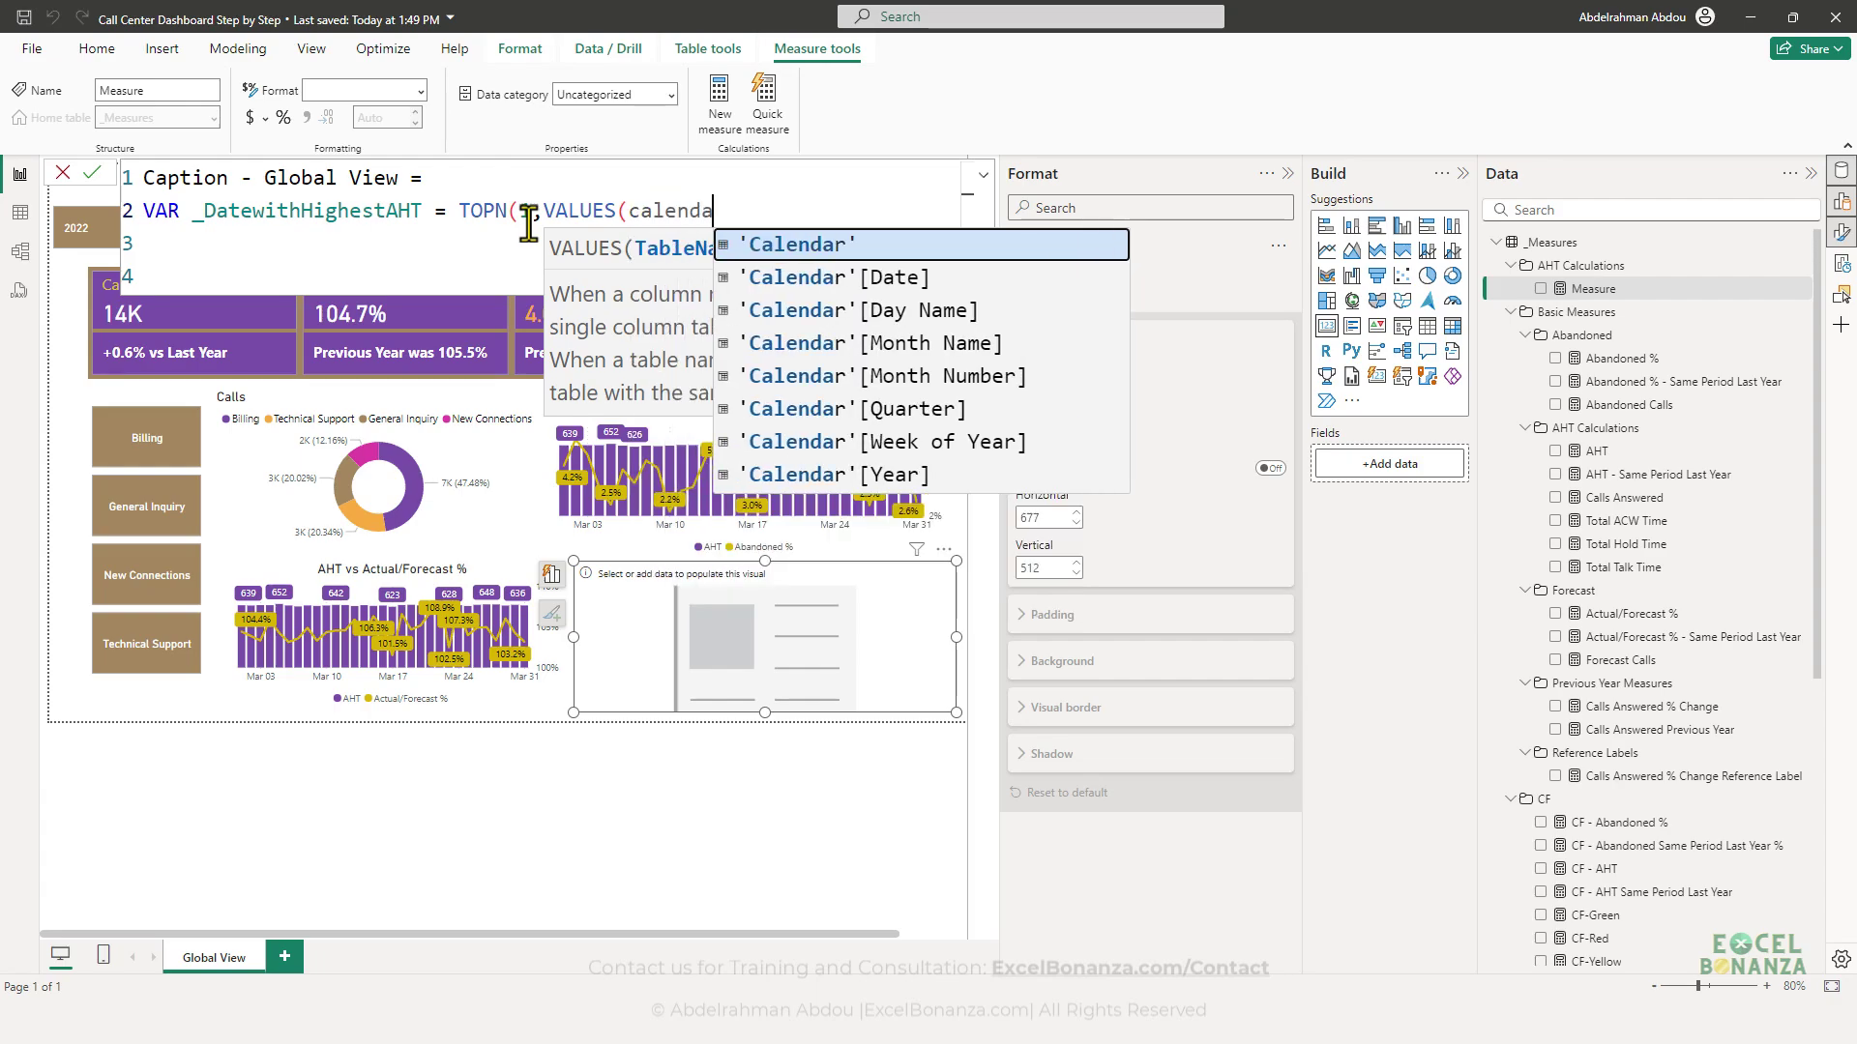
pyautogui.press('Down')
pyautogui.press('Tab')
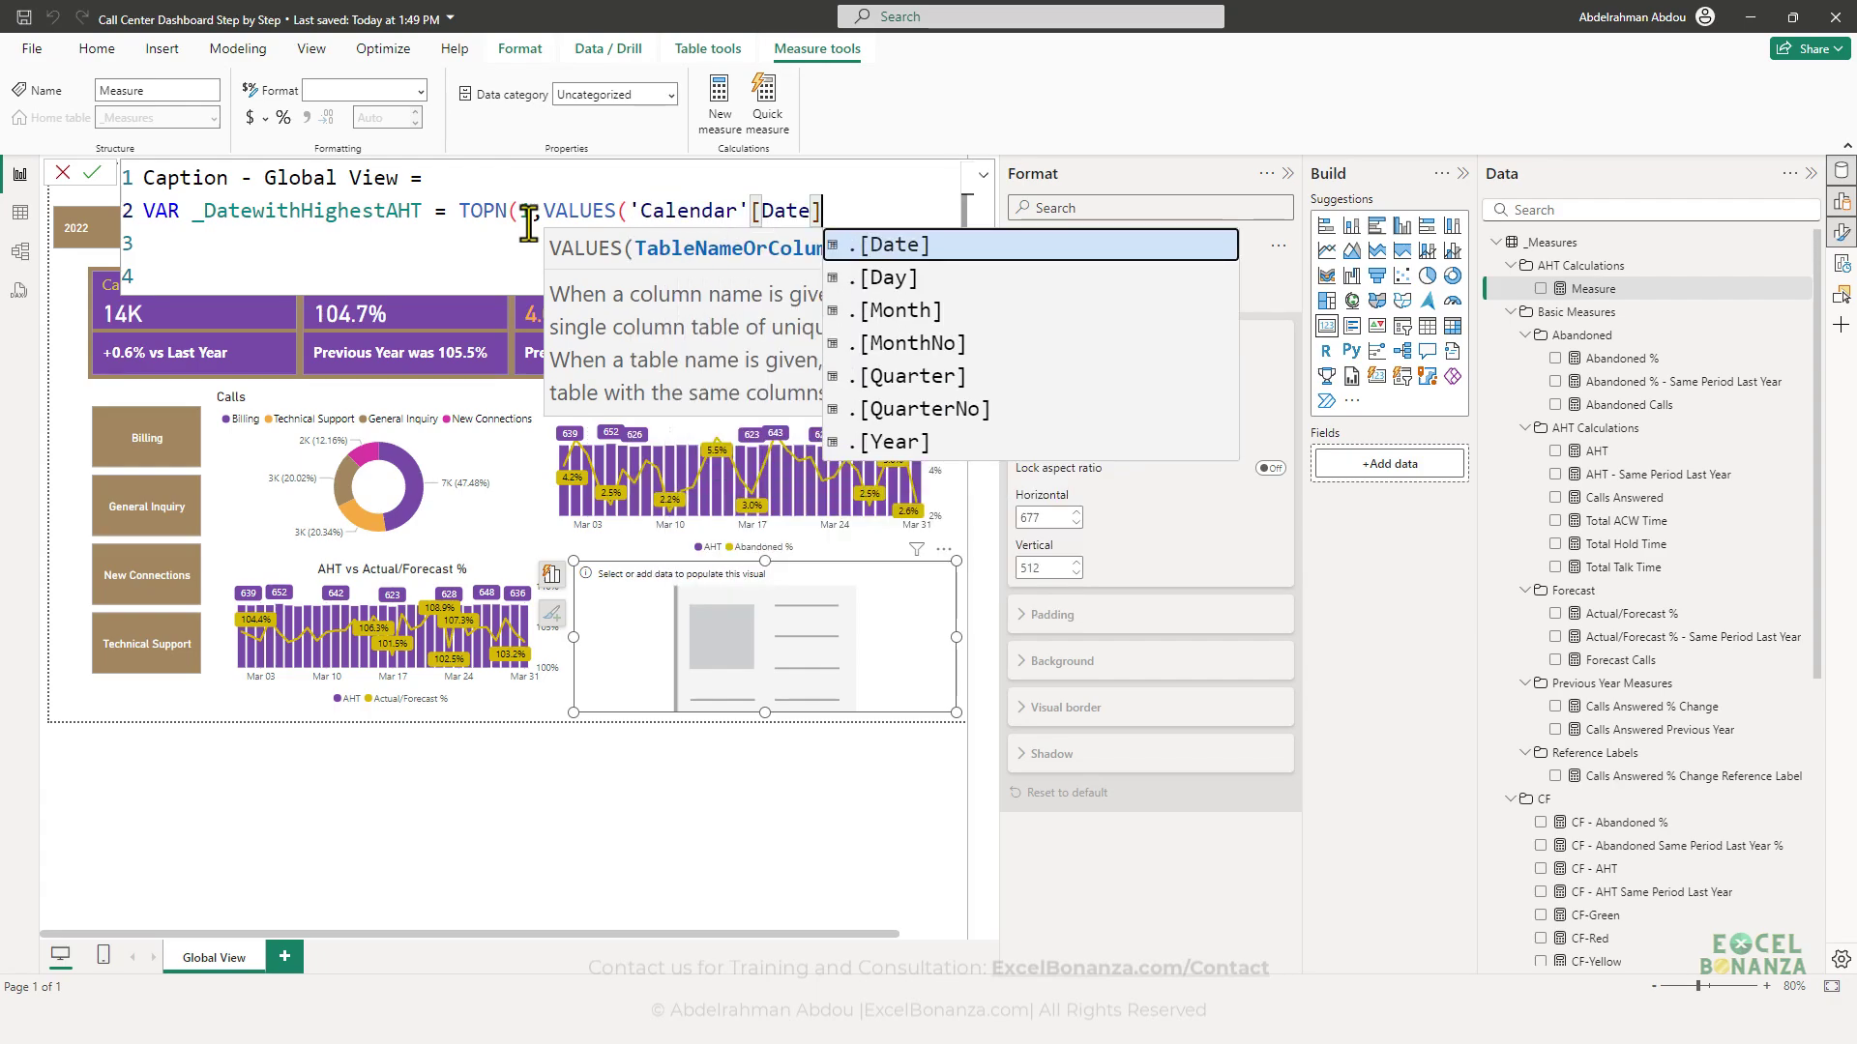
pyautogui.write(')')
pyautogui.write('1')
pyautogui.click(546, 210)
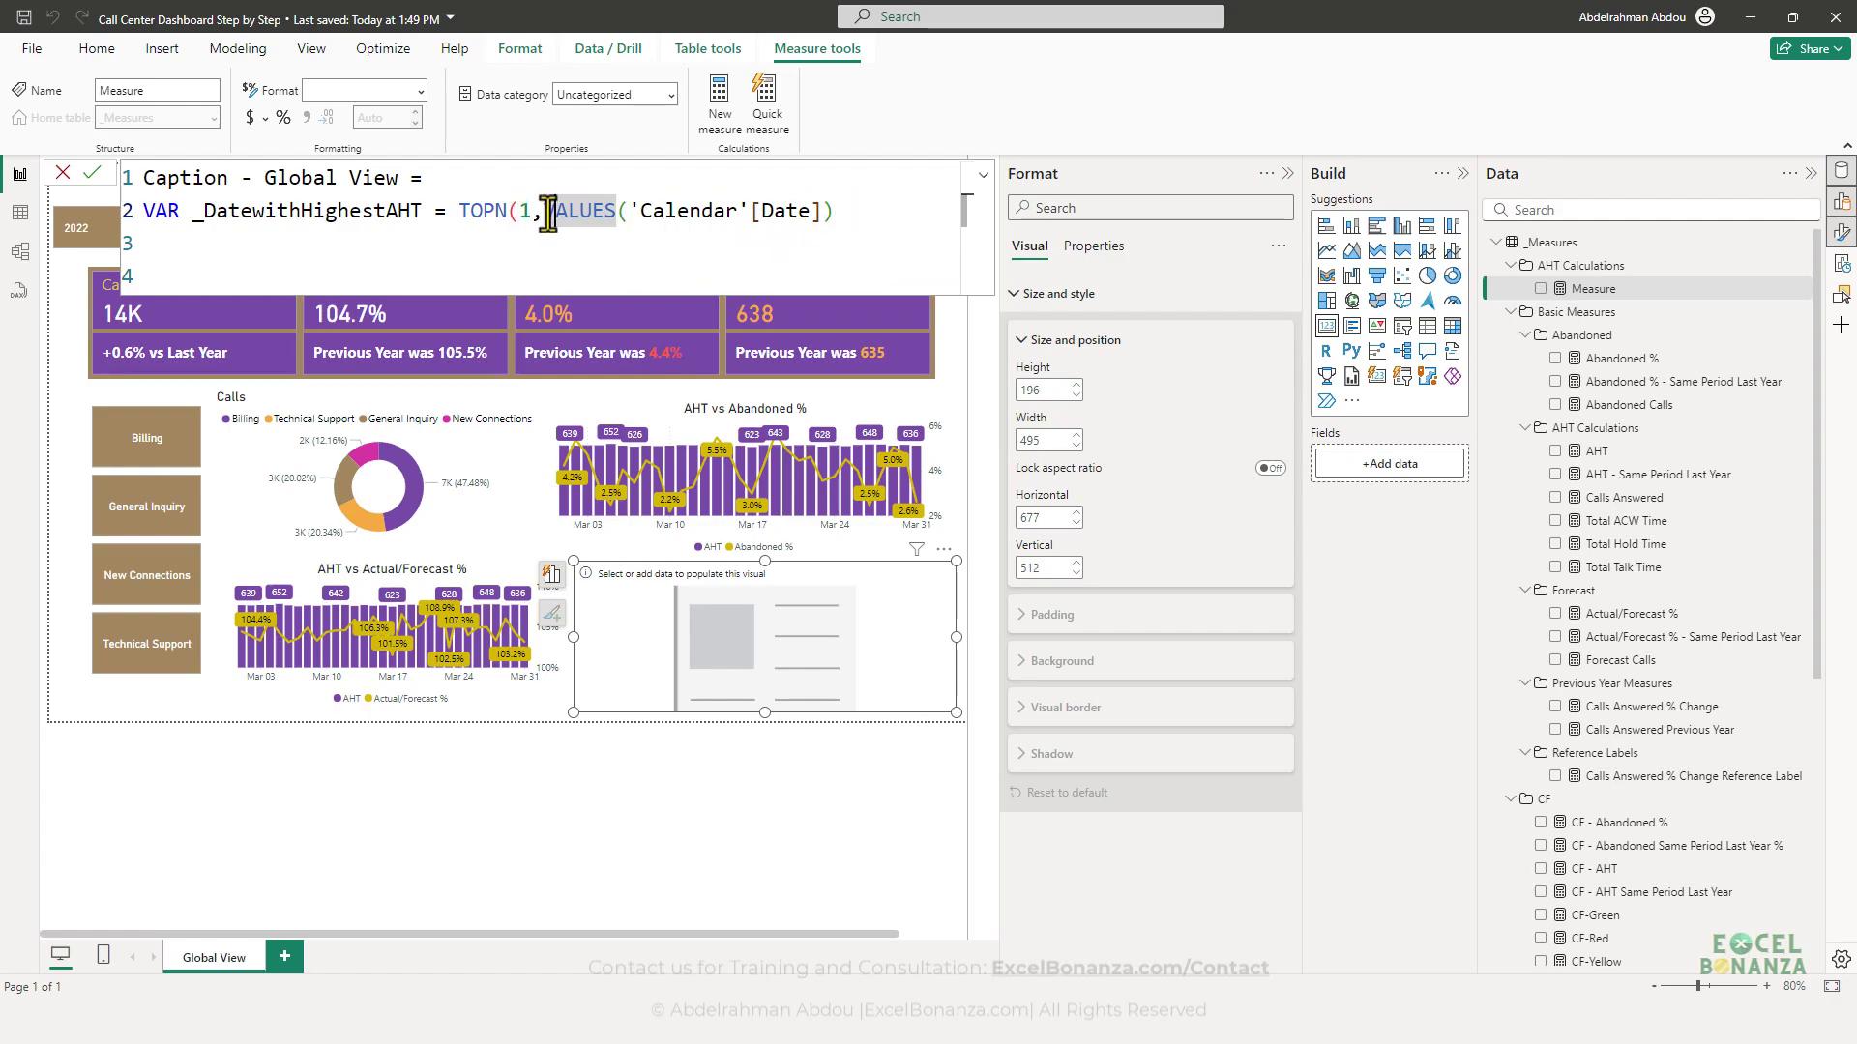
pyautogui.click(849, 217)
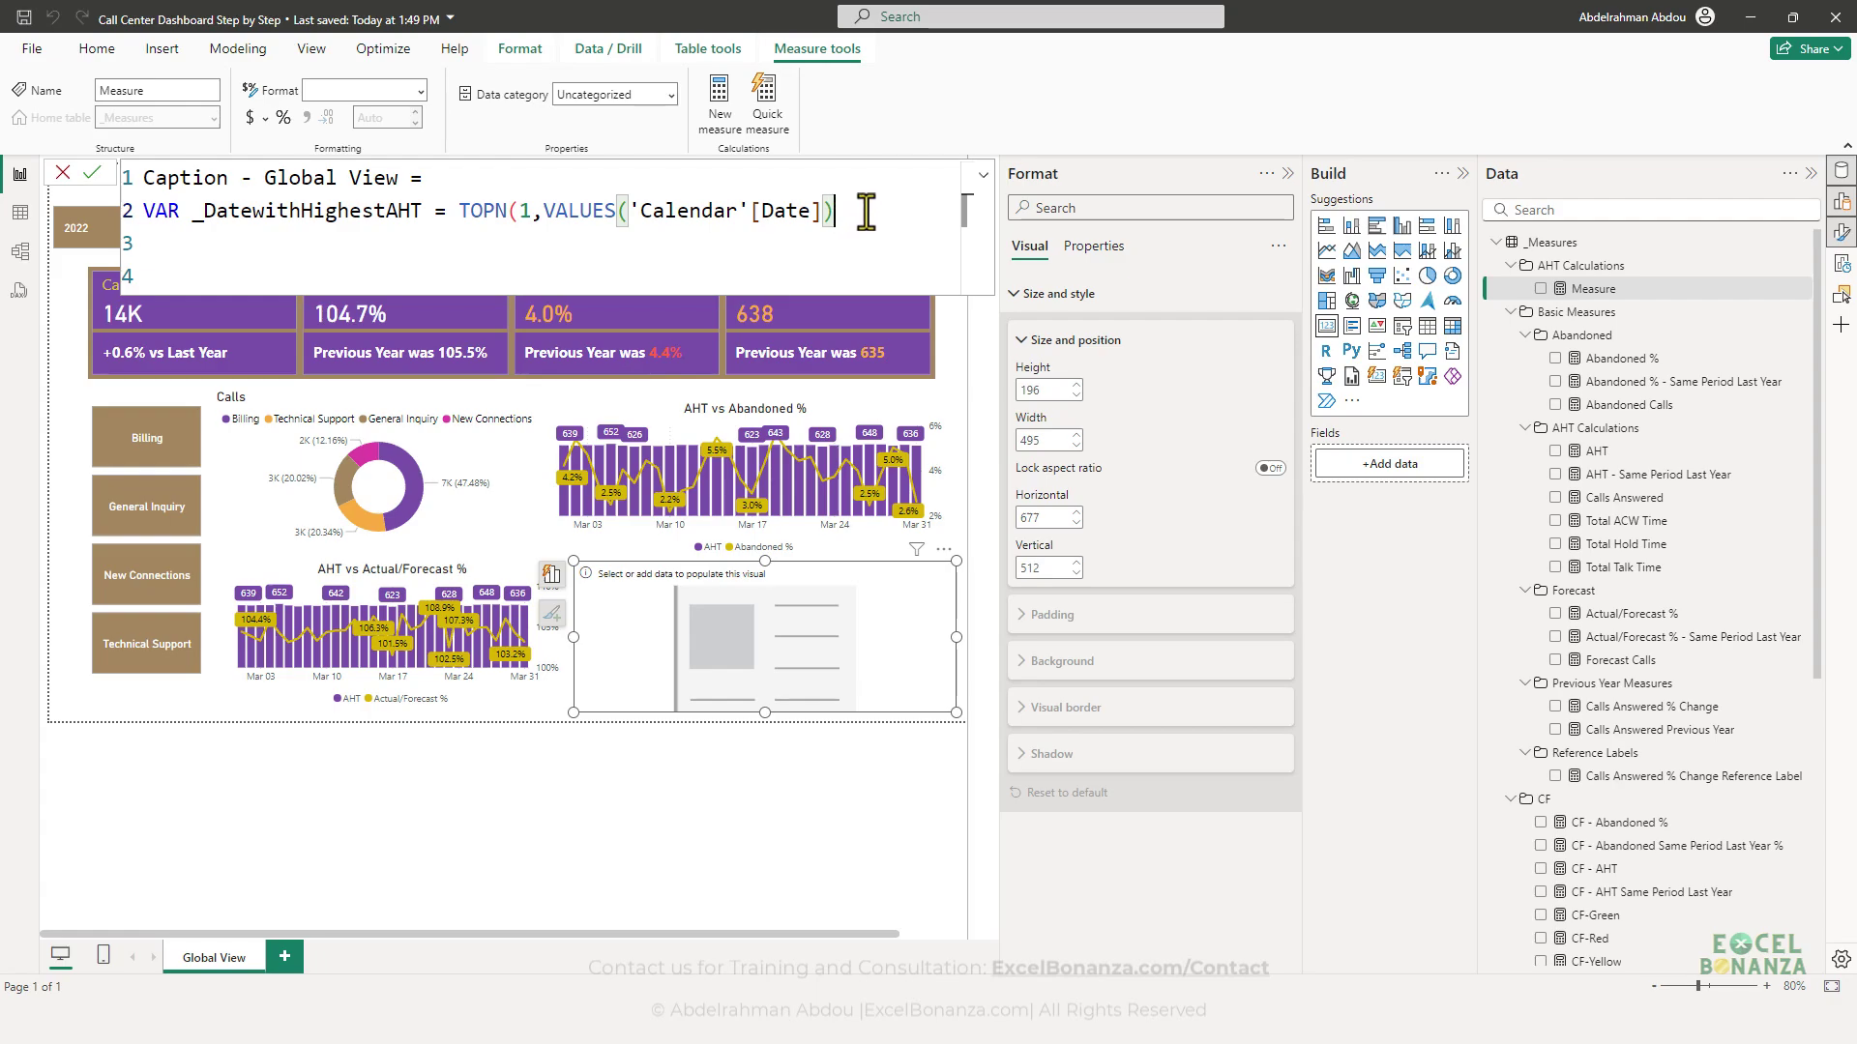
# - Add [AHT] in DESC order as the first sort expression of the TOPN function
pyautogui.write(',')
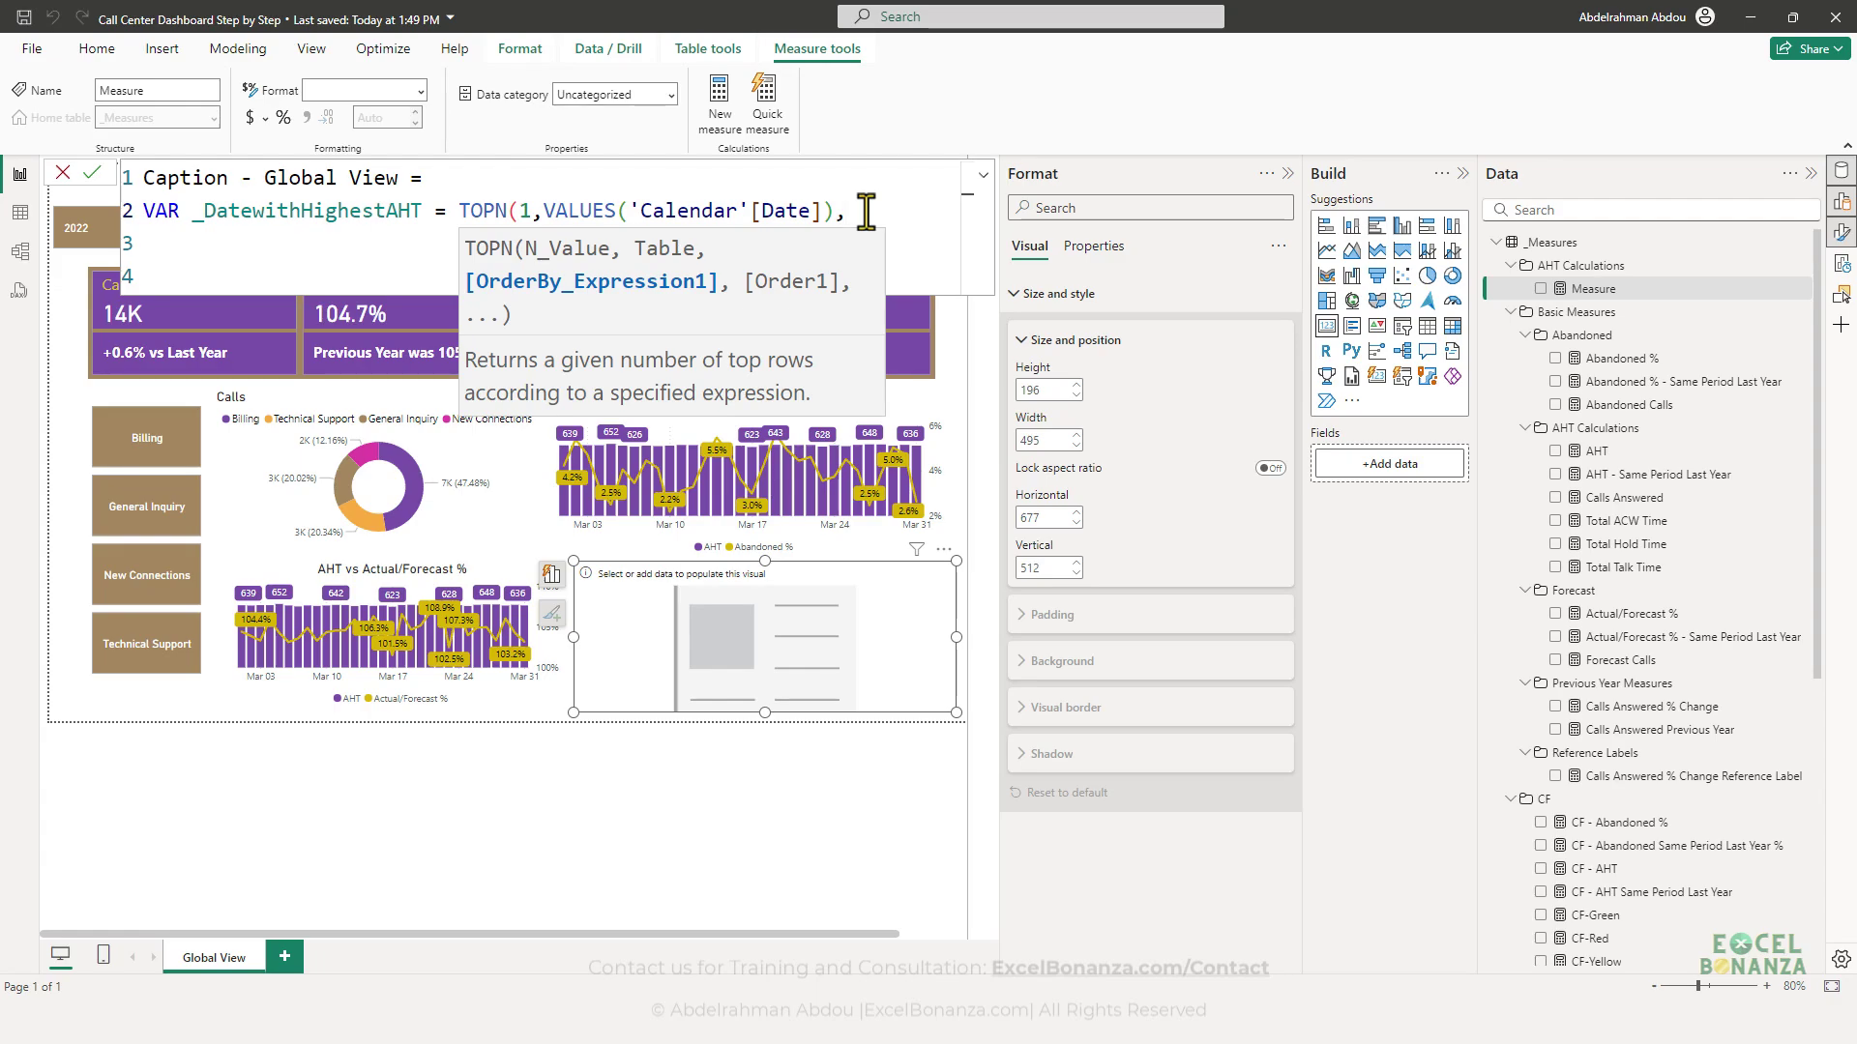
pyautogui.write('[AHT')
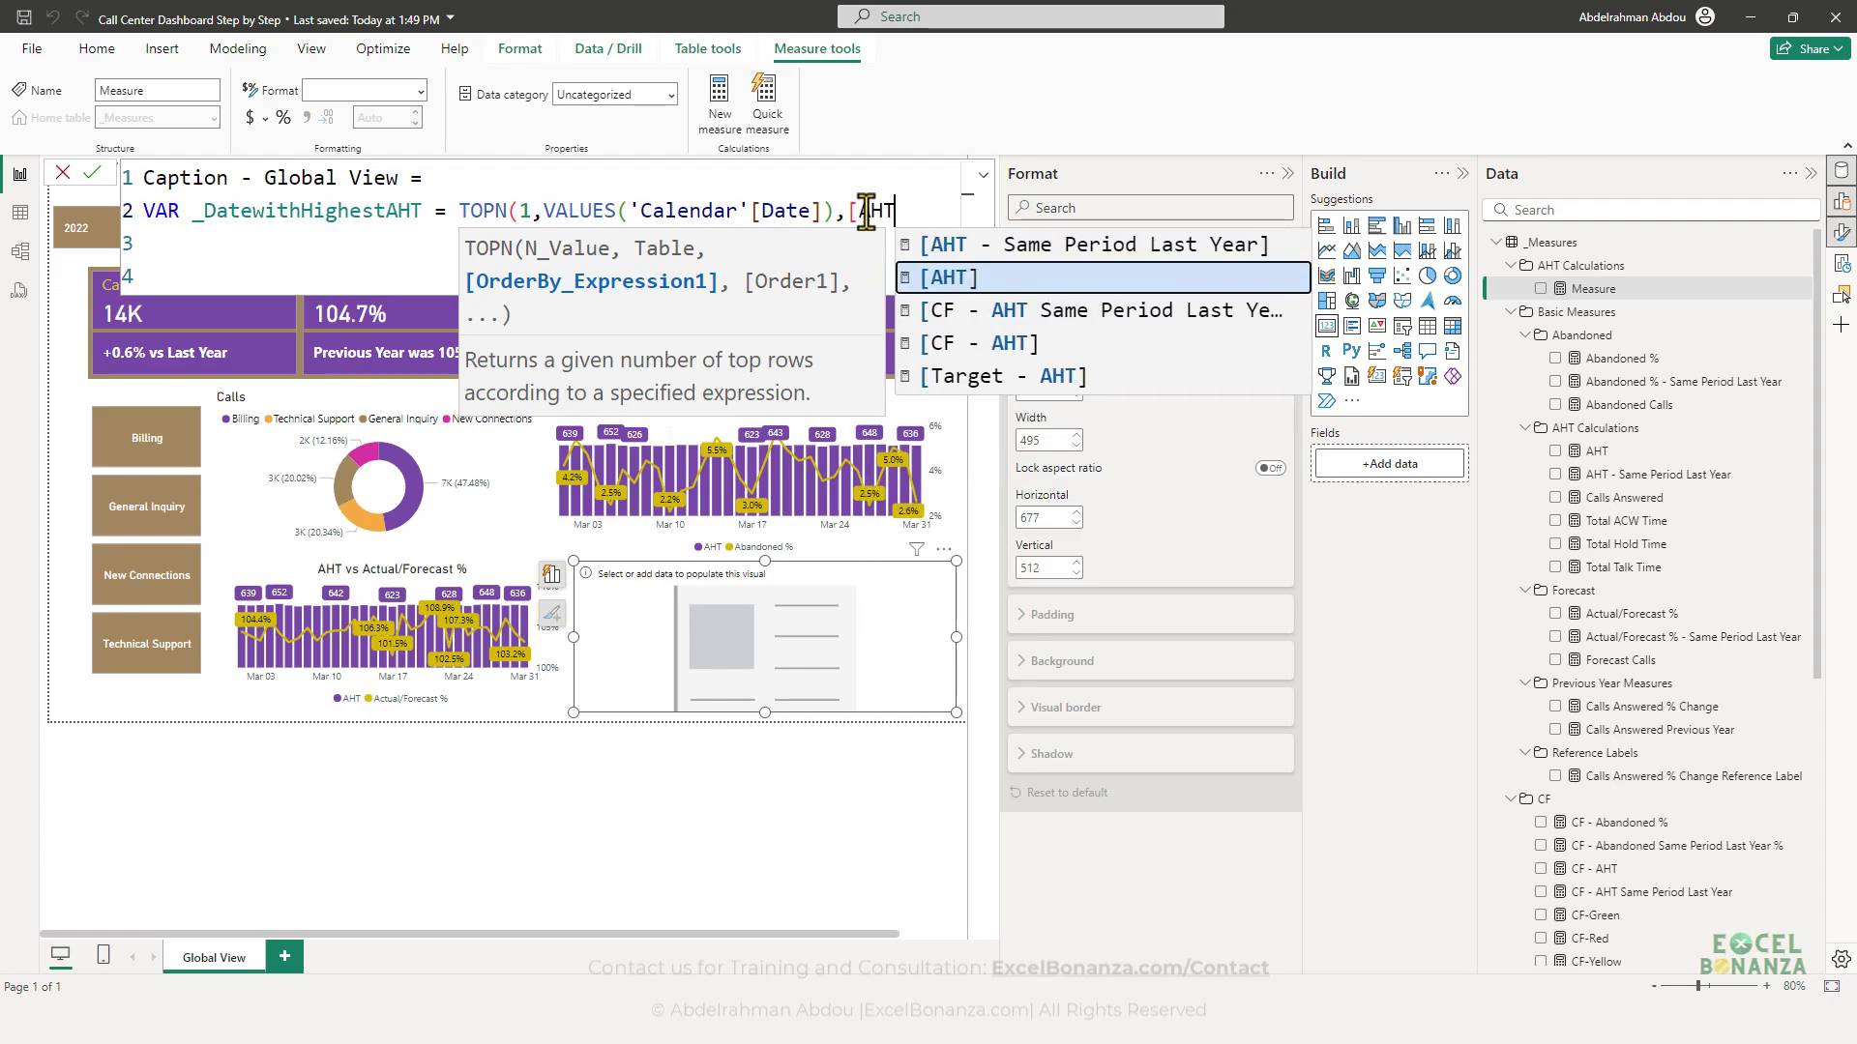
pyautogui.press('Tab')
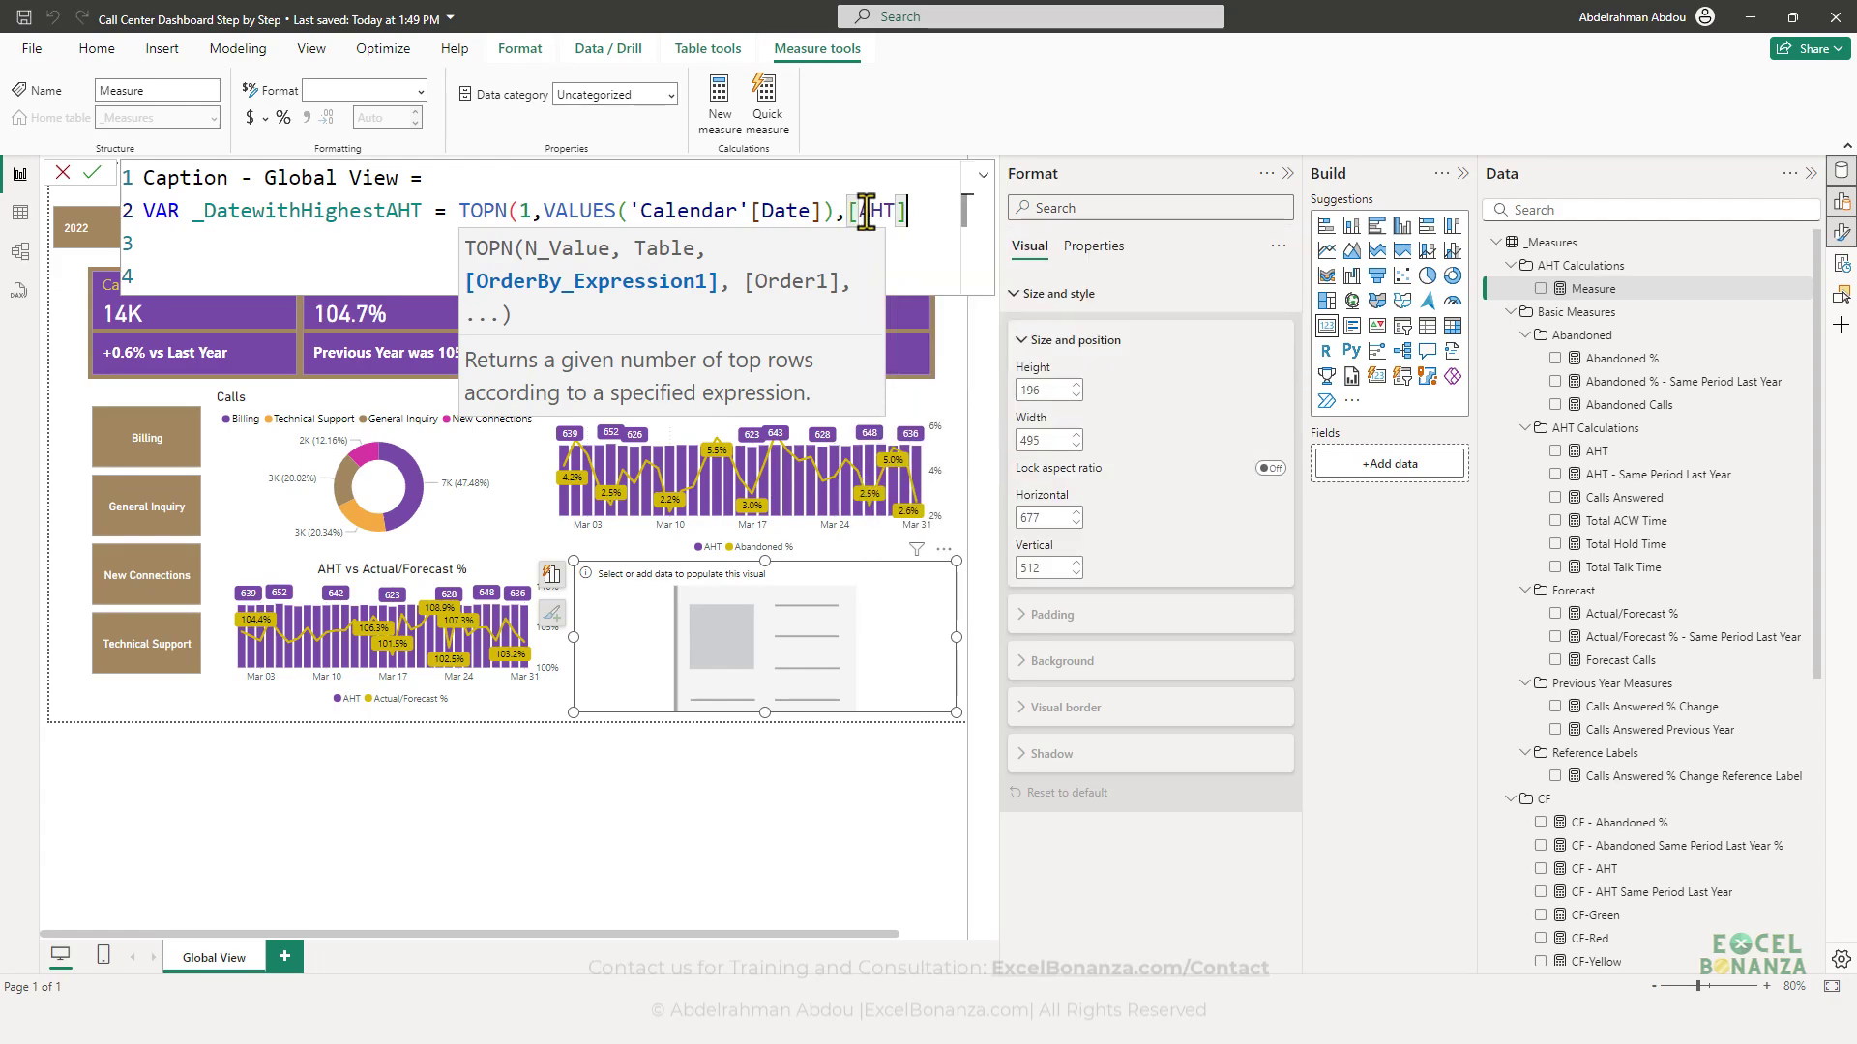
pyautogui.write(',DESC')
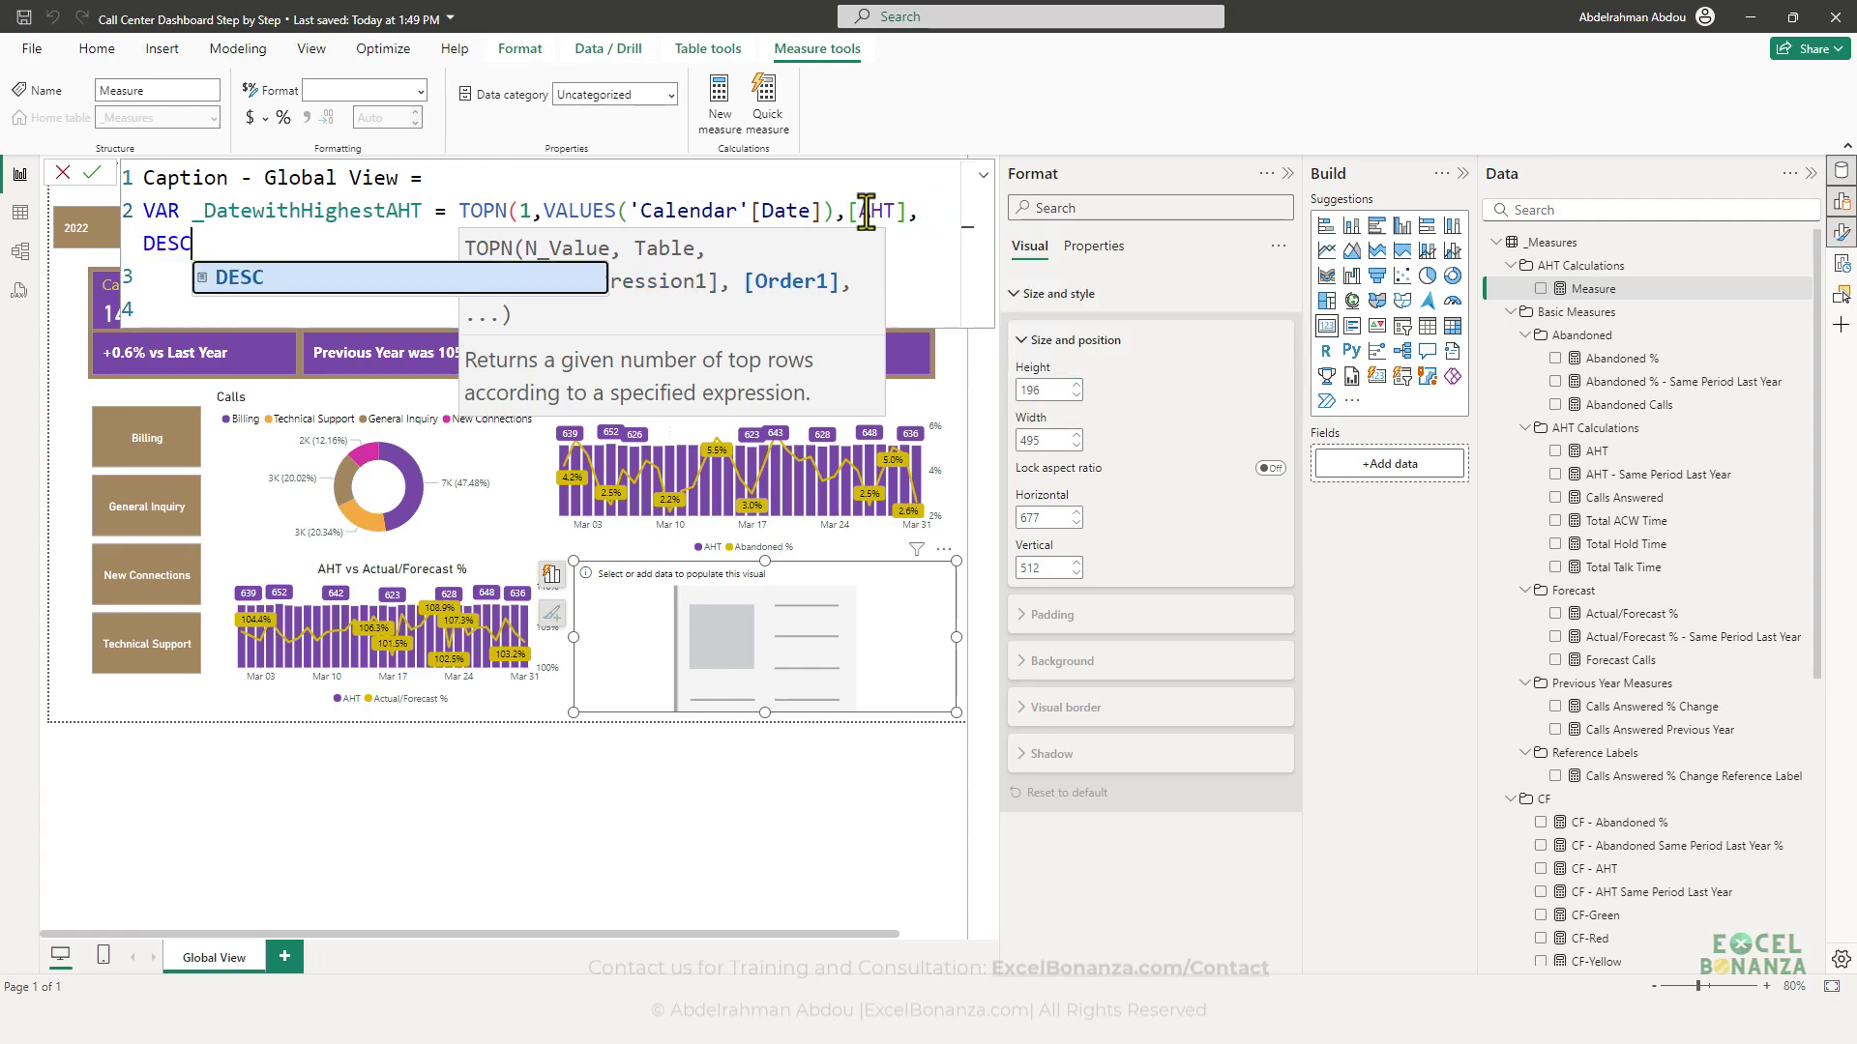
pyautogui.press('Tab')
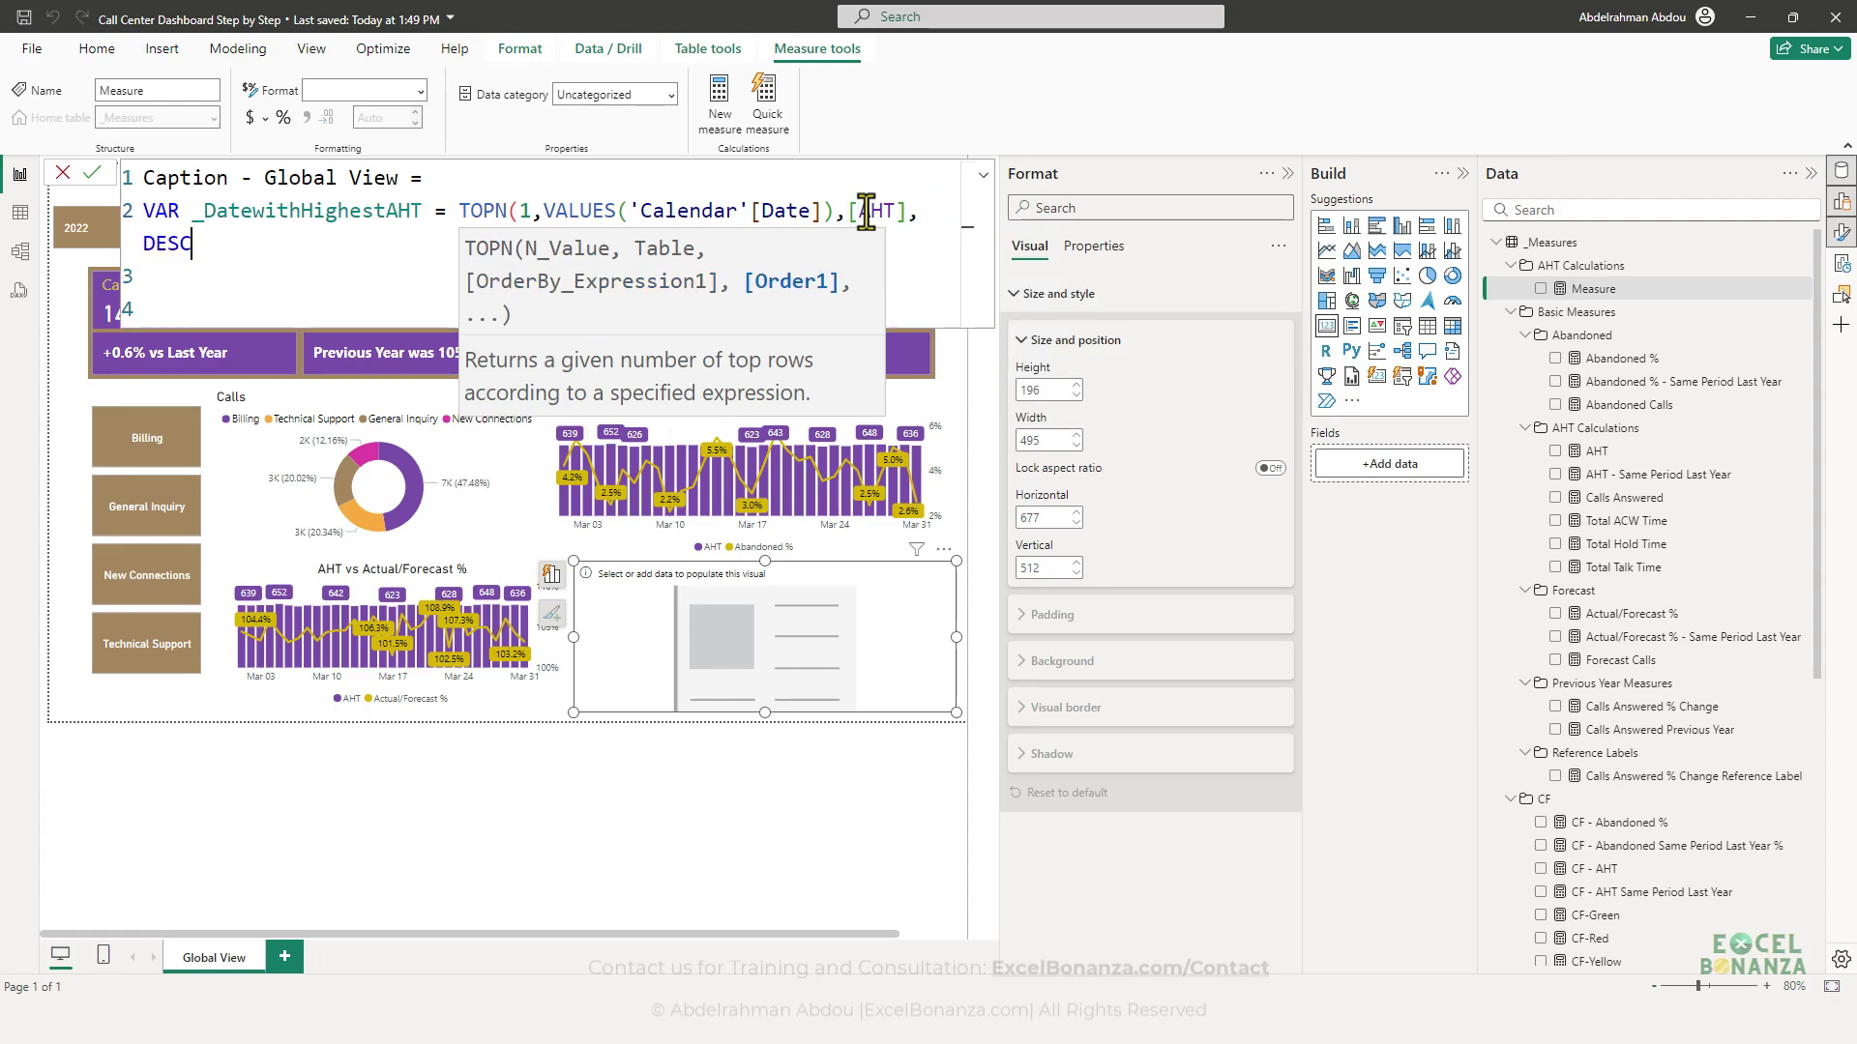
# - Add 'Calendar'[Date] in ASC order as the second sort expression and close the TOPN function
pyautogui.write(',CALEND')
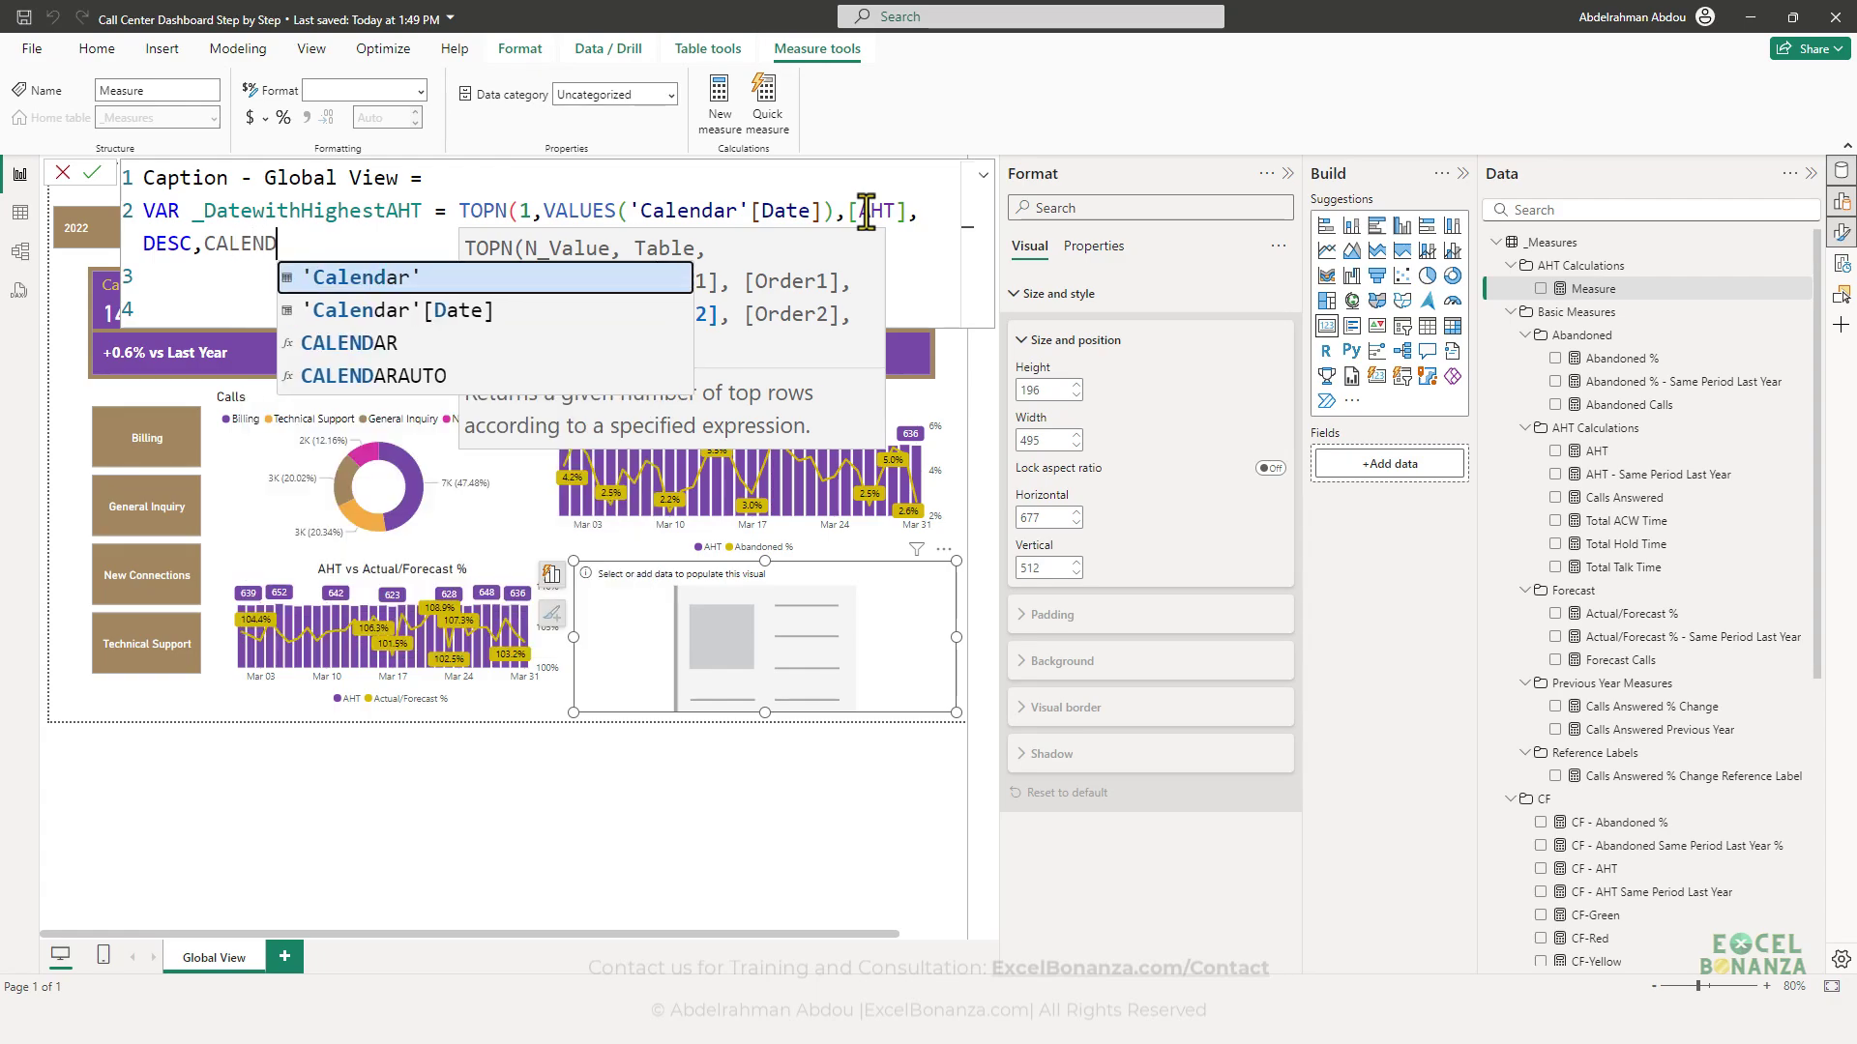
pyautogui.press('Down')
pyautogui.press('Tab')
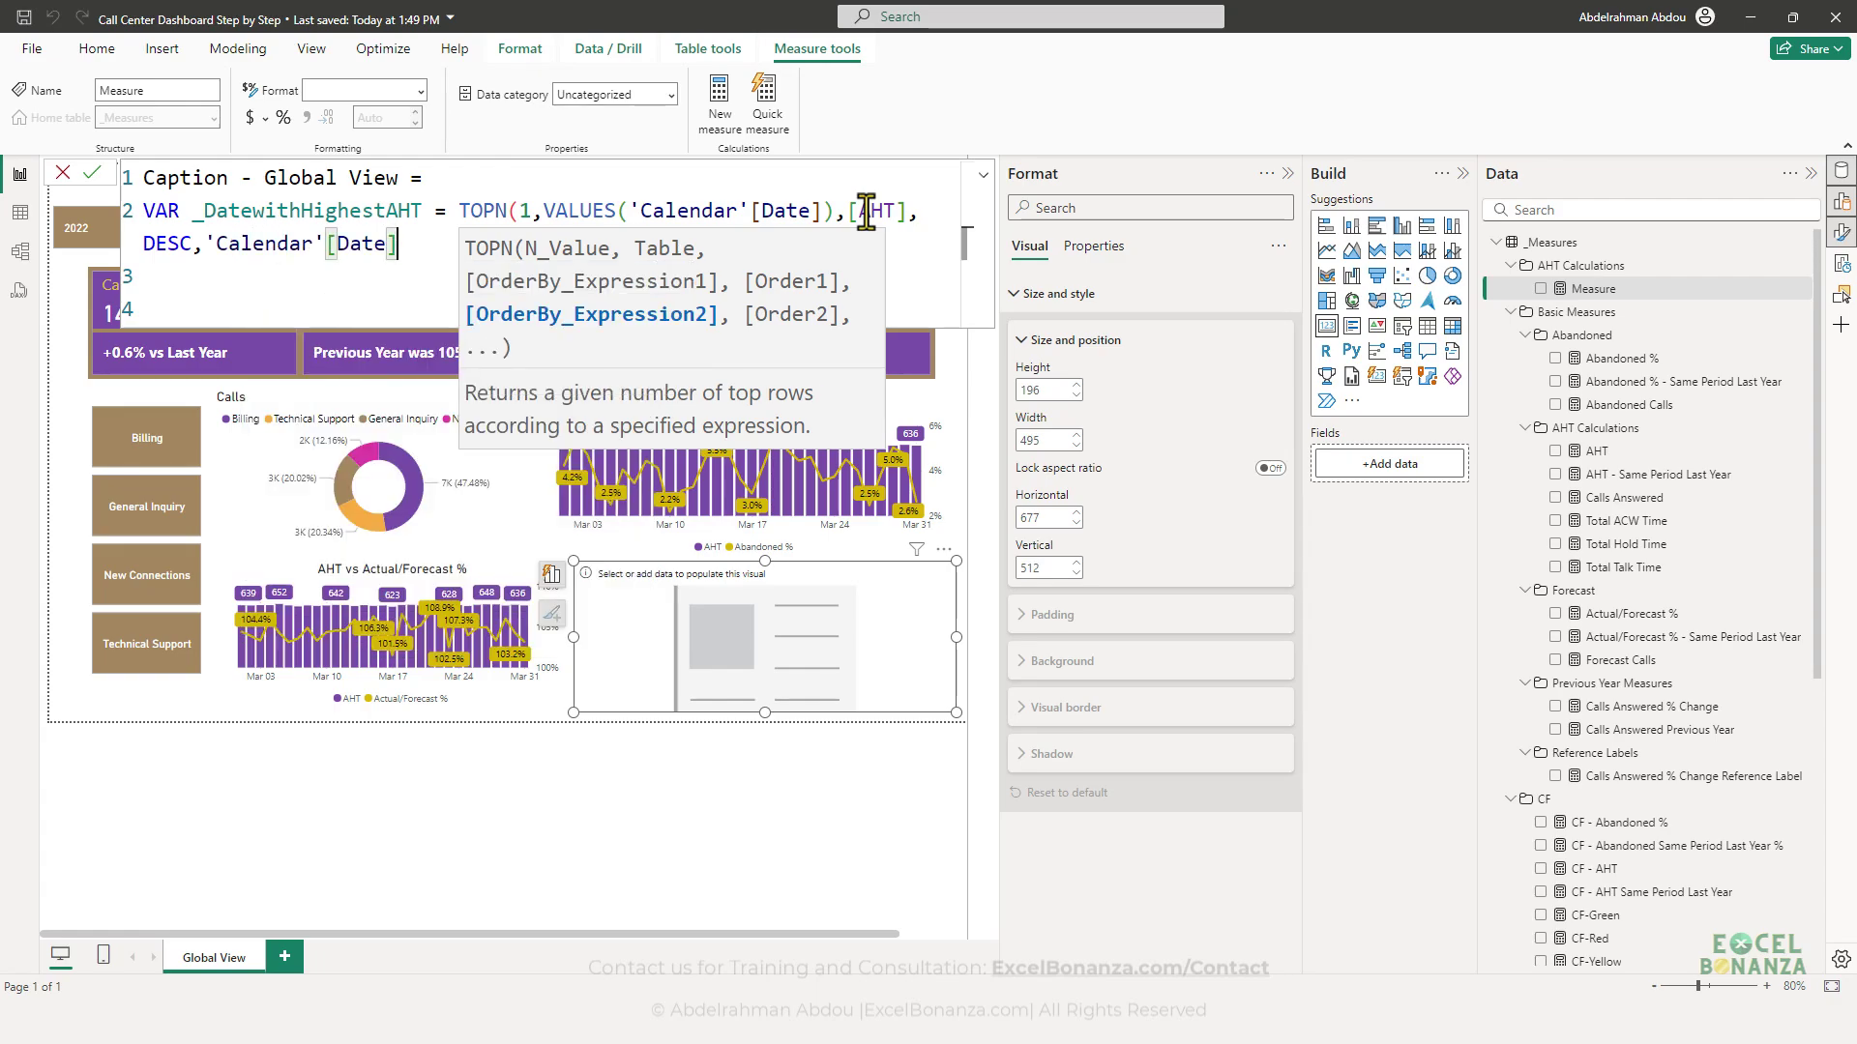
pyautogui.write(',ASC')
pyautogui.press('Tab')
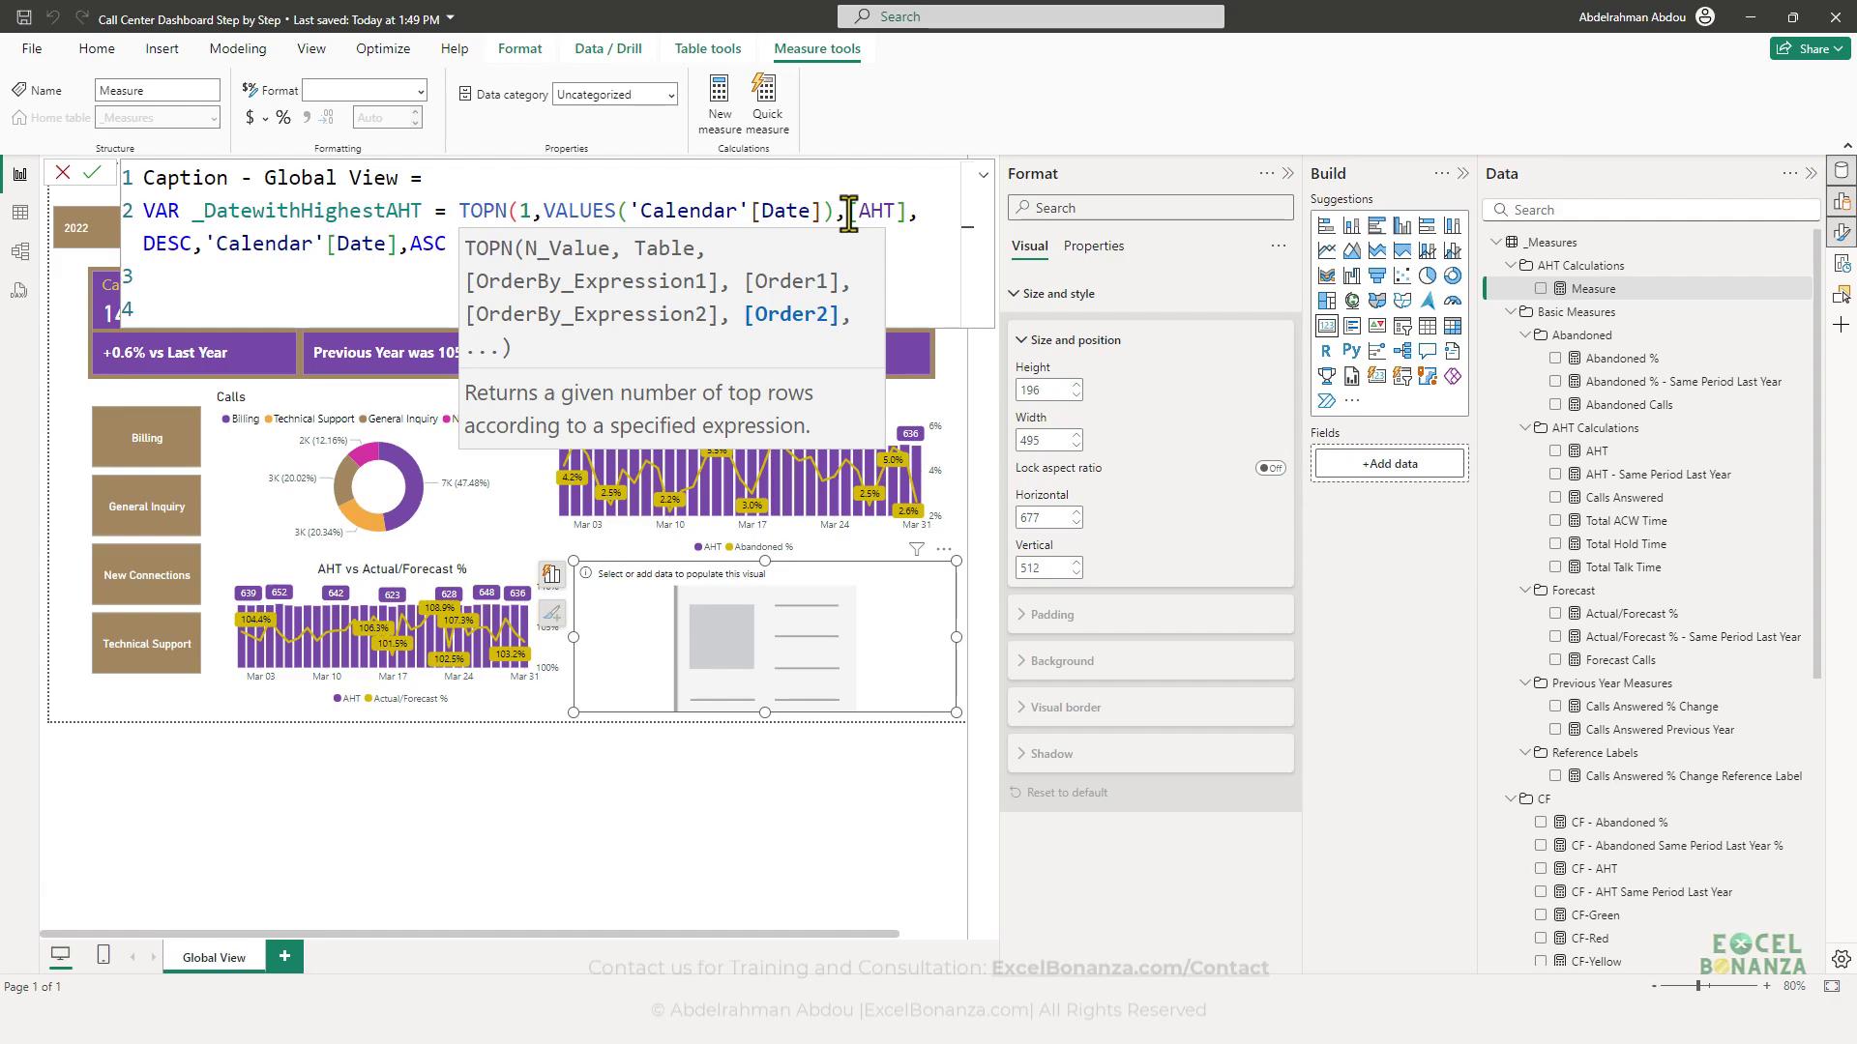
pyautogui.write(')')
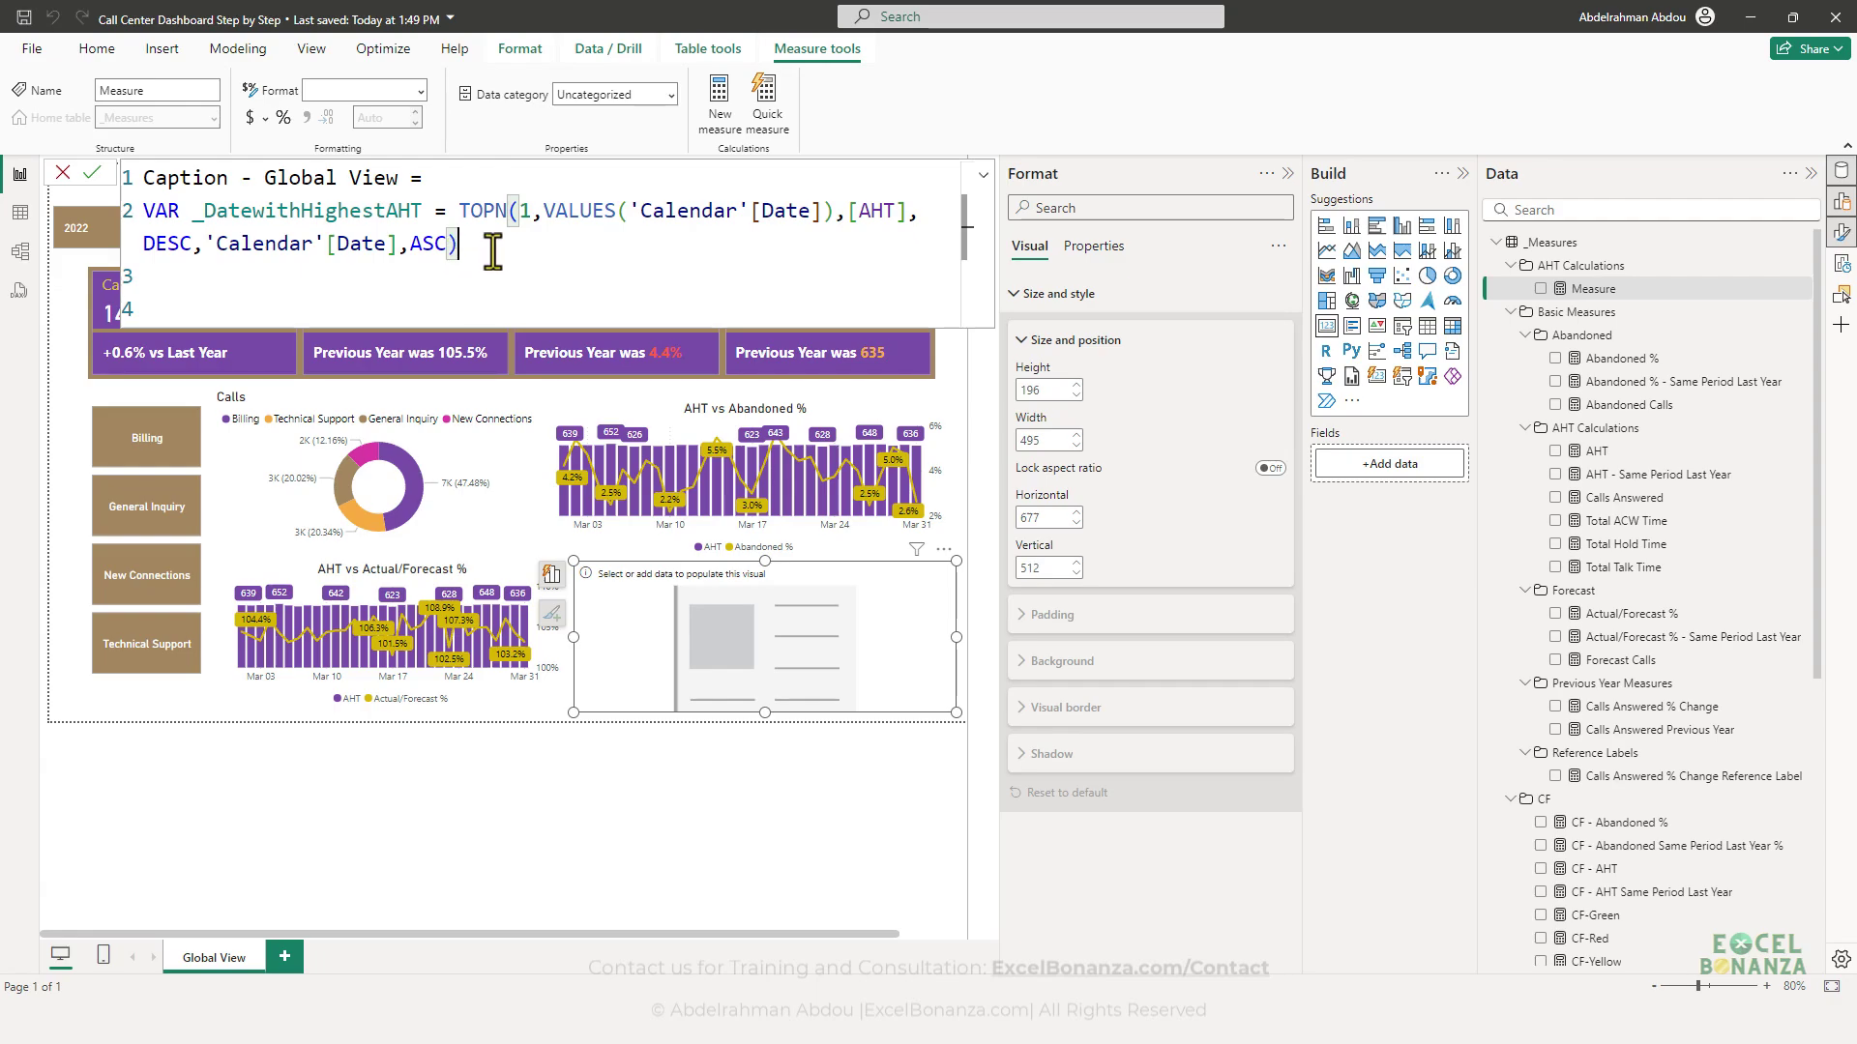
# - Declare a second variable named _TopDayAHT below the _DatewithHighestAHT variable
pyautogui.press('Return')
pyautogui.press('Return')
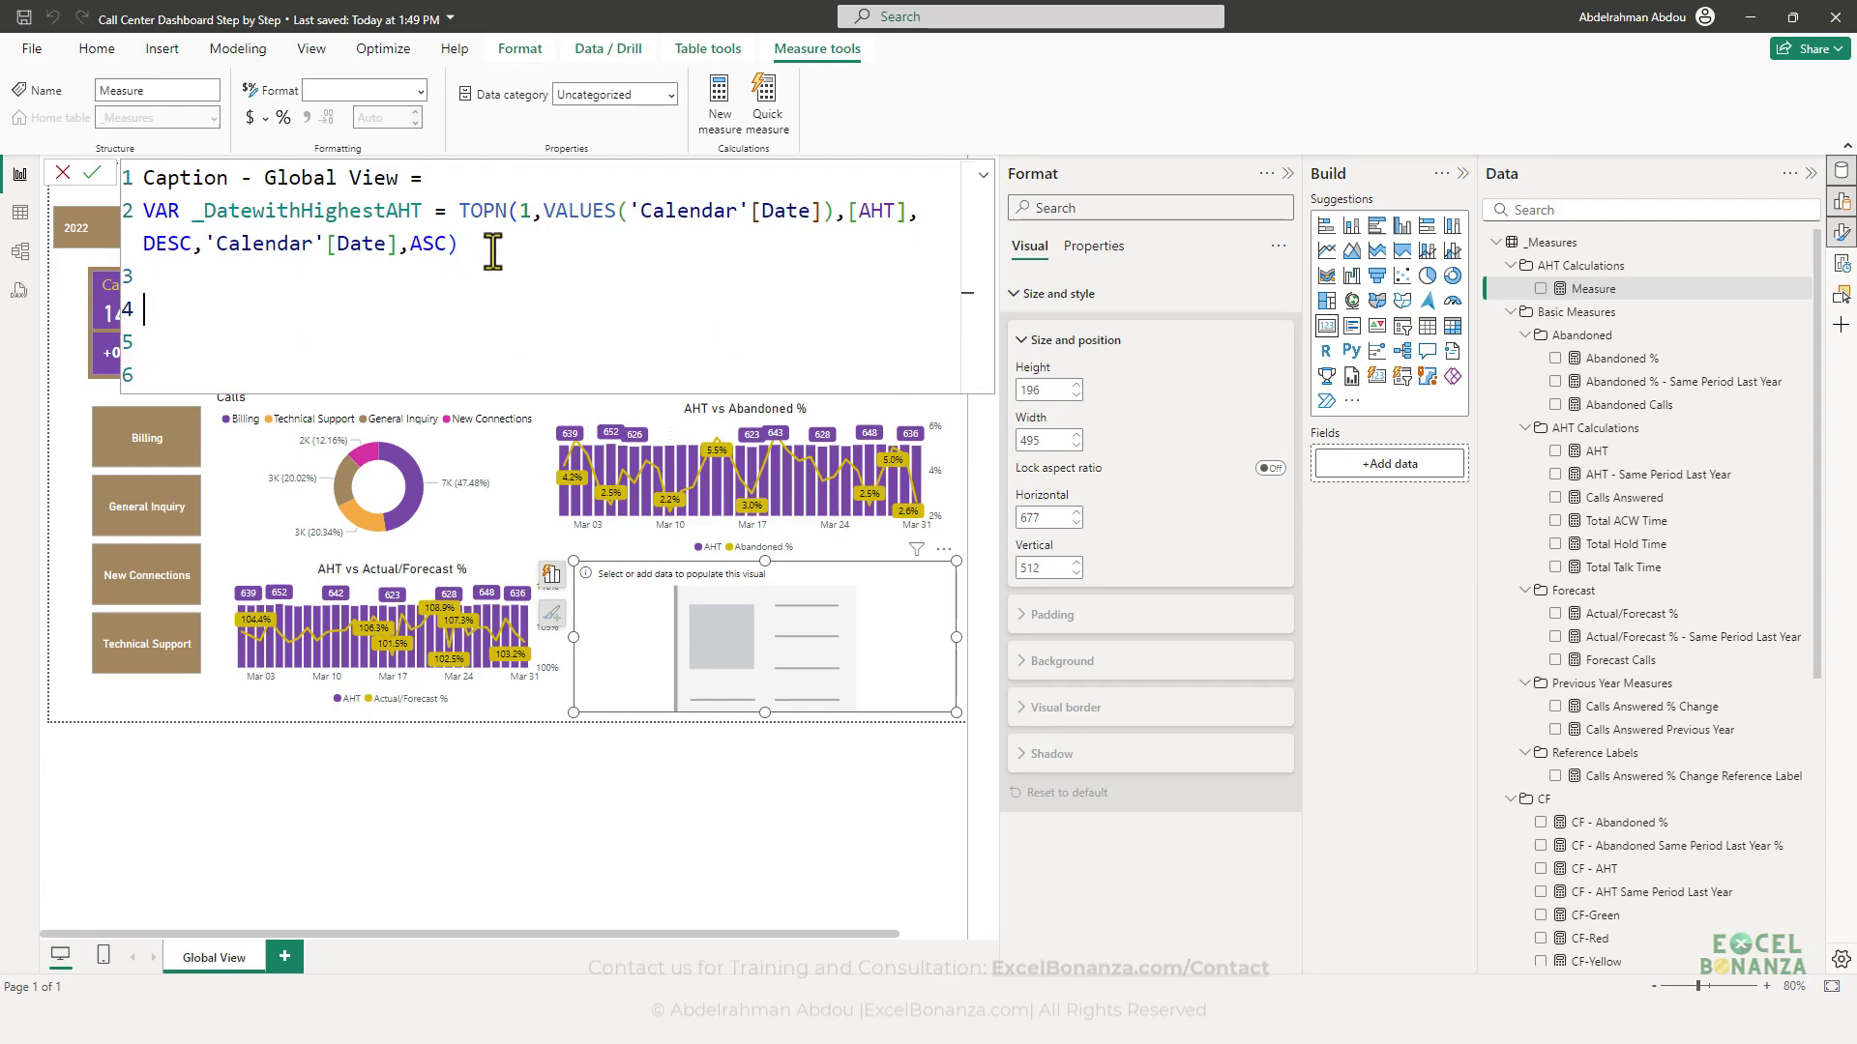
pyautogui.write('var')
pyautogui.press('BackSpace')
pyautogui.press('Tab')
pyautogui.write('_Dat')
pyautogui.press('BackSpace')
pyautogui.press('BackSpace')
pyautogui.press('BackSpace')
pyautogui.write('TopDayAHT =')
# - Define _TopDayAHT as CALCULATE([AHT], 'Calendar'[Date] = _DatewithHighestAHT)
pyautogui.write('cal')
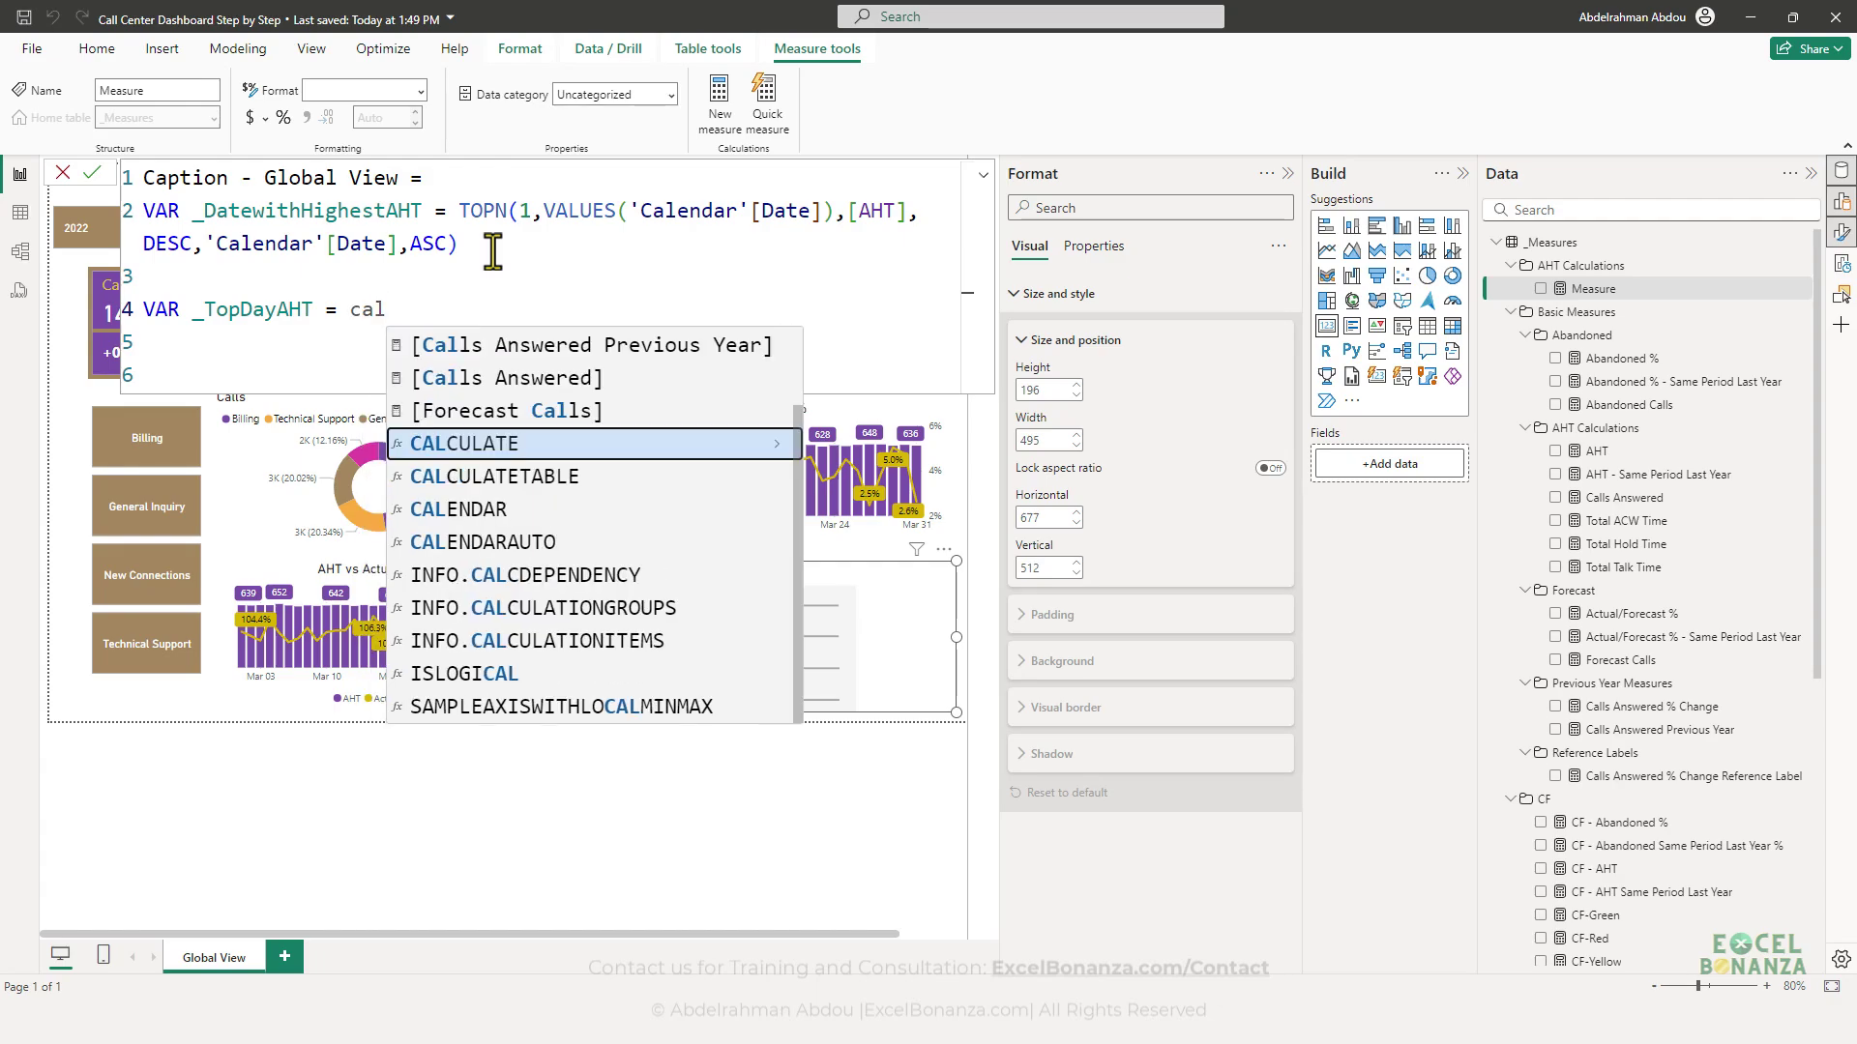
pyautogui.press('Tab')
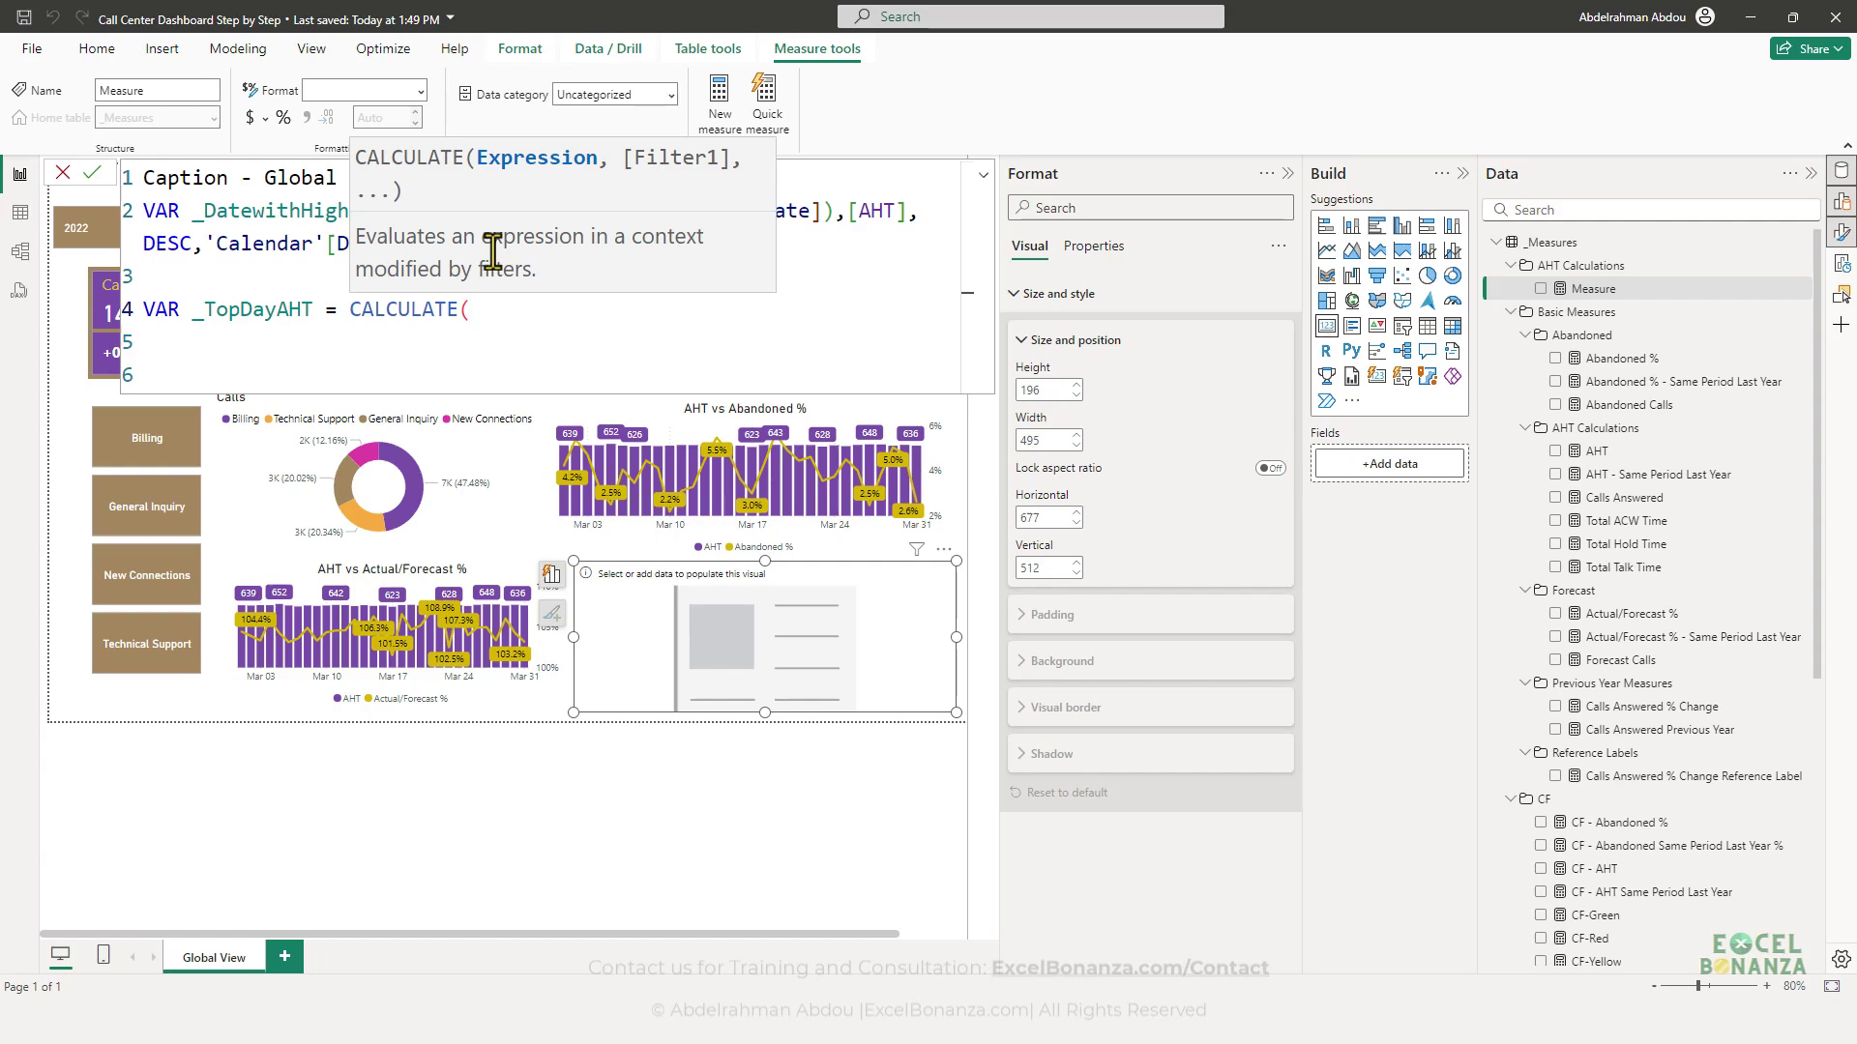
pyautogui.write('[AHT')
pyautogui.press('Tab')
pyautogui.write(', ')
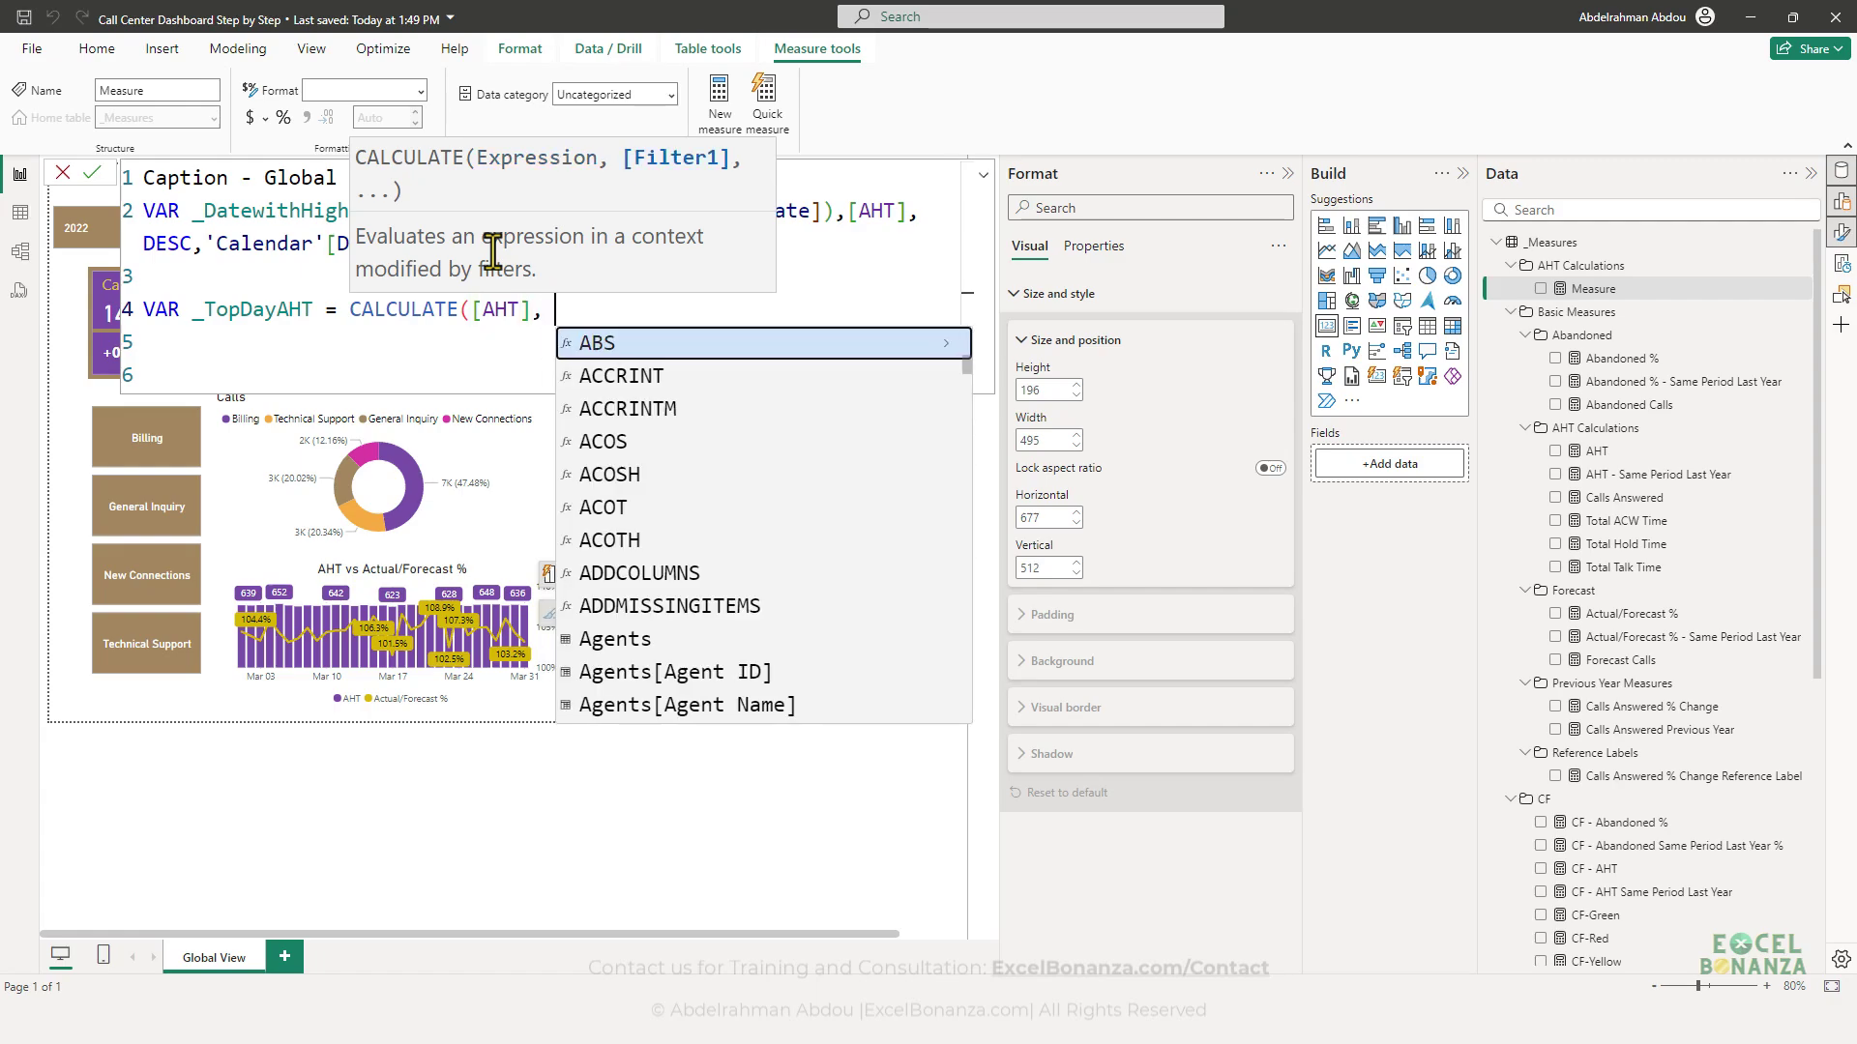
pyautogui.write('calend')
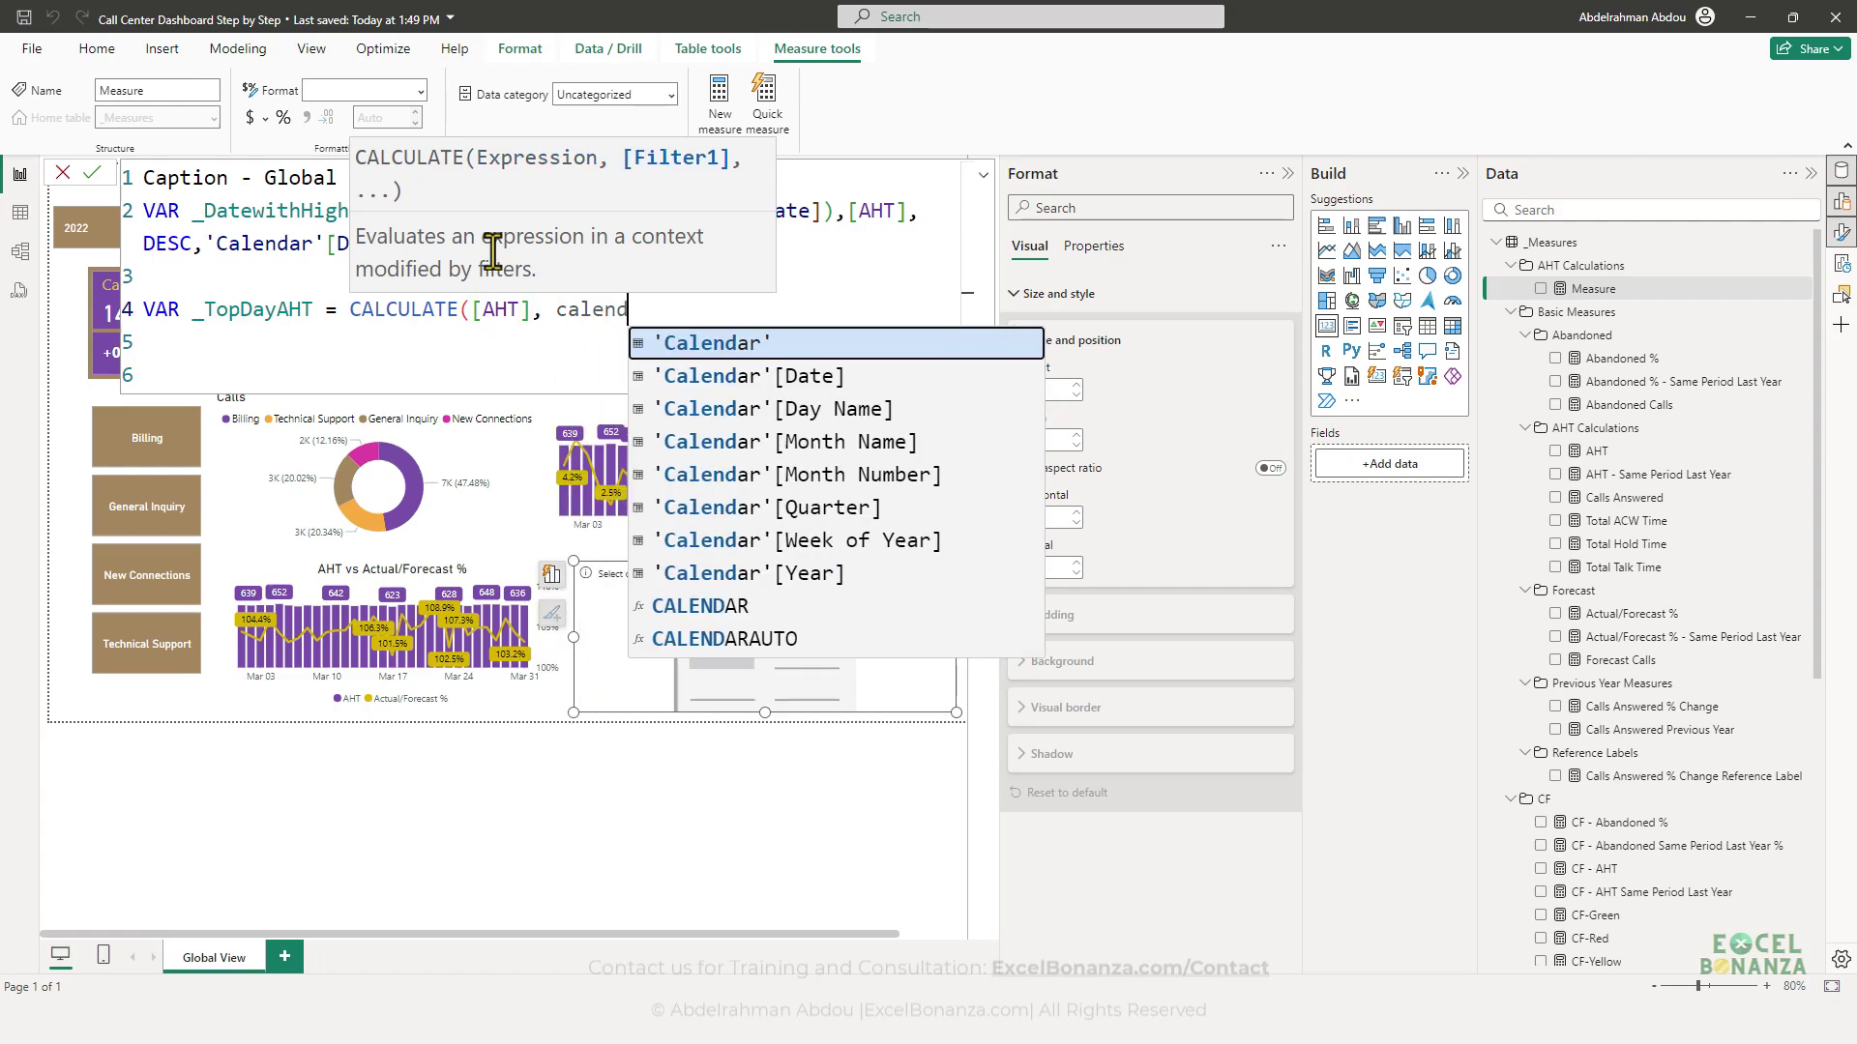
pyautogui.press('Down')
pyautogui.press('Tab')
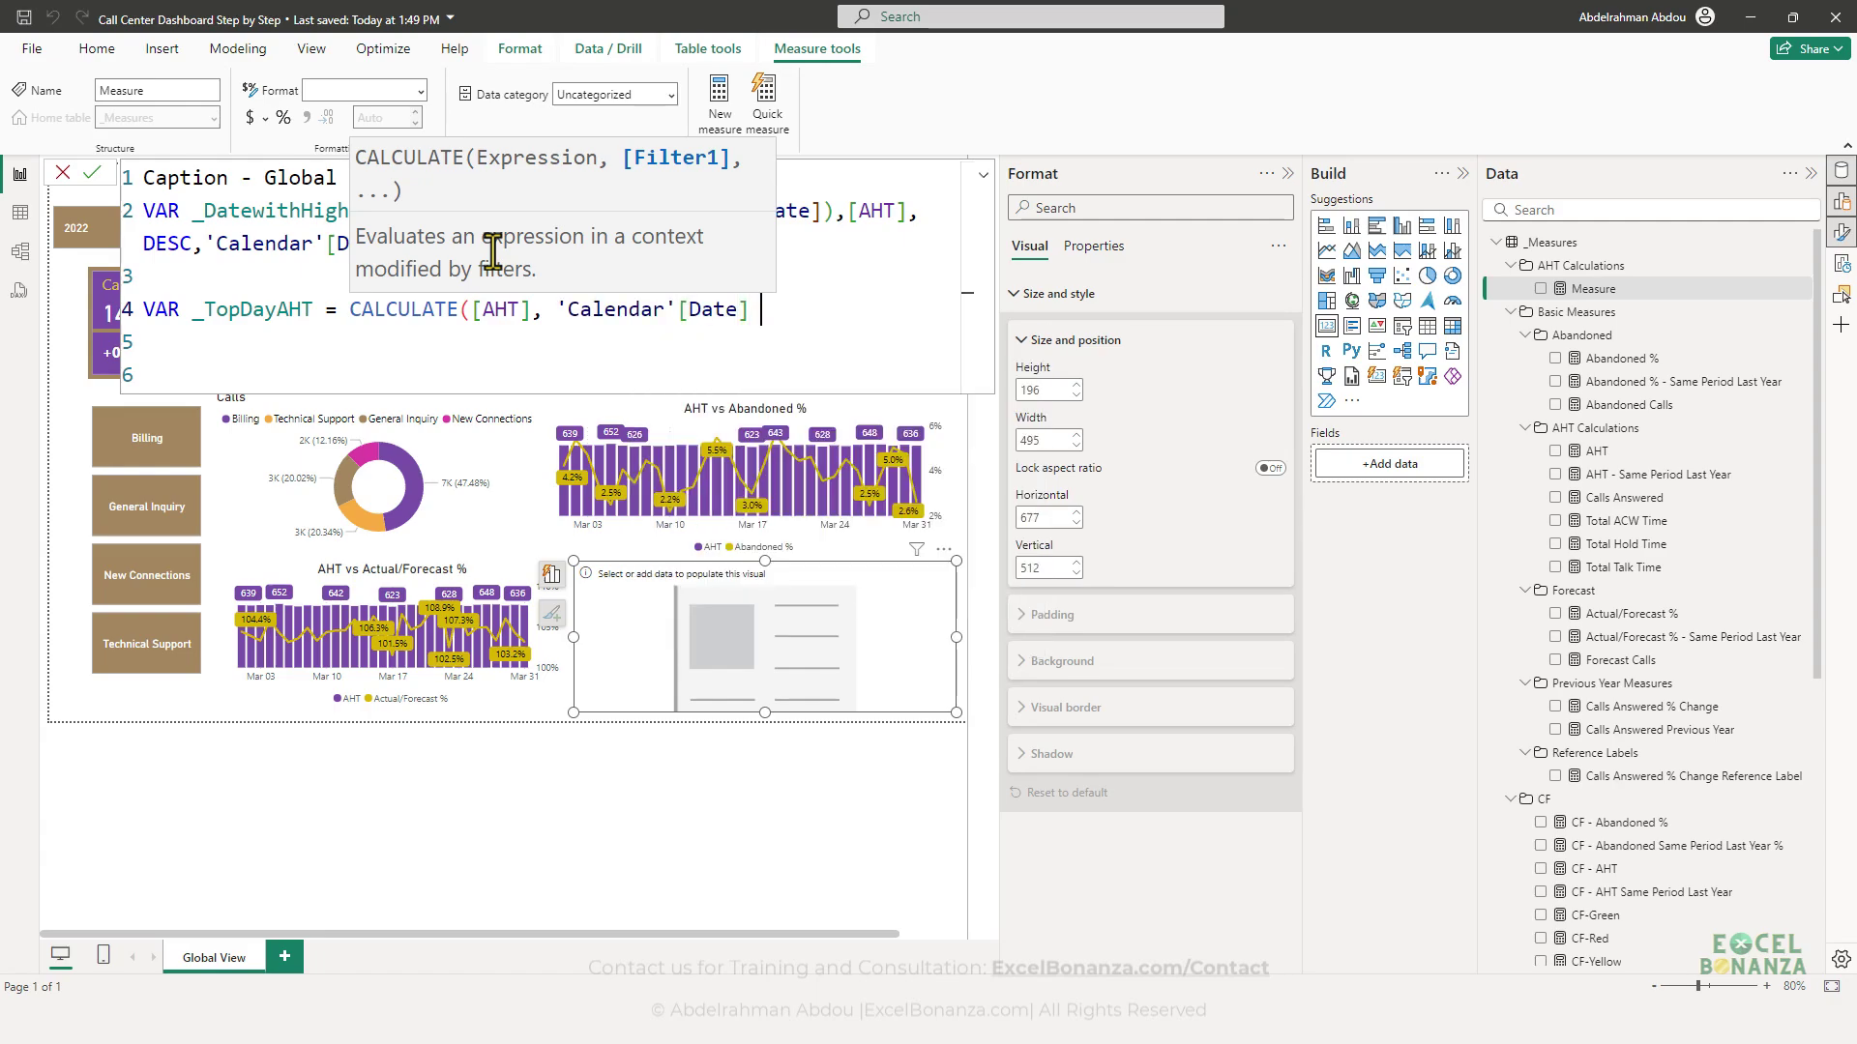
pyautogui.write('=')
pyautogui.write('datewith')
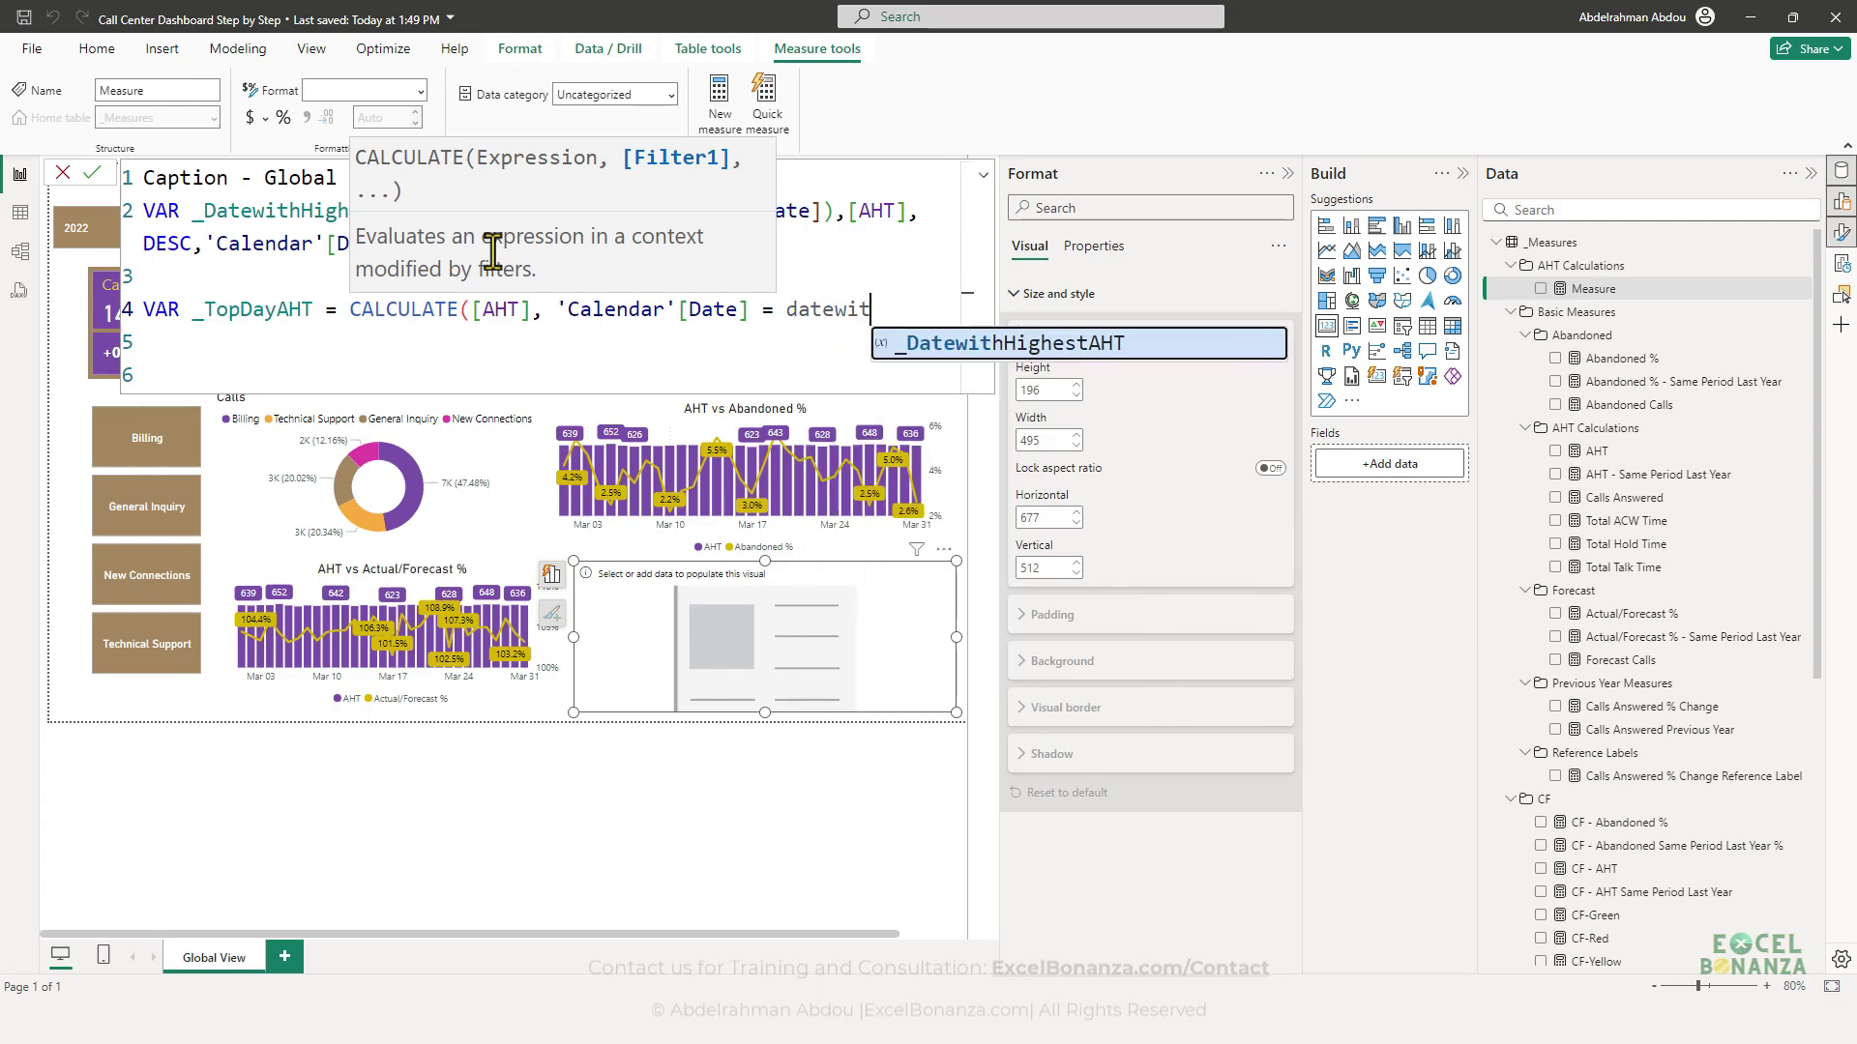
pyautogui.press('Tab')
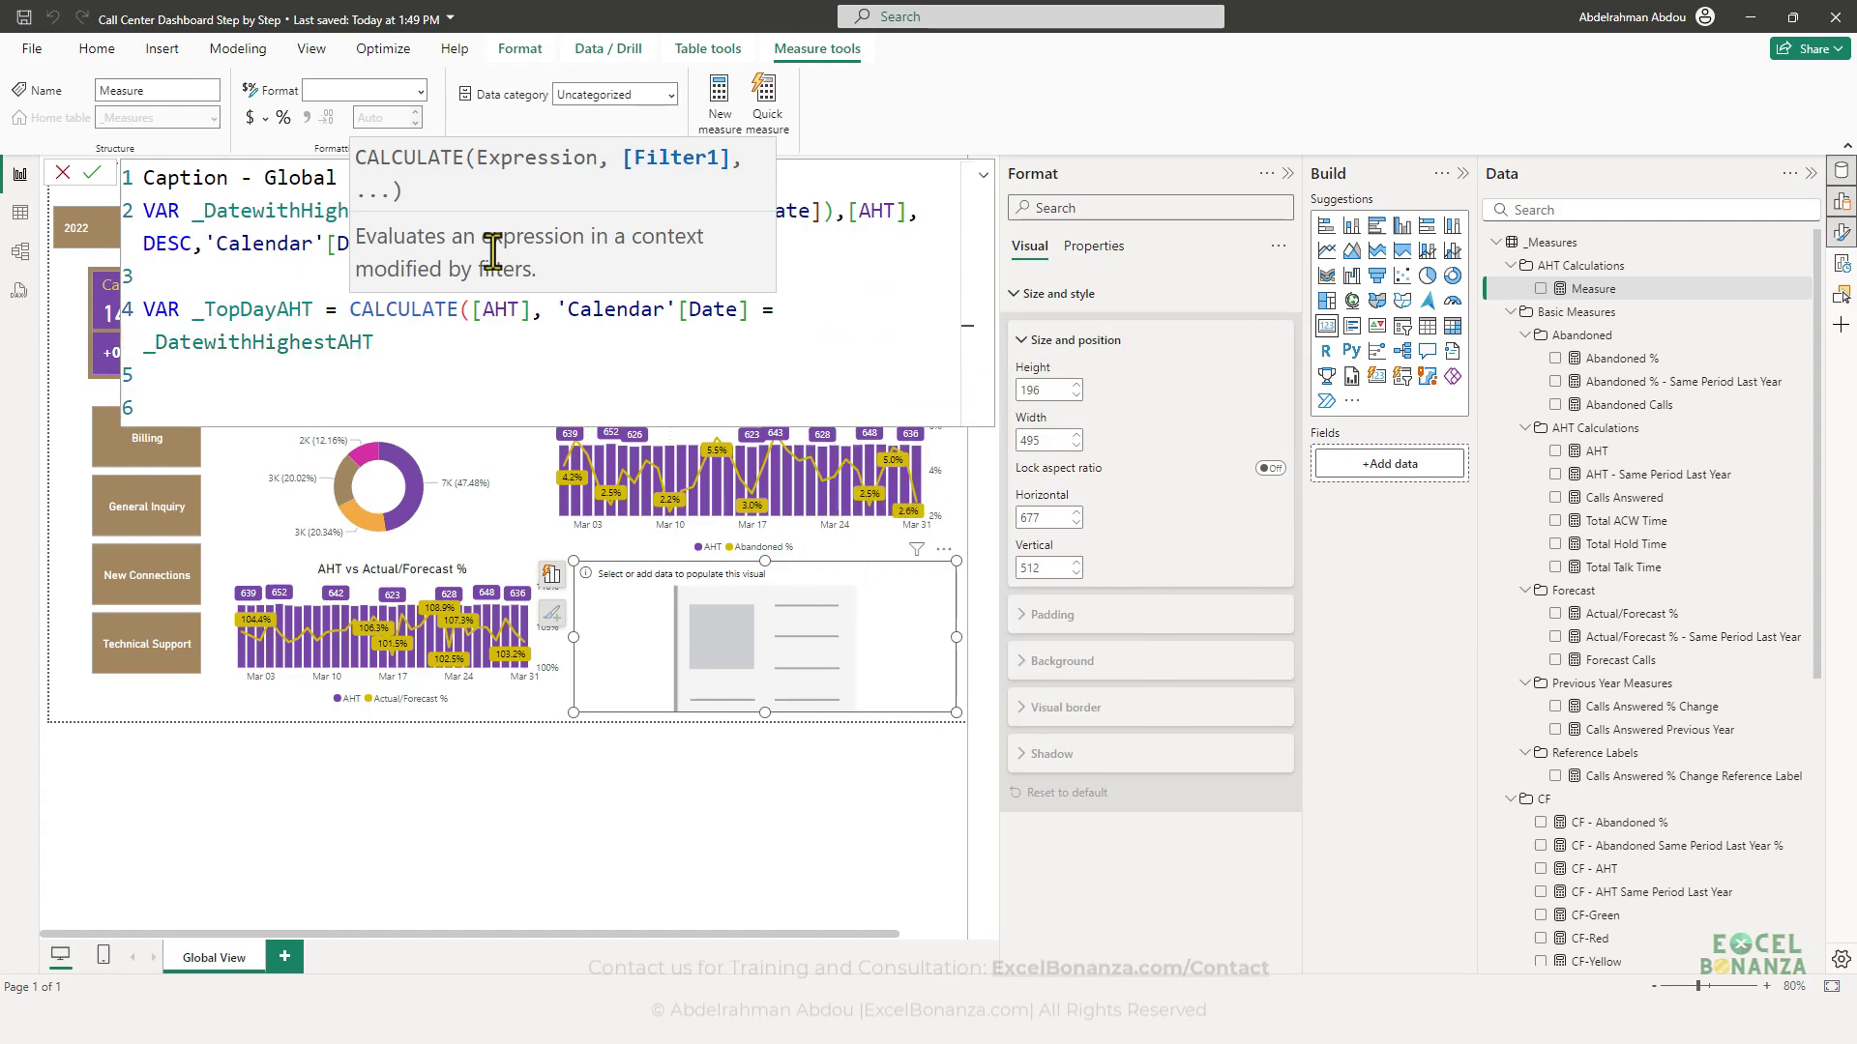
pyautogui.write(')')
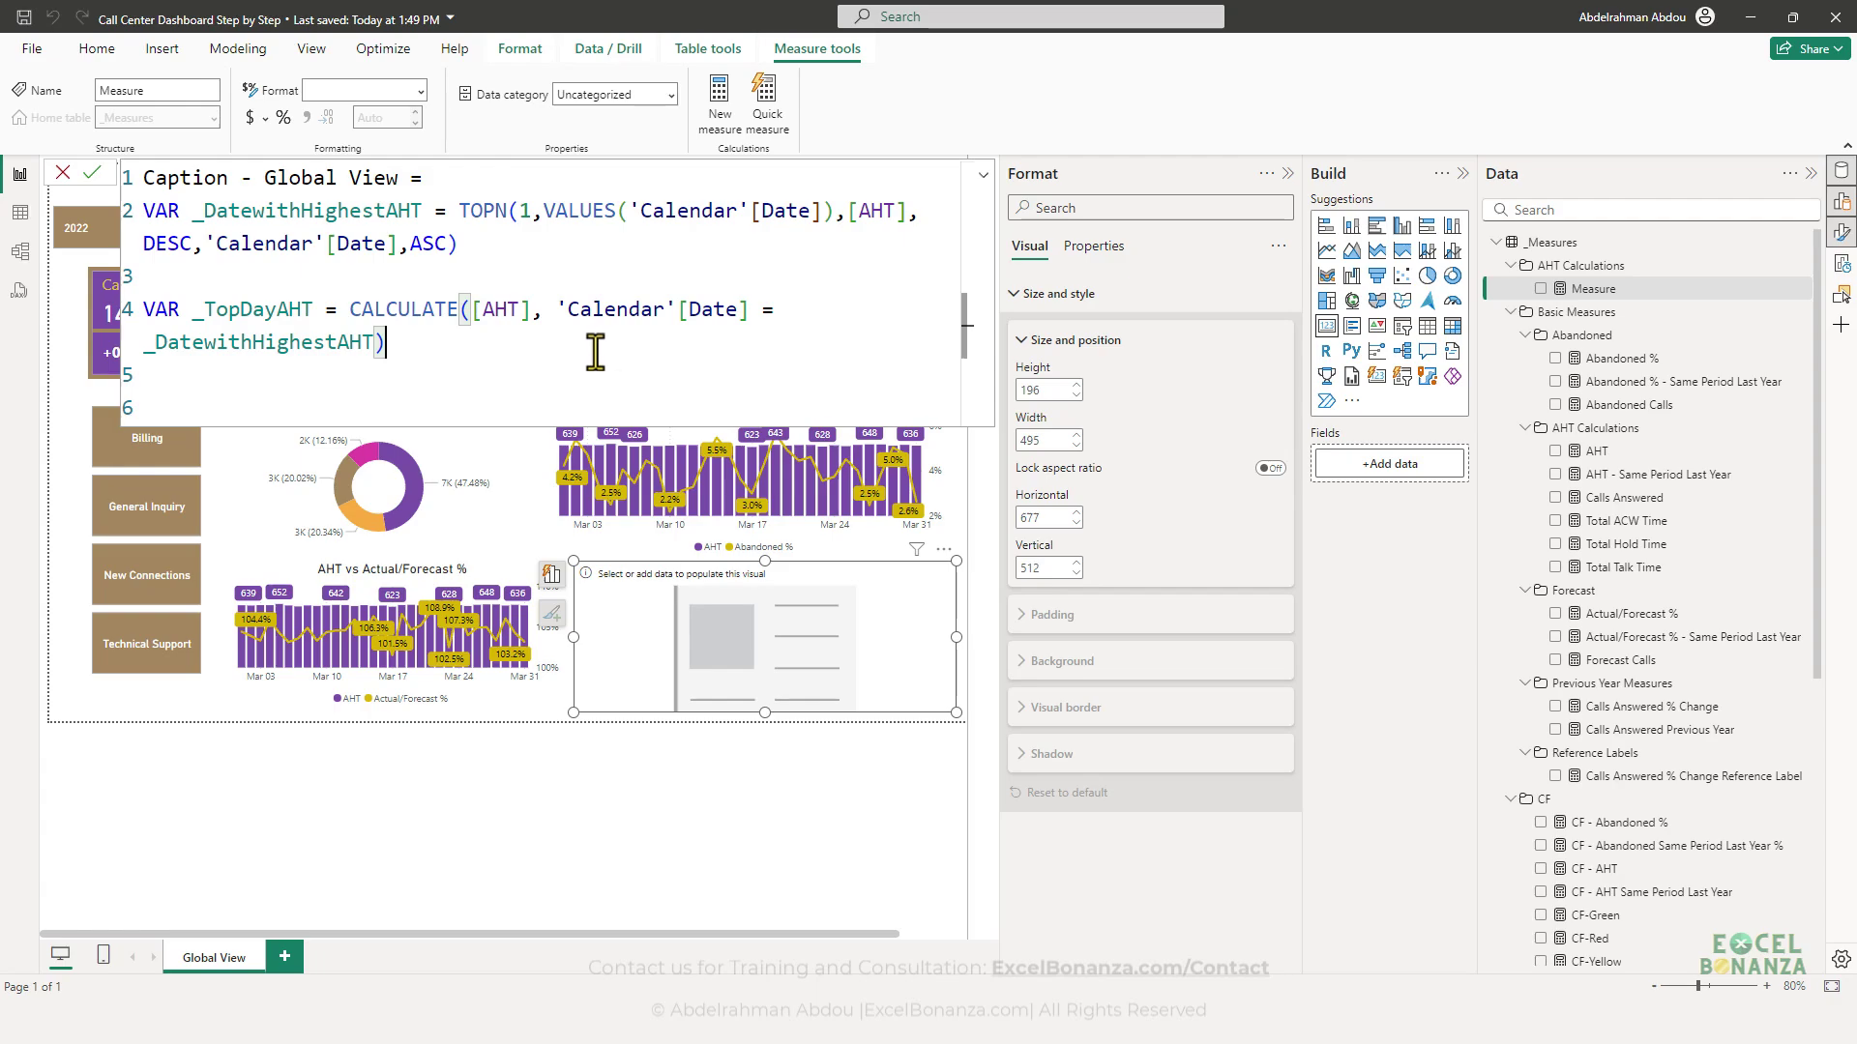
# - Start another VAR line below _TopDayAHT and remove the blank lines between the variable declarations
pyautogui.press('Return')
pyautogui.press('Return')
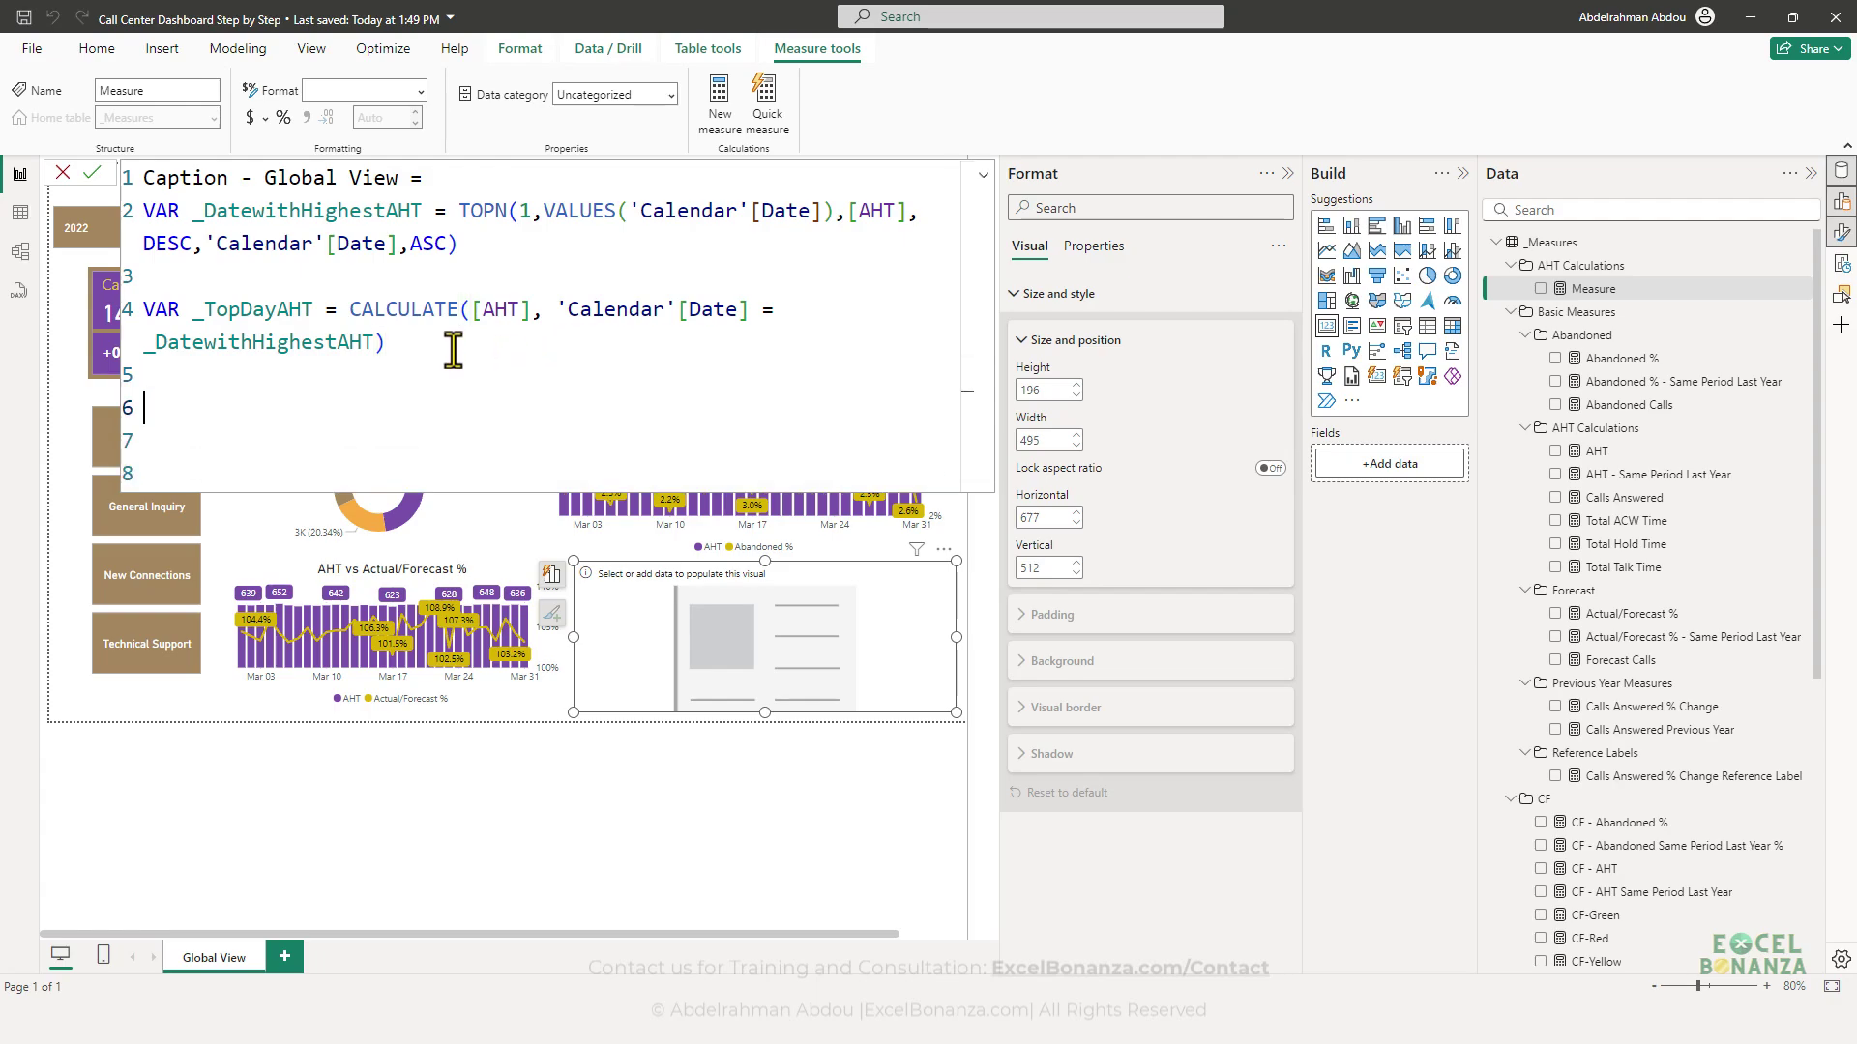
pyautogui.write('VAR')
pyautogui.press('Home')
pyautogui.press('BackSpace')
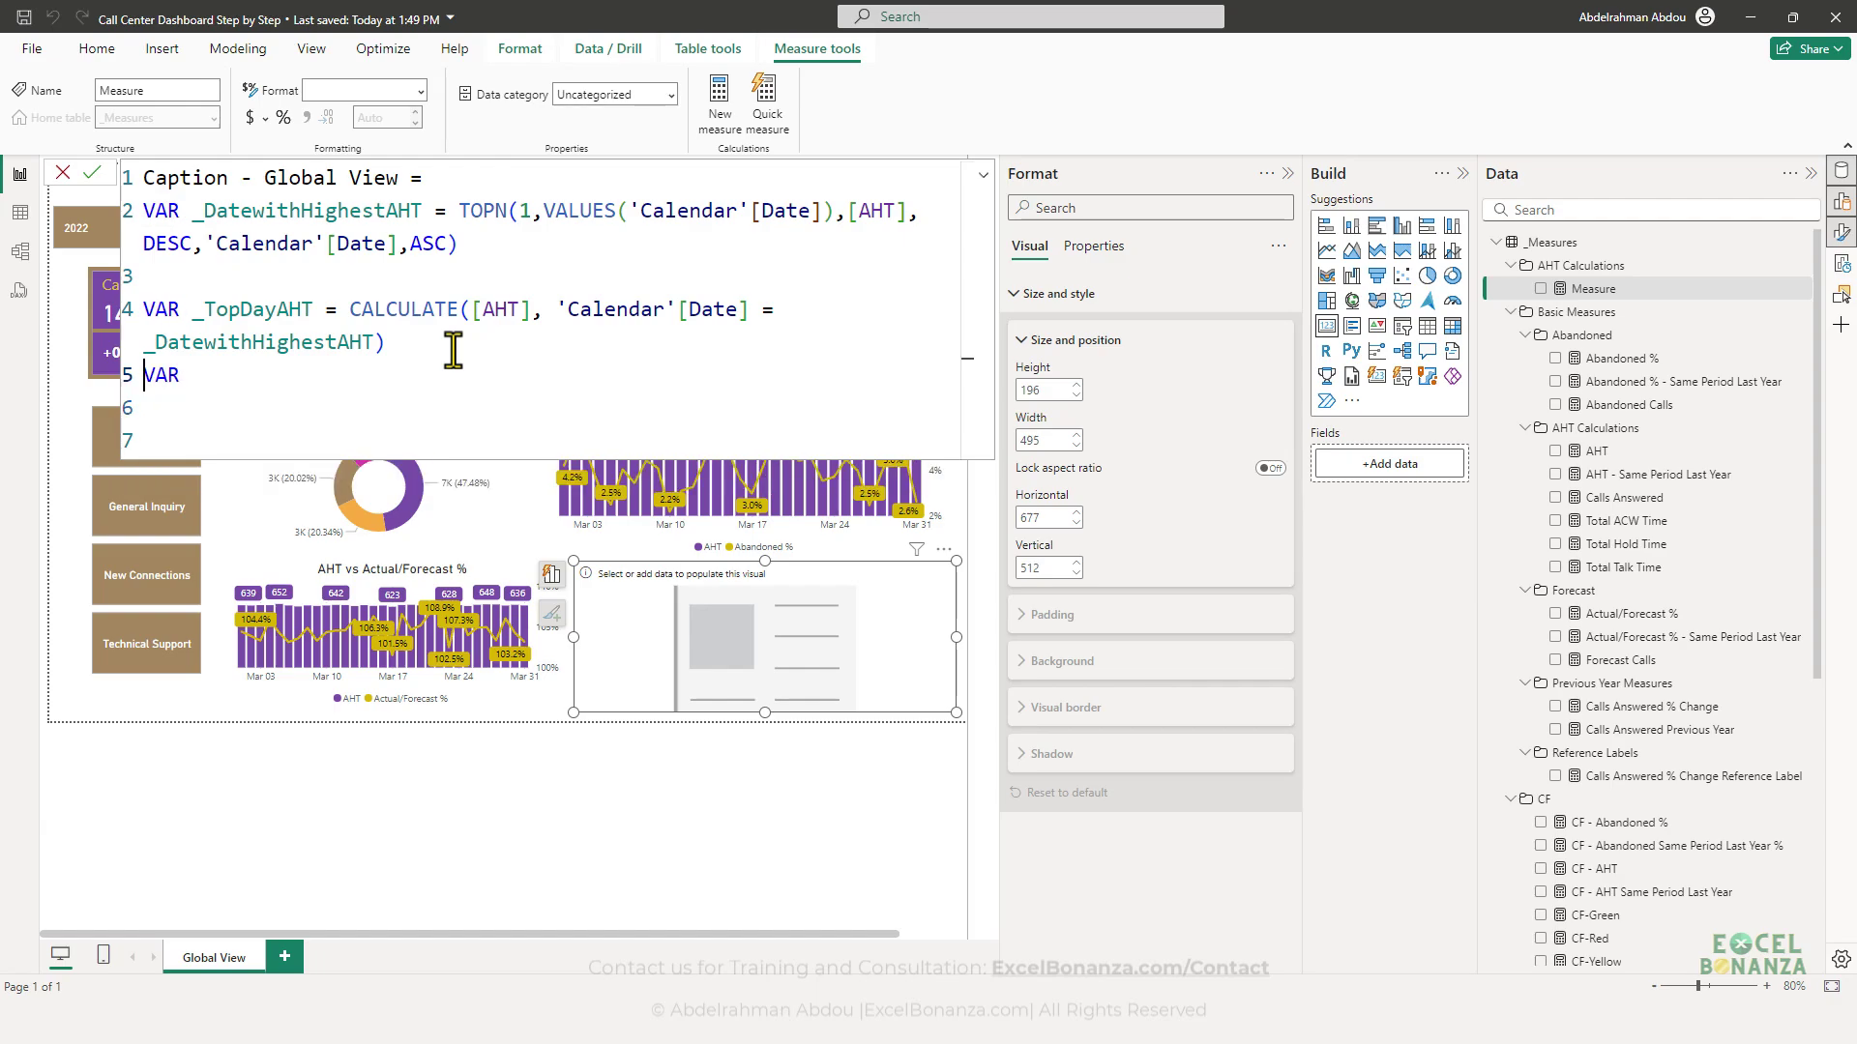
pyautogui.press('Up')
pyautogui.press('Up')
pyautogui.press('BackSpace')
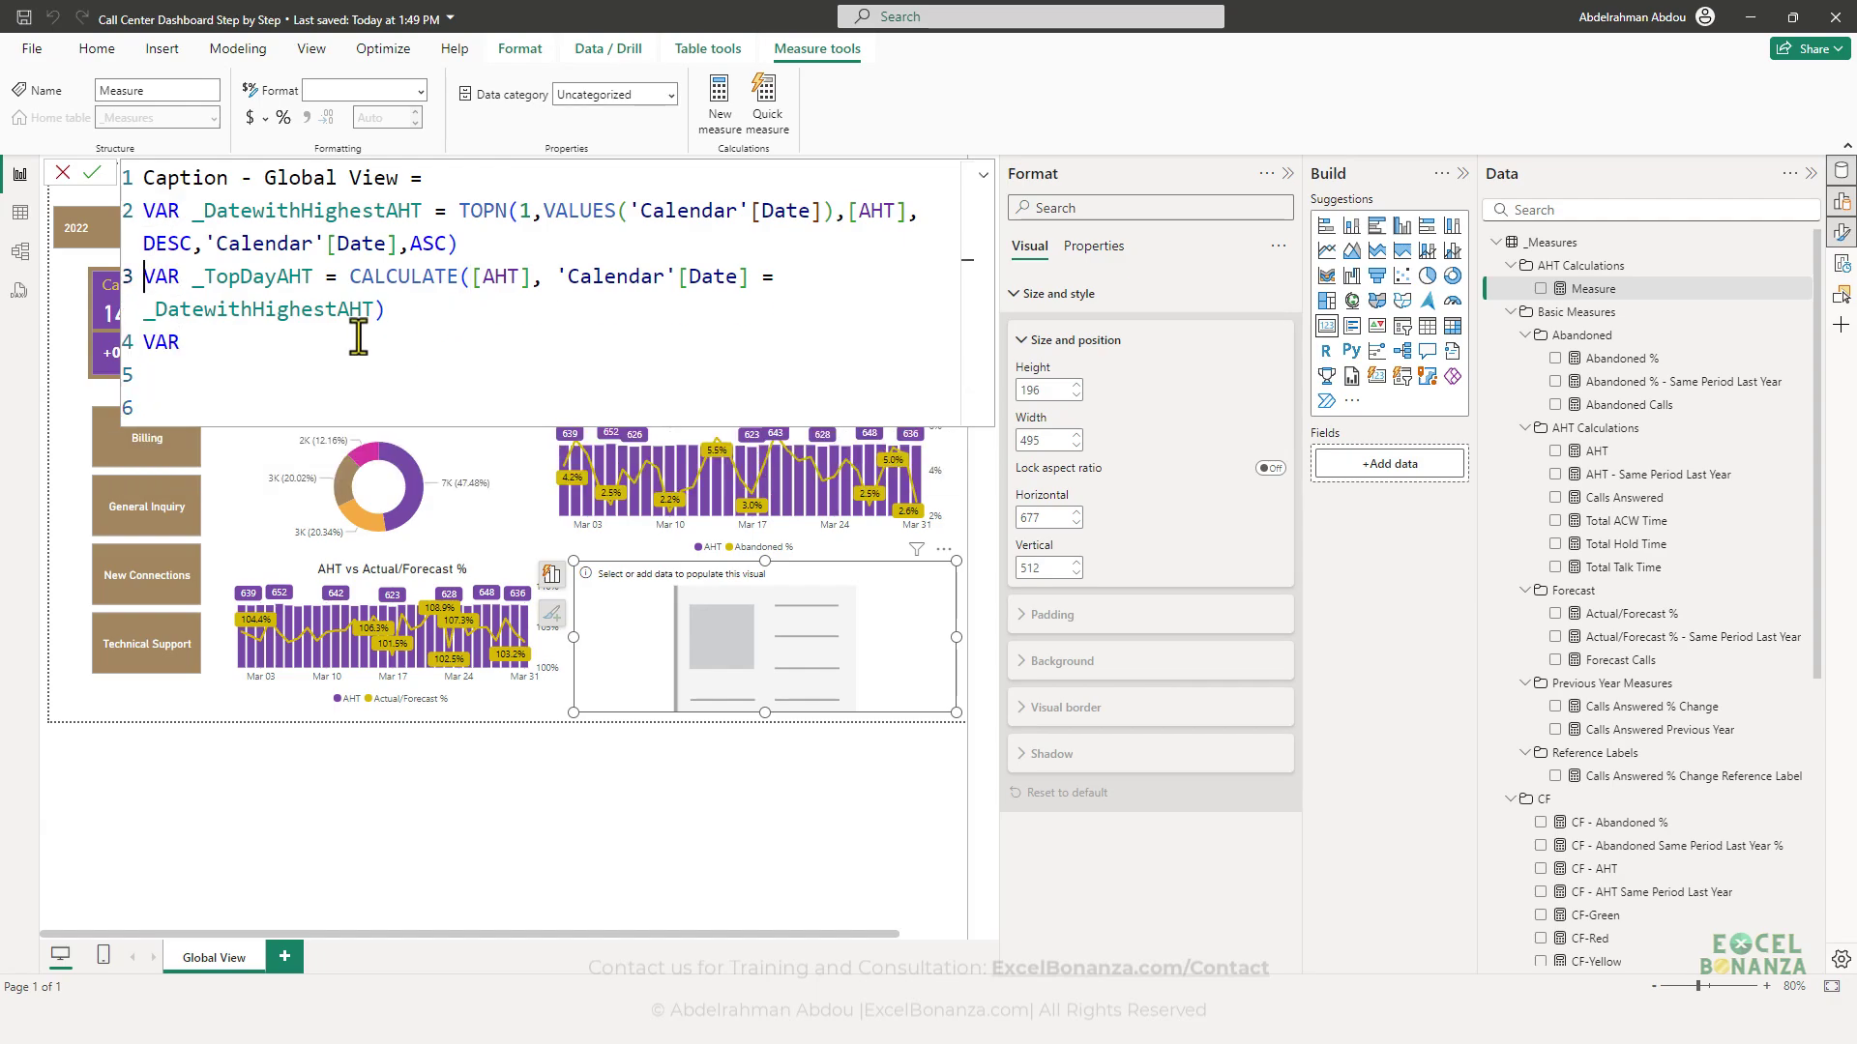
# - Name the third variable _TopDayActualtoForecast and add its equals sign
pyautogui.click(294, 348)
pyautogui.write('_Top')
pyautogui.press('BackSpace')
pyautogui.press('BackSpace')
pyautogui.press('BackSpace')
pyautogui.write('TopDayActualtoForecast ')
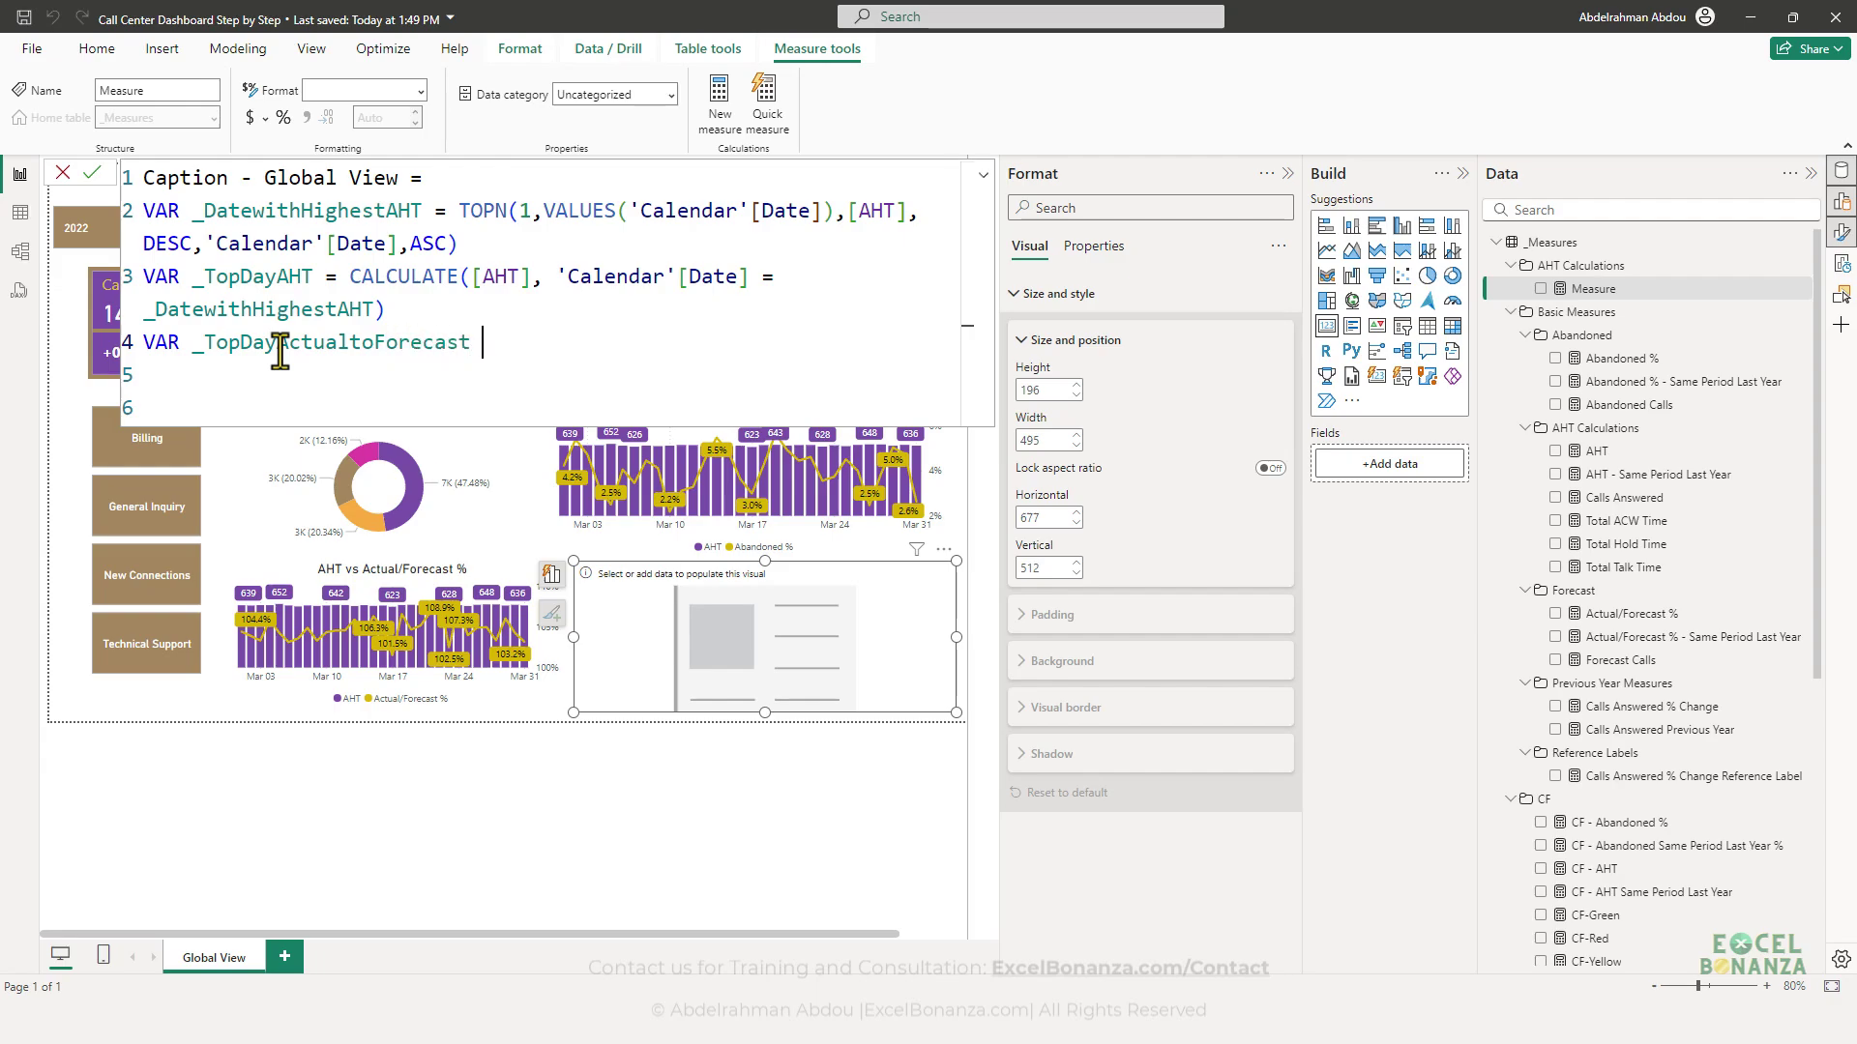
pyautogui.write('=')
# - Define _TopDayActualtoForecast as CALCULATE([Actual/Forecast %], 'Calendar'[Date] = _DatewithHighestAHT)
pyautogui.moveTo(424, 213); pyautogui.dragTo(192, 213)
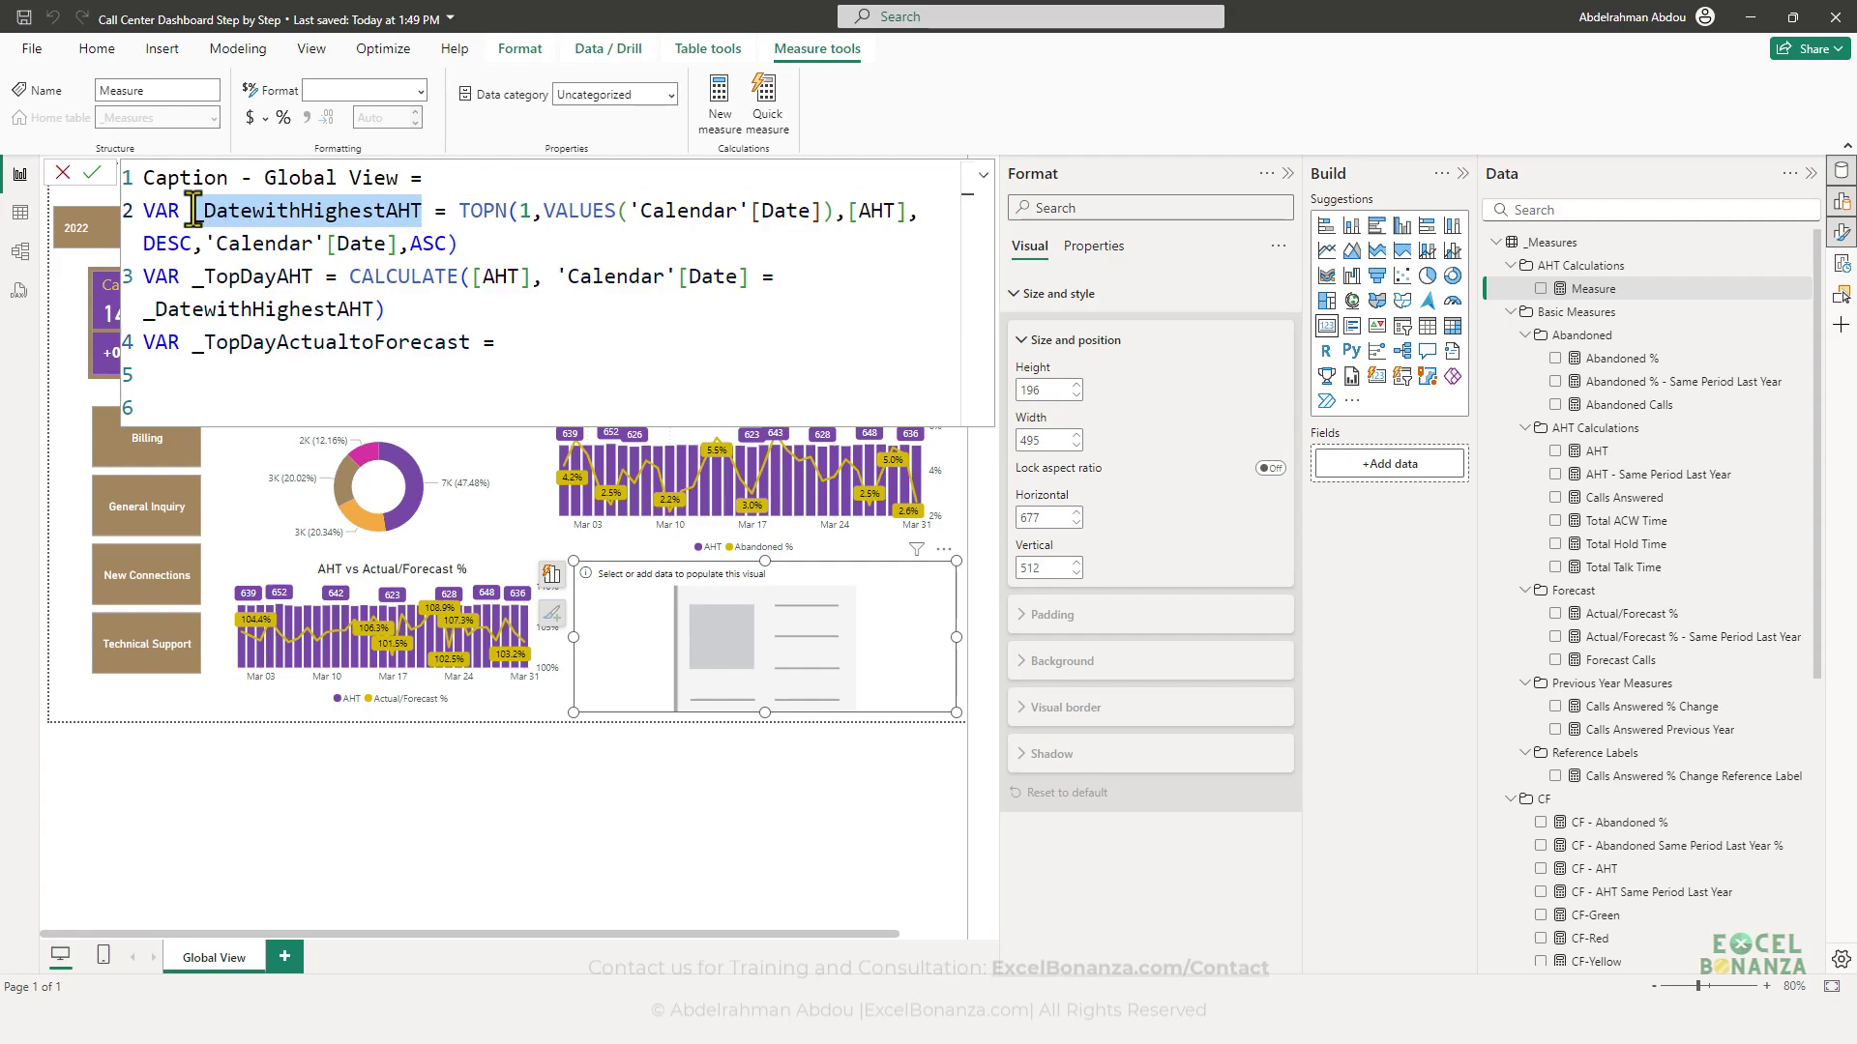
pyautogui.click(479, 345)
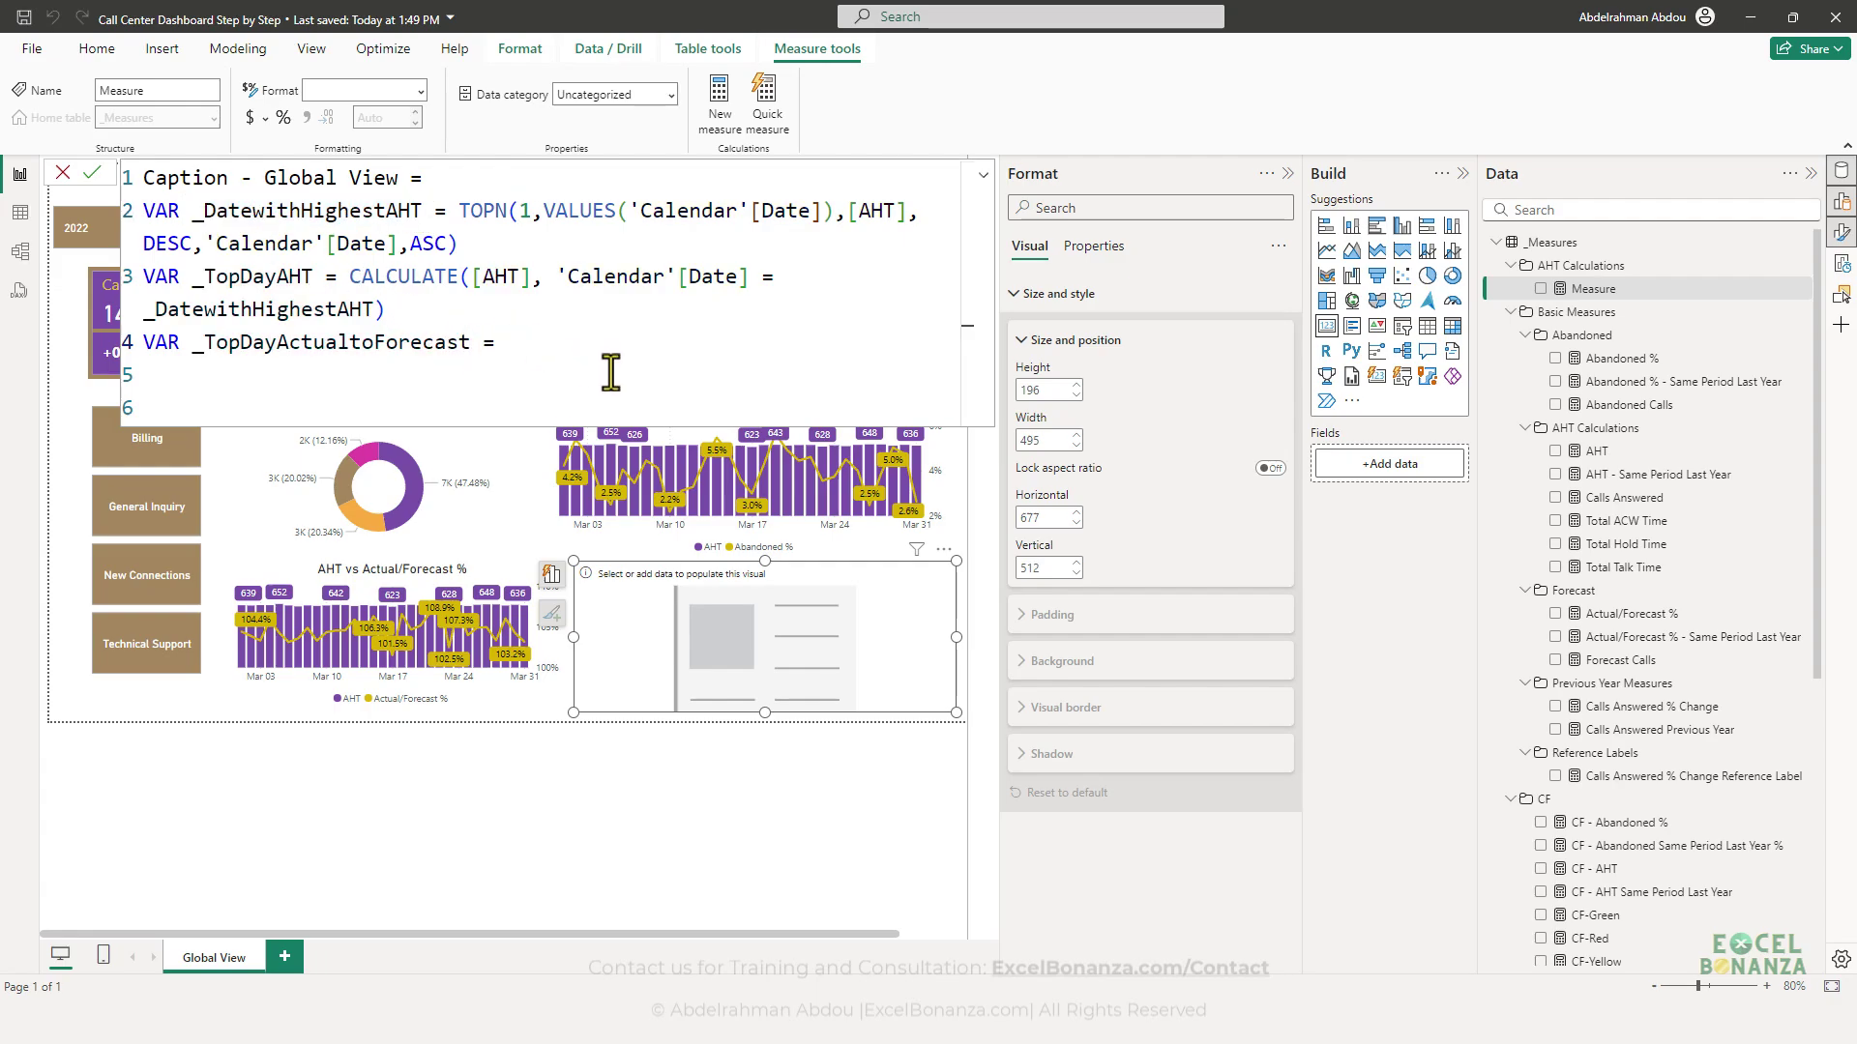
pyautogui.write('calc')
pyautogui.press('Tab')
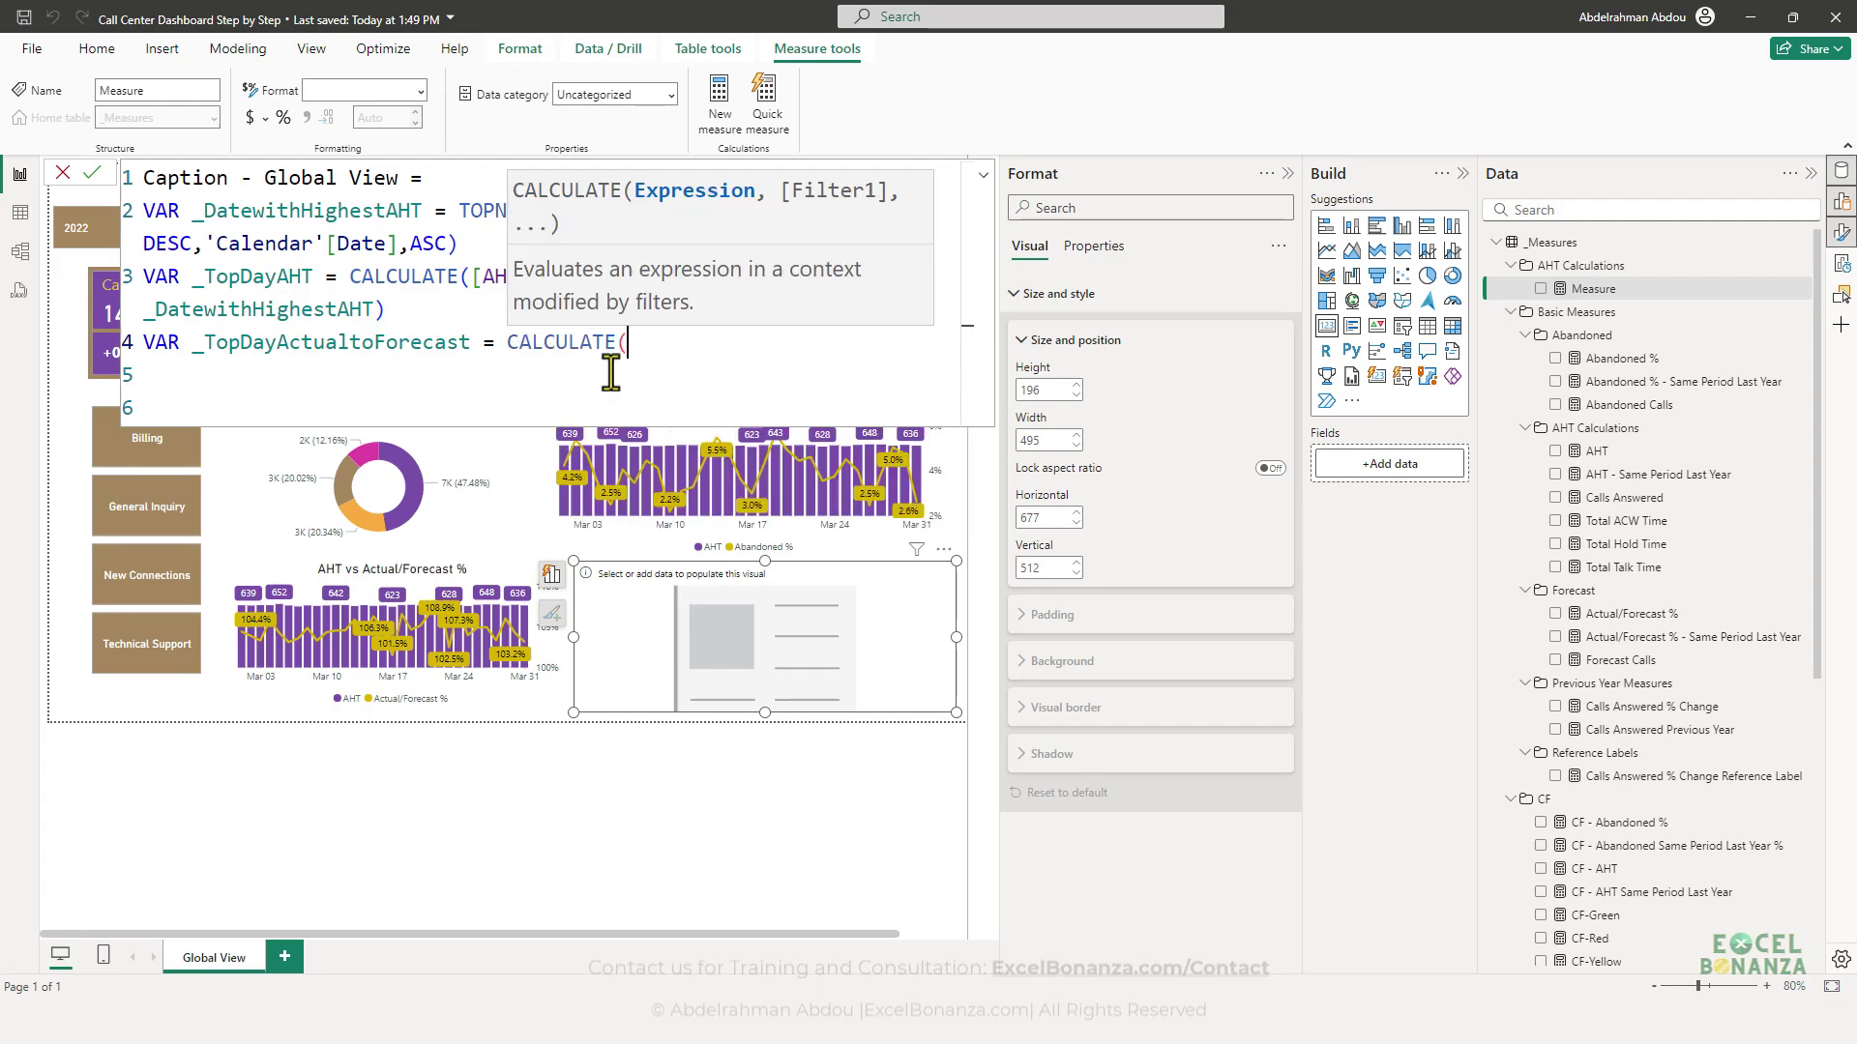
pyautogui.write('[')
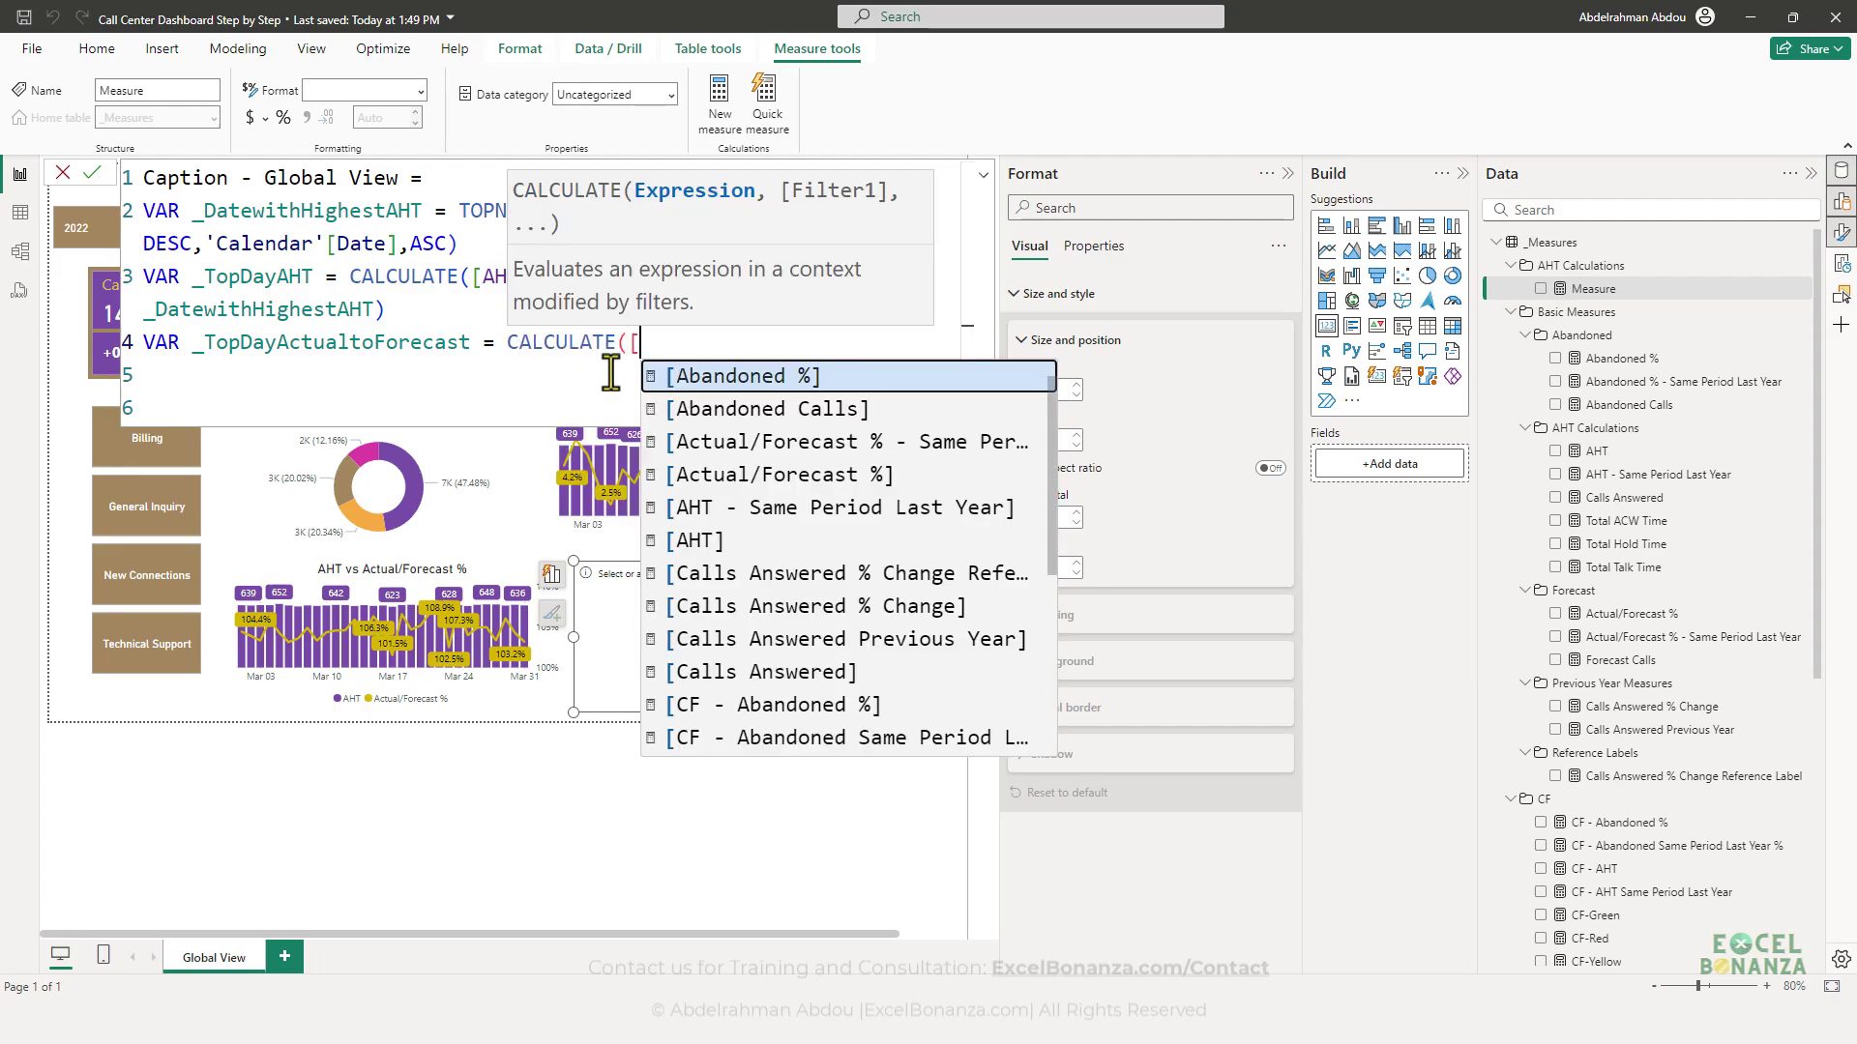
pyautogui.write('act')
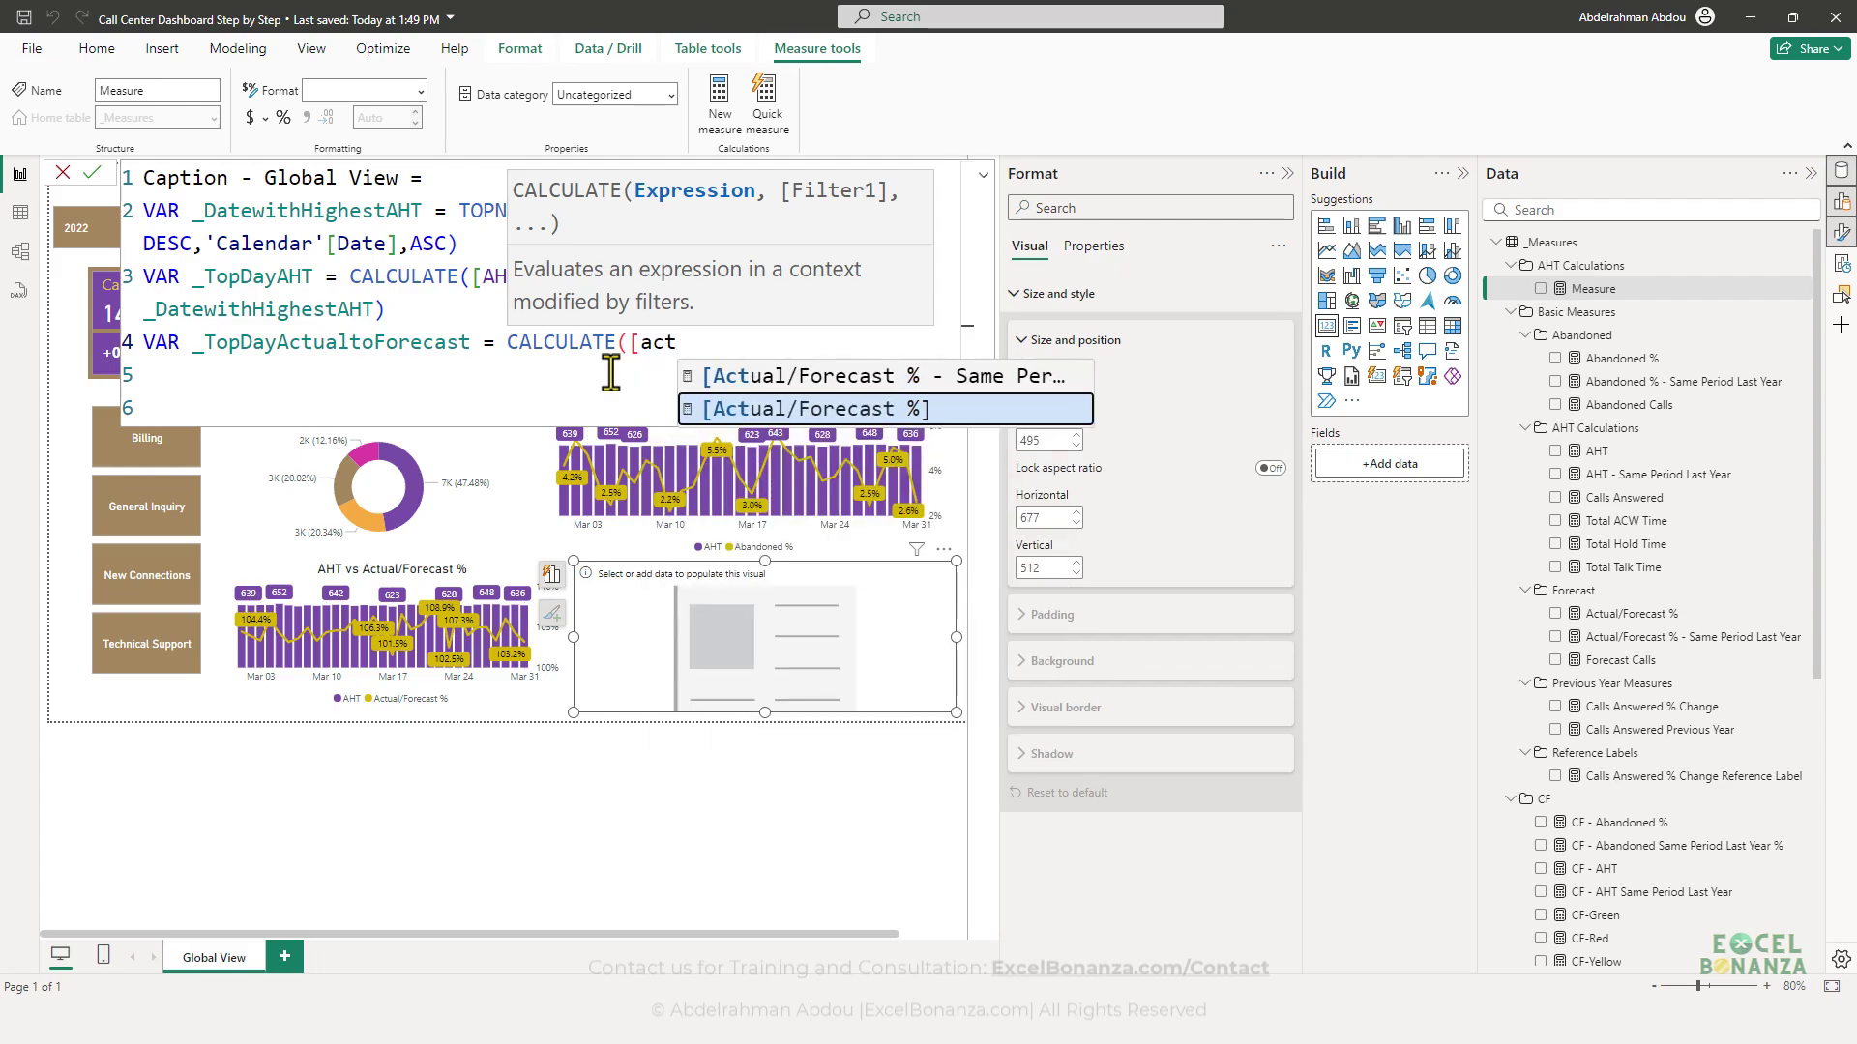
pyautogui.press('Tab')
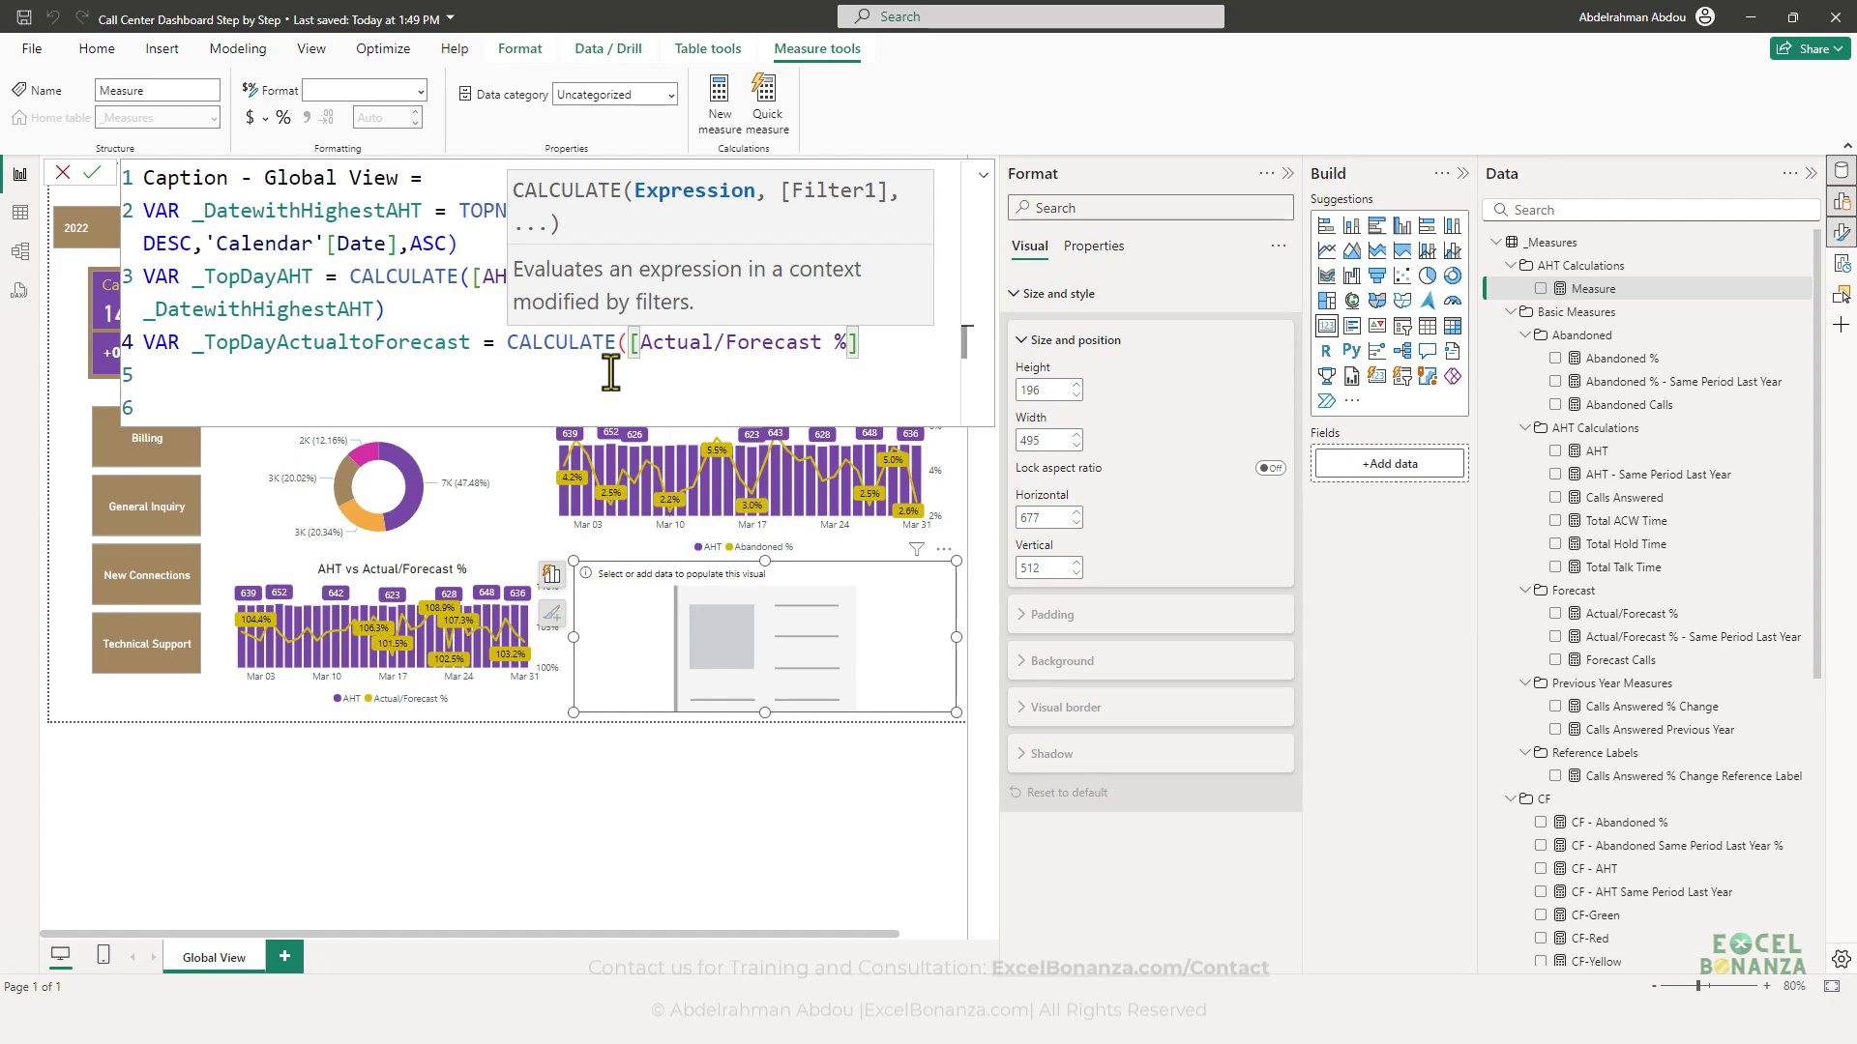
pyautogui.write(', calenda')
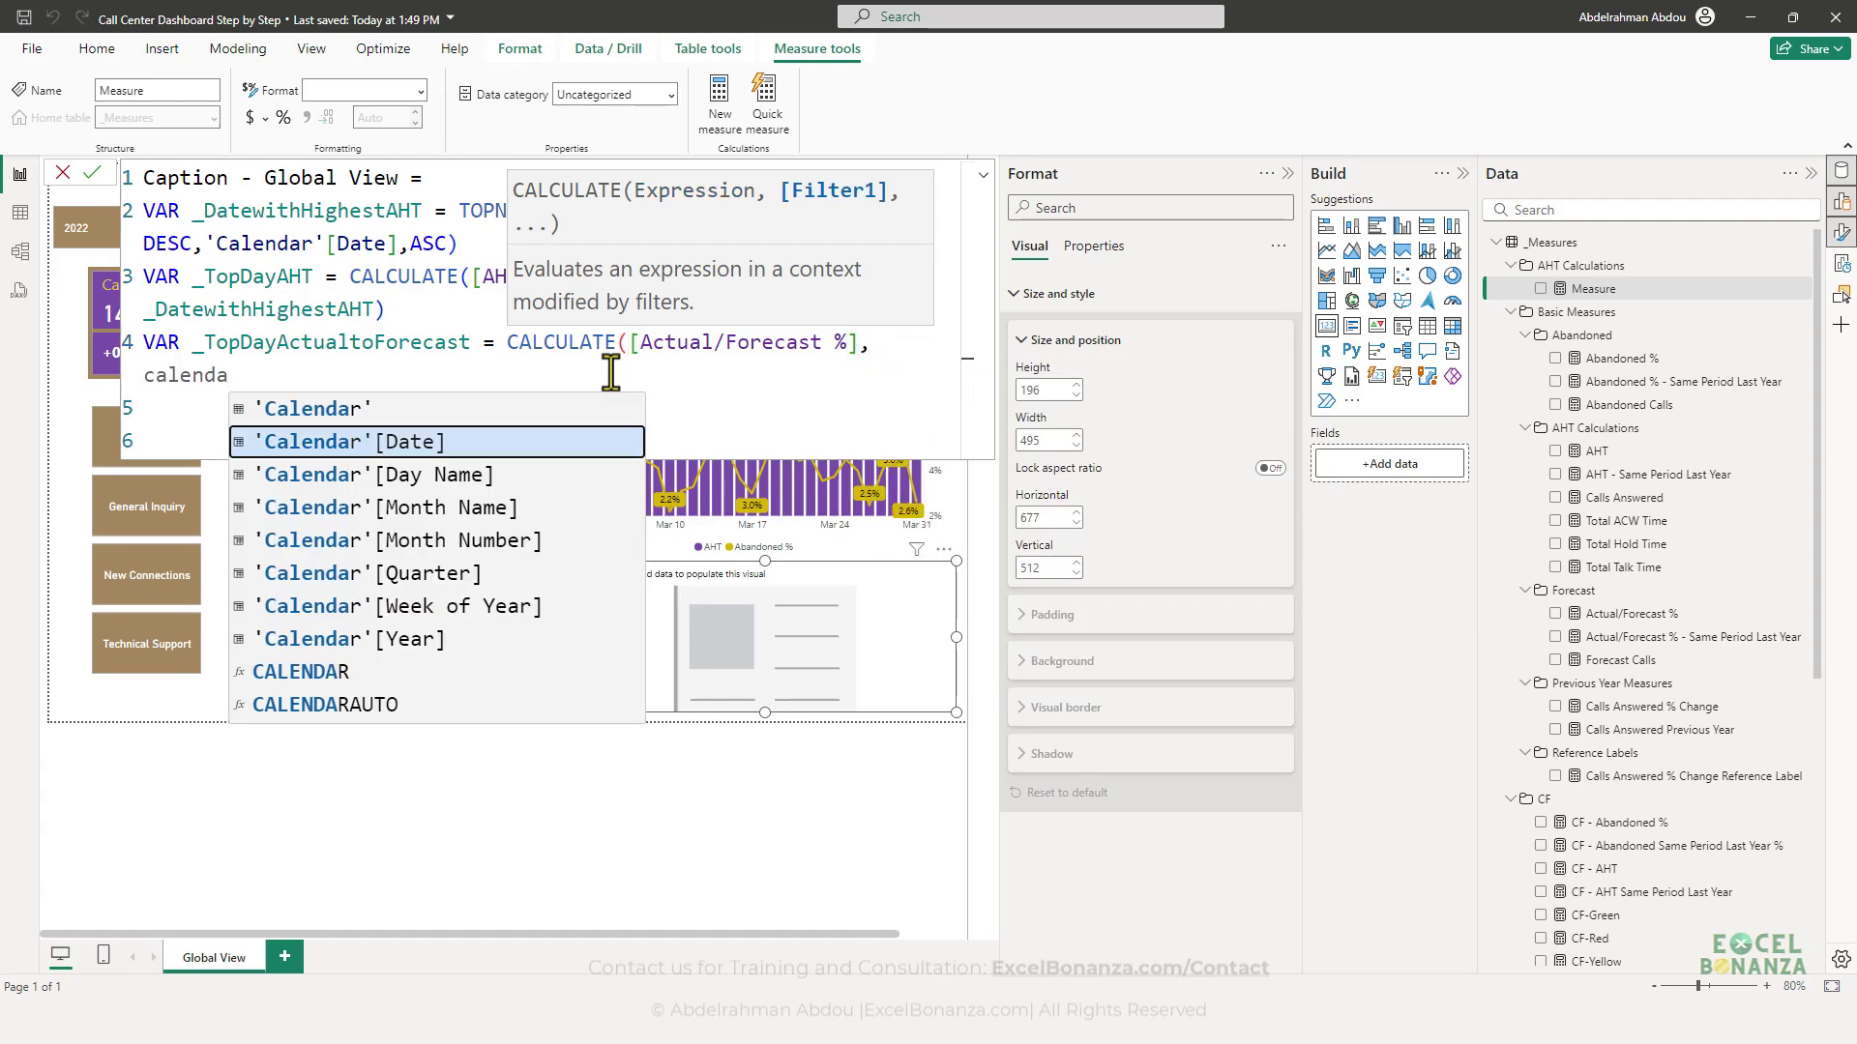
pyautogui.press('Tab')
pyautogui.write('=')
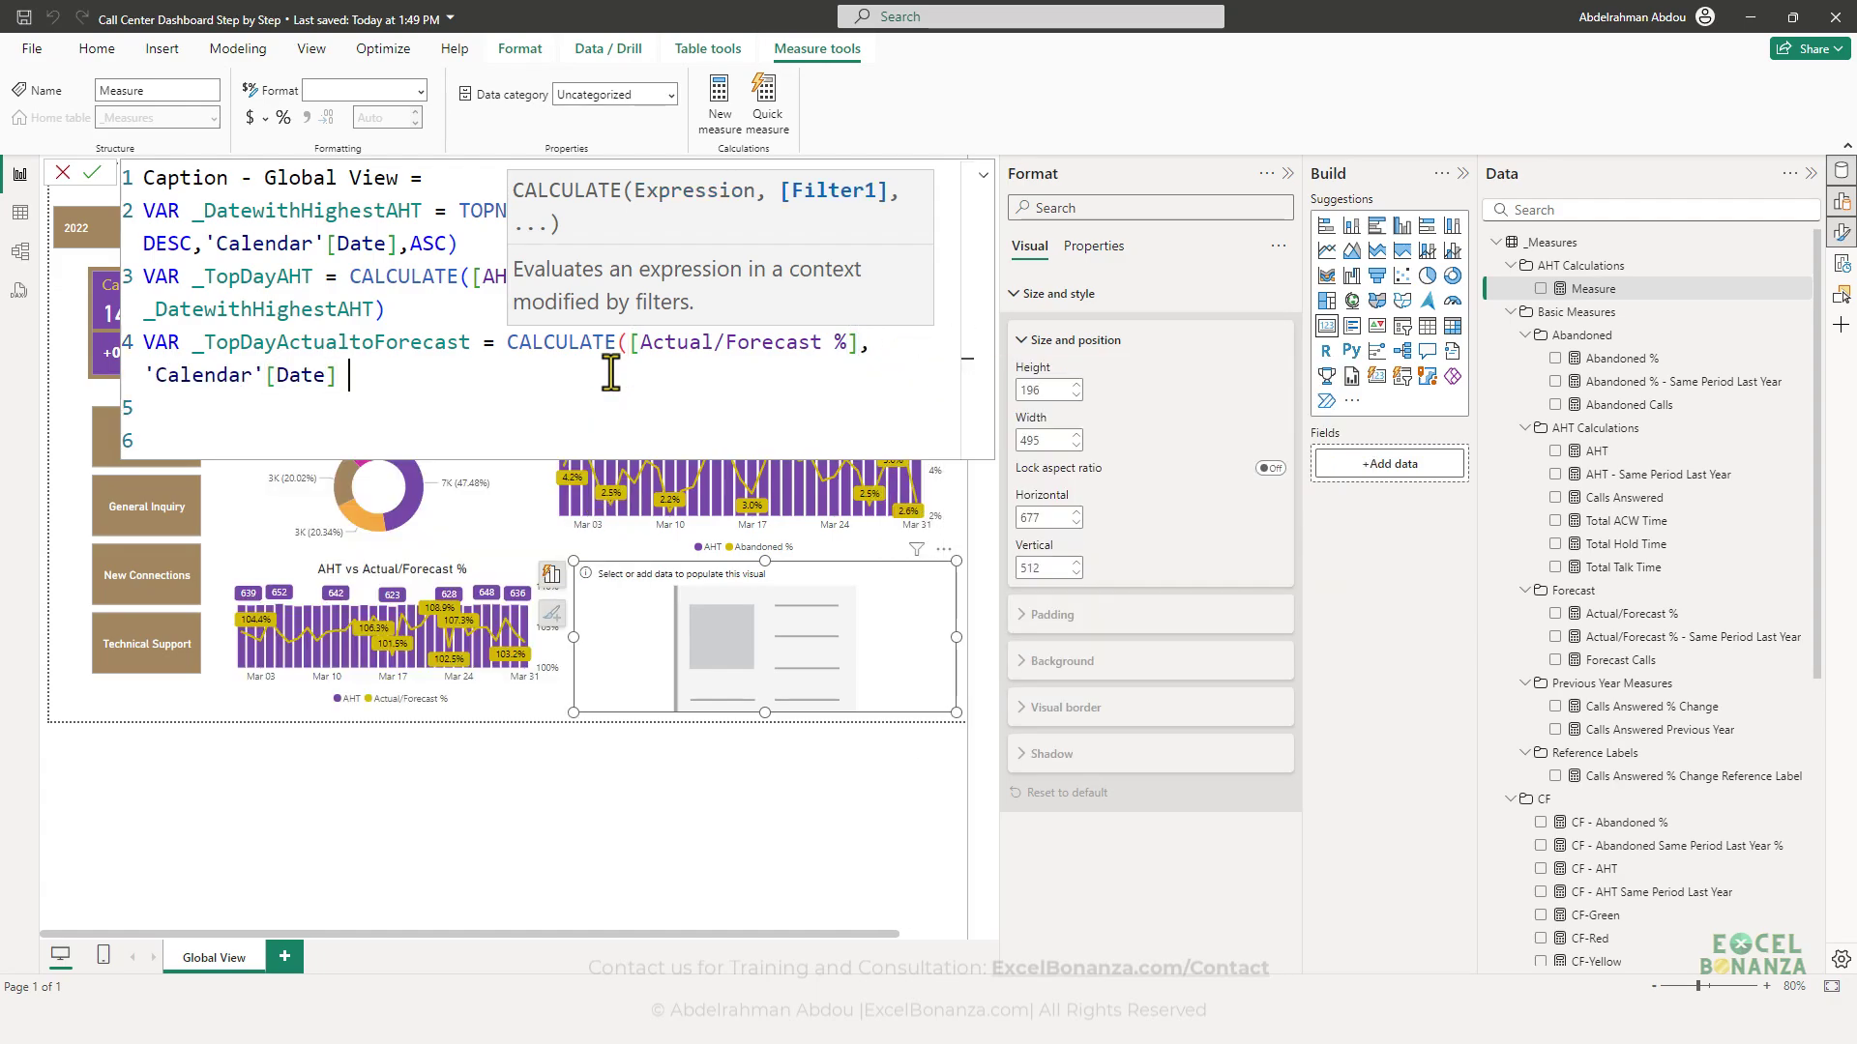
pyautogui.write(' _Date')
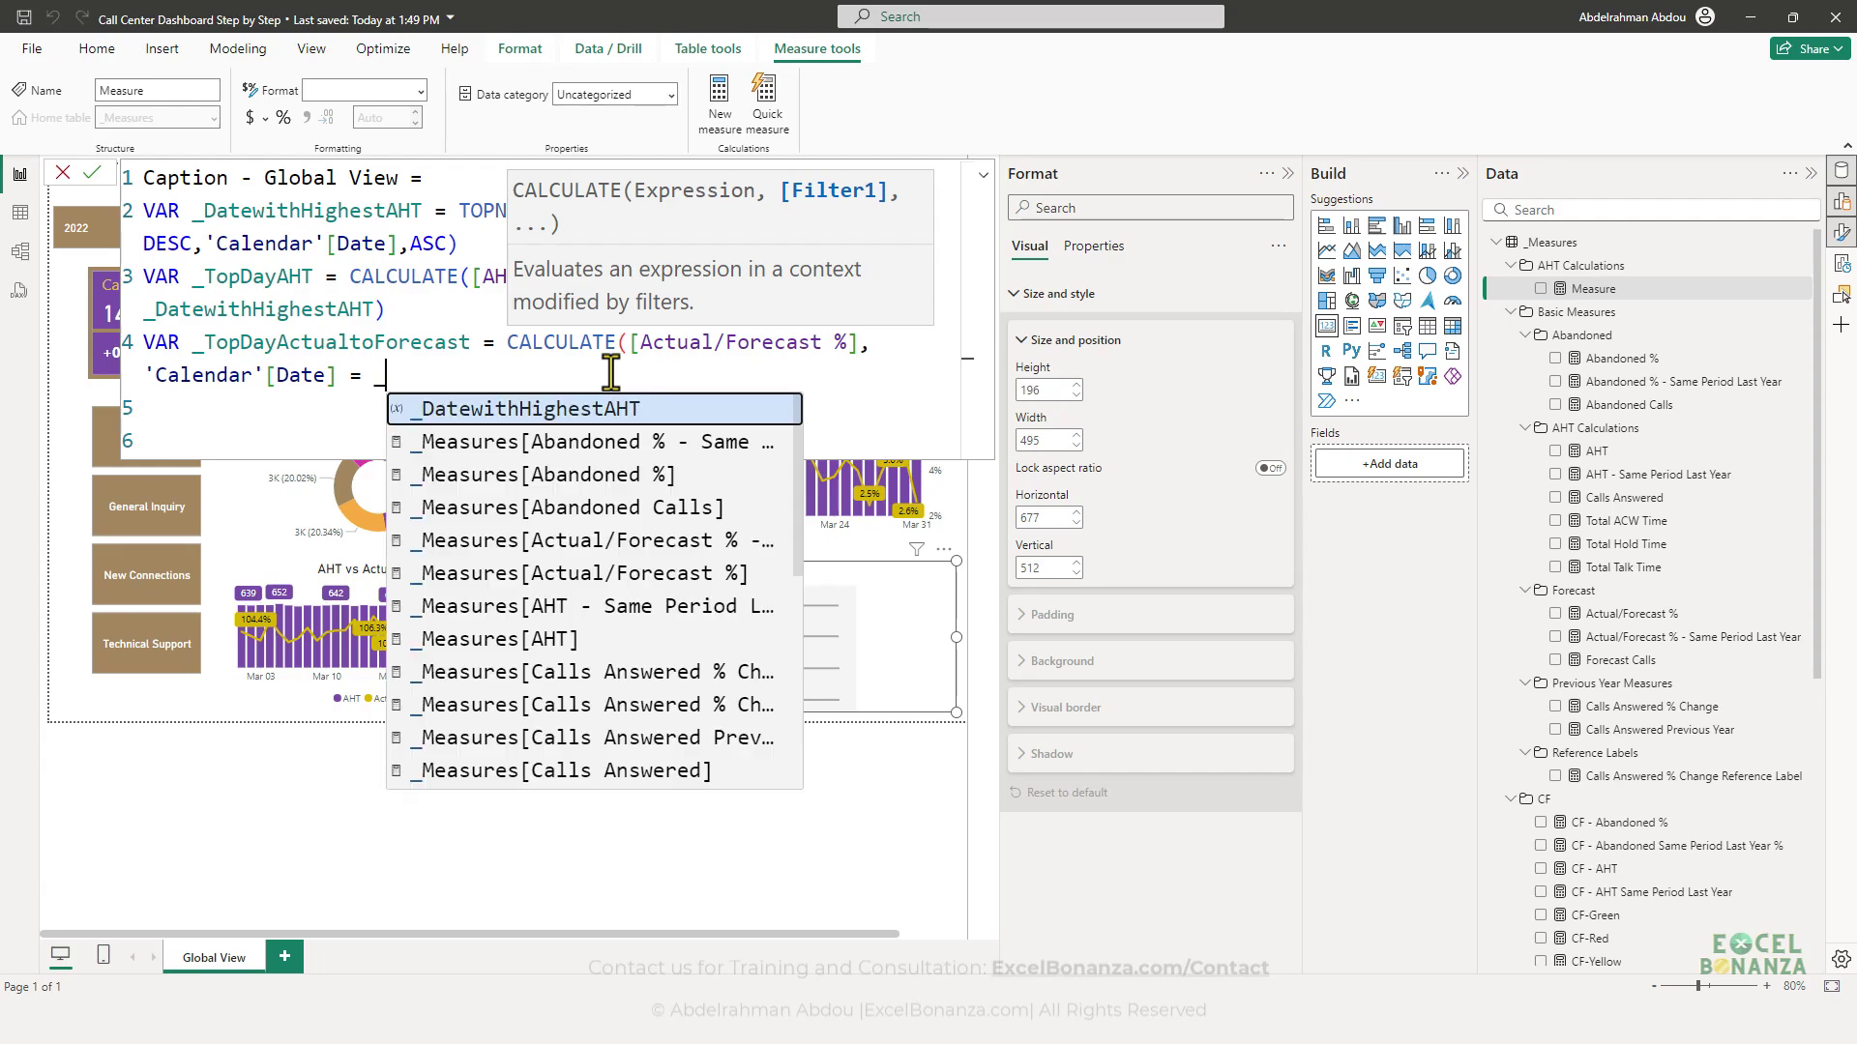
pyautogui.press('Tab')
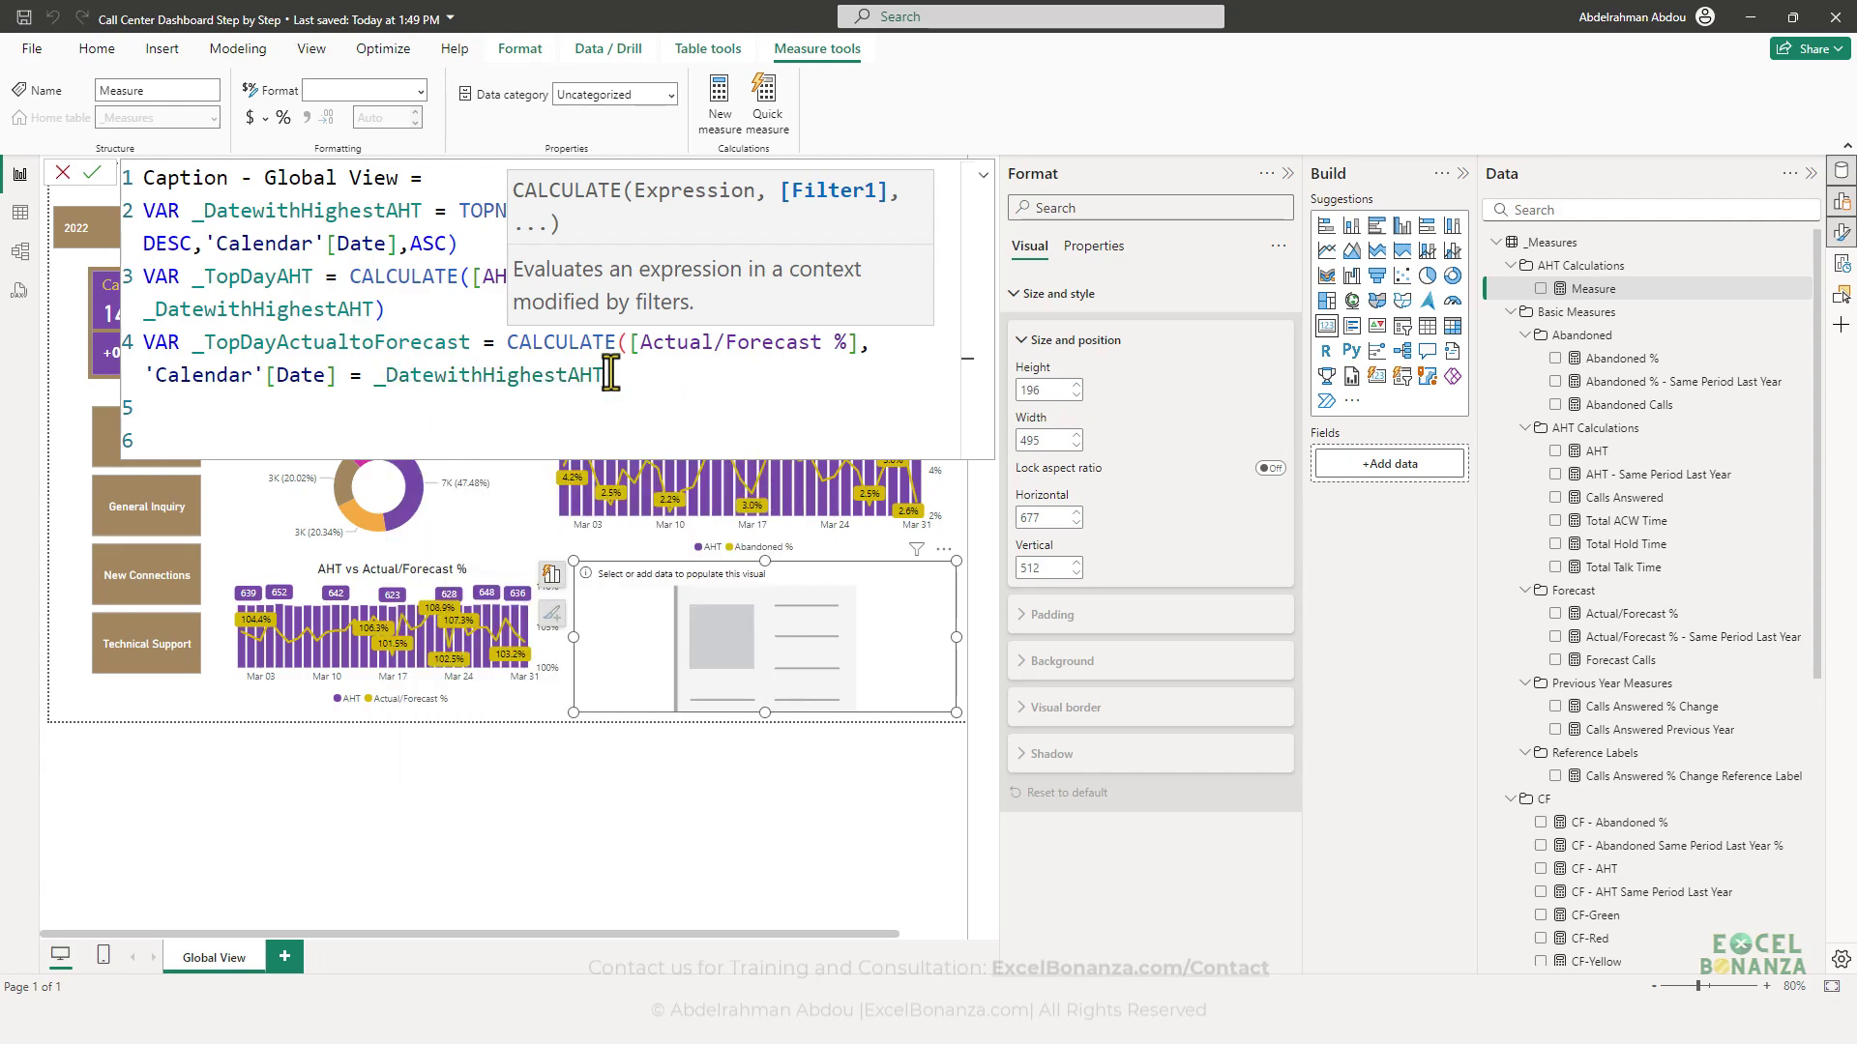
pyautogui.press('Escape')
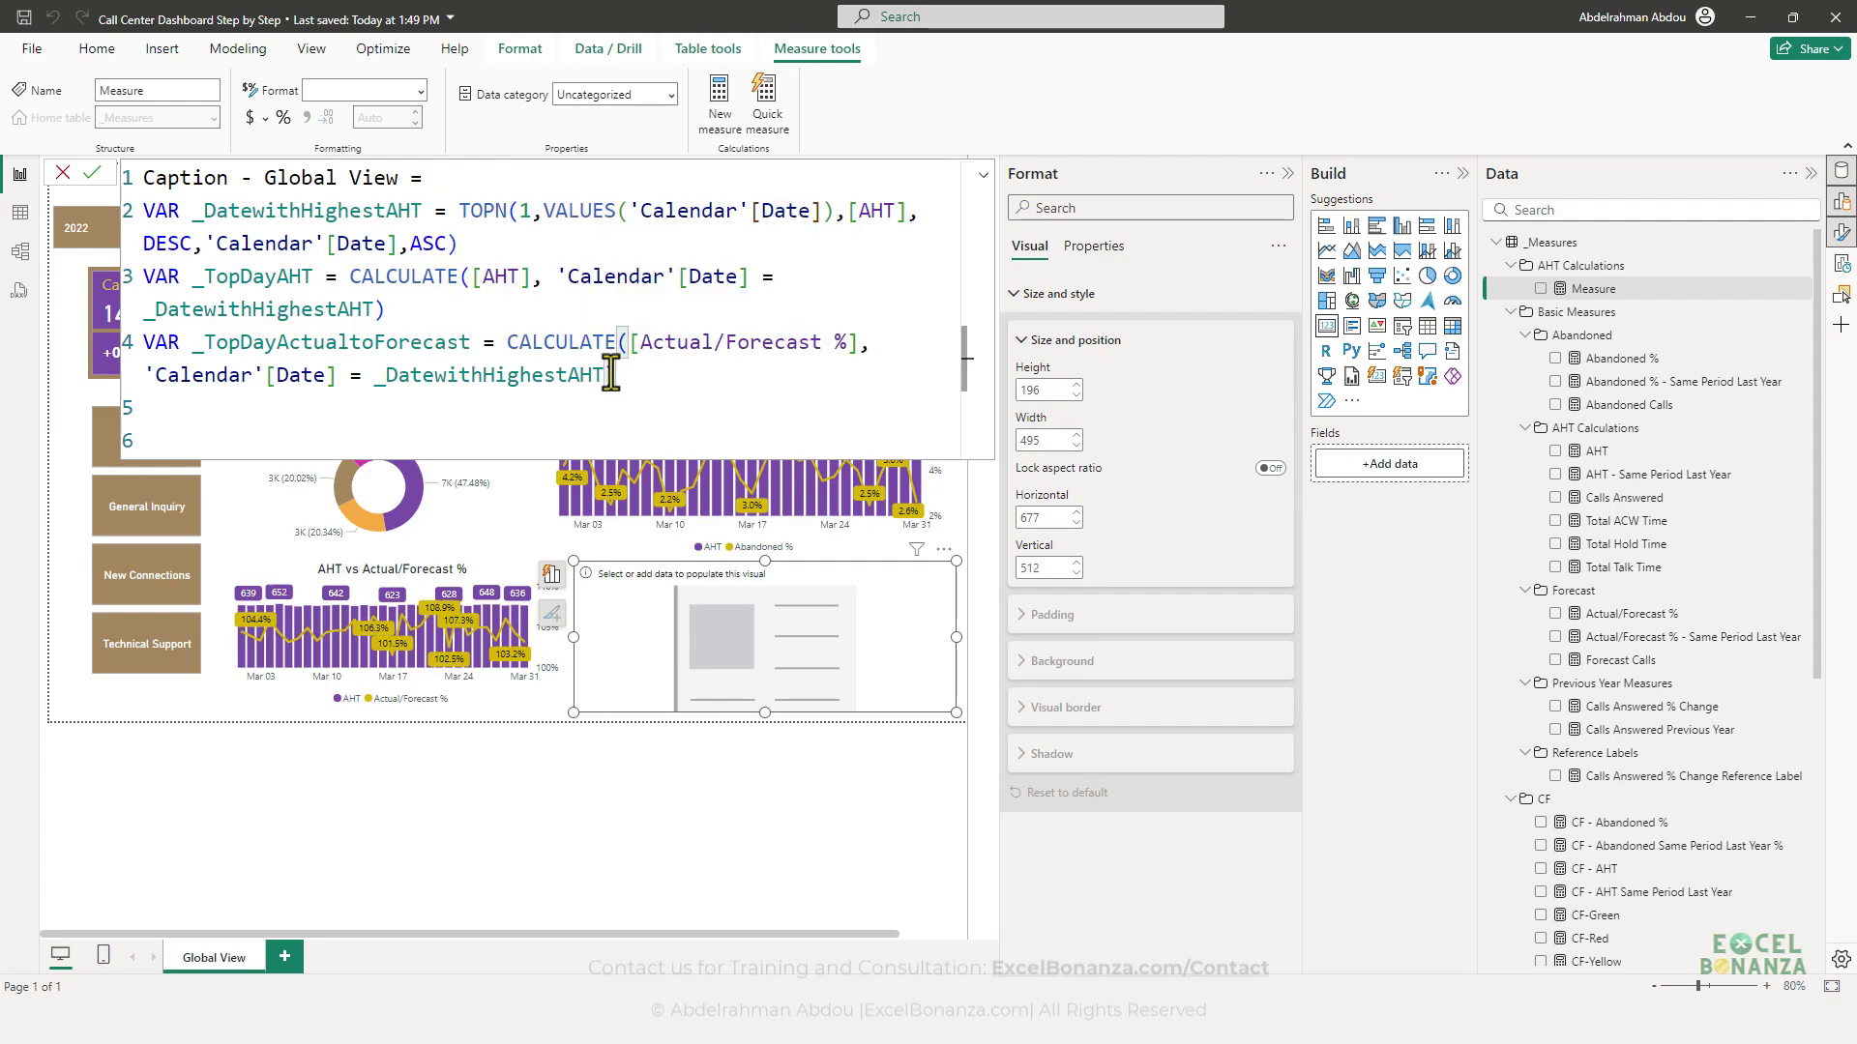
# - Declare a fourth variable, DatewithHighestAbandonedCallsPCT, on a new line and start its definition with the TOPN function
pyautogui.hotkey('shift', 'Return')
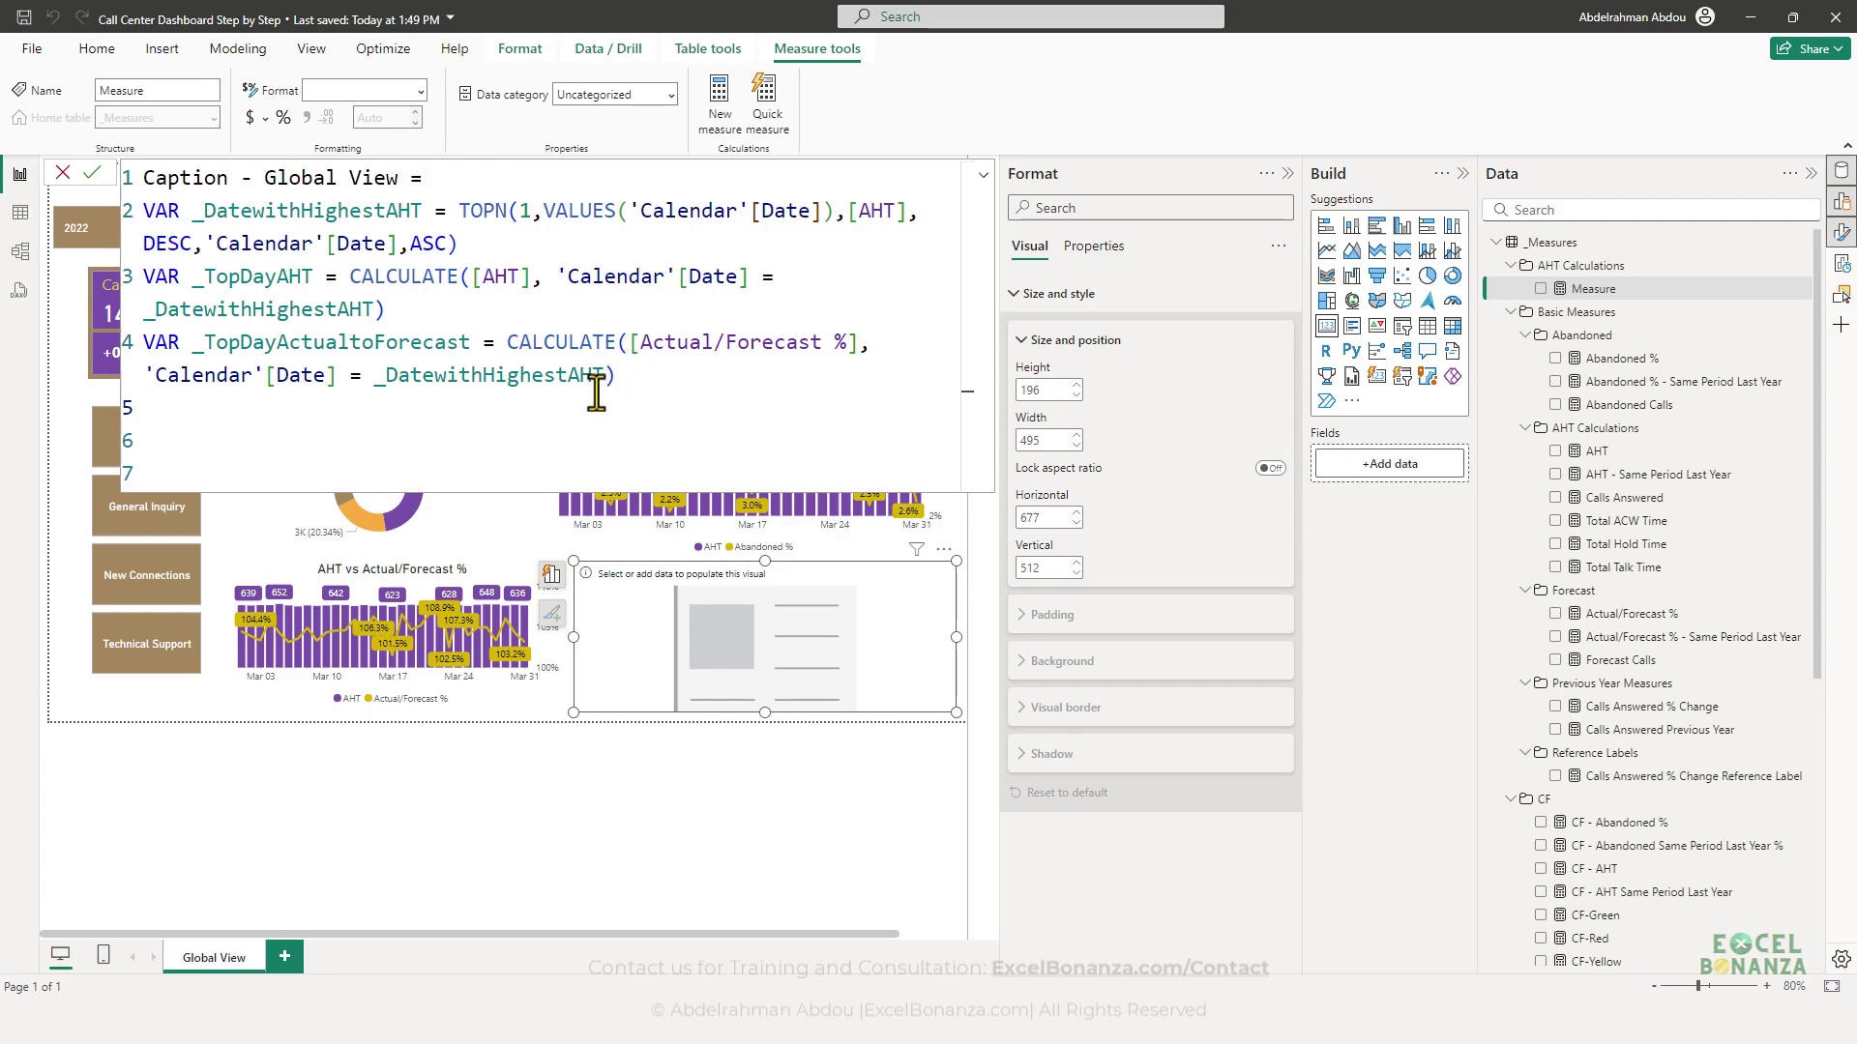
pyautogui.write('VAR DatewithHighest')
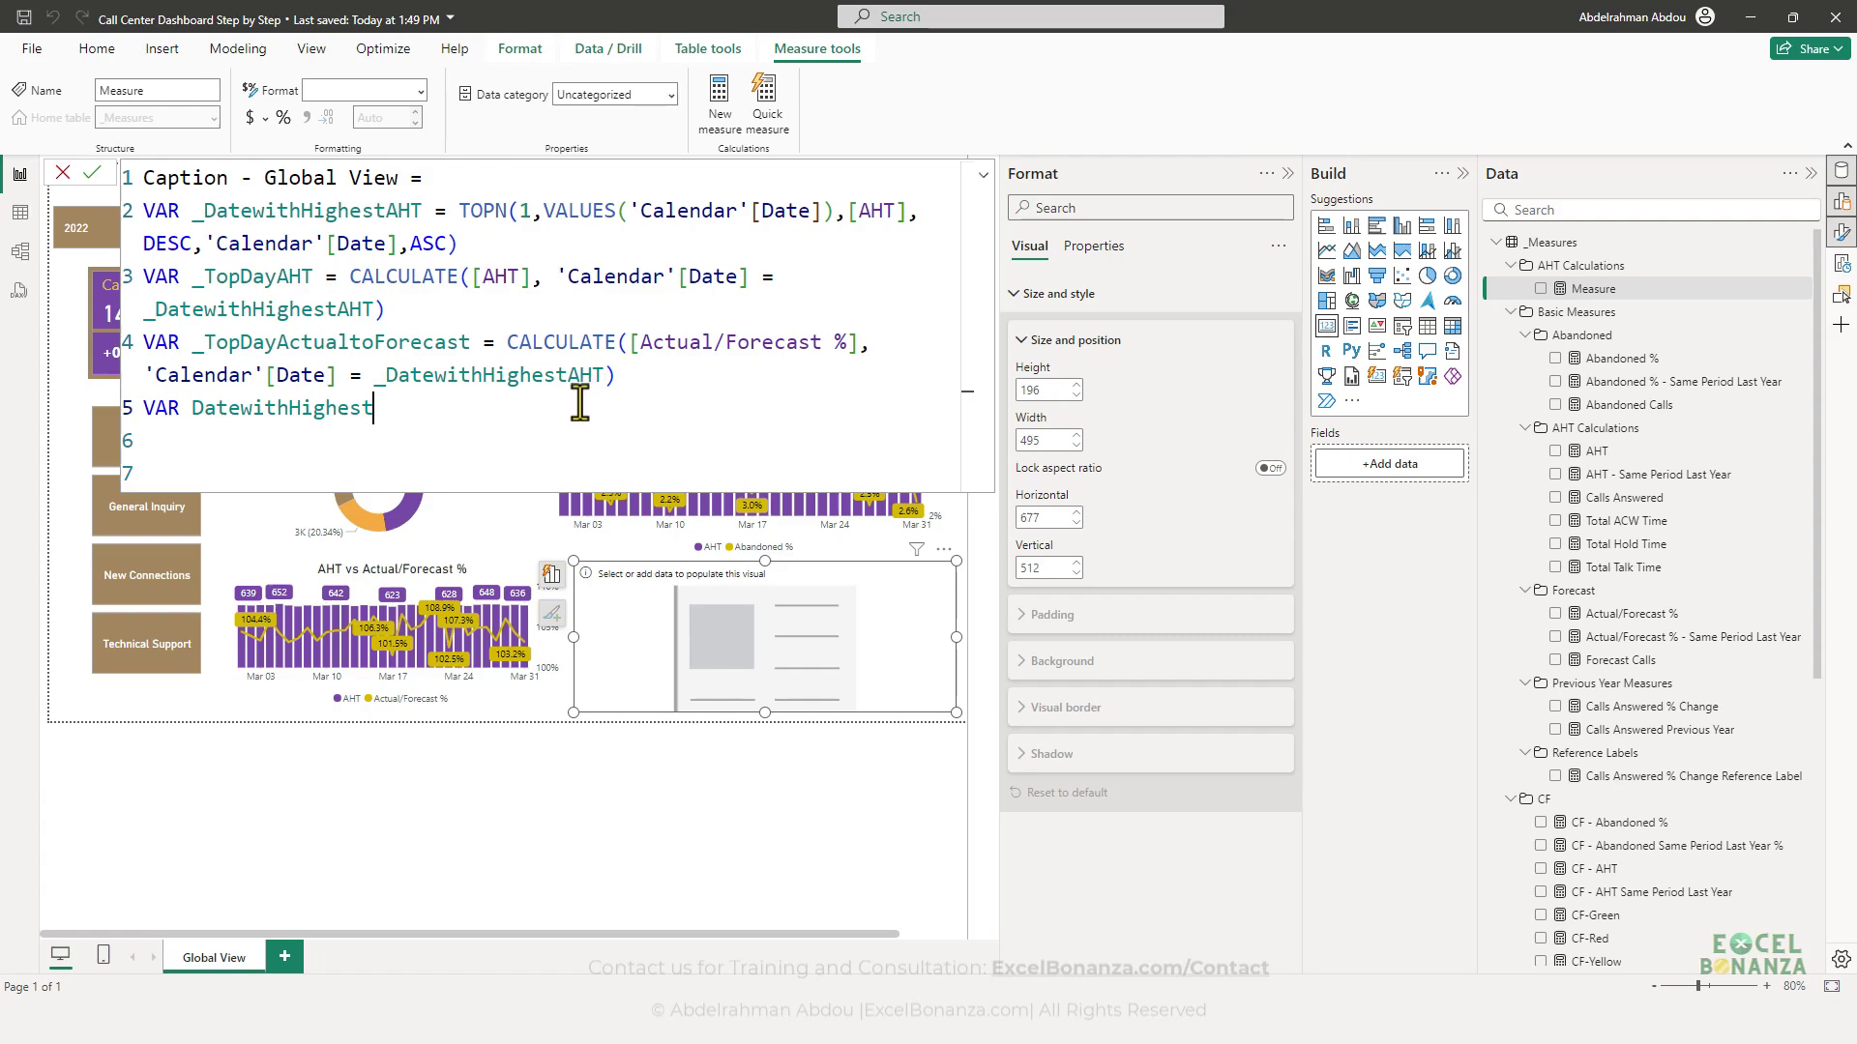
pyautogui.write('AbandonedCalls')
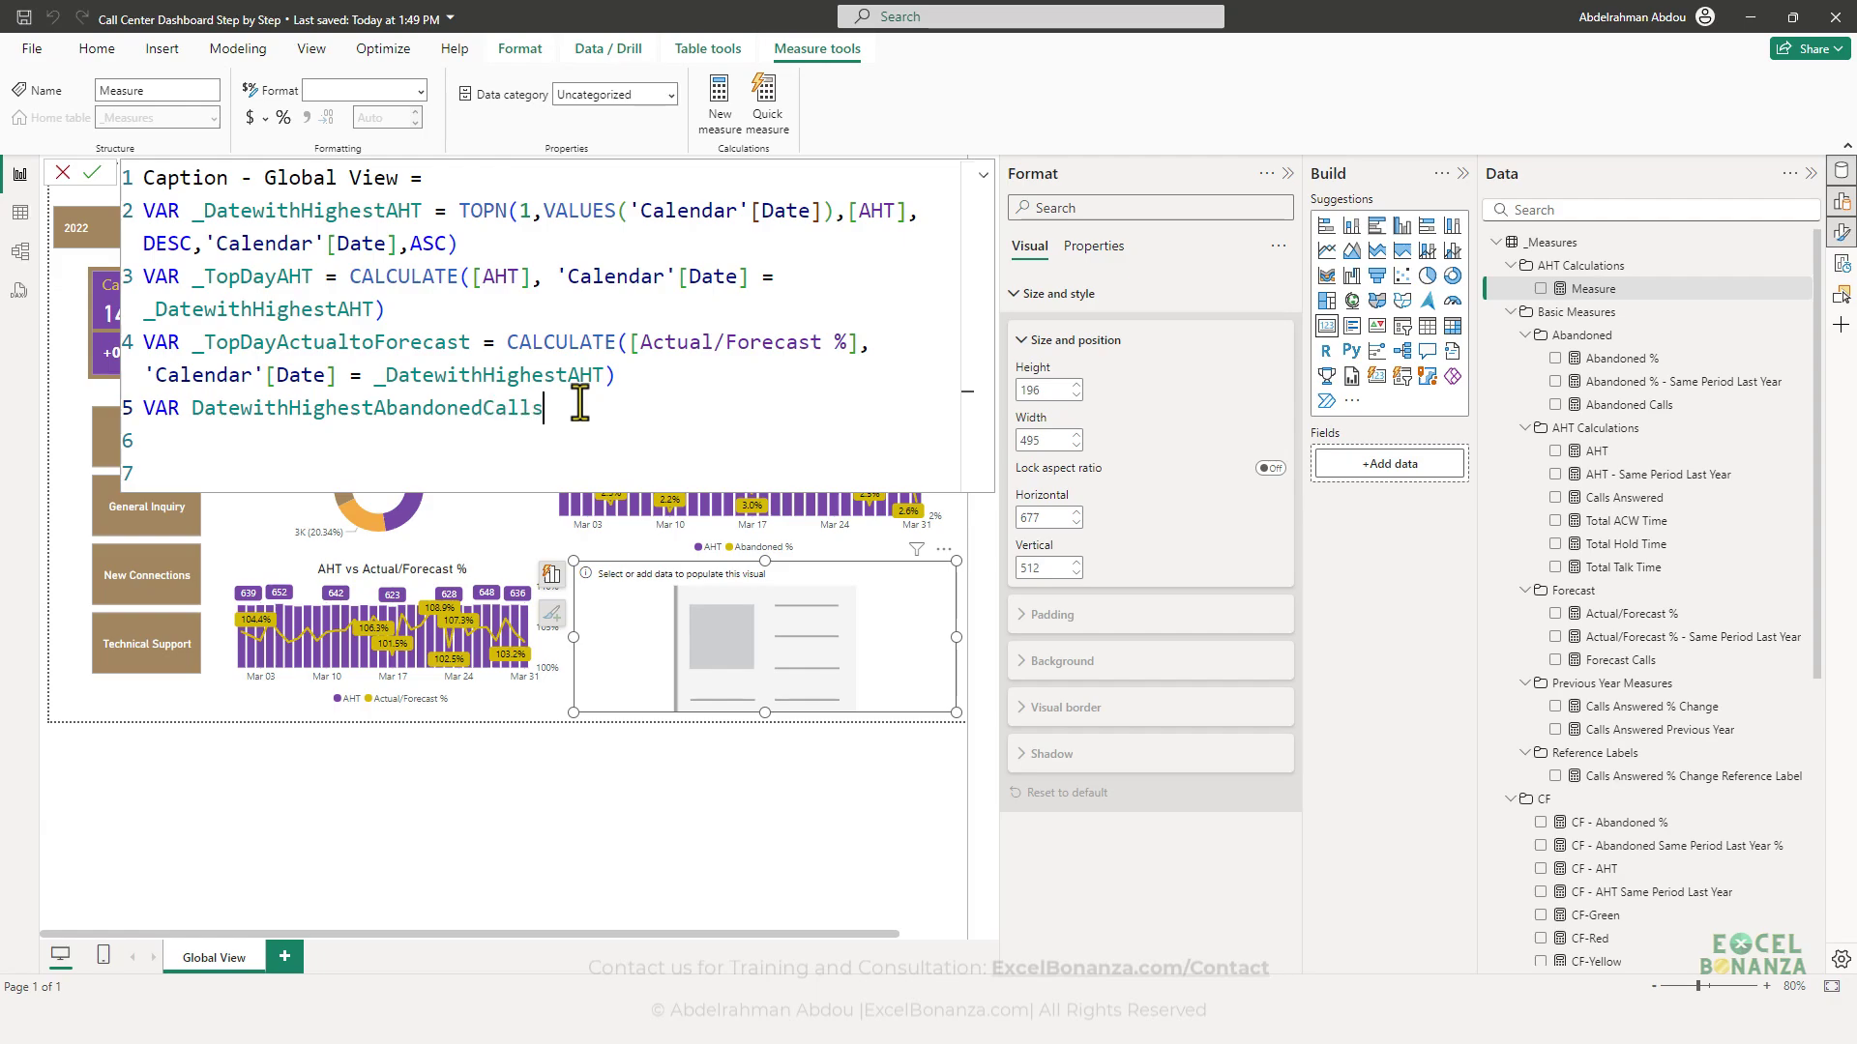
pyautogui.write('PCT = top')
pyautogui.press('Tab')
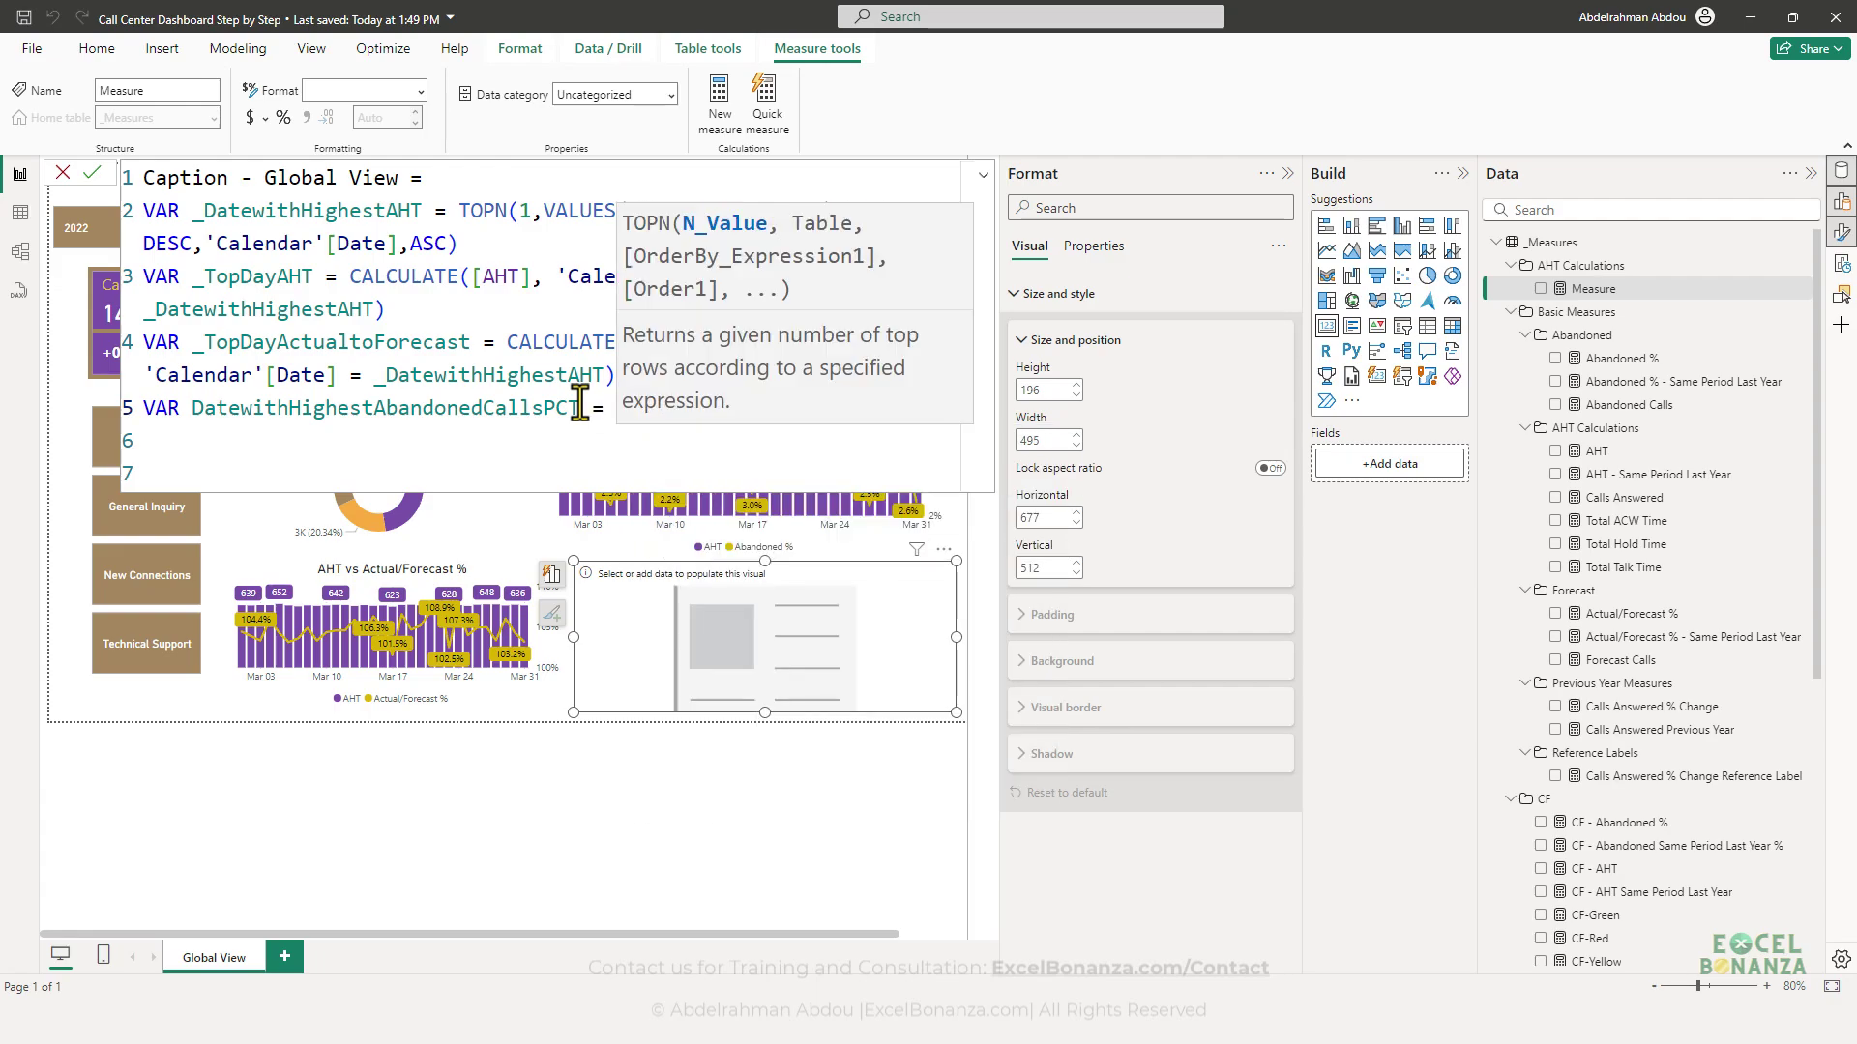
# - Give TOPN the row count 1 and the table VALUES('Calendar'[Date]) as its first two arguments
pyautogui.write('1')
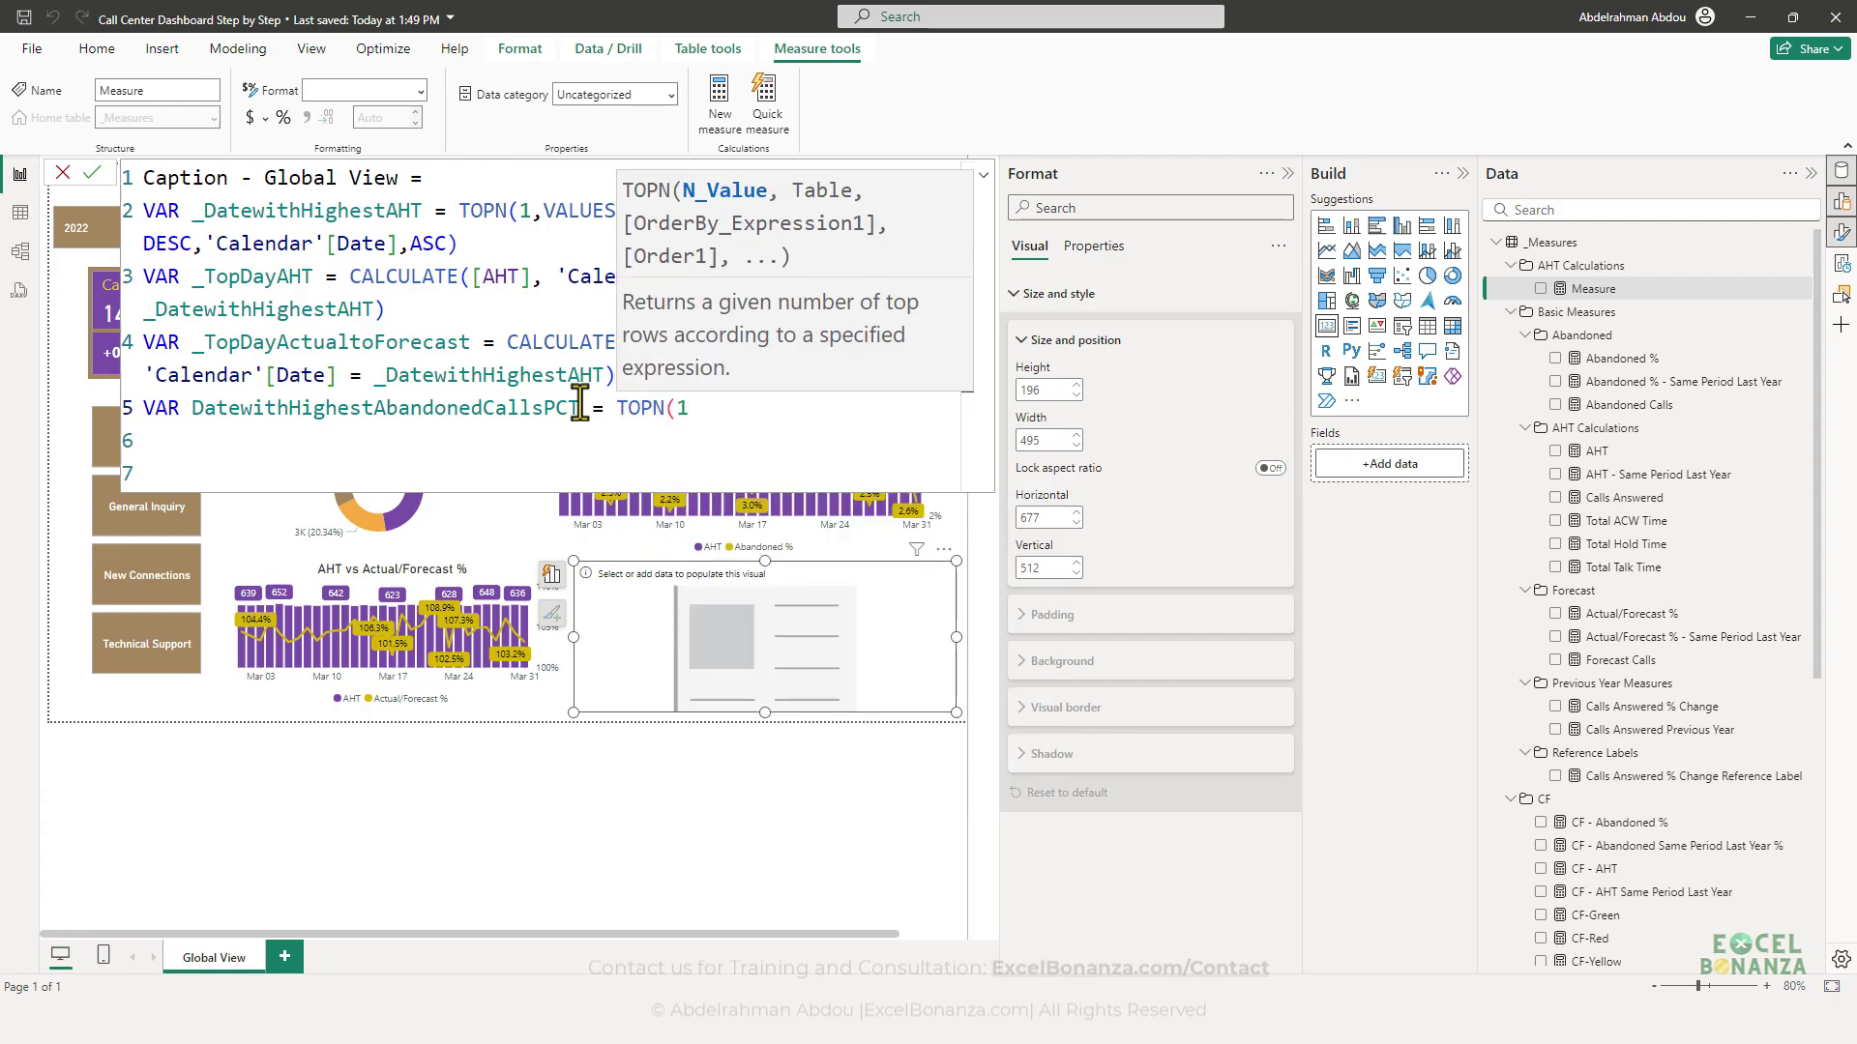
pyautogui.write(', ')
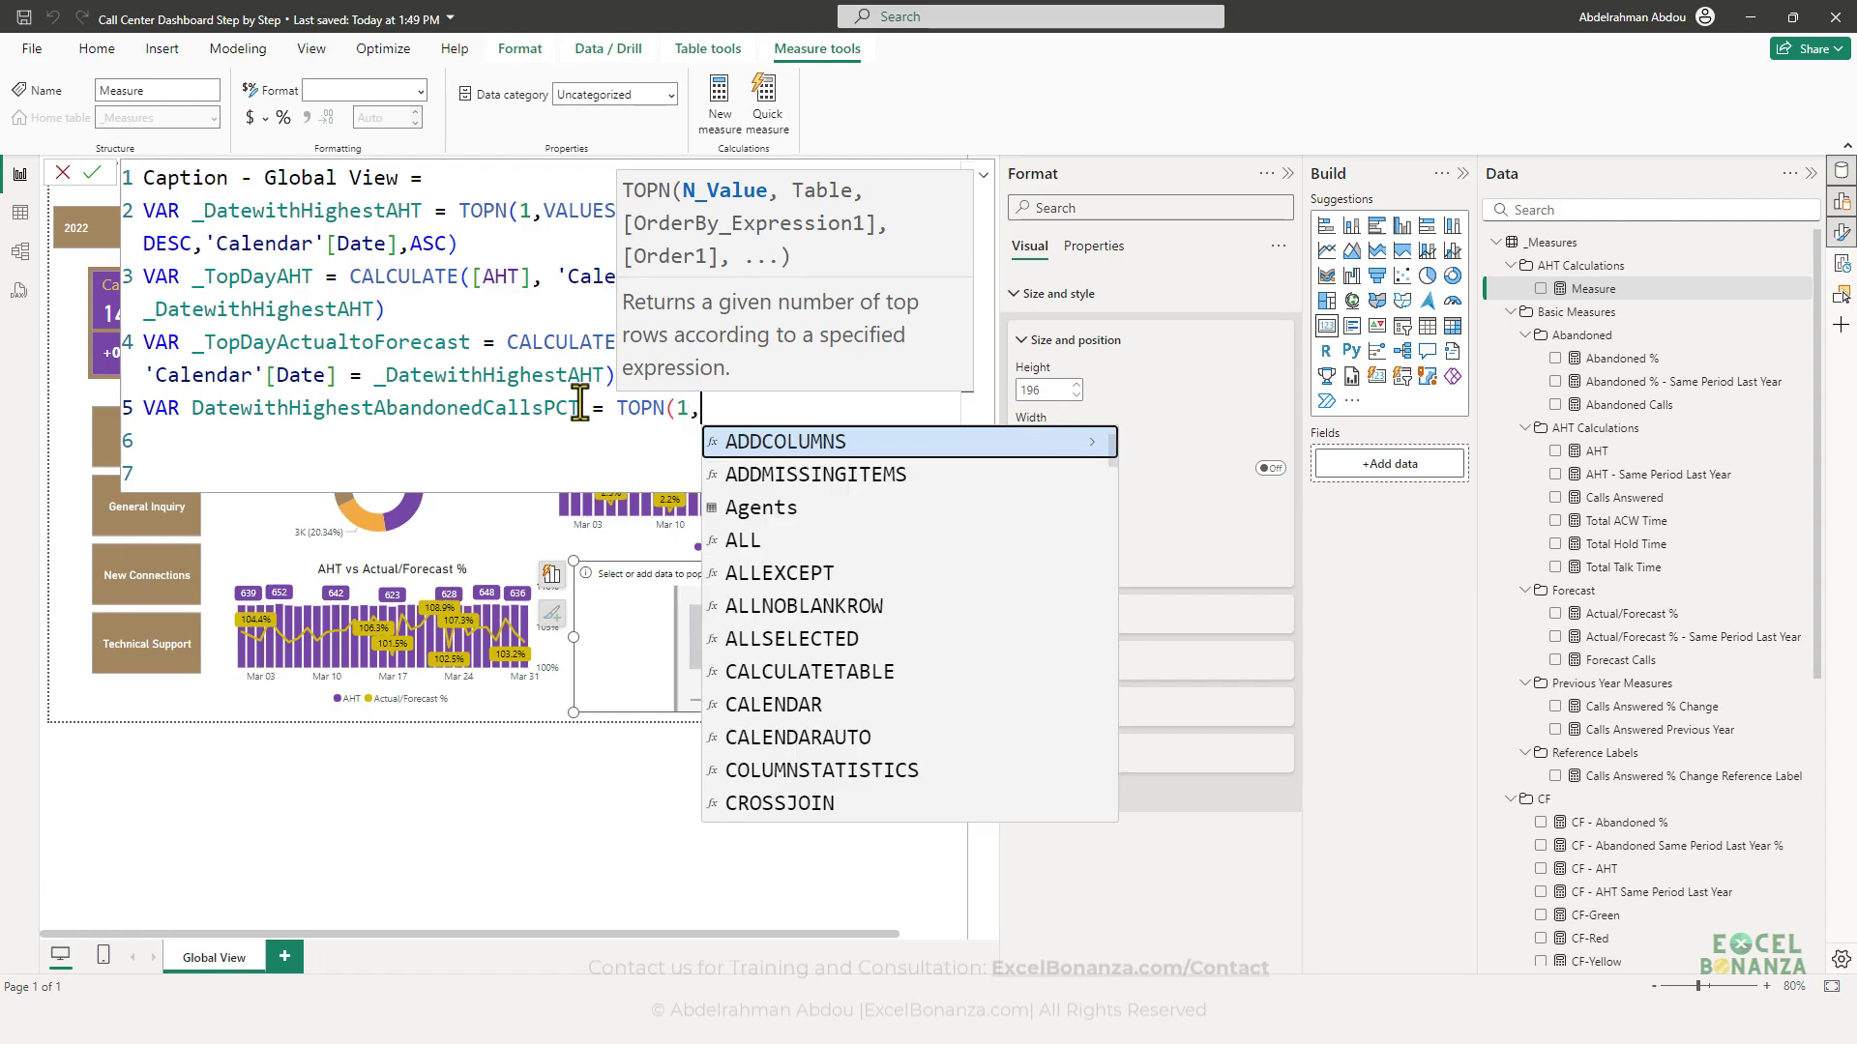
pyautogui.write('values')
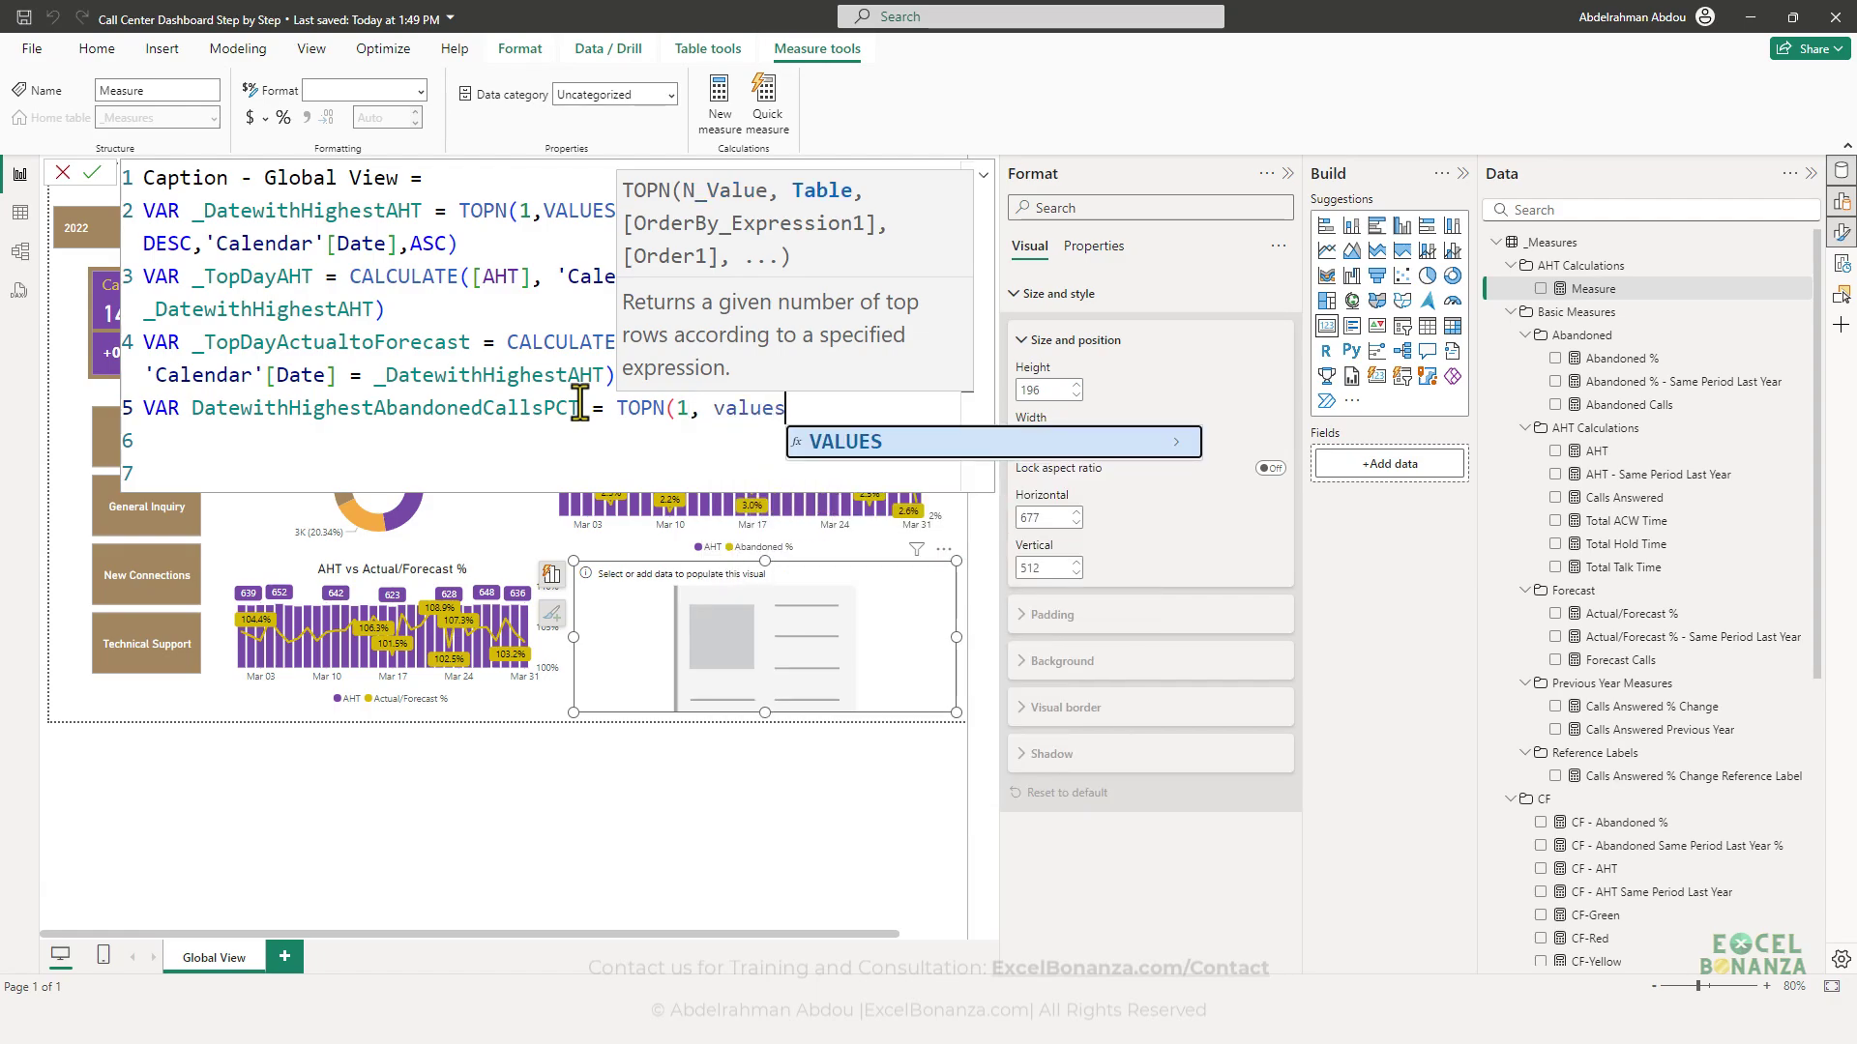
pyautogui.press('Tab')
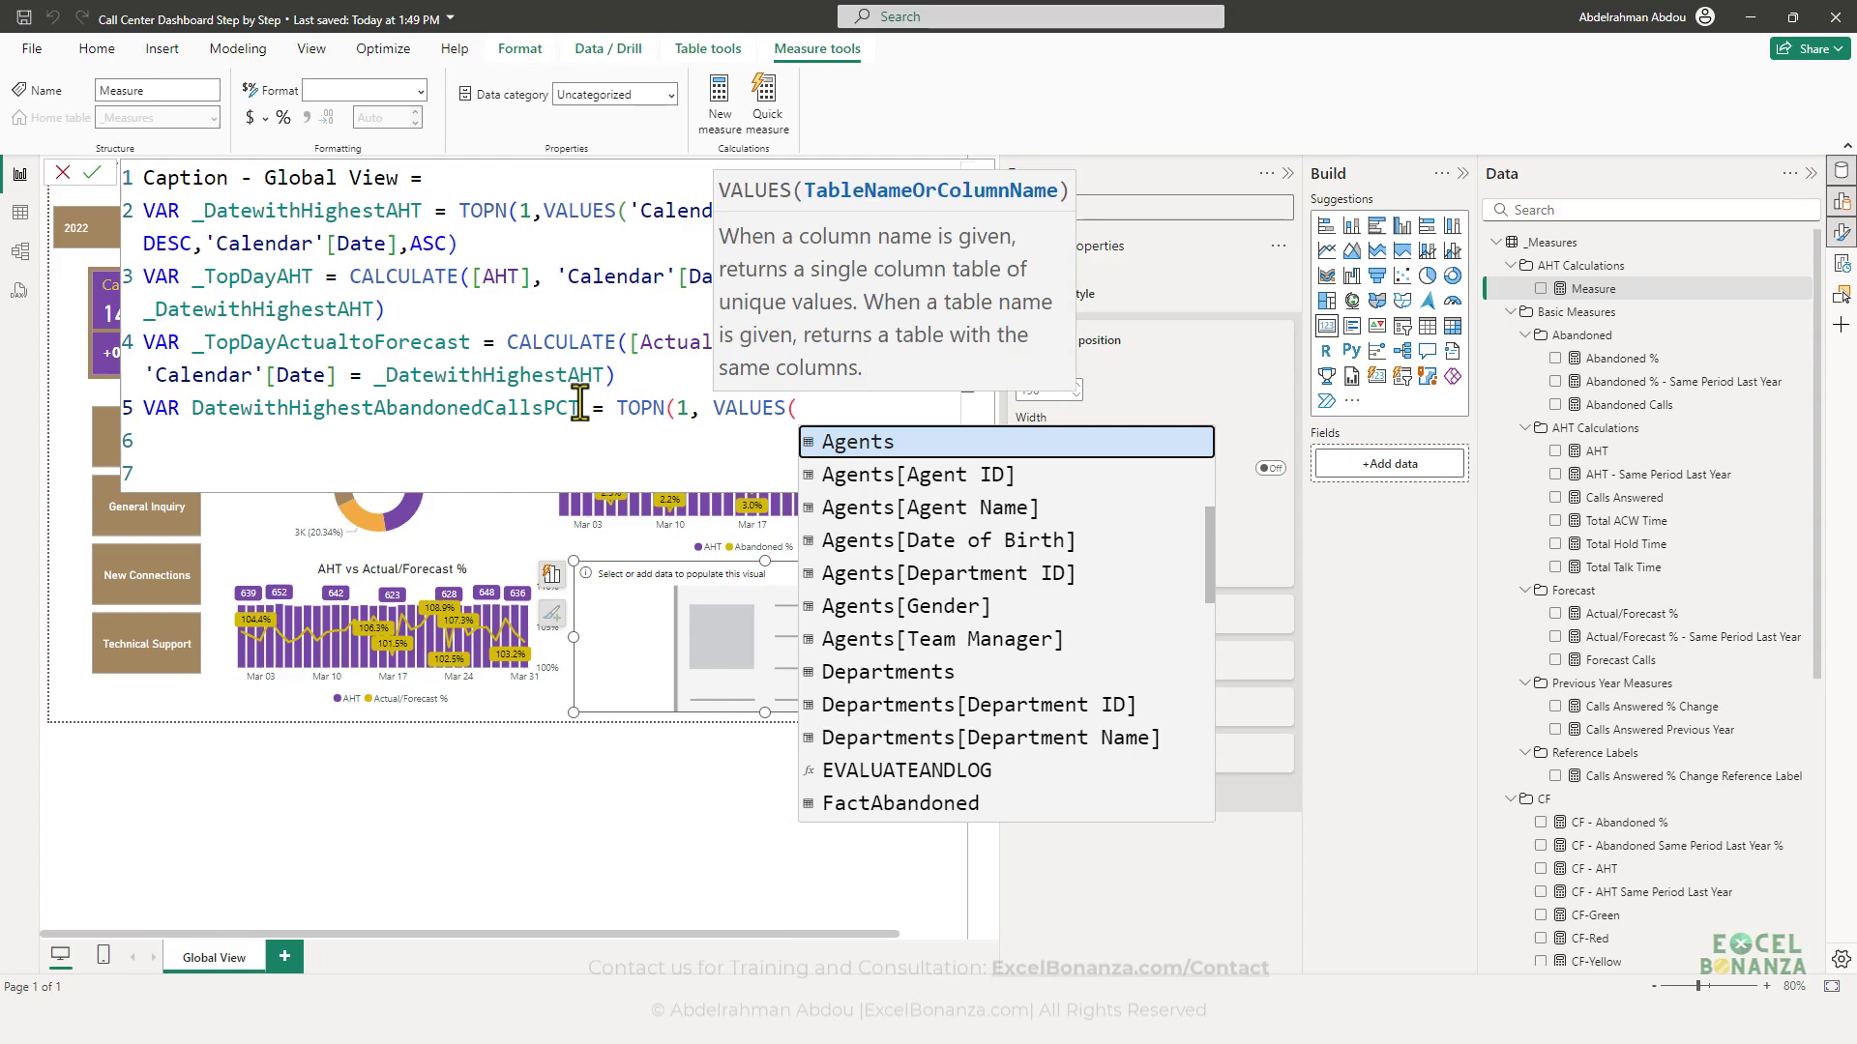
pyautogui.write('calenda')
pyautogui.press('Down')
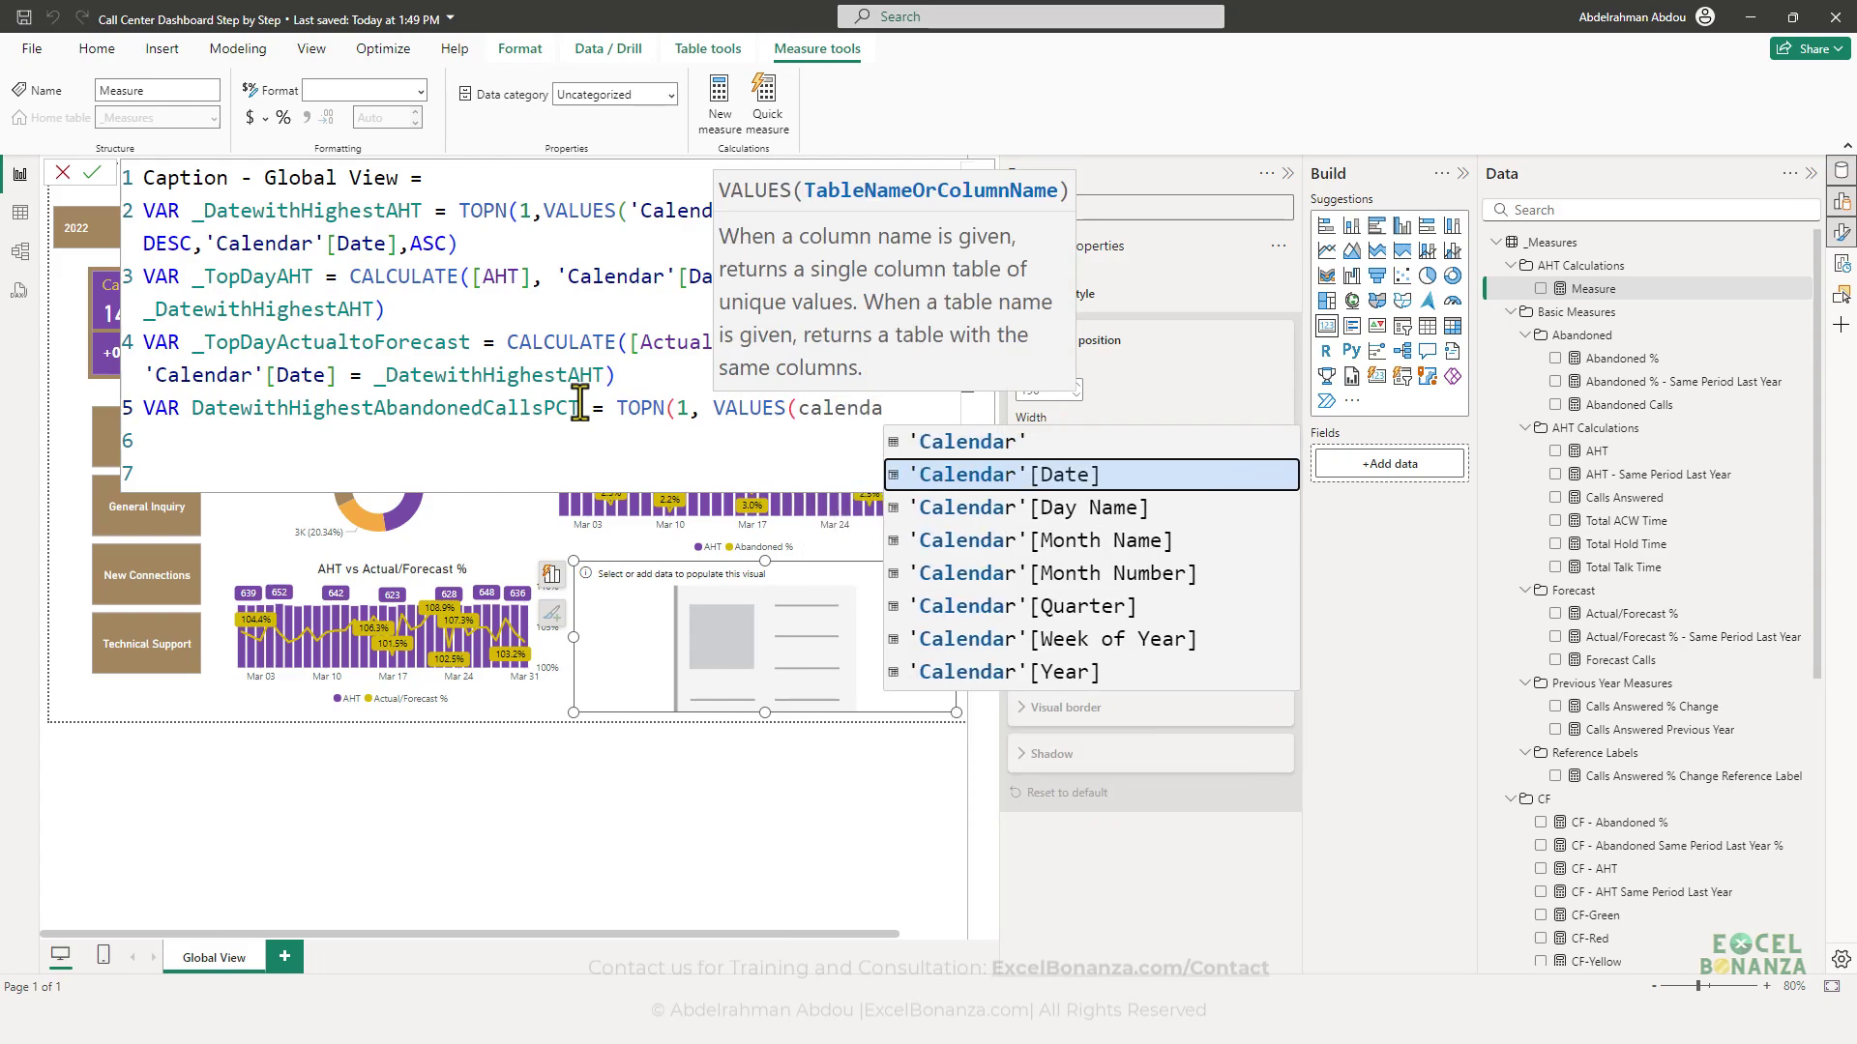
pyautogui.press('Tab')
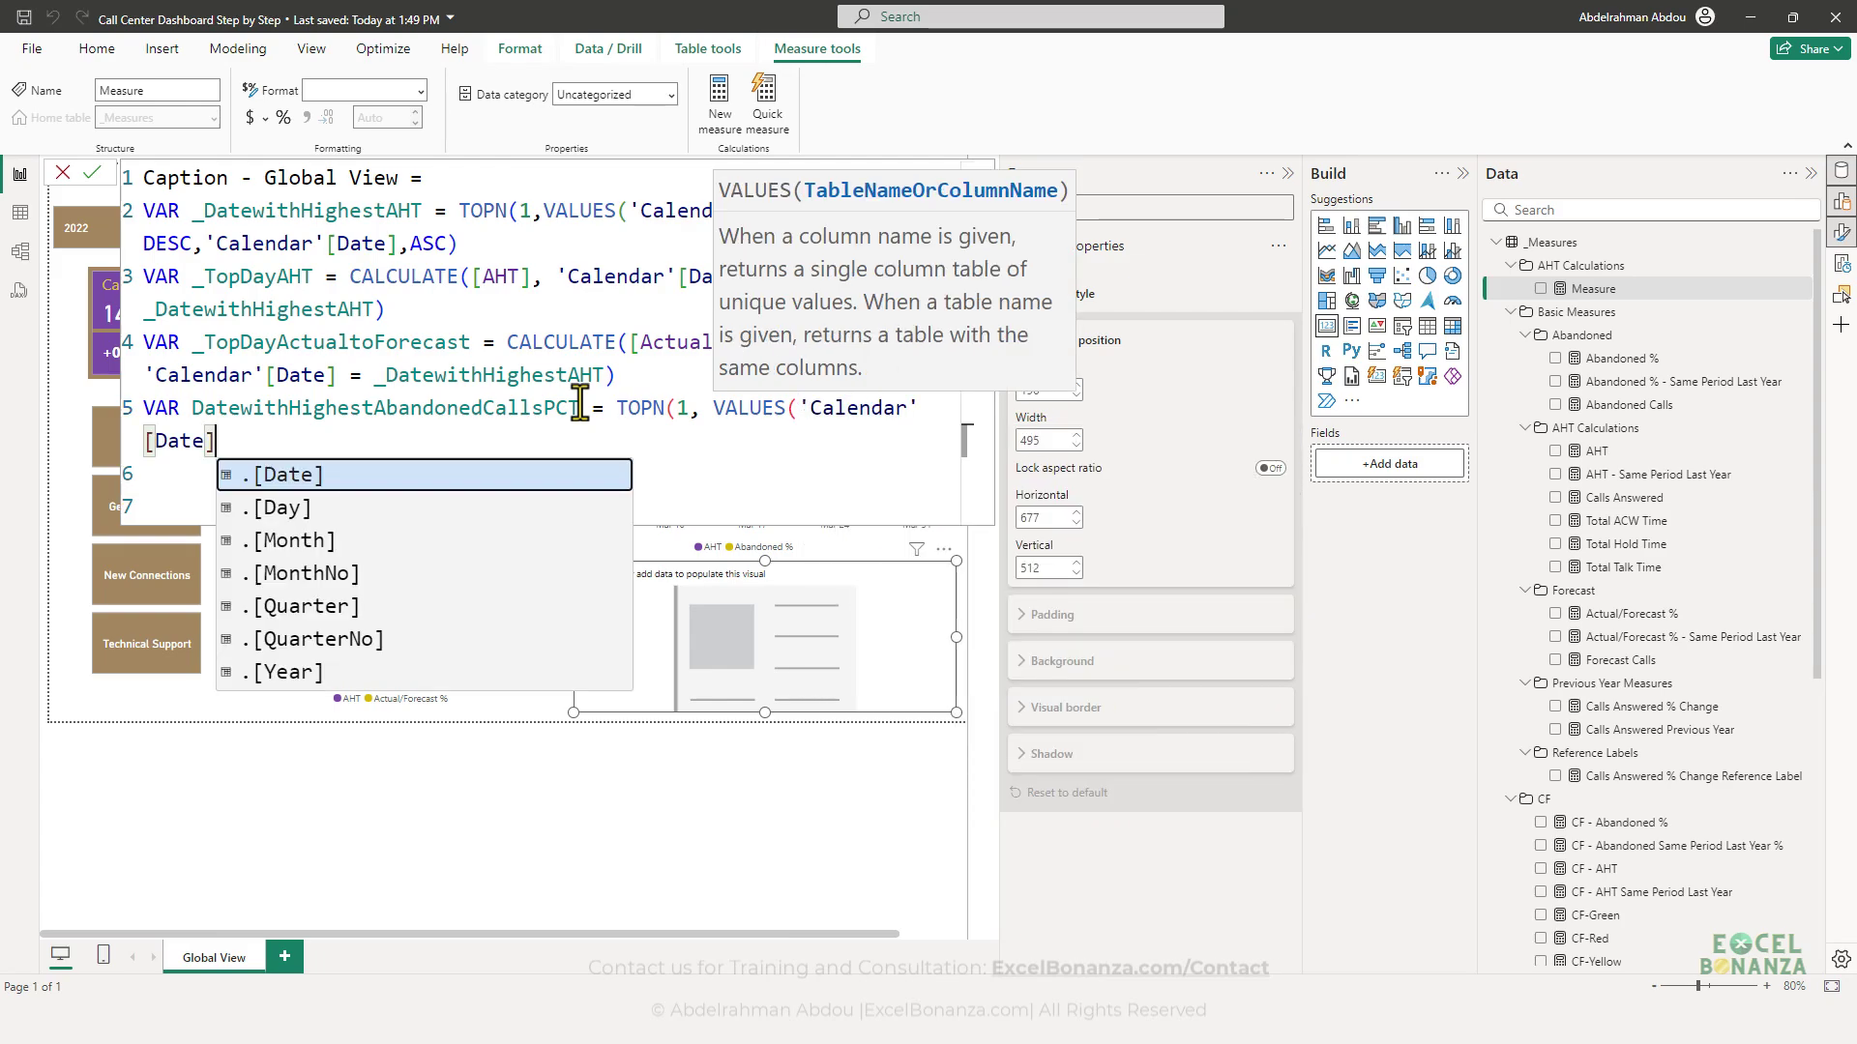
pyautogui.write(')')
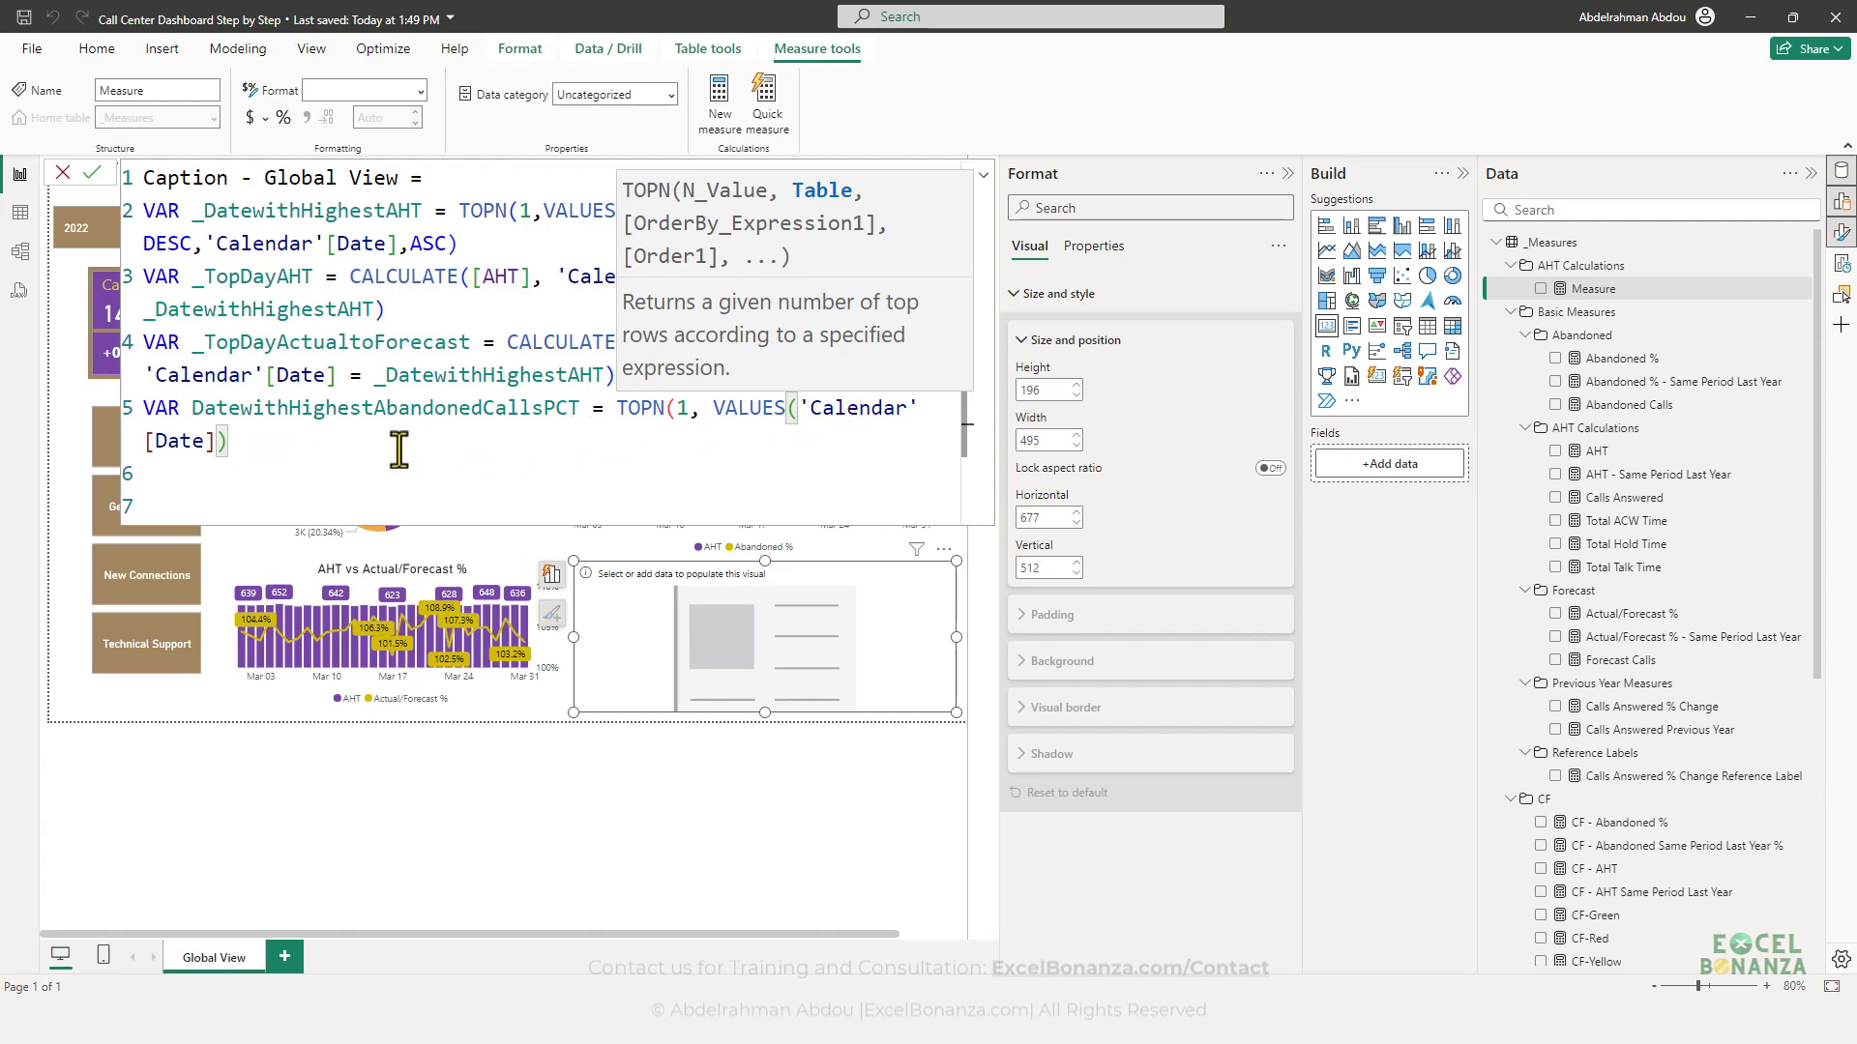
pyautogui.press('Escape')
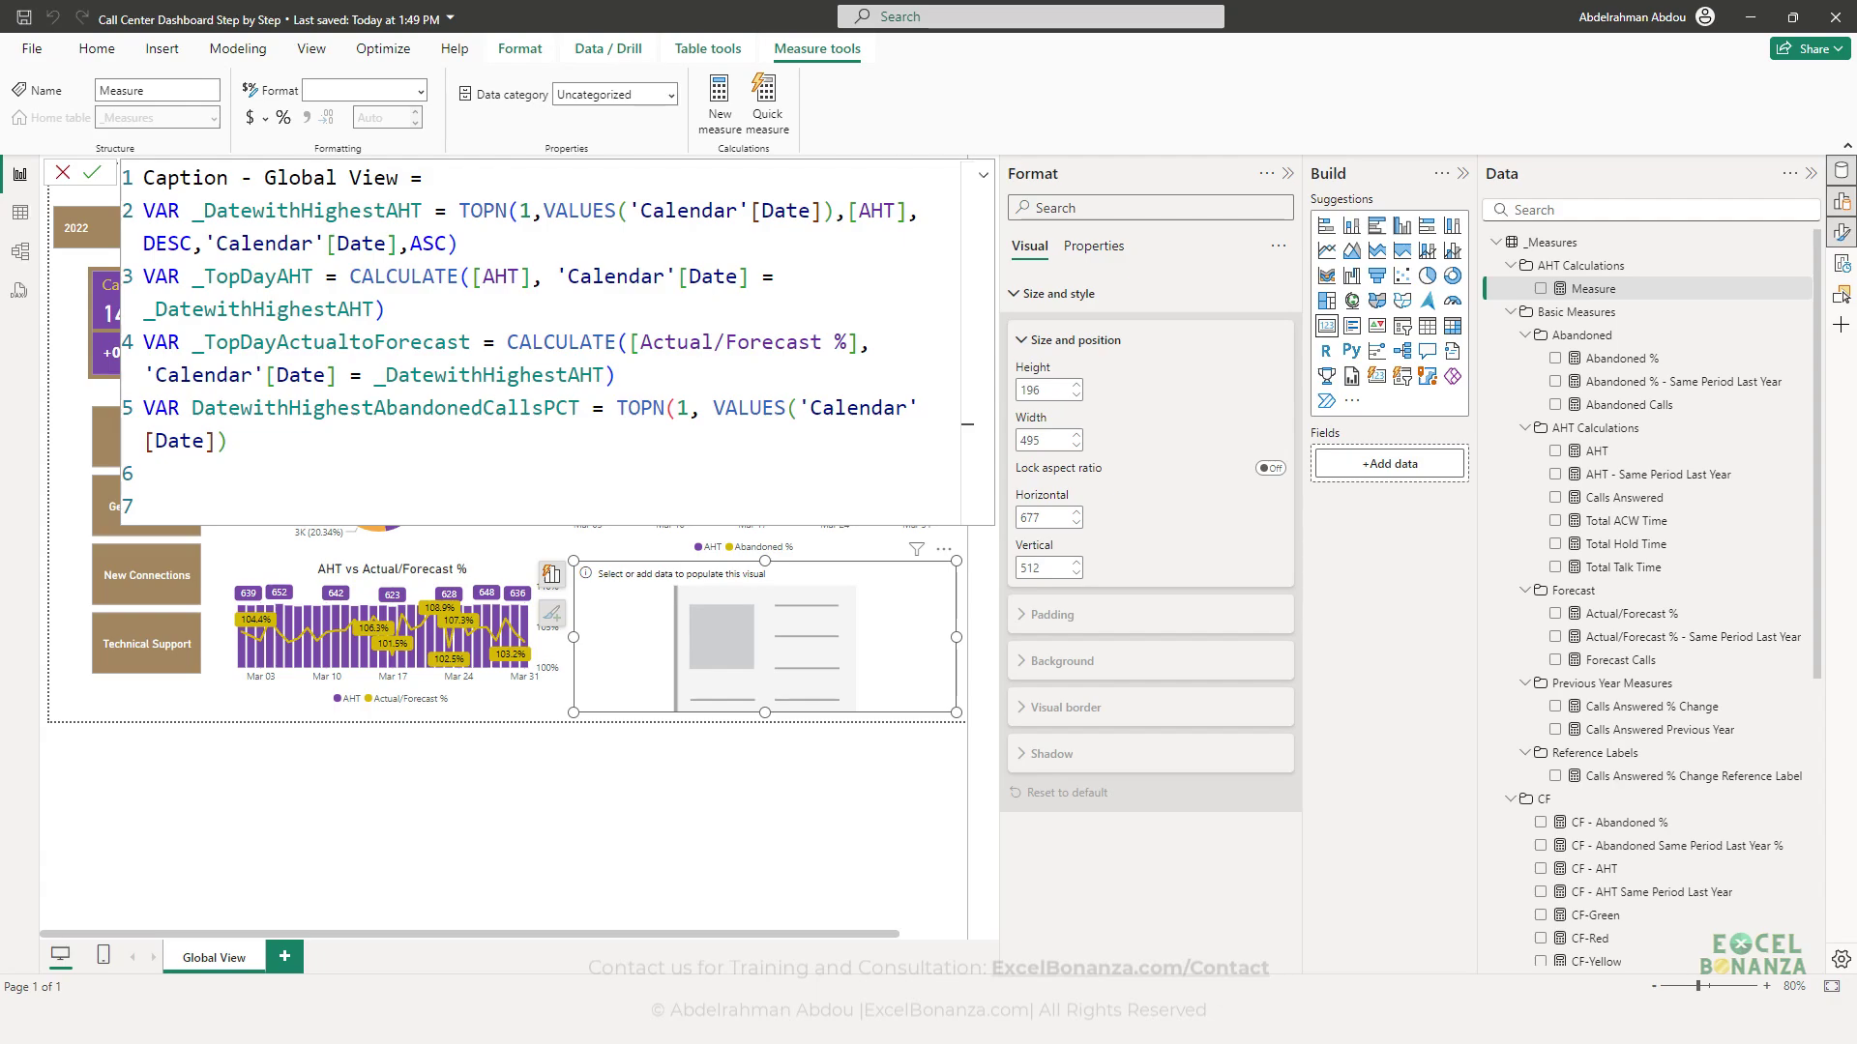
# - Add [Abandoned %] in DESC order as the first sort expression of the TOPN function
pyautogui.click(311, 448)
pyautogui.write(',')
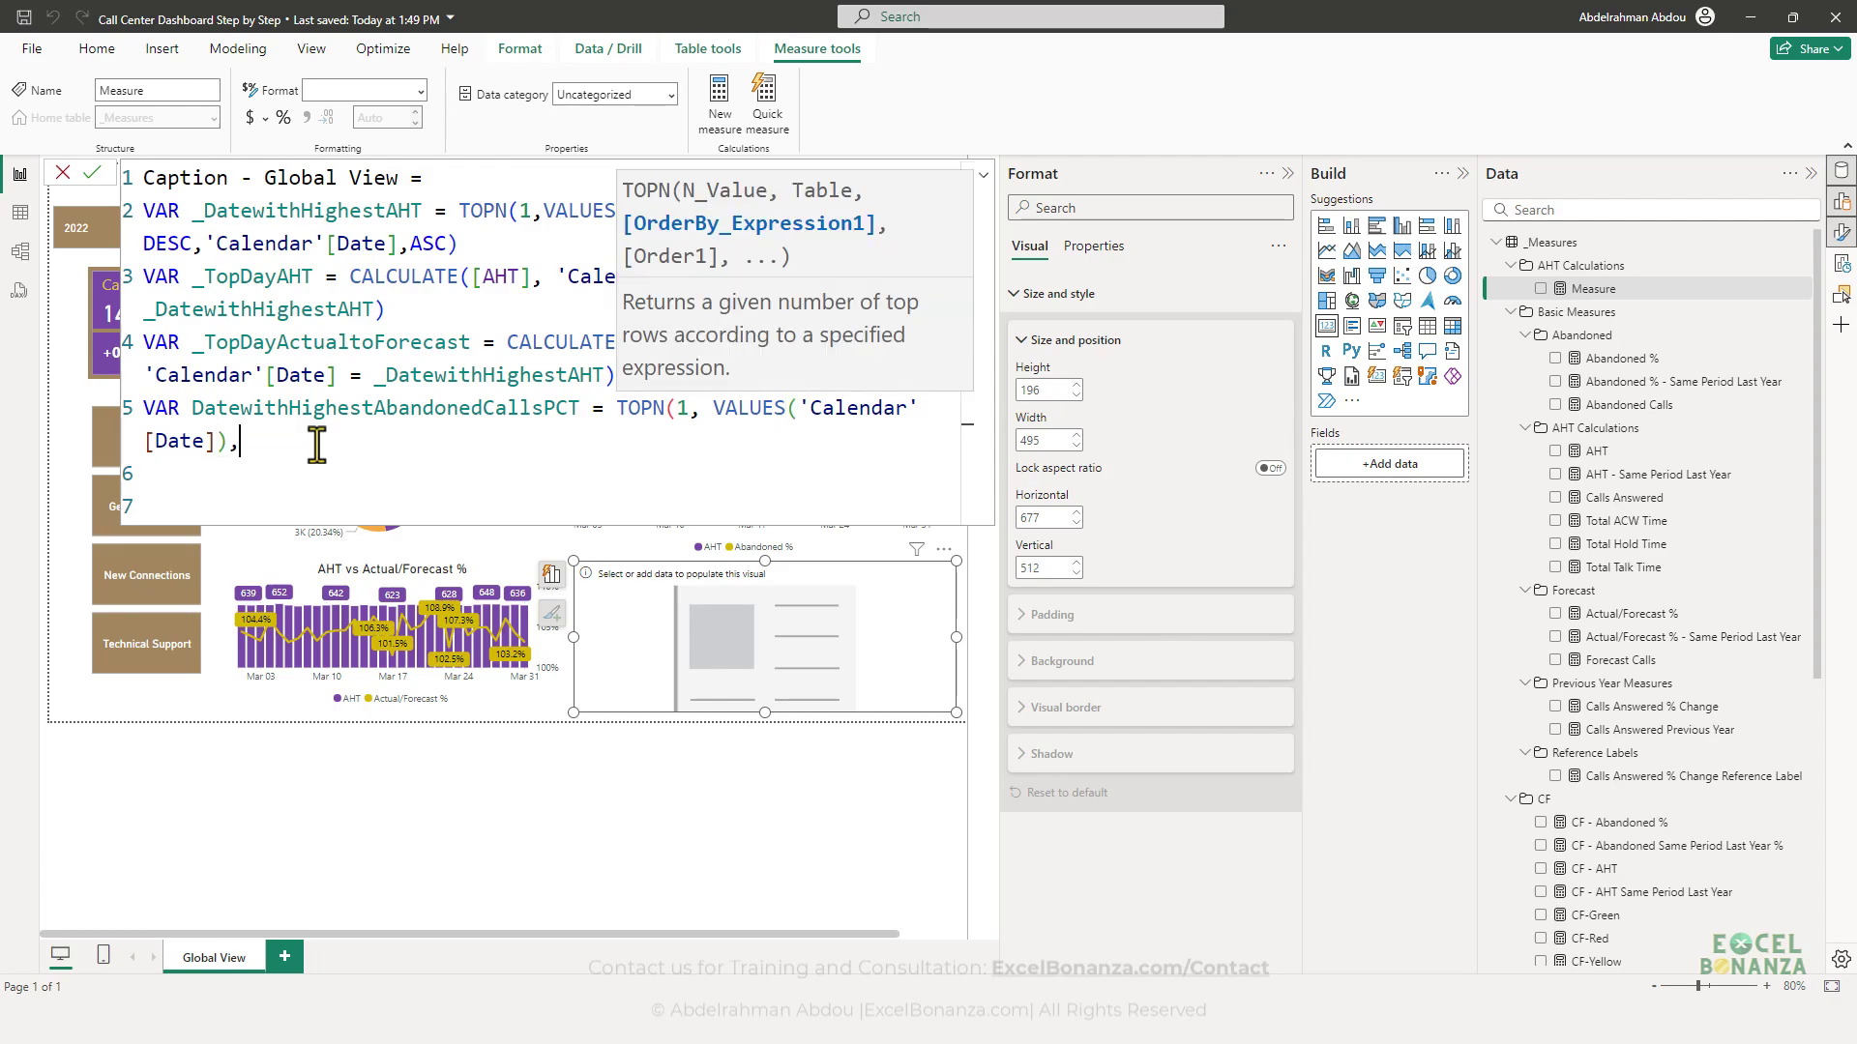
pyautogui.write('p')
pyautogui.press('BackSpace')
pyautogui.write('[ab')
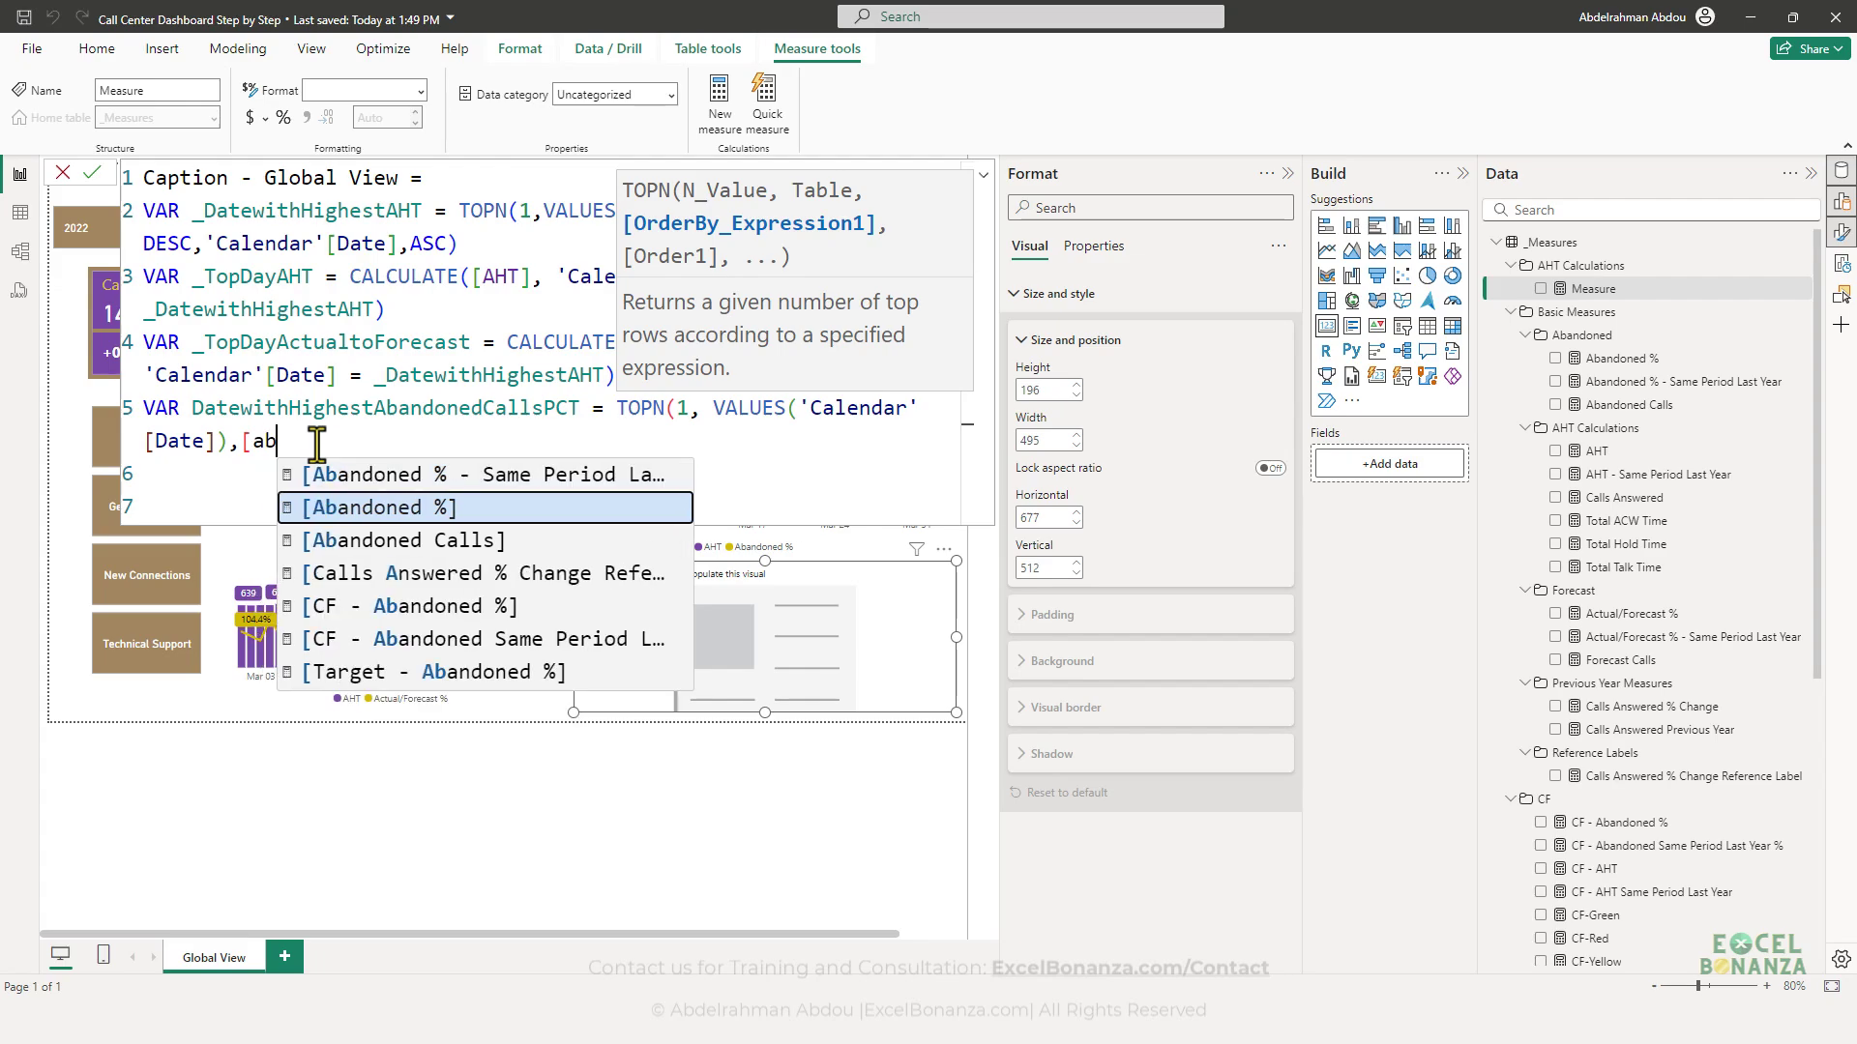
pyautogui.write('a')
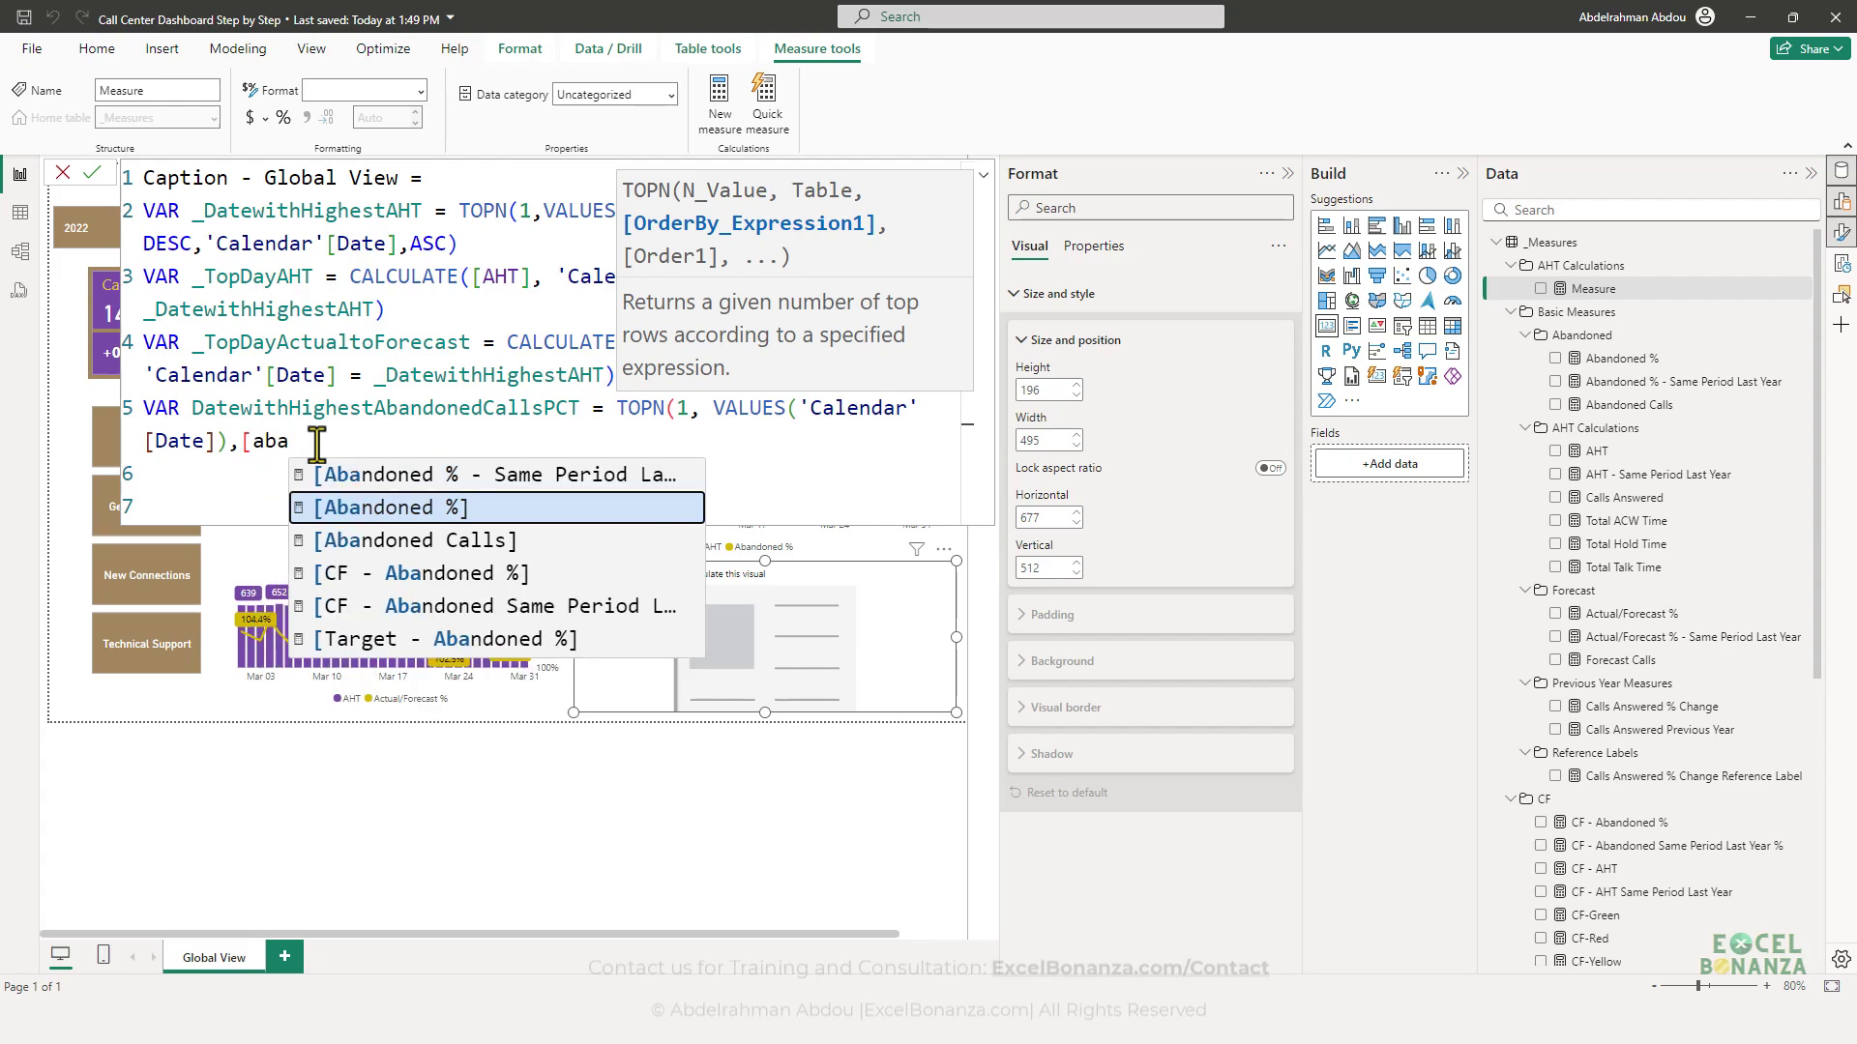
pyautogui.press('Tab')
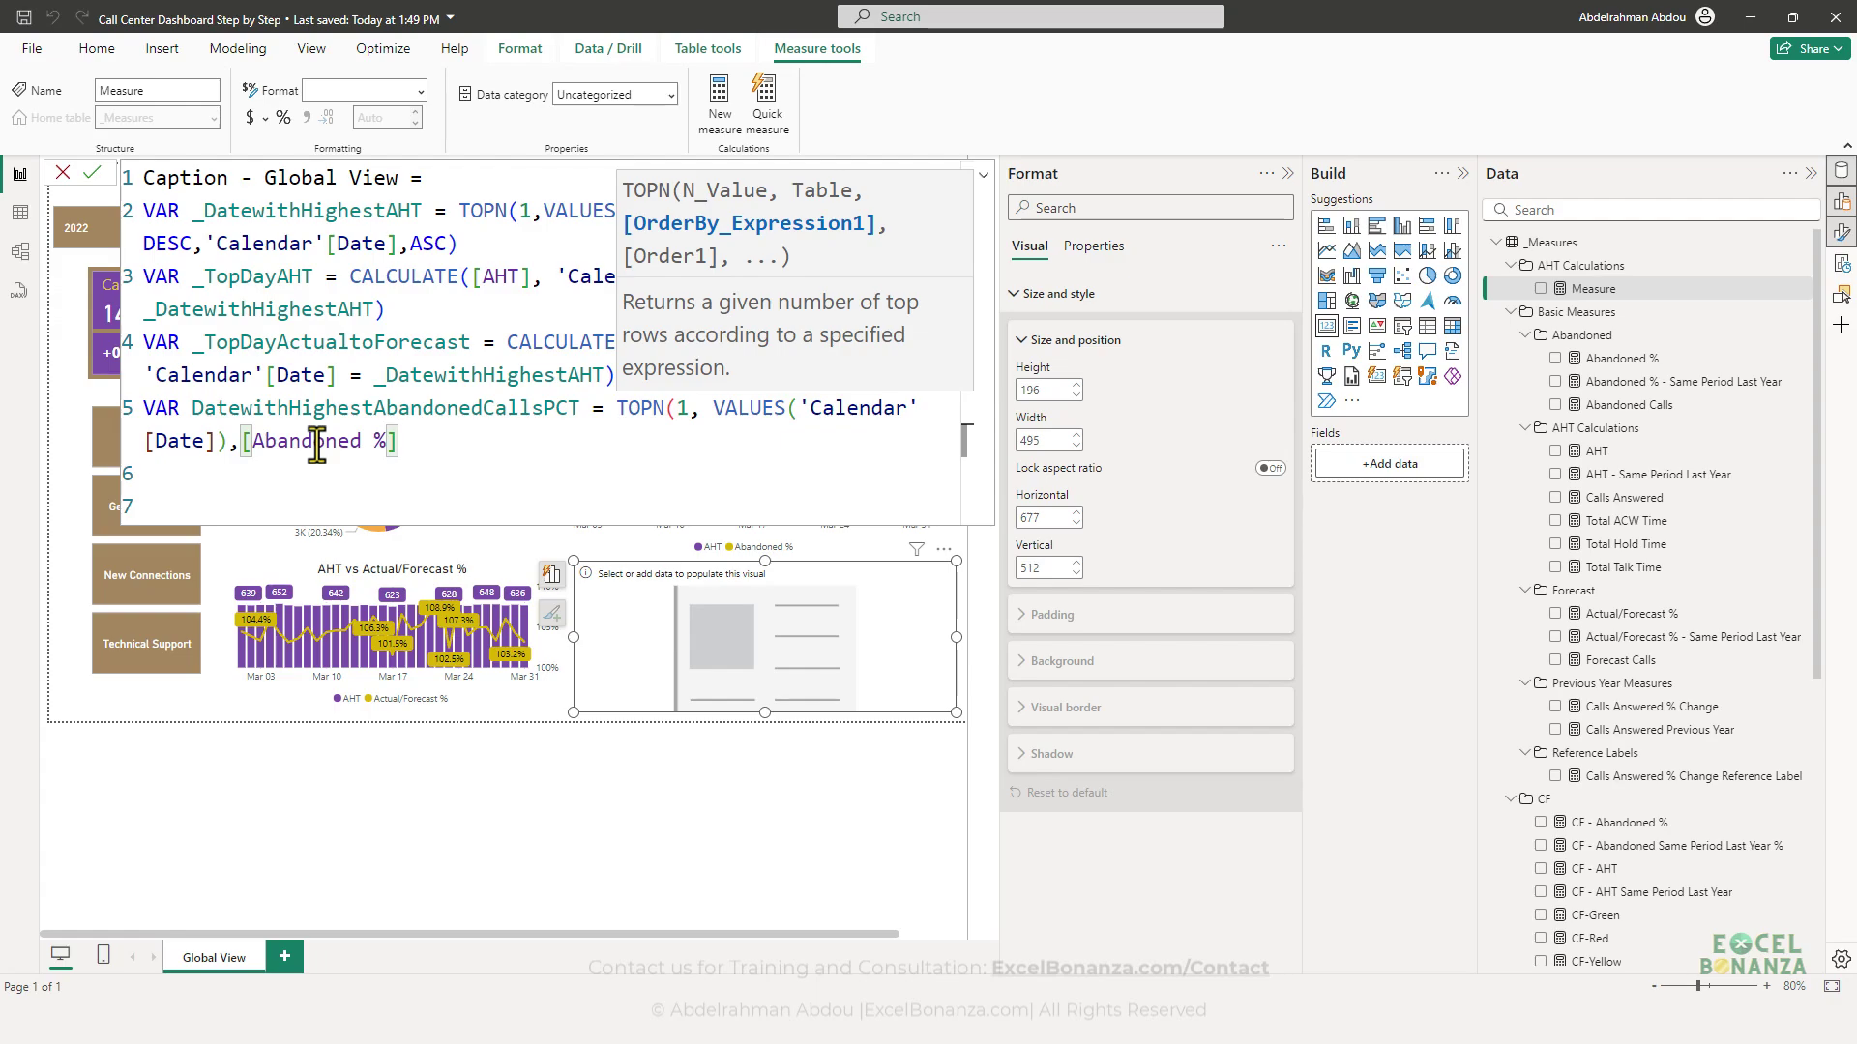
pyautogui.write(',DESC')
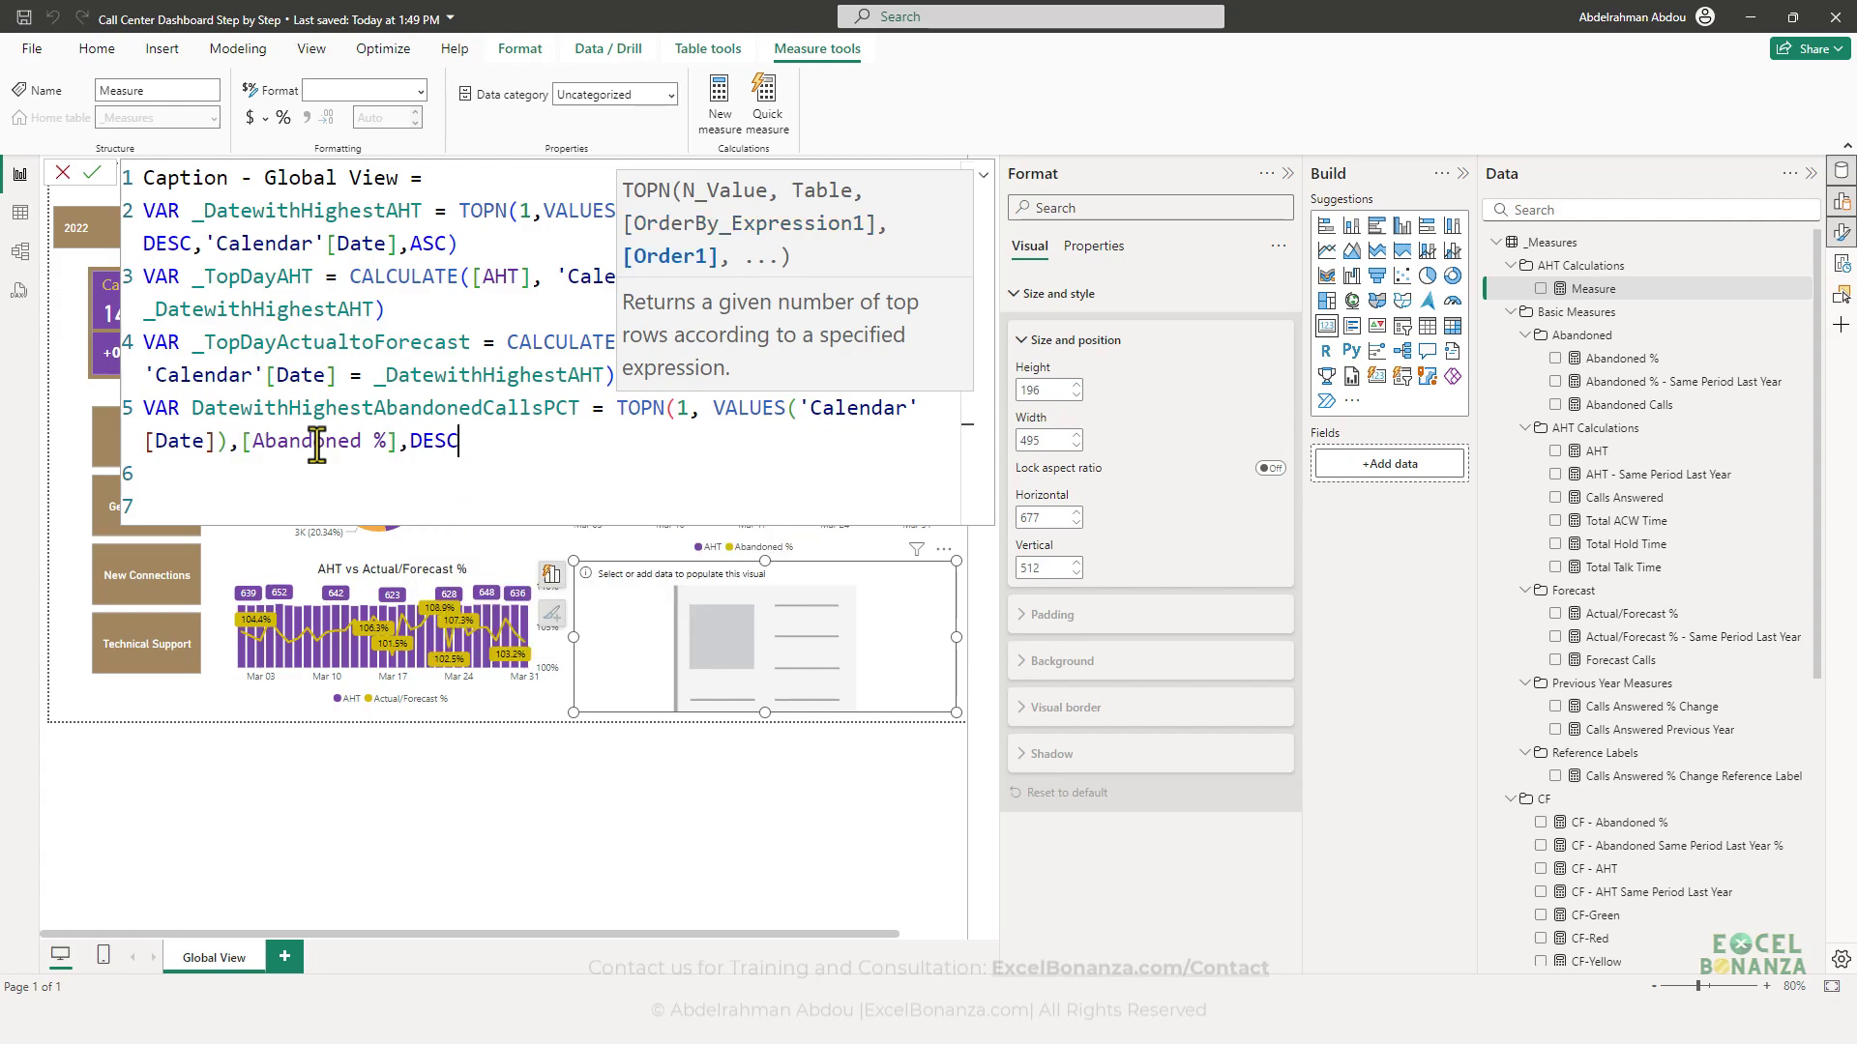
# - Add 'Calendar'[Date] in ASC order as the second sort expression and close the TOPN function
pyautogui.write(',calendar')
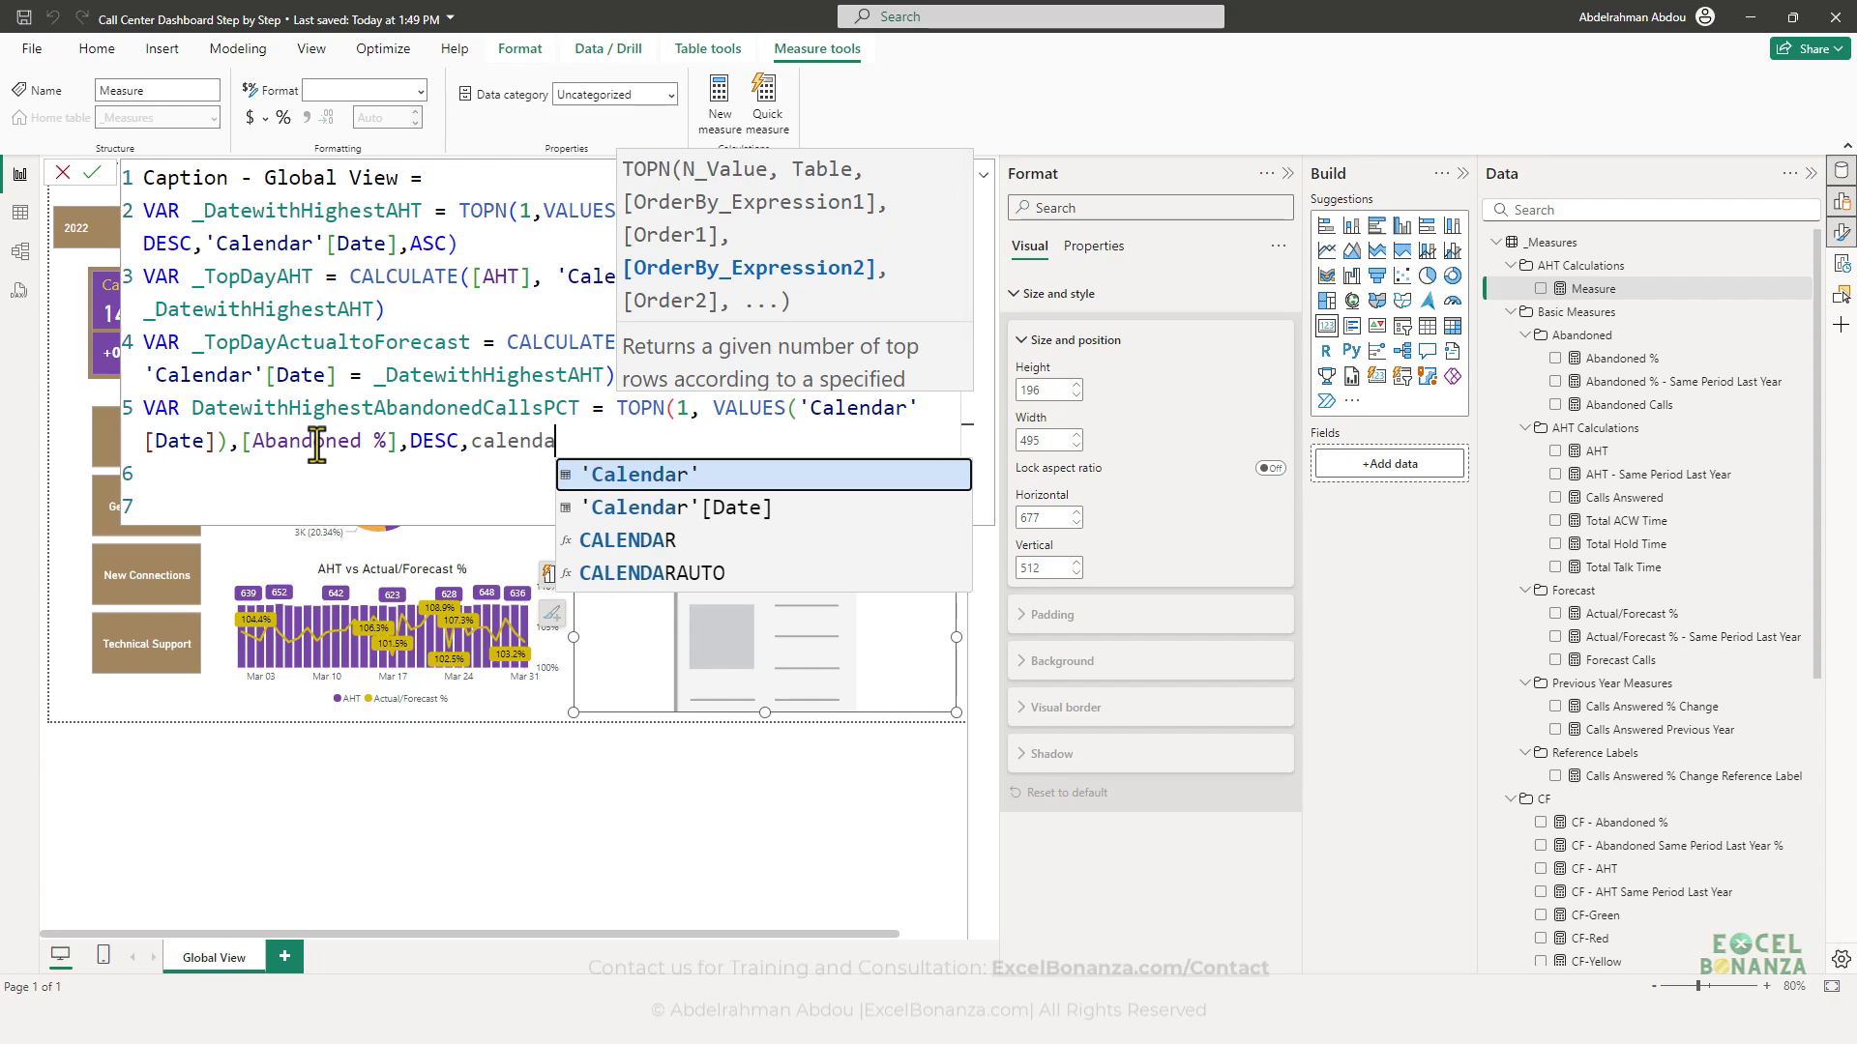
pyautogui.press('Down')
pyautogui.press('Tab')
pyautogui.write(',AC')
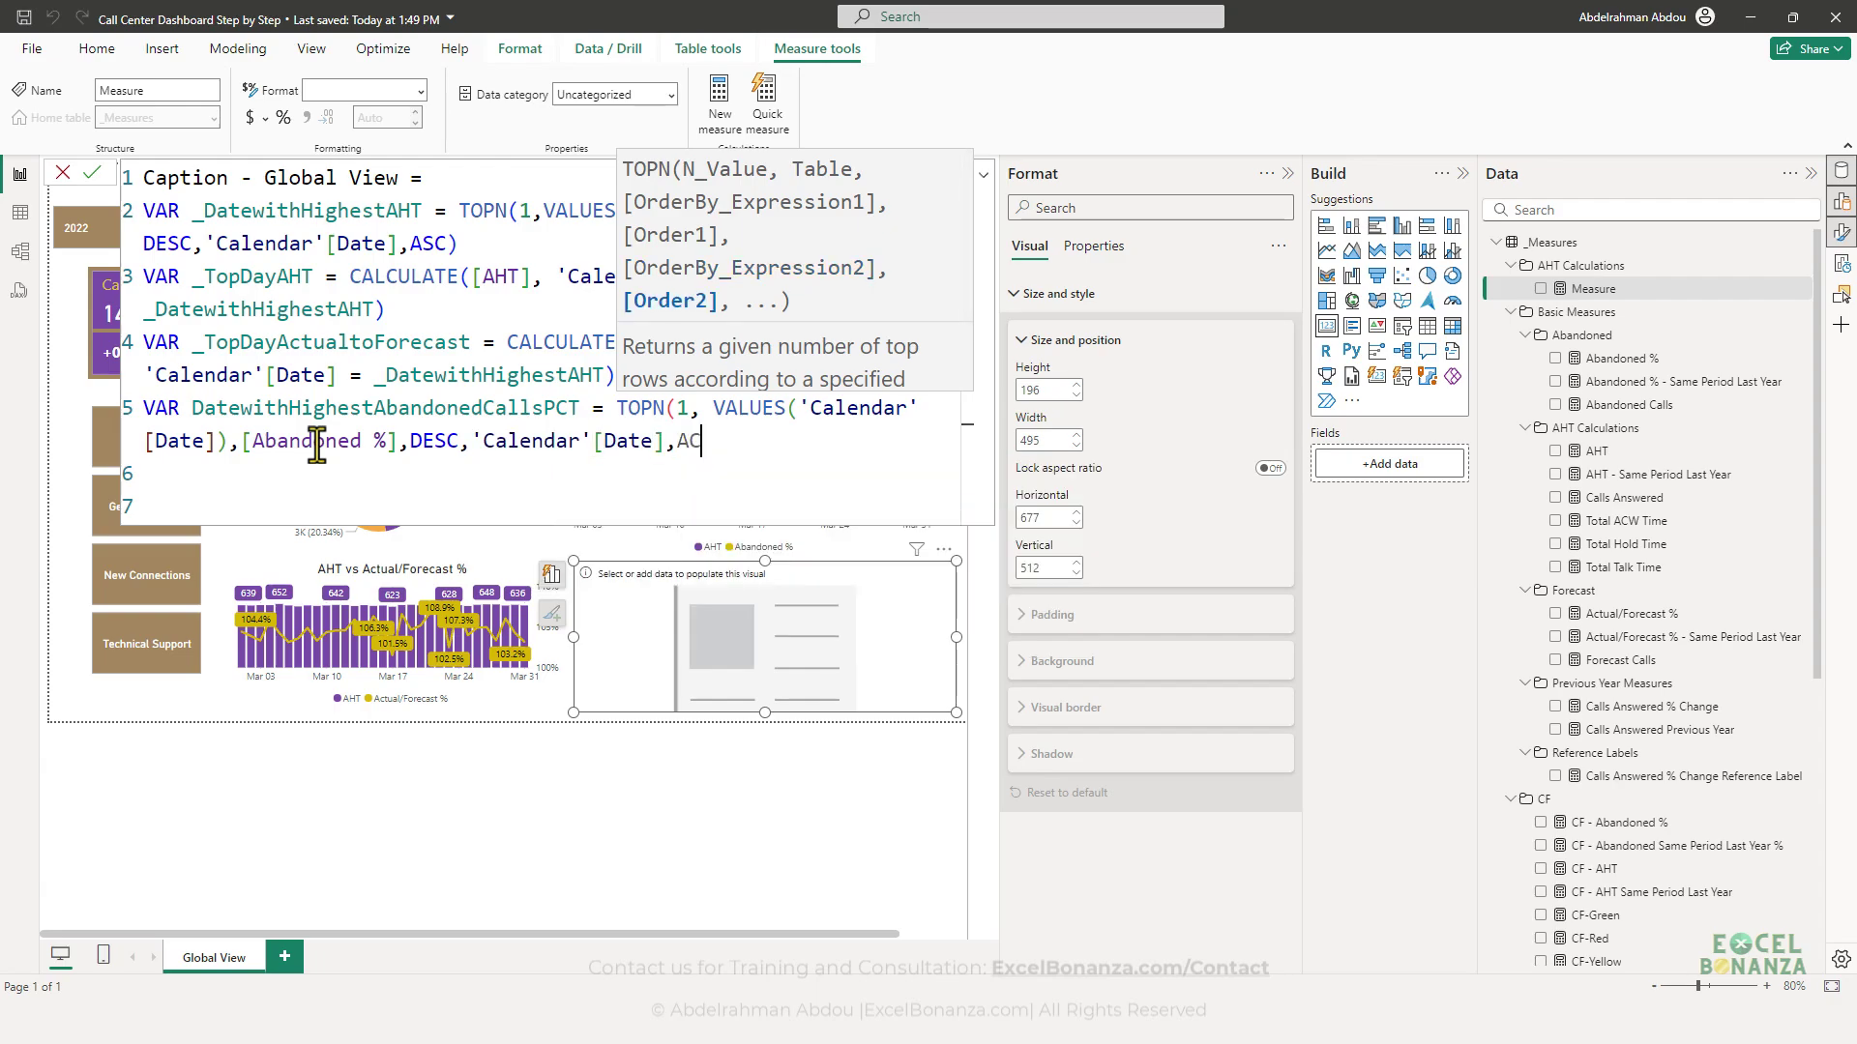
pyautogui.press('BackSpace')
pyautogui.write('SC)')
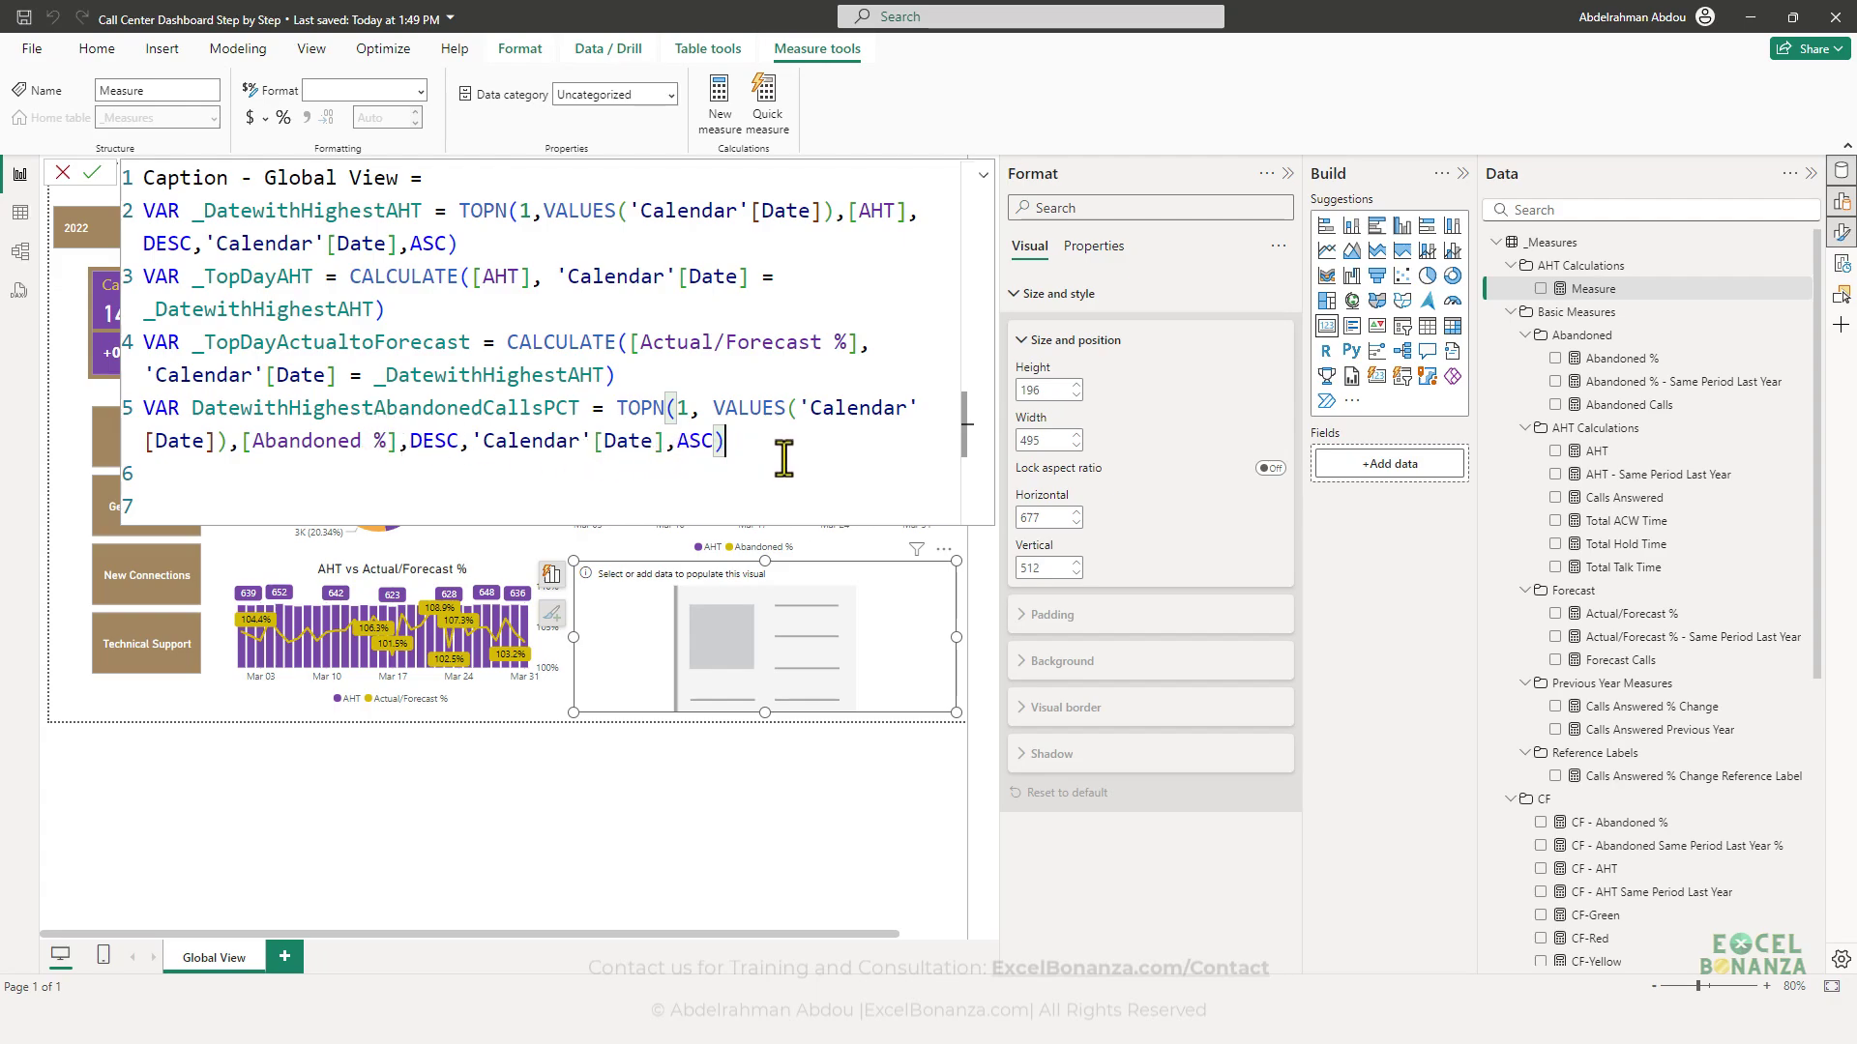
# - Declare the variable _HighestAbandonedCallsPct on a new line as a CALCULATE with [Abandoned %] as its expression
pyautogui.hotkey('shift', 'Return')
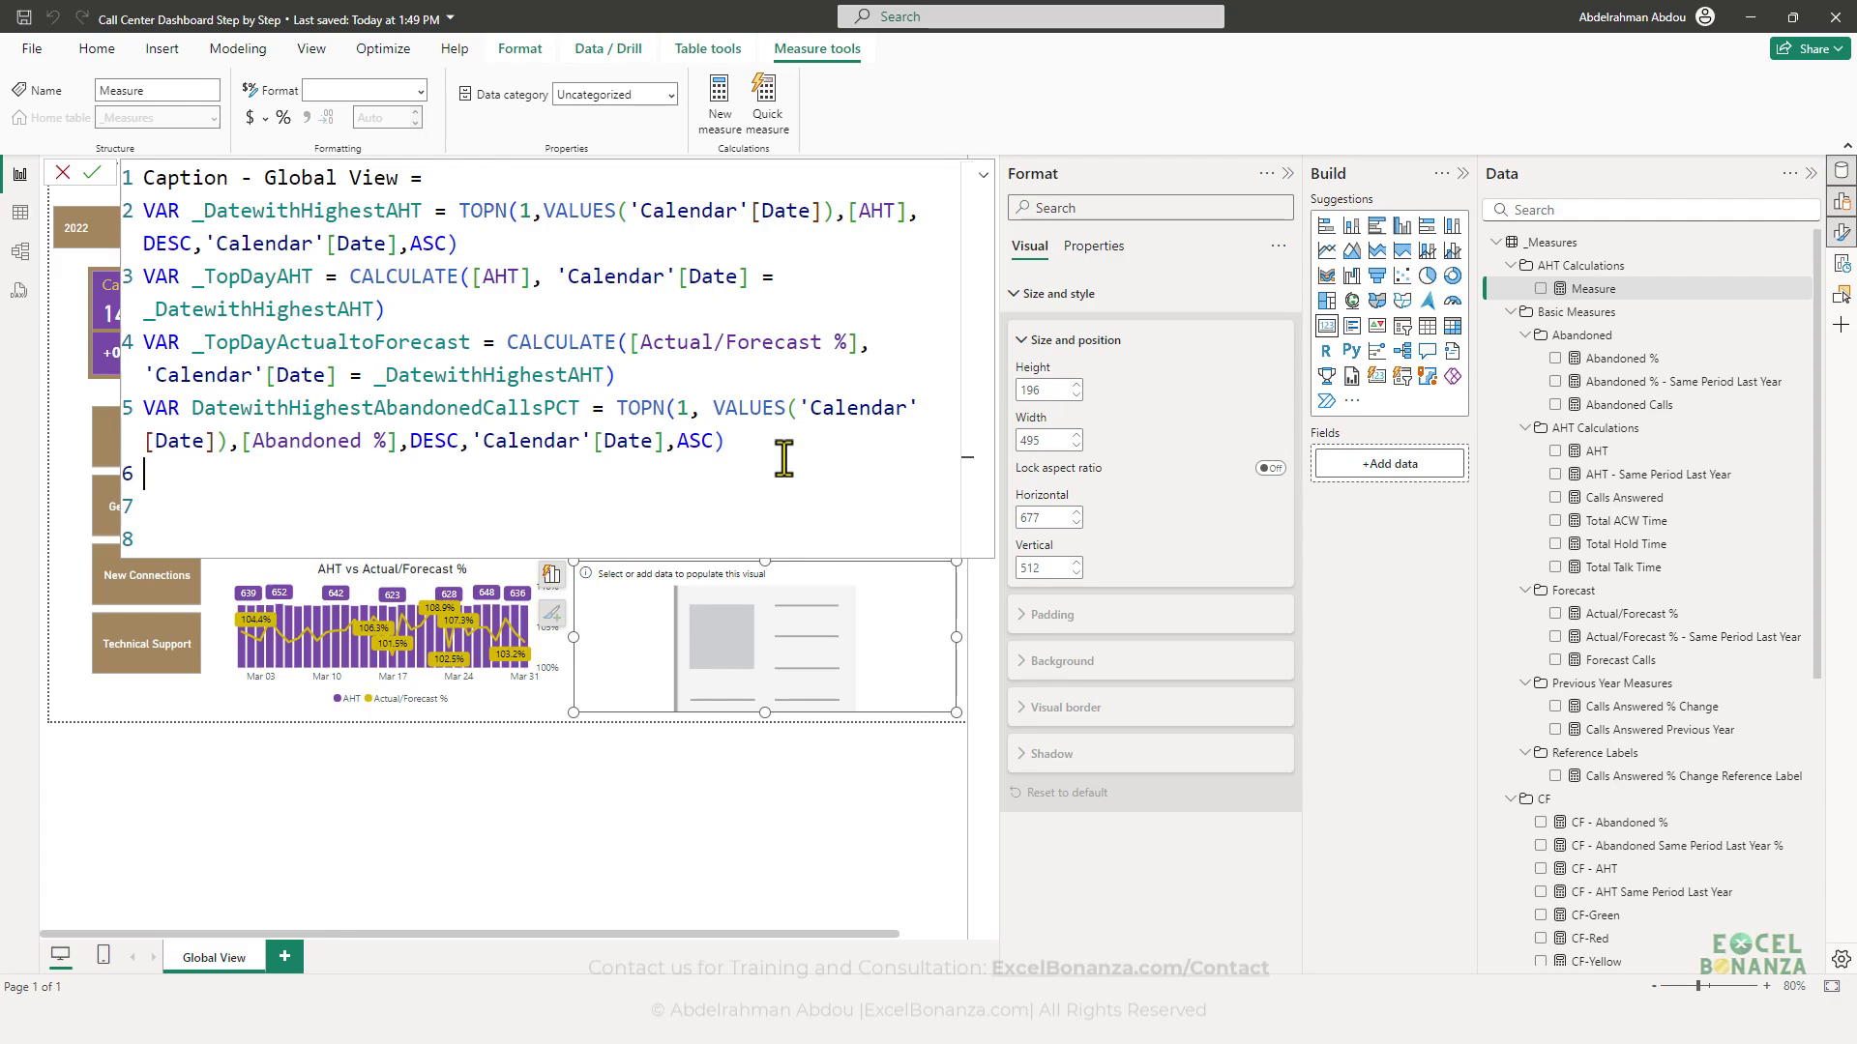
pyautogui.write('VAR _HighestAba')
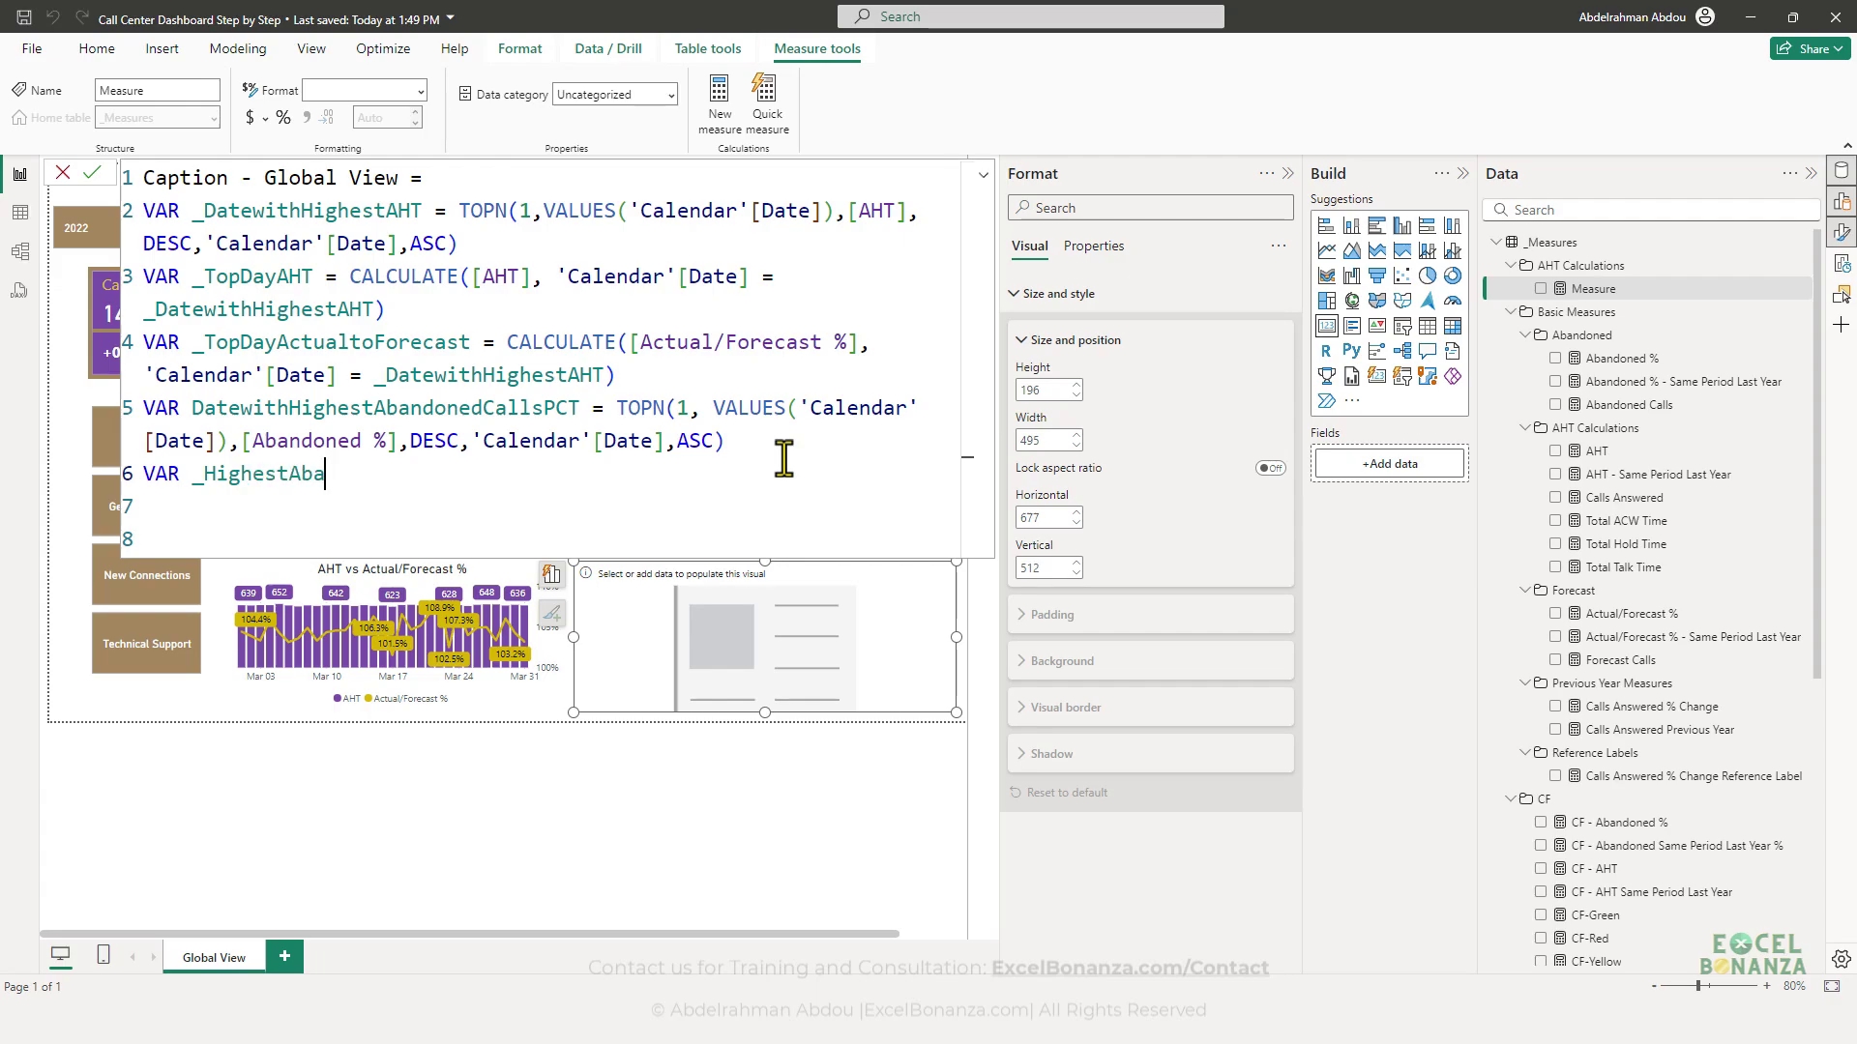
pyautogui.write('ndonedCallsPct = ')
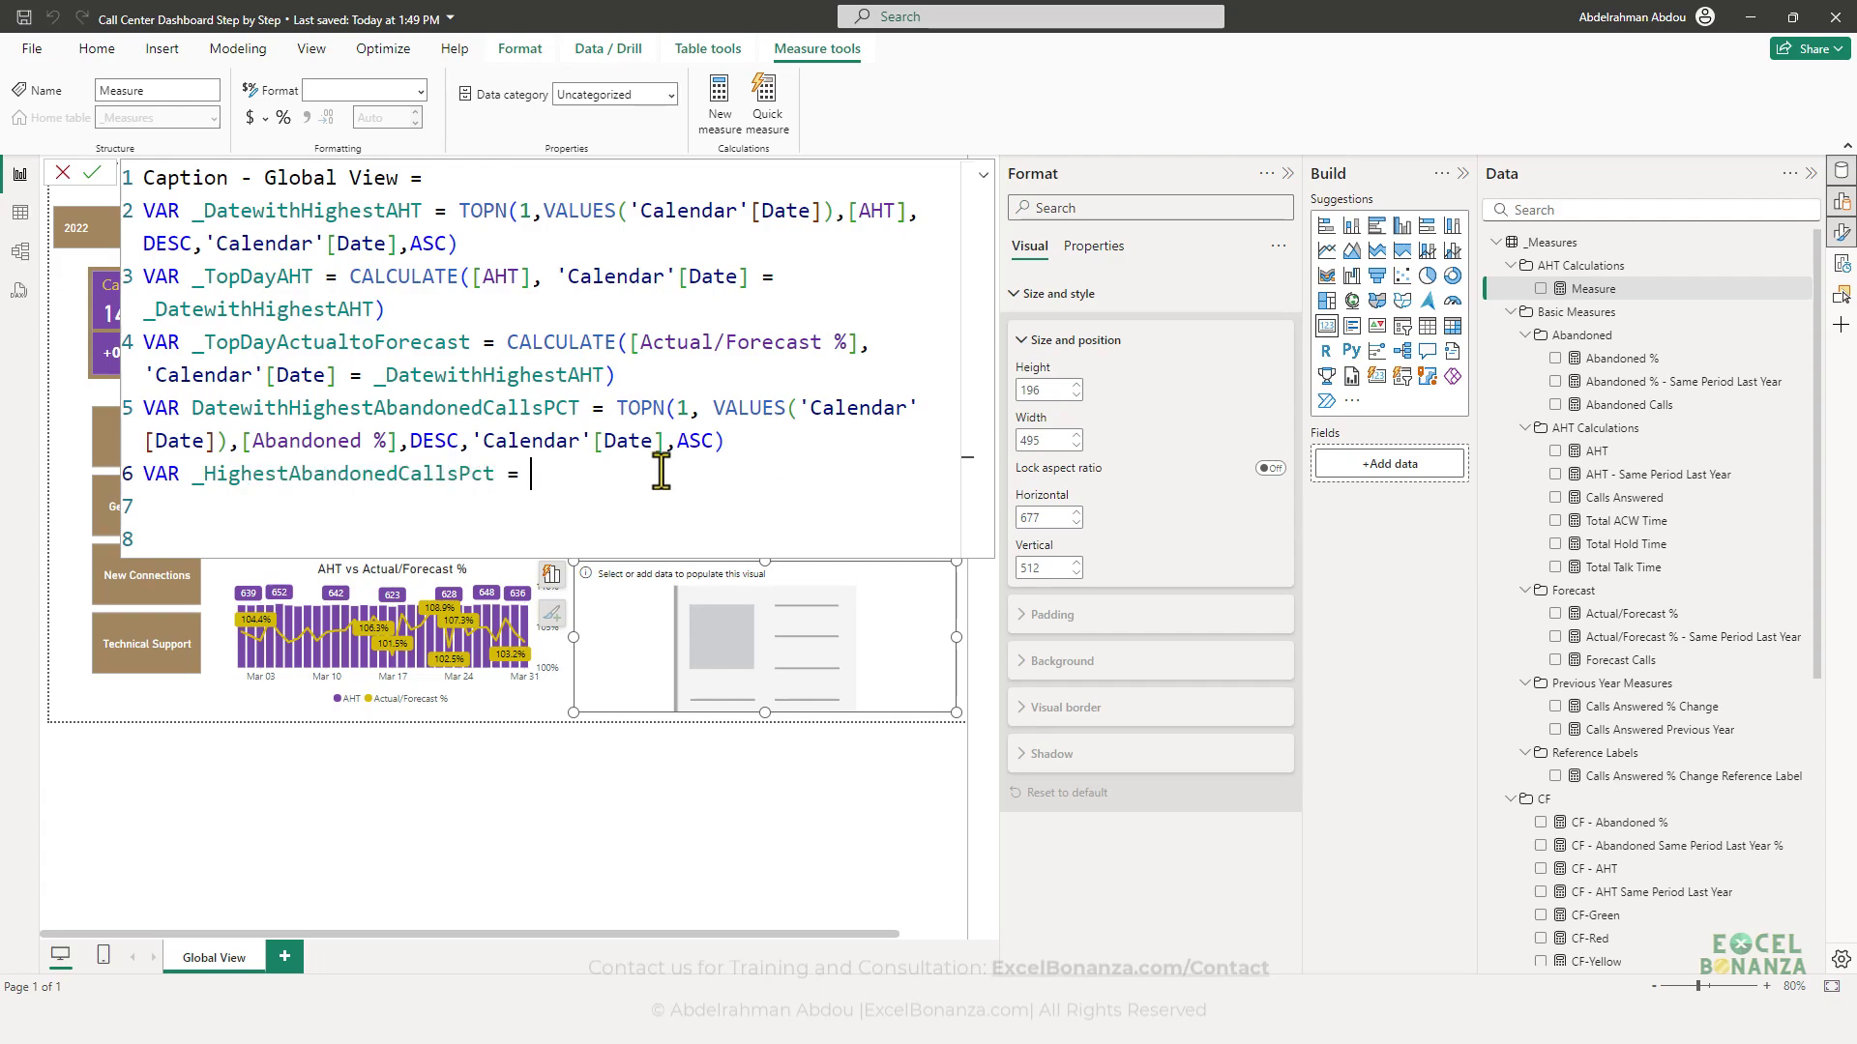
pyautogui.write('calc')
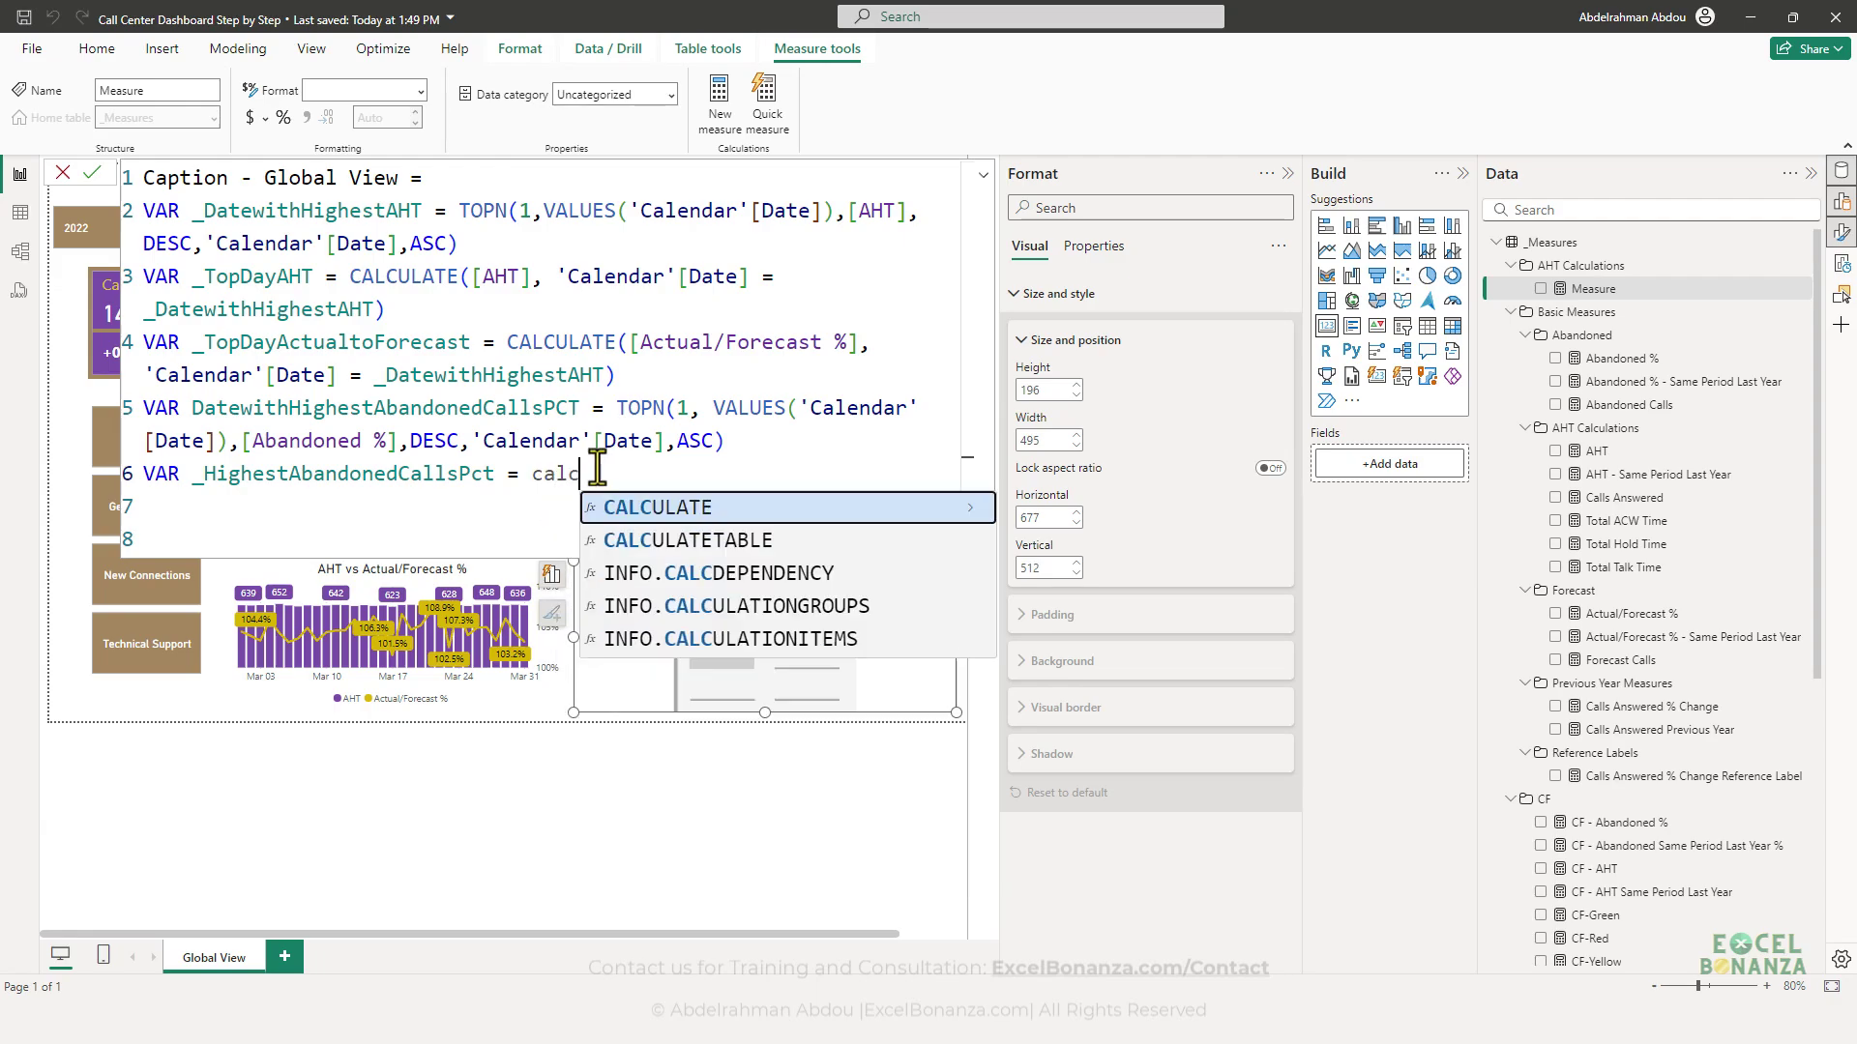
pyautogui.press('Tab')
pyautogui.write('[aba')
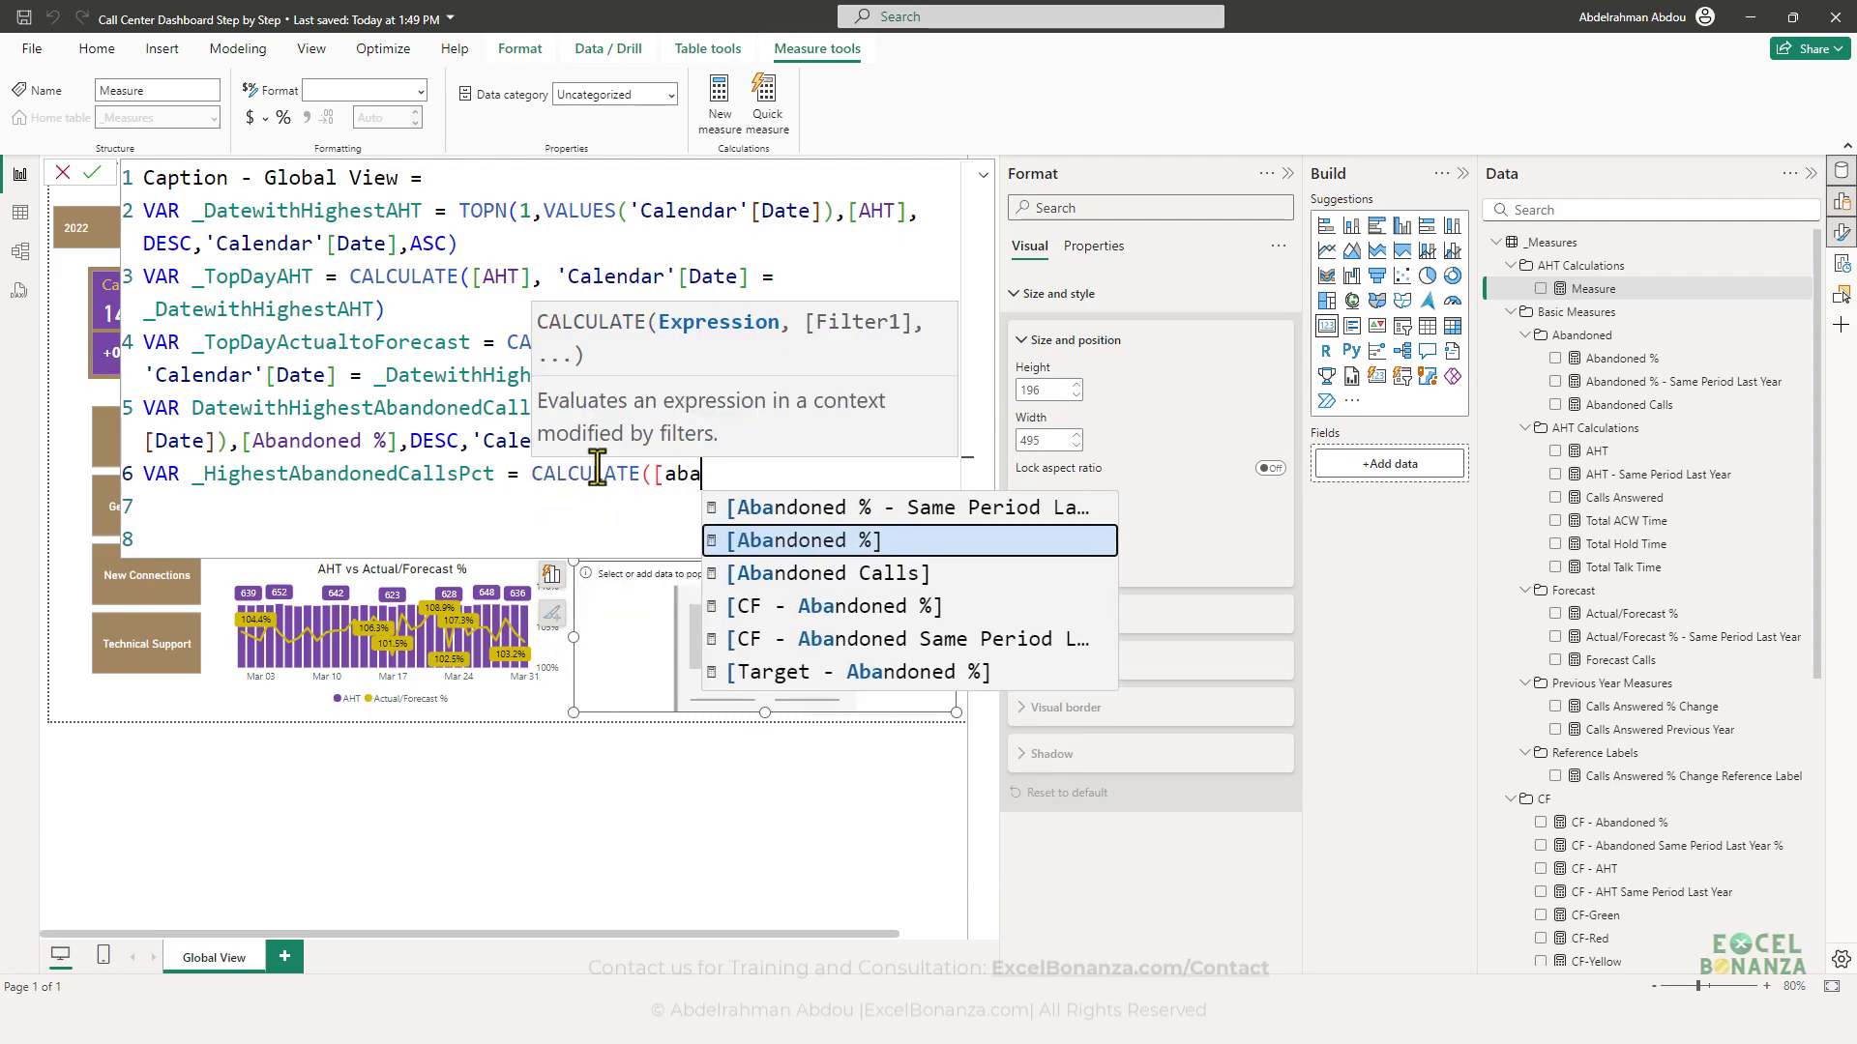
pyautogui.press('Tab')
pyautogui.write(',')
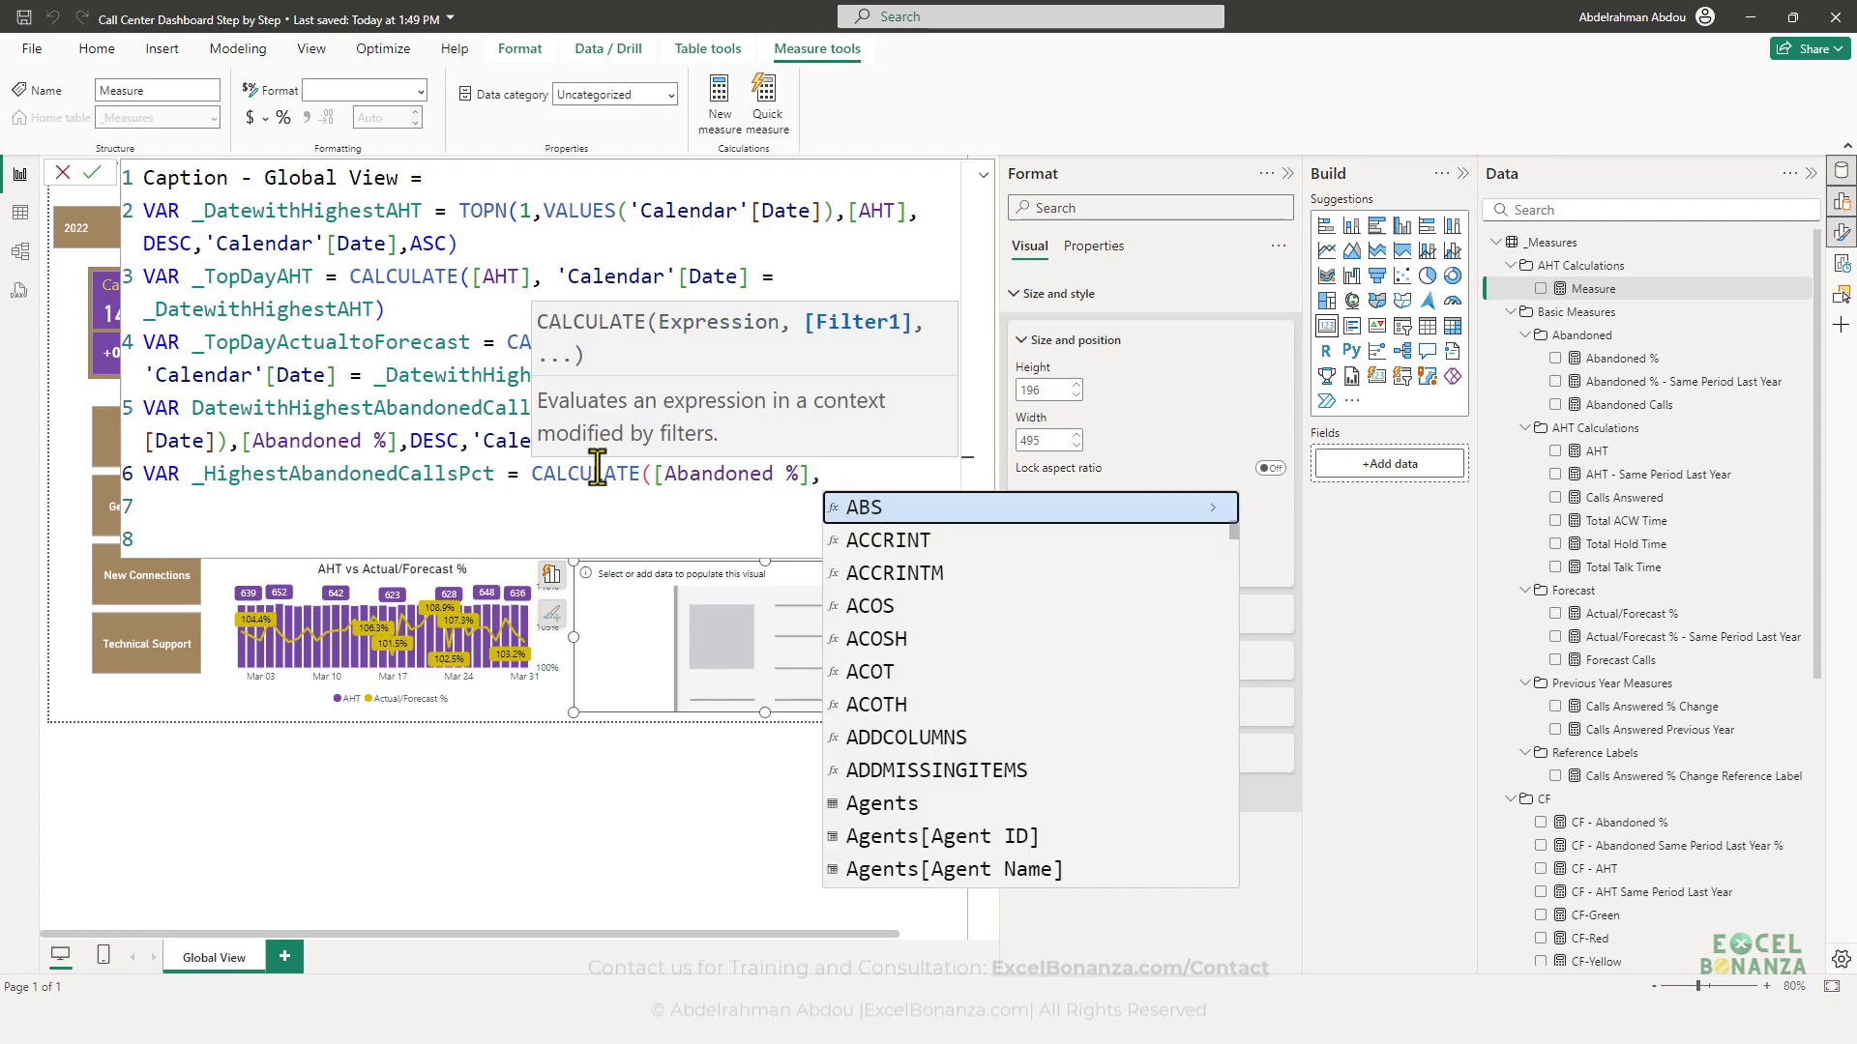
# - Add the filter 'Calendar'[Date] = _DatewithHighestAHT to the CALCULATE of _HighestAbandonedCallsPct
pyautogui.write('calenda')
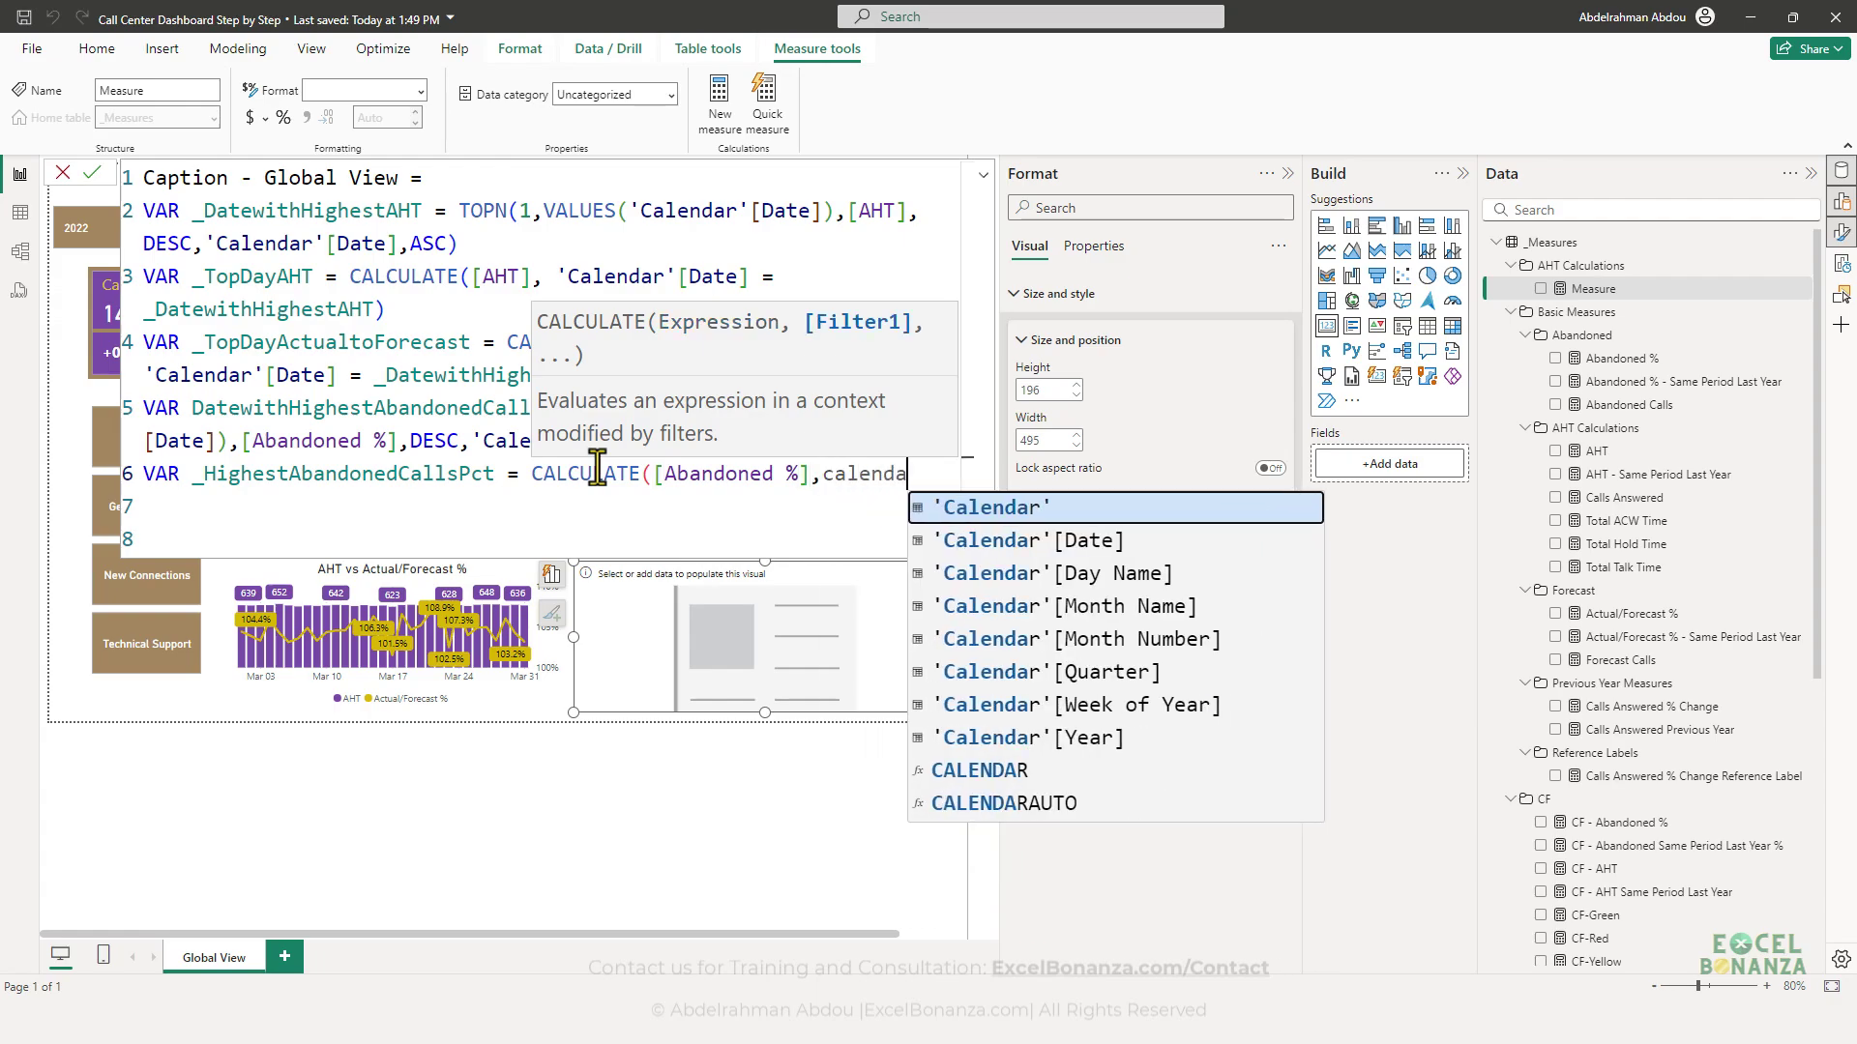
pyautogui.press('Down')
pyautogui.press('Tab')
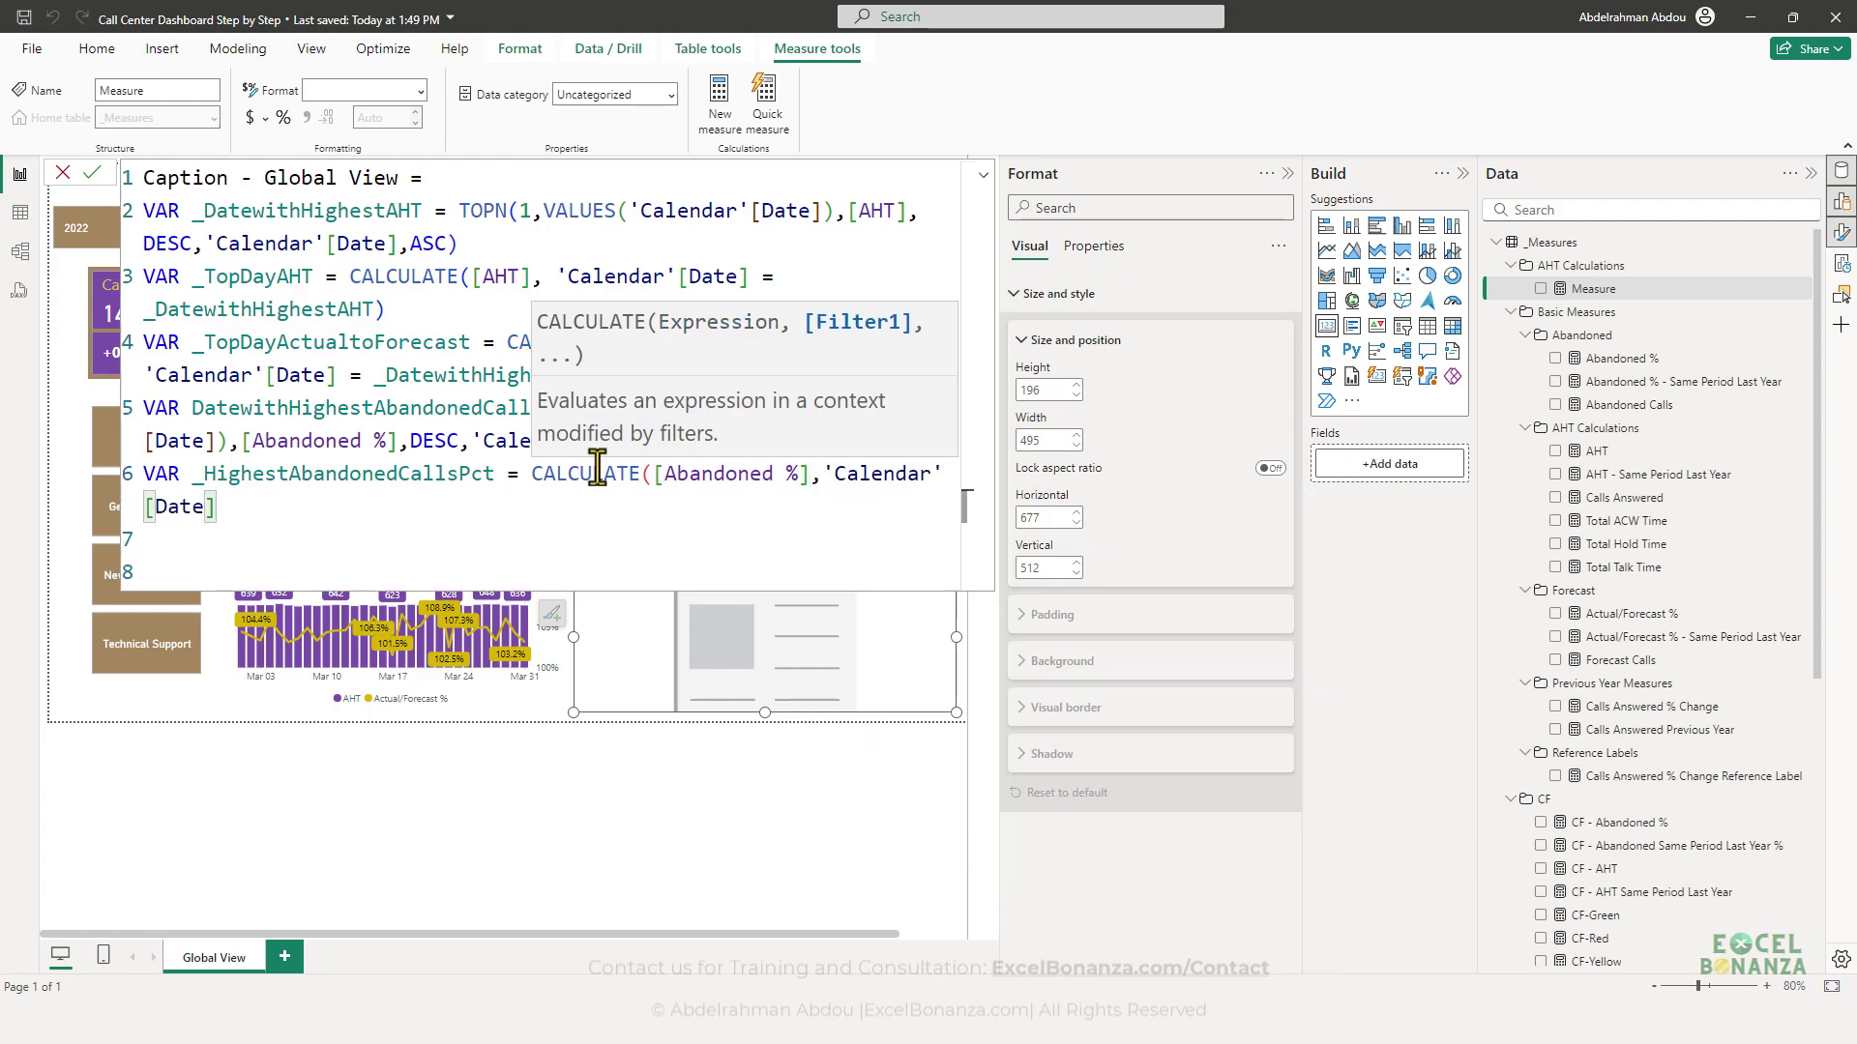
pyautogui.write('= _Dat')
pyautogui.press('Tab')
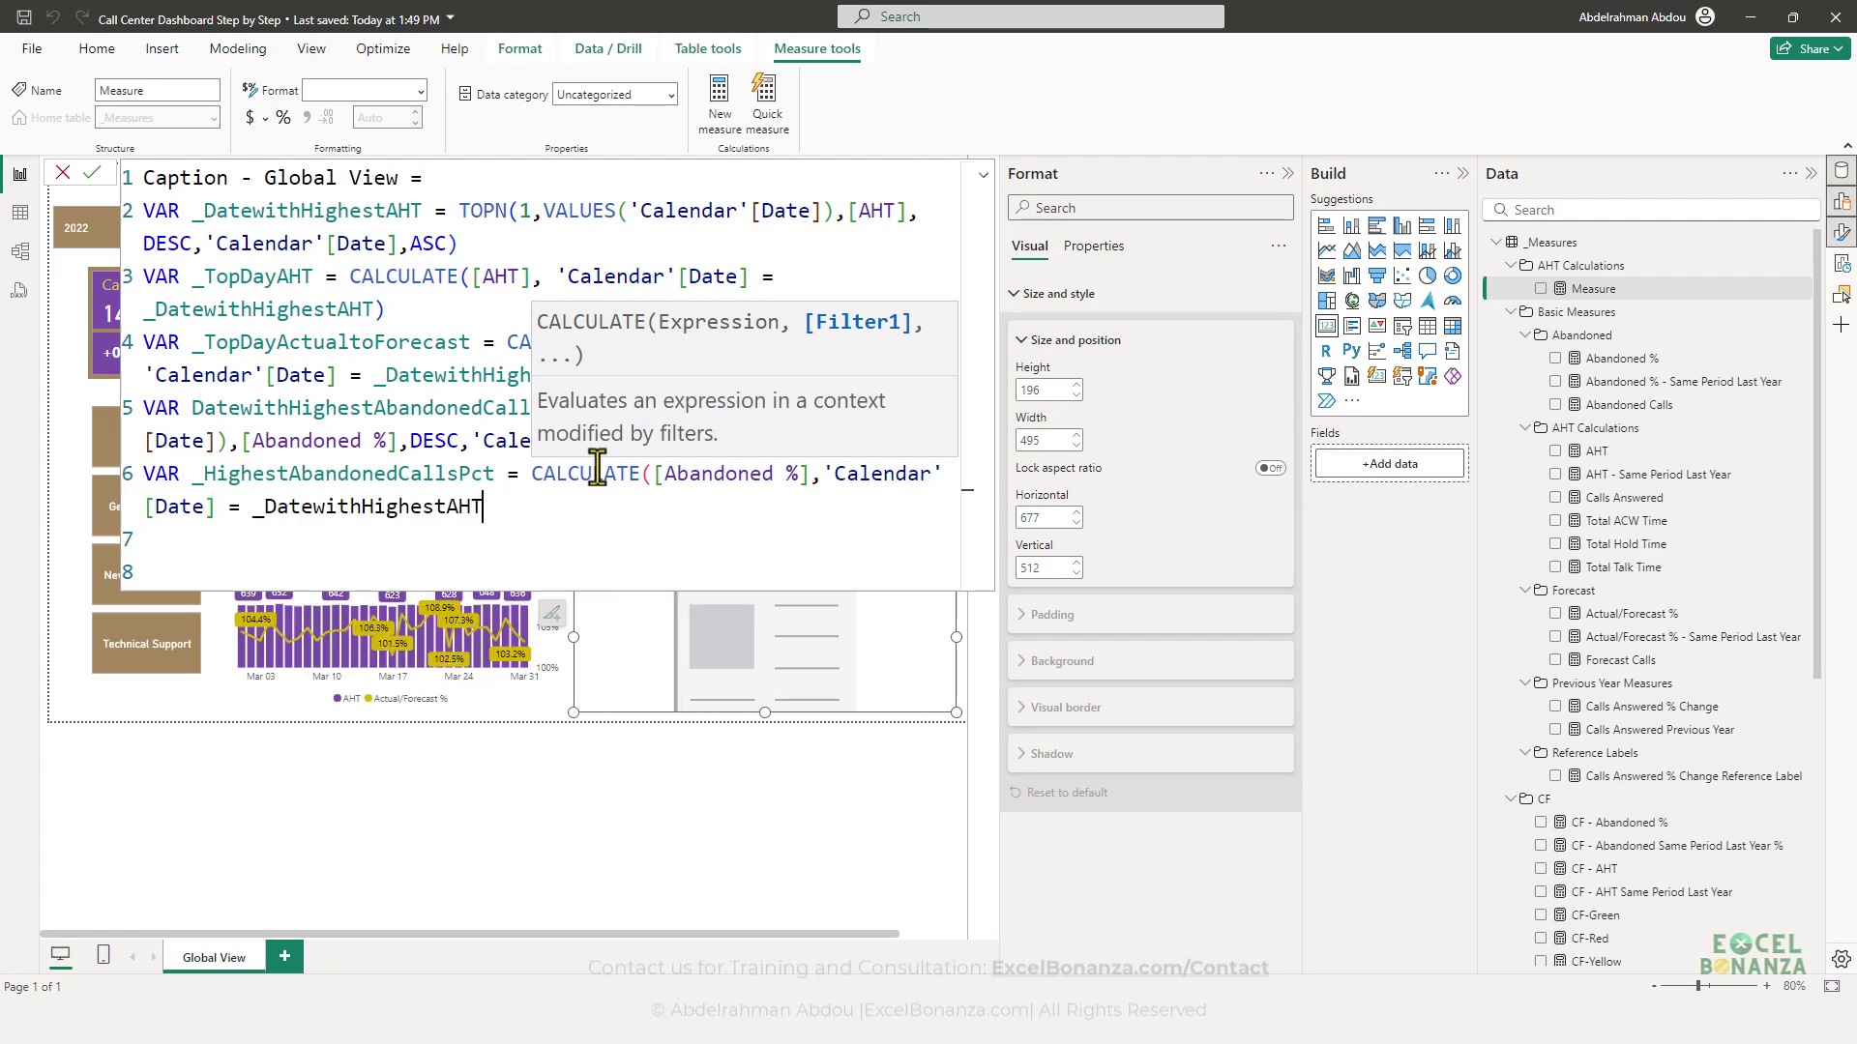
# - Cut the filter's variable reference back to _Date and prefix the name DatewithHighestAbandonedCallsPCT with an underscore in its declaration
pyautogui.press('BackSpace')
pyautogui.press('BackSpace')
pyautogui.press('BackSpace')
pyautogui.press('BackSpace')
pyautogui.press('BackSpace')
pyautogui.press('BackSpace')
pyautogui.press('BackSpace')
pyautogui.press('BackSpace')
pyautogui.press('BackSpace')
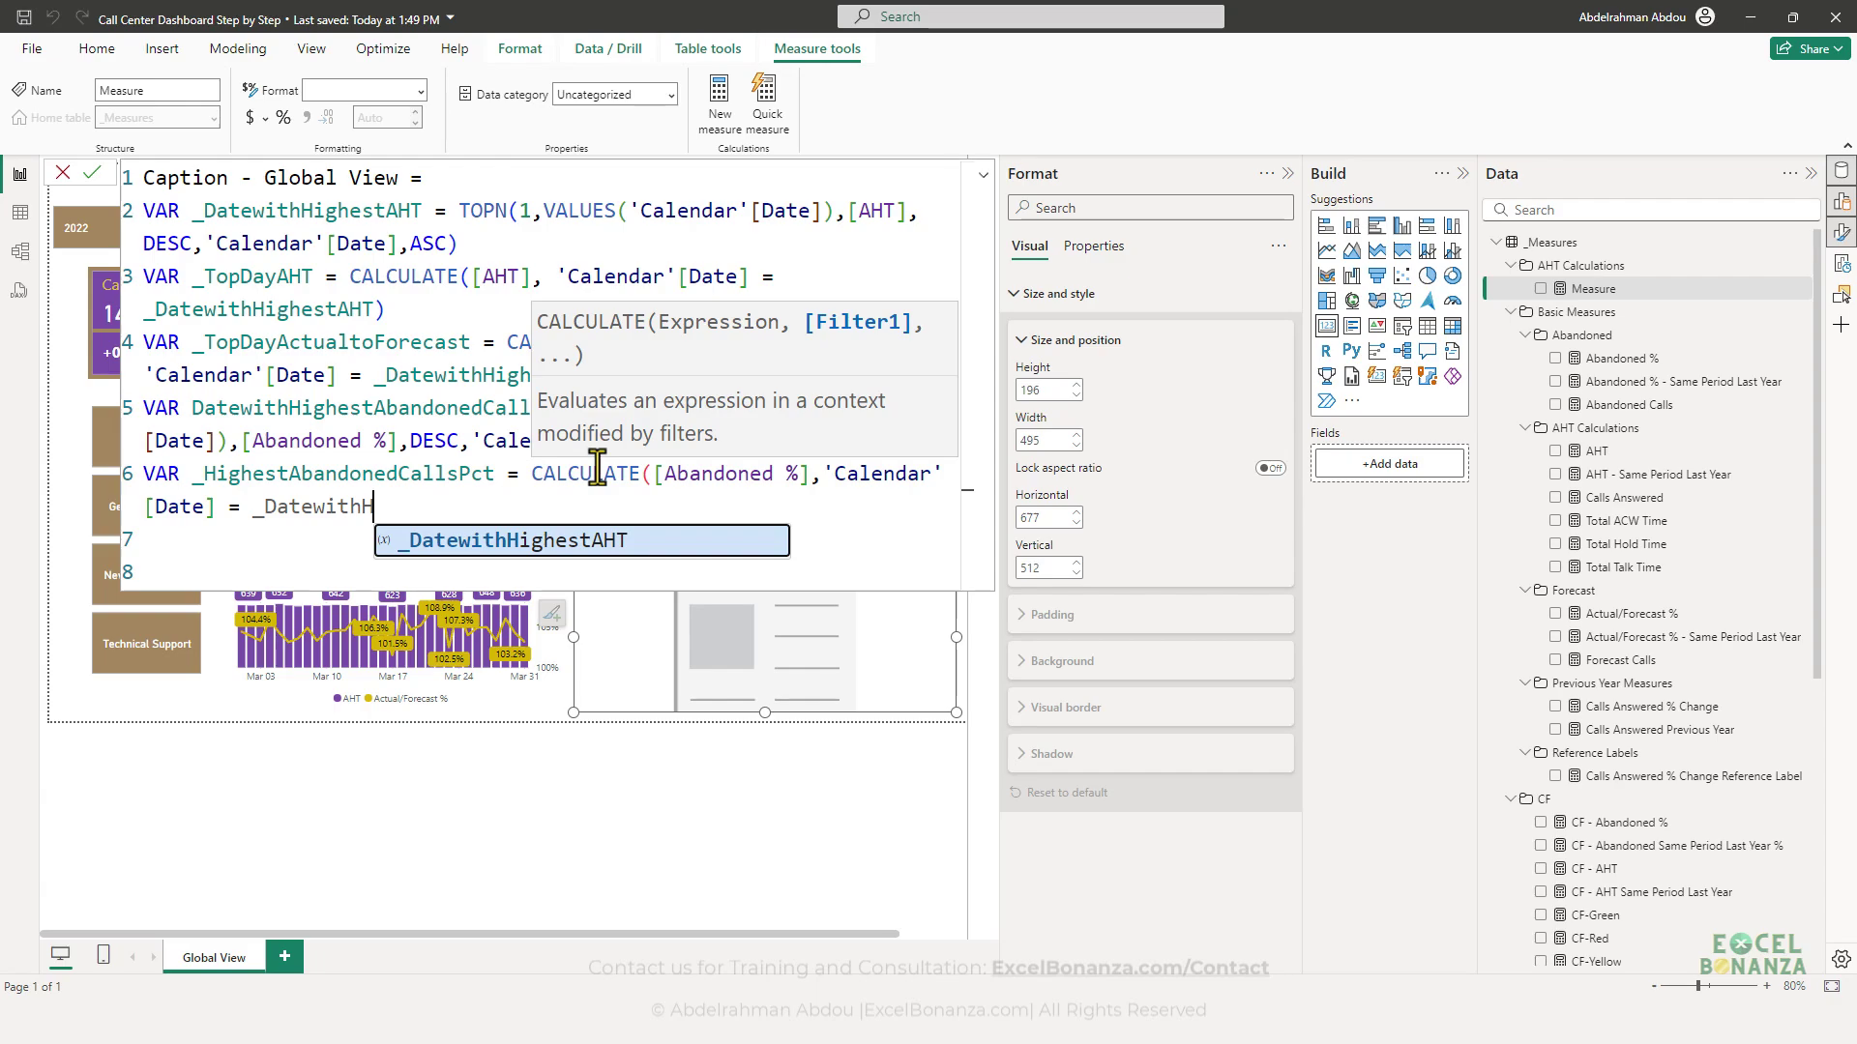
pyautogui.press('BackSpace')
pyautogui.press('BackSpace')
pyautogui.press('BackSpace')
pyautogui.press('BackSpace')
pyautogui.press('BackSpace')
pyautogui.click(192, 411)
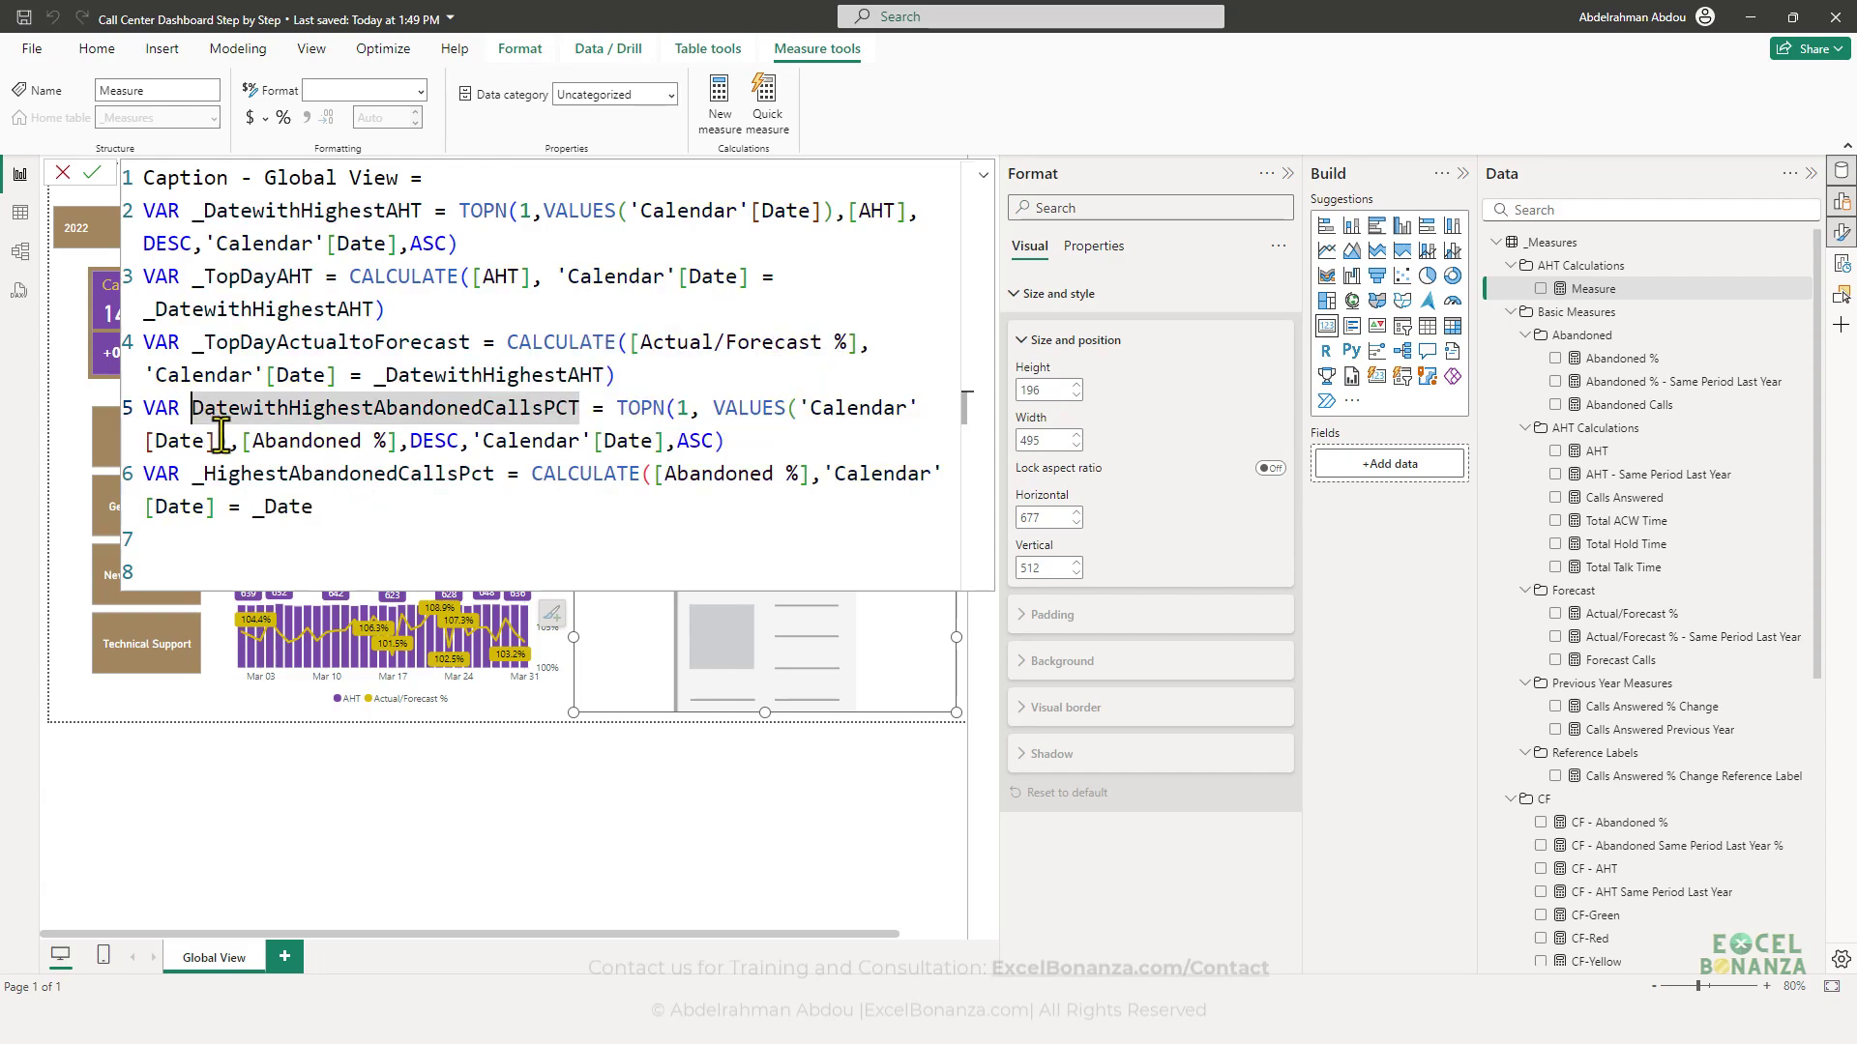
pyautogui.write('_')
# - Replace the partial _Date reference in the CALCULATE filter with the variable _DatewithHighestAbandonedCallsPCT
pyautogui.click(354, 506)
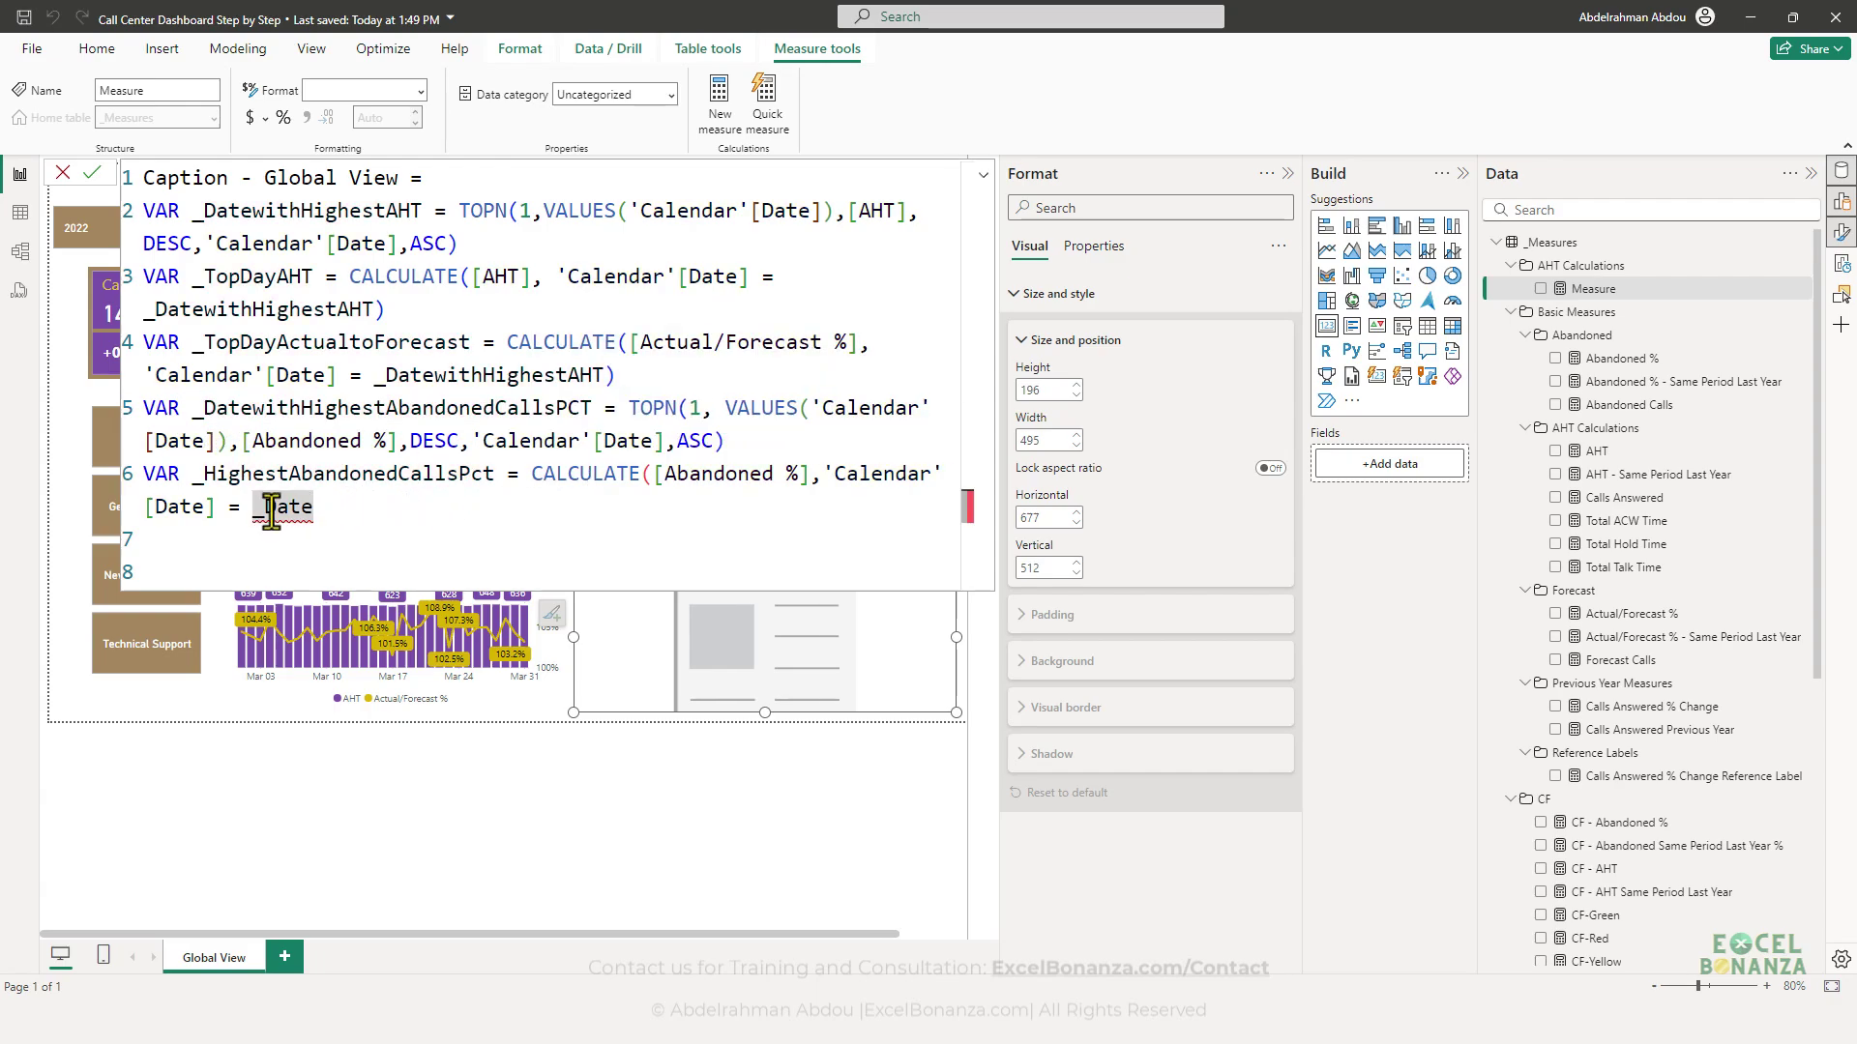
pyautogui.press('BackSpace')
pyautogui.press('BackSpace')
pyautogui.press('BackSpace')
pyautogui.press('BackSpace')
pyautogui.press('BackSpace')
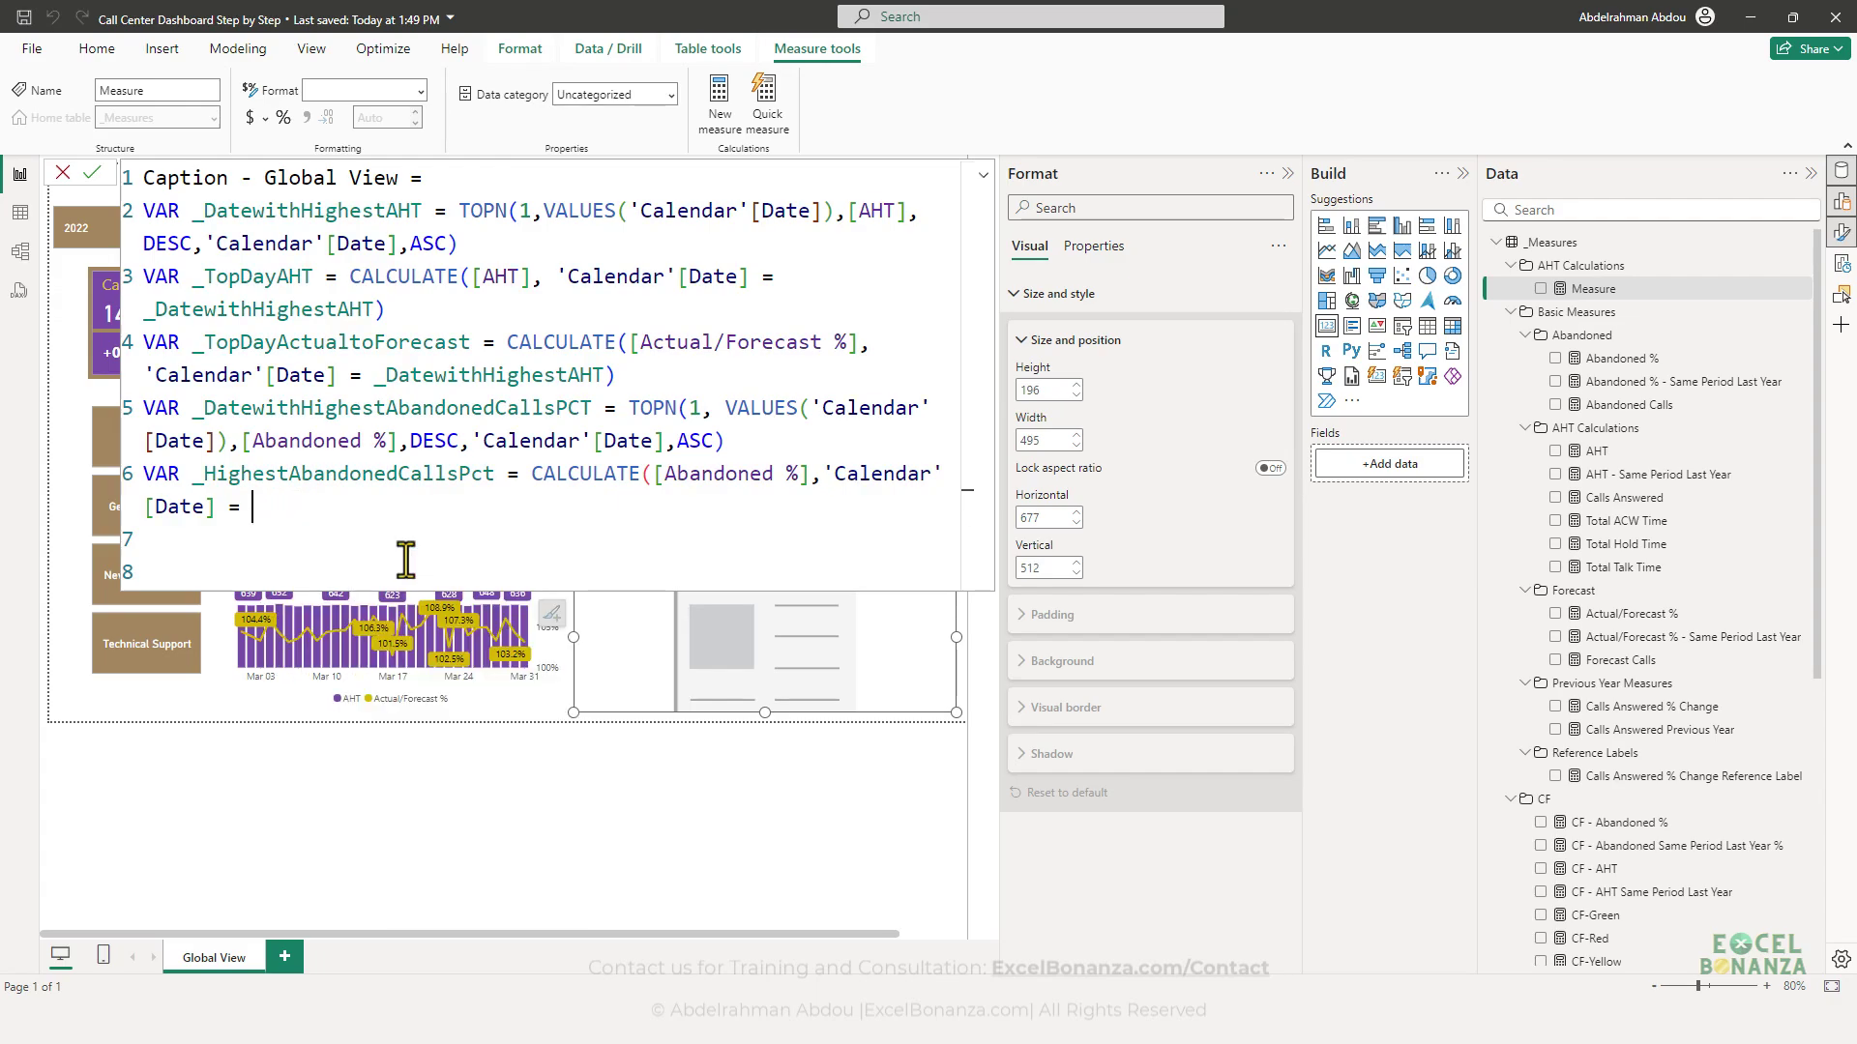
pyautogui.write('_date')
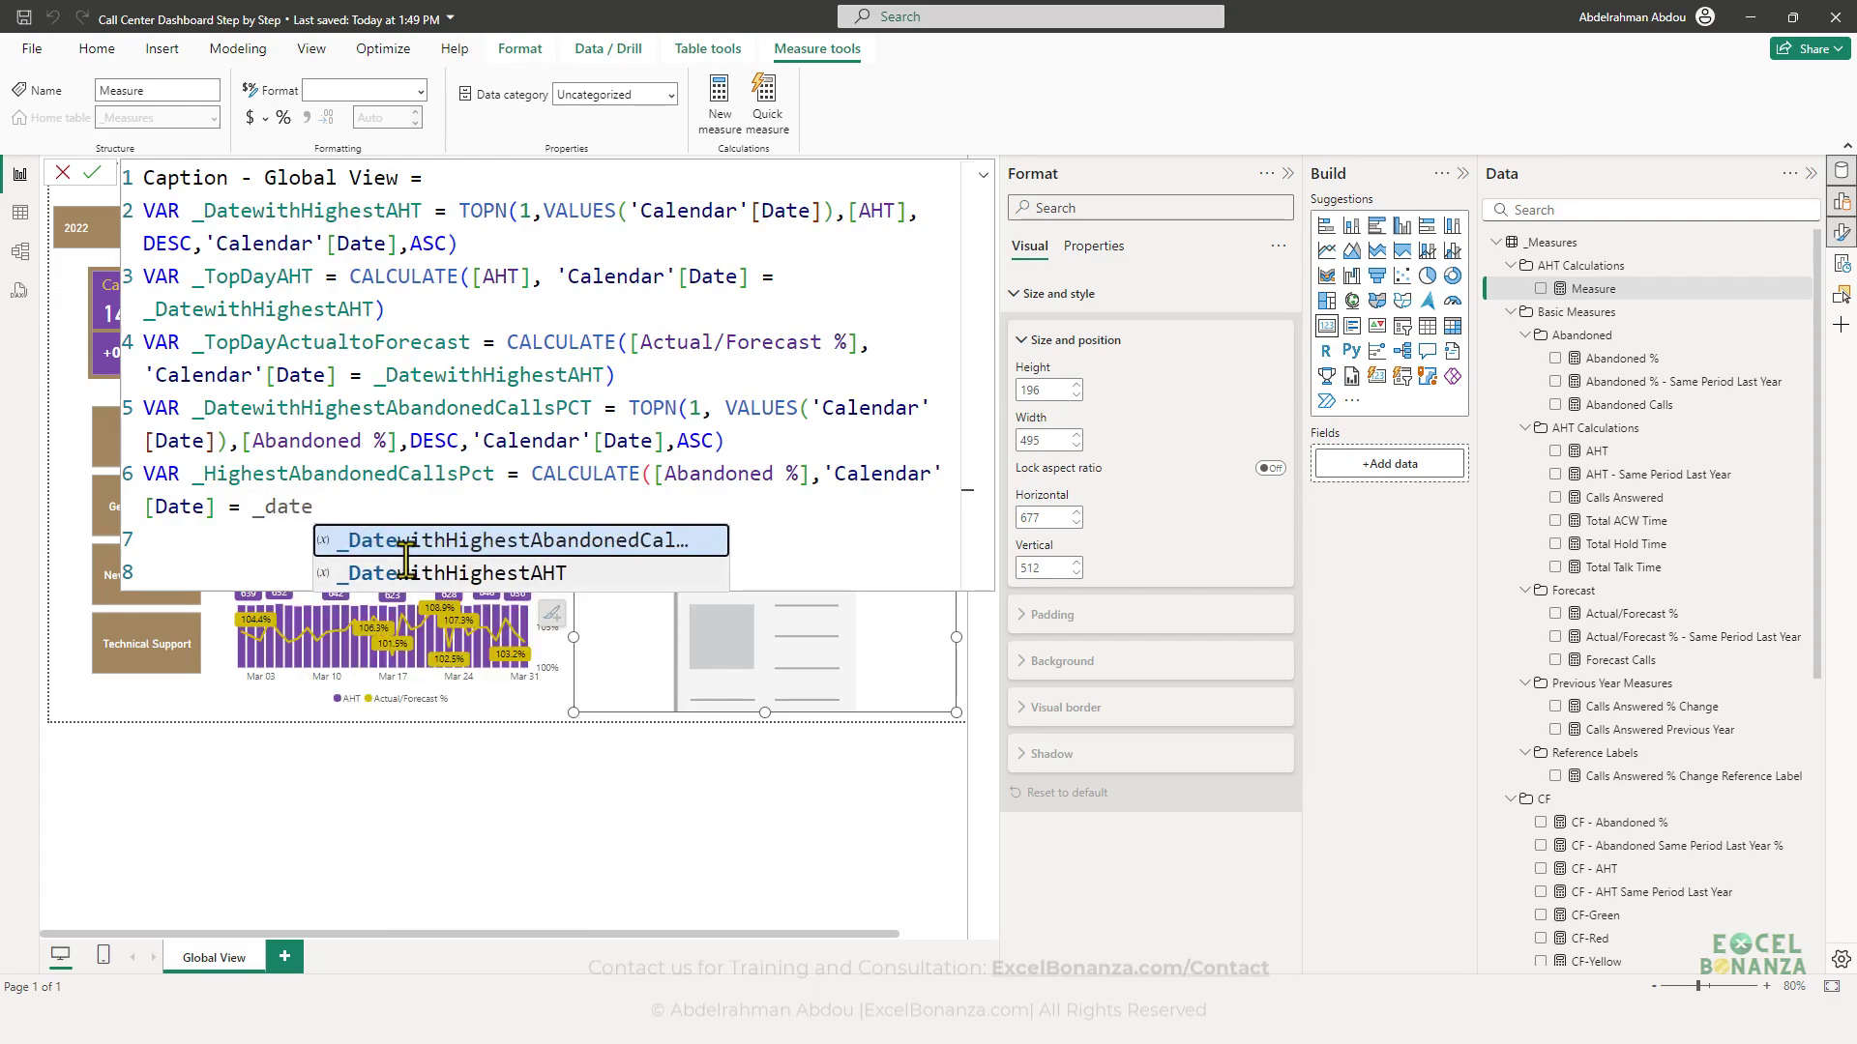
pyautogui.press('Down')
pyautogui.click(405, 543)
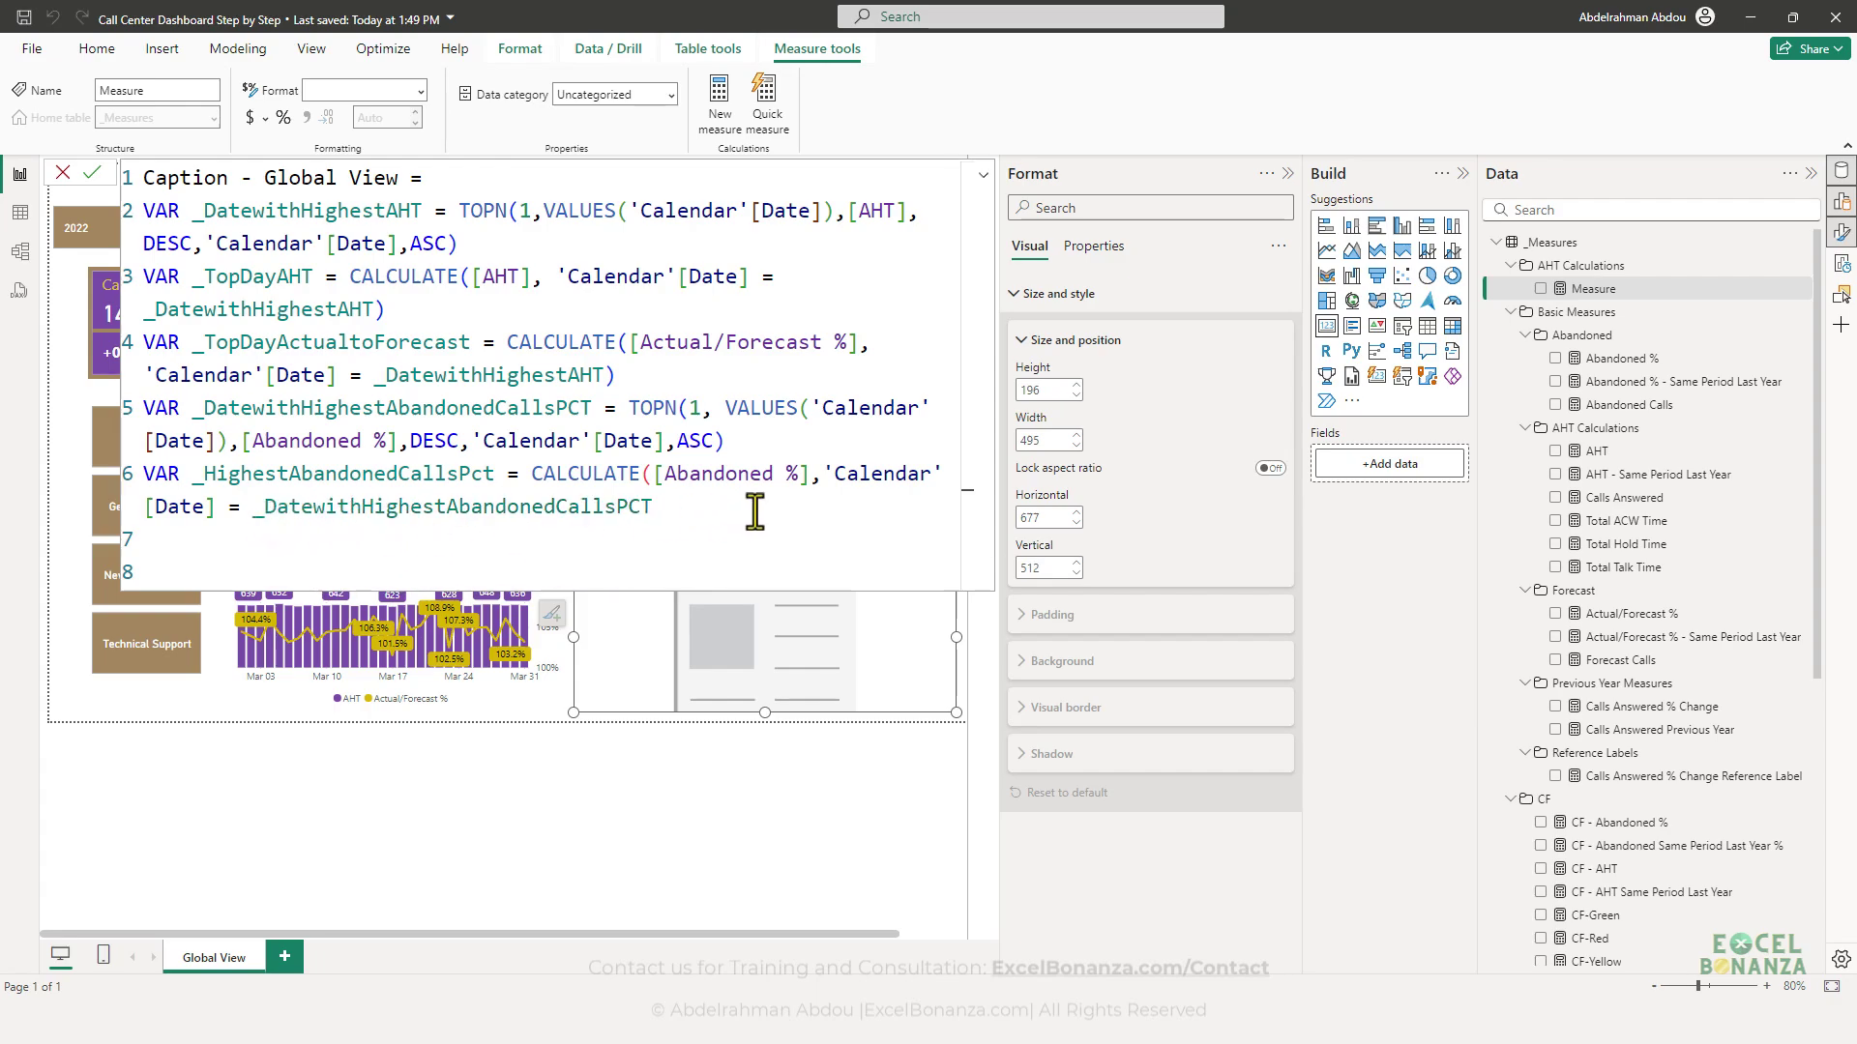
# - Close the _HighestAbandonedCallsPct expression and declare _AHTonDatewithHighestAbandonedCallsPct on a new line as a CALCULATE of [AHT]
pyautogui.write(')')
pyautogui.hotkey('shift', 'Return')
pyautogui.write('VA')
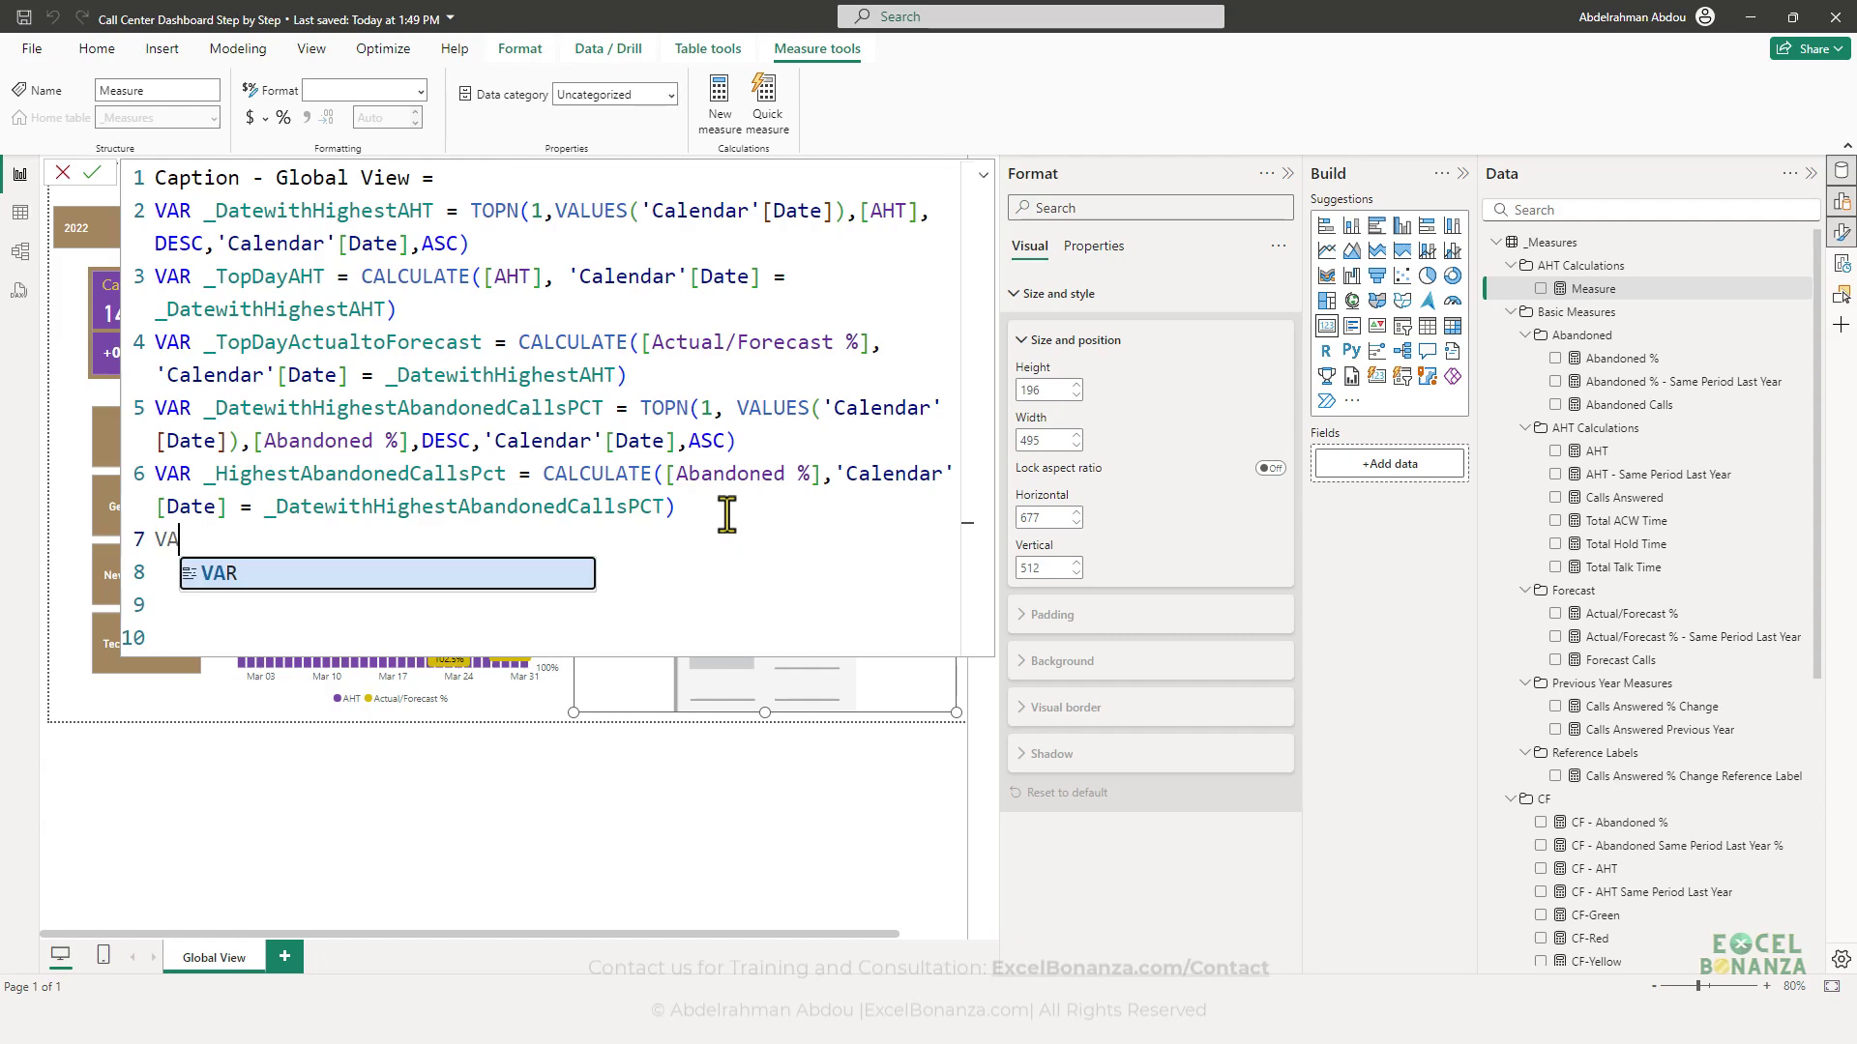
pyautogui.write('R _')
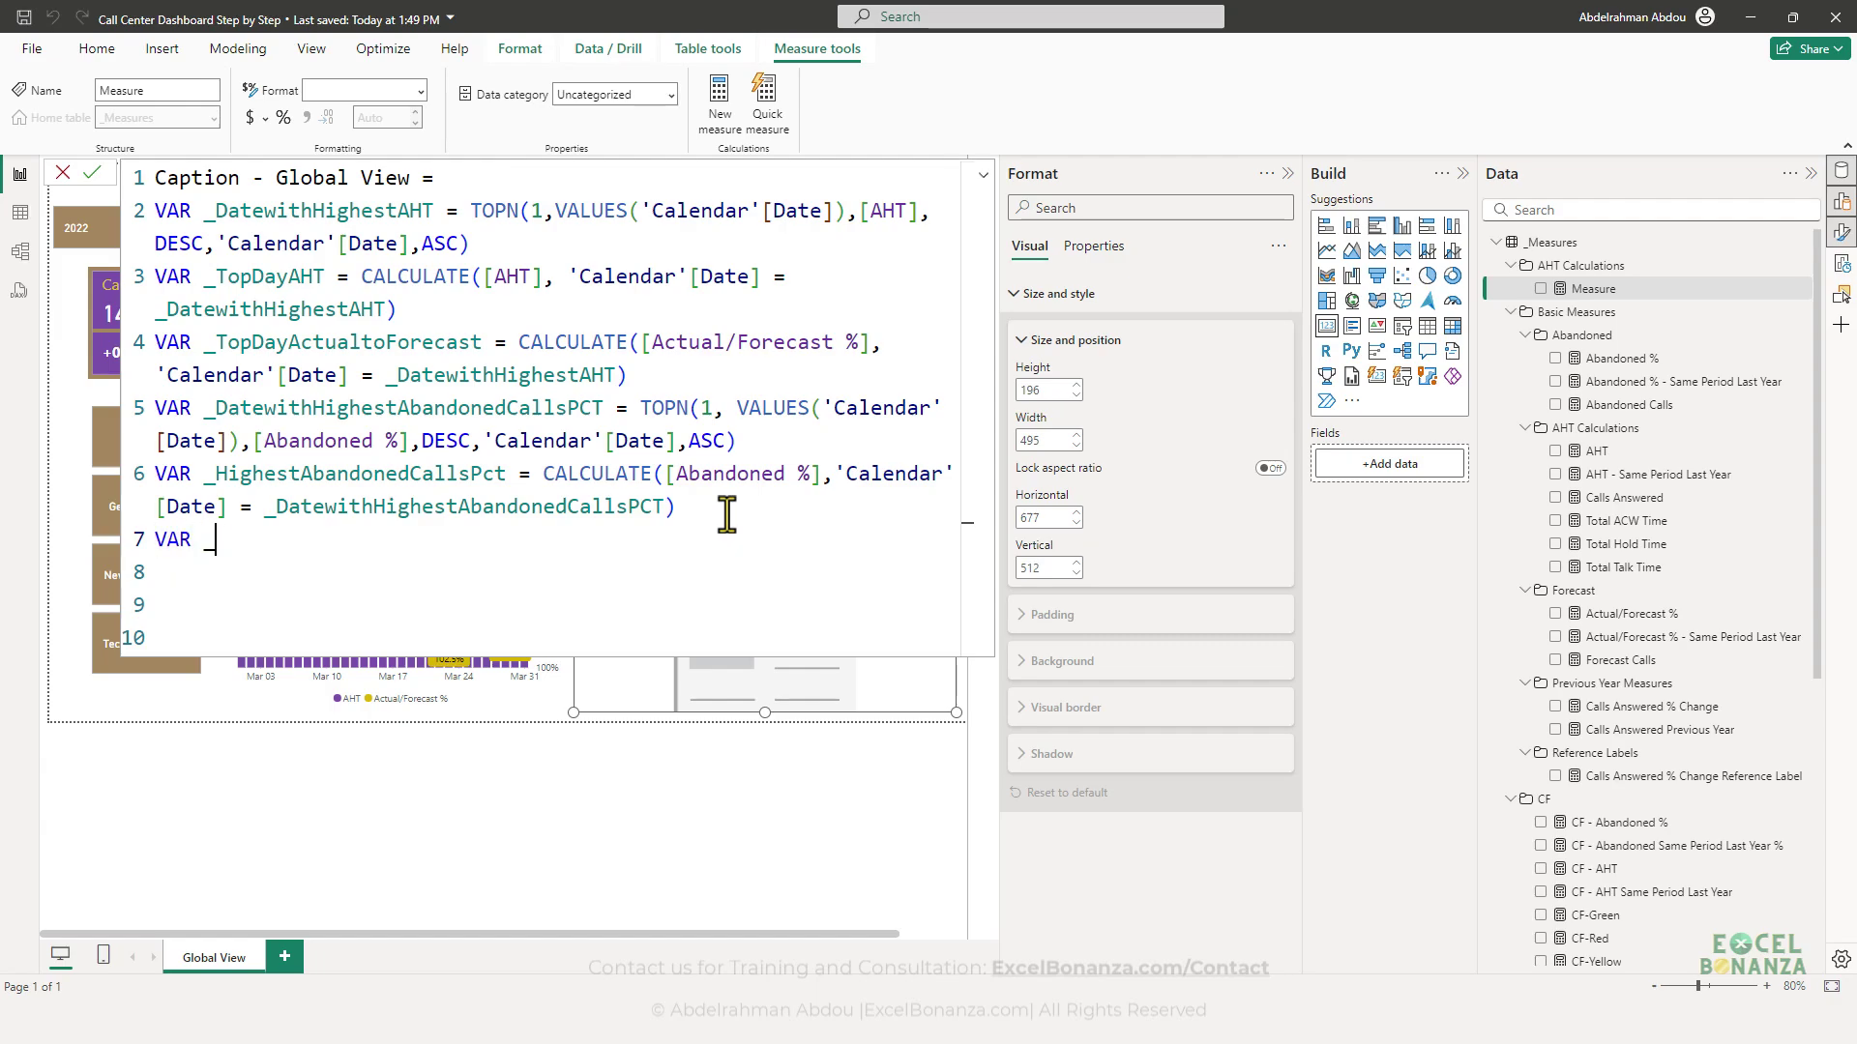
pyautogui.write('AHTOnDatewithH')
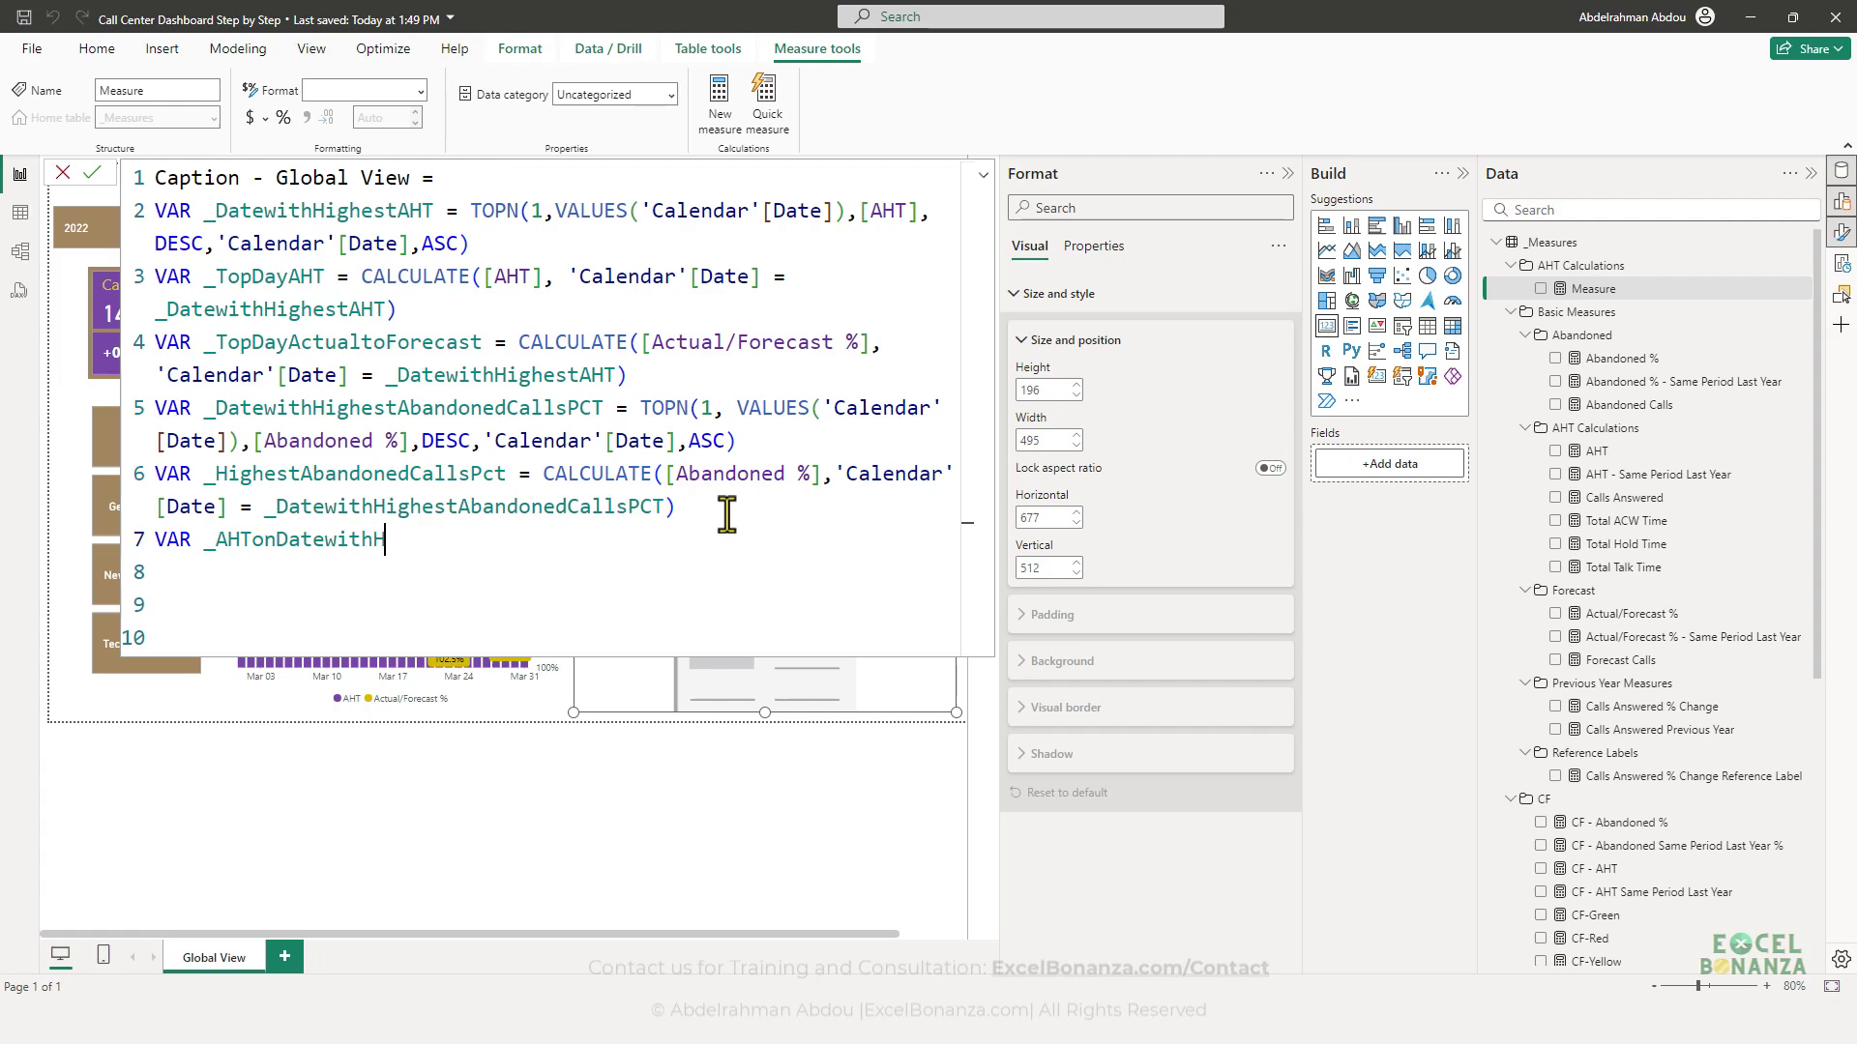
pyautogui.write('ighestAbandonedCallsP')
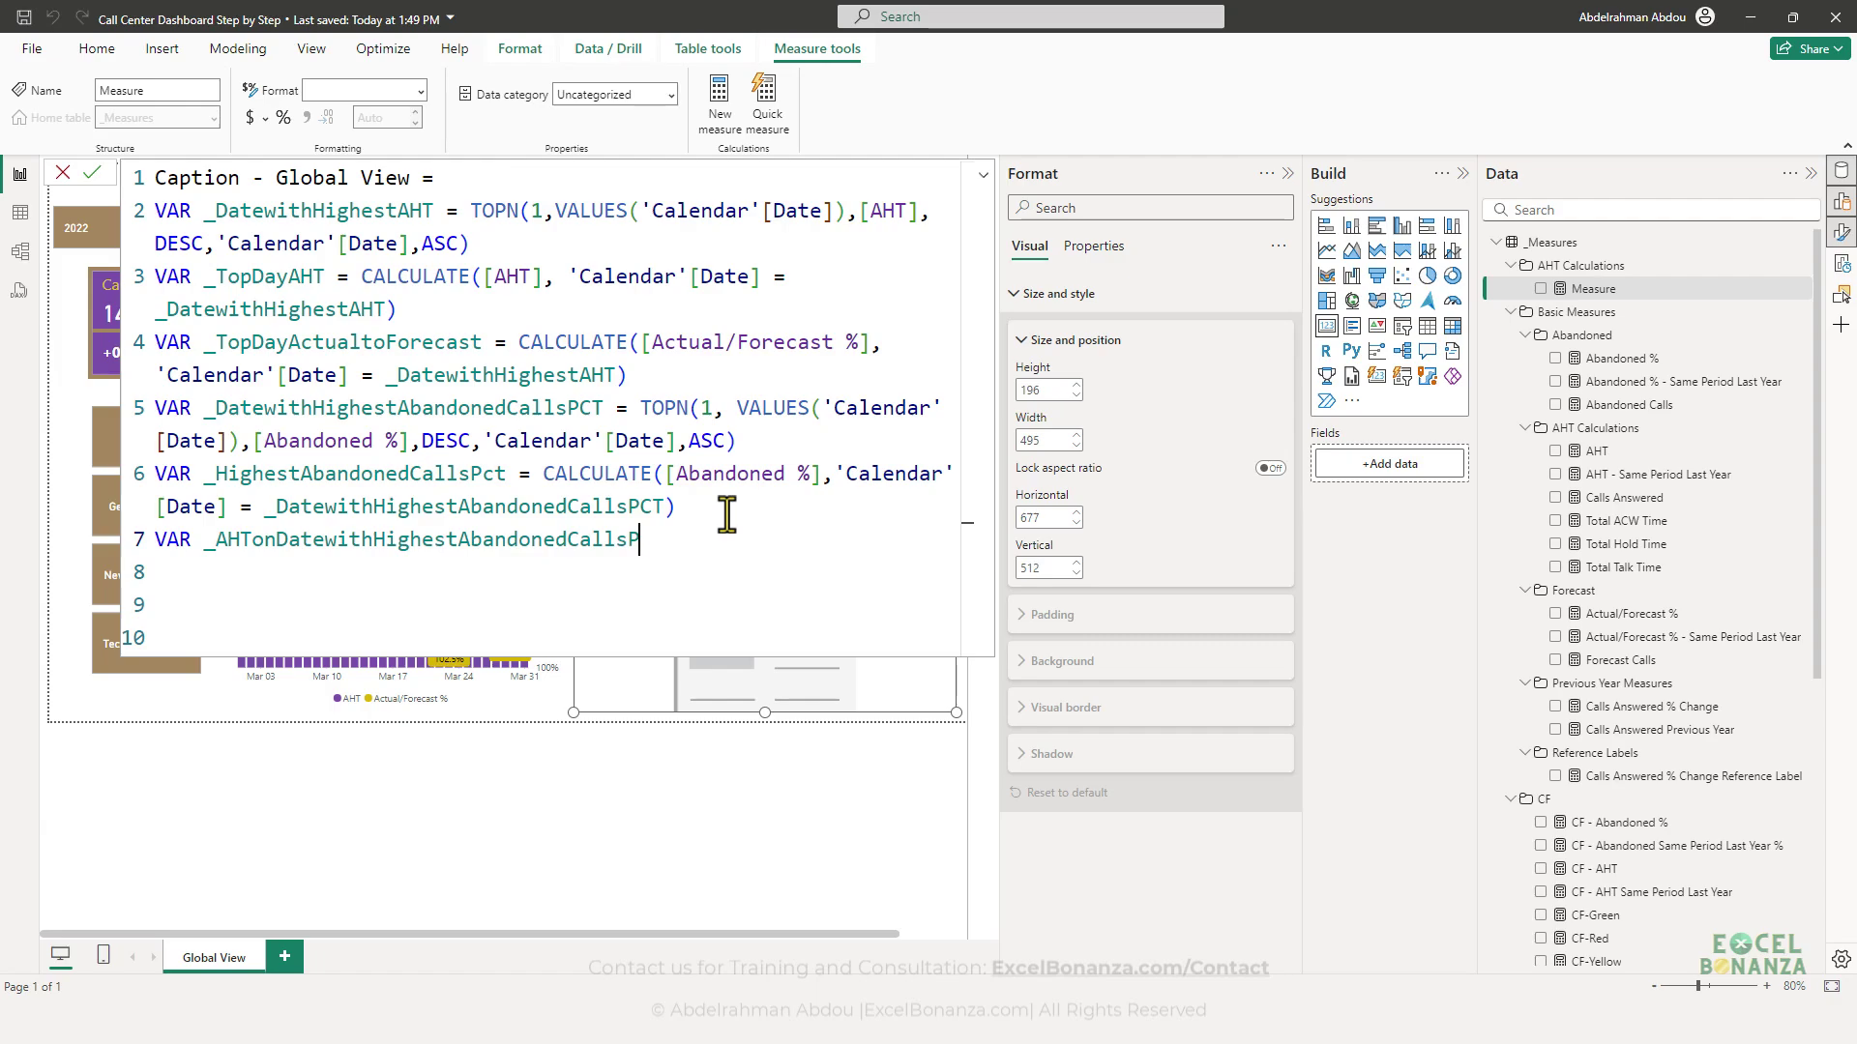
pyautogui.write('ct = cale')
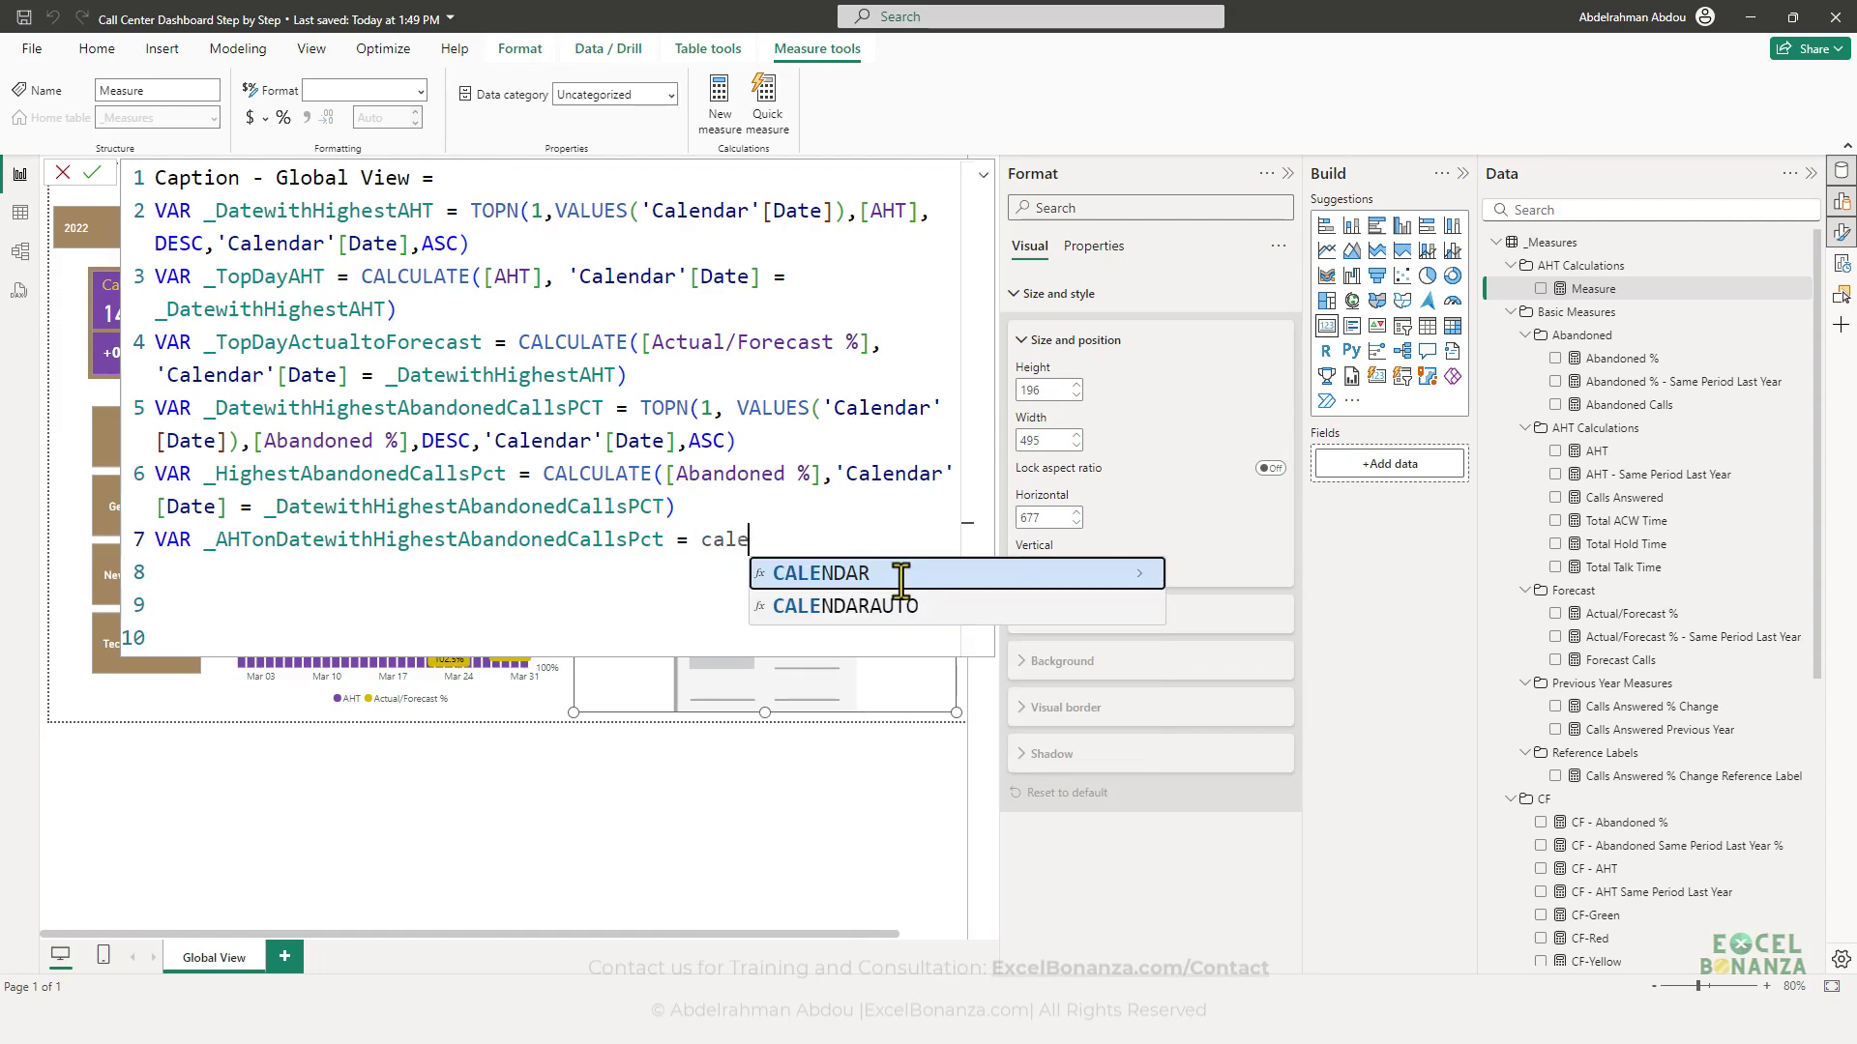
pyautogui.press('BackSpace')
pyautogui.press('Tab')
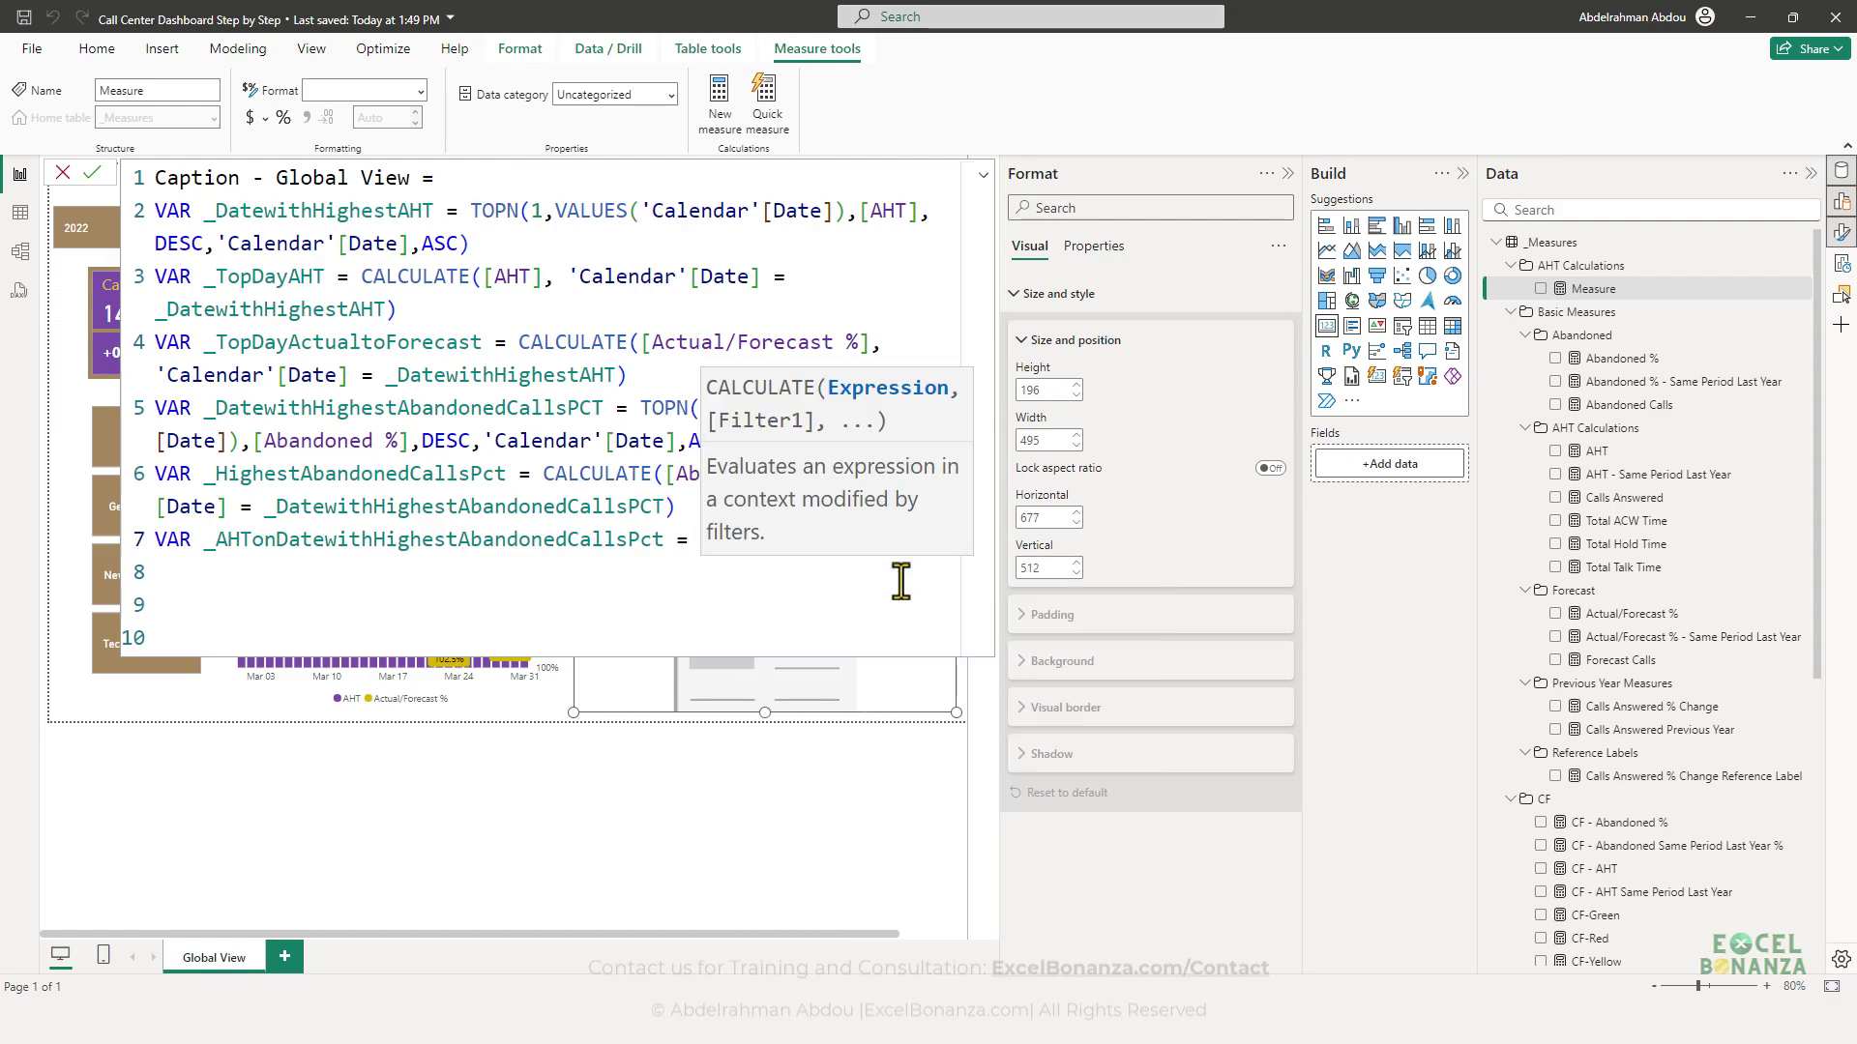
pyautogui.write('[AHT]')
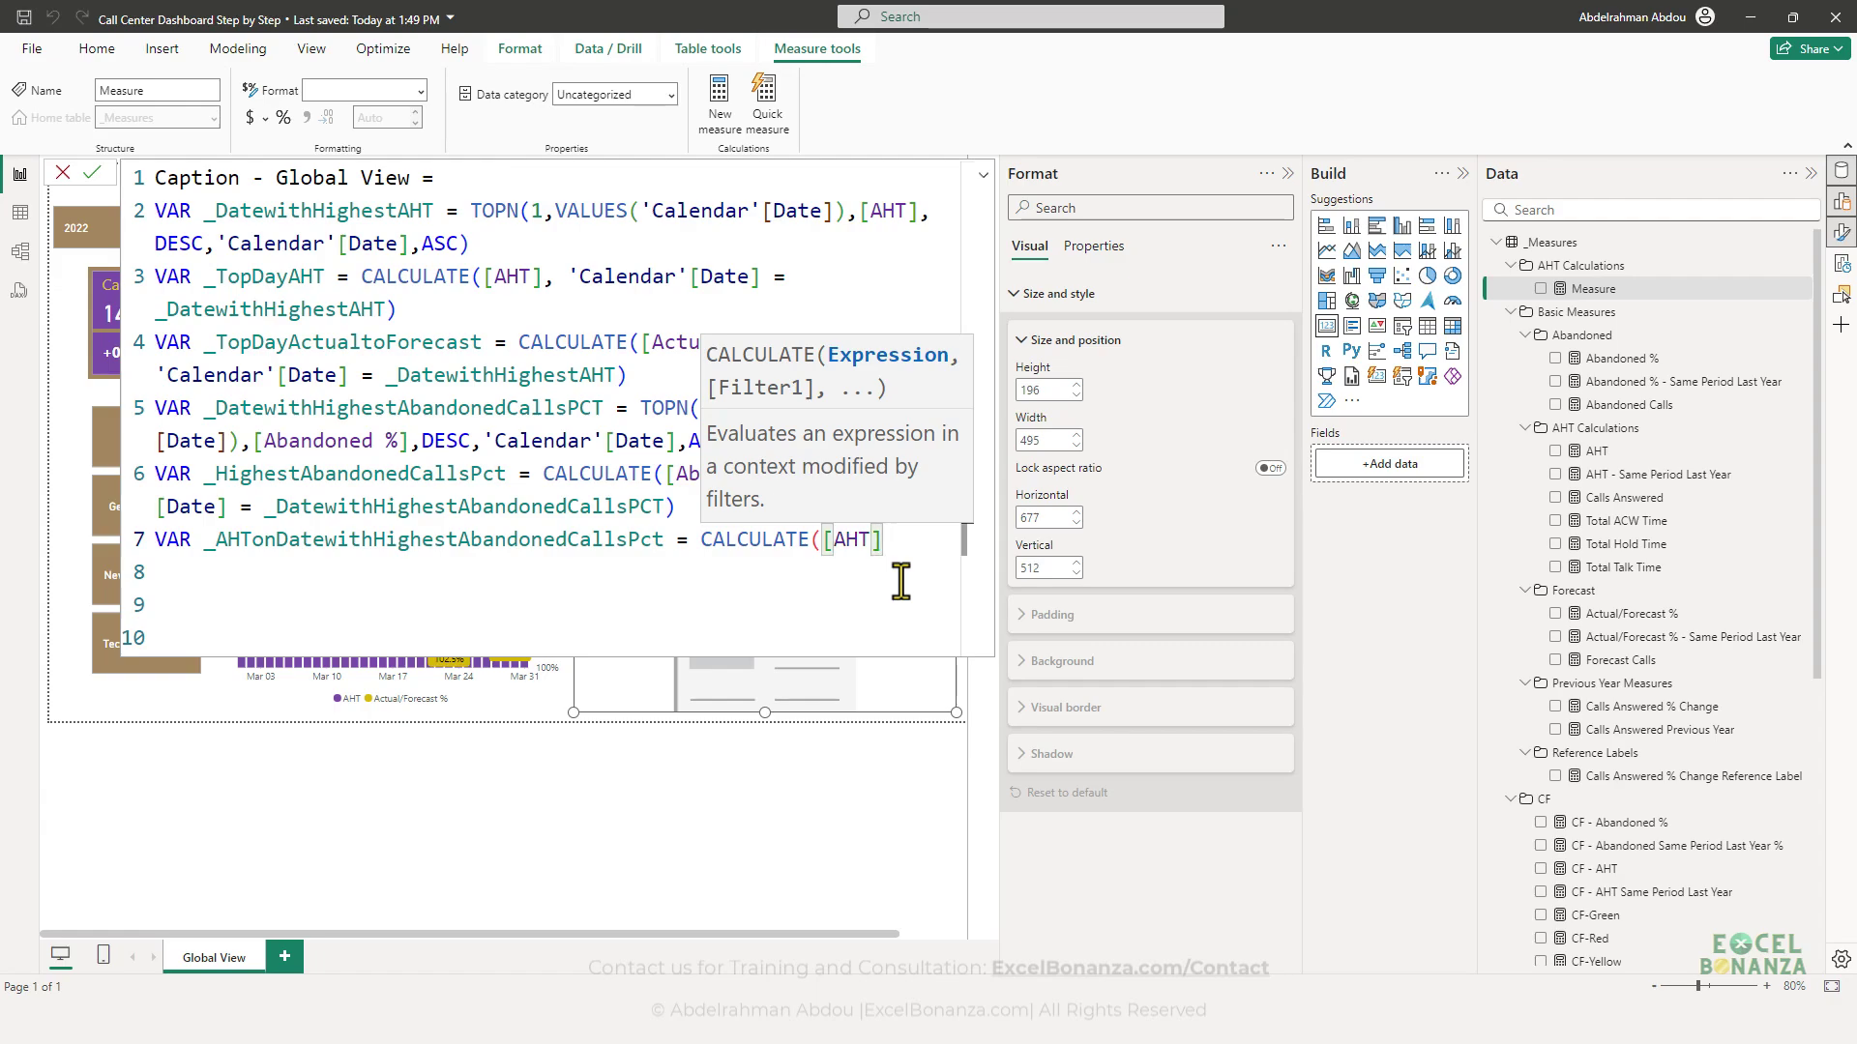
# - Add the filter 'Calendar'[Date] = _DatewithHighestAbandonedCallsPCT to the [AHT] CALCULATE and close its parenthesis
pyautogui.write(', calenda')
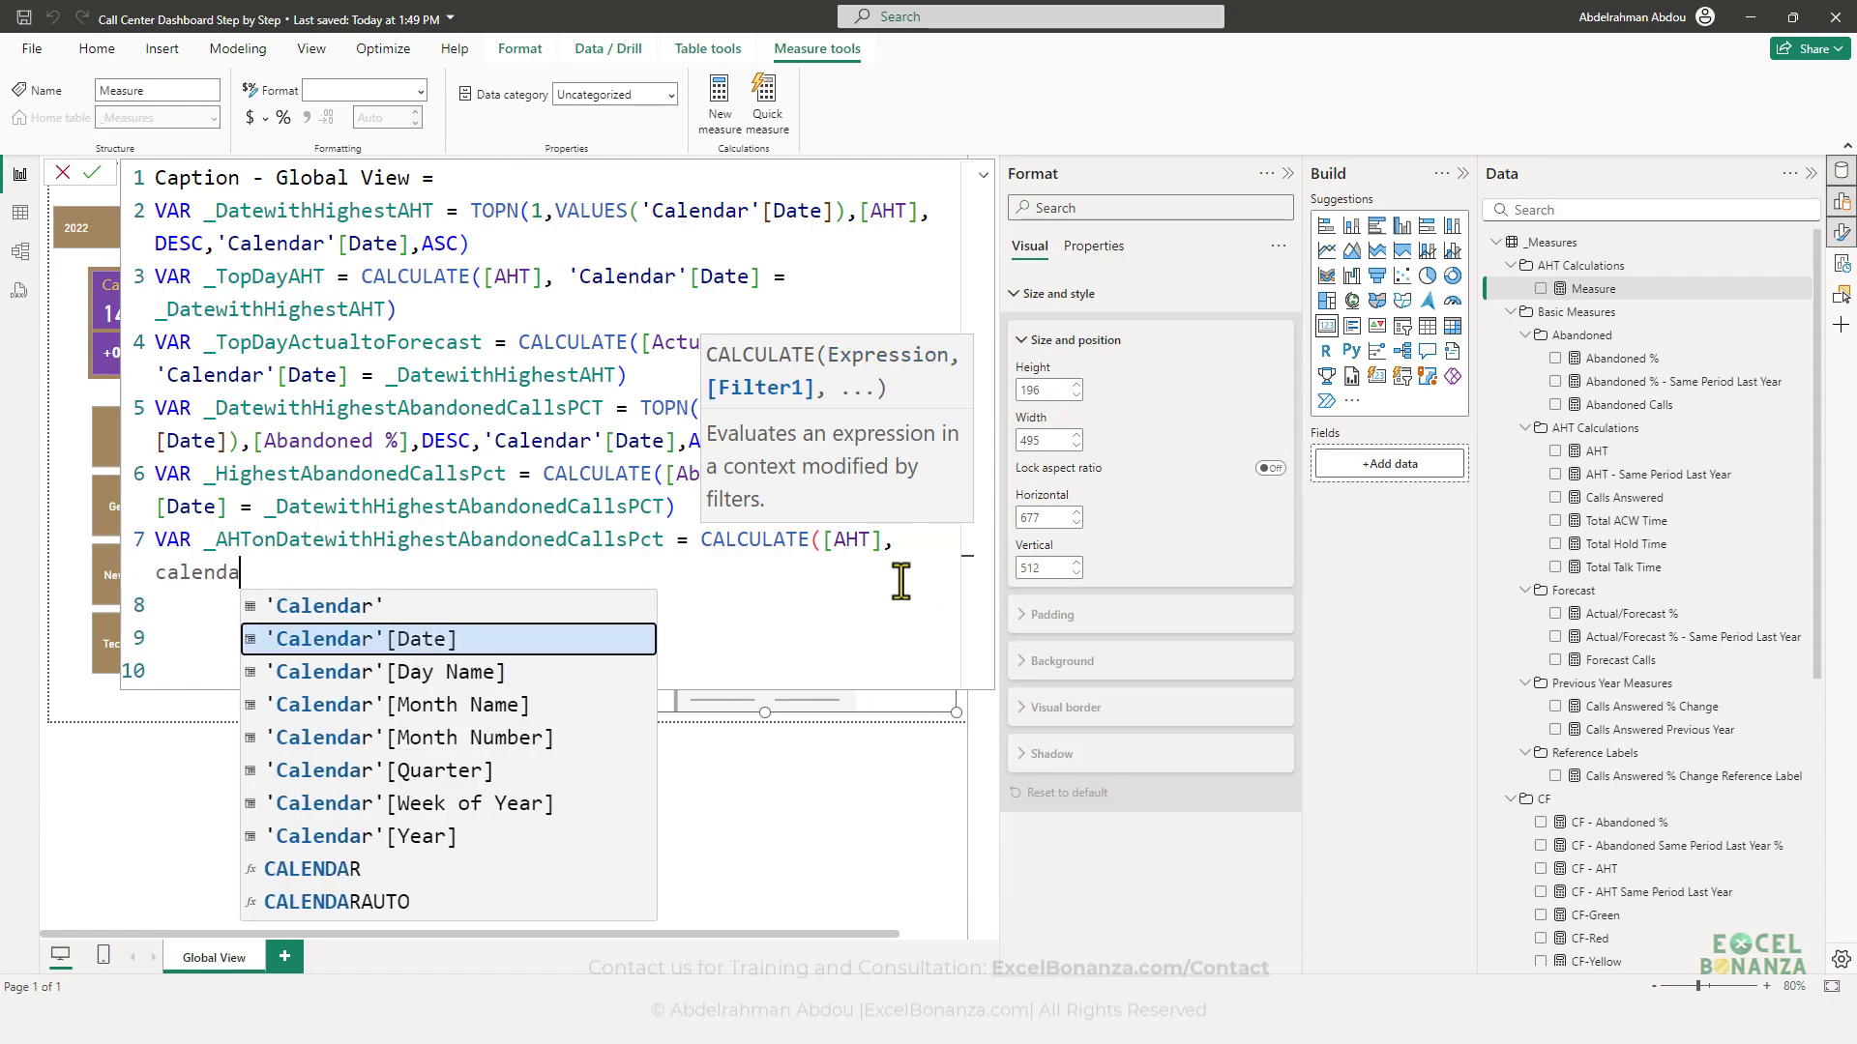
pyautogui.press('Tab')
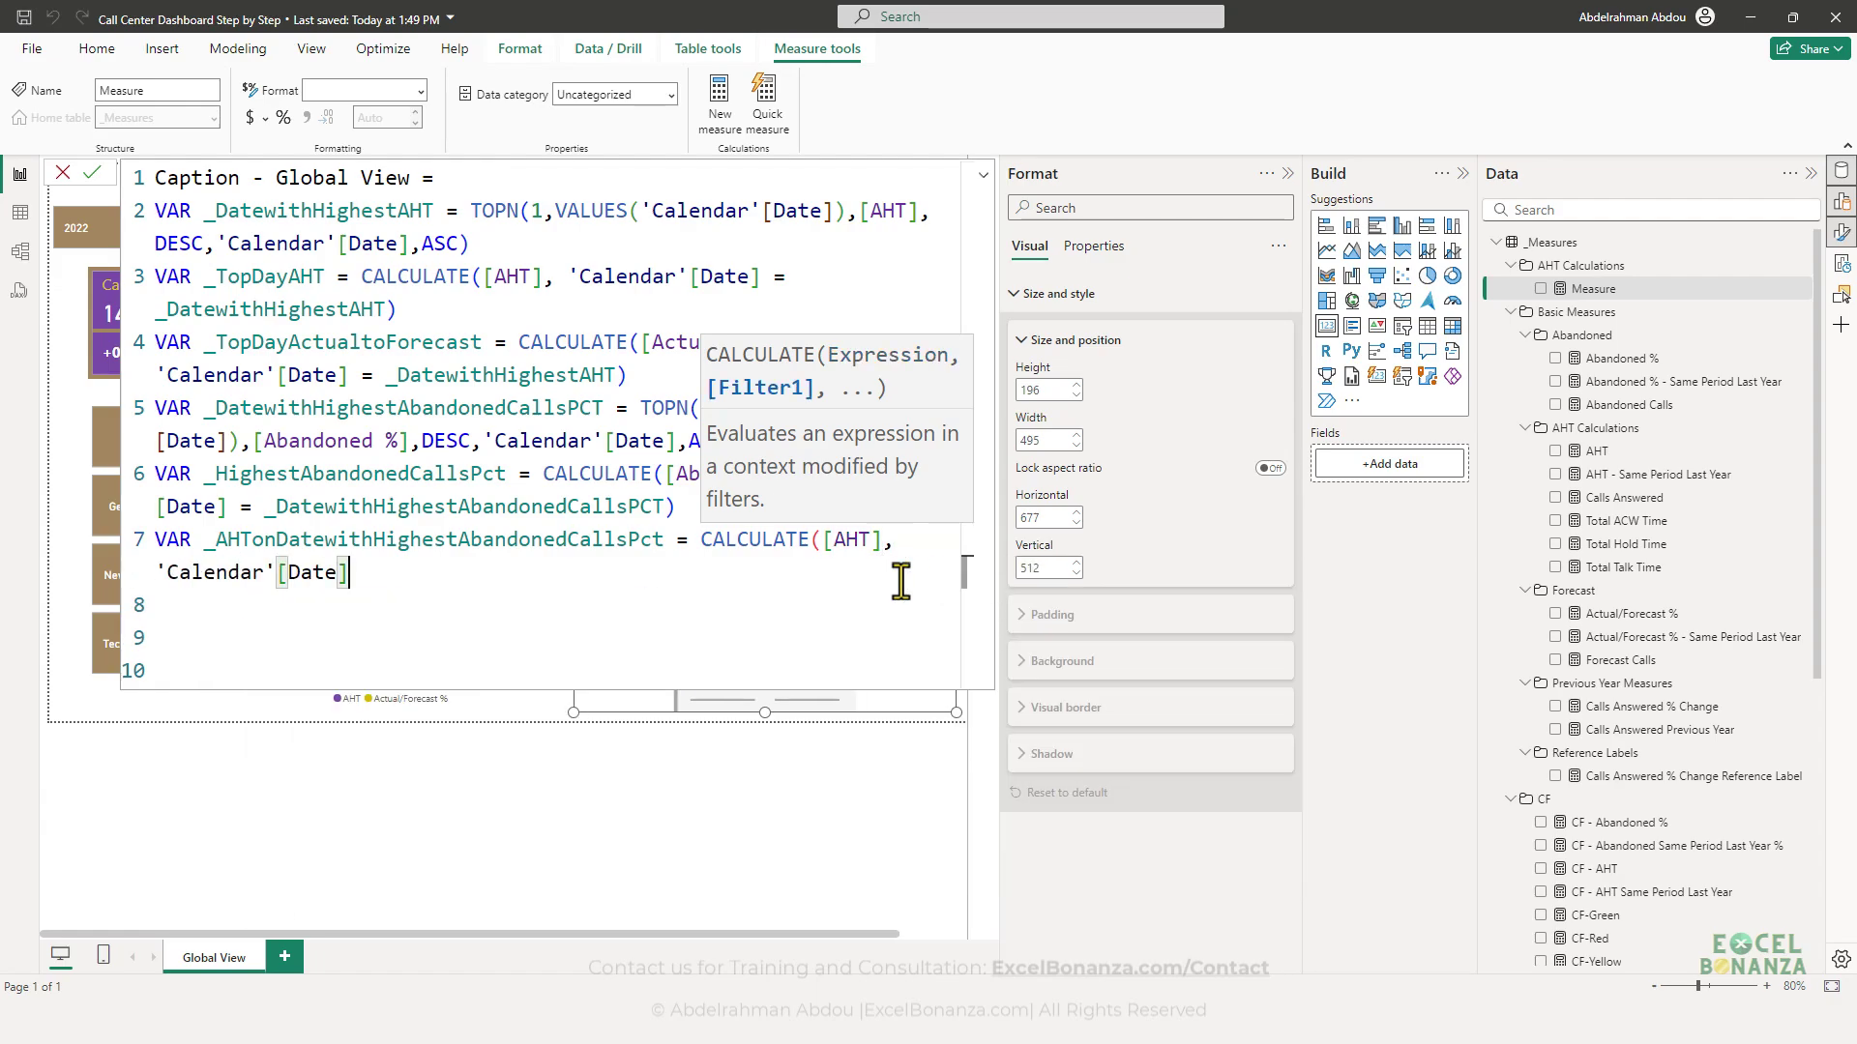
pyautogui.write('= _Da')
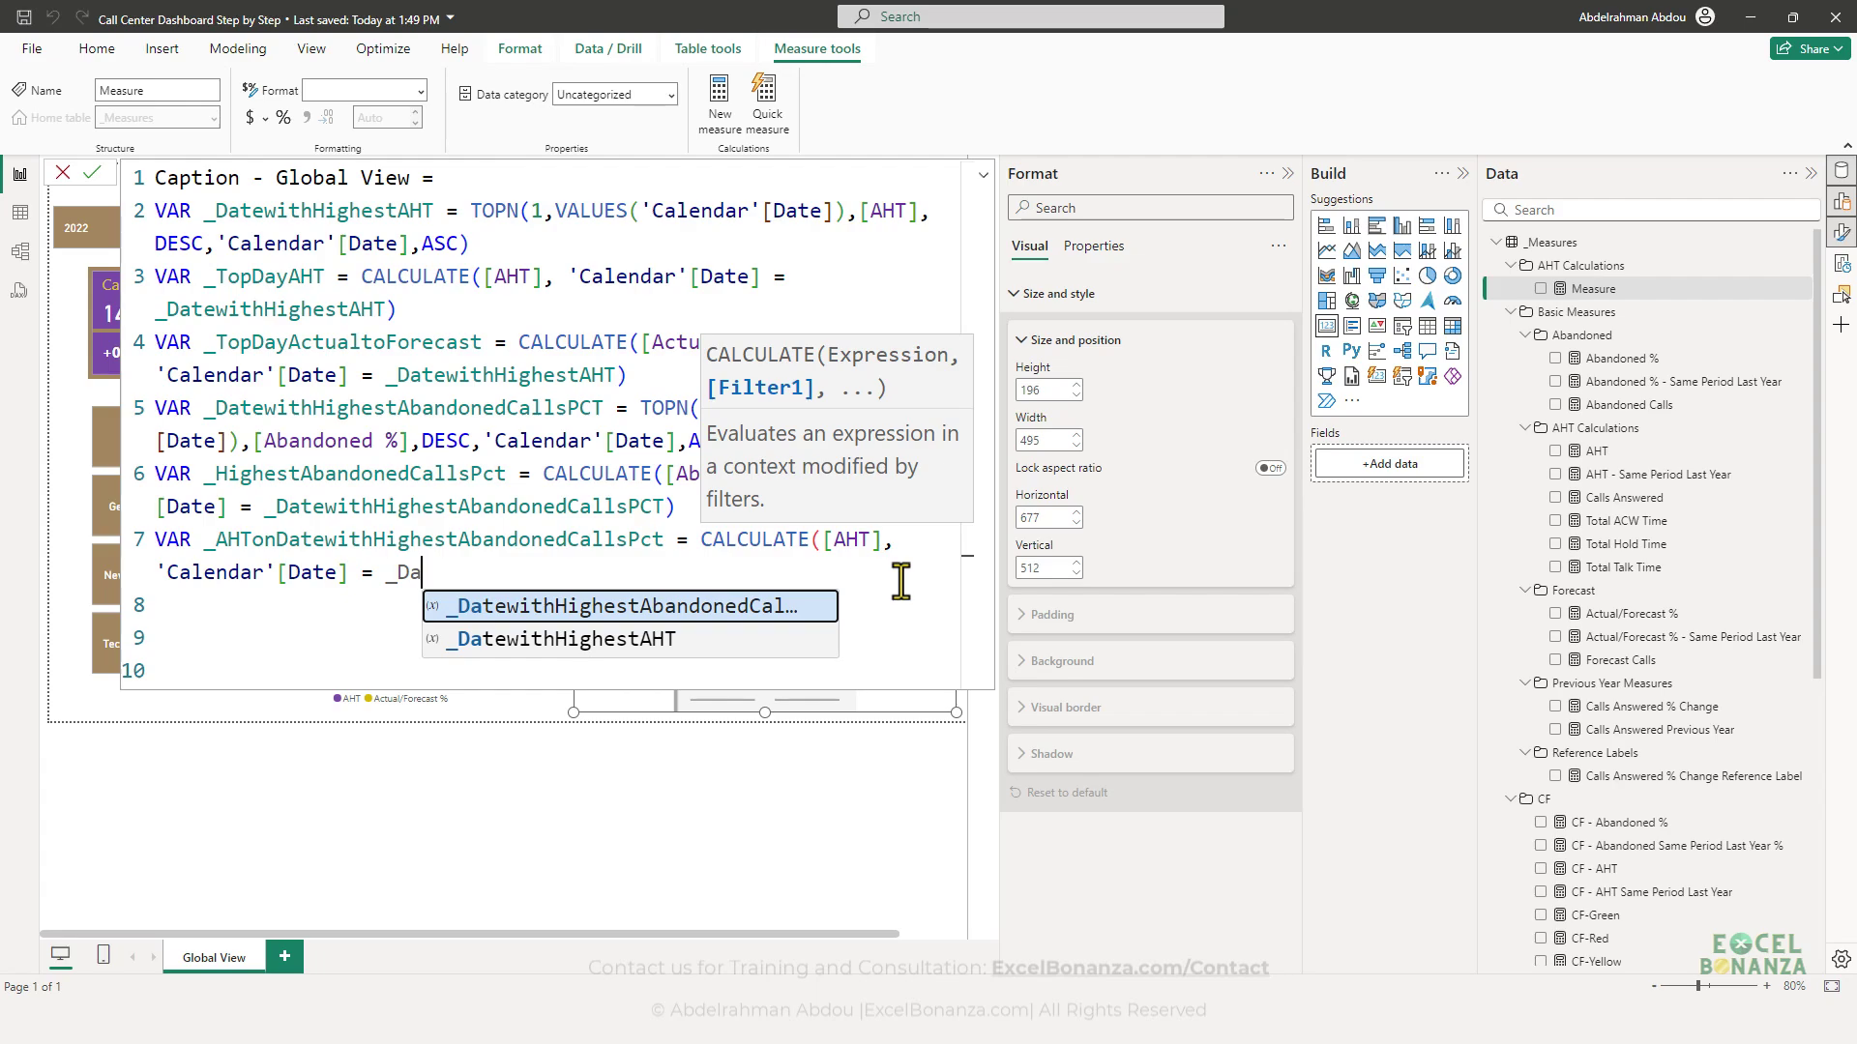
pyautogui.press('Tab')
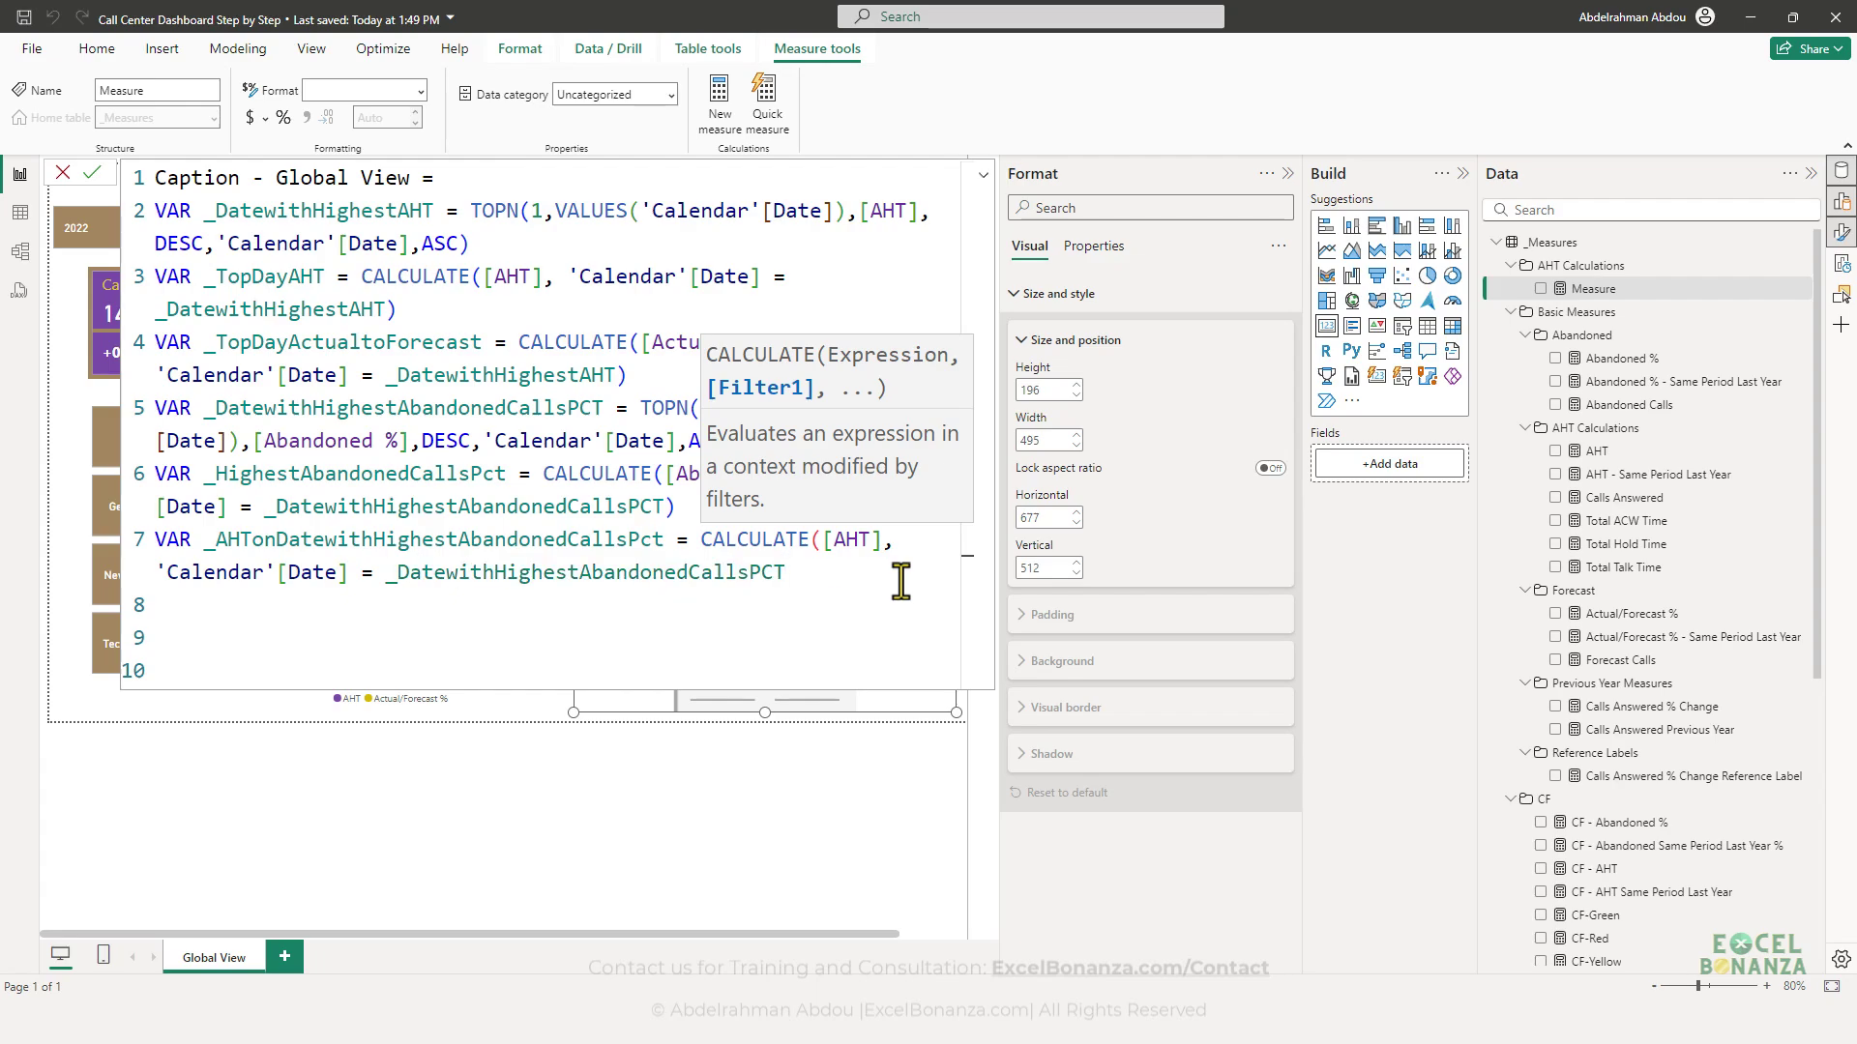
pyautogui.write(')')
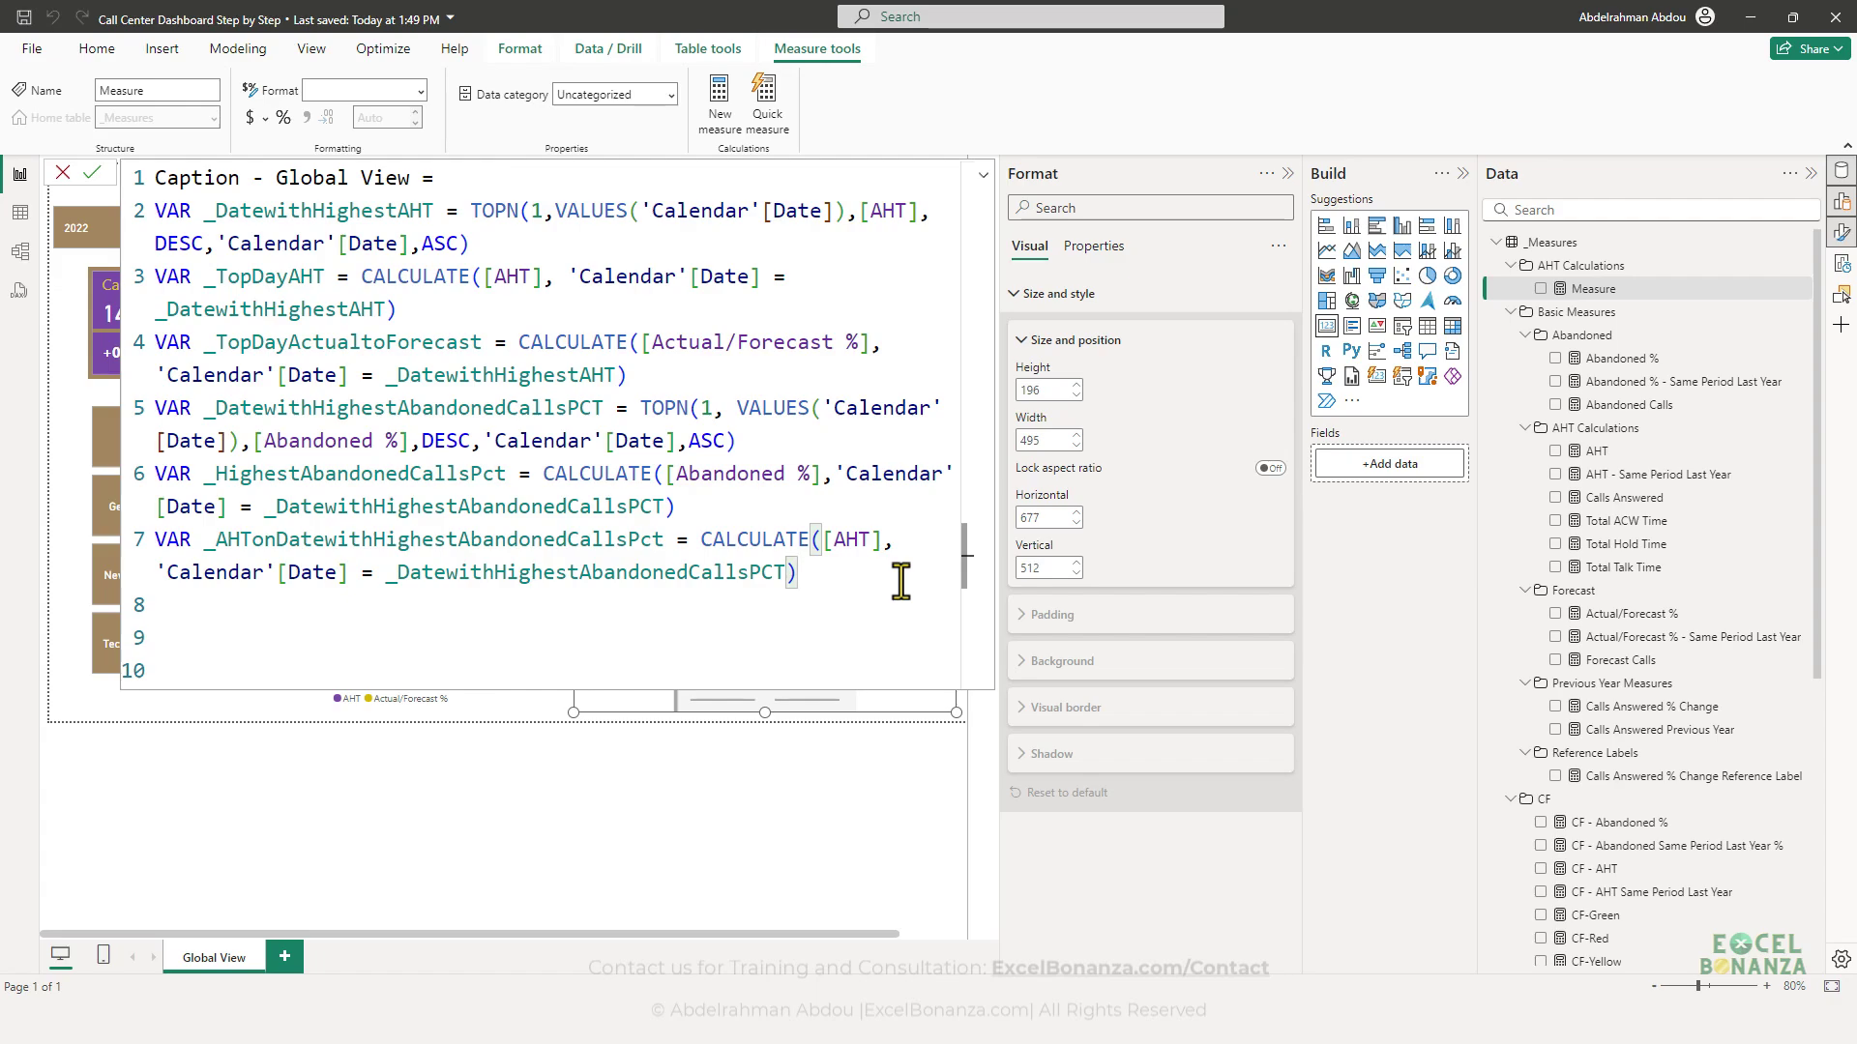
# - Return _DatewithHighestAHT on line 8, commit the Caption - Global View measure and leave the formula editor
pyautogui.click(313, 614)
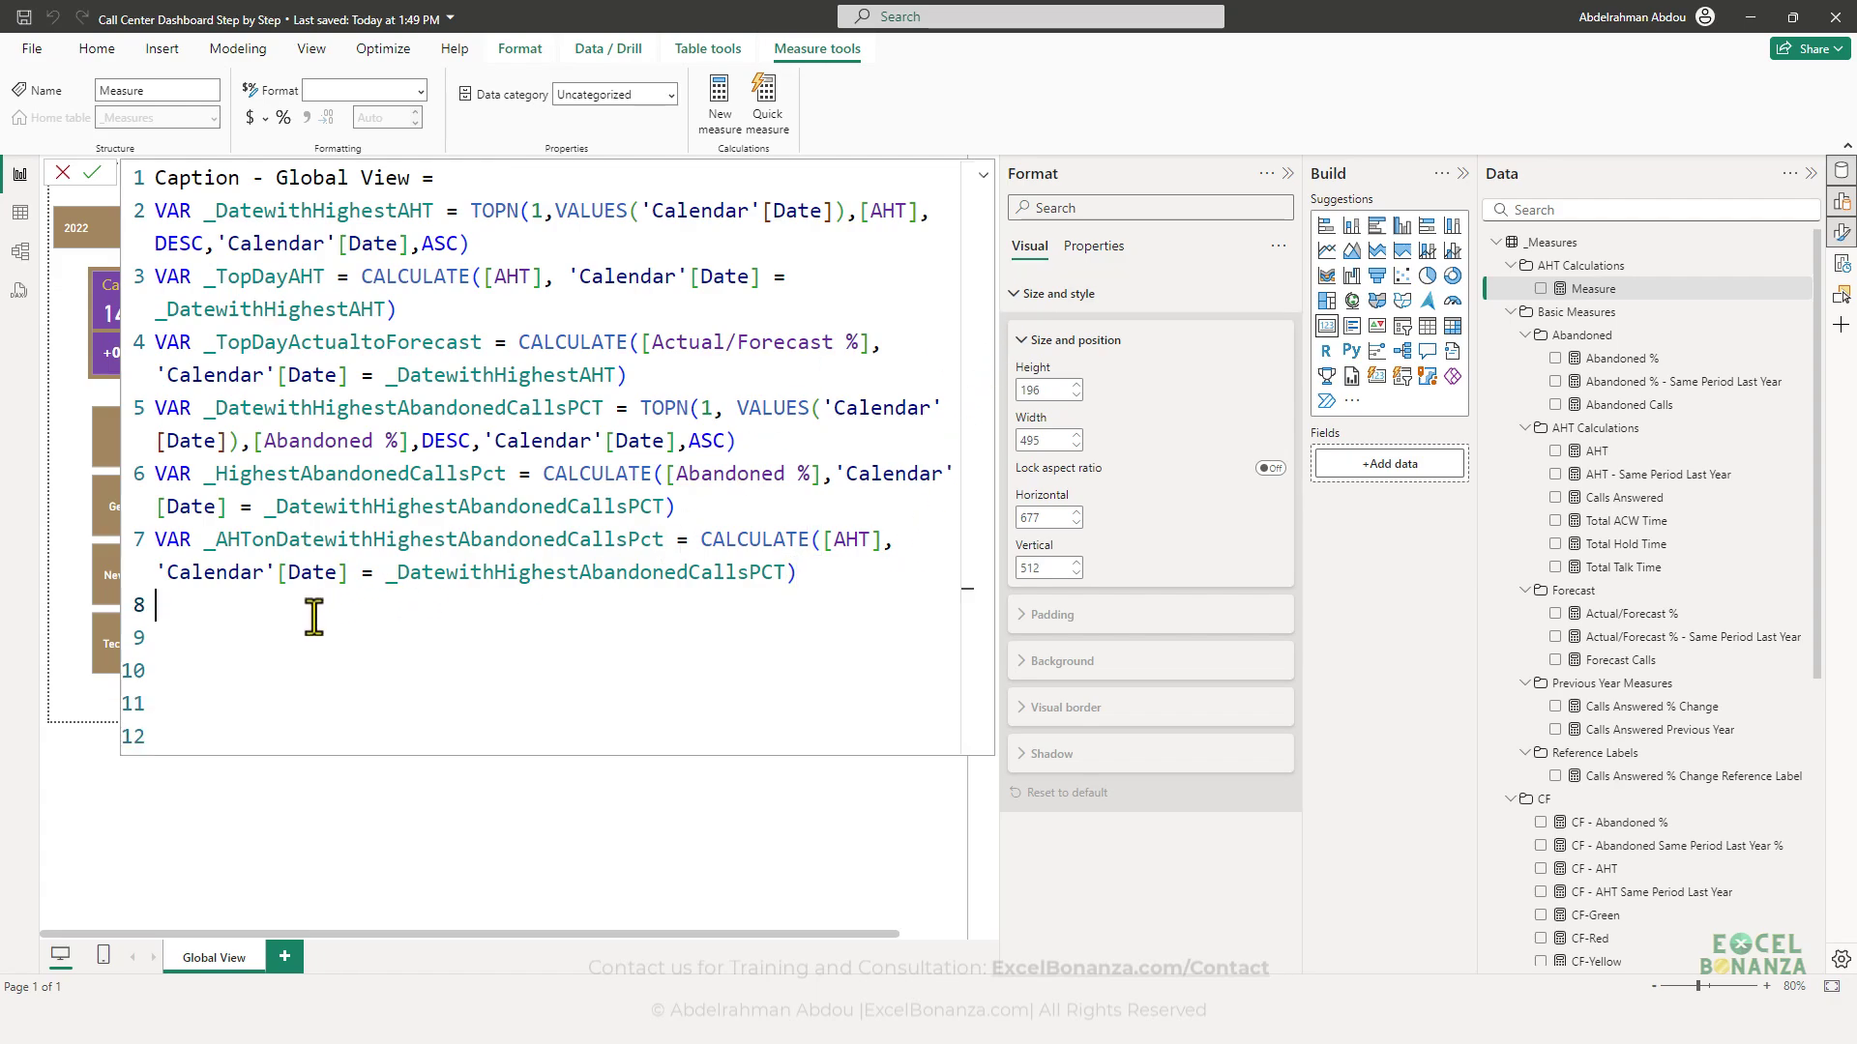
pyautogui.write('Return _Date')
pyautogui.press('Down')
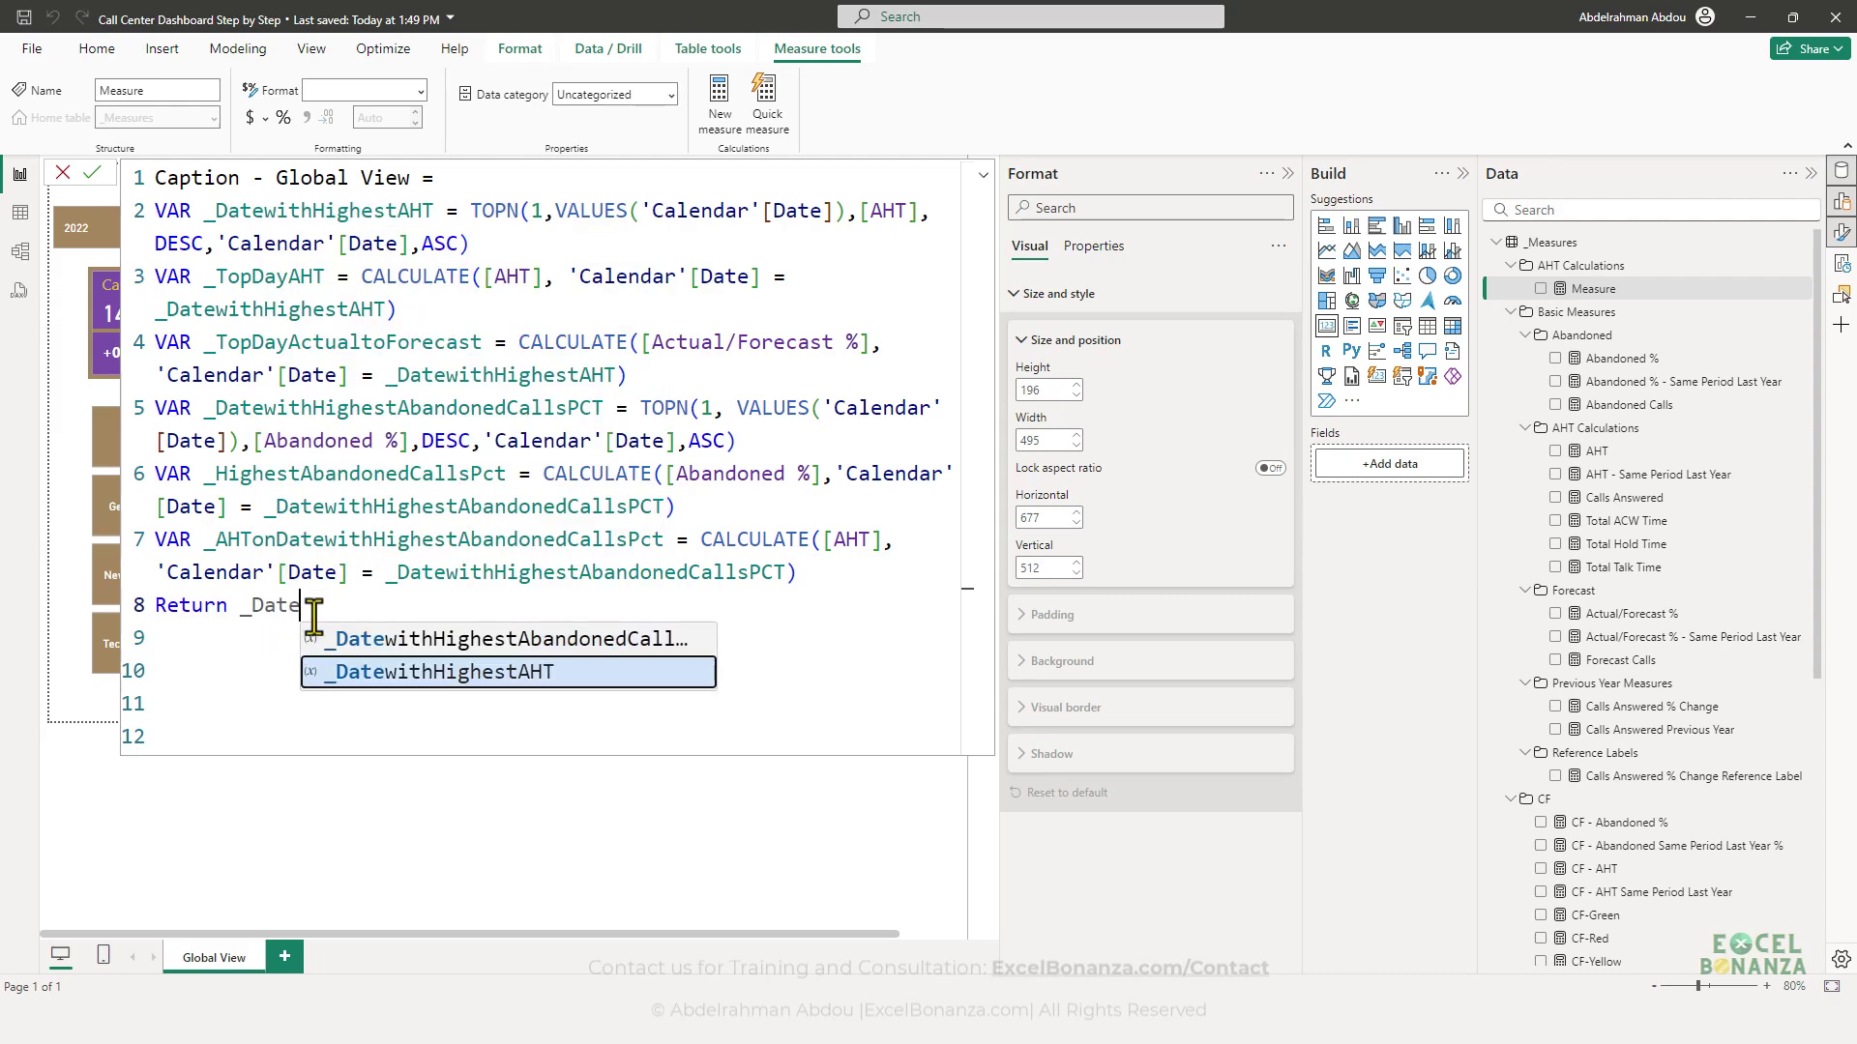
pyautogui.press('Tab')
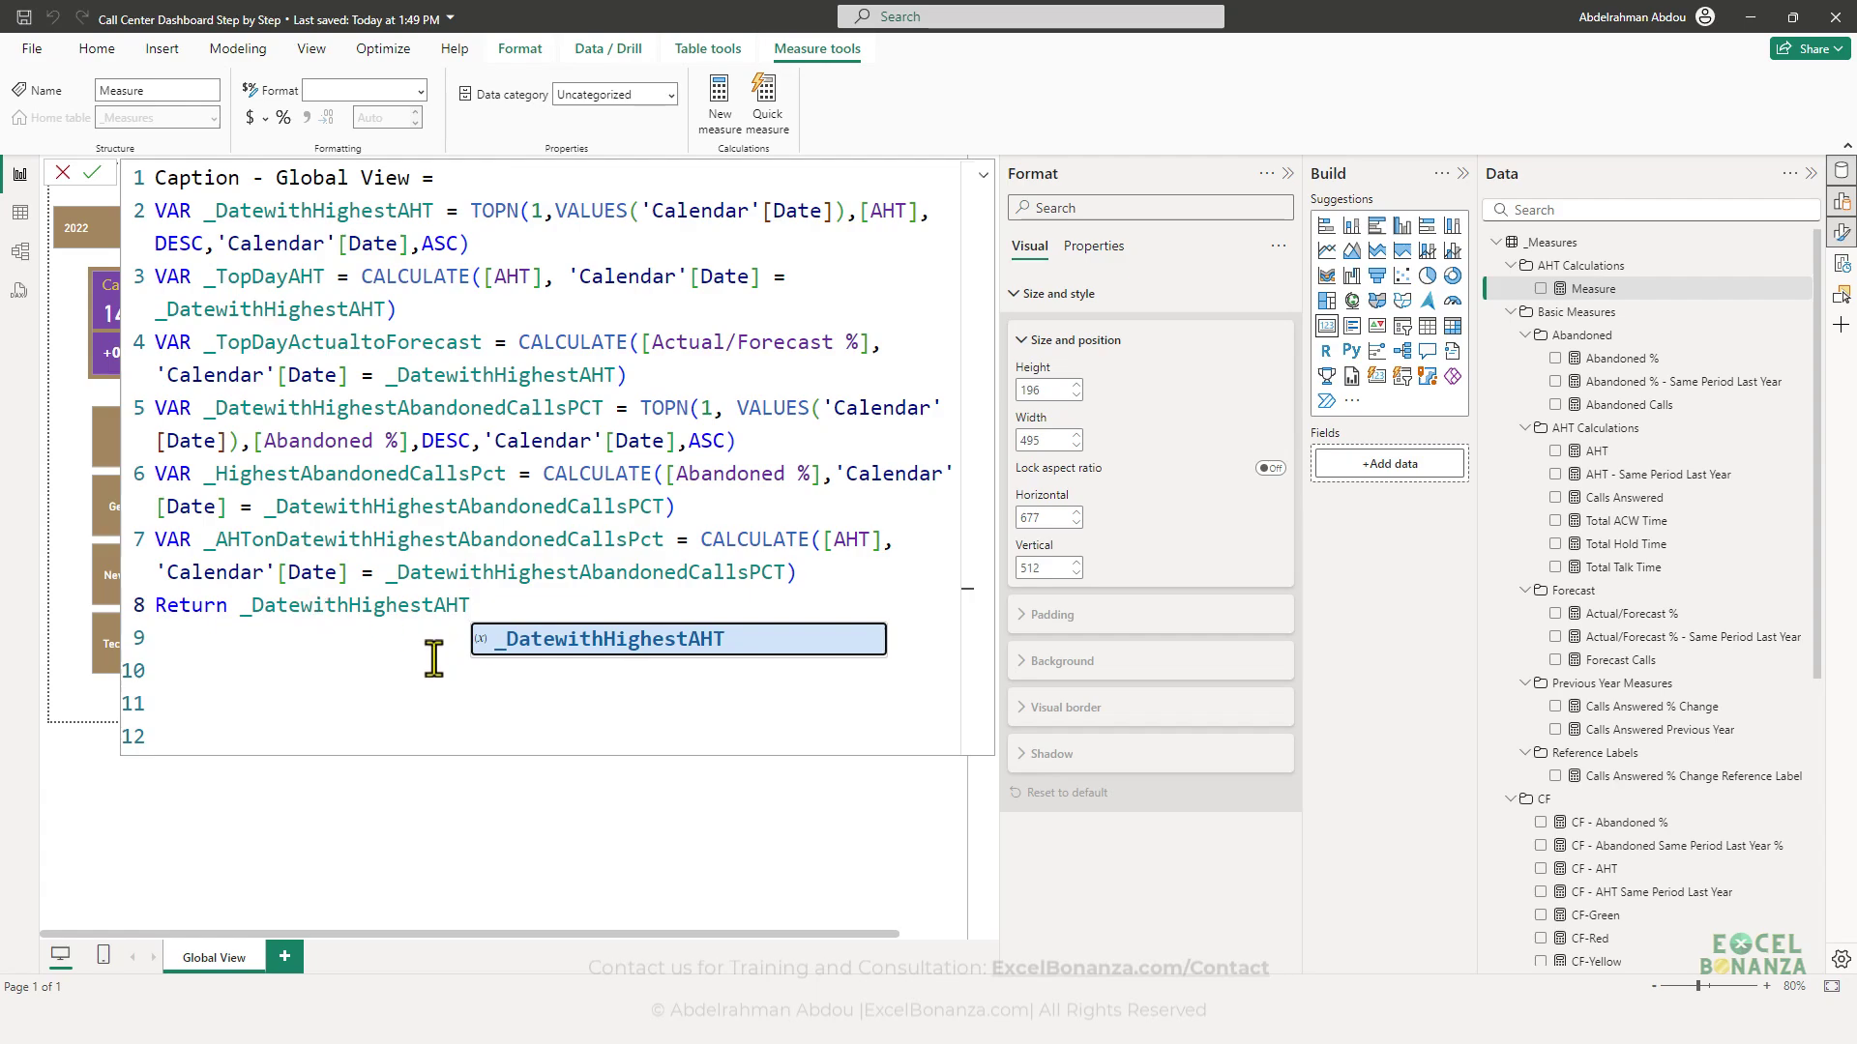
pyautogui.press('Escape')
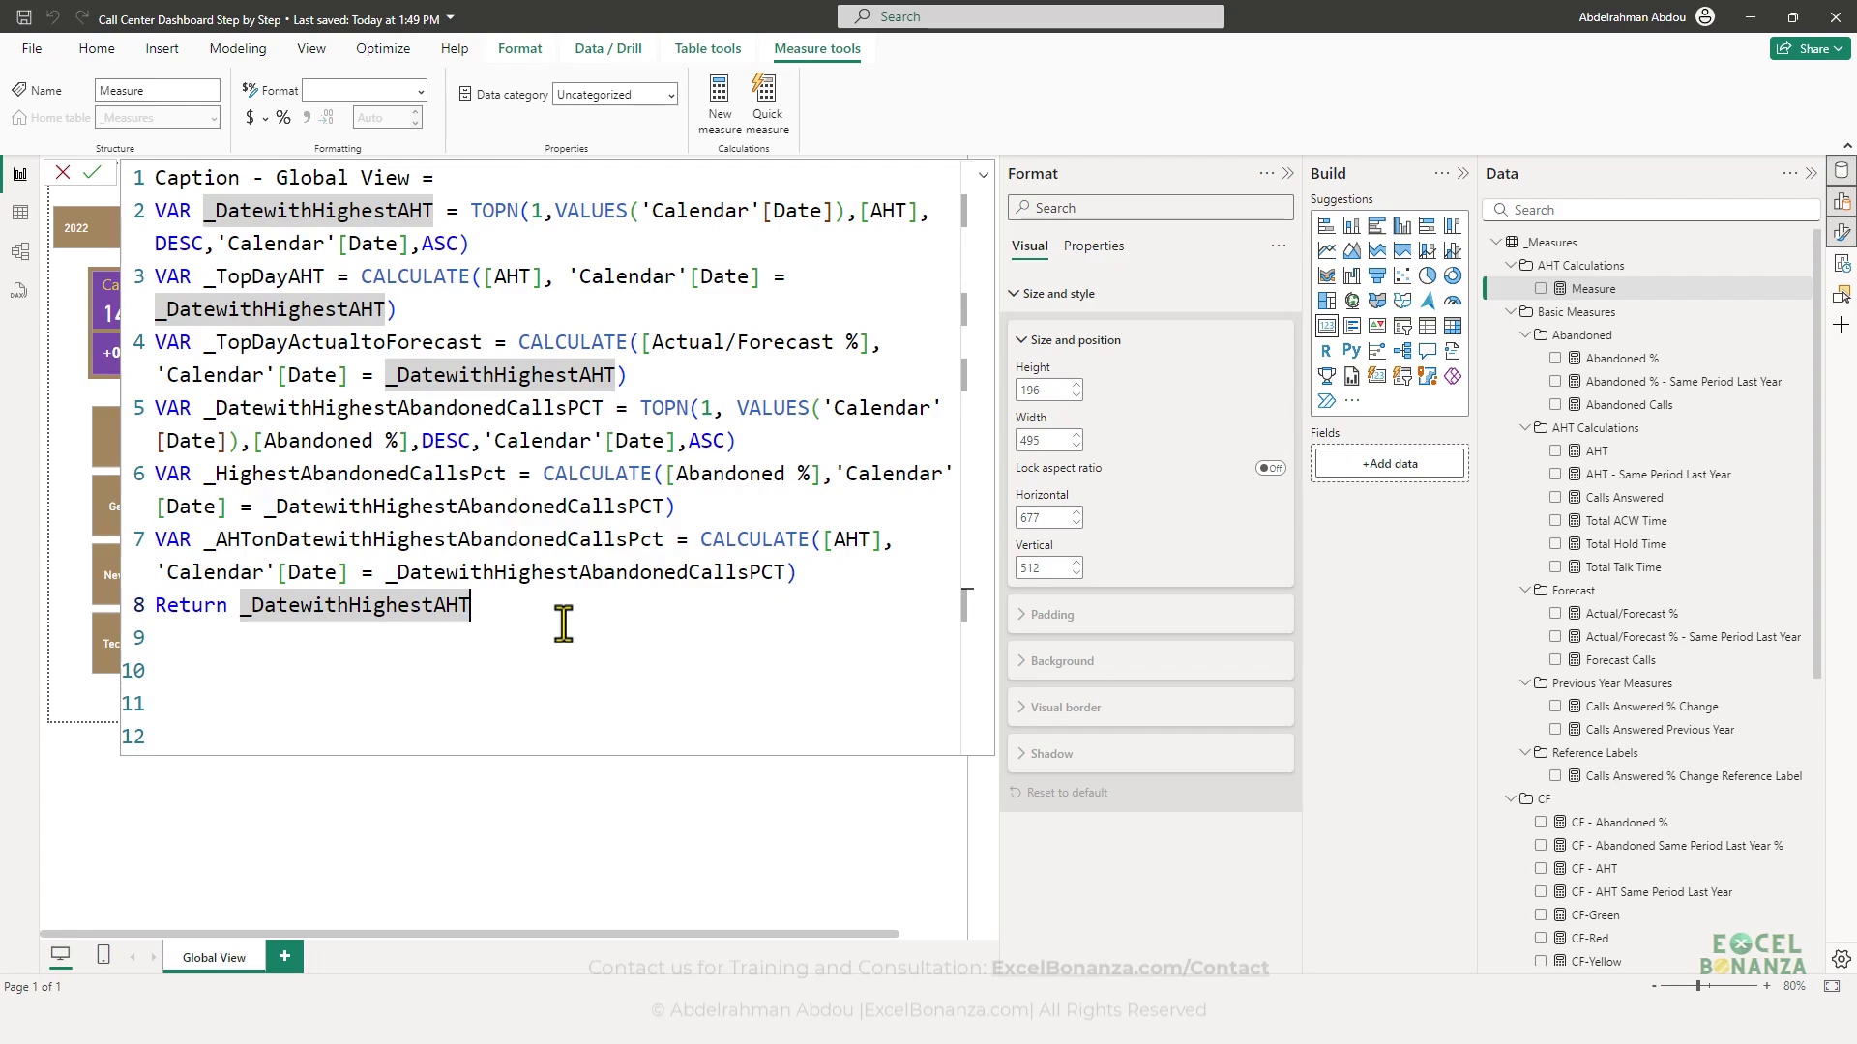
pyautogui.press('Return')
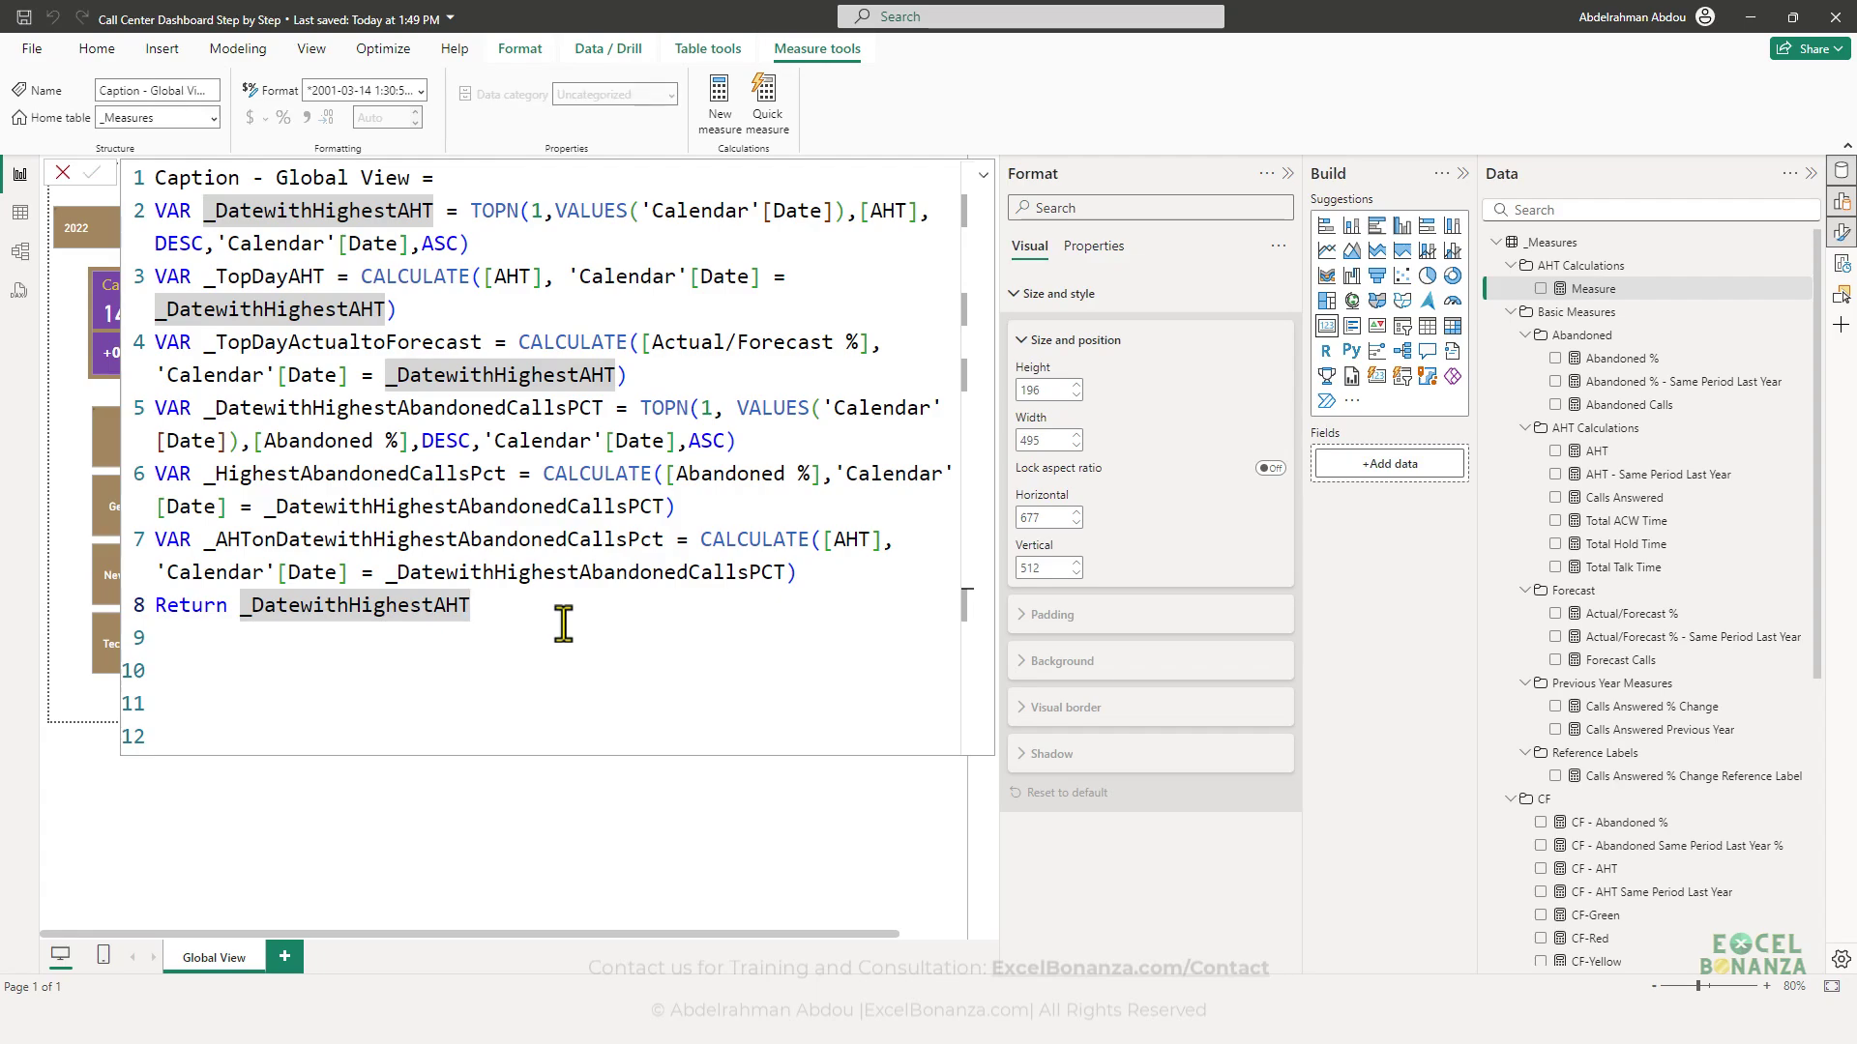
pyautogui.click(584, 802)
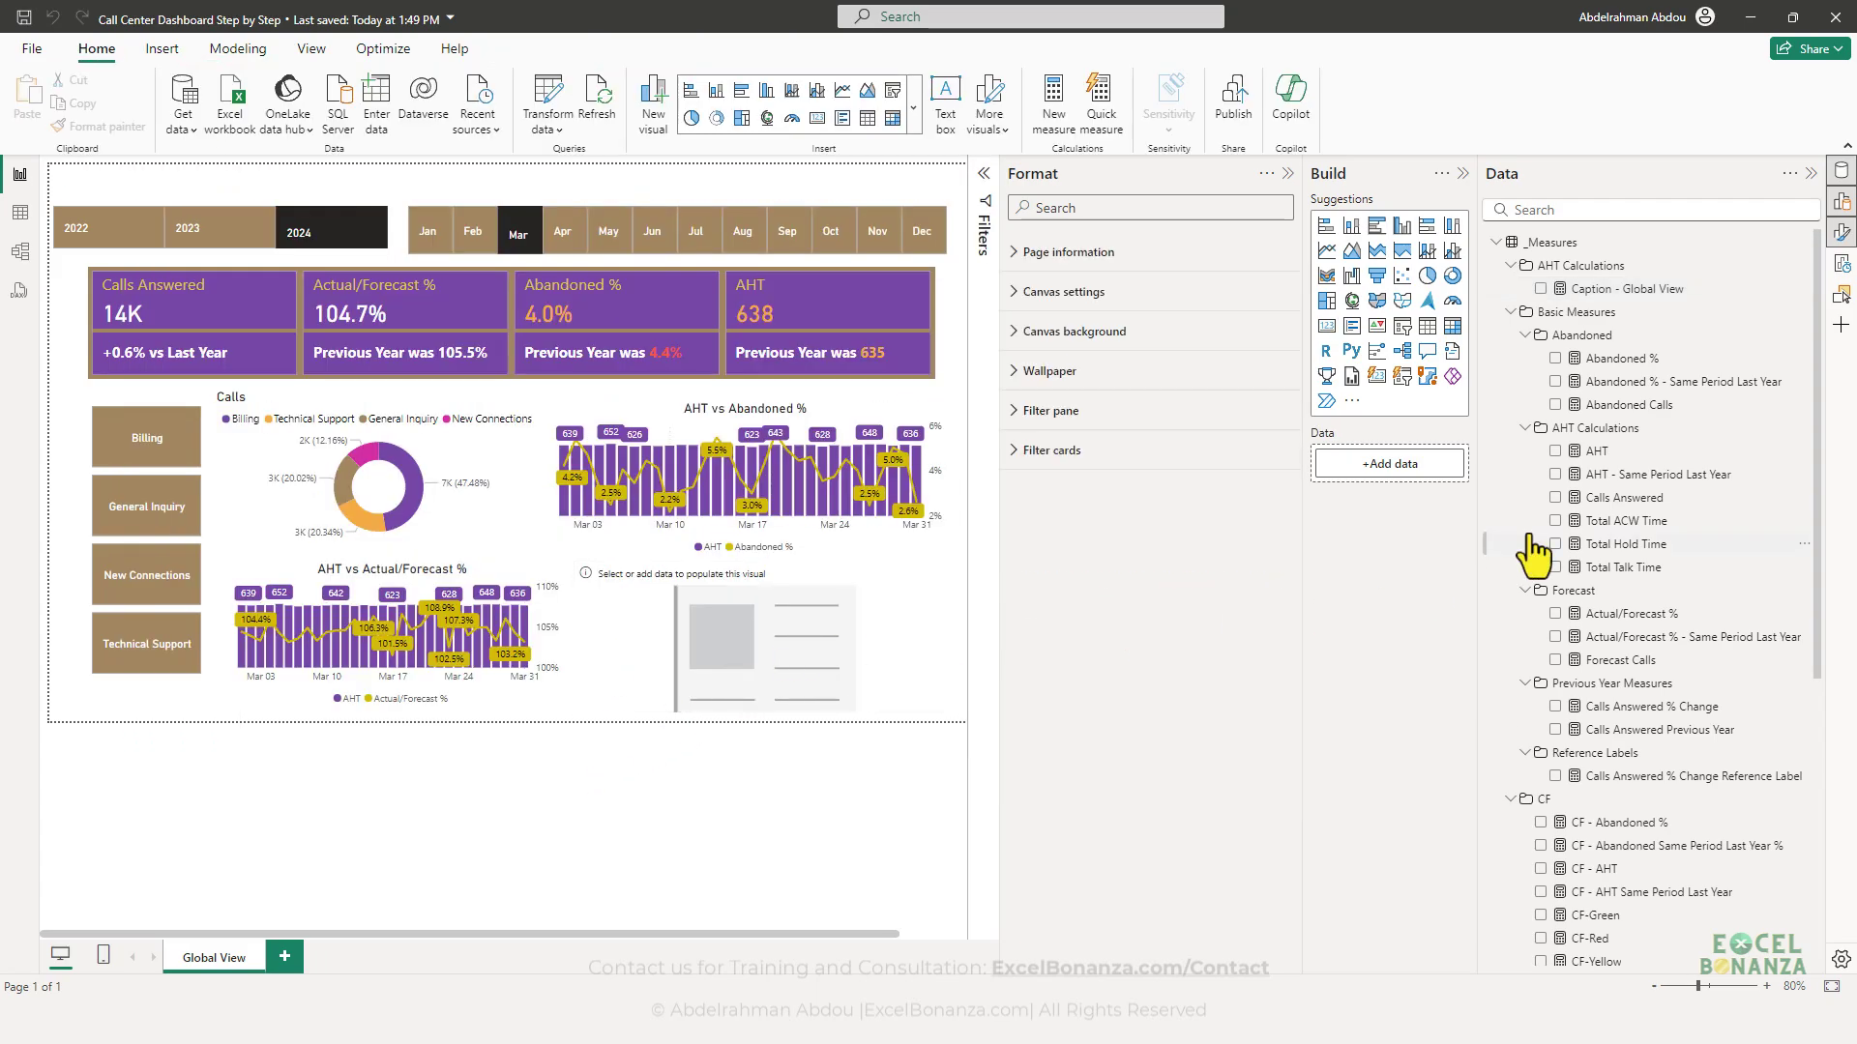
# - In the model view, set the display folder of the Caption - Global View measure to Captions - Global View
pyautogui.click(1650, 295)
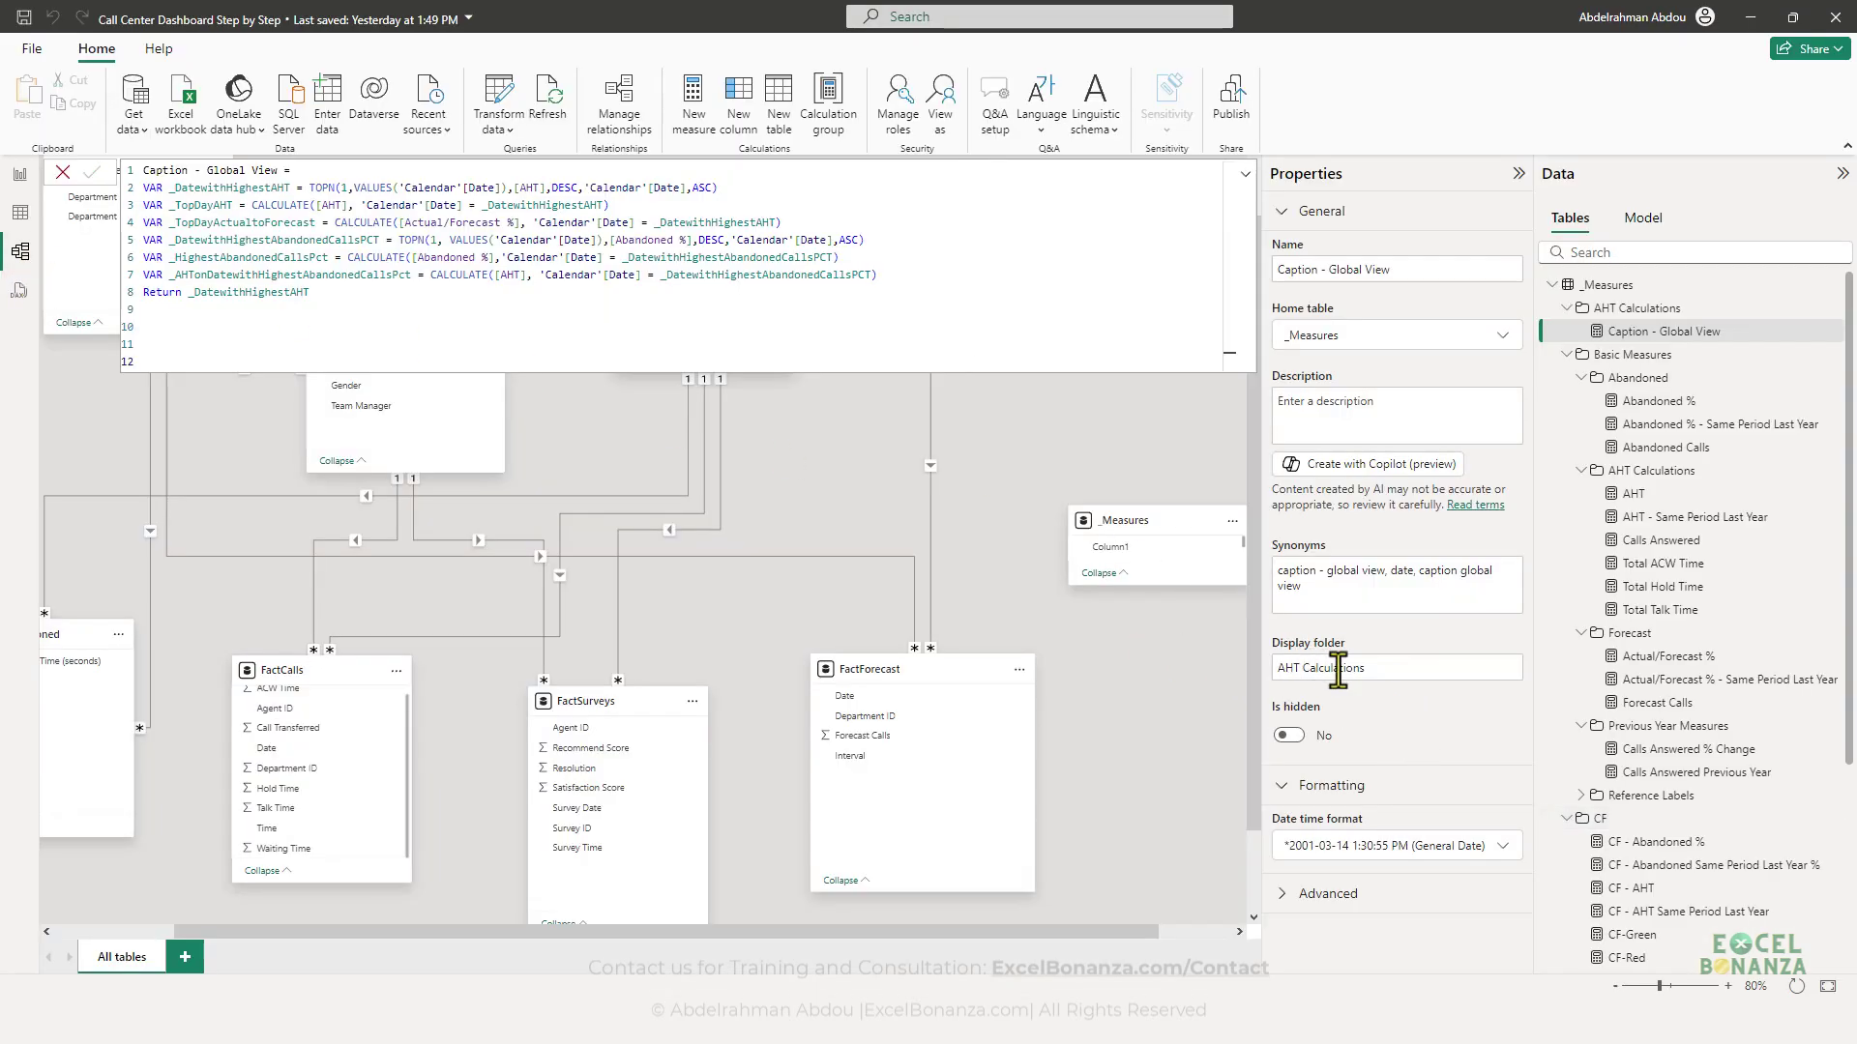
pyautogui.moveTo(1147, 671); pyautogui.dragTo(1201, 669)
pyautogui.tripleClick(1307, 669)
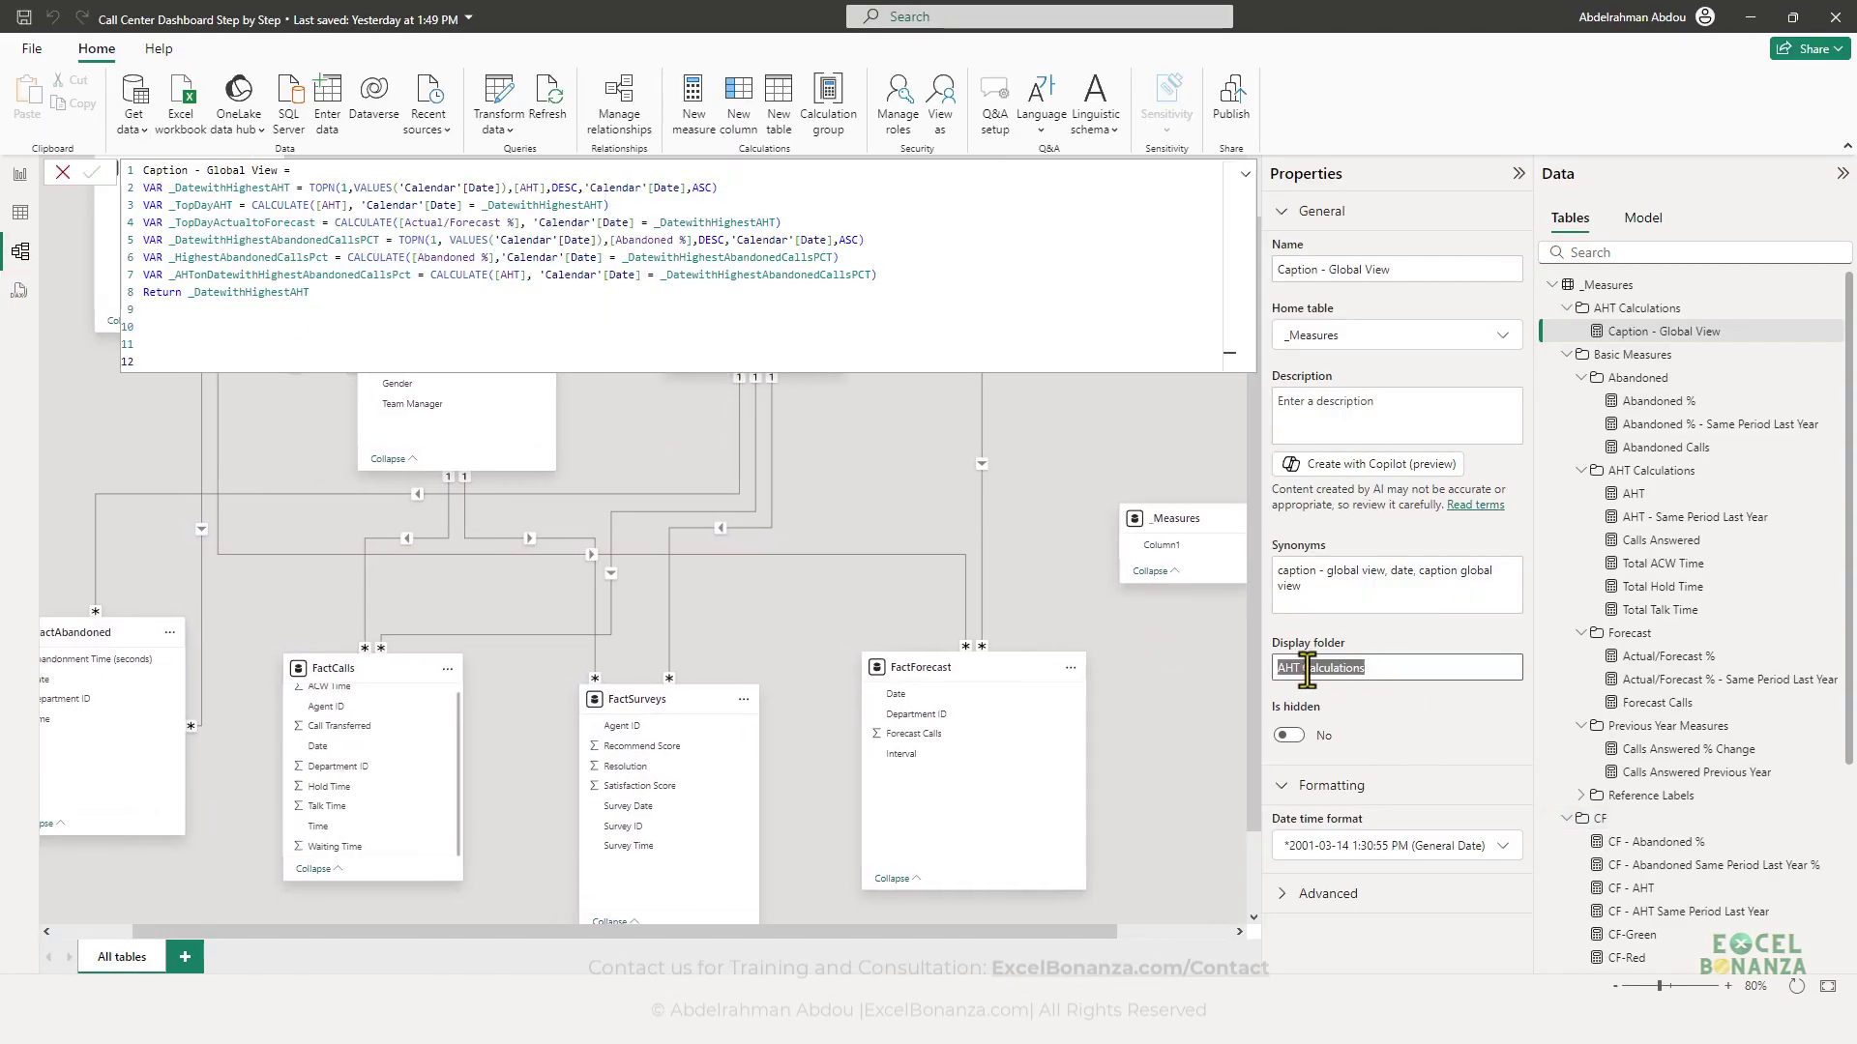
pyautogui.write('Captions - Global View')
pyautogui.press('Return')
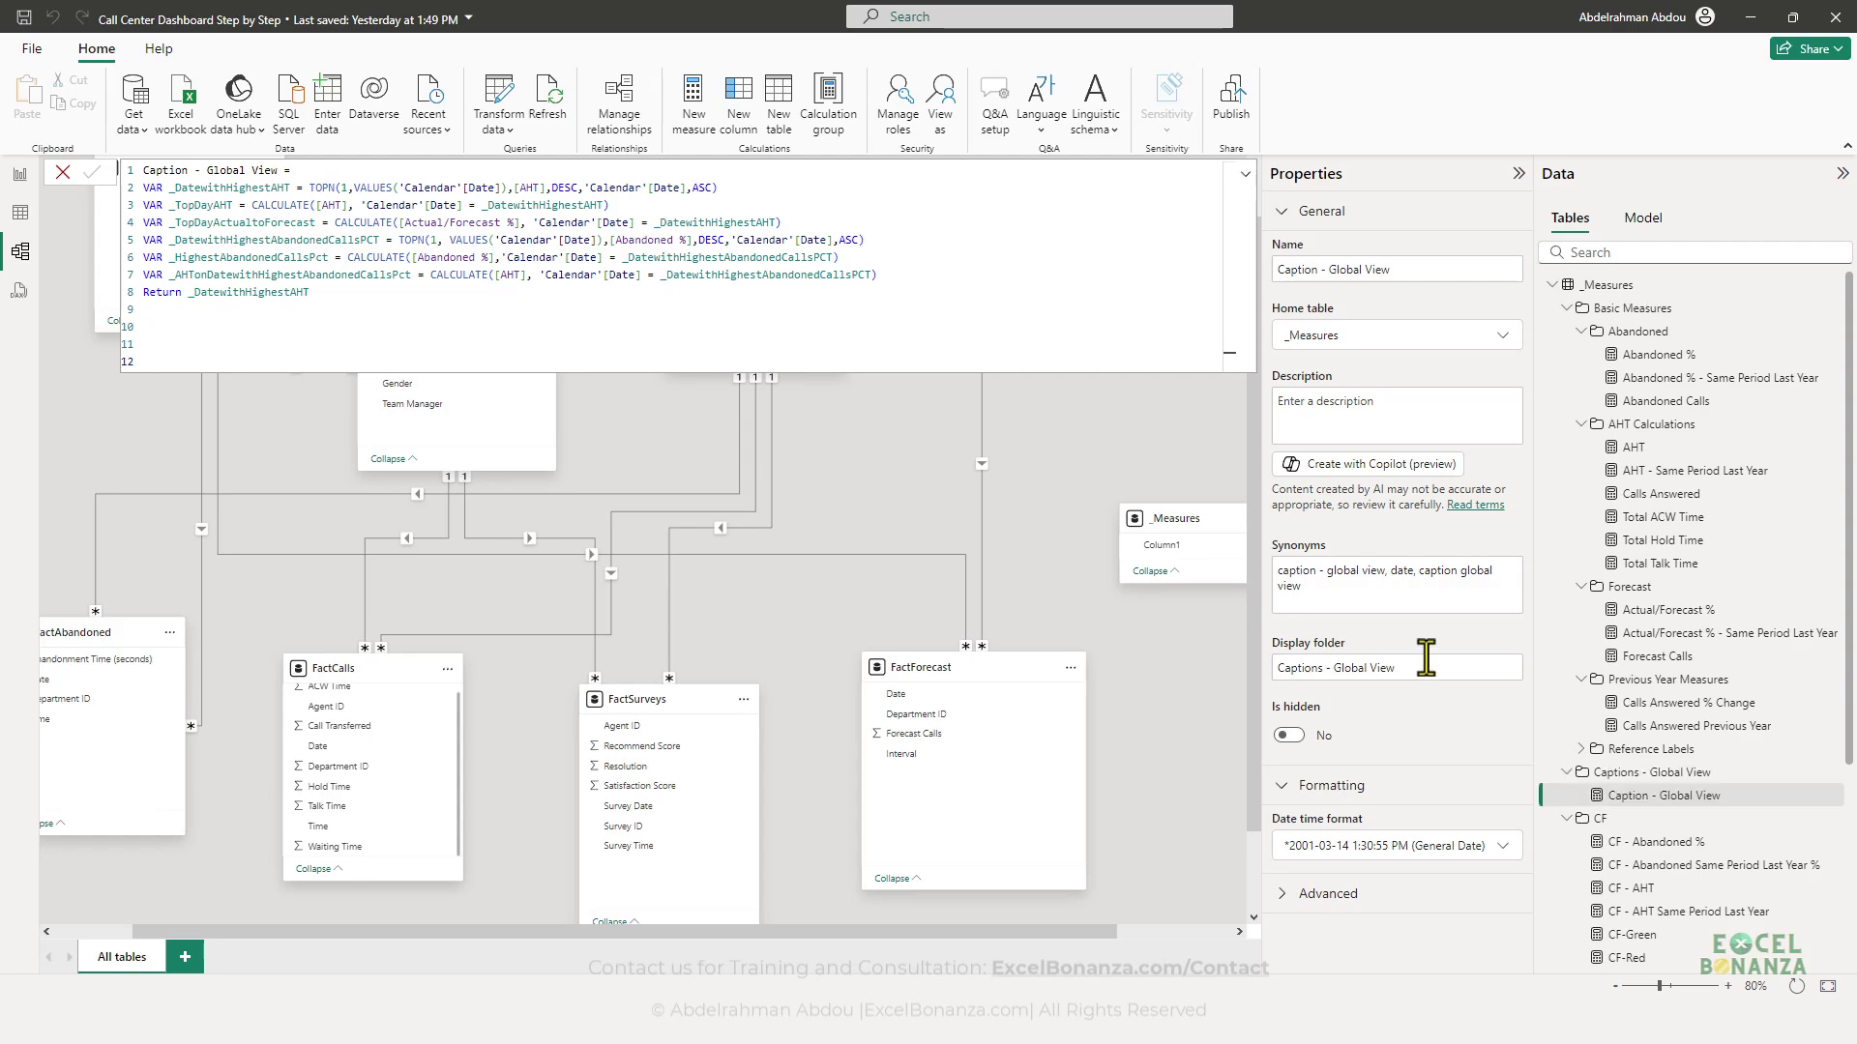
# - Return to the report view and add the Caption - Global View measure to the empty card below the AHT vs Abandoned % chart
pyautogui.click(1647, 797)
pyautogui.click(20, 175)
pyautogui.moveTo(1613, 777); pyautogui.dragTo(729, 618)
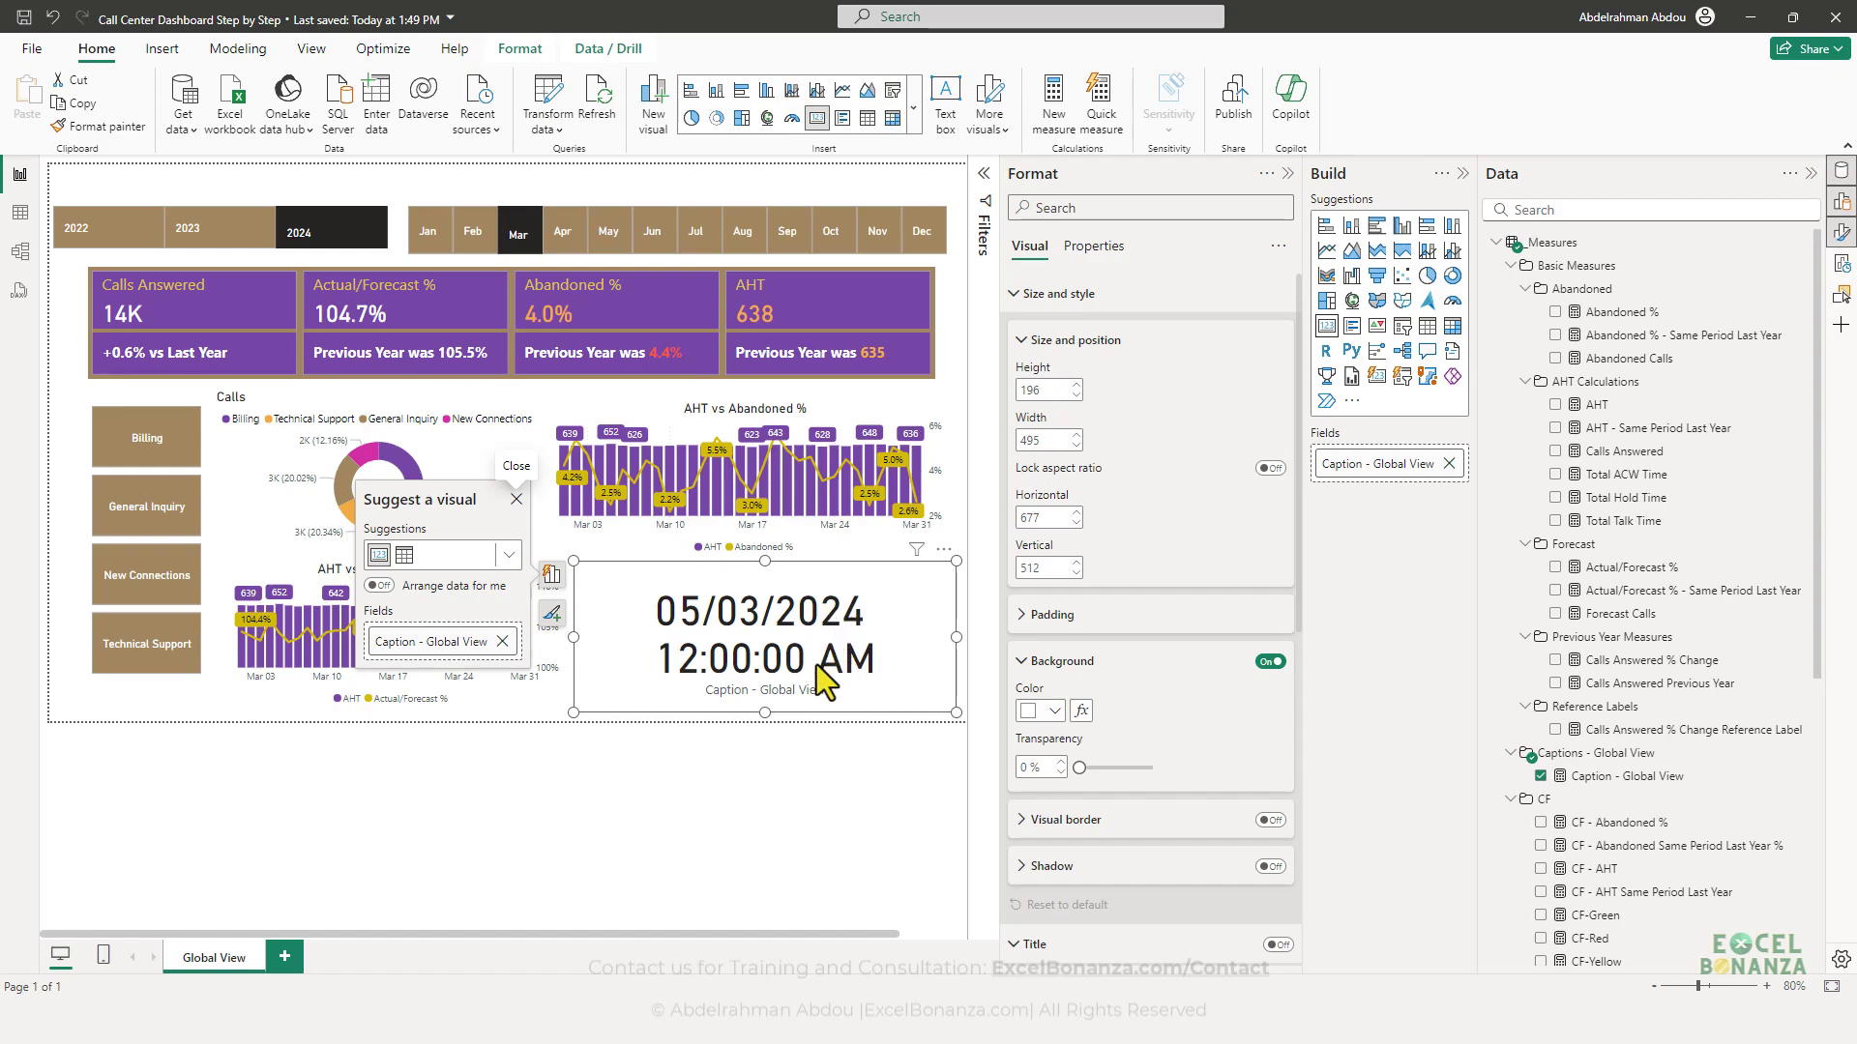
# - In the Caption - Global View measure, wrap the returned _DatewithHighestAHT in FORMAT with the format string "dd-mm-yy"
pyautogui.click(1656, 778)
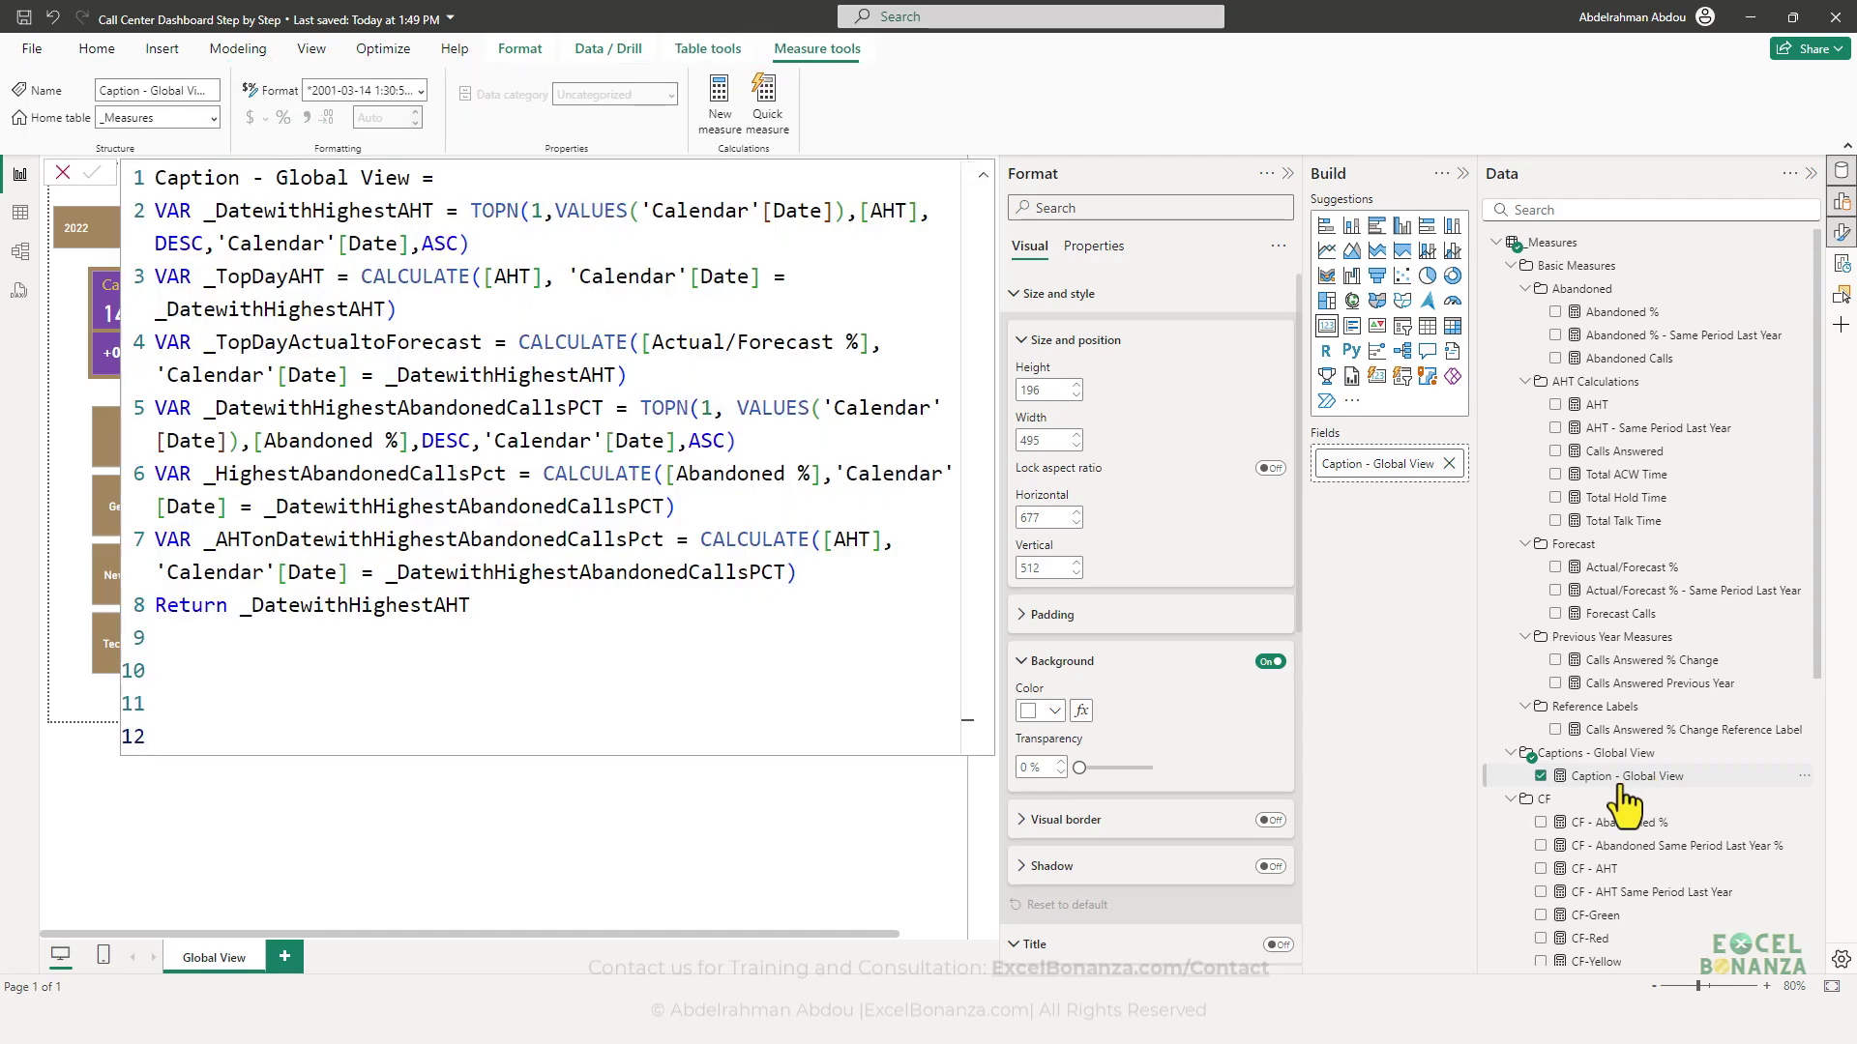
pyautogui.click(508, 609)
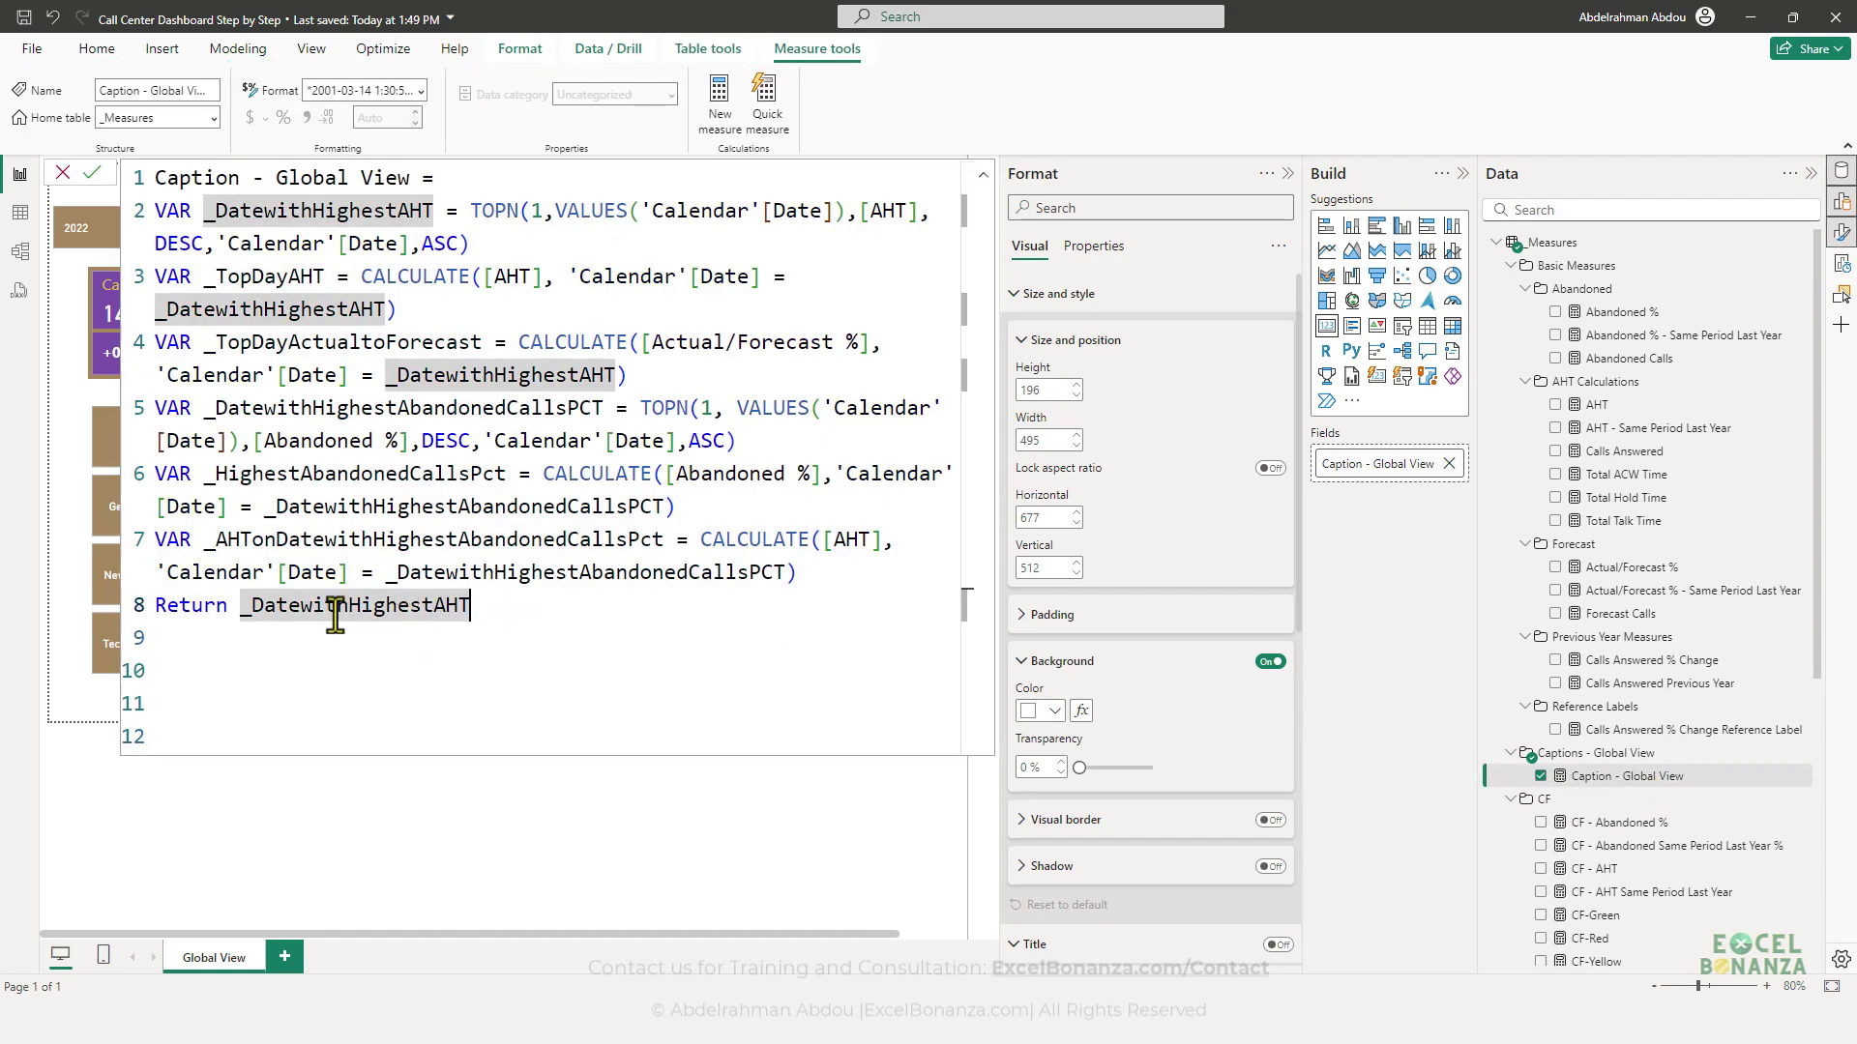
pyautogui.click(254, 609)
pyautogui.moveTo(241, 609); pyautogui.dragTo(602, 614)
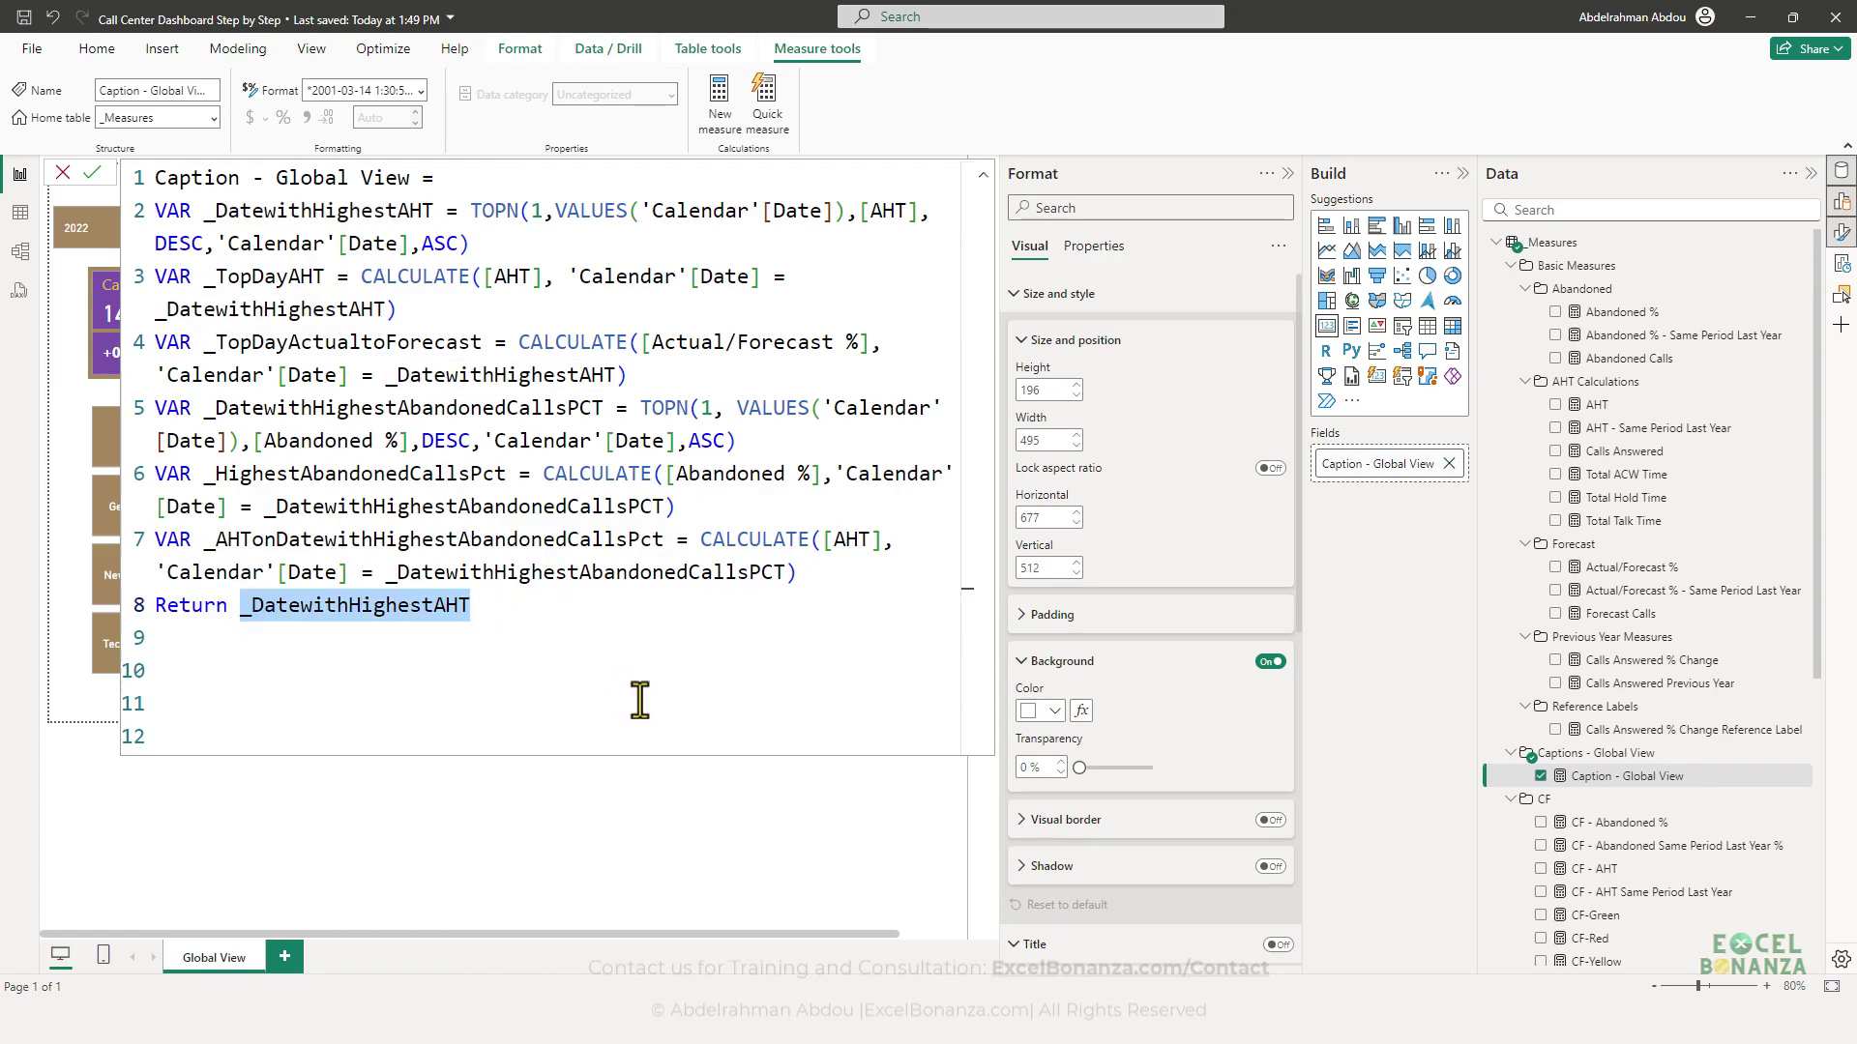
pyautogui.click(543, 619)
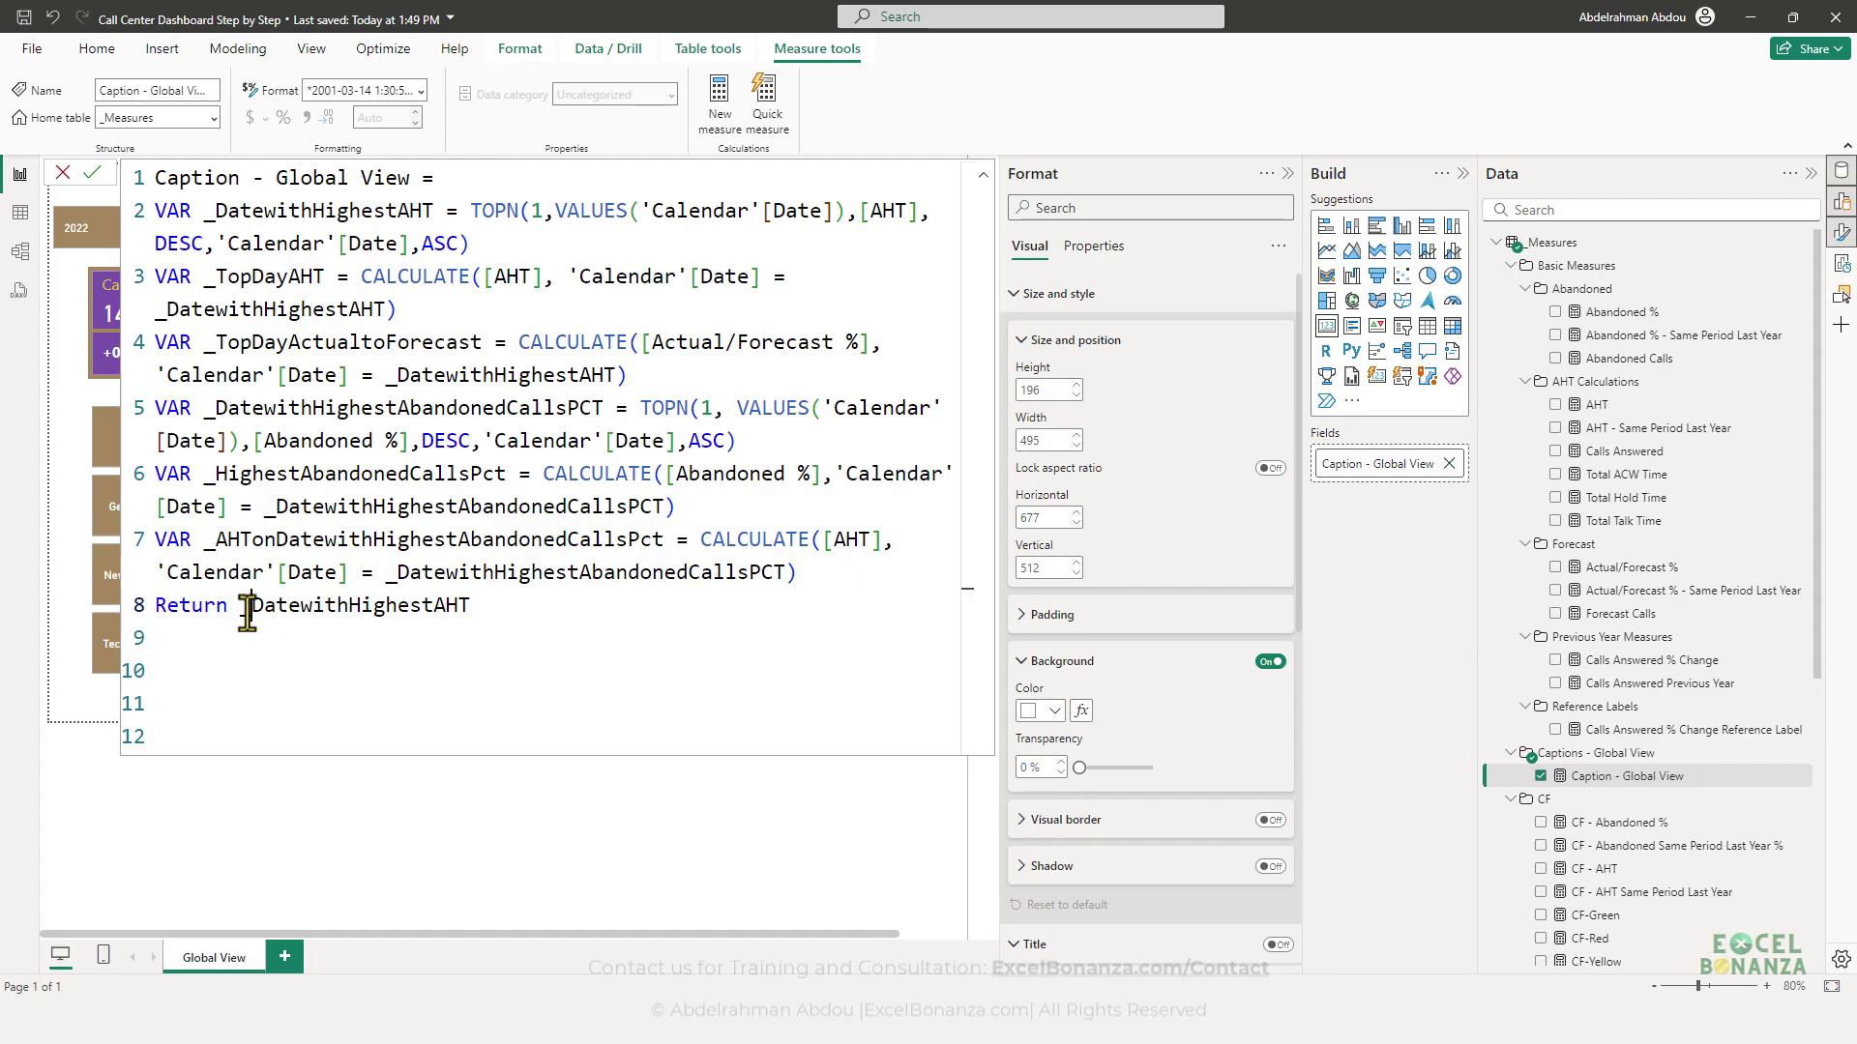
pyautogui.write('forma')
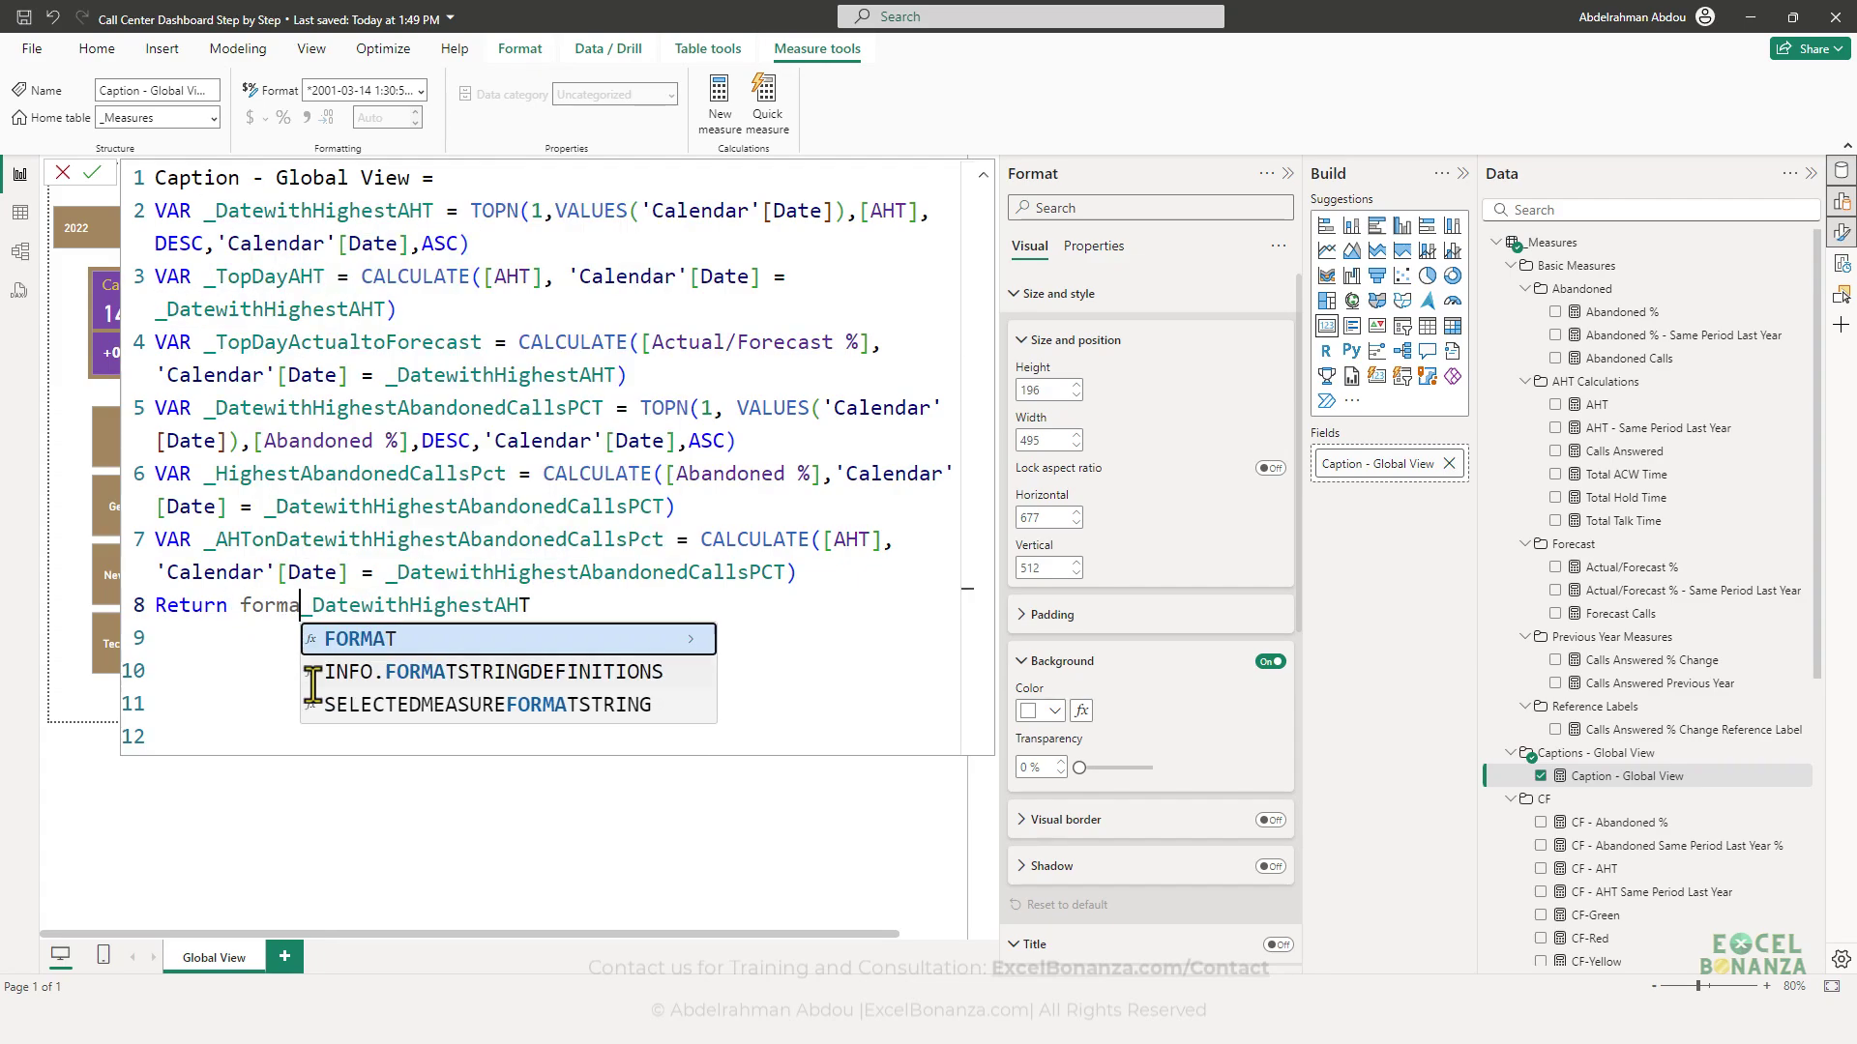
pyautogui.press('Tab')
pyautogui.write('(')
pyautogui.press('End')
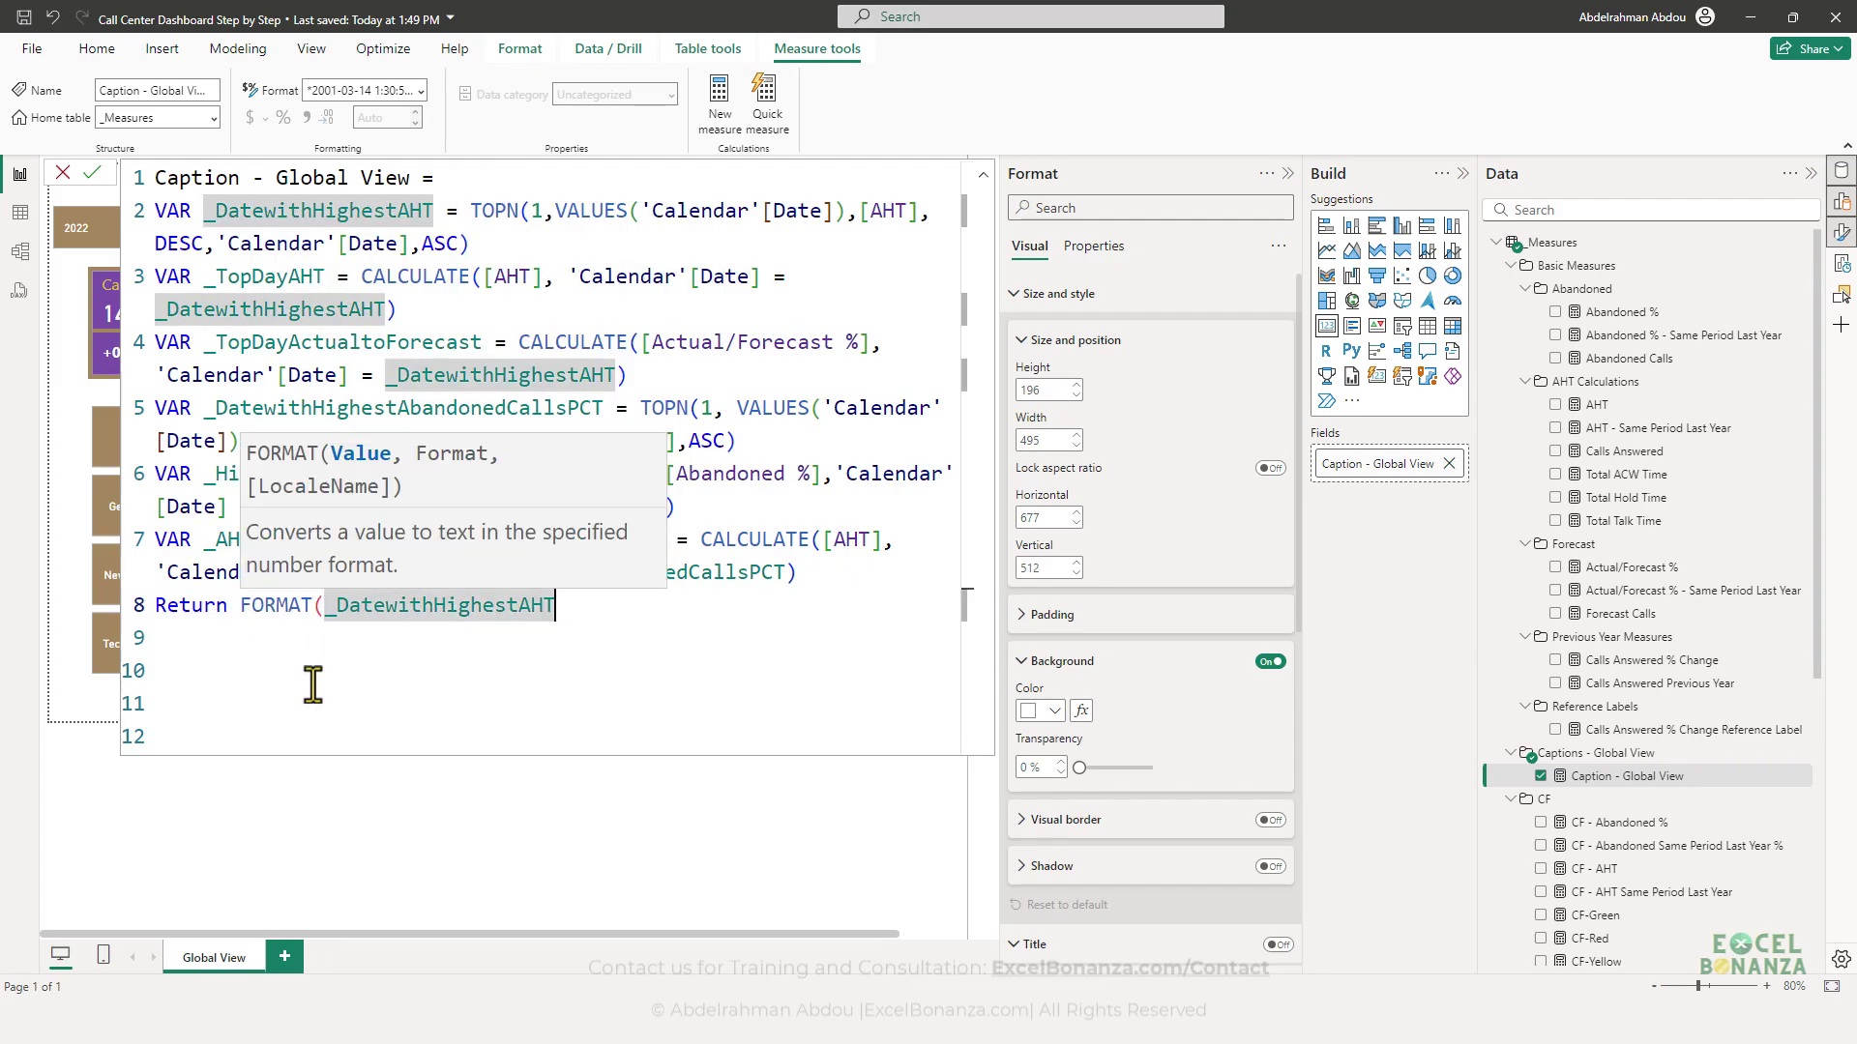
pyautogui.write(',"')
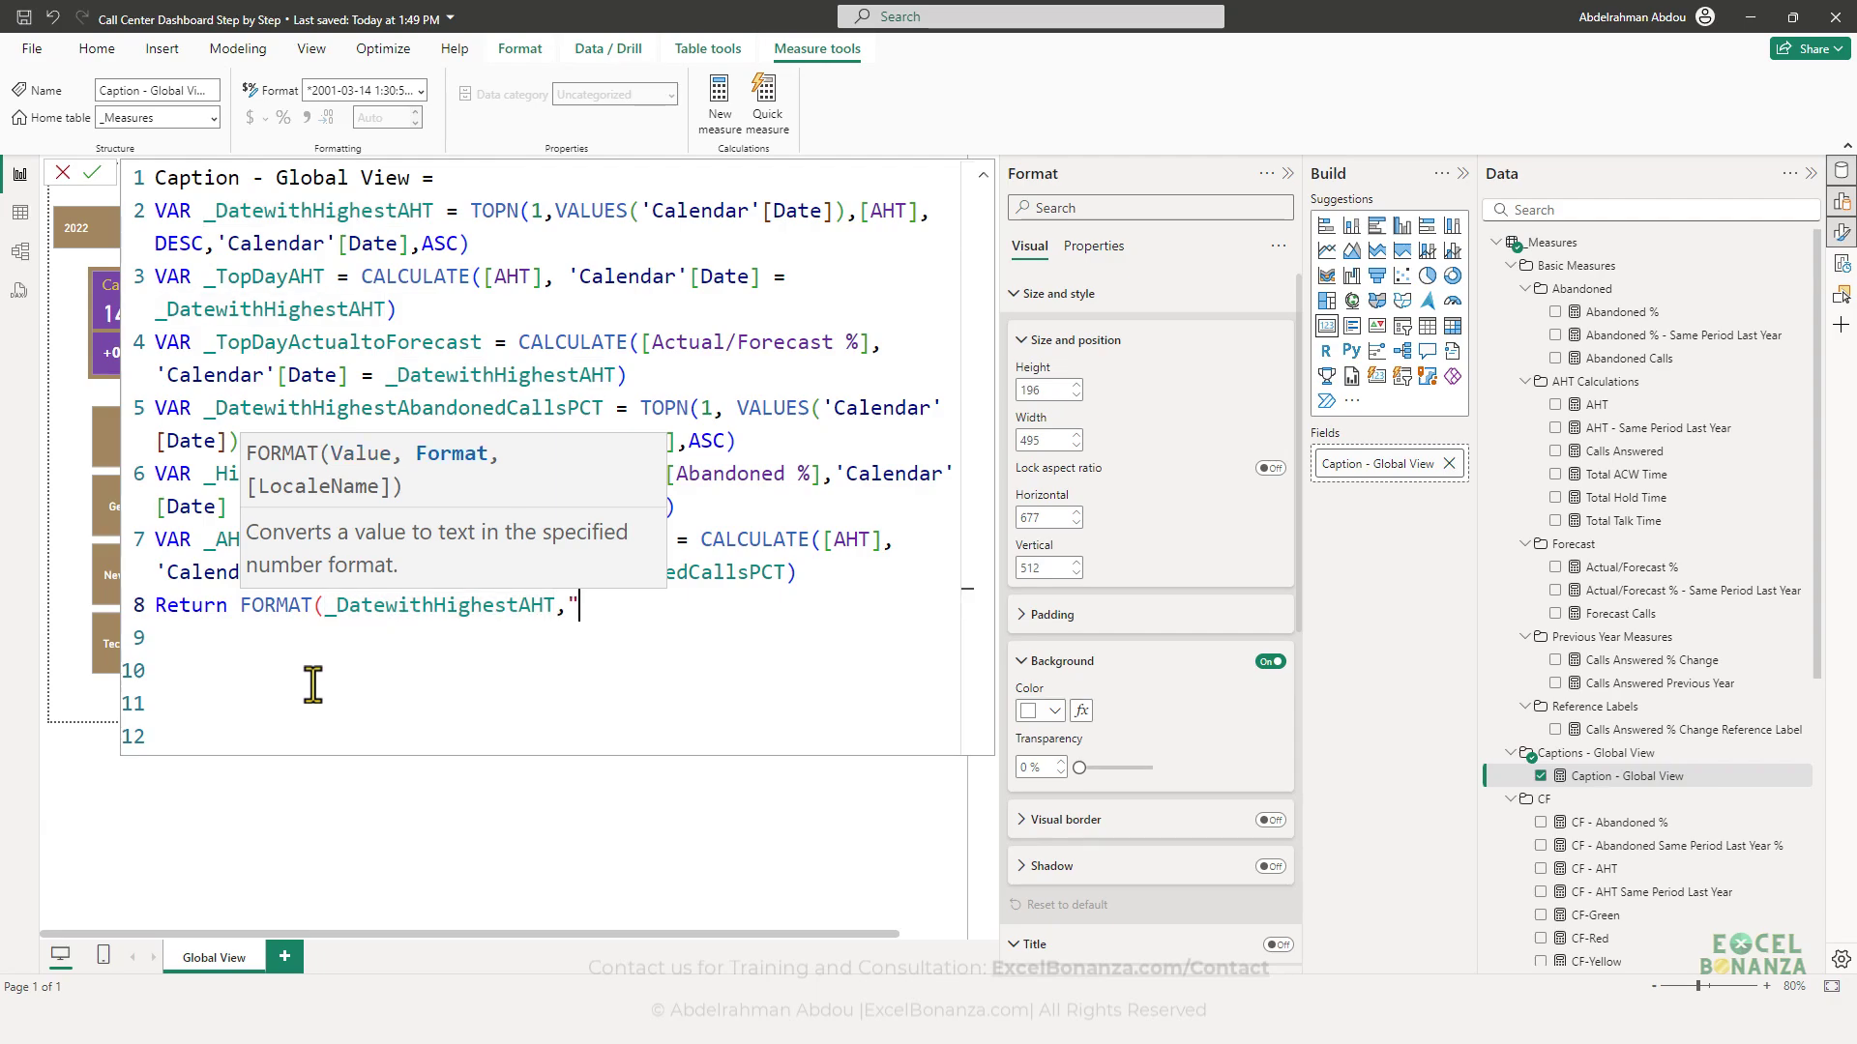
pyautogui.write('dd-mm-yy")')
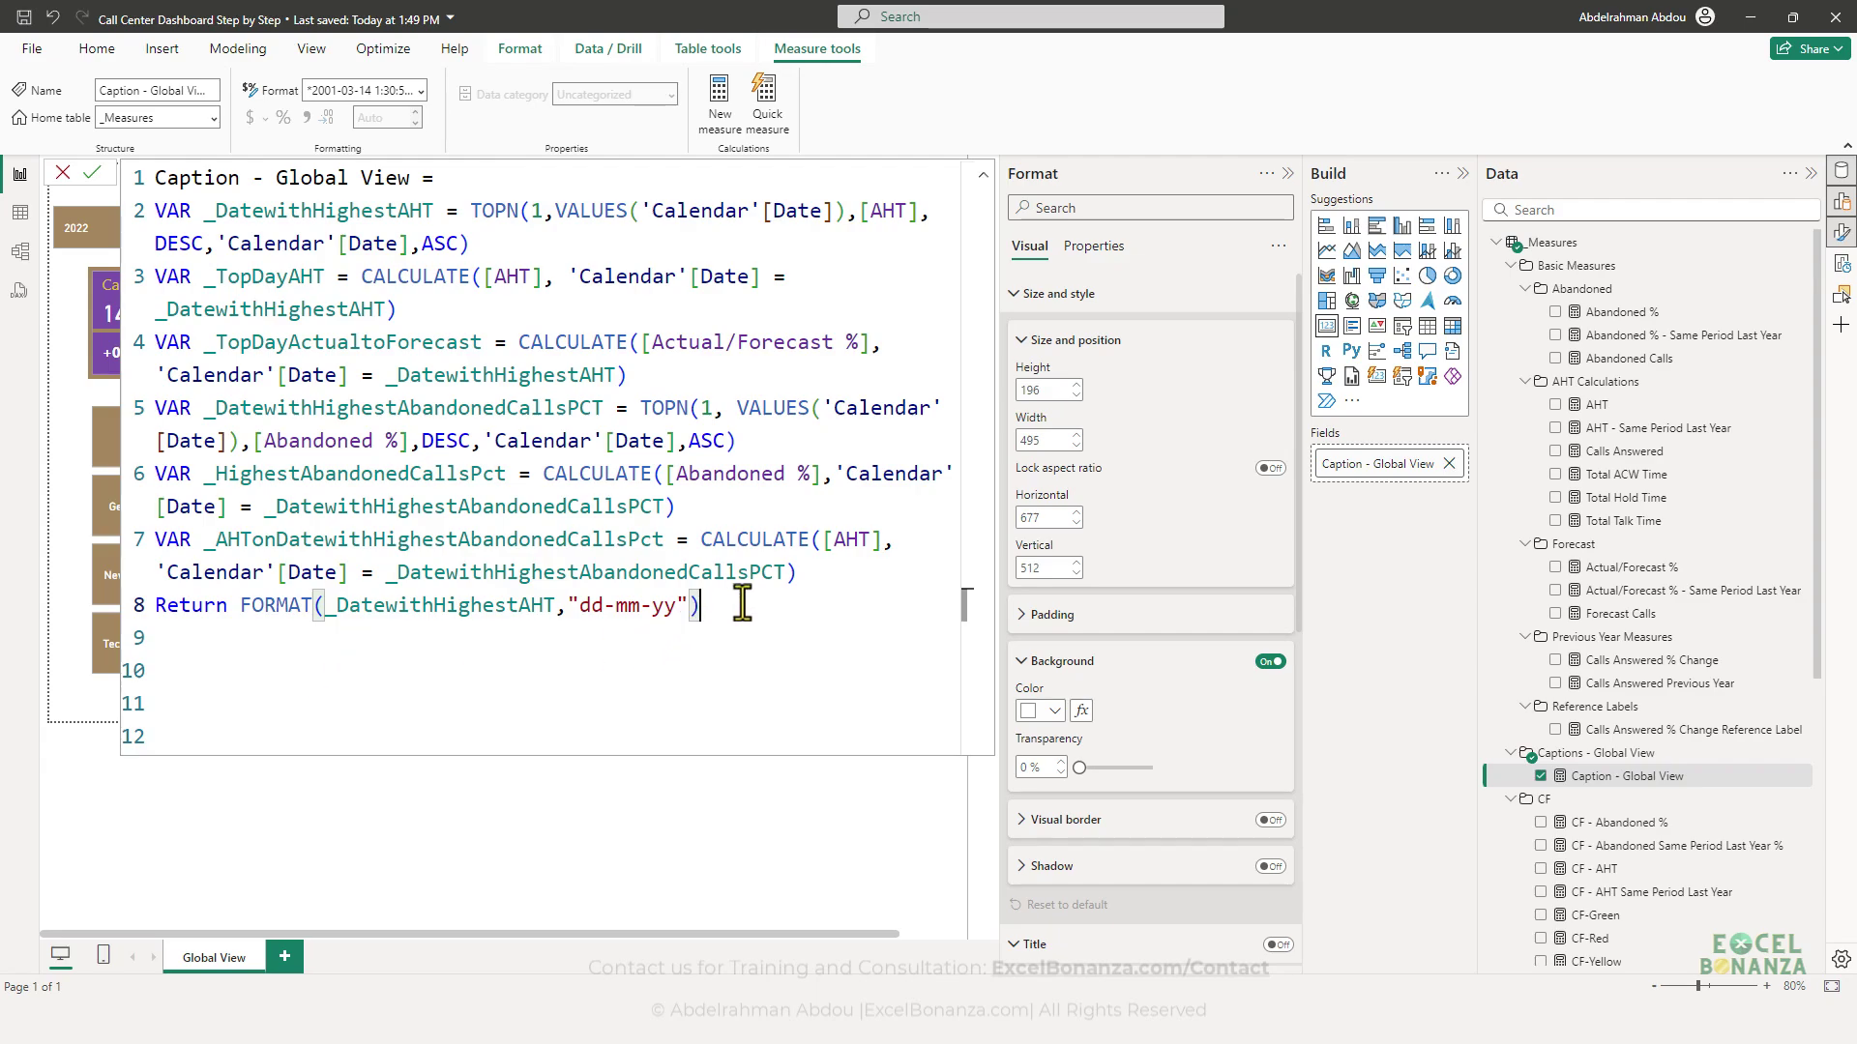
# - Concatenate the text " was the date with the highest AHT with an AHT of " after the formatted date
pyautogui.write(' & "was the dat')
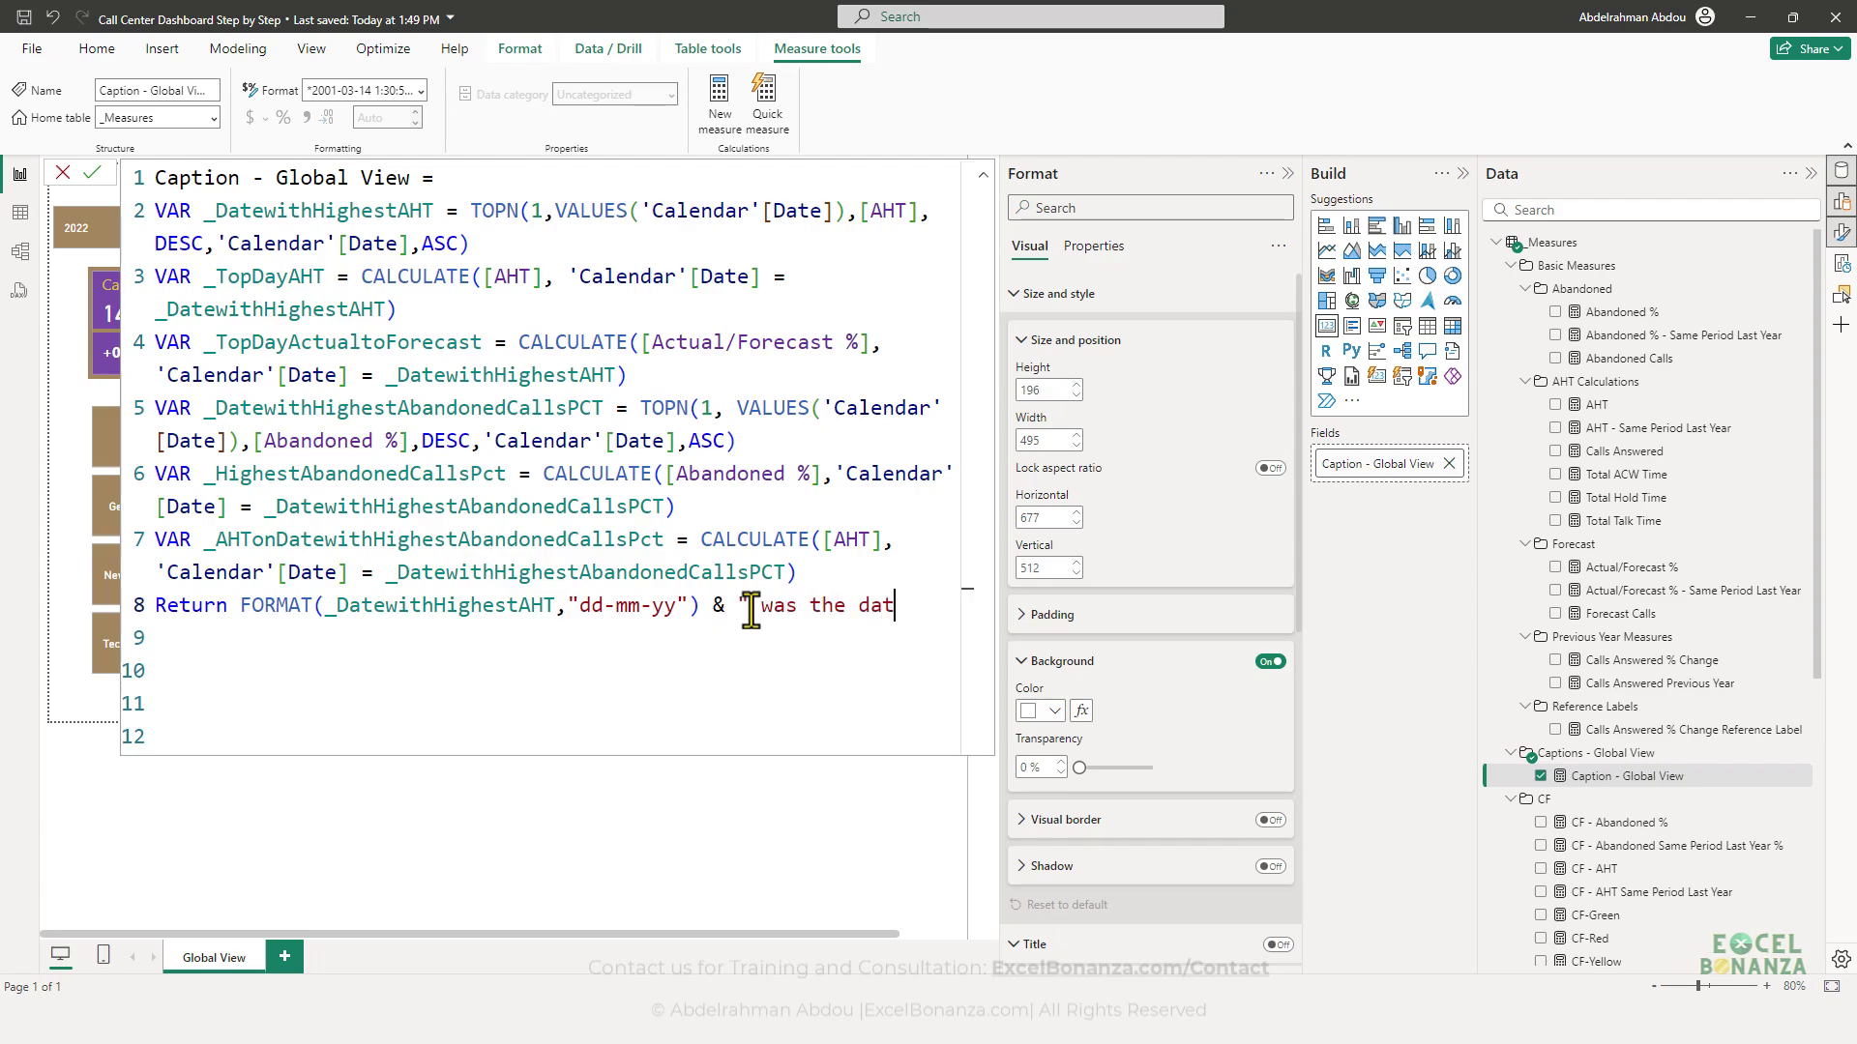
pyautogui.write('e with the ')
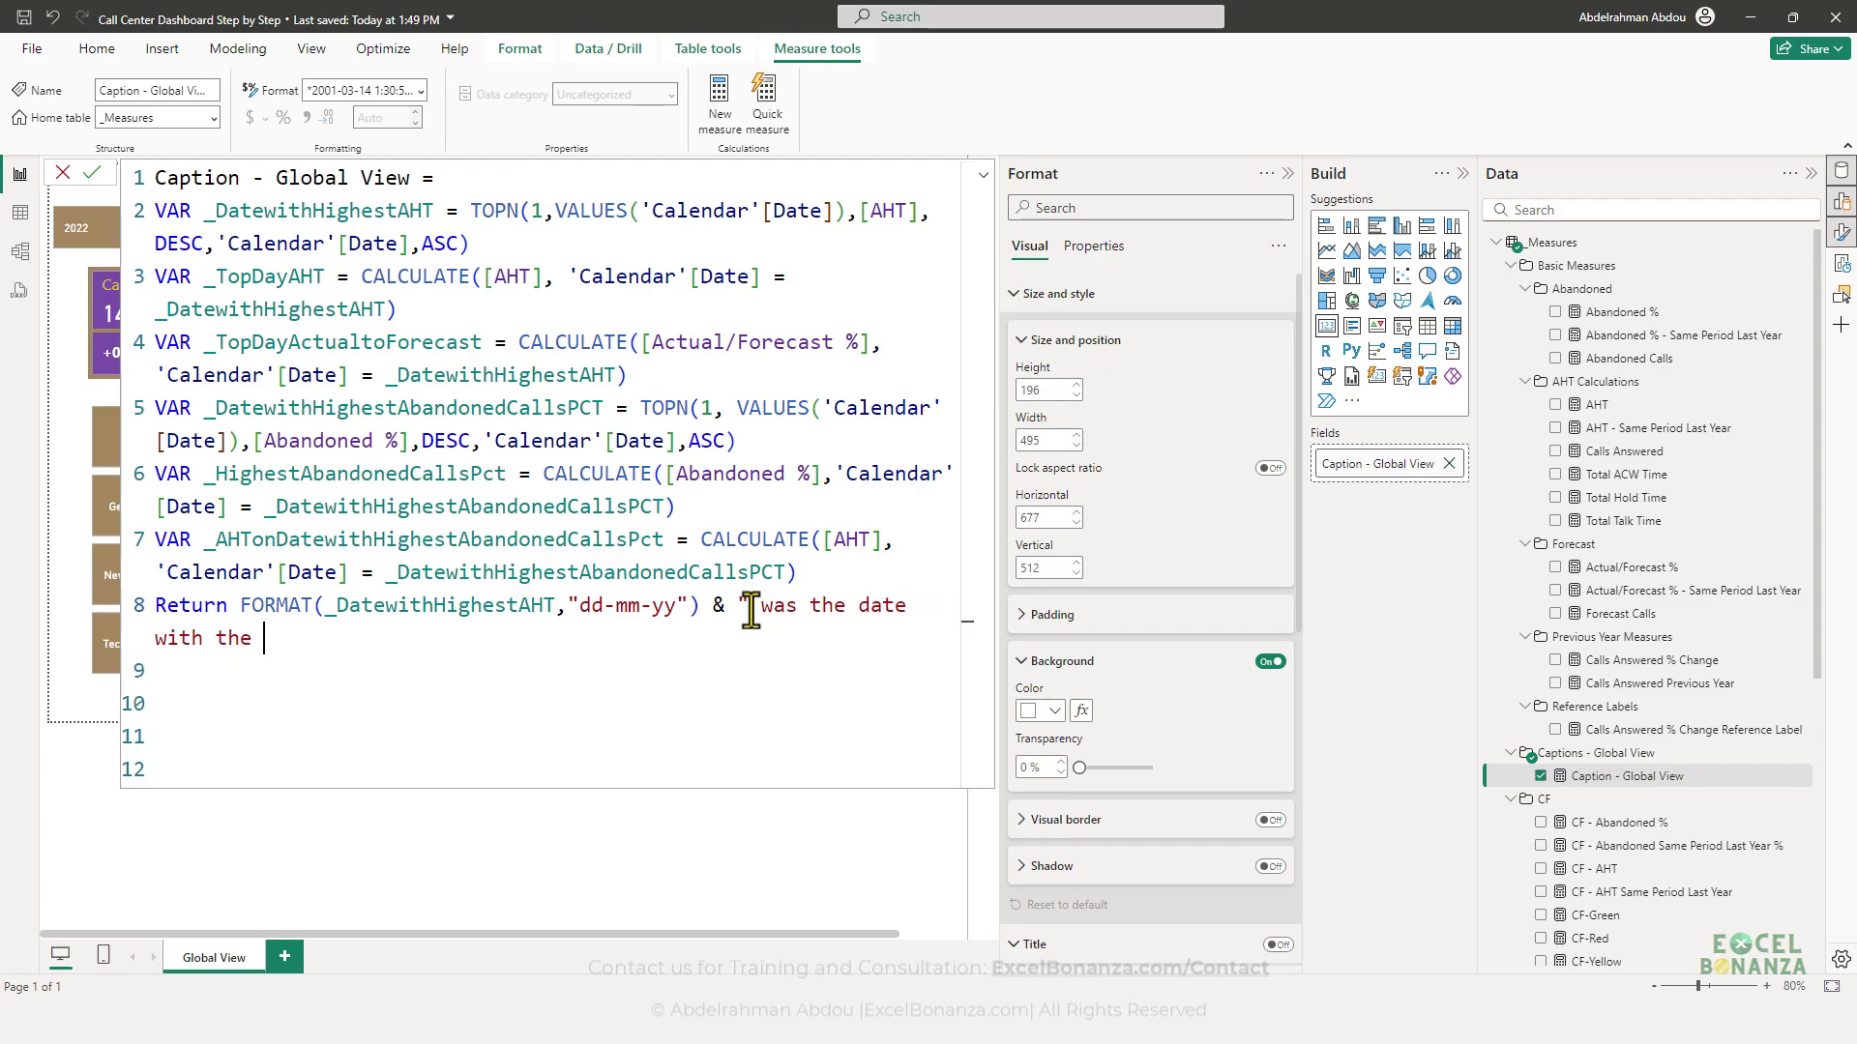
pyautogui.write('highest AHT with an ')
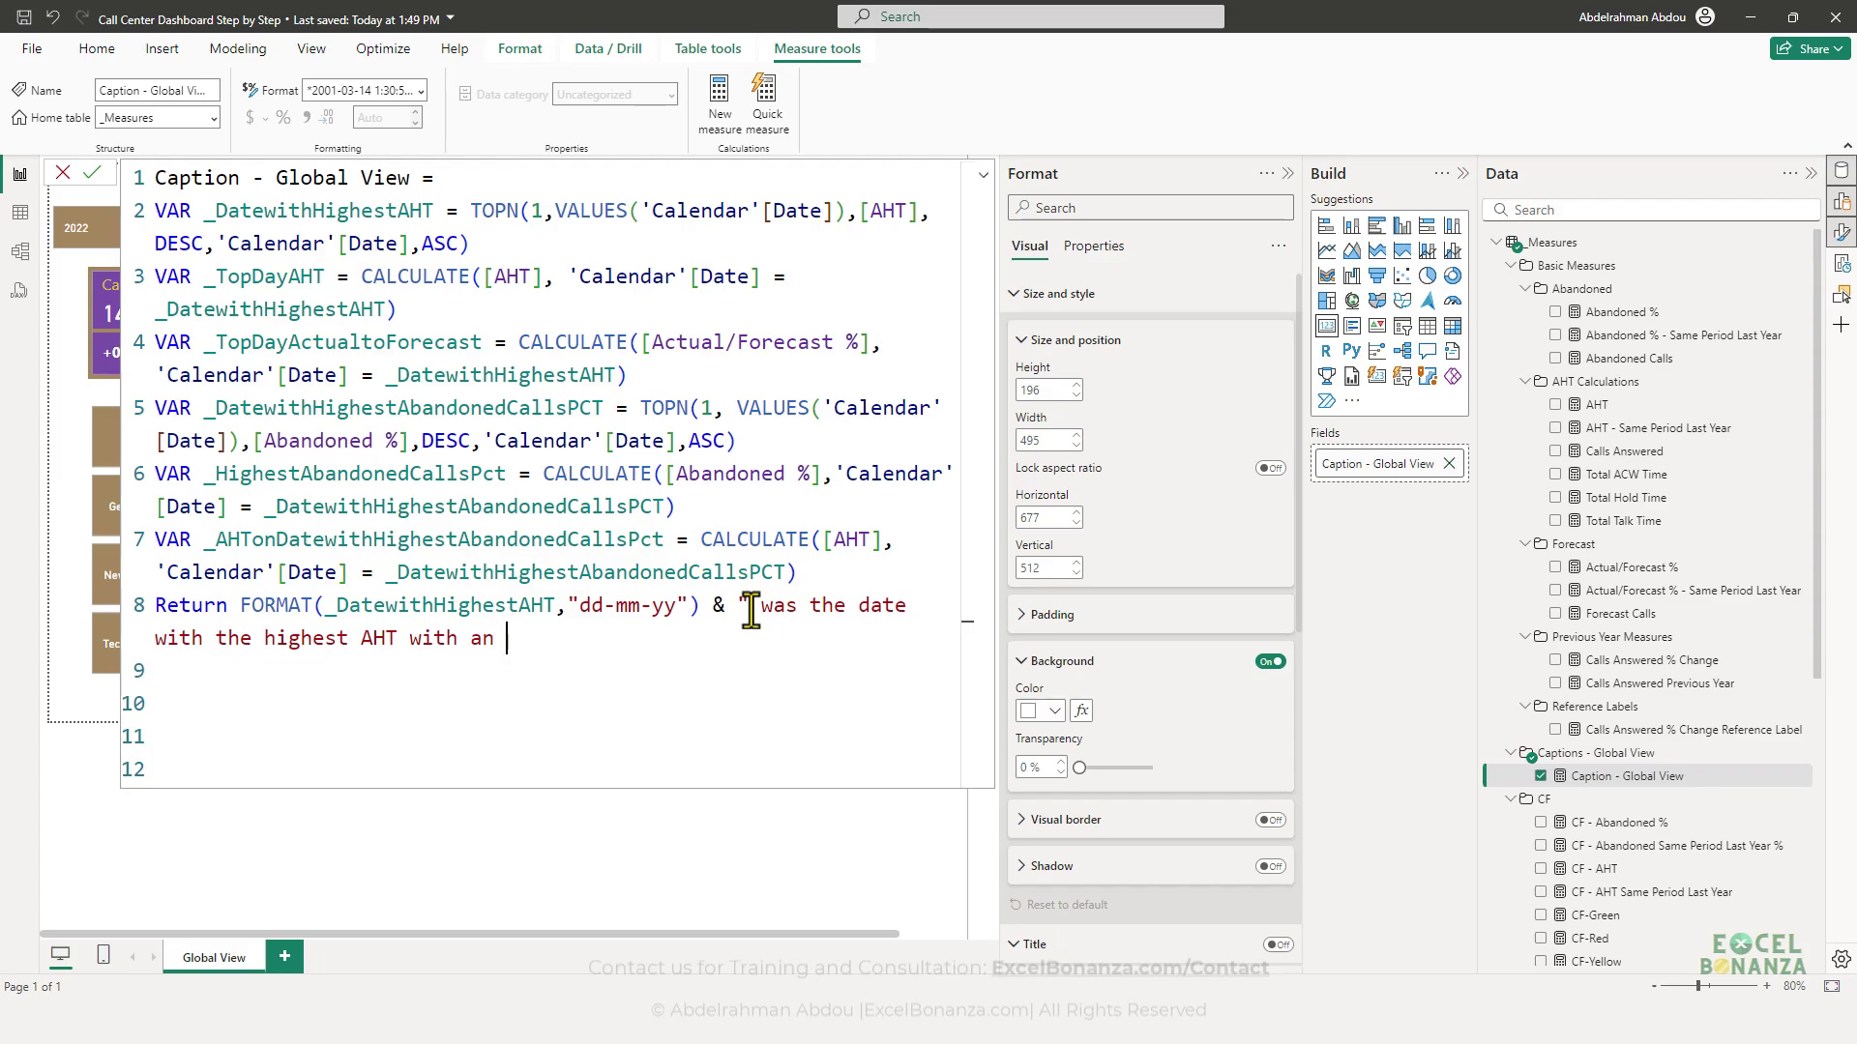
pyautogui.write('AHT of "')
# - Concatenate the _TopDayAHT variable after the AHT text in the returned caption, wrapped in FORMAT with the format string "0"
pyautogui.click(617, 639)
pyautogui.write('& forma')
pyautogui.press('Tab')
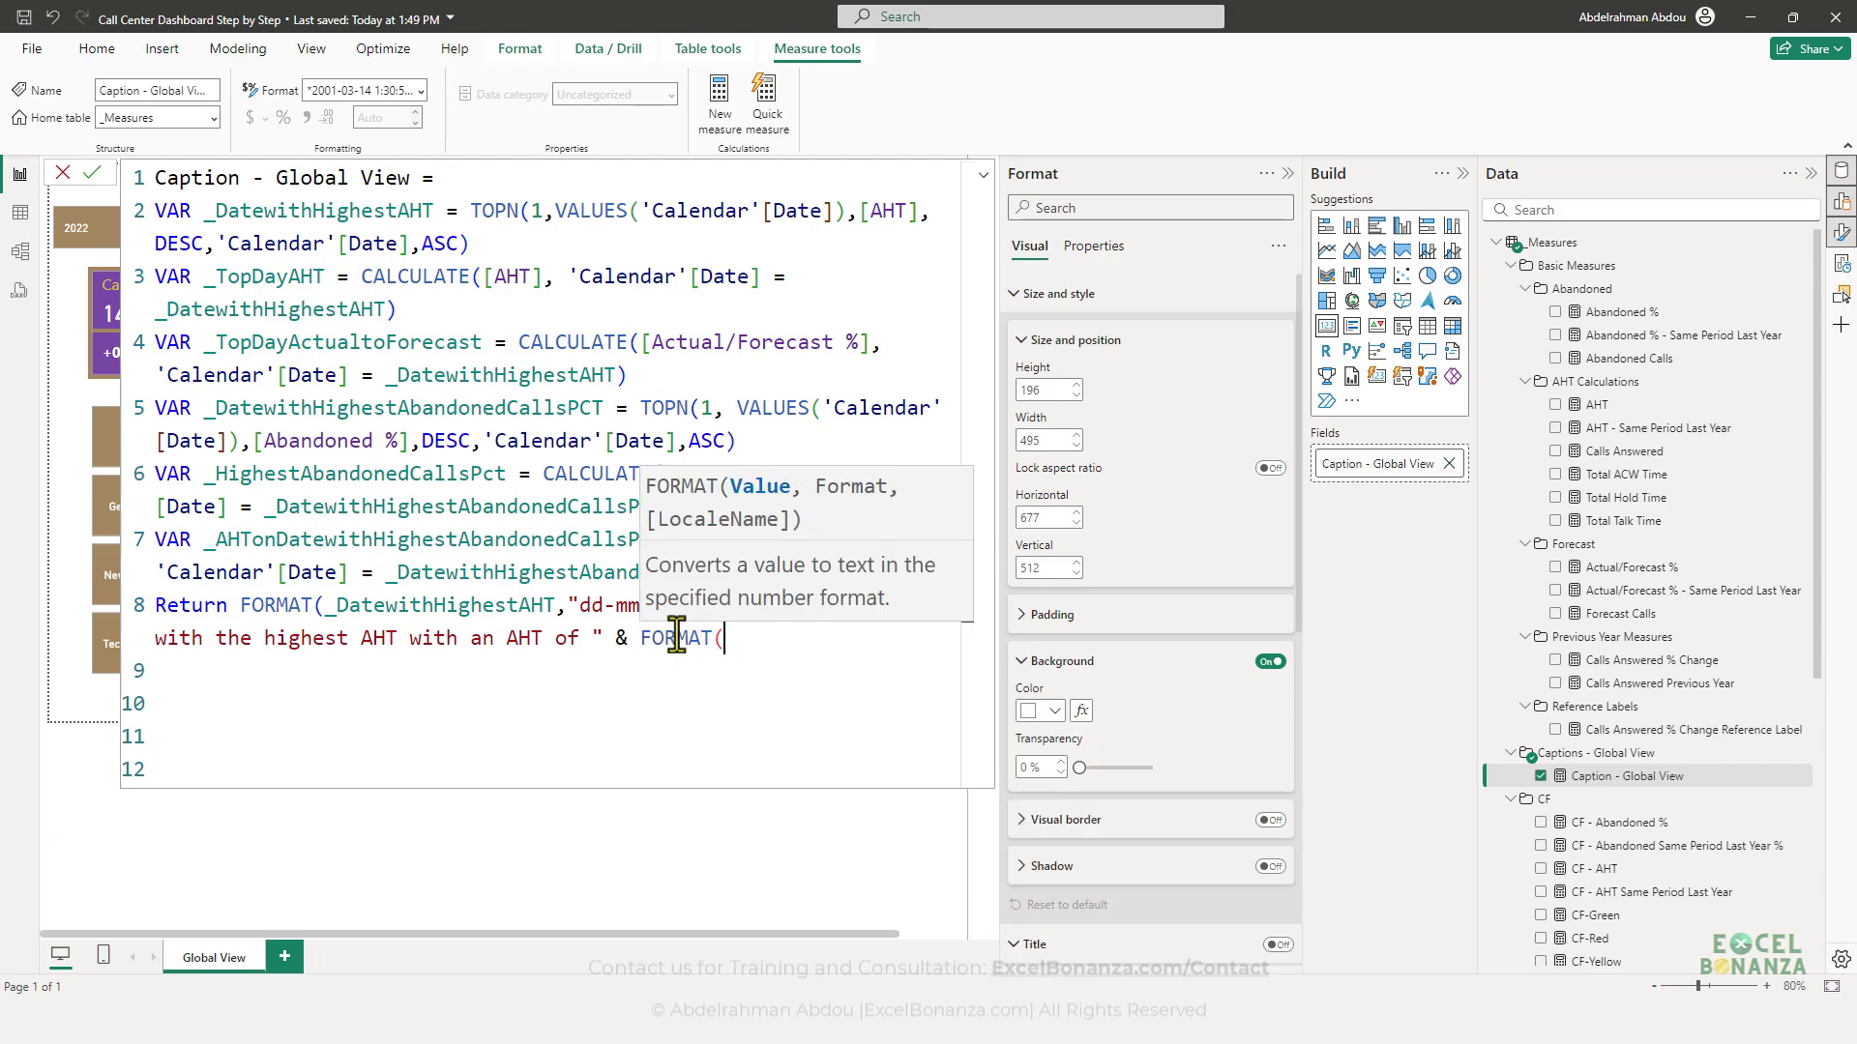
pyautogui.write('_top')
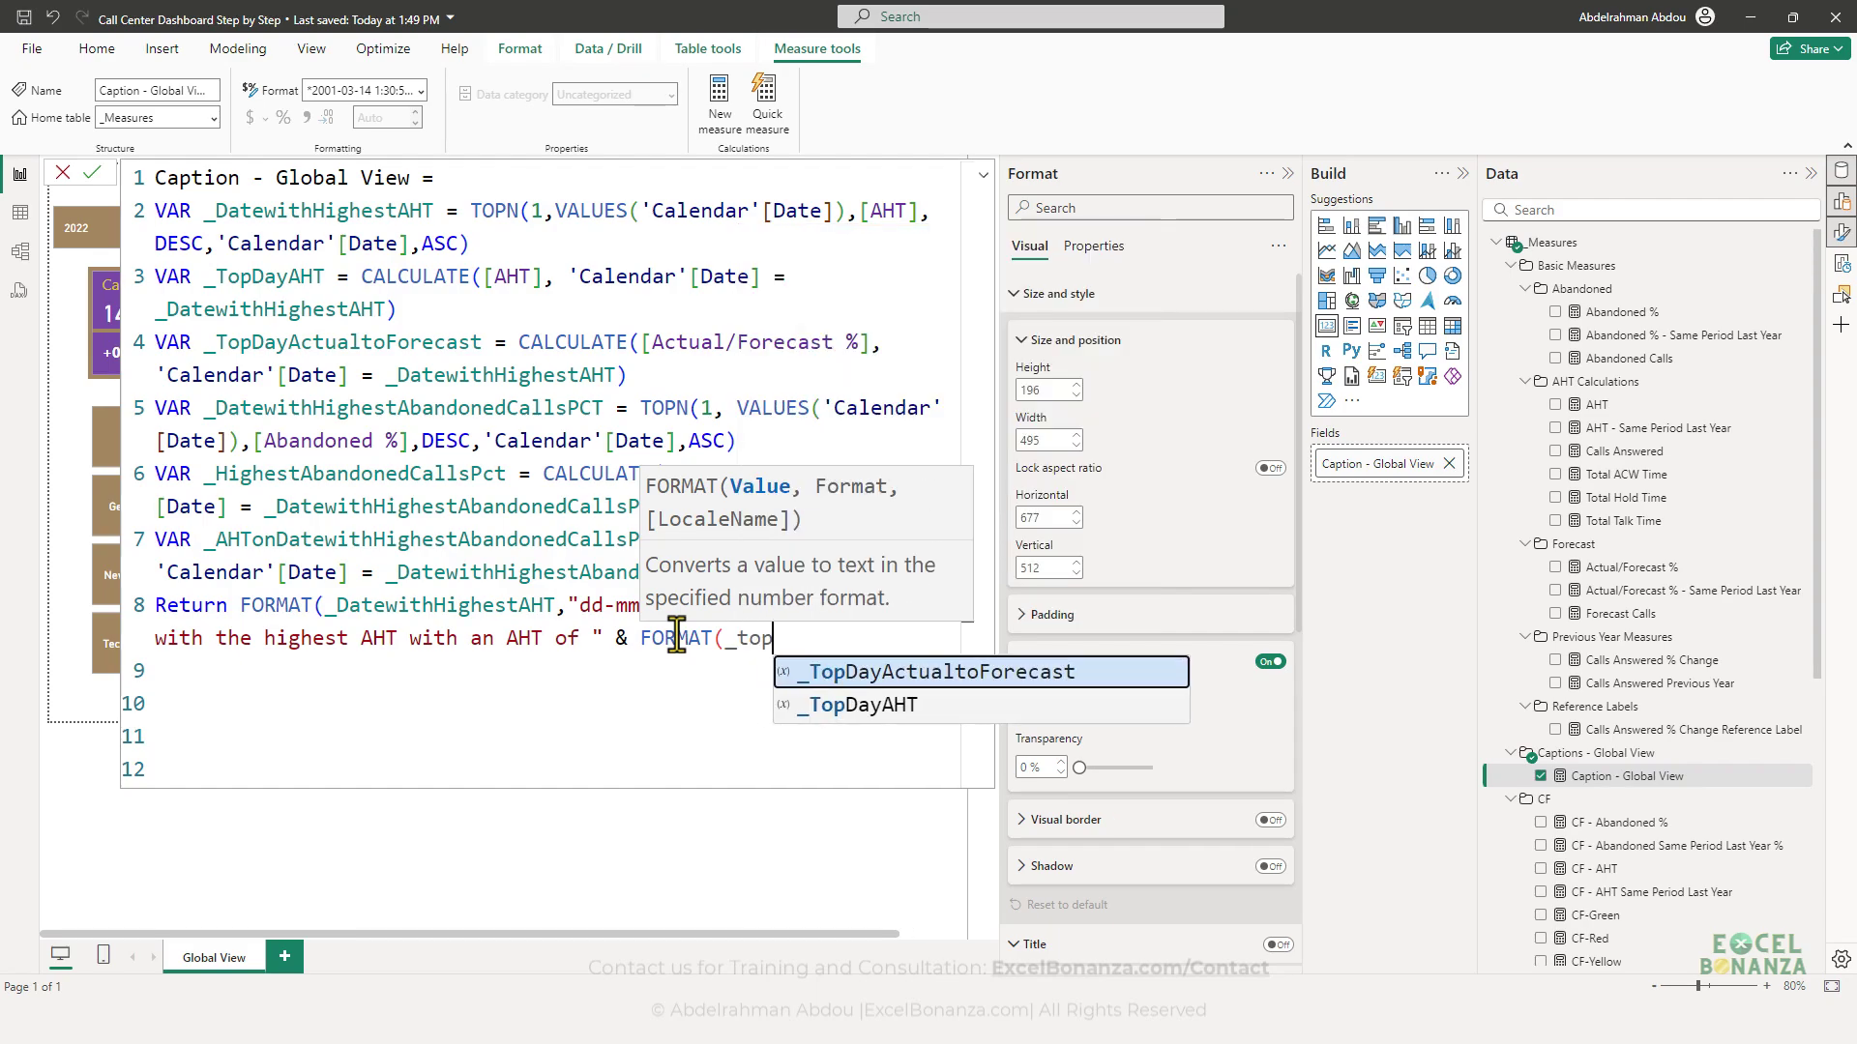
pyautogui.press('Down')
pyautogui.press('Tab')
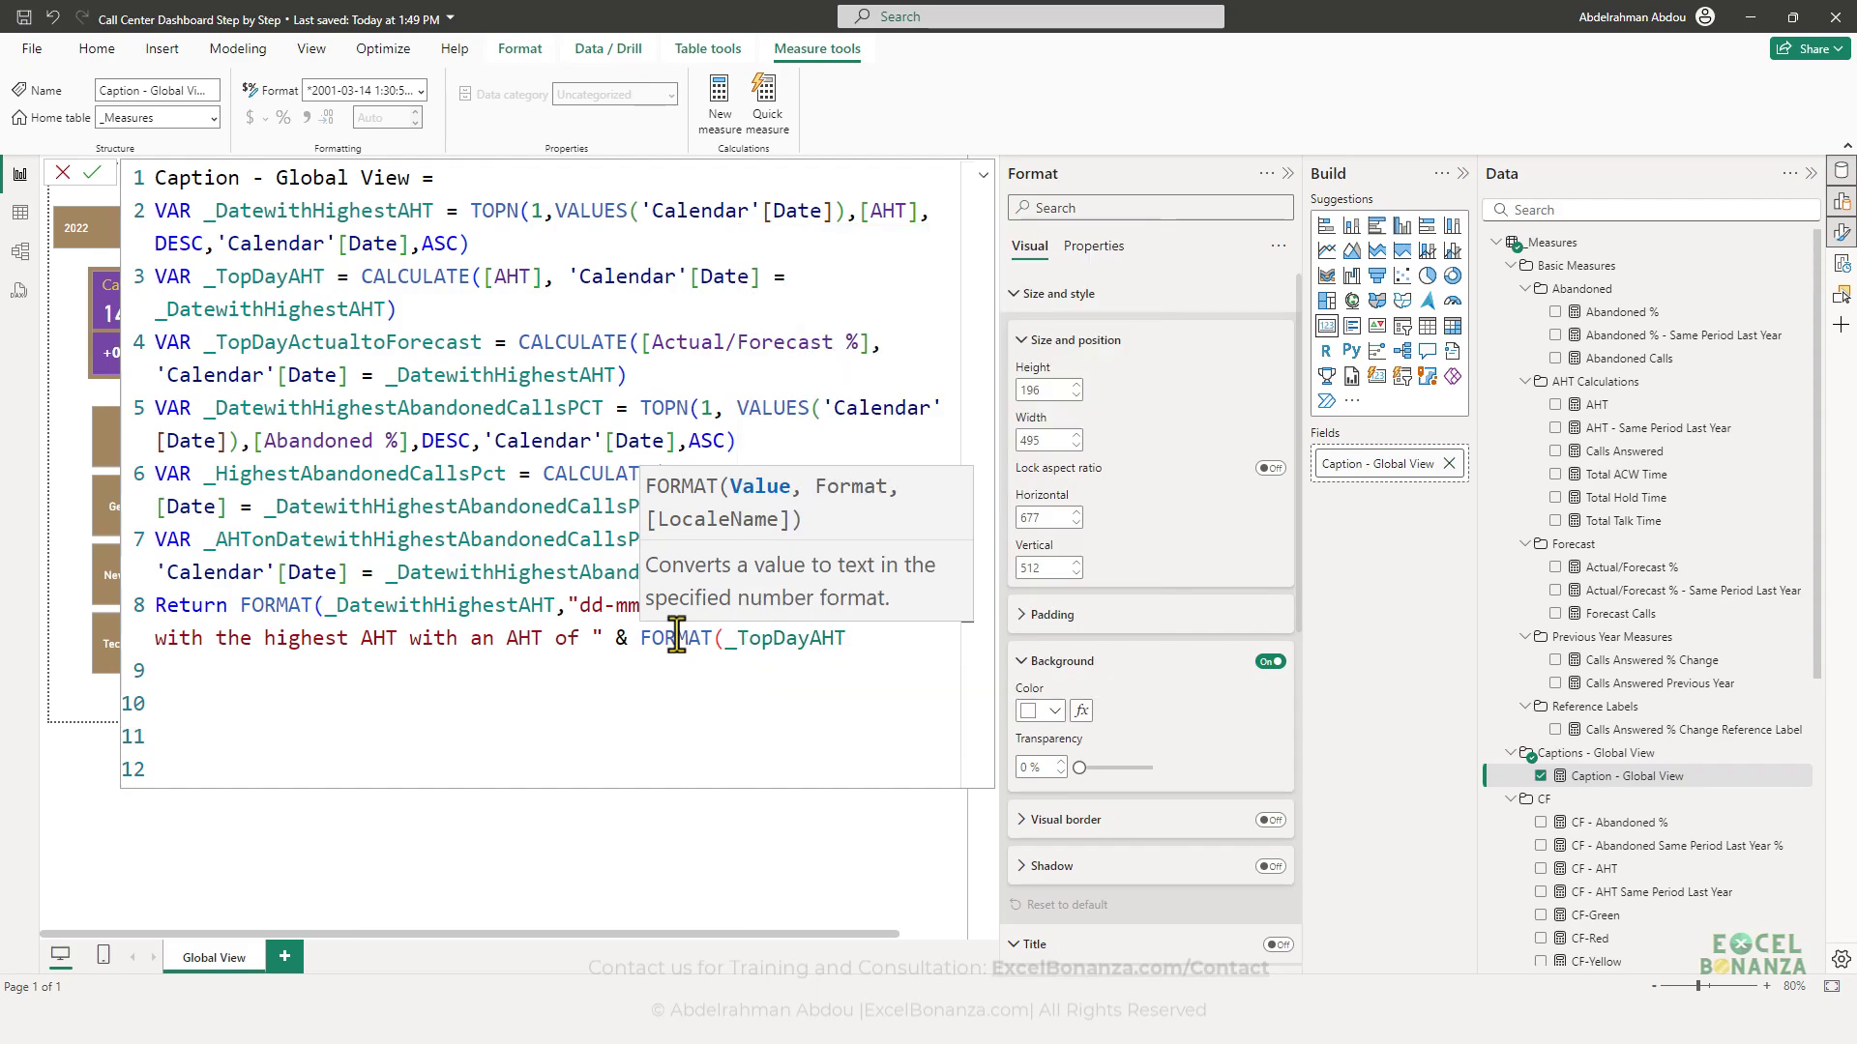
pyautogui.write(',"0")')
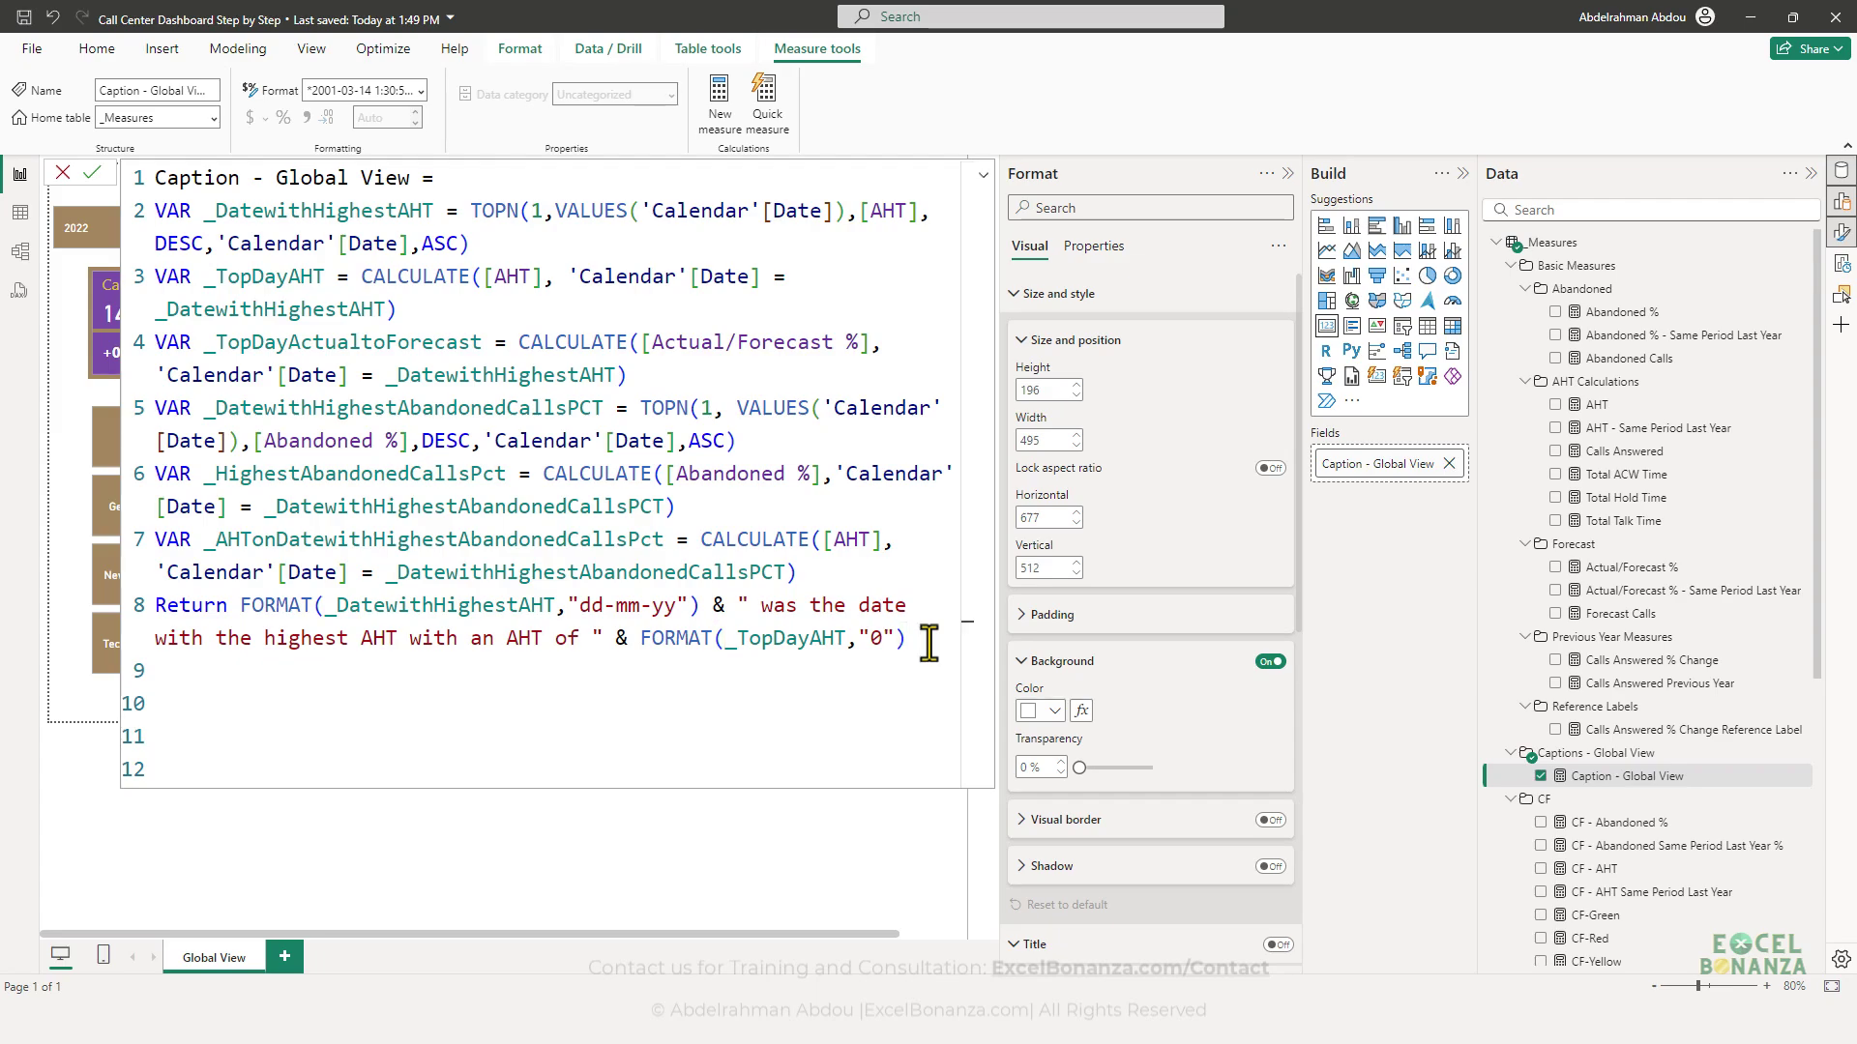
# - On a new line of the returned expression, concatenate the text " and the Actual/Forecast of " followed by another & operator
pyautogui.hotkey('shift', 'Return')
pyautogui.write('&')
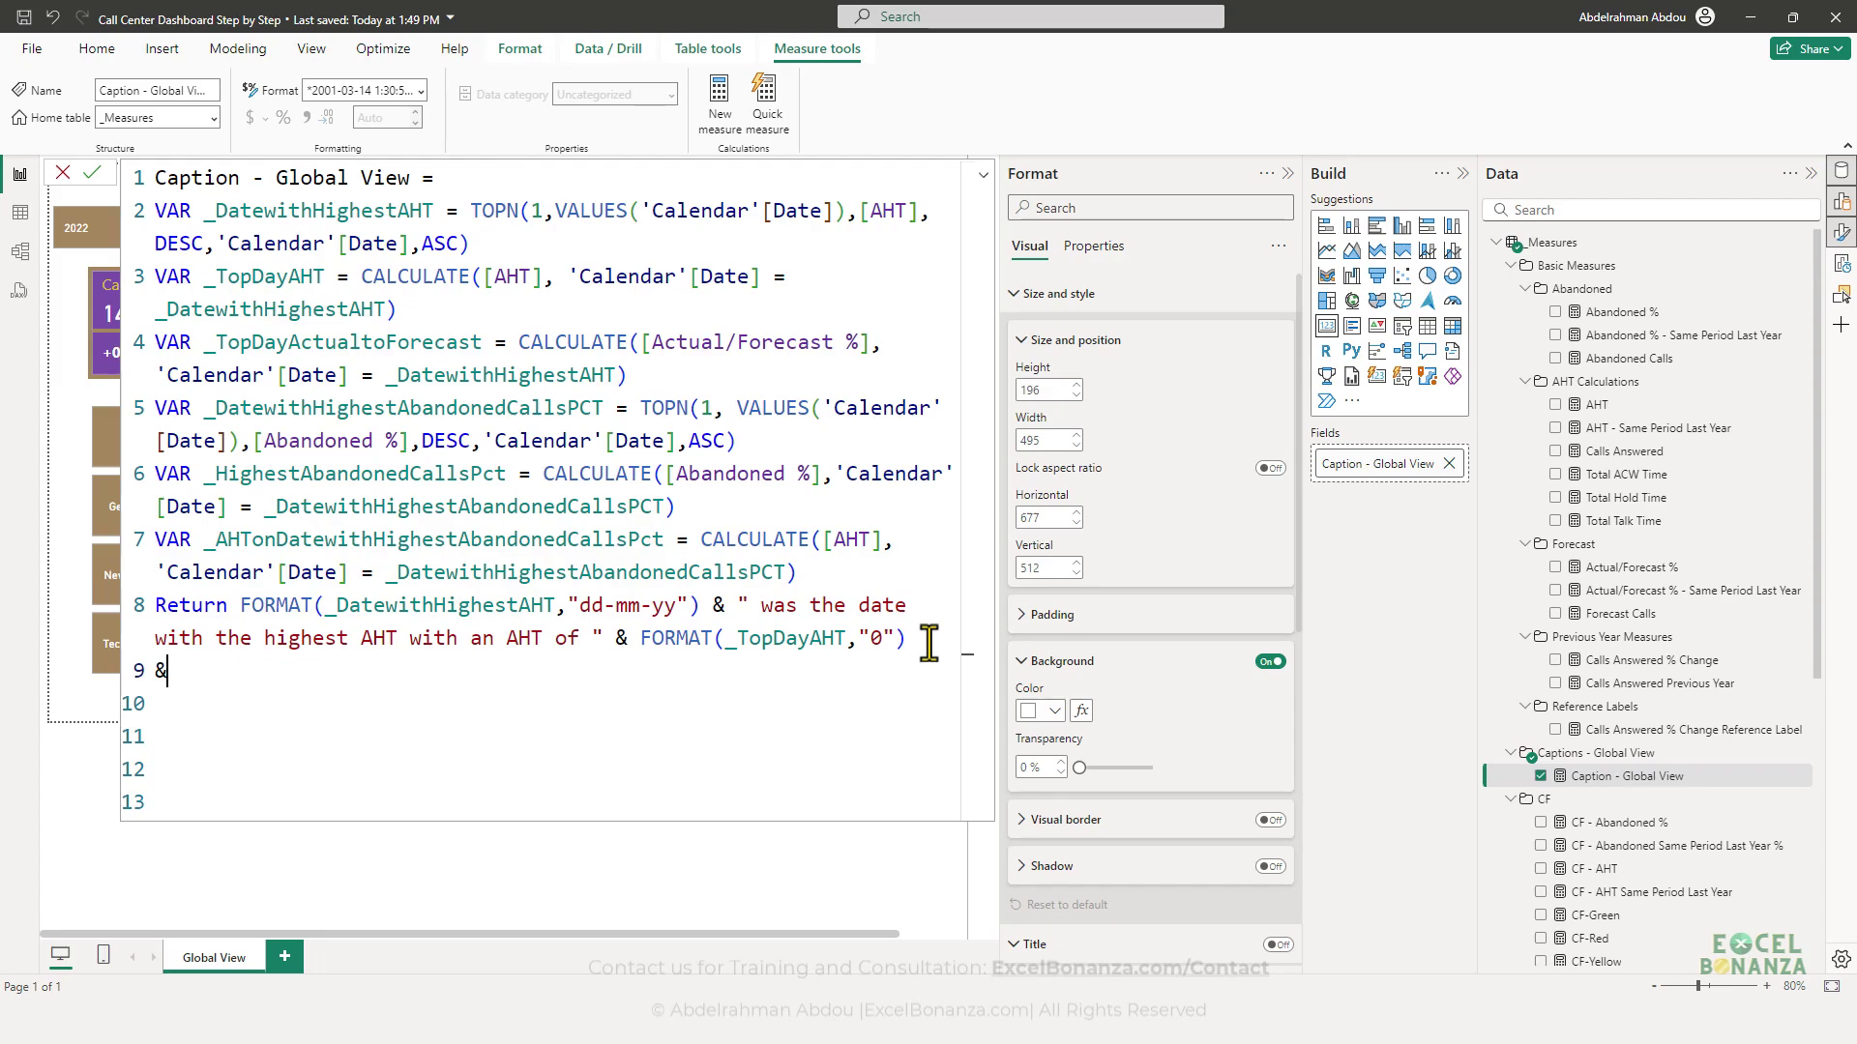
pyautogui.write(' " and the Actual/Forecast')
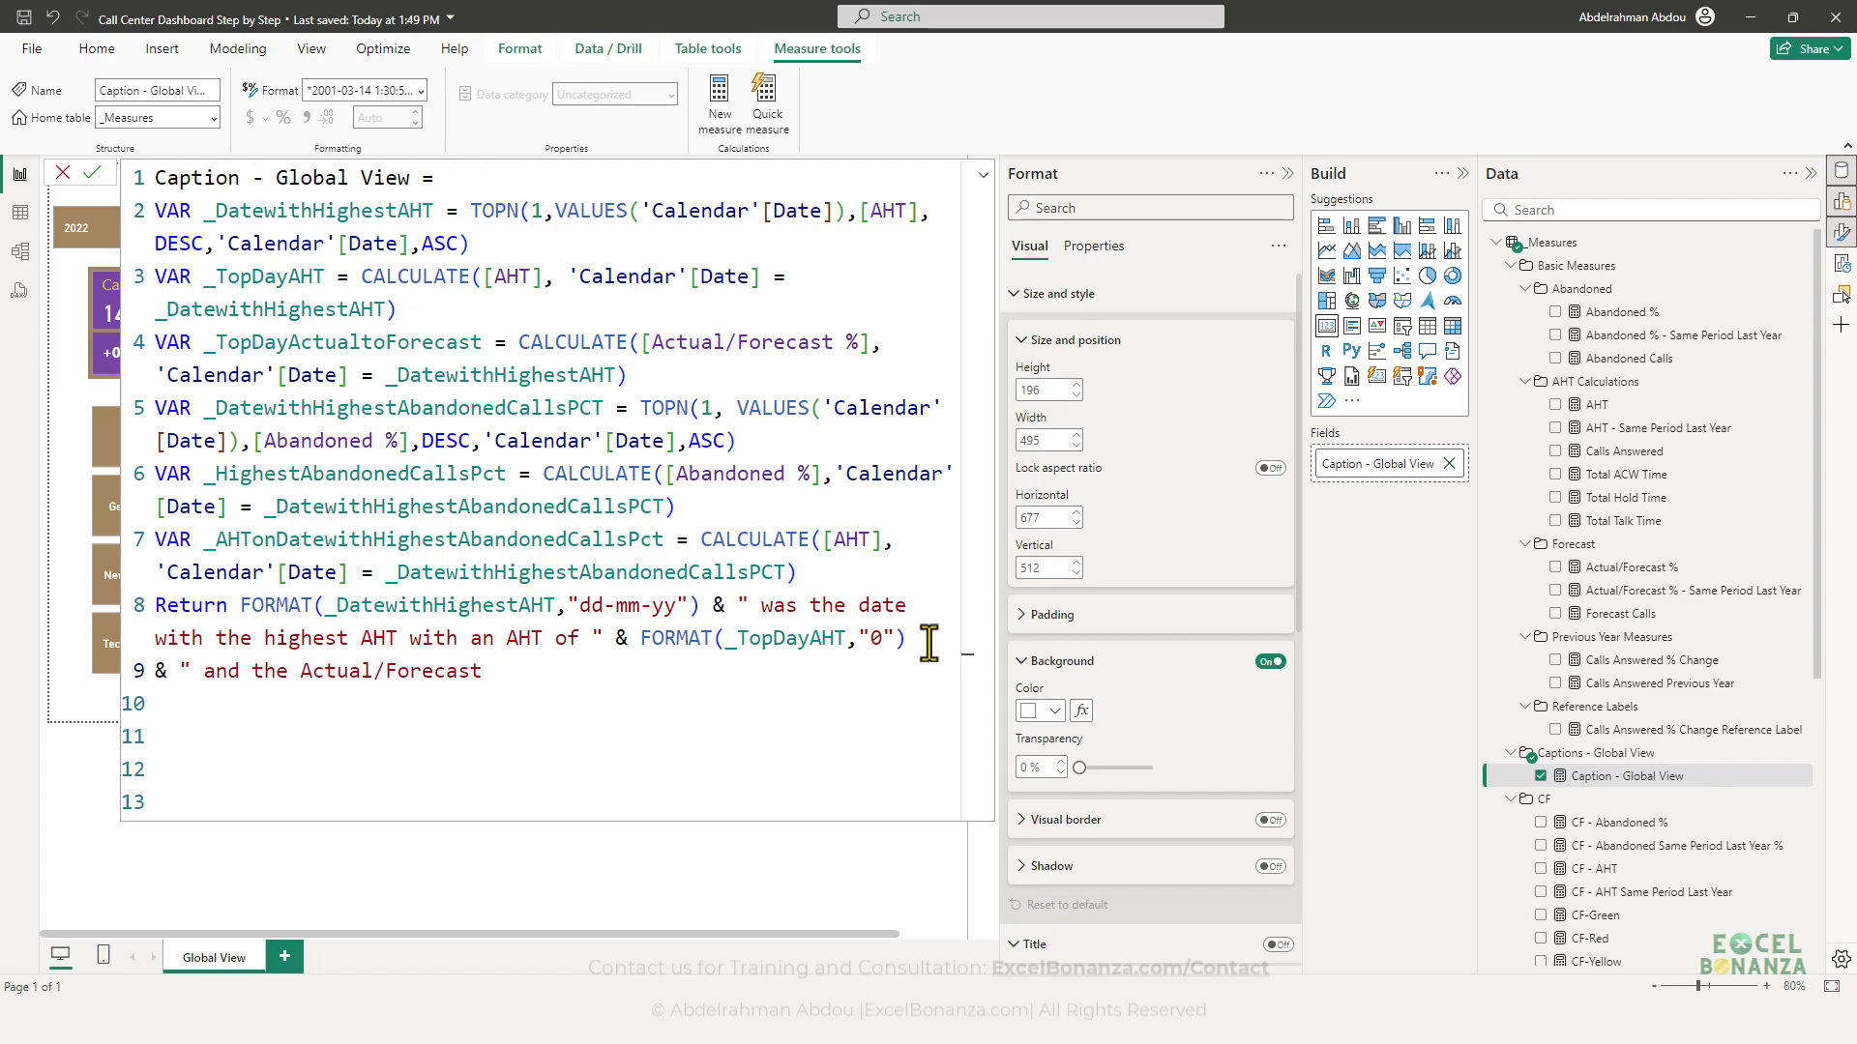
pyautogui.write('of "')
pyautogui.write('&')
# - Complete the concatenation with the _TopDayActualtoForecast variable, wrapped in FORMAT with the format string "0.0%"
pyautogui.moveTo(483, 343); pyautogui.dragTo(198, 344)
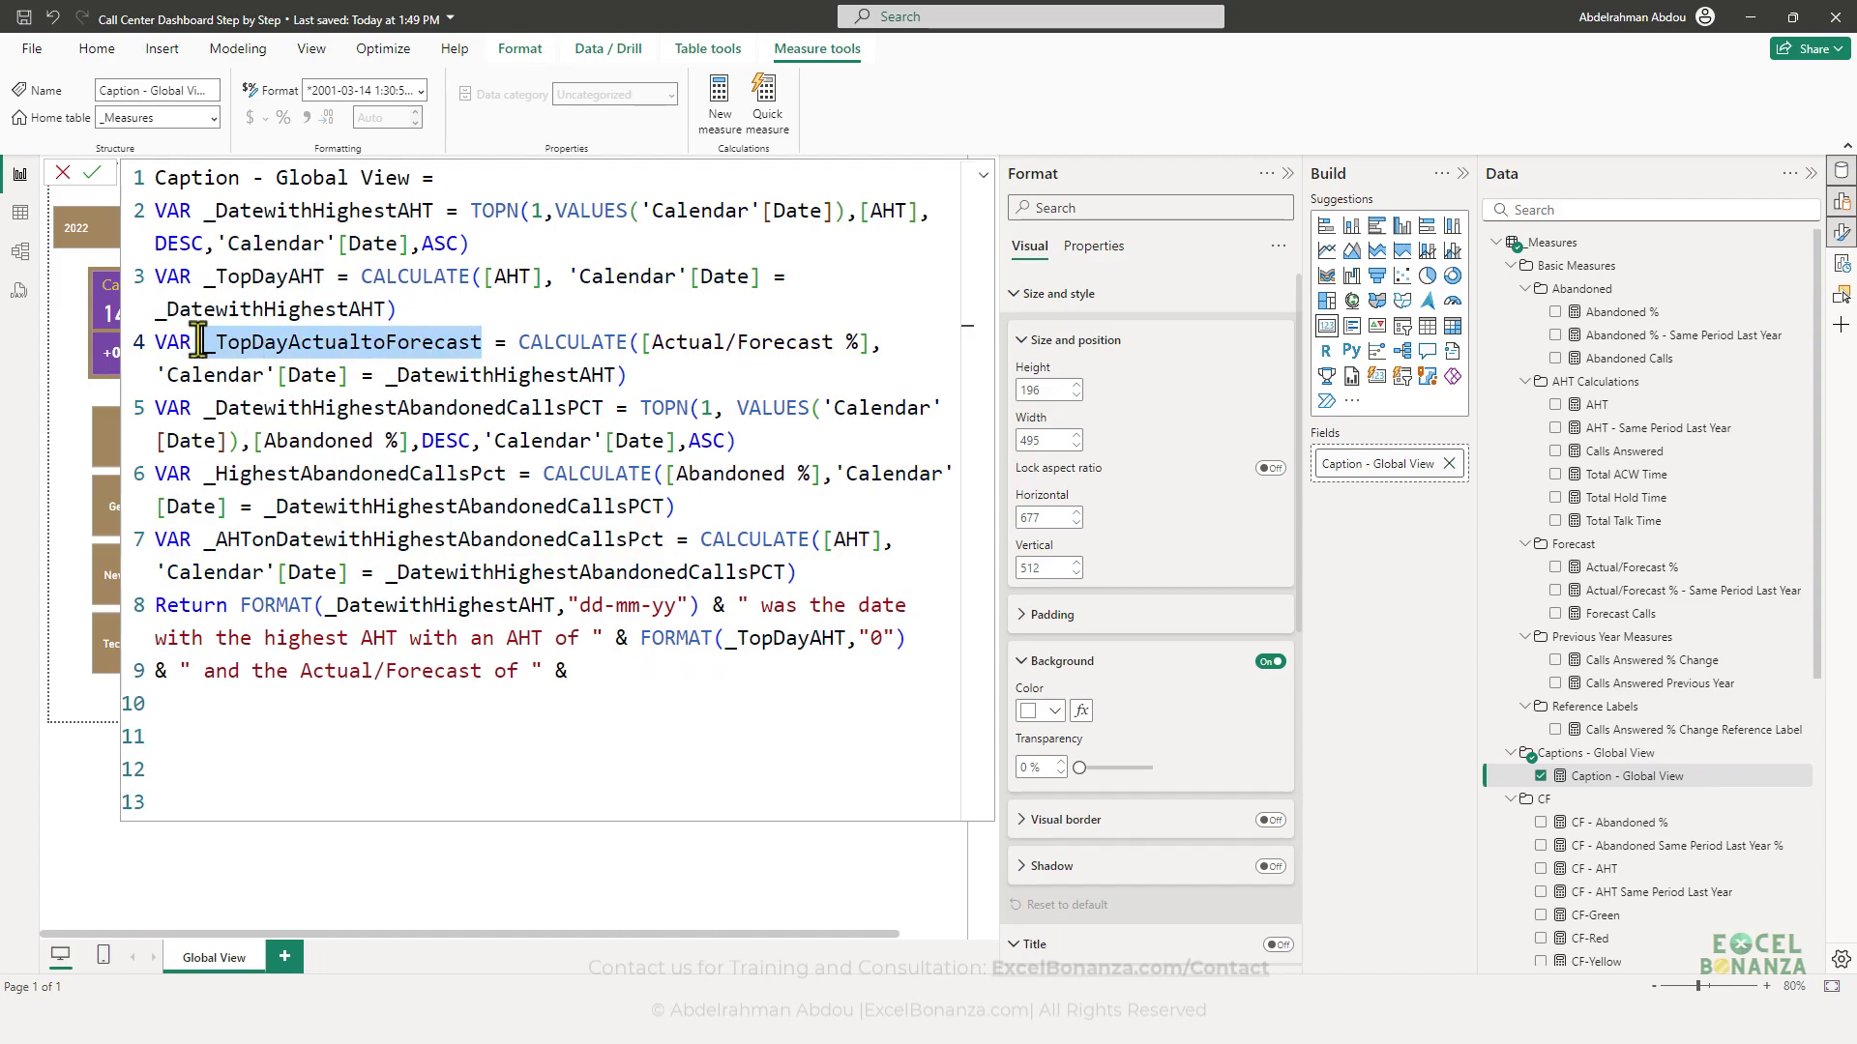
pyautogui.press('BackSpace')
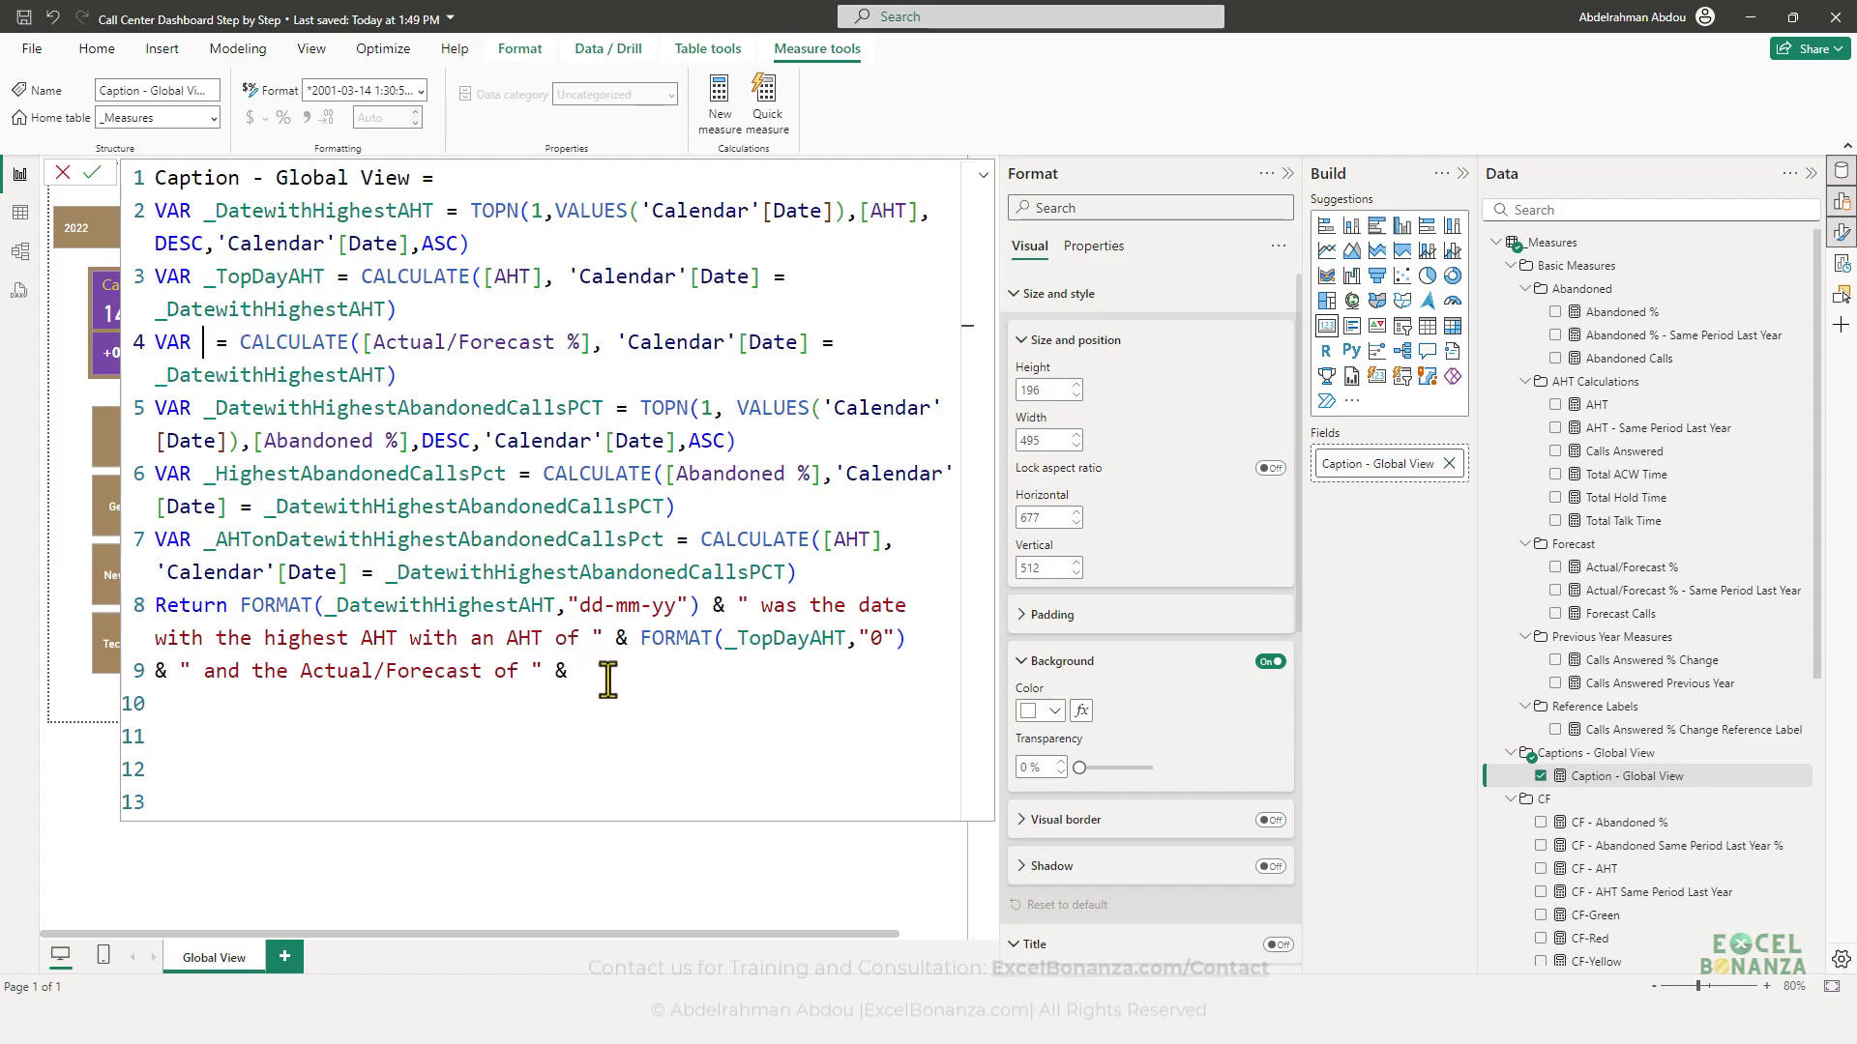
pyautogui.hotkey('ctrl', 'z')
pyautogui.hotkey('ctrl', 'c')
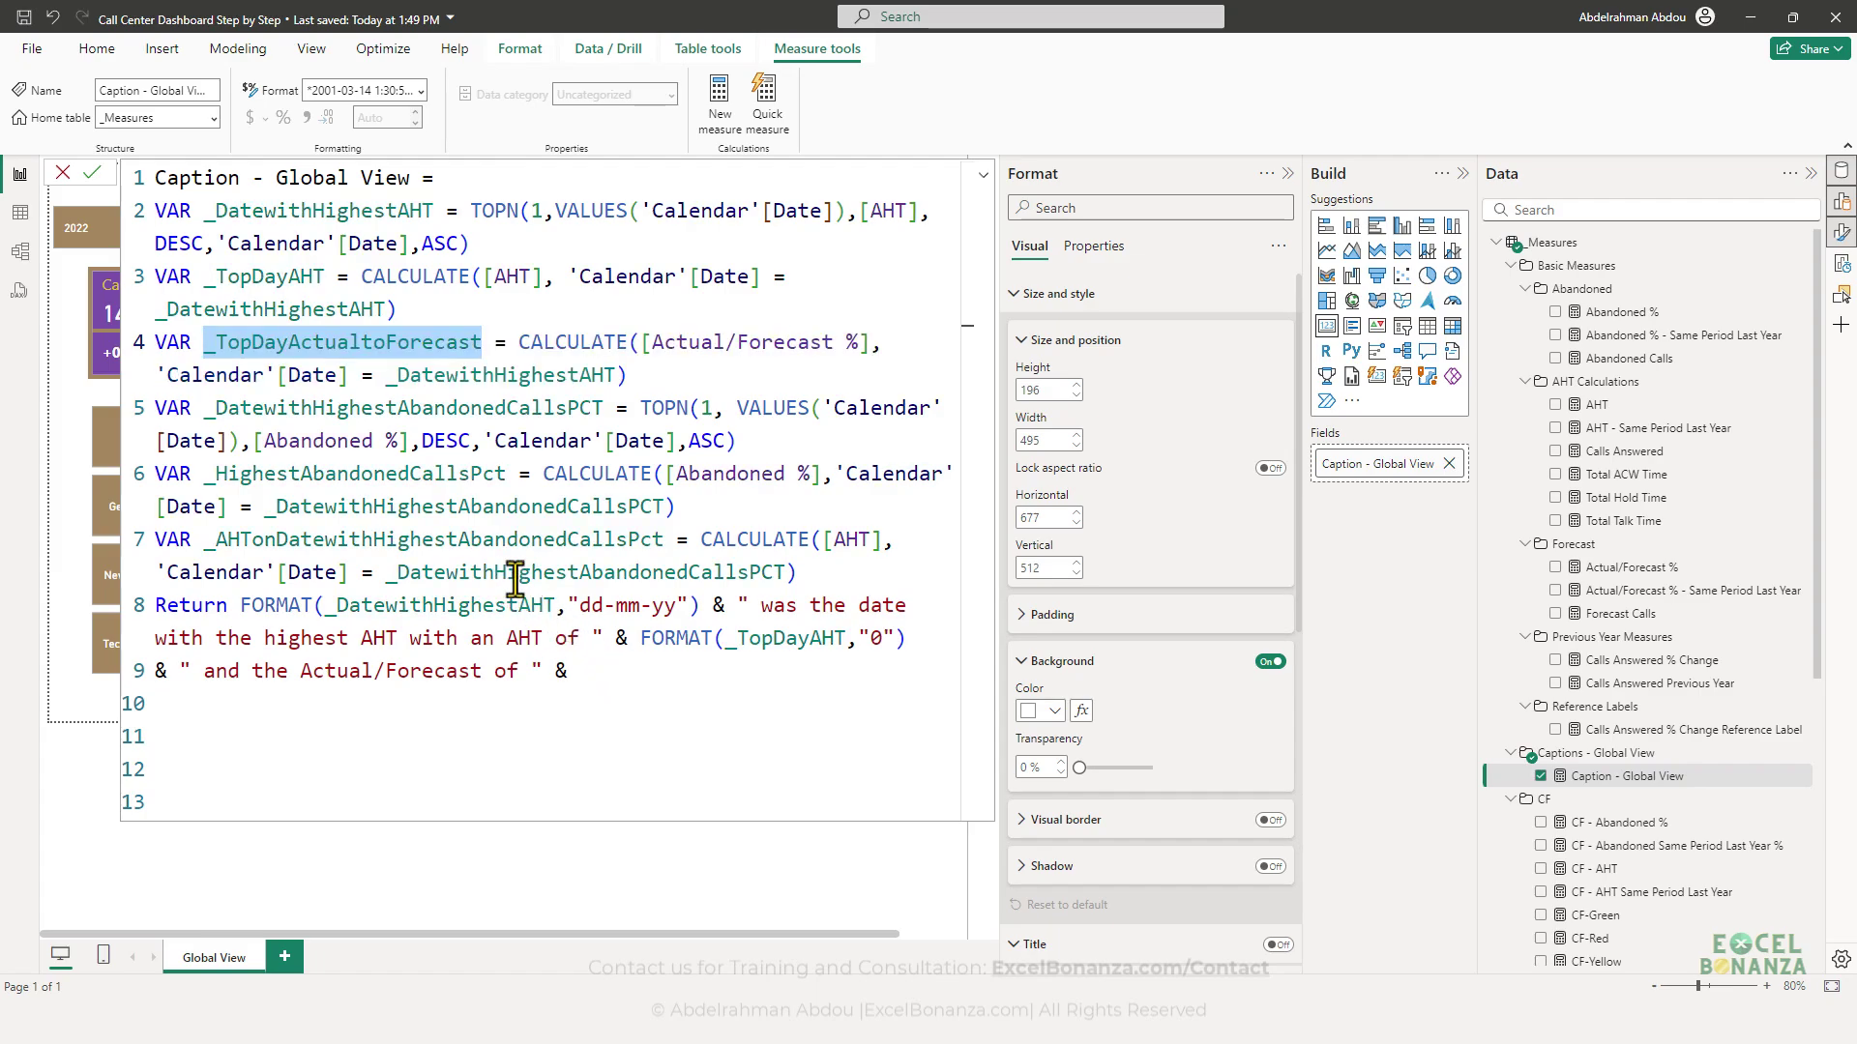
pyautogui.click(584, 672)
pyautogui.write('FORMAT(')
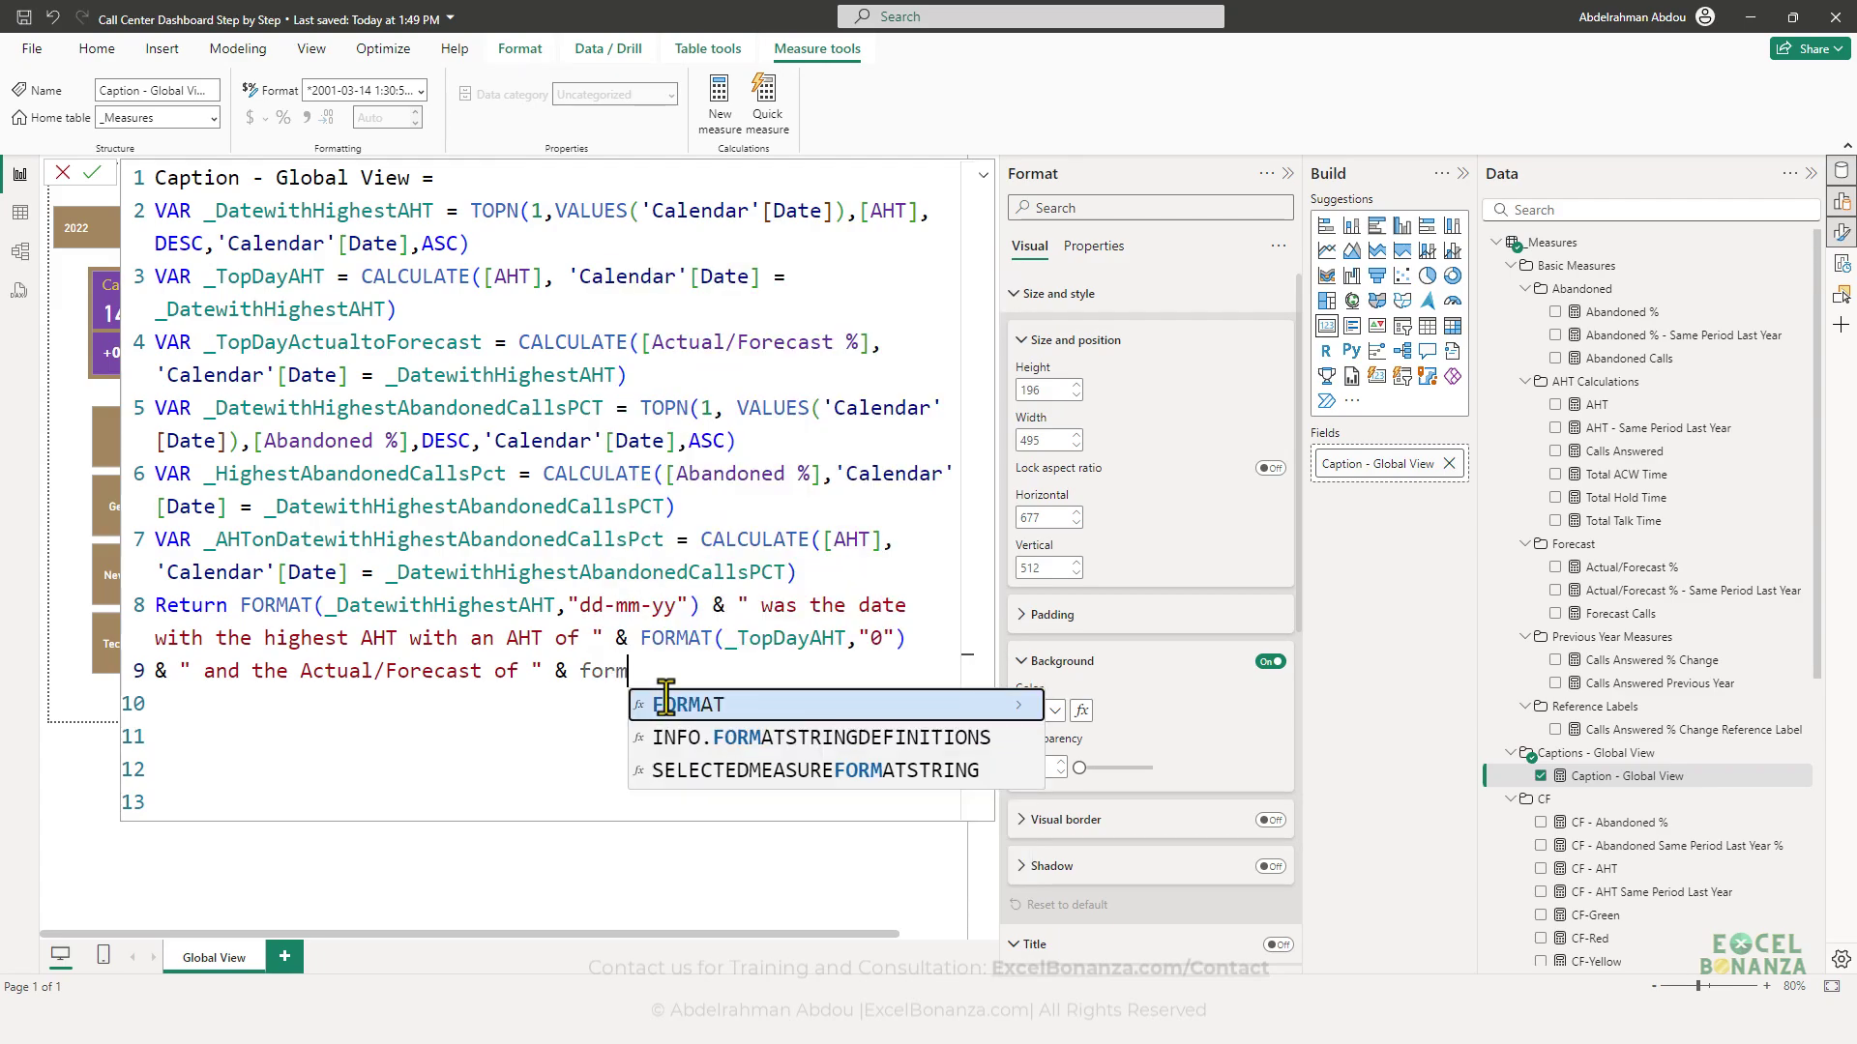
pyautogui.hotkey('ctrl', 'v')
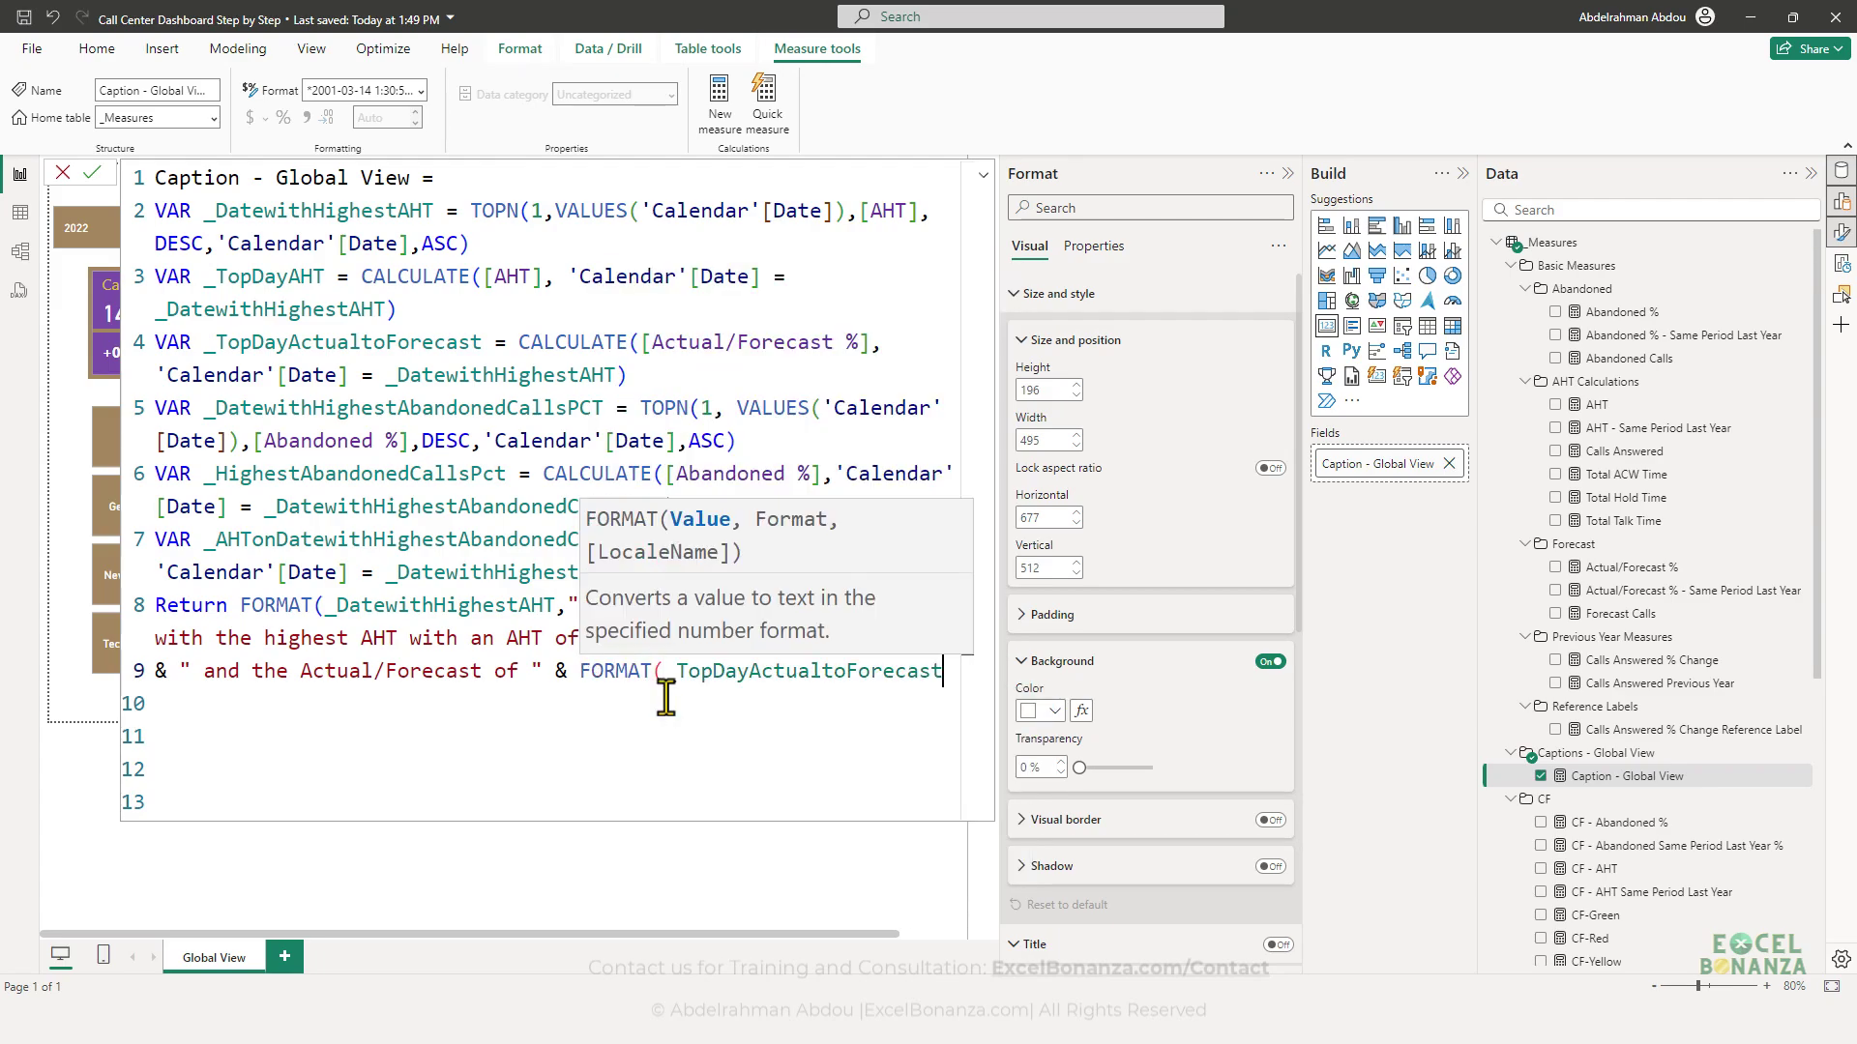
pyautogui.write(', "0.0')
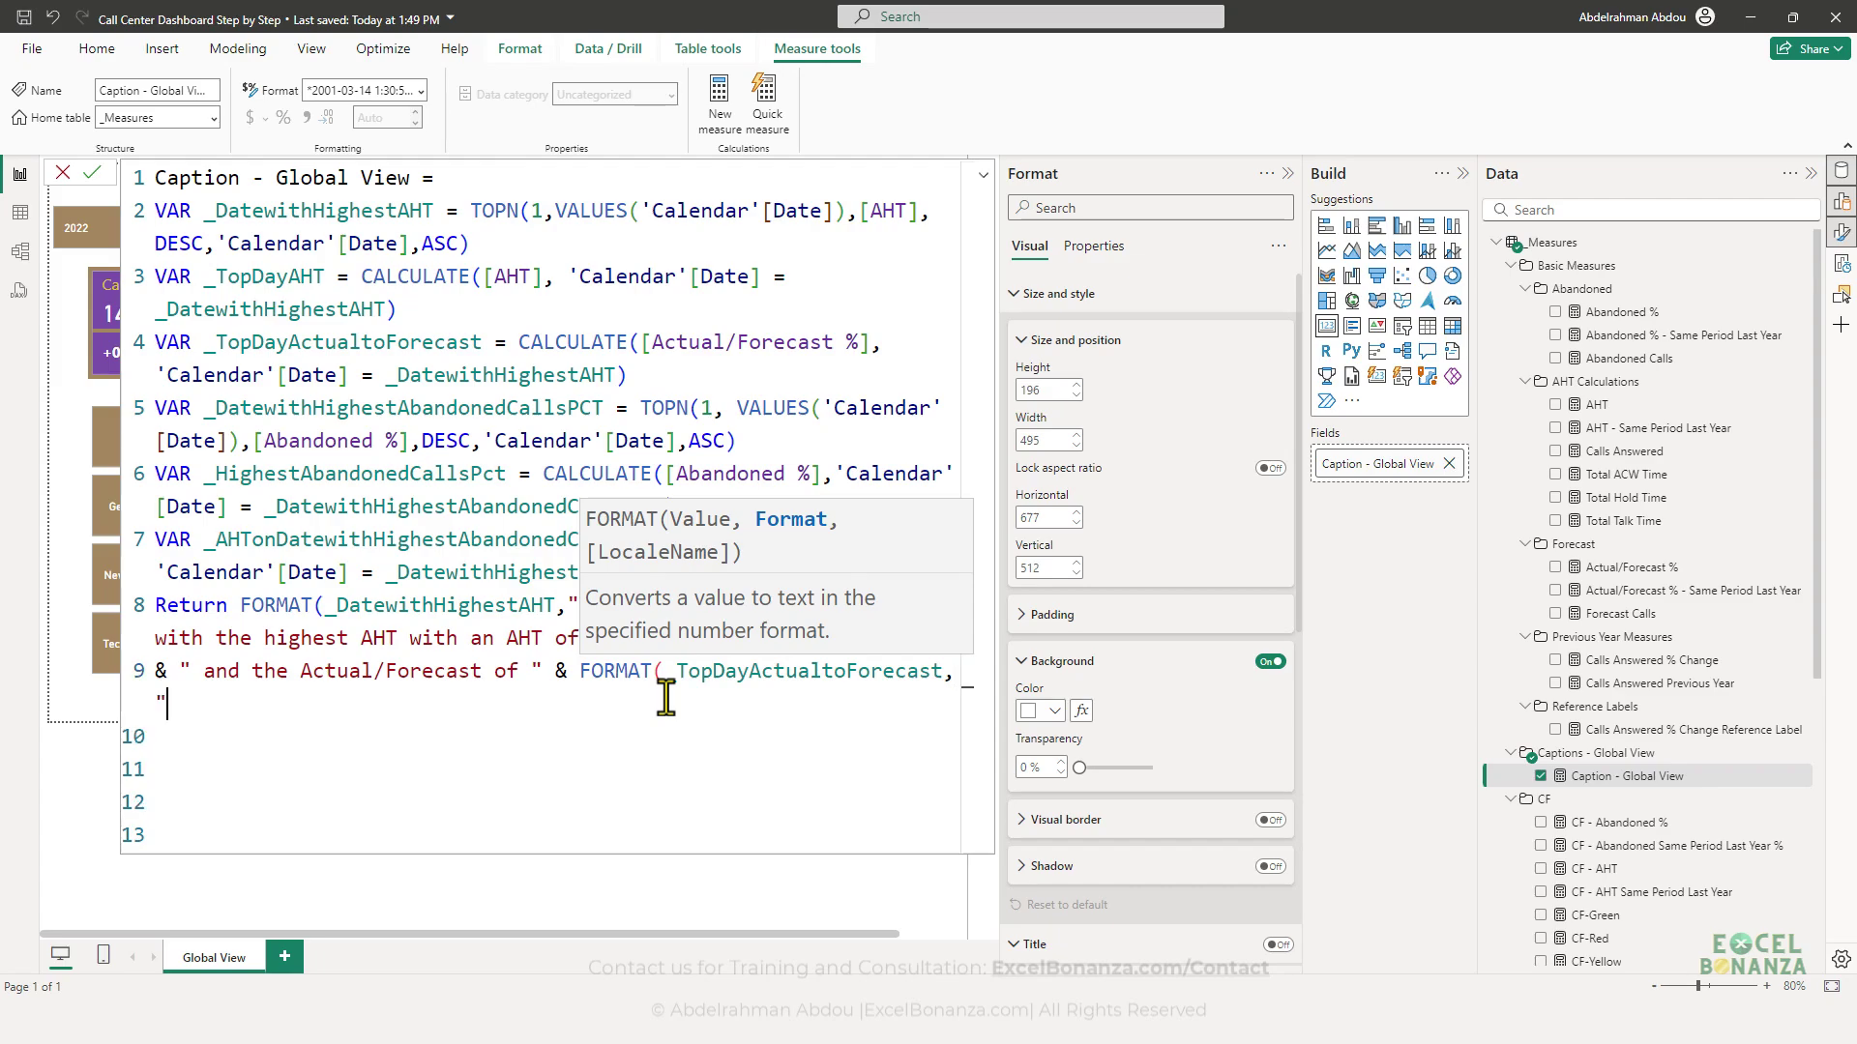
pyautogui.write('%")')
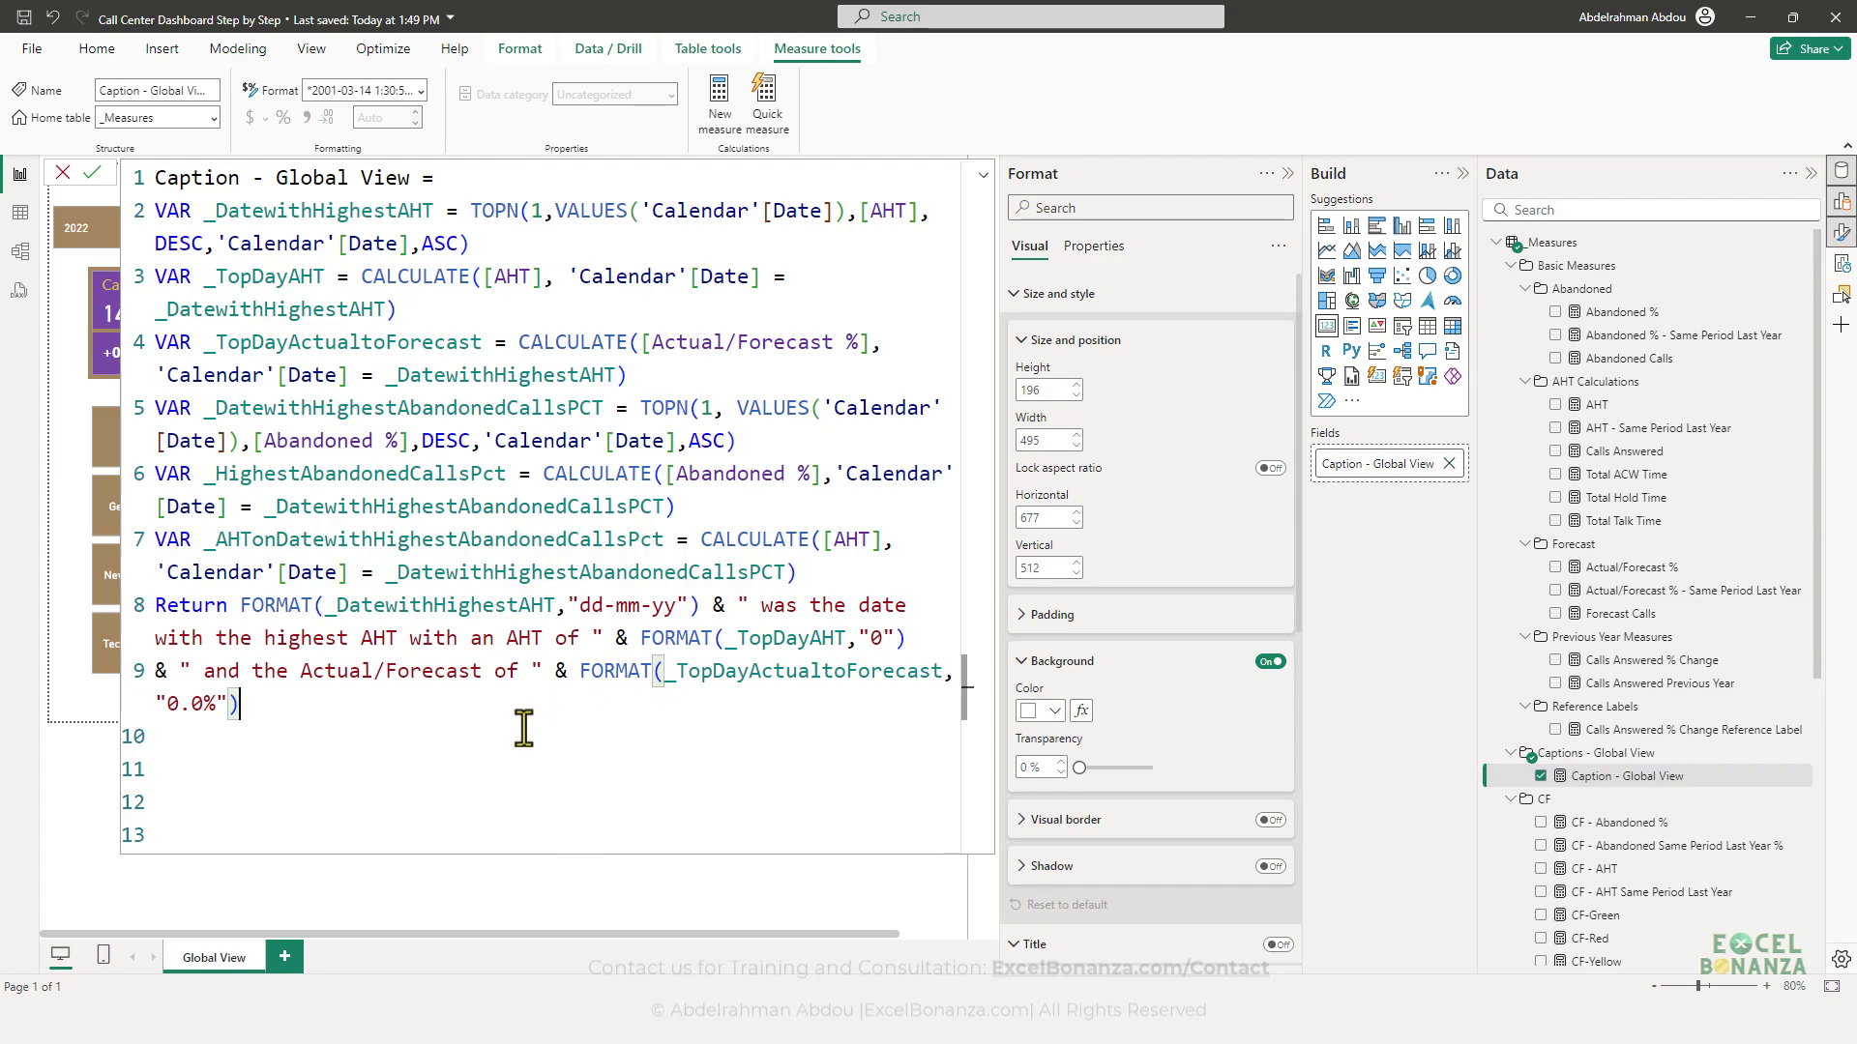
# - Commit the Caption - Global View measure, collapse the formula editor, and widen the caption card to 508
pyautogui.click(388, 726)
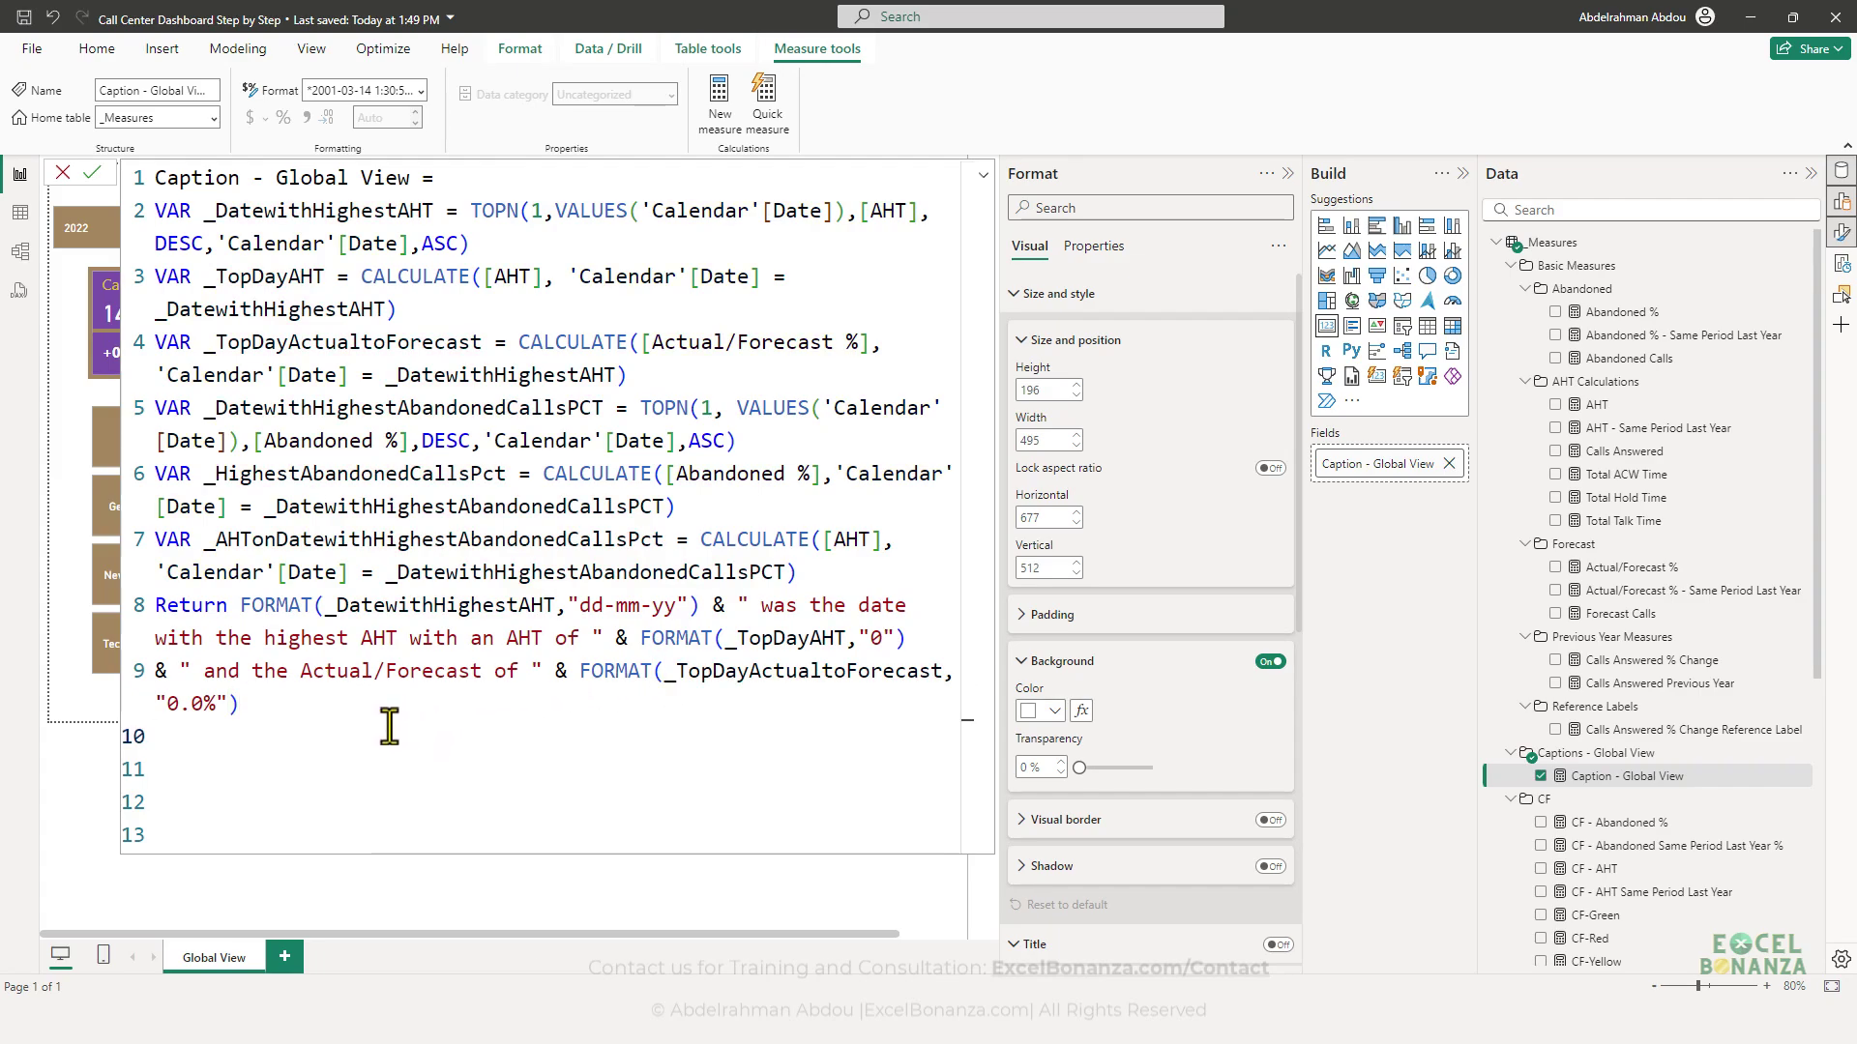
pyautogui.press('Return')
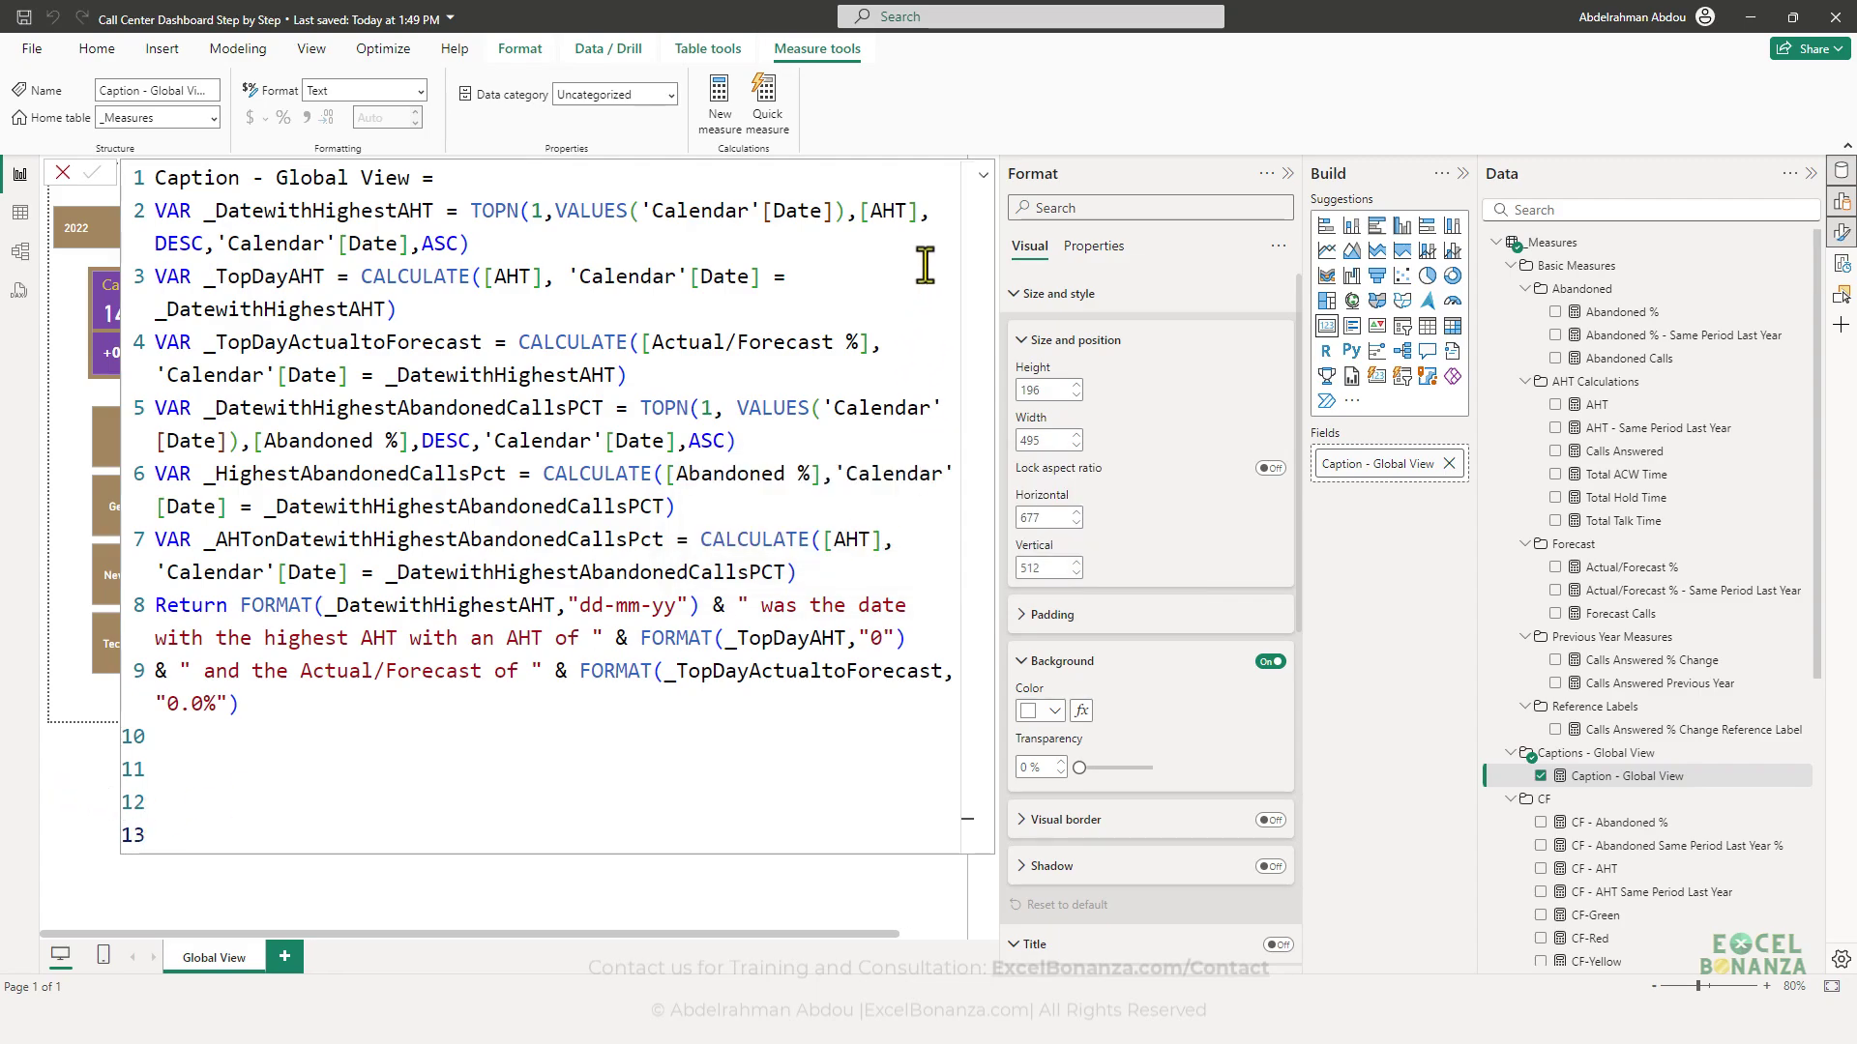
pyautogui.click(983, 177)
pyautogui.click(983, 177)
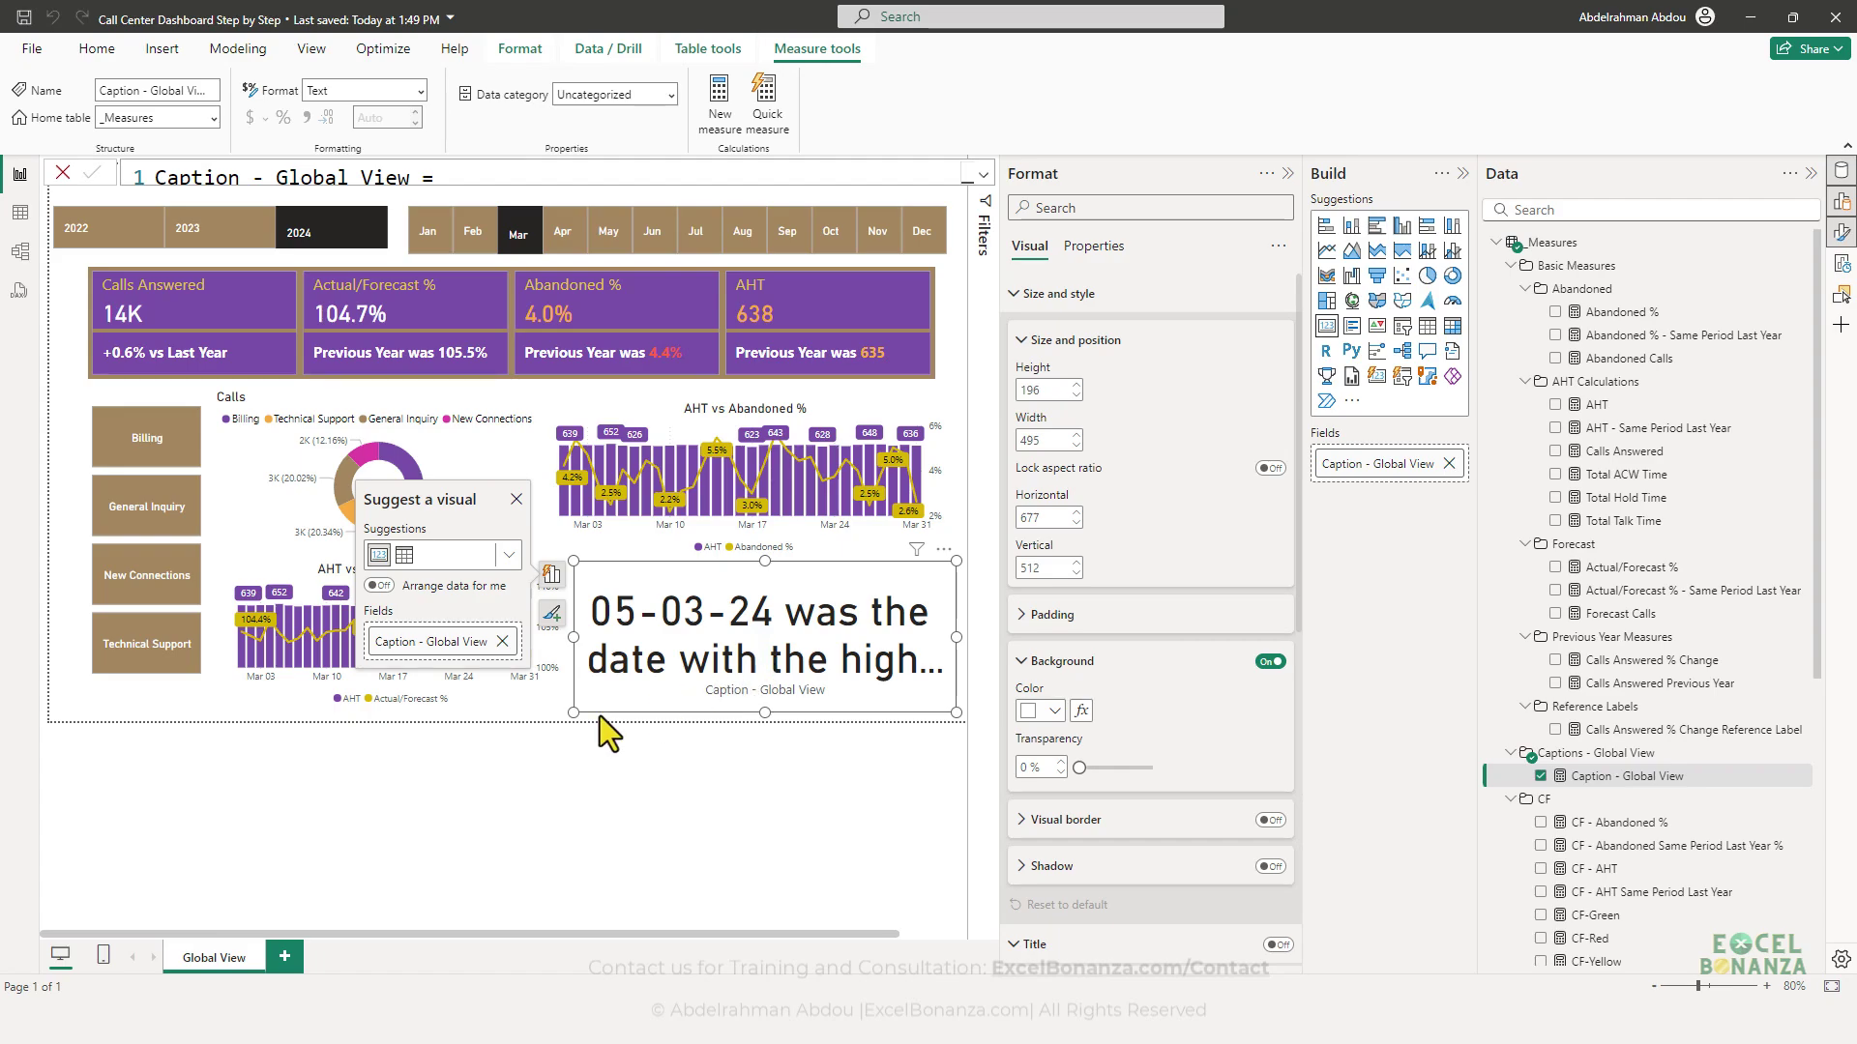
pyautogui.moveTo(573, 713)
pyautogui.mouseDown()
pyautogui.moveTo(531, 747)
pyautogui.moveTo(581, 752)
pyautogui.moveTo(431, 723)
pyautogui.moveTo(566, 717)
pyautogui.mouseUp()
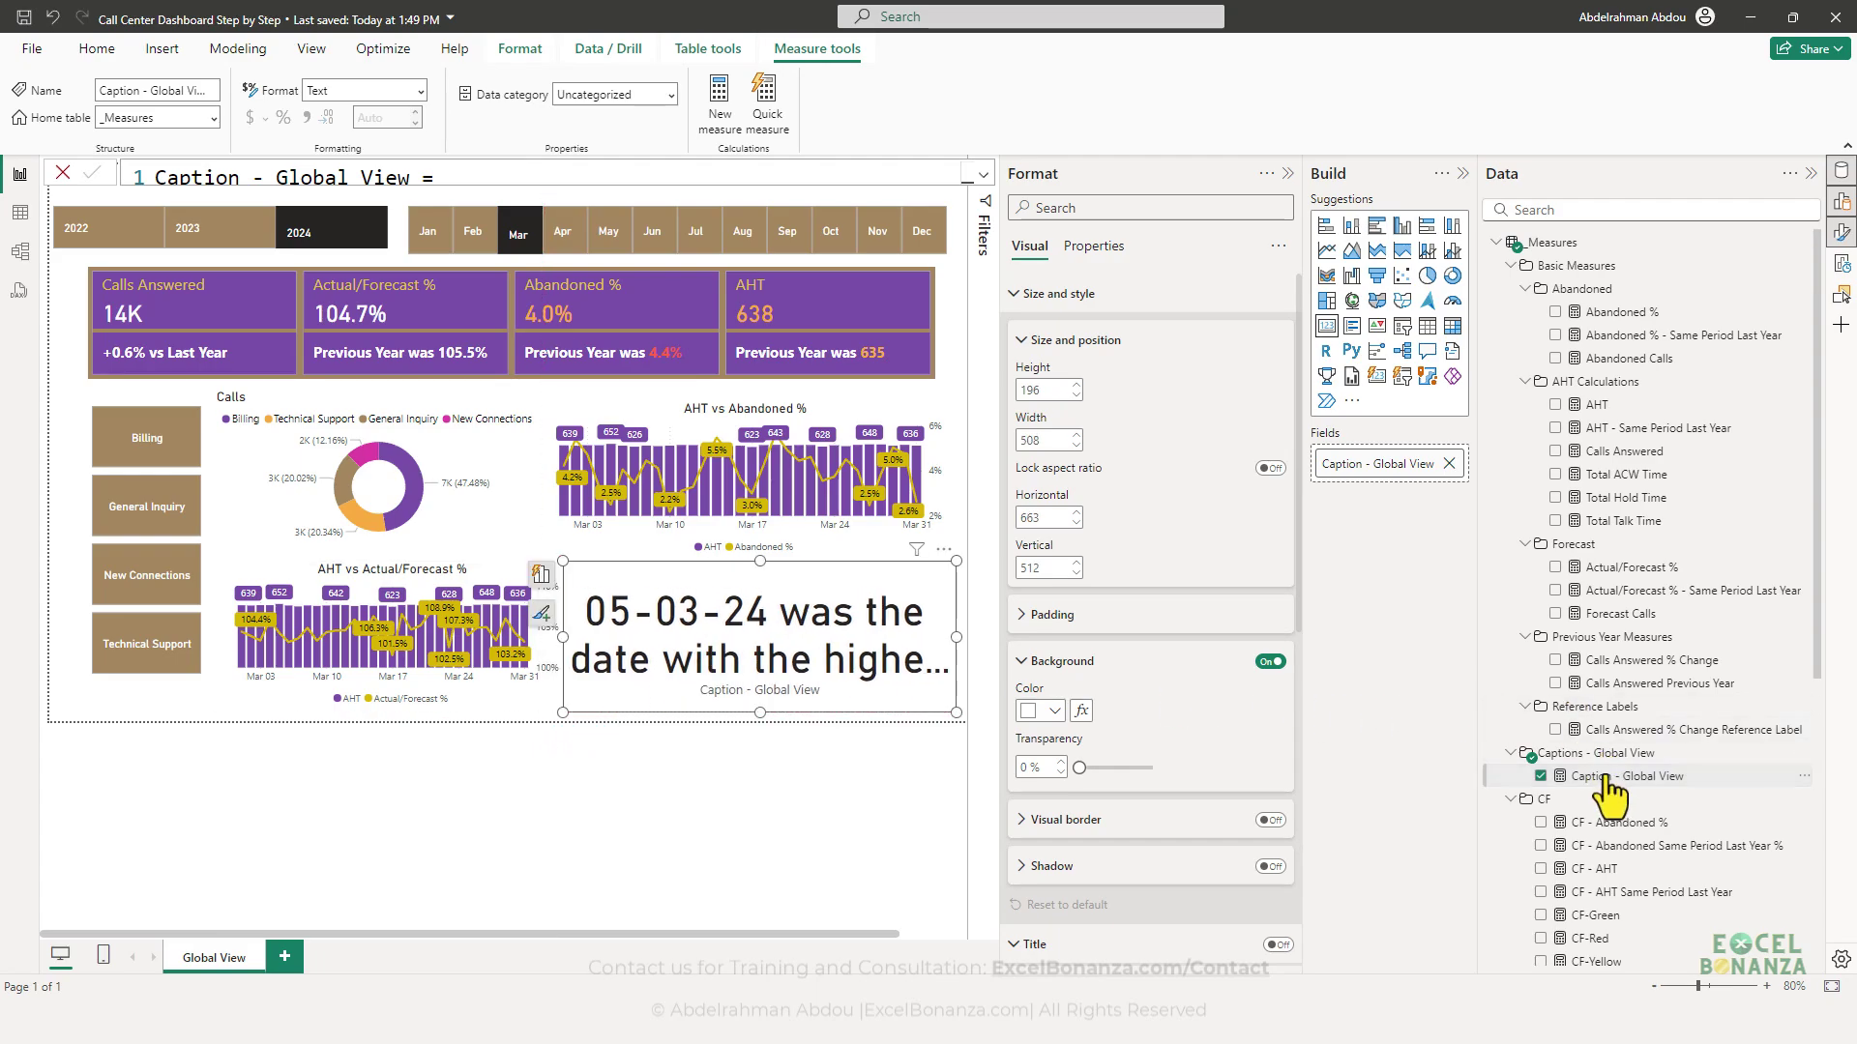
# - Change the date format string in the caption measure to "dd-mmm-yy" and commit the formula
pyautogui.click(984, 175)
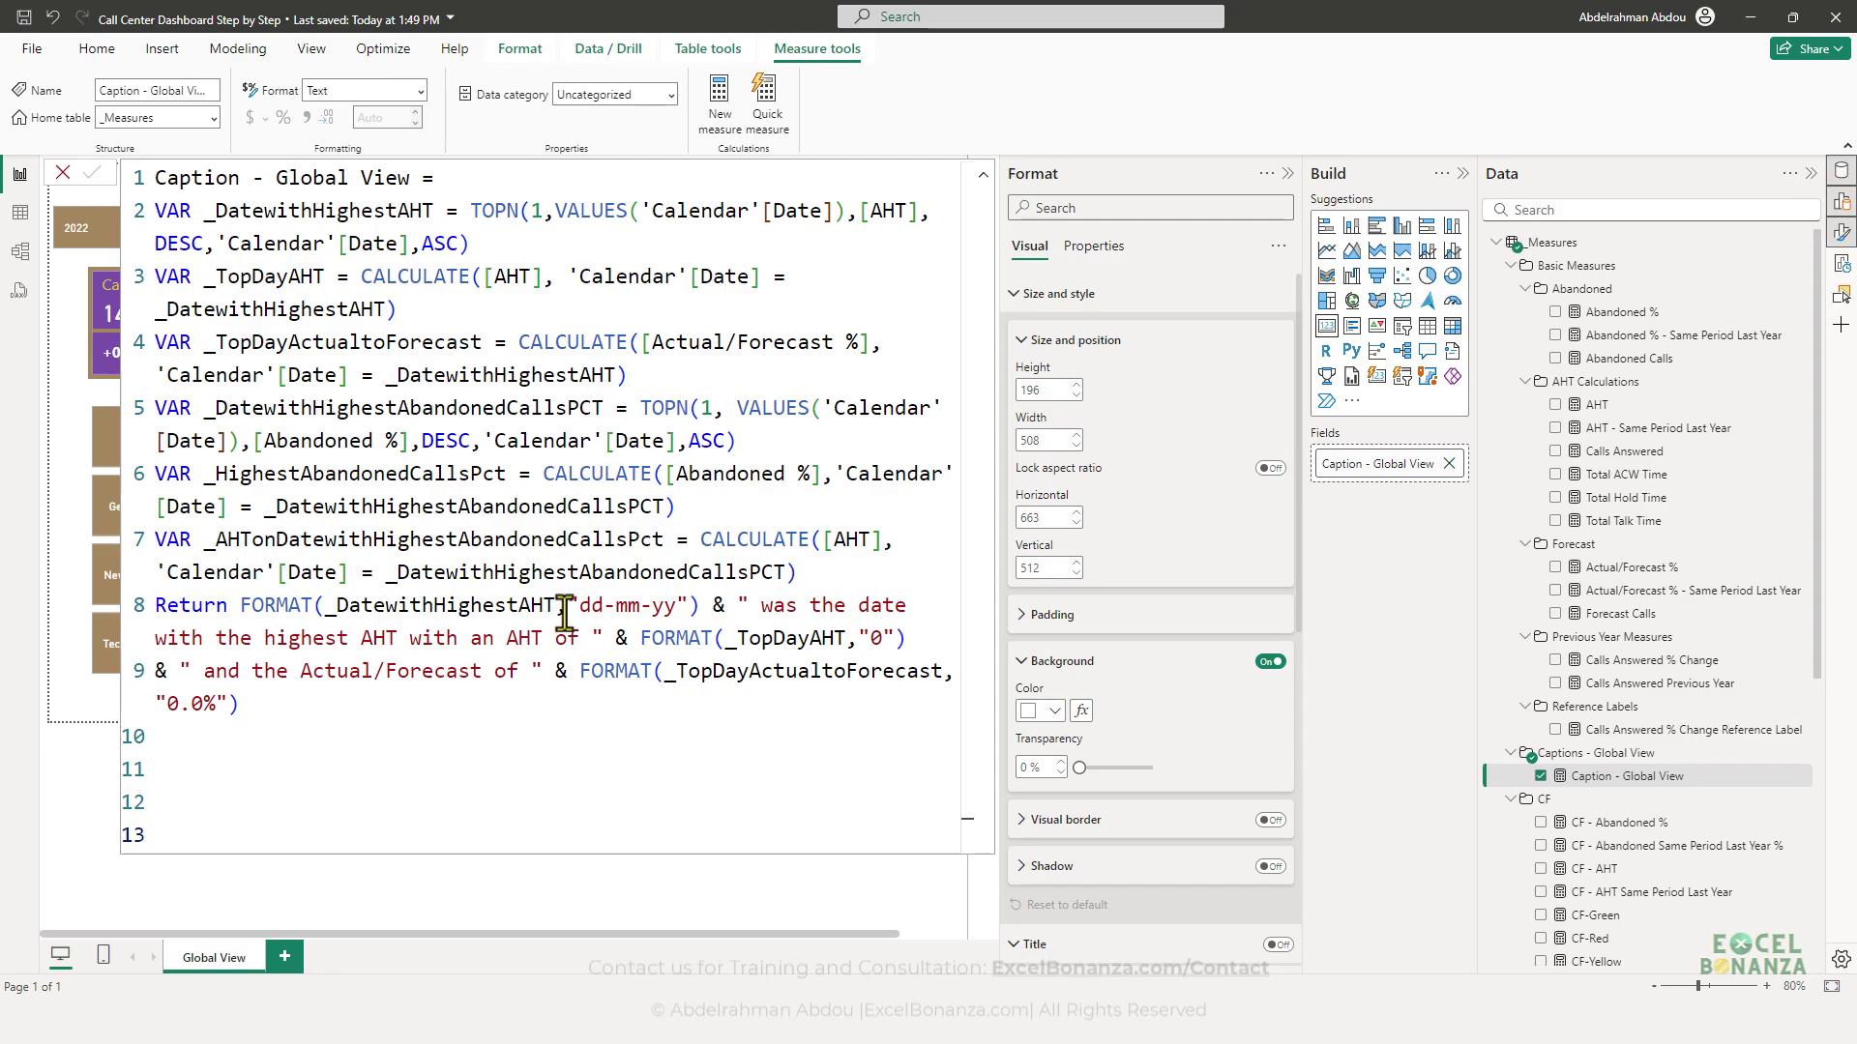
pyautogui.doubleClick(624, 605)
pyautogui.press('Left')
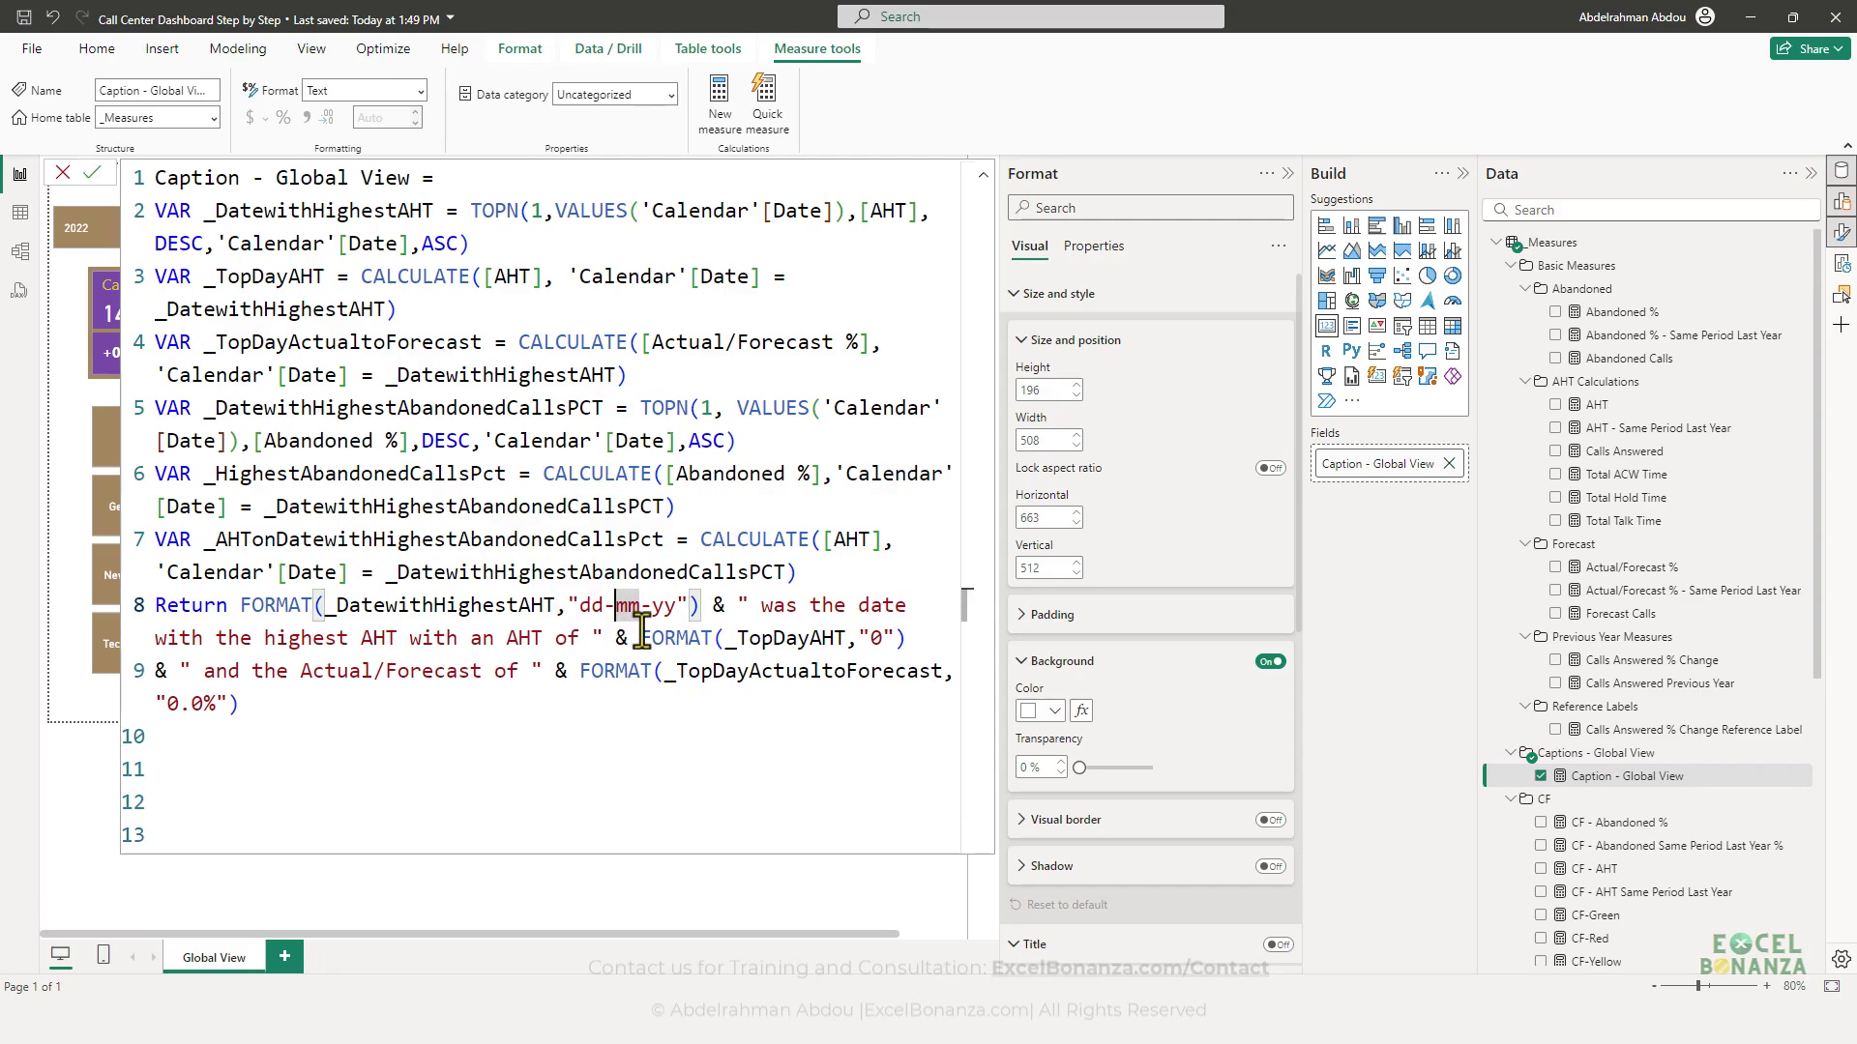
pyautogui.write('m')
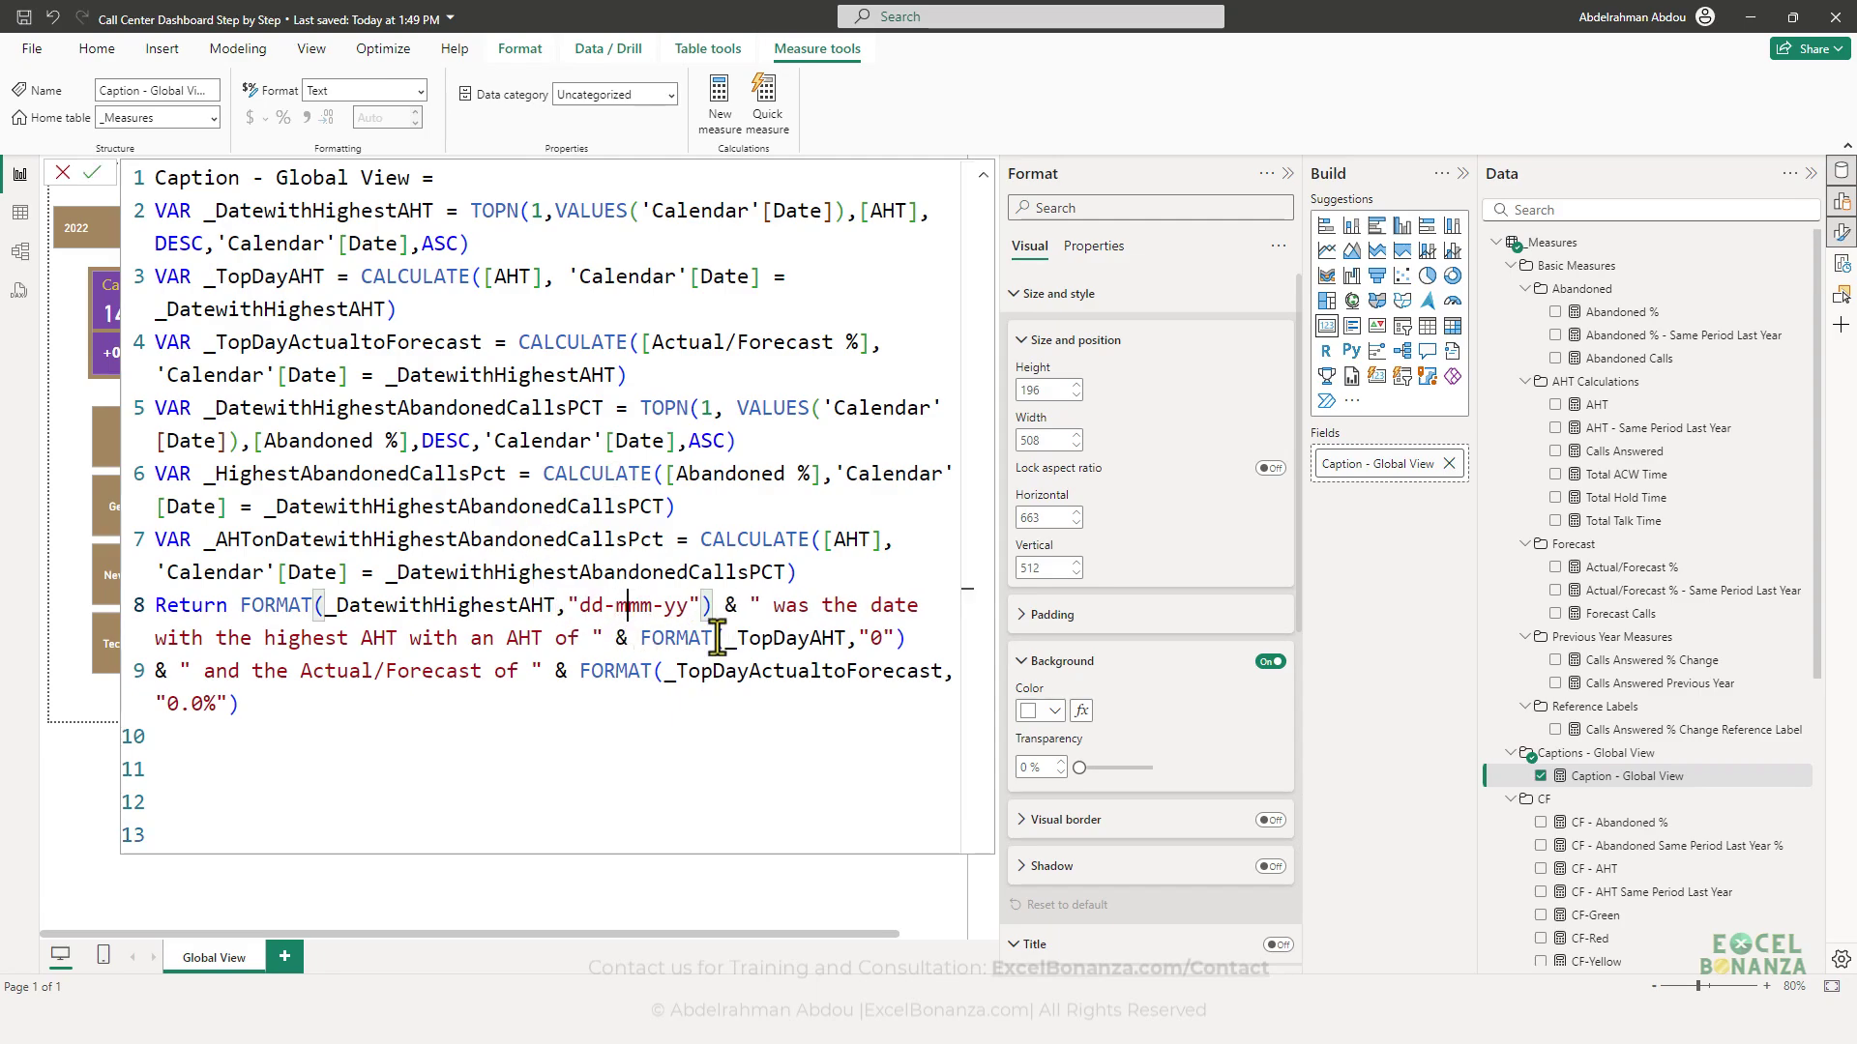
pyautogui.doubleClick(591, 606)
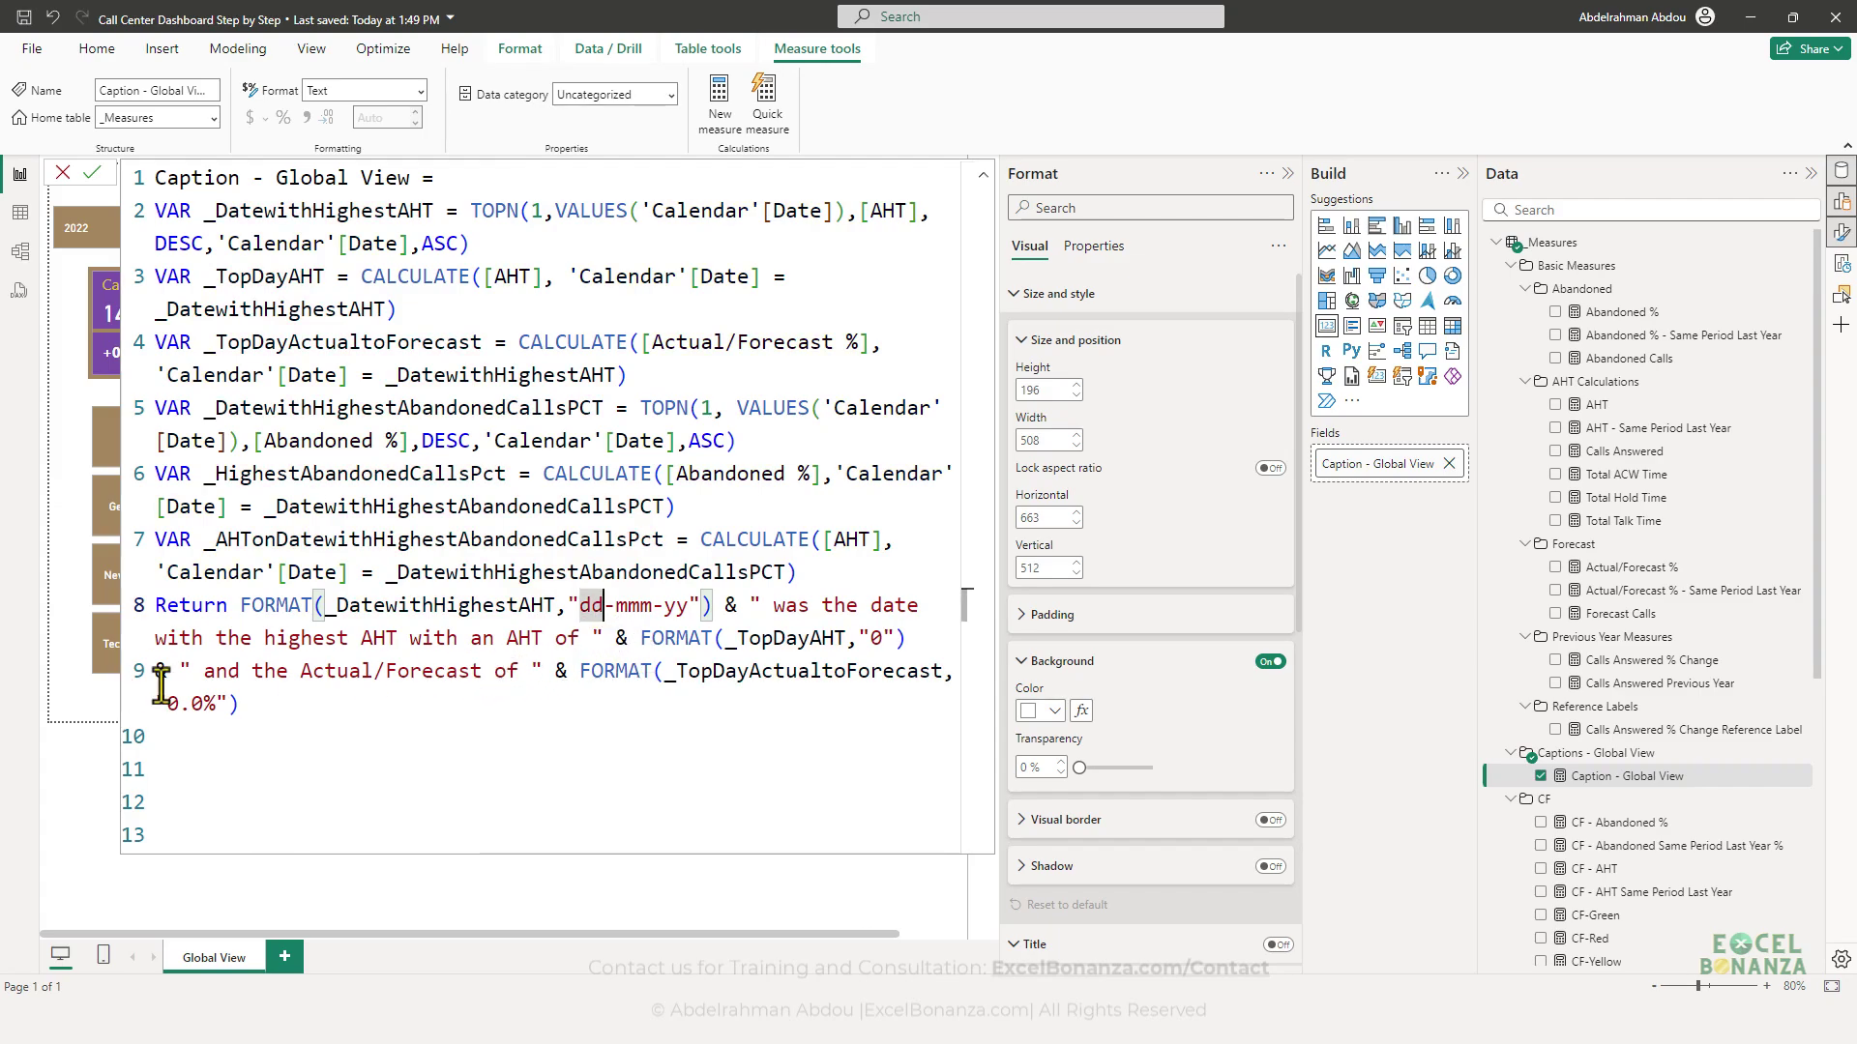
pyautogui.press('Return')
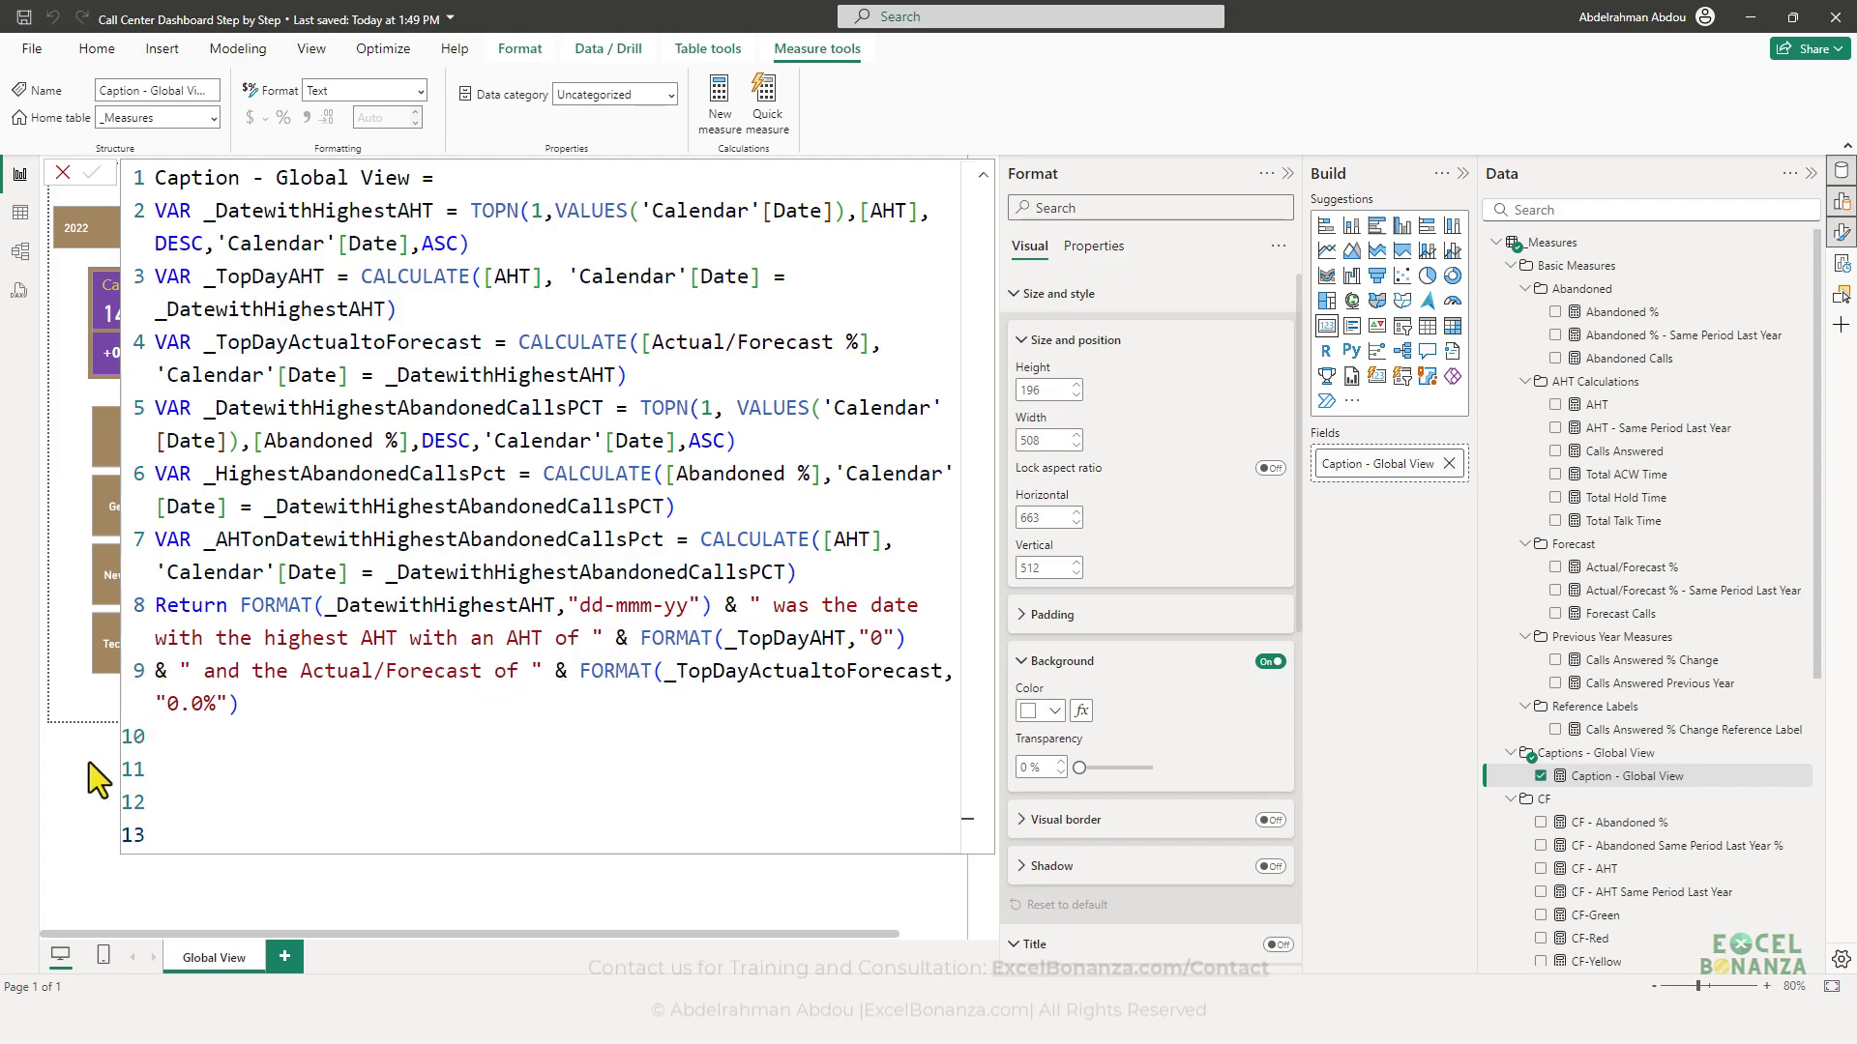
pyautogui.click(982, 175)
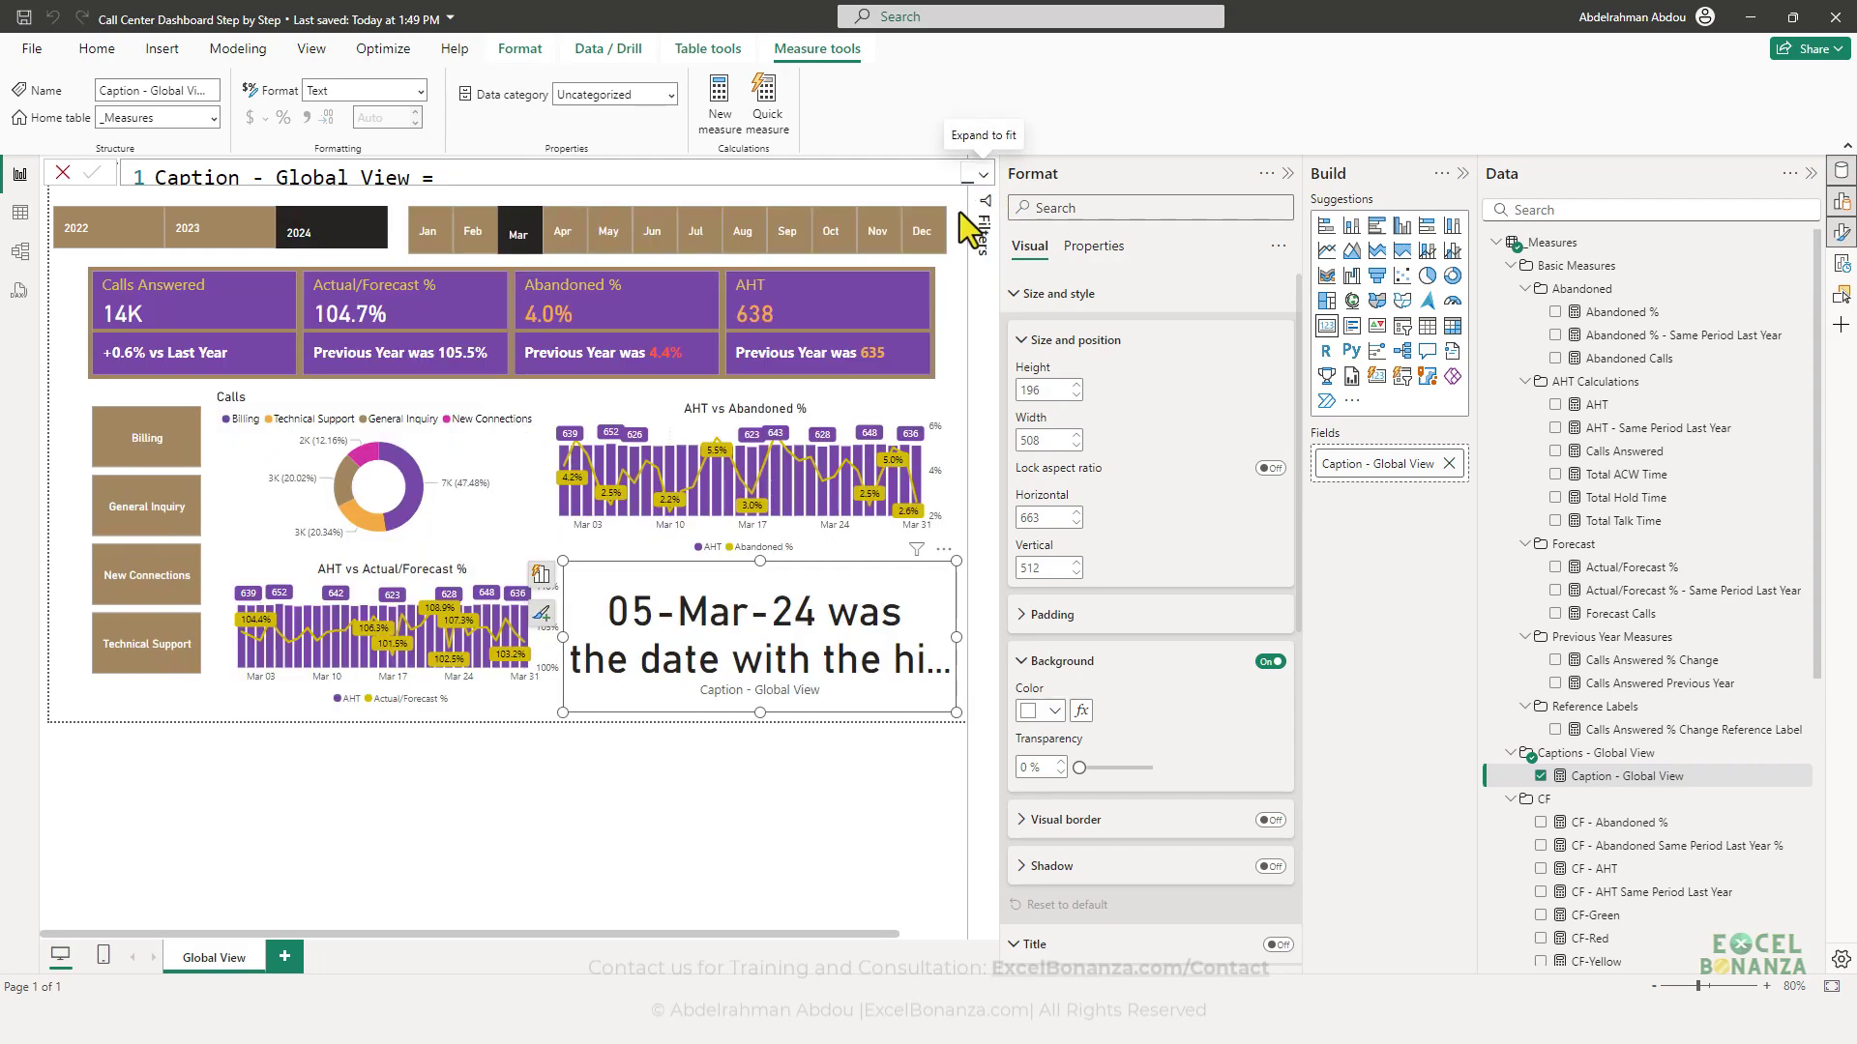
# - Move the caption card to horizontal position 675 and set its callout value font size to 15
pyautogui.moveTo(757, 606); pyautogui.dragTo(766, 607)
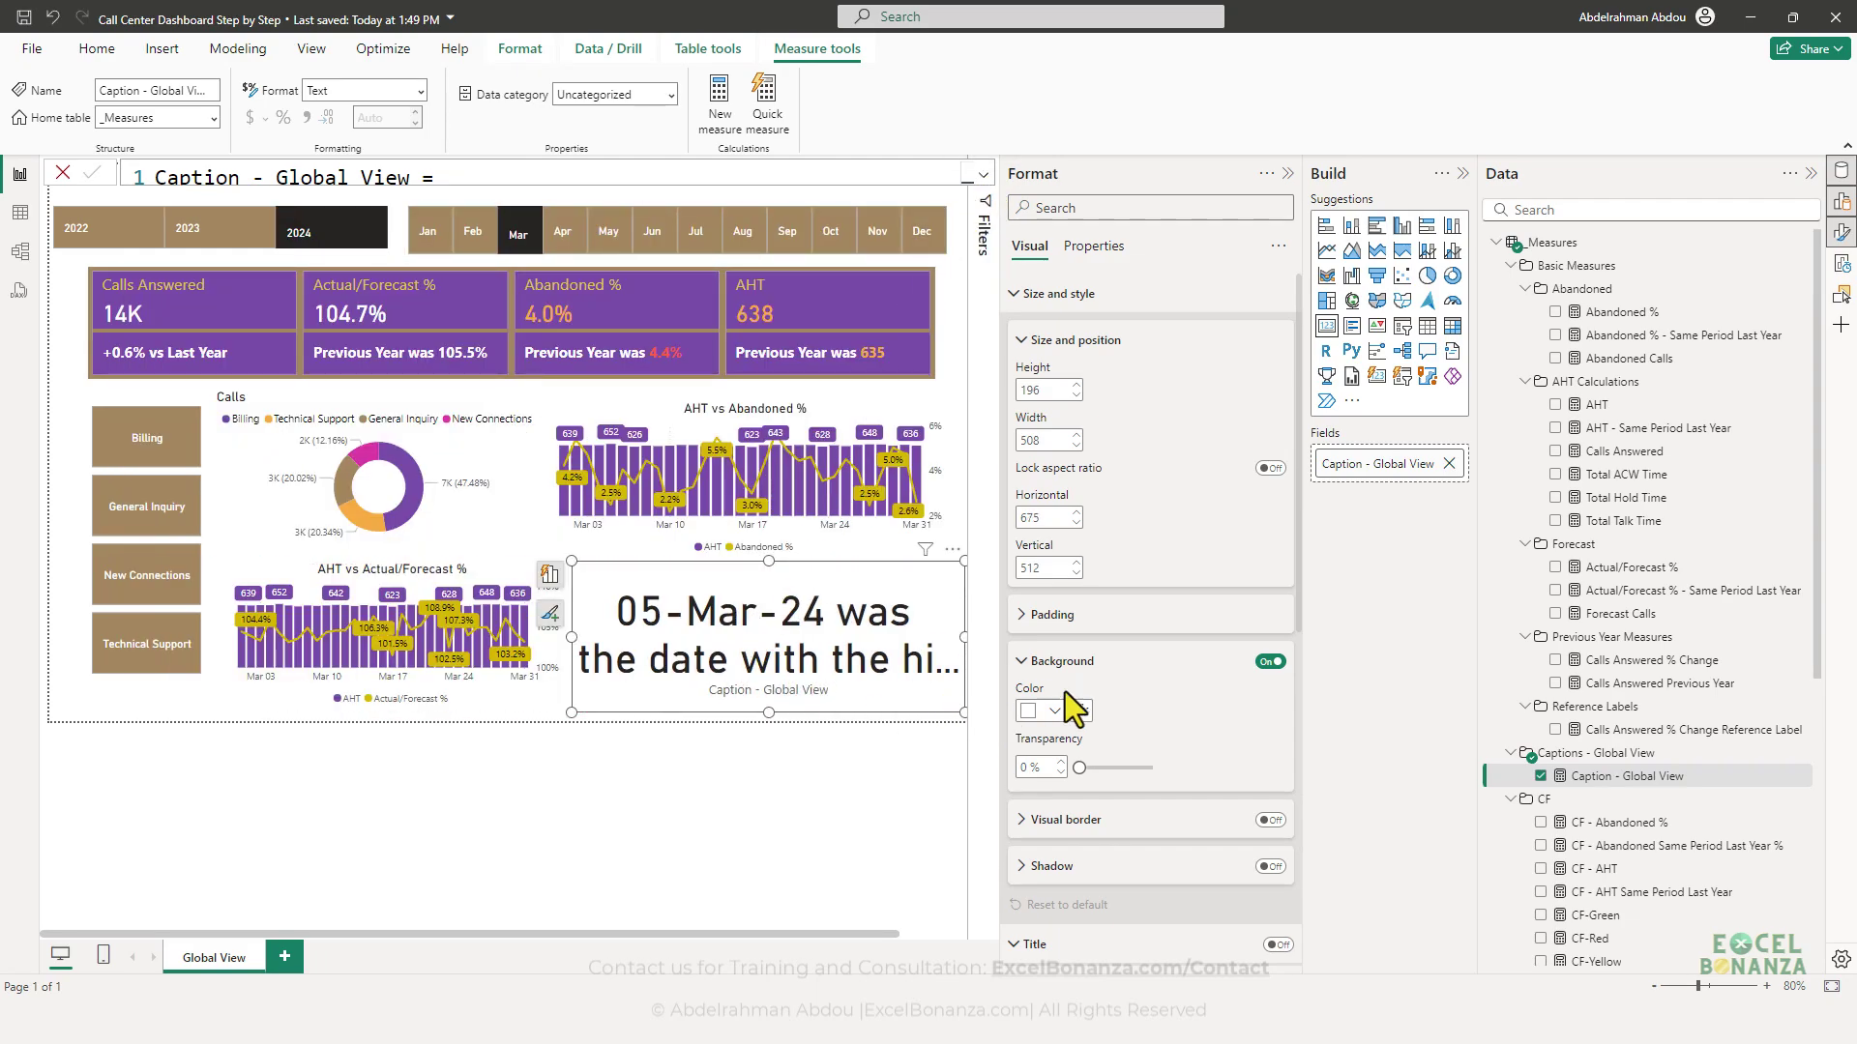
pyautogui.scroll(-5, 1132, 609)
pyautogui.scroll(-5, 1145, 605)
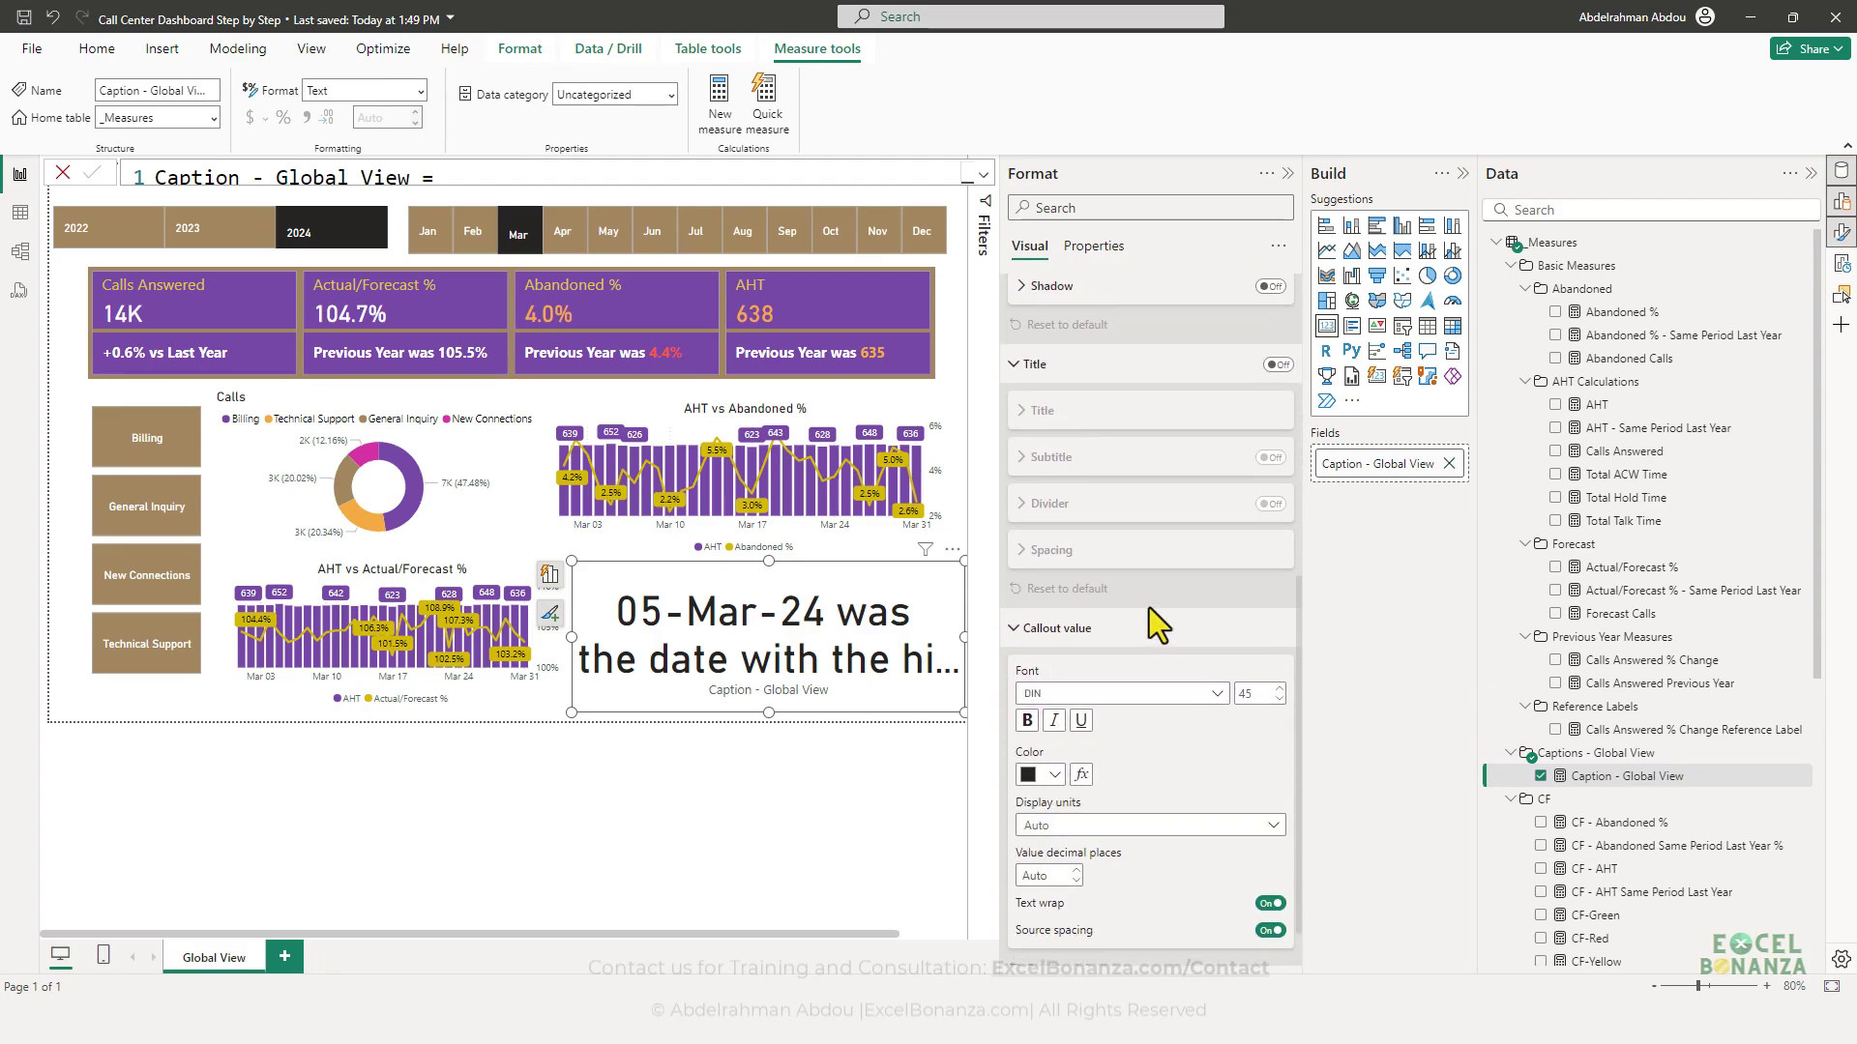
pyautogui.click(1278, 637)
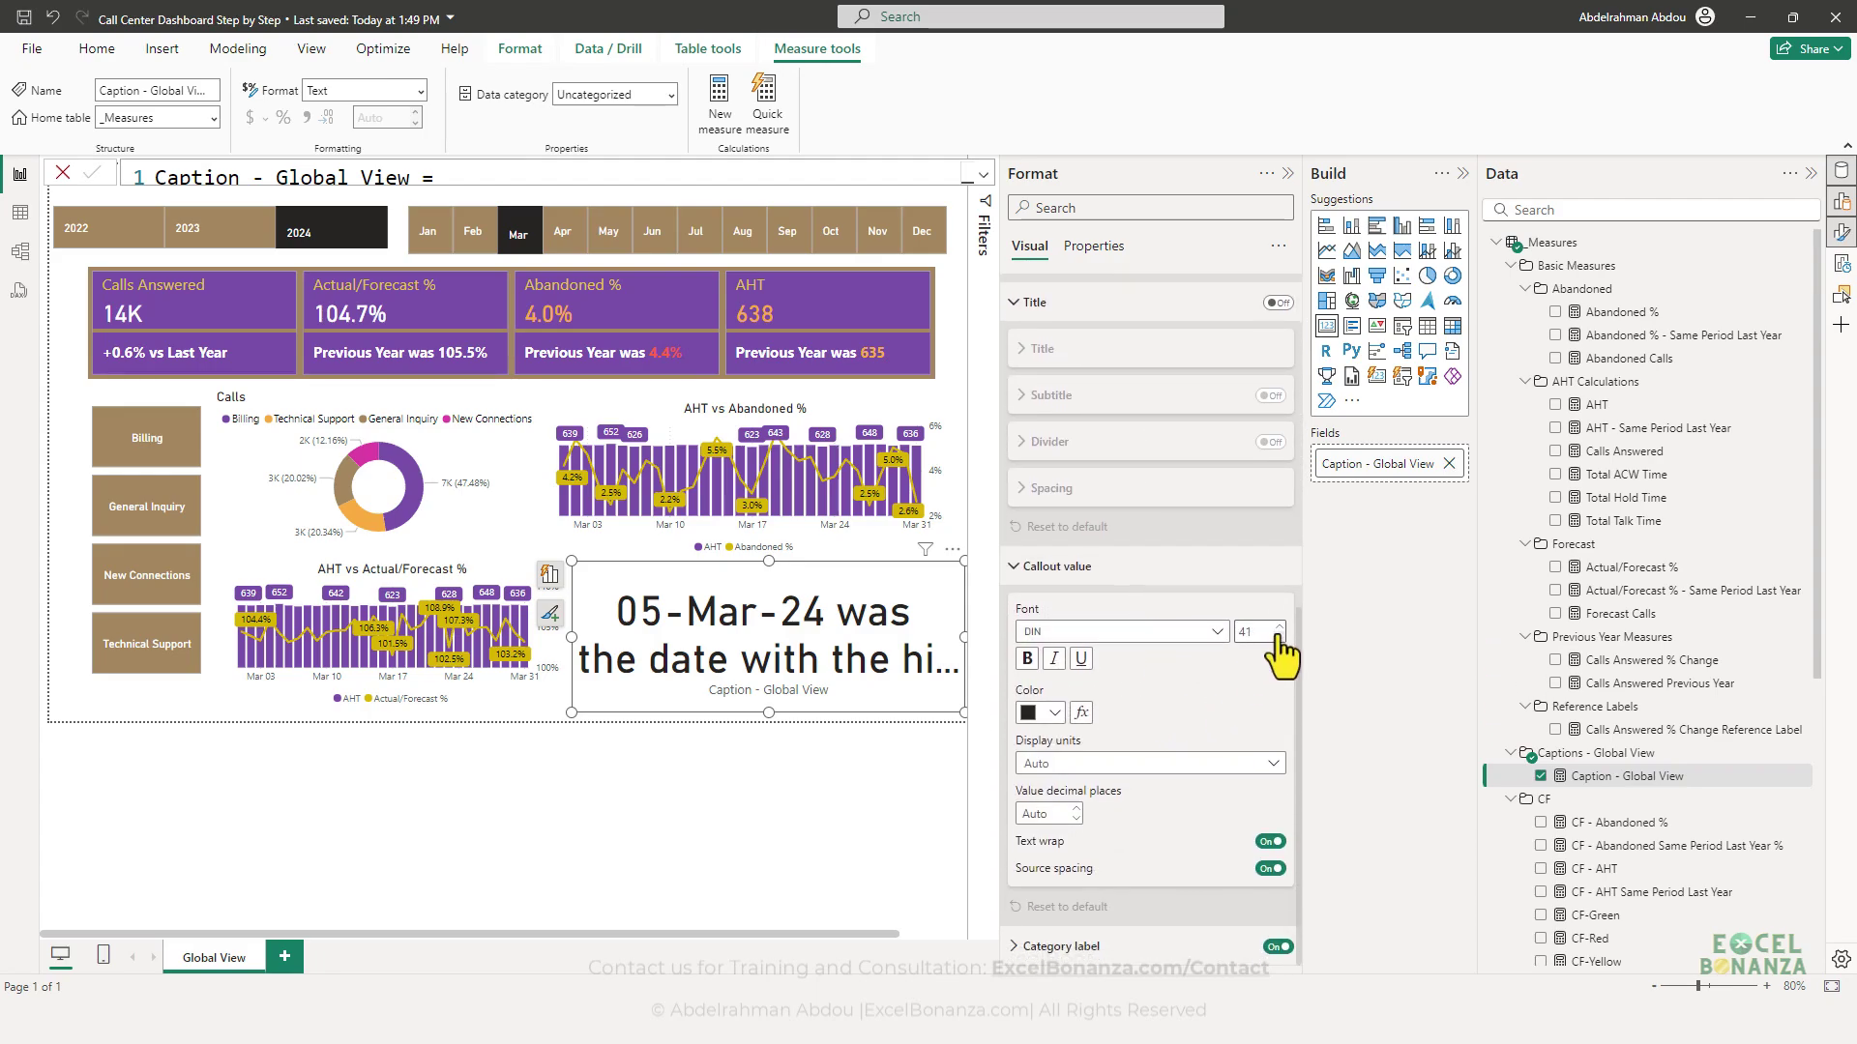
pyautogui.click(1278, 637)
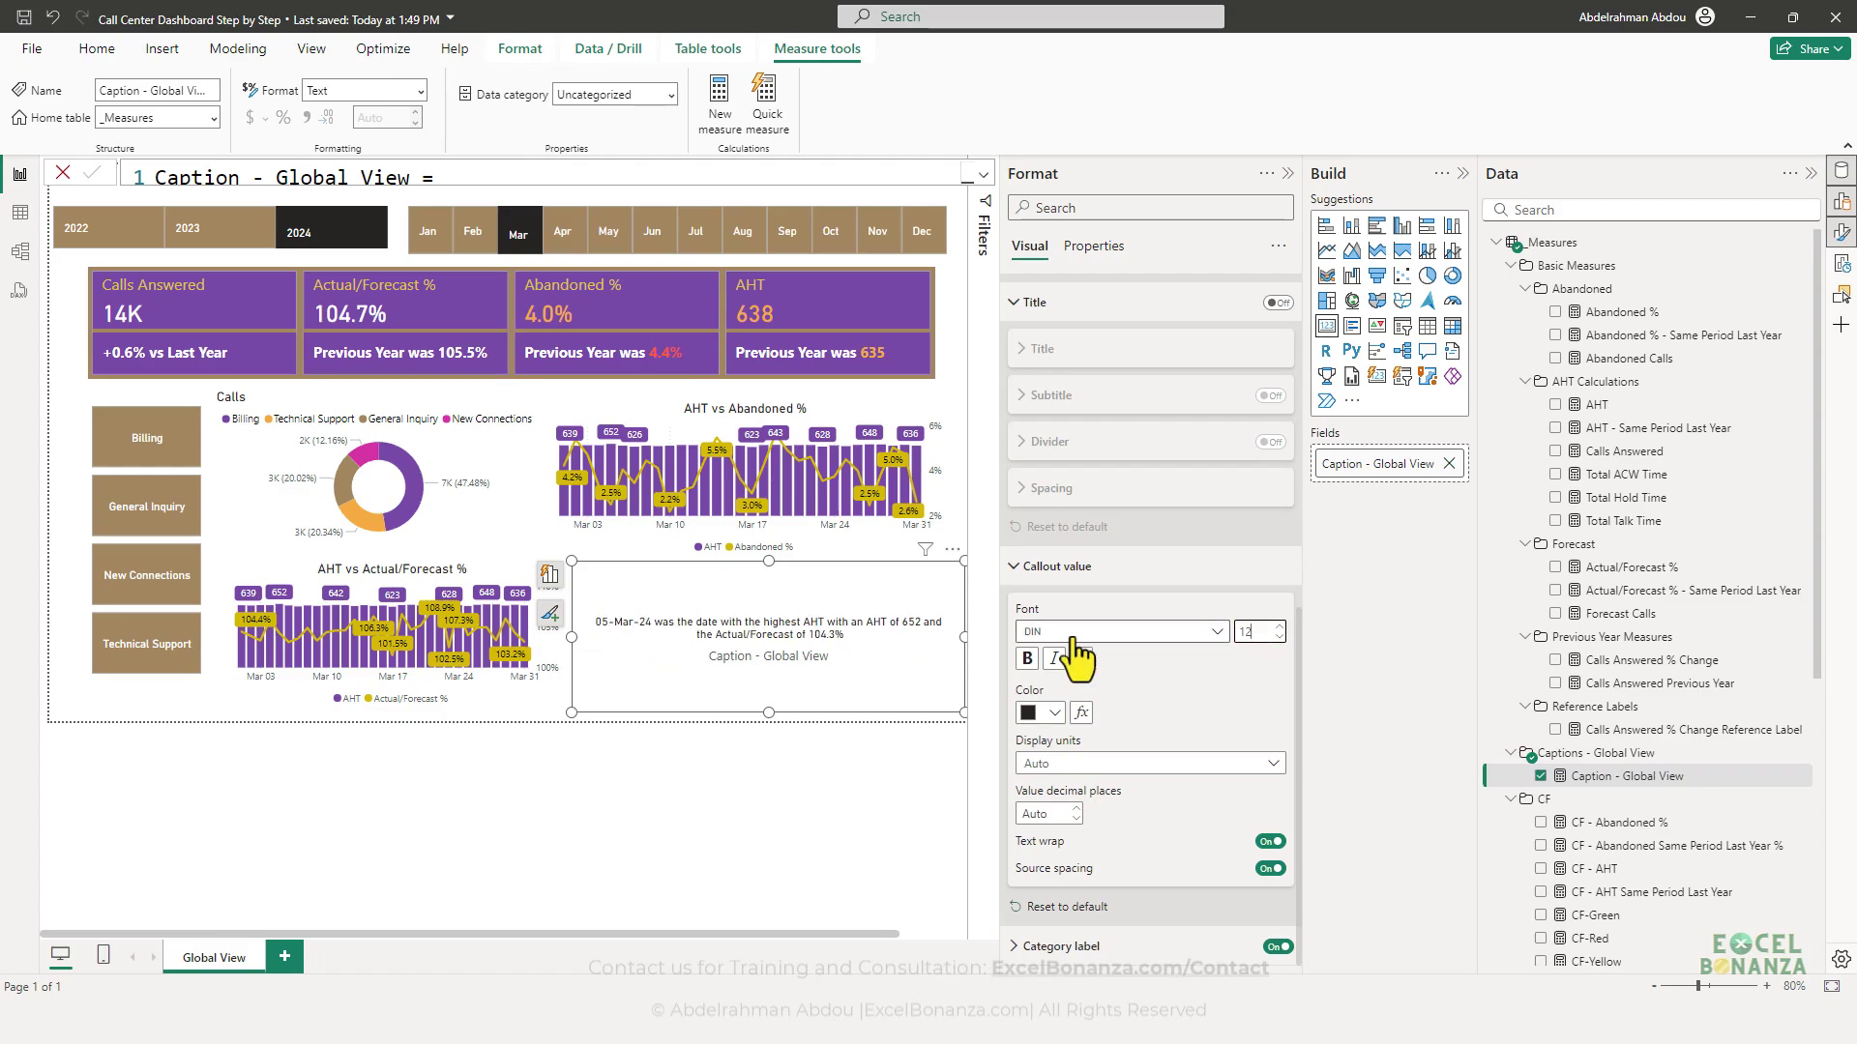
pyautogui.doubleClick(1253, 634)
pyautogui.write('15')
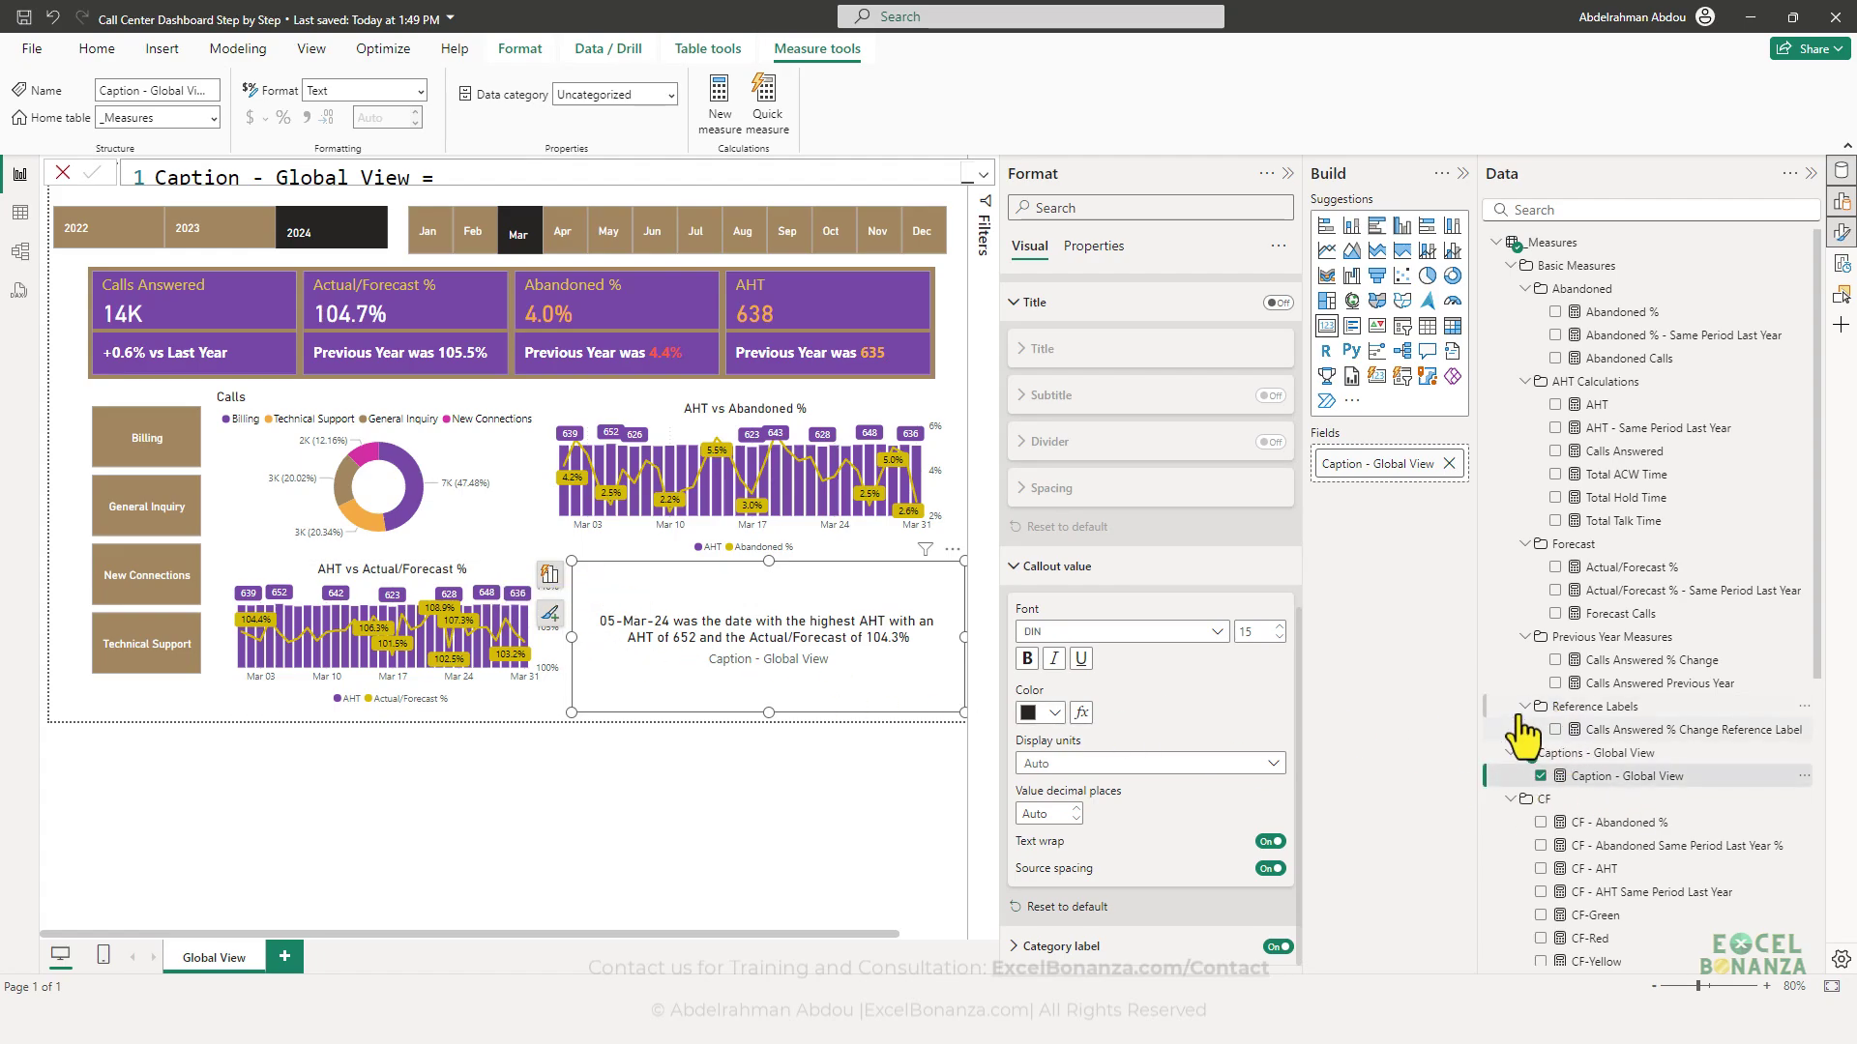
# - Prefix the caption measure's Return expression with a quoted star emoji and space, concatenated before the first FORMAT, and commit the formula
pyautogui.click(982, 175)
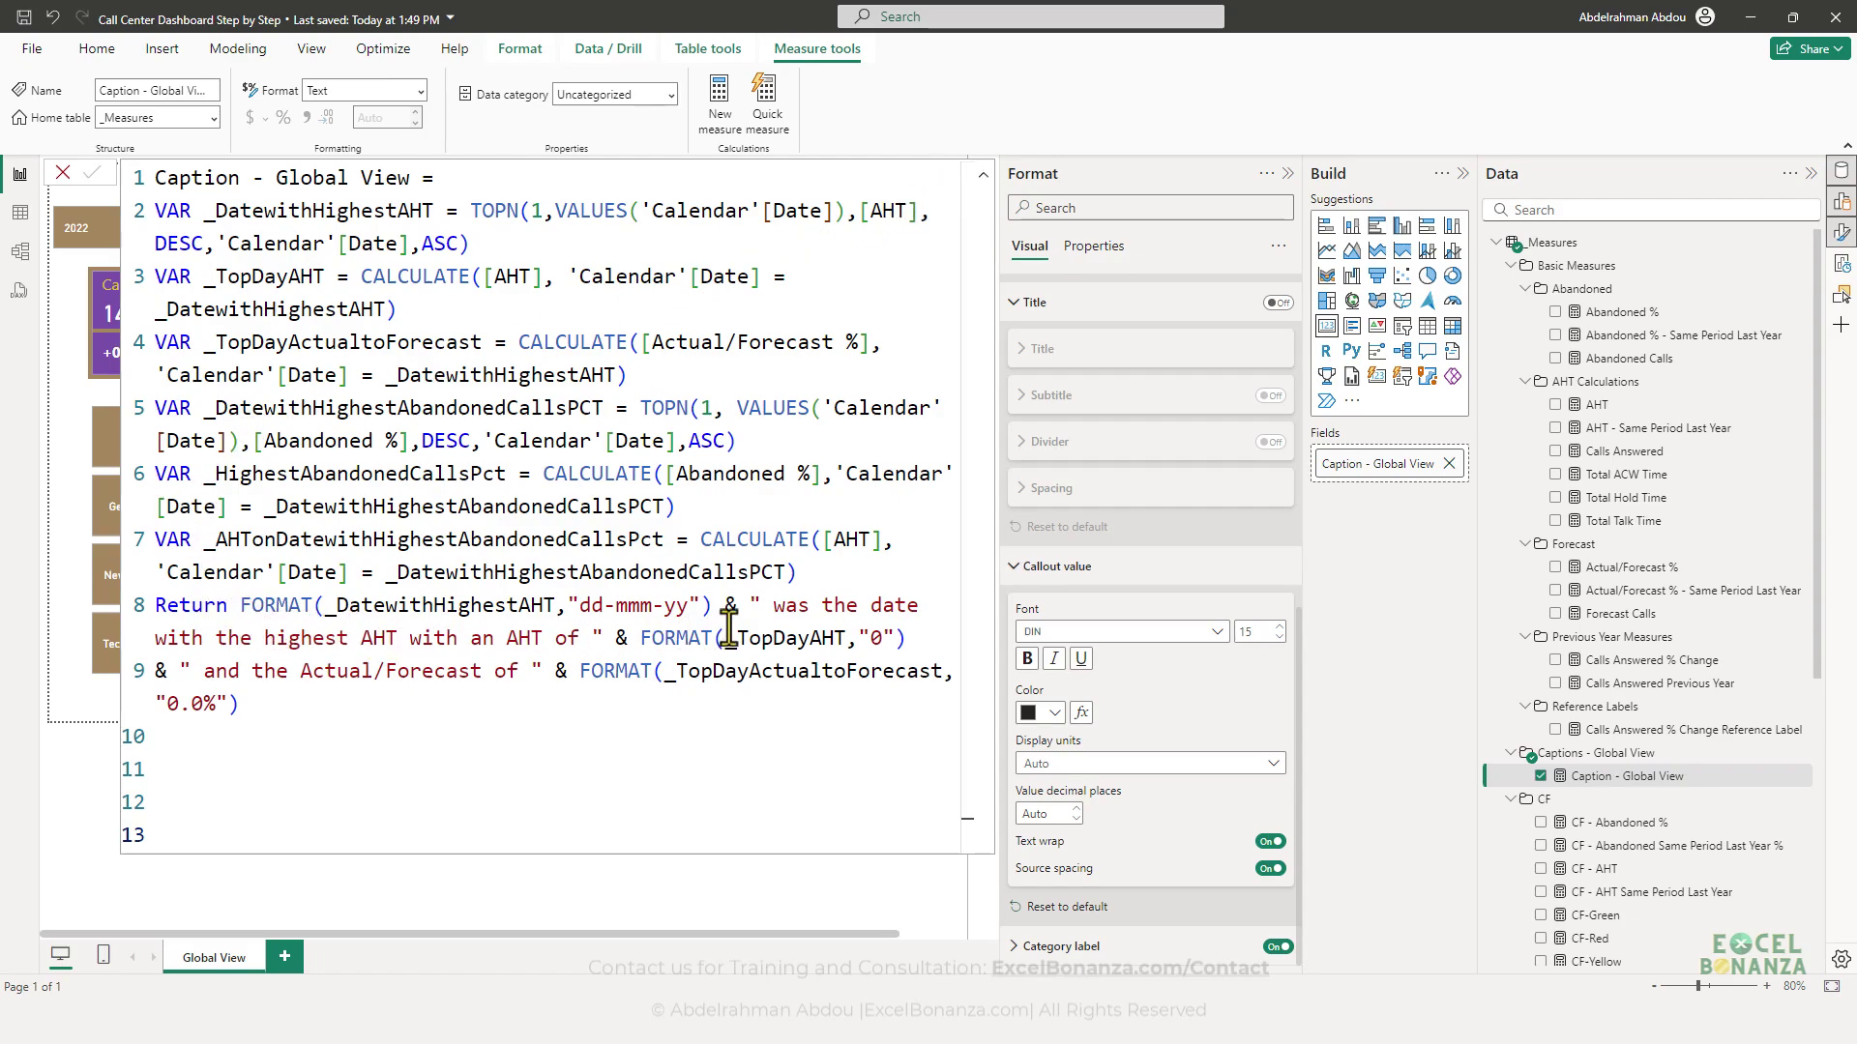
pyautogui.click(240, 606)
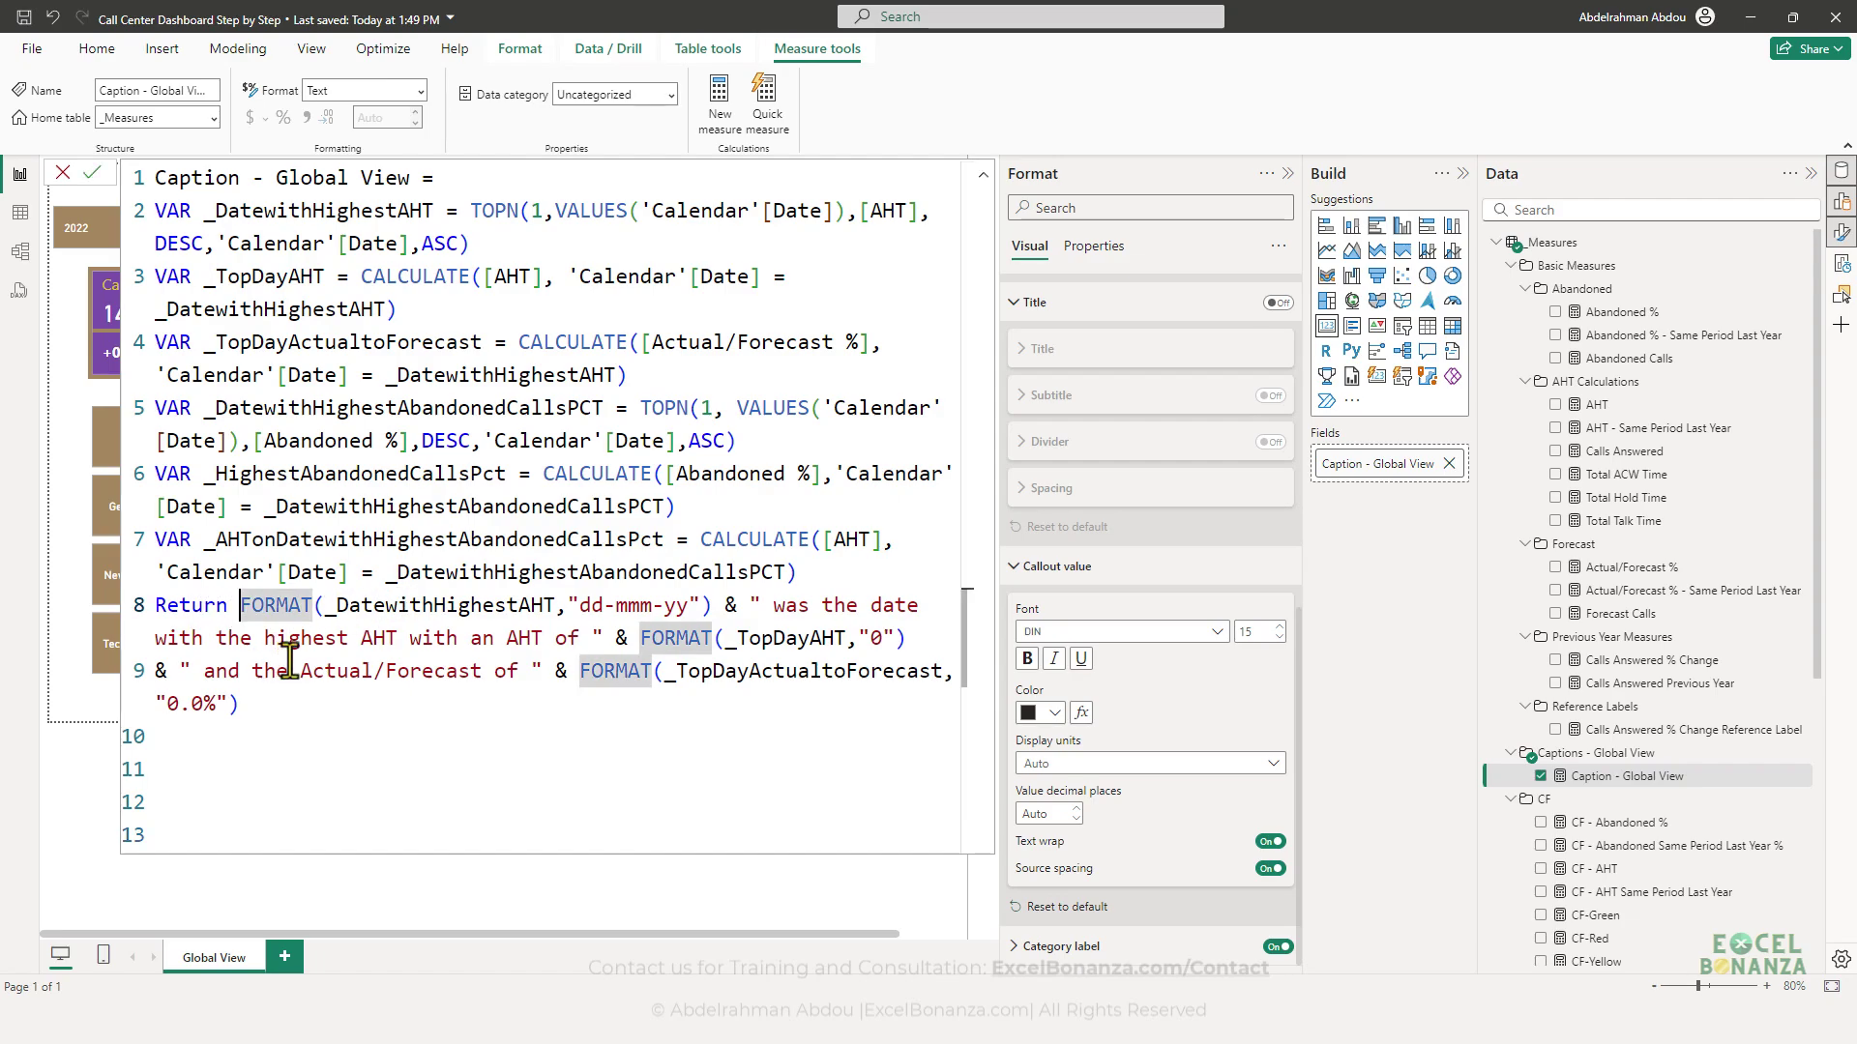
pyautogui.write('"')
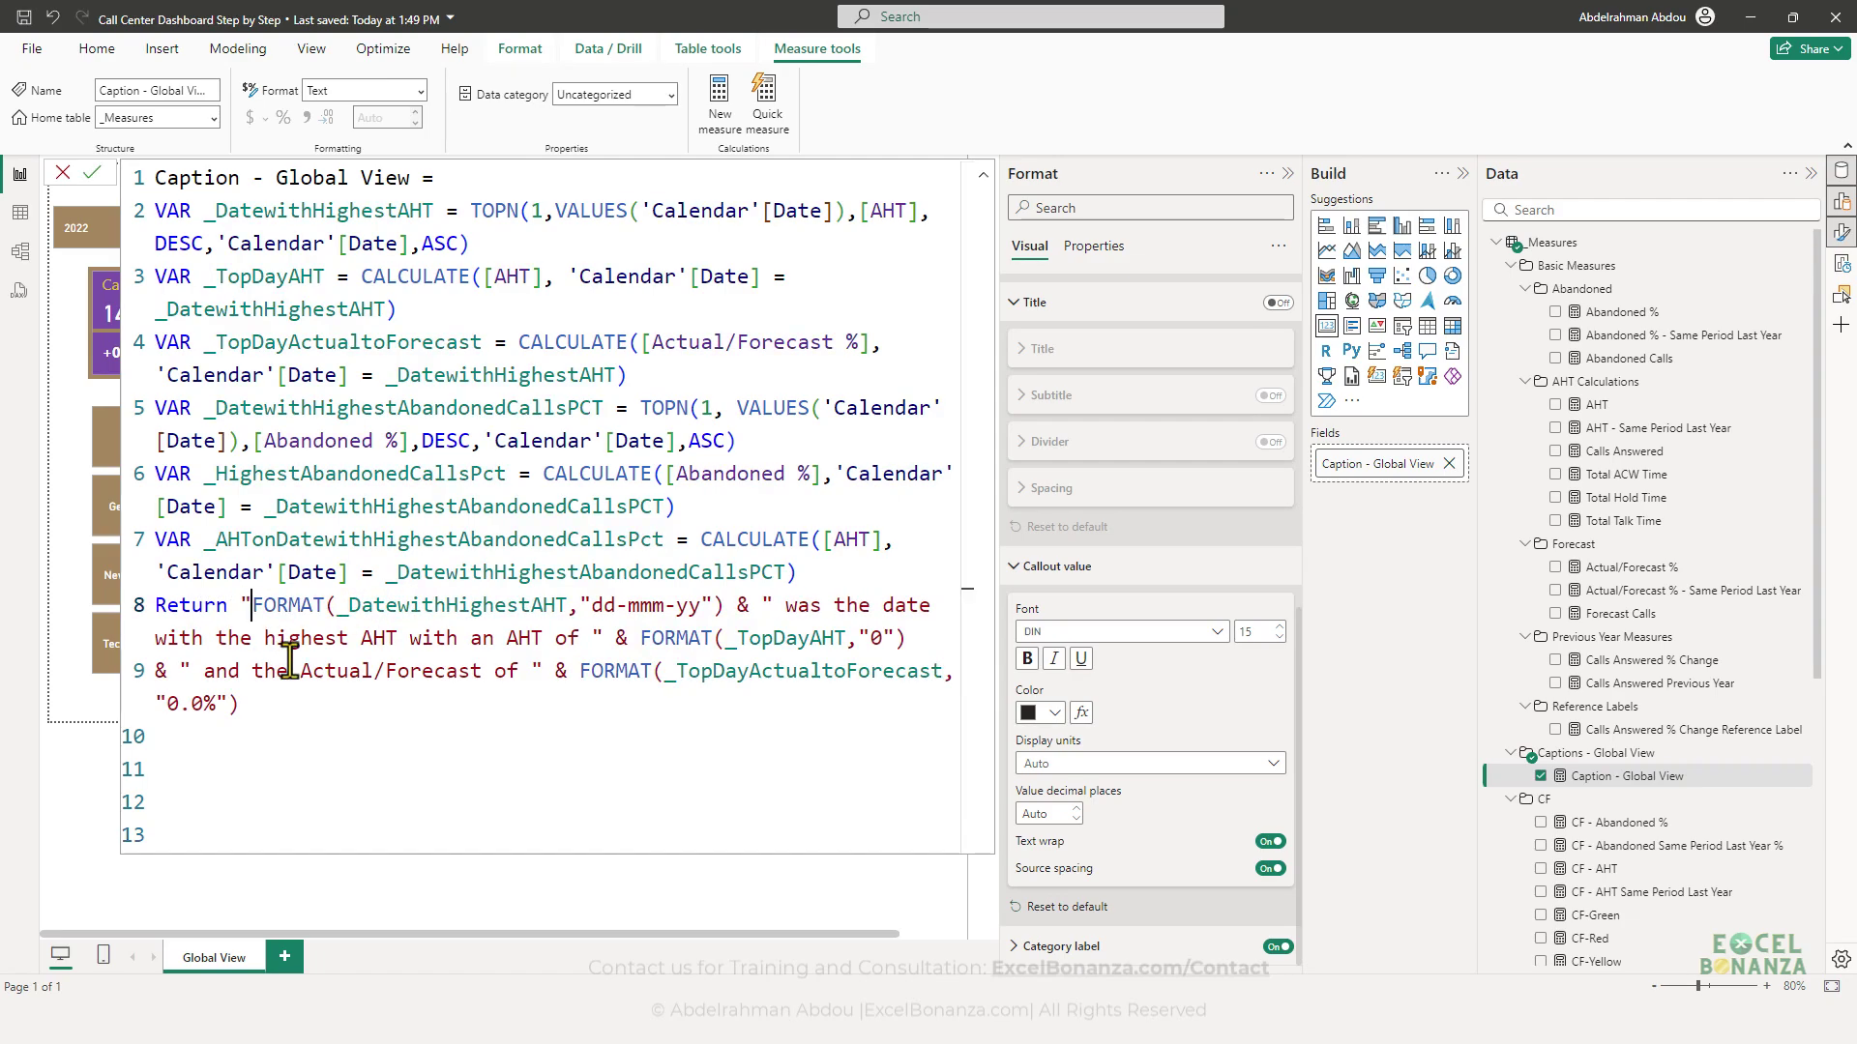
pyautogui.press('super+period')
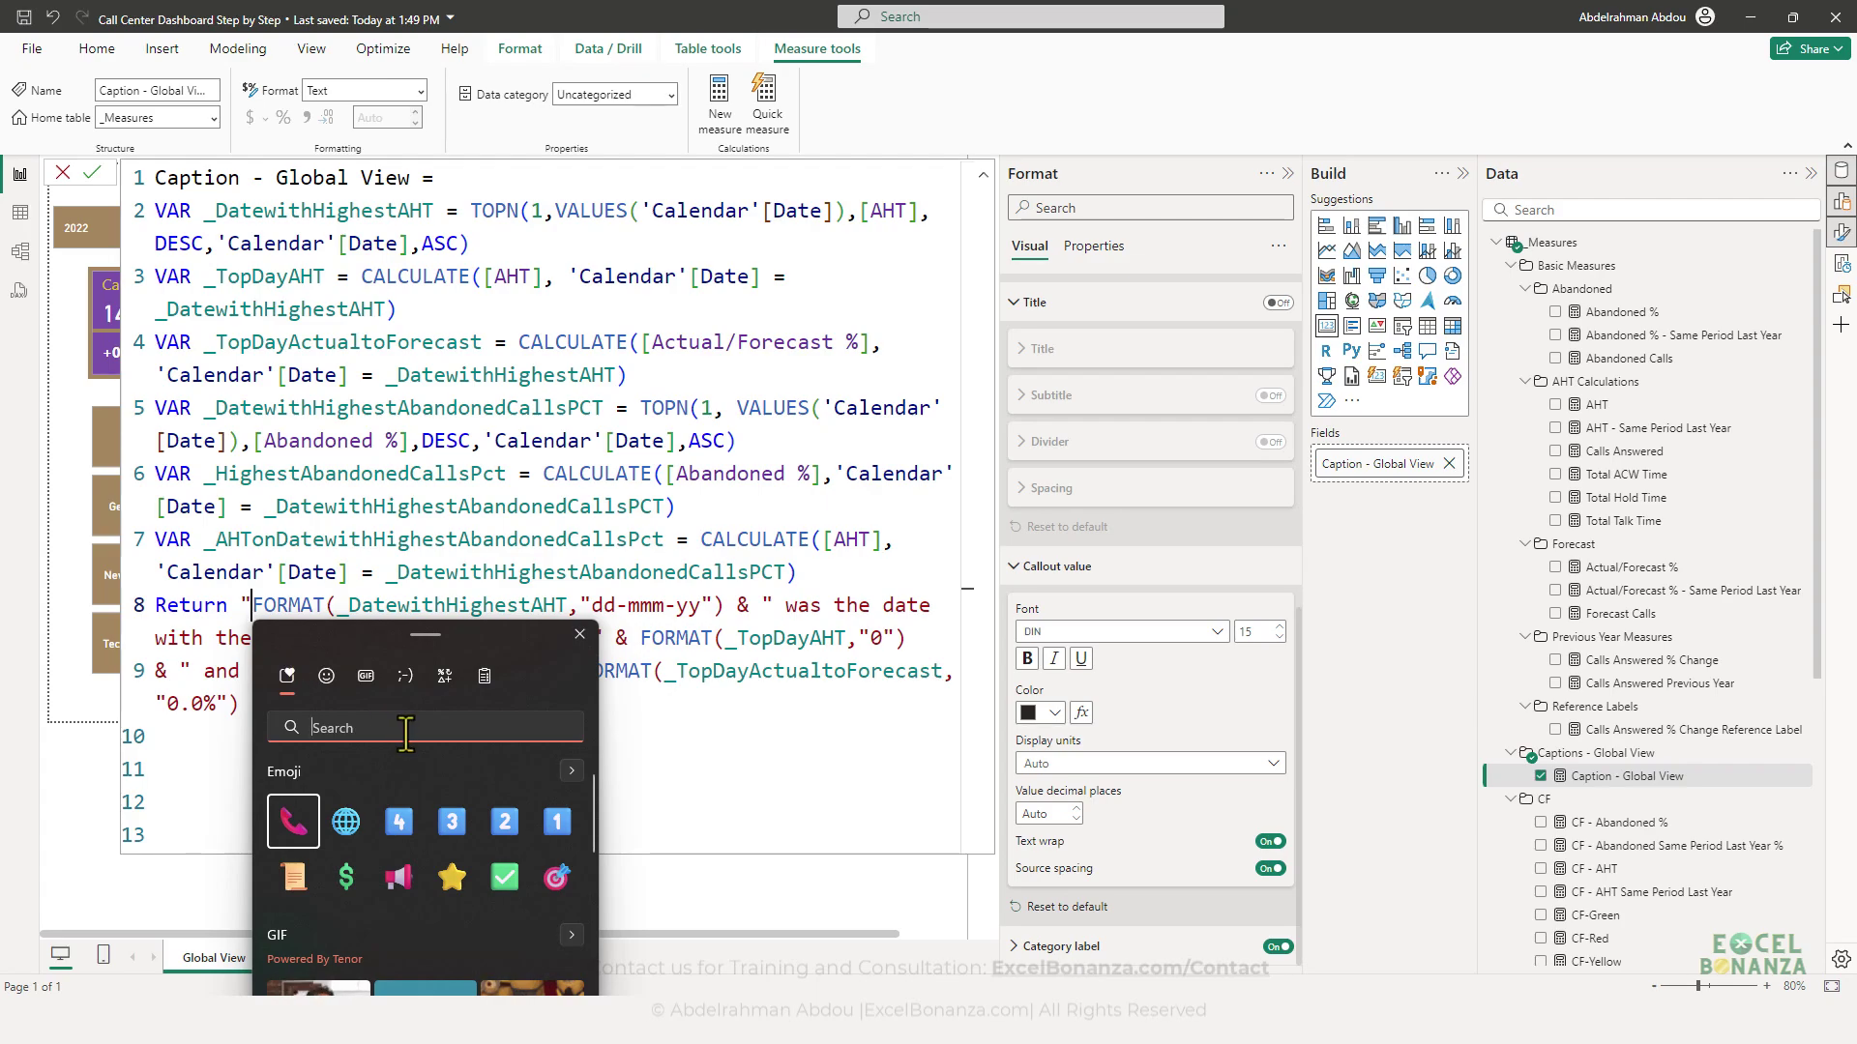
pyautogui.write('star')
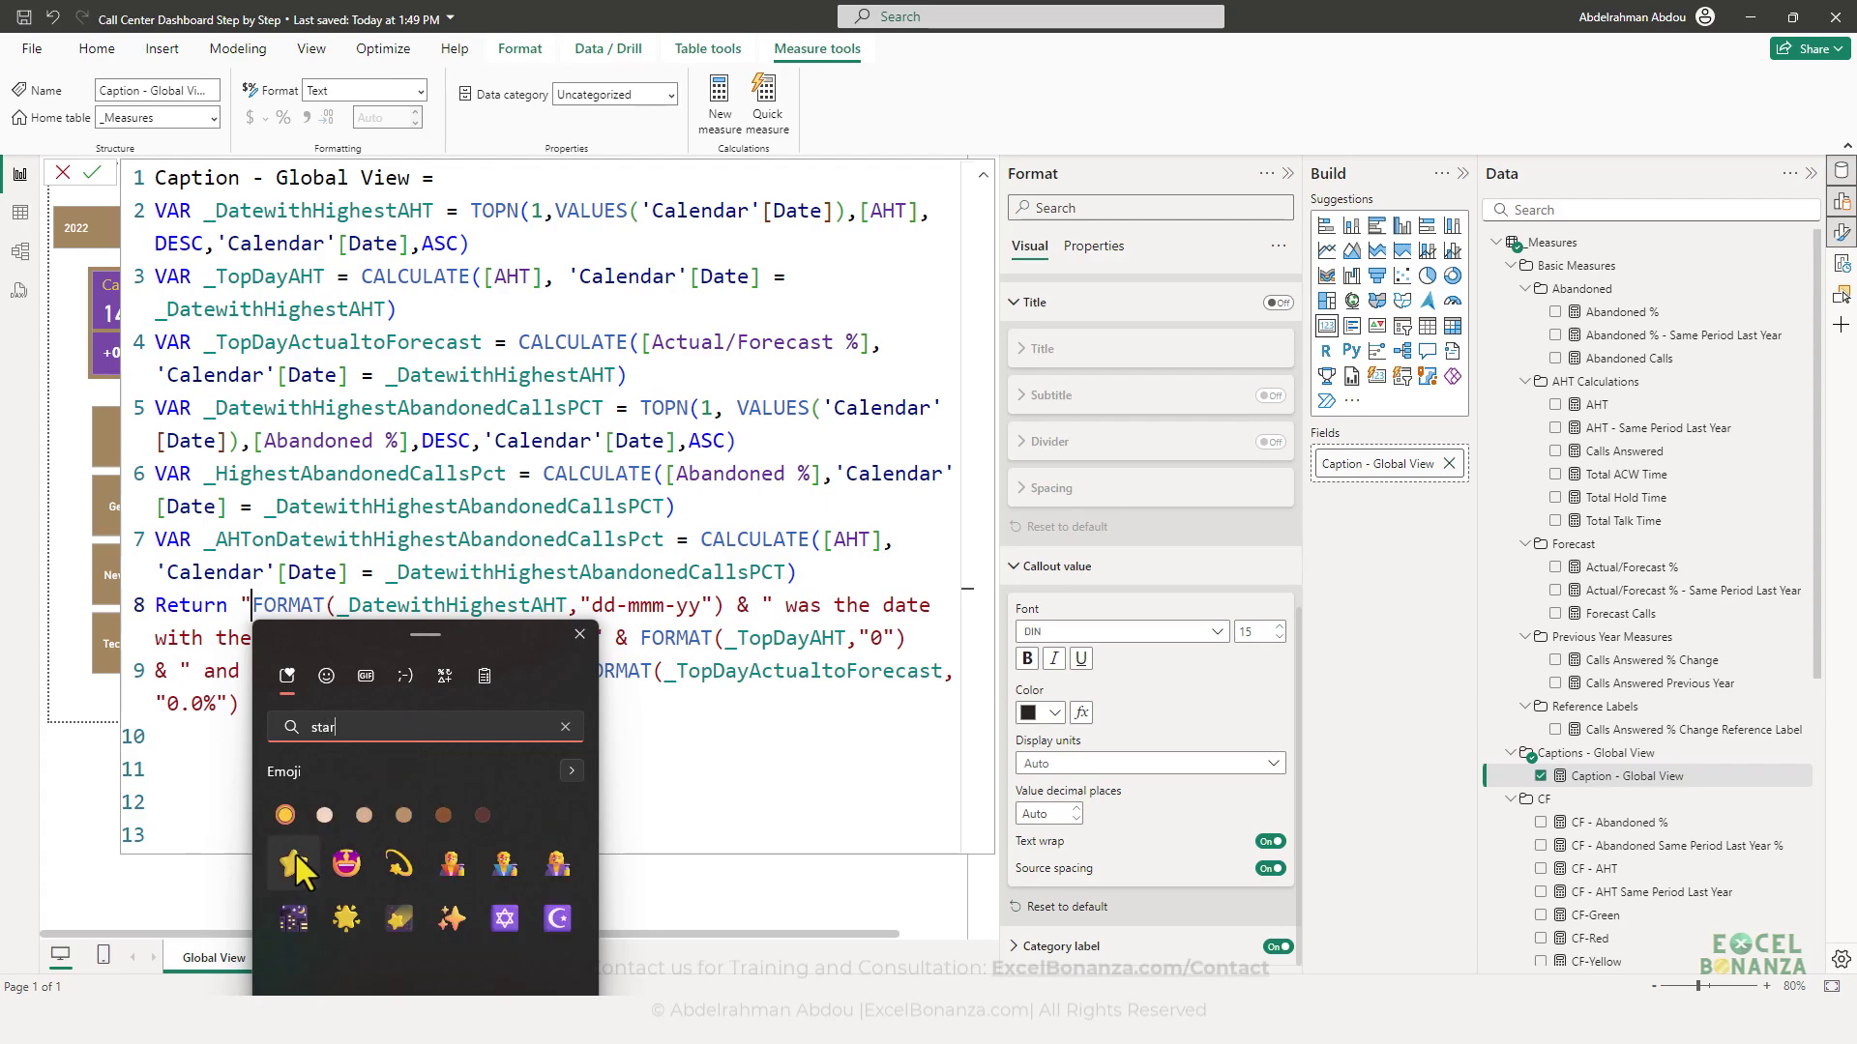
pyautogui.click(294, 861)
pyautogui.write('"⭐')
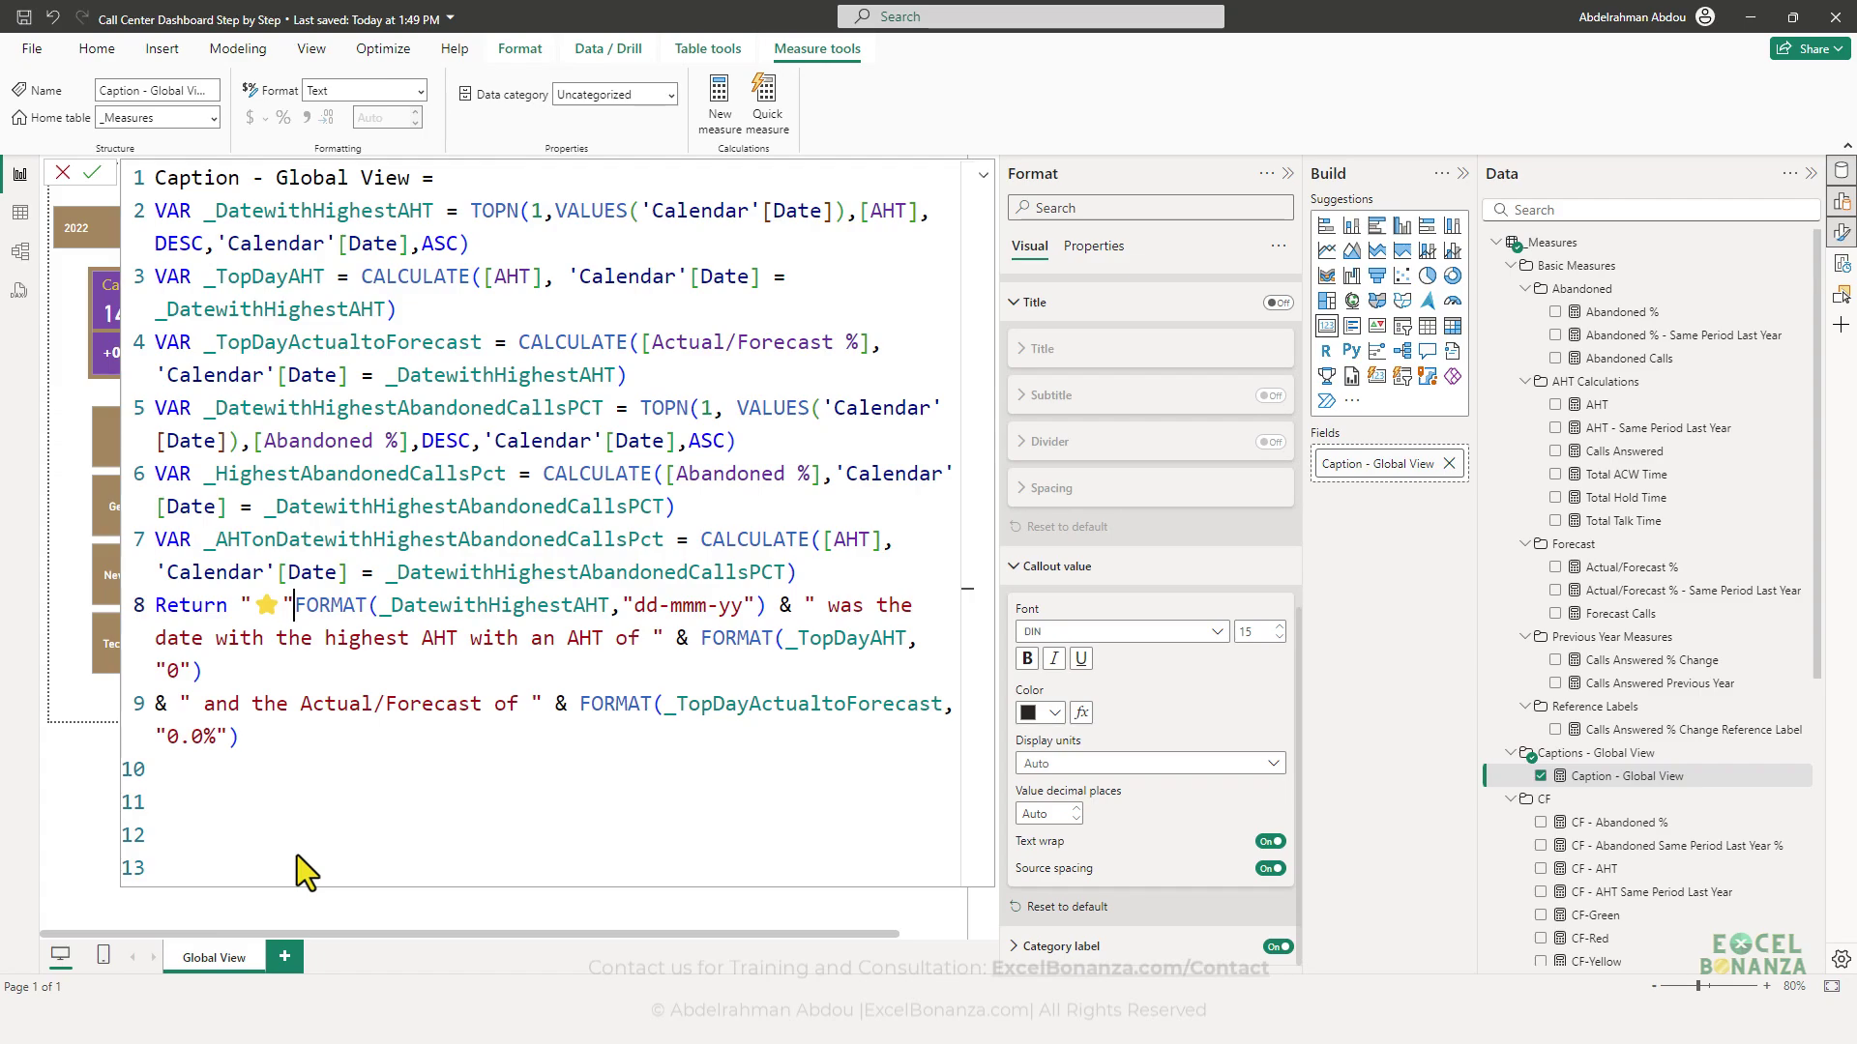
pyautogui.press('Left')
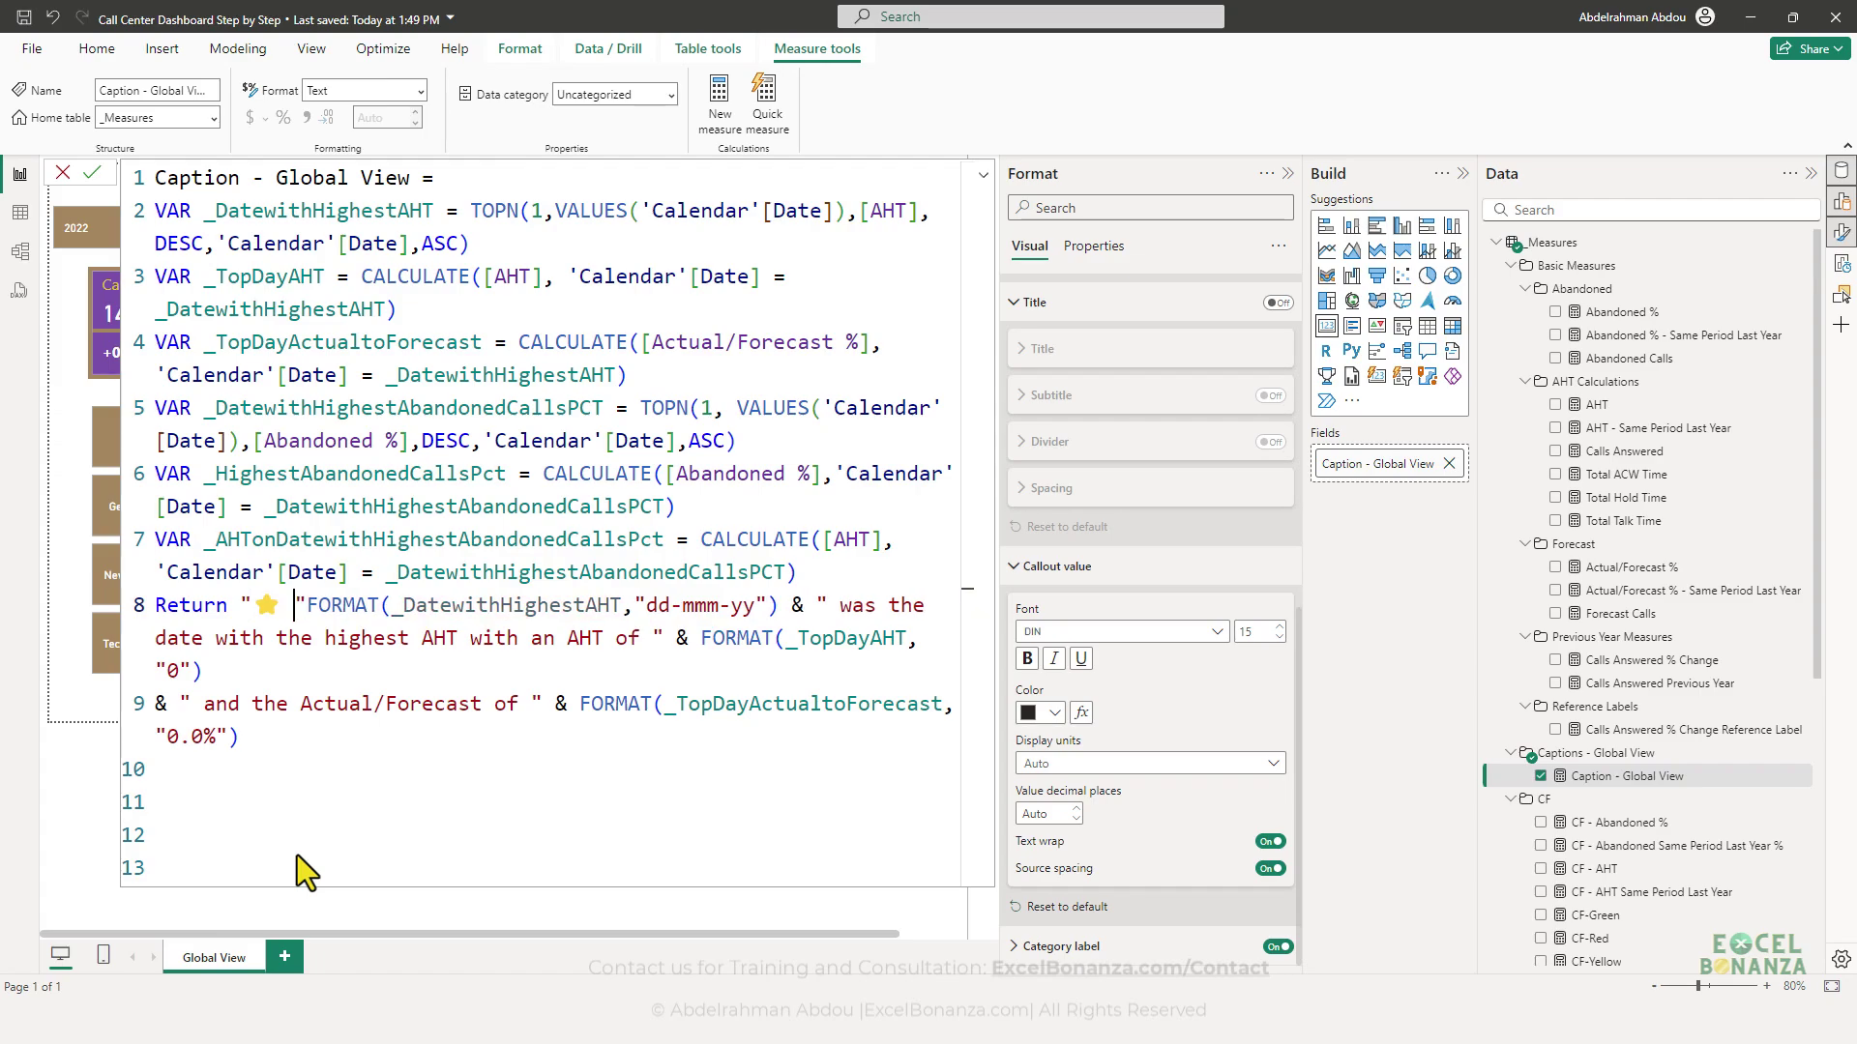
pyautogui.press('Right')
pyautogui.write('&')
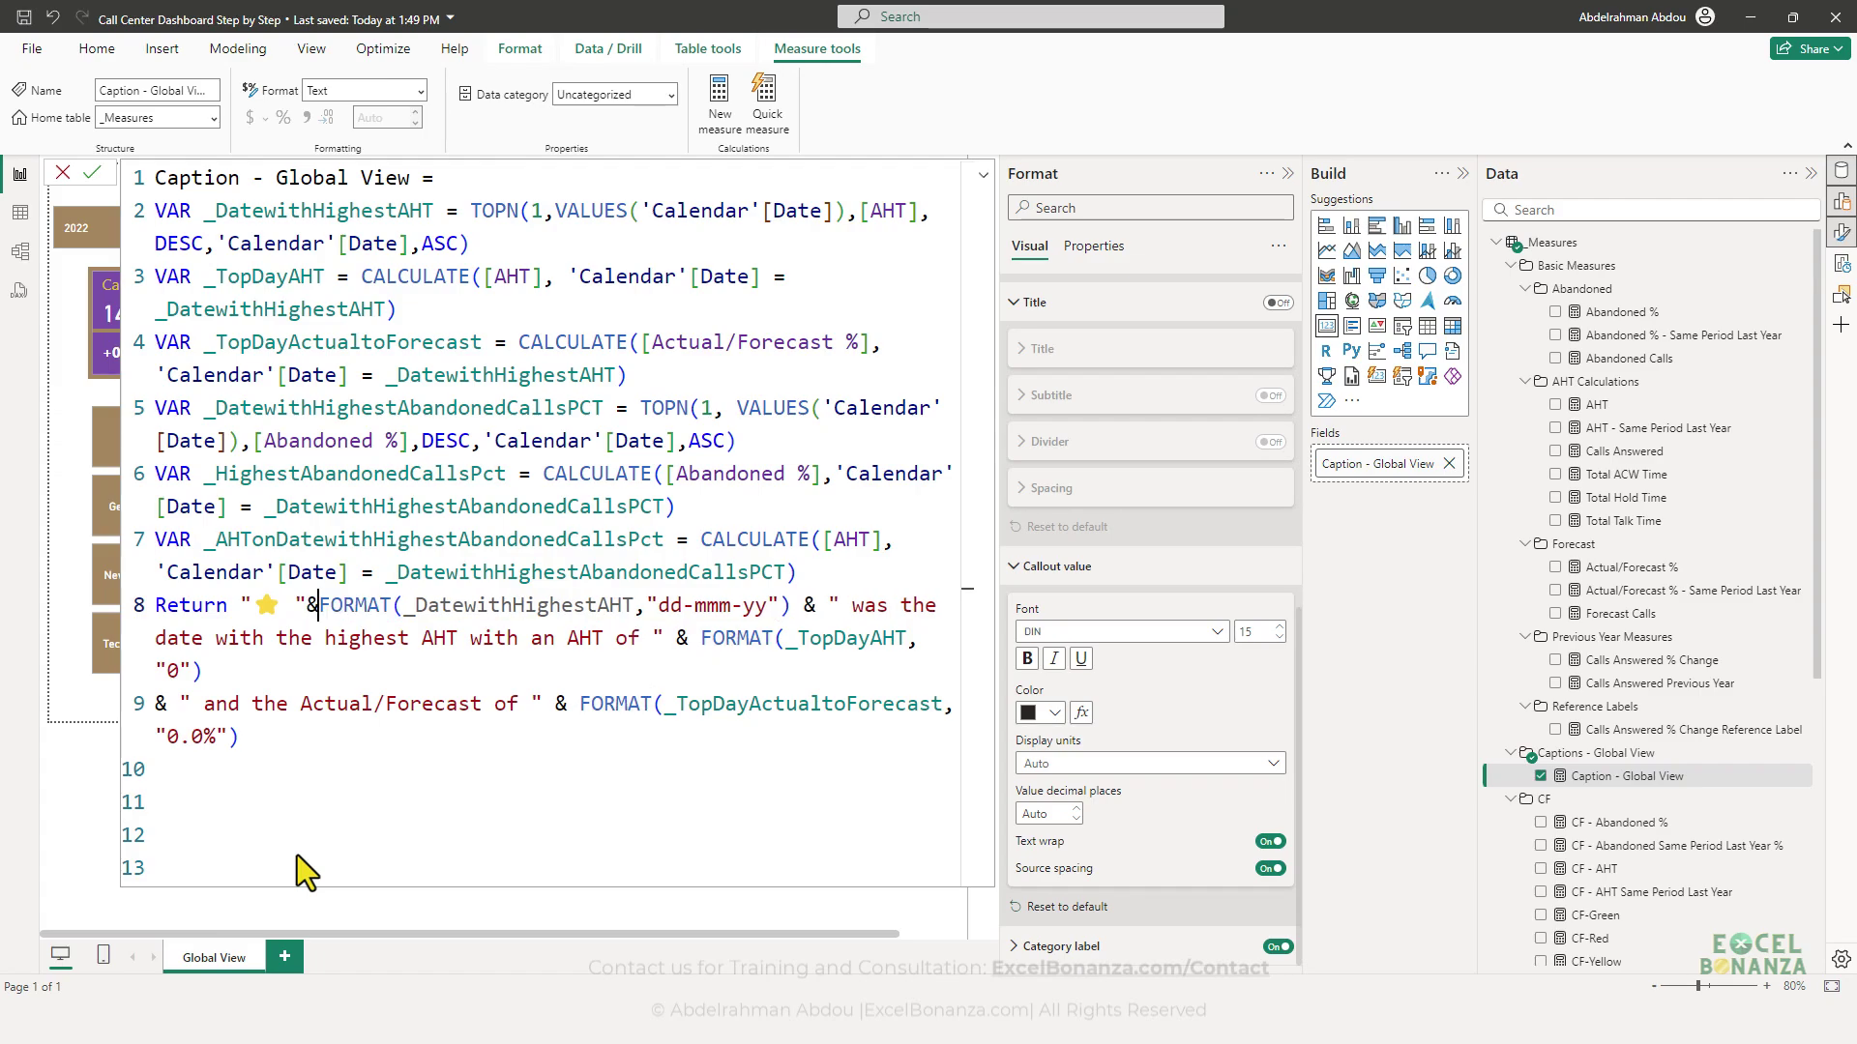
pyautogui.press('Return')
pyautogui.click(983, 177)
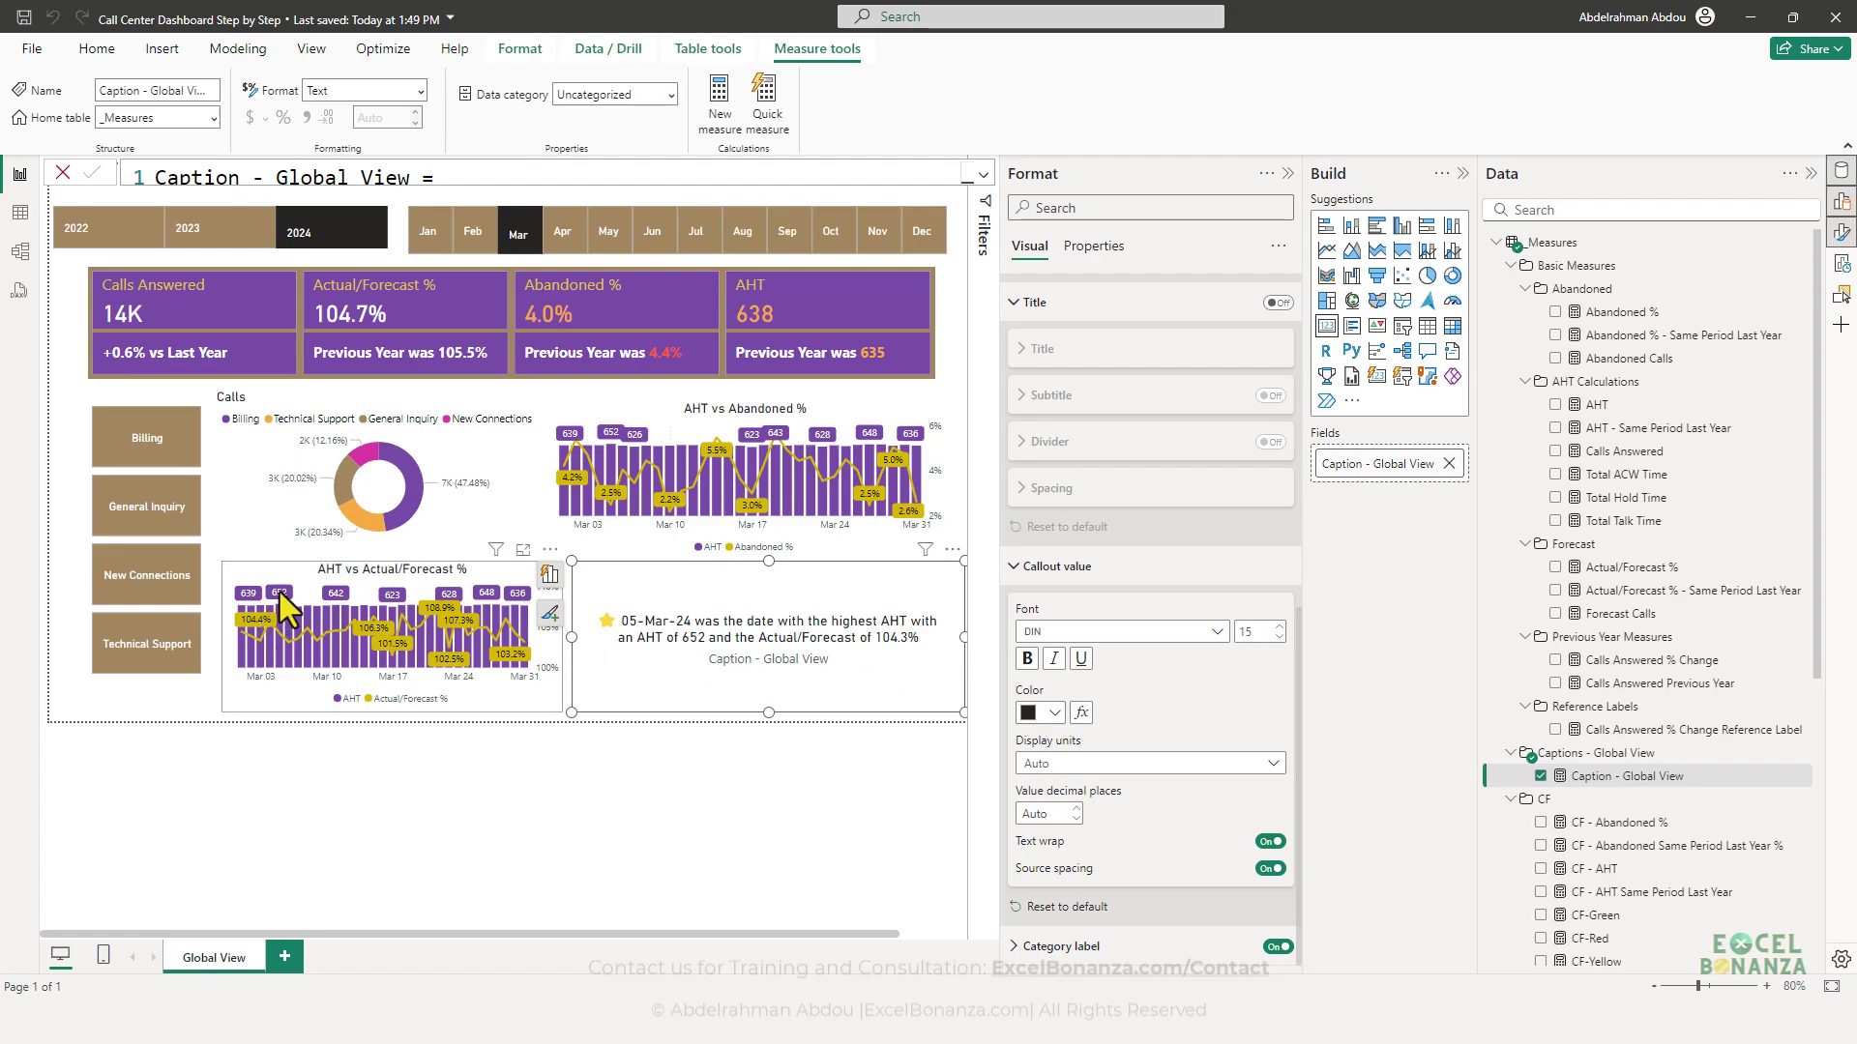
# - Check the reference screenshot's caption, then reopen the Caption - Global View formula and append & UNICHAR(10) after the Actual/Forecast FORMAT
pyautogui.moveTo(276, 630)
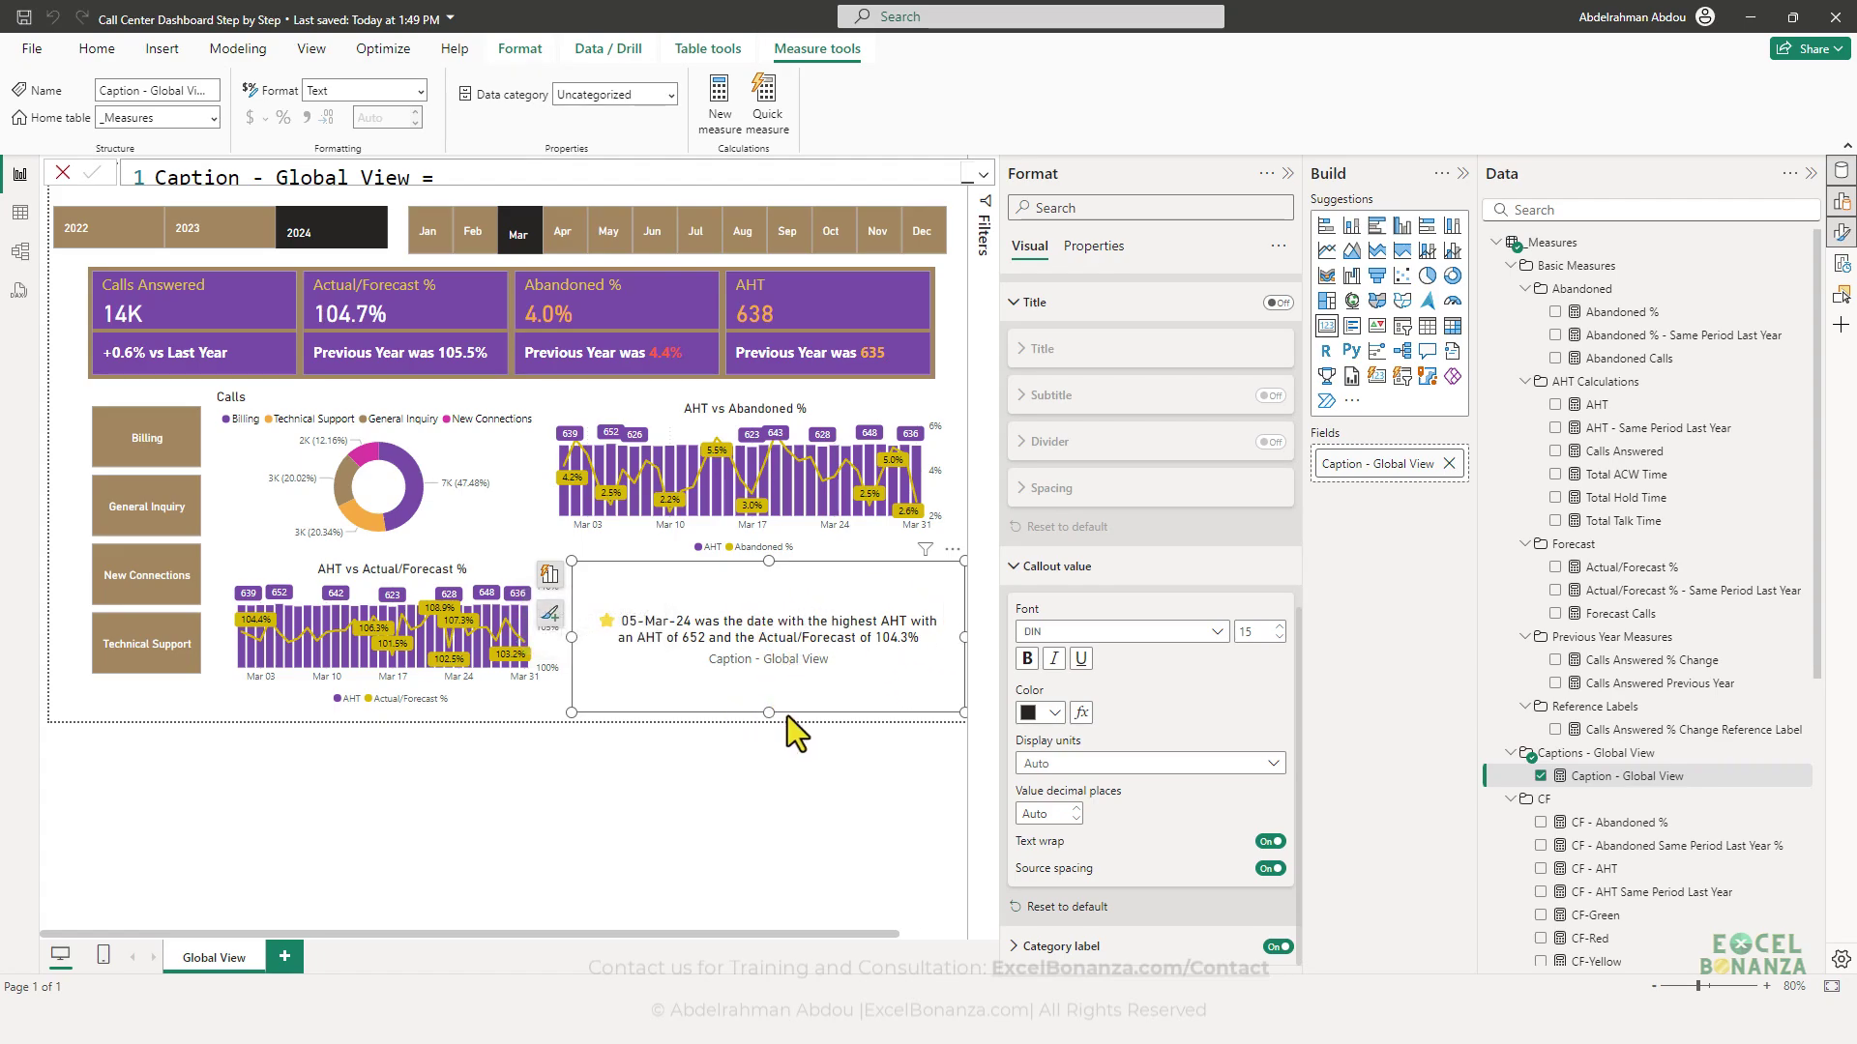
pyautogui.hotkey('alt', 'Tab')
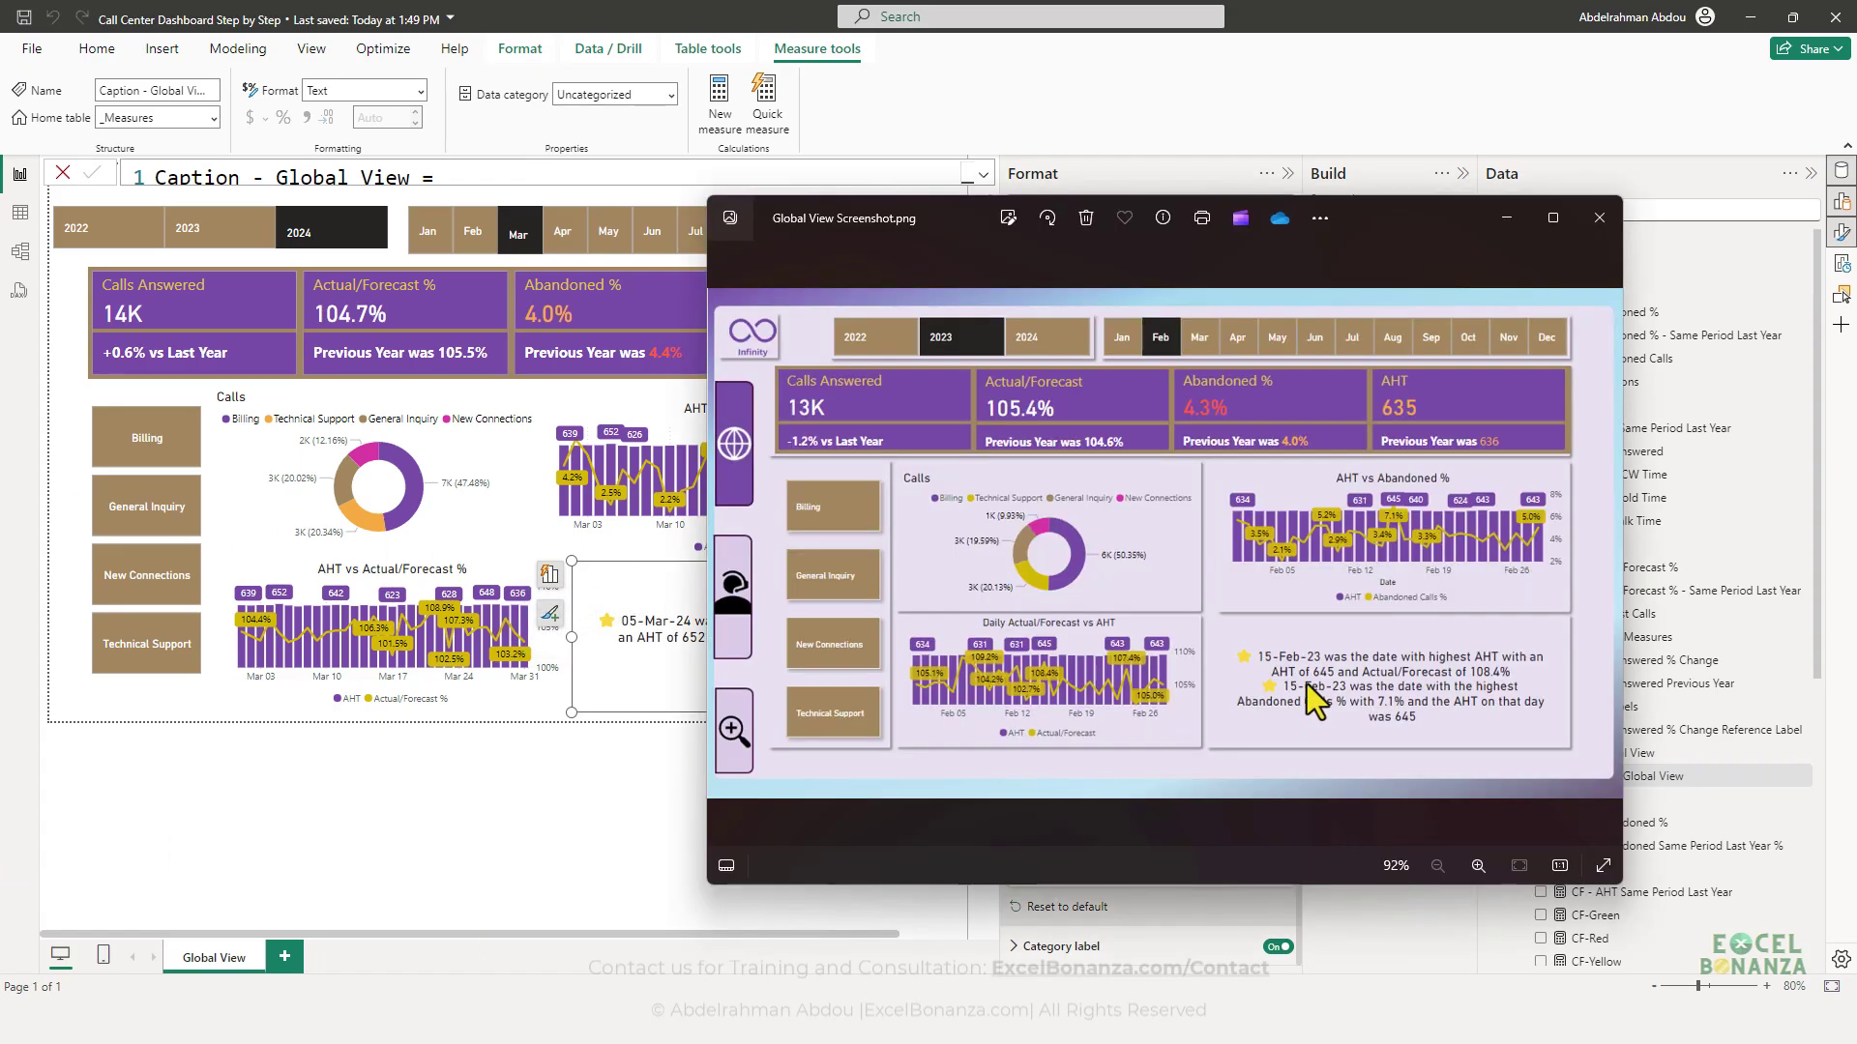
pyautogui.hotkey('alt', 'Tab')
pyautogui.click(553, 770)
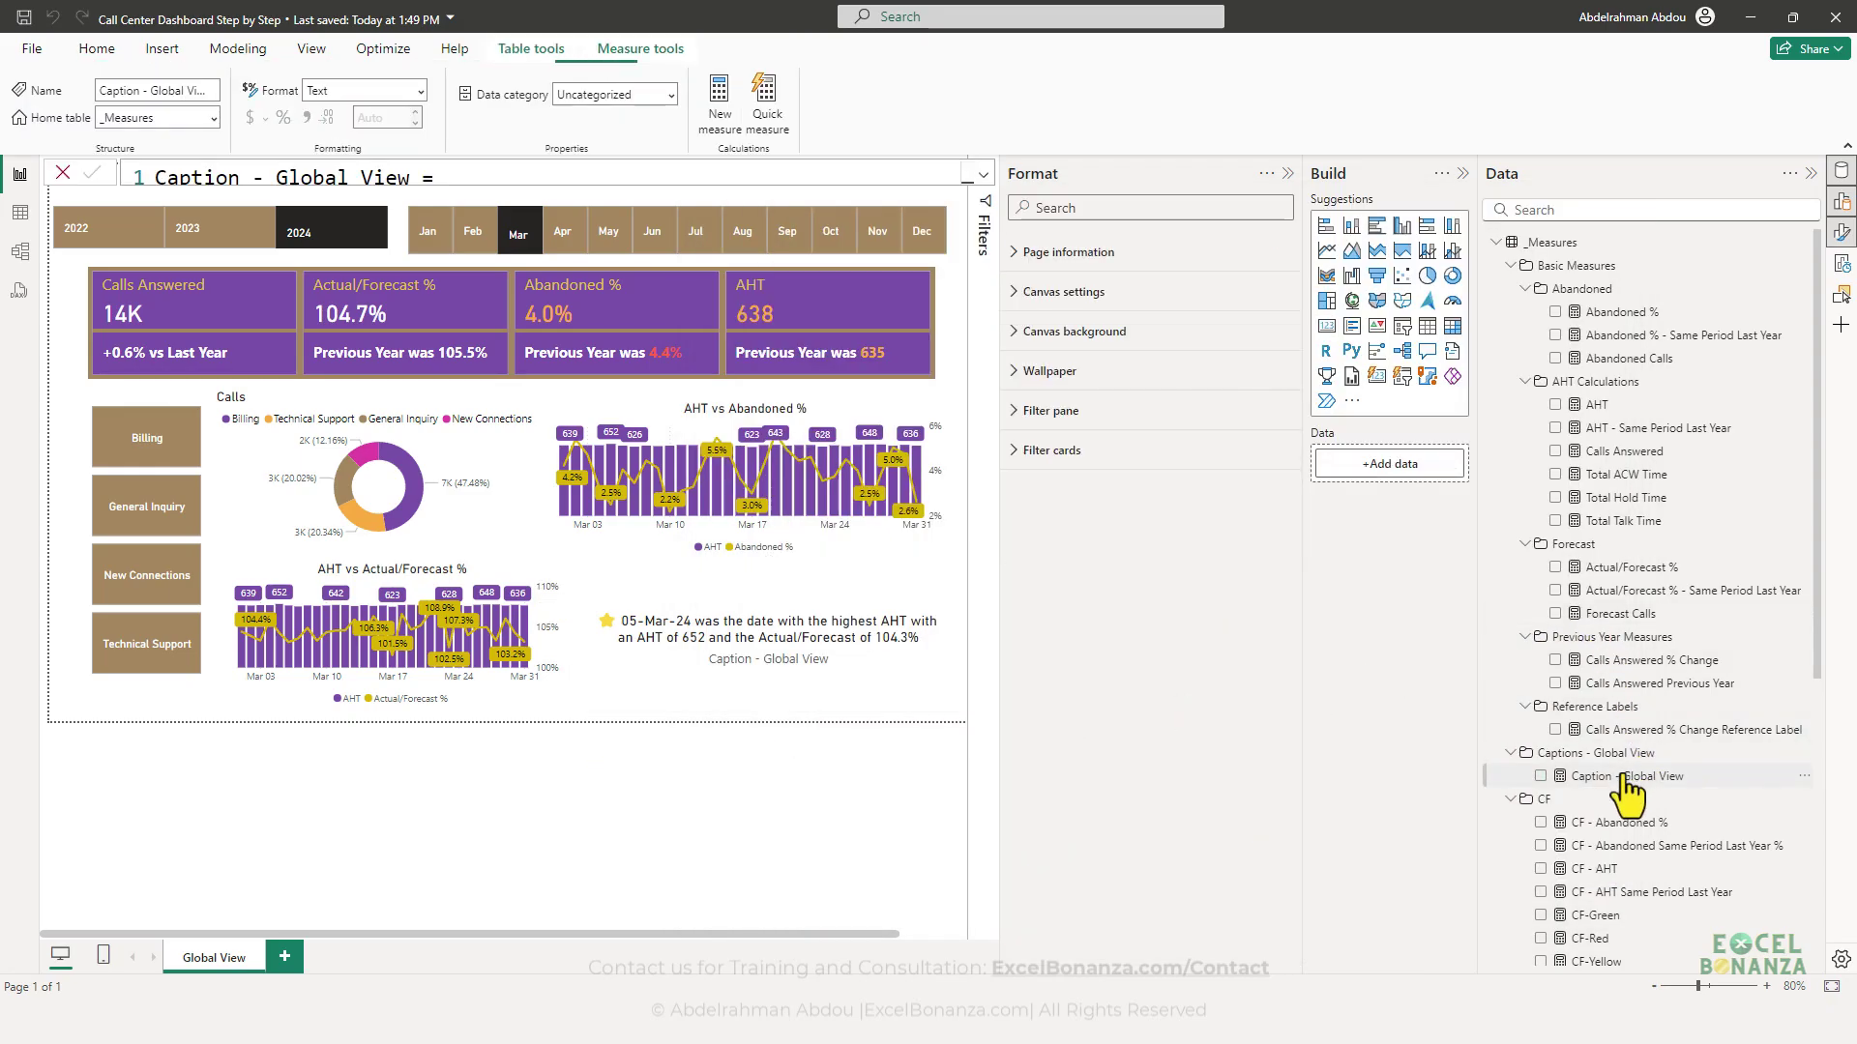
pyautogui.click(982, 175)
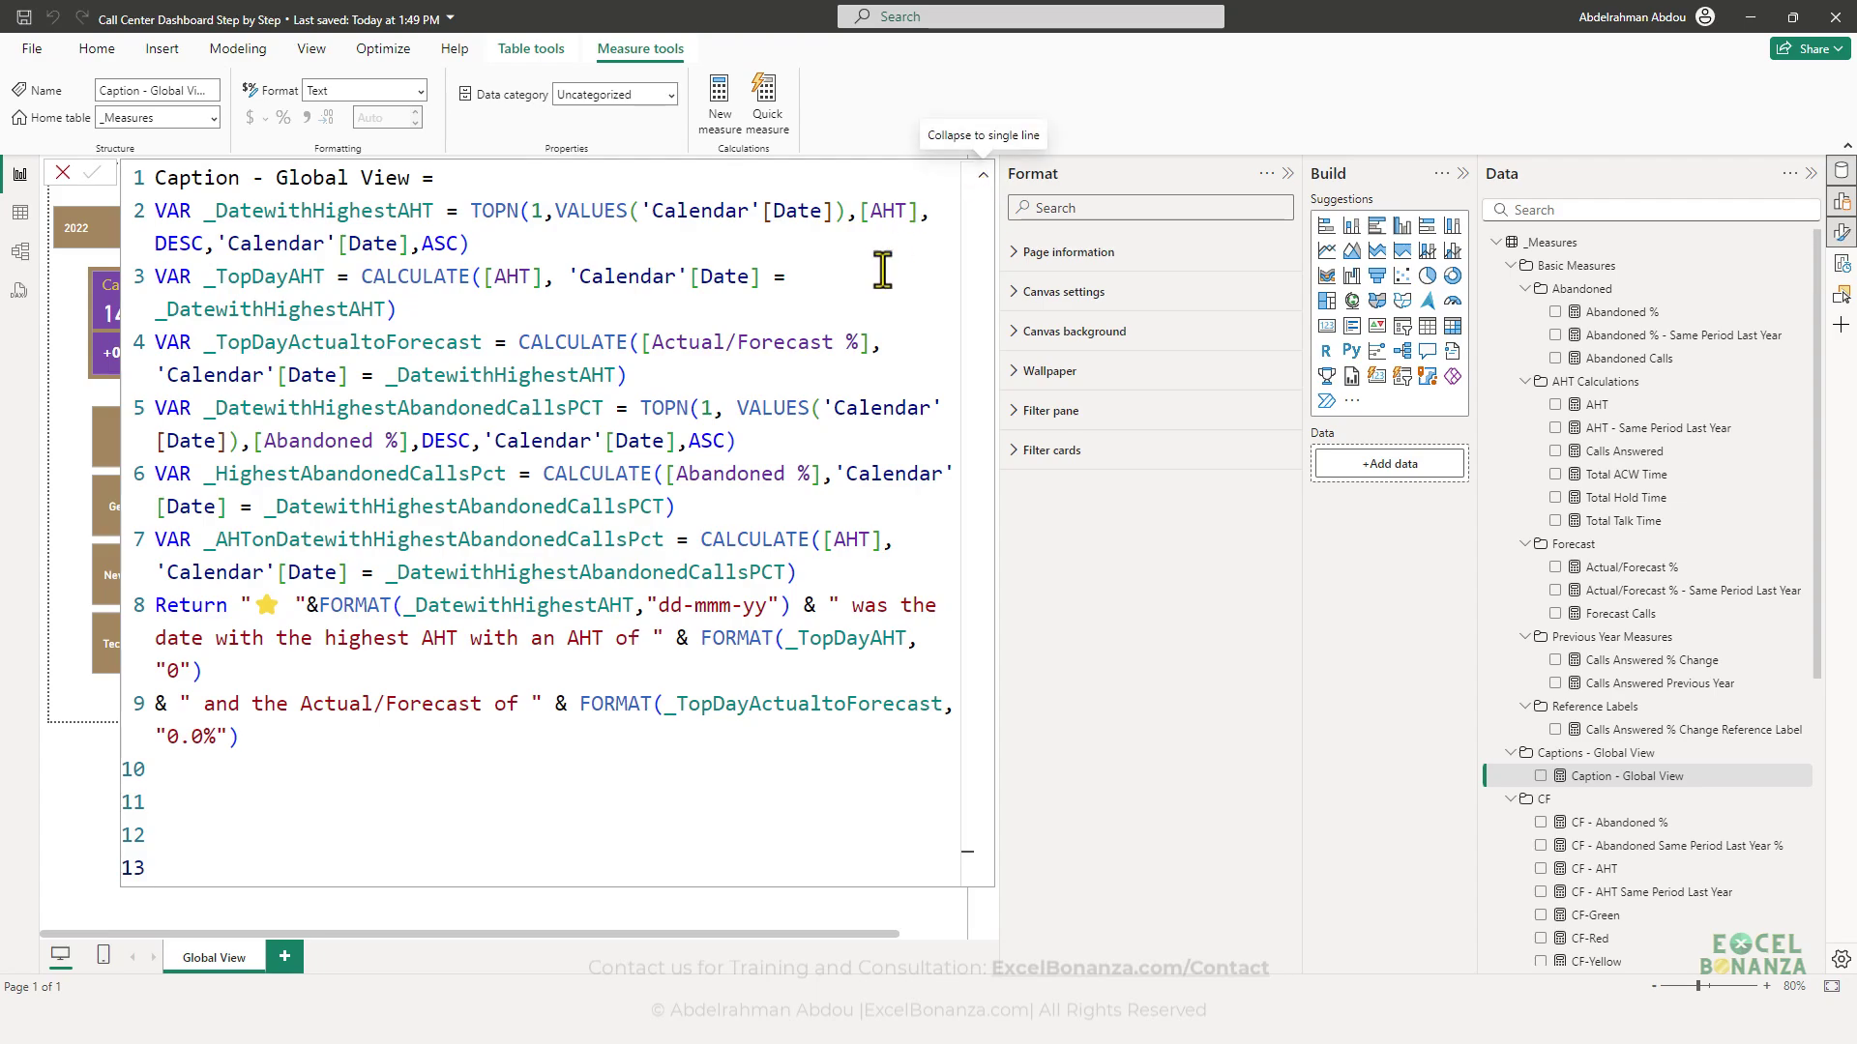
pyautogui.click(357, 737)
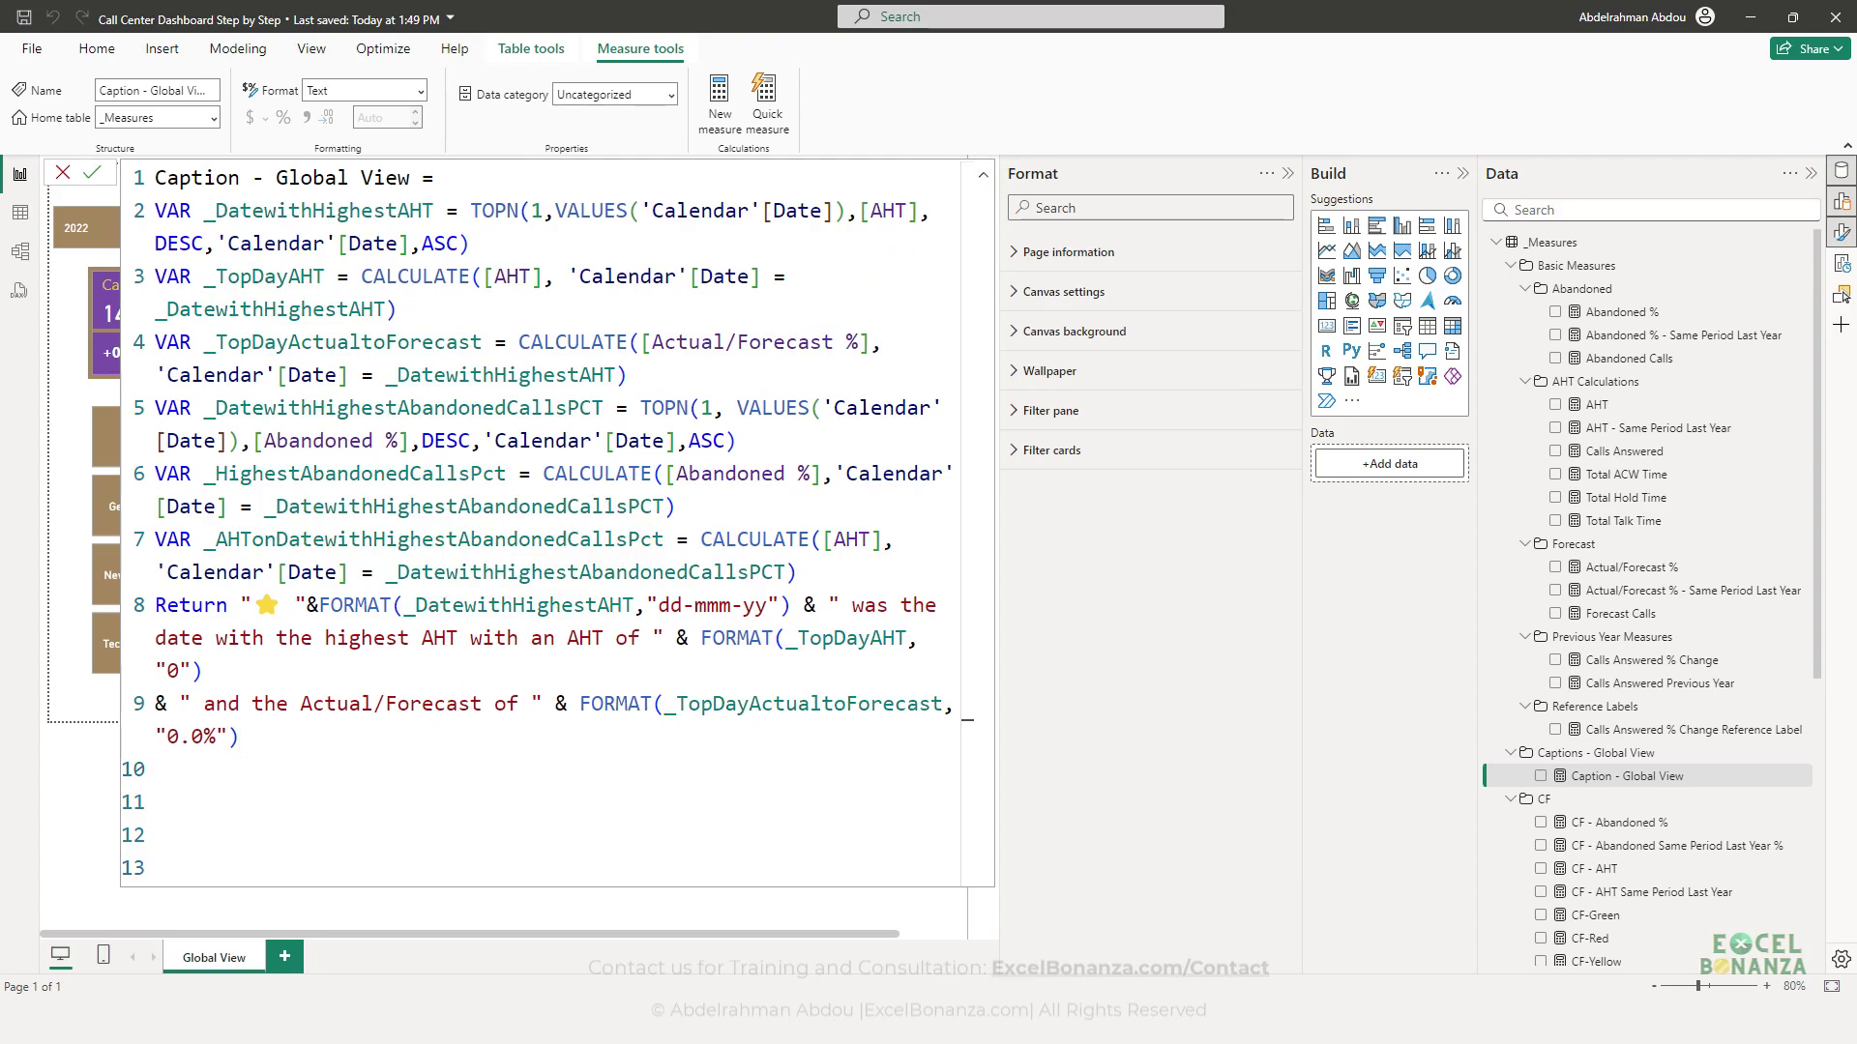
pyautogui.write('& UNi')
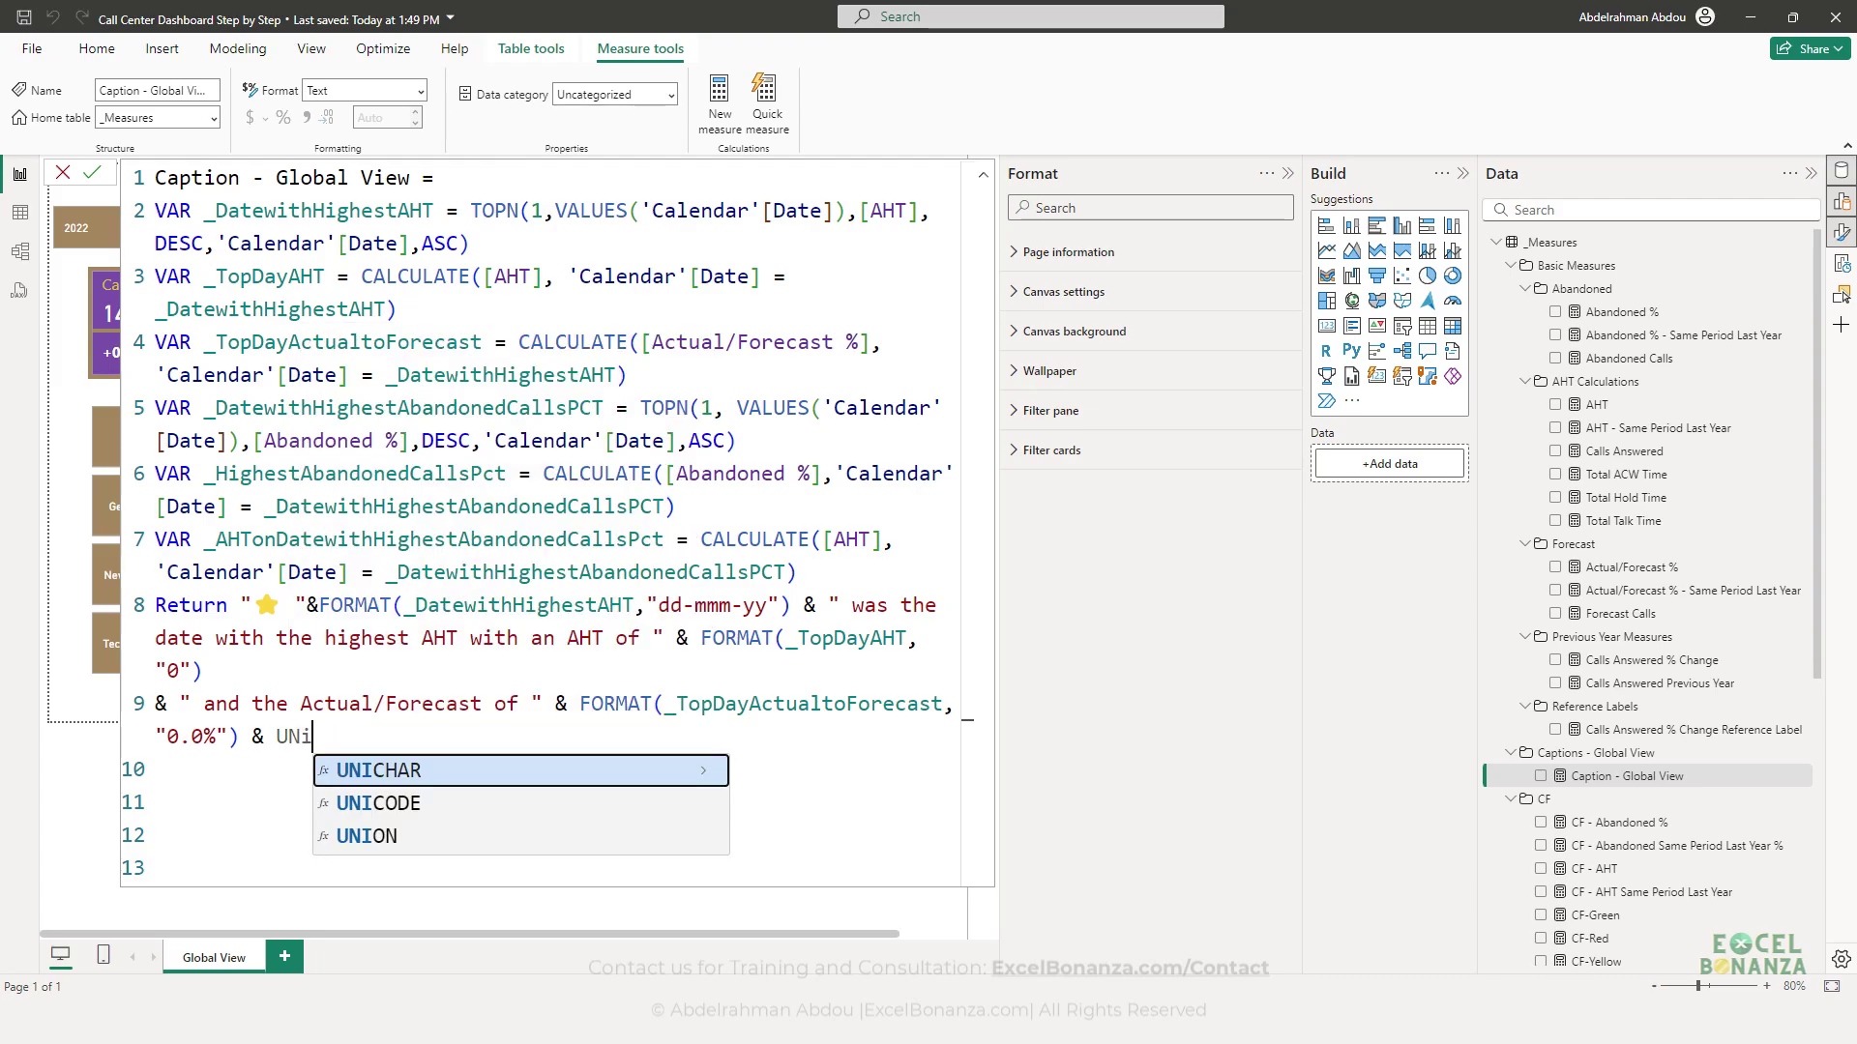
pyautogui.press('Tab')
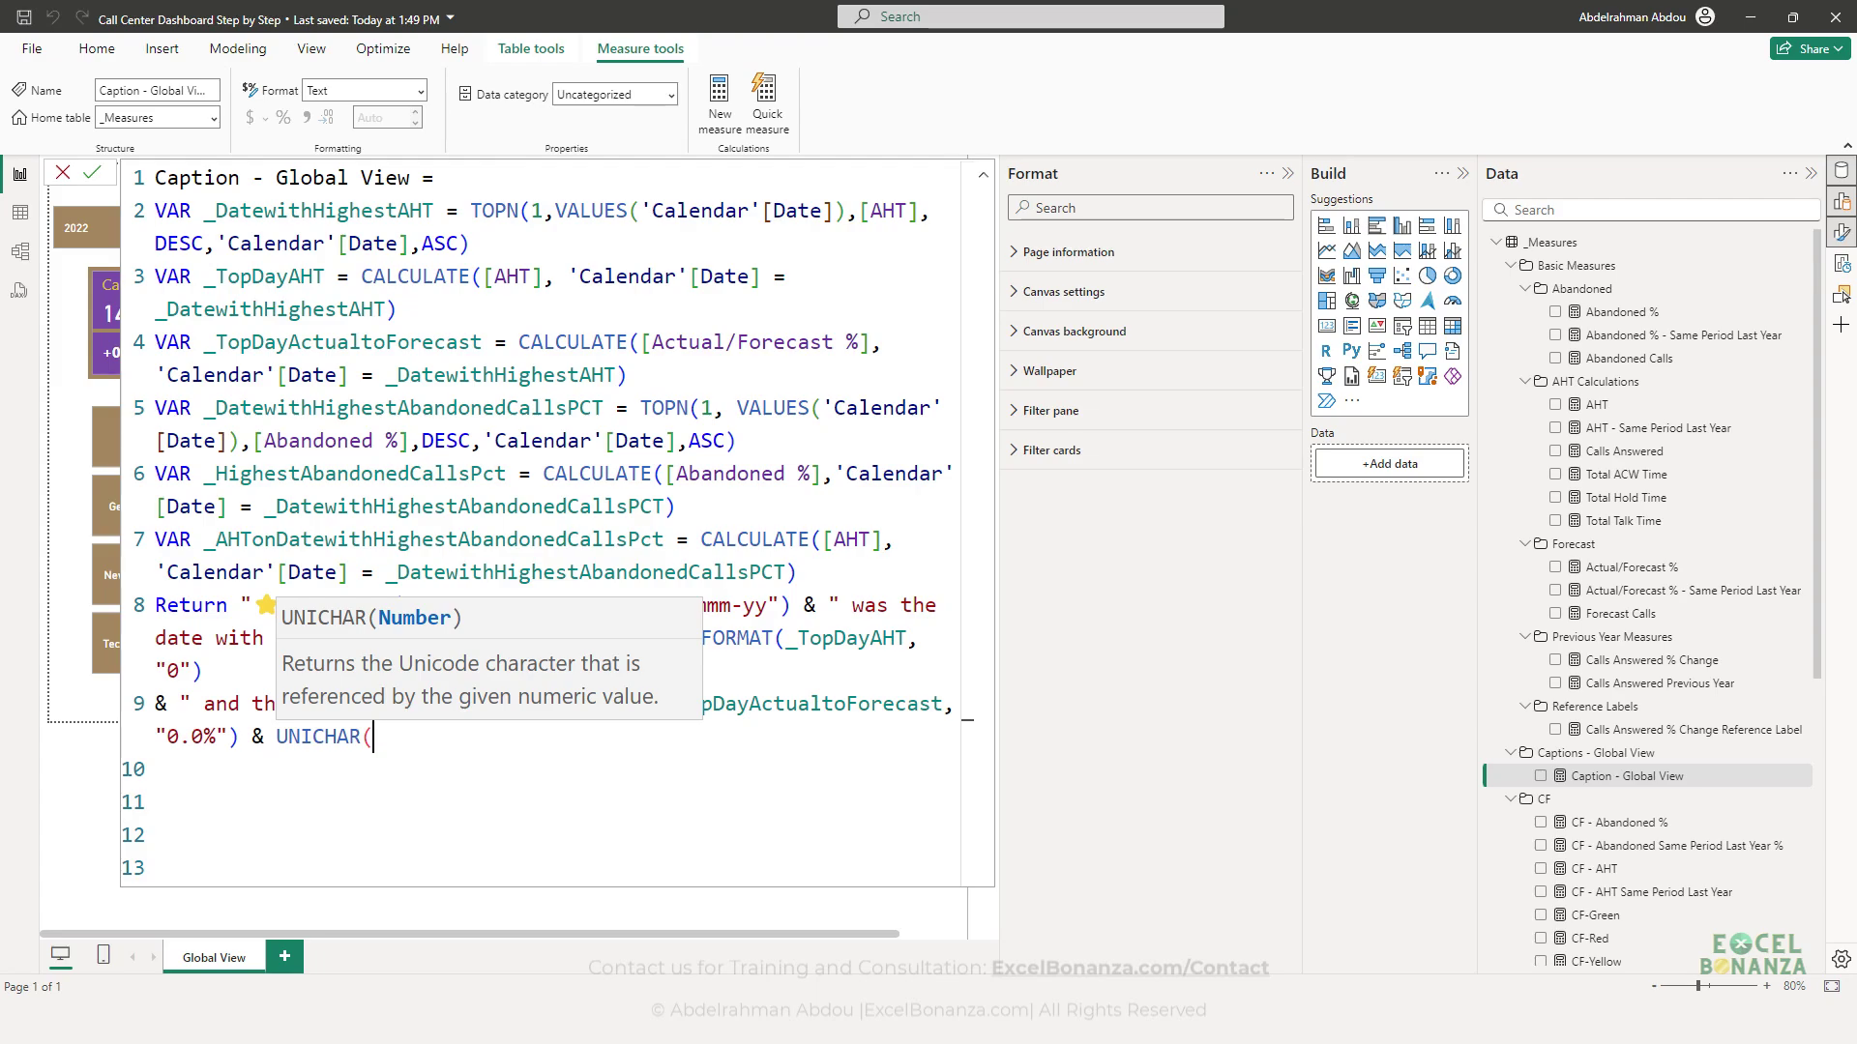
pyautogui.write('10)')
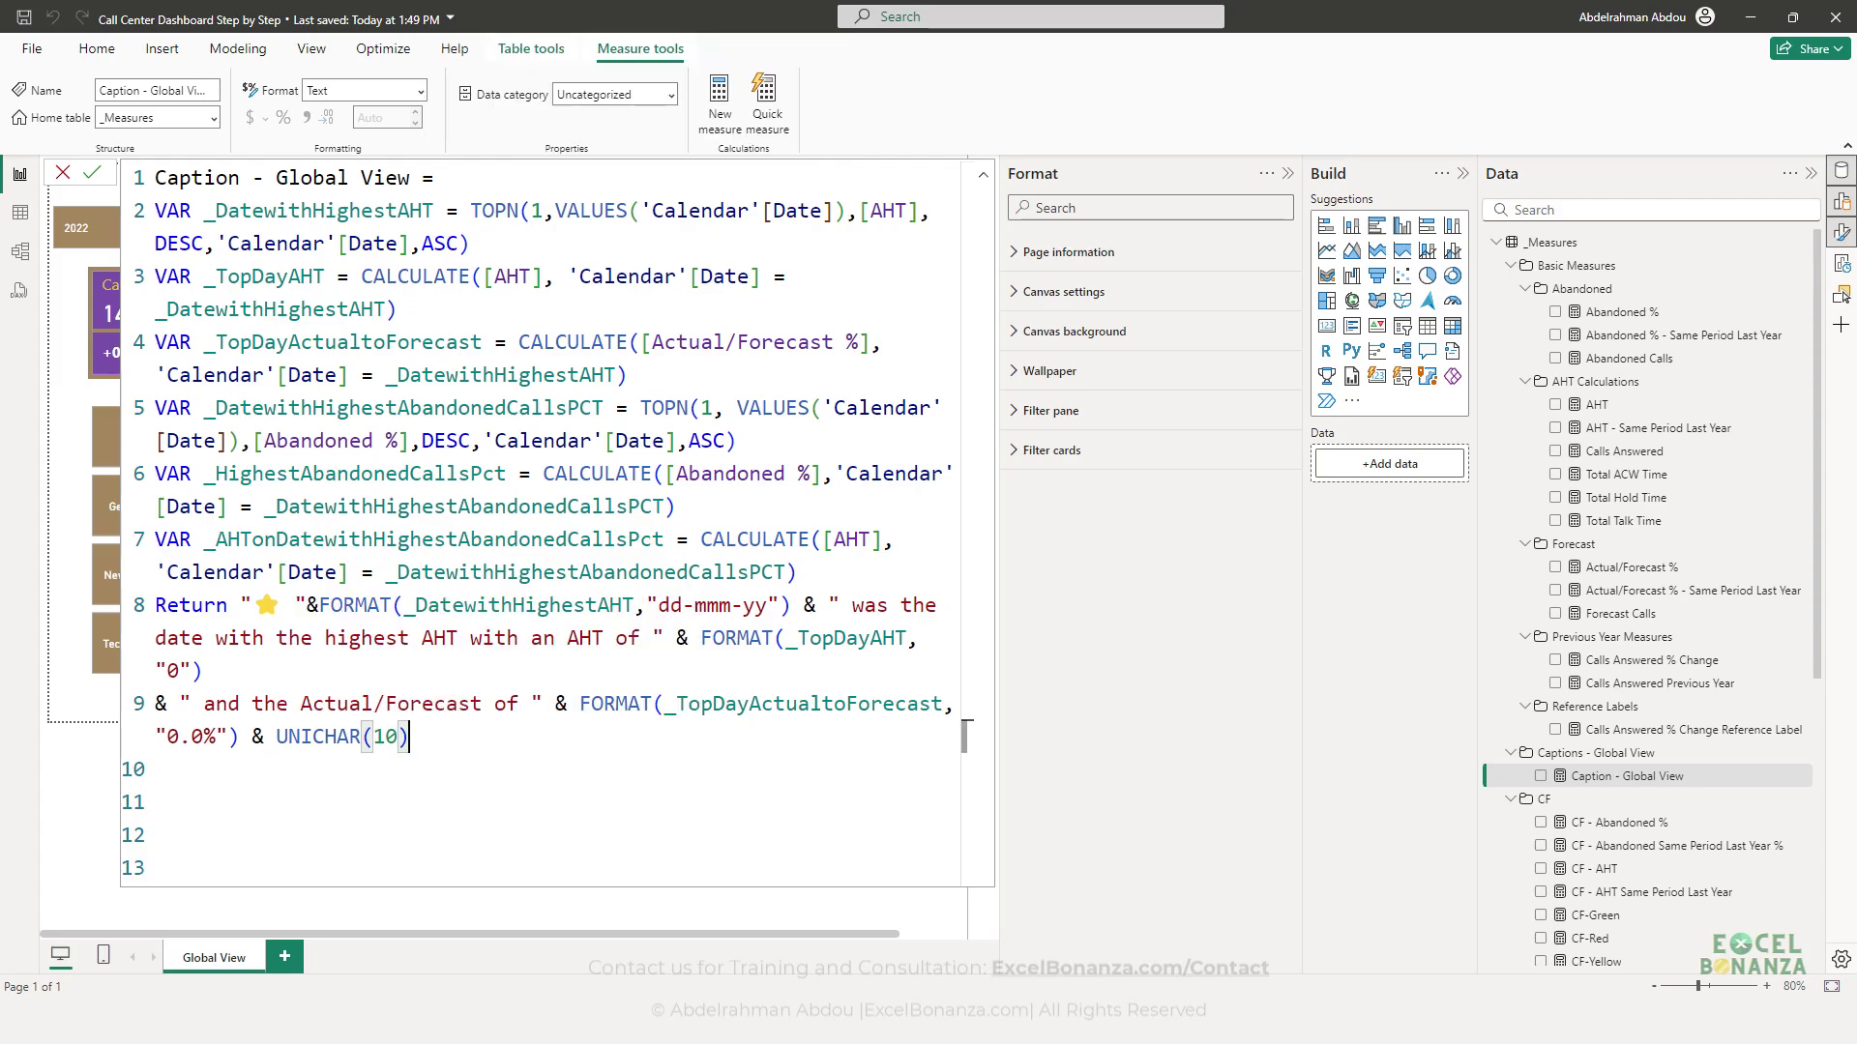
pyautogui.click(413, 738)
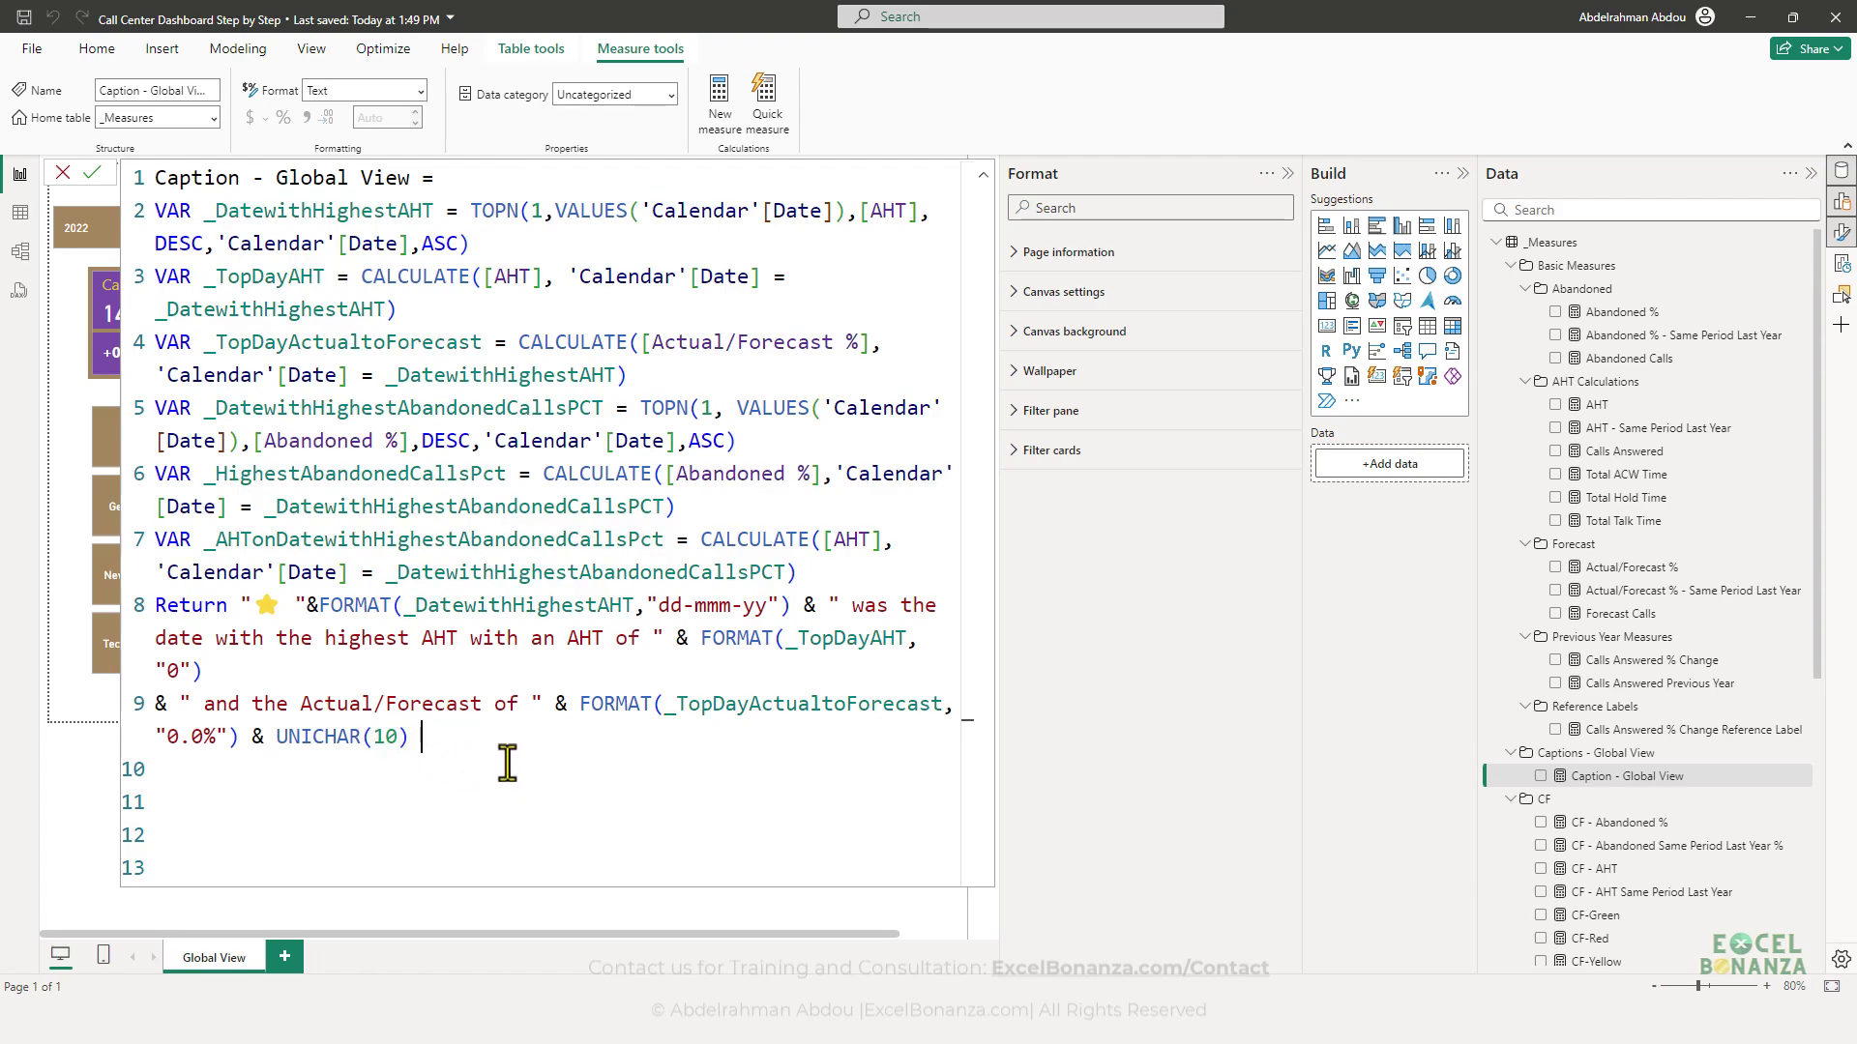
# - Start a new formula line after UNICHAR(10) that concatenates a quoted star emoji followed by a space
pyautogui.press('Return')
pyautogui.write('&')
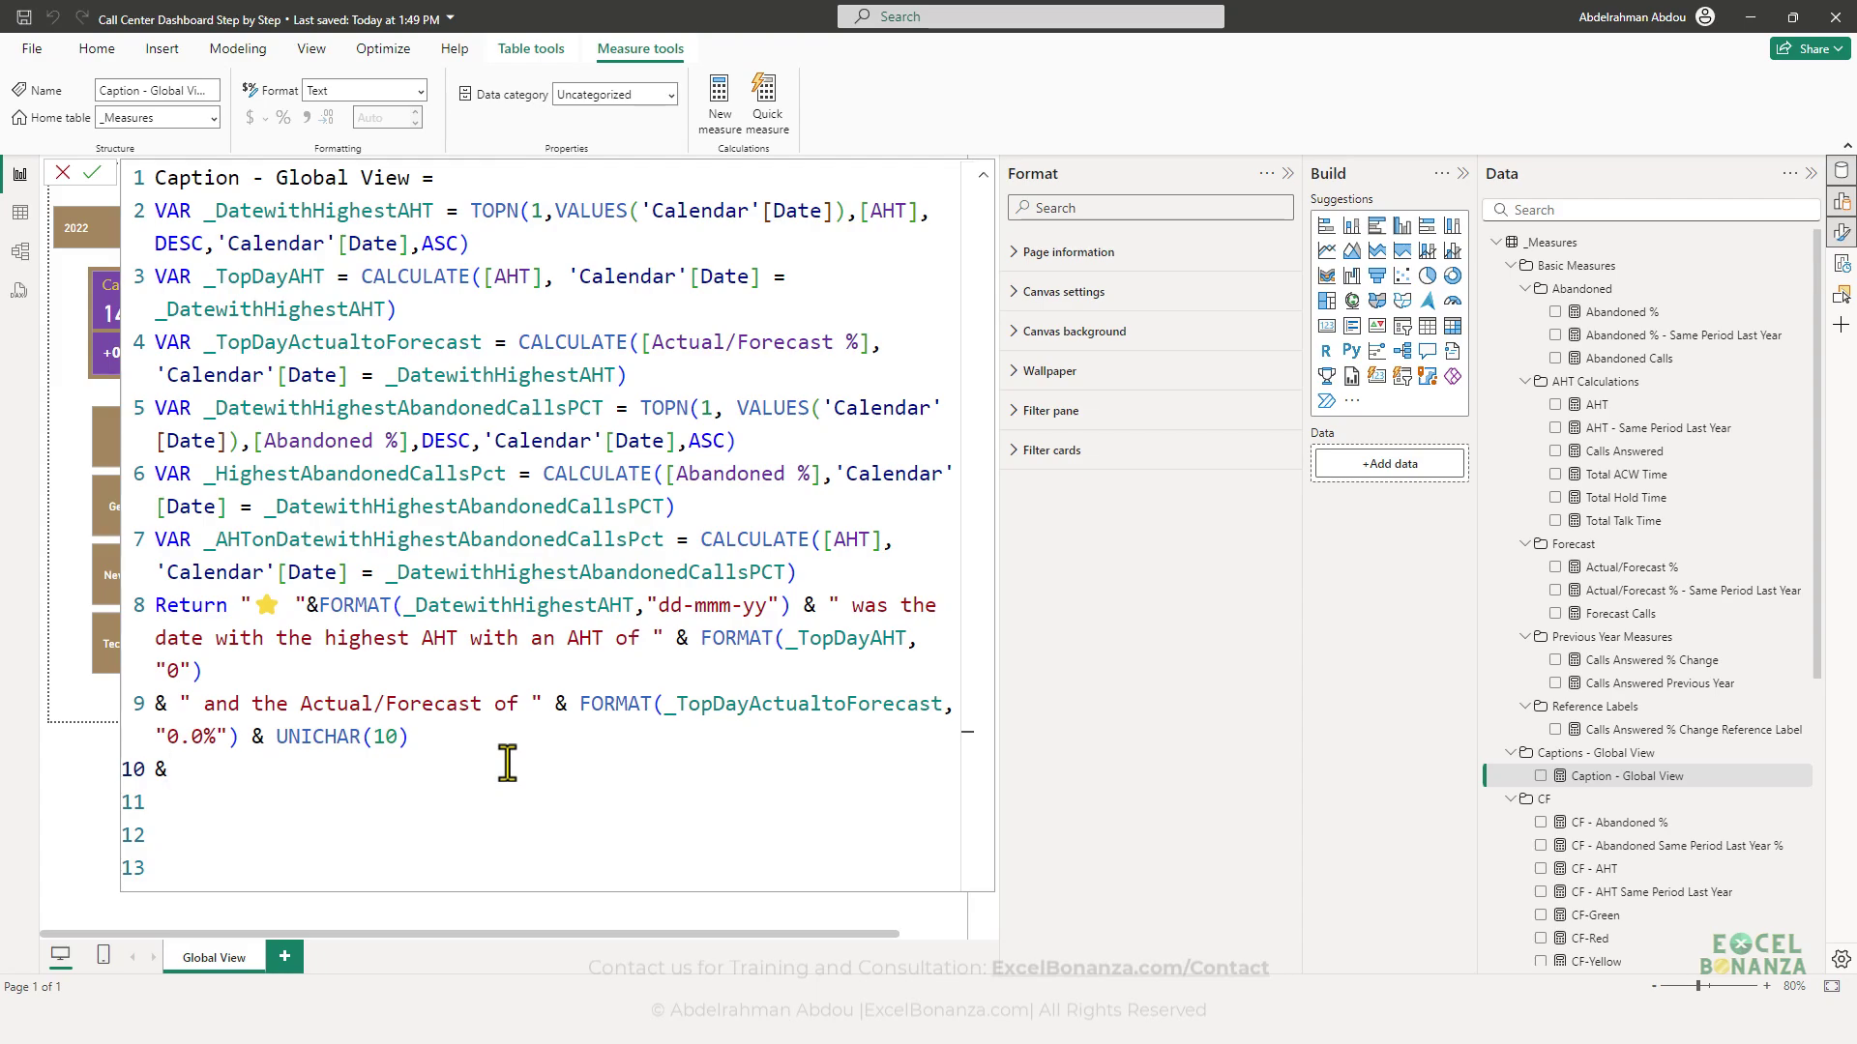
pyautogui.write(' "')
pyautogui.press('super+period')
pyautogui.click(232, 566)
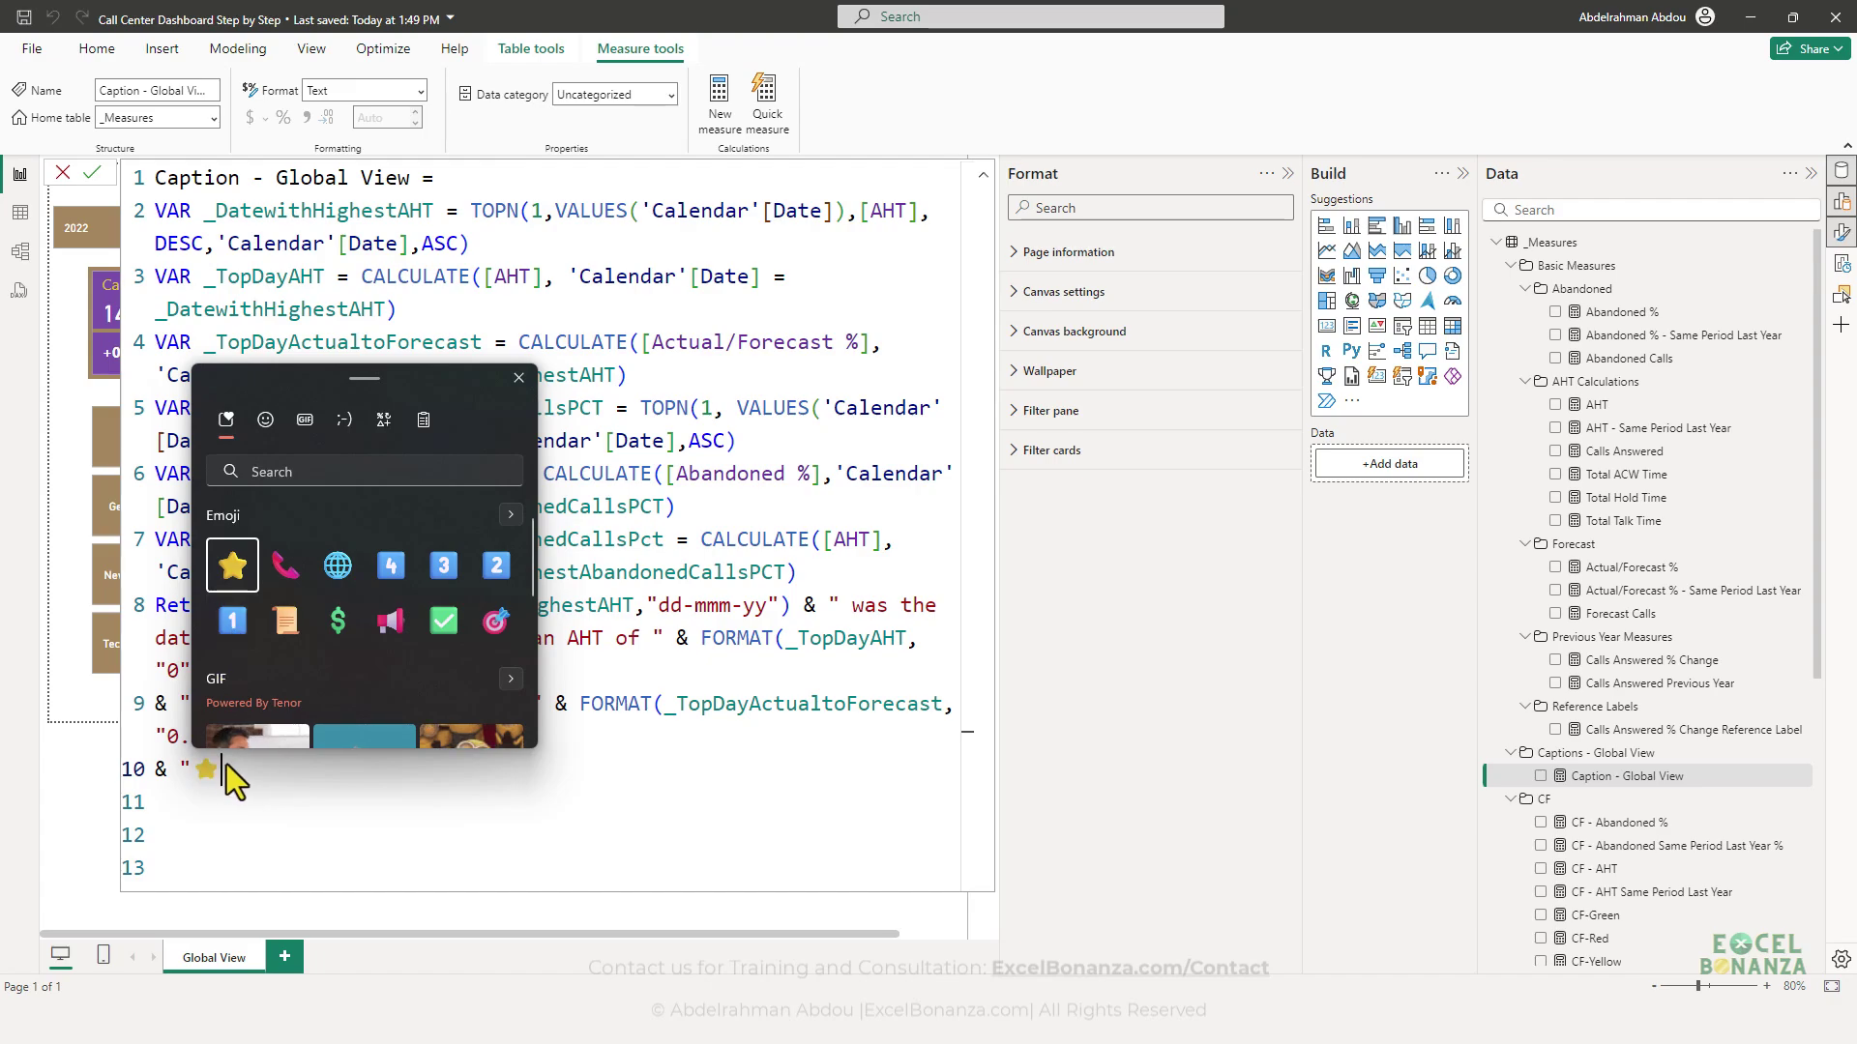
pyautogui.press('Escape')
pyautogui.write('"')
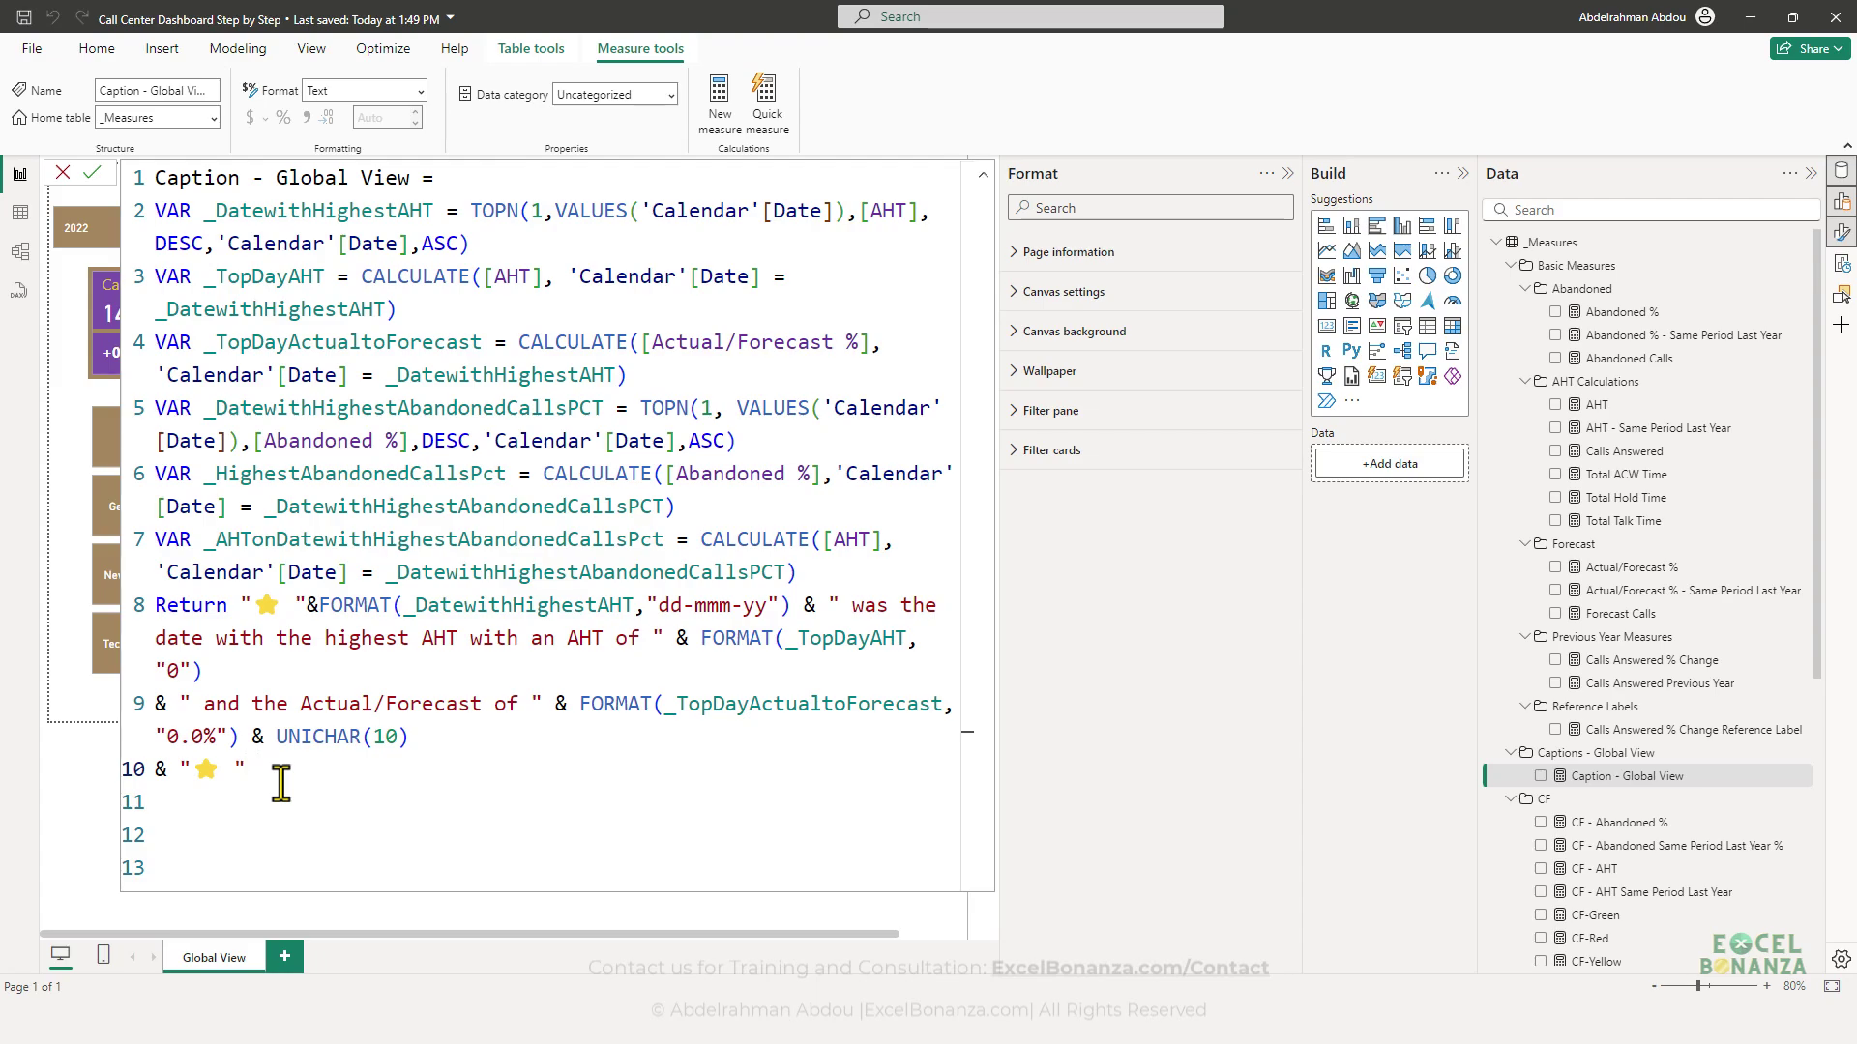
# - Concatenate the _DatewithHighestAbandonedCallsPCT variable after the second star, wrapped in FORMAT with the format string "dd-mmm-yy"
pyautogui.write(' &')
pyautogui.write('FORMAT(')
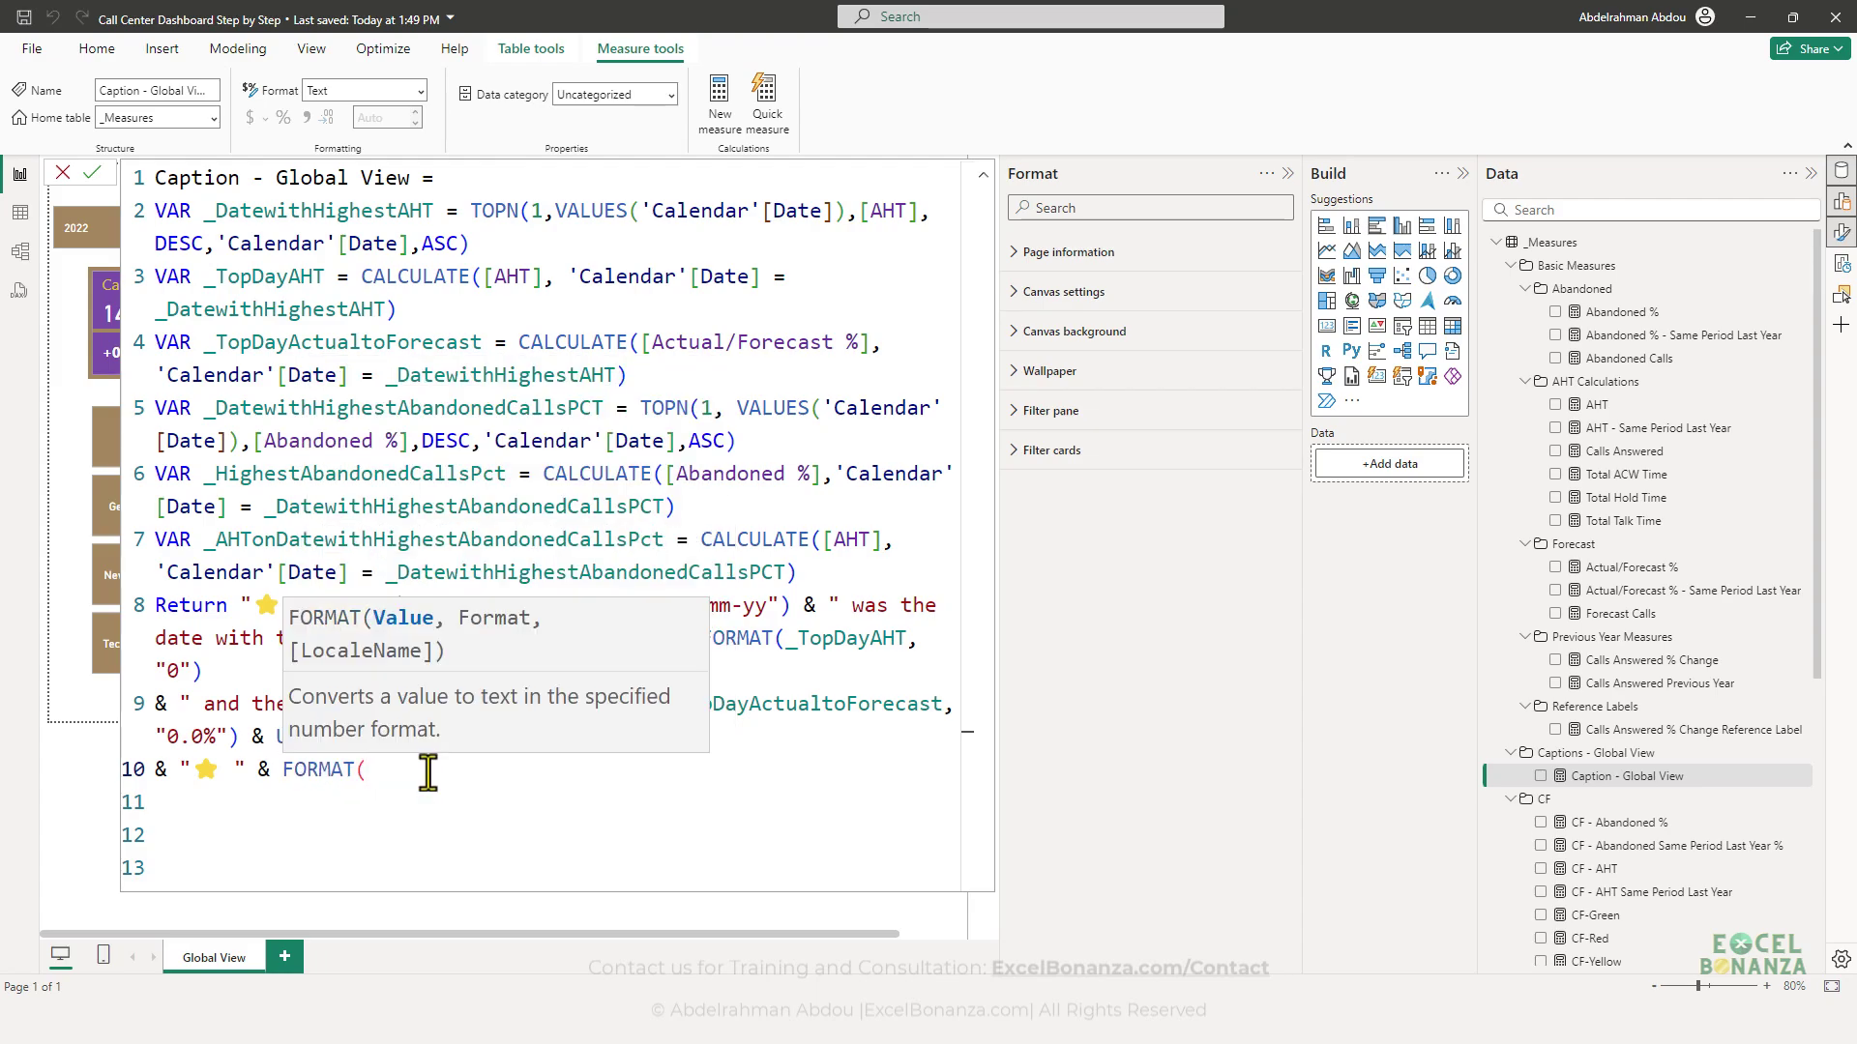
pyautogui.write('_Date')
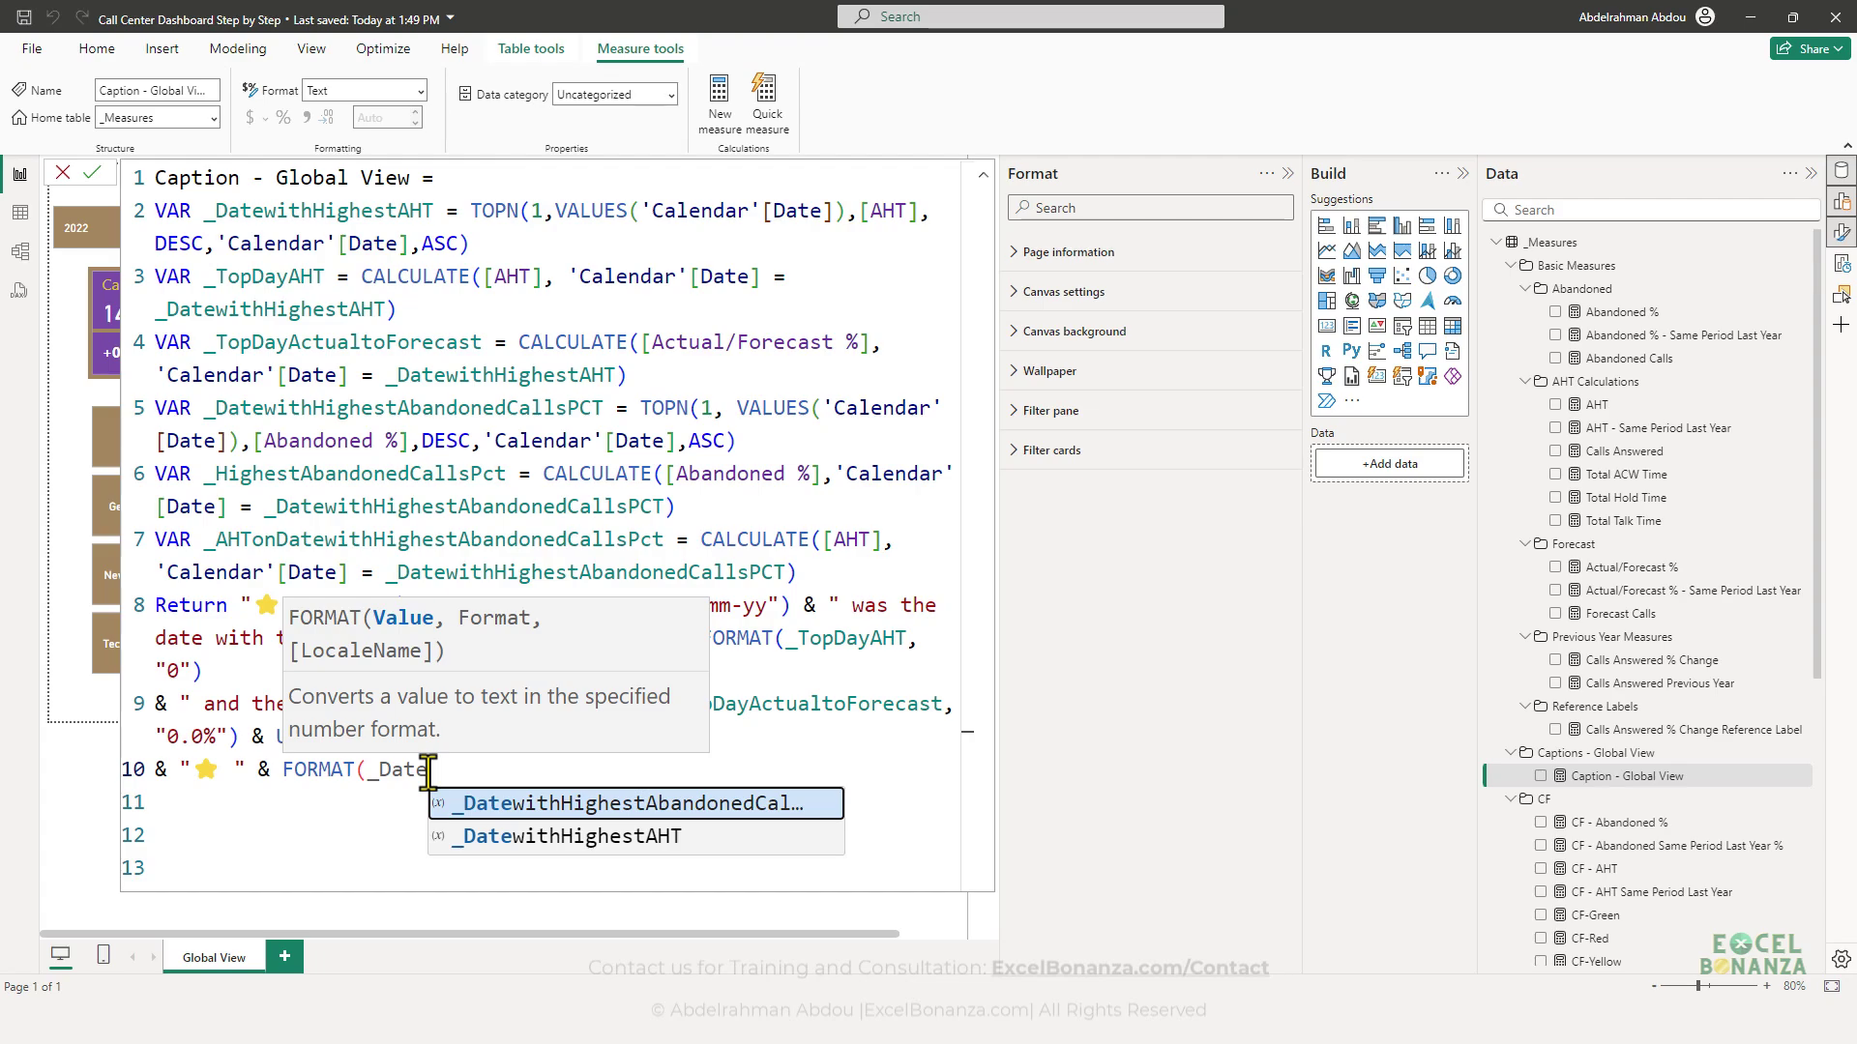
pyautogui.press('Tab')
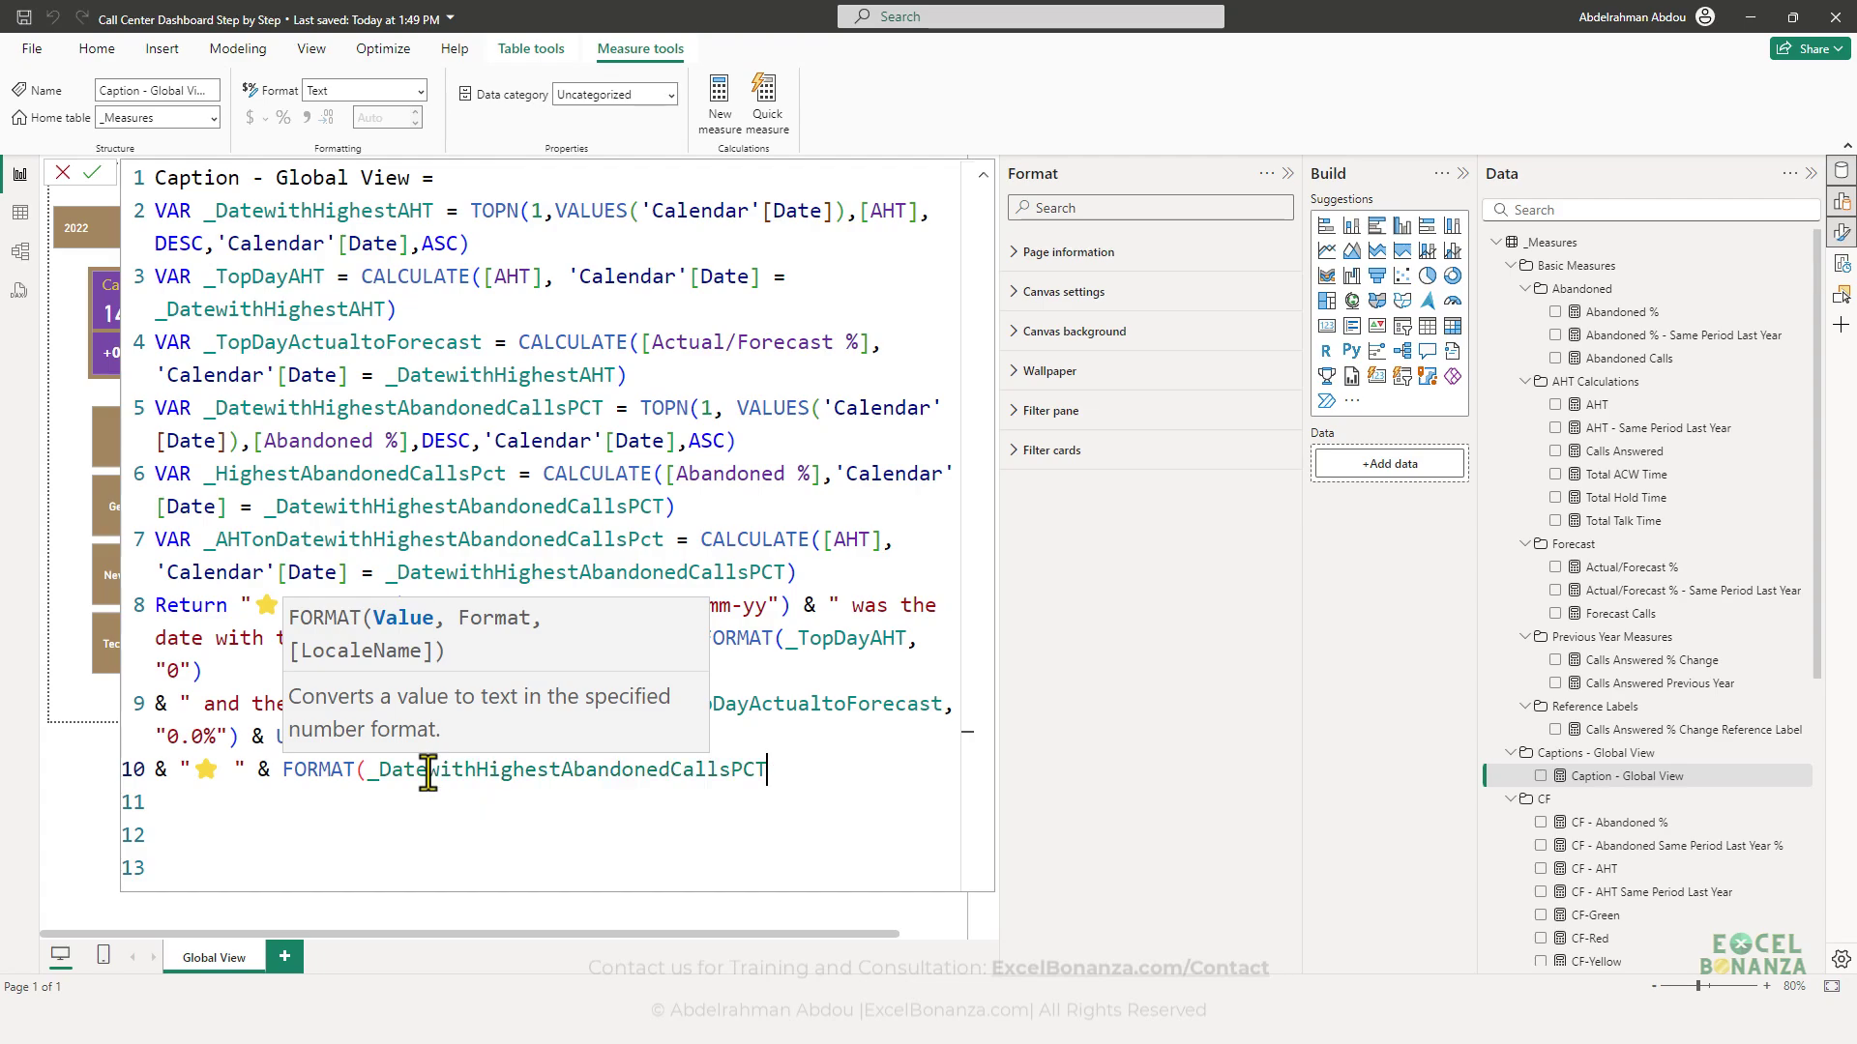
pyautogui.write(',"dd-mmm-')
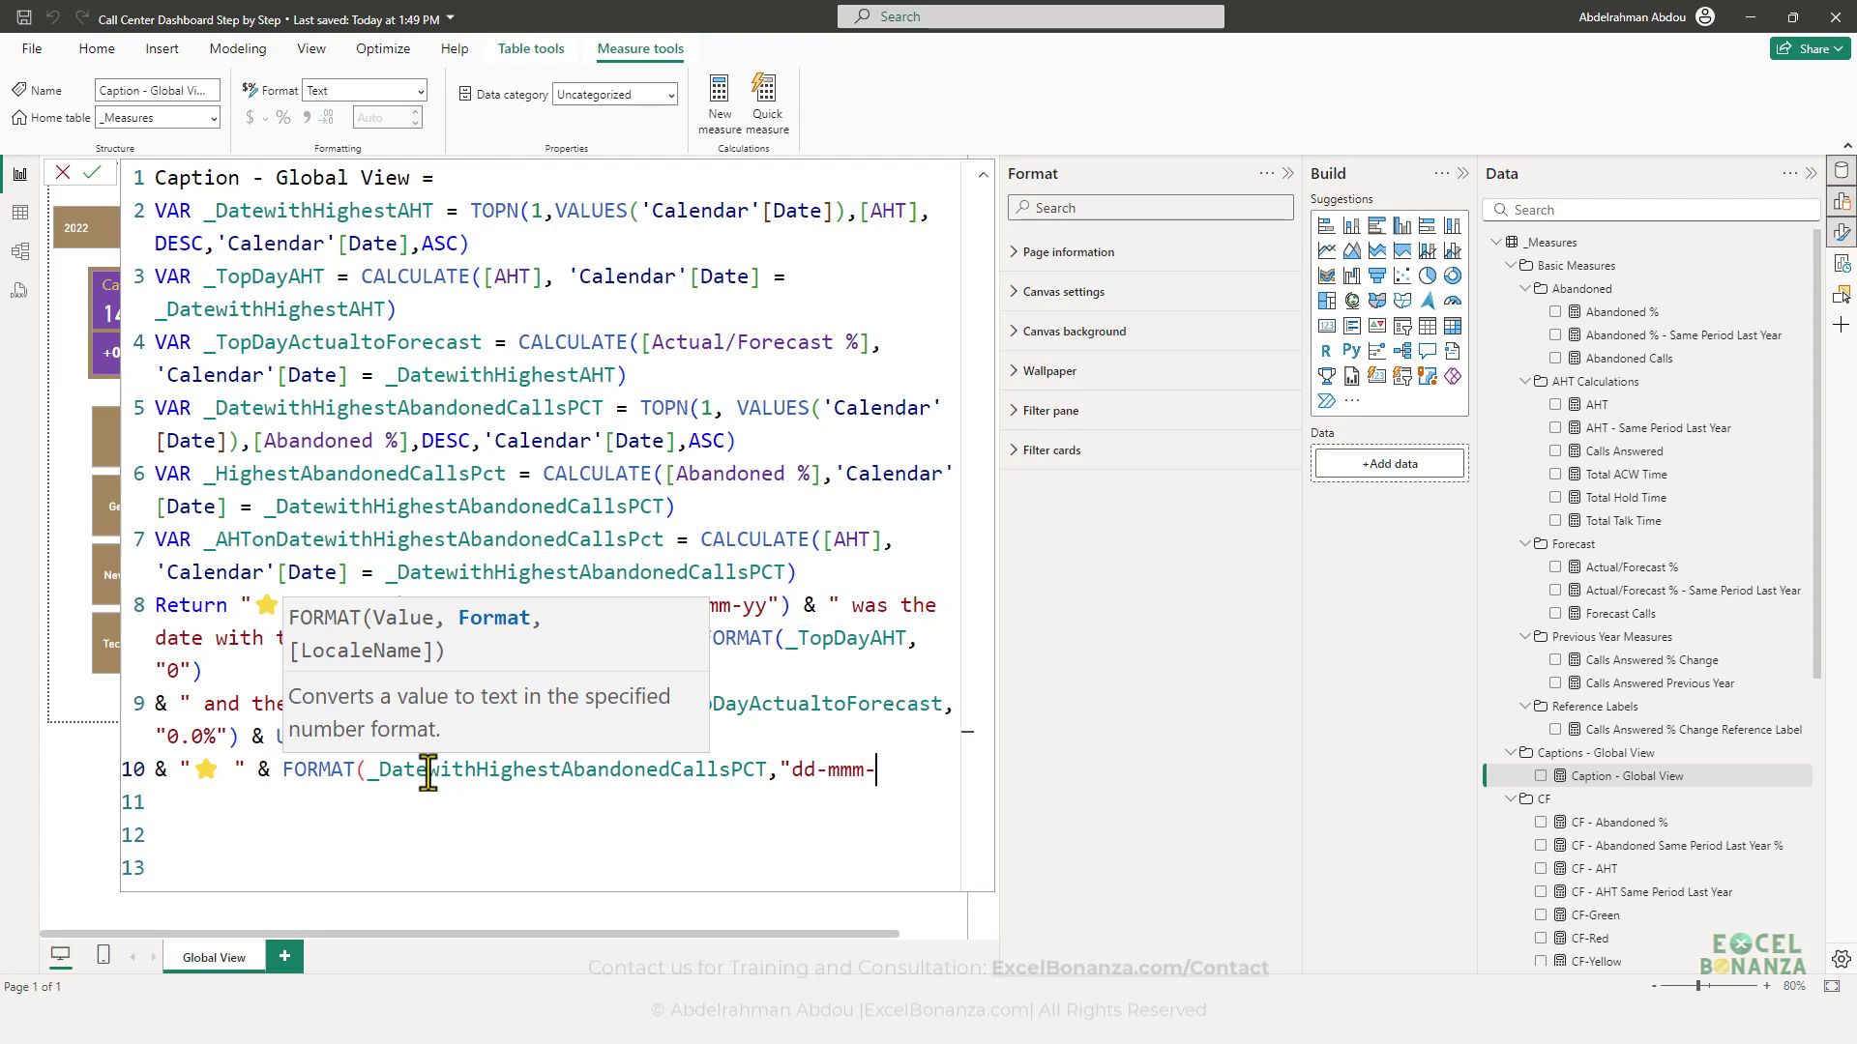
pyautogui.write('yy") &')
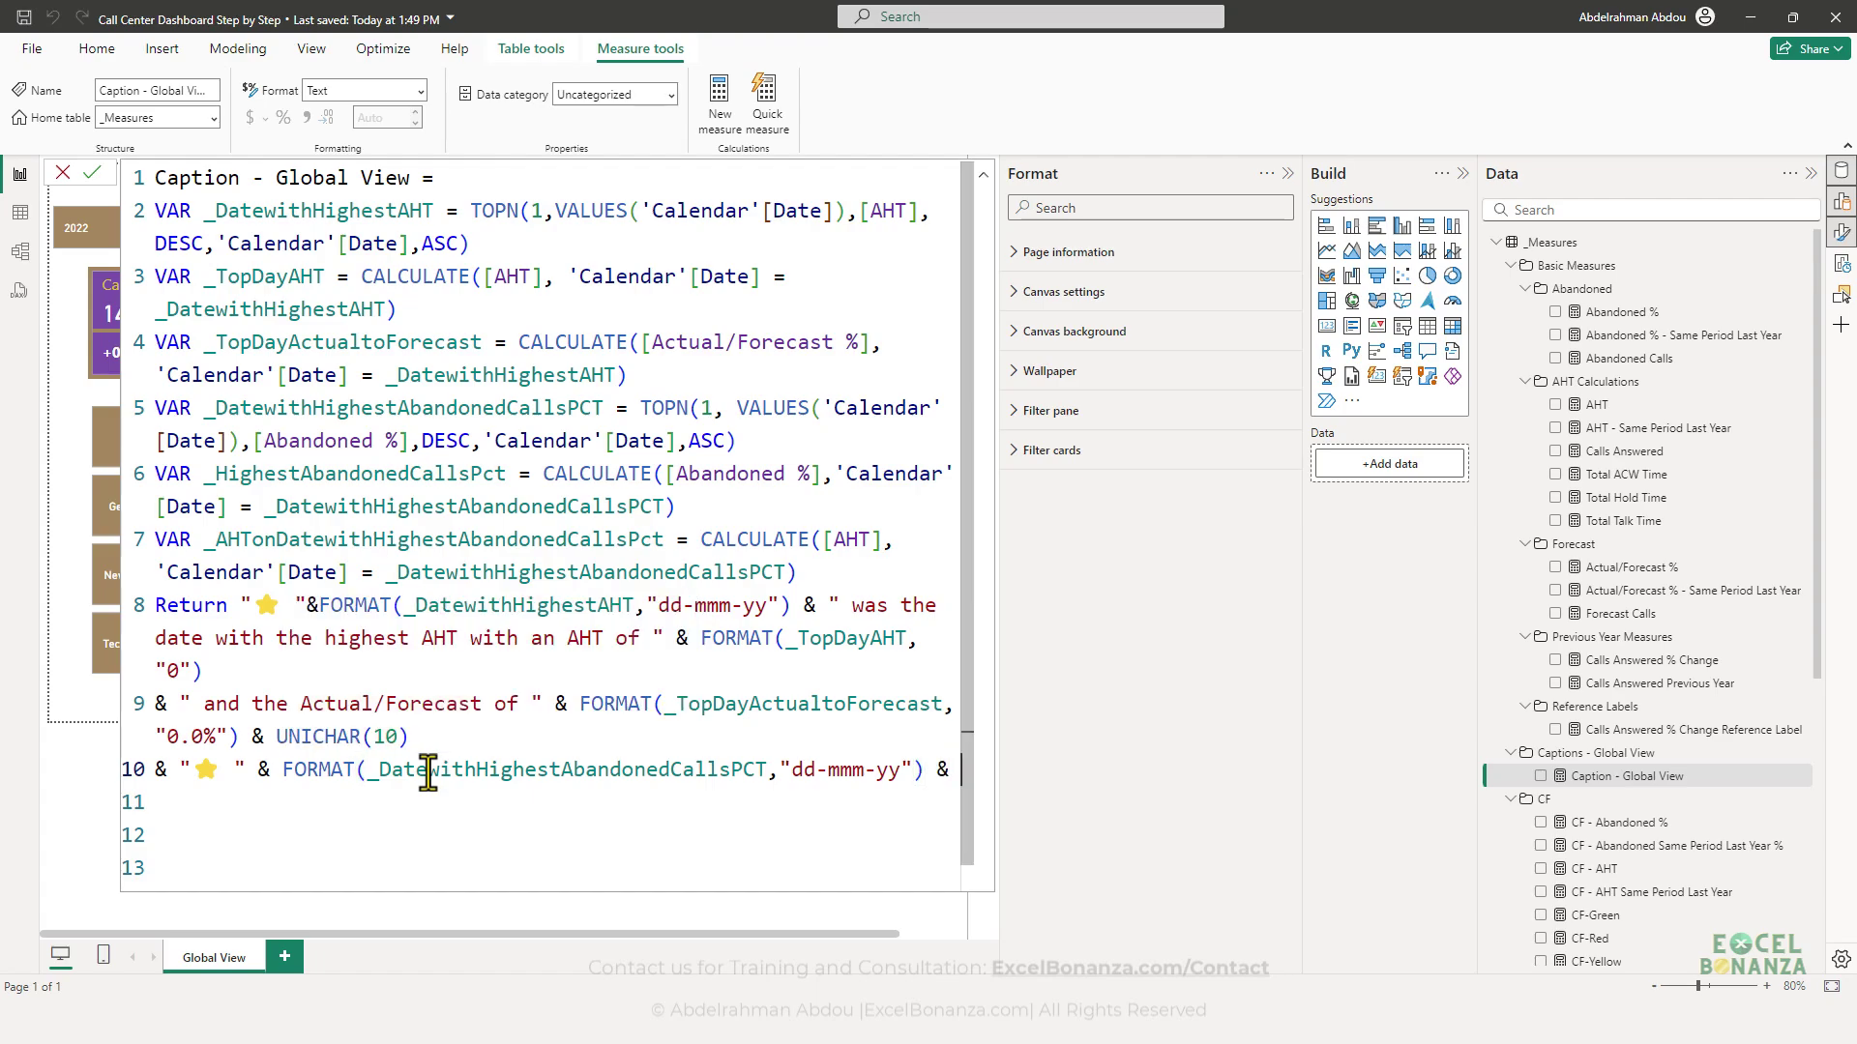
# - Add the text " was the date with the highest Abandoned Calls % with " after the second formatted date
pyautogui.write(' " was the date with')
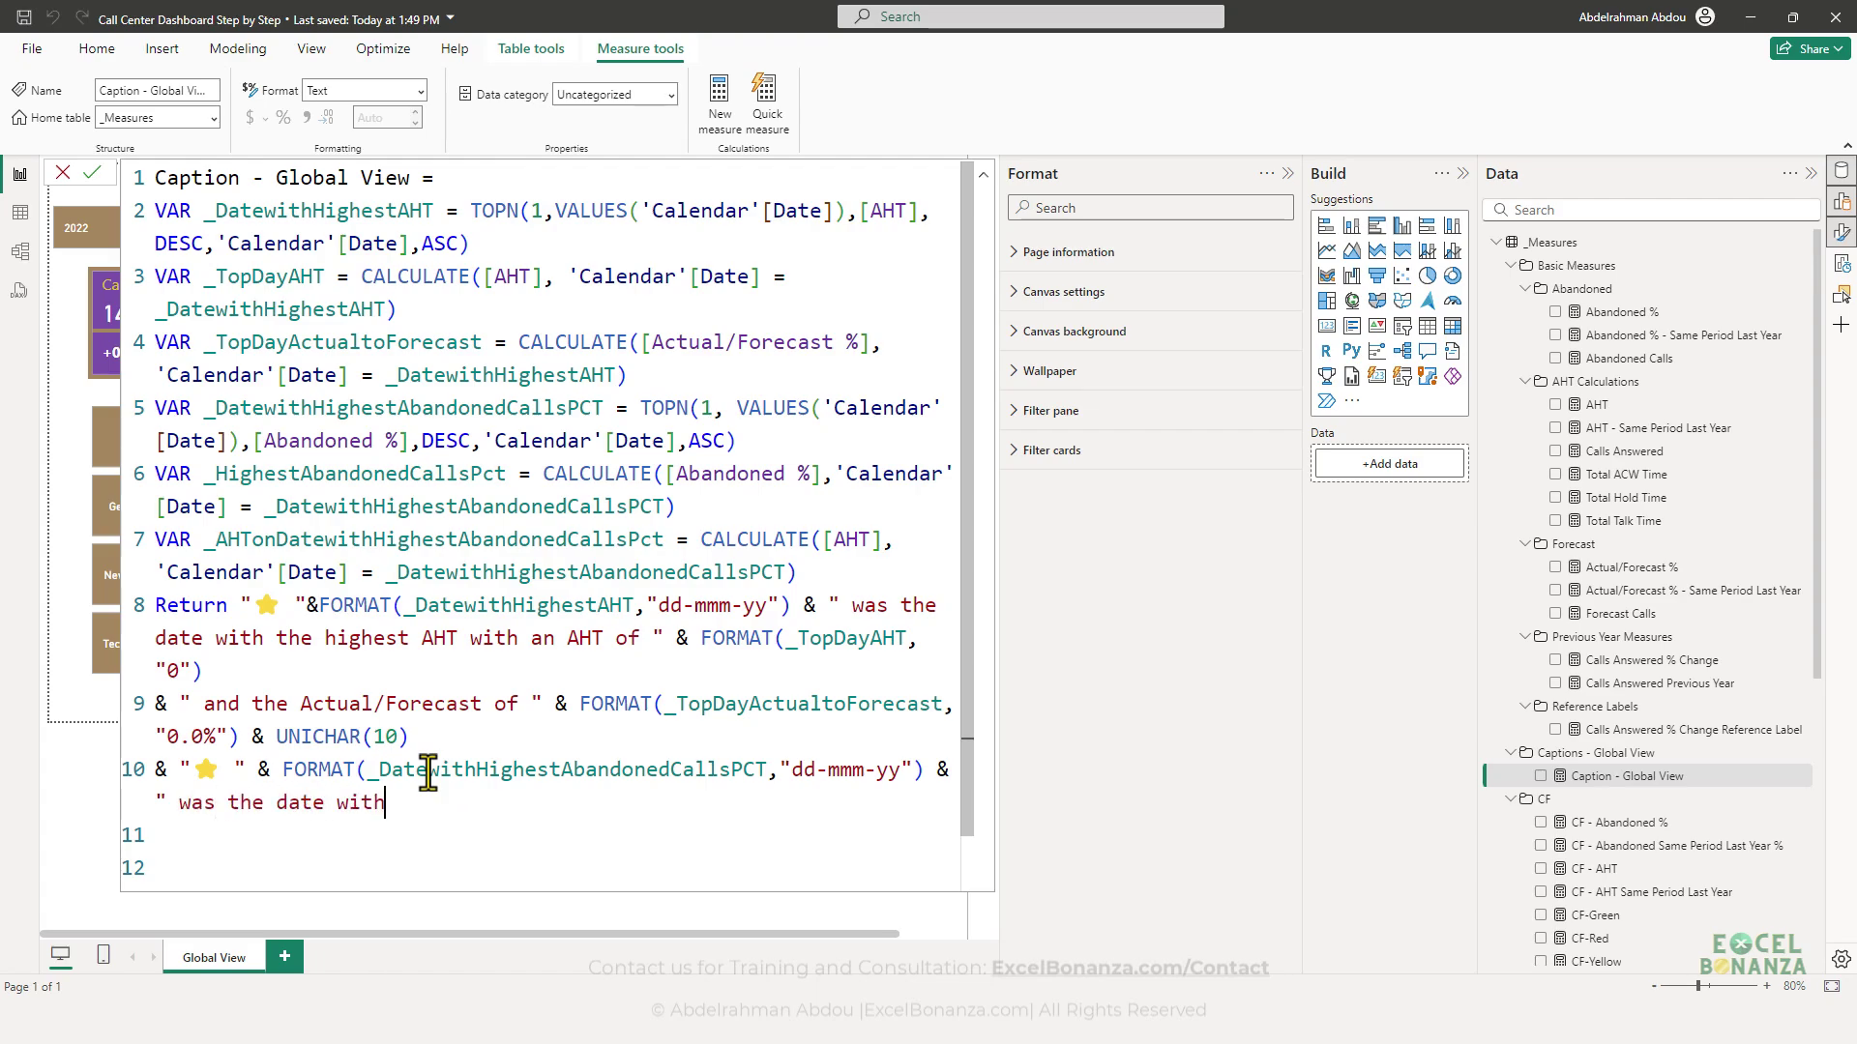
pyautogui.write(' the highest Abandoned Cal')
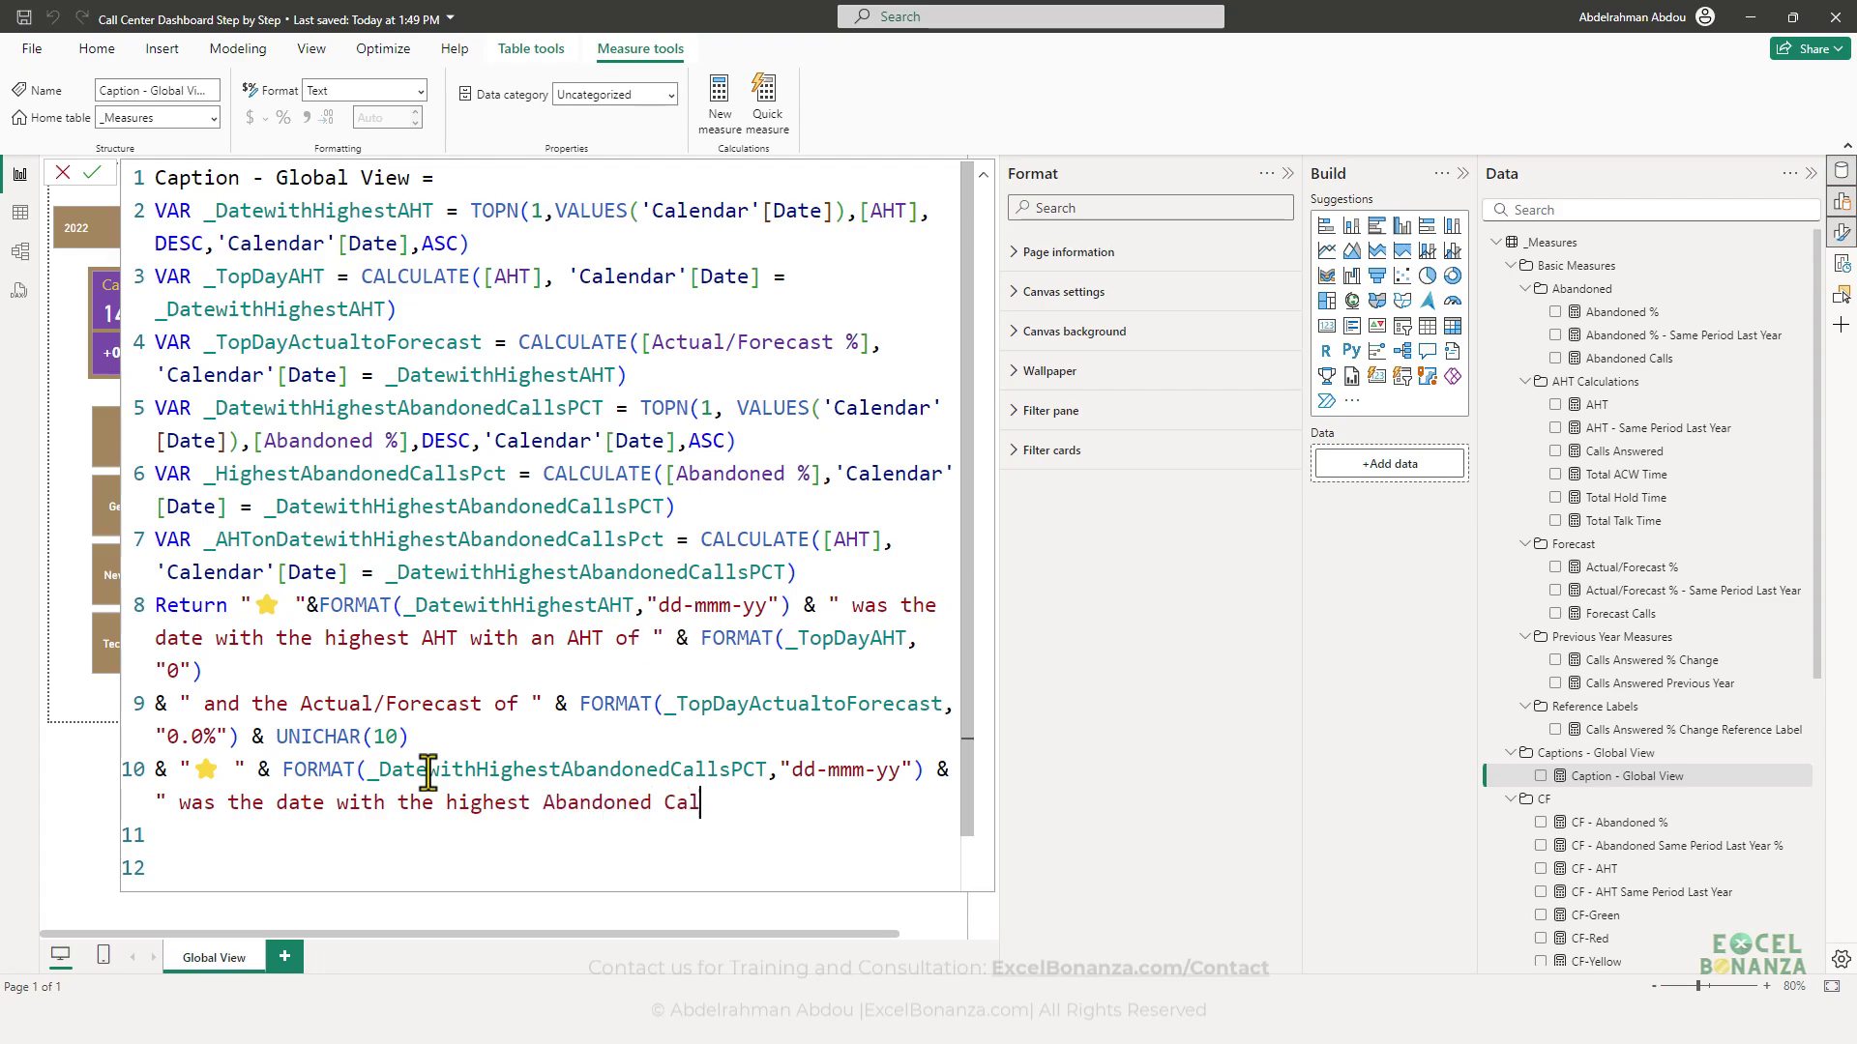
pyautogui.write('ls % with :')
pyautogui.press('BackSpace')
# - Concatenate the _HighestAbandonedCallsPct variable, wrapped in FORMAT with the format string "0.0%"
pyautogui.write('"& format(')
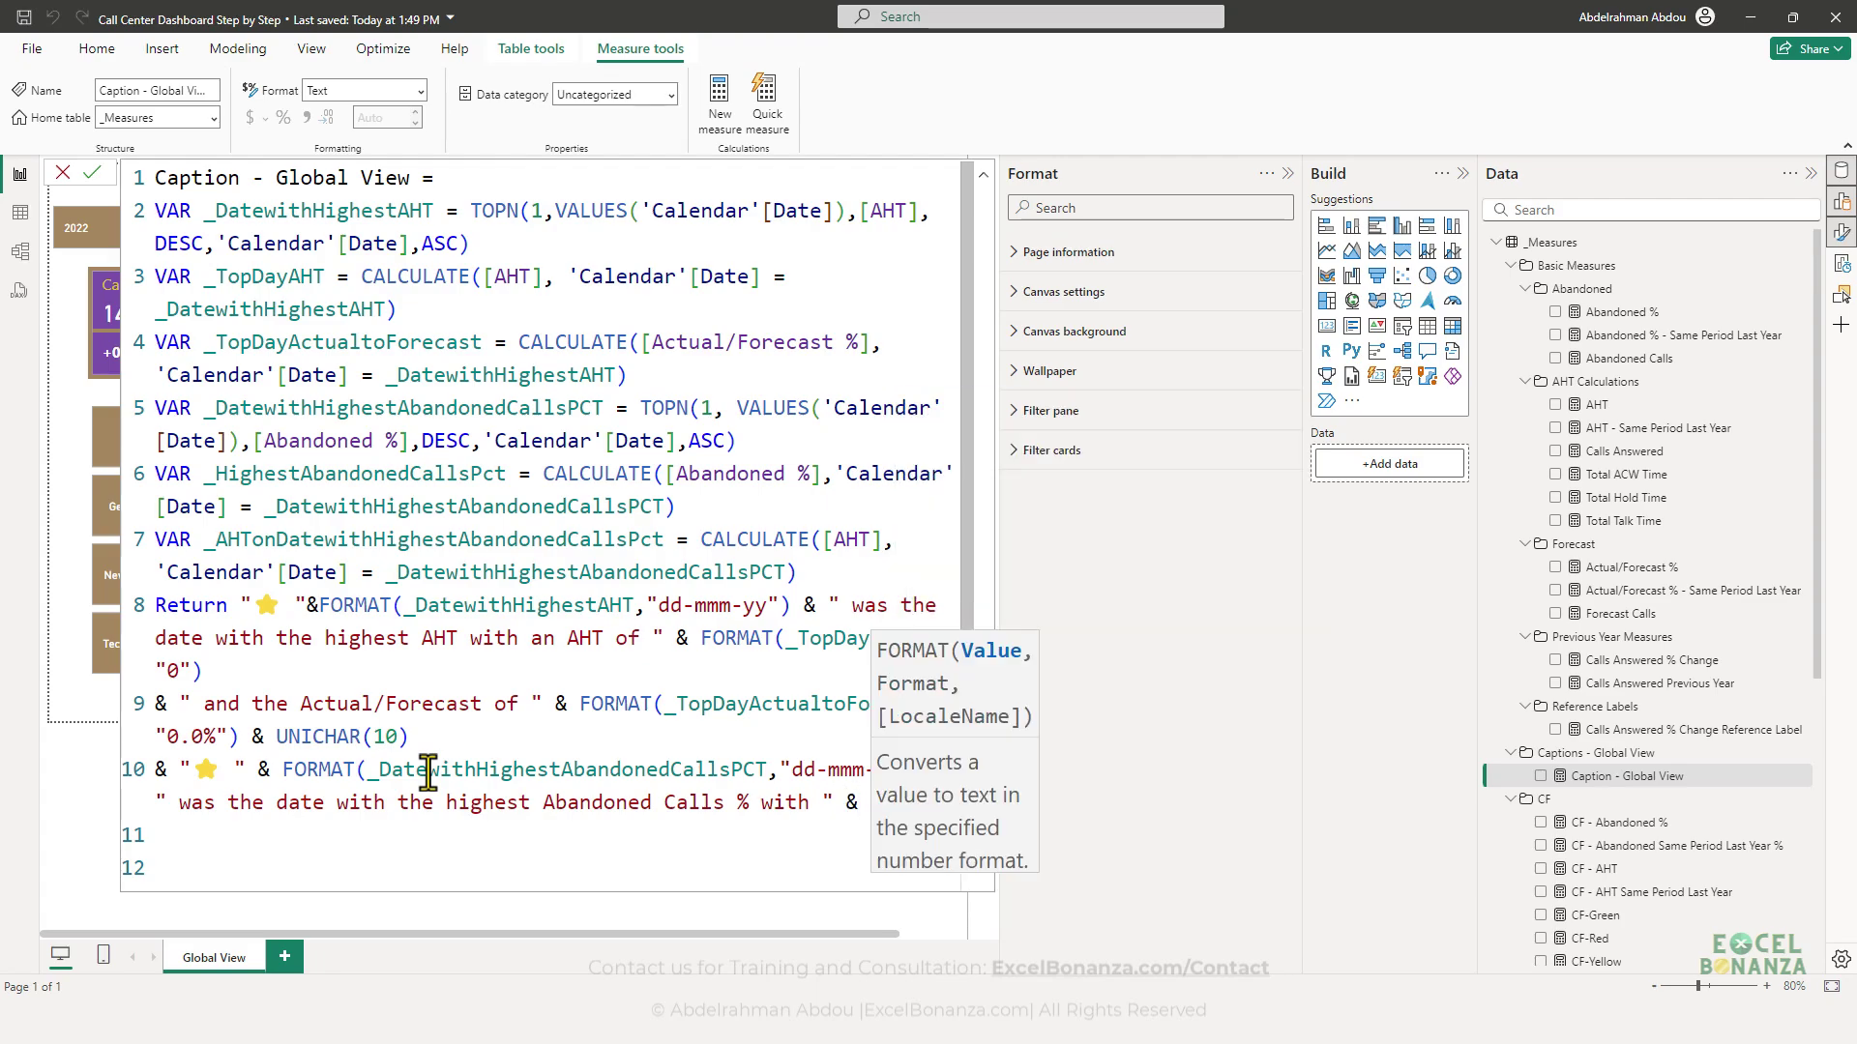
pyautogui.write('_highe')
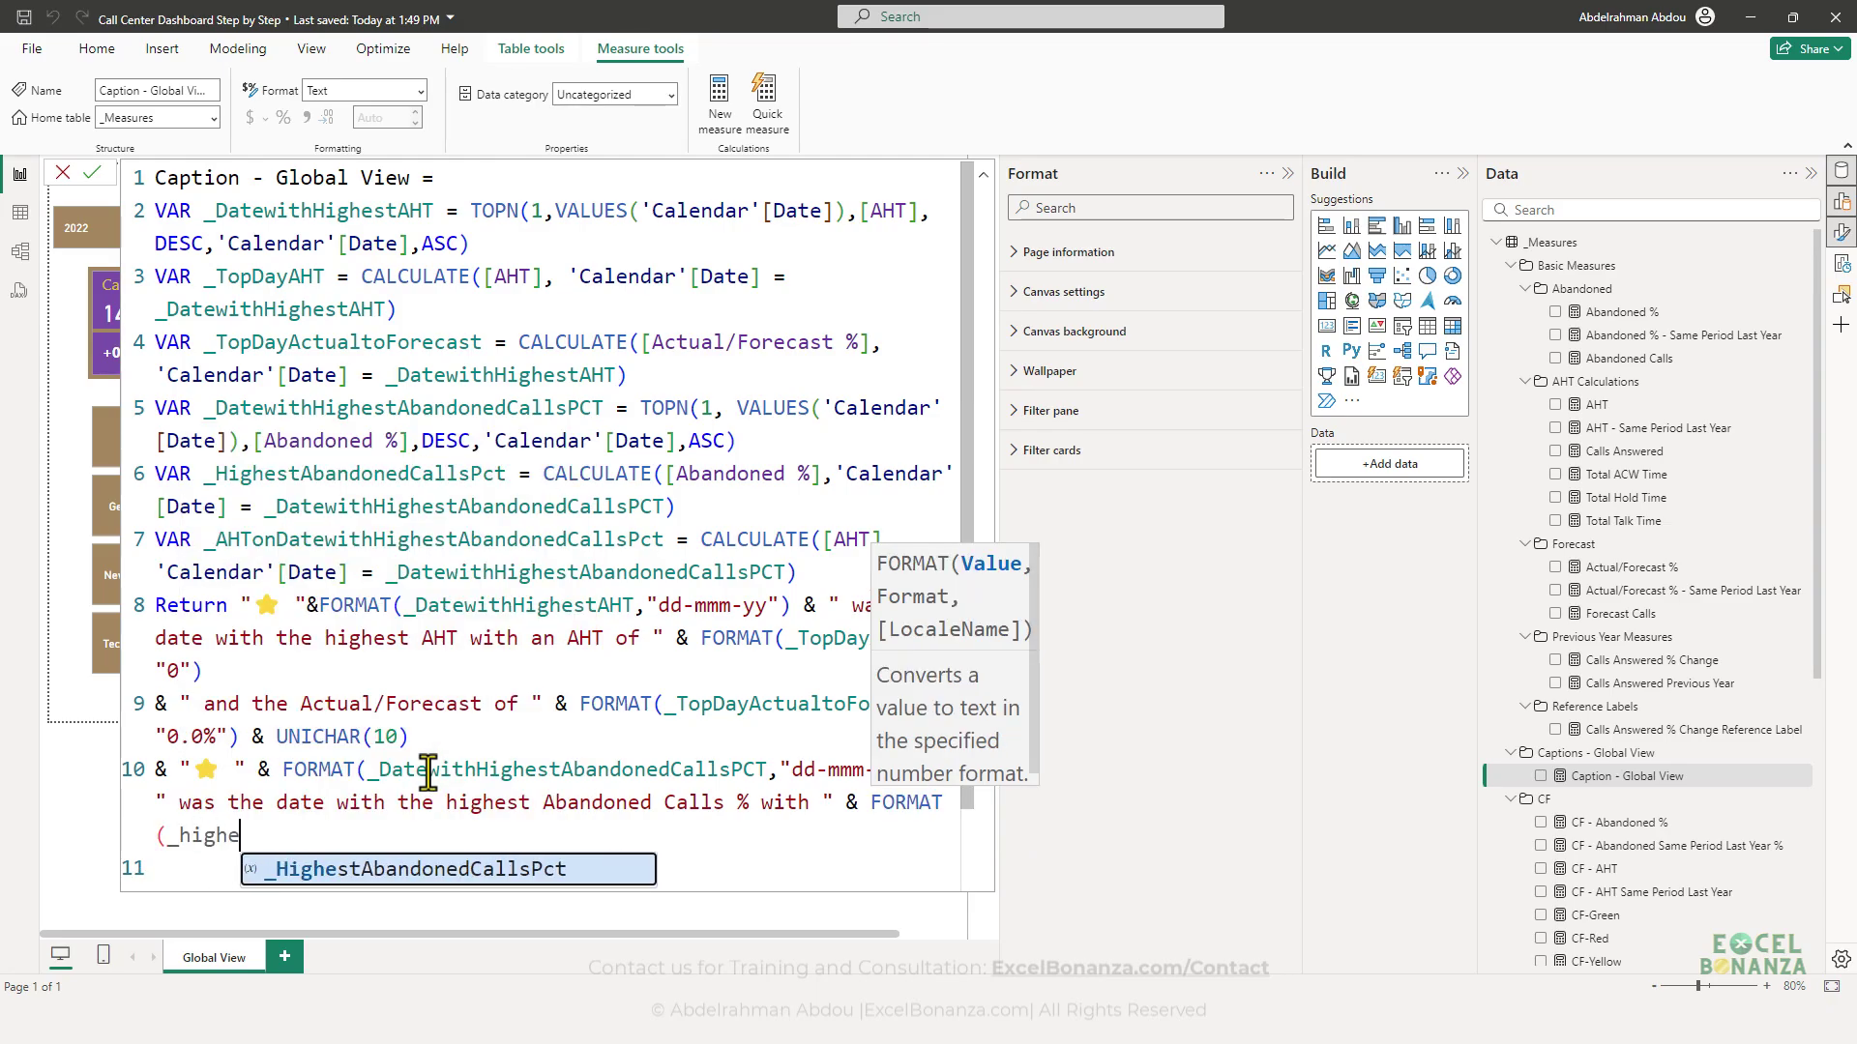
pyautogui.write('s')
pyautogui.press('Tab')
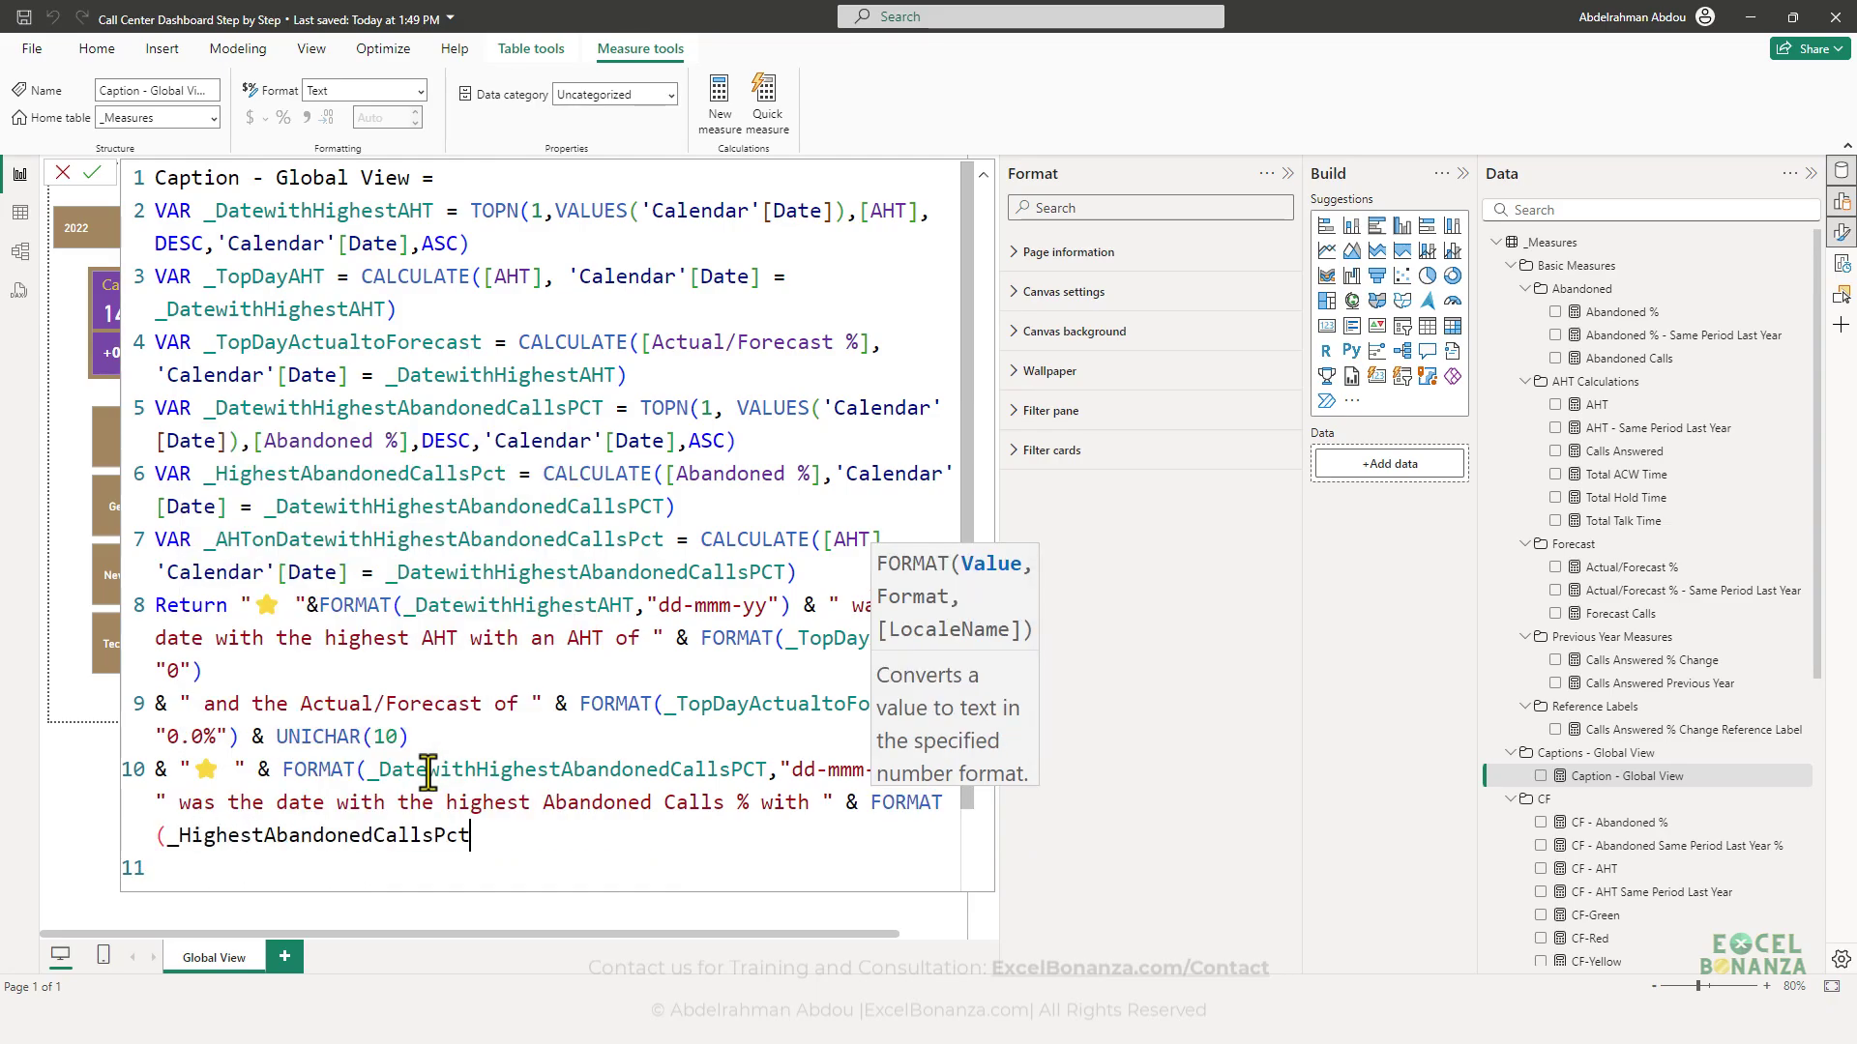
pyautogui.write(',"0.0%"')
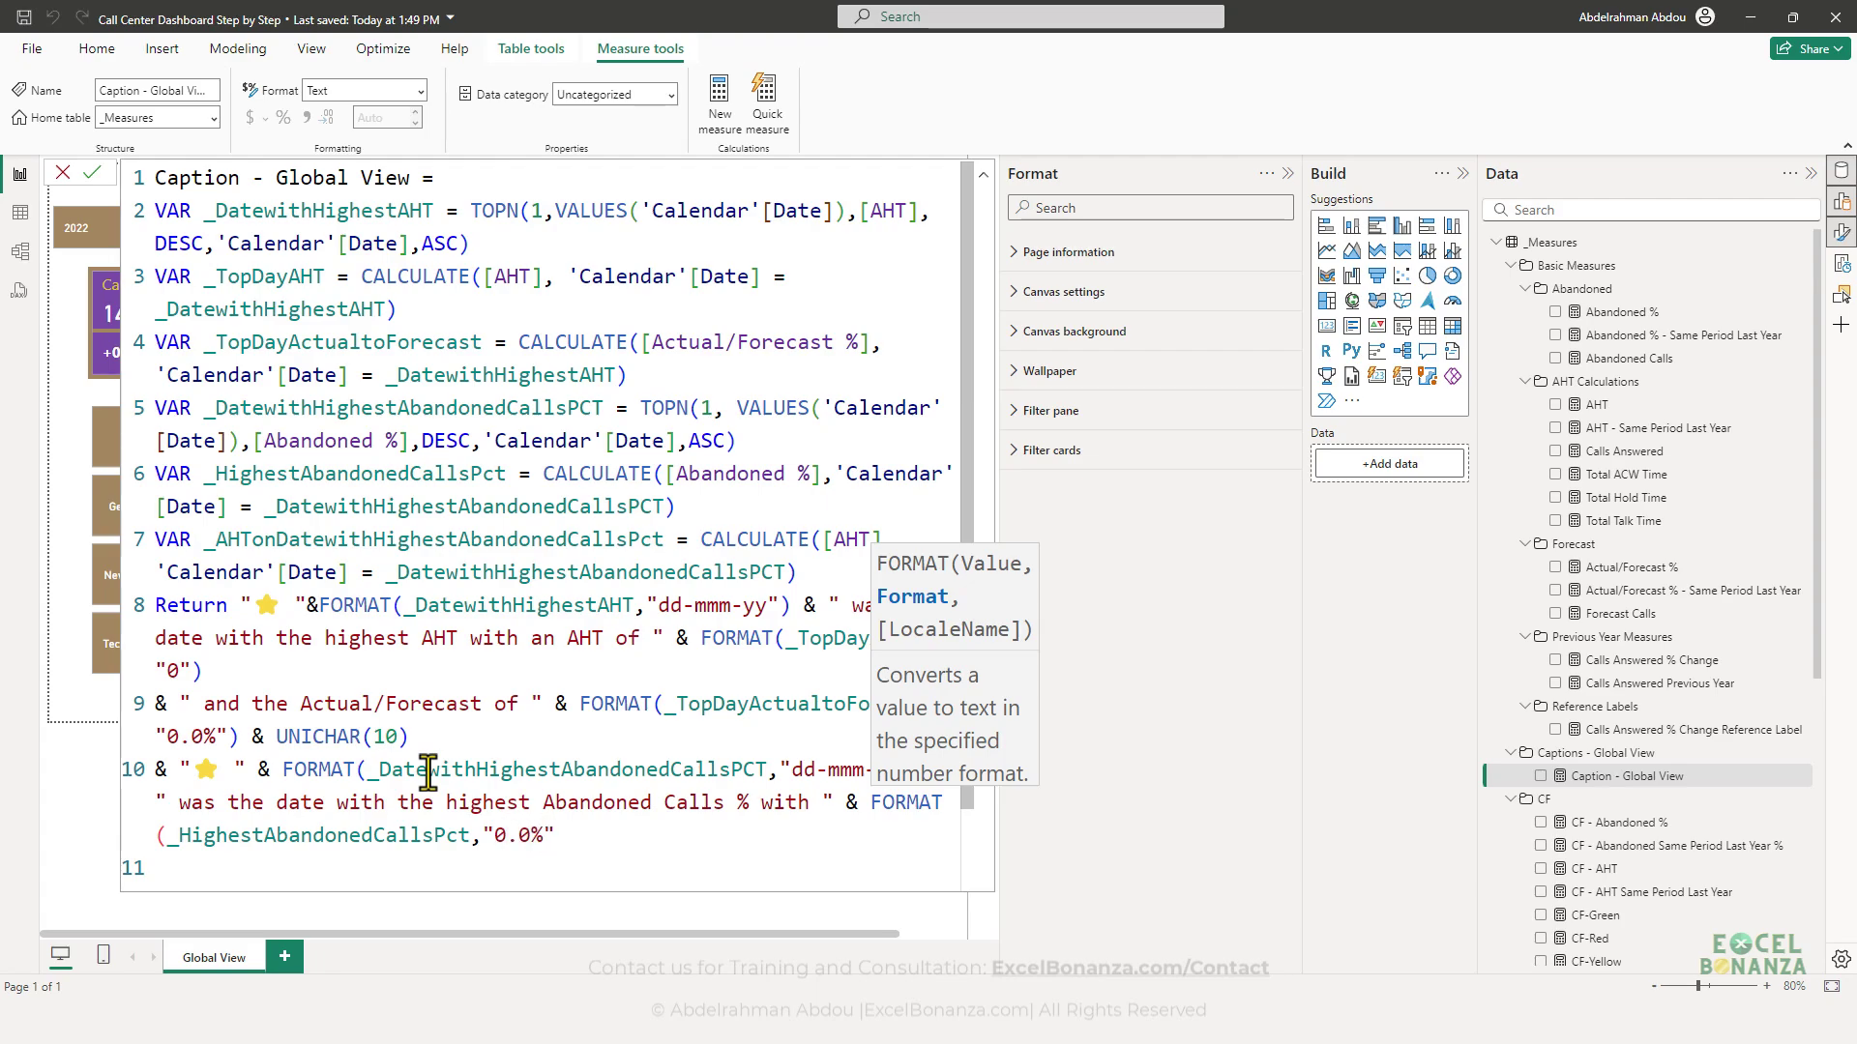
pyautogui.write(')')
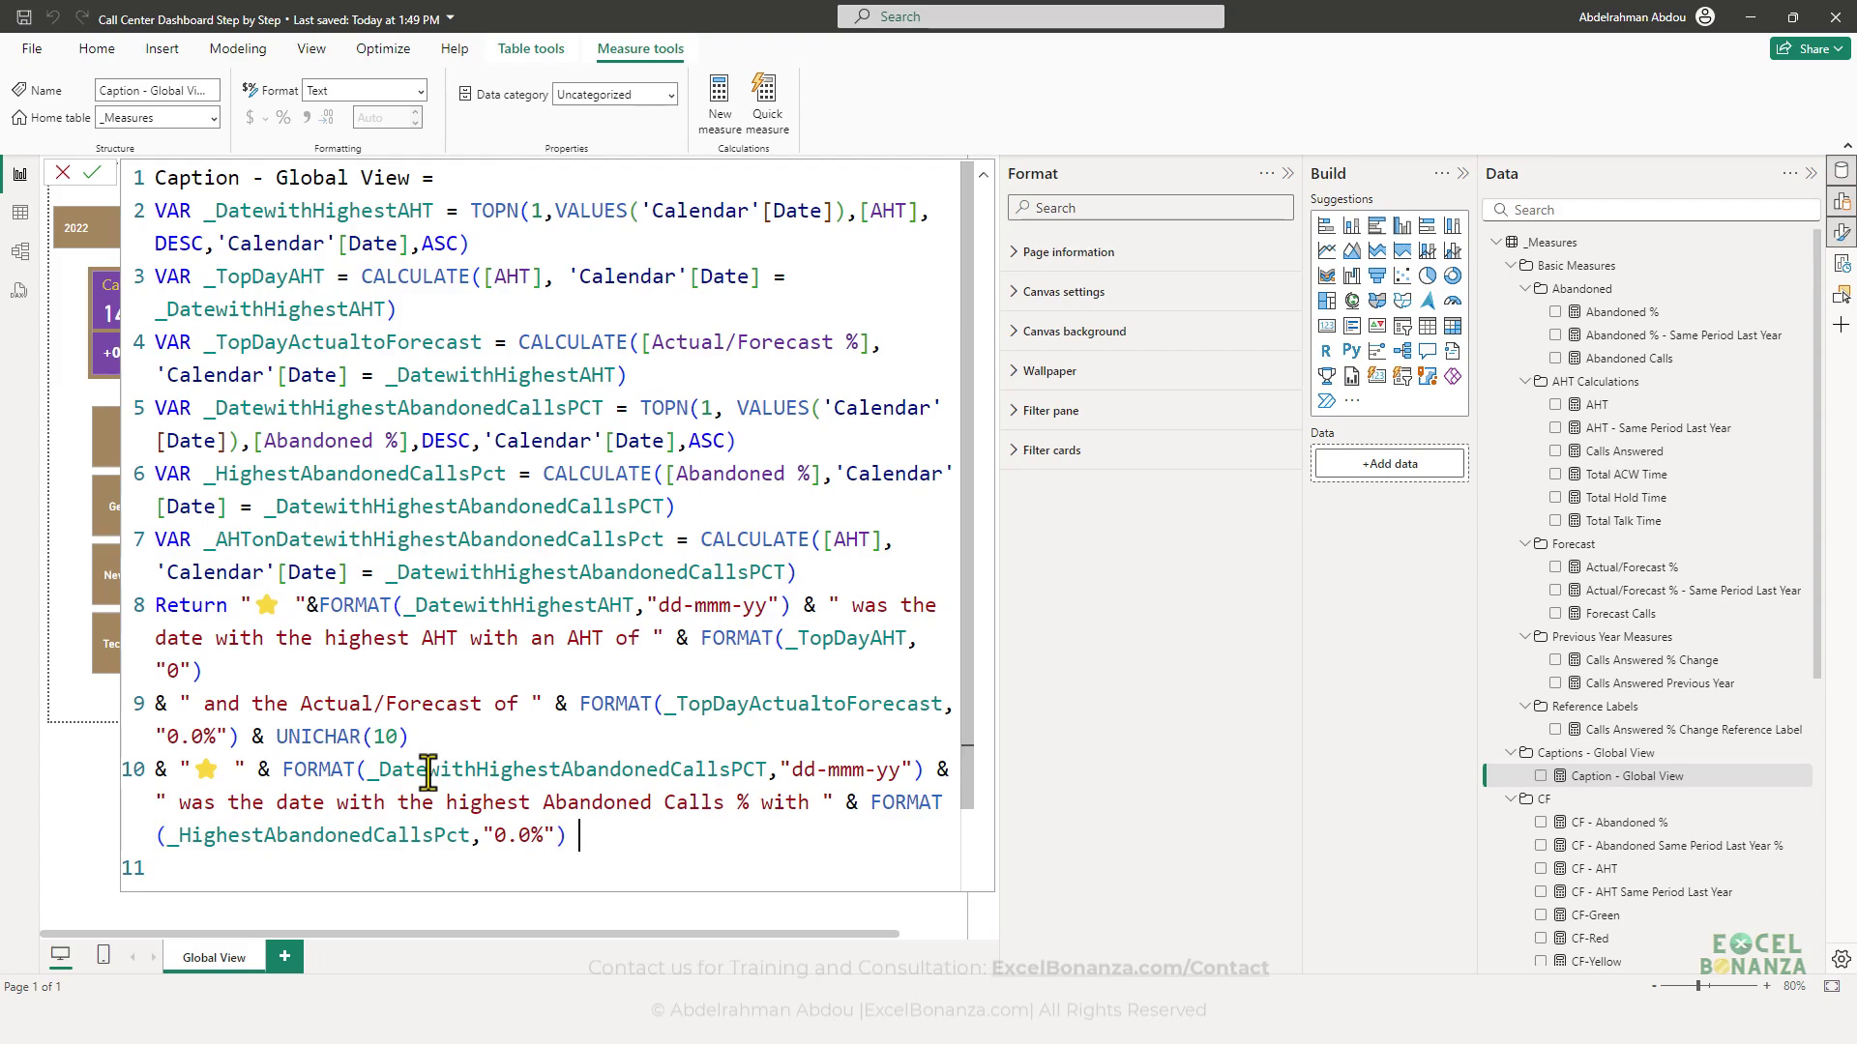
# - Concatenate the text " and the AHT on that day was " after the formatted highest abandoned calls percentage in the caption formula
pyautogui.write(' & " and the AHT on the')
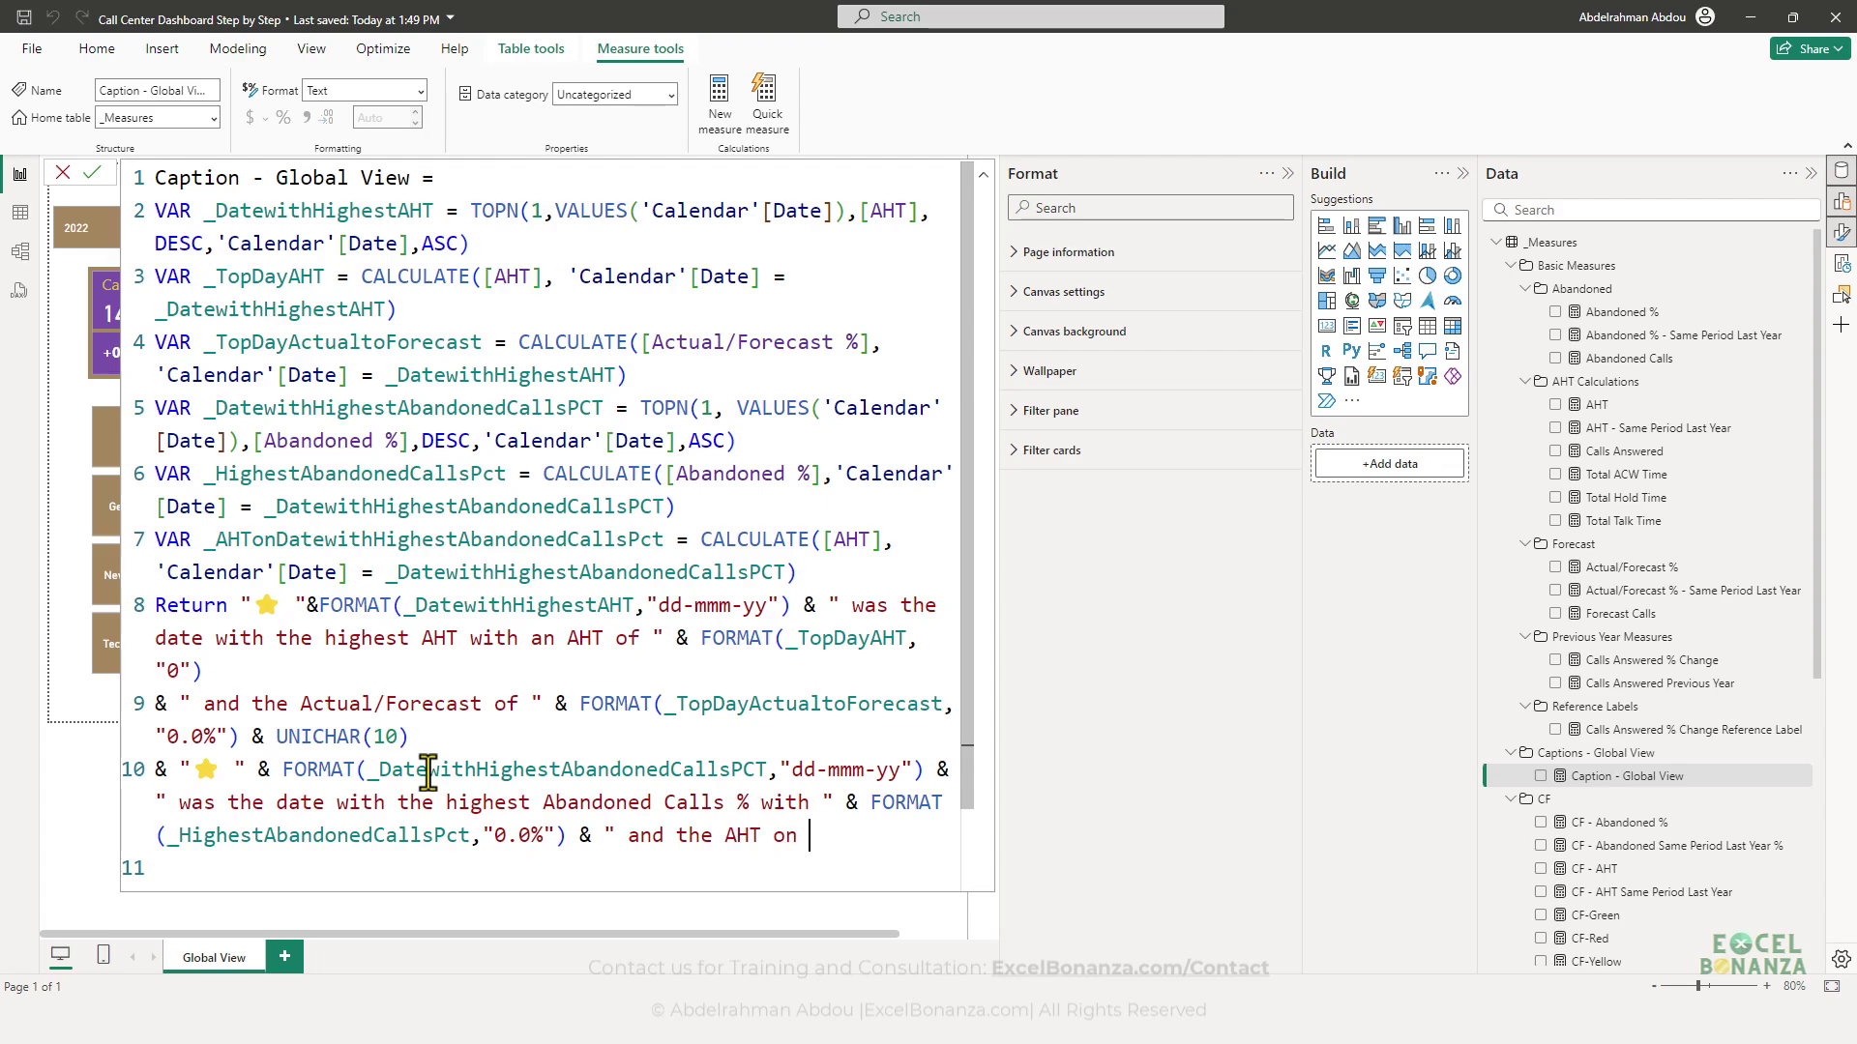
pyautogui.press('BackSpace')
pyautogui.write('at dat')
pyautogui.press('BackSpace')
pyautogui.press('BackSpace')
pyautogui.write('y was ')
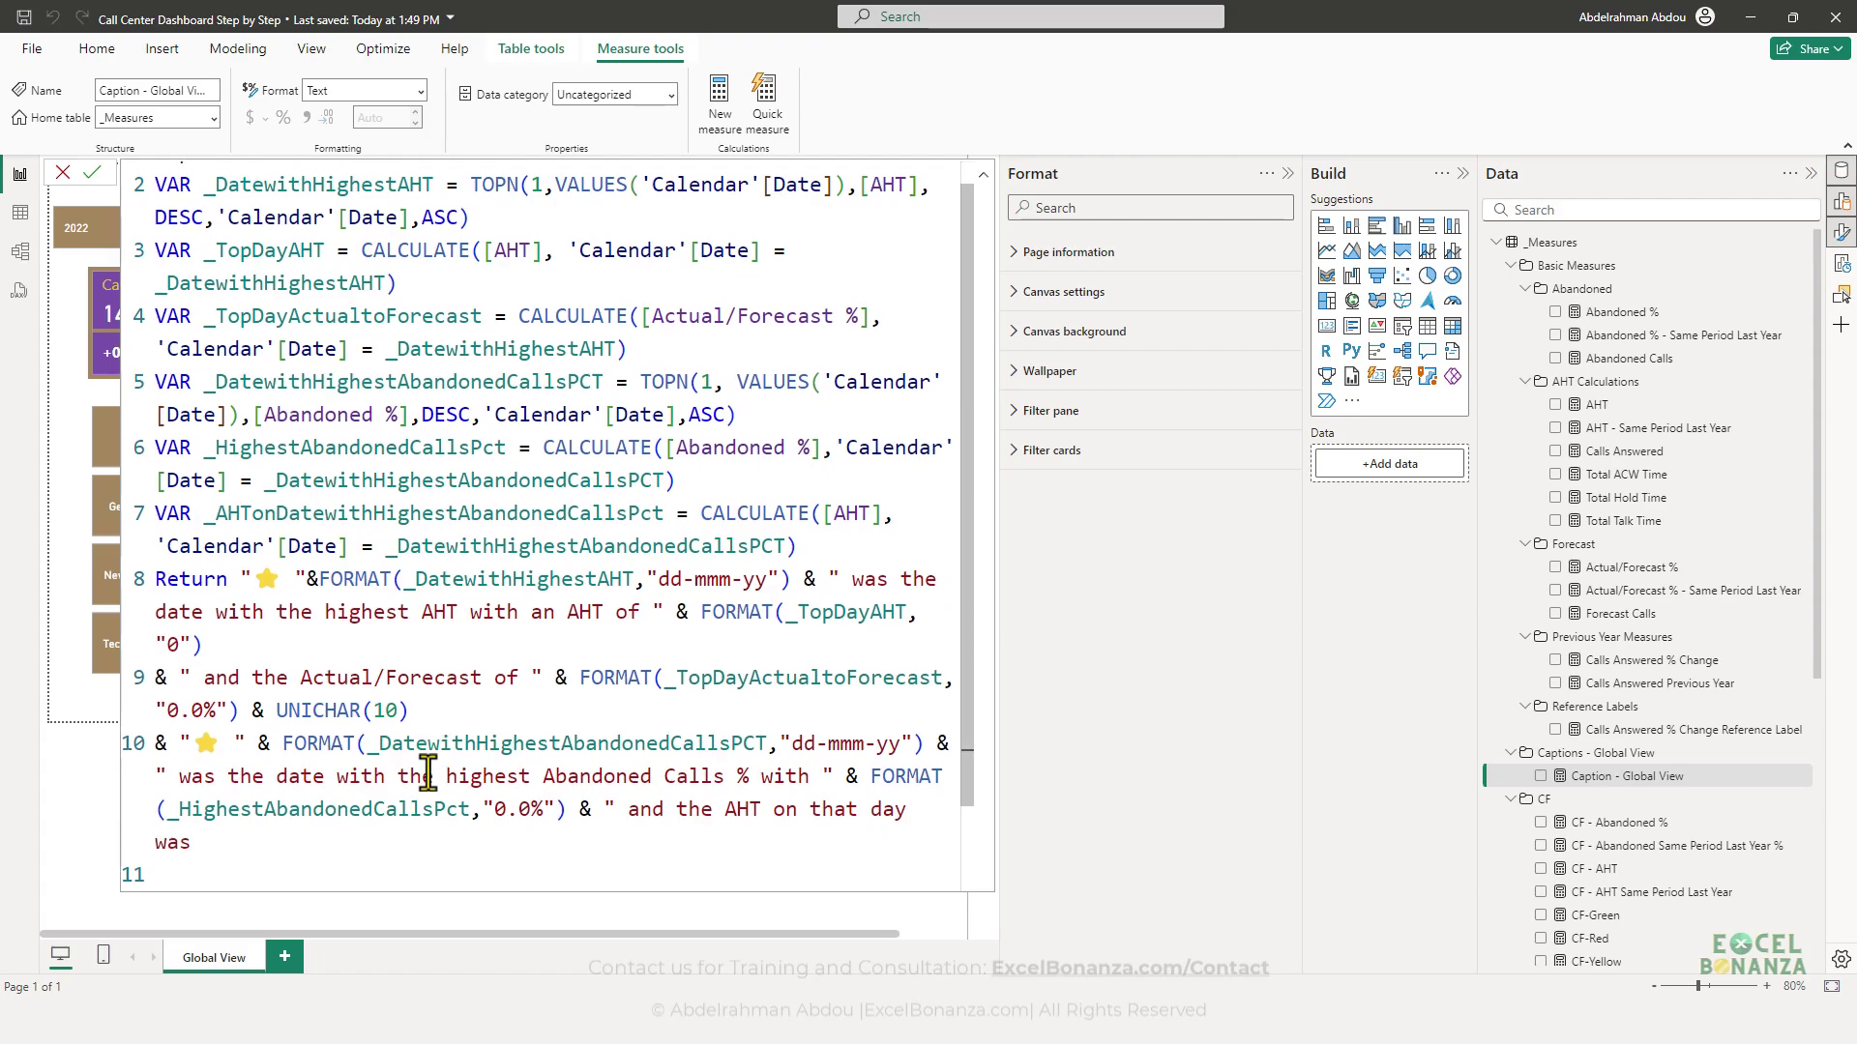
# - Close the text string and concatenate the _AHTonDatewithHighestAbandonedCallsPct variable, wrapped in FORMAT with the format string "0"
pyautogui.write('" & form')
pyautogui.press('Tab')
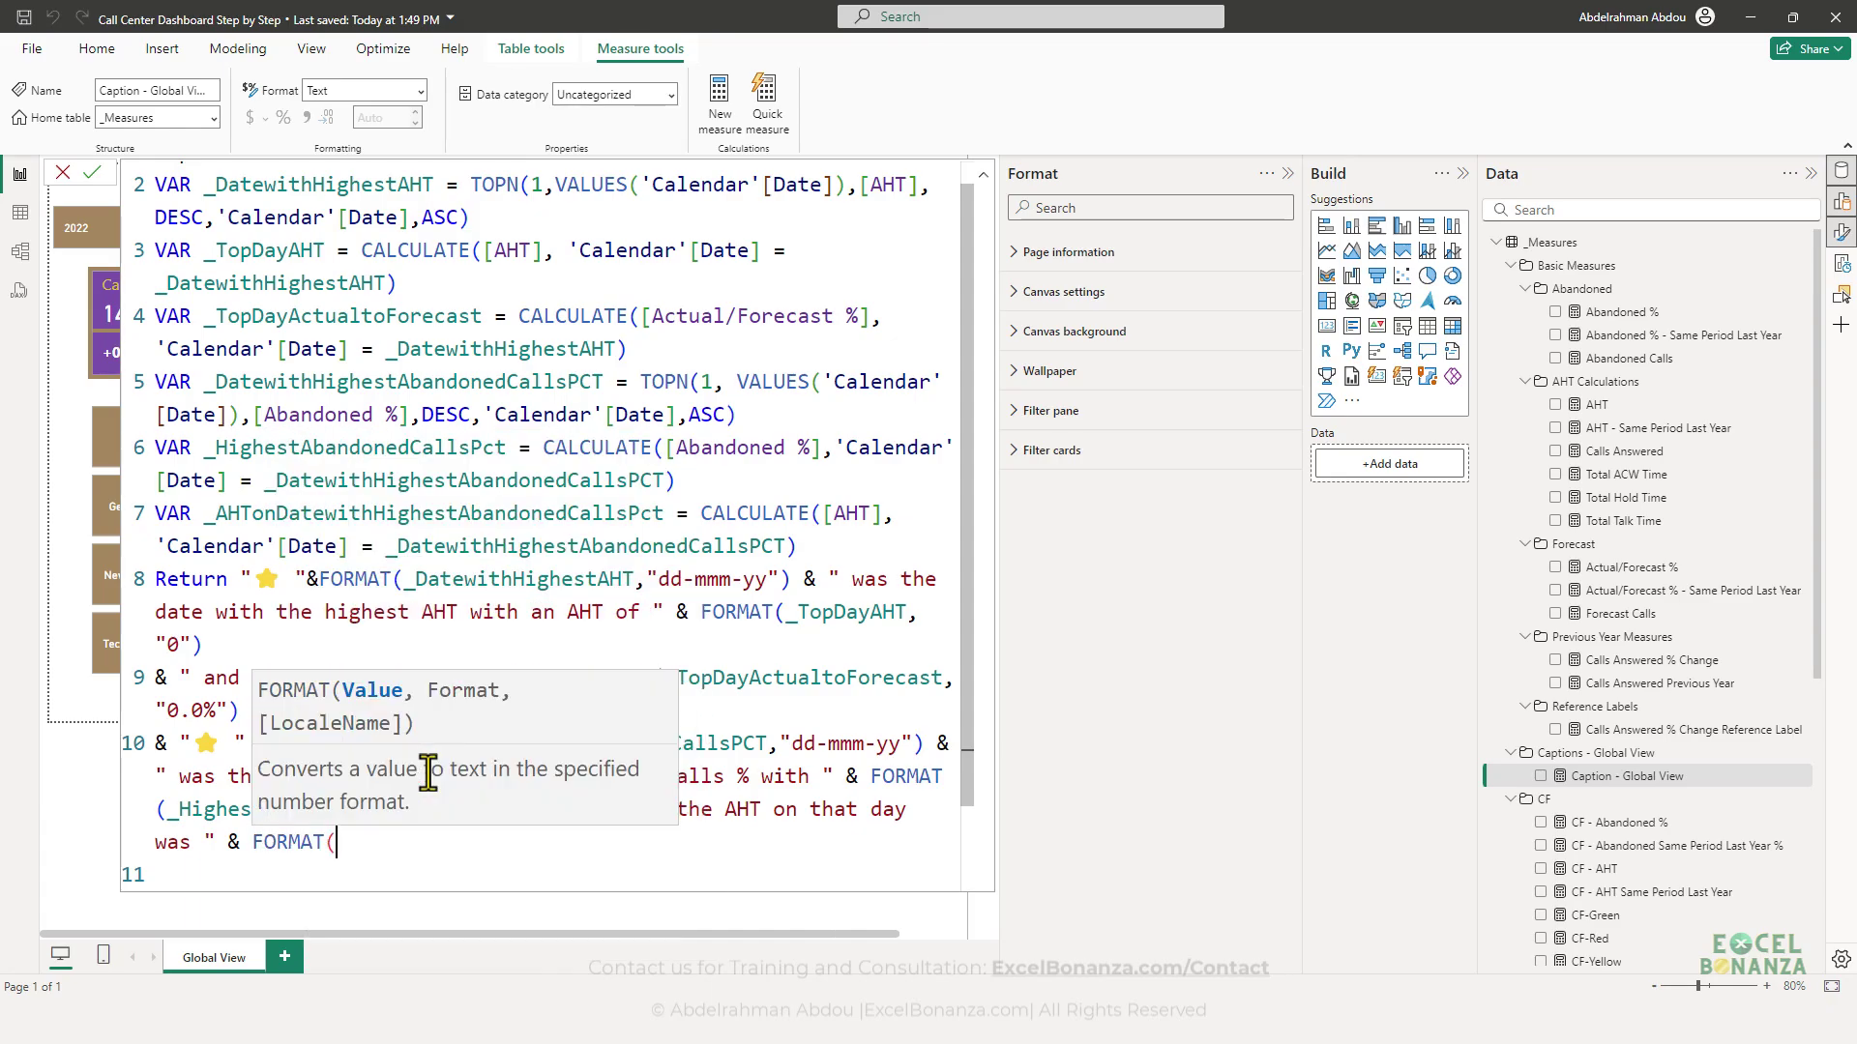
pyautogui.write('_ahton')
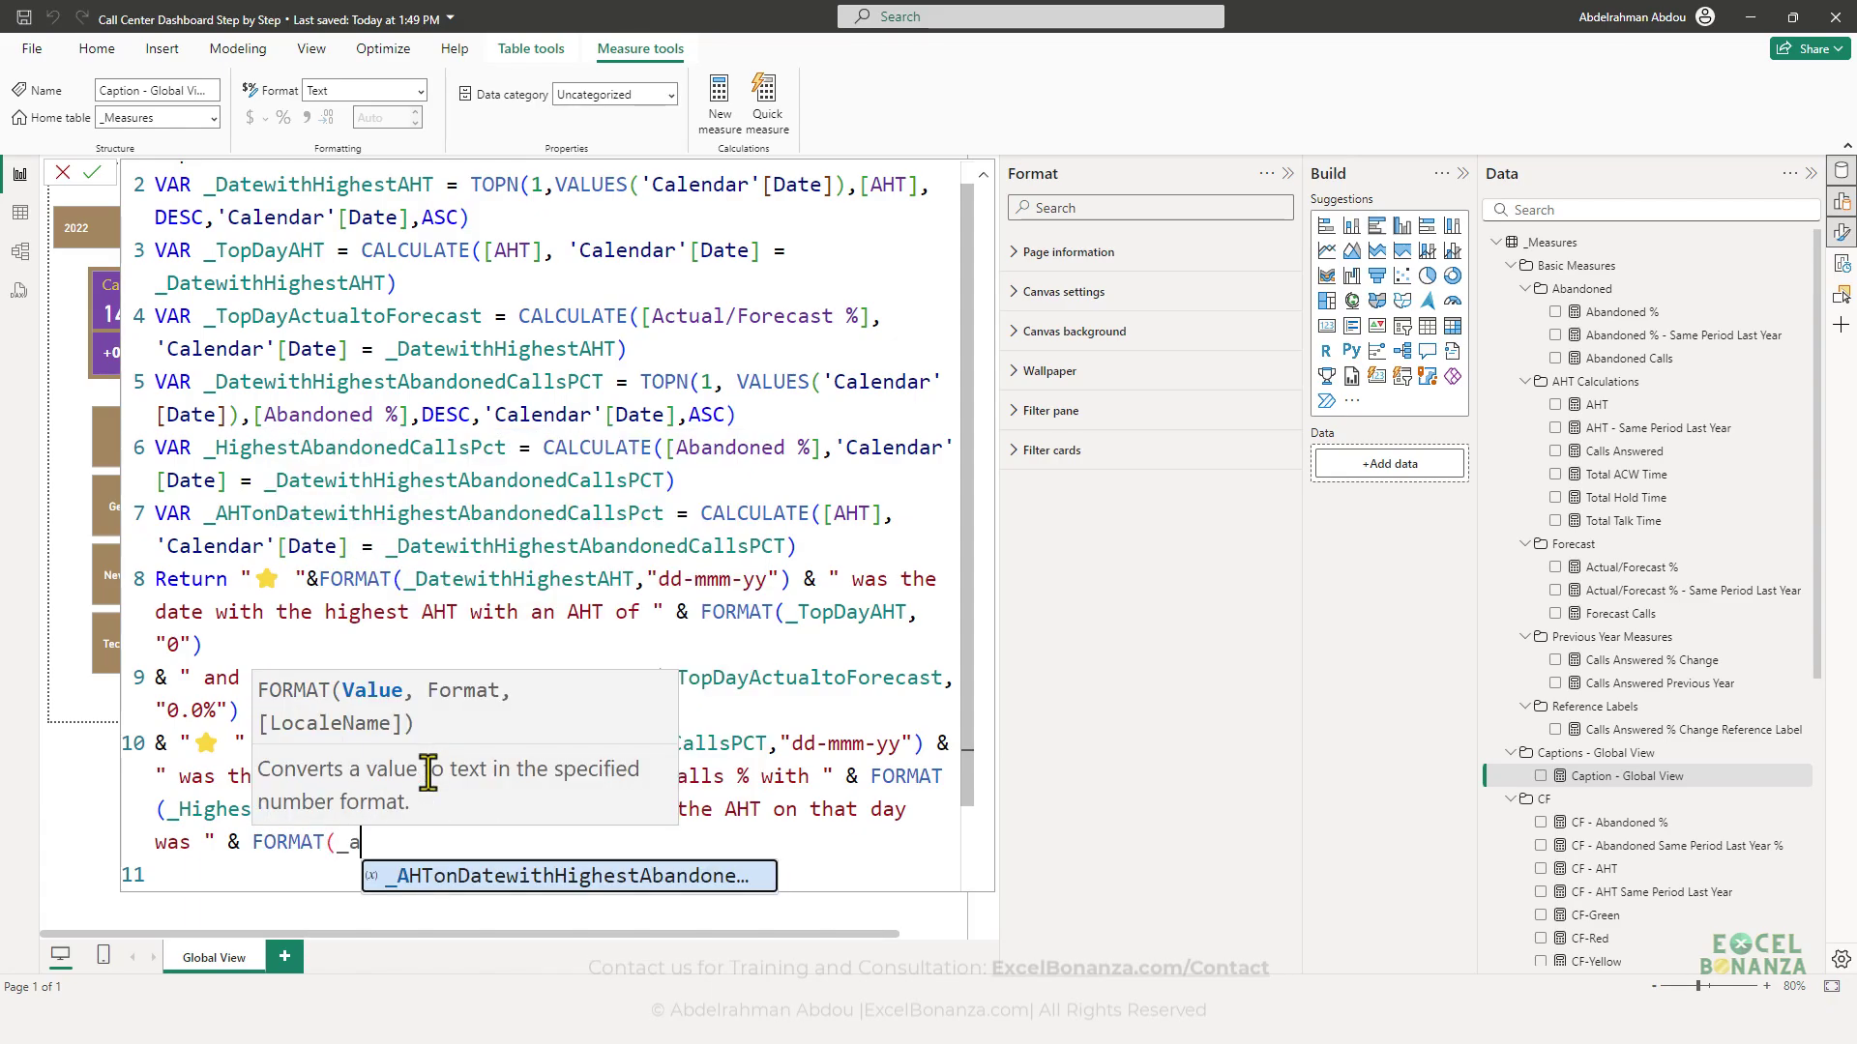
pyautogui.press('BackSpace')
pyautogui.press('BackSpace')
pyautogui.press('BackSpace')
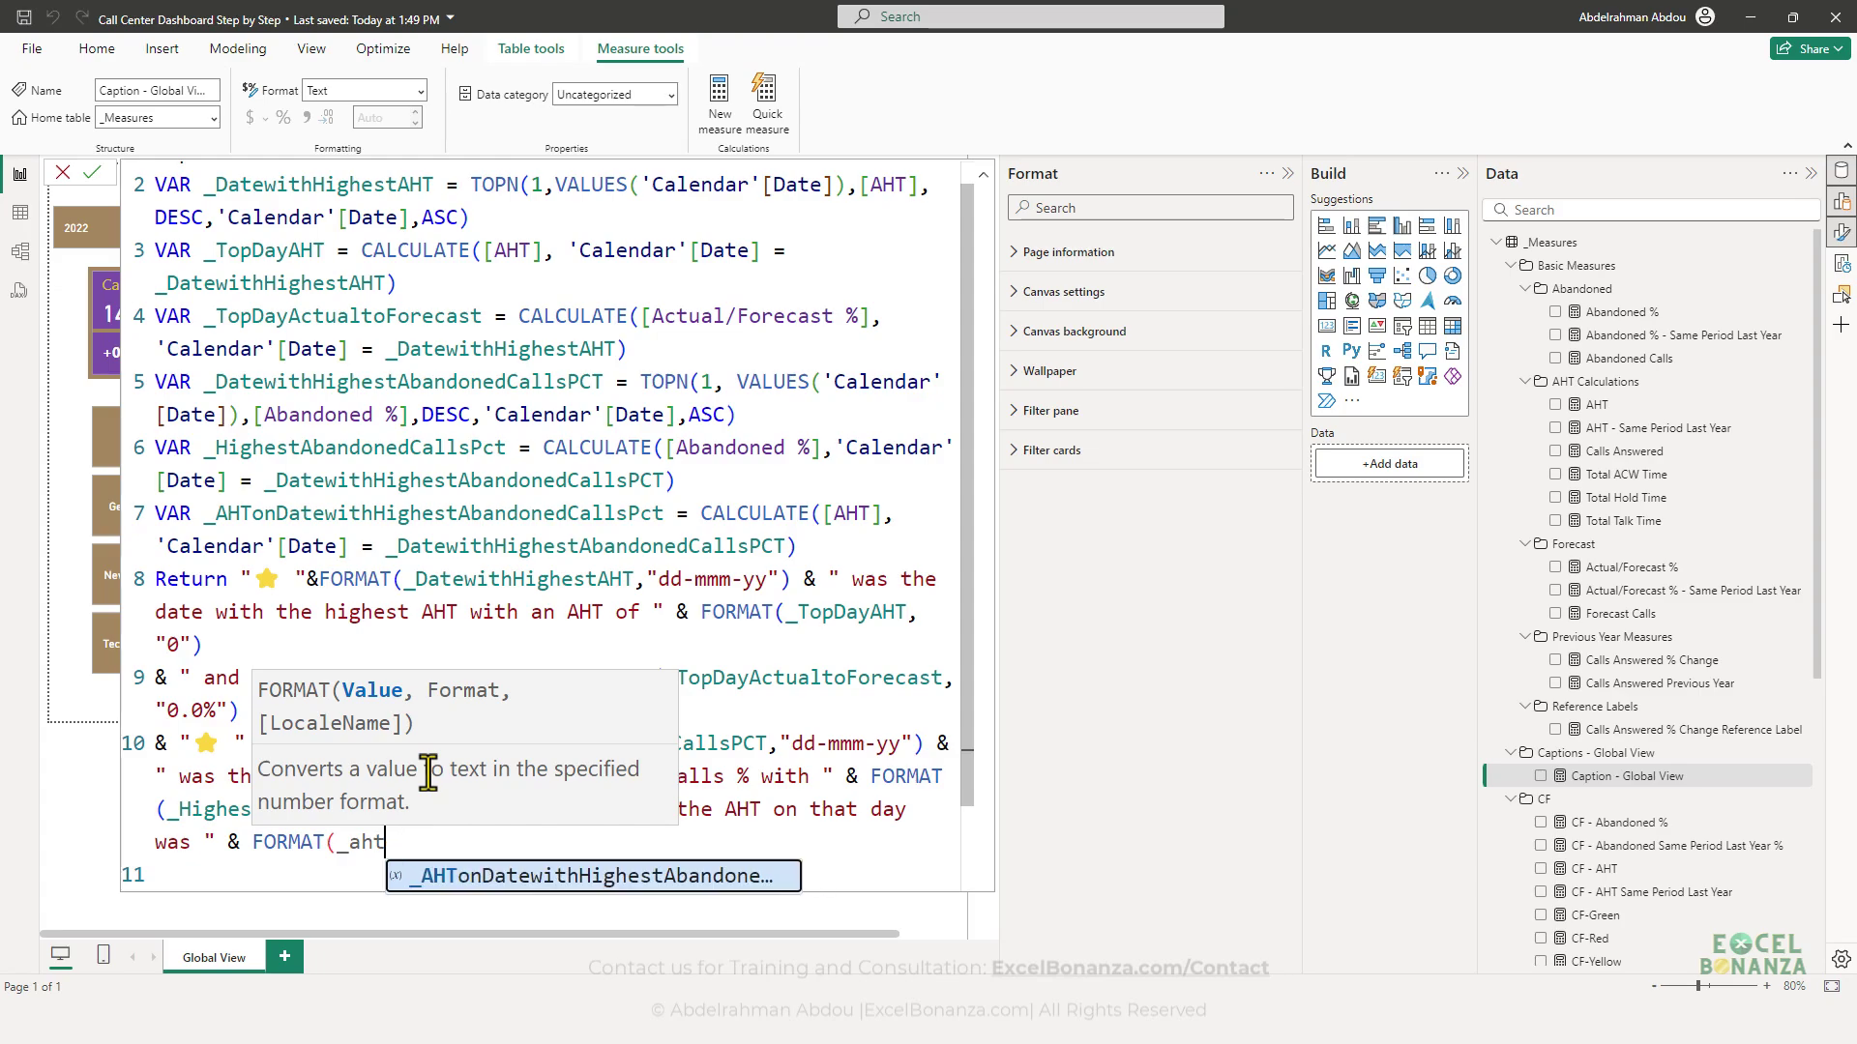
pyautogui.press('Tab')
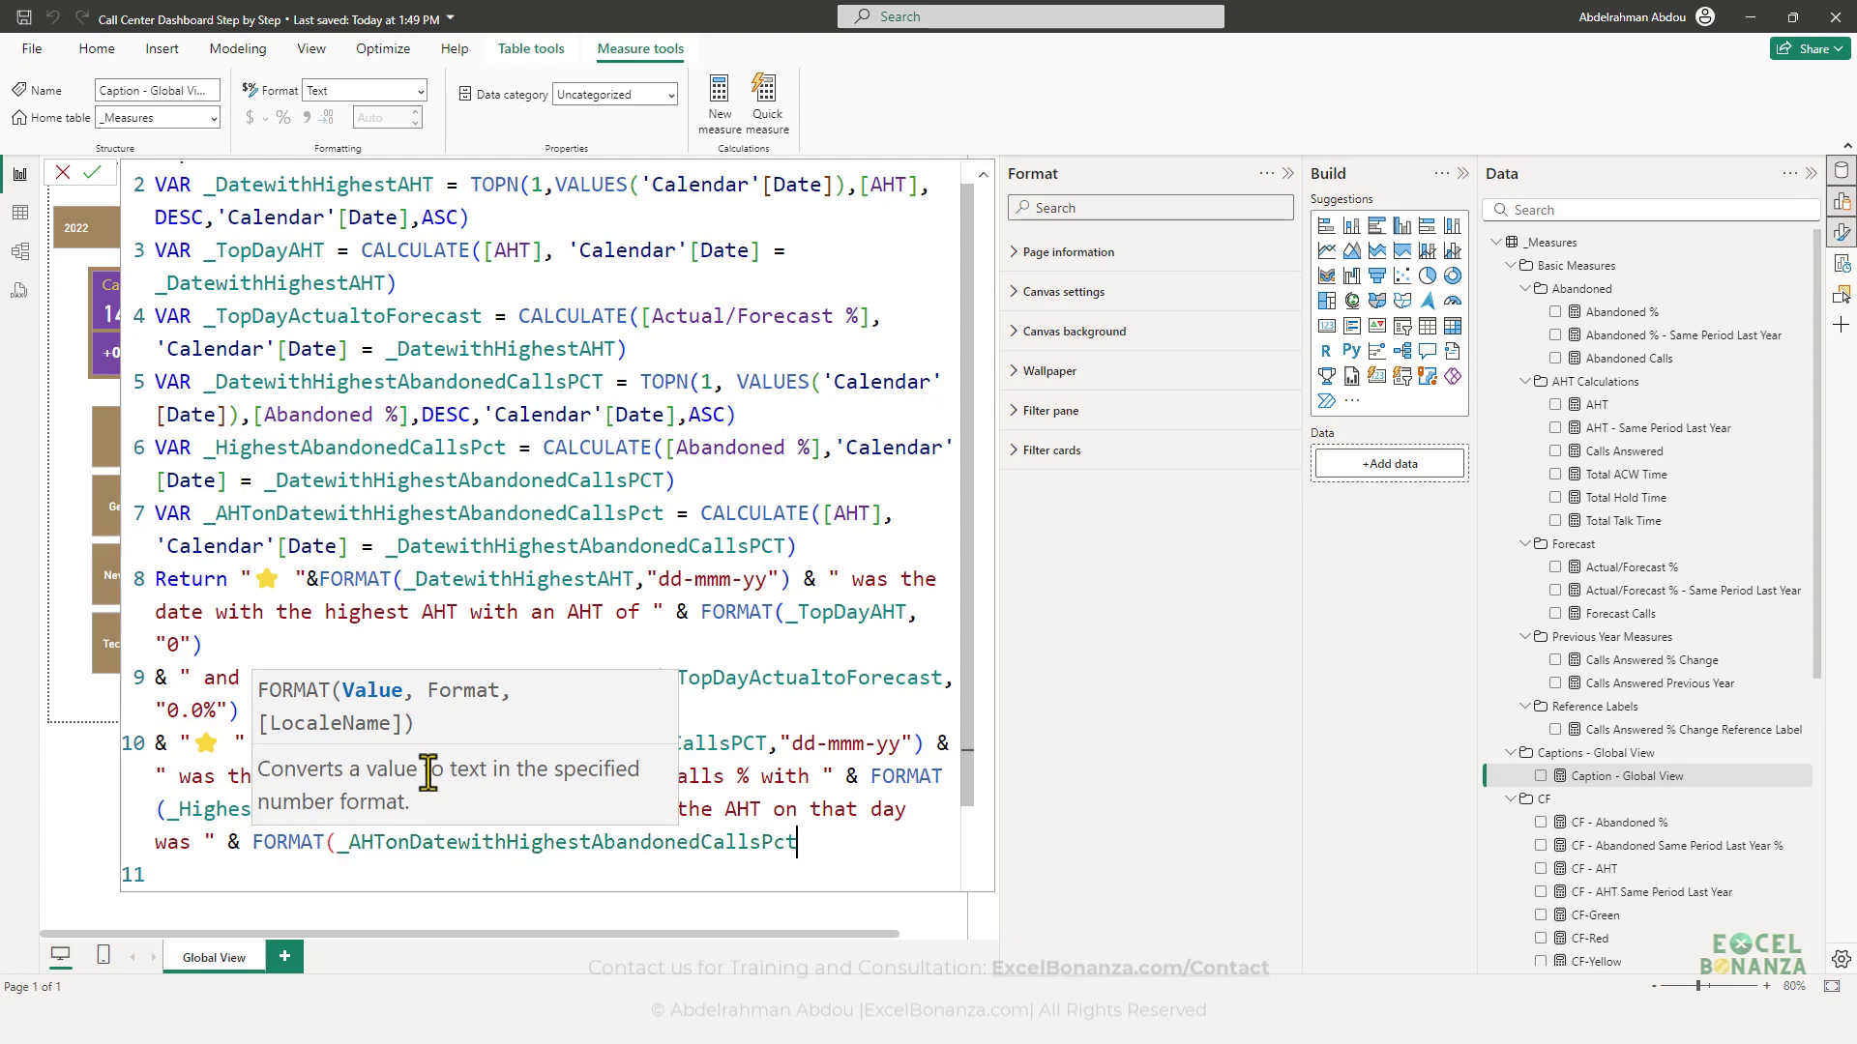
pyautogui.write(',"0")')
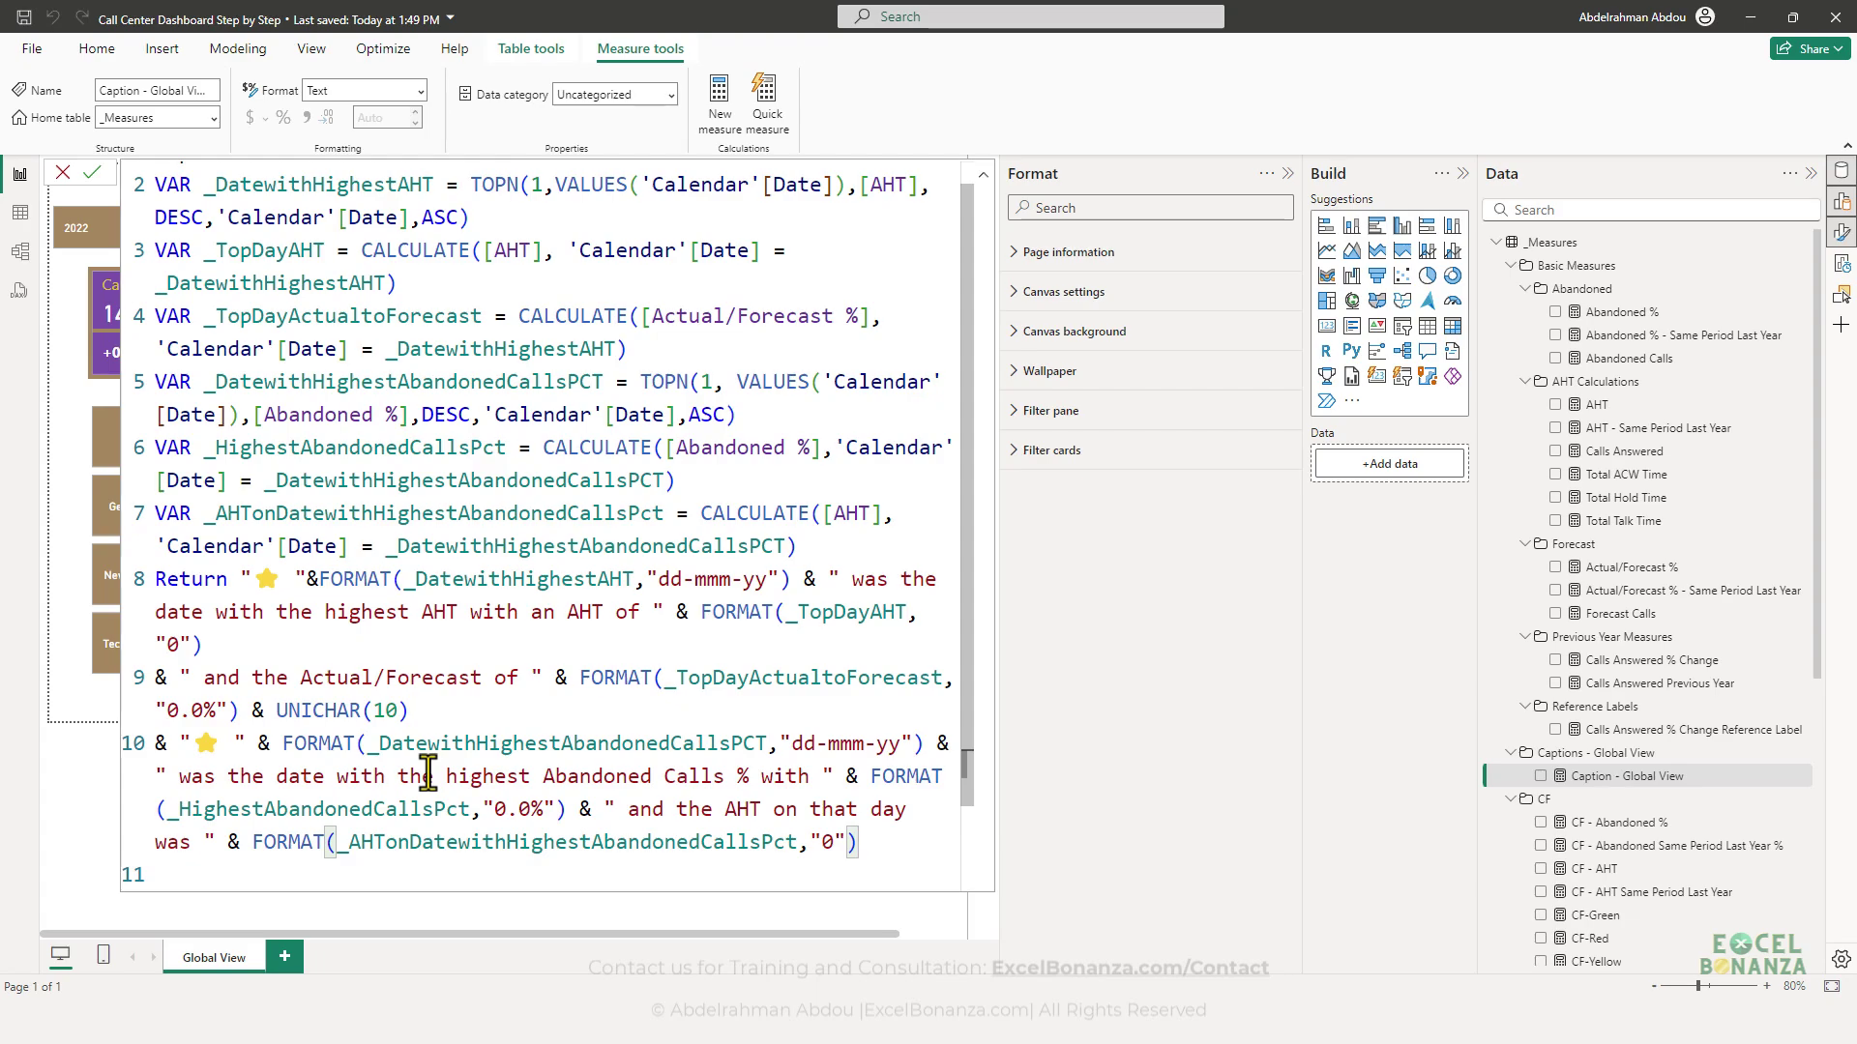
# - Commit the Caption - Global View measure, collapse the formula editor, and check the second sentence against the AHT vs Abandoned % chart
pyautogui.press('Return')
pyautogui.click(983, 177)
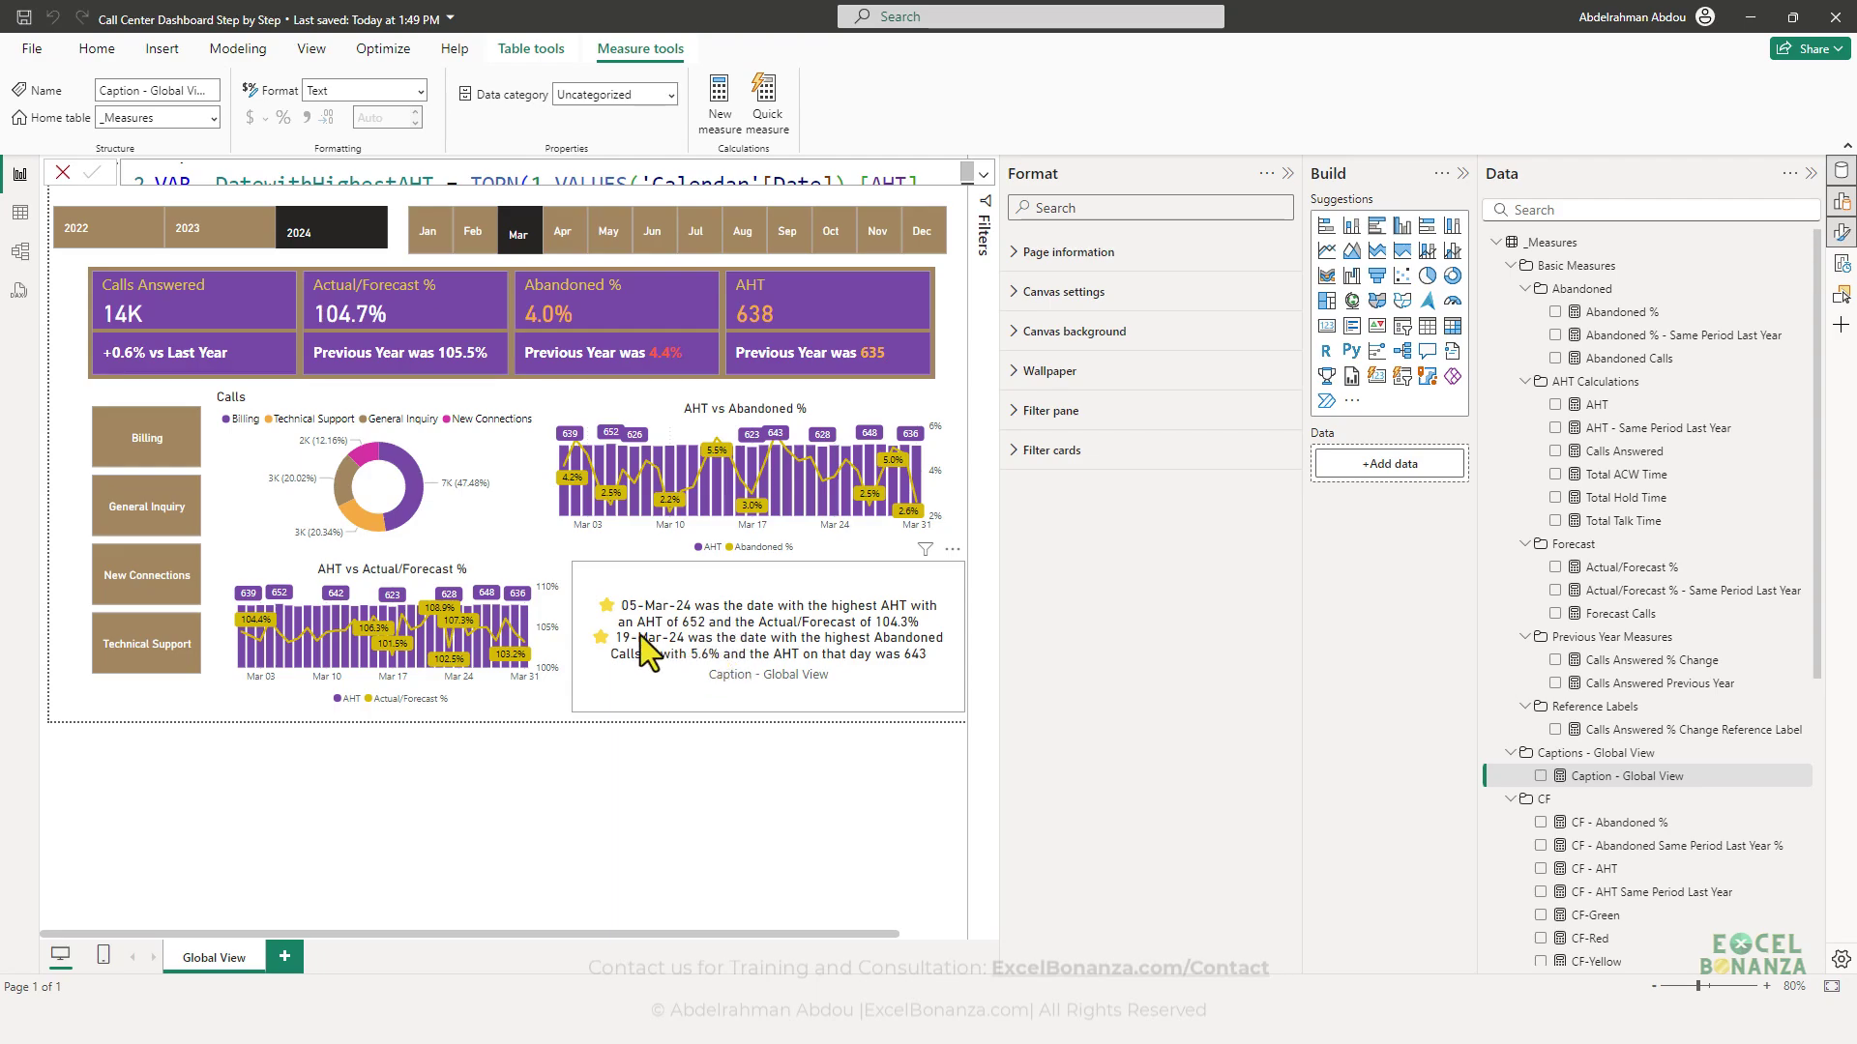
pyautogui.moveTo(802, 508)
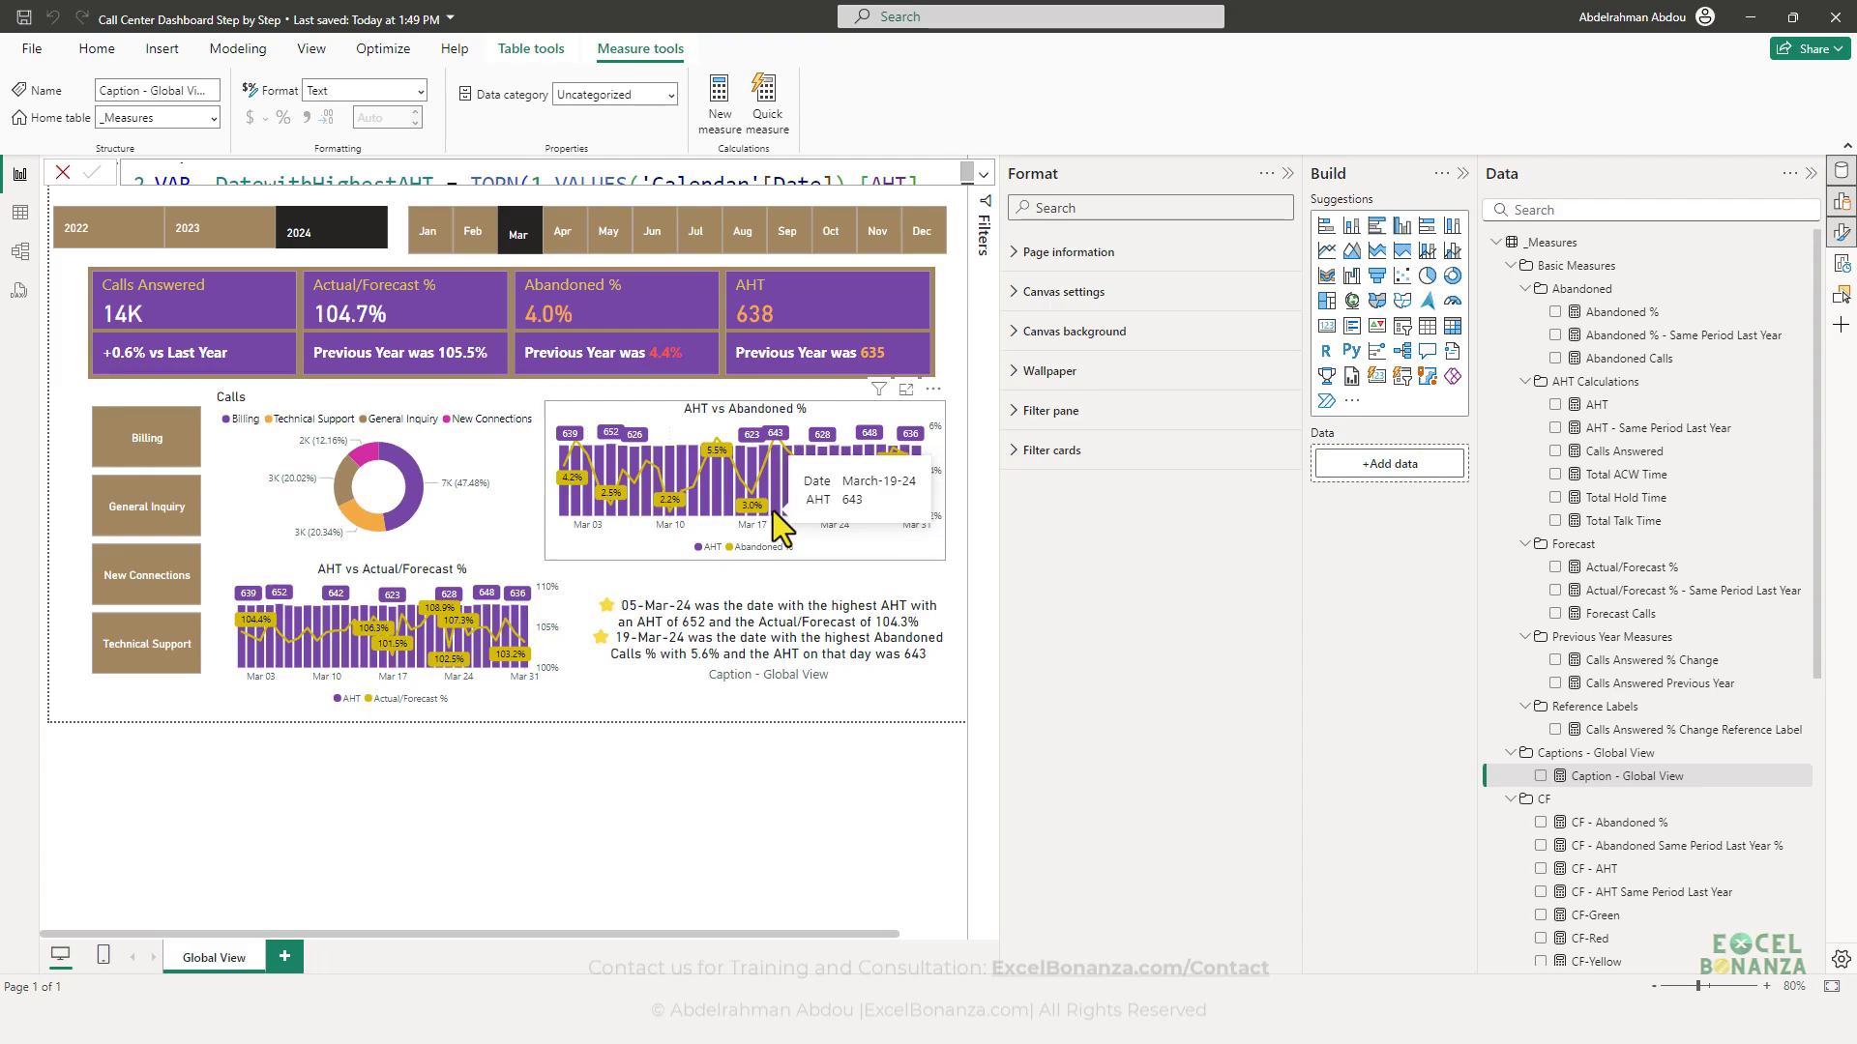
pyautogui.moveTo(770, 439)
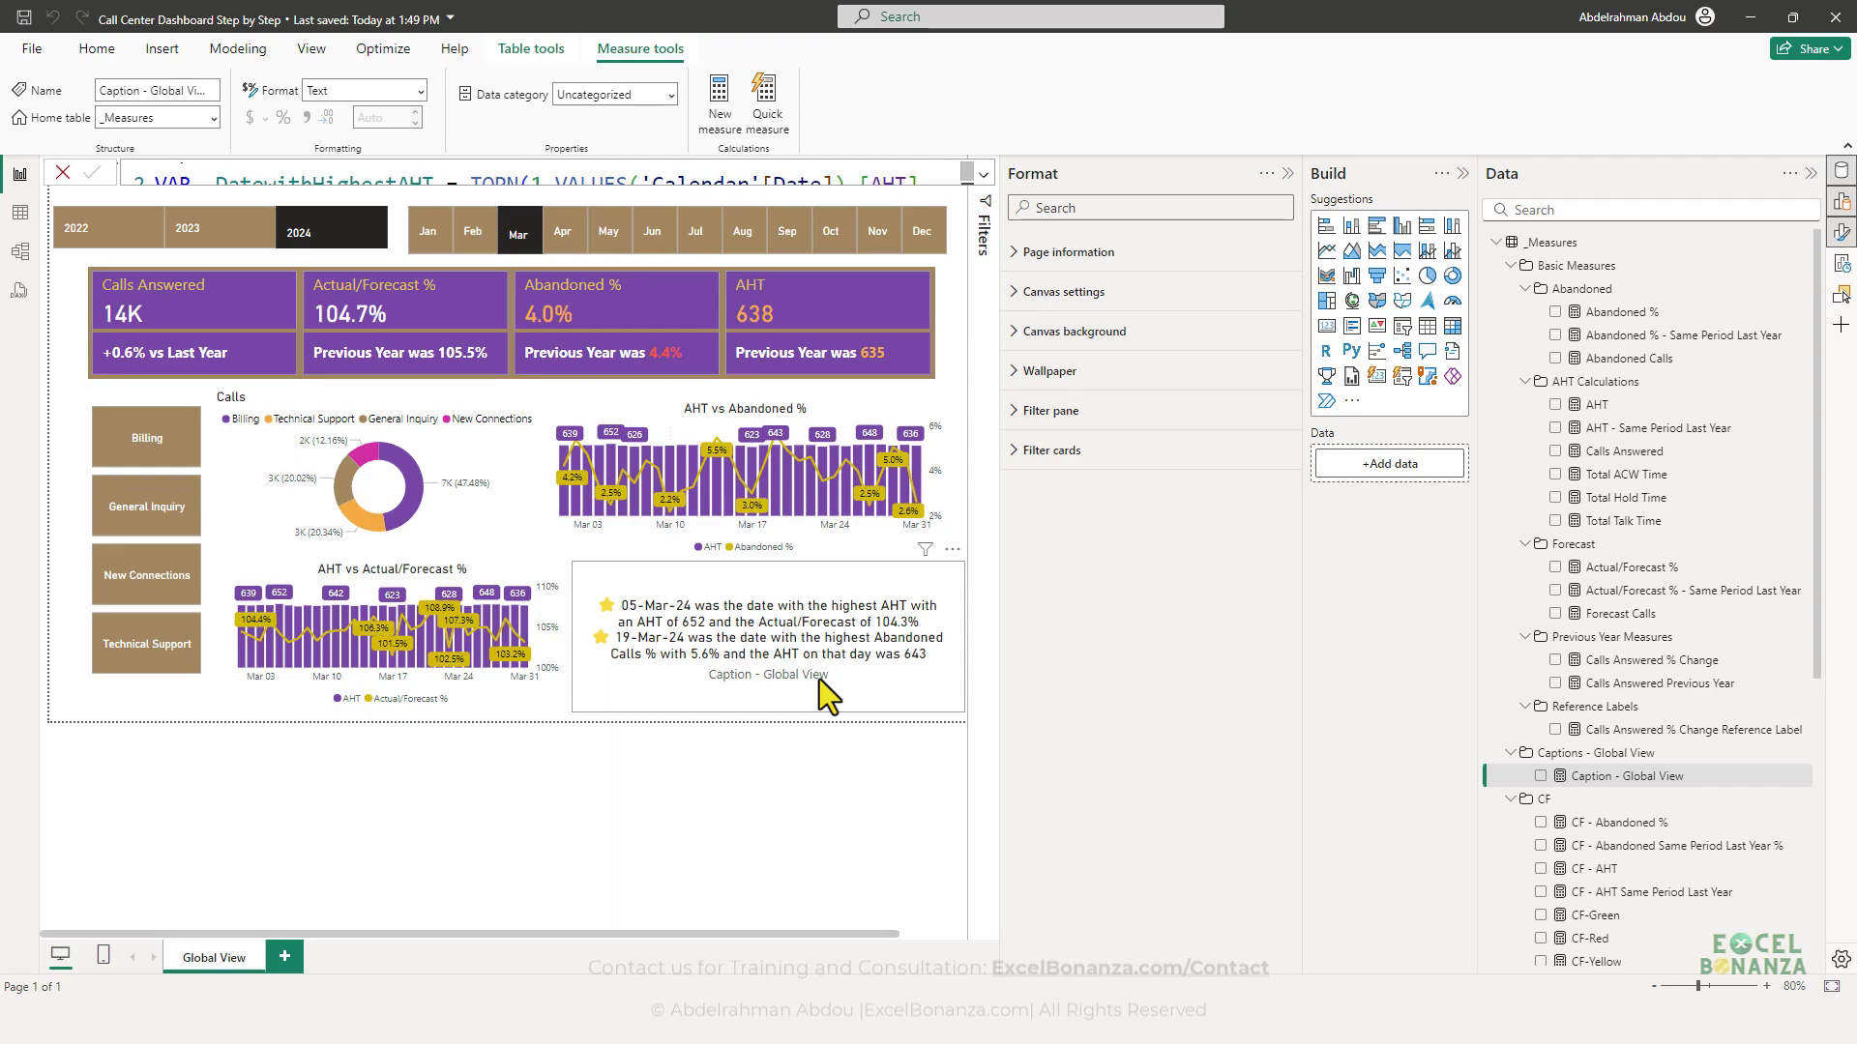
# - Select the Caption - Global View card and look through its visual formatting options
pyautogui.click(854, 667)
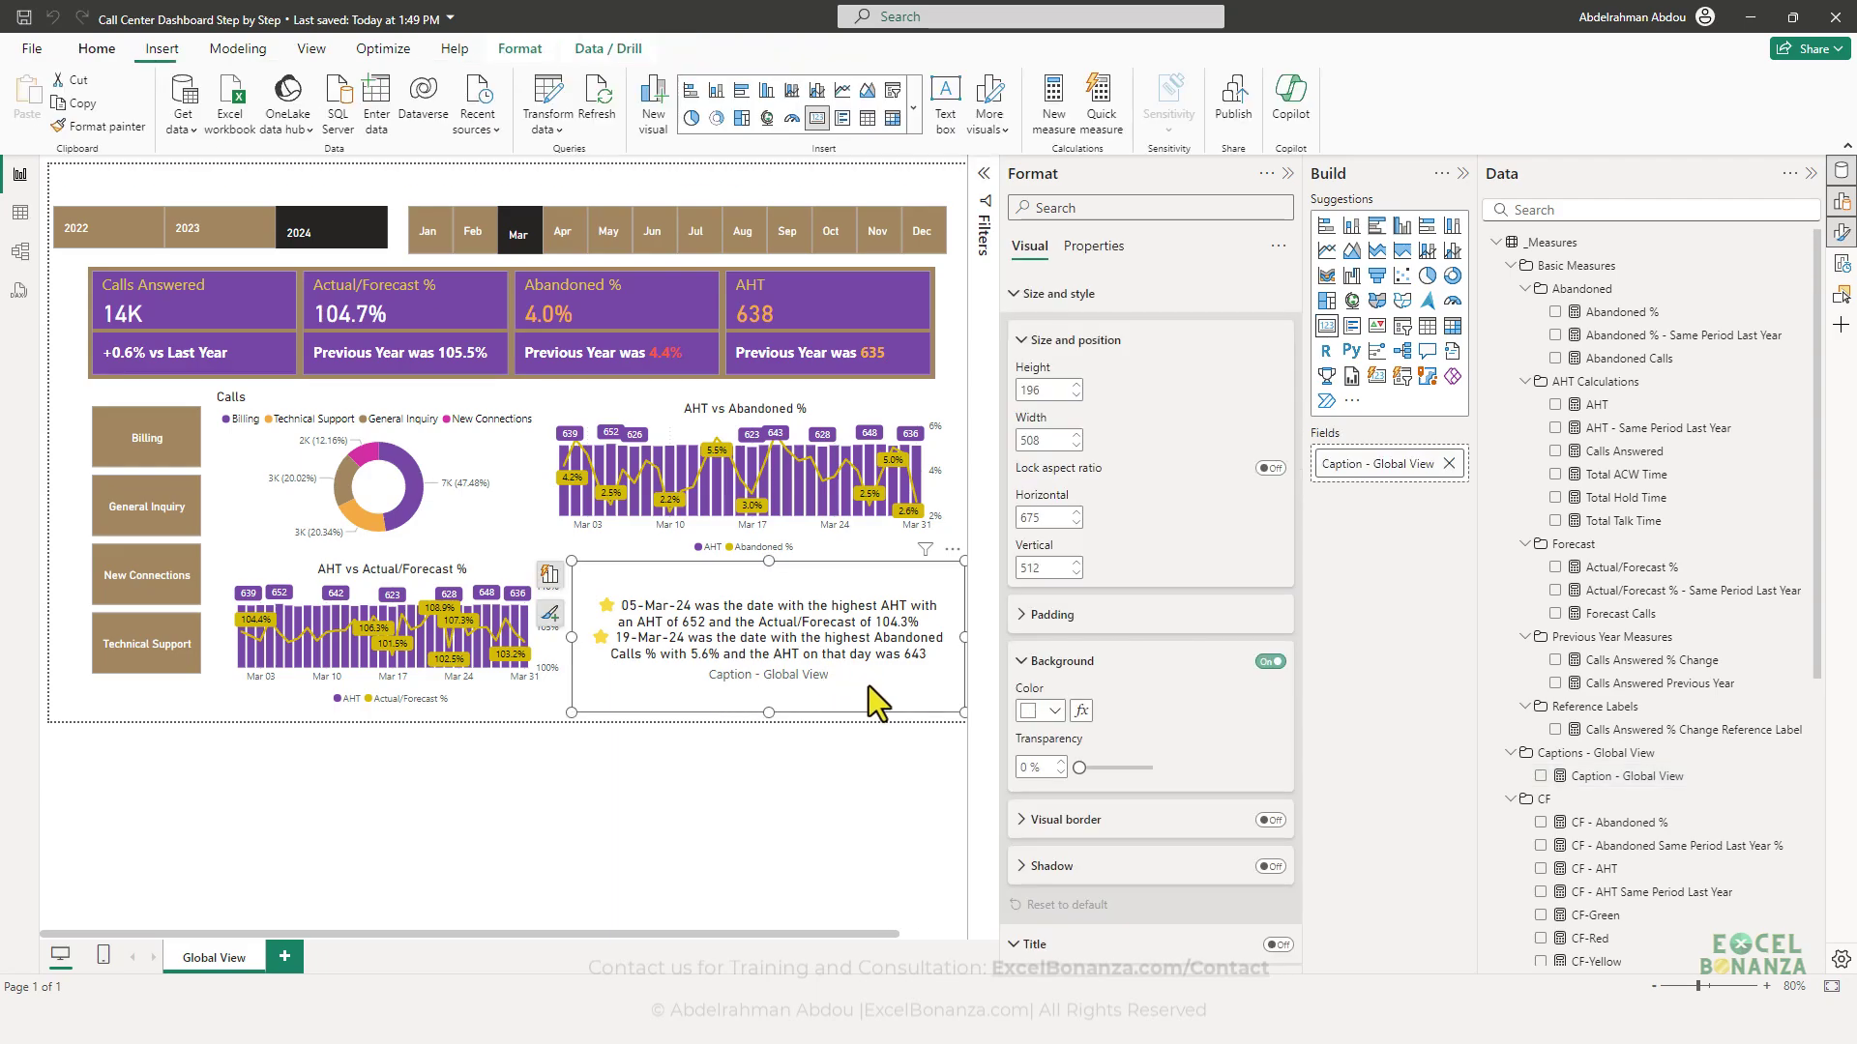
pyautogui.scroll(-1, 1180, 600)
pyautogui.scroll(-3, 1194, 542)
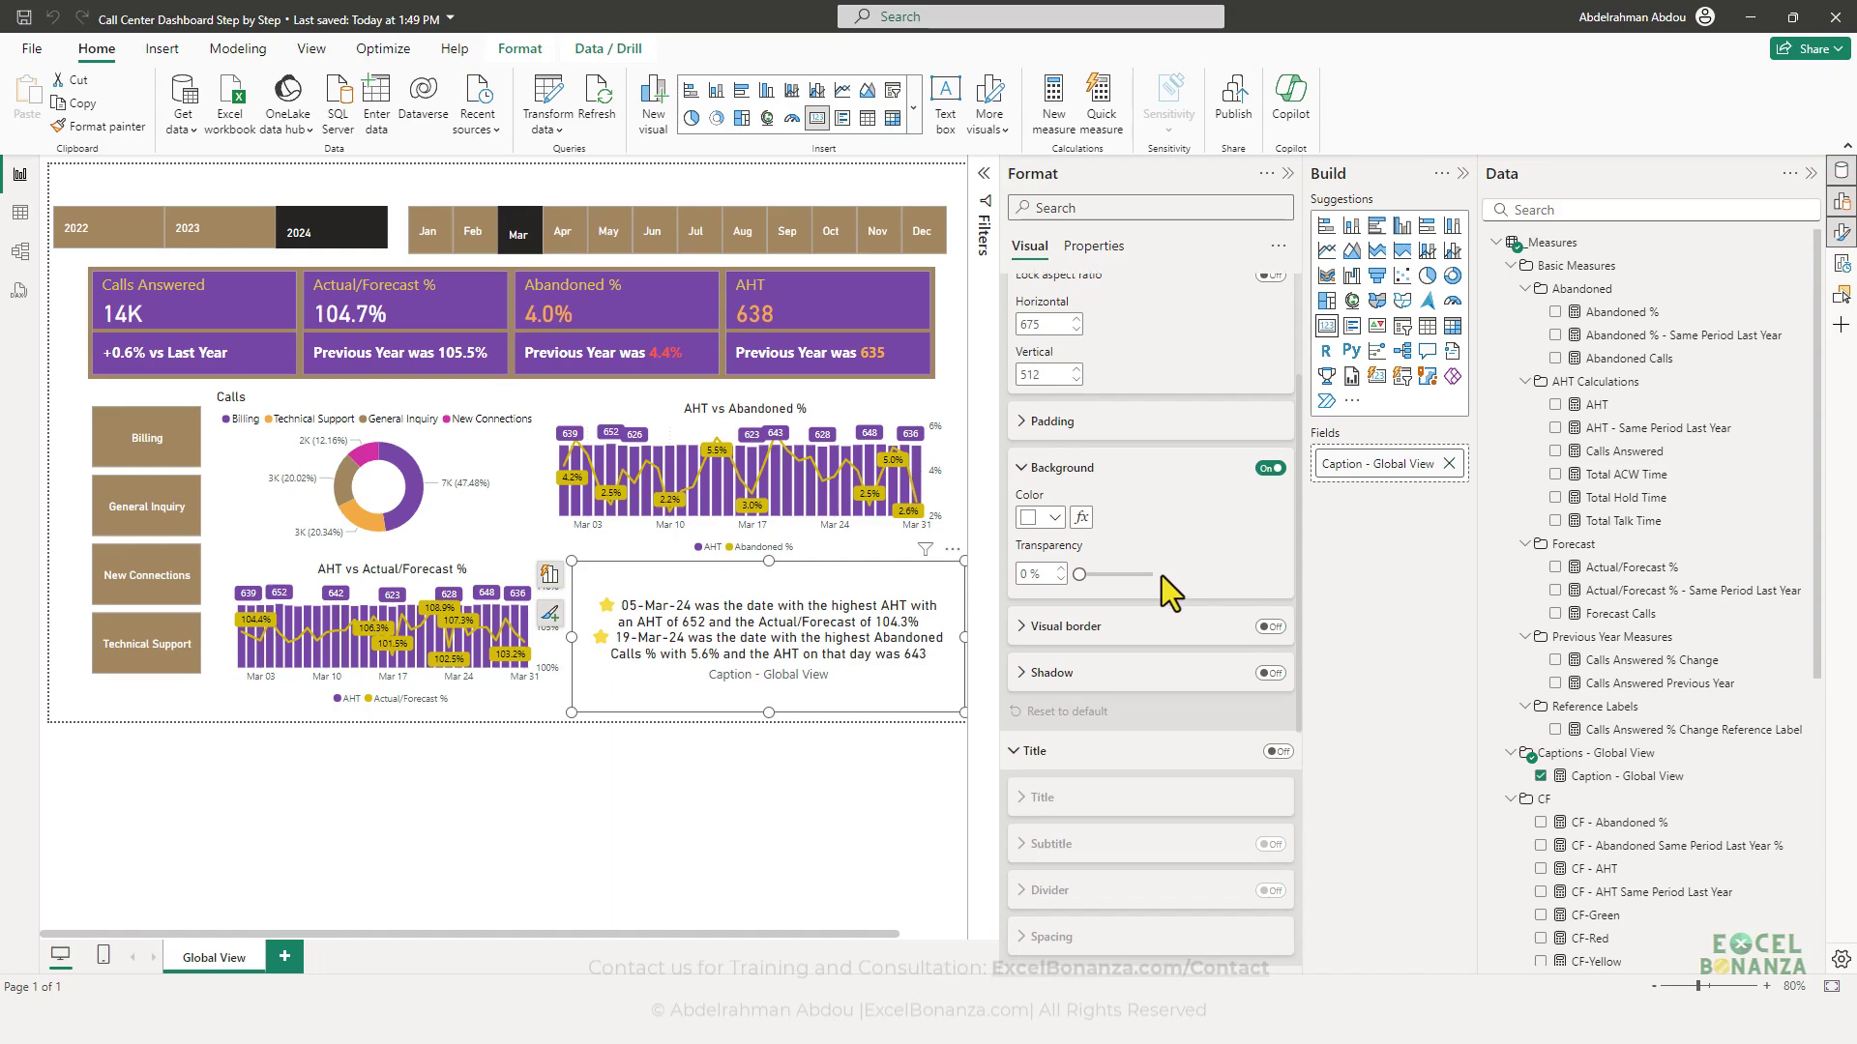
pyautogui.scroll(-2, 1166, 578)
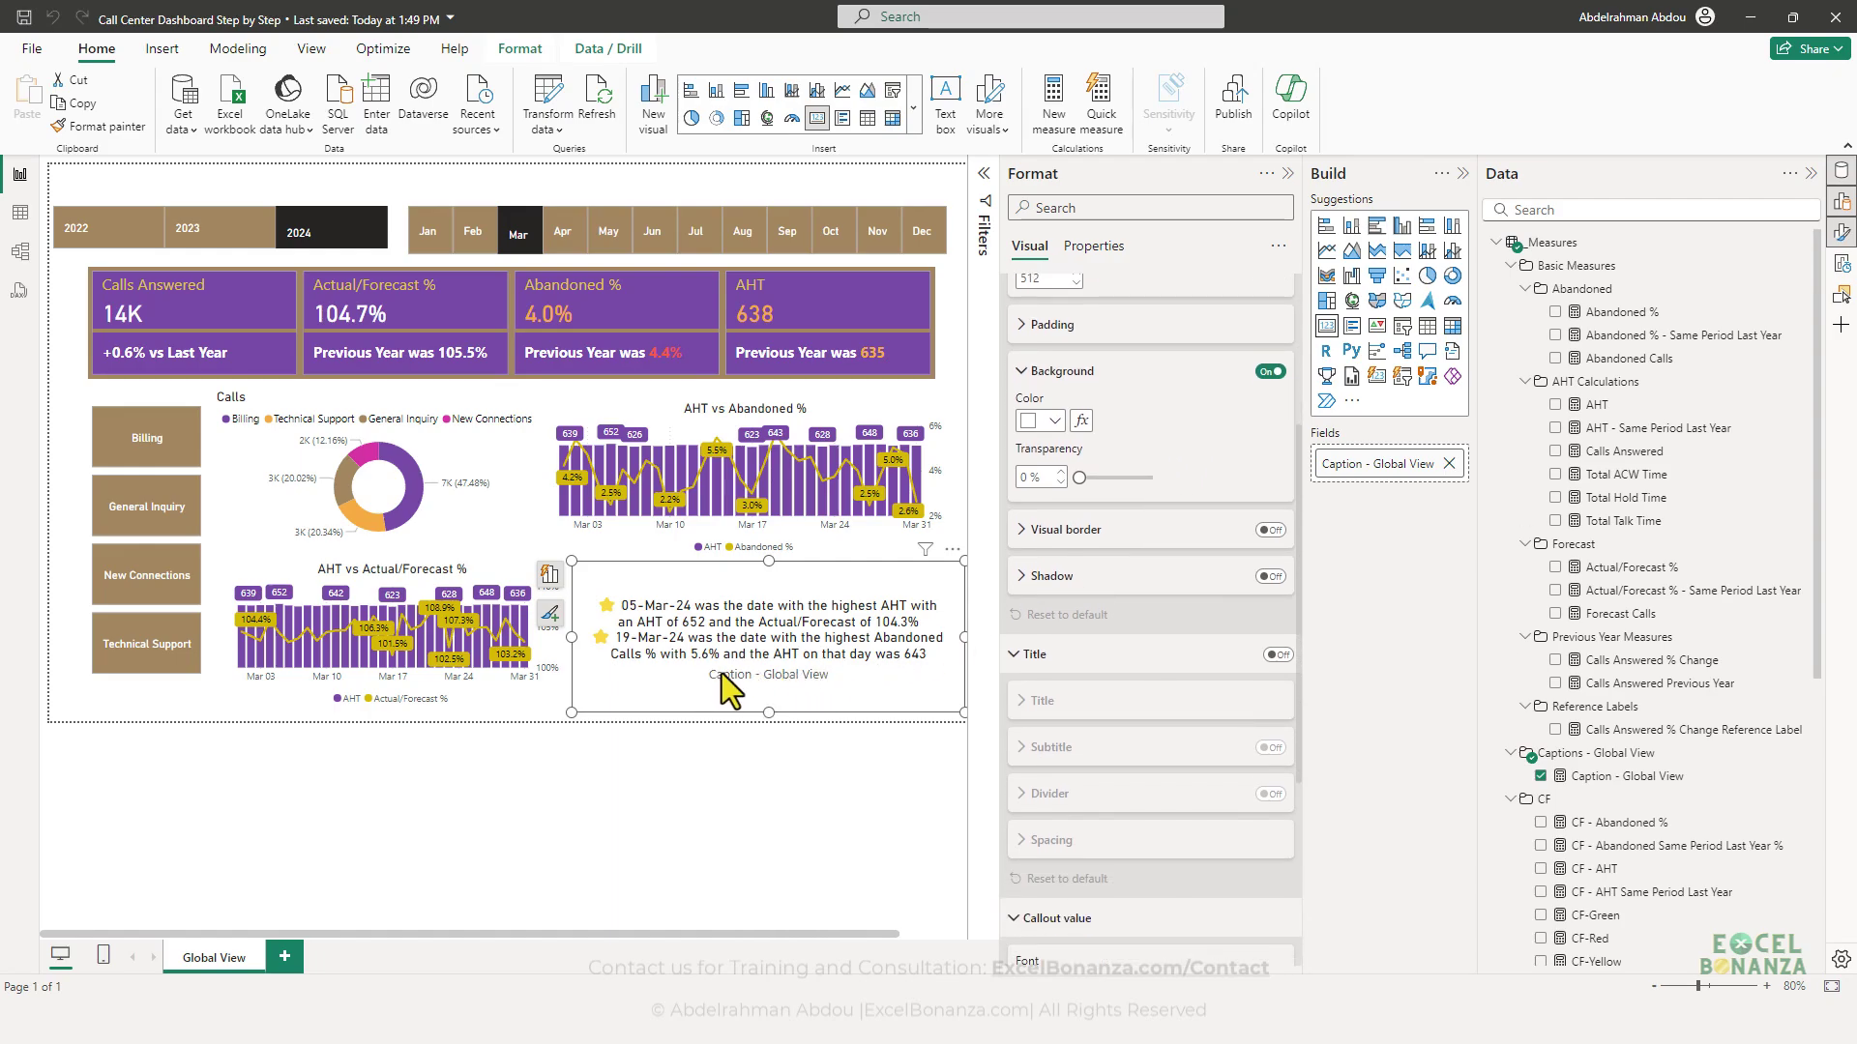
pyautogui.scroll(6, 1147, 642)
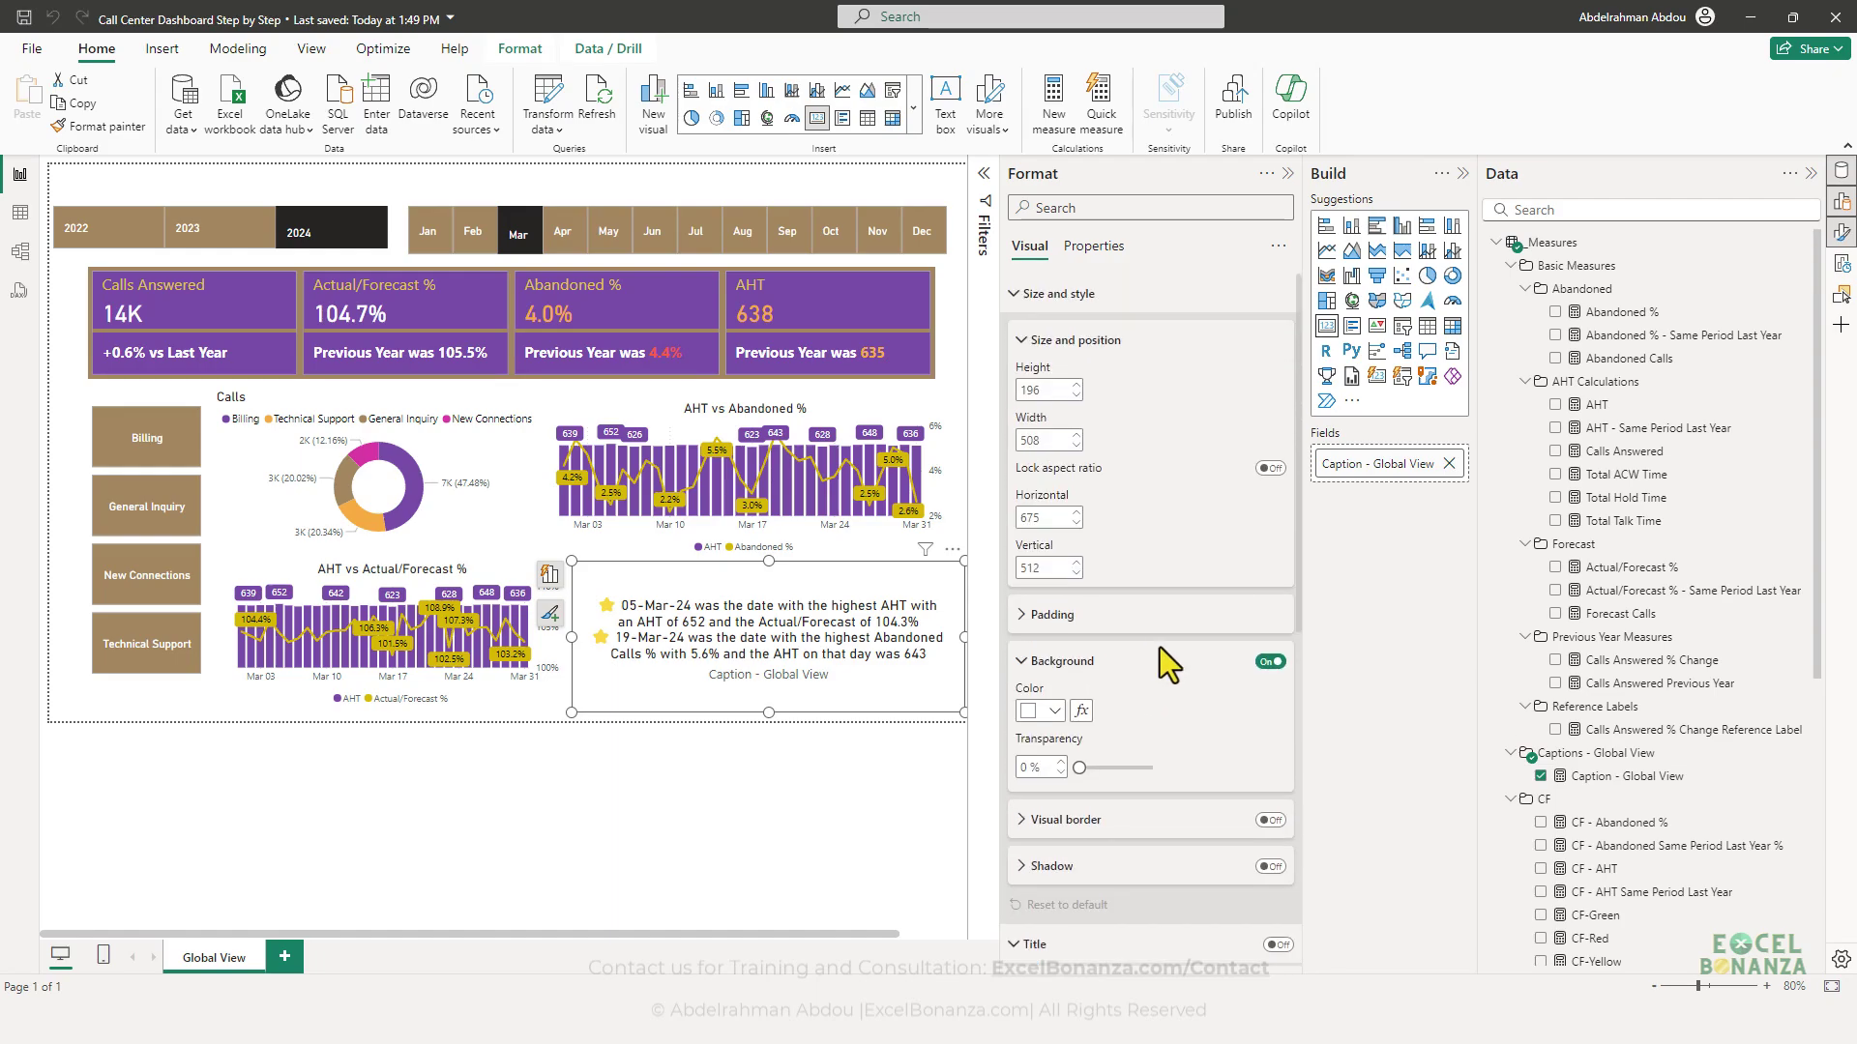
# - Turn off the category label on the card showing the Caption - Global View measure
pyautogui.scroll(-6, 1122, 693)
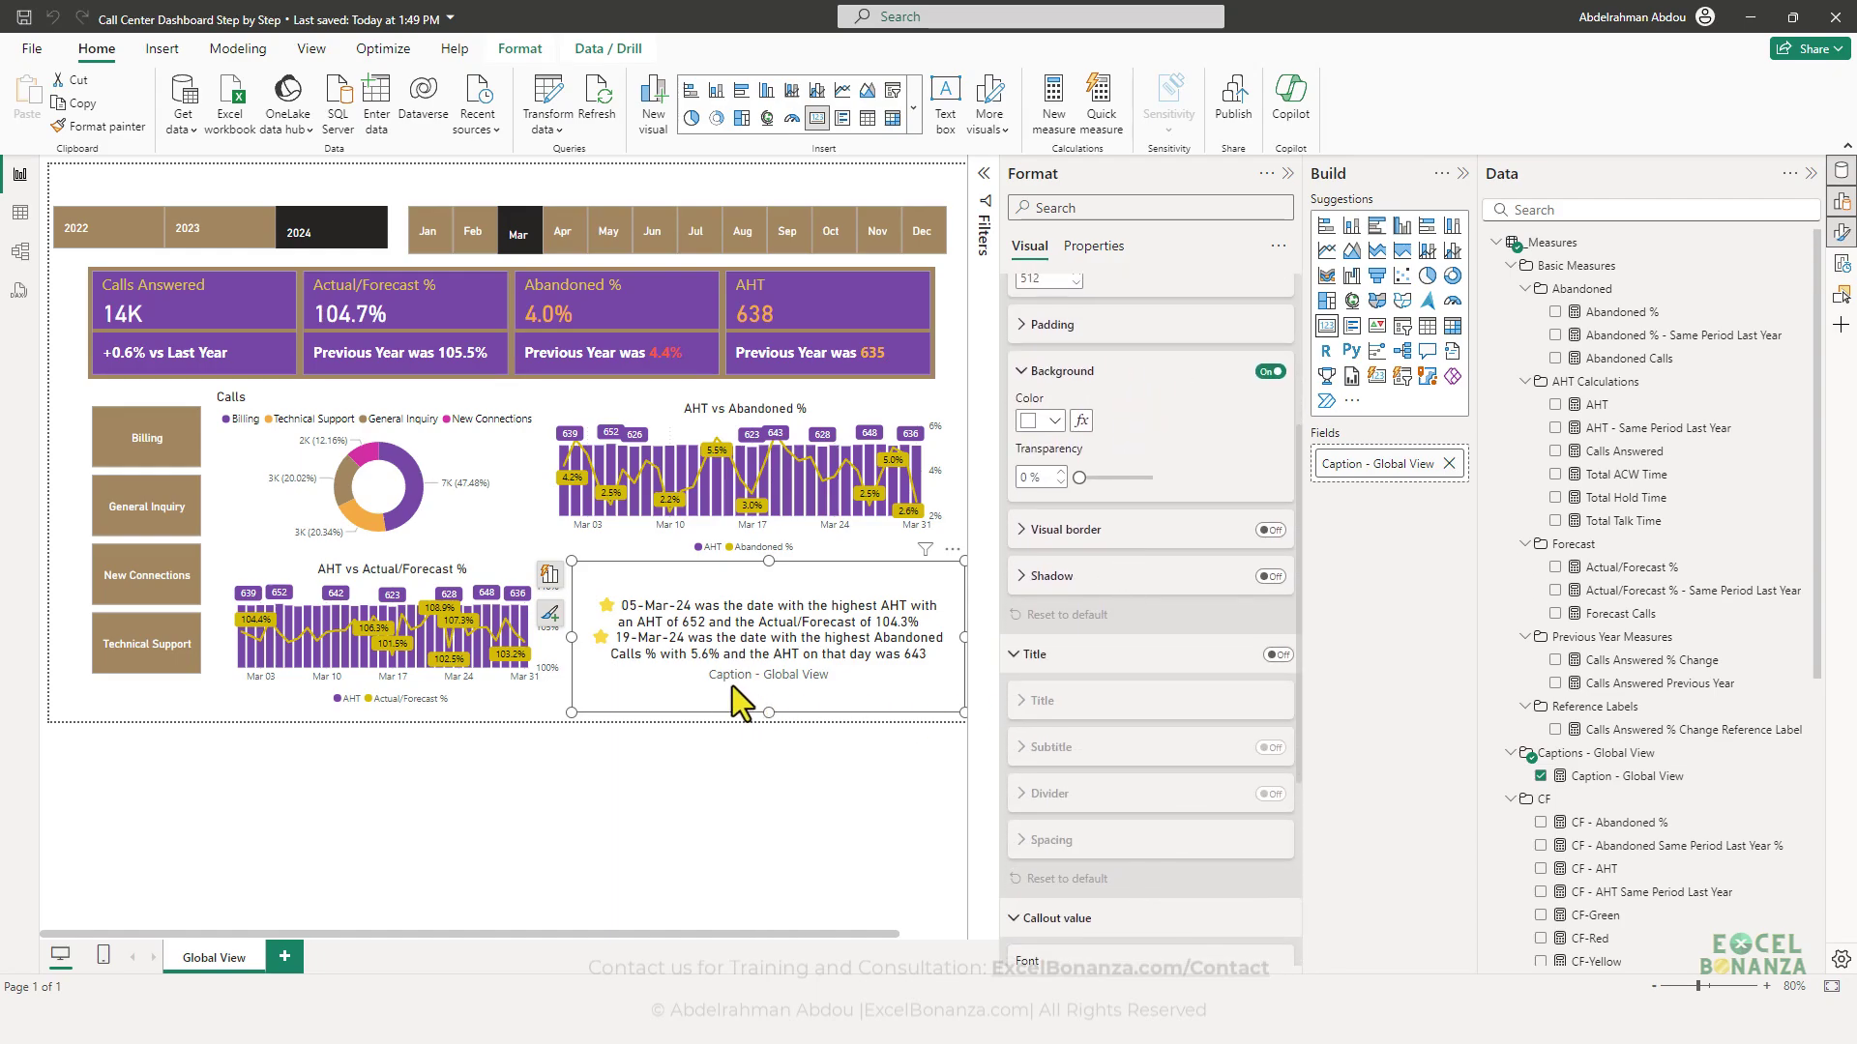
pyautogui.scroll(-7, 1105, 718)
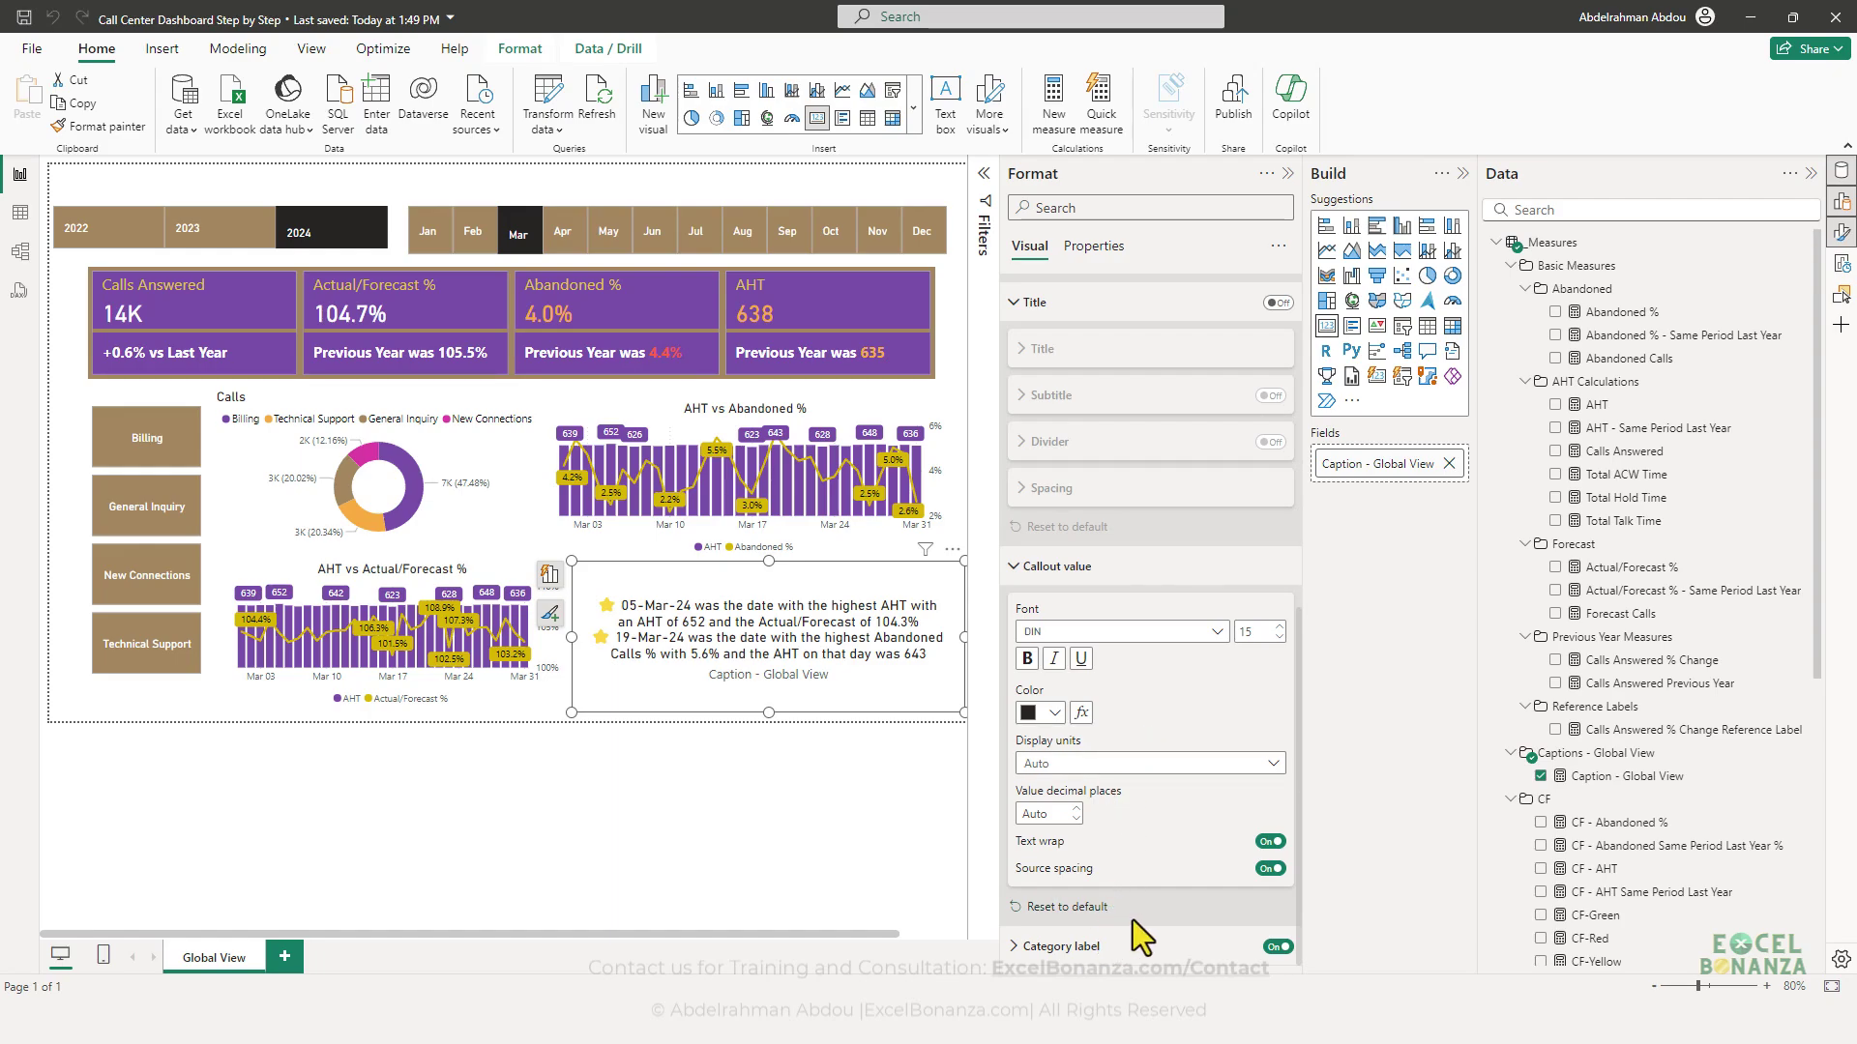
pyautogui.click(1081, 948)
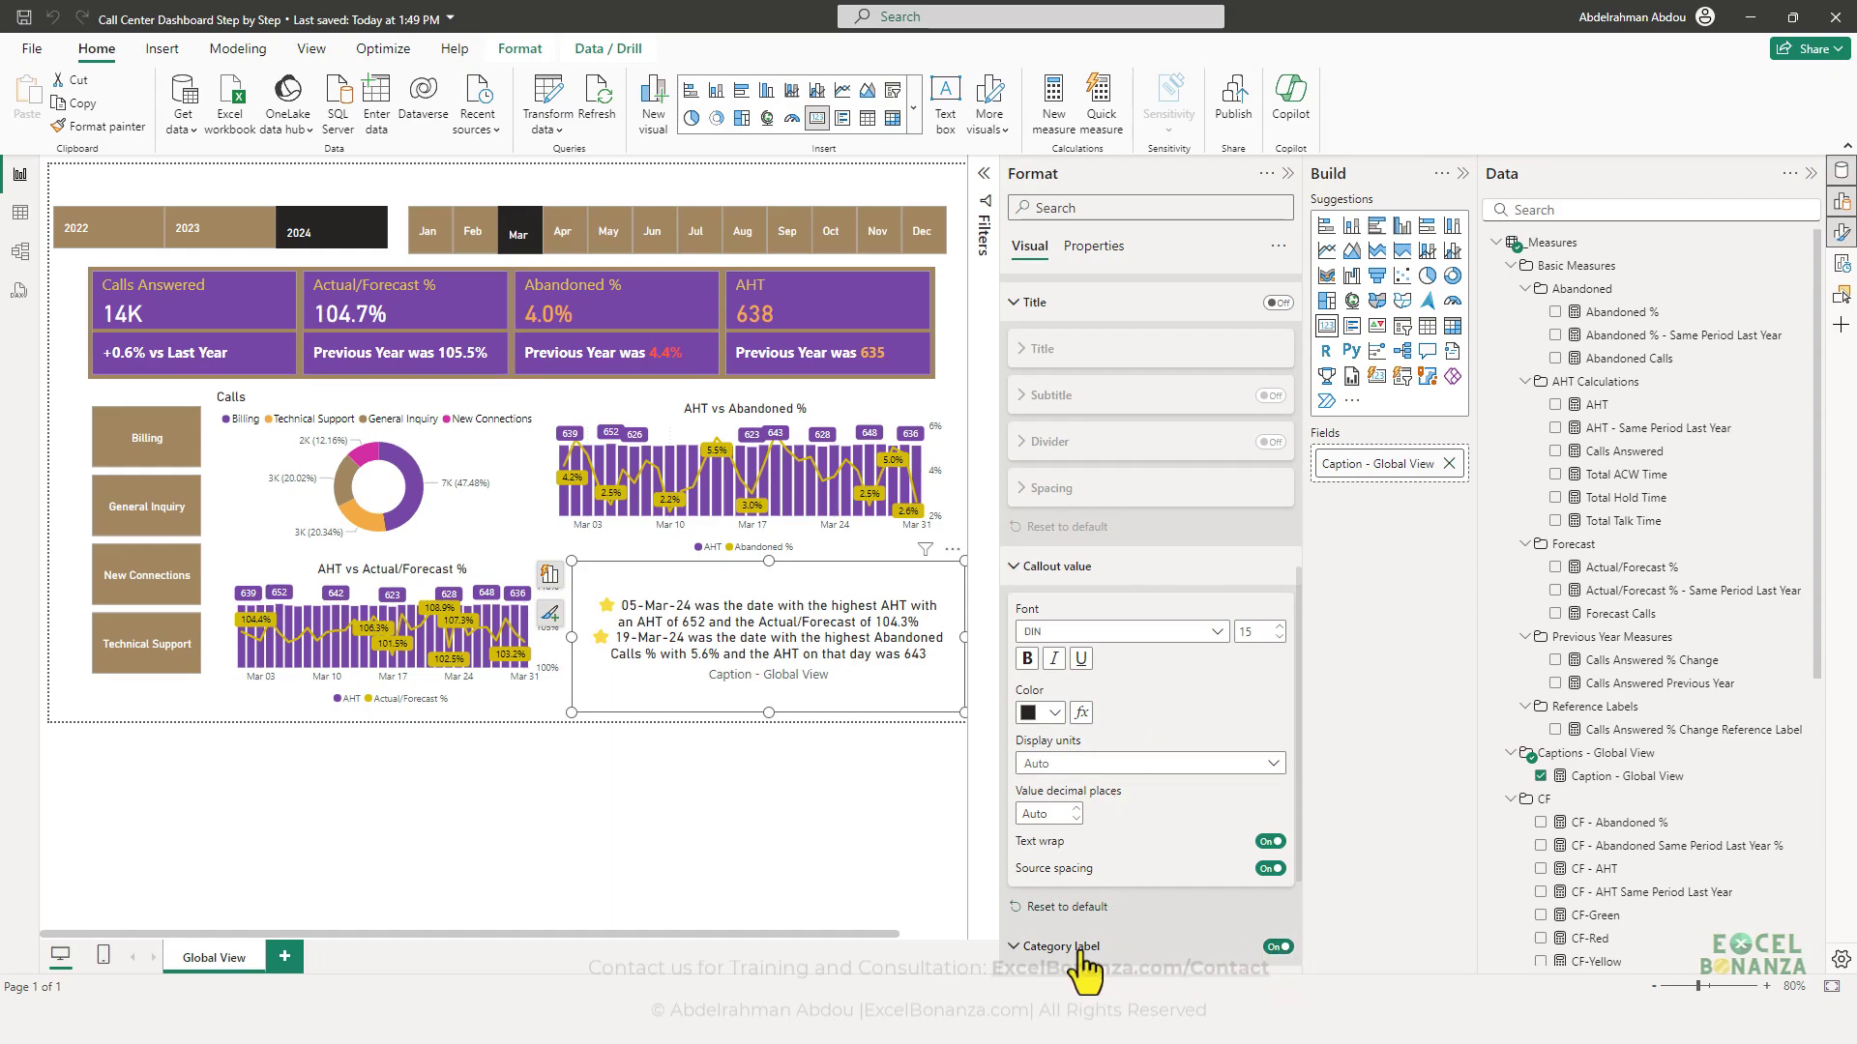
pyautogui.scroll(-4, 1122, 889)
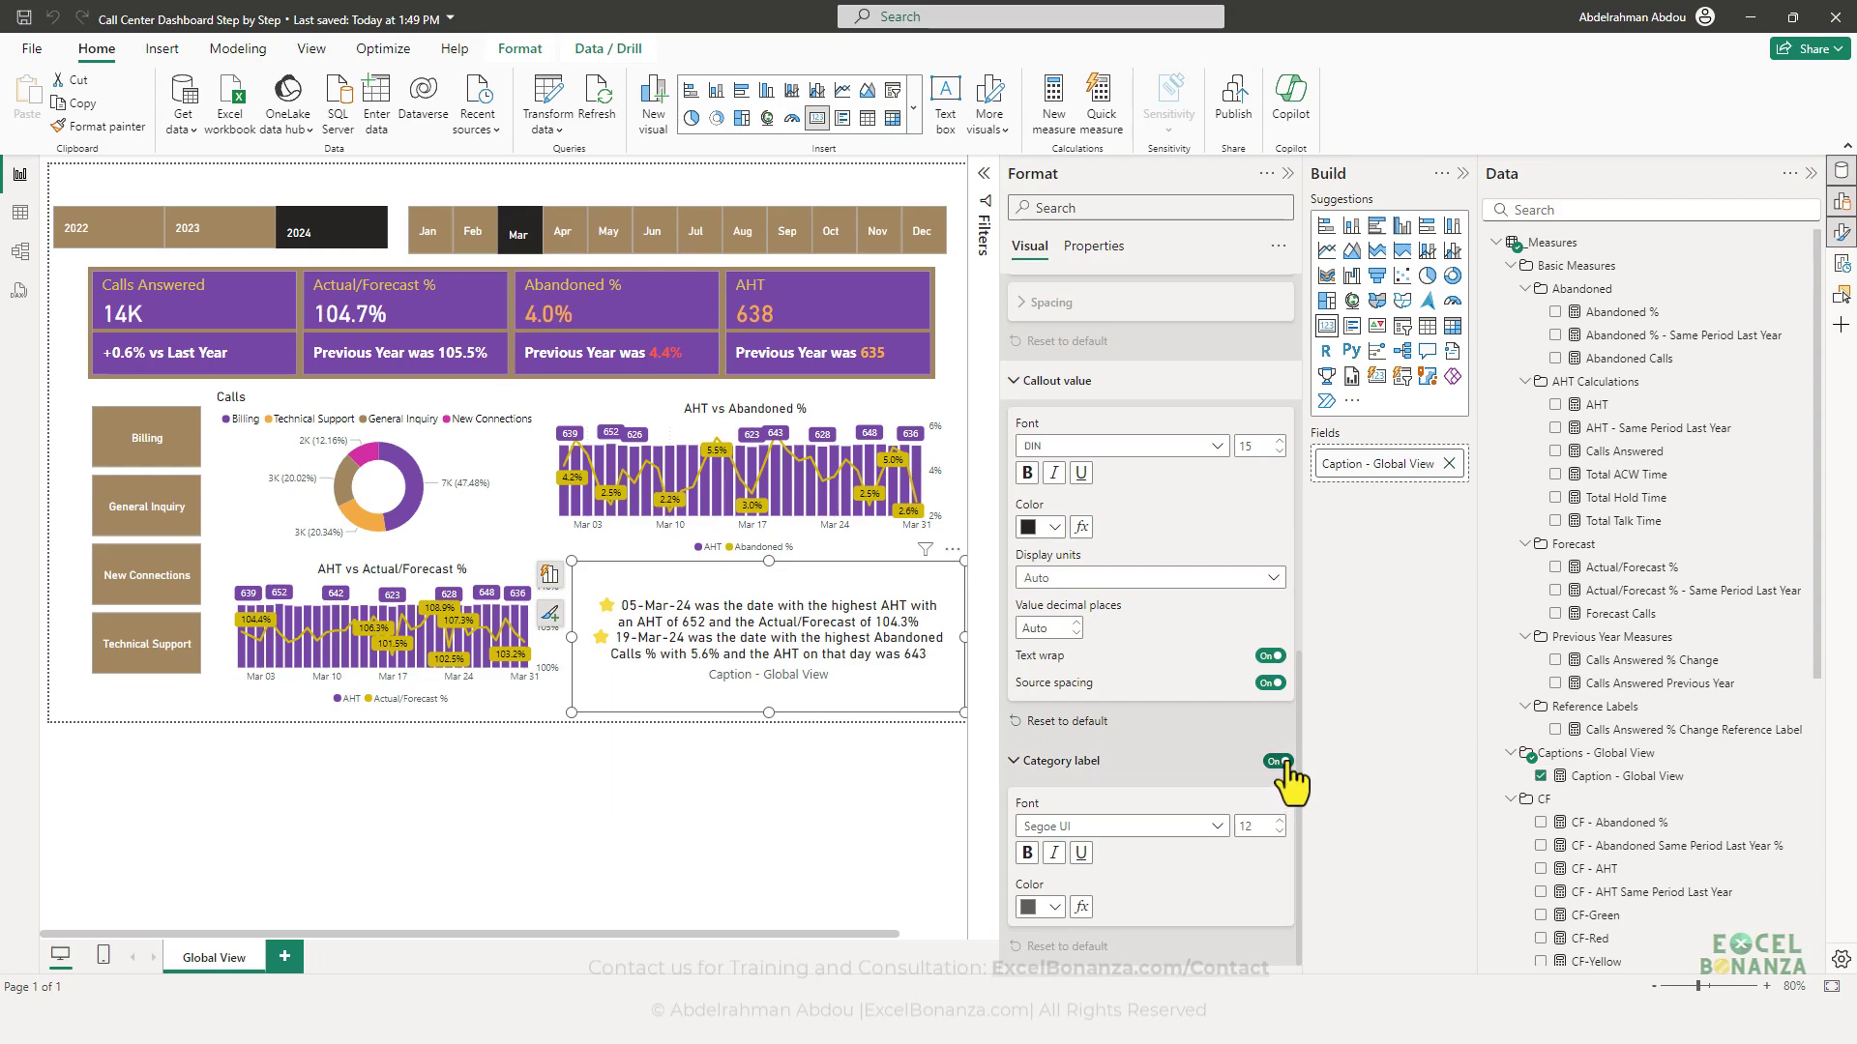
pyautogui.click(1276, 761)
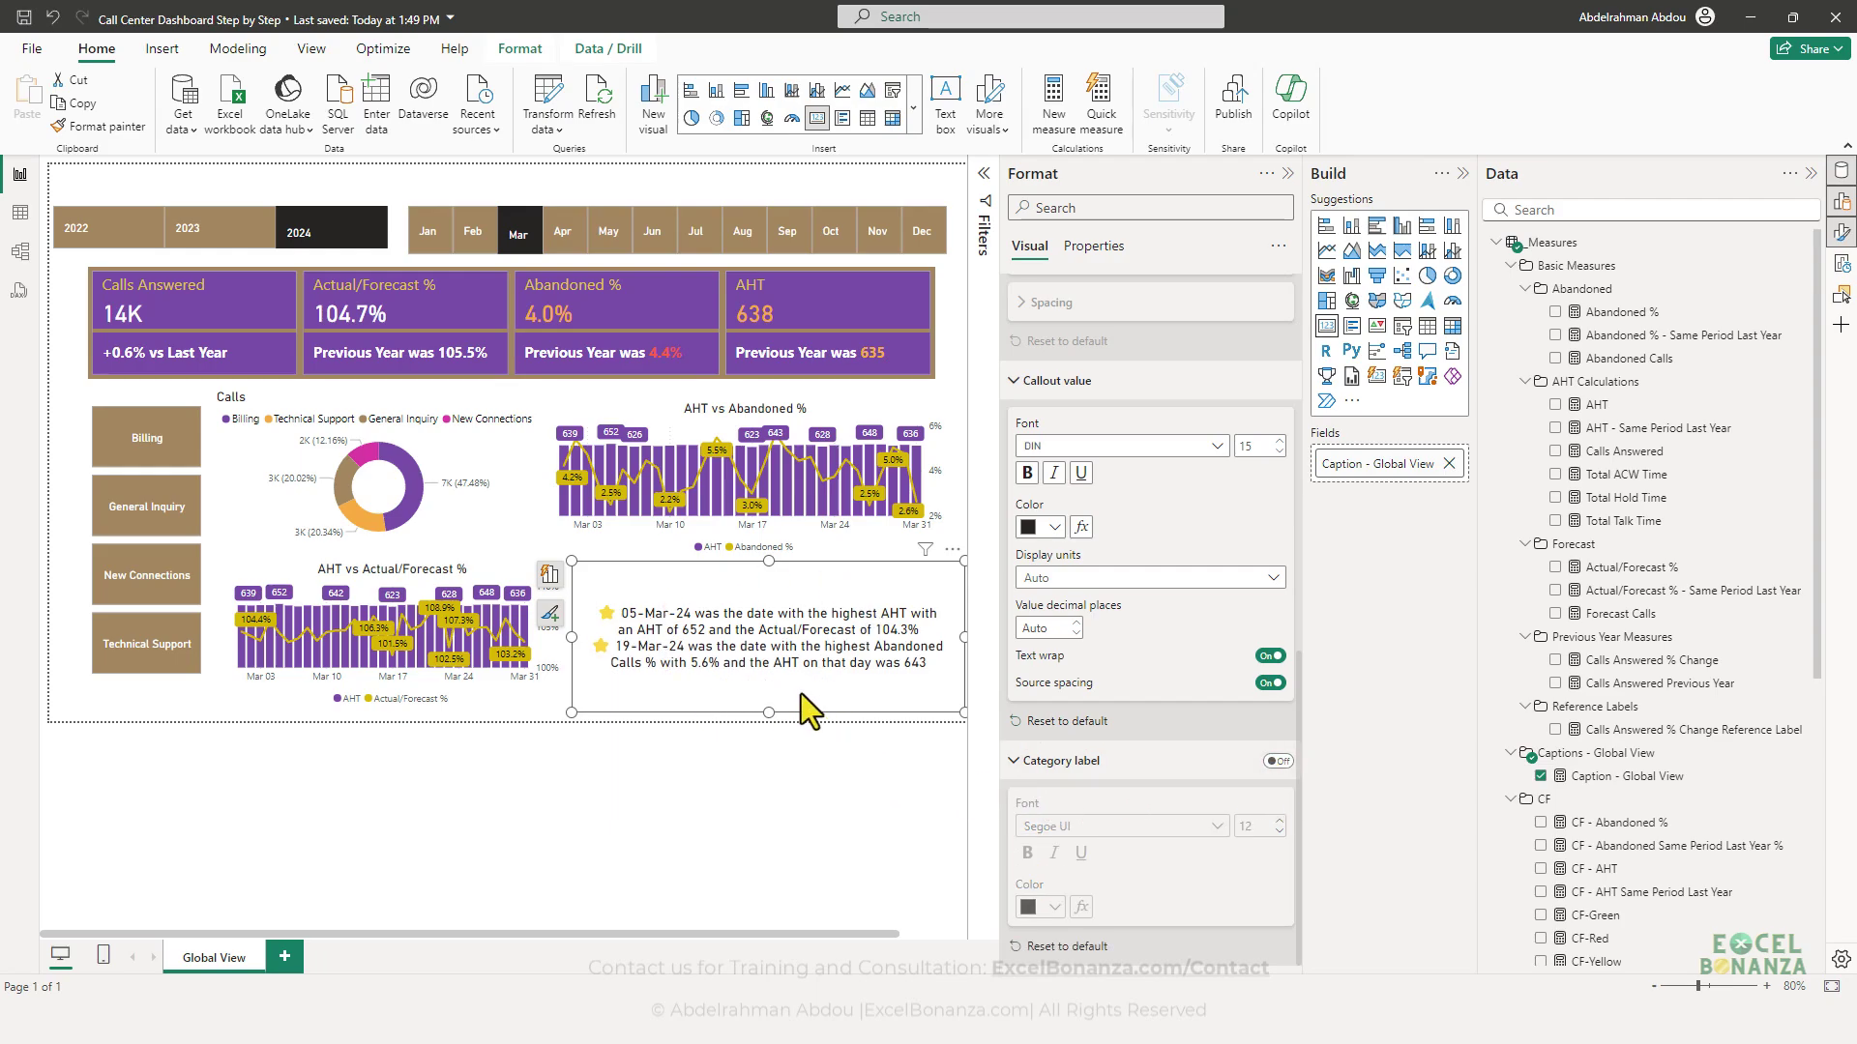
pyautogui.click(764, 769)
pyautogui.click(764, 677)
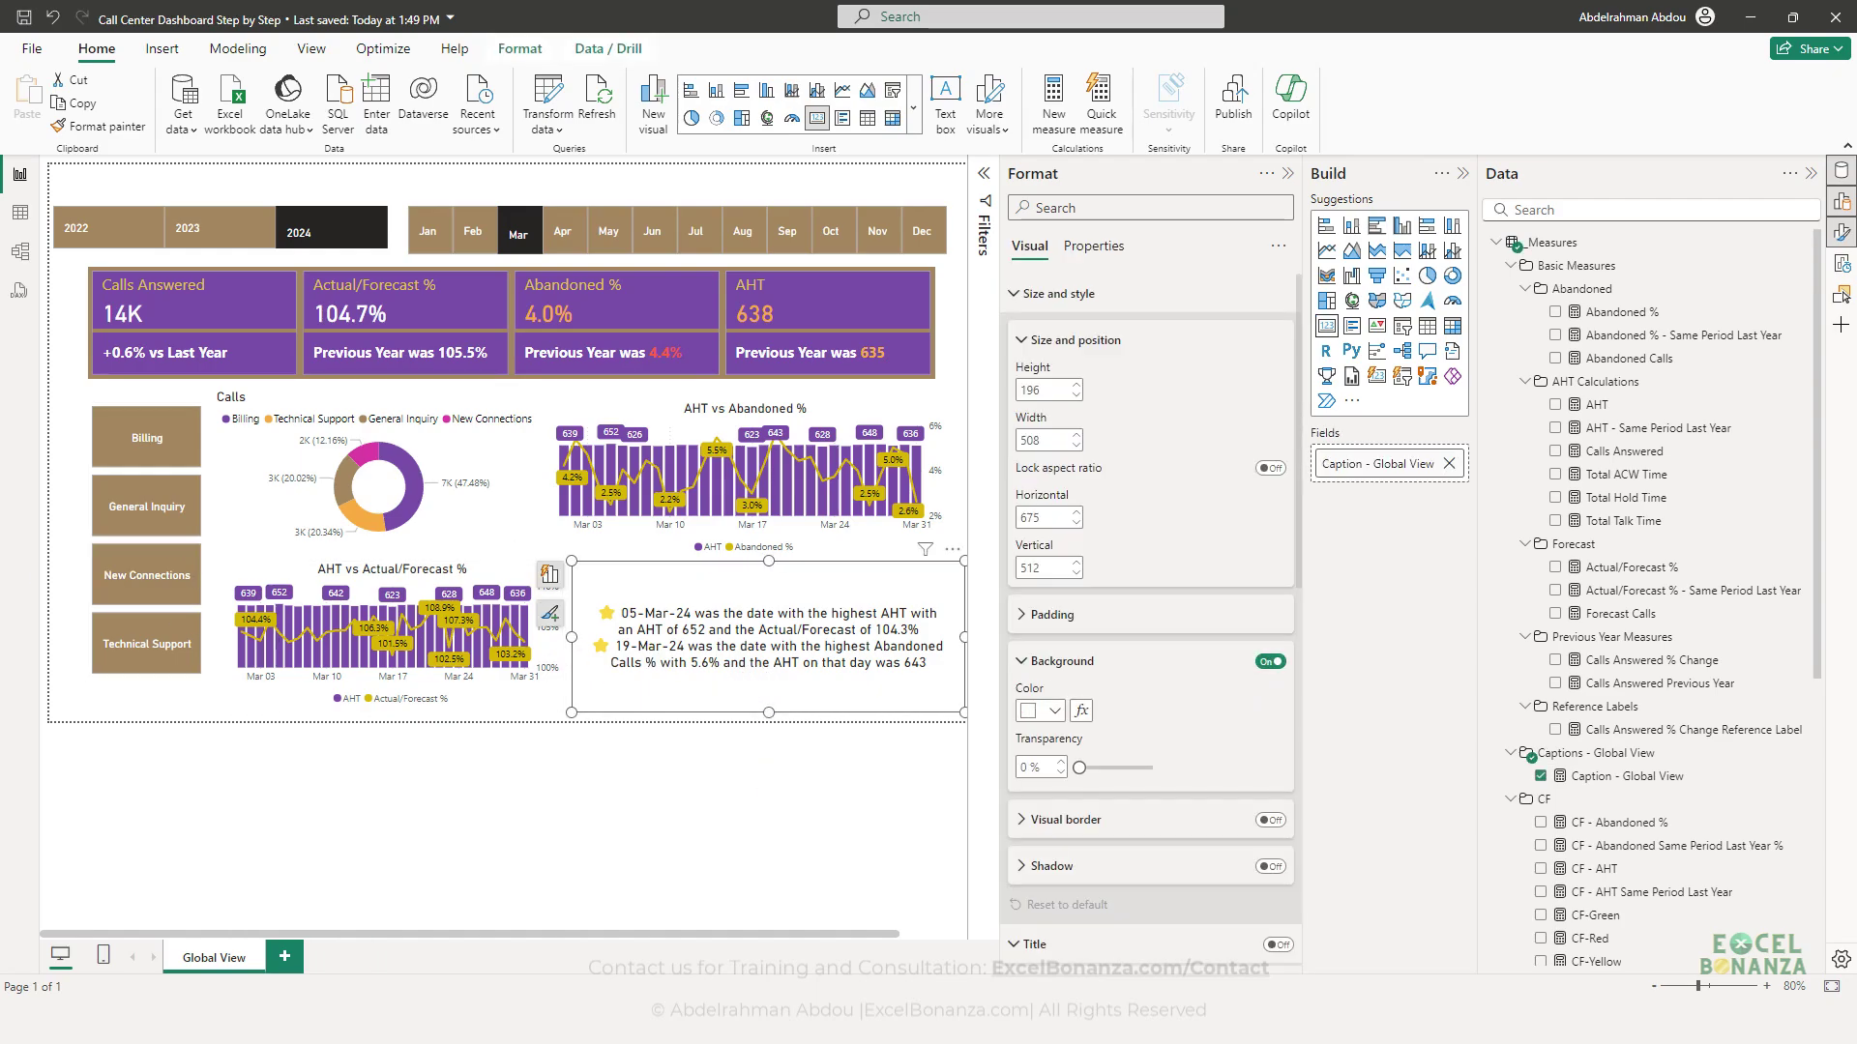
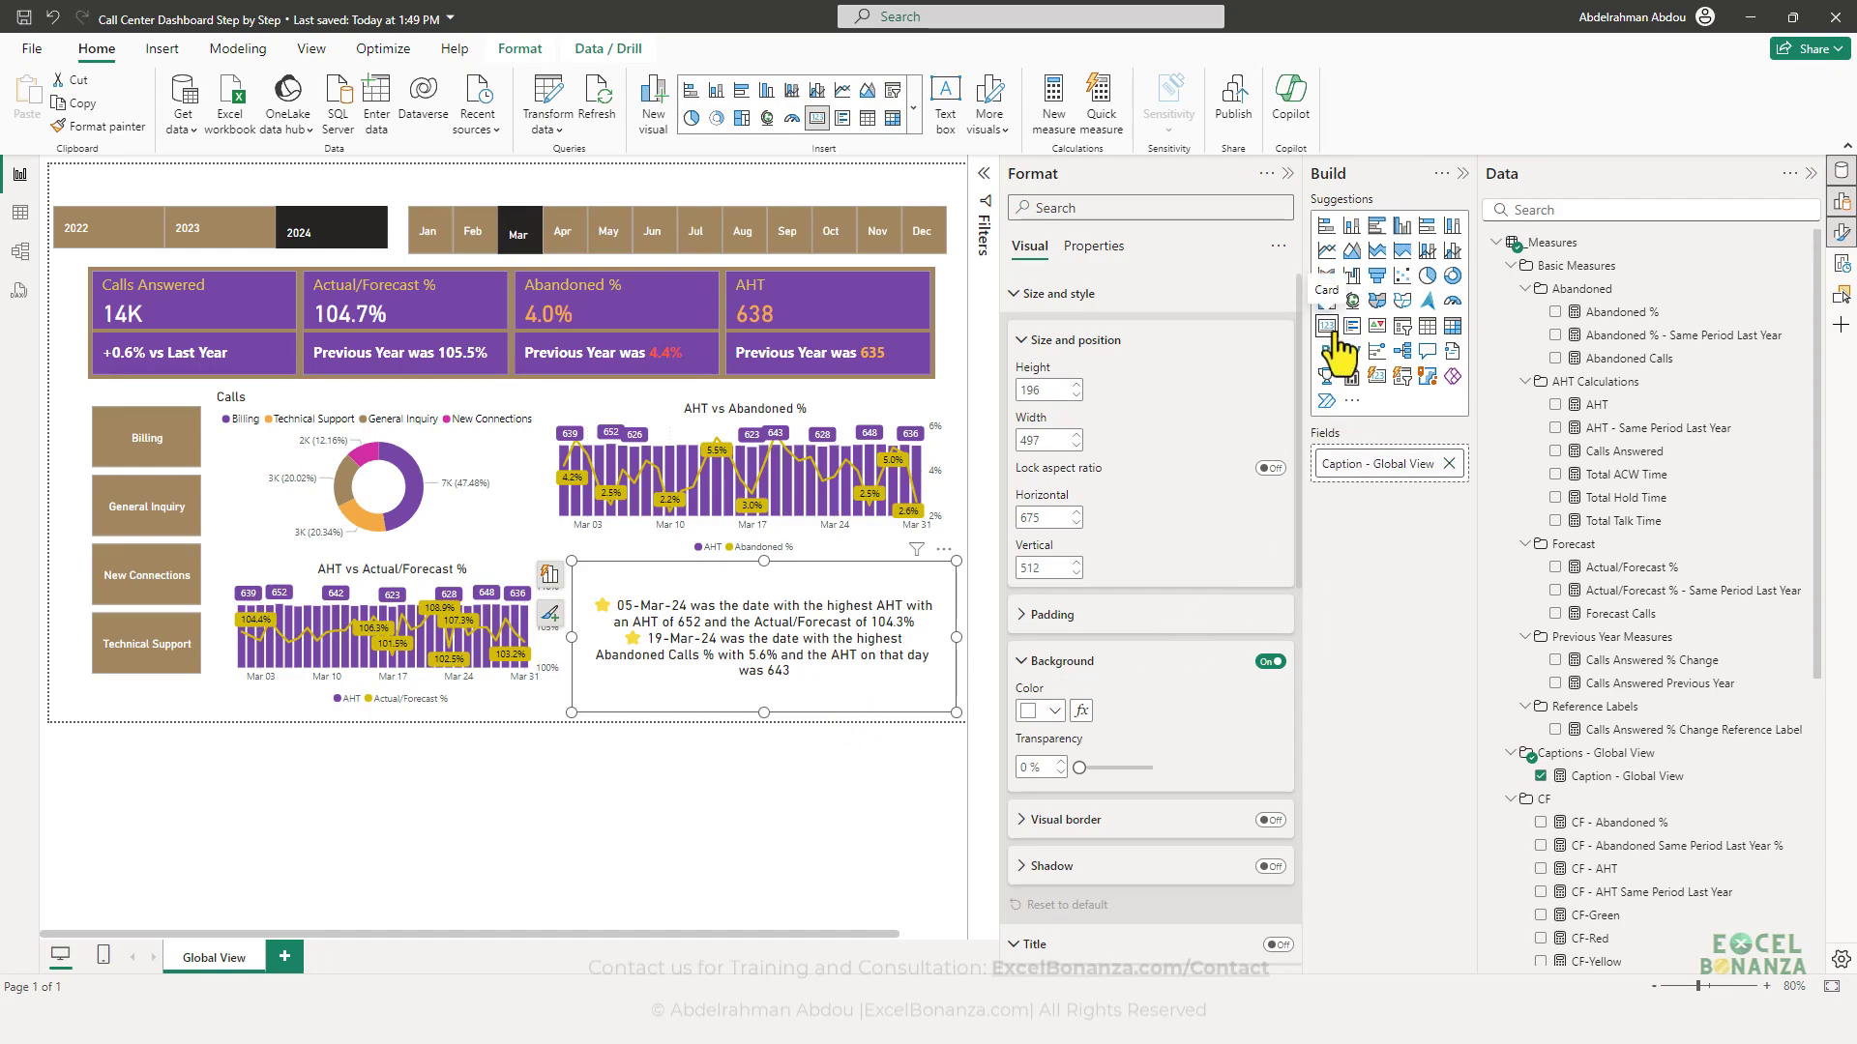
# - Examine the full DAX formula of the Caption - Global View measure in the expanded formula editor, then collapse it
pyautogui.click(1623, 777)
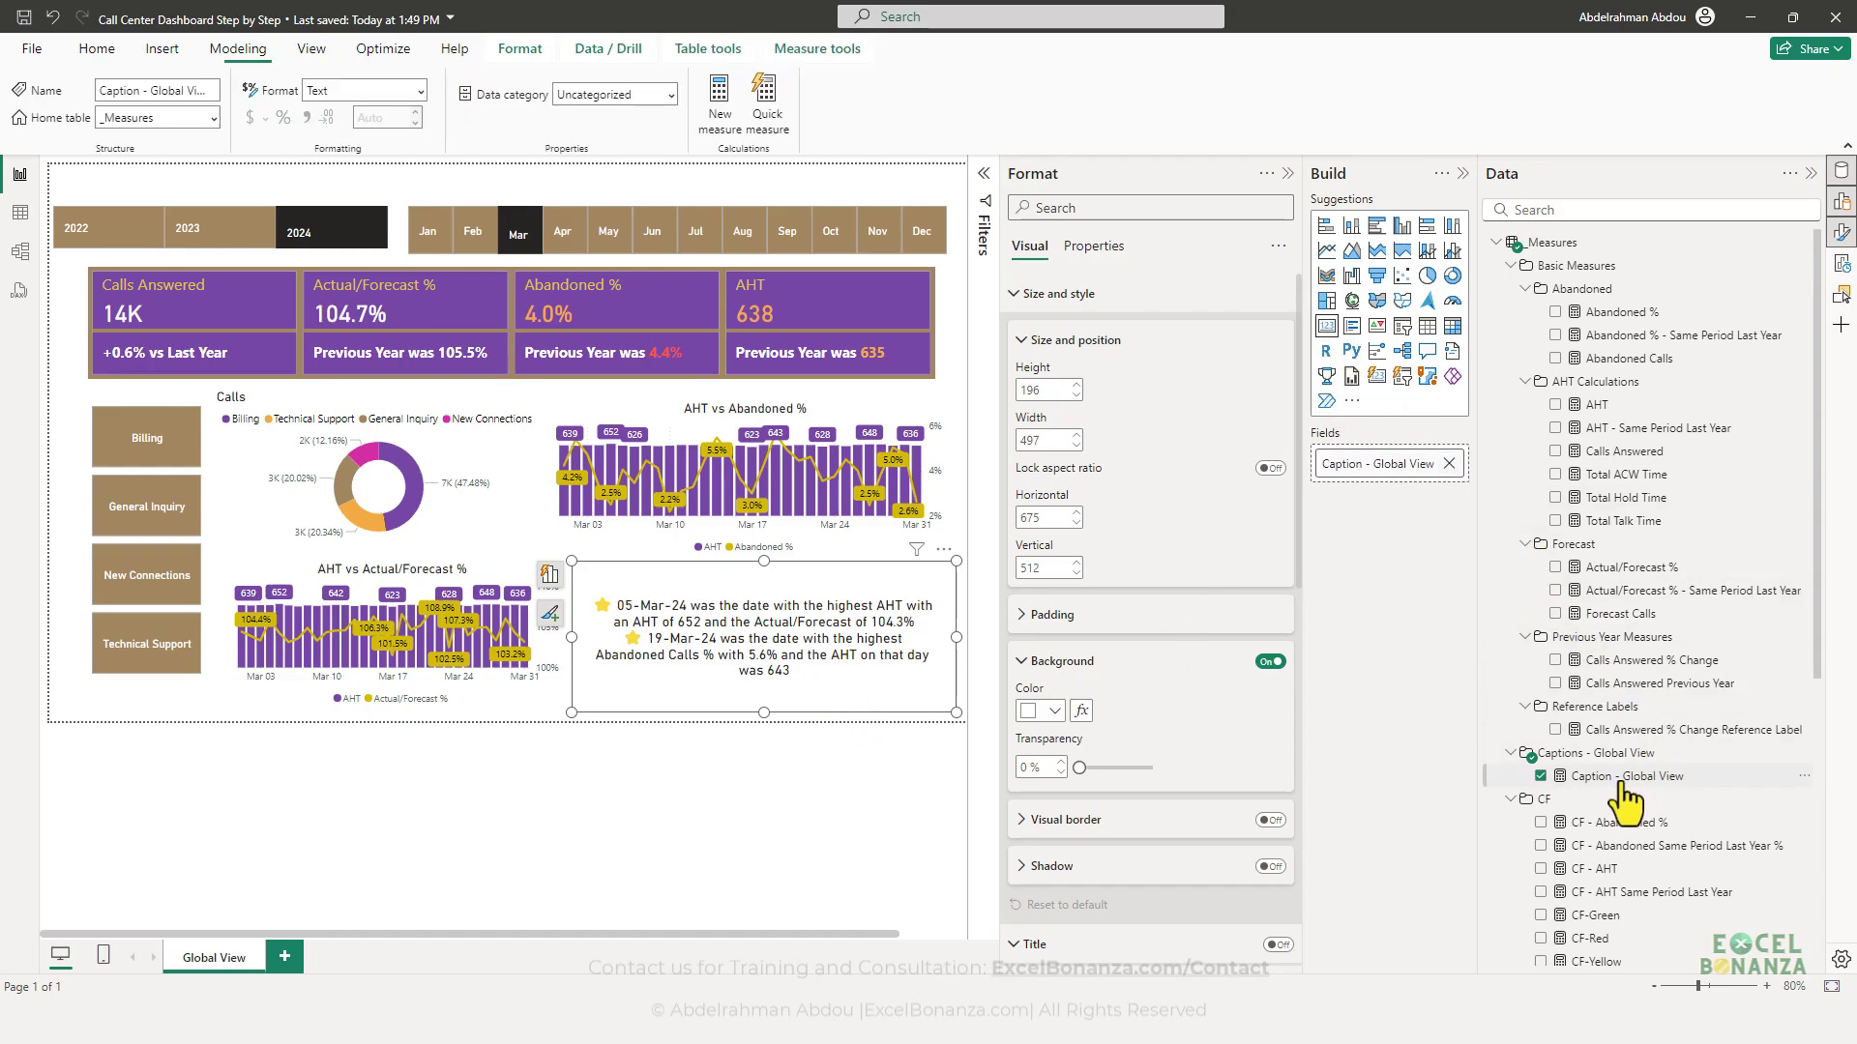
pyautogui.click(983, 174)
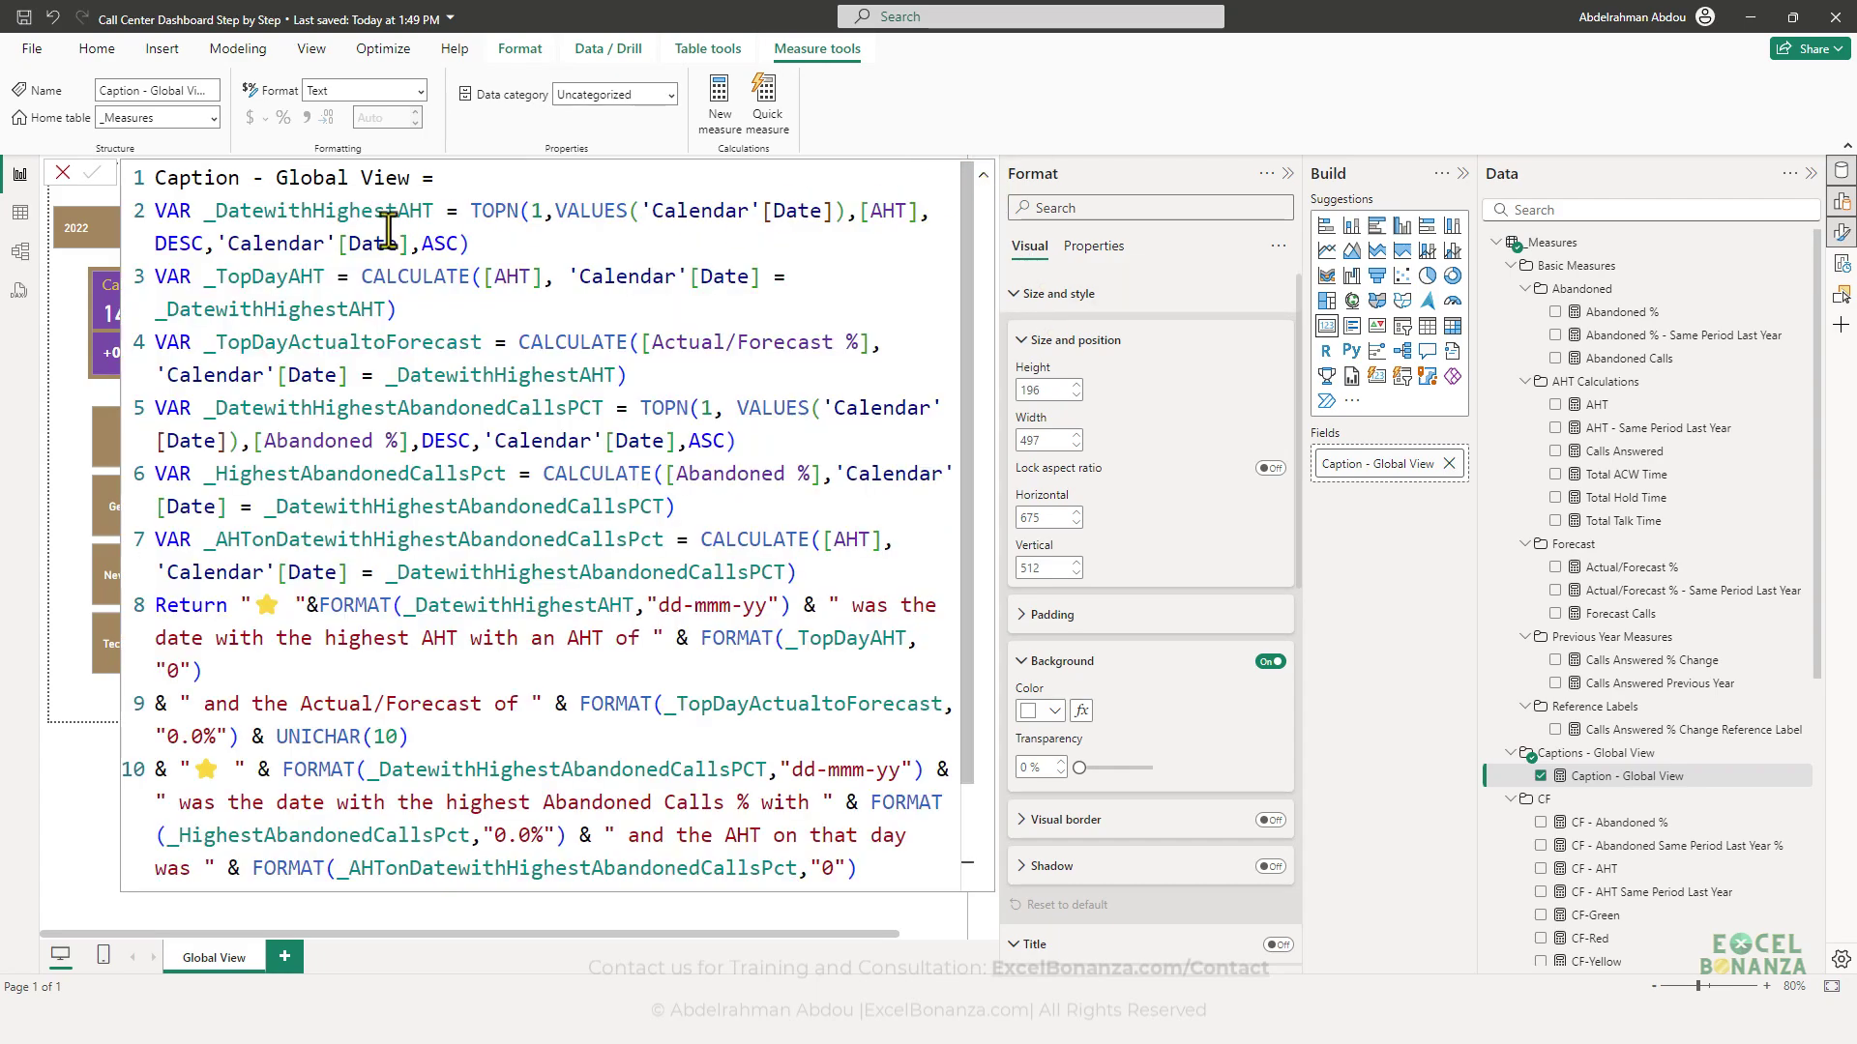
pyautogui.scroll(-1, 531, 527)
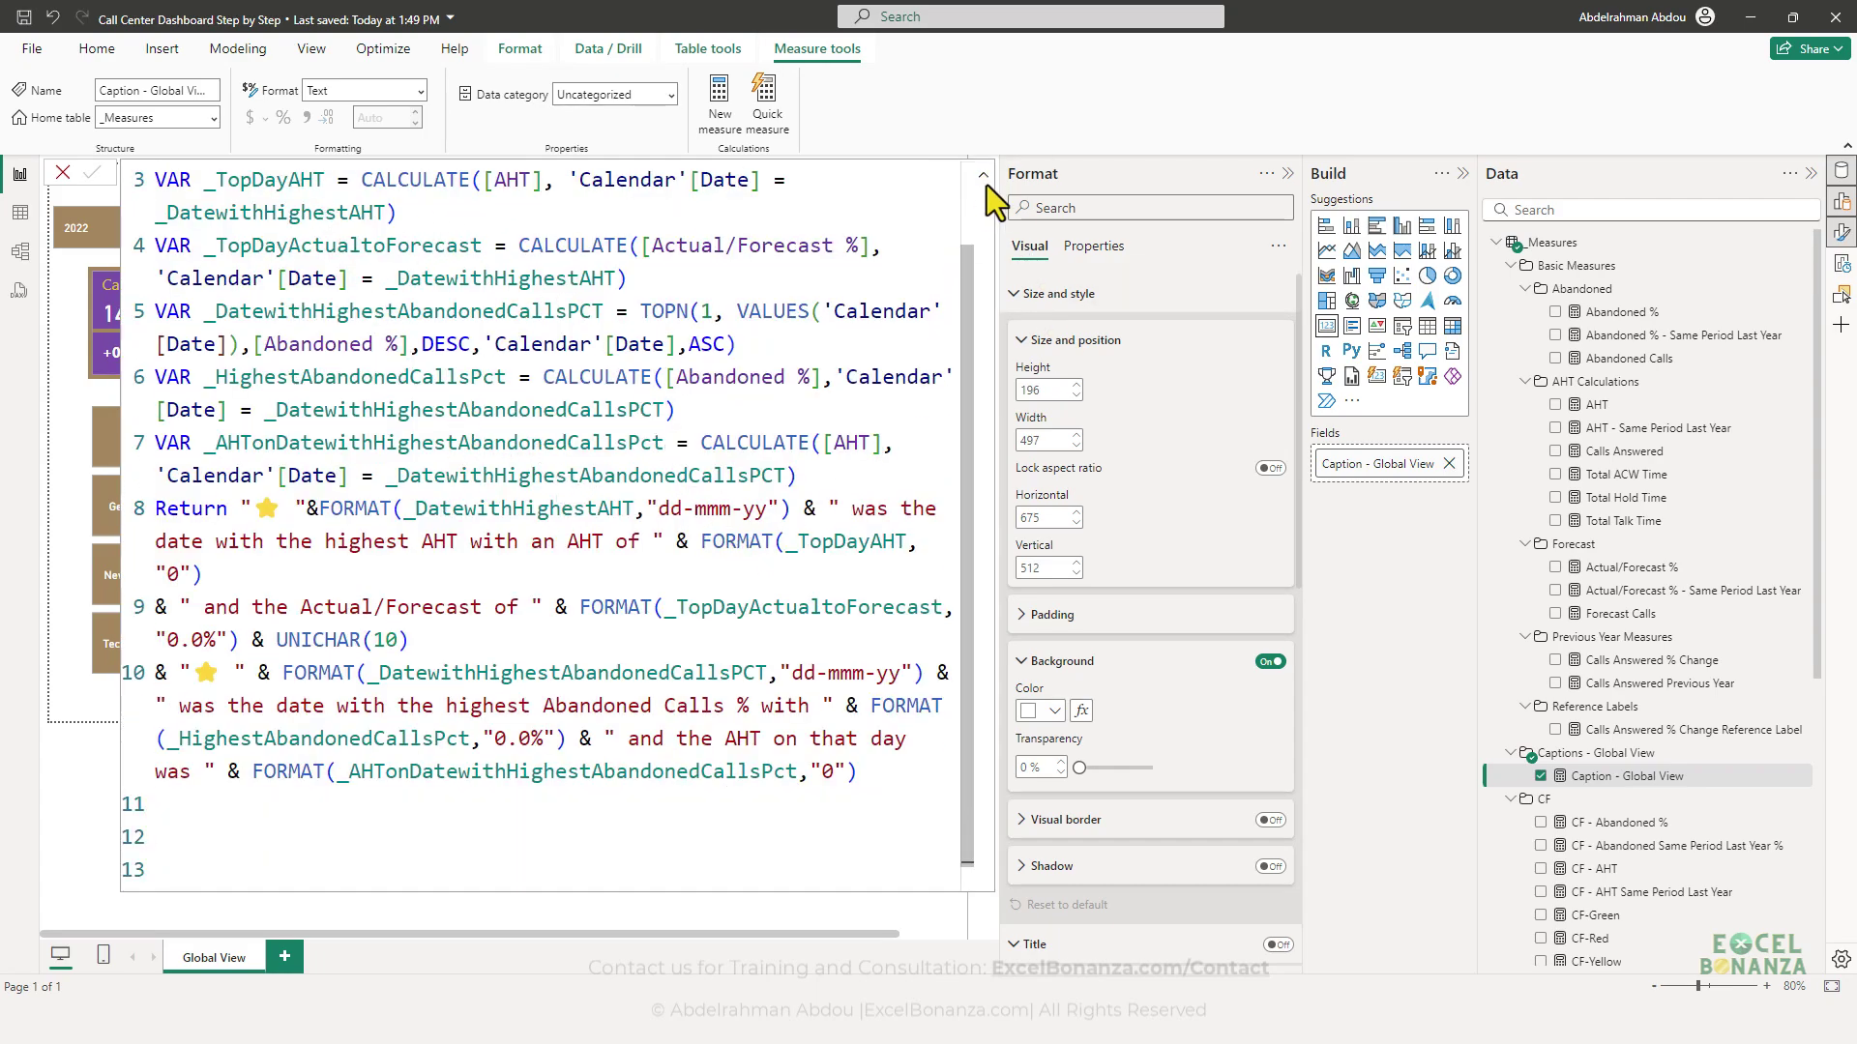
pyautogui.scroll(1, 815, 249)
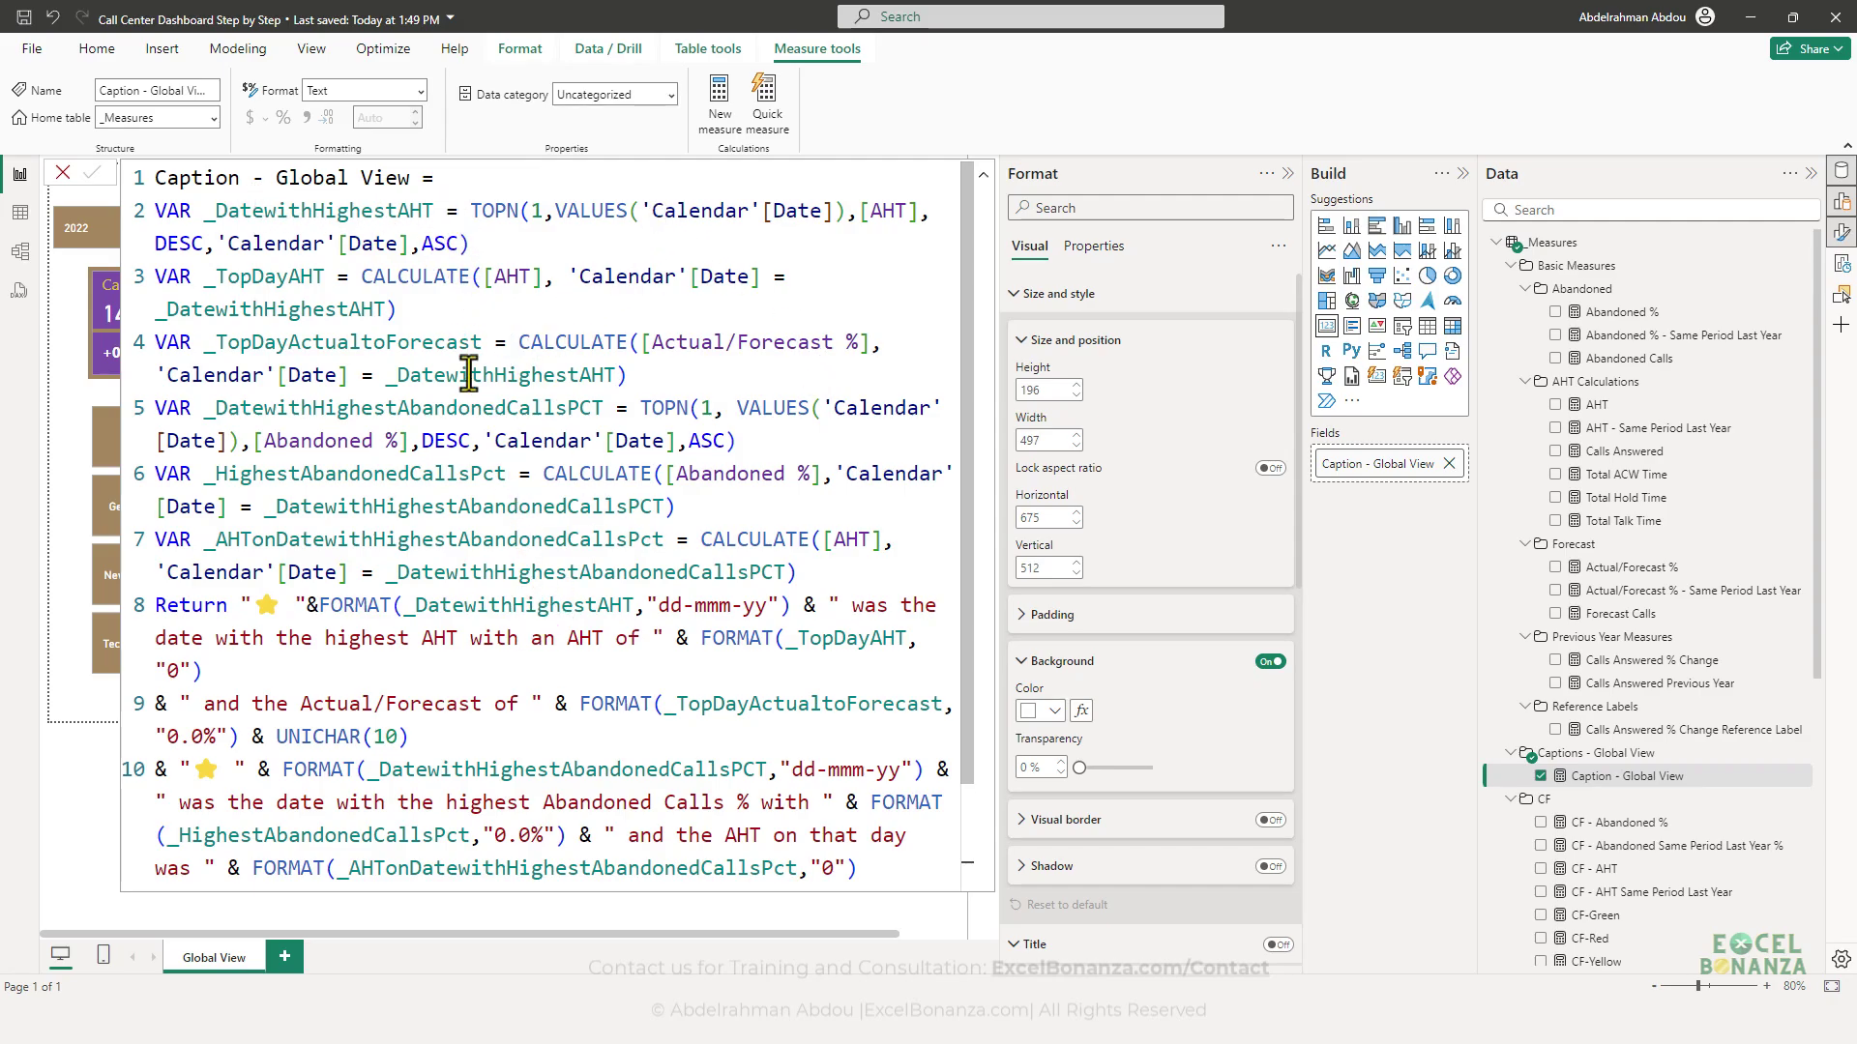
pyautogui.scroll(-1, 720, 361)
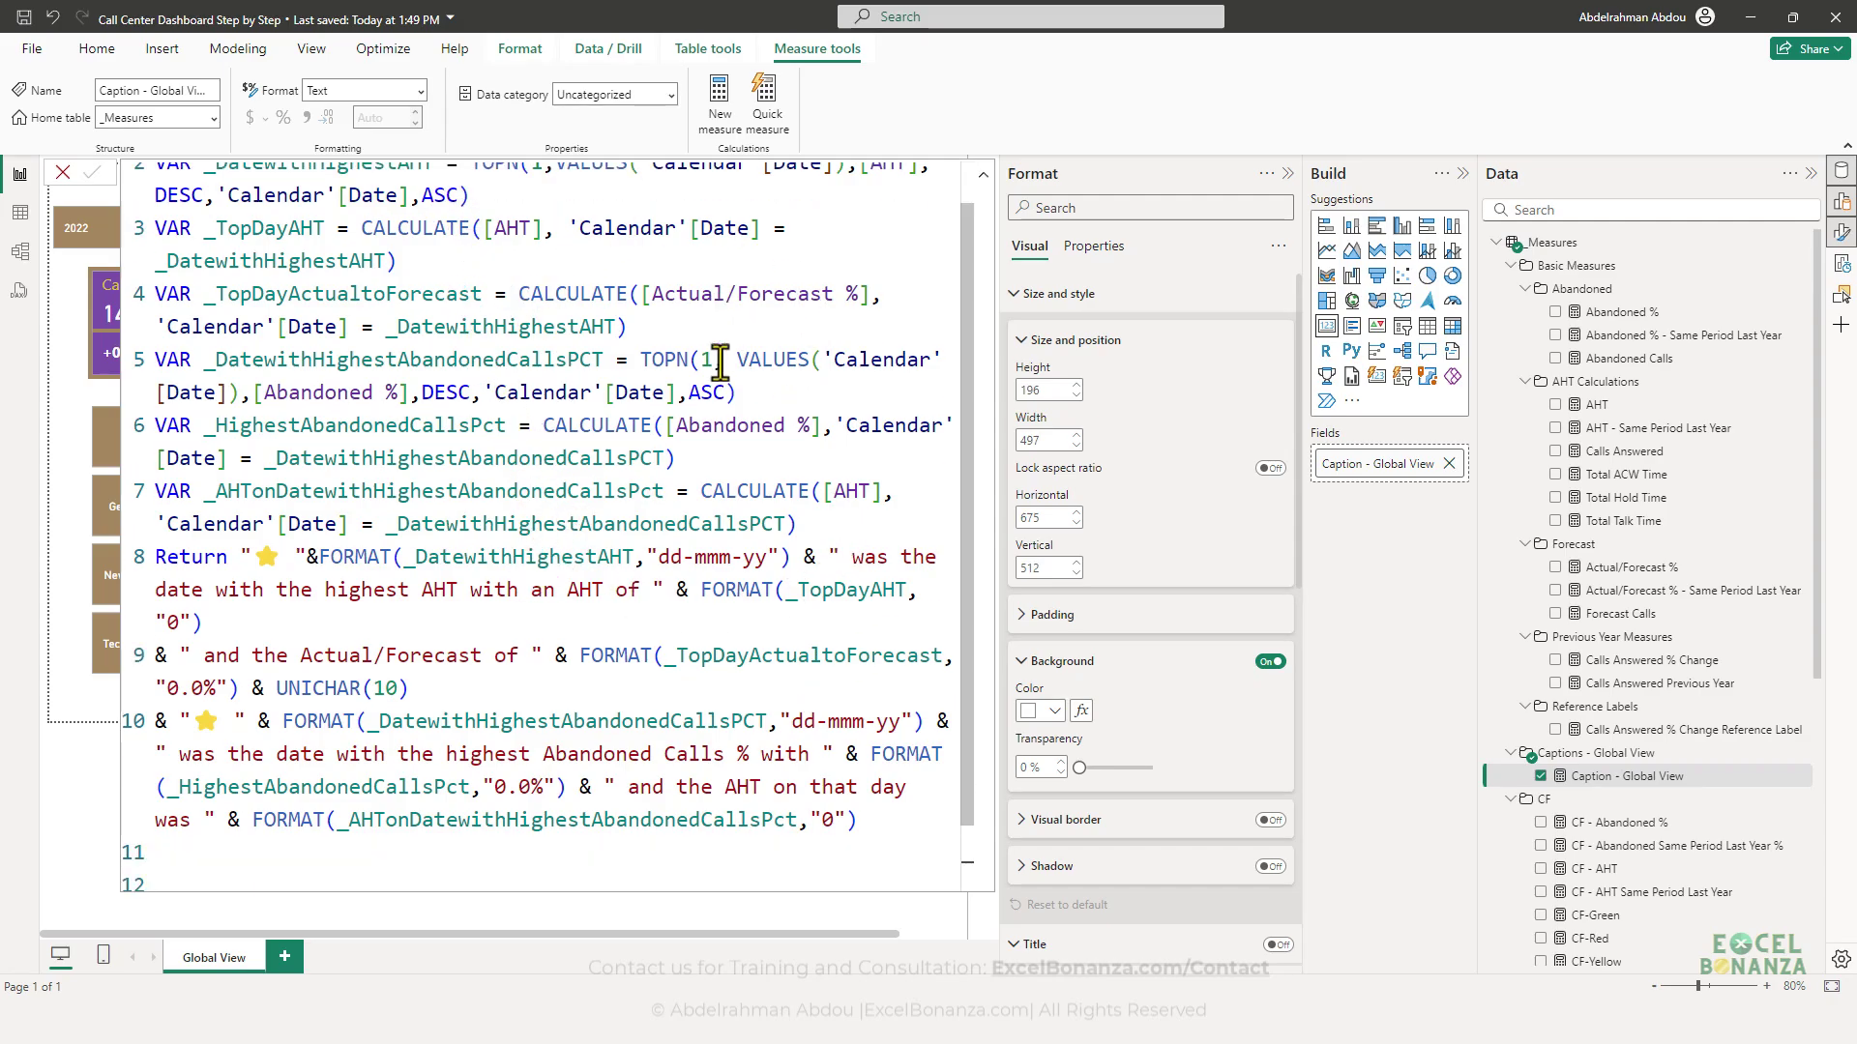
pyautogui.scroll(1, 520, 411)
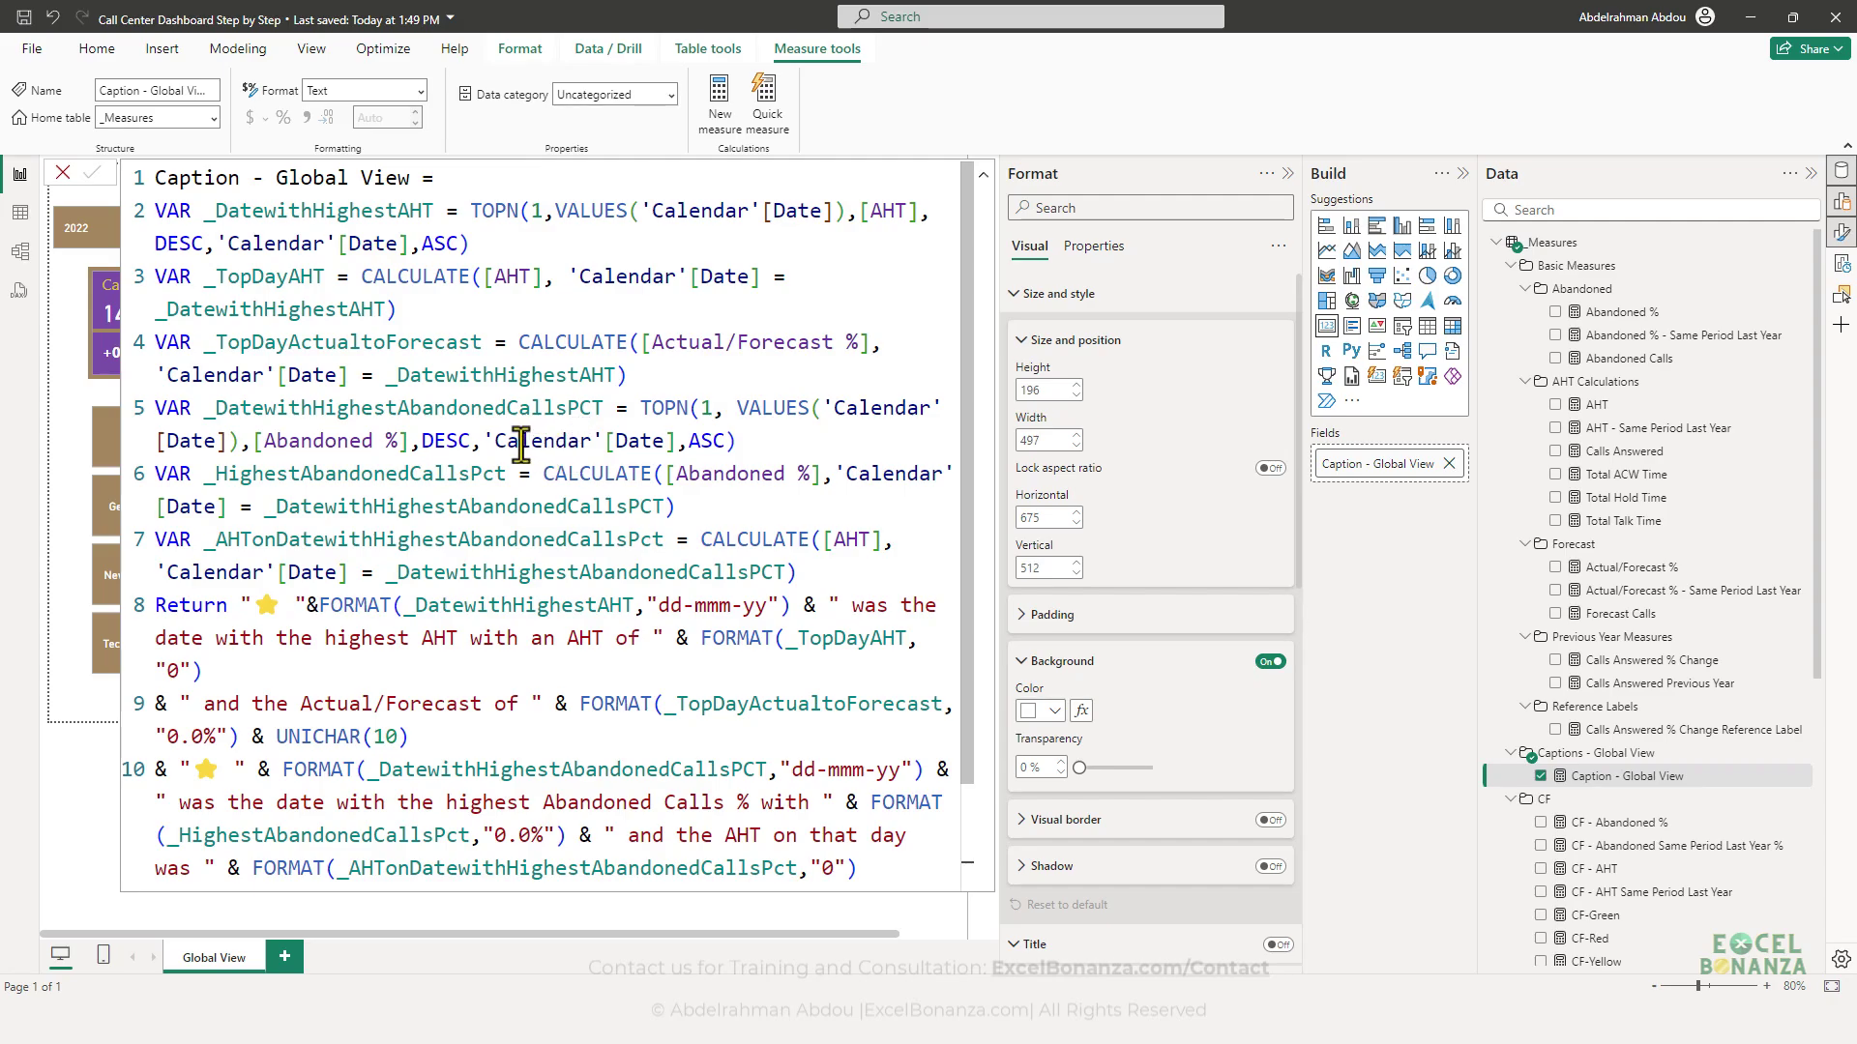
pyautogui.scroll(-1, 619, 440)
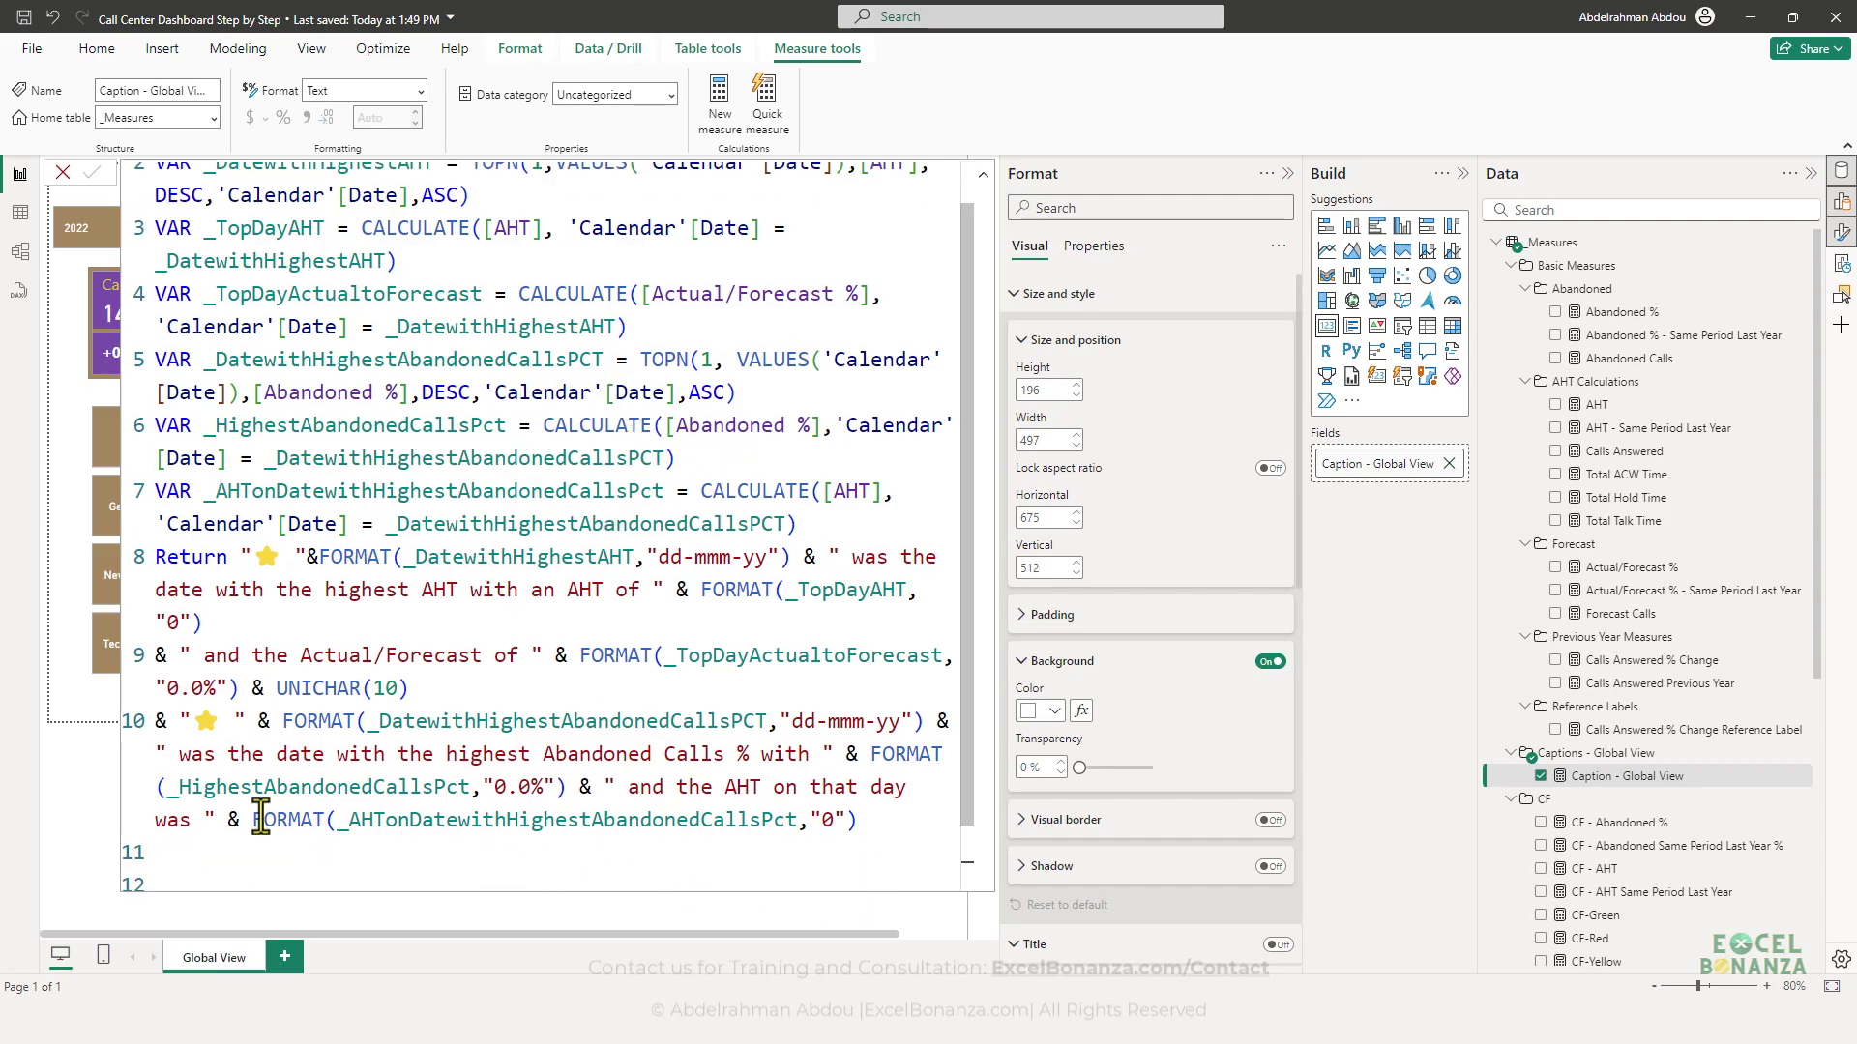
pyautogui.click(983, 174)
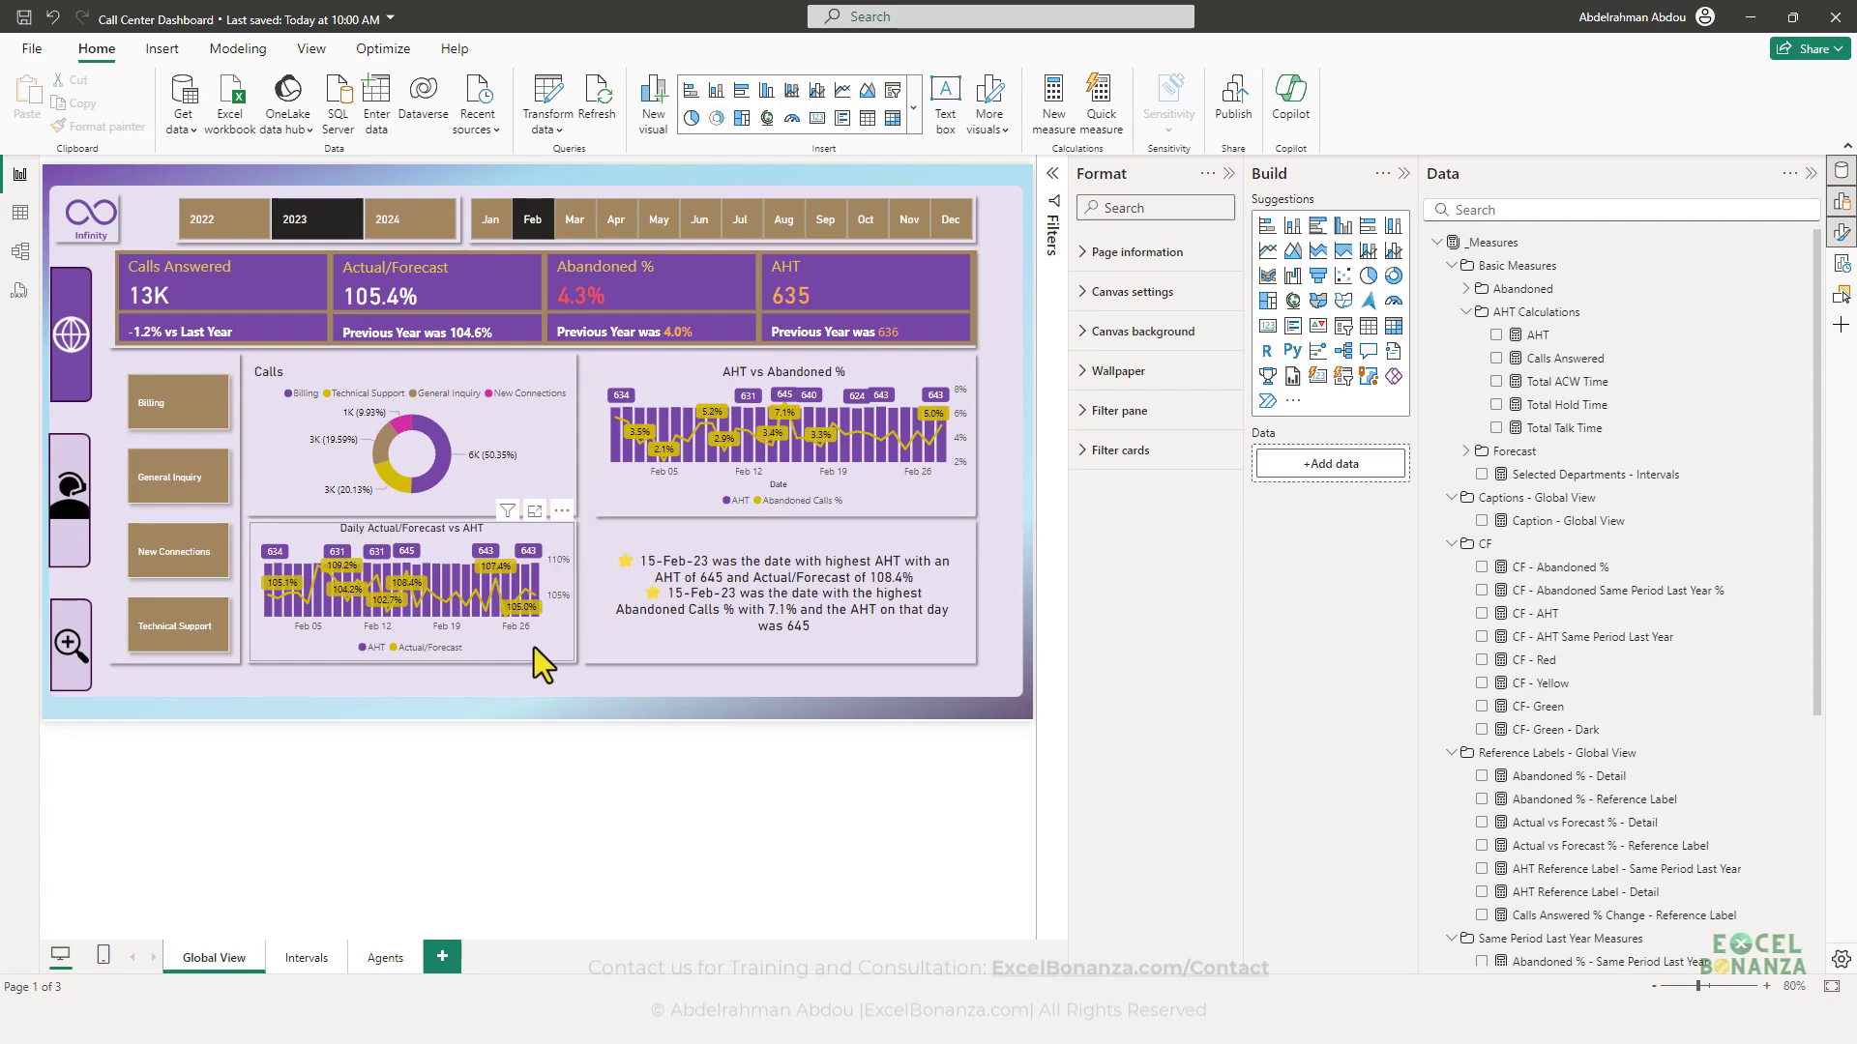
# - In the finished Call Center Dashboard, drill through from 28-Feb-23 in the Daily Actual/Forecast vs AHT chart to Intervals, and return to Global View
pyautogui.moveTo(536, 580)
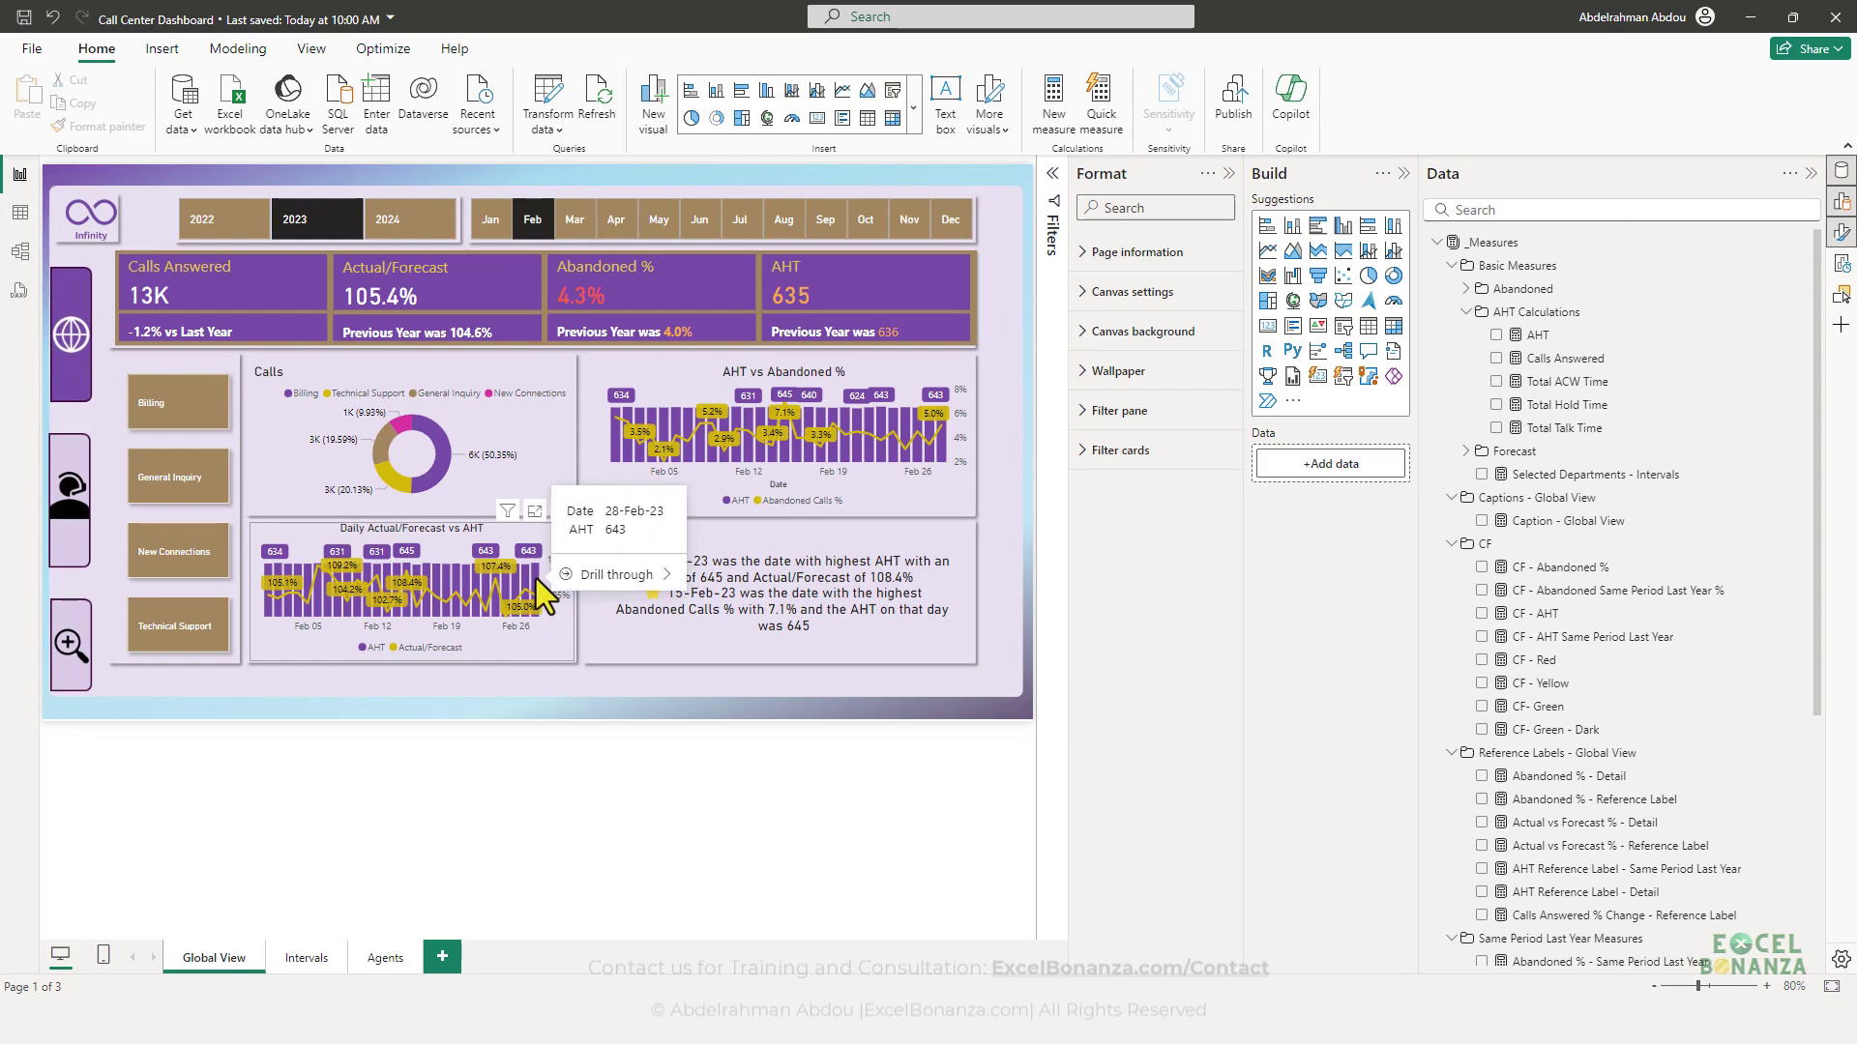
pyautogui.moveTo(613, 582)
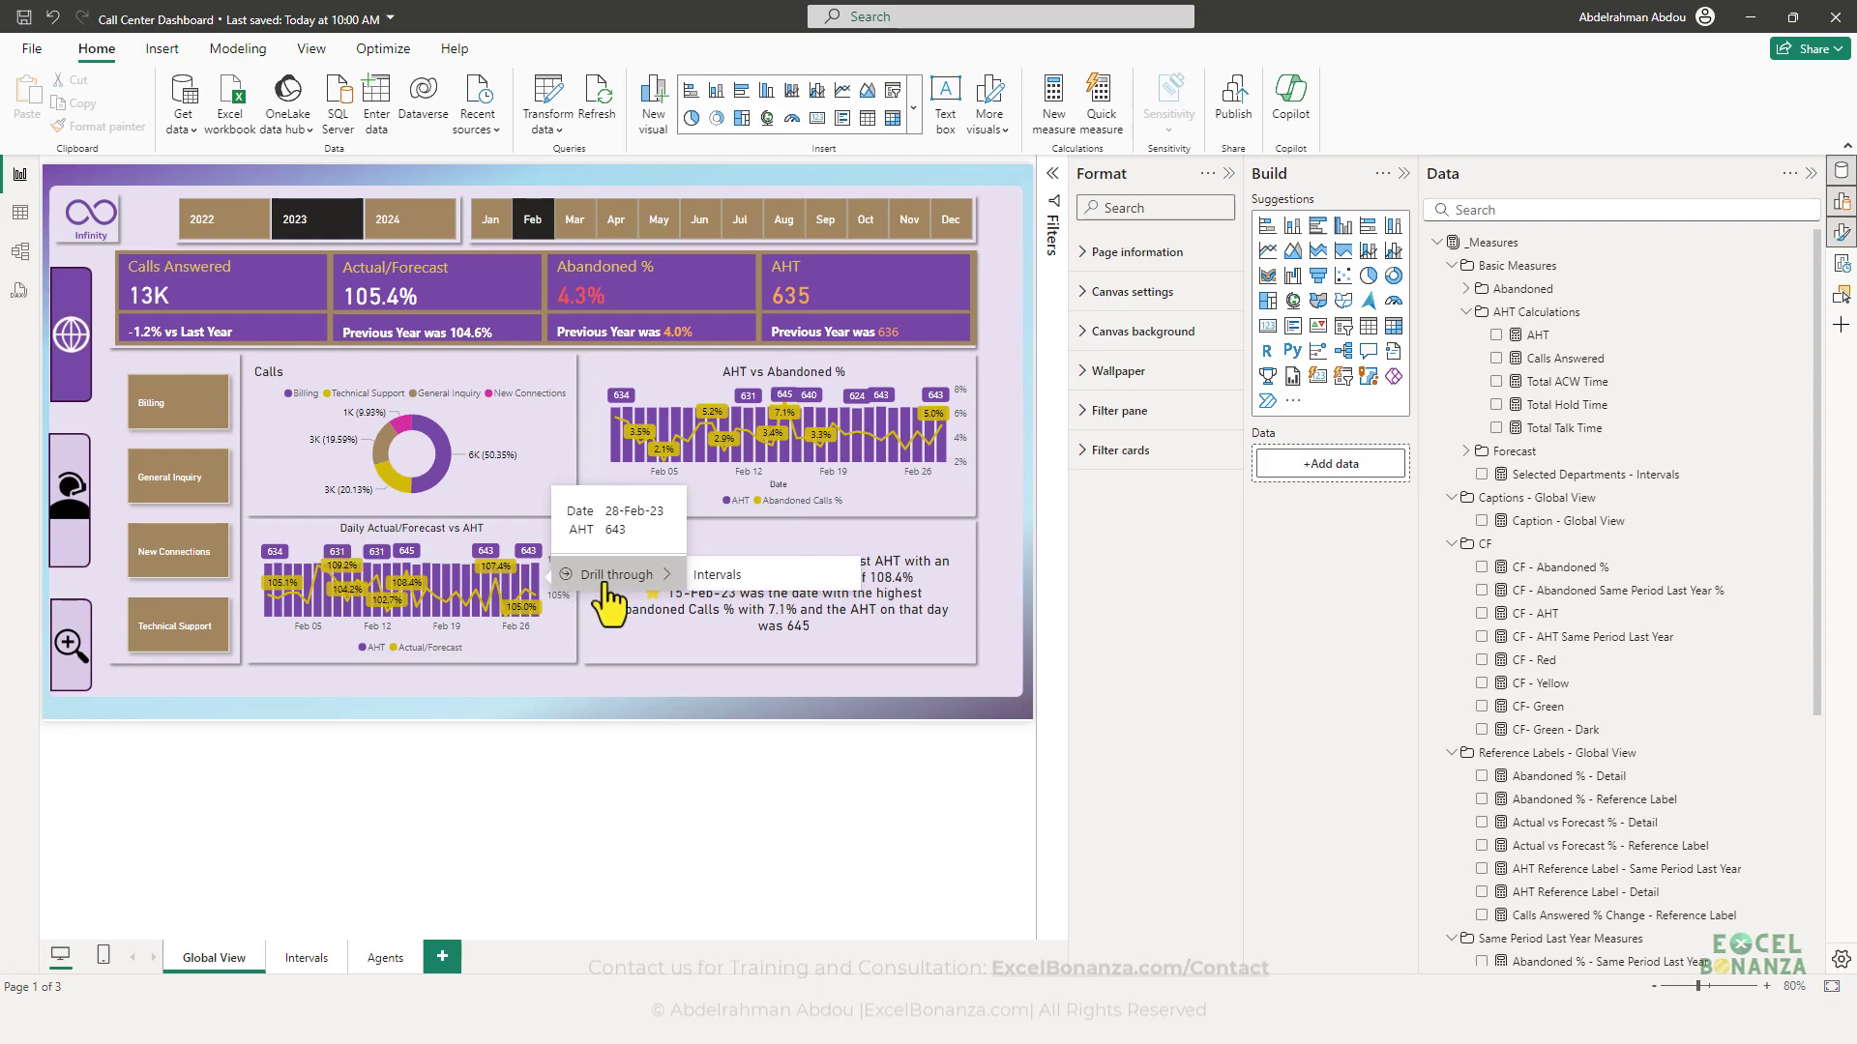
pyautogui.click(717, 577)
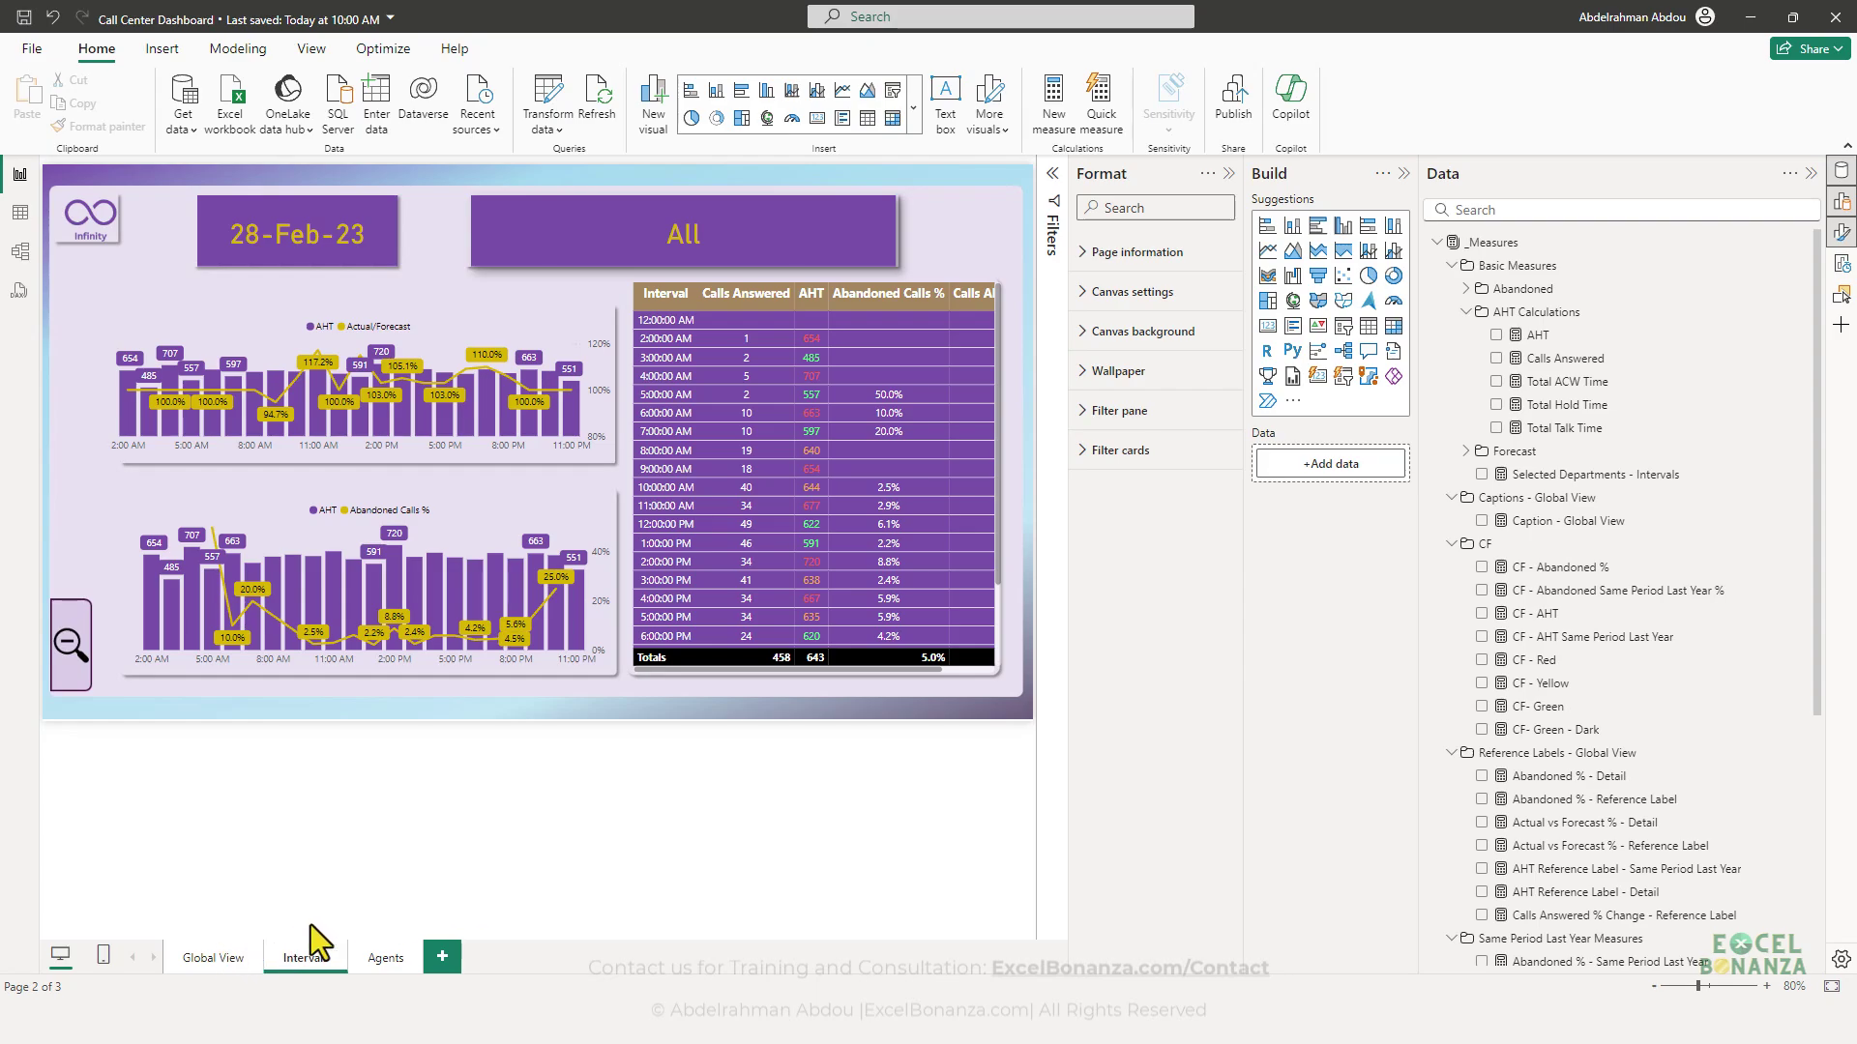
pyautogui.click(212, 955)
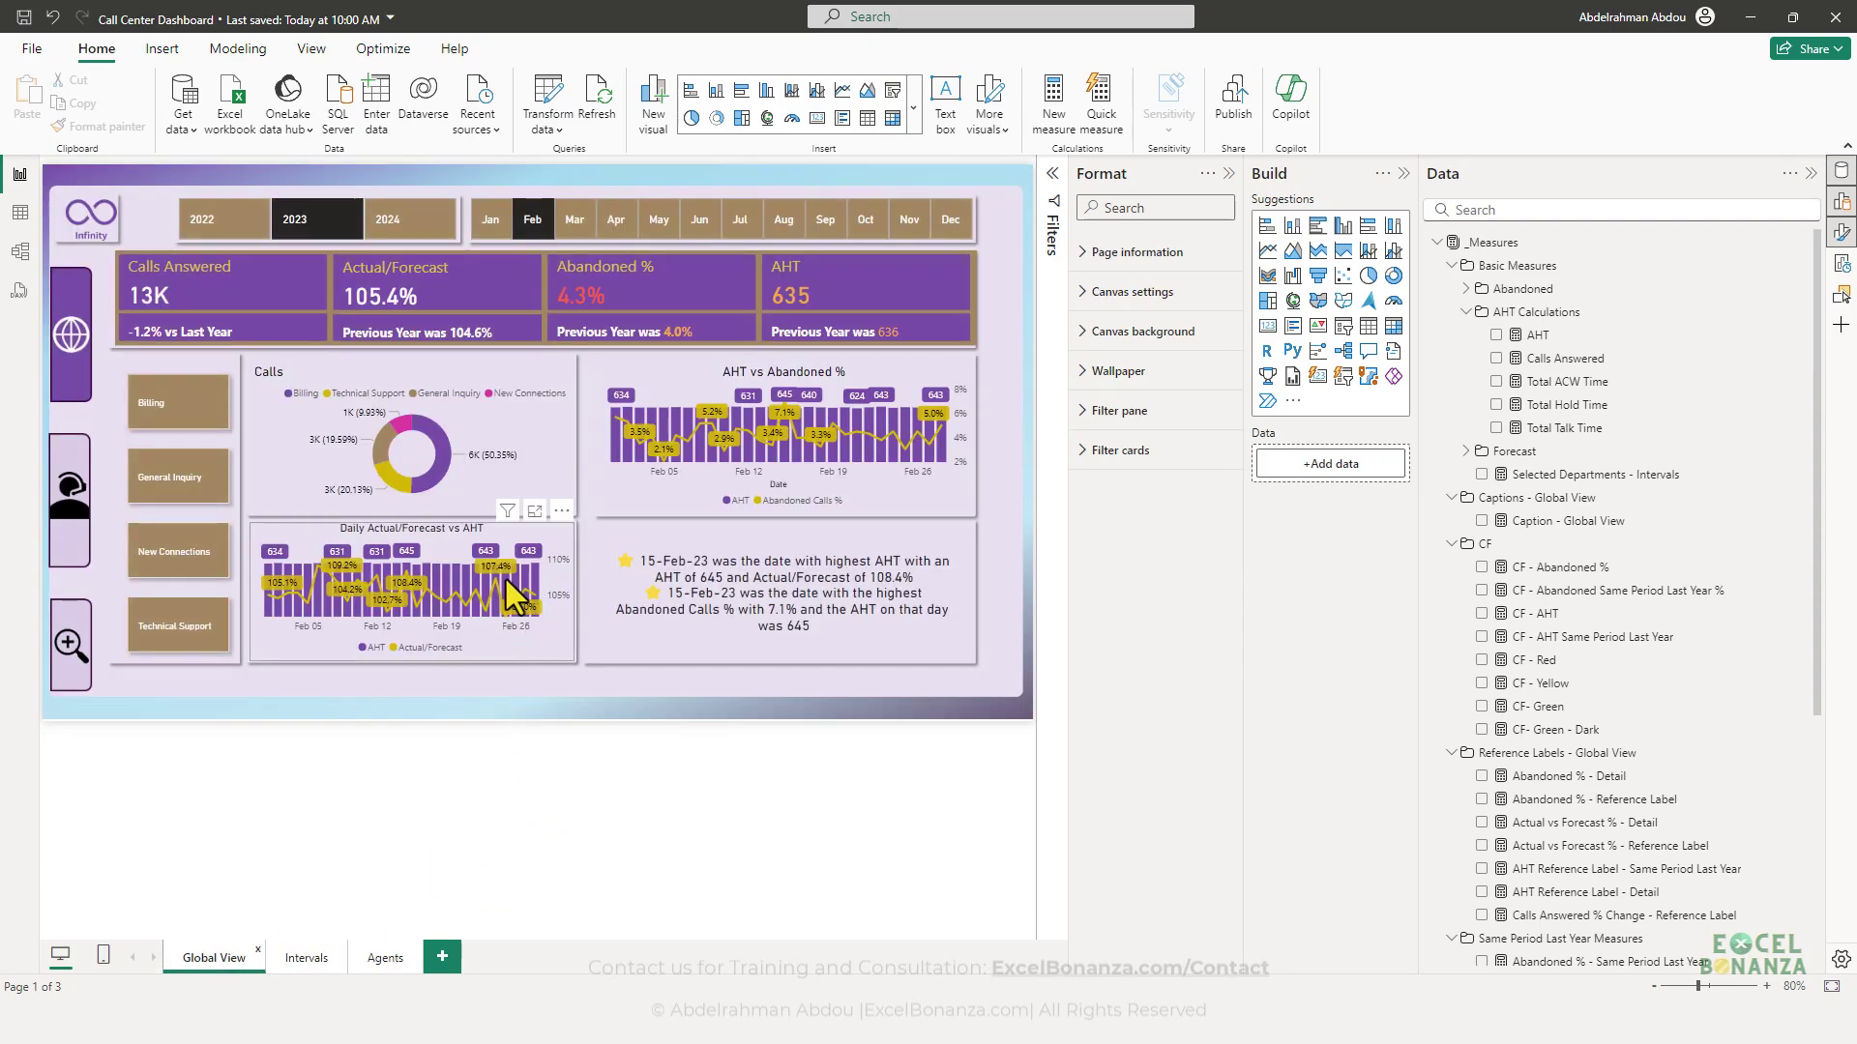
# - Drill through from 25-Feb-23 in the Daily Actual/Forecast vs AHT chart to the Intervals page, and return to Global View
pyautogui.moveTo(505, 578)
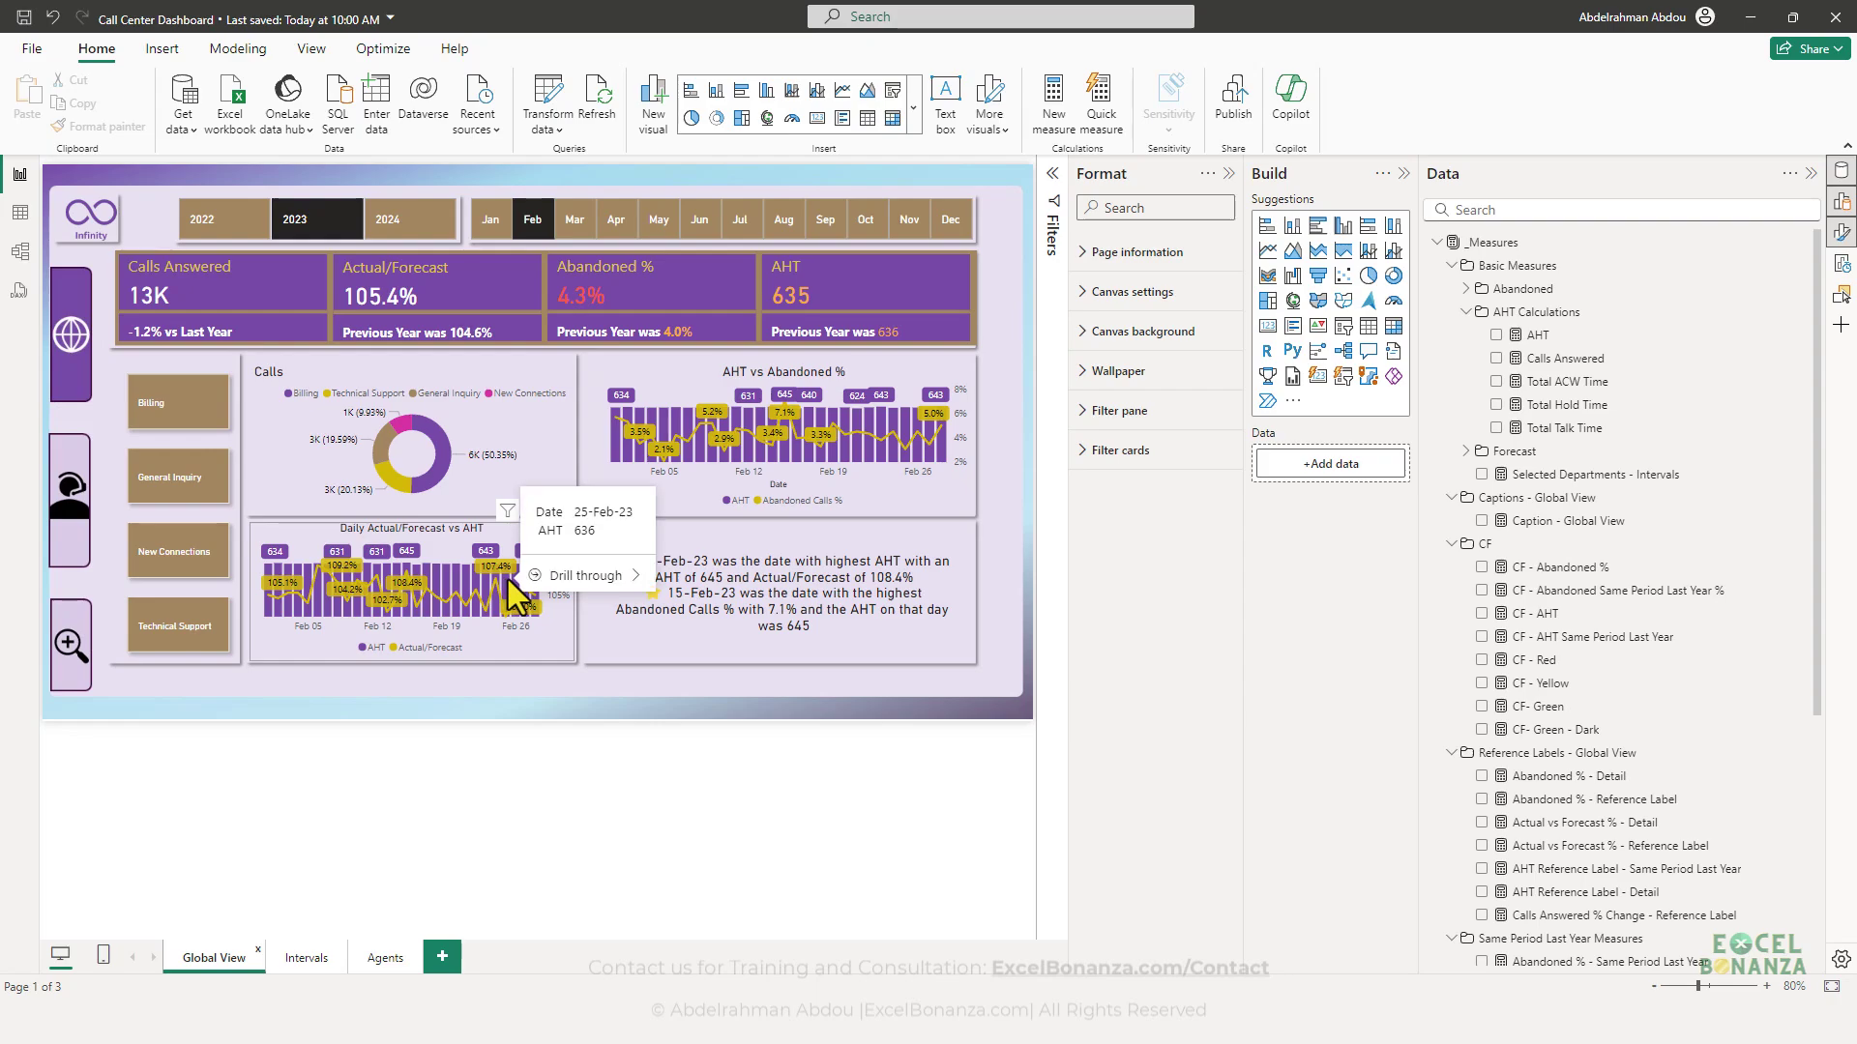
pyautogui.moveTo(571, 575)
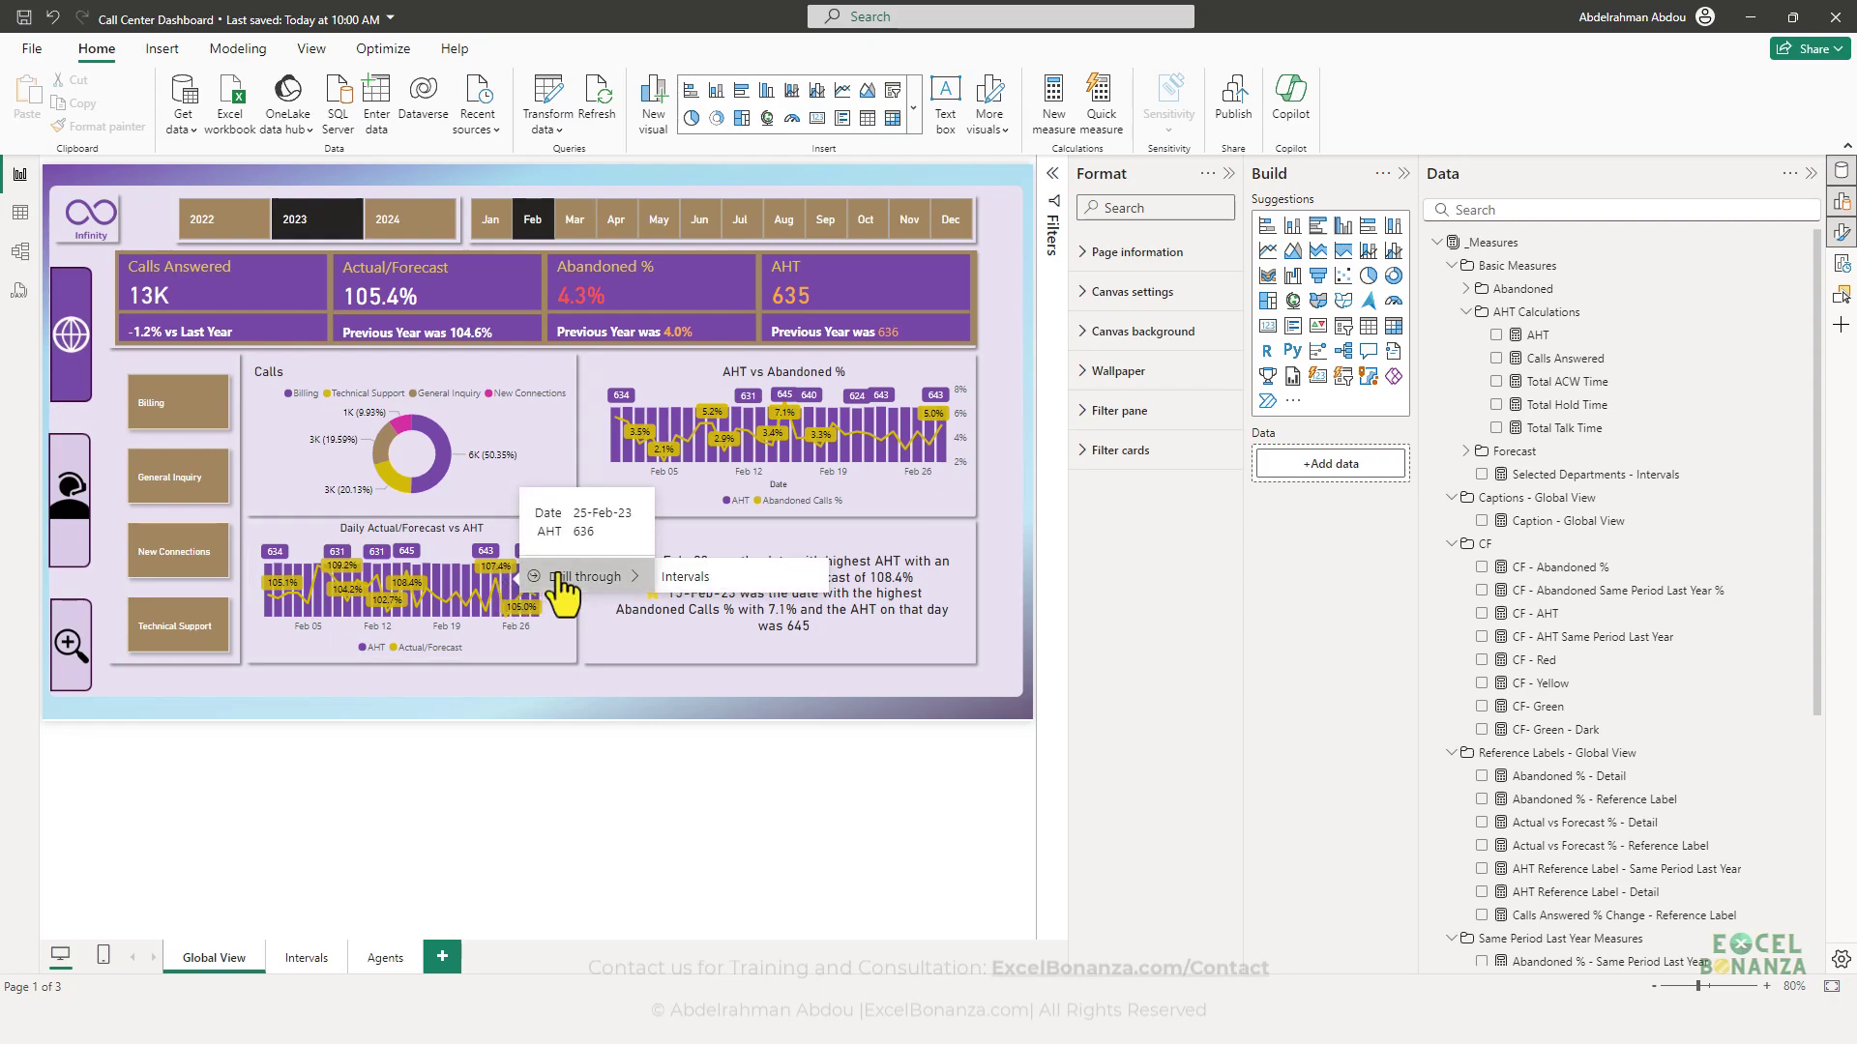
pyautogui.click(720, 578)
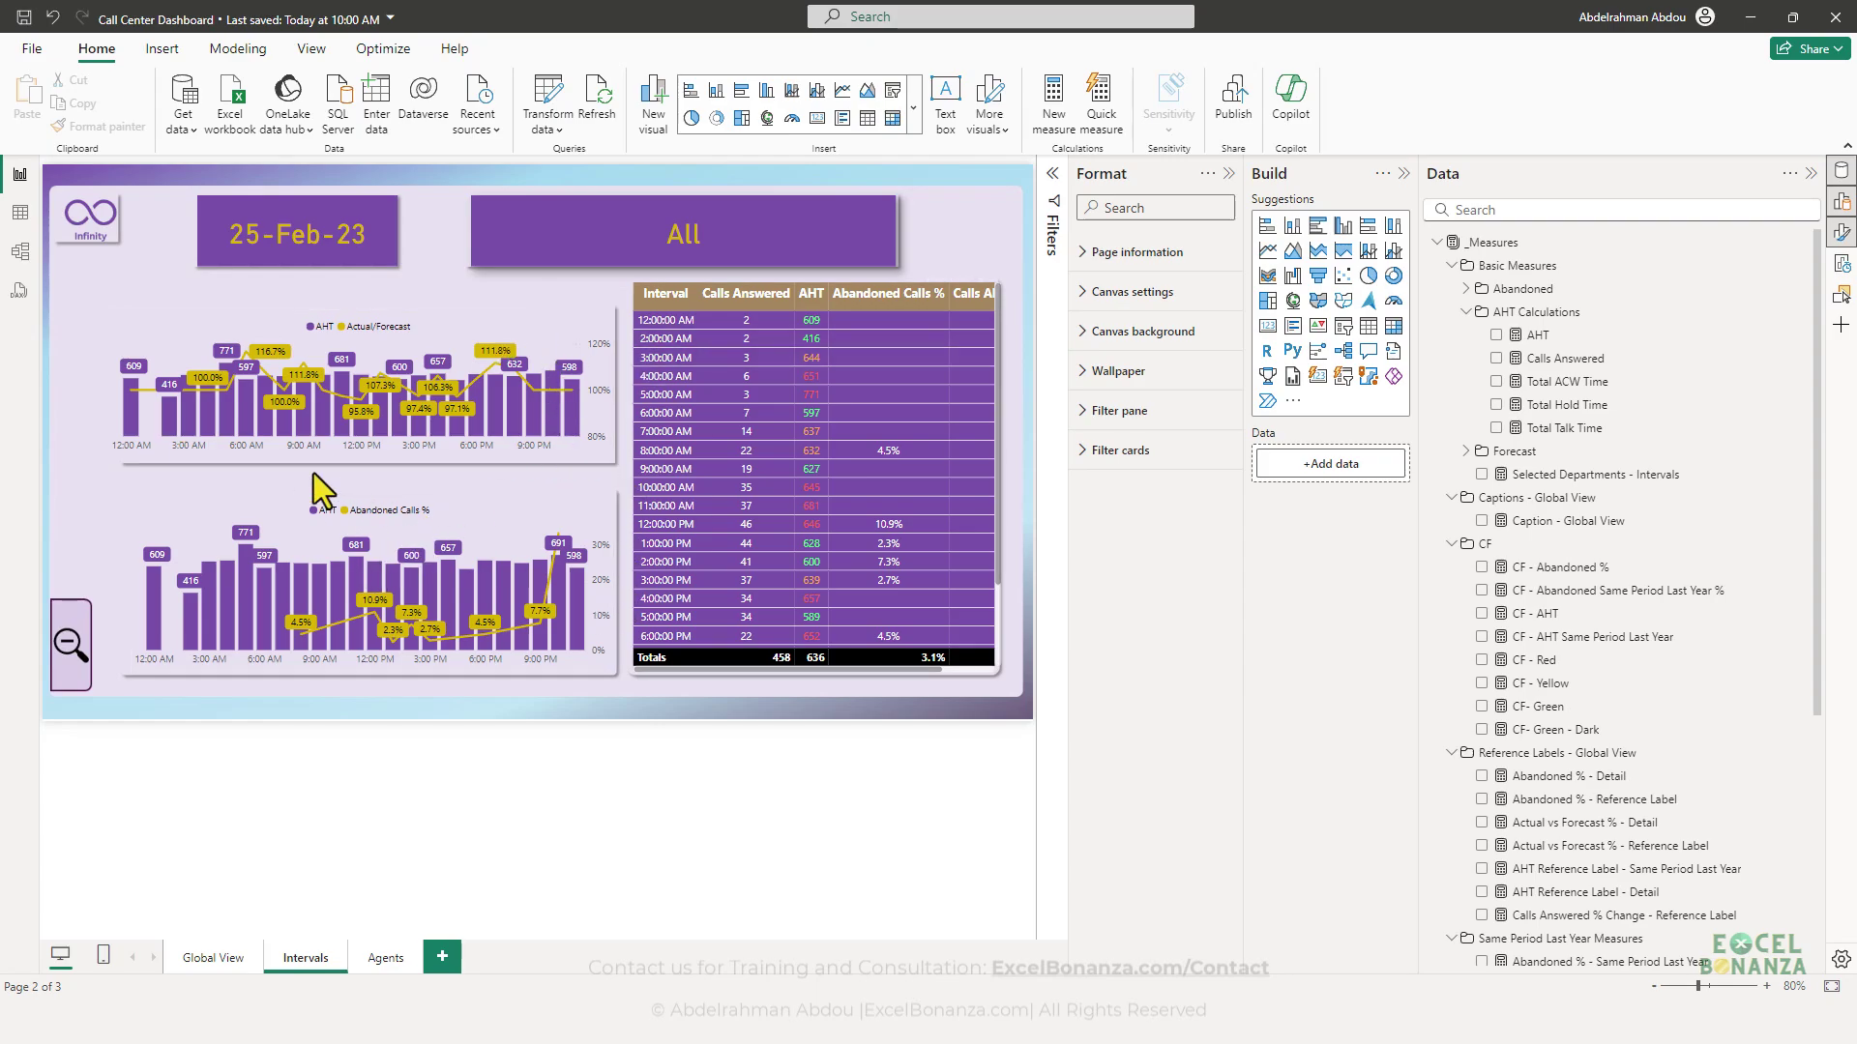
pyautogui.click(196, 955)
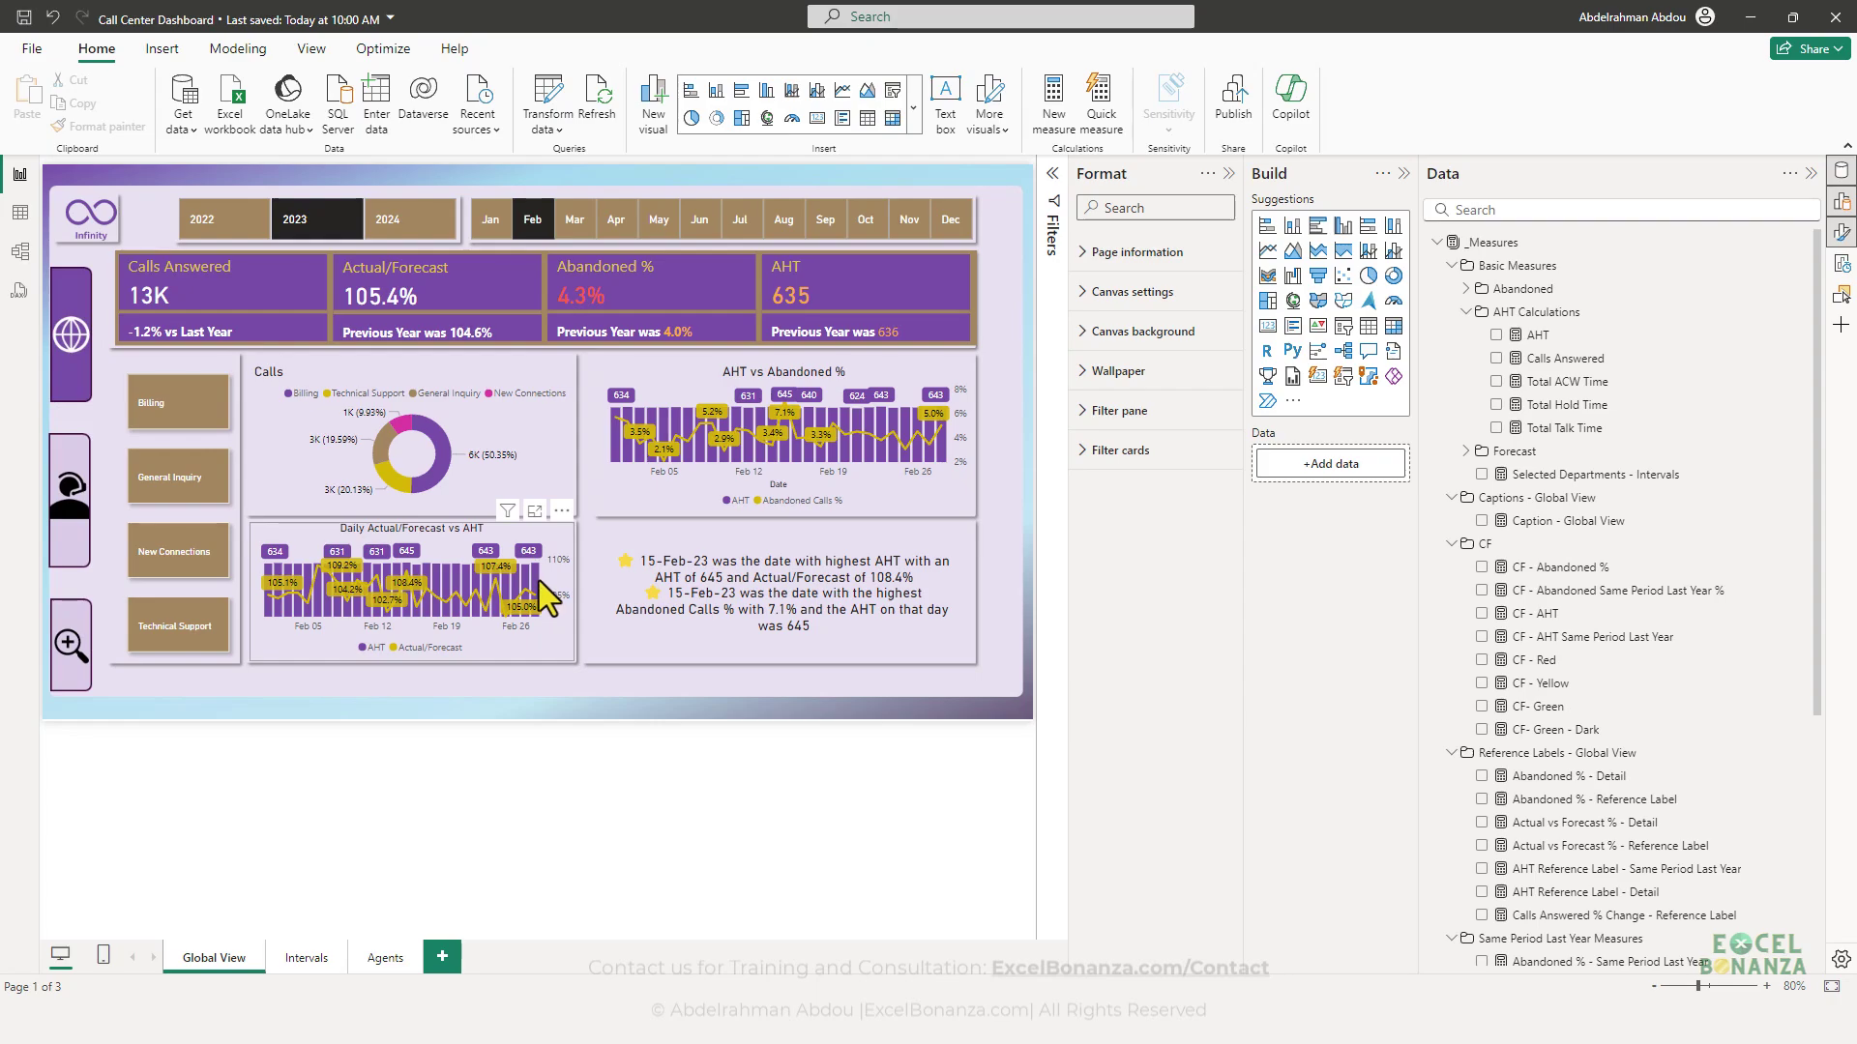
# - Select the 28-Feb-23 column, use the dashboard's magnifier button to drill through to Intervals, and return to Global View
pyautogui.moveTo(536, 580)
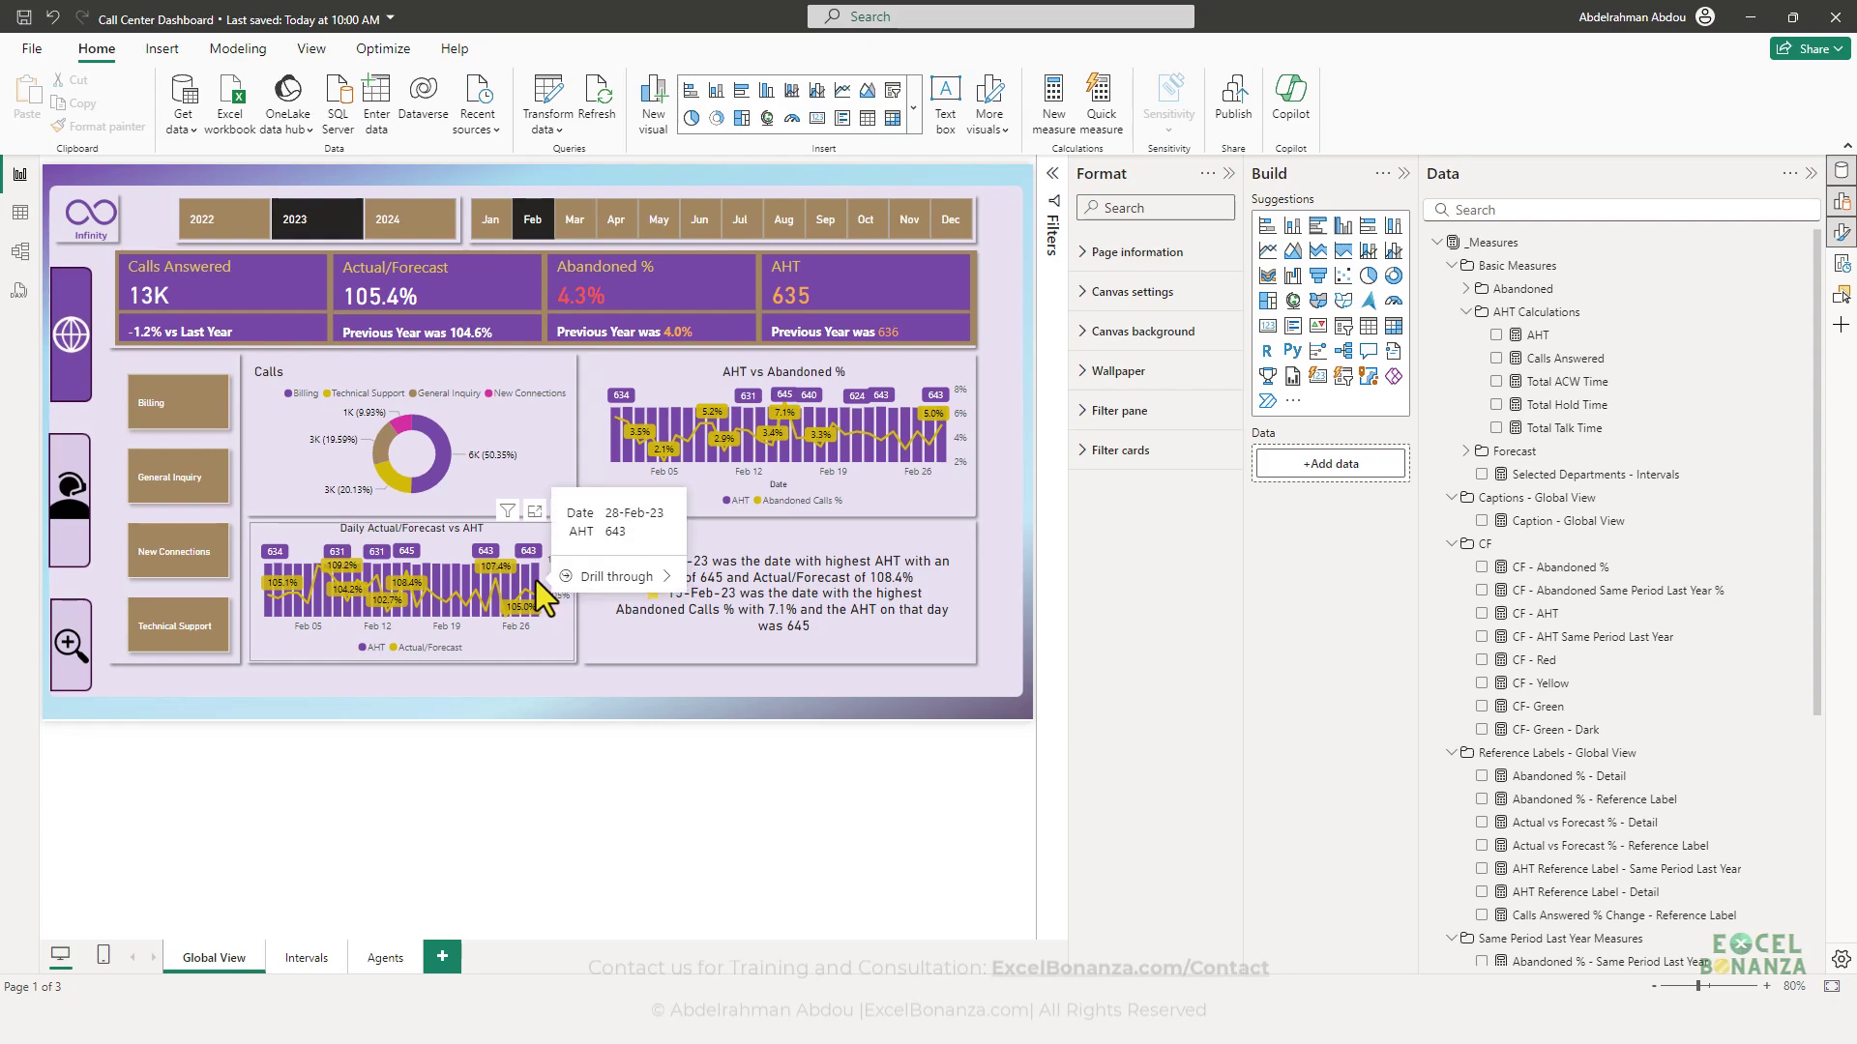
pyautogui.click(536, 580)
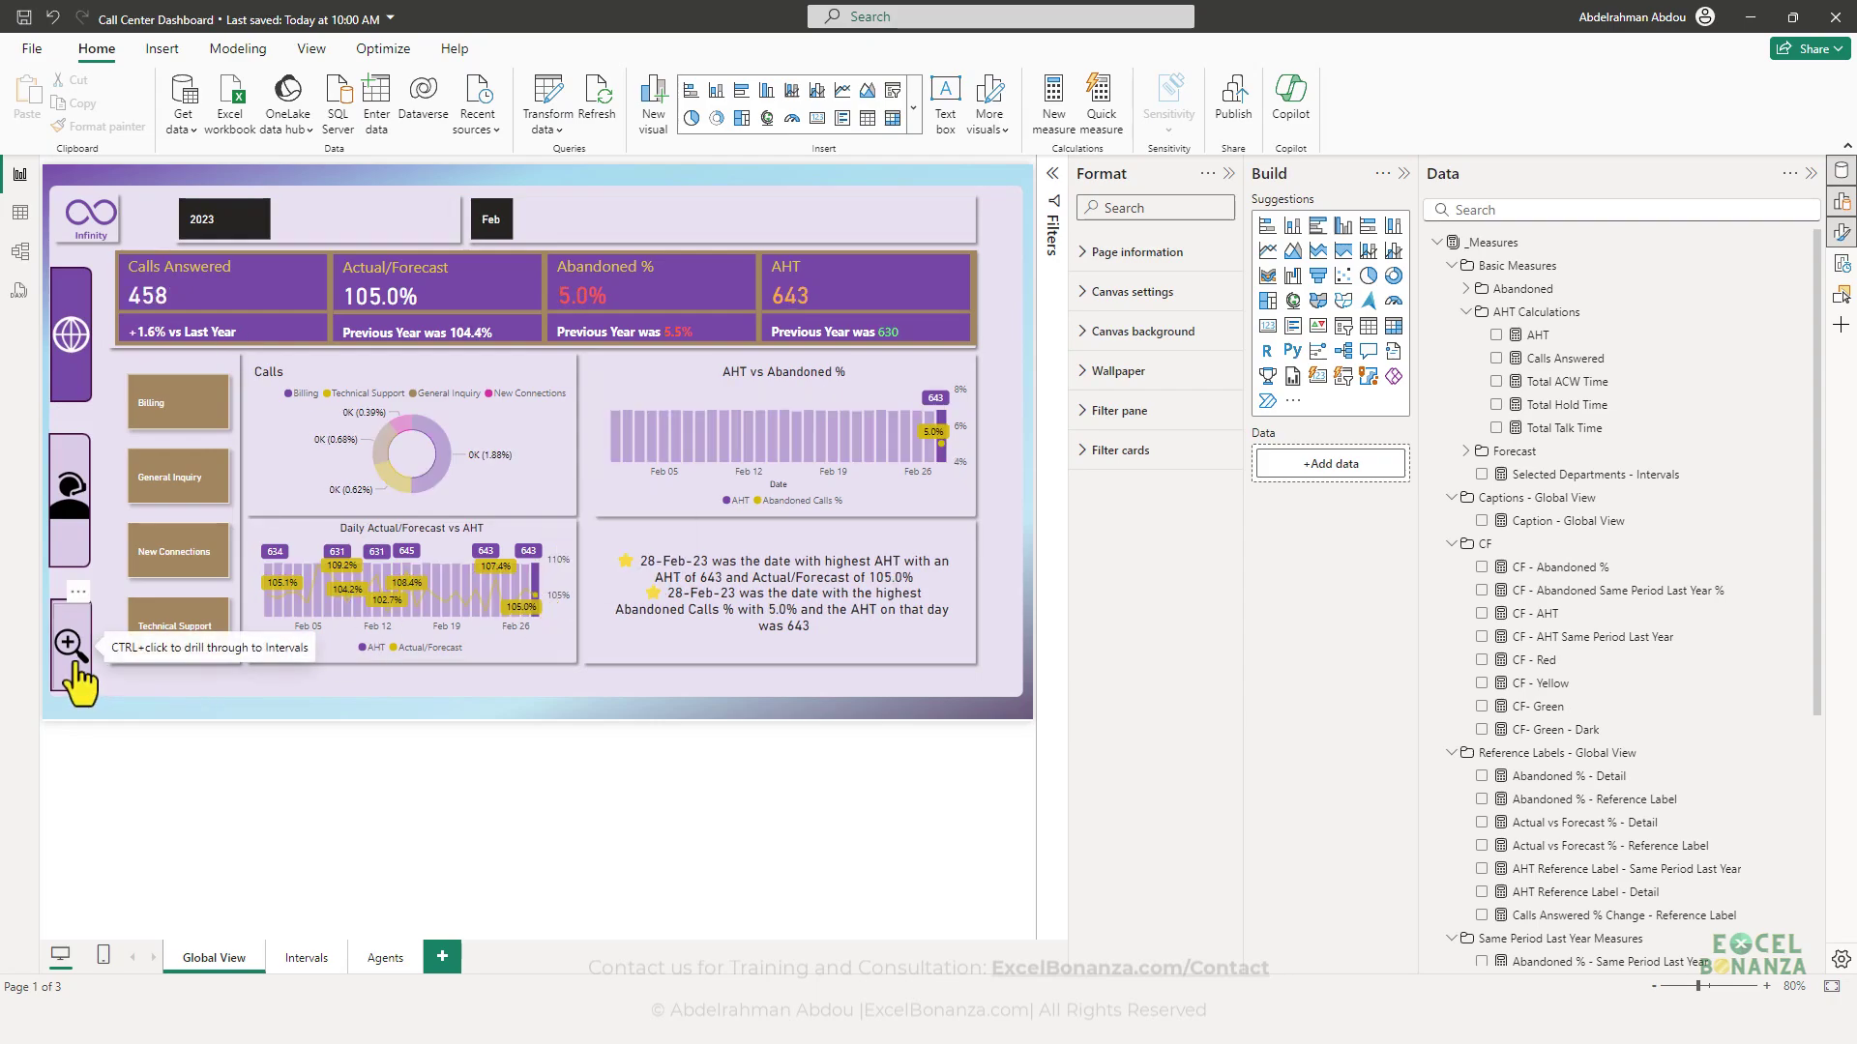
pyautogui.keyDown('ctrl'); pyautogui.click(76, 662); pyautogui.keyUp('ctrl')
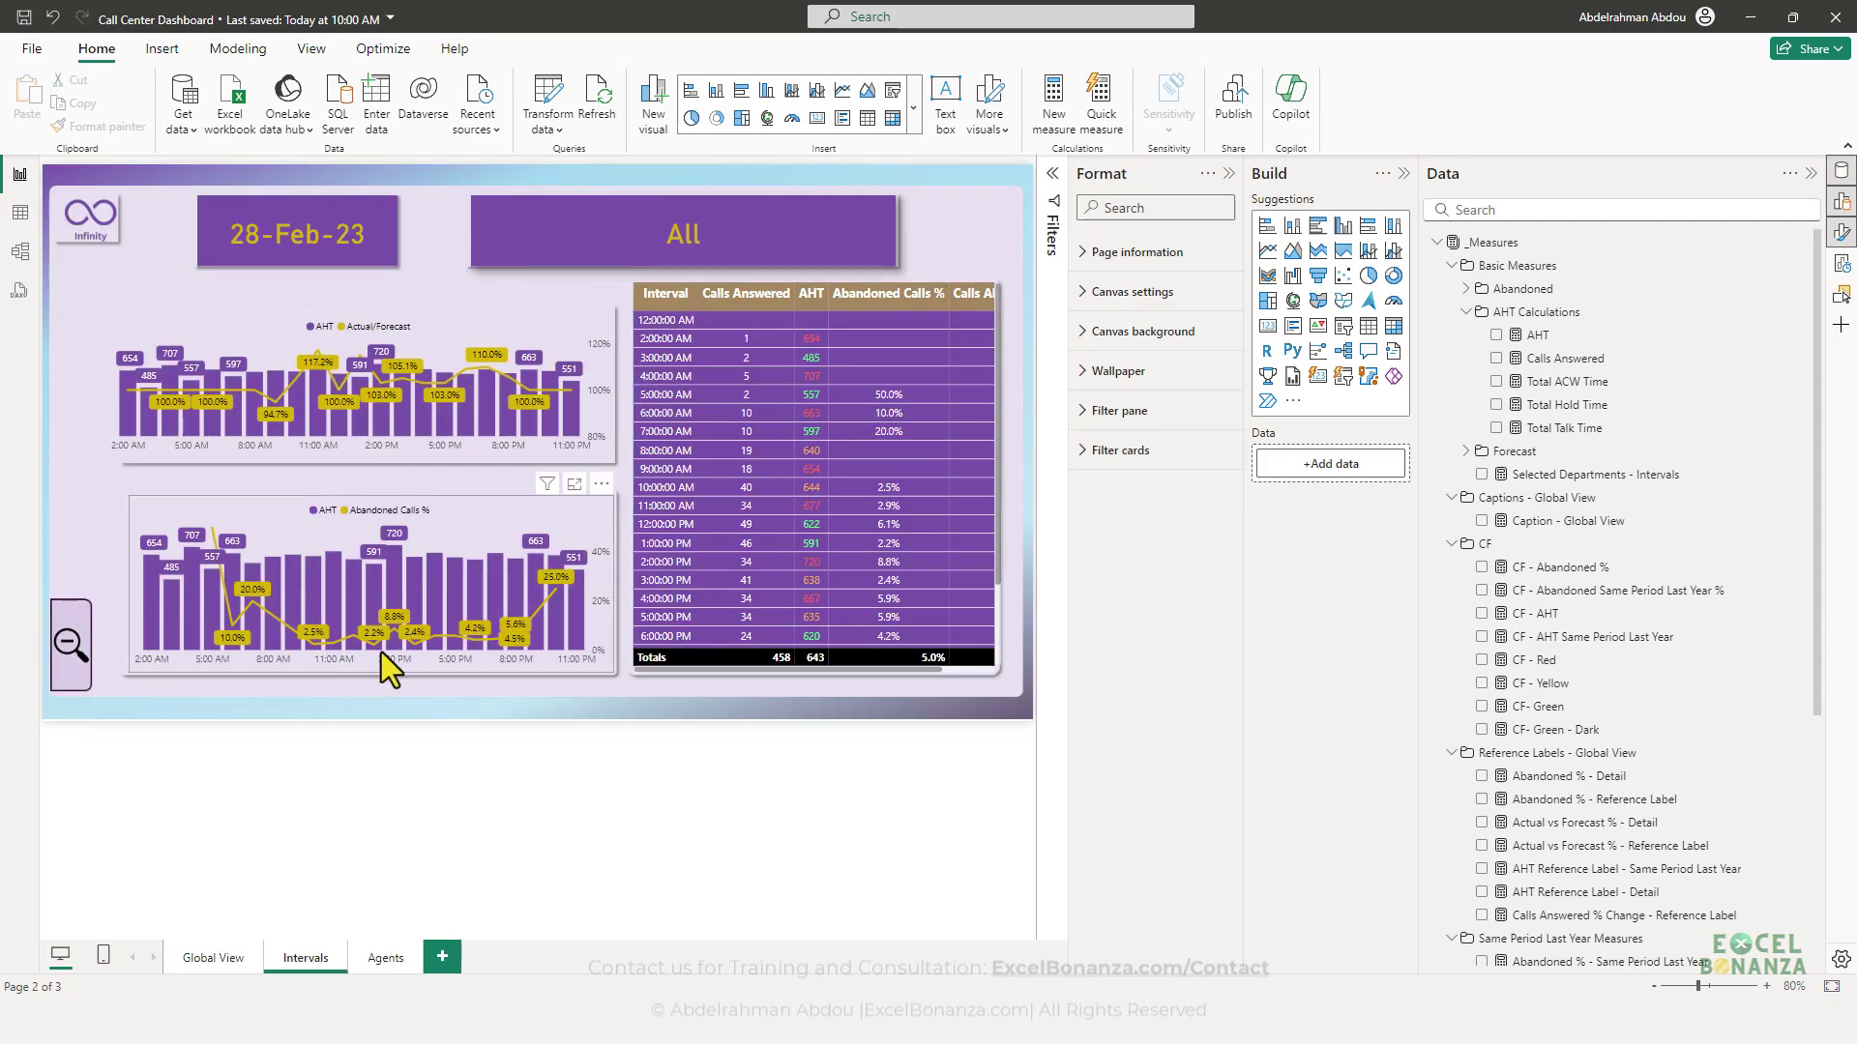
pyautogui.click(221, 954)
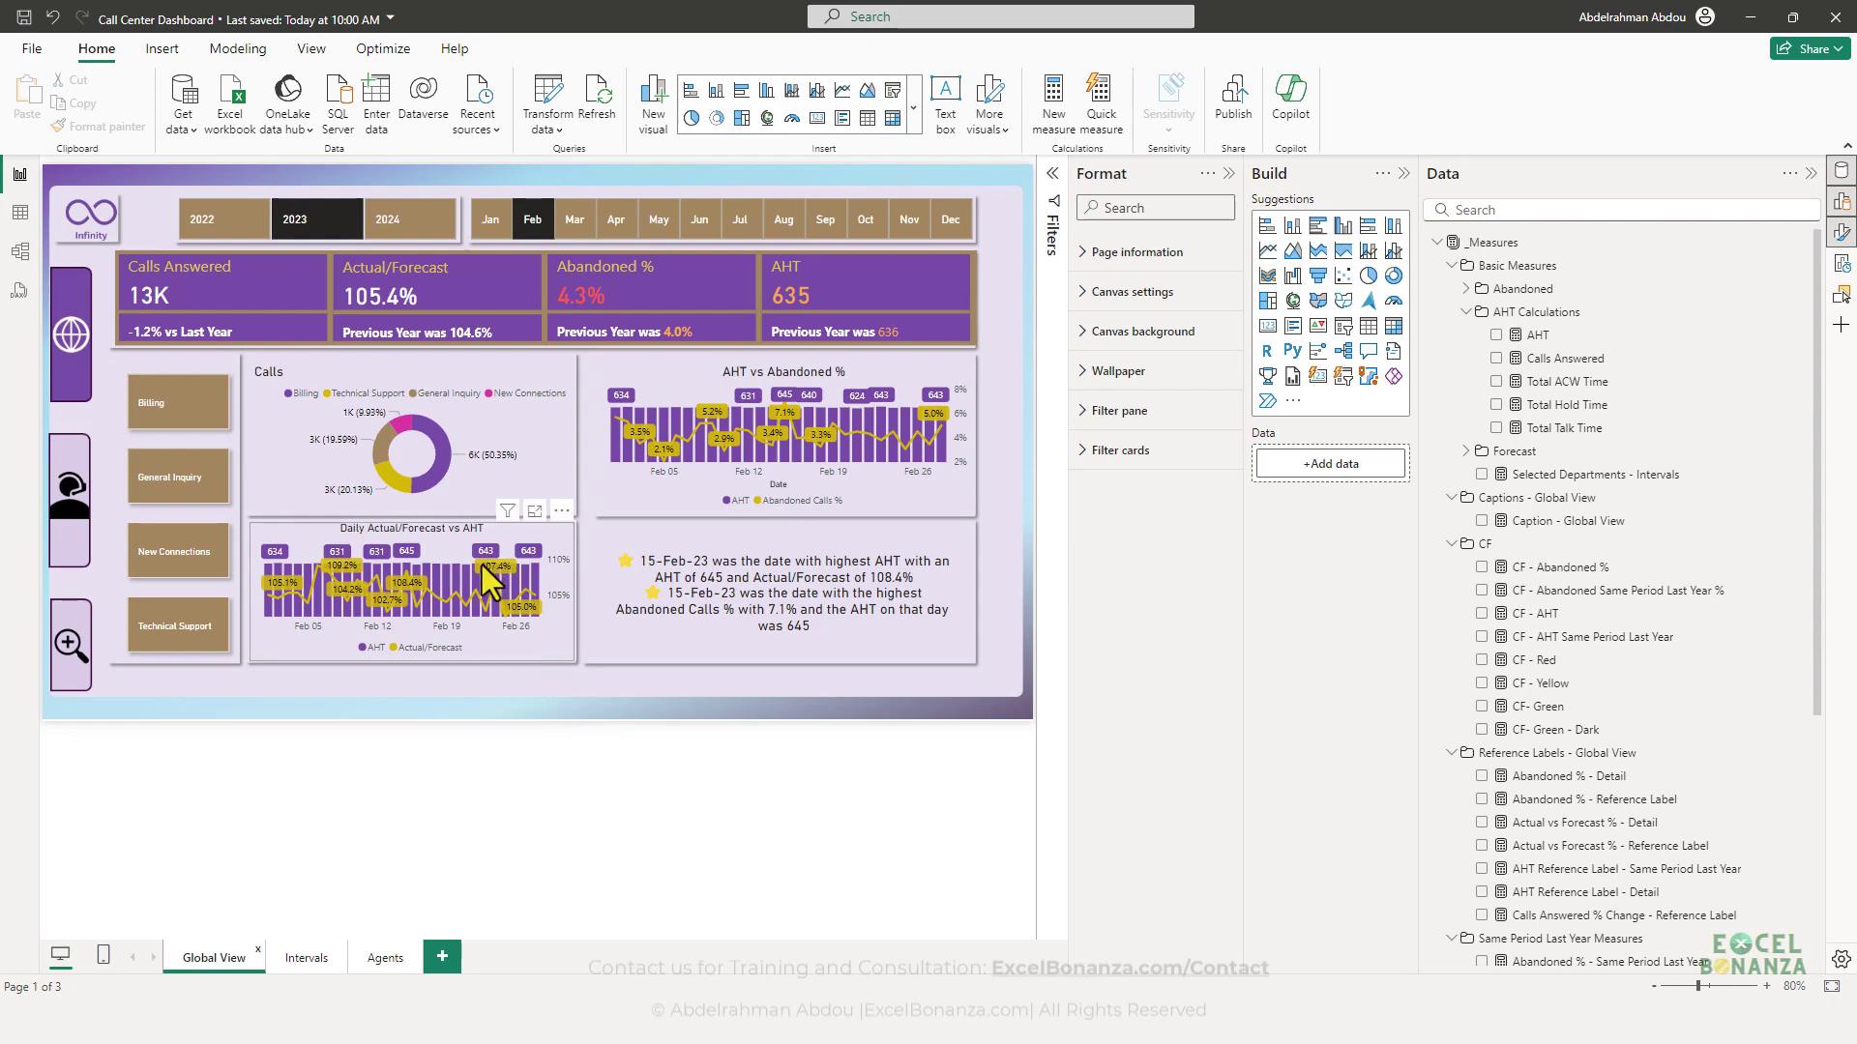
# - Examine the Time table's relationships to the fact tables in the data model, and return to the report
pyautogui.click(19, 252)
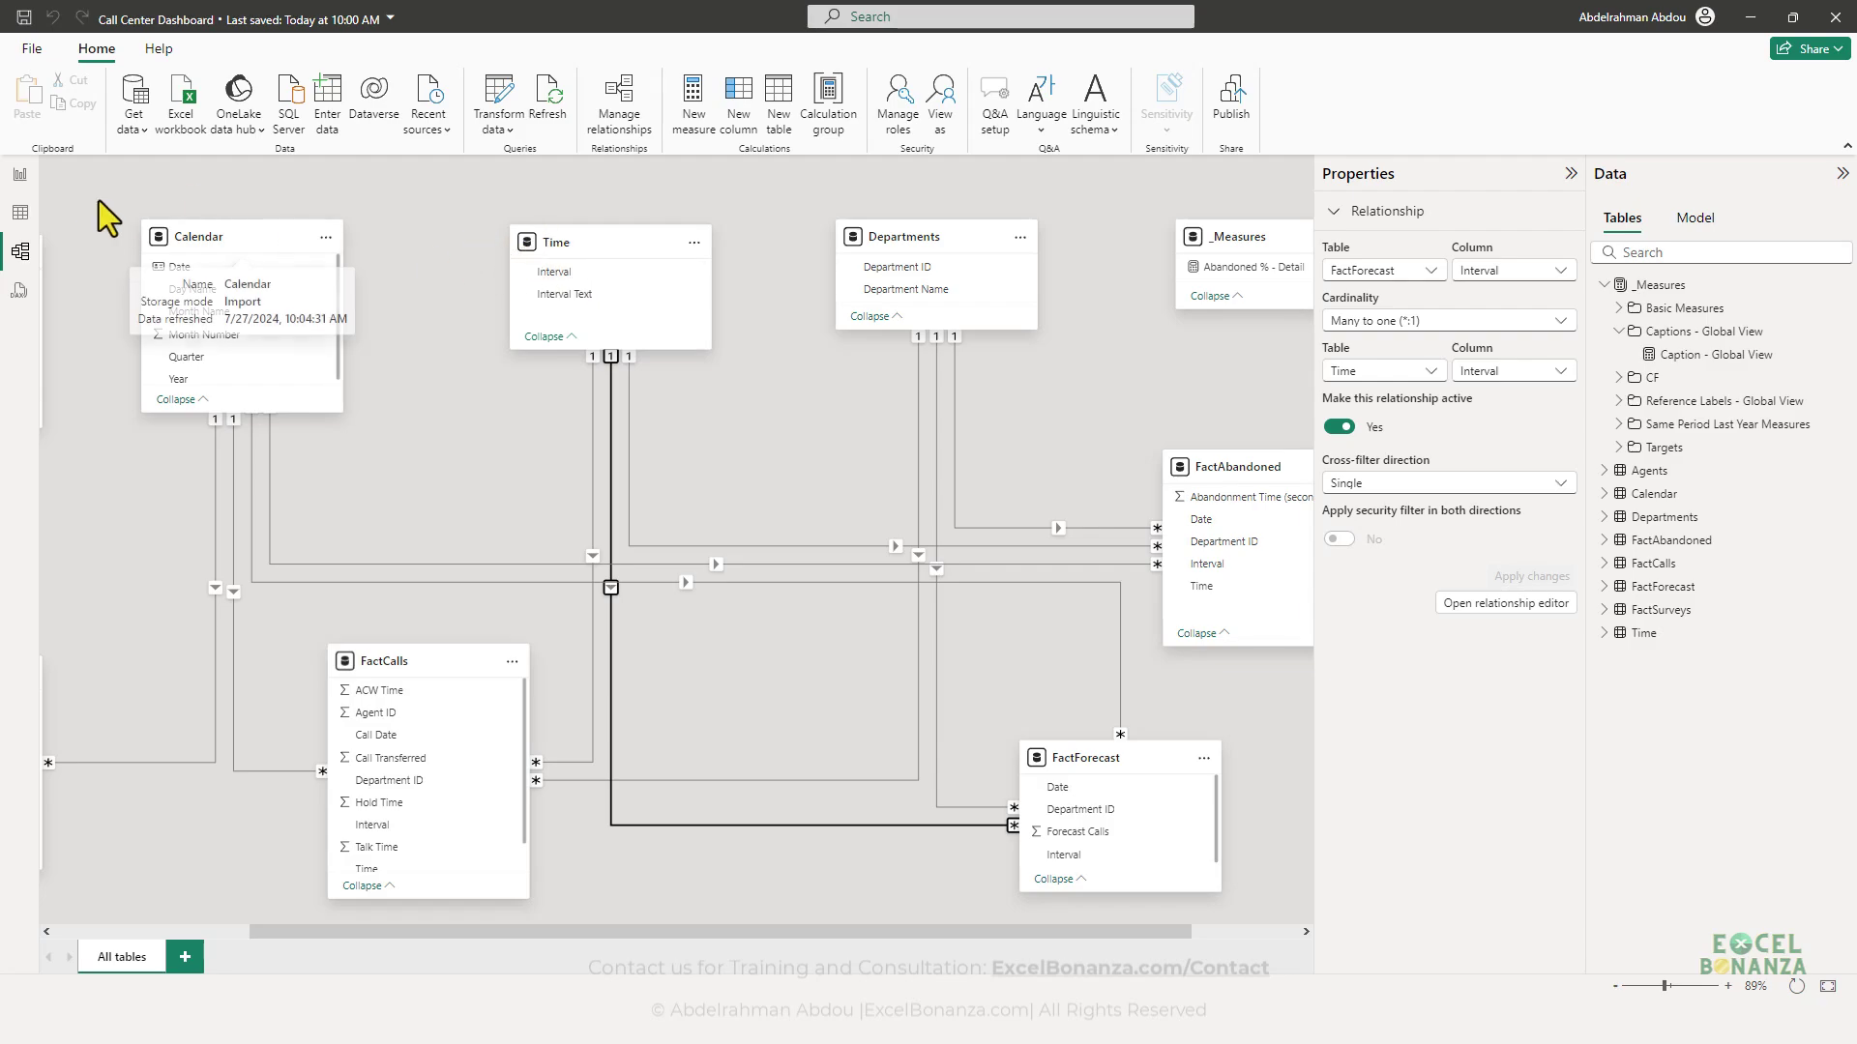
pyautogui.click(20, 174)
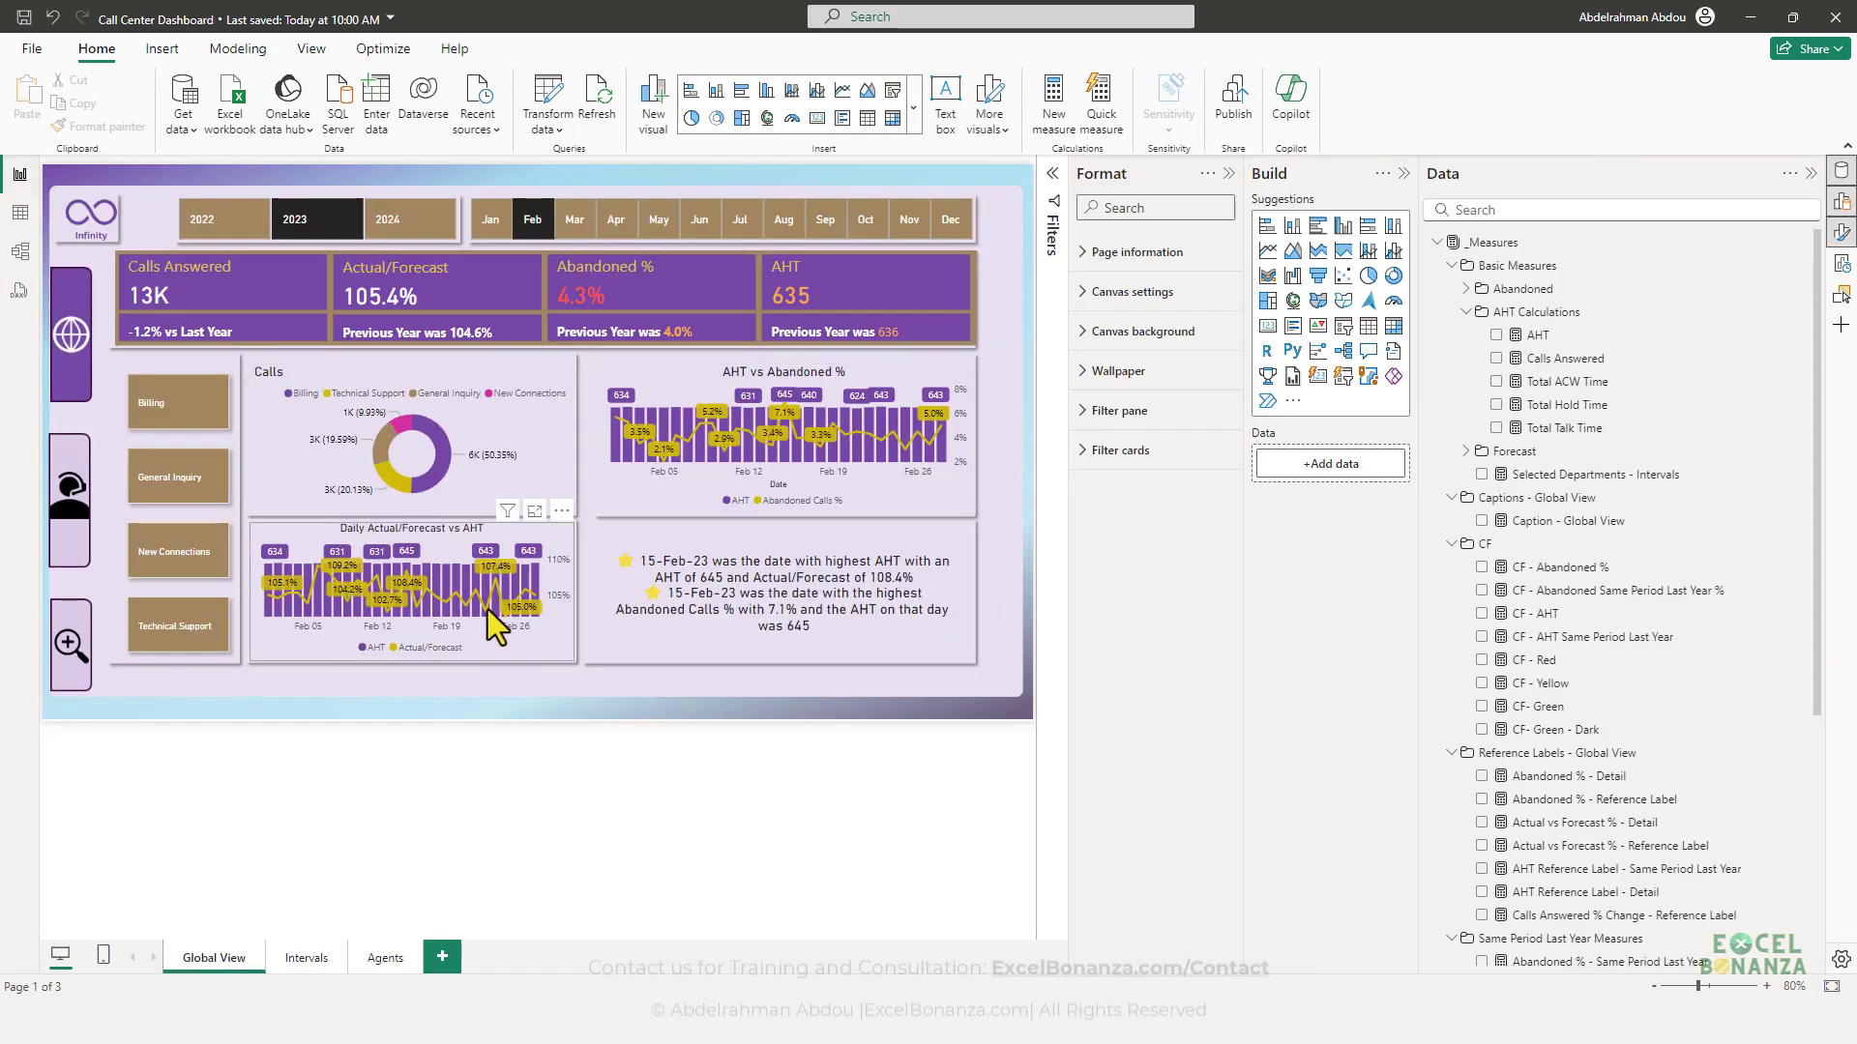
pyautogui.moveTo(495, 609)
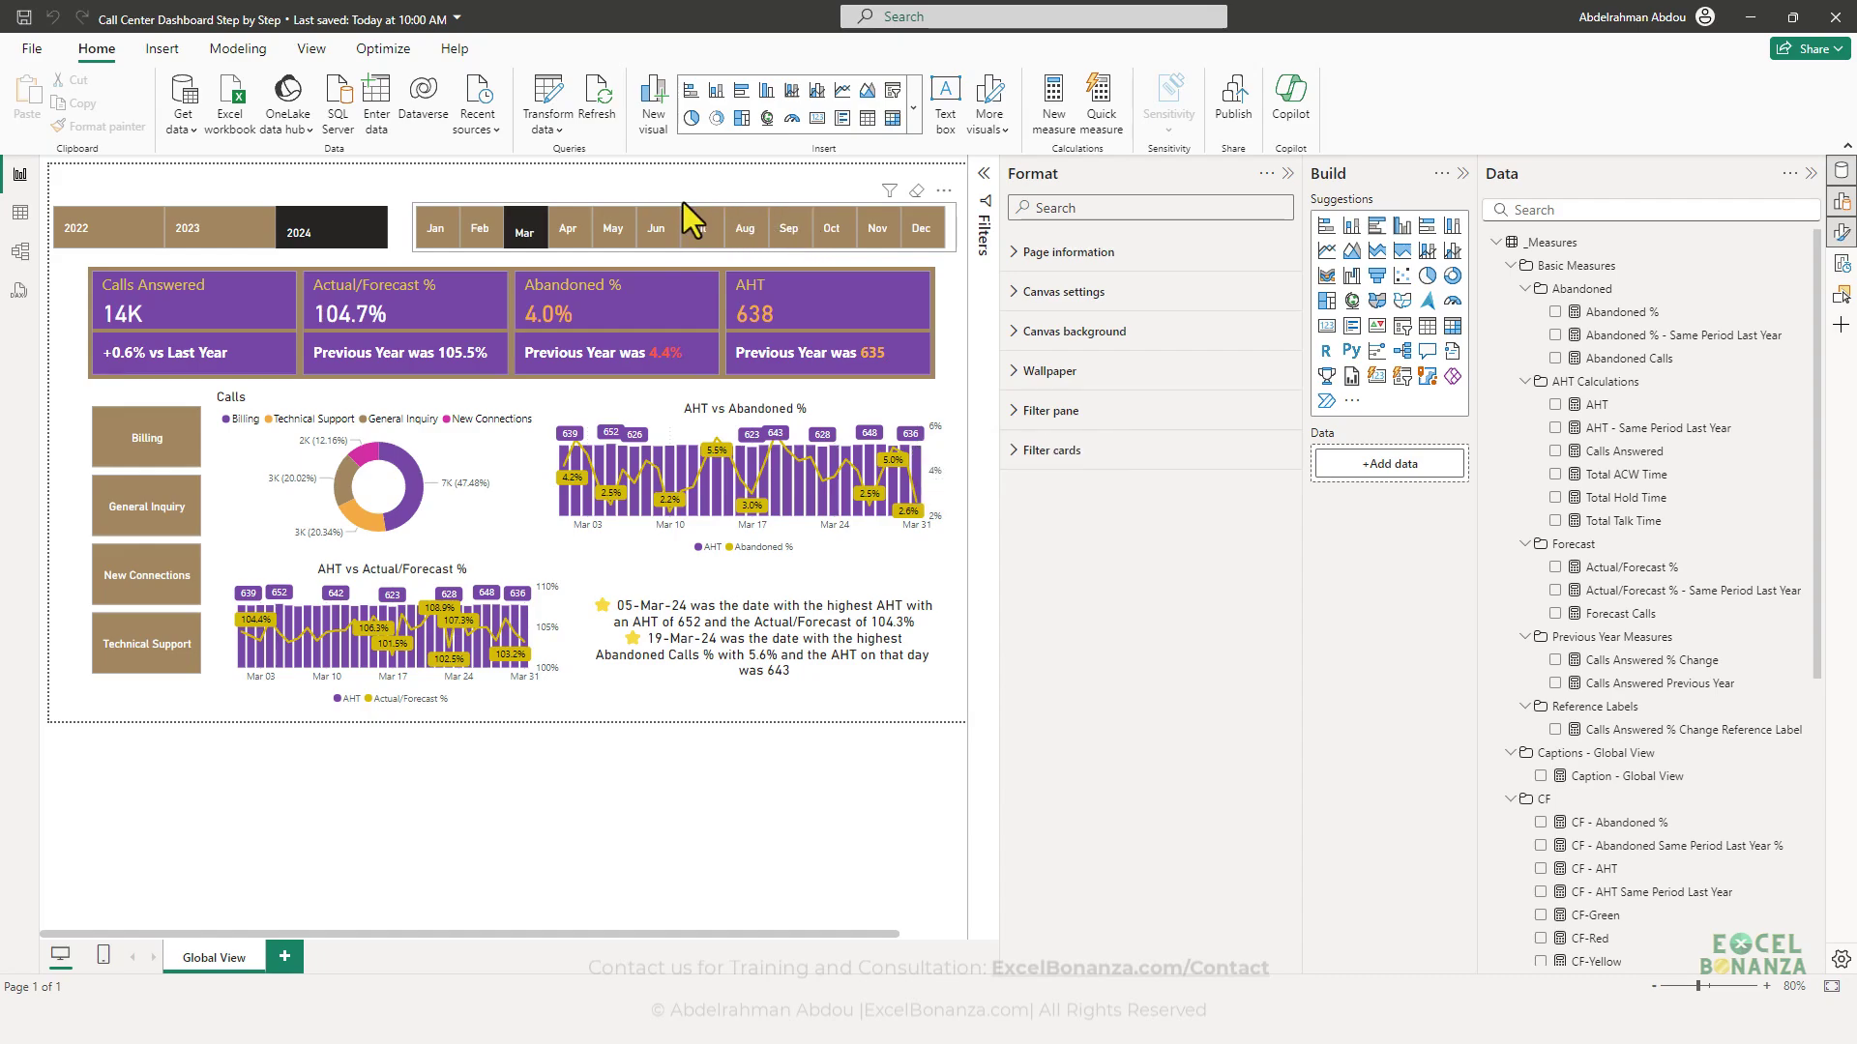
# - Create a blank query in Power Query for the Call Center Dashboard Step by Step file and open its Advanced Editor
pyautogui.click(546, 92)
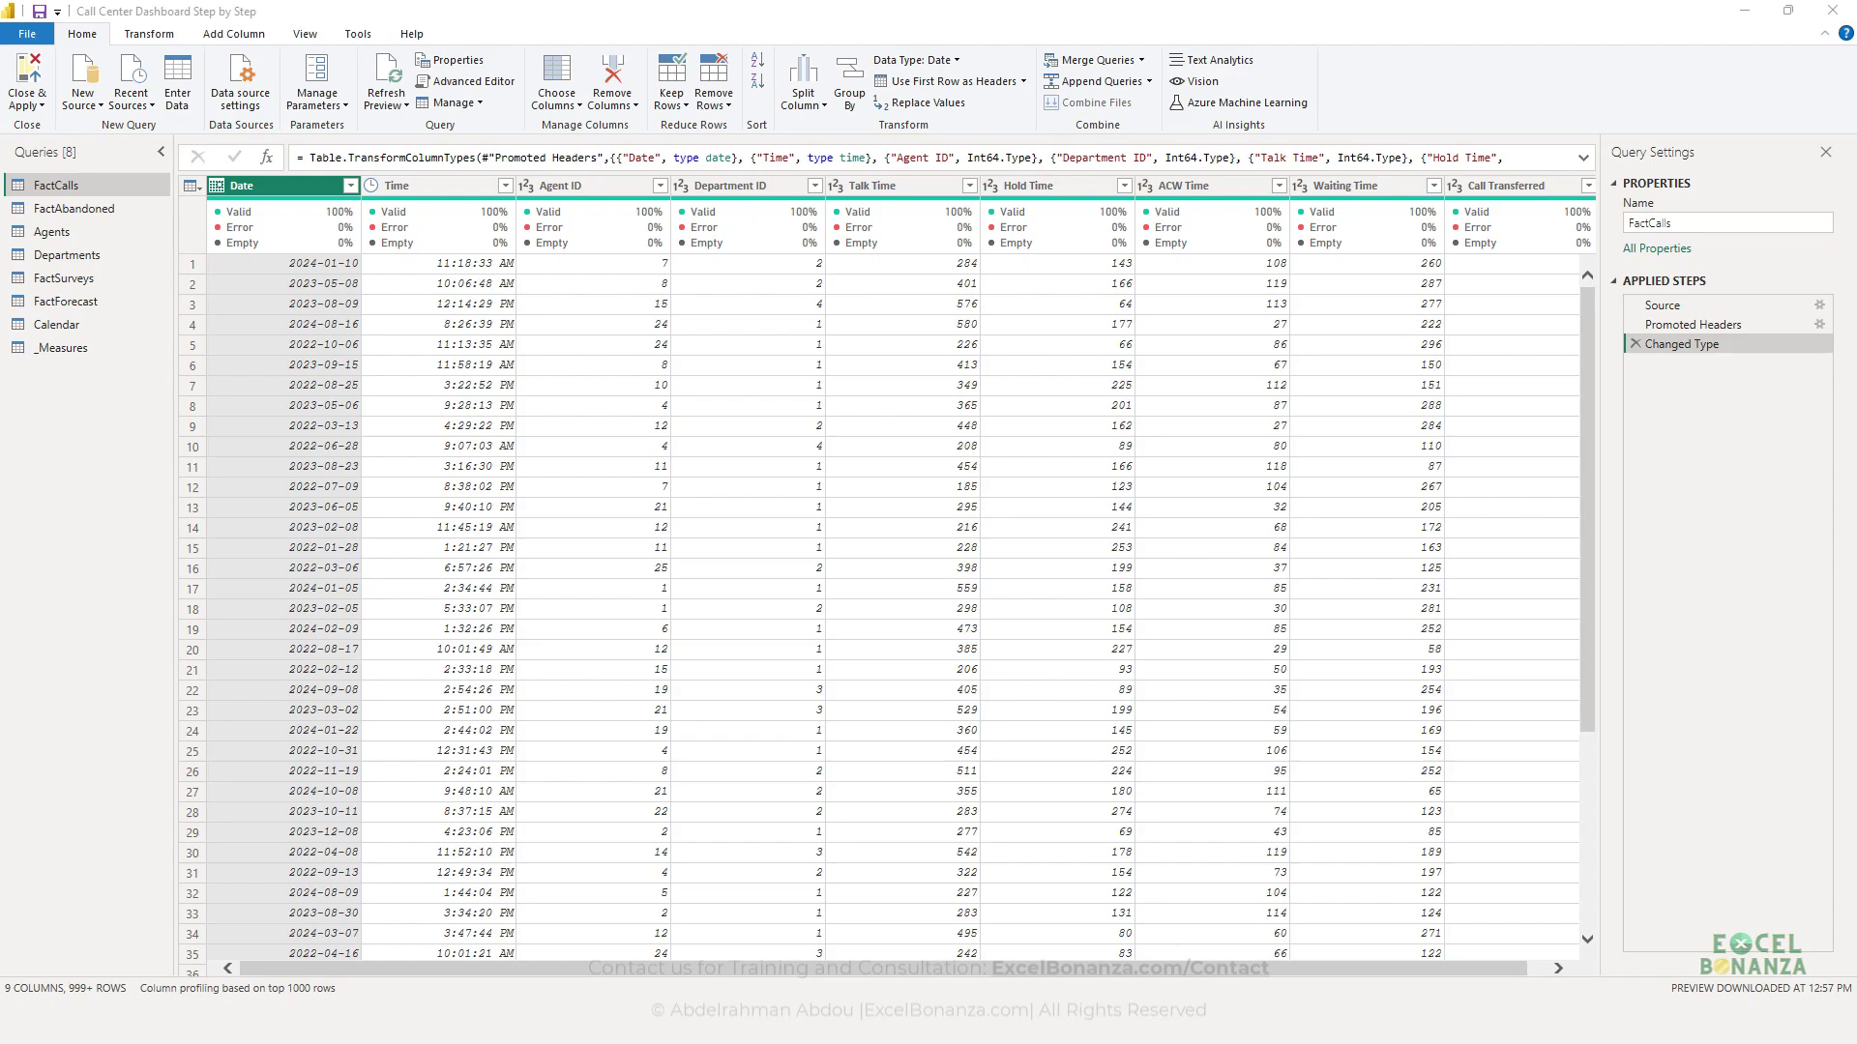
pyautogui.rightClick(102, 375)
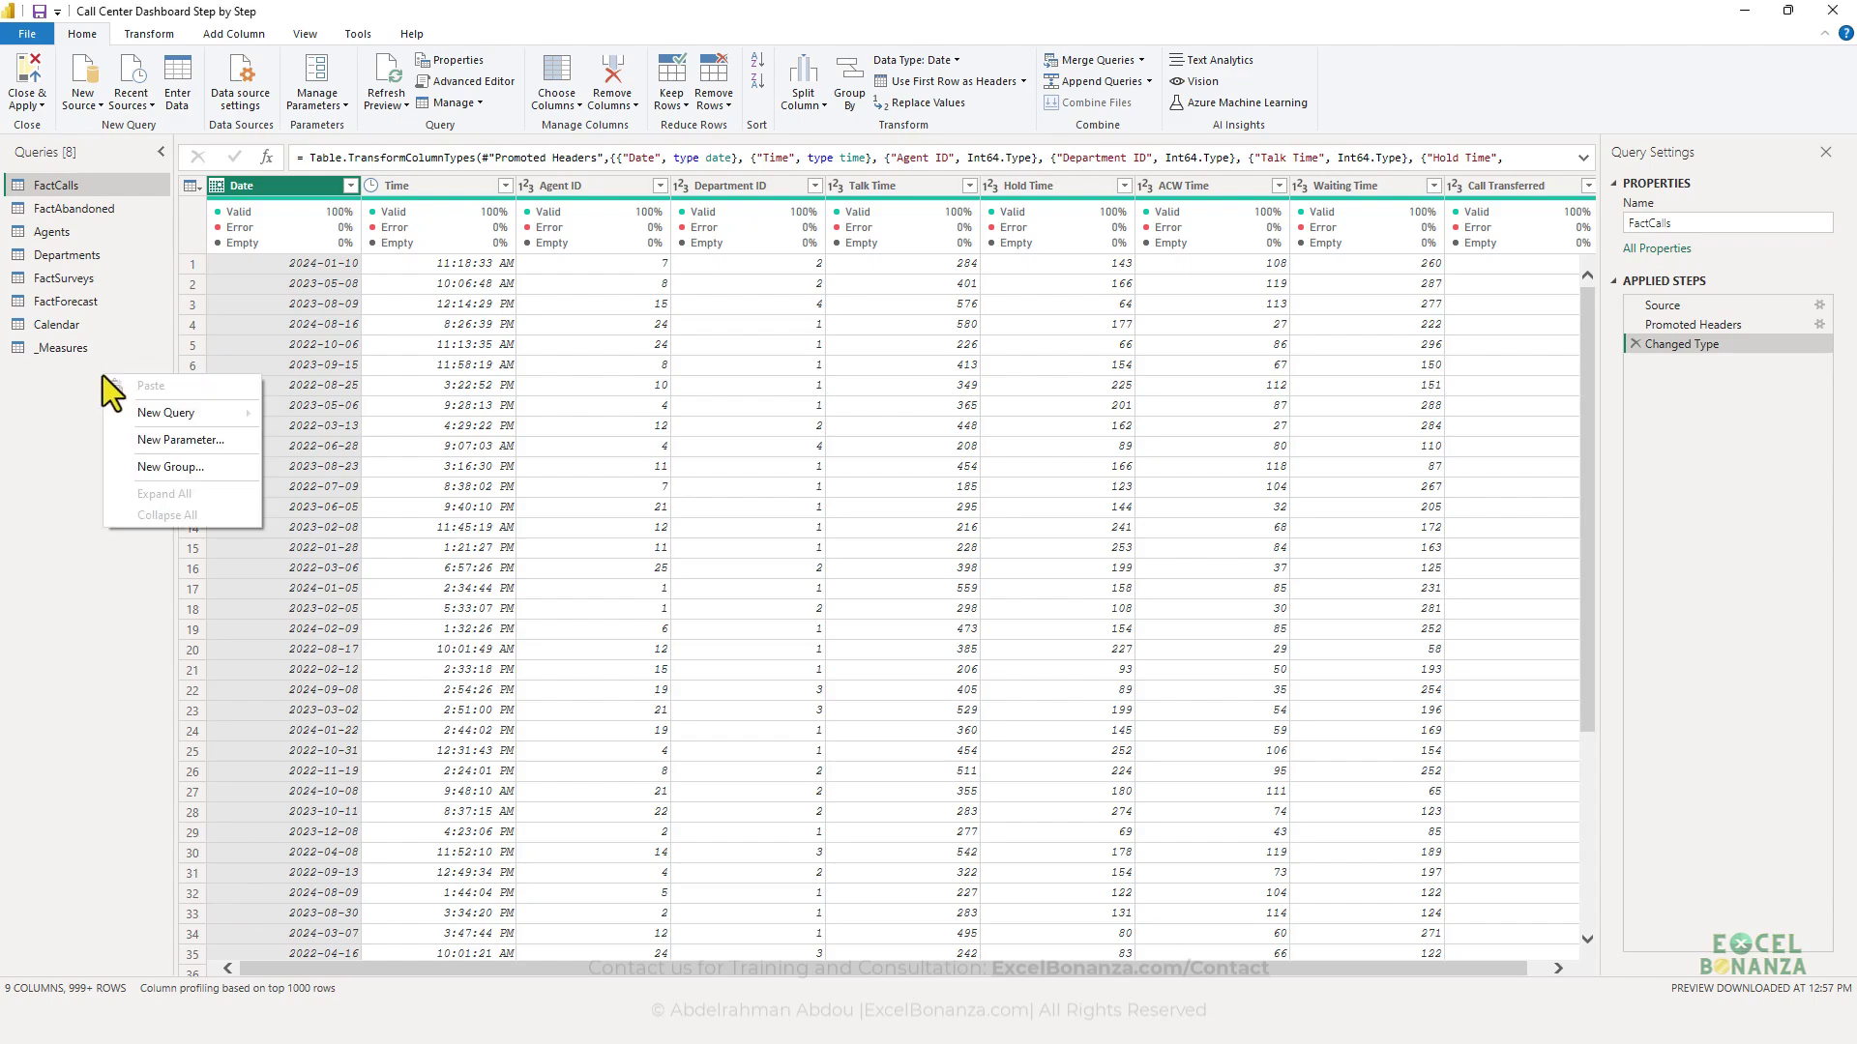
pyautogui.moveTo(142, 410)
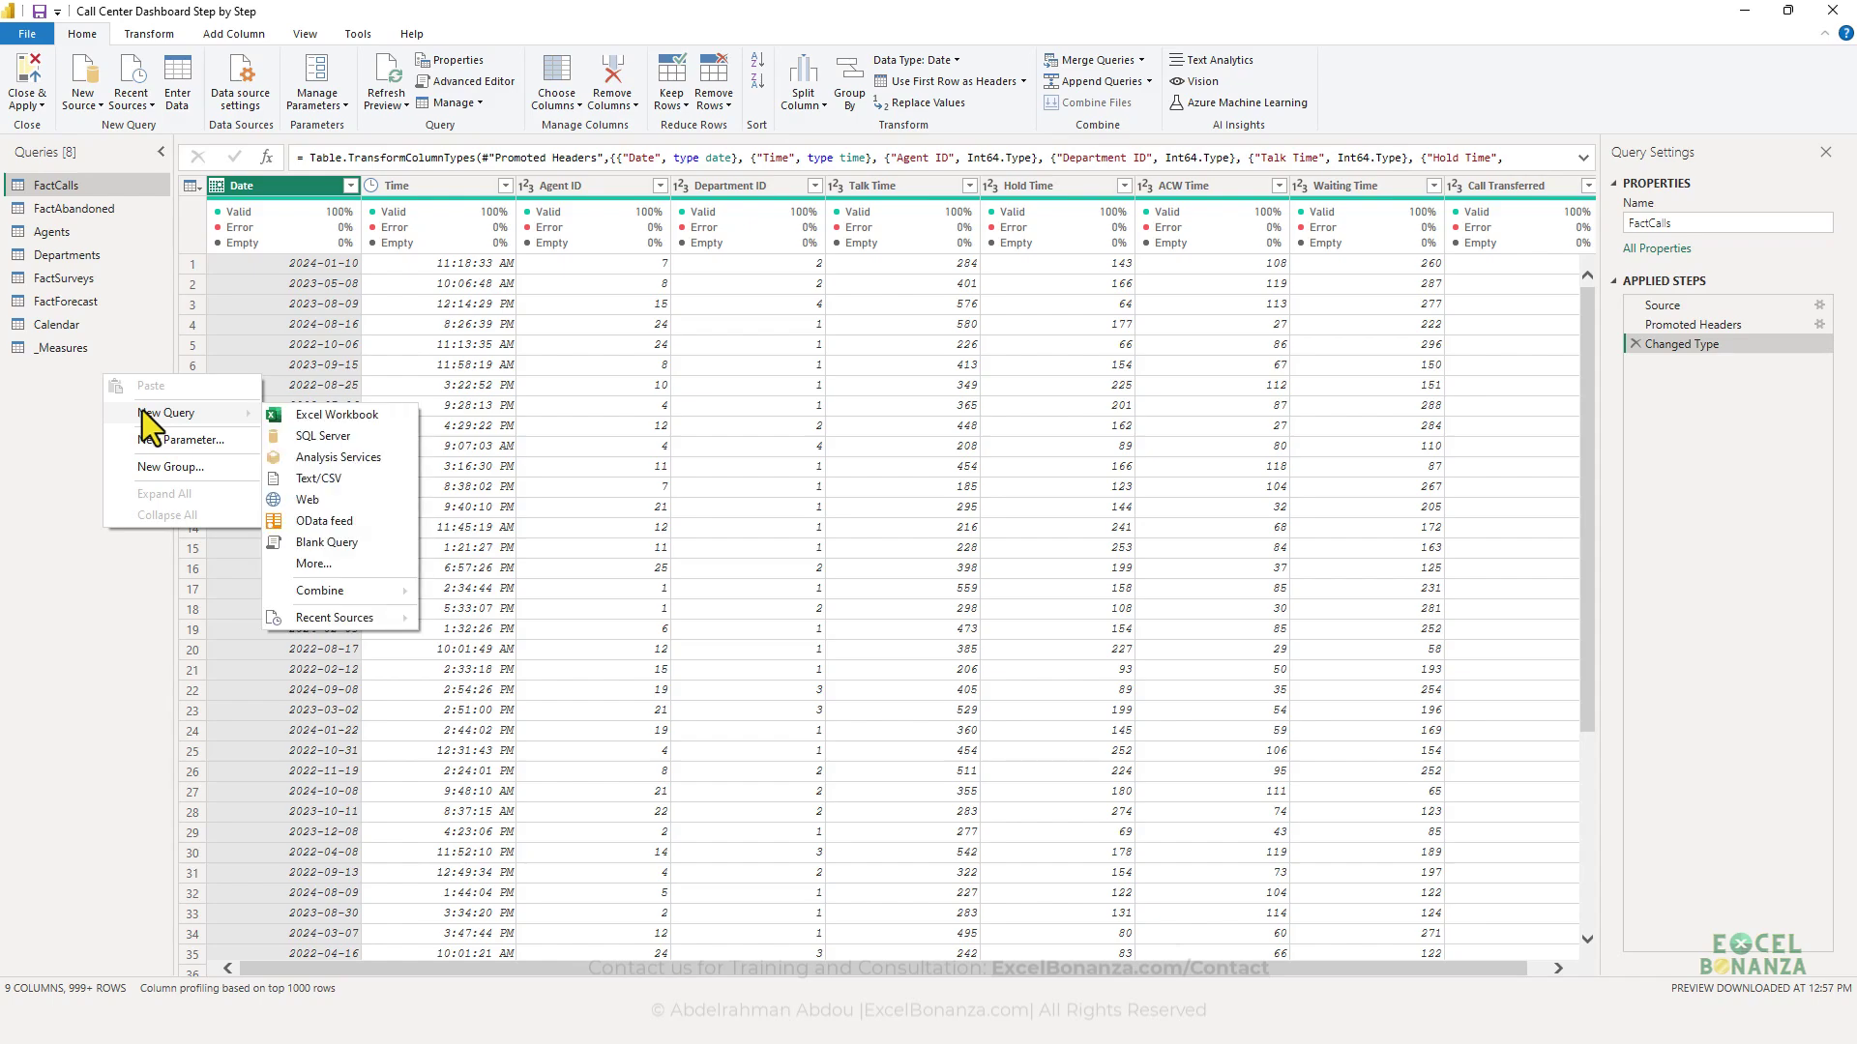
pyautogui.click(337, 539)
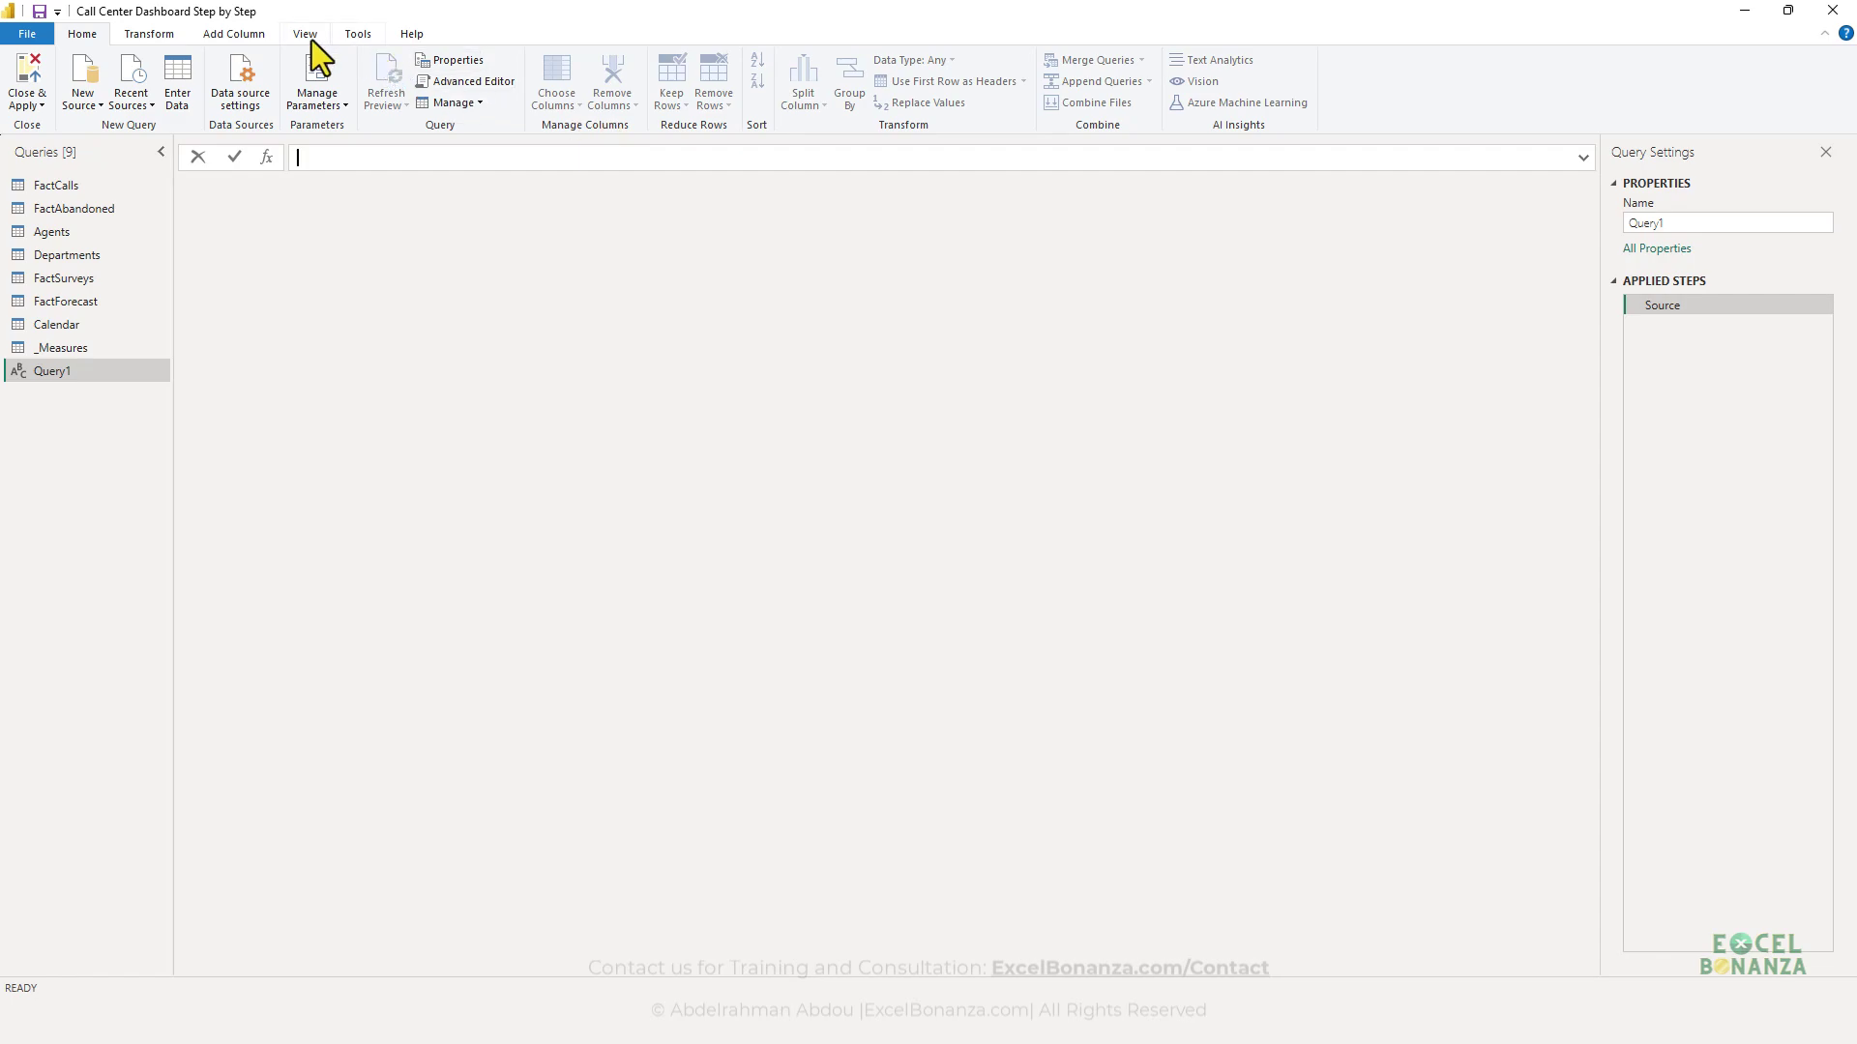
pyautogui.click(305, 35)
pyautogui.click(586, 87)
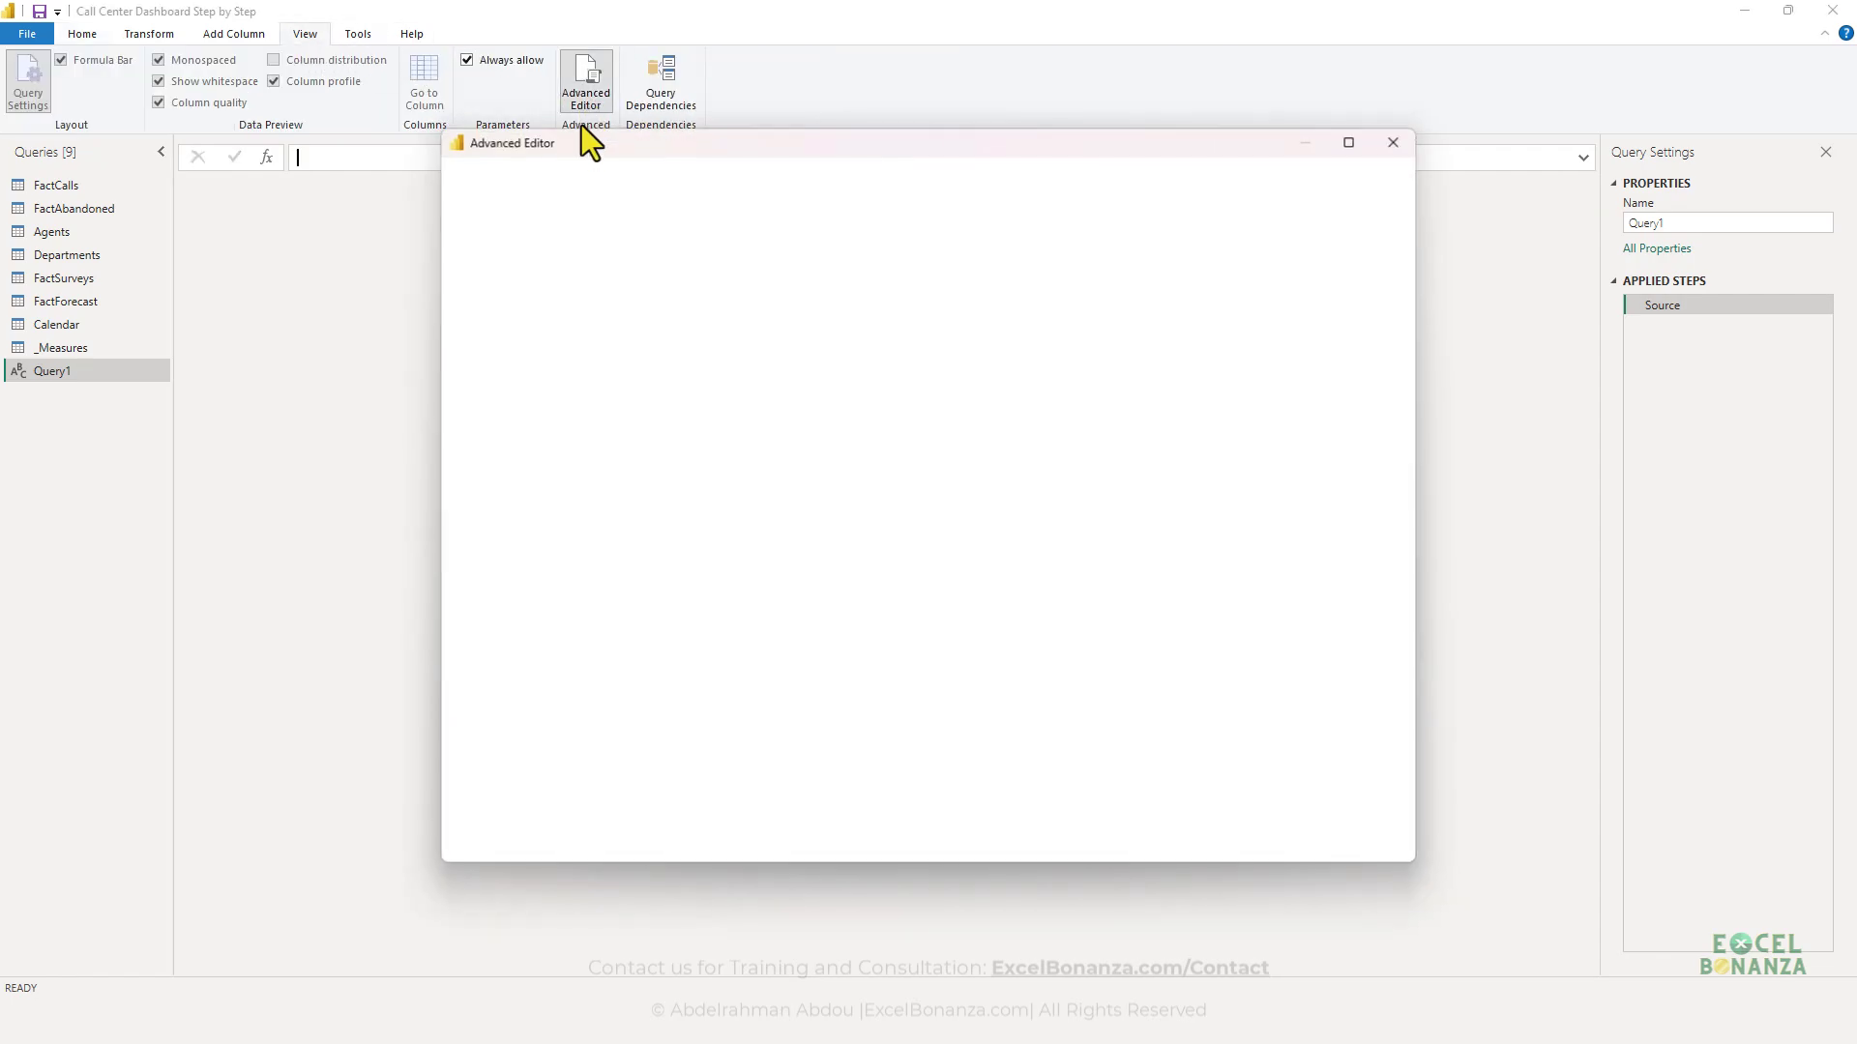
# - Replace Query1's code with List.Times(#time(0,0,0),24,#duration(0,1,0,0)) and apply it
pyautogui.hotkey('ctrl', 'a')
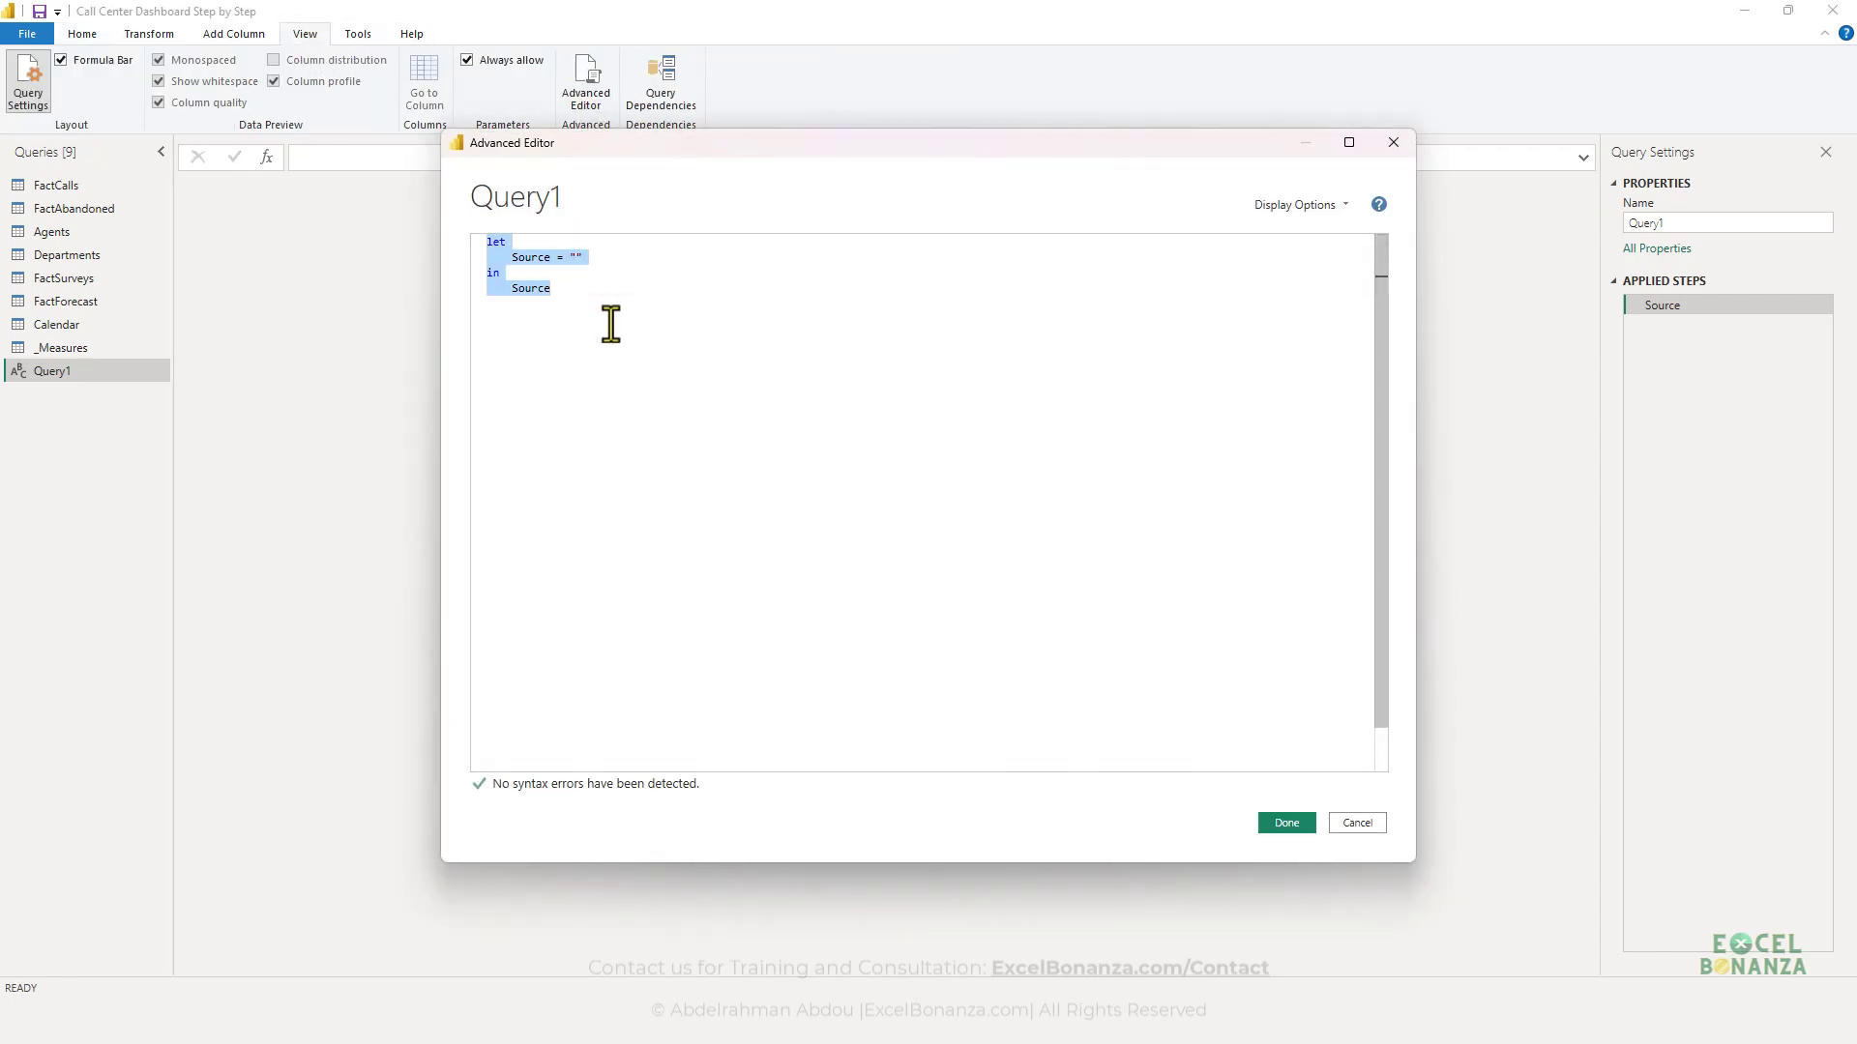
pyautogui.press('BackSpace')
pyautogui.write('List.Times(#time(0,0,0),24,#duration(0,1,0))')
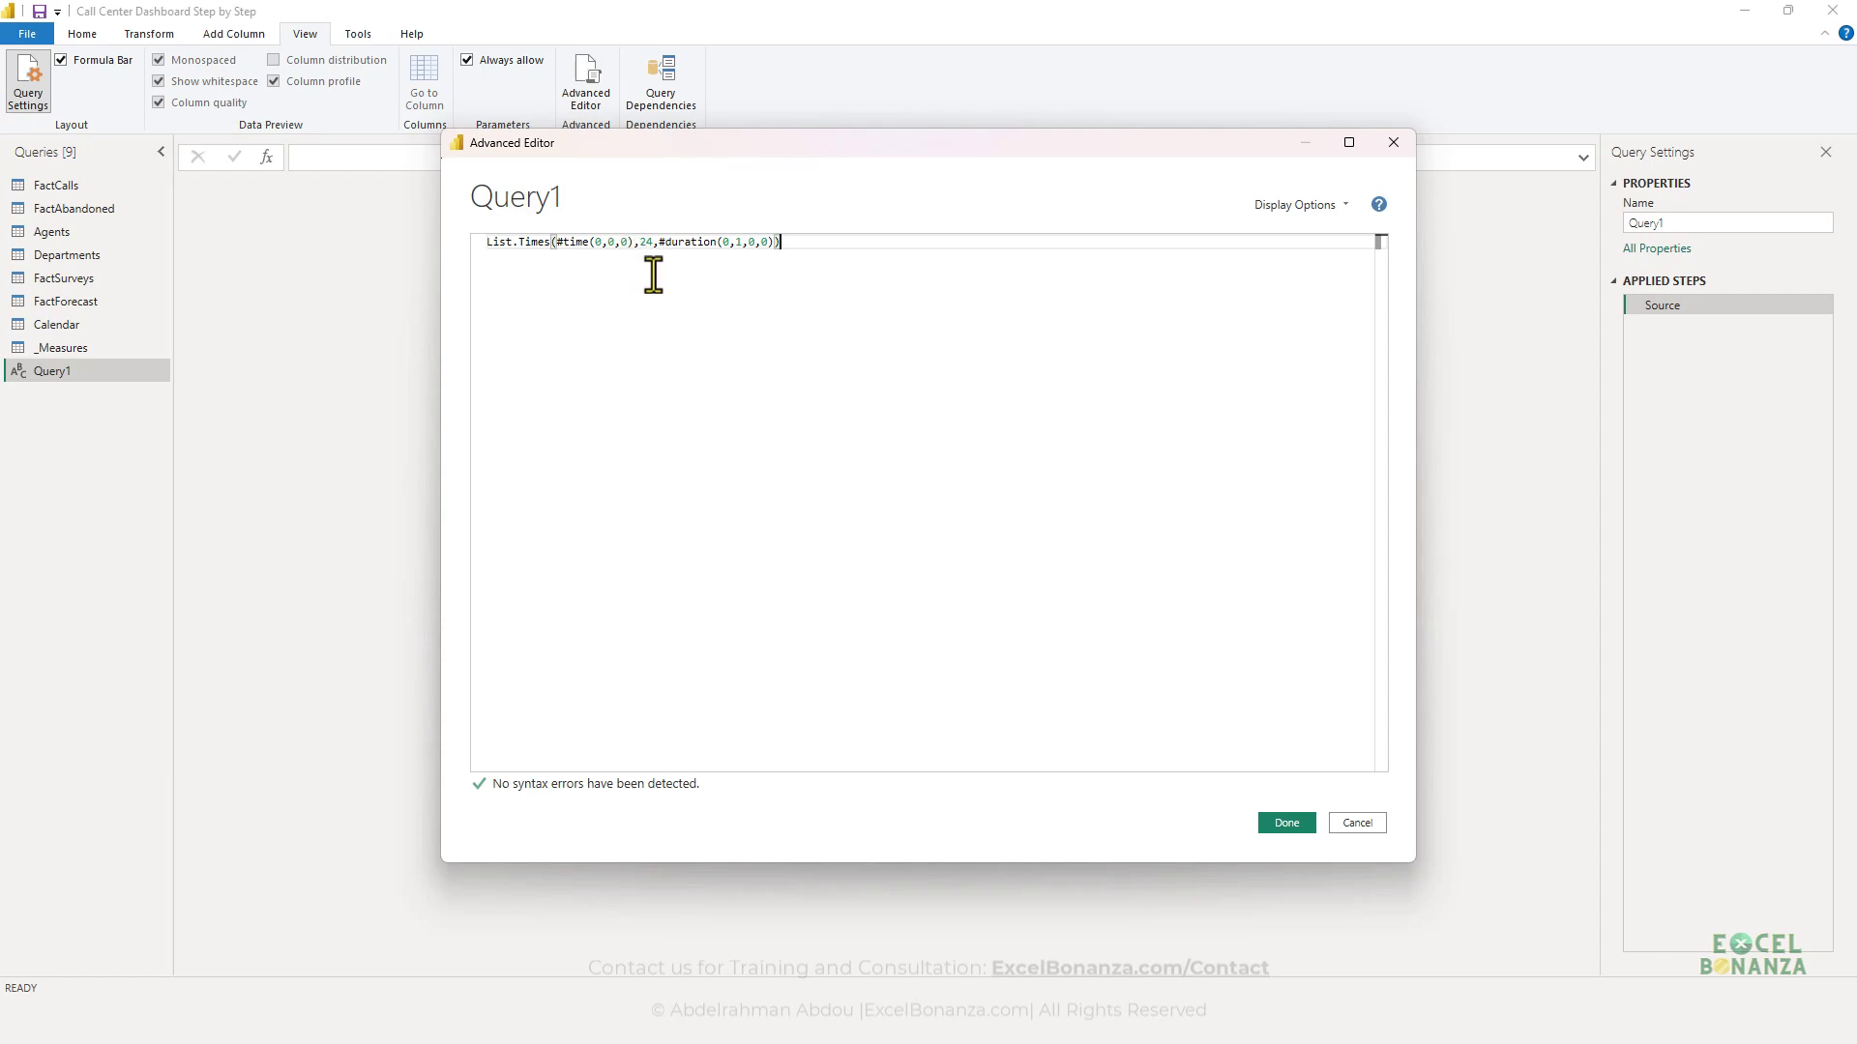
pyautogui.doubleClick(644, 242)
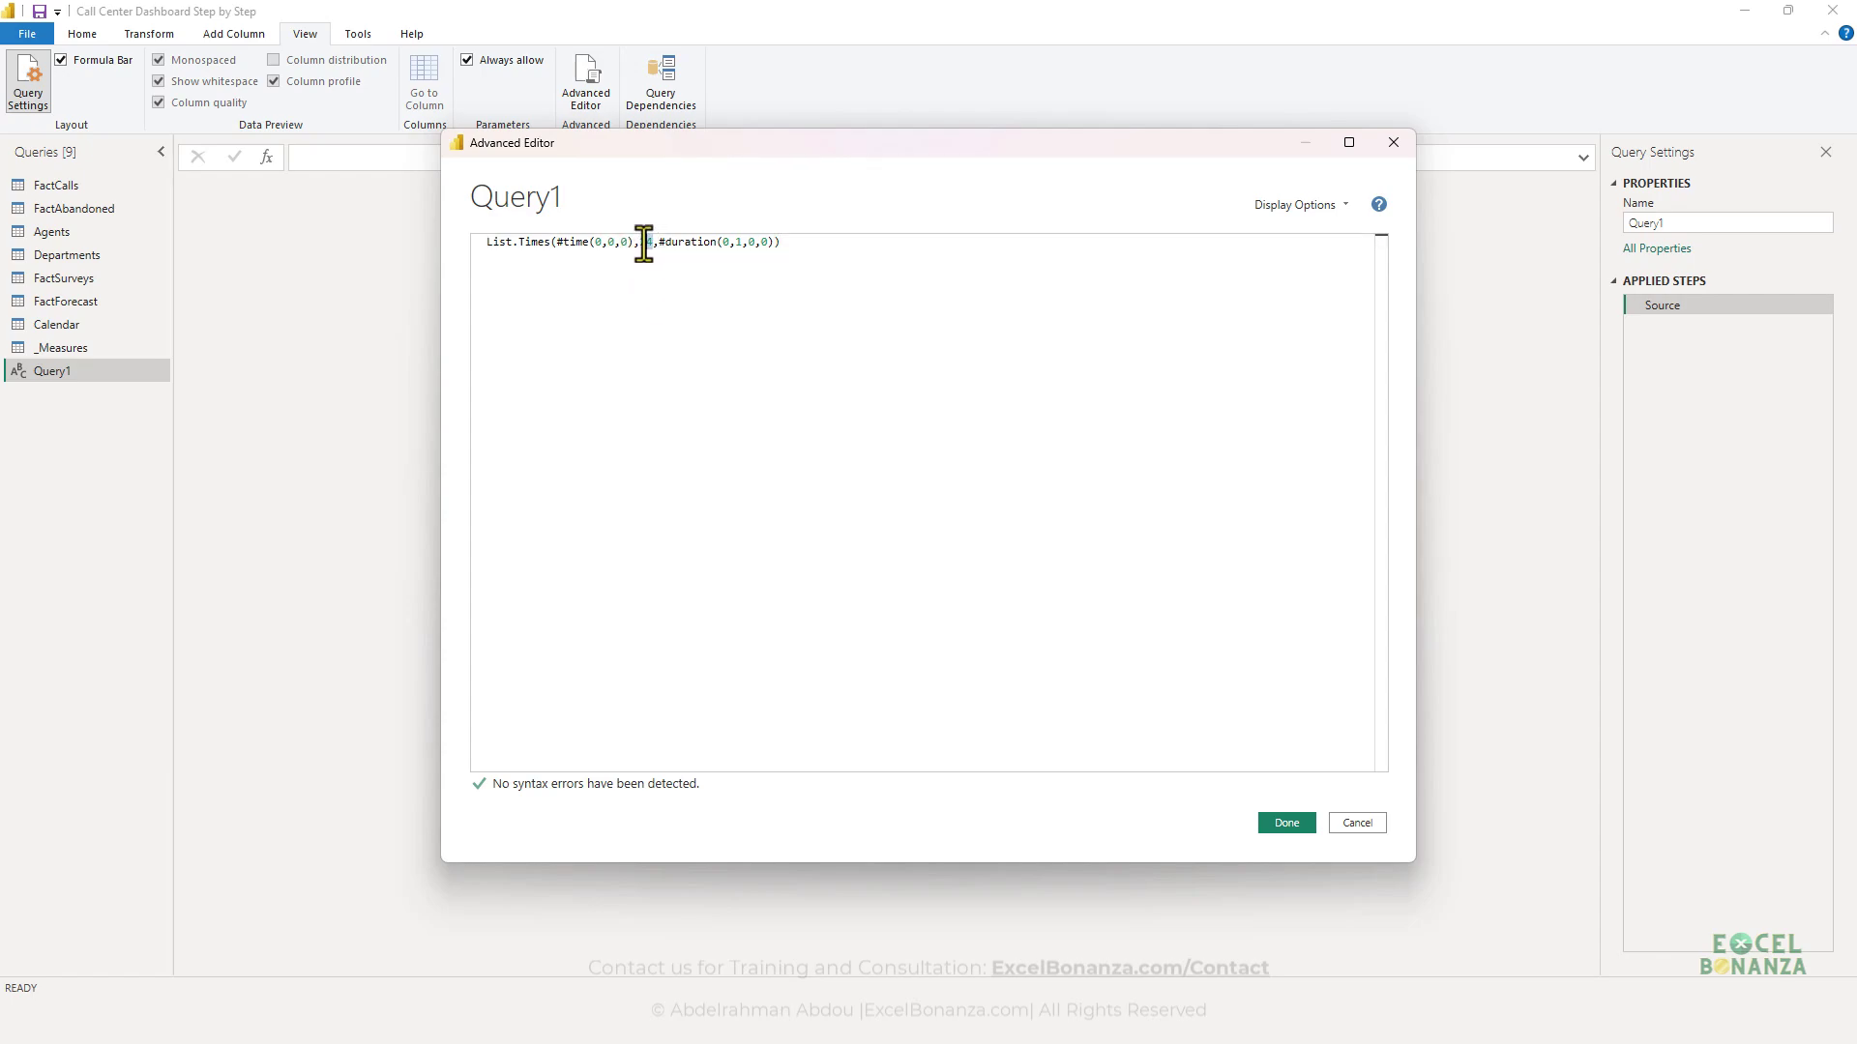
pyautogui.click(663, 261)
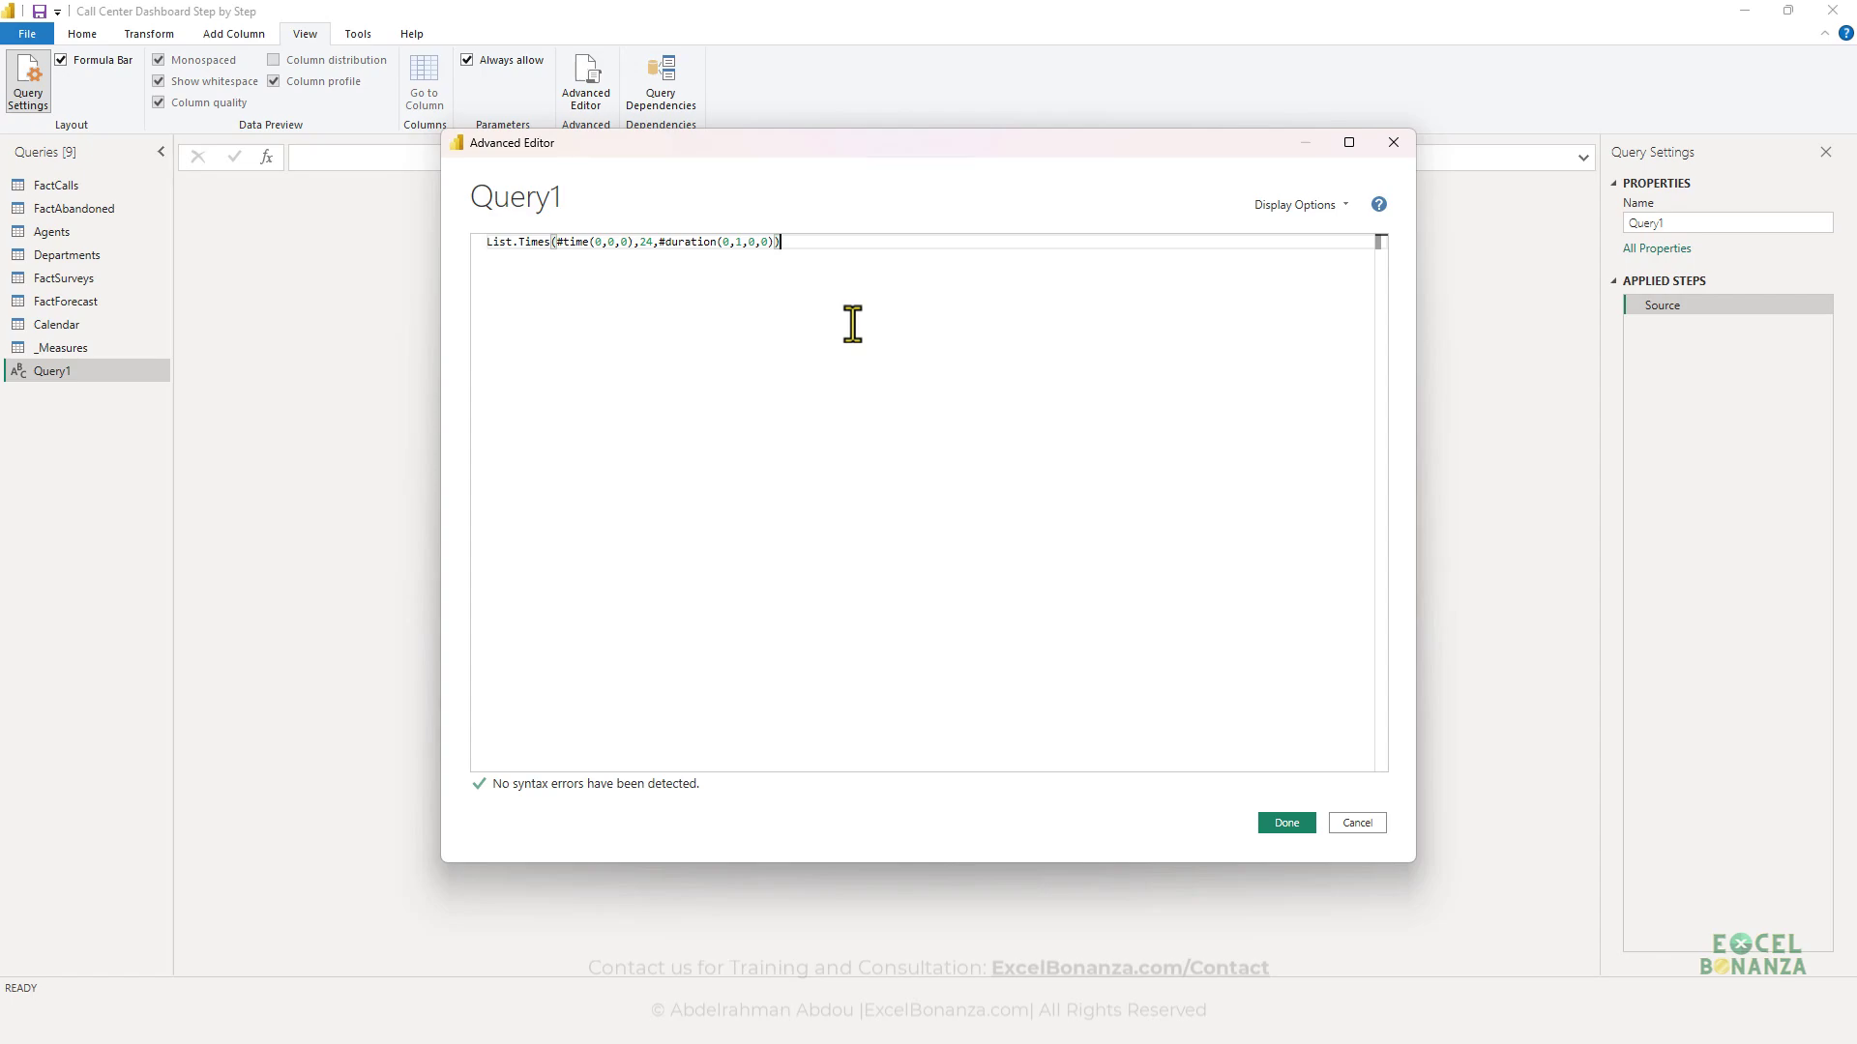
pyautogui.click(1272, 820)
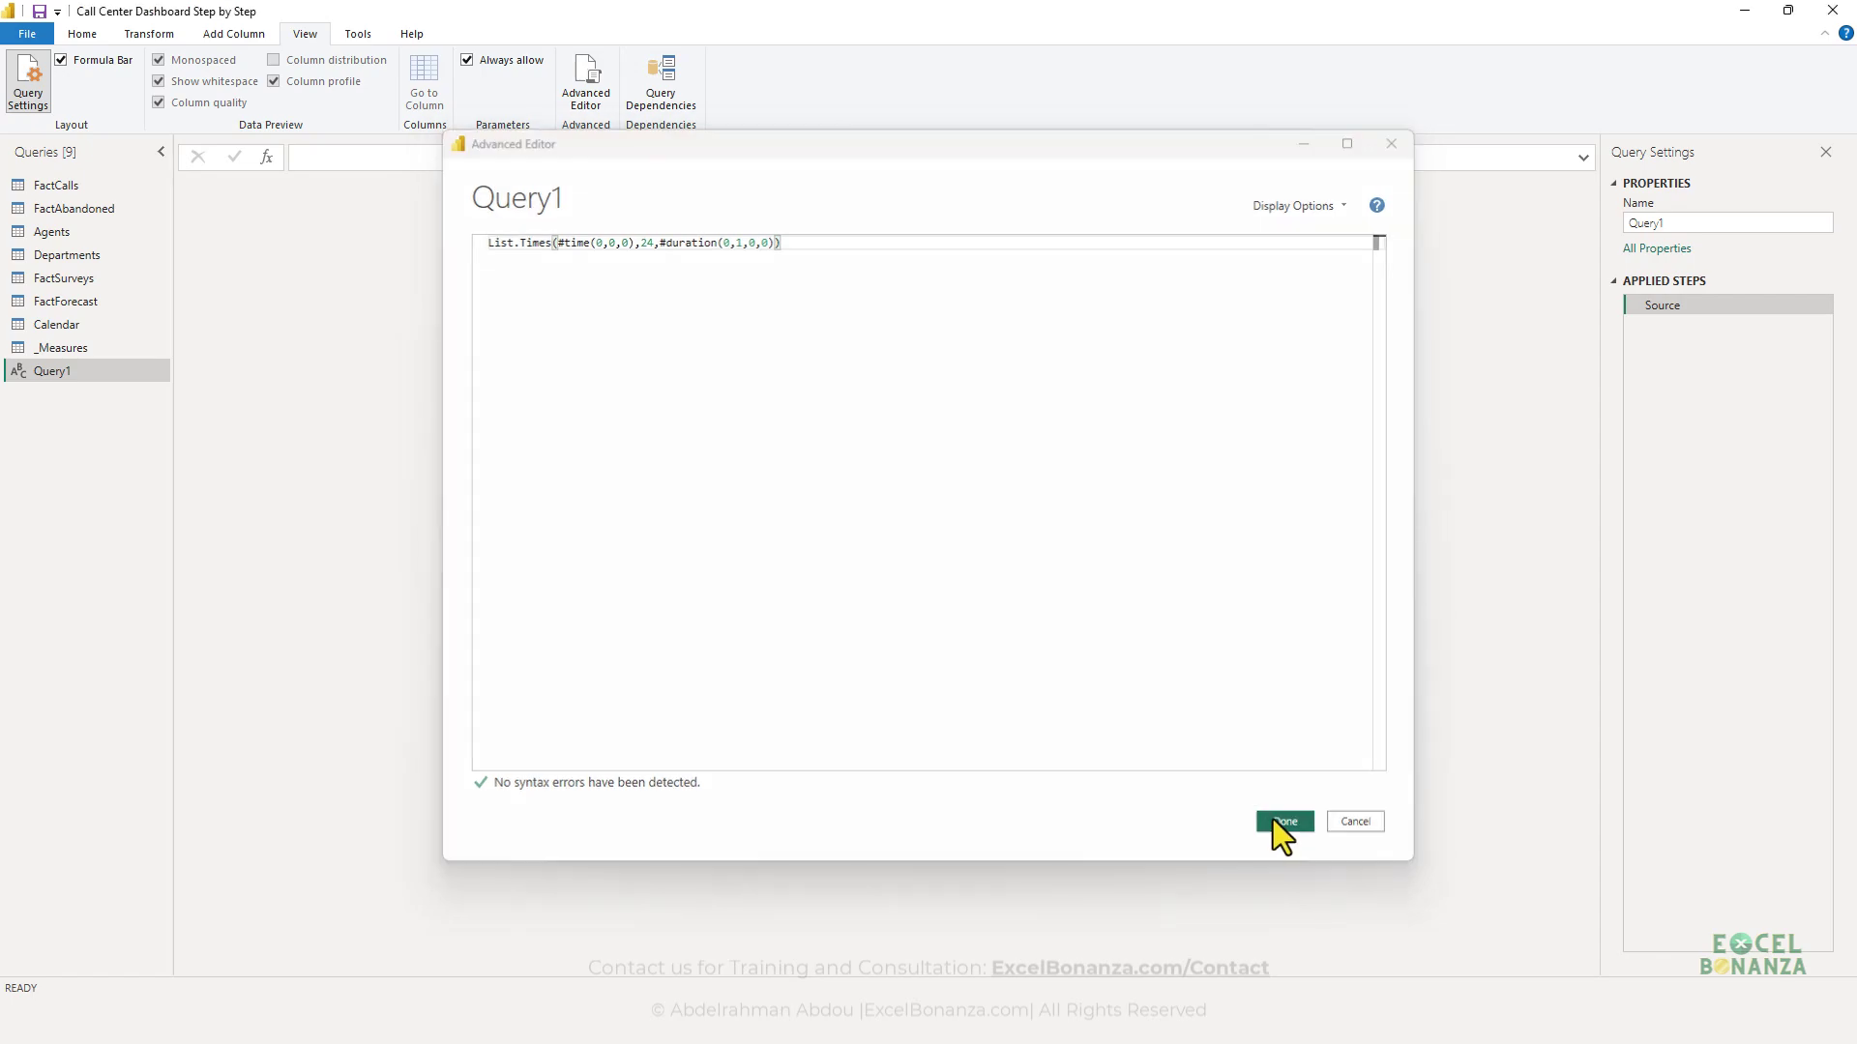
pyautogui.click(228, 205)
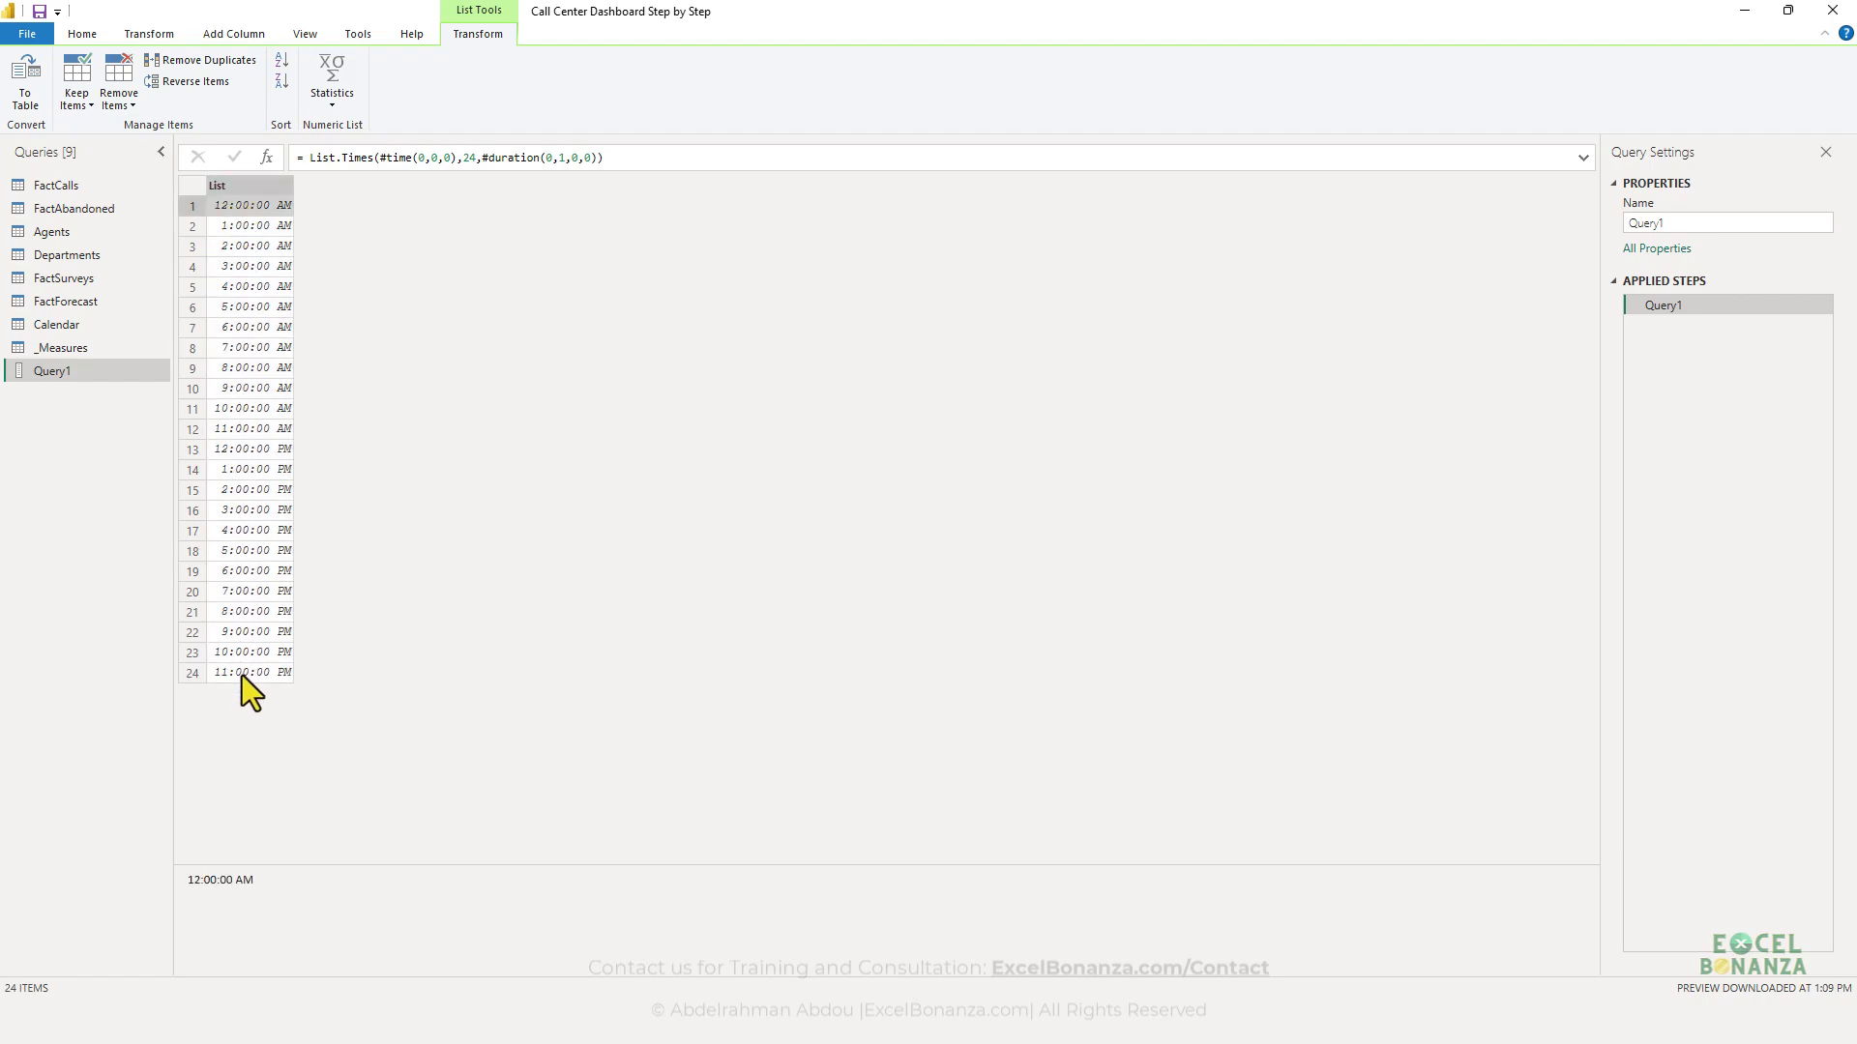
pyautogui.click(242, 251)
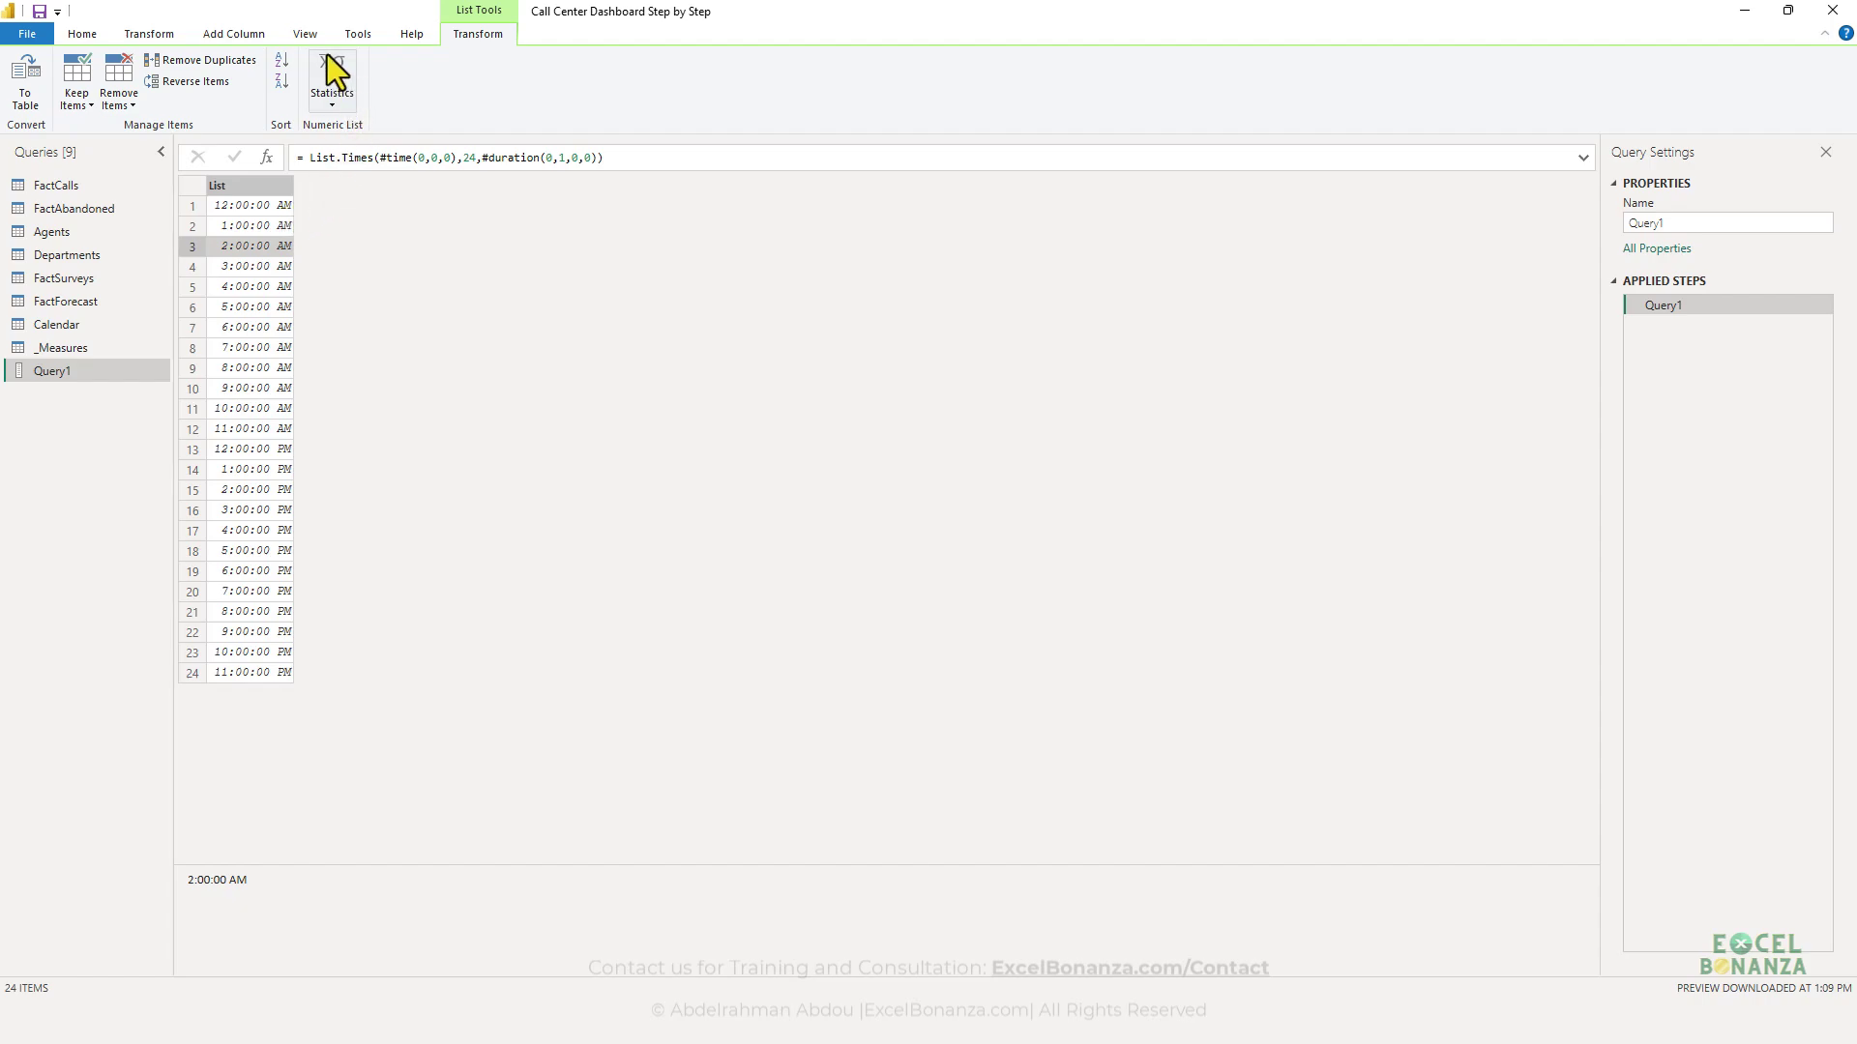
# - Change the List.Times formula to 48 items with #duration(0,0,30,0), apply it and review the half-hour list
pyautogui.click(304, 31)
pyautogui.click(588, 89)
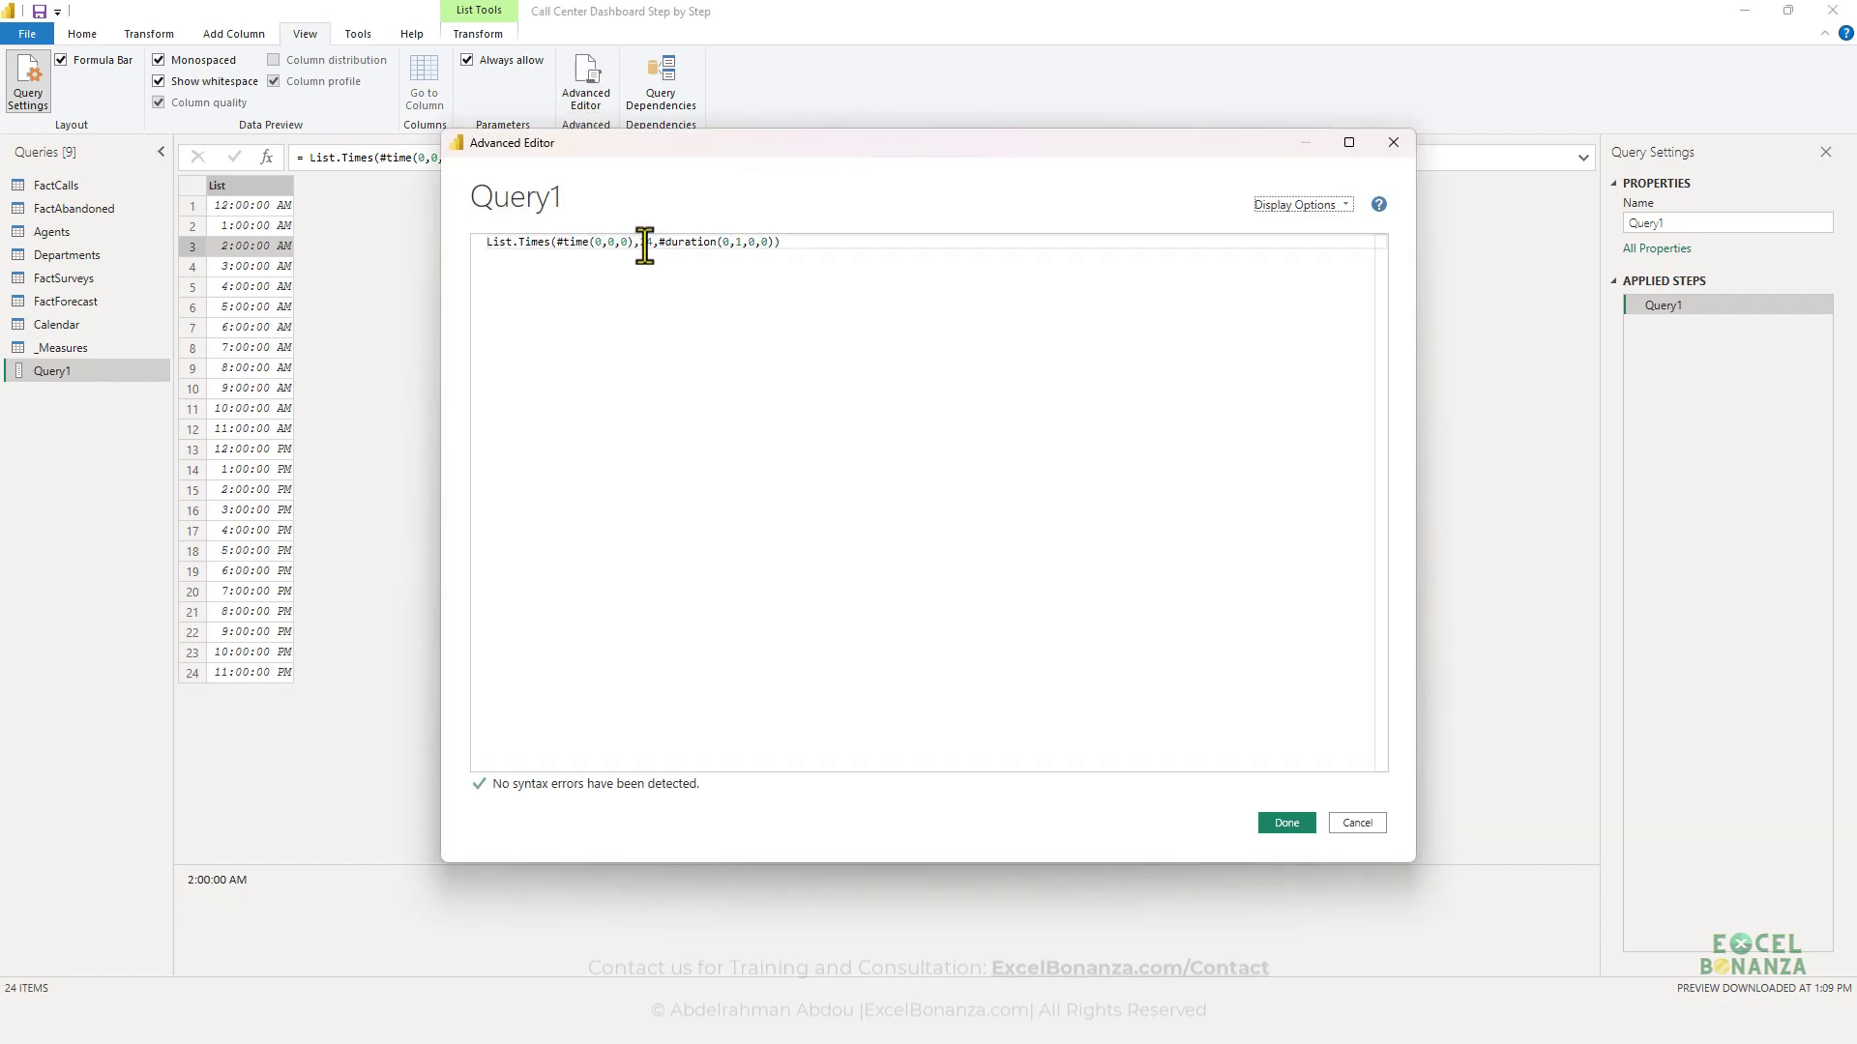
pyautogui.doubleClick(645, 242)
pyautogui.write('48')
pyautogui.doubleClick(735, 241)
pyautogui.write('0')
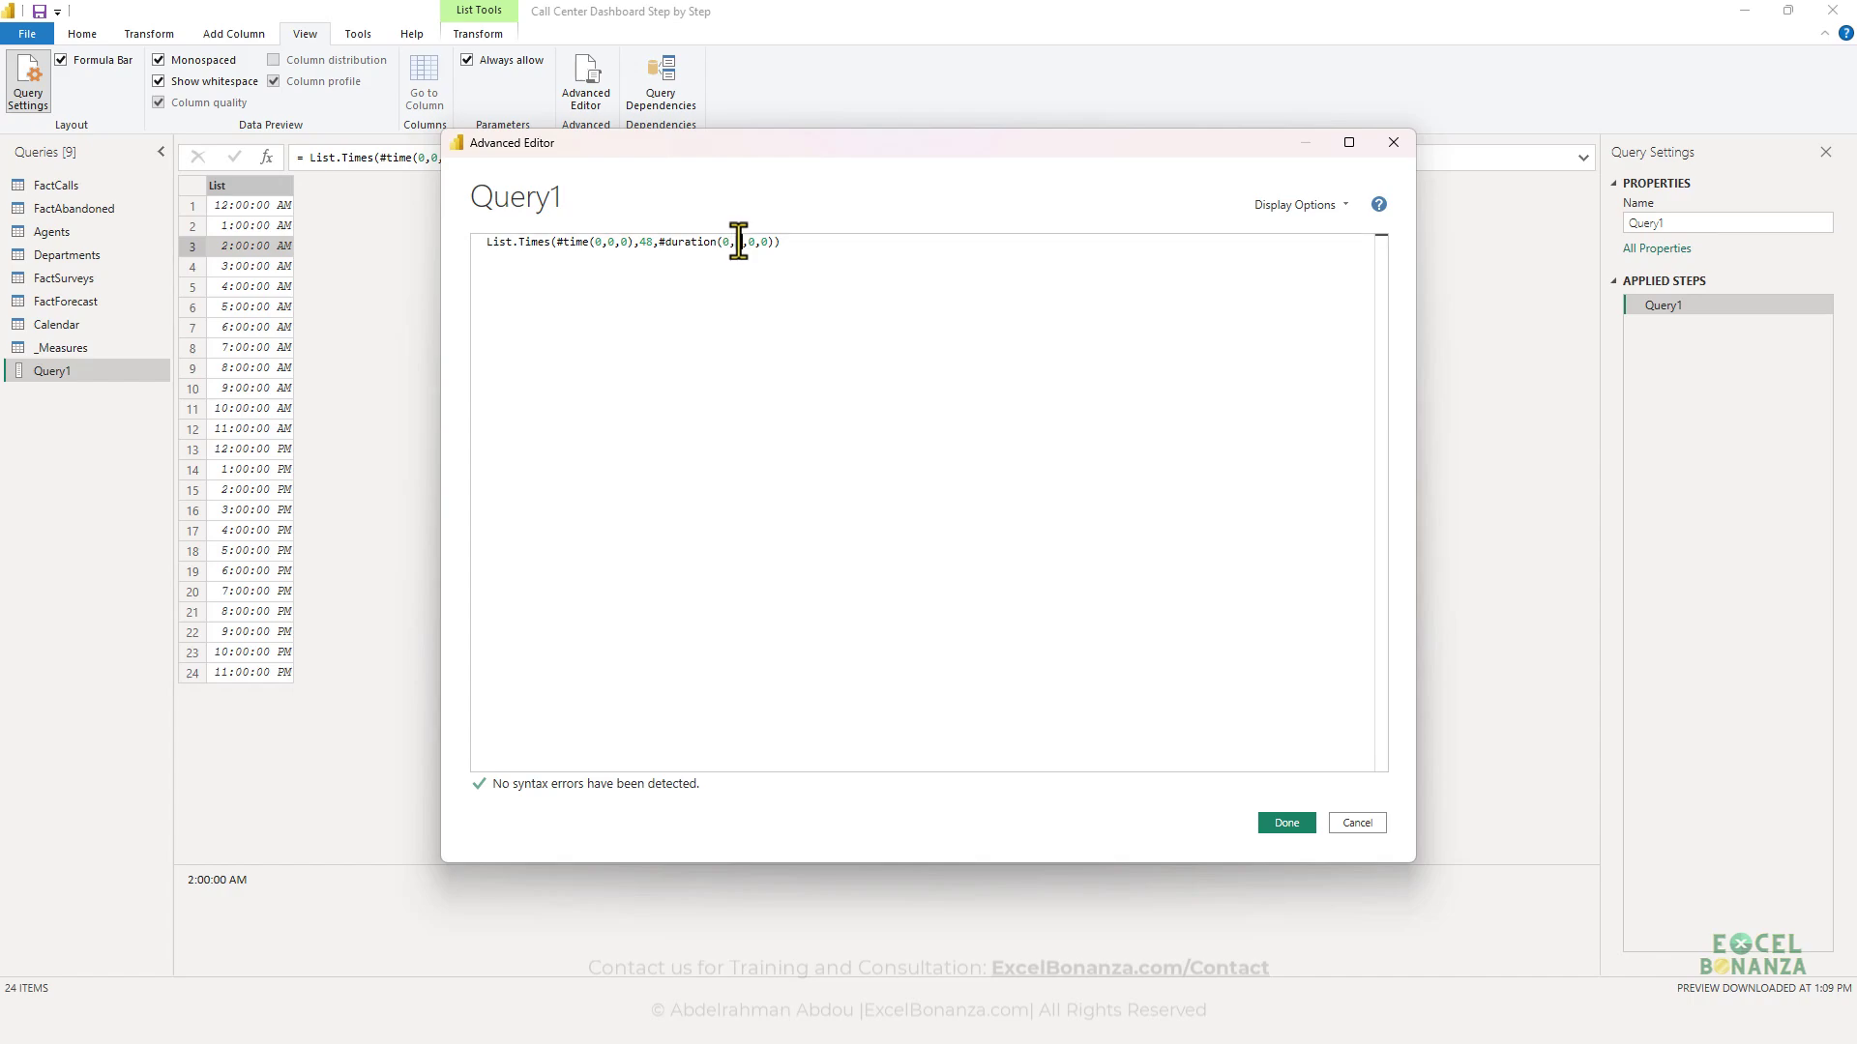
pyautogui.press('Right')
pyautogui.hotkey('shift', 'Right')
pyautogui.write('30')
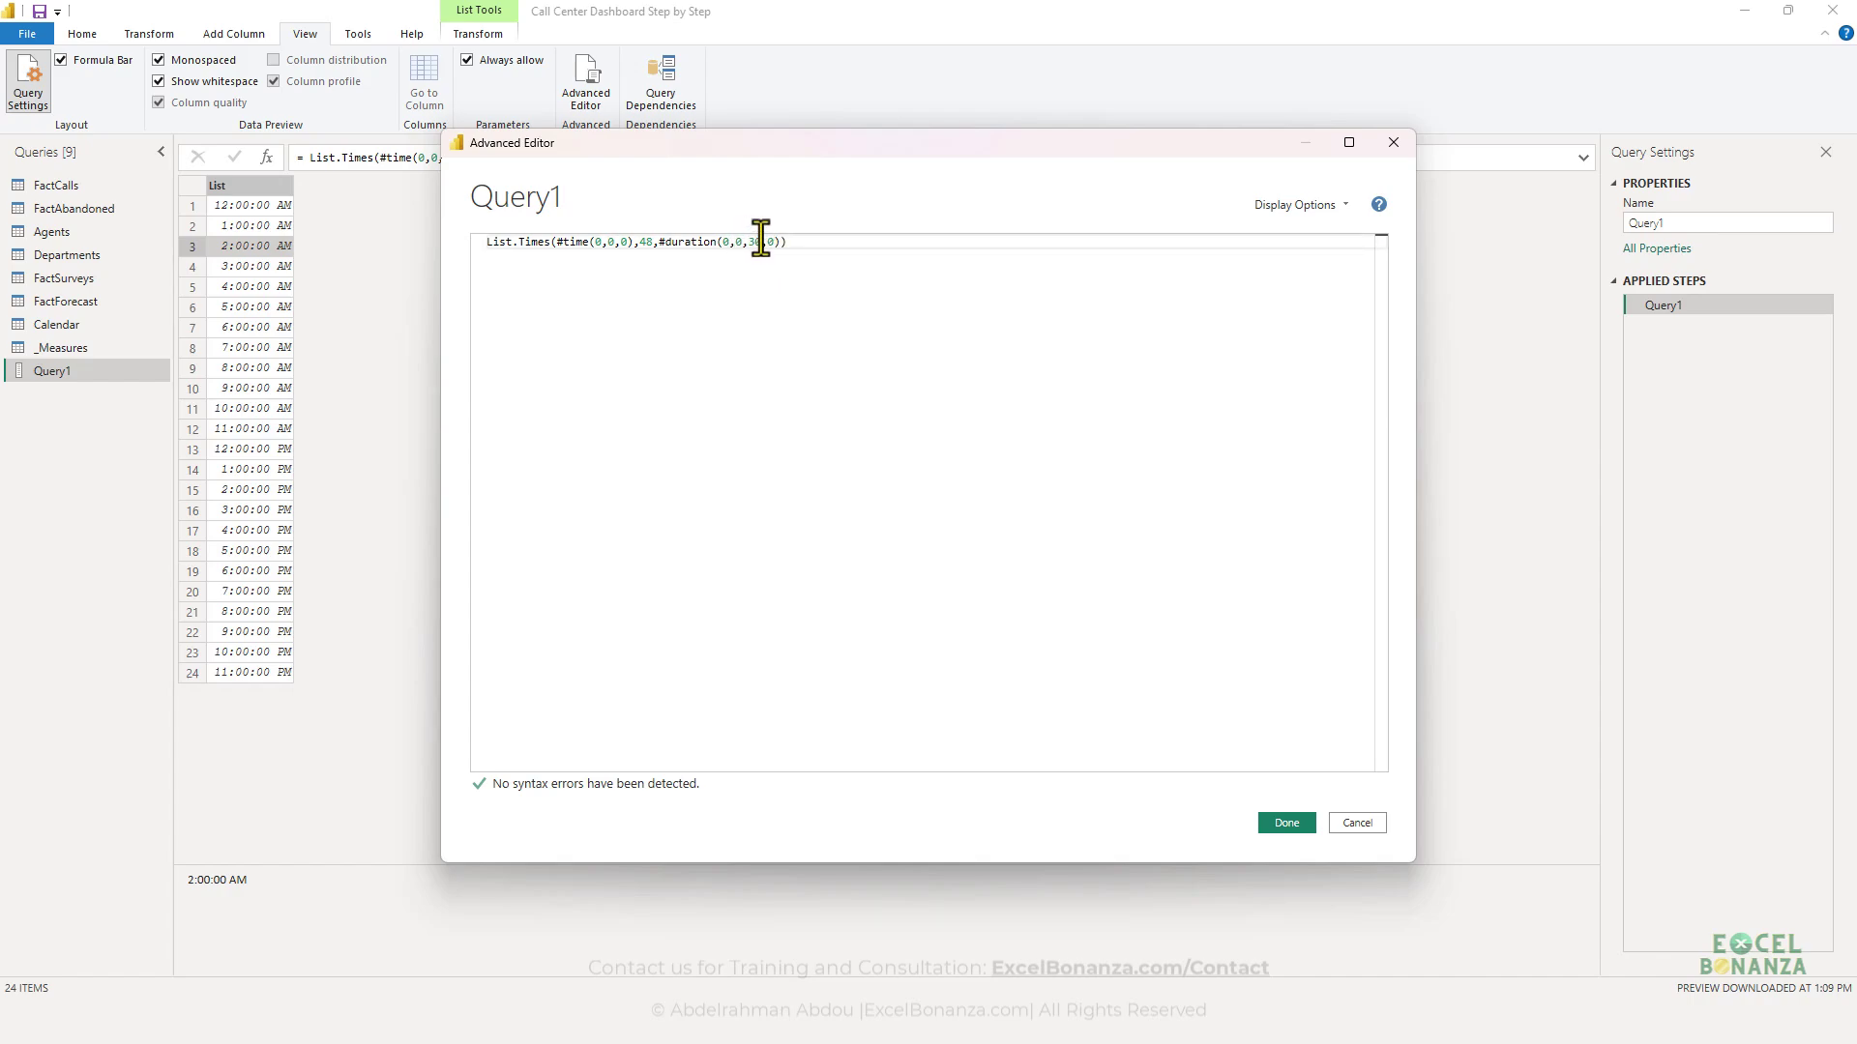
pyautogui.click(793, 244)
pyautogui.click(1286, 823)
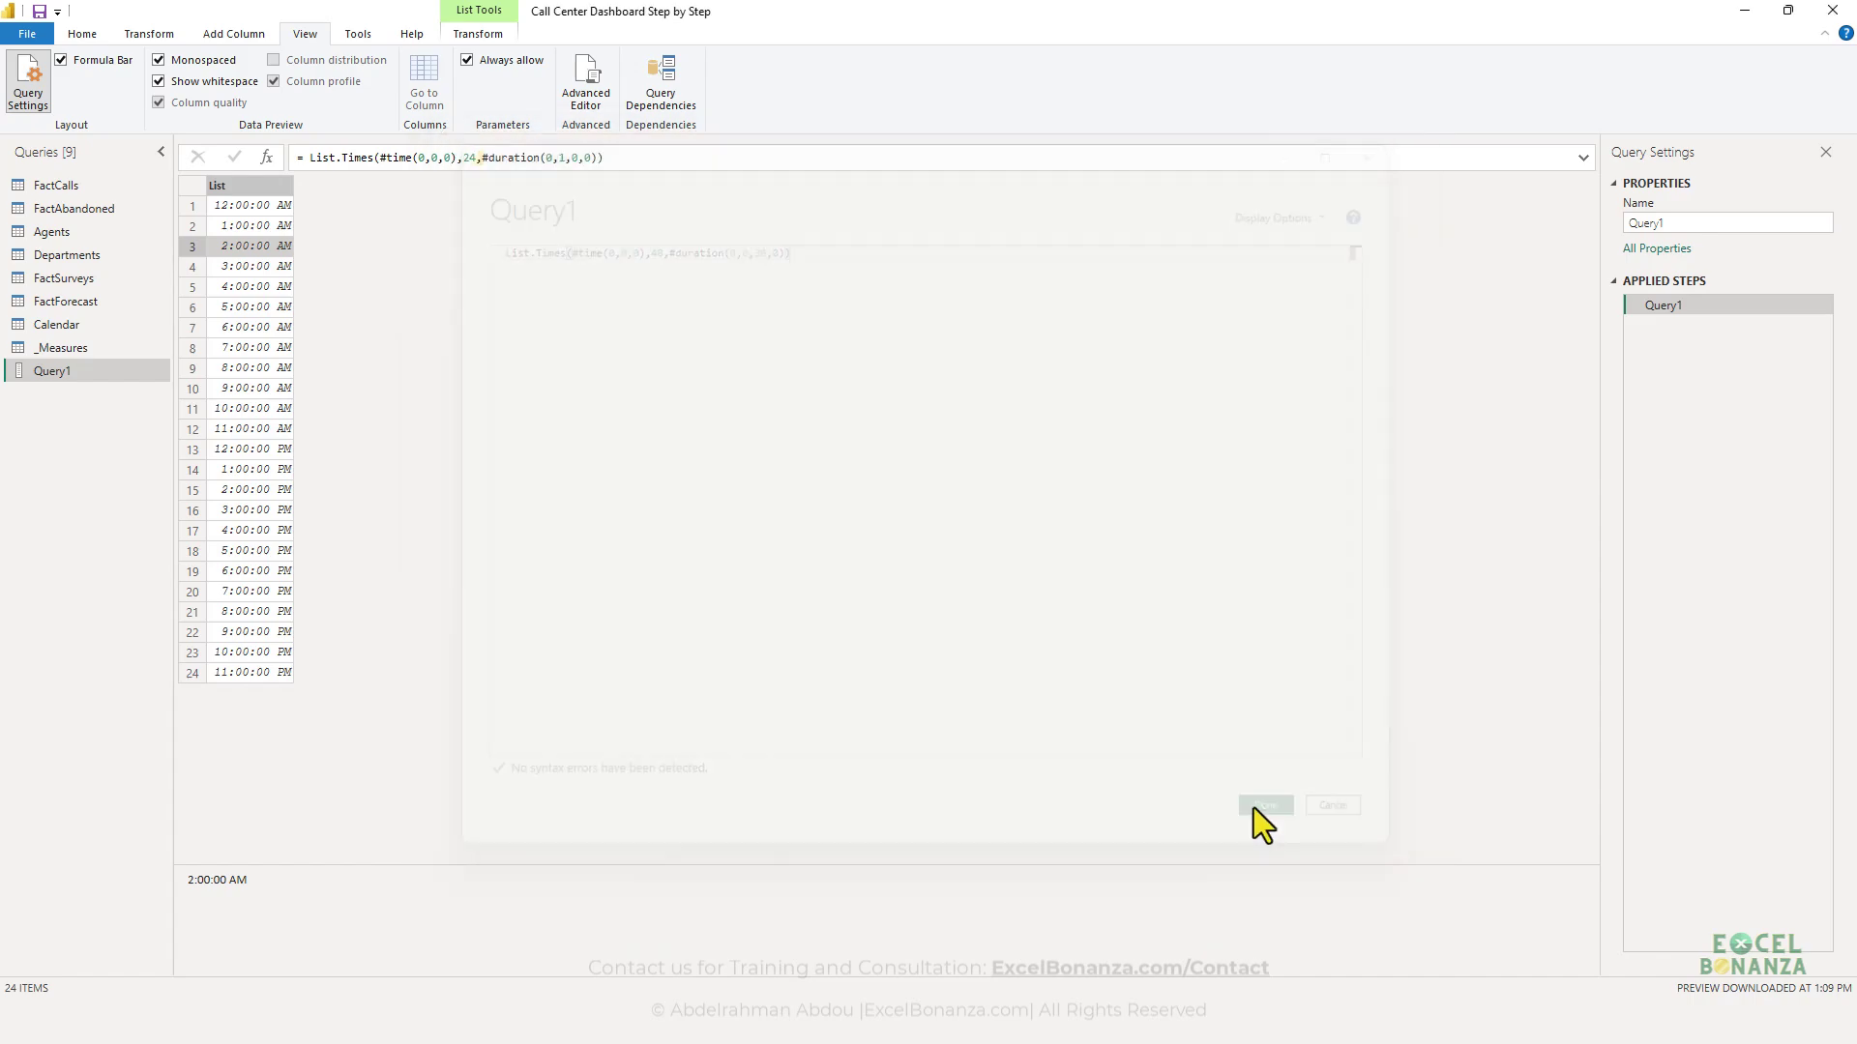
pyautogui.click(264, 226)
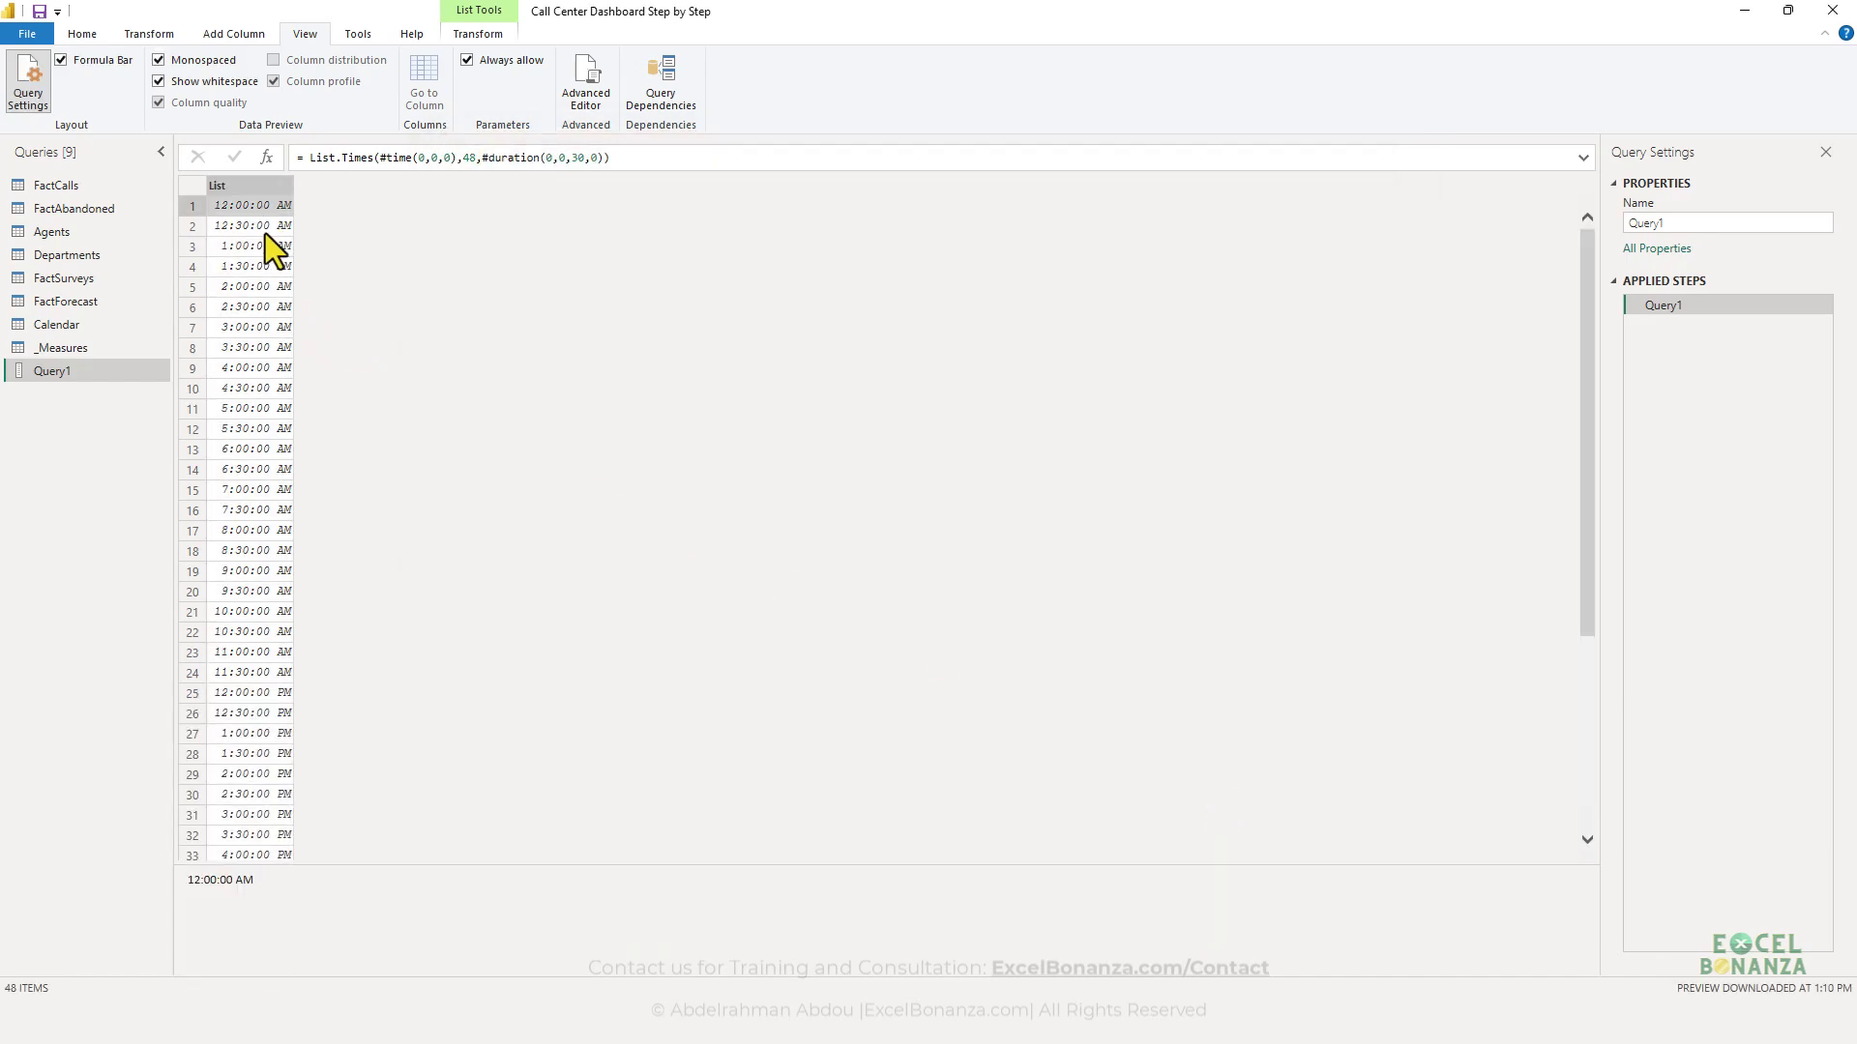
pyautogui.scroll(-5, 281, 357)
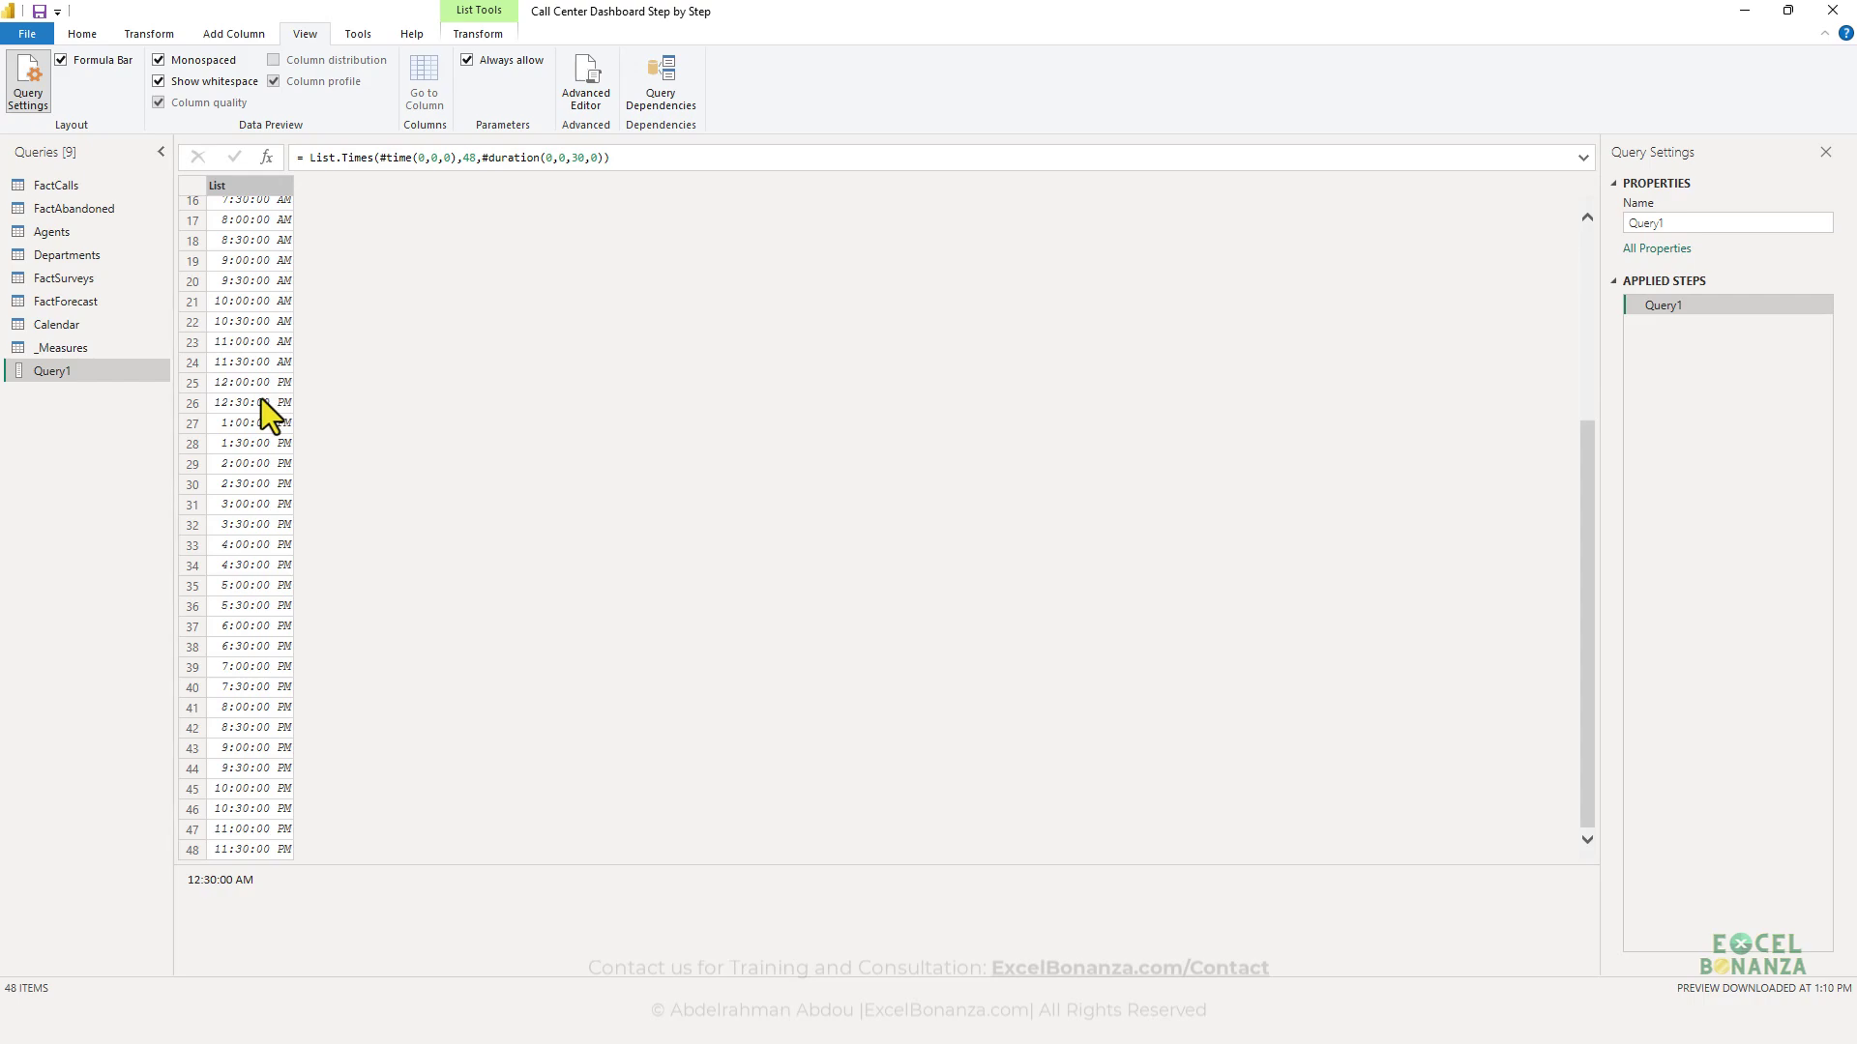
pyautogui.scroll(5, 268, 416)
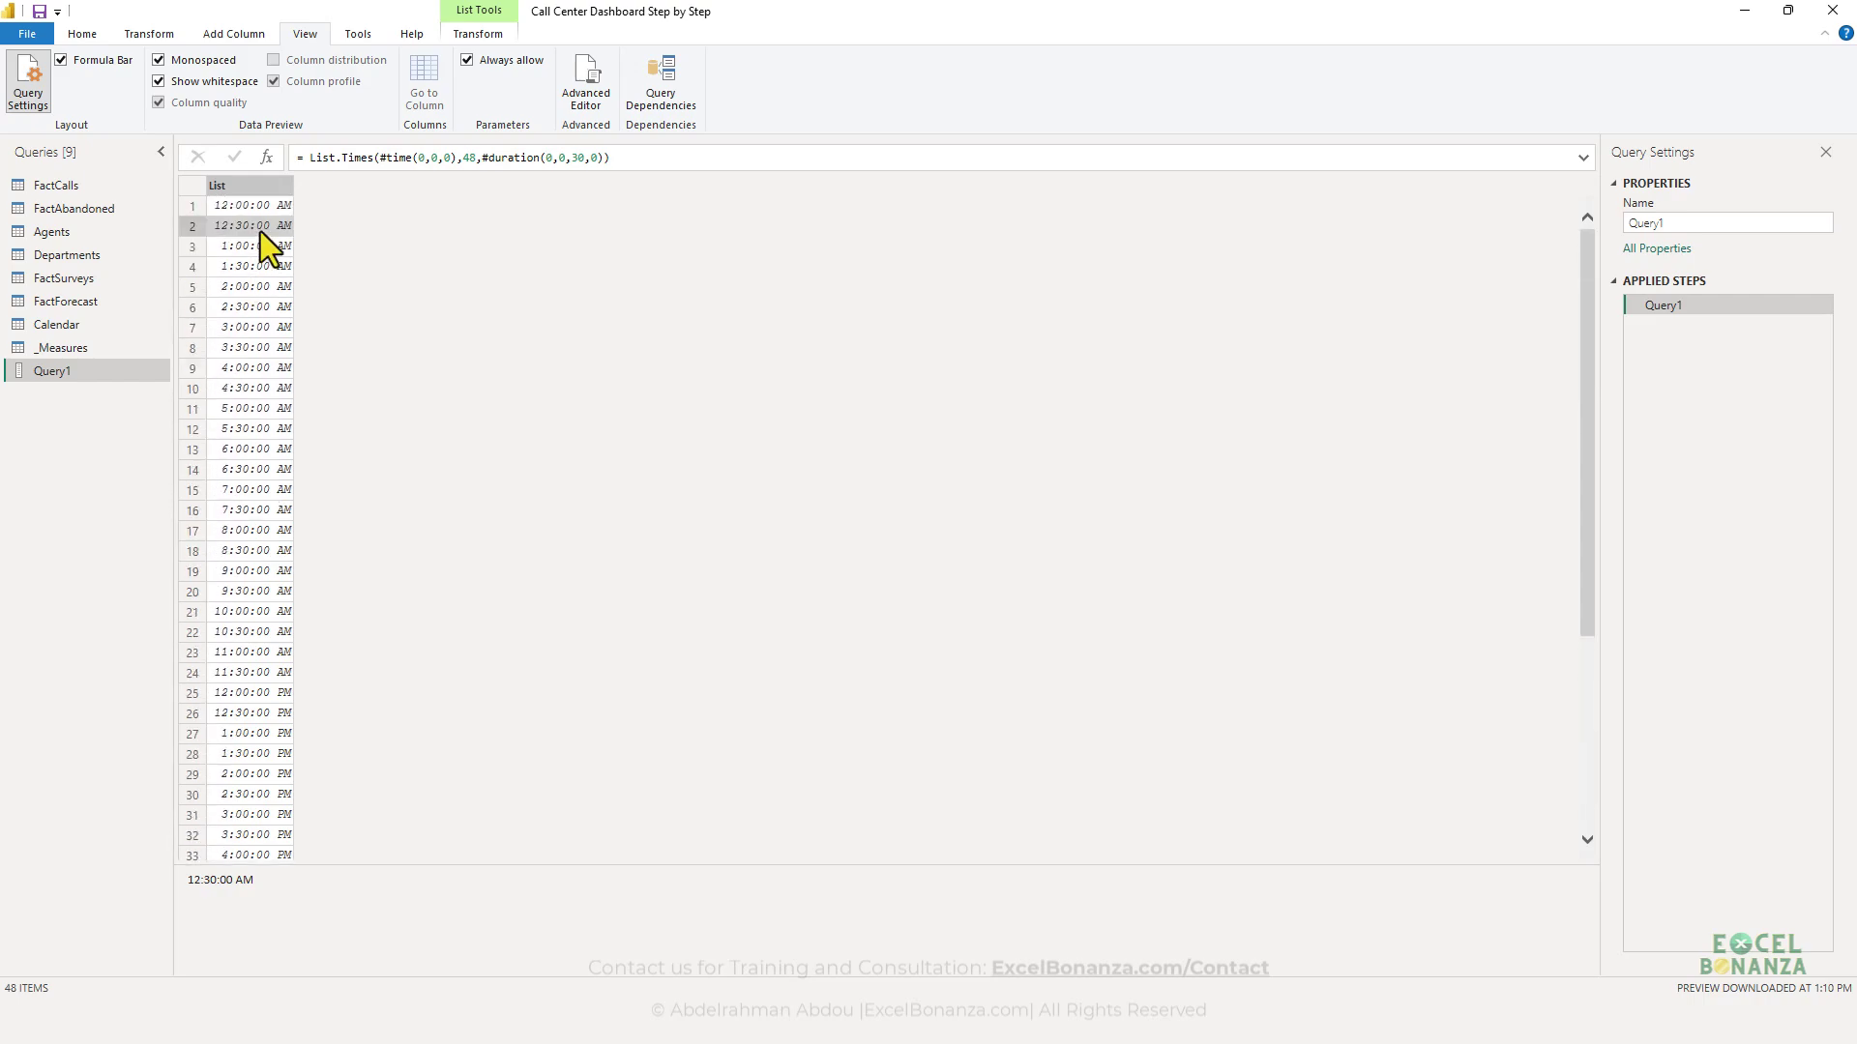
# - Restore Query1's formula to List.Times(#time(0,0,0),24,#duration(0,1,0,0)) and apply it
pyautogui.click(588, 80)
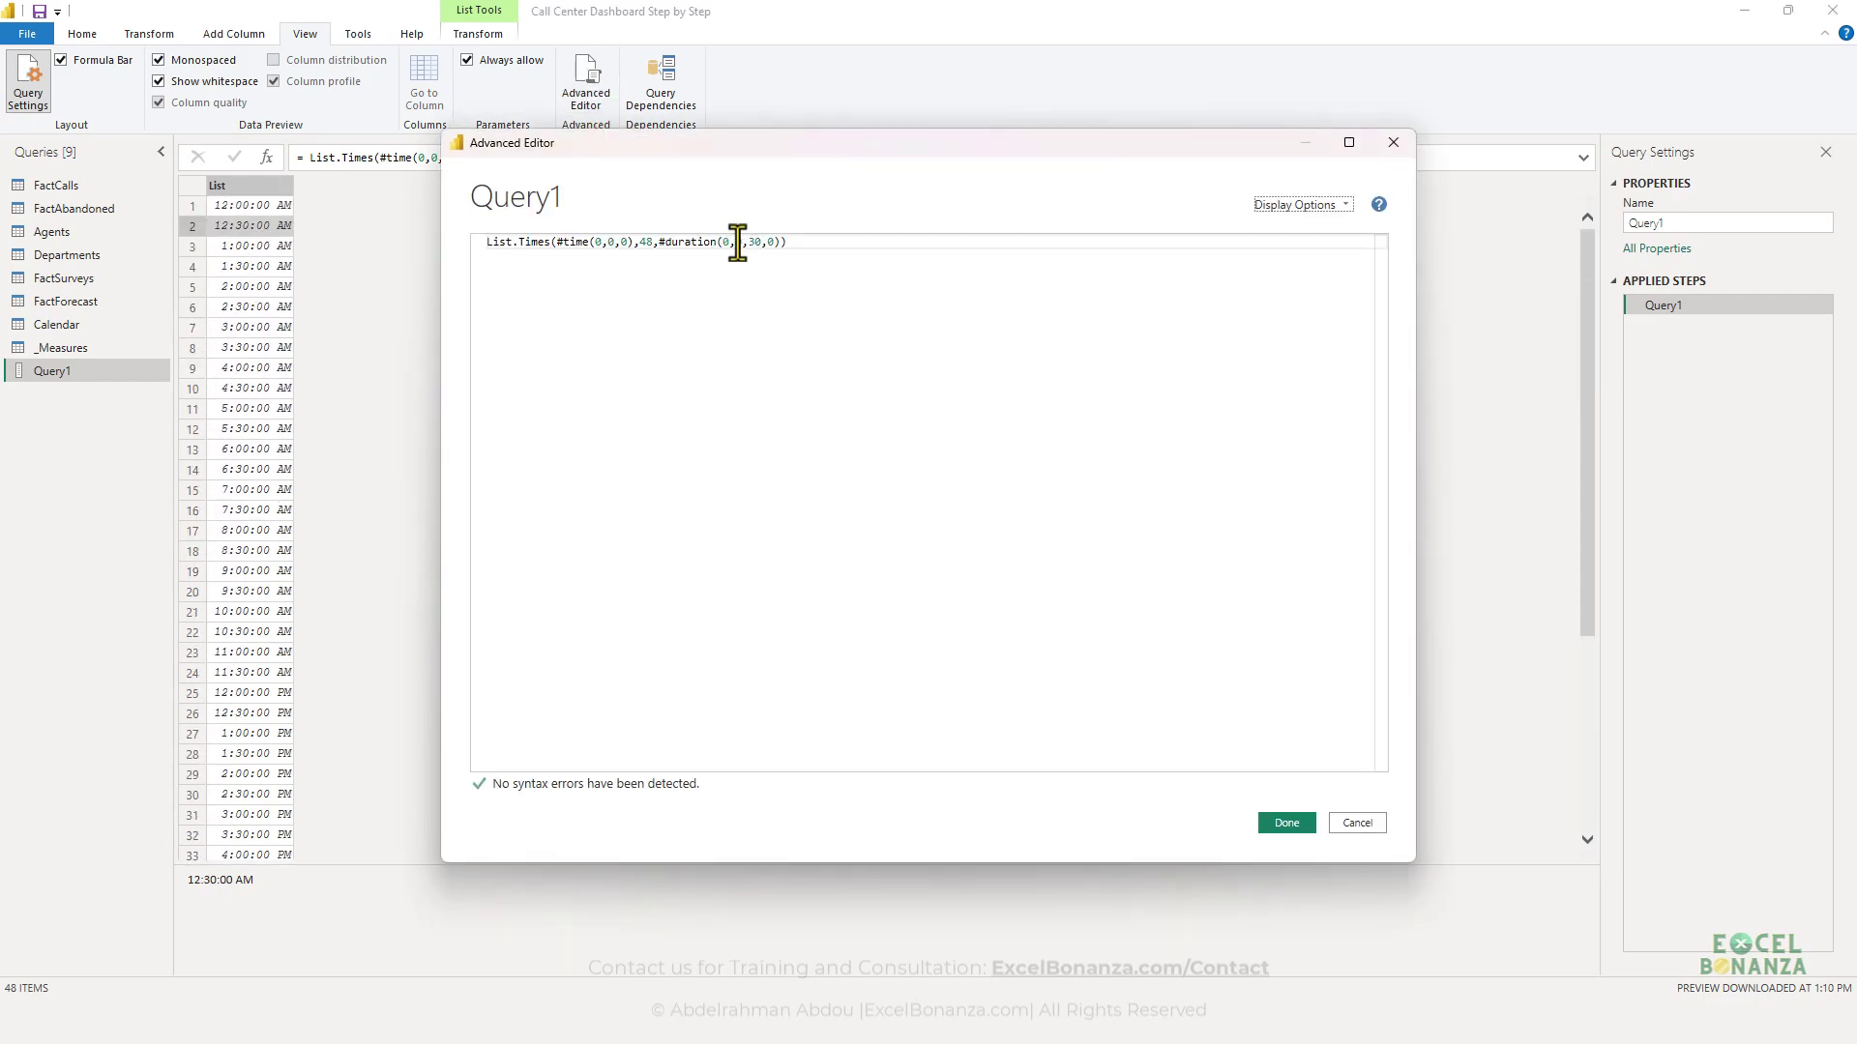
pyautogui.moveTo(788, 242); pyautogui.dragTo(404, 241)
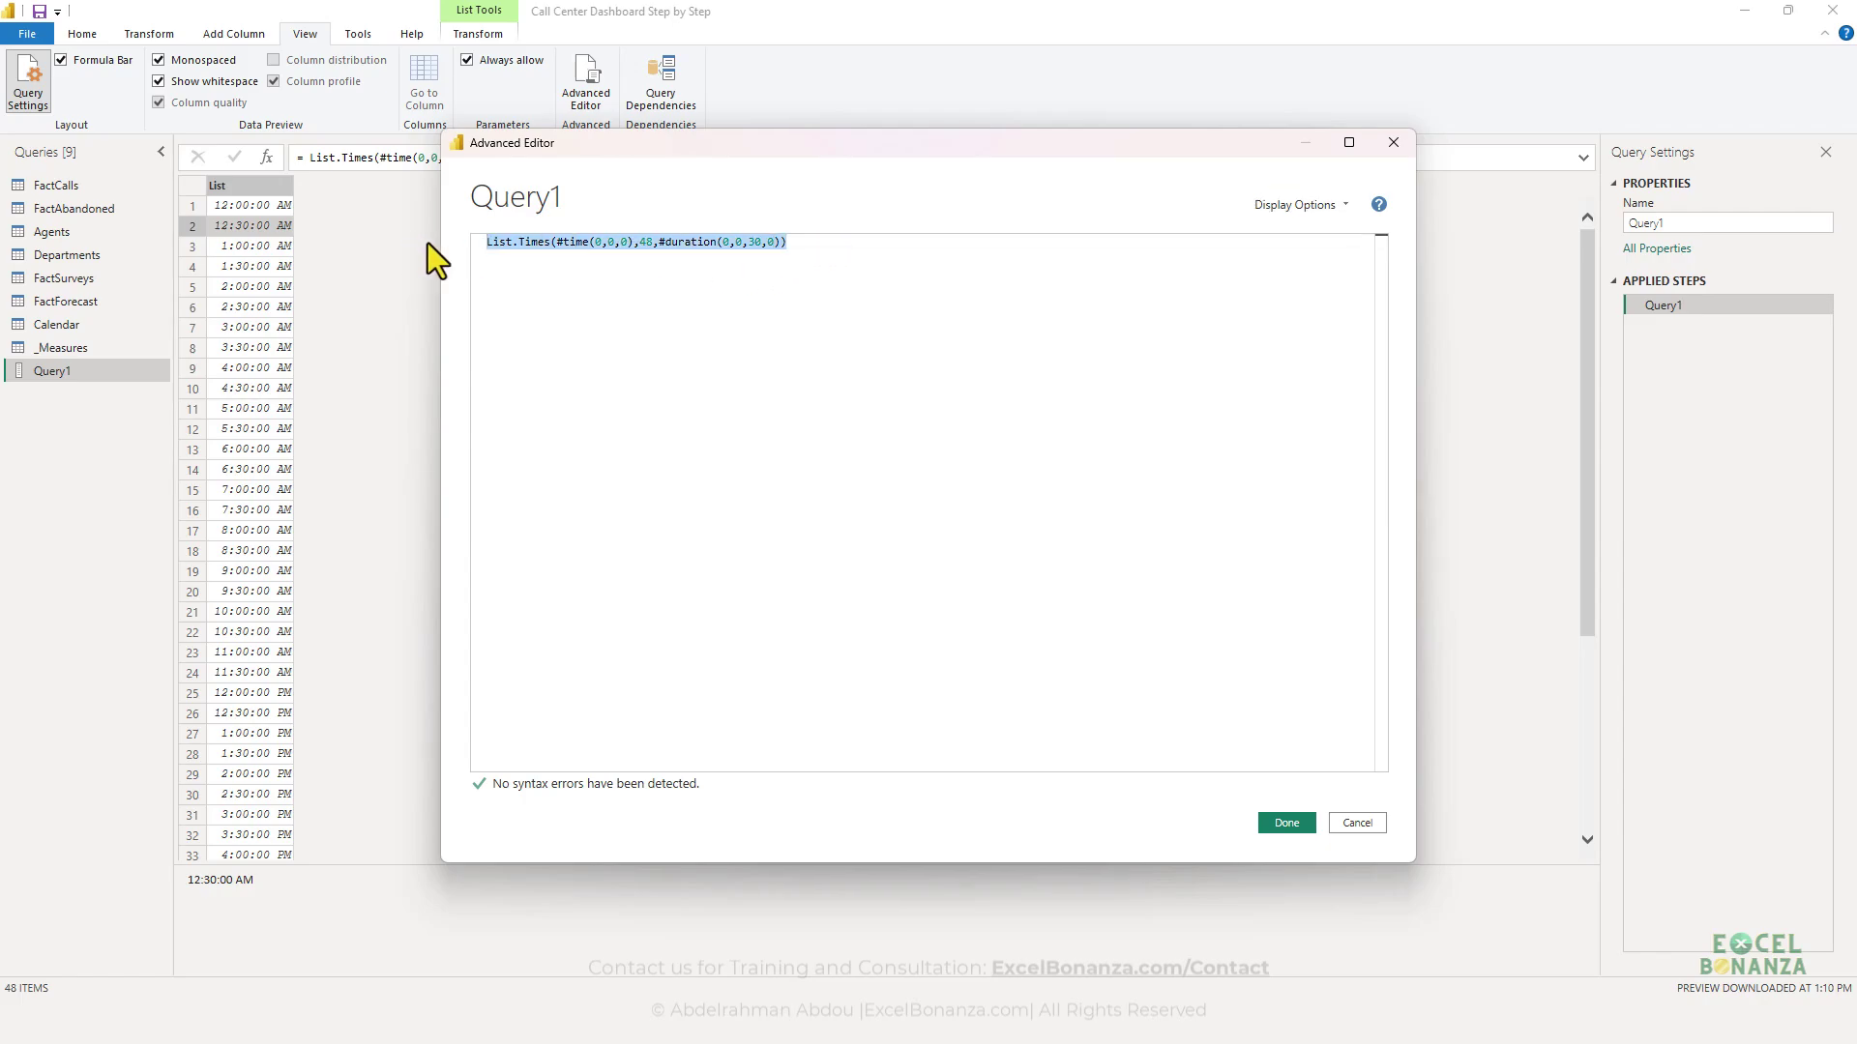
pyautogui.write('List.Times(#time(0,0,0),24,#duration(0,1,0,0))')
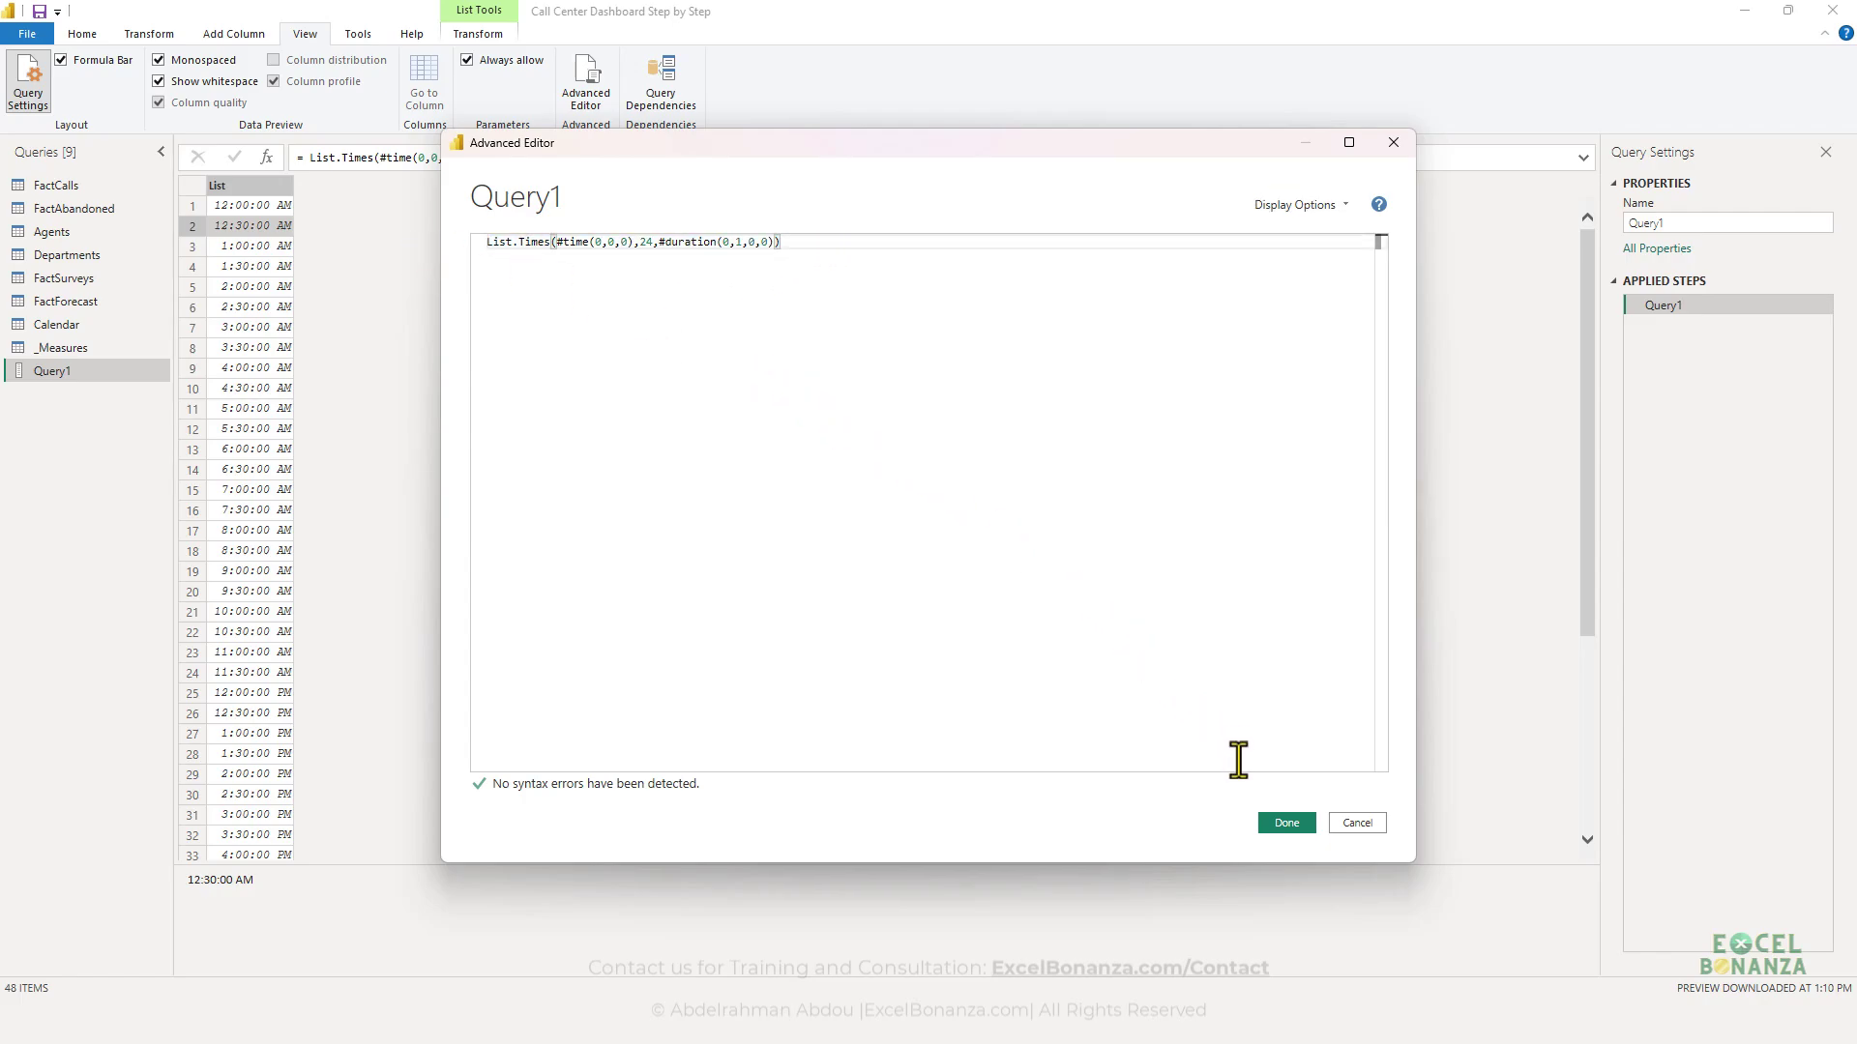
pyautogui.click(1287, 823)
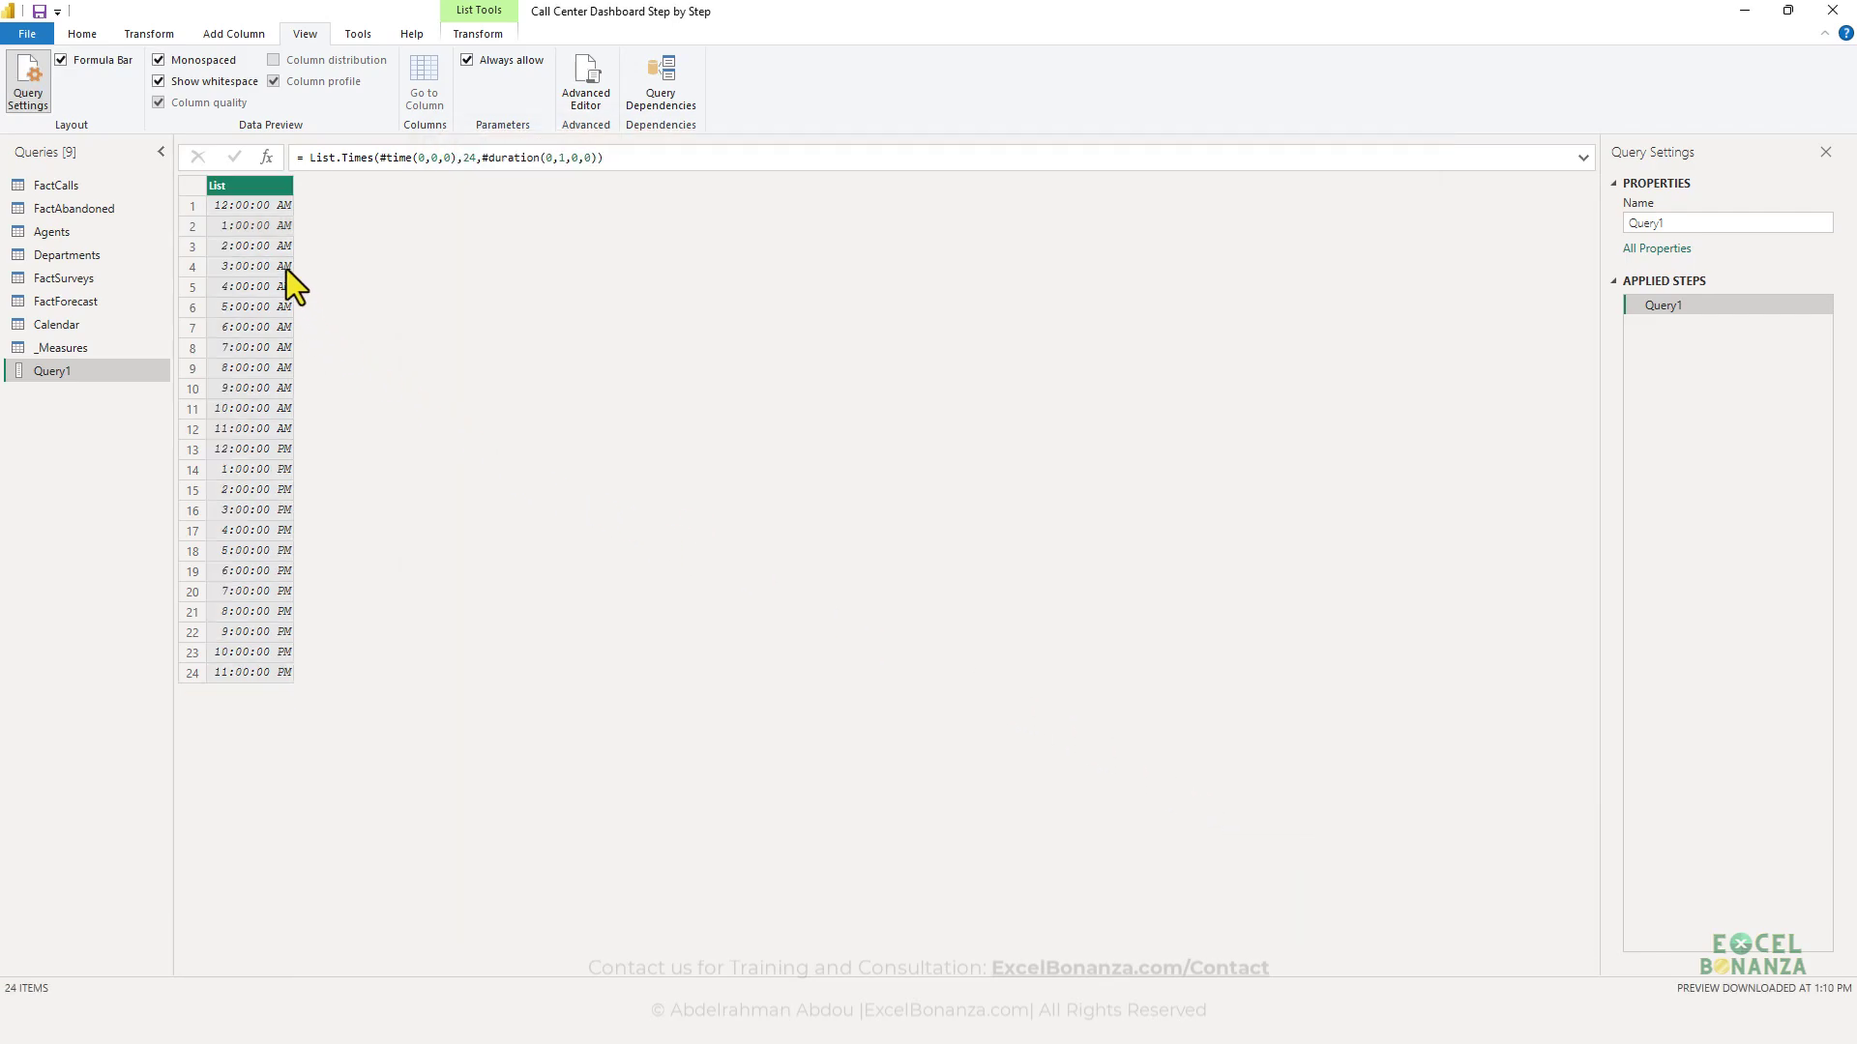
# - Convert the hourly list to a table with no delimiter and extra columns shown as errors
pyautogui.click(252, 225)
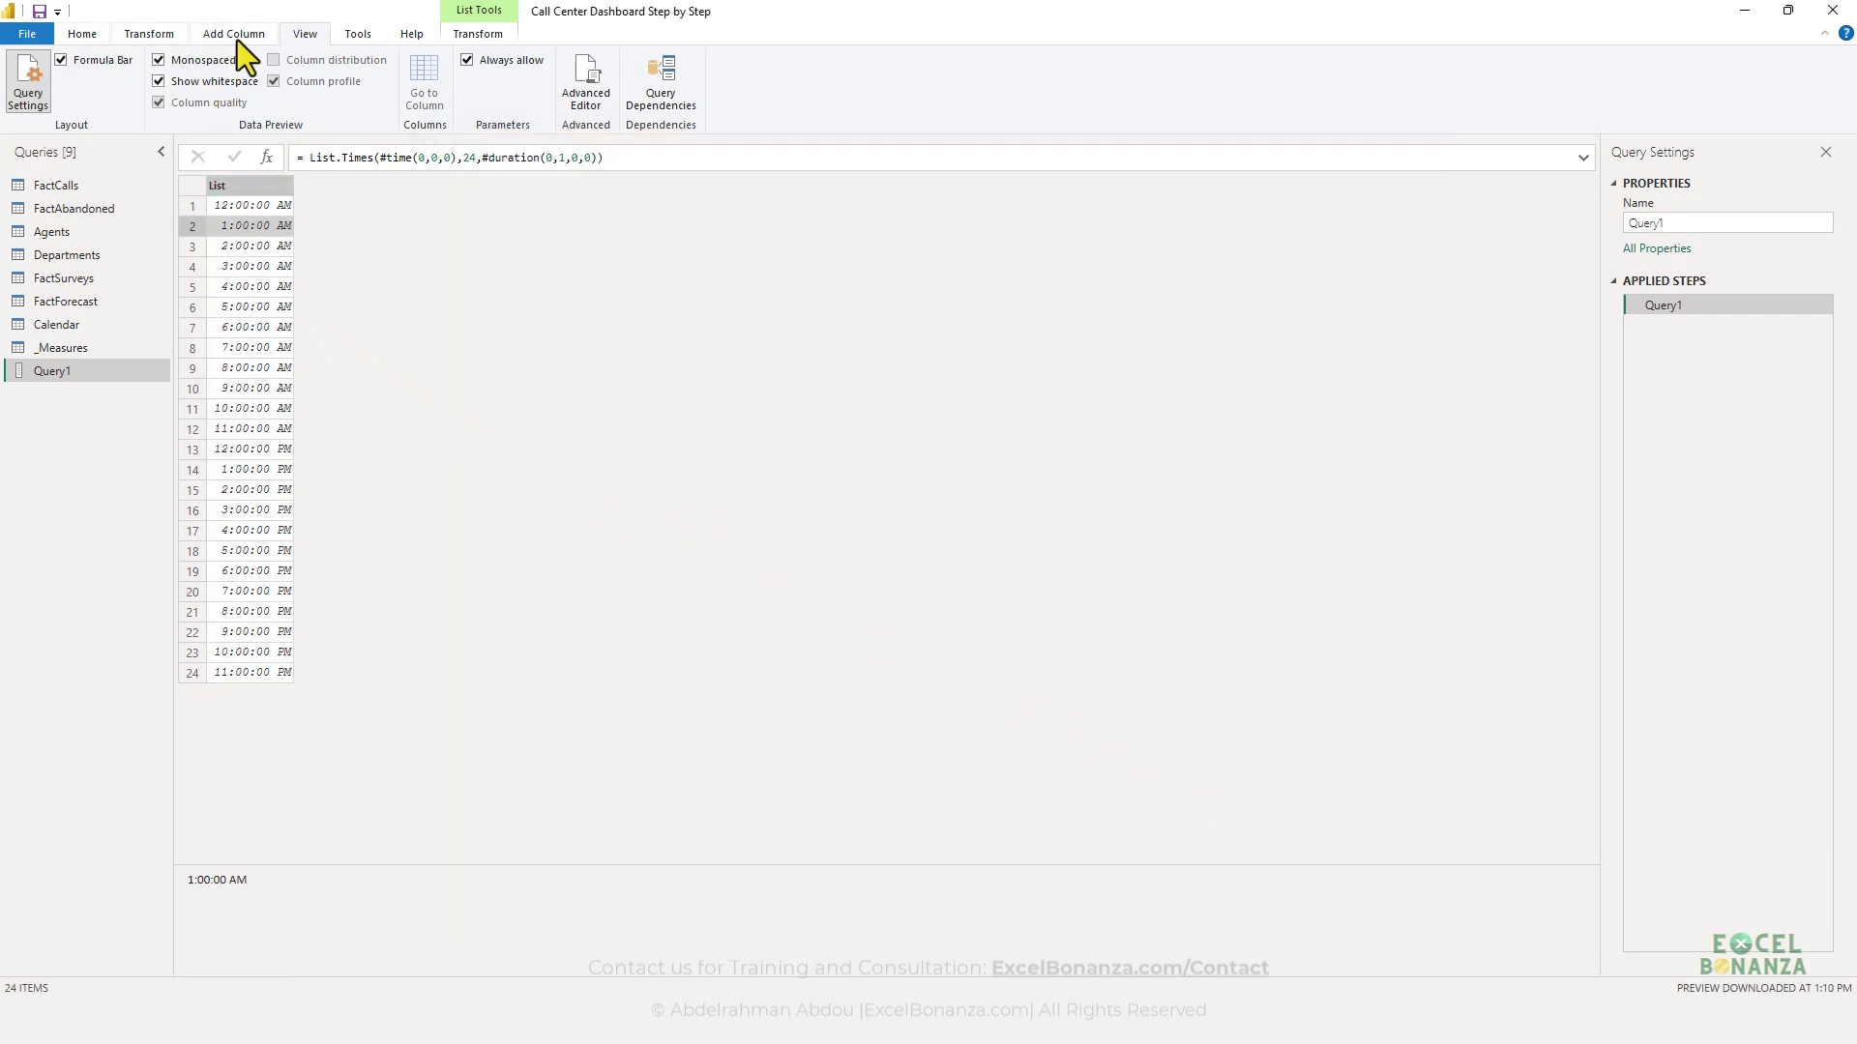
pyautogui.click(149, 33)
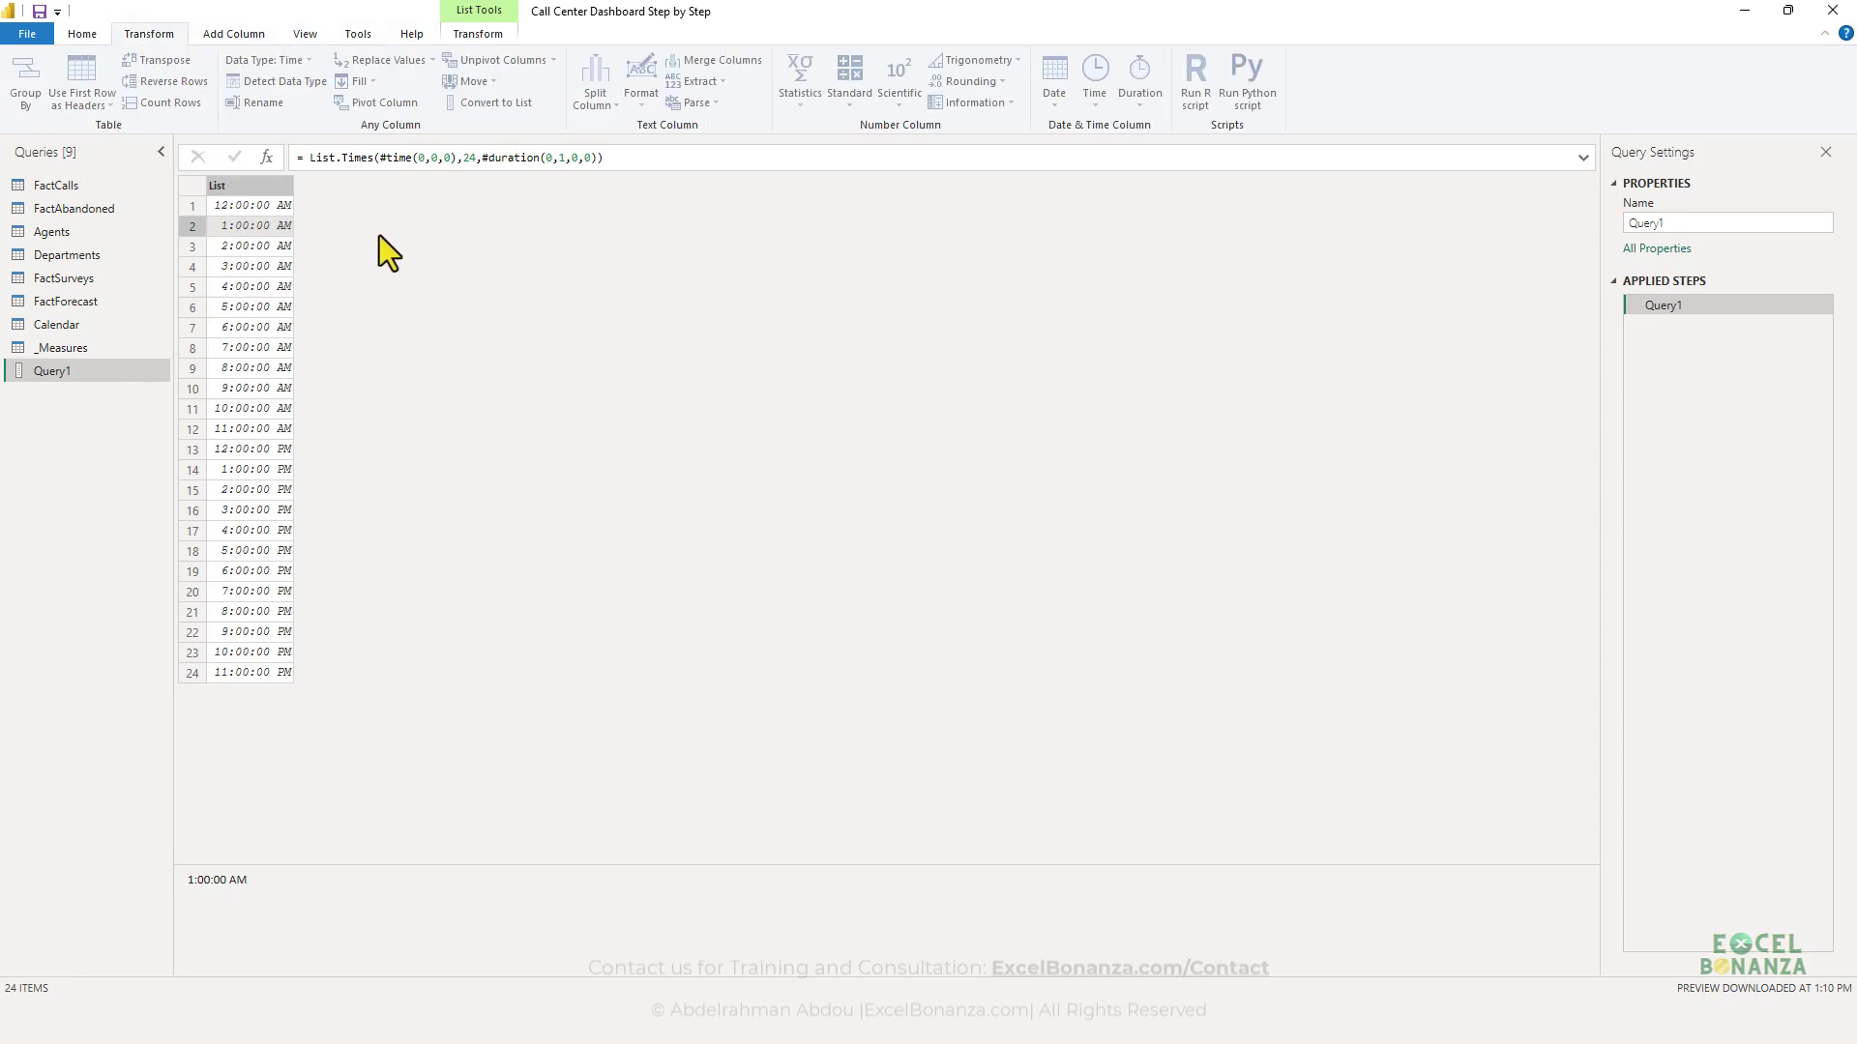
pyautogui.press('Down')
pyautogui.press('Down')
pyautogui.press('Down')
pyautogui.click(493, 33)
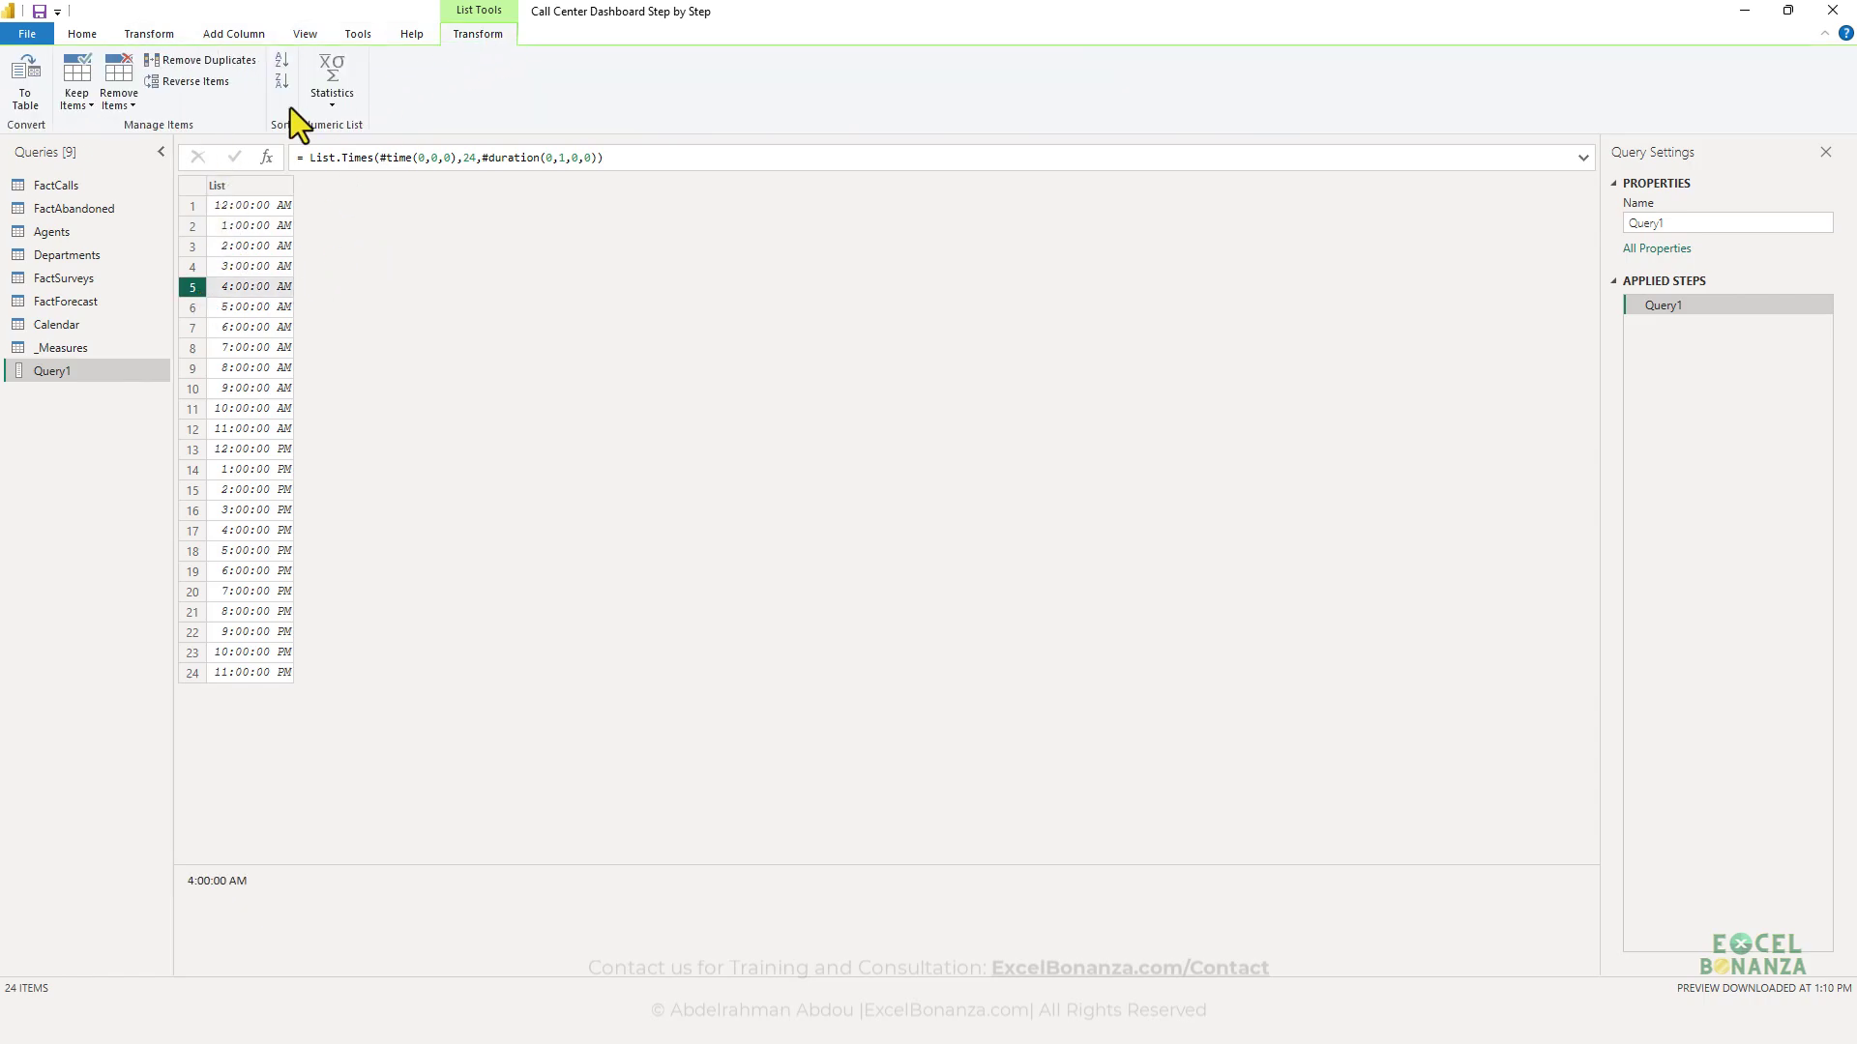
pyautogui.click(232, 265)
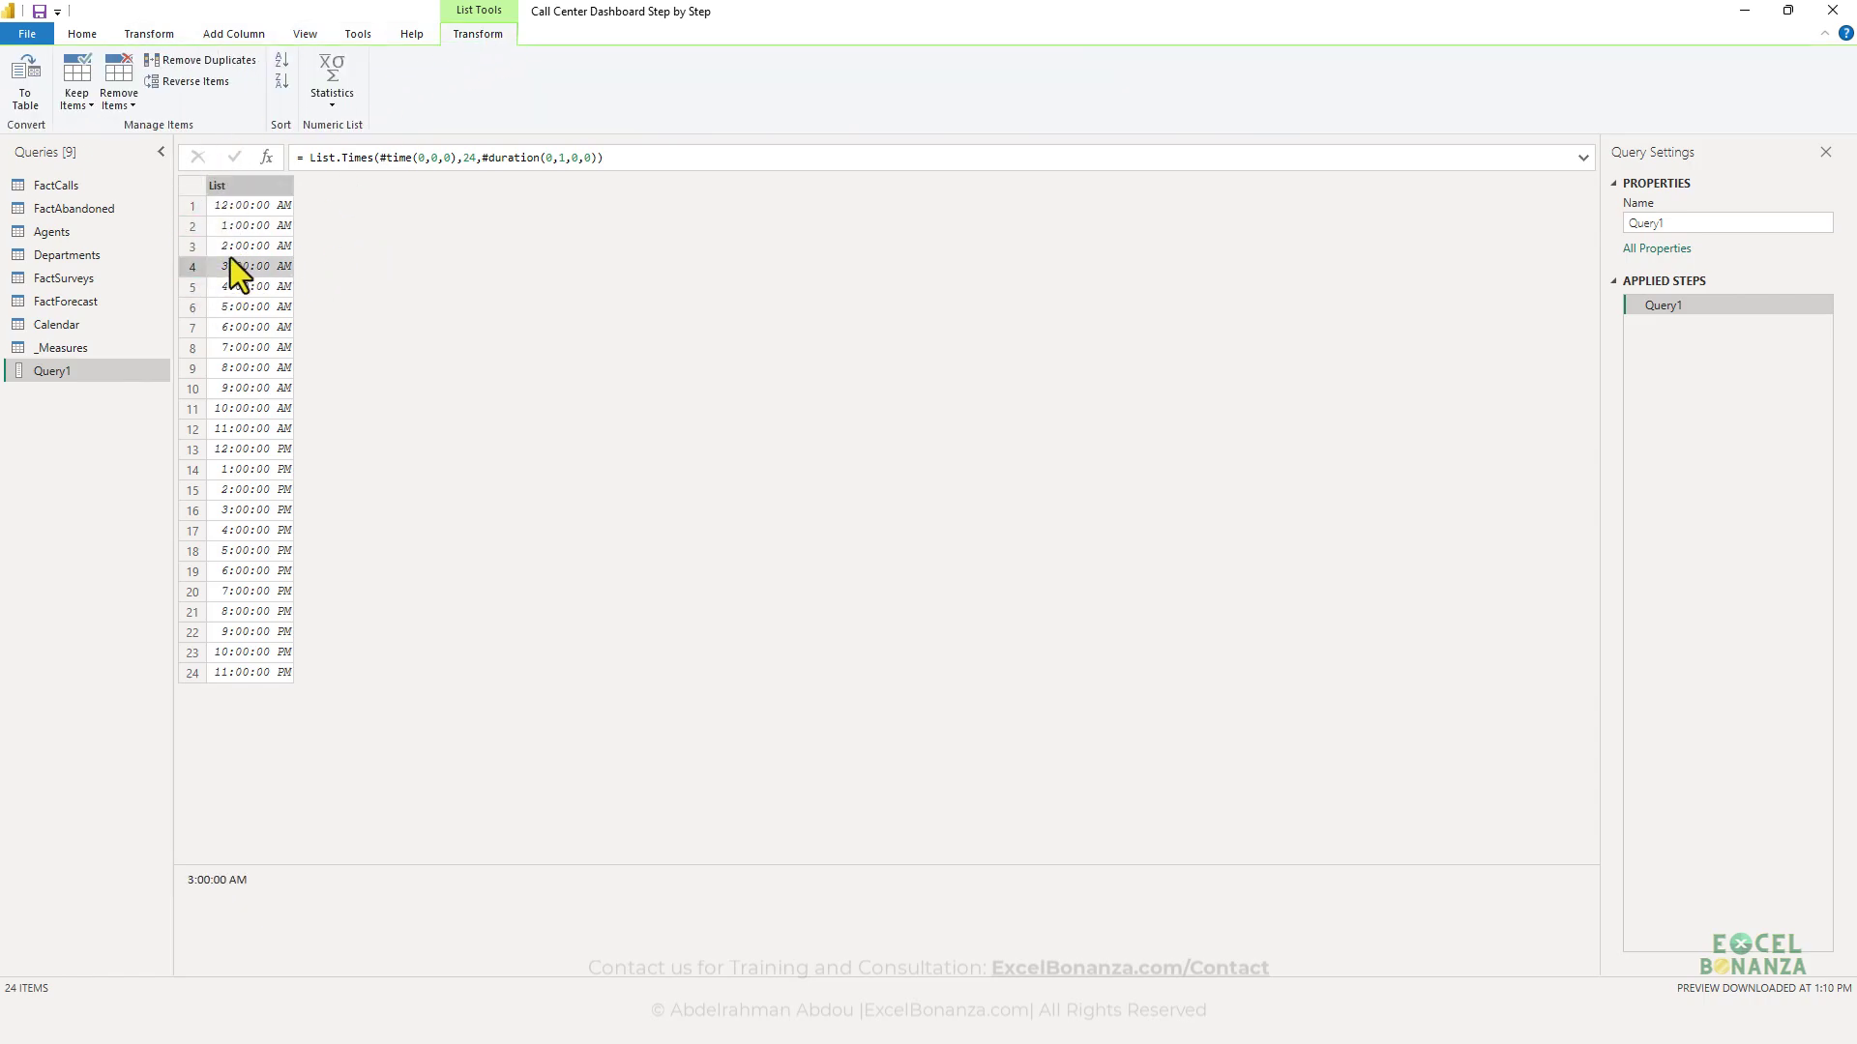
pyautogui.click(29, 84)
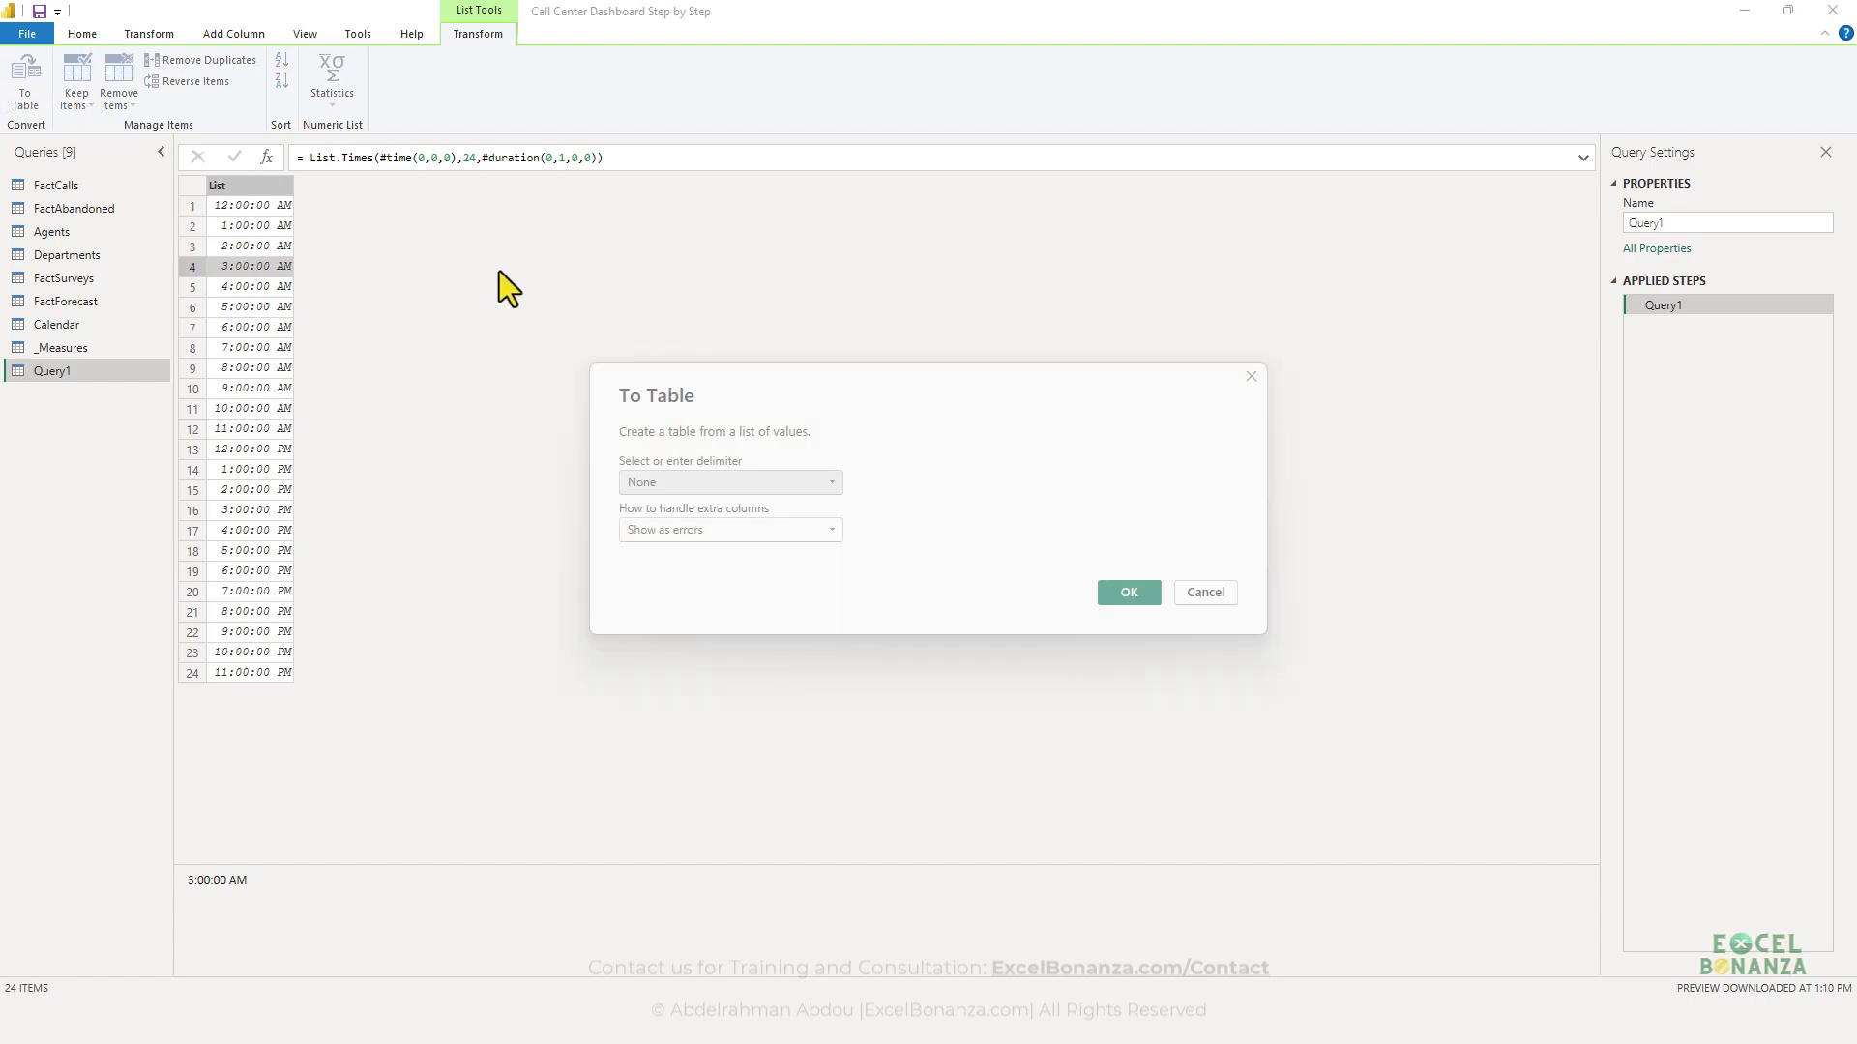
pyautogui.click(1127, 592)
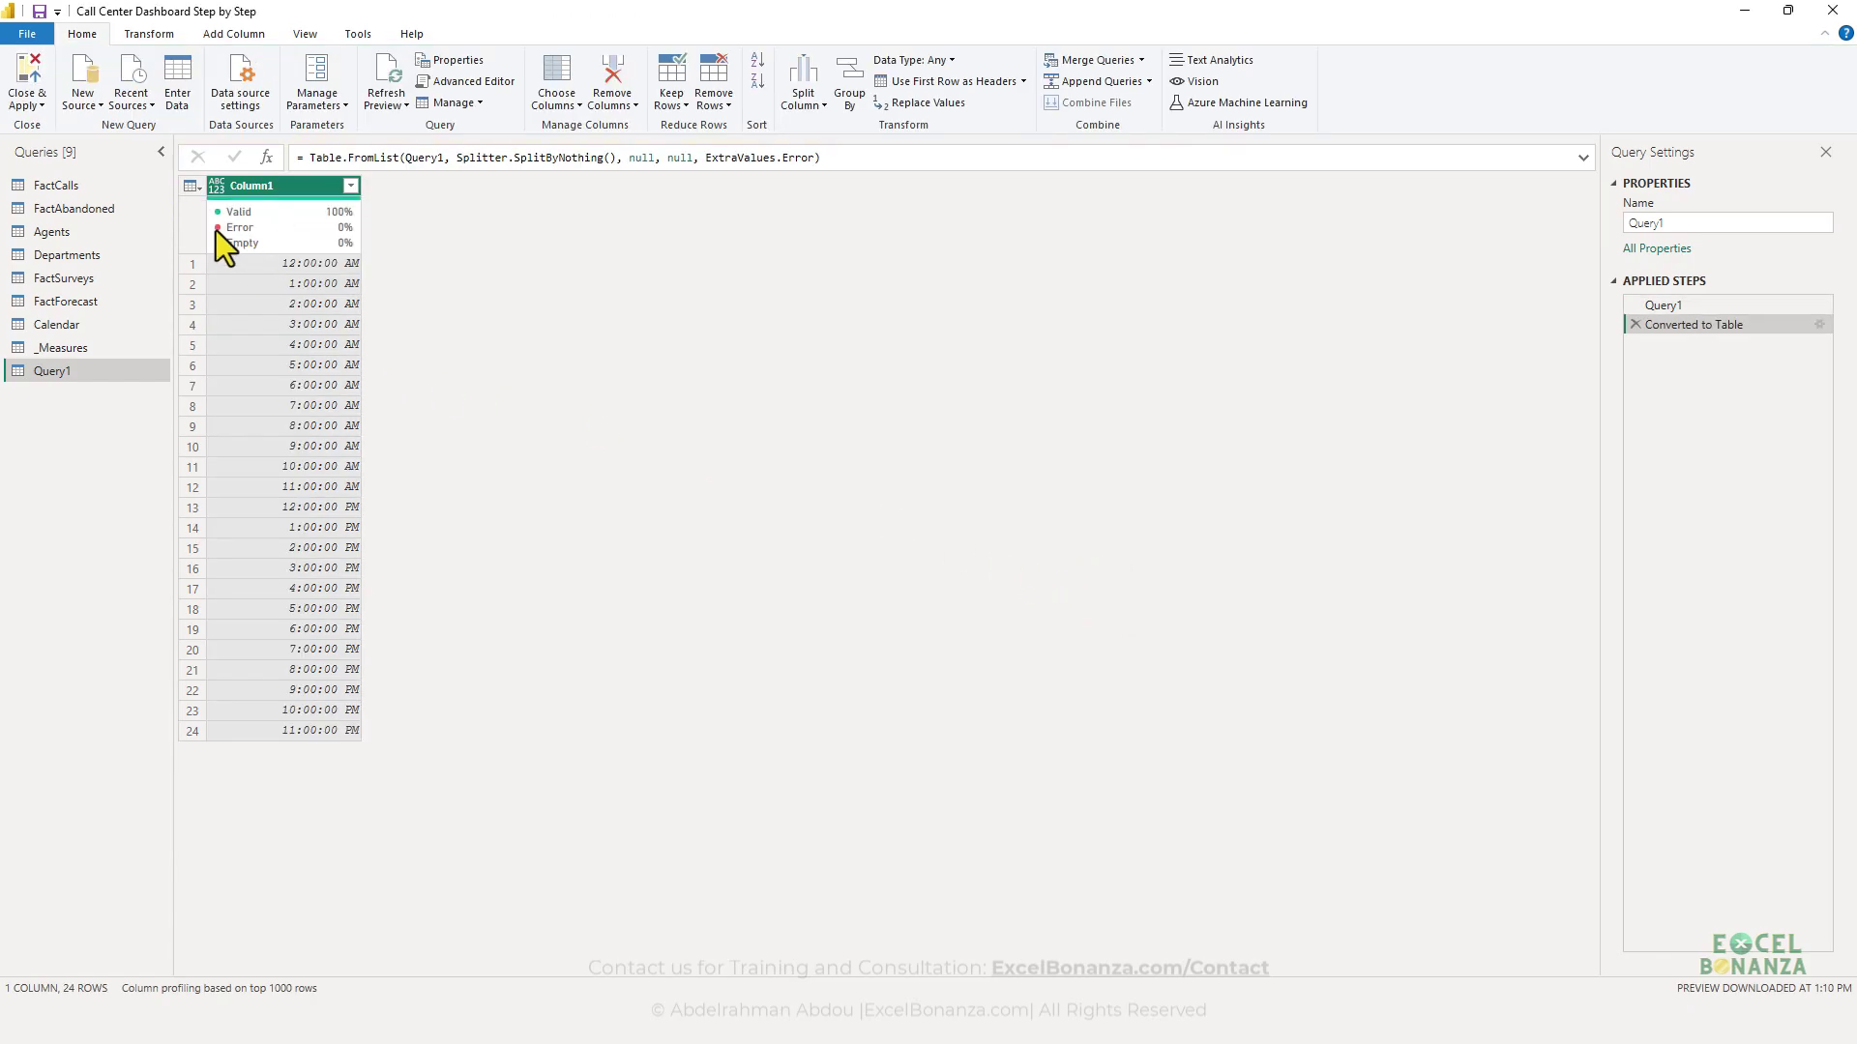
# - Rename Column1 to Interval and set its data type to Time
pyautogui.click(248, 187)
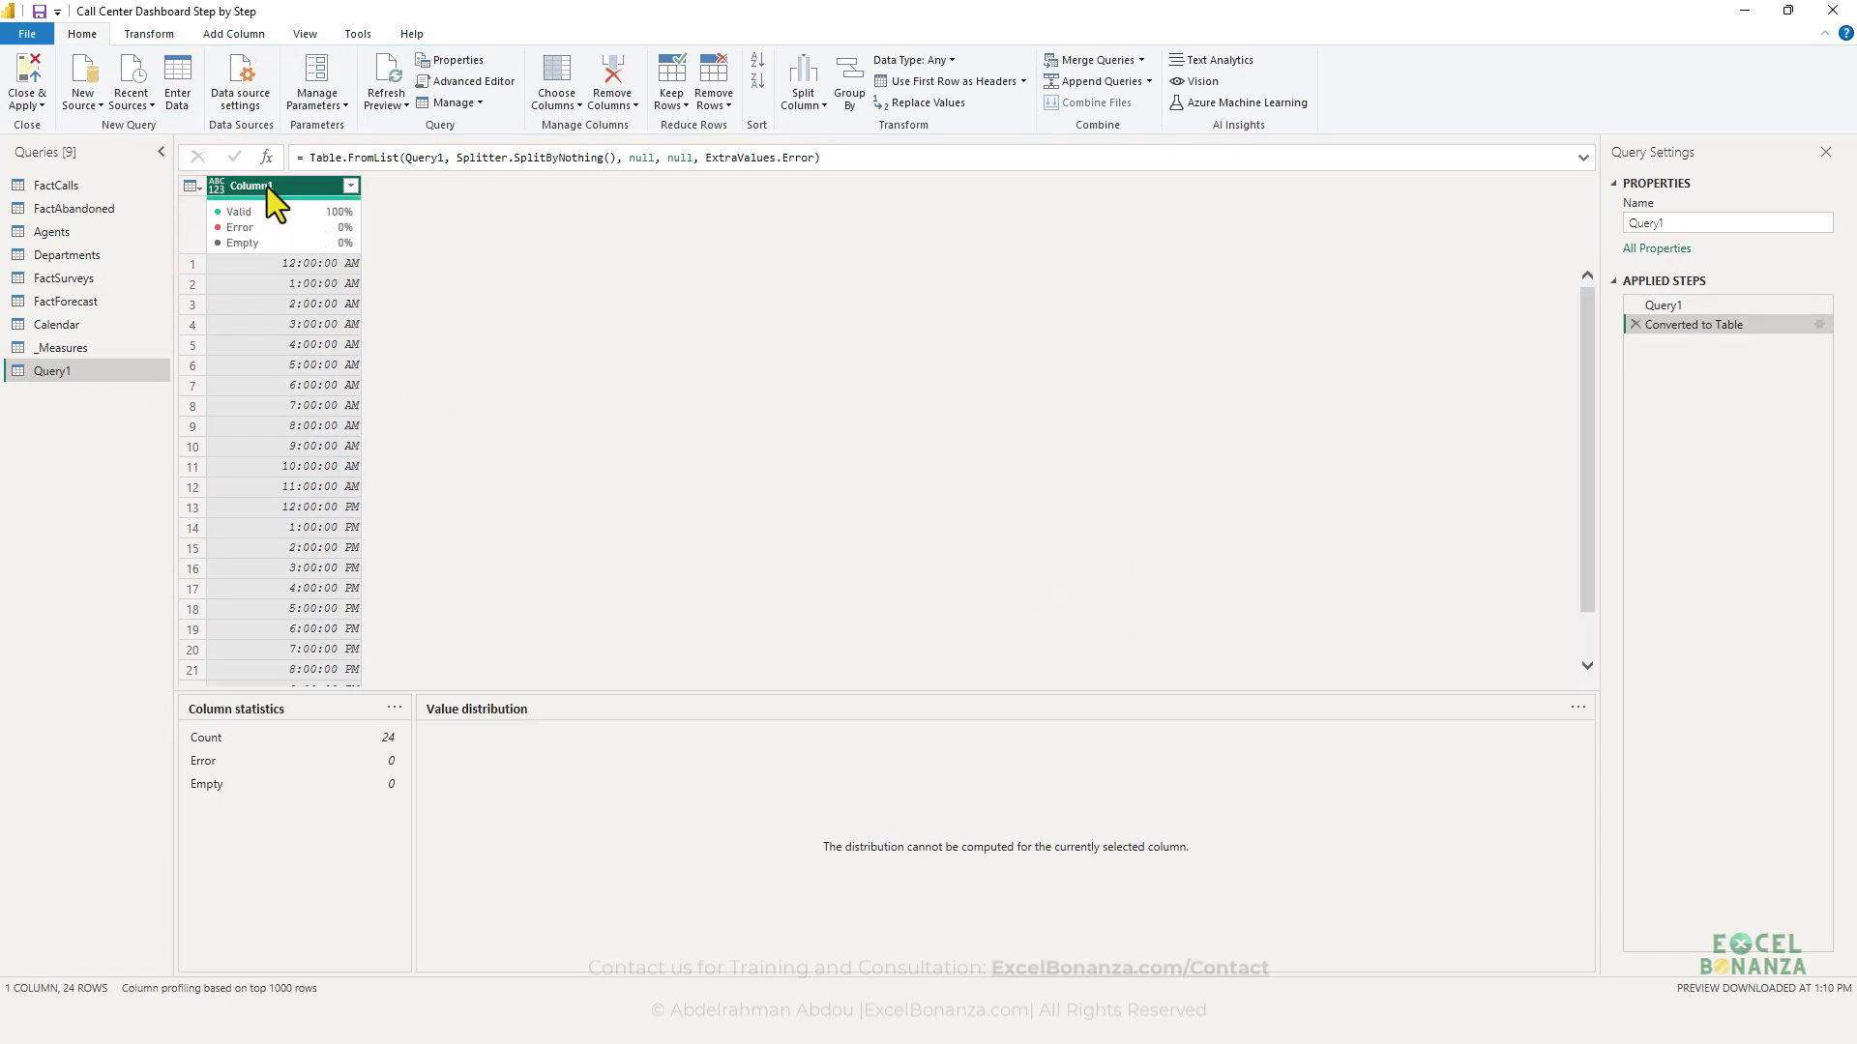
pyautogui.doubleClick(266, 186)
pyautogui.write('Interval')
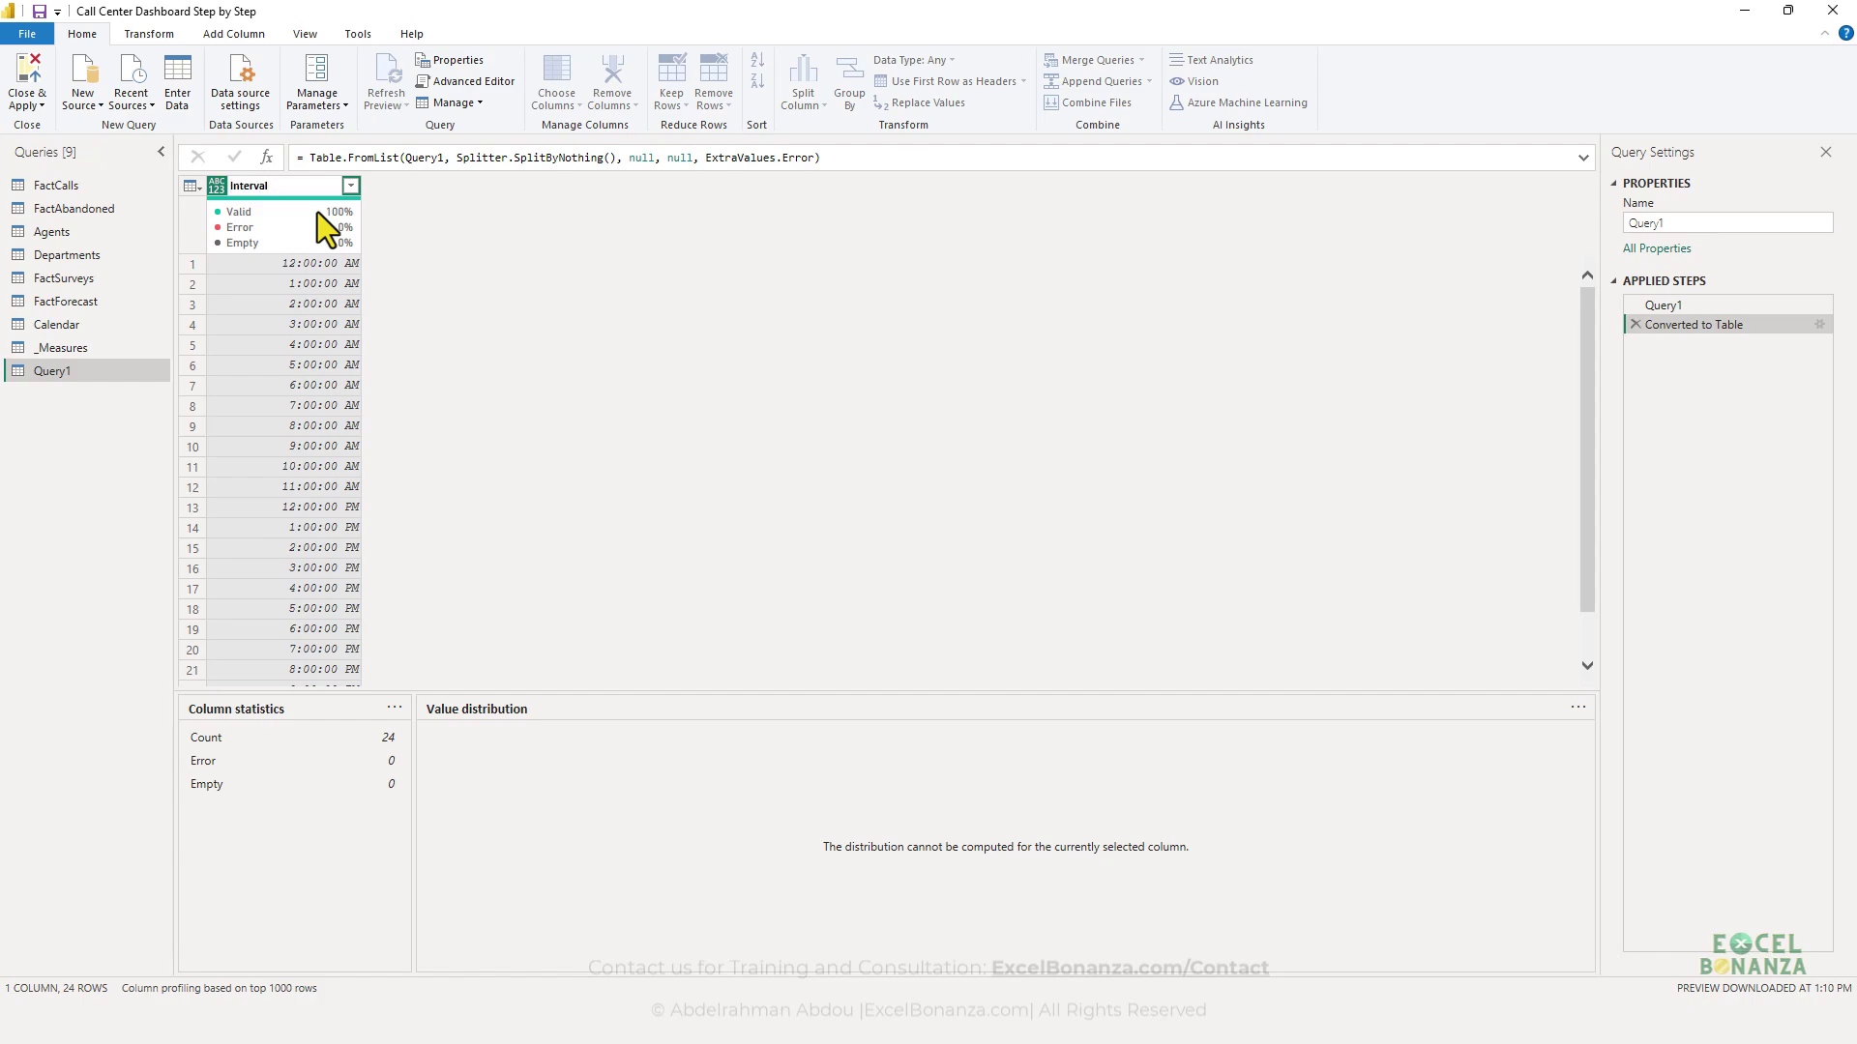
pyautogui.press('Return')
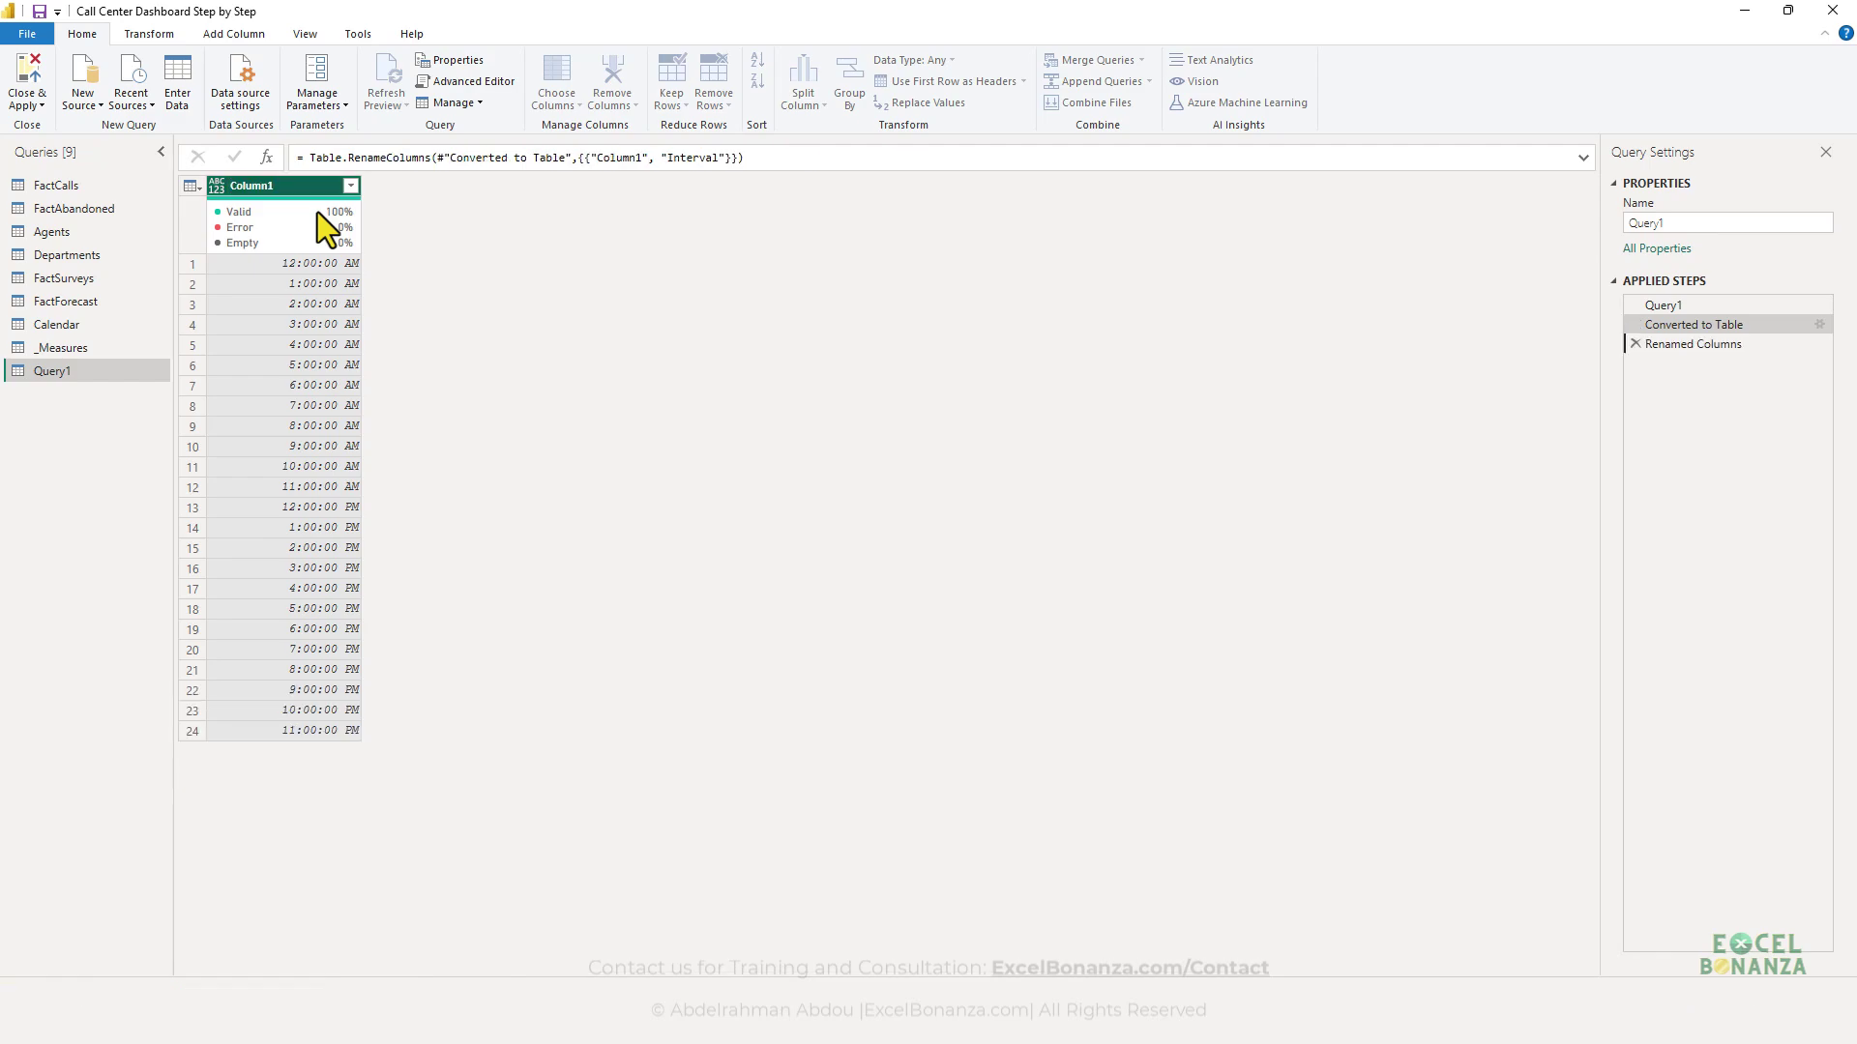
pyautogui.click(219, 184)
pyautogui.click(275, 339)
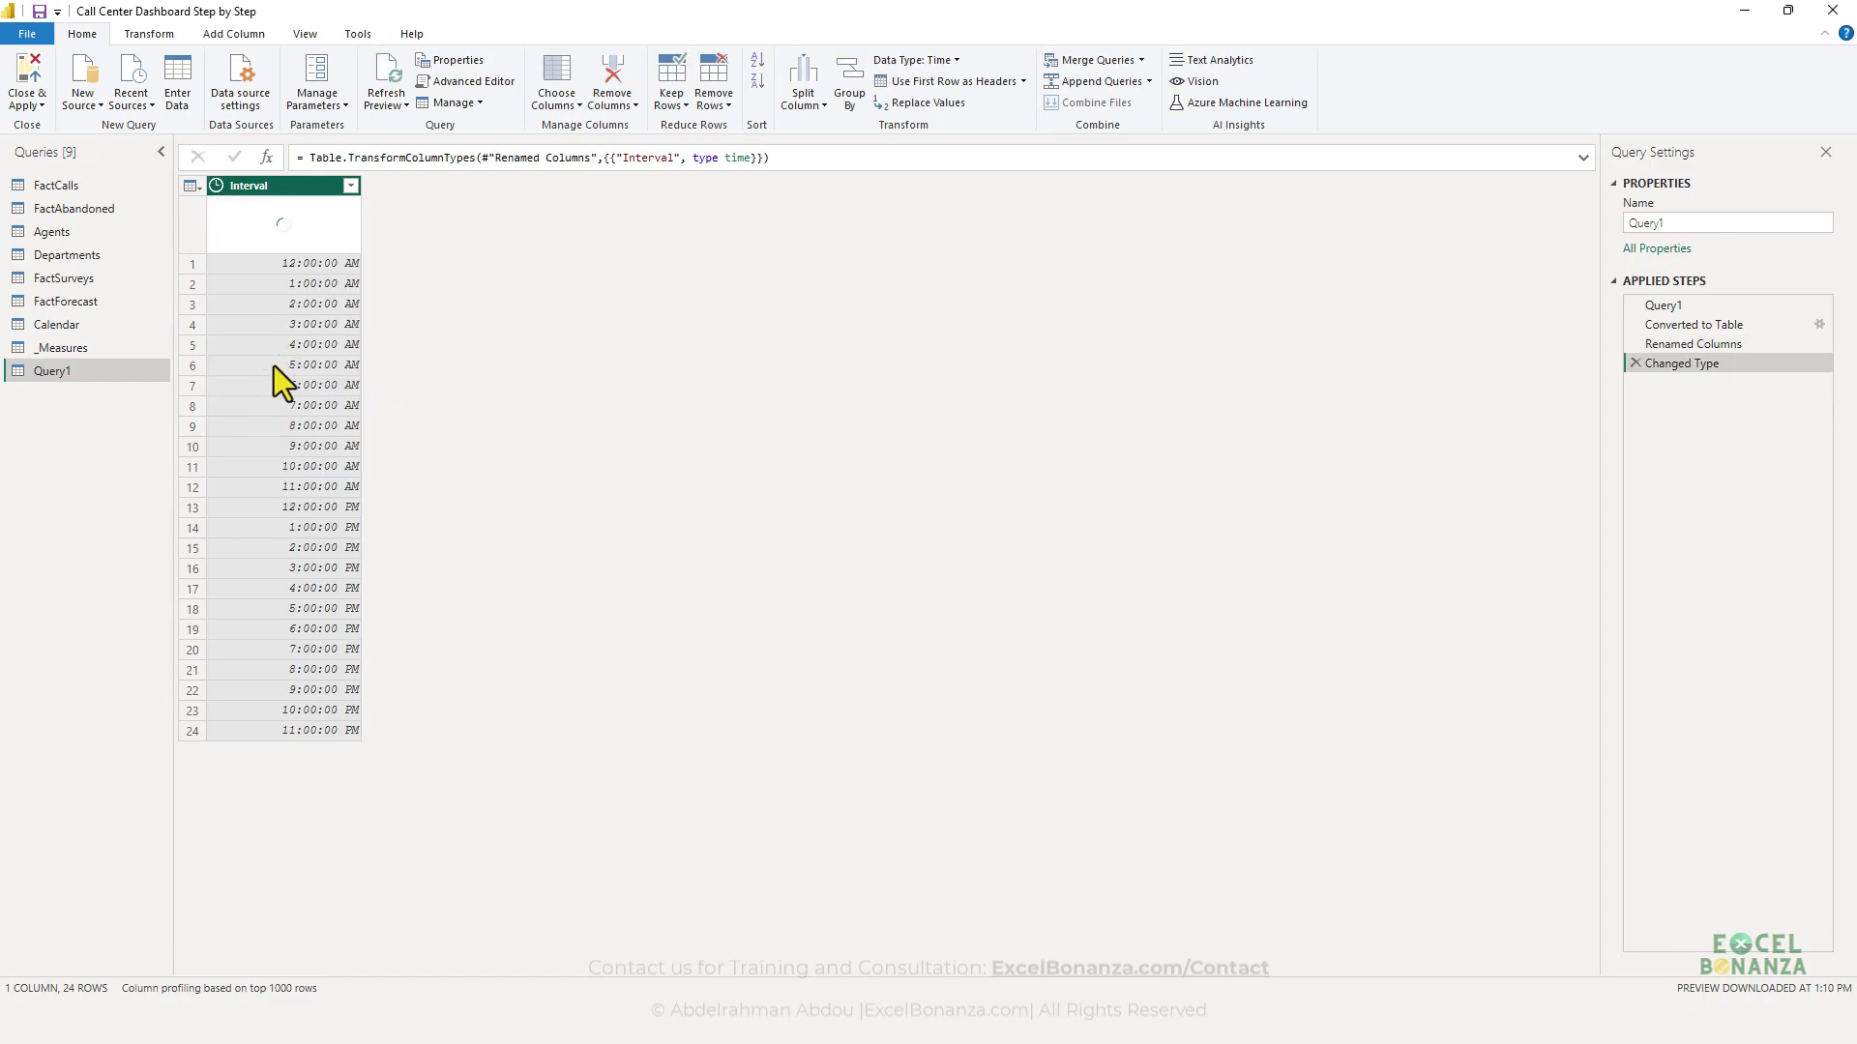
# - Rename Query1 to Time
pyautogui.doubleClick(79, 367)
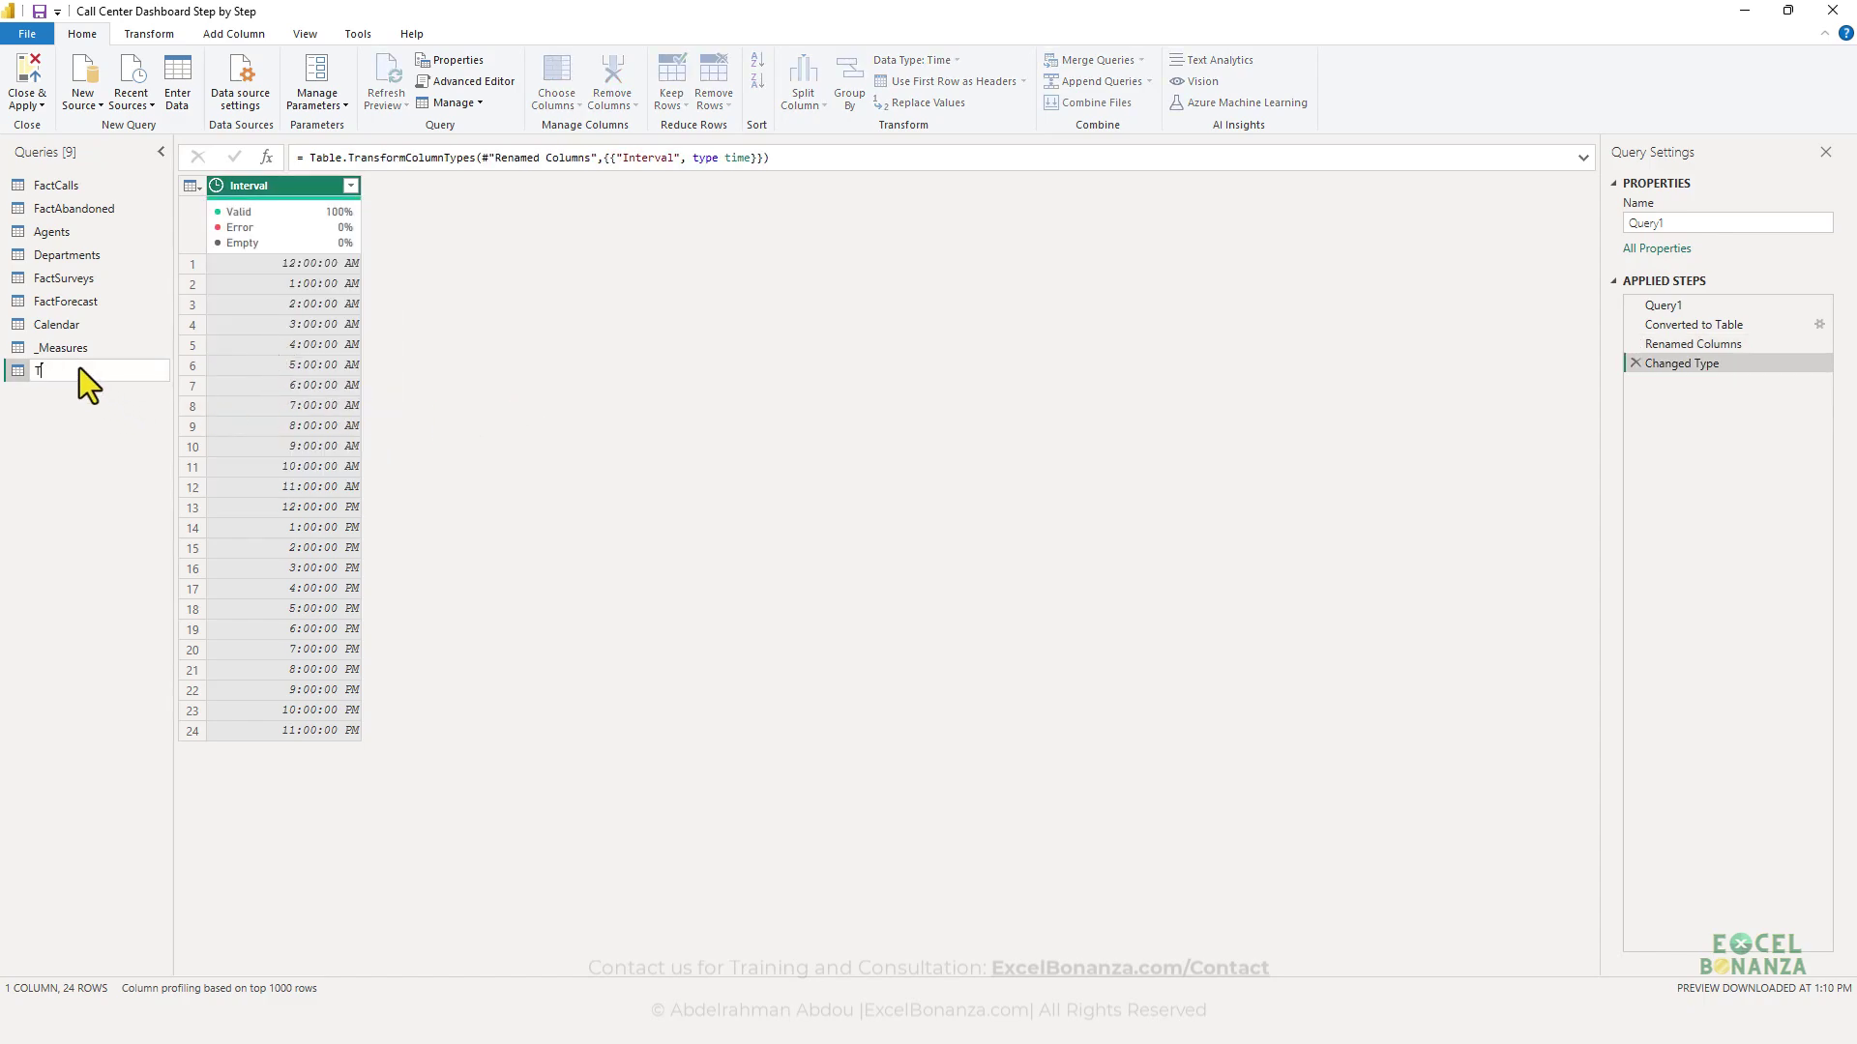
pyautogui.write('Time')
pyautogui.press('Return')
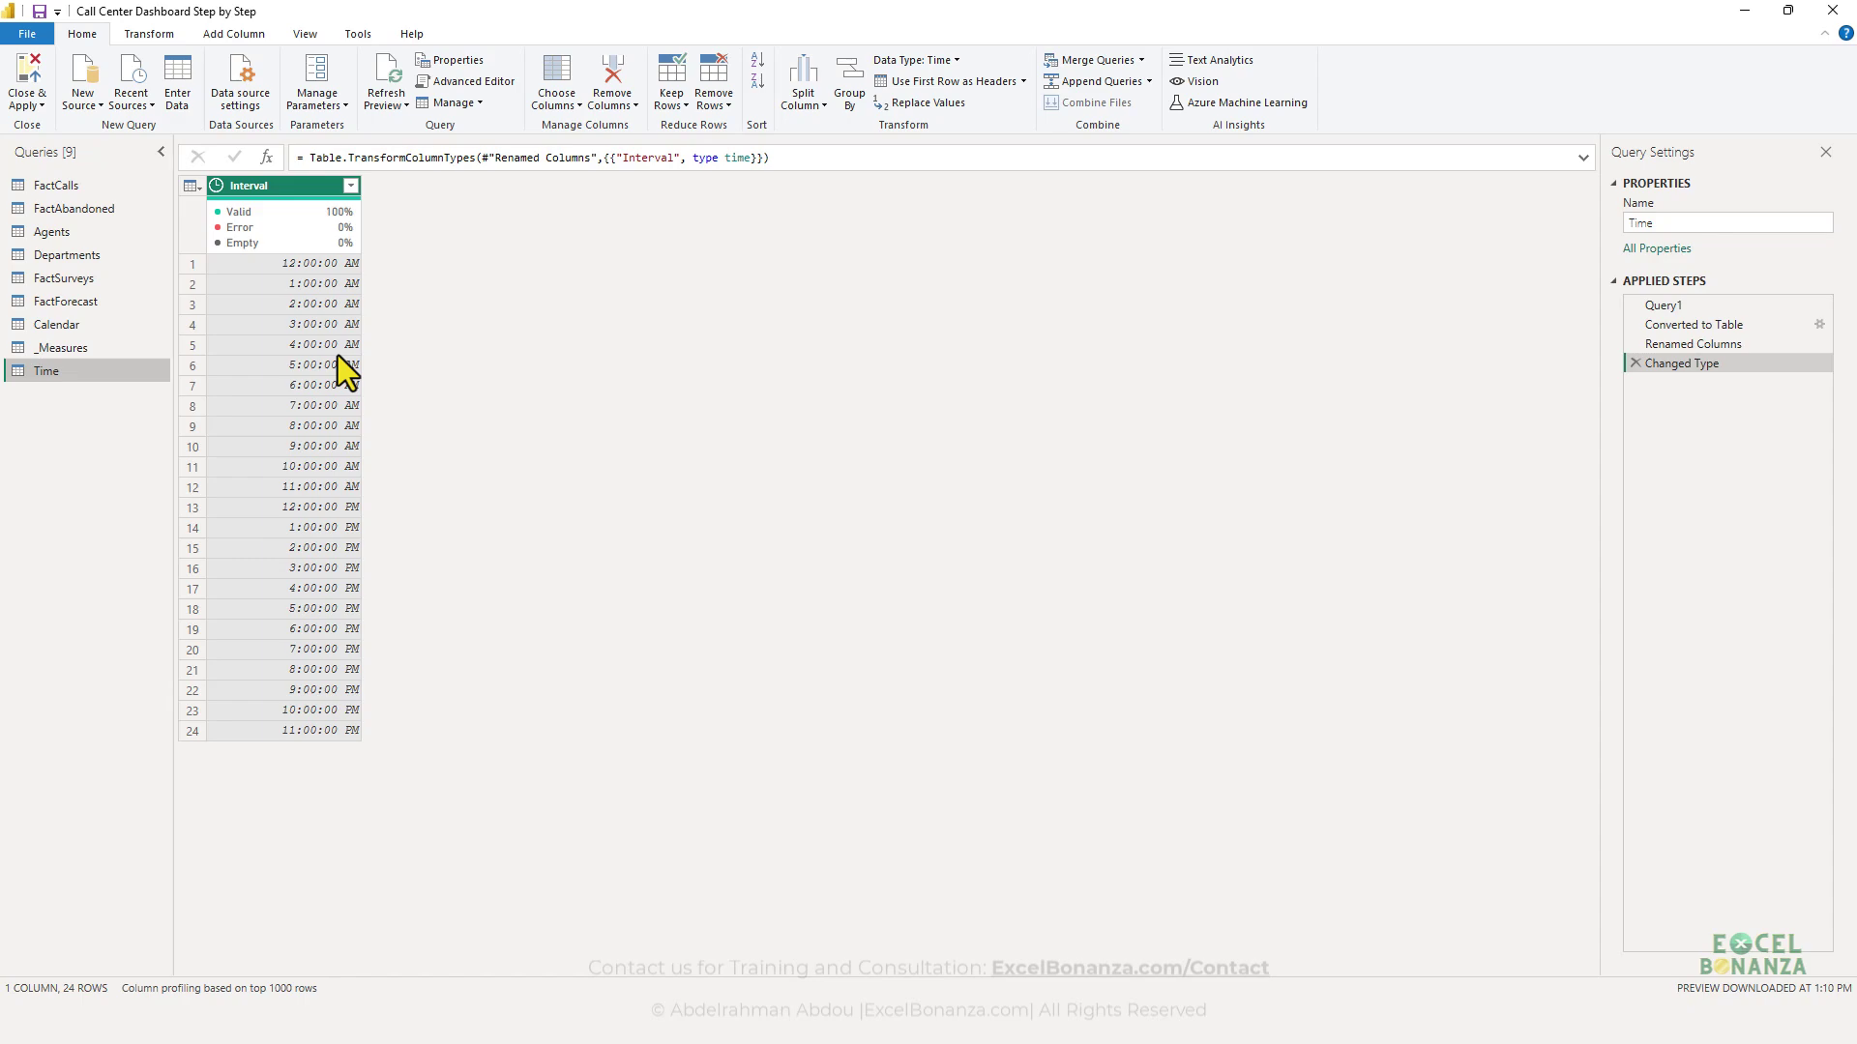
# - Compare the hourly values in the Time query's Interval column with the call times in FactCalls' Time column
pyautogui.click(338, 385)
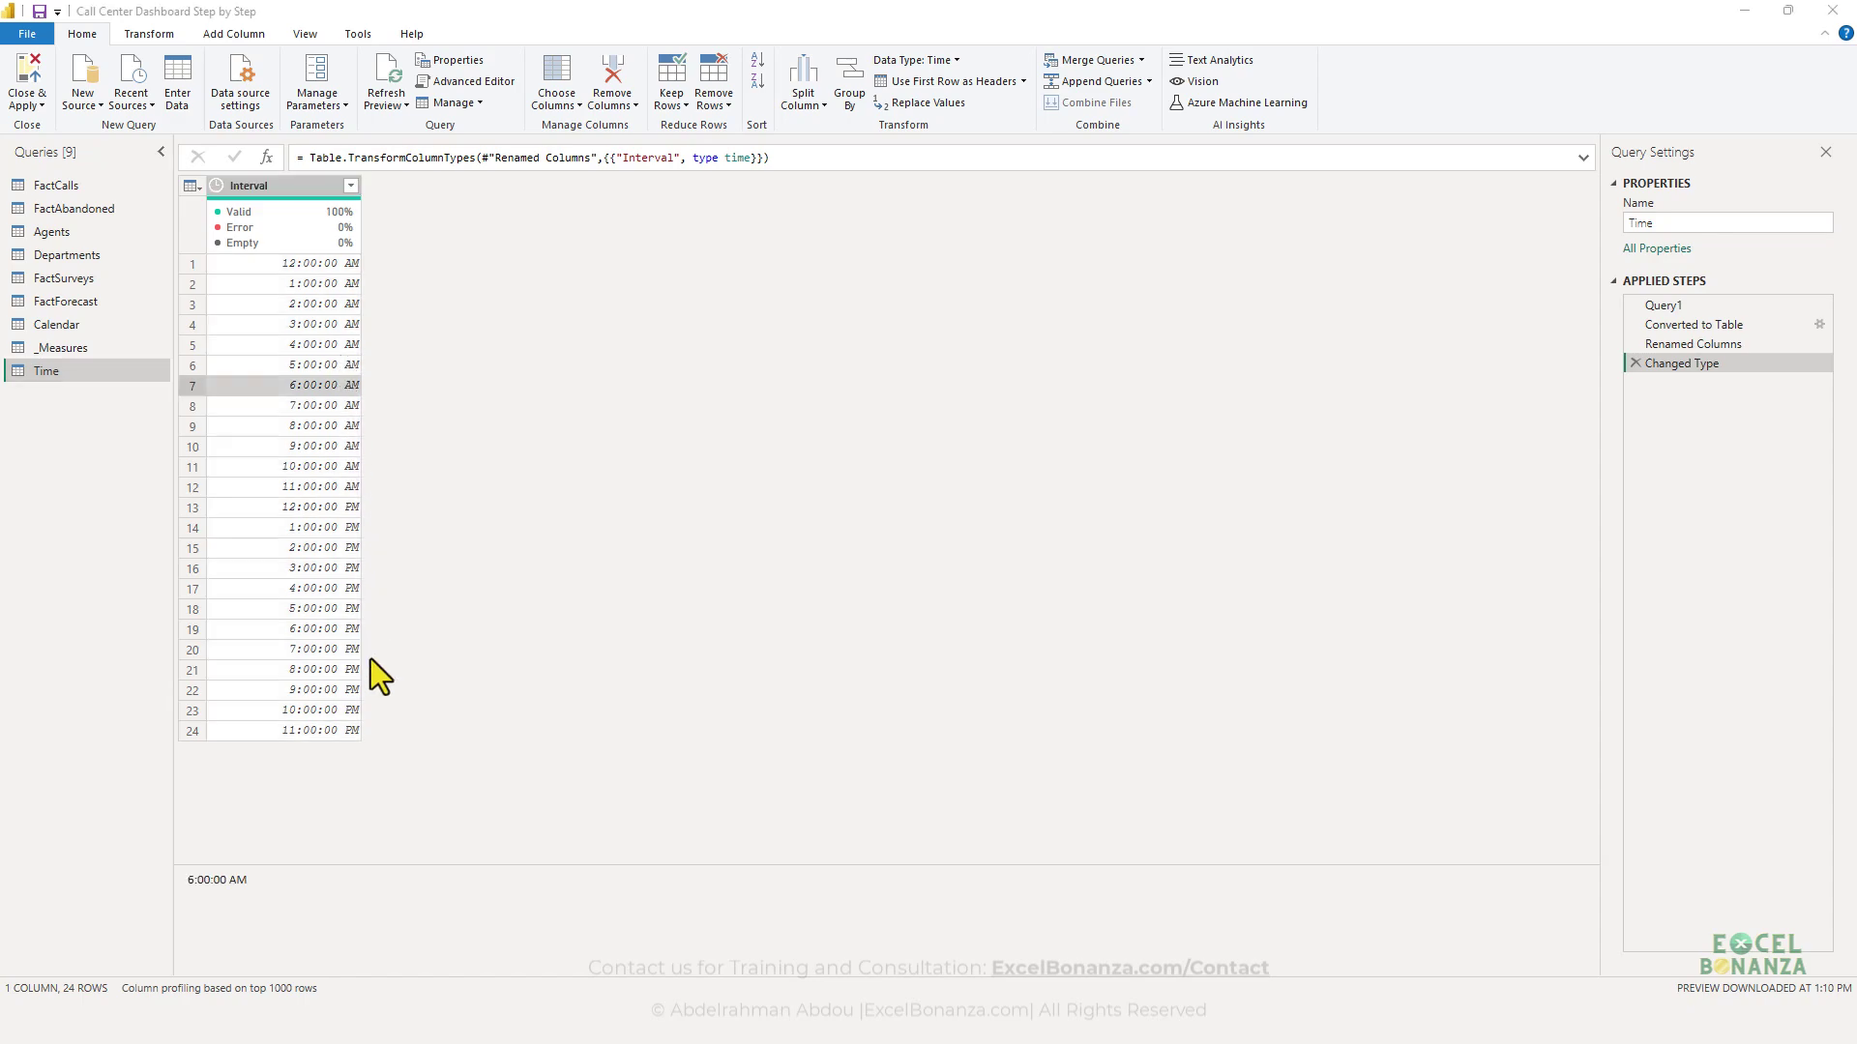
pyautogui.click(333, 505)
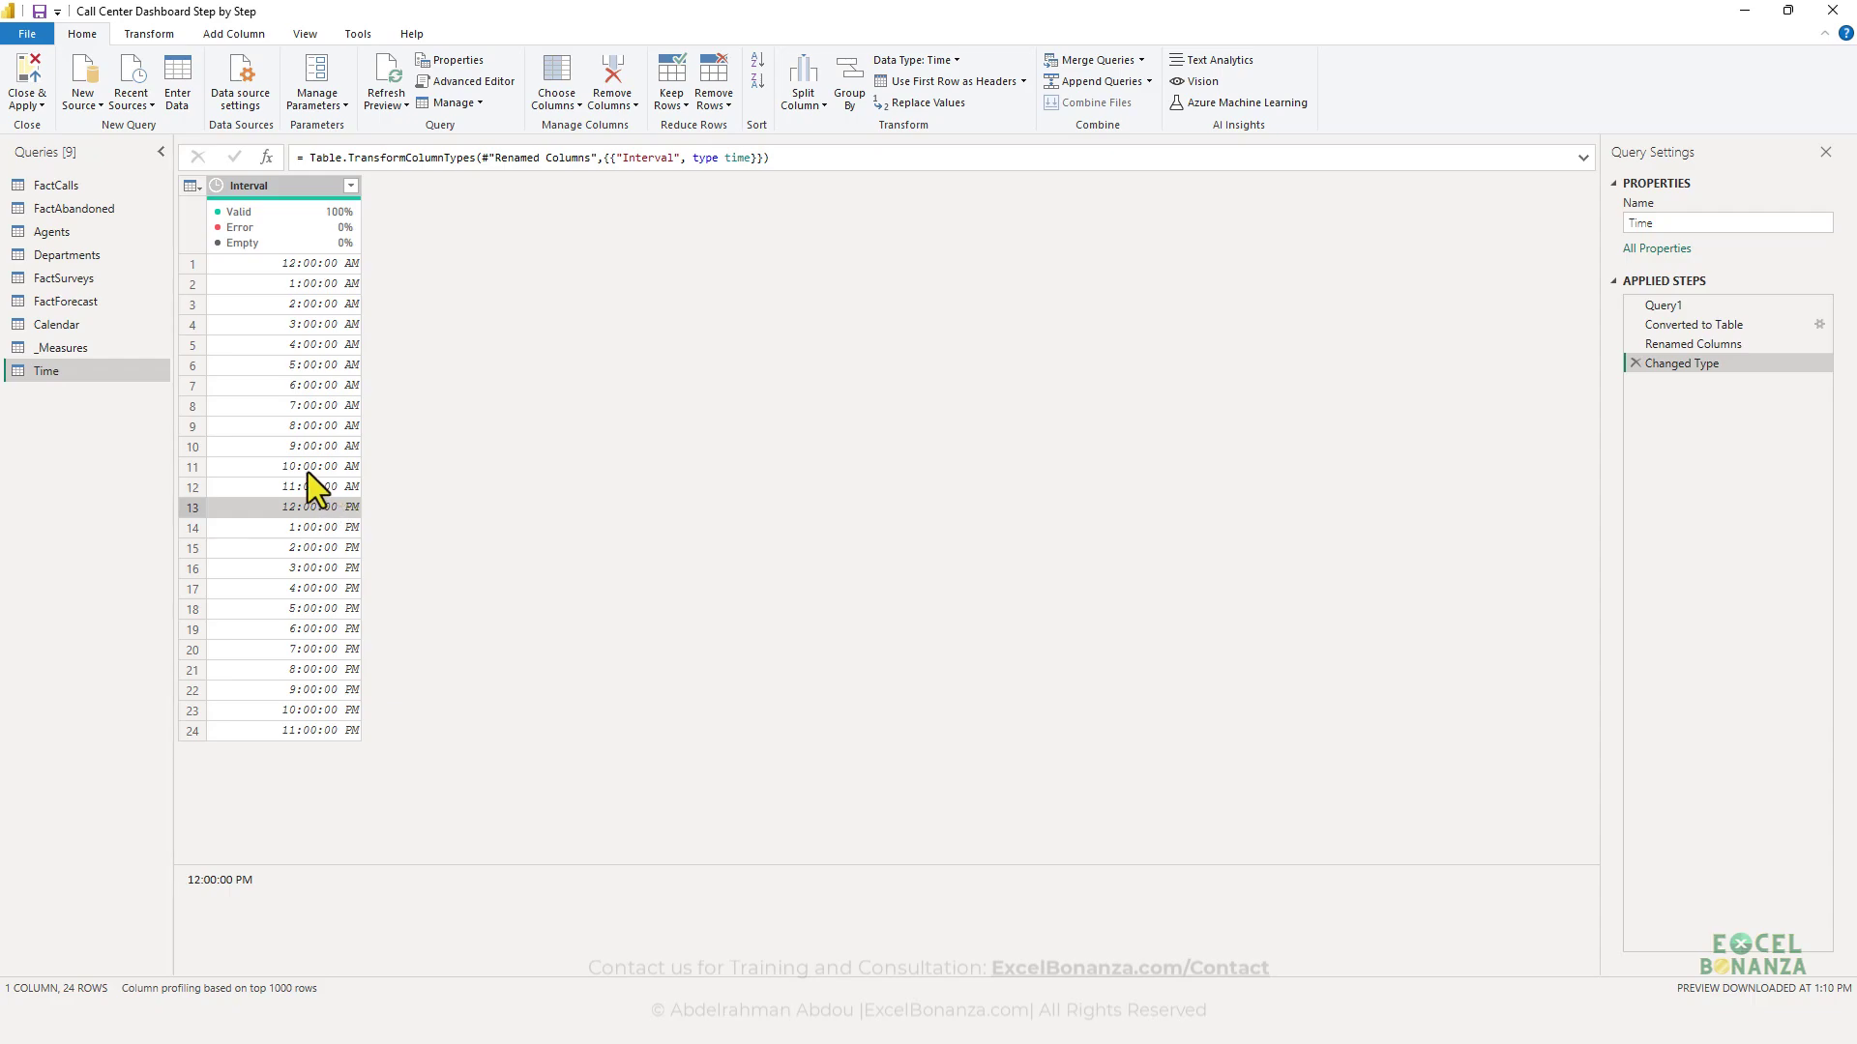
pyautogui.click(83, 187)
pyautogui.click(462, 344)
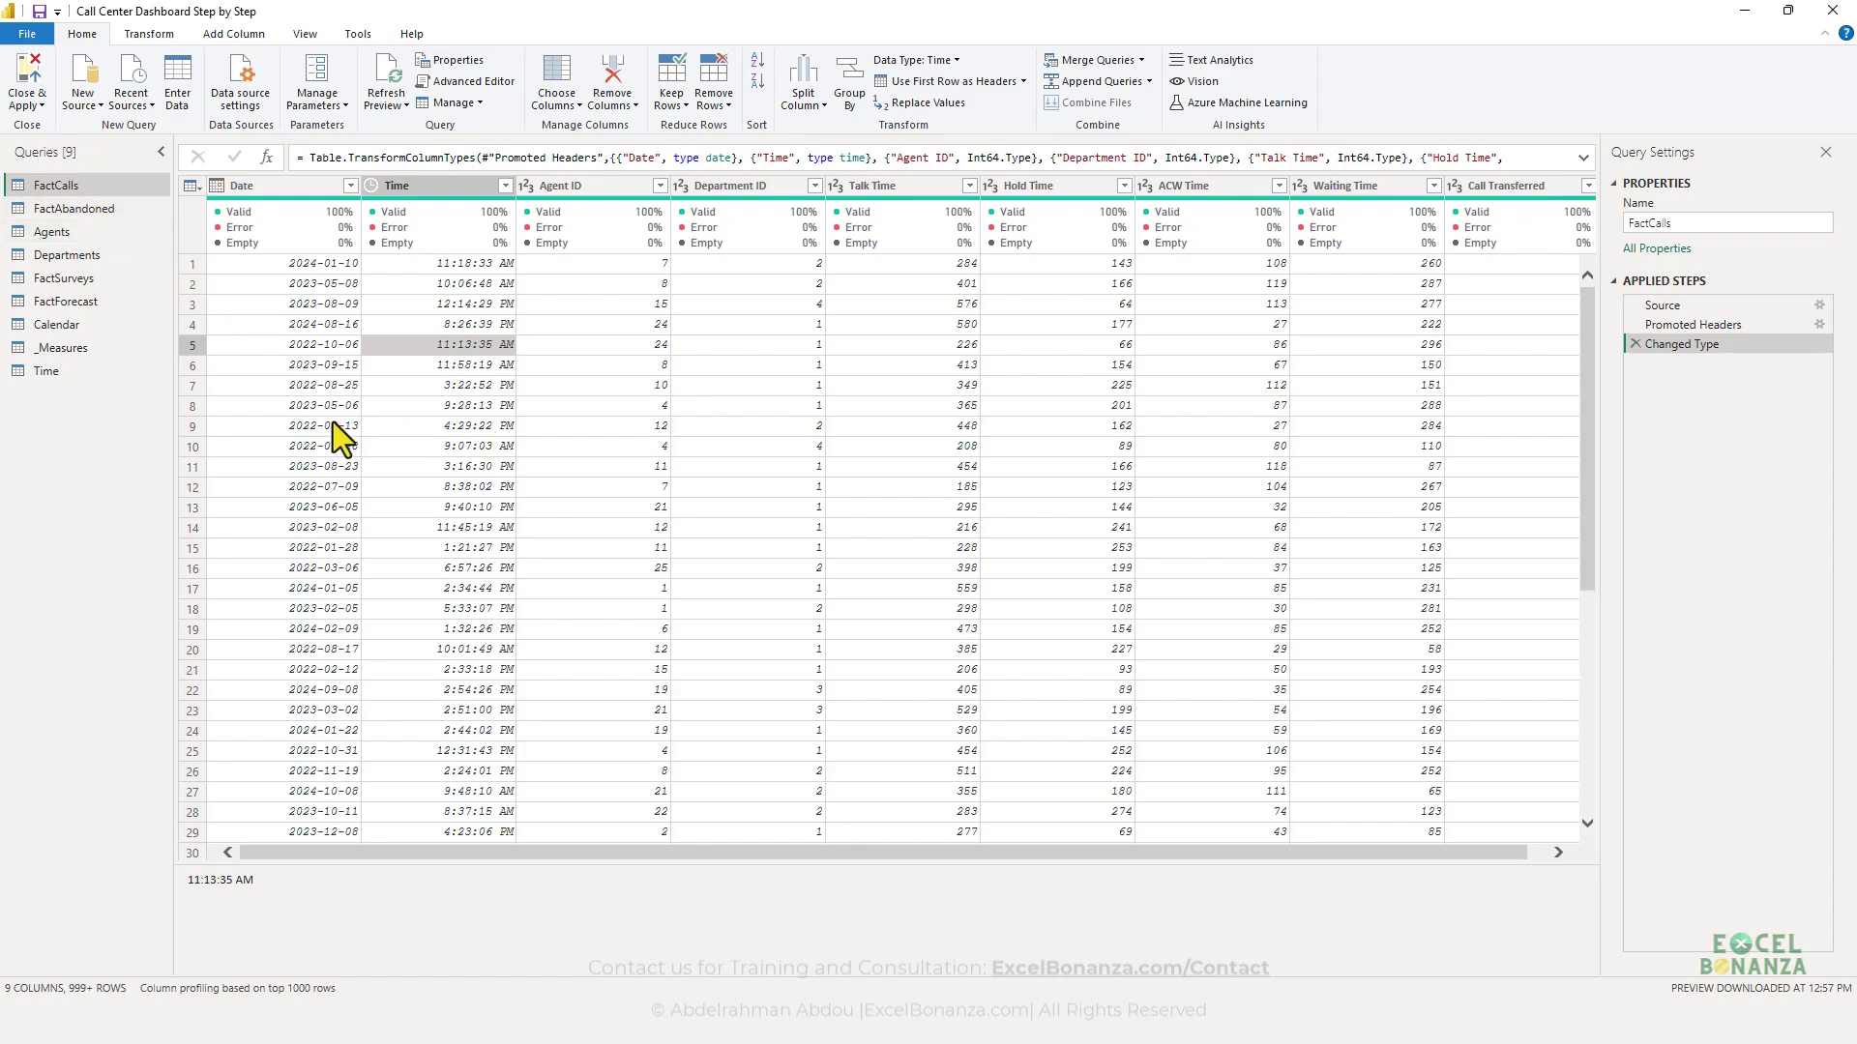
pyautogui.click(64, 369)
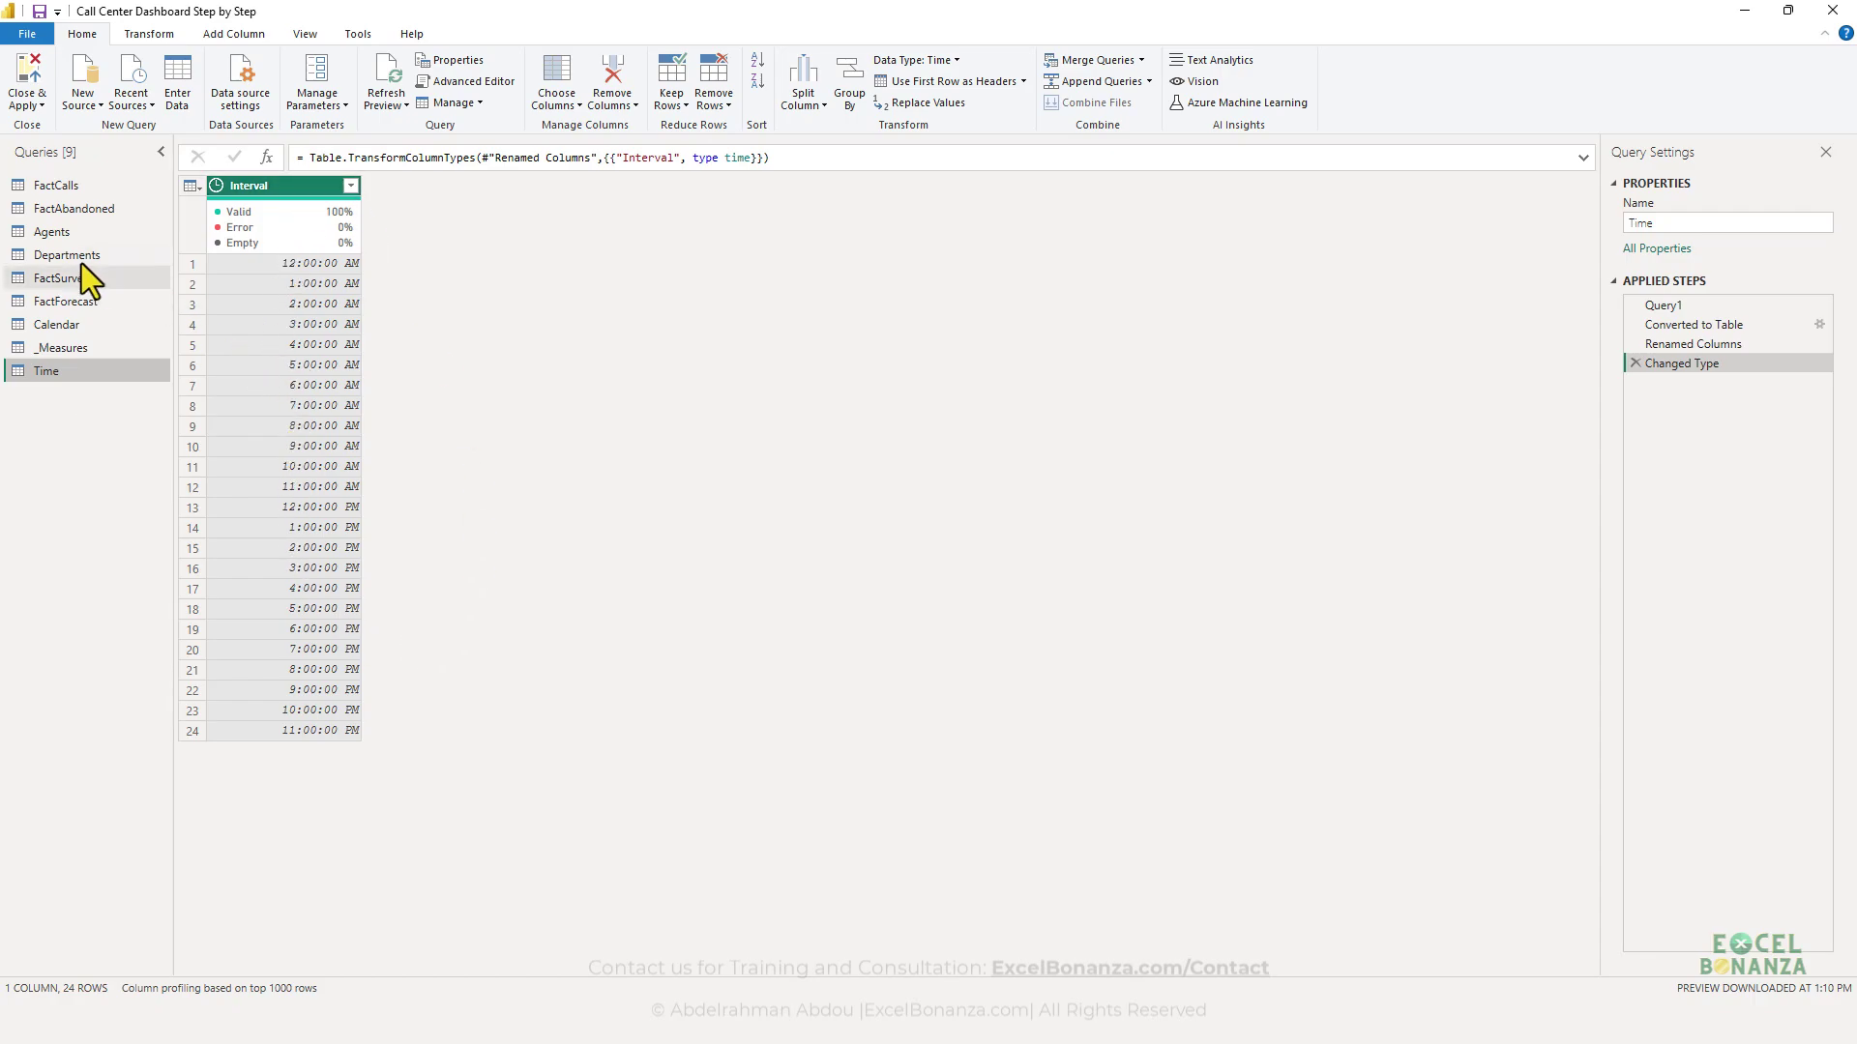
pyautogui.click(55, 187)
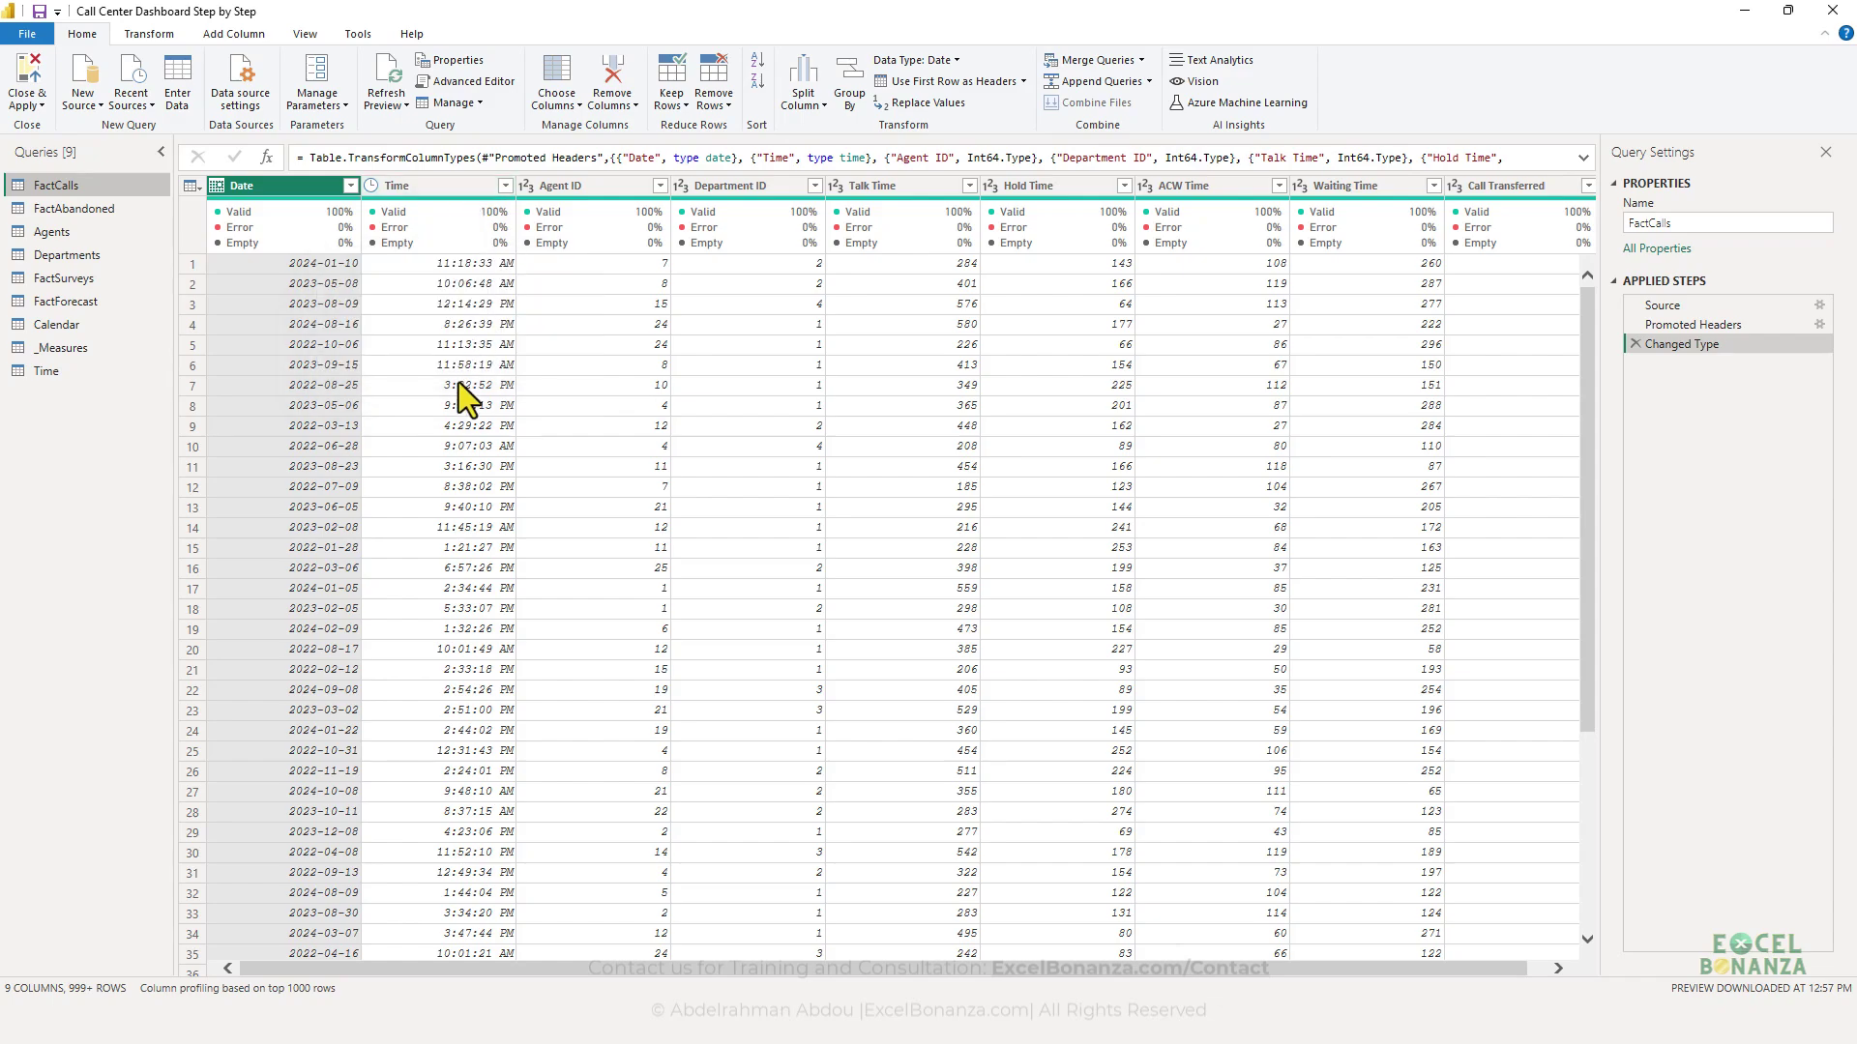
# - Define a custom column named Interval in FactCalls with the formula #time(Time.Hour([Time]),00,00)
pyautogui.click(448, 188)
pyautogui.click(459, 324)
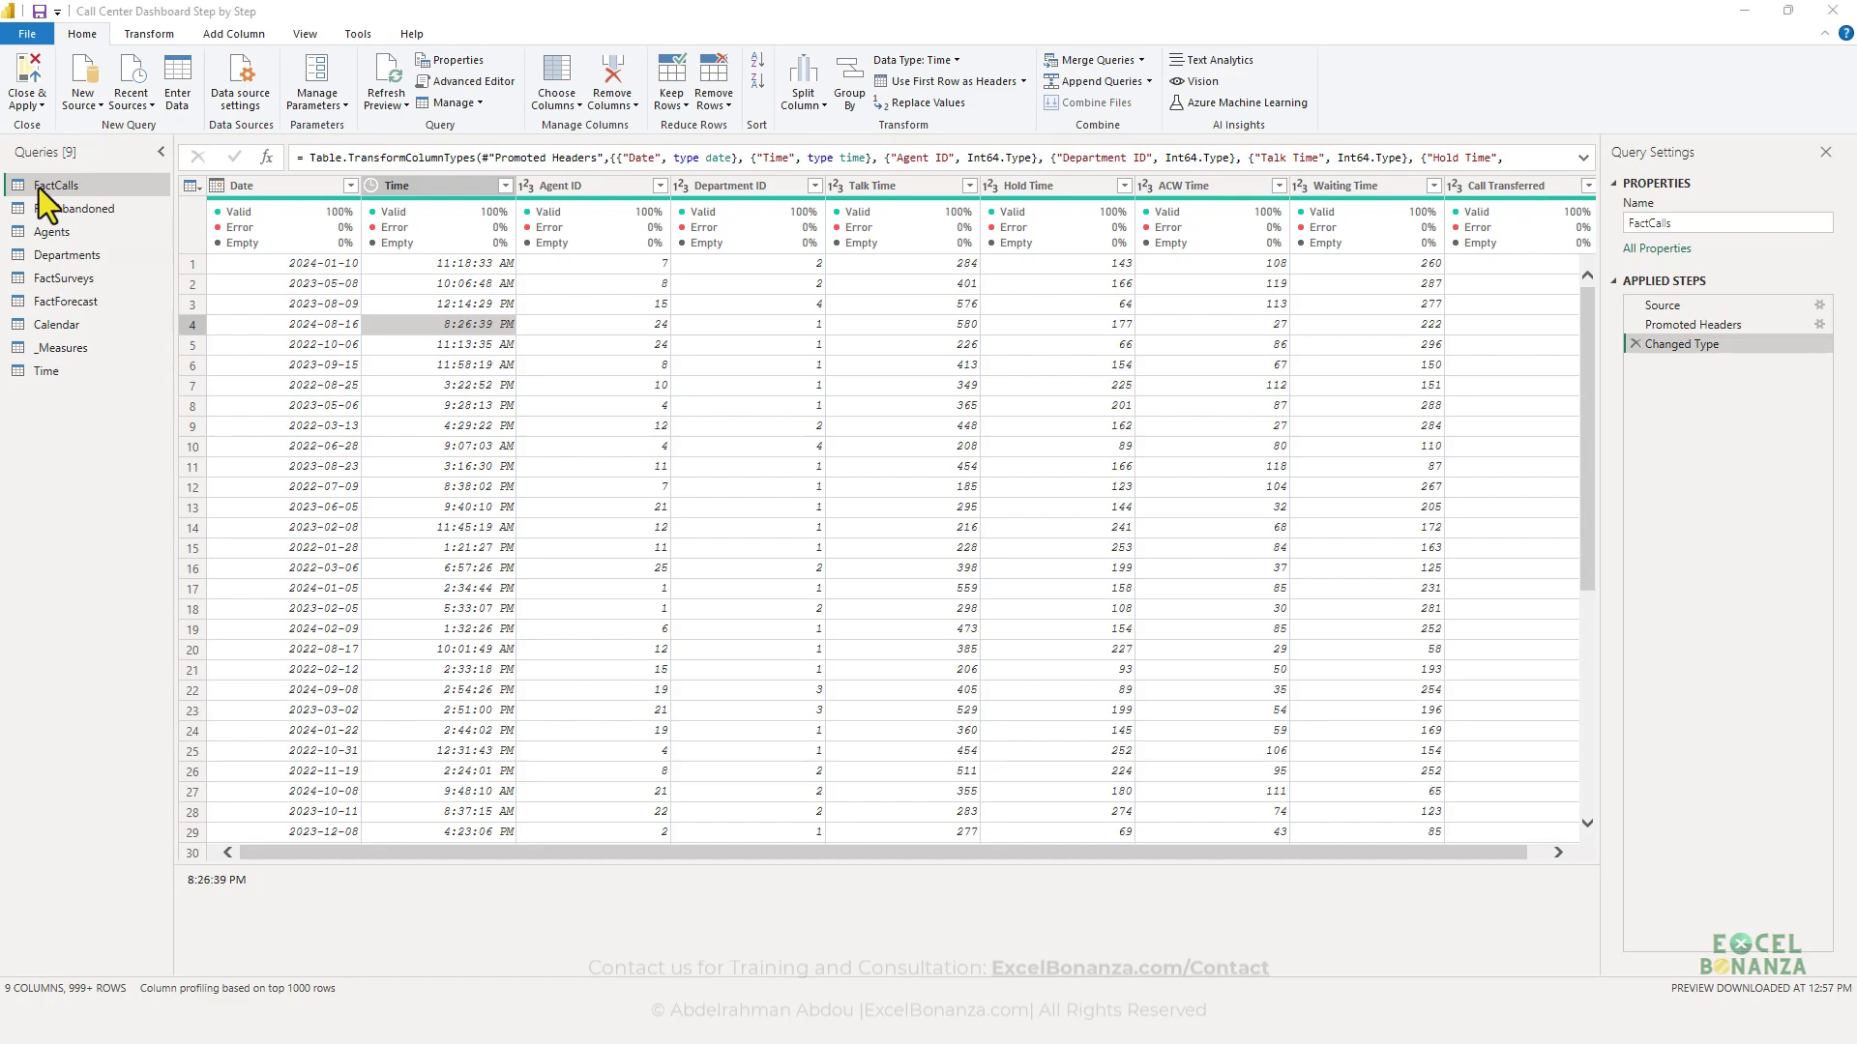
pyautogui.click(437, 324)
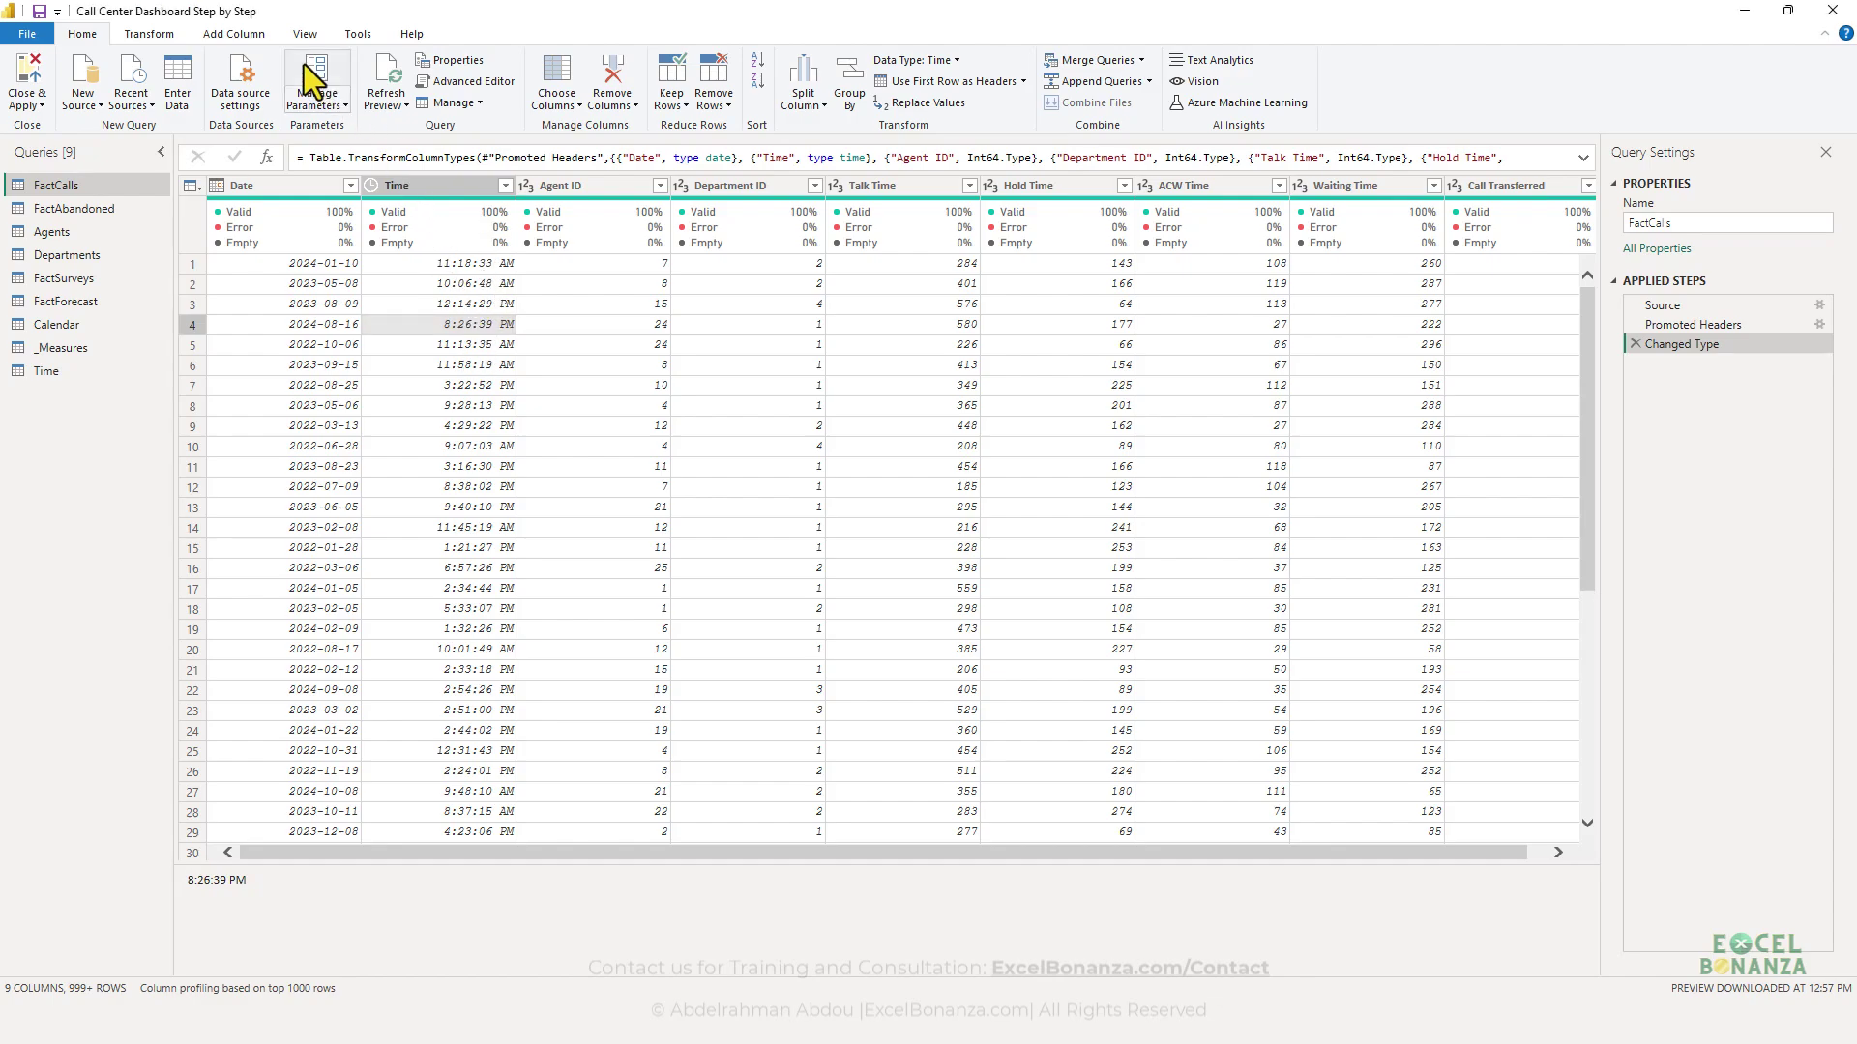
pyautogui.click(232, 41)
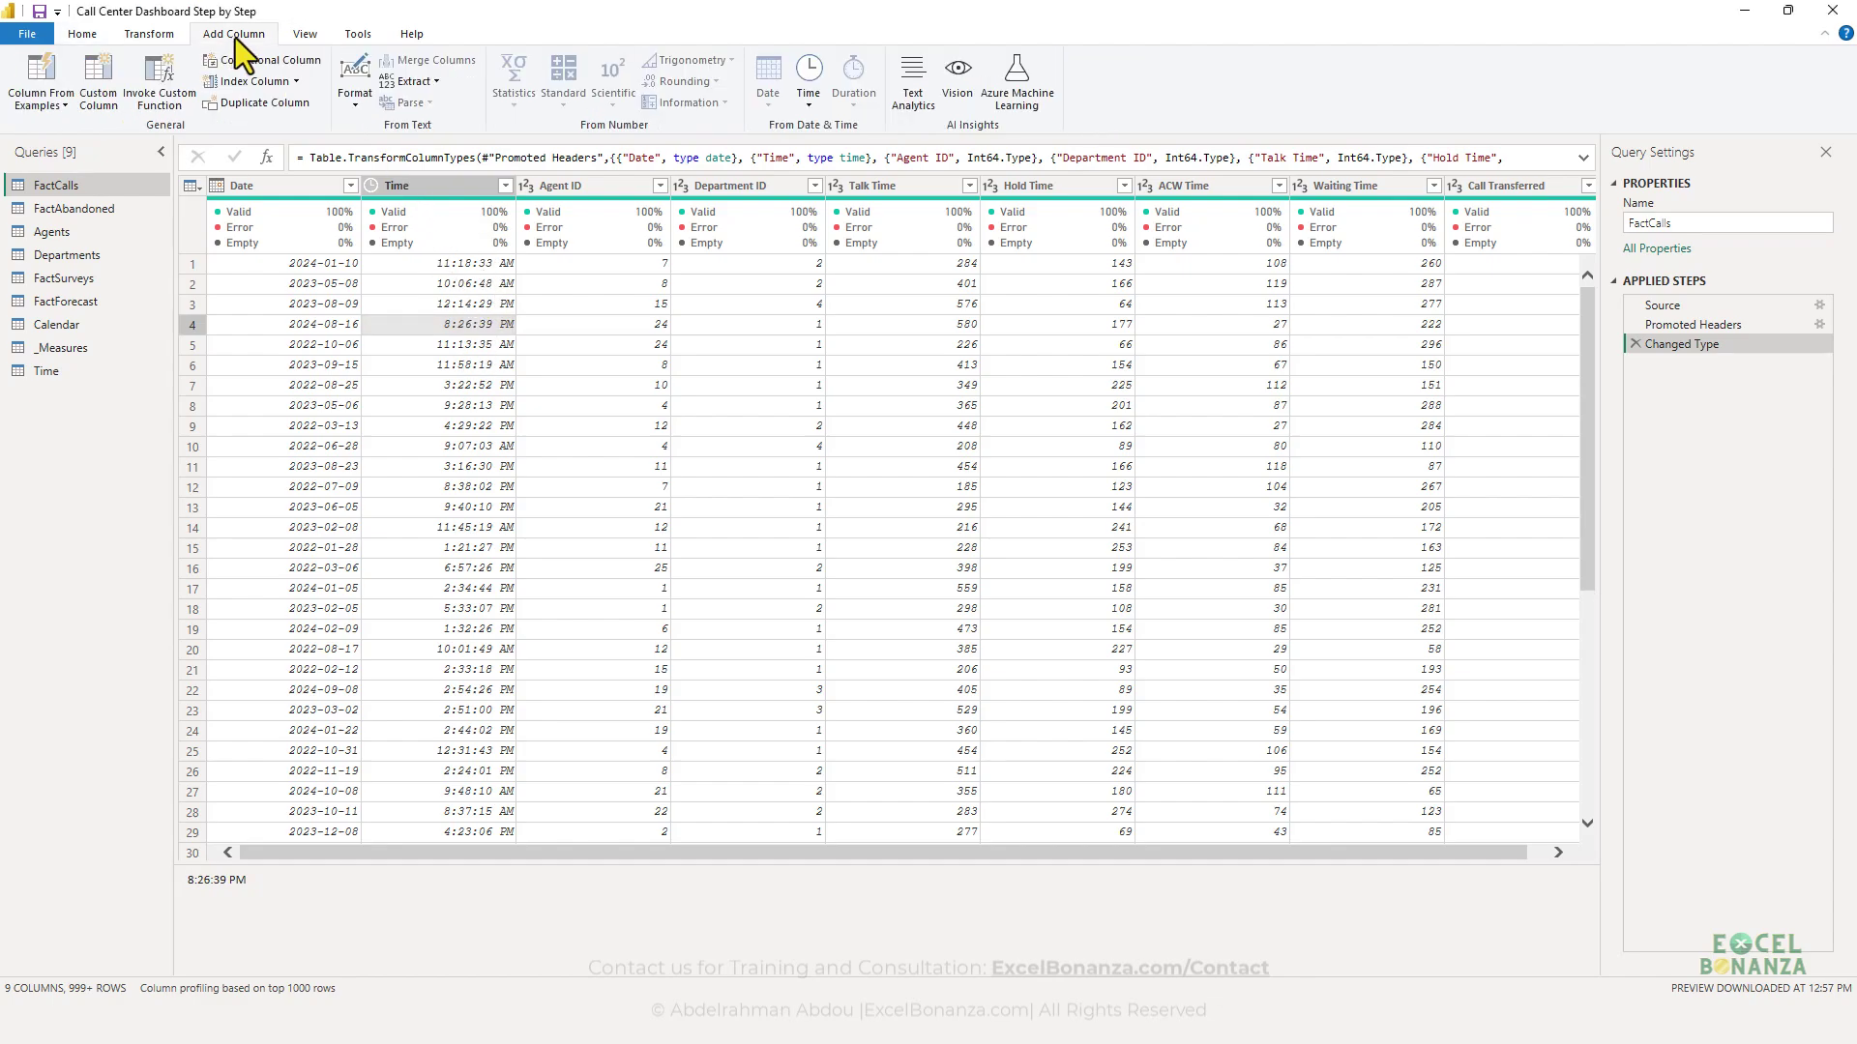
pyautogui.click(105, 96)
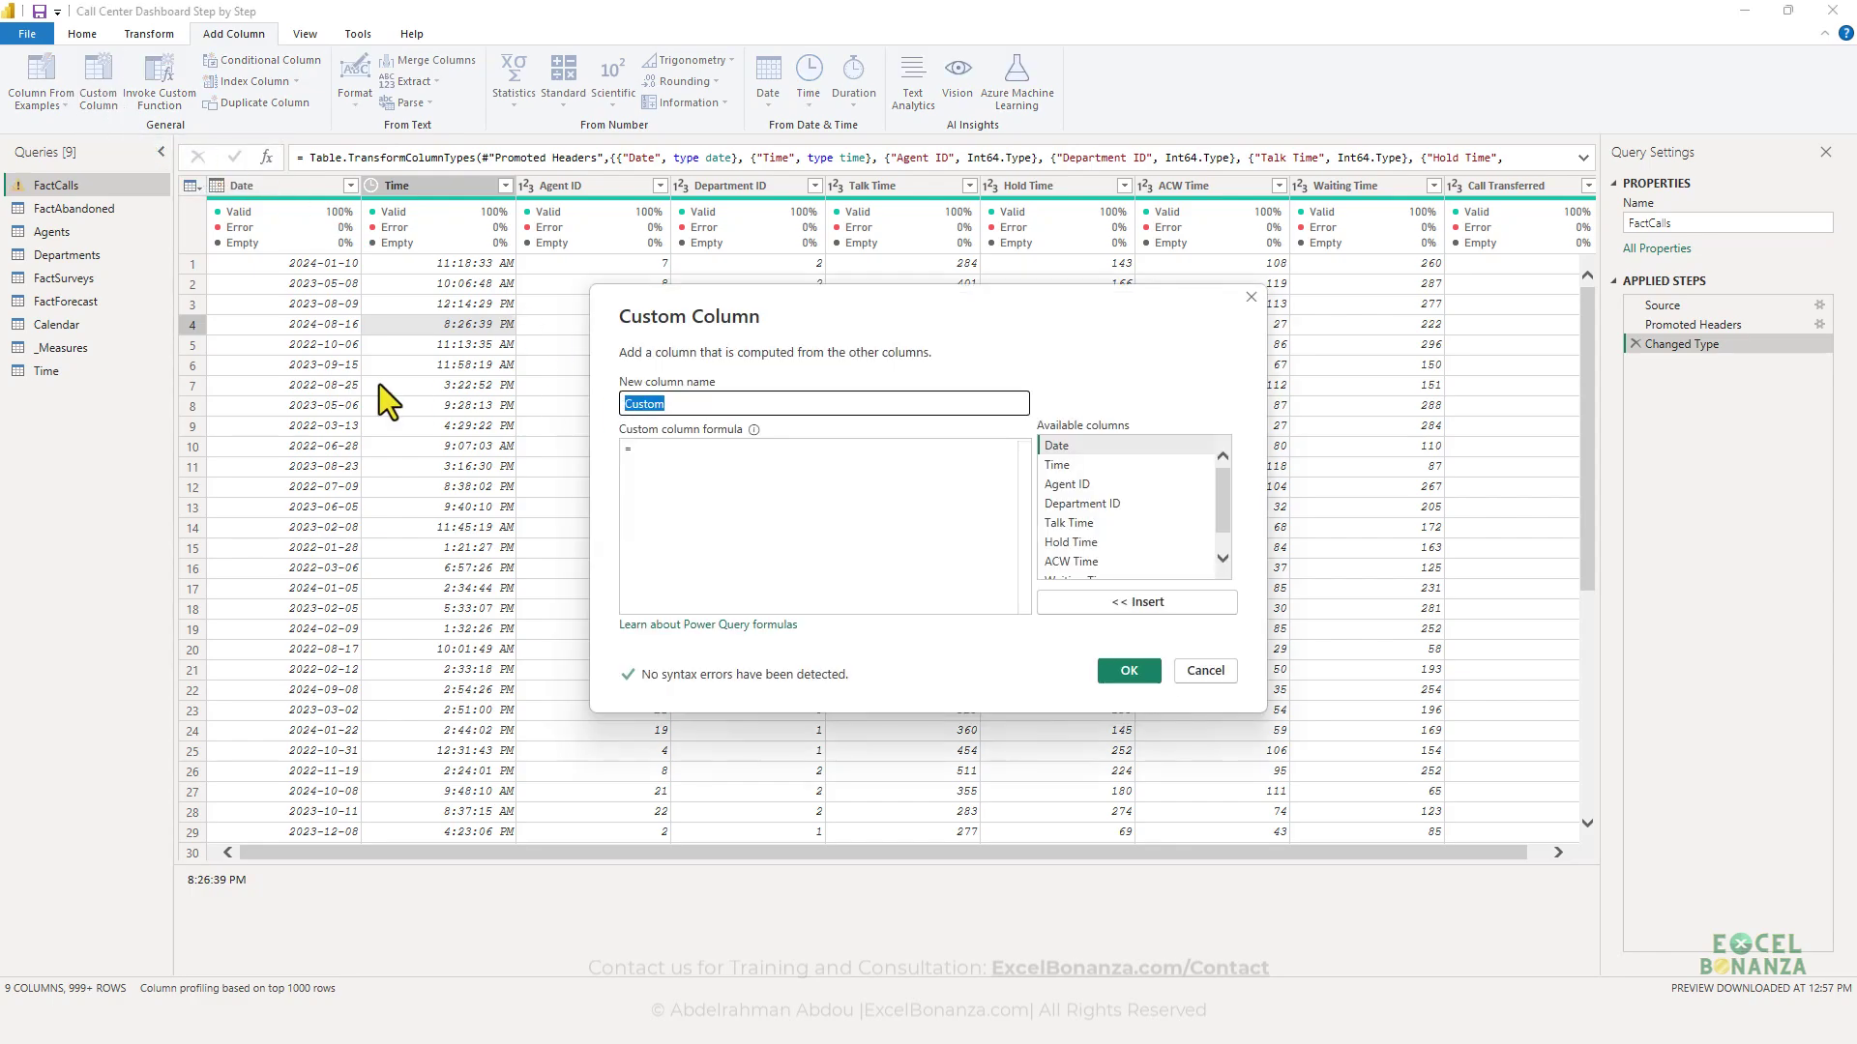
pyautogui.write('Interval')
pyautogui.click(786, 498)
pyautogui.write('#time(Time.Hour([Time]),00,00)')
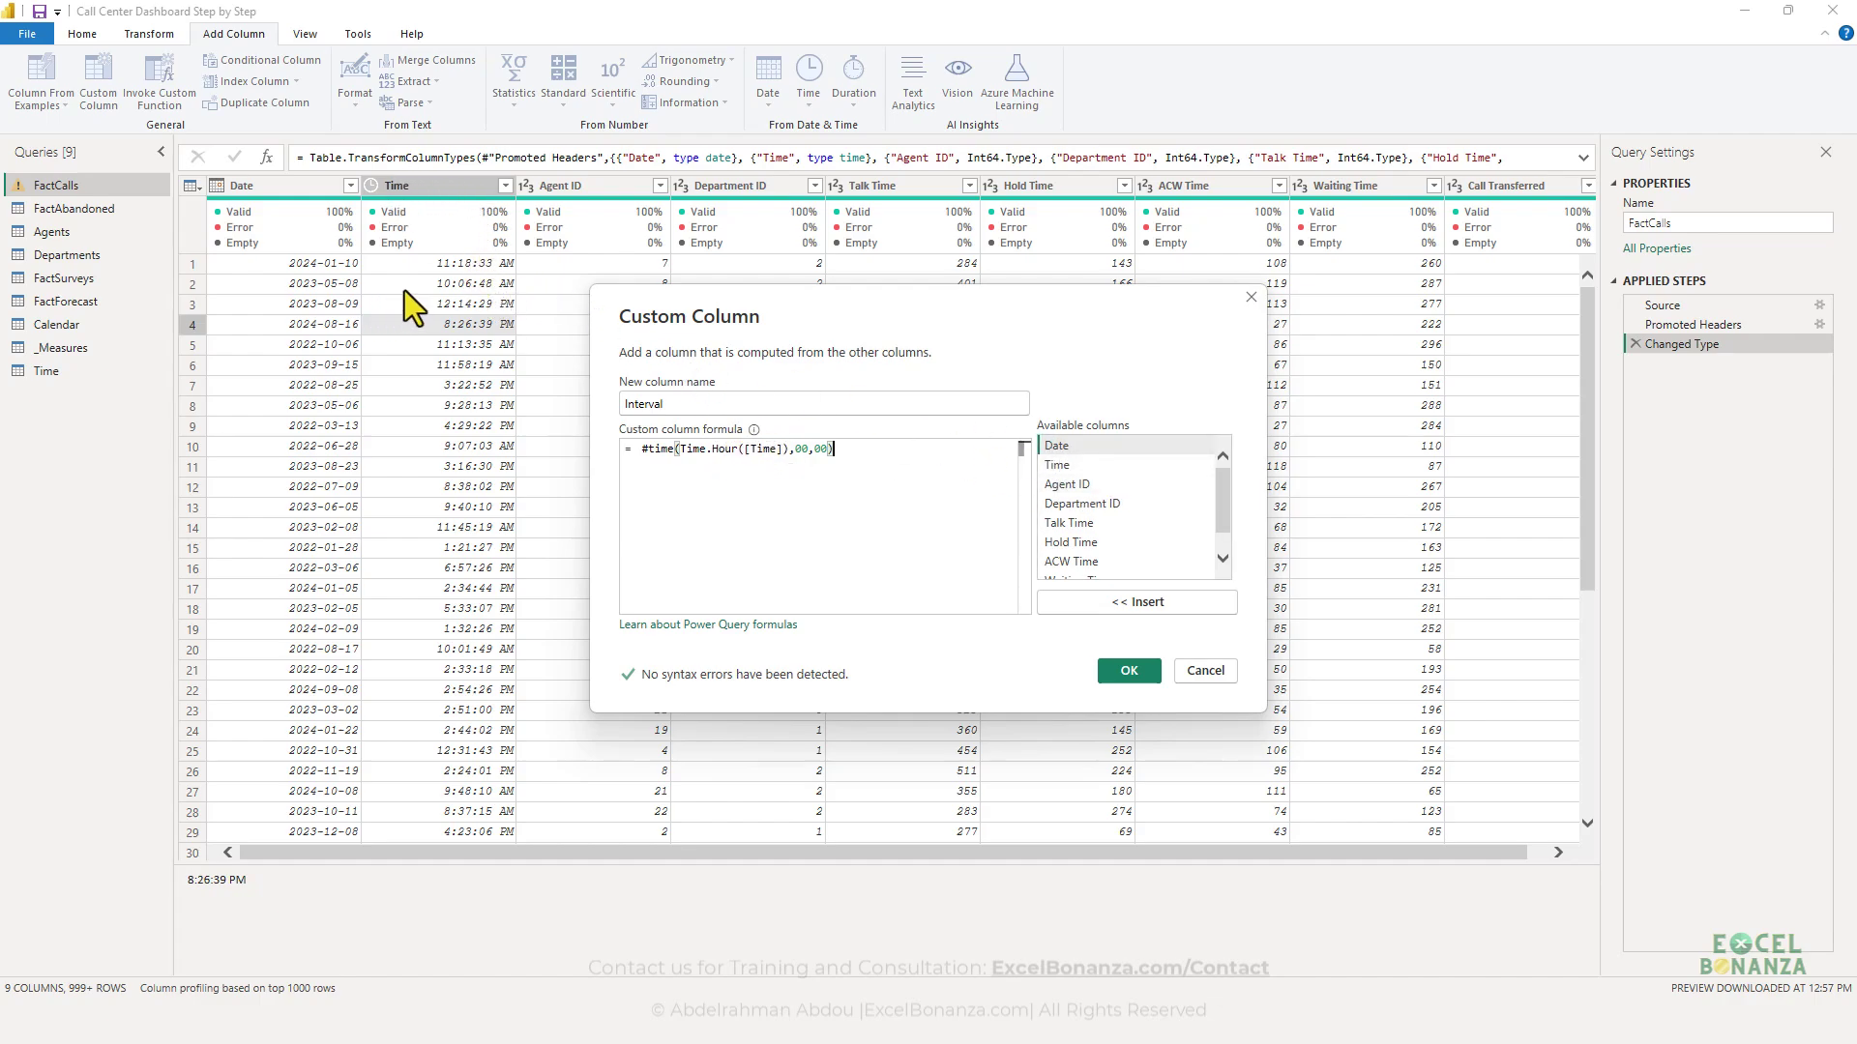
pyautogui.doubleClick(801, 449)
pyautogui.doubleClick(820, 449)
pyautogui.moveTo(444, 258); pyautogui.dragTo(496, 277)
pyautogui.moveTo(680, 434); pyautogui.dragTo(789, 462)
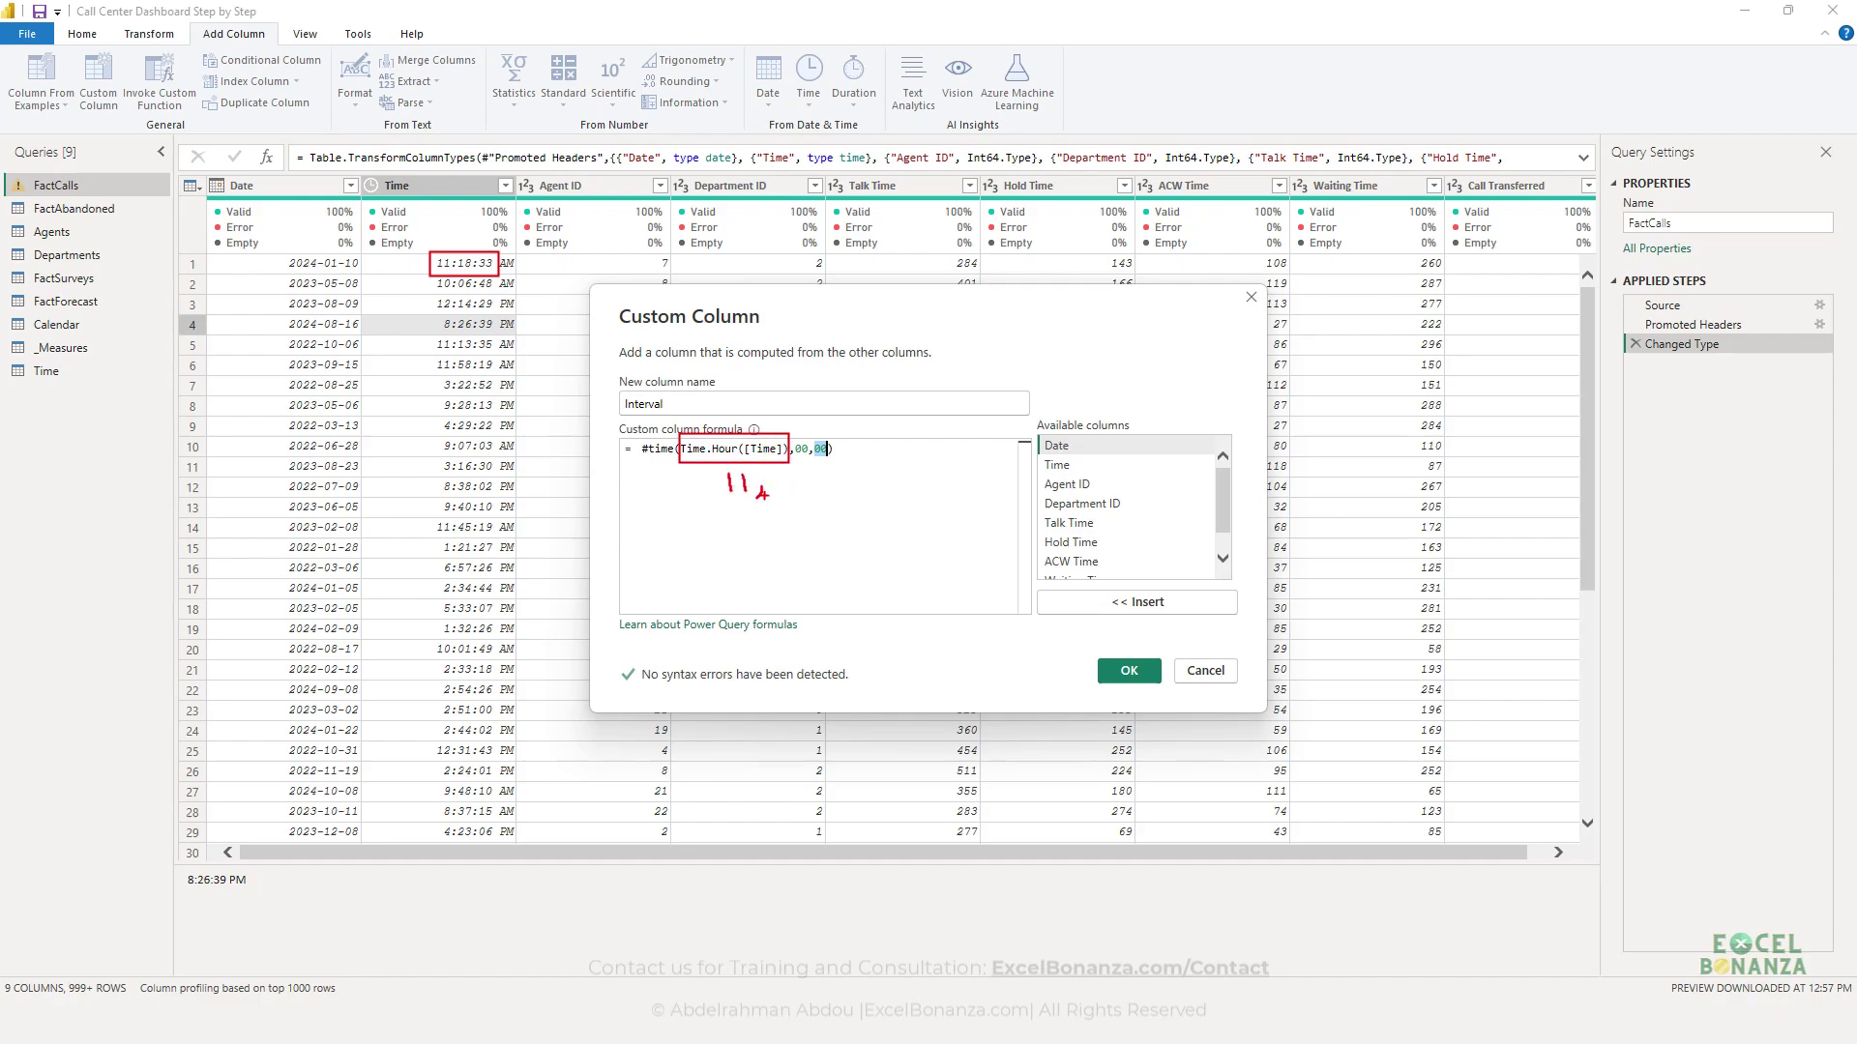
pyautogui.moveTo(775, 486); pyautogui.dragTo(818, 479)
pyautogui.moveTo(823, 528); pyautogui.dragTo(888, 512)
pyautogui.moveTo(913, 505); pyautogui.dragTo(912, 508)
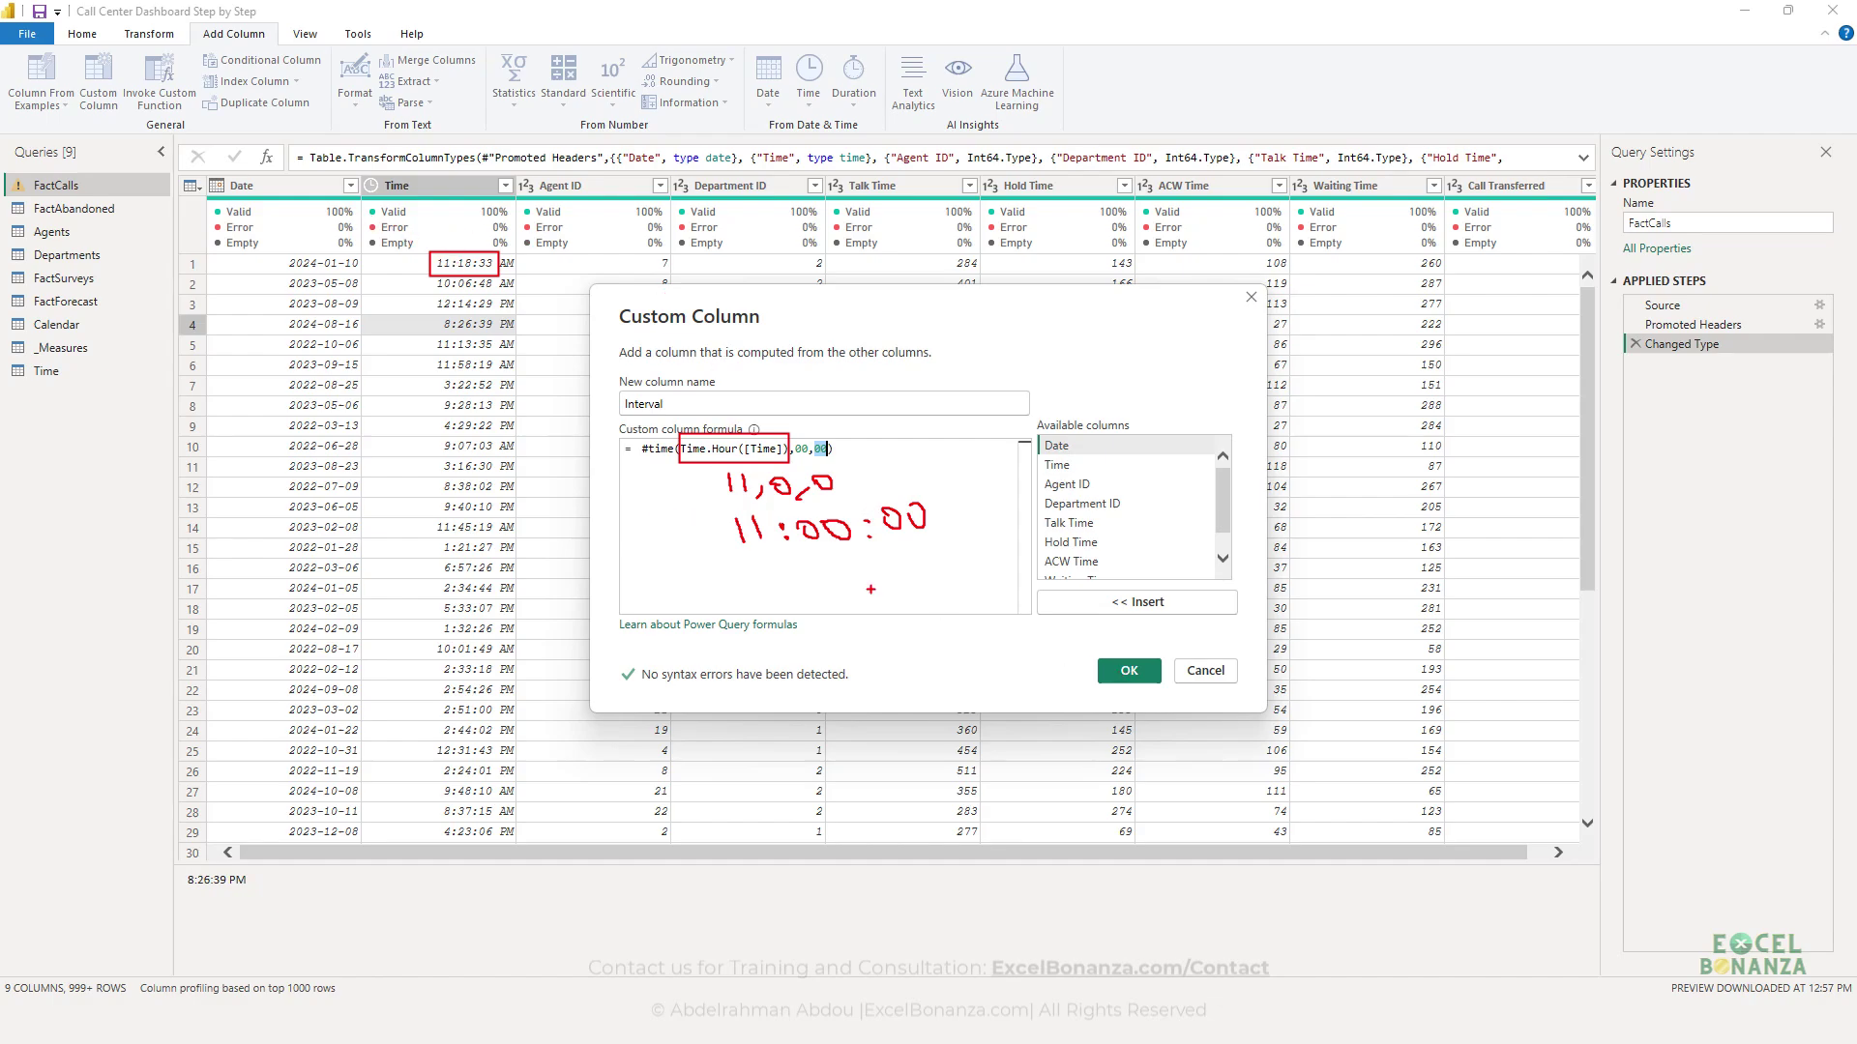
pyautogui.press('Escape')
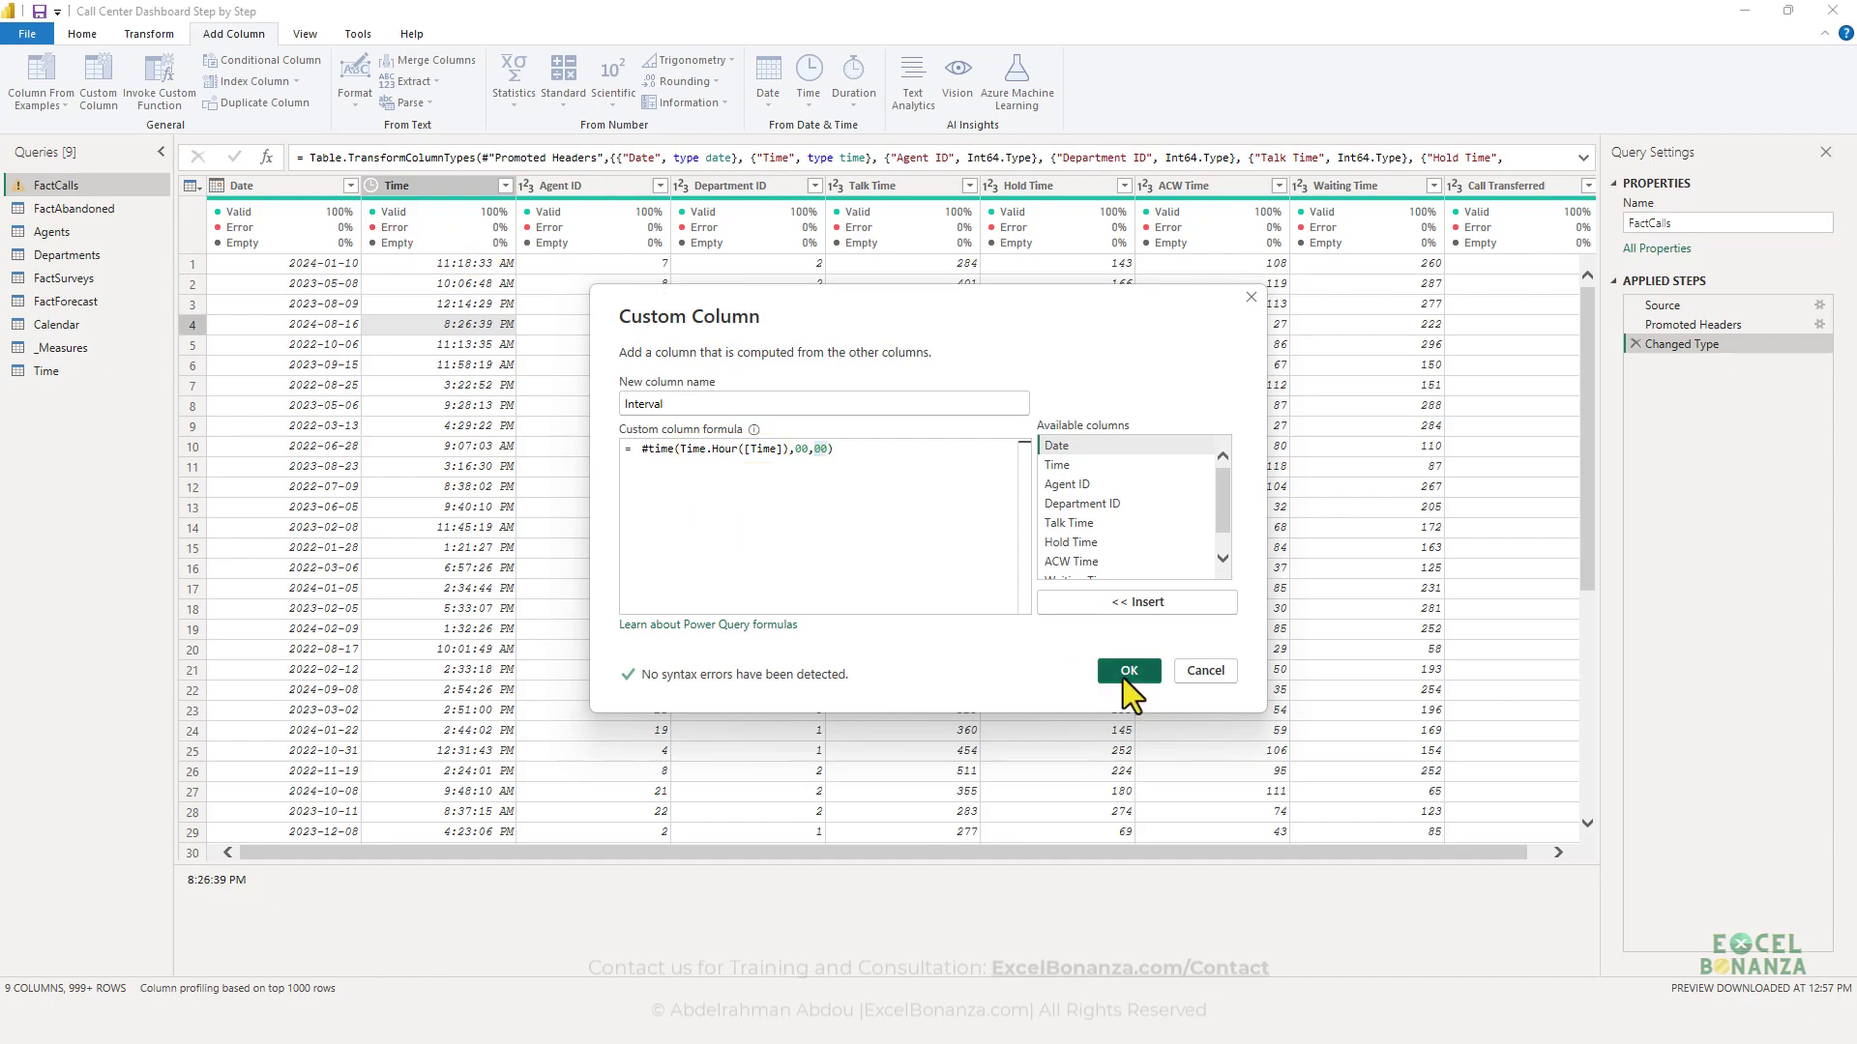
# - Create the Interval custom column in FactCalls and set its data type to Time
pyautogui.click(1124, 675)
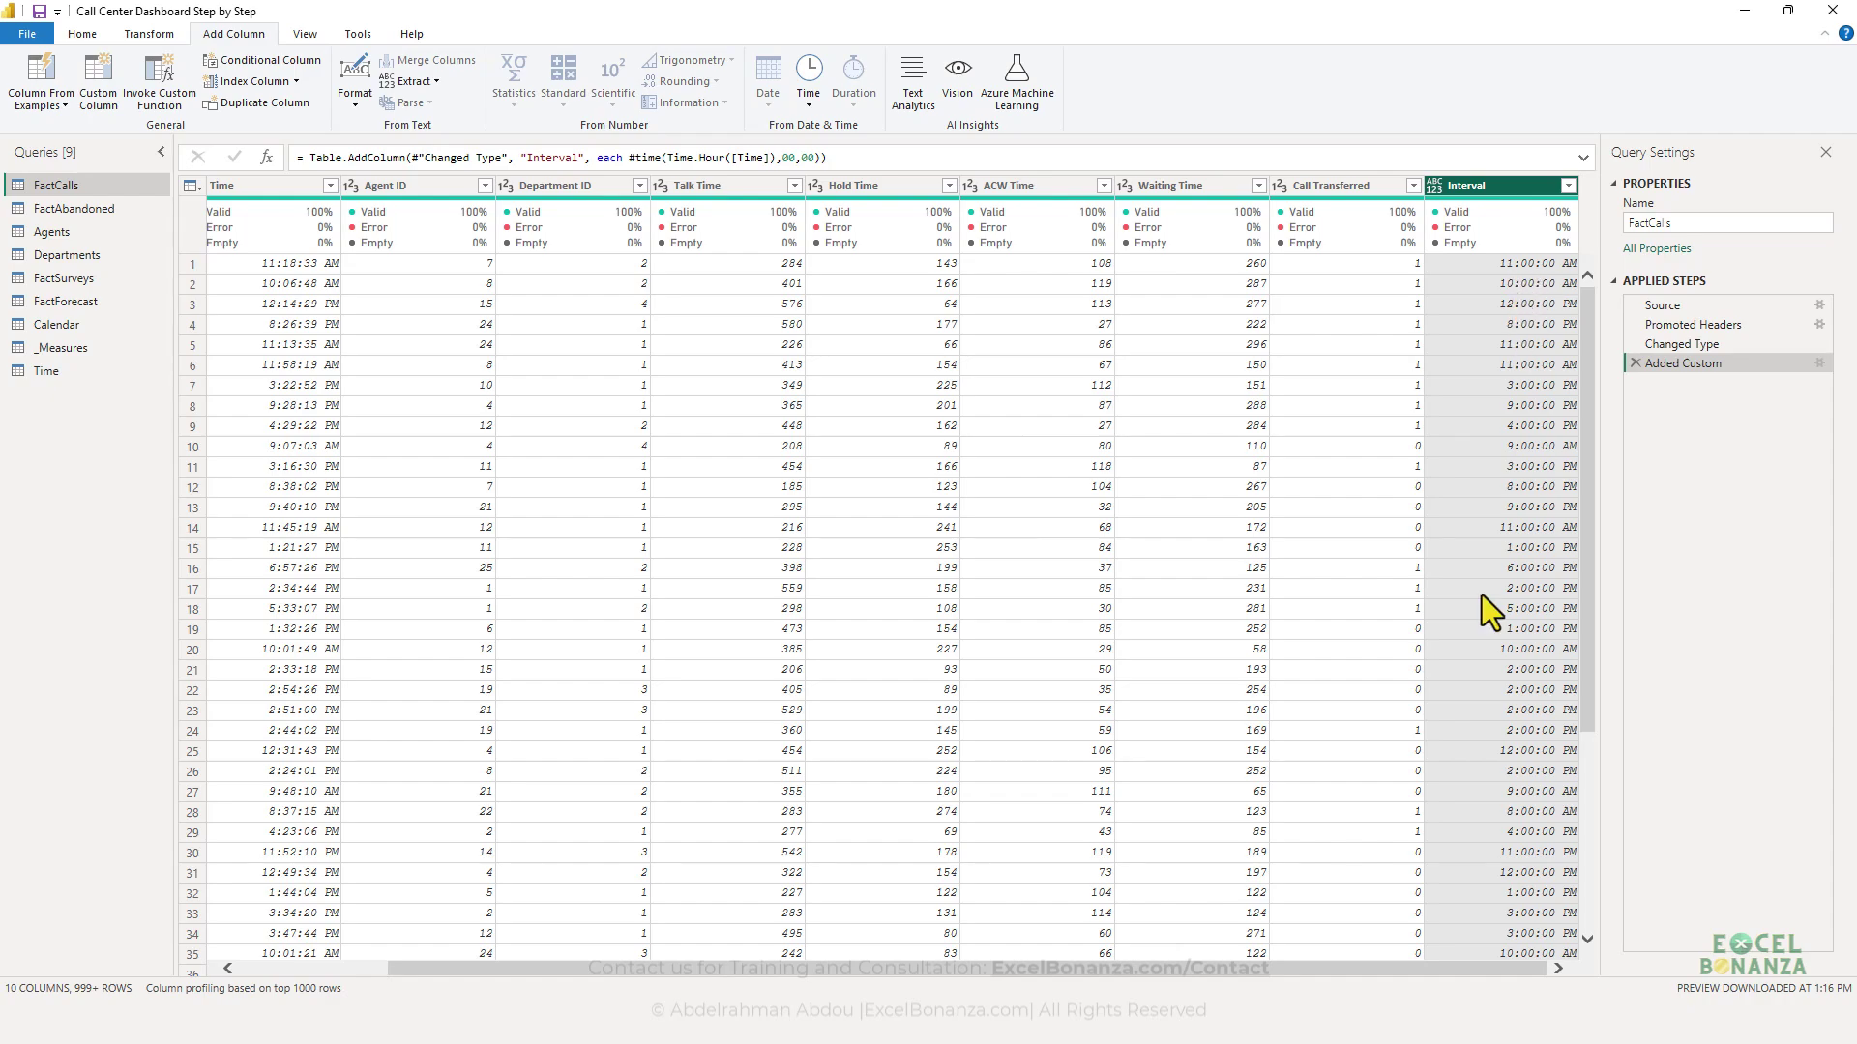
pyautogui.moveTo(1252, 969); pyautogui.dragTo(1018, 967)
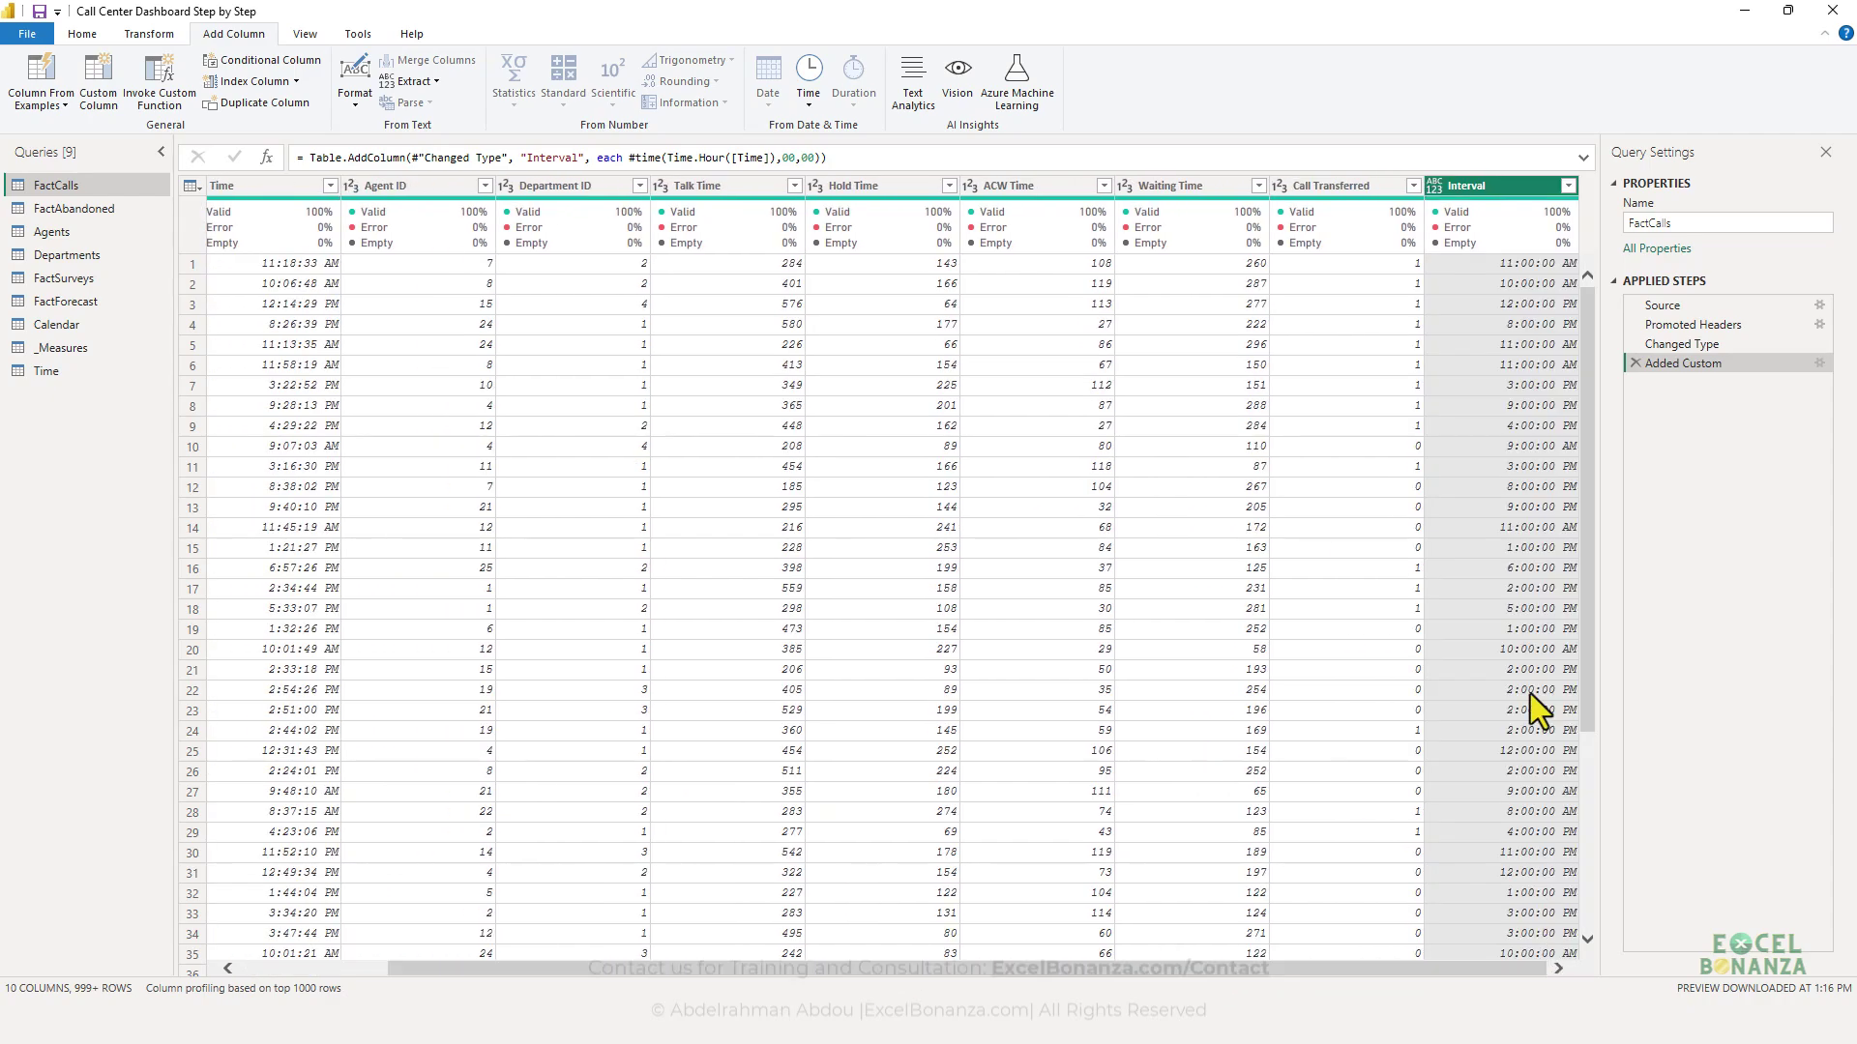
pyautogui.click(1433, 186)
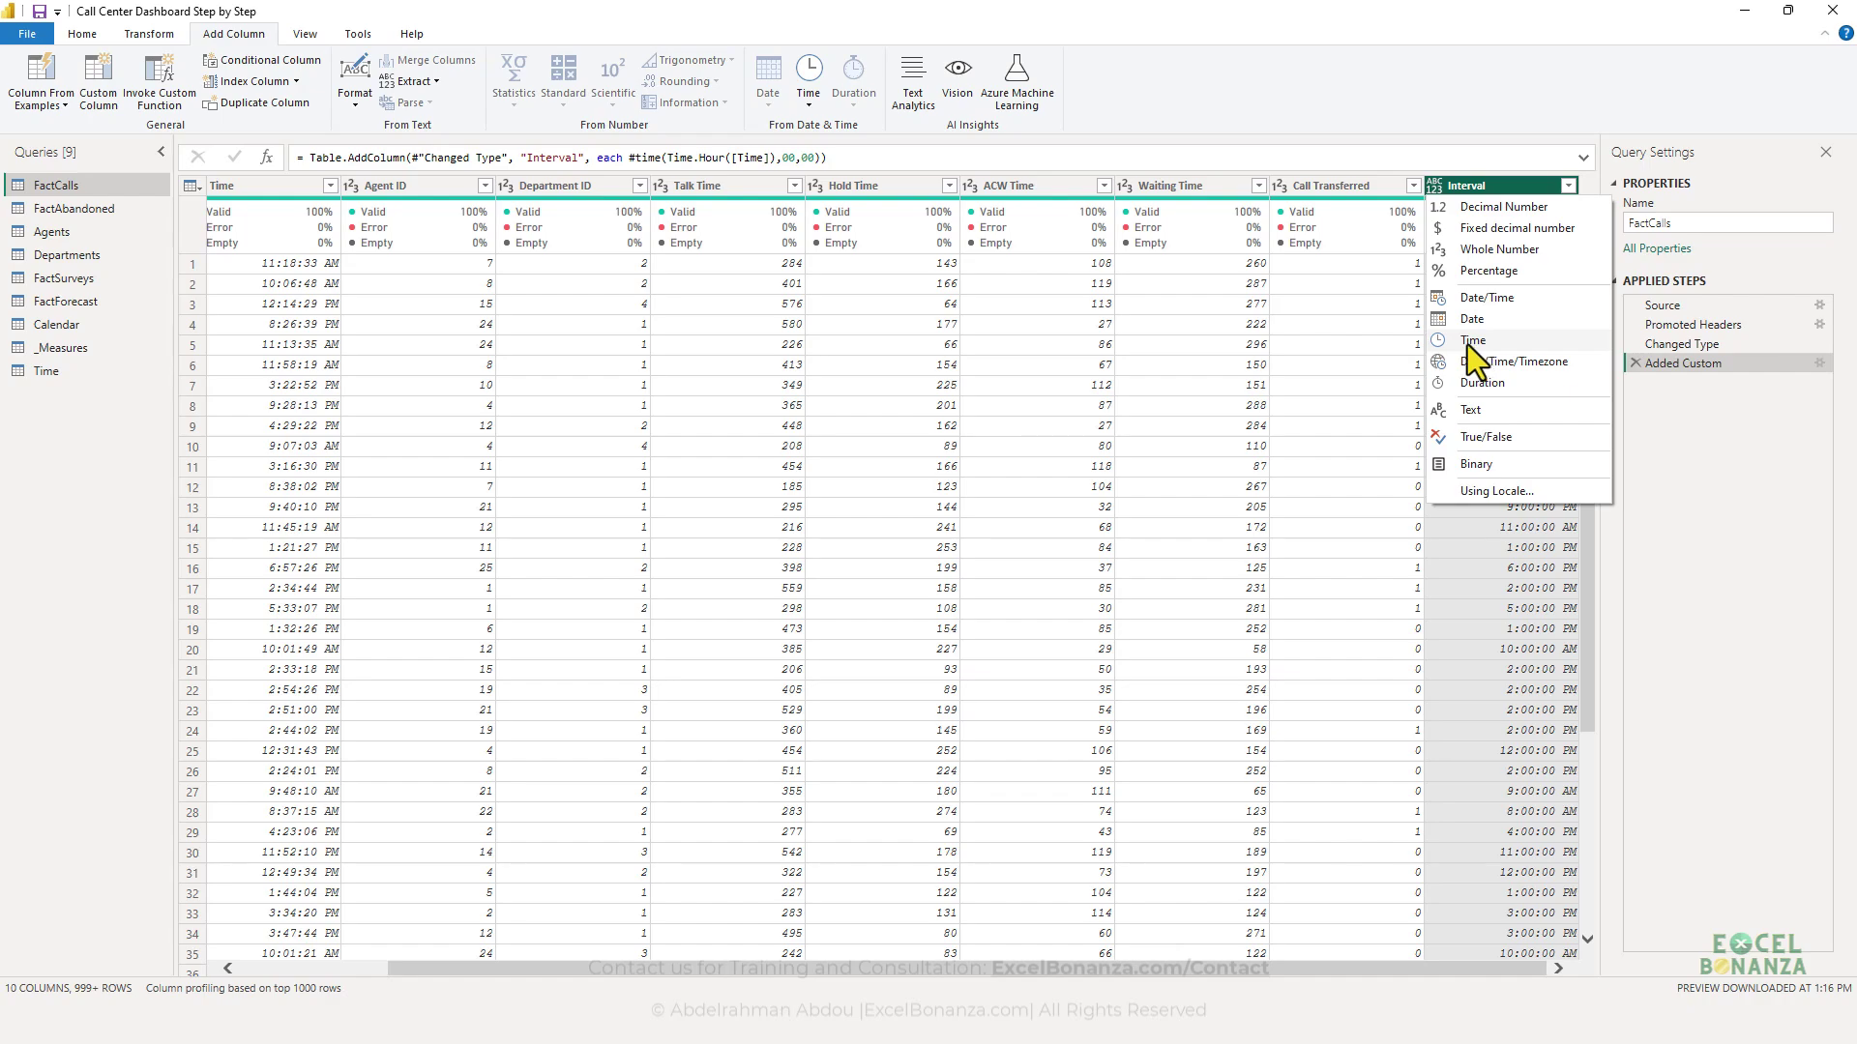
pyautogui.click(1466, 345)
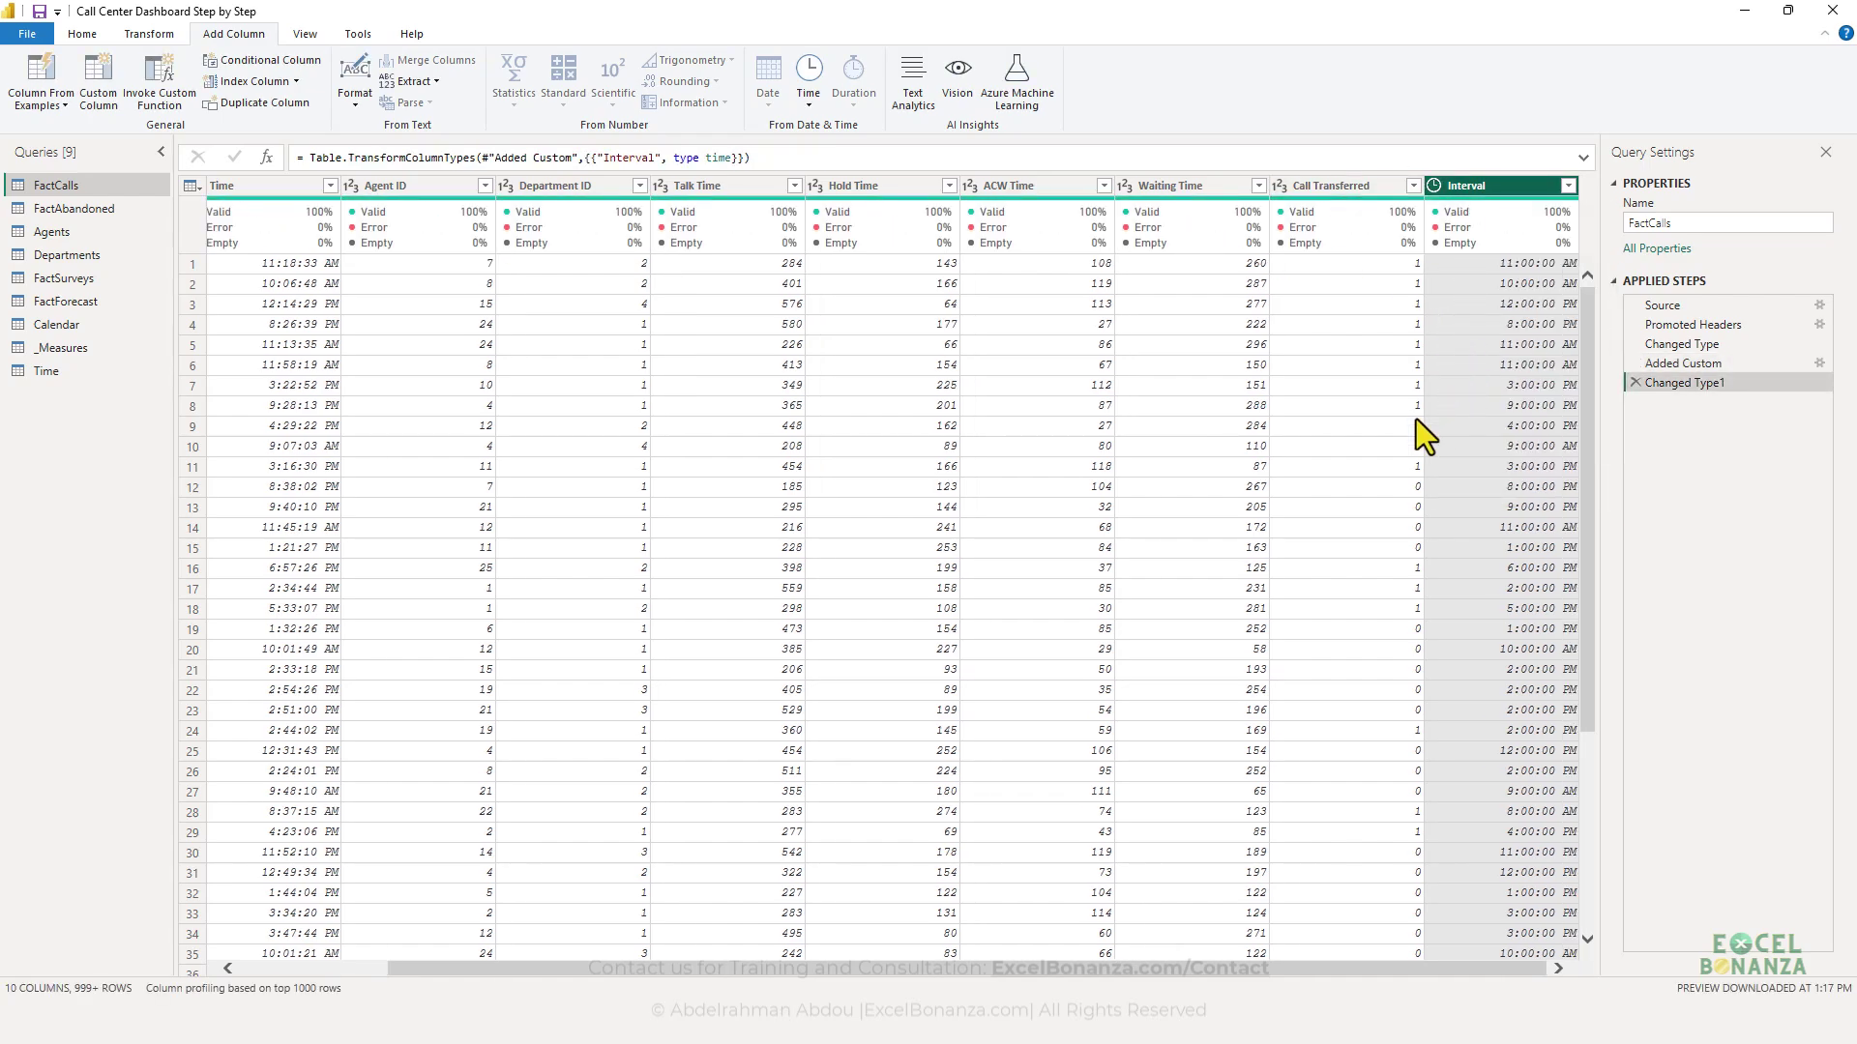
# - Refresh the FactAbandoned preview and add a Time-typed custom column named Interval with the formula #time(Time.Hour([Time]),00,00)
pyautogui.click(106, 210)
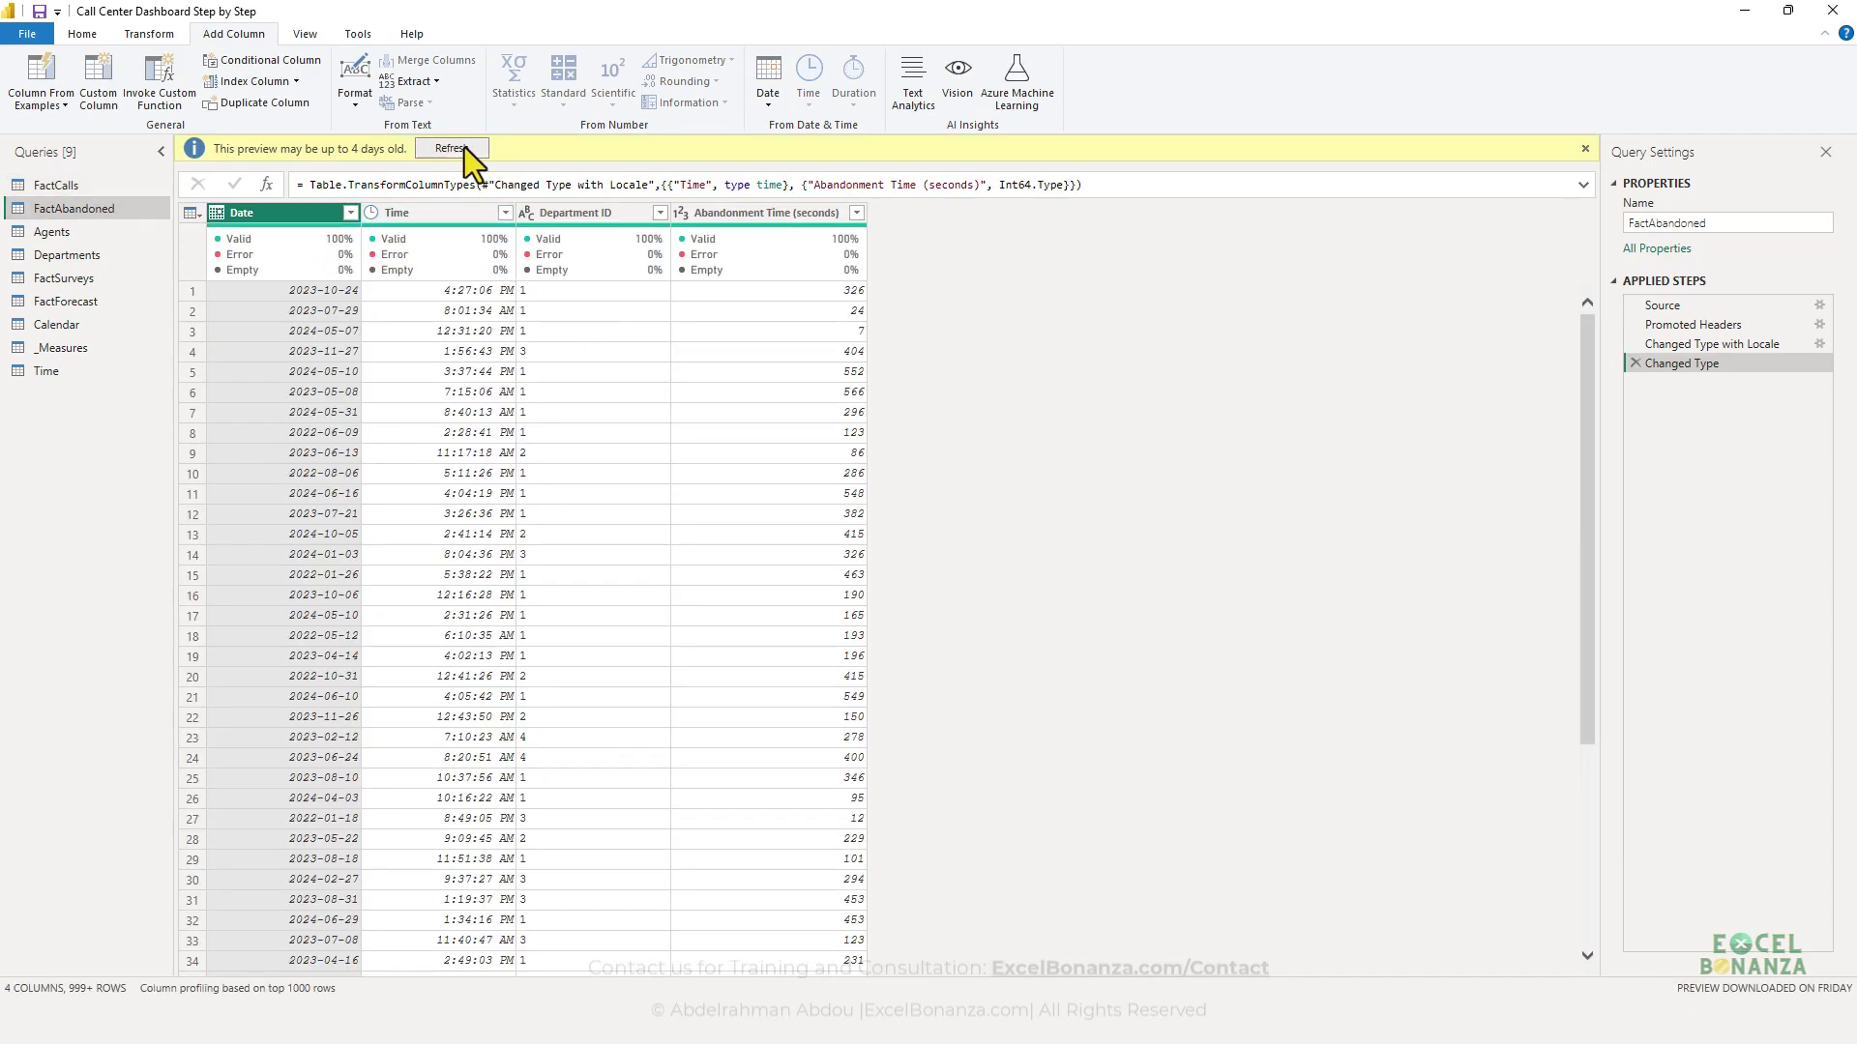
pyautogui.click(450, 148)
pyautogui.click(404, 308)
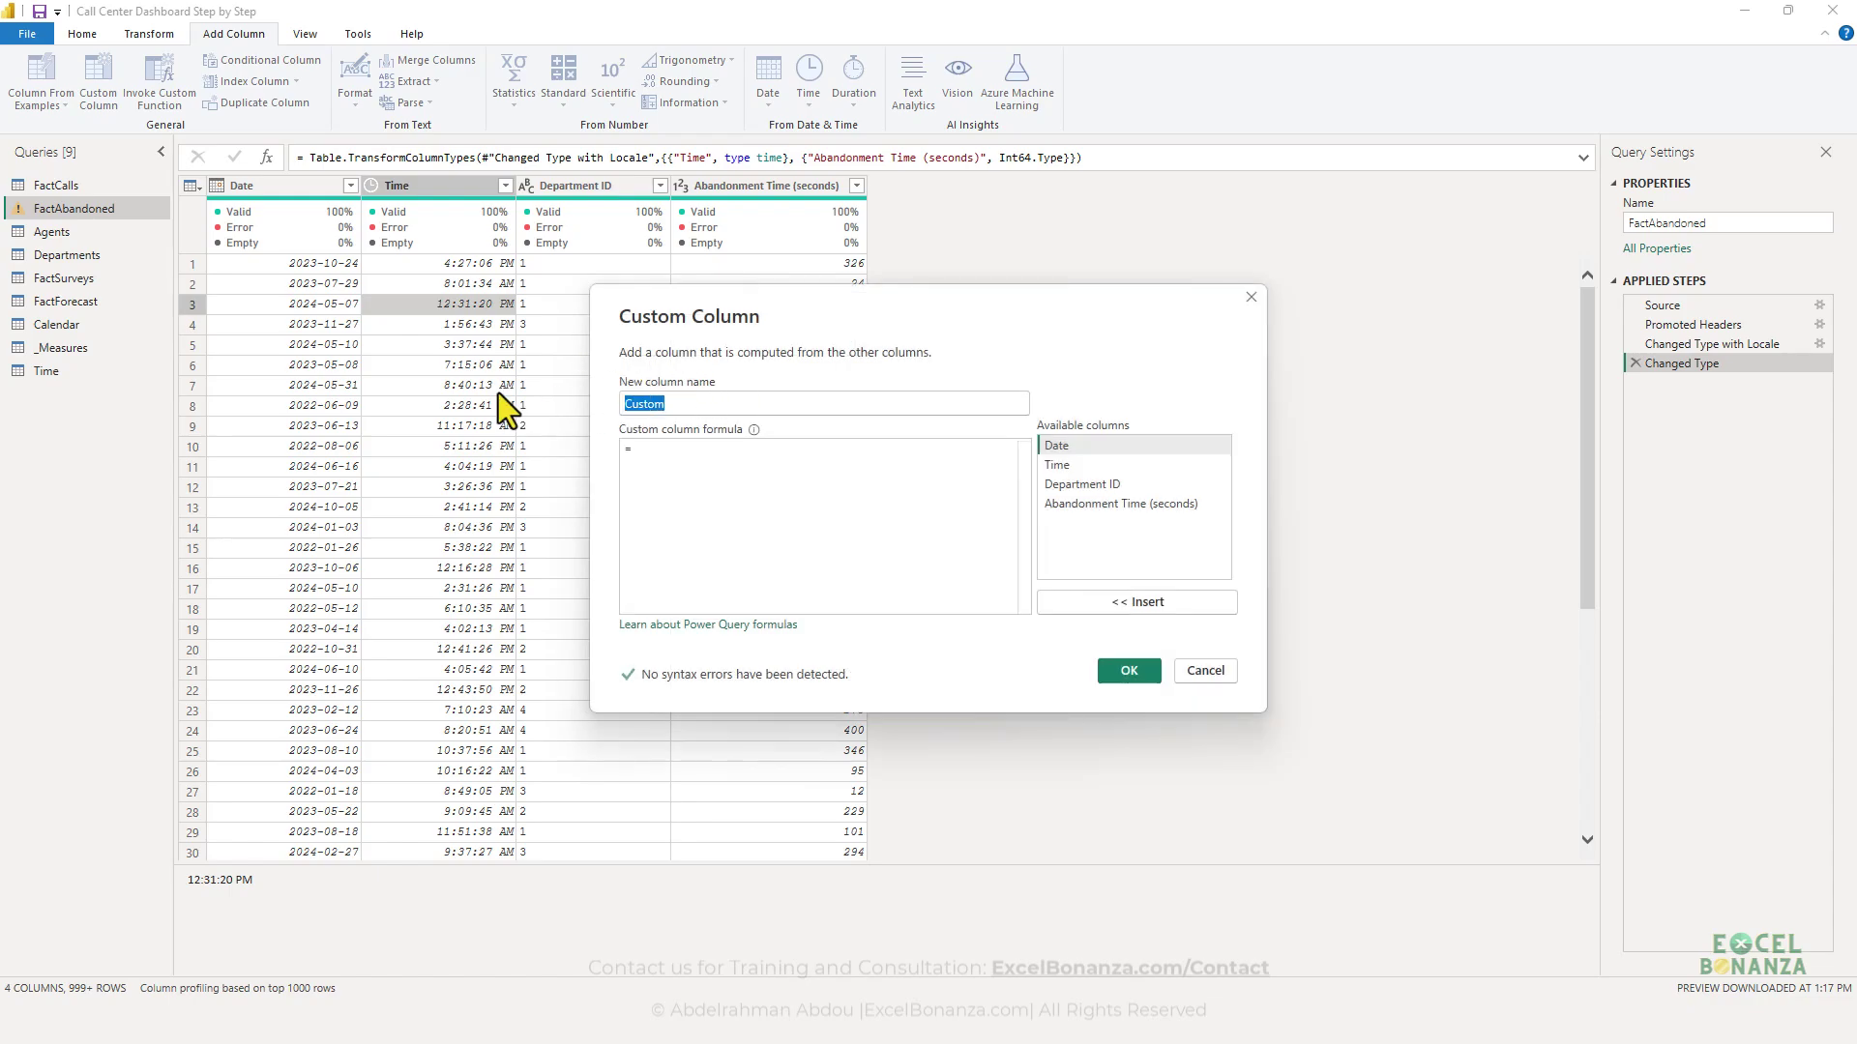
pyautogui.write('Interval')
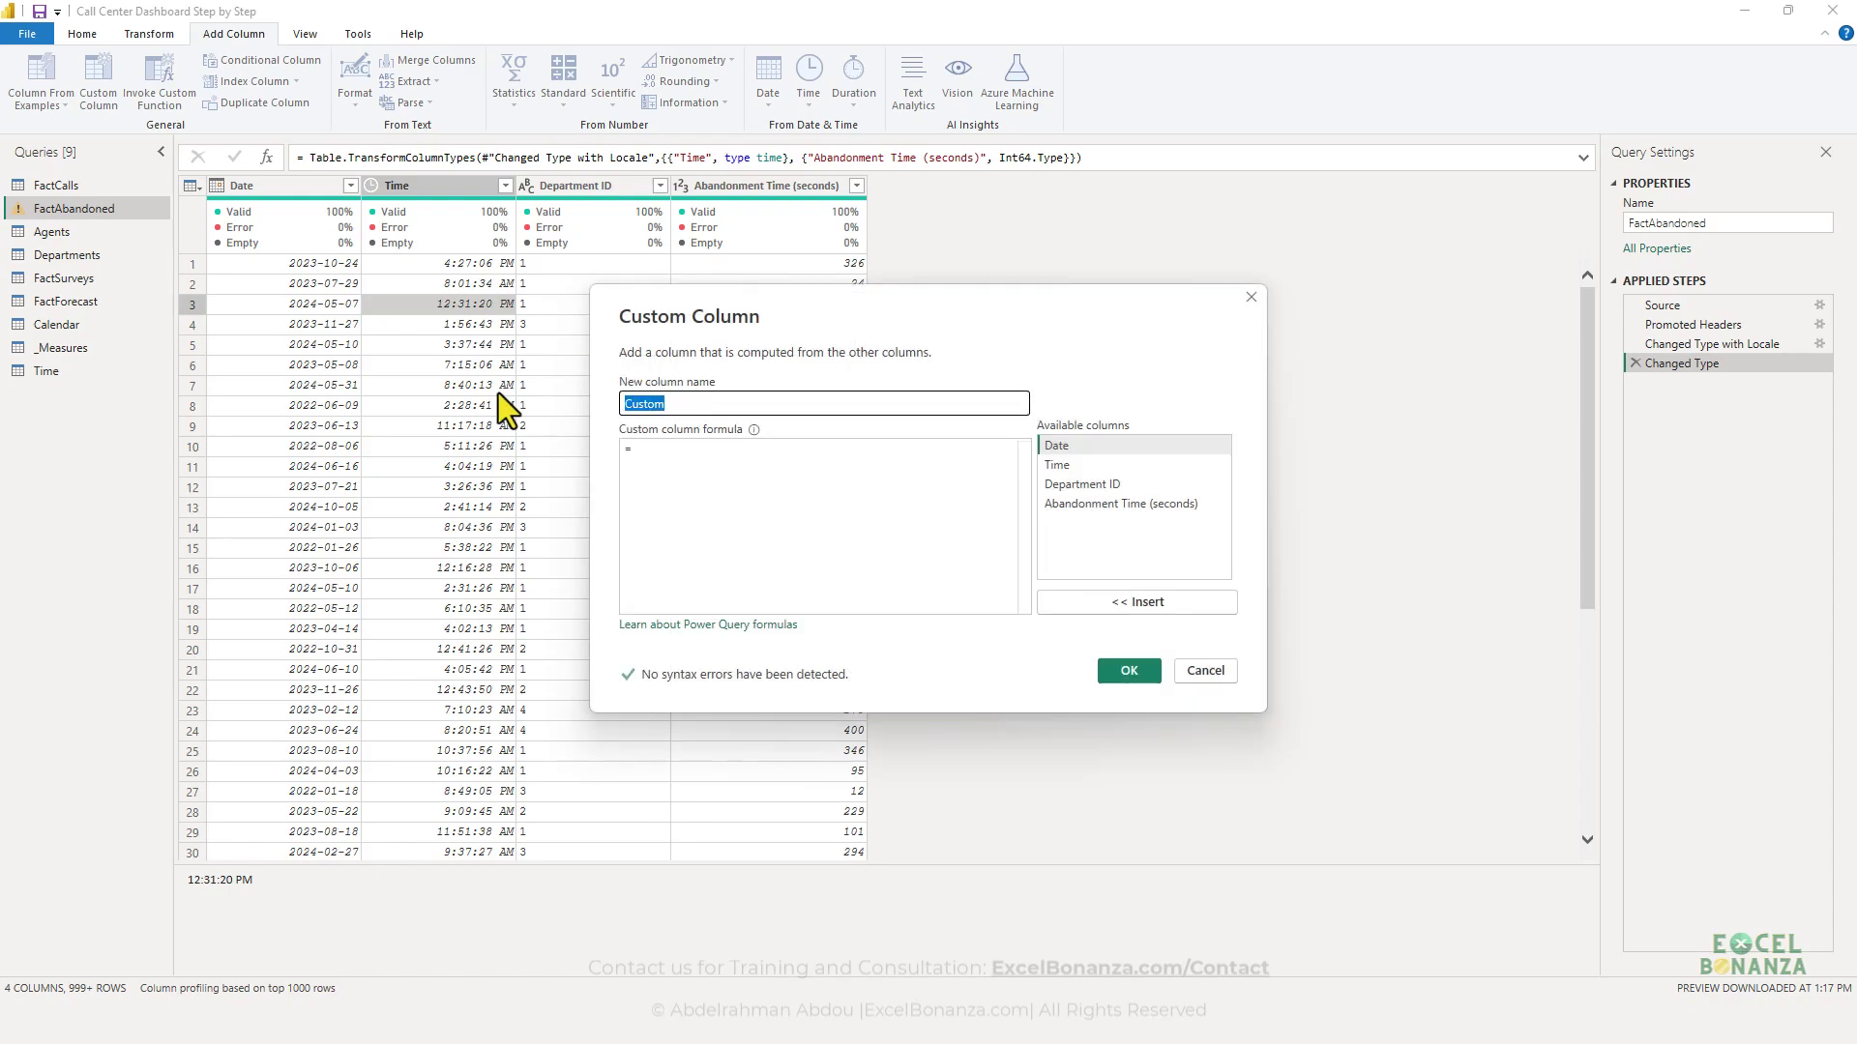
pyautogui.press('Tab')
pyautogui.write('#time(Time.Hour([Time]),00,00)')
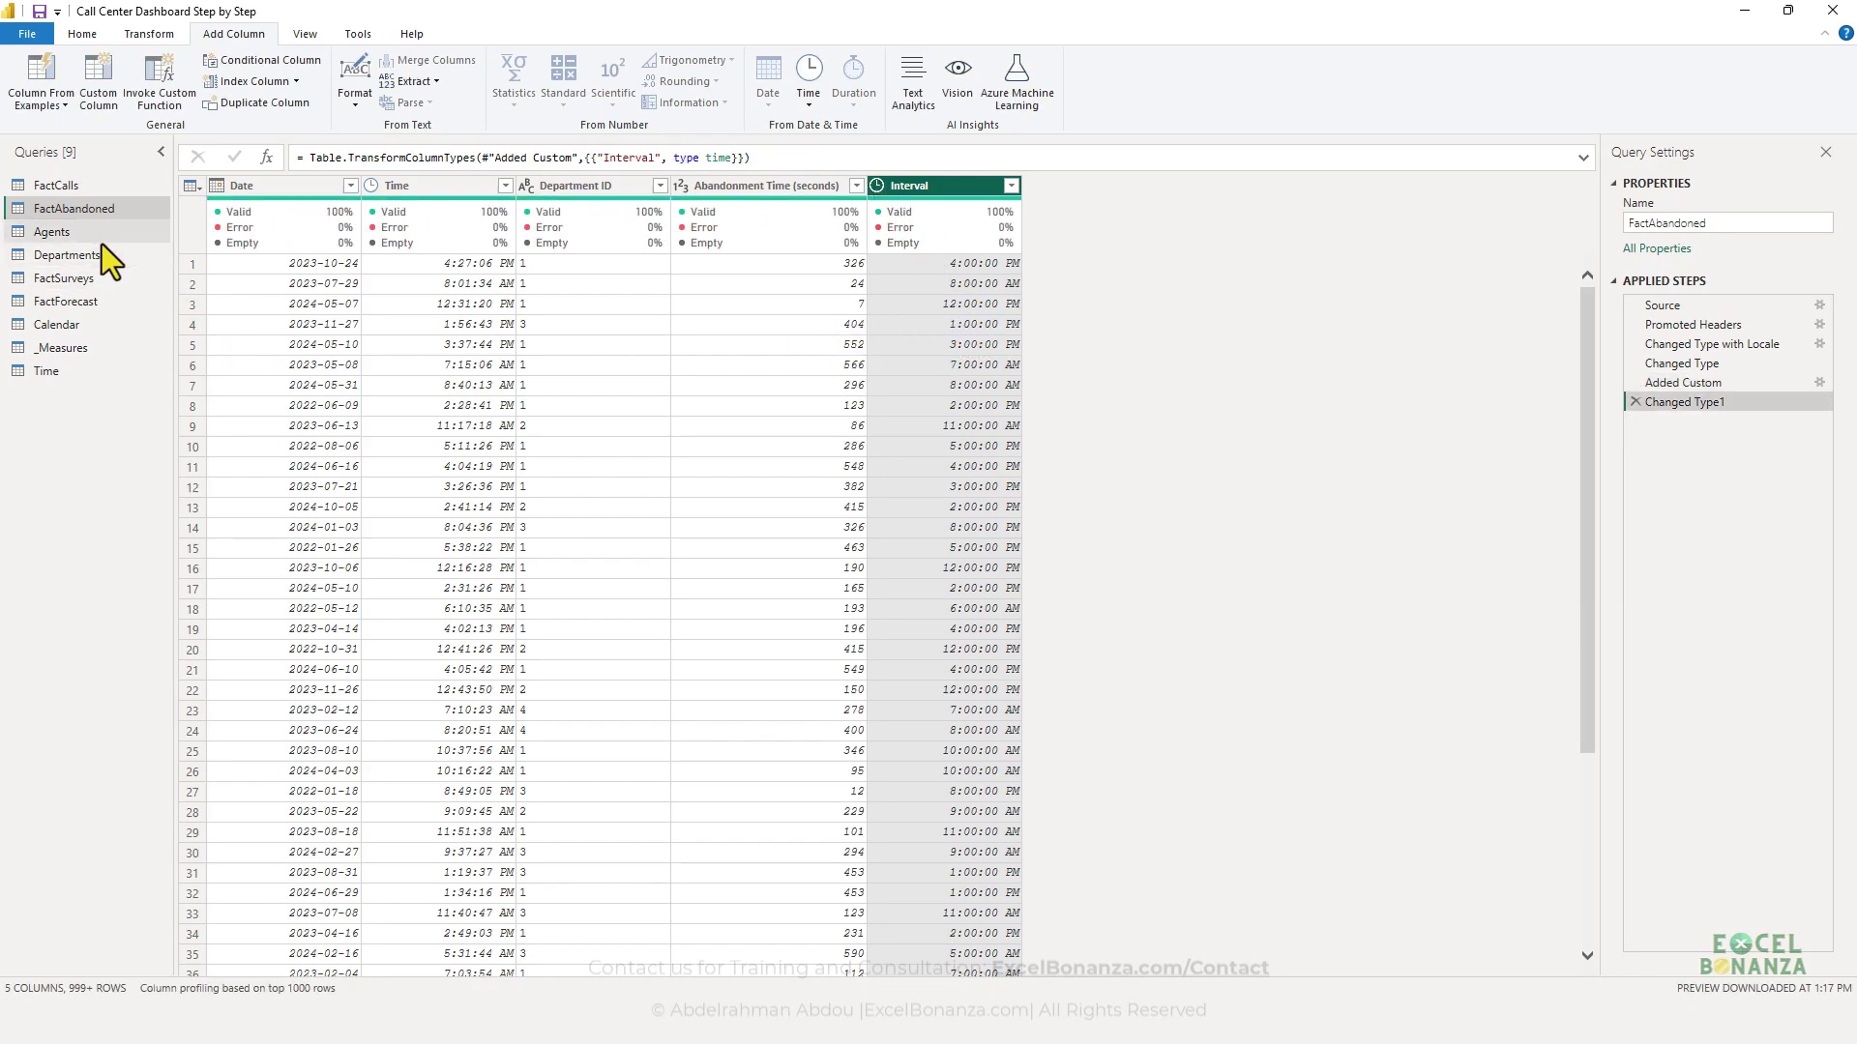
# - Refresh the FactSurveys preview and check the values in its Survey Time column
pyautogui.click(95, 279)
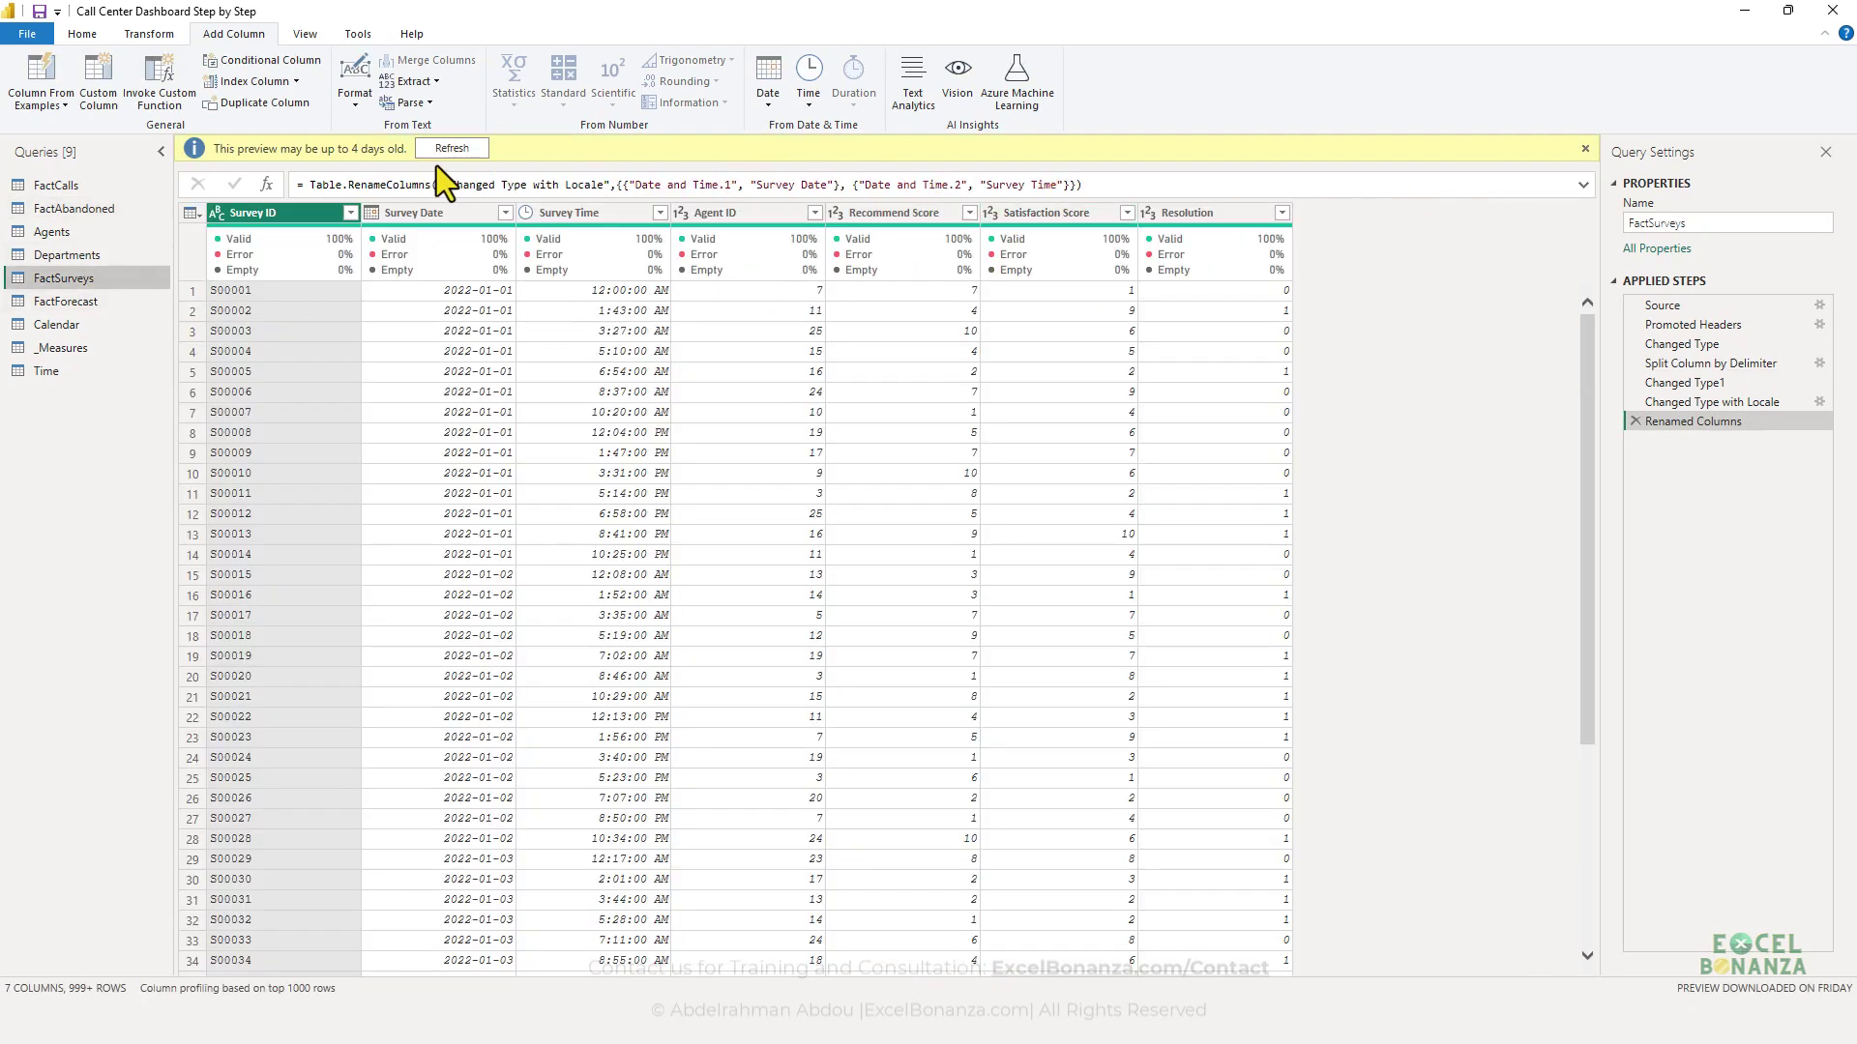
pyautogui.click(478, 155)
pyautogui.click(561, 284)
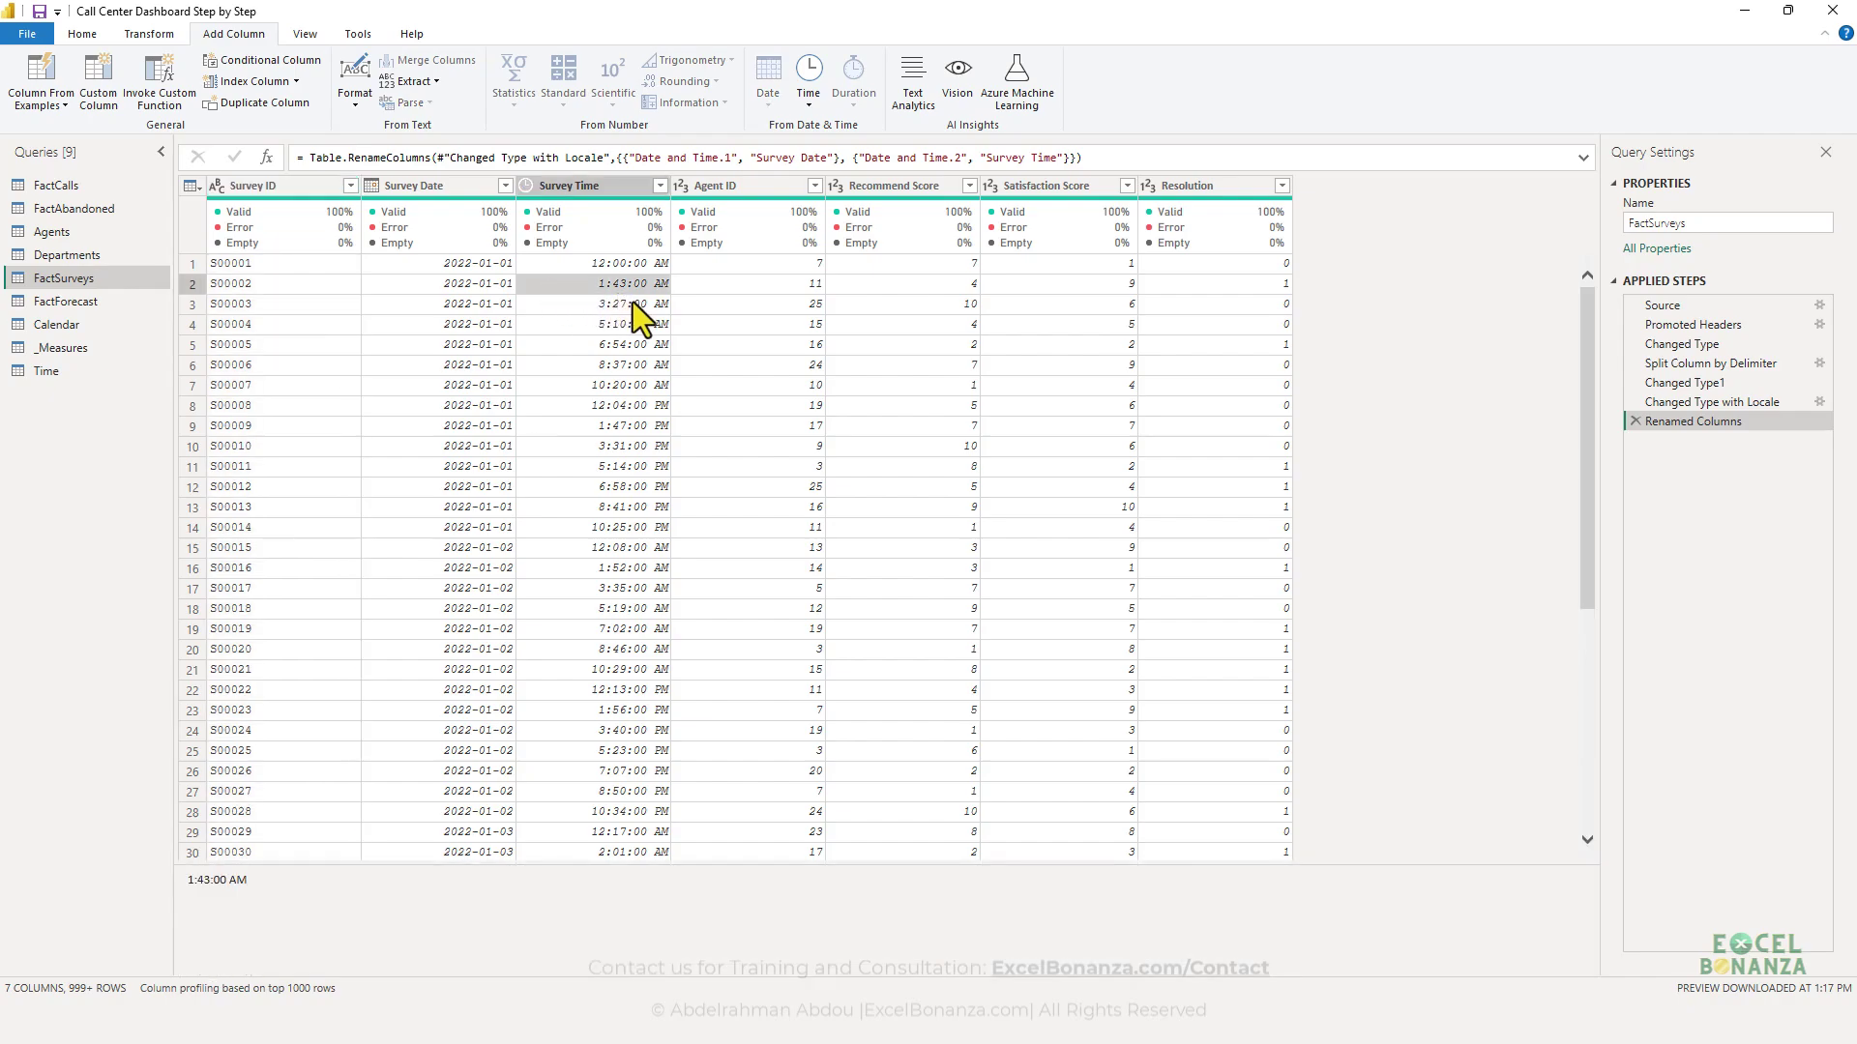
pyautogui.click(603, 269)
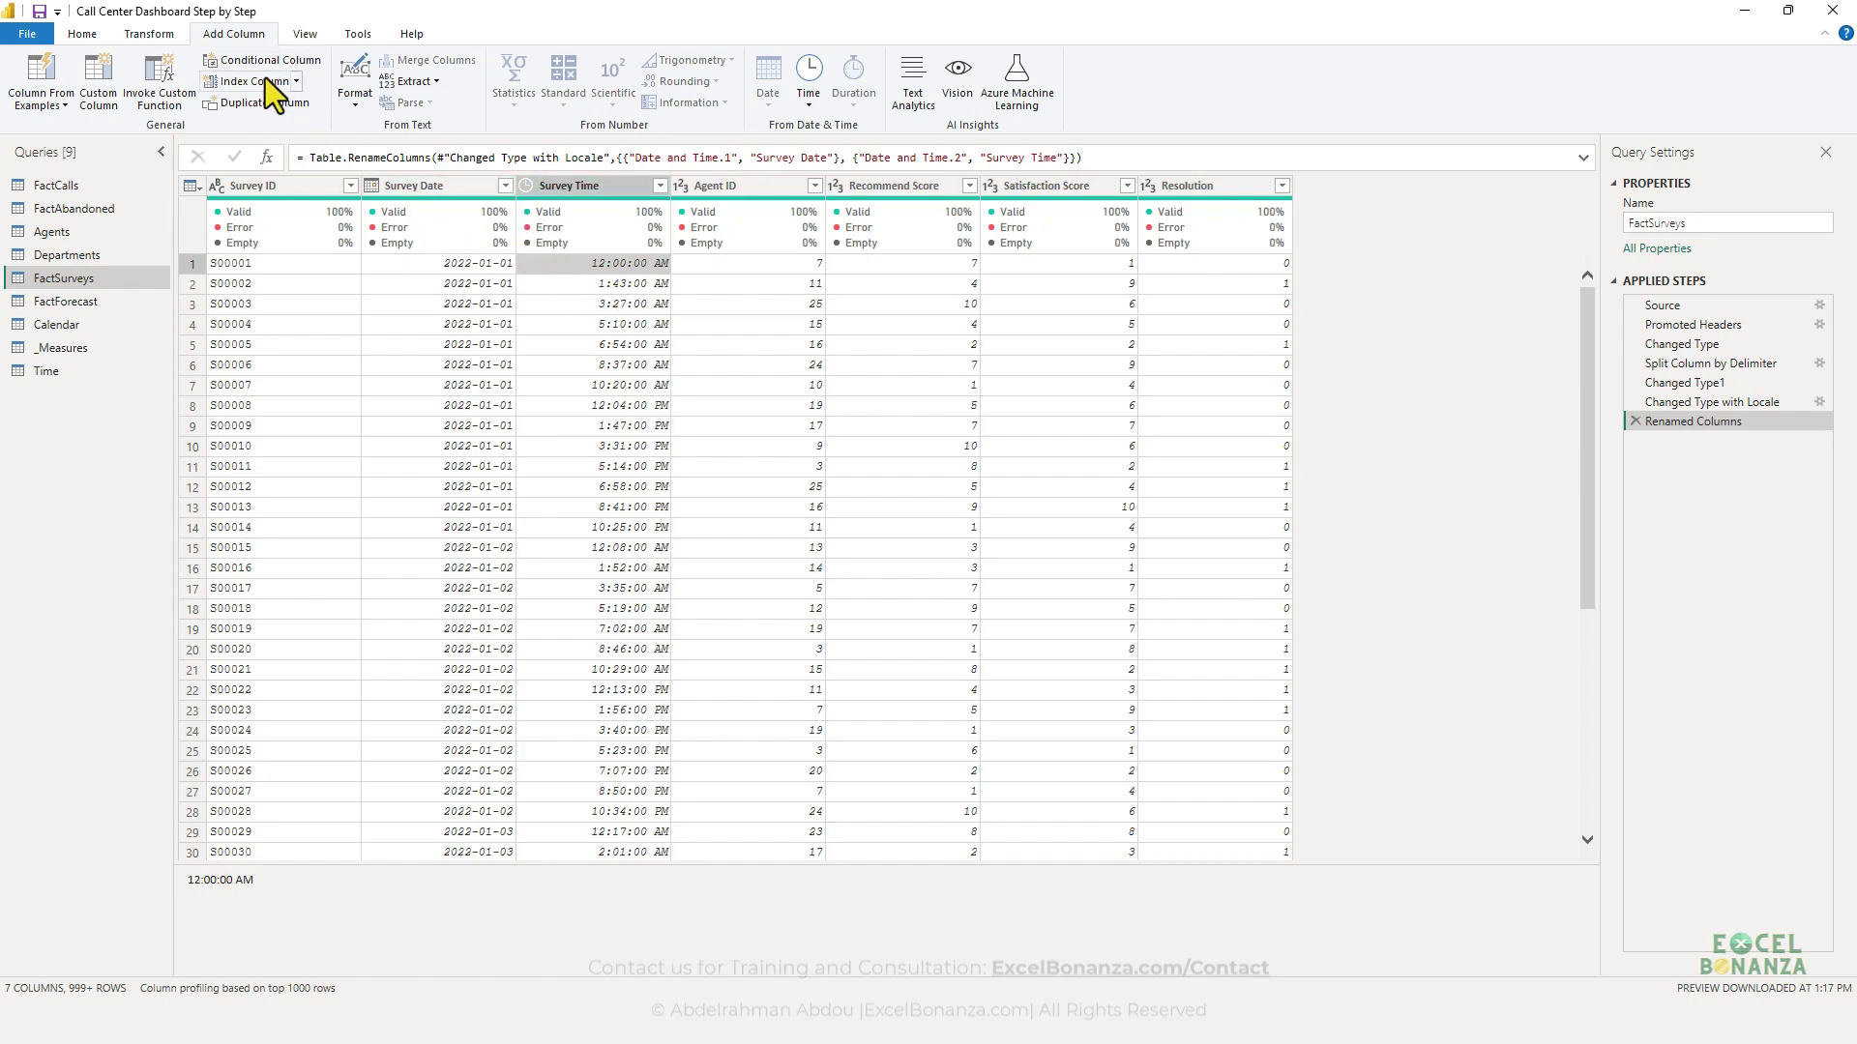
# - Add a custom column named Interval to FactSurveys with the formula #time(Time.Hour([Survey Time]),00,00), and set its data type to Time
pyautogui.click(117, 87)
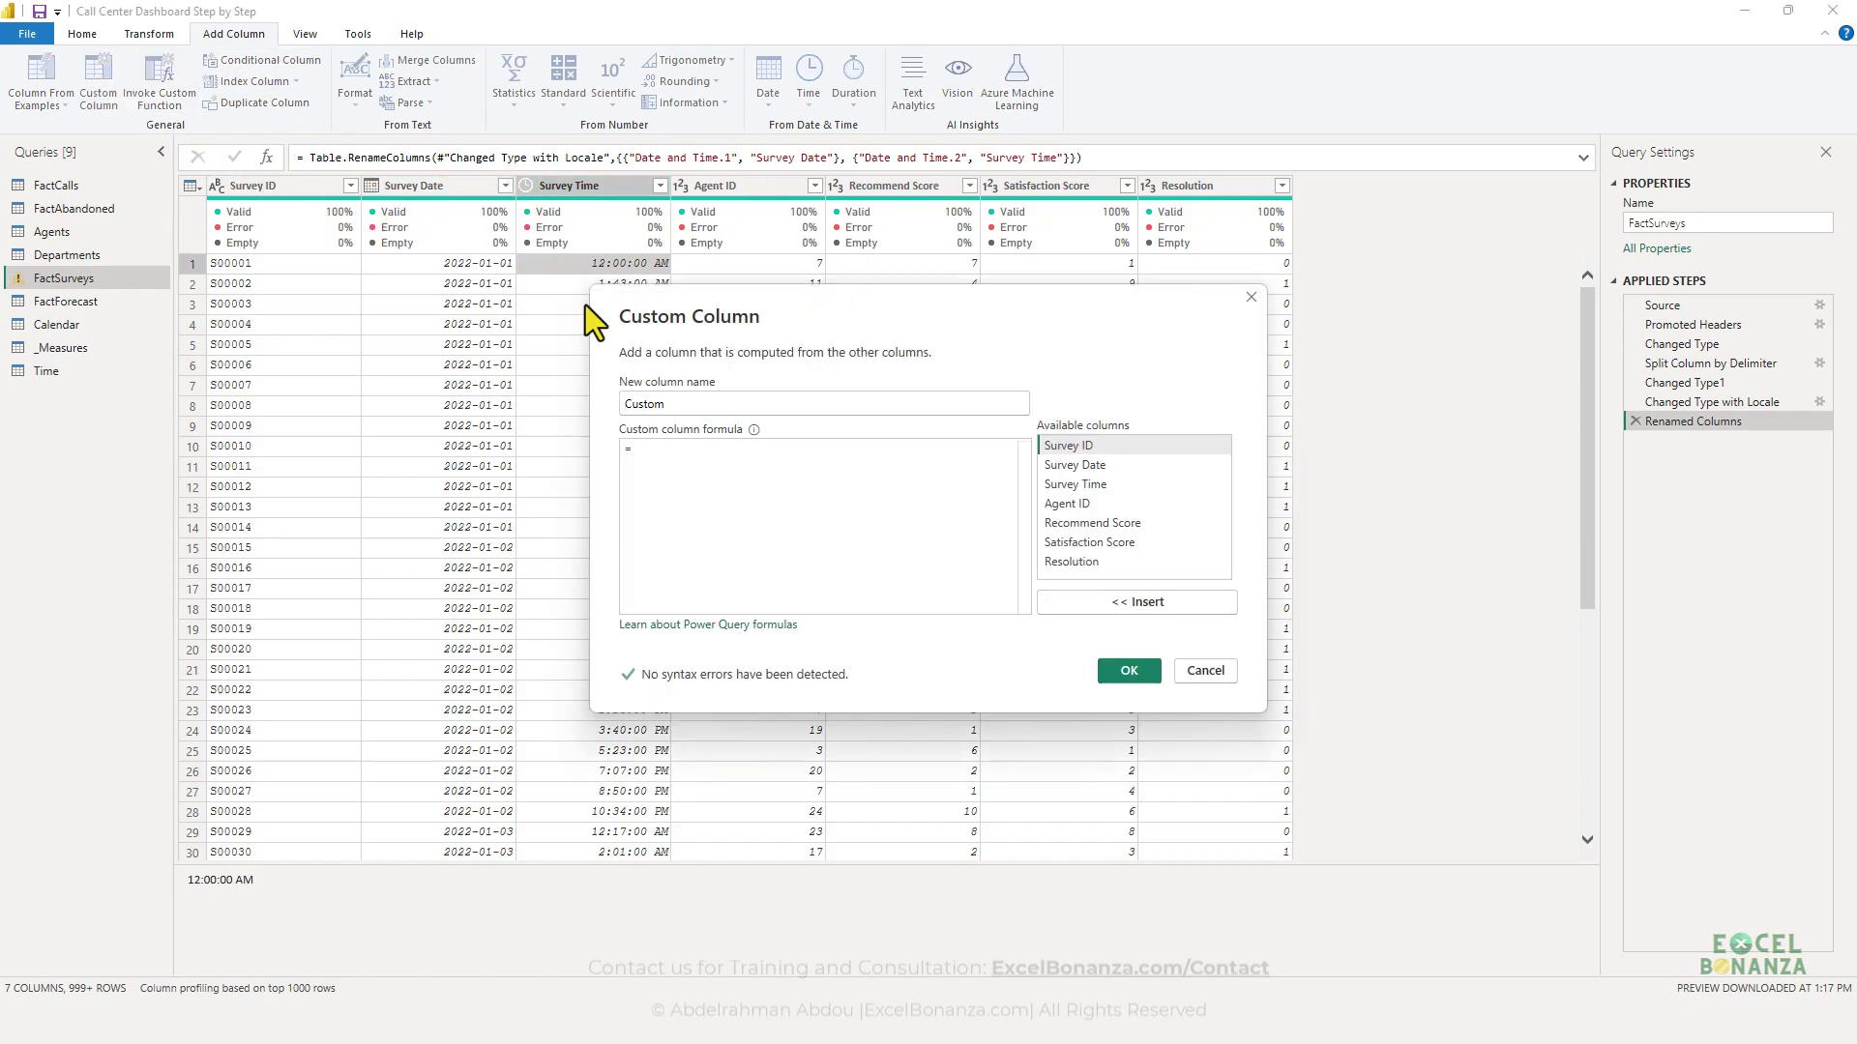
pyautogui.doubleClick(691, 403)
pyautogui.press('BackSpace')
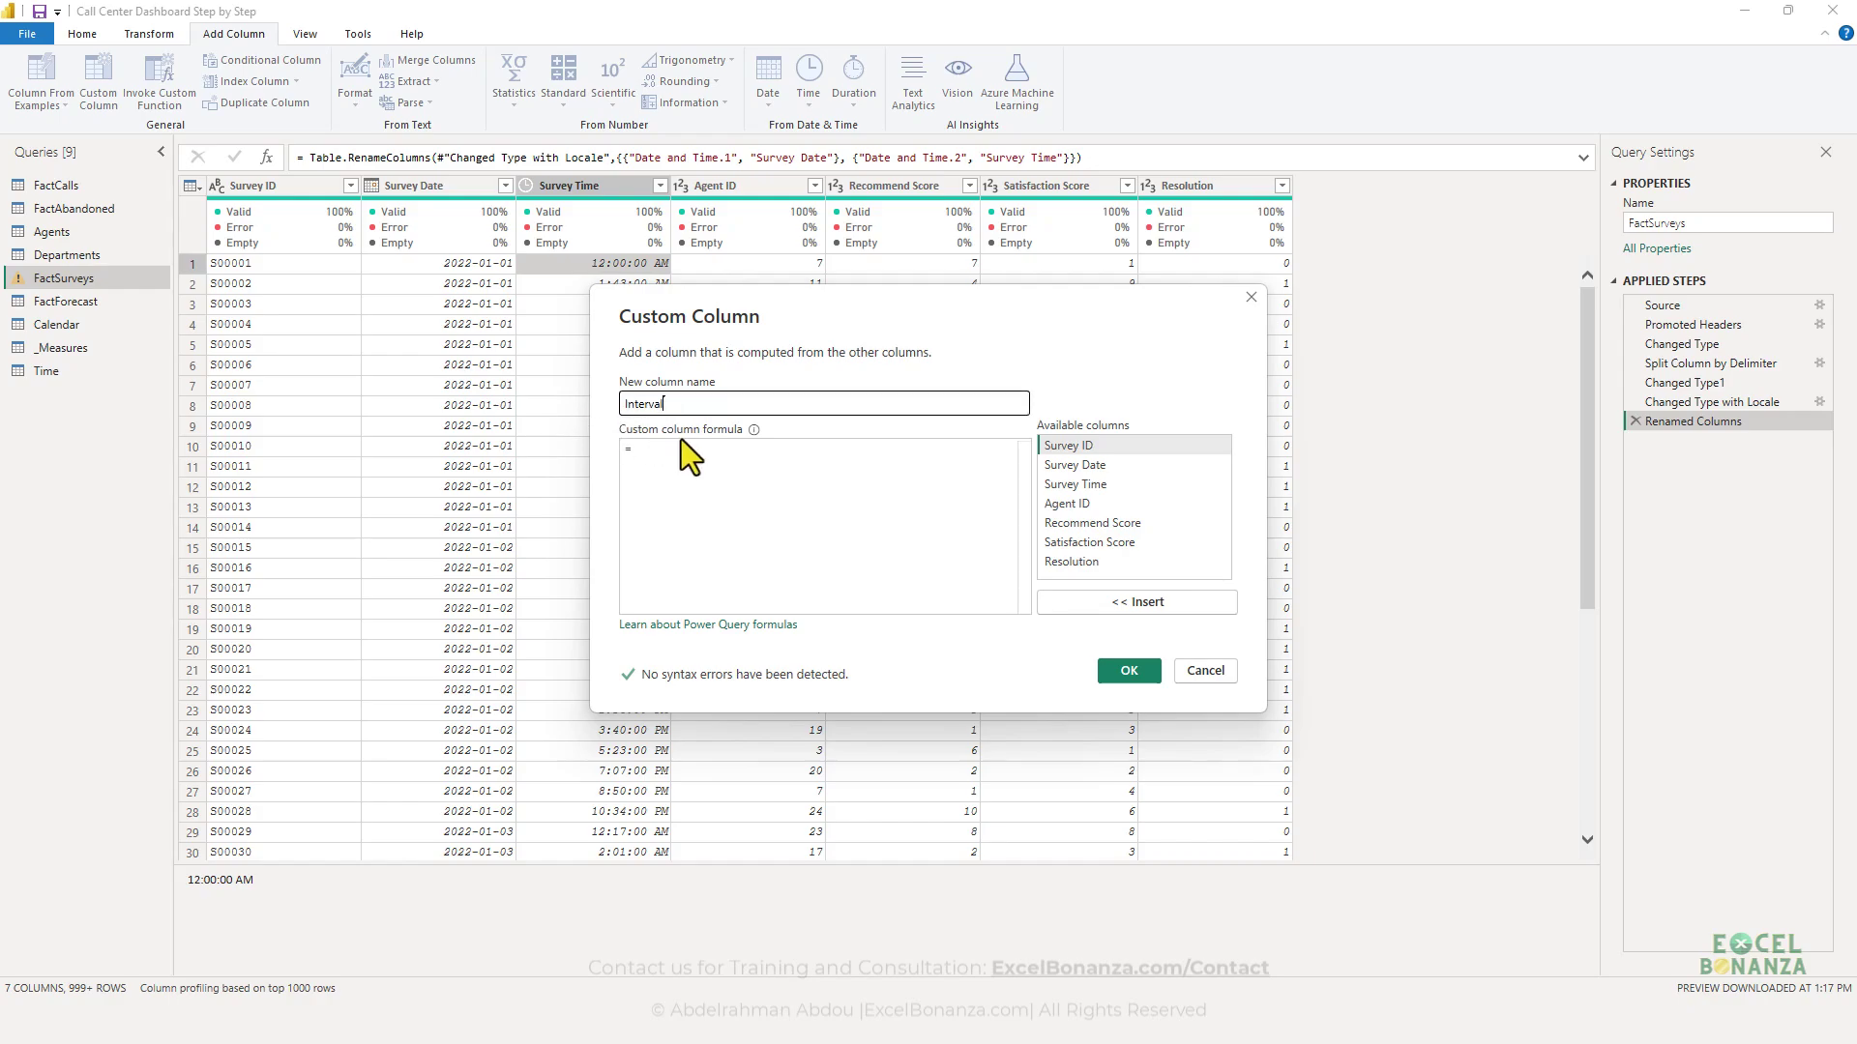
pyautogui.click(685, 452)
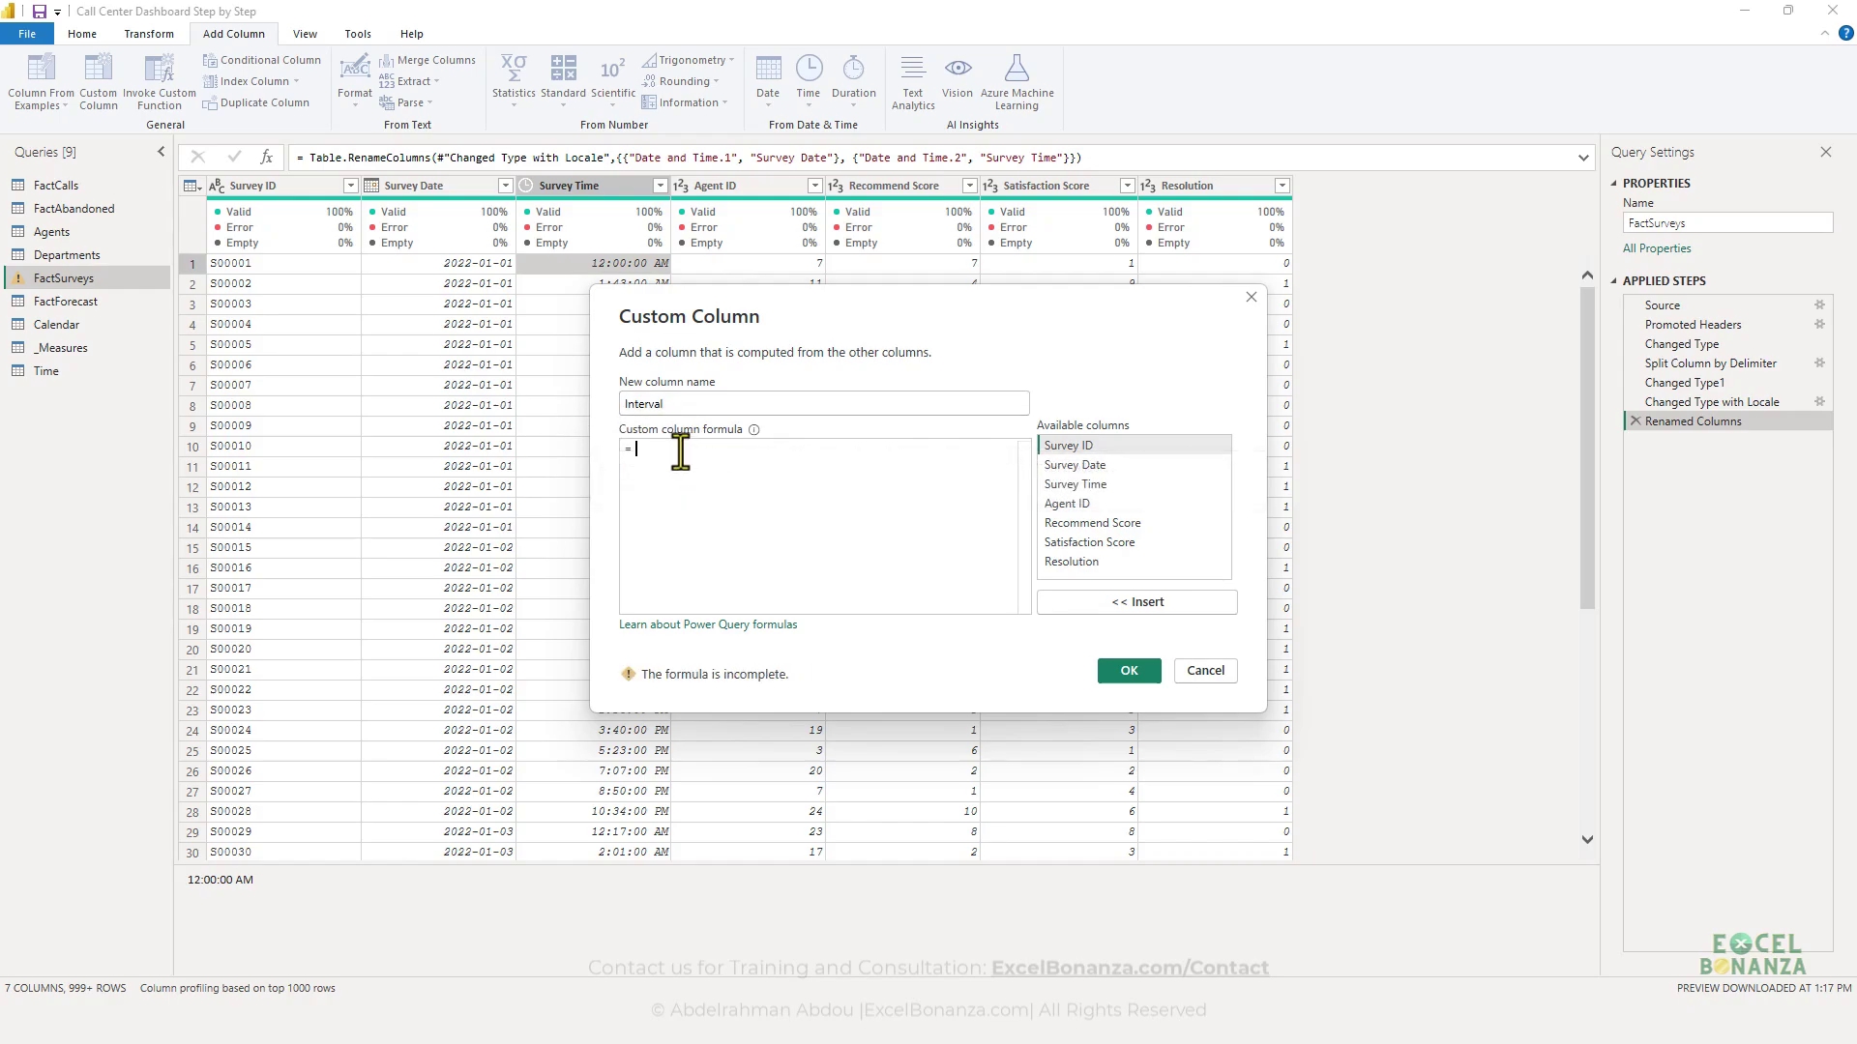
pyautogui.write('#time(Time.Hour([Time]),00,00)')
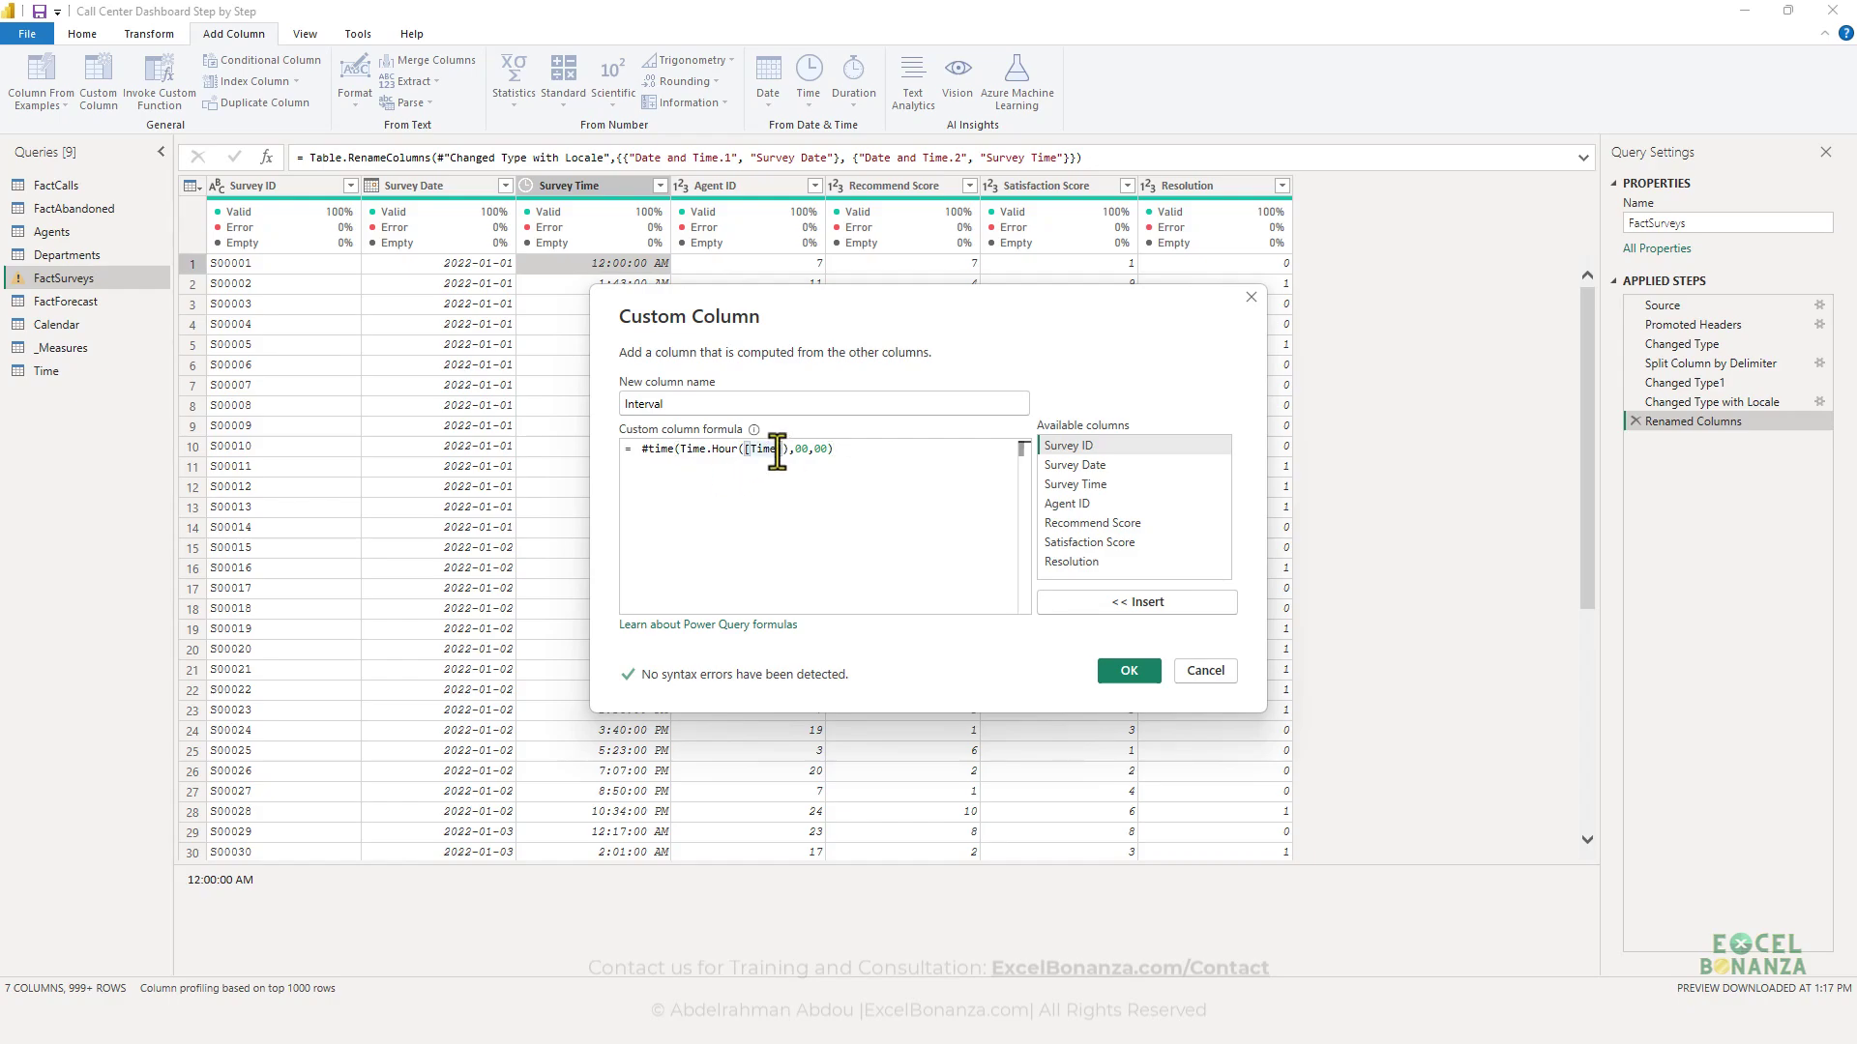
pyautogui.doubleClick(765, 450)
pyautogui.write('Survey Time')
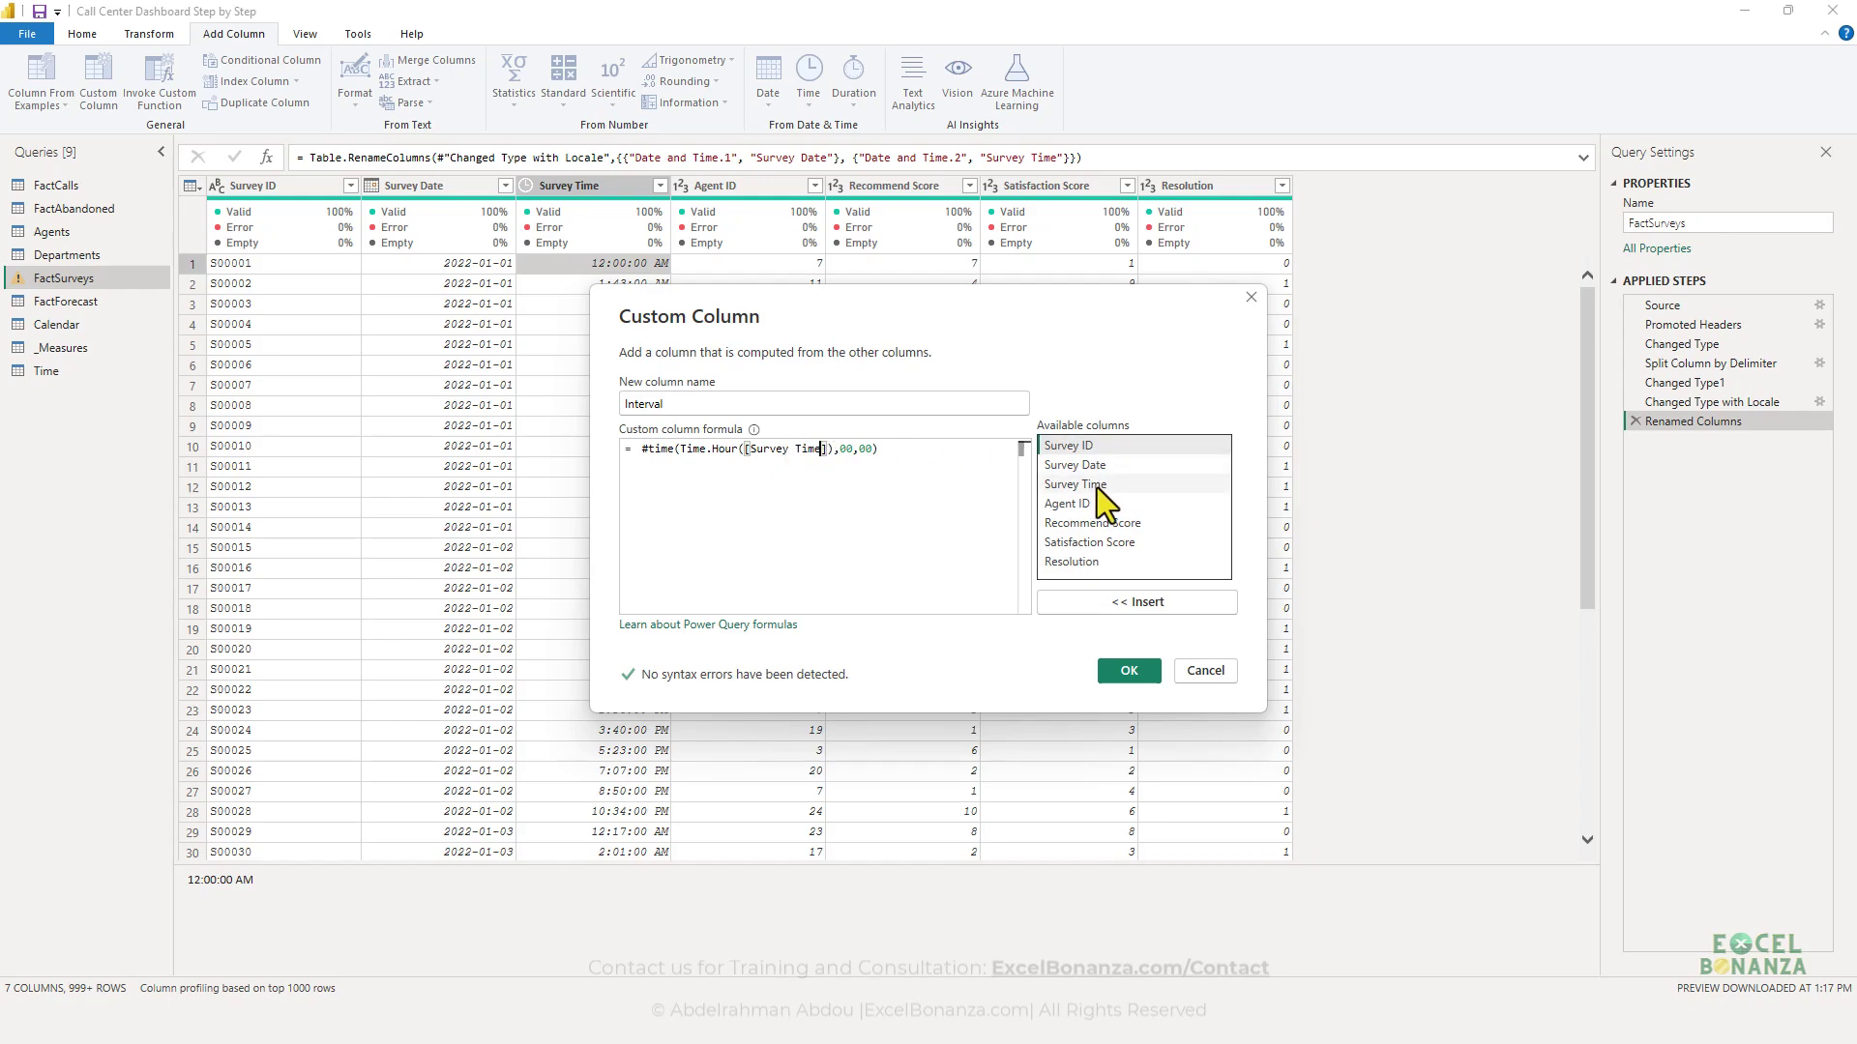
pyautogui.moveTo(837, 290); pyautogui.dragTo(973, 311)
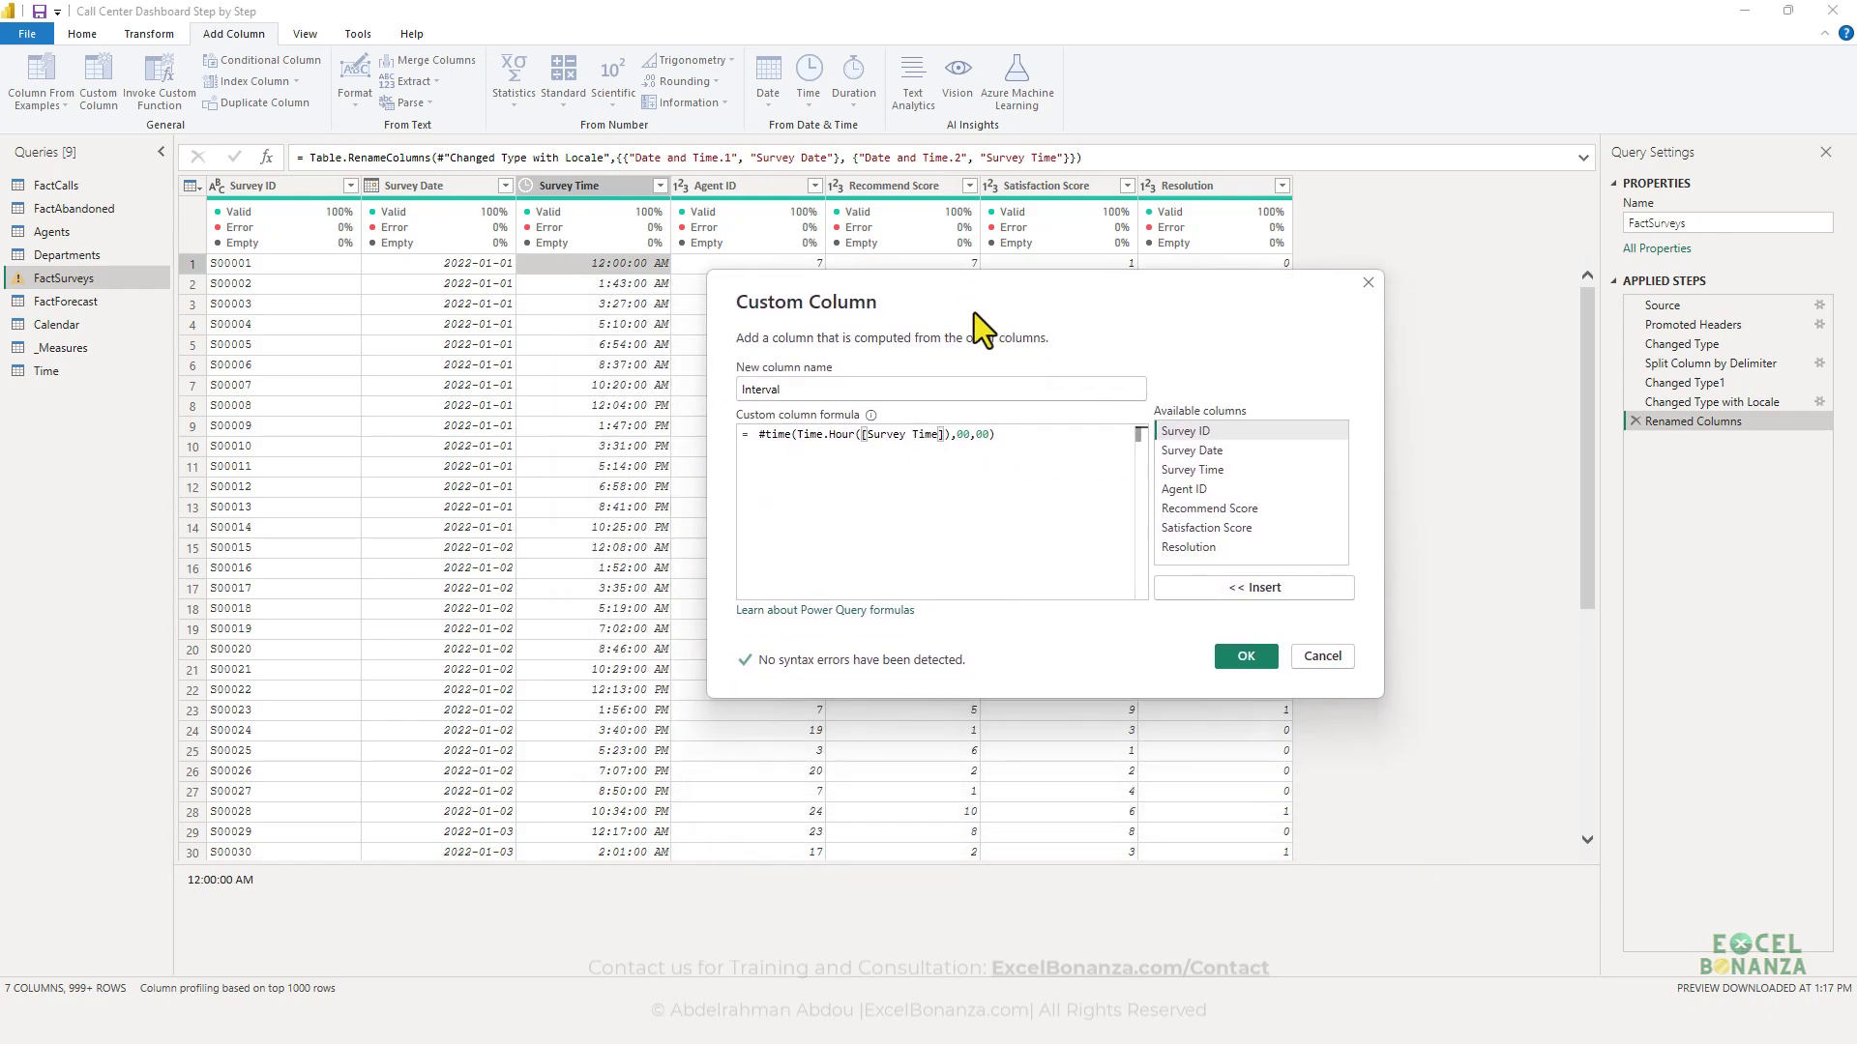
pyautogui.click(1247, 657)
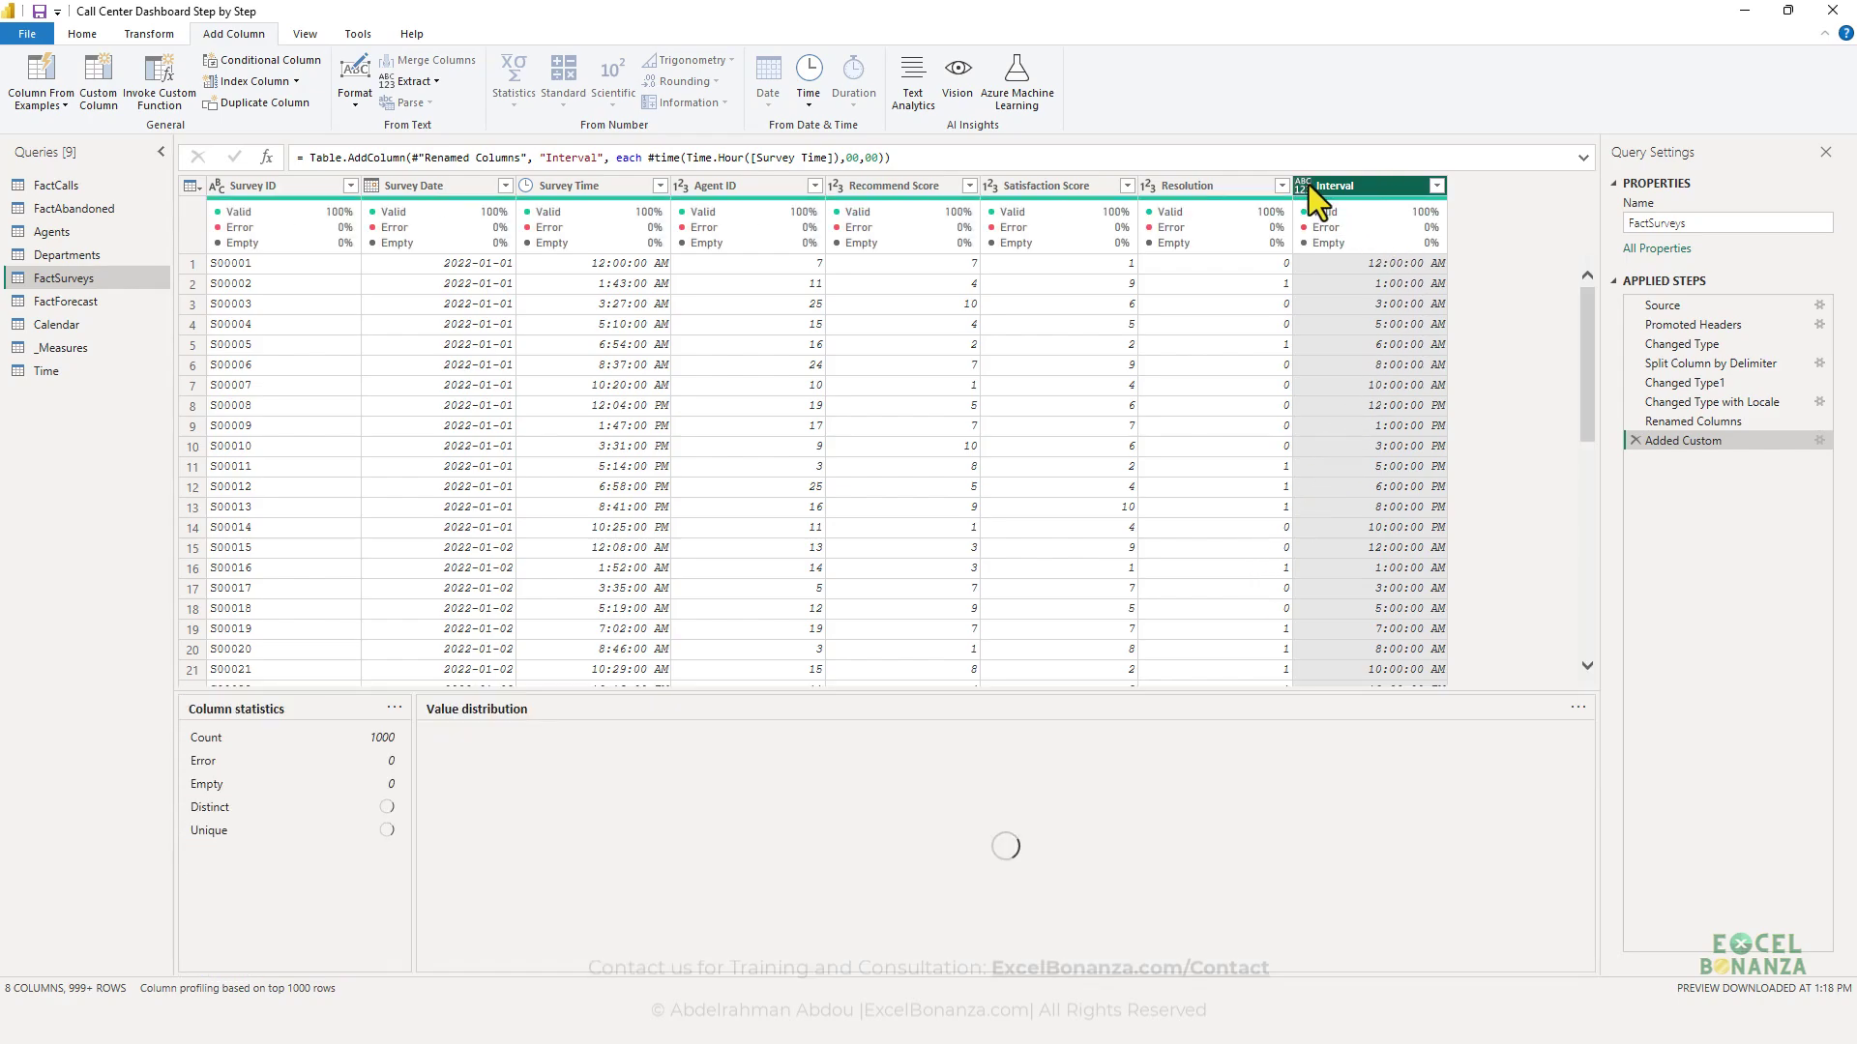
pyautogui.click(1307, 184)
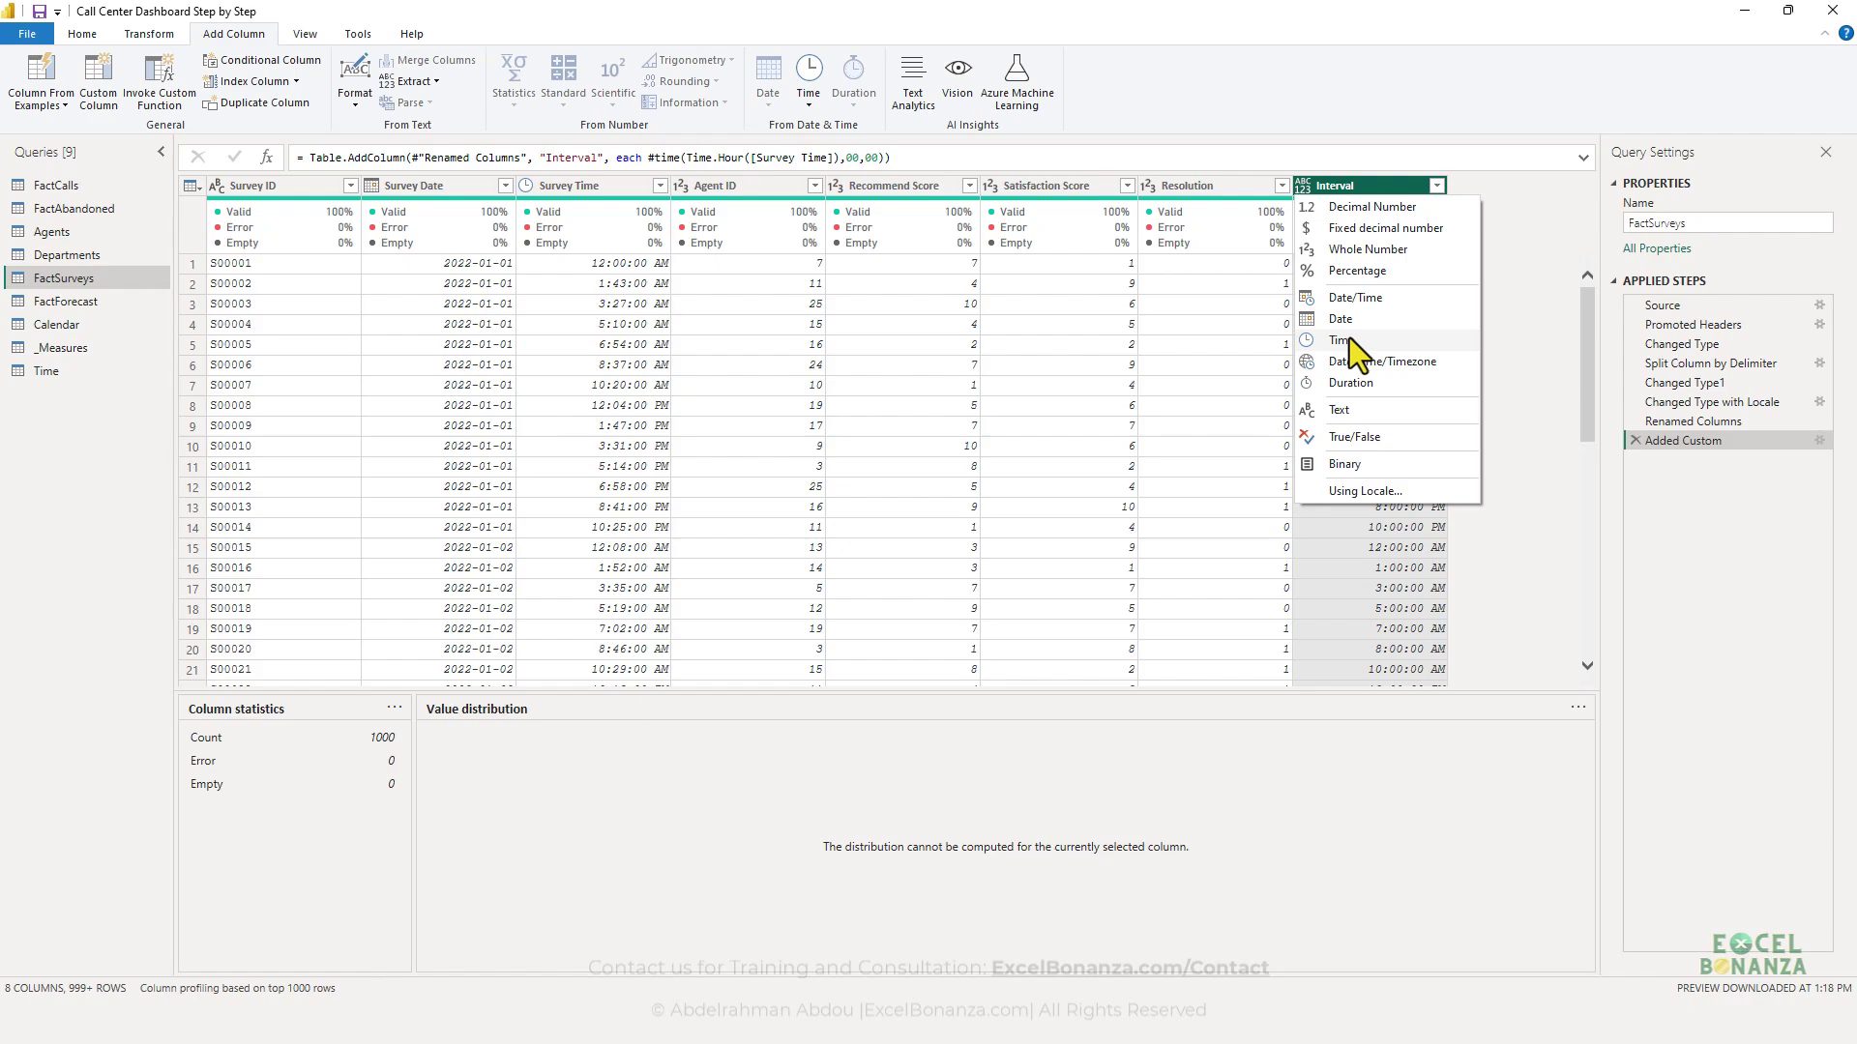
pyautogui.click(1349, 339)
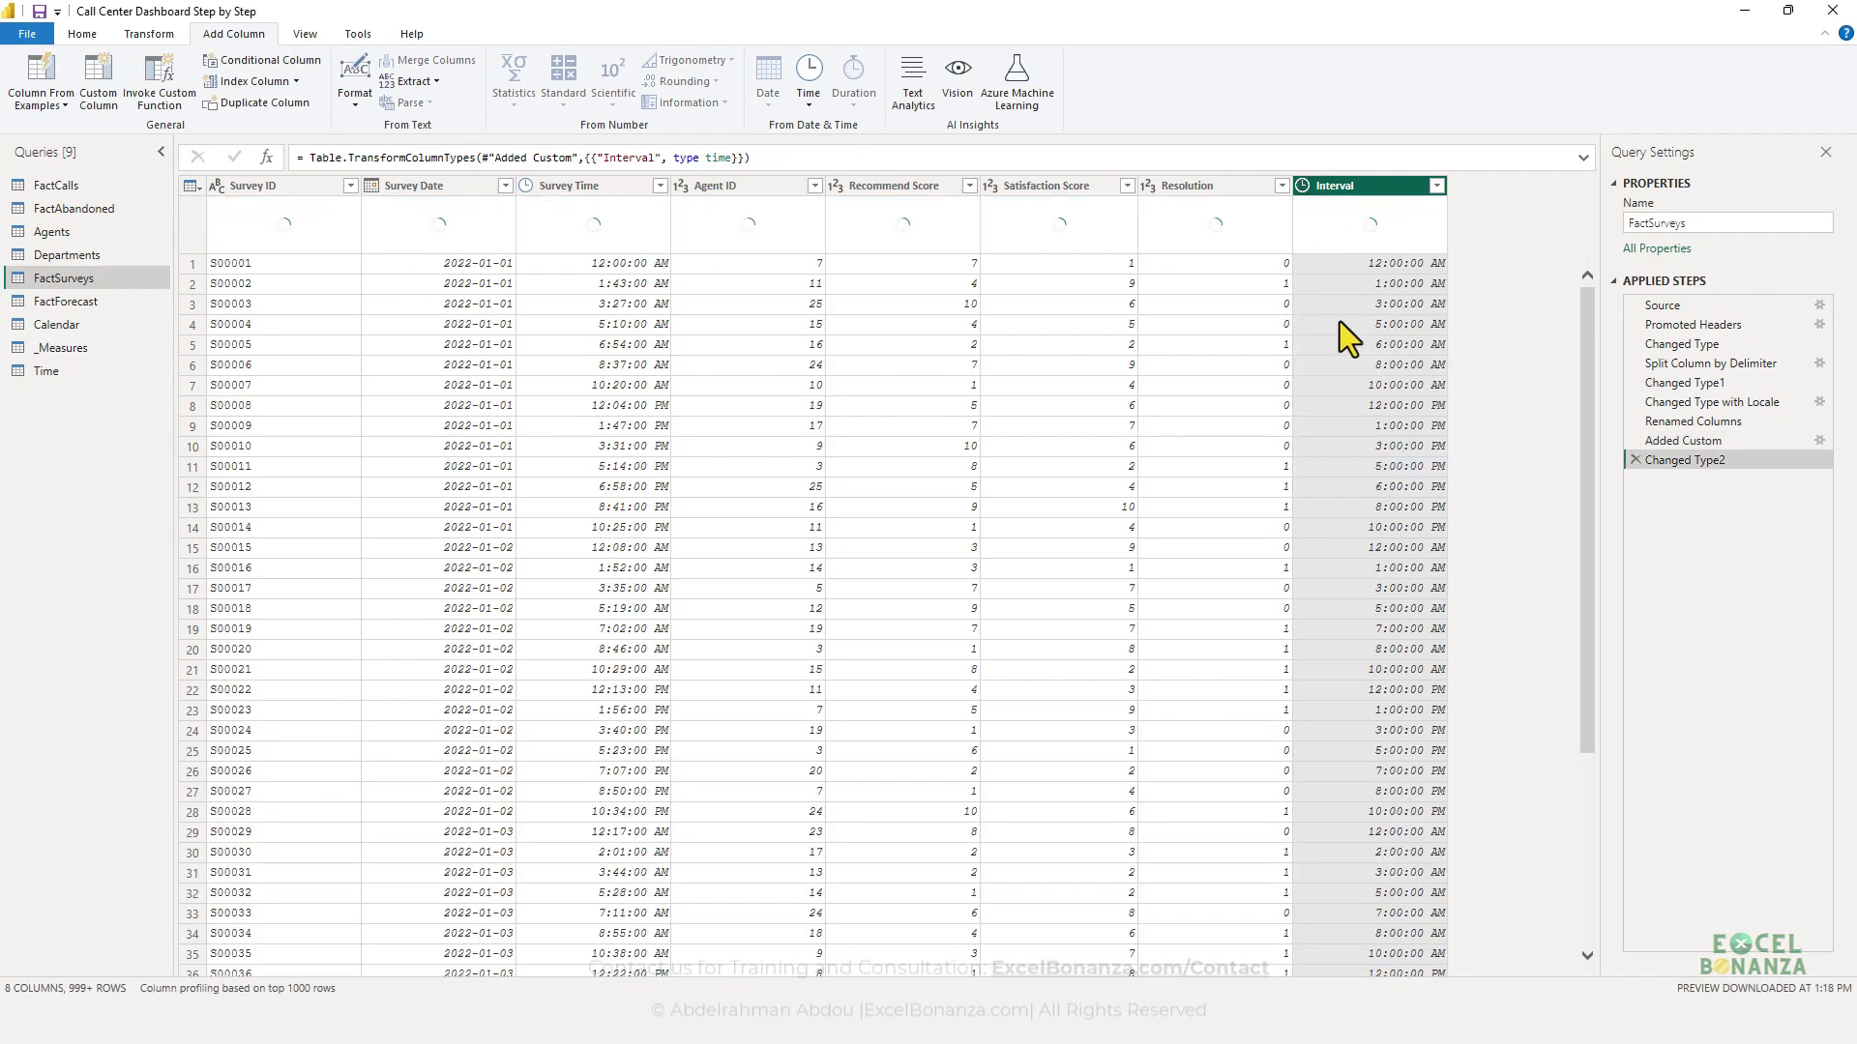
# - Refresh the FactForecast preview and check the values in its existing Interval column
pyautogui.click(70, 303)
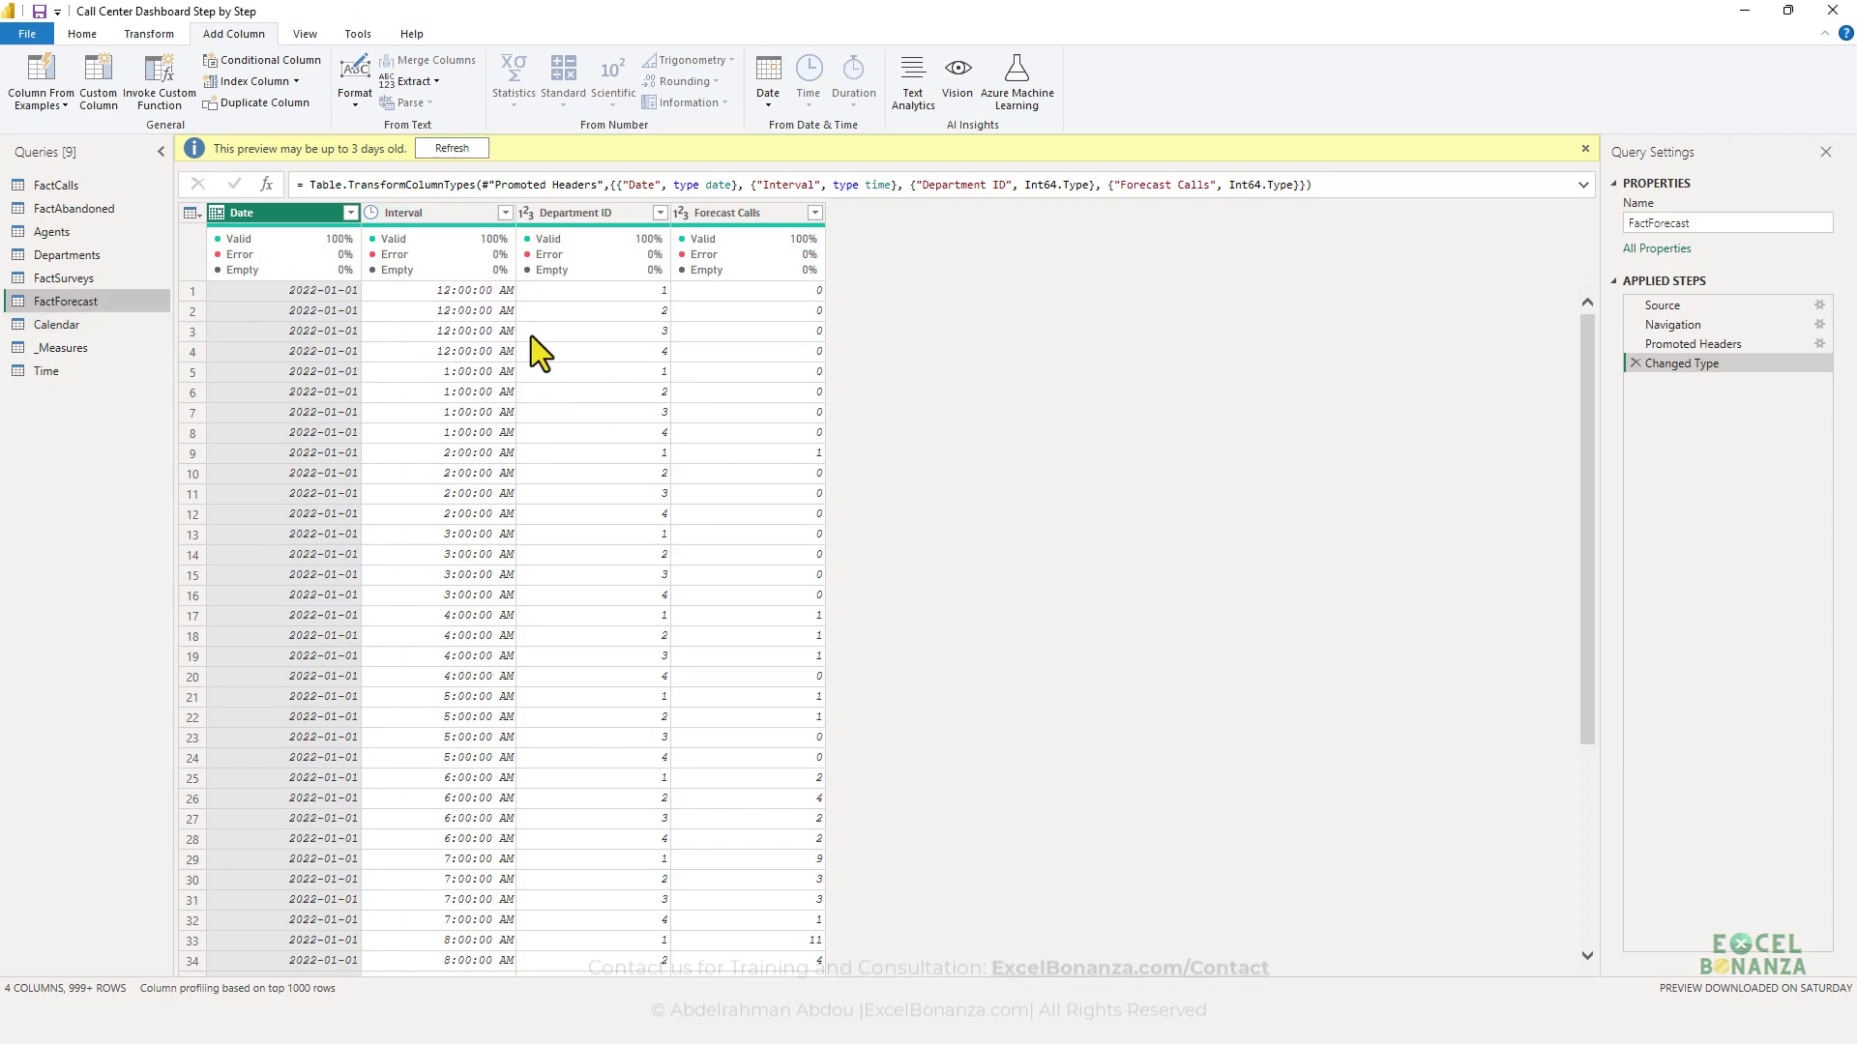
pyautogui.click(474, 374)
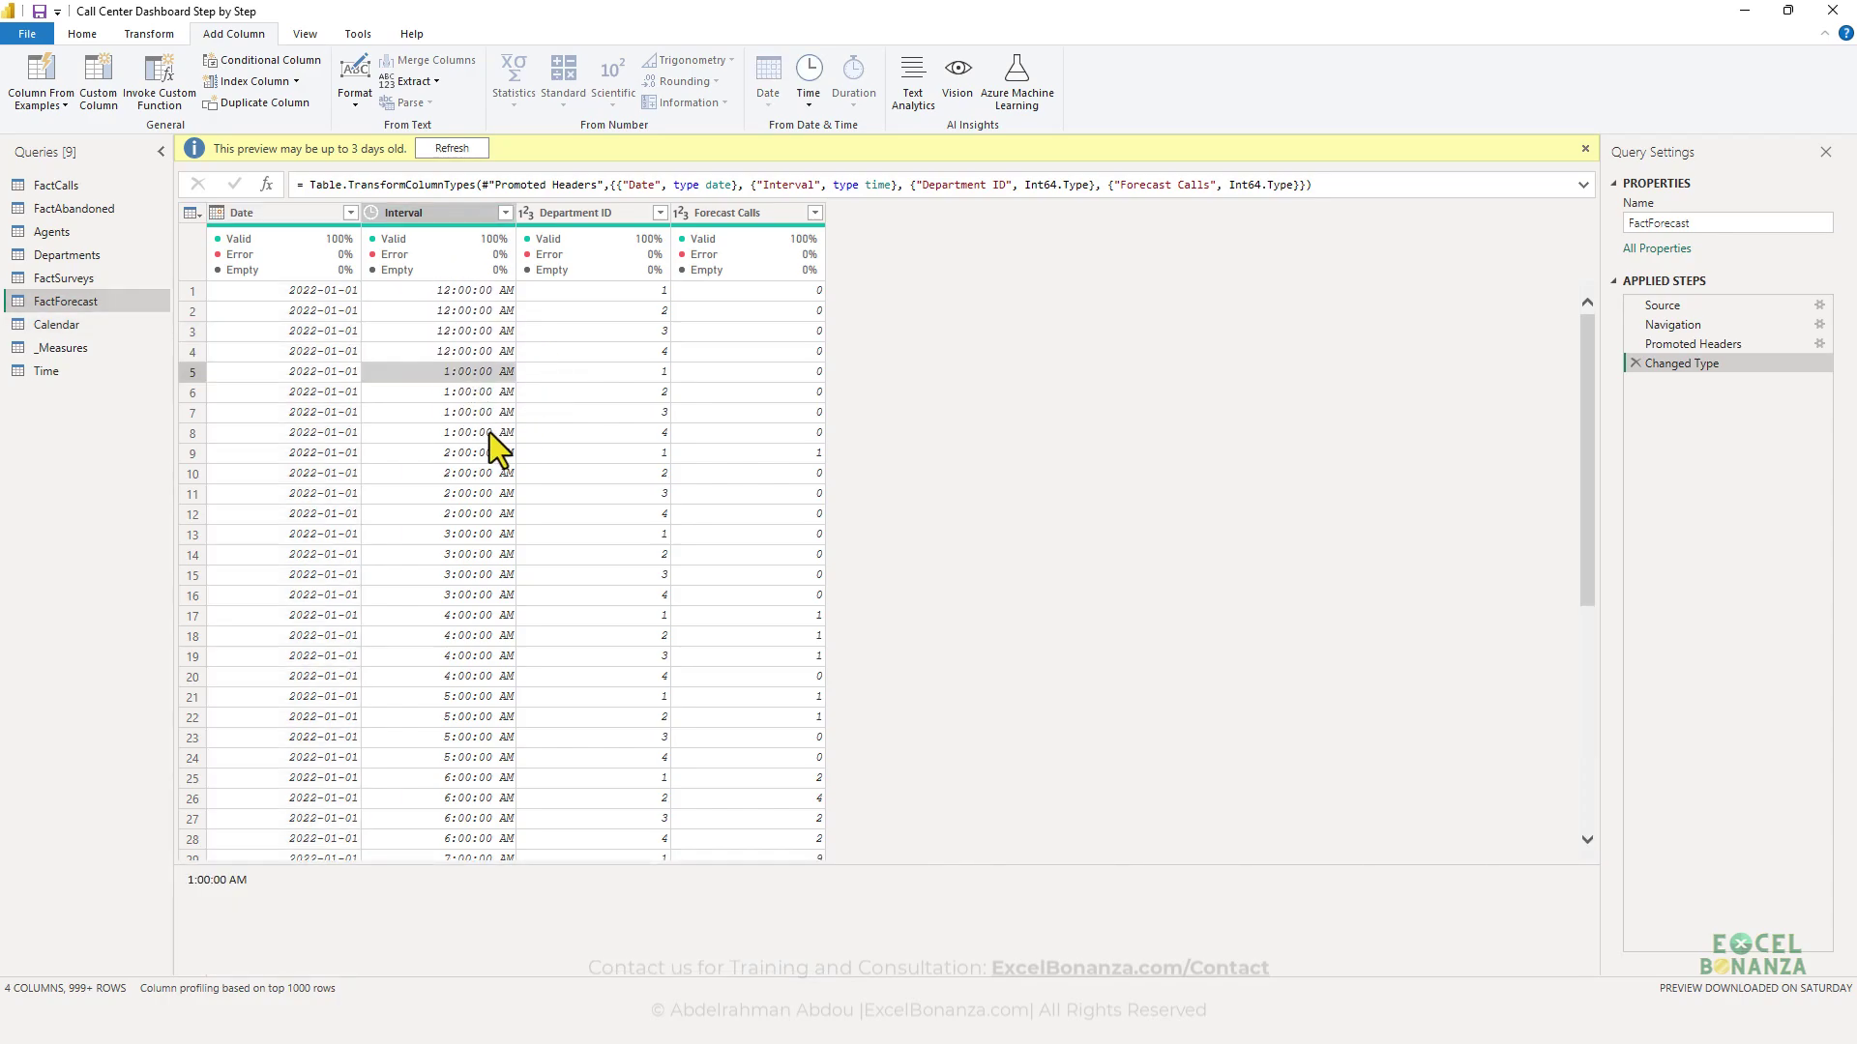
pyautogui.click(452, 148)
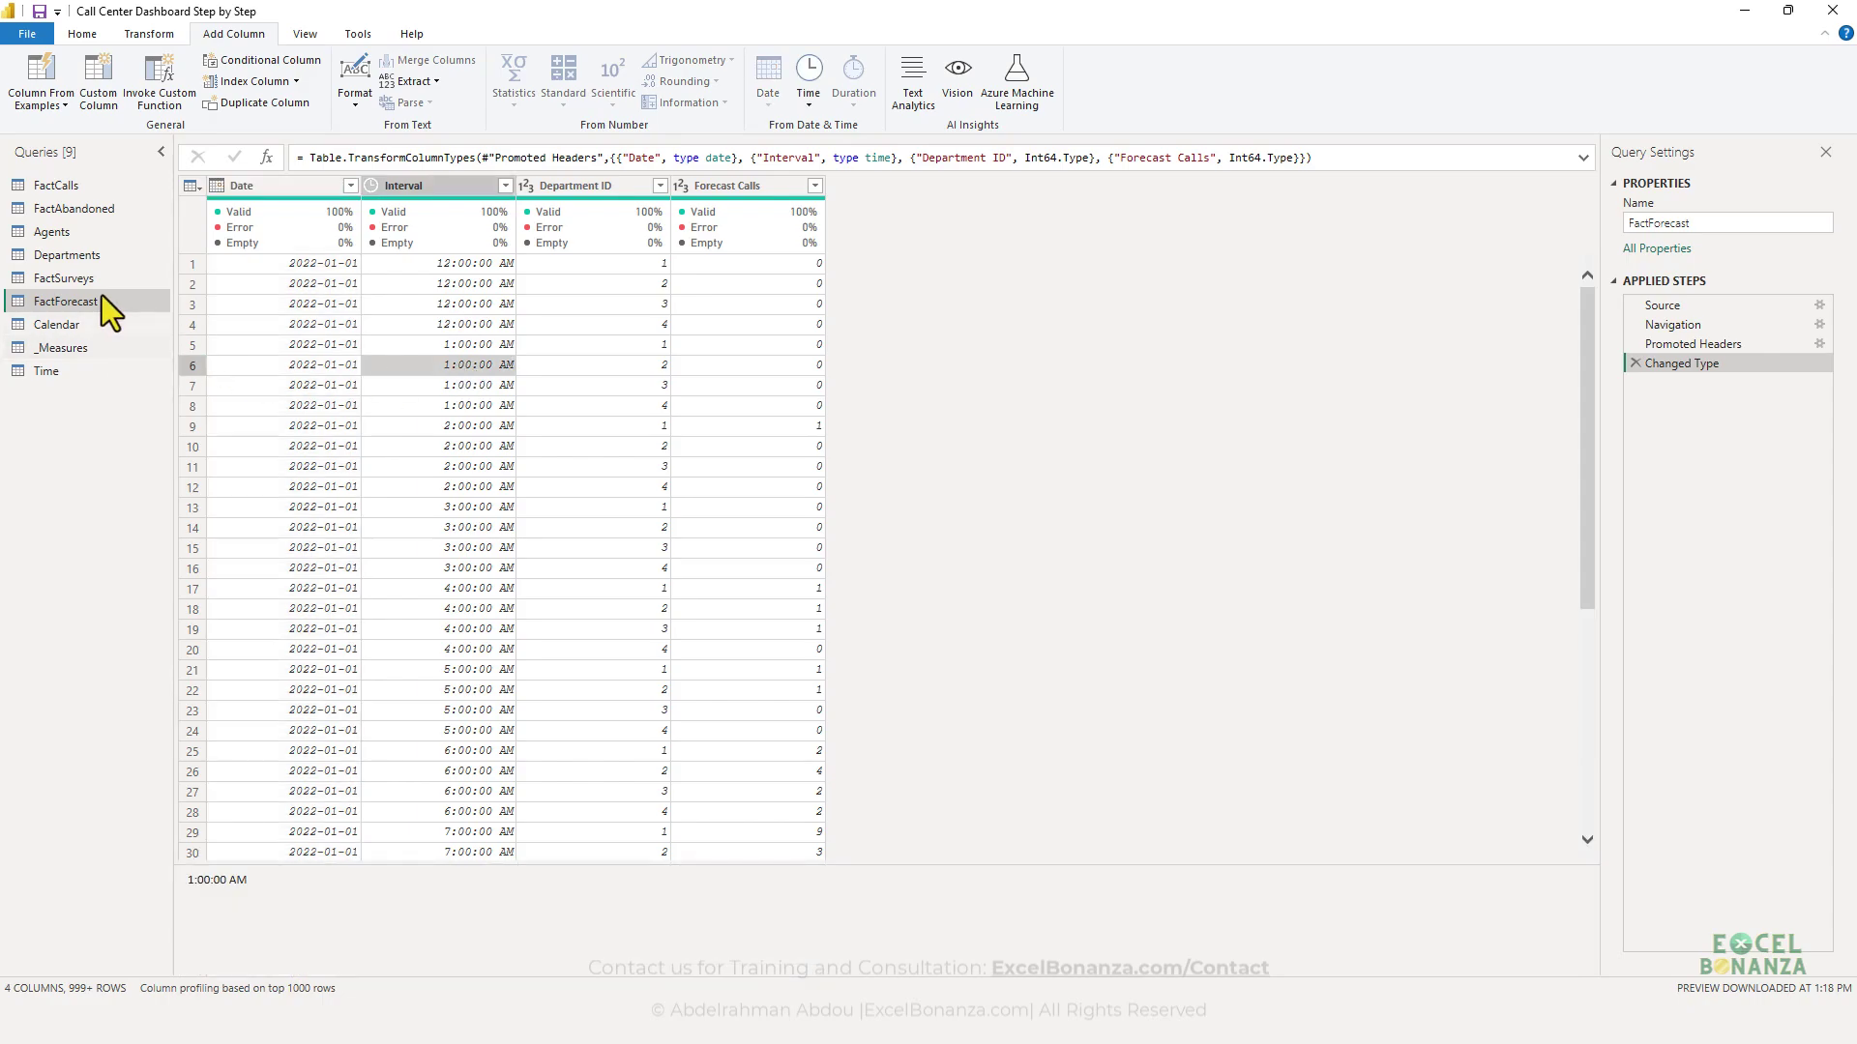
pyautogui.click(452, 326)
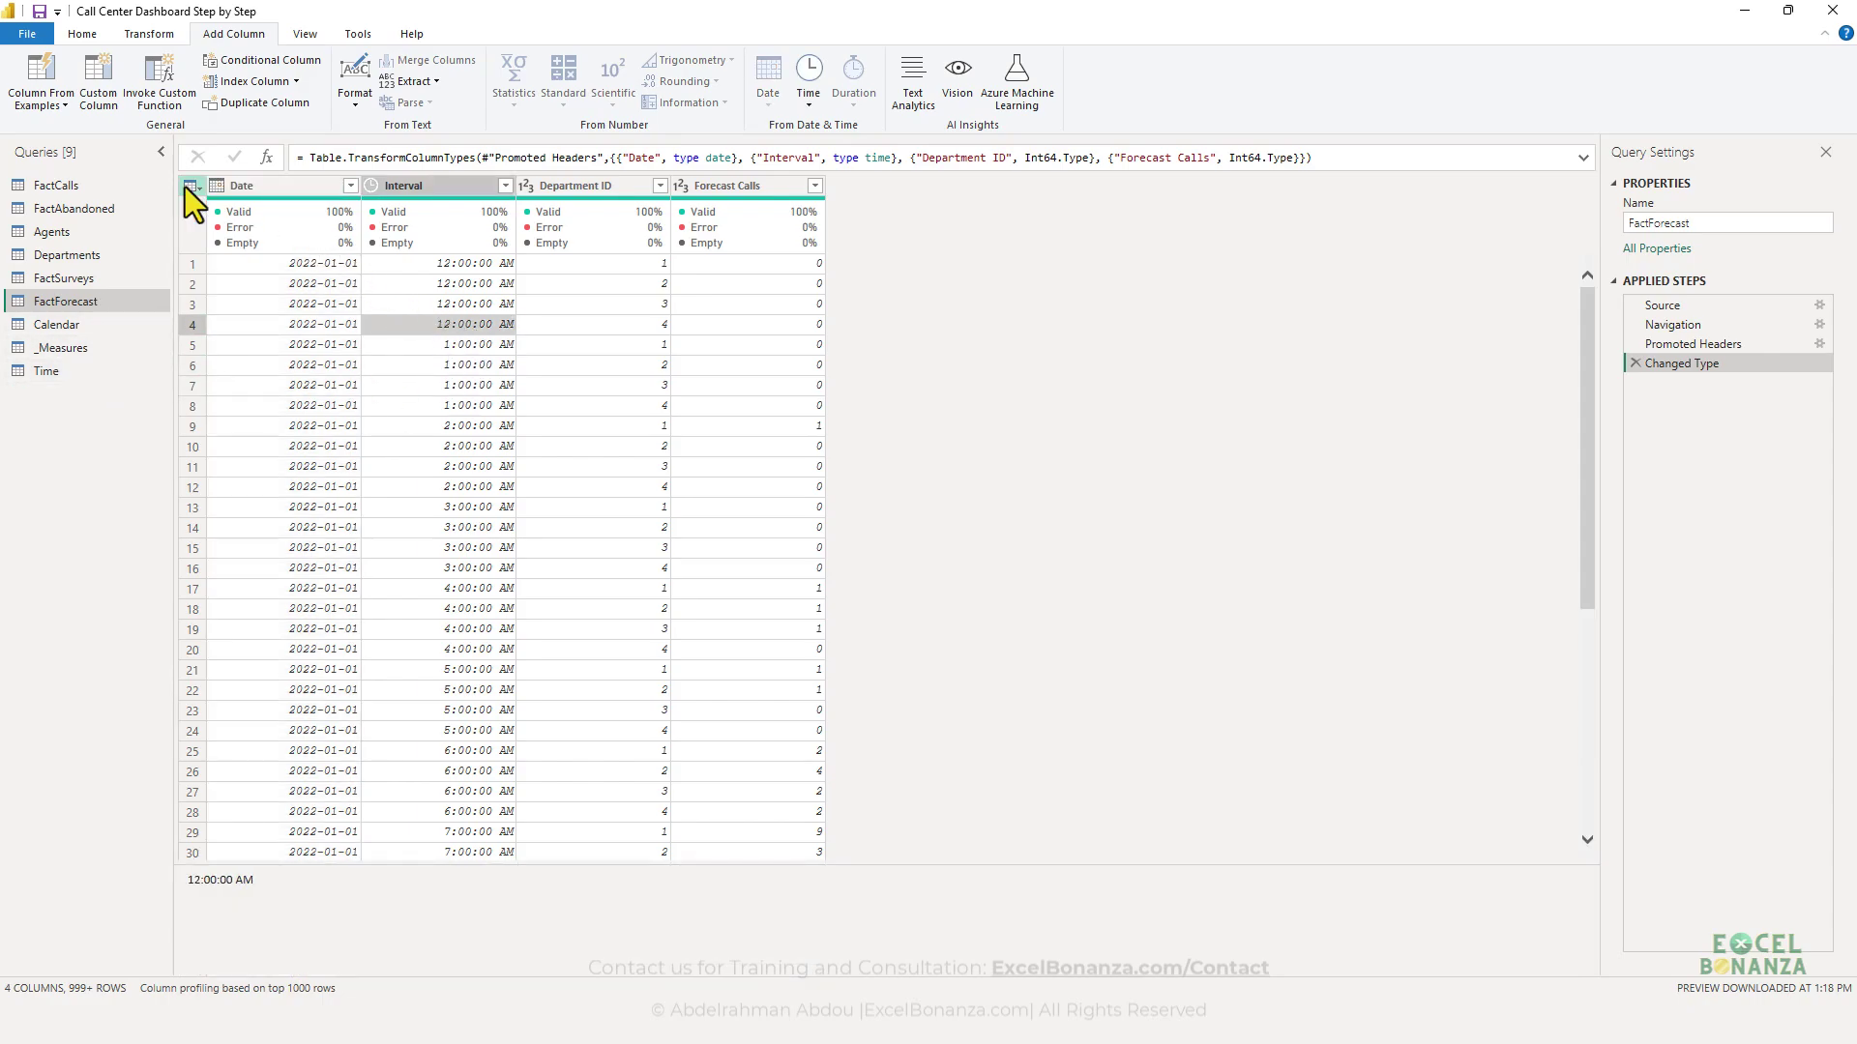
# - Close and apply the query changes, and locate the Time table in the model diagram
pyautogui.click(82, 34)
pyautogui.click(24, 77)
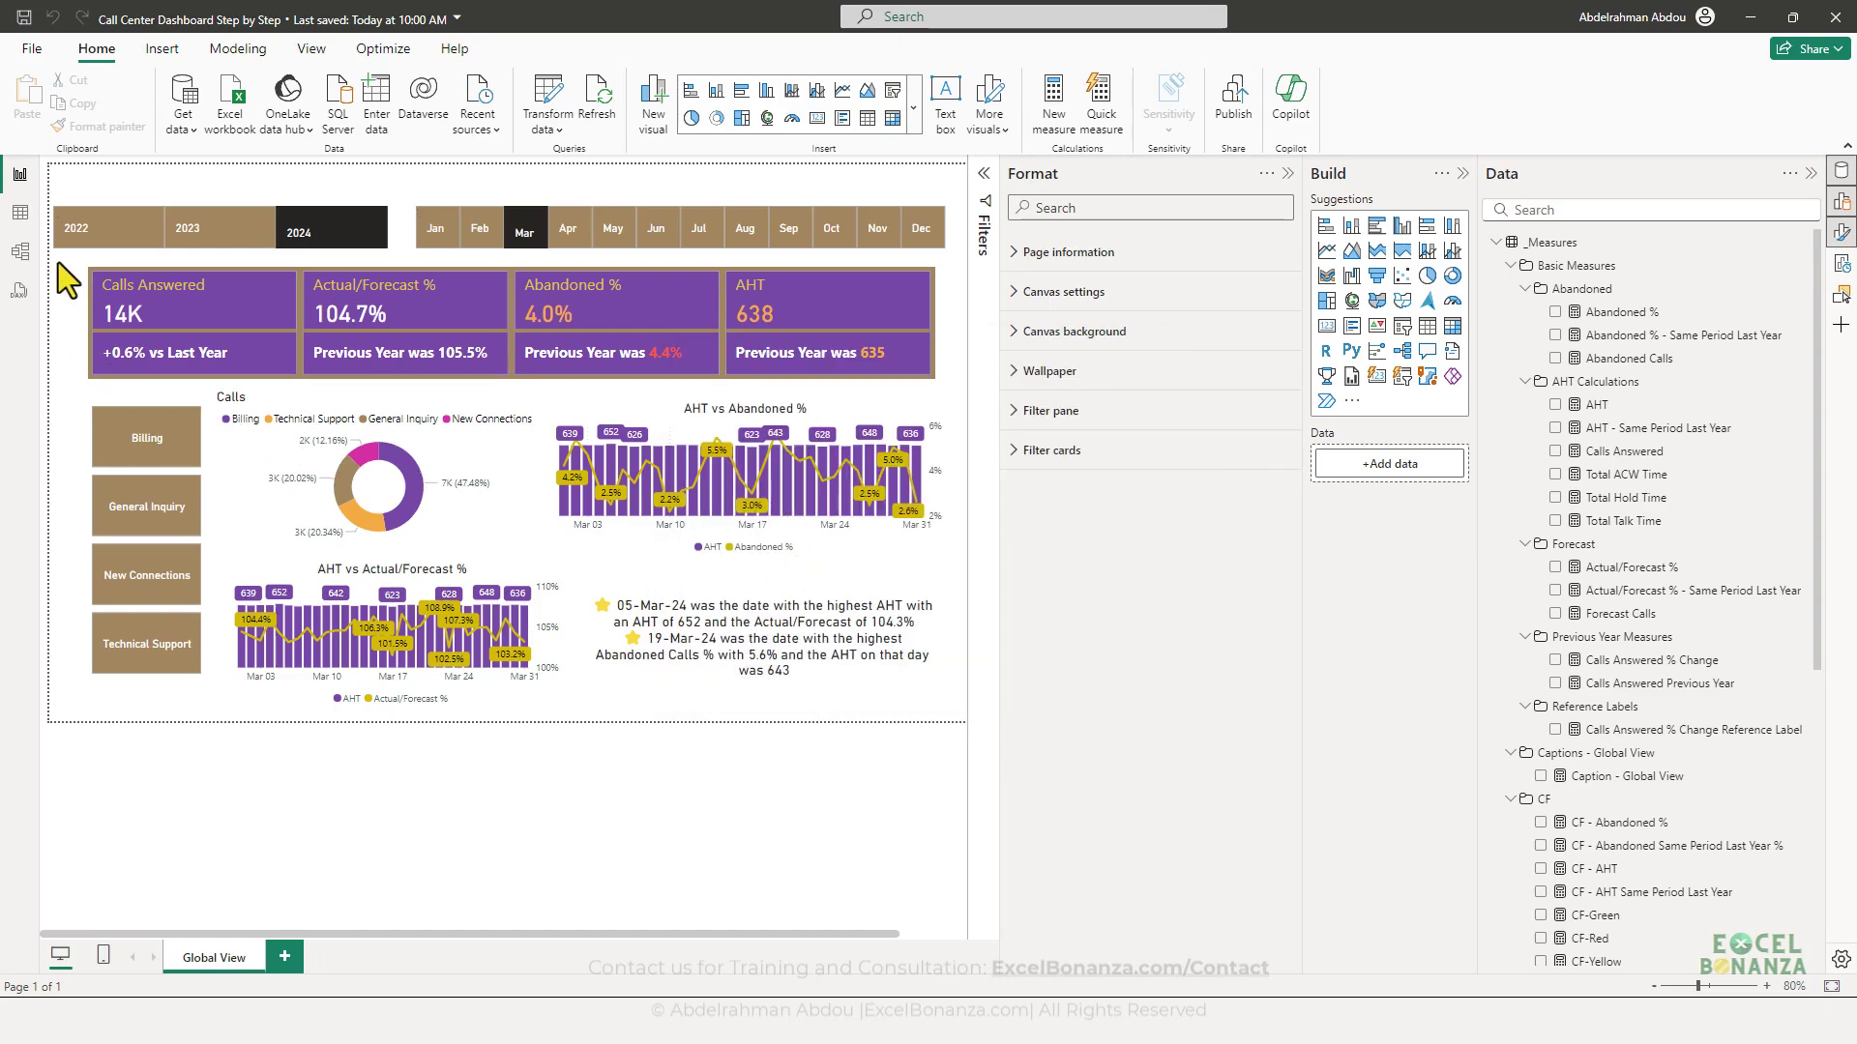
pyautogui.click(20, 251)
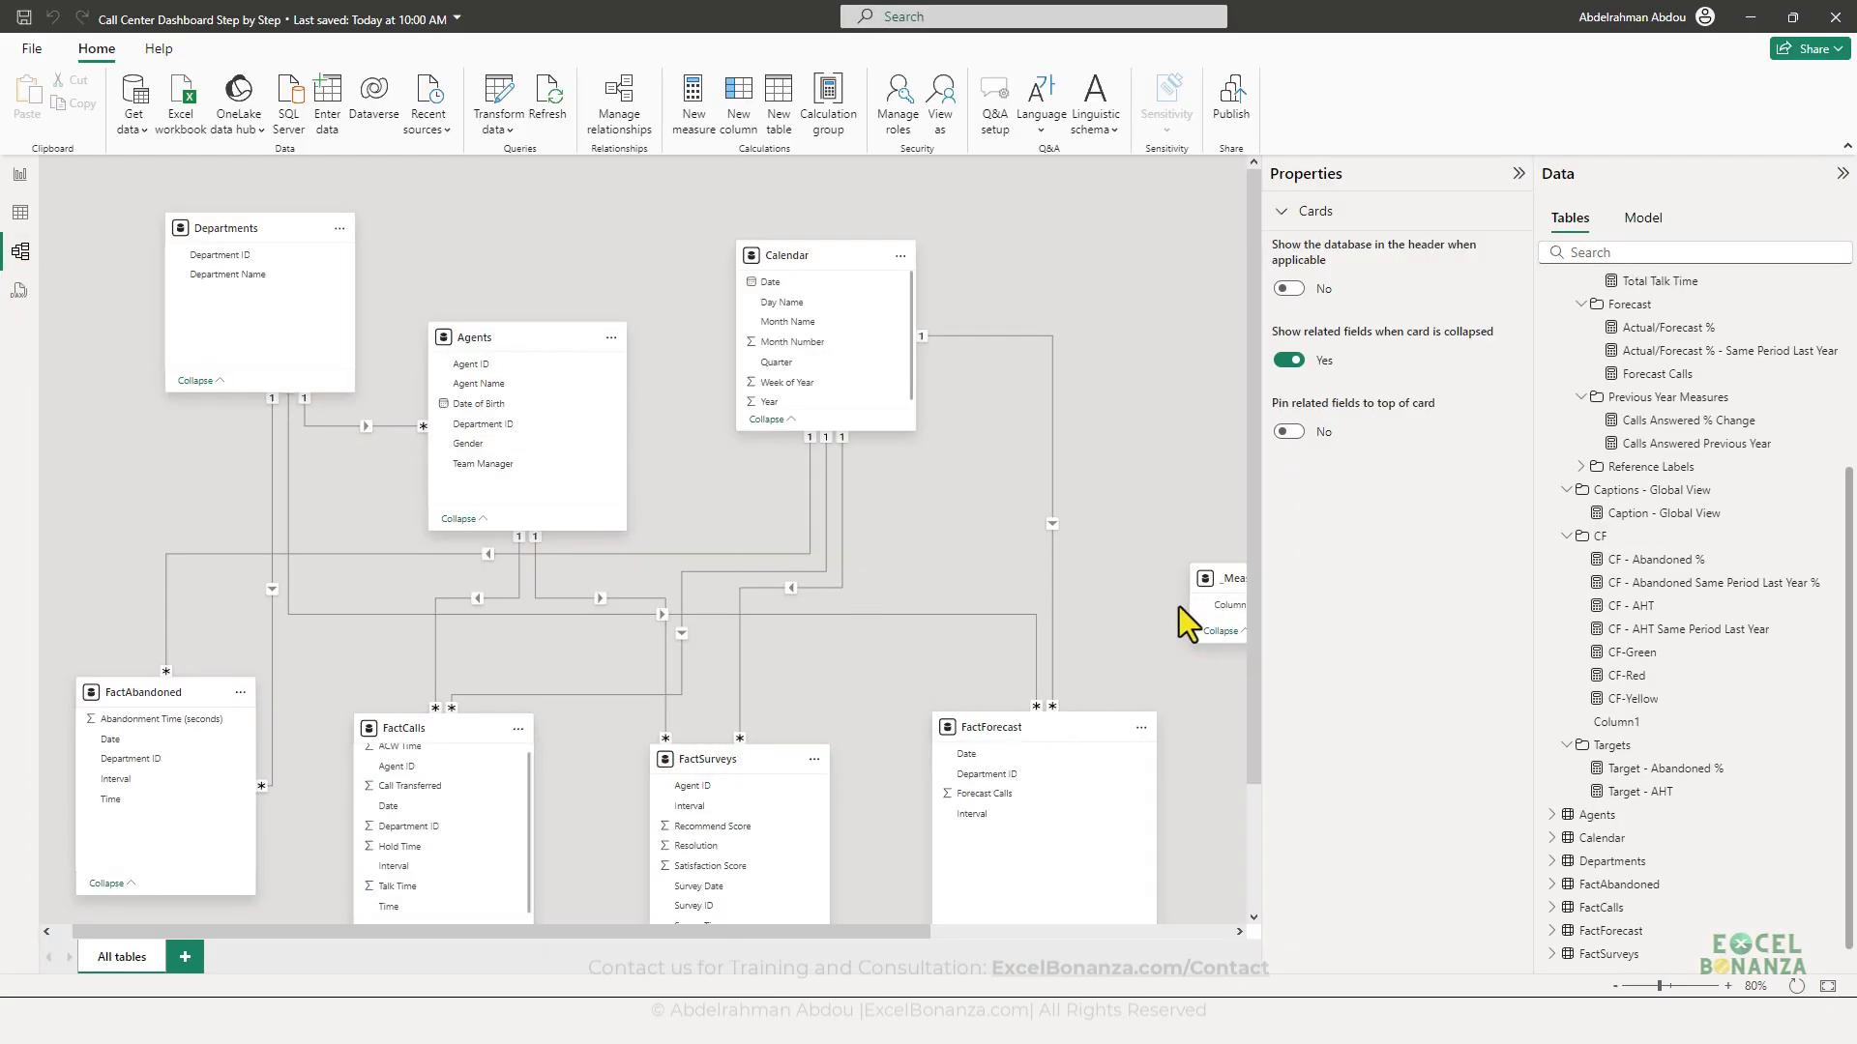
pyautogui.moveTo(885, 931); pyautogui.dragTo(1156, 934)
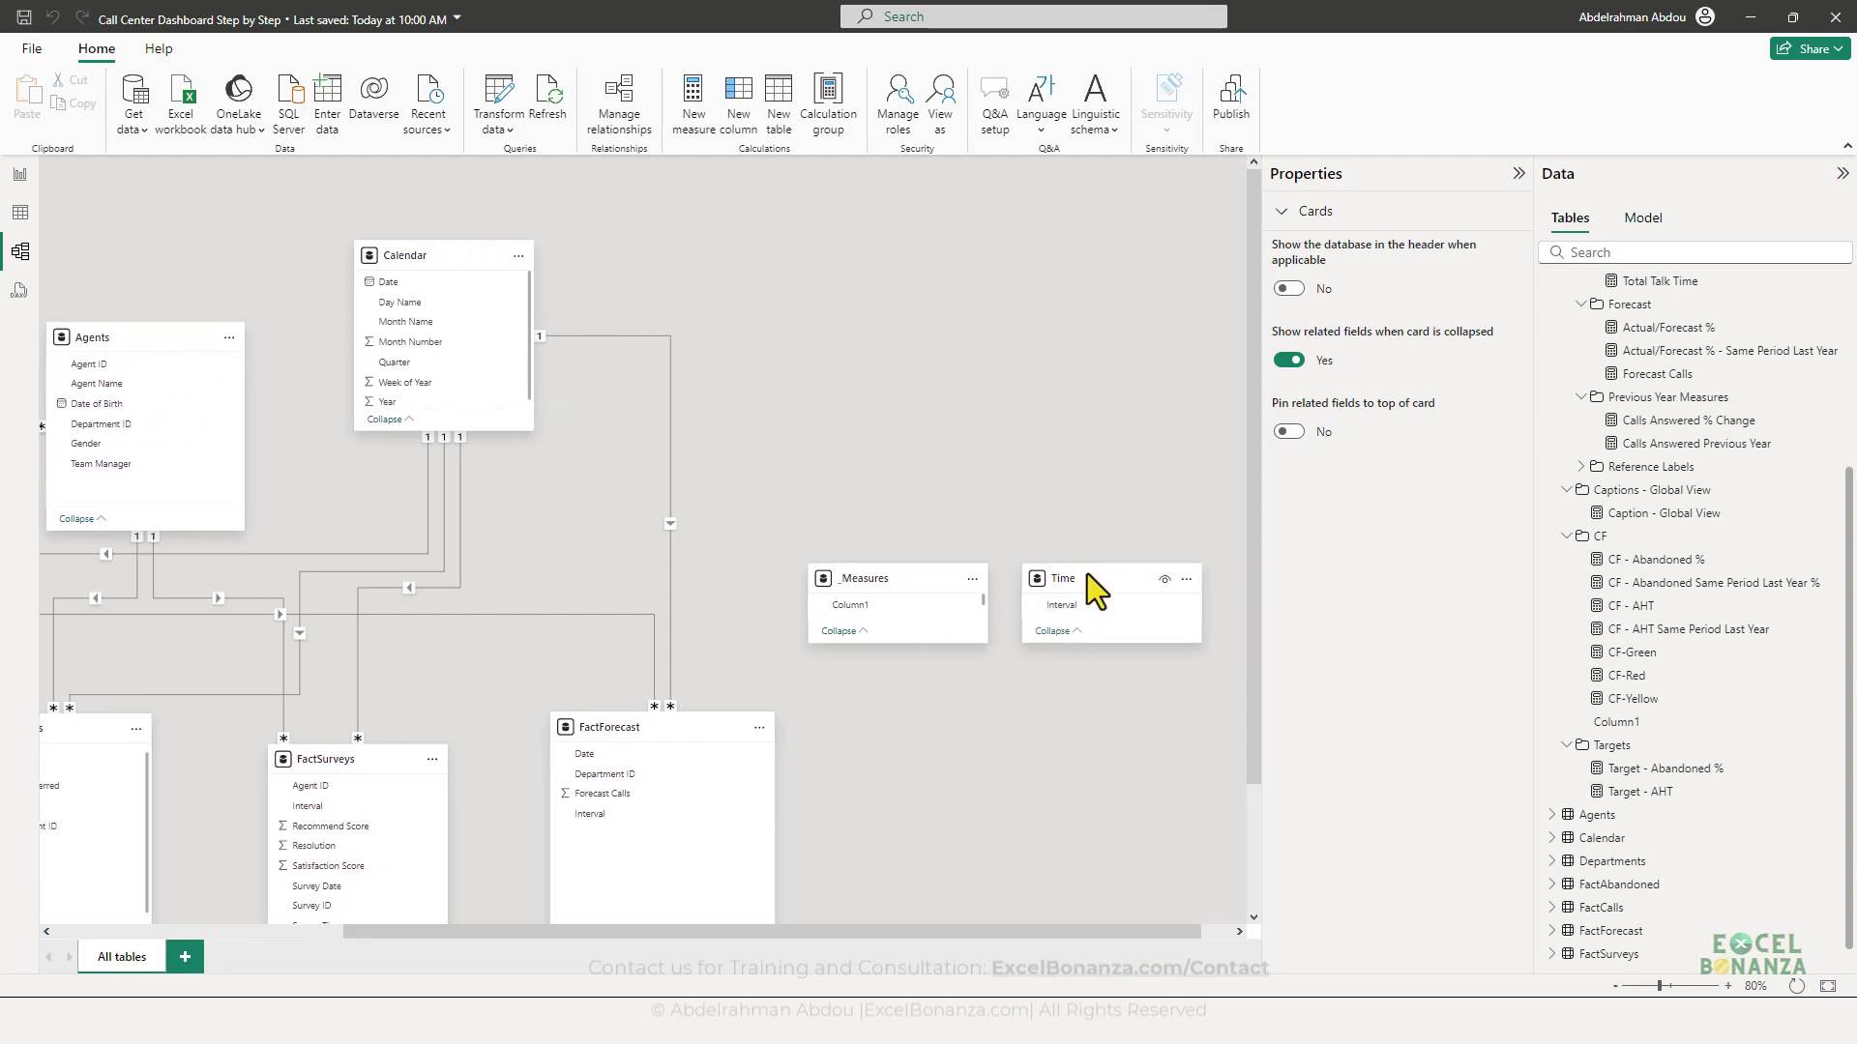
# - Move the Time table above Agents in the diagram and relate FactAbandoned's Interval to Time's Interval as an active many-to-one, single-direction relationship
pyautogui.moveTo(1087, 572); pyautogui.dragTo(263, 216)
pyautogui.moveTo(592, 931); pyautogui.dragTo(422, 931)
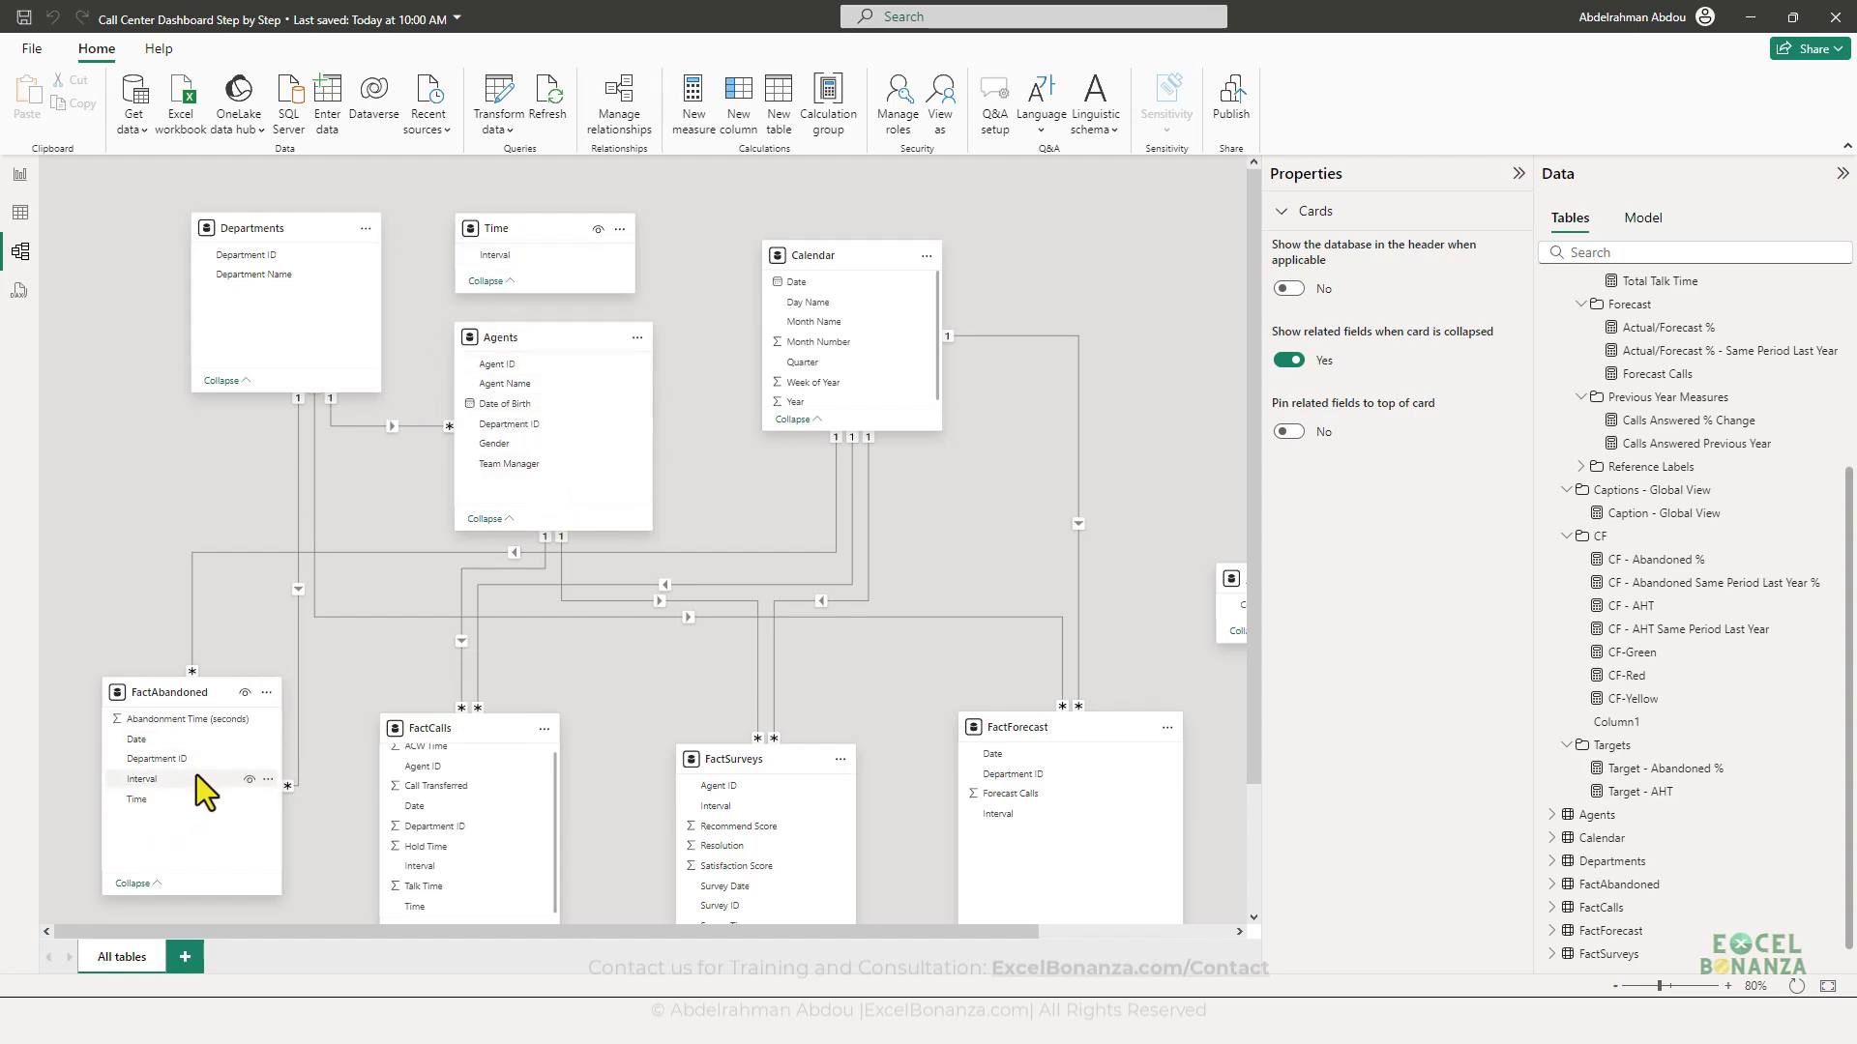
pyautogui.moveTo(145, 779); pyautogui.dragTo(512, 259)
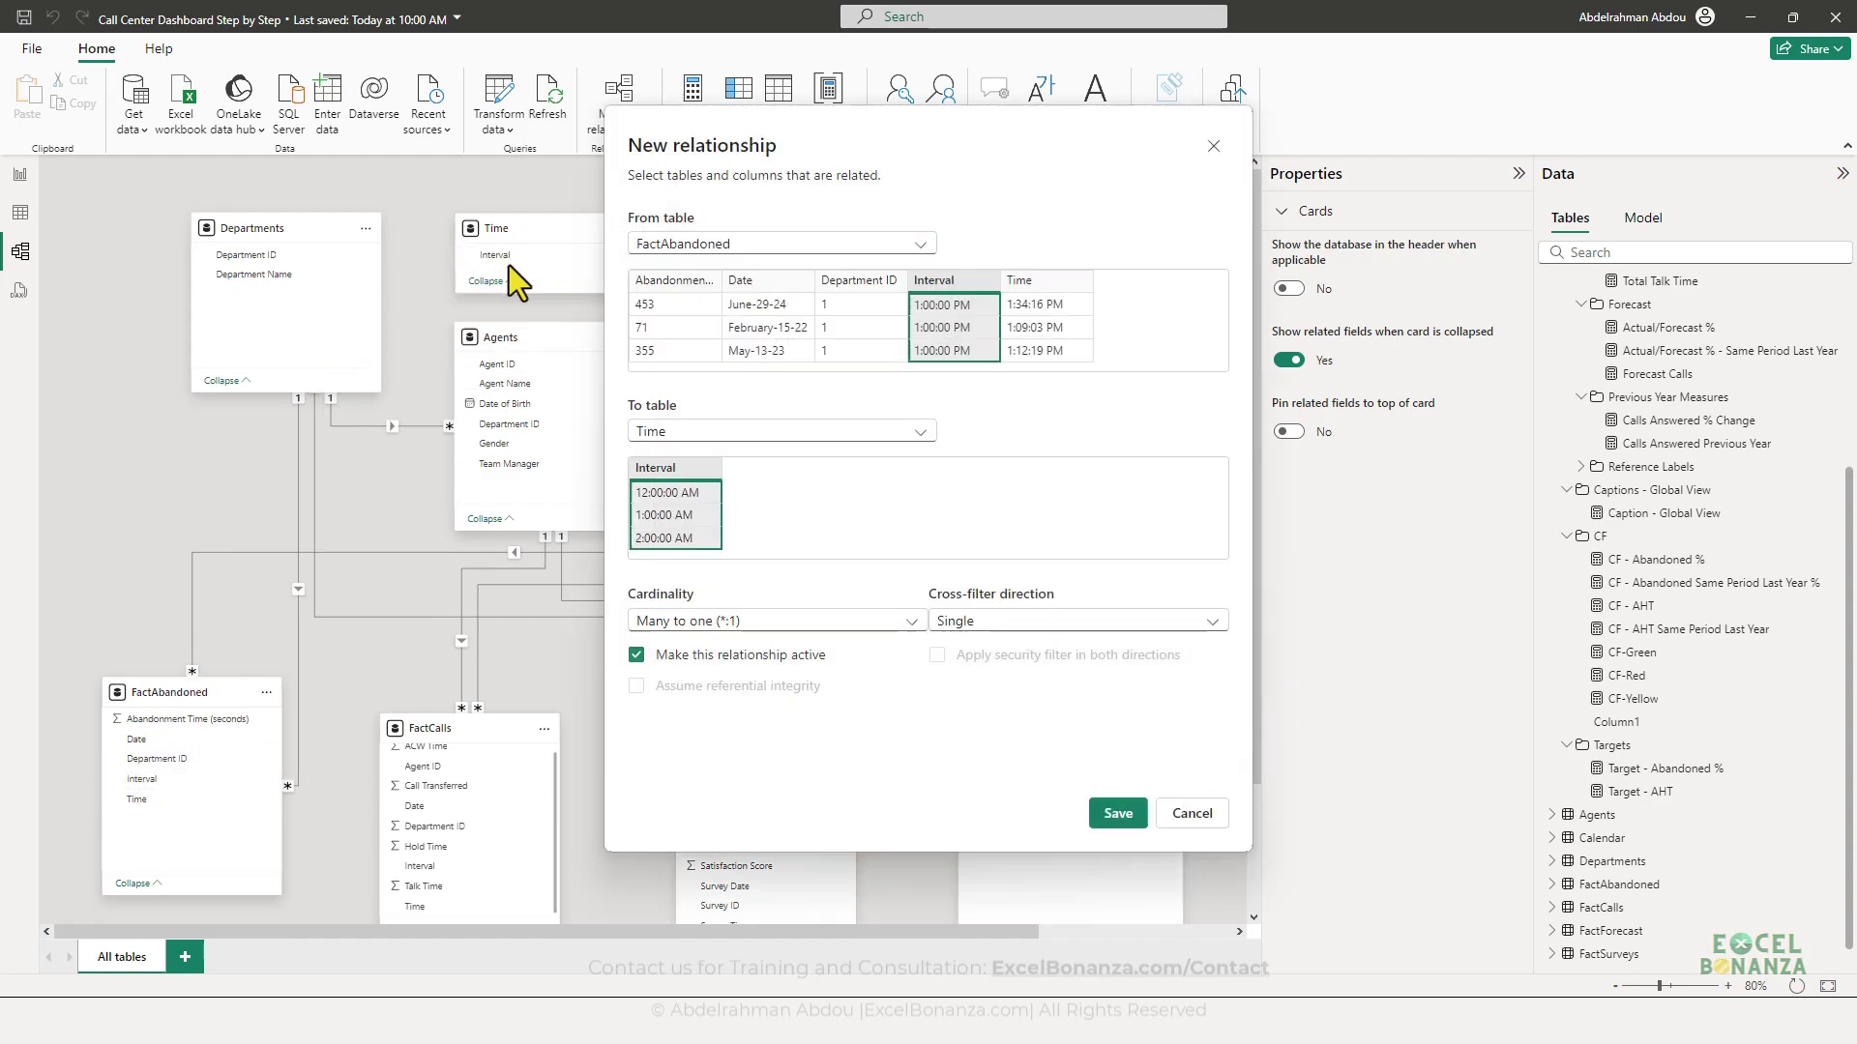
pyautogui.click(1118, 812)
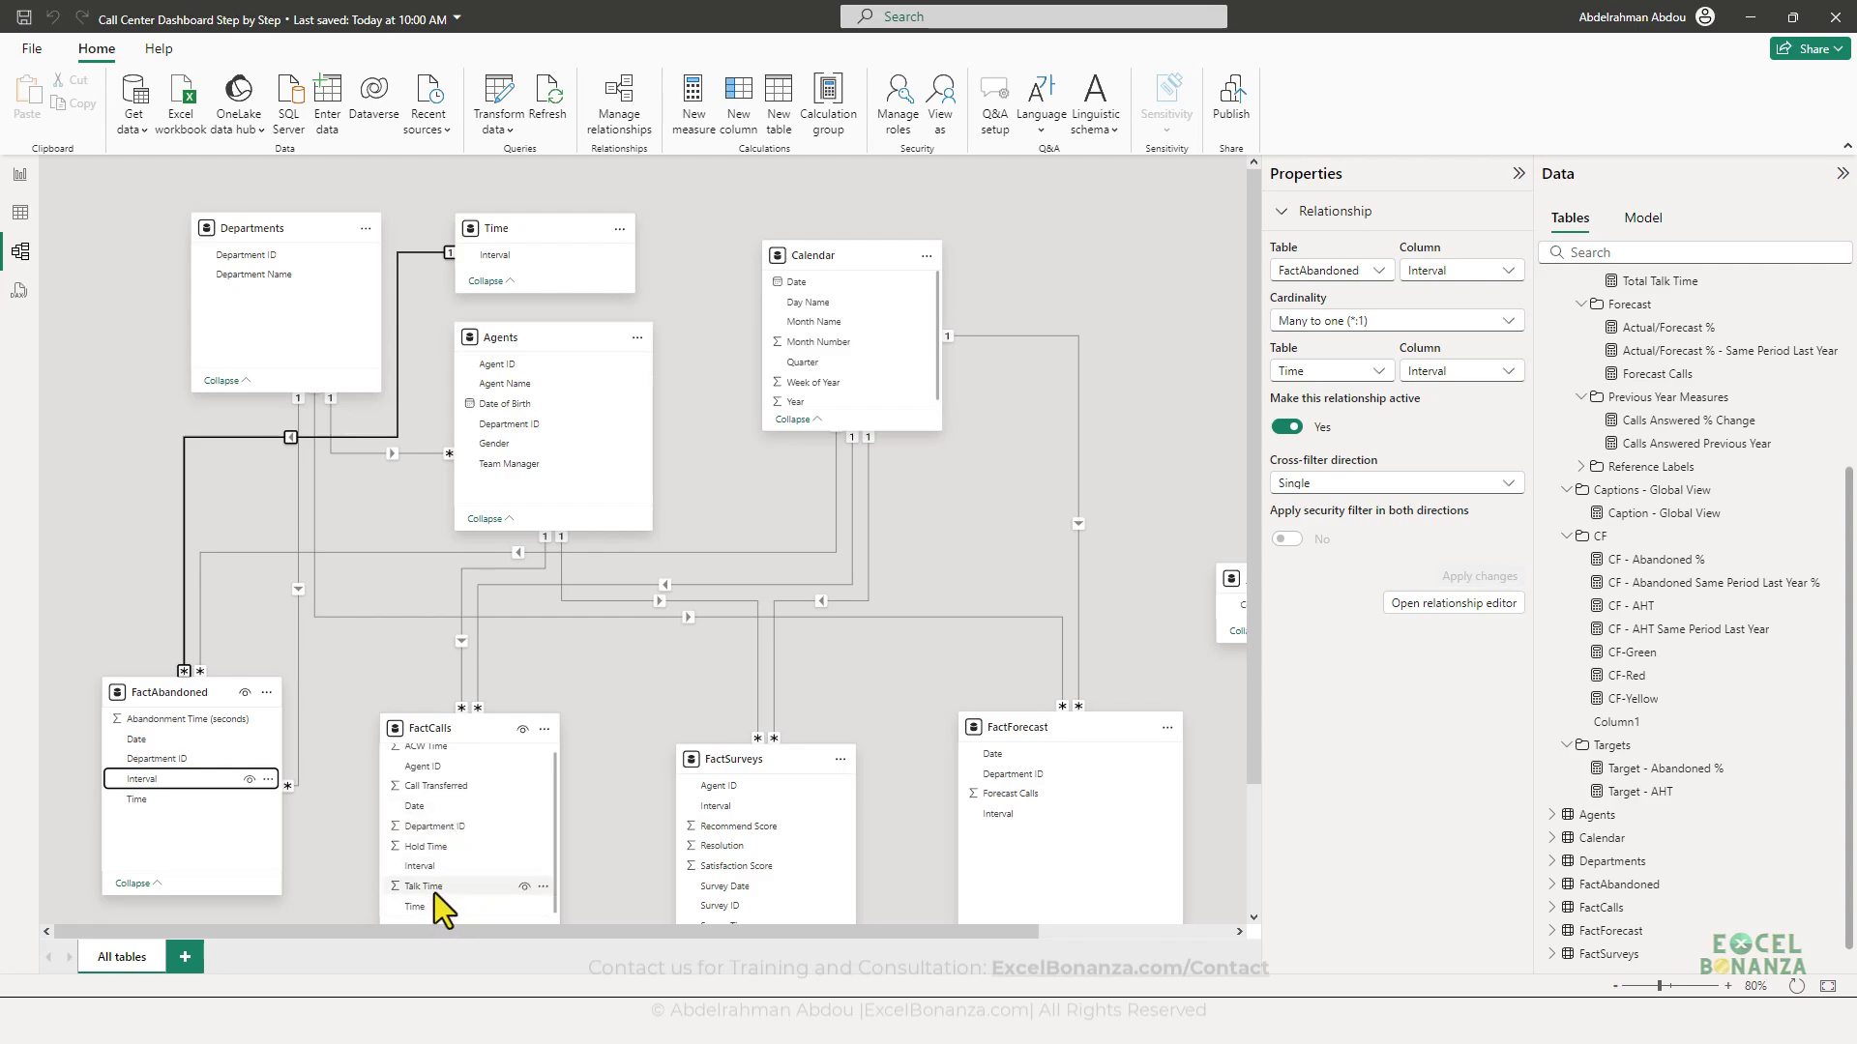
# - Relate the Interval columns of FactCalls, FactSurveys and FactForecast to the Time table's Interval column with many-to-one relationships
pyautogui.moveTo(435, 866); pyautogui.dragTo(534, 256)
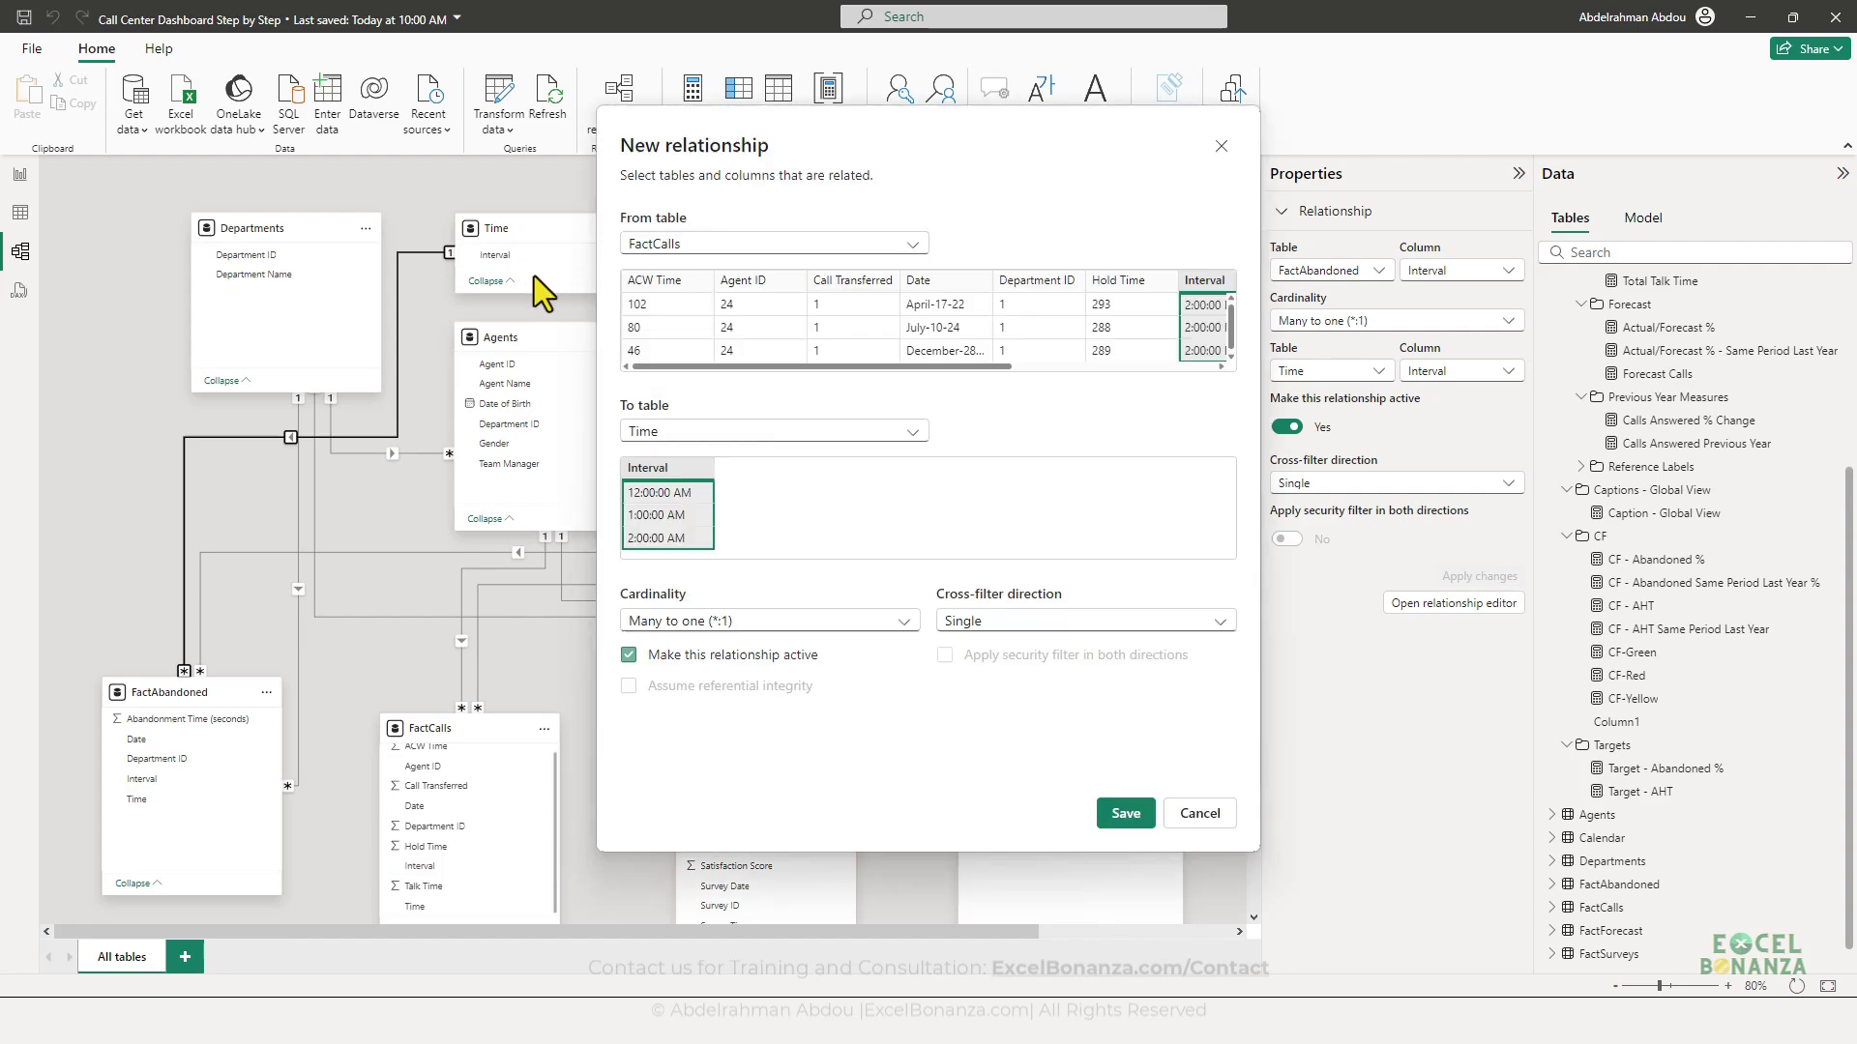
pyautogui.click(1124, 812)
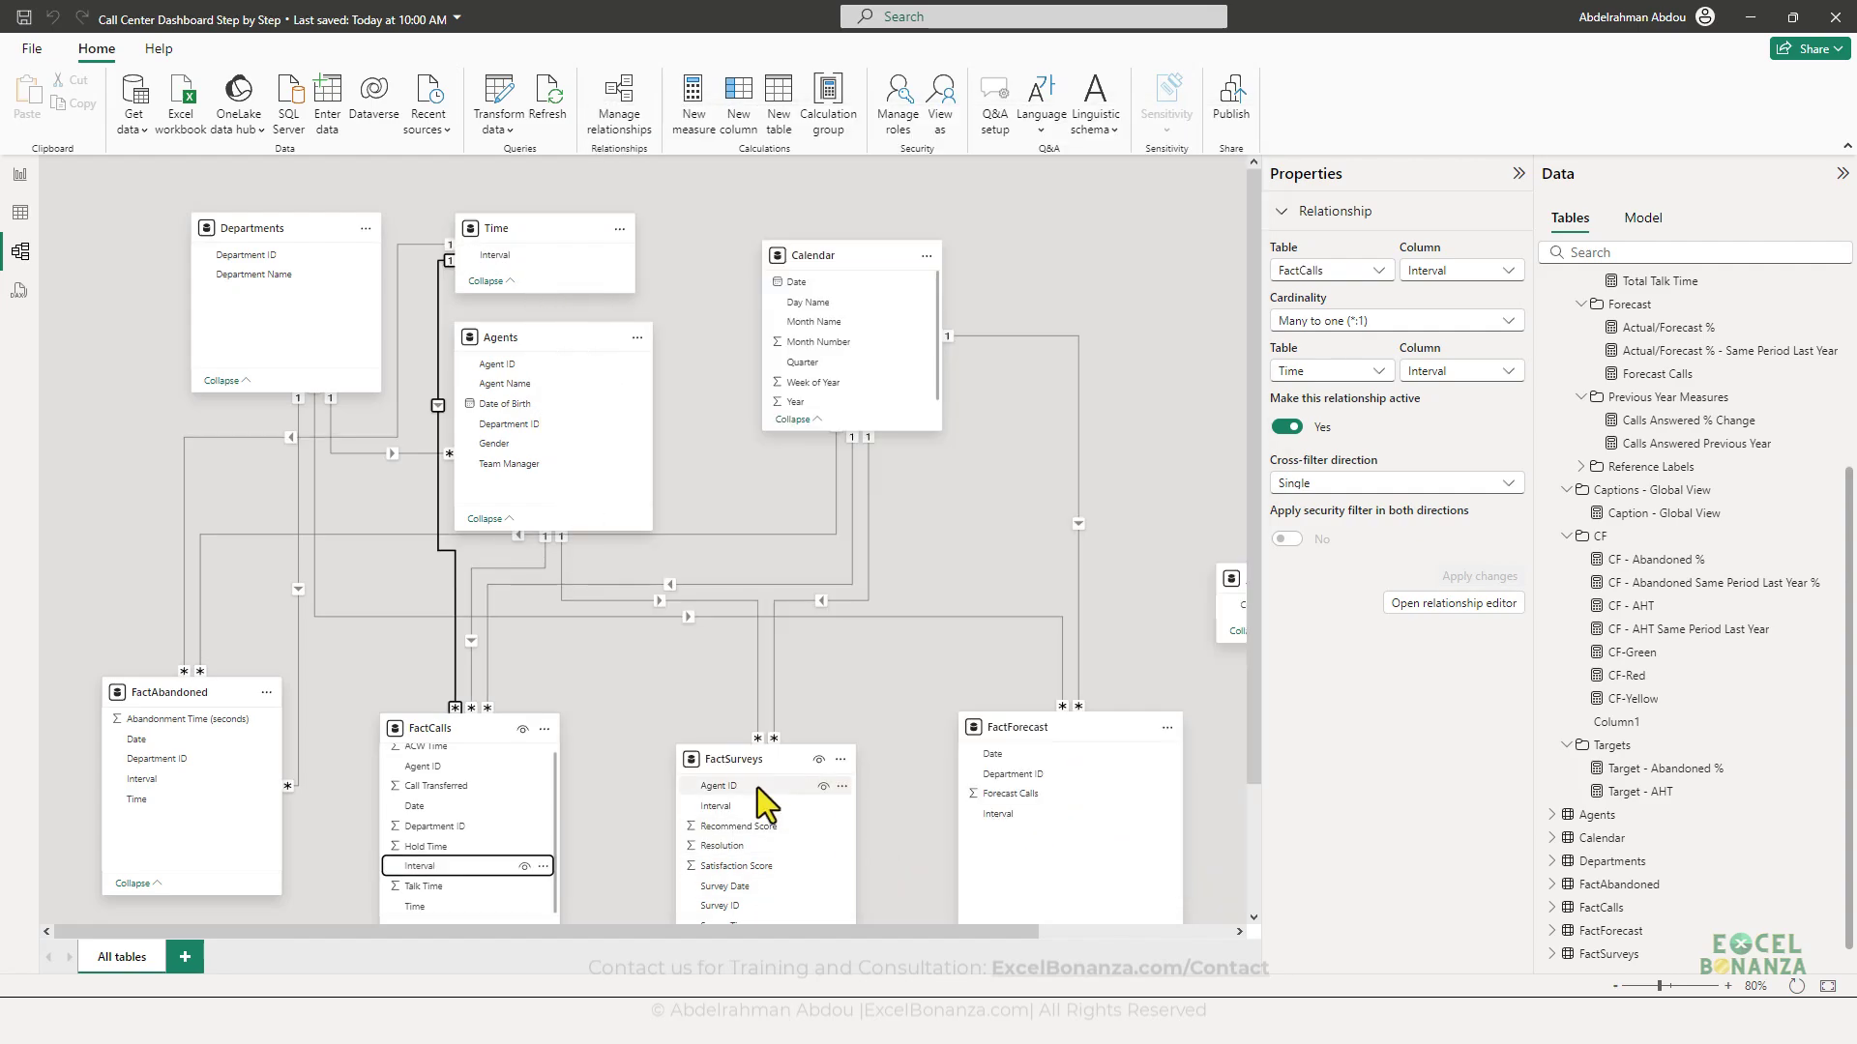
pyautogui.scroll(-2, 786, 857)
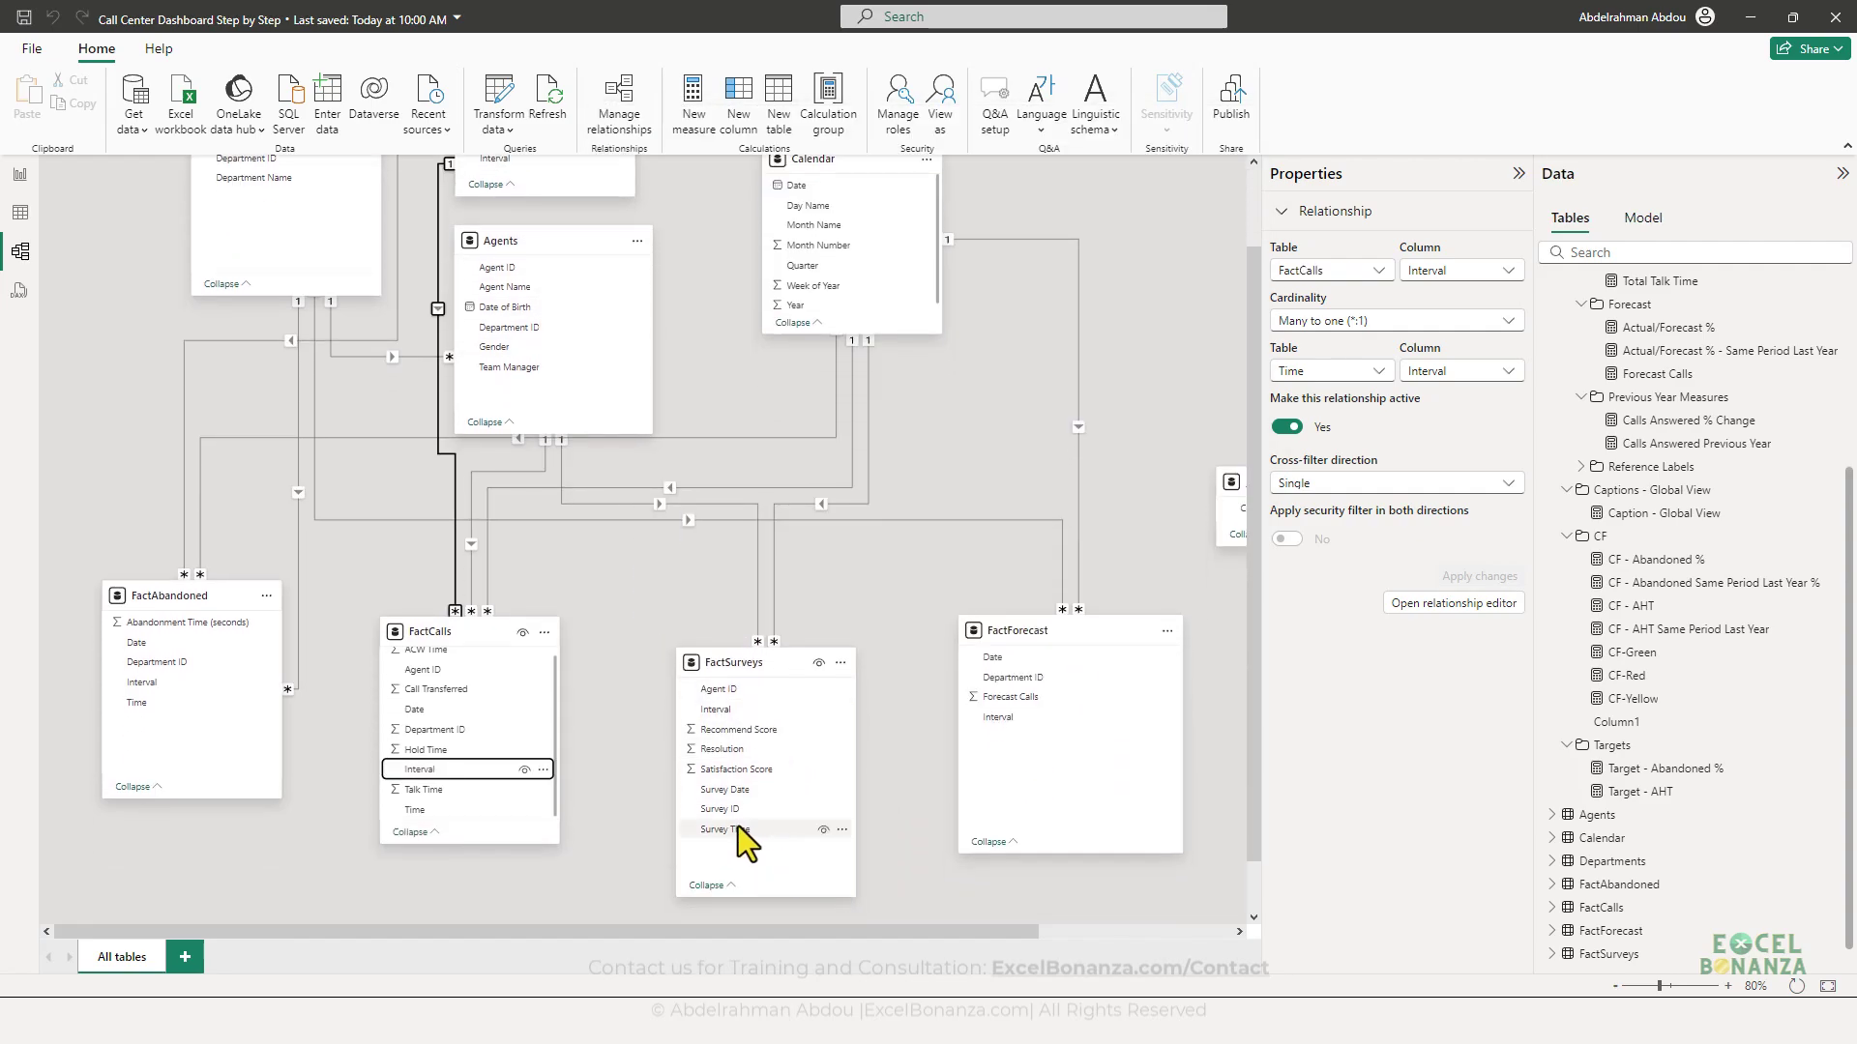
pyautogui.moveTo(721, 711); pyautogui.dragTo(498, 255)
pyautogui.press('Return')
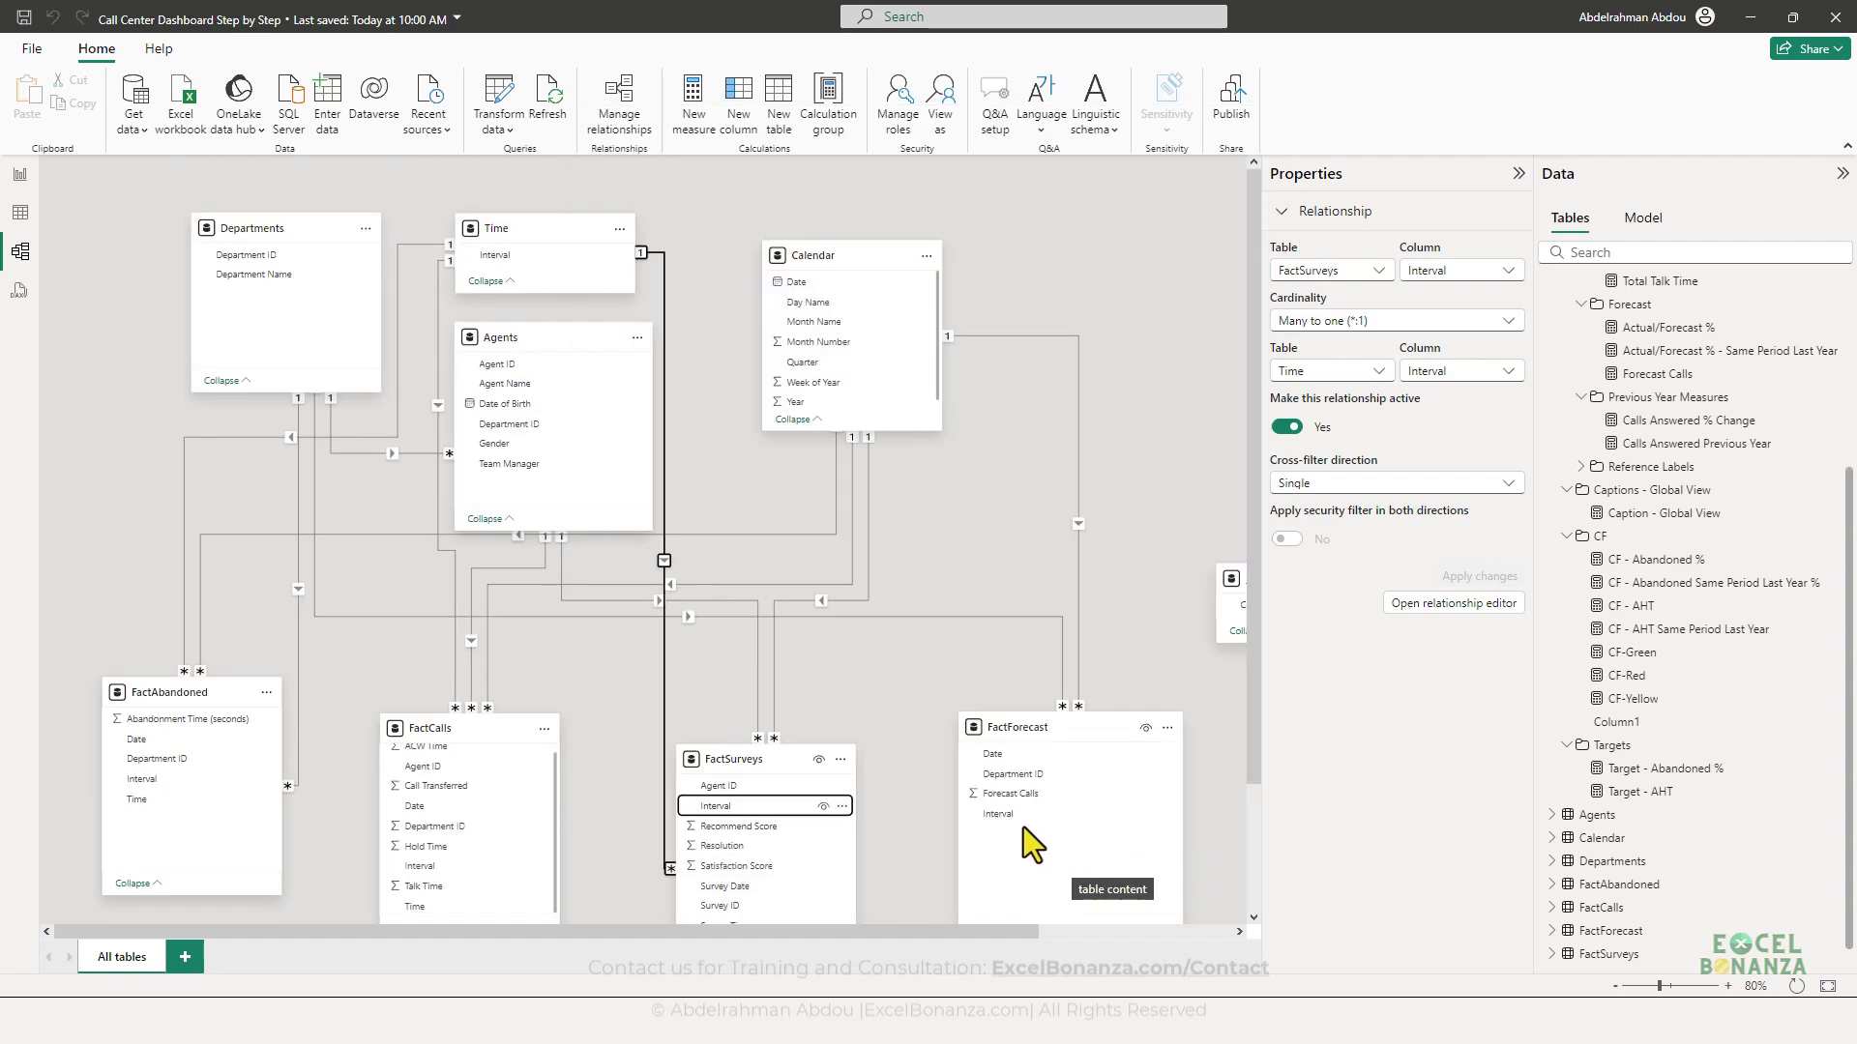
pyautogui.moveTo(1006, 817); pyautogui.dragTo(522, 259)
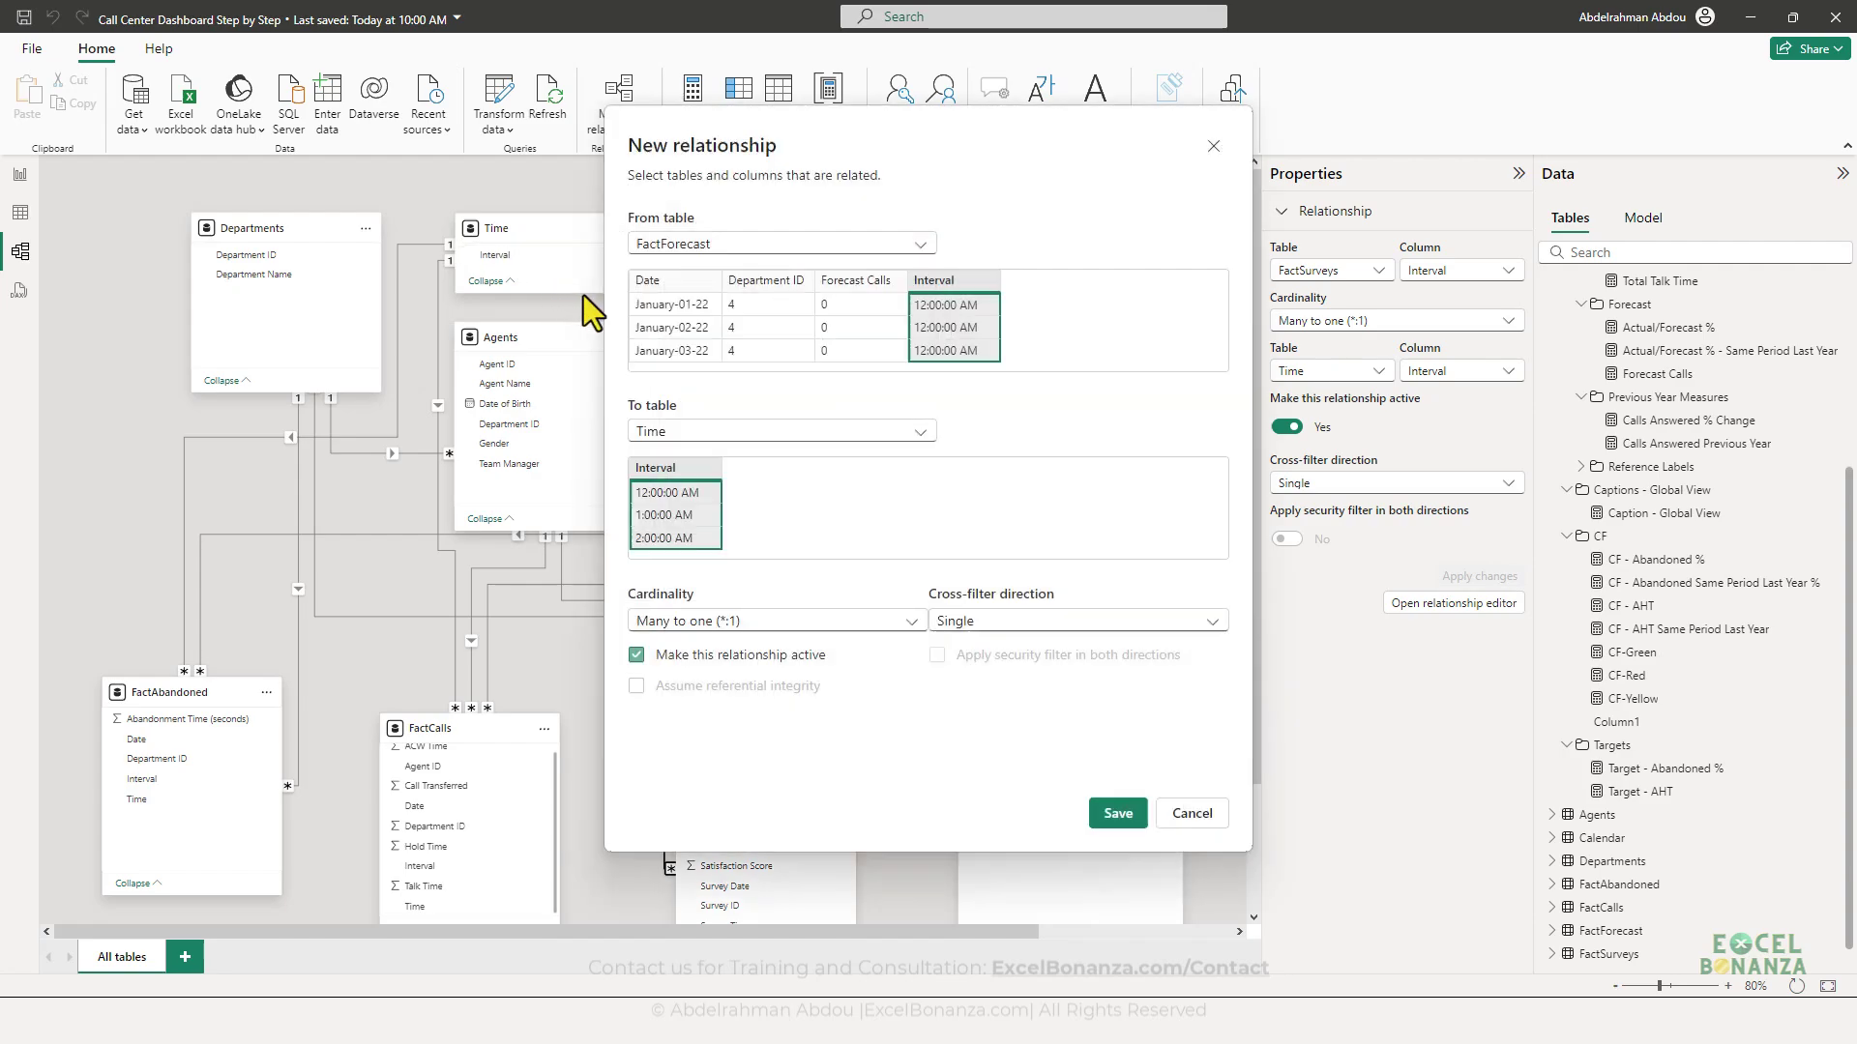
pyautogui.click(1117, 813)
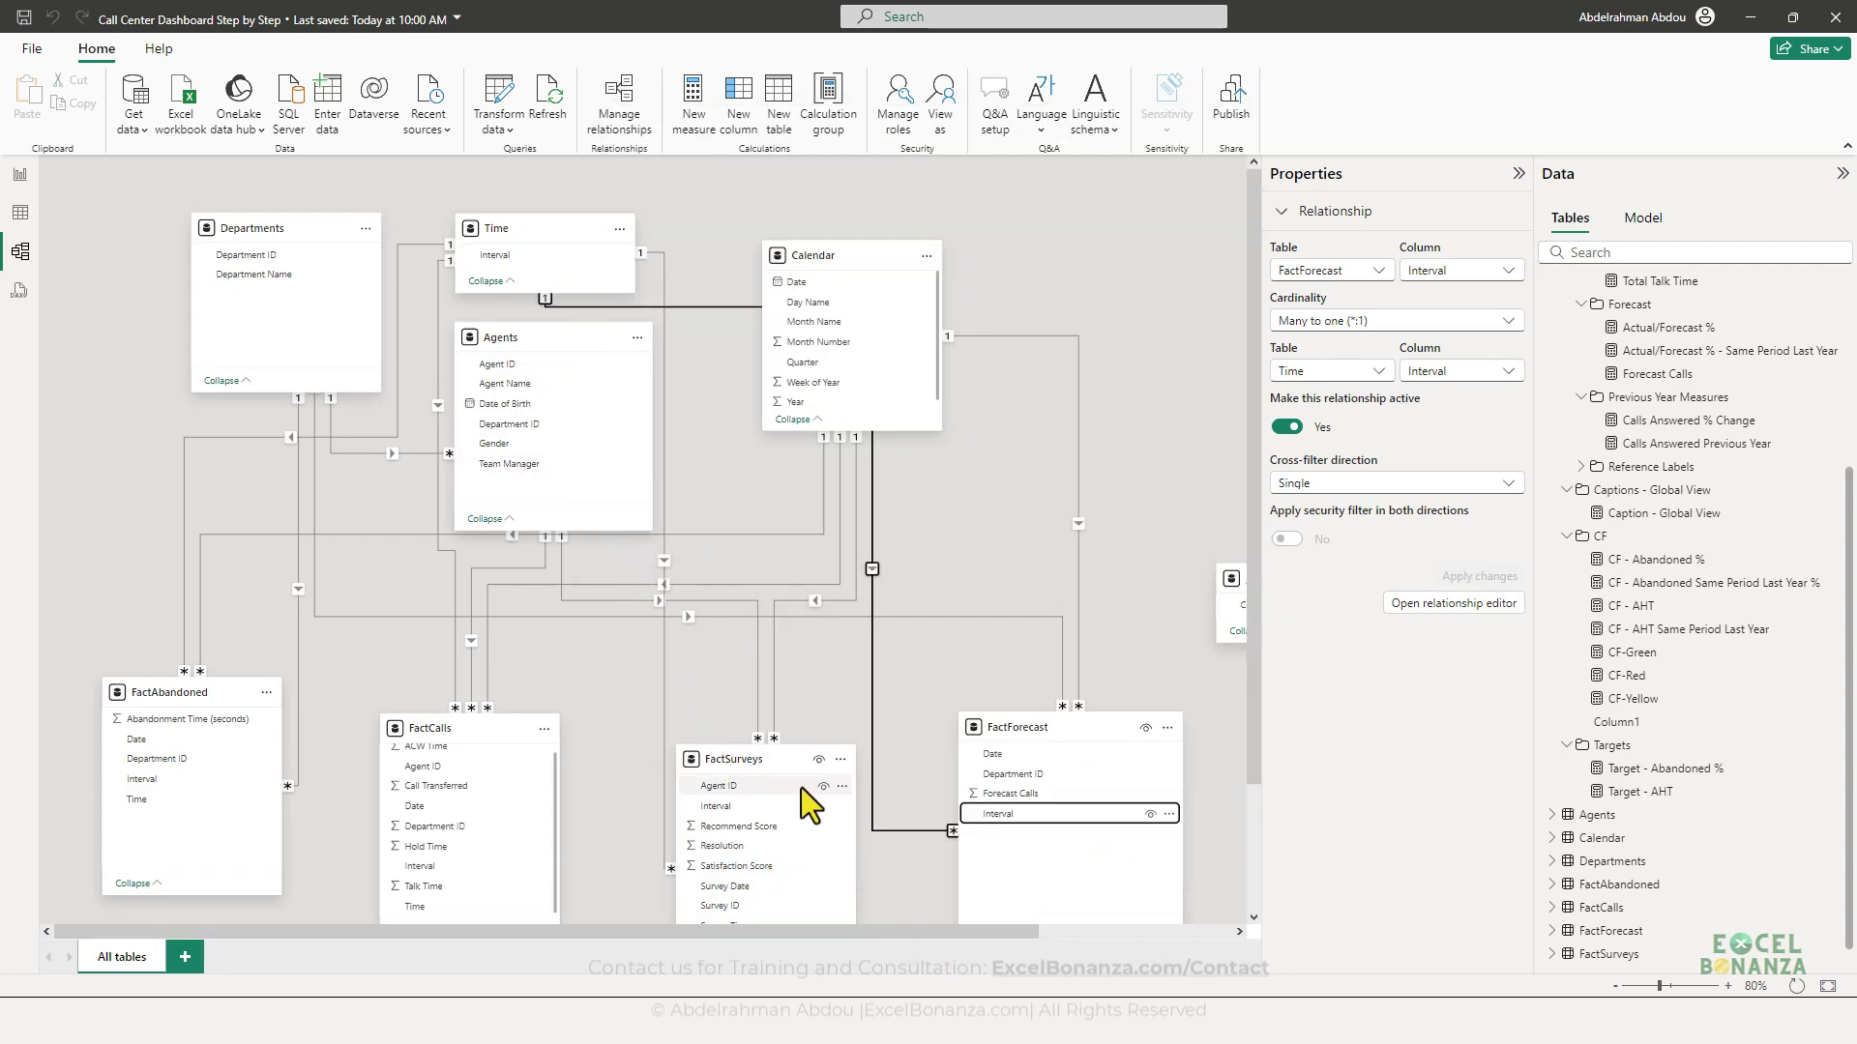
# - Return to the report view and add a new report page named Intervals
pyautogui.moveTo(988, 931); pyautogui.dragTo(94, 170)
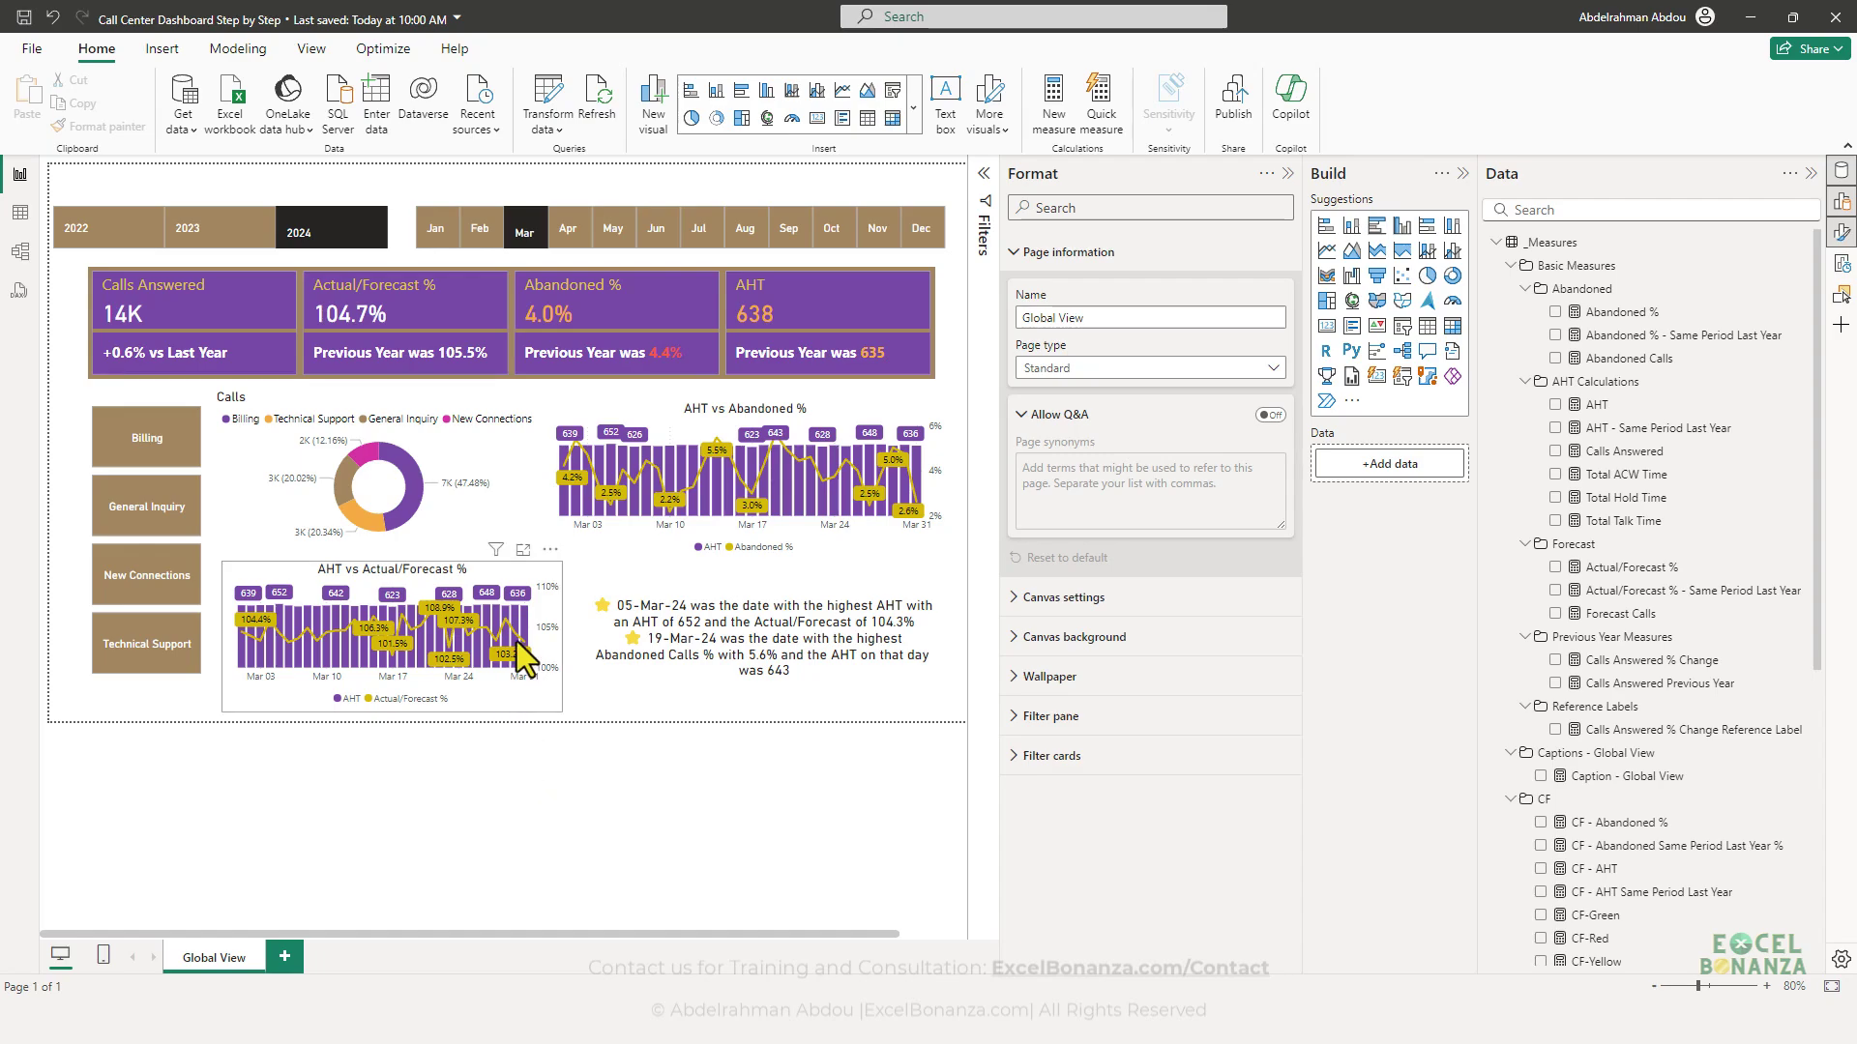
pyautogui.moveTo(523, 624)
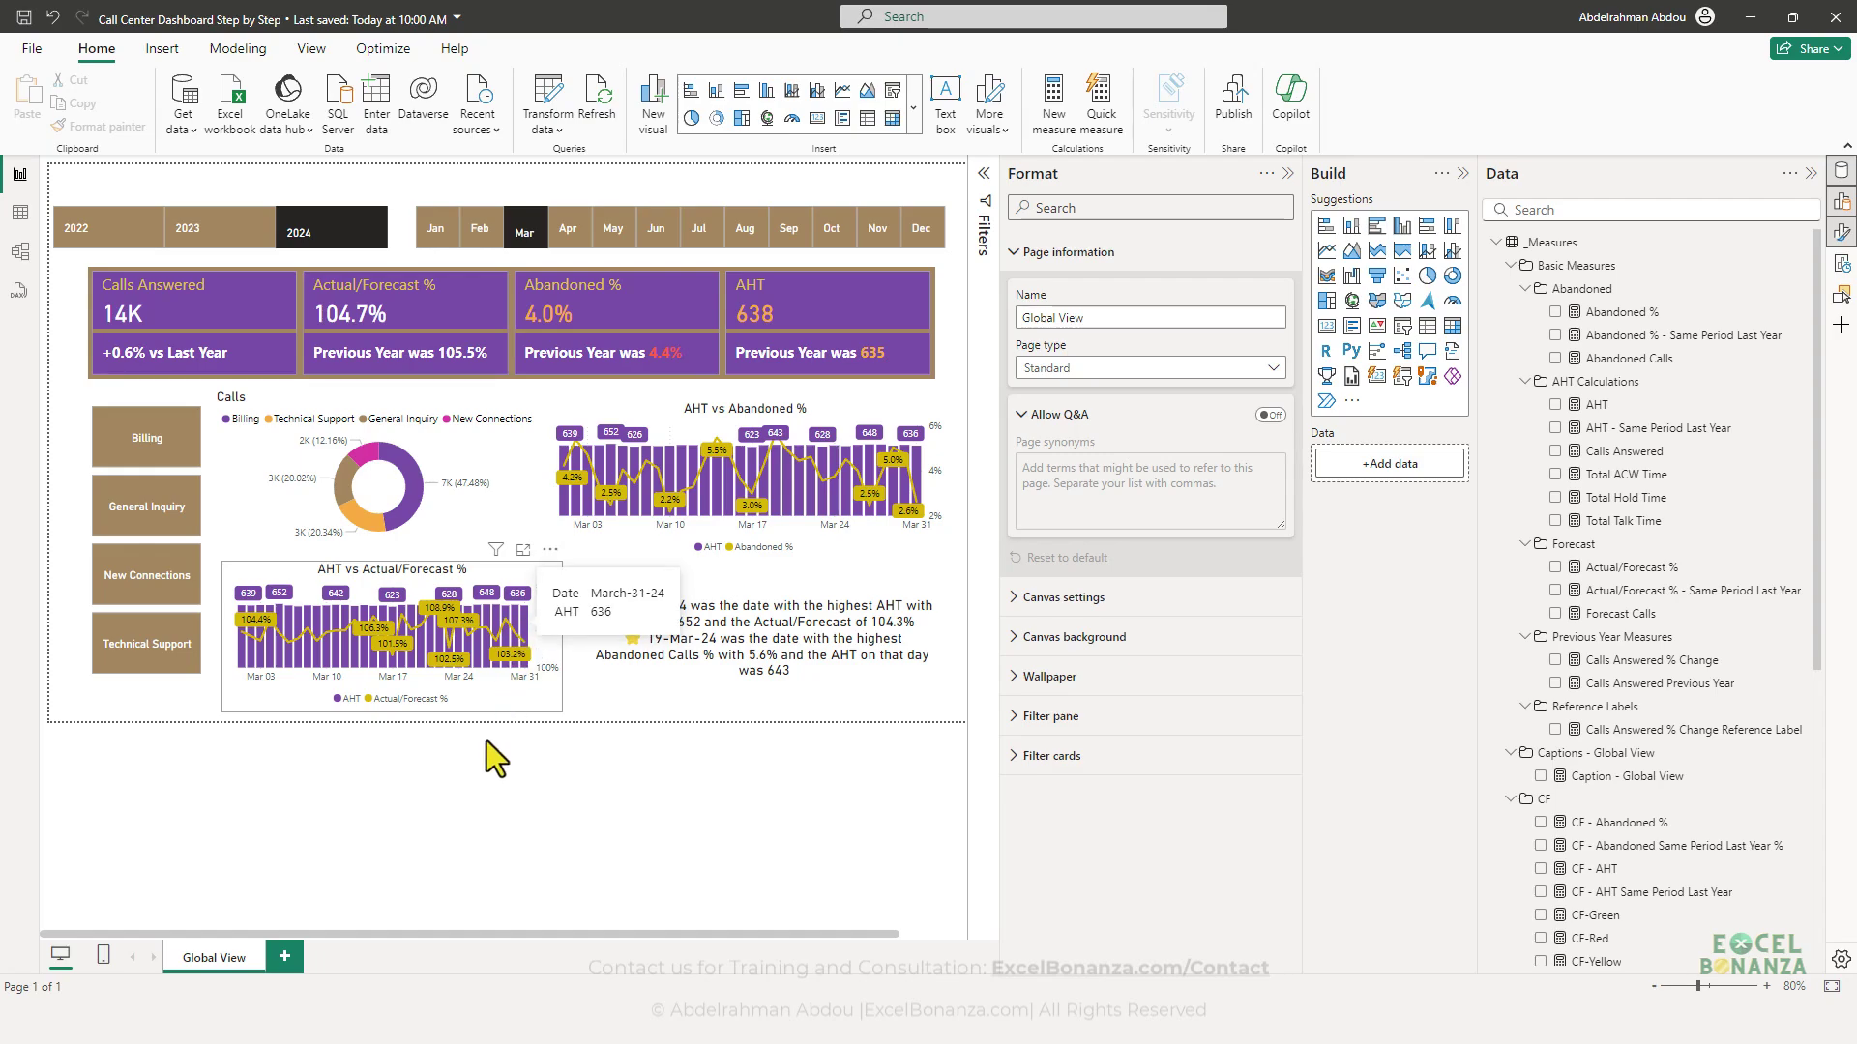
pyautogui.click(284, 957)
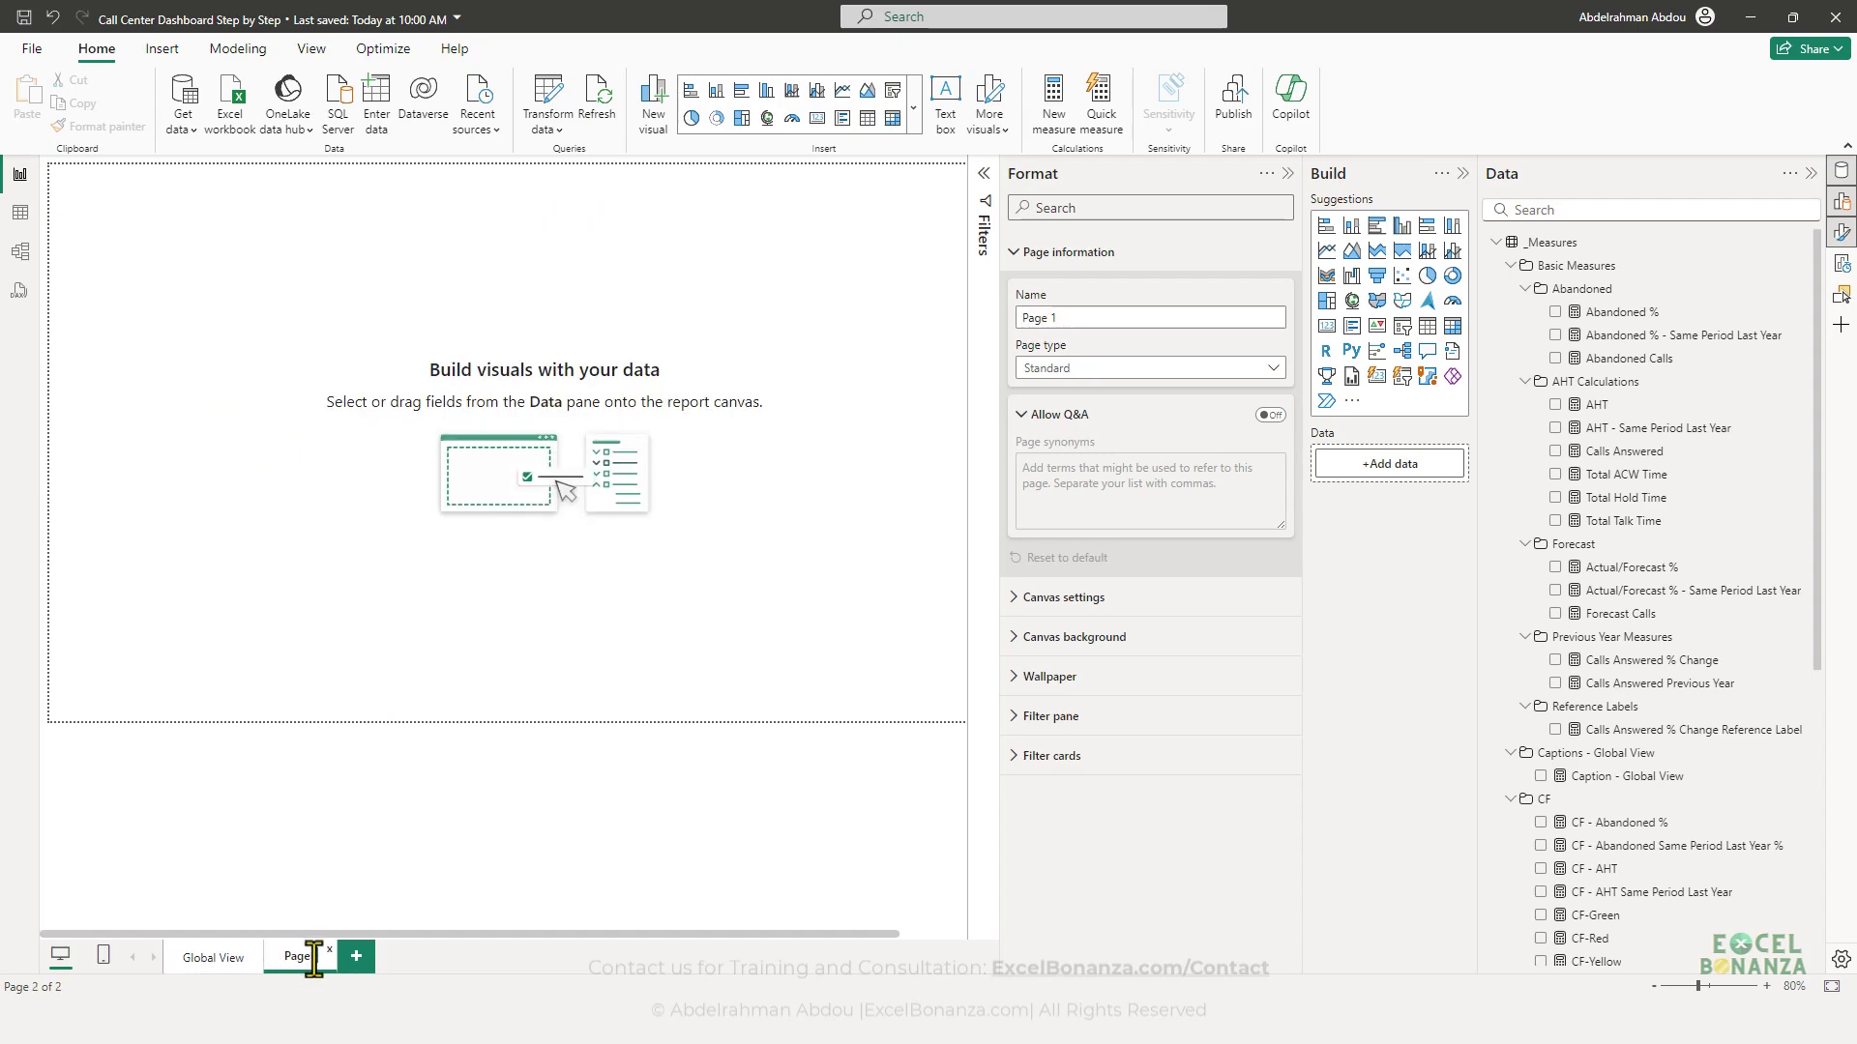
pyautogui.doubleClick(314, 957)
pyautogui.write('Intervals')
pyautogui.press('Return')
# - Set the page type of the Intervals page to Drillthrough
pyautogui.click(1287, 174)
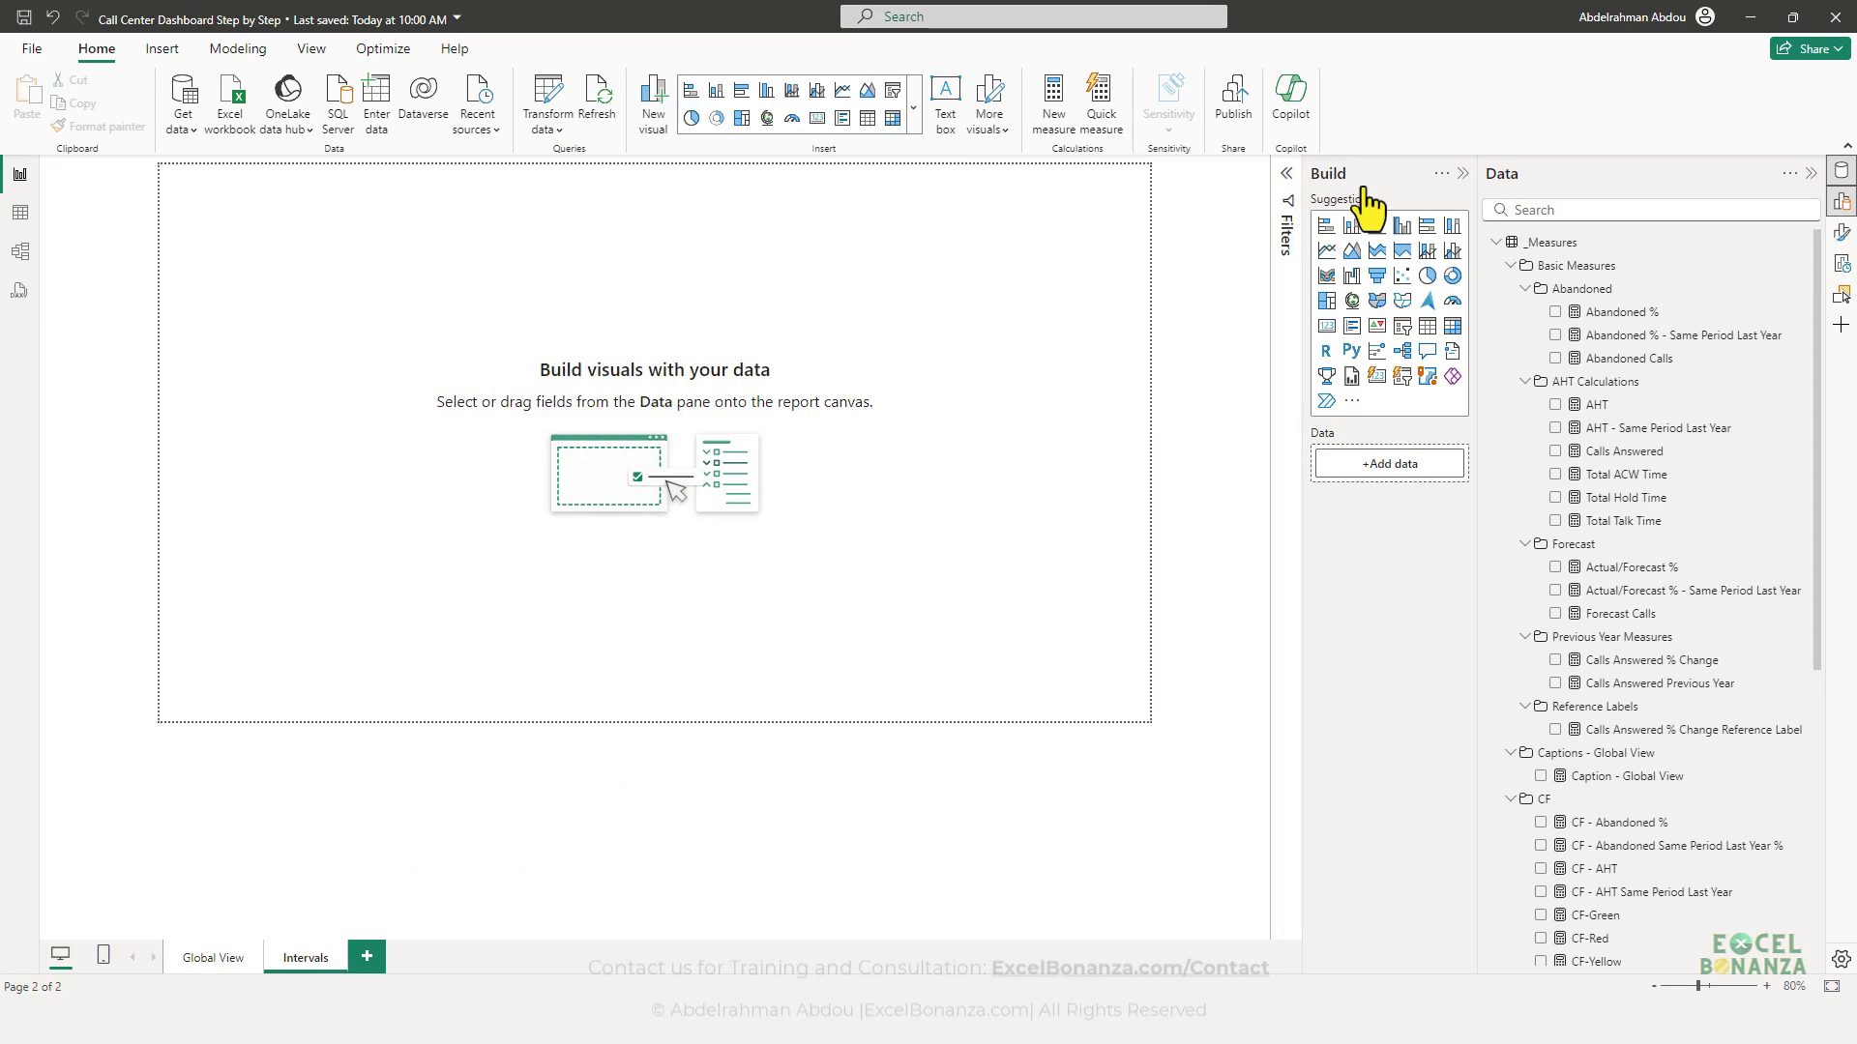
pyautogui.click(1841, 232)
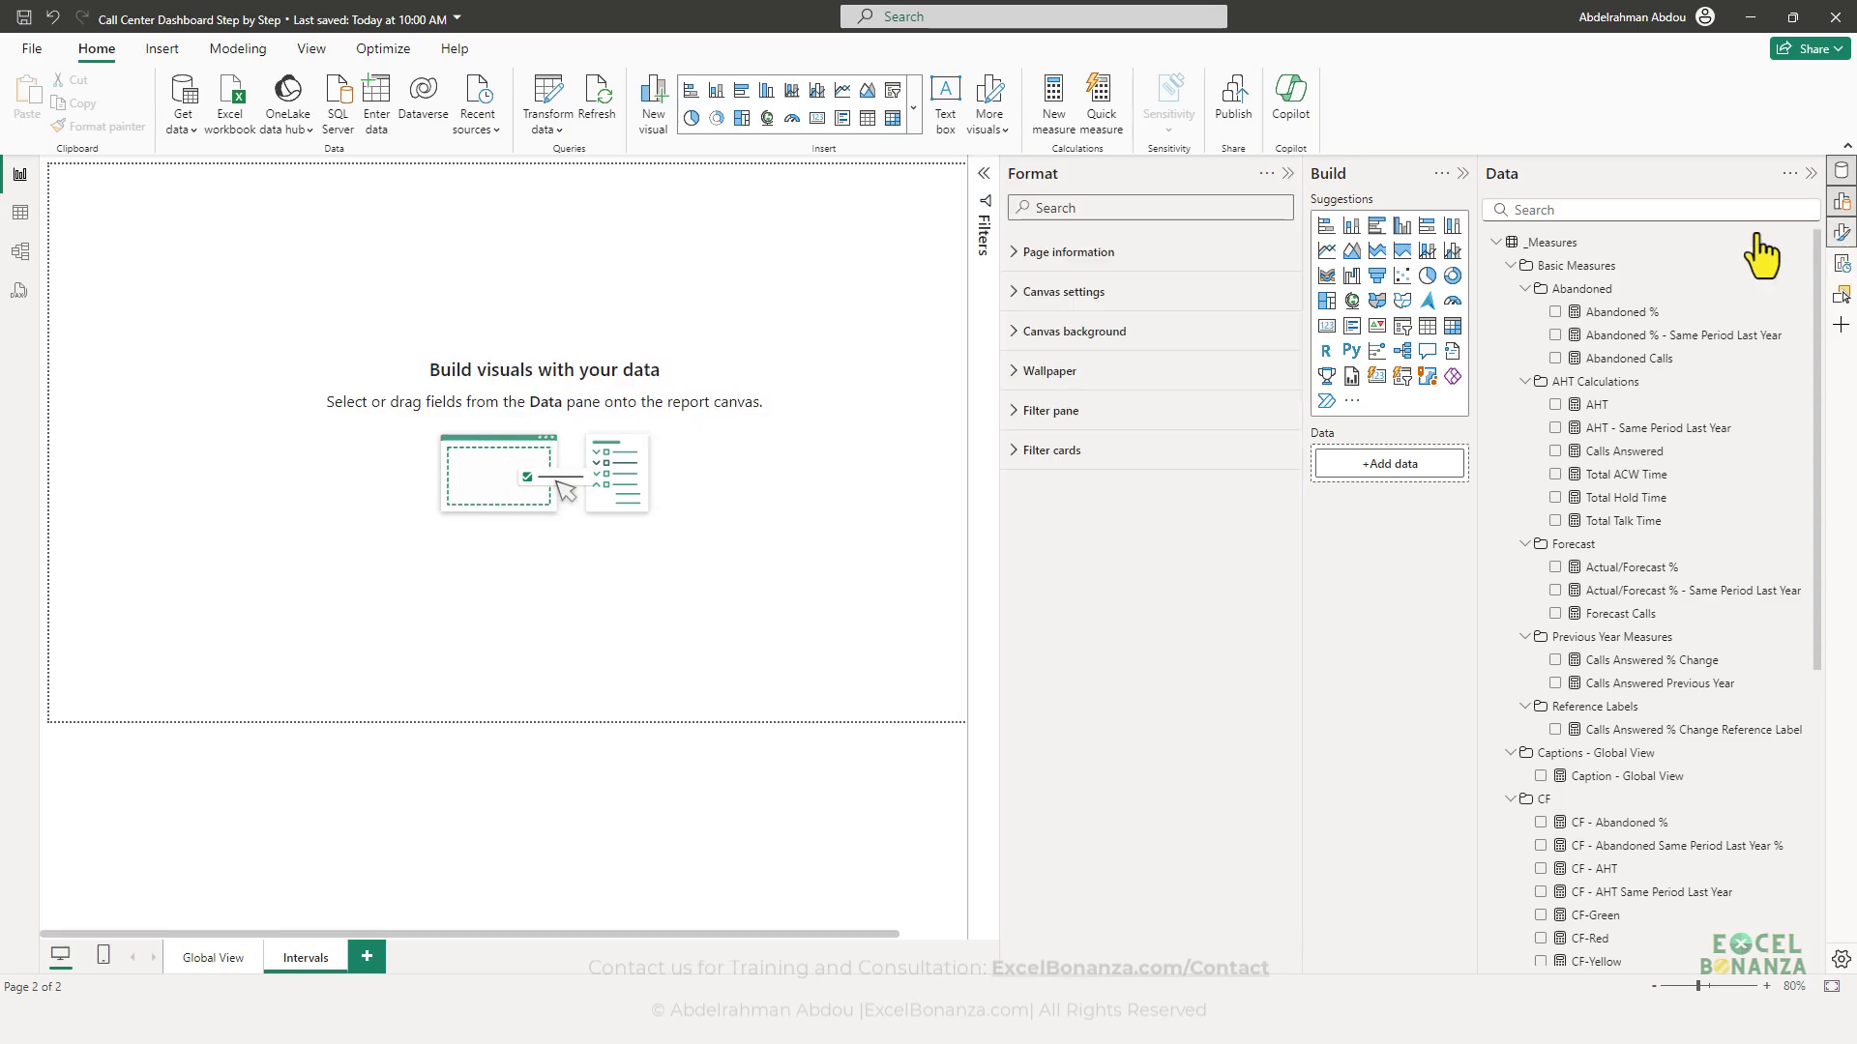
pyautogui.click(1109, 259)
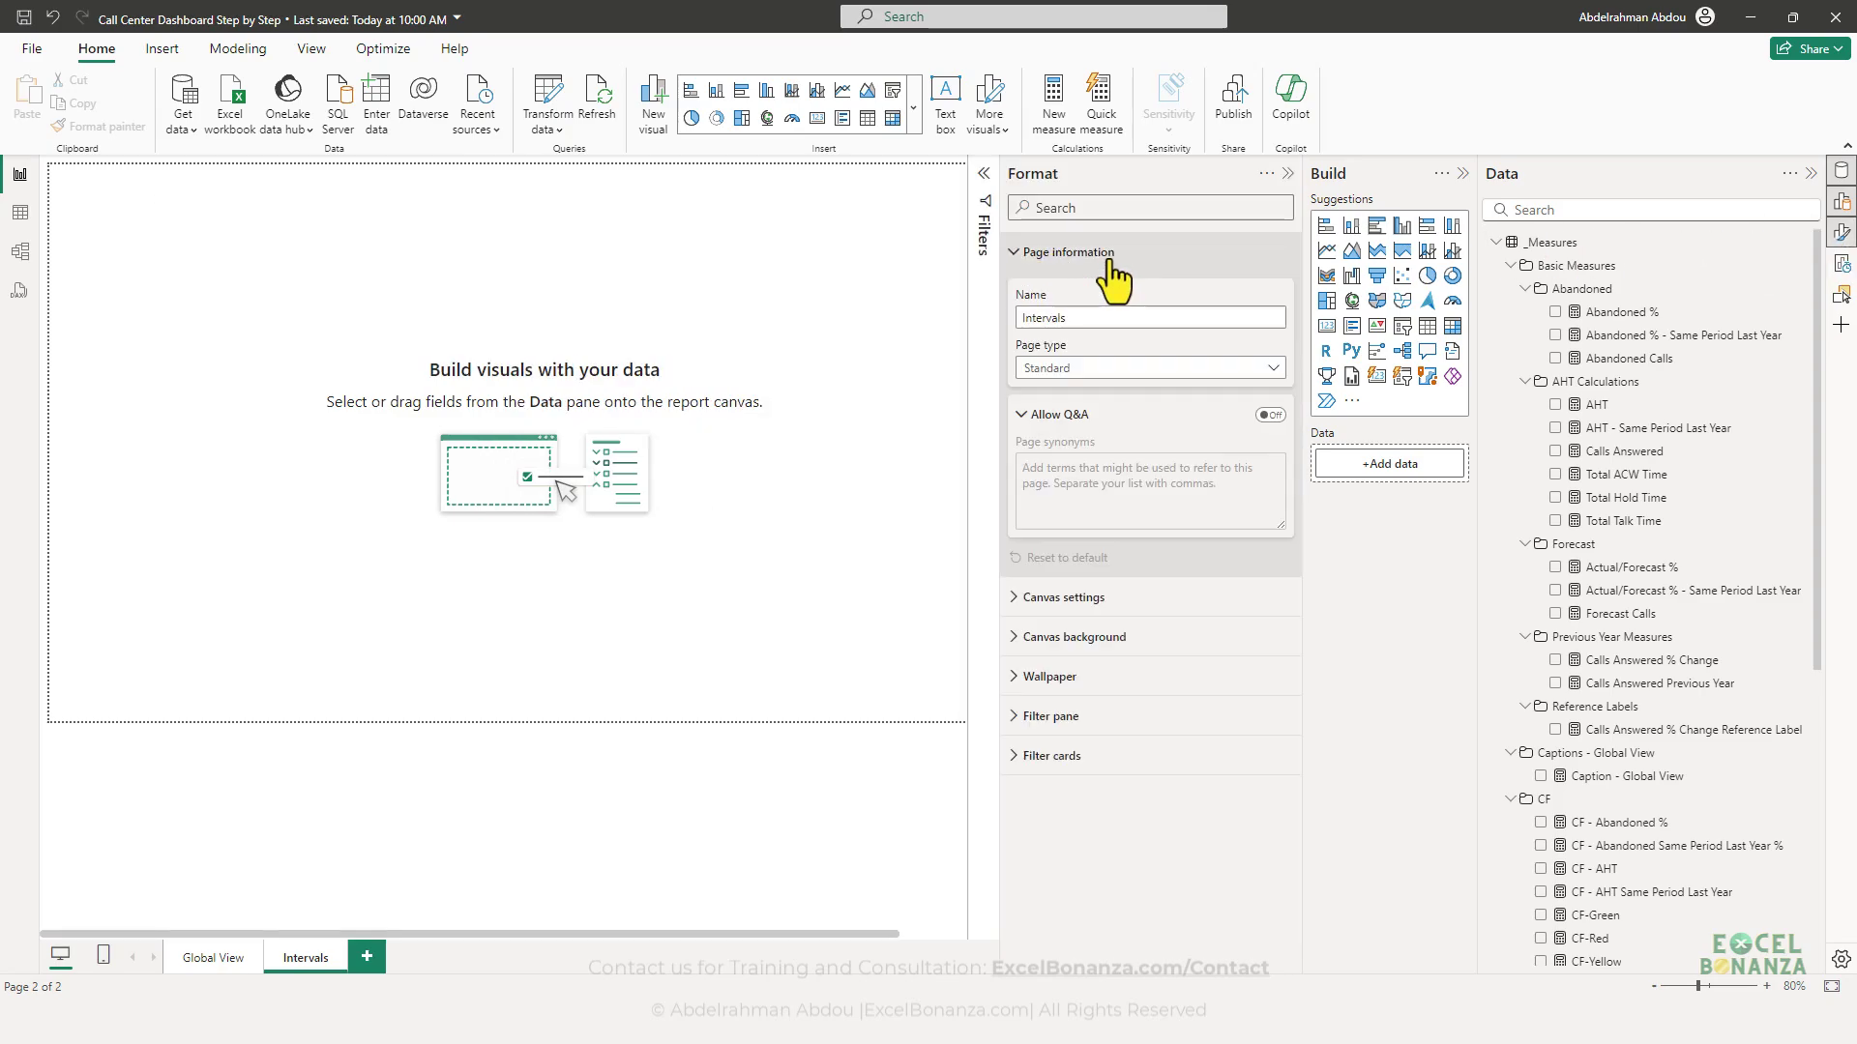
pyautogui.click(1081, 318)
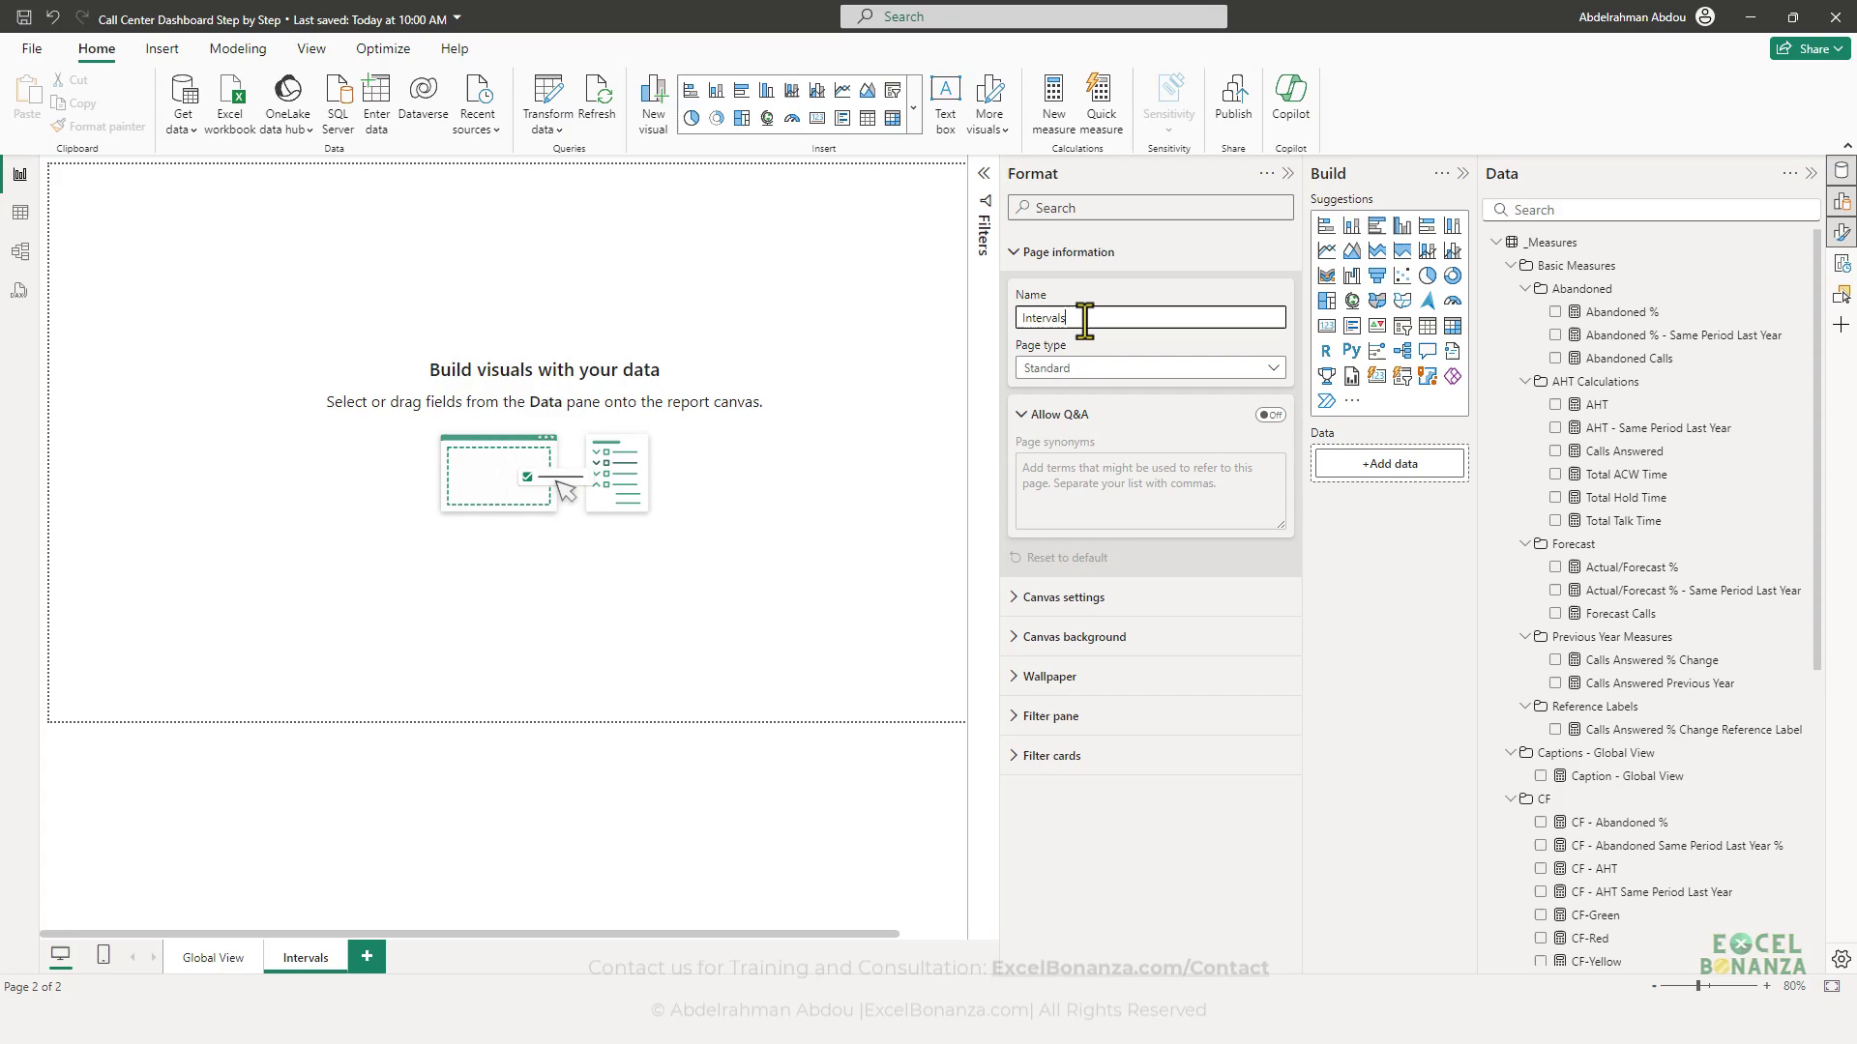
pyautogui.click(1266, 372)
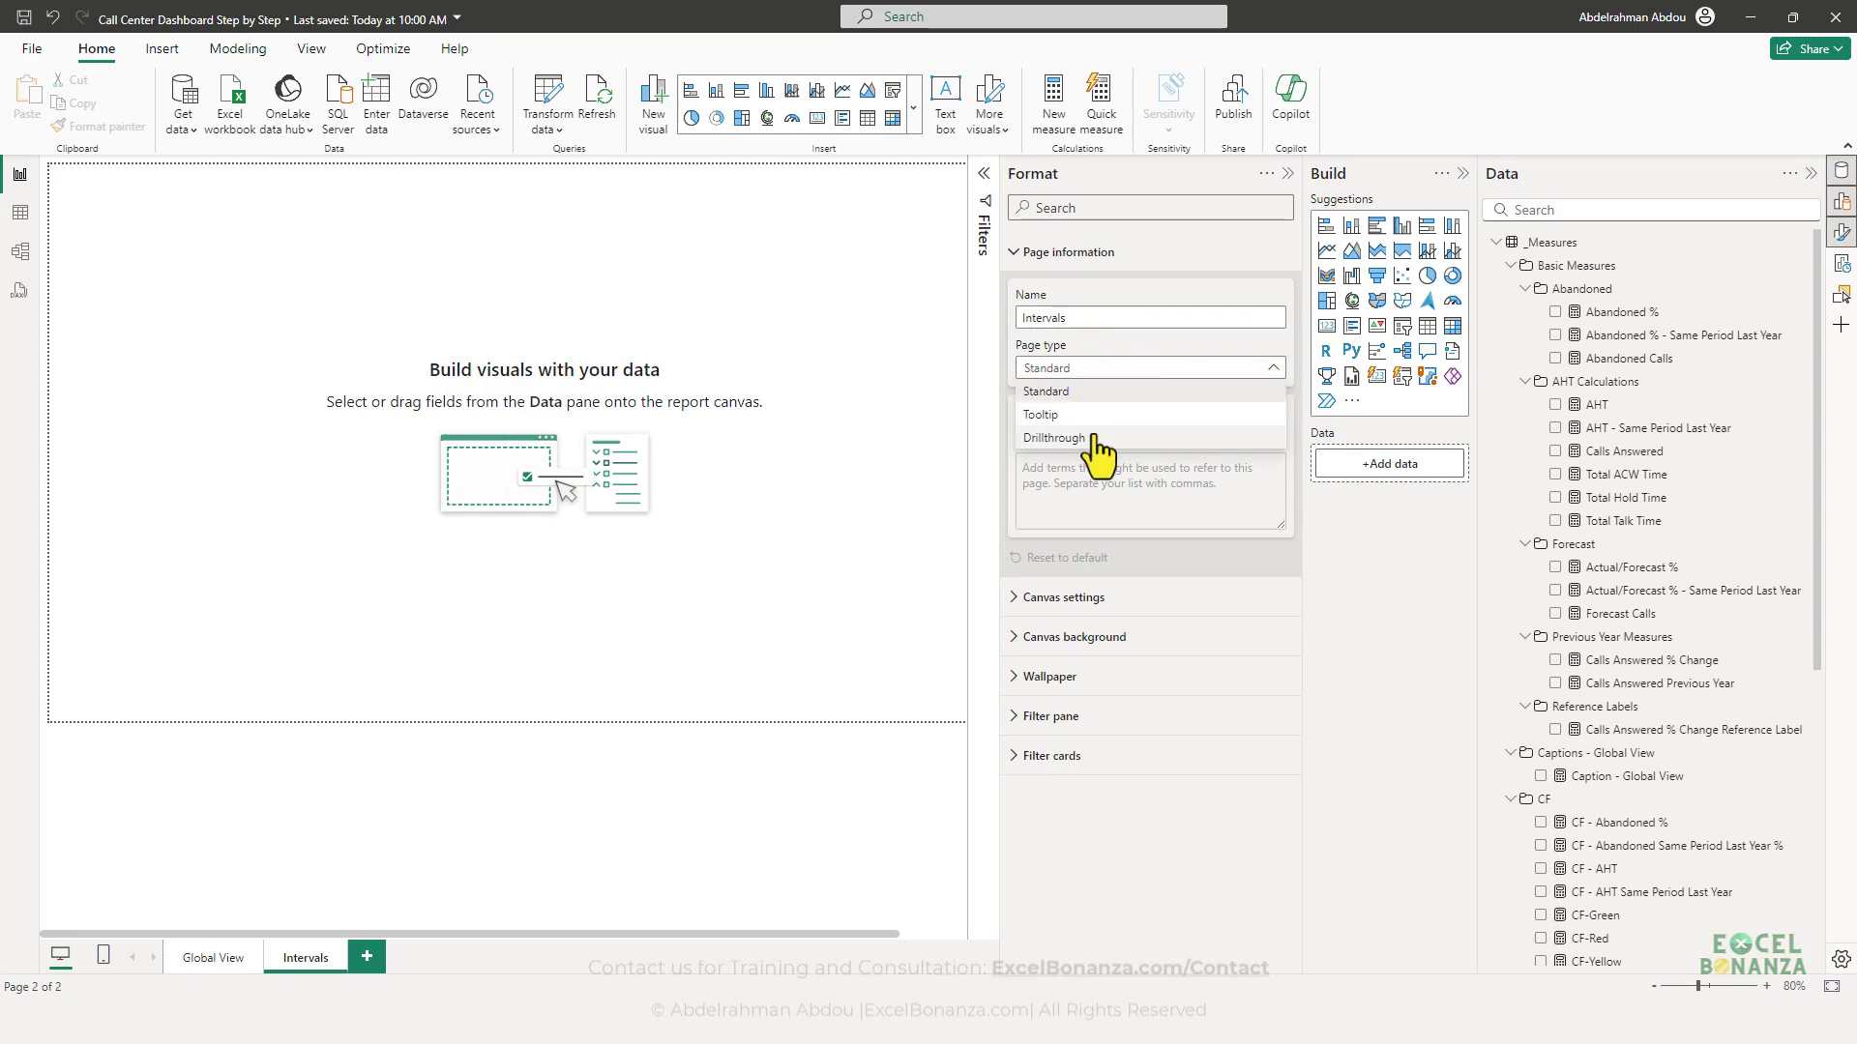
pyautogui.click(1095, 440)
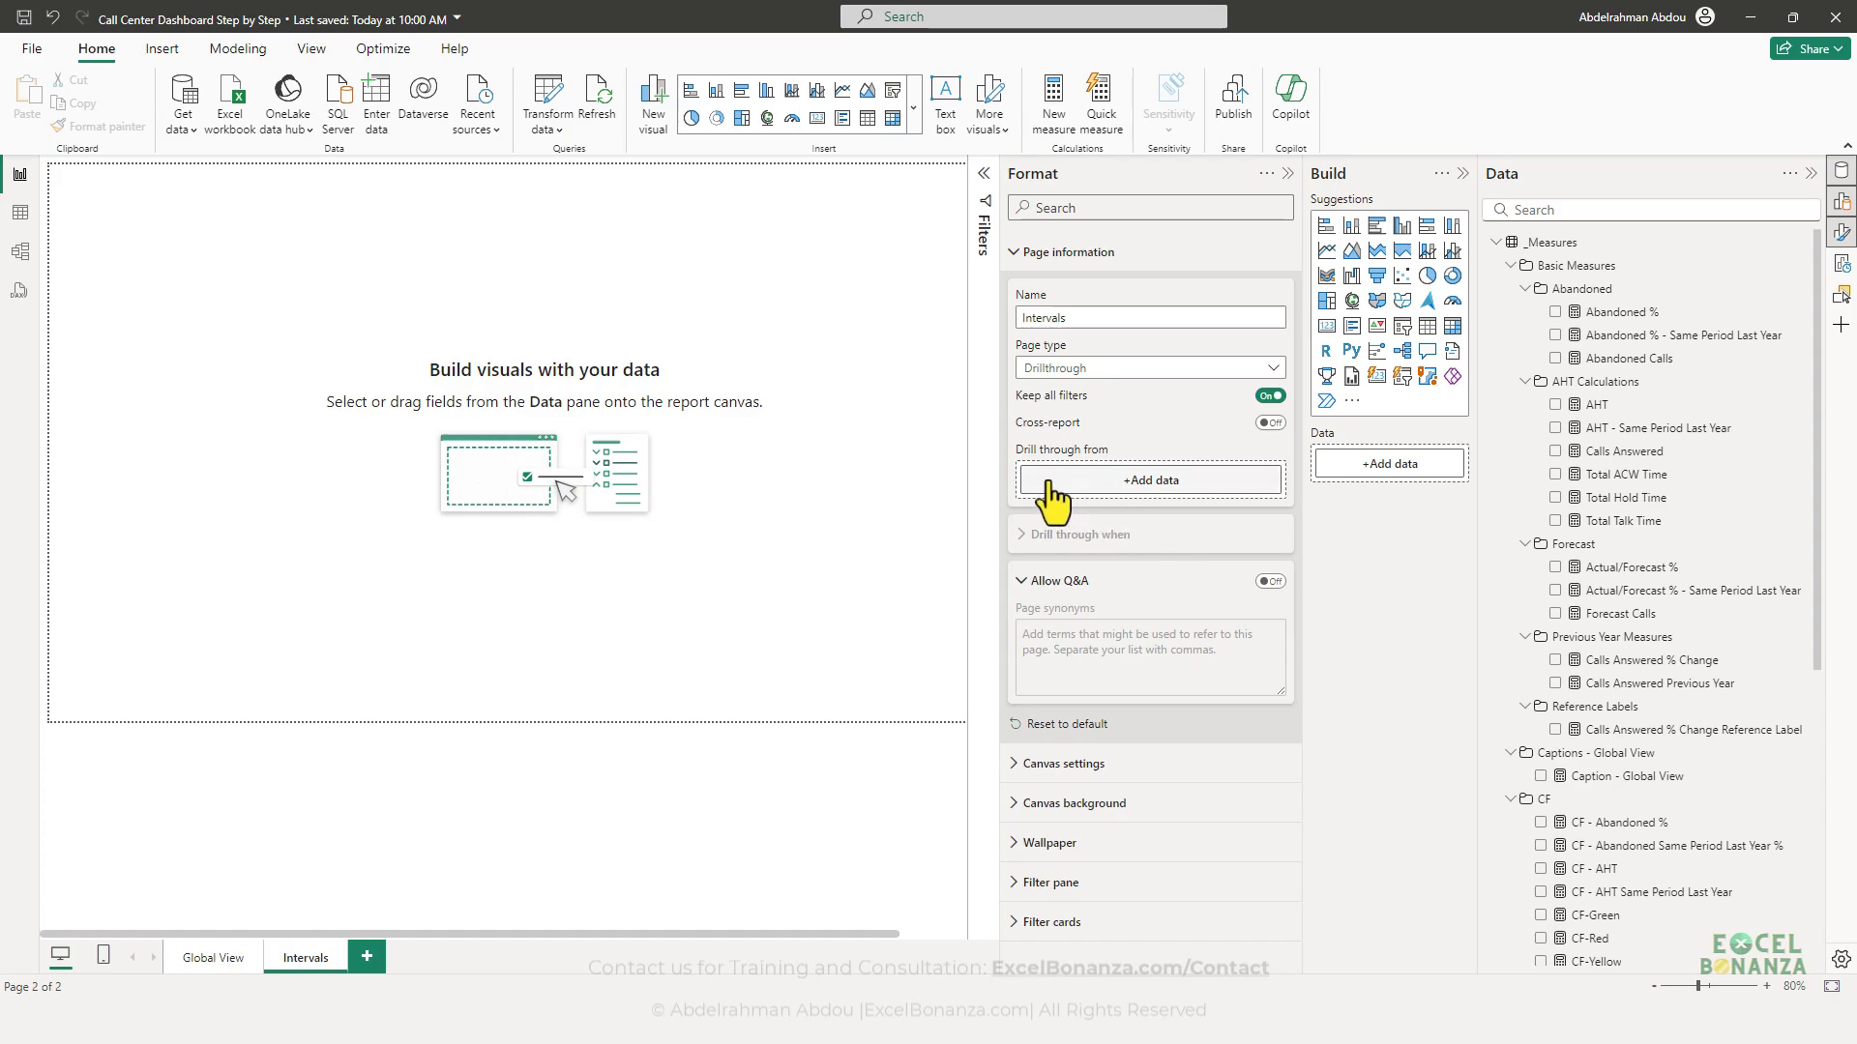
# - Add the Calendar table's Date field as the drill-through field of the Intervals page
pyautogui.click(1153, 484)
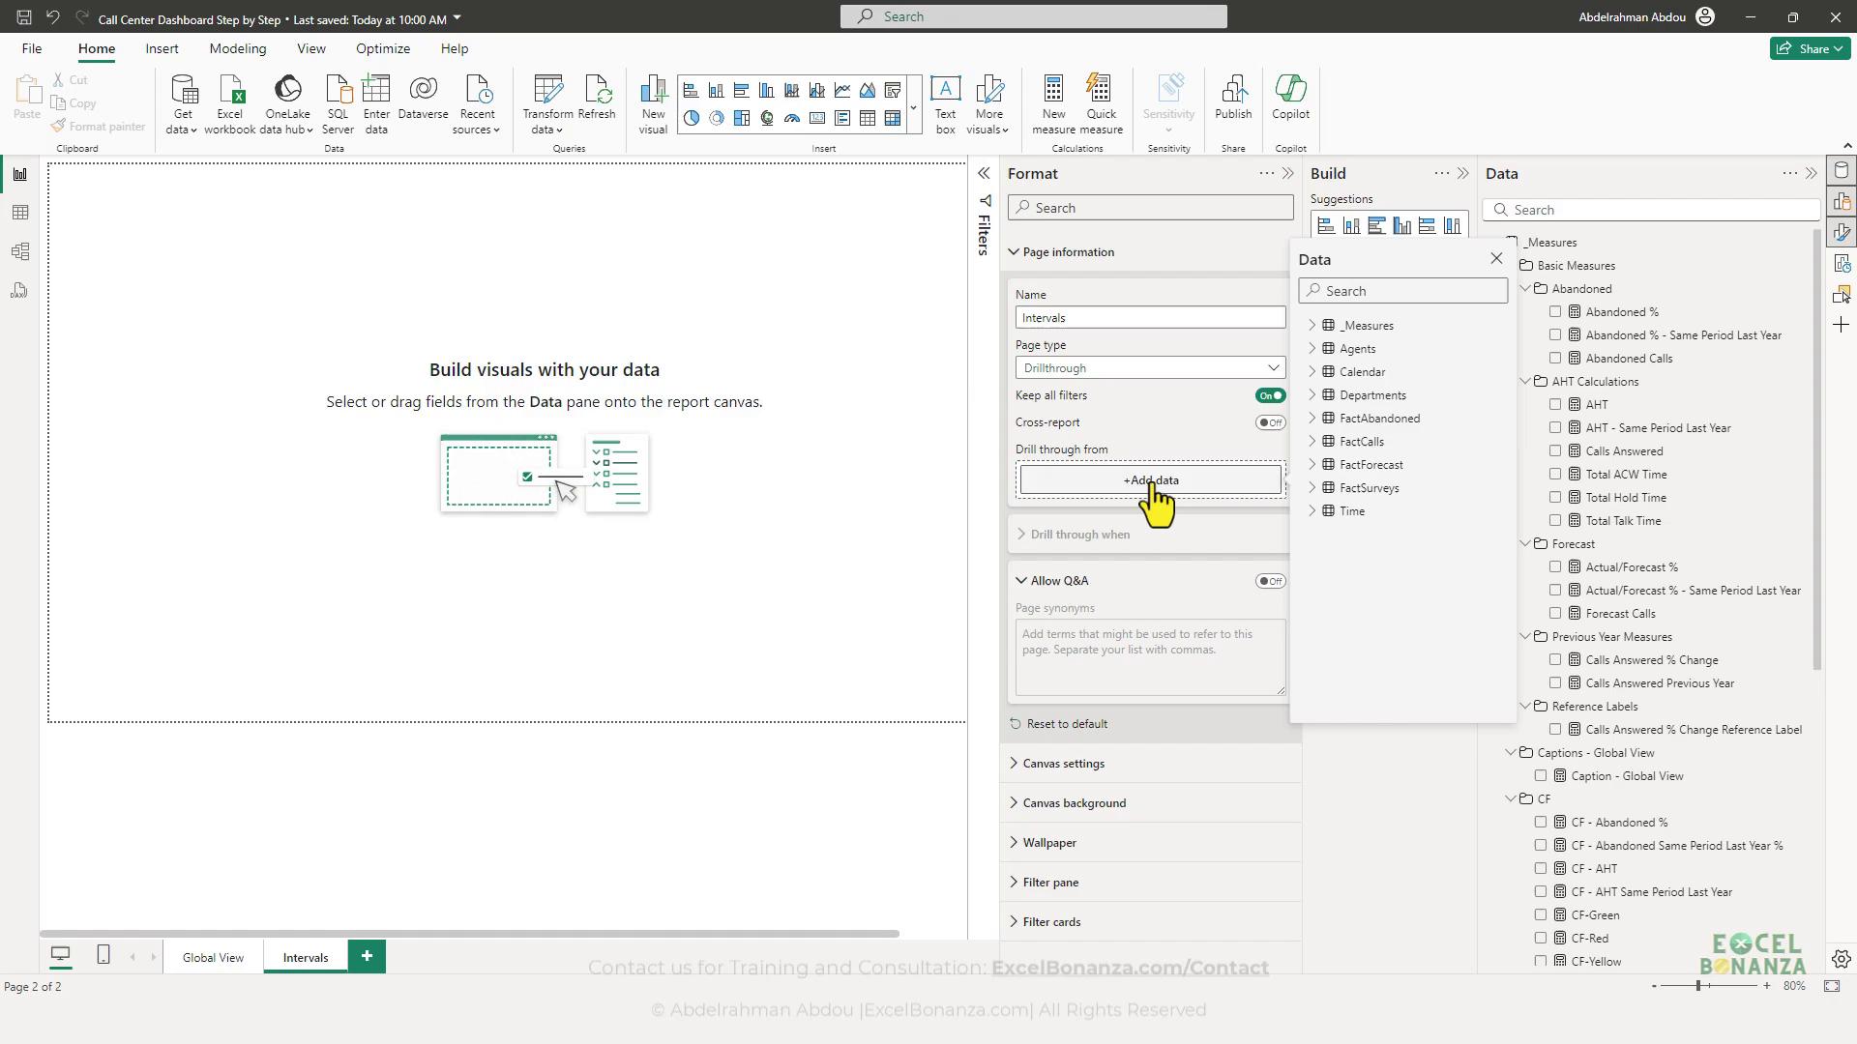
pyautogui.click(1312, 373)
pyautogui.click(1385, 396)
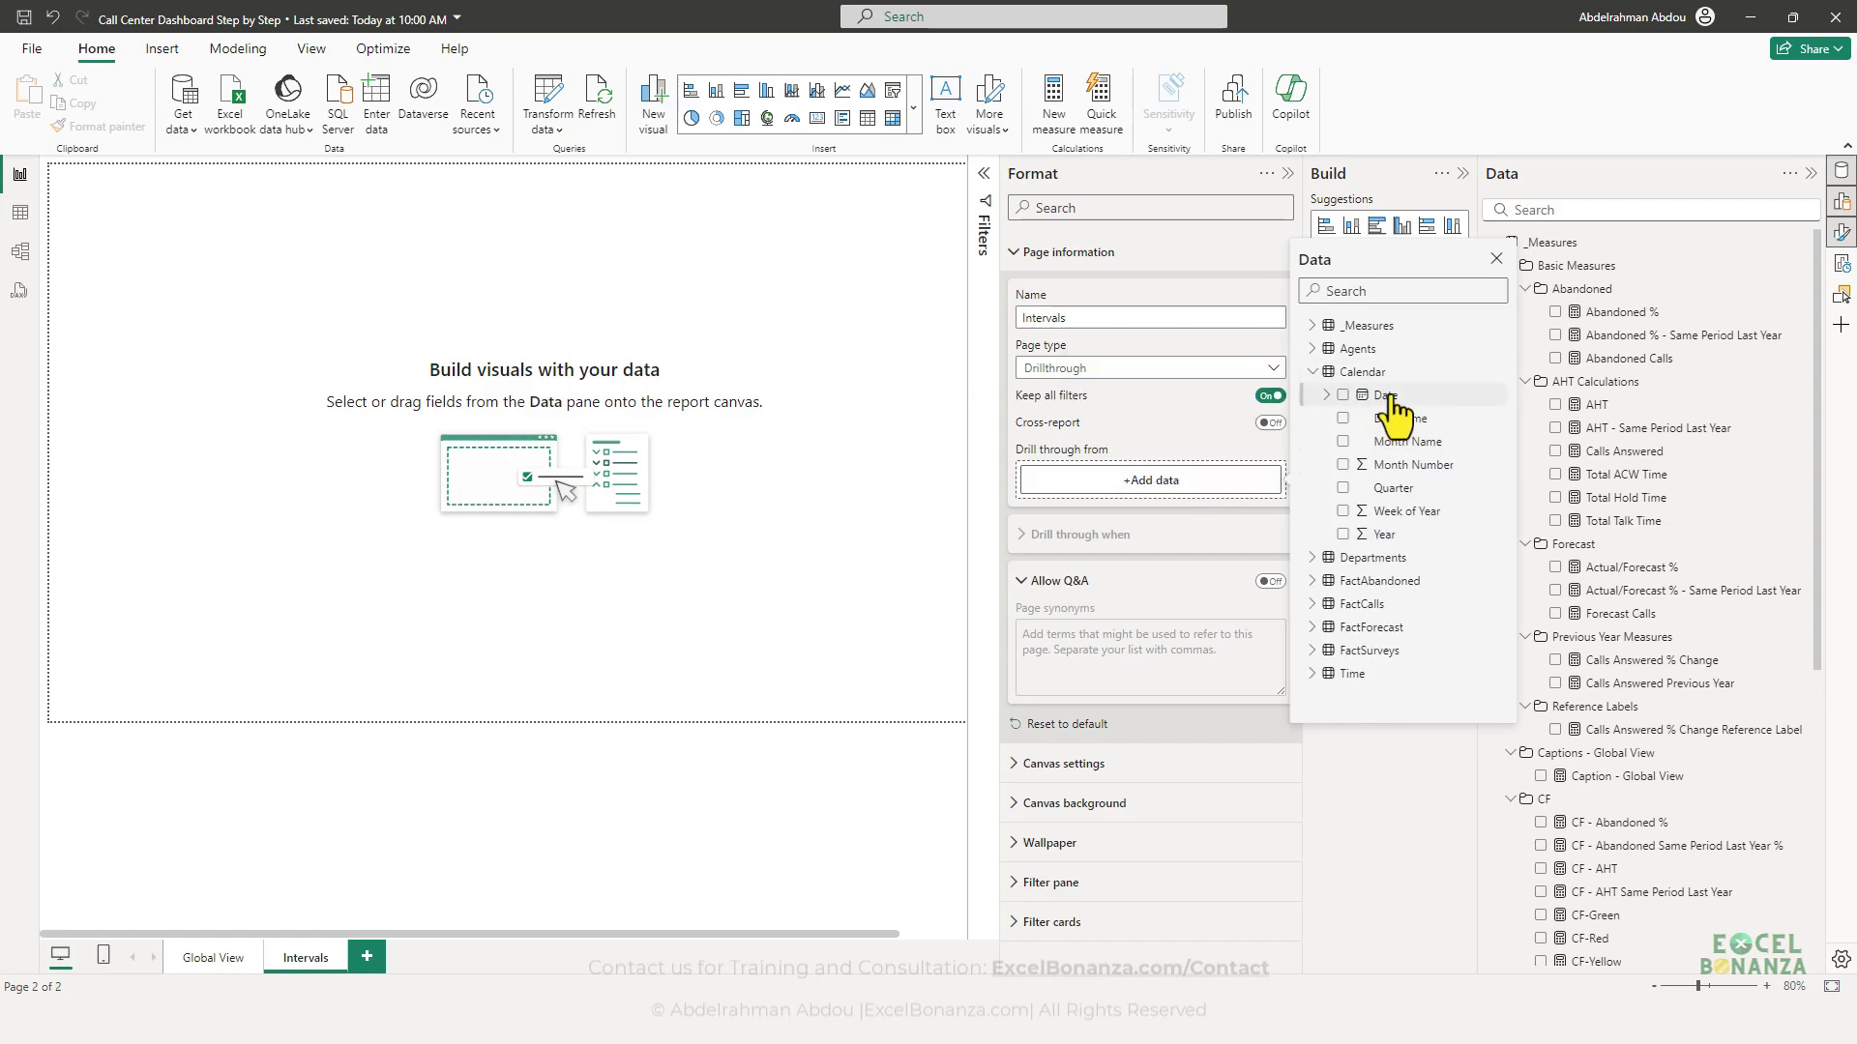
pyautogui.click(832, 464)
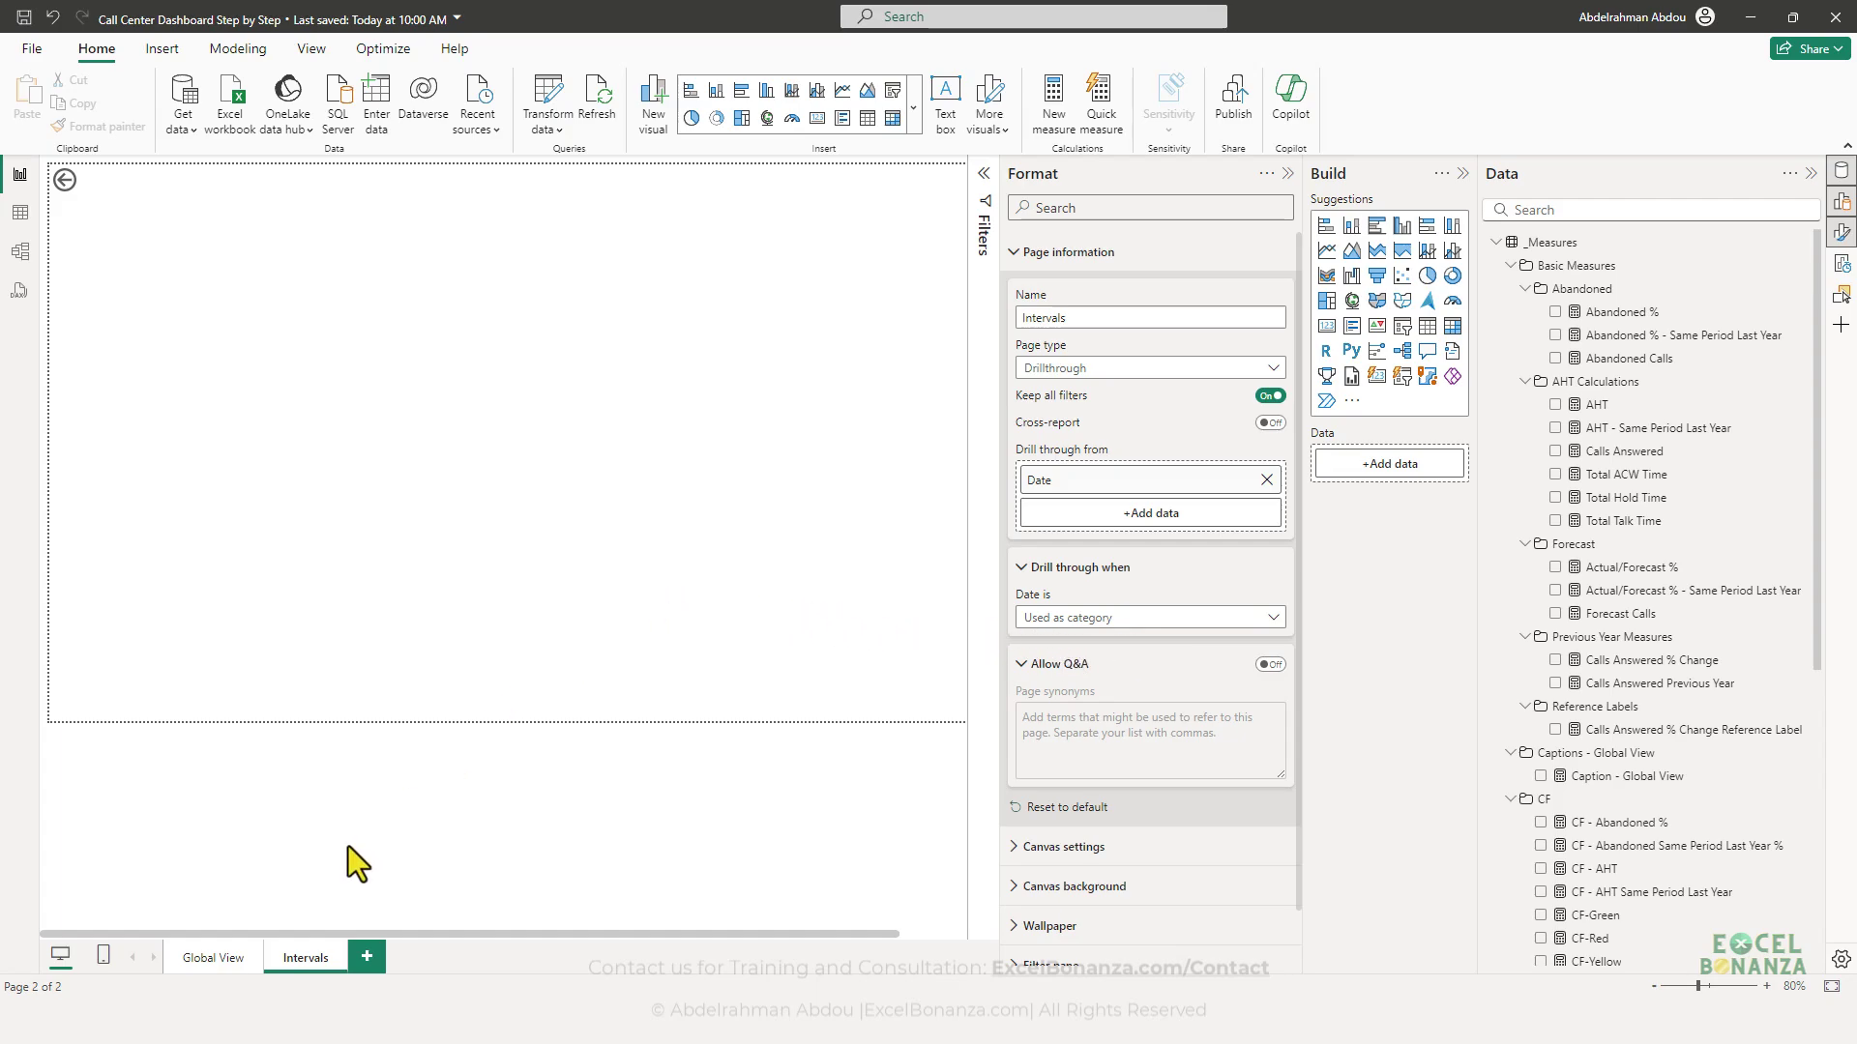
# - Test the drill-through to Intervals from the March-27-24 bar of the AHT vs Actual/Forecast % chart, go back to Global View, and reopen Intervals
pyautogui.click(222, 957)
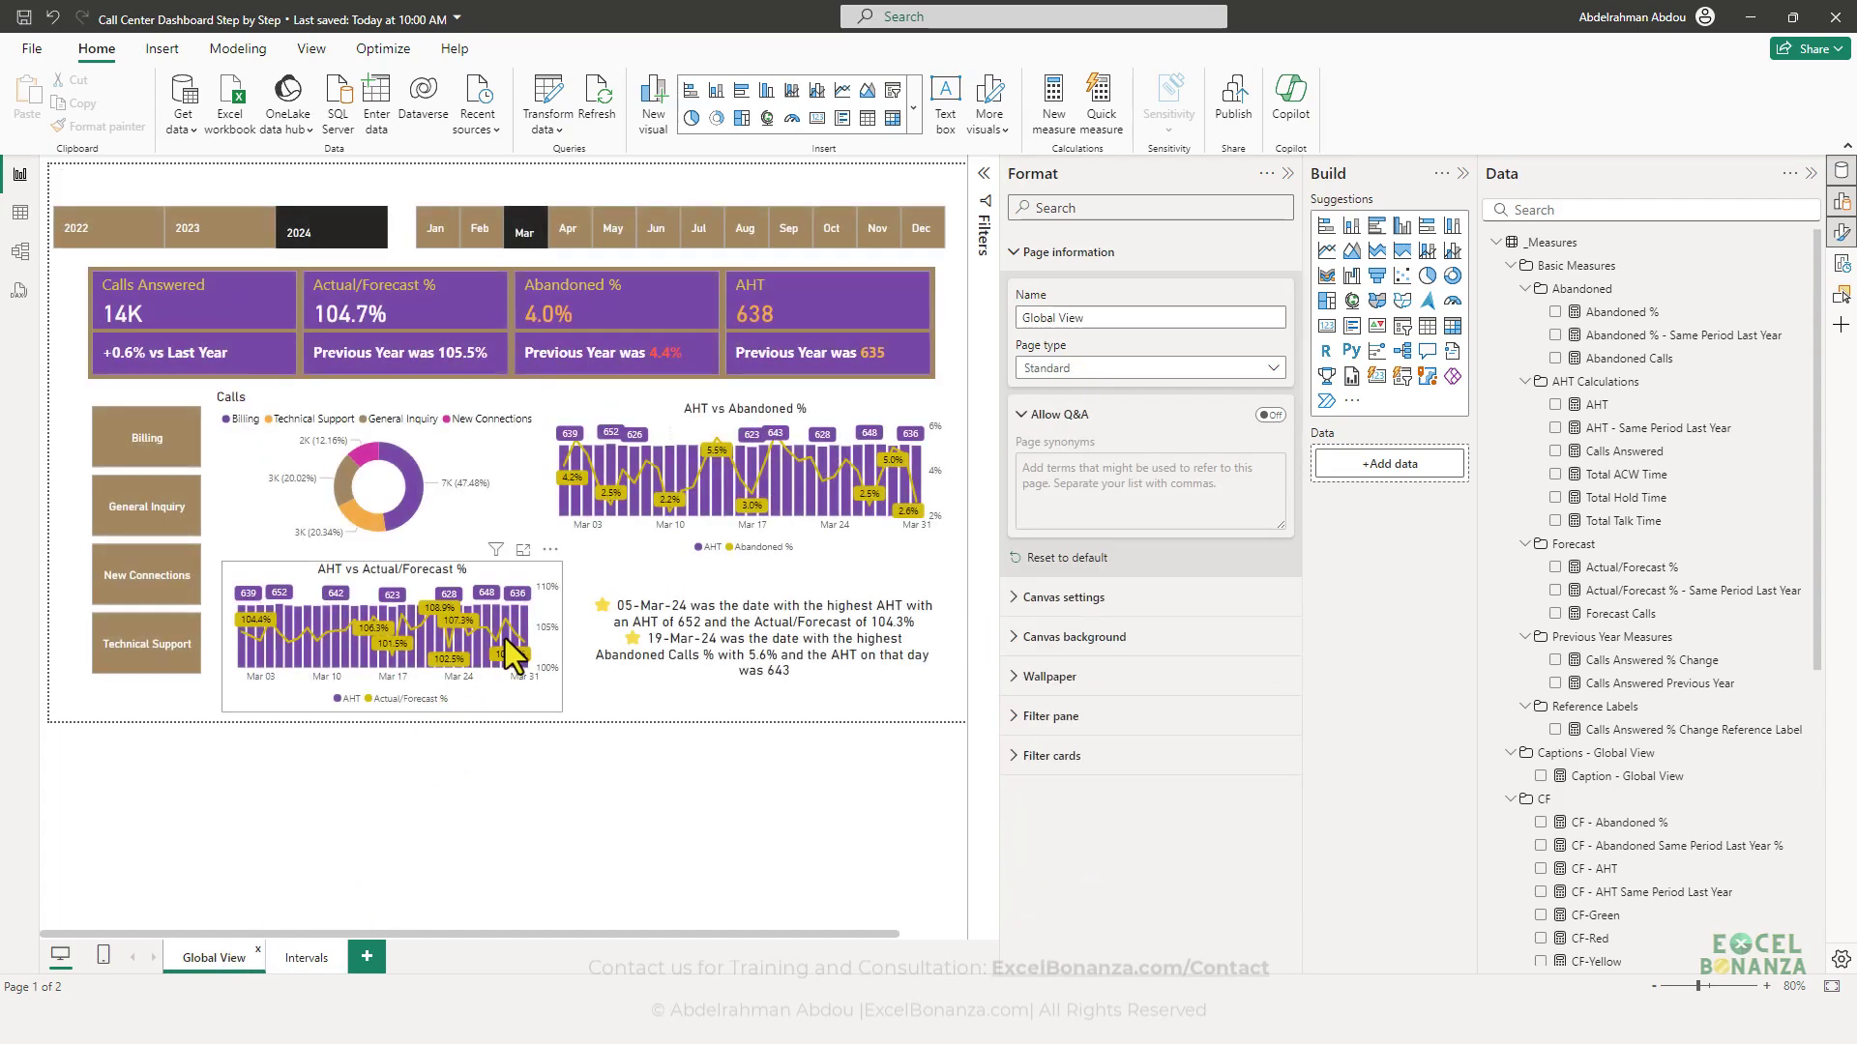
pyautogui.moveTo(527, 641)
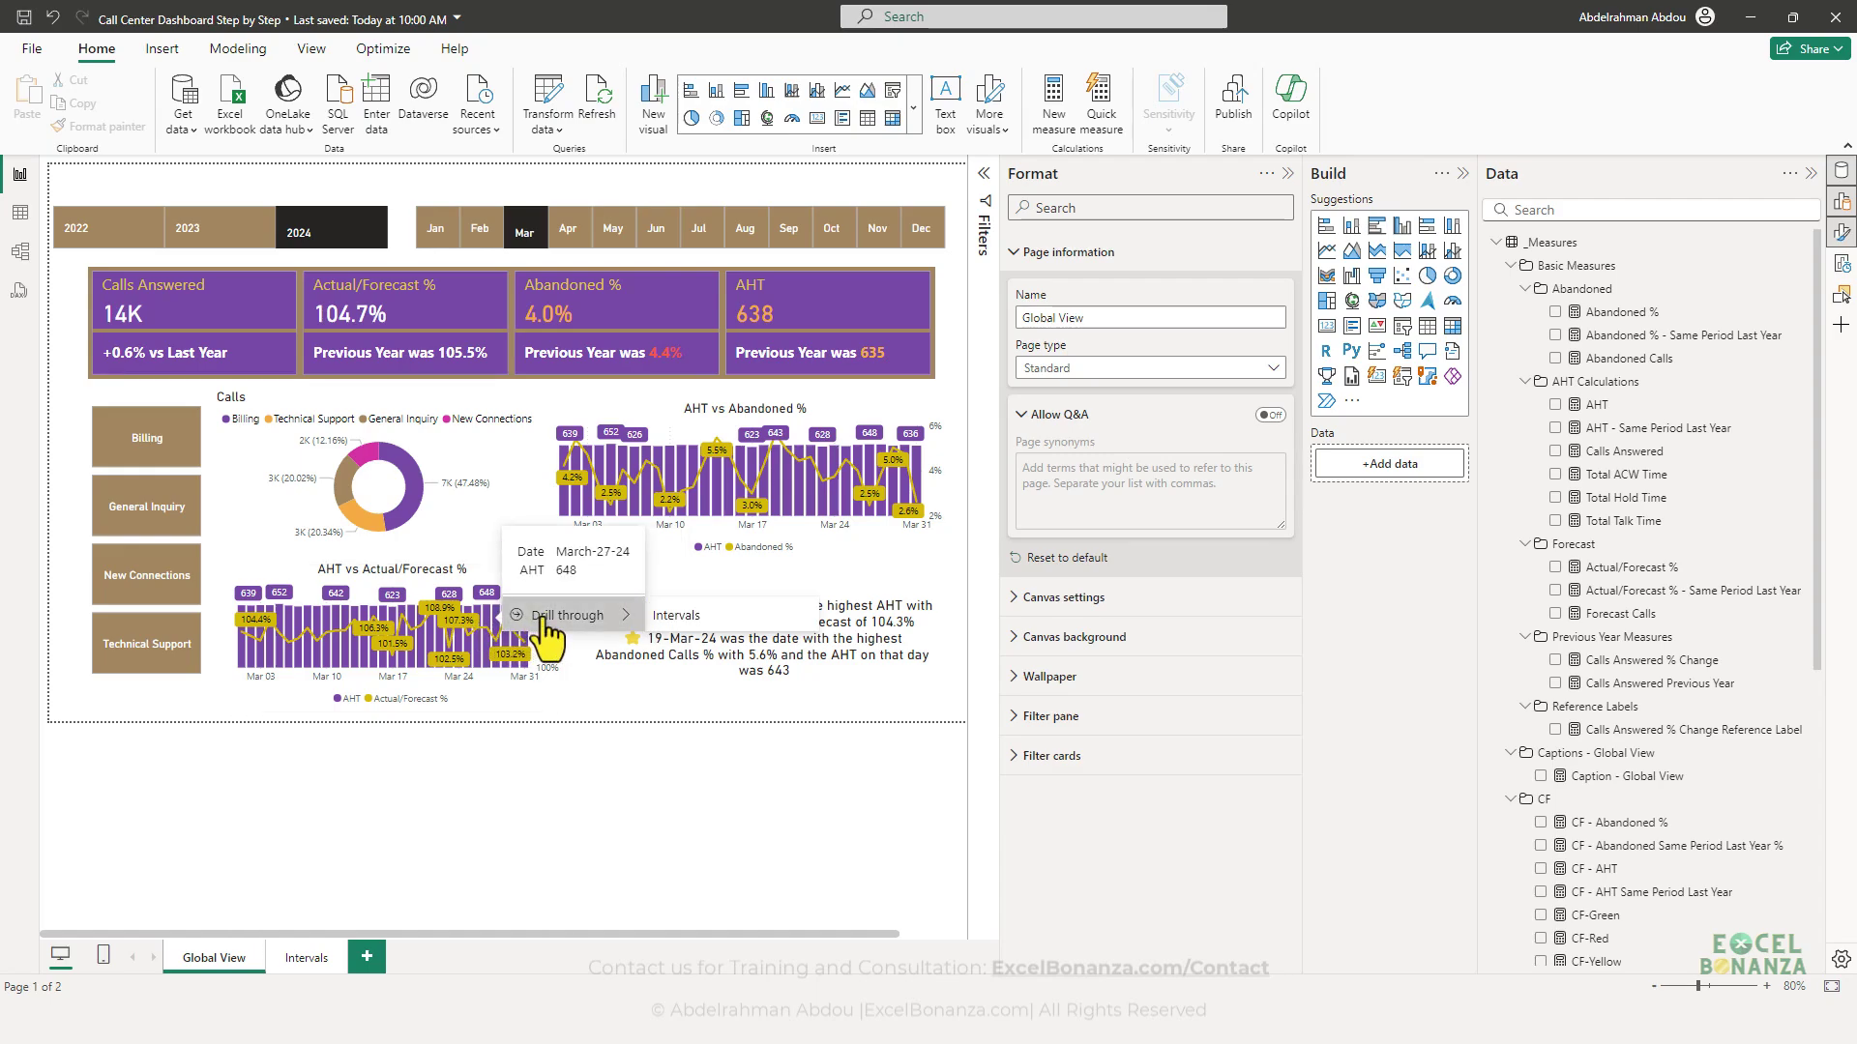
pyautogui.click(688, 619)
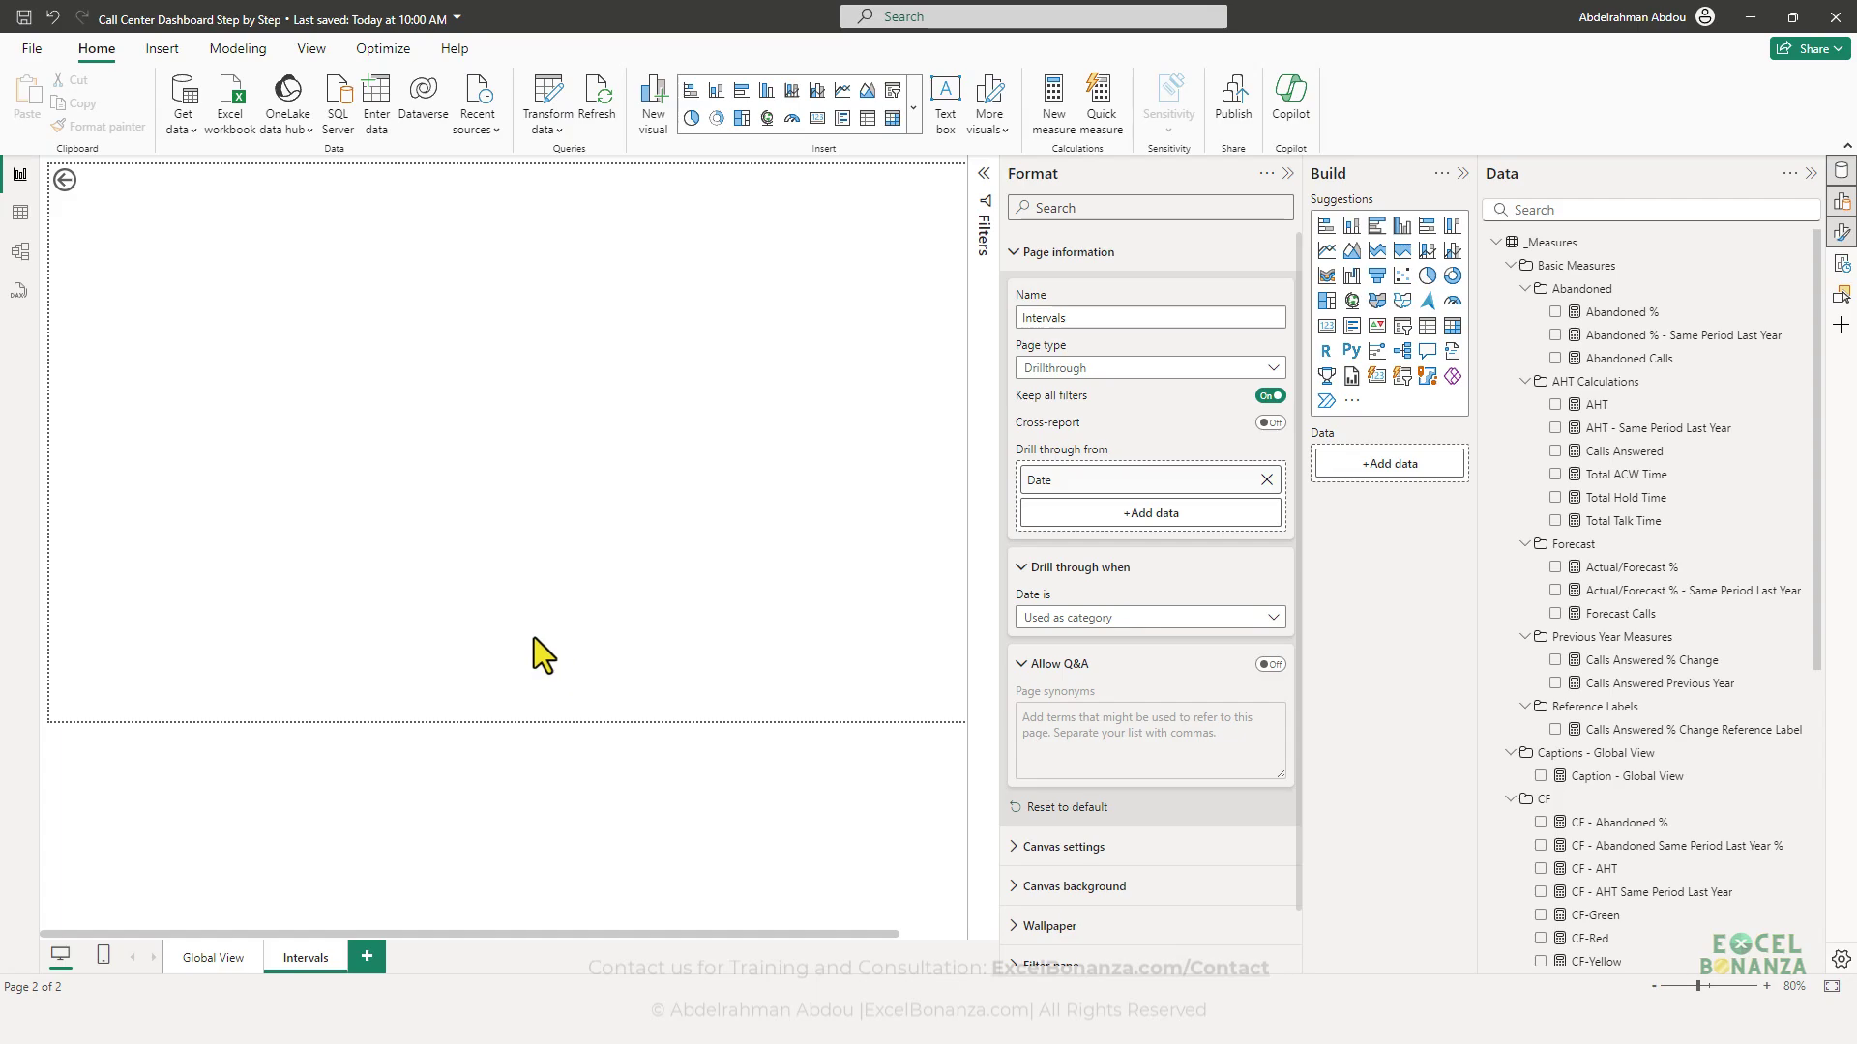
pyautogui.keyDown('ctrl'); pyautogui.click(66, 179); pyautogui.keyUp('ctrl')
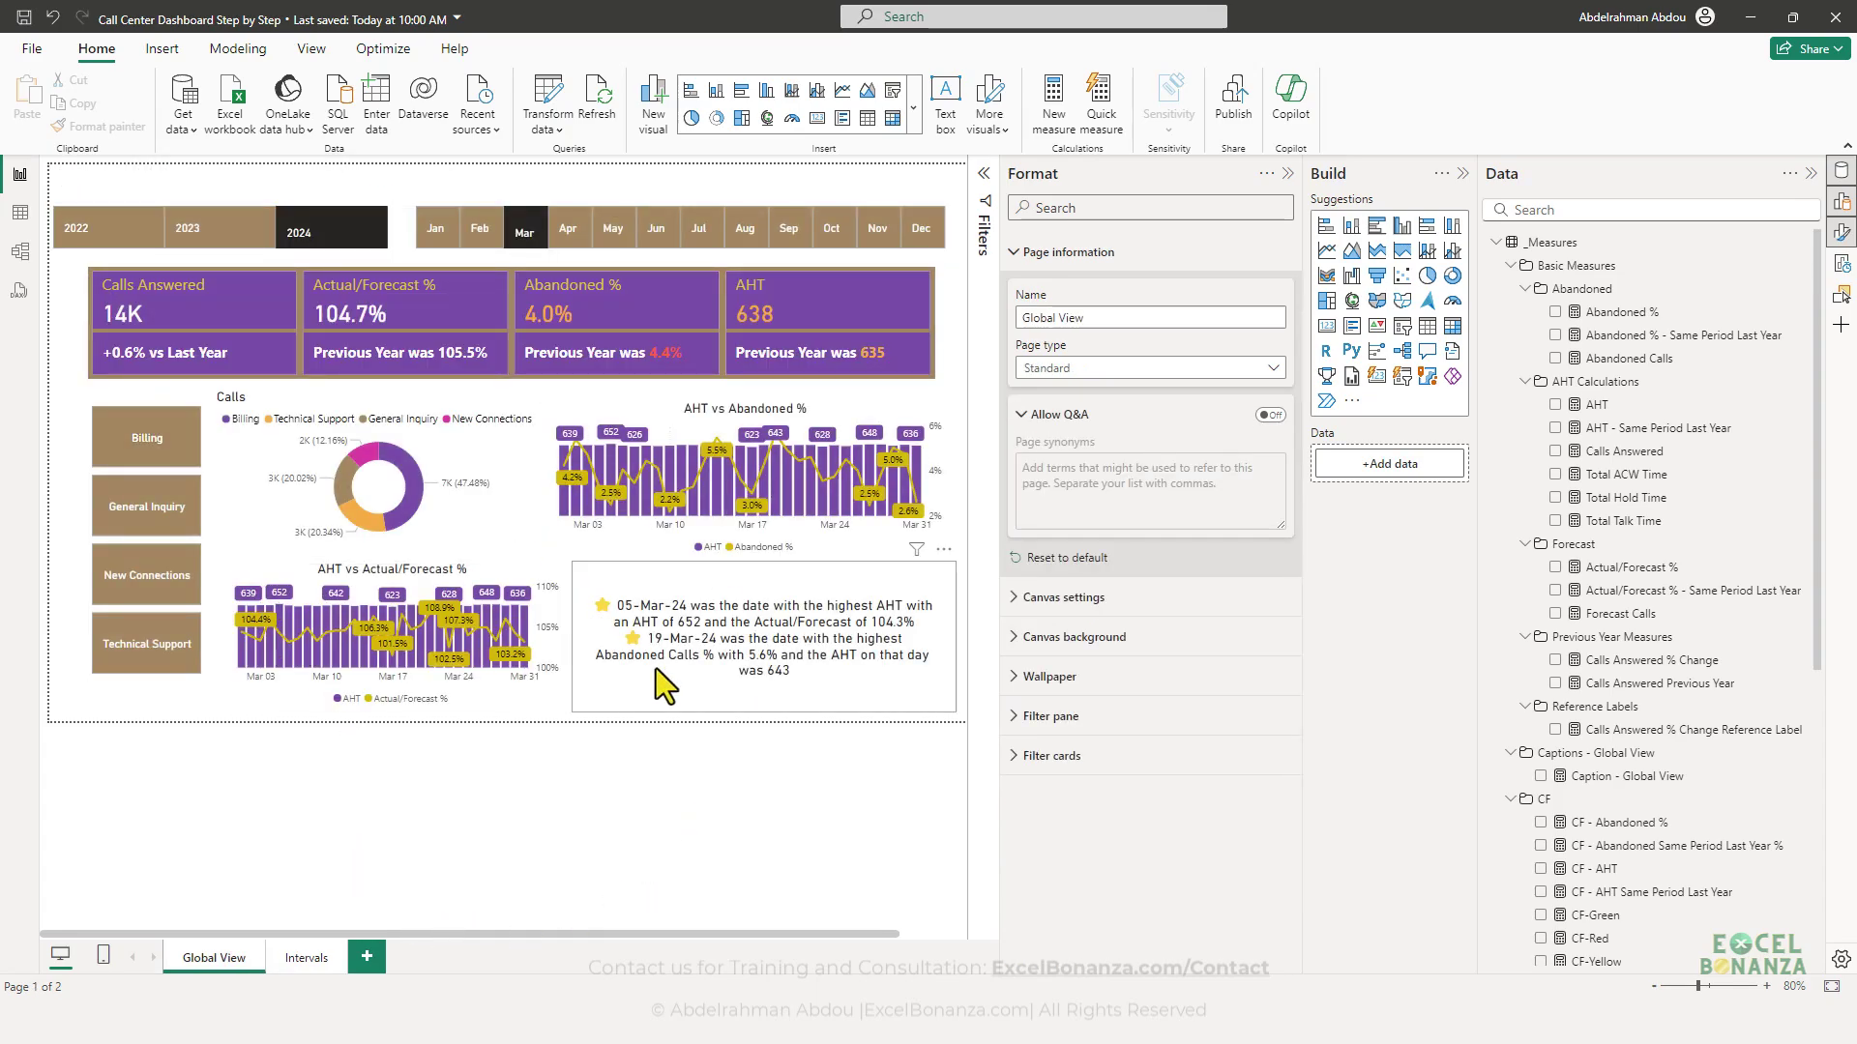
pyautogui.click(298, 962)
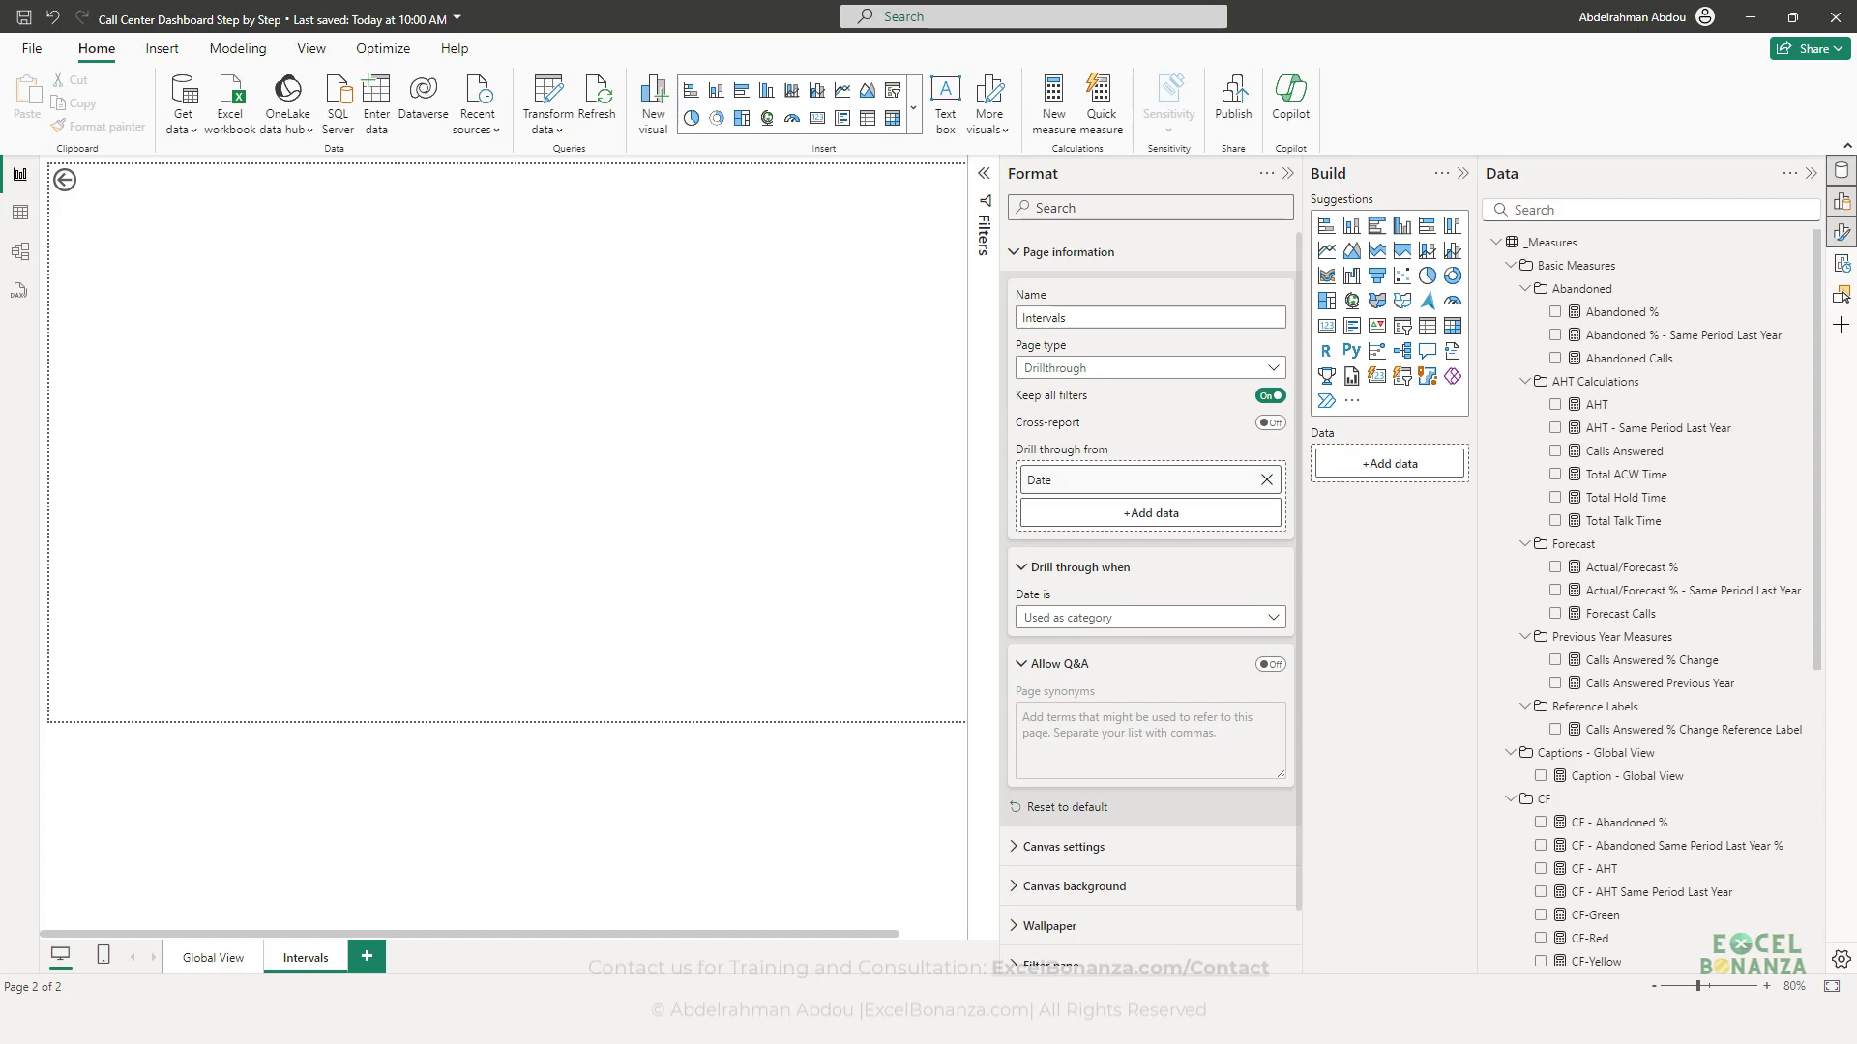
# - Switch to the finished Call Center Dashboard report and try its drill-through buttons, returning to Global View and drilling into Intervals for 21-Feb-23
pyautogui.moveTo(1258, 1035); pyautogui.dragTo(1054, 285)
pyautogui.click(1054, 284)
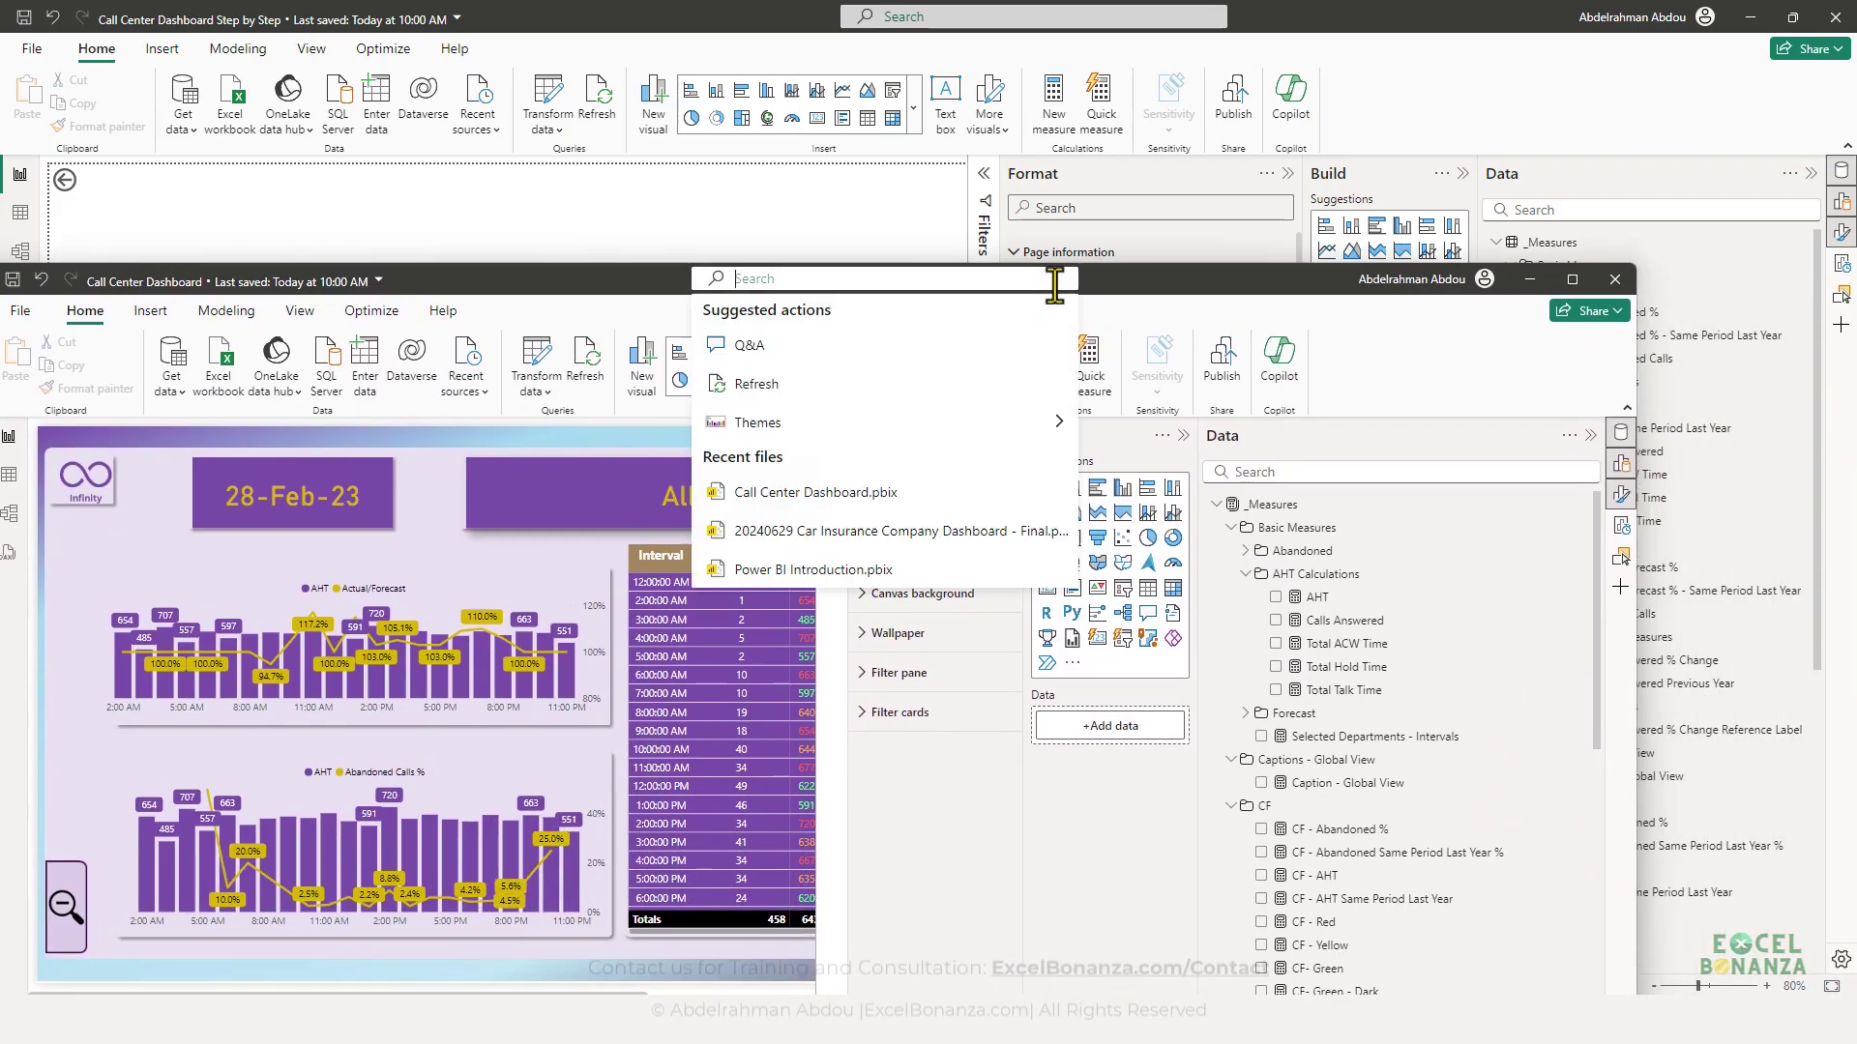
pyautogui.doubleClick(1122, 287)
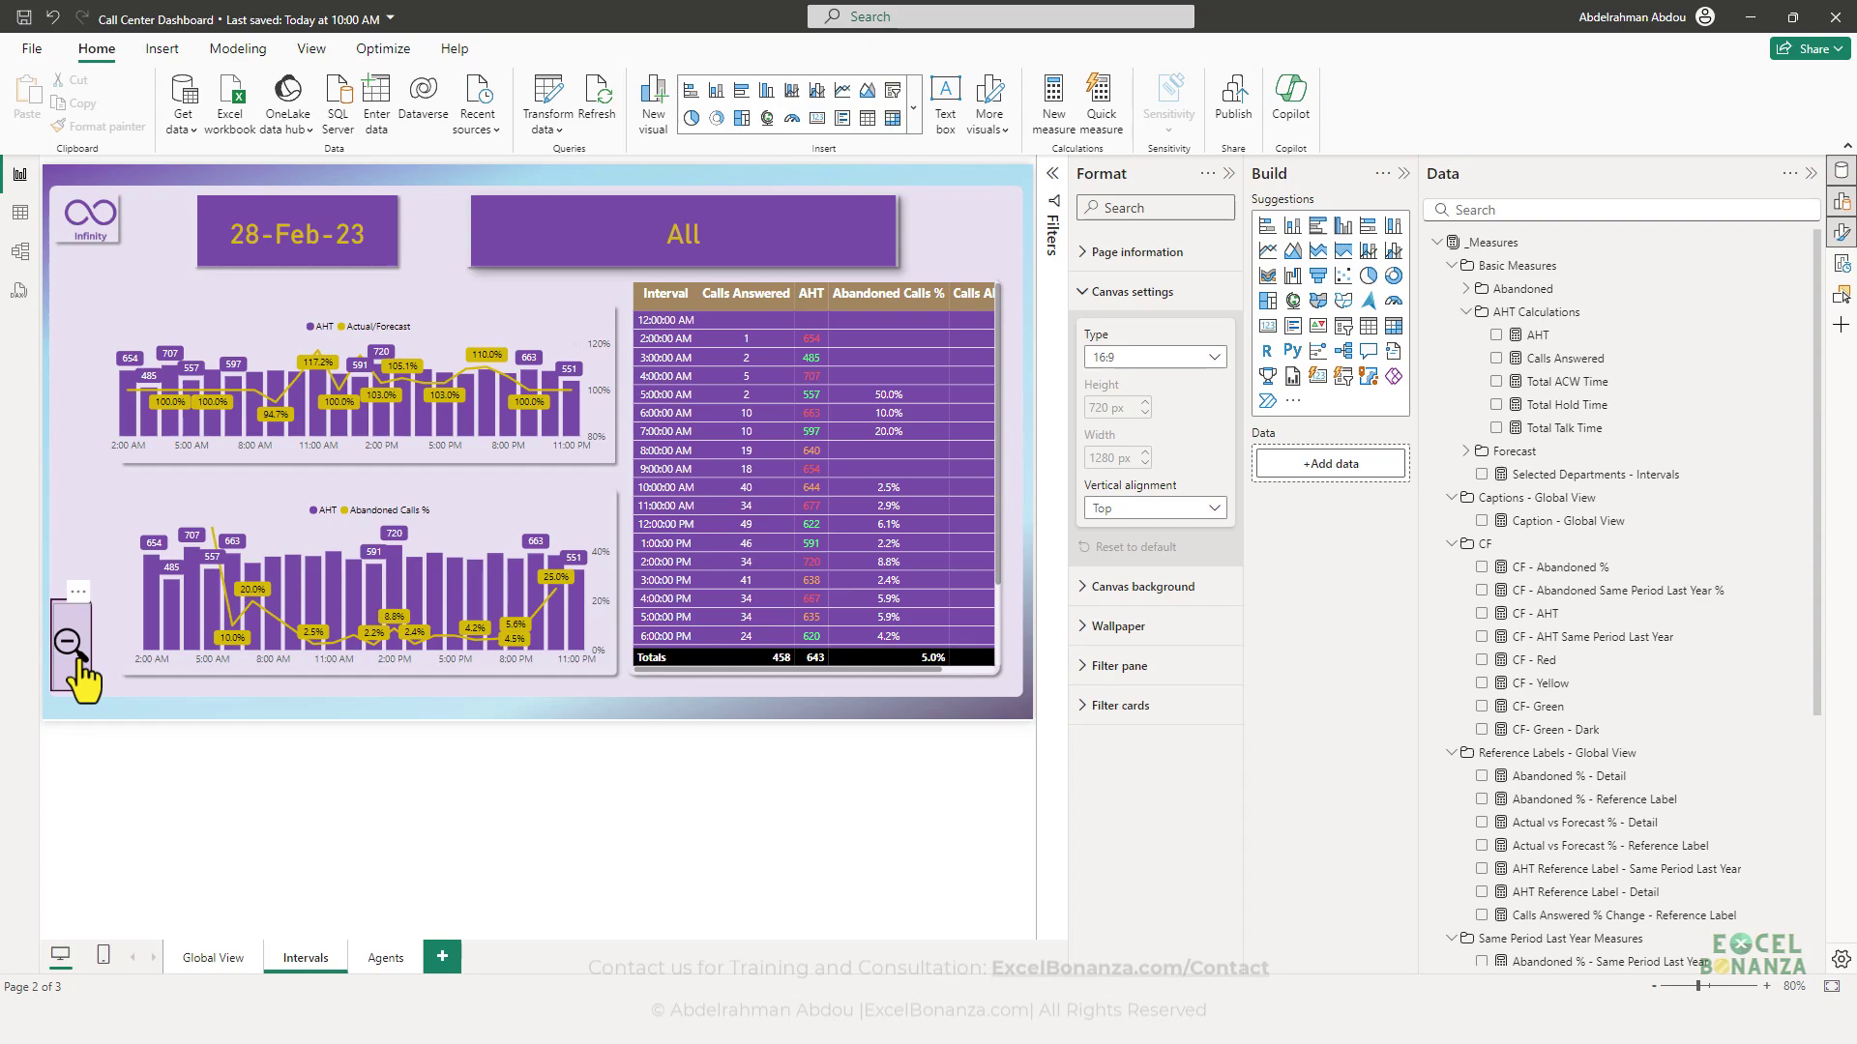
pyautogui.keyDown('ctrl'); pyautogui.click(81, 669); pyautogui.keyUp('ctrl')
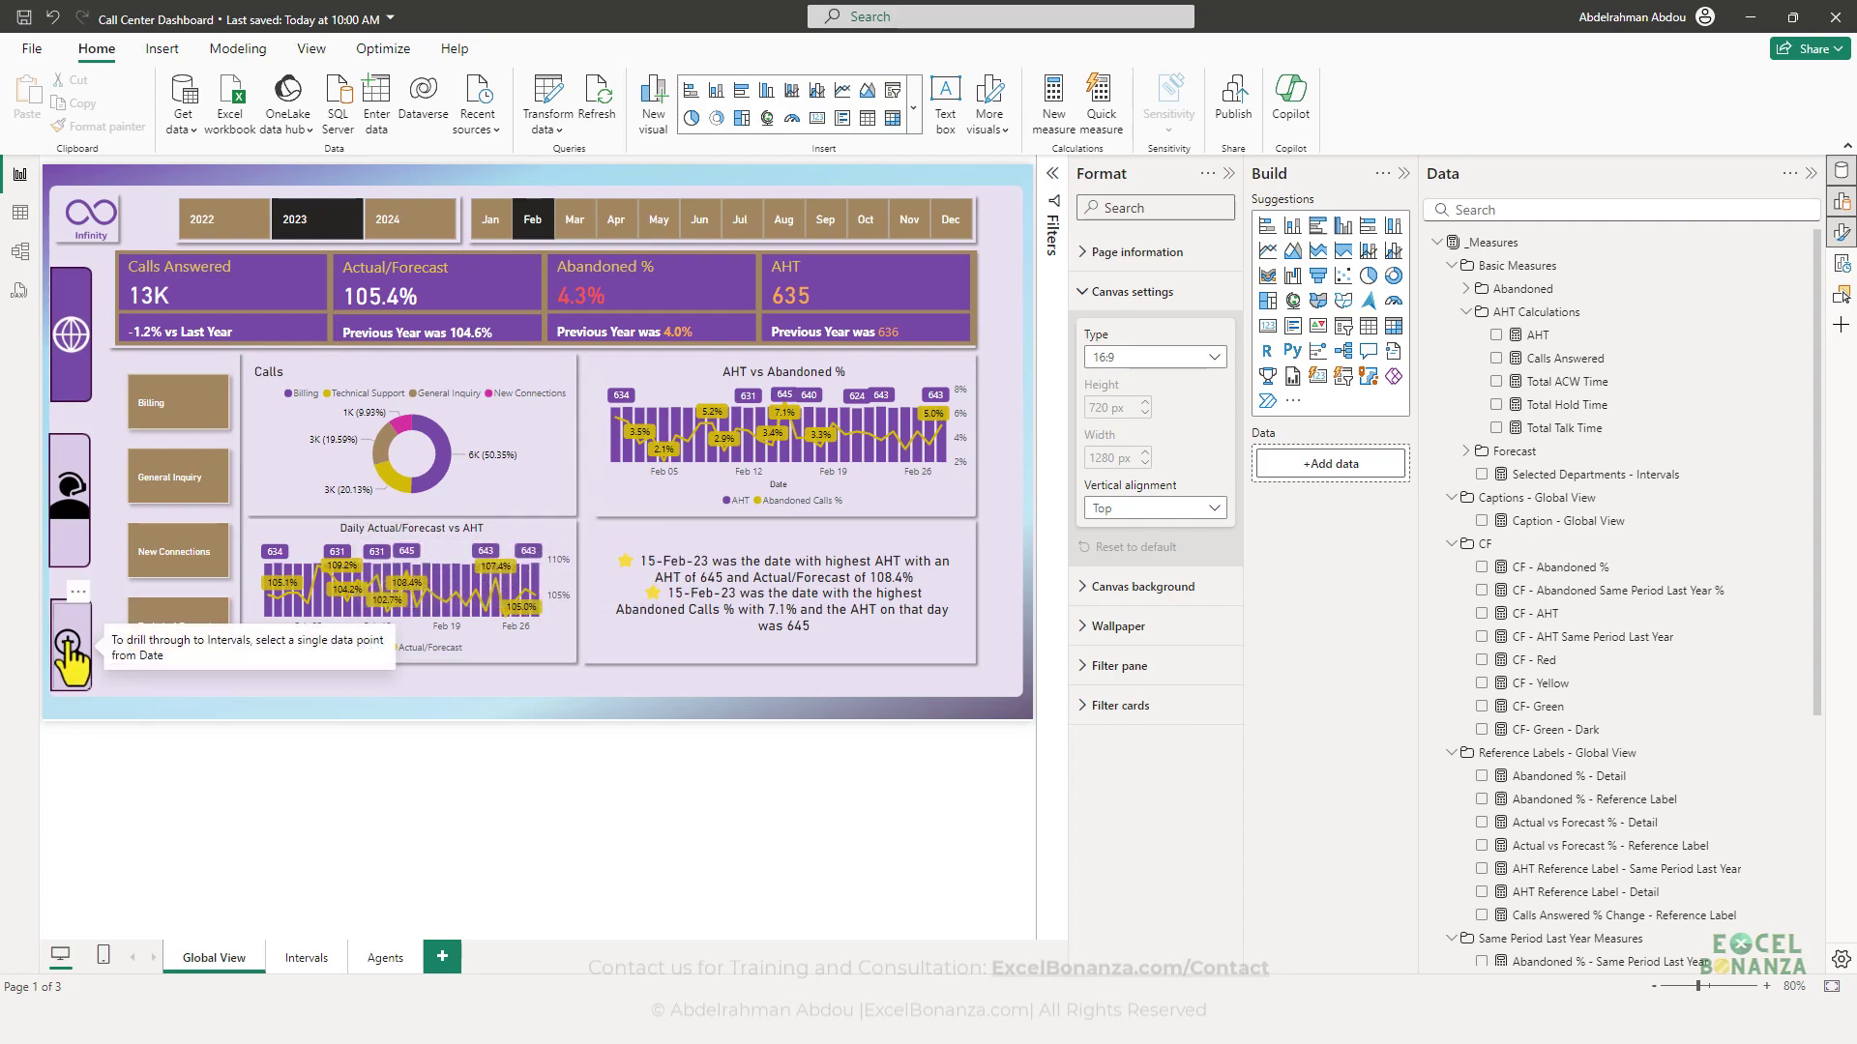
pyautogui.click(466, 581)
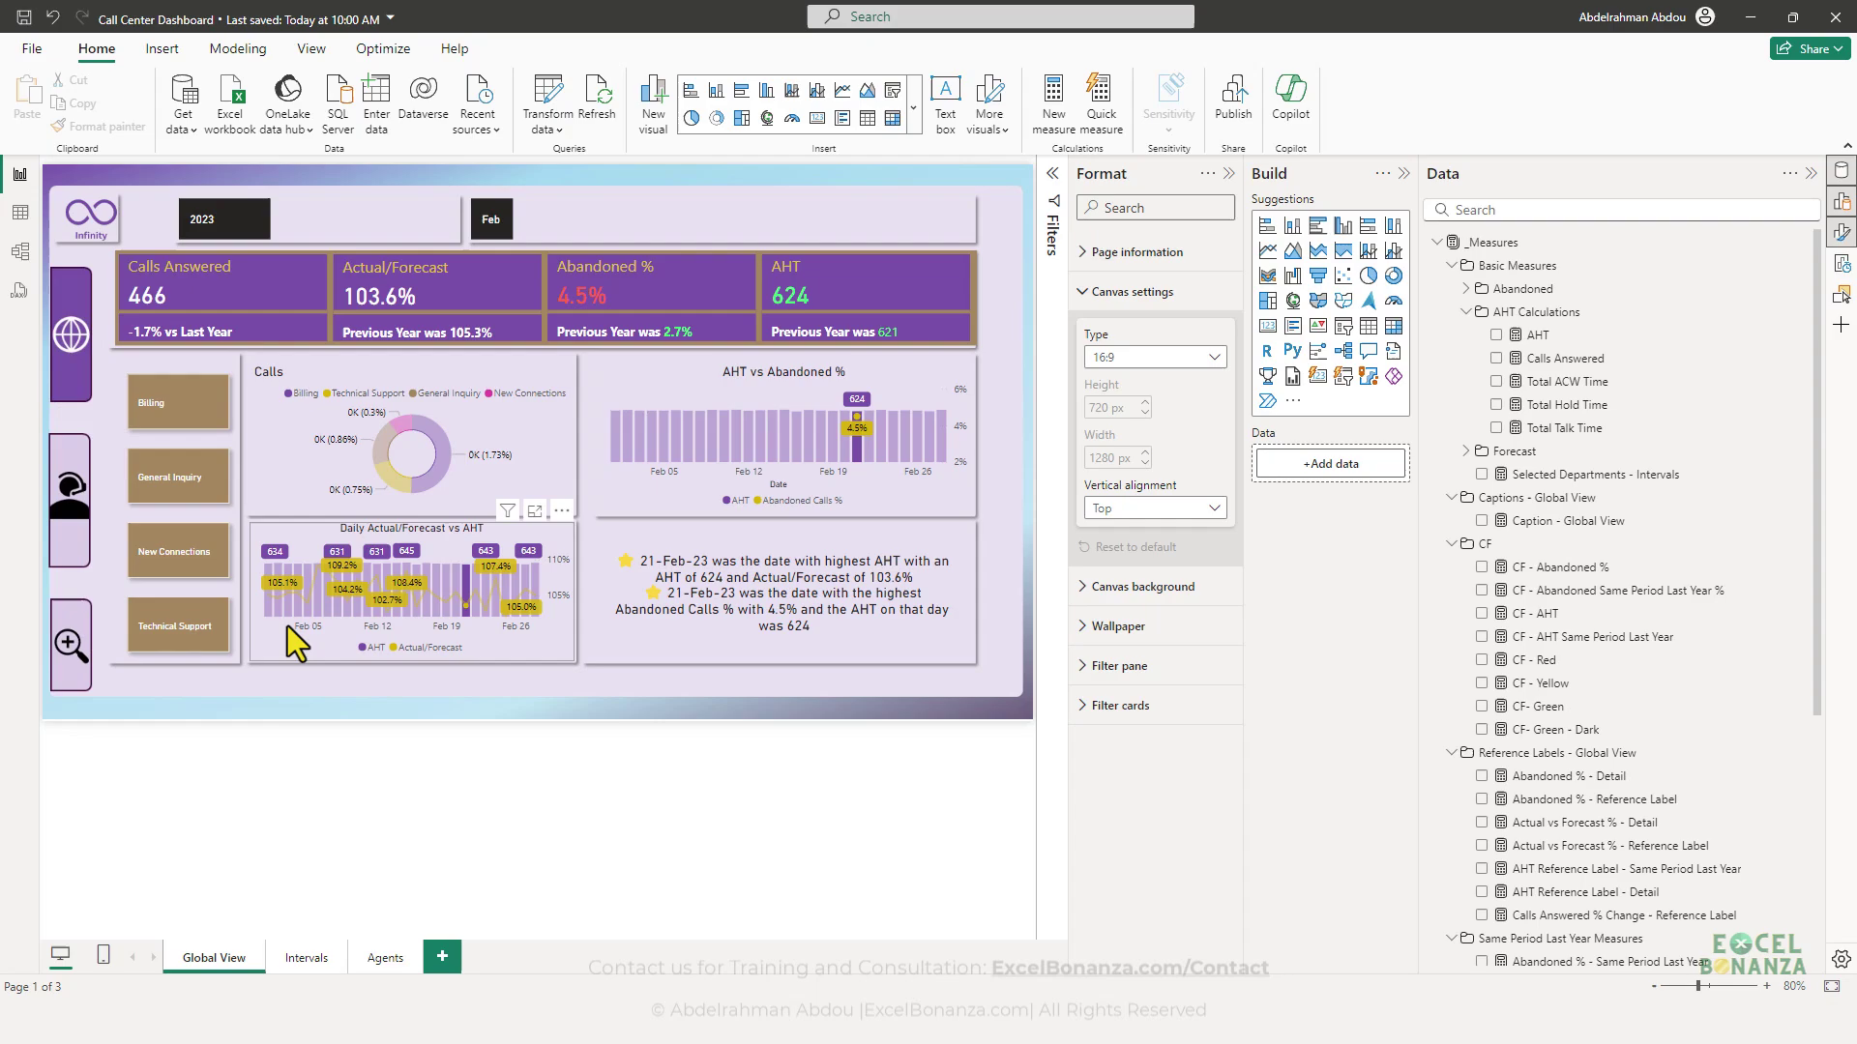
pyautogui.click(72, 649)
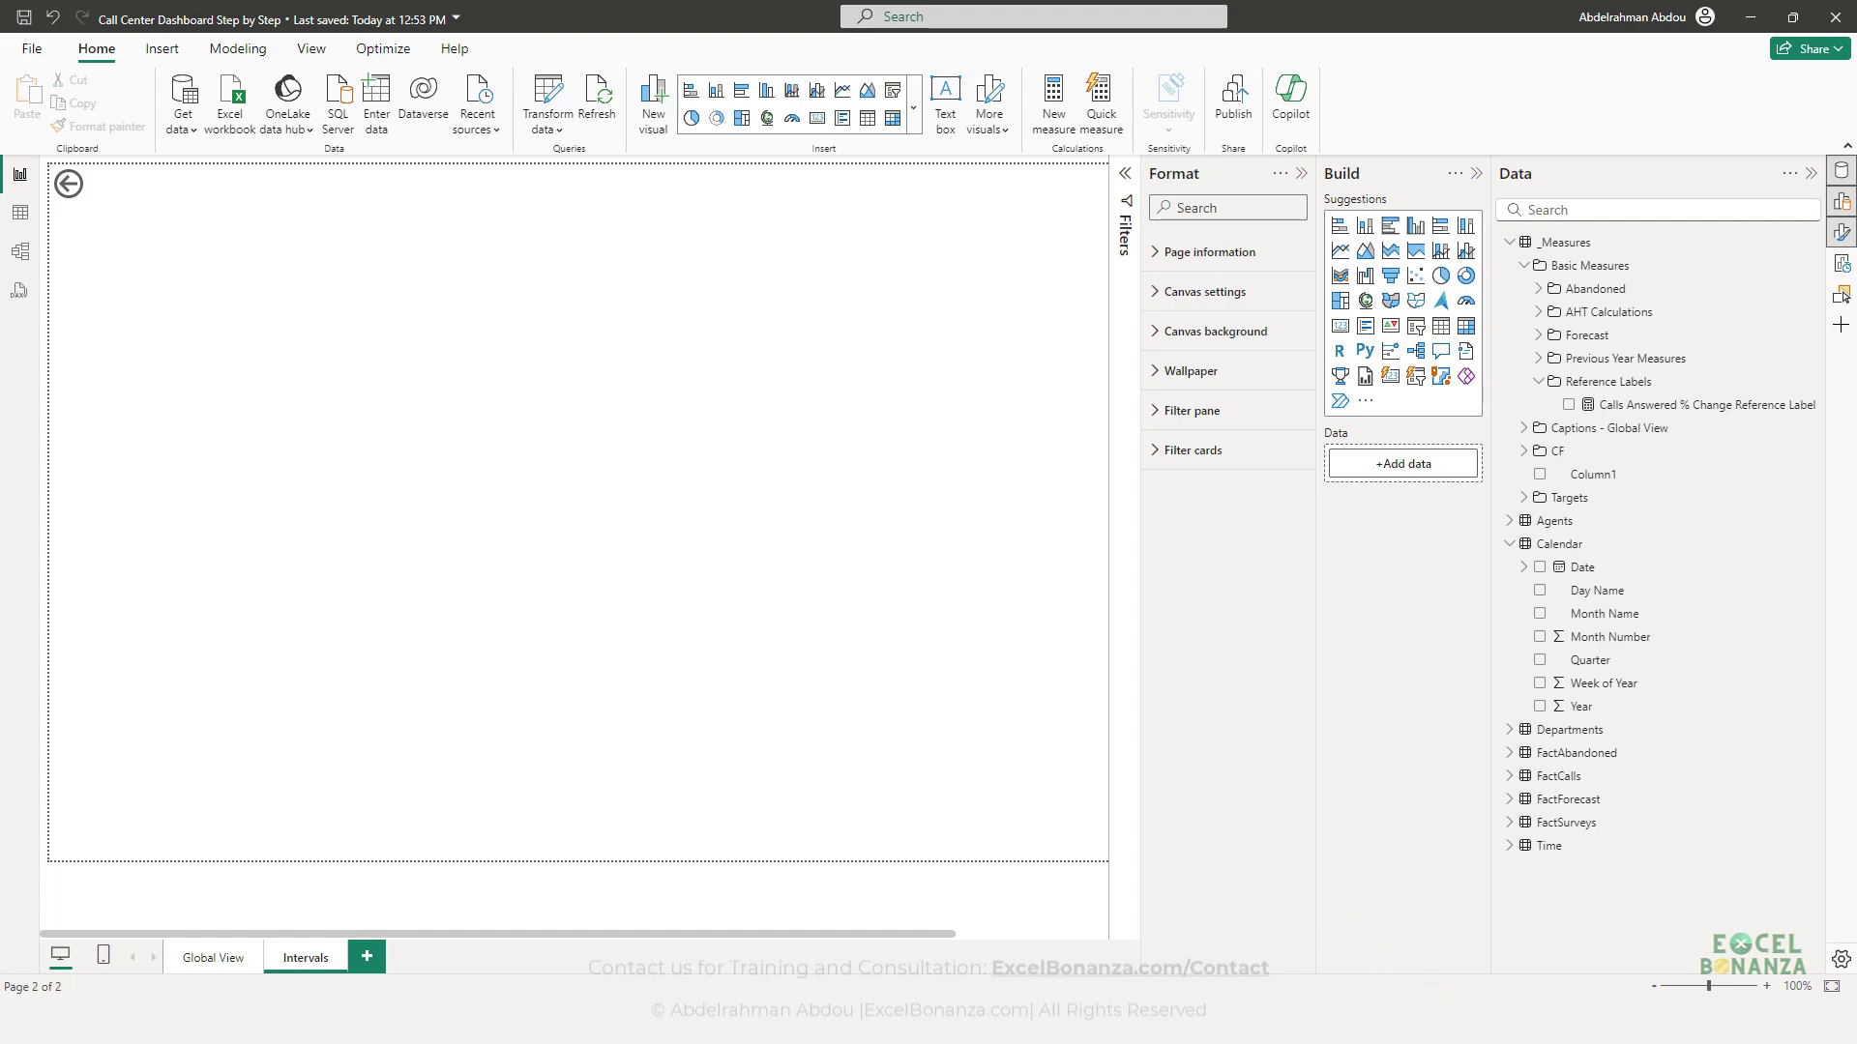
# - Compare the layout in Interval Drillthrough Screenshot.png with the working report's Global View and Intervals pages
pyautogui.moveTo(1440, 977)
pyautogui.click(1402, 876)
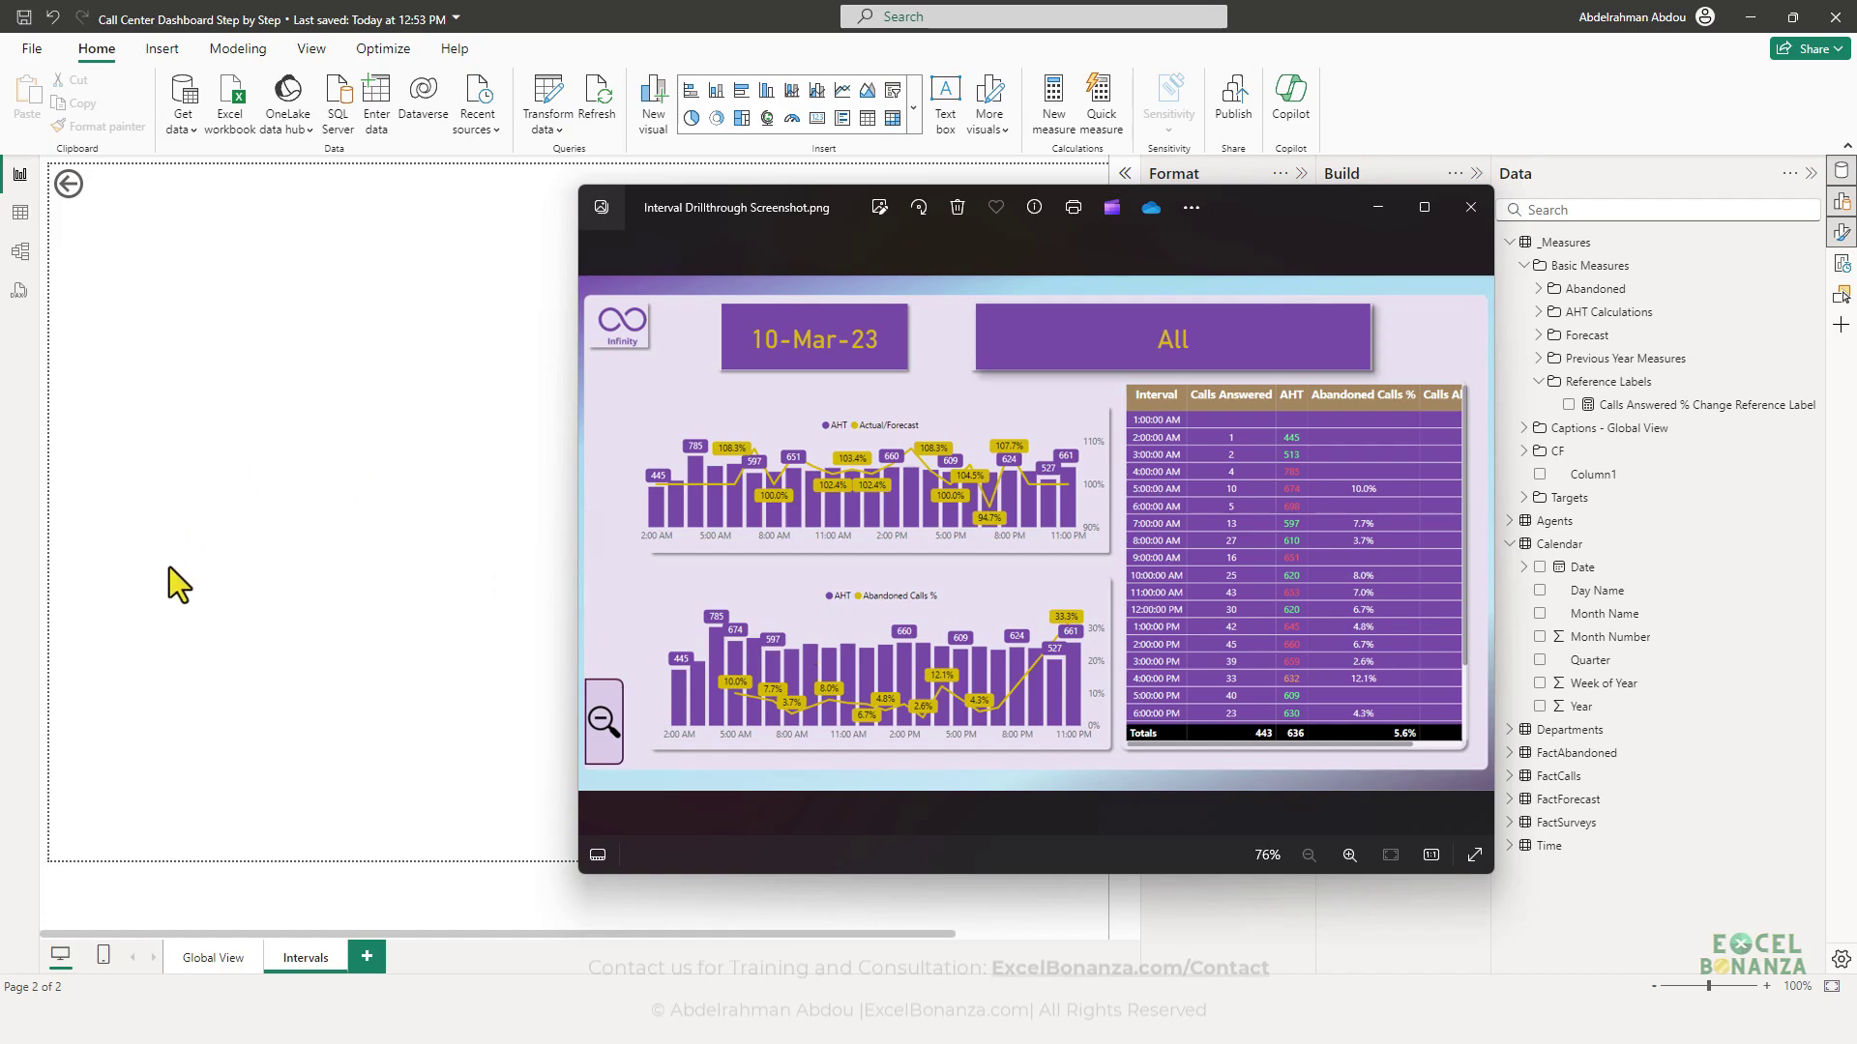
pyautogui.click(165, 486)
pyautogui.click(220, 959)
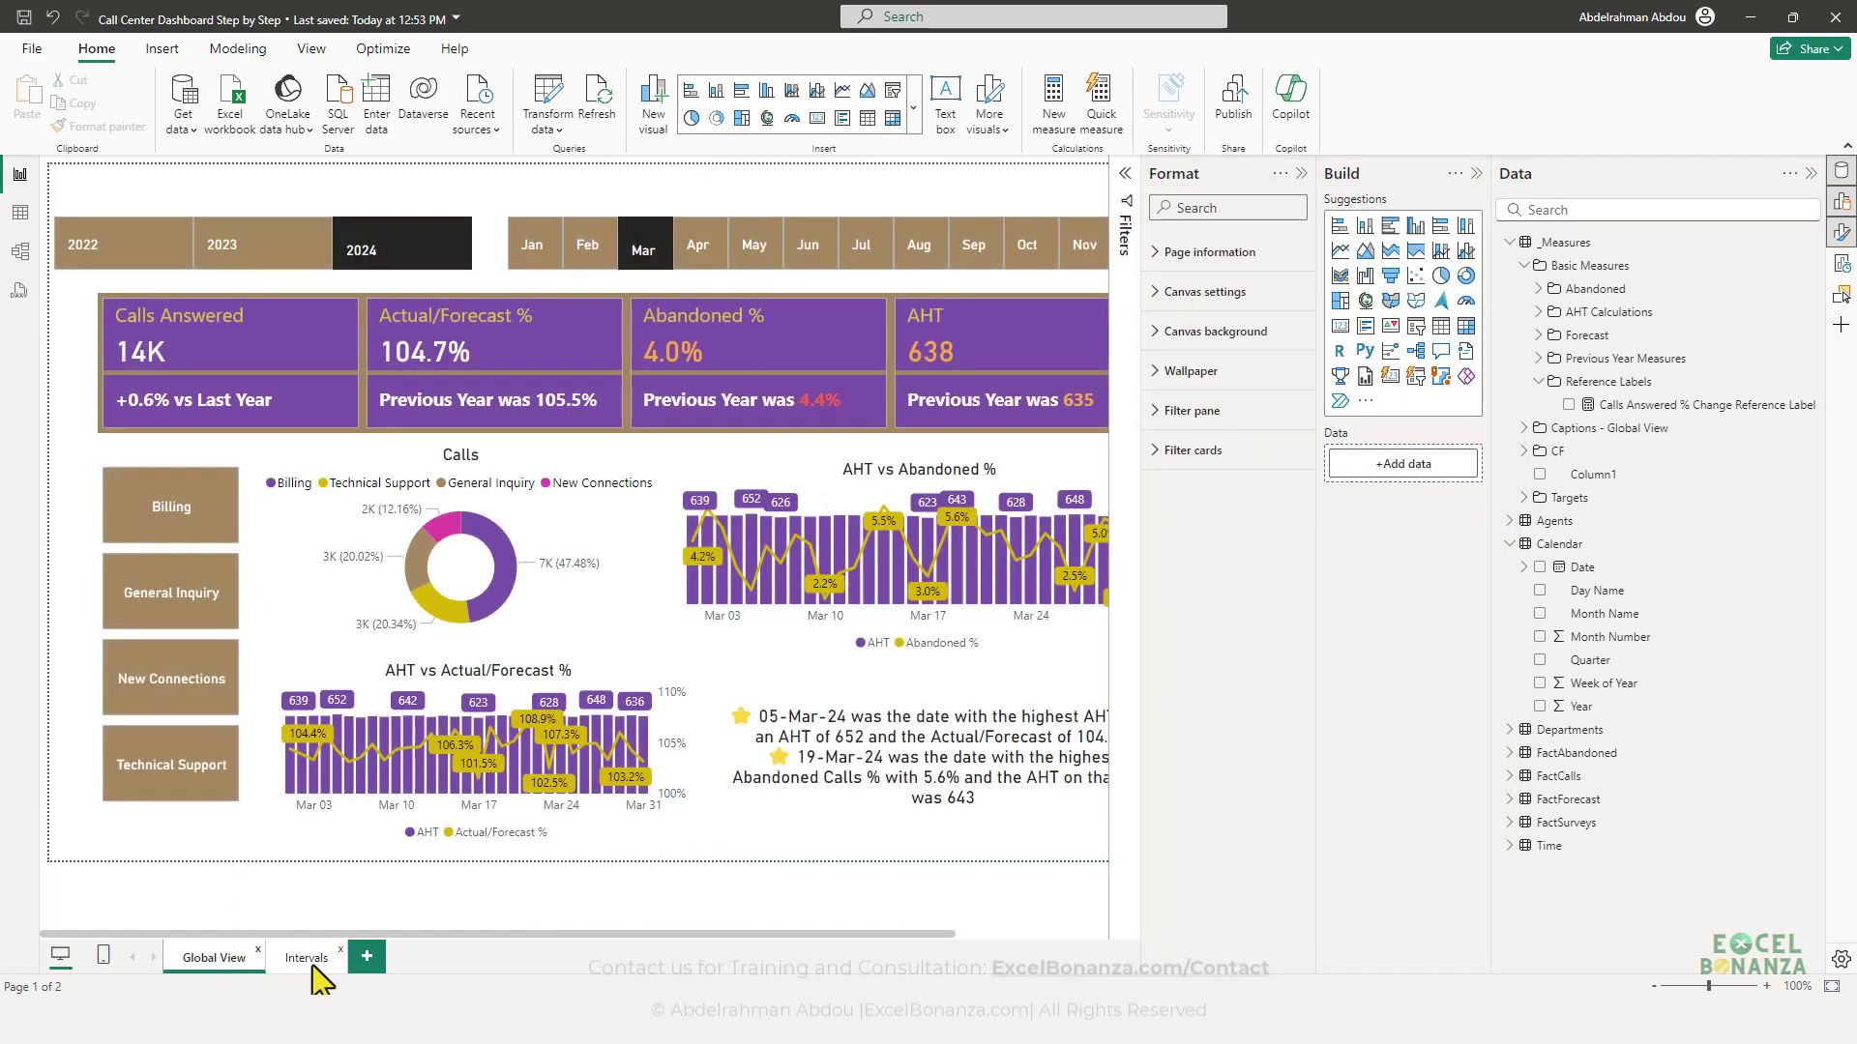
pyautogui.click(317, 960)
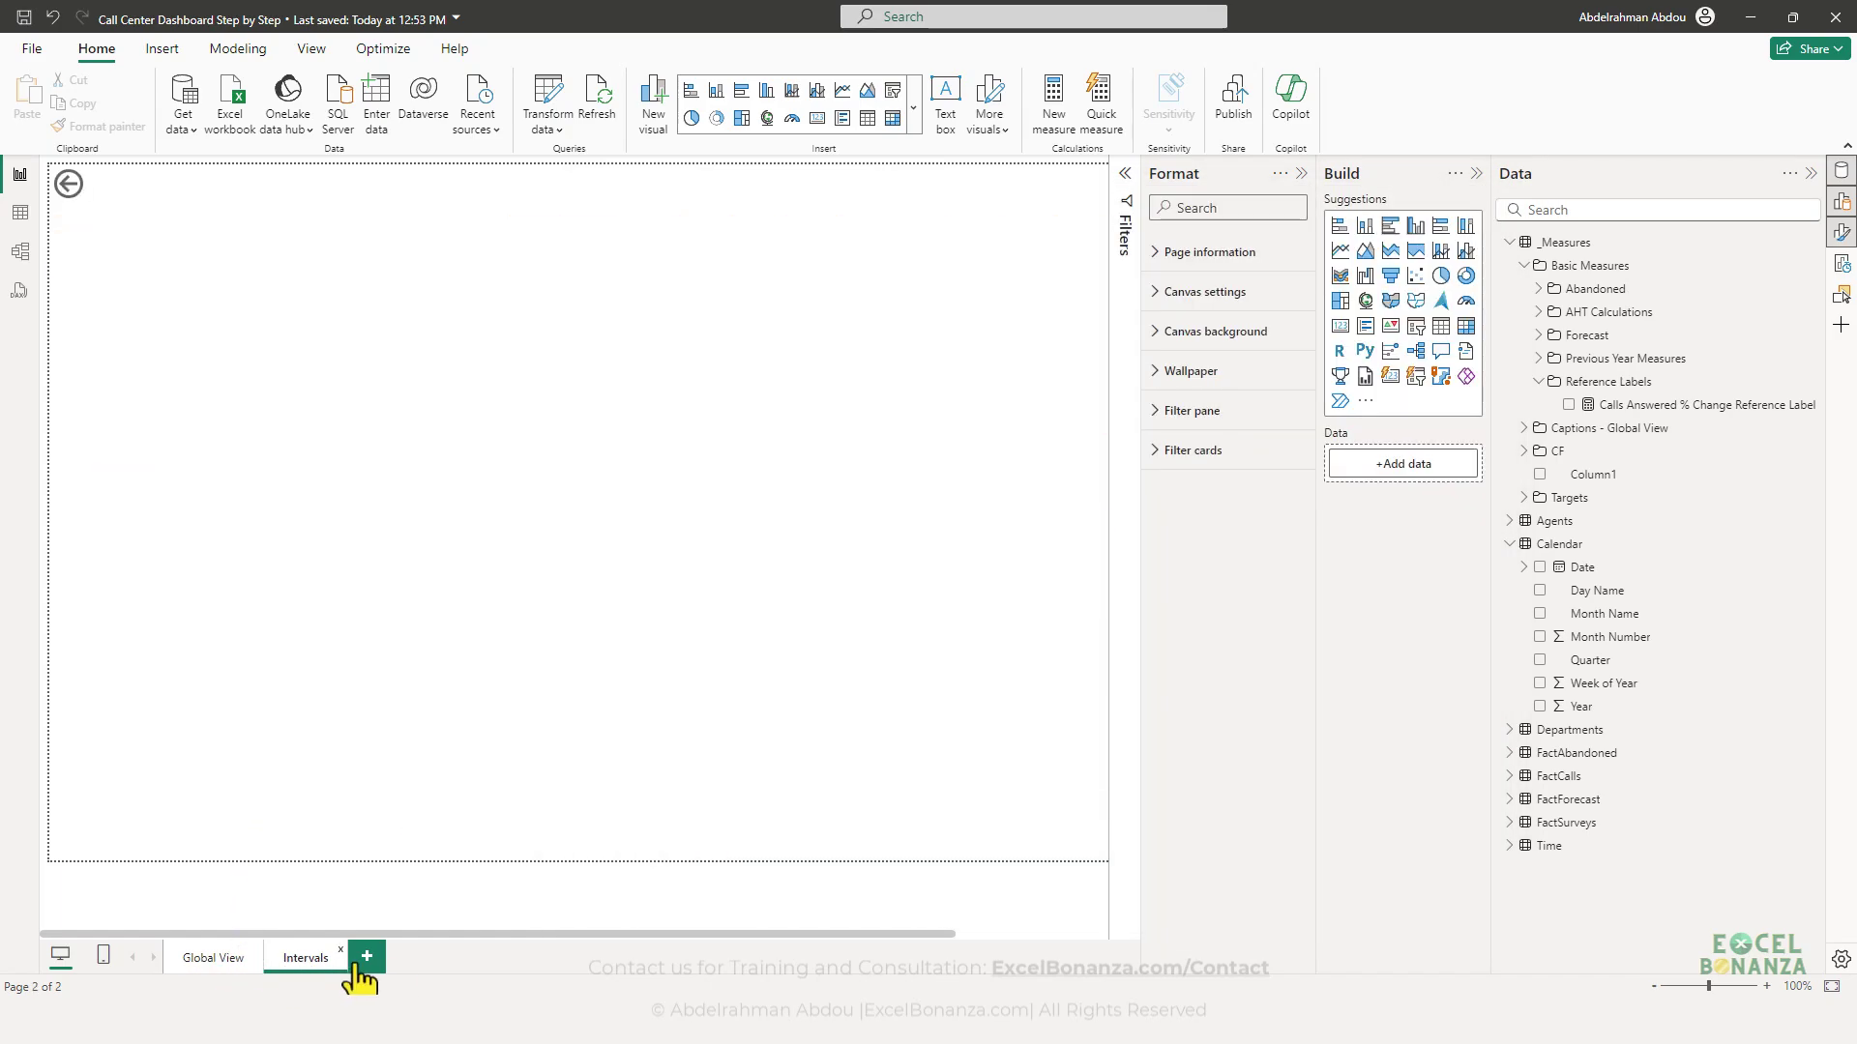
pyautogui.moveTo(1435, 979)
pyautogui.click(1372, 965)
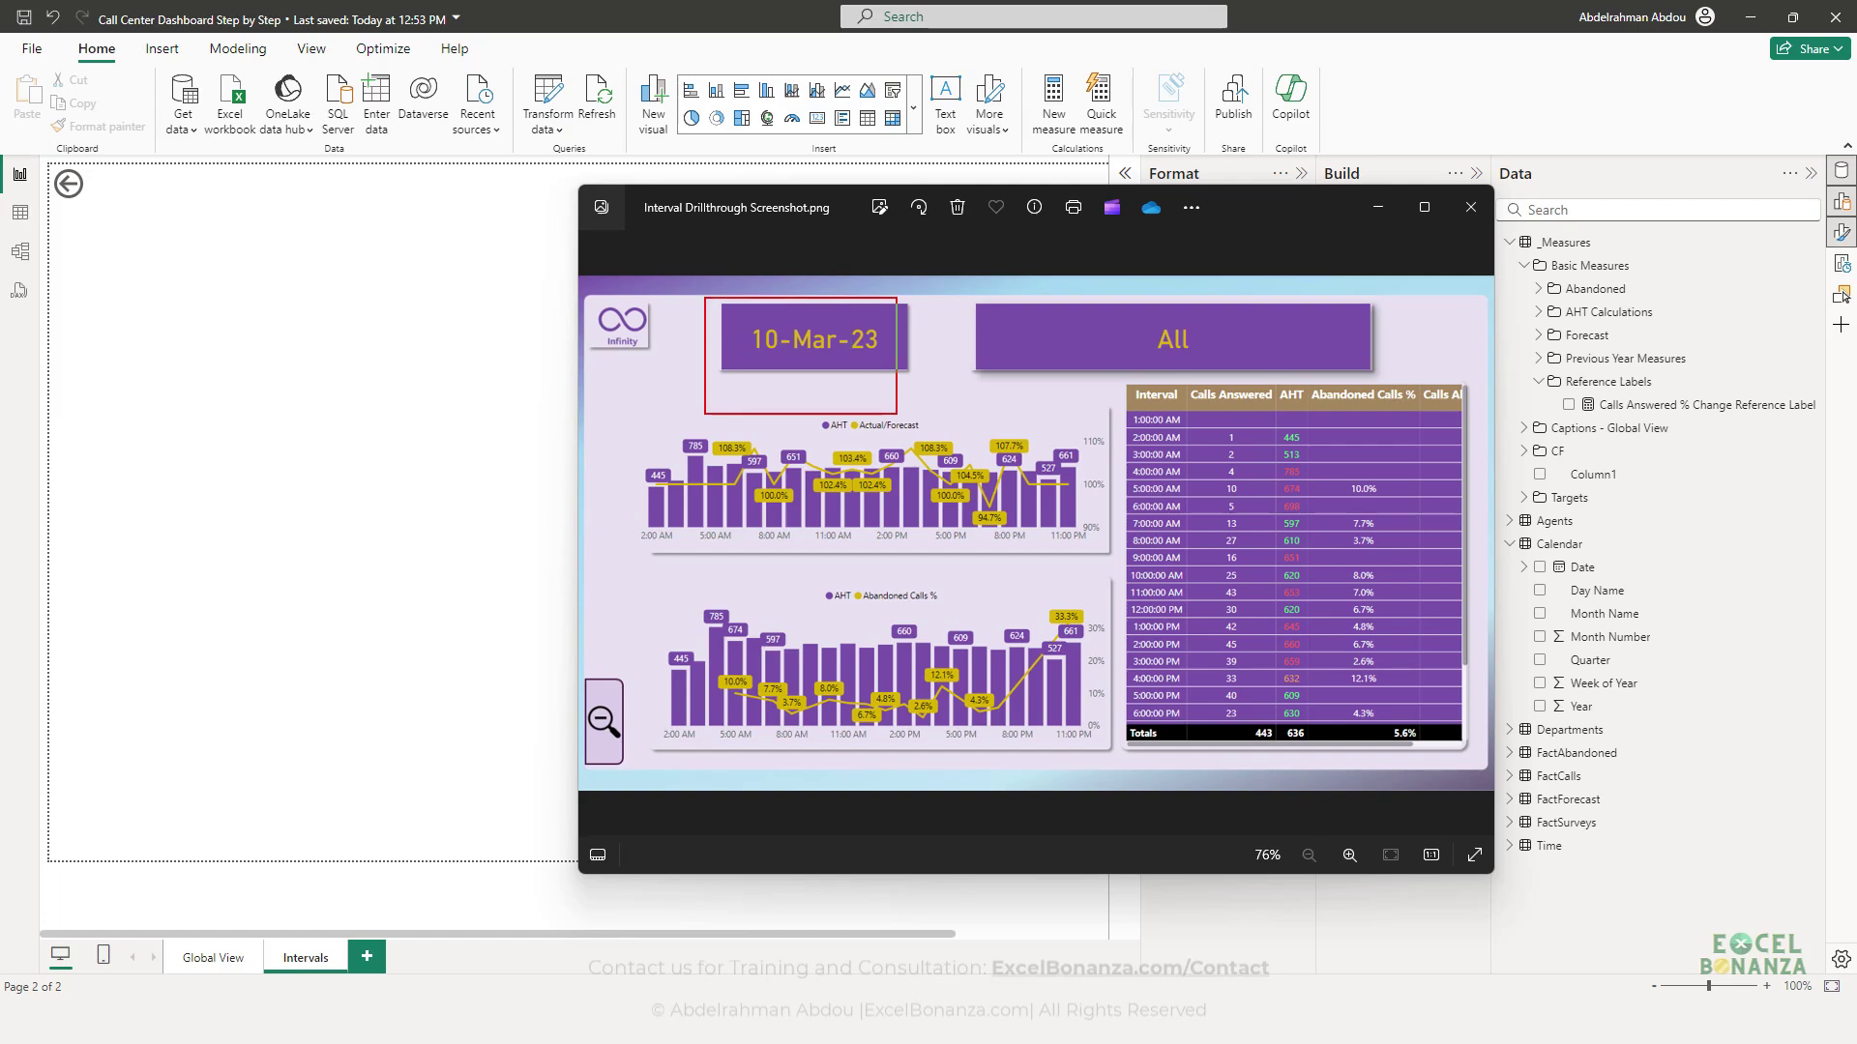
# - Examine the selected-date box and the "All" box in the Interval Drillthrough screenshot, and close the image
pyautogui.moveTo(897, 414); pyautogui.dragTo(934, 396)
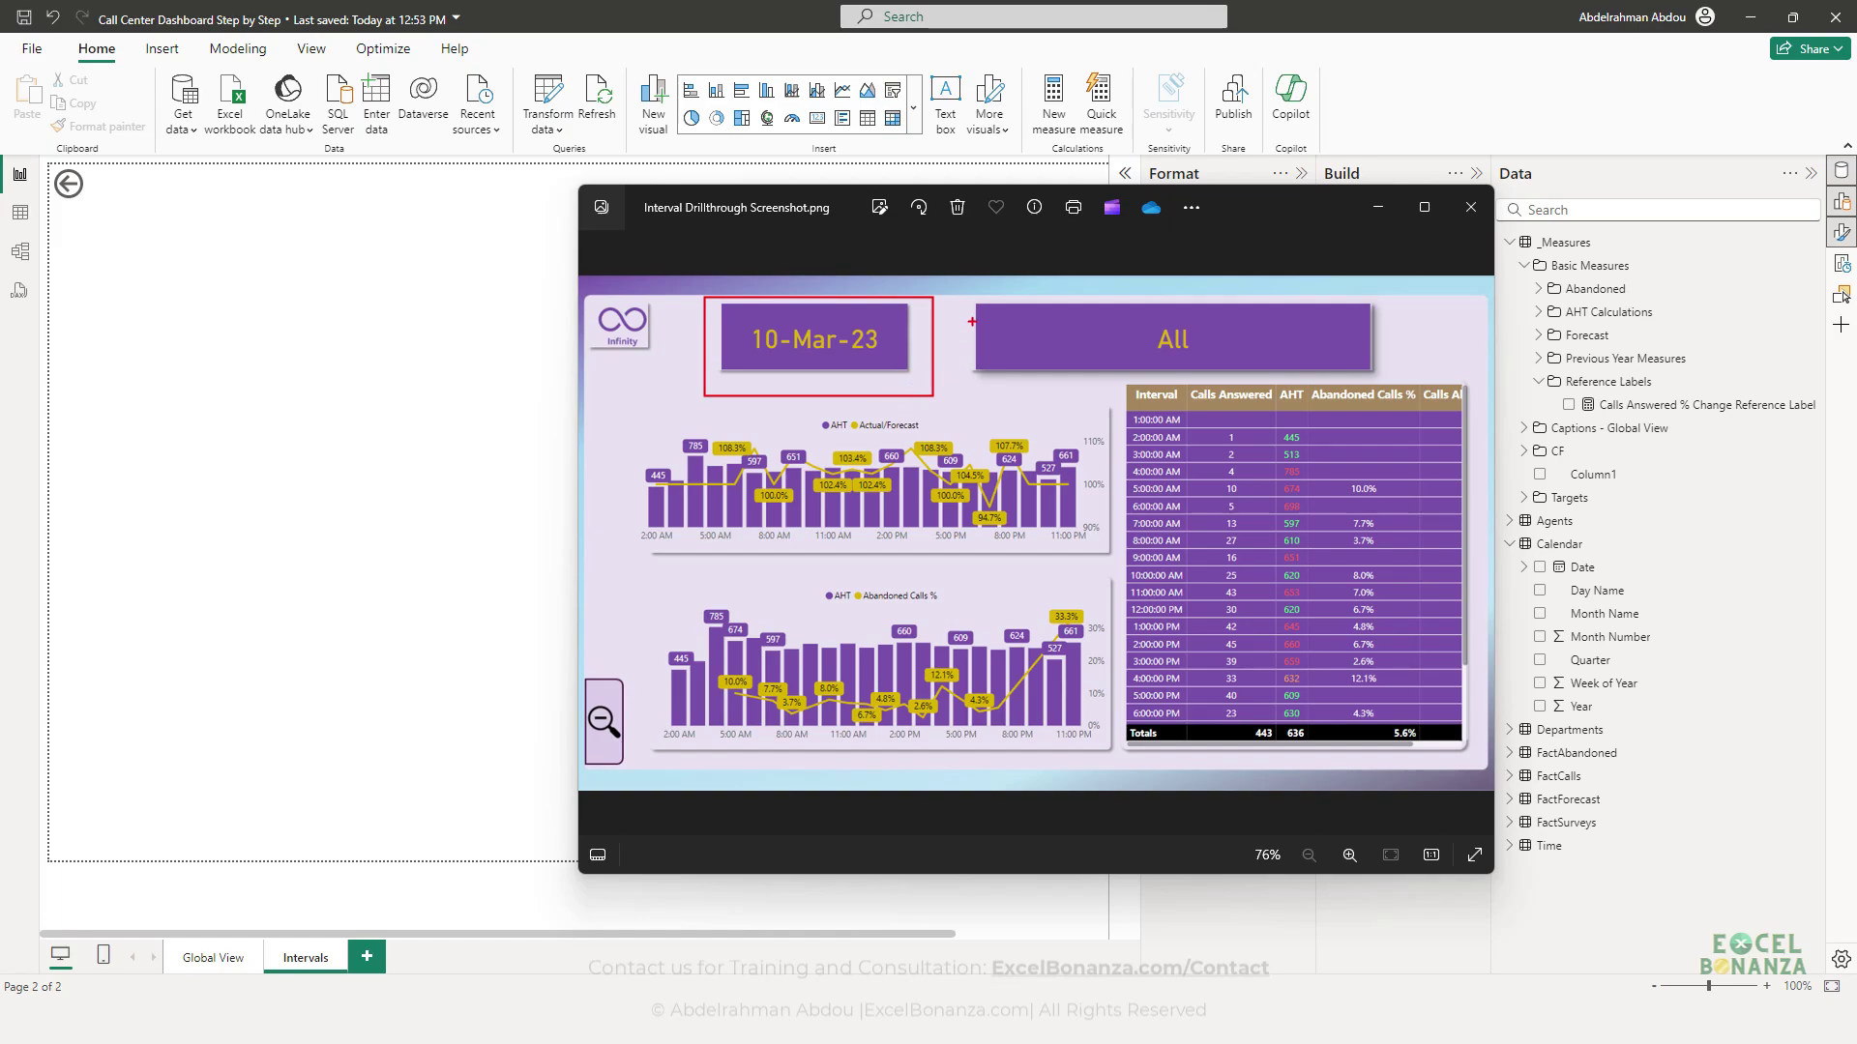
pyautogui.press('Escape')
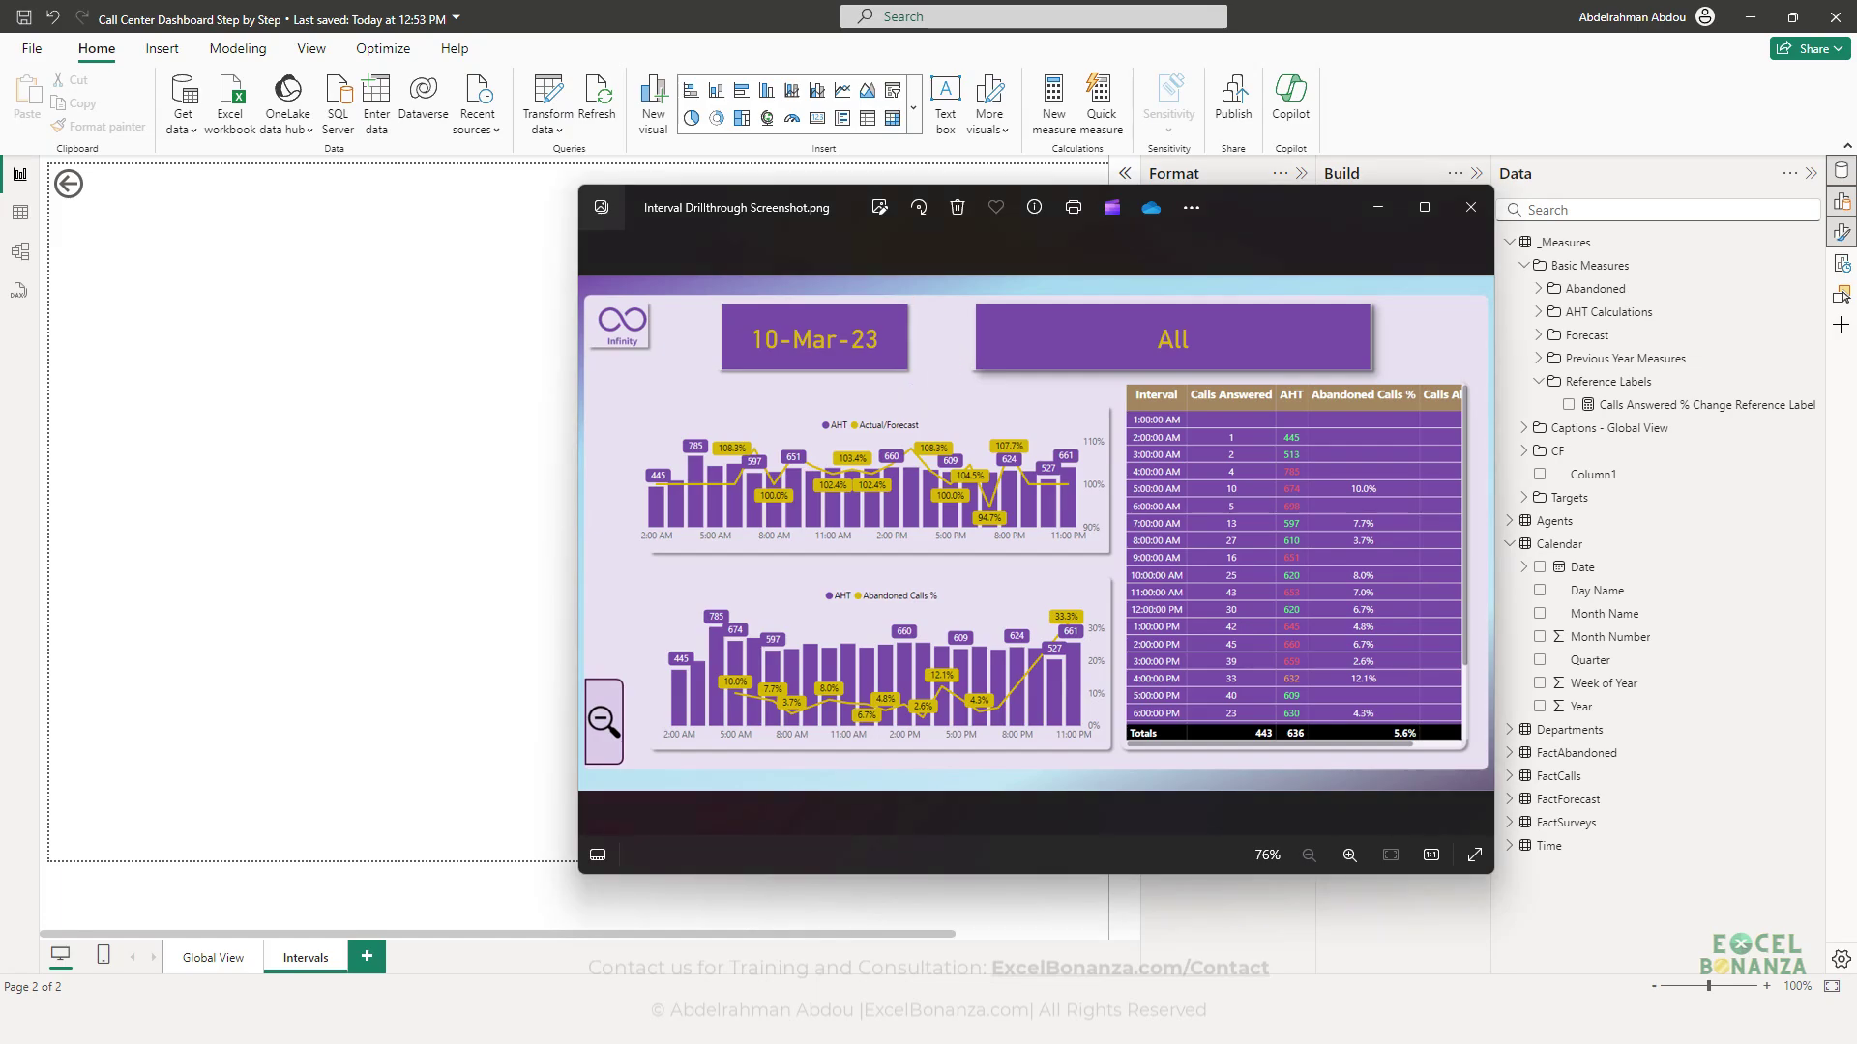
pyautogui.moveTo(961, 297); pyautogui.dragTo(1390, 378)
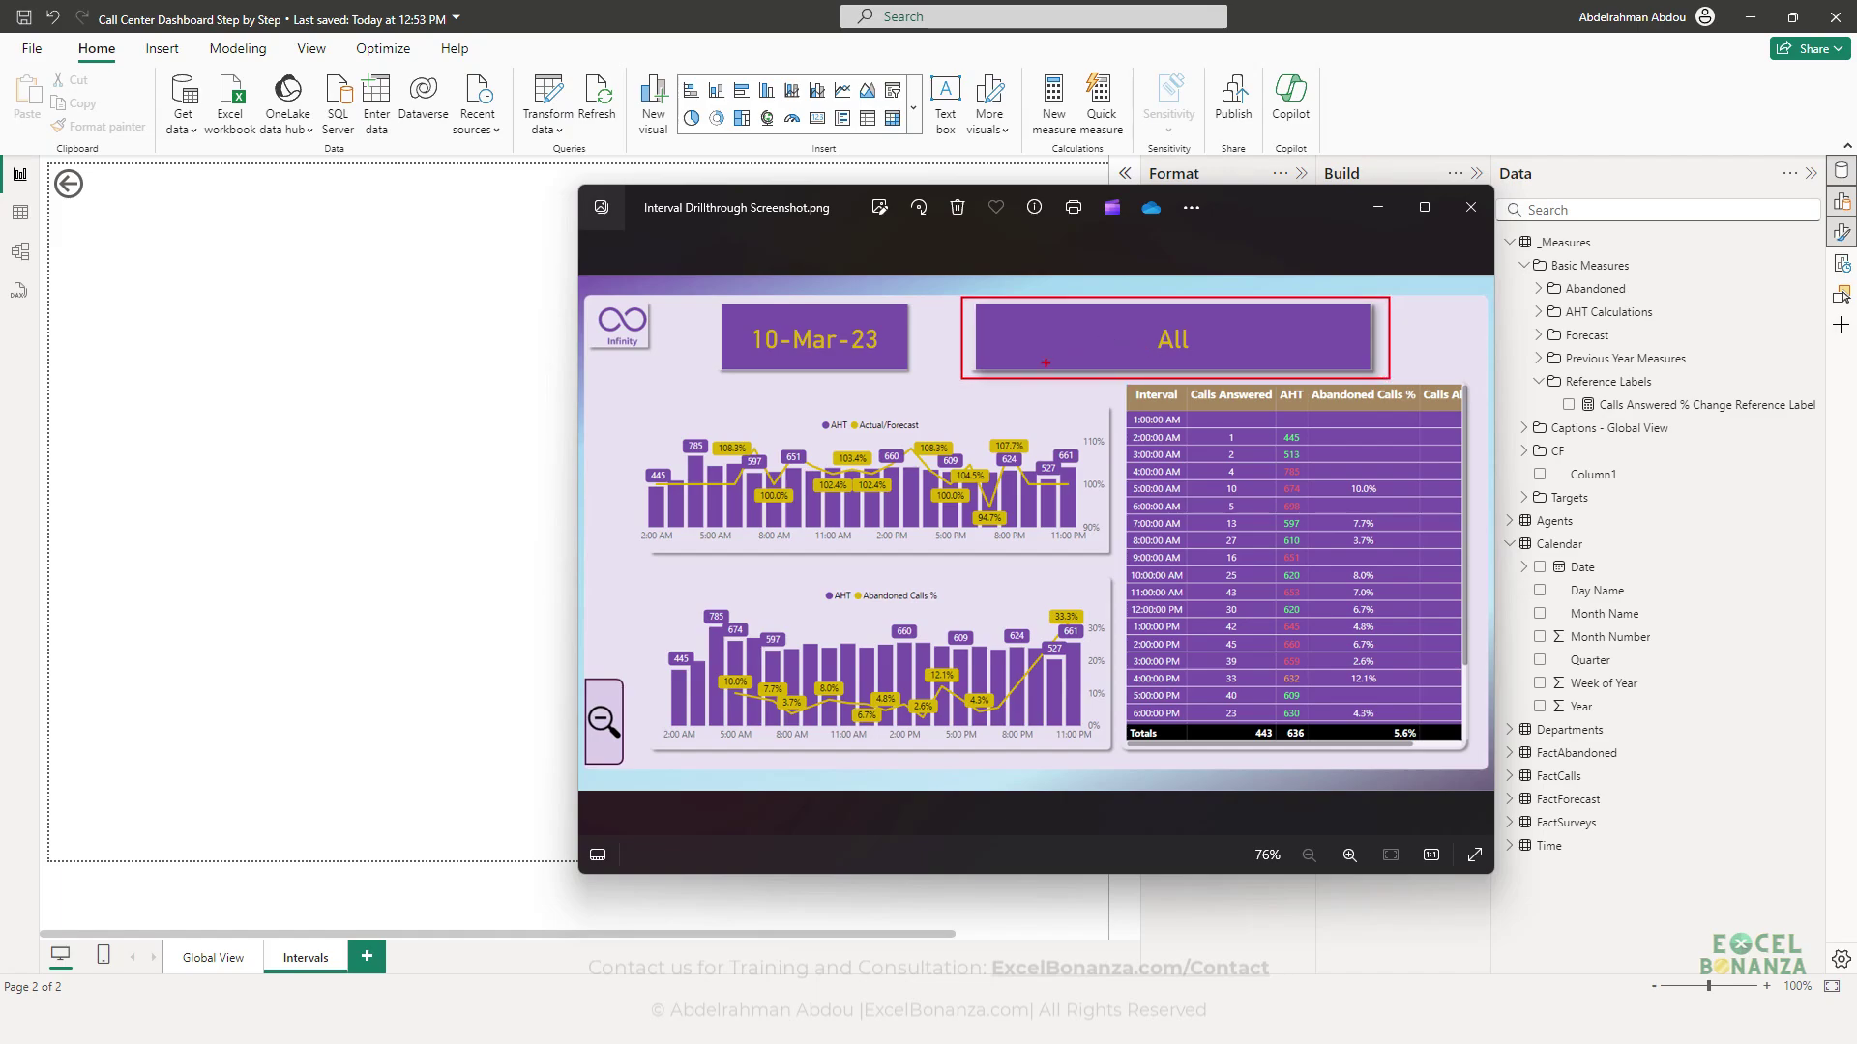
pyautogui.press('Escape')
pyautogui.hotkey('alt', 'F4')
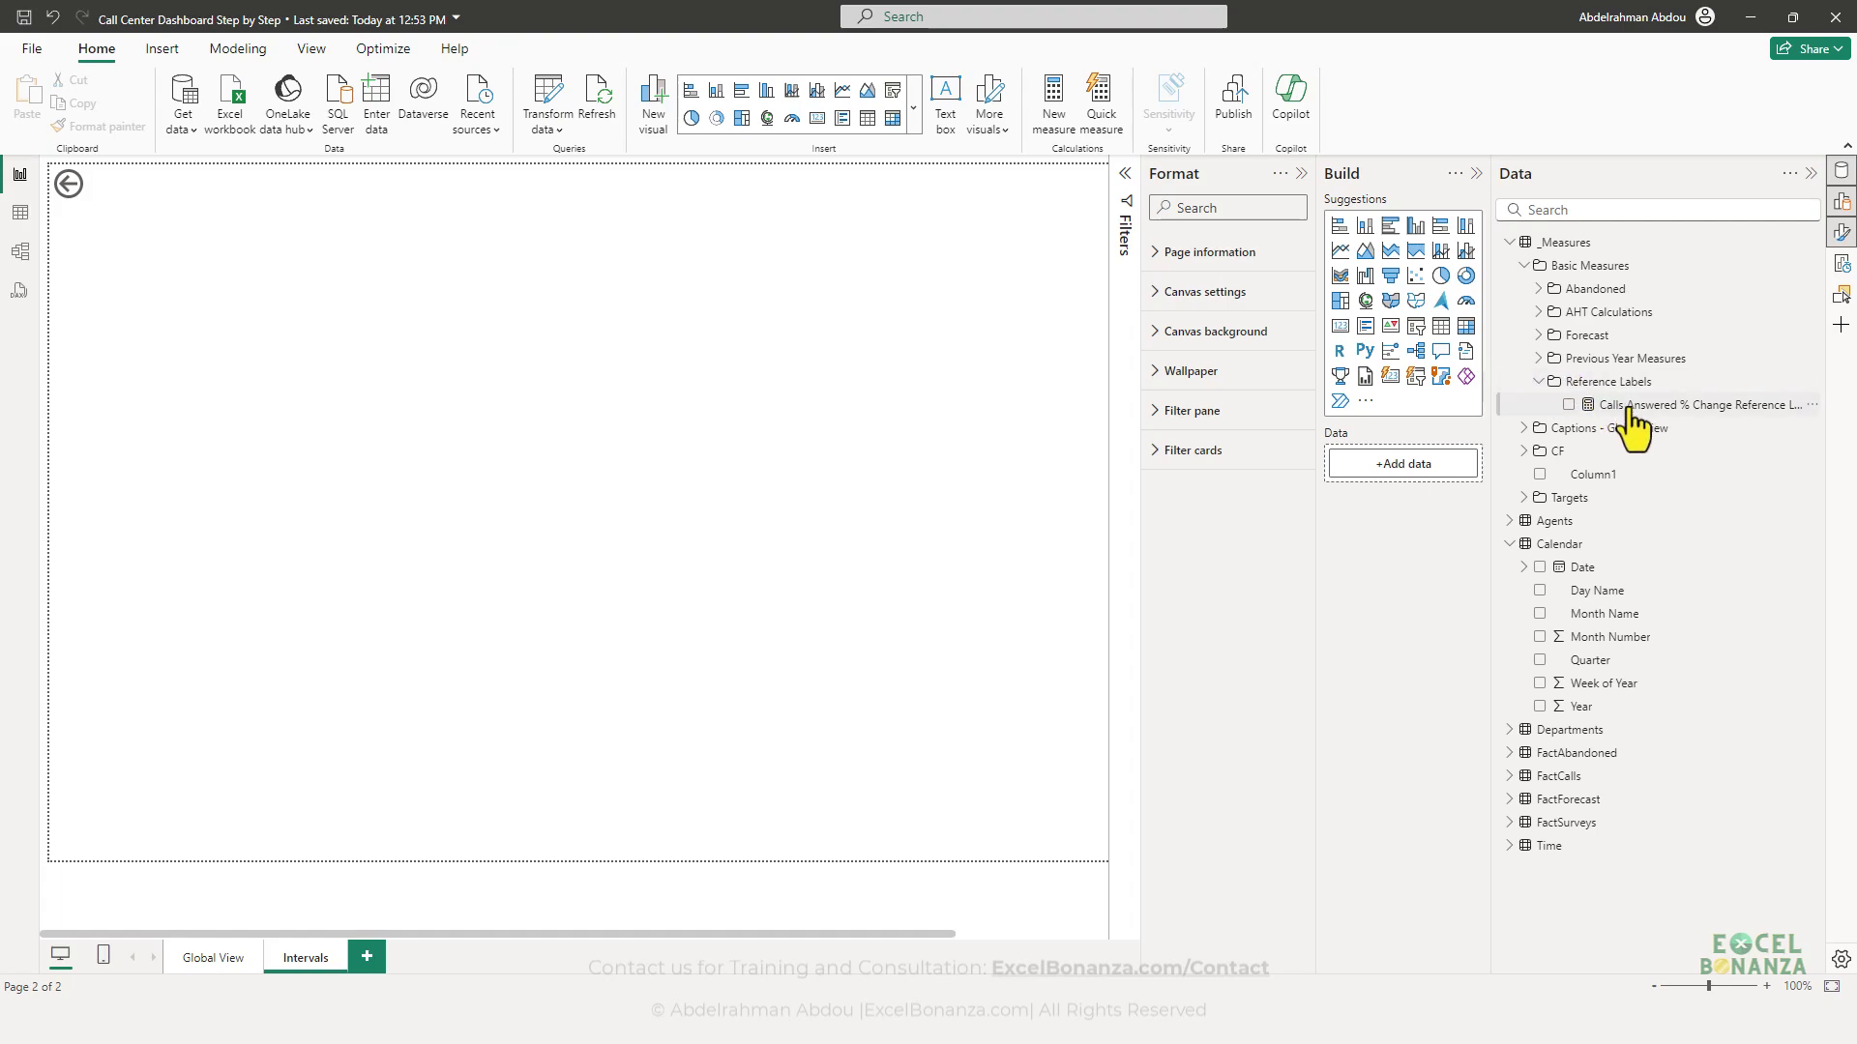
# - Add a card visual at the top of the Intervals page and create a measure named "Label - Selected Date - Interval View" in _Measures
pyautogui.click(1339, 327)
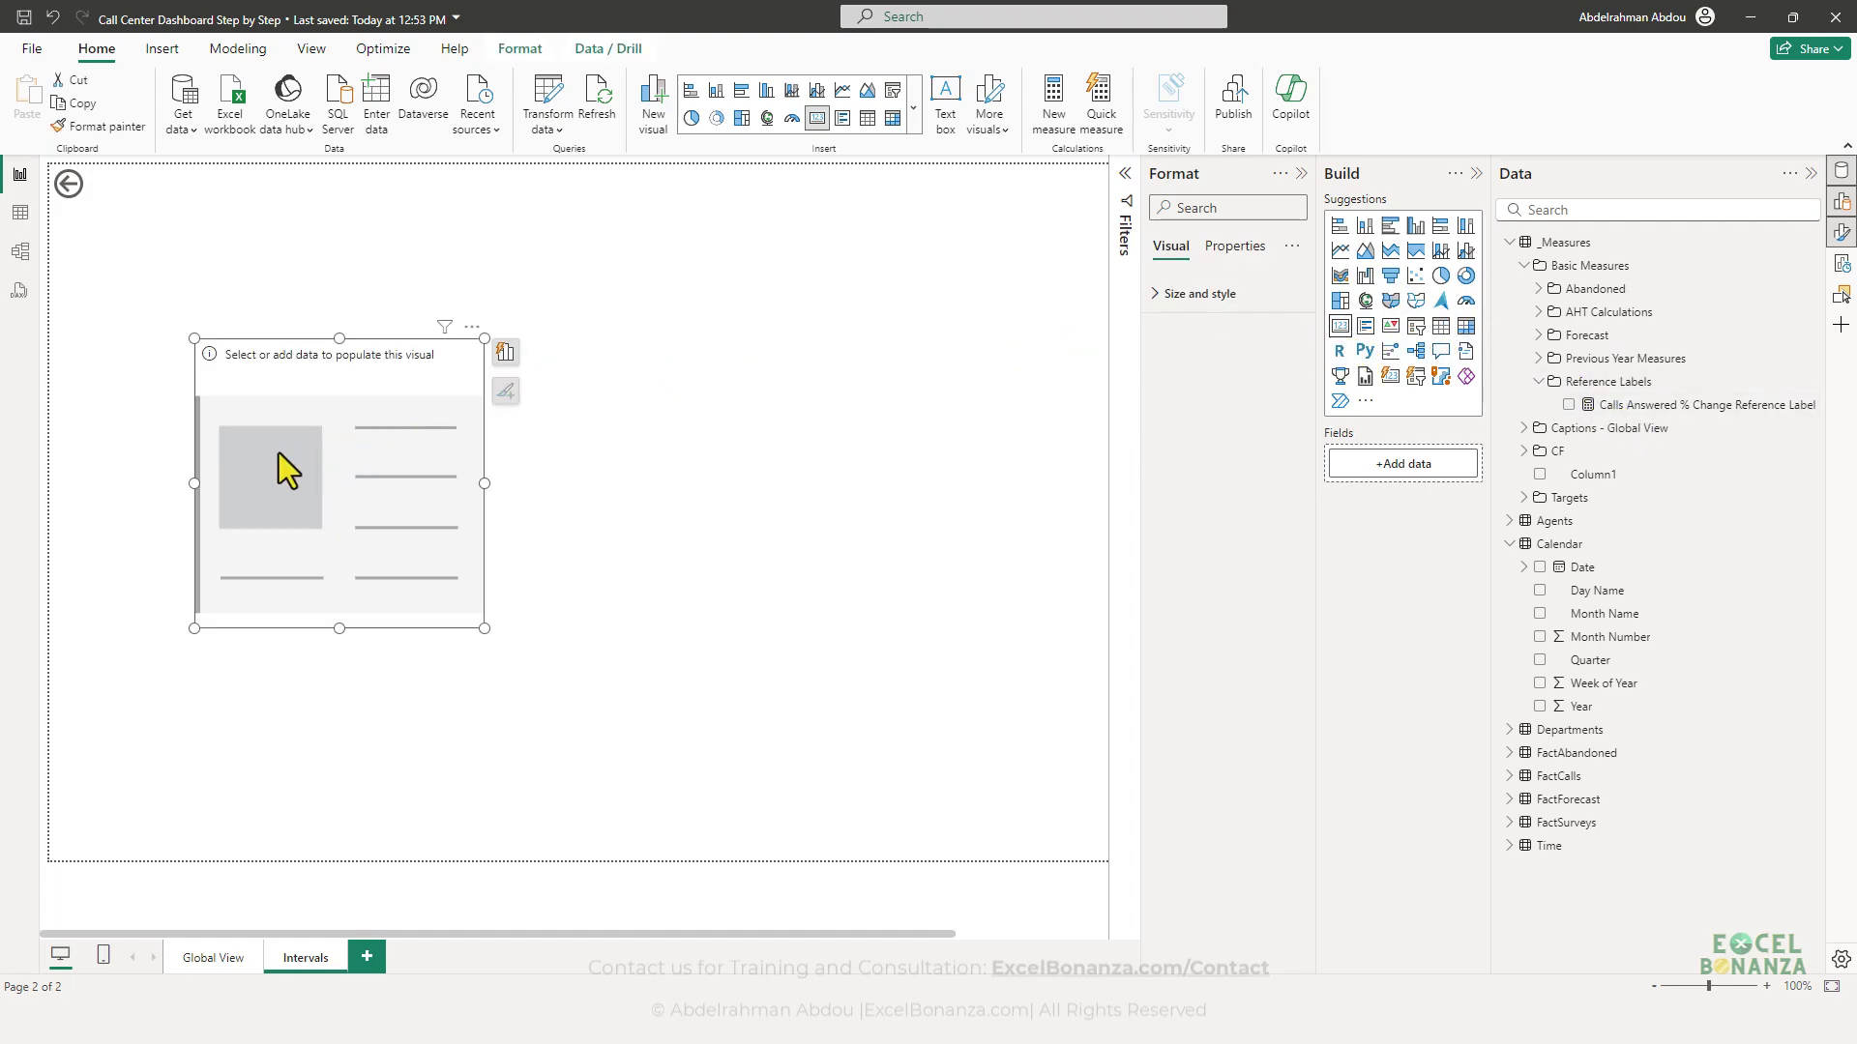
pyautogui.moveTo(478, 476); pyautogui.dragTo(477, 282)
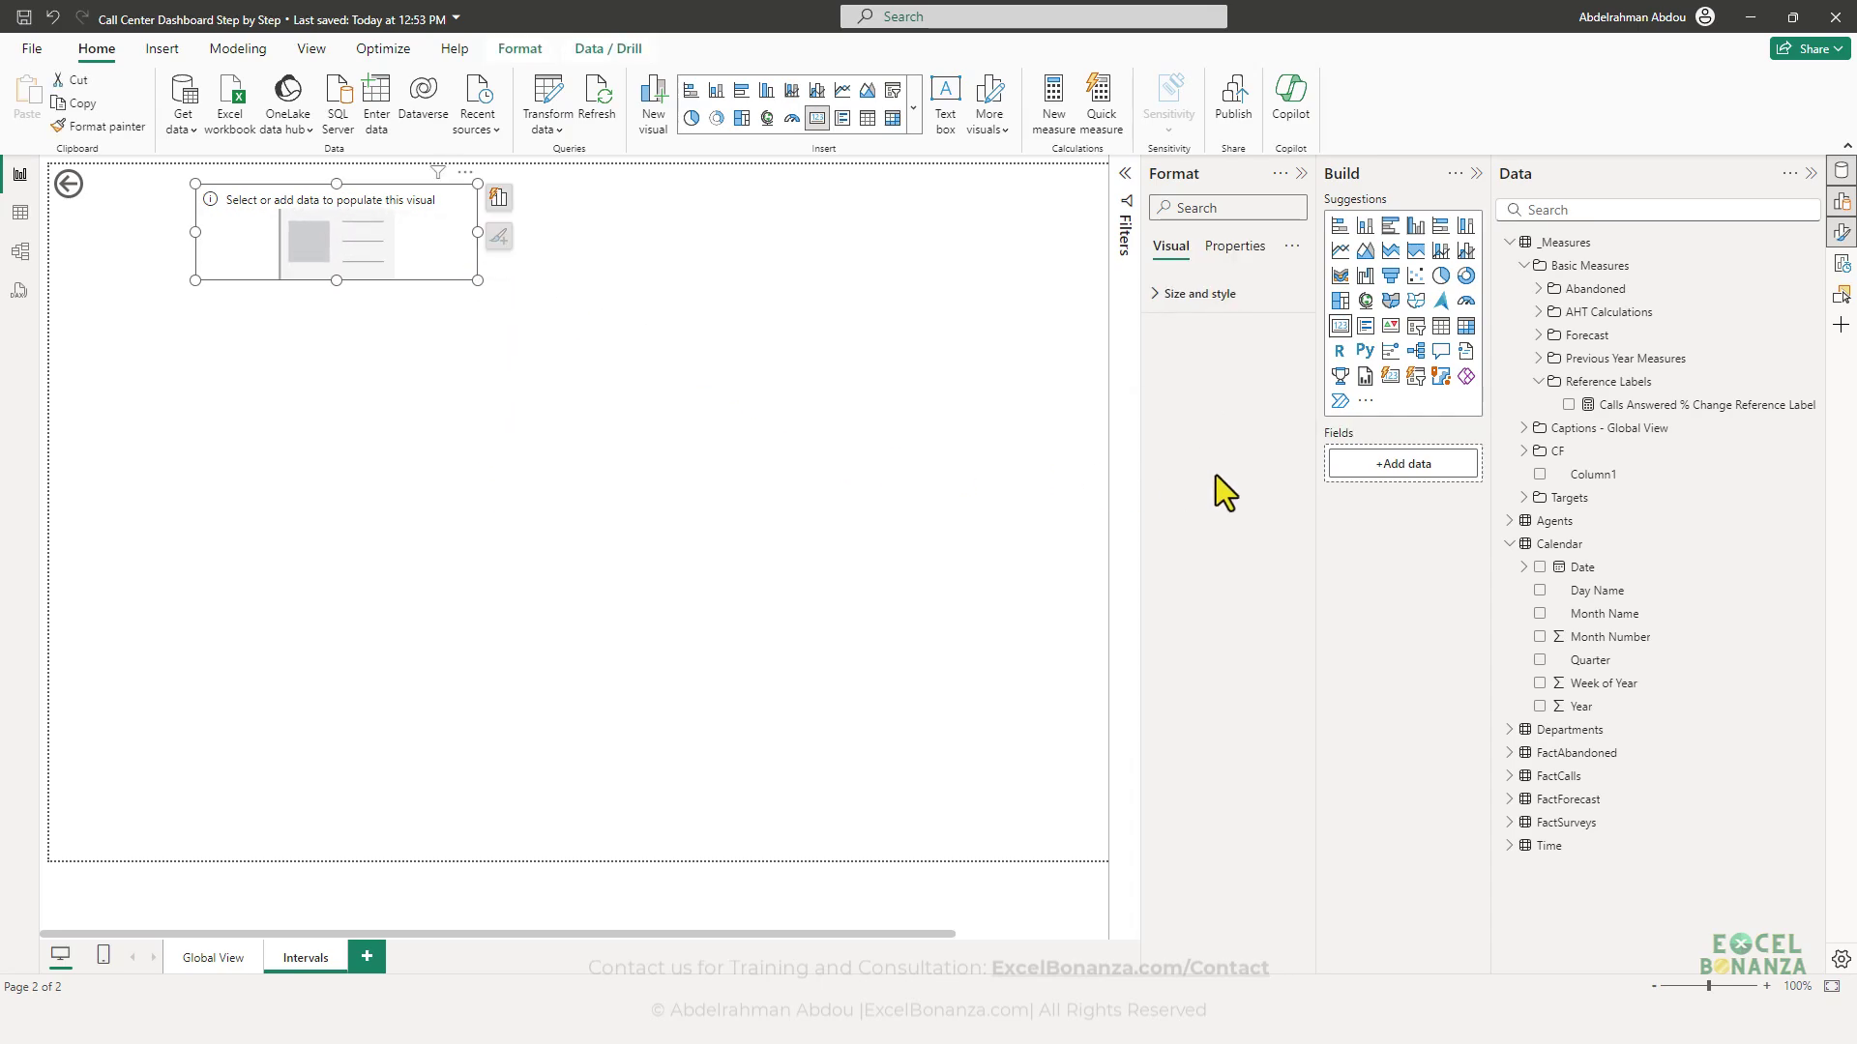
pyautogui.rightClick(1814, 264)
pyautogui.click(1756, 274)
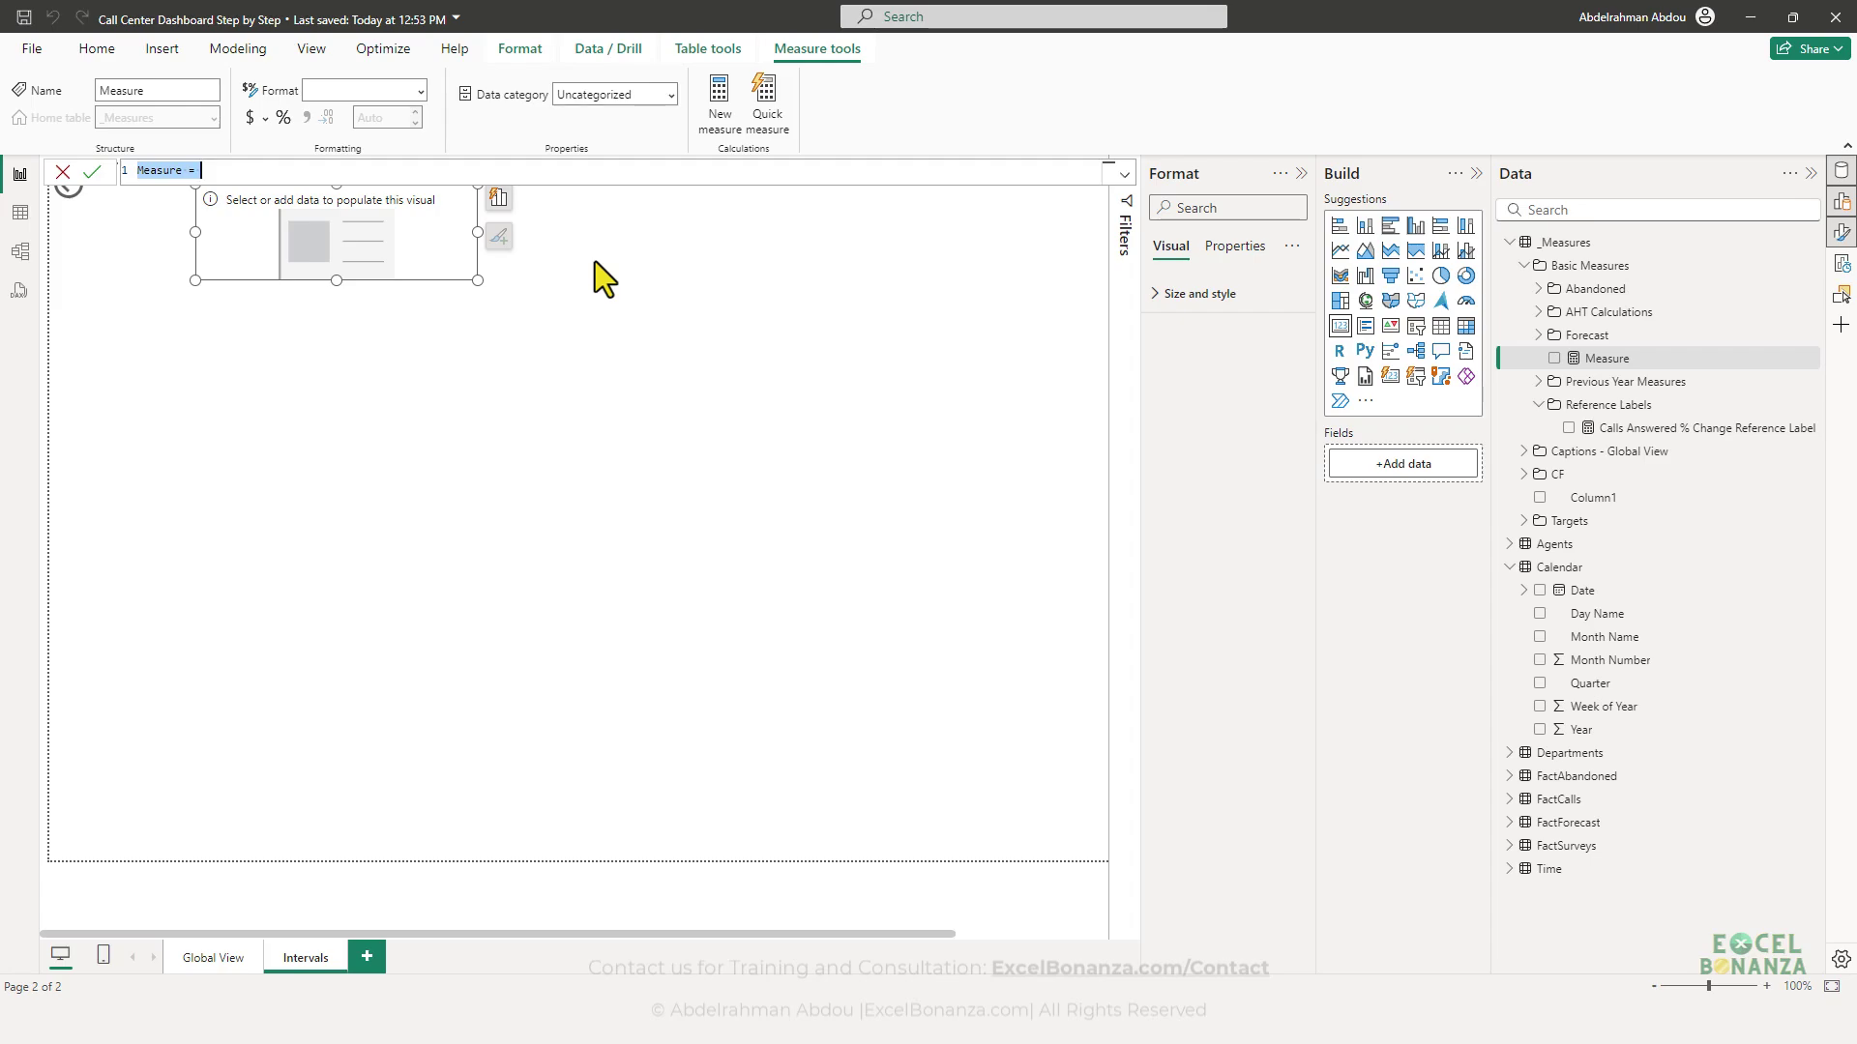
pyautogui.write('Selected Date - Interval View')
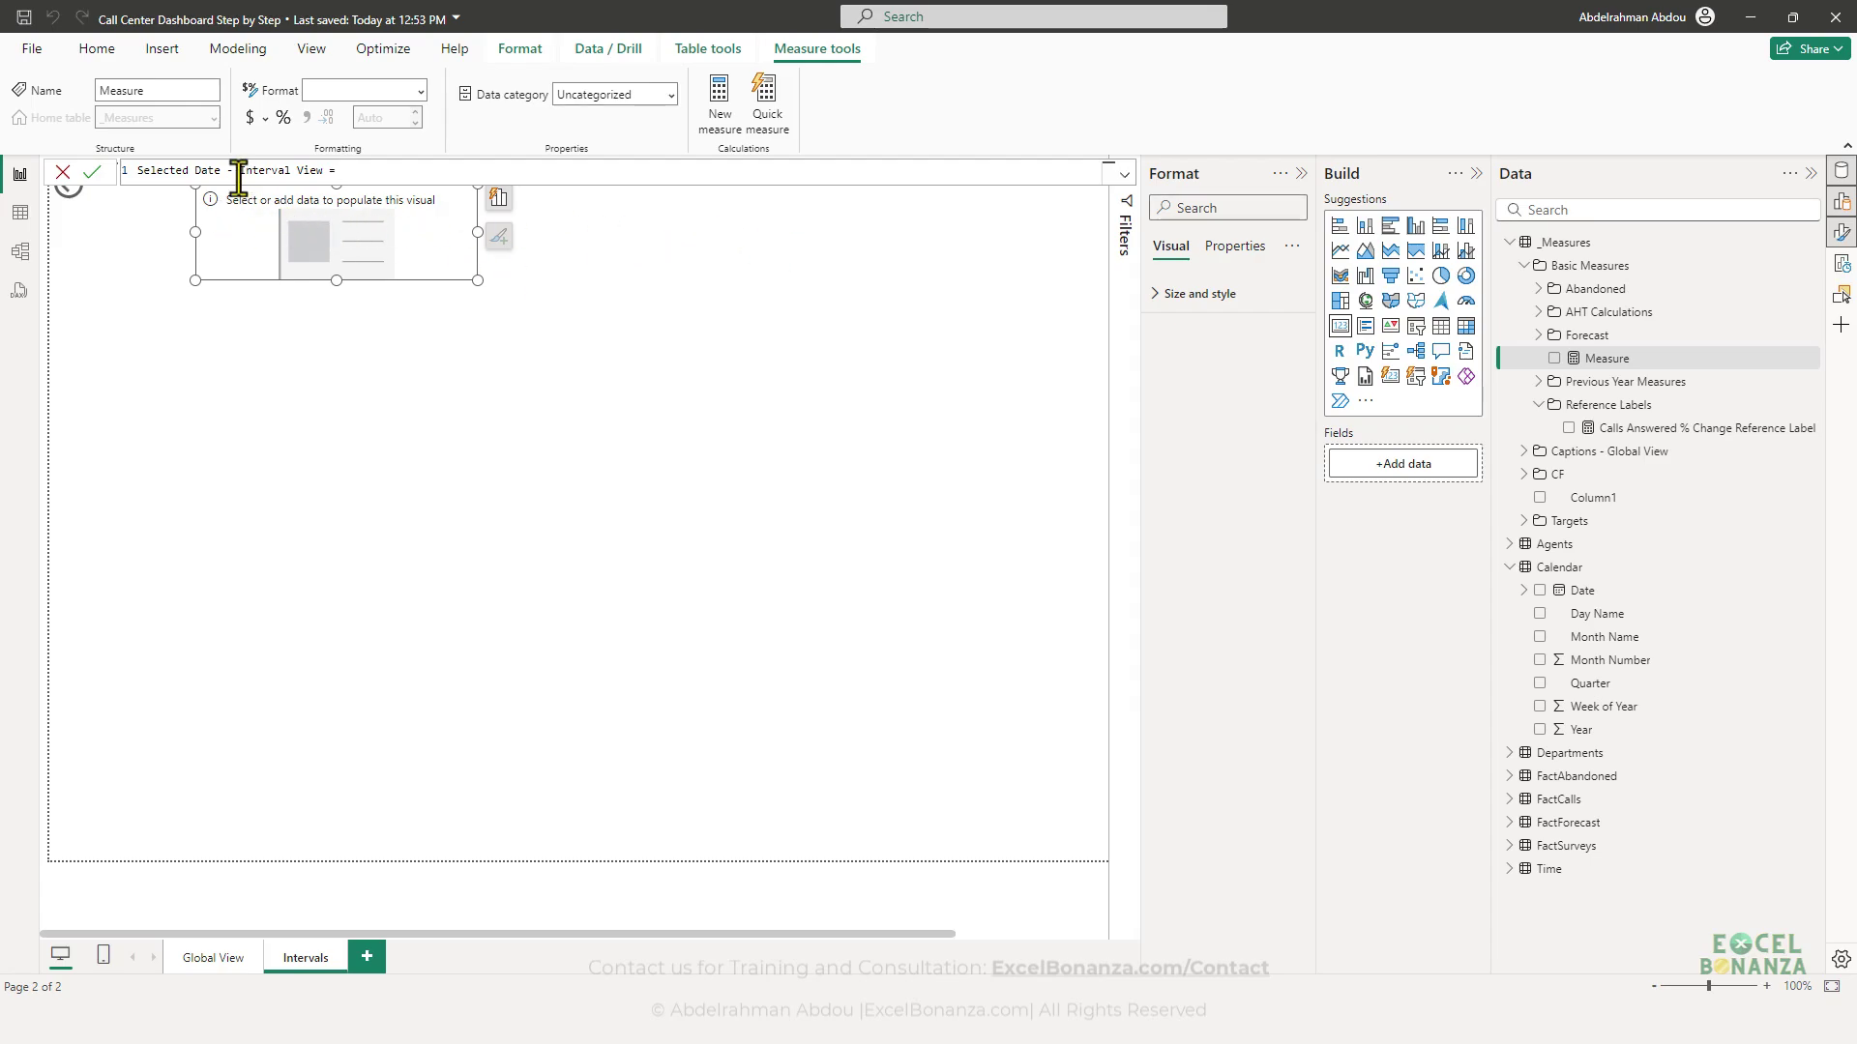
pyautogui.doubleClick(137, 171)
pyautogui.write('Label -')
pyautogui.click(422, 171)
# - Define the new label measure as SELECTEDVALUE('Calendar'[Date])
pyautogui.write('select')
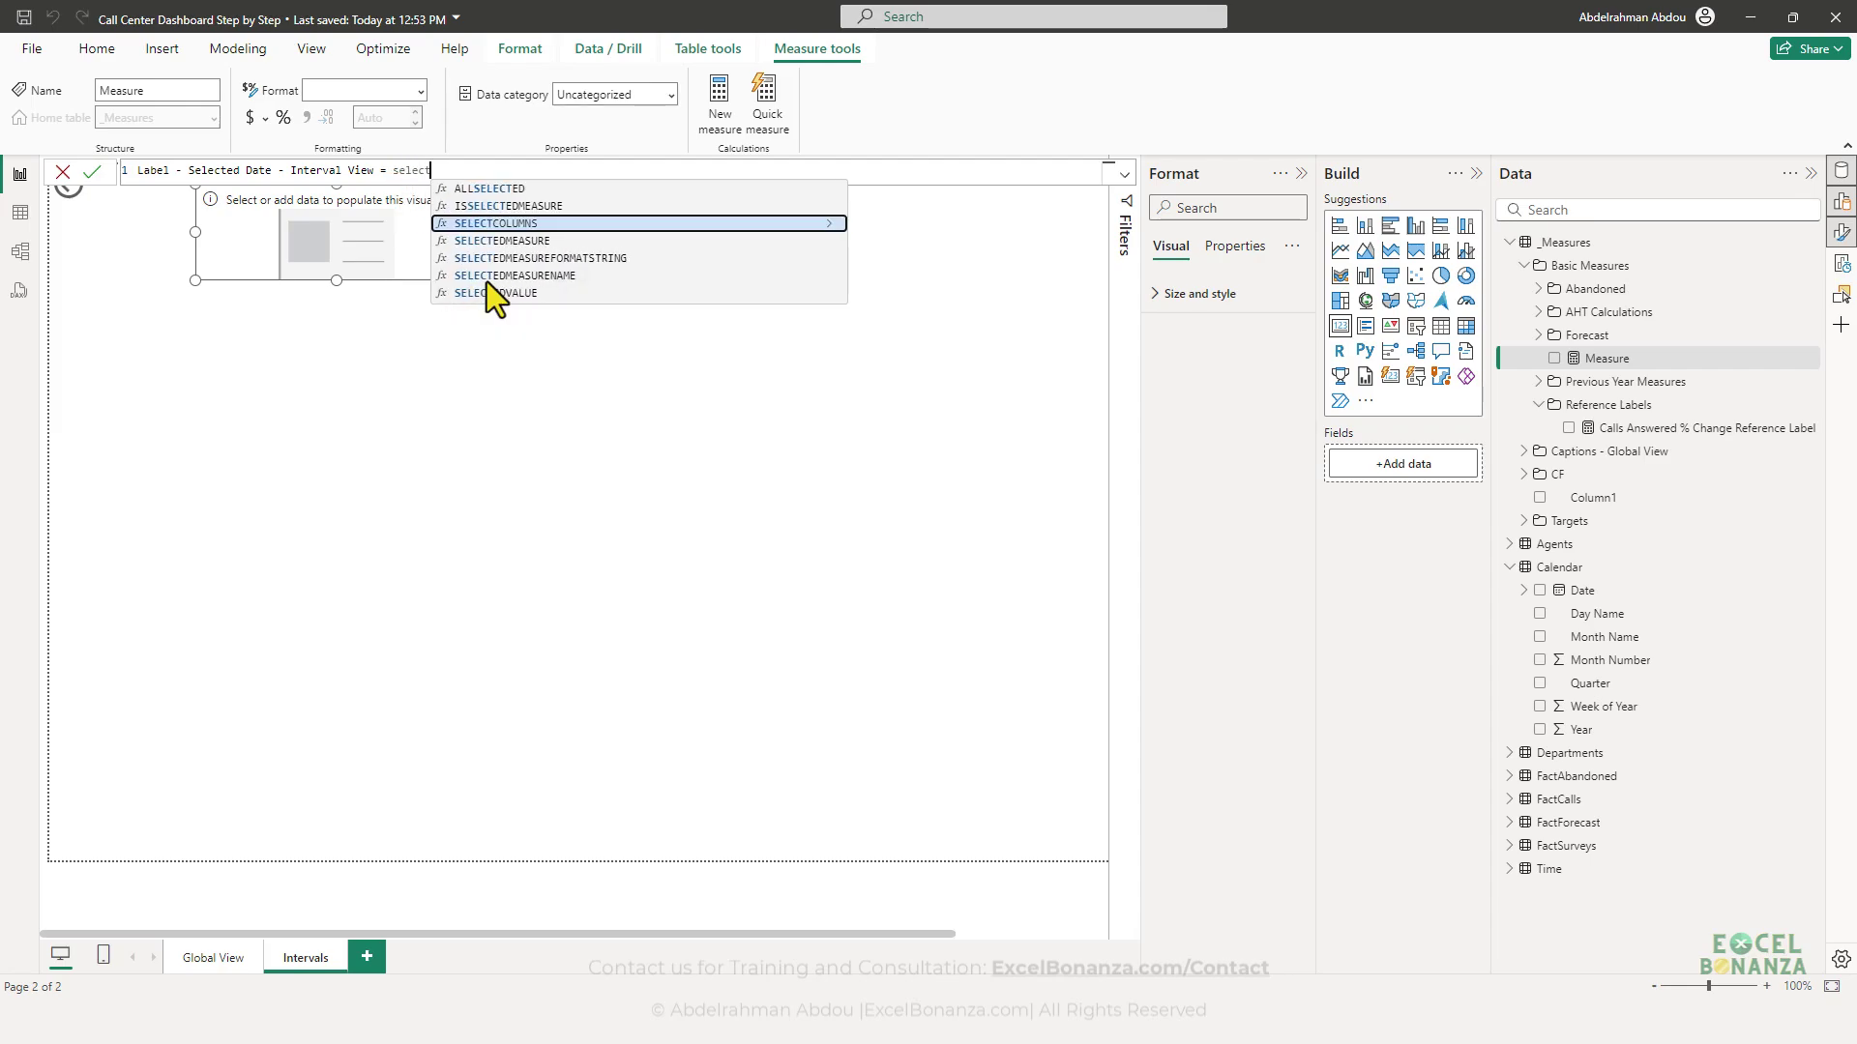
pyautogui.press('Down')
pyautogui.press('Down')
pyautogui.press('Down')
pyautogui.press('Down')
pyautogui.press('Tab')
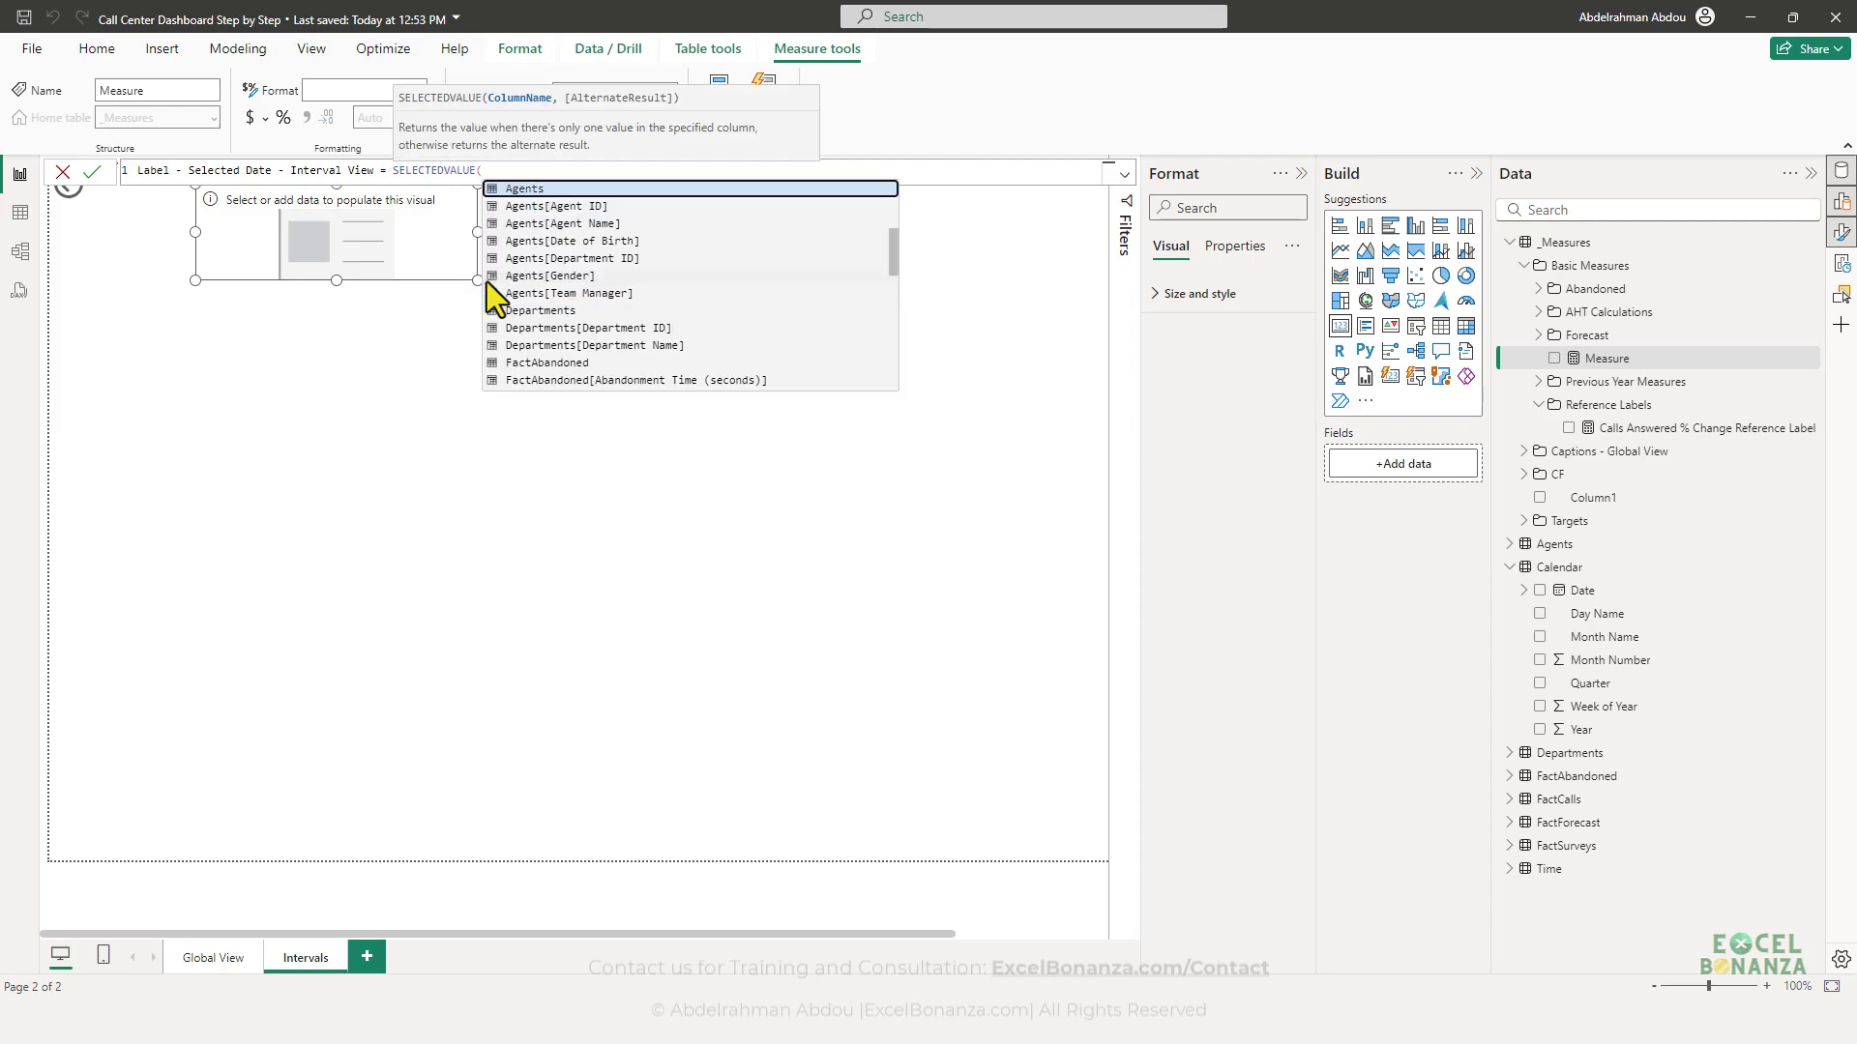
pyautogui.write('calenda')
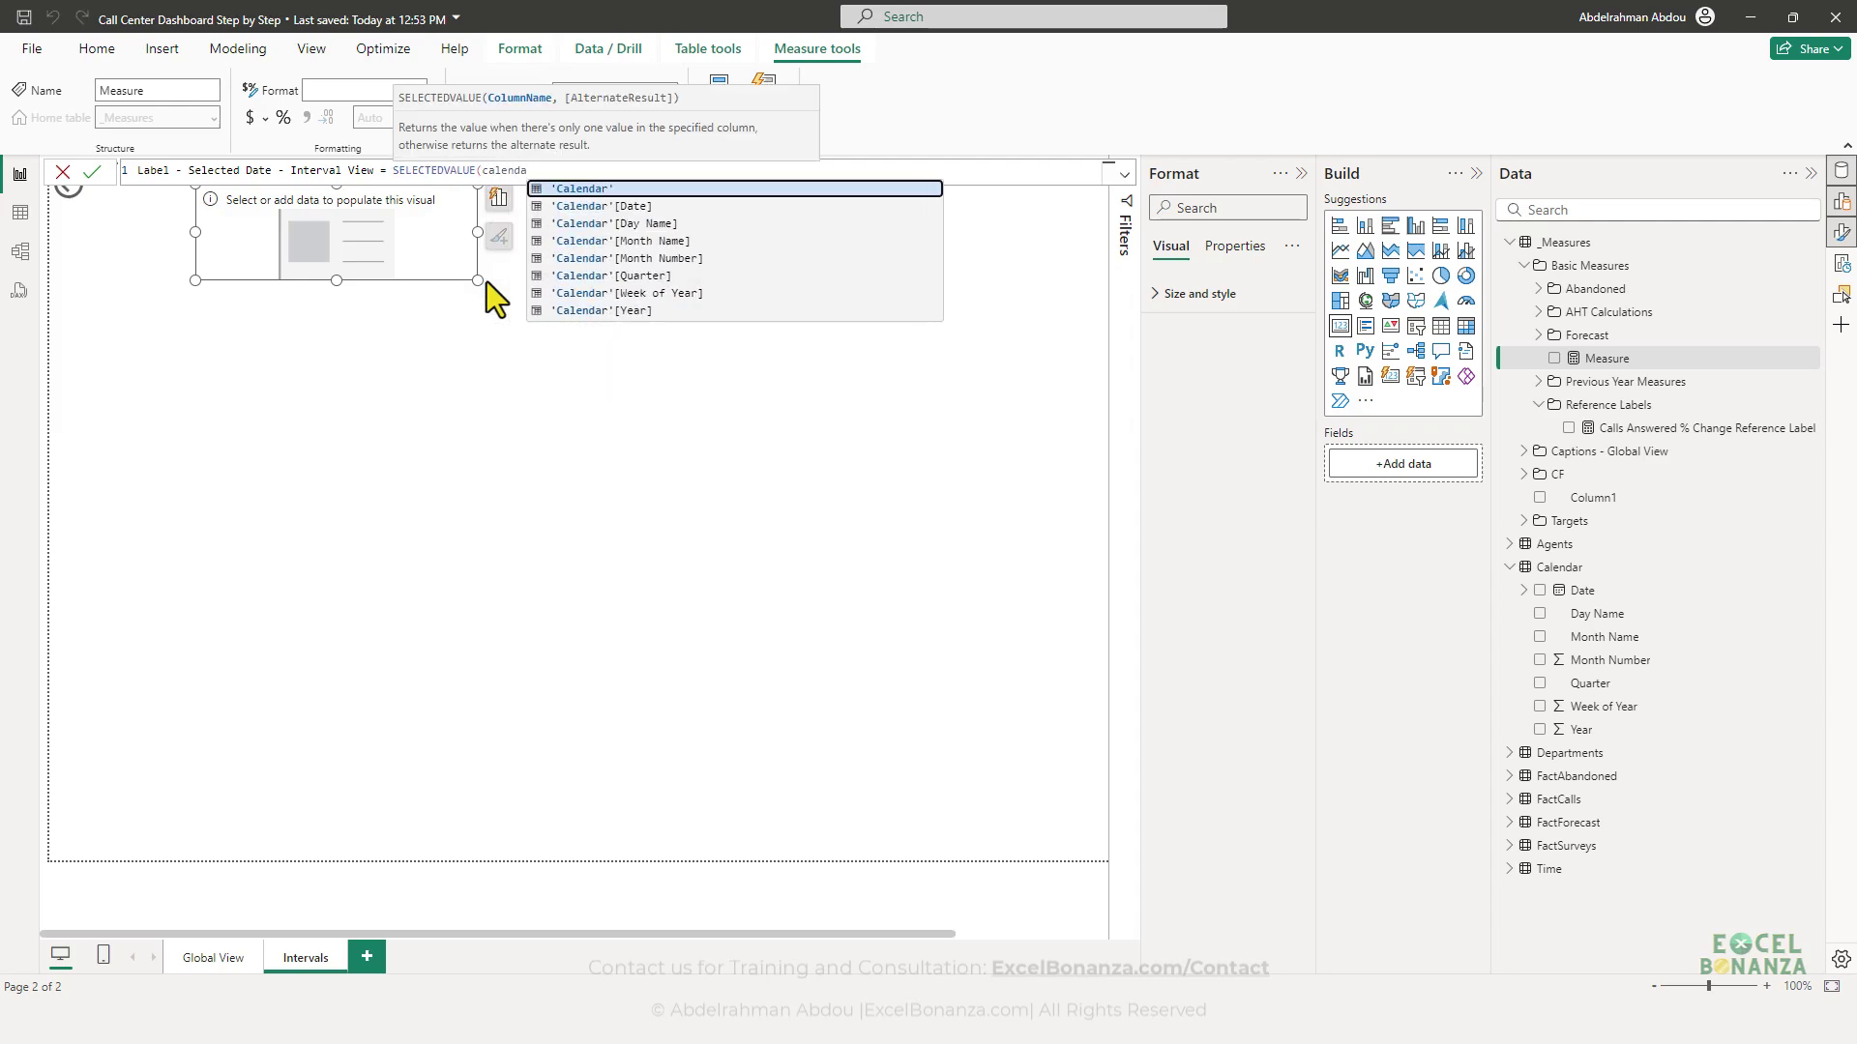
pyautogui.press('Down')
pyautogui.press('Tab')
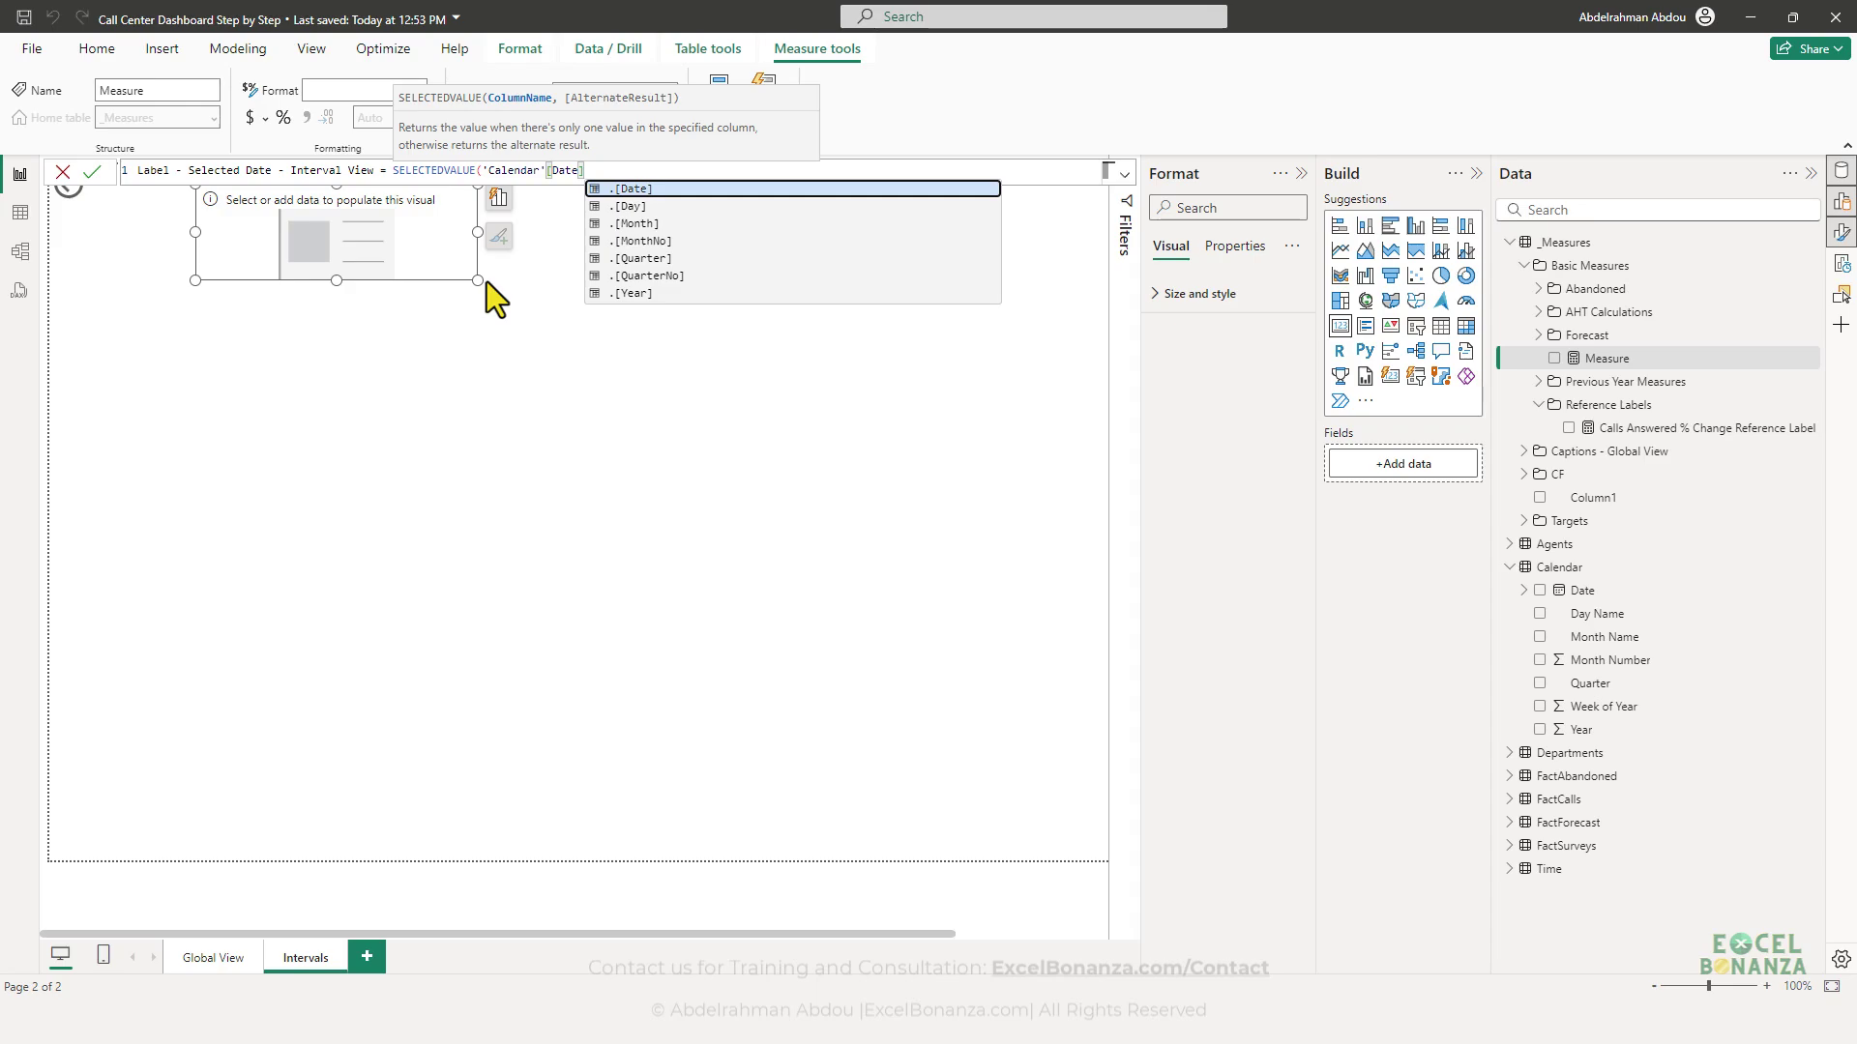
pyautogui.write('])')
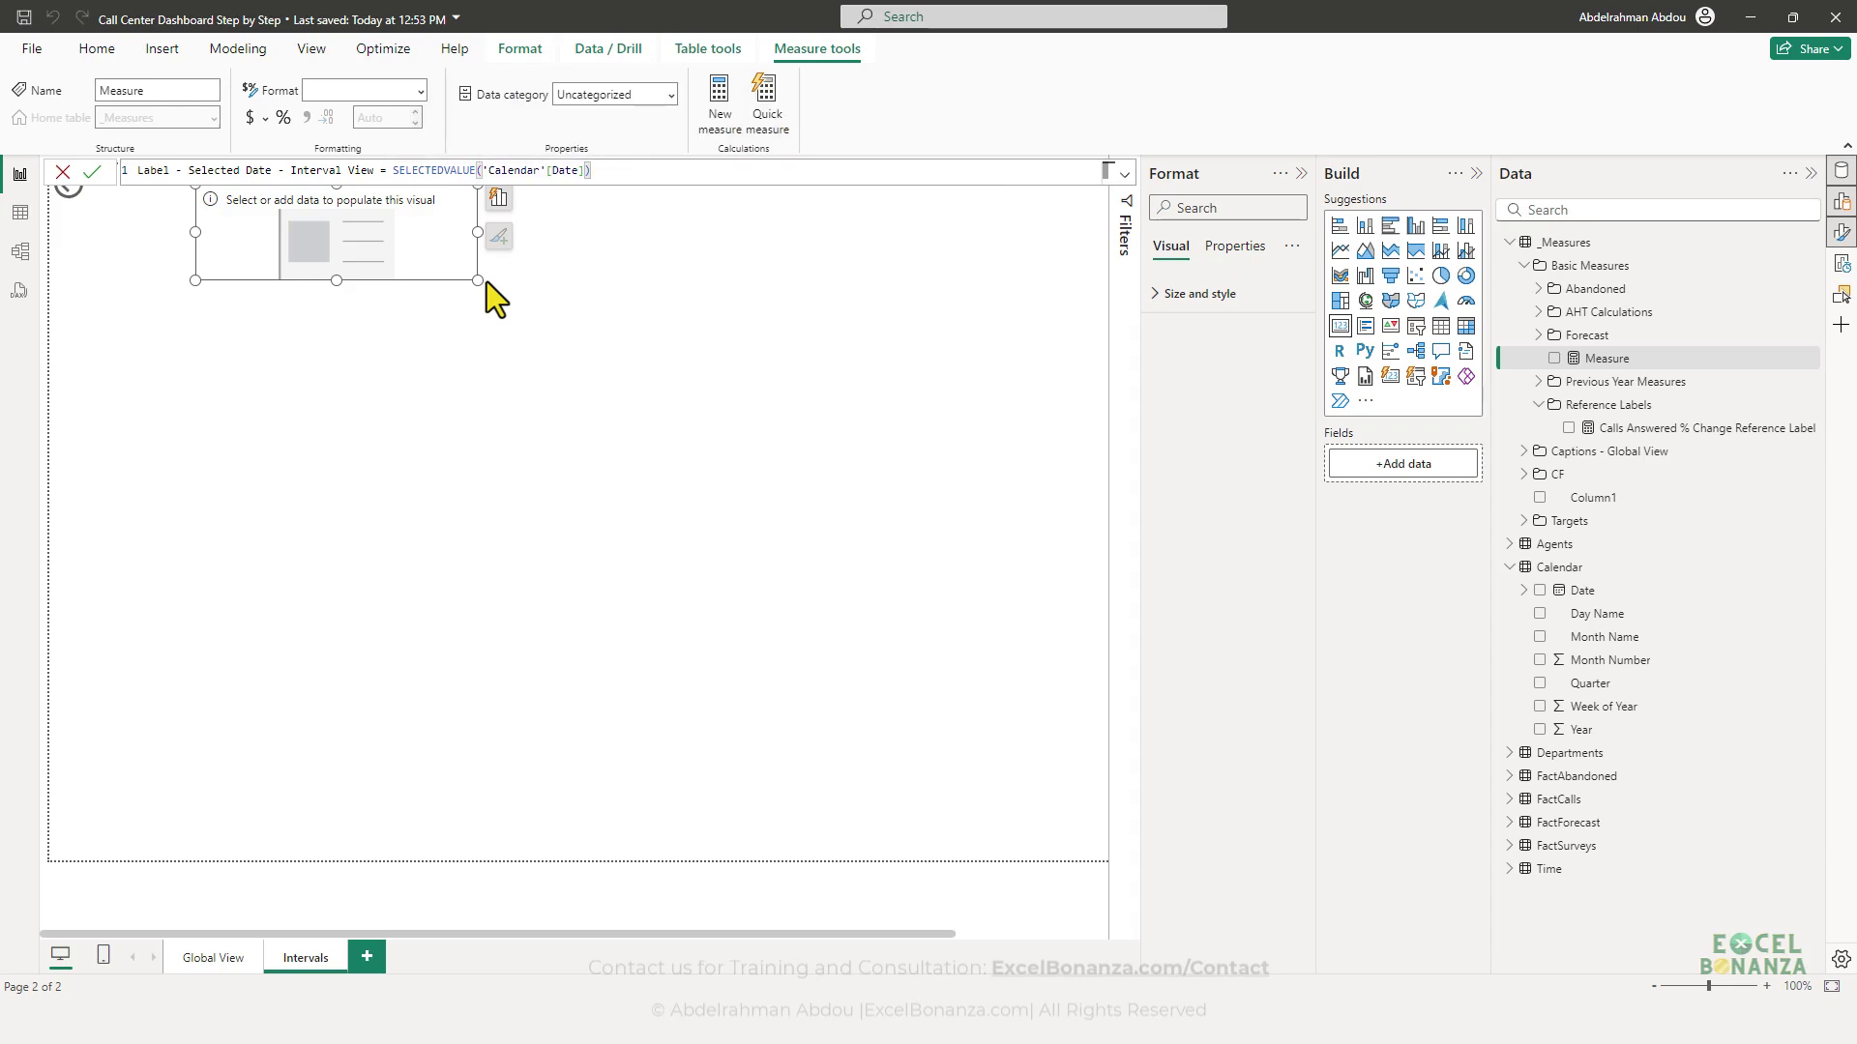
pyautogui.press('Return')
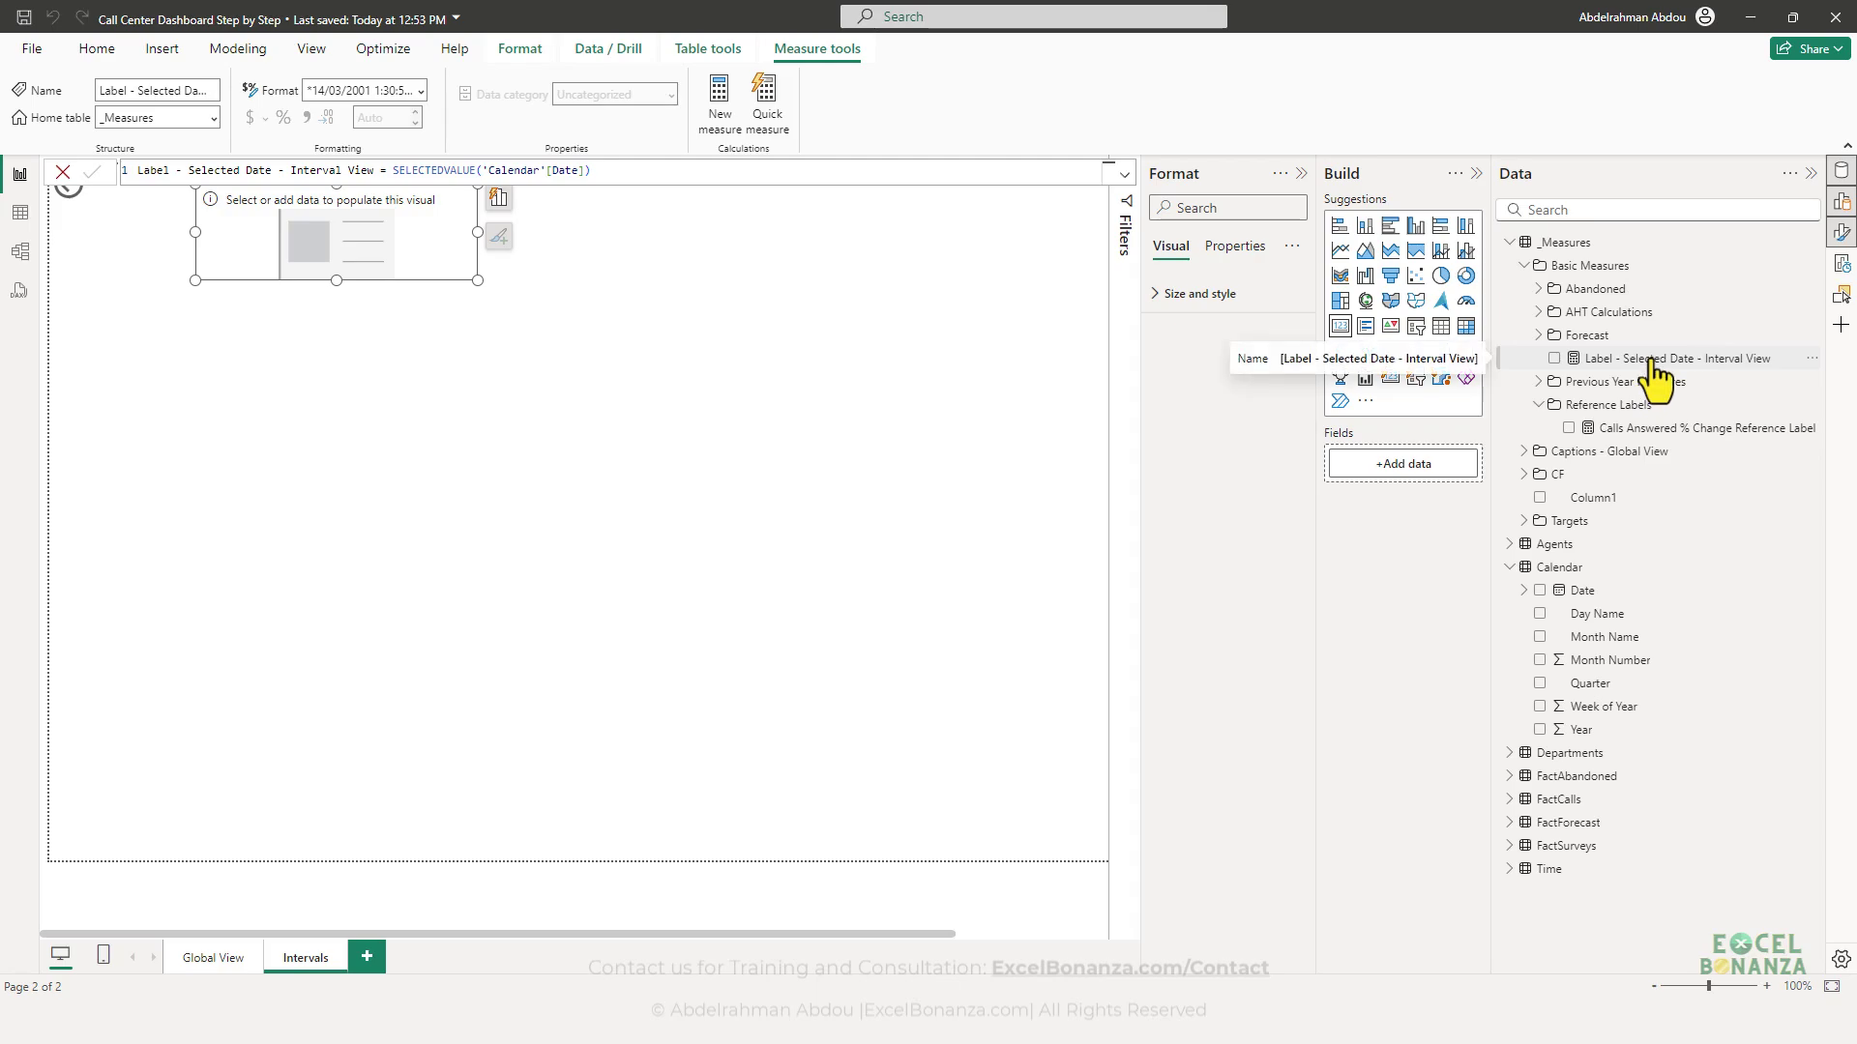
# - Show the selected-date measure in the card, format it as 14-Mar-2001 (dd-mmm-yyyy), and resize the card to fit
pyautogui.moveTo(1652, 362); pyautogui.dragTo(252, 306)
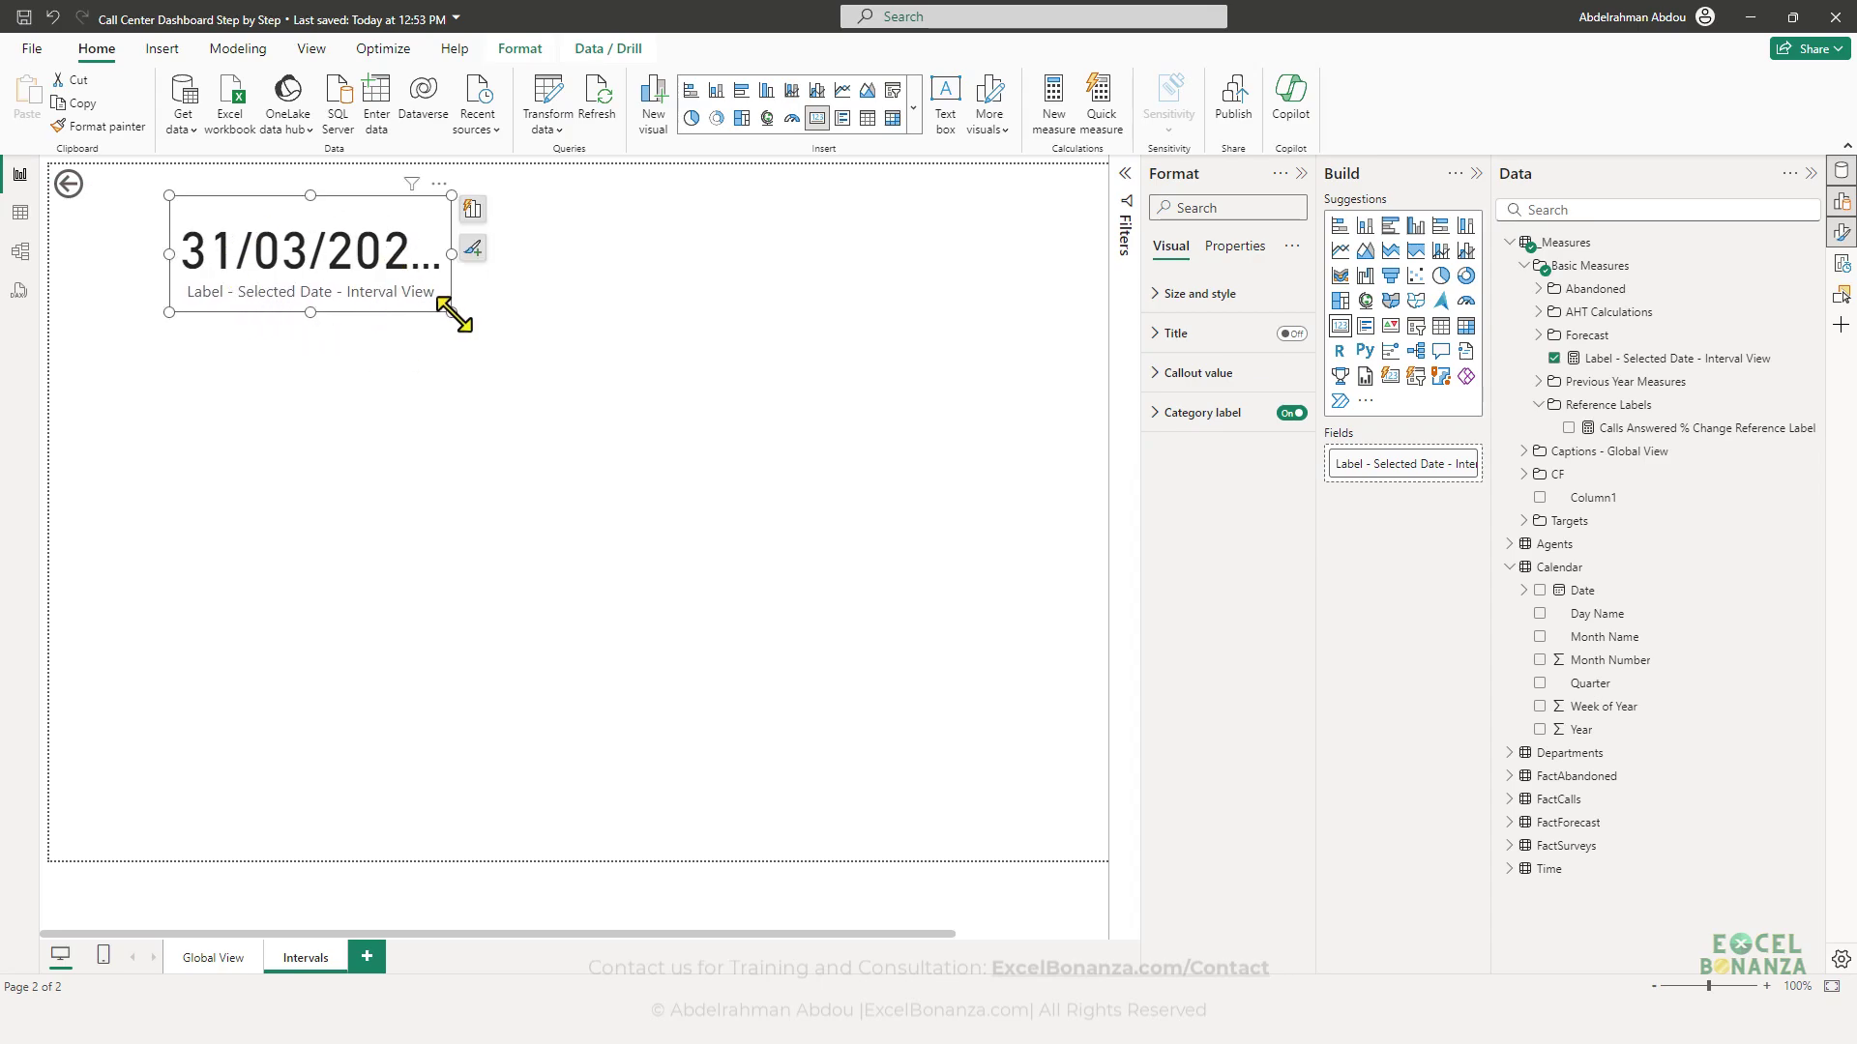
pyautogui.moveTo(452, 312); pyautogui.dragTo(625, 329)
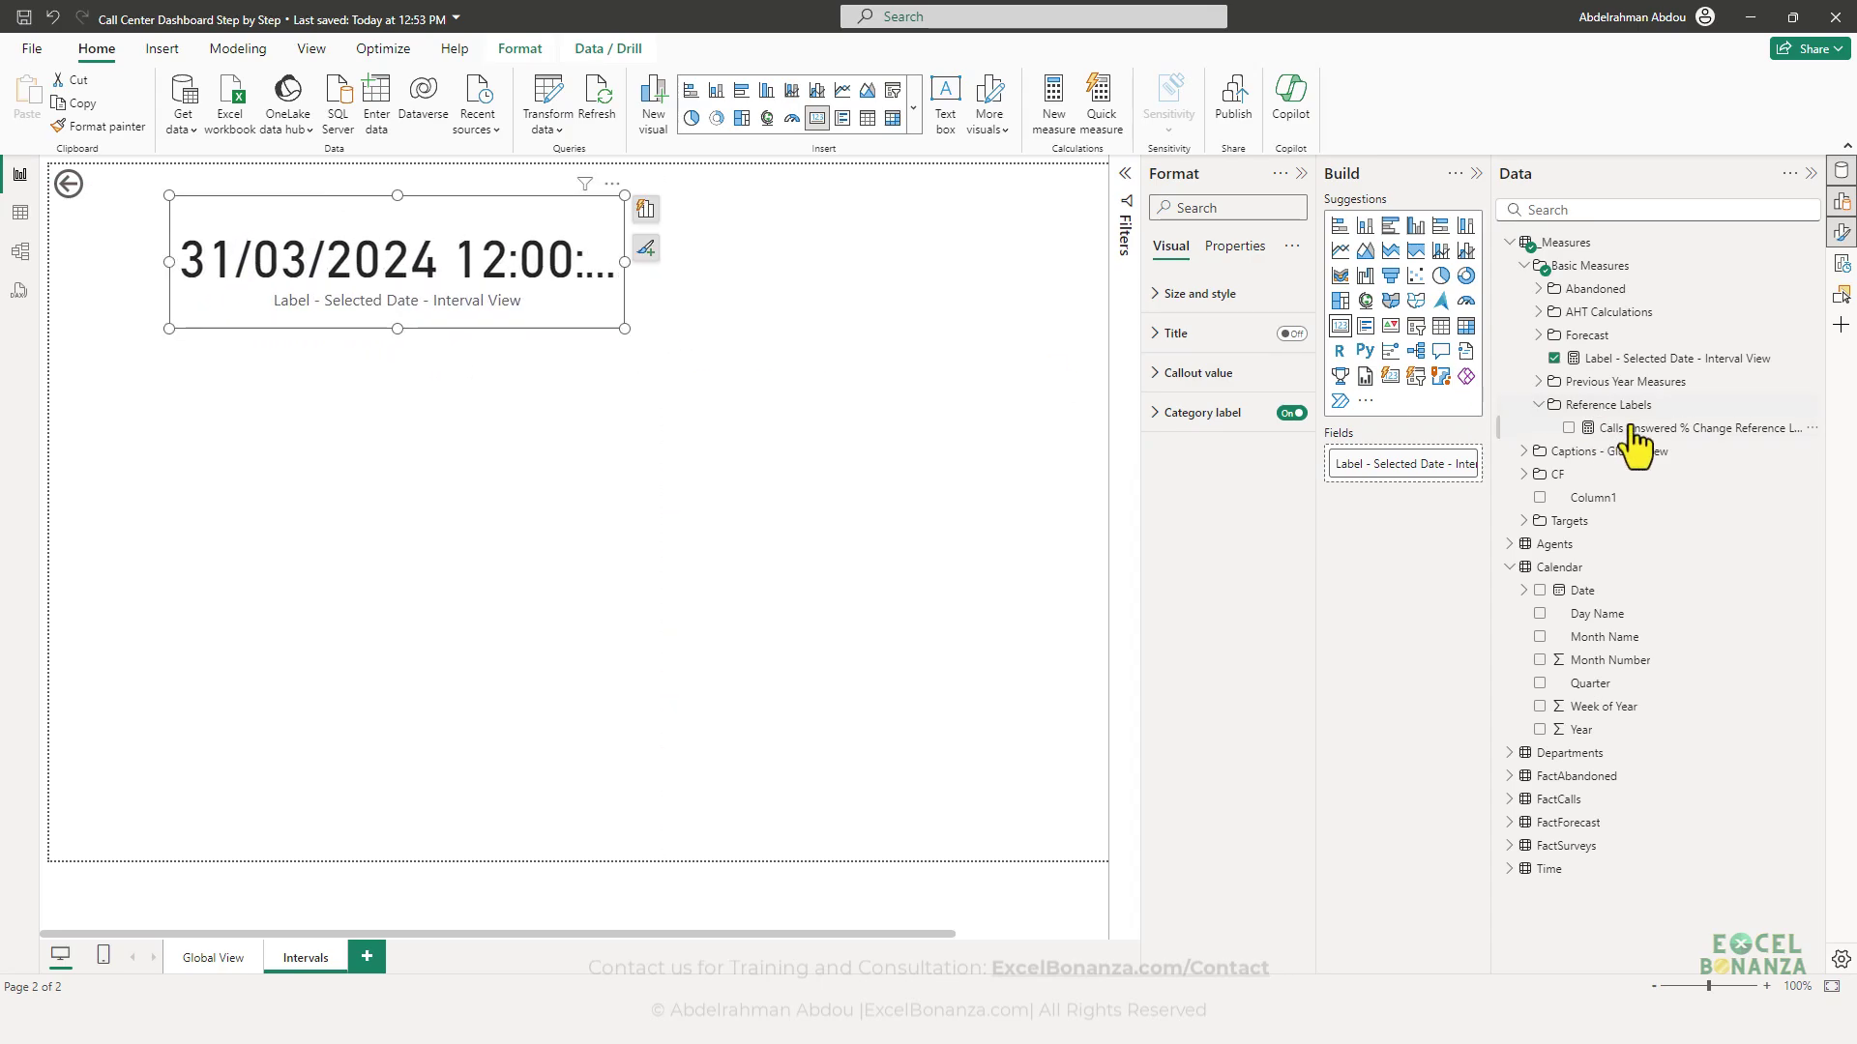
pyautogui.click(1644, 360)
pyautogui.click(420, 91)
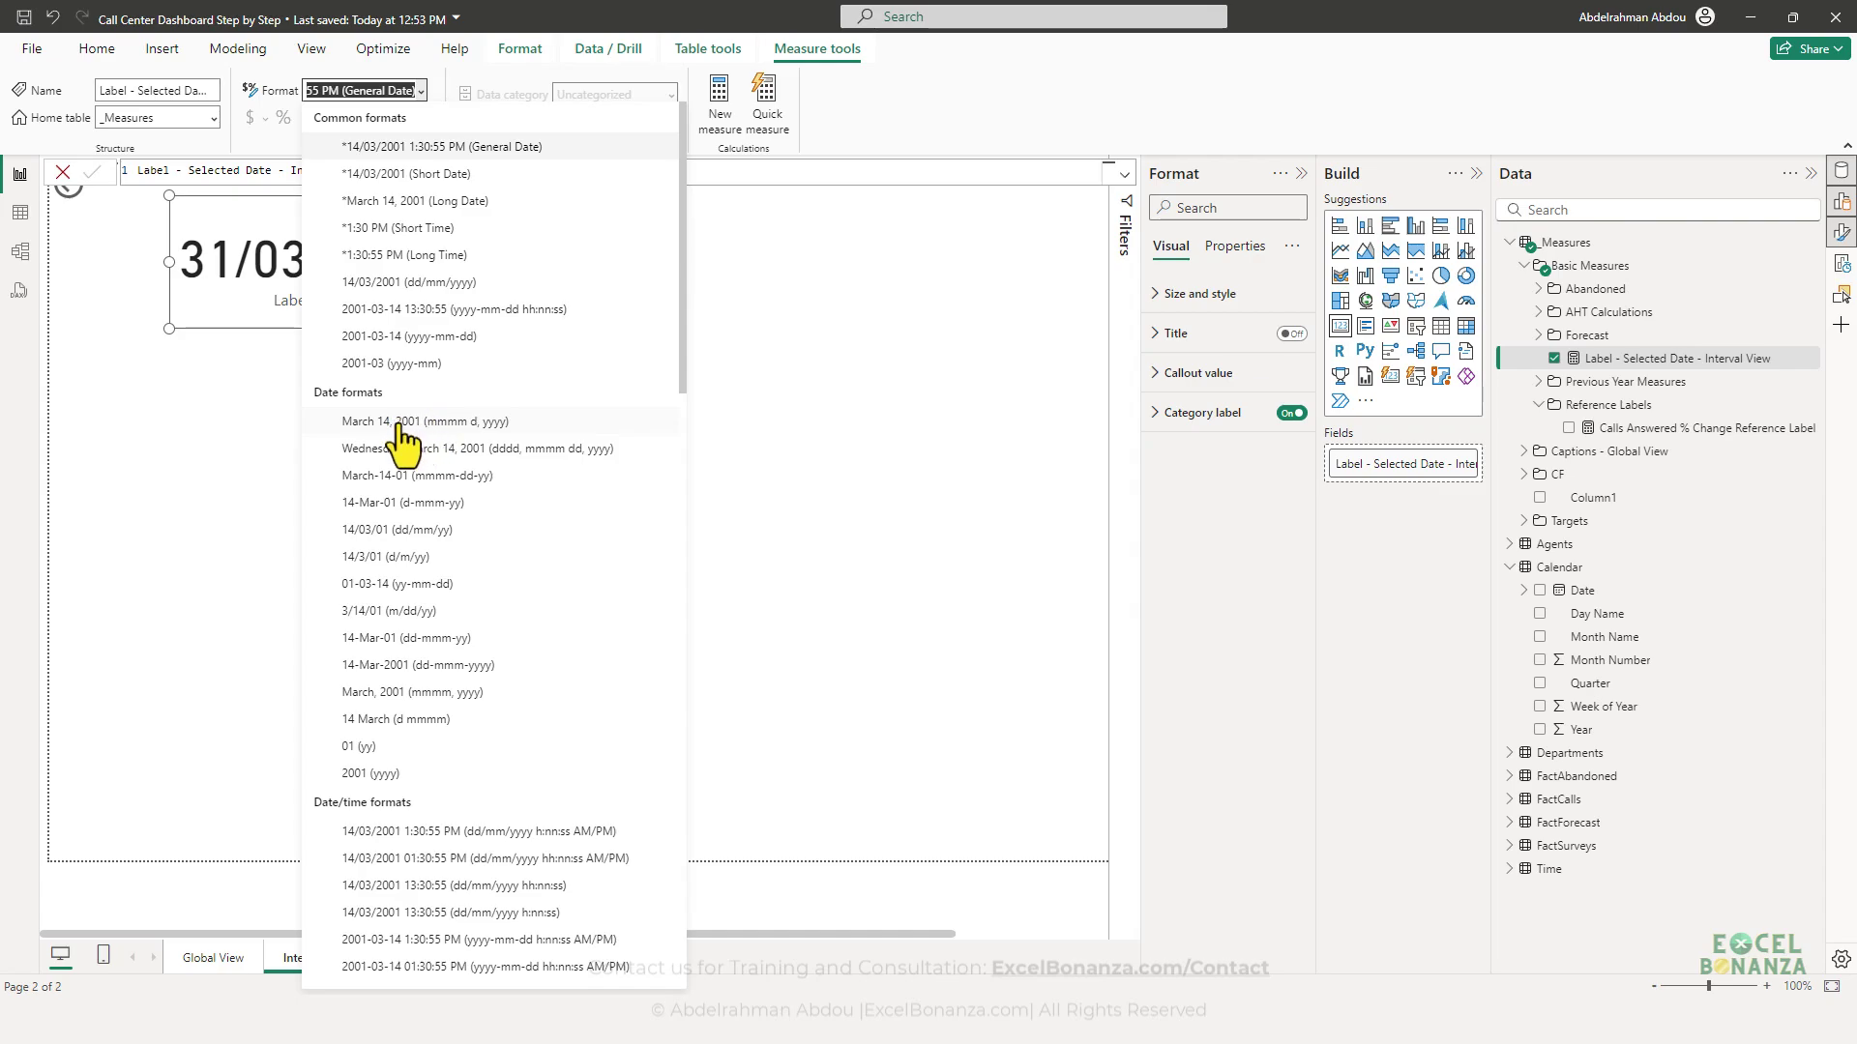
pyautogui.click(369, 666)
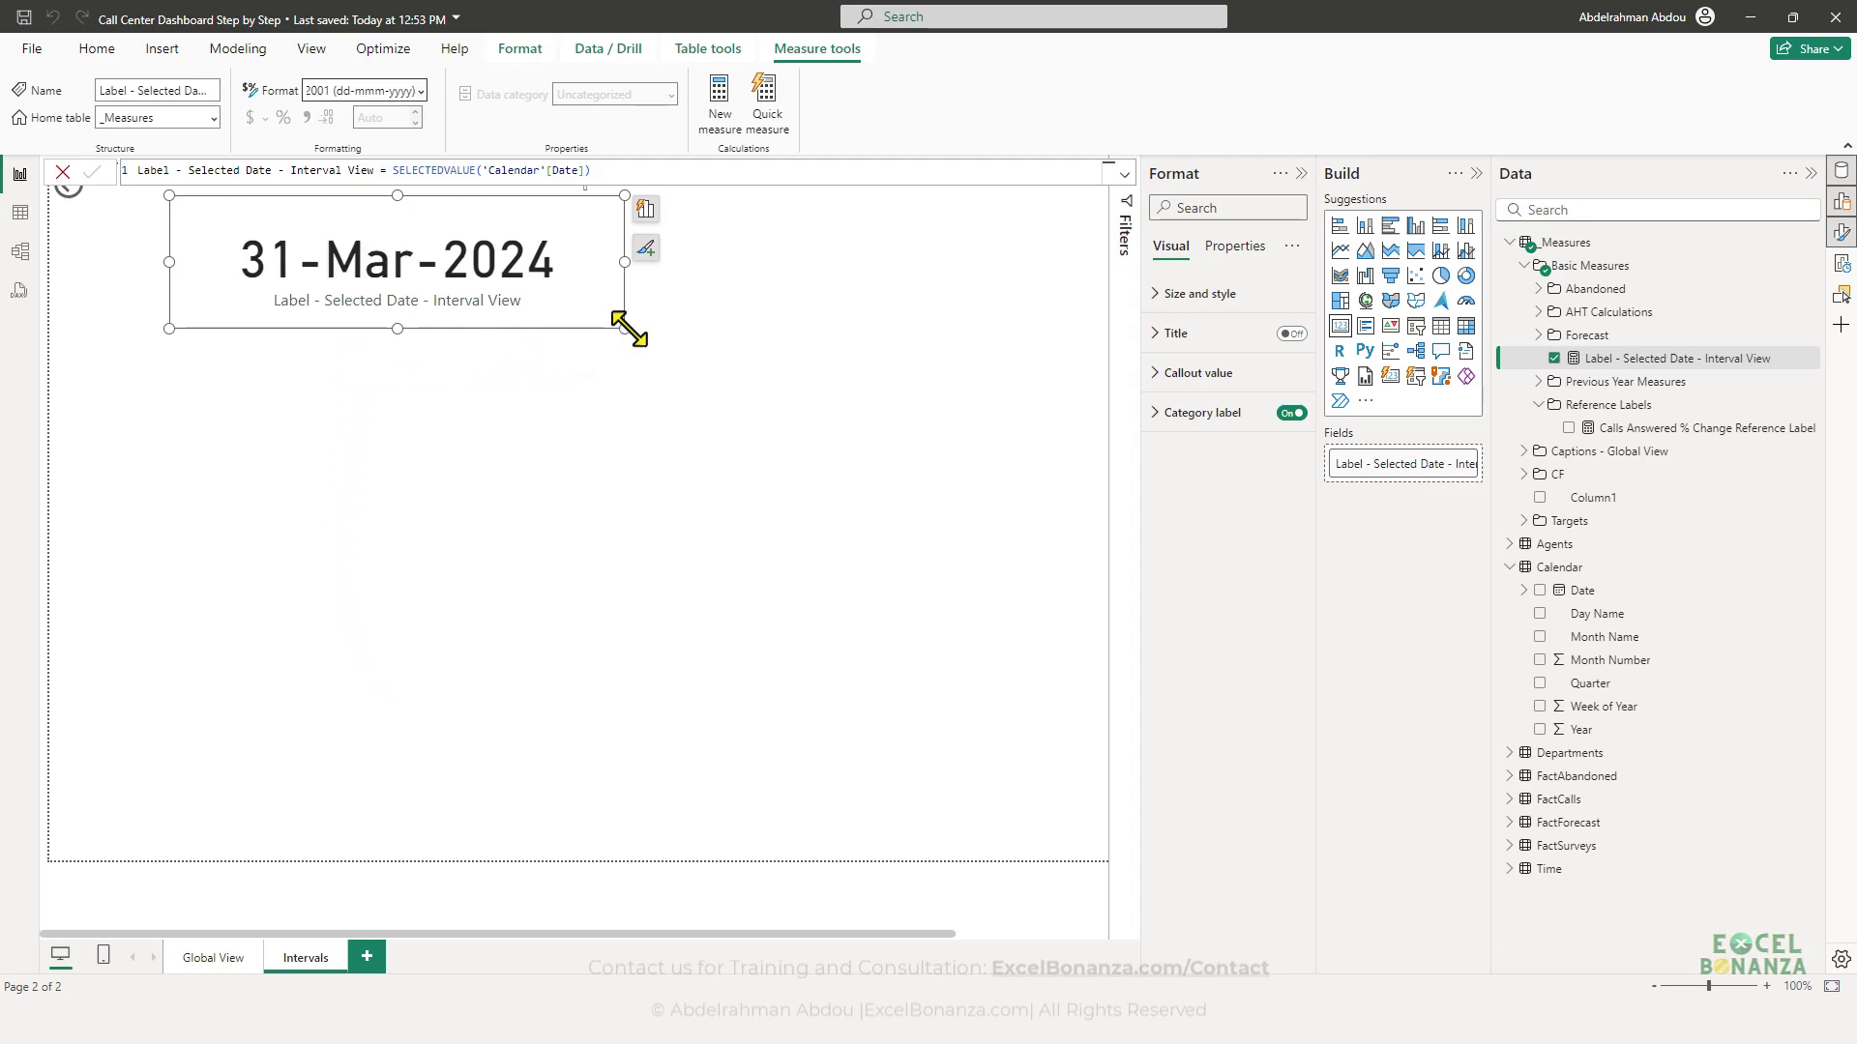
pyautogui.moveTo(624, 322); pyautogui.dragTo(490, 317)
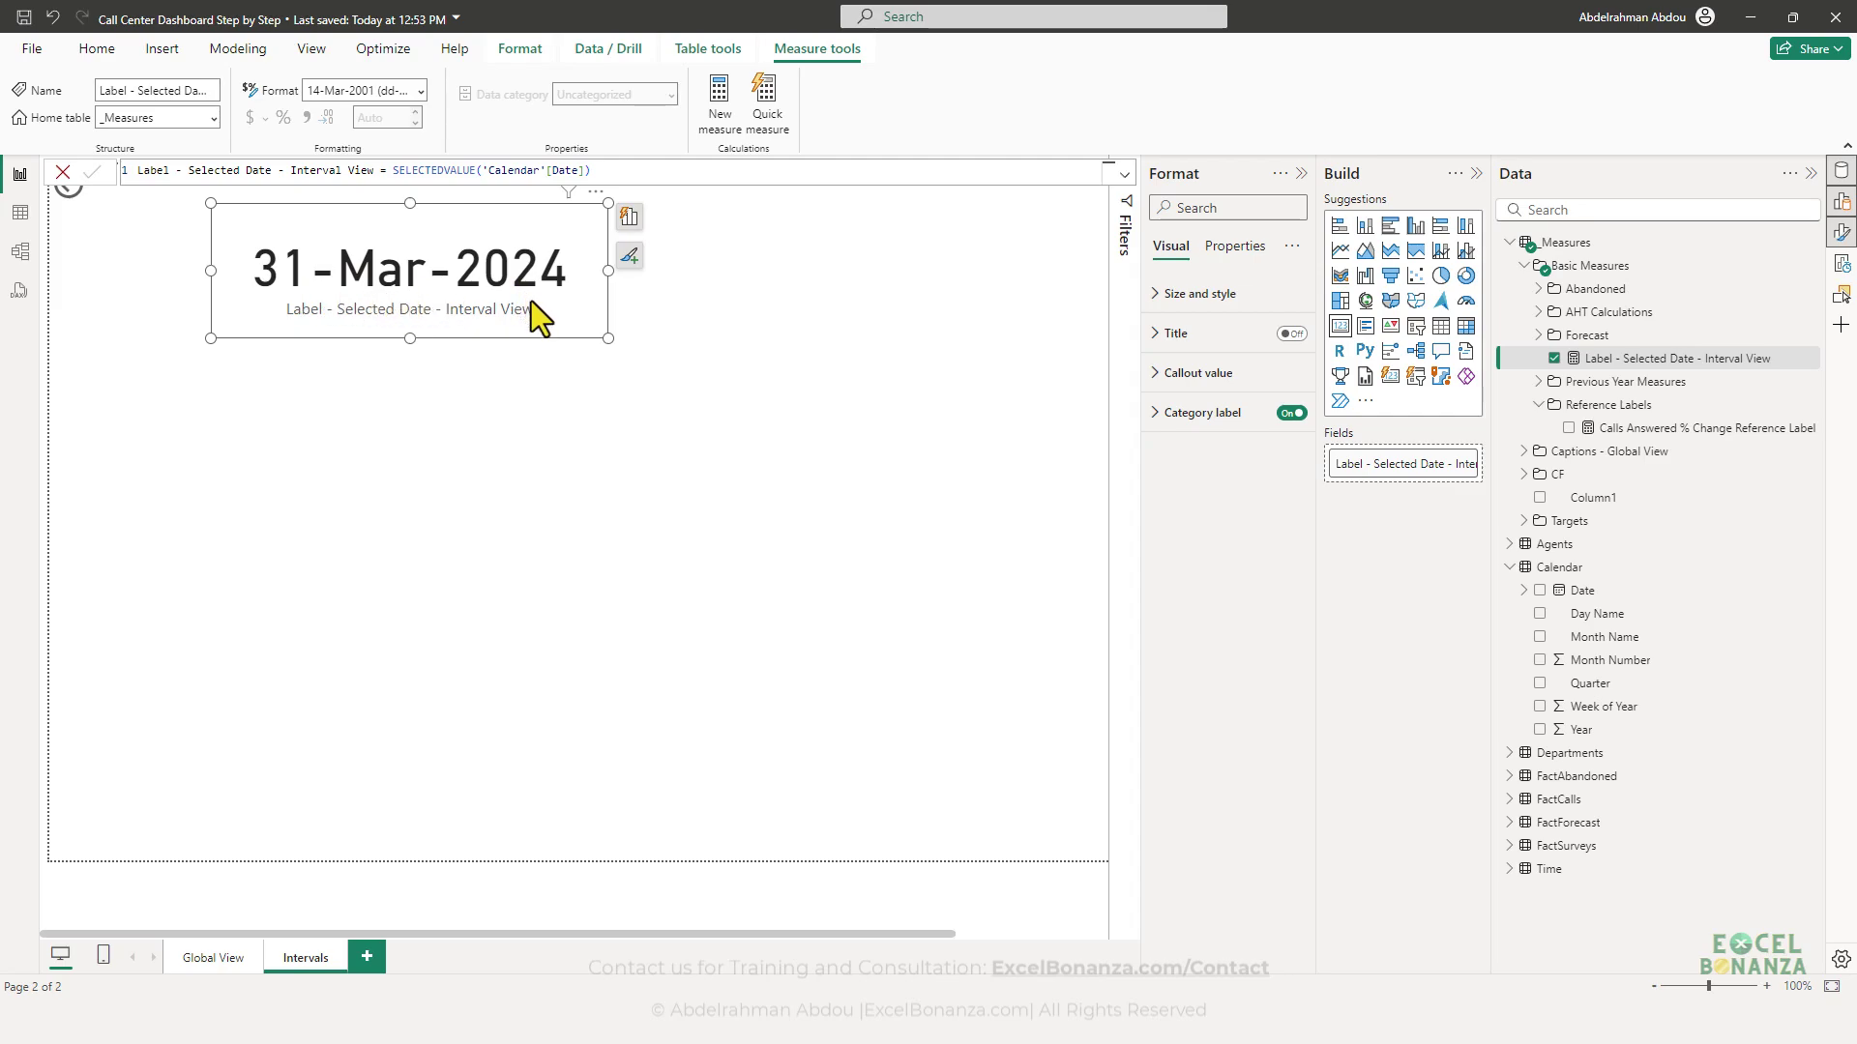
# - Test the date card by drilling through to Intervals from the 12-Mar-24 bar of Global View's AHT vs Actual/Forecast % chart
pyautogui.click(203, 954)
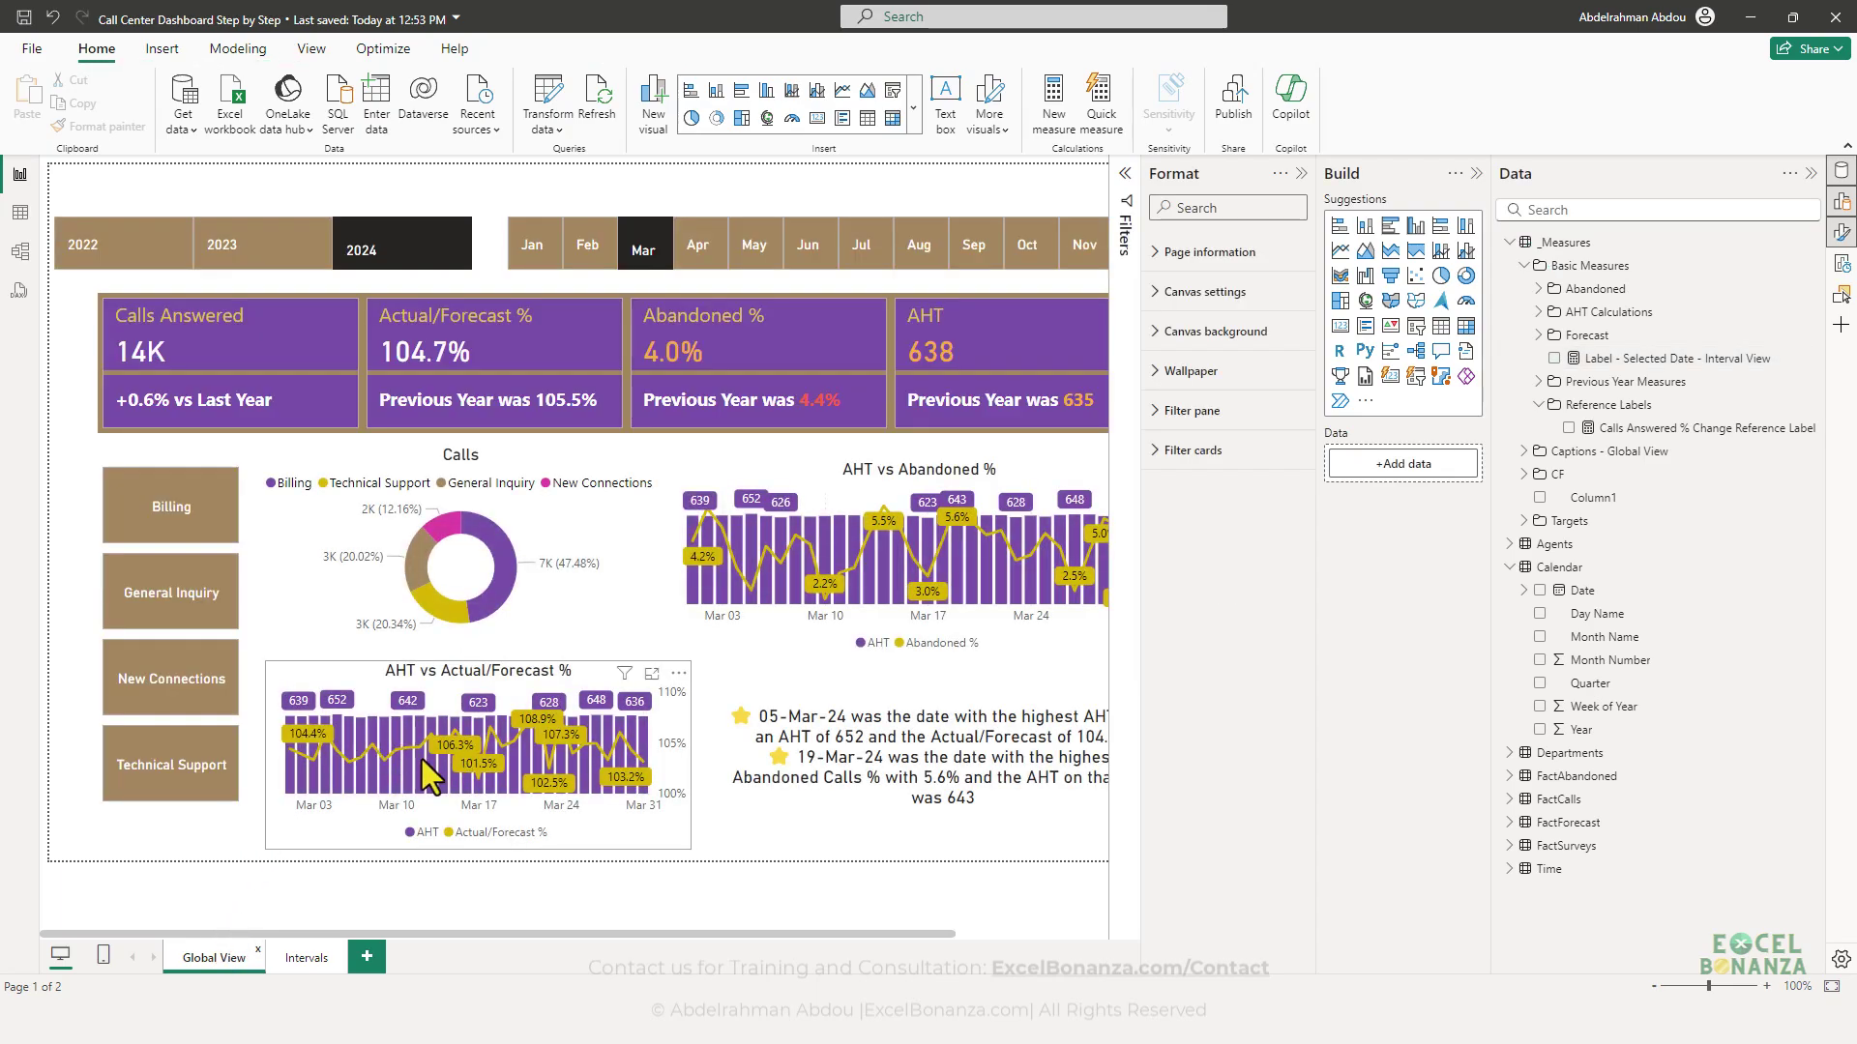
pyautogui.click(422, 758)
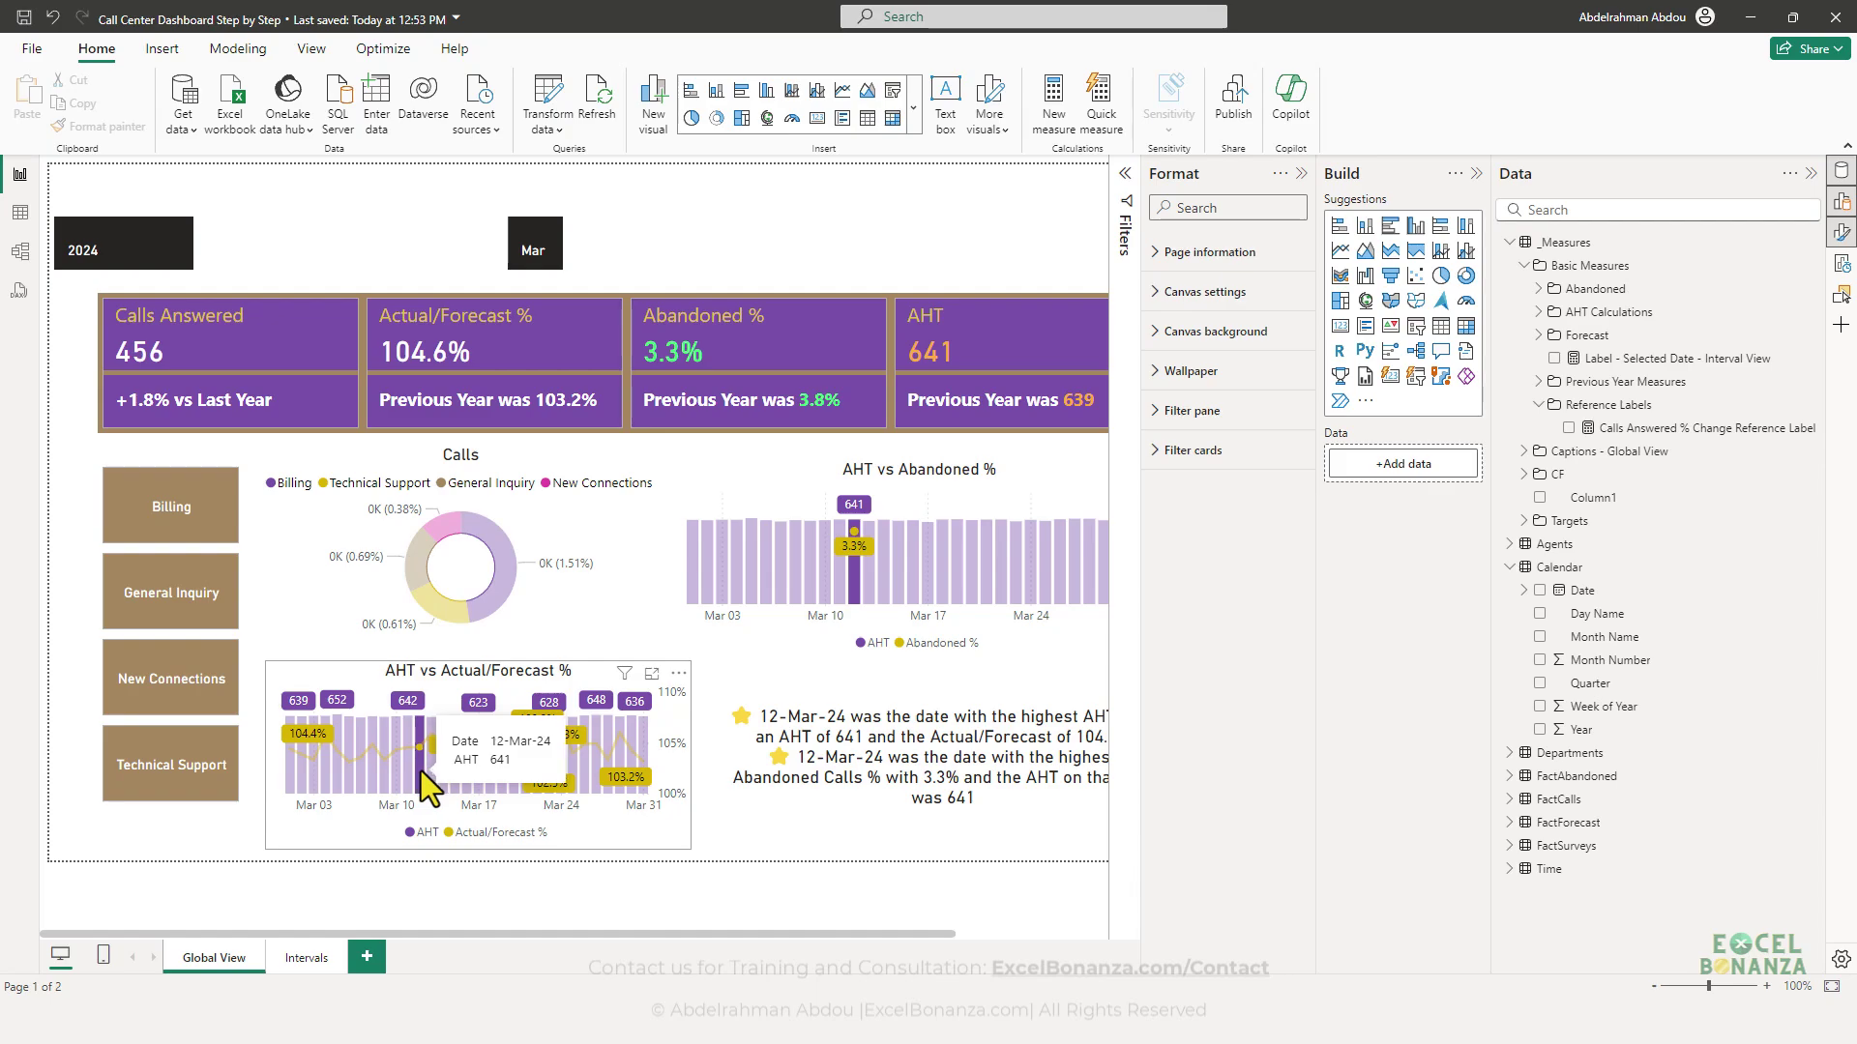
pyautogui.moveTo(433, 770)
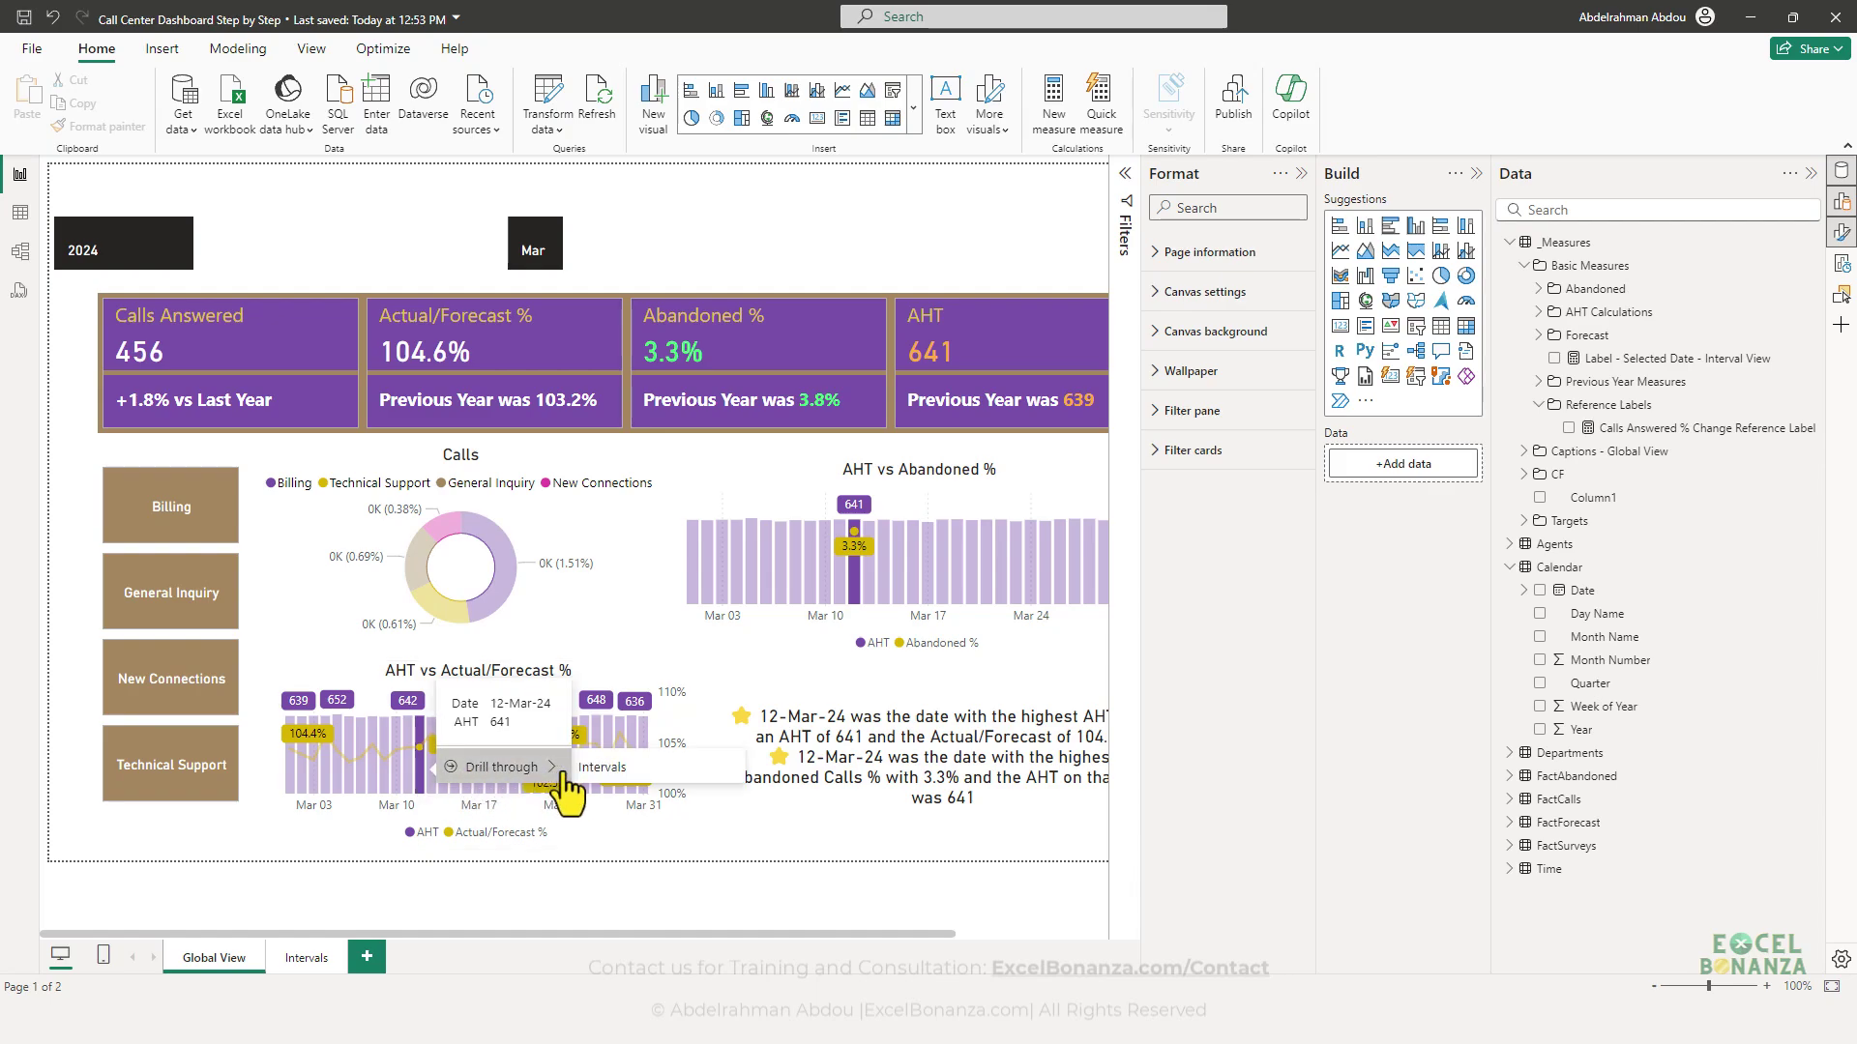
pyautogui.moveTo(542, 767)
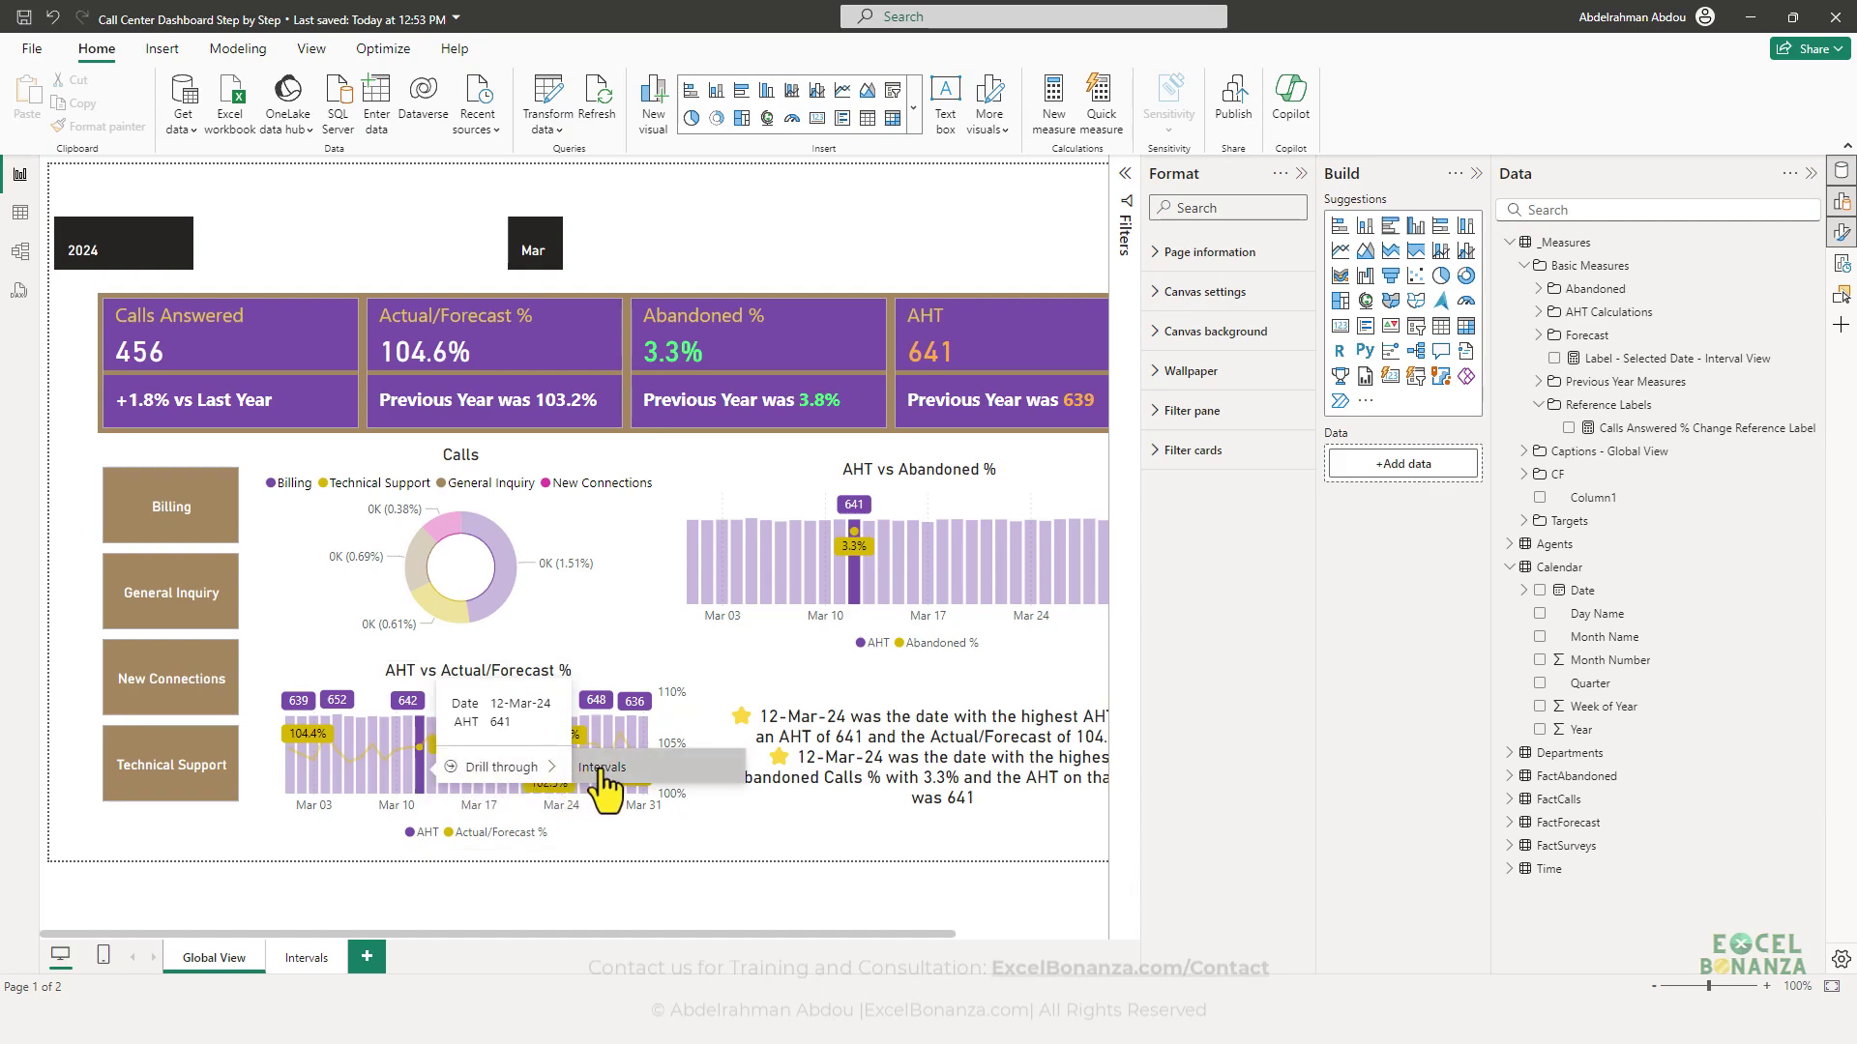
pyautogui.click(610, 768)
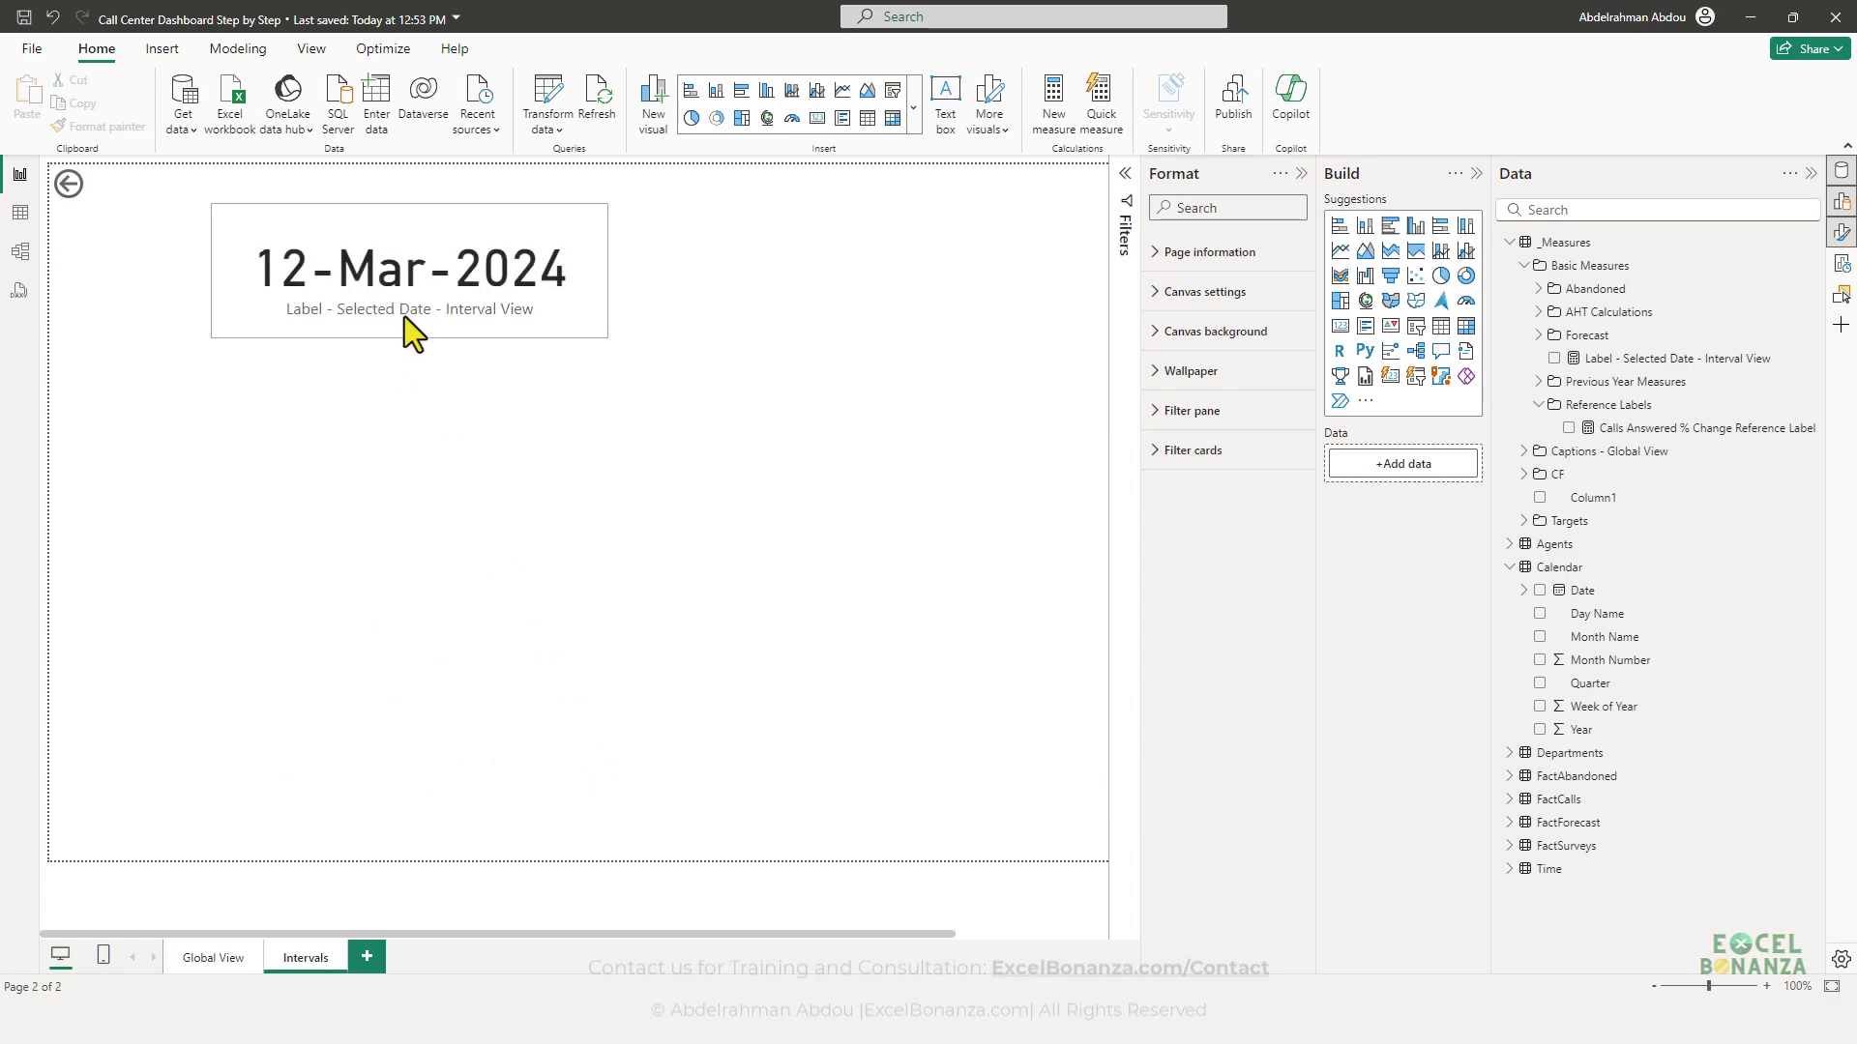
# - Turn off the date card's category label and make the card smaller near the top of the Intervals page
pyautogui.click(374, 282)
pyautogui.moveTo(542, 314); pyautogui.dragTo(530, 307)
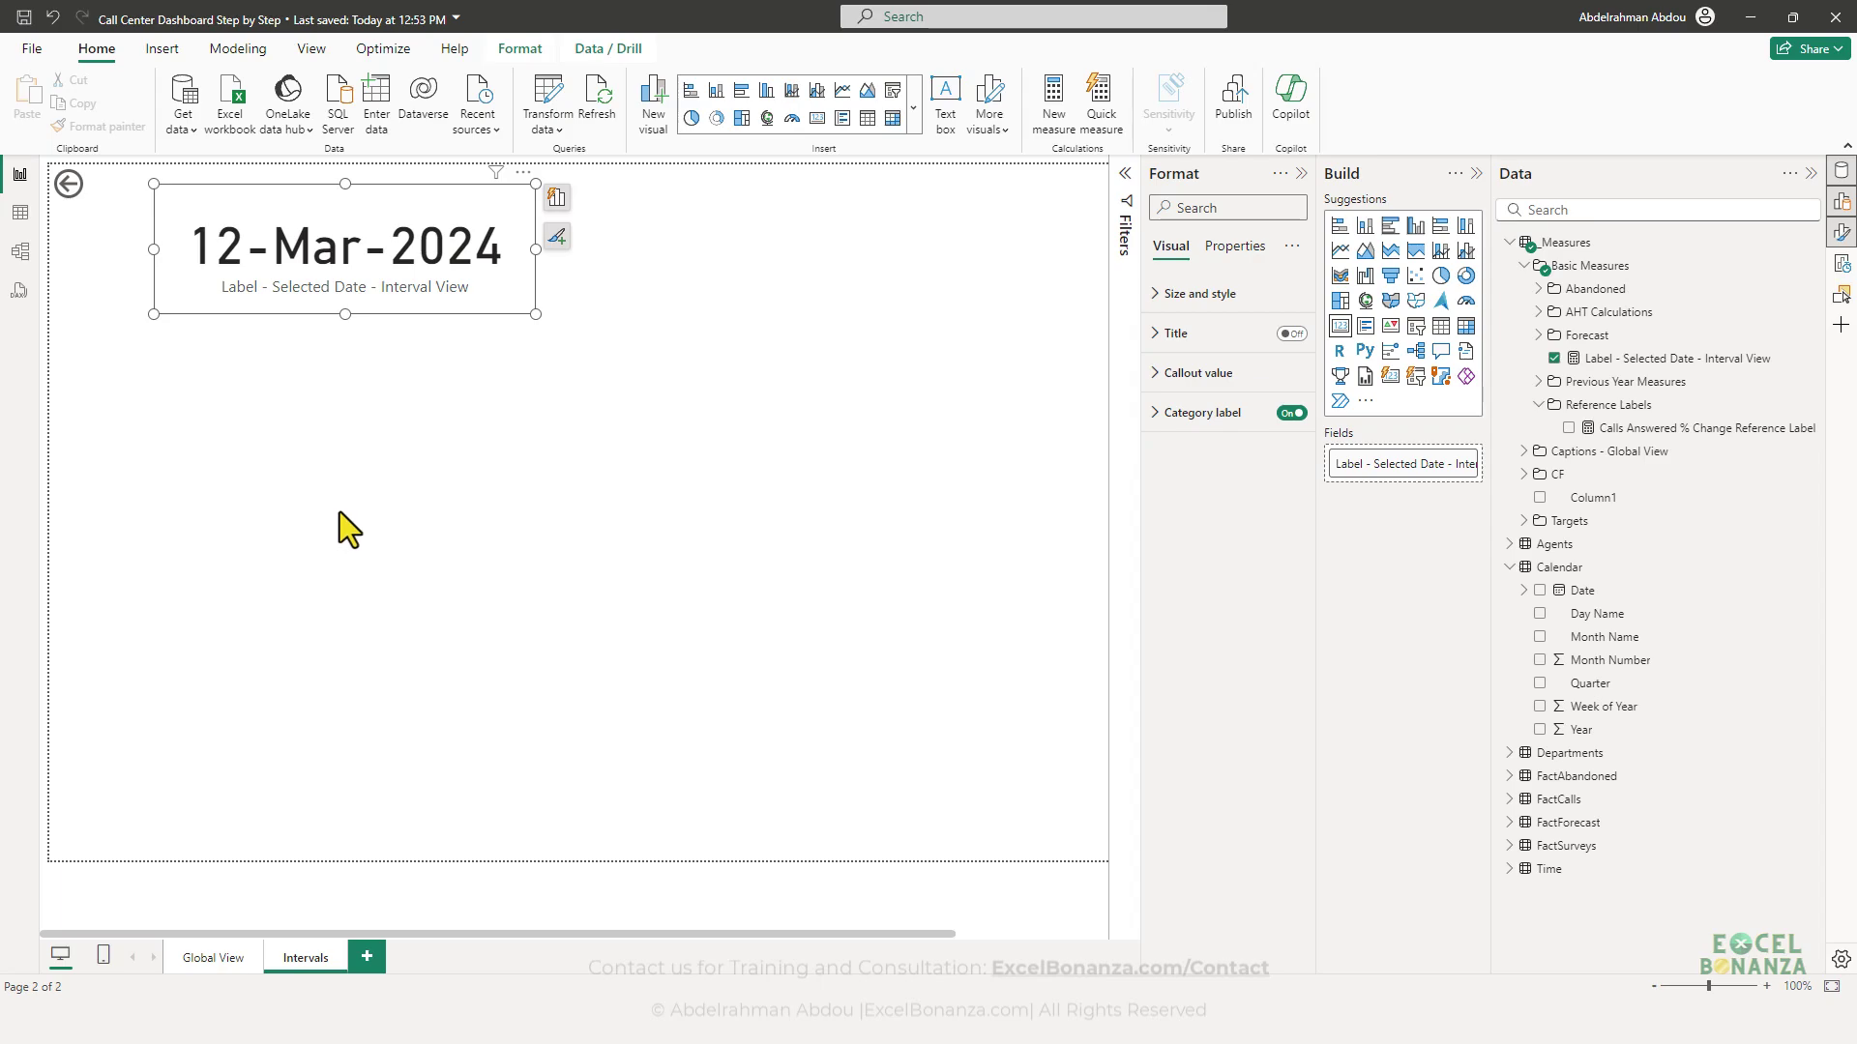
pyautogui.click(1635, 359)
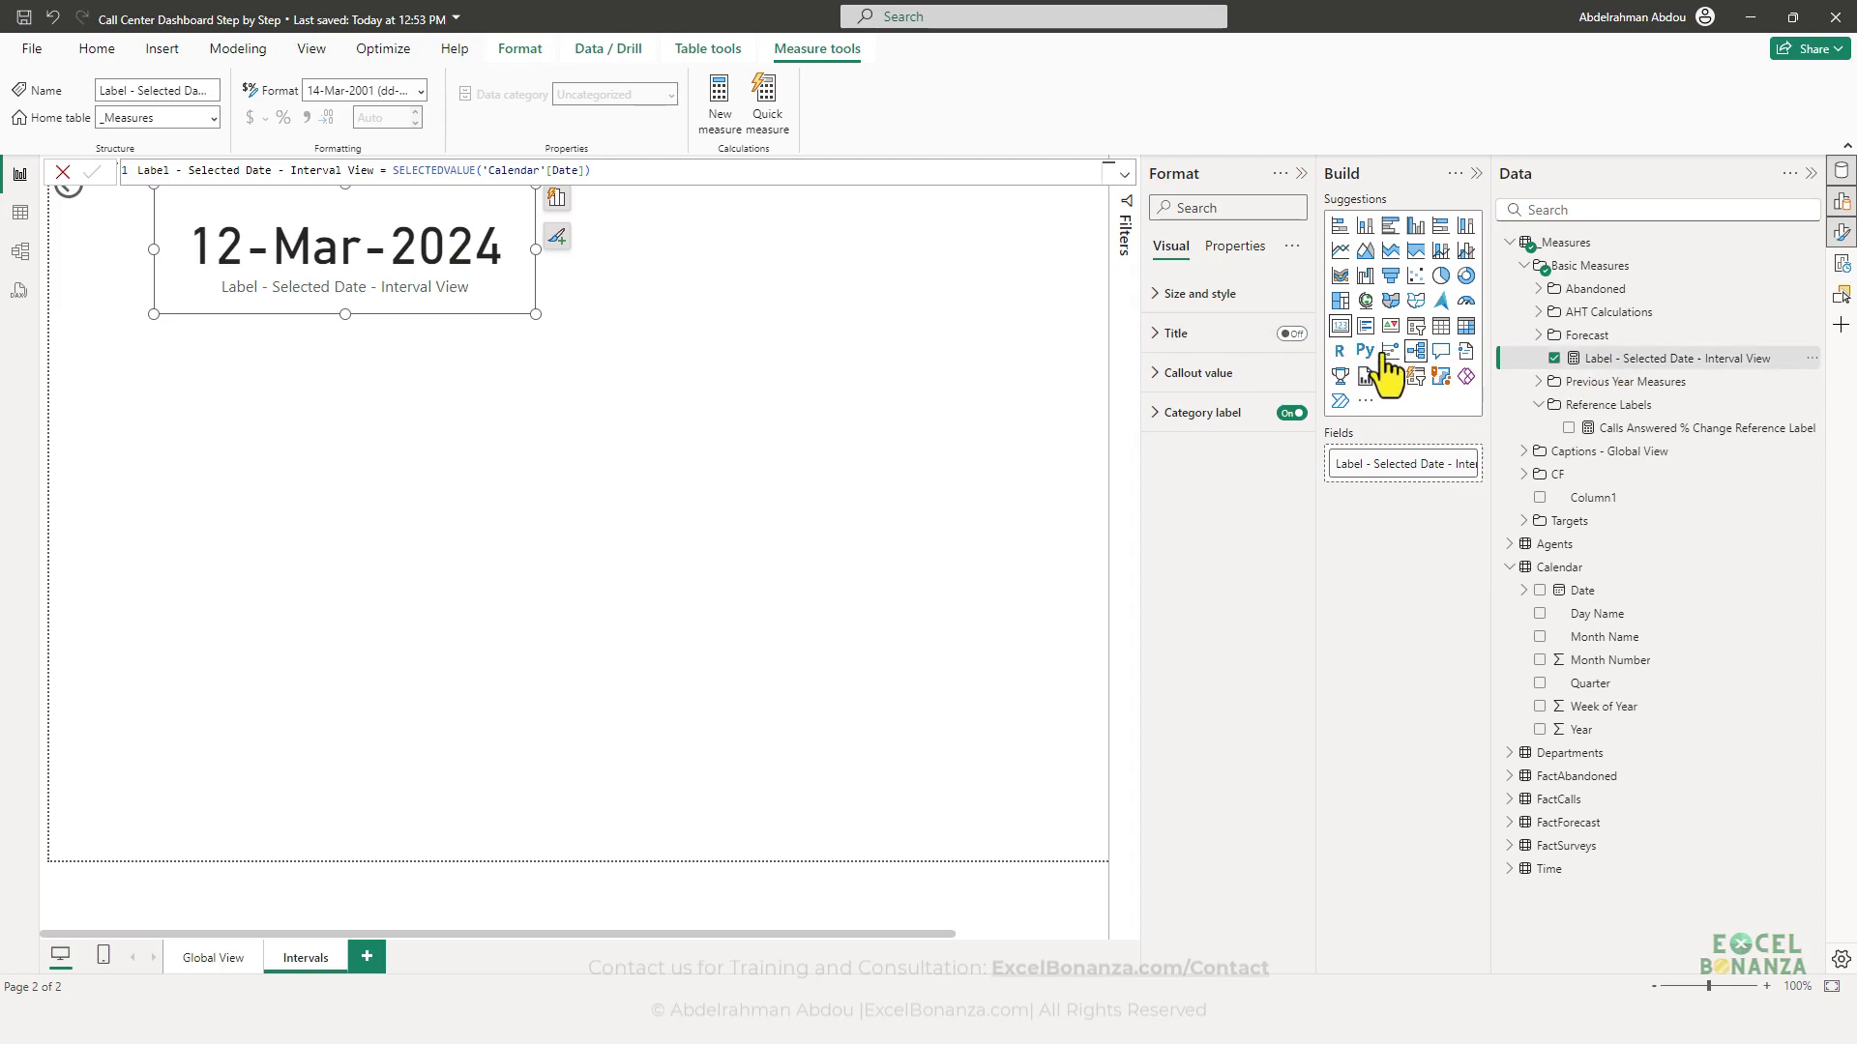
pyautogui.click(1185, 413)
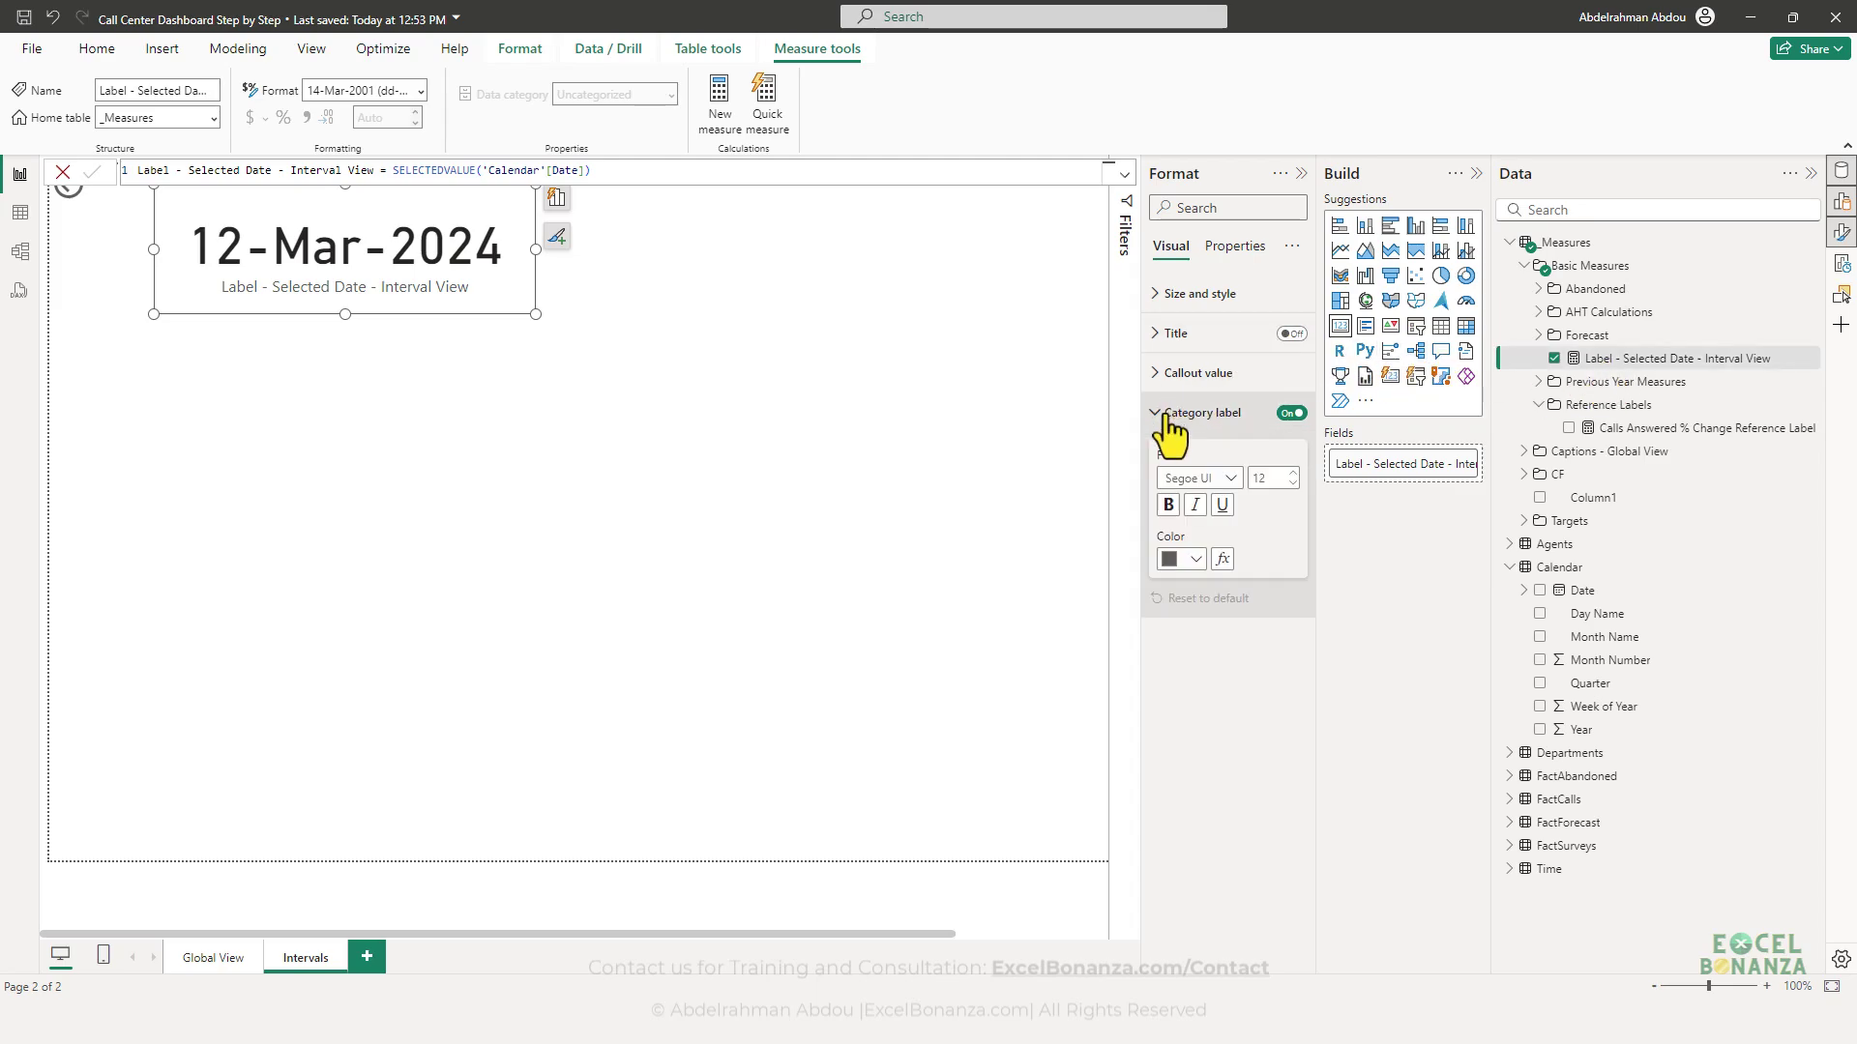
pyautogui.click(1291, 413)
pyautogui.moveTo(533, 314); pyautogui.dragTo(449, 287)
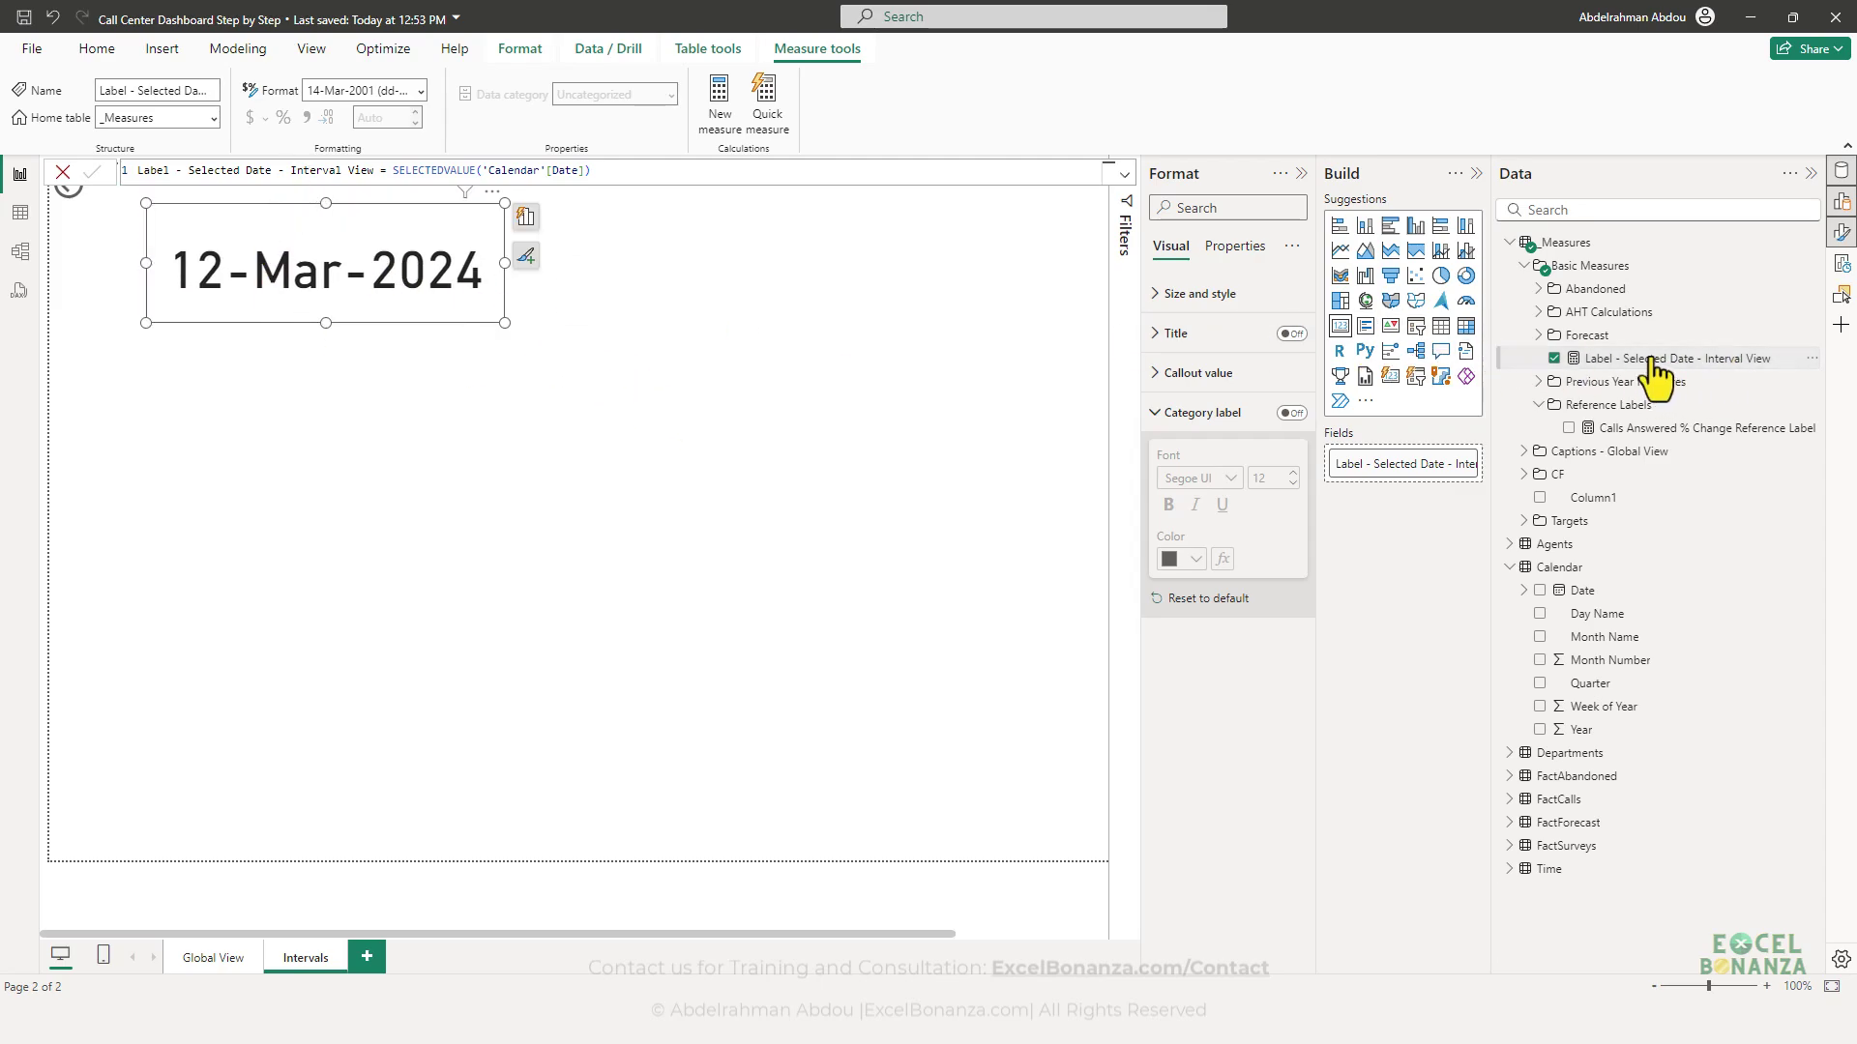
# - Move the Label - Selected Date - Interval View measure into a display folder named "Labels - Interval View" in Model view
pyautogui.click(20, 252)
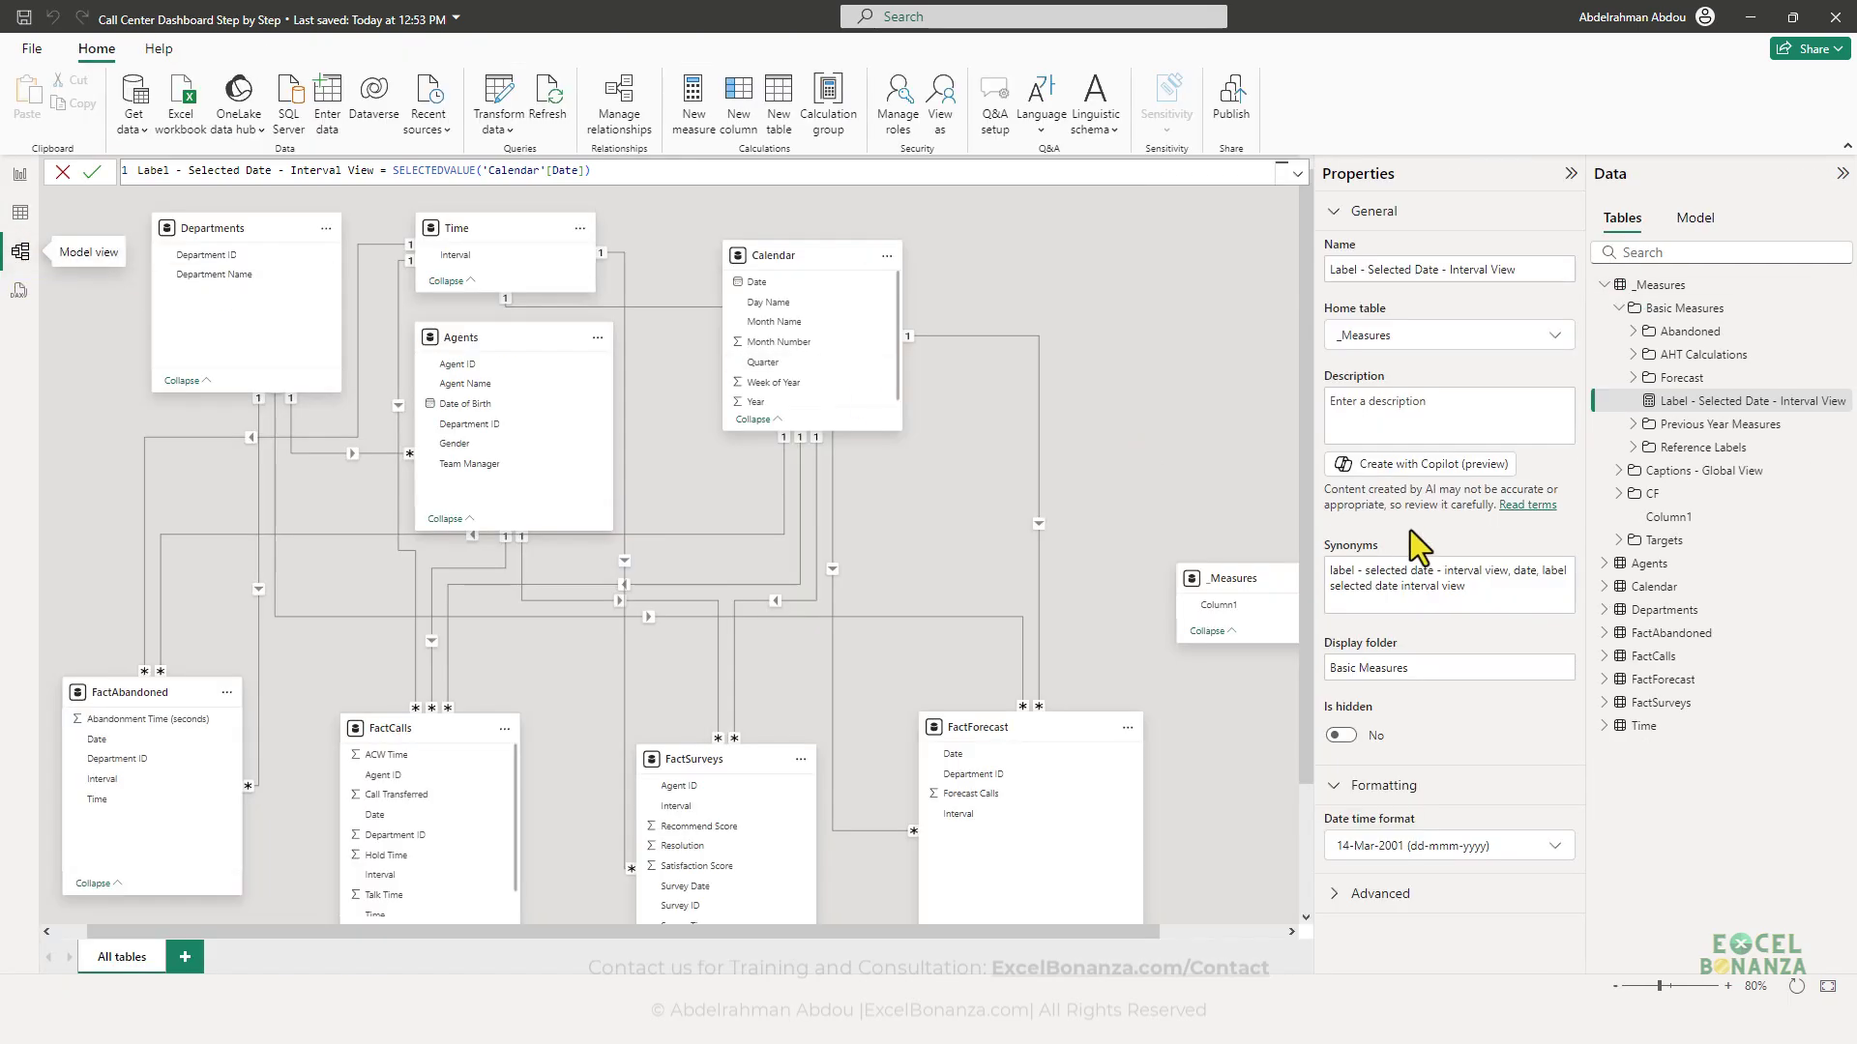
pyautogui.click(1438, 667)
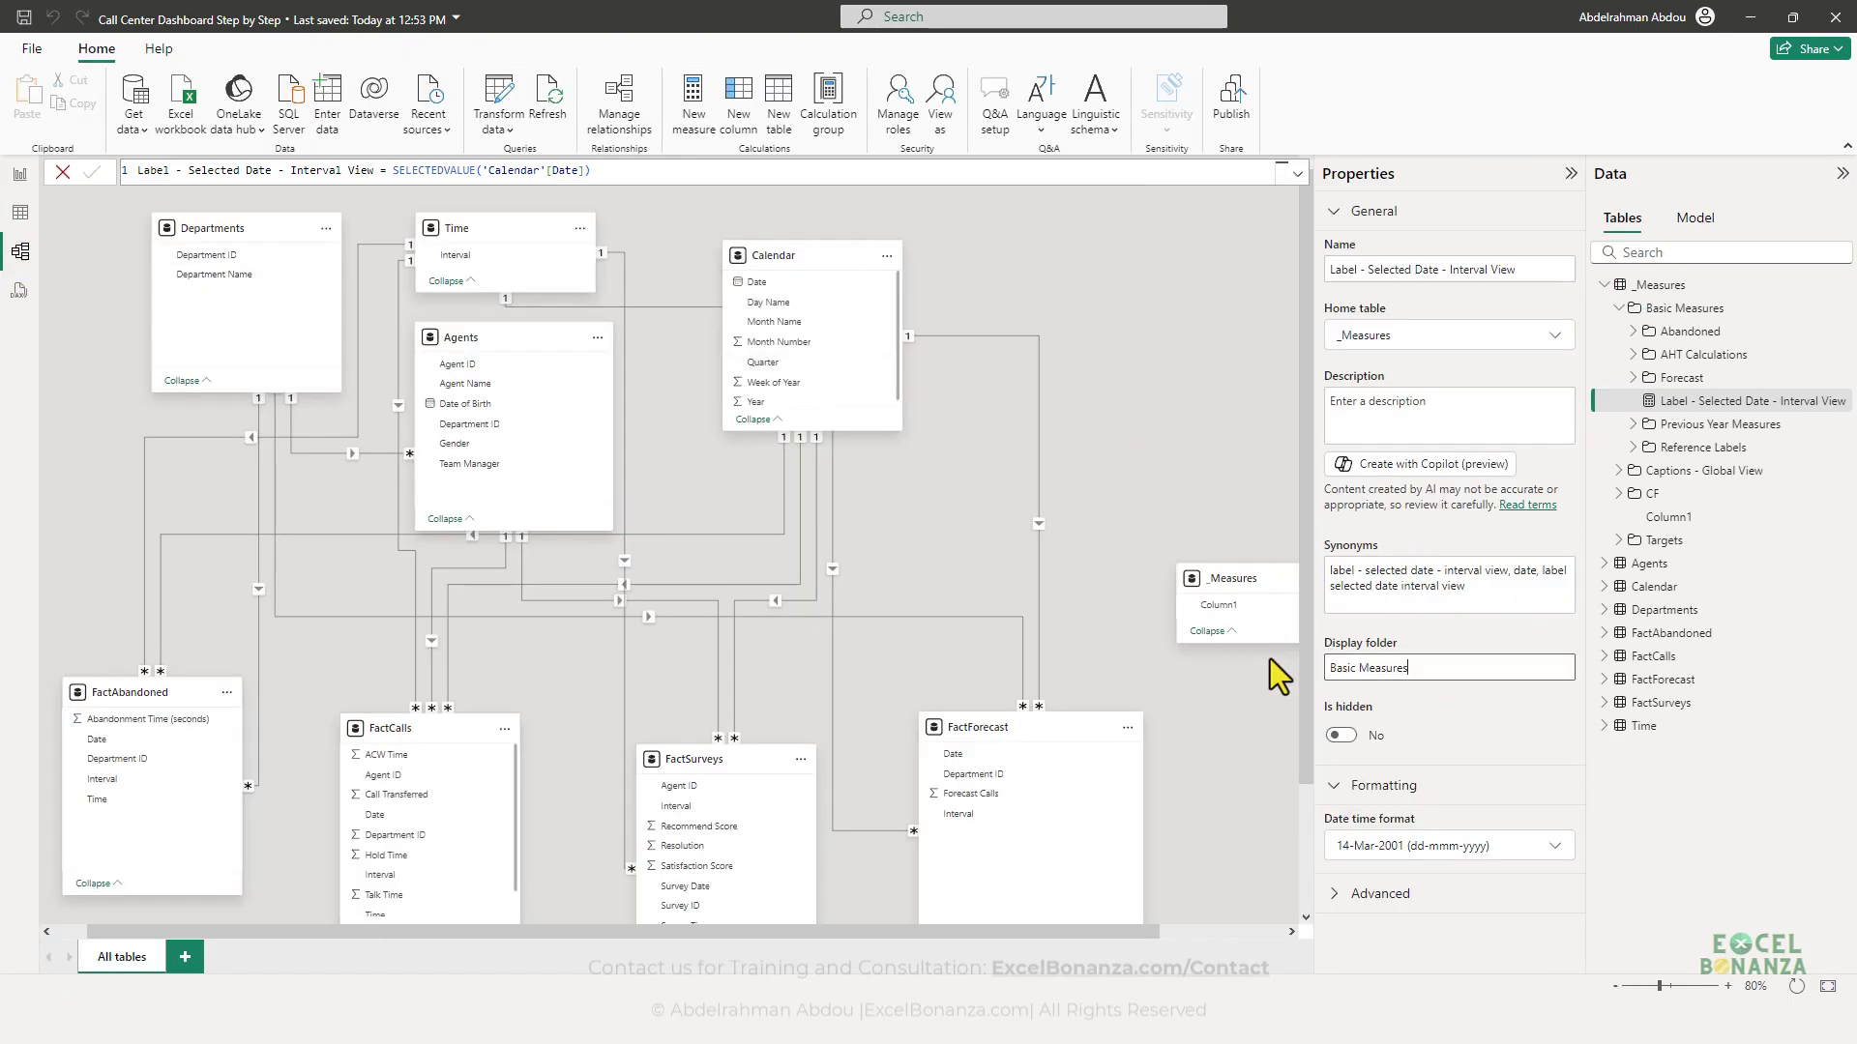
pyautogui.tripleClick(1397, 669)
pyautogui.write('Labels - Interval View')
pyautogui.press('Return')
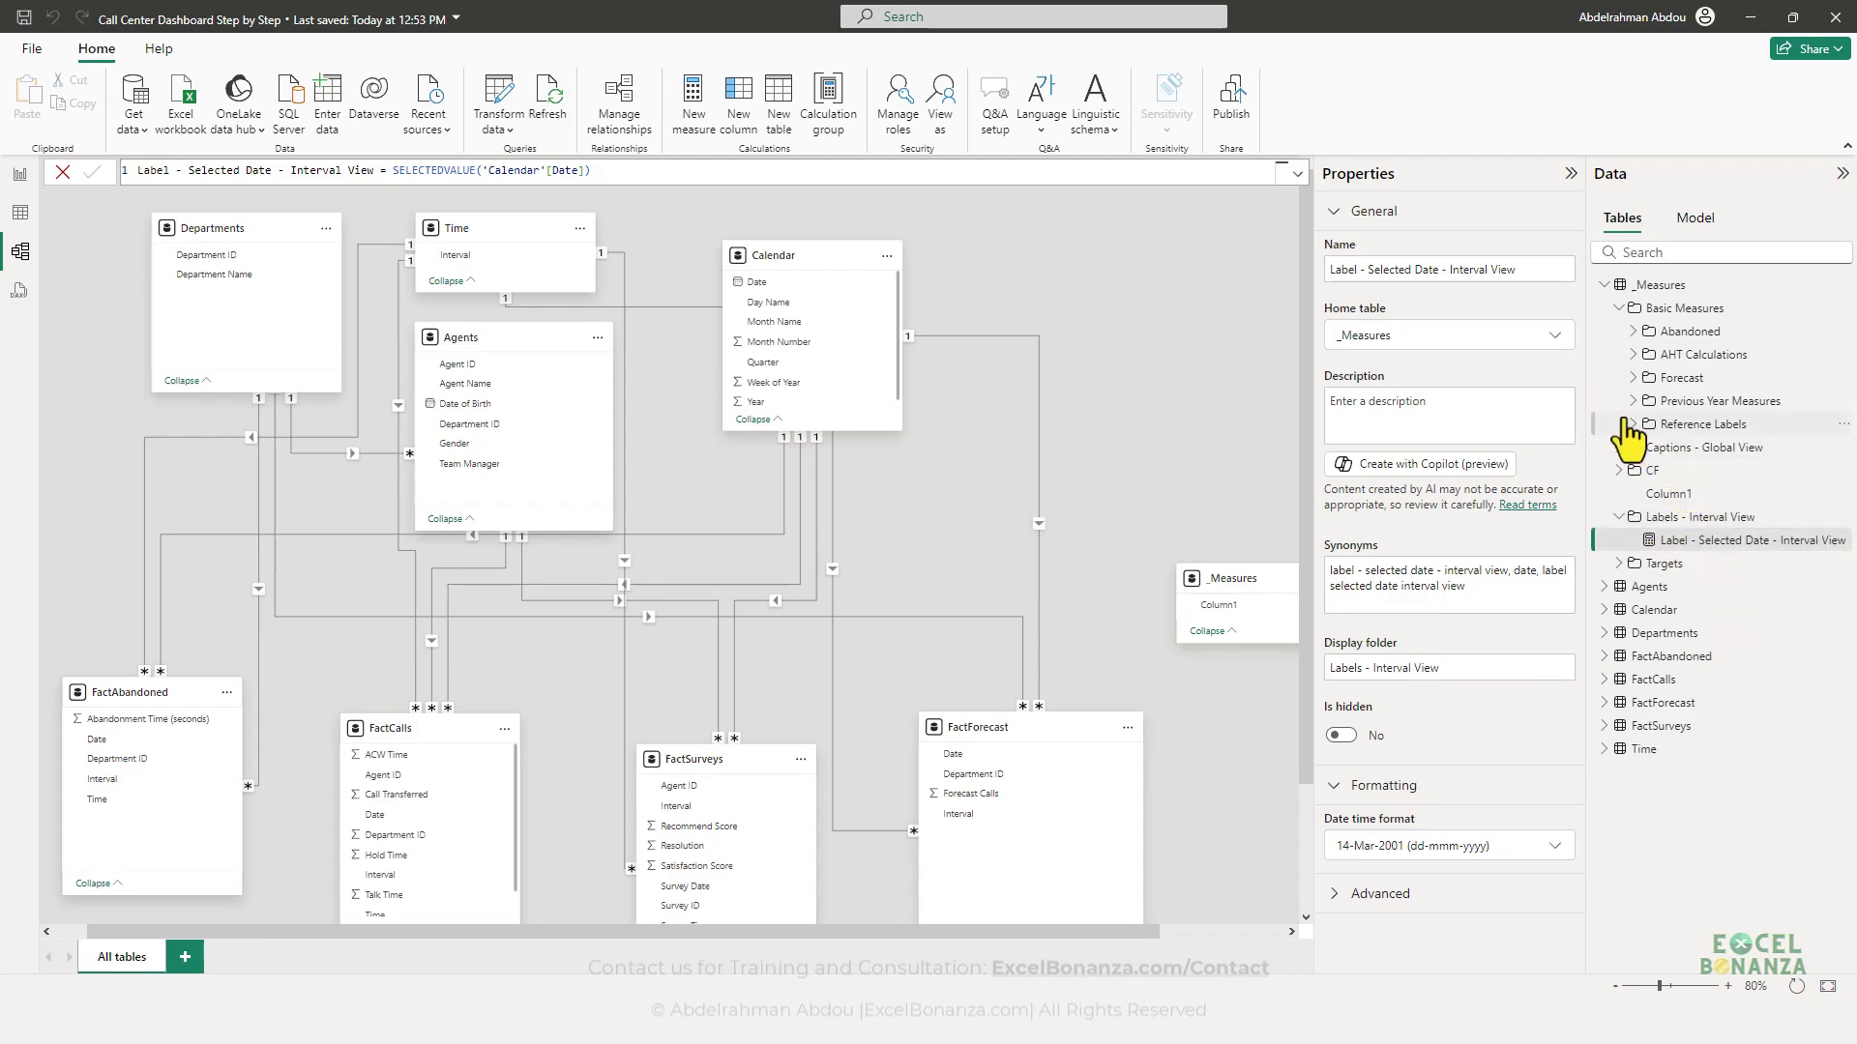
# - Move the Calls Answered % Change Reference Label measure into a display folder named "Reference Labels - Global View"
pyautogui.click(1650, 437)
pyautogui.click(1648, 425)
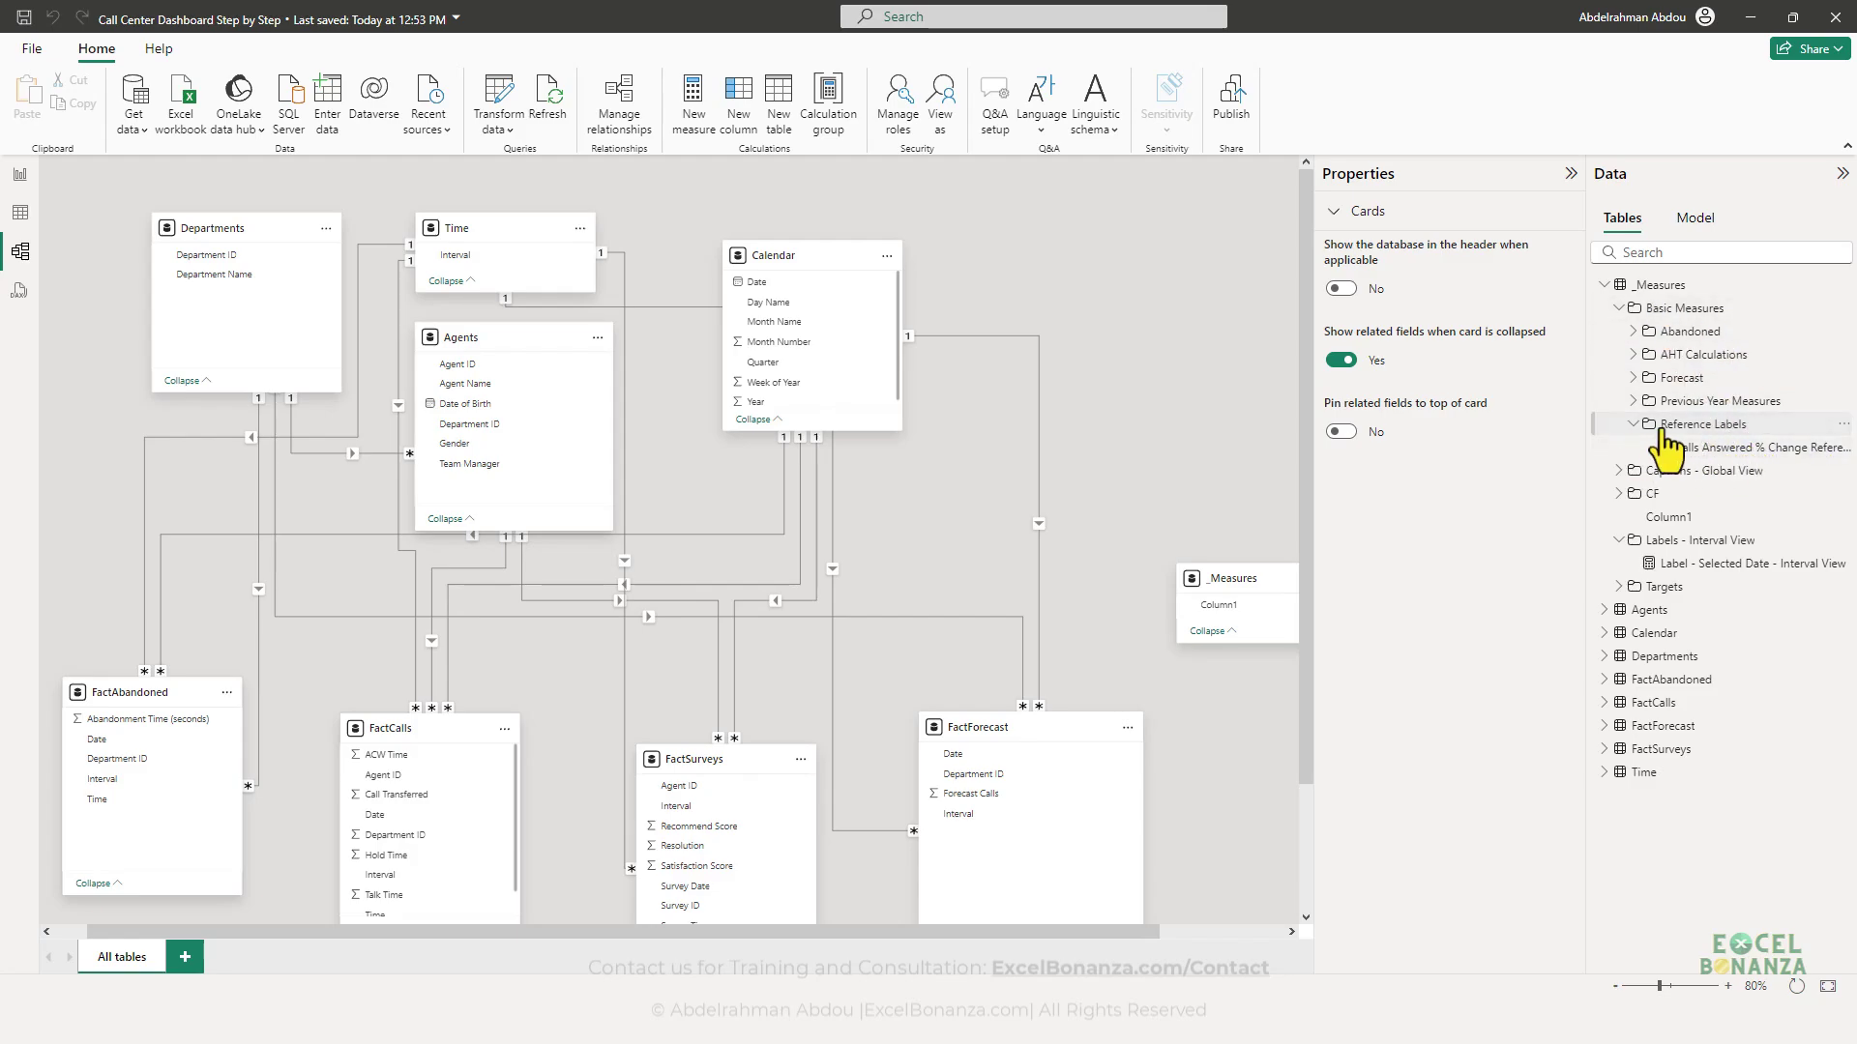
pyautogui.click(1707, 450)
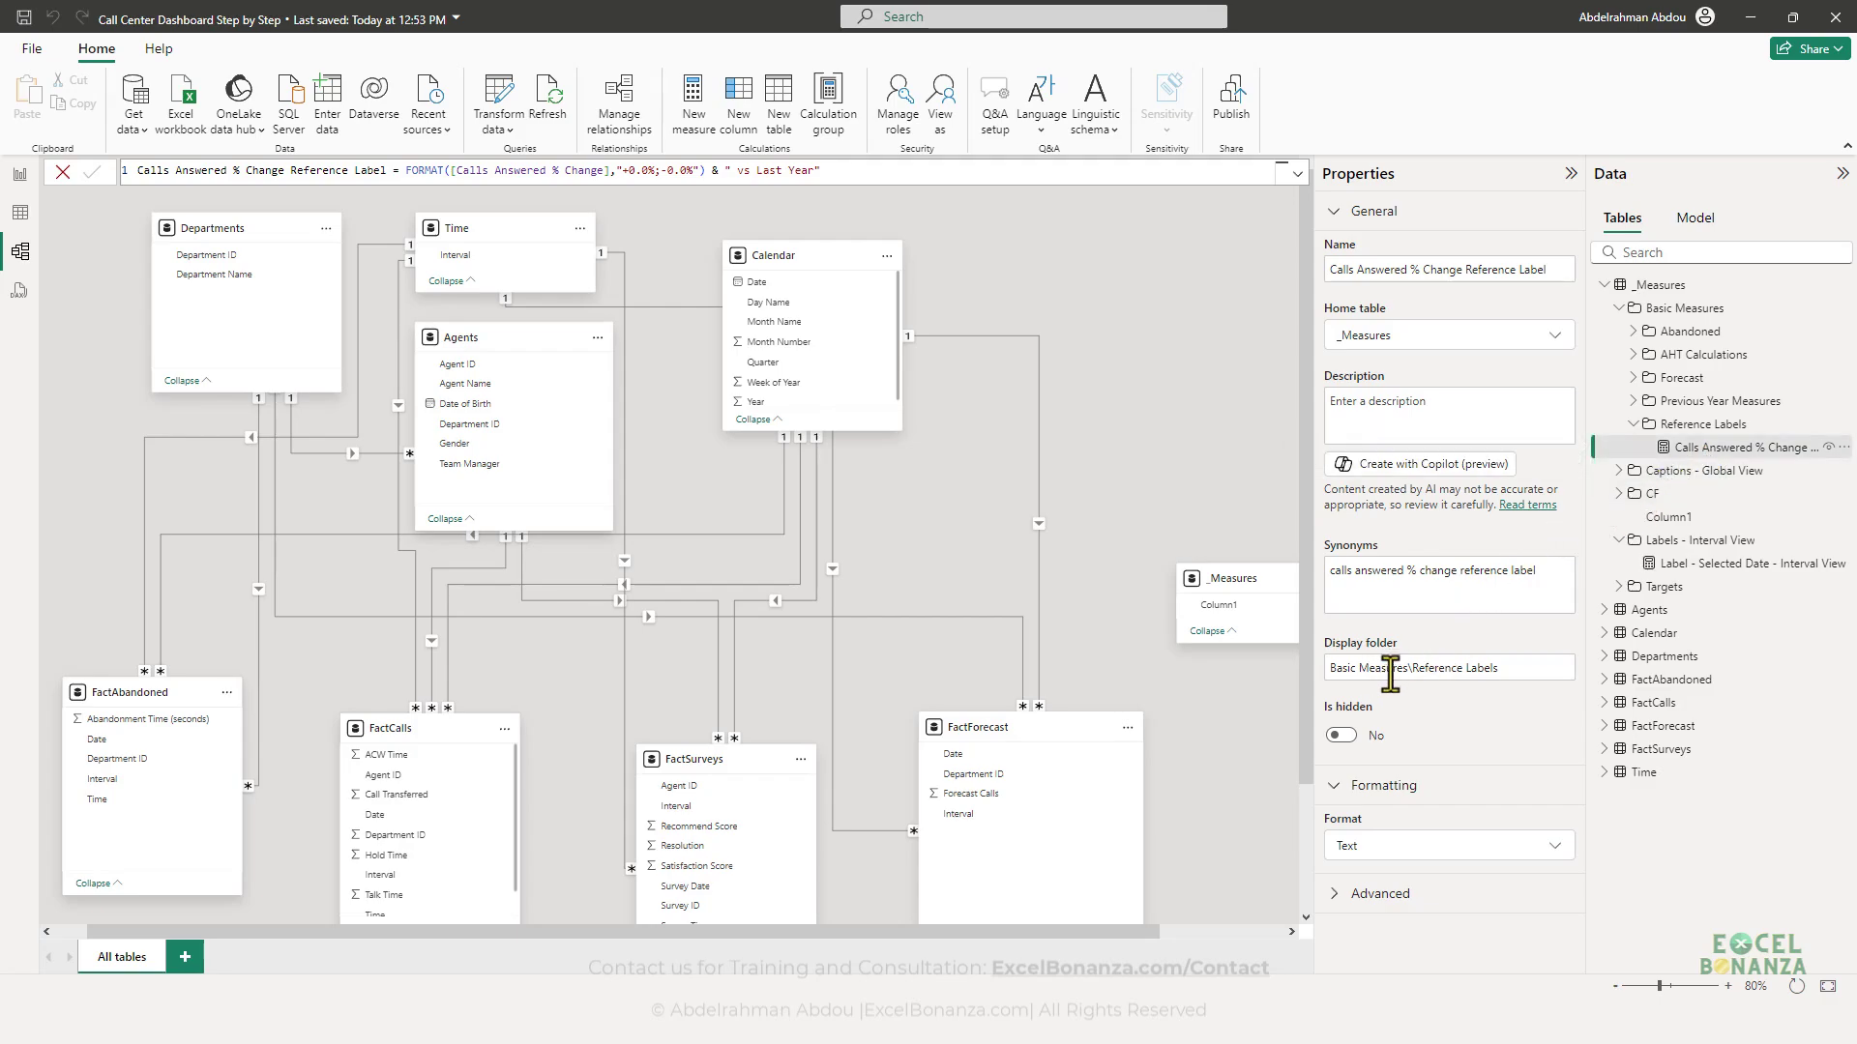
pyautogui.moveTo(1412, 668); pyautogui.dragTo(1329, 668)
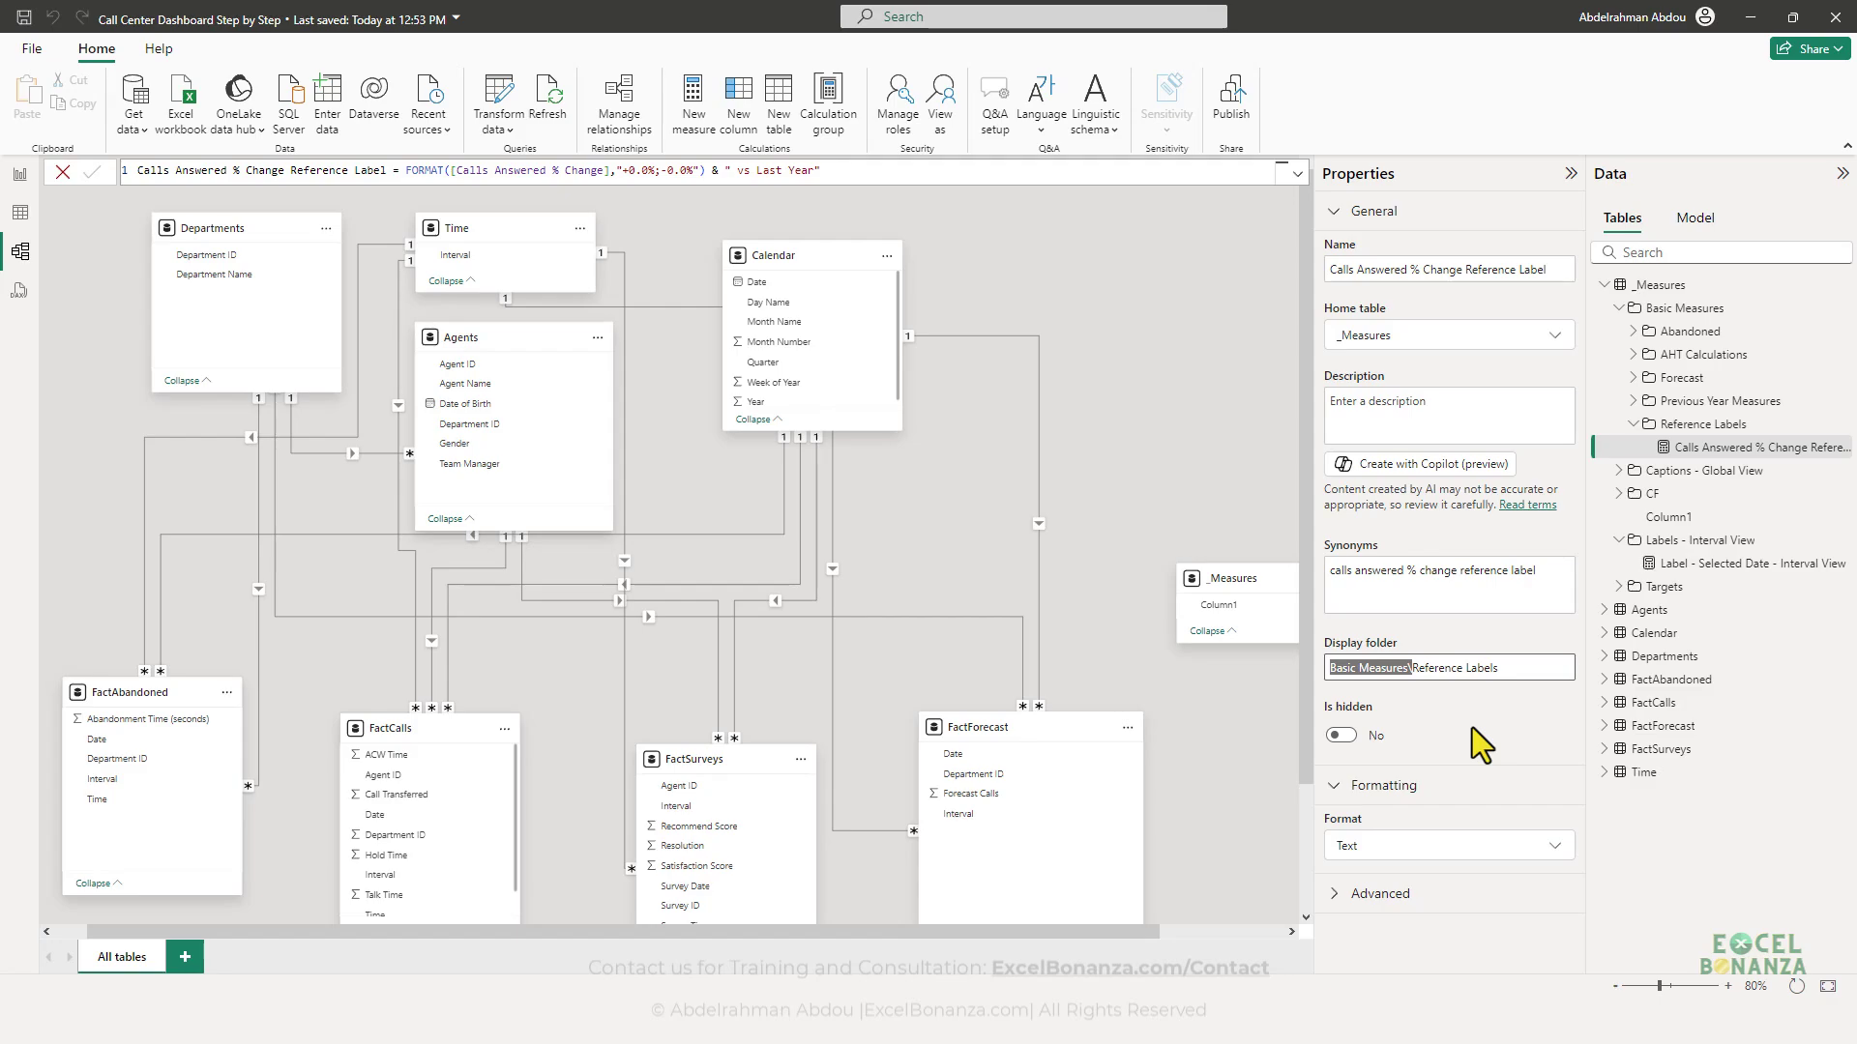
pyautogui.press('BackSpace')
pyautogui.click(1469, 668)
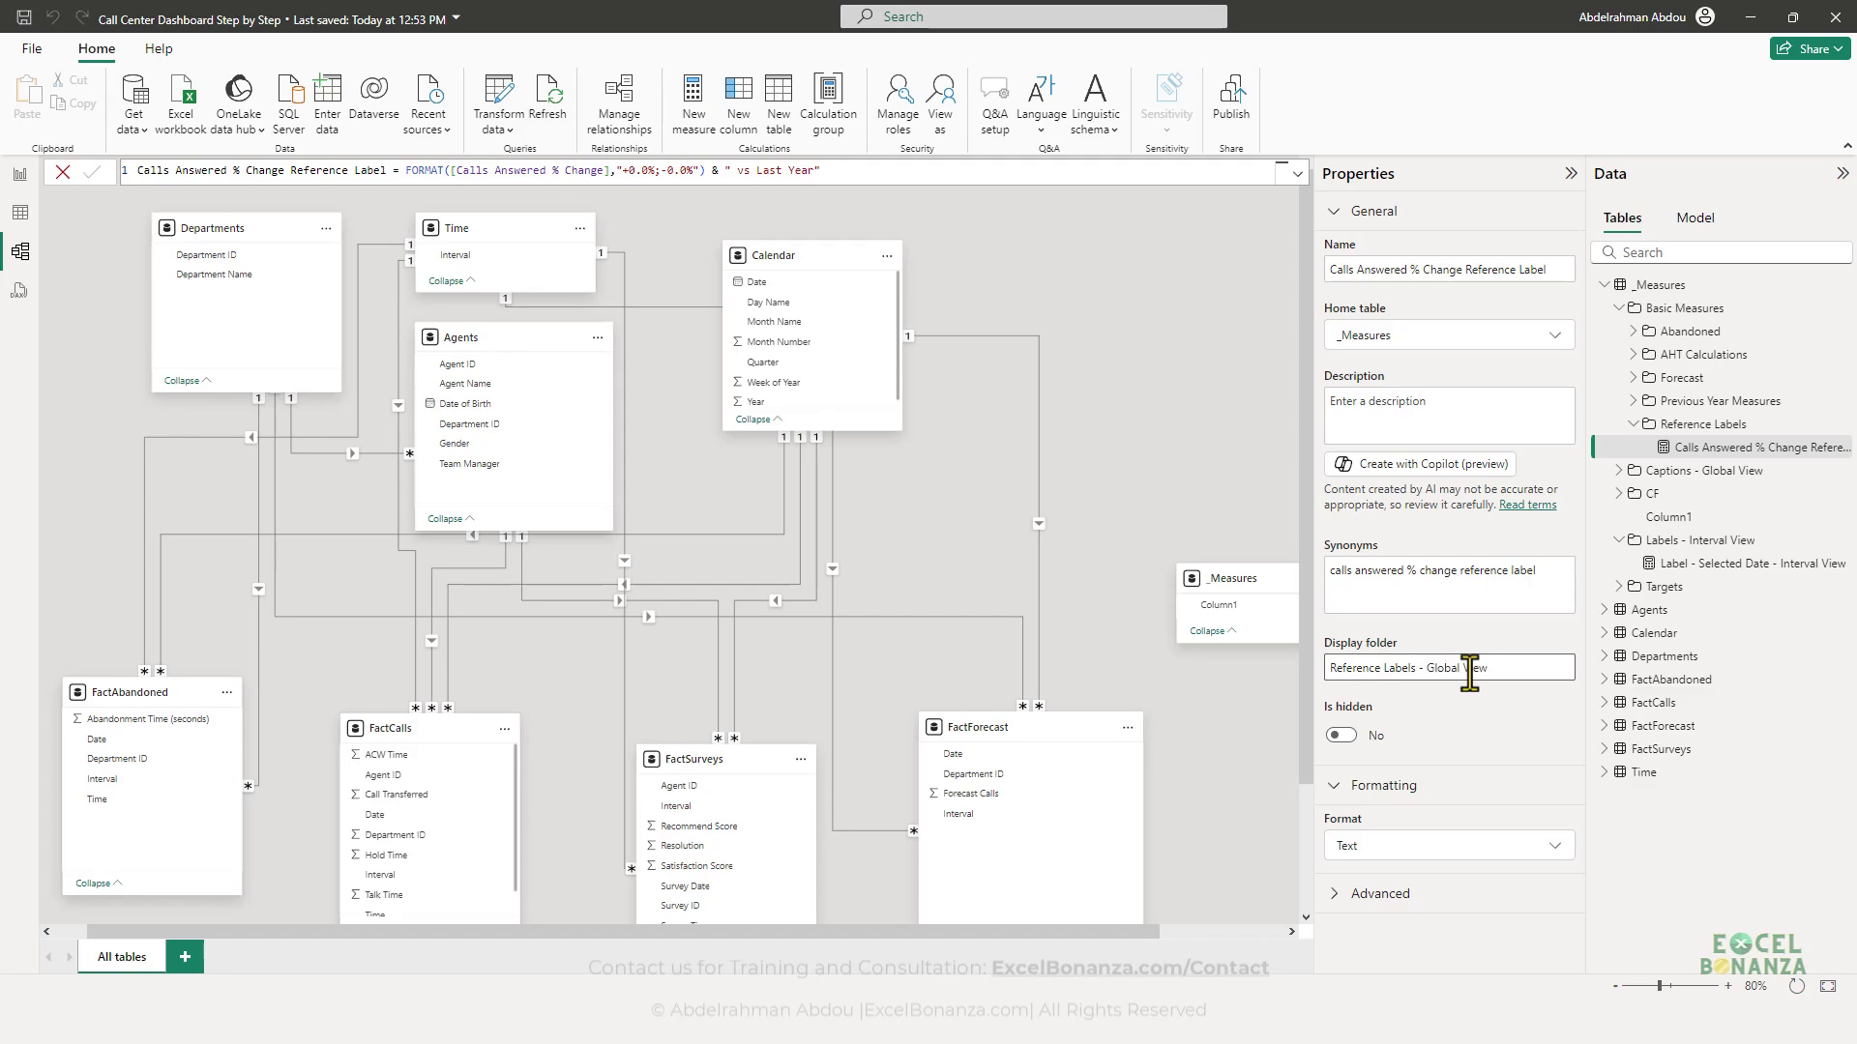
pyautogui.press('Return')
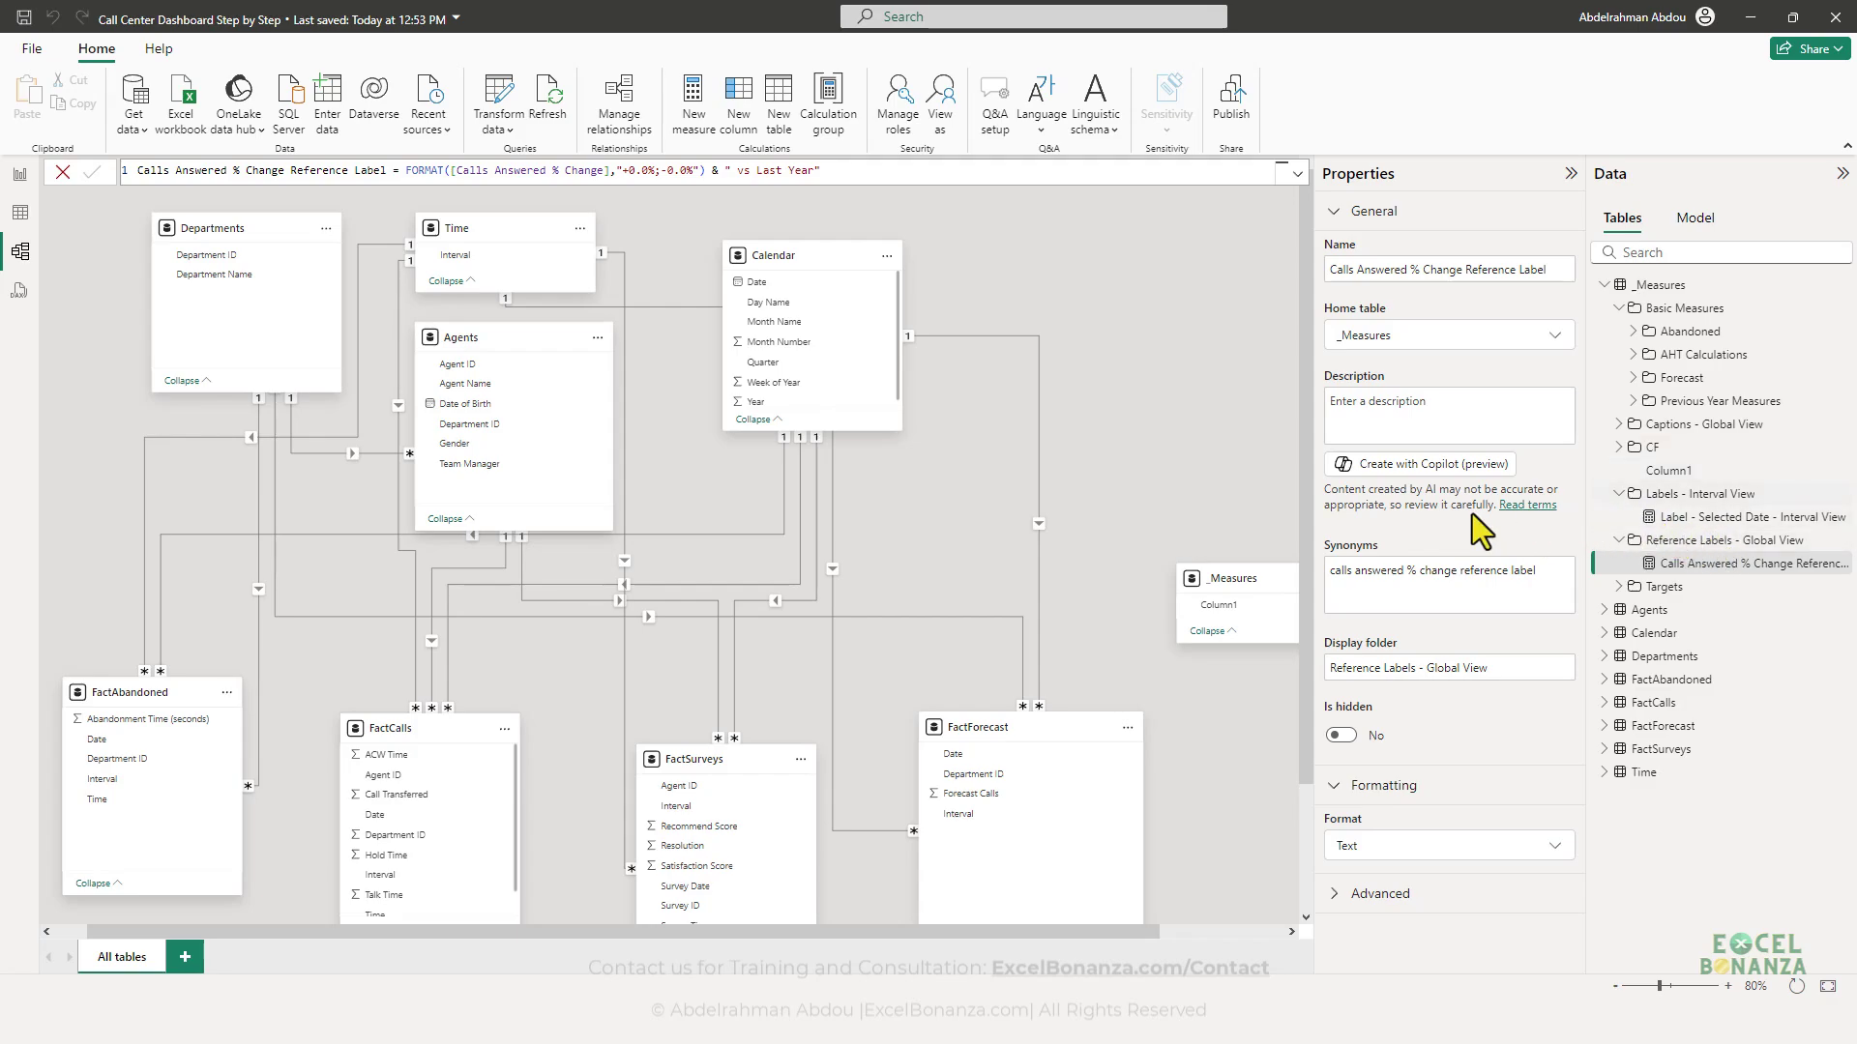
# - Return to the Intervals report page and set the date card's callout value color to the yellow theme color, matching the reference screenshot
pyautogui.click(19, 180)
pyautogui.hotkey('alt', 'Tab')
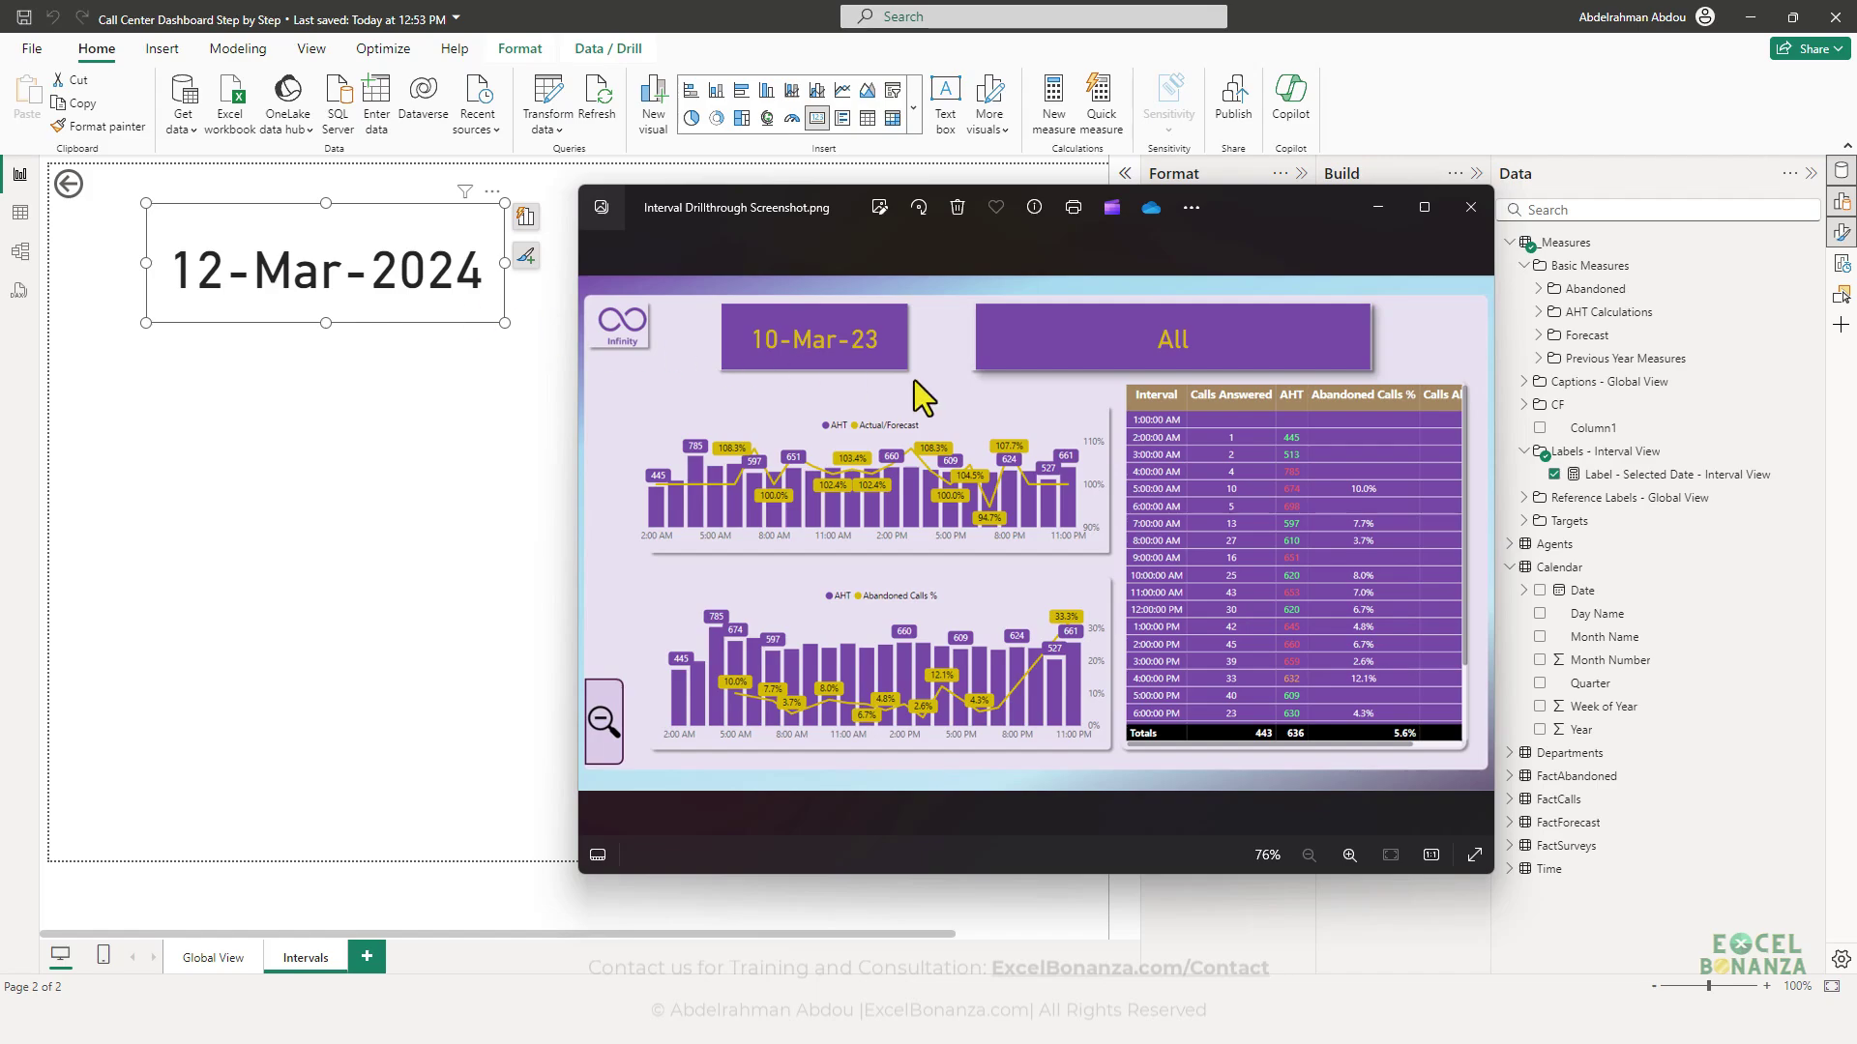
pyautogui.hotkey('alt', 'Tab')
pyautogui.click(1177, 382)
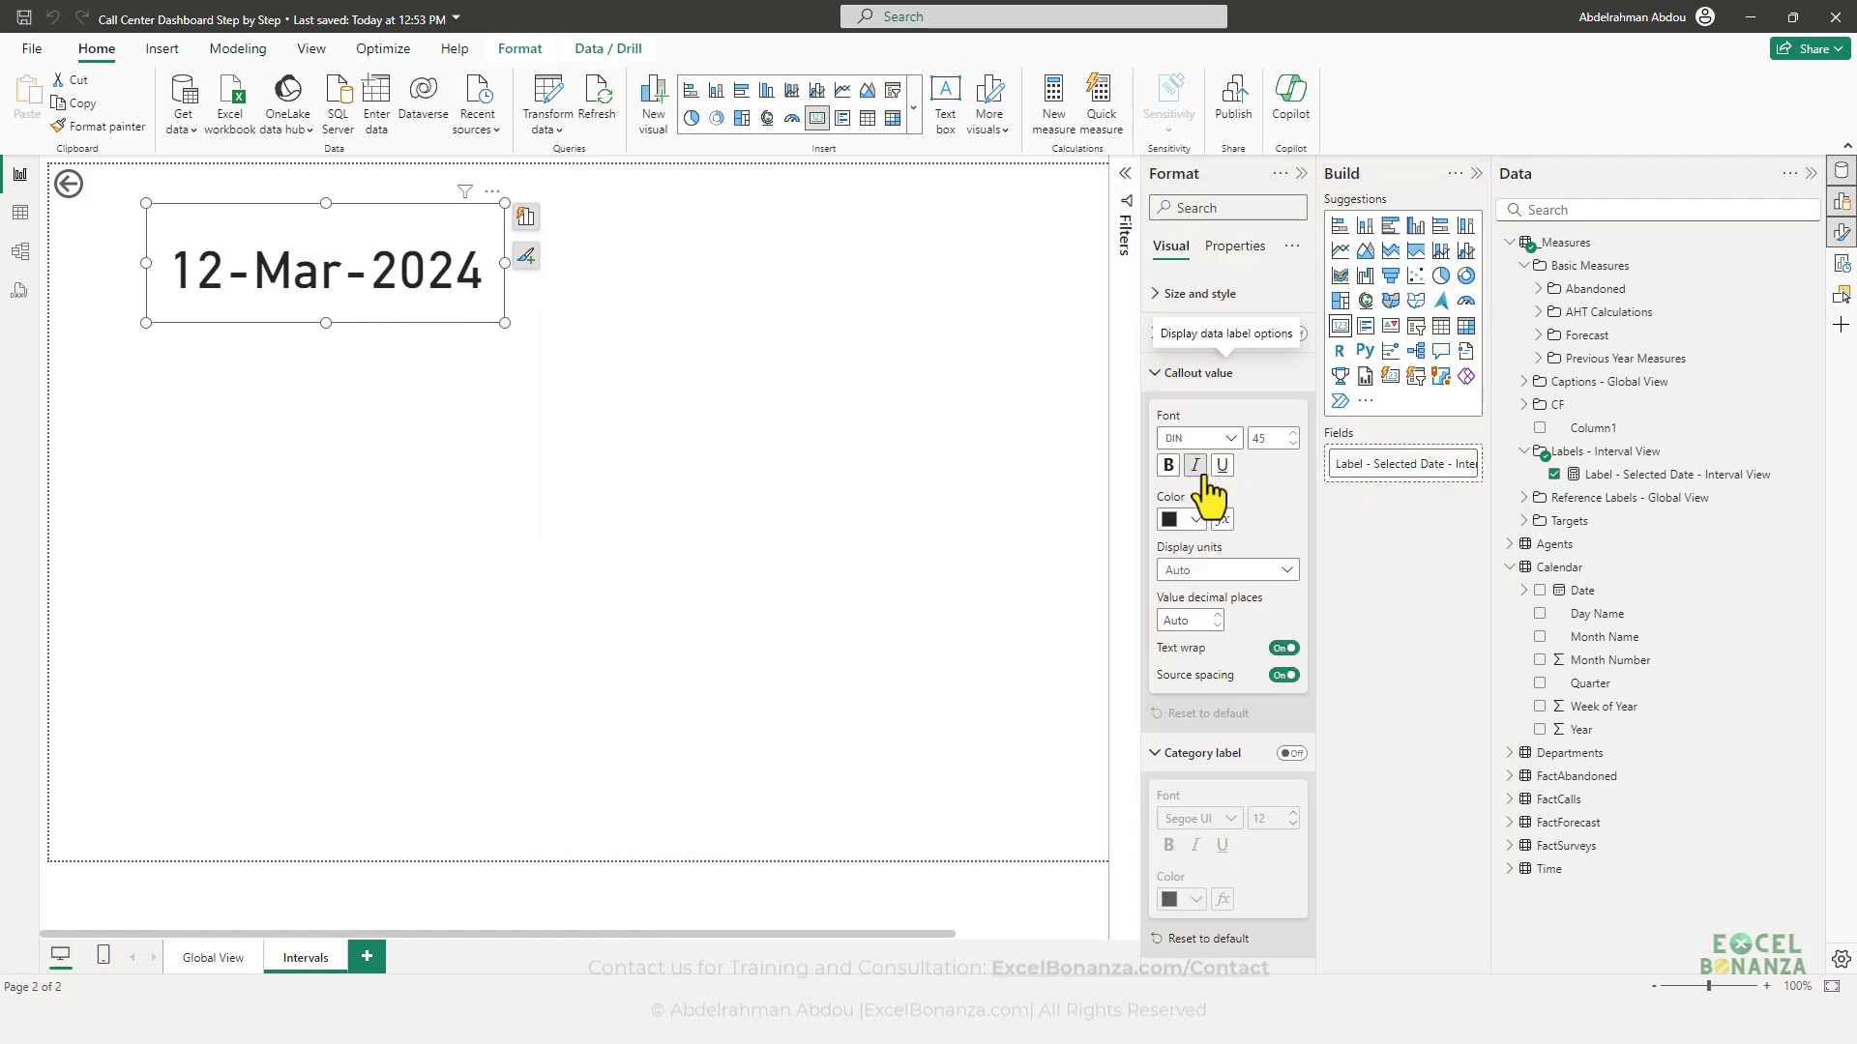
pyautogui.click(1184, 519)
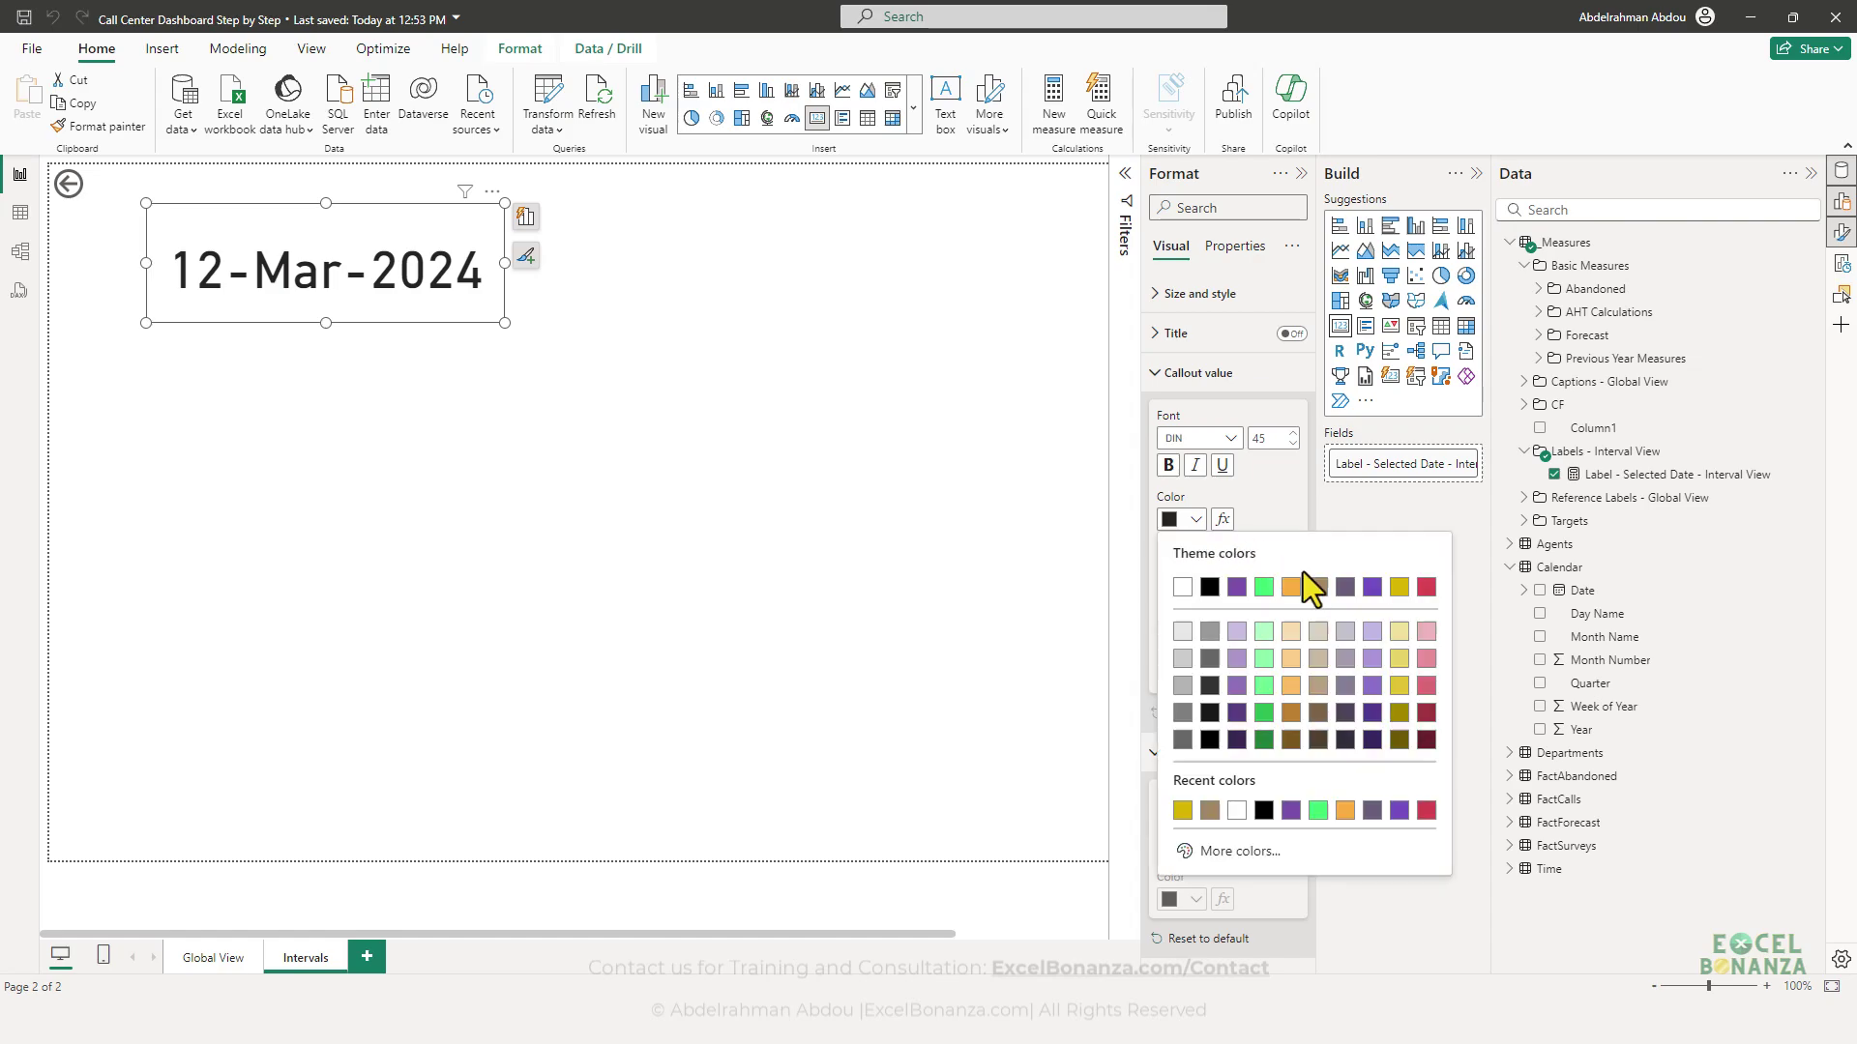
pyautogui.click(1399, 590)
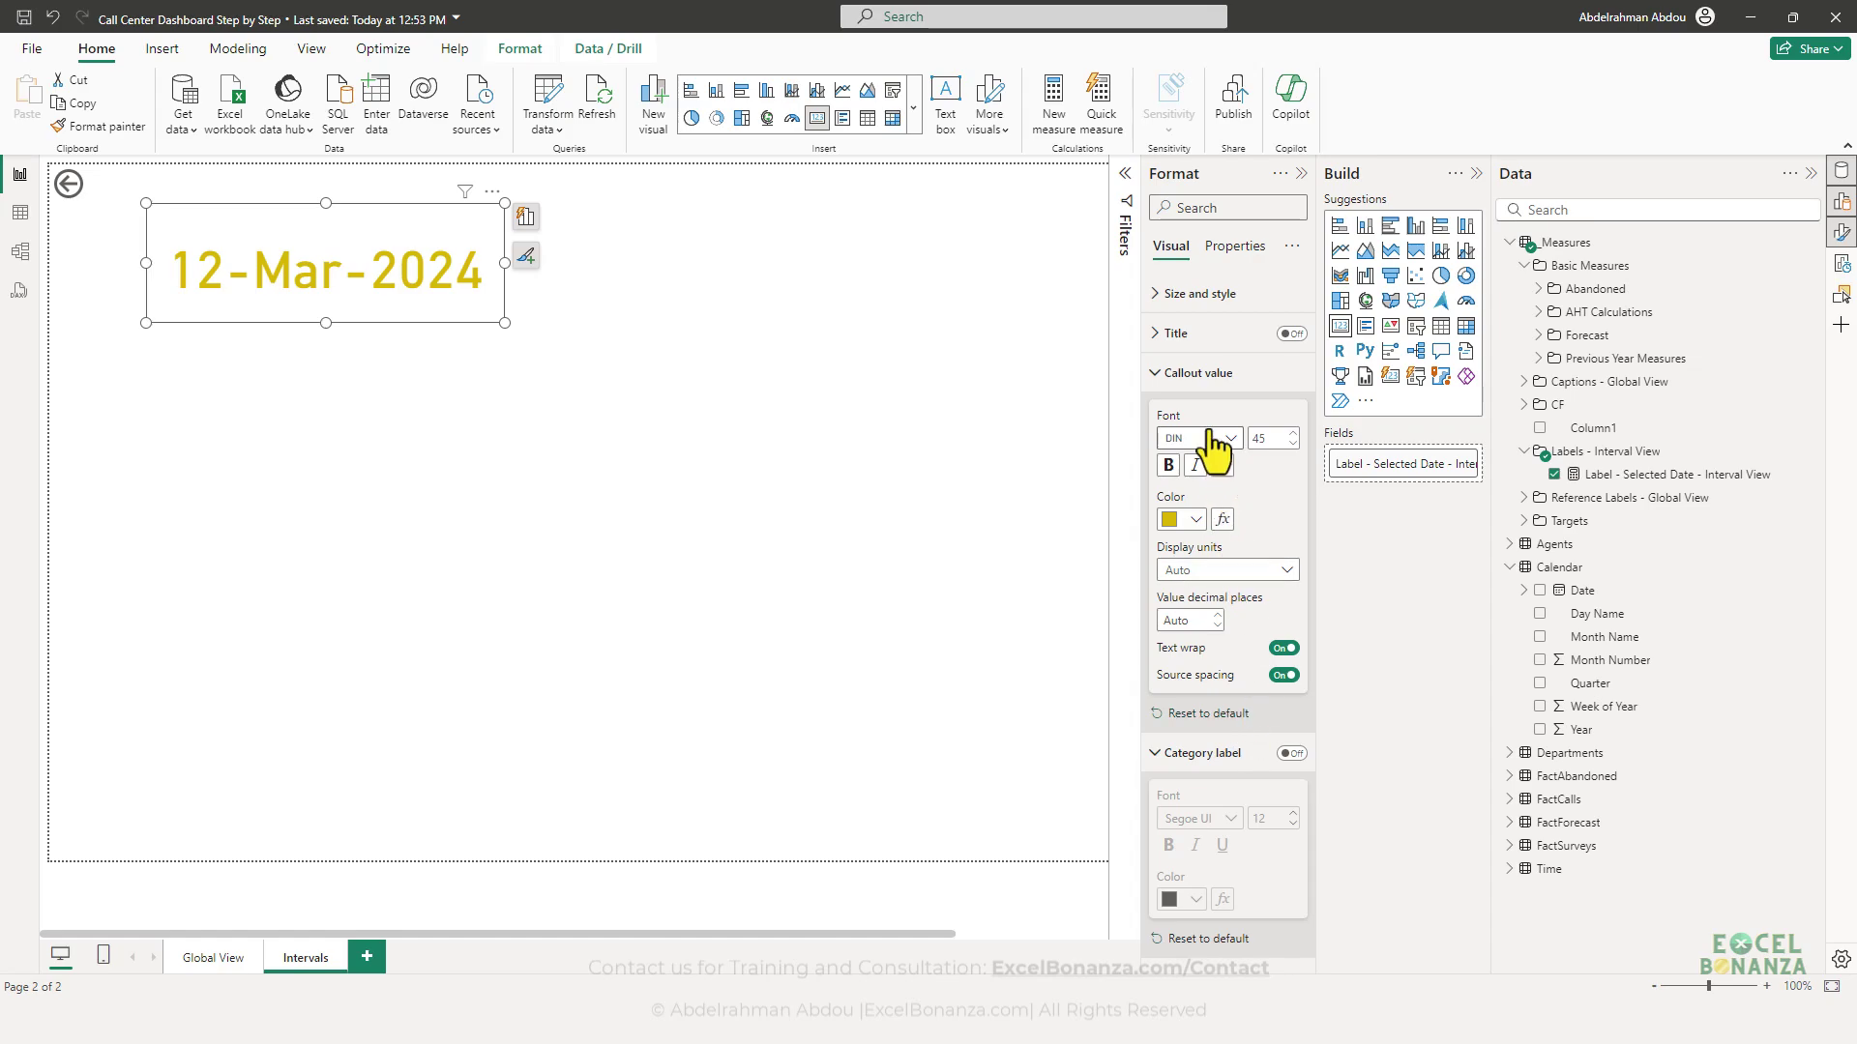
# - Set the date card's background to the purple theme color
pyautogui.click(1195, 372)
pyautogui.click(1194, 293)
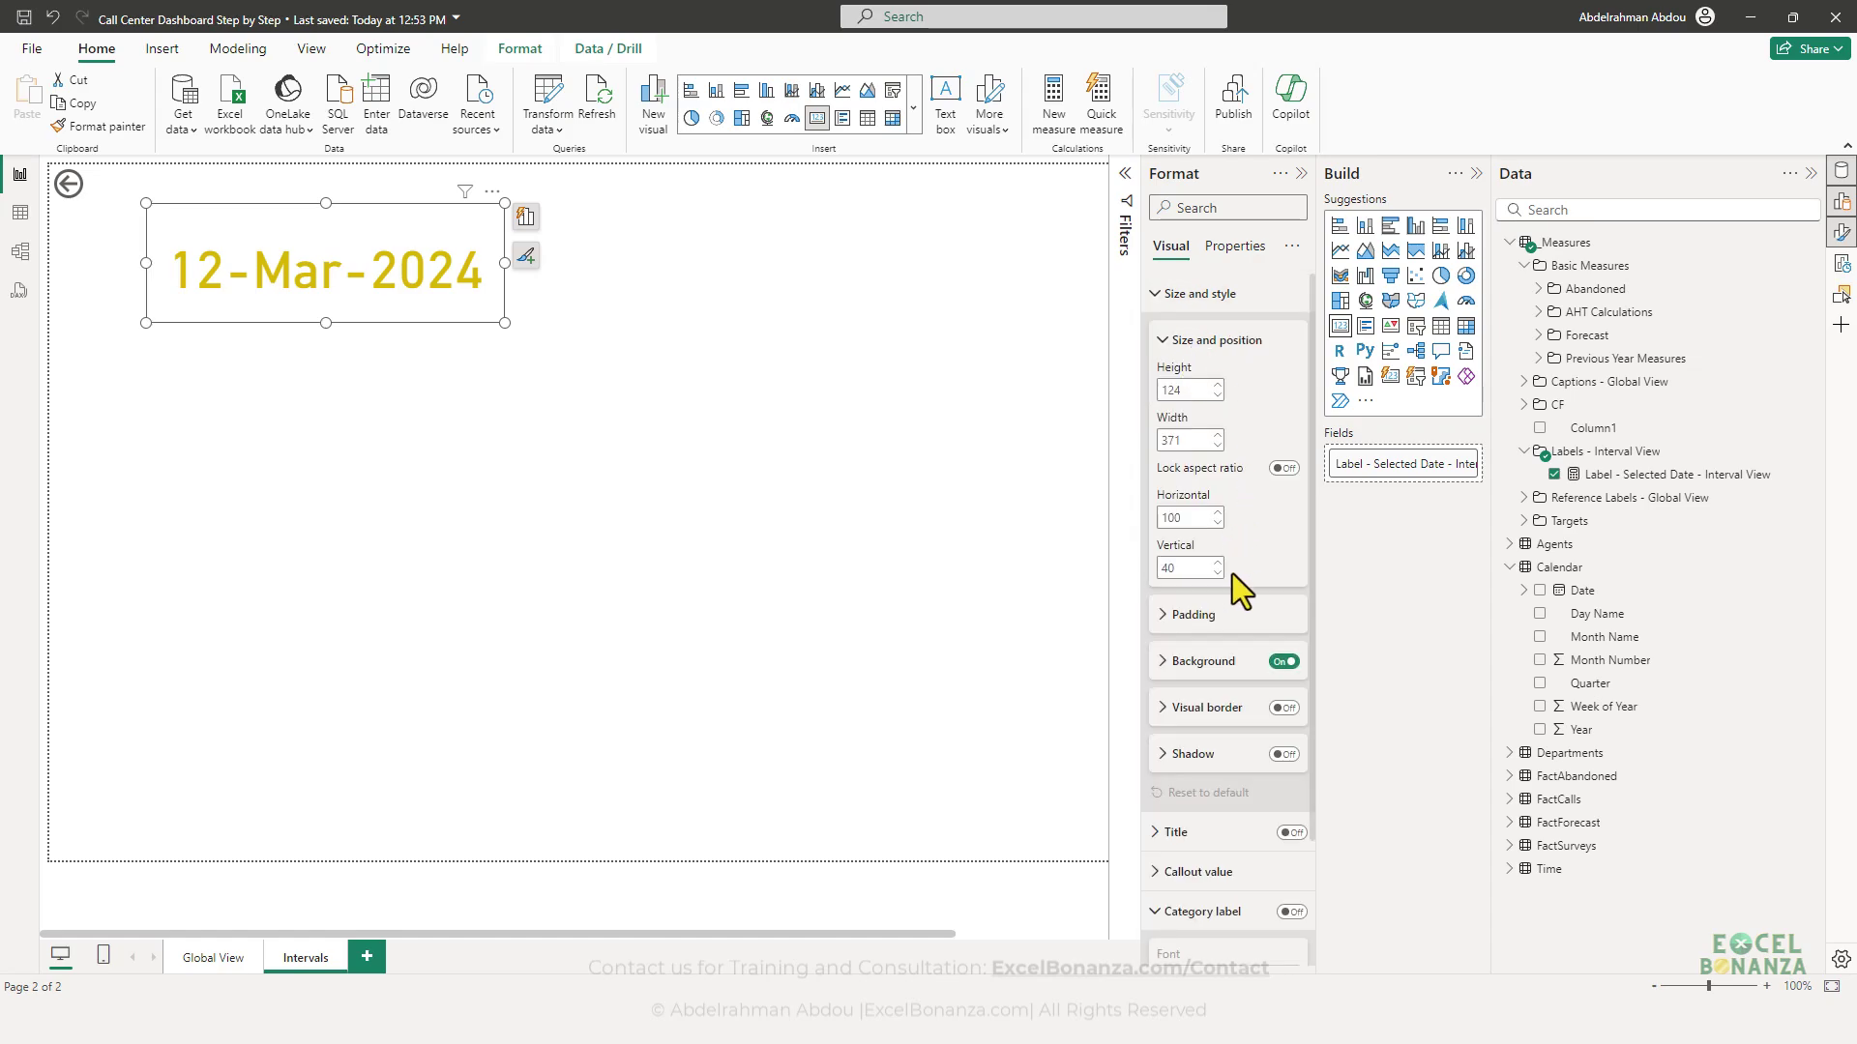
pyautogui.click(1199, 662)
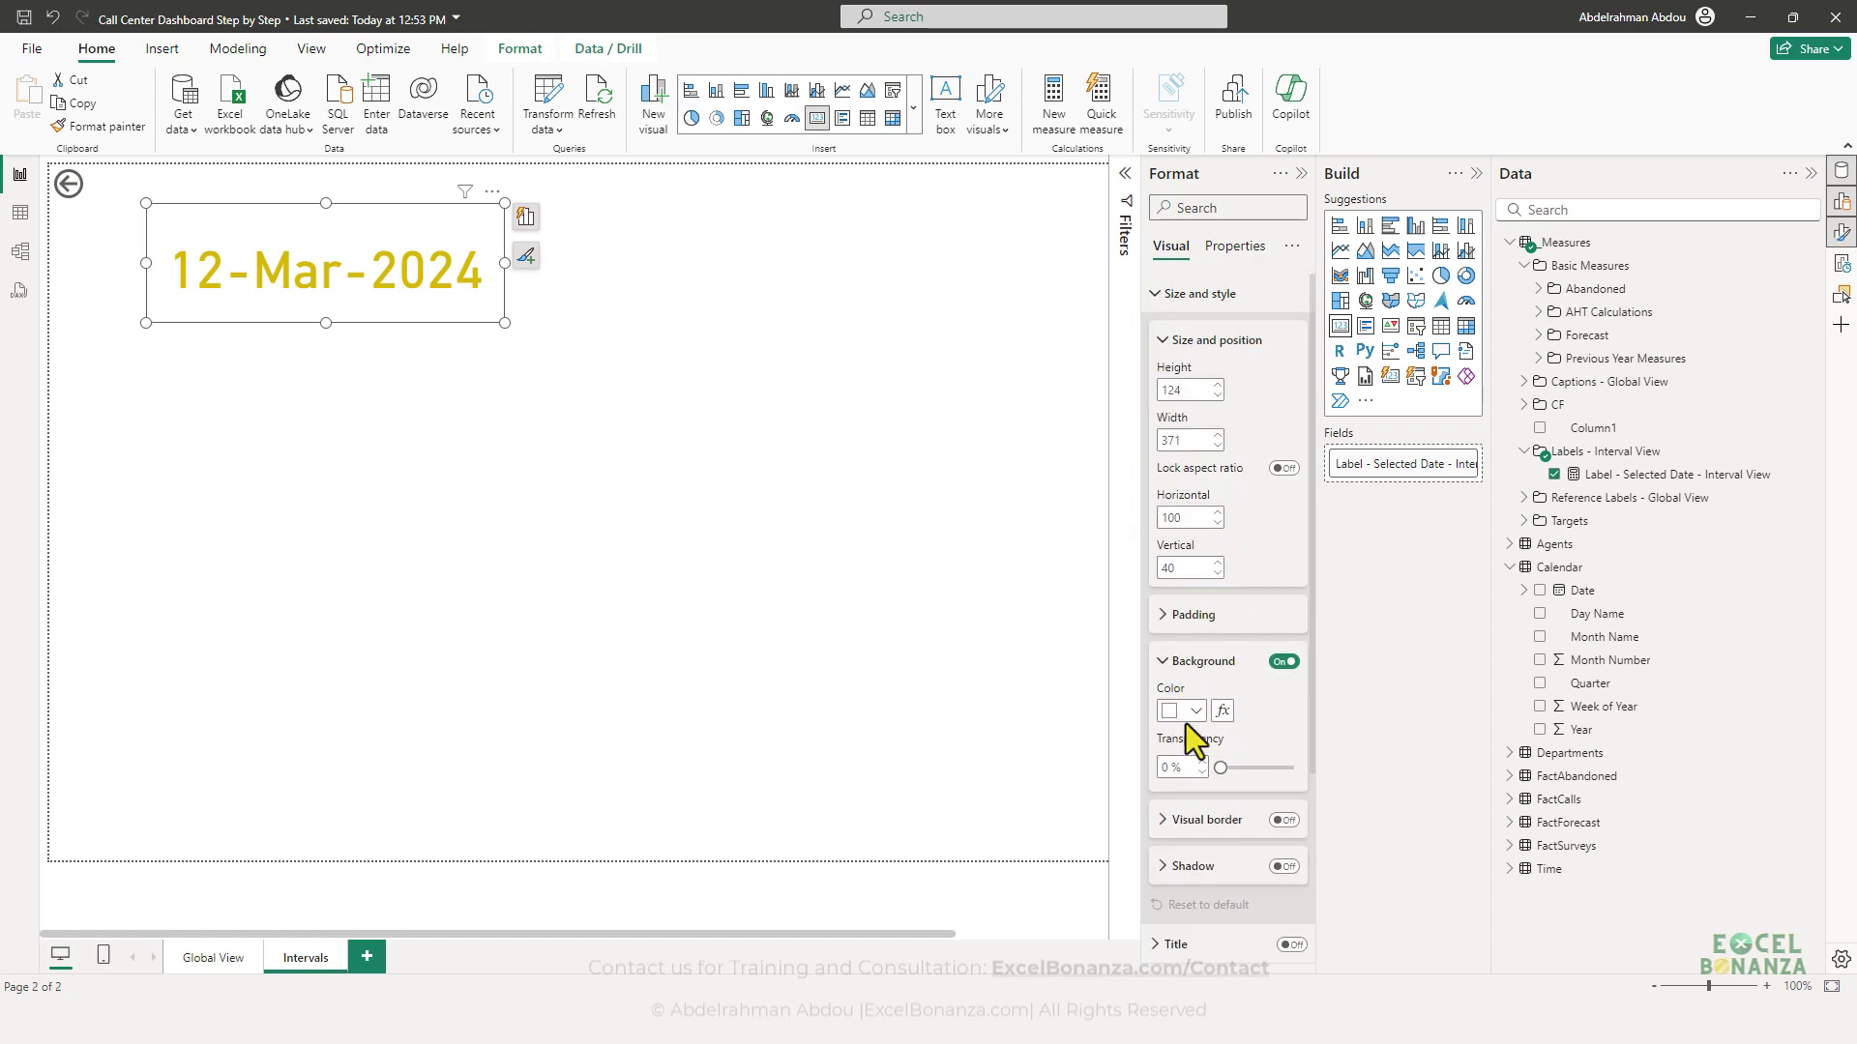
pyautogui.click(1187, 715)
pyautogui.click(1237, 400)
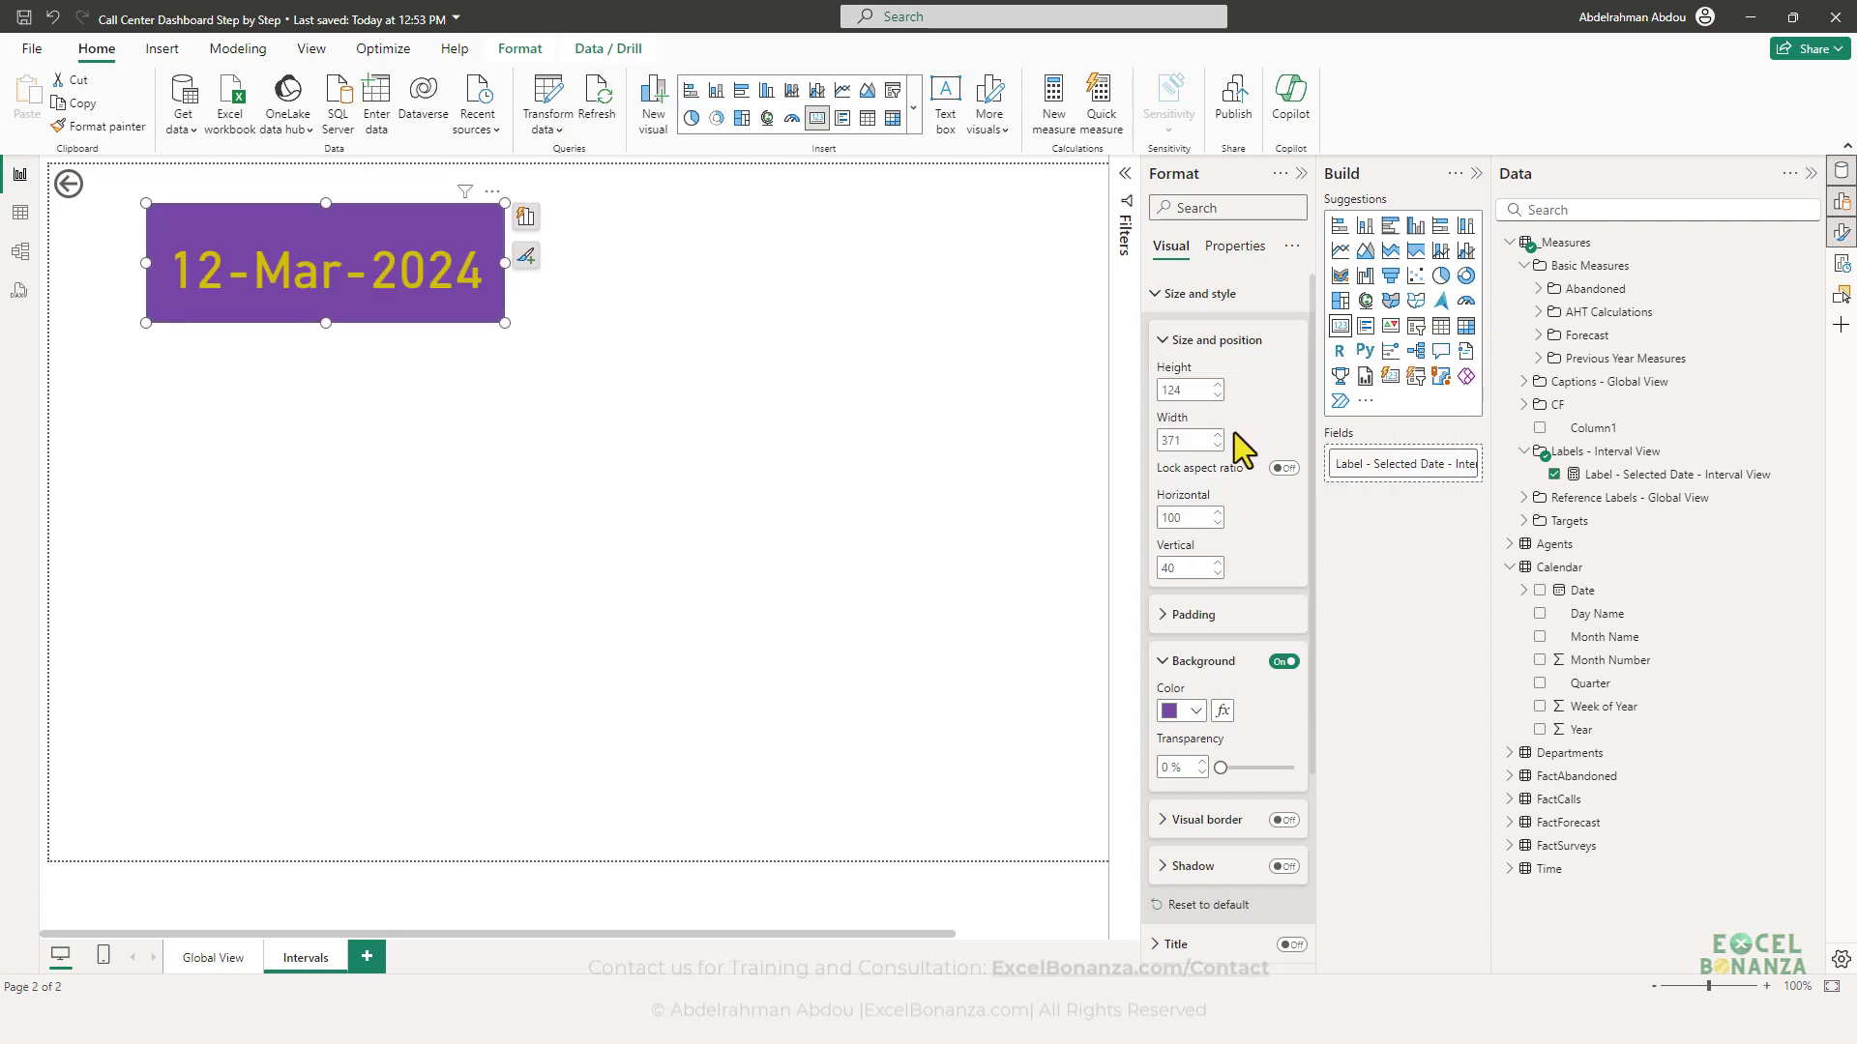
# - Set the date card's callout font size to 30 and make the card smaller, following the reference screenshot's proportions
pyautogui.moveTo(1441, 1039)
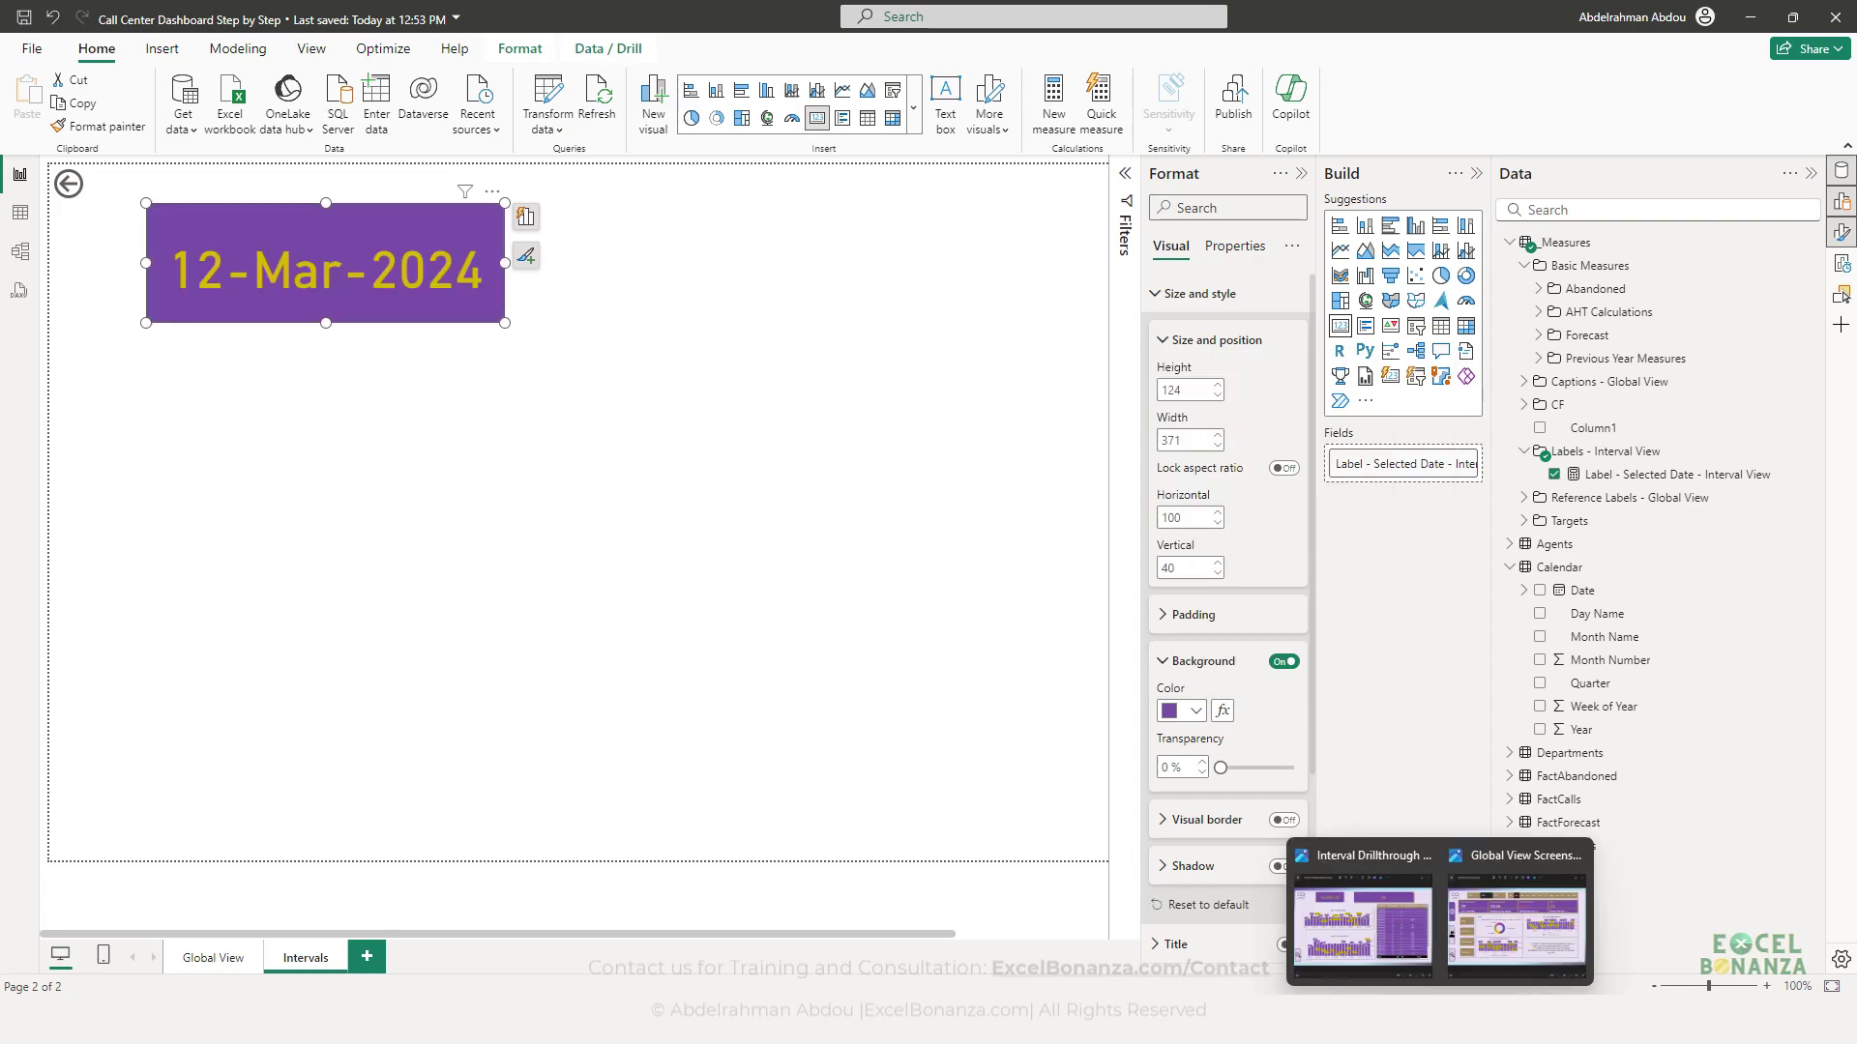
pyautogui.click(1401, 946)
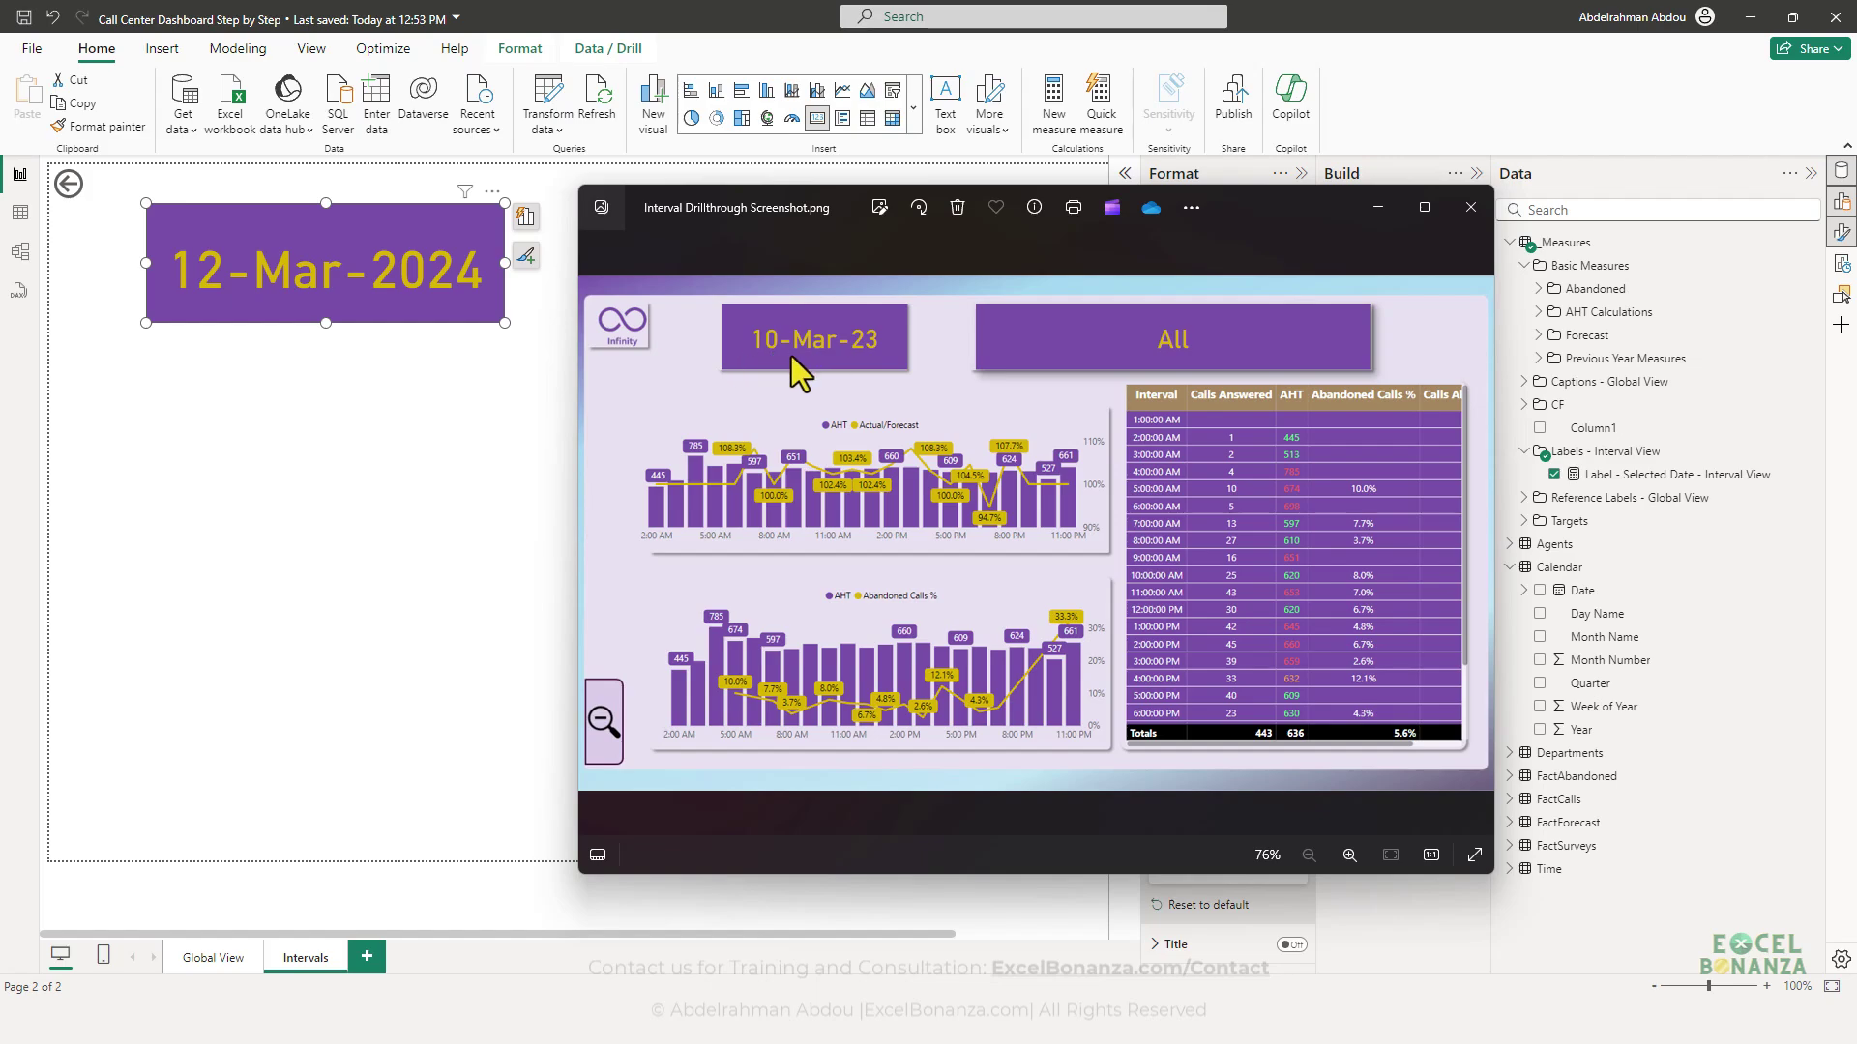
pyautogui.click(376, 408)
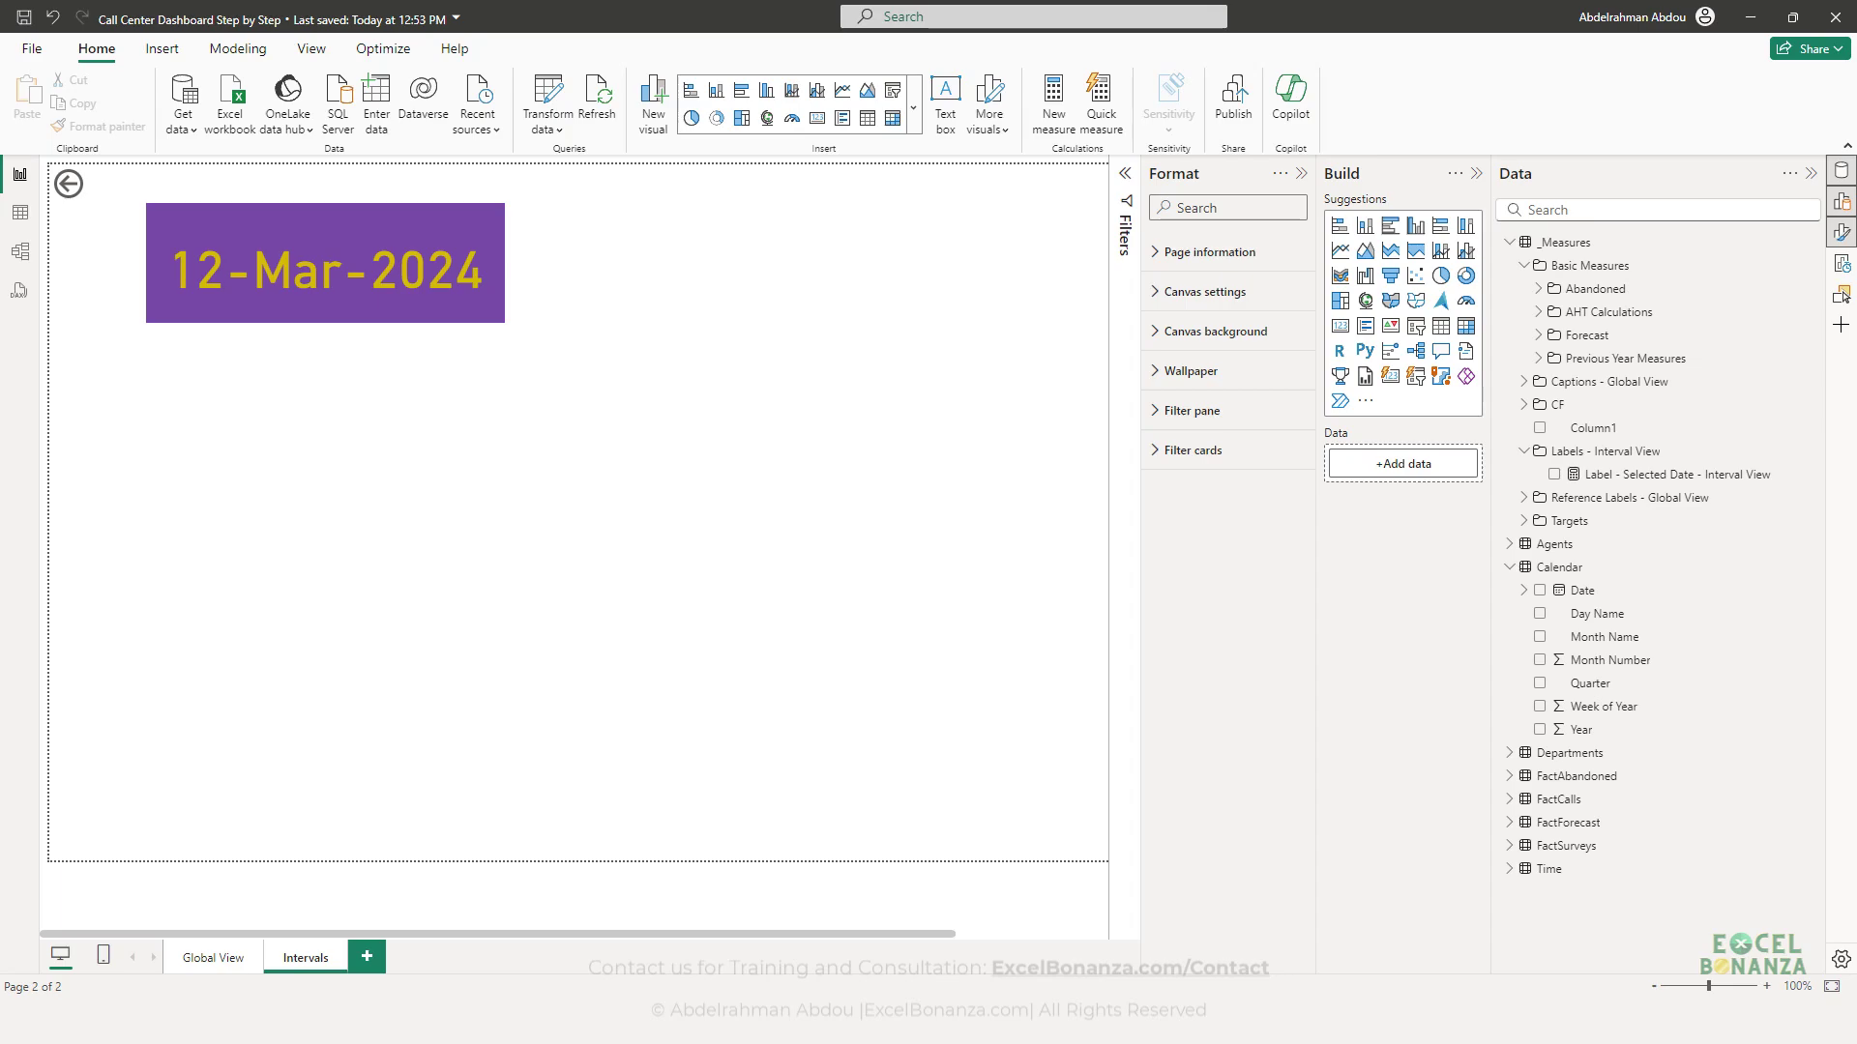
pyautogui.click(304, 294)
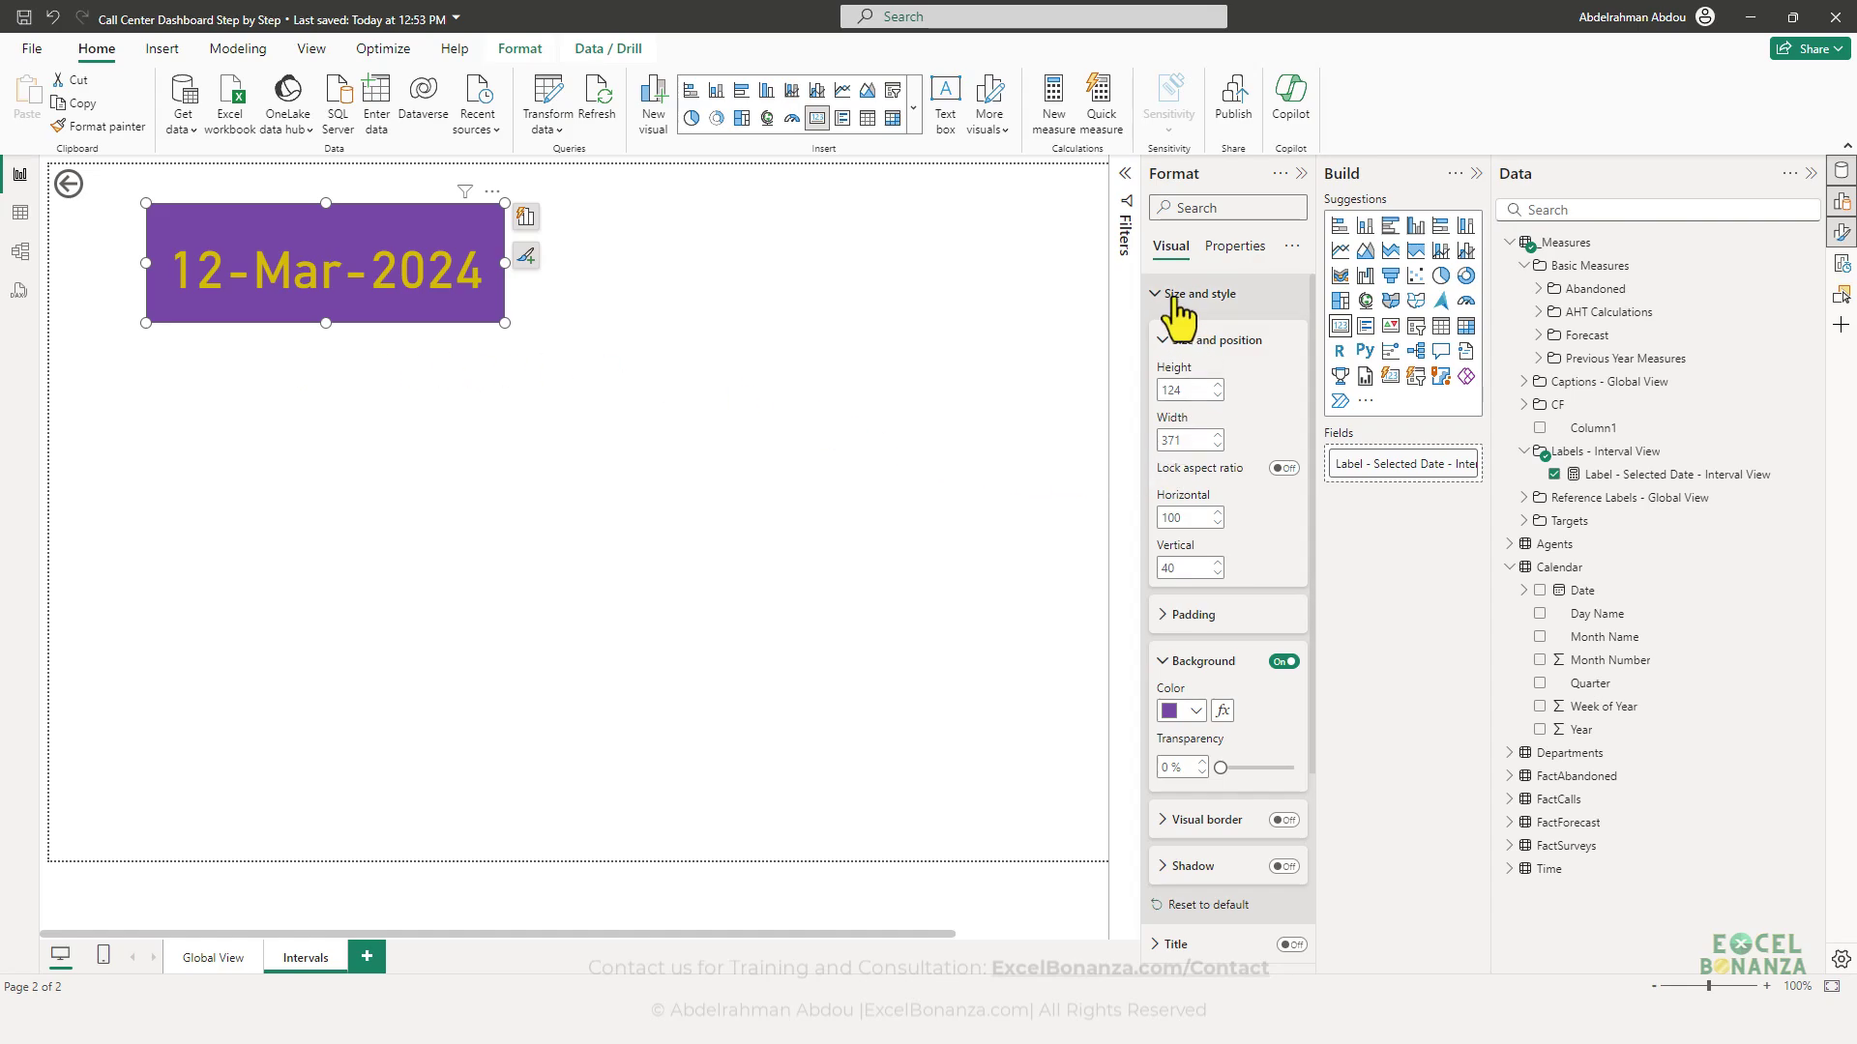
pyautogui.scroll(-5, 1193, 467)
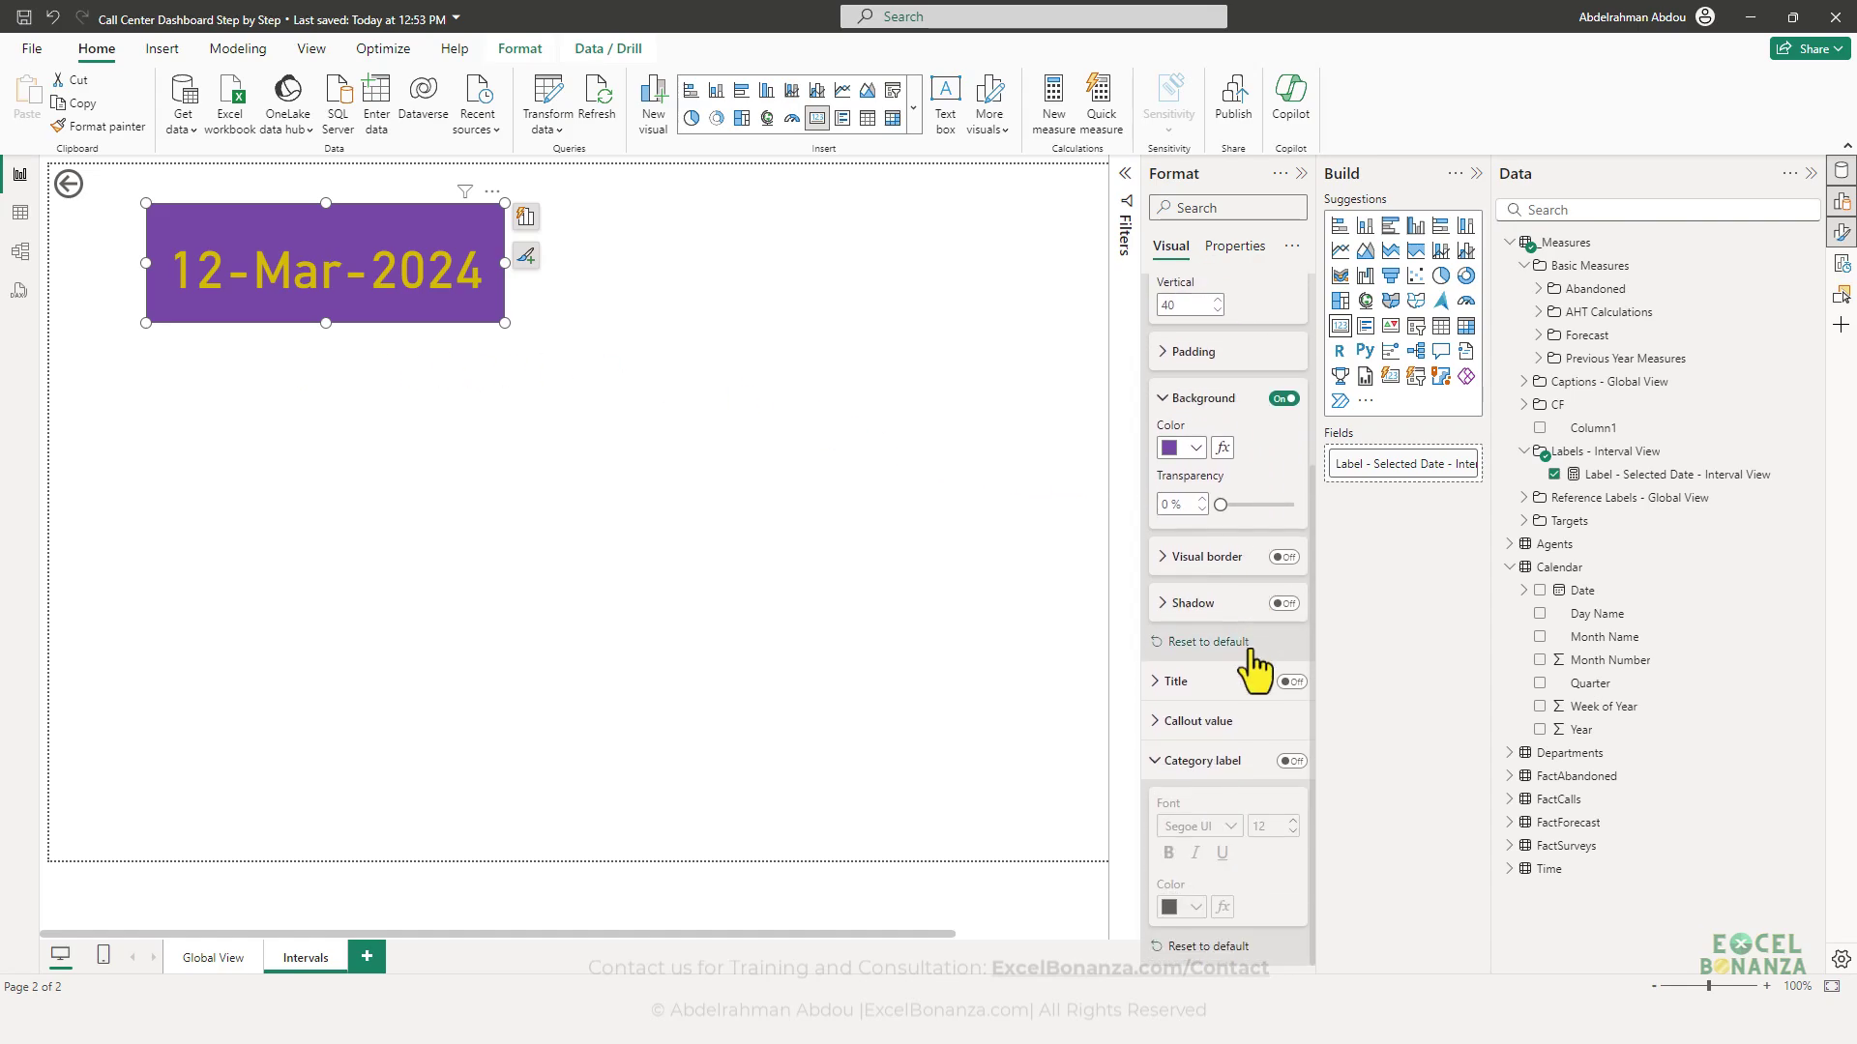
pyautogui.scroll(-2, 1267, 716)
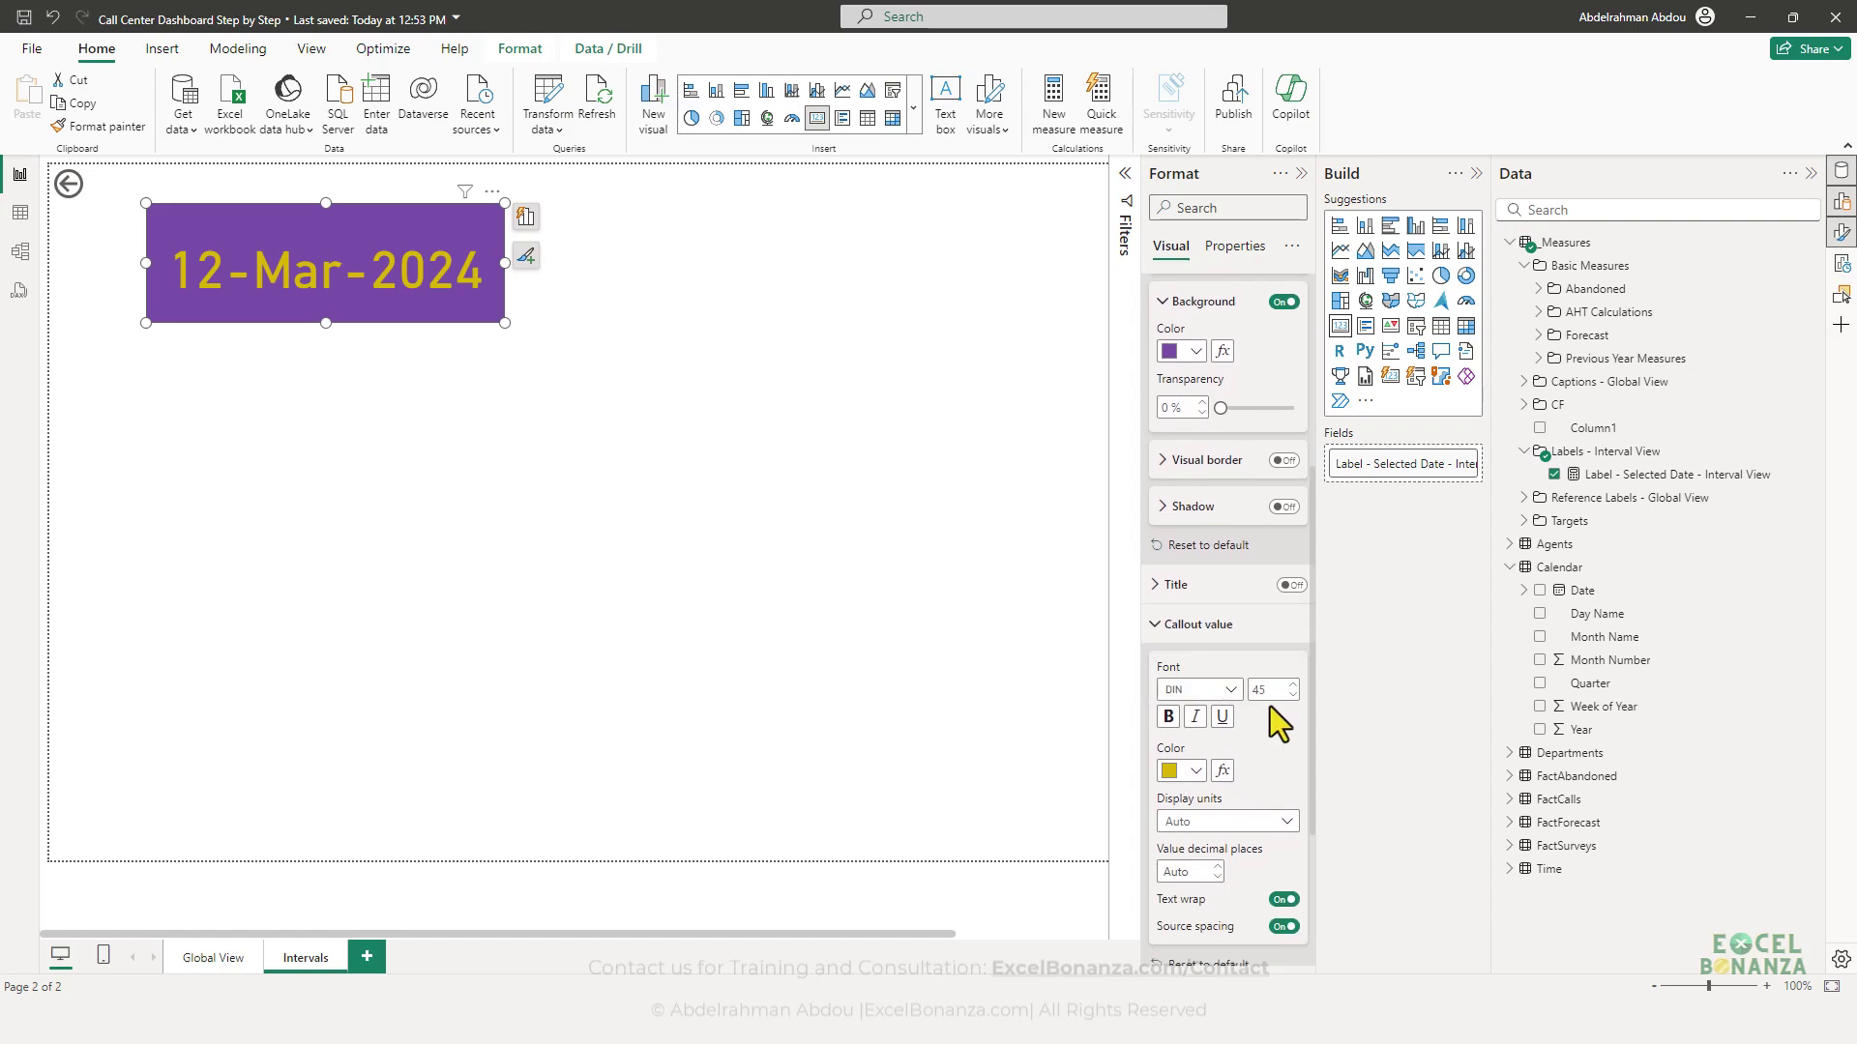
pyautogui.write('30')
pyautogui.press('Return')
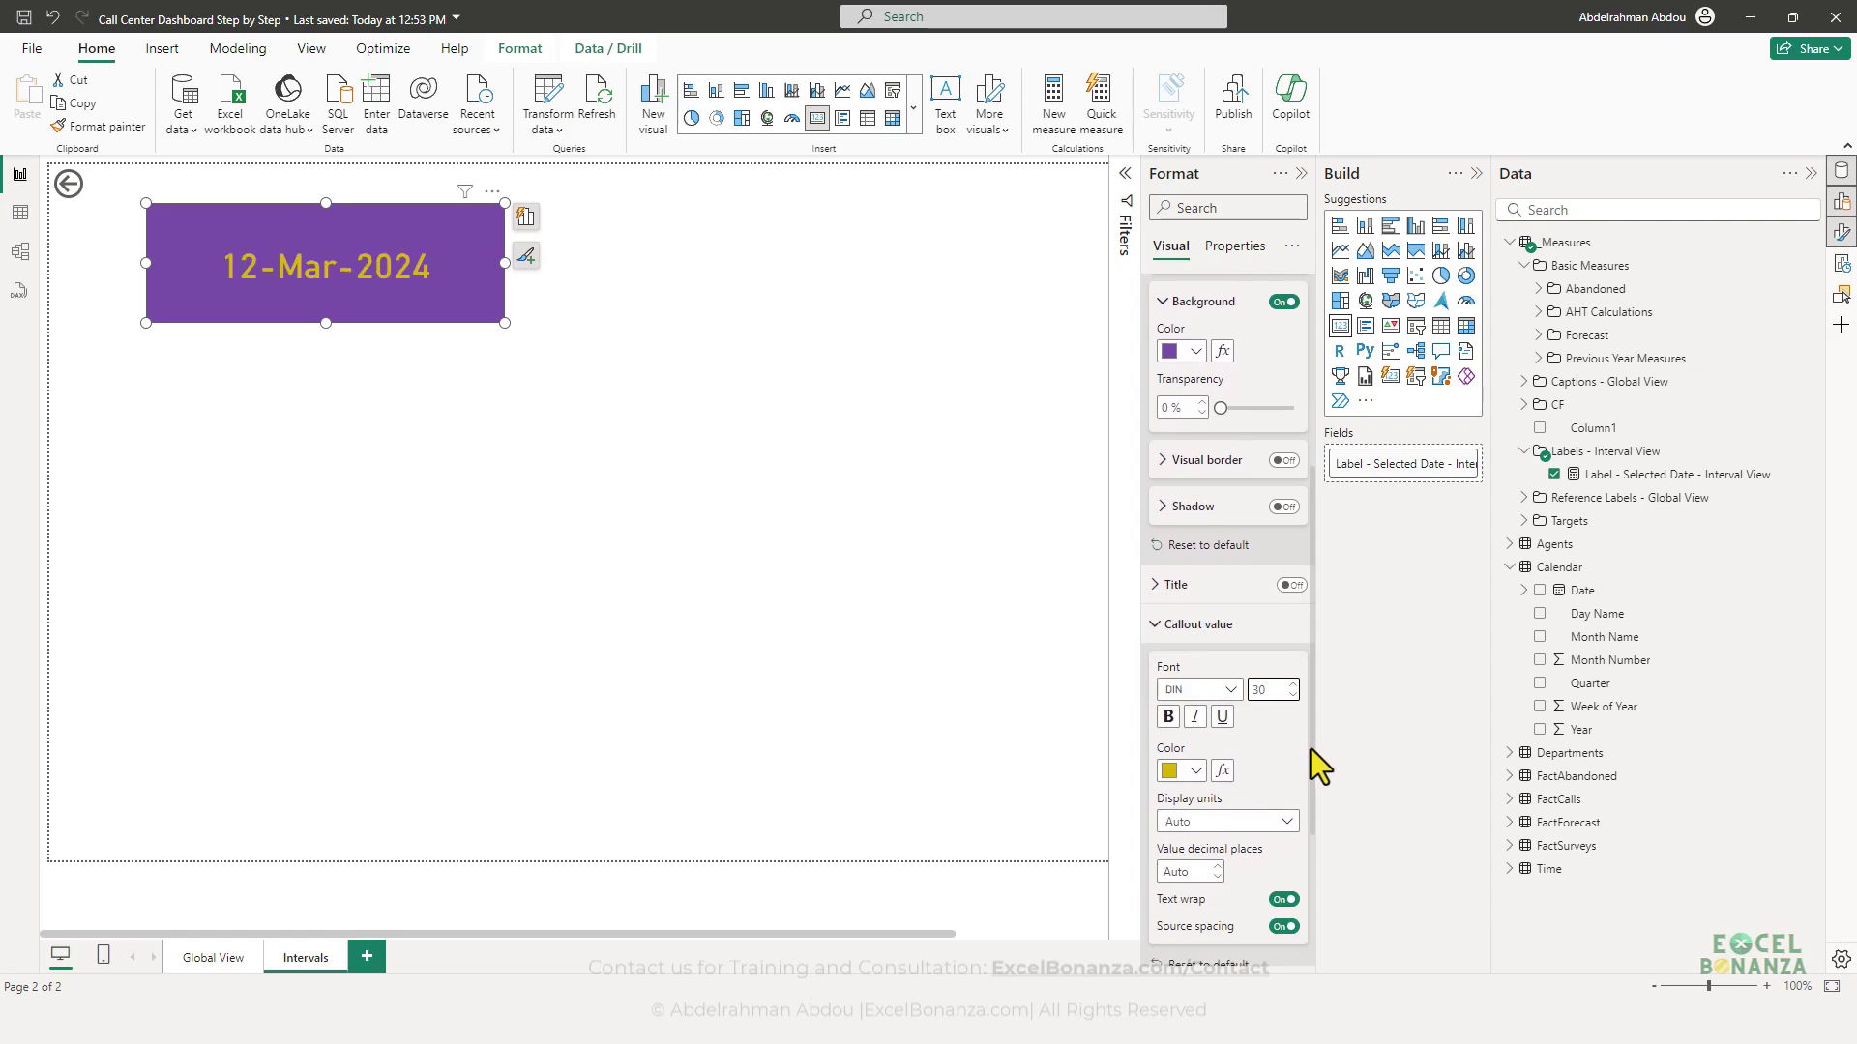
pyautogui.moveTo(503, 321); pyautogui.dragTo(455, 271)
pyautogui.click(457, 571)
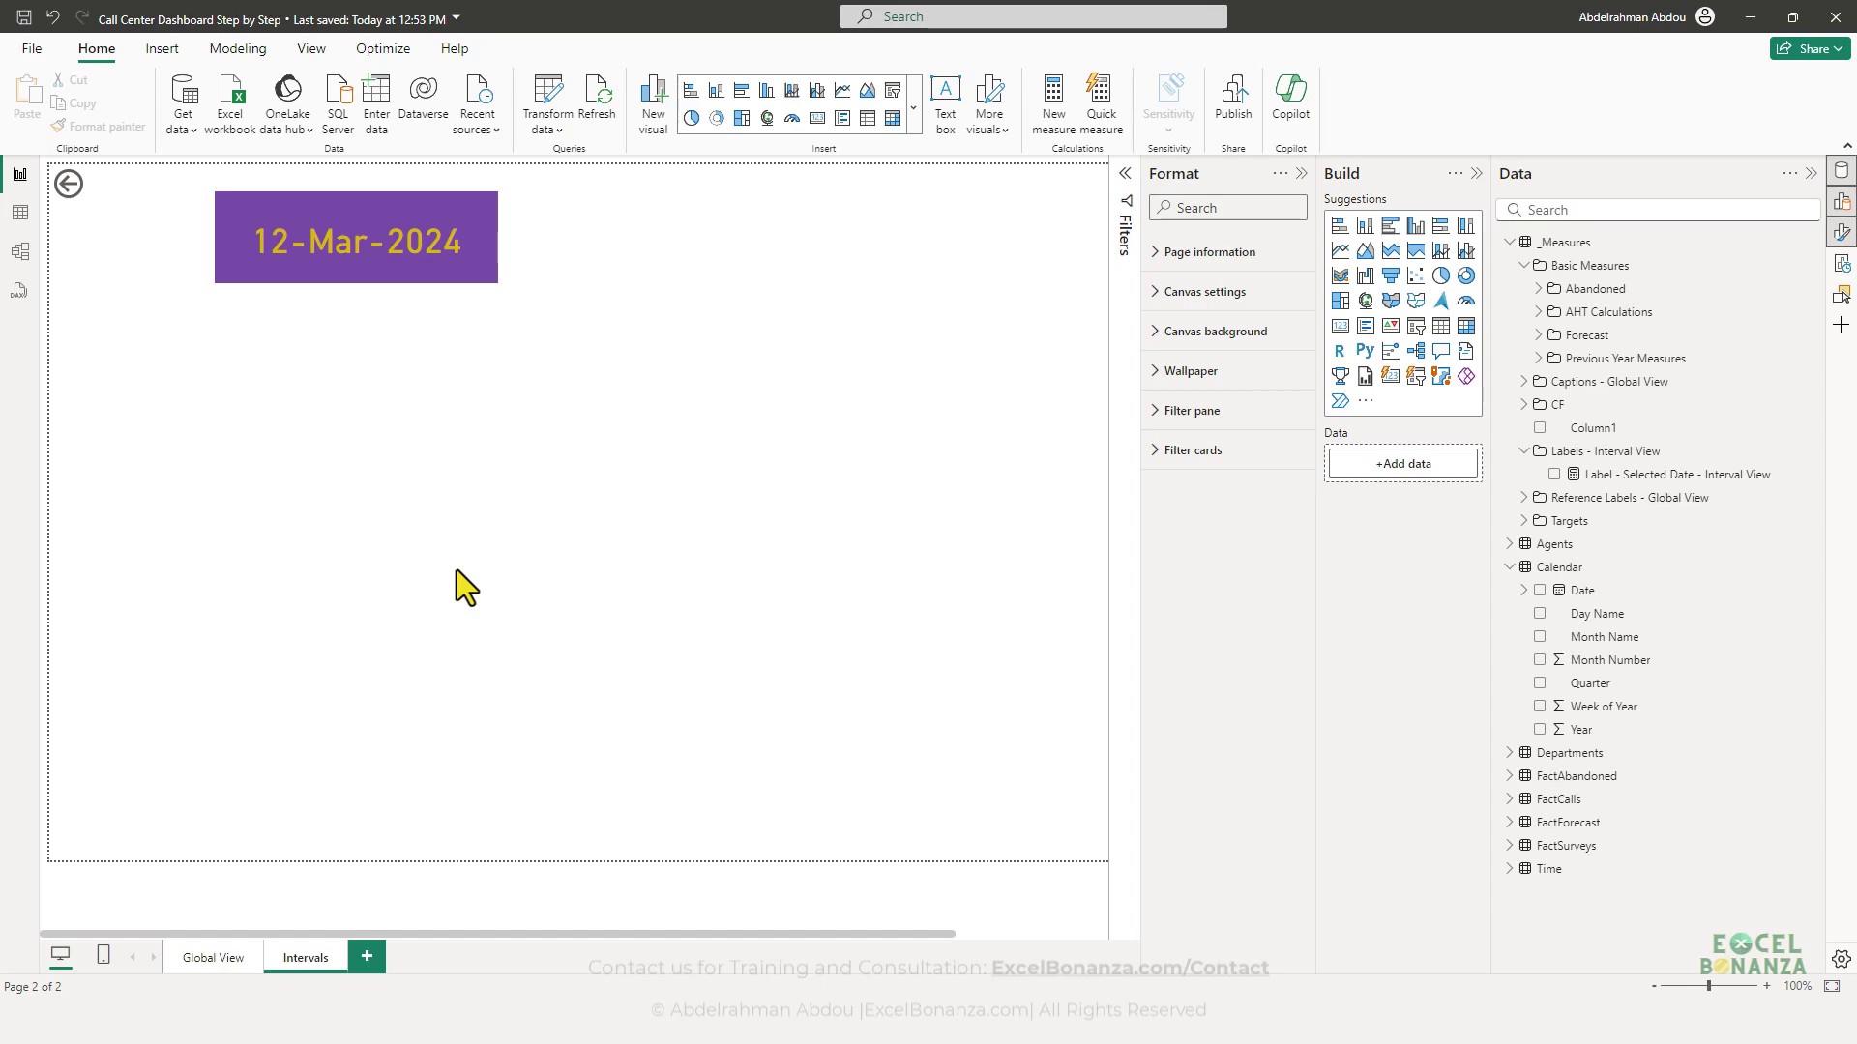
# - Create a measure "Selected Departments - Intervals" in the Labels - Interval View folder, returning "All" or the department names joined with " | "
pyautogui.moveTo(1412, 856)
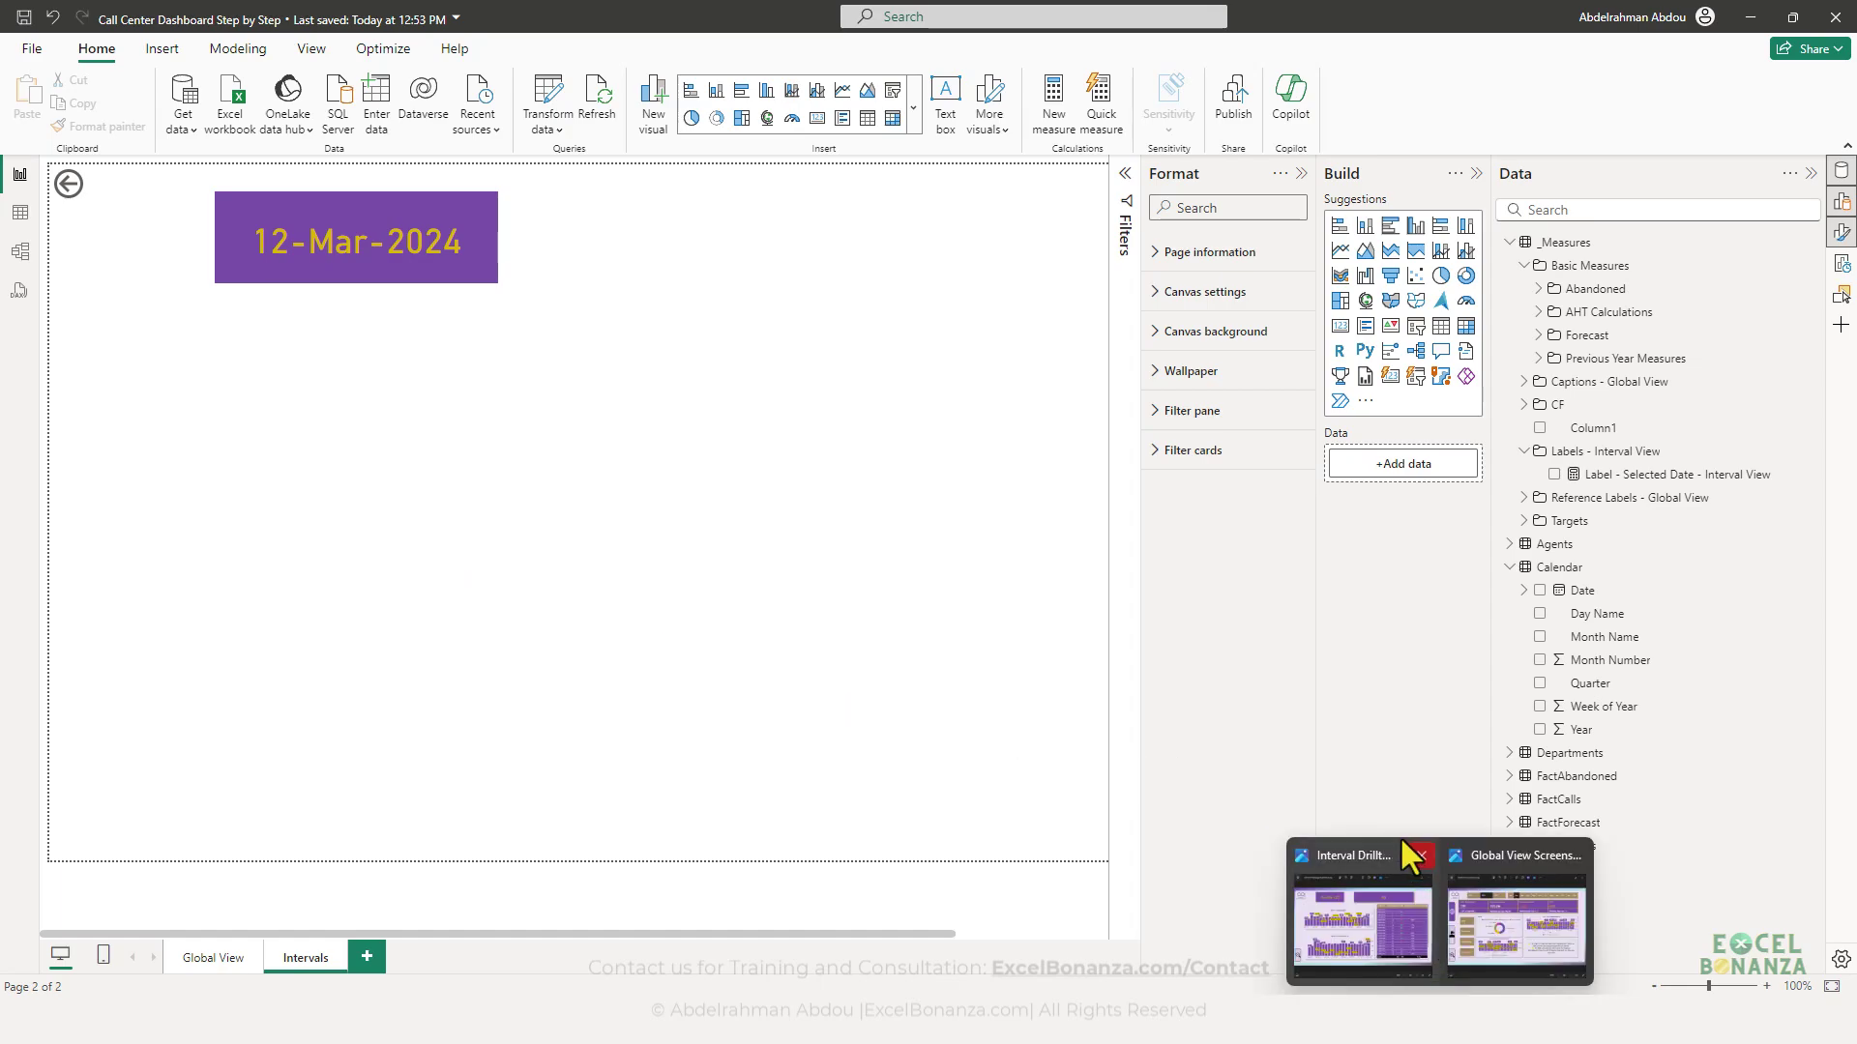
pyautogui.click(1331, 854)
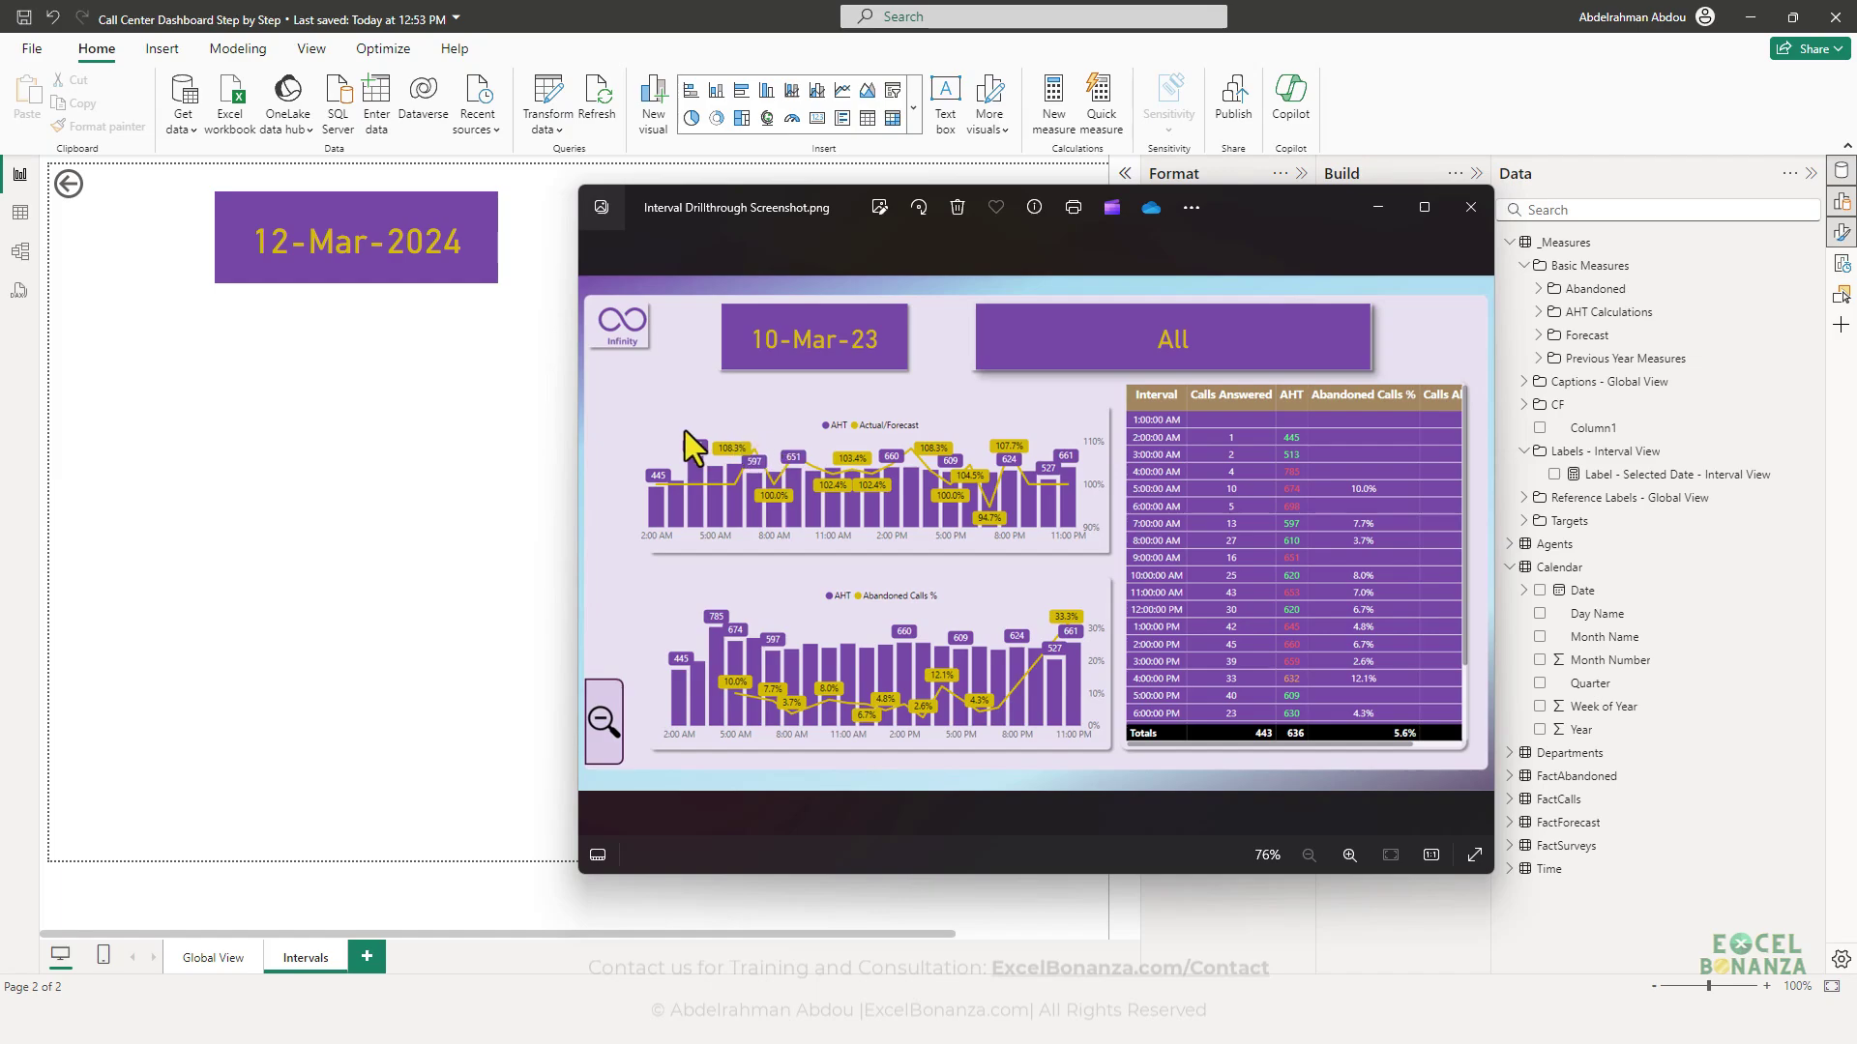
pyautogui.click(1378, 207)
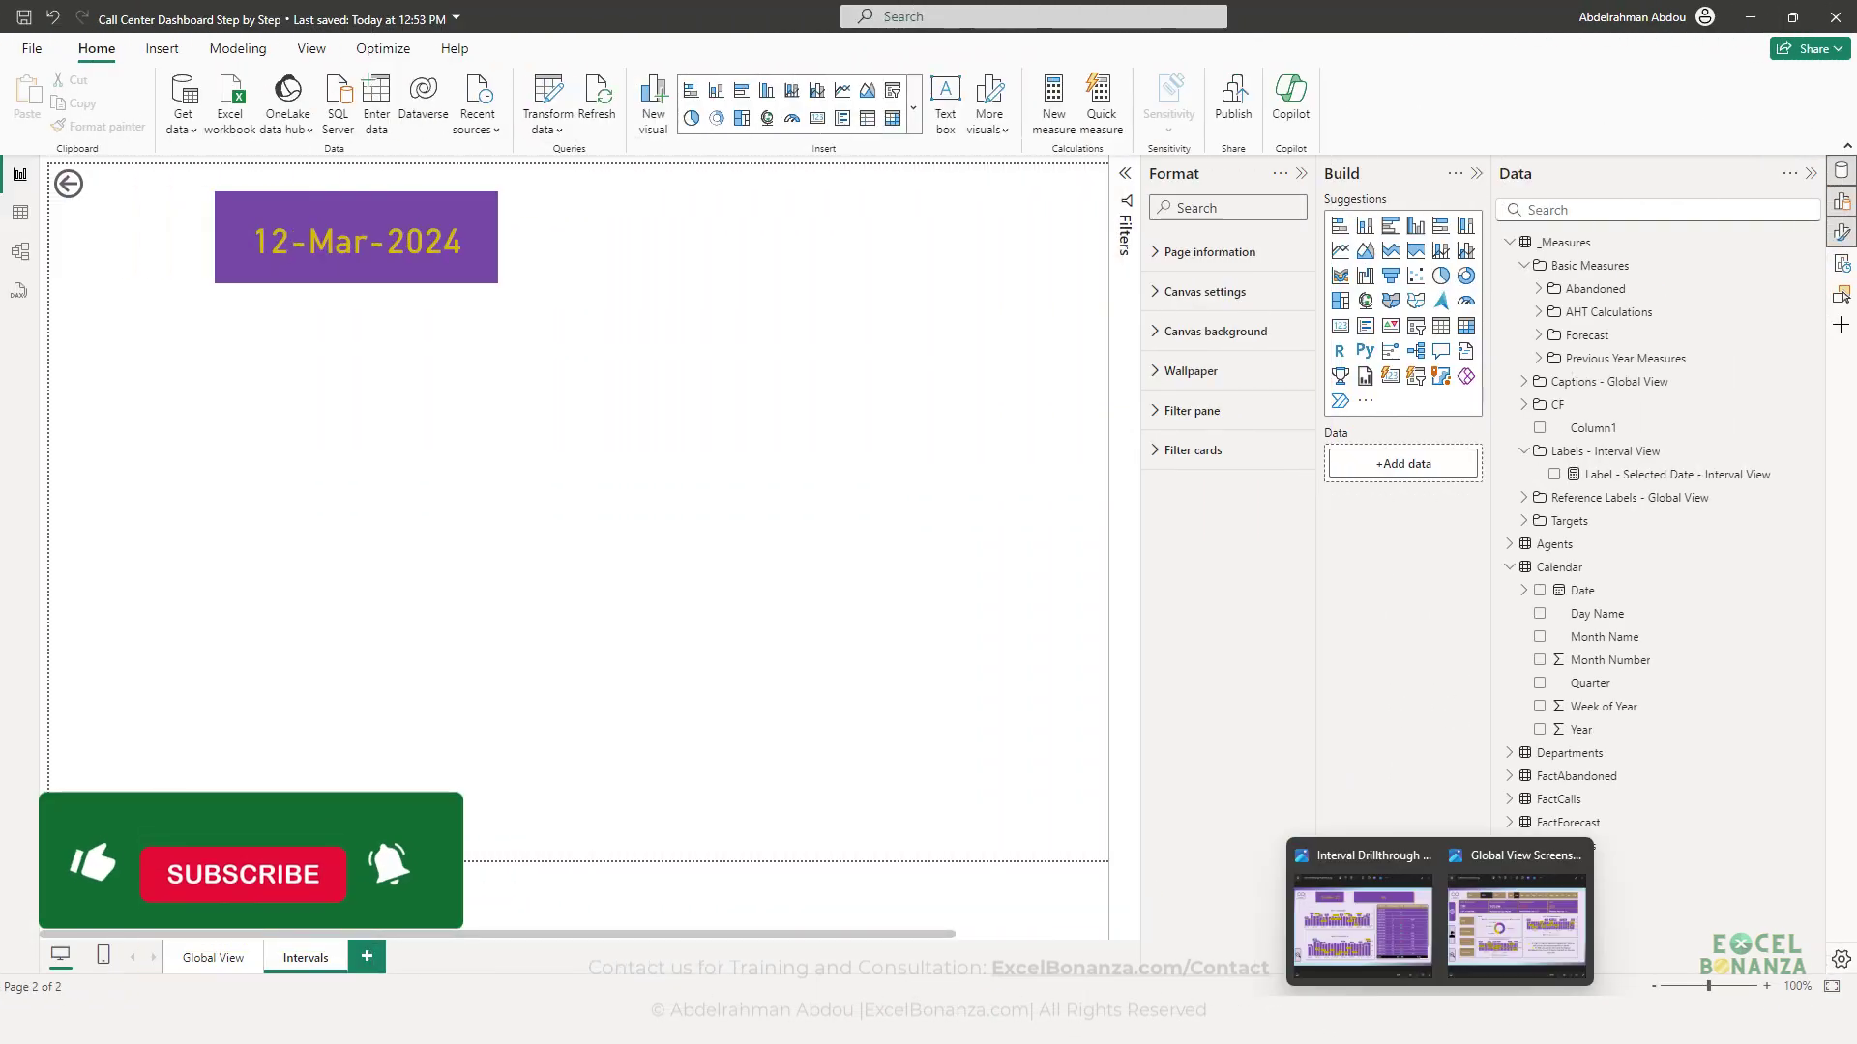
pyautogui.click(1426, 880)
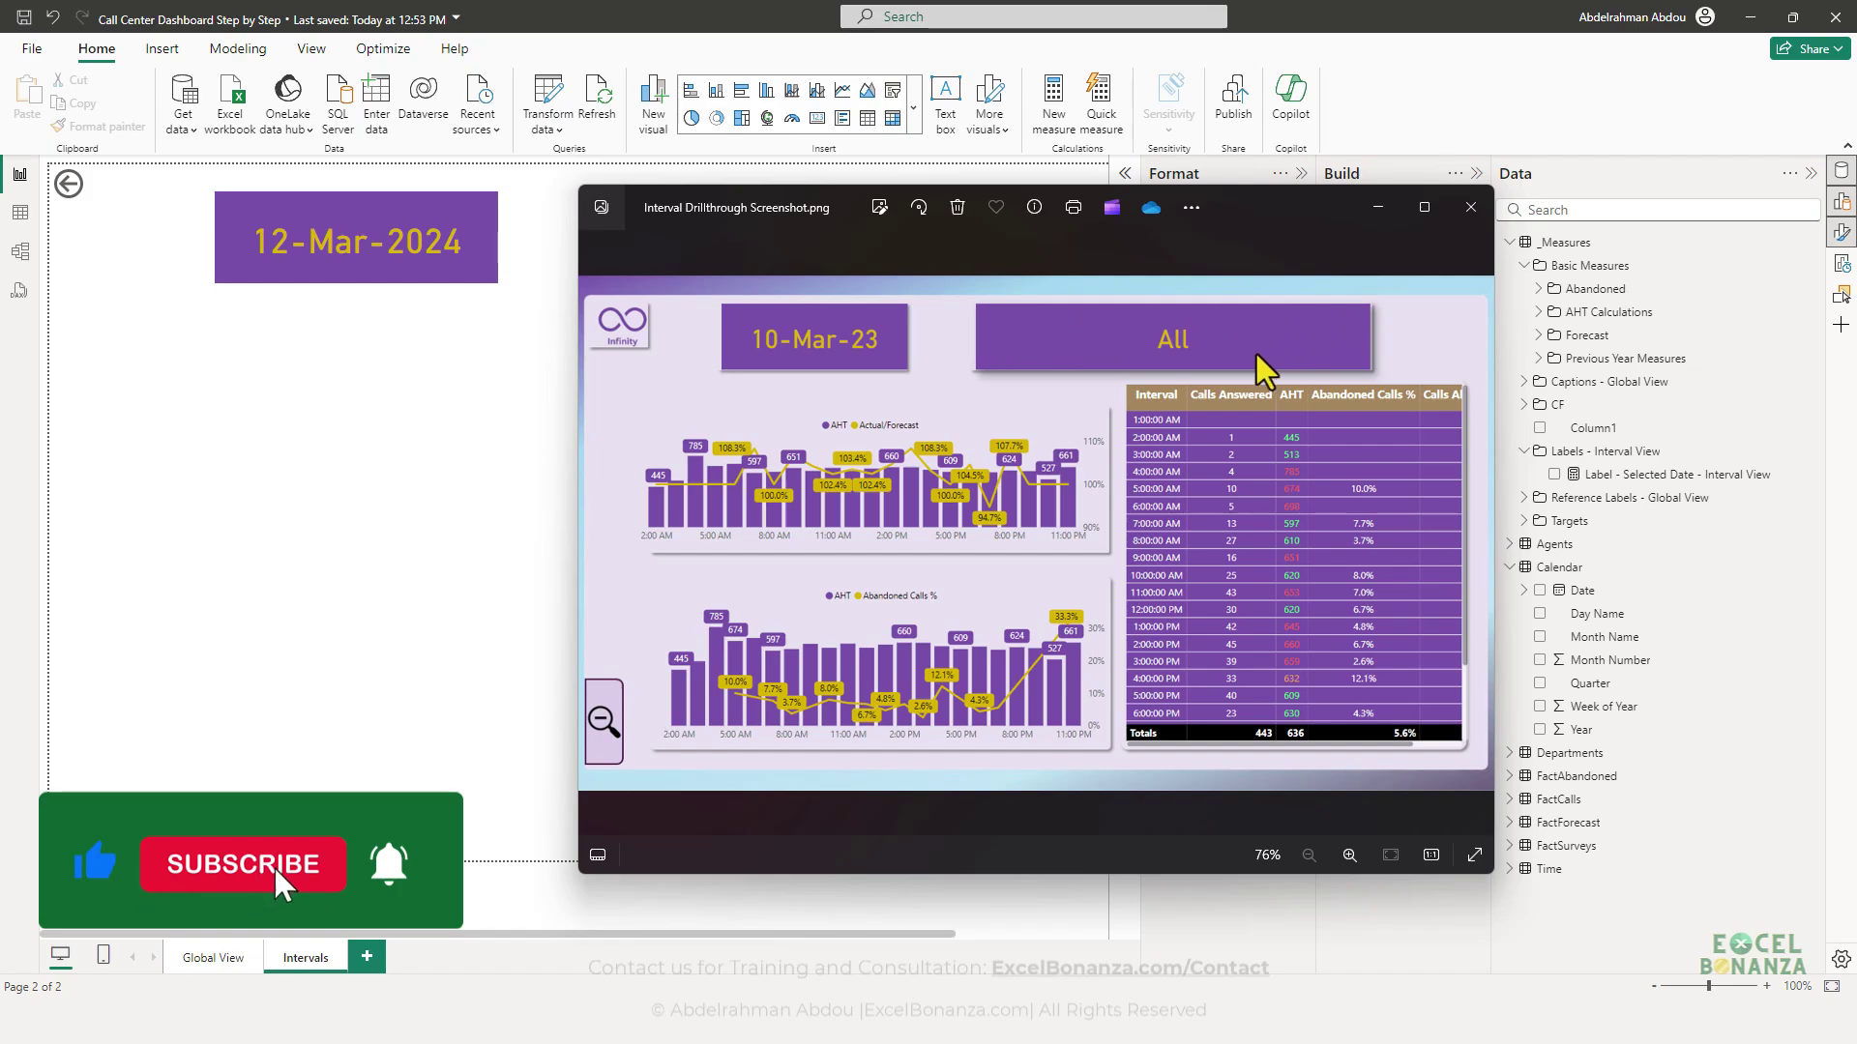
pyautogui.click(352, 423)
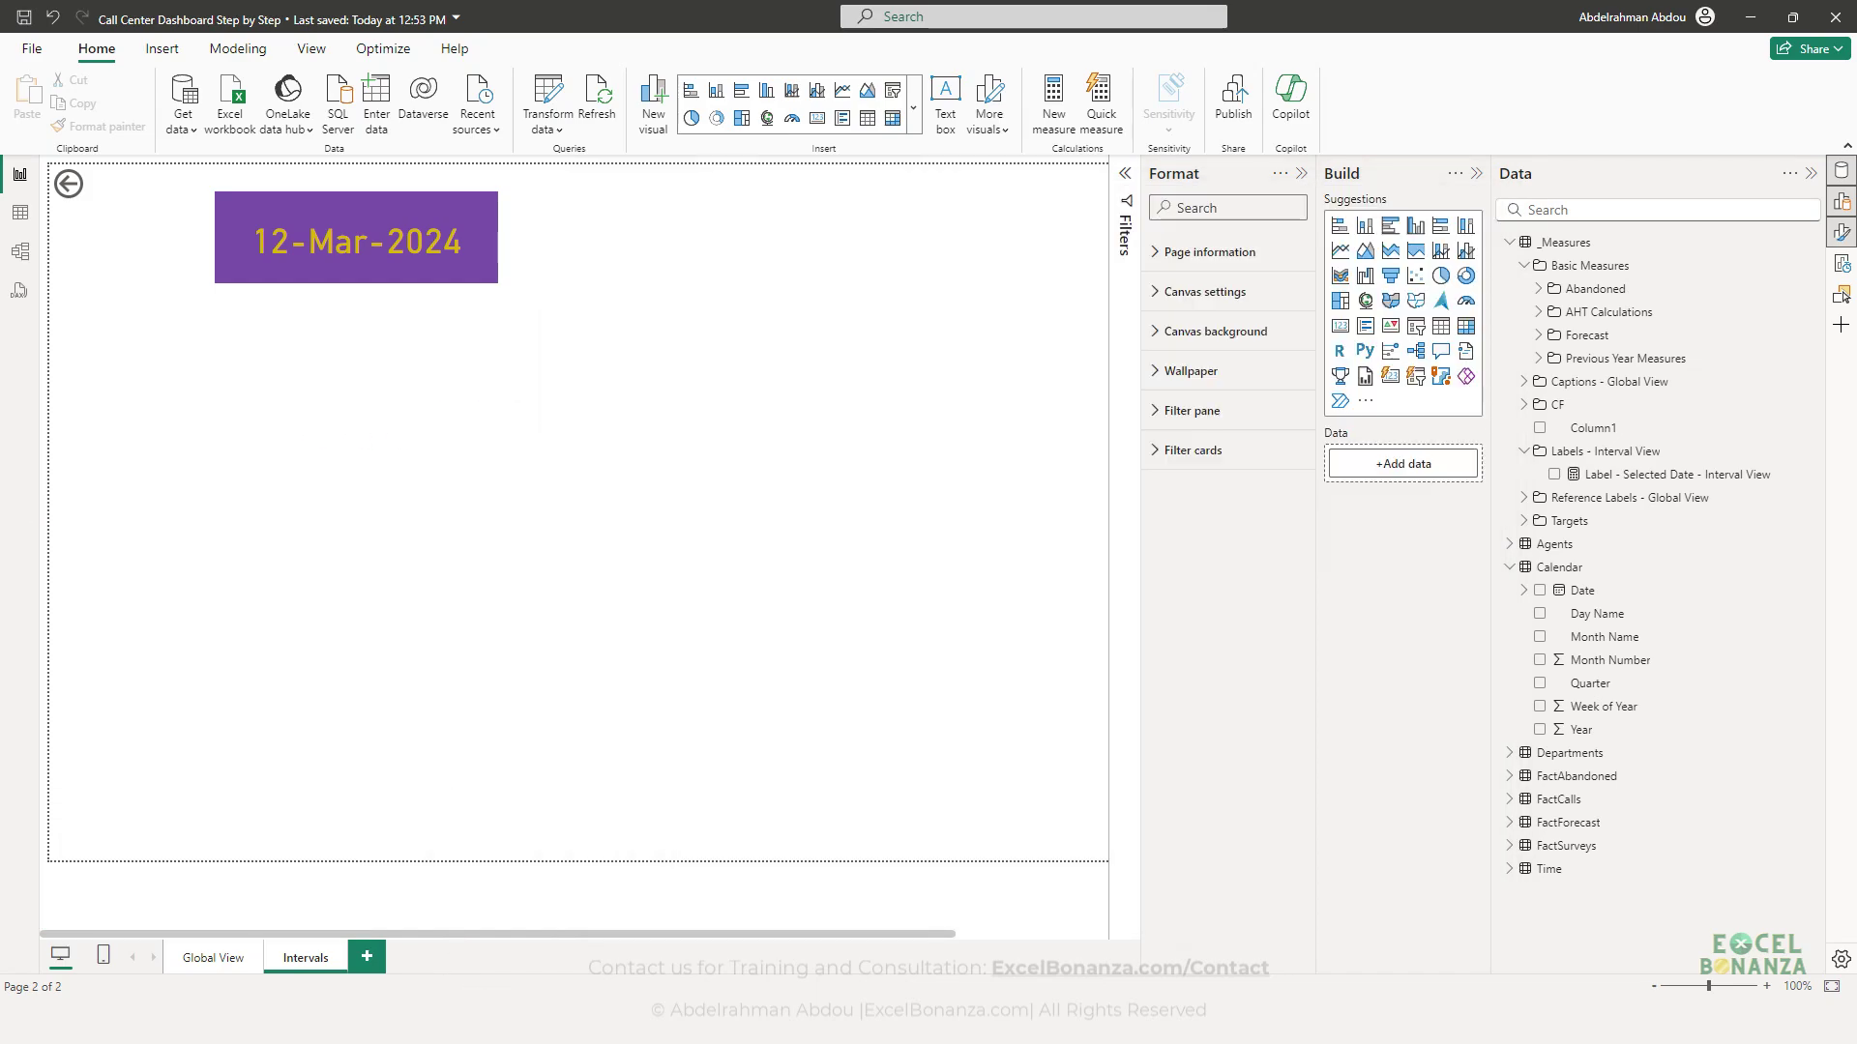
pyautogui.rightClick(1822, 290)
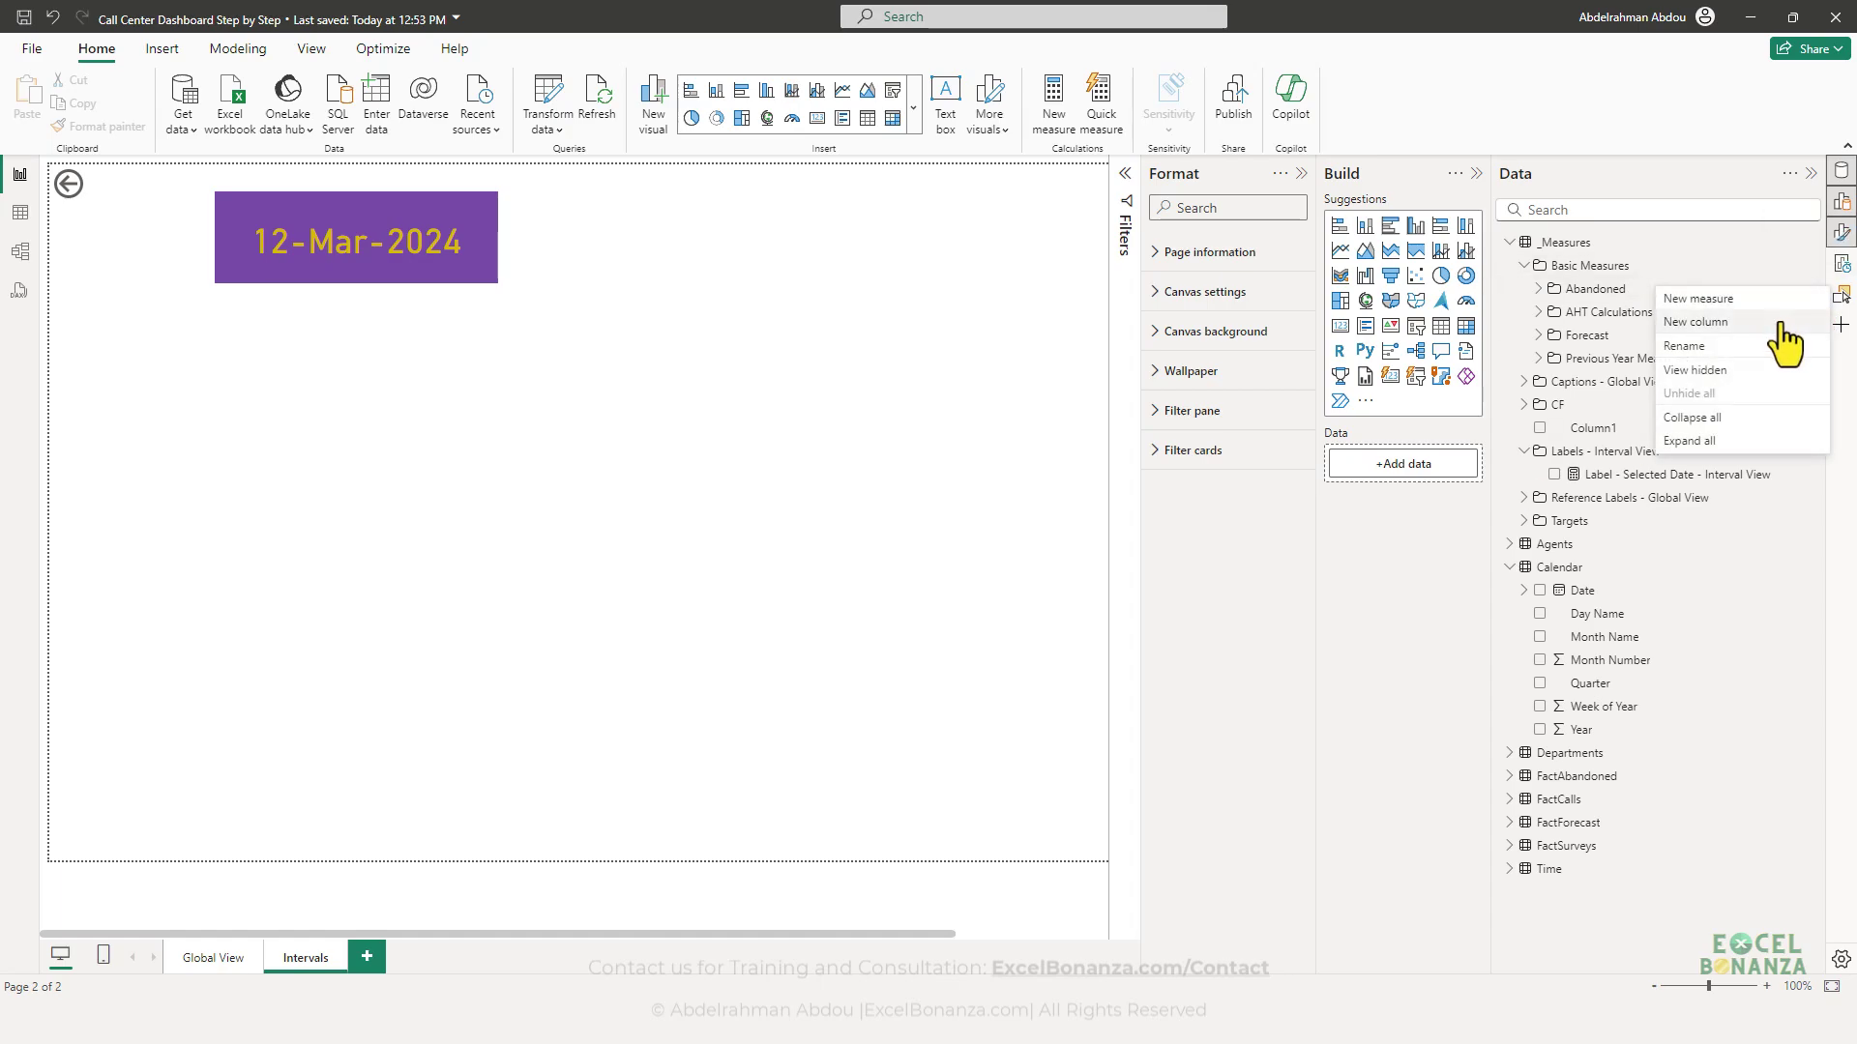
pyautogui.click(1690, 497)
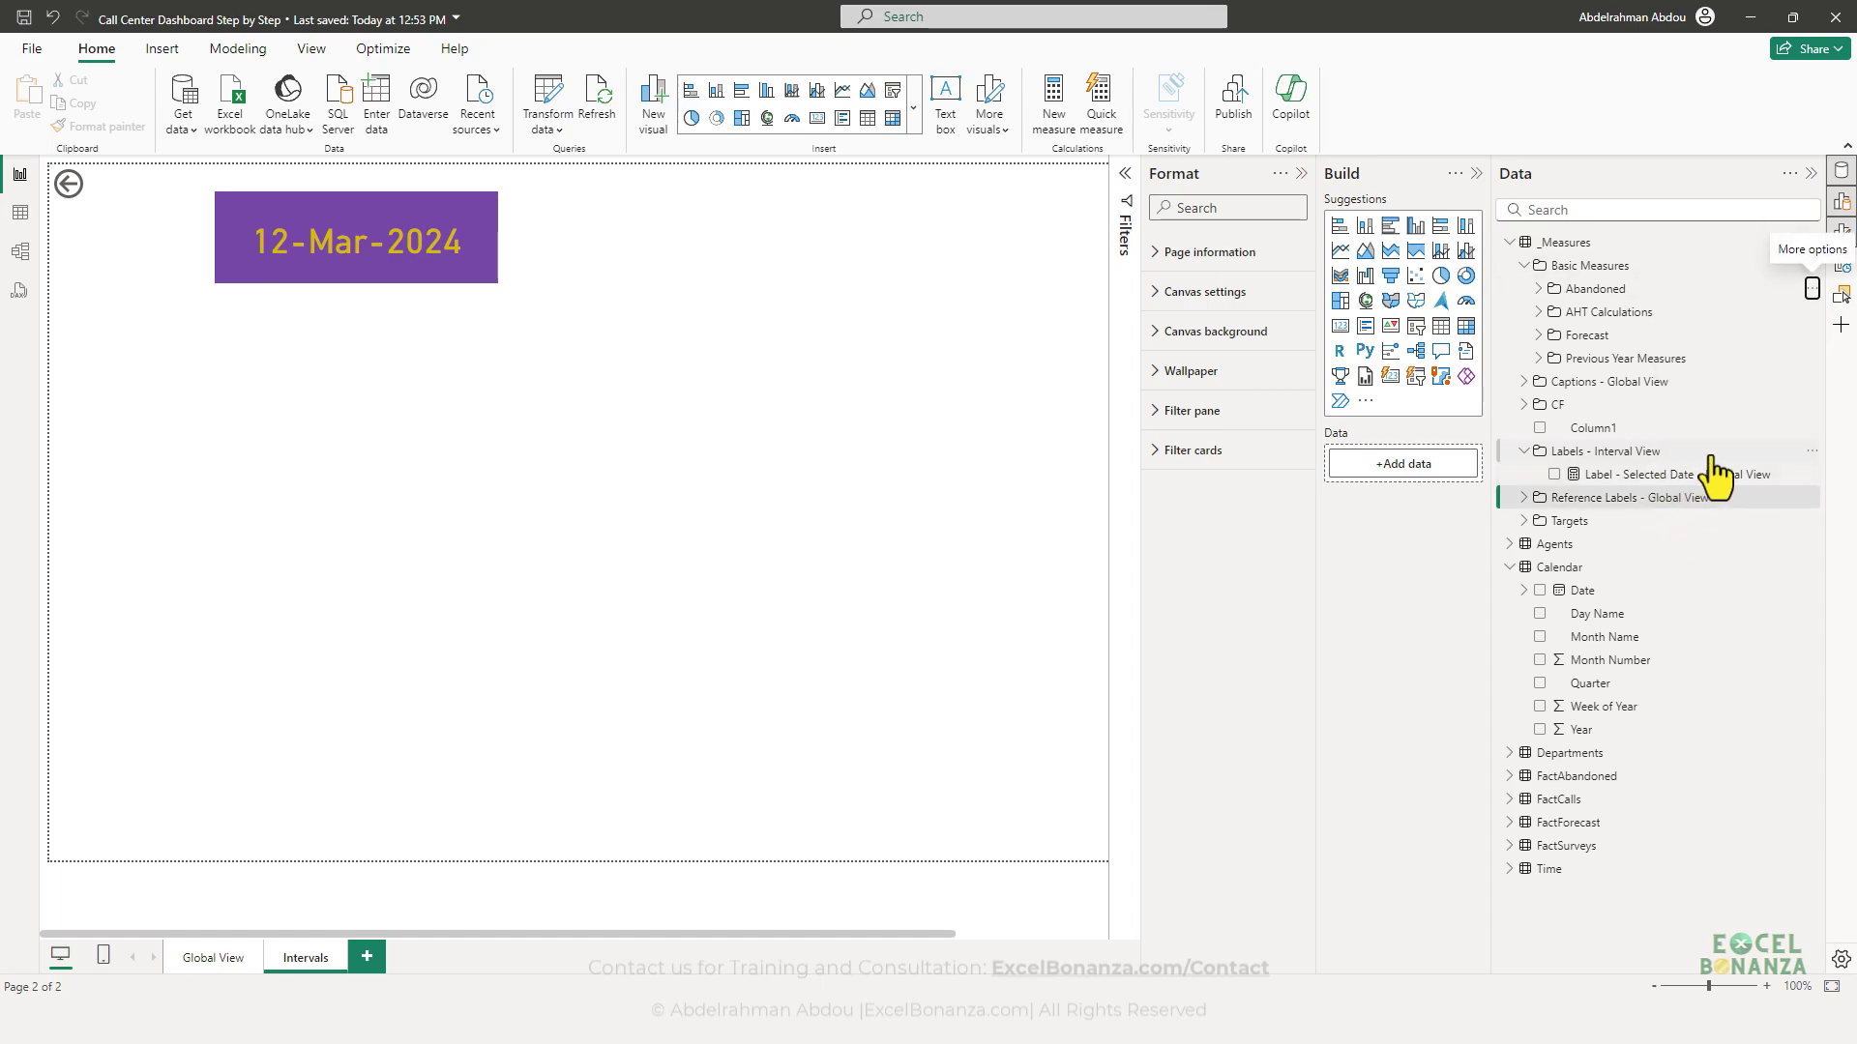
pyautogui.click(1813, 452)
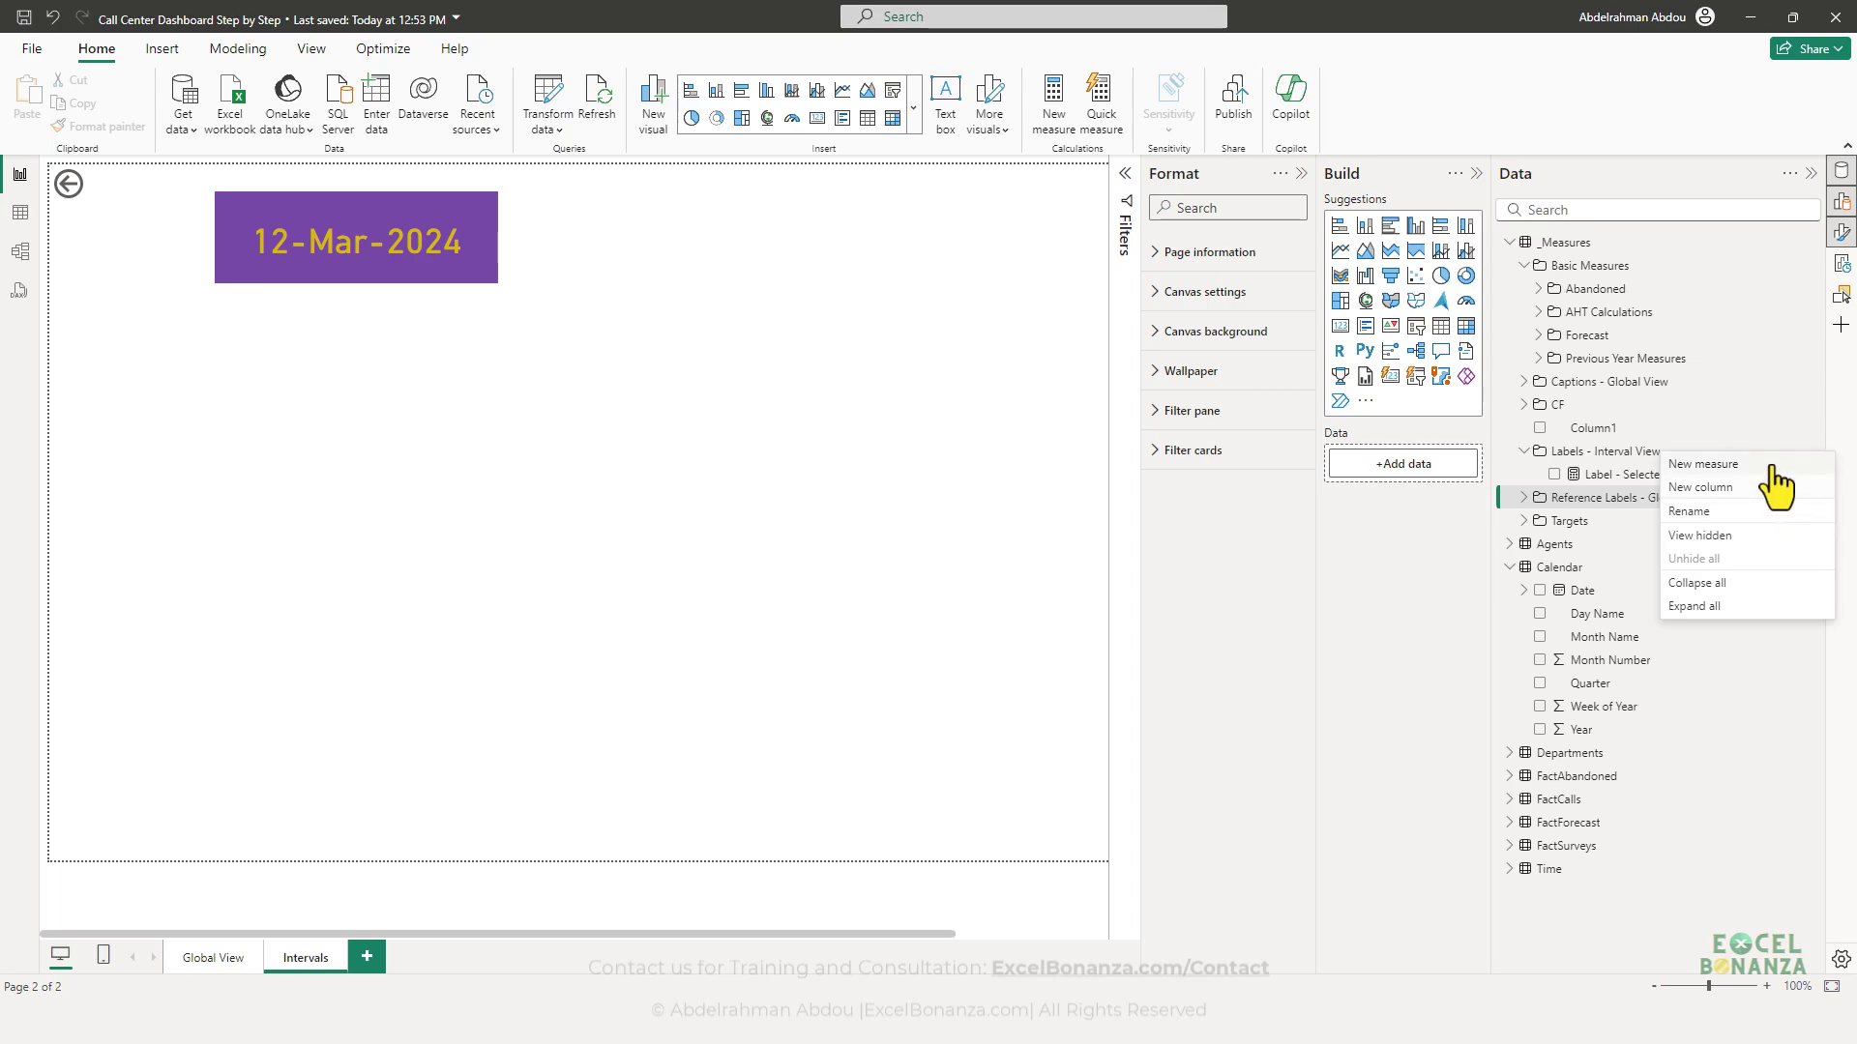
pyautogui.click(1731, 465)
pyautogui.write('Selected Departments - Intervals = VAR _NumberOfSelectedDepartments = COUNTROWS(Departments) VAR _AllDepartmentsSelected = IF(_NumberOfSelectedDepartments = COUNTROWS(ALL(Departments)), TRUE()) VAR _Result = IF(_AllDepartmentsSelected,"All",CONCATENATEX(Departments,Departments[Department Name]," | ")) Return _Result')
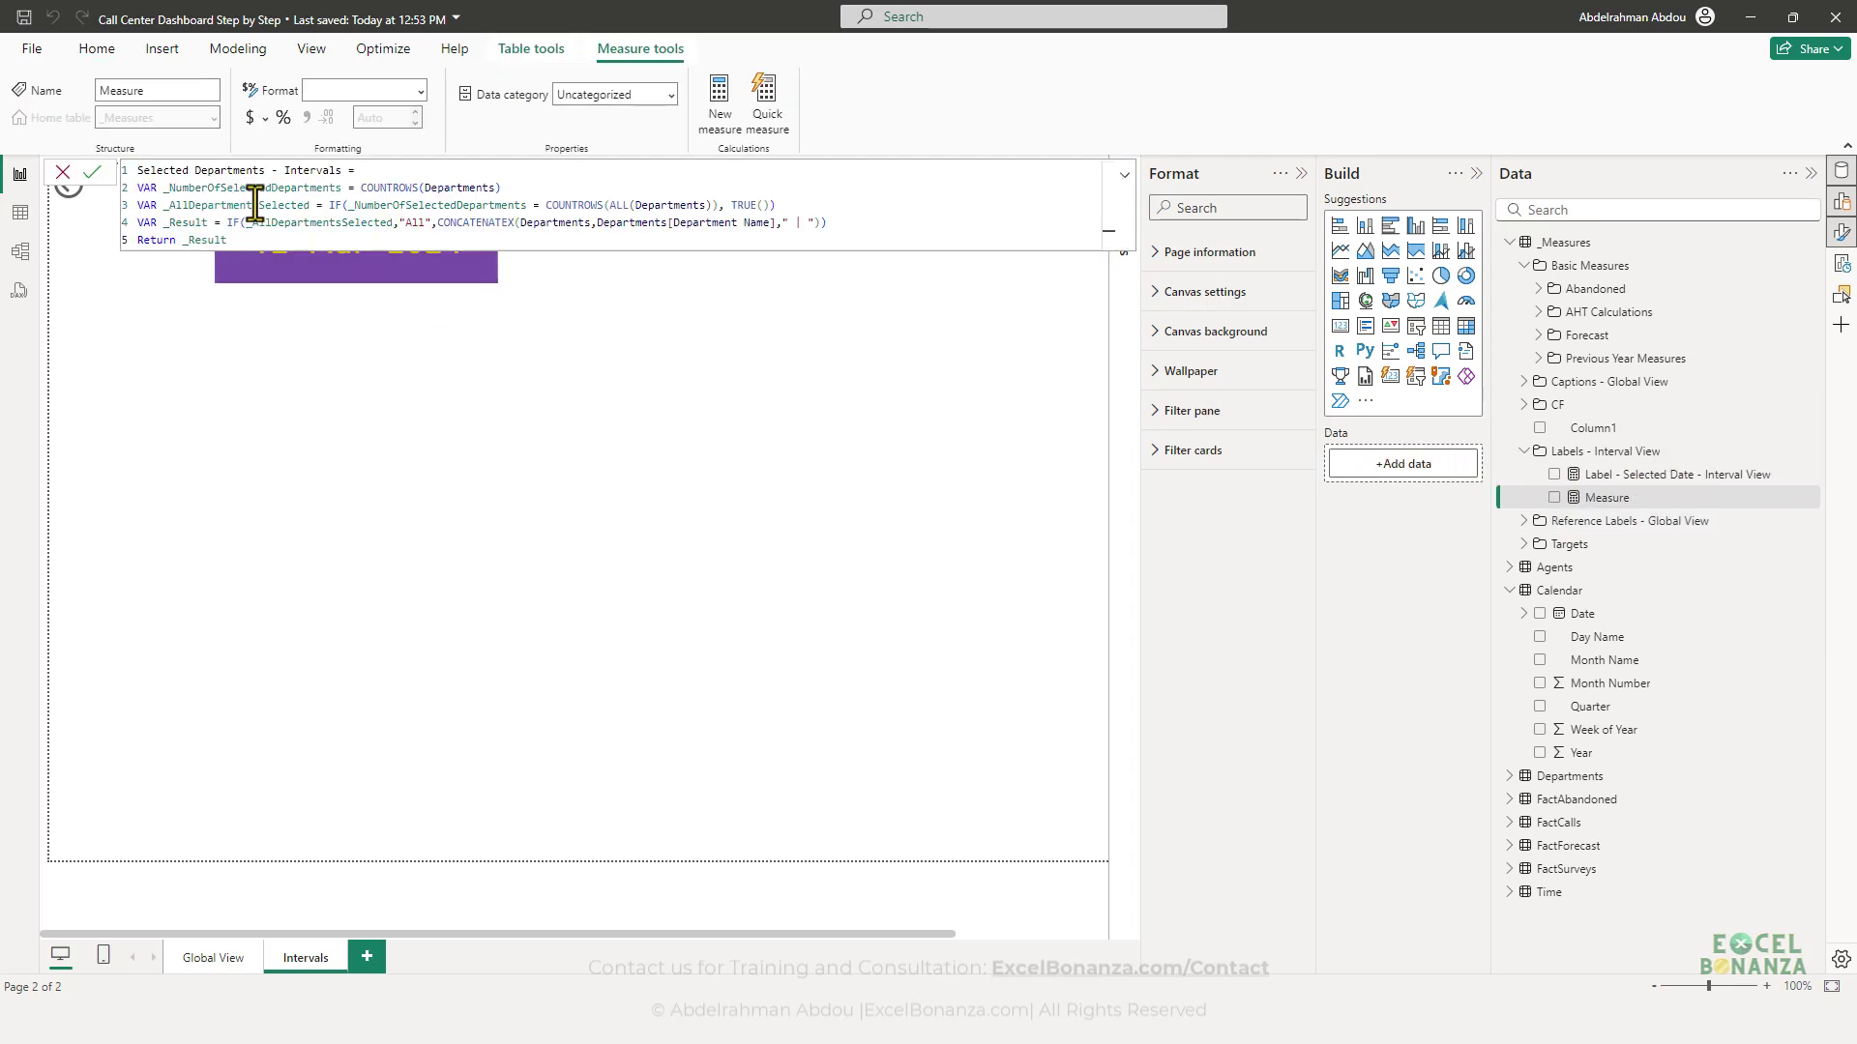
# - Enlarge the measure's formula text and examine how _NumberOfSelectedDepartments counts the rows of the Departments table
pyautogui.scroll(1, 236, 217)
pyautogui.scroll(1, 236, 217)
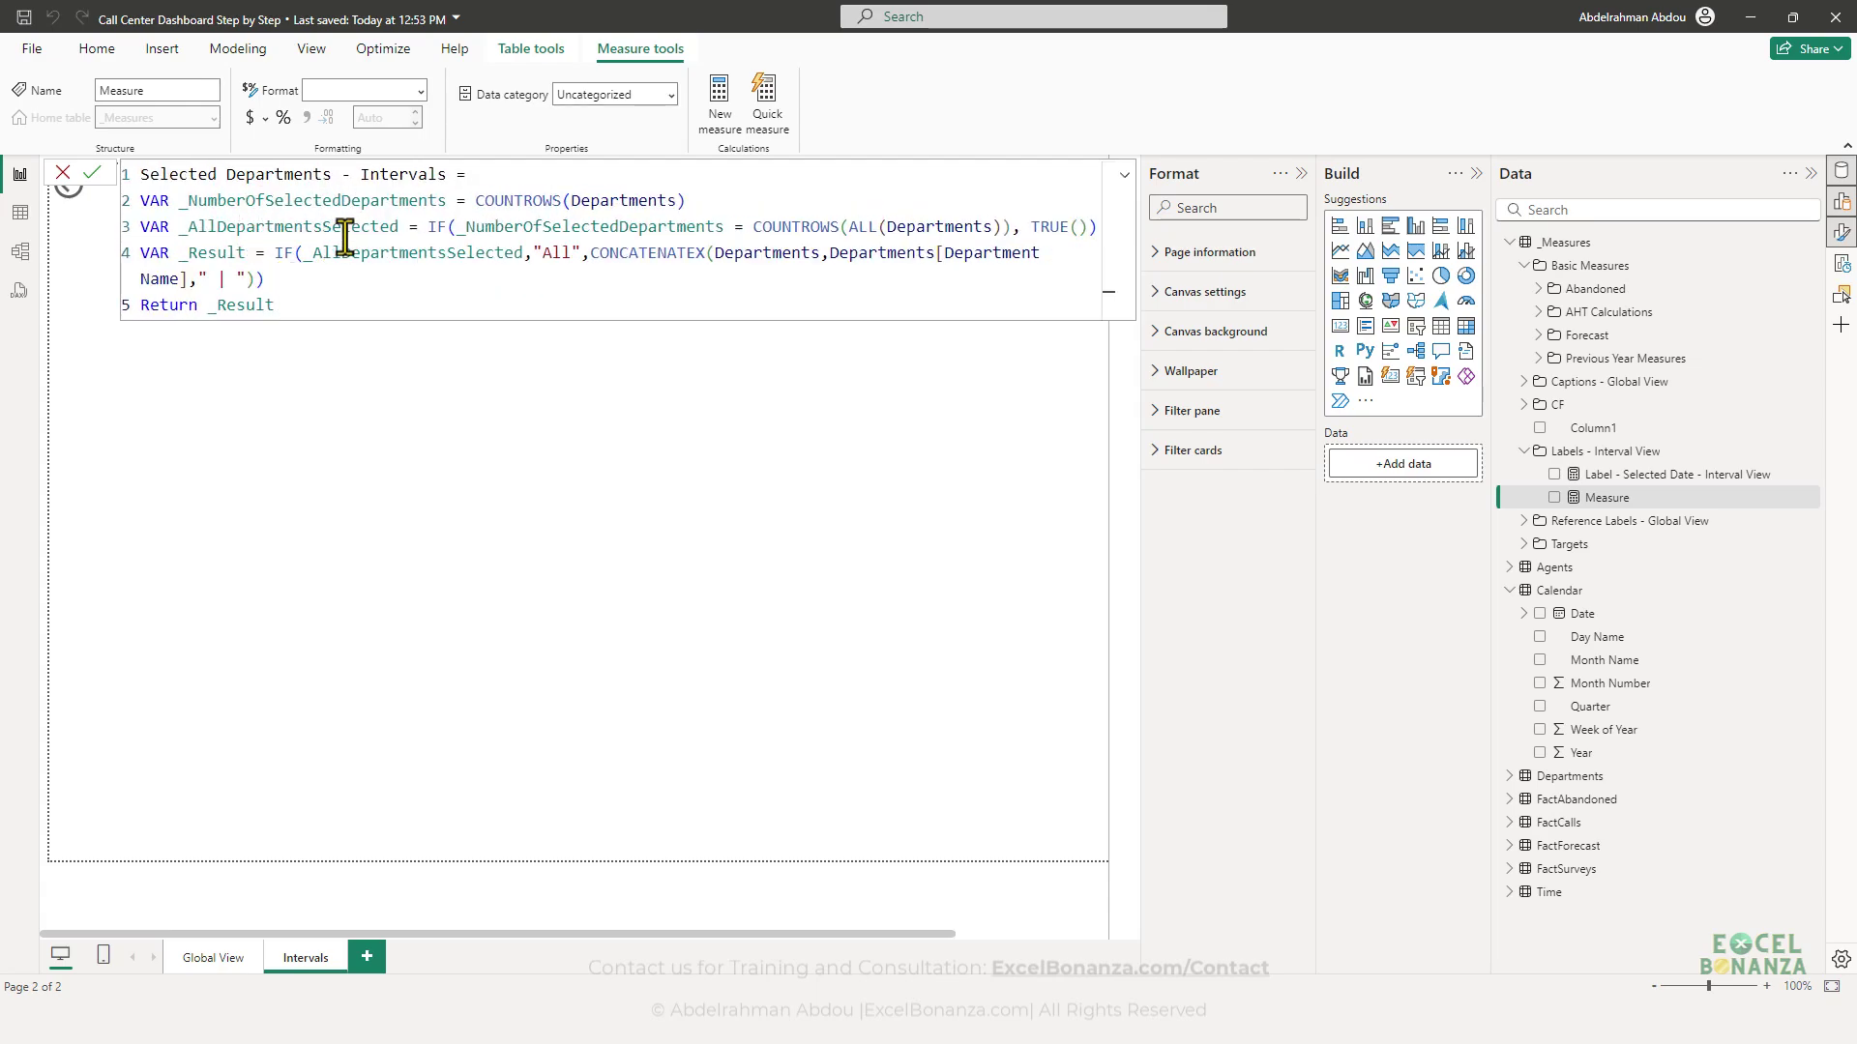
pyautogui.doubleClick(183, 226)
pyautogui.doubleClick(232, 201)
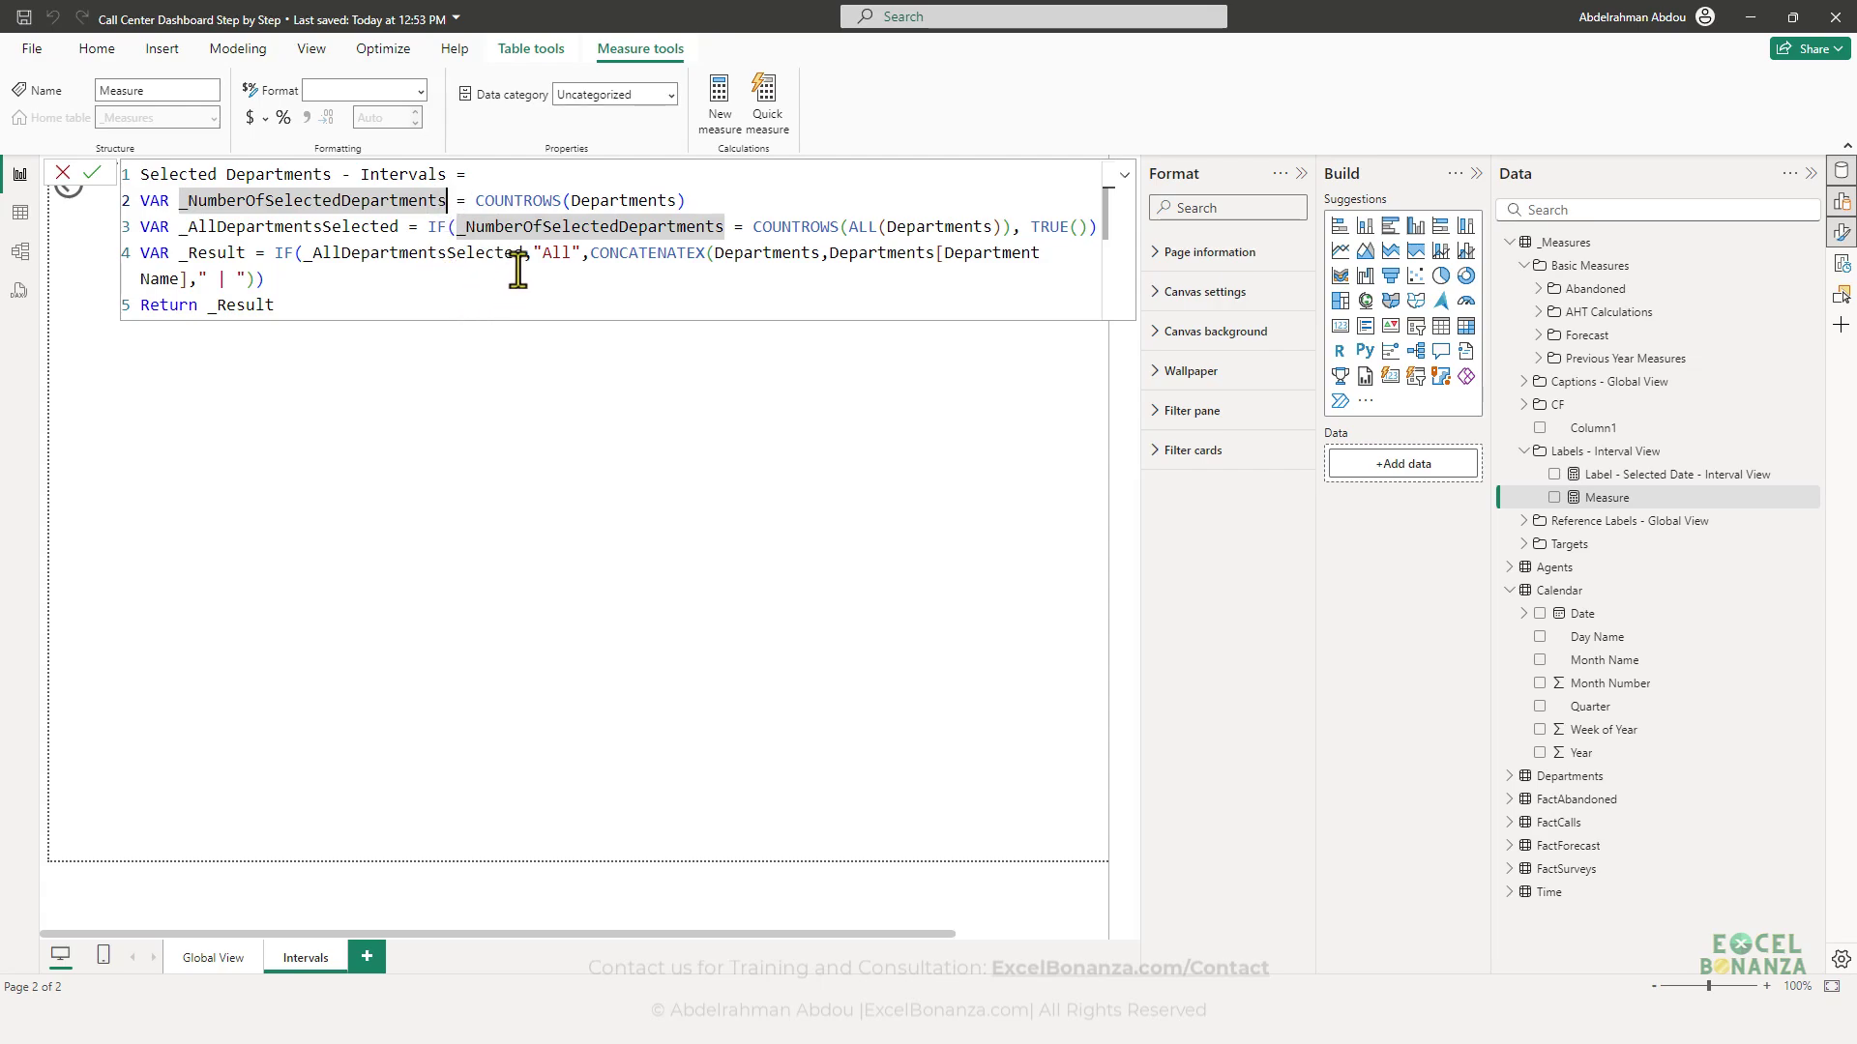
pyautogui.click(440, 271)
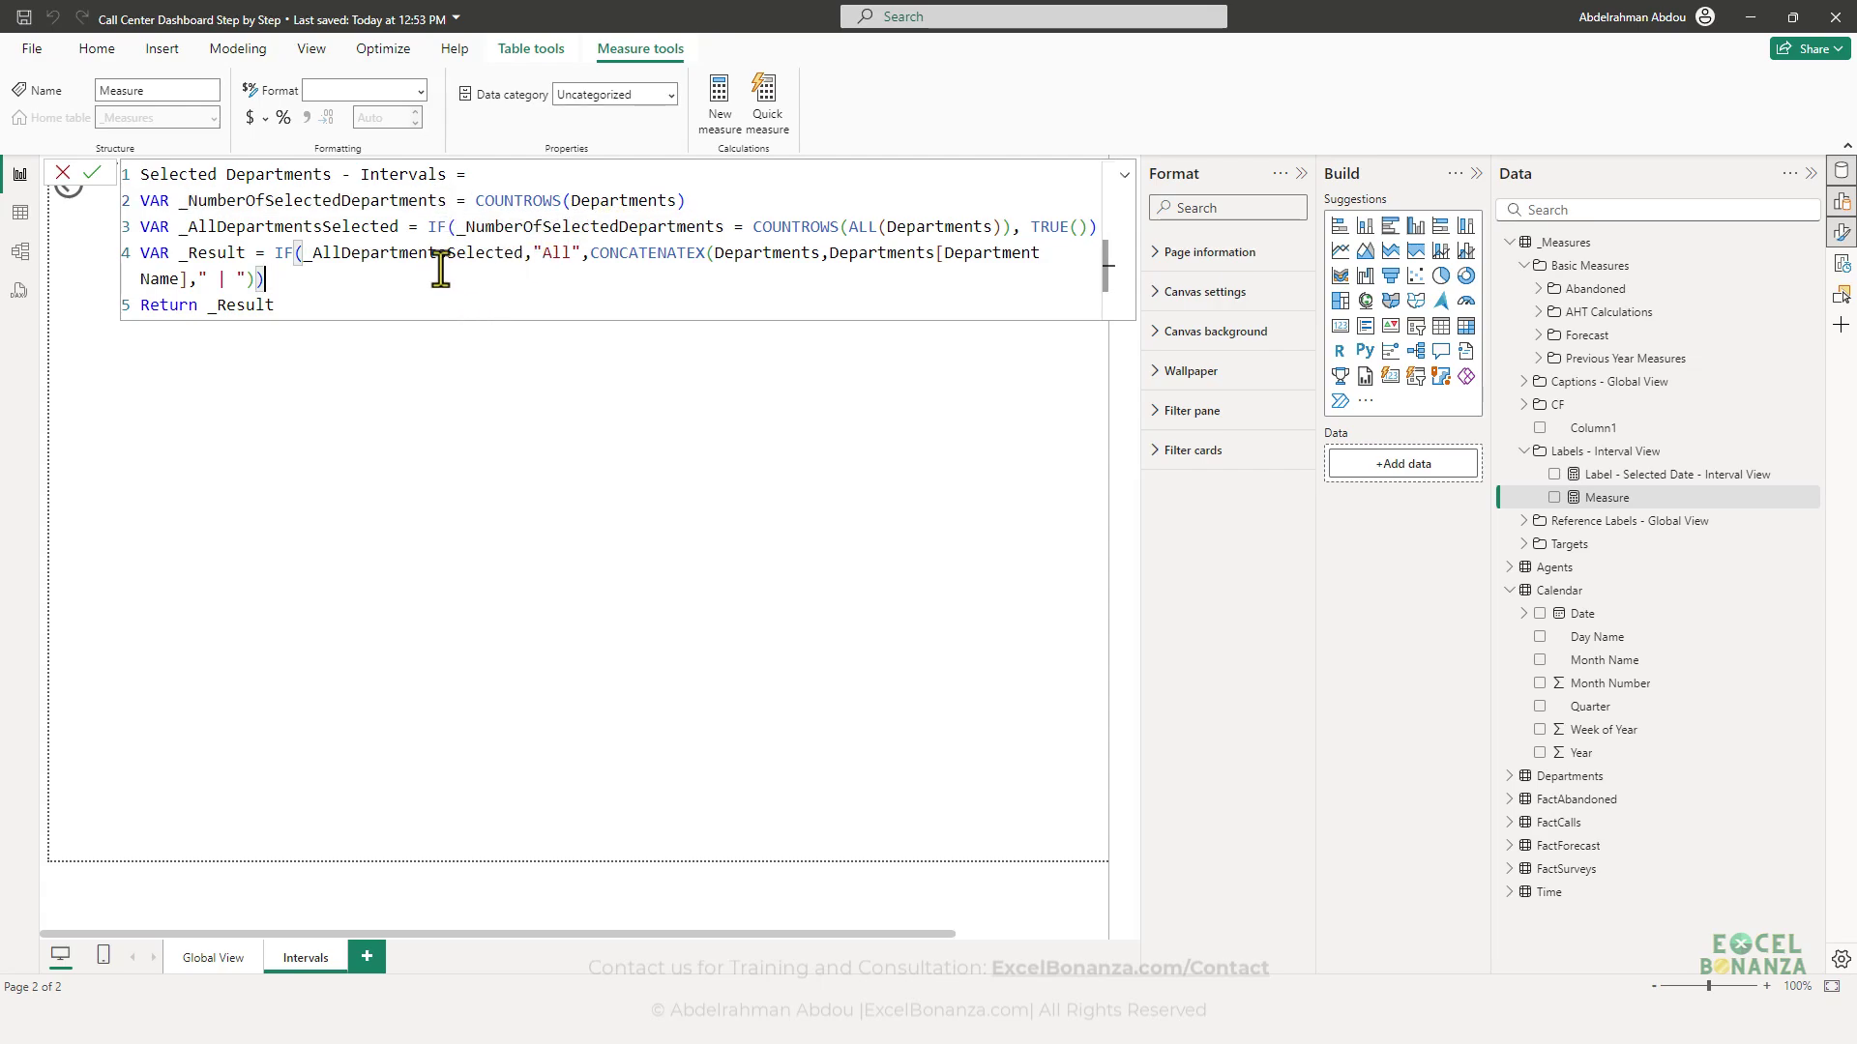
pyautogui.click(537, 200)
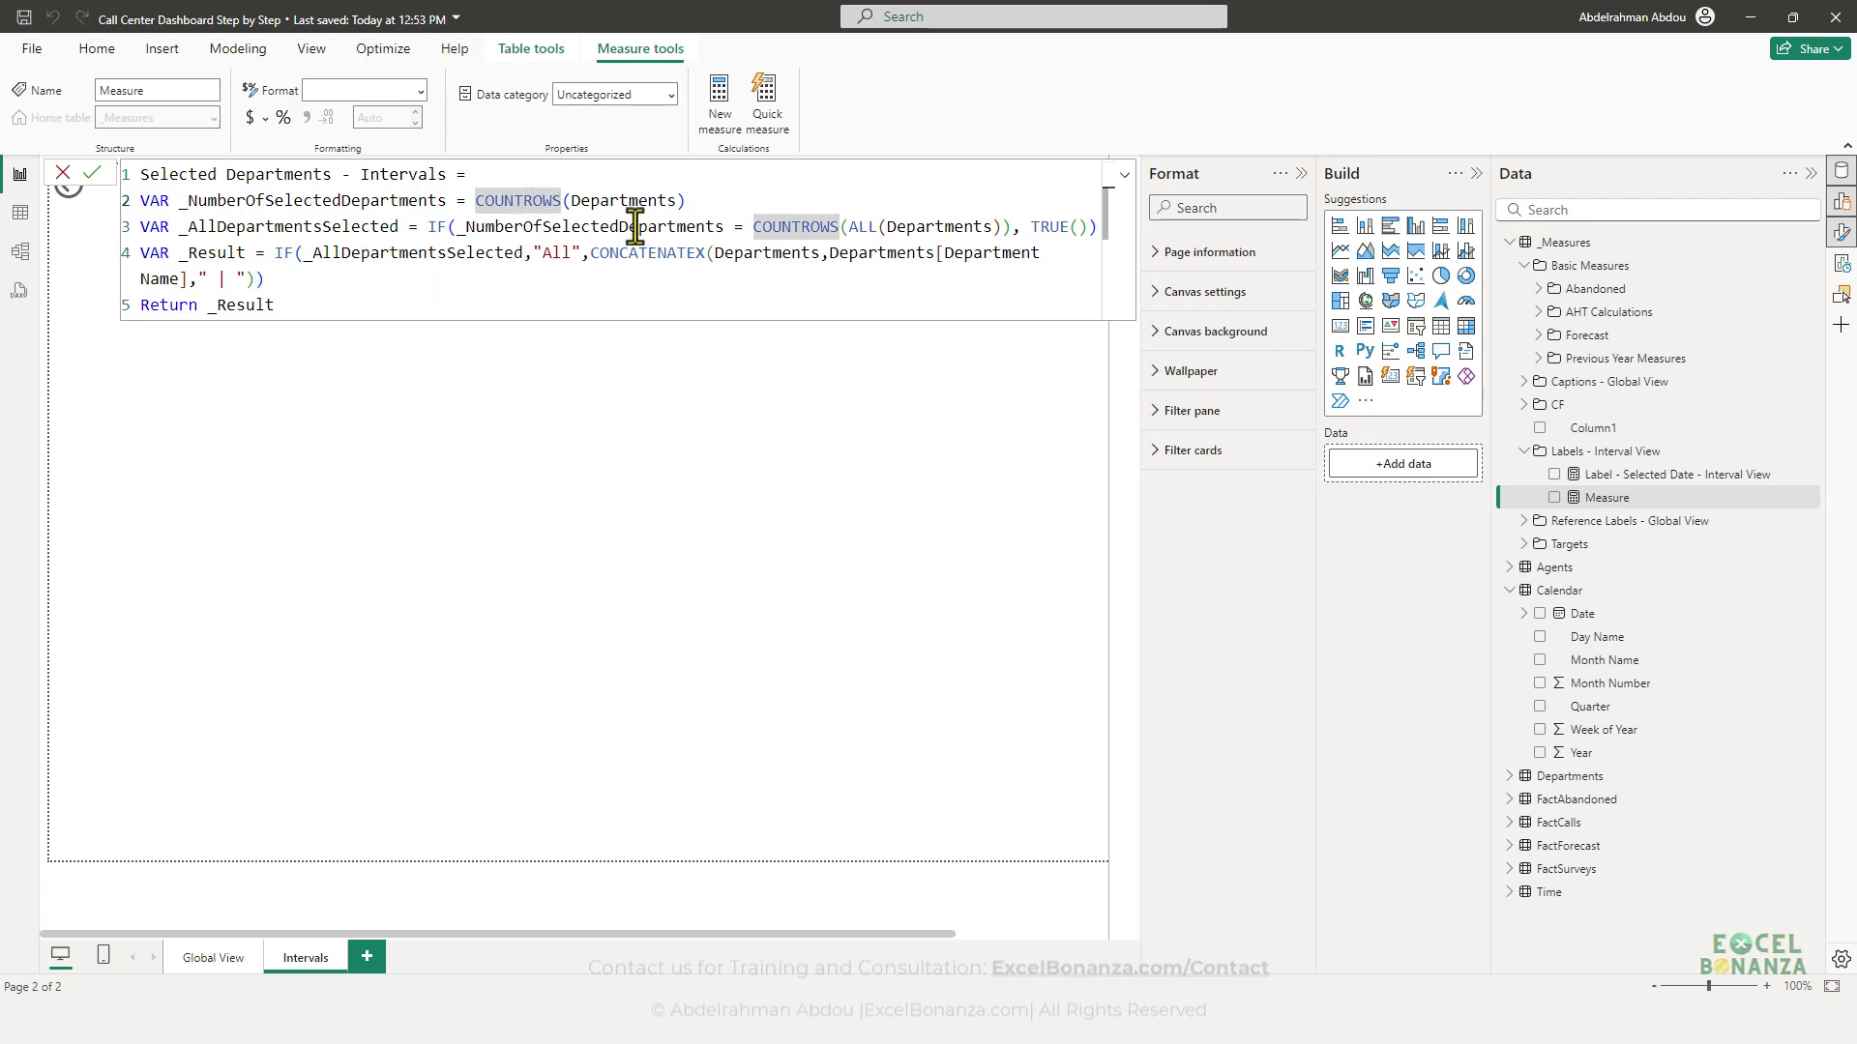
pyautogui.click(696, 199)
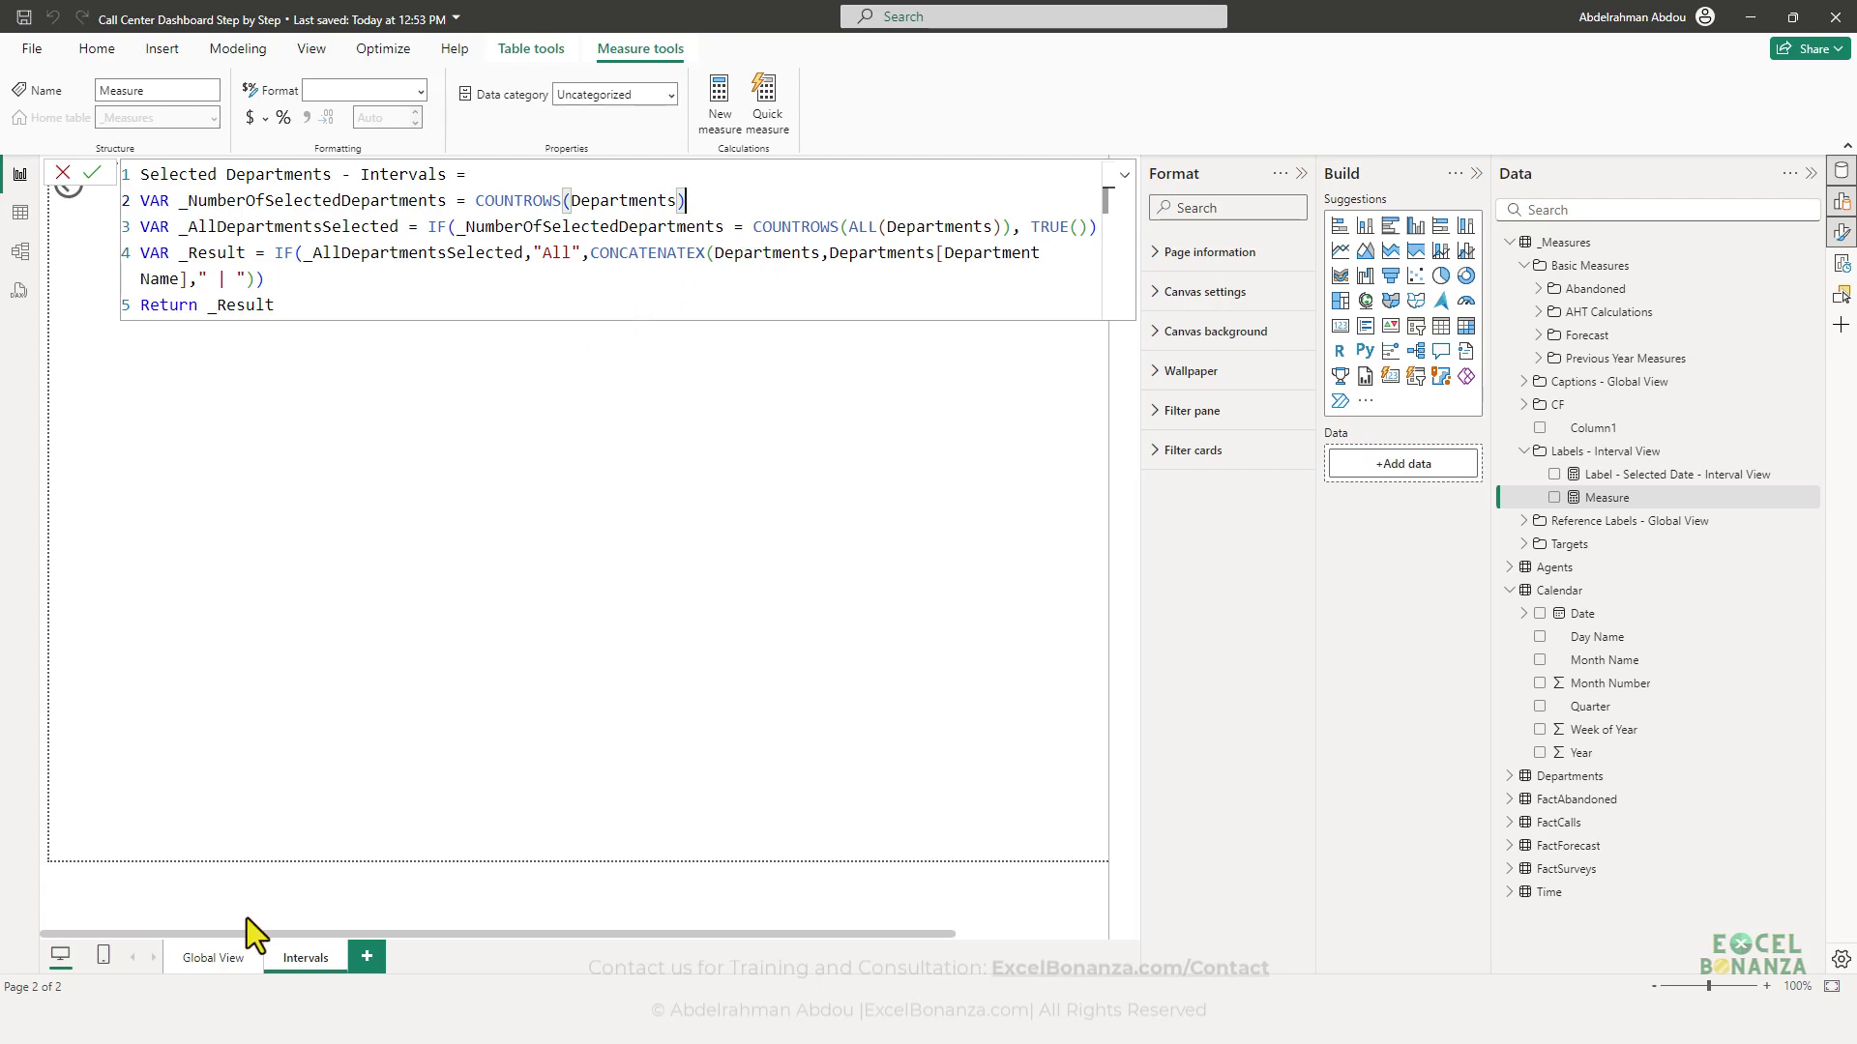
pyautogui.click(329, 283)
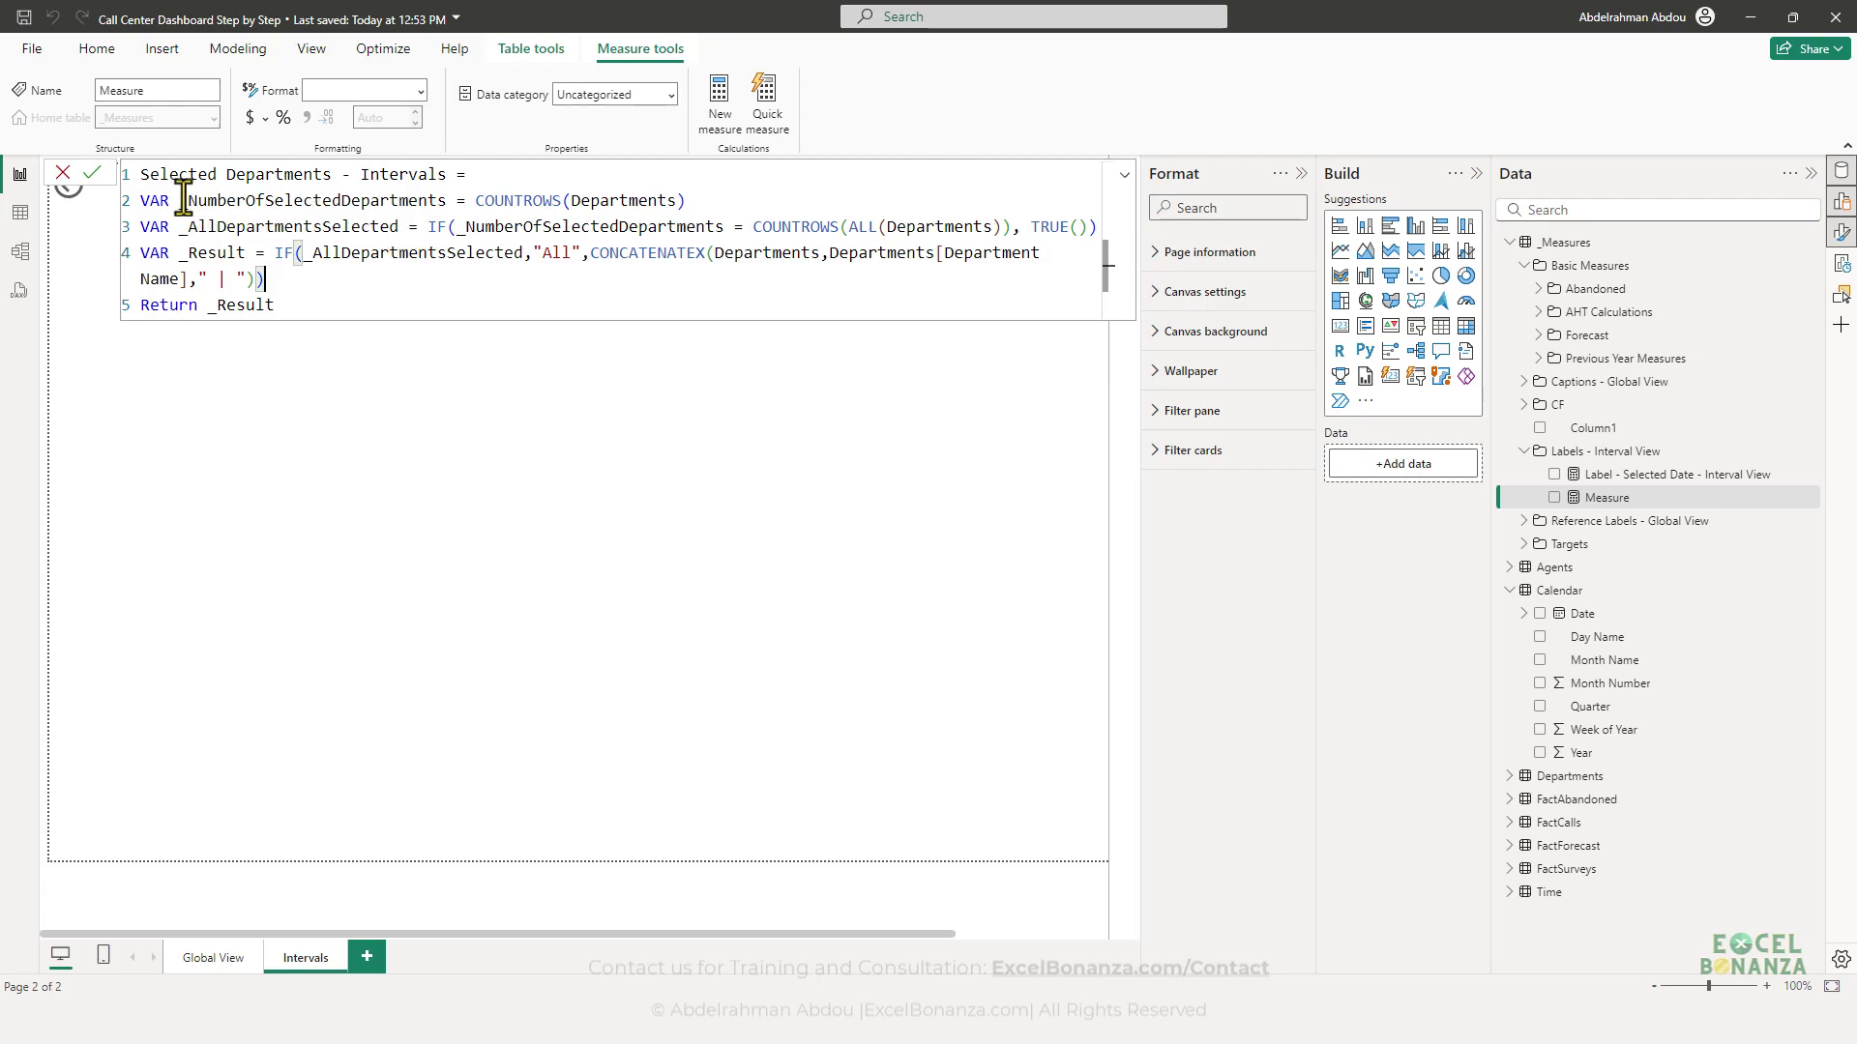
pyautogui.moveTo(182, 203); pyautogui.dragTo(446, 201)
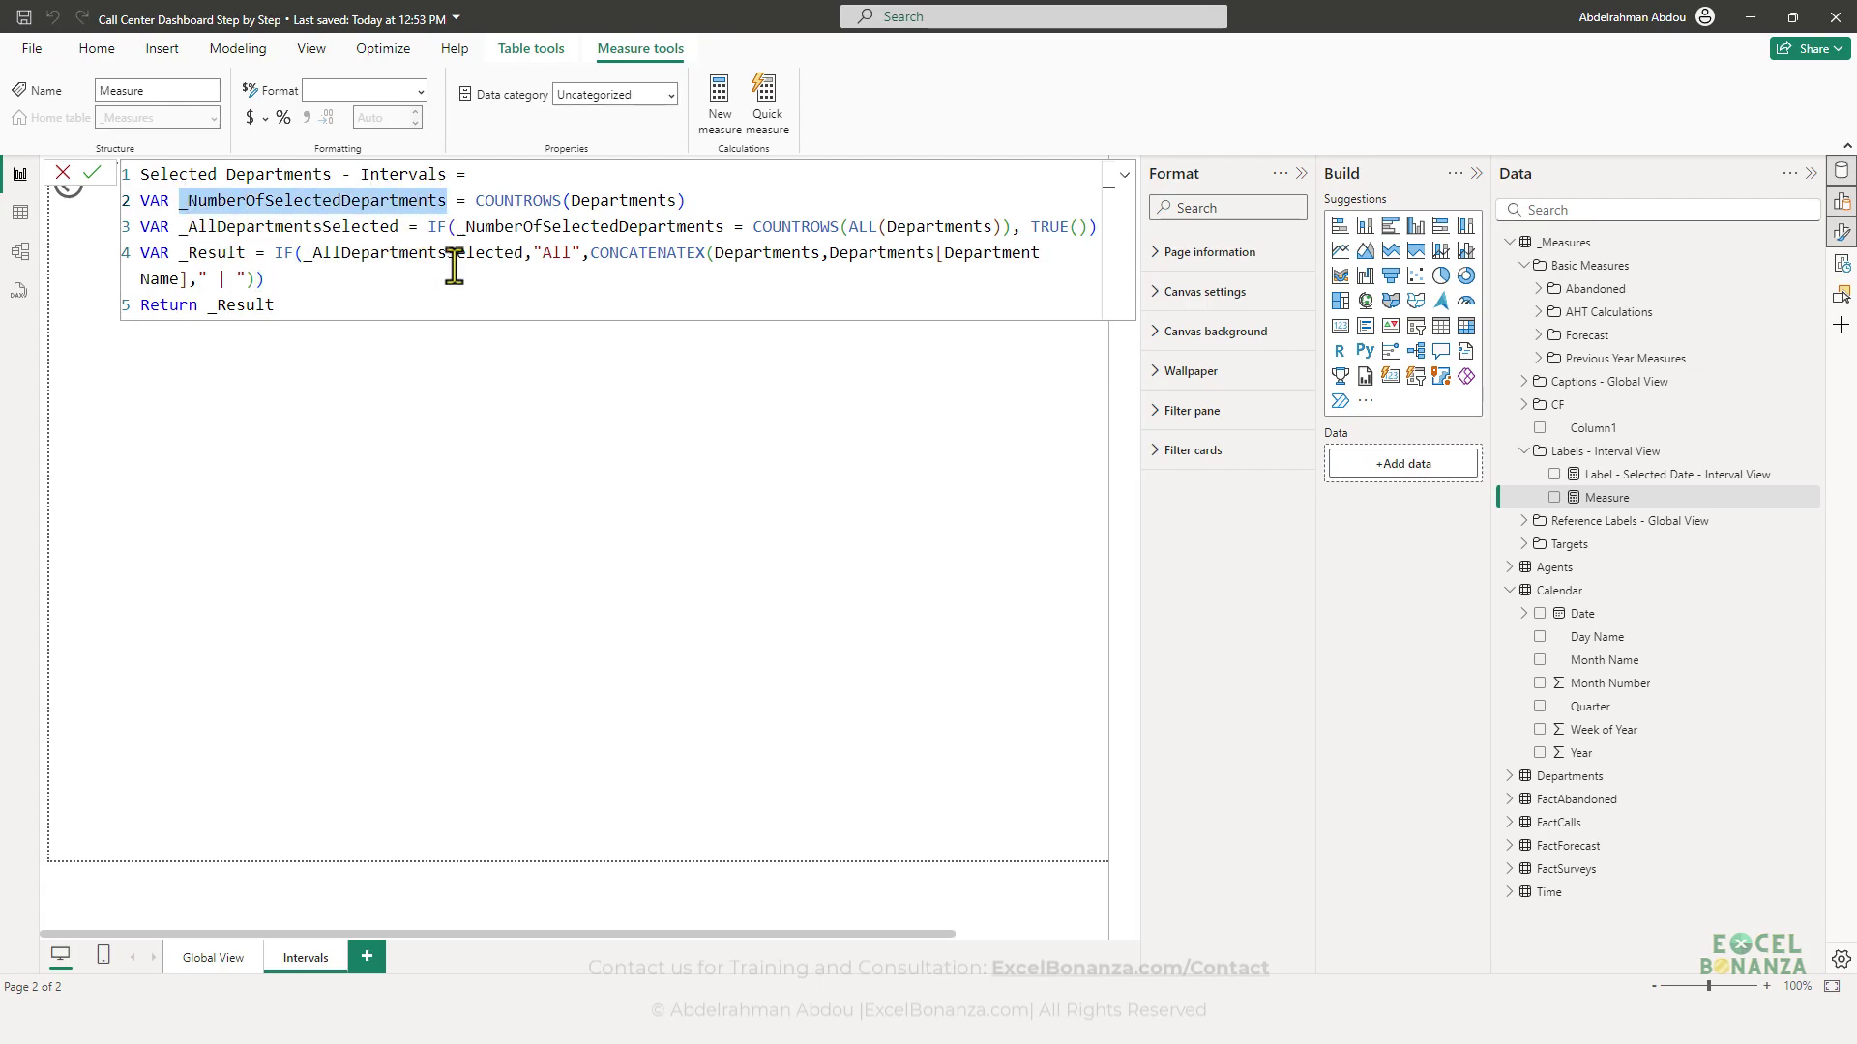
pyautogui.click(454, 228)
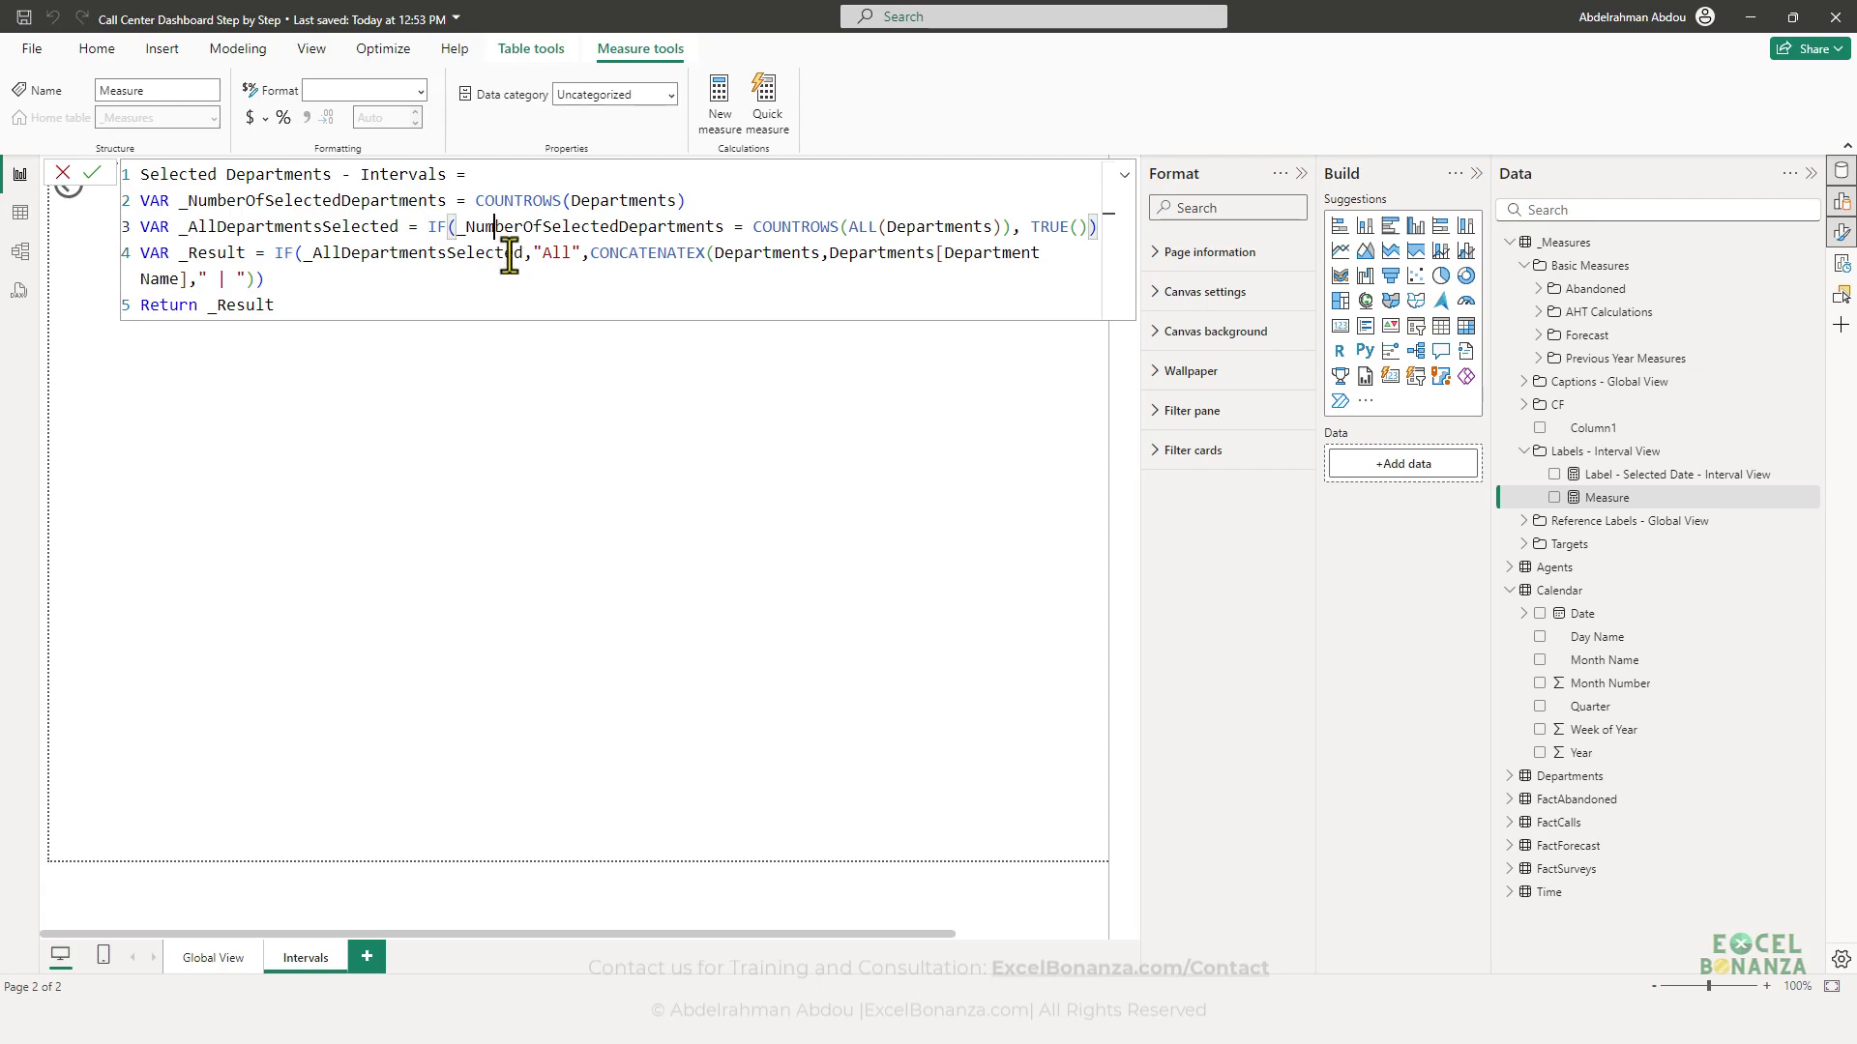
pyautogui.click(588, 276)
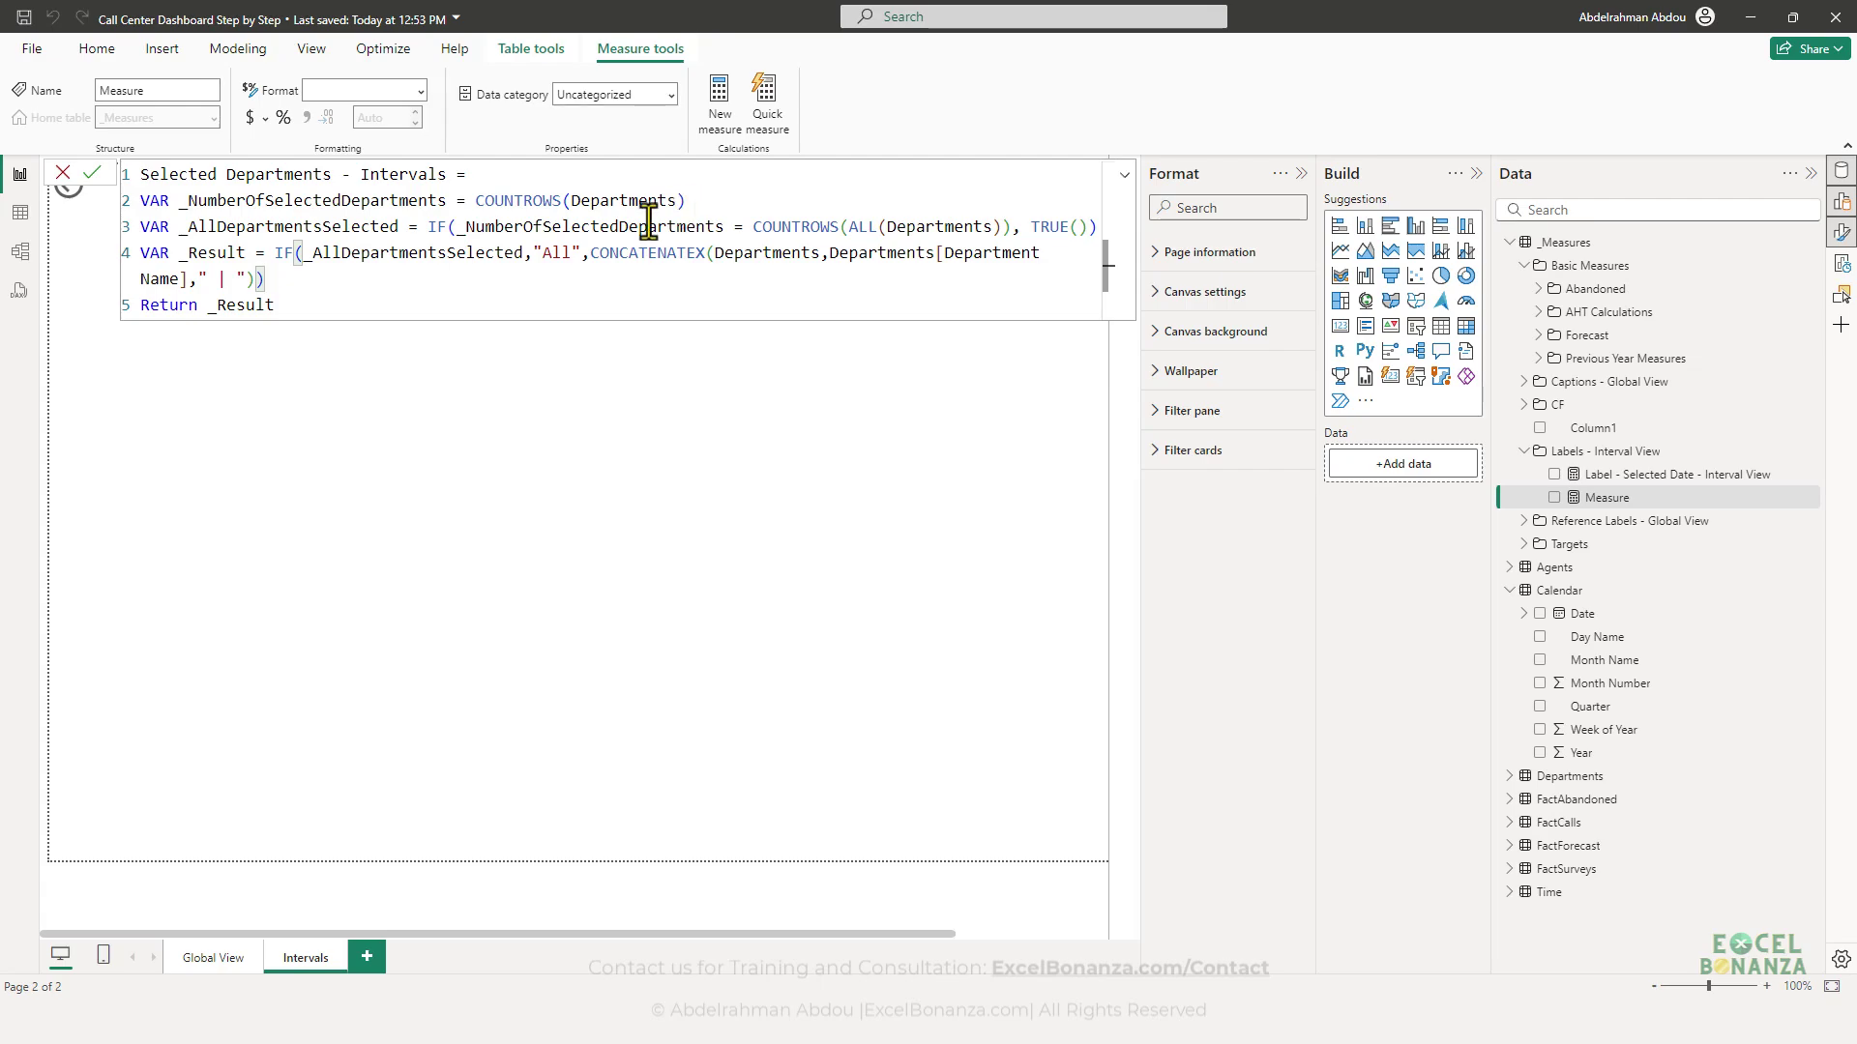
# - Examine how _AllDepartmentsSelected compares _NumberOfSelectedDepartments with the row count of ALL(Departments) in the measure's formula
pyautogui.click(178, 232)
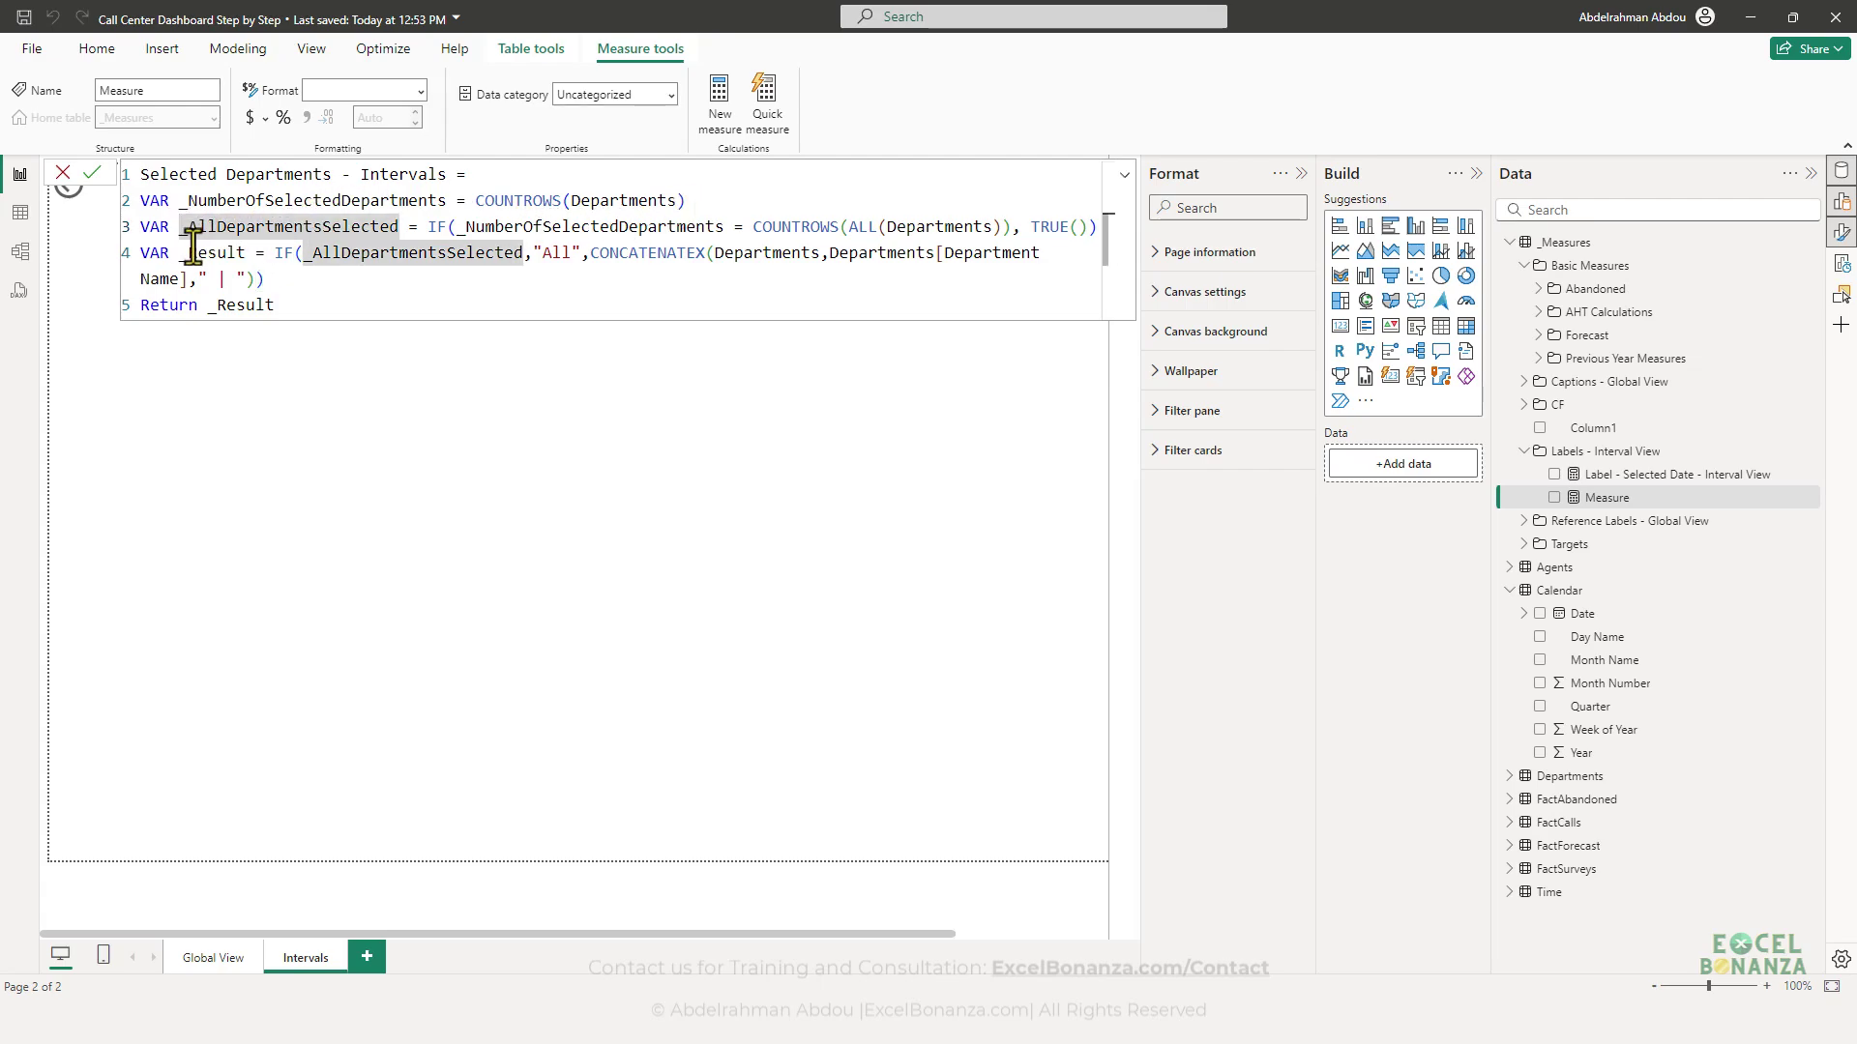
pyautogui.click(193, 252)
pyautogui.click(181, 228)
pyautogui.click(181, 231)
pyautogui.click(494, 232)
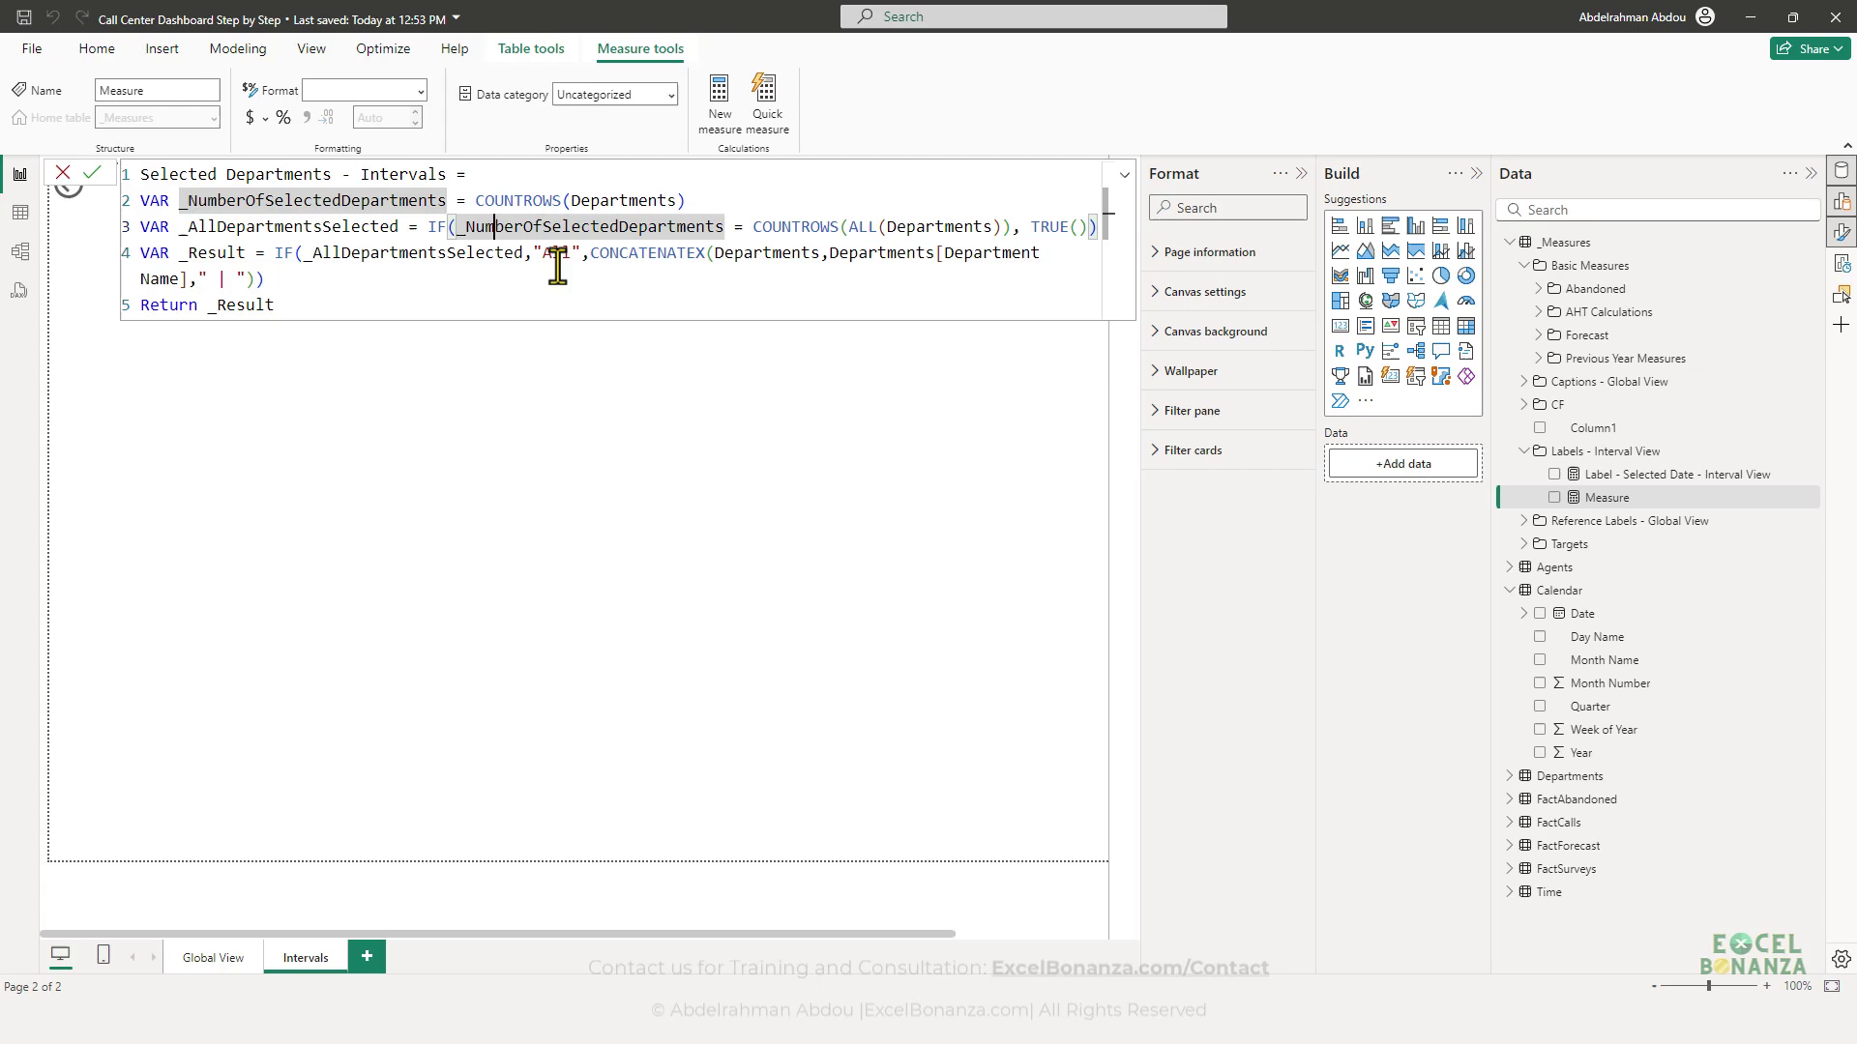
pyautogui.click(400, 232)
pyautogui.moveTo(400, 232); pyautogui.dragTo(178, 232)
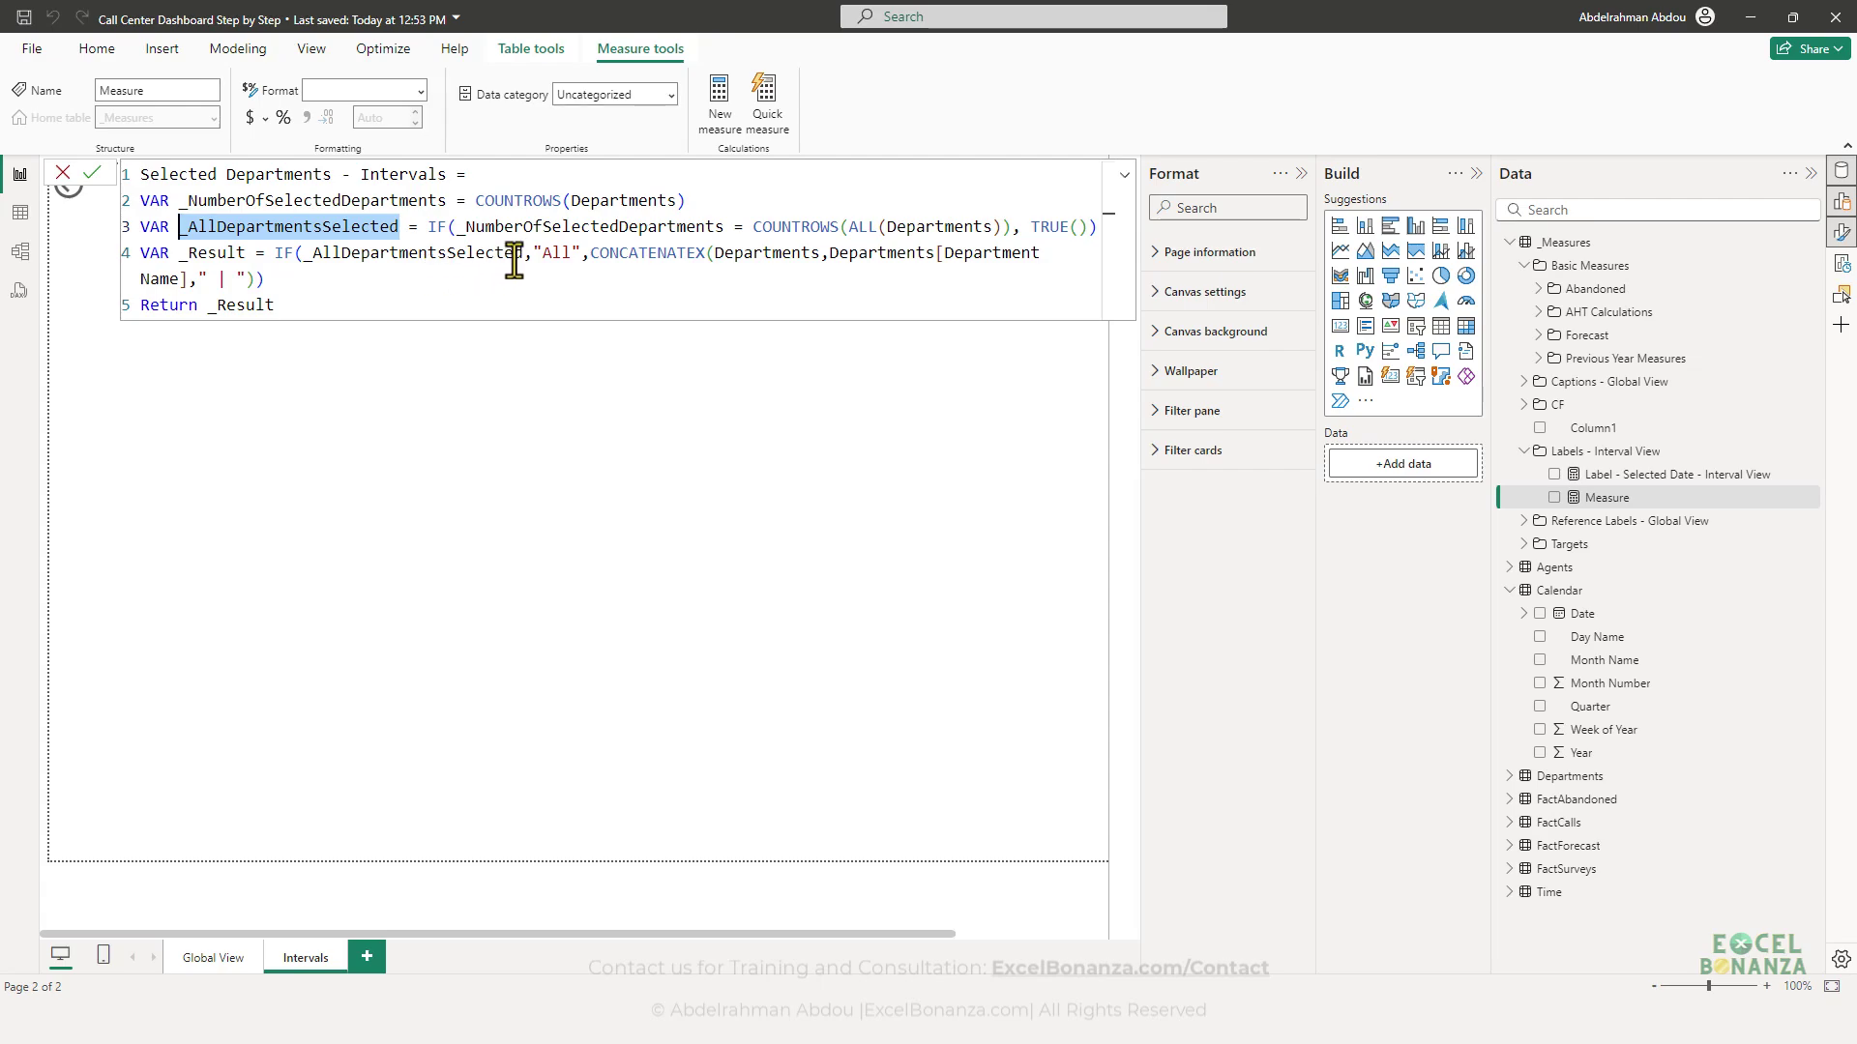
pyautogui.click(460, 232)
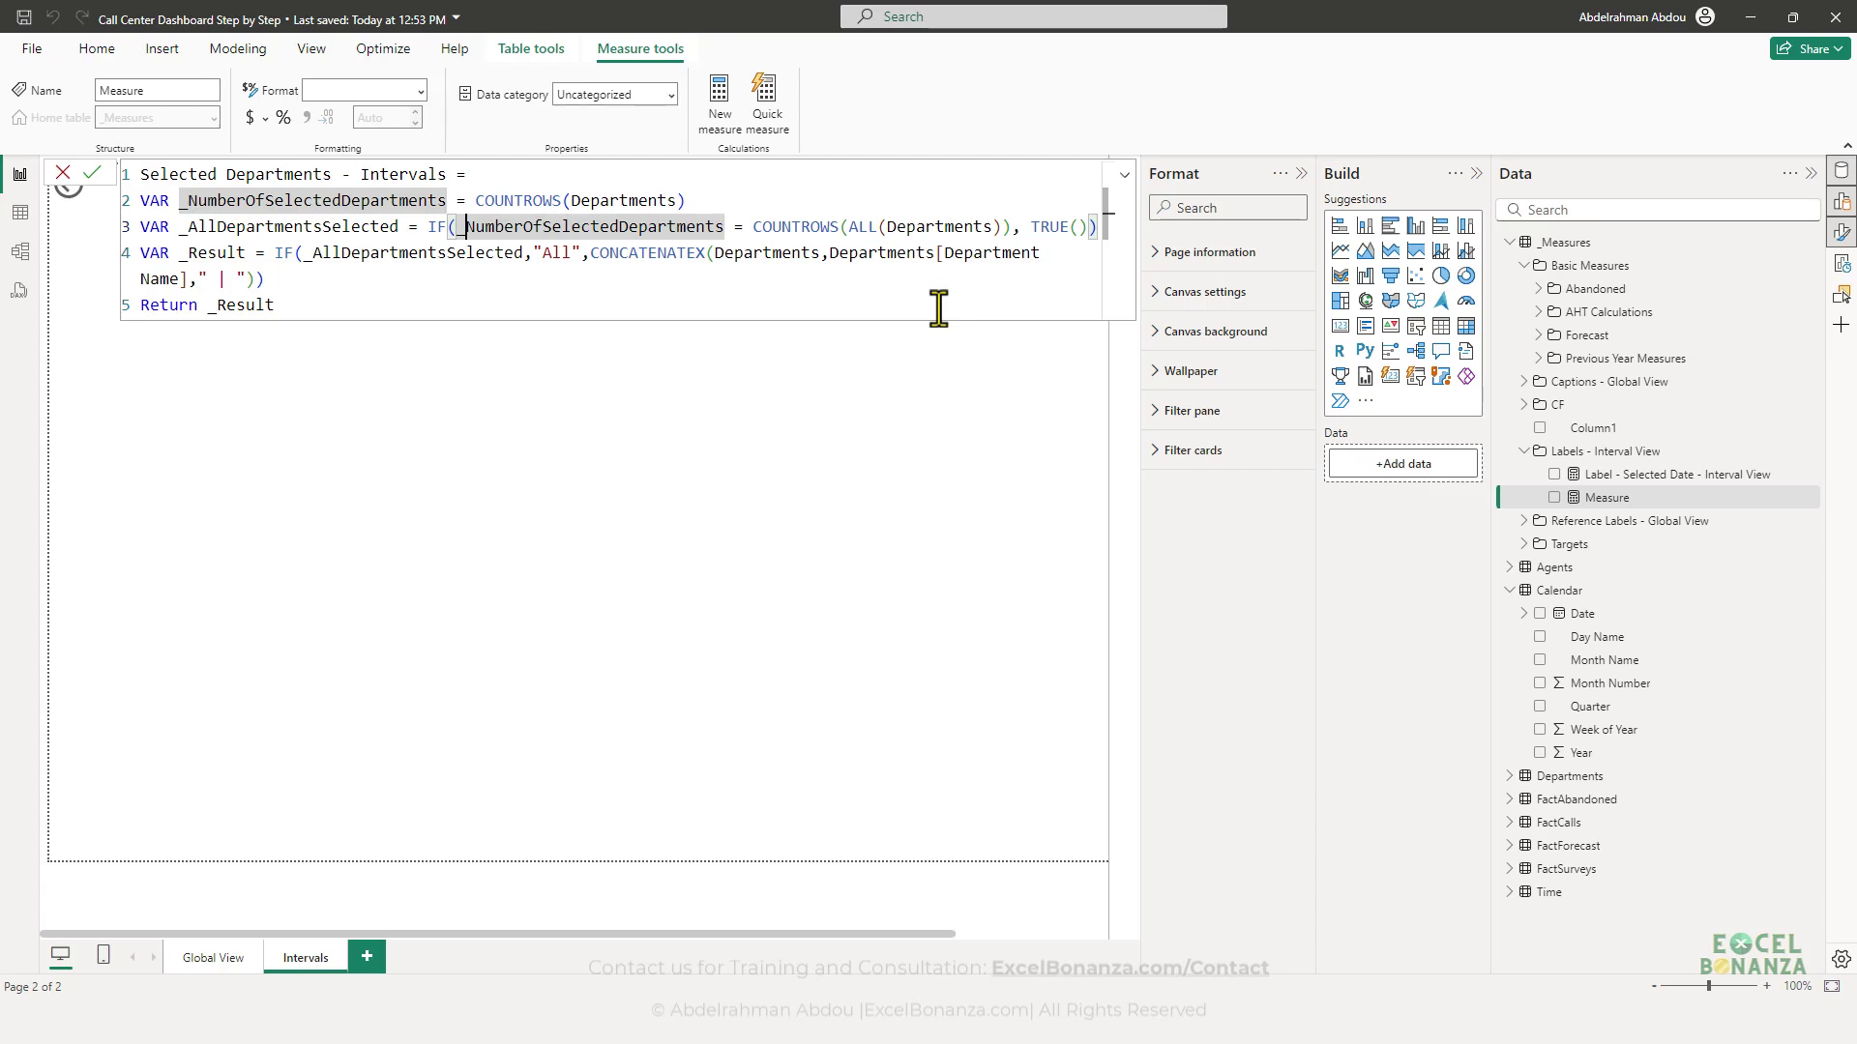
pyautogui.doubleClick(859, 225)
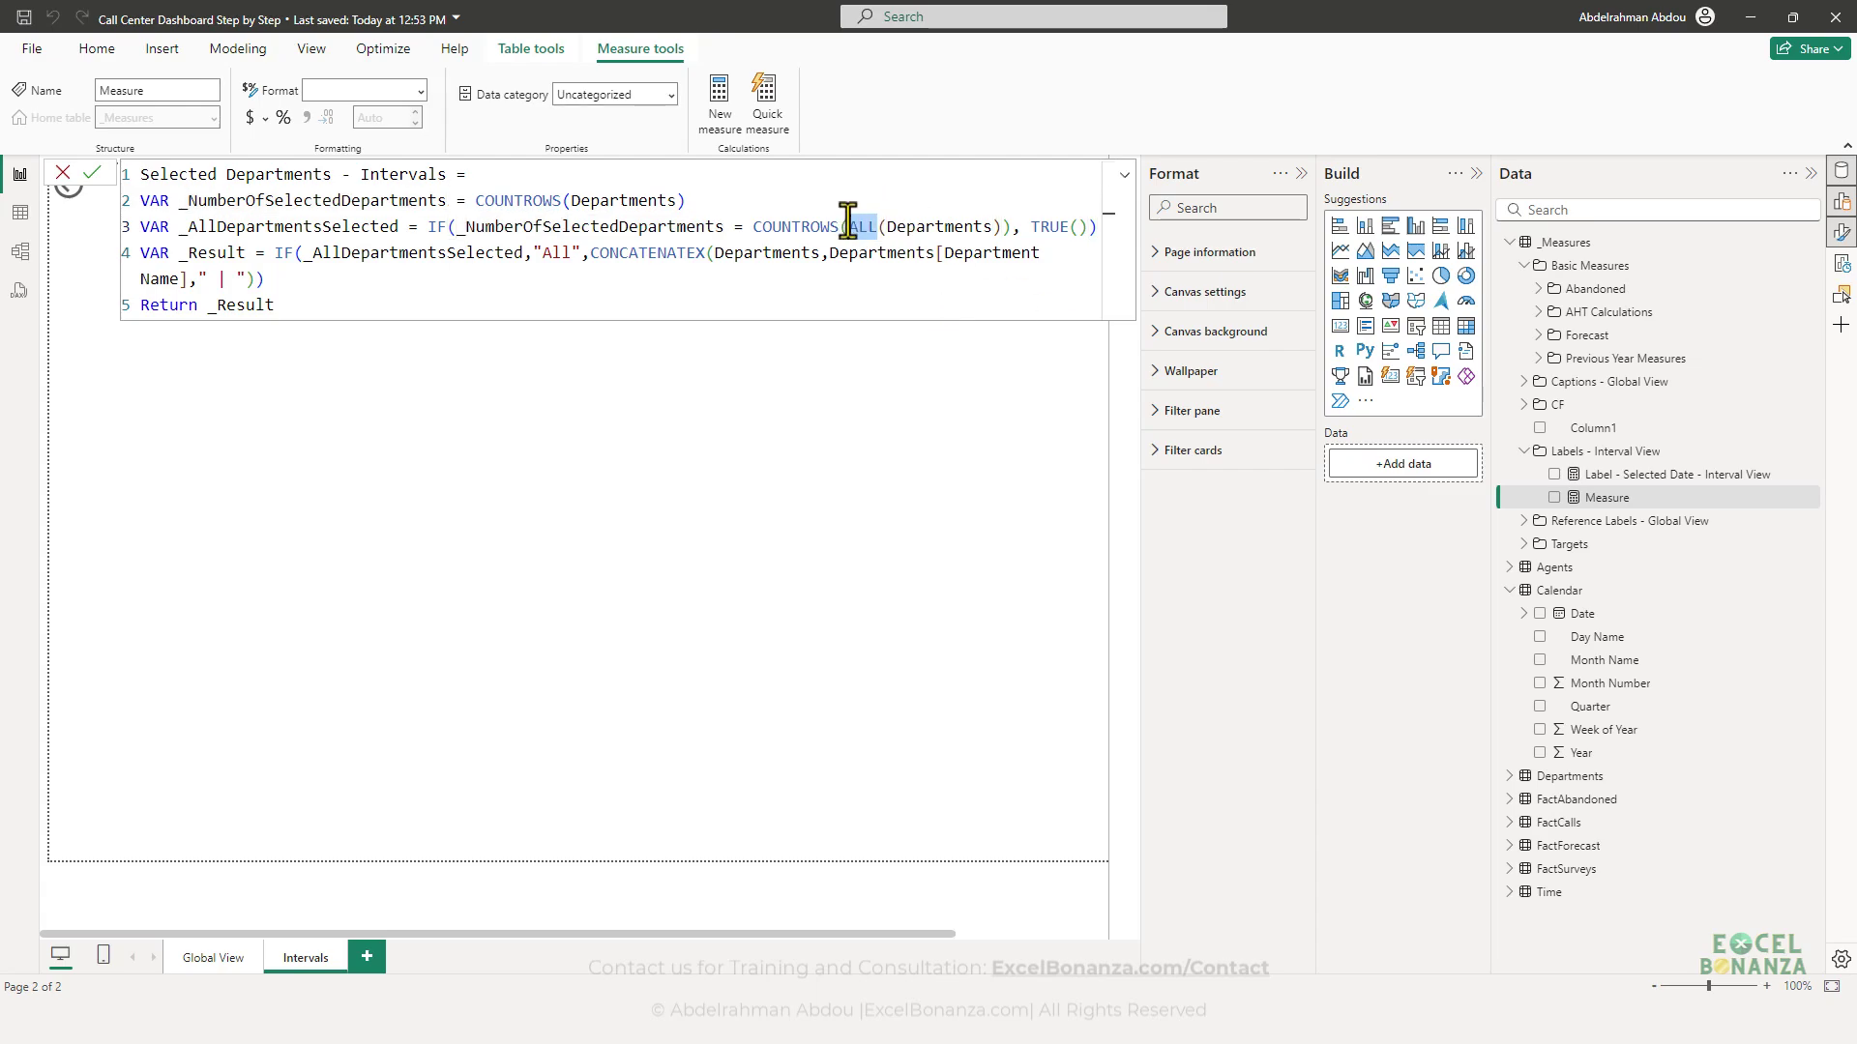
pyautogui.click(994, 226)
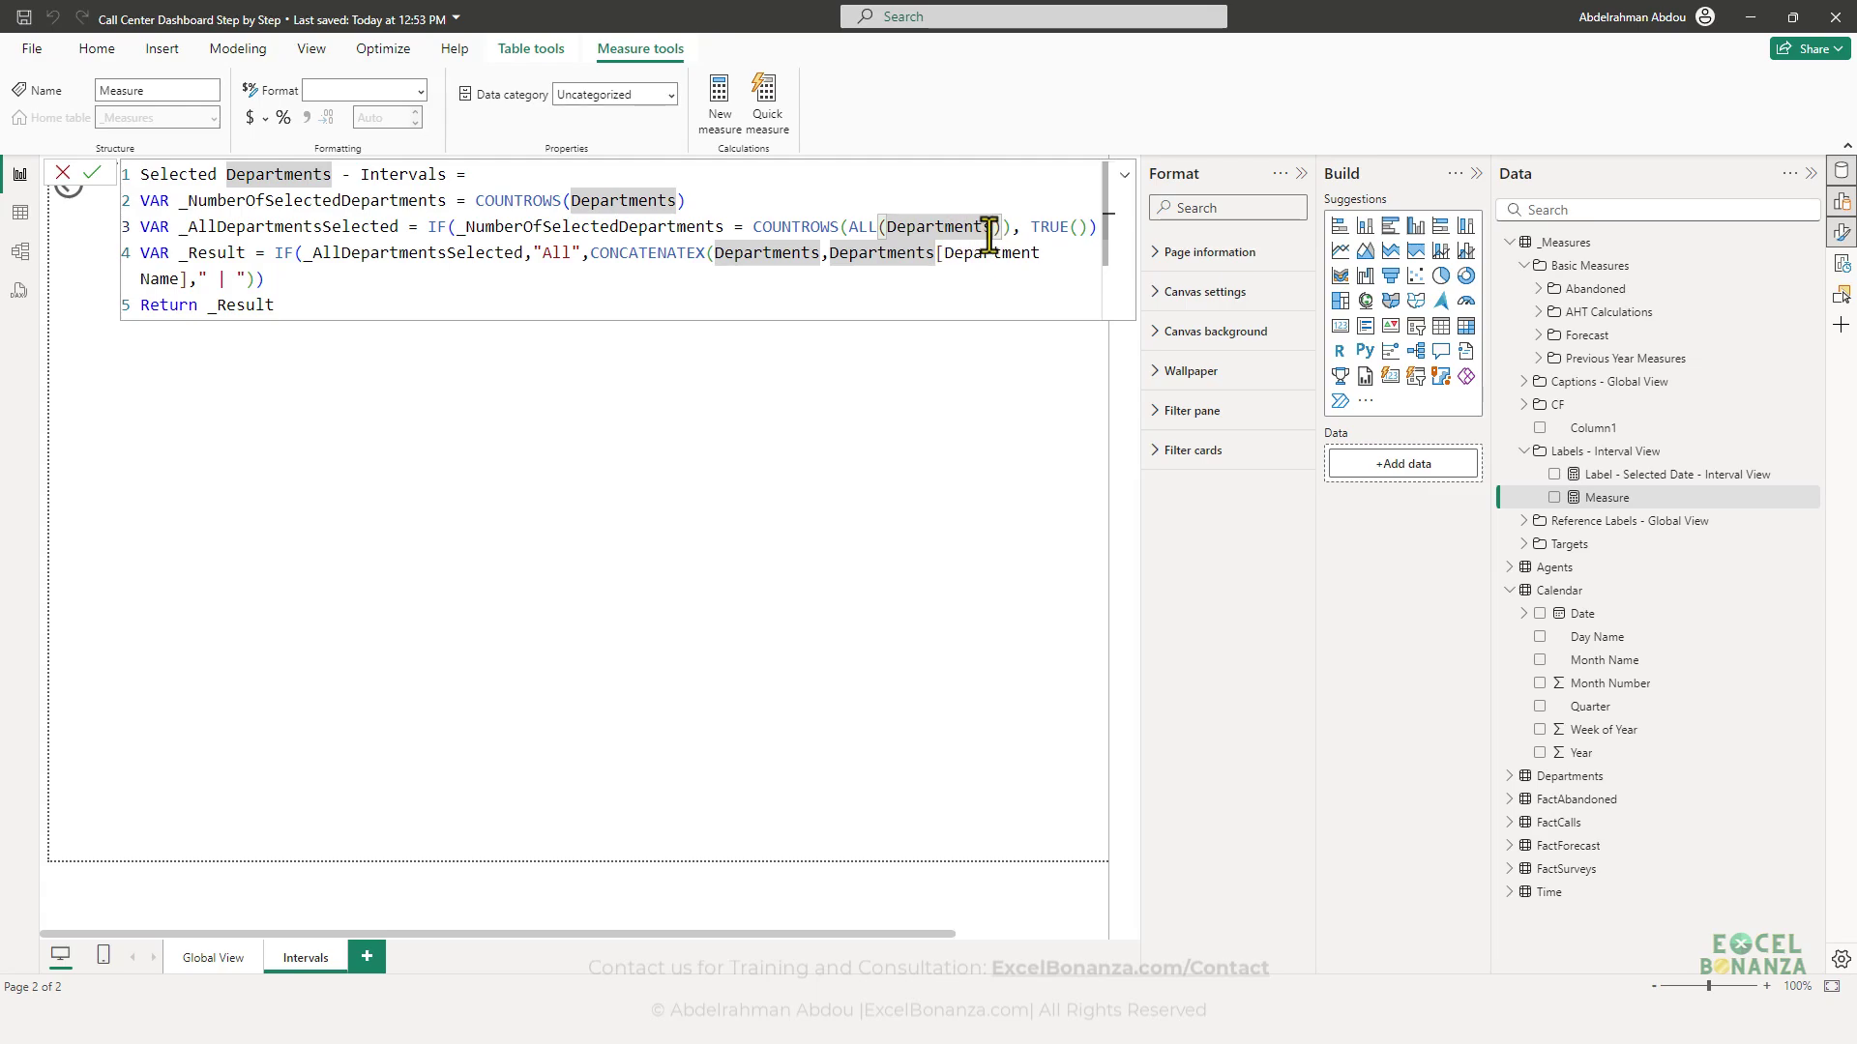
pyautogui.click(678, 230)
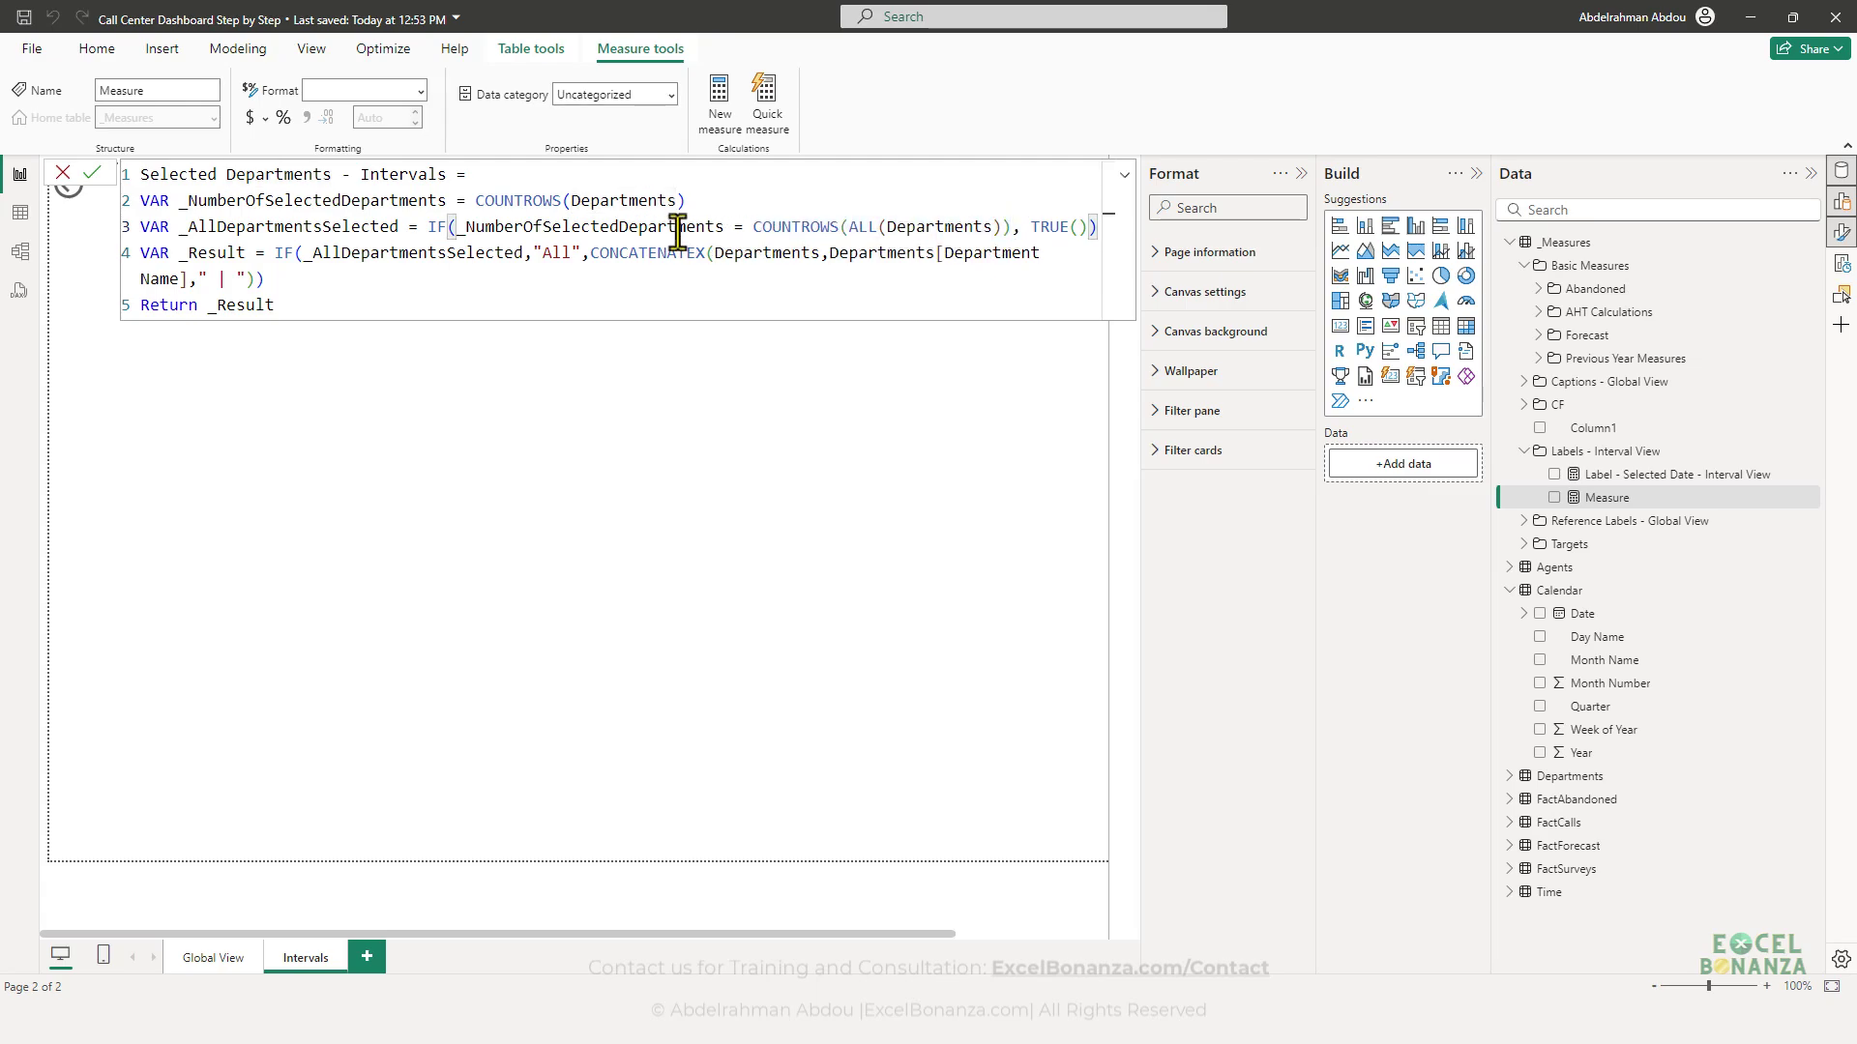
pyautogui.click(724, 226)
pyautogui.moveTo(723, 227); pyautogui.dragTo(455, 232)
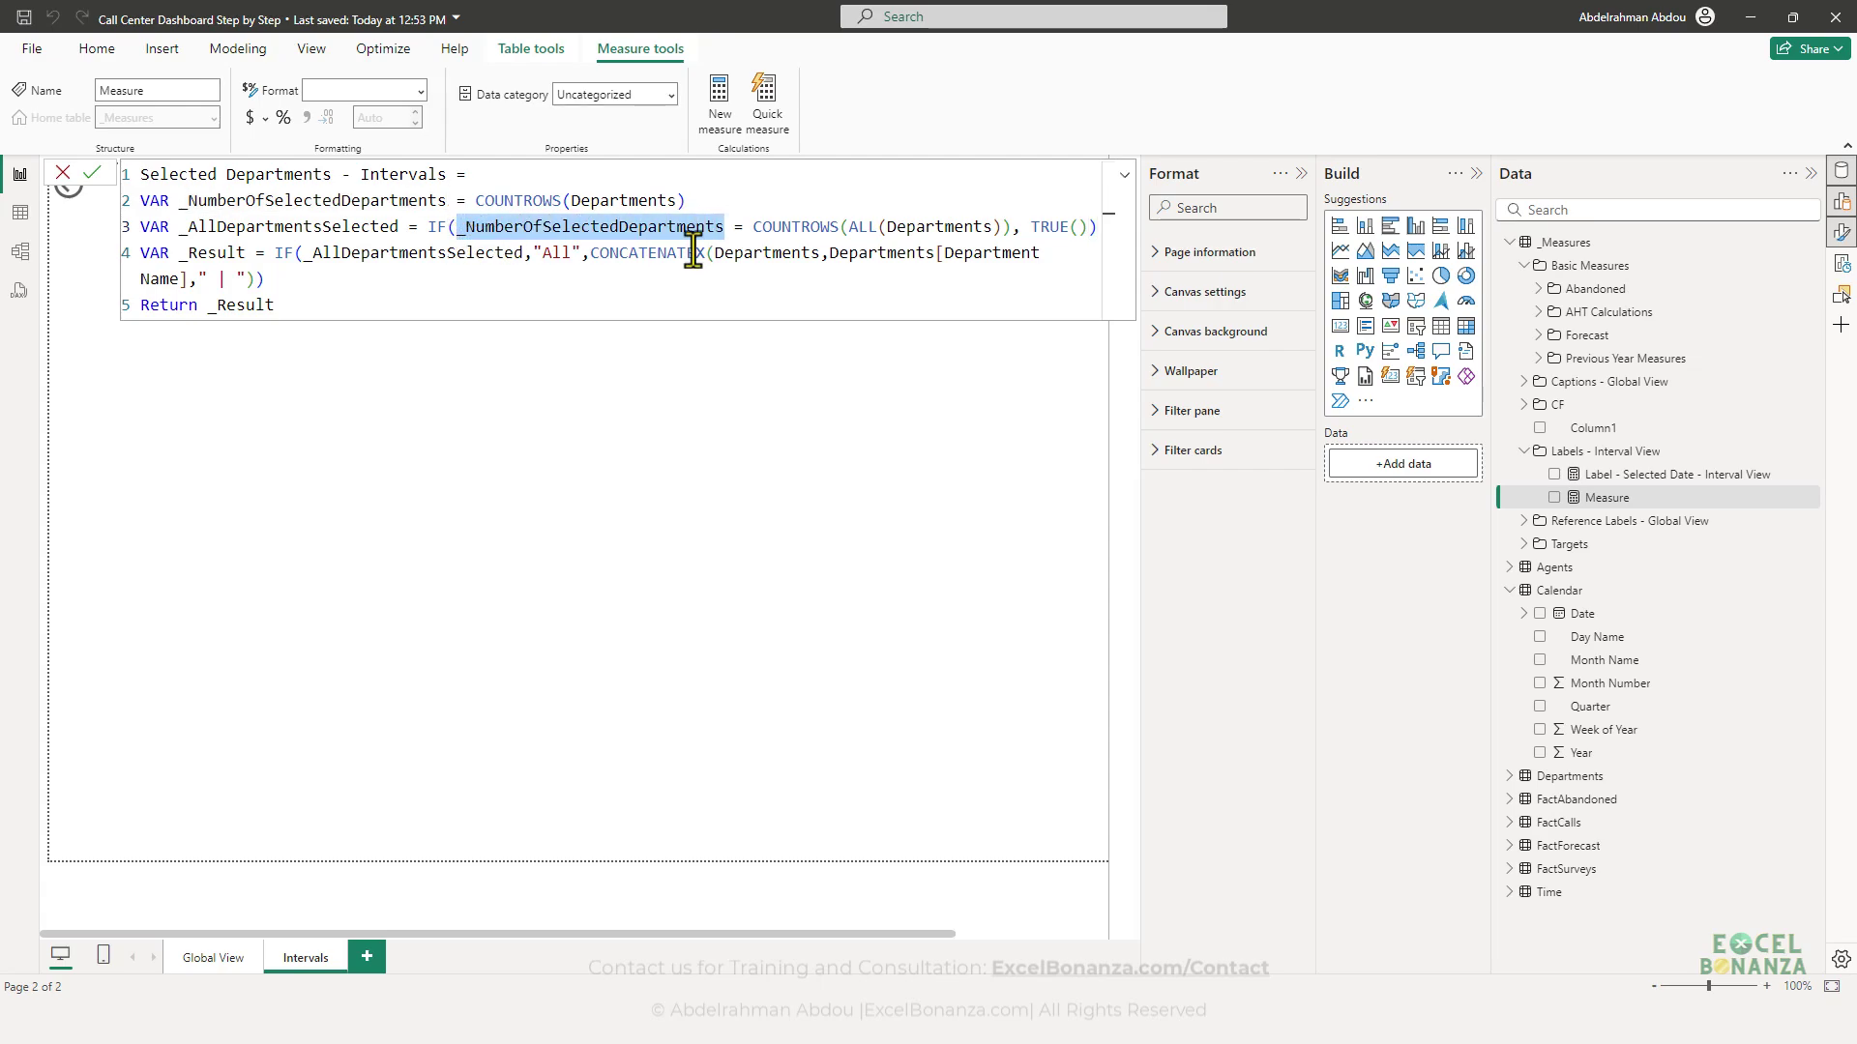
pyautogui.press('End')
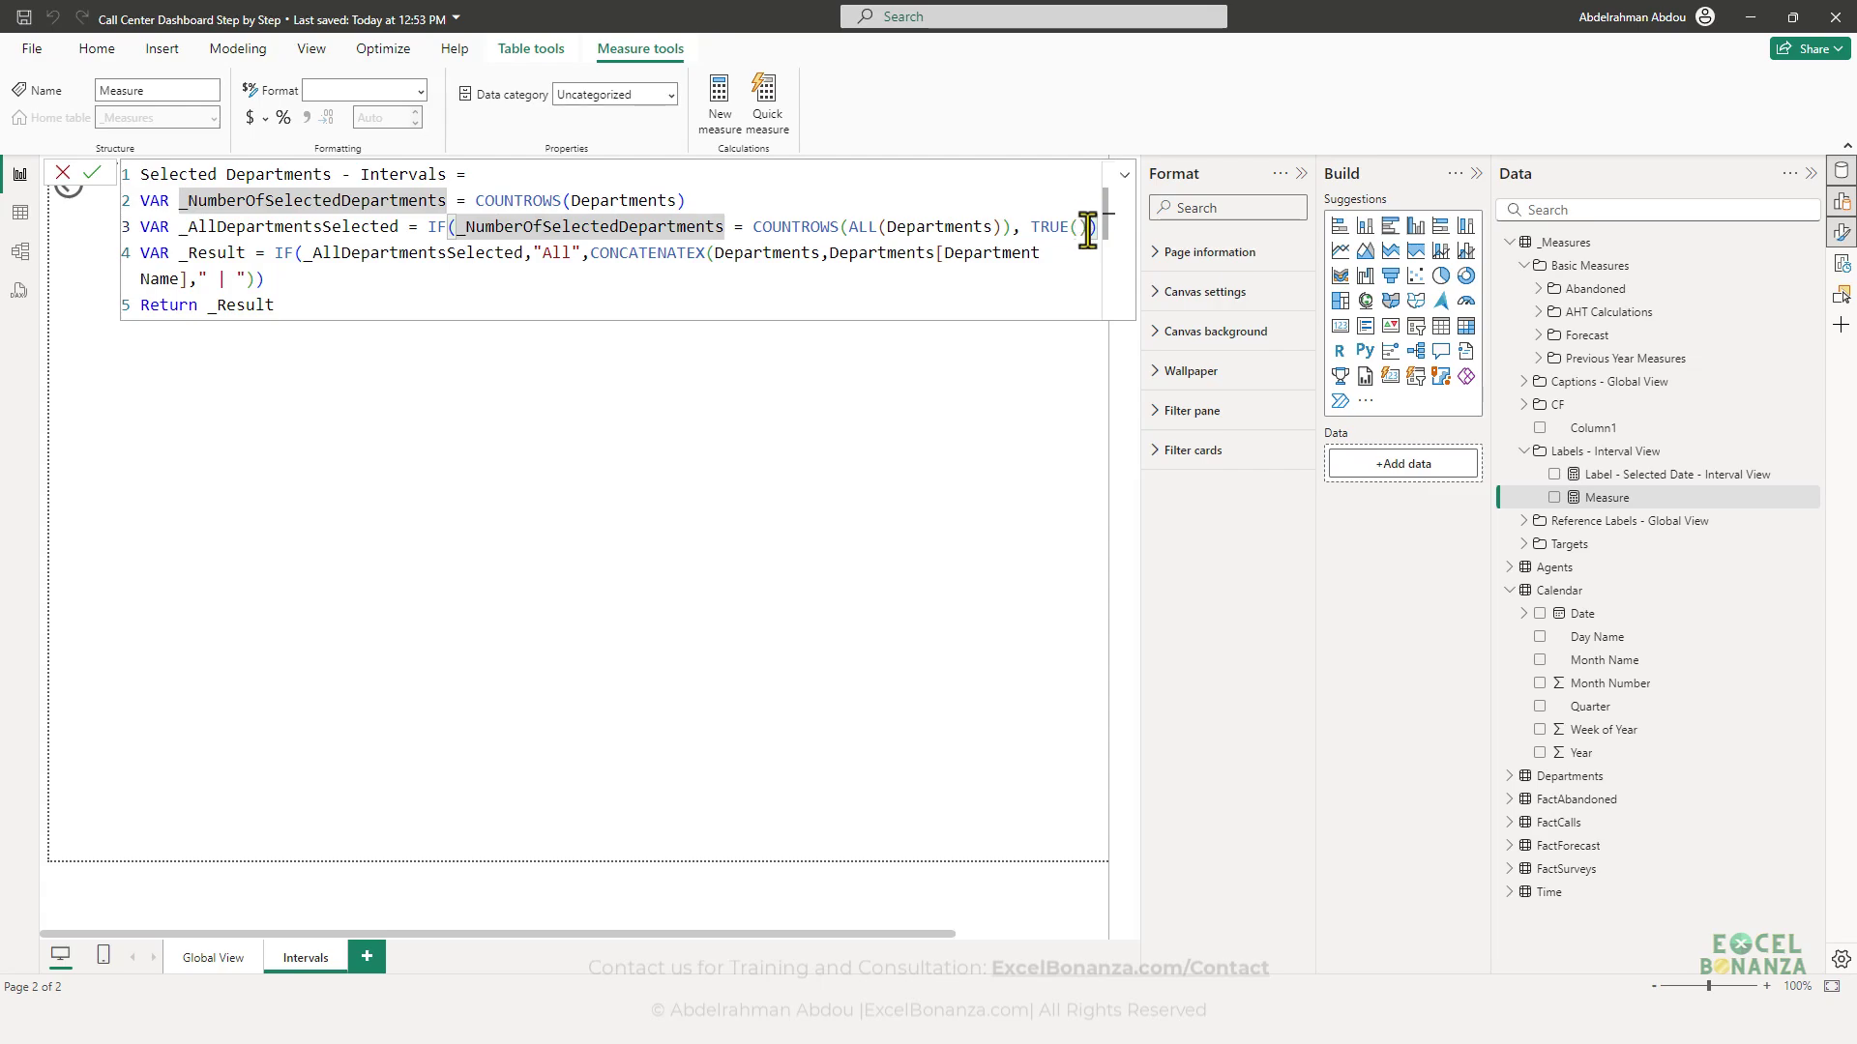
pyautogui.moveTo(399, 226); pyautogui.dragTo(187, 226)
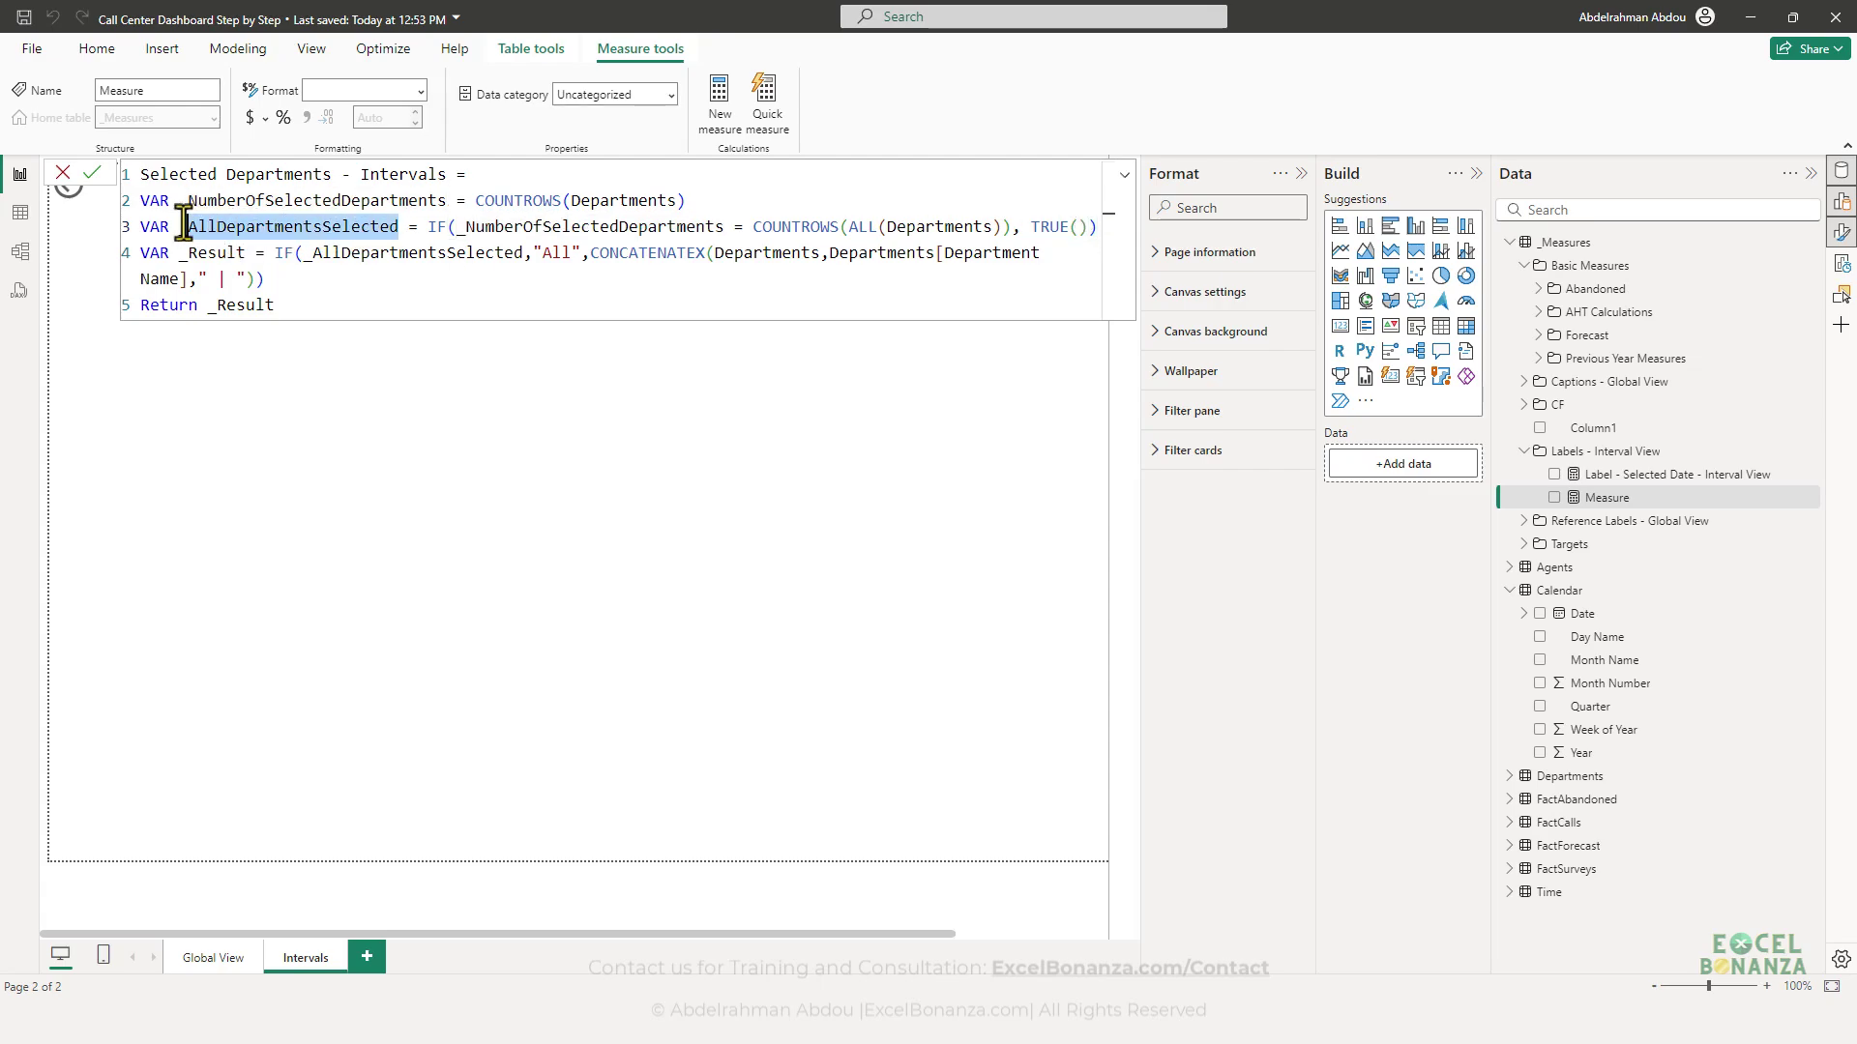
# - Examine the _Result variable's IF logic, including the "All" branch and the CONCATENATEX arguments with the " | " delimiter
pyautogui.click(246, 253)
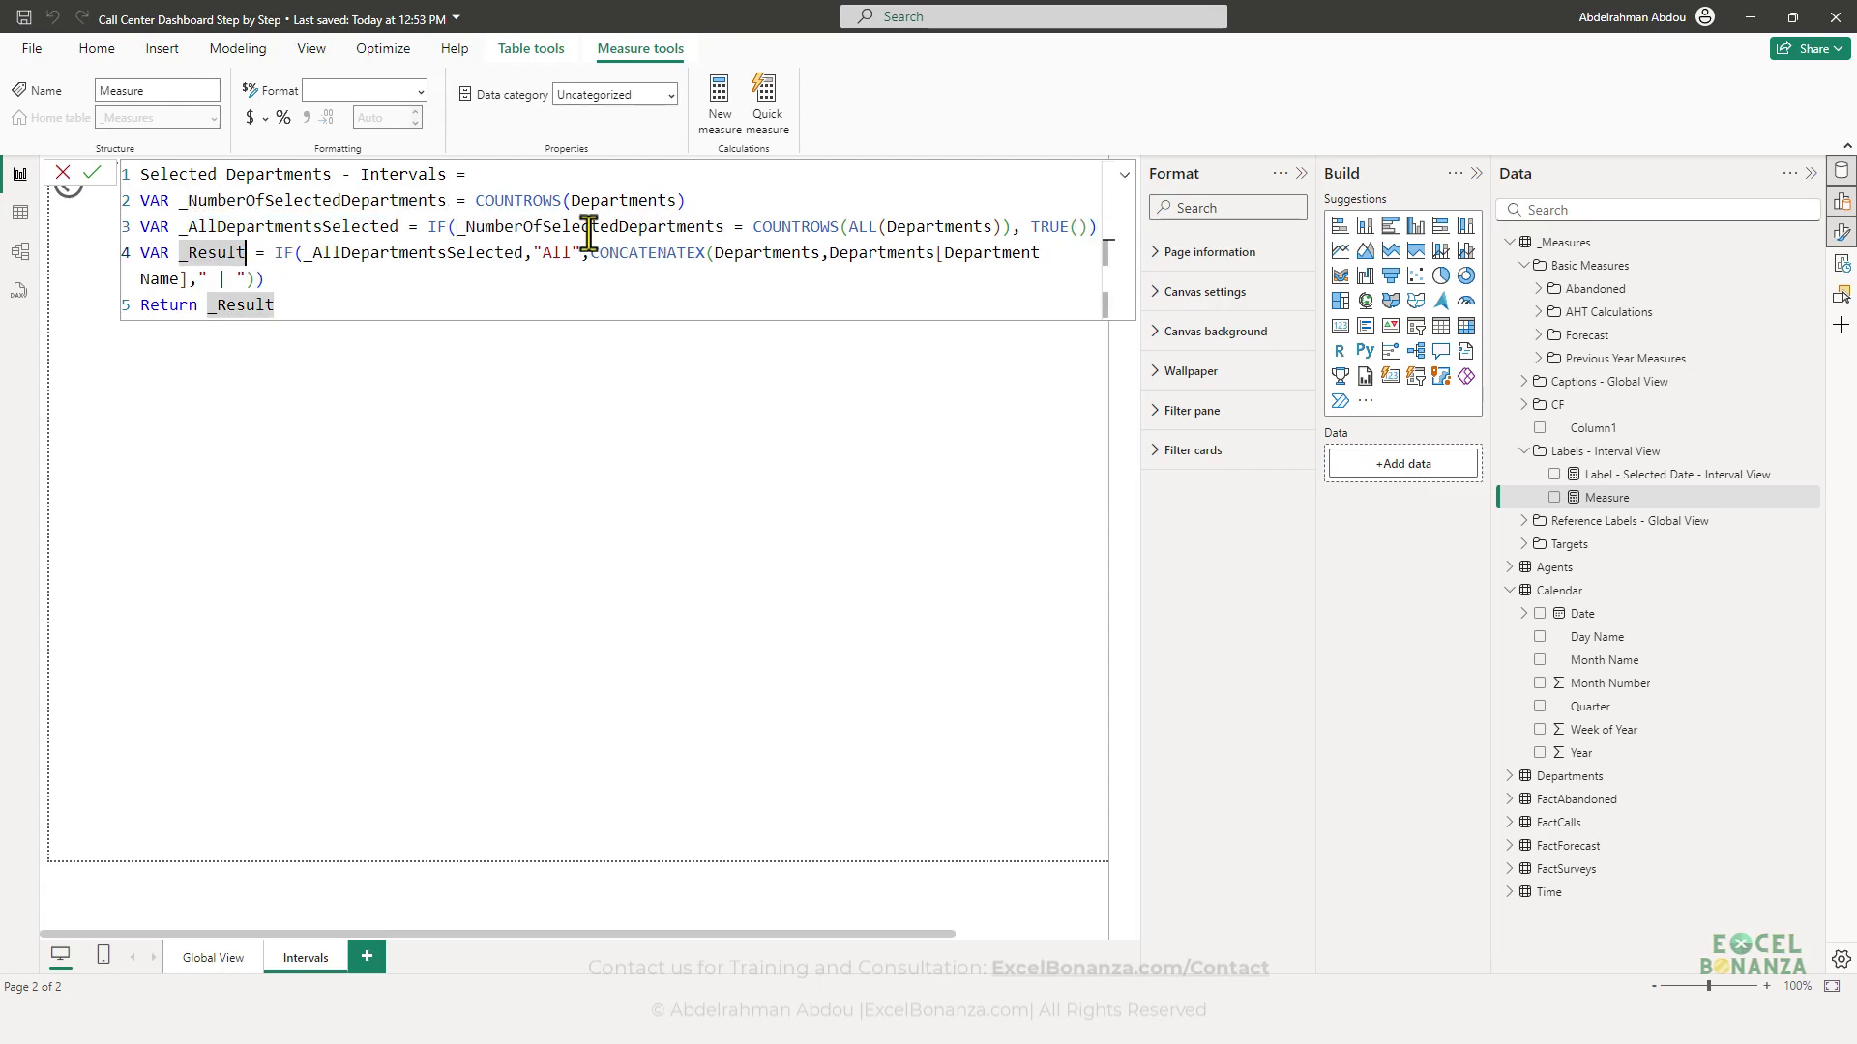
pyautogui.click(436, 275)
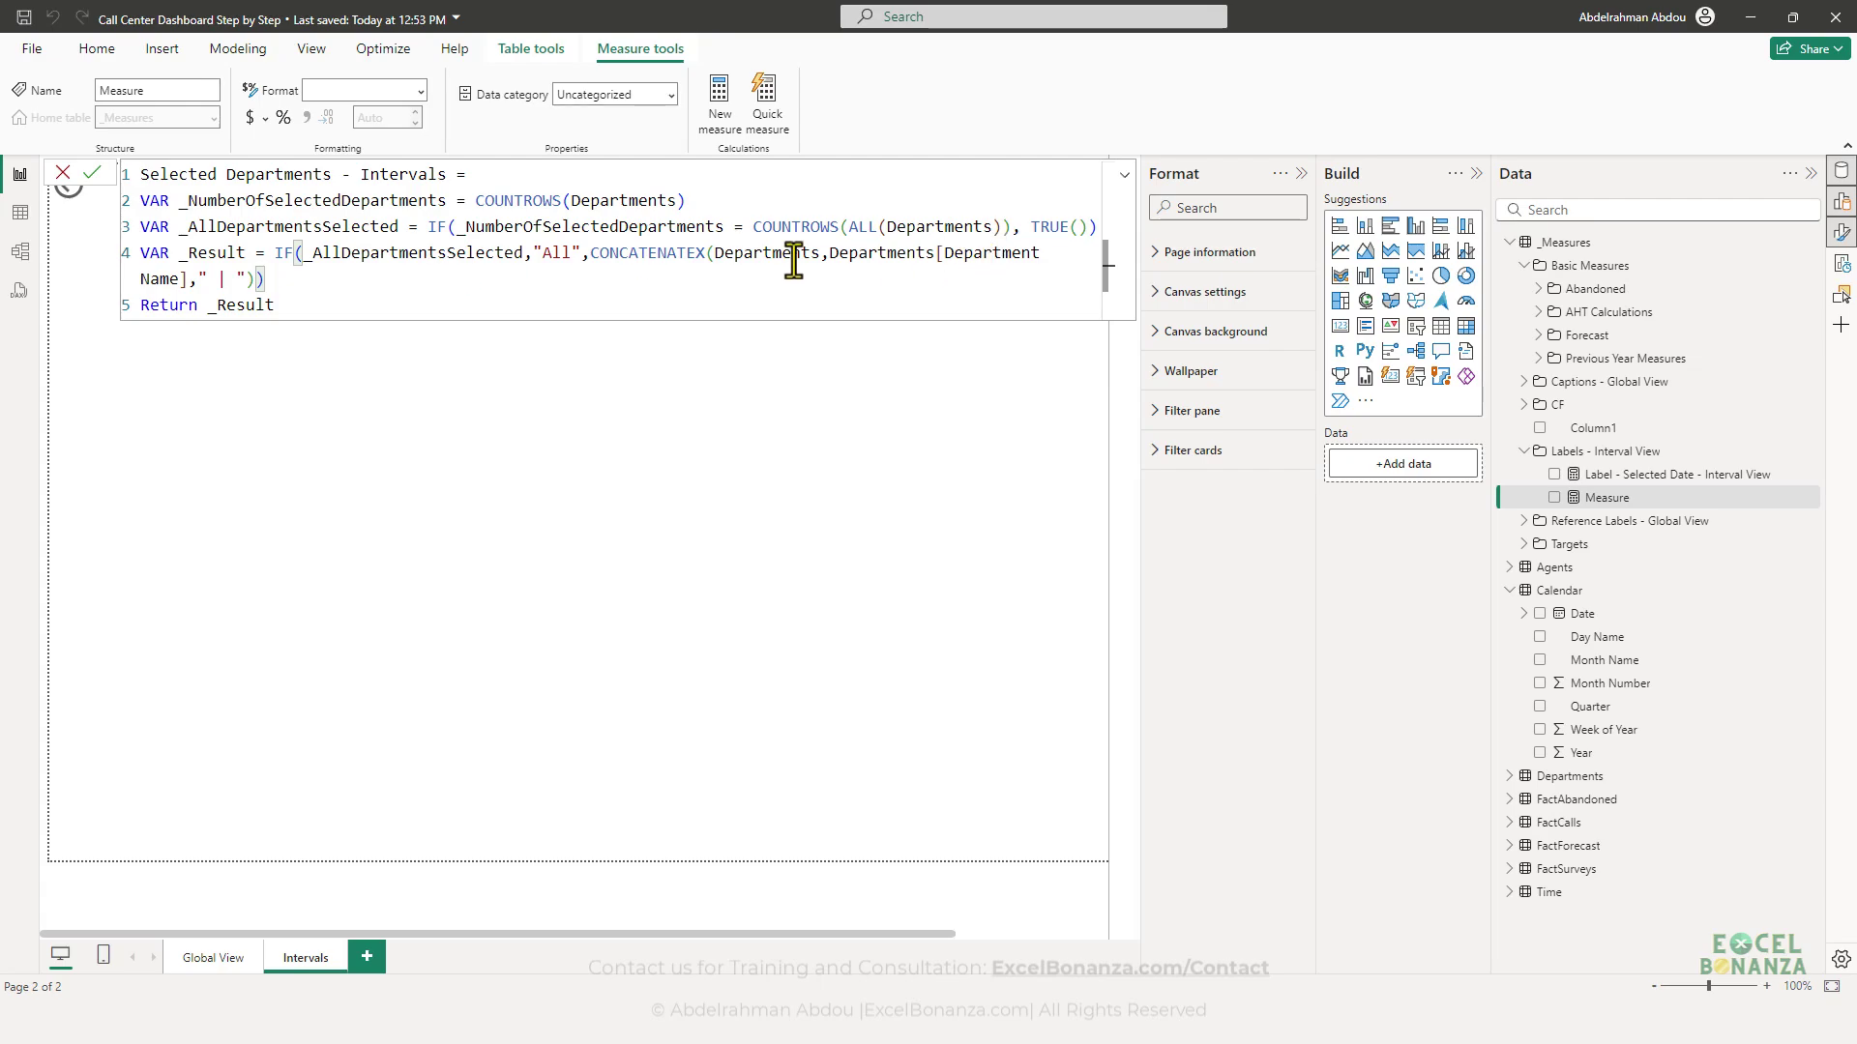
pyautogui.click(307, 255)
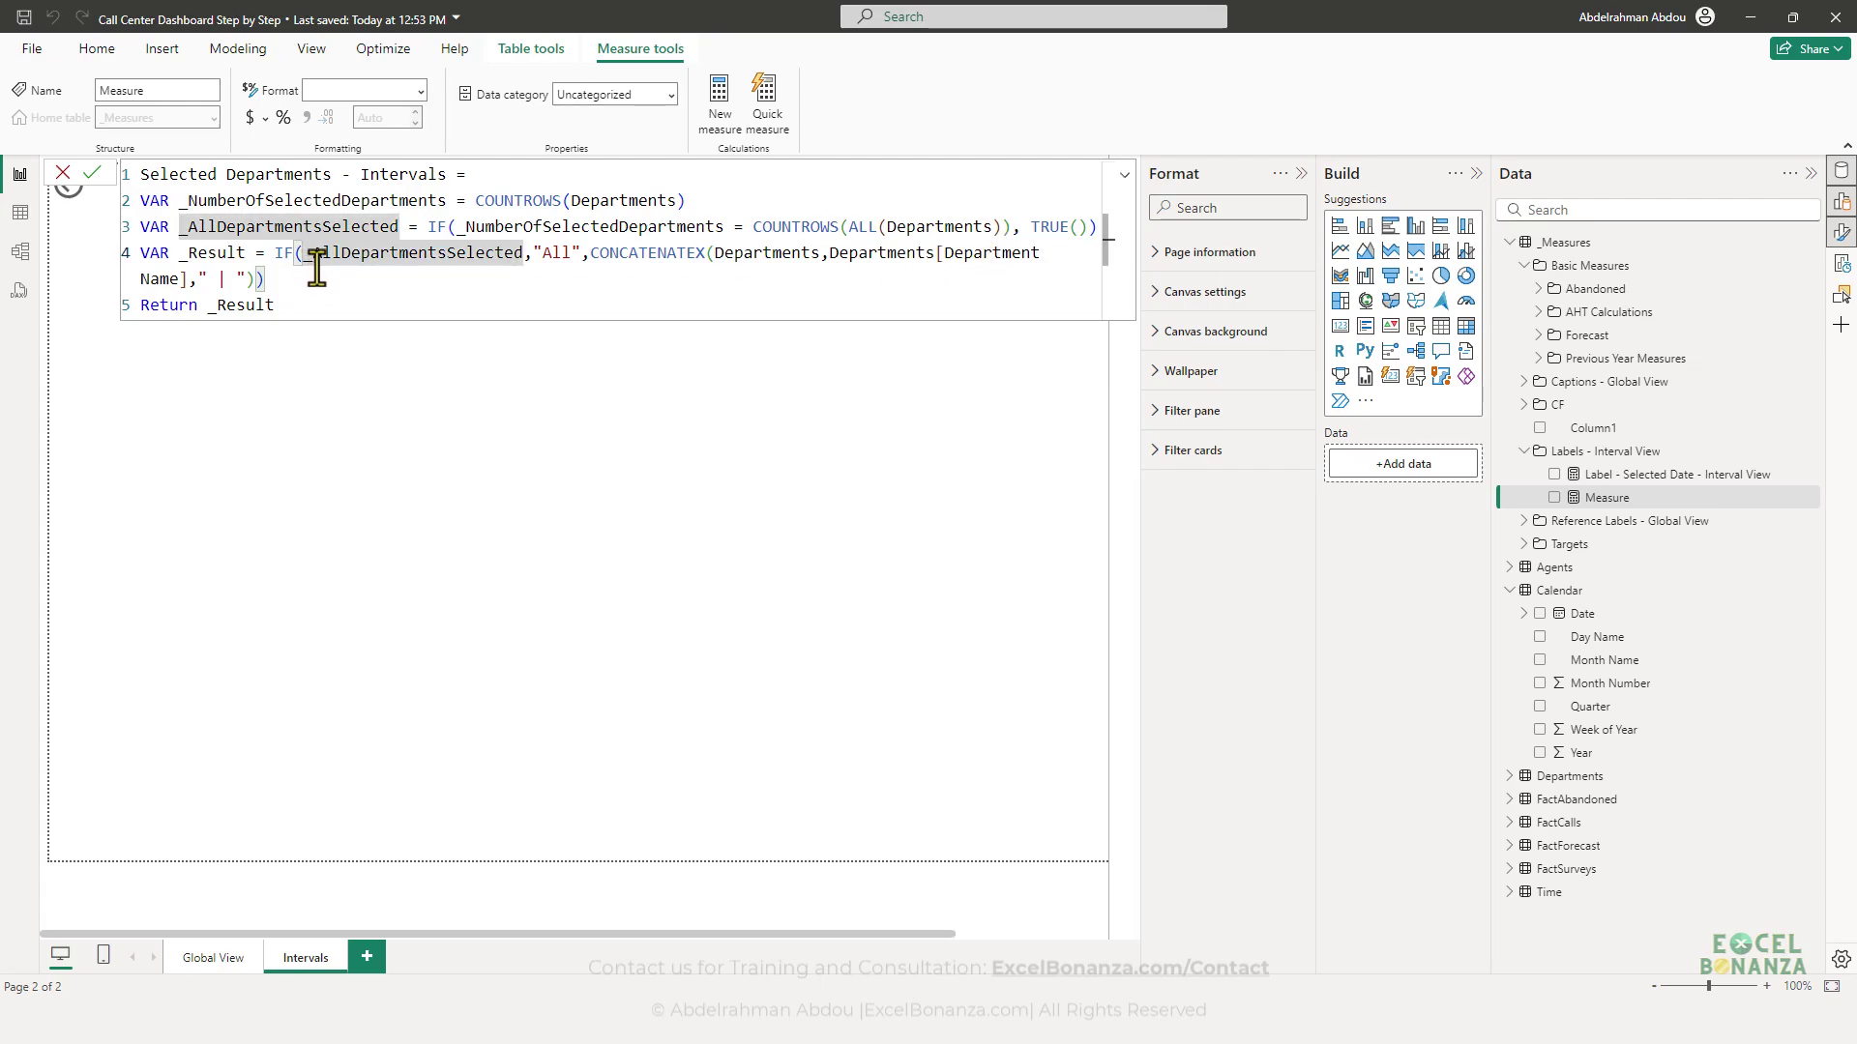
pyautogui.moveTo(306, 261); pyautogui.dragTo(519, 262)
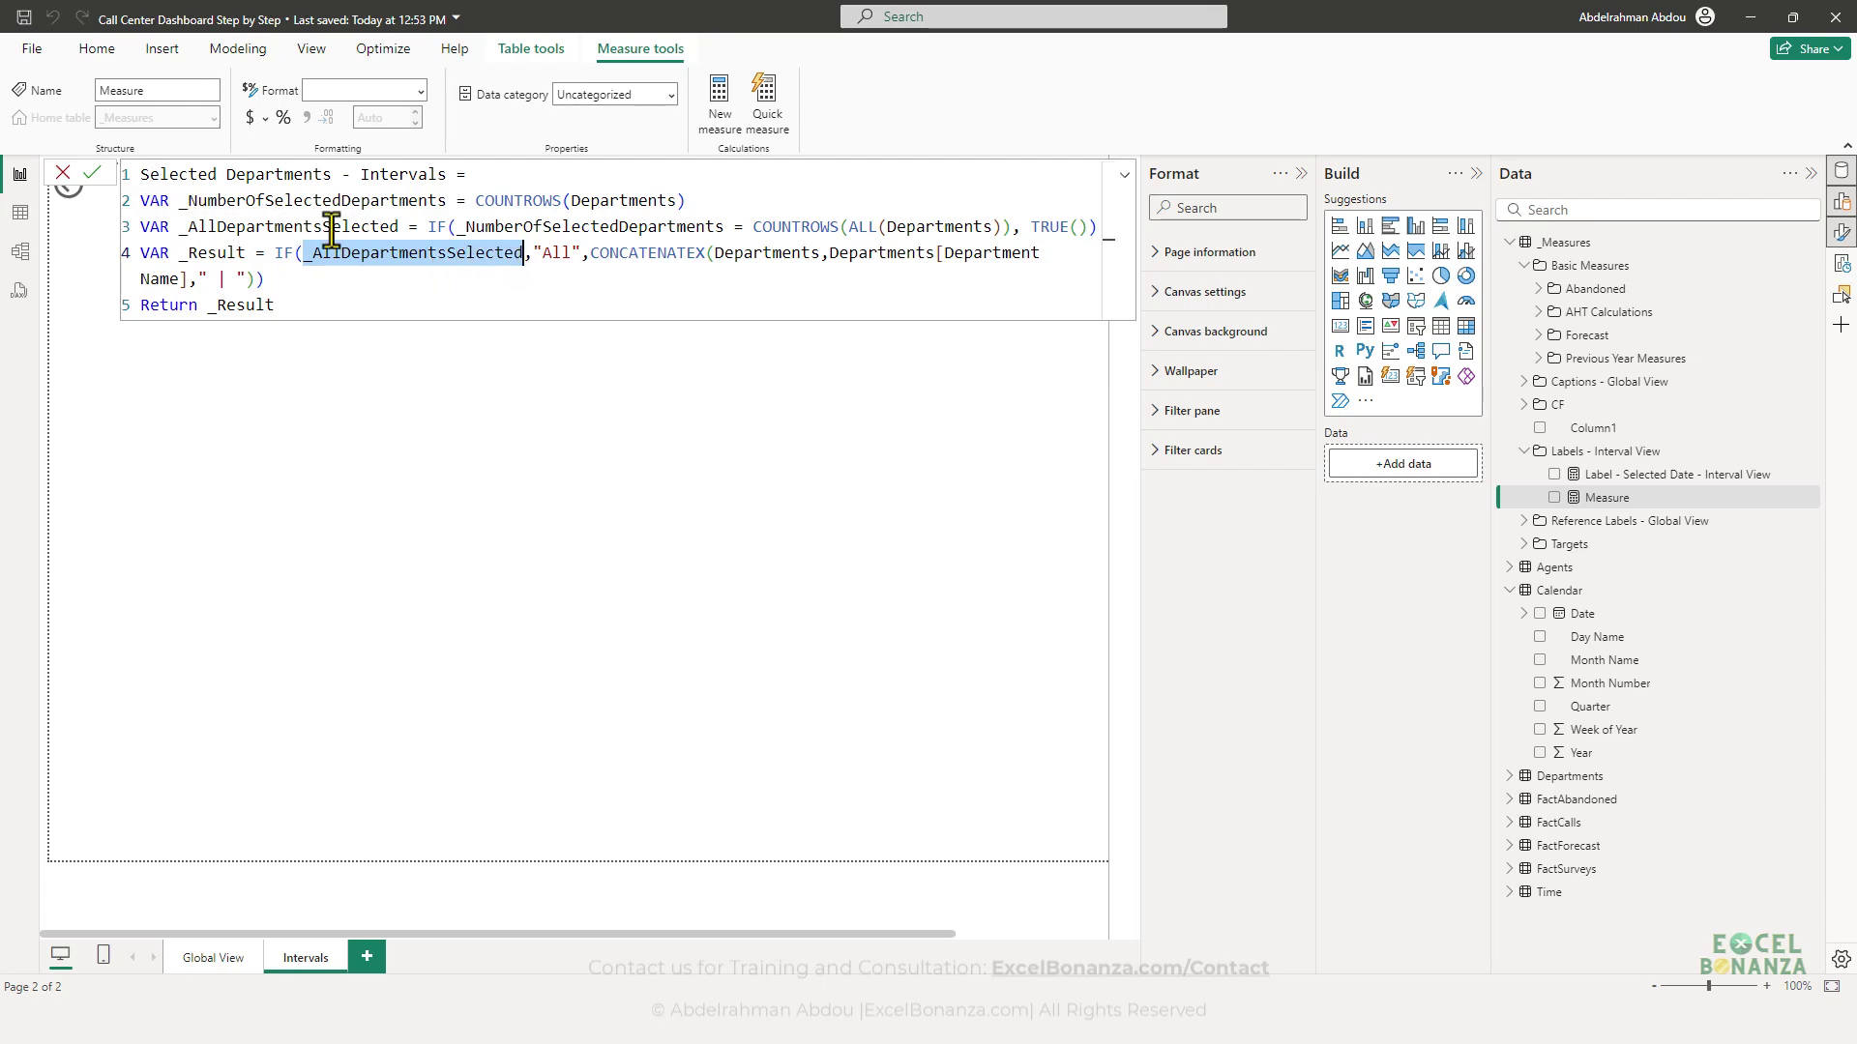
pyautogui.click(523, 255)
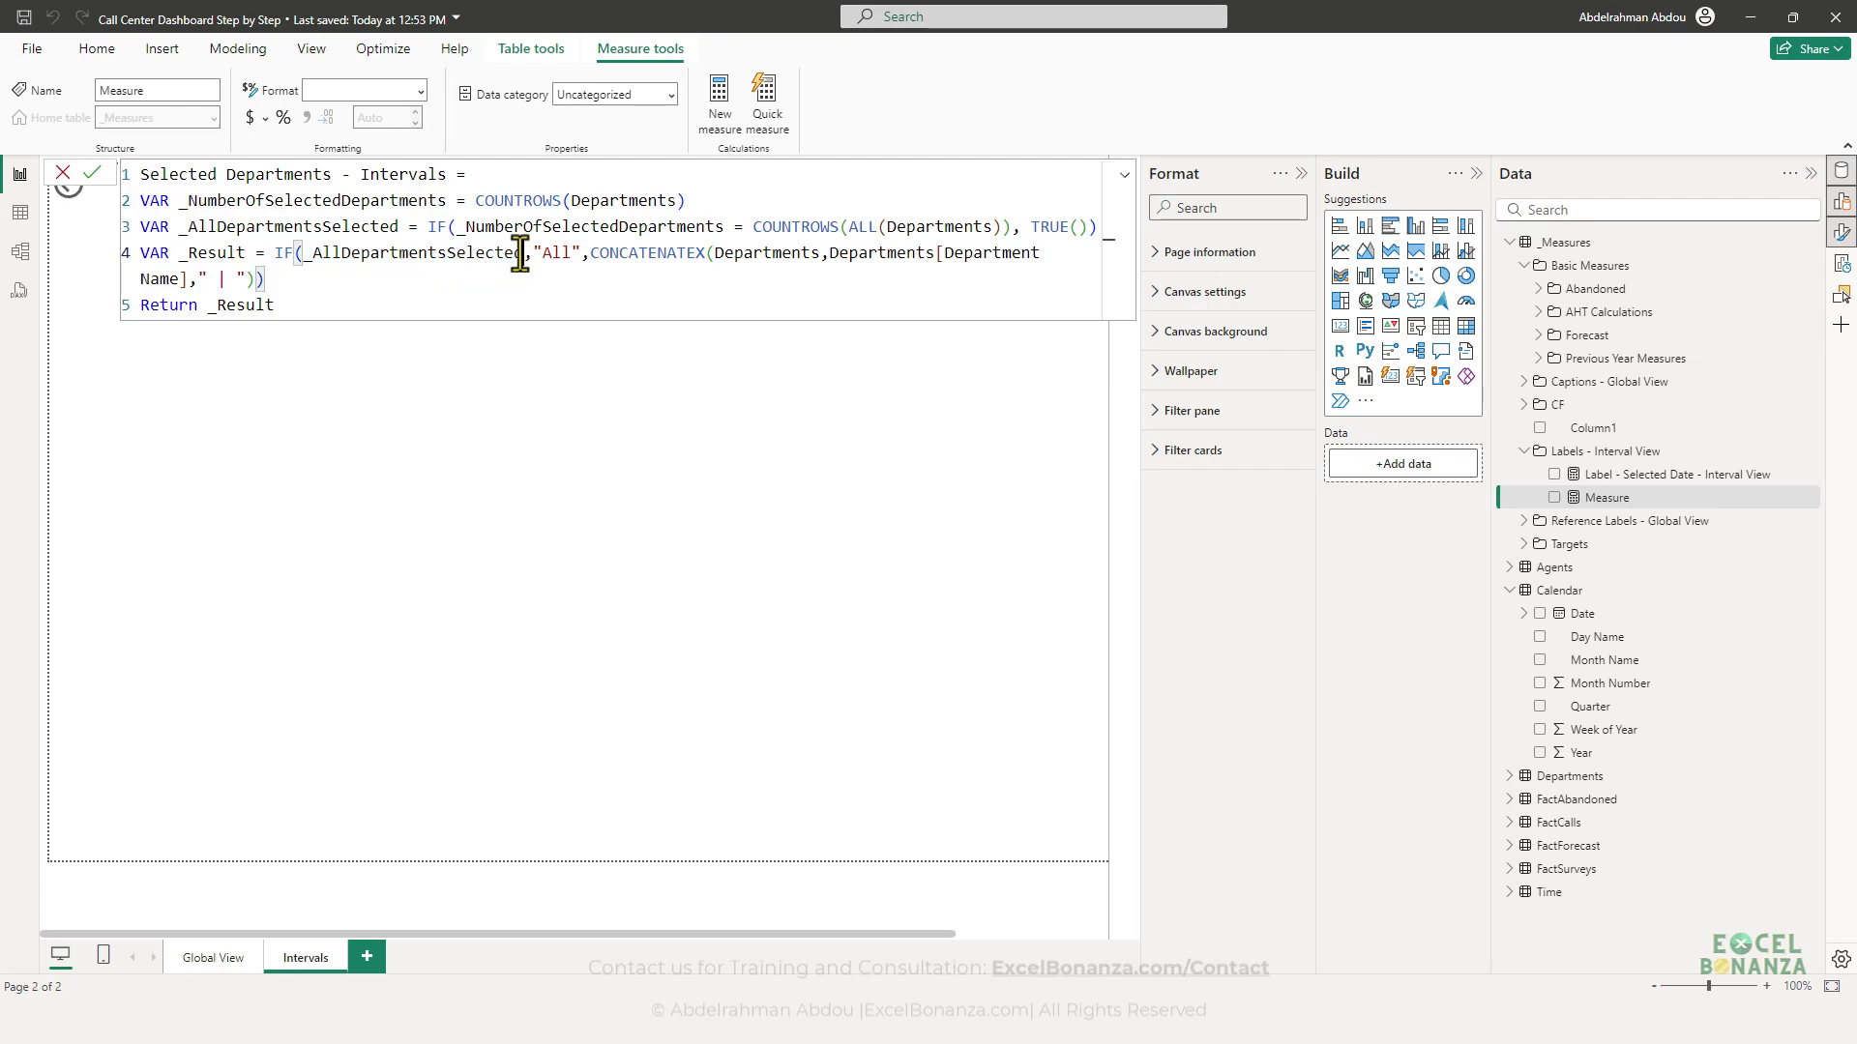
pyautogui.moveTo(580, 253); pyautogui.dragTo(533, 253)
pyautogui.click(609, 255)
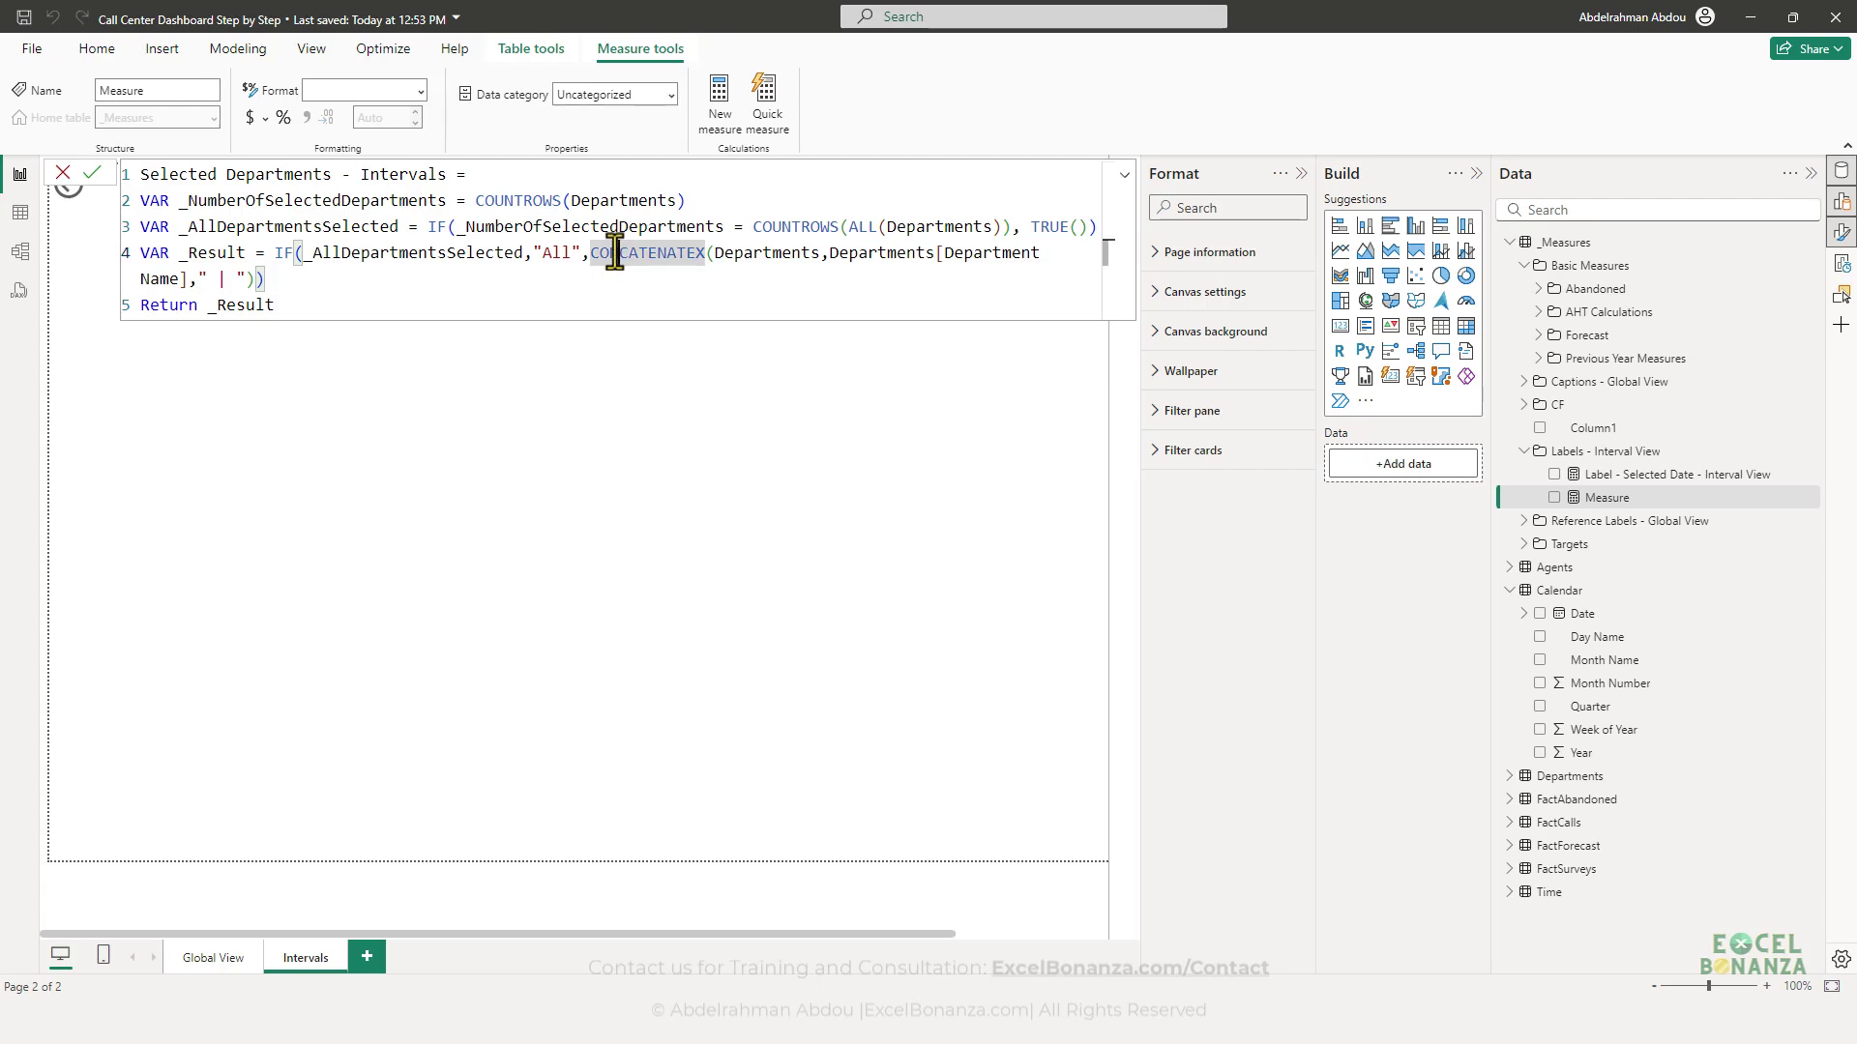
pyautogui.click(914, 255)
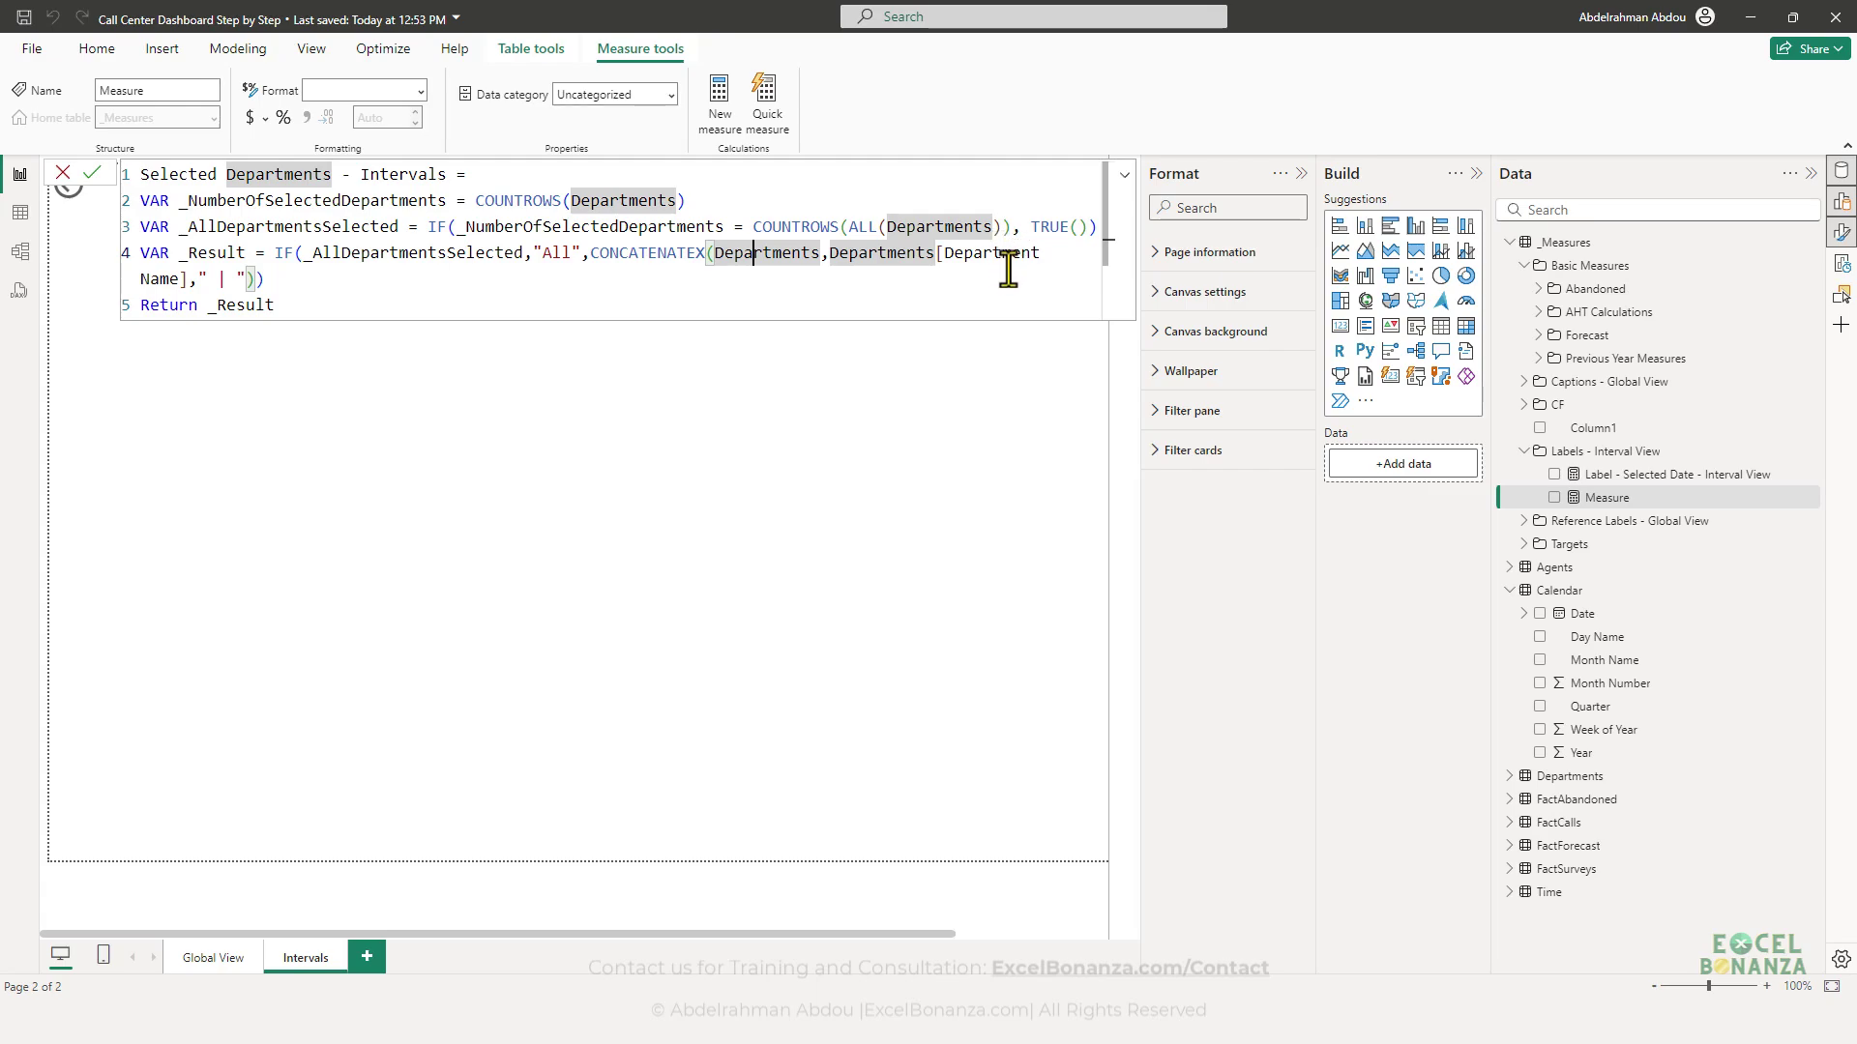
pyautogui.click(229, 281)
pyautogui.click(286, 281)
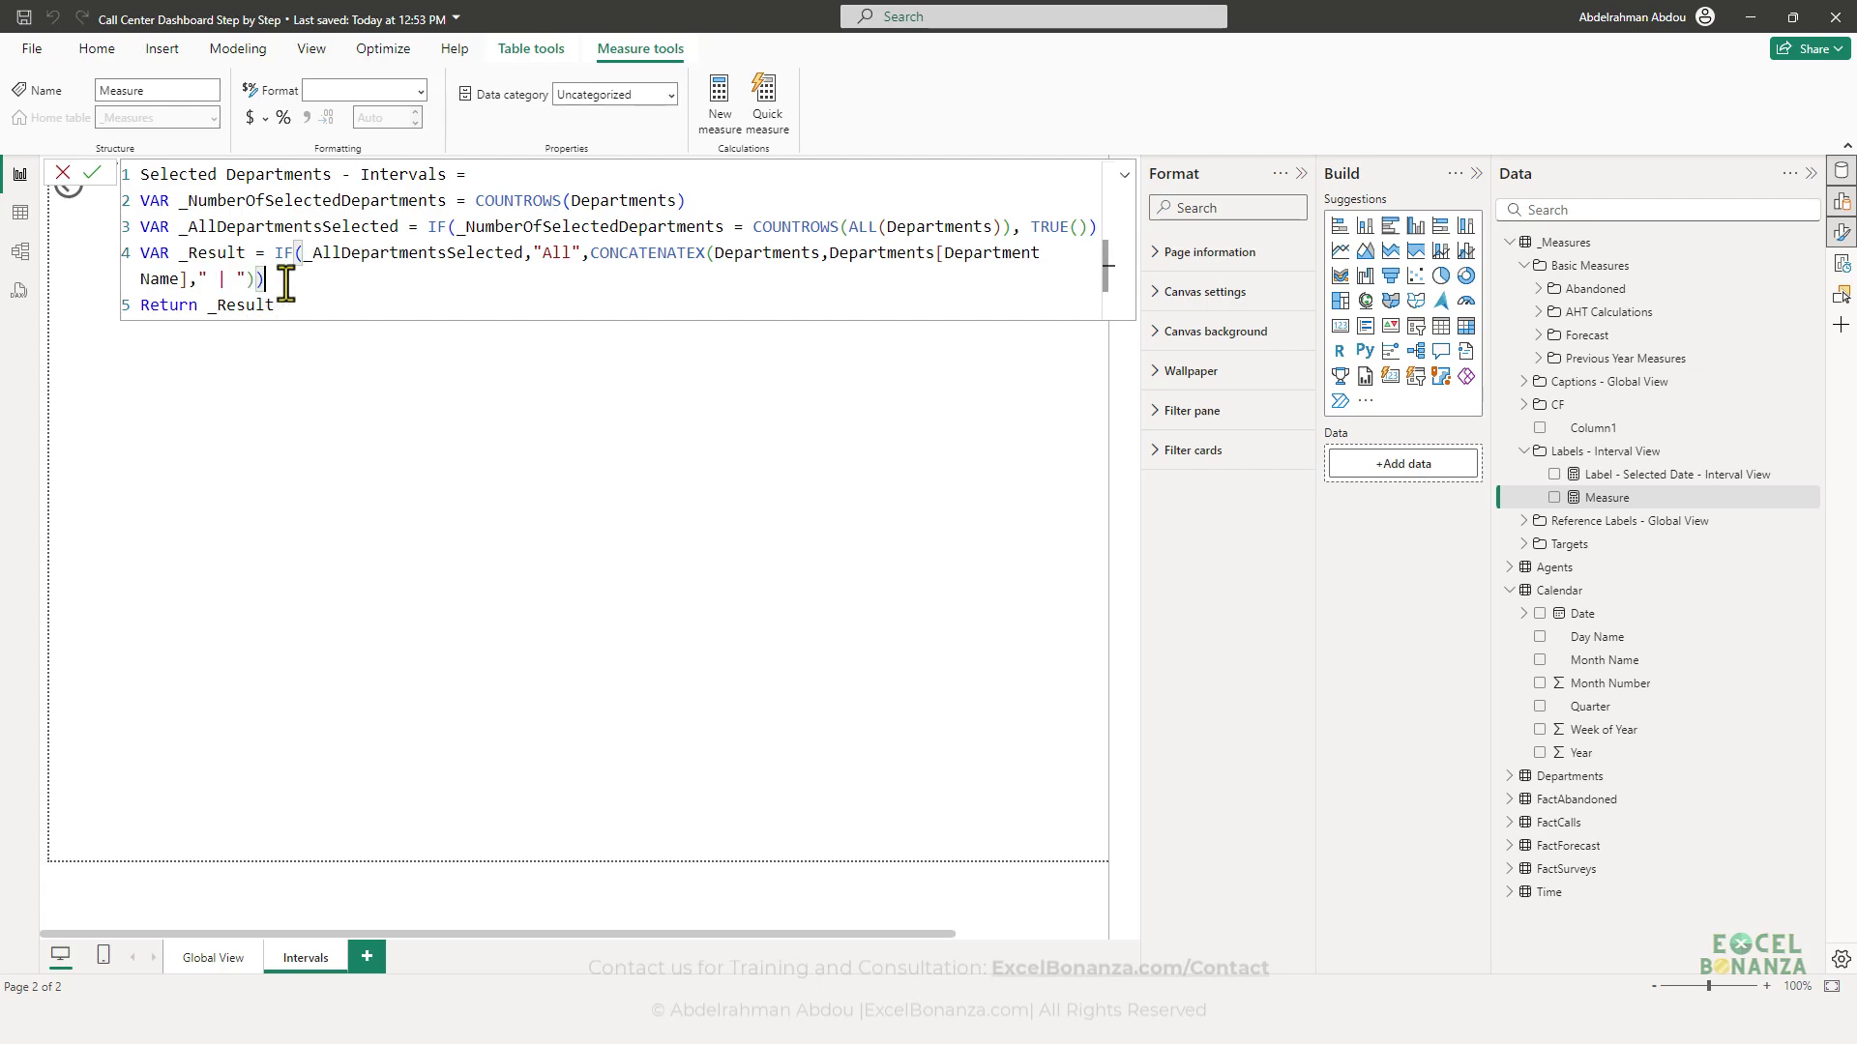
# - Commit the "Selected Departments - Intervals" measure formula and return to the report canvas
pyautogui.click(399, 297)
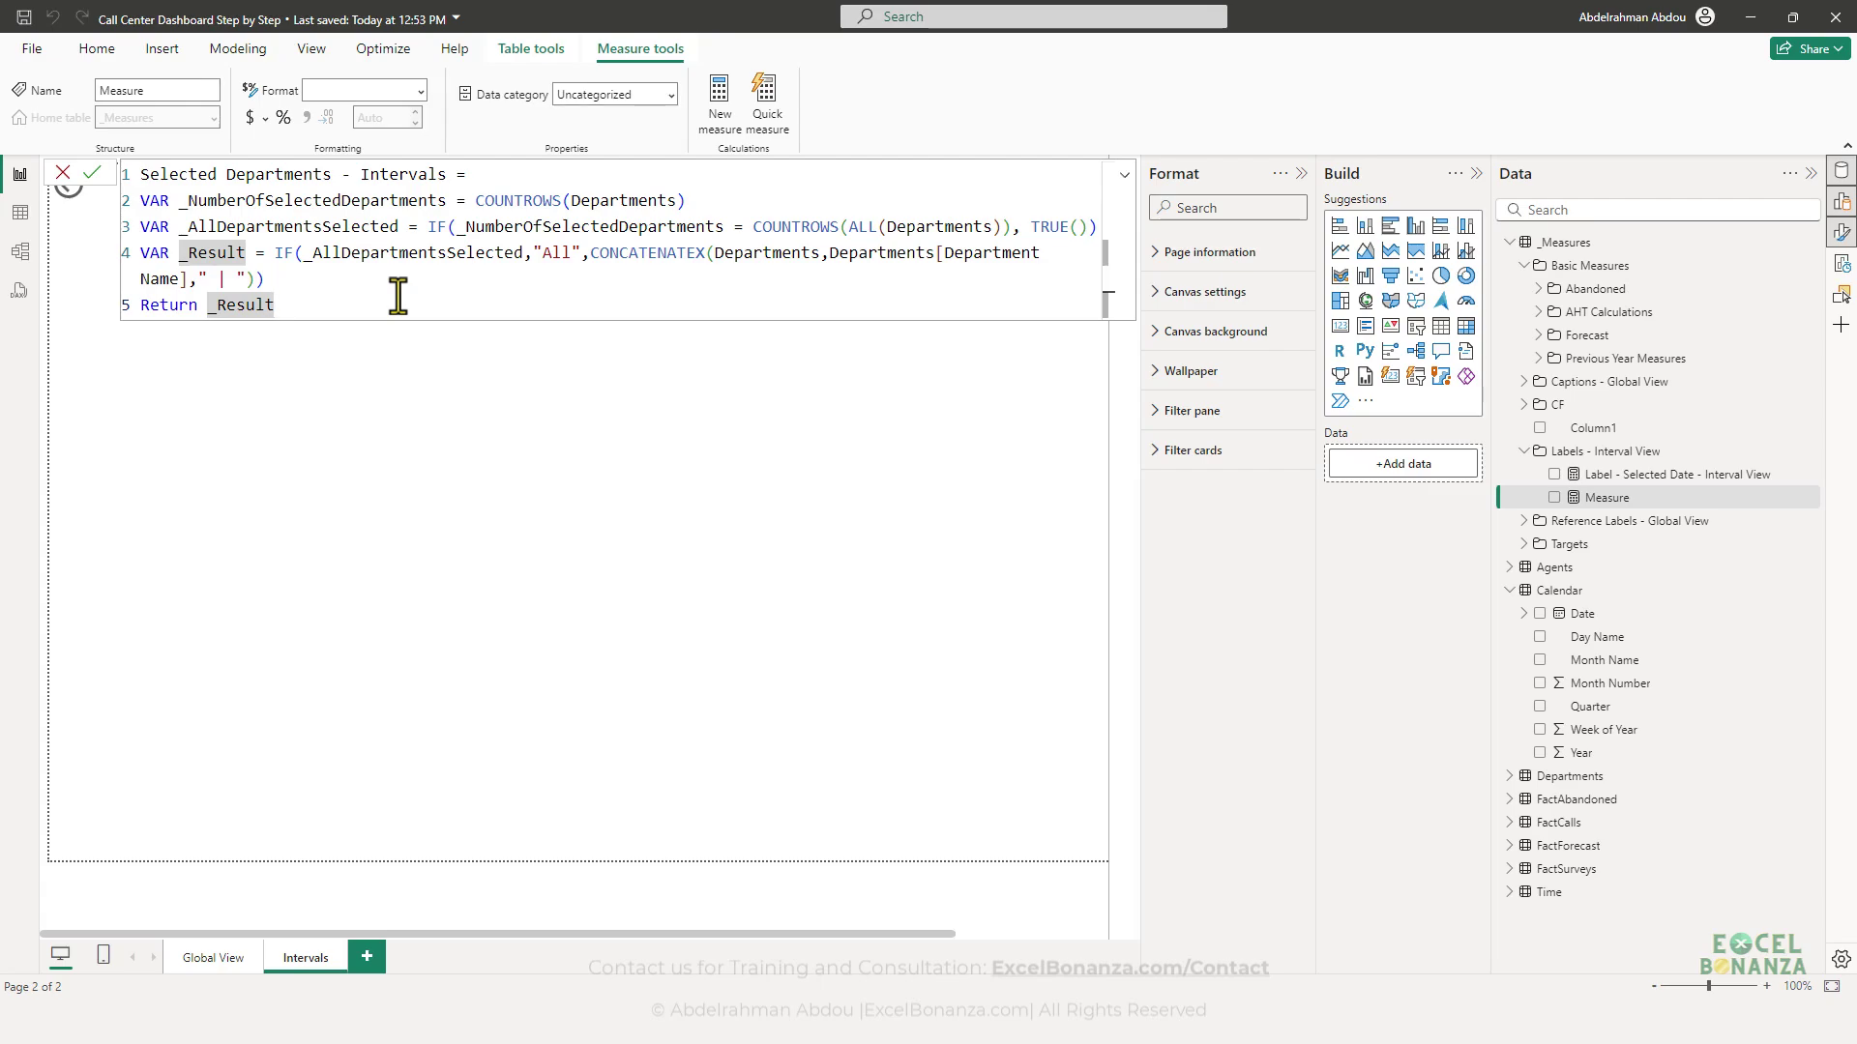
pyautogui.press('Return')
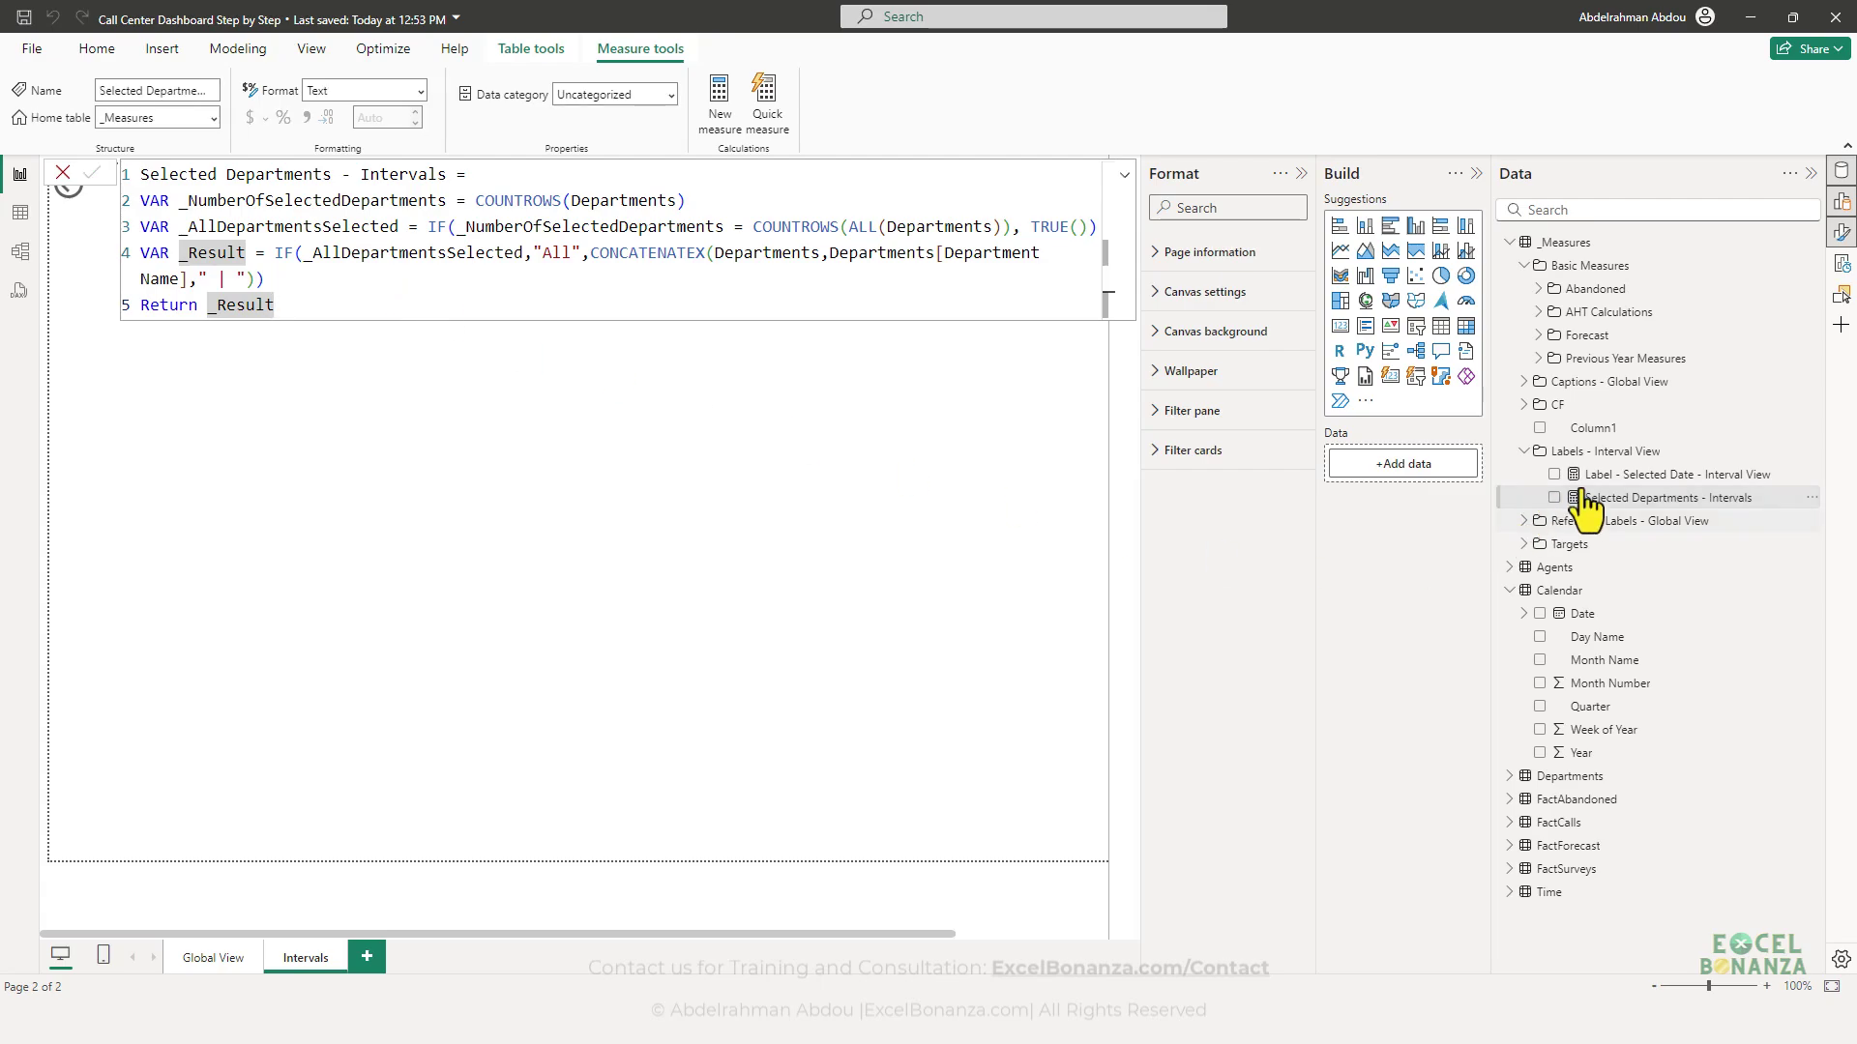
pyautogui.click(626, 474)
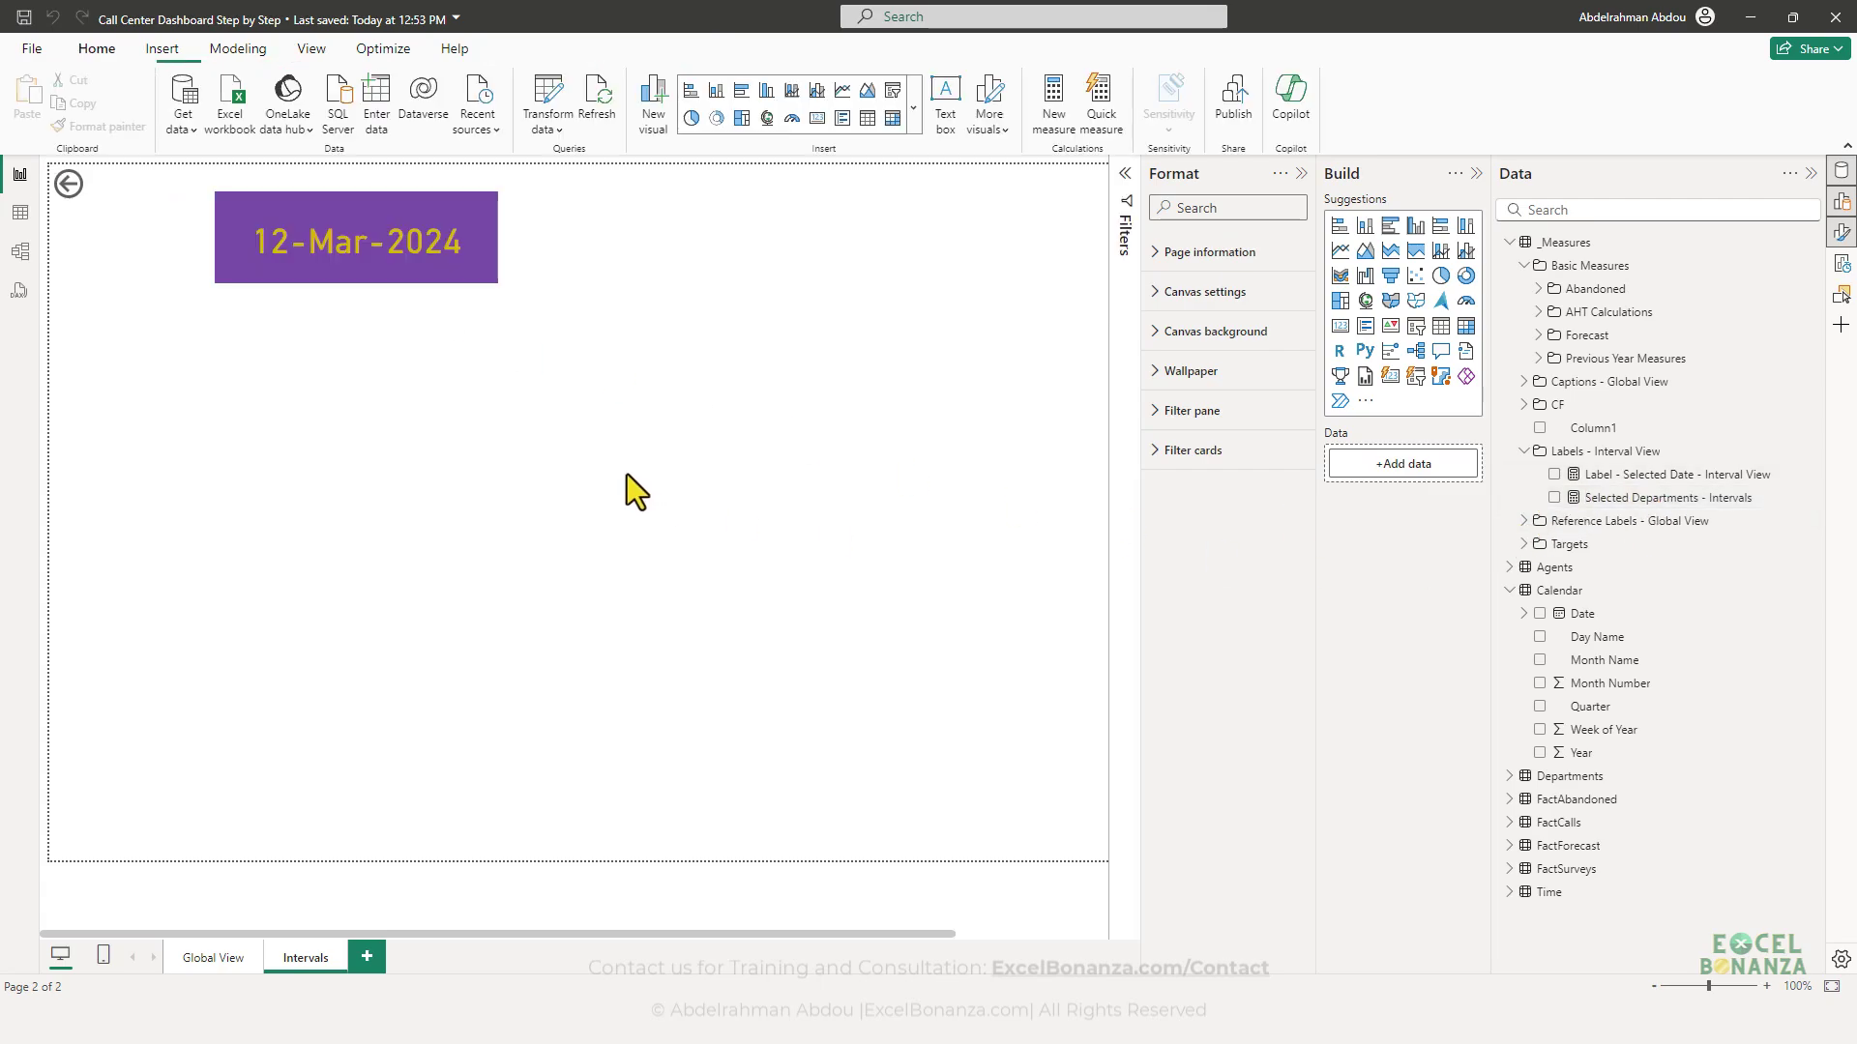
# - Duplicate the date card and place the copy to the right of the original at horizontal 622, vertical 28
pyautogui.click(432, 260)
pyautogui.hotkey('ctrl', 'c')
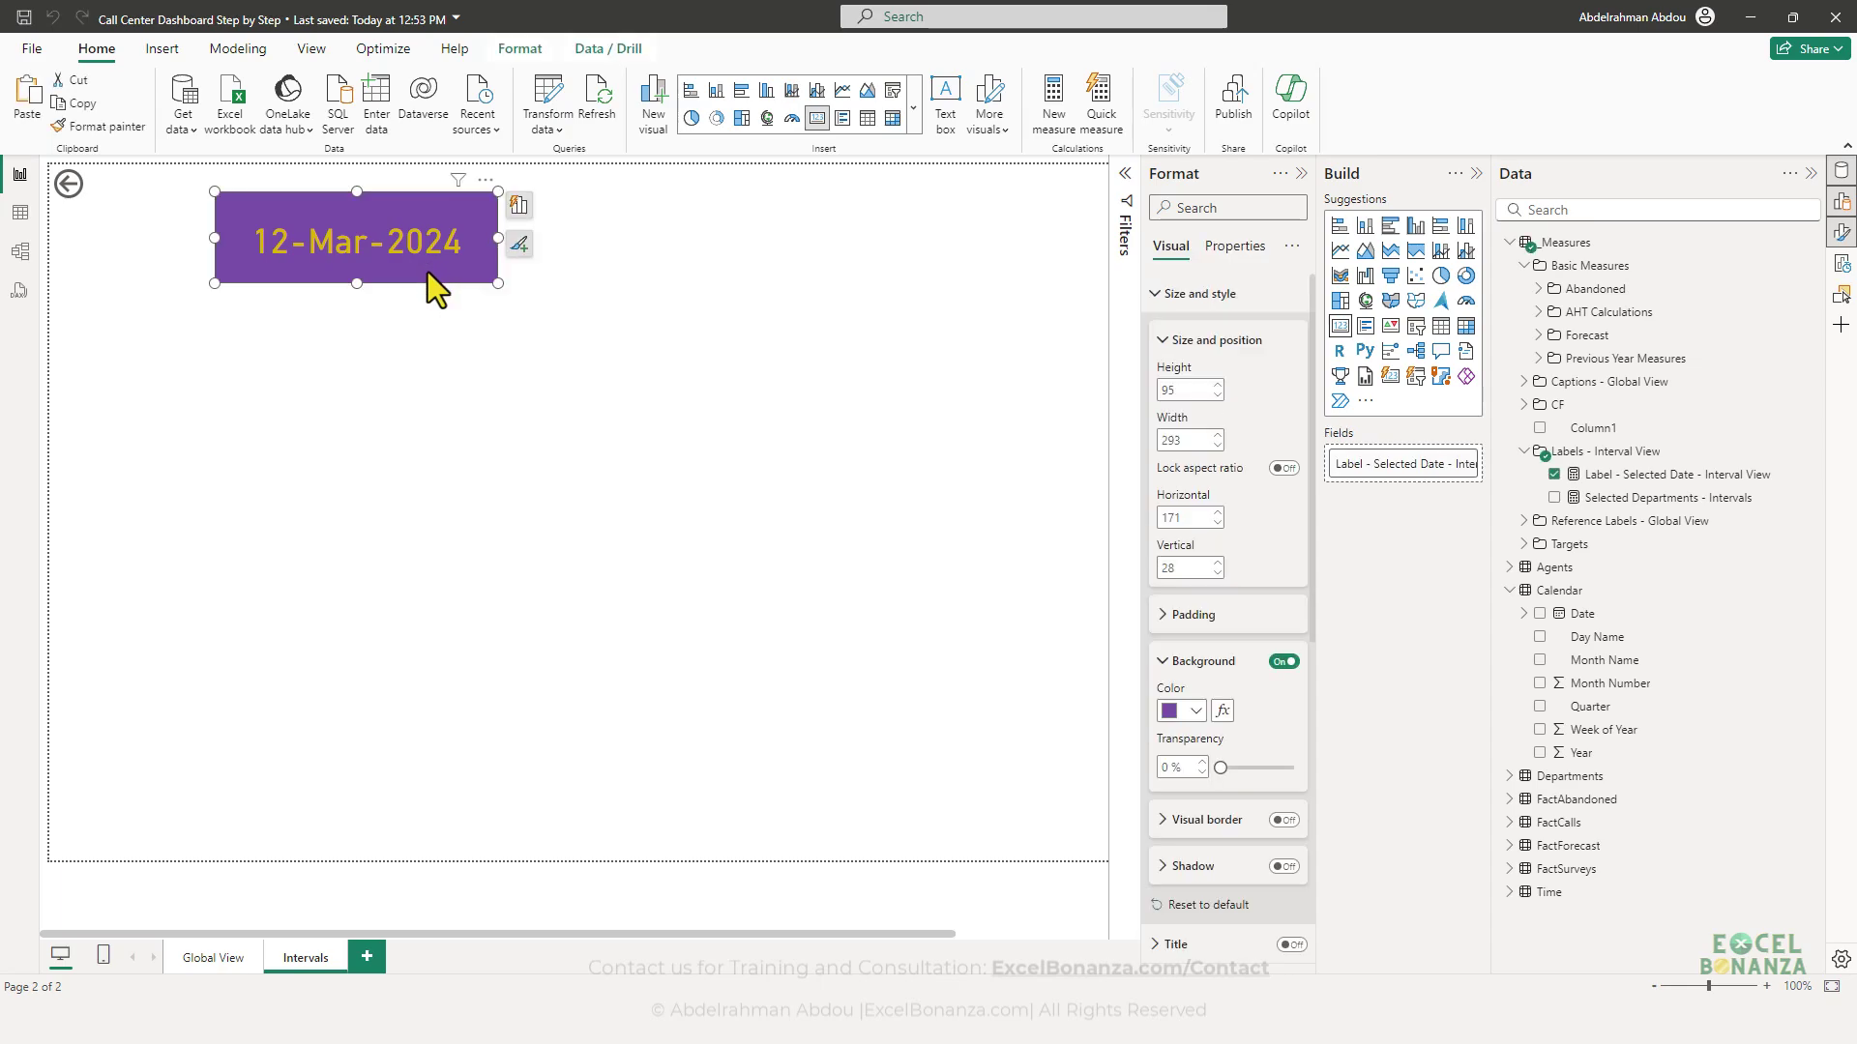
pyautogui.hotkey('ctrl', 'v')
pyautogui.moveTo(425, 270); pyautogui.dragTo(811, 265)
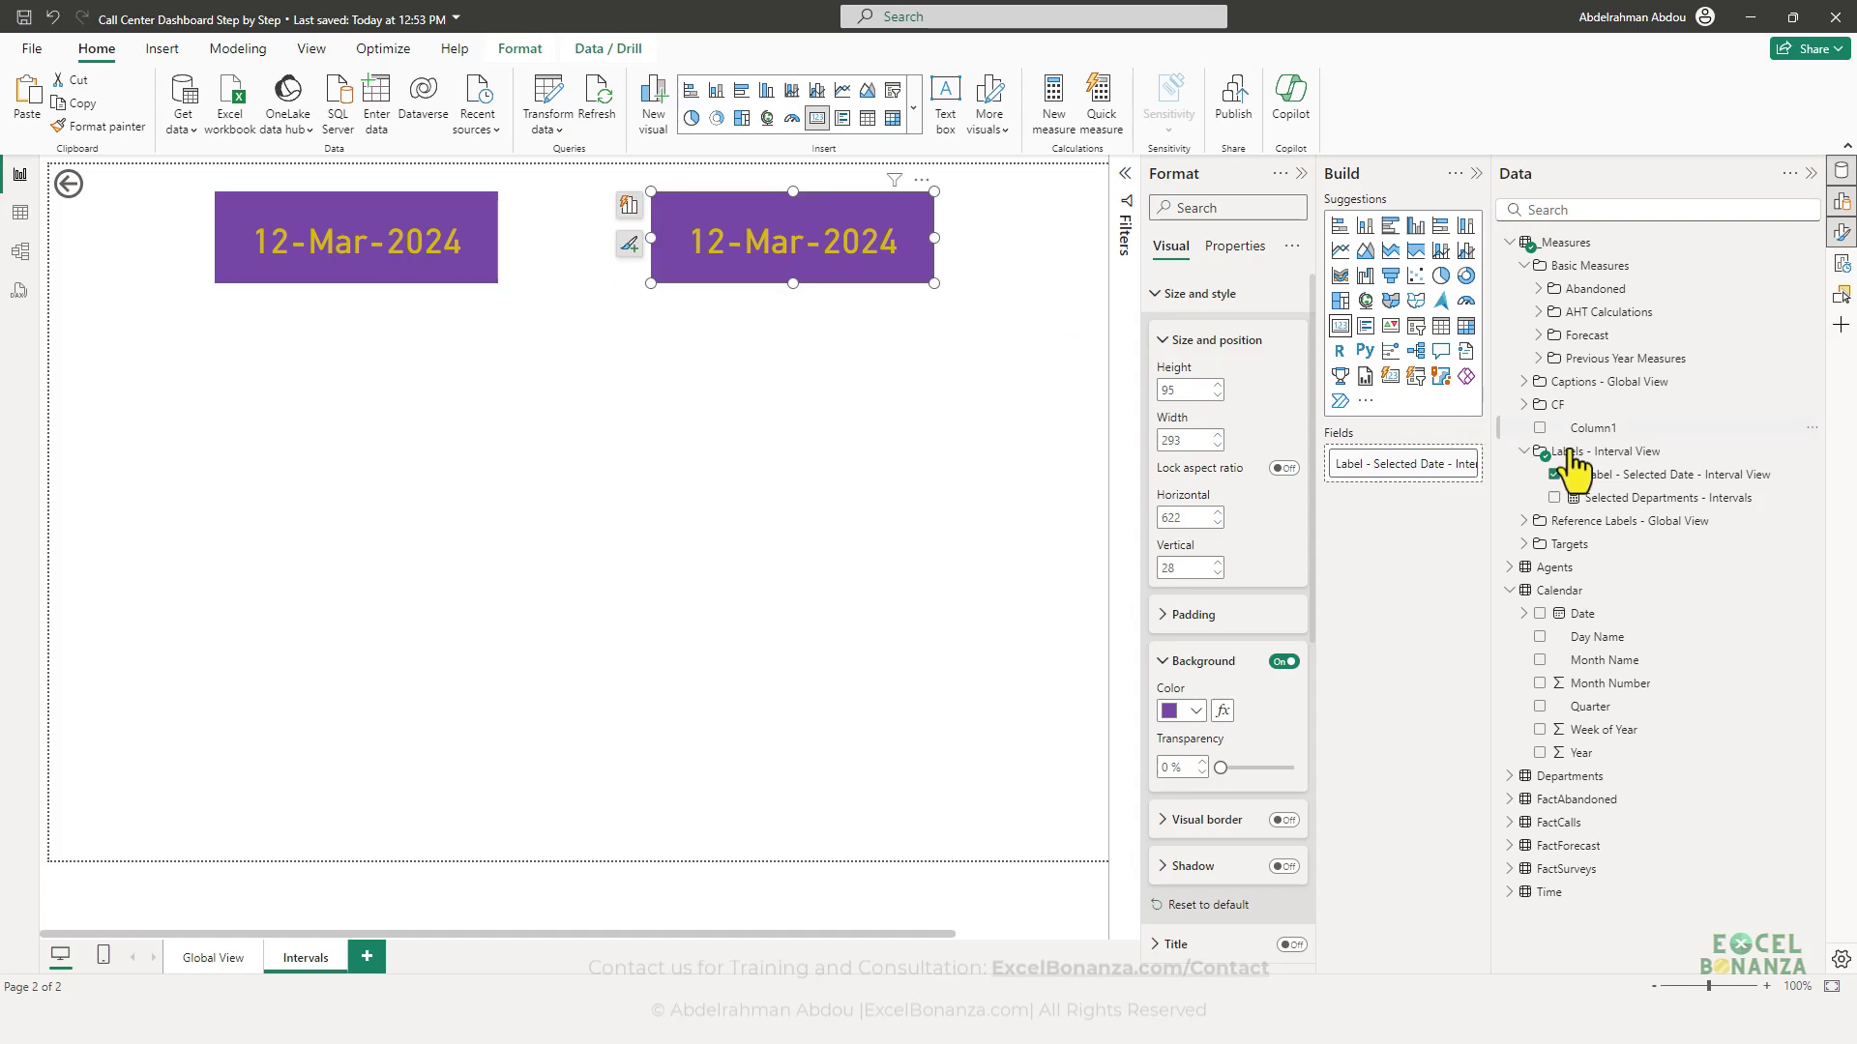
# - Replace the copied card's field with the "Selected Departments - Intervals" measure
pyautogui.click(900, 339)
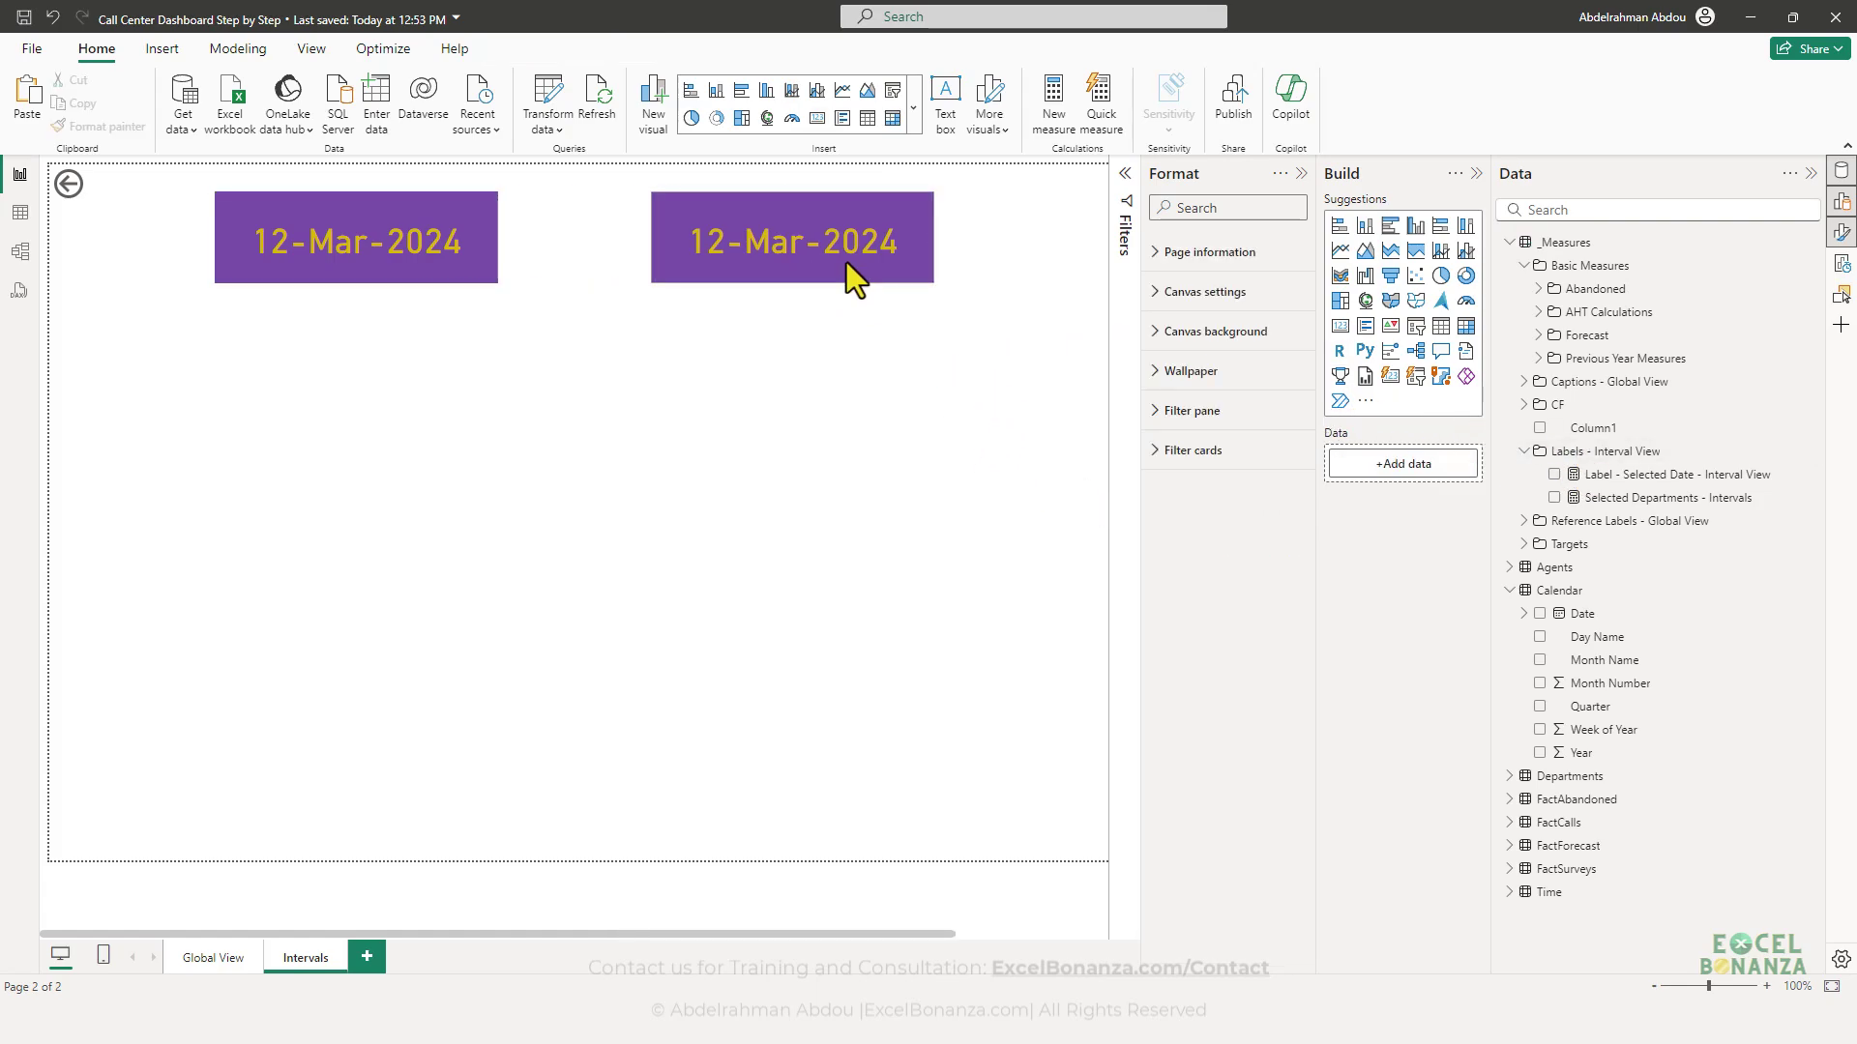
pyautogui.click(845, 259)
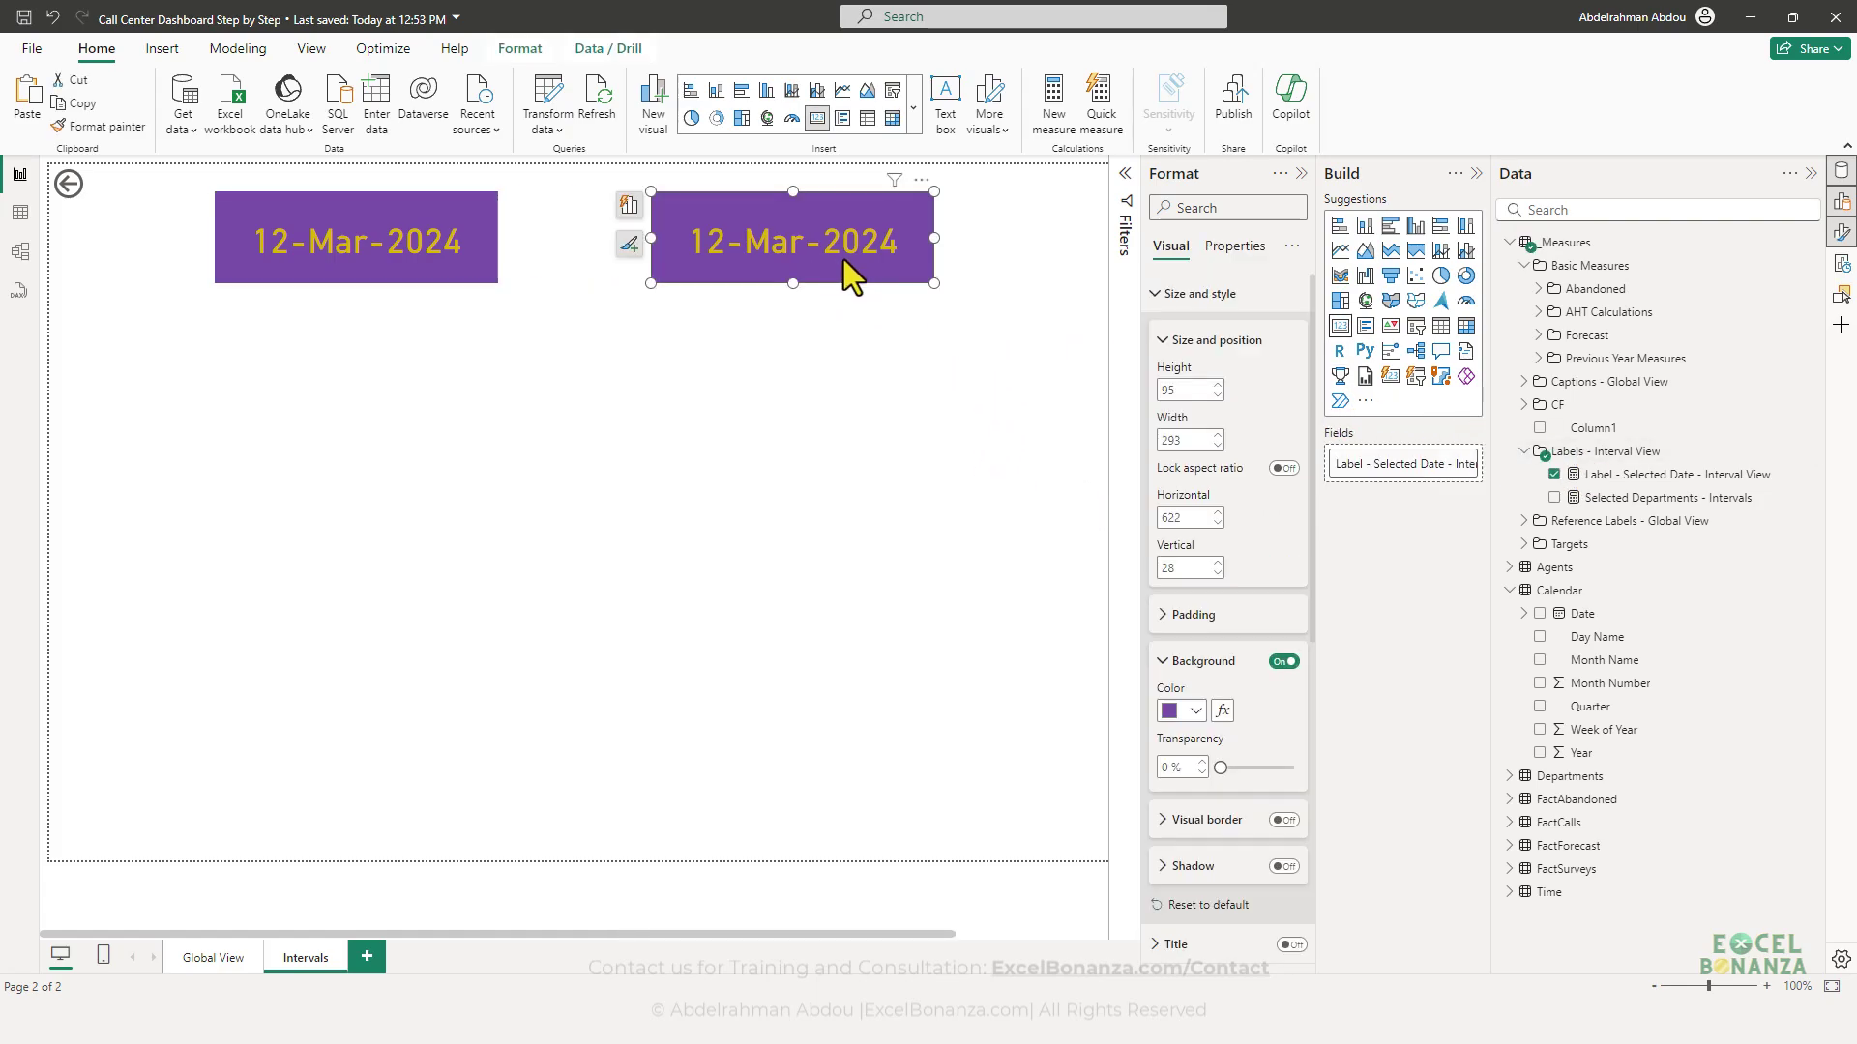
pyautogui.click(1459, 466)
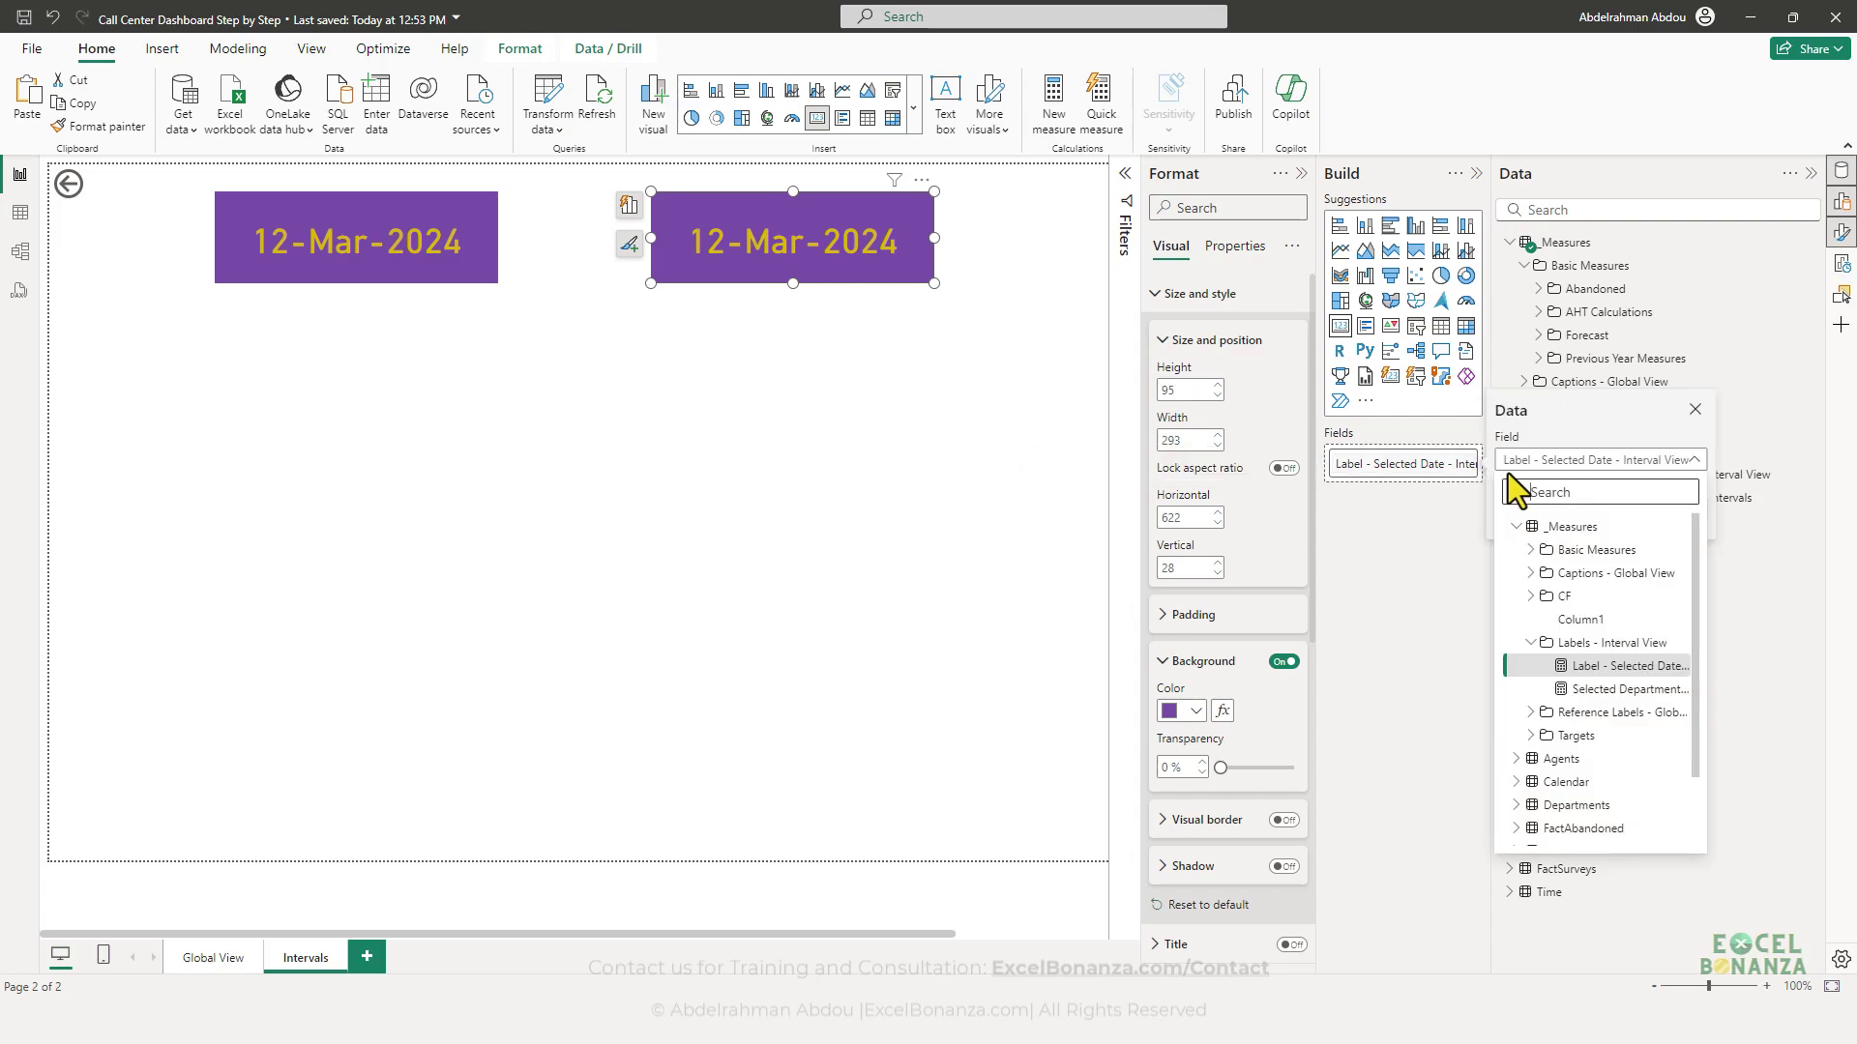
pyautogui.click(1621, 689)
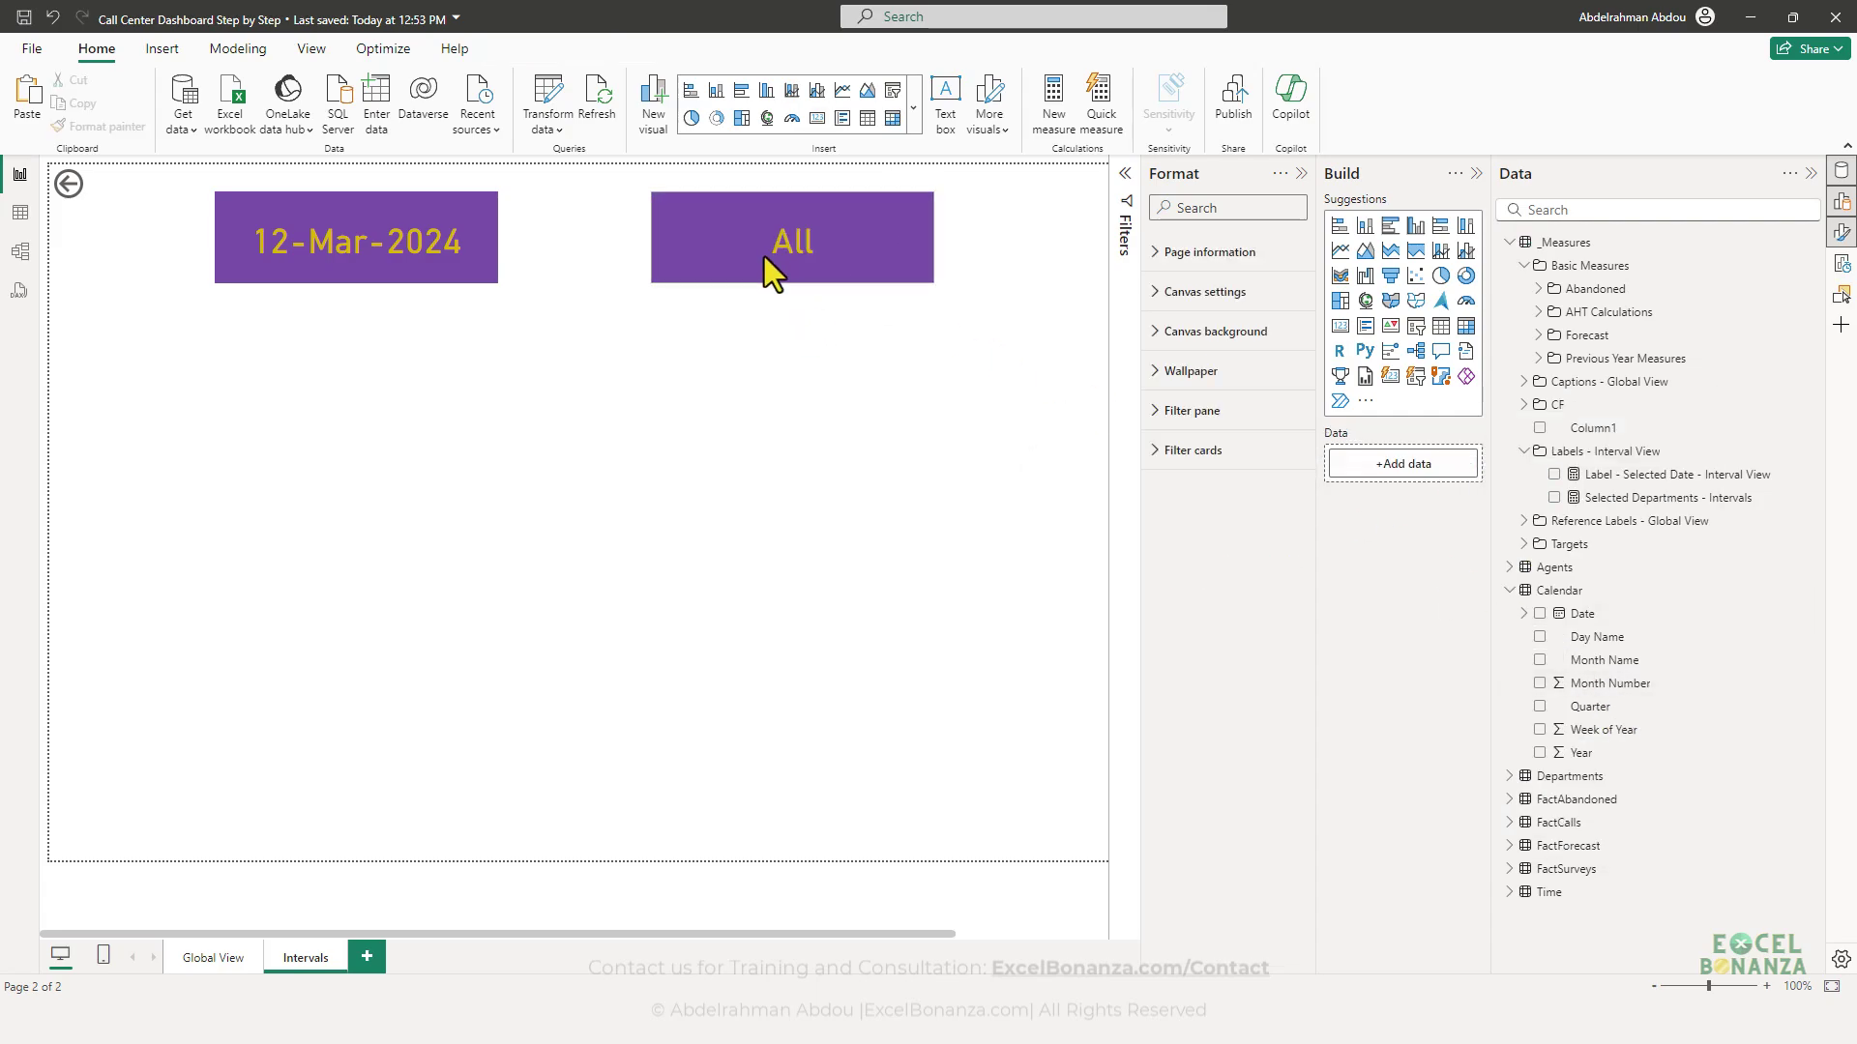
pyautogui.click(763, 254)
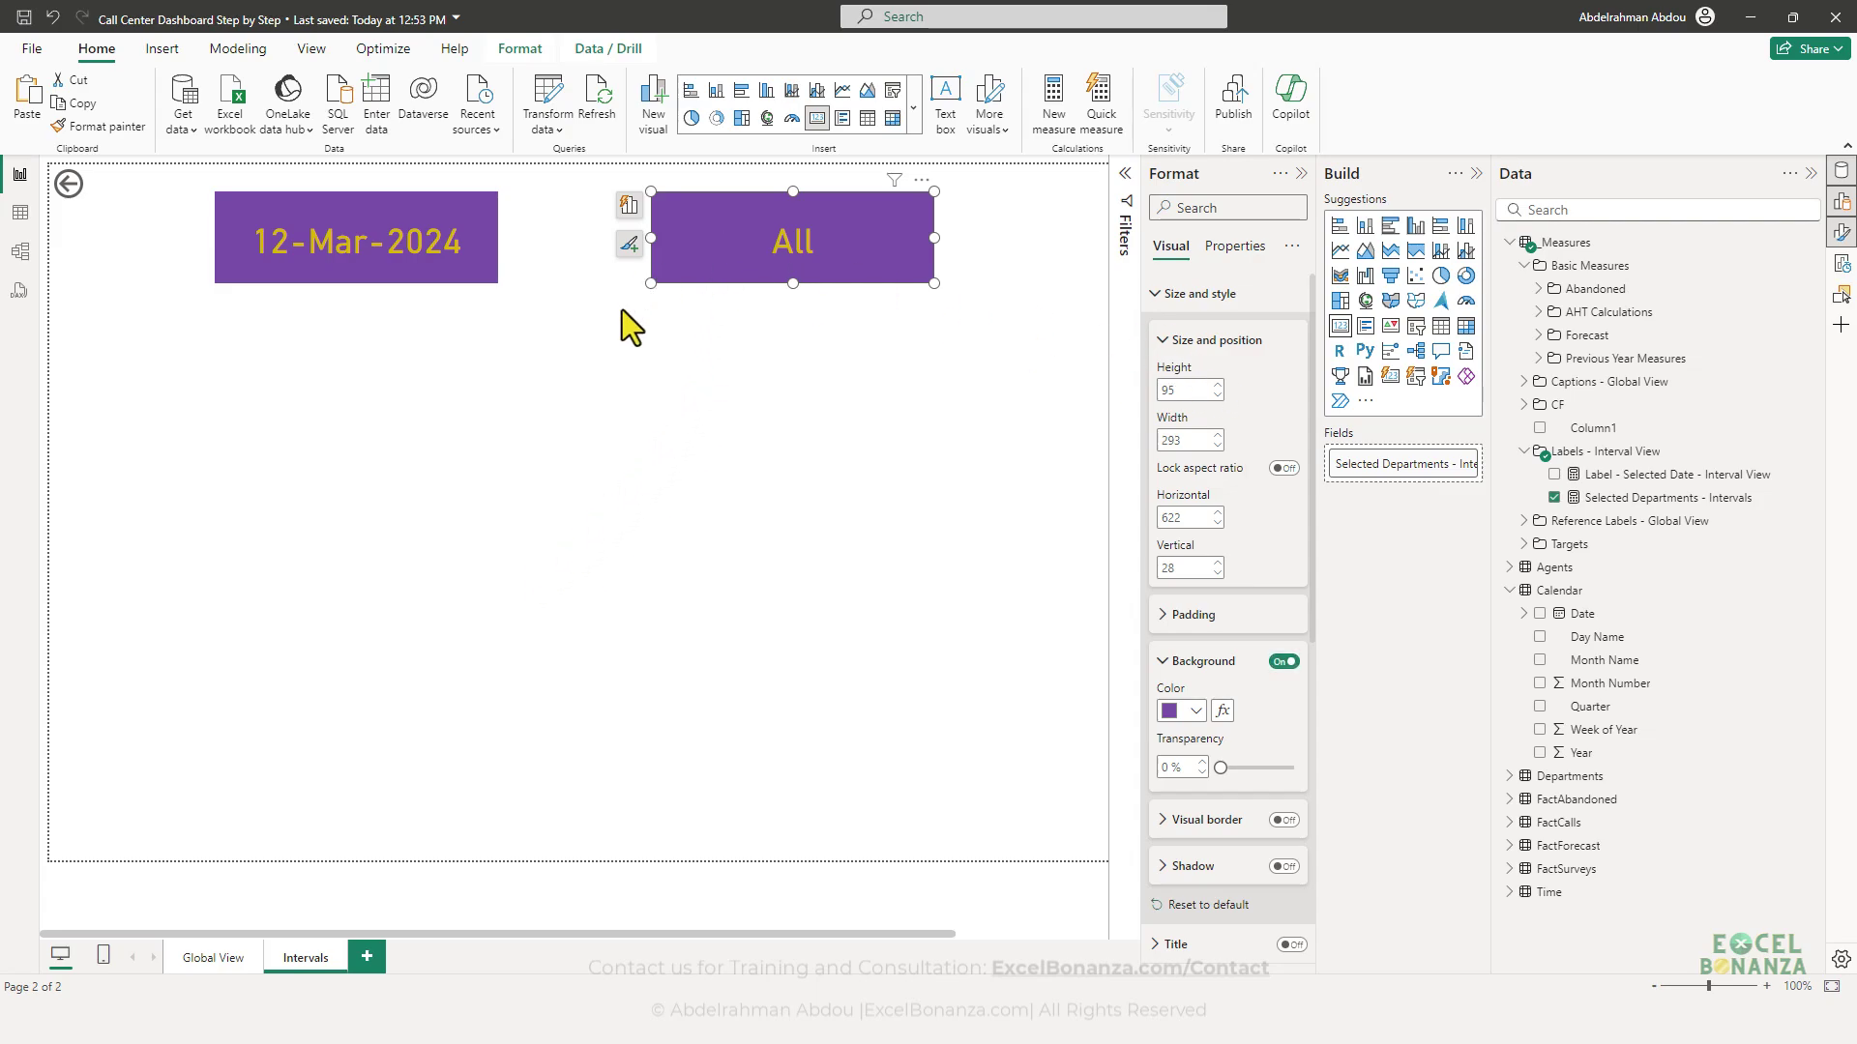
# - Filter the Global View page to the Billing department and drill through to Intervals from 09-Mar-24 in the AHT vs Actual/Forecast % chart
pyautogui.click(205, 957)
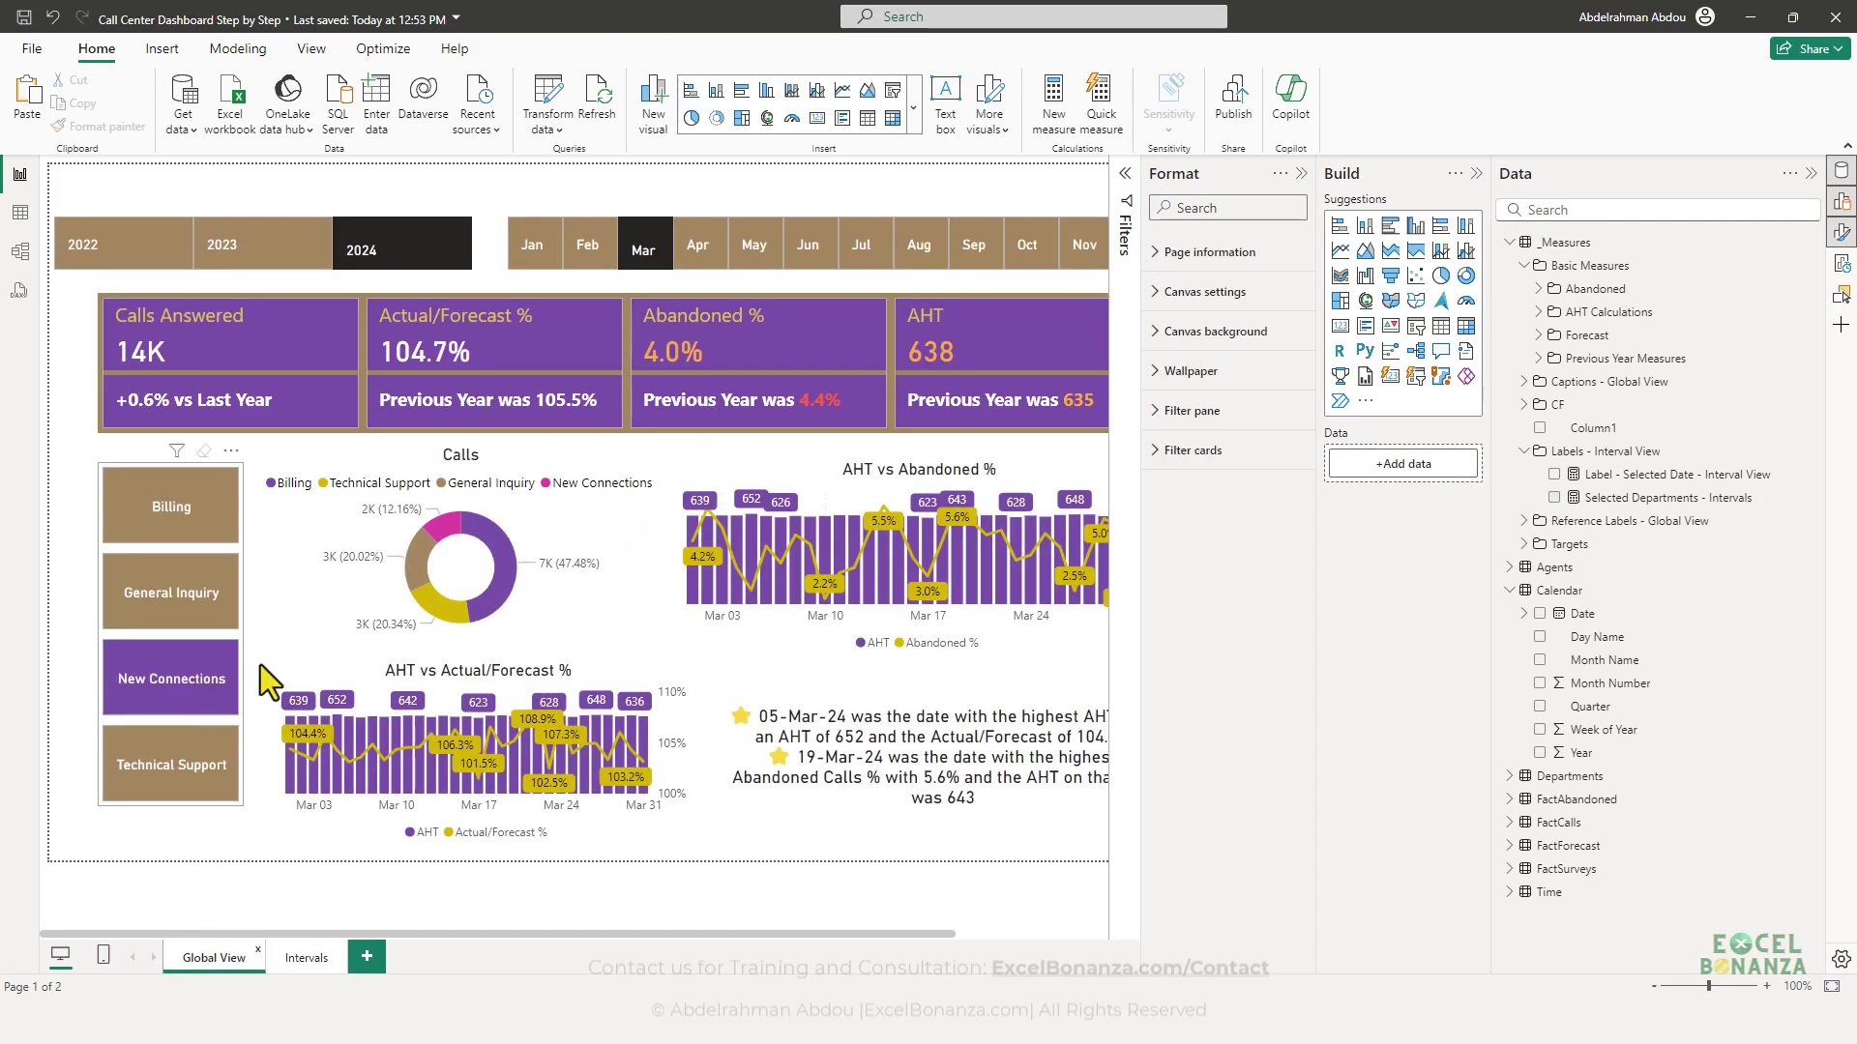
pyautogui.click(174, 507)
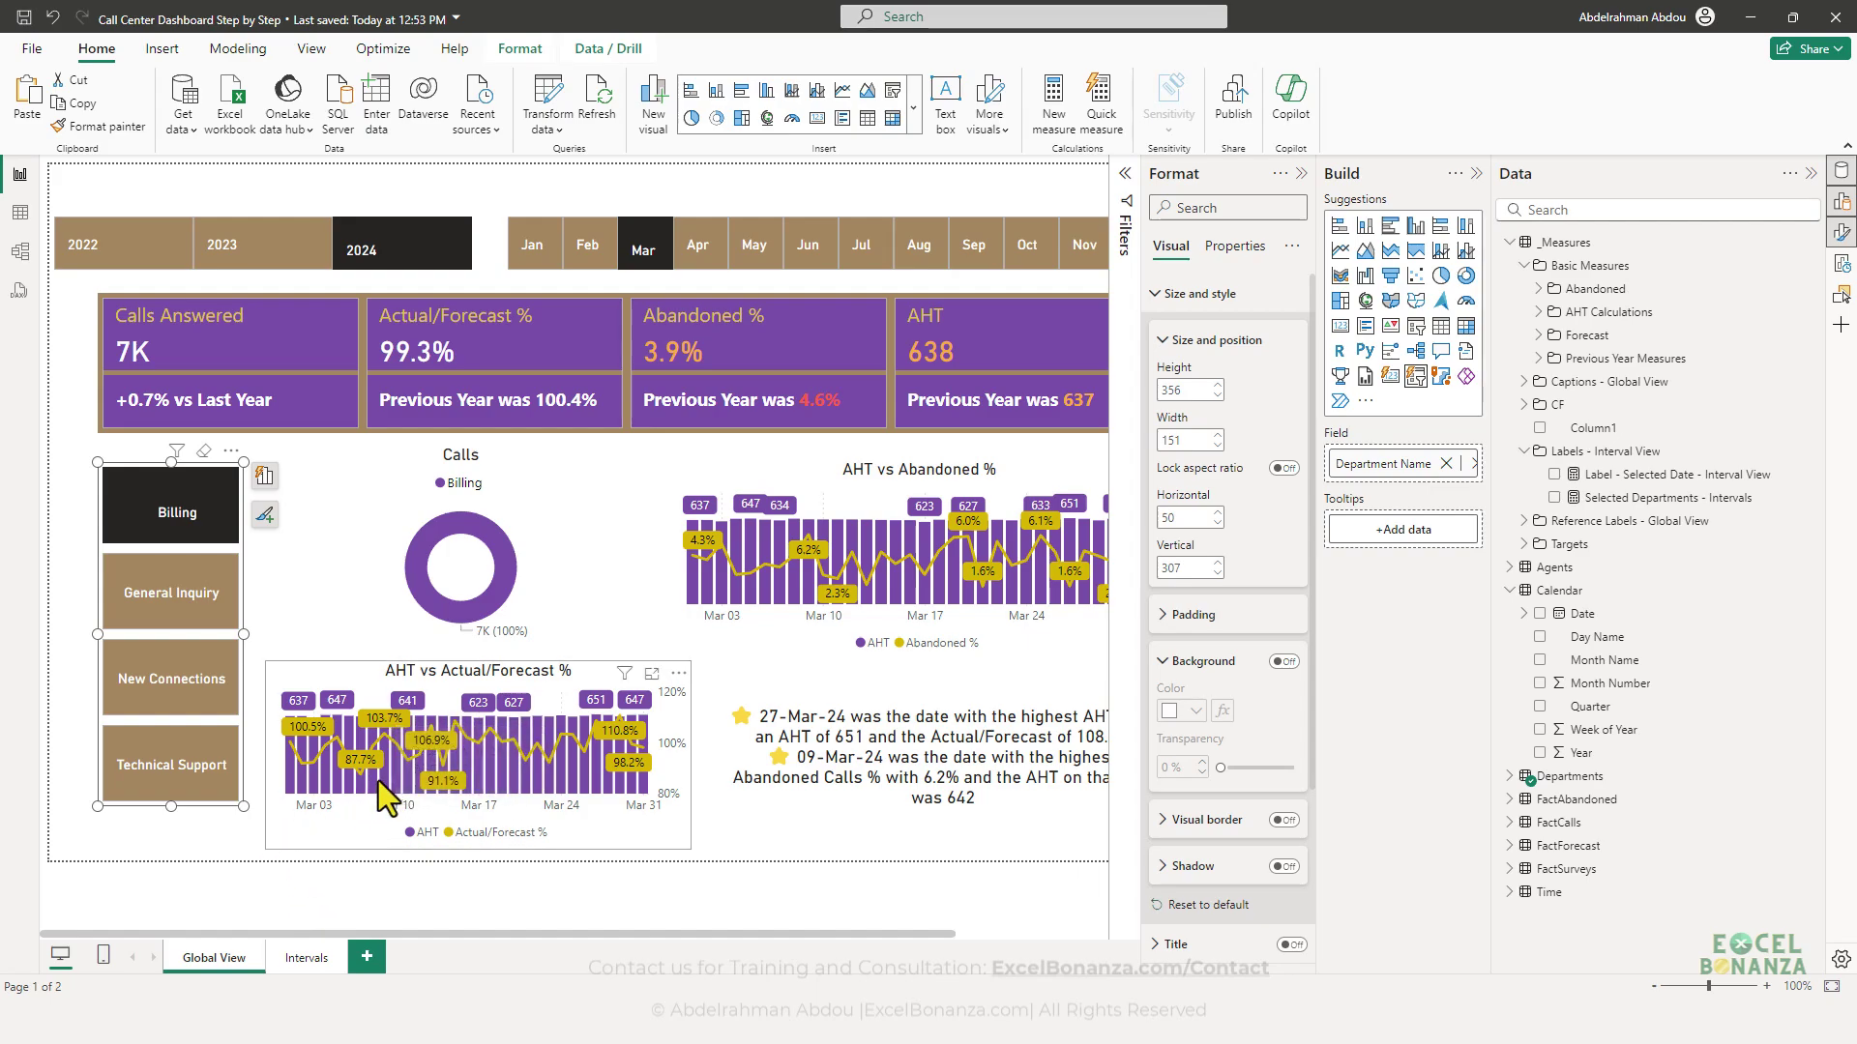
pyautogui.moveTo(383, 781)
pyautogui.rightClick(380, 779)
pyautogui.click(497, 729)
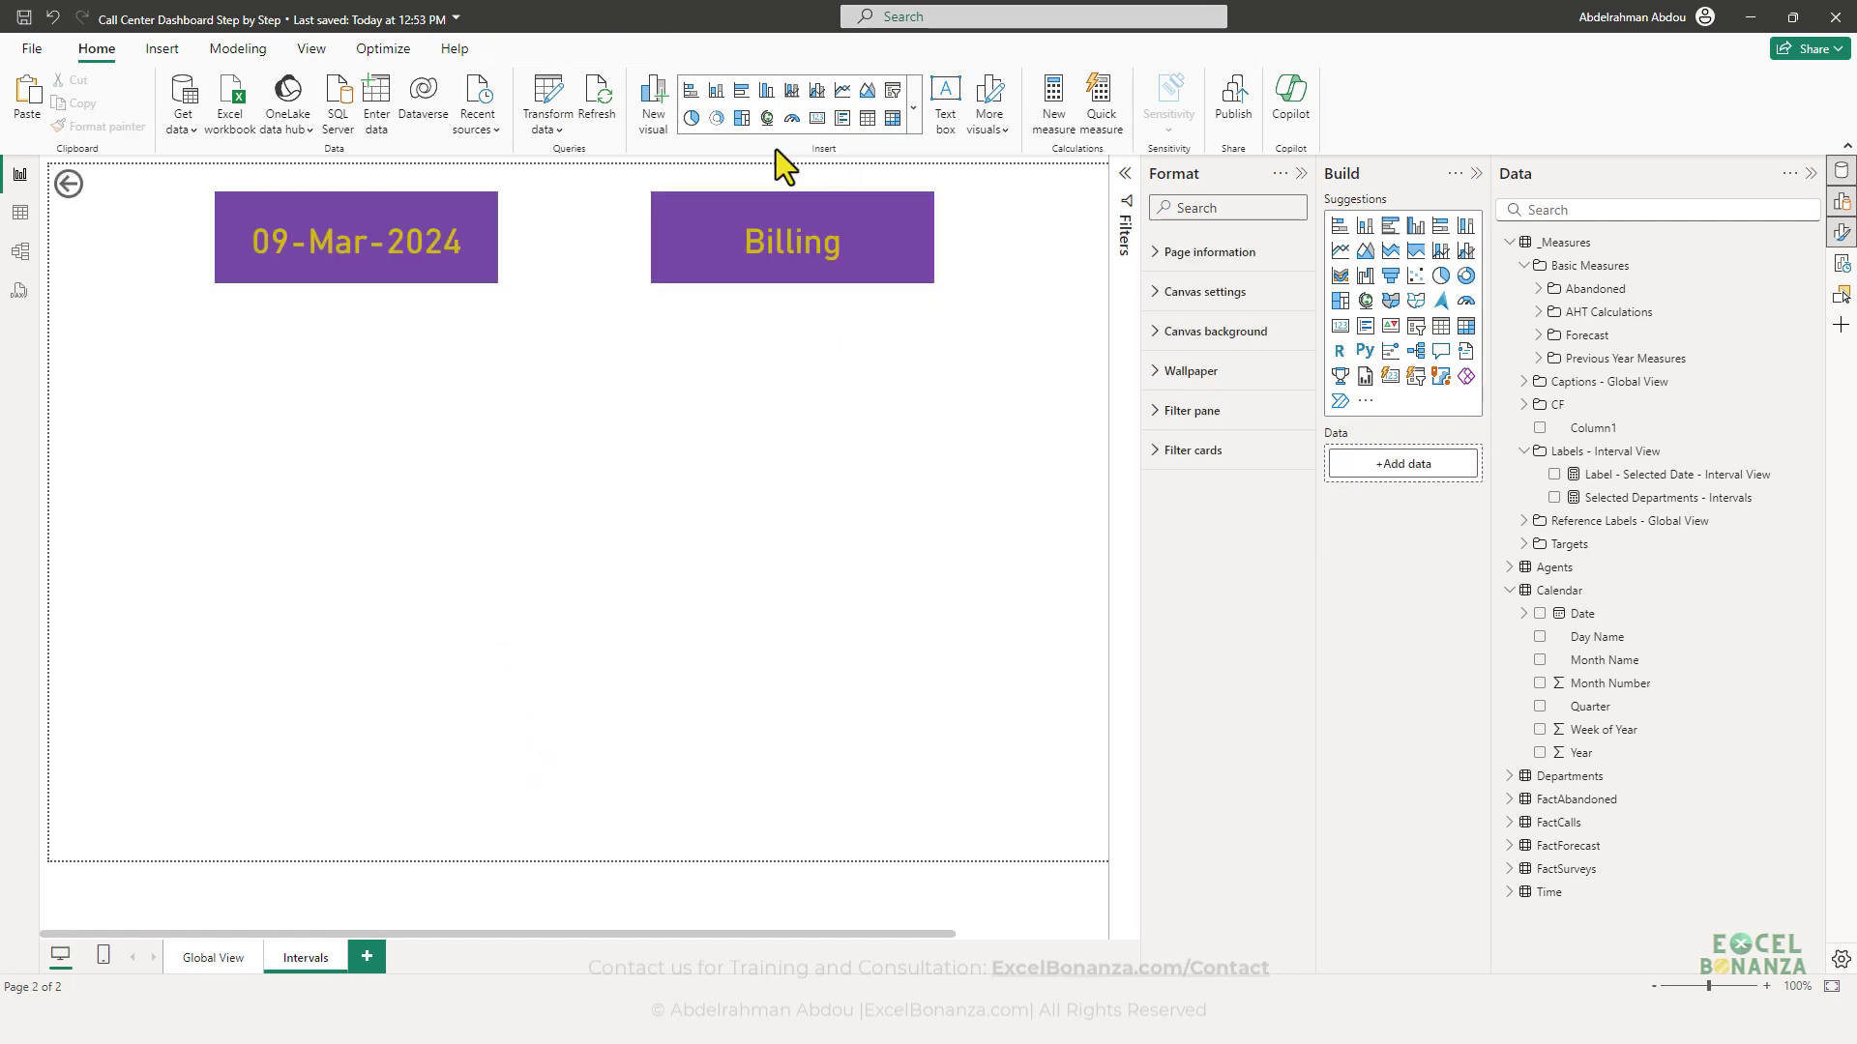
# - Turn off Single select for the department slicer on the Global View page
pyautogui.click(207, 950)
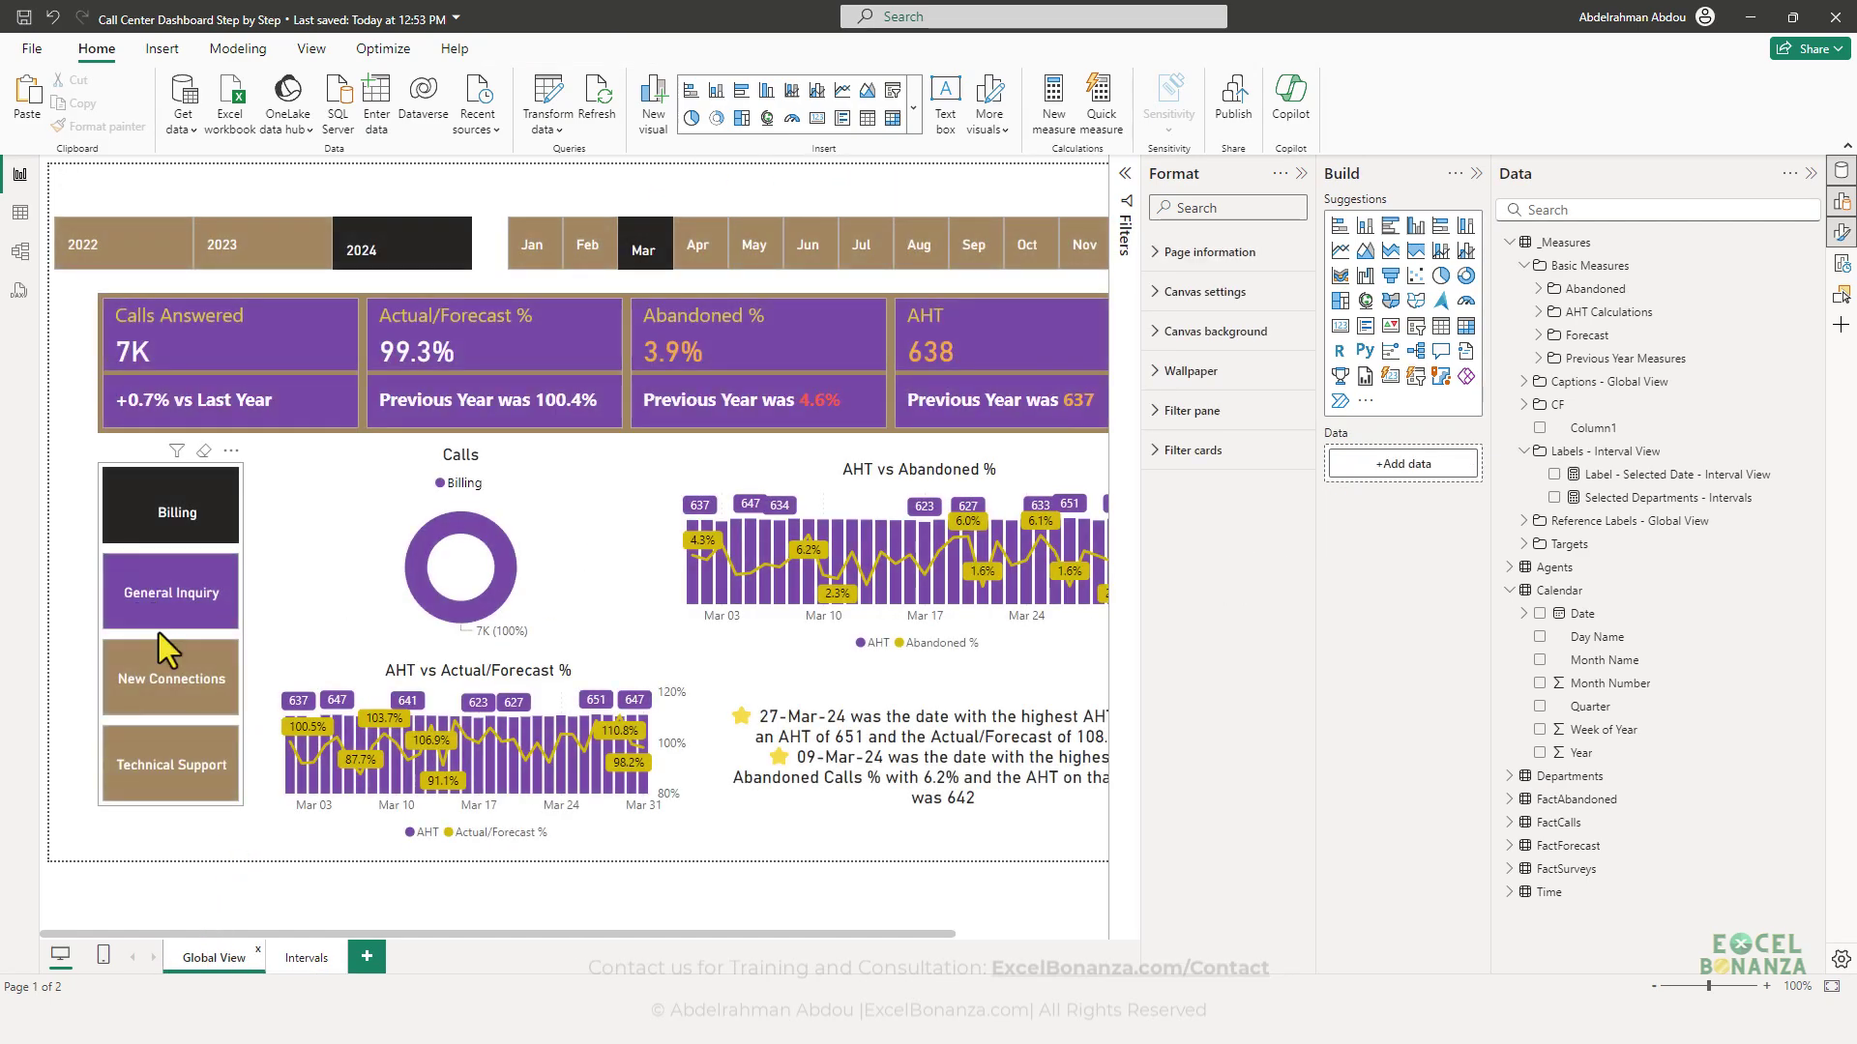
pyautogui.click(242, 502)
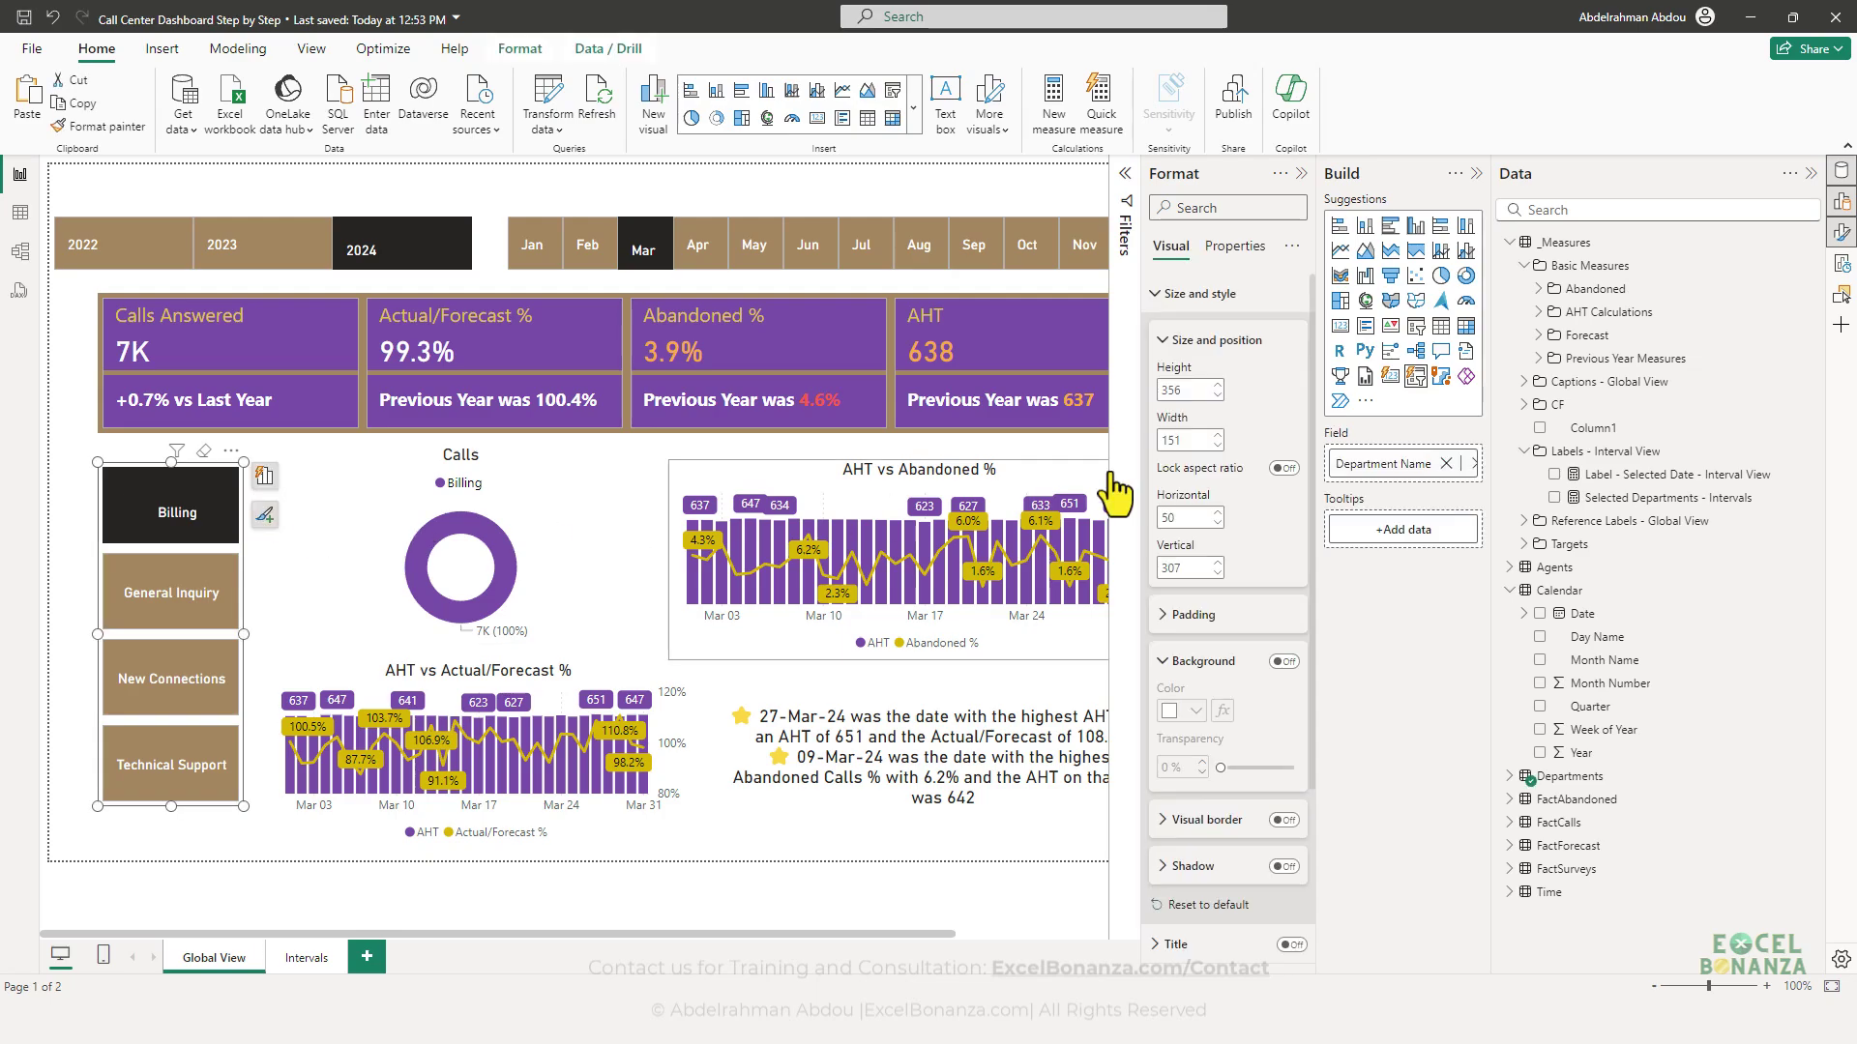
pyautogui.scroll(-2, 1219, 402)
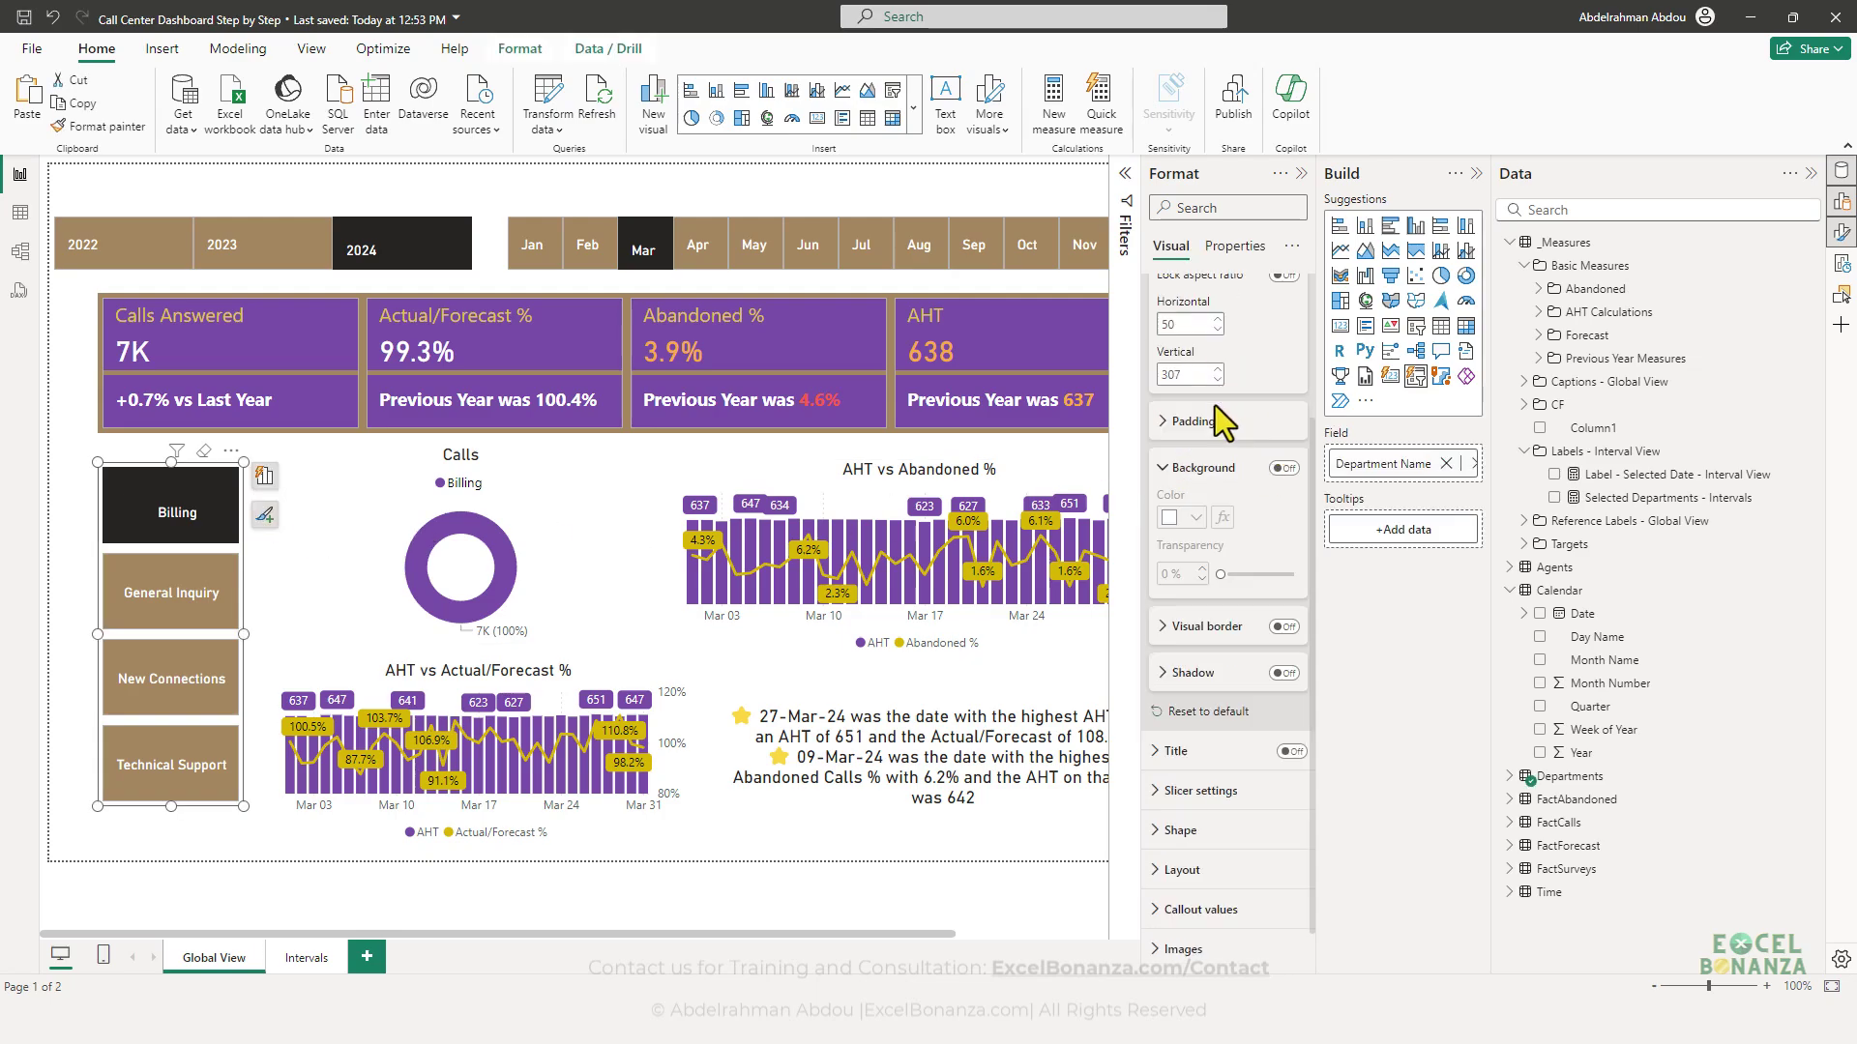
pyautogui.click(1199, 790)
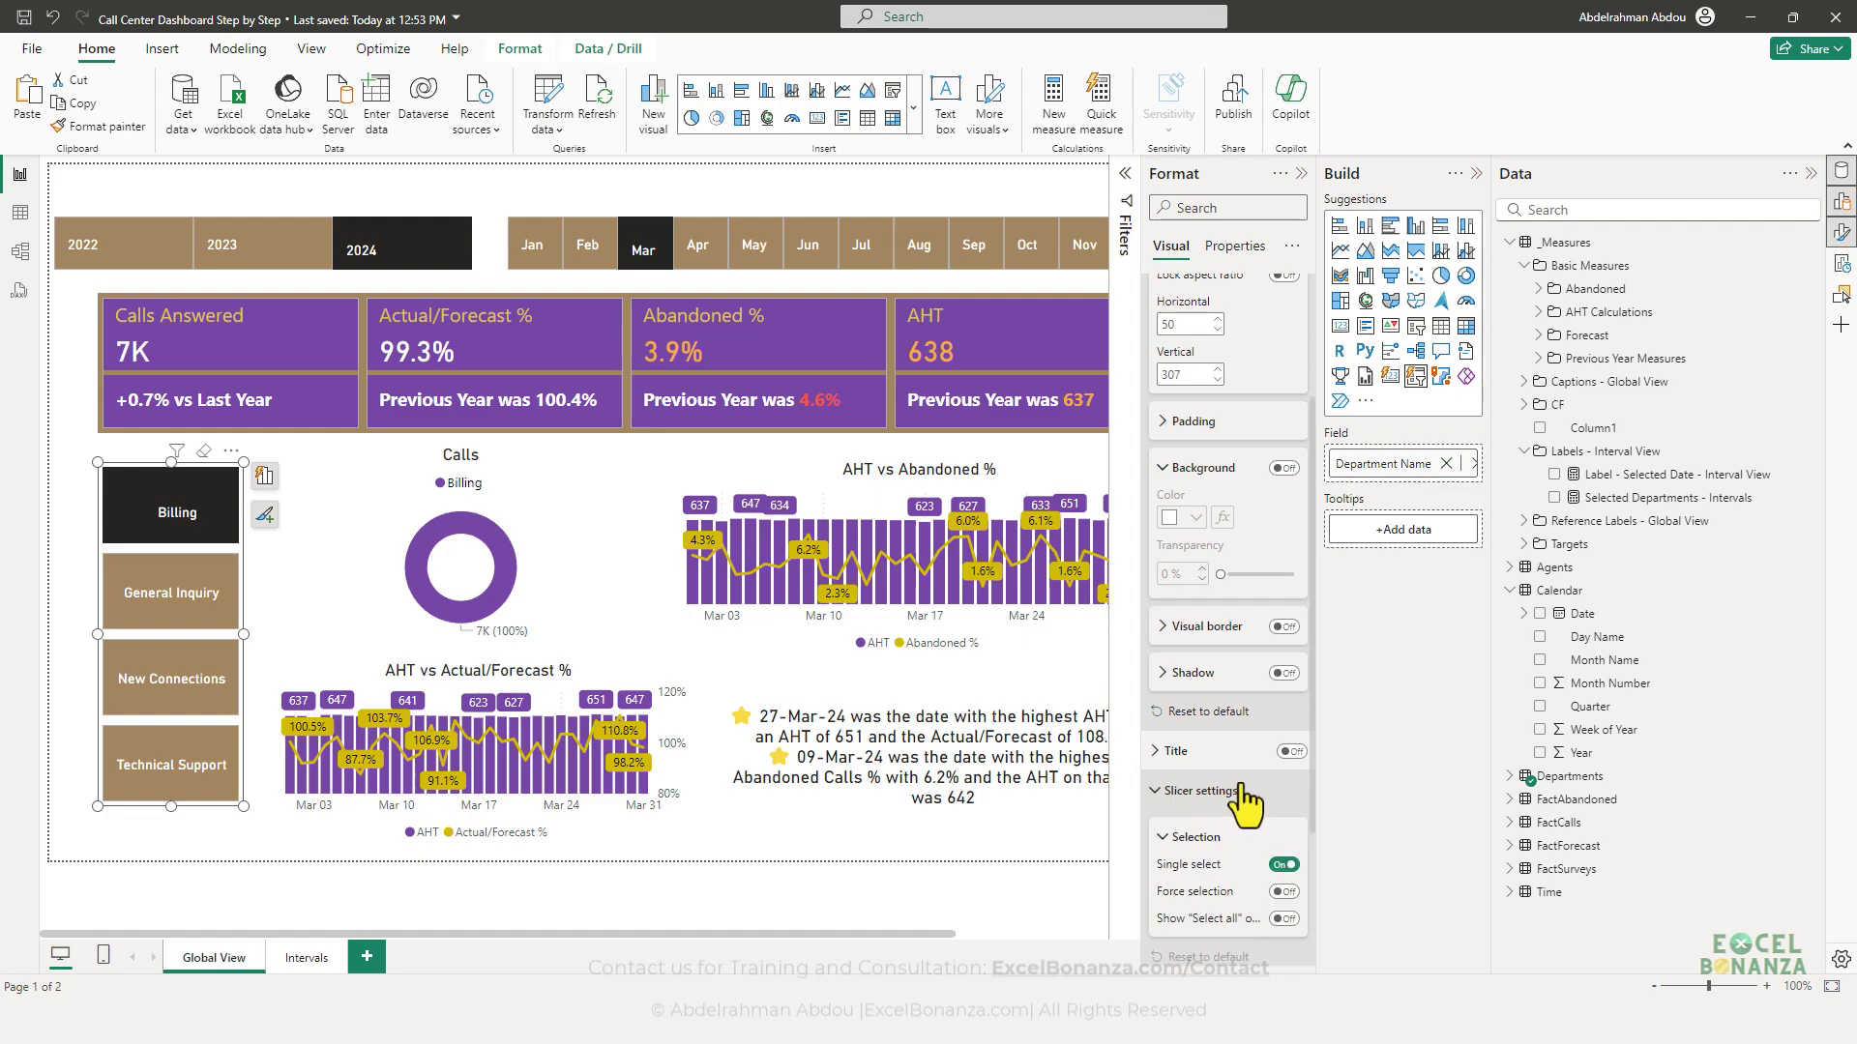
pyautogui.scroll(-2, 1250, 671)
pyautogui.click(1283, 672)
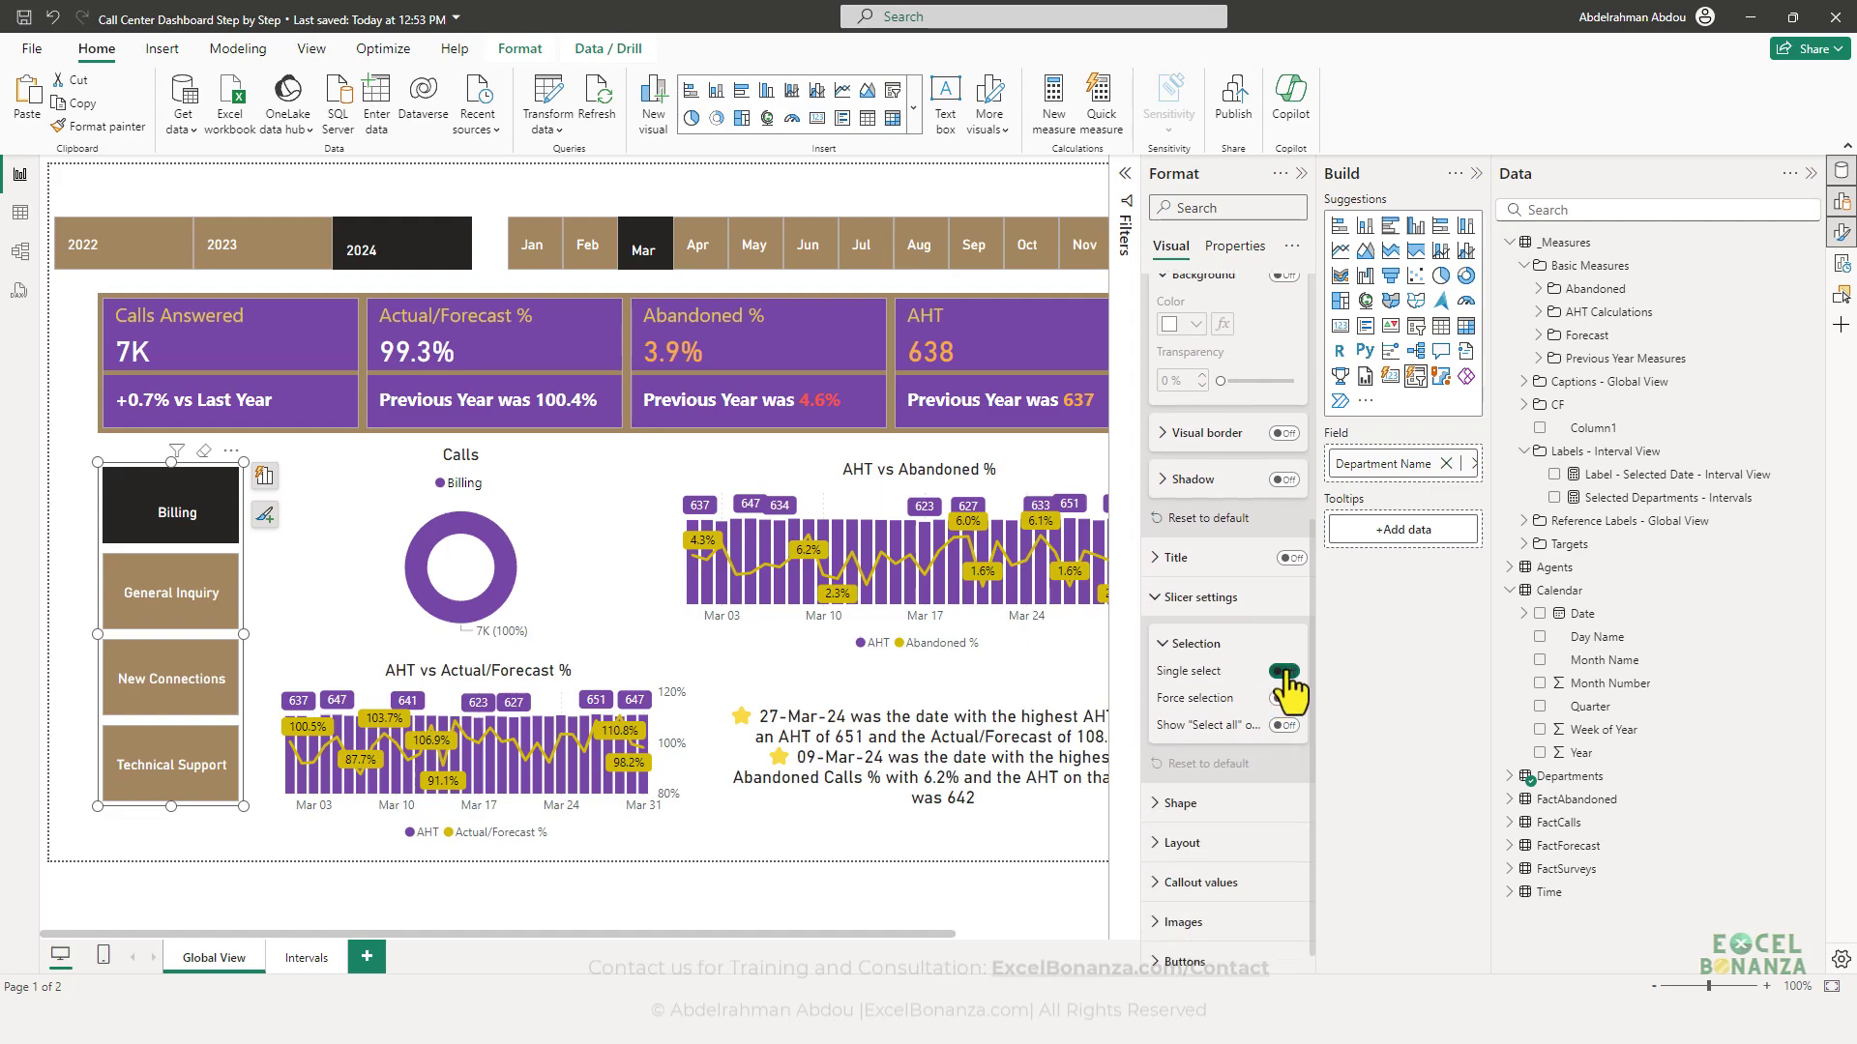
# - Add General Inquiry to the department slicer selection and drill through to Intervals from 10-Mar-24 in the AHT vs Actual/Forecast % chart
pyautogui.click(193, 592)
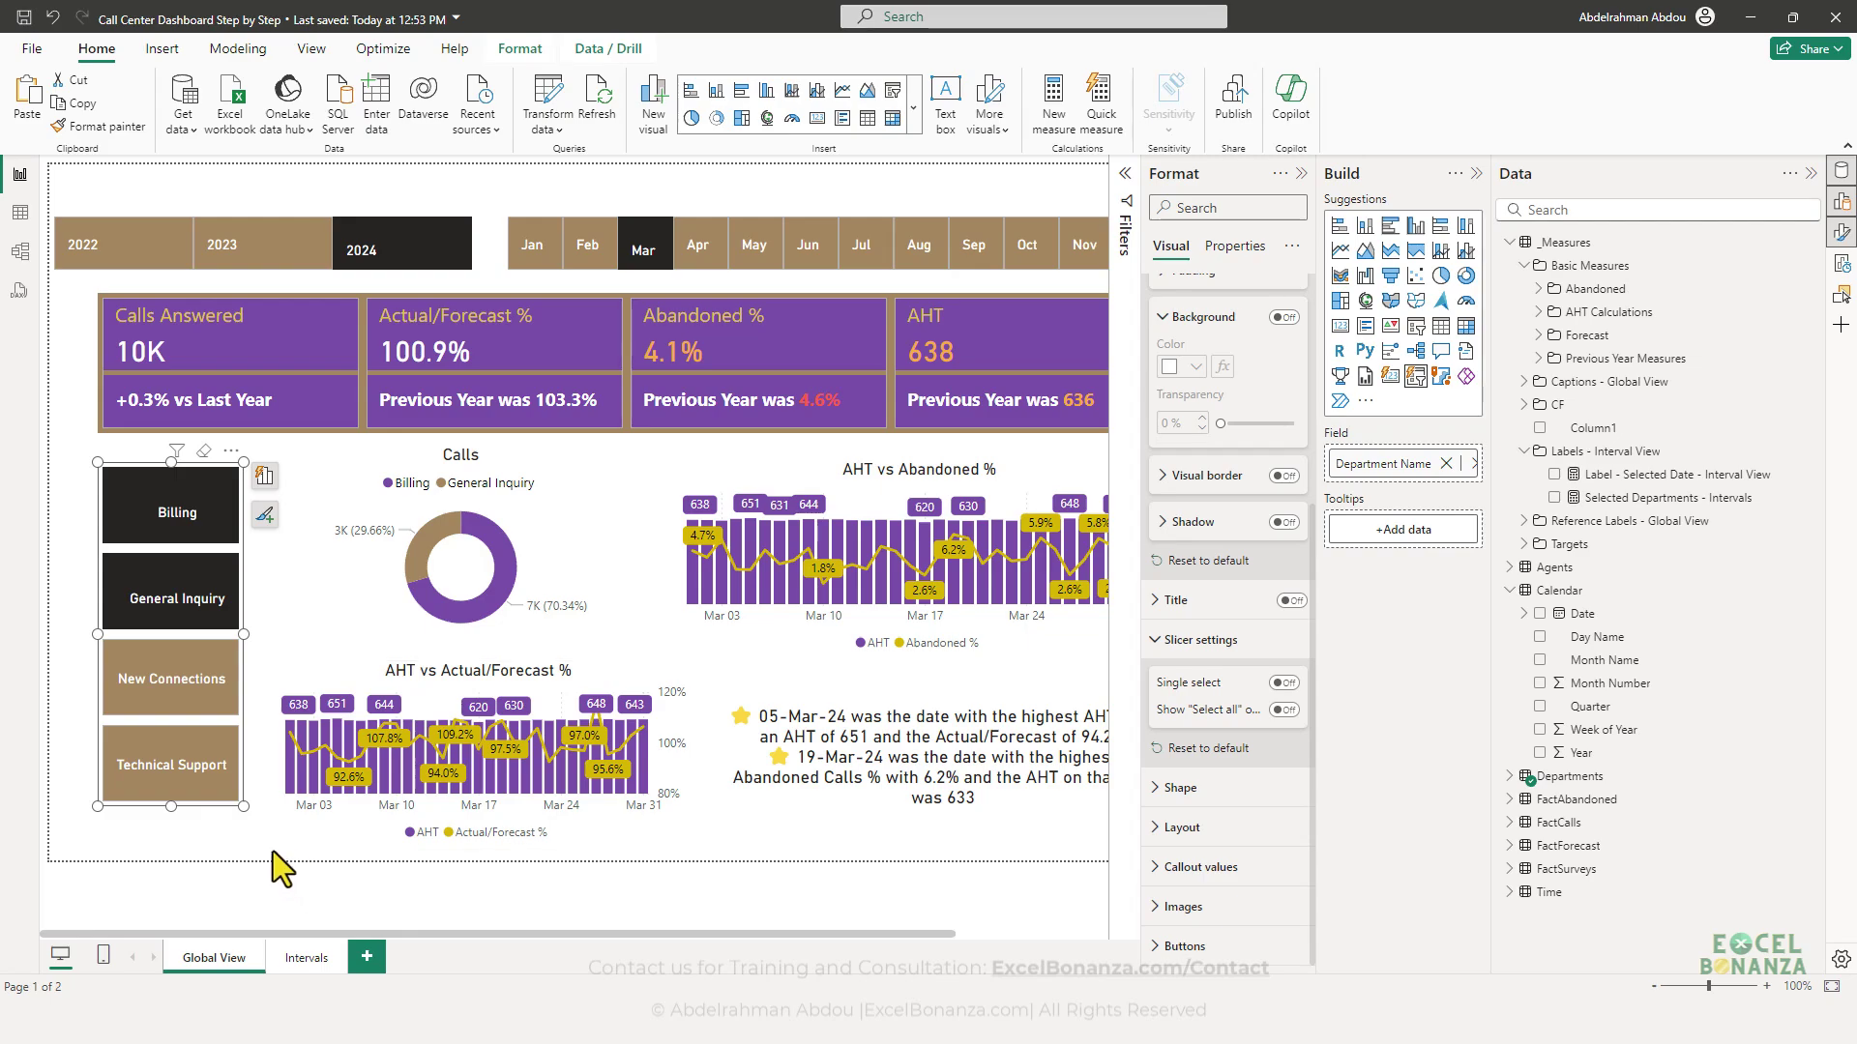
pyautogui.moveTo(397, 774)
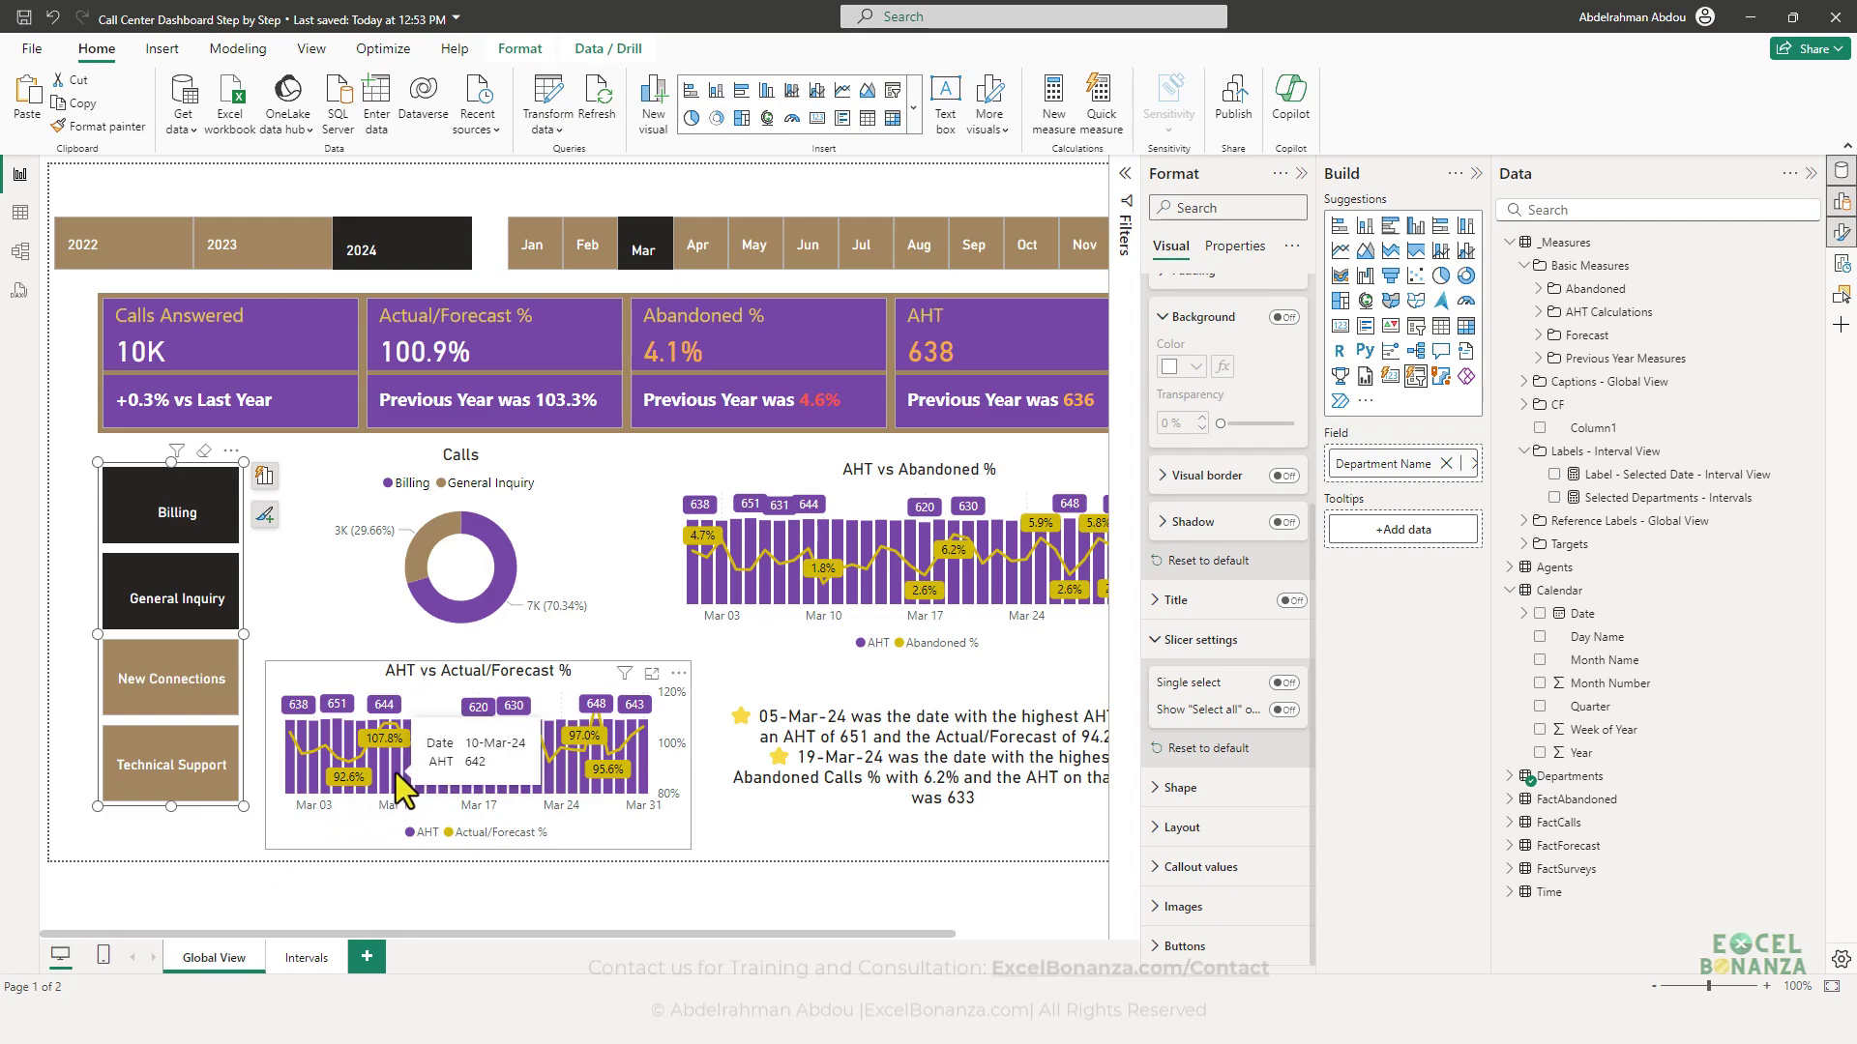
pyautogui.moveTo(464, 771)
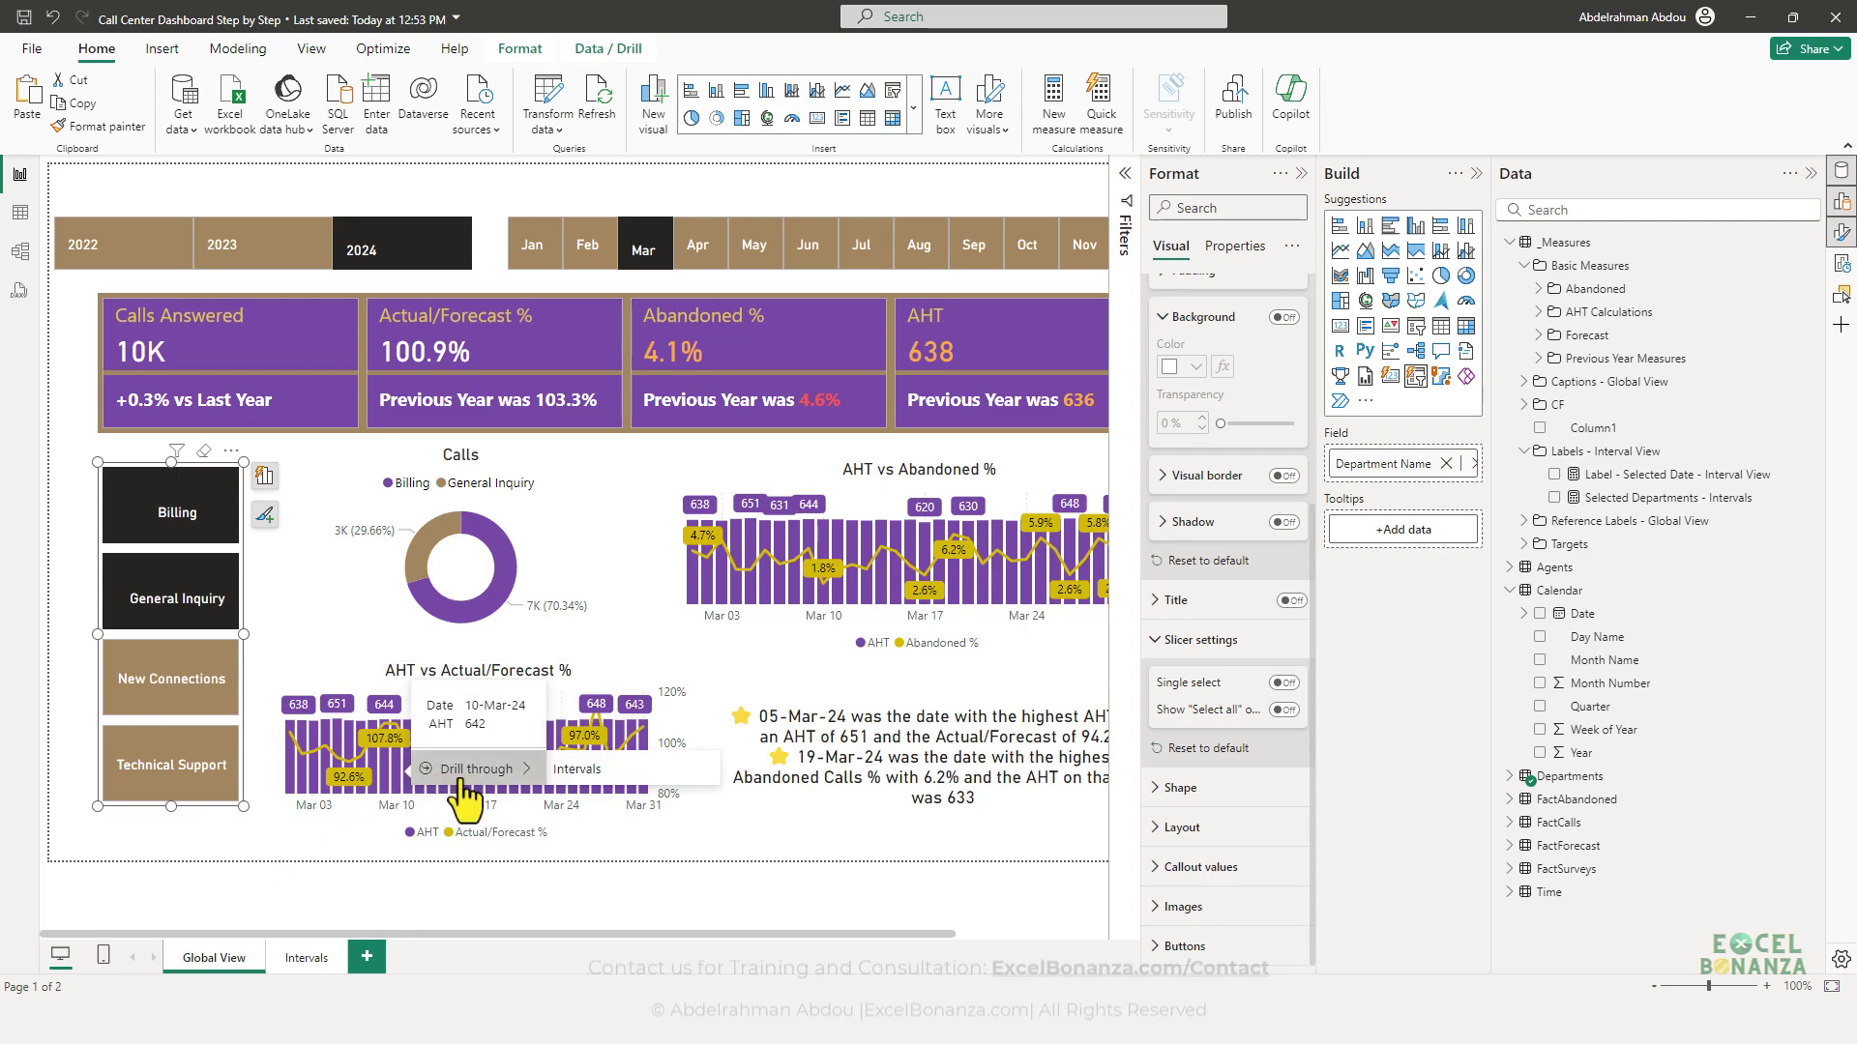
pyautogui.click(584, 779)
# - Set the departments card's callout font size to 25, and resize the card to 427 wide by 90 high at horizontal 584, vertical 33
pyautogui.click(919, 276)
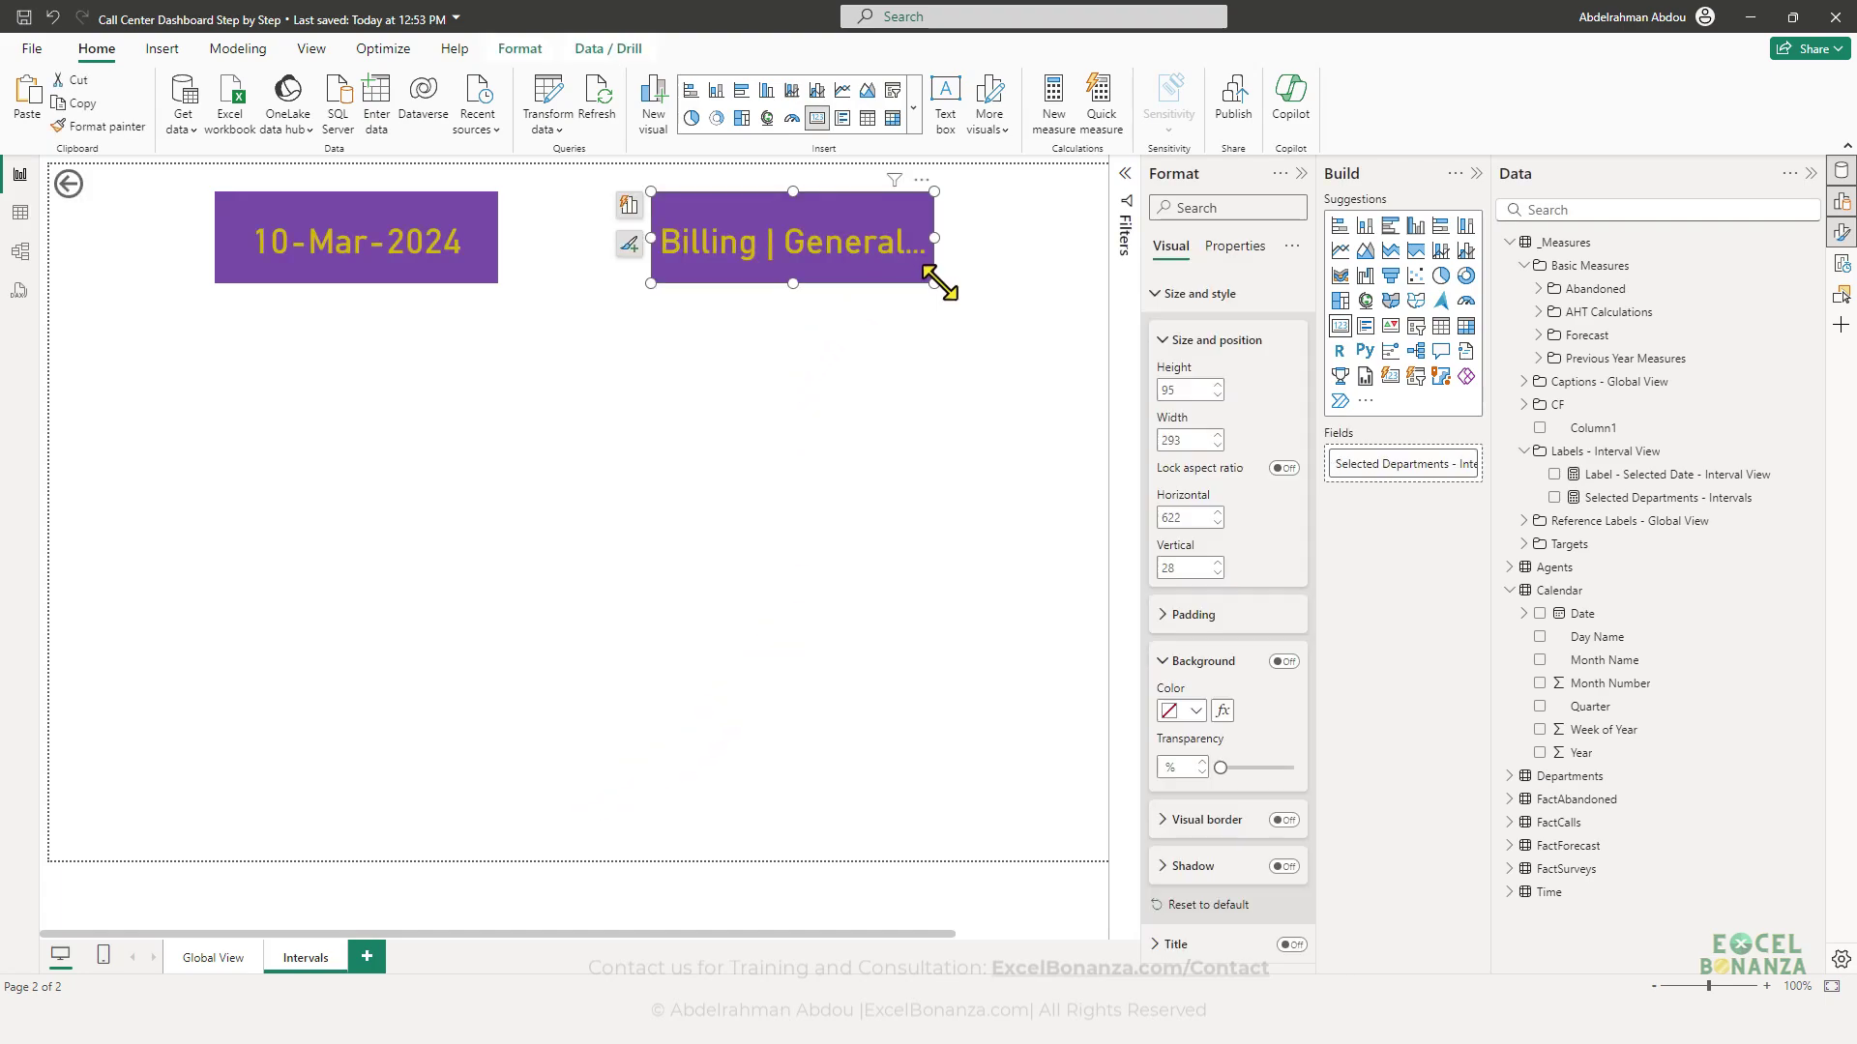
pyautogui.moveTo(934, 285); pyautogui.dragTo(1078, 293)
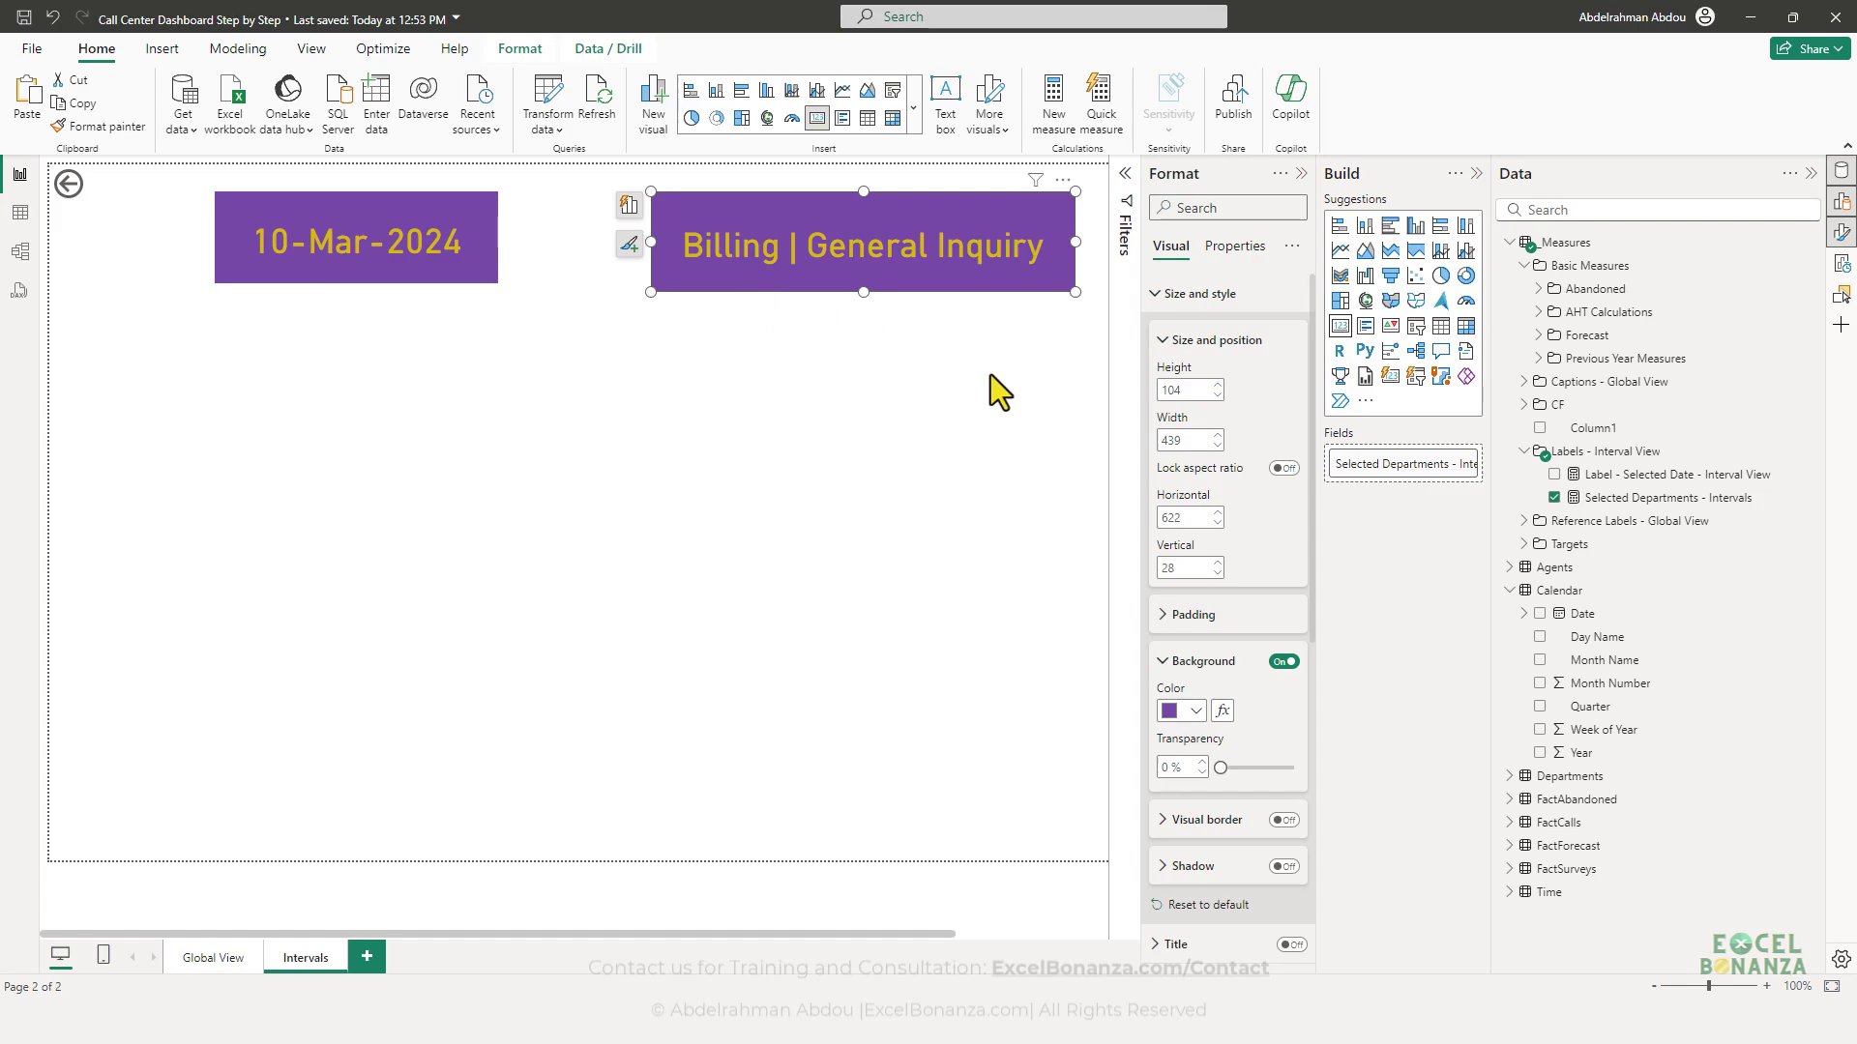
pyautogui.scroll(-5, 1237, 578)
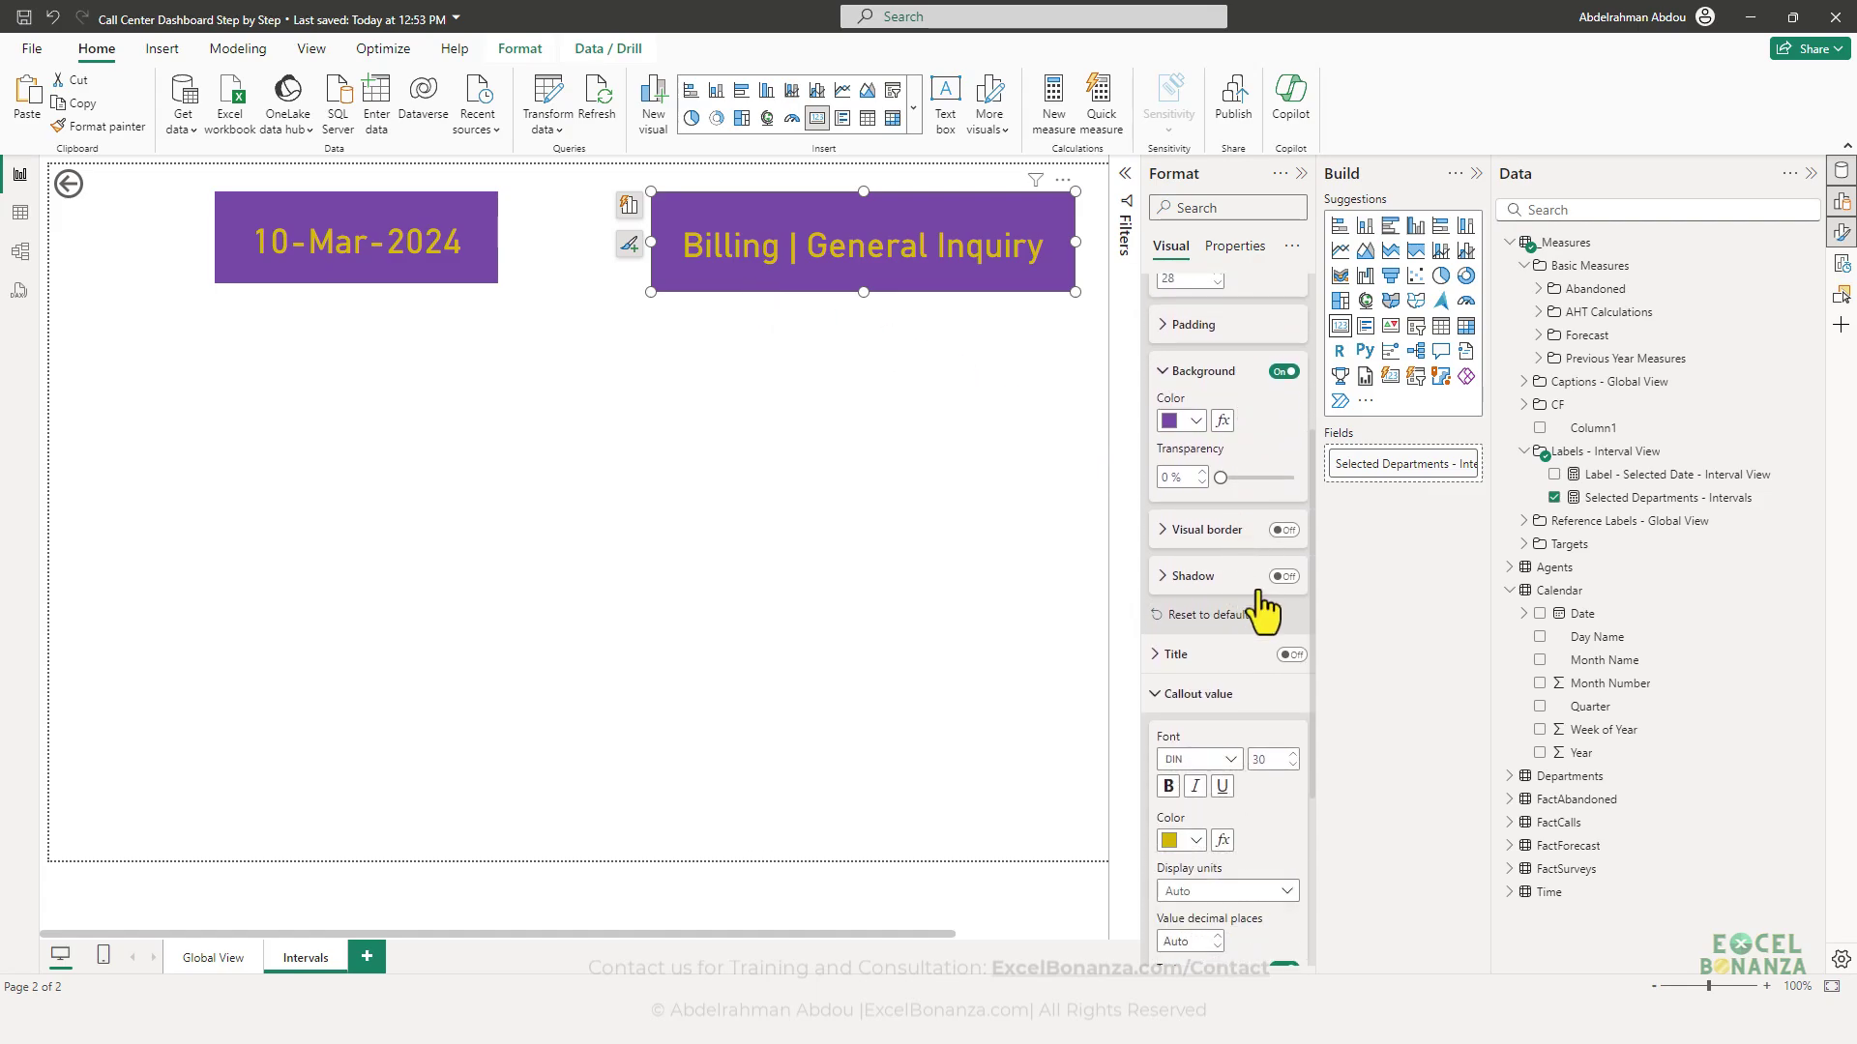
pyautogui.doubleClick(1276, 665)
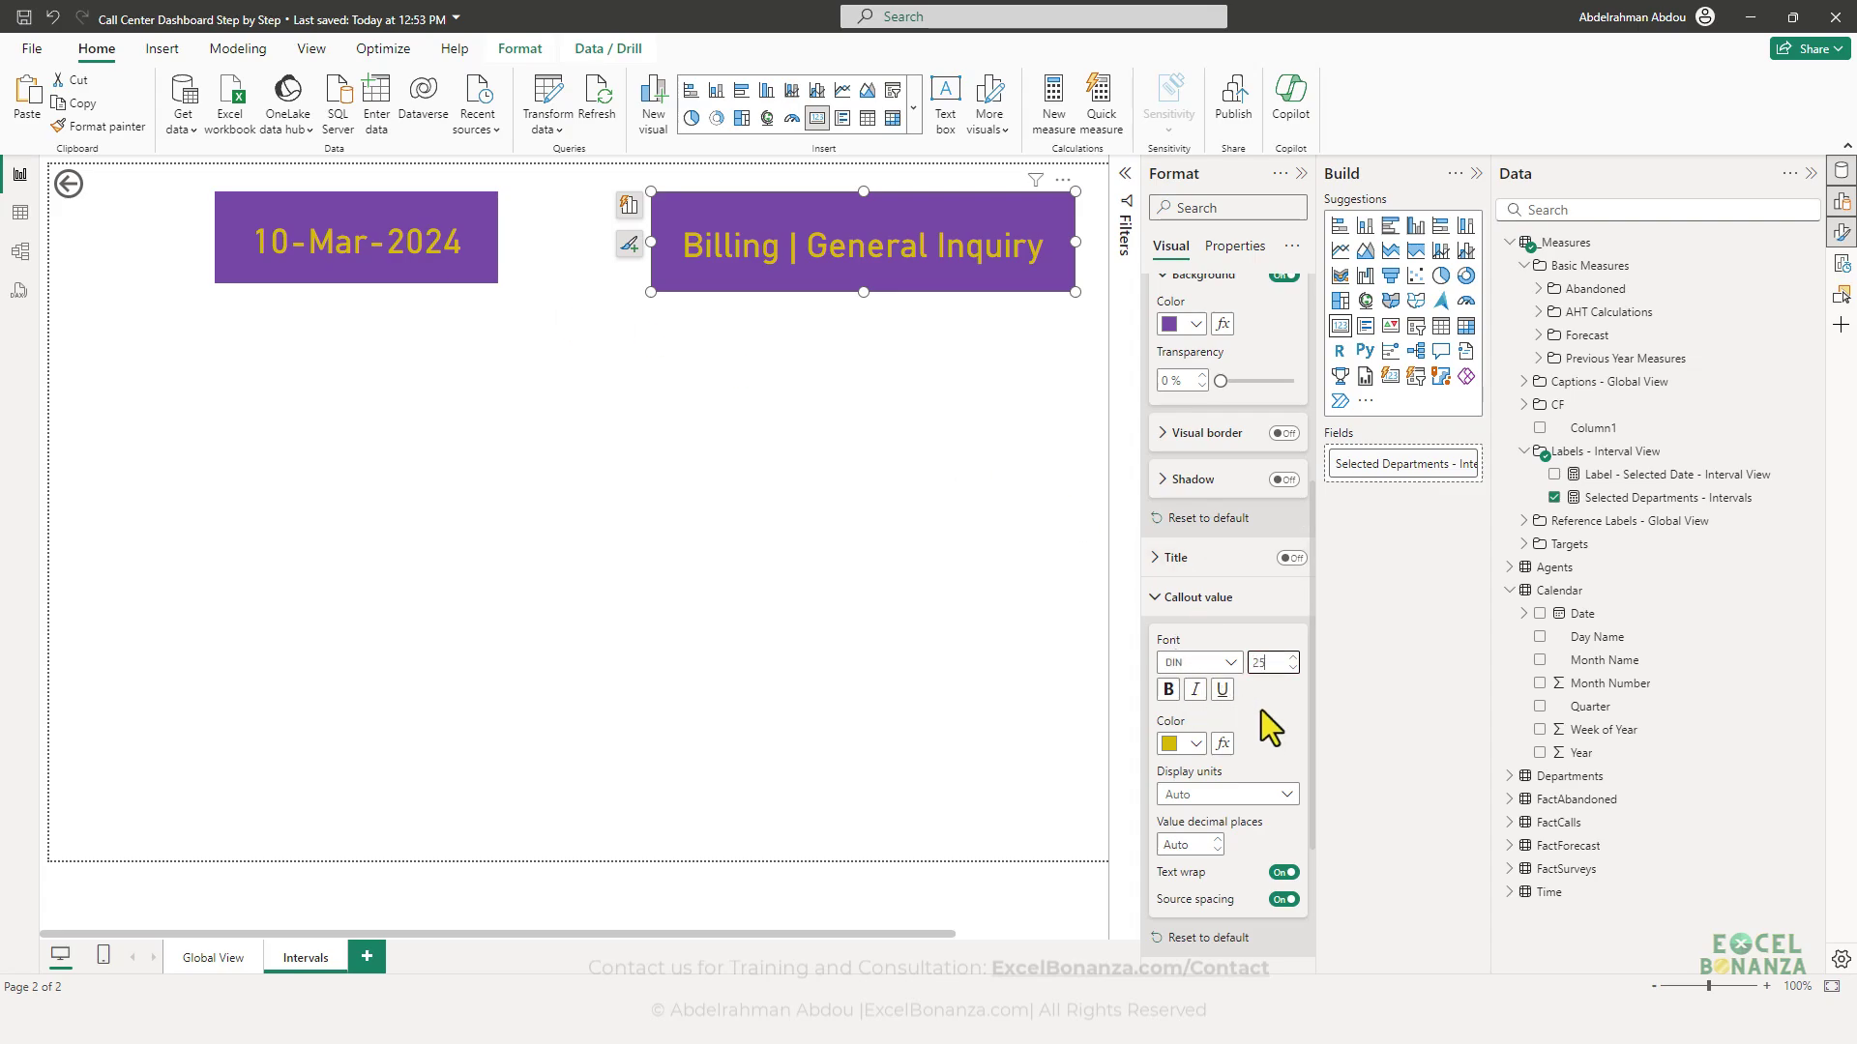
pyautogui.press('Return')
pyautogui.click(750, 319)
pyautogui.moveTo(724, 275); pyautogui.dragTo(667, 290)
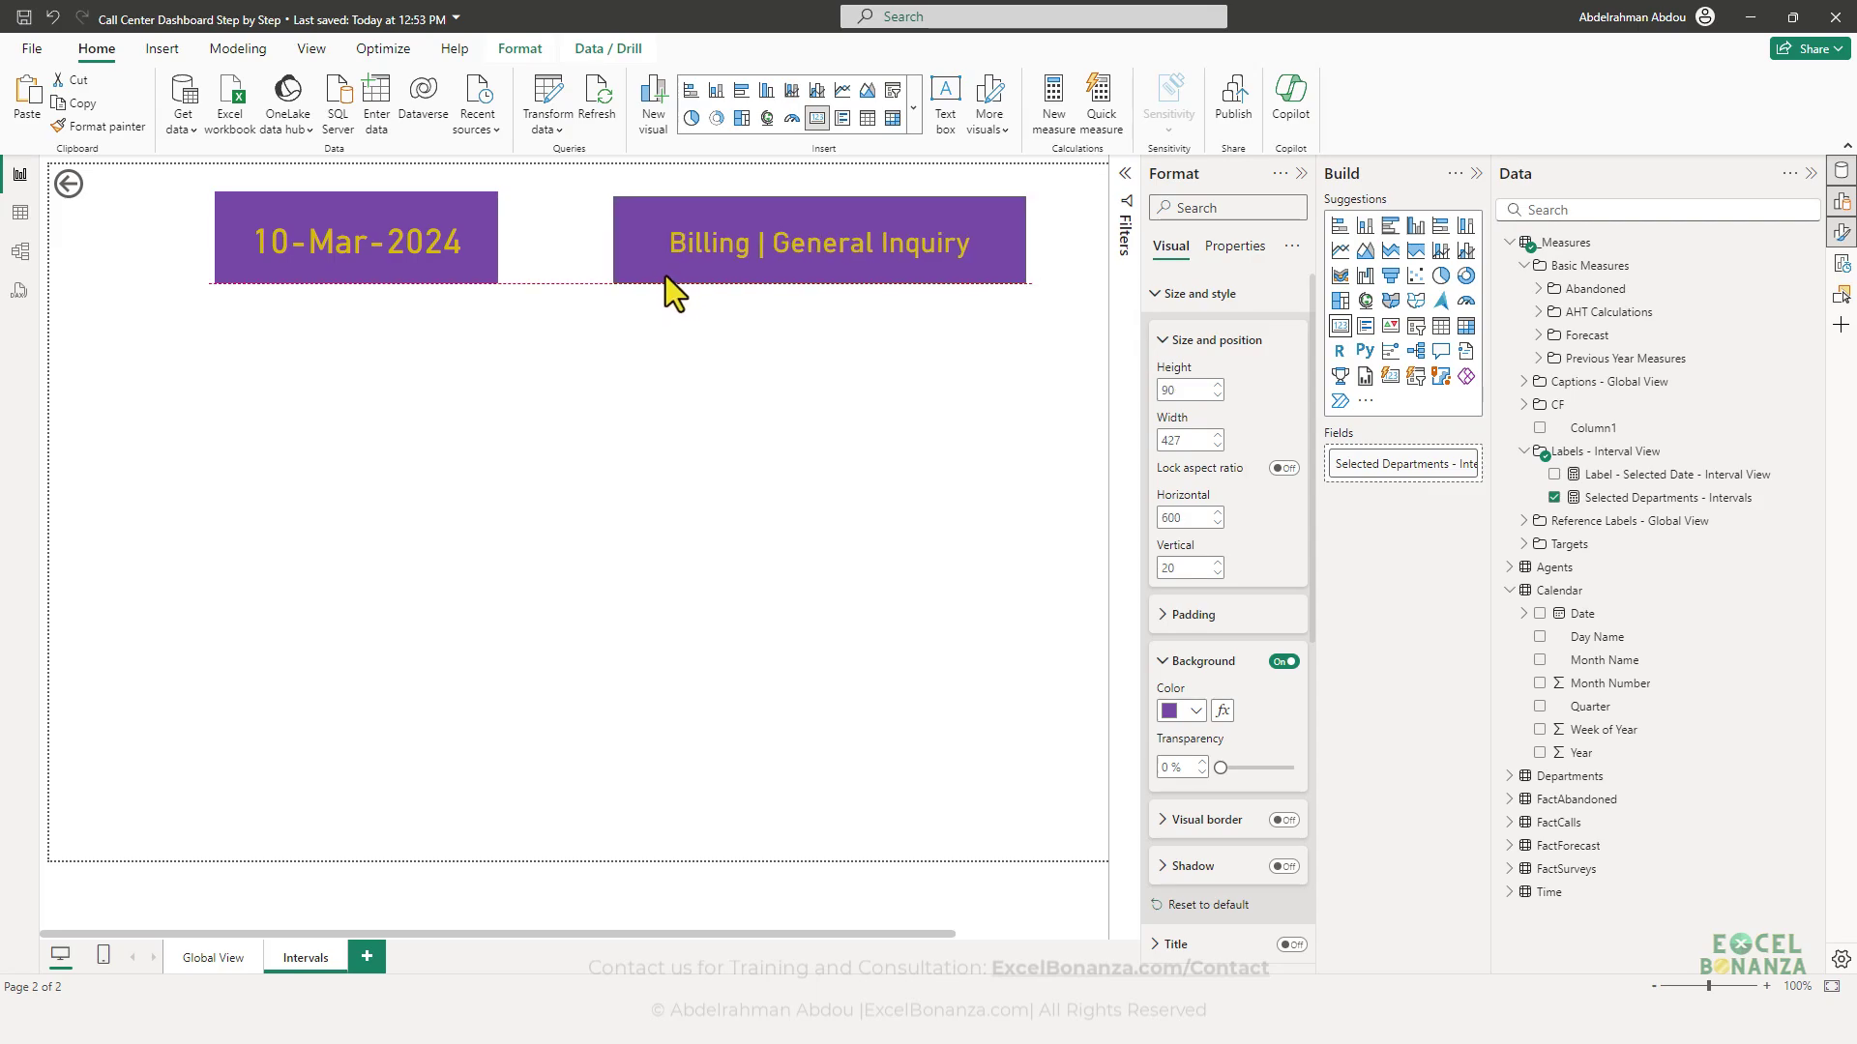
# - Include New Connections in the department selection on Global View and drill through to Intervals from the 10-Mar-24 column
pyautogui.click(220, 956)
pyautogui.click(179, 691)
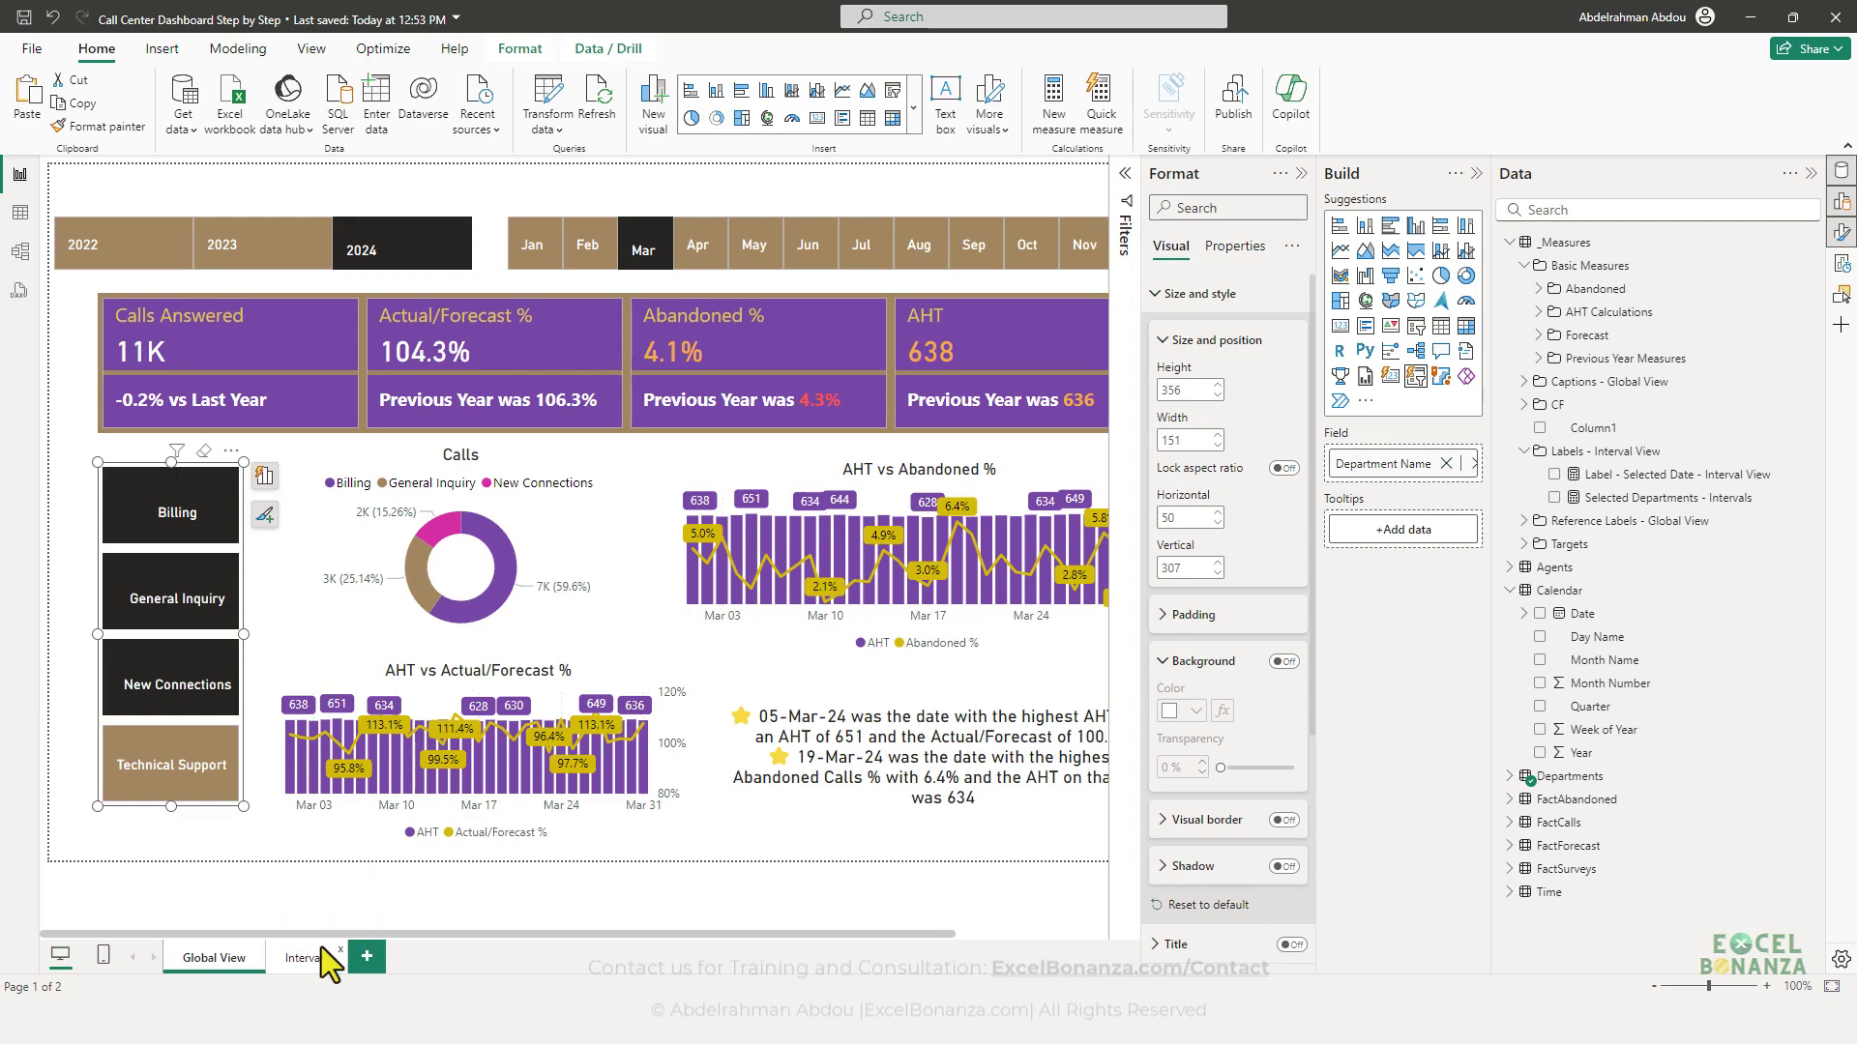
pyautogui.moveTo(391, 762)
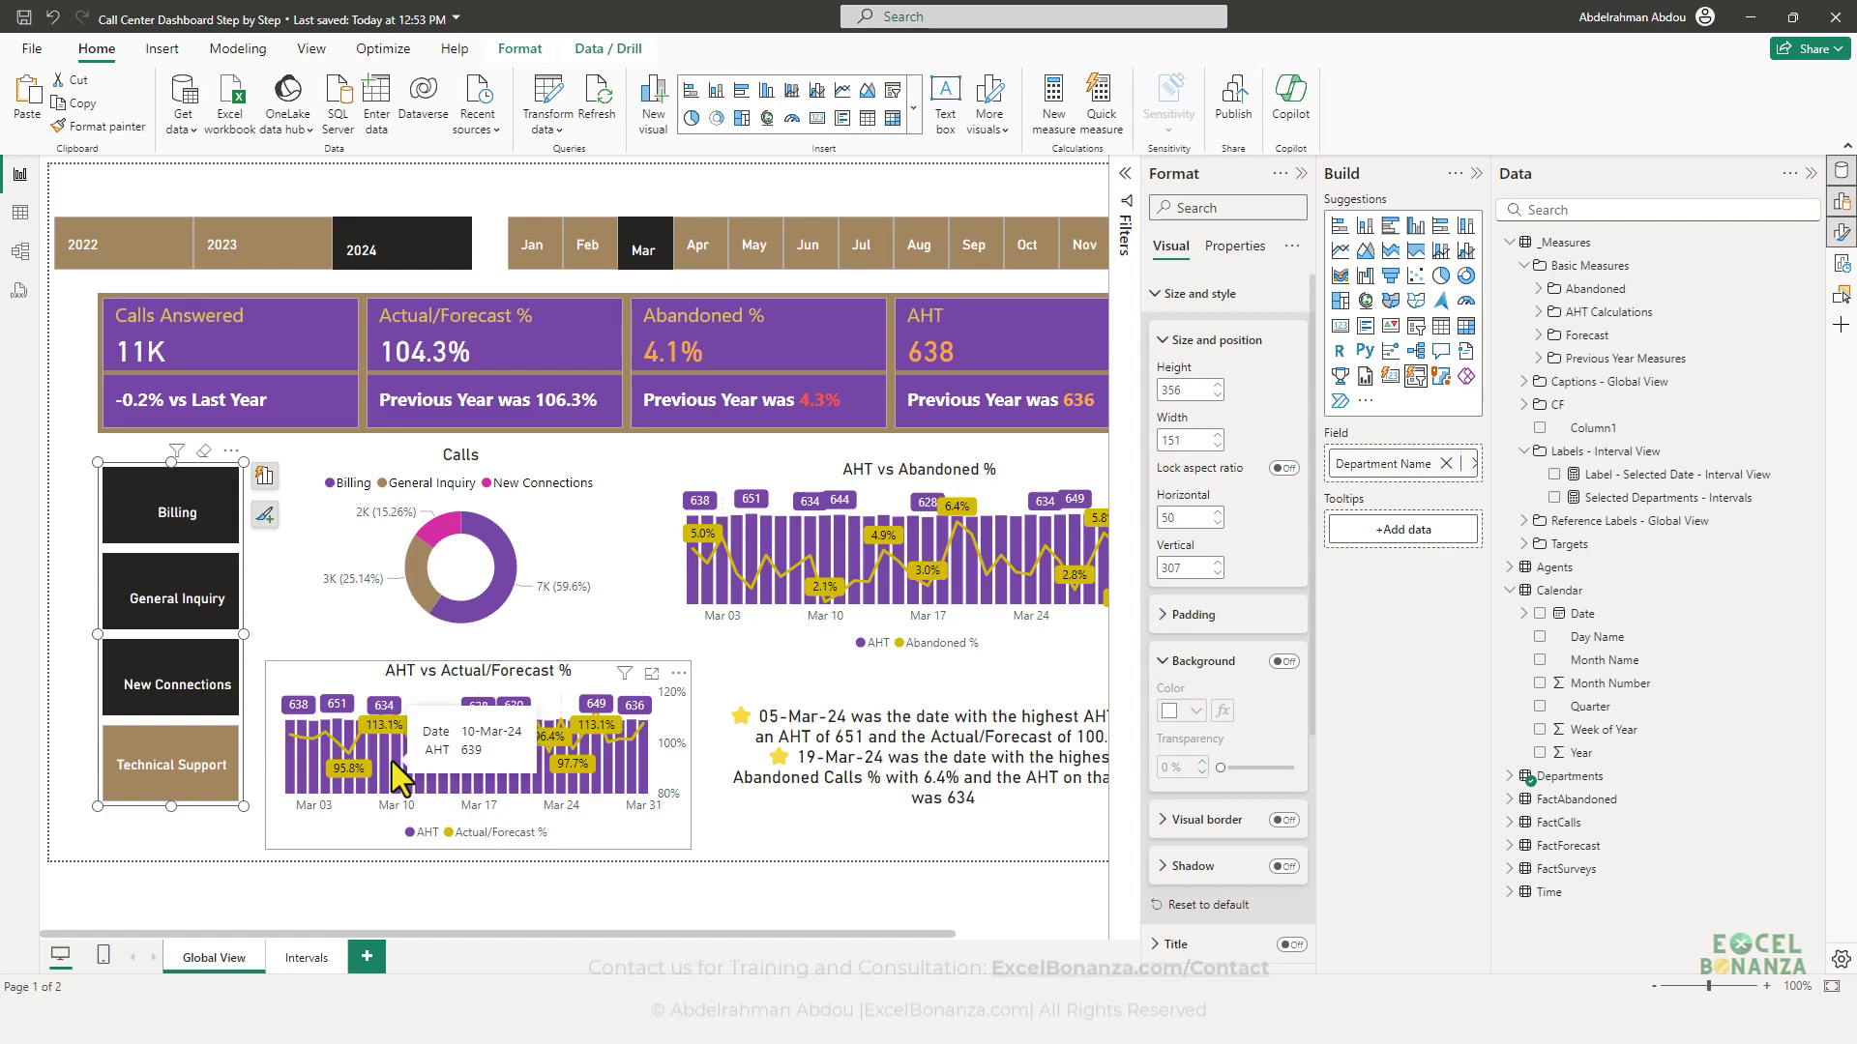
pyautogui.rightClick(411, 739)
pyautogui.moveTo(452, 759)
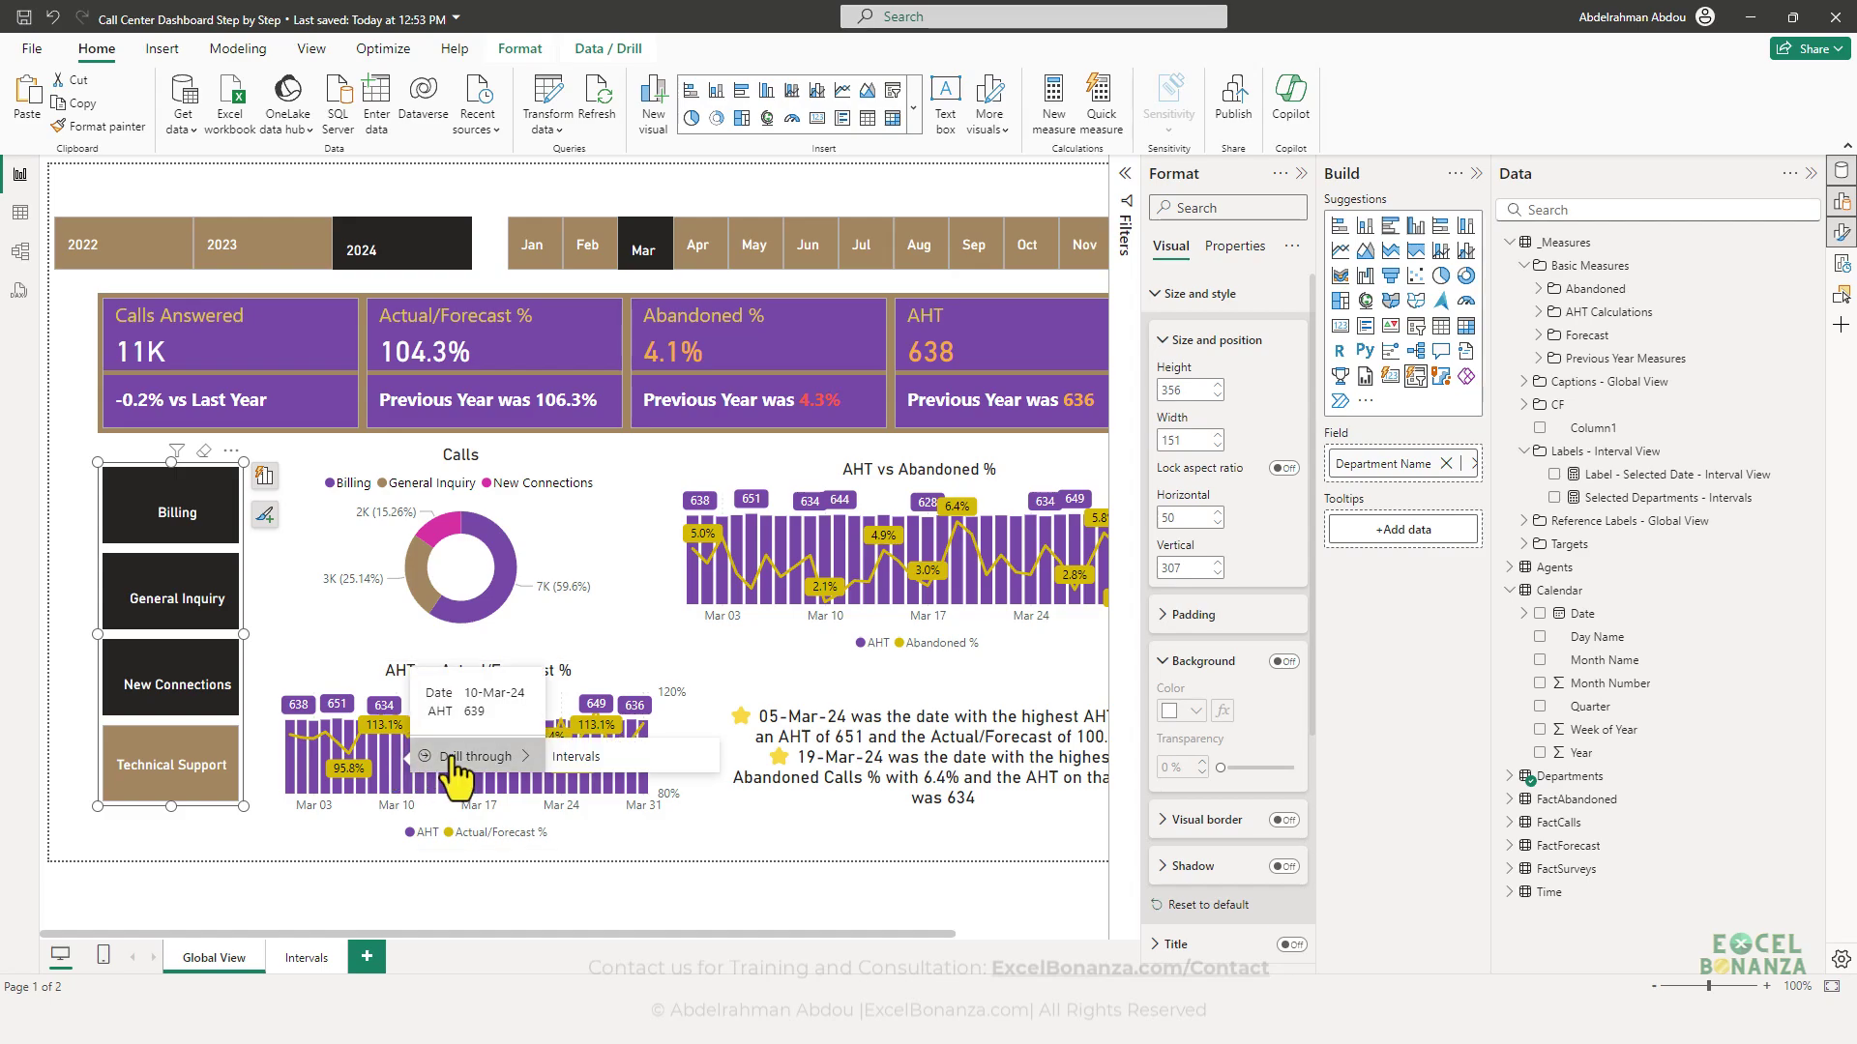
pyautogui.click(576, 756)
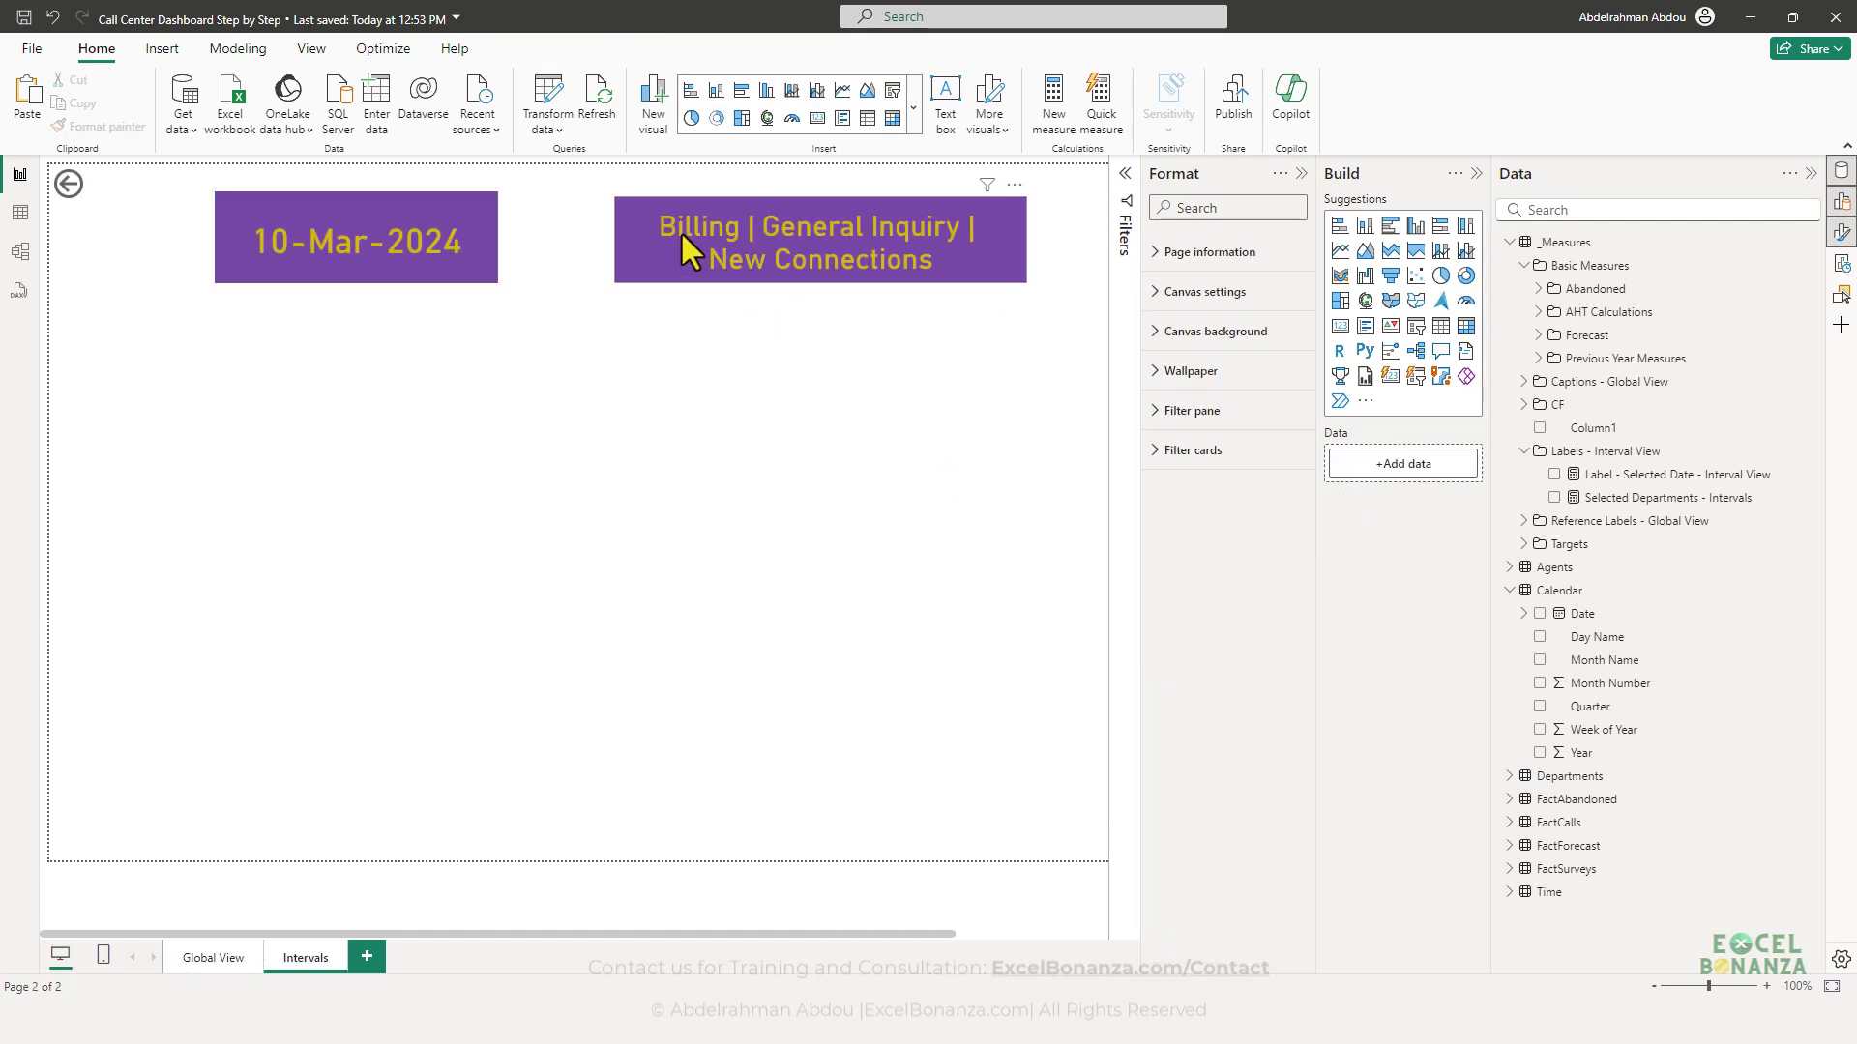
# - Include Technical Support in the Global View department selection and drill through to Intervals from the 8-Mar-24 column
pyautogui.click(224, 955)
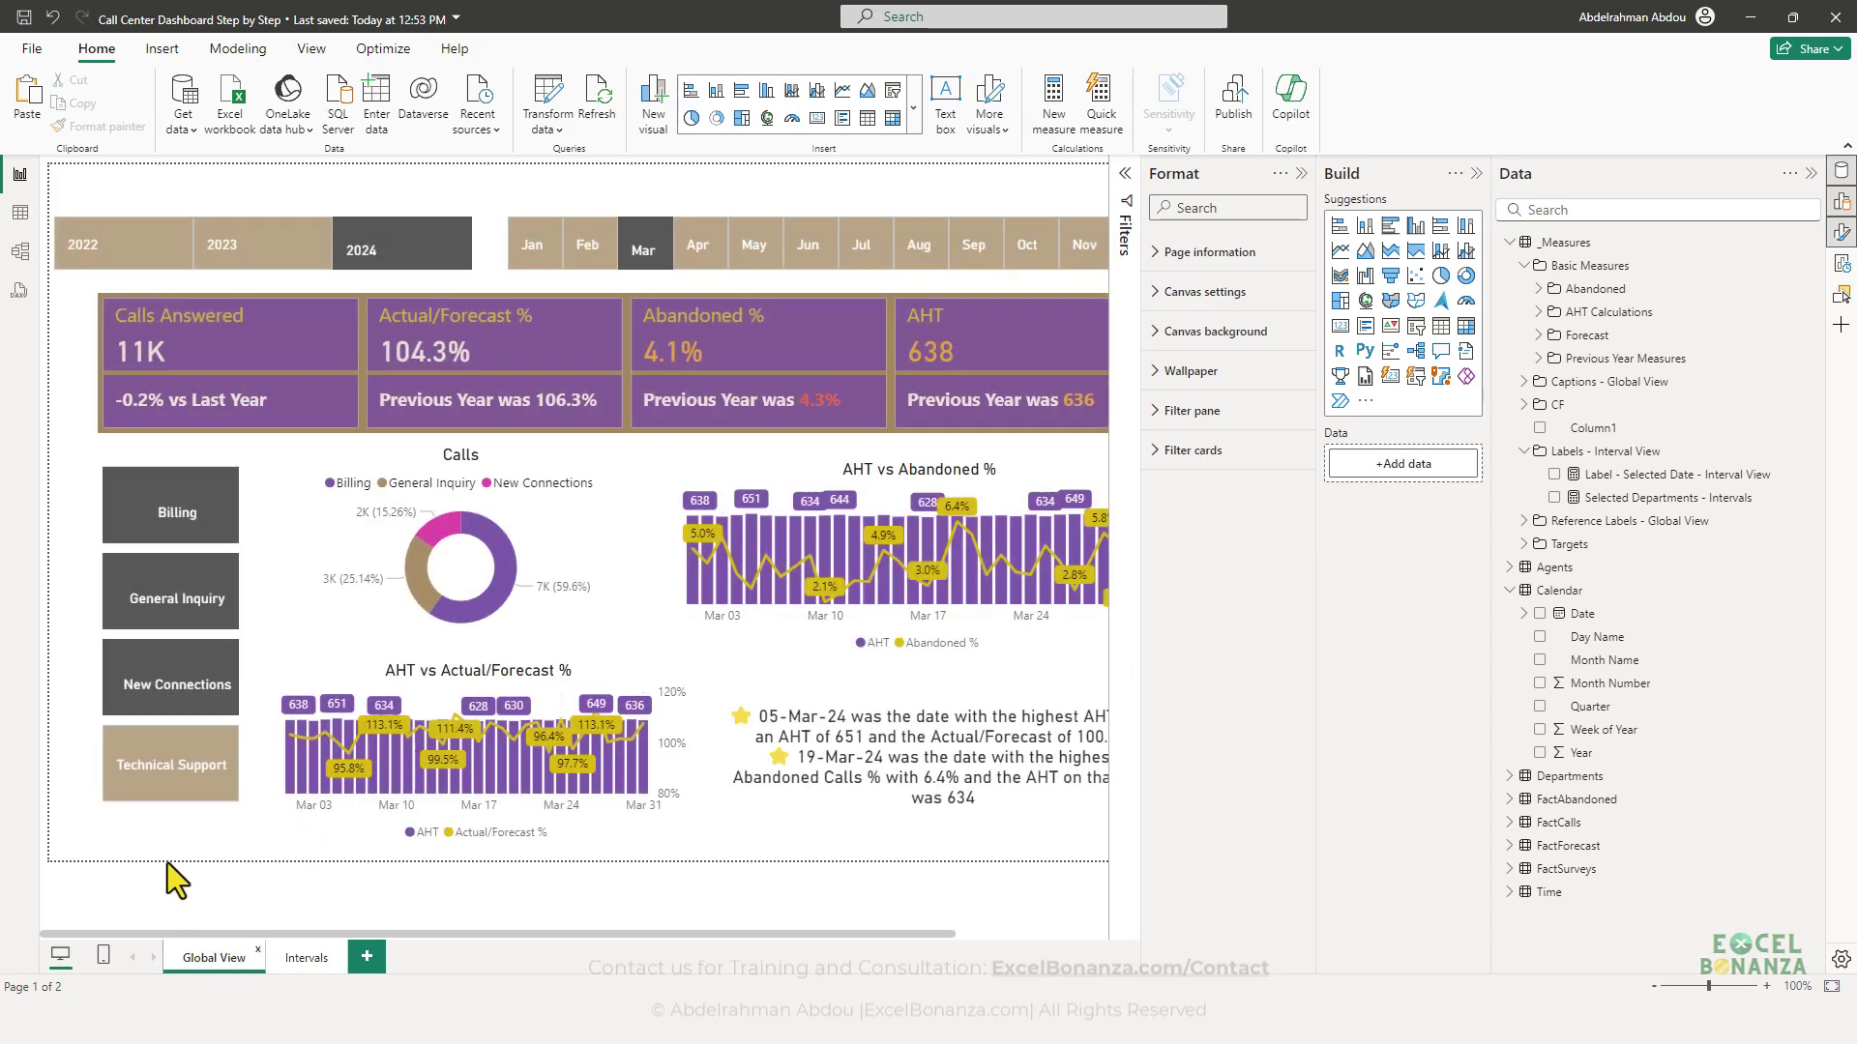
pyautogui.click(166, 770)
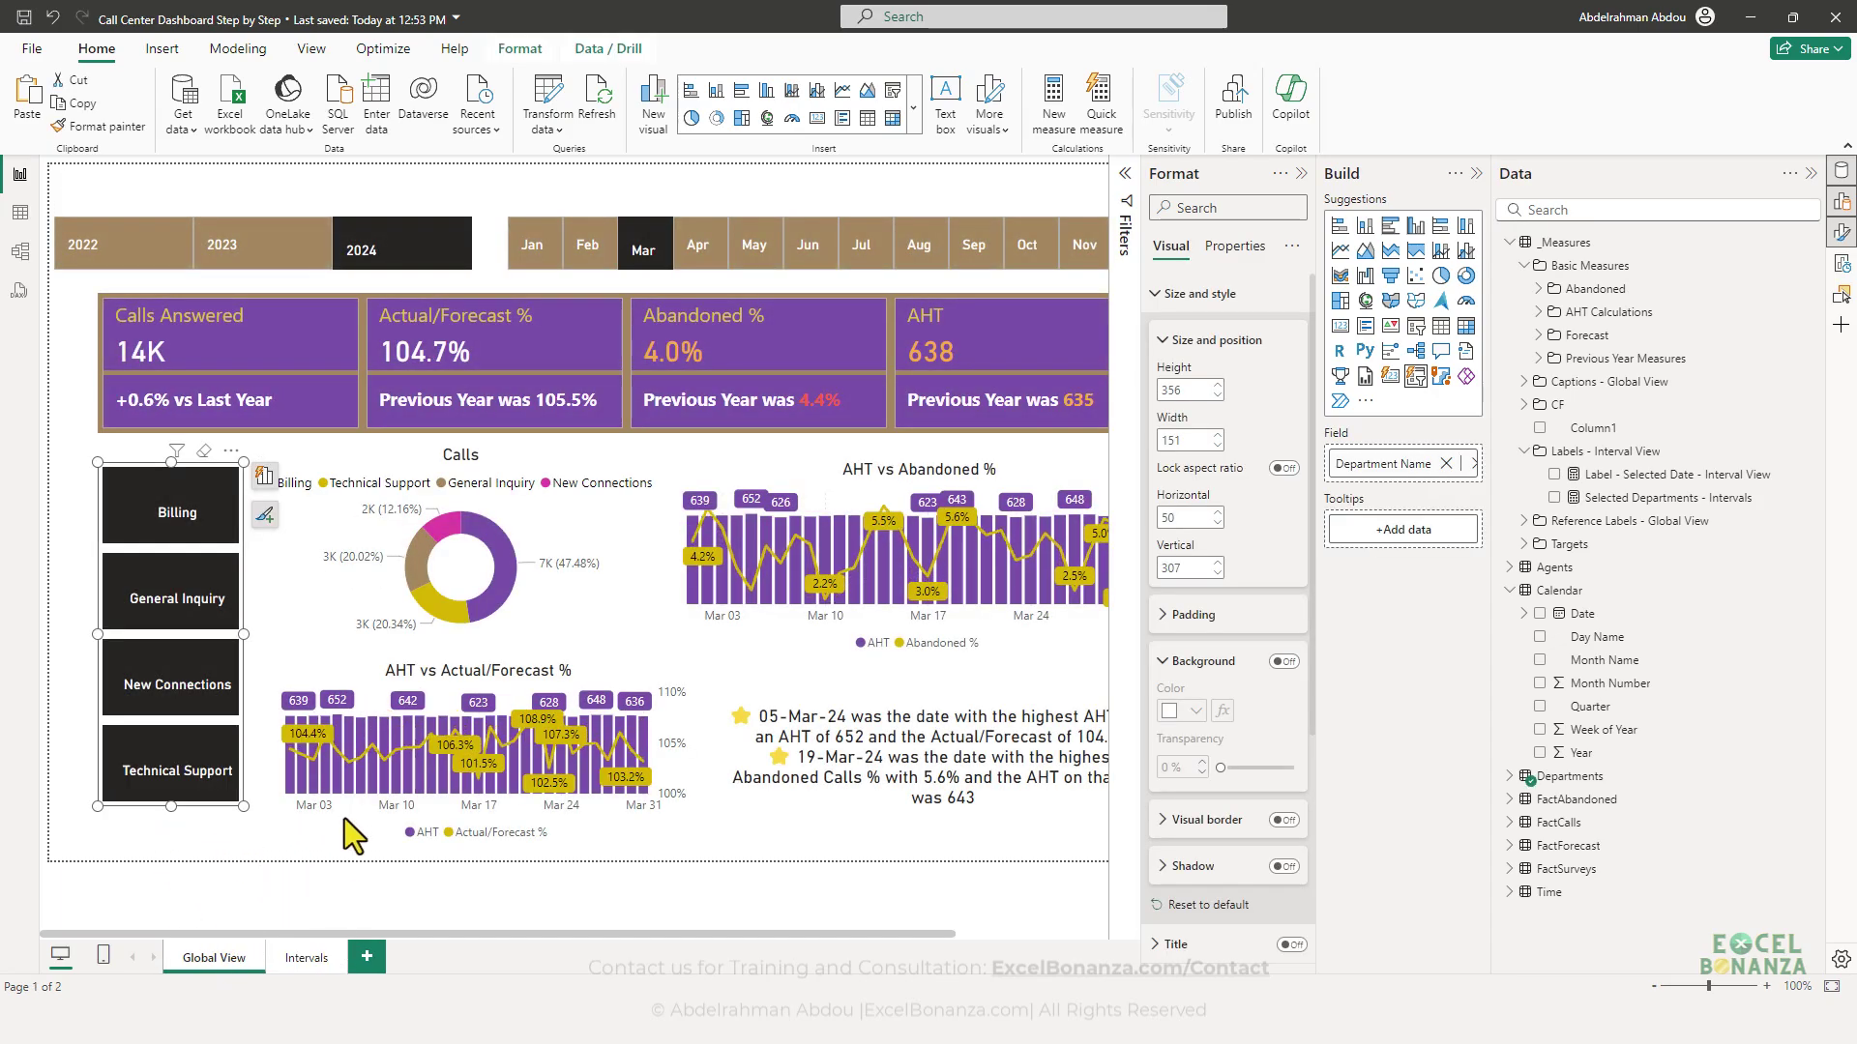
pyautogui.moveTo(371, 775)
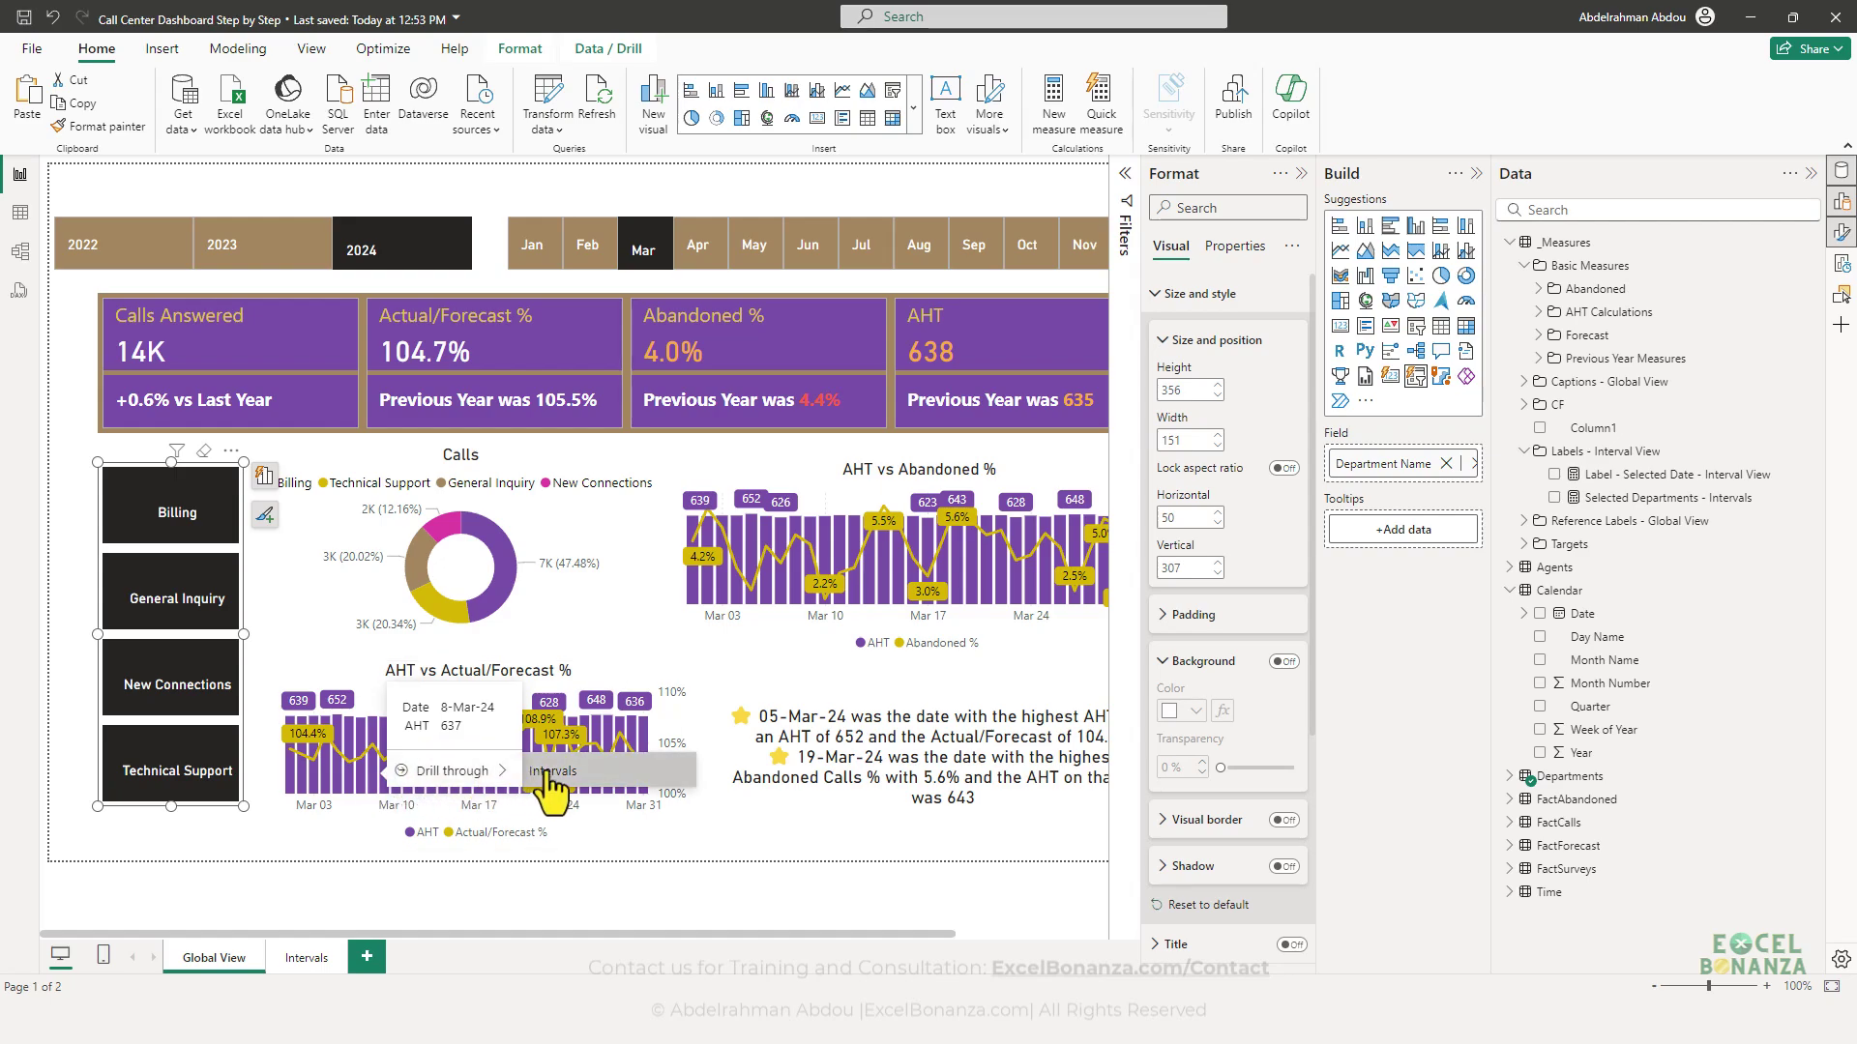
pyautogui.click(551, 774)
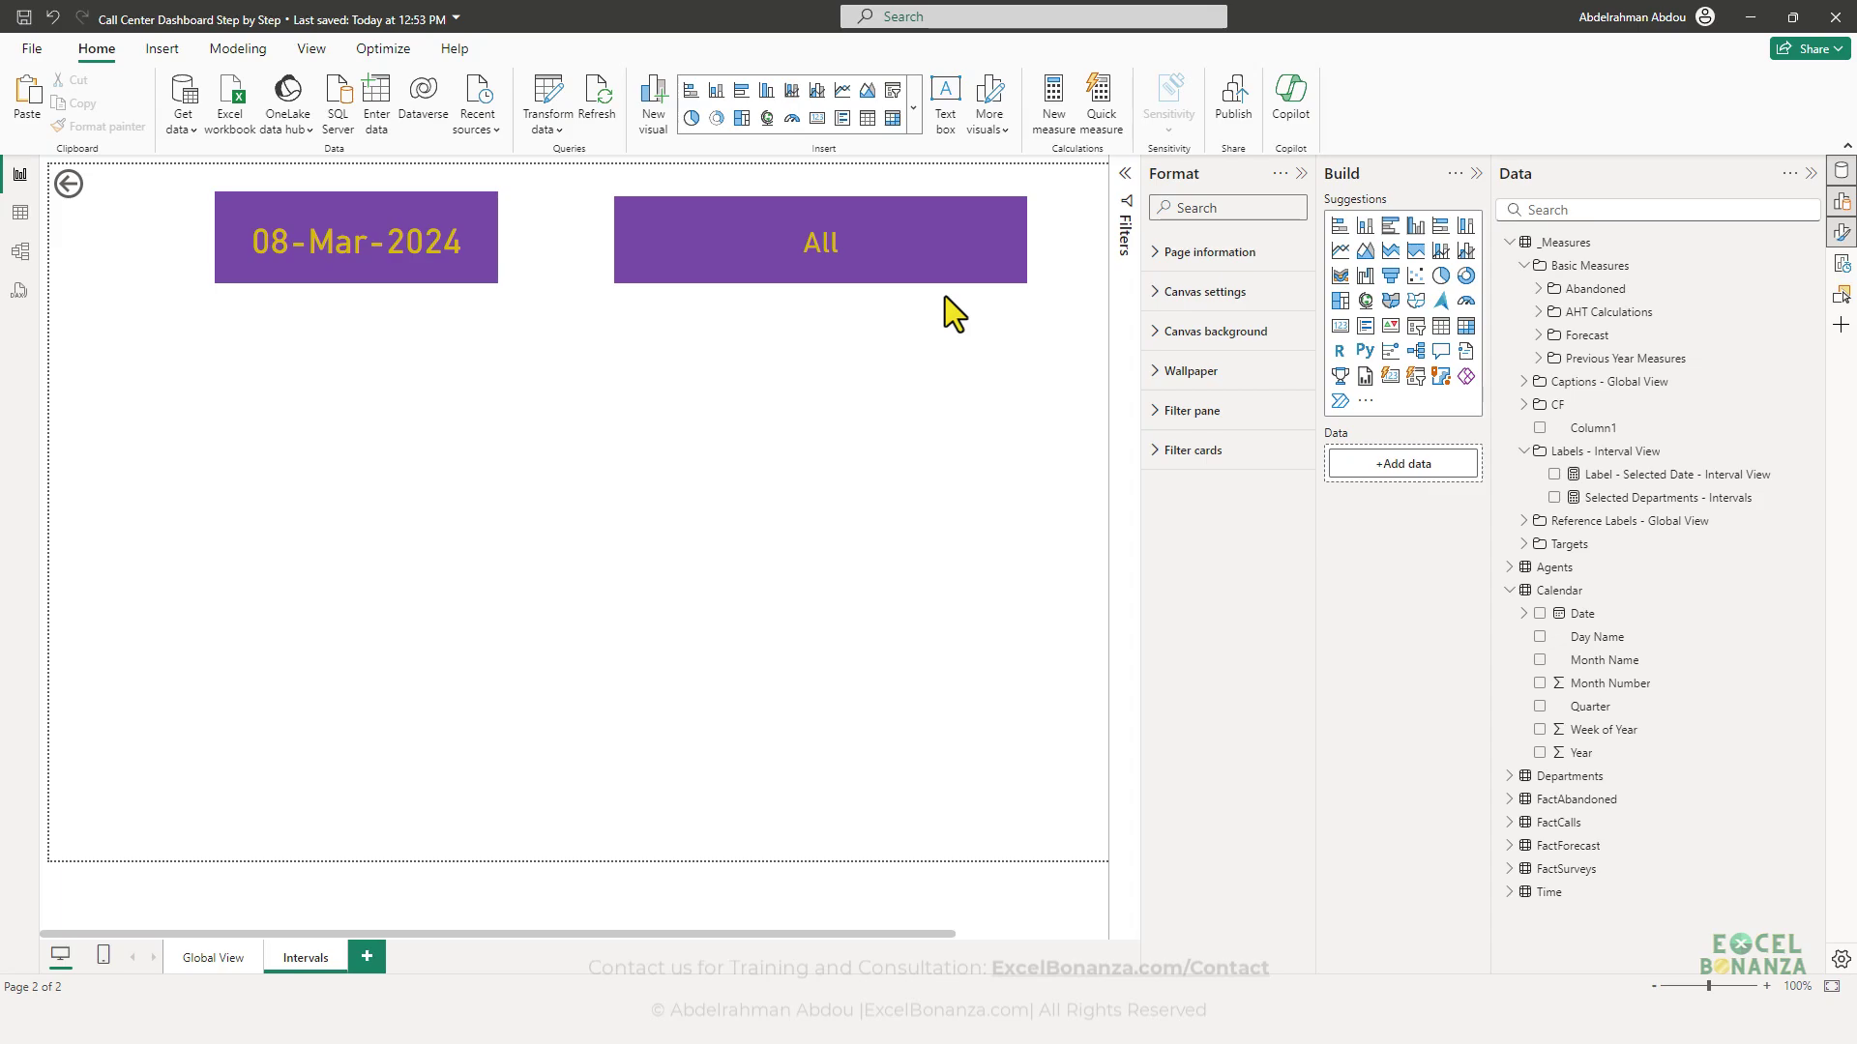
# - Review the formula of the "Selected Departments - Intervals" measure and return to the report canvas
pyautogui.click(863, 271)
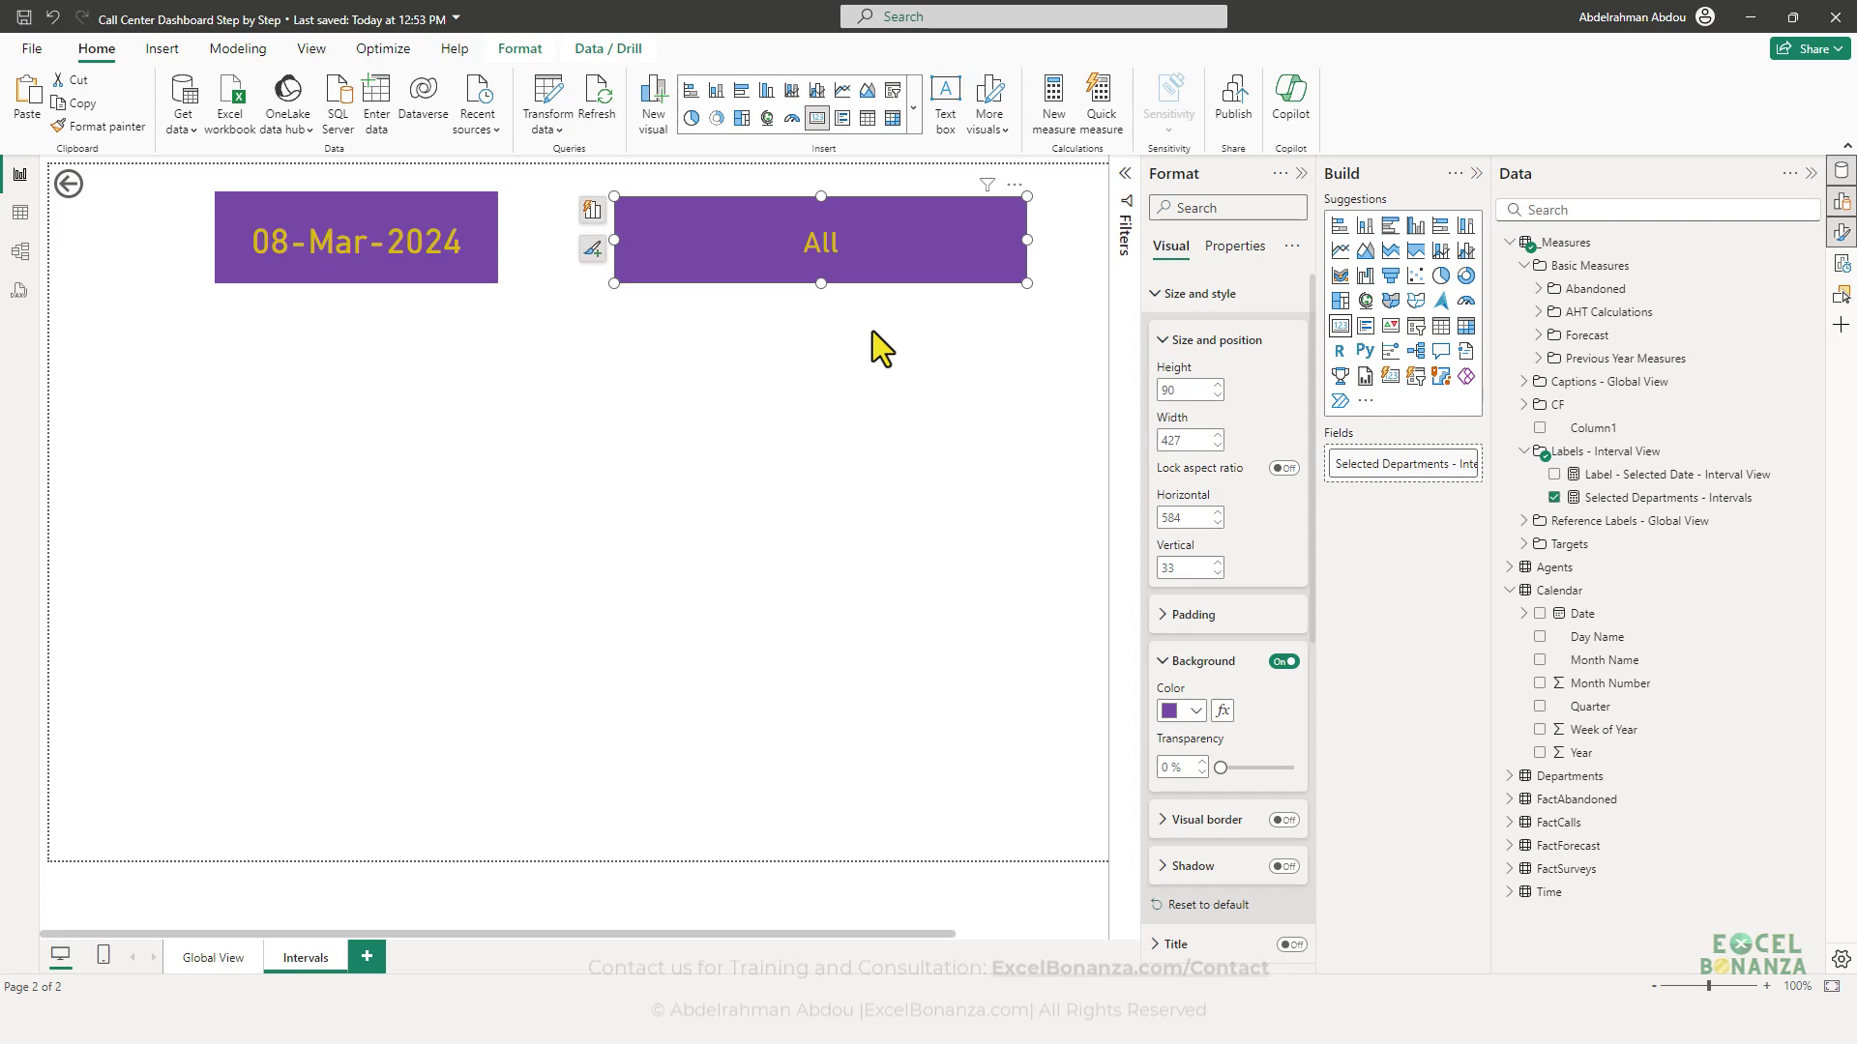
pyautogui.click(1668, 499)
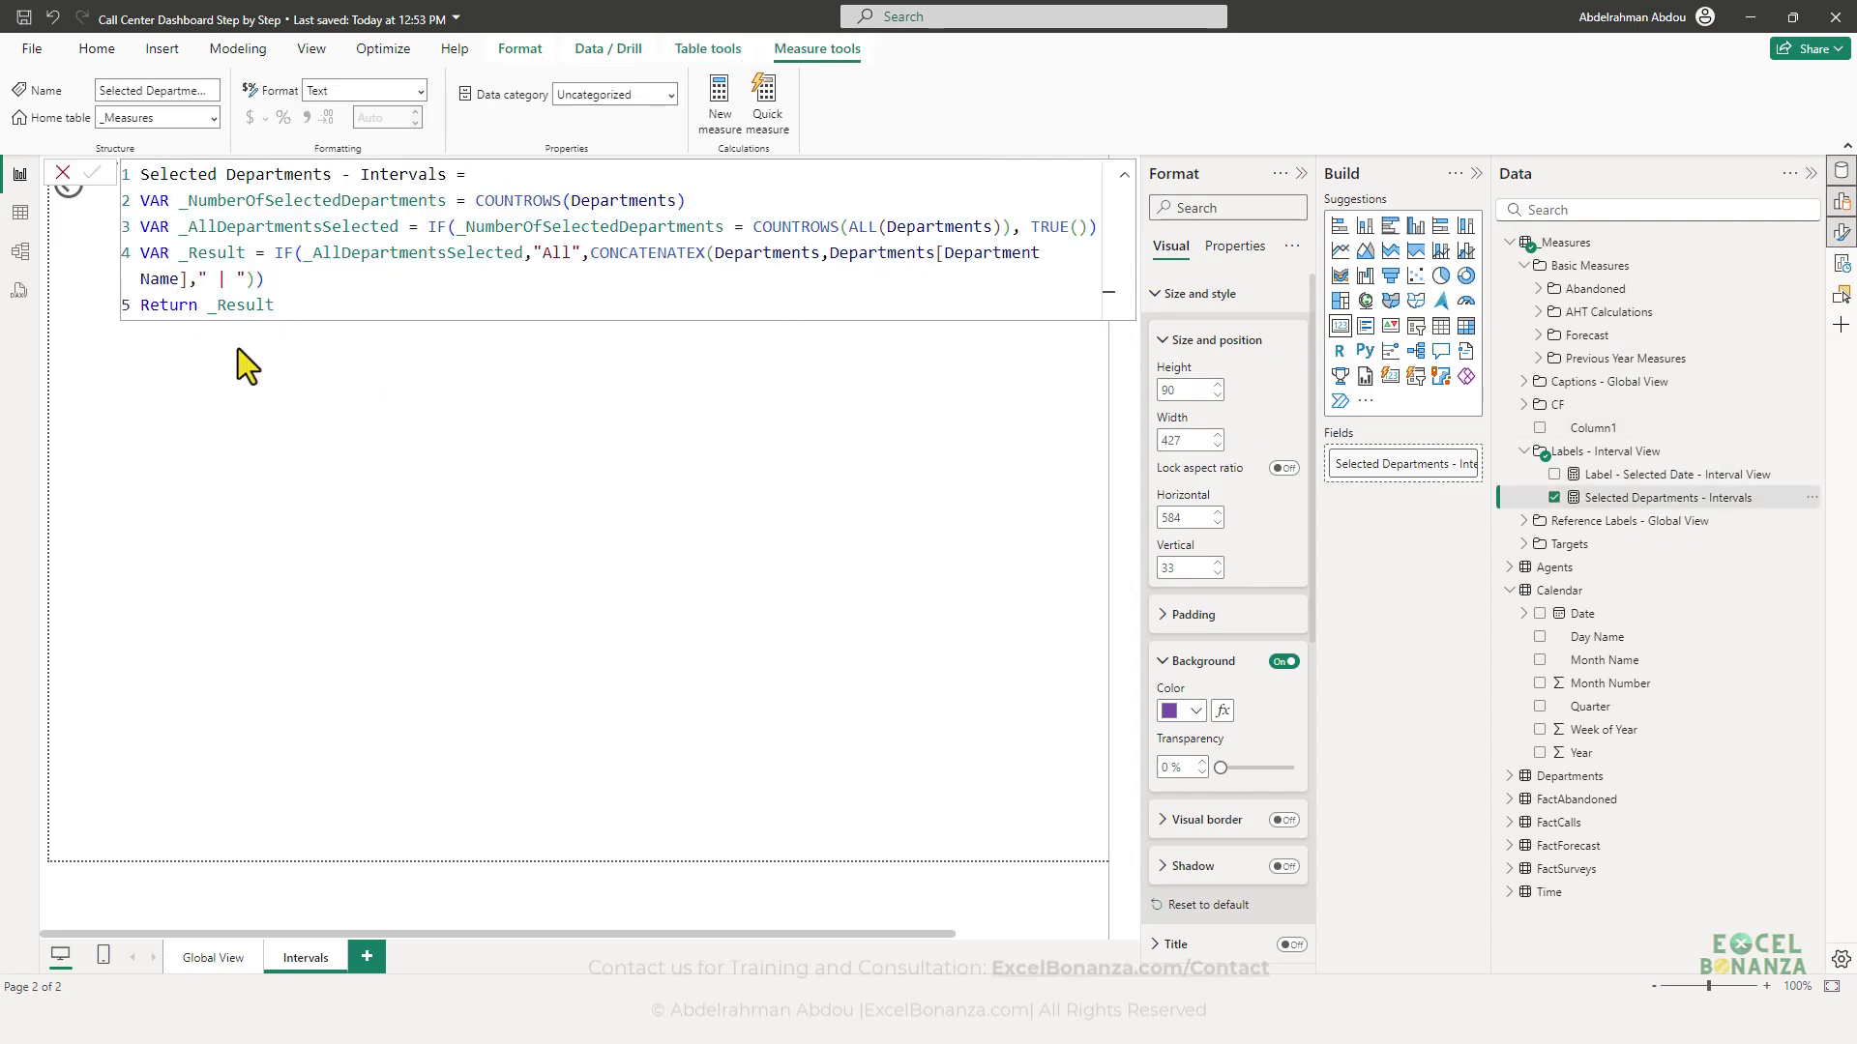
pyautogui.click(391, 396)
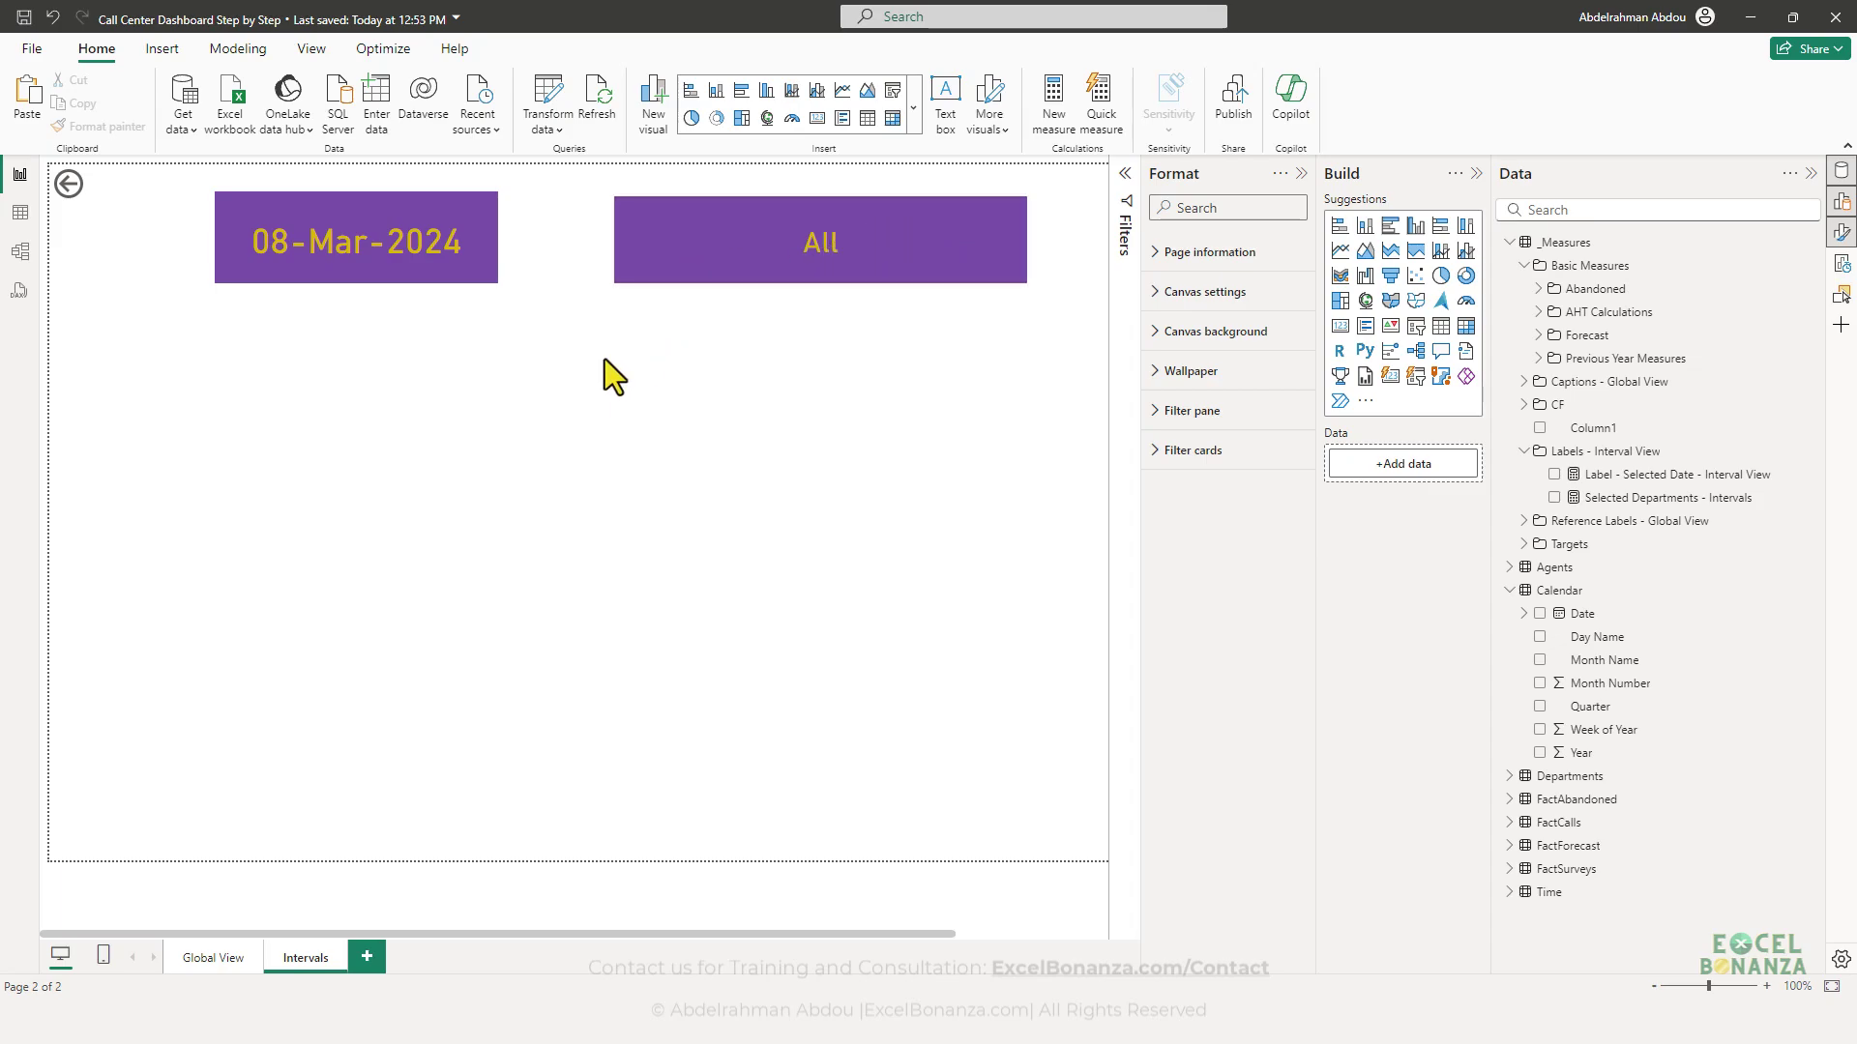
pyautogui.click(780, 272)
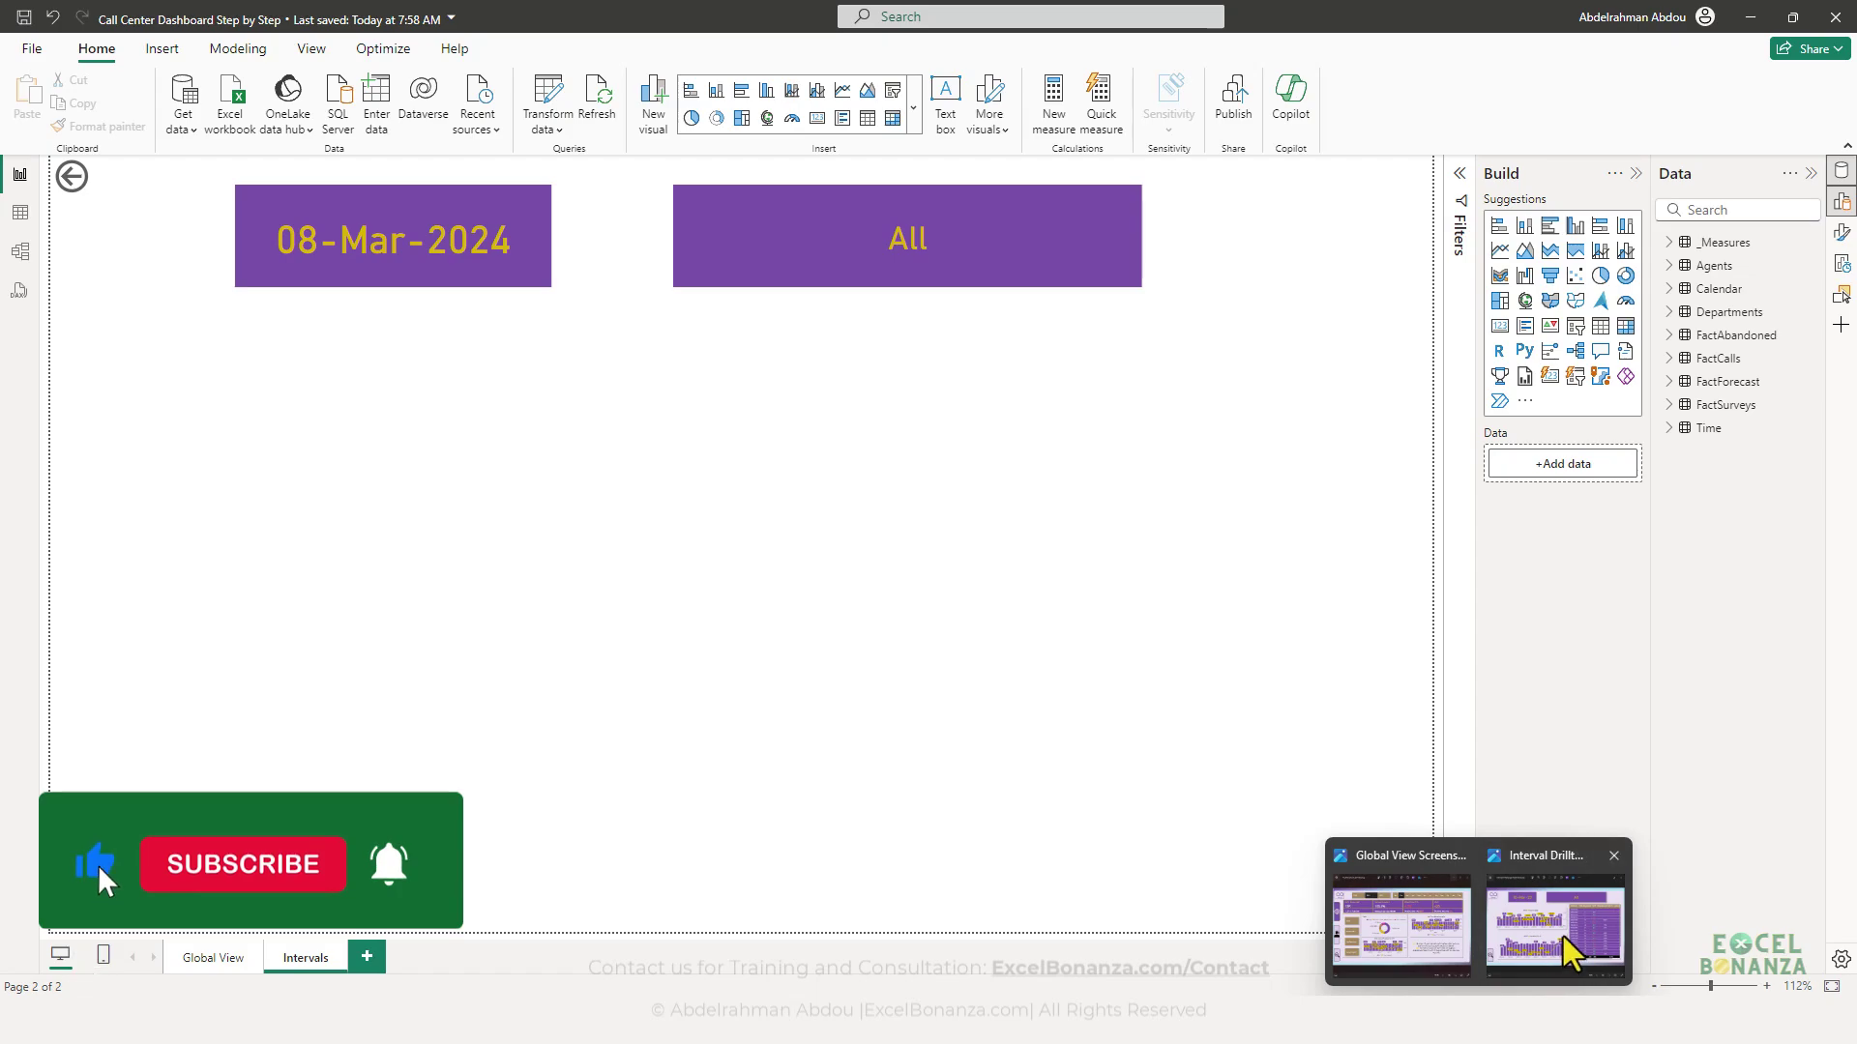
# - Check the Interval Drillthrough reference image and add an empty line and clustered column chart to the Intervals page
pyautogui.click(1557, 929)
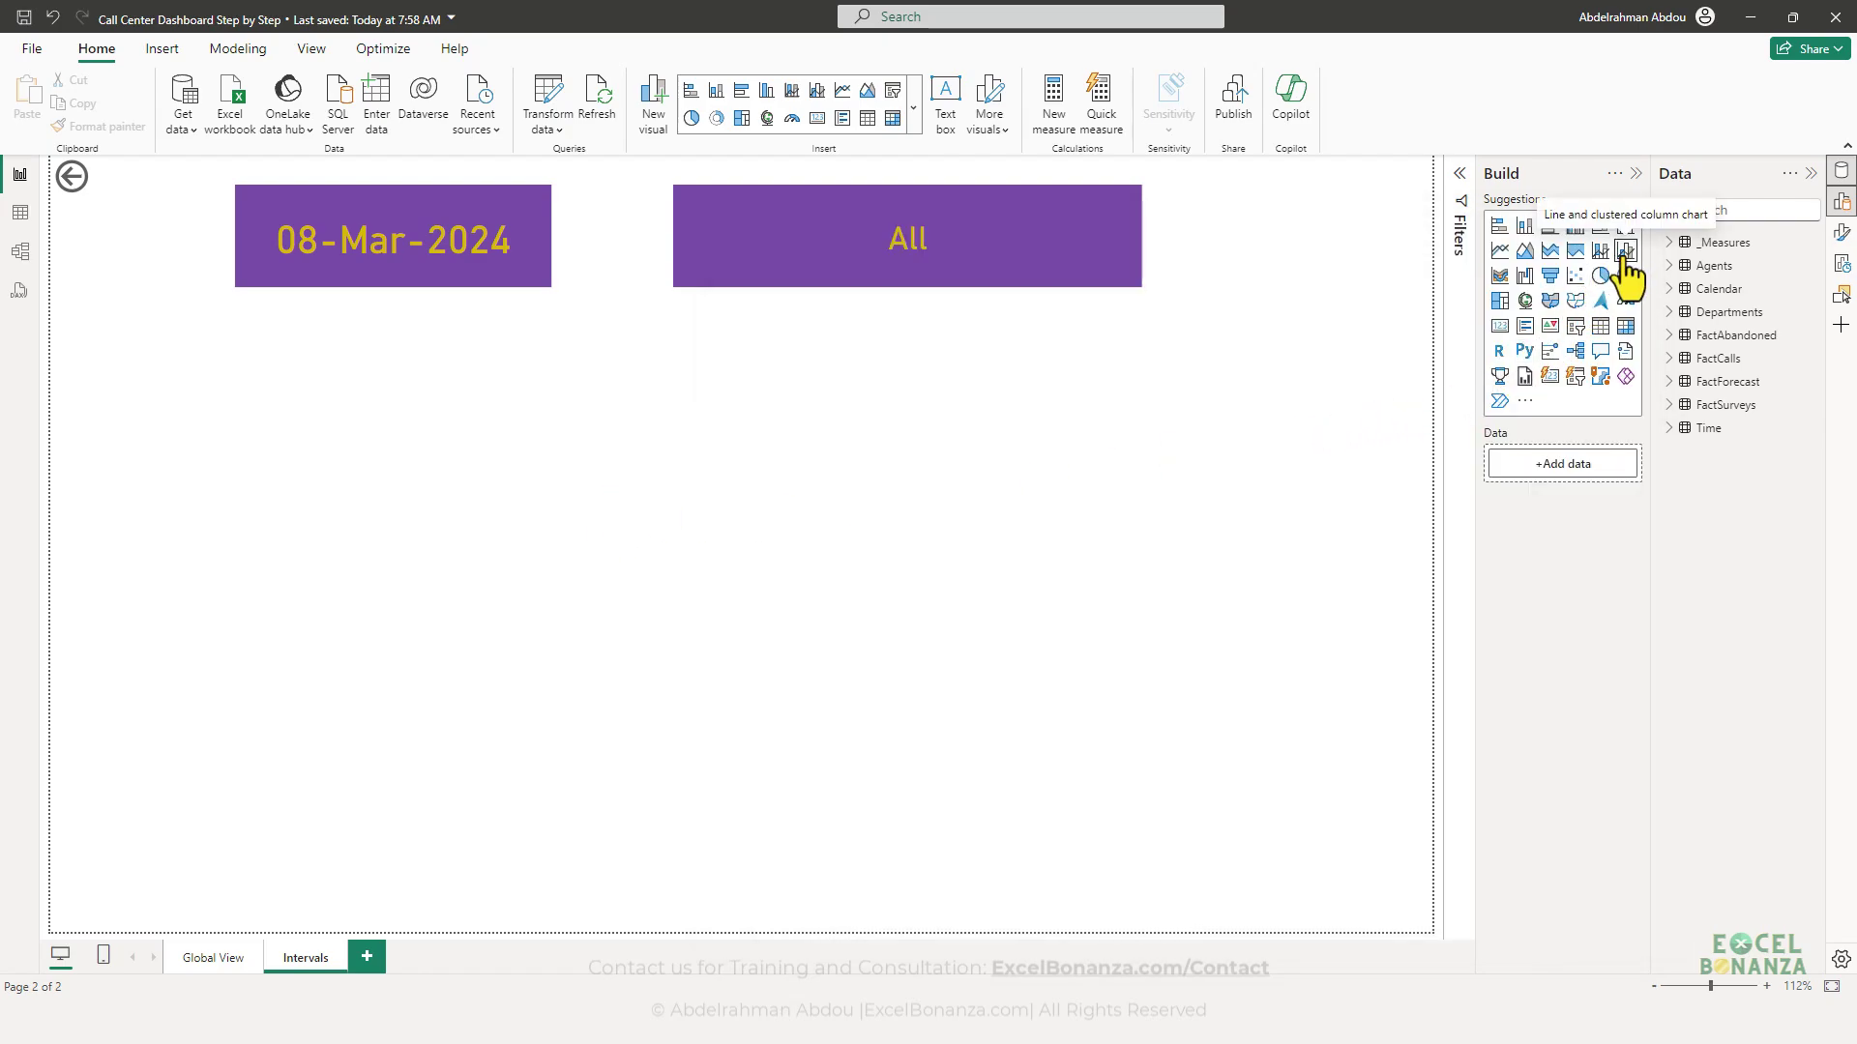
pyautogui.click(1625, 254)
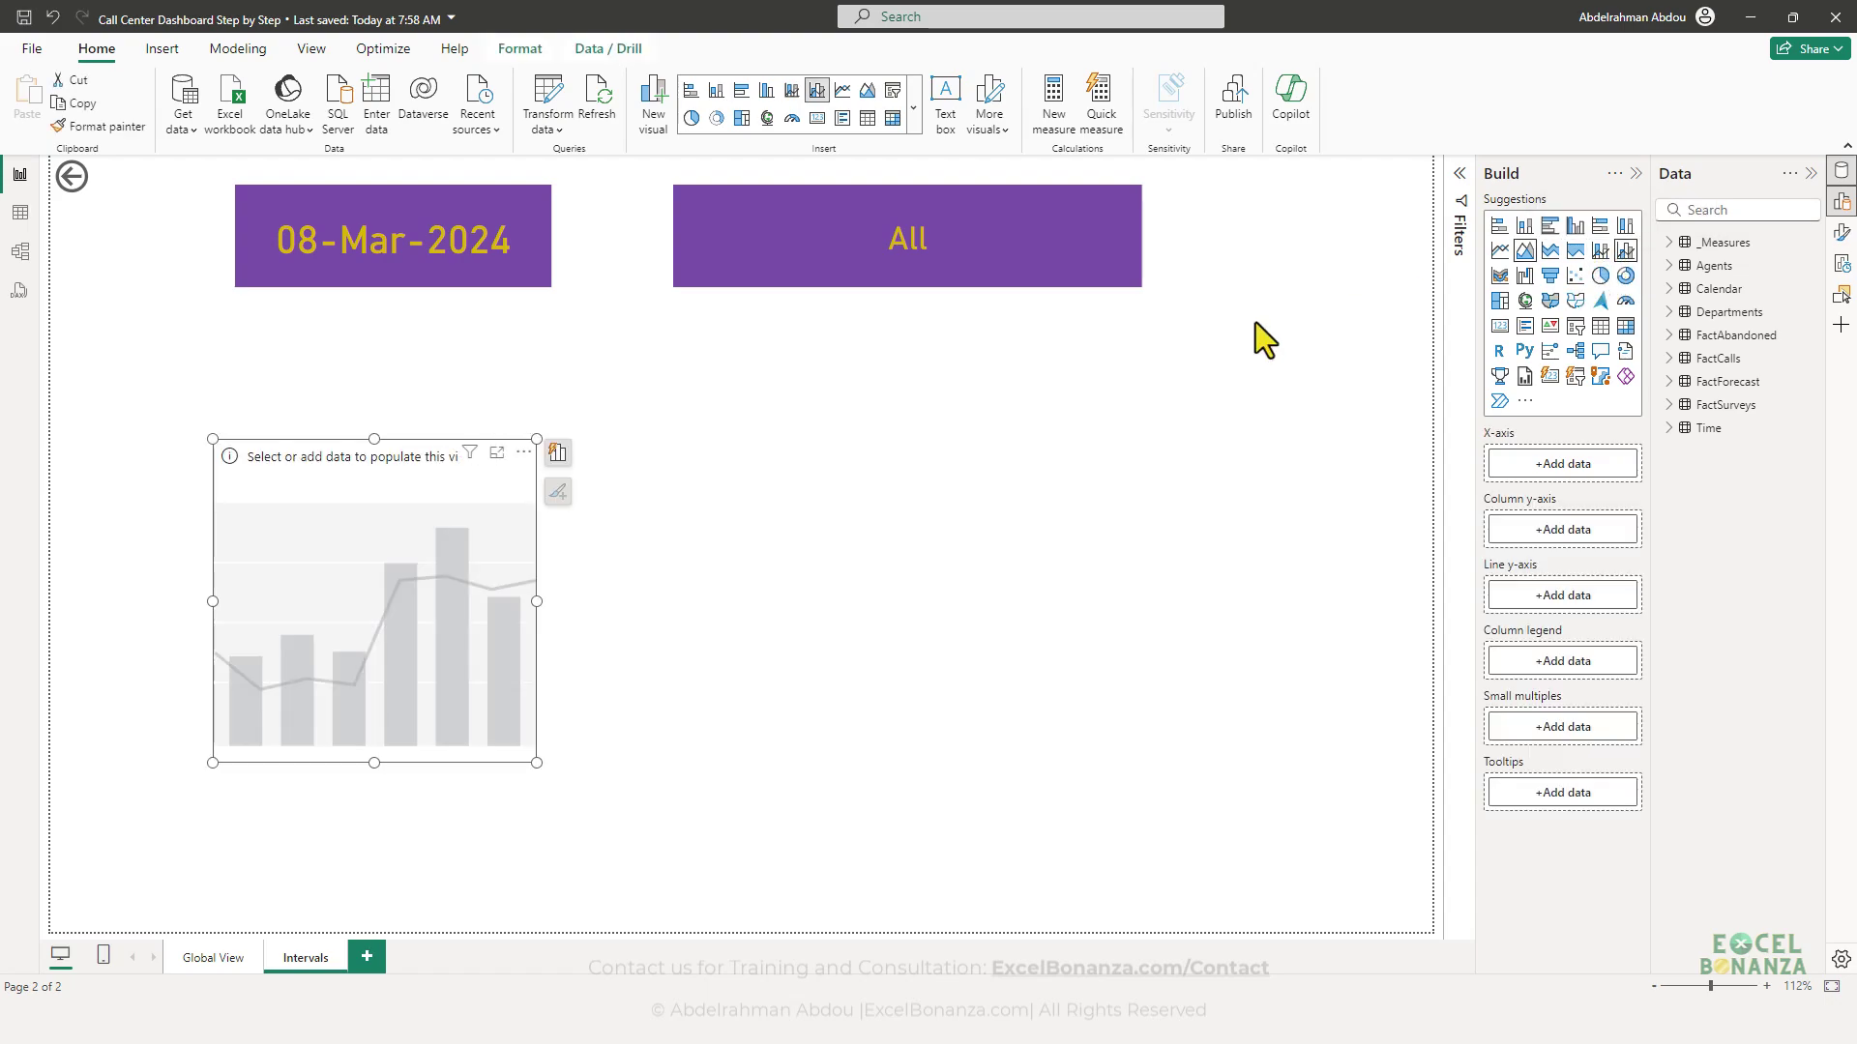
# - Reshape the empty combo chart into a wider, shorter rectangle and assign Interval from the Time table to its X-axis
pyautogui.moveTo(516, 737); pyautogui.dragTo(674, 617)
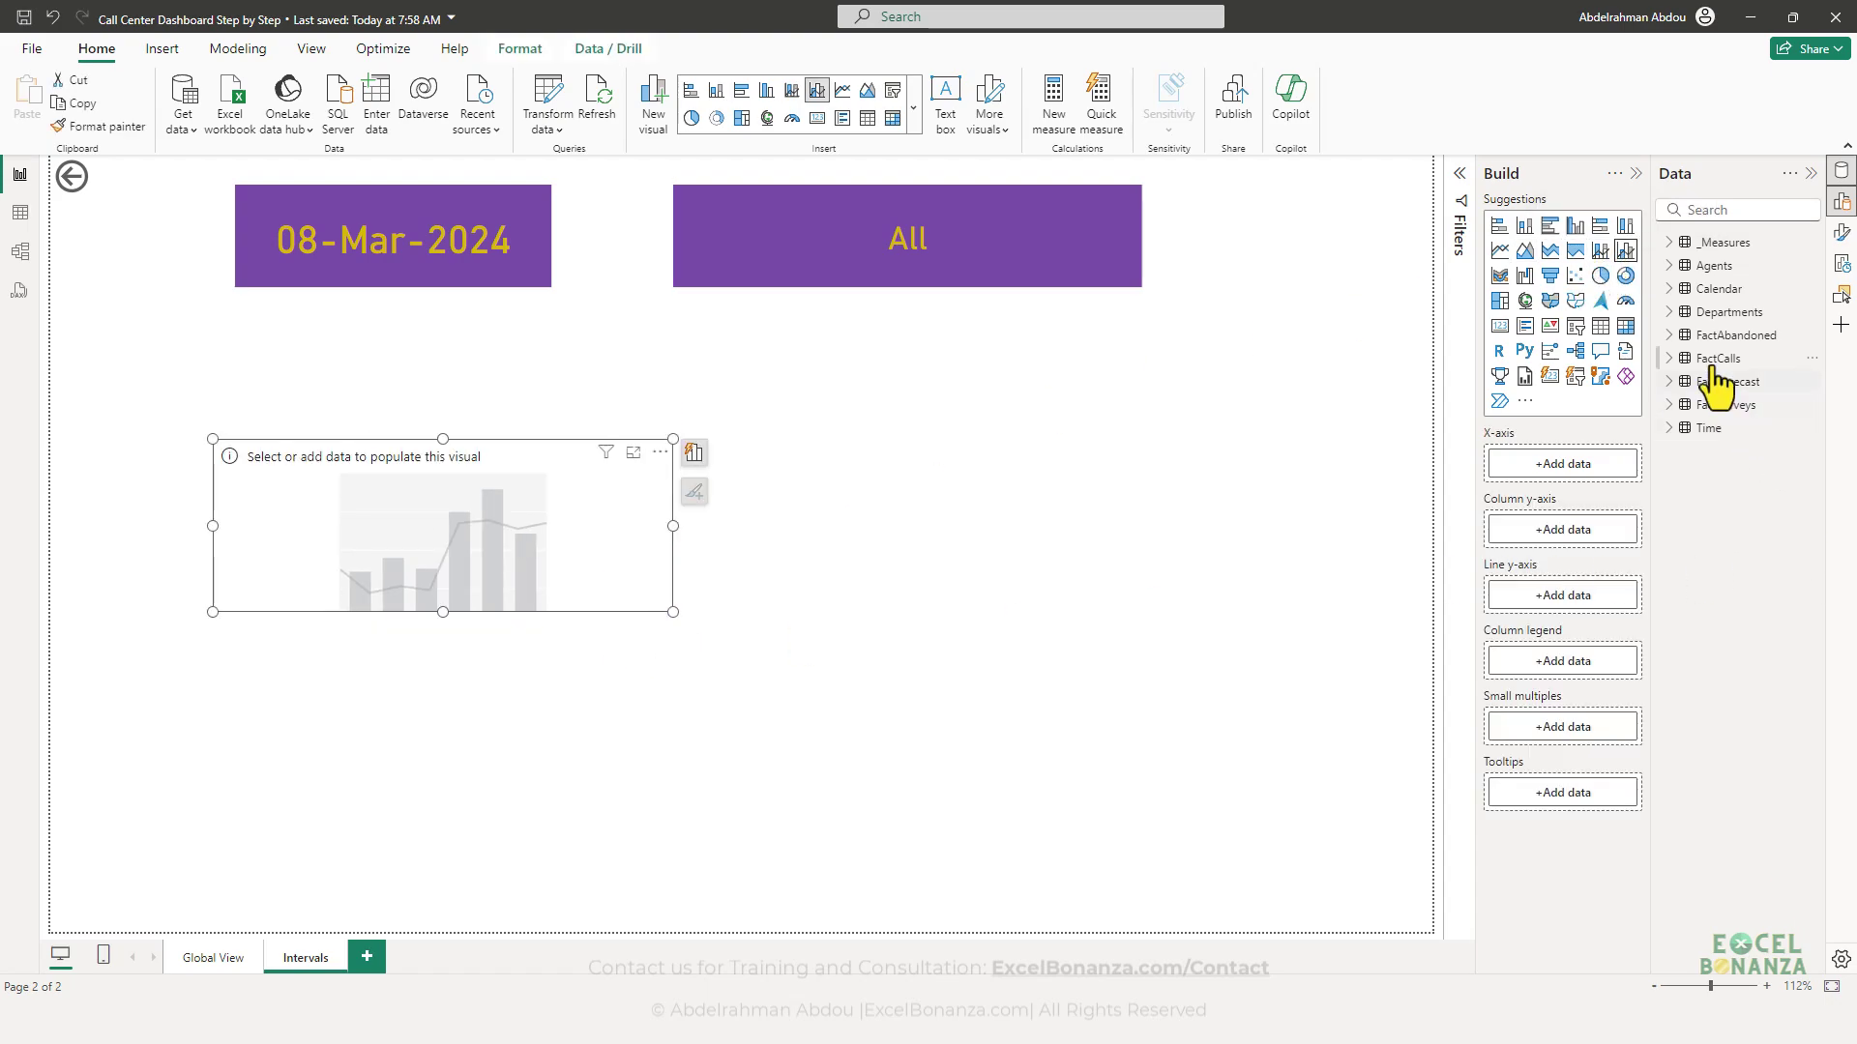
pyautogui.click(1688, 427)
pyautogui.moveTo(1740, 462); pyautogui.dragTo(448, 572)
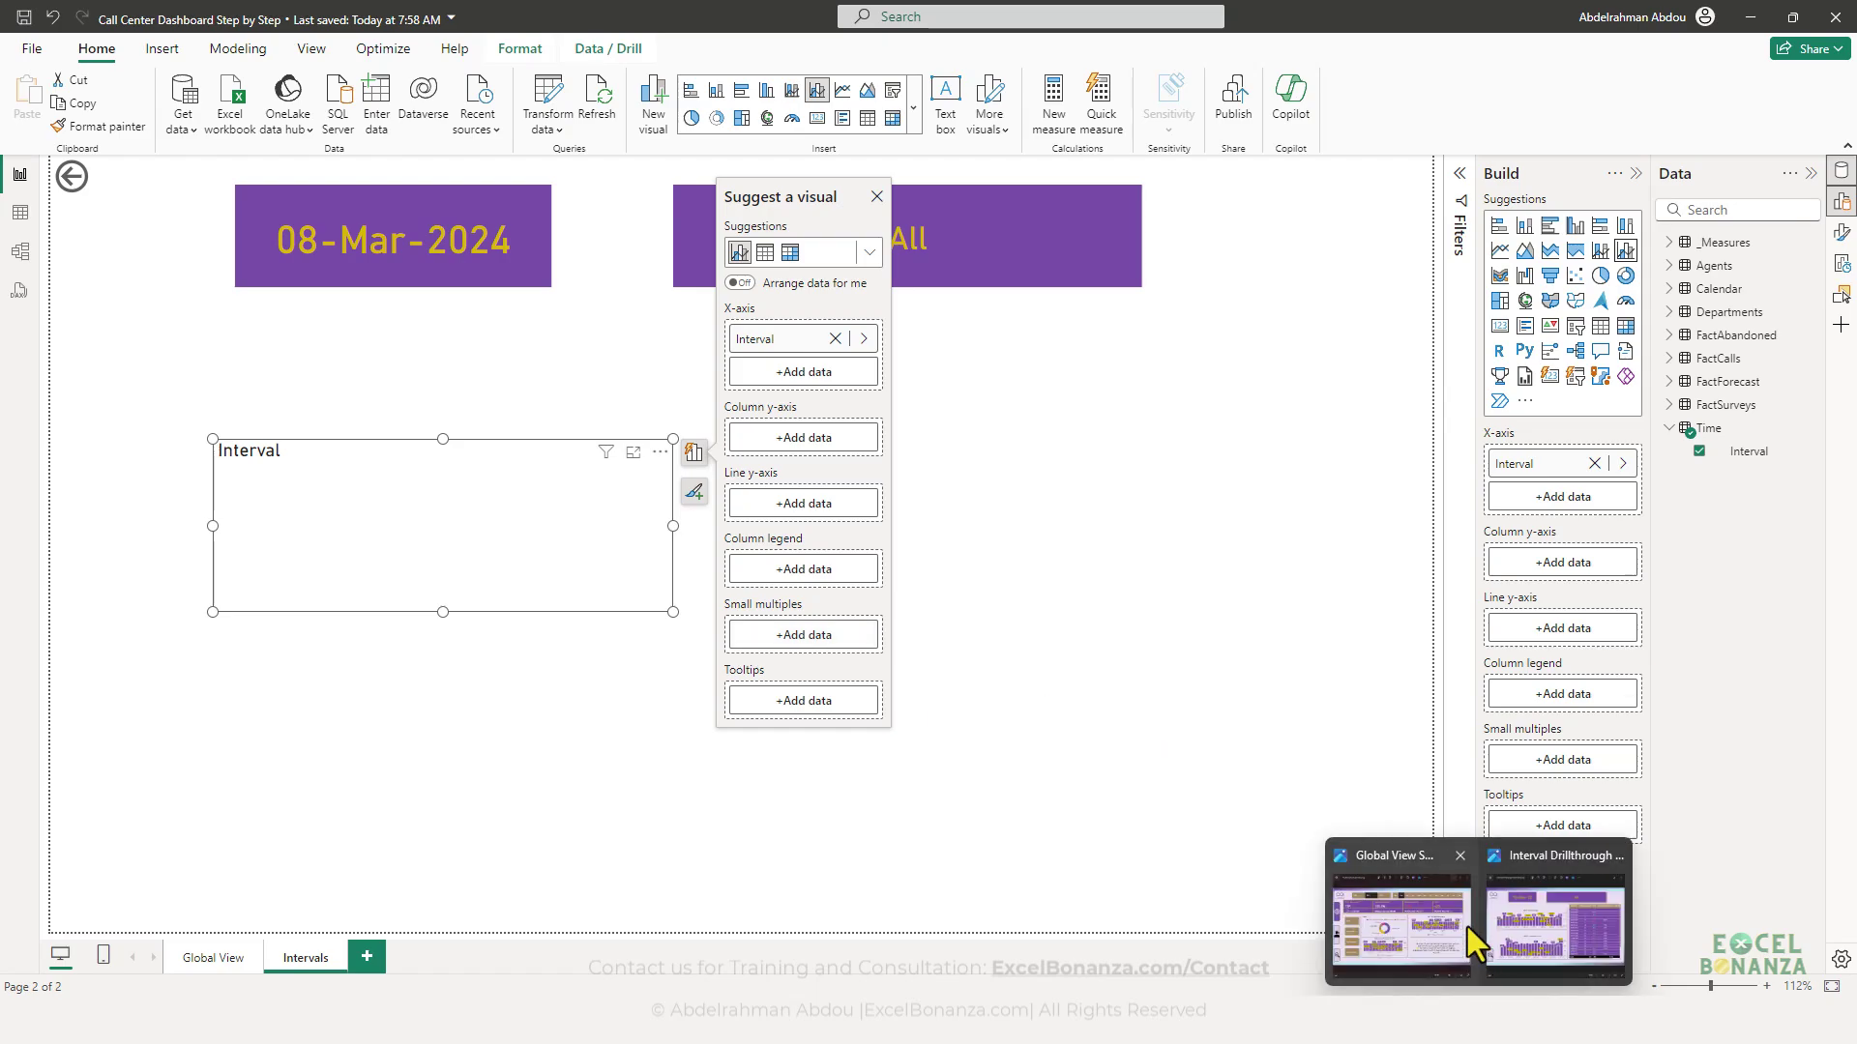
# - Check the Interval Drillthrough reference image and assign the Actual/Forecast % measure to the combo chart's line y-axis
pyautogui.click(1517, 902)
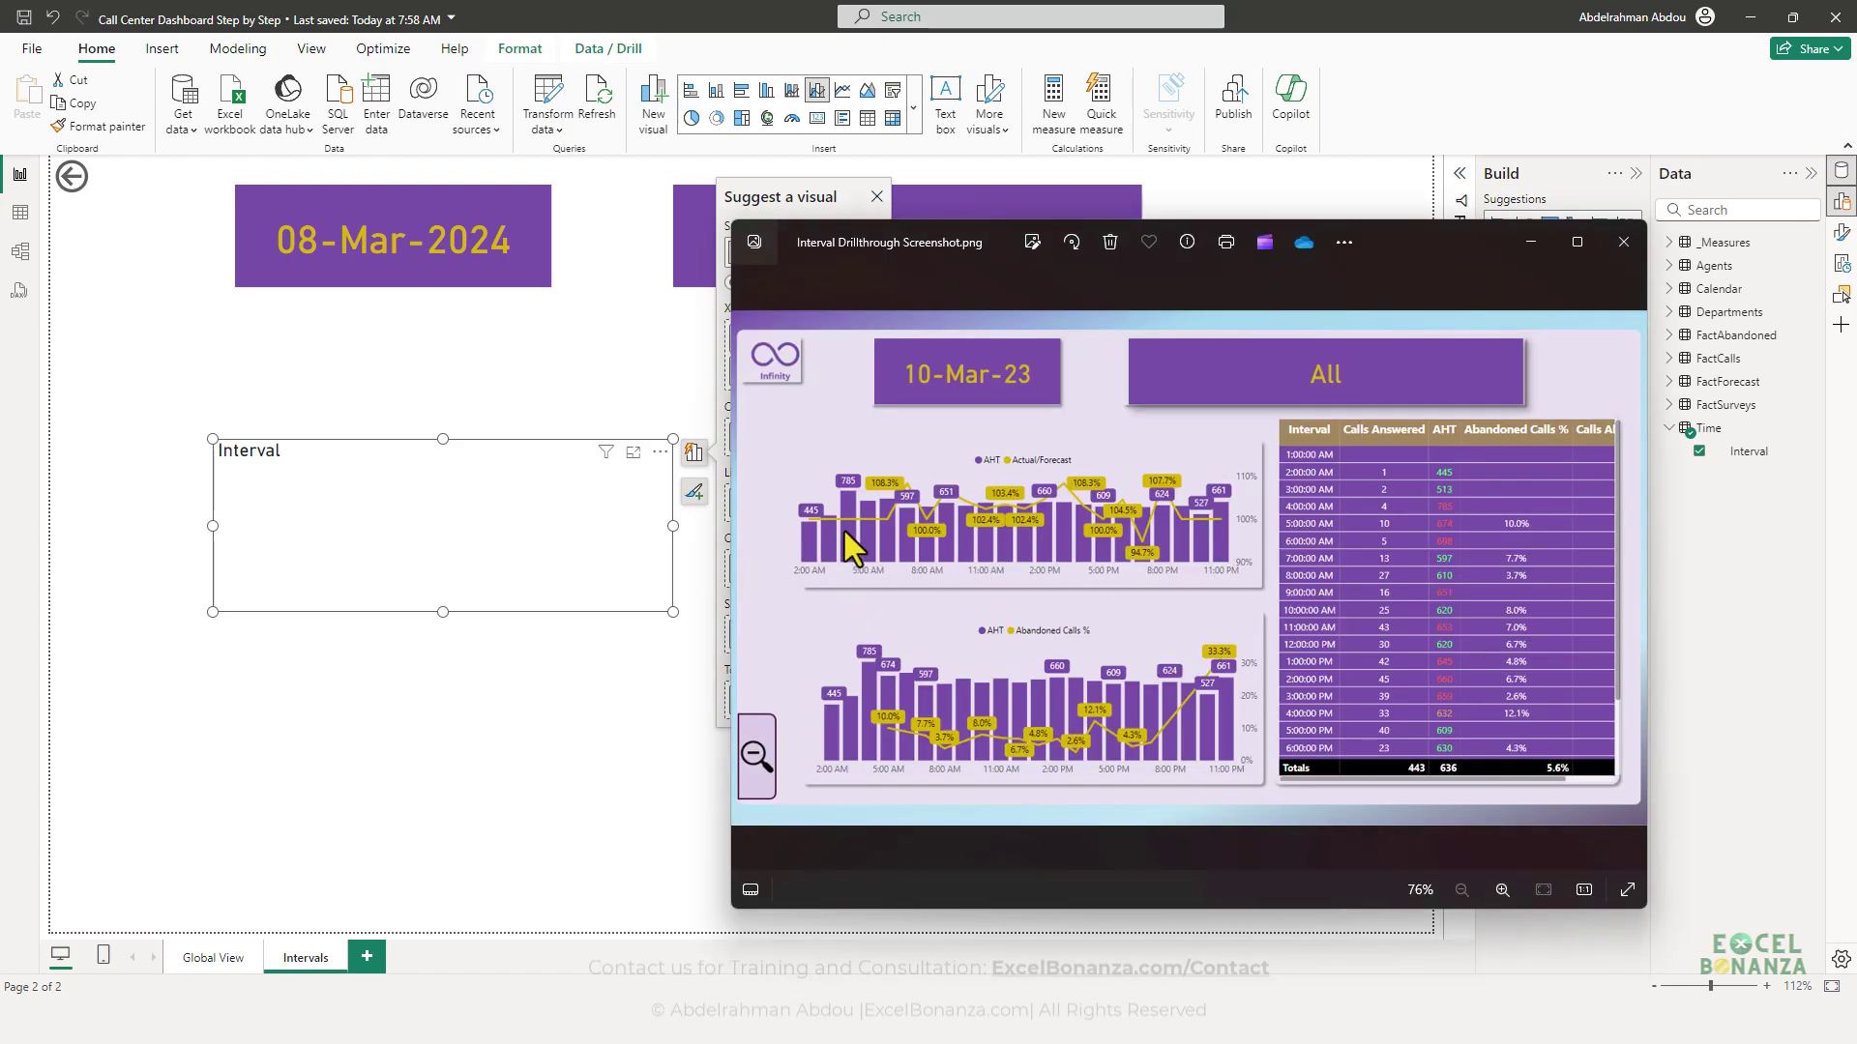
pyautogui.moveTo(782, 564); pyautogui.dragTo(1259, 586)
pyautogui.press('Escape')
pyautogui.click(582, 570)
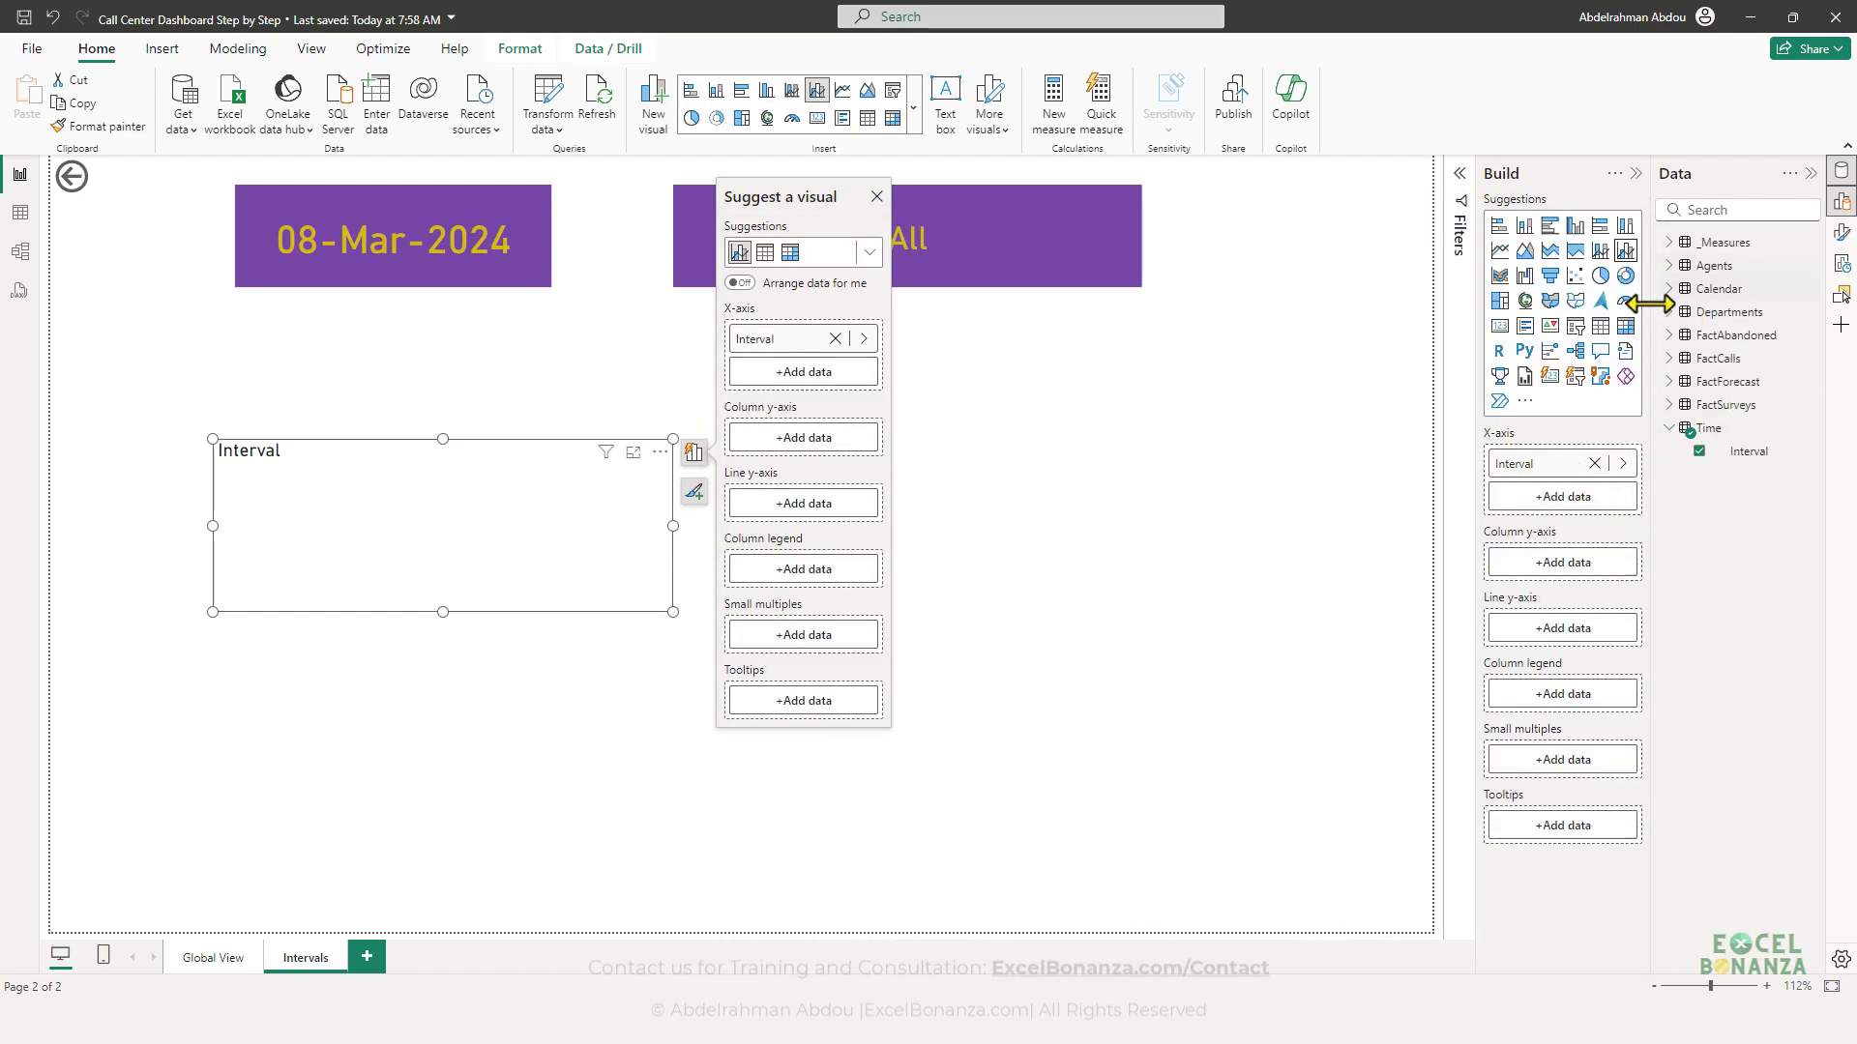
pyautogui.click(1672, 243)
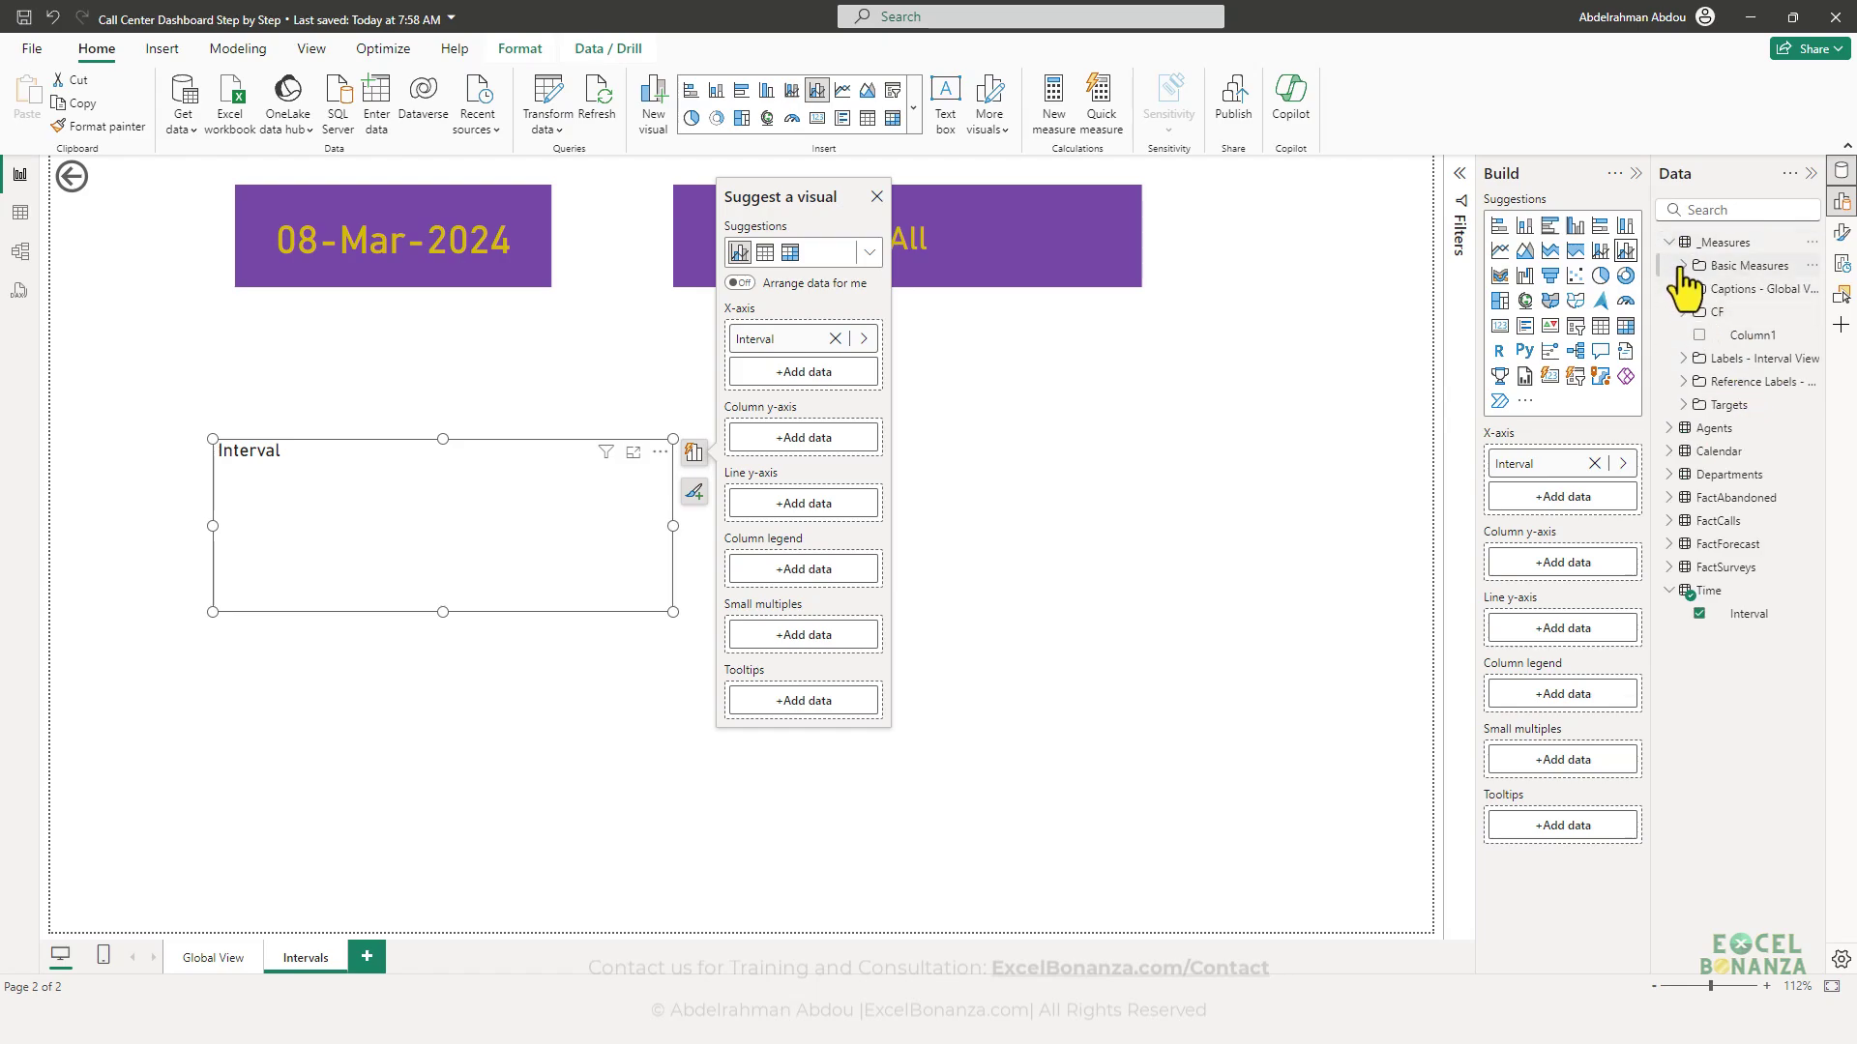
pyautogui.click(1683, 266)
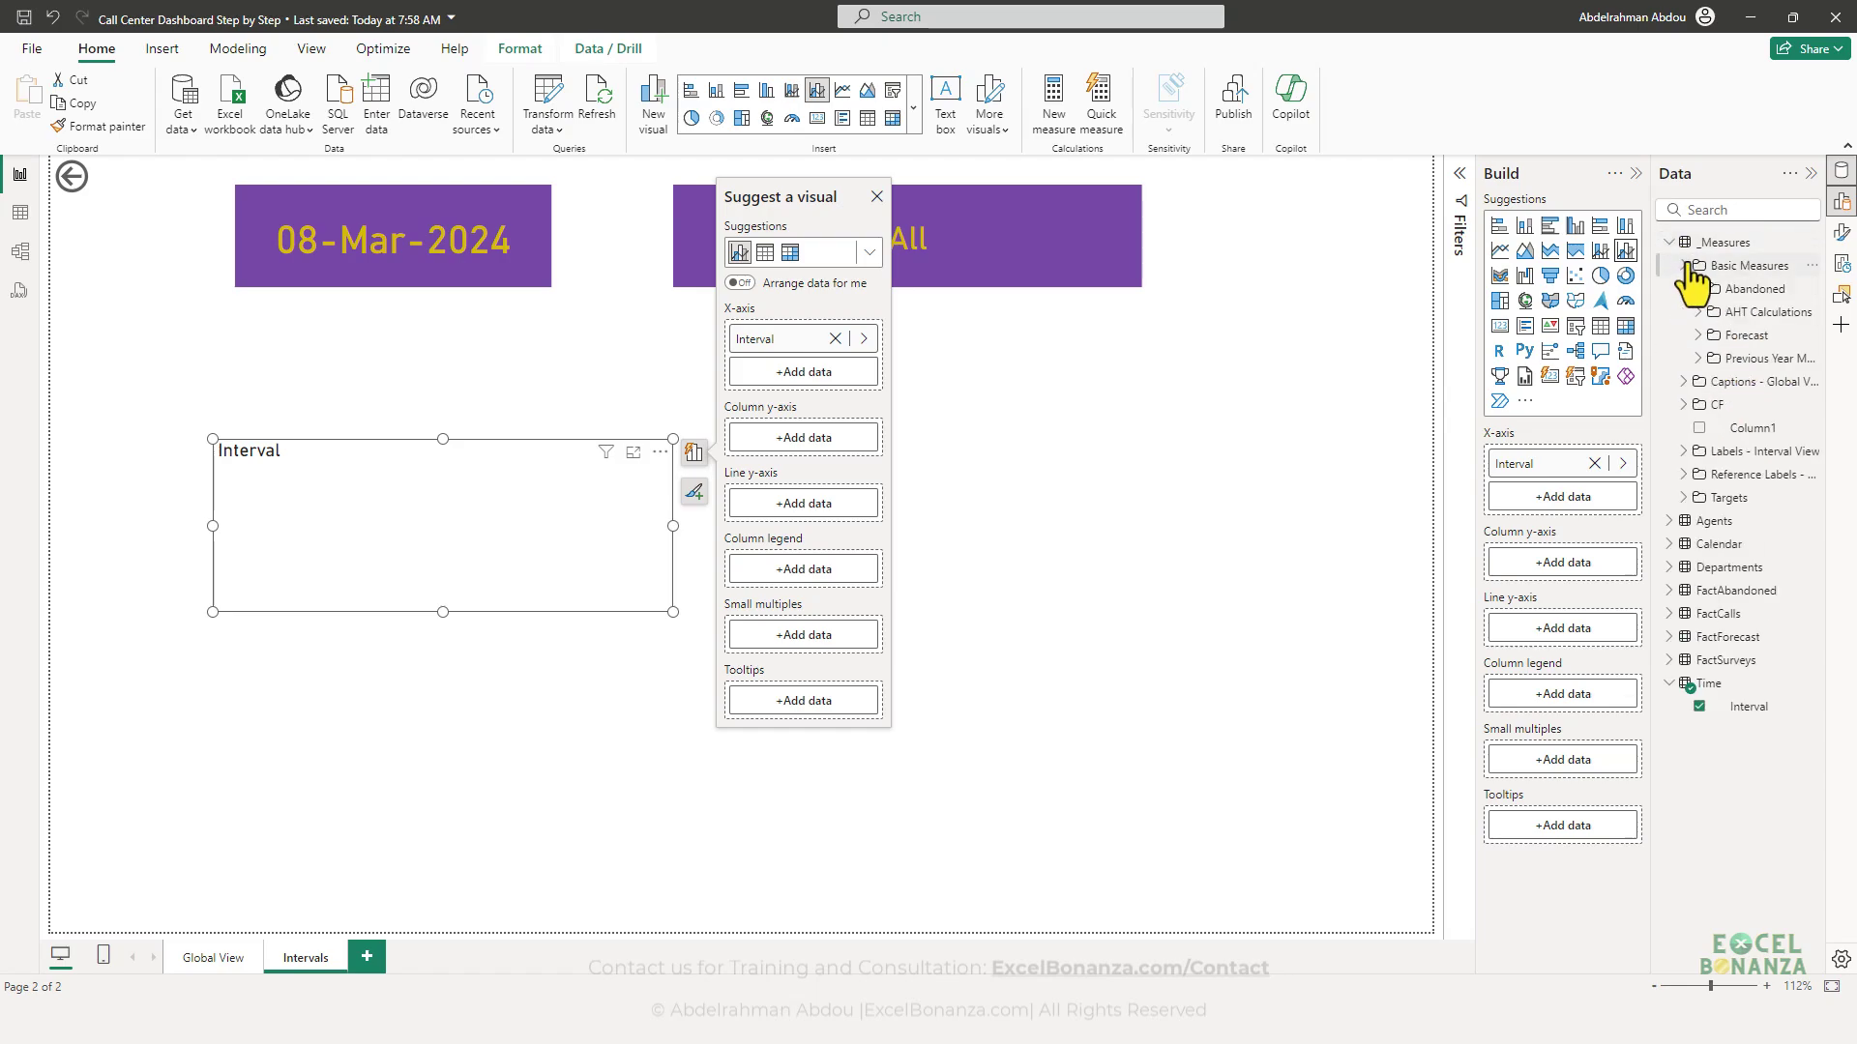
pyautogui.click(1699, 336)
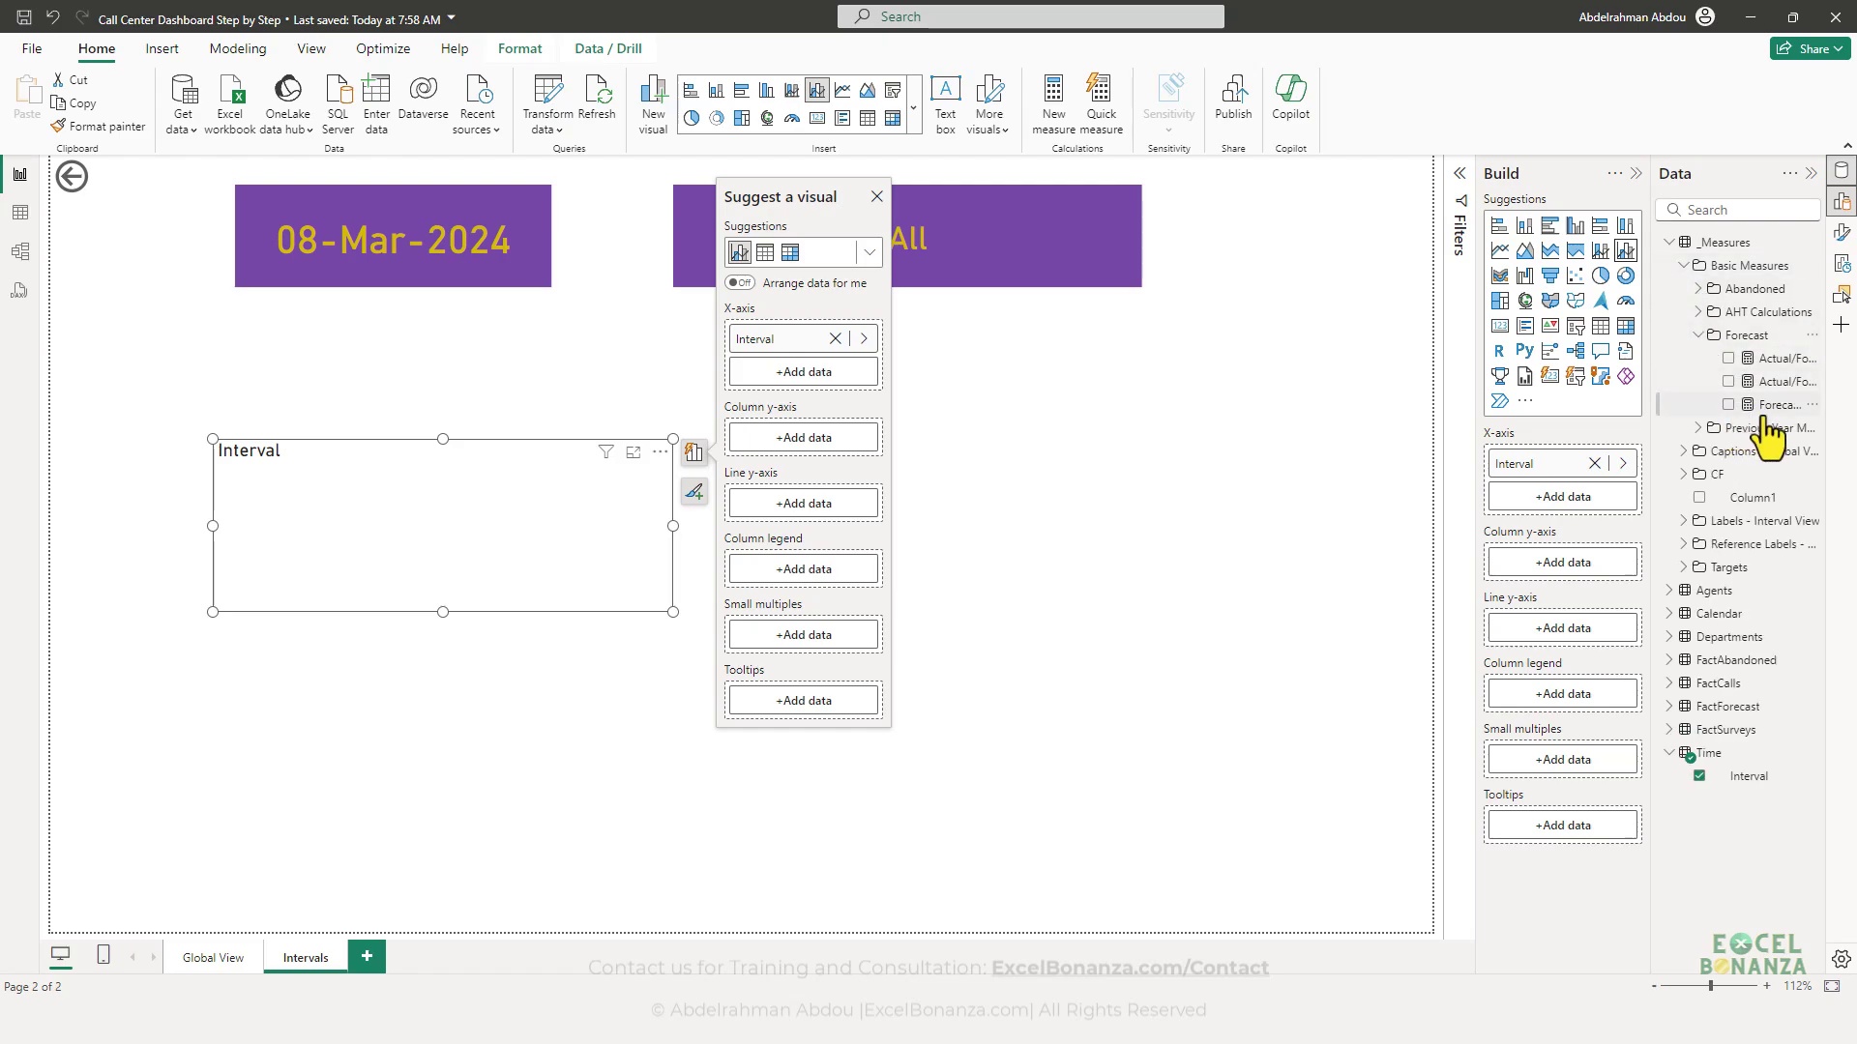
pyautogui.moveTo(1653, 413); pyautogui.dragTo(400, 451)
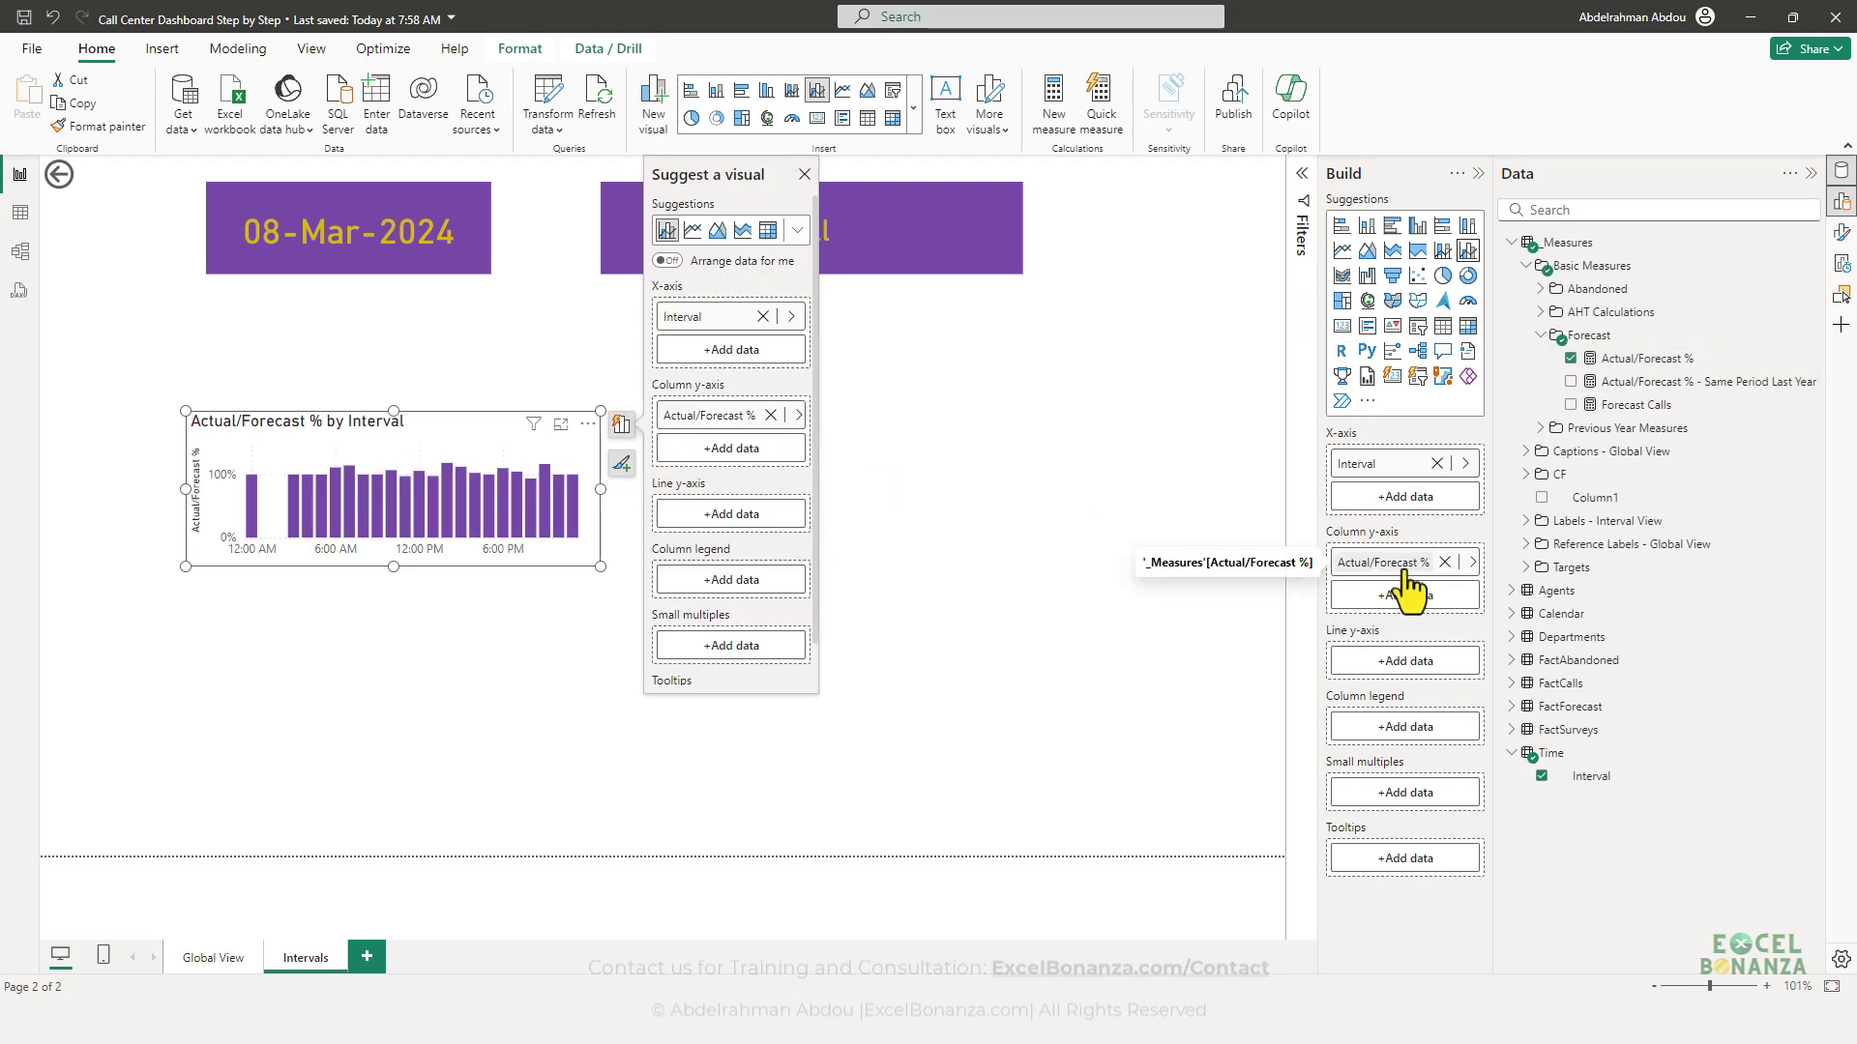
pyautogui.moveTo(1407, 565); pyautogui.dragTo(1405, 665)
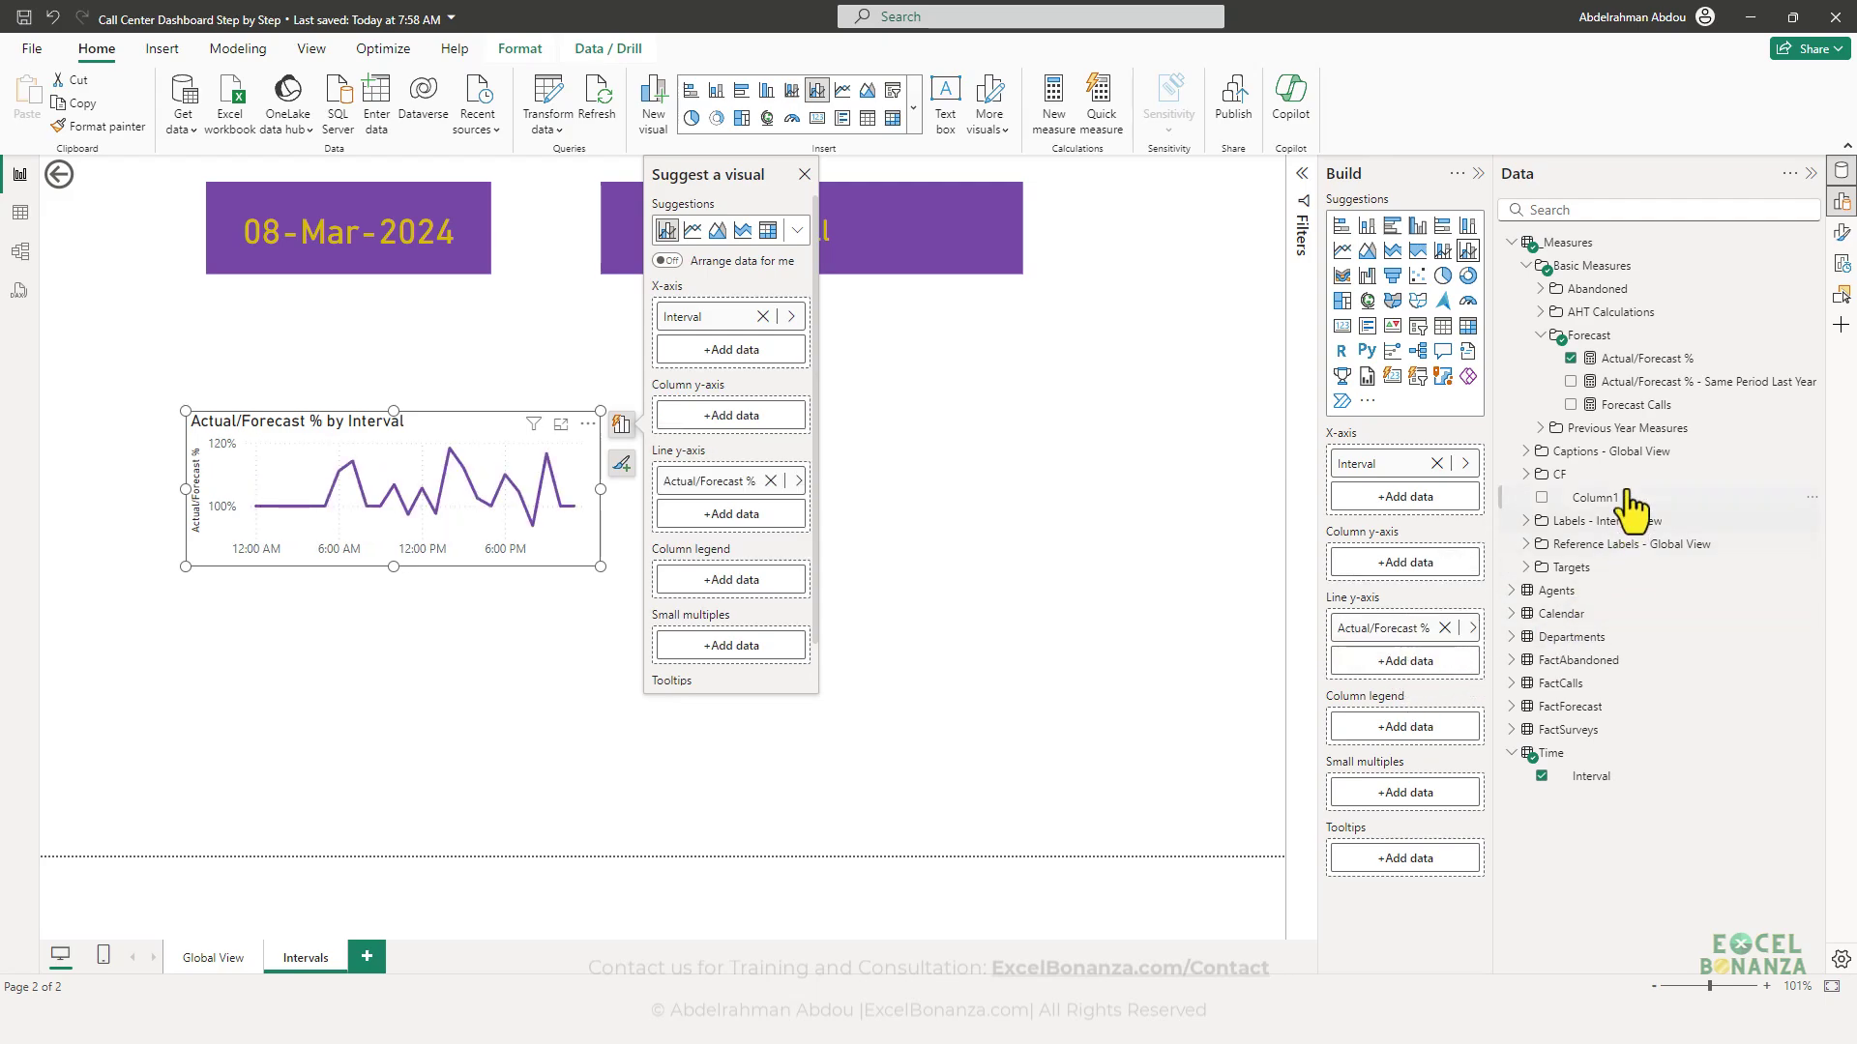
# - Assign the AHT measure to the combo chart's column y-axis and enlarge the chart
pyautogui.click(1541, 311)
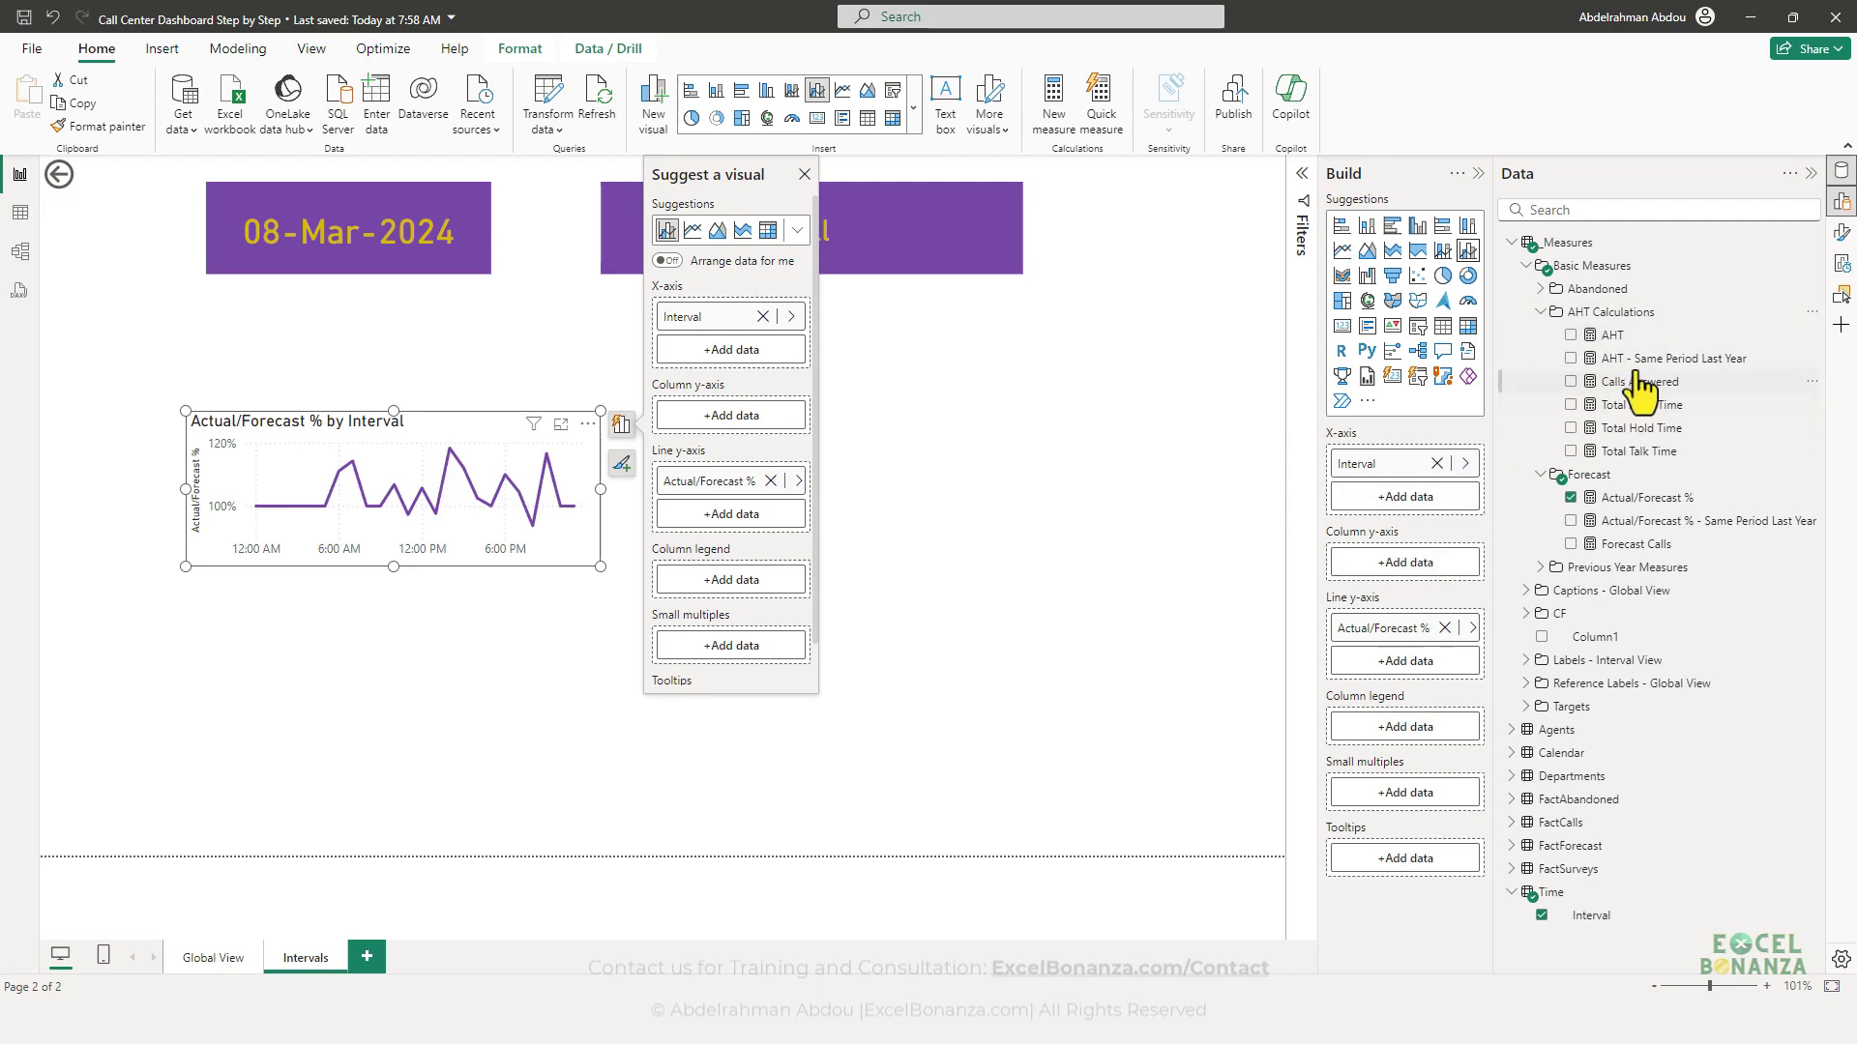
pyautogui.moveTo(1633, 346); pyautogui.dragTo(1422, 573)
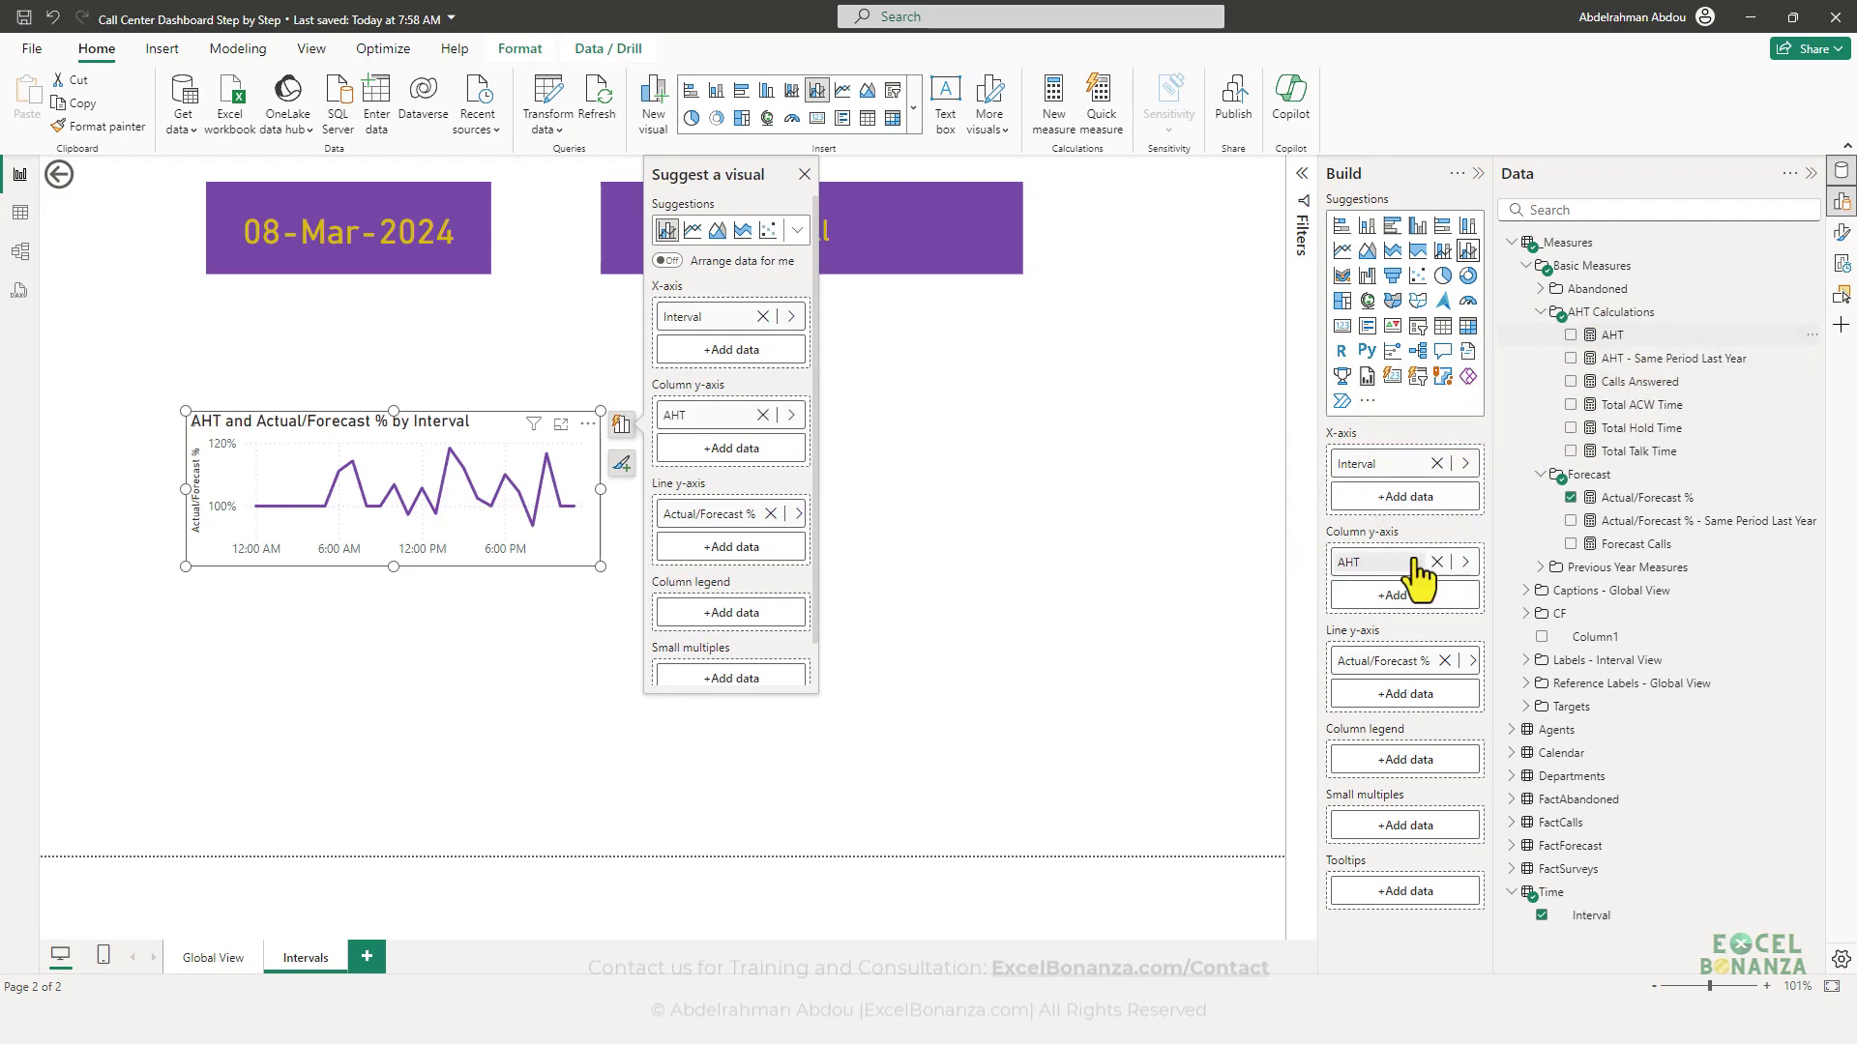
pyautogui.moveTo(584, 568); pyautogui.dragTo(704, 643)
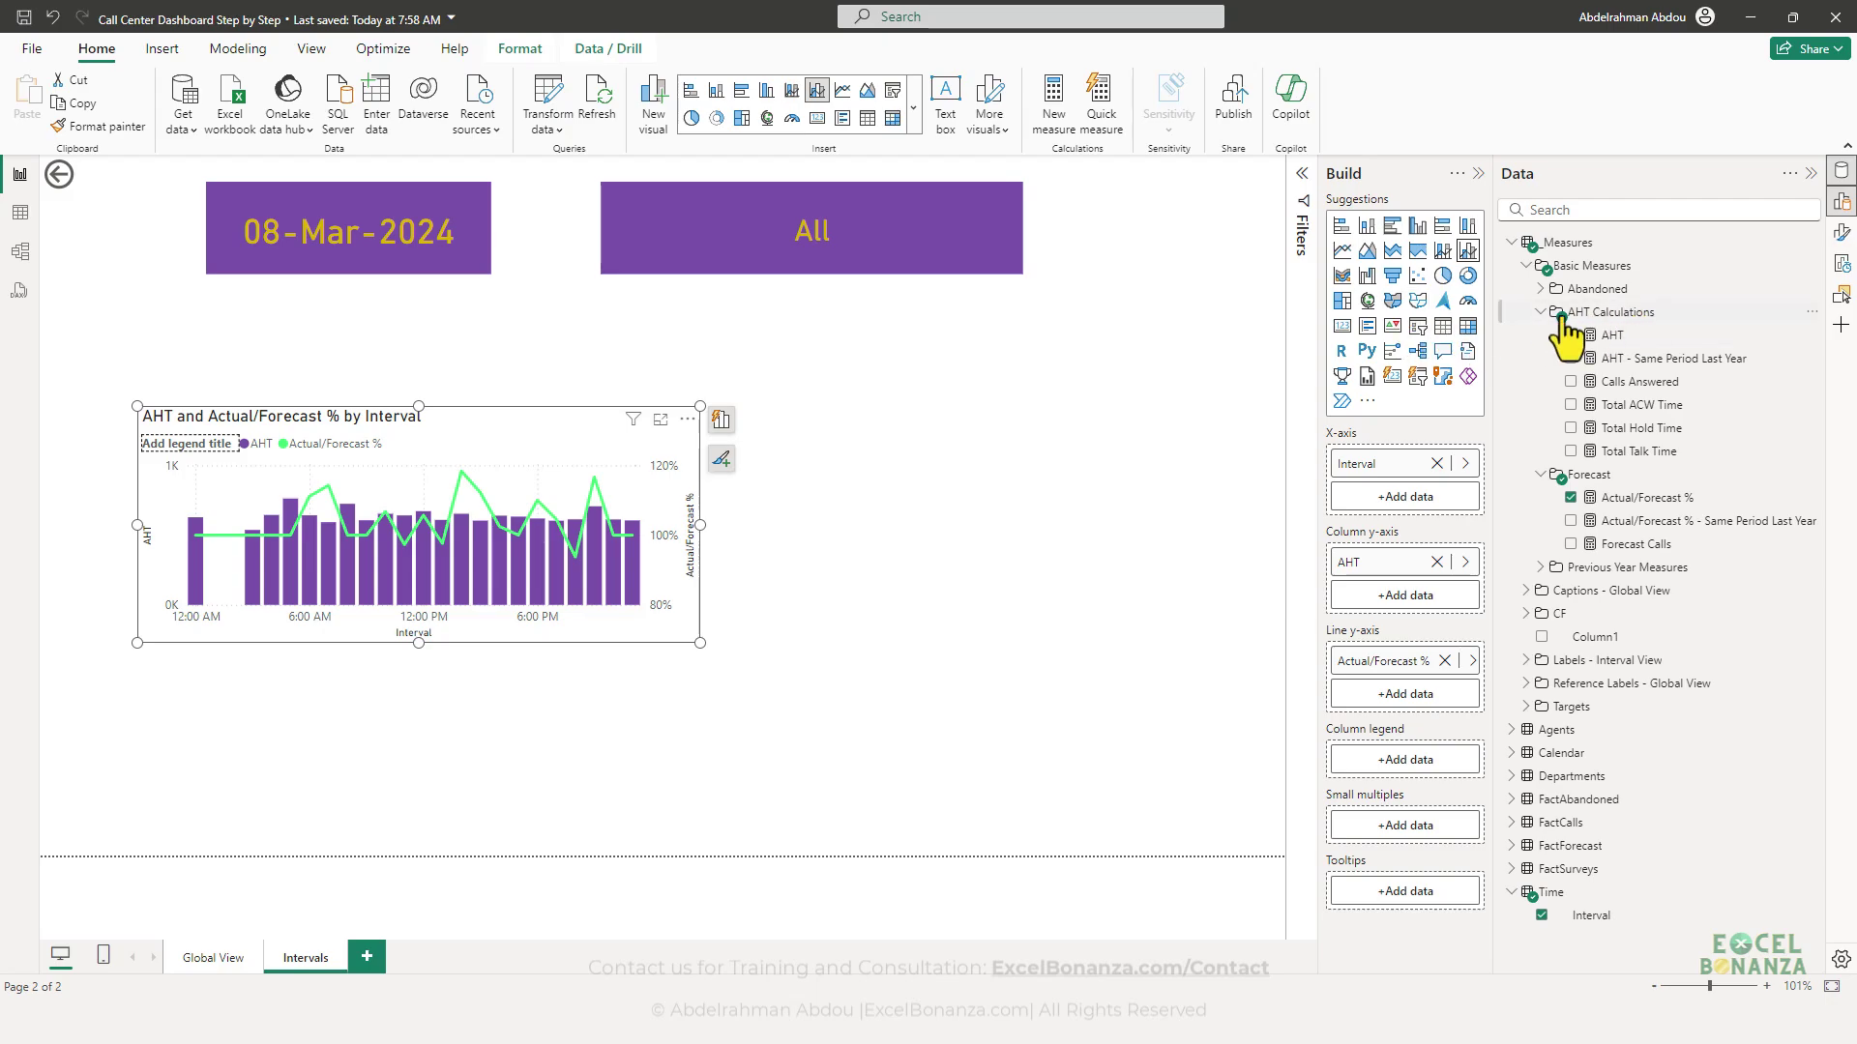
# - Enable Match line color for the combo chart's legend and remove the legend title
pyautogui.click(1842, 235)
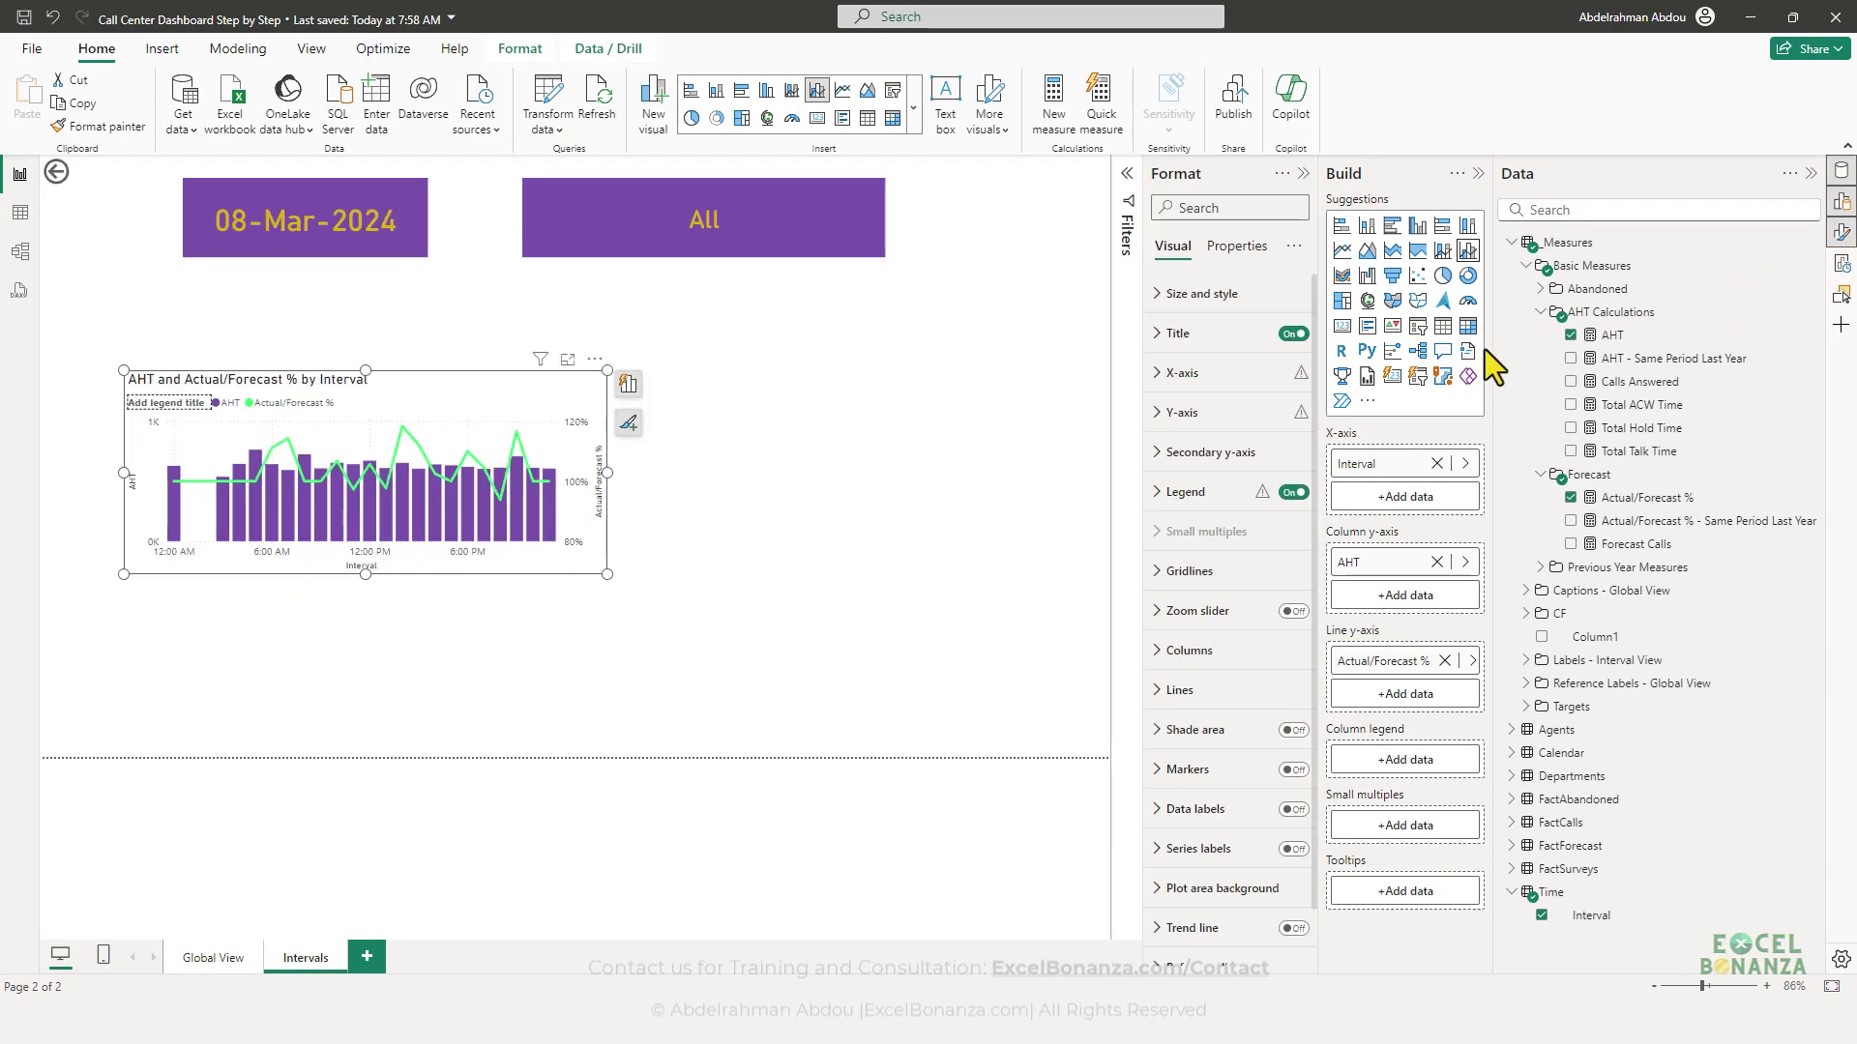
pyautogui.click(1155, 493)
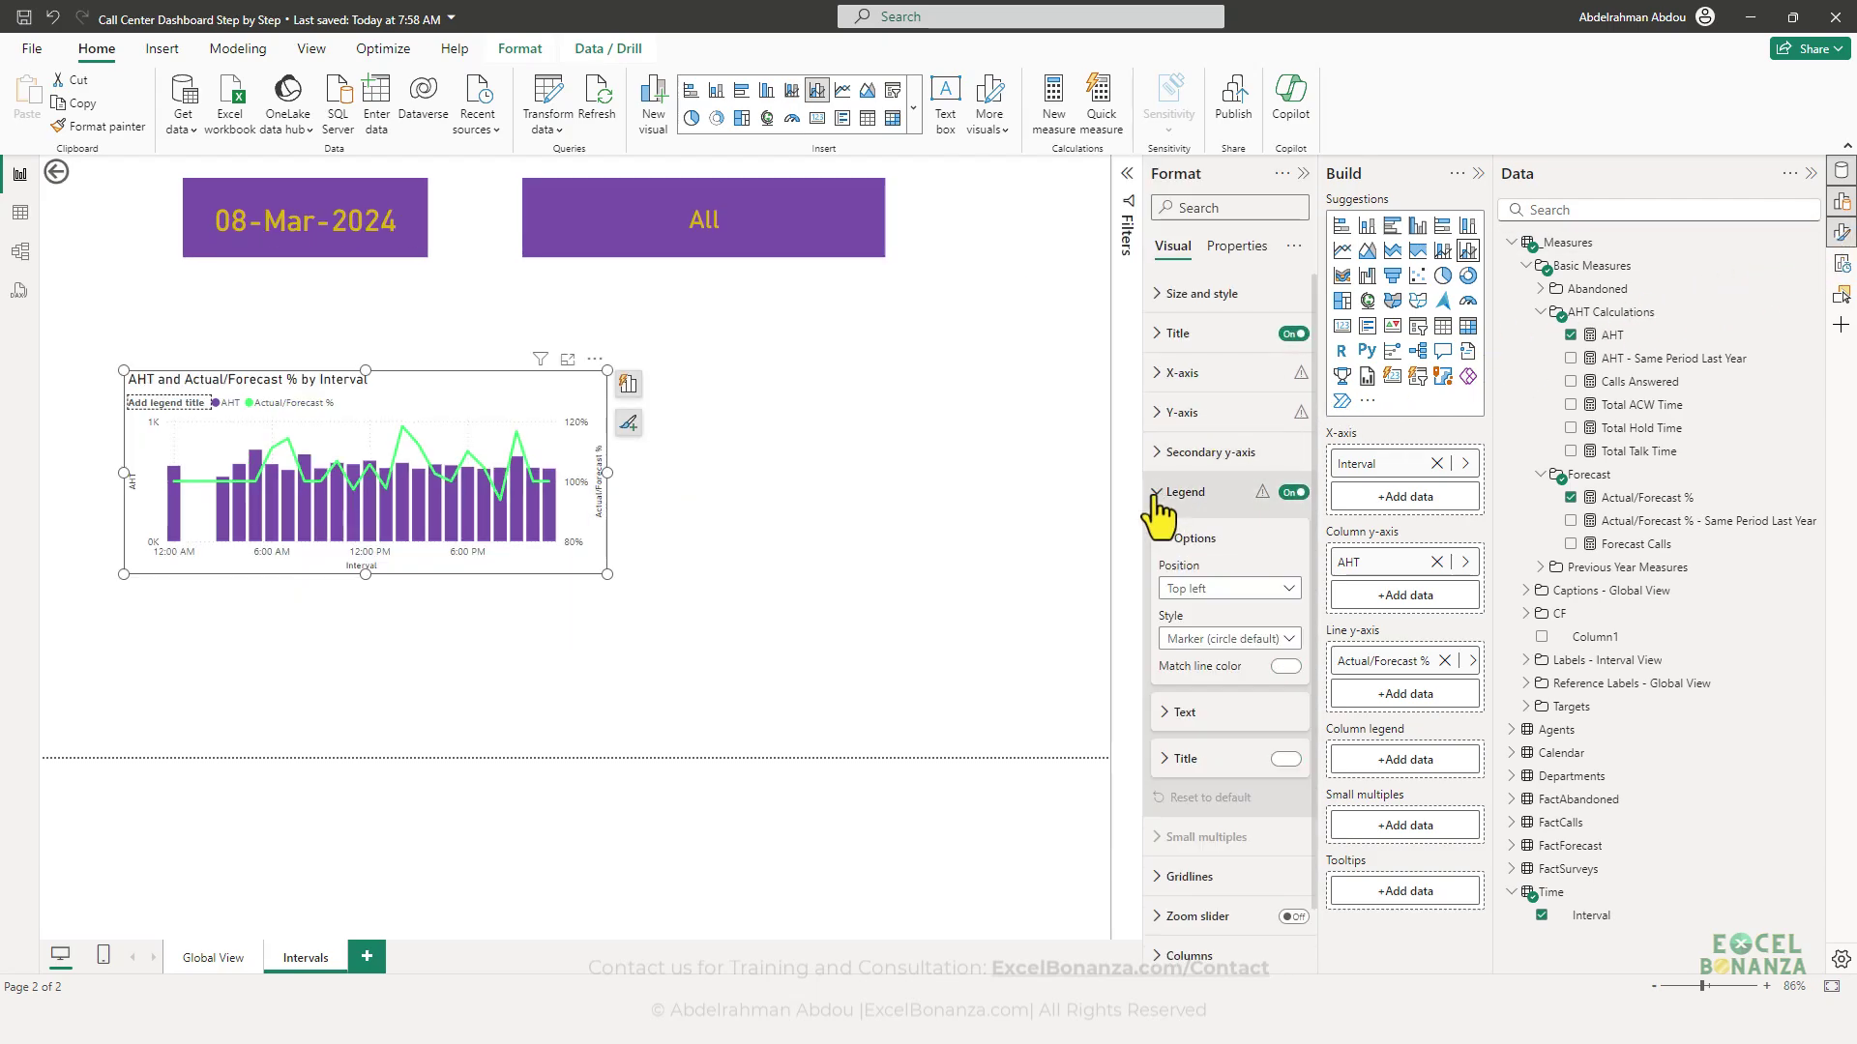
pyautogui.click(1285, 666)
pyautogui.click(1285, 759)
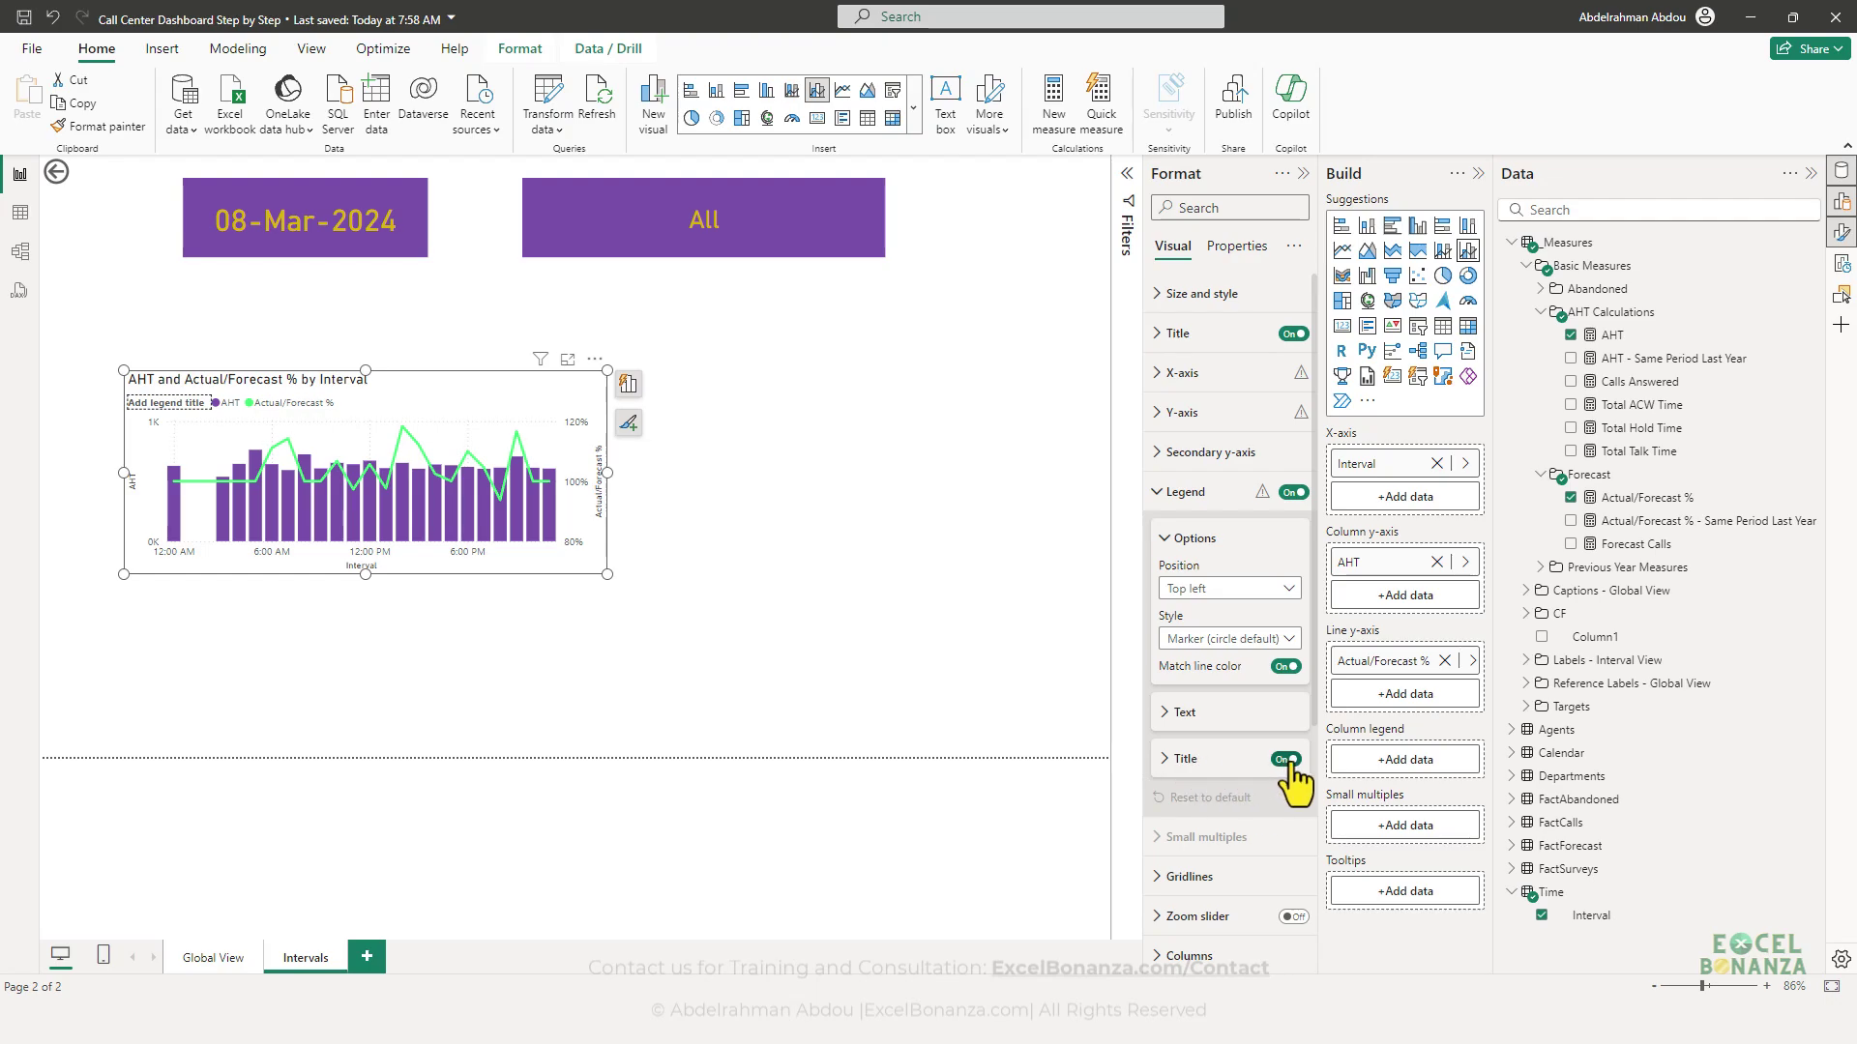
pyautogui.click(1287, 760)
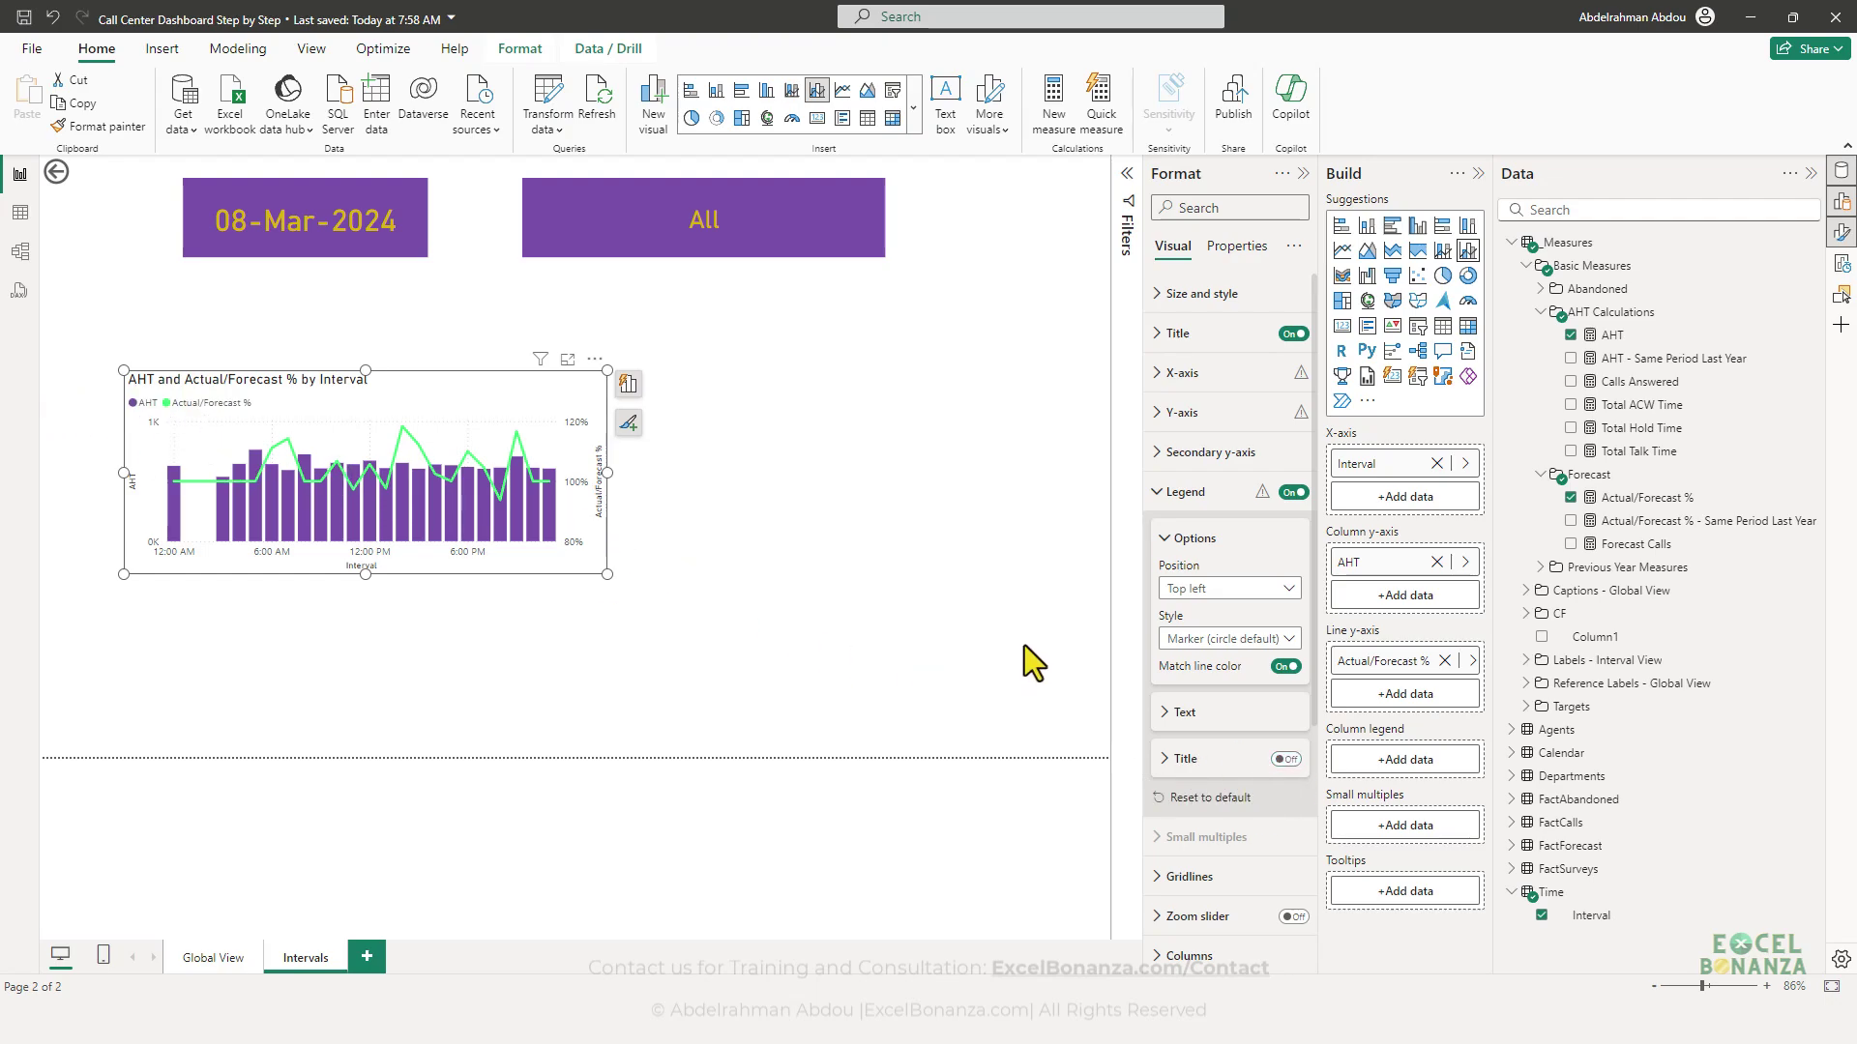
# - Position the combo chart's legend at Top center and enlarge the chart slightly
pyautogui.scroll(-2, 1244, 606)
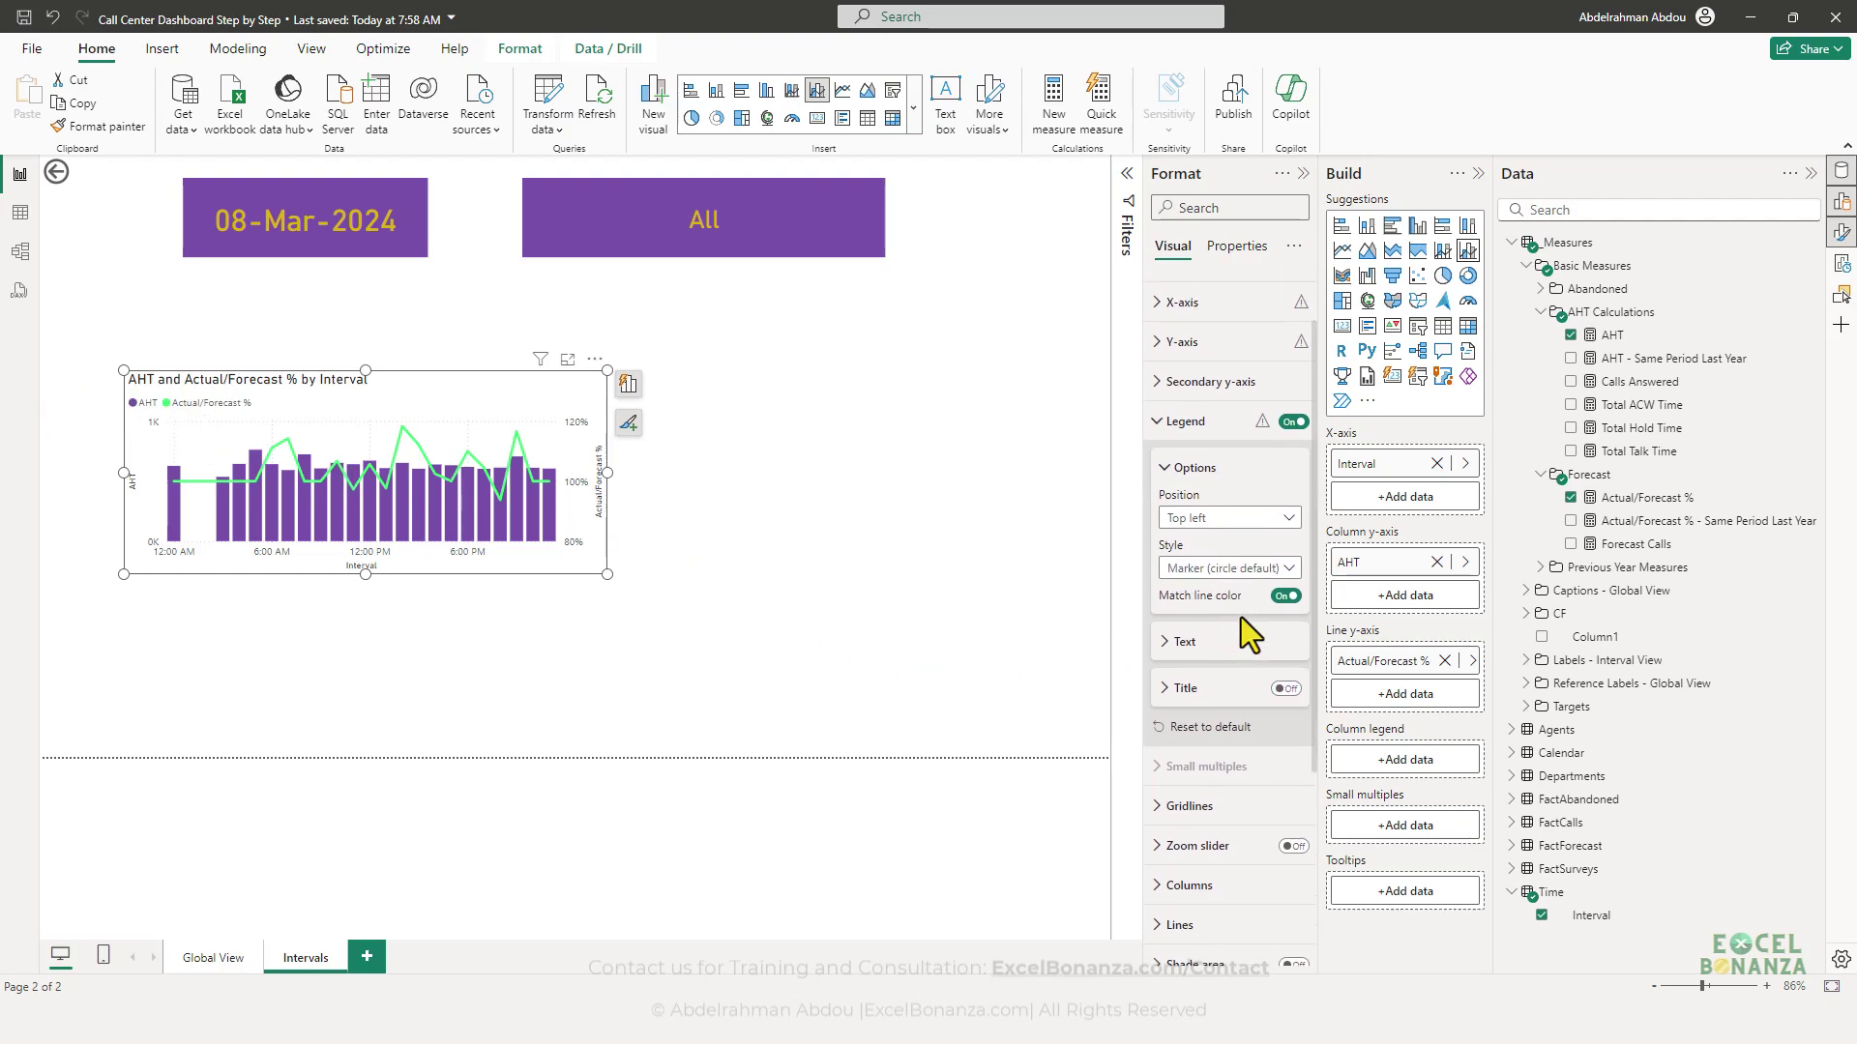
pyautogui.scroll(2, 1239, 617)
pyautogui.click(1226, 587)
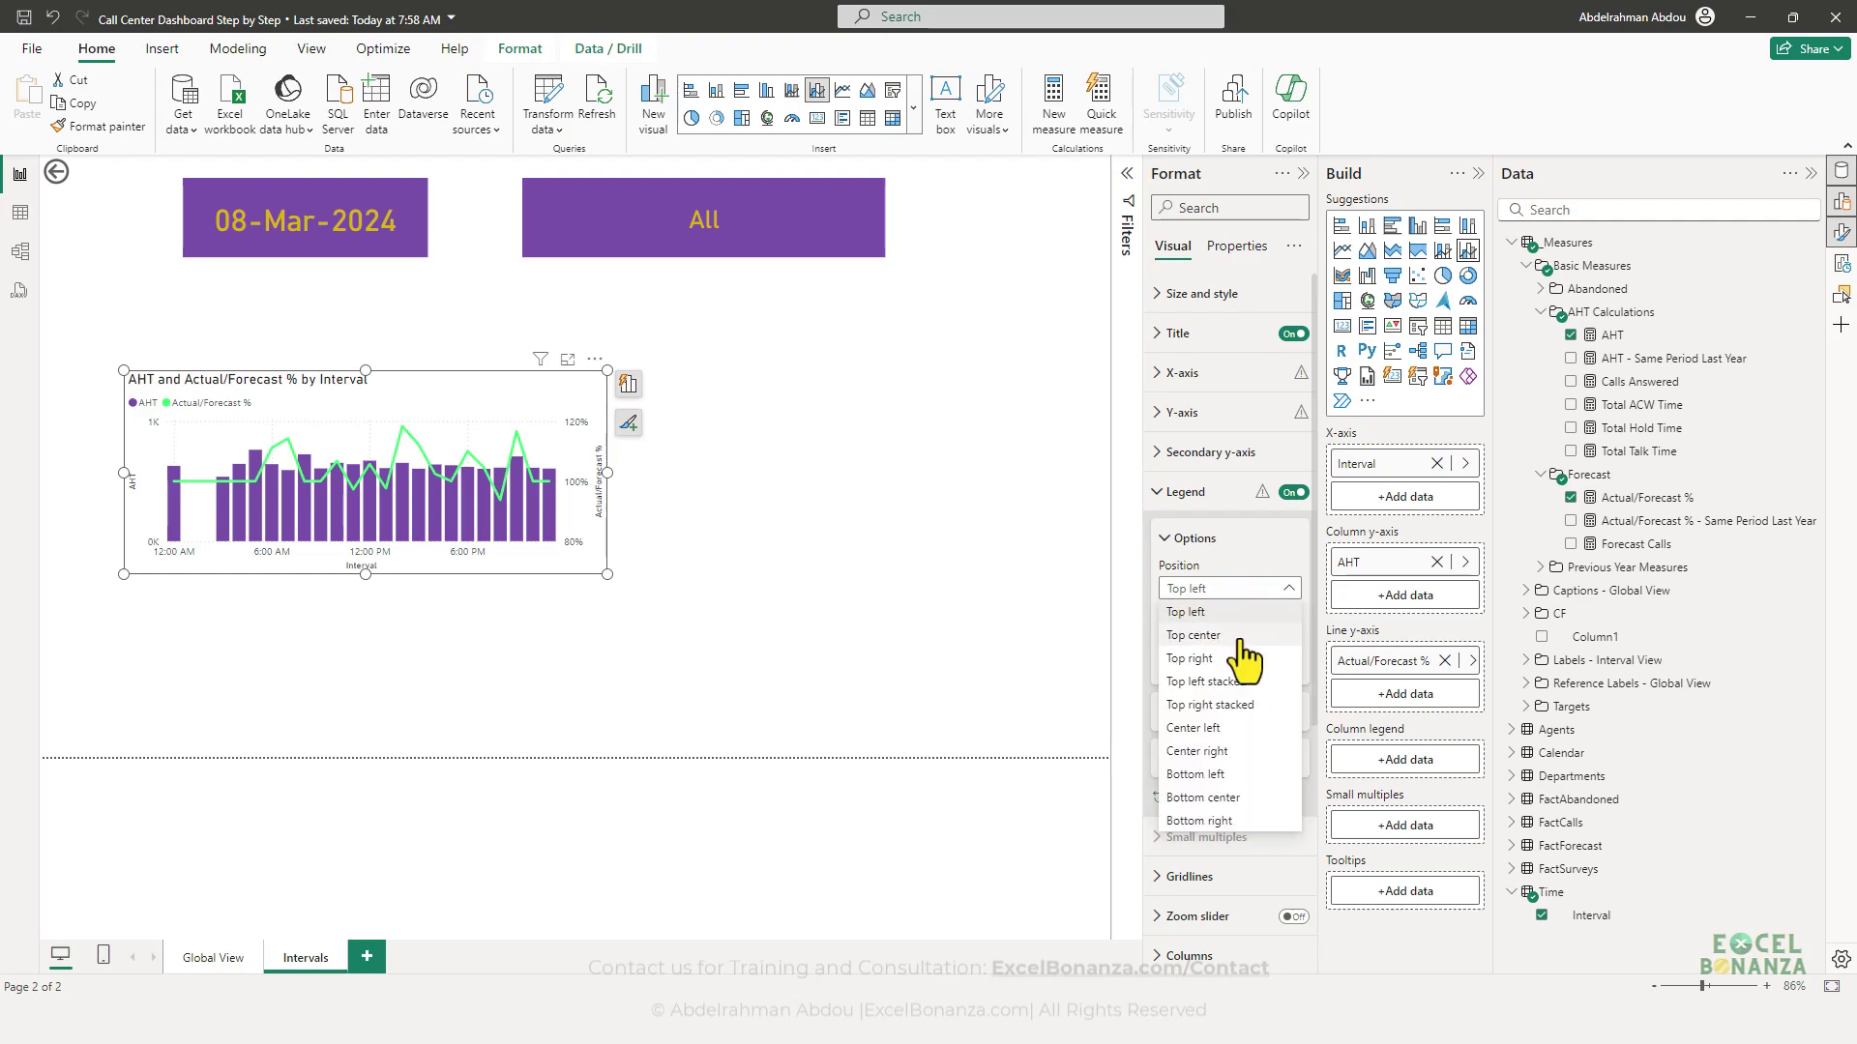
pyautogui.click(1239, 636)
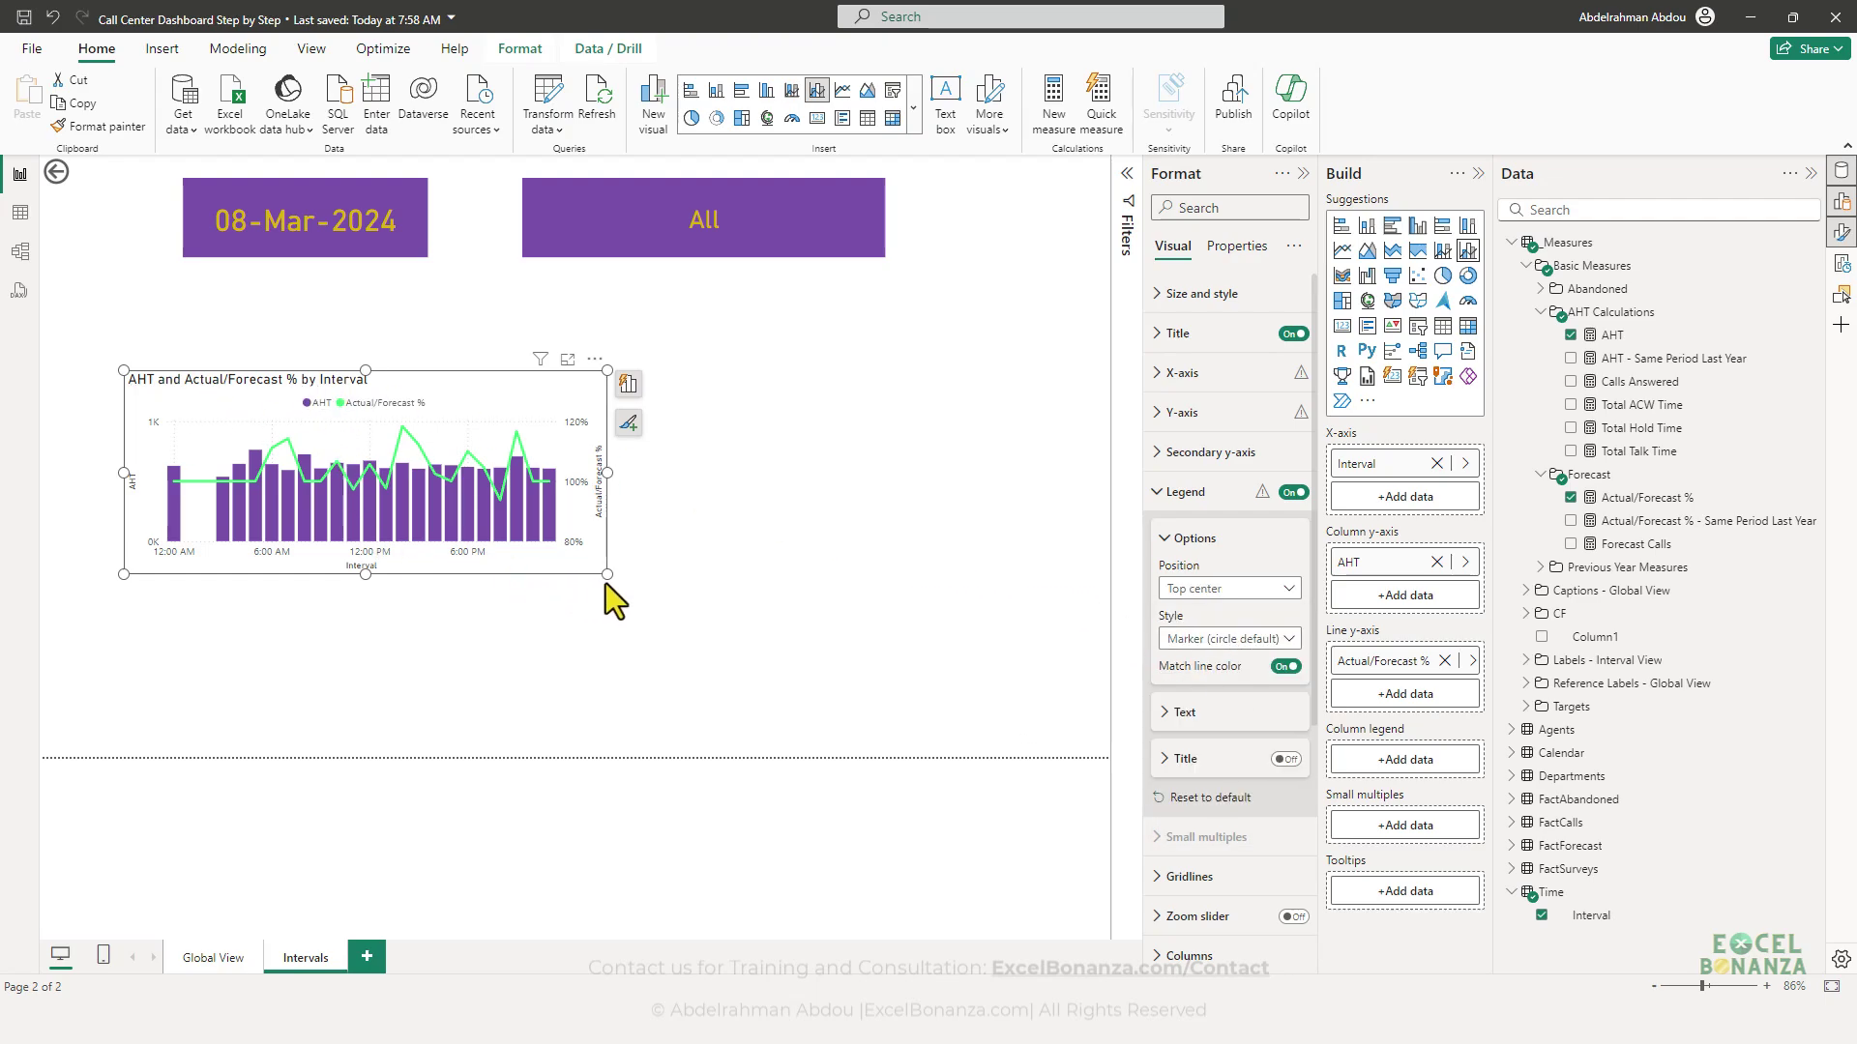
pyautogui.moveTo(606, 578)
pyautogui.mouseDown()
pyautogui.moveTo(565, 596)
pyautogui.moveTo(623, 586)
pyautogui.mouseUp()
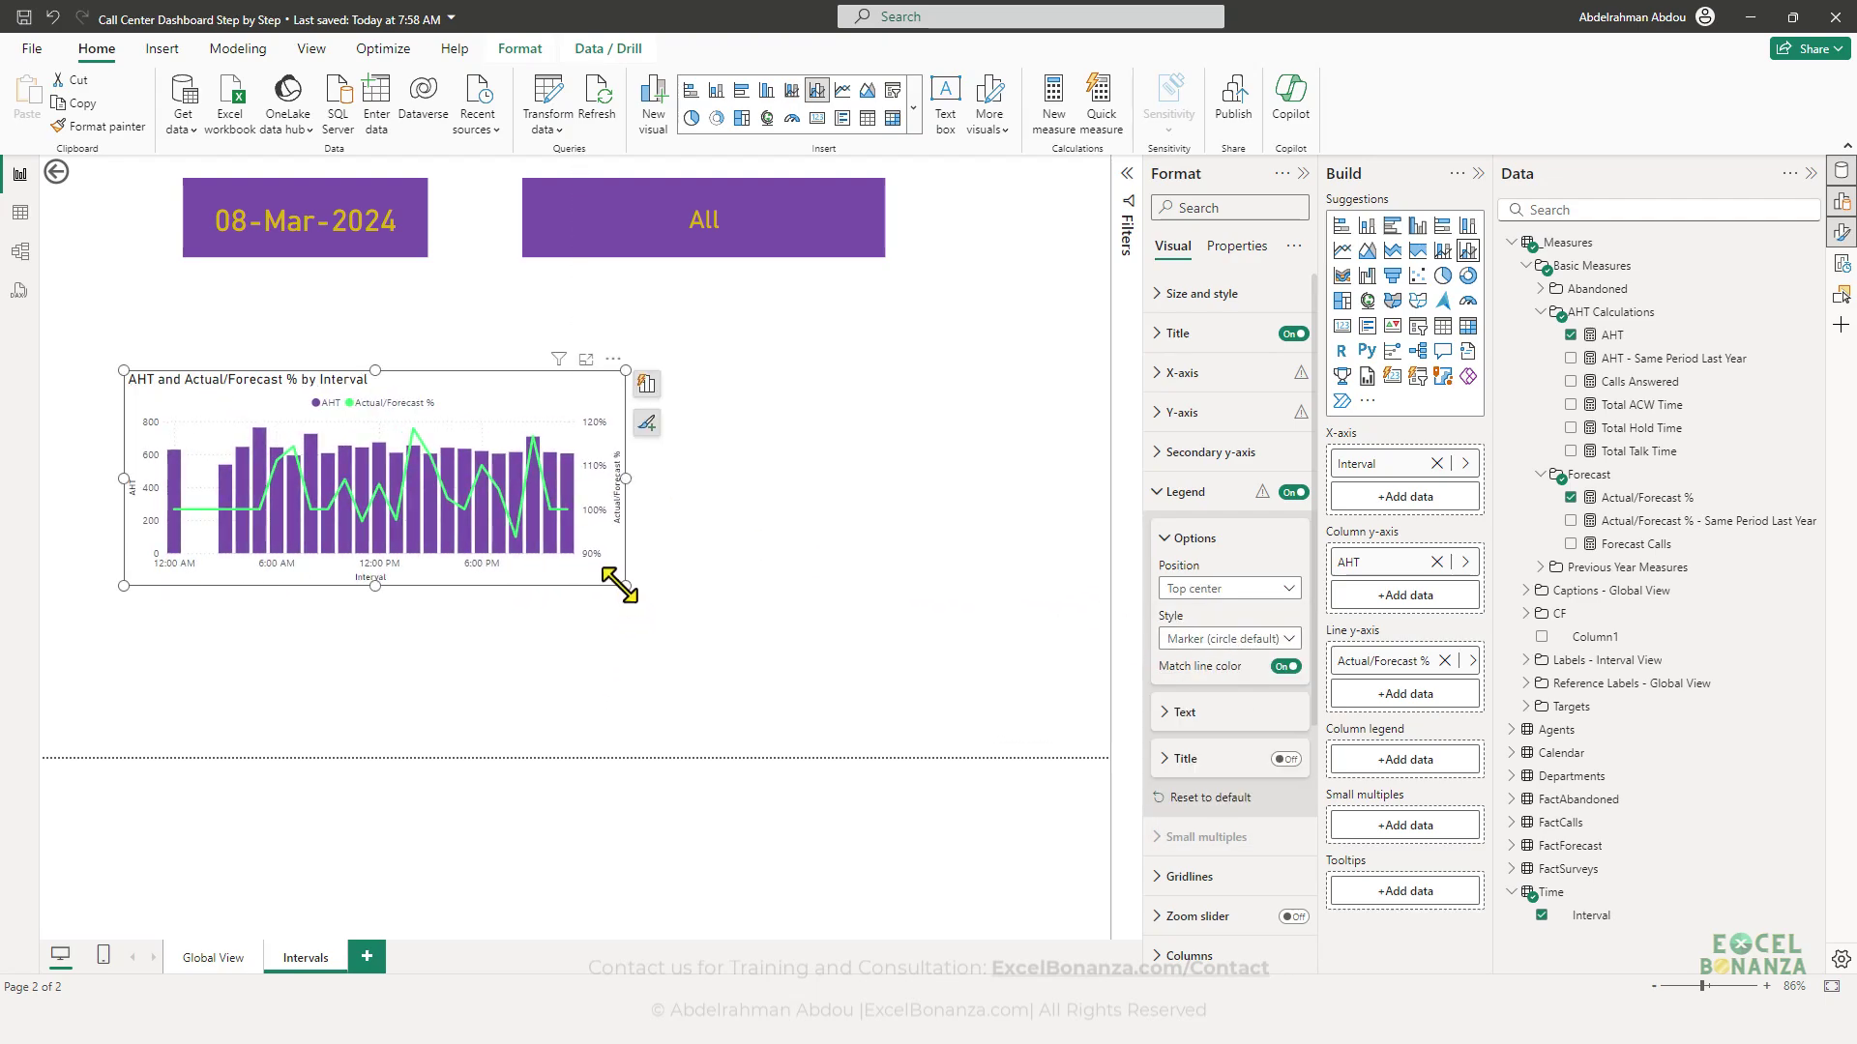
# - Change the combo chart's line color to the gold theme color
pyautogui.scroll(-5, 1226, 580)
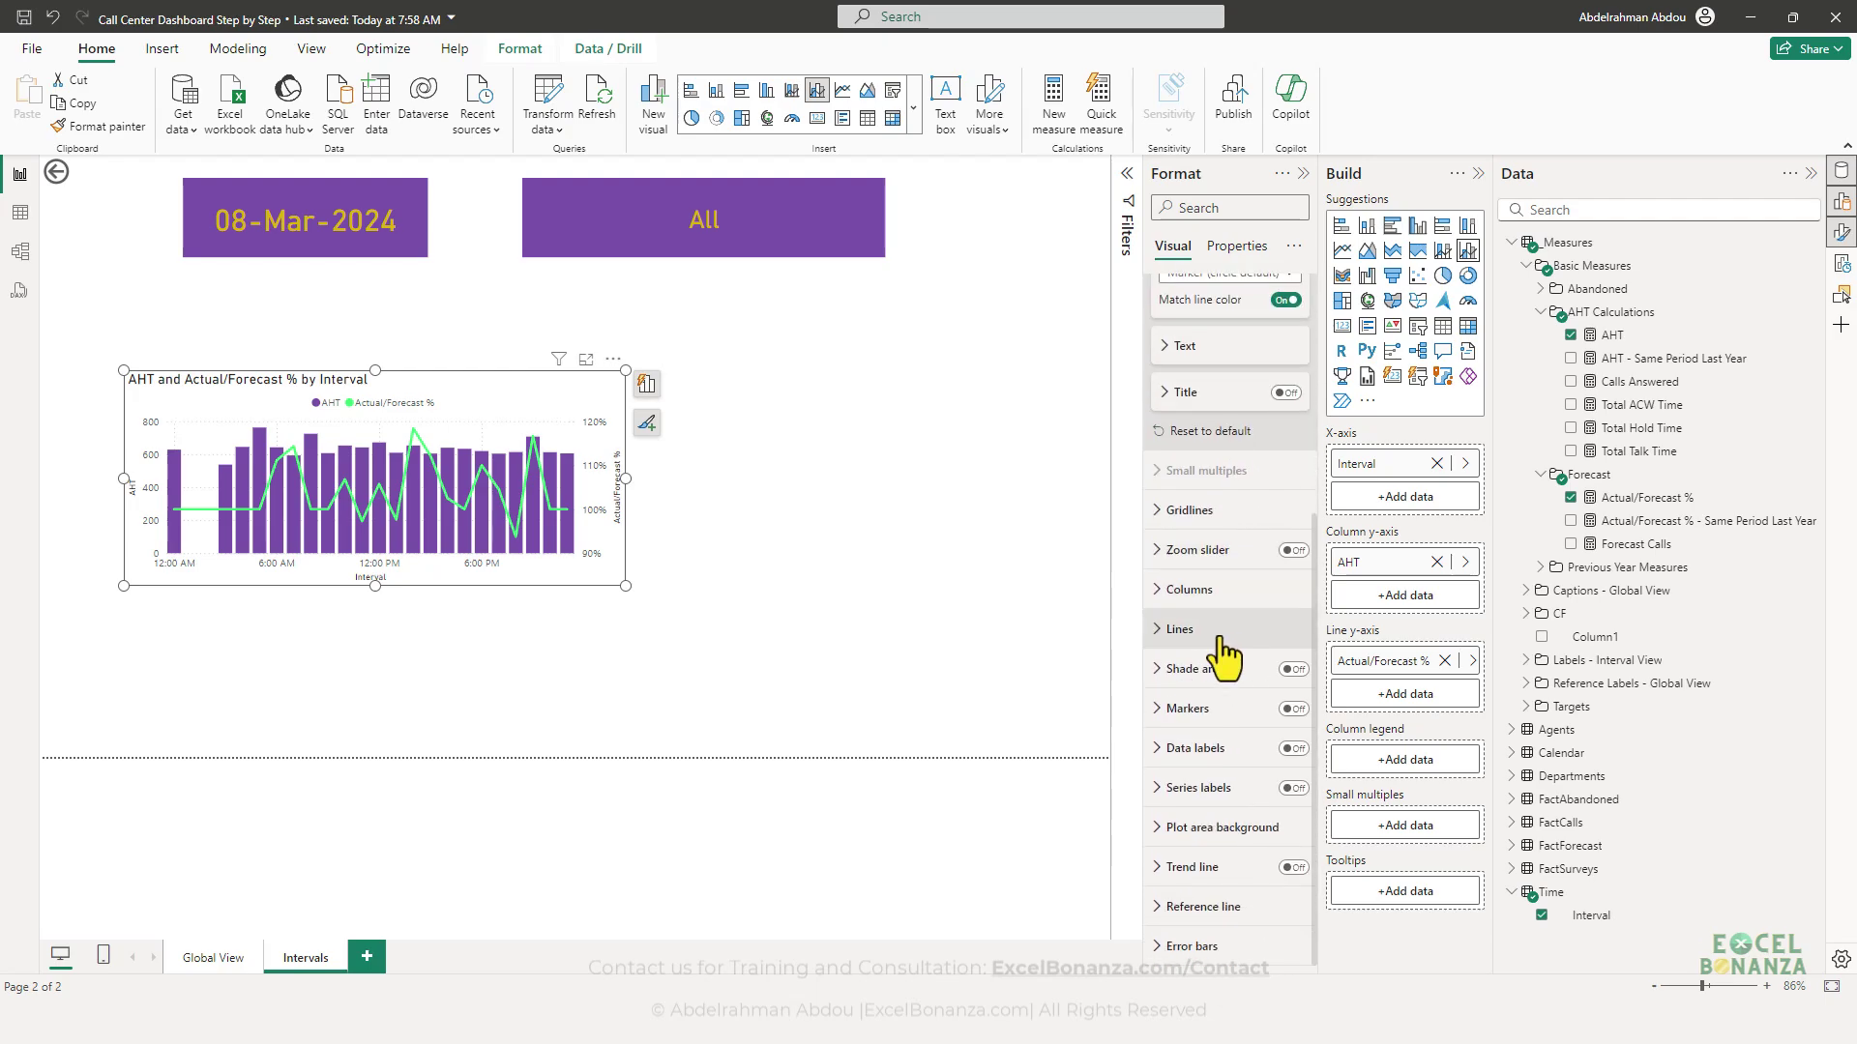
pyautogui.click(1221, 633)
pyautogui.scroll(-2, 1233, 636)
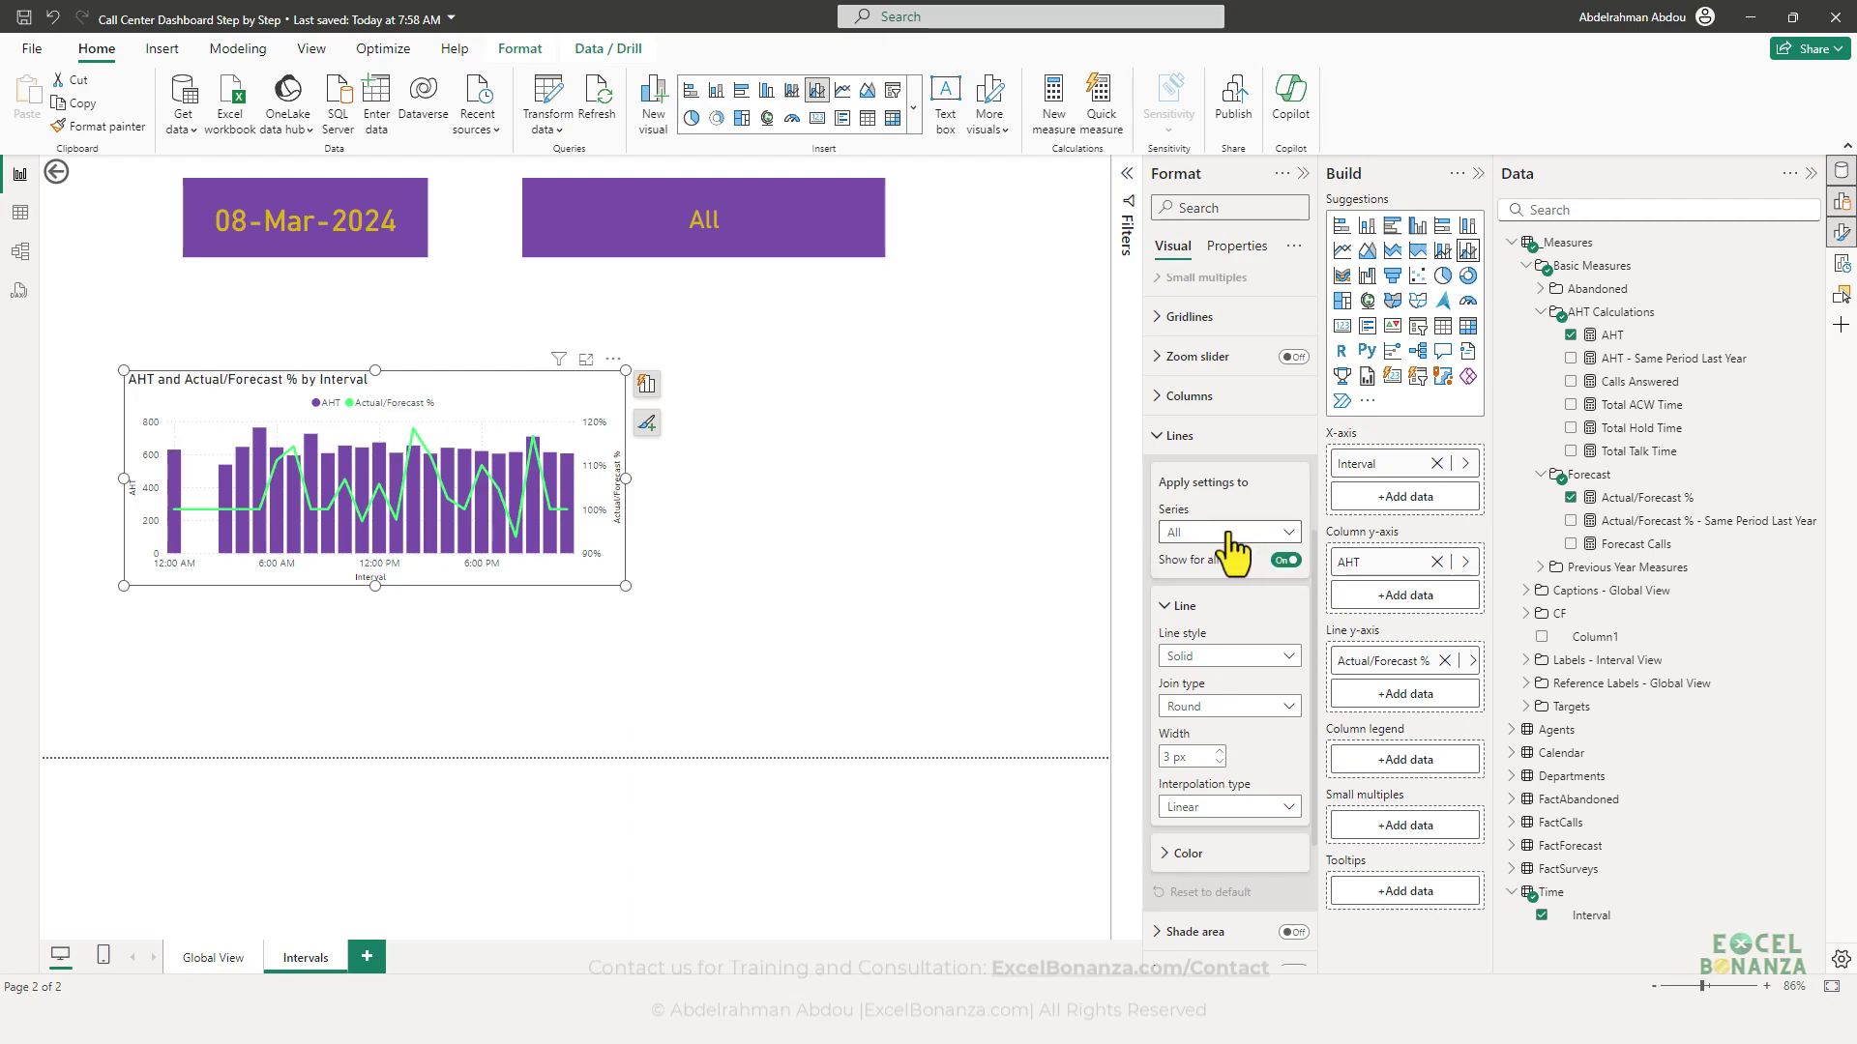
pyautogui.scroll(-1, 1230, 610)
pyautogui.click(1187, 757)
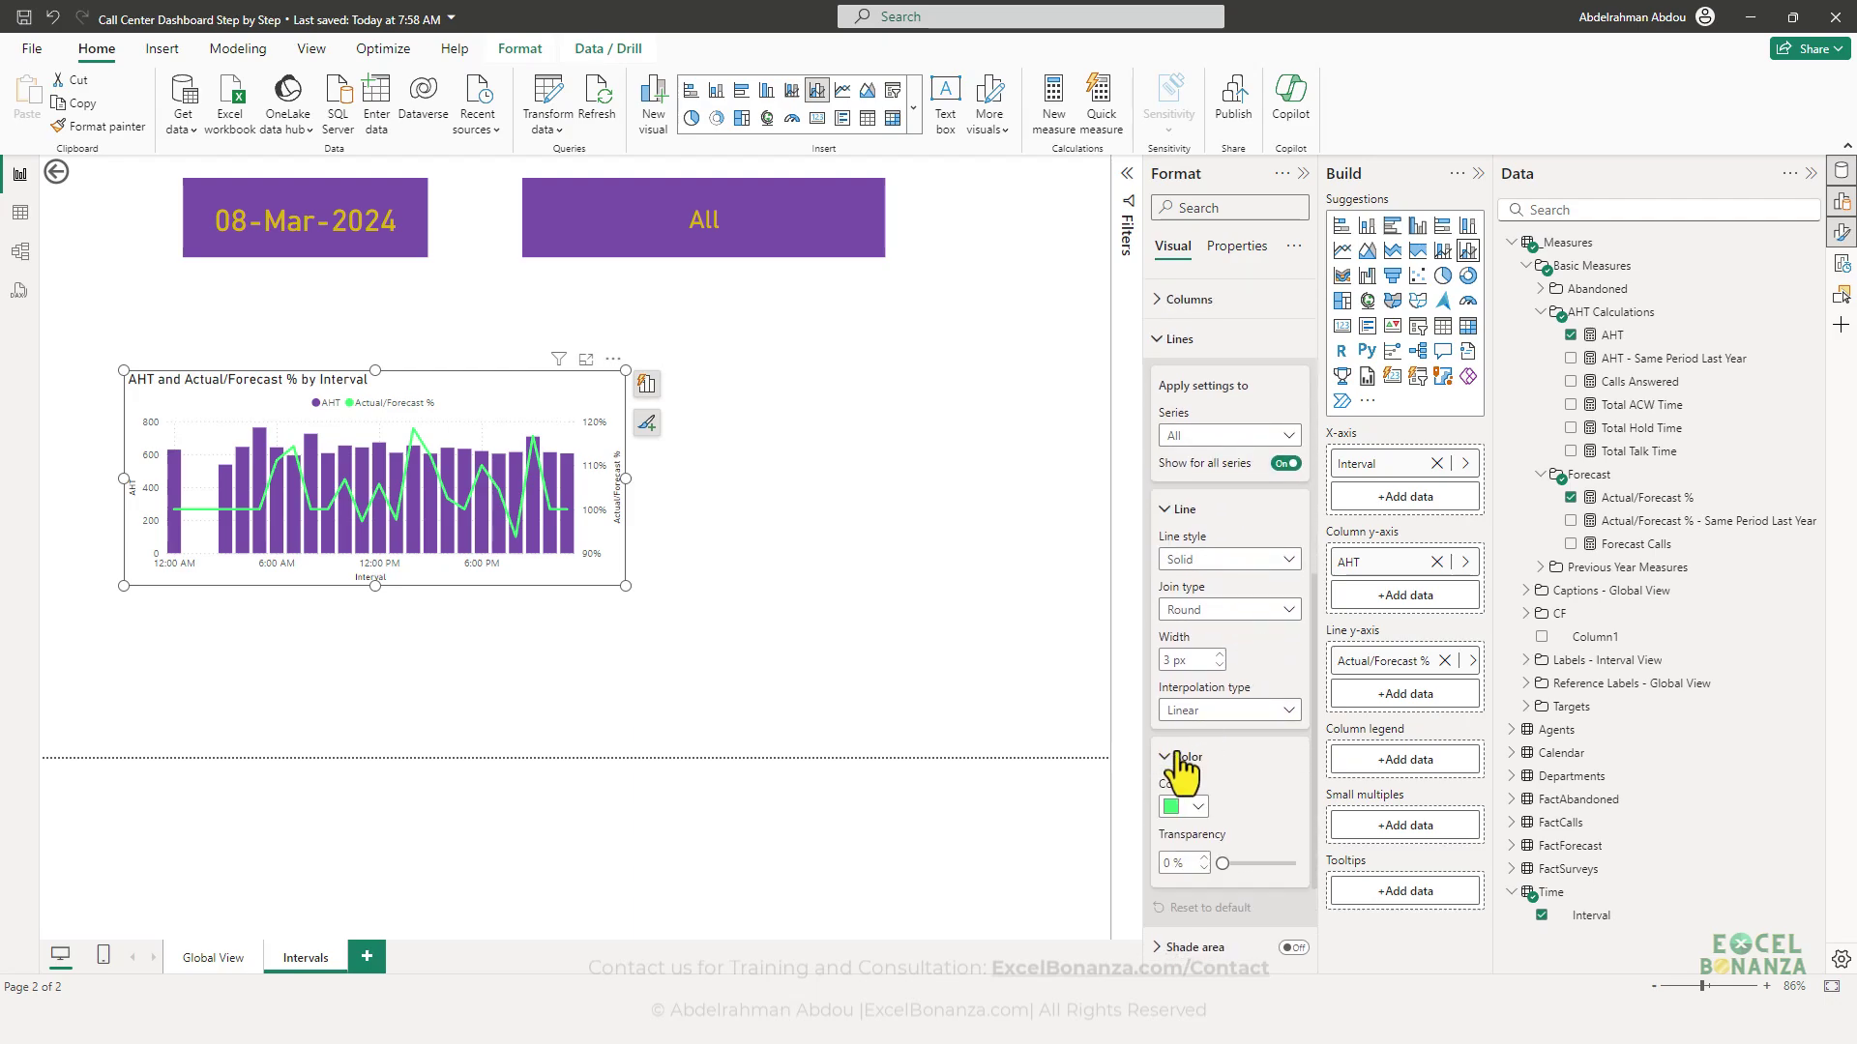
pyautogui.scroll(-2, 1210, 667)
pyautogui.click(1197, 613)
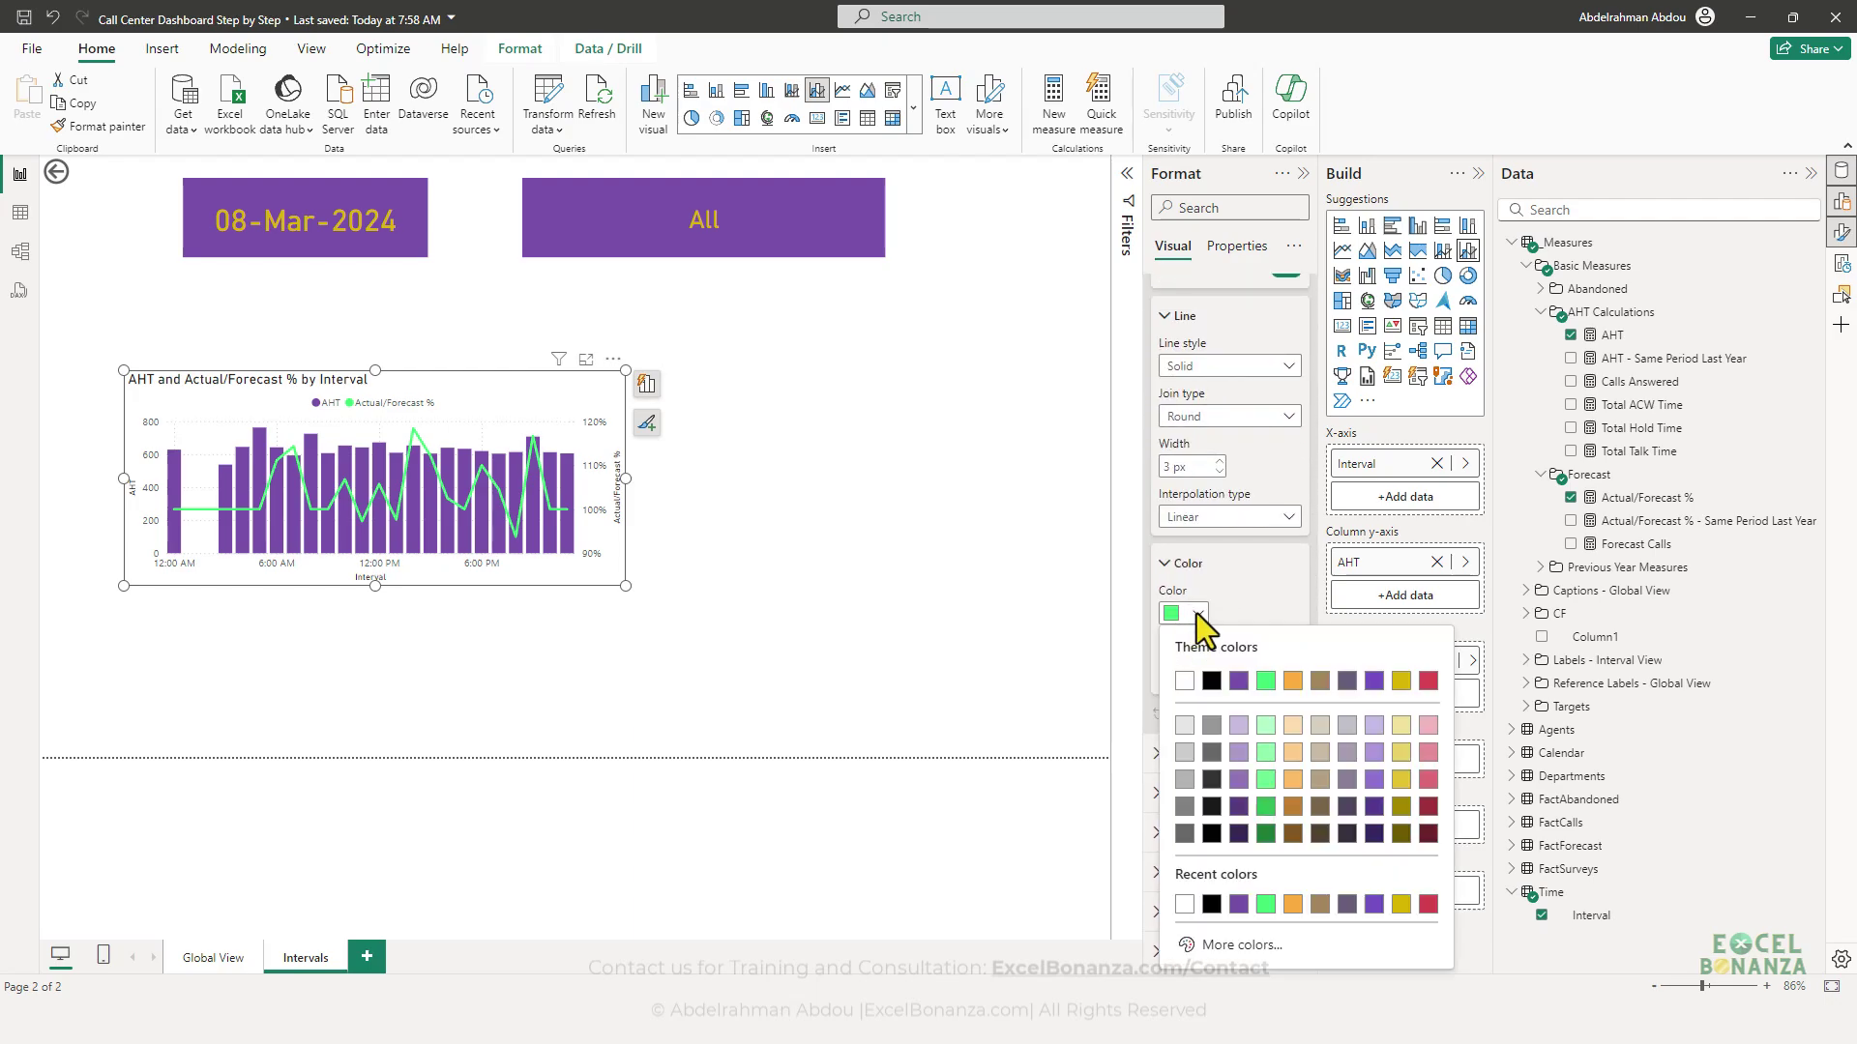
pyautogui.click(1395, 679)
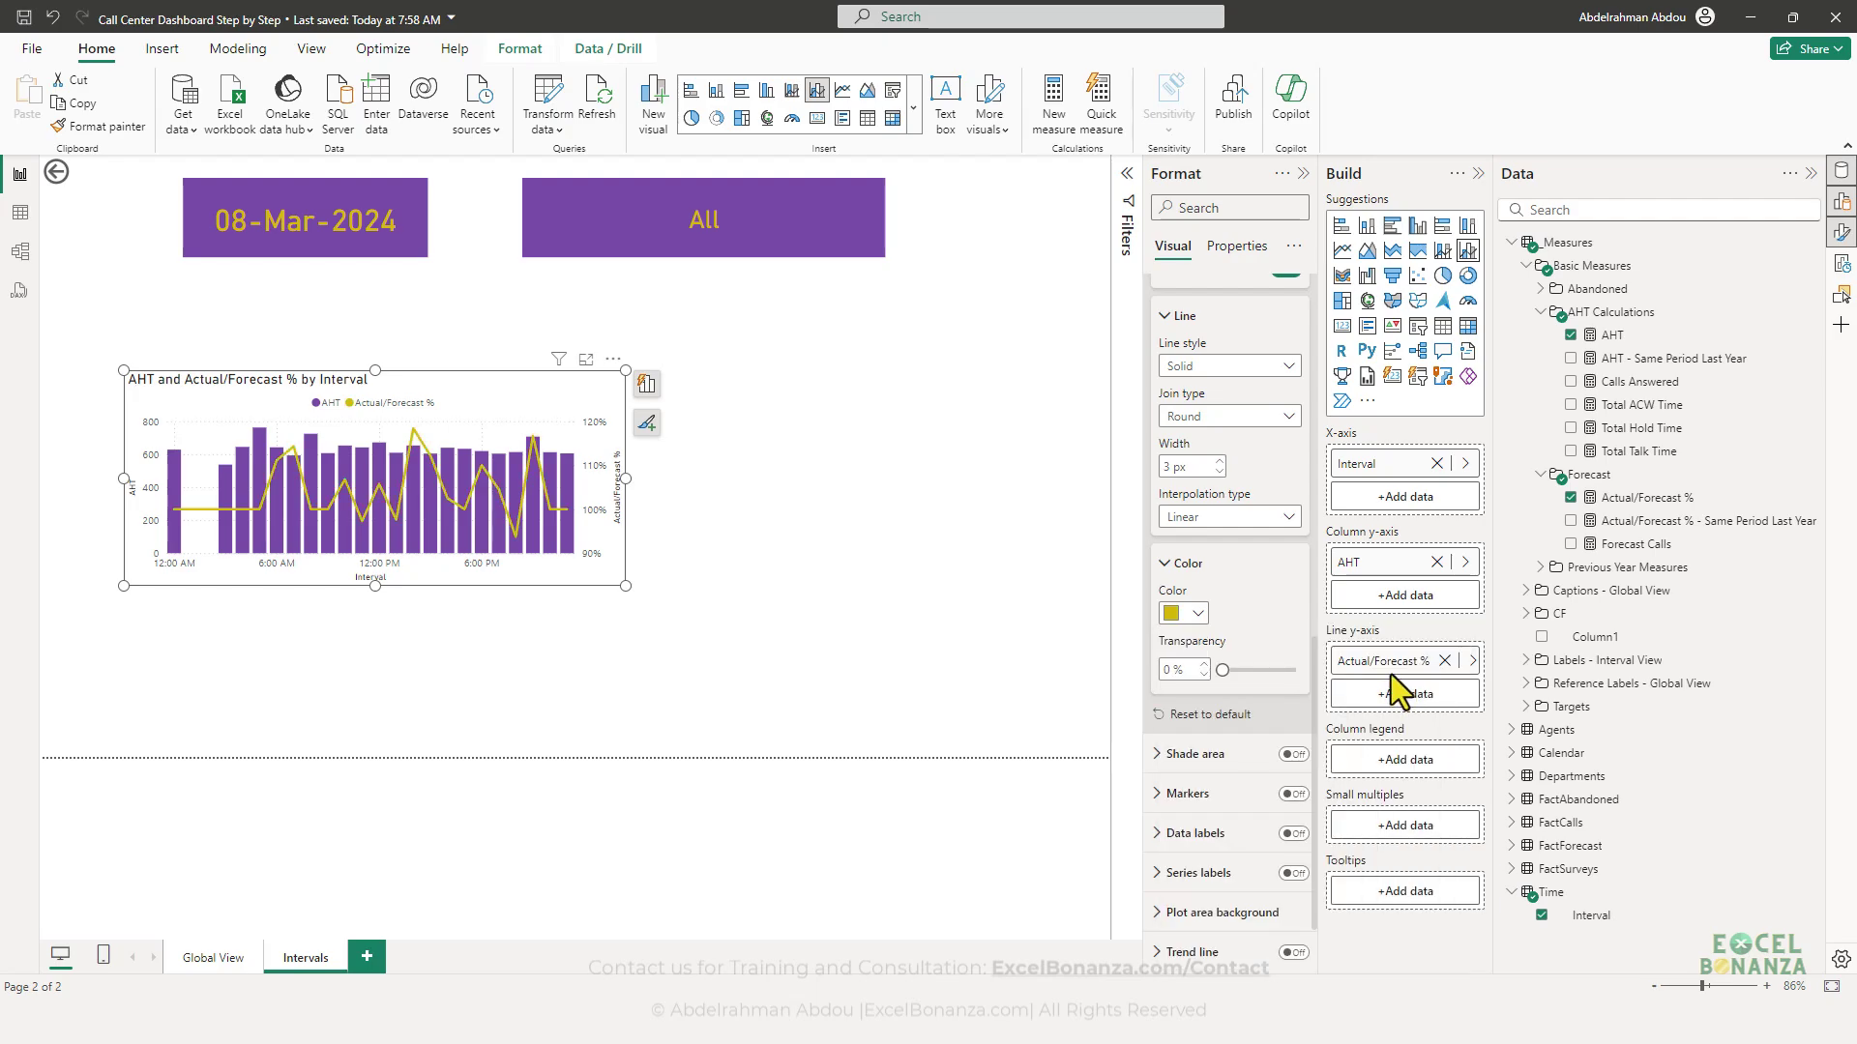
# - Enable data labels on the combo chart and give the AHT series labels a purple background with 0% transparency
pyautogui.scroll(-1, 1243, 643)
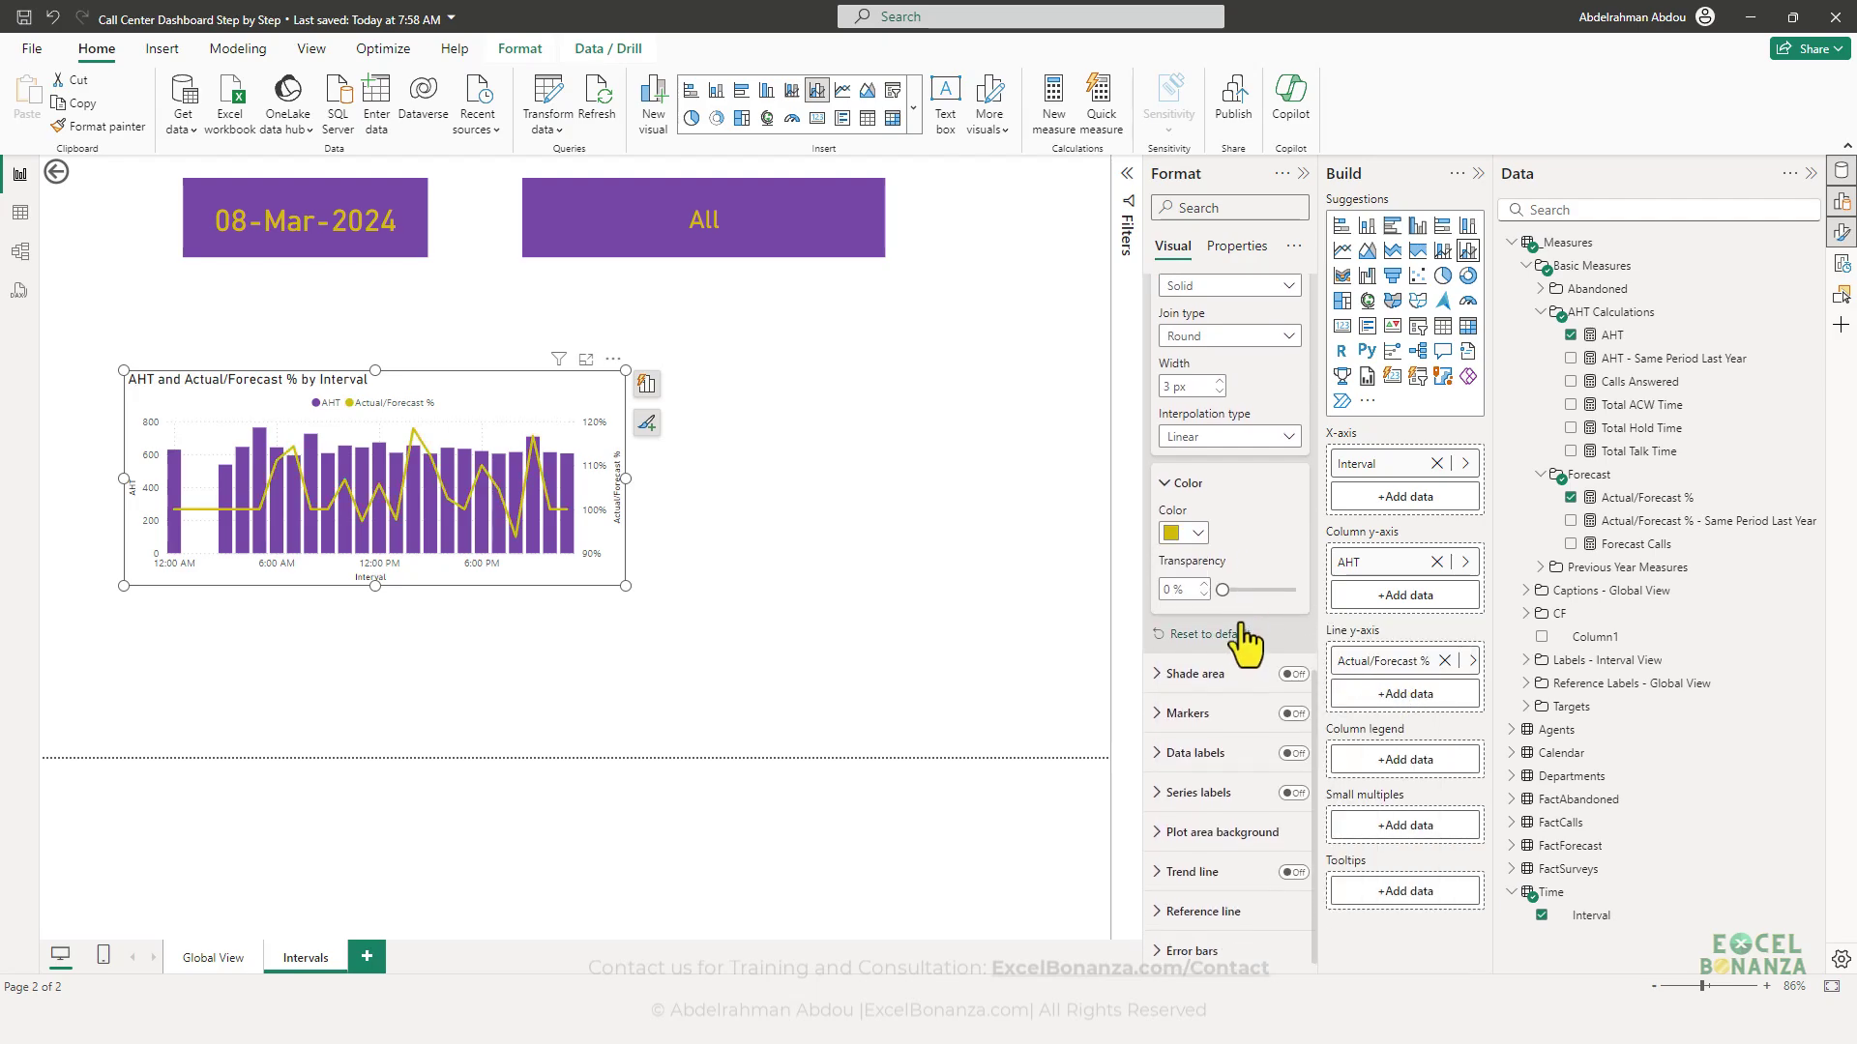
pyautogui.click(1291, 748)
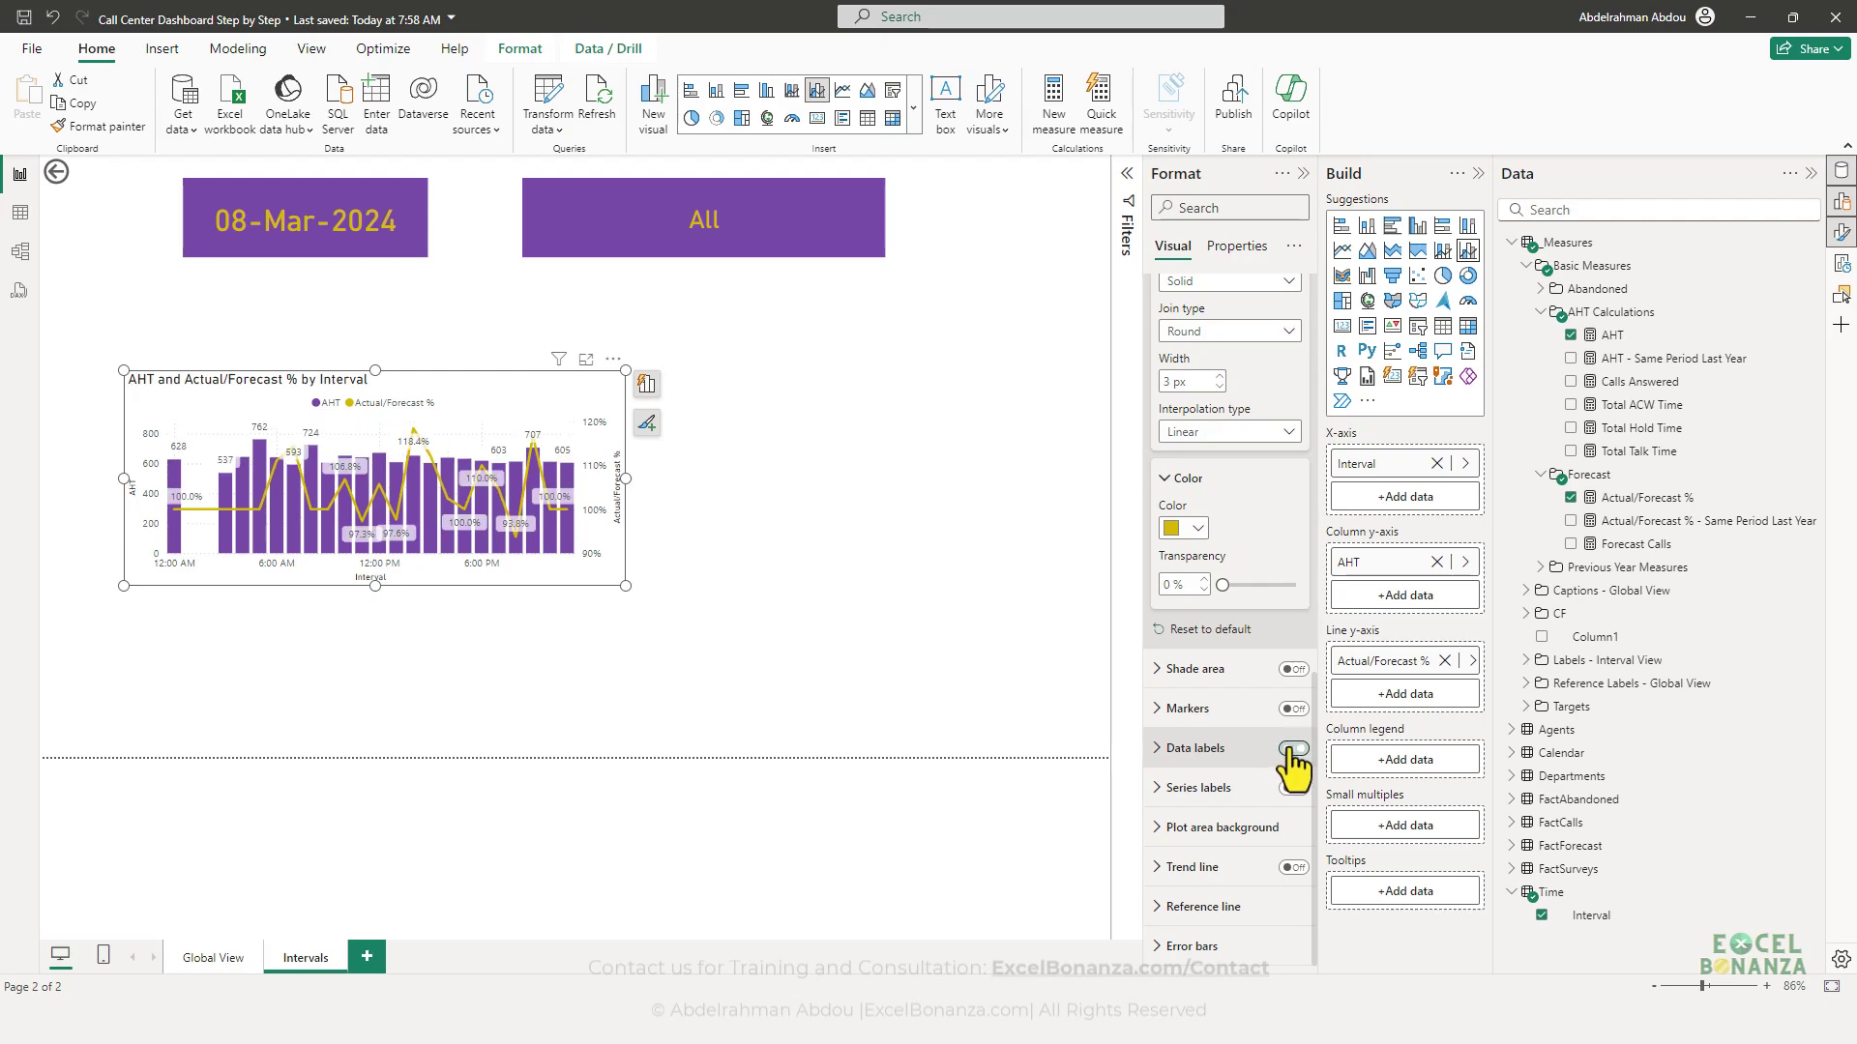
pyautogui.click(1172, 750)
pyautogui.scroll(-3, 1226, 610)
pyautogui.click(1224, 558)
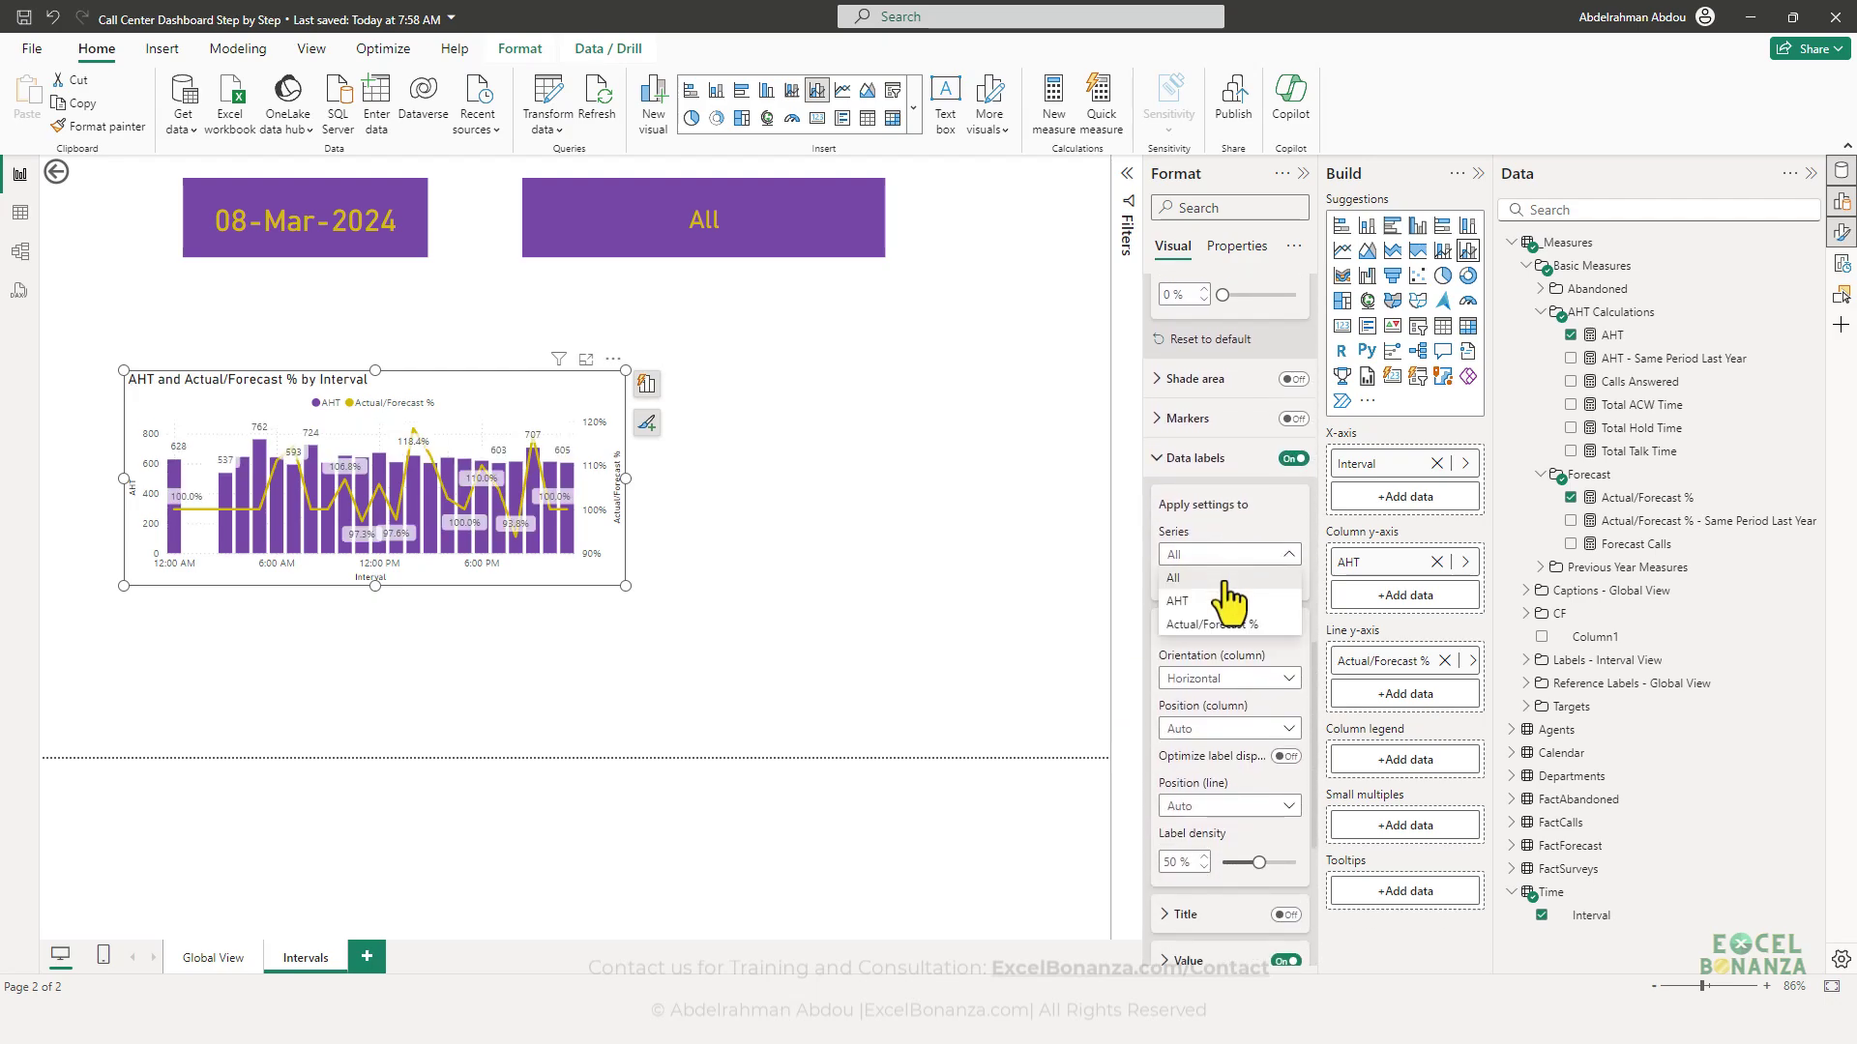
pyautogui.click(1219, 600)
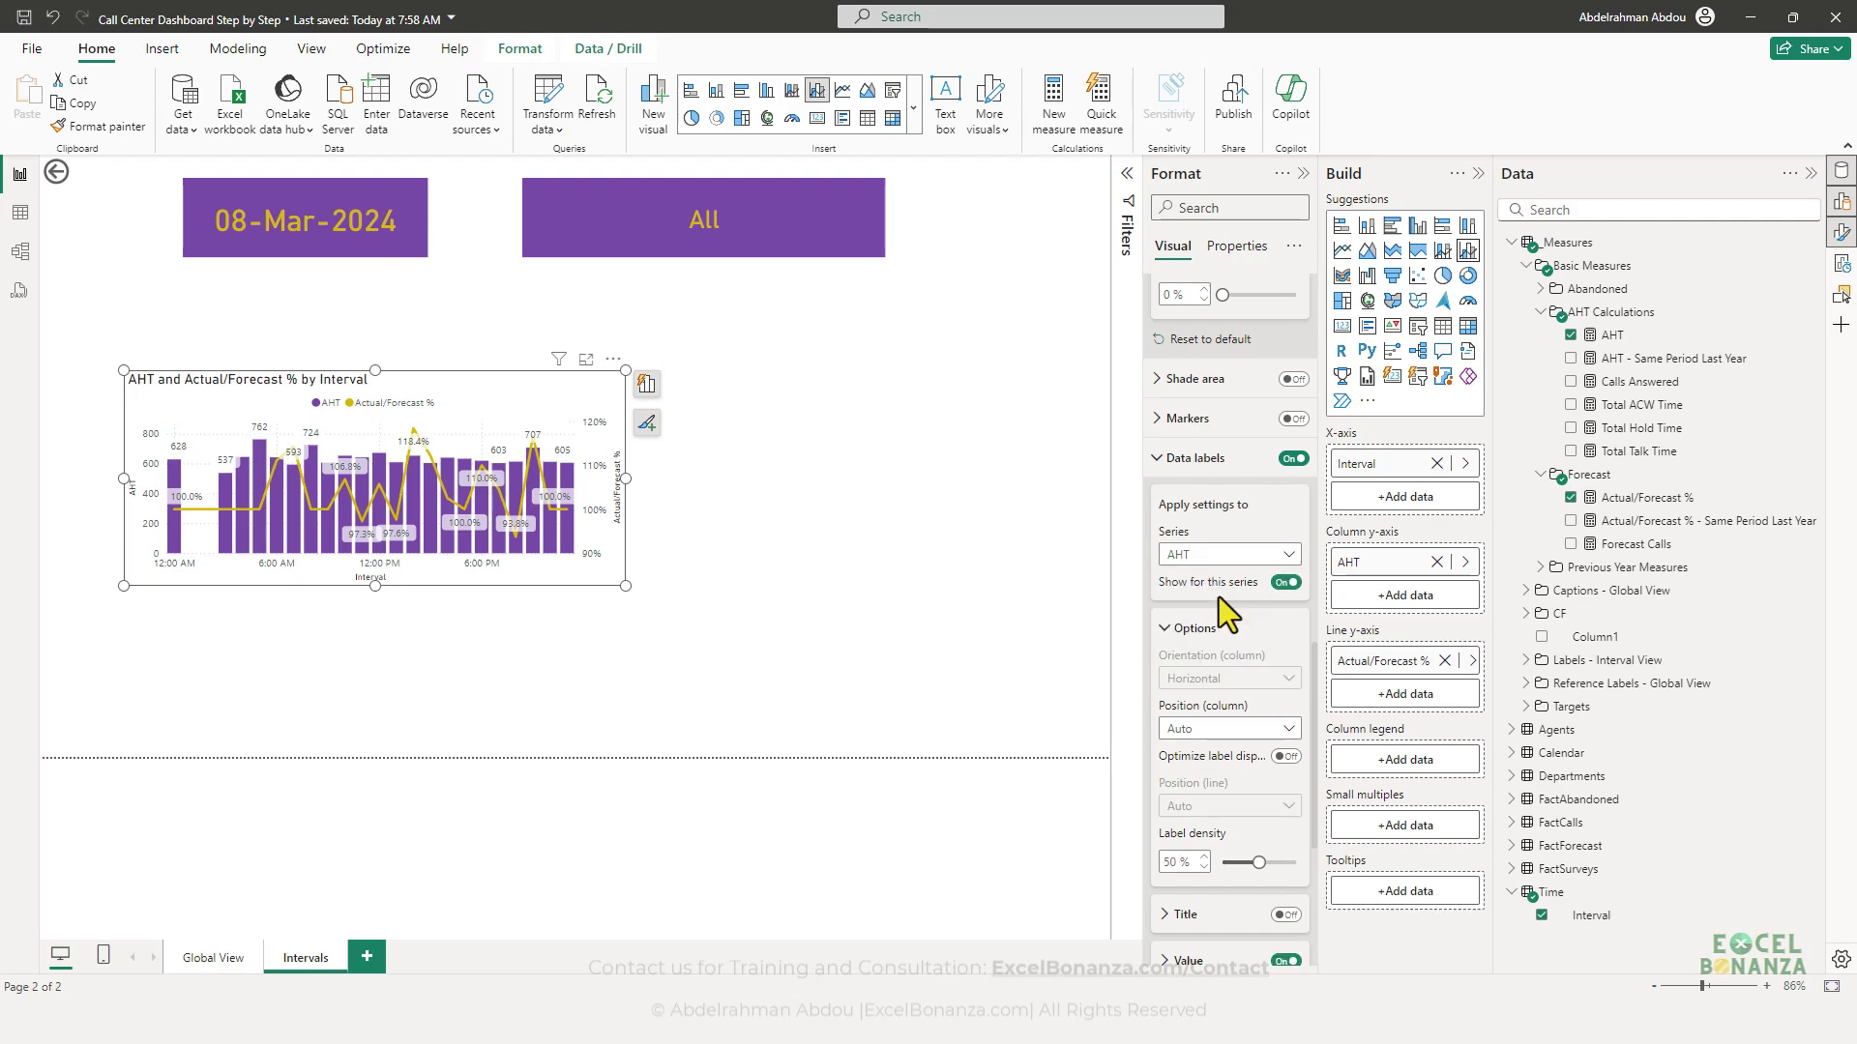
pyautogui.scroll(-3, 1209, 666)
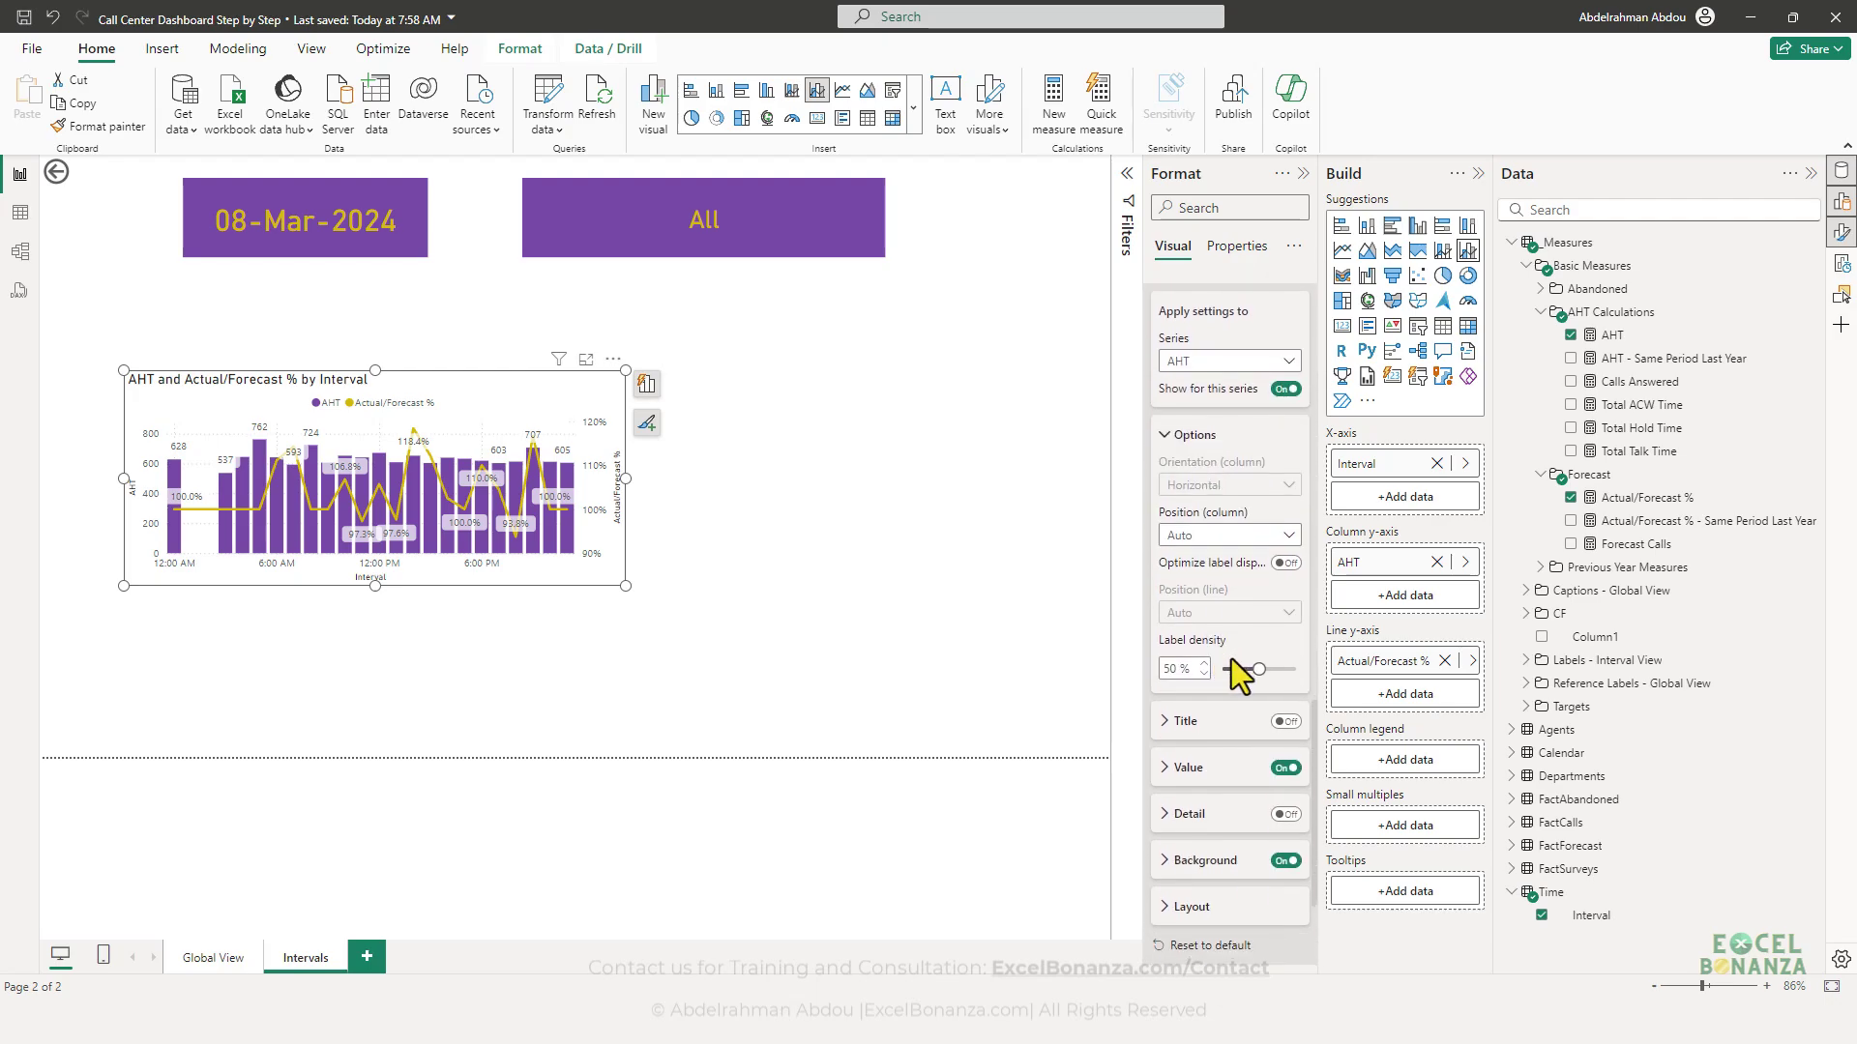
pyautogui.scroll(-3, 1205, 696)
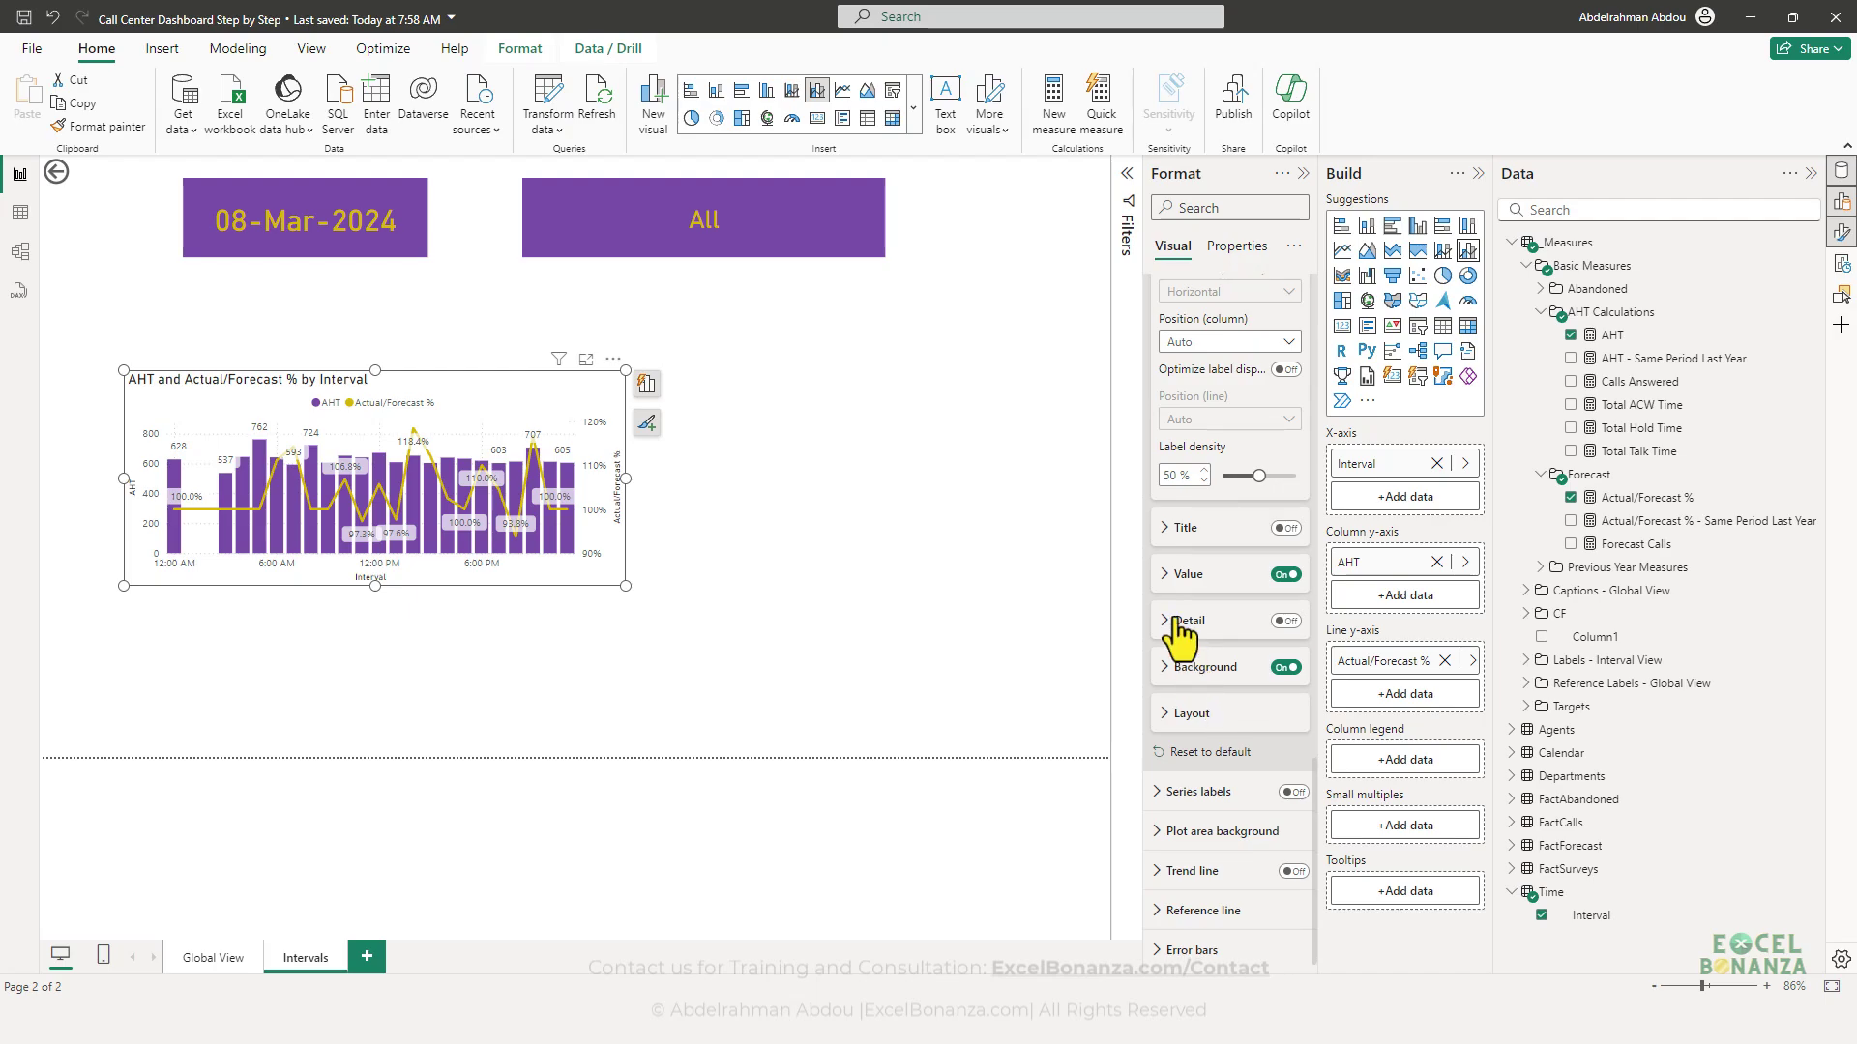
pyautogui.click(1199, 667)
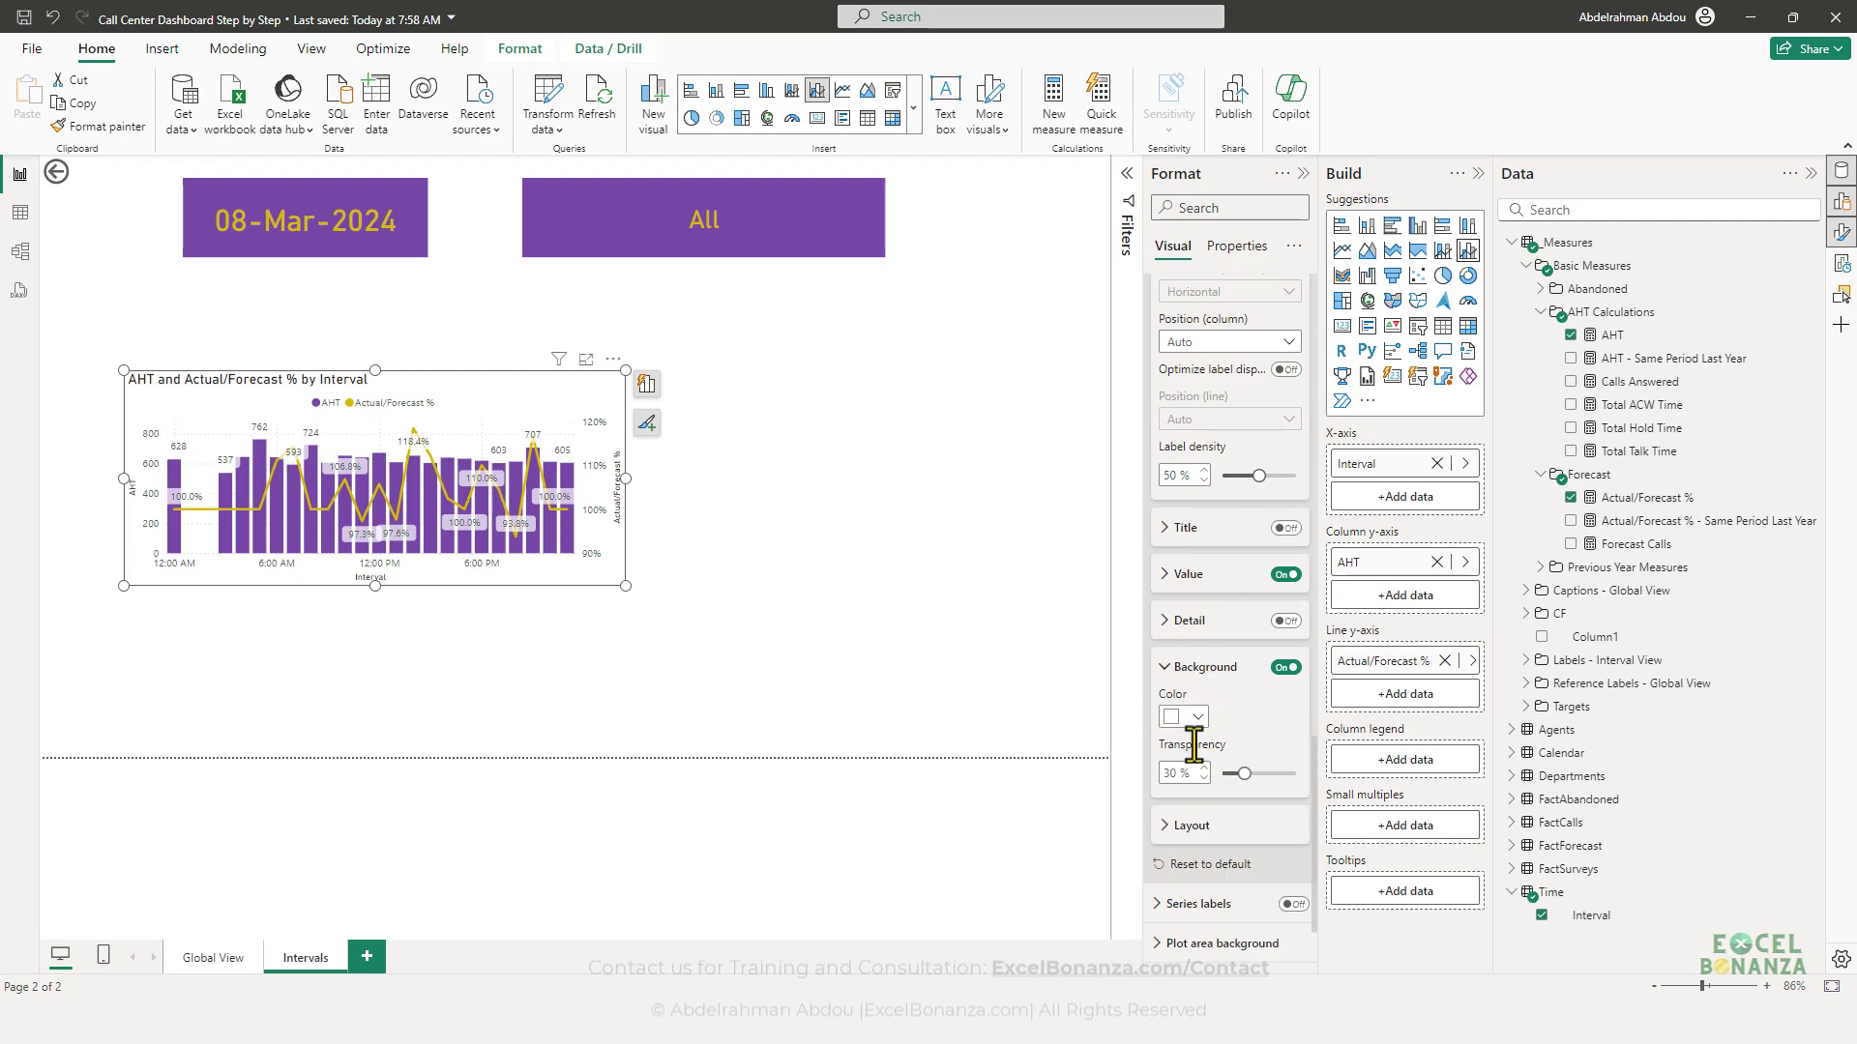
pyautogui.click(1191, 717)
pyautogui.click(1374, 410)
pyautogui.moveTo(1243, 774); pyautogui.dragTo(1182, 769)
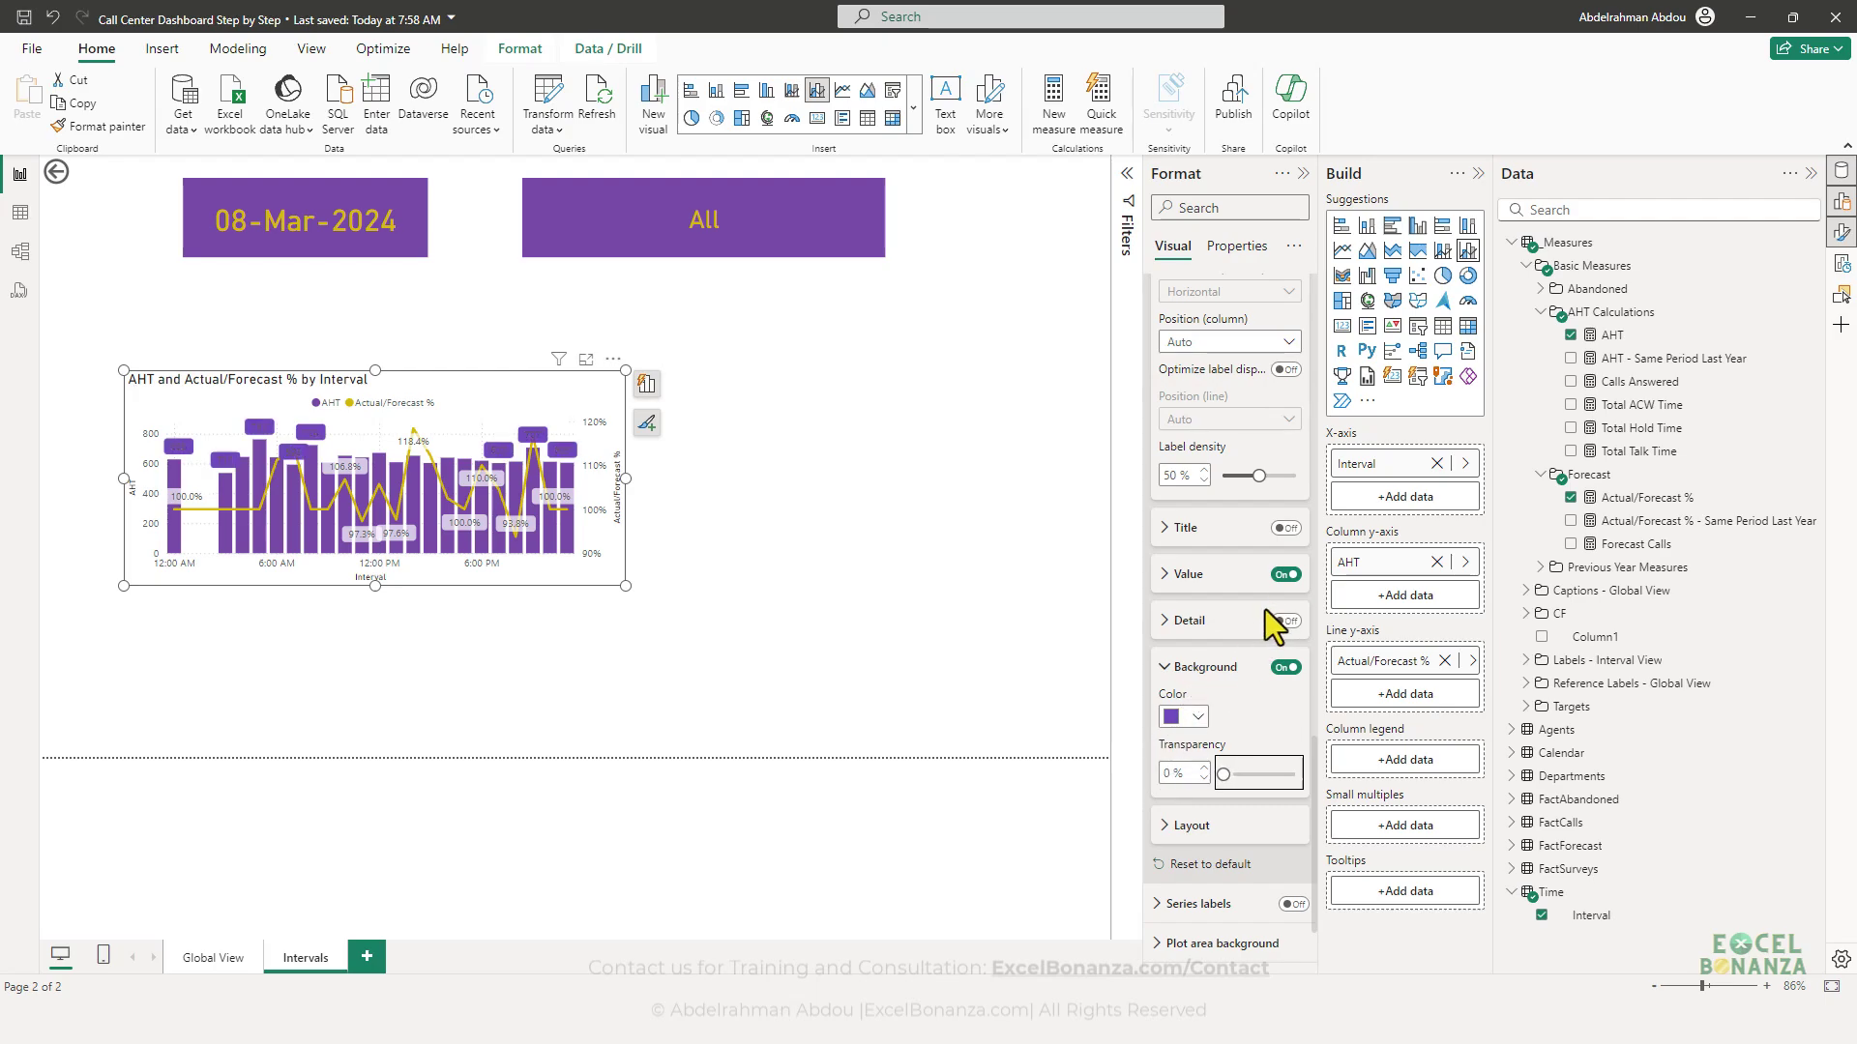
# - Set the value color of the AHT series data labels to white
pyautogui.click(1191, 583)
pyautogui.click(1182, 771)
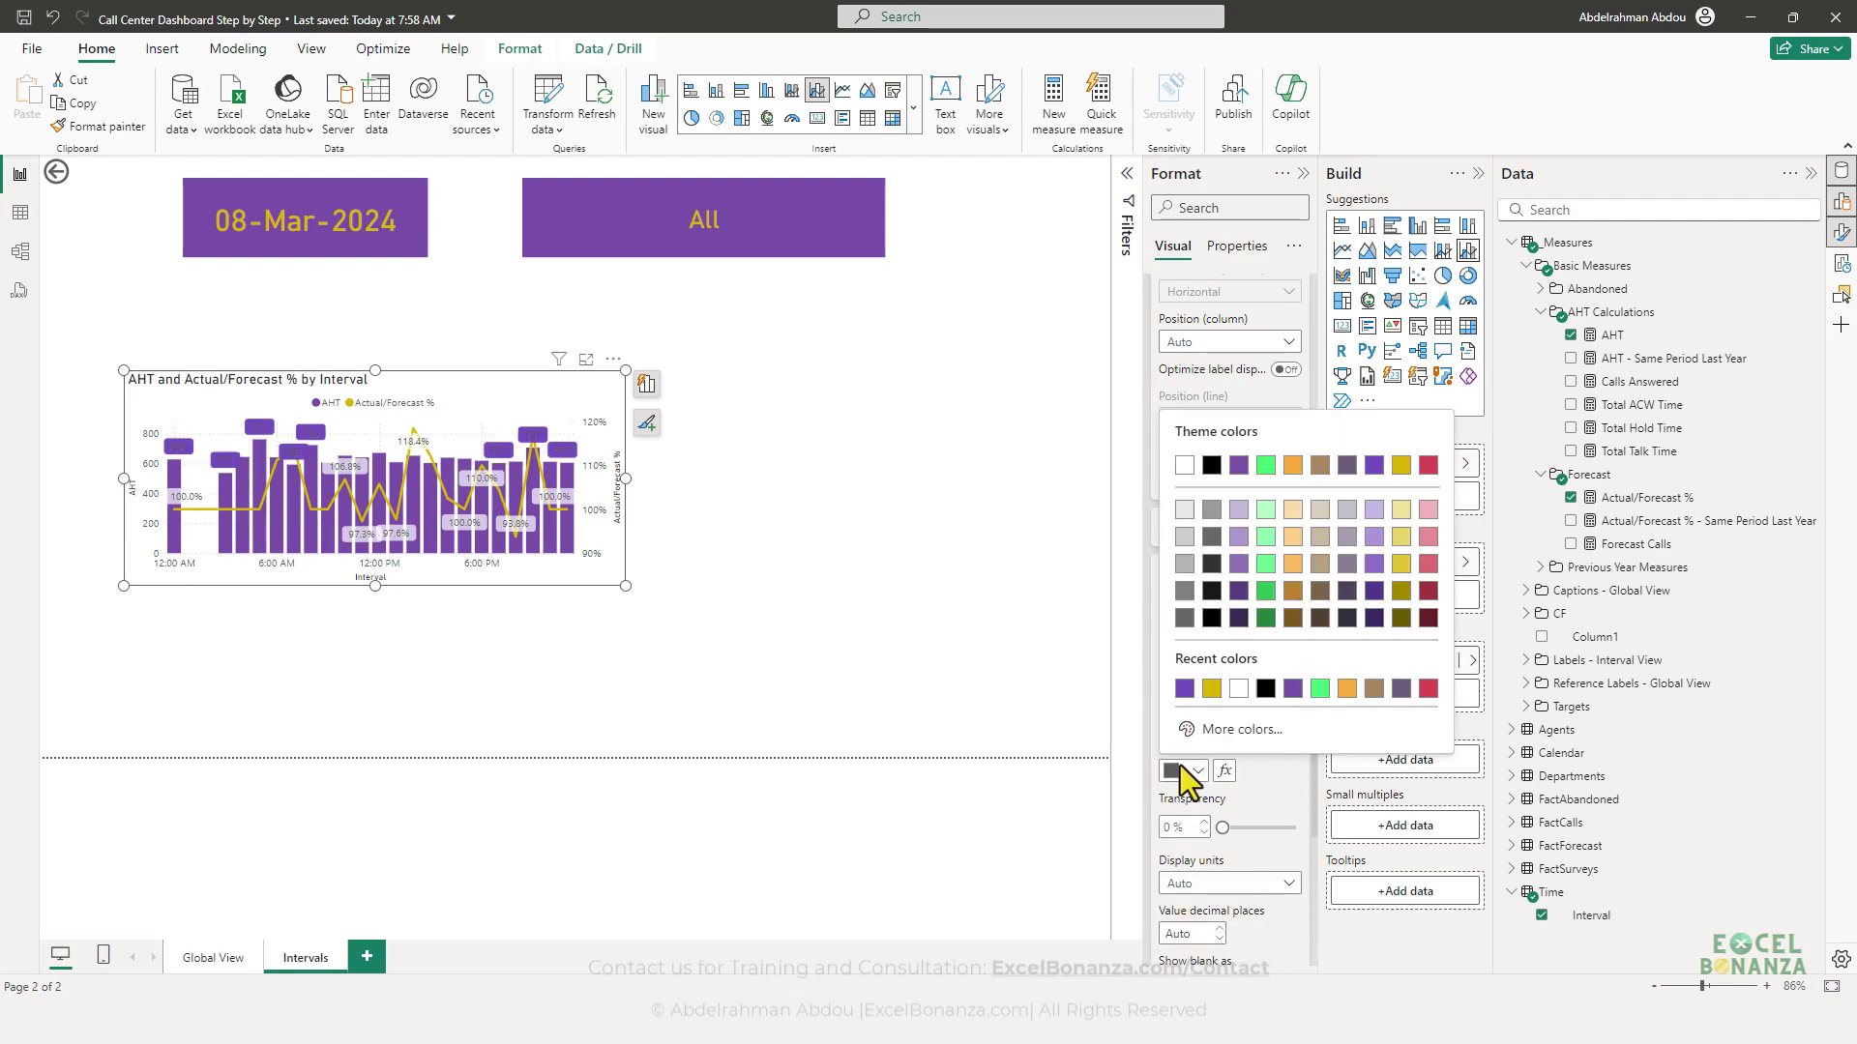
pyautogui.click(1184, 465)
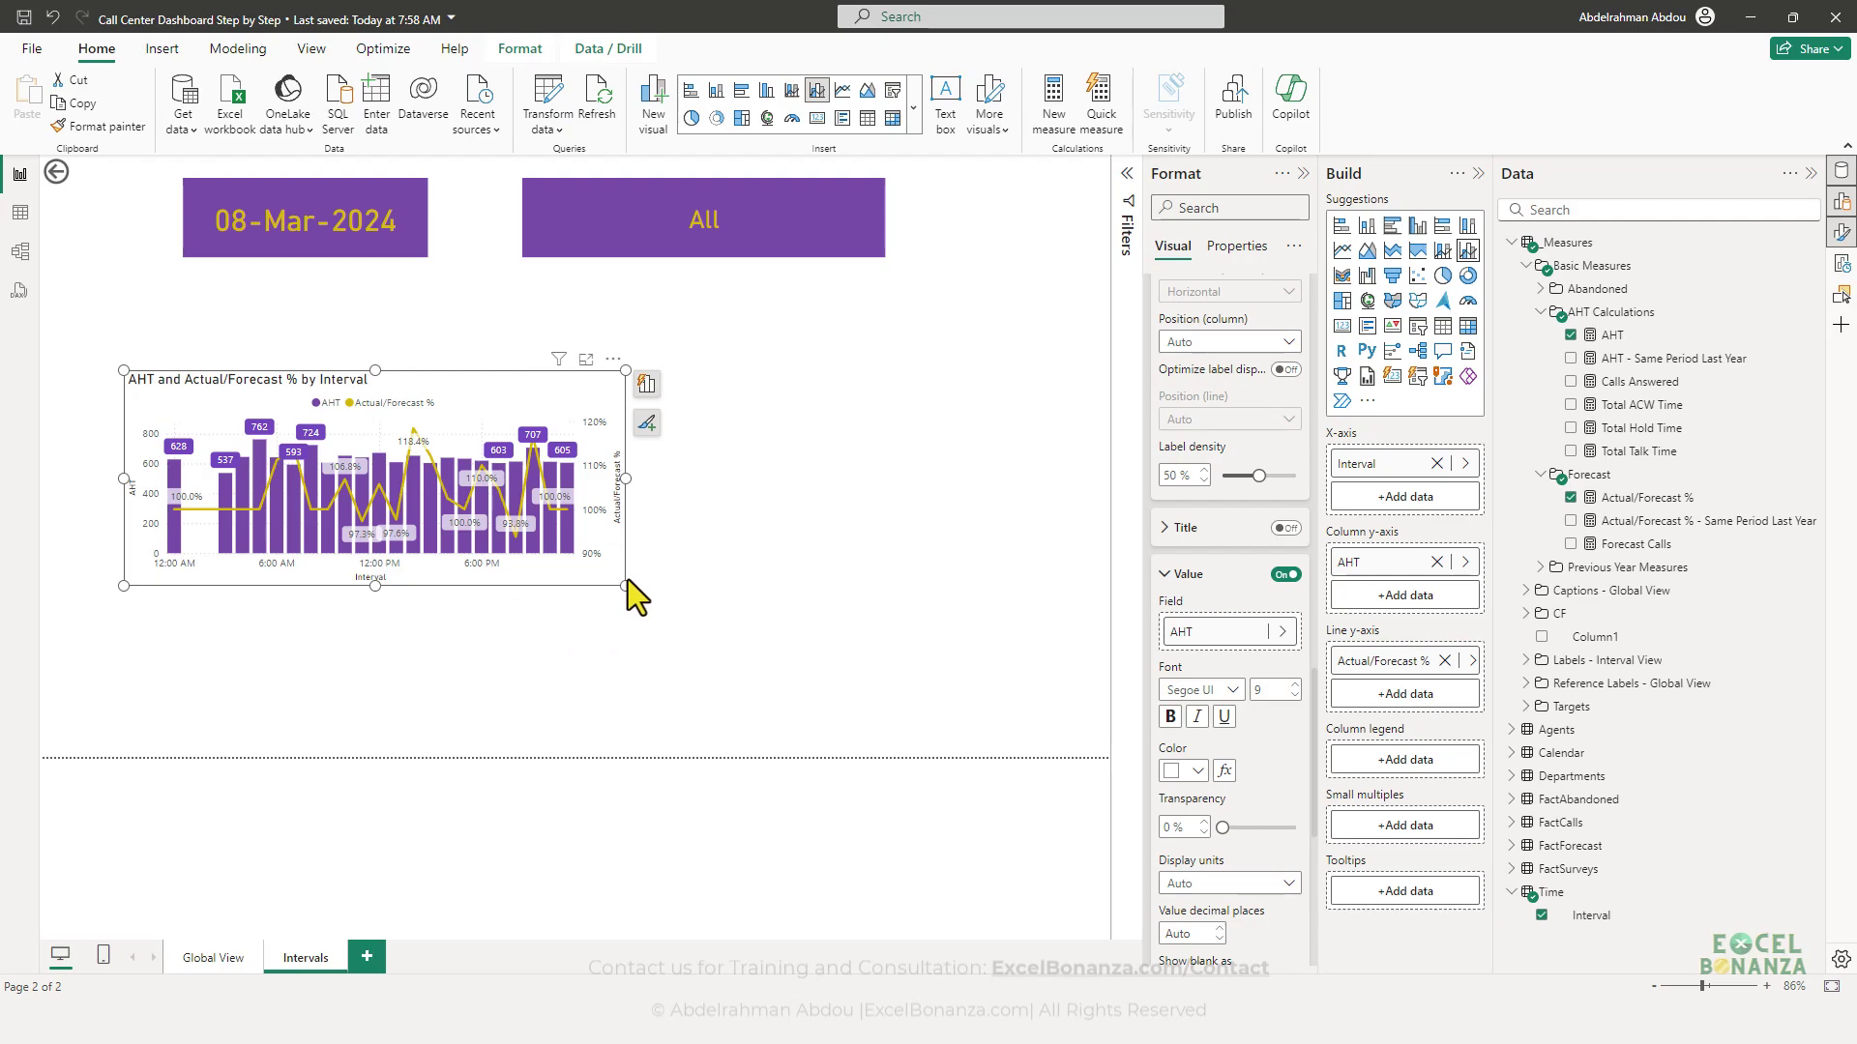
# - Enlarge the combo chart slightly and set the AHT data labels' background to Theme color 1 (#7851A9)
pyautogui.moveTo(623, 584); pyautogui.dragTo(647, 601)
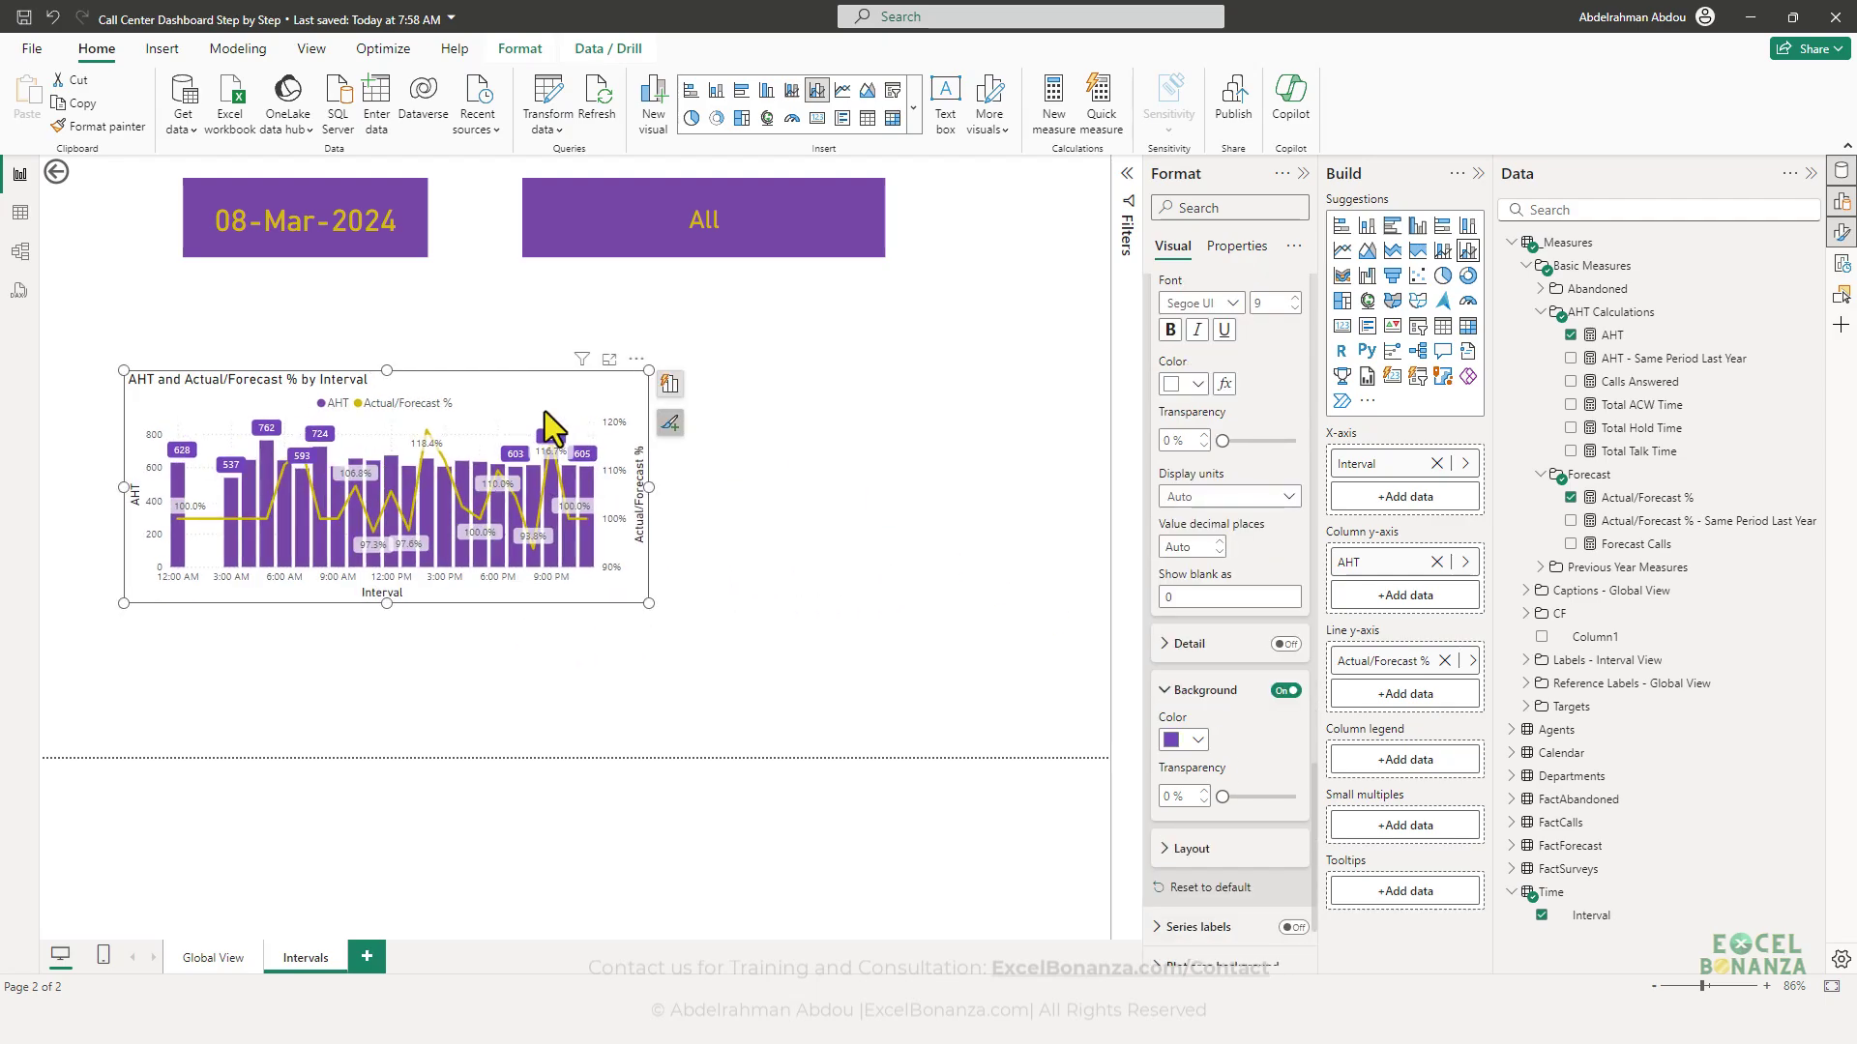
pyautogui.click(1185, 740)
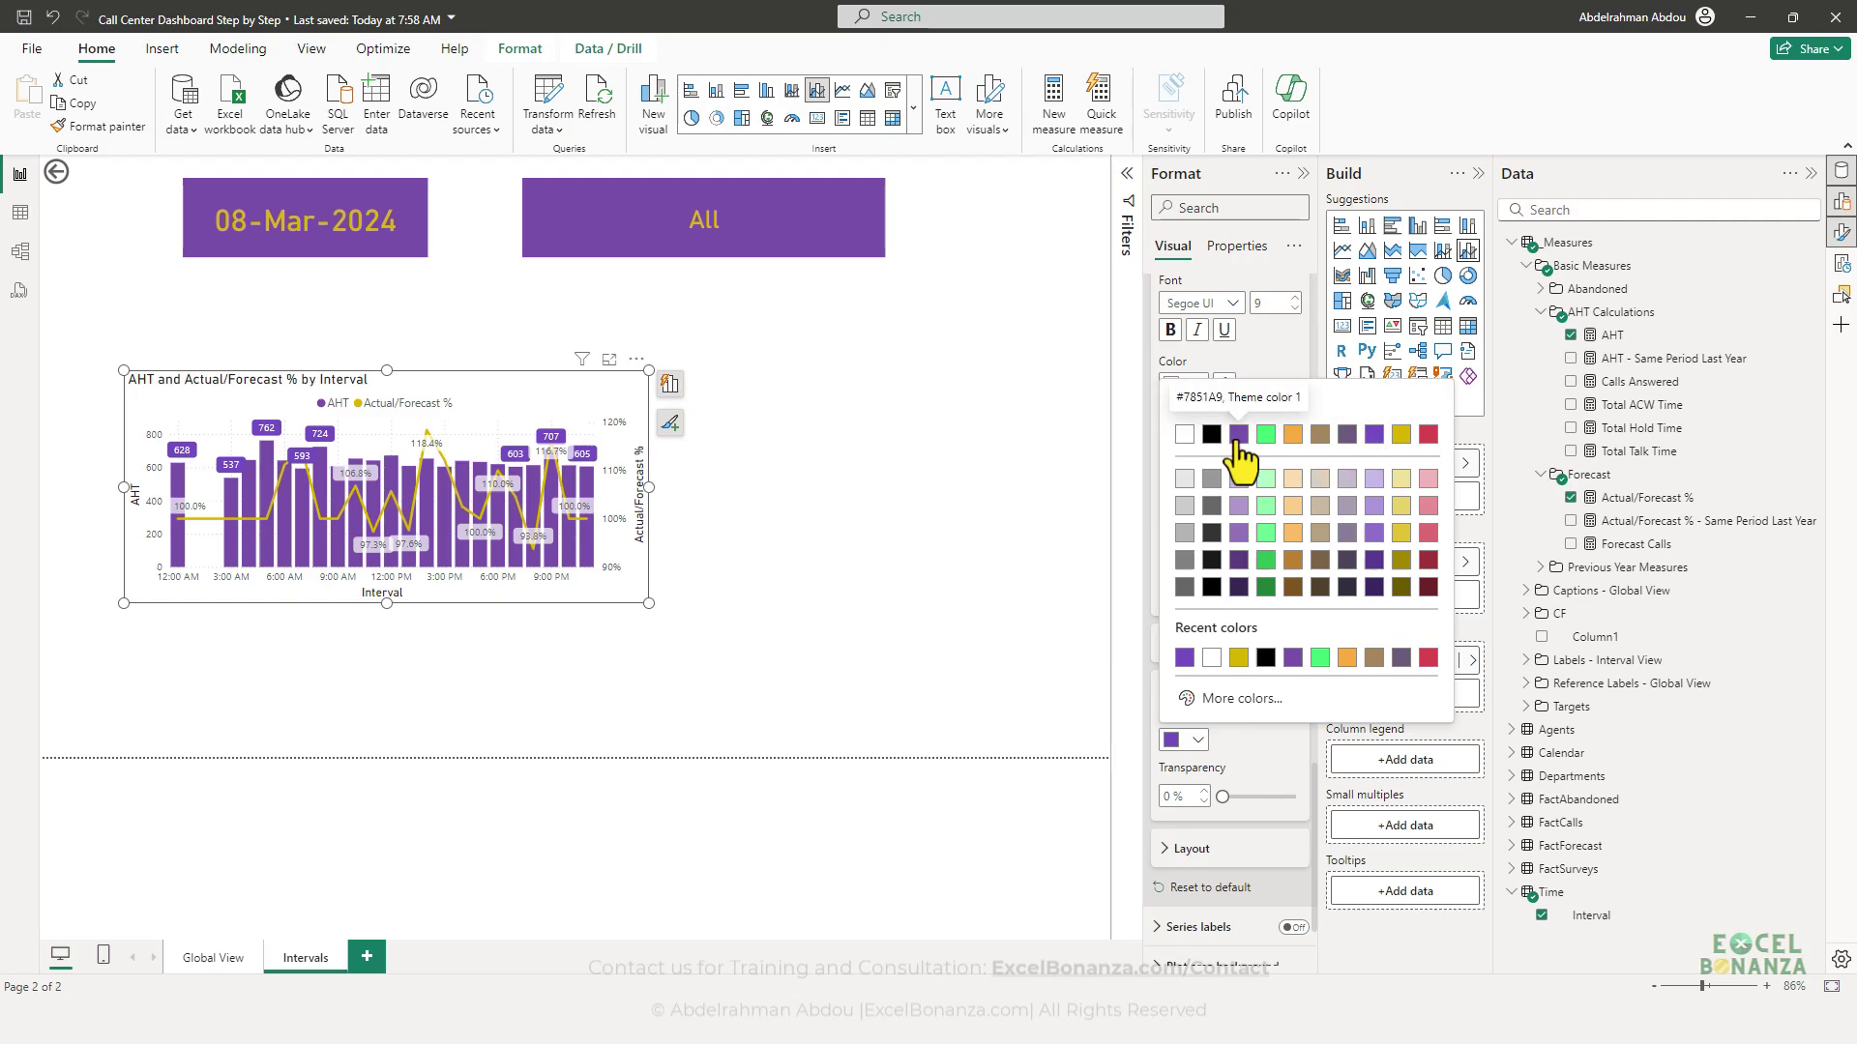
pyautogui.click(1236, 437)
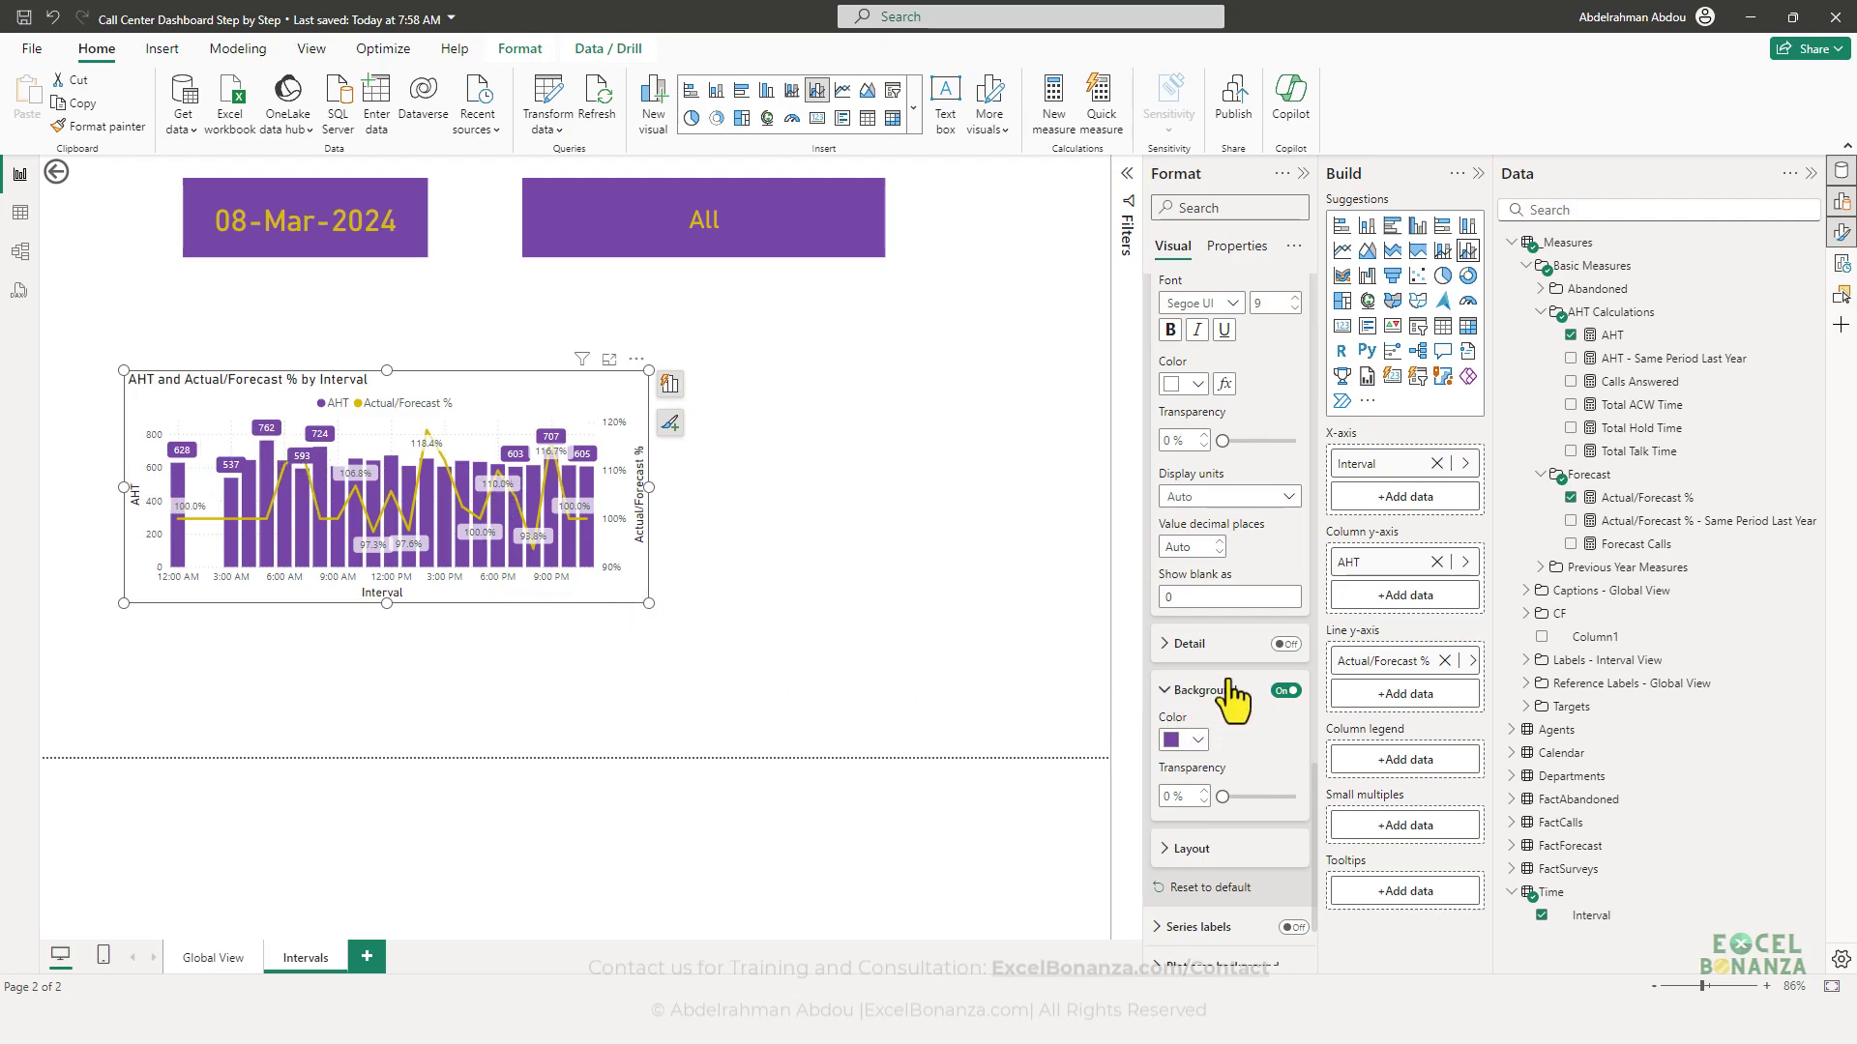
# - Set the value color of the Actual/Forecast % series data labels to black
pyautogui.scroll(2, 1223, 701)
pyautogui.scroll(6, 1223, 689)
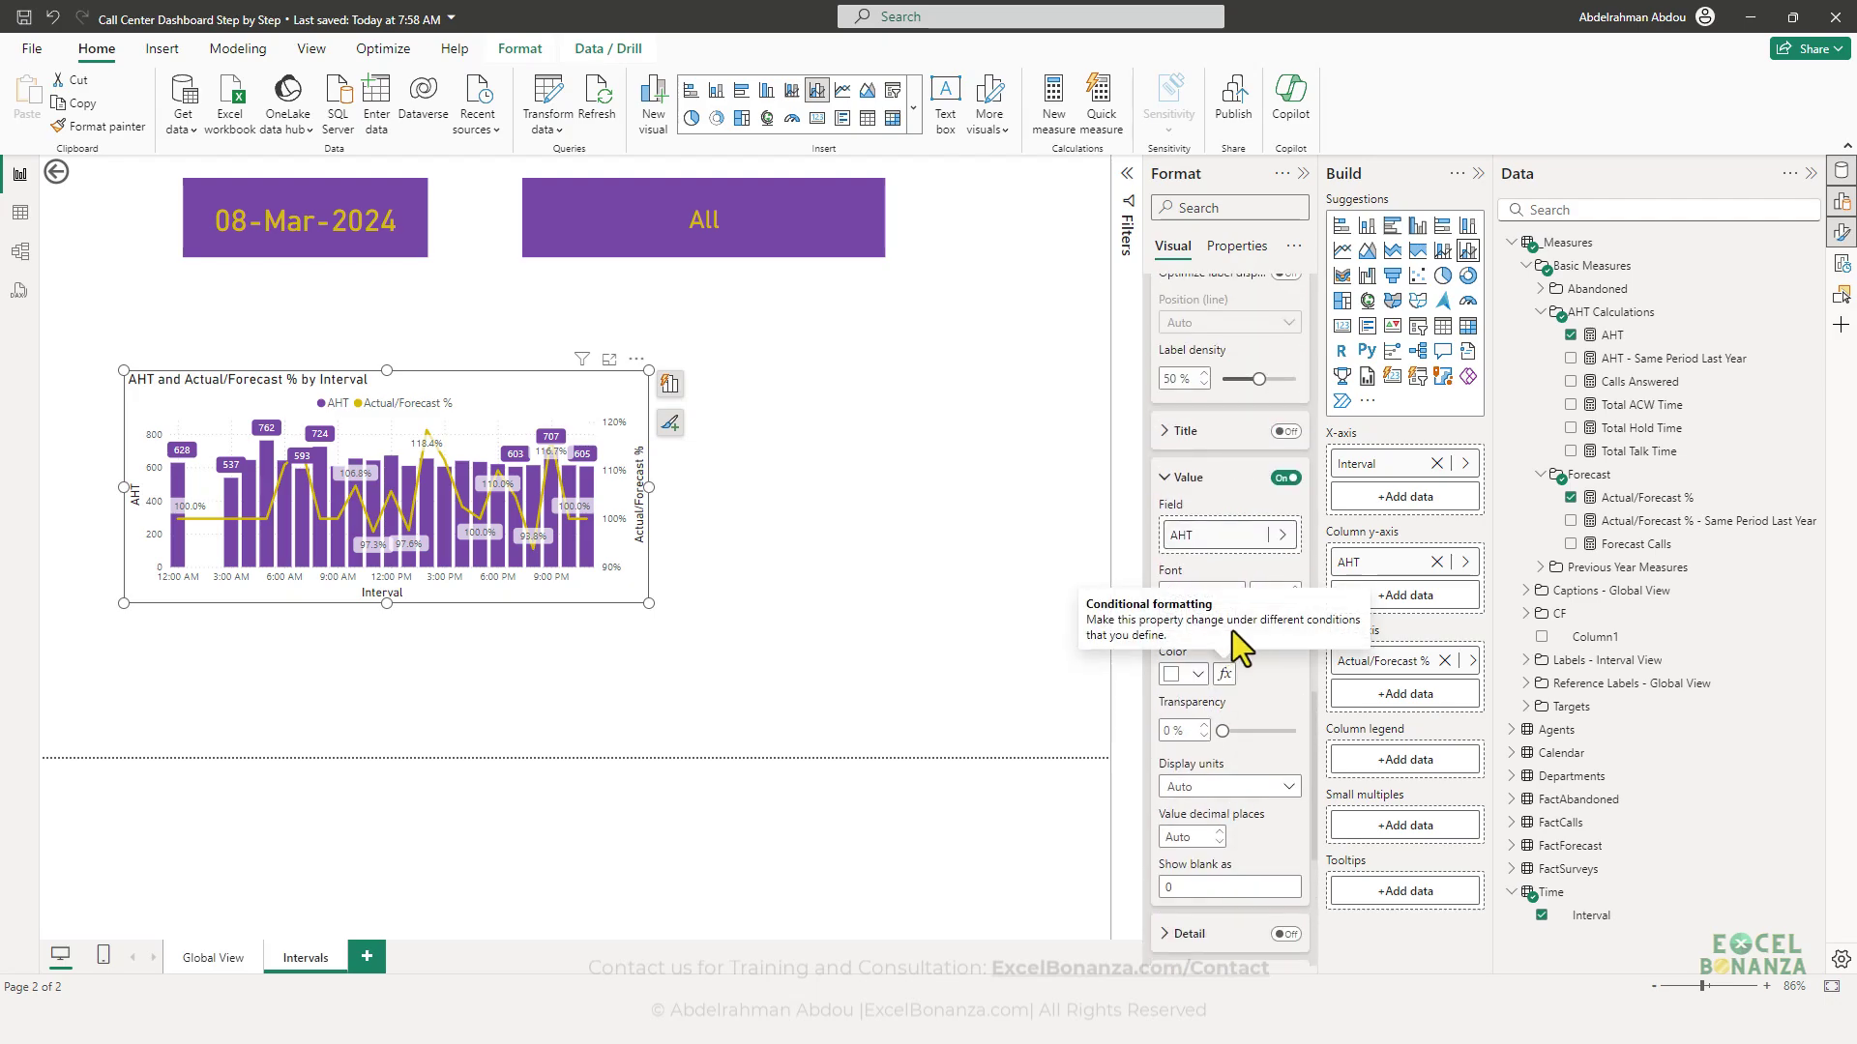
pyautogui.scroll(1, 1228, 619)
pyautogui.scroll(1, 1223, 566)
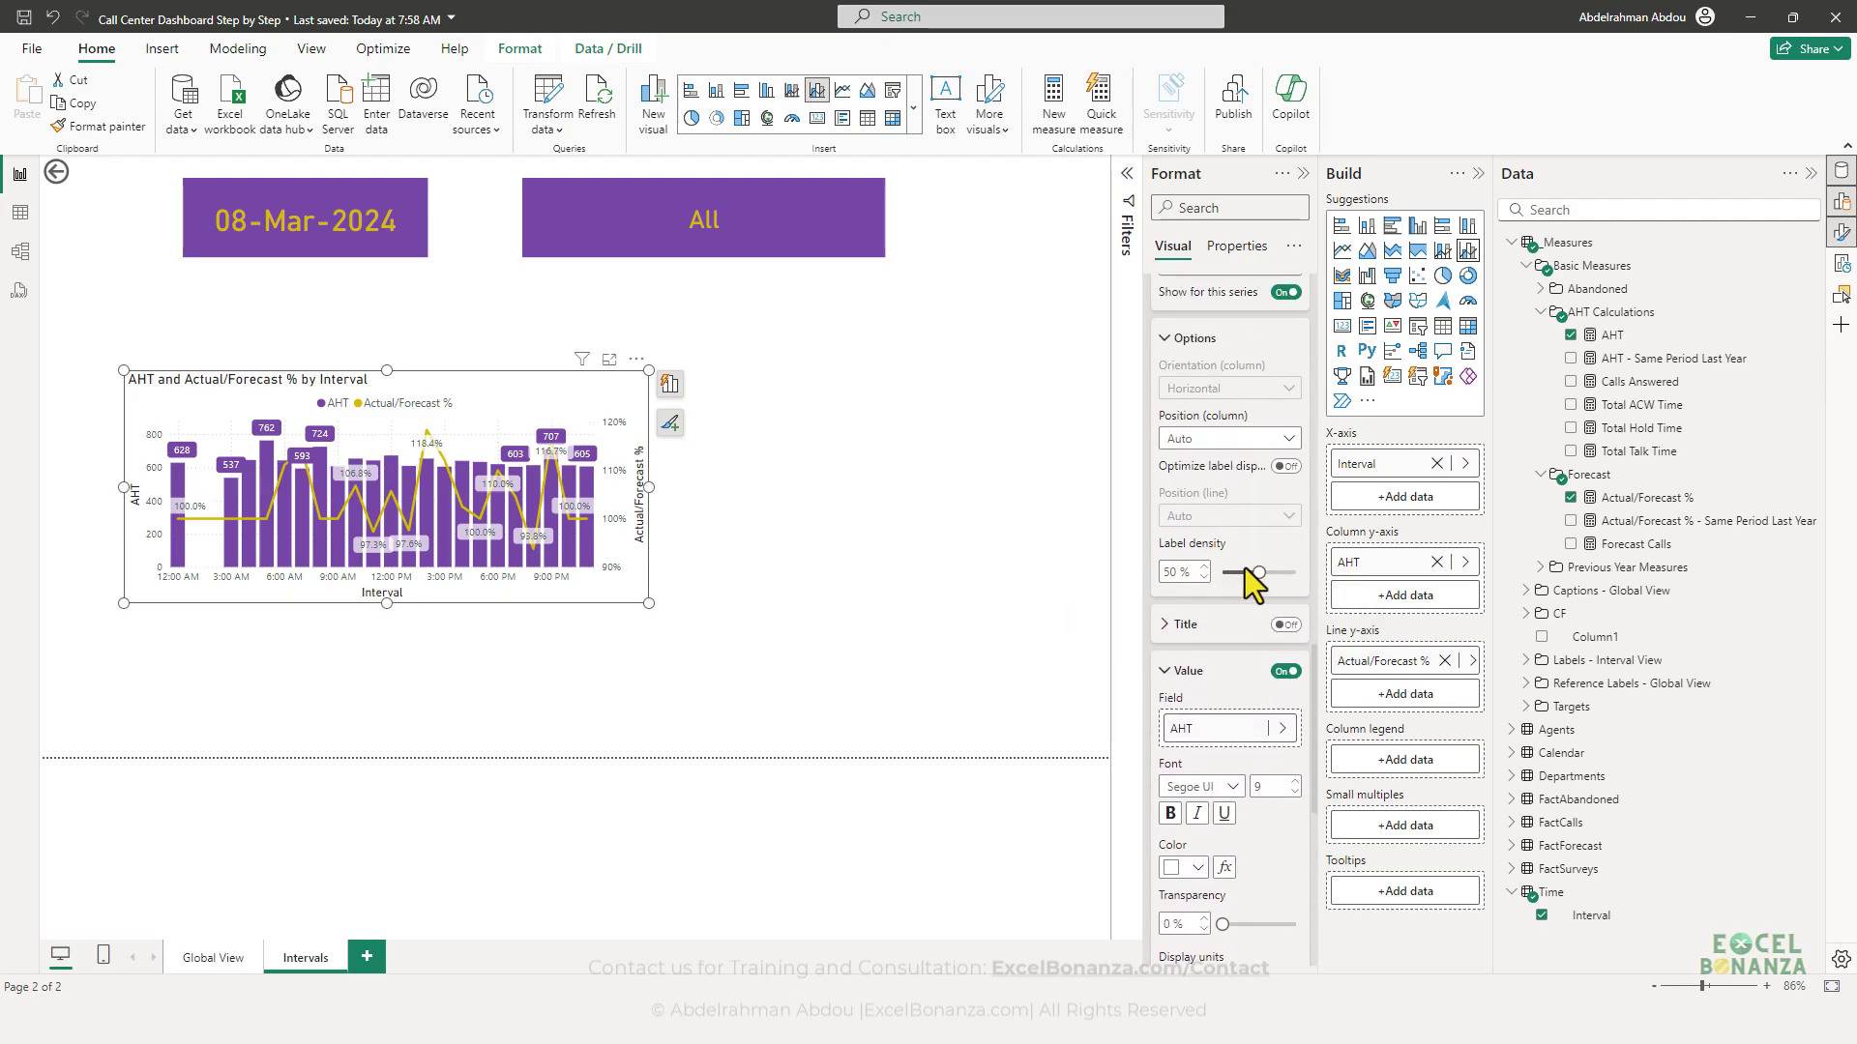
pyautogui.scroll(-12, 1248, 570)
pyautogui.scroll(5, 1257, 566)
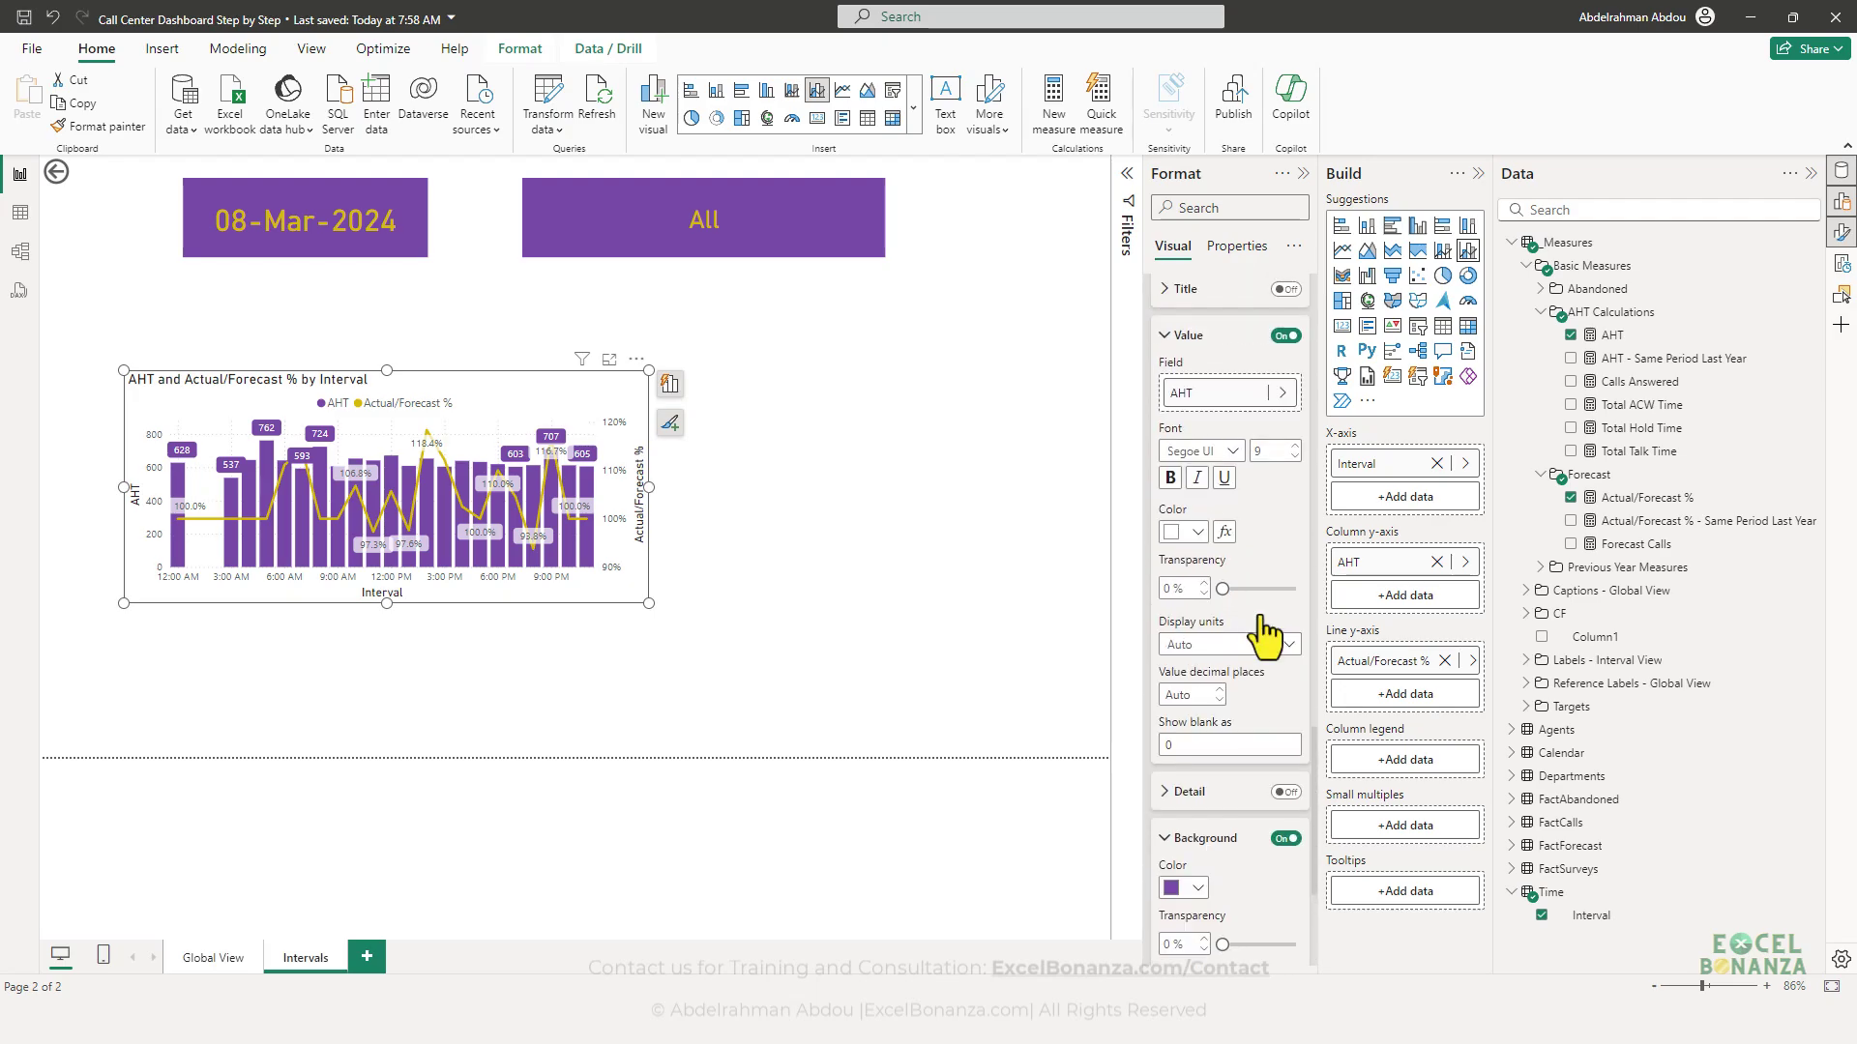
pyautogui.scroll(5, 1262, 624)
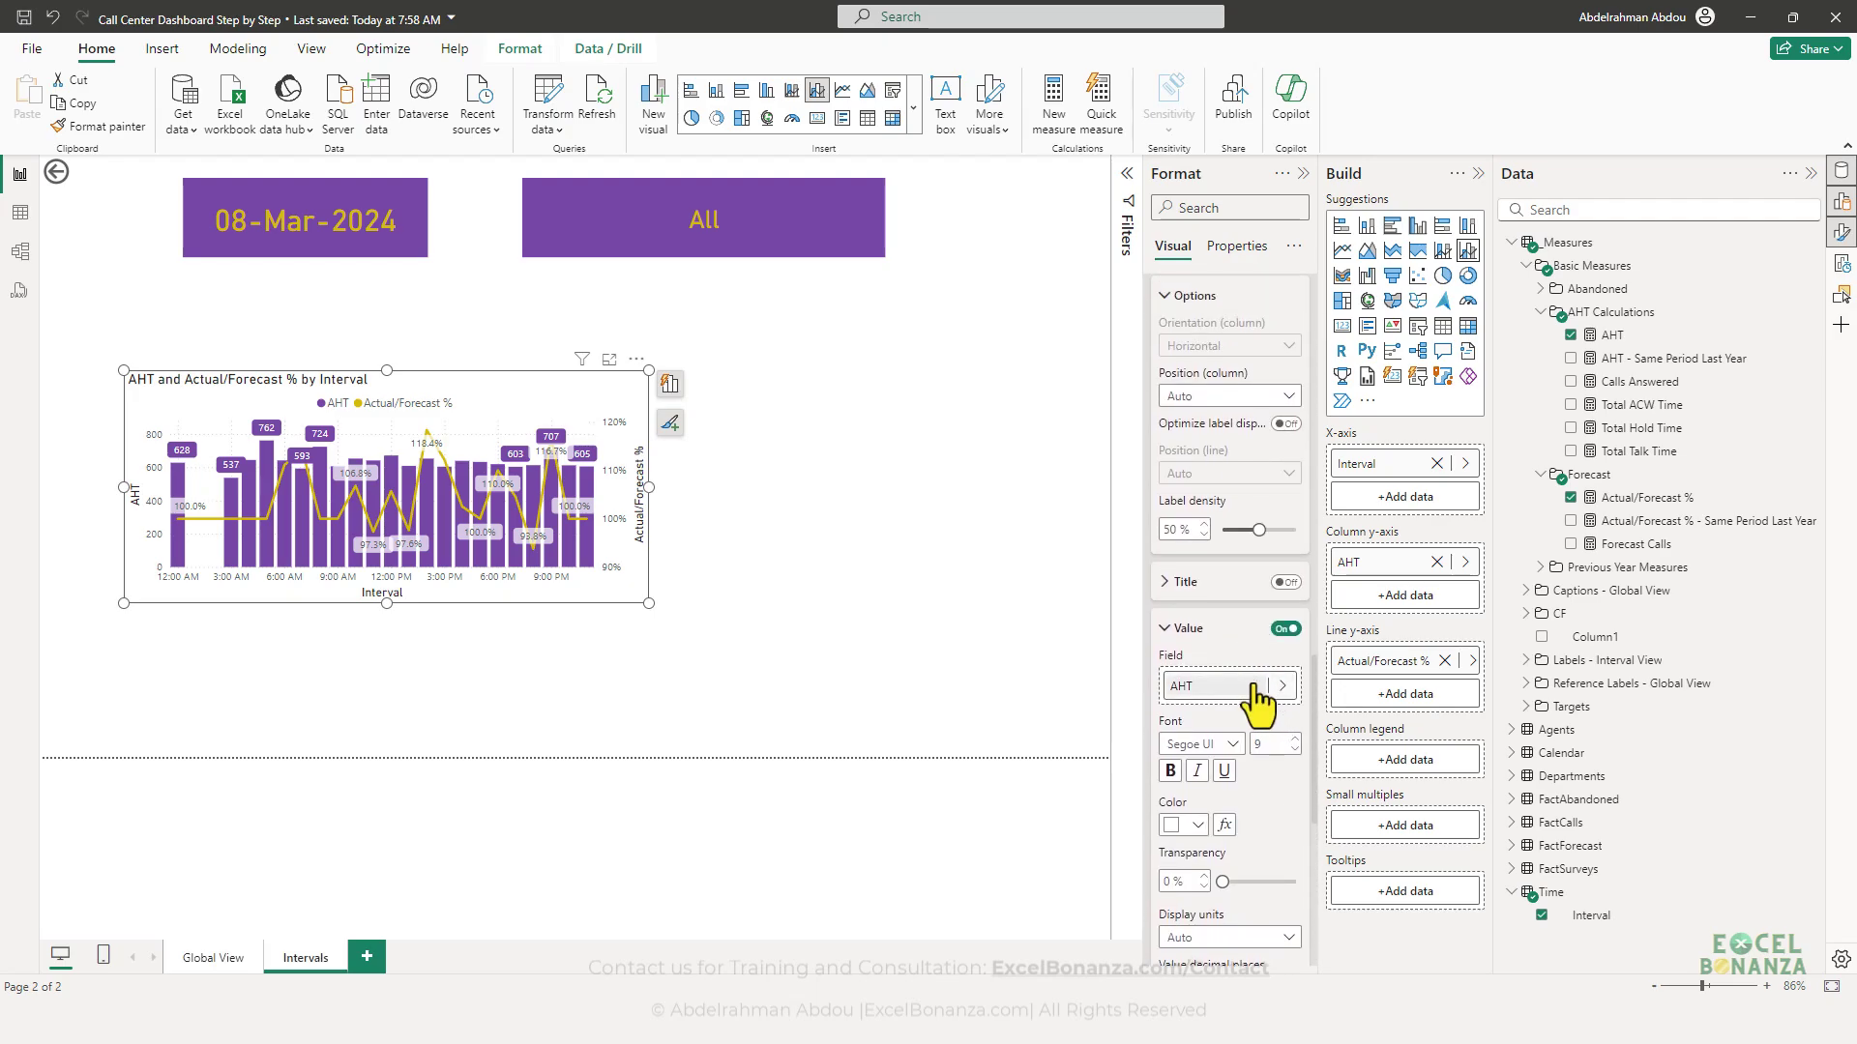
pyautogui.scroll(5, 1235, 633)
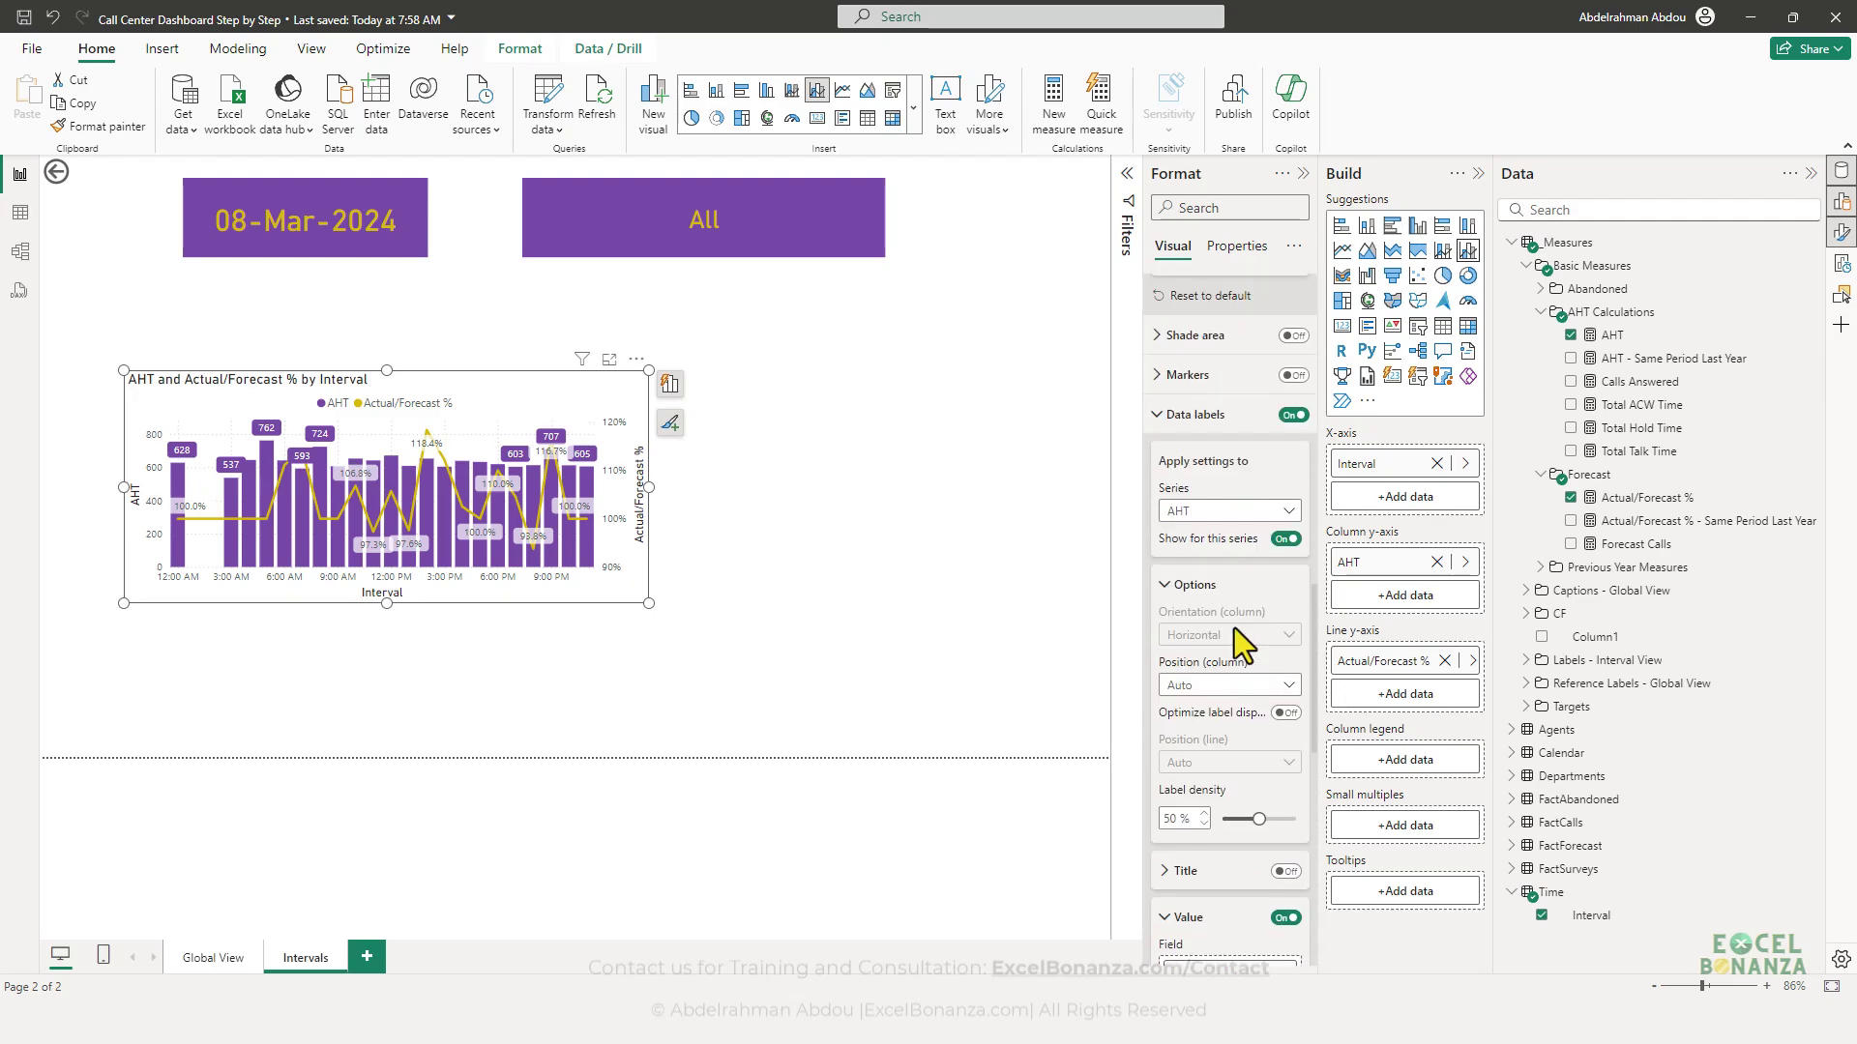
pyautogui.click(1218, 513)
pyautogui.click(1212, 581)
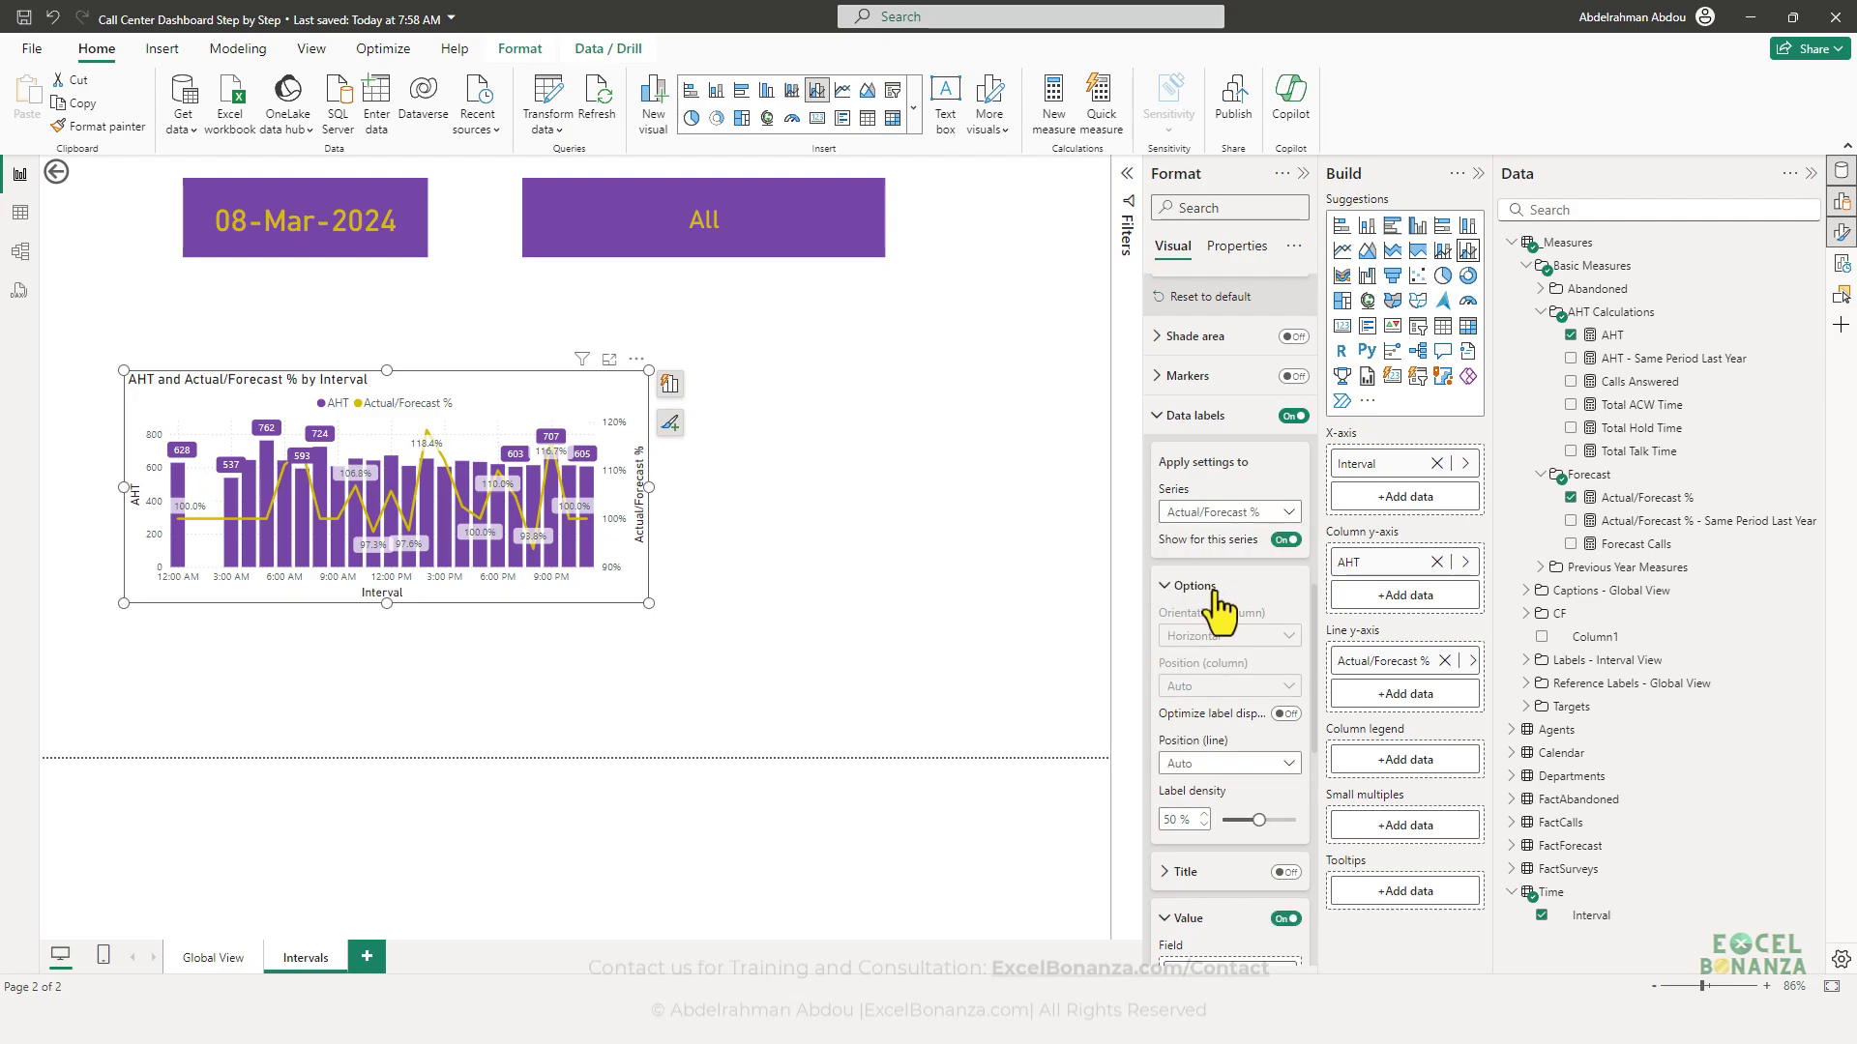
pyautogui.scroll(-5, 1228, 697)
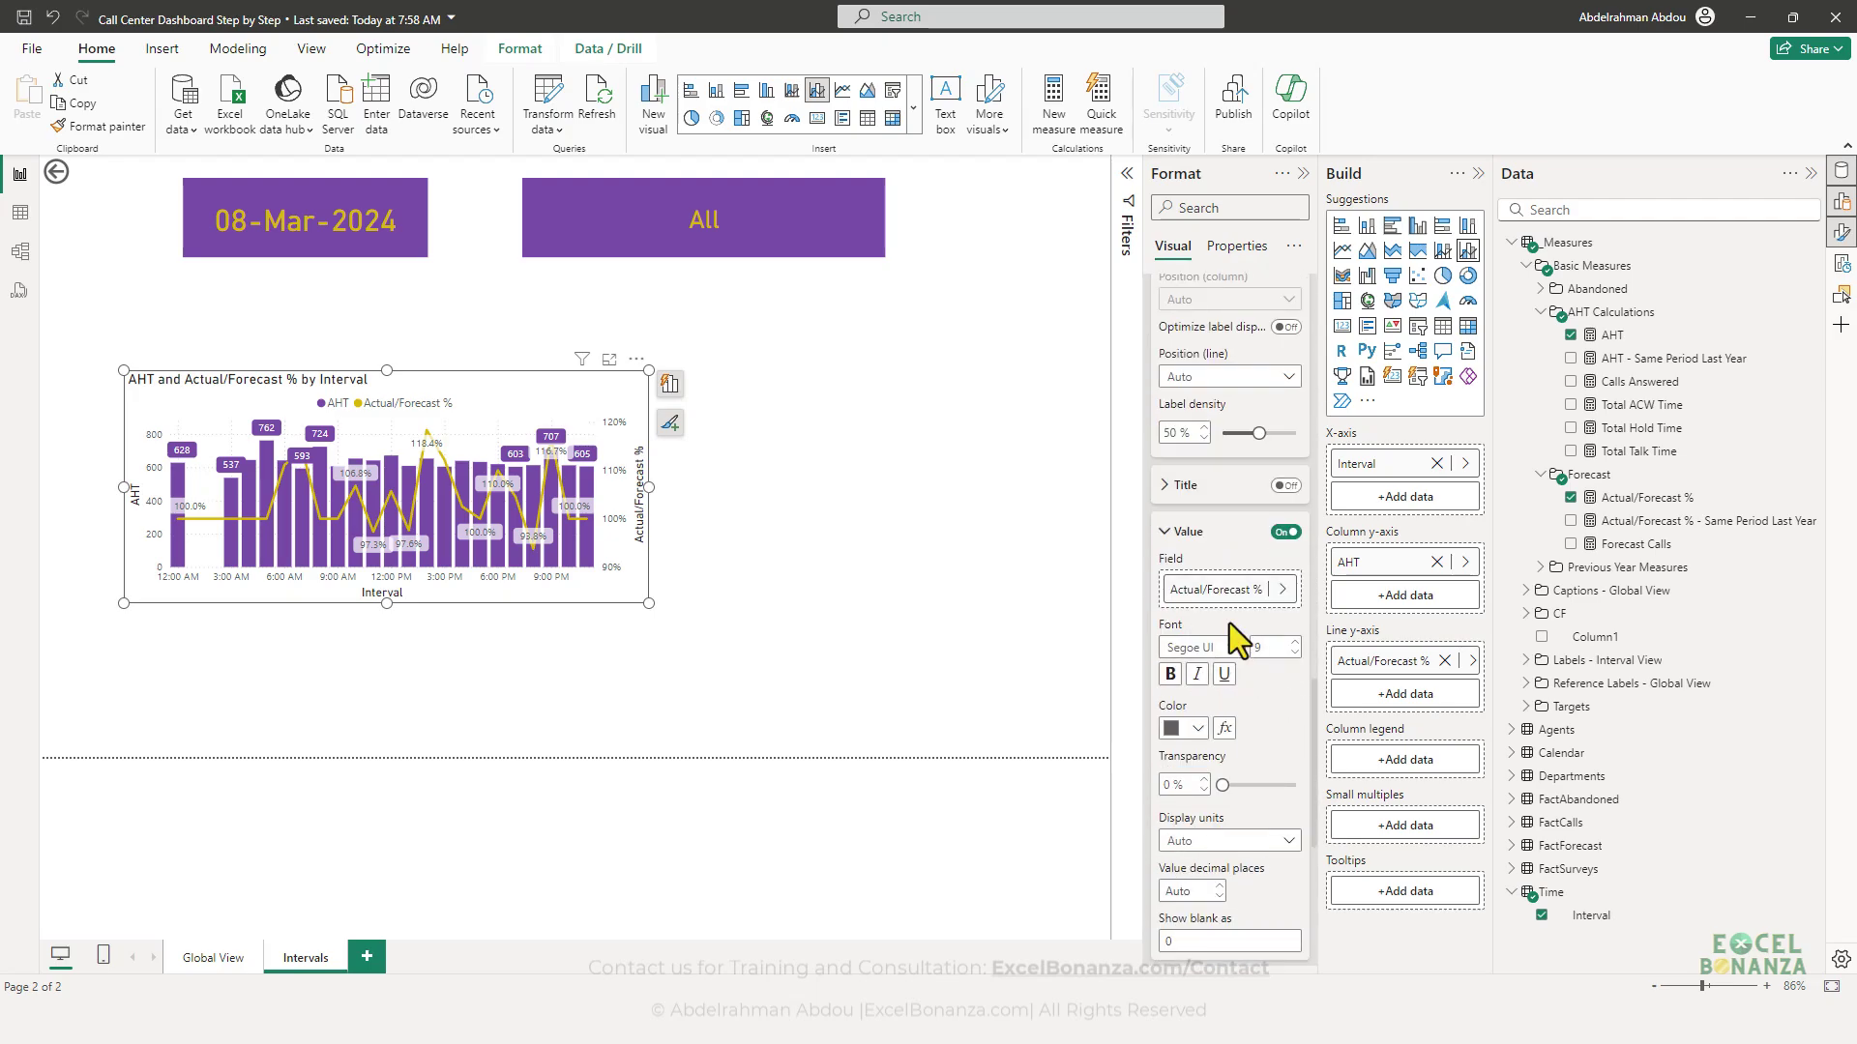
pyautogui.scroll(-4, 1228, 624)
pyautogui.click(1179, 439)
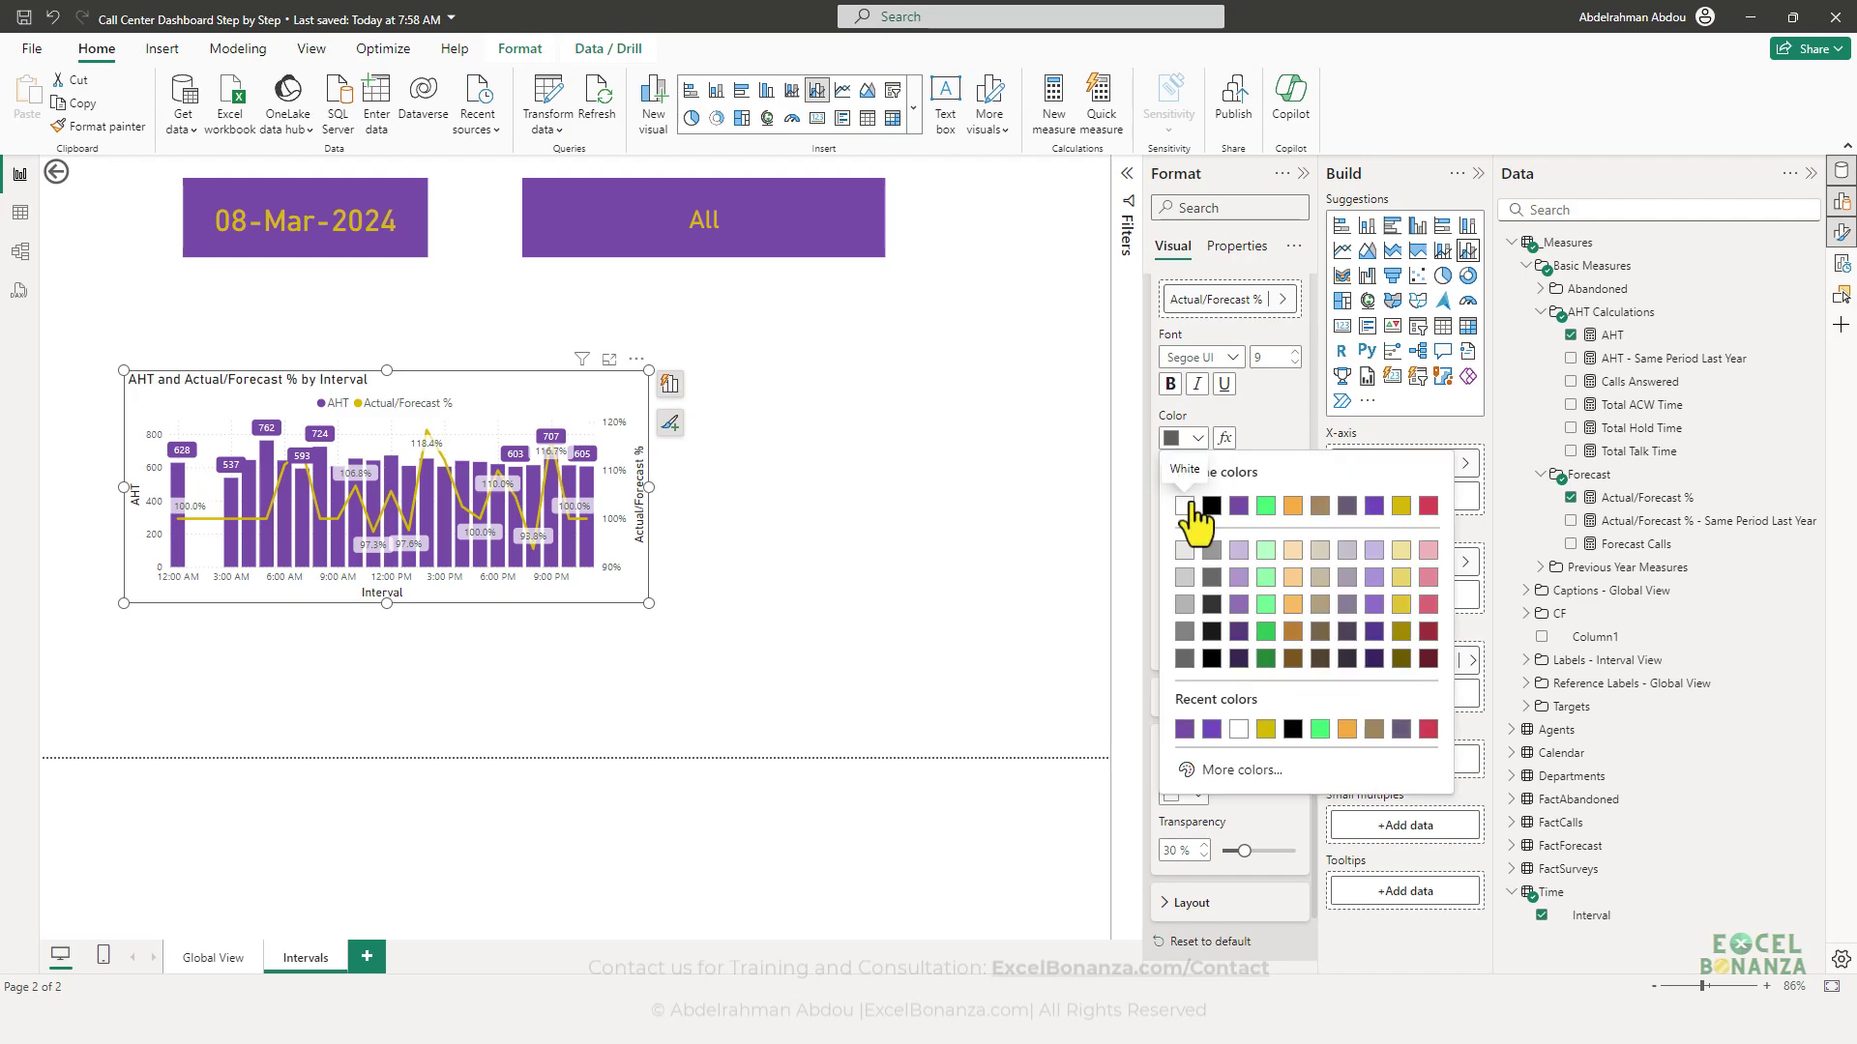
pyautogui.click(1211, 507)
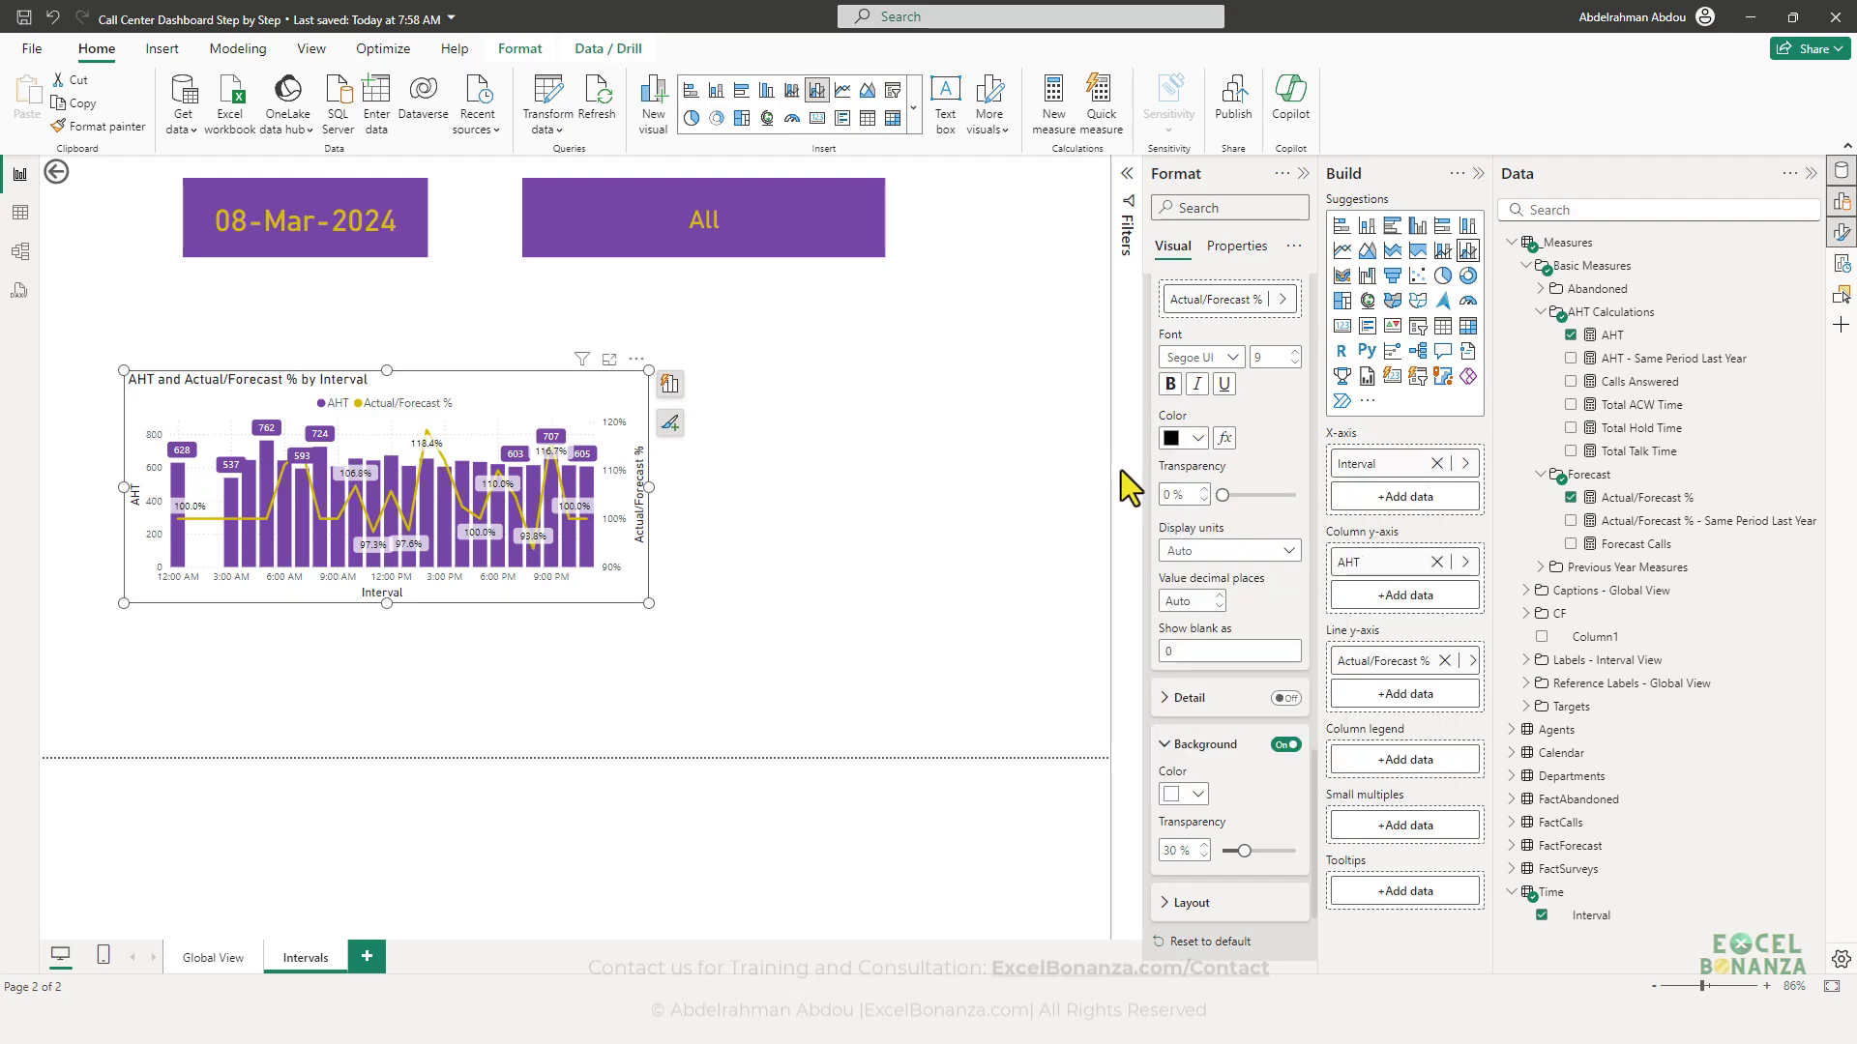
# - Give the Actual/Forecast % data labels a gold theme background with 0% transparency
pyautogui.scroll(-1, 1191, 594)
pyautogui.click(1197, 697)
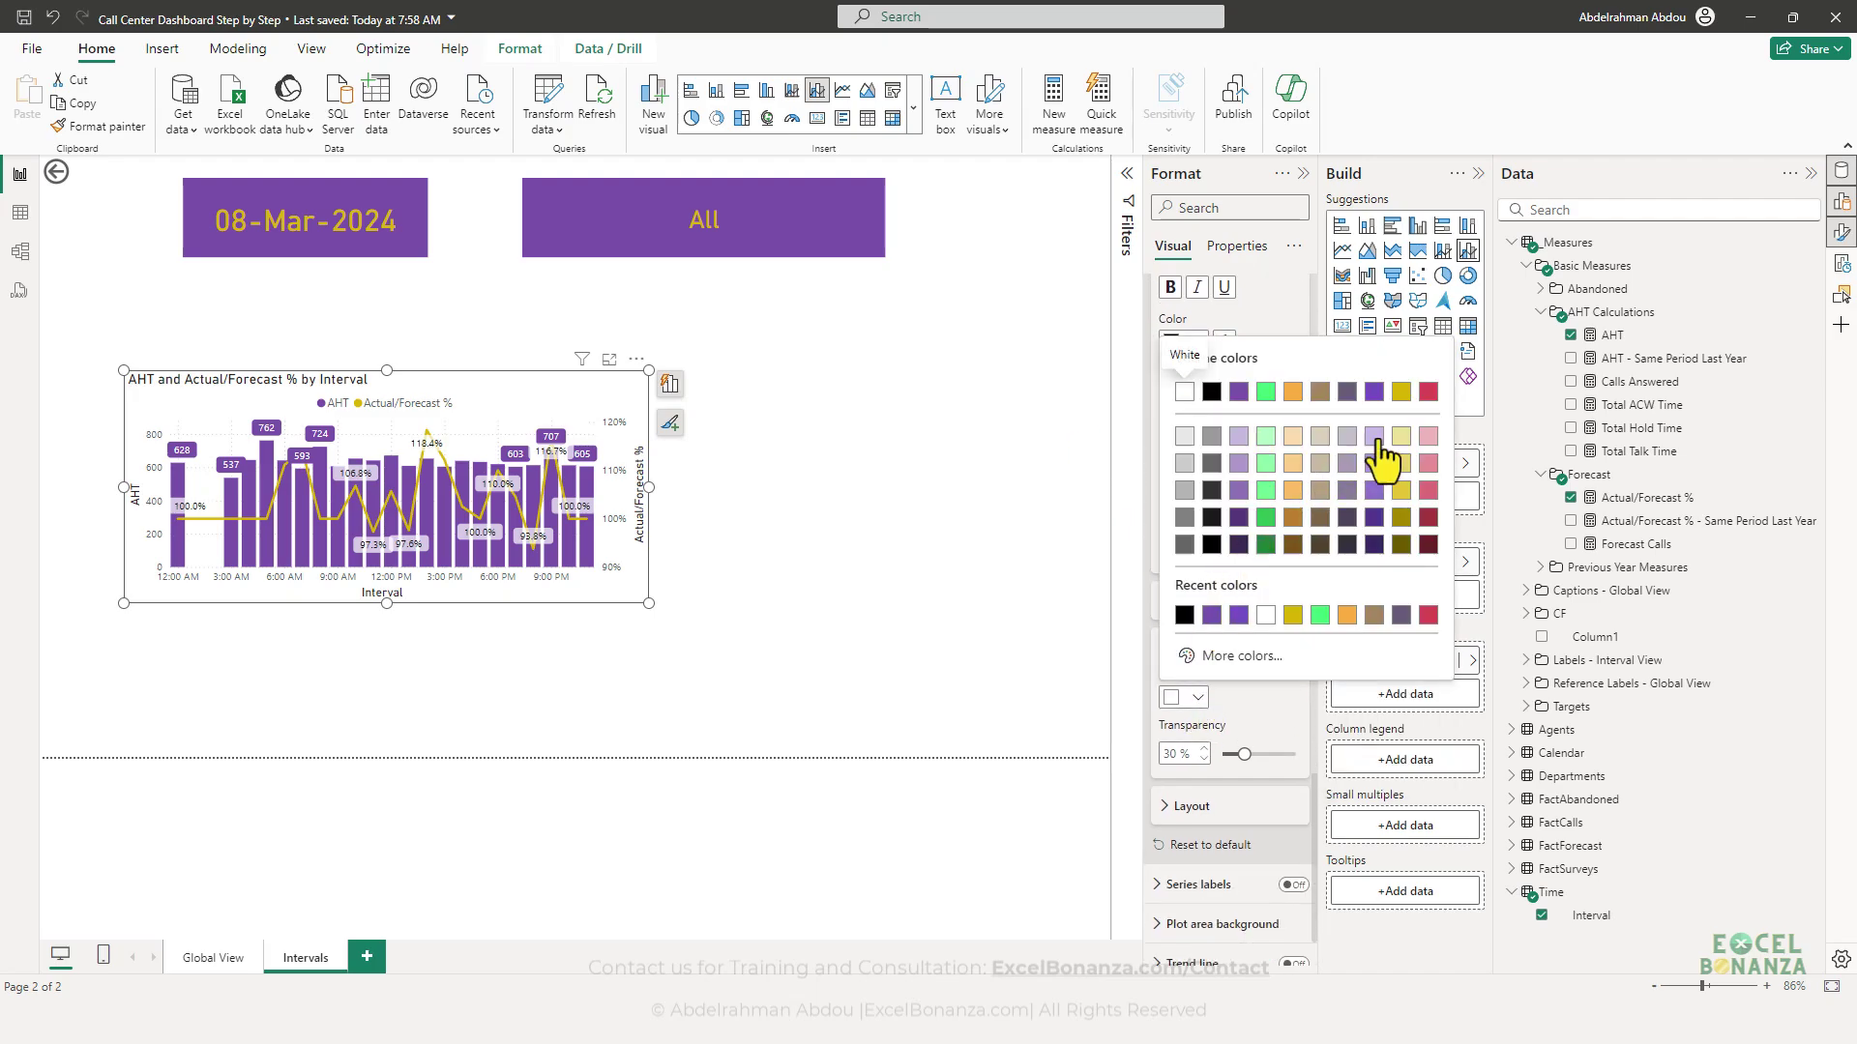
pyautogui.click(1401, 393)
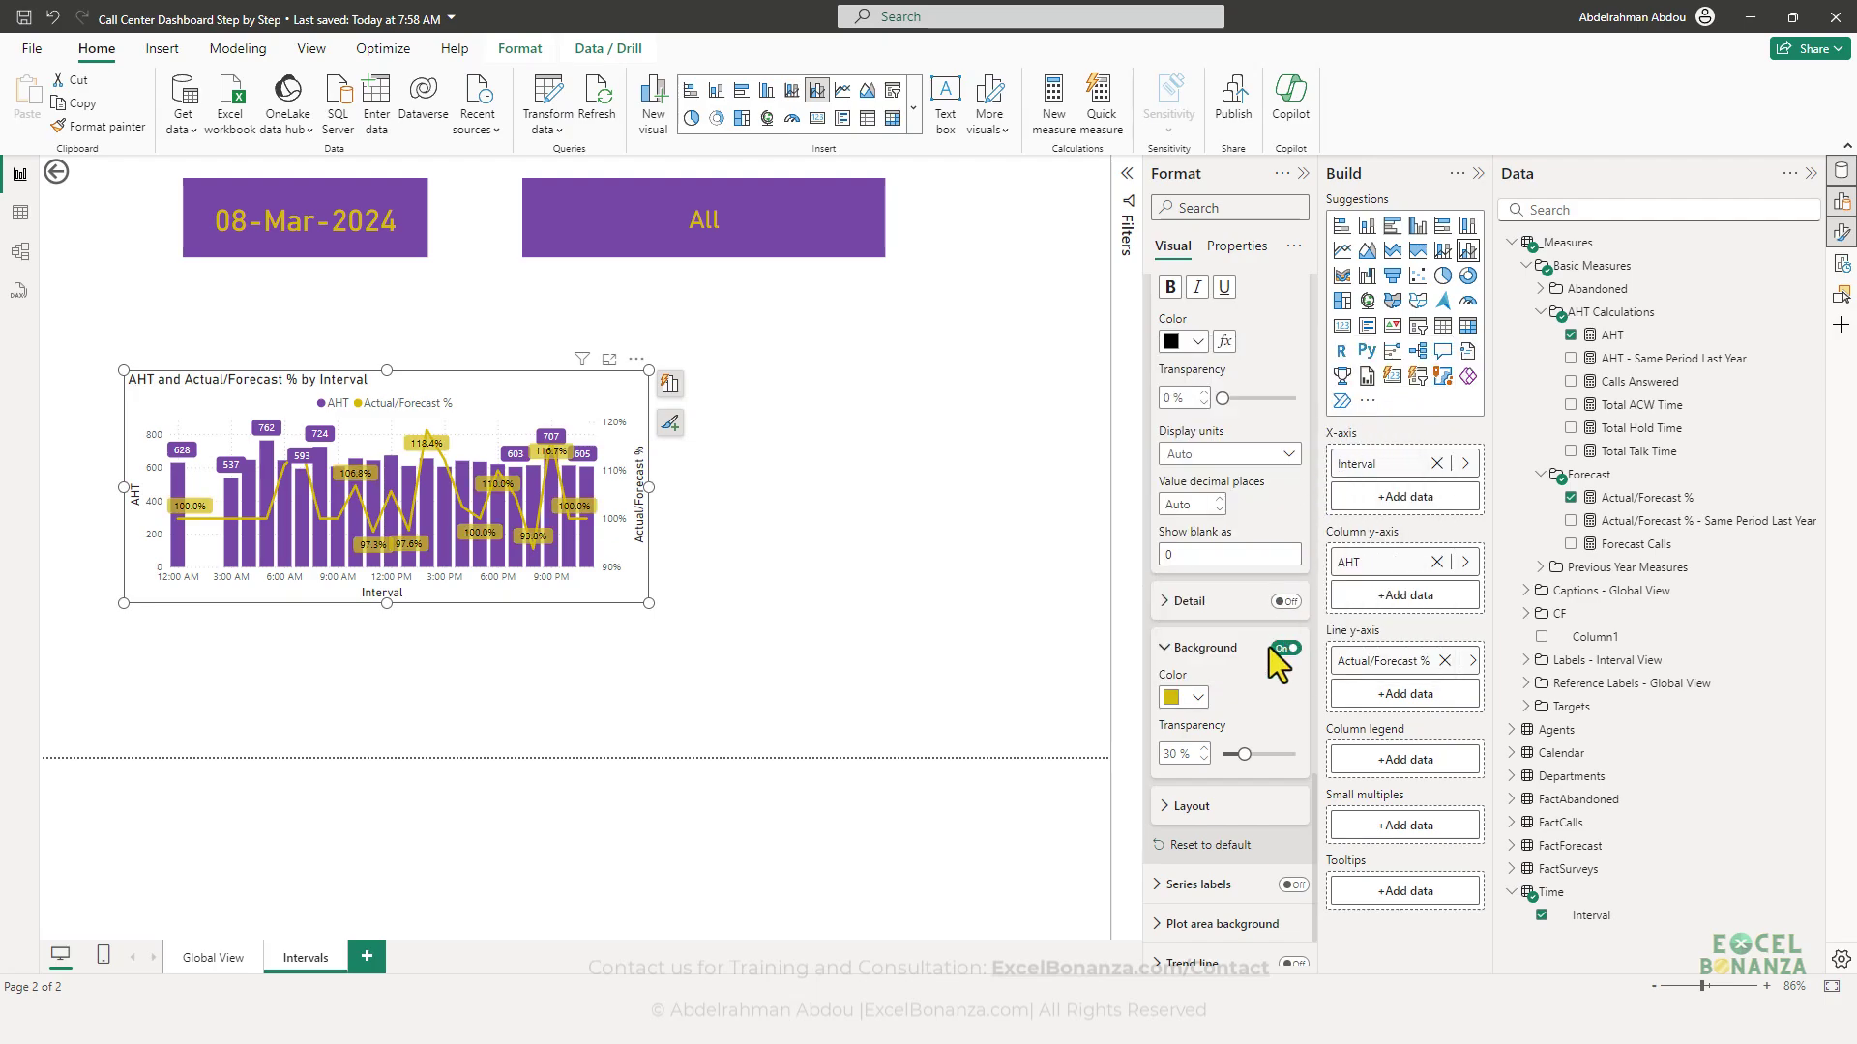
pyautogui.moveTo(1235, 753); pyautogui.dragTo(1207, 773)
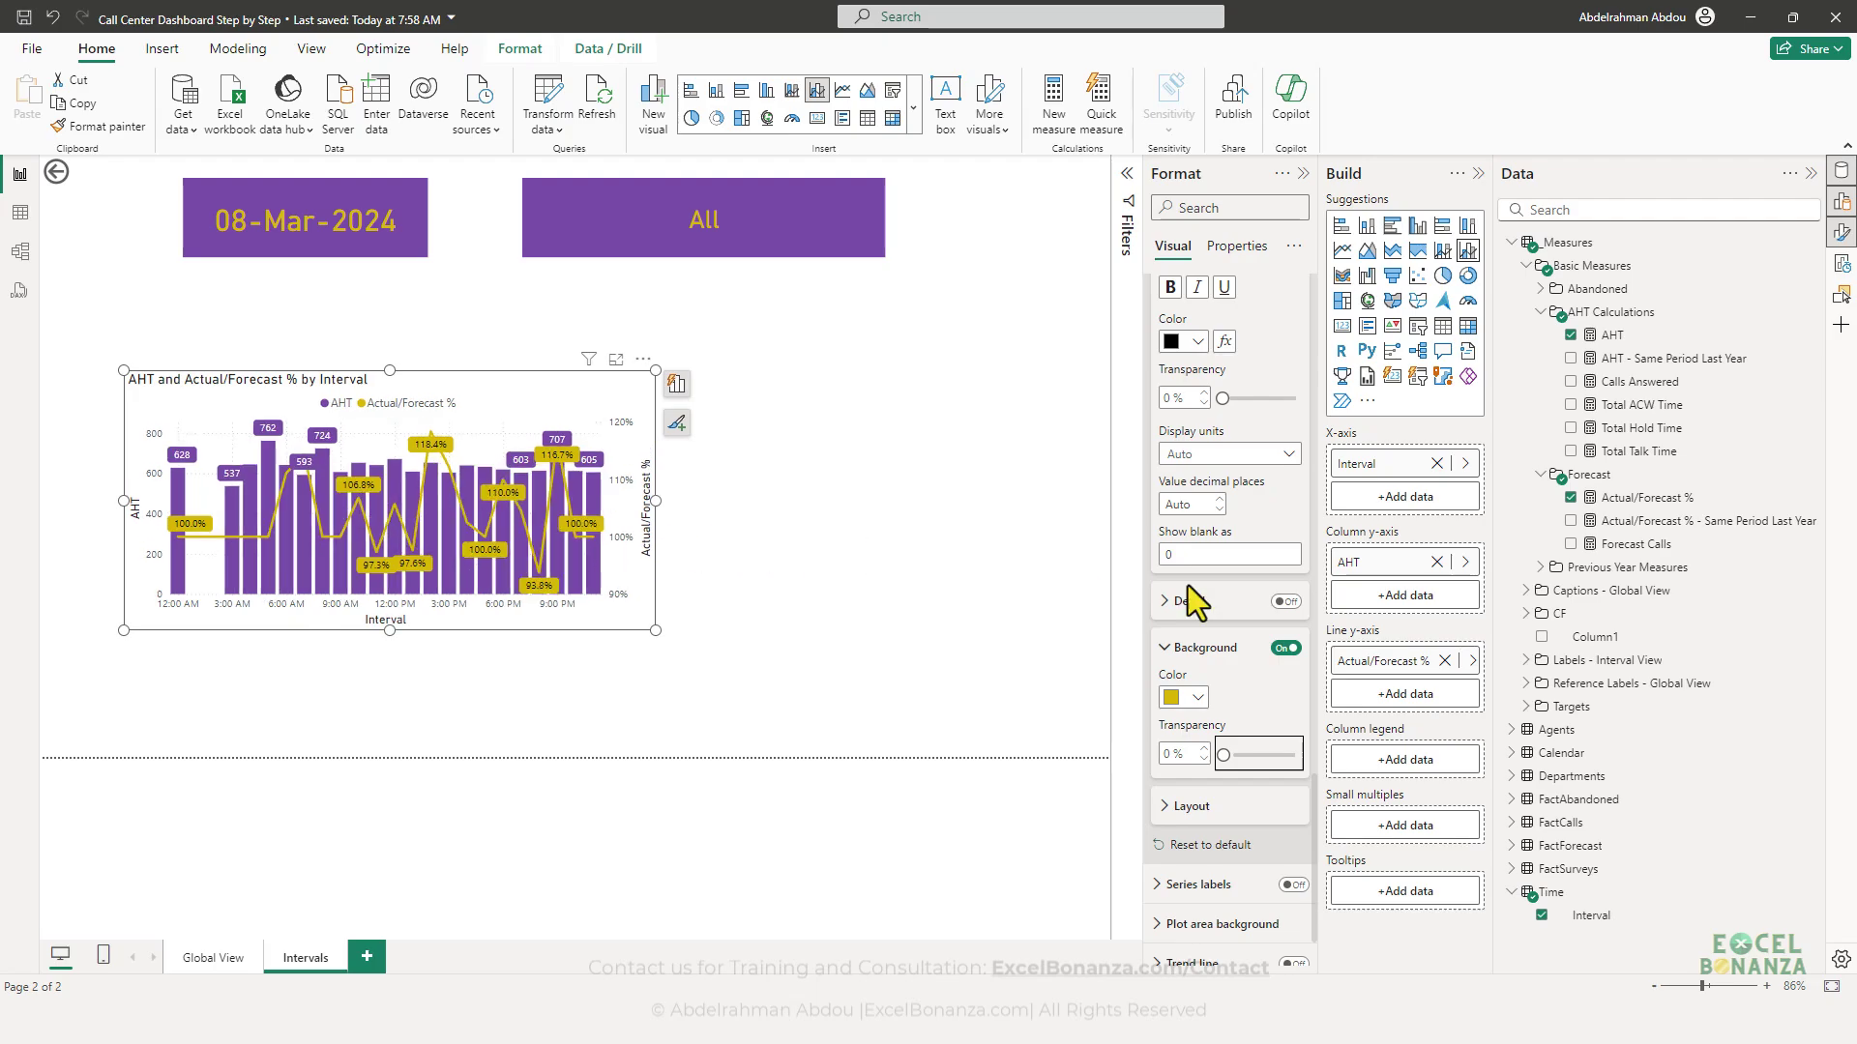
# - Change the combo chart's title text to "AHT vs Actual/Forecast %"
pyautogui.scroll(10, 1243, 633)
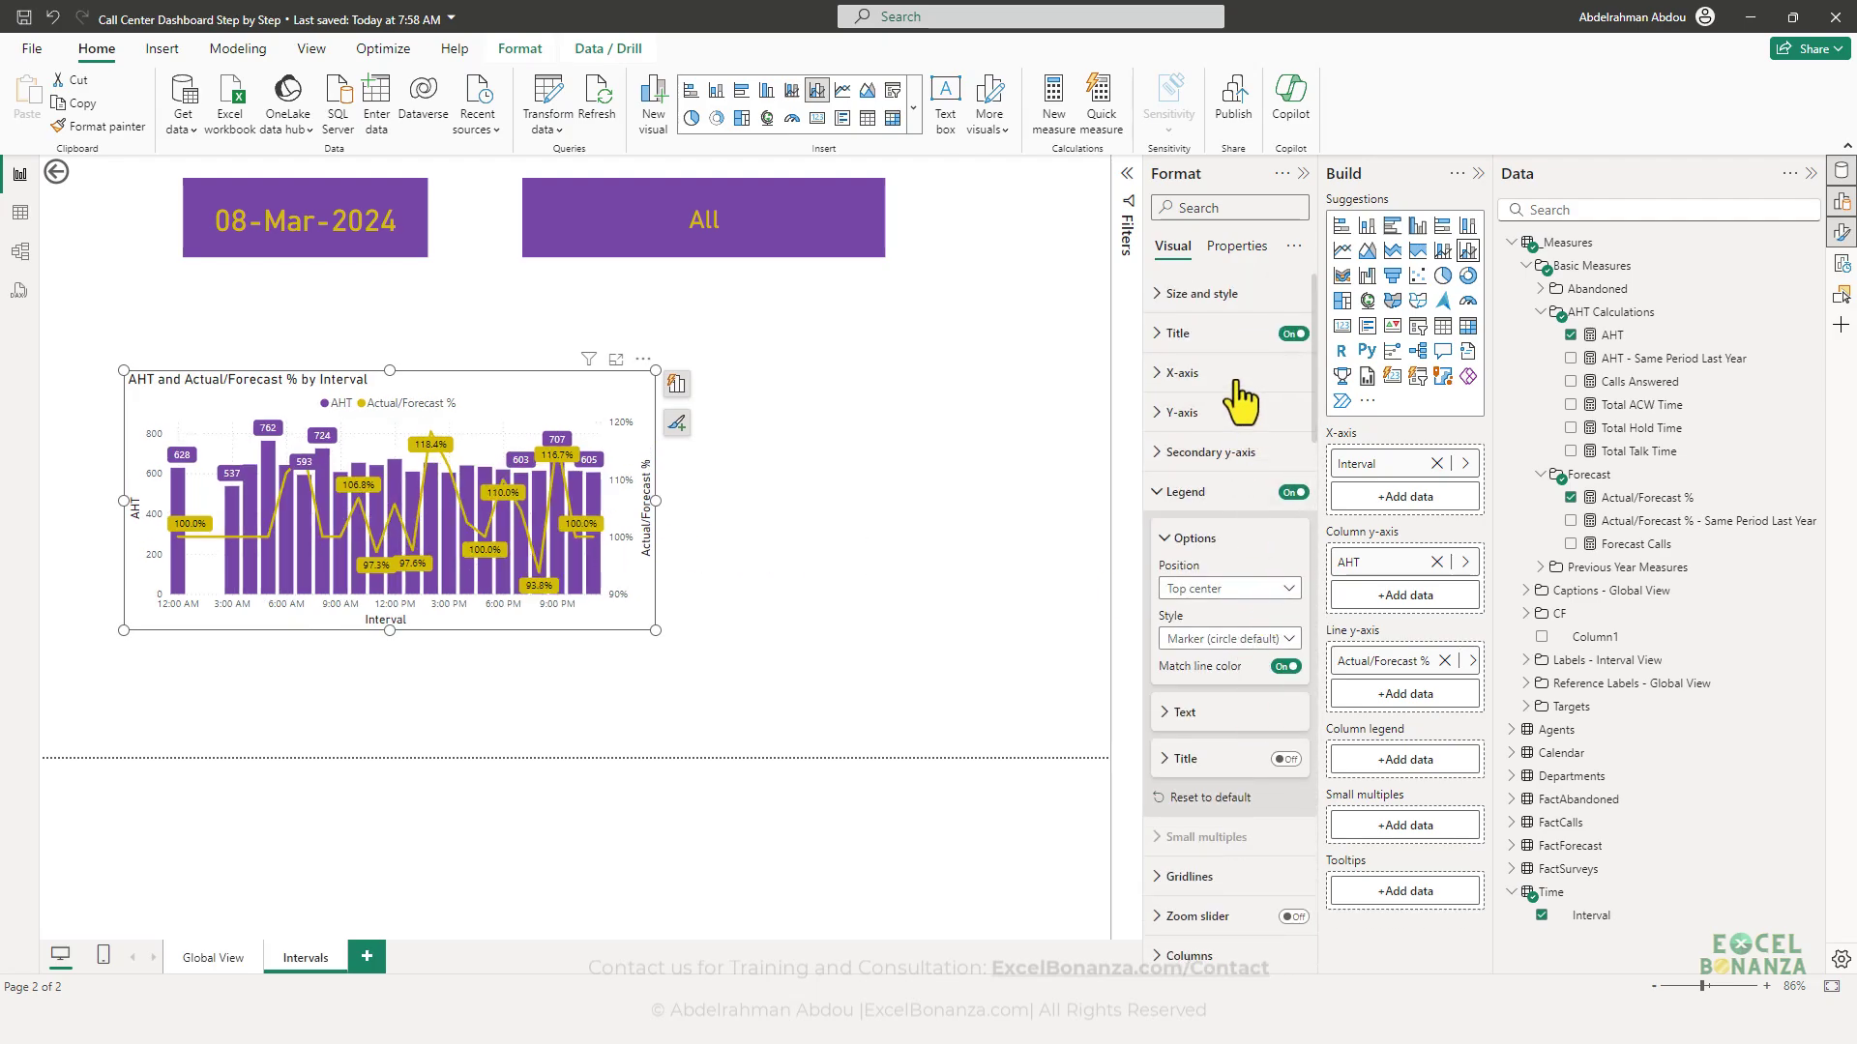
pyautogui.click(1181, 334)
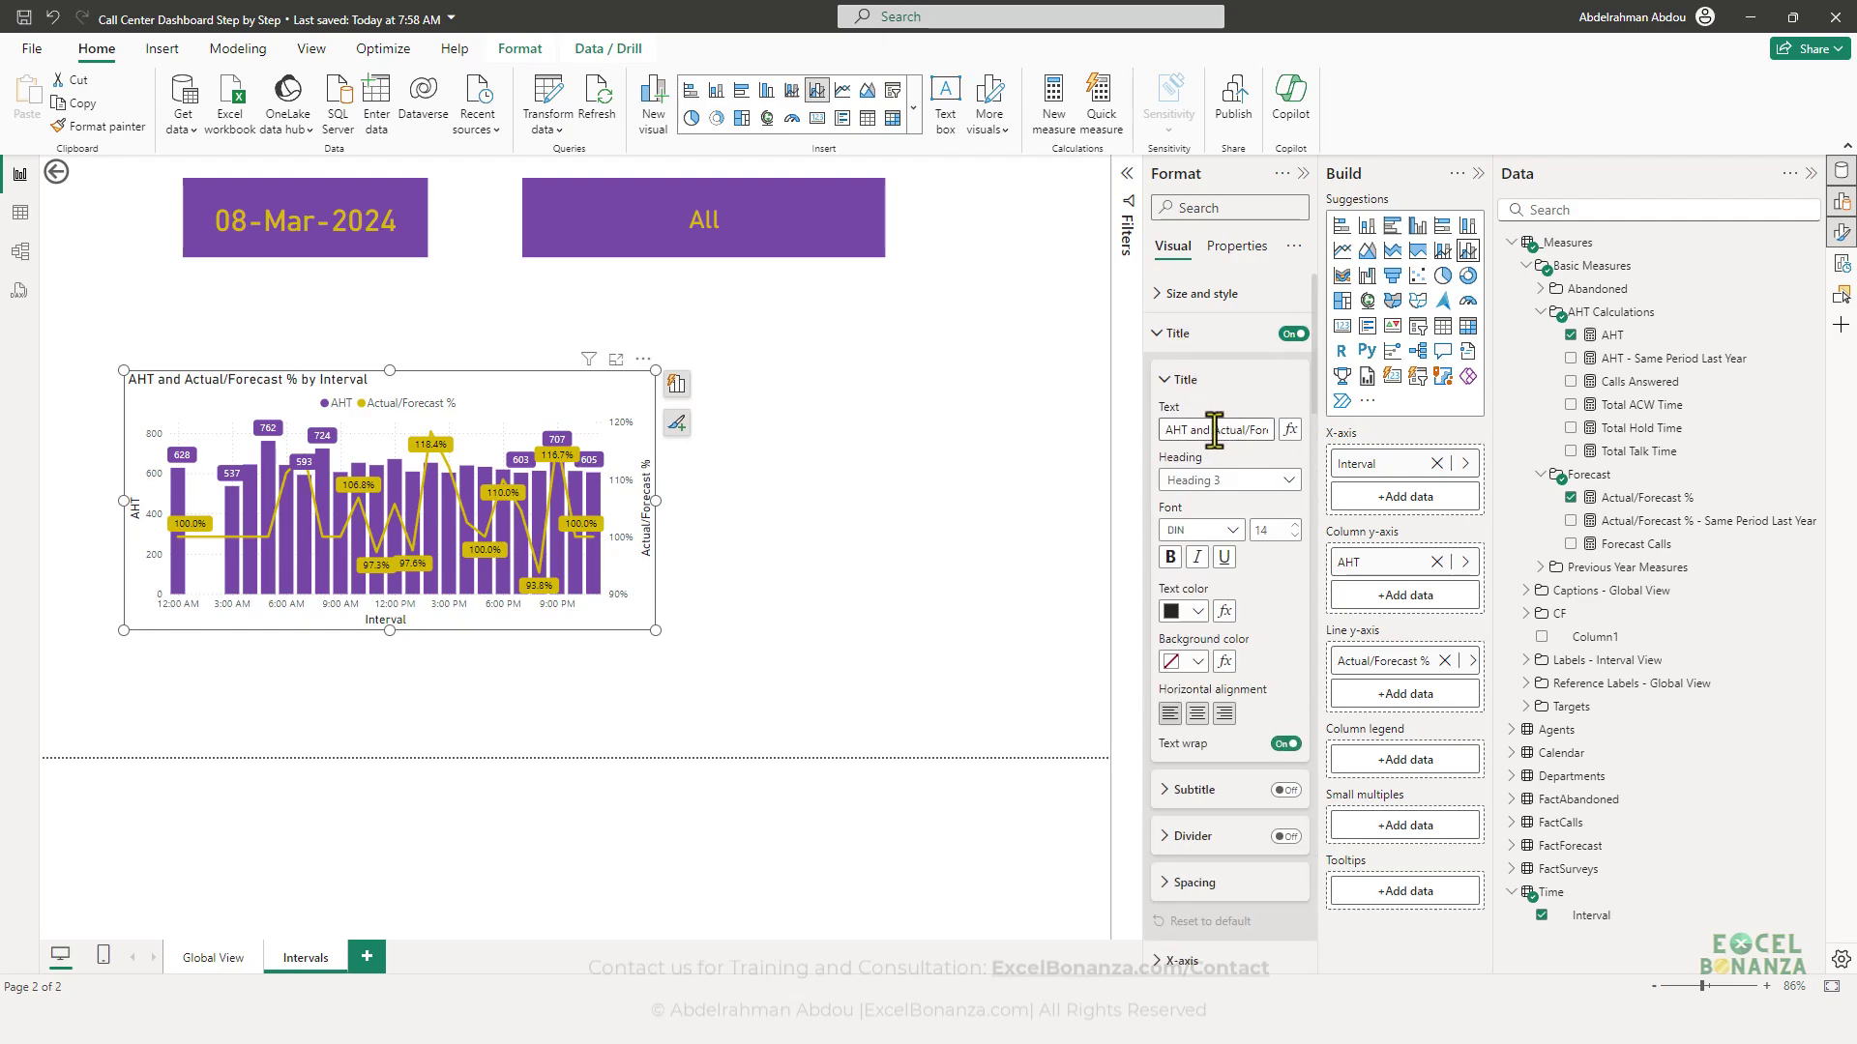
pyautogui.doubleClick(1201, 429)
pyautogui.write('vs')
pyautogui.press('End')
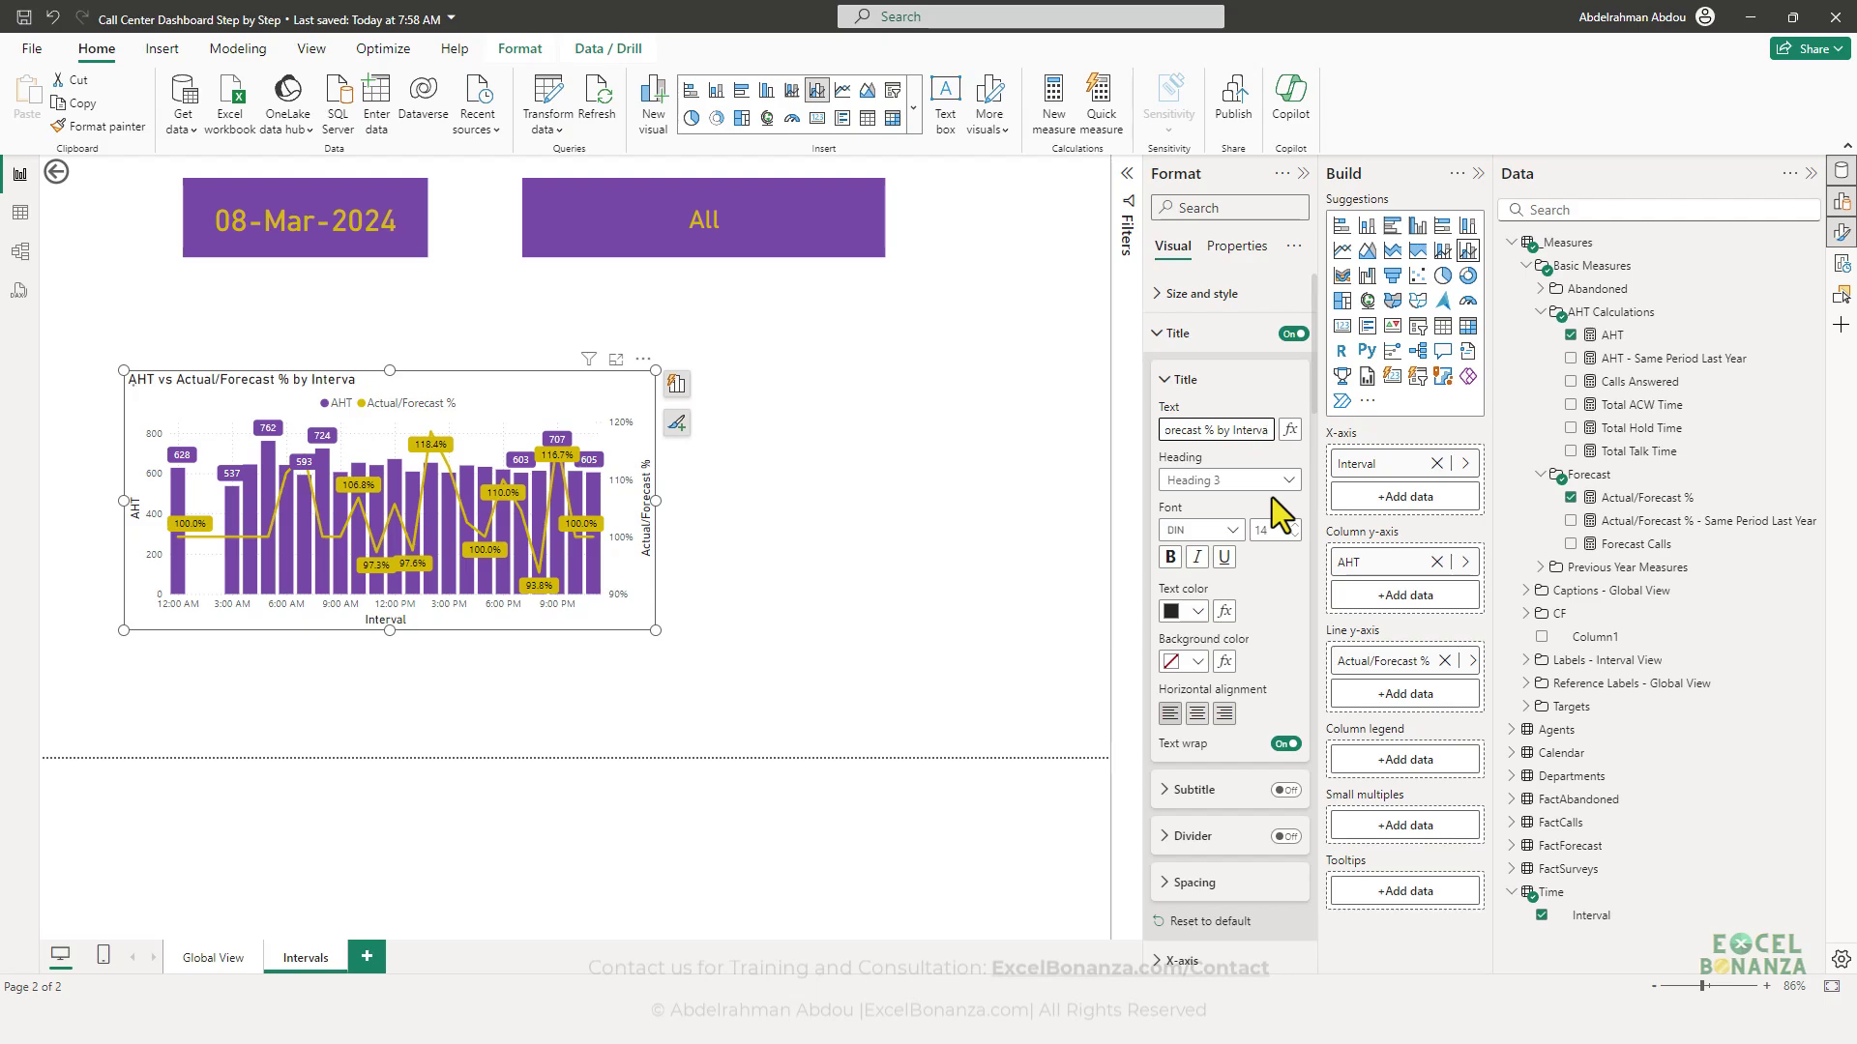
pyautogui.press('Left')
pyautogui.press('Left')
pyautogui.press('Left')
pyautogui.press('Left')
pyautogui.press('Left')
pyautogui.press('Left')
pyautogui.press('Left')
pyautogui.press('Left')
pyautogui.press('Left')
pyautogui.press('Left')
pyautogui.press('Left')
pyautogui.press('Left')
pyautogui.press('Left')
pyautogui.press('Left')
pyautogui.press('Left')
pyautogui.press('Right')
pyautogui.write('%')
# - Turn off the combo chart's X-axis title, then shrink the chart slightly and move it up toward the page's left edge
pyautogui.scroll(-5, 1231, 646)
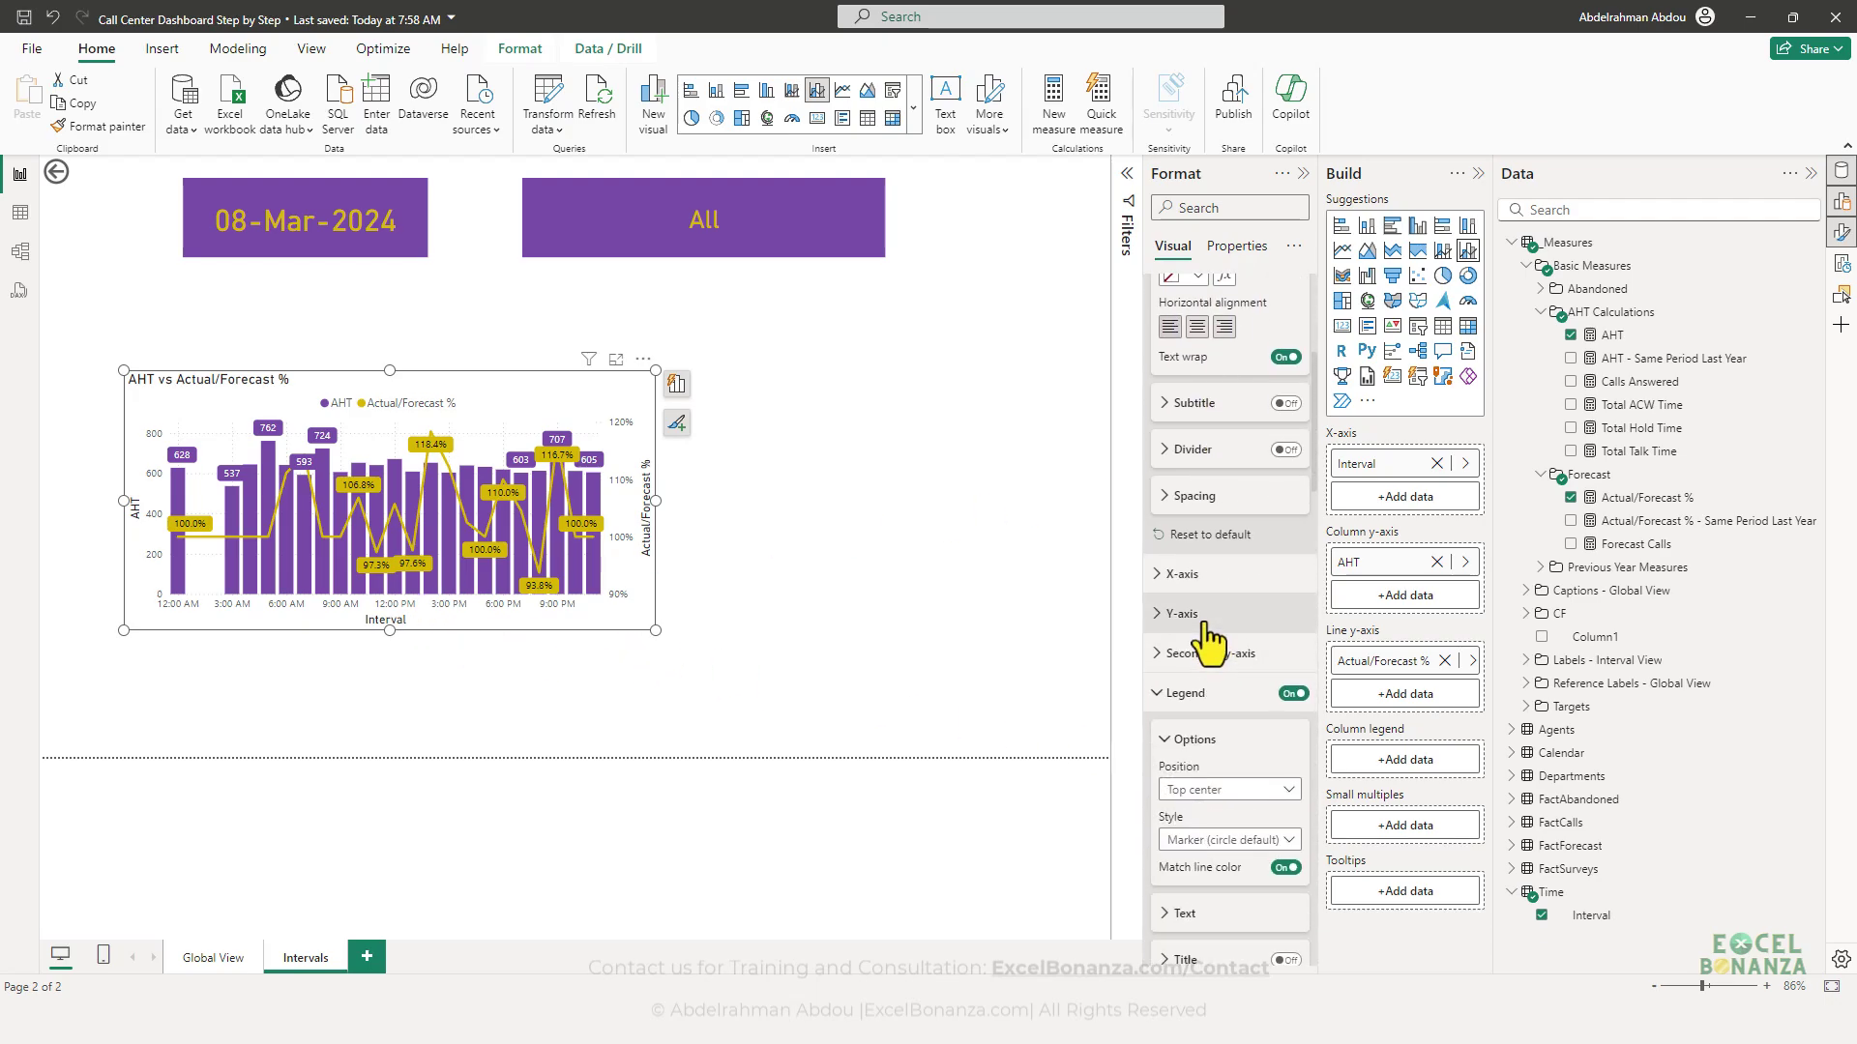
pyautogui.click(1184, 574)
pyautogui.scroll(-3, 1251, 665)
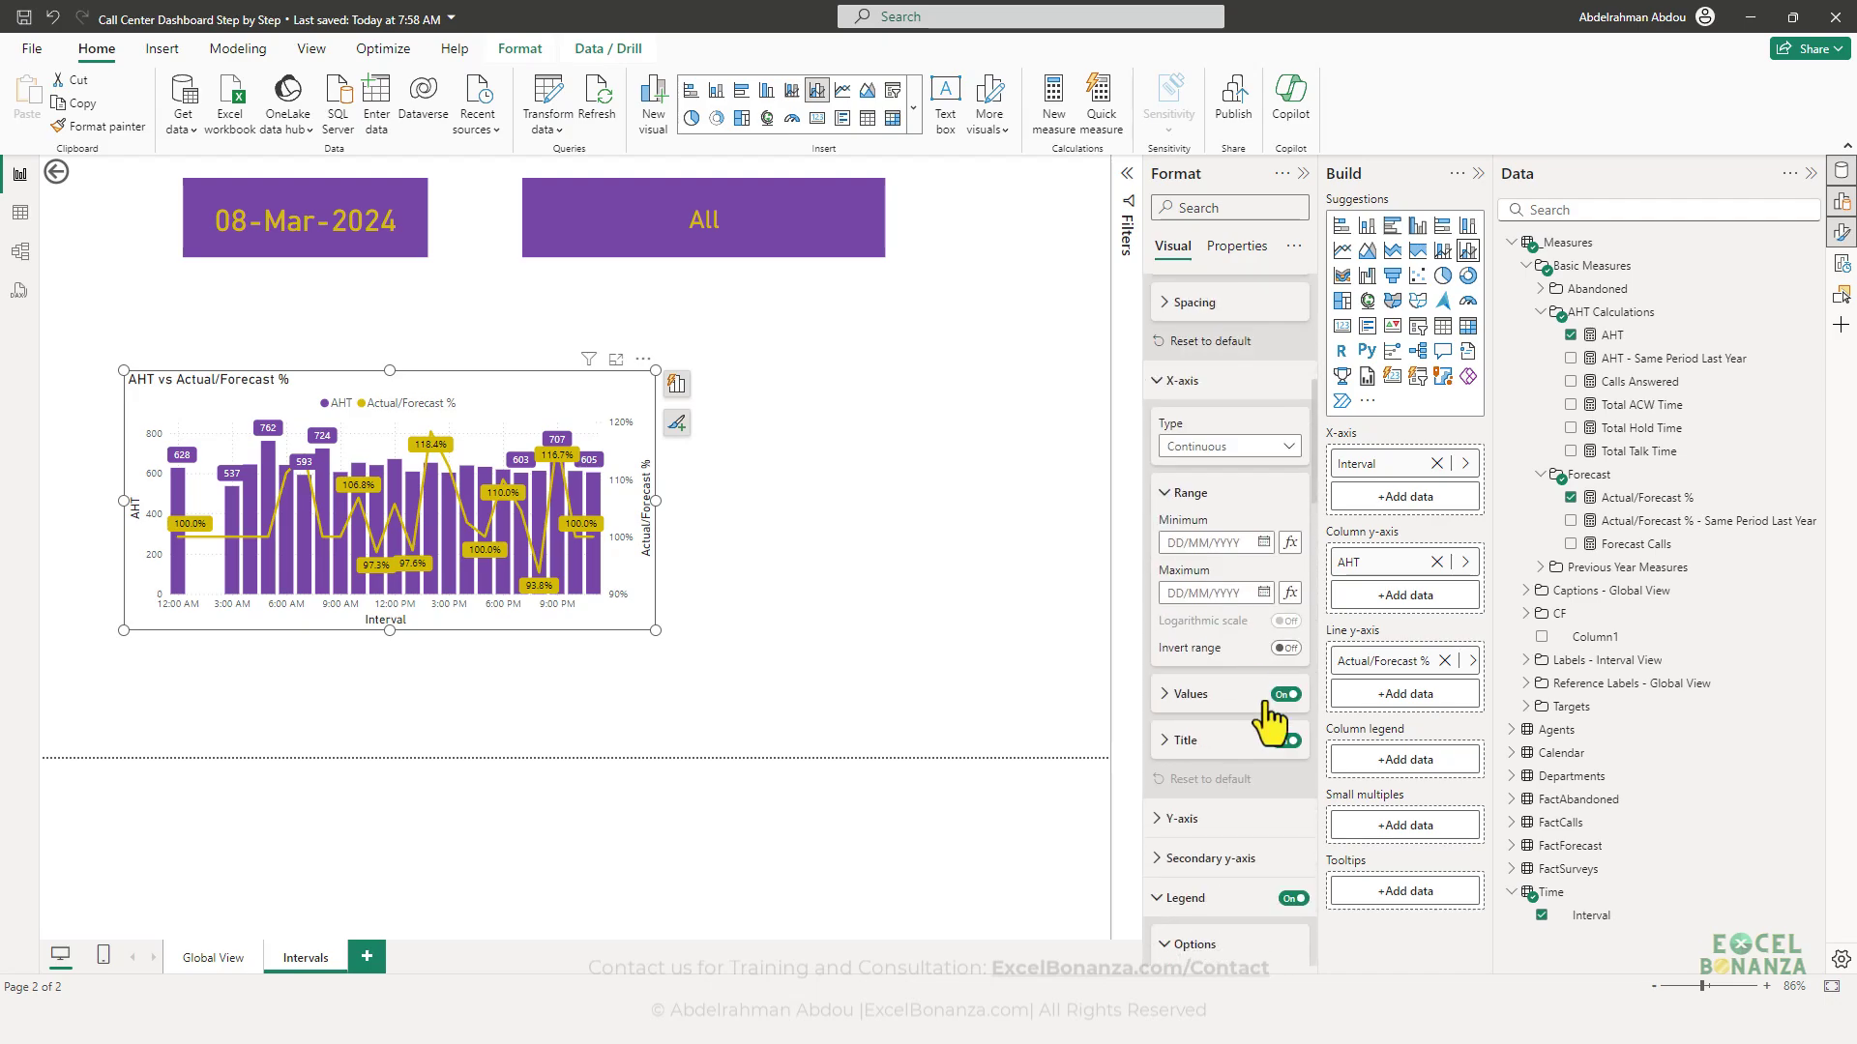
pyautogui.click(1285, 741)
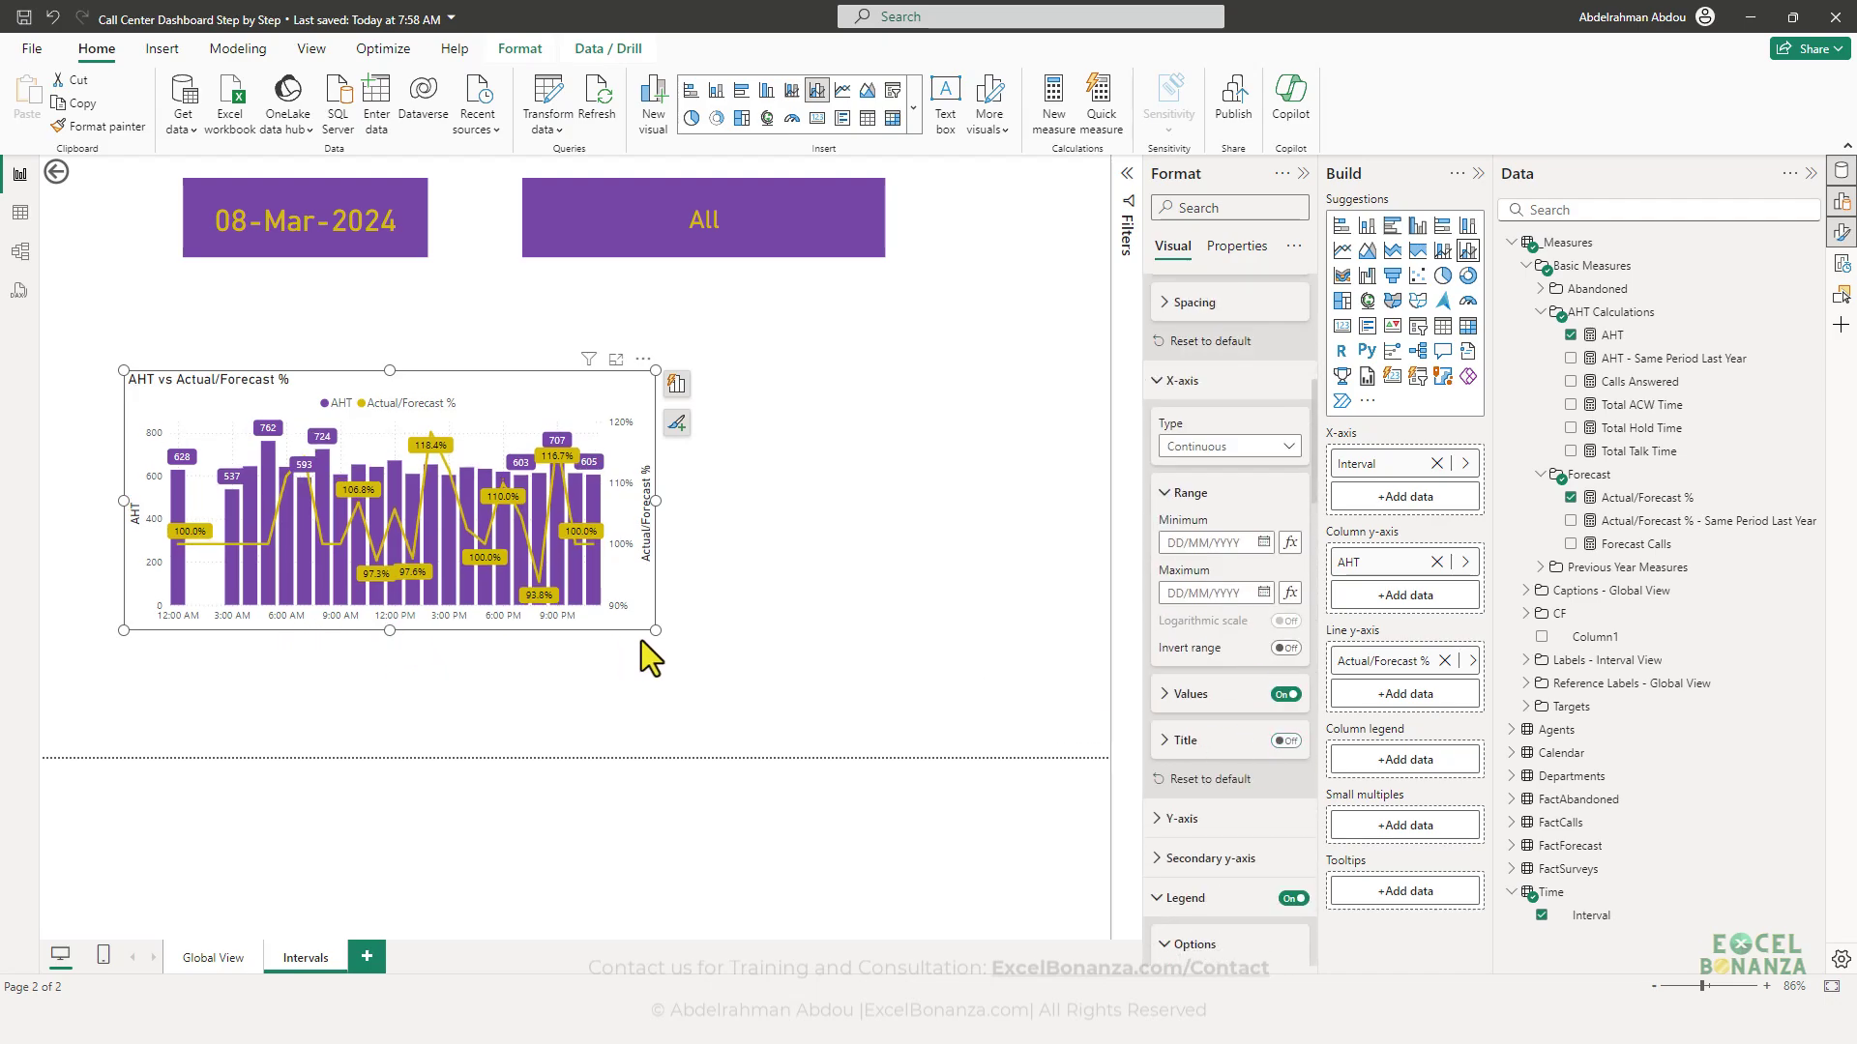
pyautogui.moveTo(655, 631); pyautogui.dragTo(646, 624)
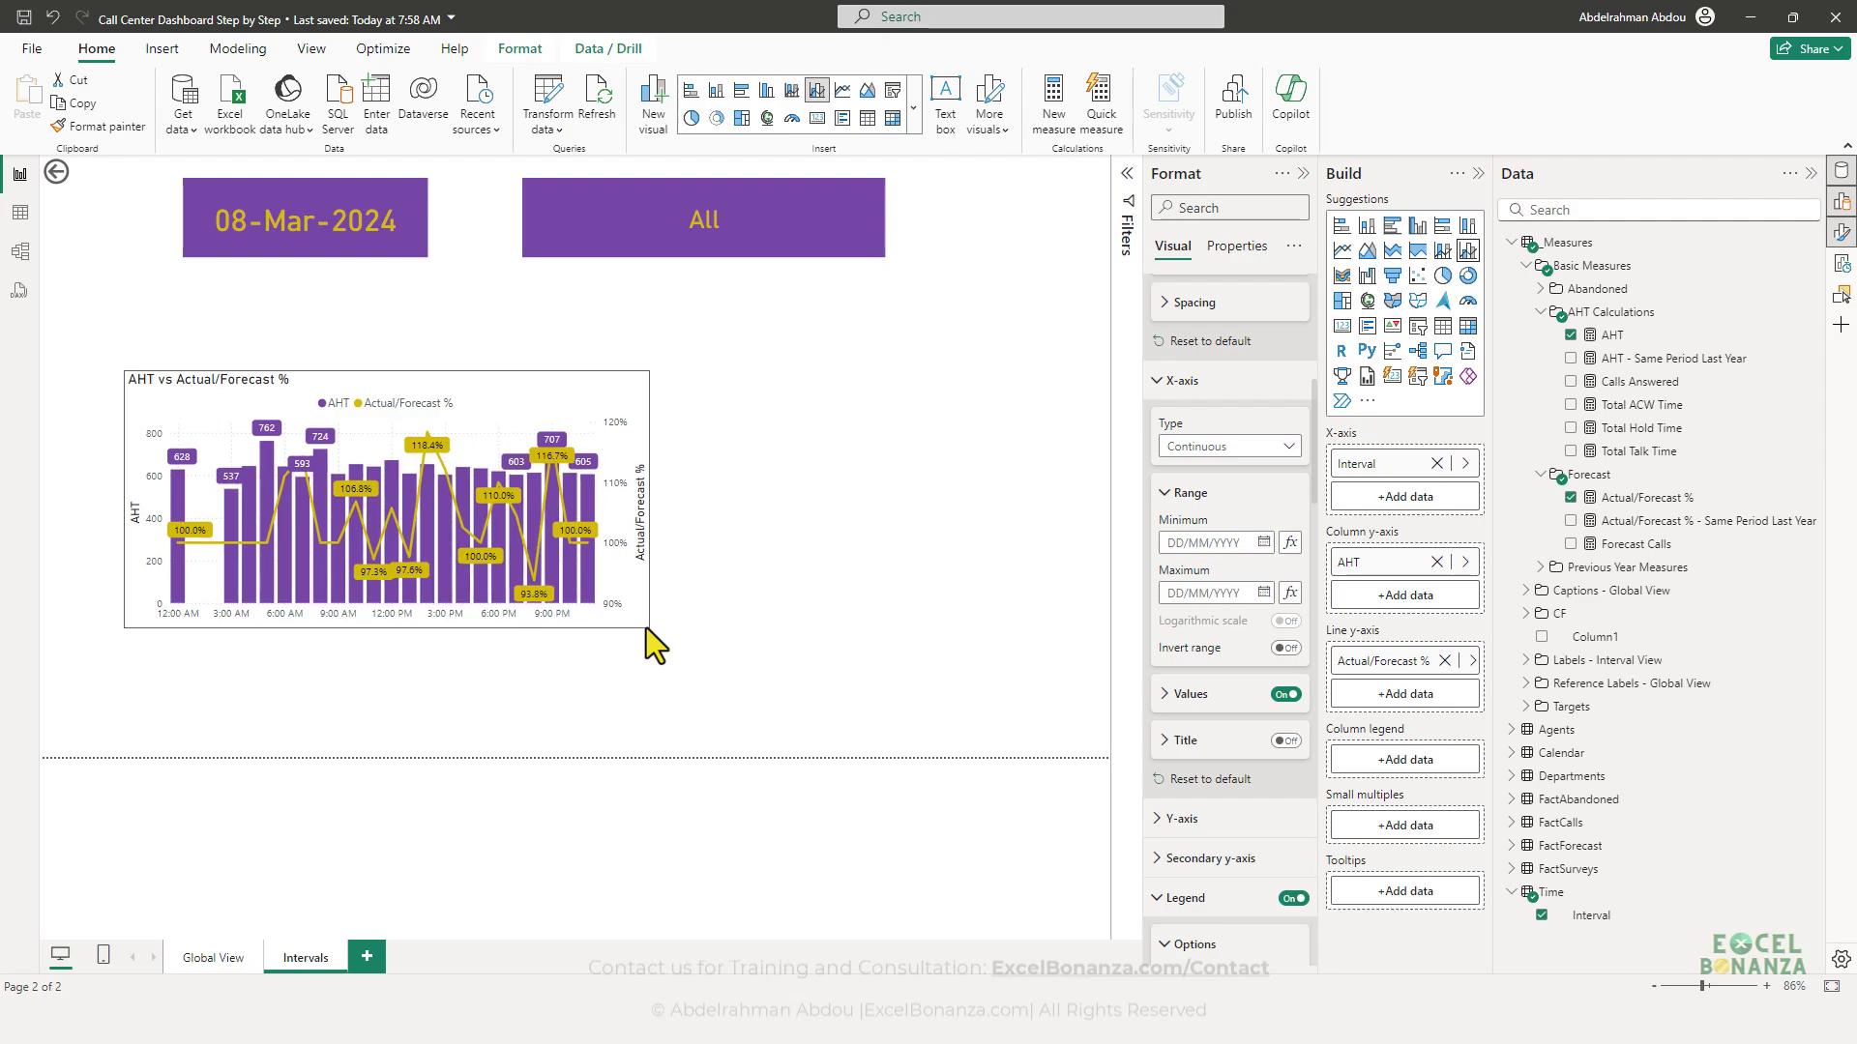
pyautogui.moveTo(335, 386); pyautogui.dragTo(281, 366)
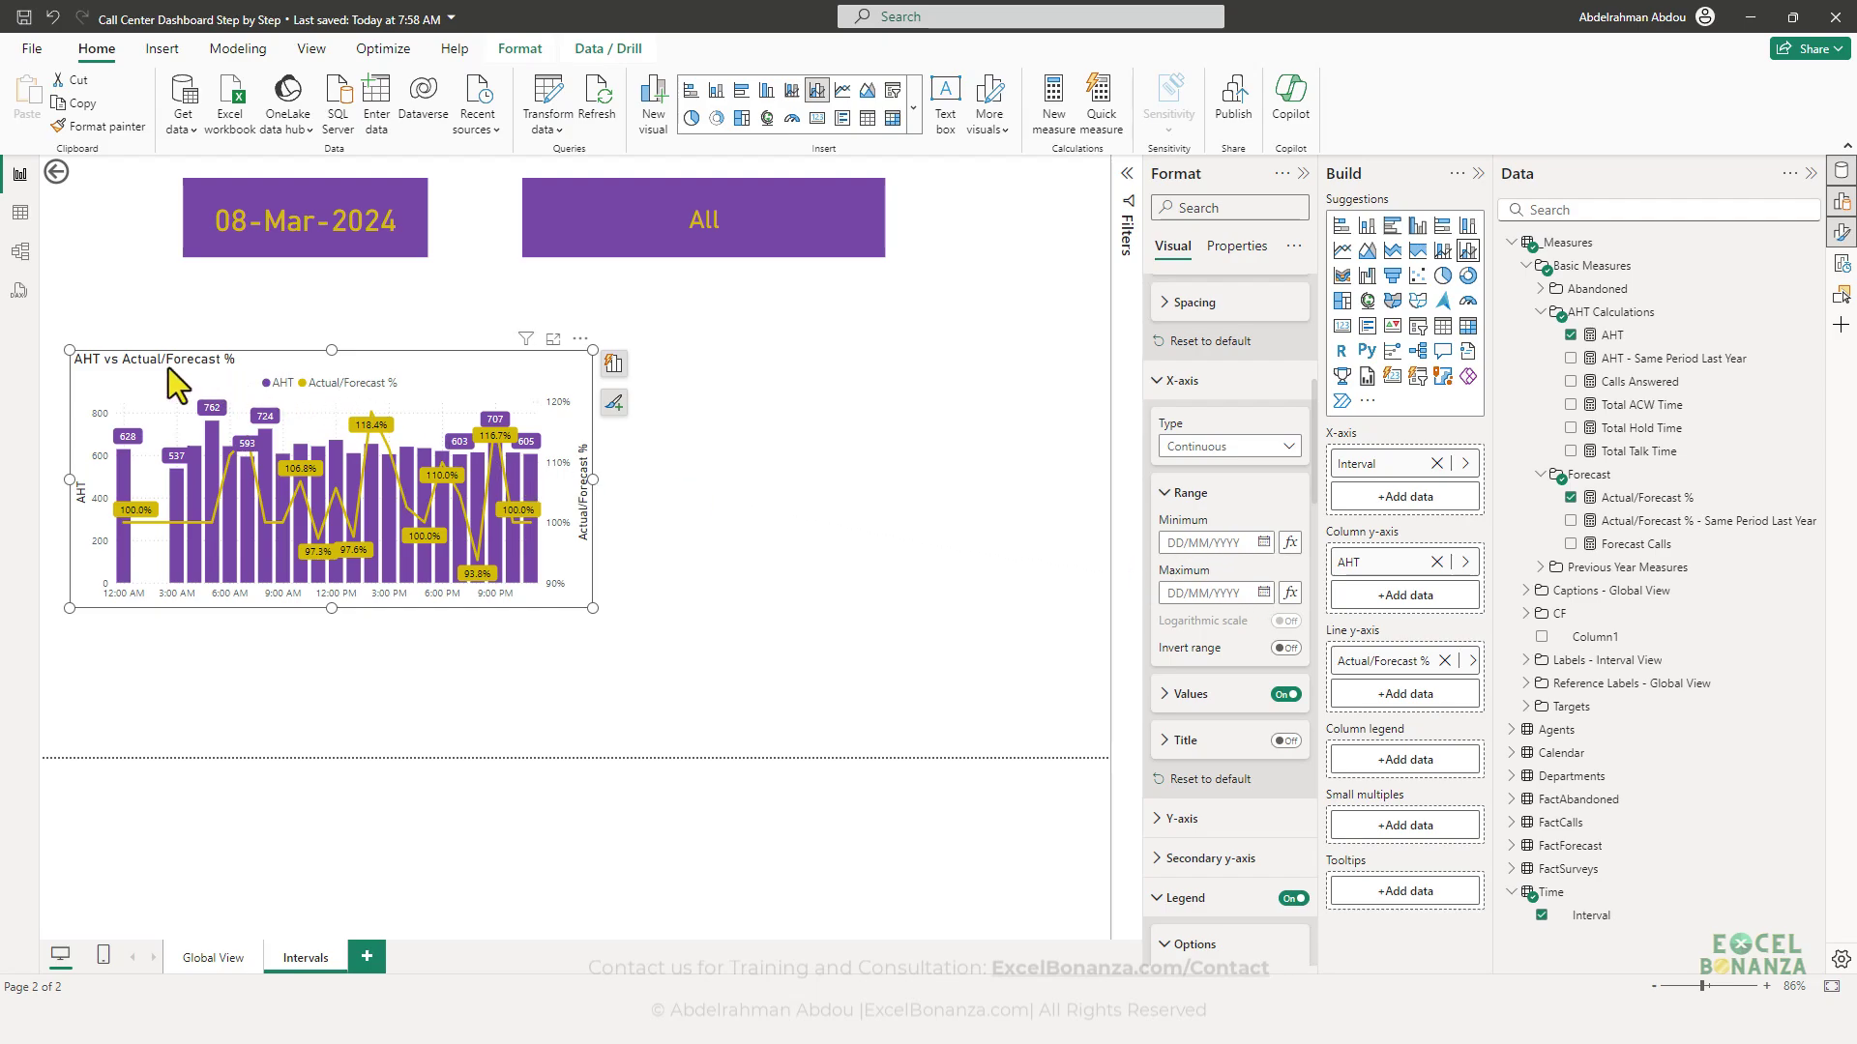
pyautogui.scroll(5, 1230, 600)
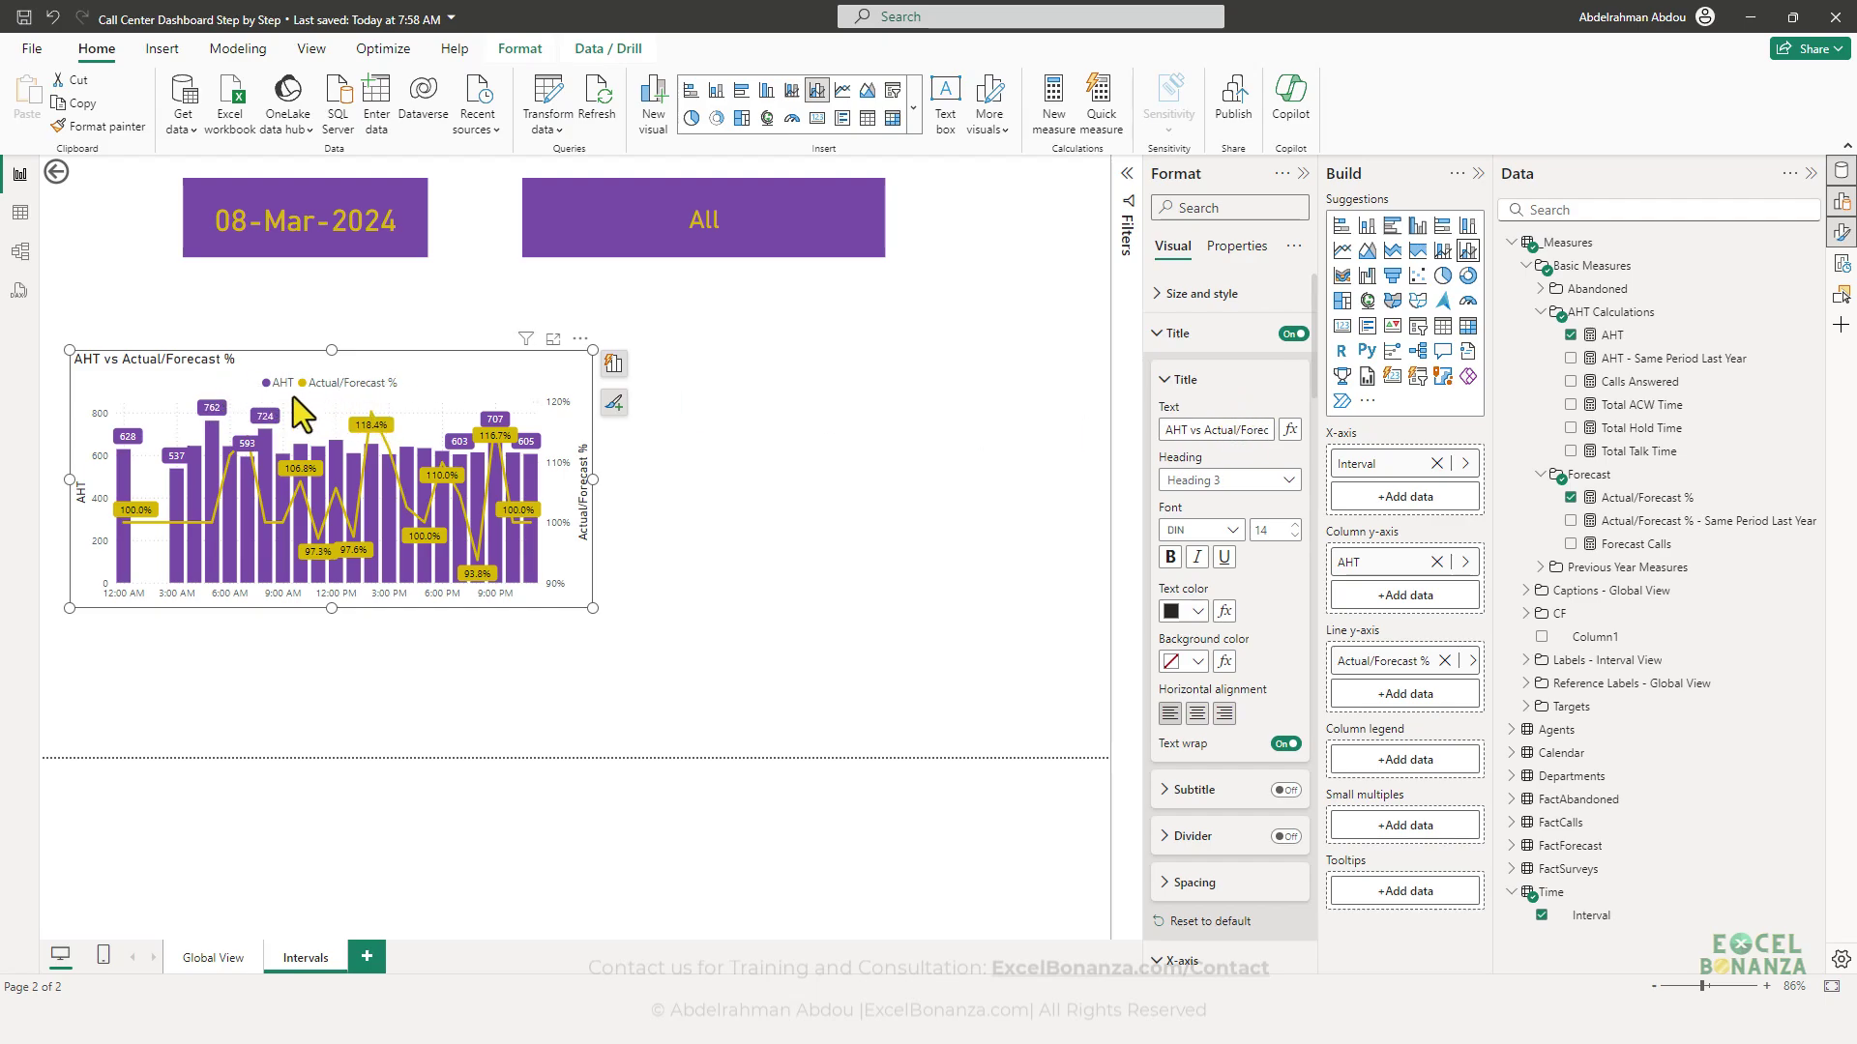
pyautogui.tripleClick(1262, 430)
pyautogui.press('BackSpace')
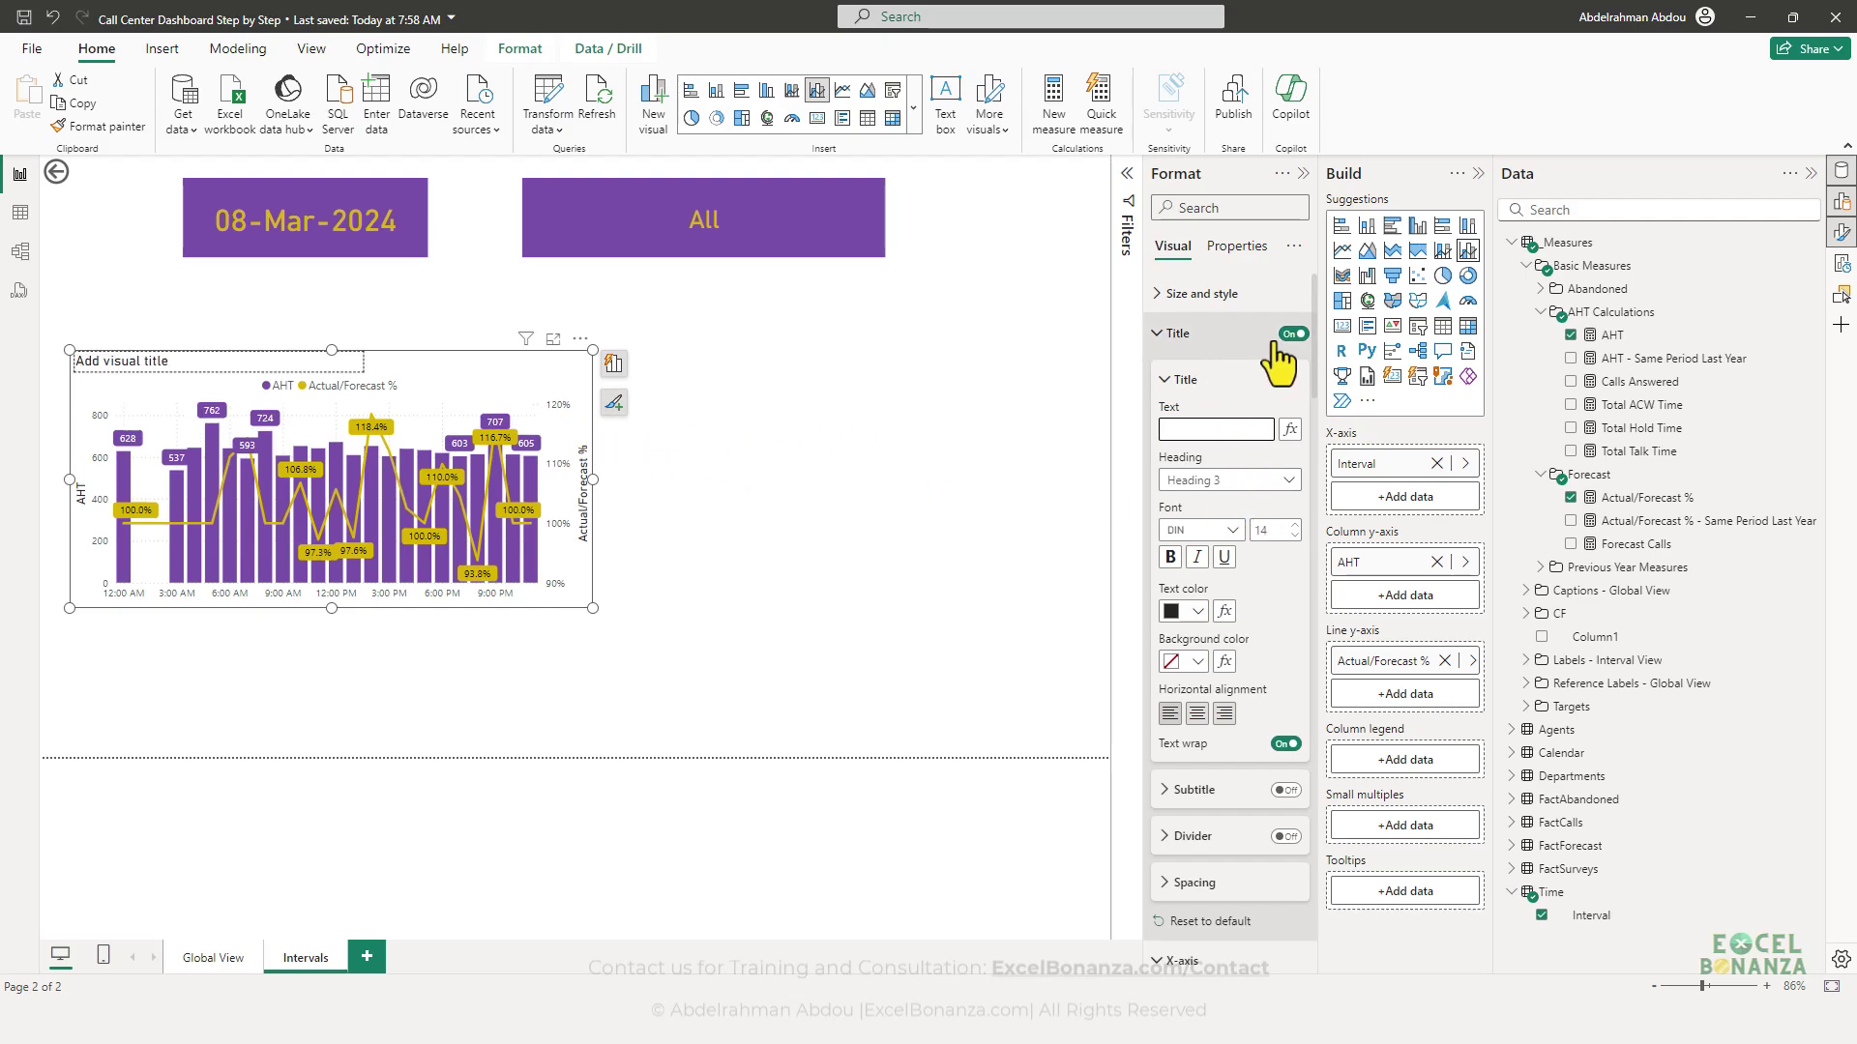
pyautogui.hotkey('ctrl', 'z')
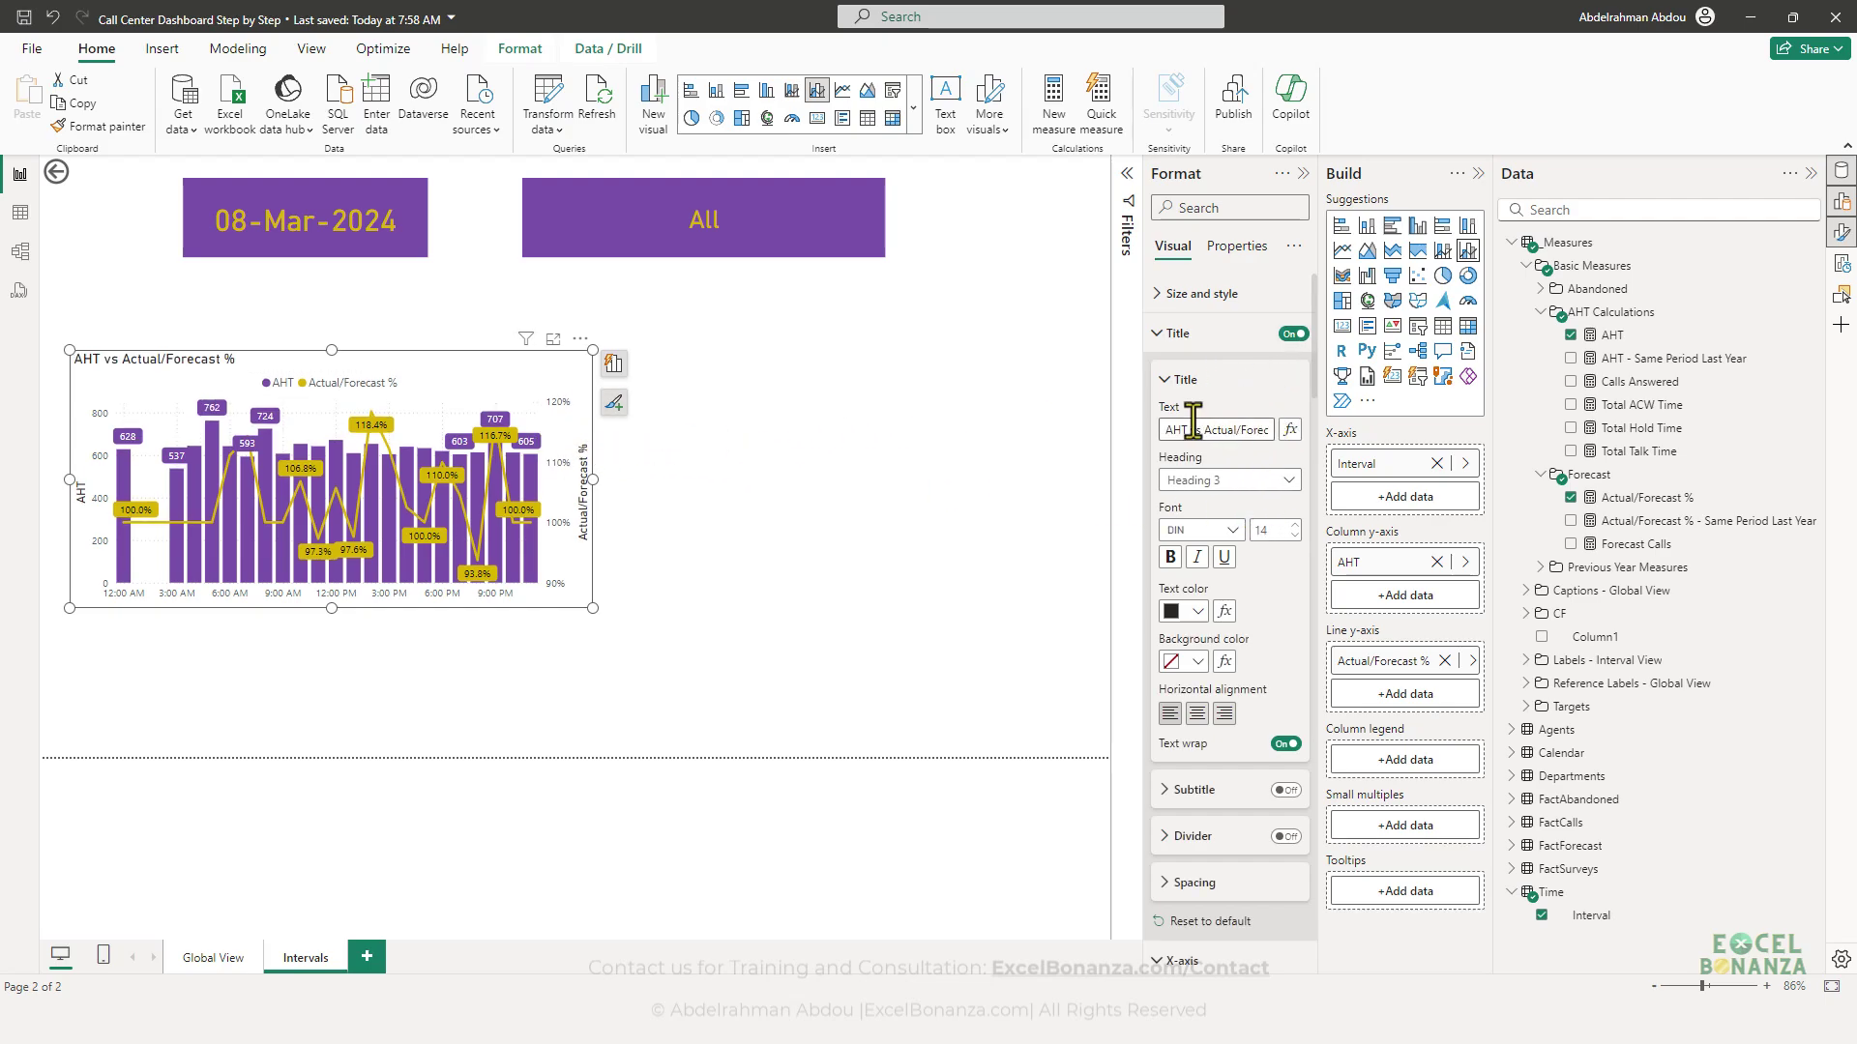
# - Turn off the combo chart's title and widen the chart slightly
pyautogui.click(1293, 334)
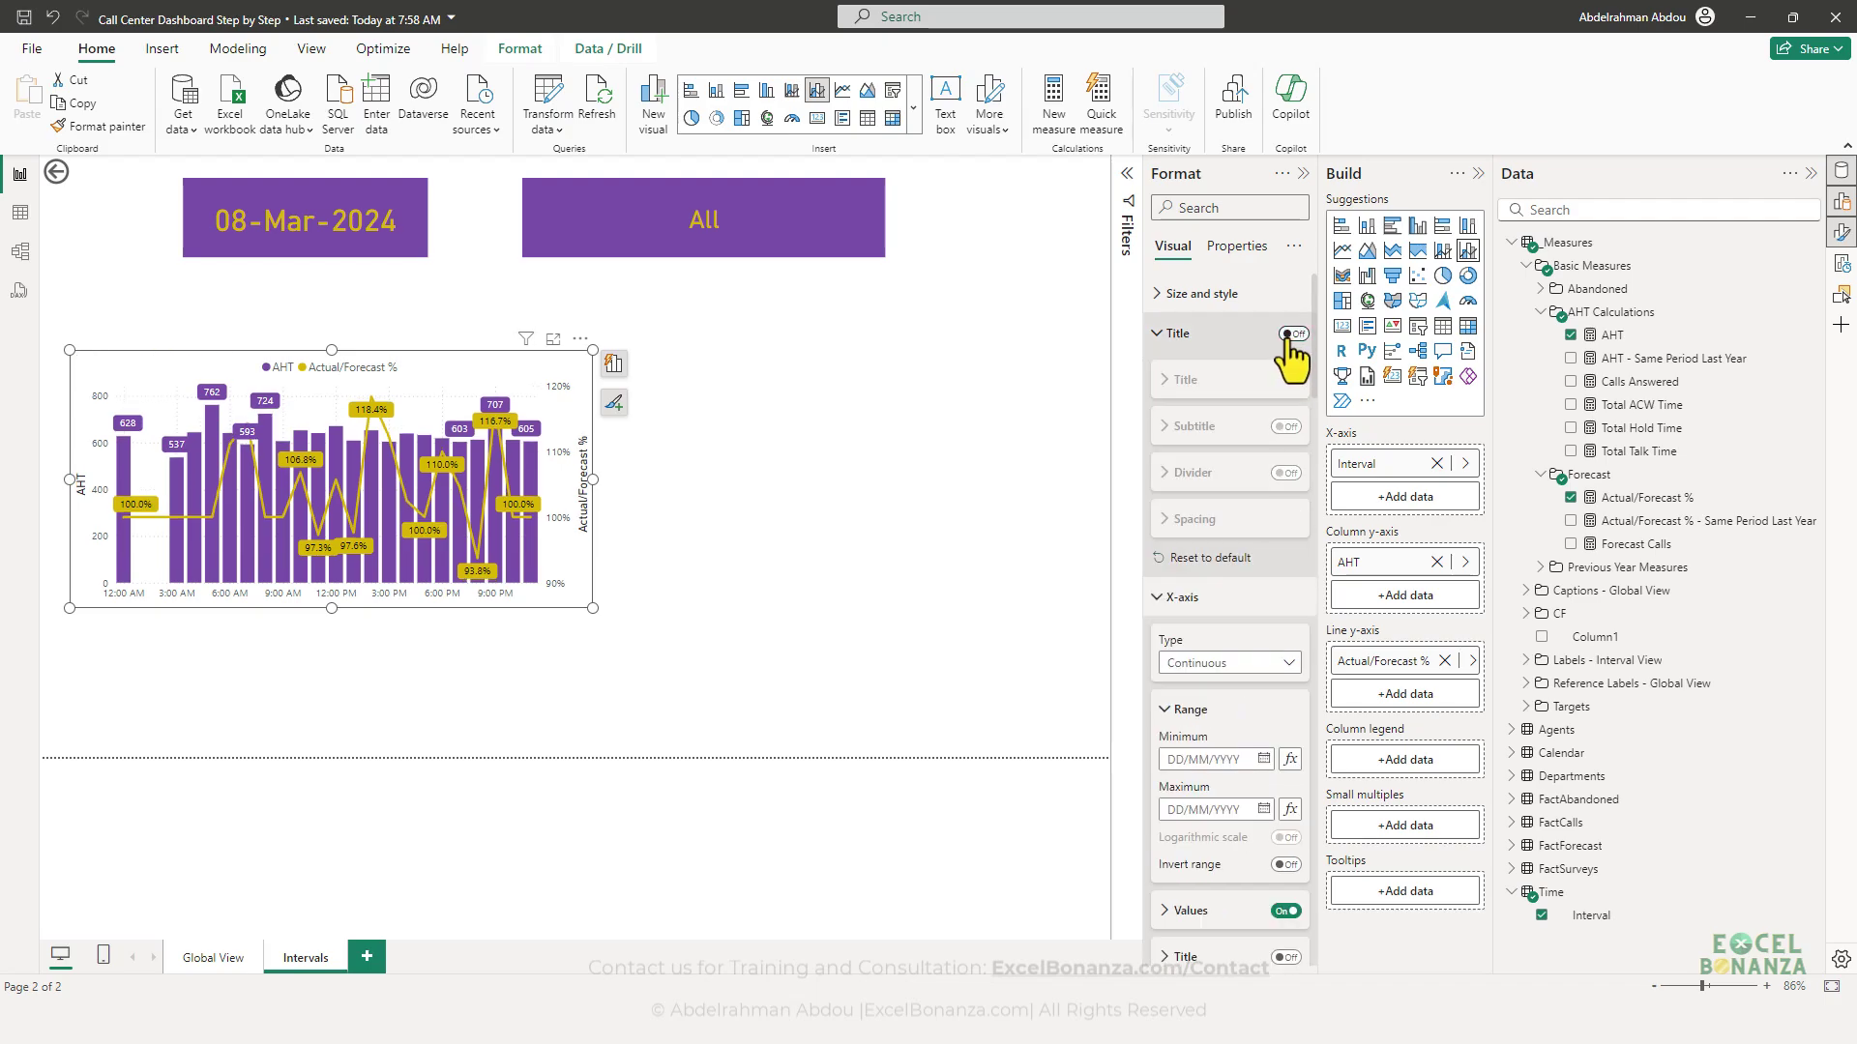
pyautogui.moveTo(591, 607); pyautogui.dragTo(624, 611)
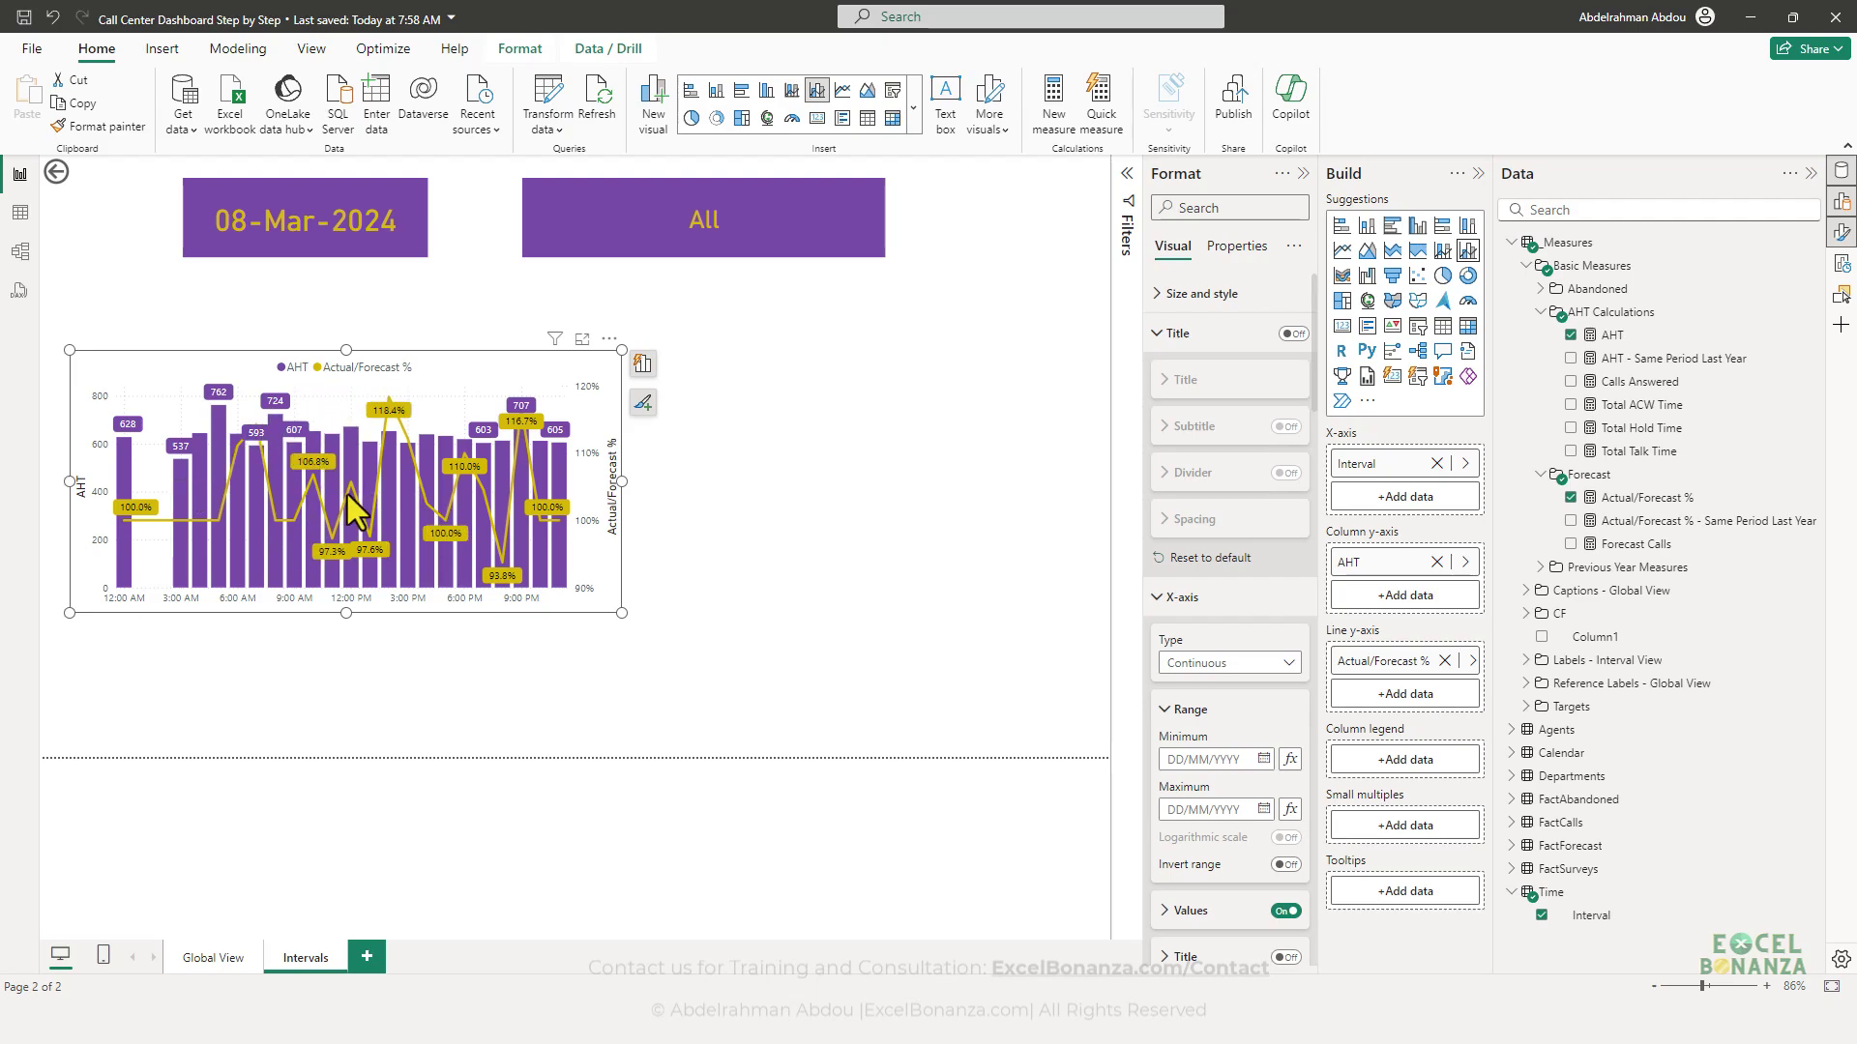
# - Turn off the Y-axis title of the combo chart
pyautogui.moveTo(347, 494)
pyautogui.moveTo(560, 502)
pyautogui.scroll(-6, 1227, 535)
pyautogui.scroll(-2, 1214, 665)
pyautogui.scroll(-5, 1228, 677)
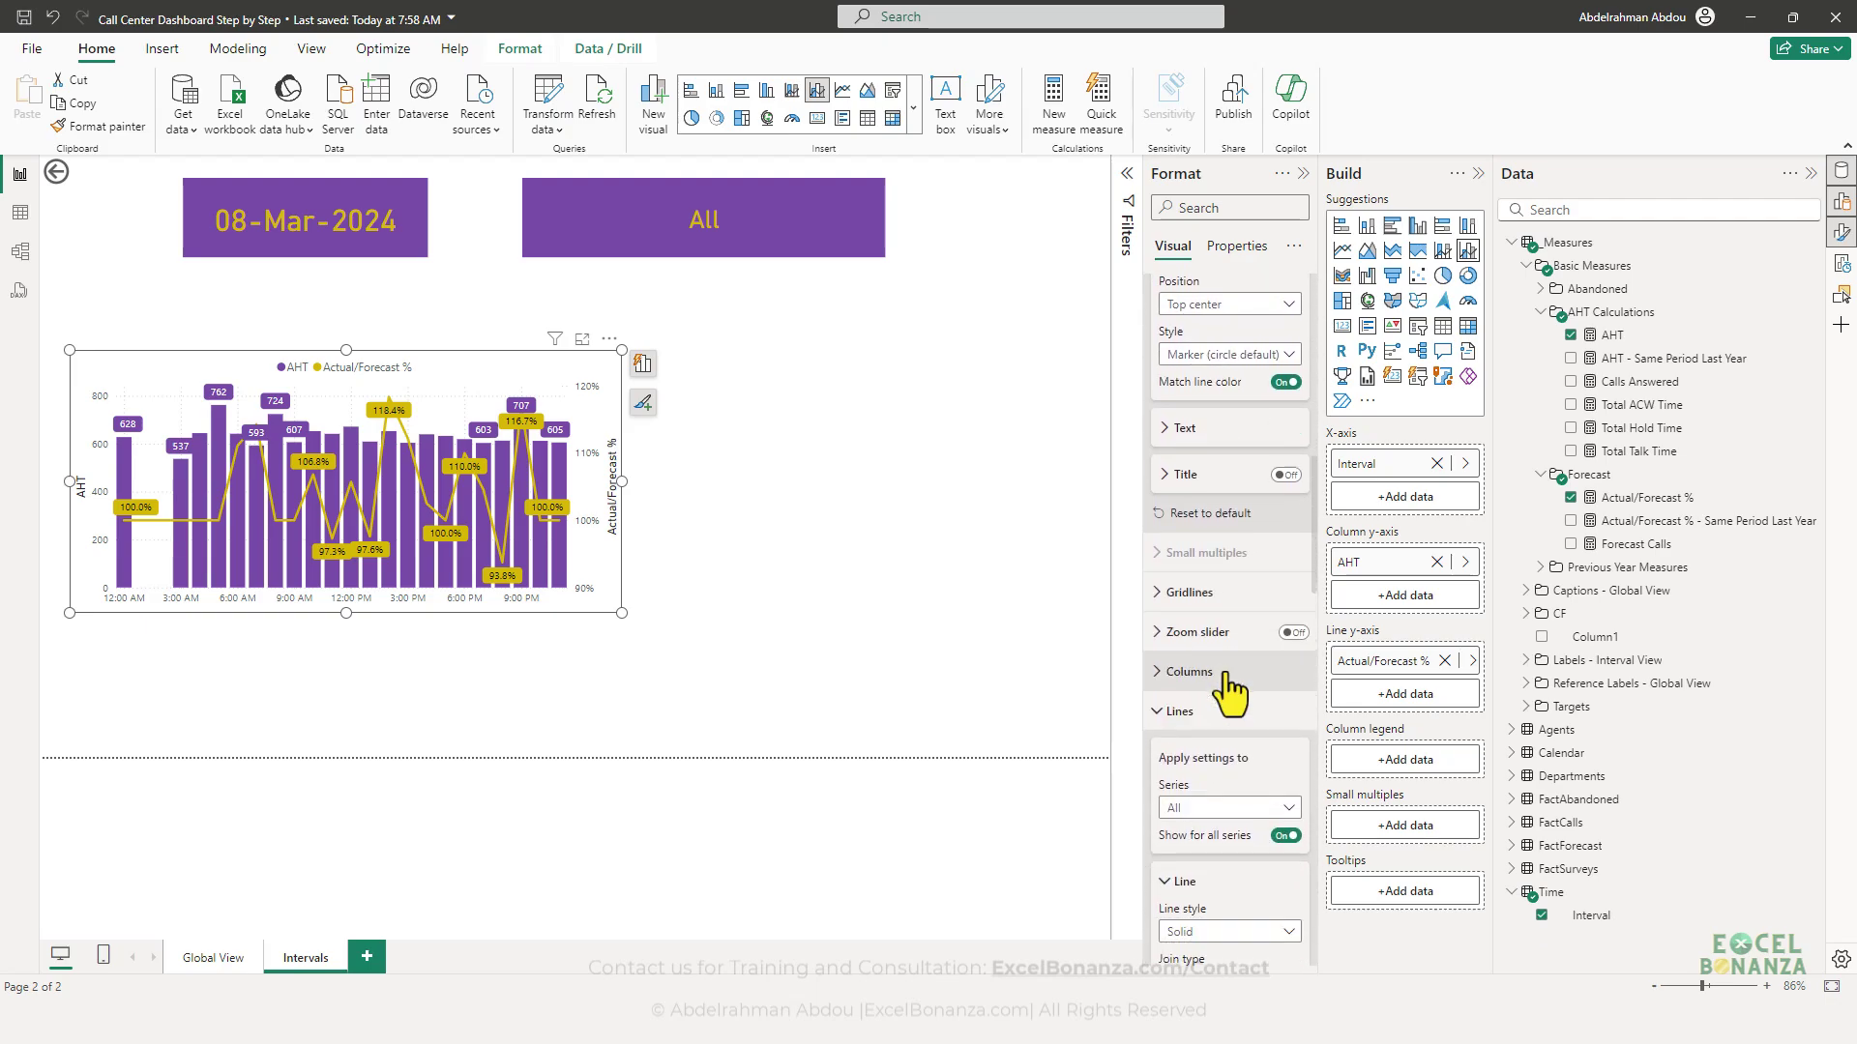
pyautogui.scroll(4, 1237, 687)
pyautogui.scroll(-5, 1209, 682)
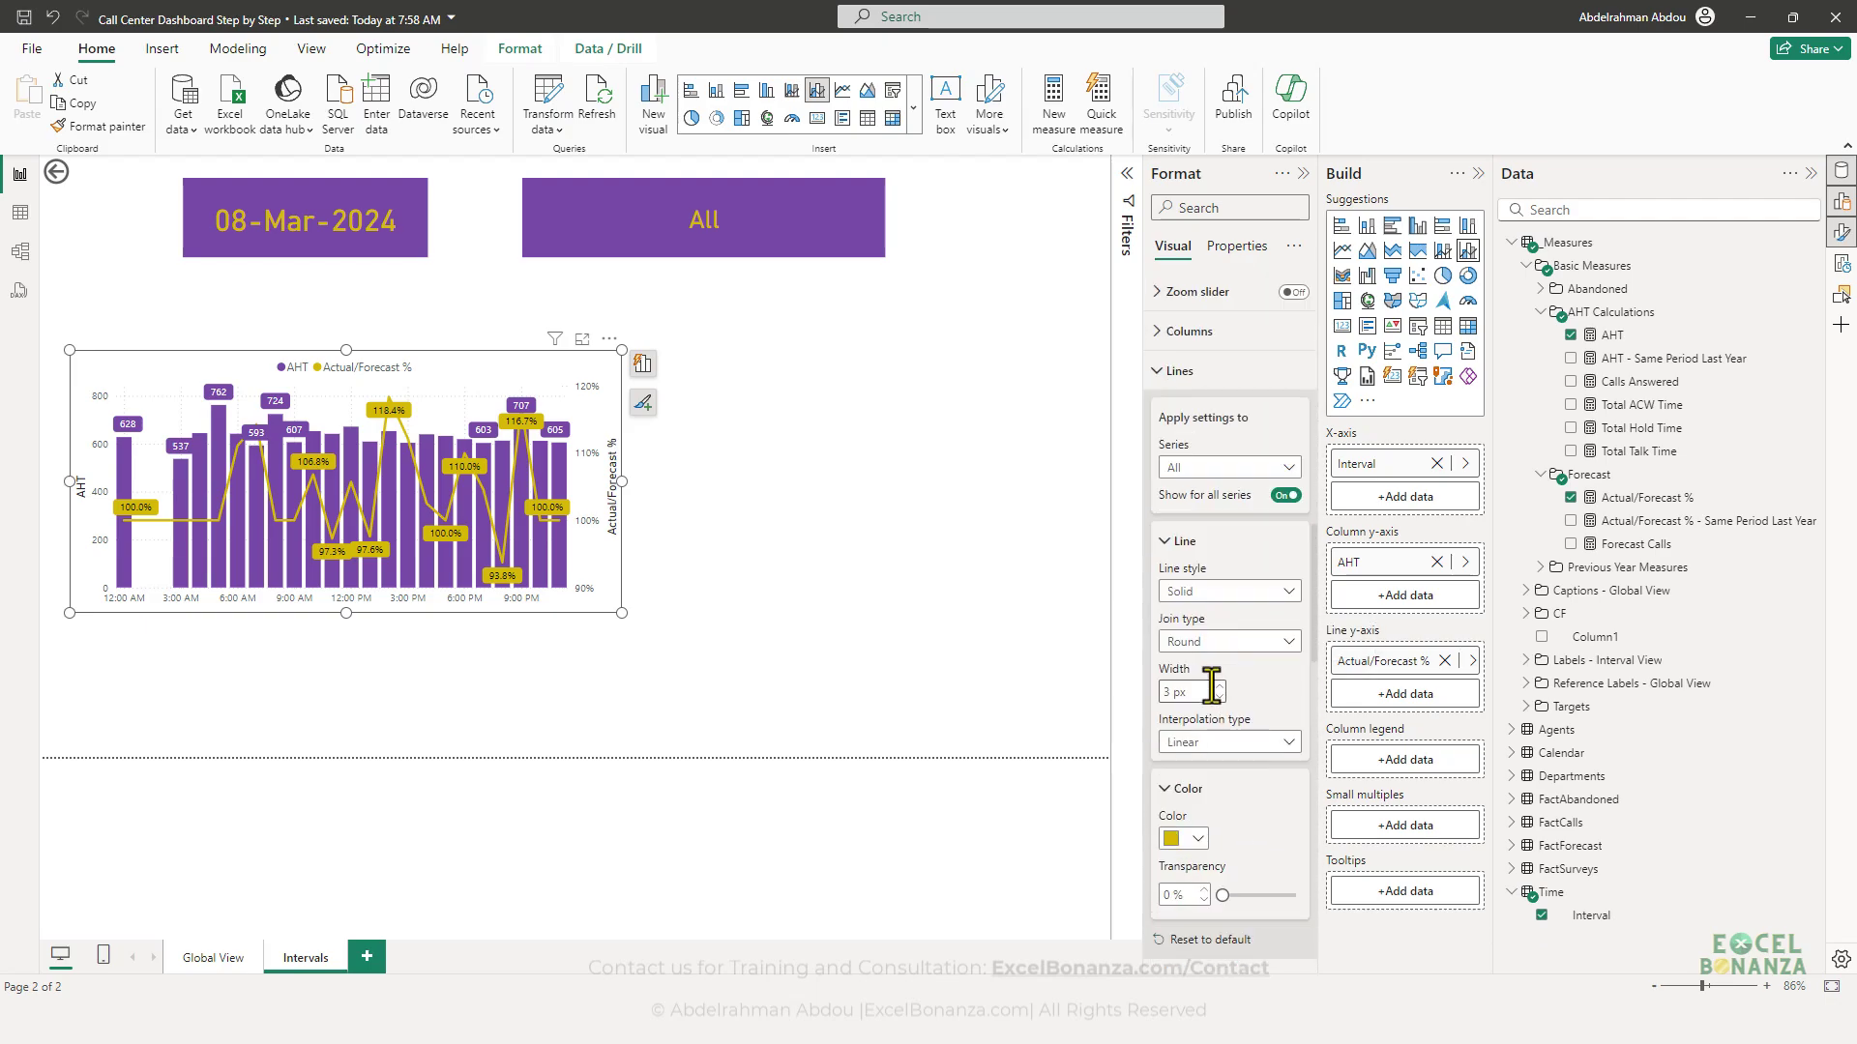
pyautogui.scroll(5, 1253, 657)
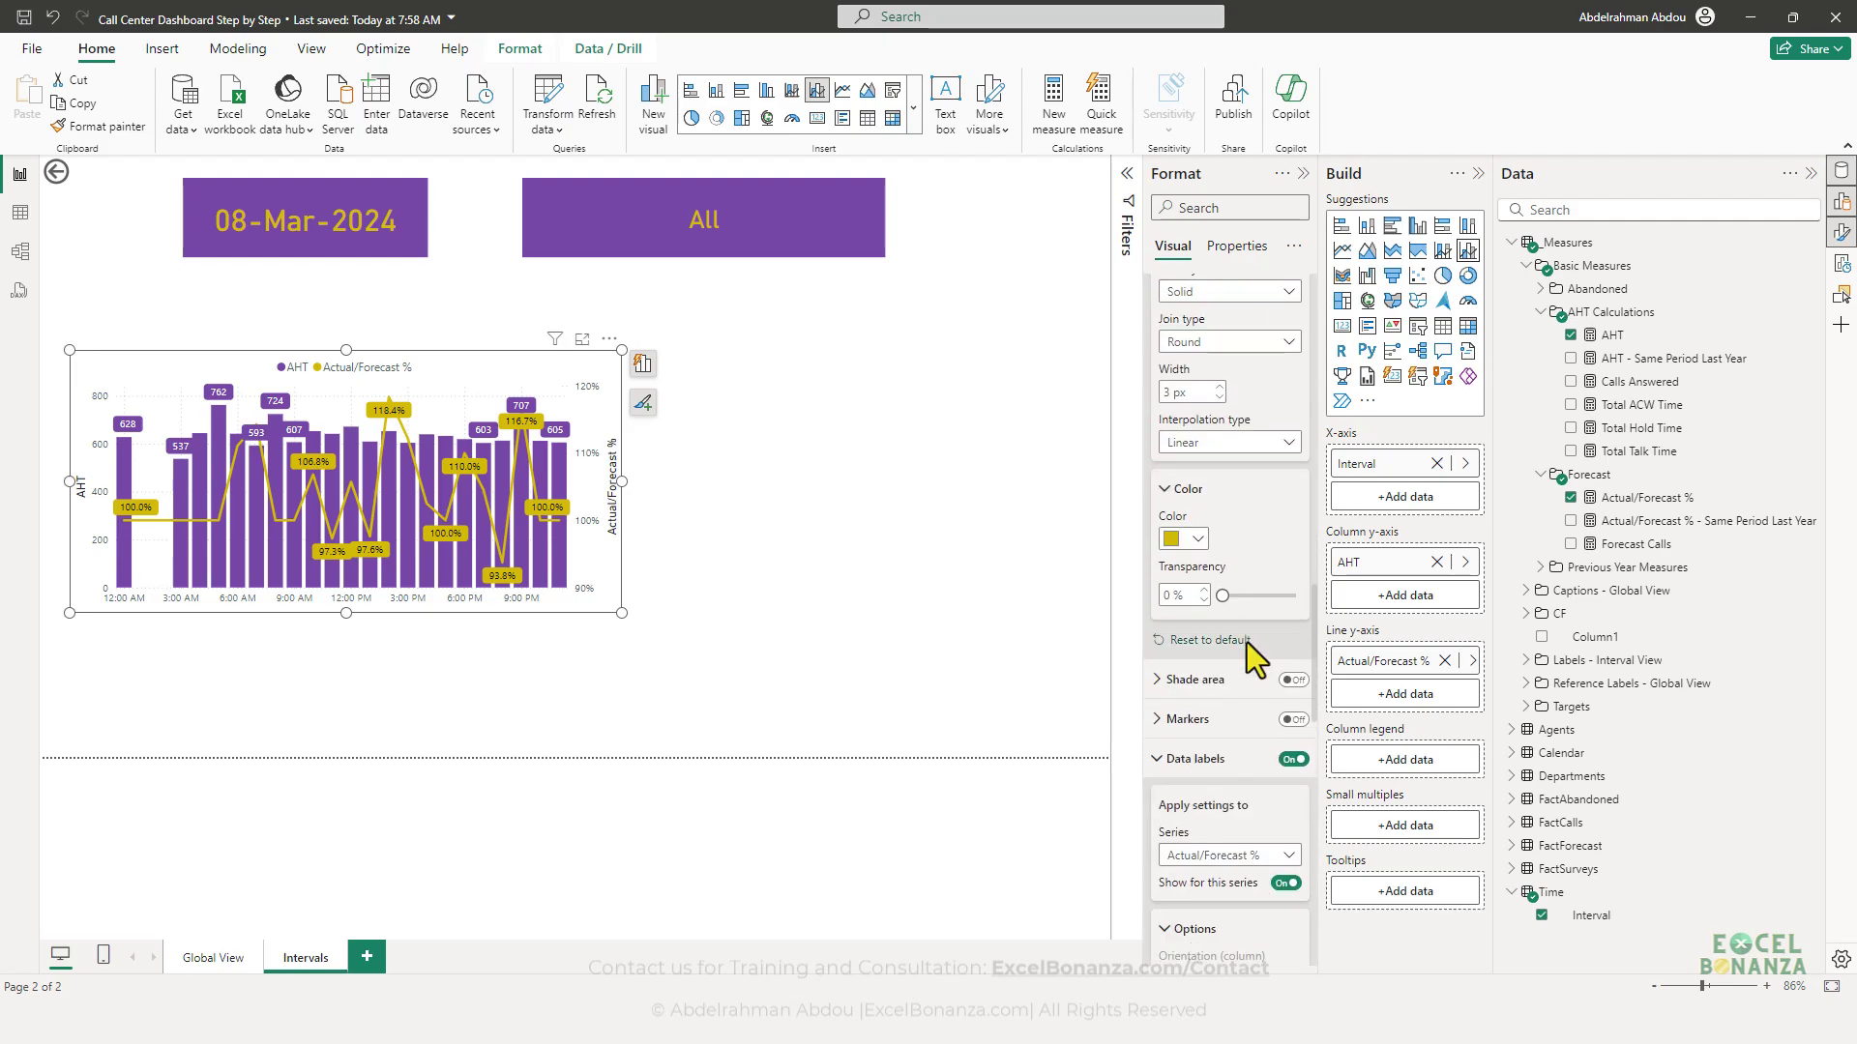
pyautogui.scroll(8, 1255, 677)
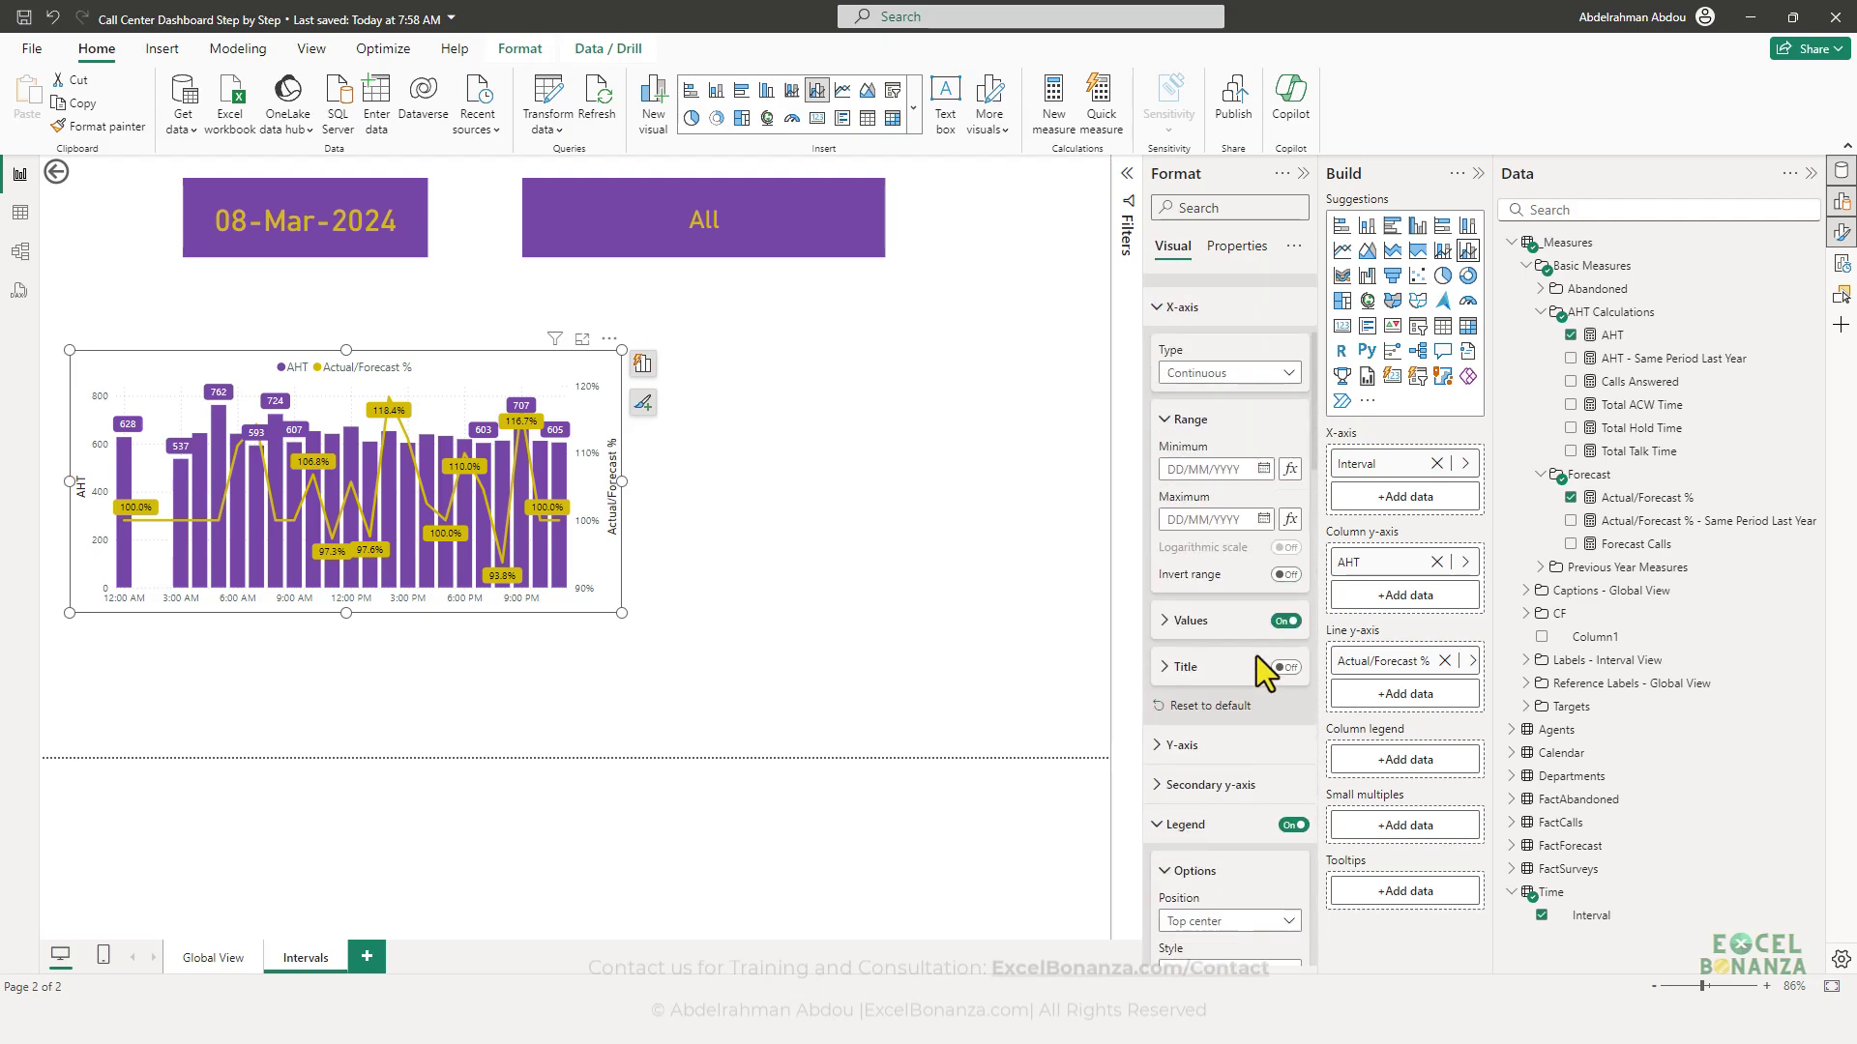
pyautogui.scroll(-5, 1258, 668)
pyautogui.scroll(-1, 1238, 617)
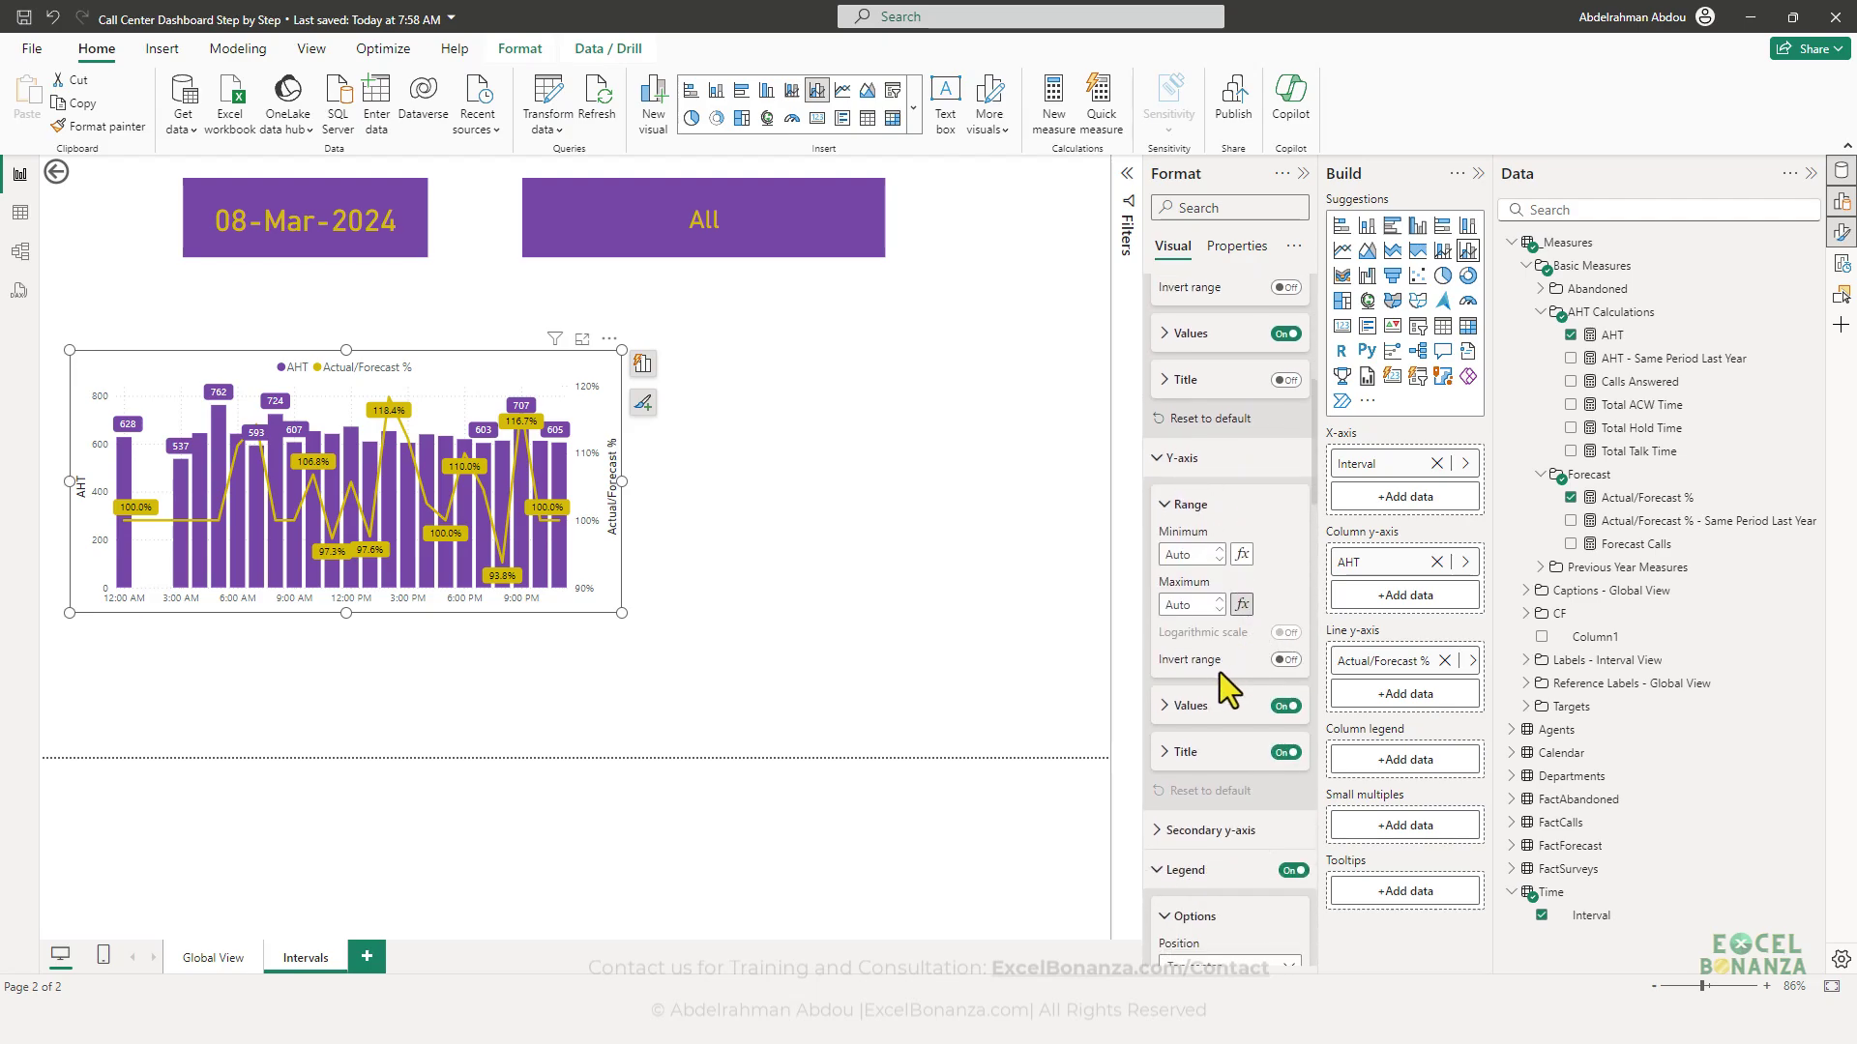
pyautogui.click(1287, 749)
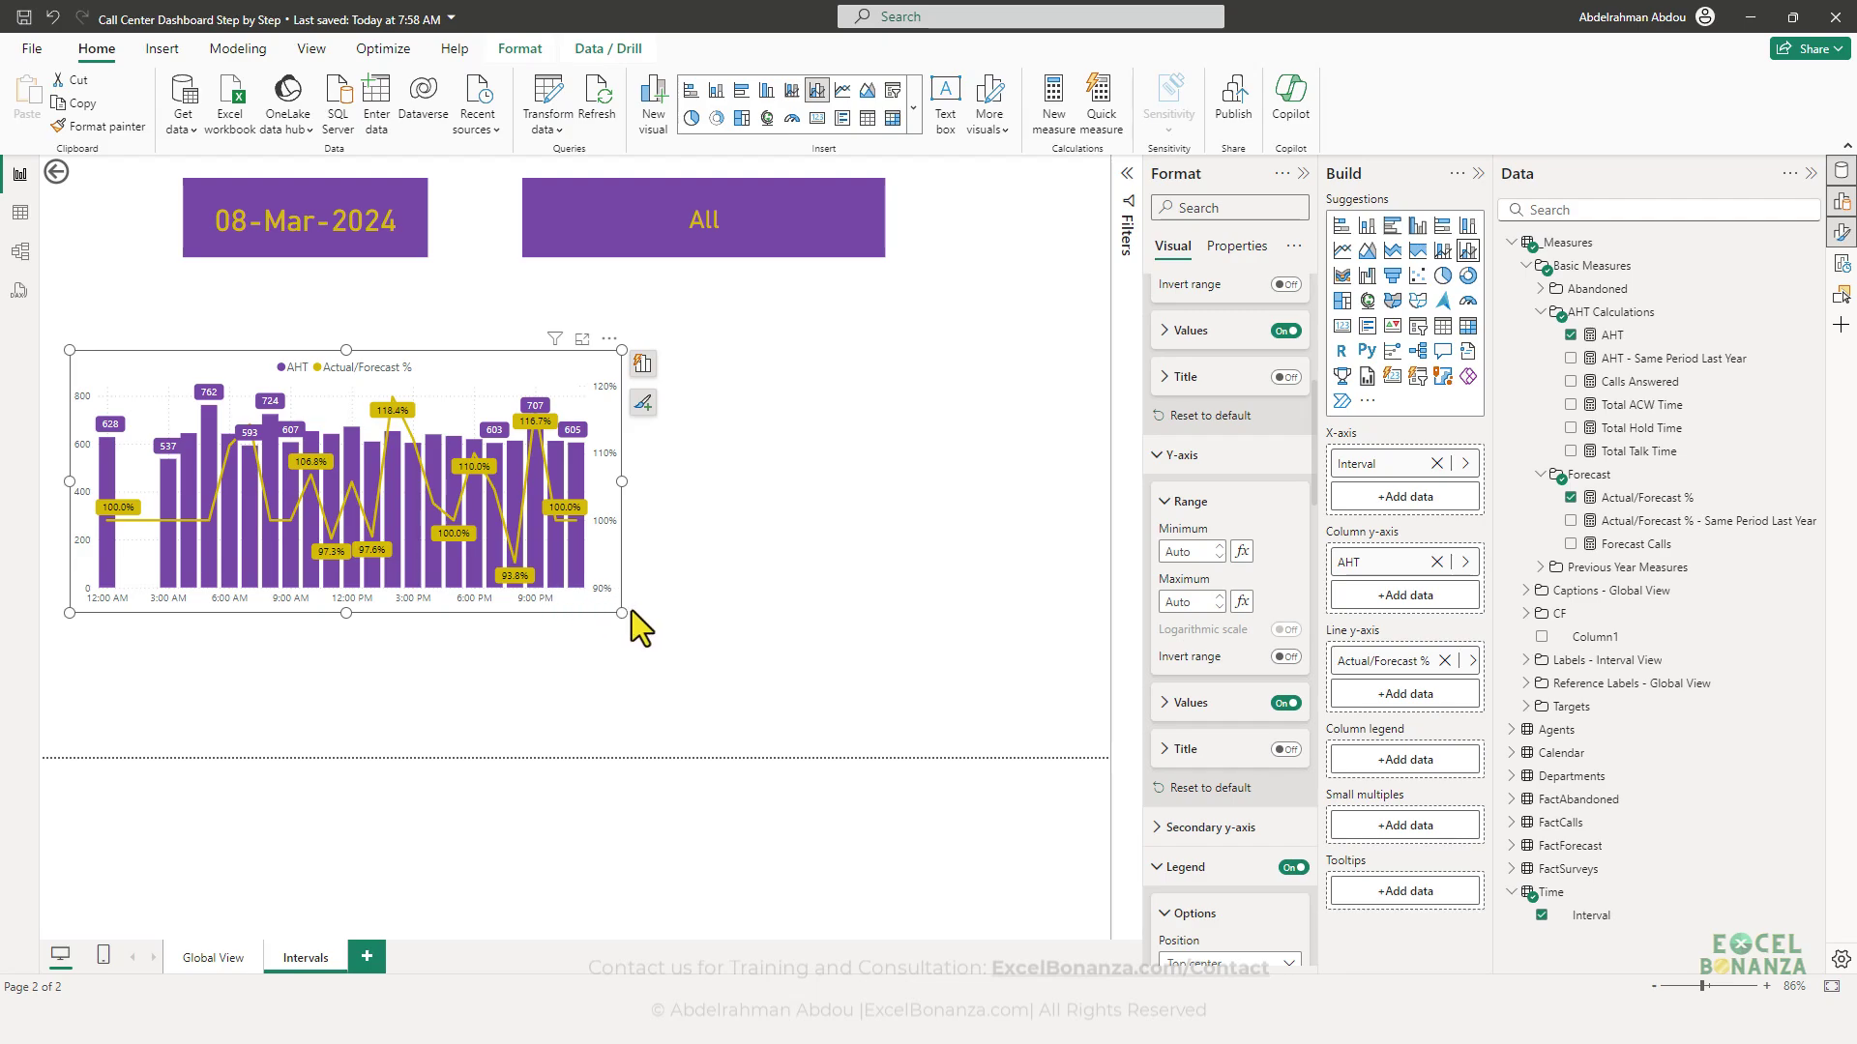
# - Search the formatting options for gridlines and turn off both the horizontal and vertical gridlines of the combo chart
pyautogui.scroll(6, 1247, 619)
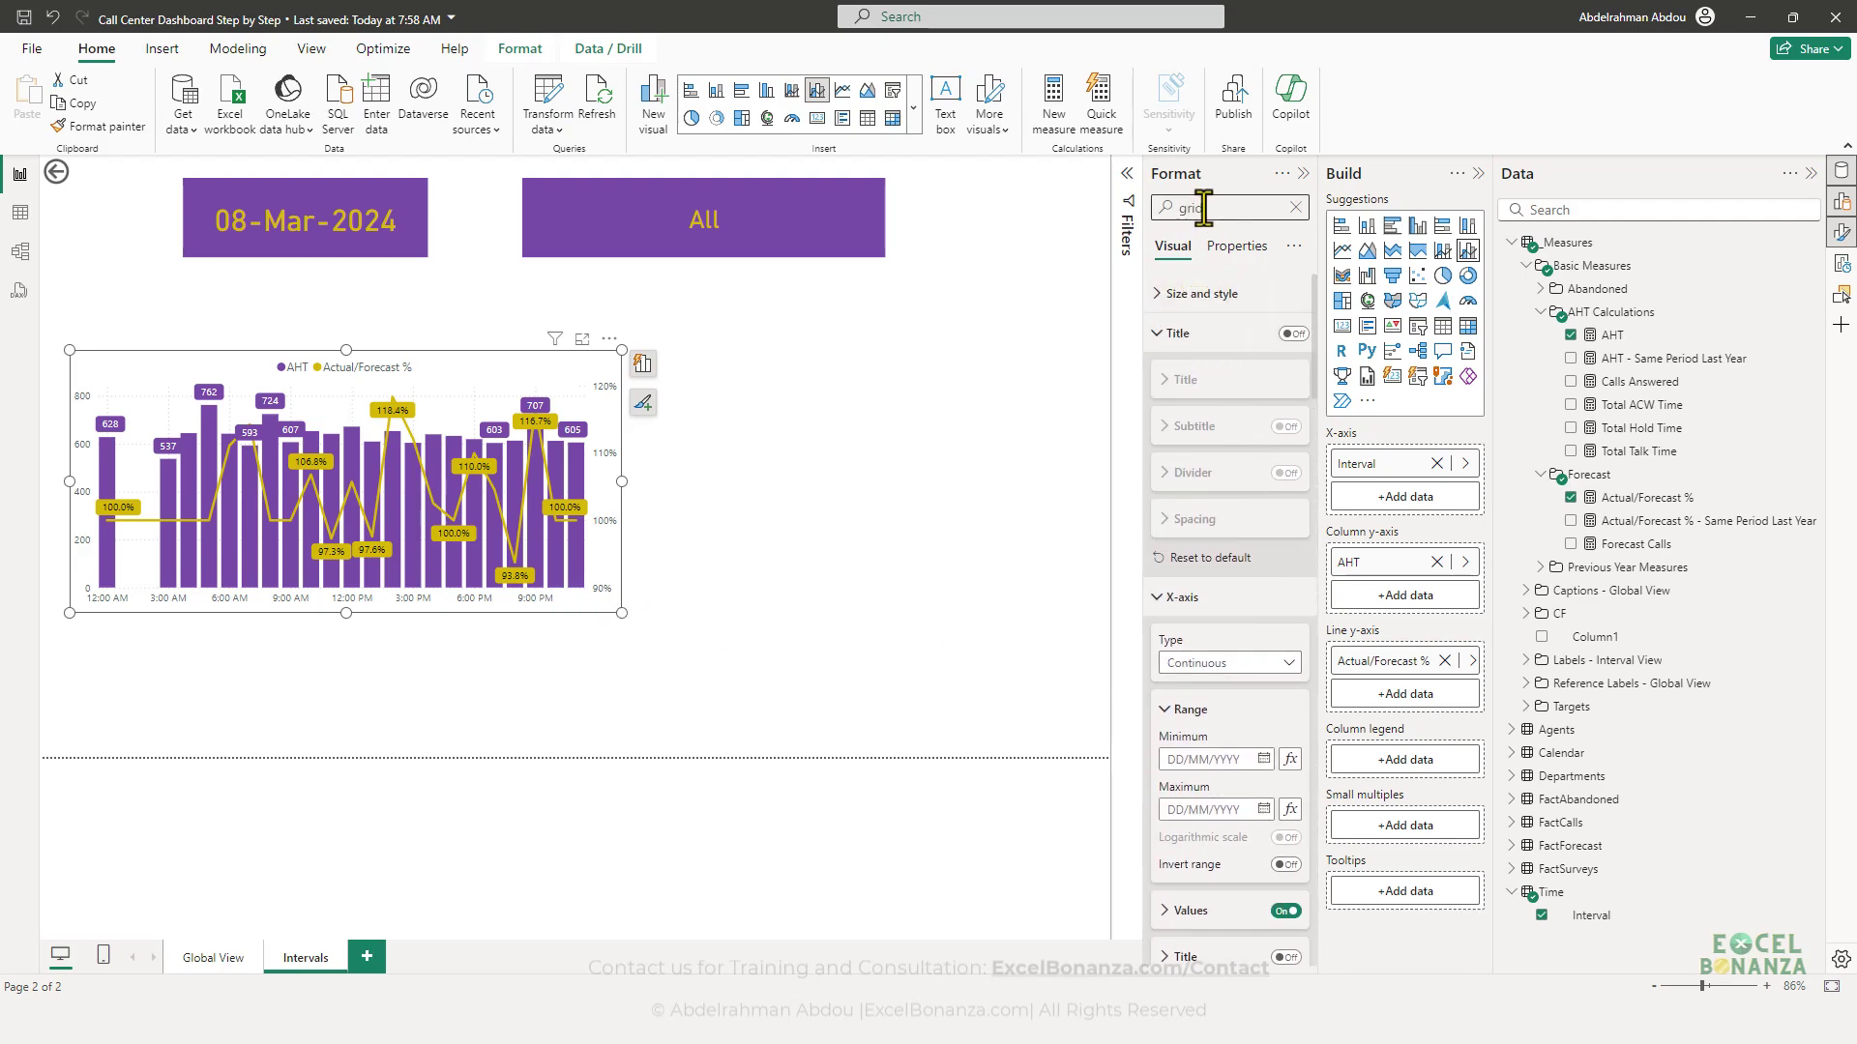
pyautogui.write('l')
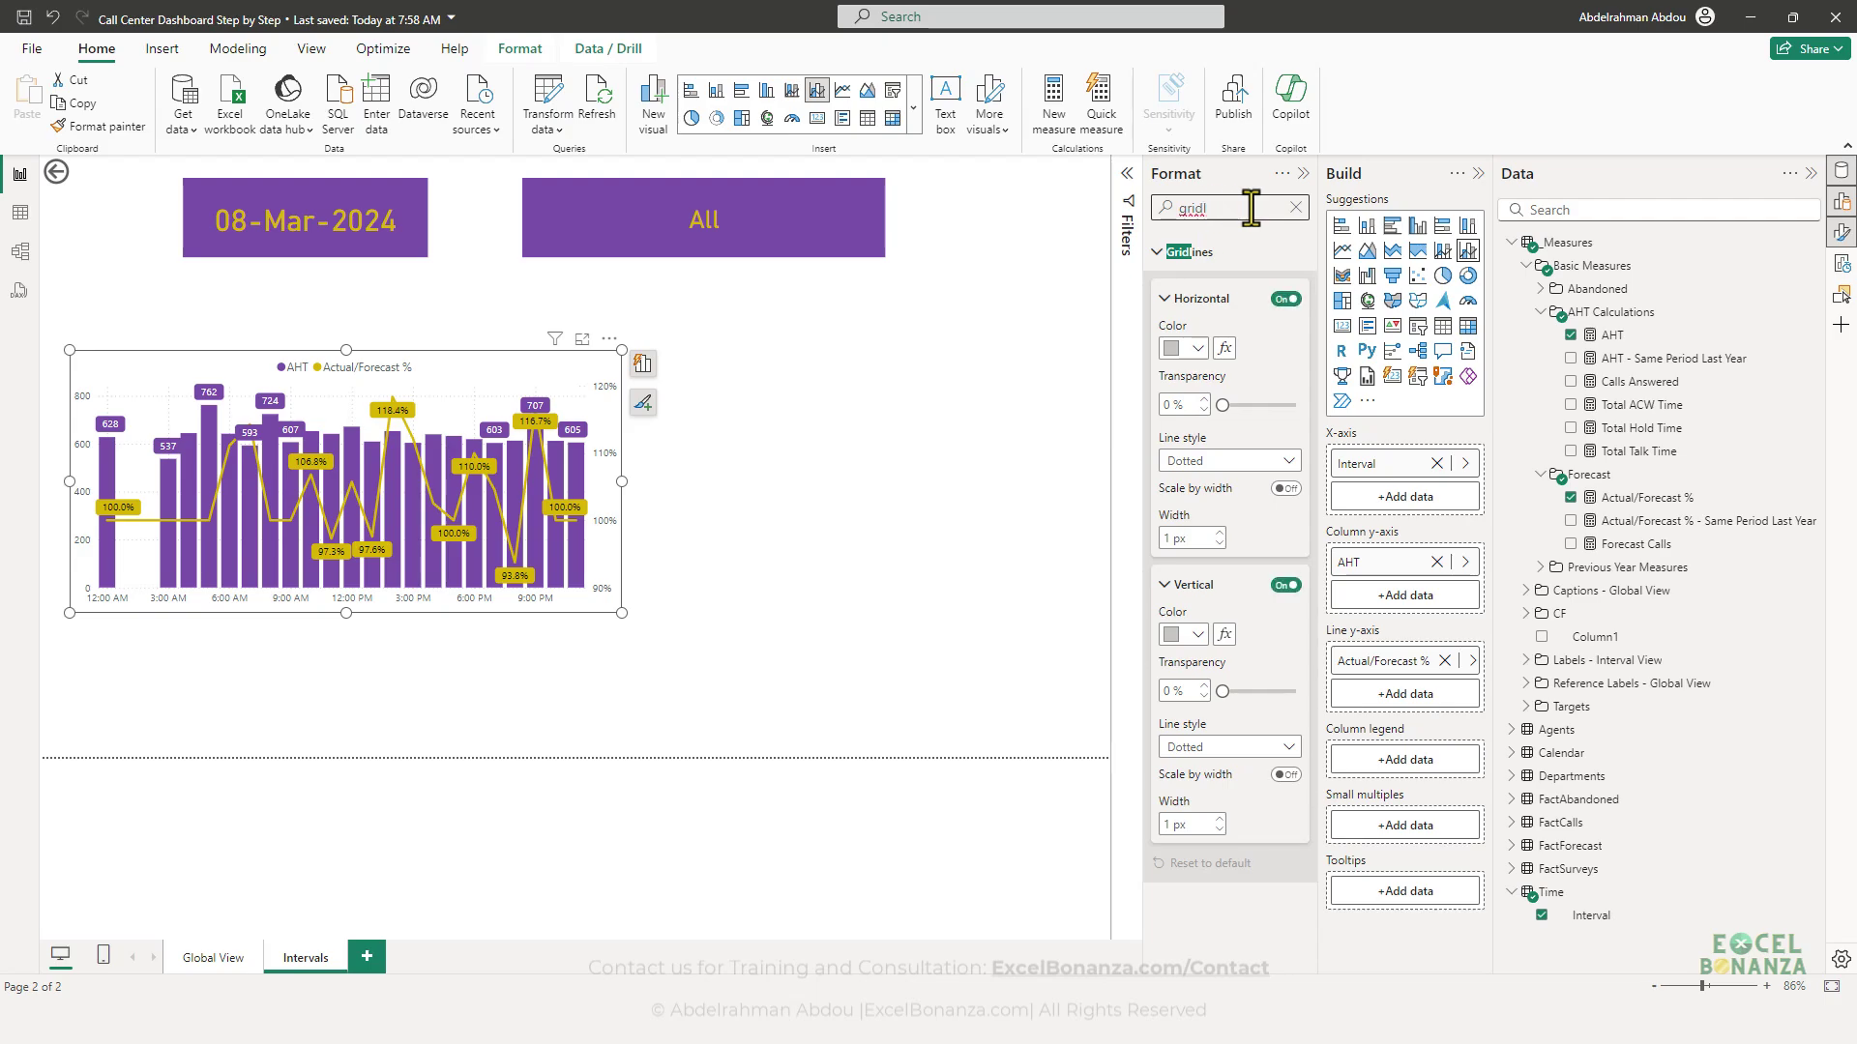
pyautogui.click(1285, 300)
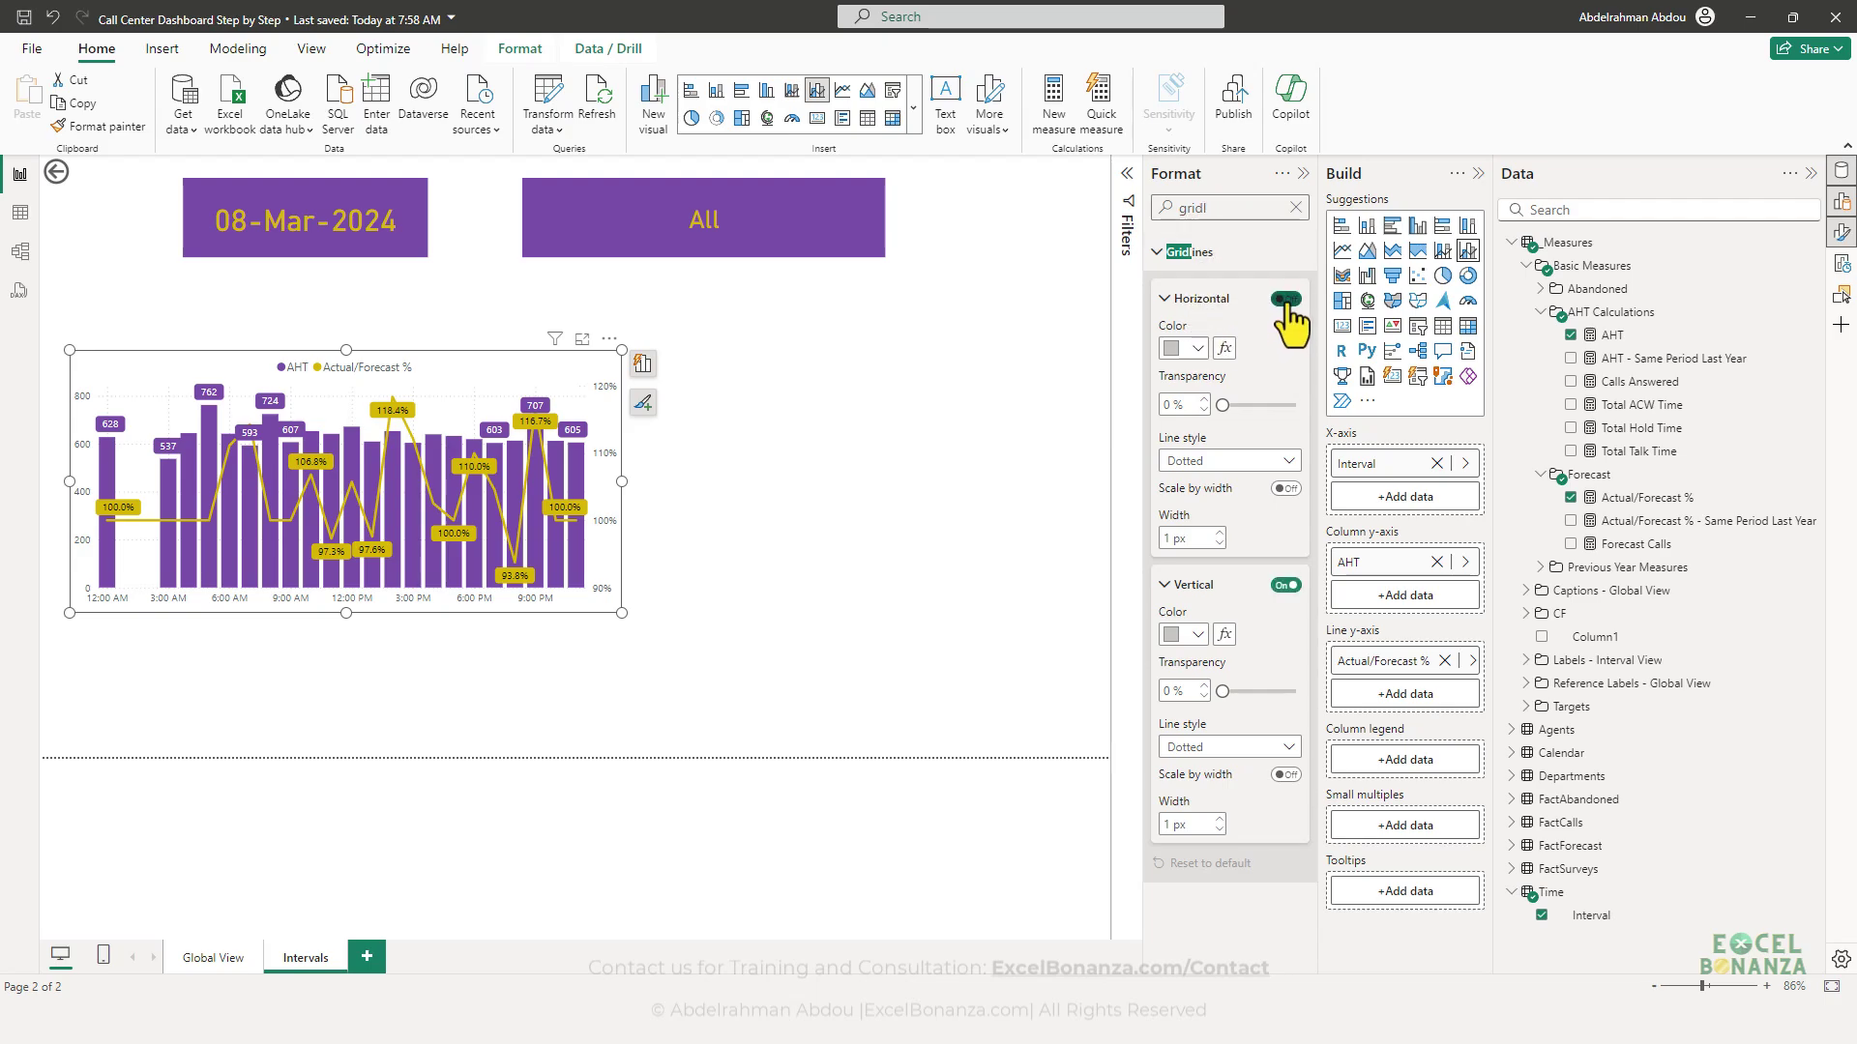
pyautogui.click(1285, 586)
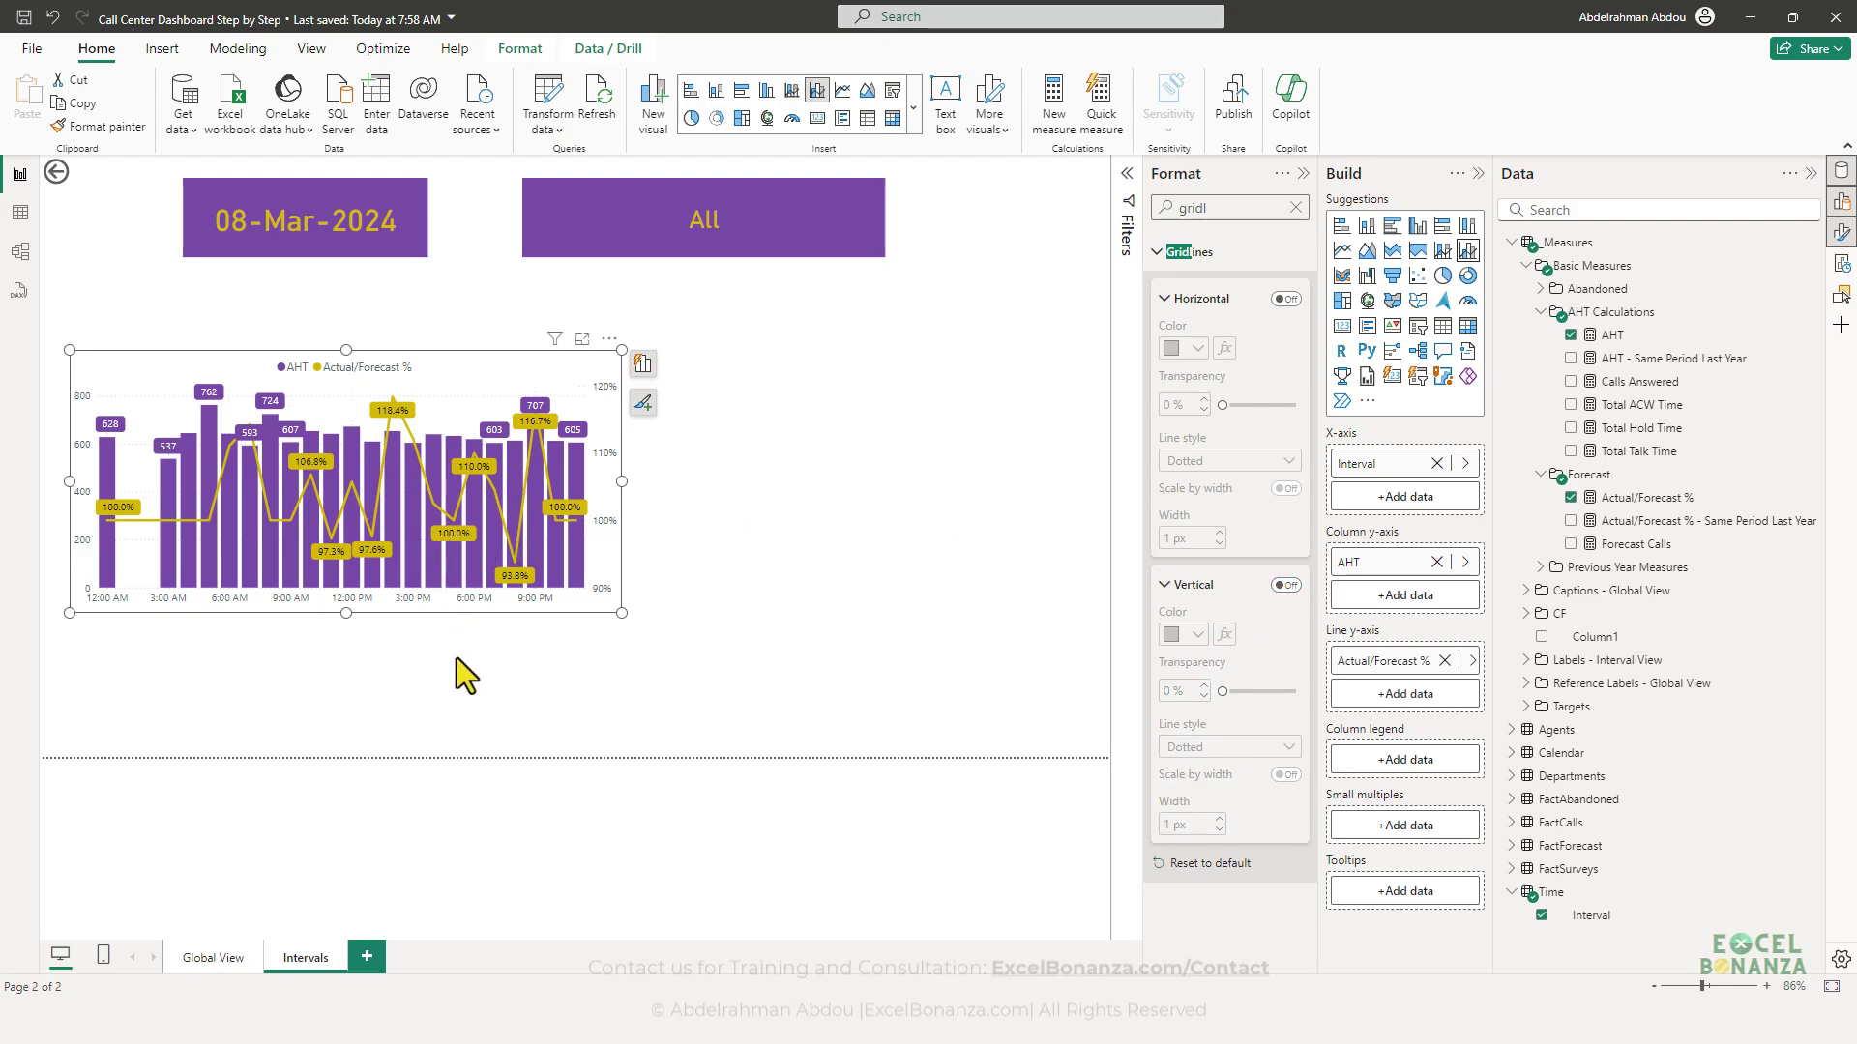
pyautogui.click(675, 586)
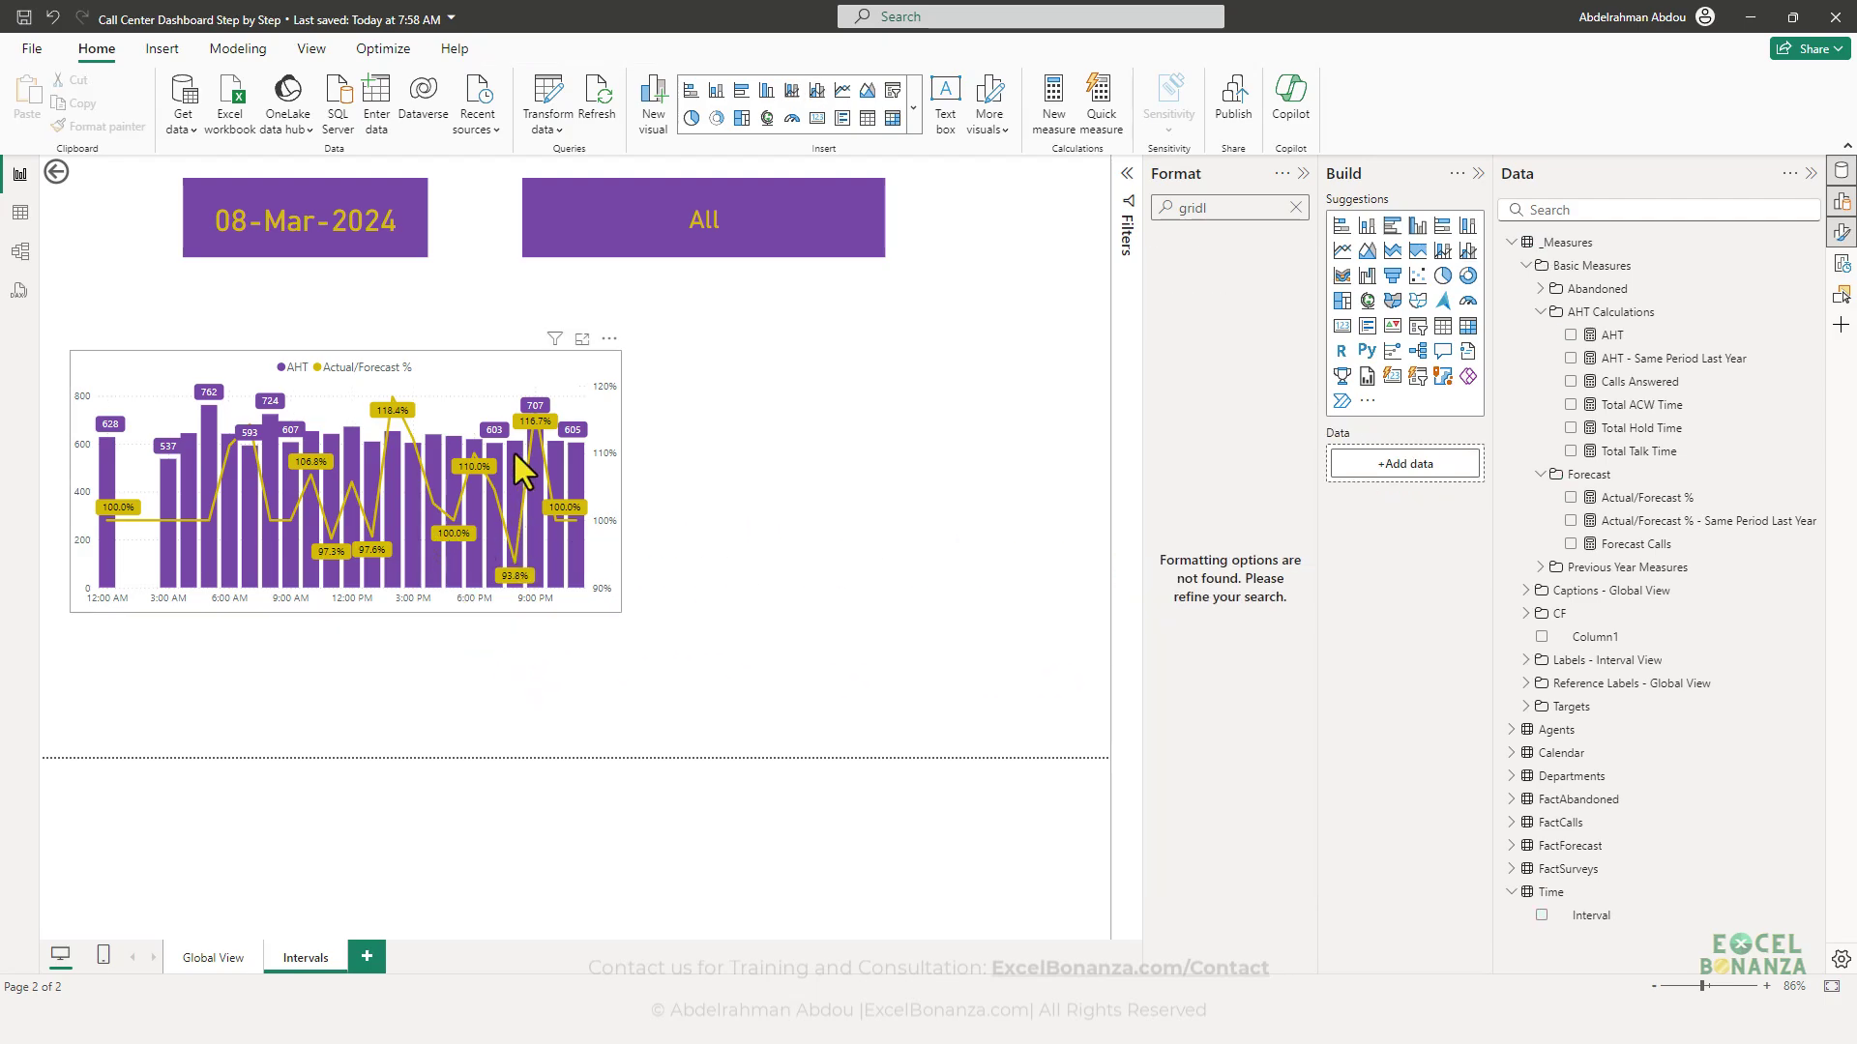
# - Move the combo chart up slightly with a wider, shorter frame, and bring up Interval Drillthrough Screenshot.png for comparison
pyautogui.moveTo(491, 368); pyautogui.dragTo(495, 344)
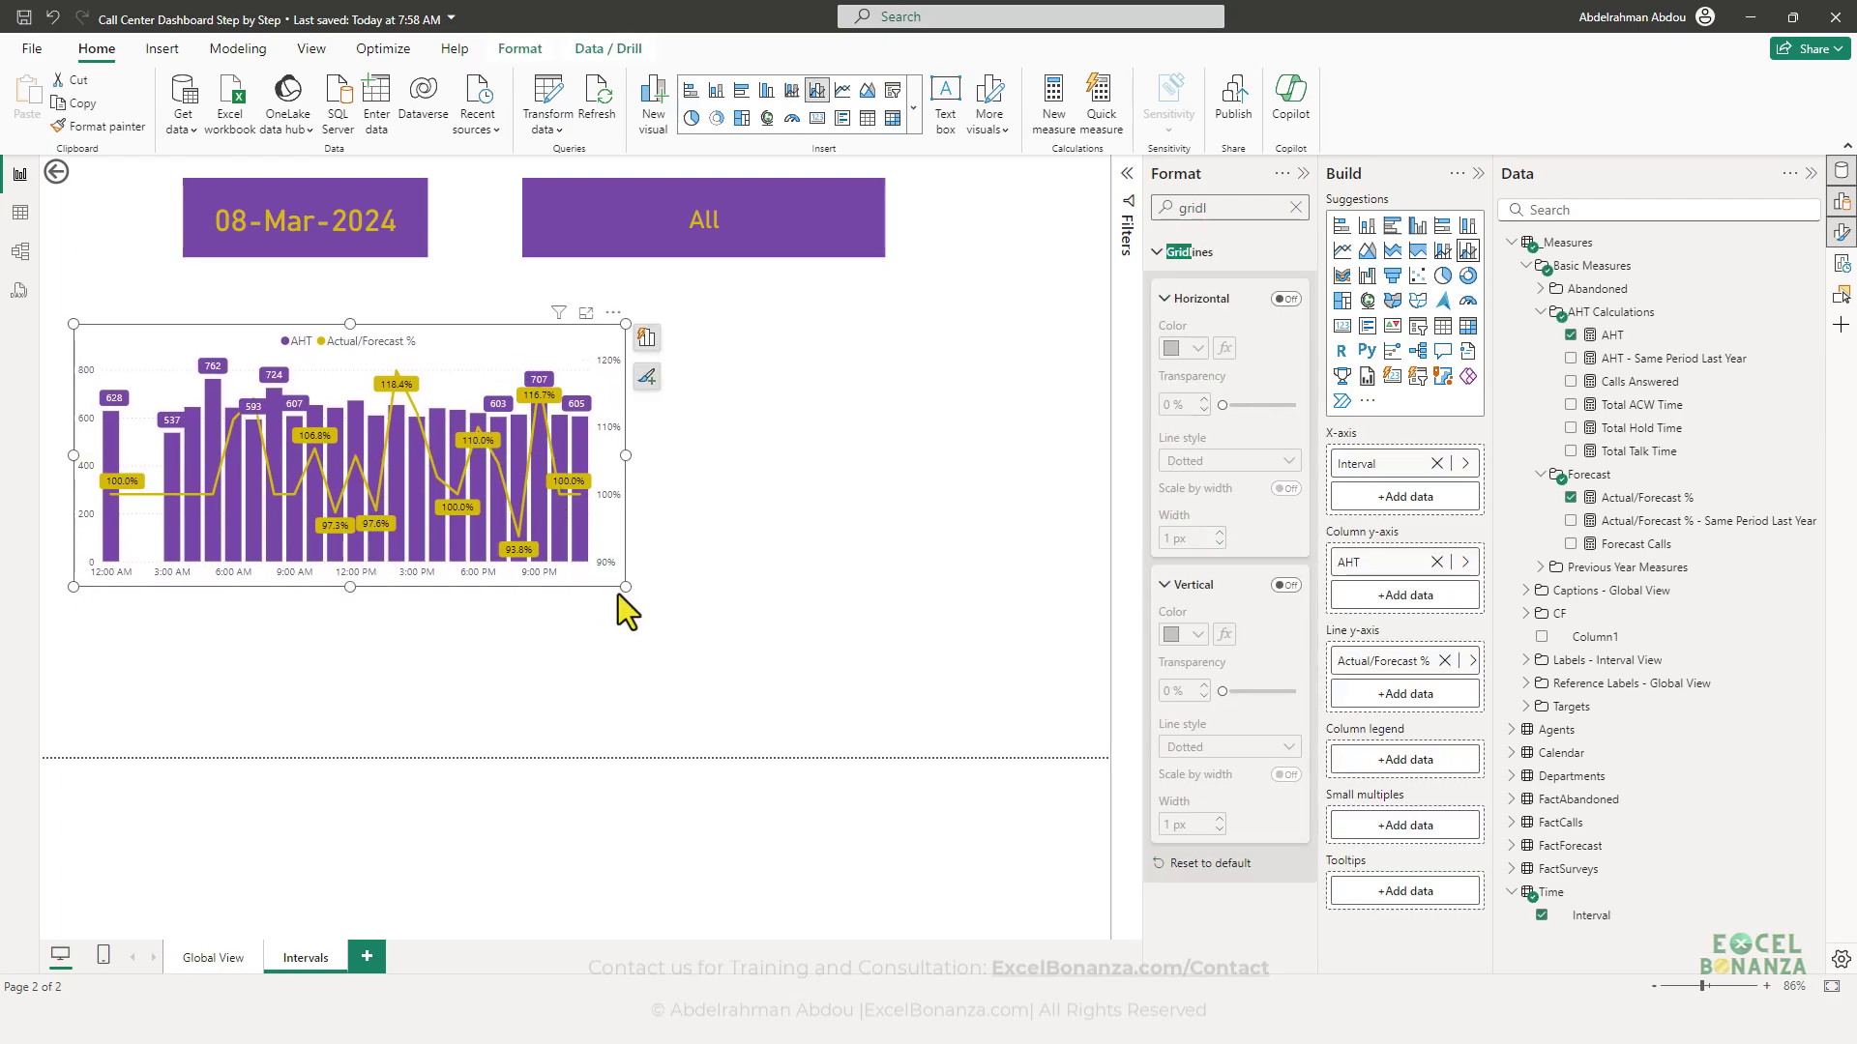
pyautogui.moveTo(620, 592); pyautogui.dragTo(667, 551)
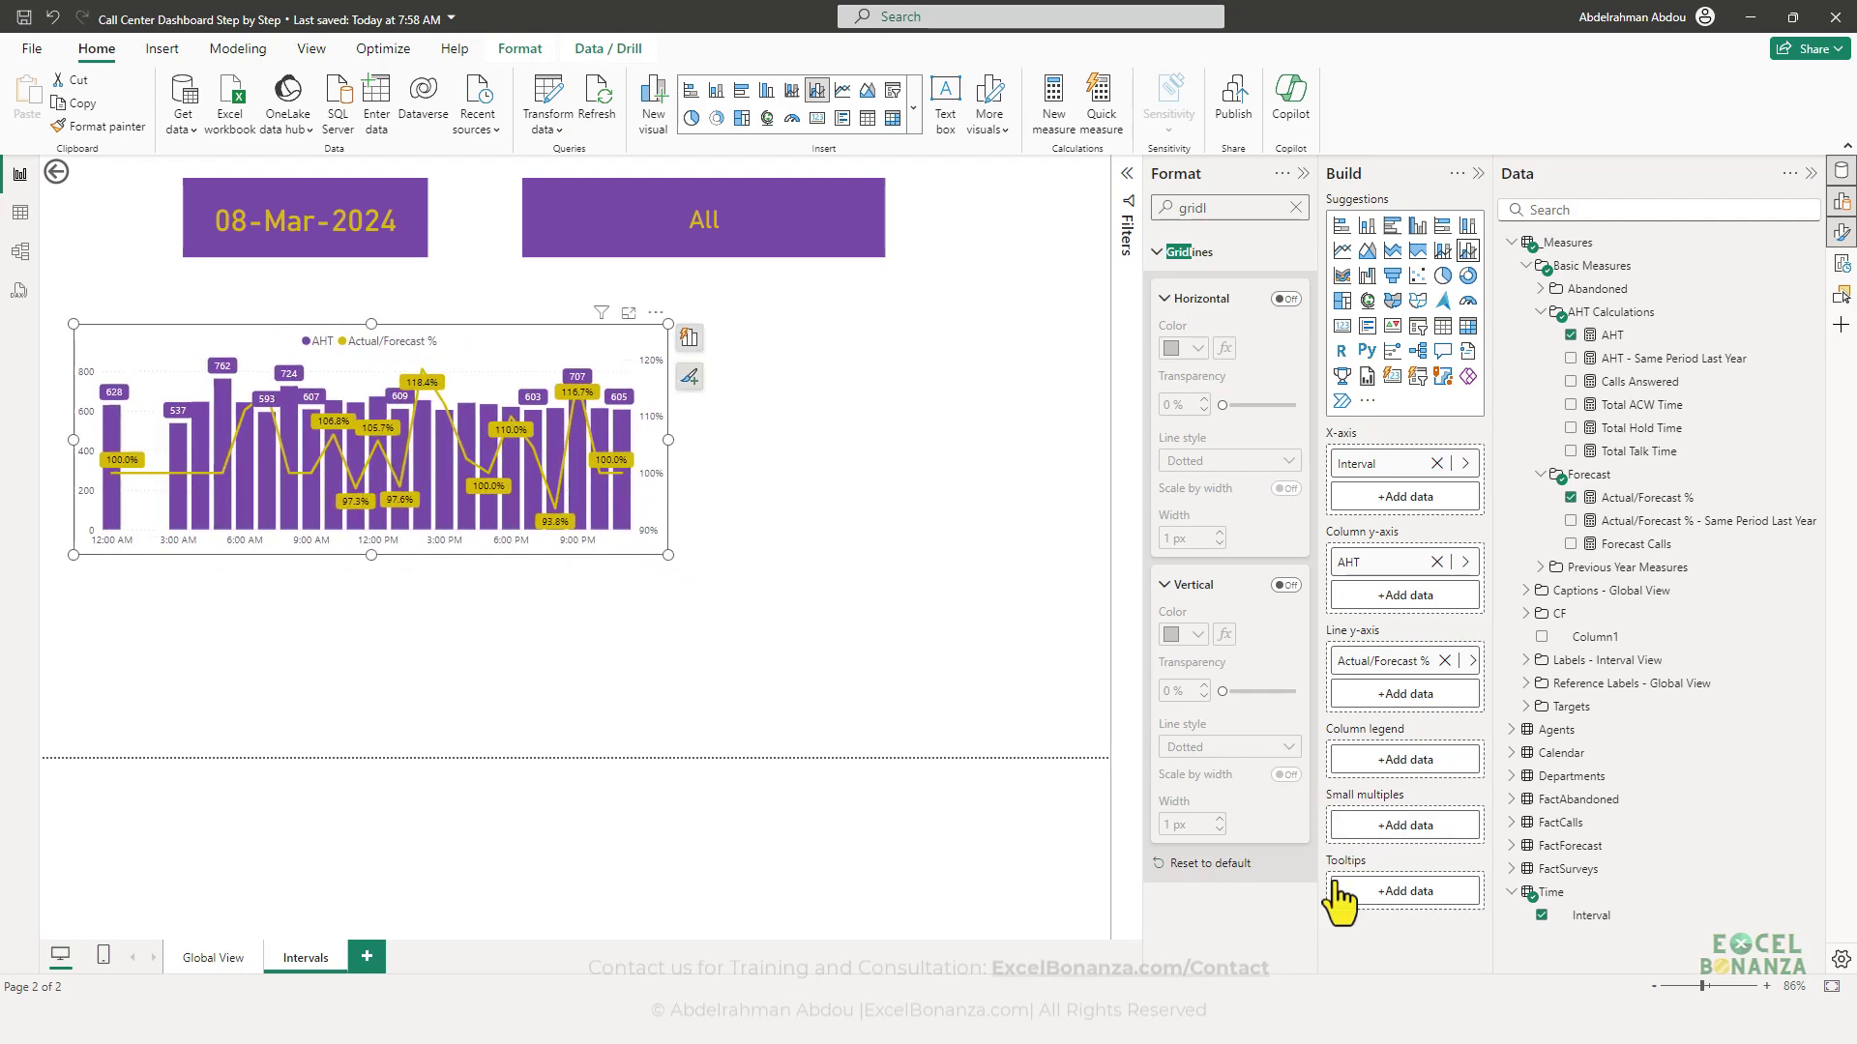
pyautogui.moveTo(1478, 1043)
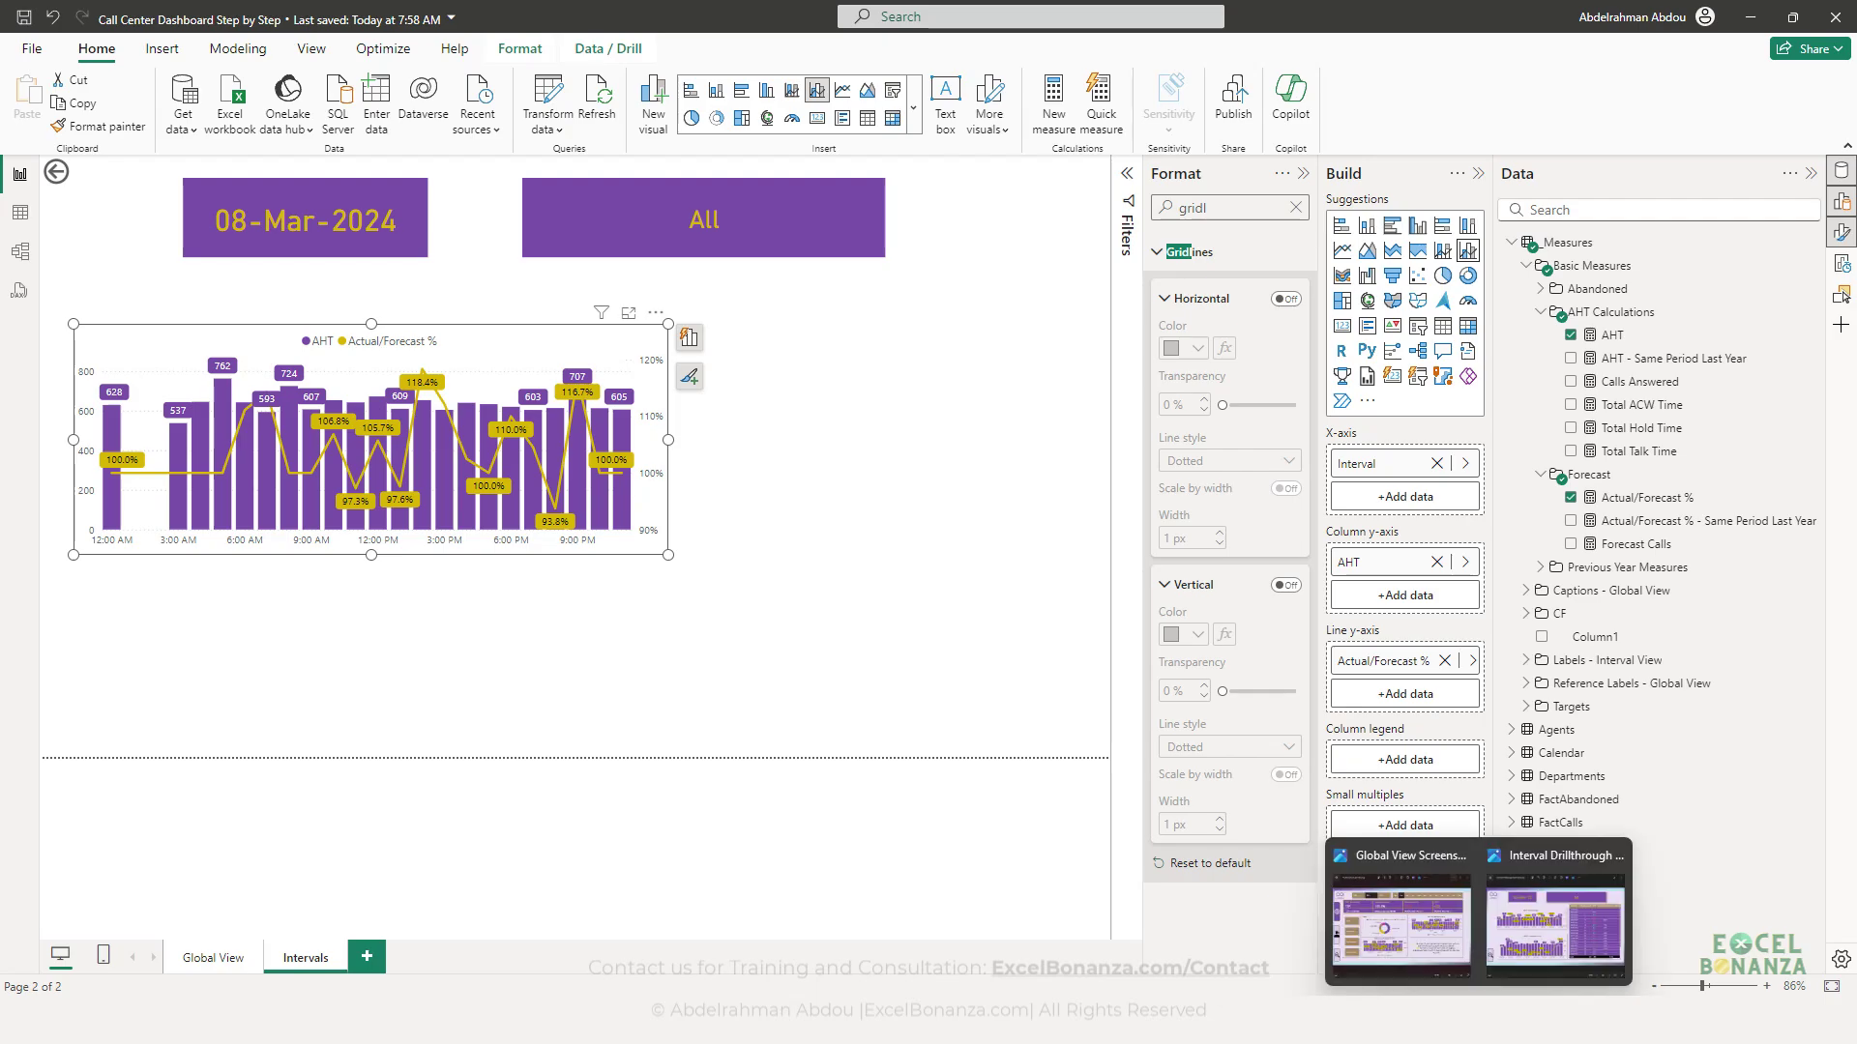
pyautogui.click(1545, 902)
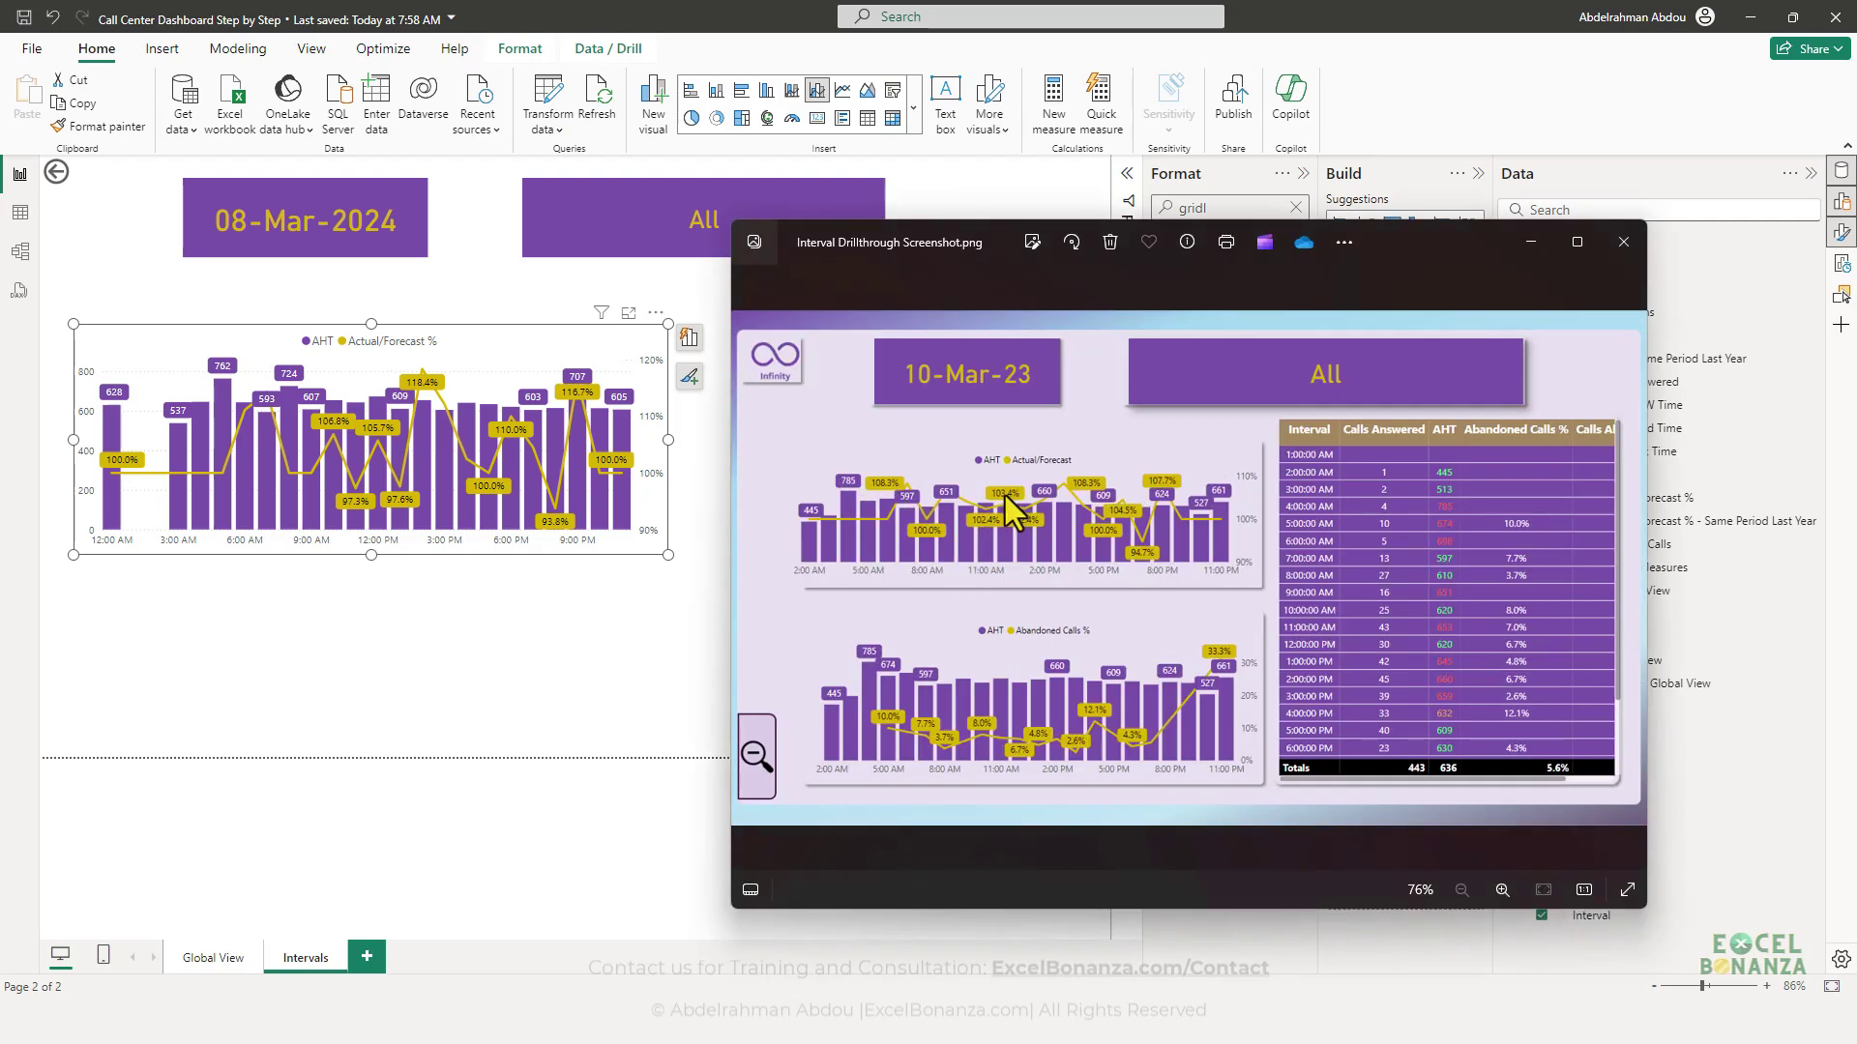
pyautogui.hotkey('ctrl', '2')
pyautogui.moveTo(768, 452)
pyautogui.mouseDown()
pyautogui.moveTo(903, 539)
pyautogui.moveTo(1266, 592)
pyautogui.mouseUp()
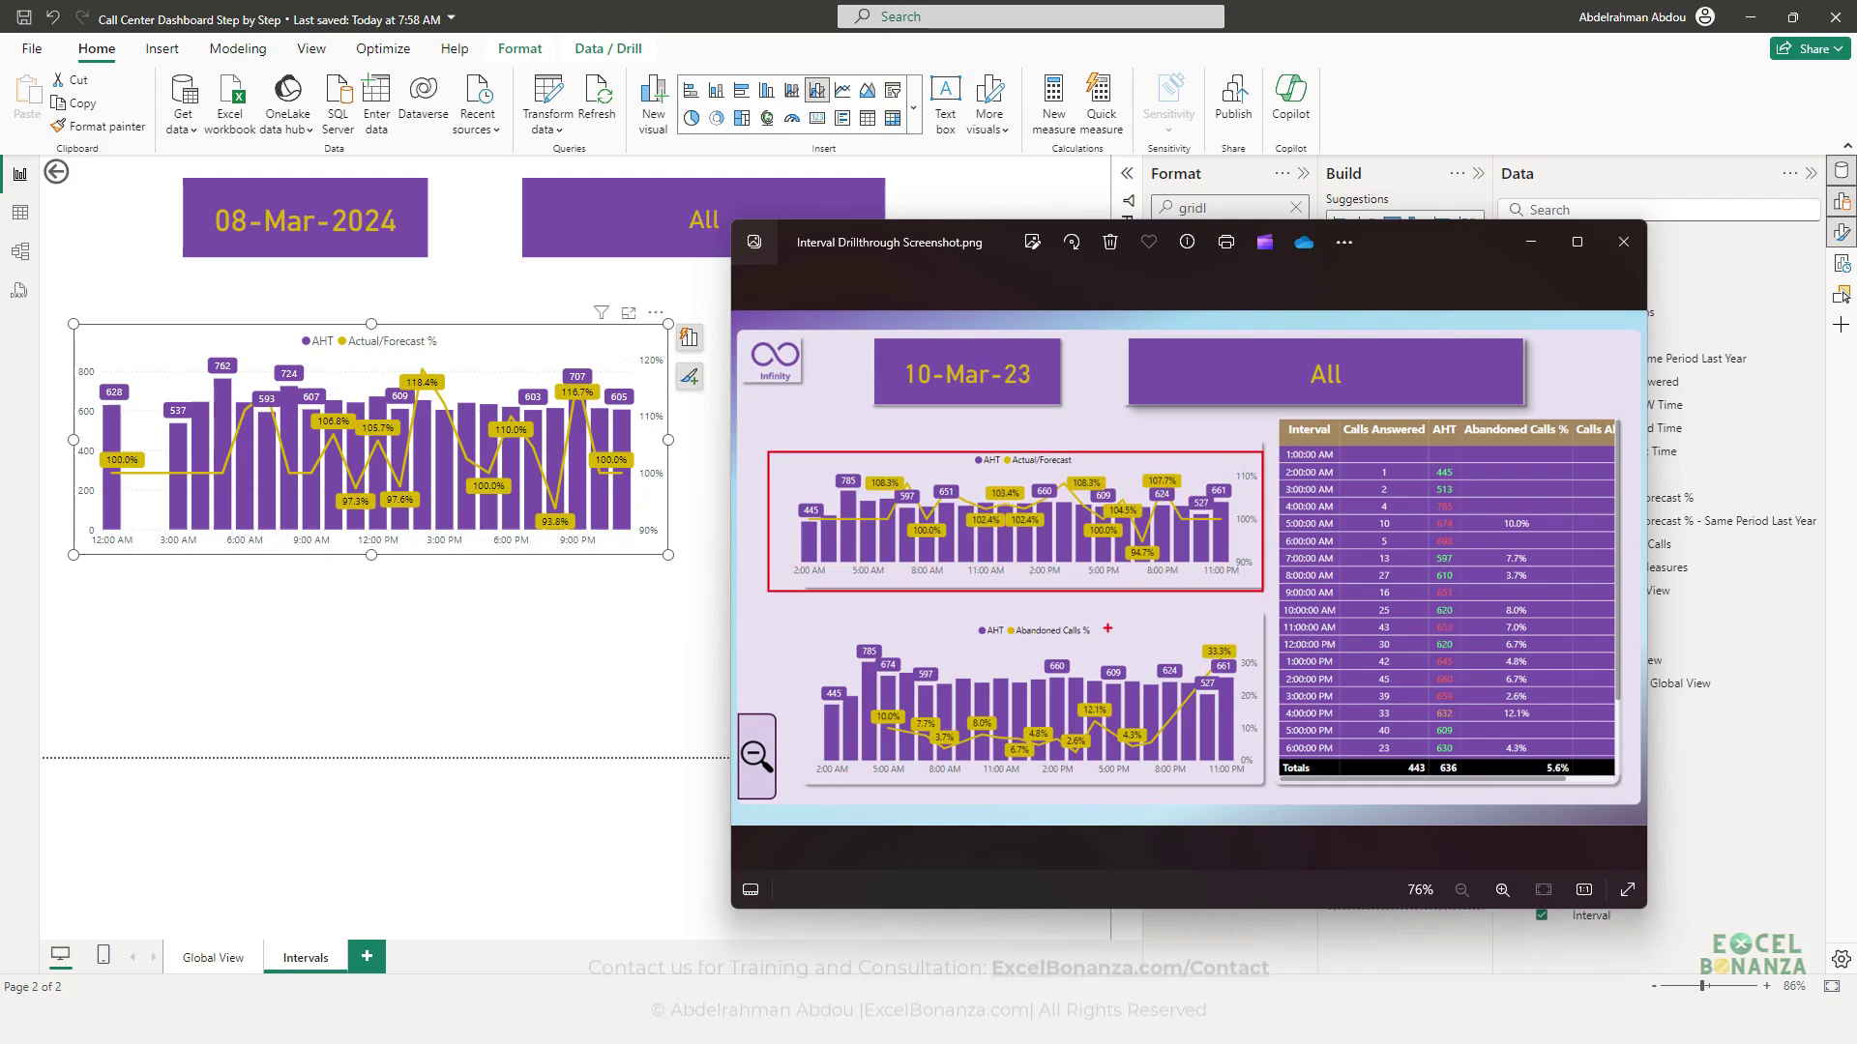
pyautogui.press('Escape')
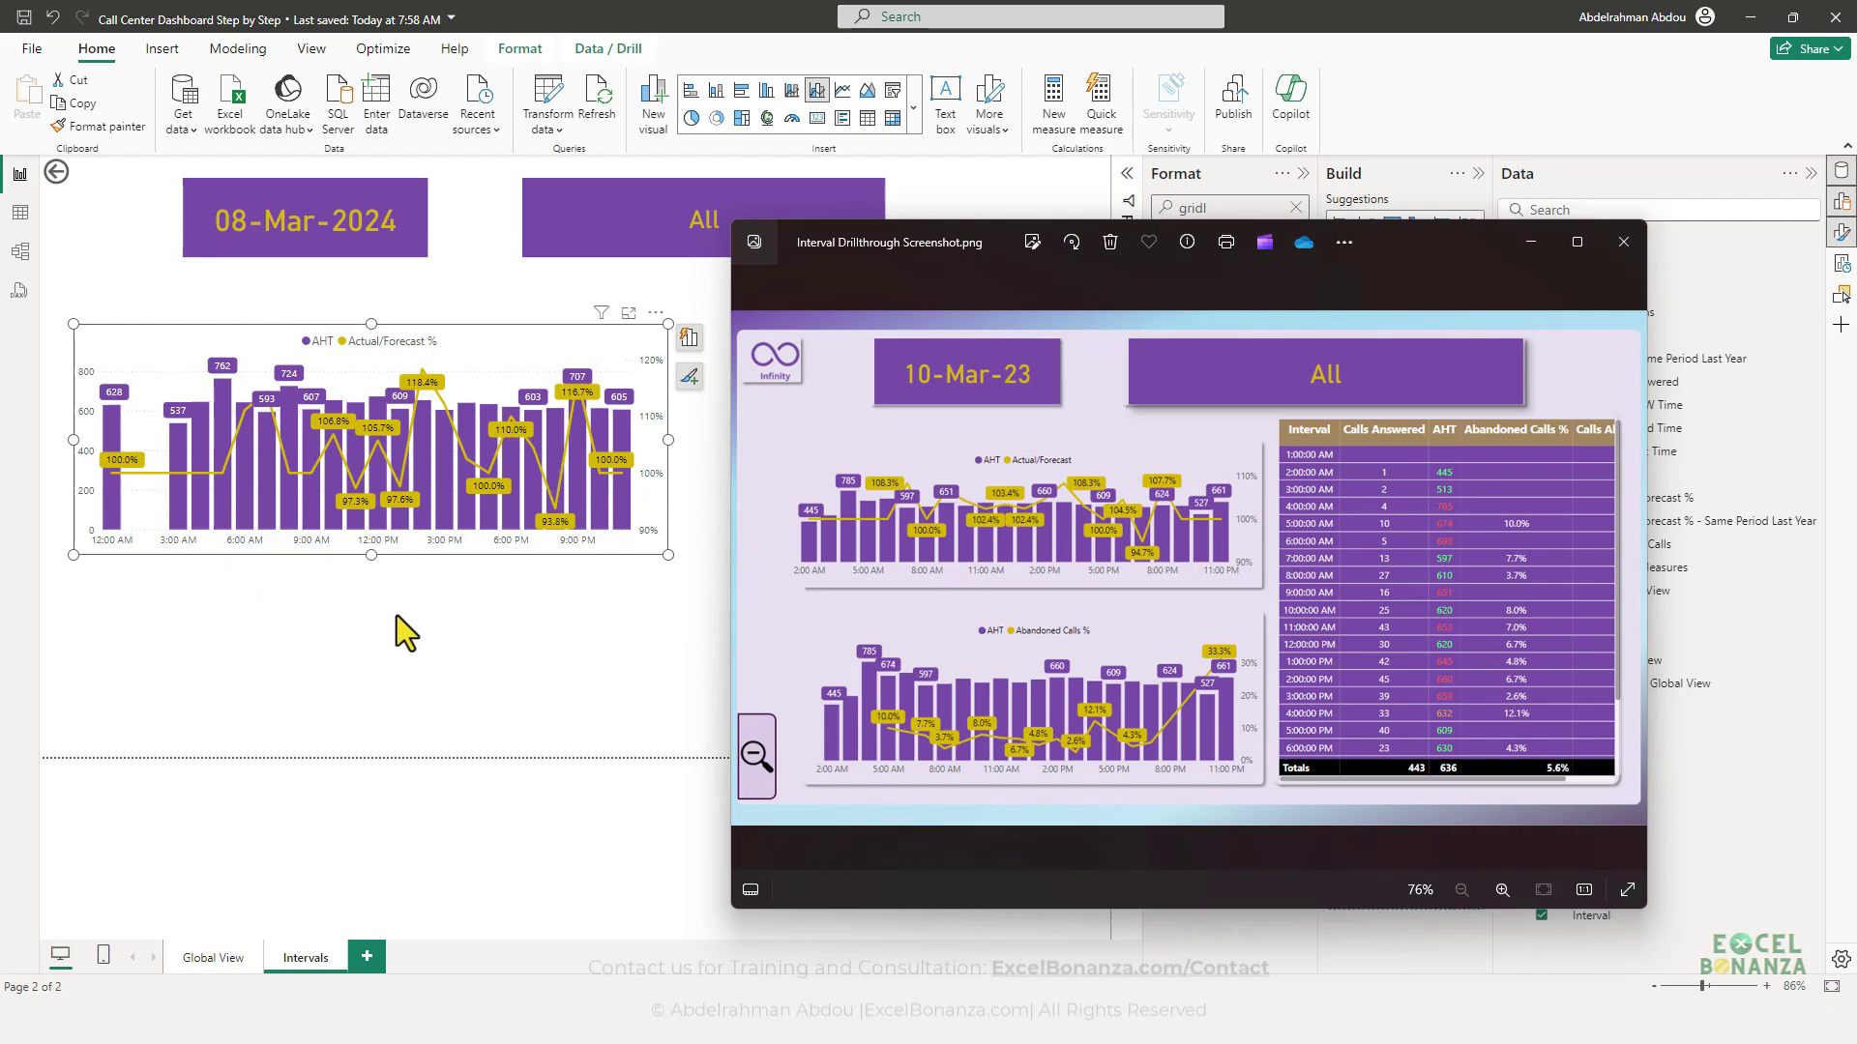
pyautogui.click(391, 585)
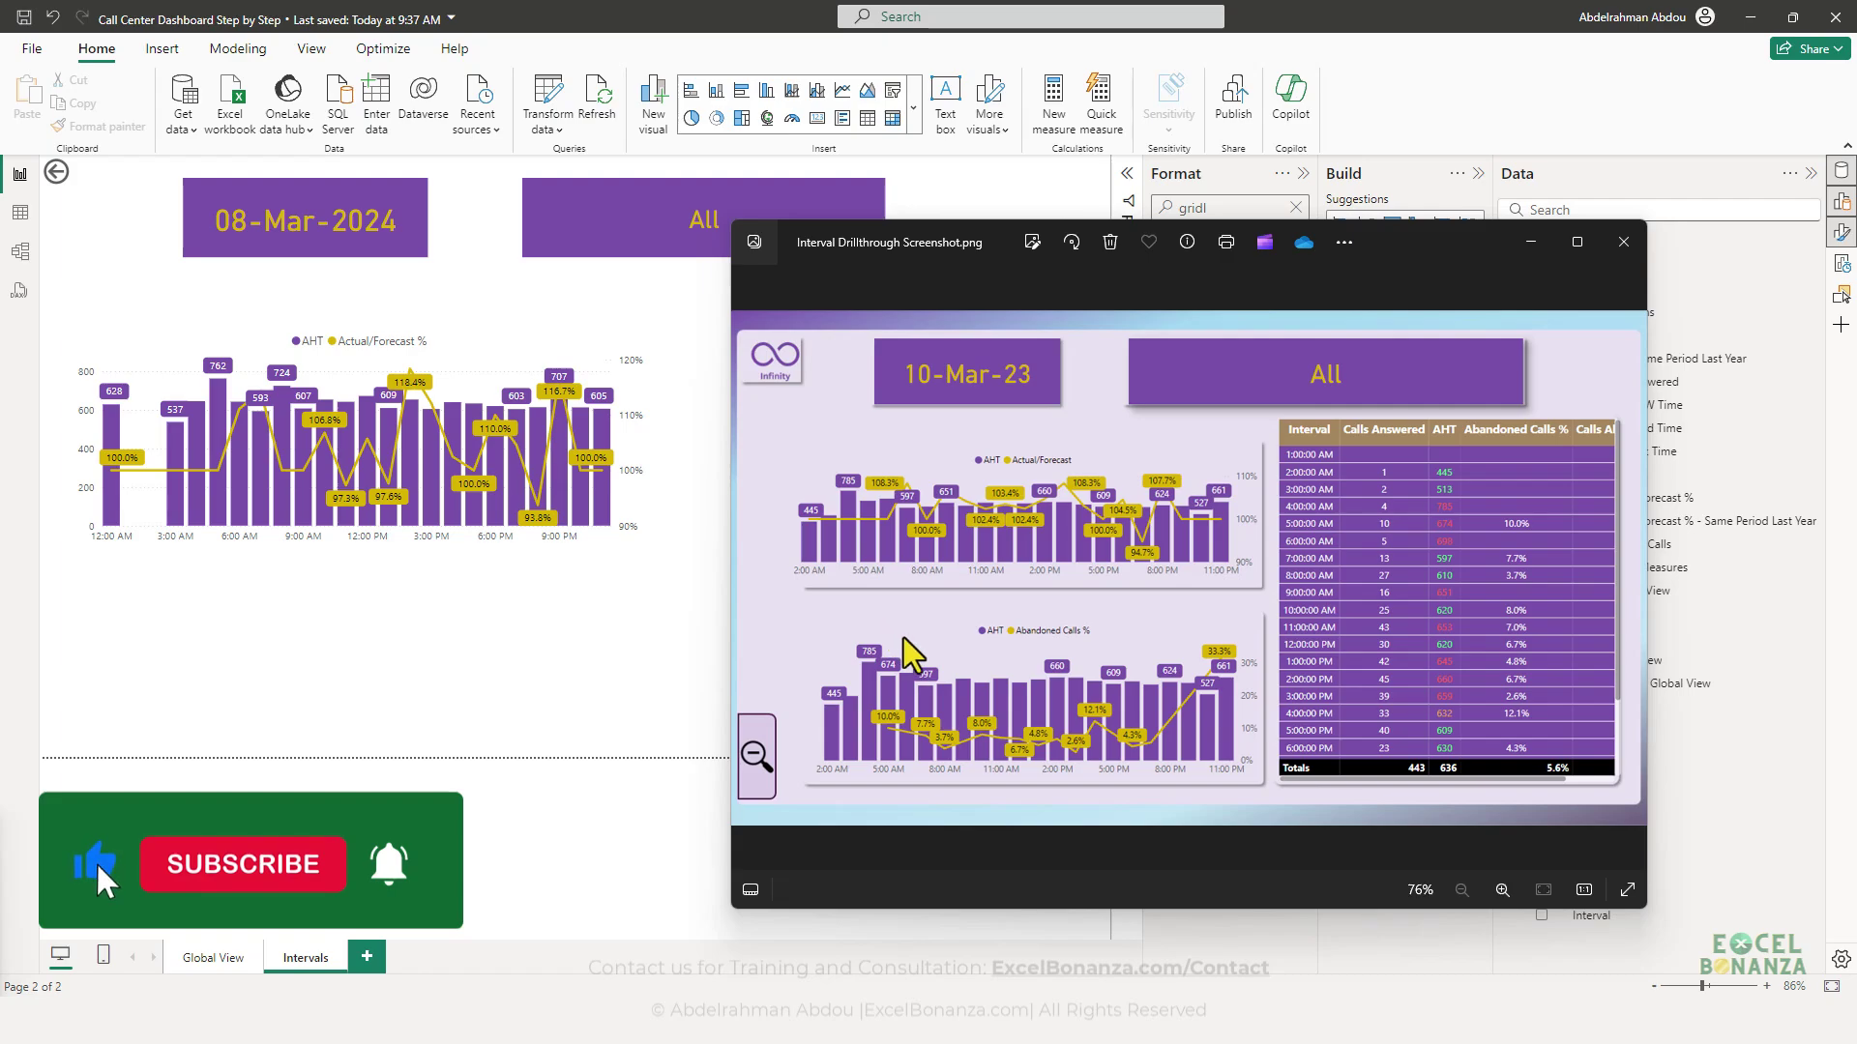
pyautogui.moveTo(796, 603); pyautogui.dragTo(1271, 797)
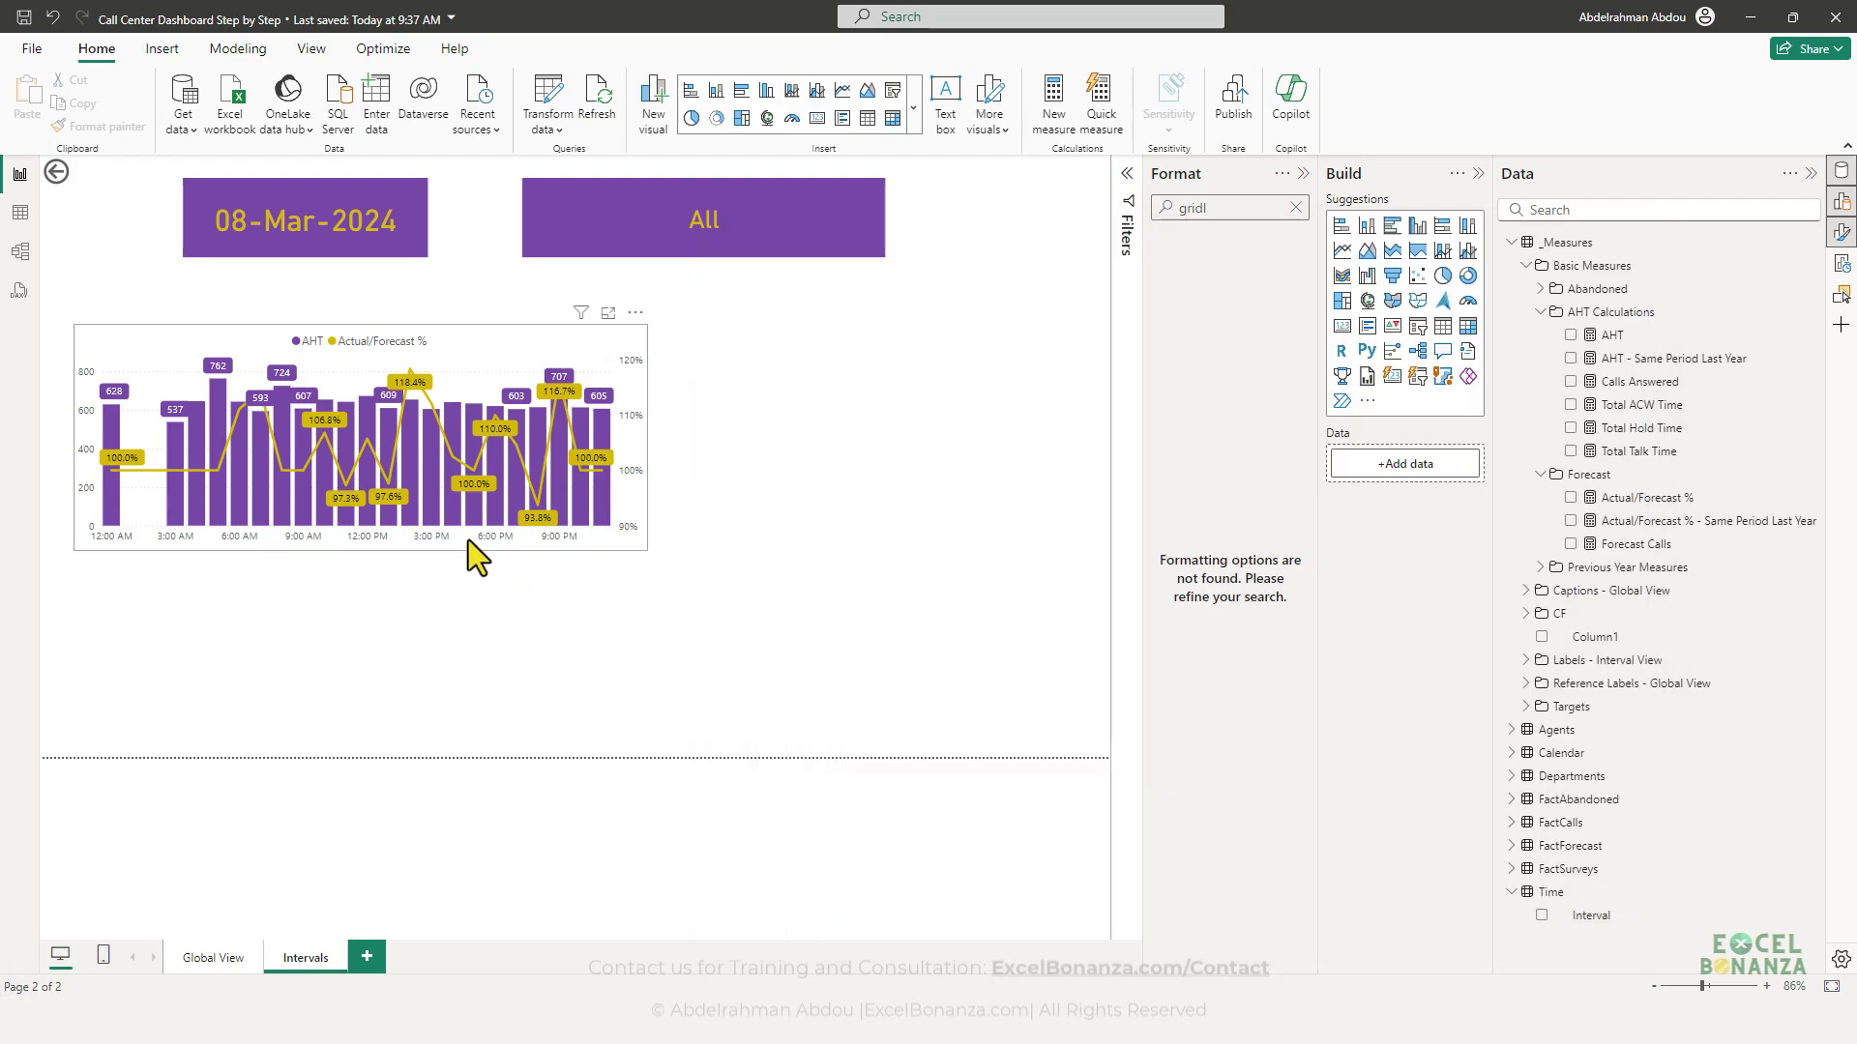
# - Duplicate the AHT and Actual/Forecast % combo chart and place the copy directly below the original
pyautogui.click(468, 539)
pyautogui.hotkey('ctrl', 'c')
pyautogui.hotkey('ctrl', 'v')
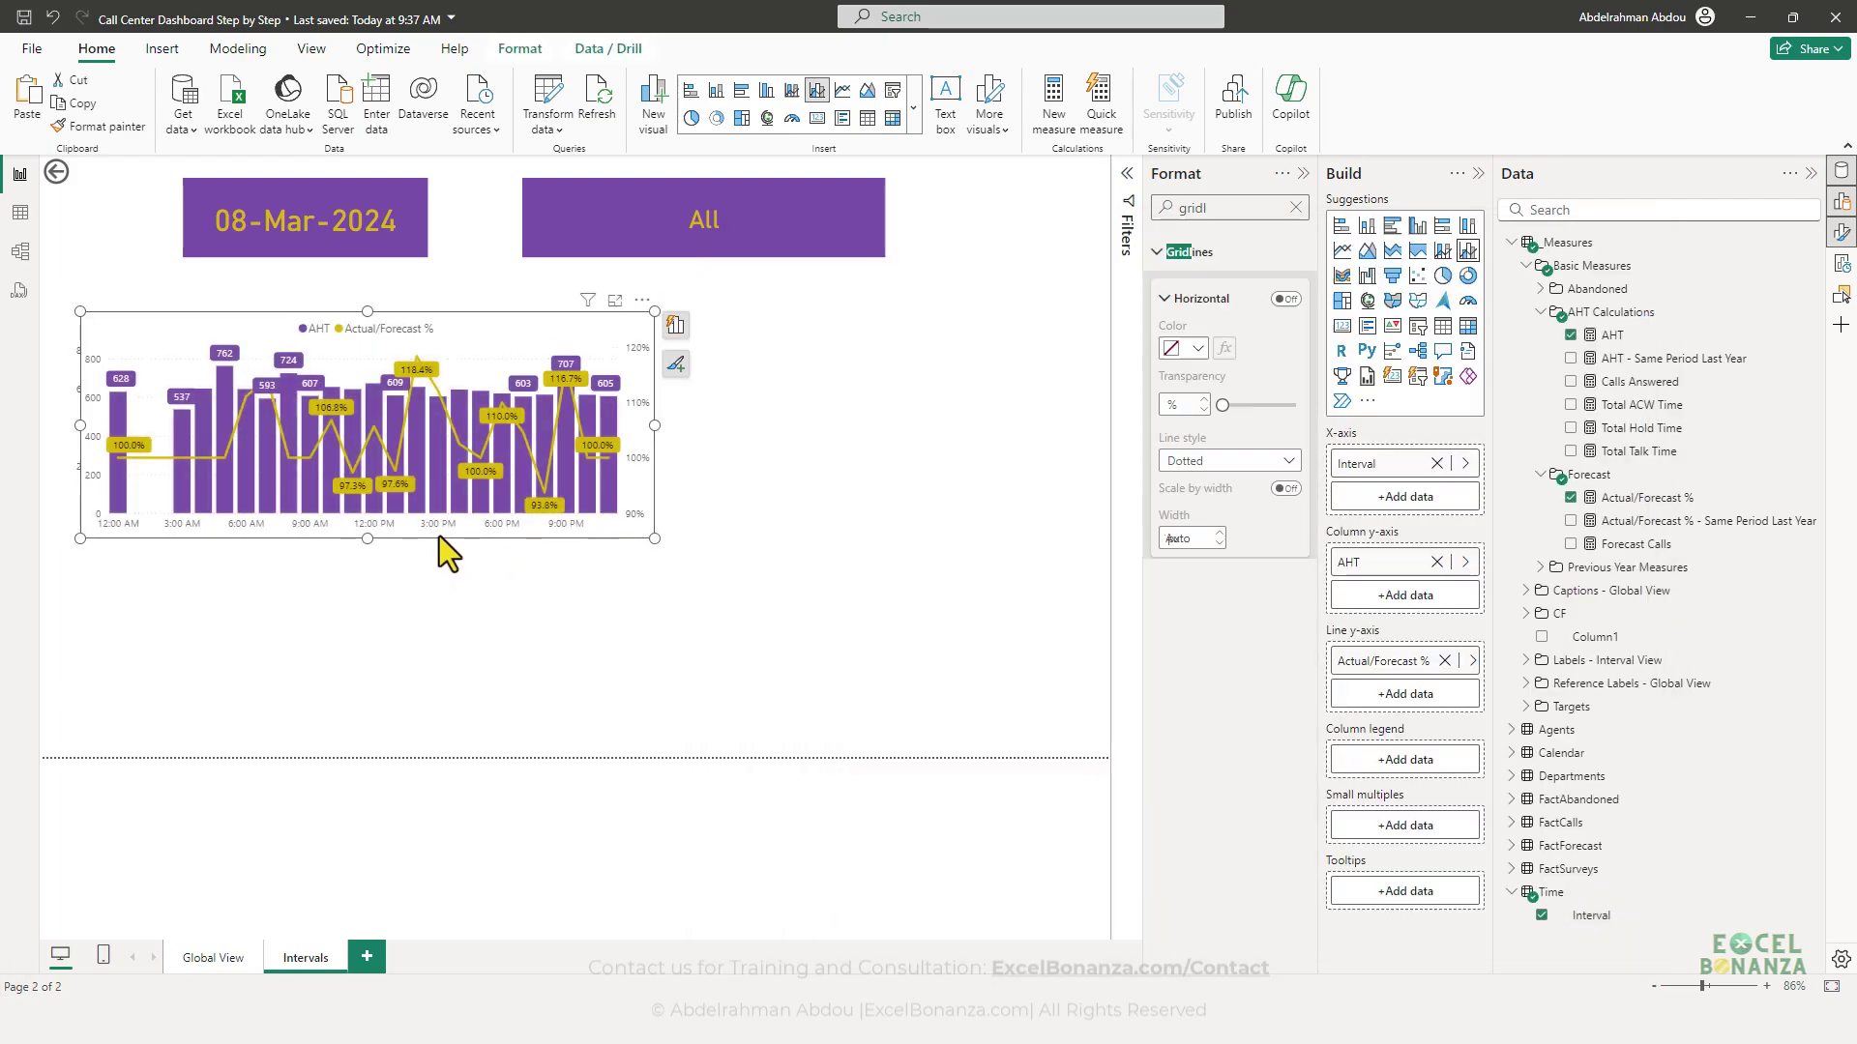
pyautogui.moveTo(439, 535); pyautogui.dragTo(448, 745)
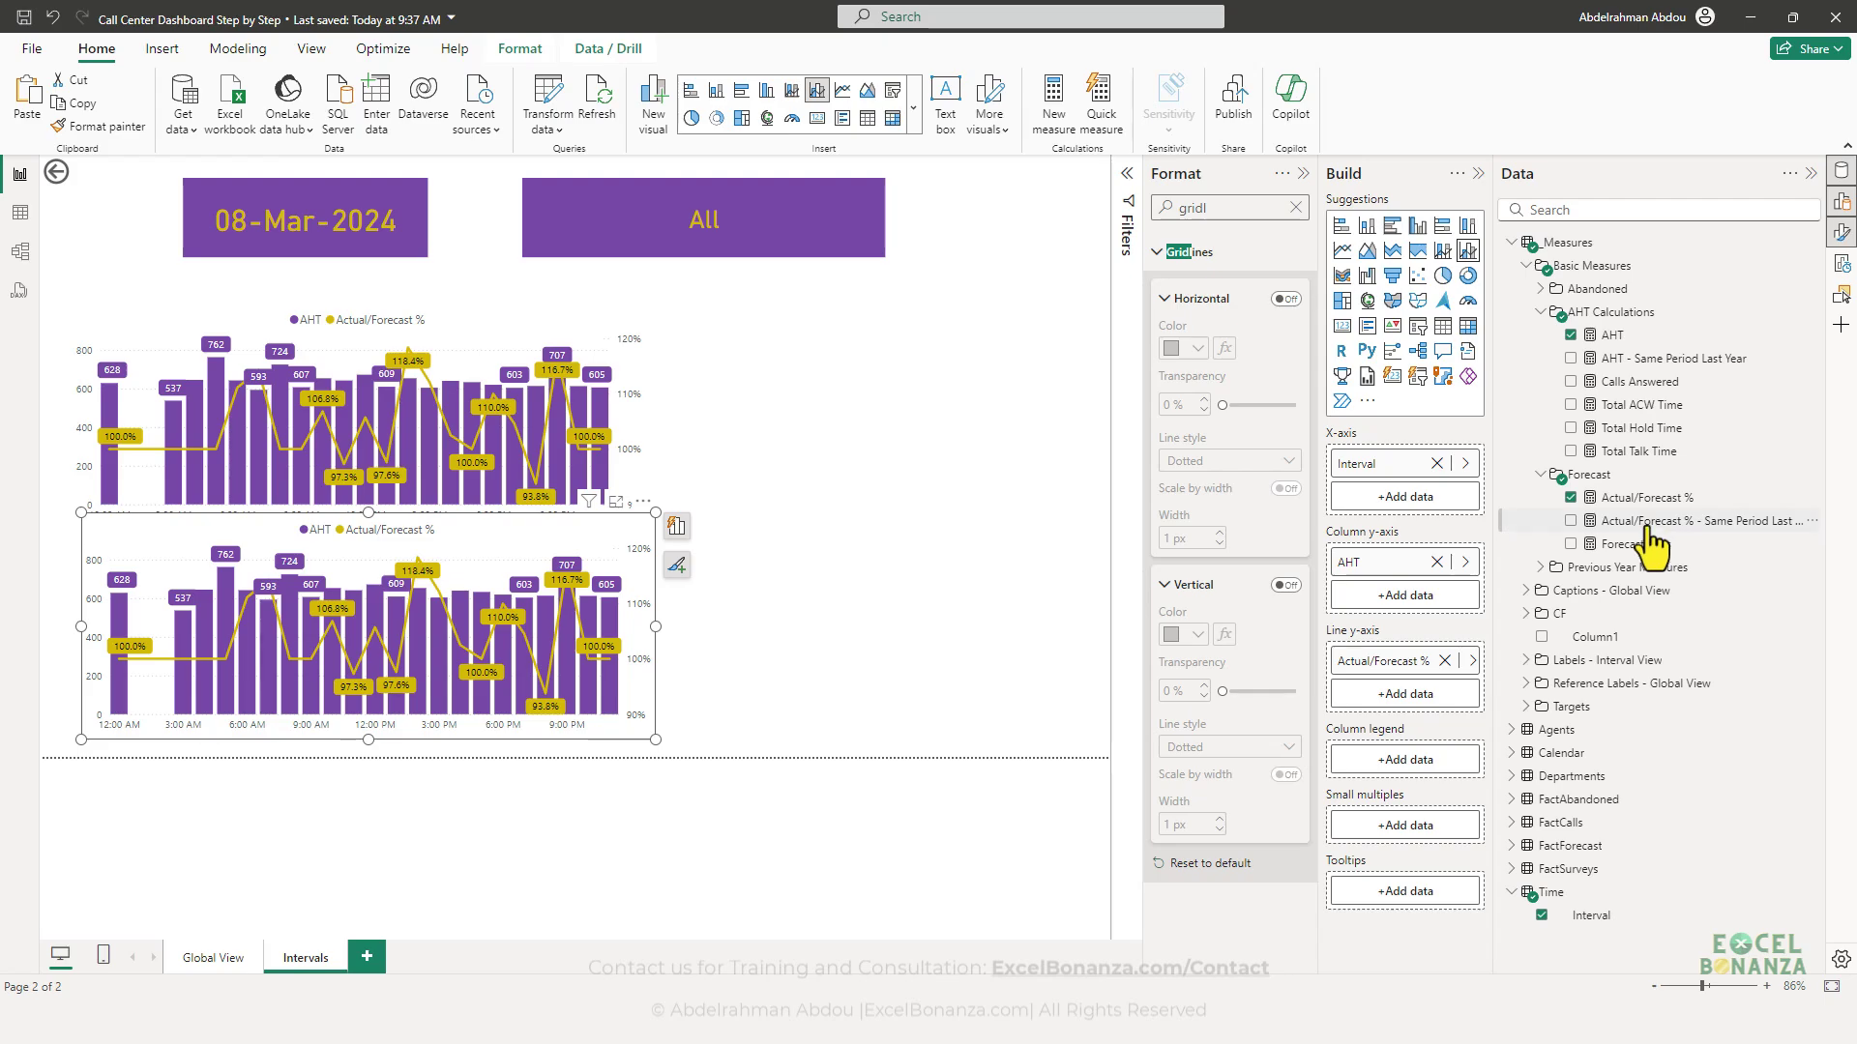
# - Replace Actual/Forecast % with the Abandoned % measure as the line value of the lower chart
pyautogui.click(1444, 660)
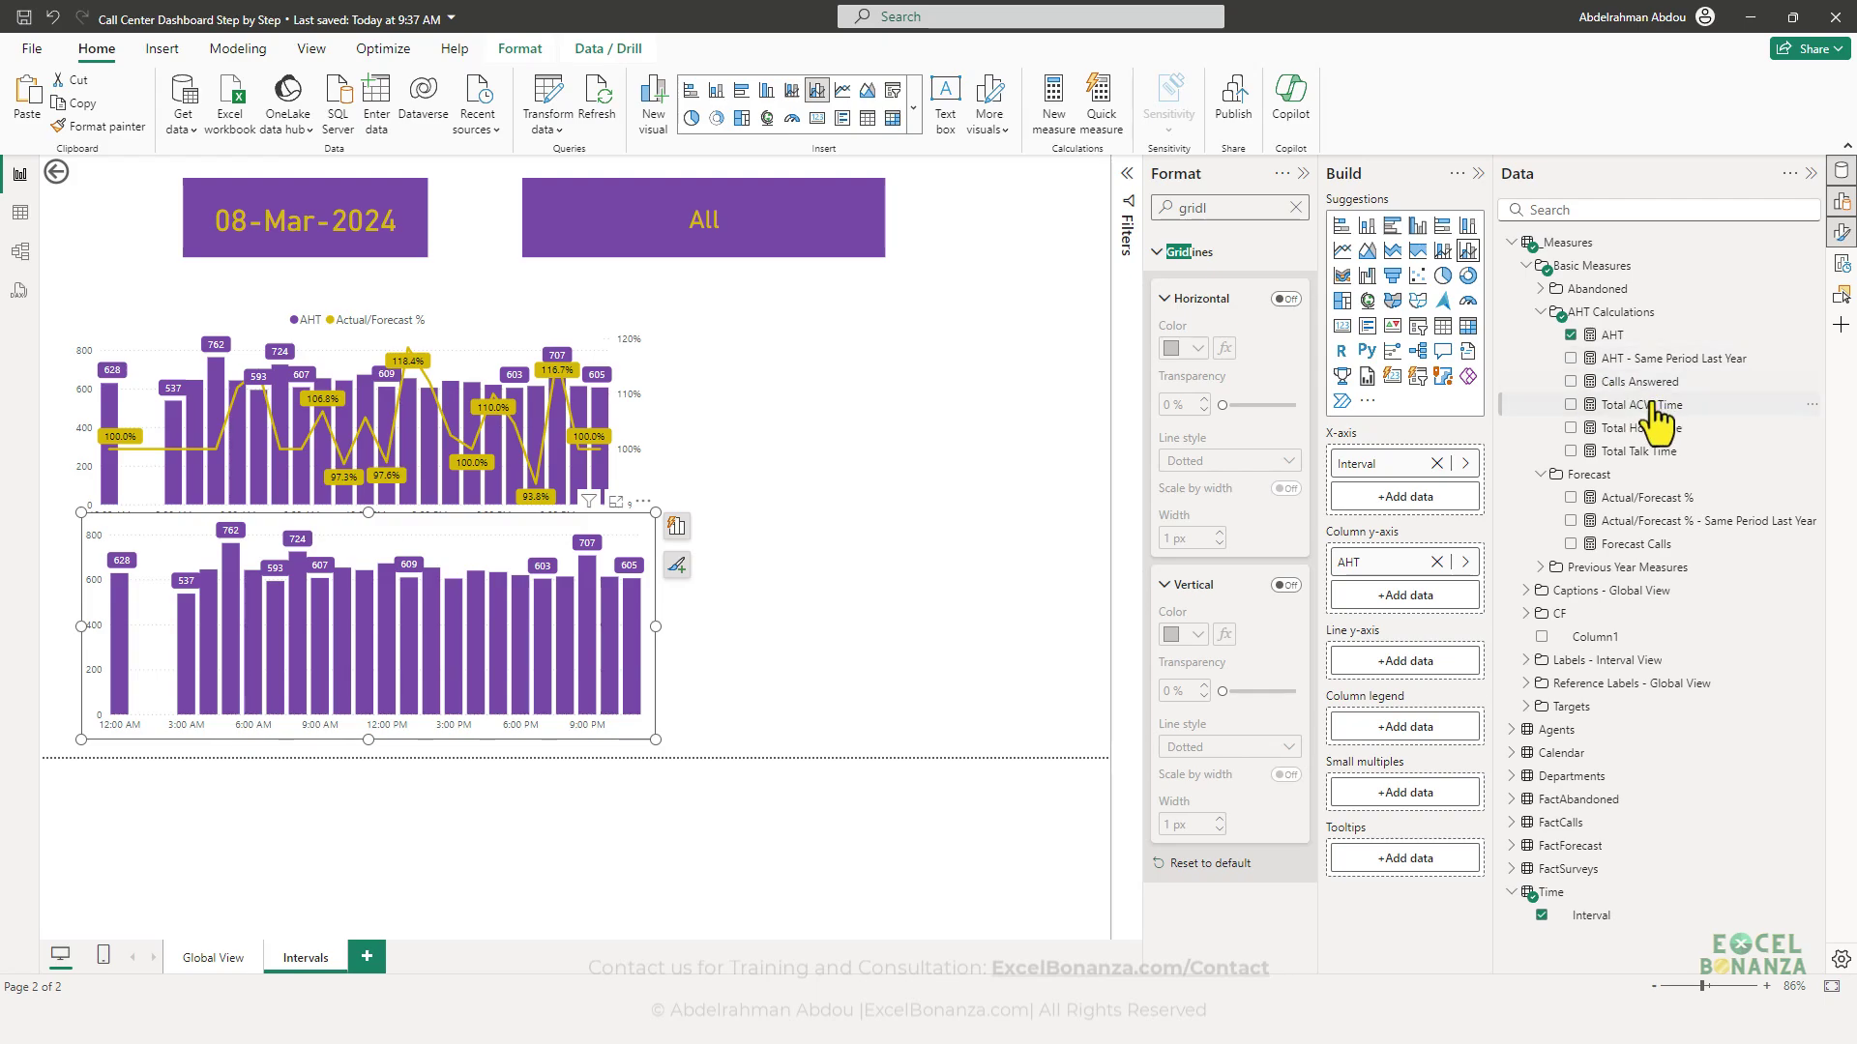
pyautogui.click(1551, 288)
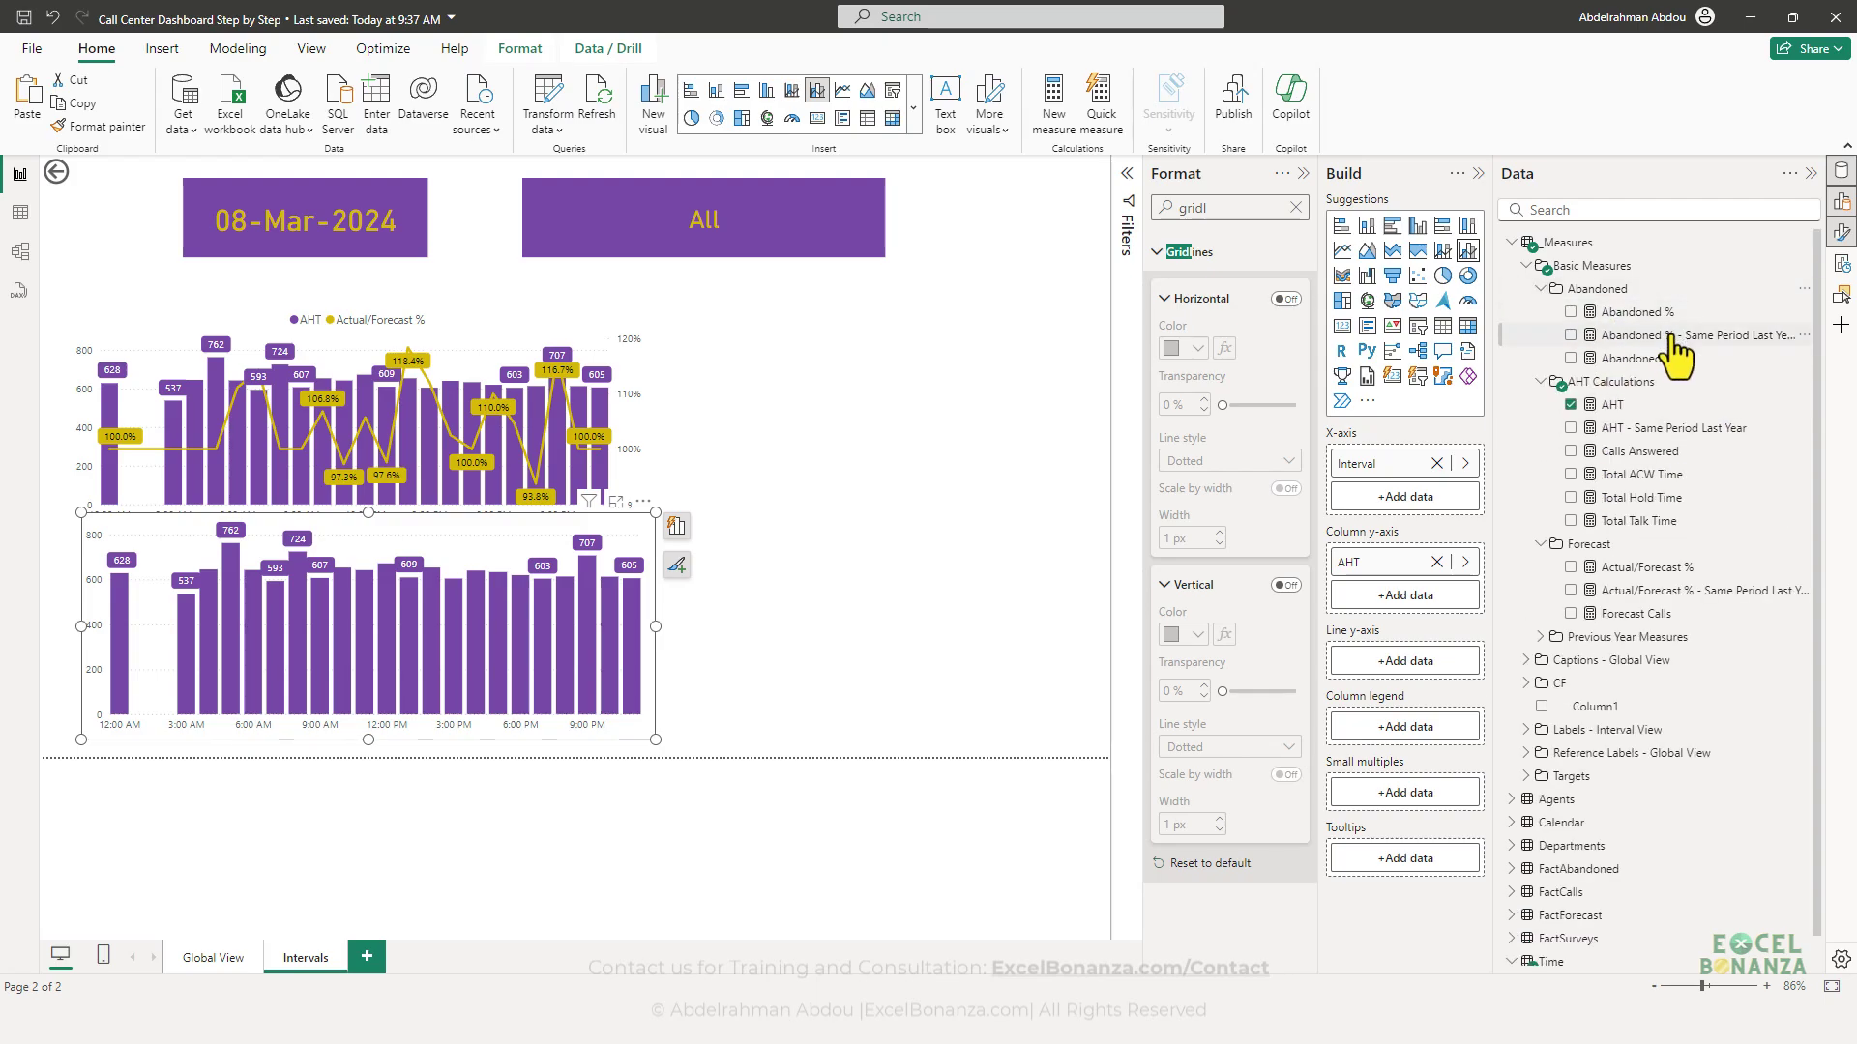
pyautogui.moveTo(1634, 313); pyautogui.dragTo(1426, 665)
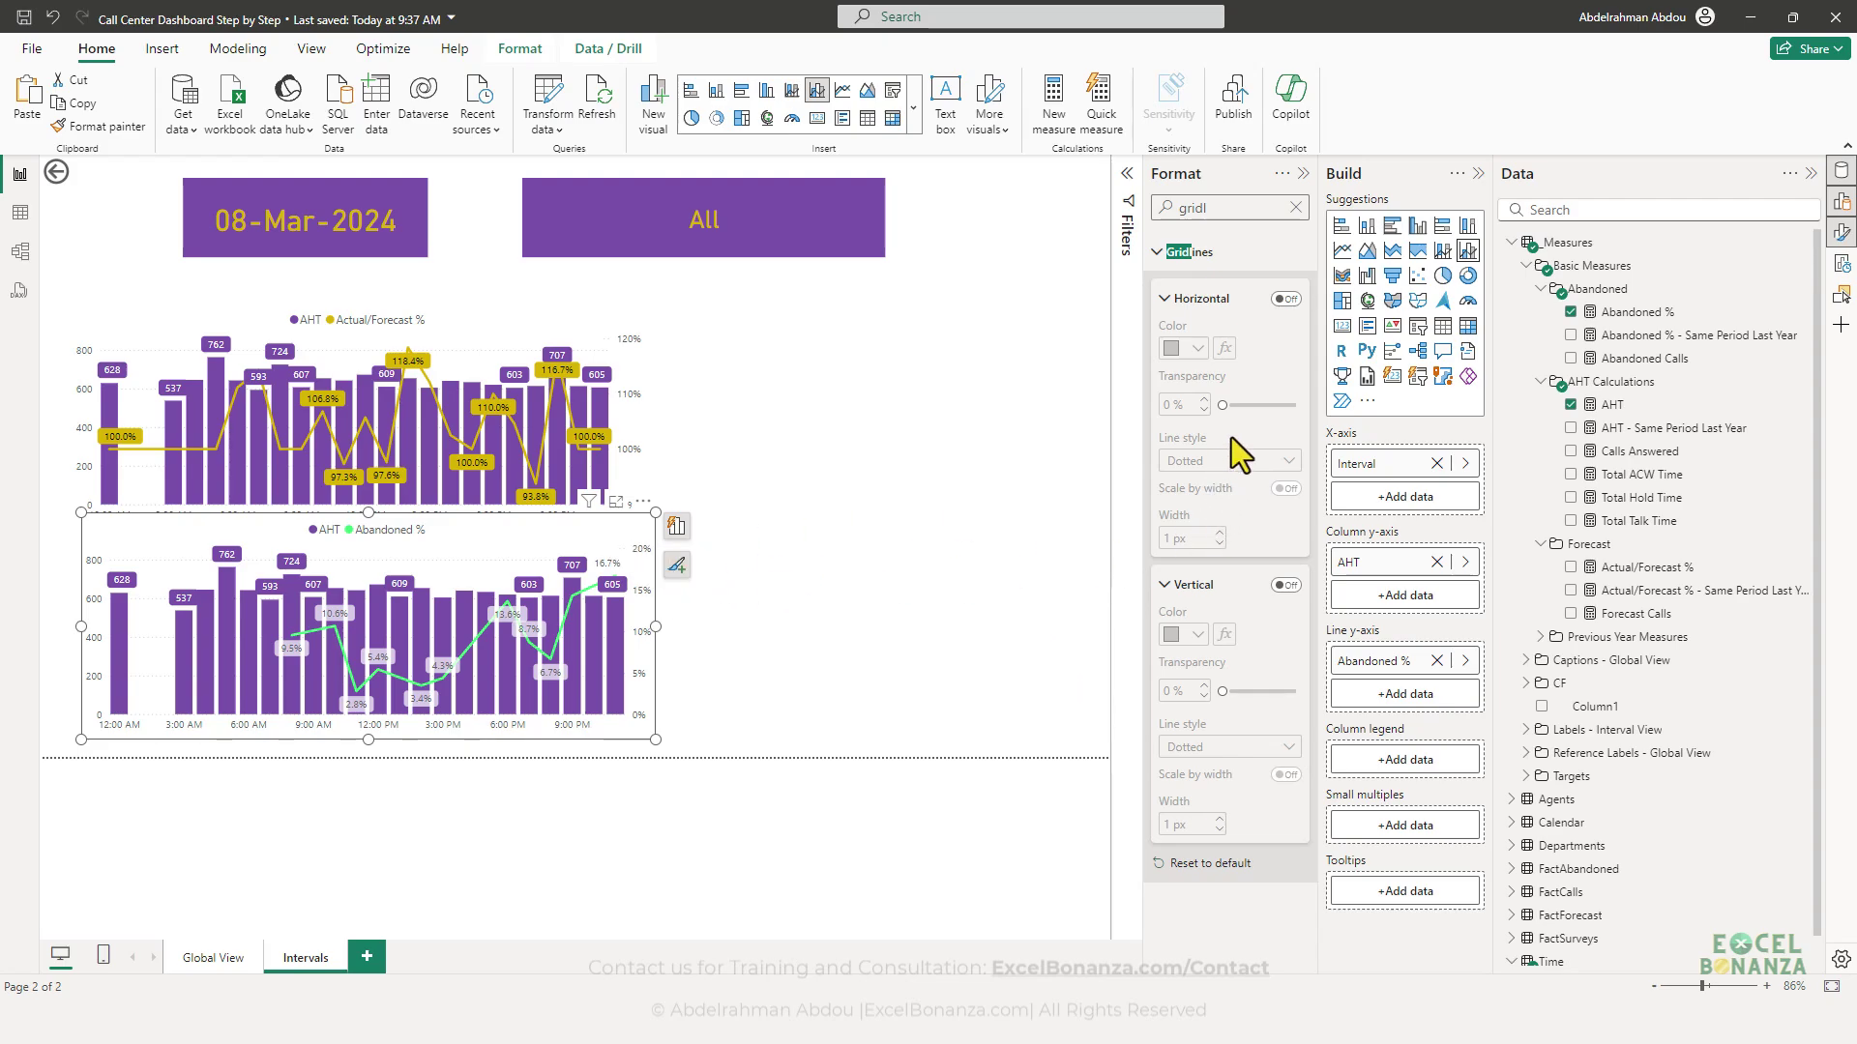
# - Set the lower chart's Abandoned % line to the dark yellow theme color
pyautogui.click(1295, 207)
pyautogui.scroll(-10, 1248, 479)
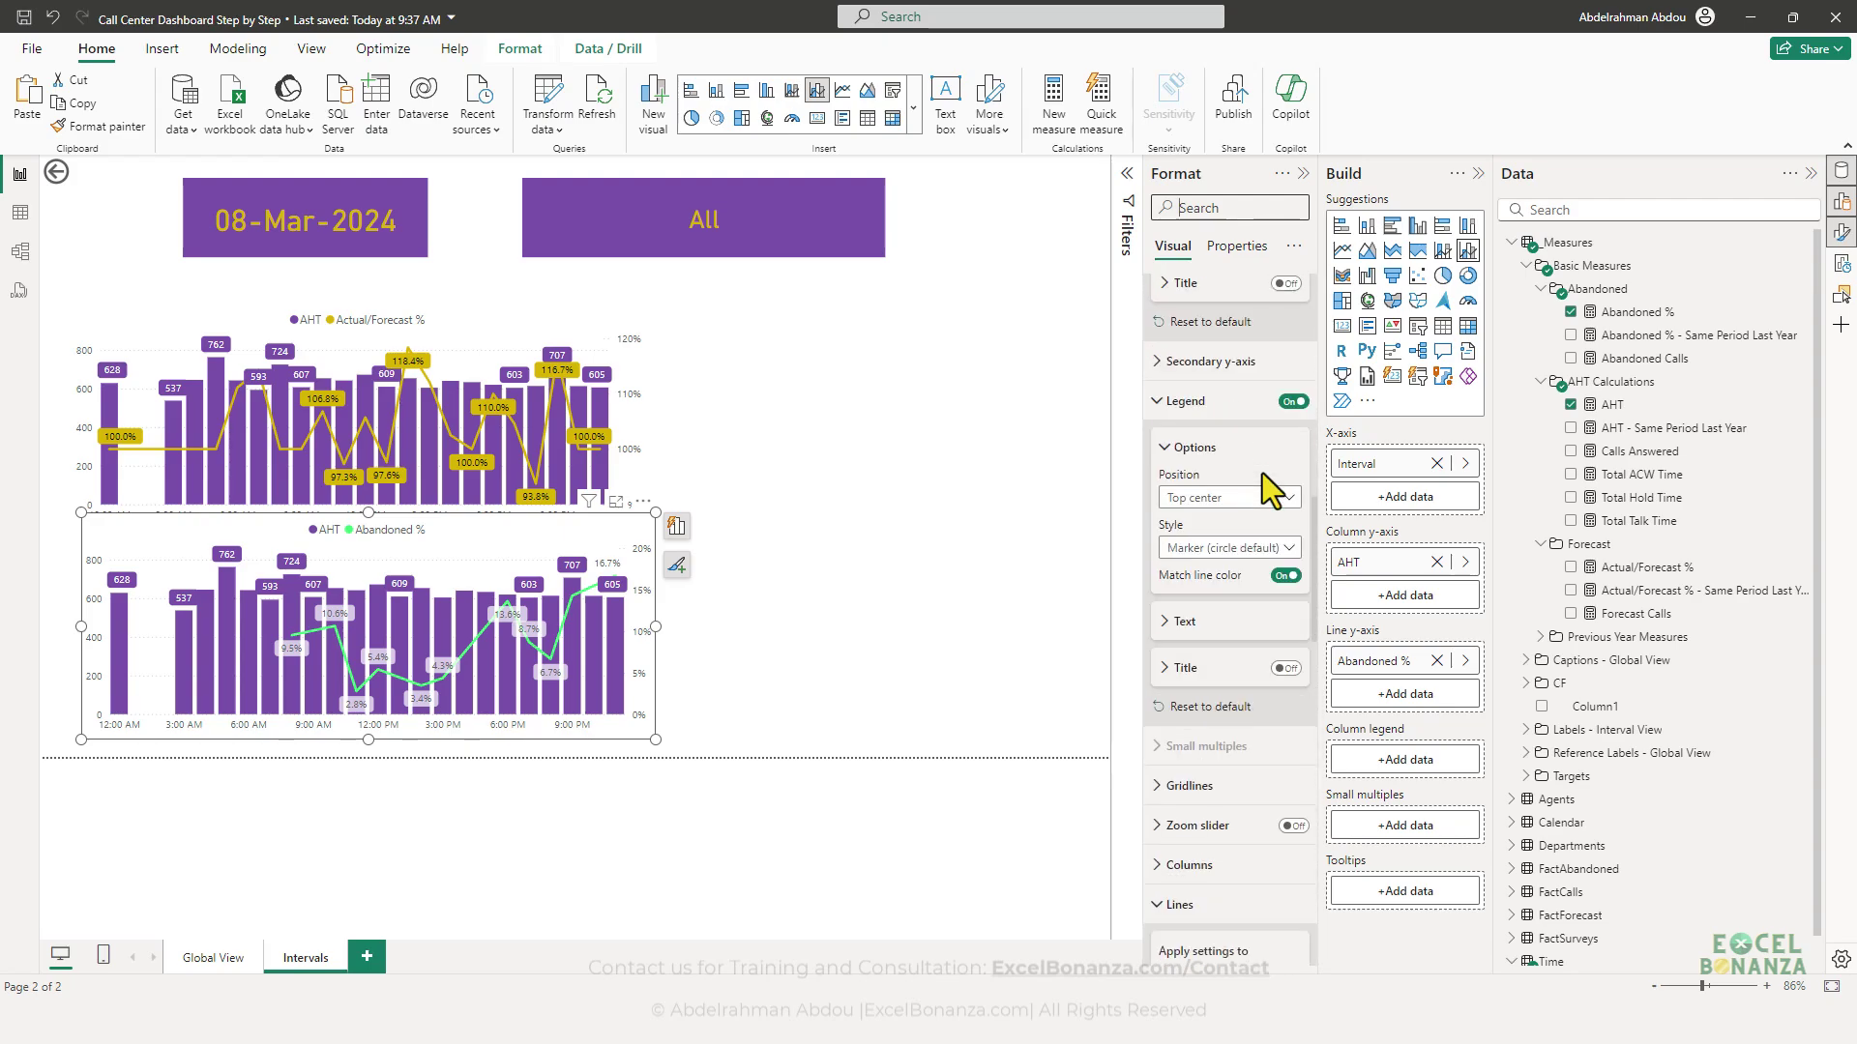
pyautogui.scroll(-3, 1222, 430)
pyautogui.click(1185, 581)
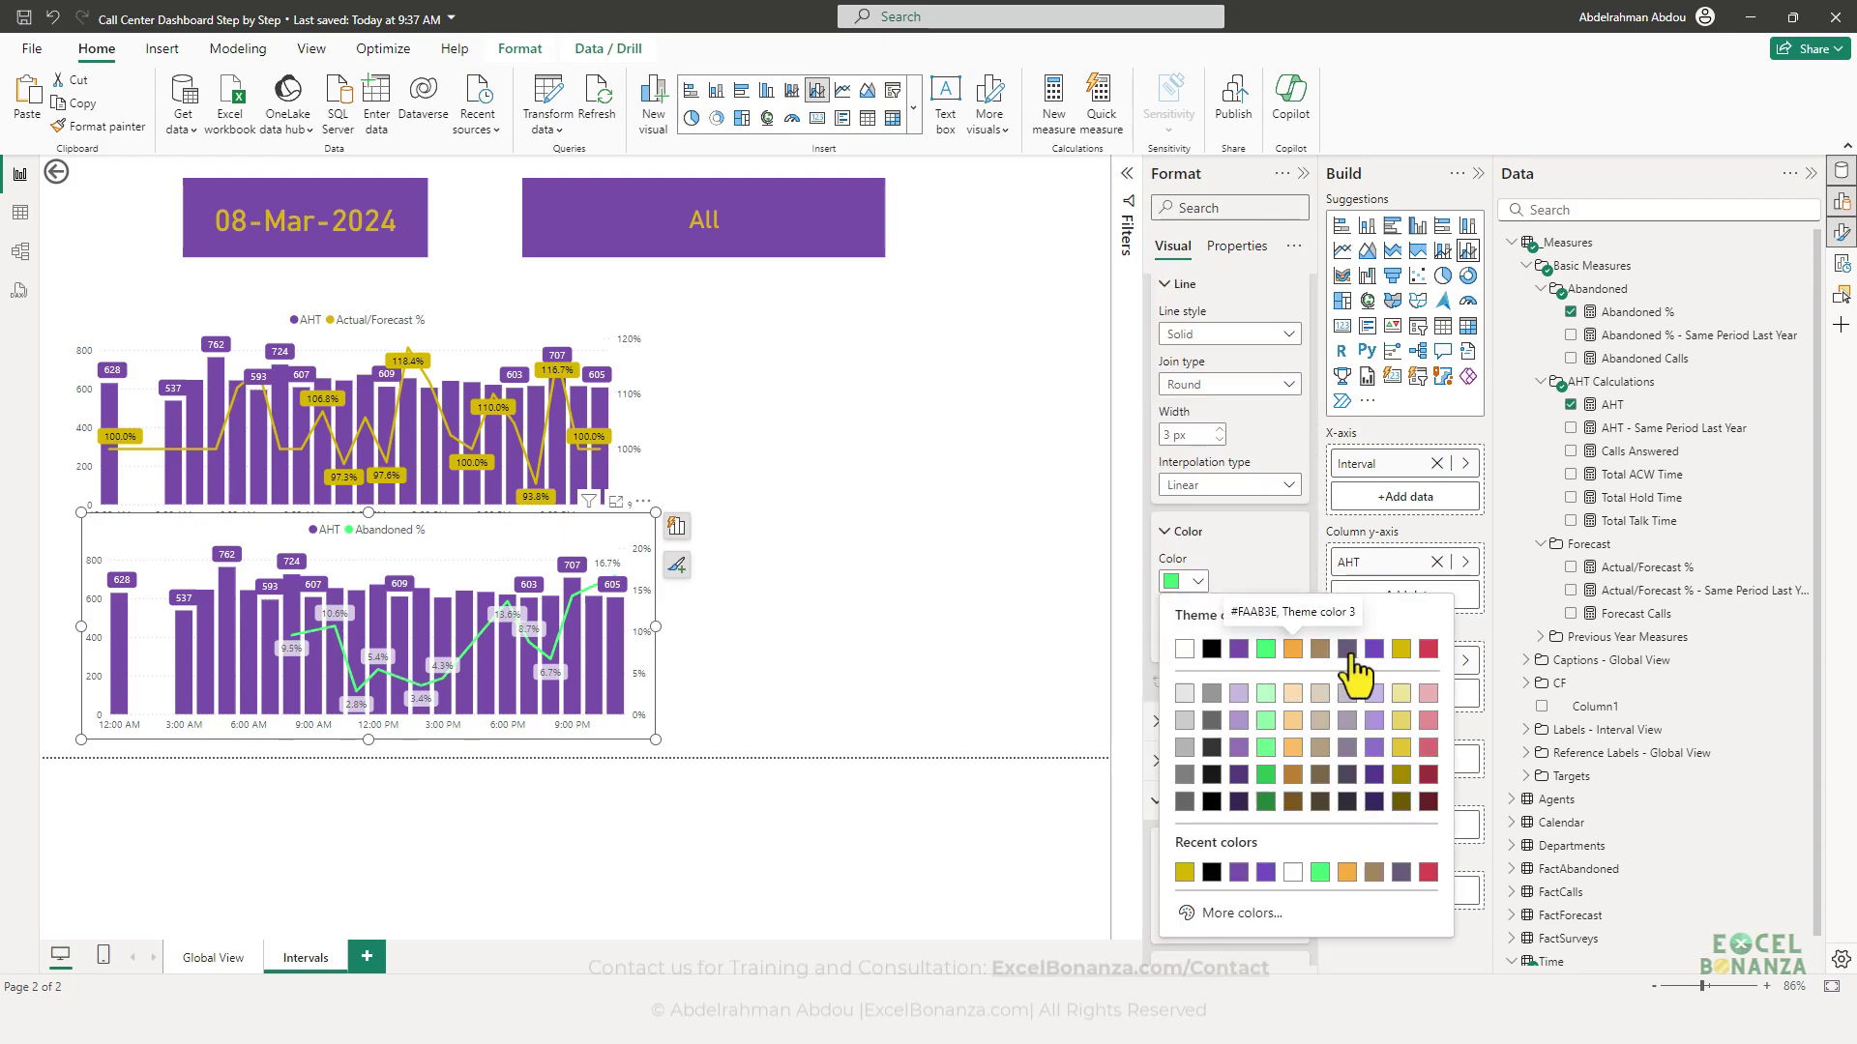
pyautogui.click(1402, 650)
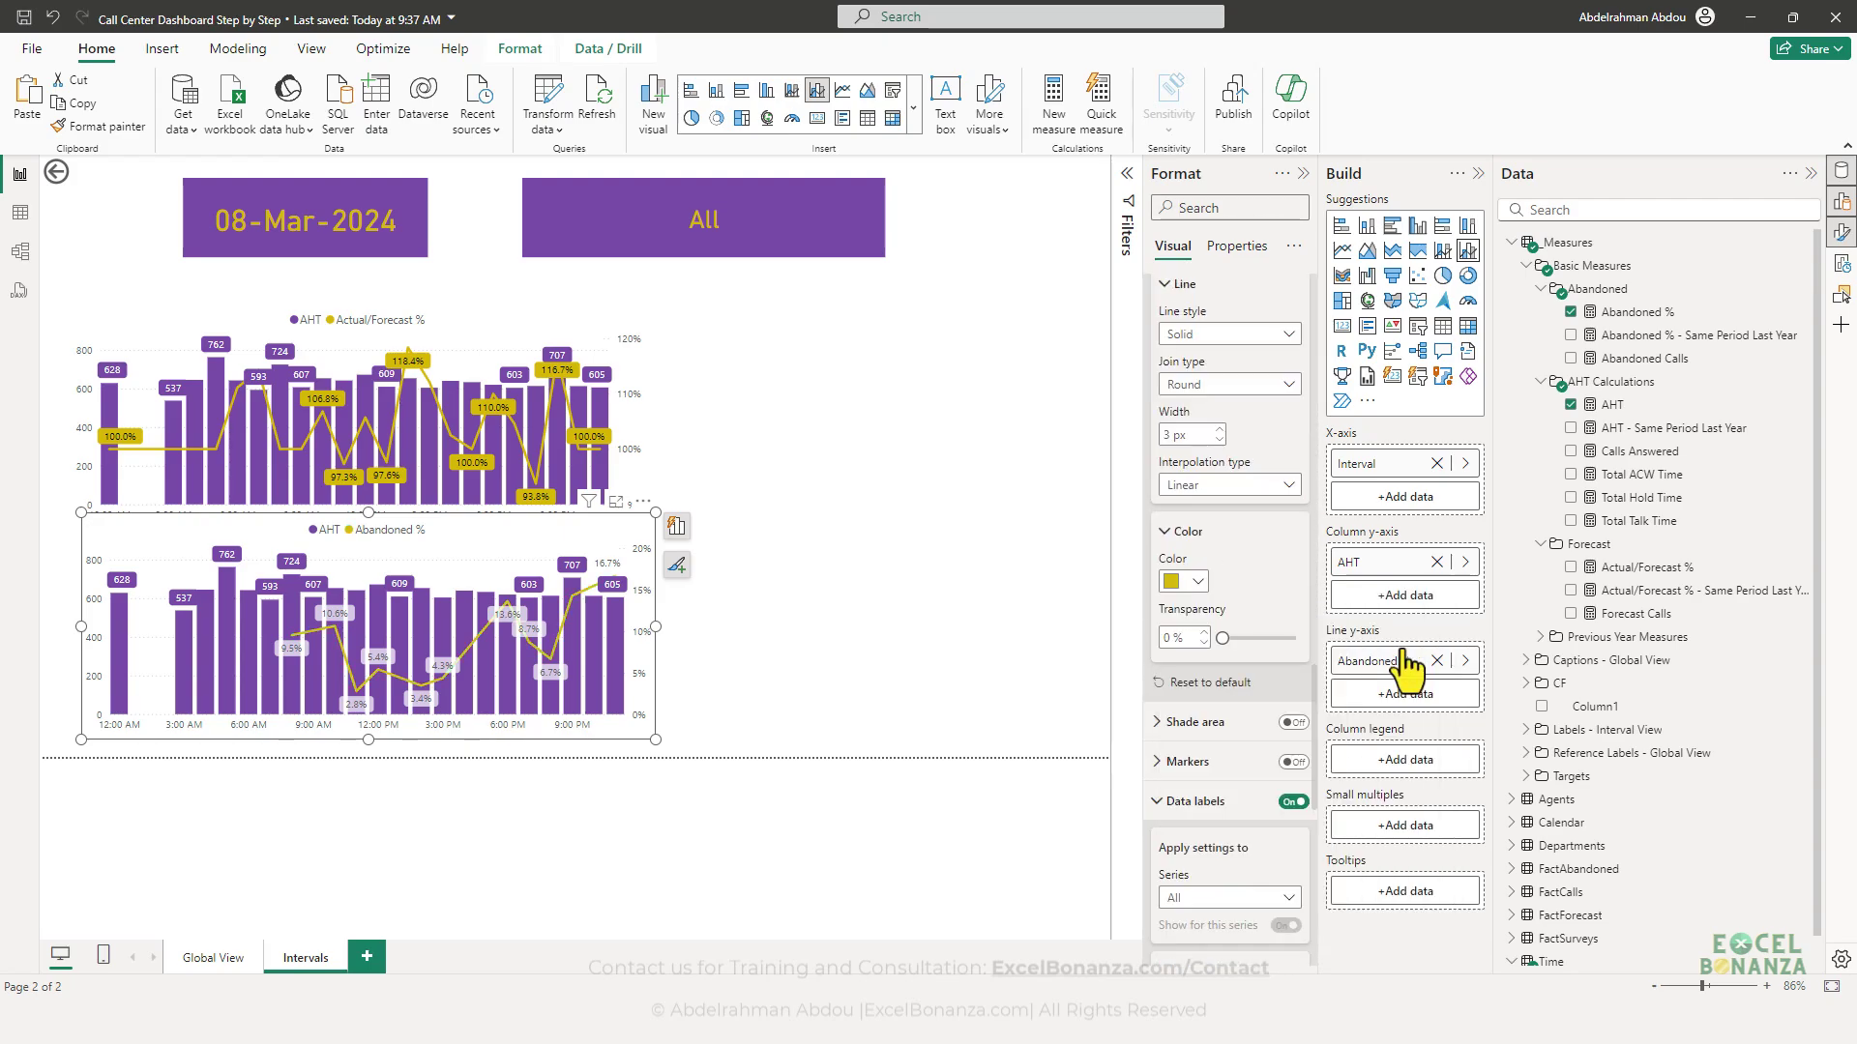
# - Set the data label text color to black for the Abandoned % series only
pyautogui.scroll(-4, 1233, 677)
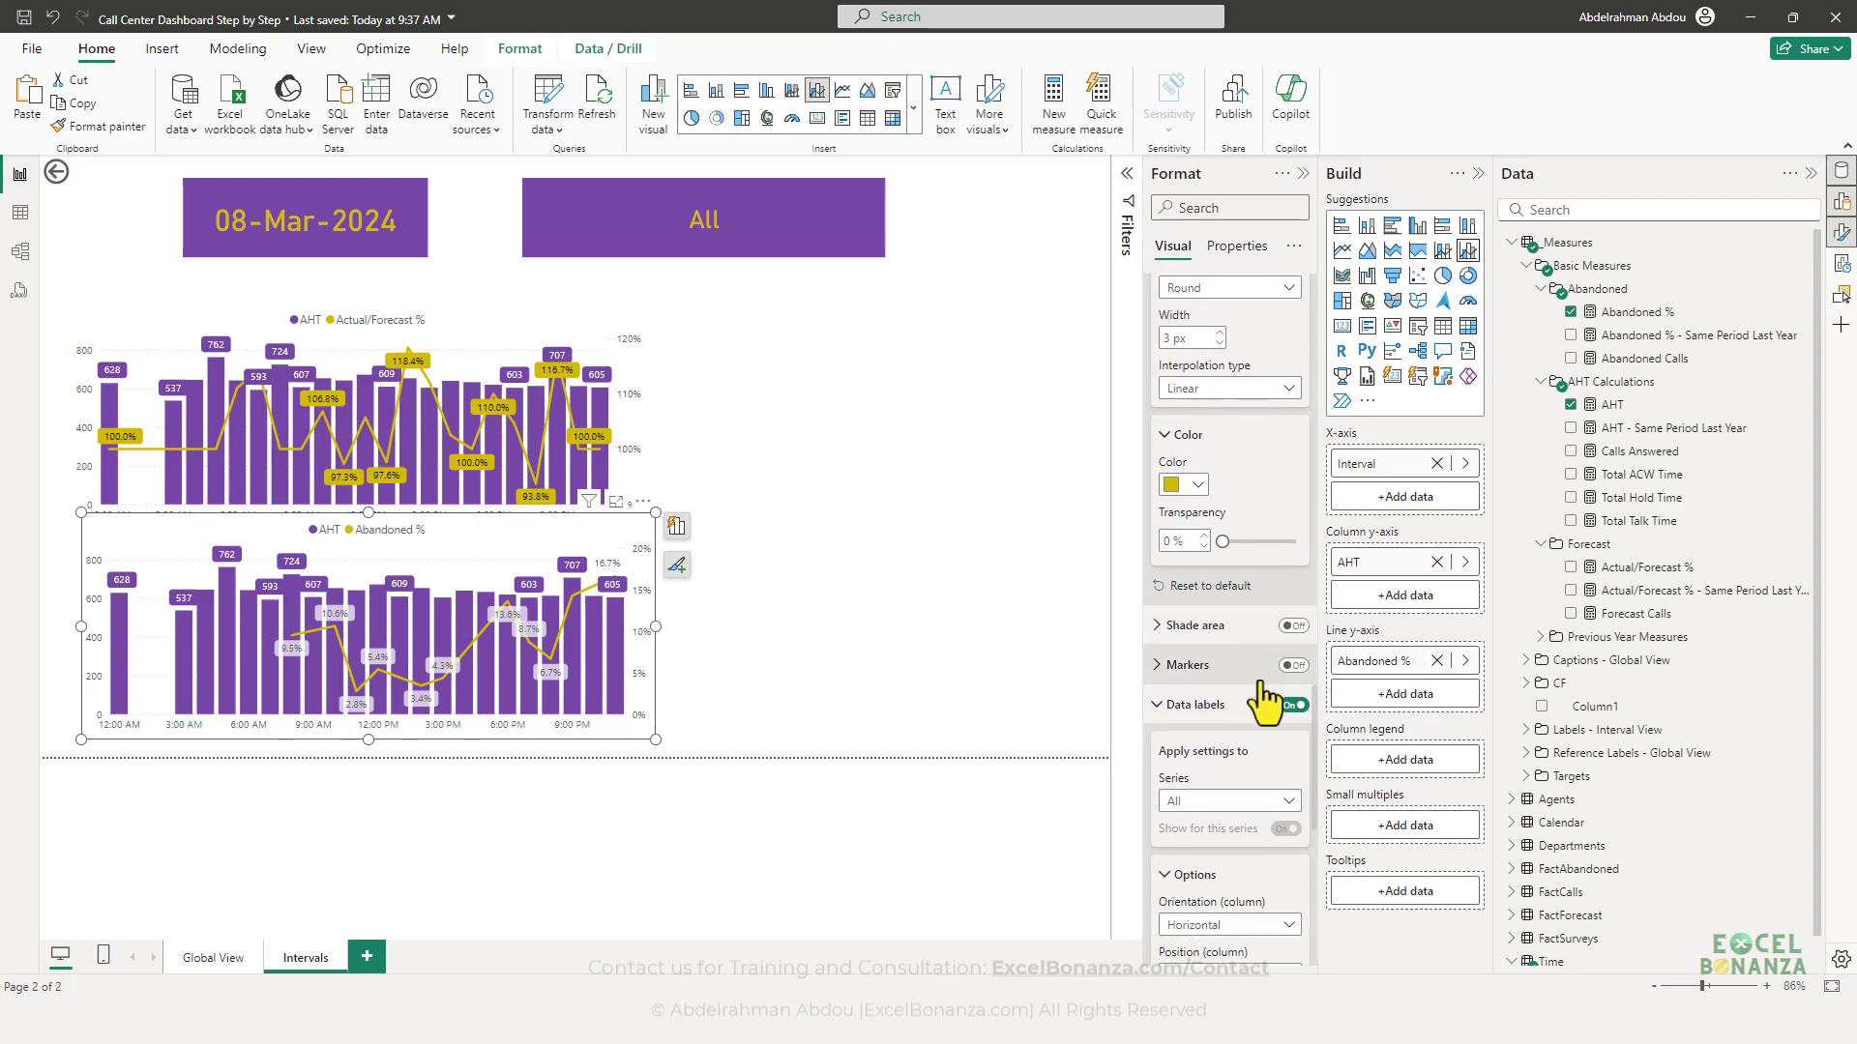
pyautogui.scroll(-4, 1241, 689)
pyautogui.click(1227, 513)
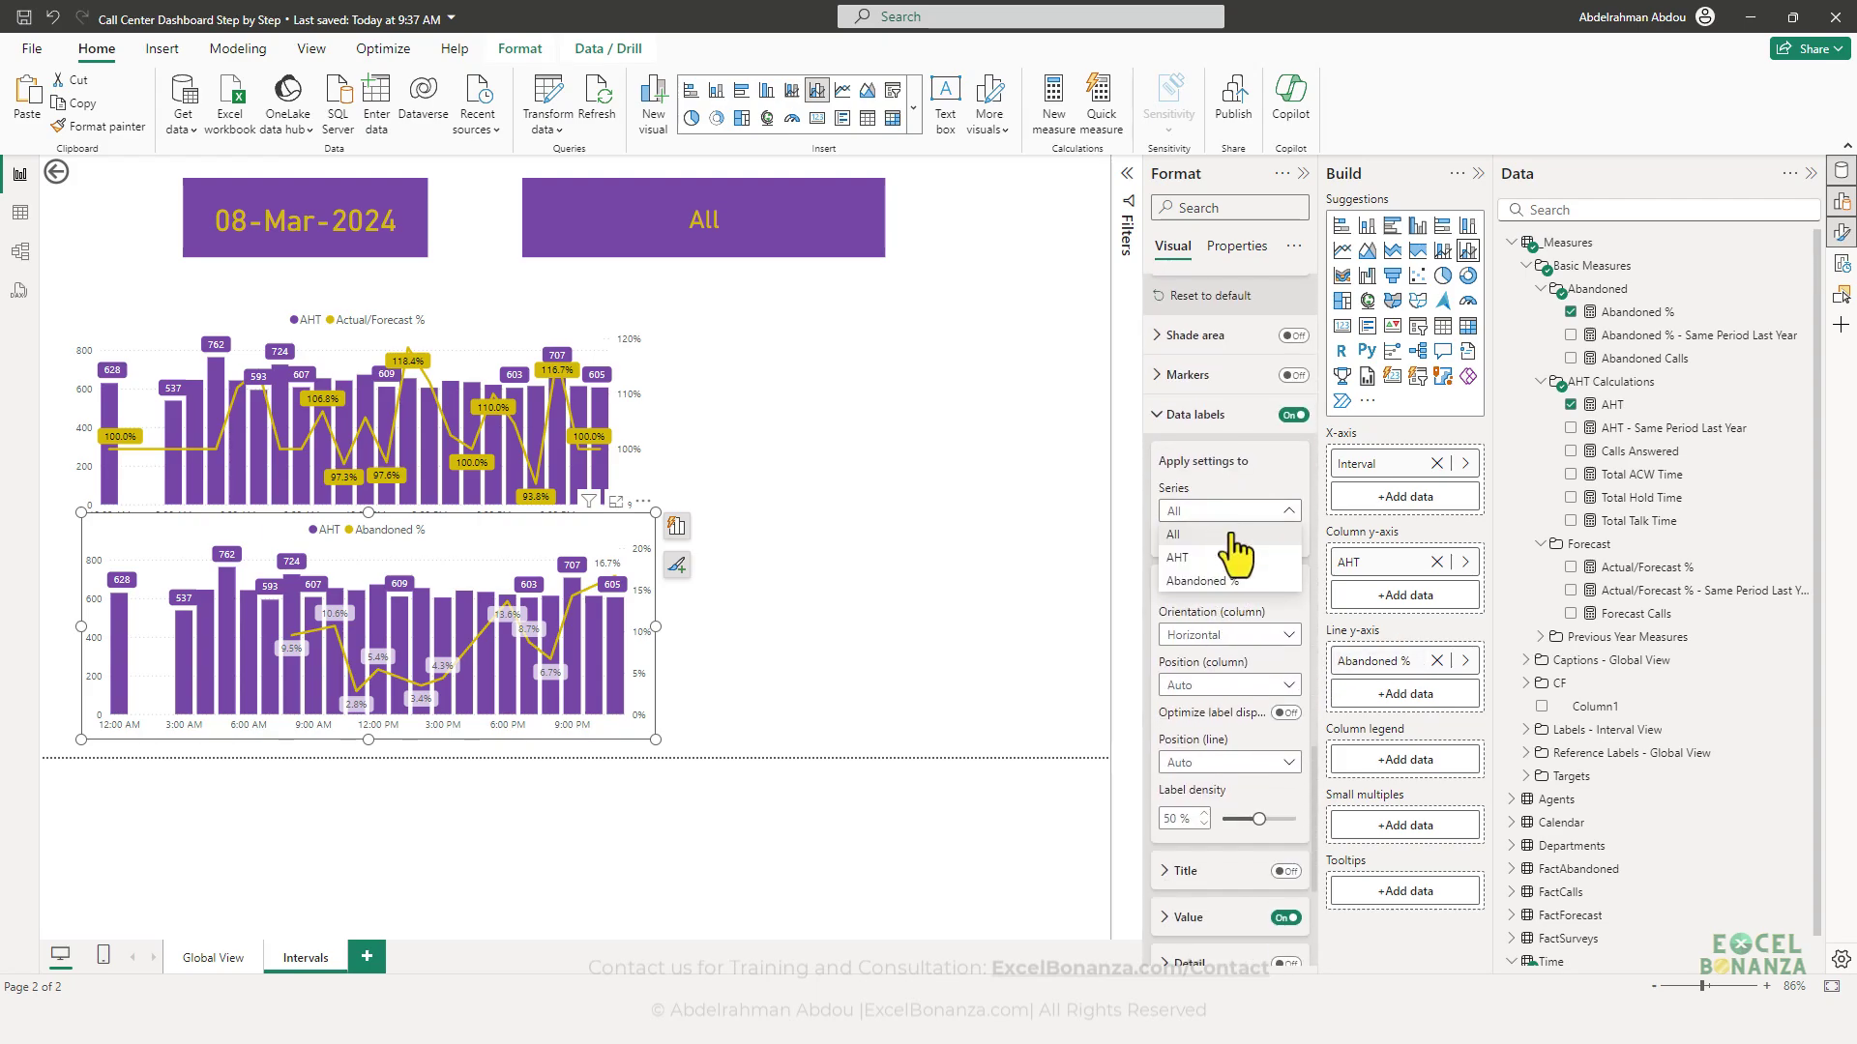
pyautogui.click(1223, 581)
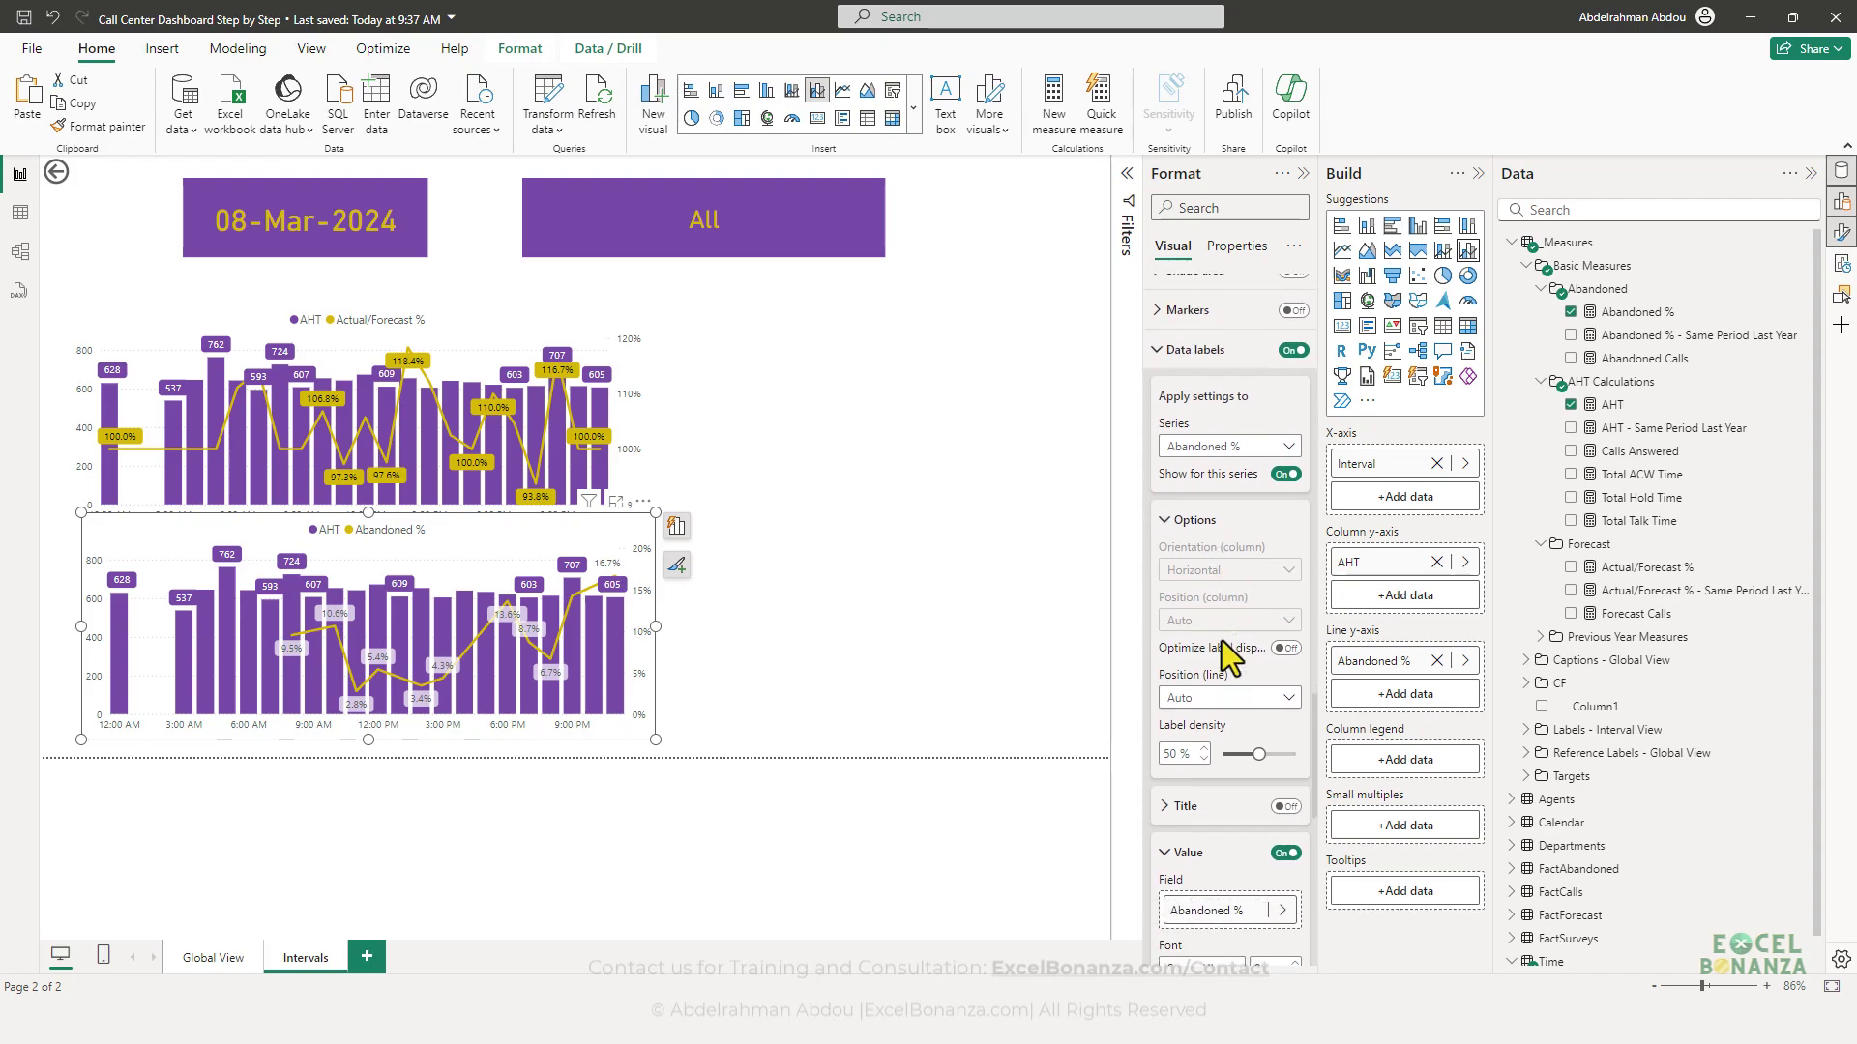
pyautogui.scroll(-6, 1222, 640)
pyautogui.scroll(-4, 1230, 647)
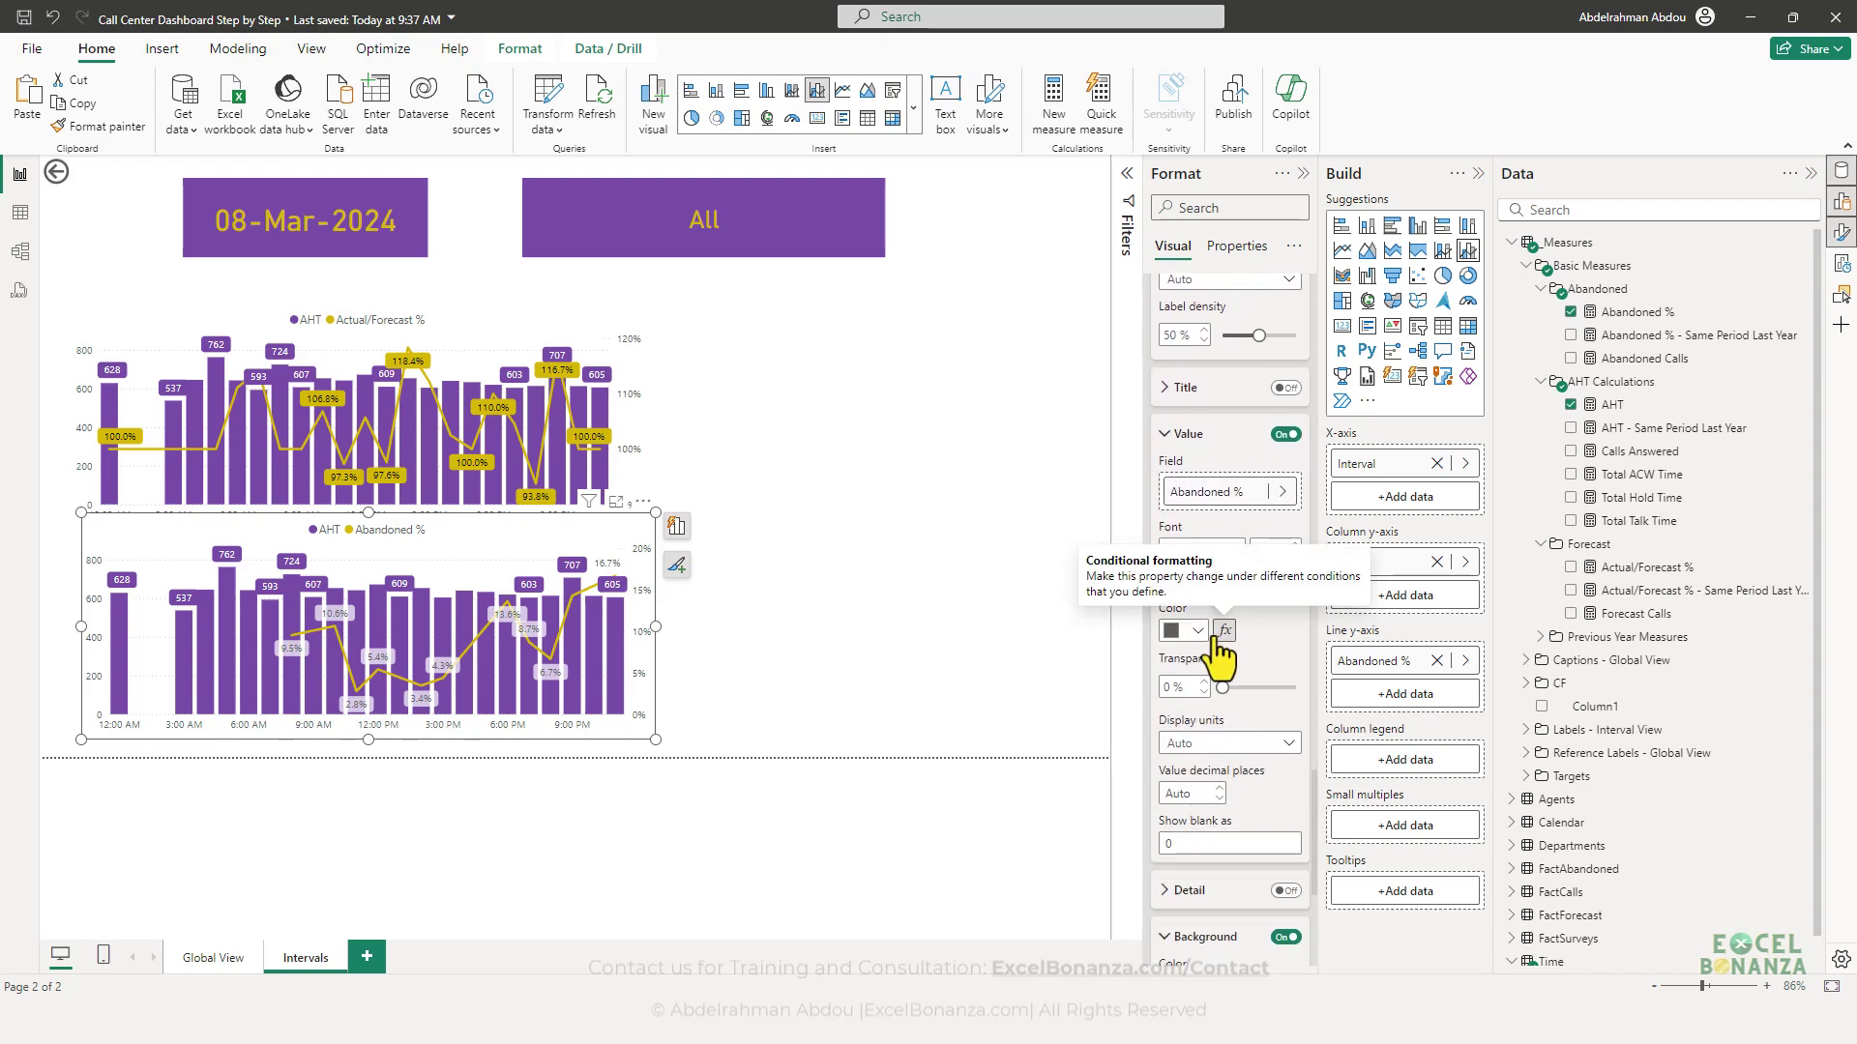
pyautogui.click(1198, 630)
pyautogui.click(1206, 698)
# - Give the Abandoned % data labels a dark yellow background with 0% transparency
pyautogui.scroll(-6, 1223, 673)
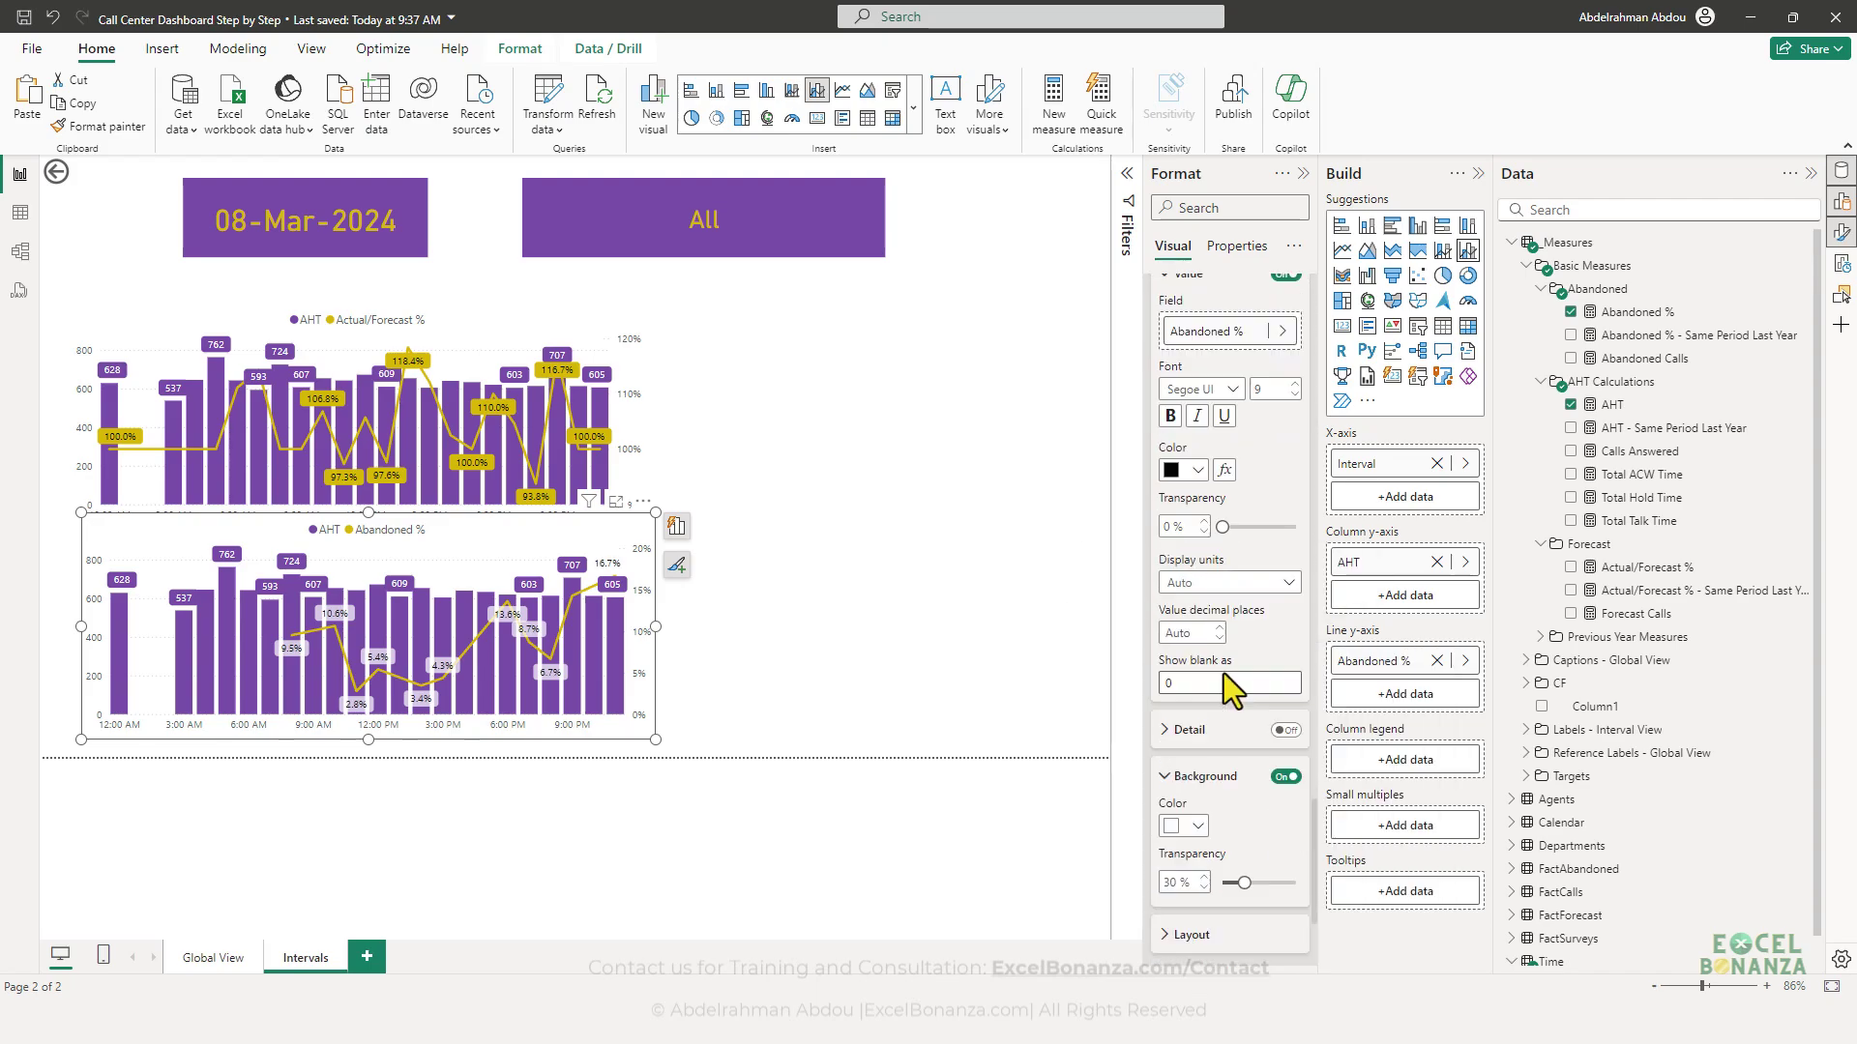
pyautogui.click(1196, 601)
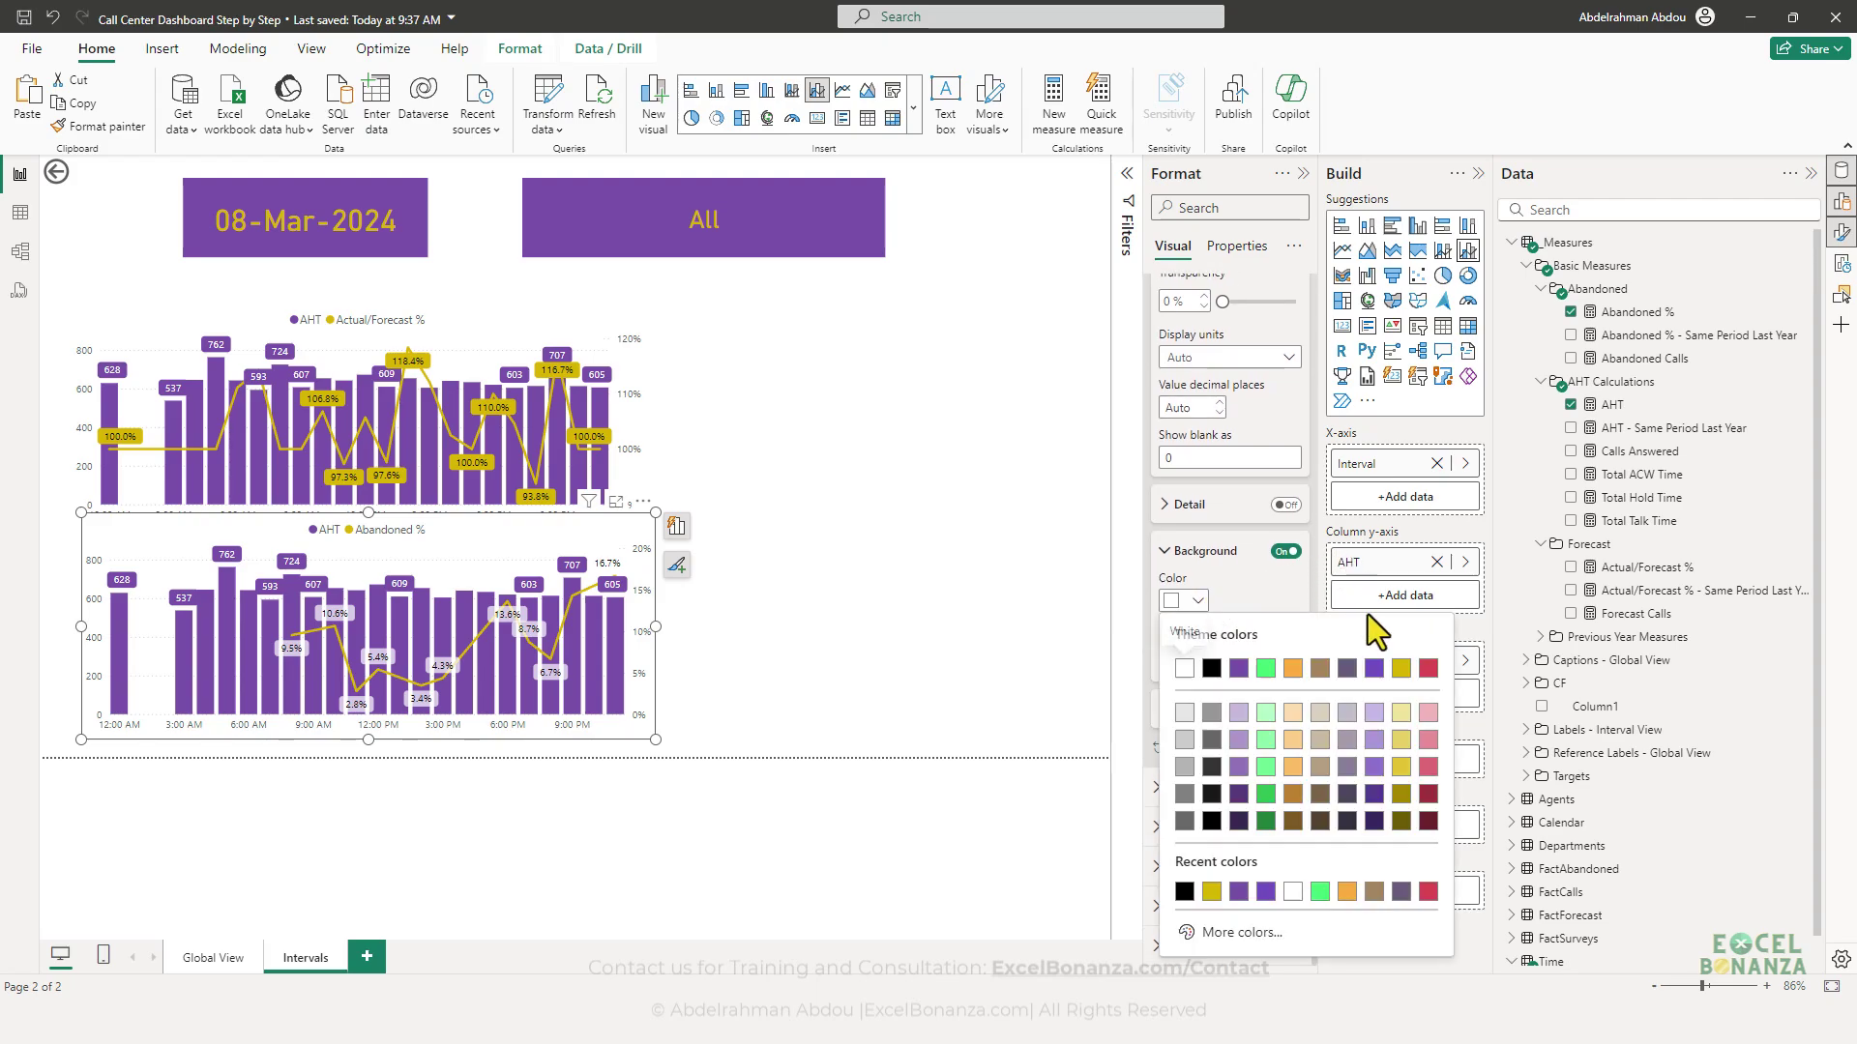
pyautogui.click(1408, 666)
pyautogui.moveTo(1240, 655); pyautogui.dragTo(1167, 656)
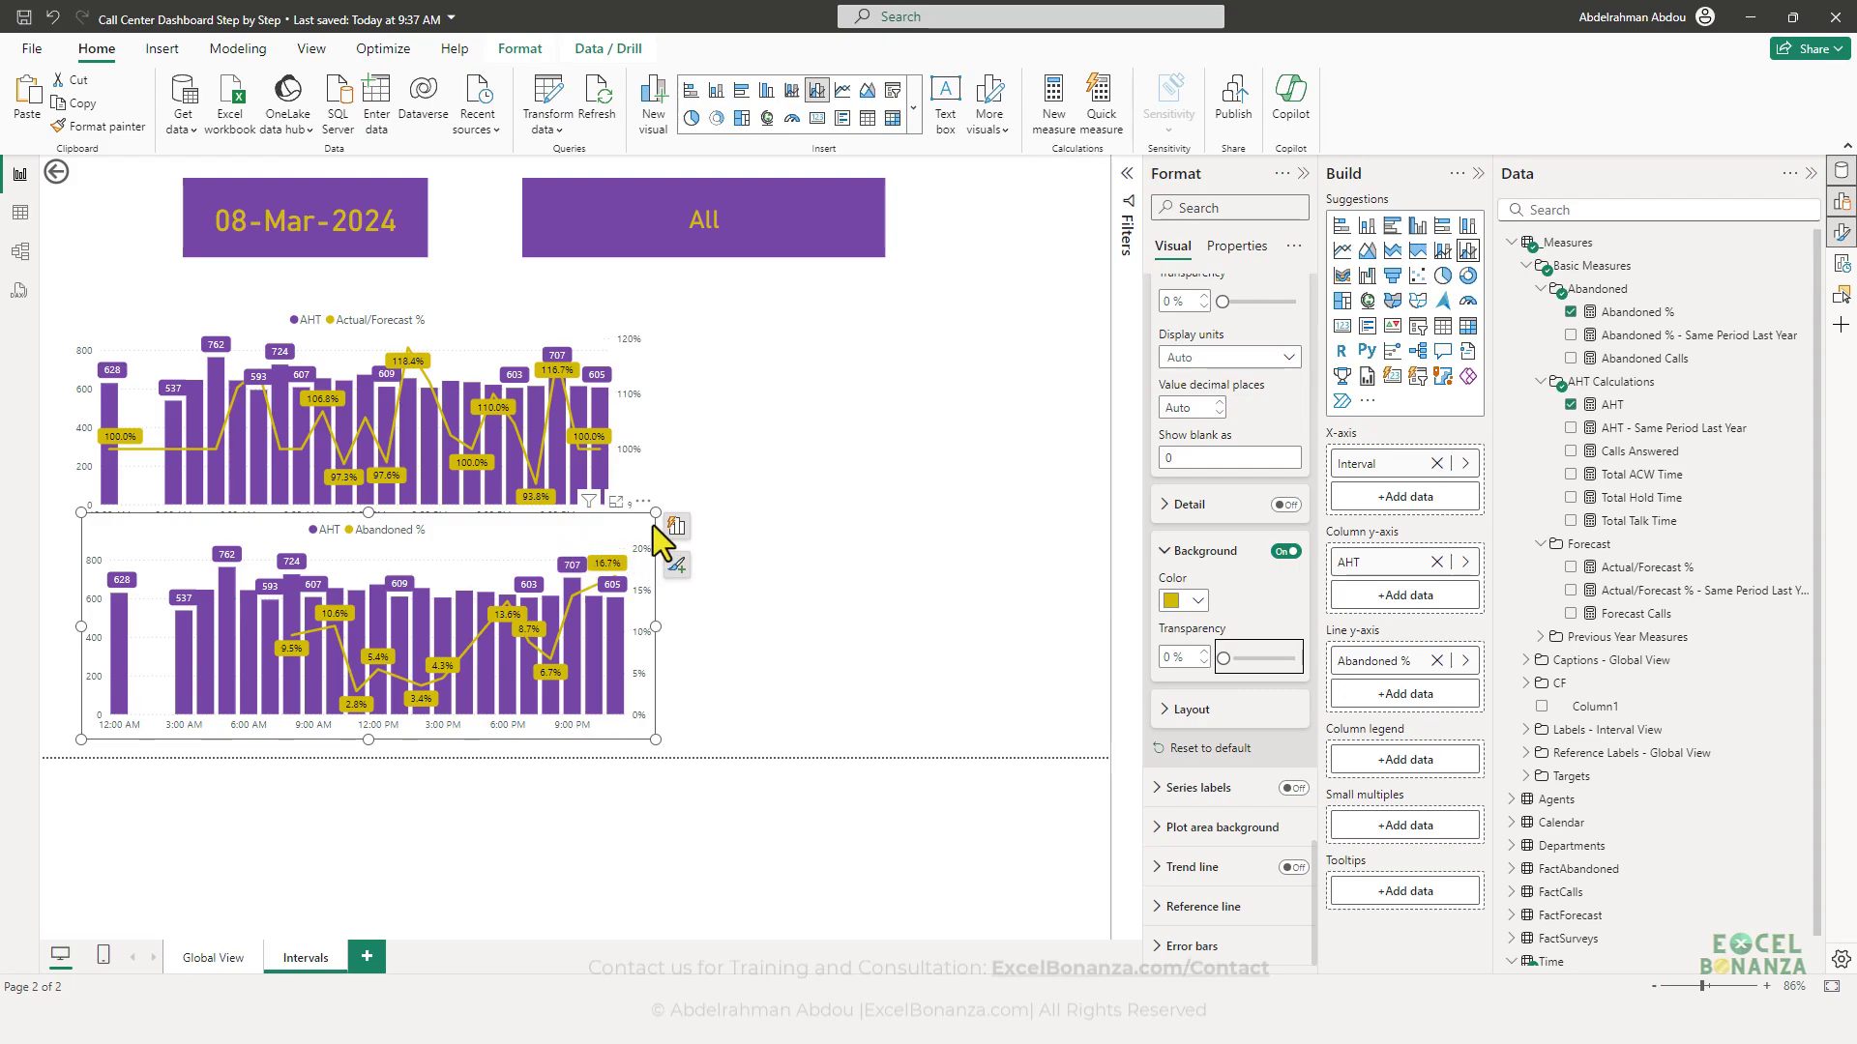
# - Move the Actual/Forecast % chart up clear of the lower chart, and check the Interval Drillthrough reference screenshot
pyautogui.moveTo(508, 333); pyautogui.dragTo(520, 325)
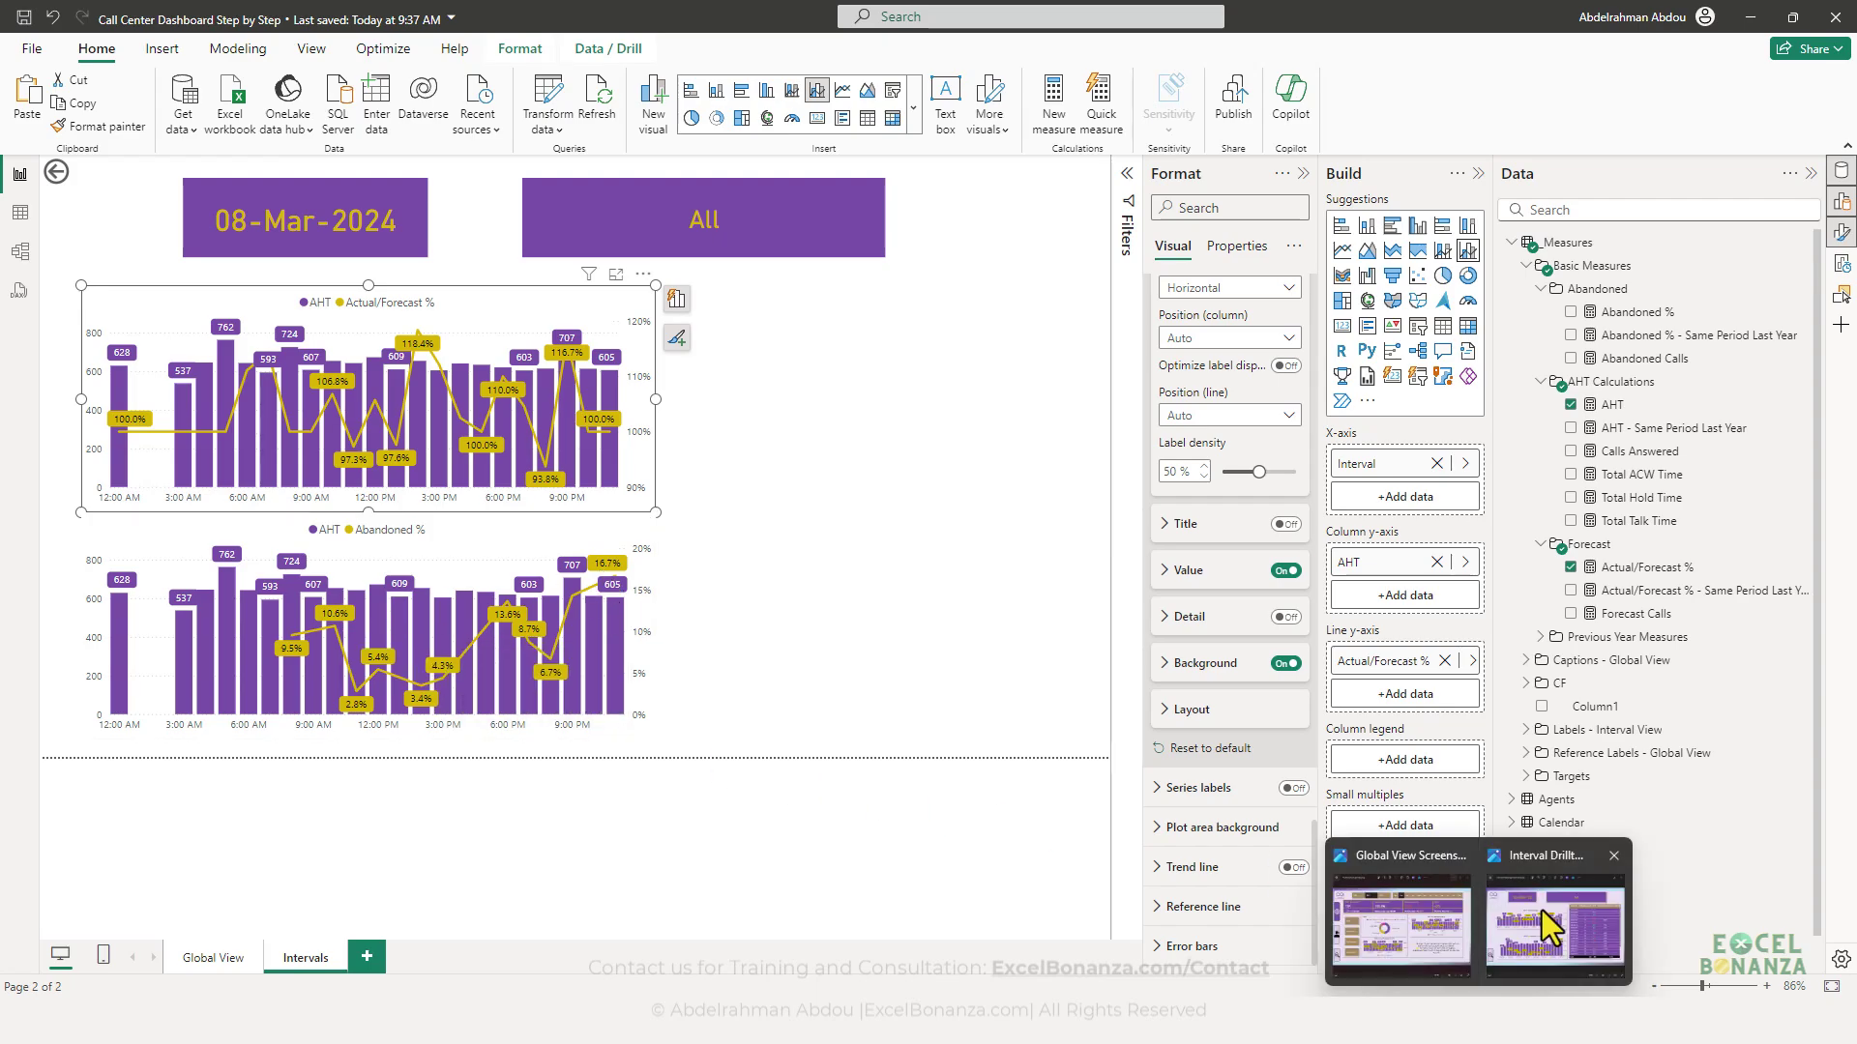
pyautogui.click(1554, 923)
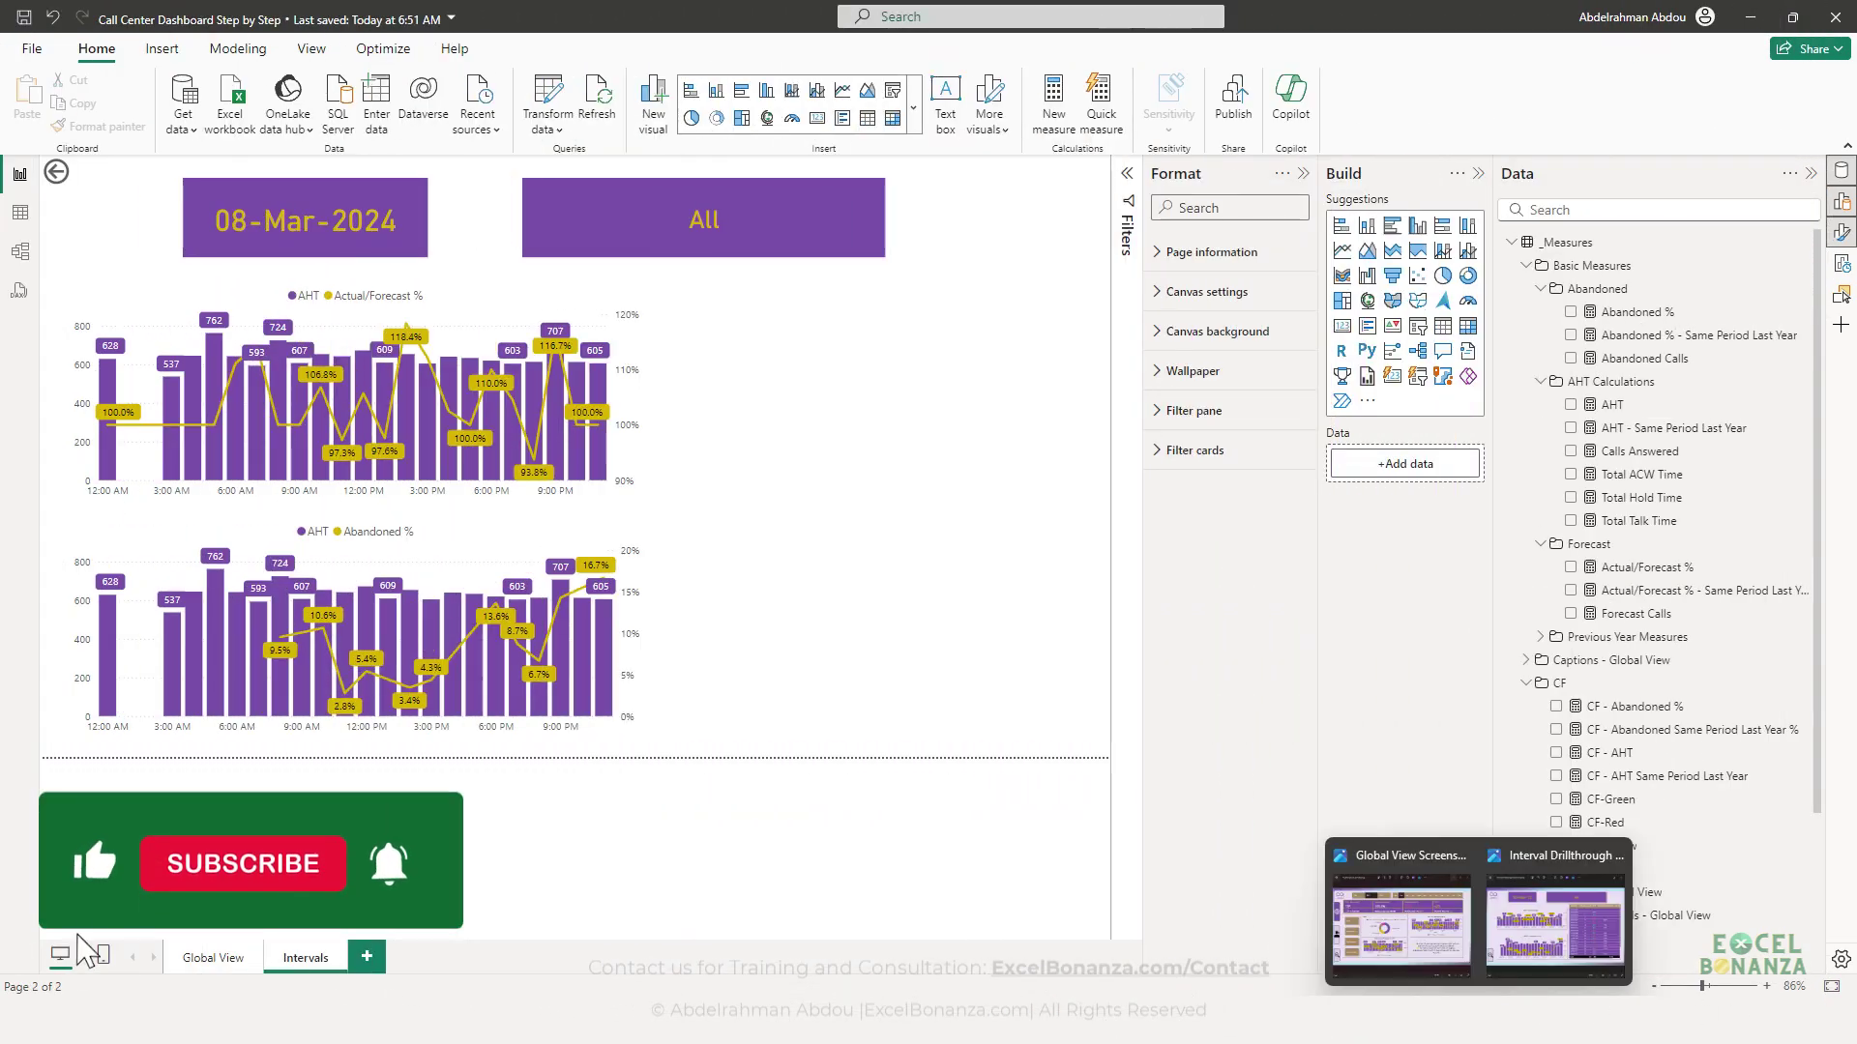
pyautogui.click(1523, 934)
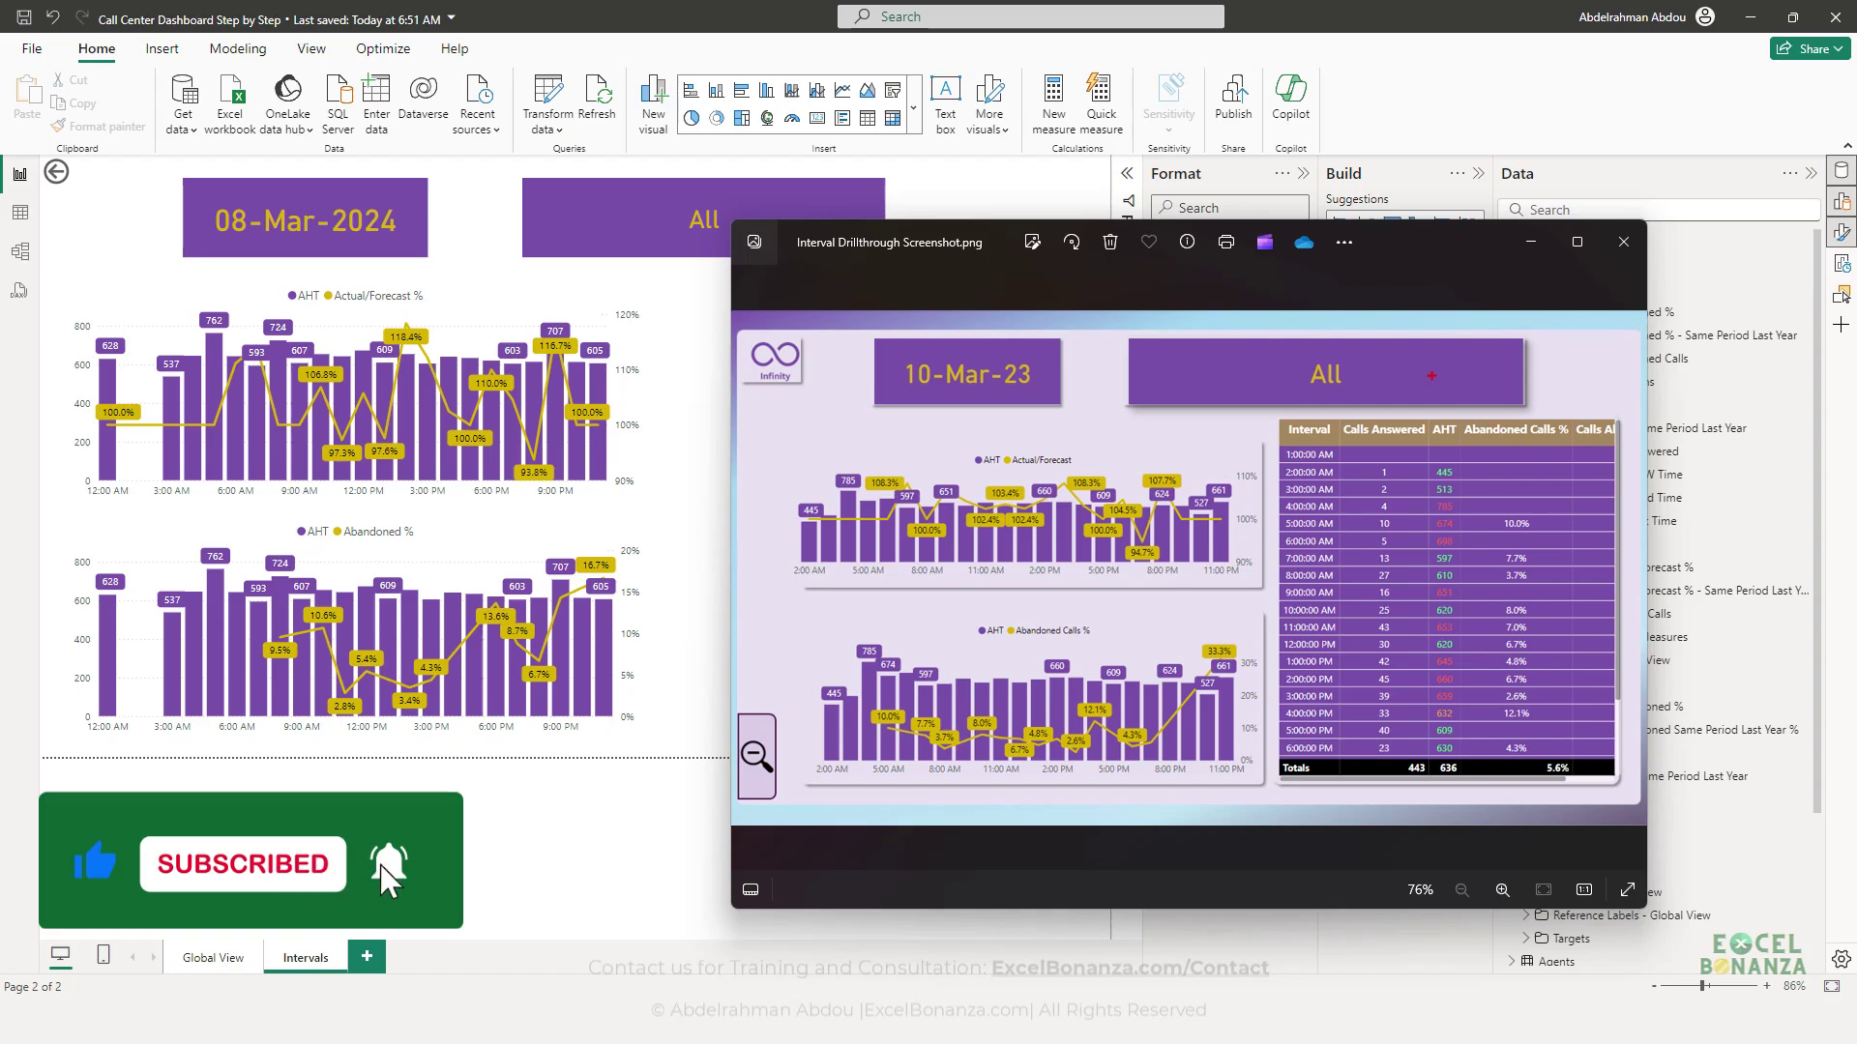
pyautogui.click(711, 461)
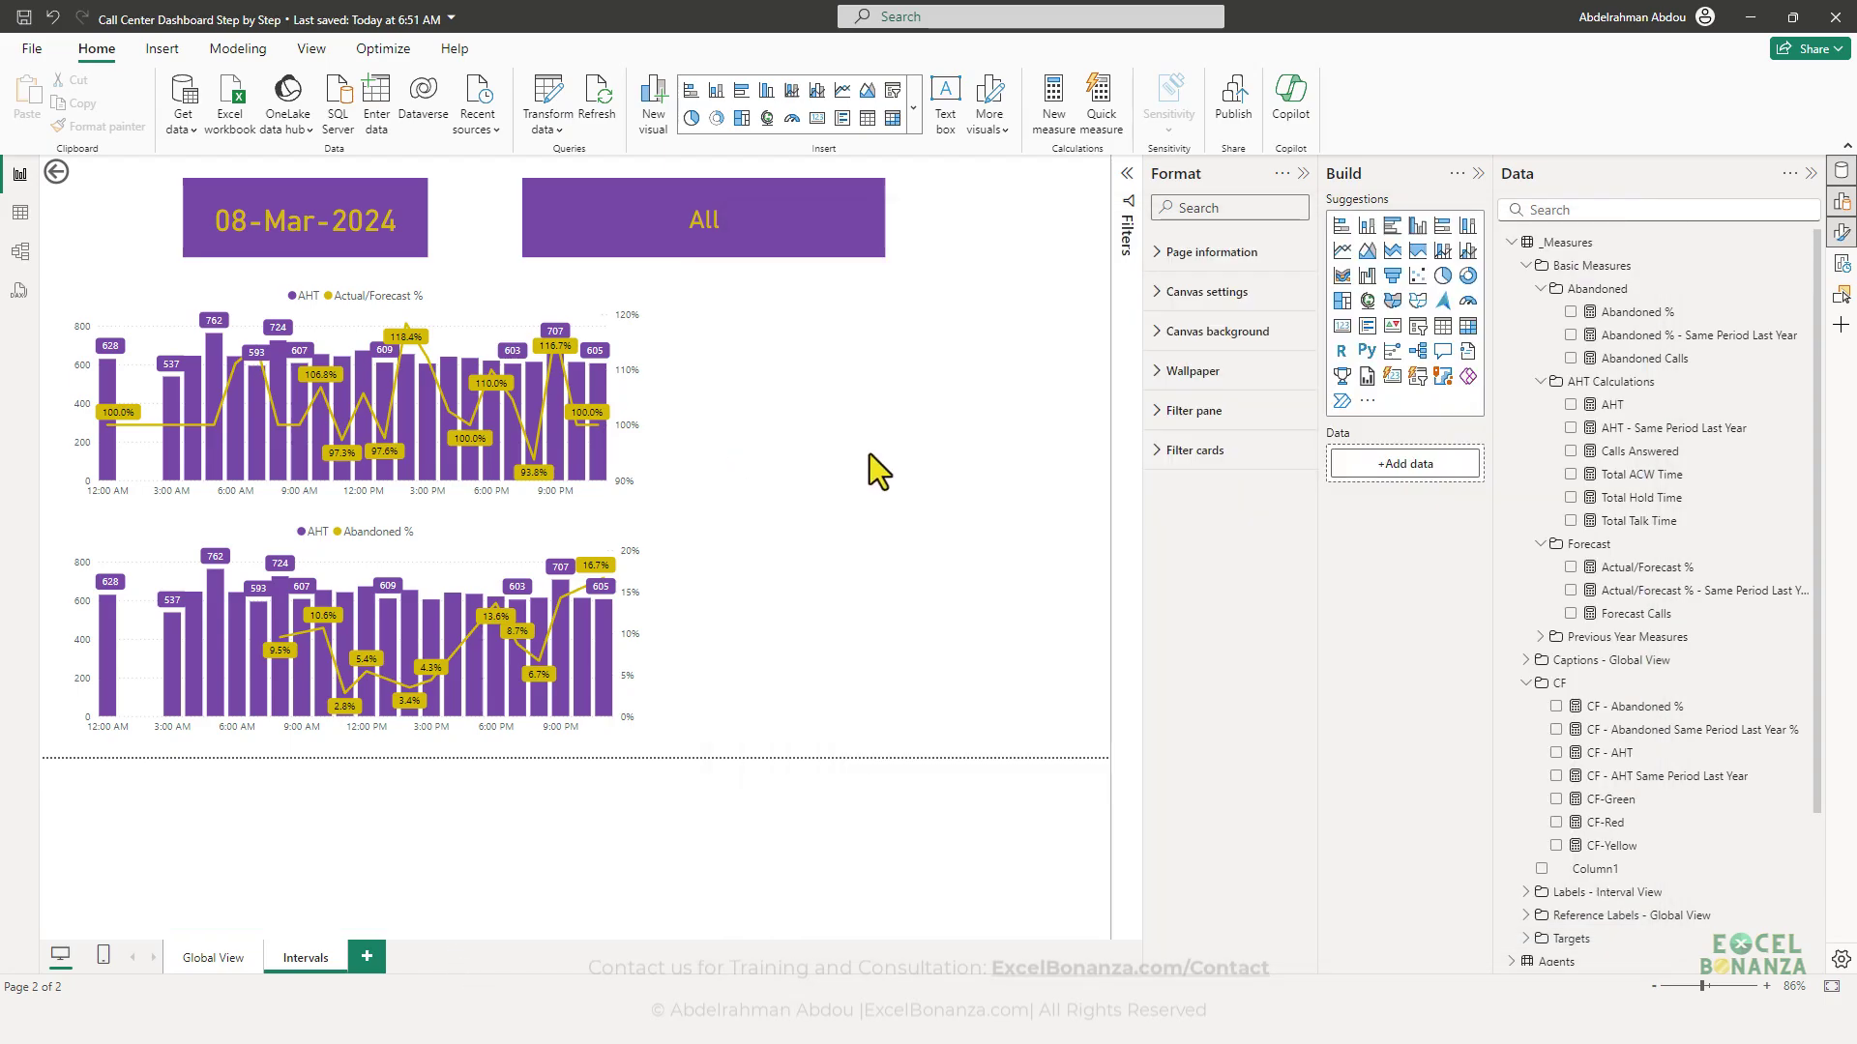
# - Insert a table visual beside the two charts, size it to their combined height, and add the Interval field
pyautogui.click(1442, 326)
pyautogui.moveTo(885, 505); pyautogui.dragTo(1078, 708)
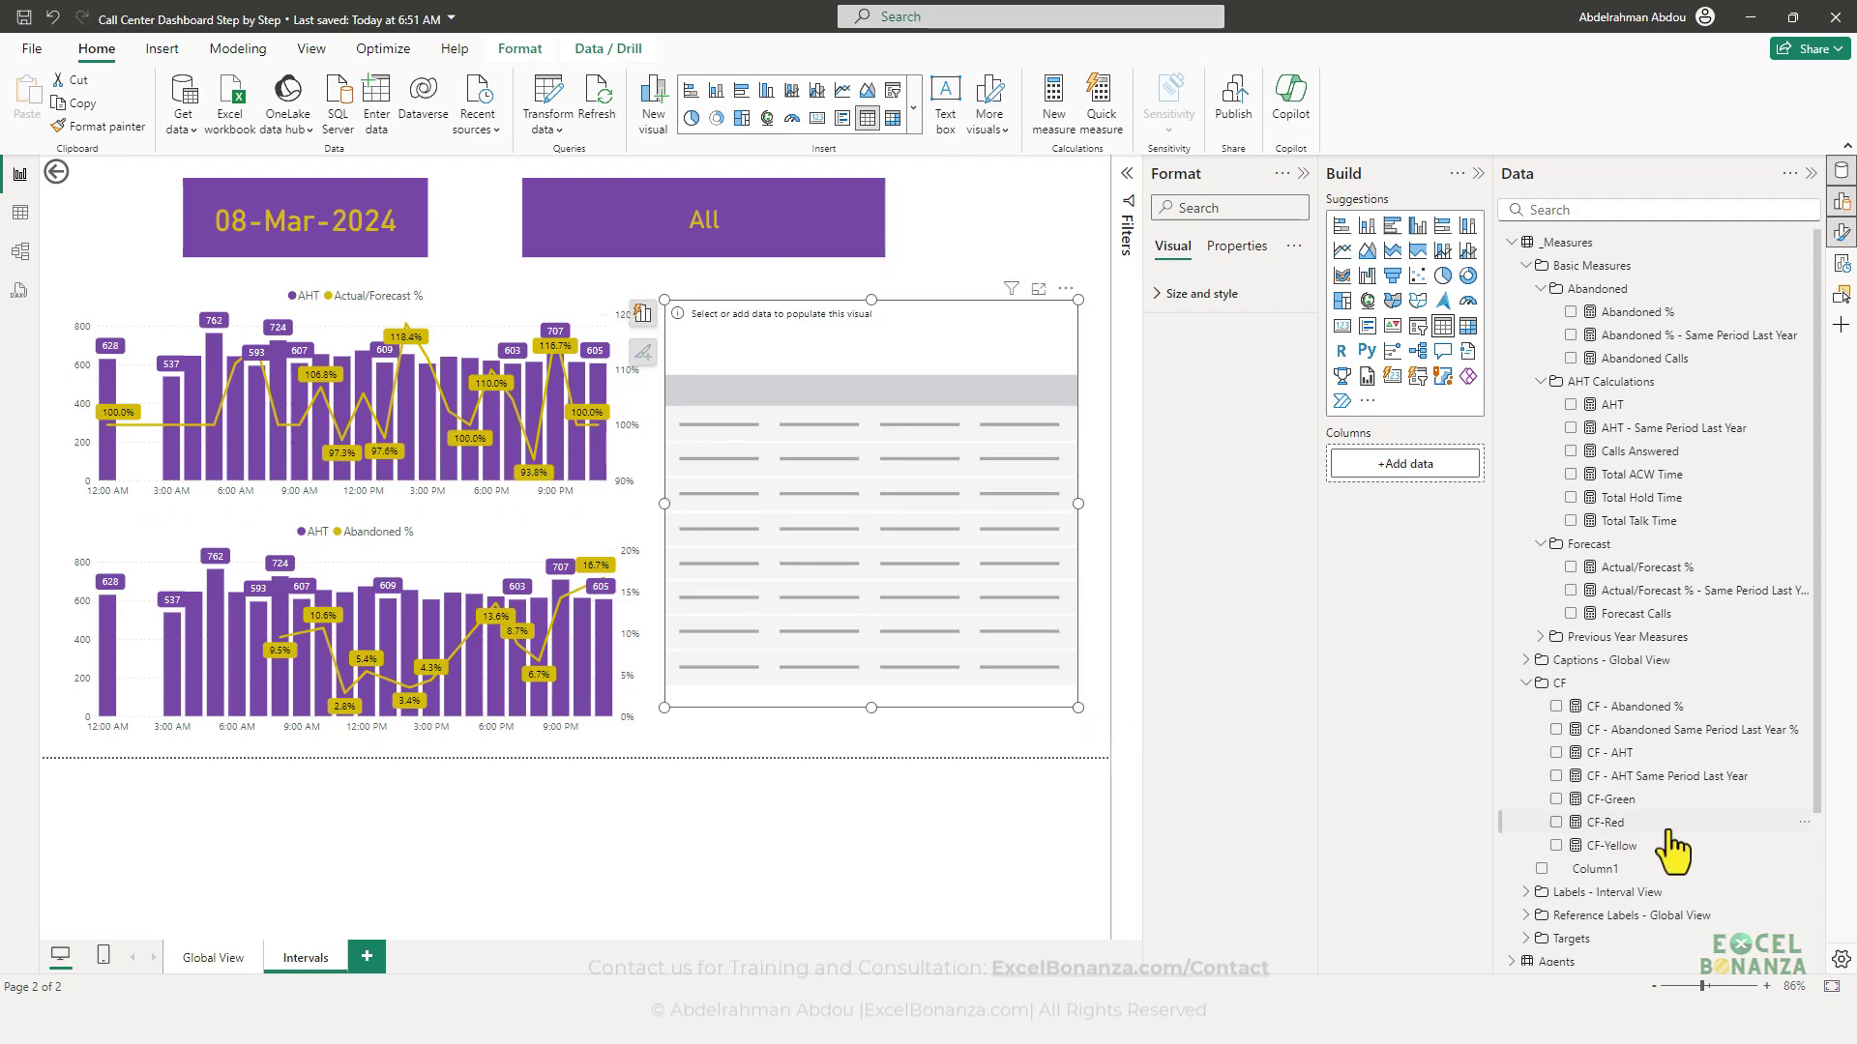
pyautogui.scroll(-3, 1675, 851)
pyautogui.moveTo(1590, 955); pyautogui.dragTo(831, 483)
# - Add the Calls Answered, AHT, Abandoned % and Abandoned Calls measures as columns of the interval table
pyautogui.scroll(3, 1711, 497)
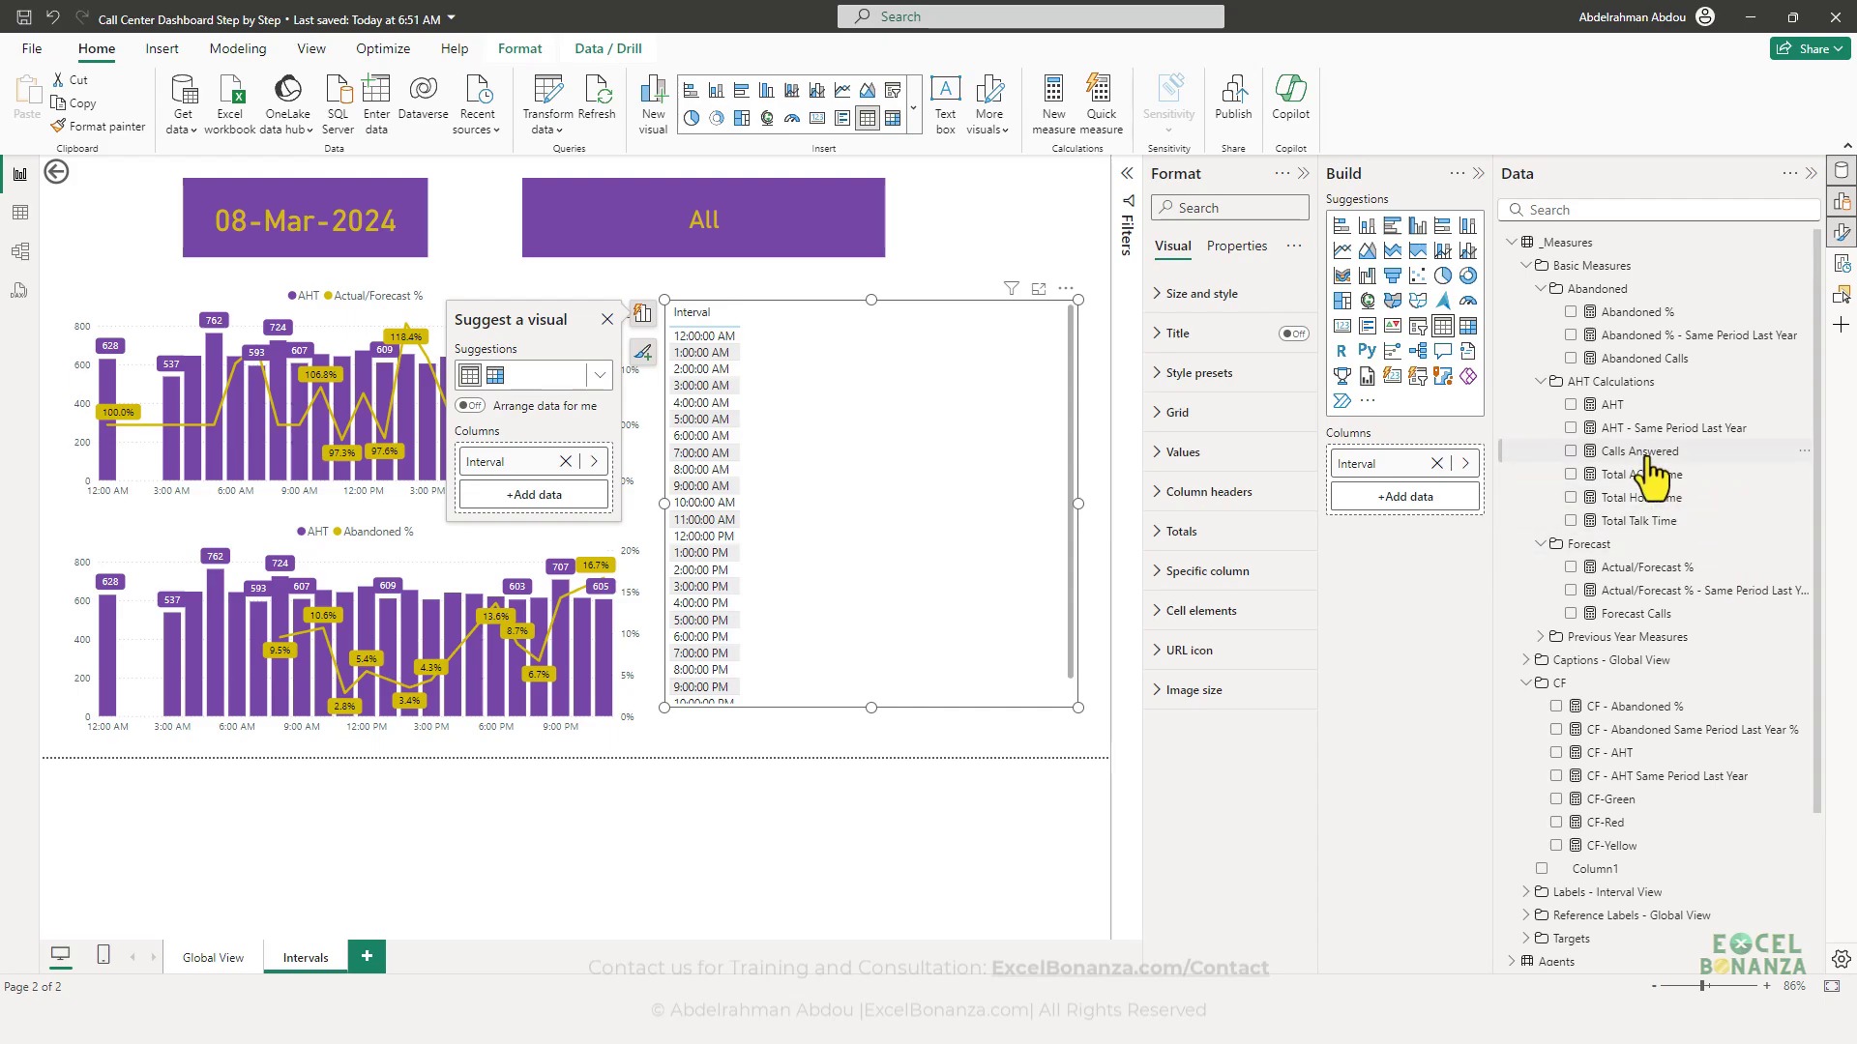
pyautogui.moveTo(1644, 452); pyautogui.dragTo(903, 526)
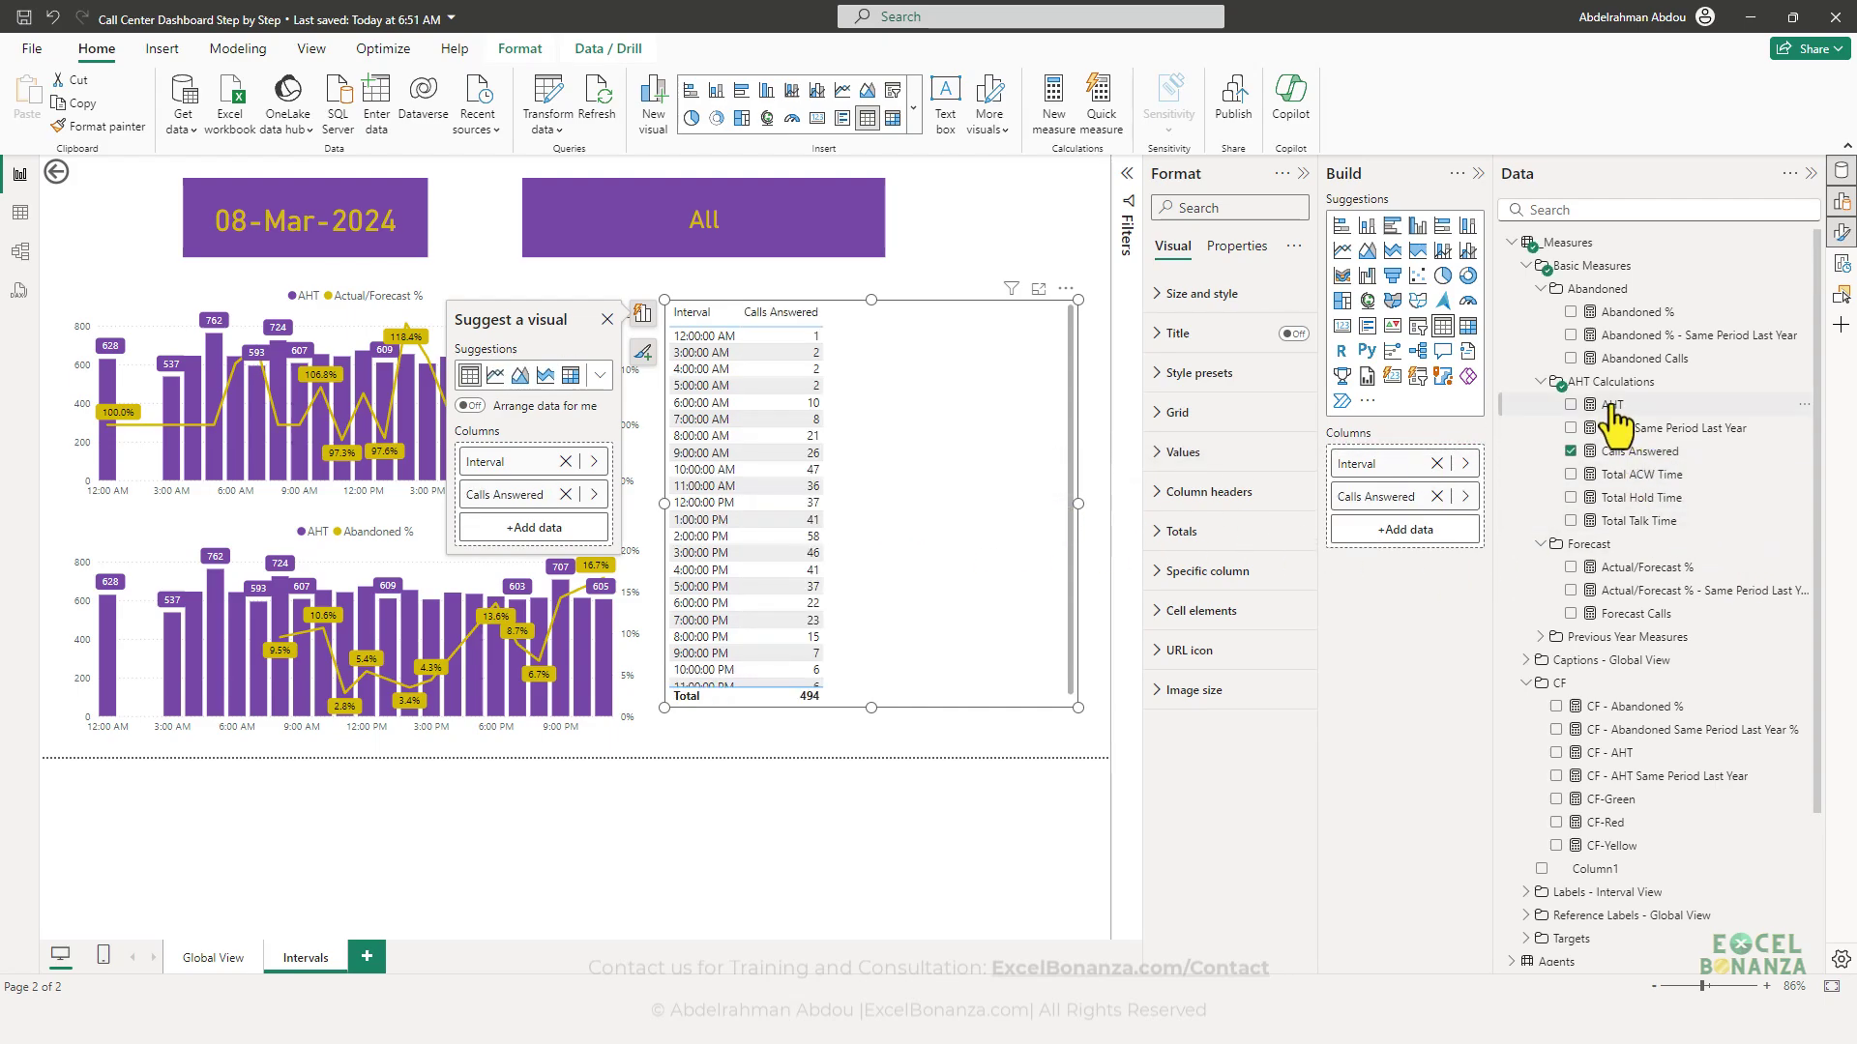
pyautogui.moveTo(1613, 411); pyautogui.dragTo(909, 464)
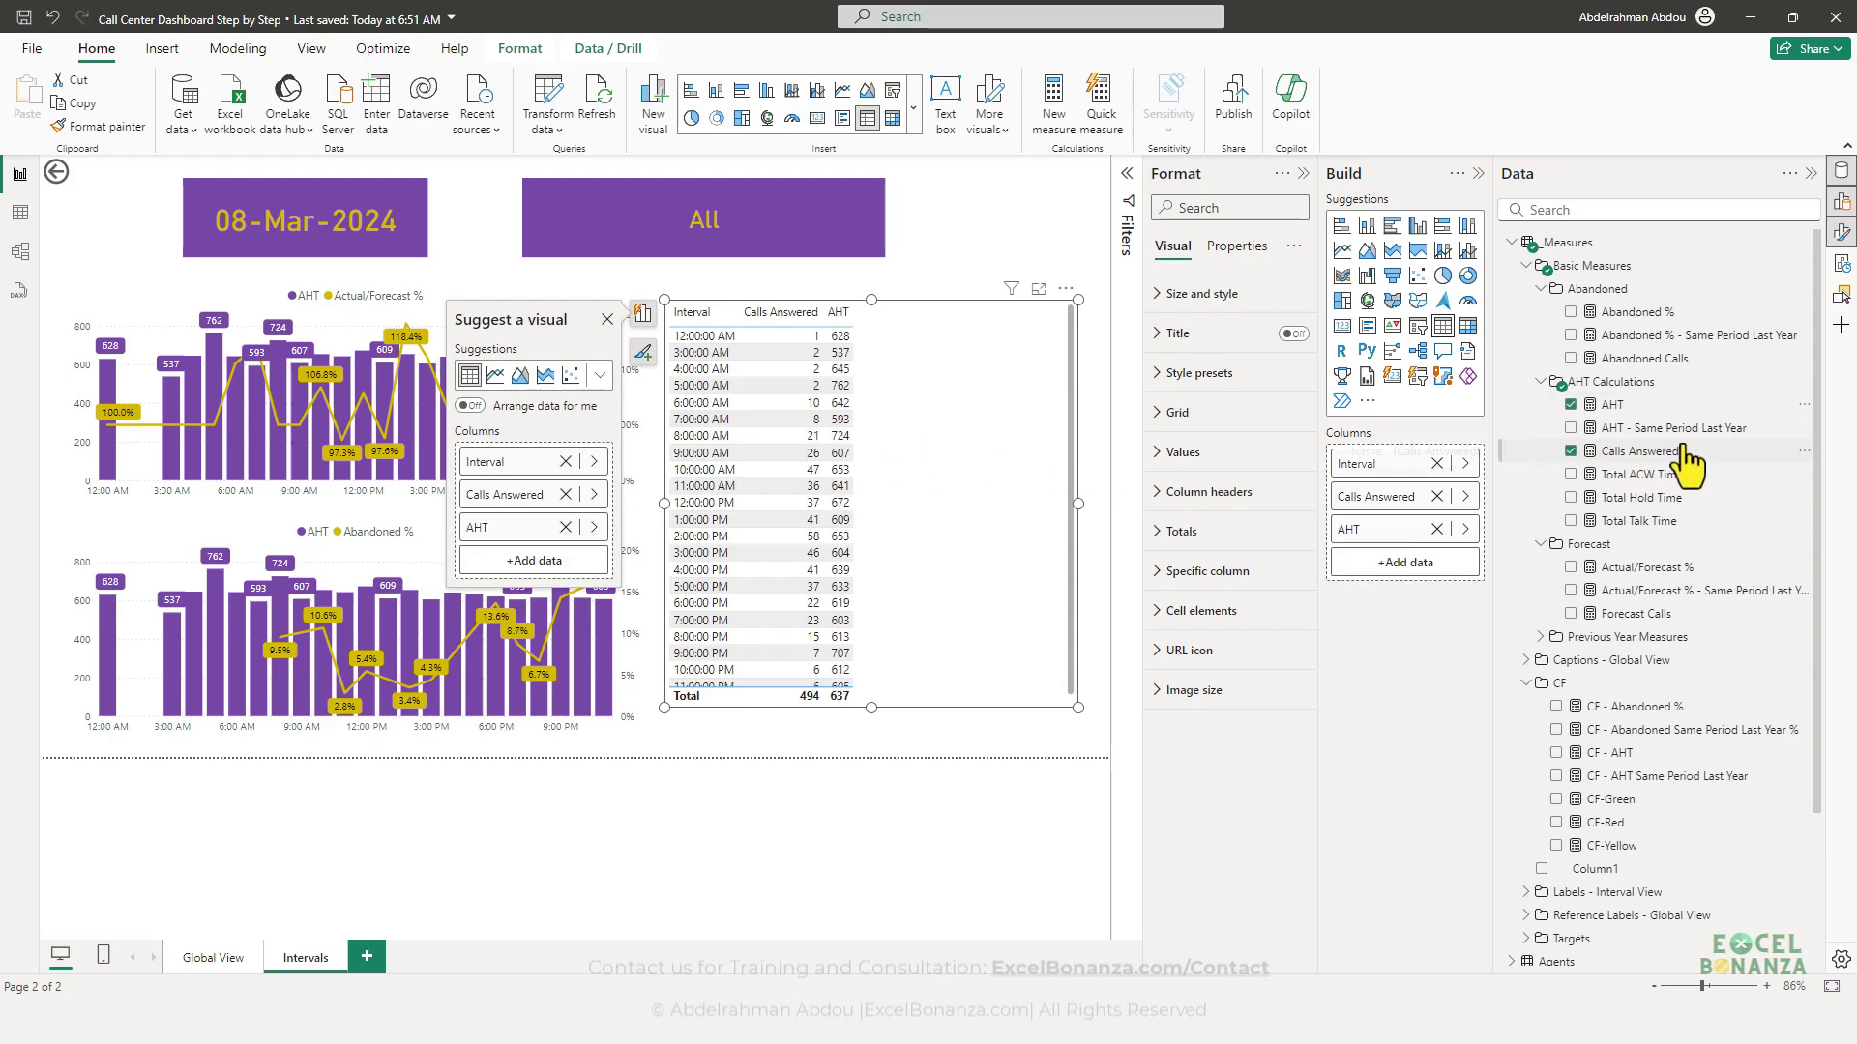
pyautogui.moveTo(1651, 312); pyautogui.dragTo(903, 360)
pyautogui.moveTo(1671, 369); pyautogui.dragTo(1020, 418)
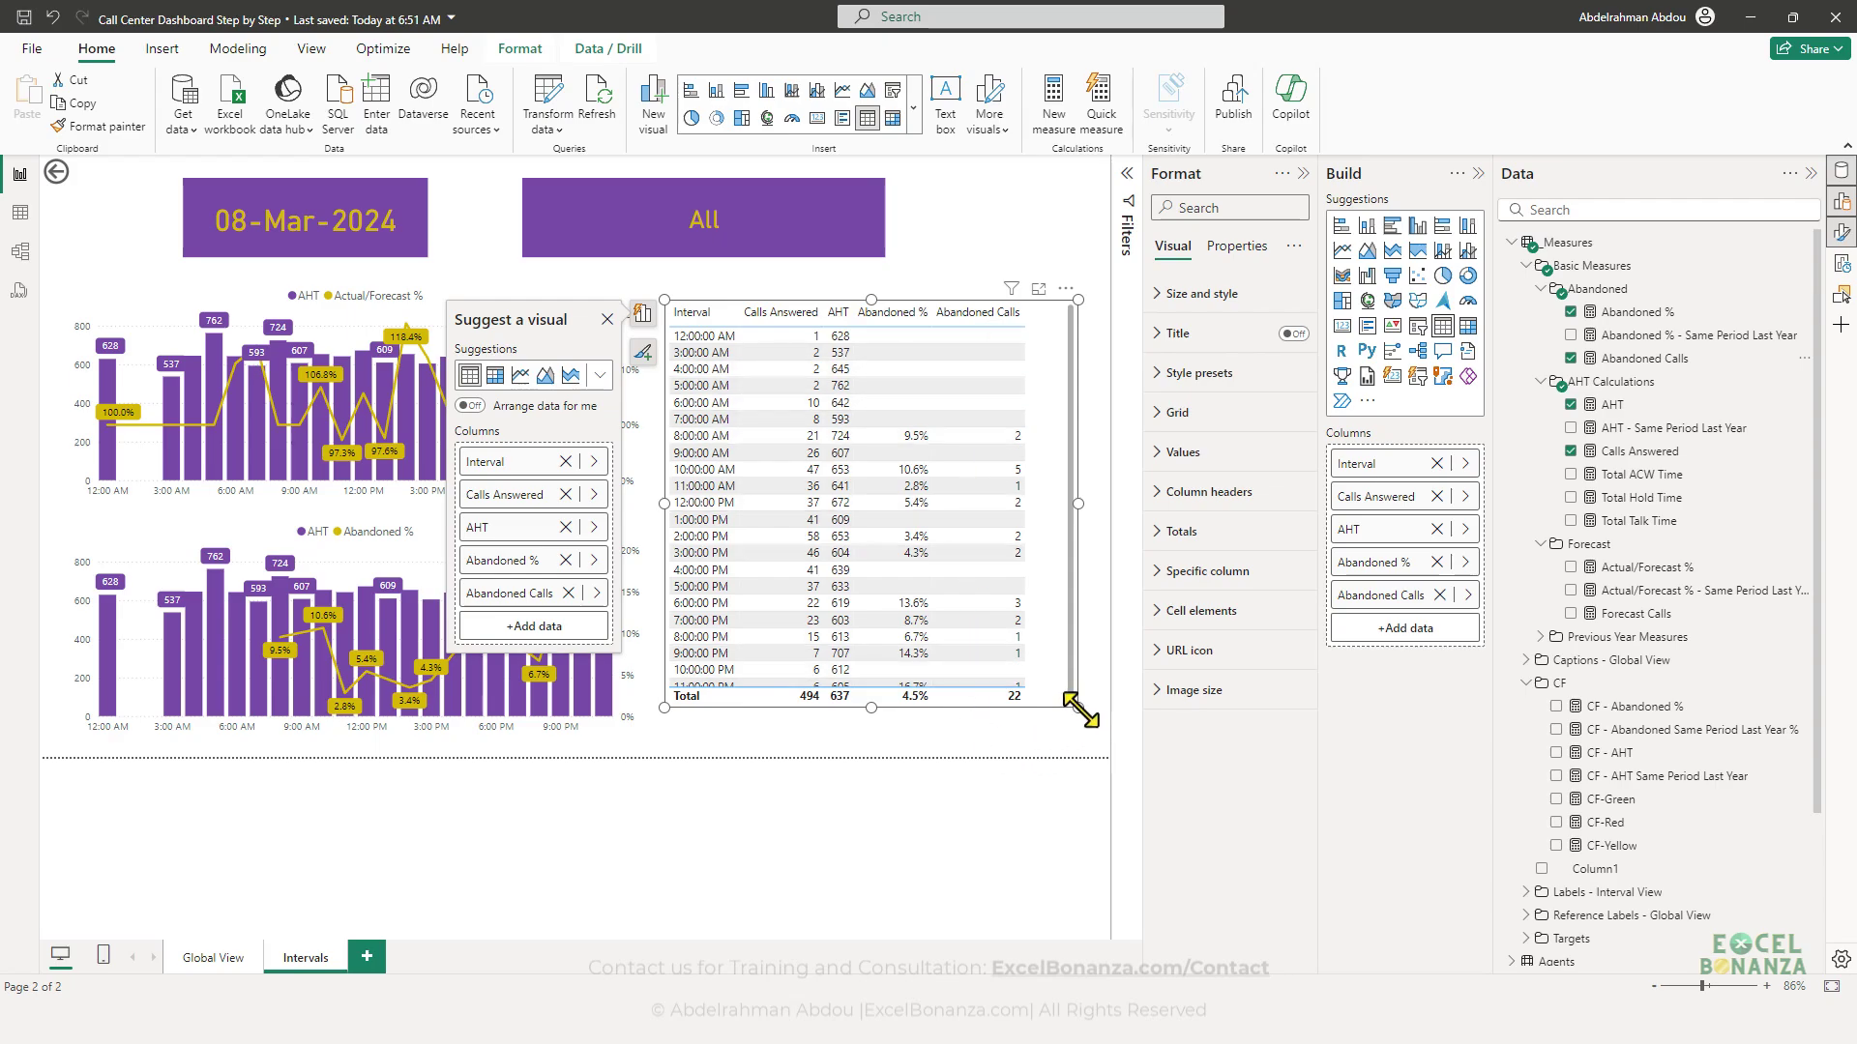
# - Make the interval table slightly taller and apply the Minimal style preset
pyautogui.moveTo(1079, 708); pyautogui.dragTo(1080, 725)
pyautogui.click(1292, 374)
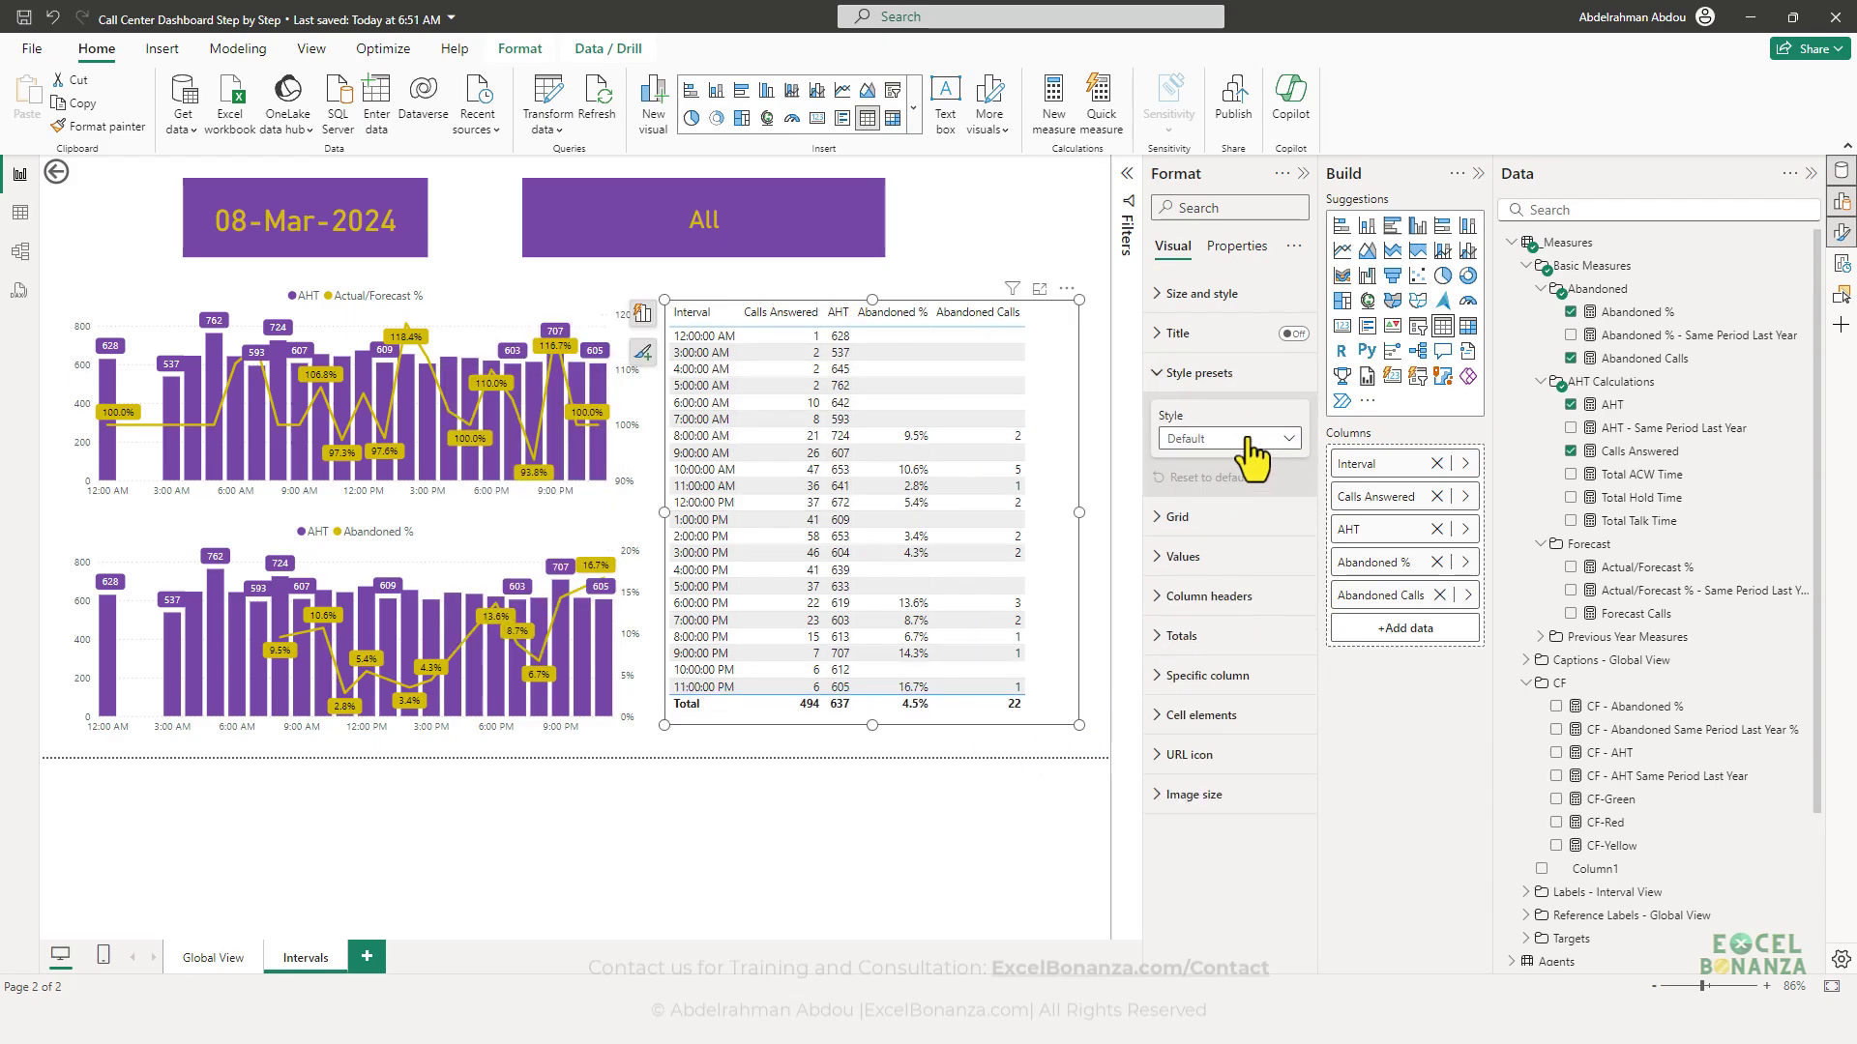
pyautogui.click(1255, 442)
pyautogui.click(1242, 523)
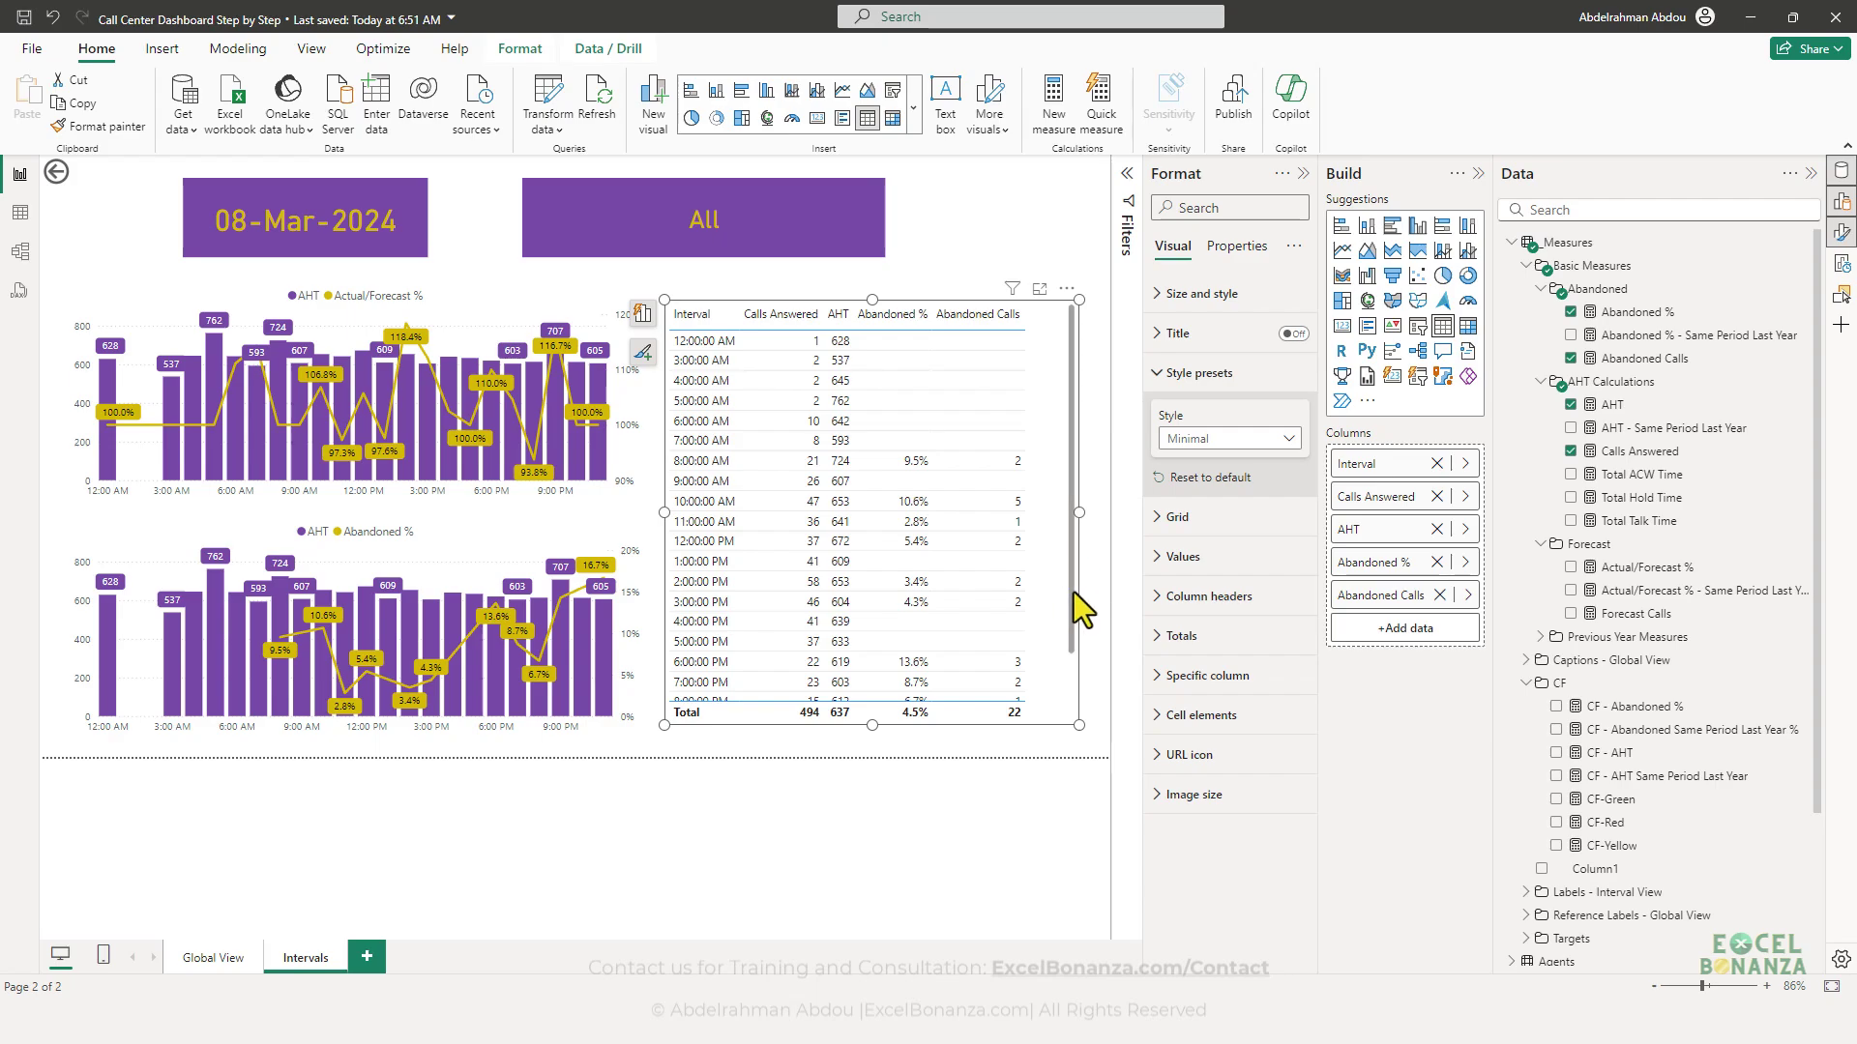
pyautogui.moveTo(1072, 594); pyautogui.dragTo(1063, 543)
# - Set the table values' text color to white and their background color to purple #7851A9 (Theme color 1)
pyautogui.click(1221, 558)
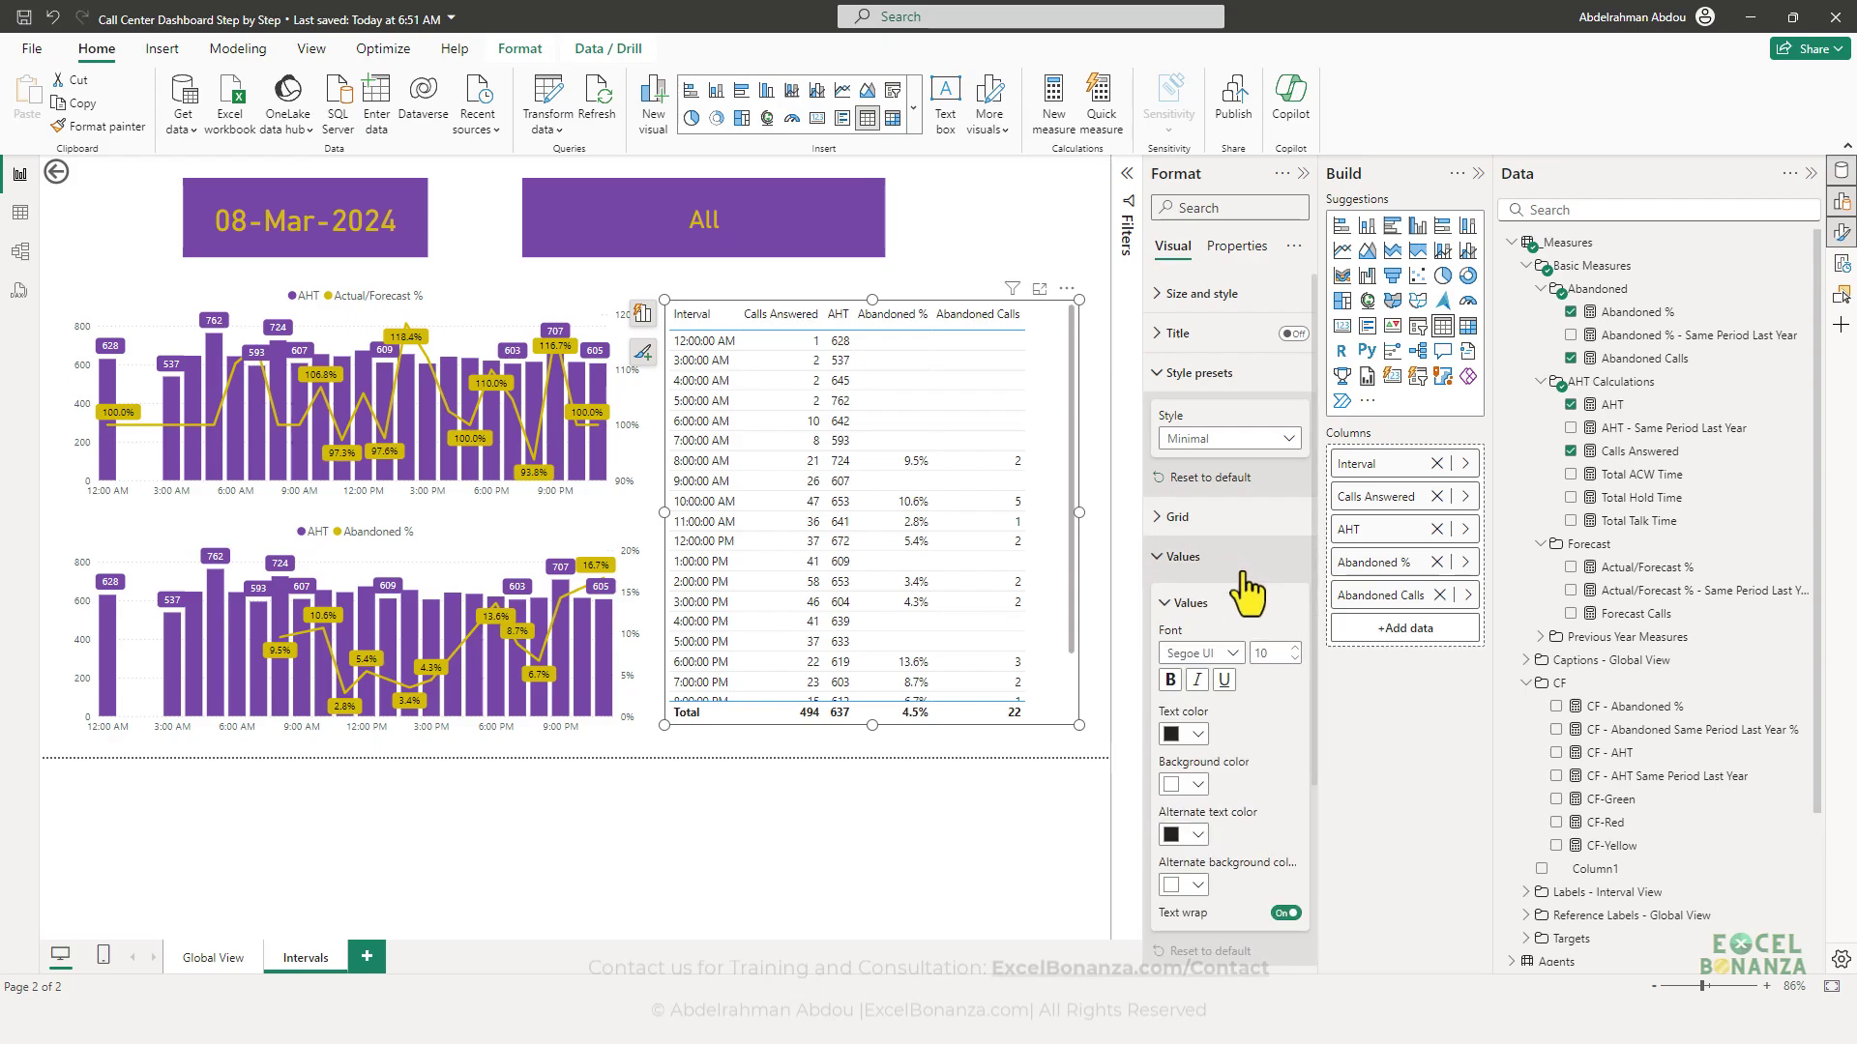
pyautogui.scroll(-1, 1245, 573)
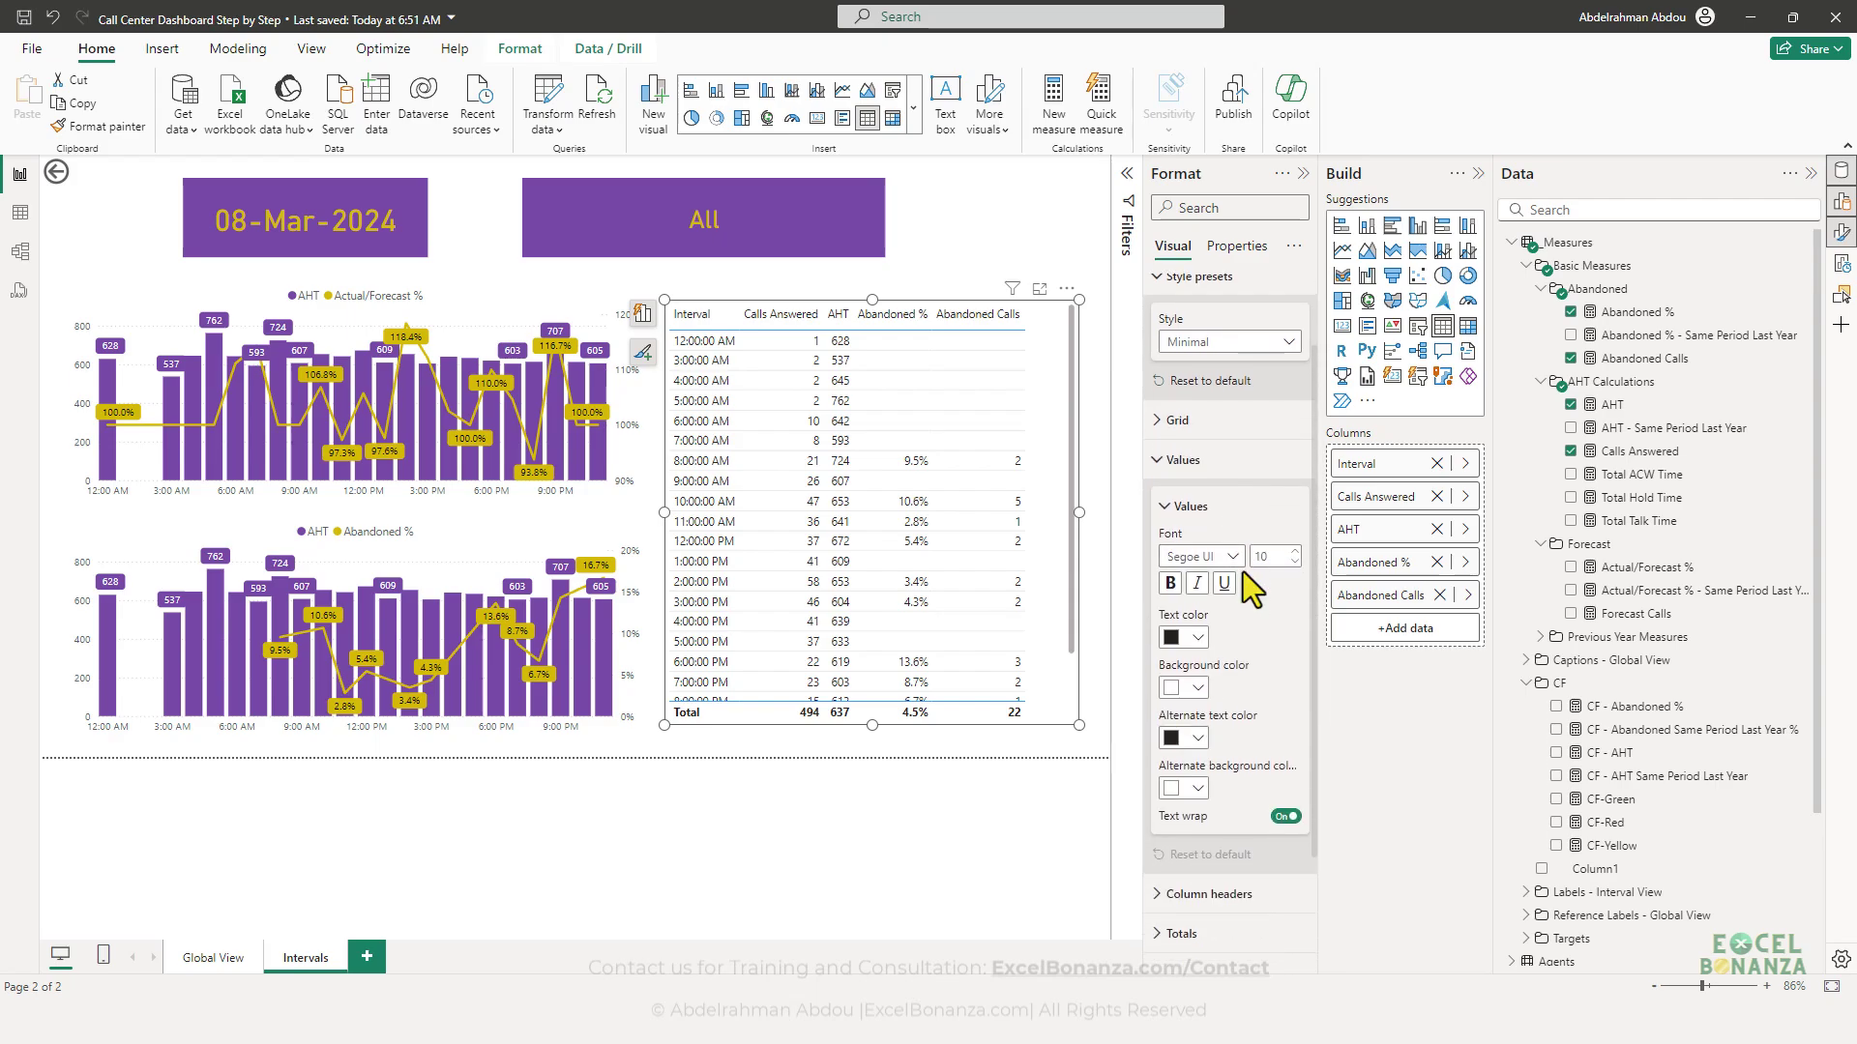
pyautogui.click(1196, 635)
pyautogui.click(1185, 331)
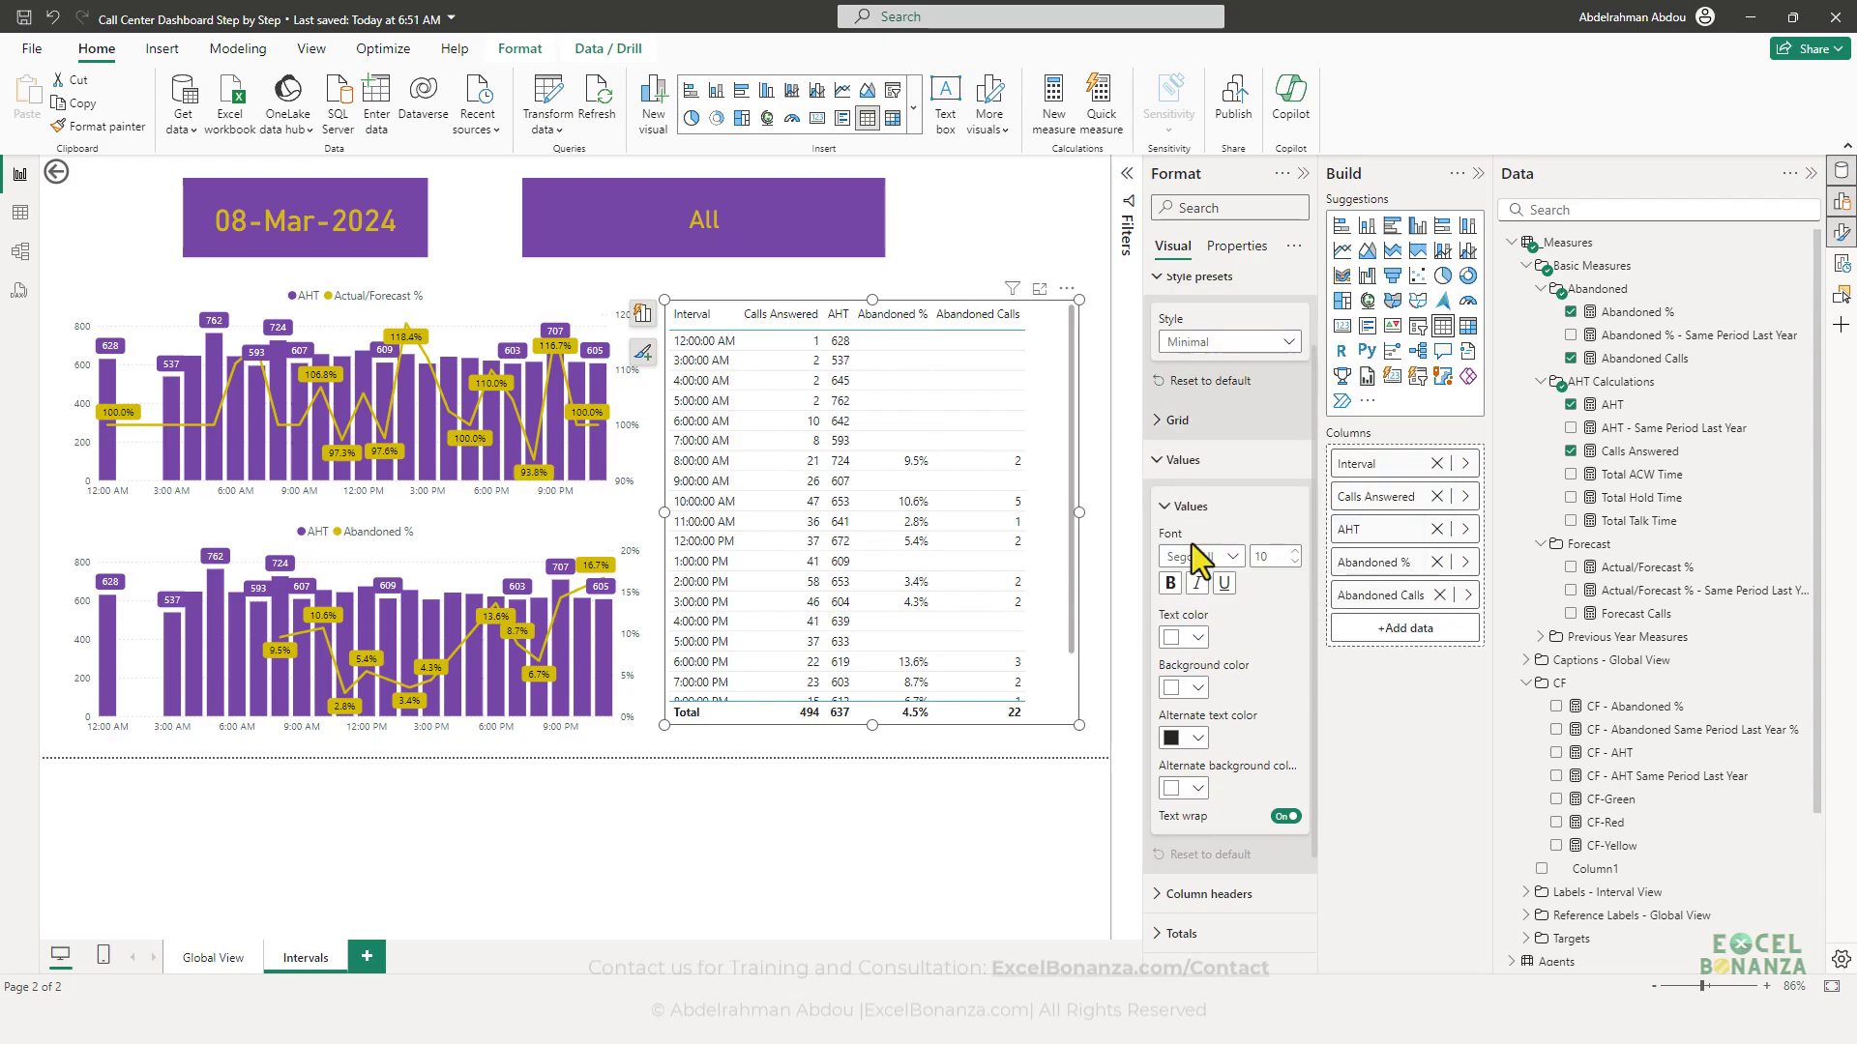
pyautogui.click(1189, 688)
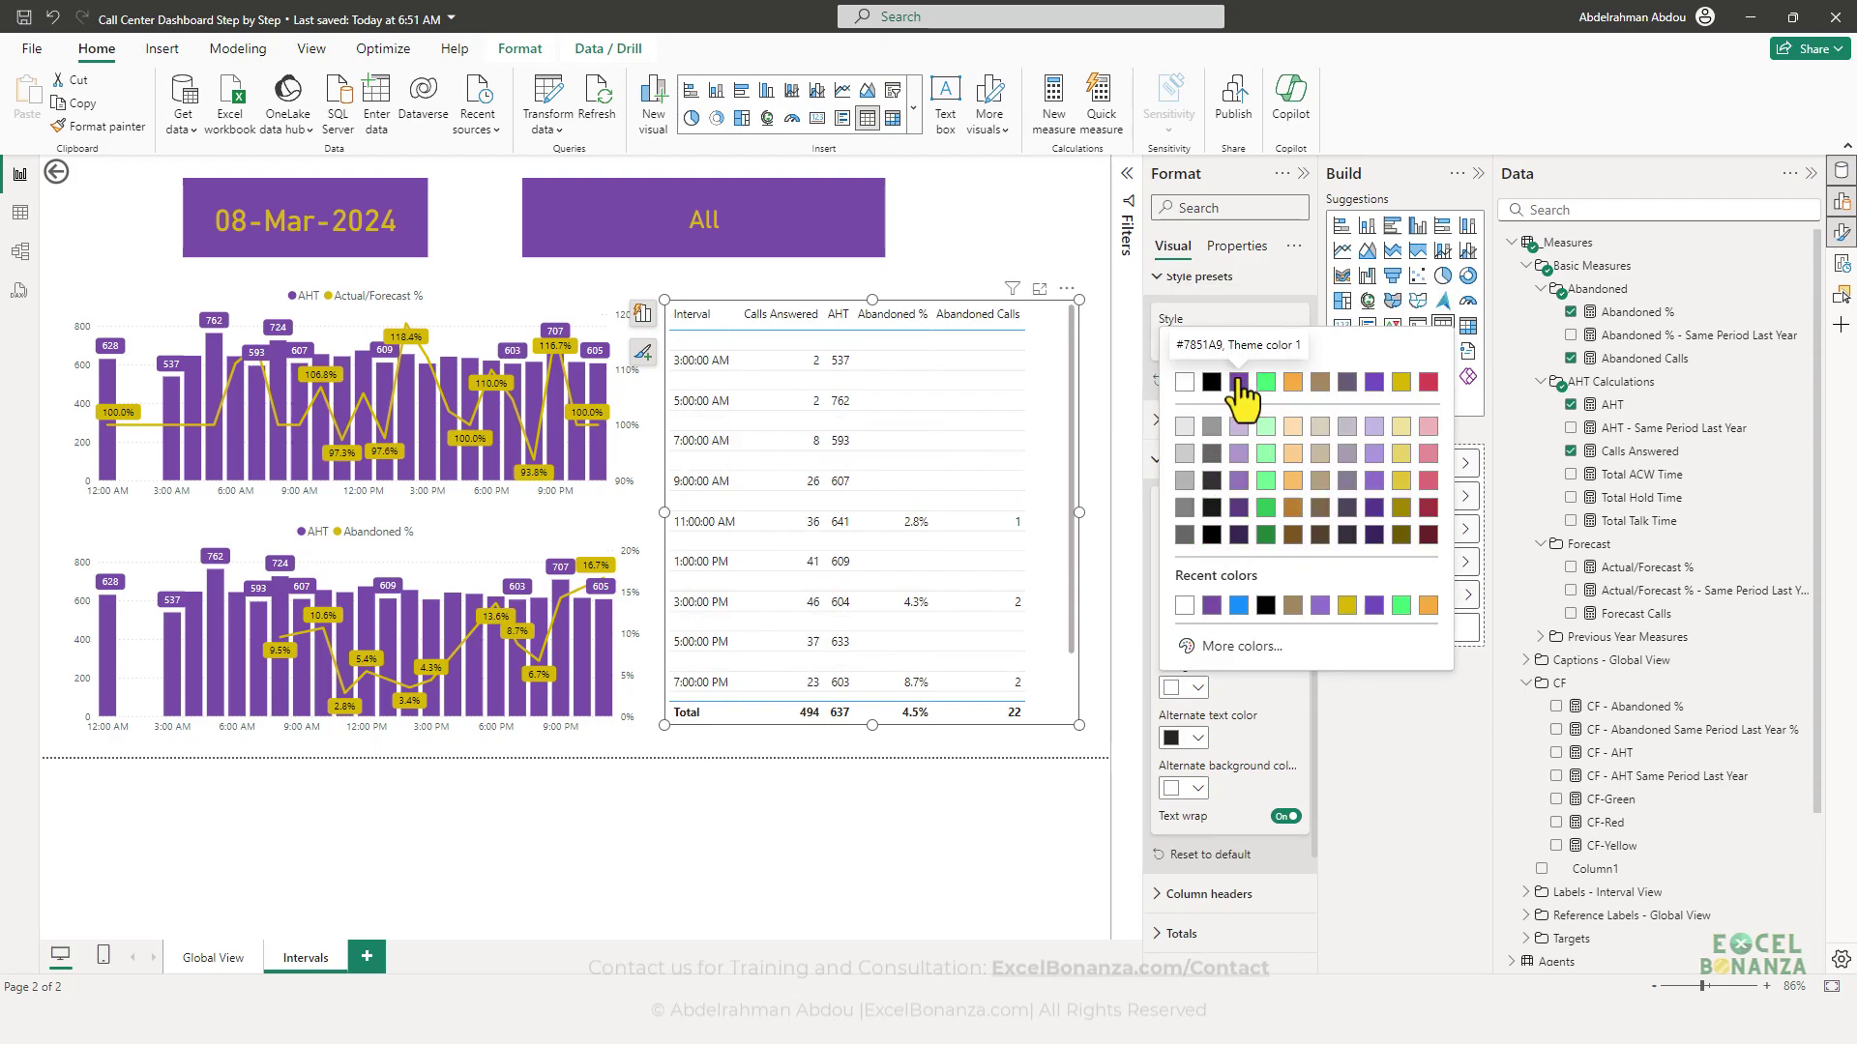
pyautogui.click(1237, 383)
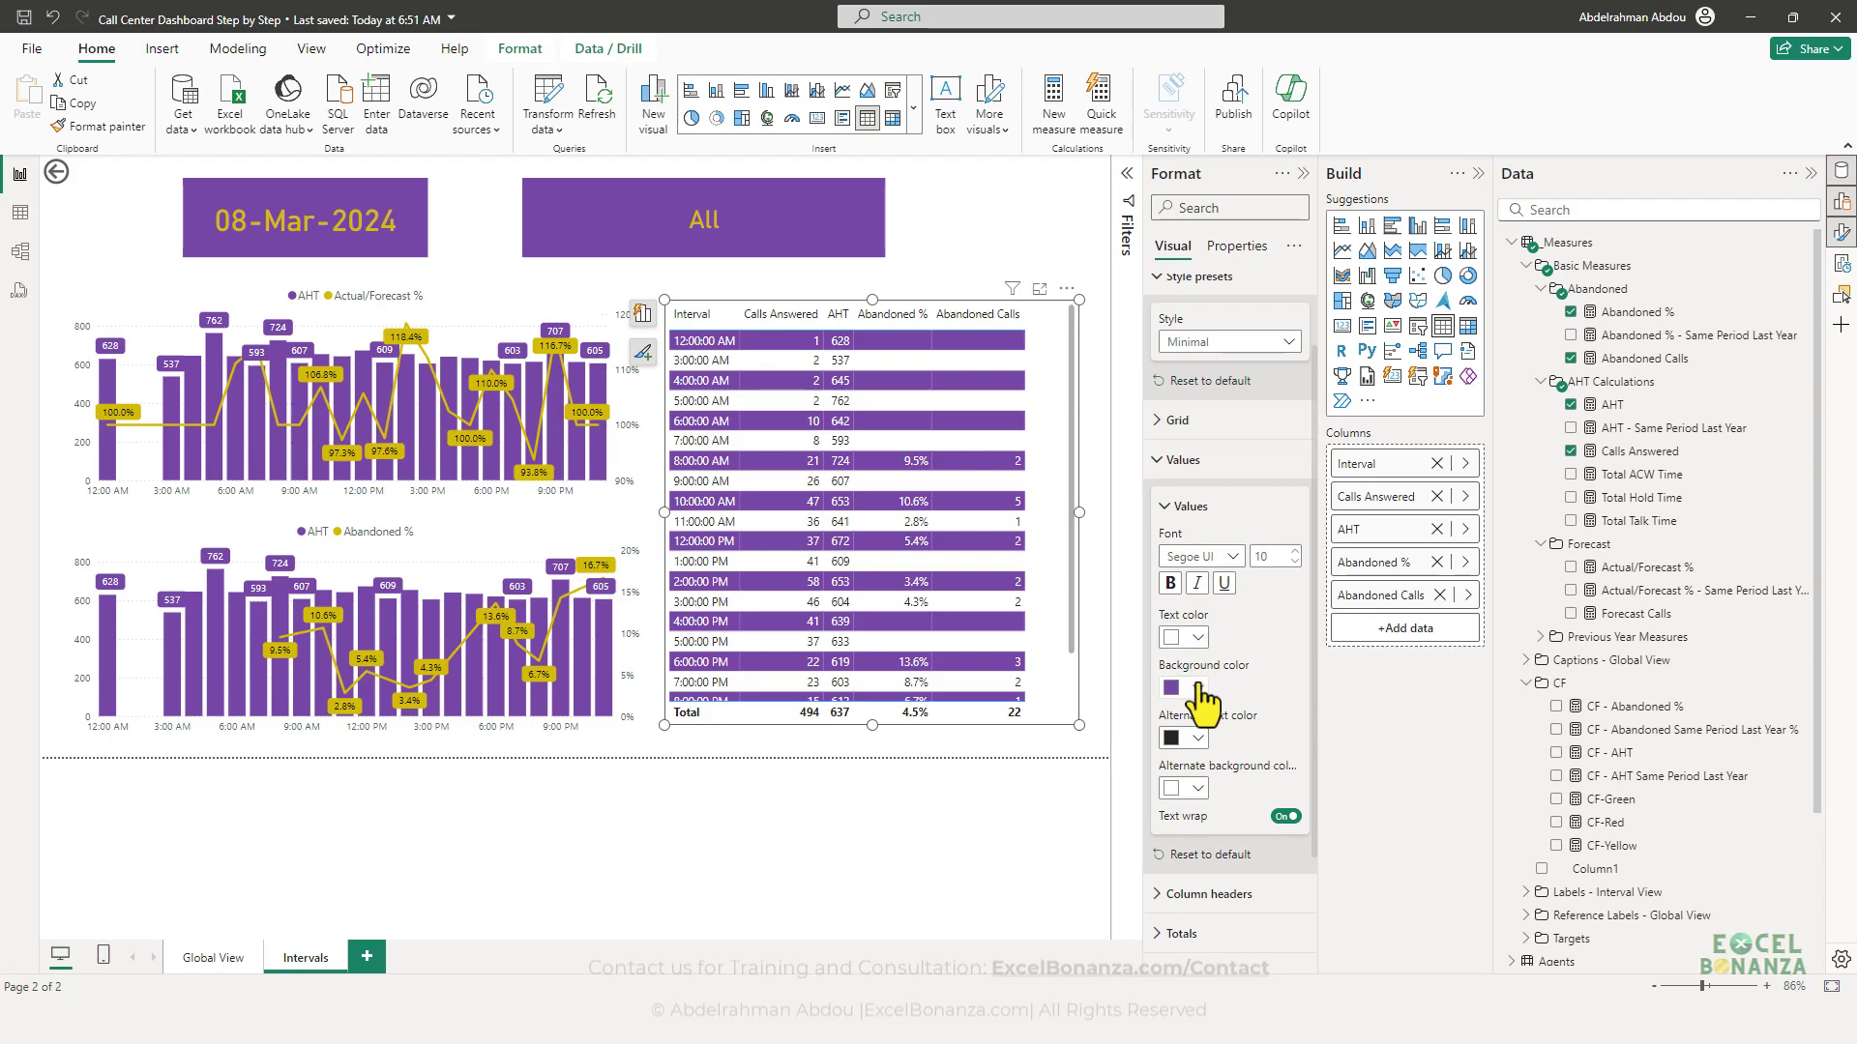
# - Give the interval table's alternate rows white text on a lighter purple background, and enlarge the table slightly
pyautogui.click(1198, 737)
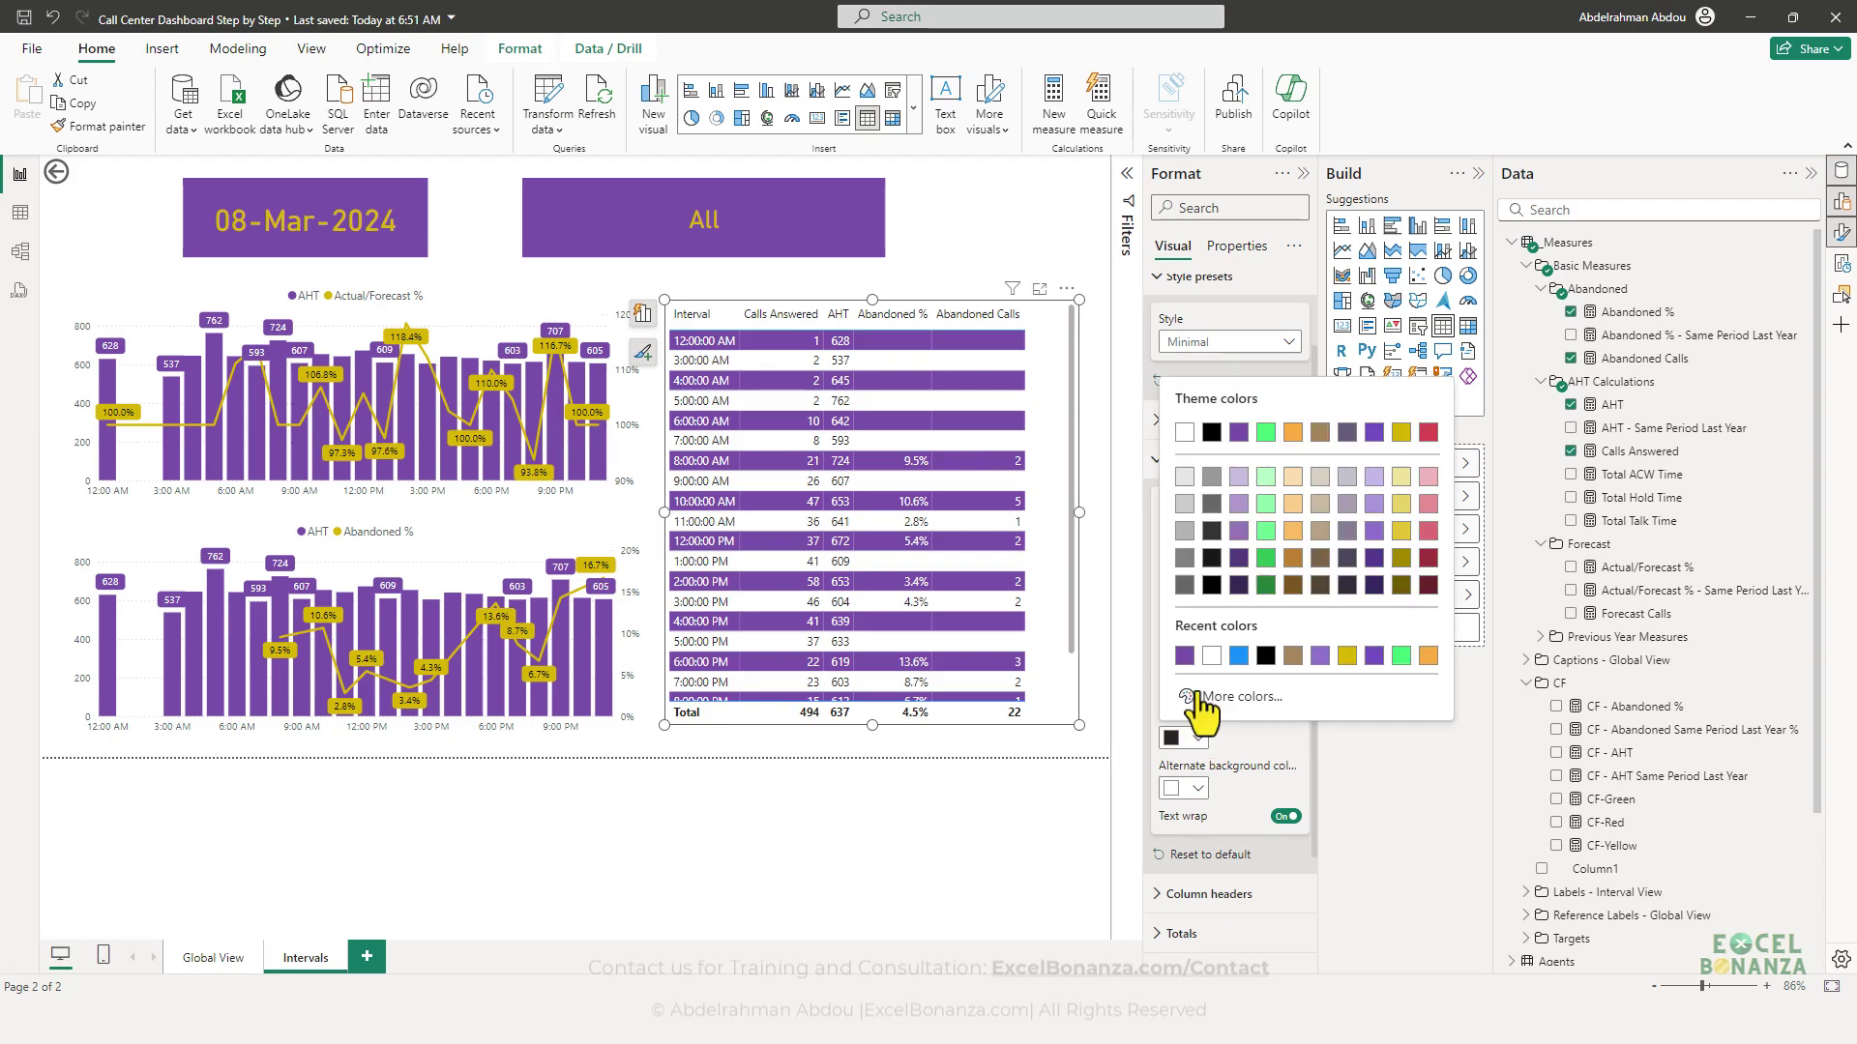
pyautogui.click(1186, 436)
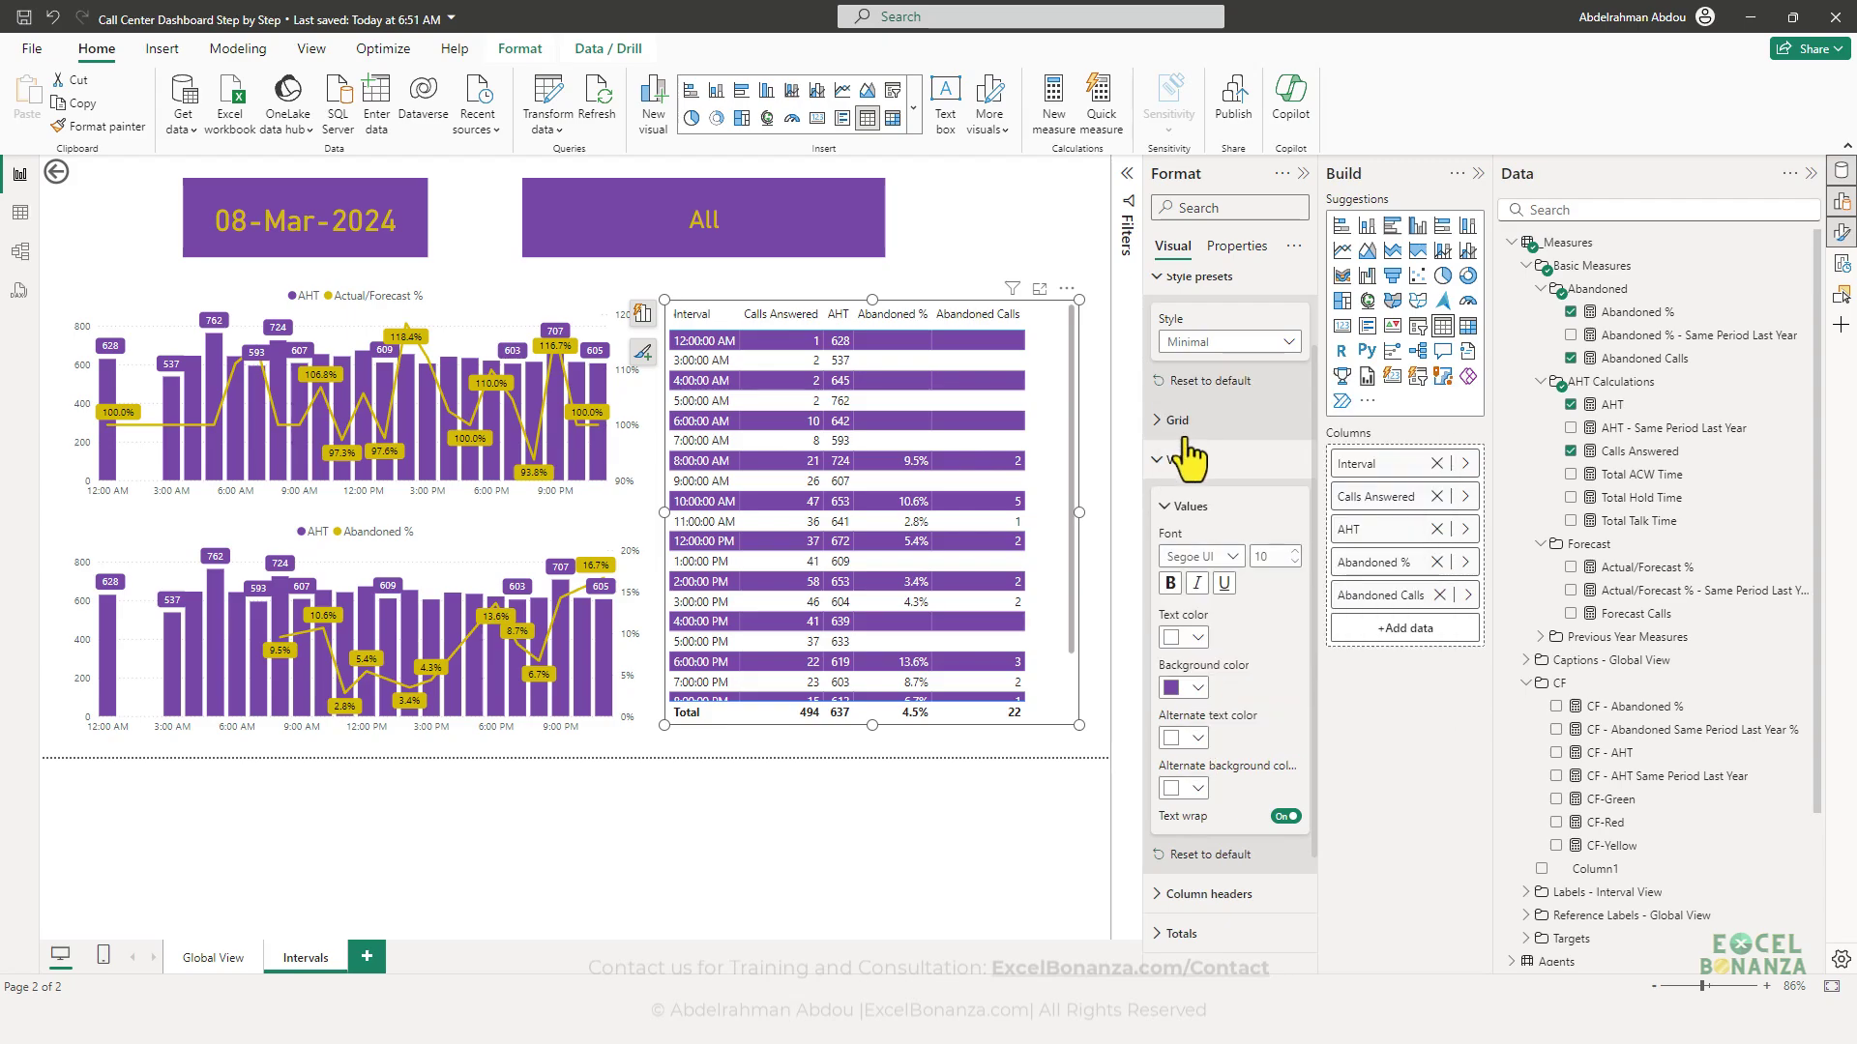
pyautogui.click(1195, 785)
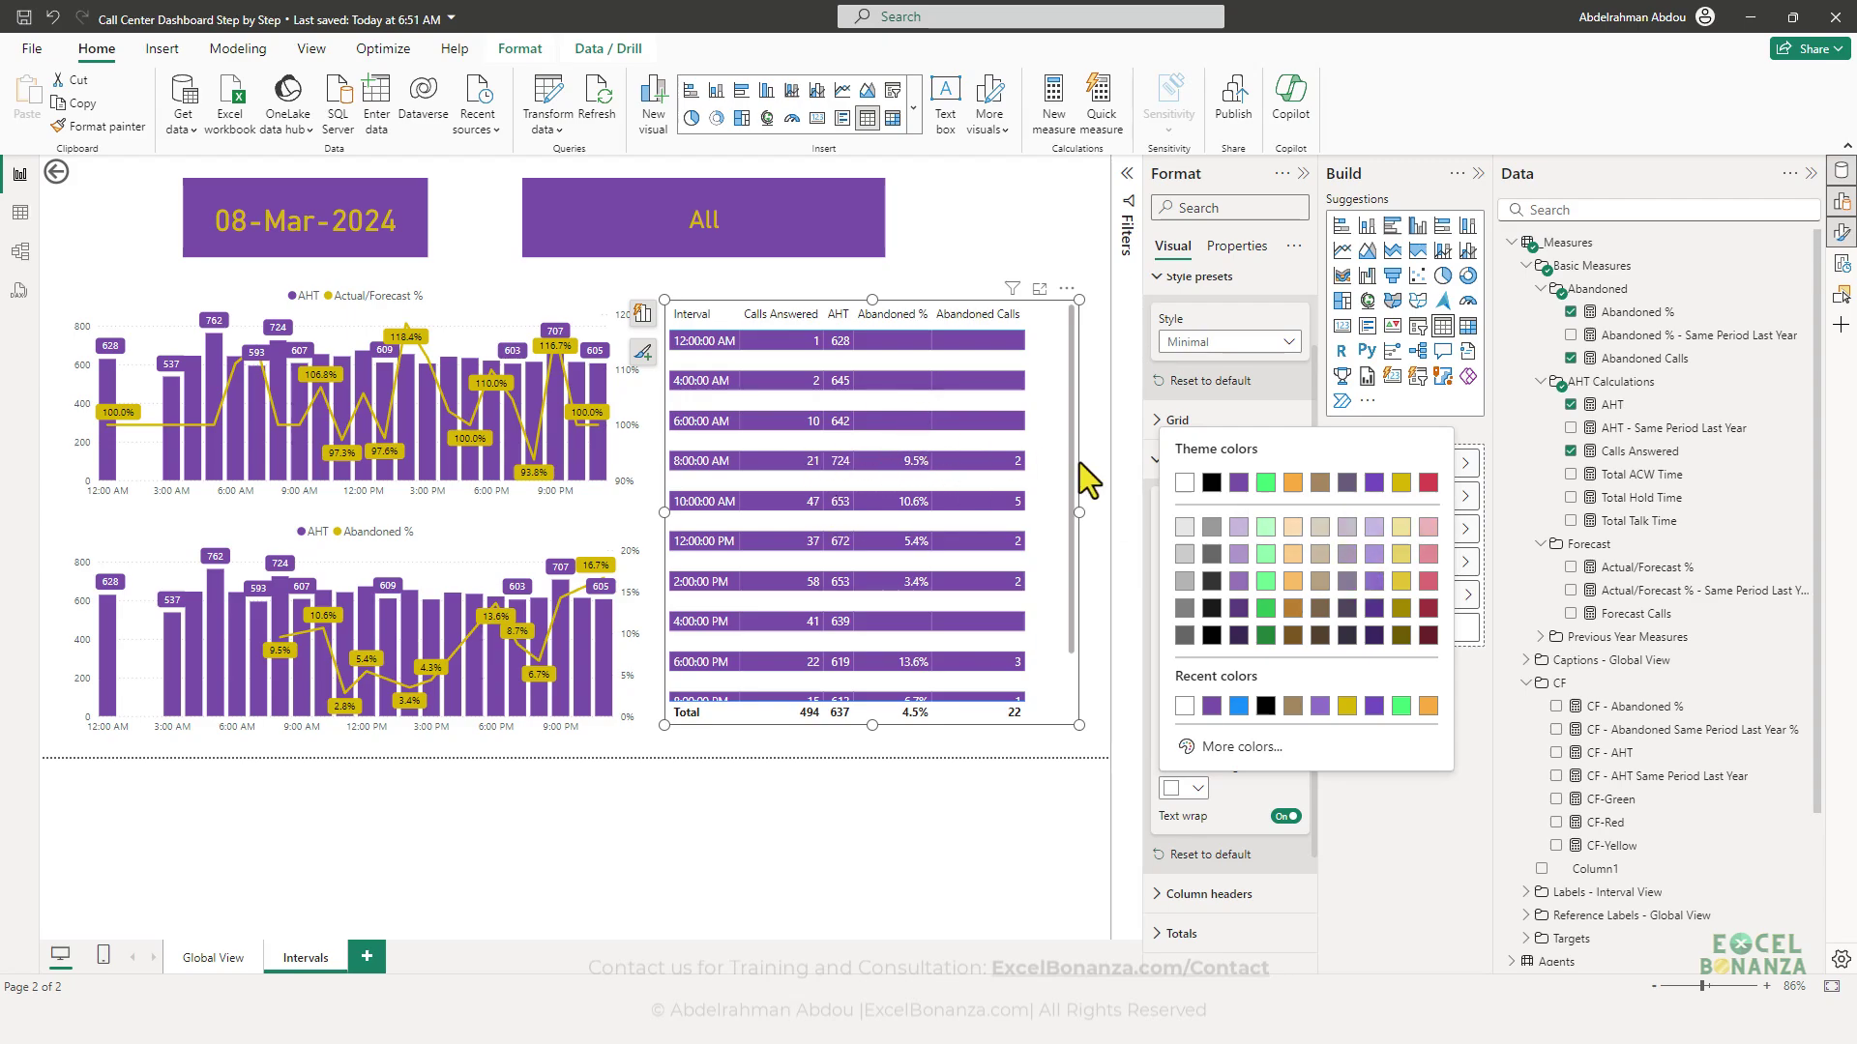
pyautogui.click(1374, 580)
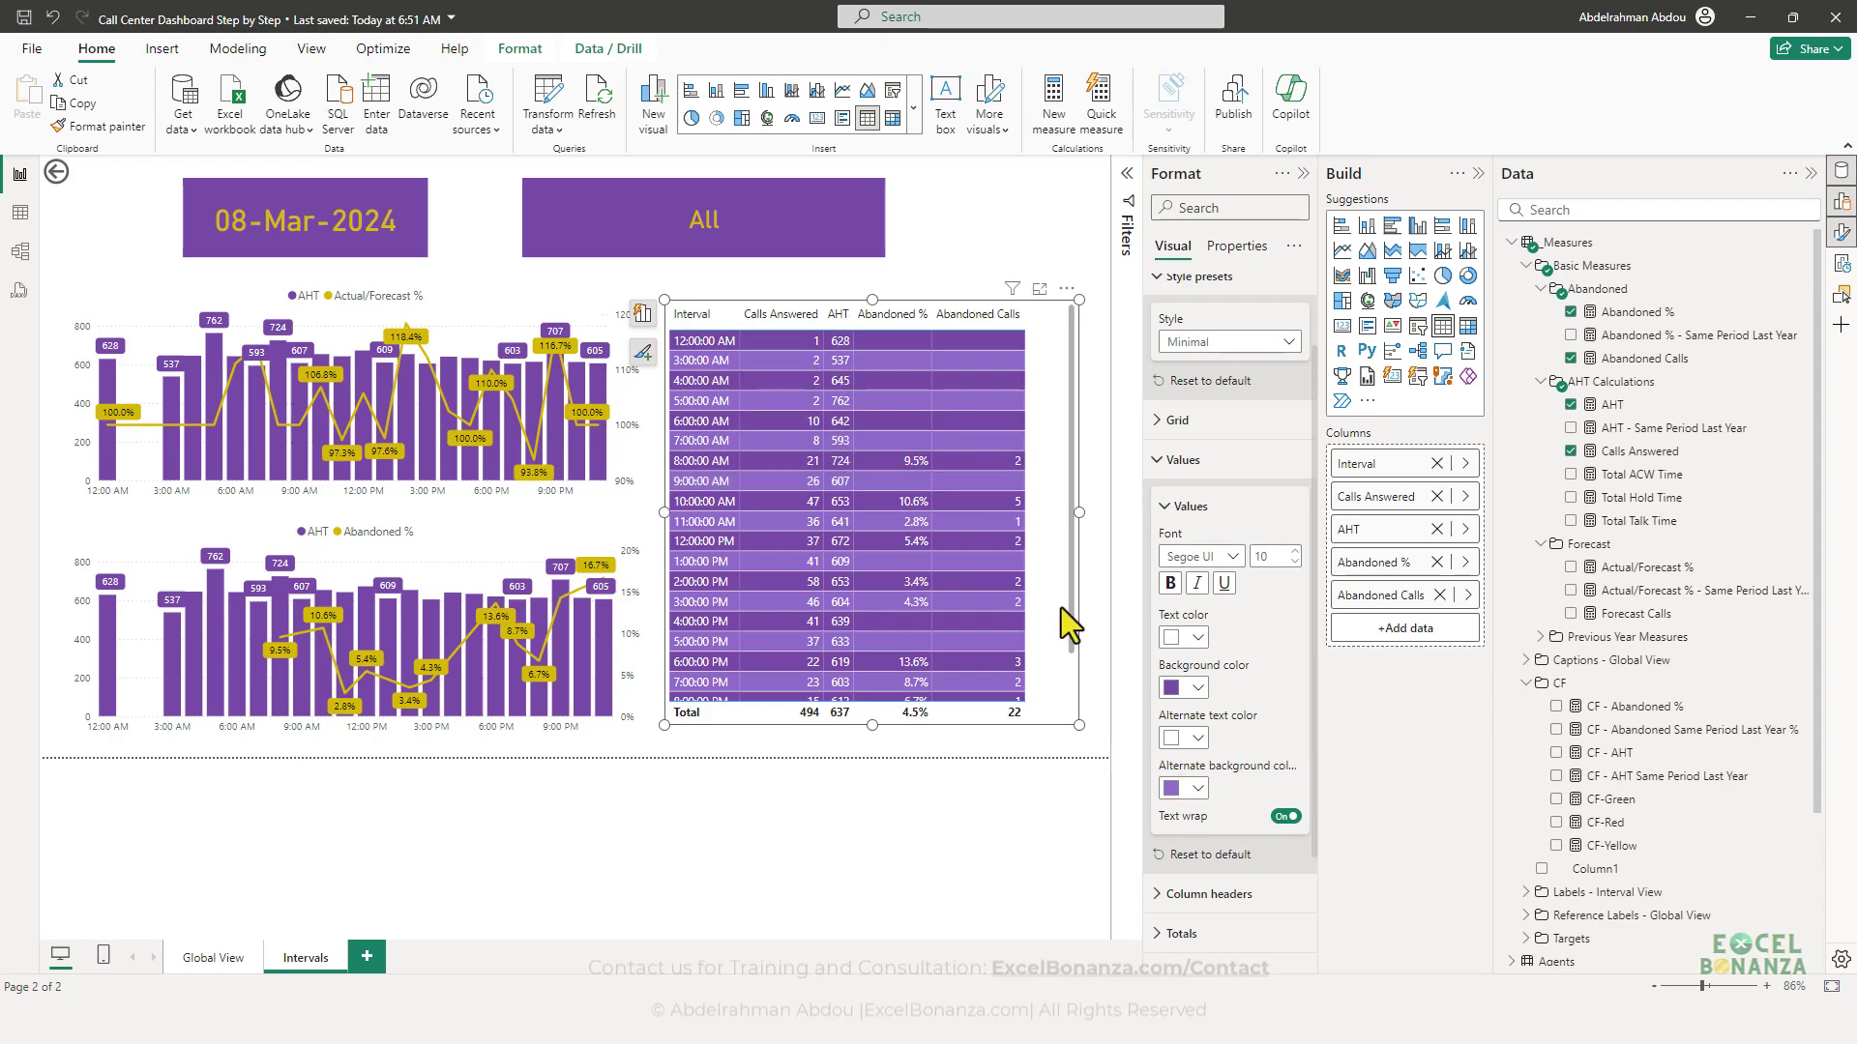
pyautogui.moveTo(1073, 720); pyautogui.dragTo(1093, 739)
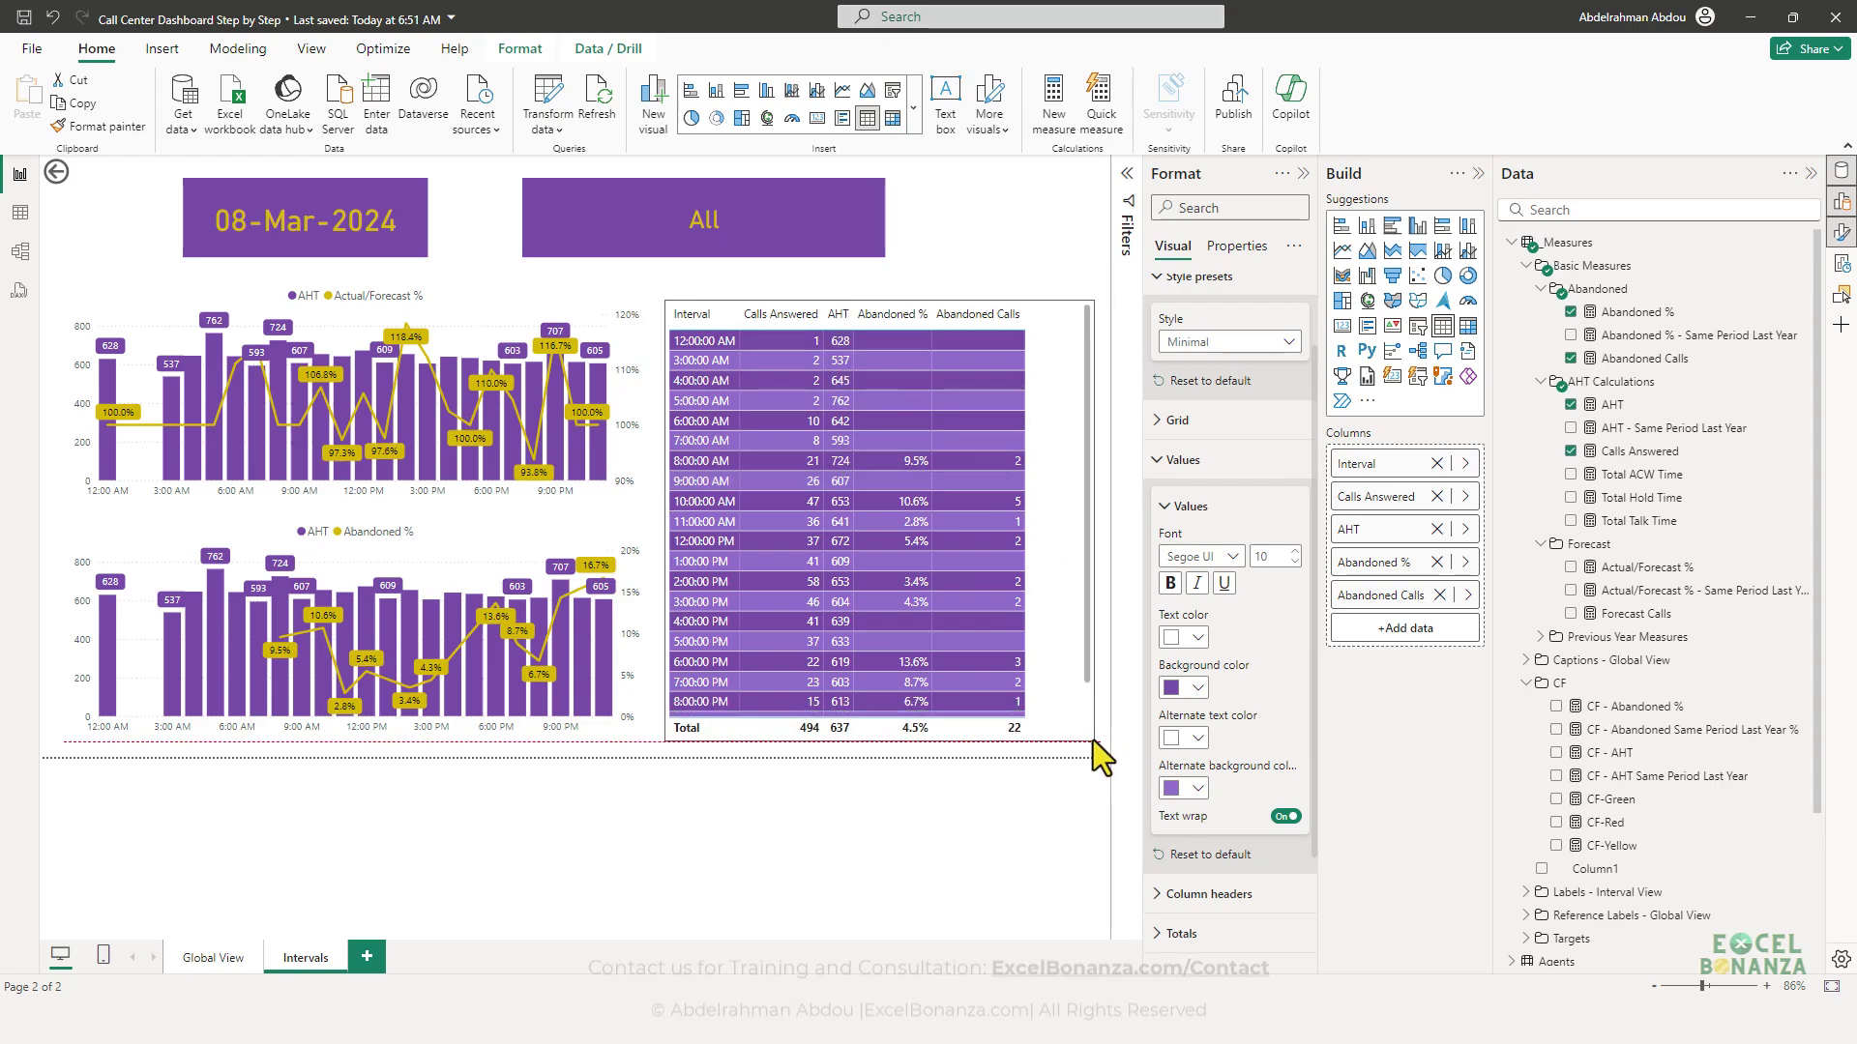
pyautogui.moveTo(1087, 302); pyautogui.dragTo(1095, 284)
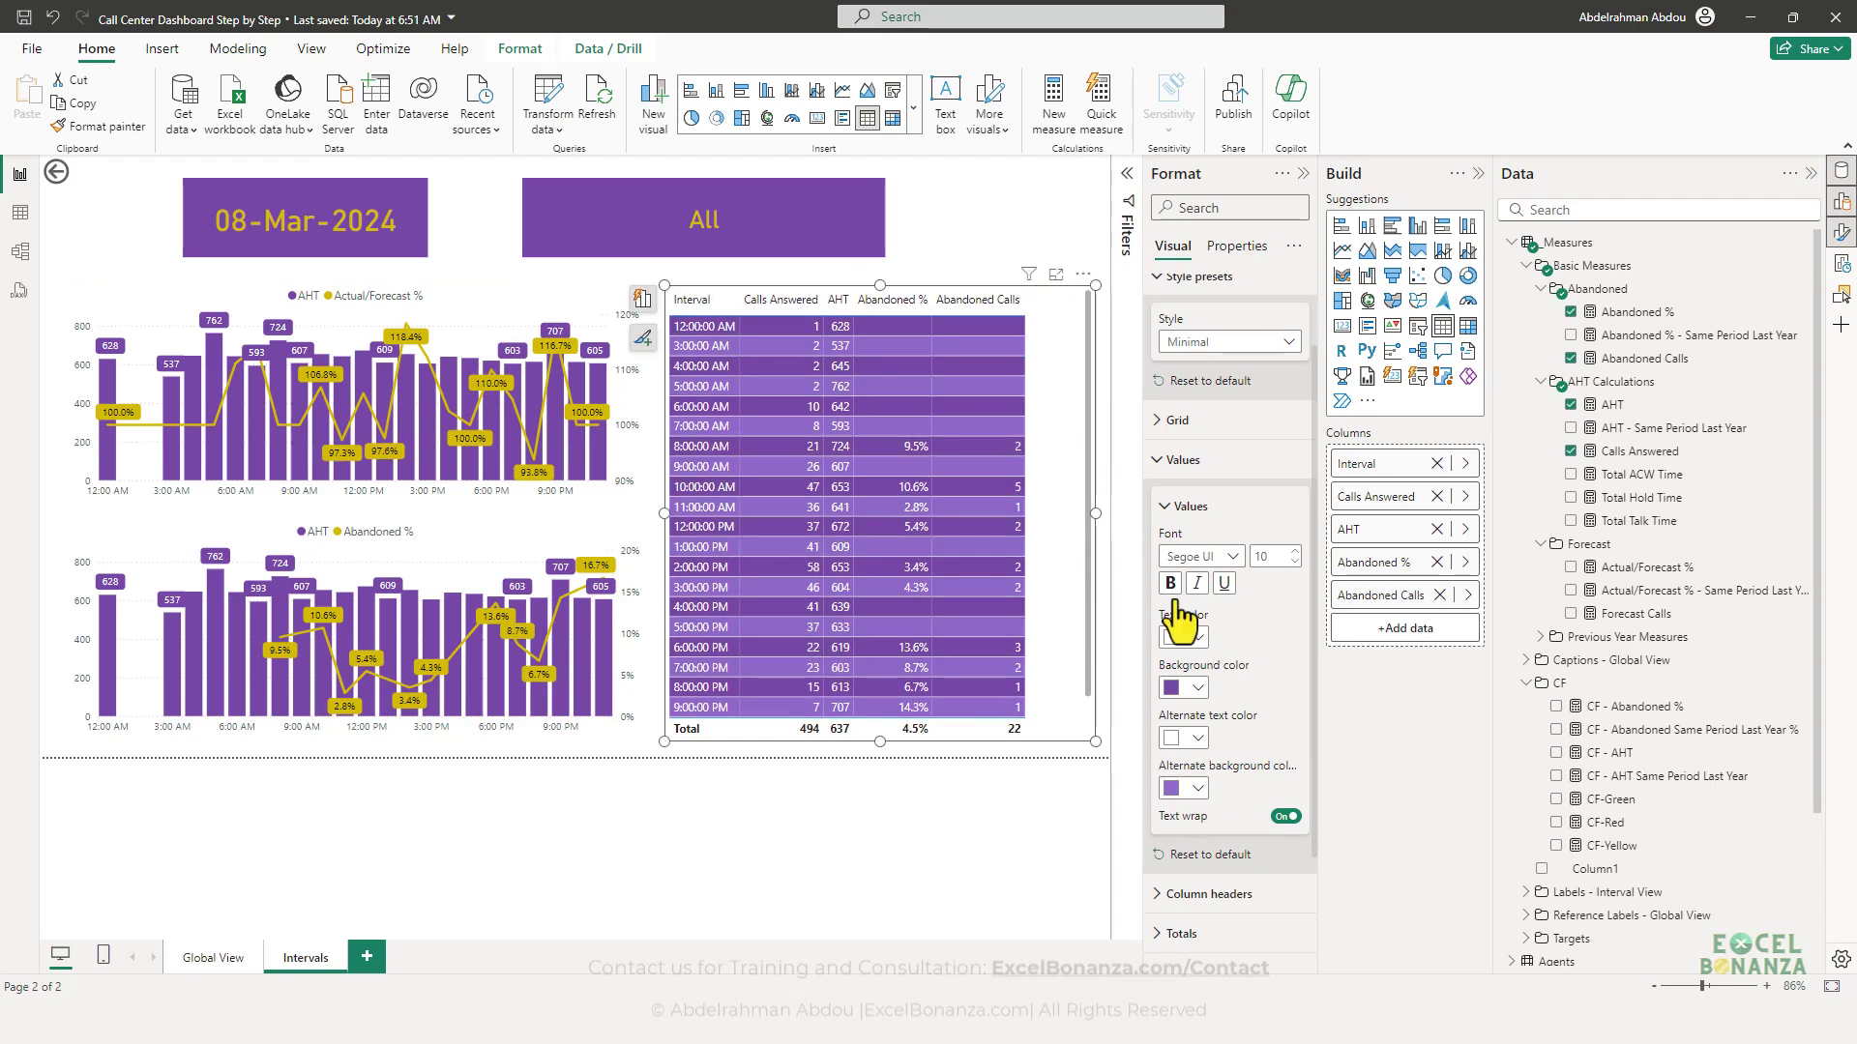
# - Set the interval table's column headers to white text on a brown background
pyautogui.scroll(1, 1238, 559)
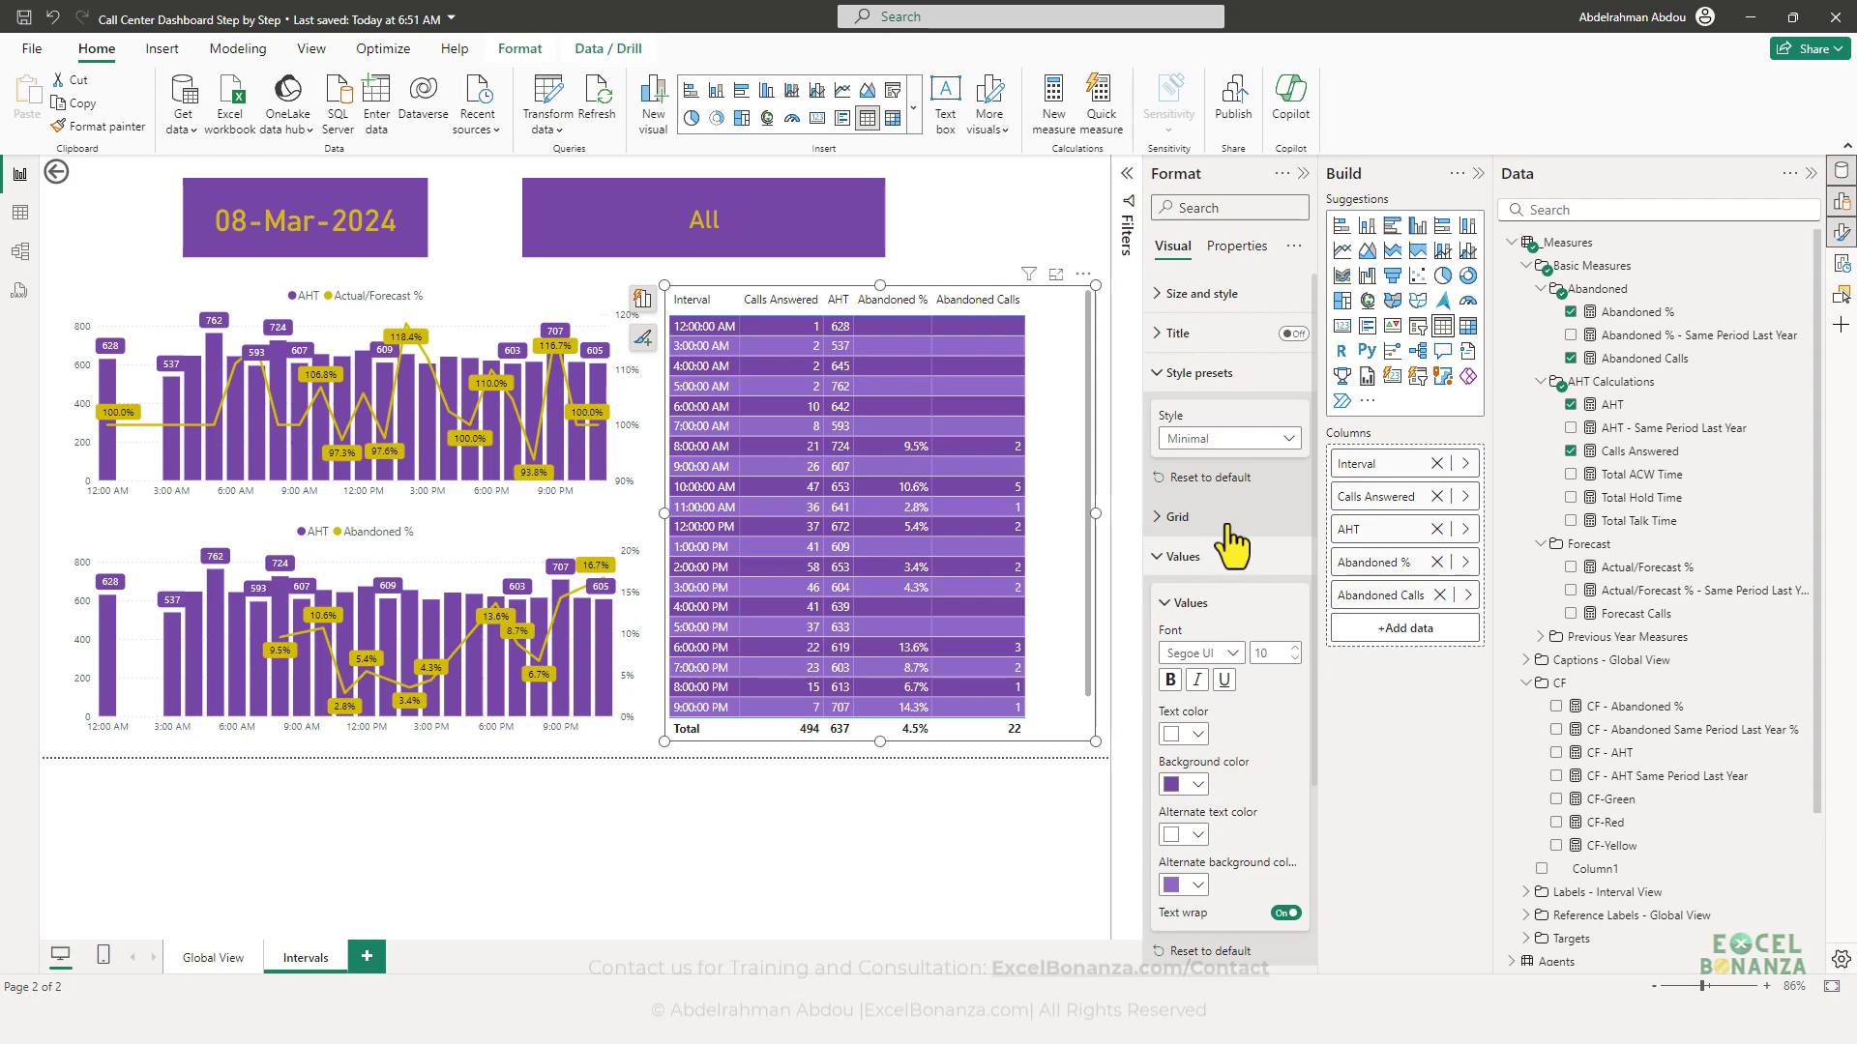
pyautogui.scroll(-5, 1246, 547)
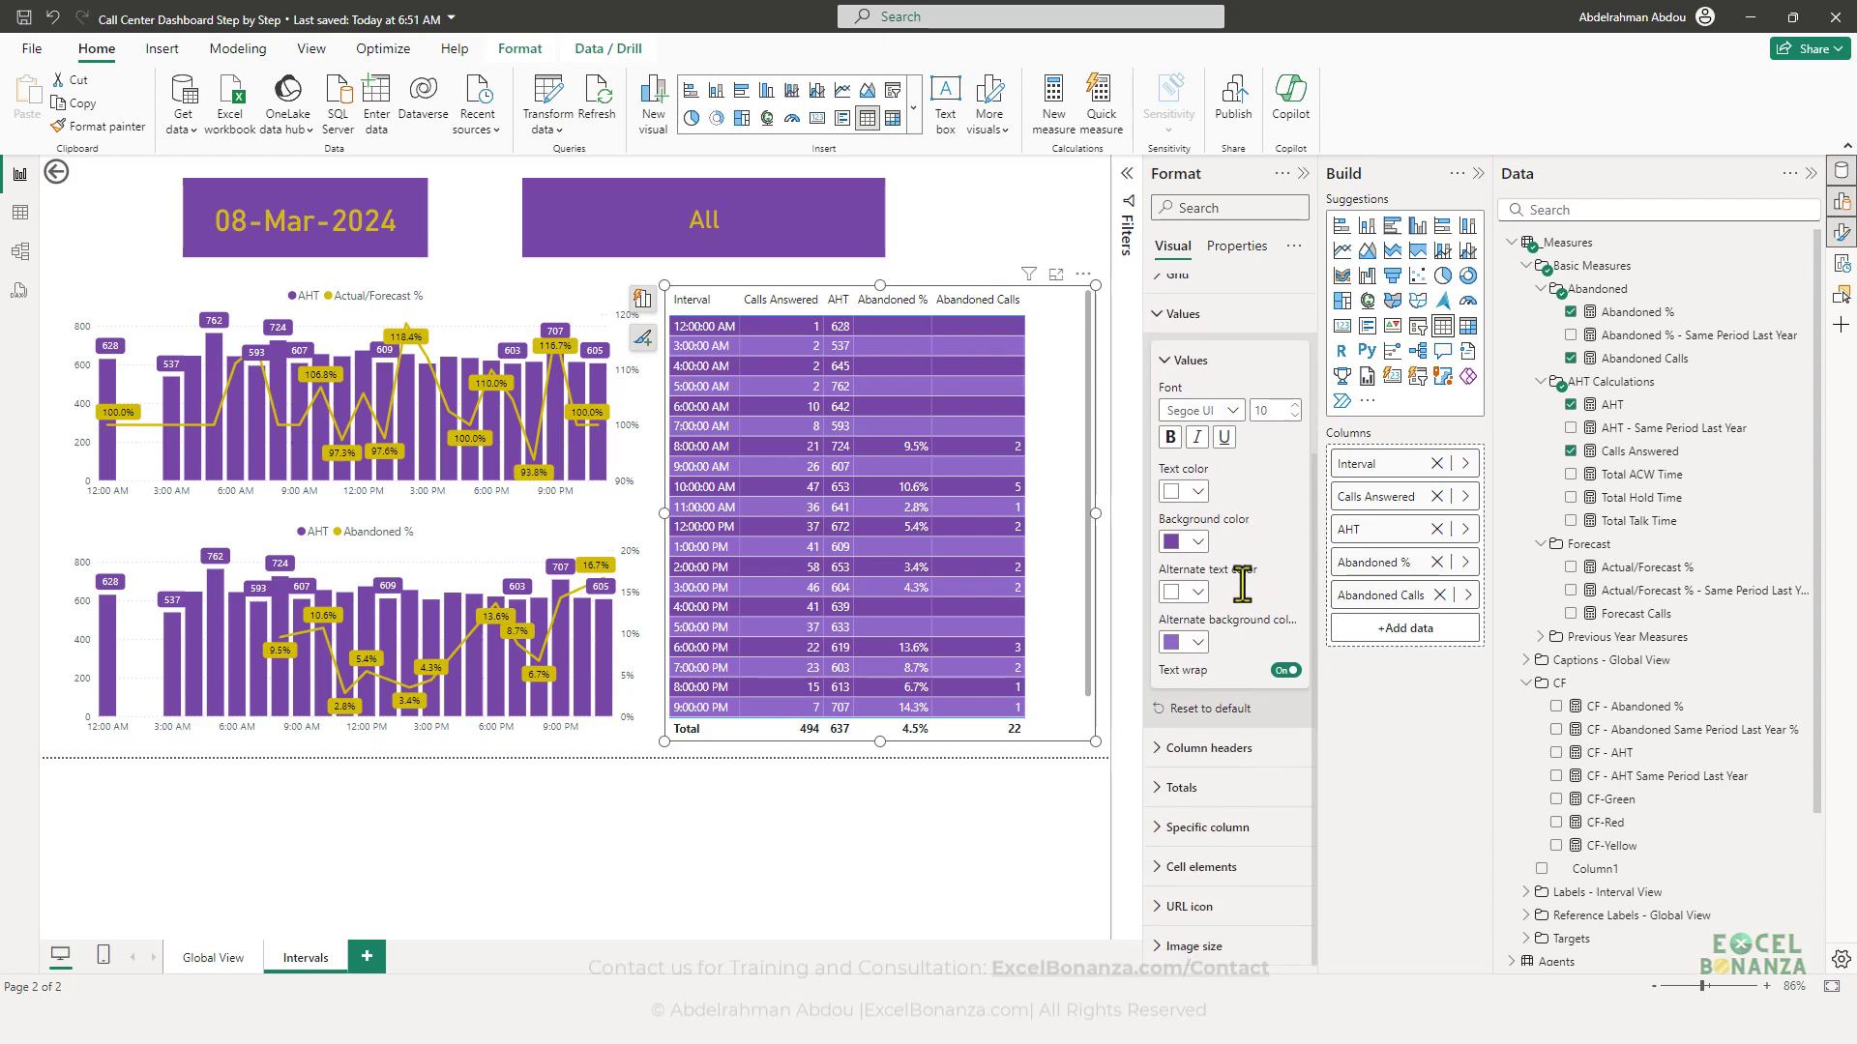
pyautogui.click(1221, 749)
pyautogui.scroll(-3, 1222, 730)
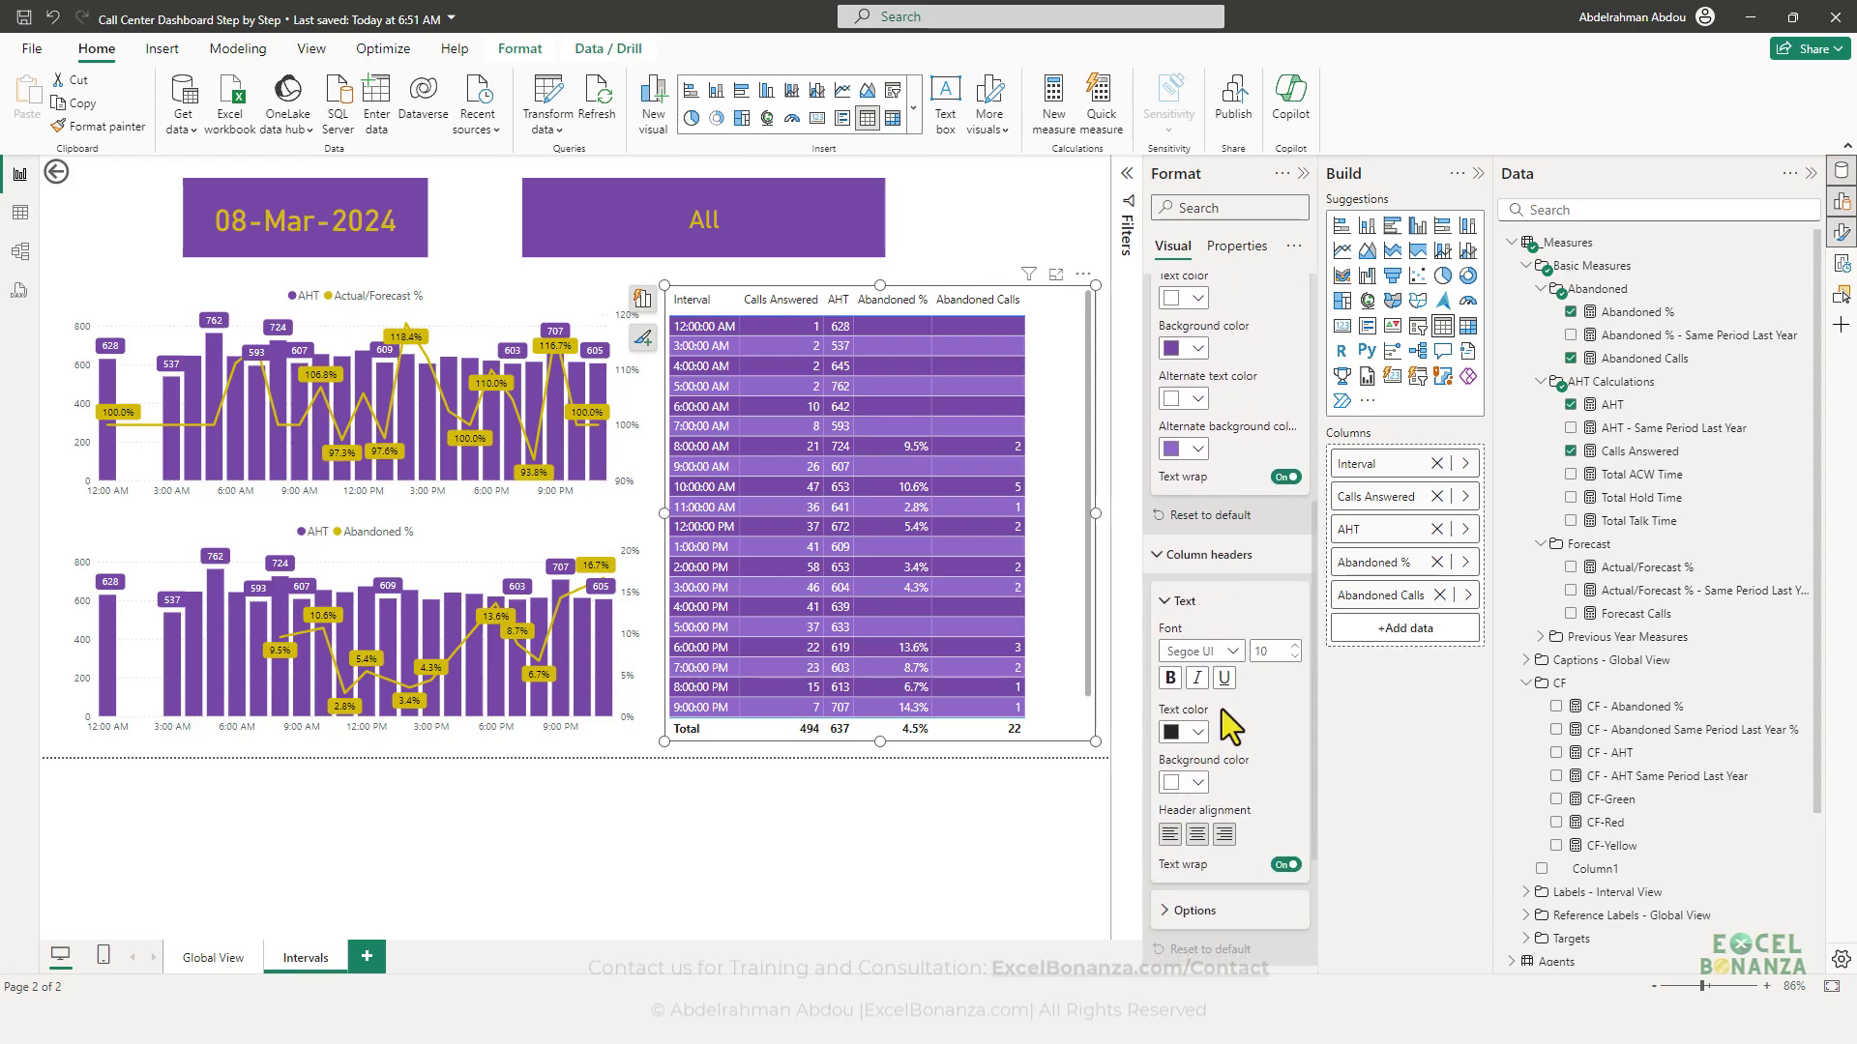
pyautogui.click(1199, 687)
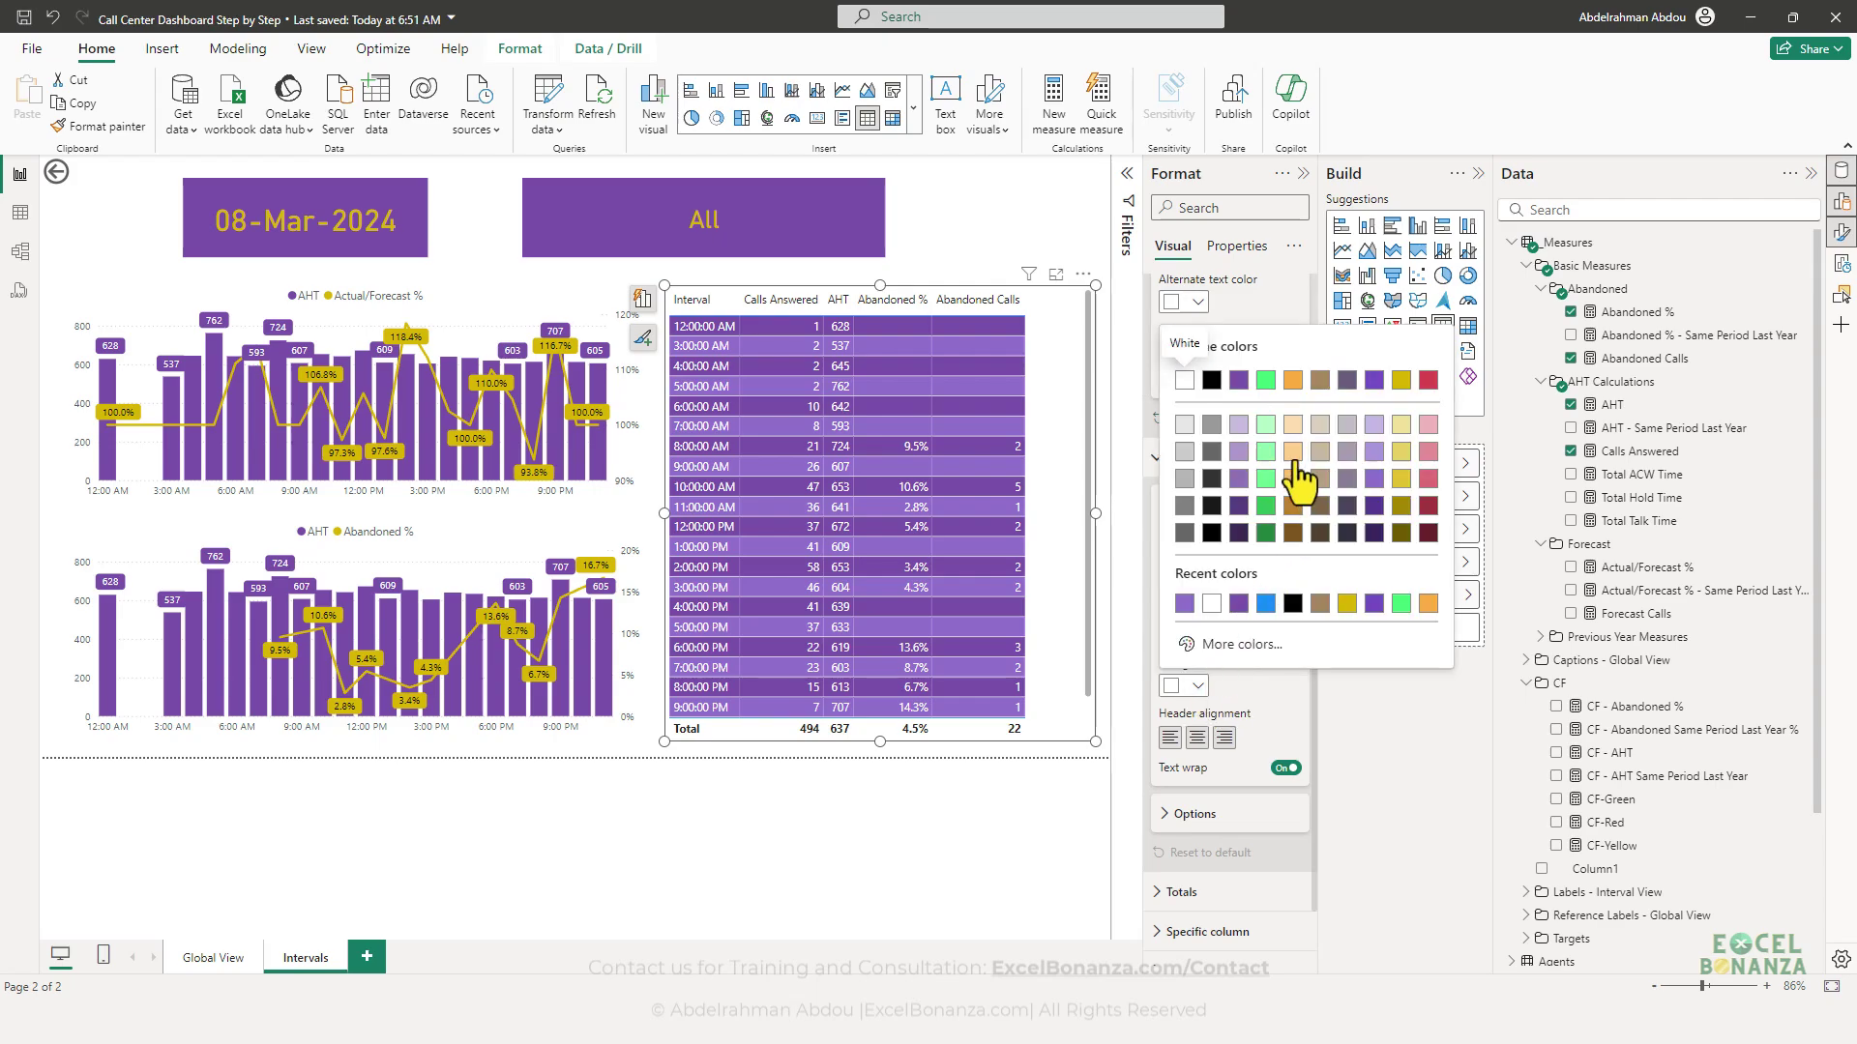
pyautogui.click(1320, 380)
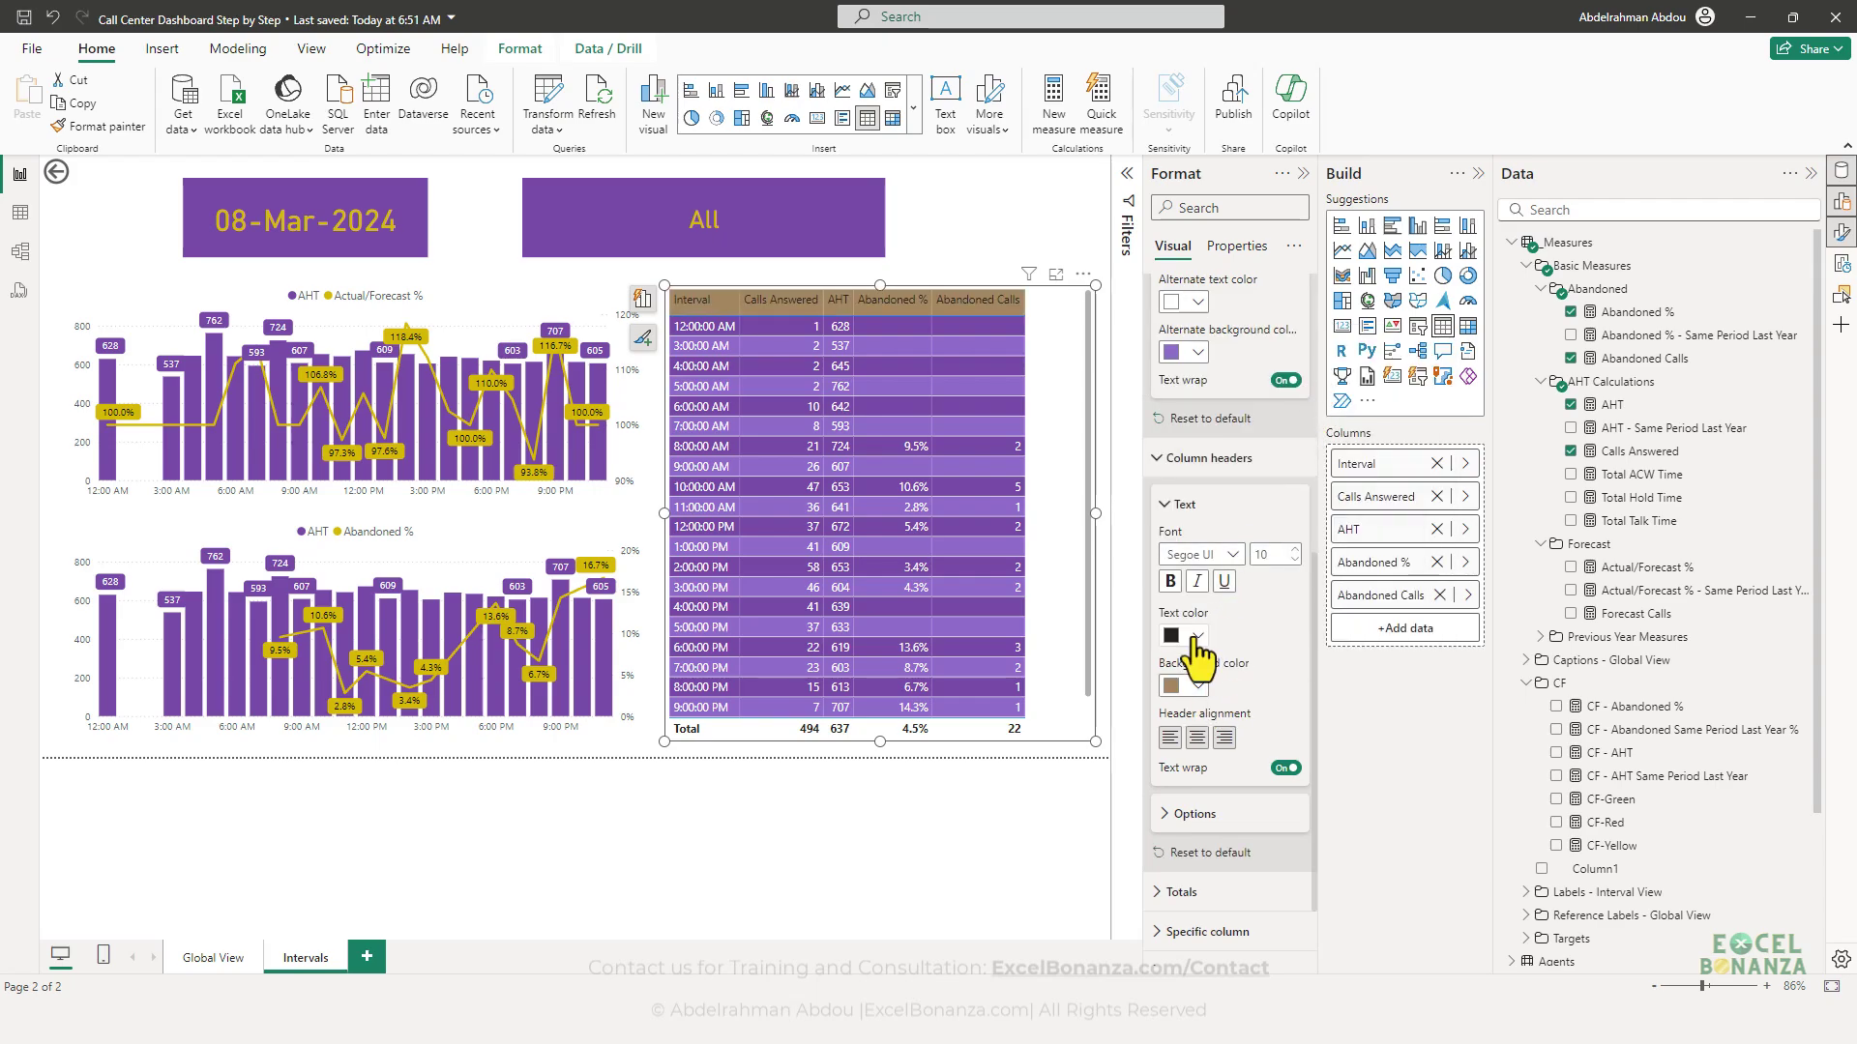
pyautogui.click(1189, 632)
pyautogui.click(1183, 703)
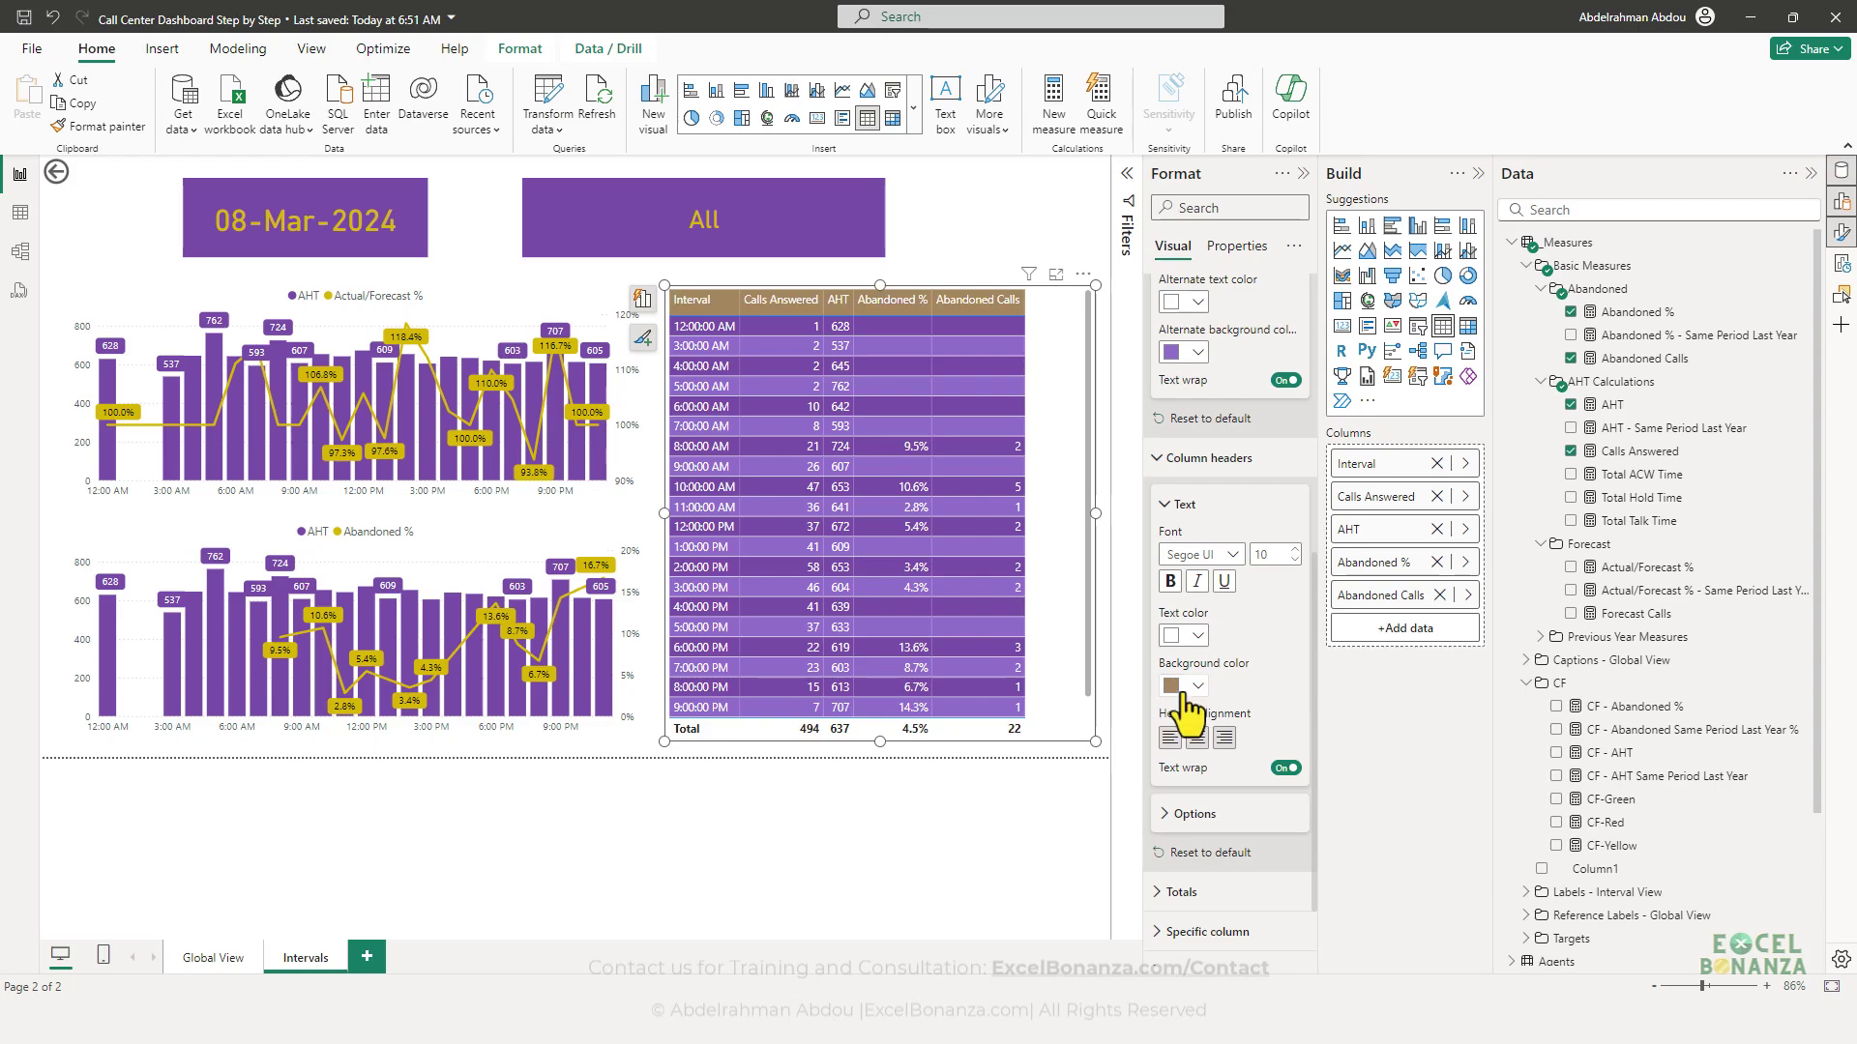
# - Make the column header text bold at font size 12 and enlarge the table so all columns fit
pyautogui.click(1170, 580)
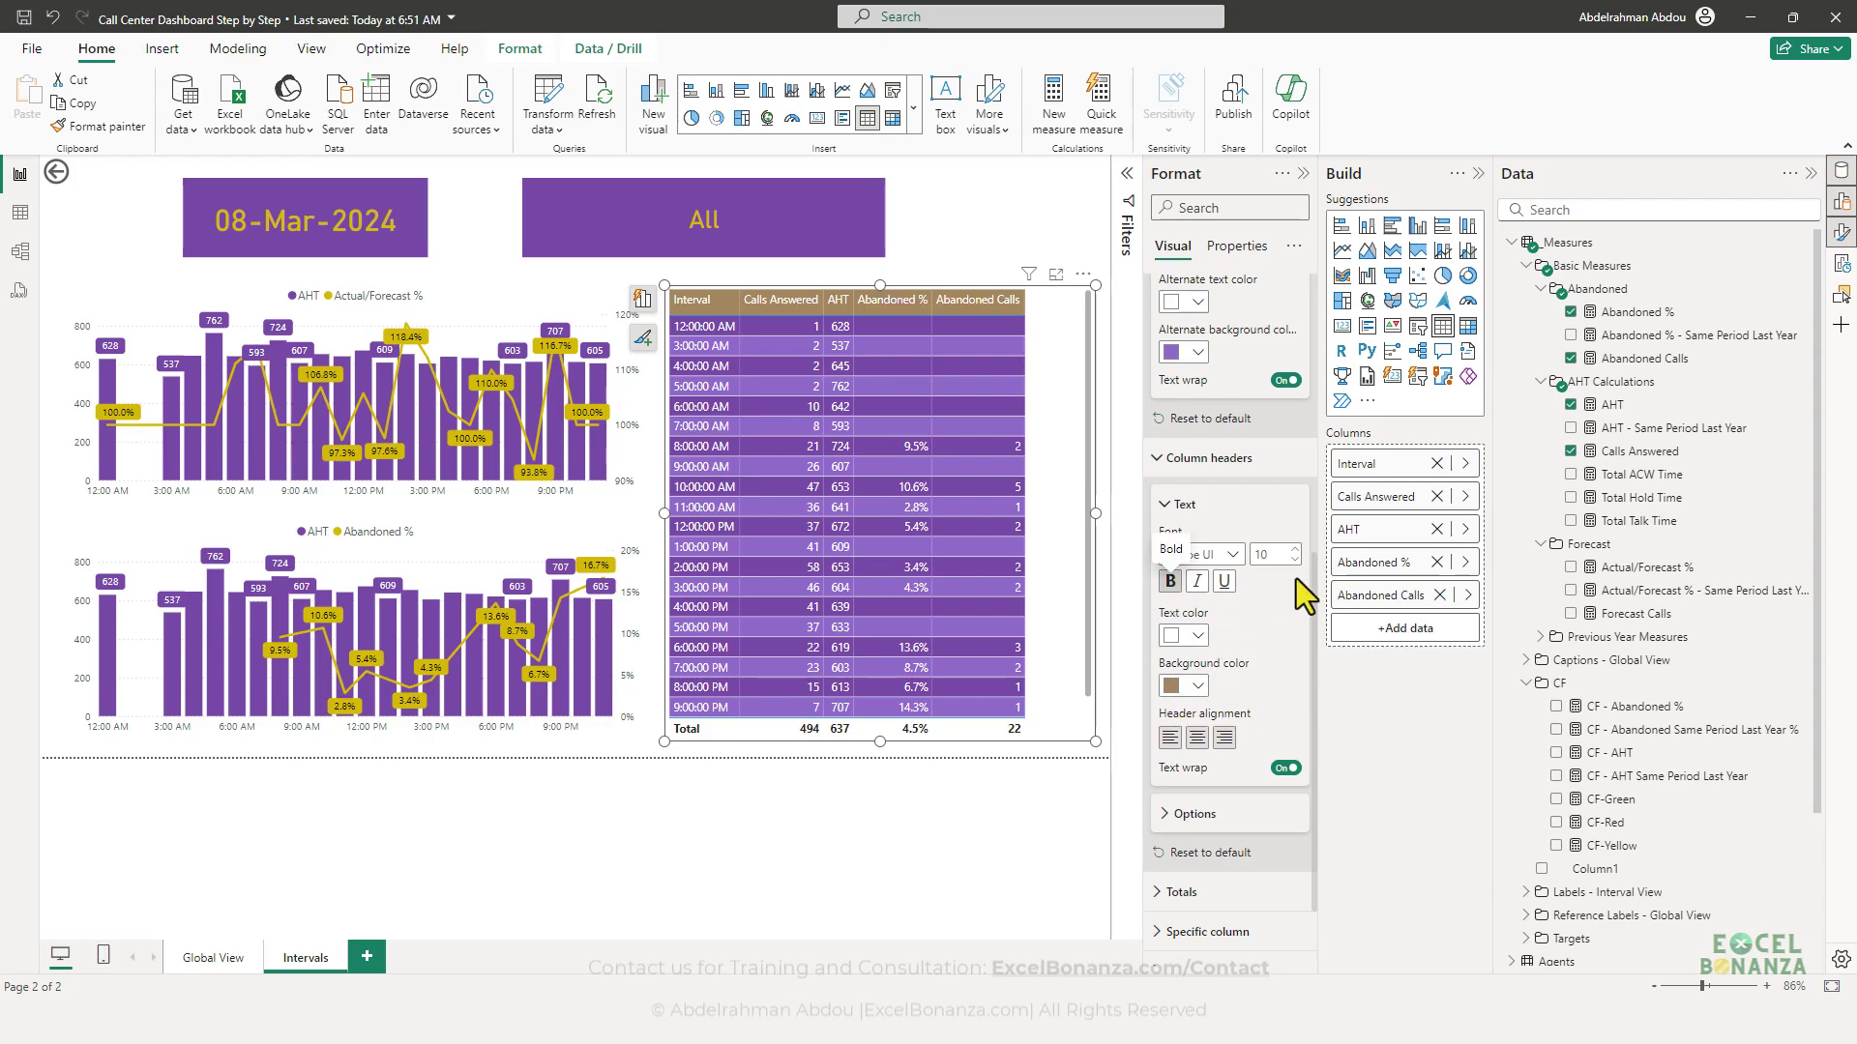
pyautogui.click(1296, 548)
pyautogui.click(1296, 549)
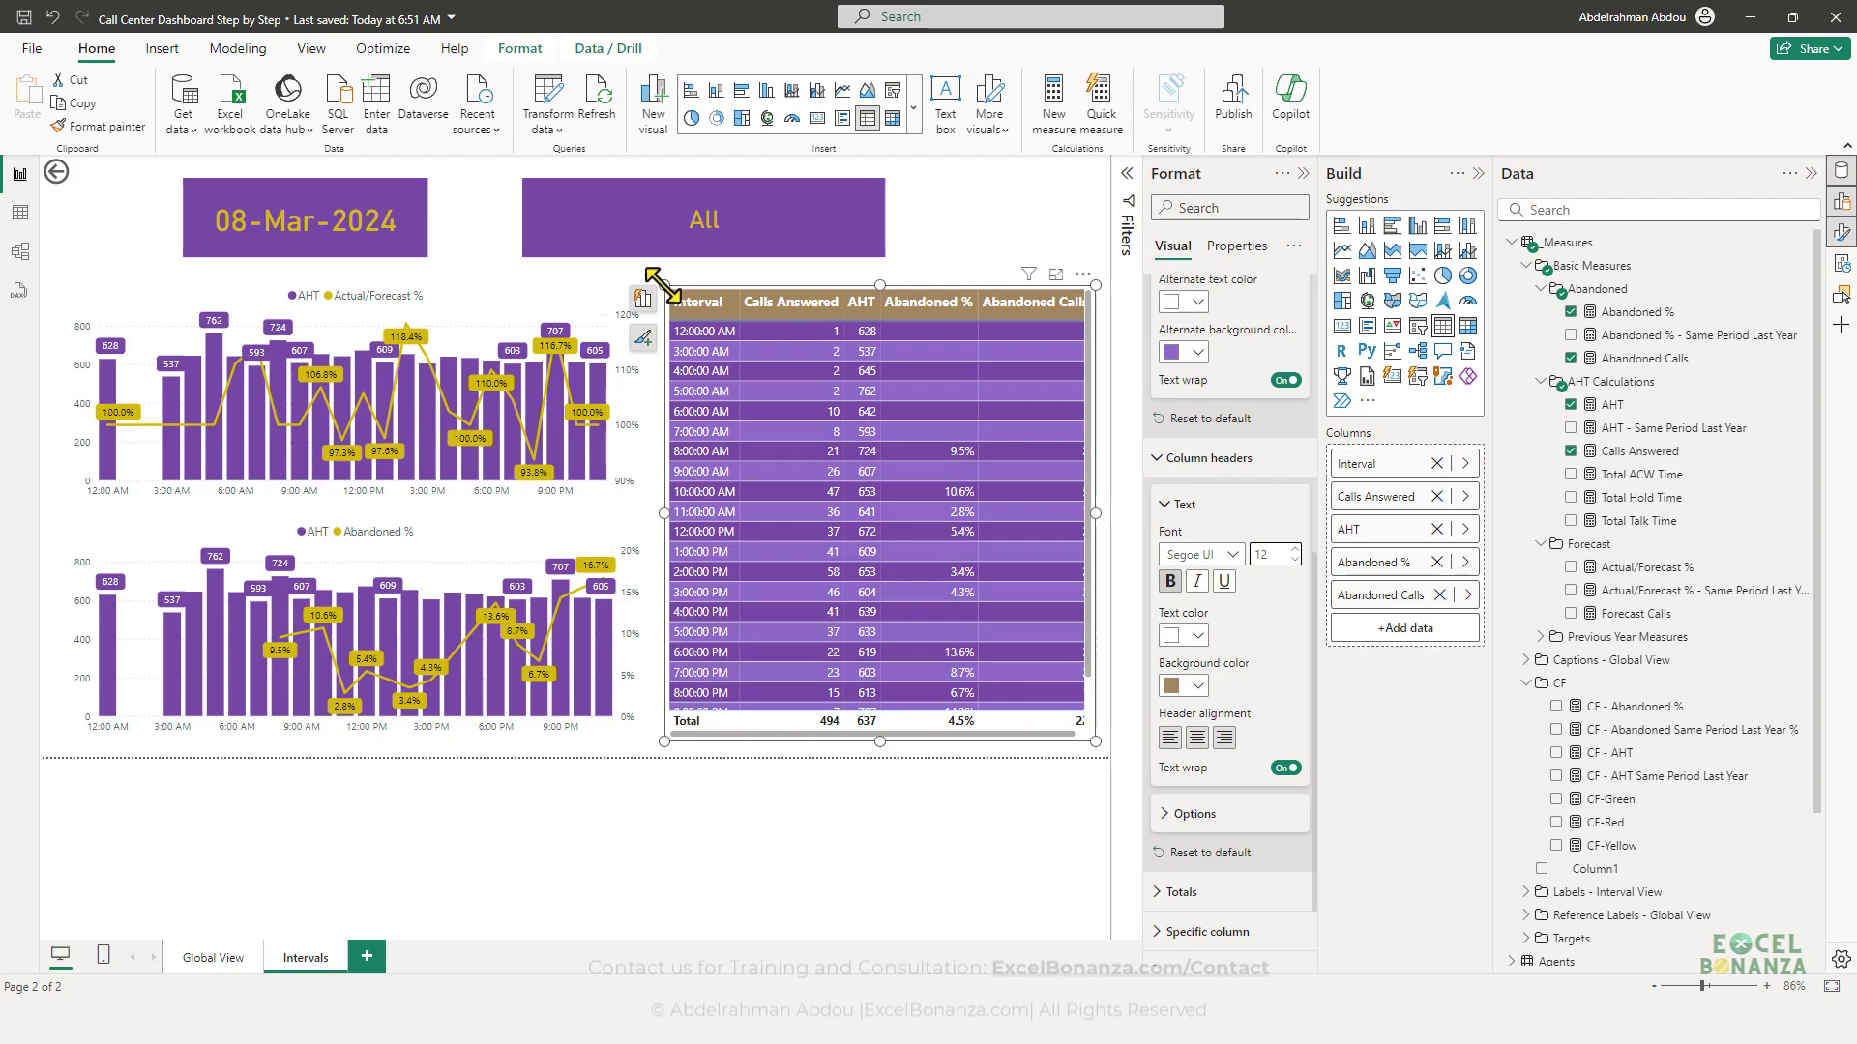
pyautogui.moveTo(653, 278); pyautogui.dragTo(638, 261)
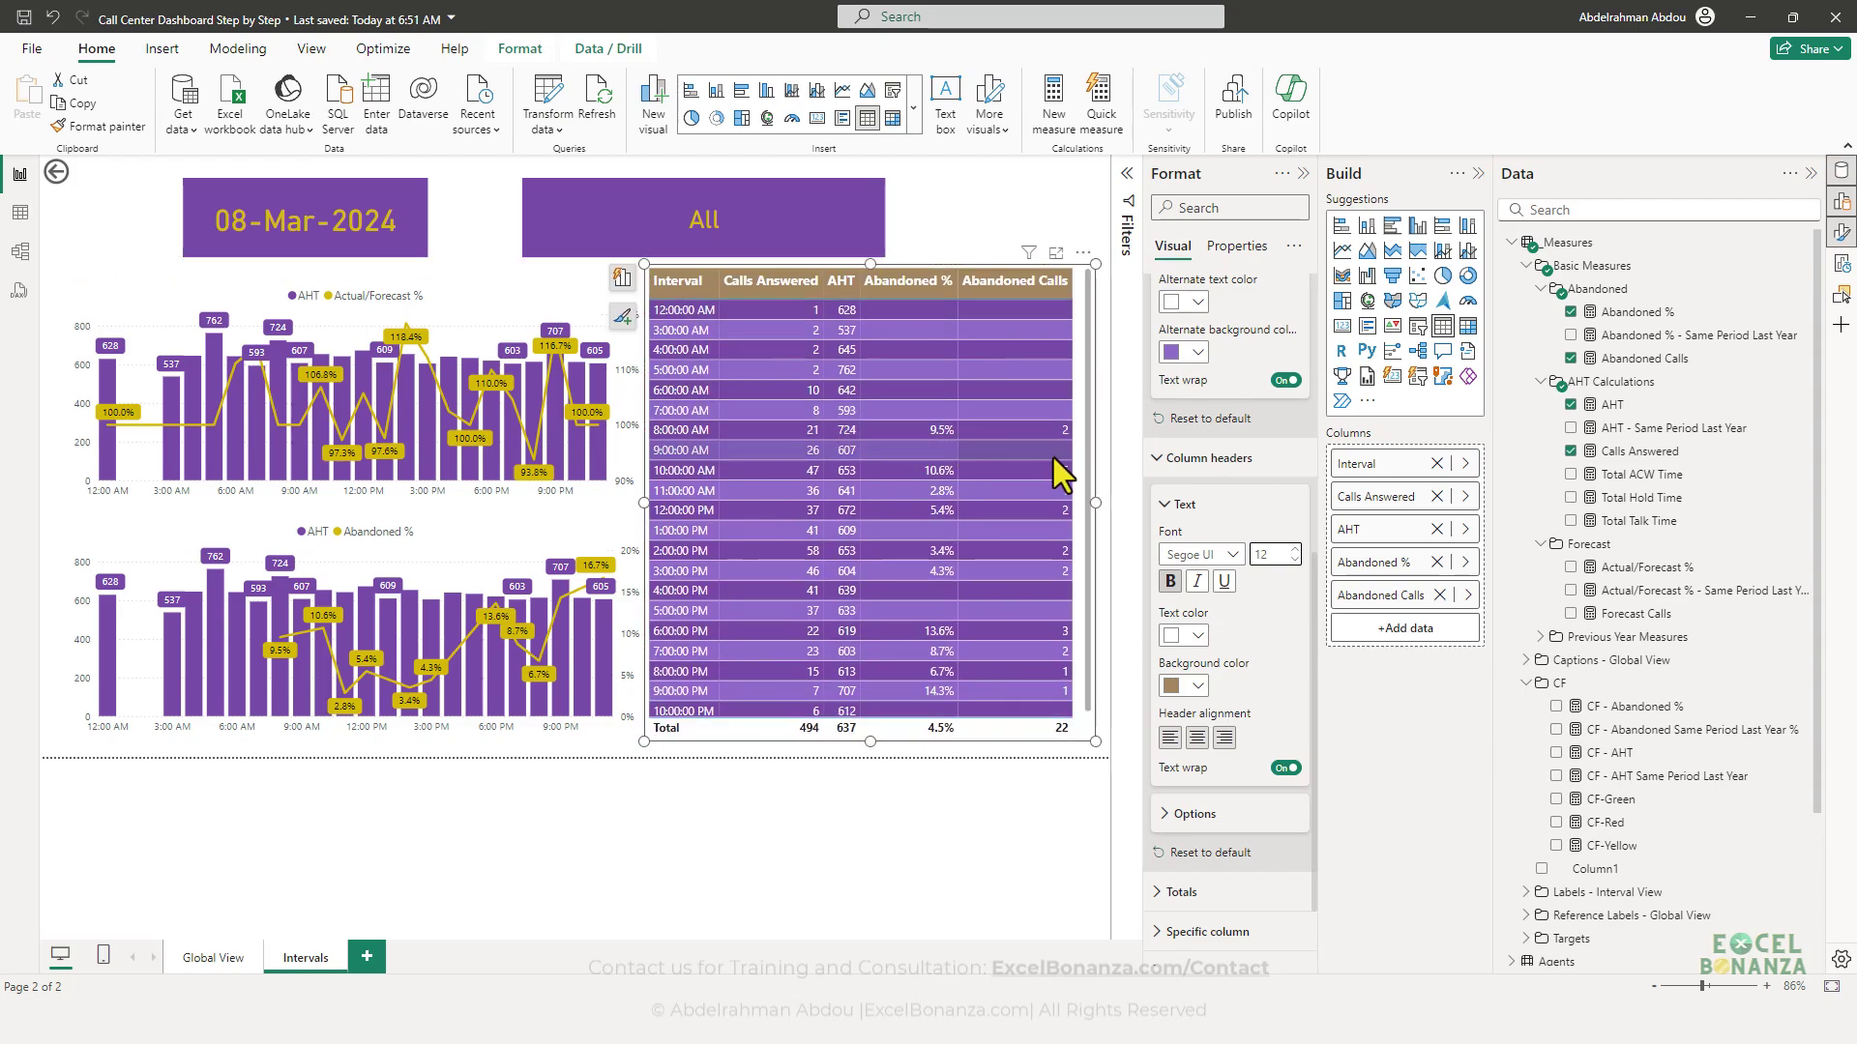
# - Center-align the interval table's column headers
pyautogui.scroll(-2, 1226, 588)
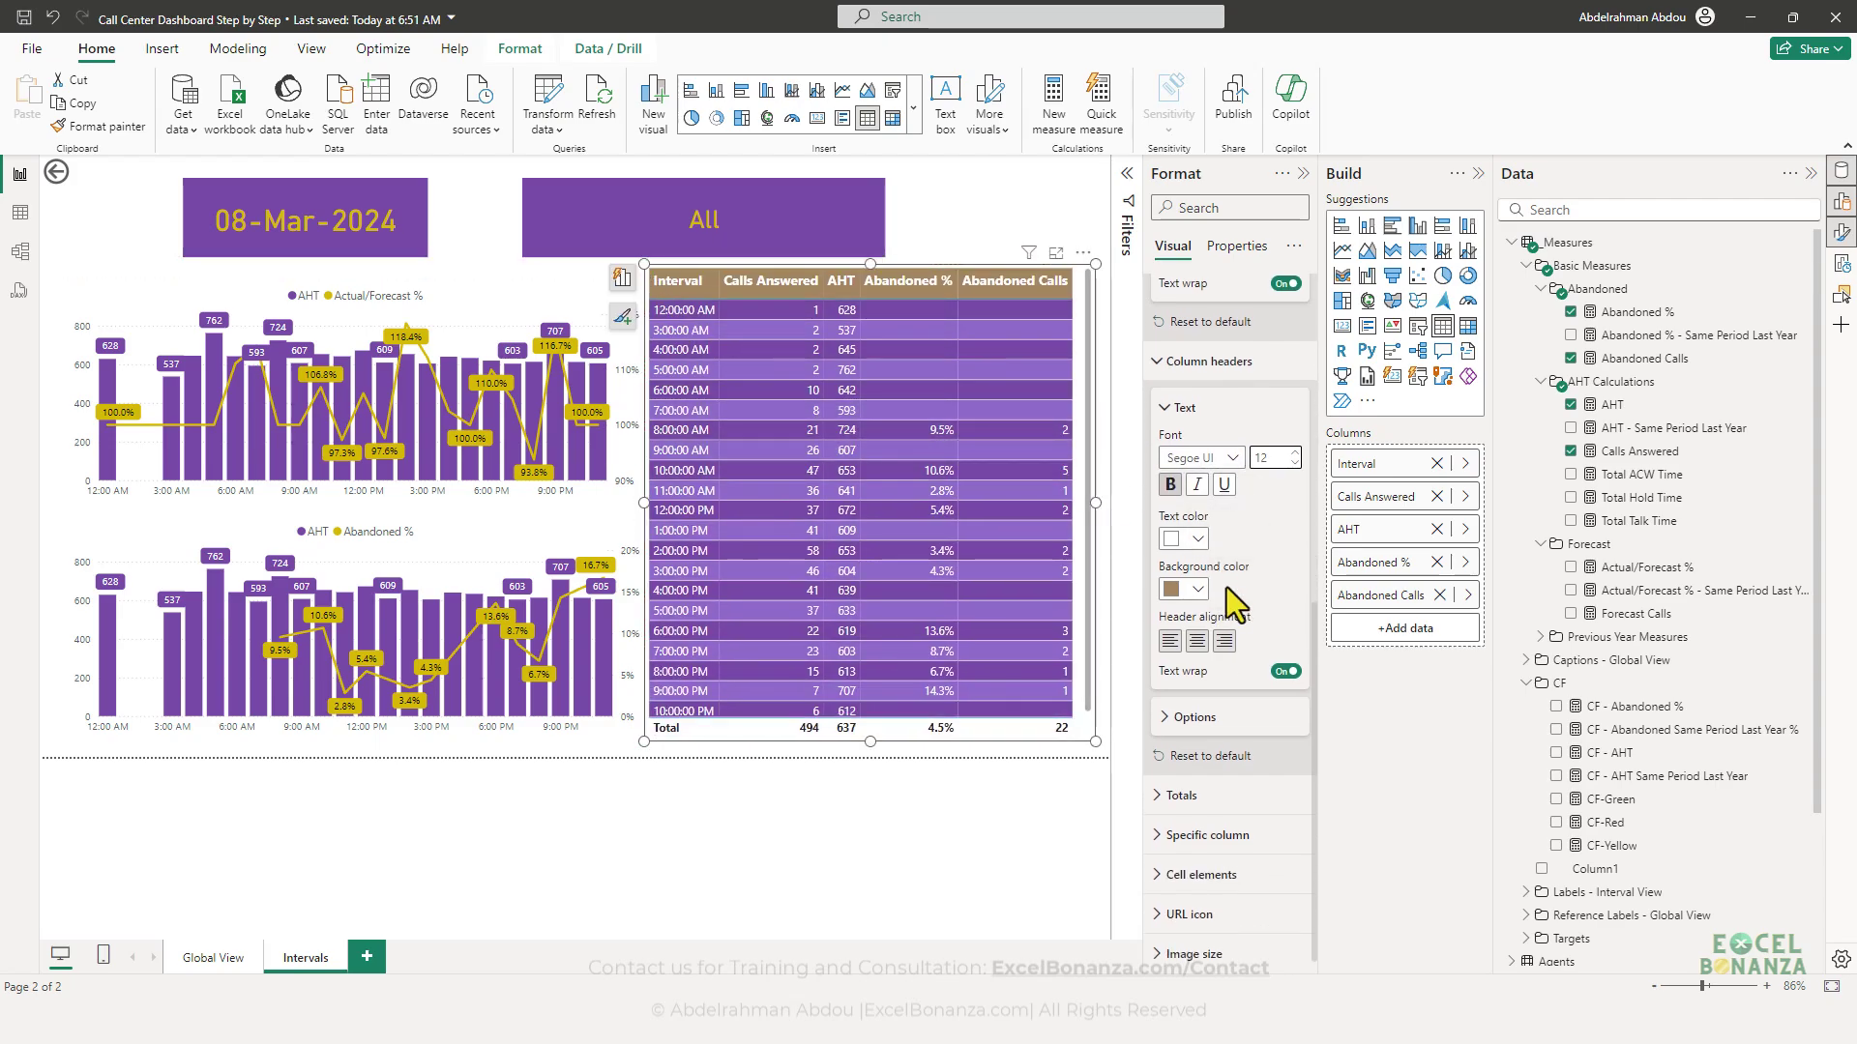
pyautogui.click(1197, 642)
pyautogui.scroll(4, 1239, 580)
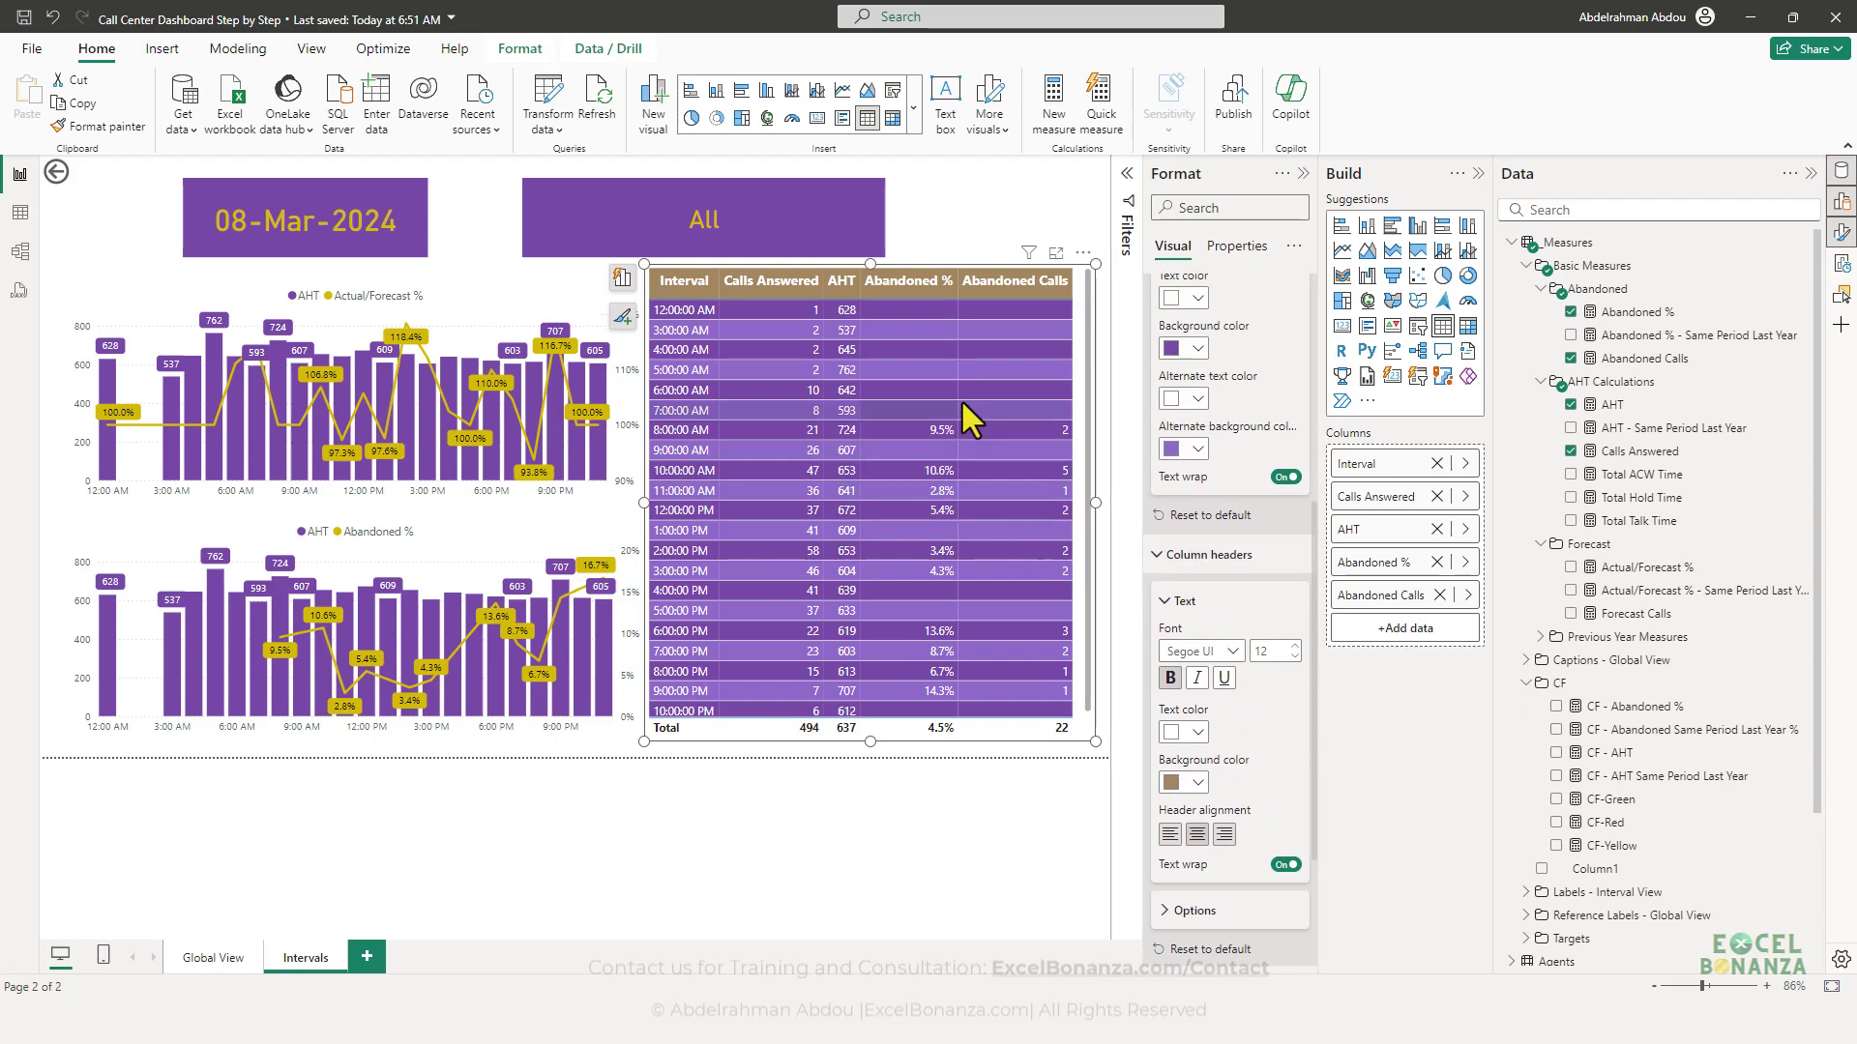
pyautogui.scroll(-4, 1246, 501)
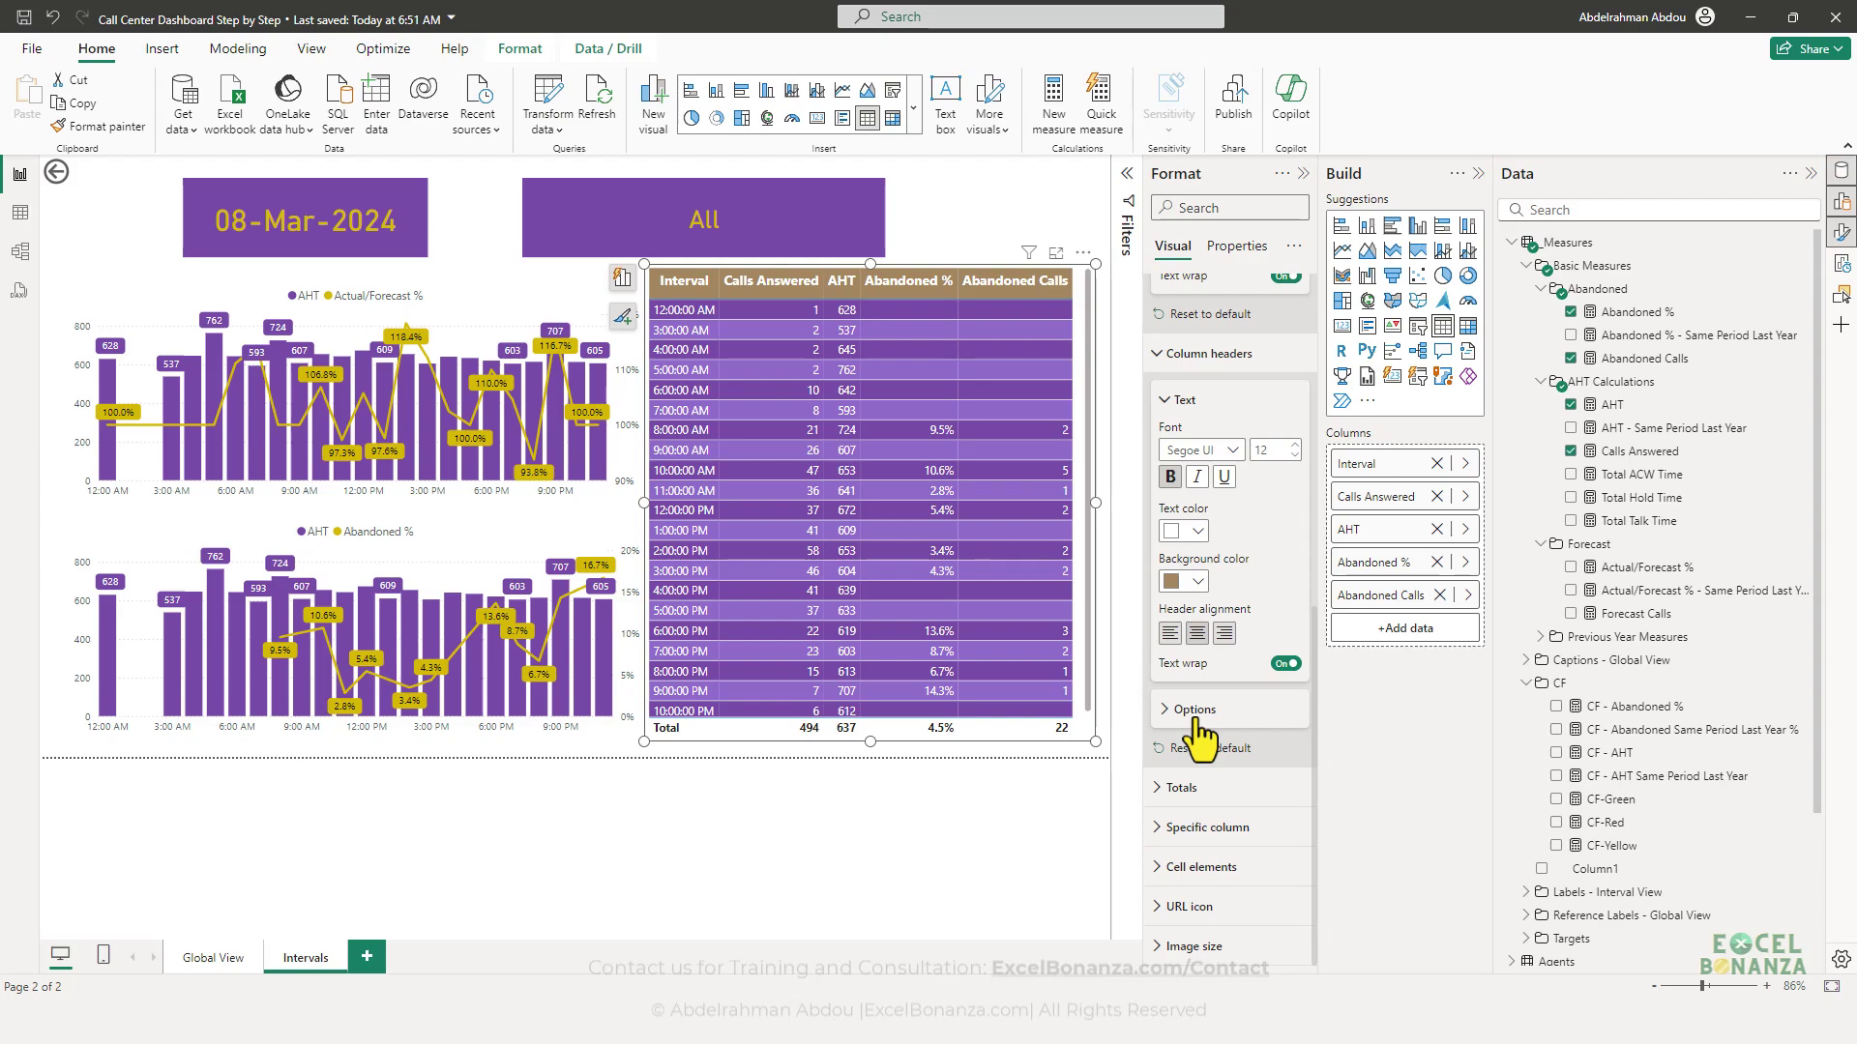
# - Examine the table's AHT and Abandoned Calls % columns and totals row in the Interval Drillthrough reference screenshot
pyautogui.moveTo(1479, 1039)
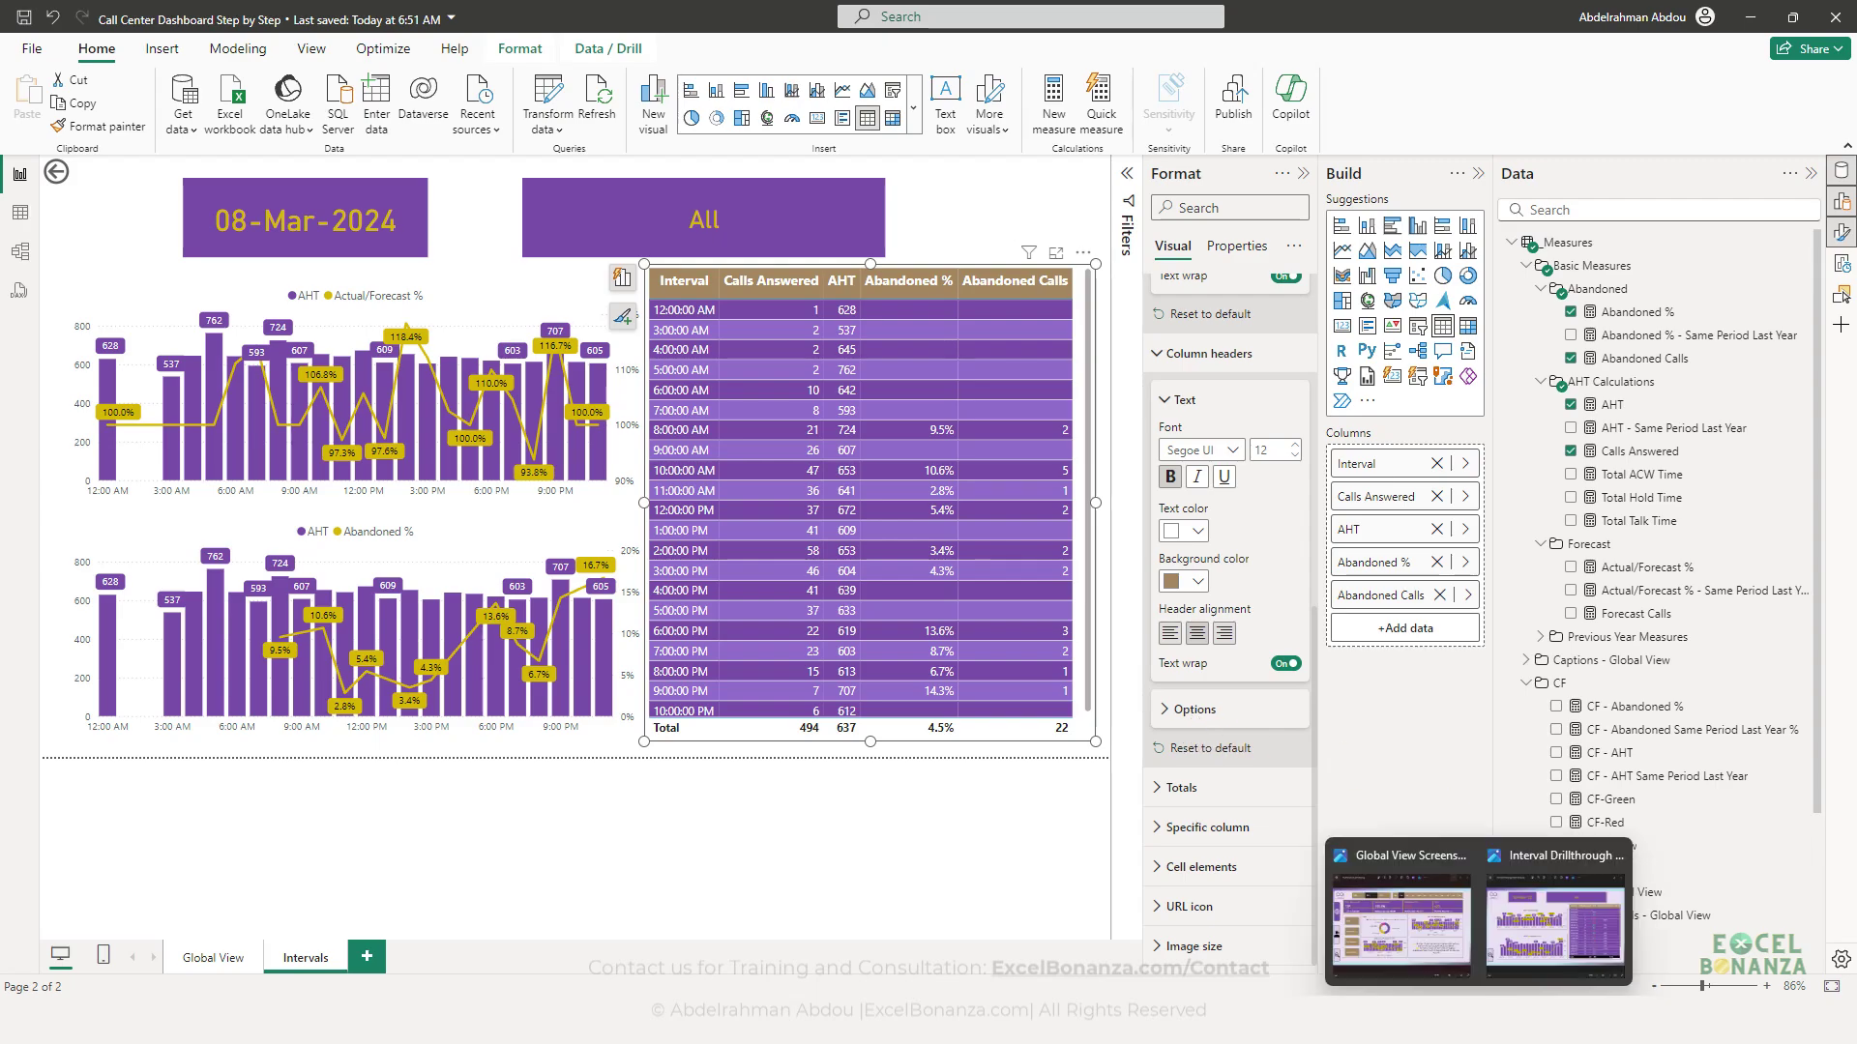
pyautogui.click(1553, 915)
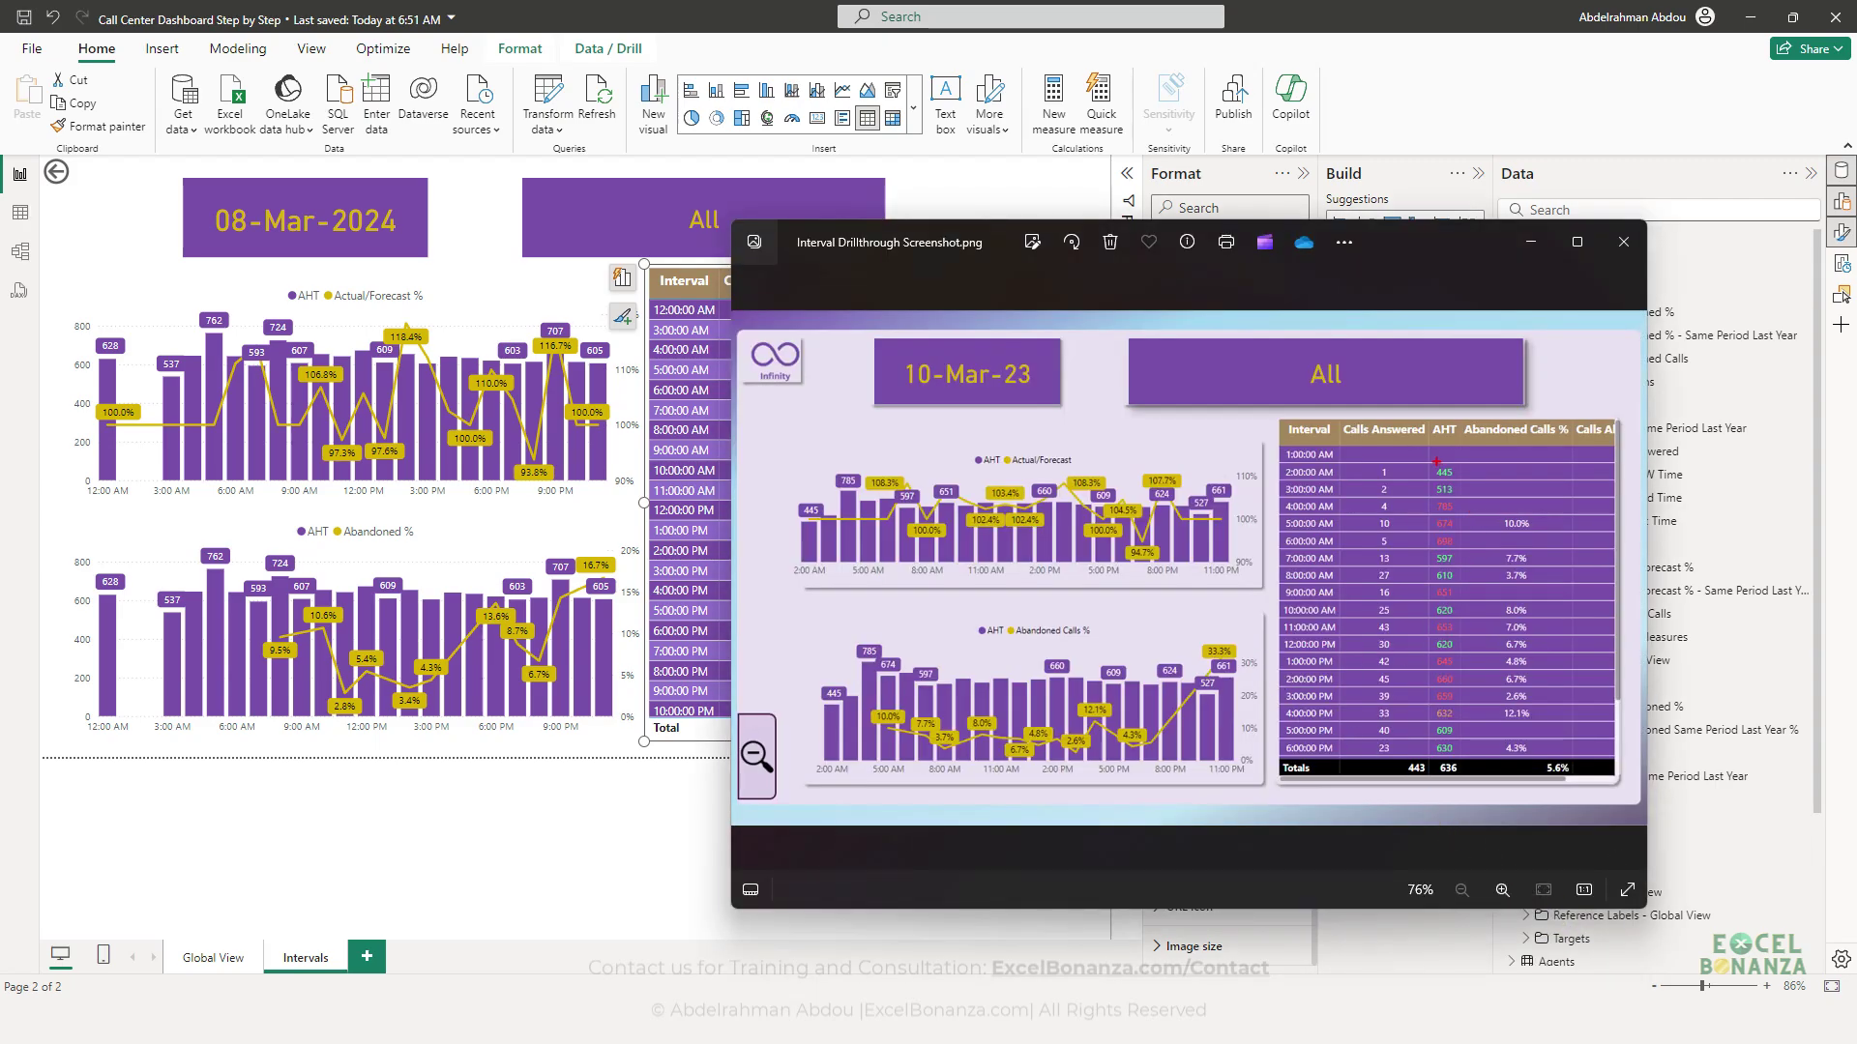
pyautogui.moveTo(1425, 461); pyautogui.dragTo(1471, 746)
pyautogui.press('r')
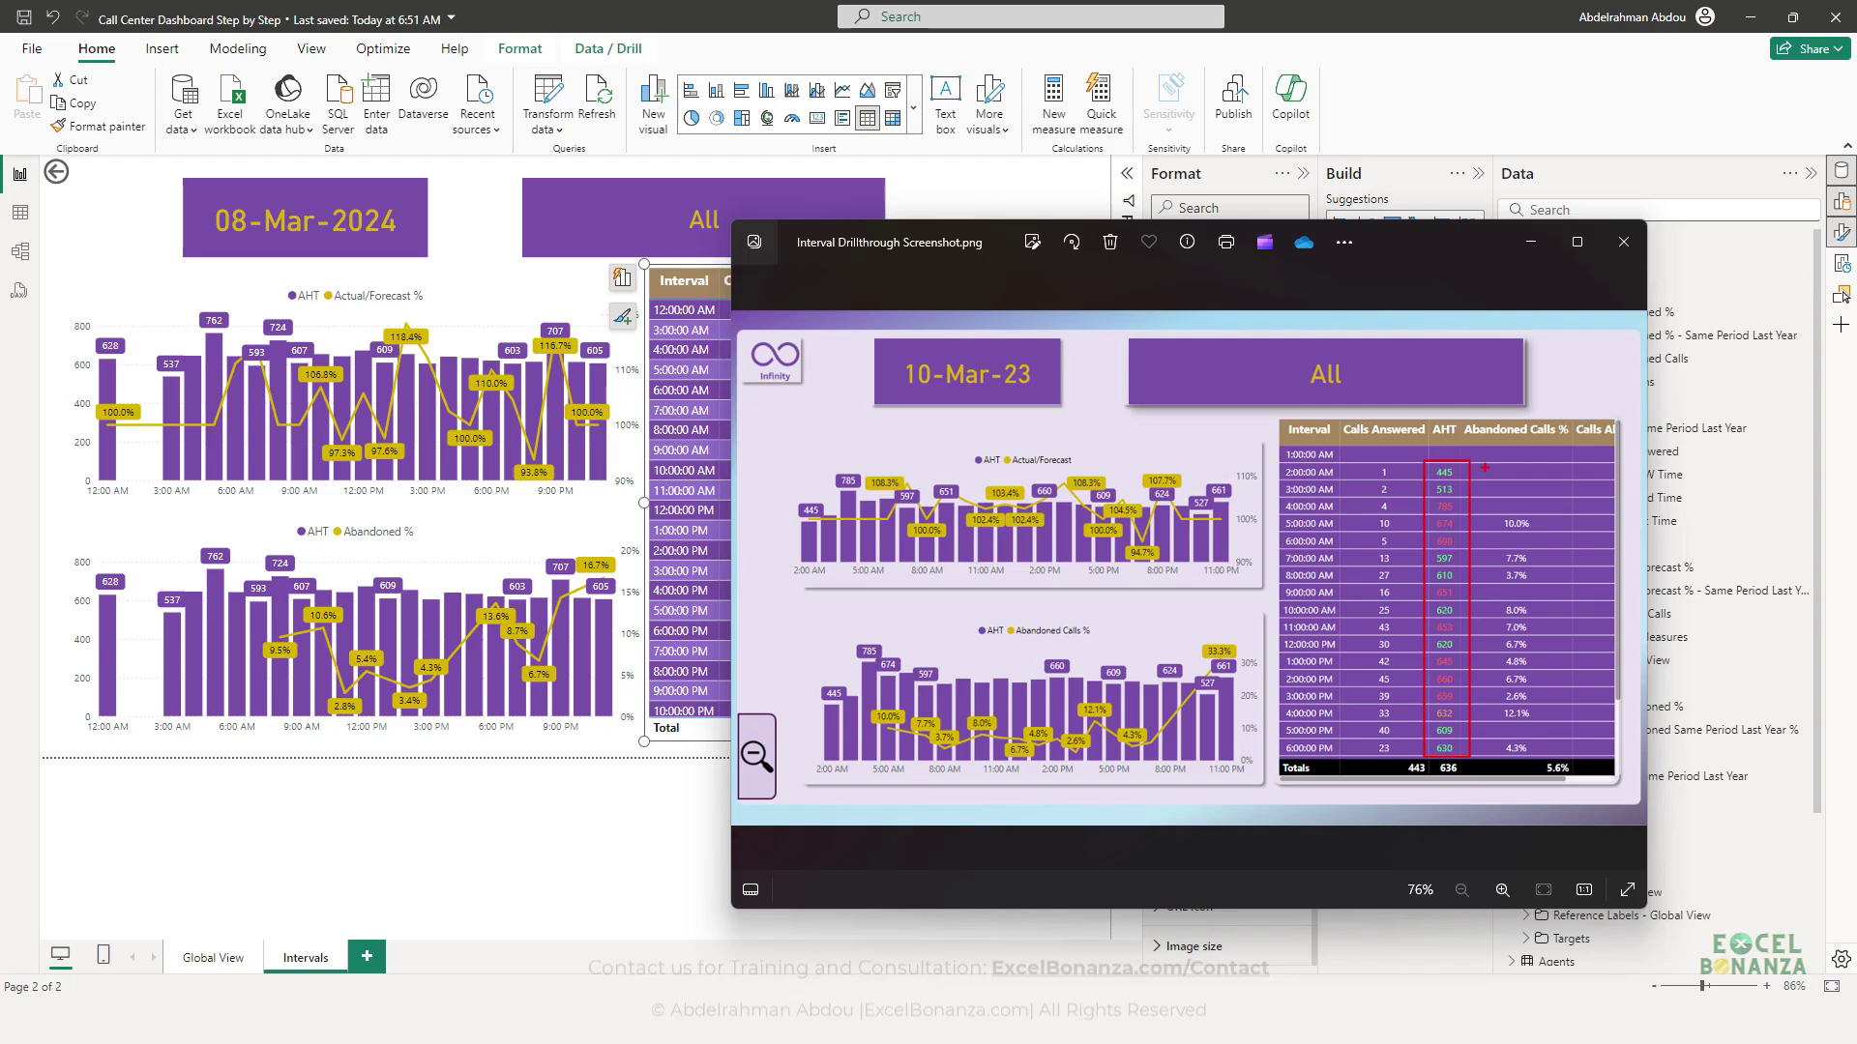
pyautogui.moveTo(1521, 617); pyautogui.dragTo(1556, 749)
pyautogui.press('r')
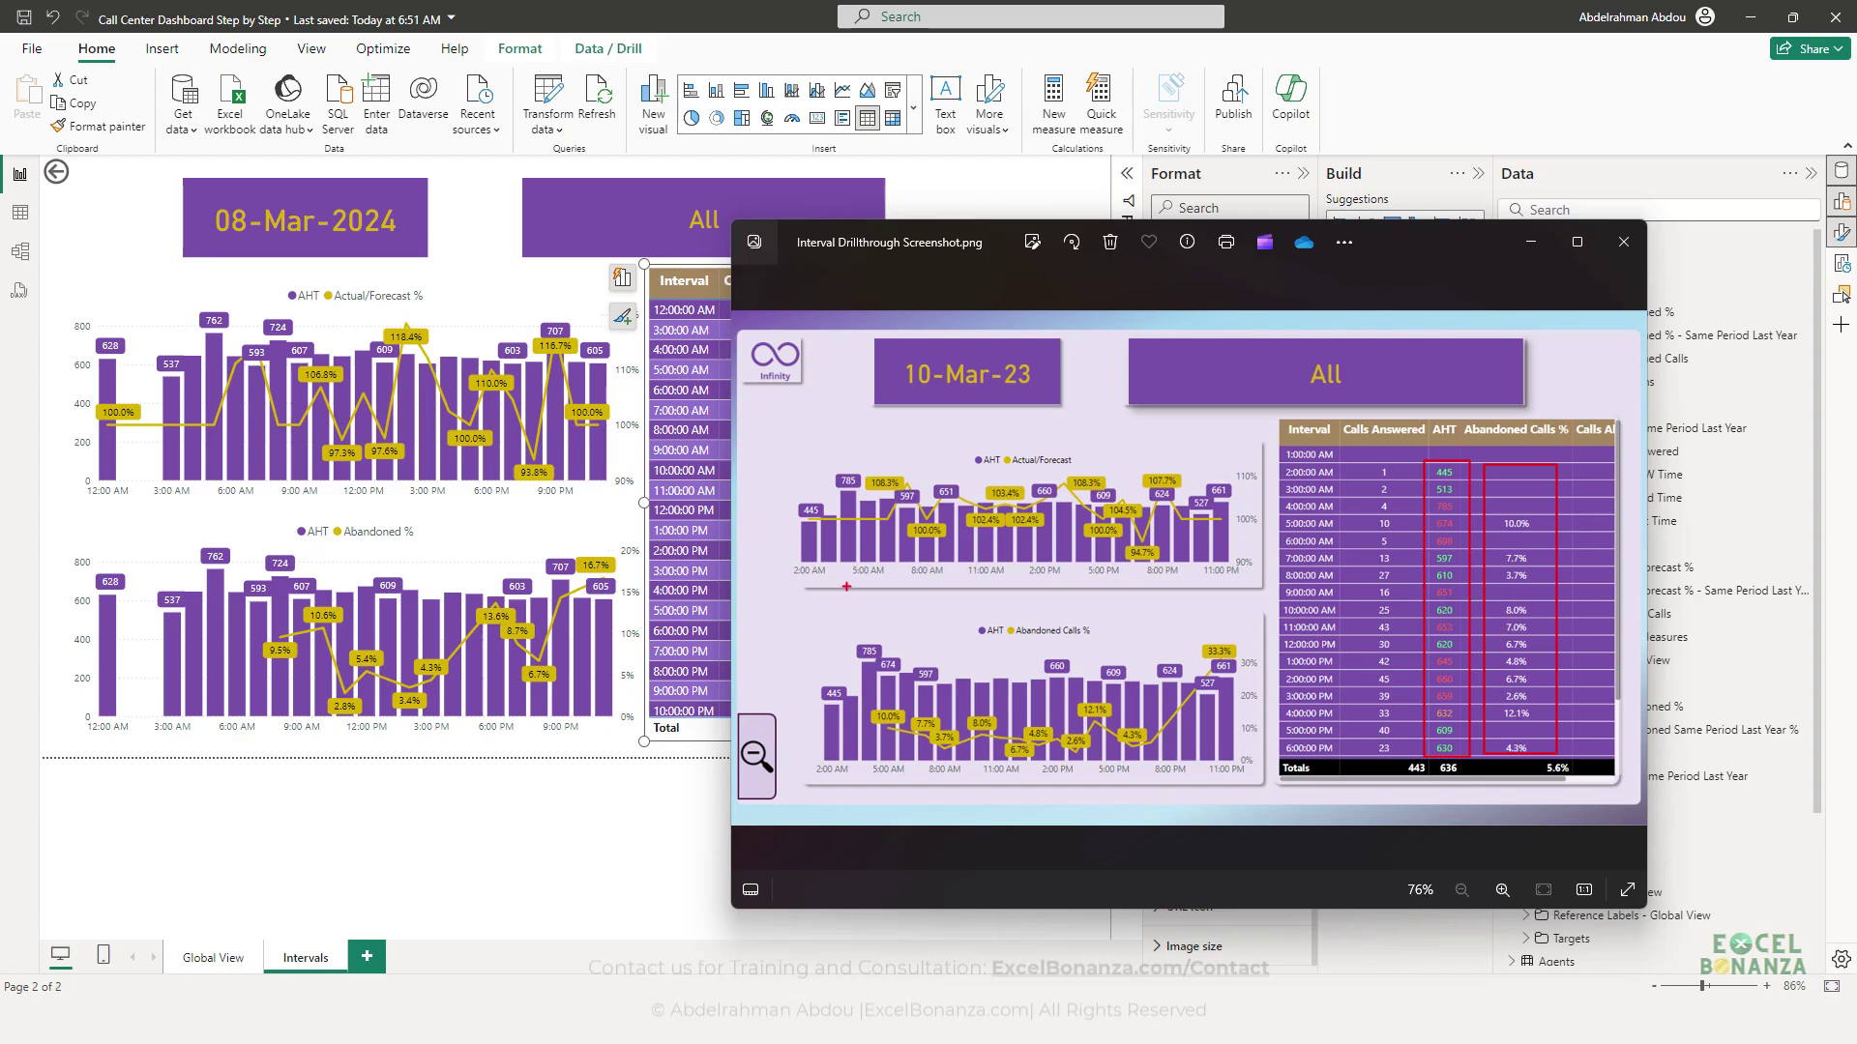
pyautogui.press('Escape')
pyautogui.click(560, 804)
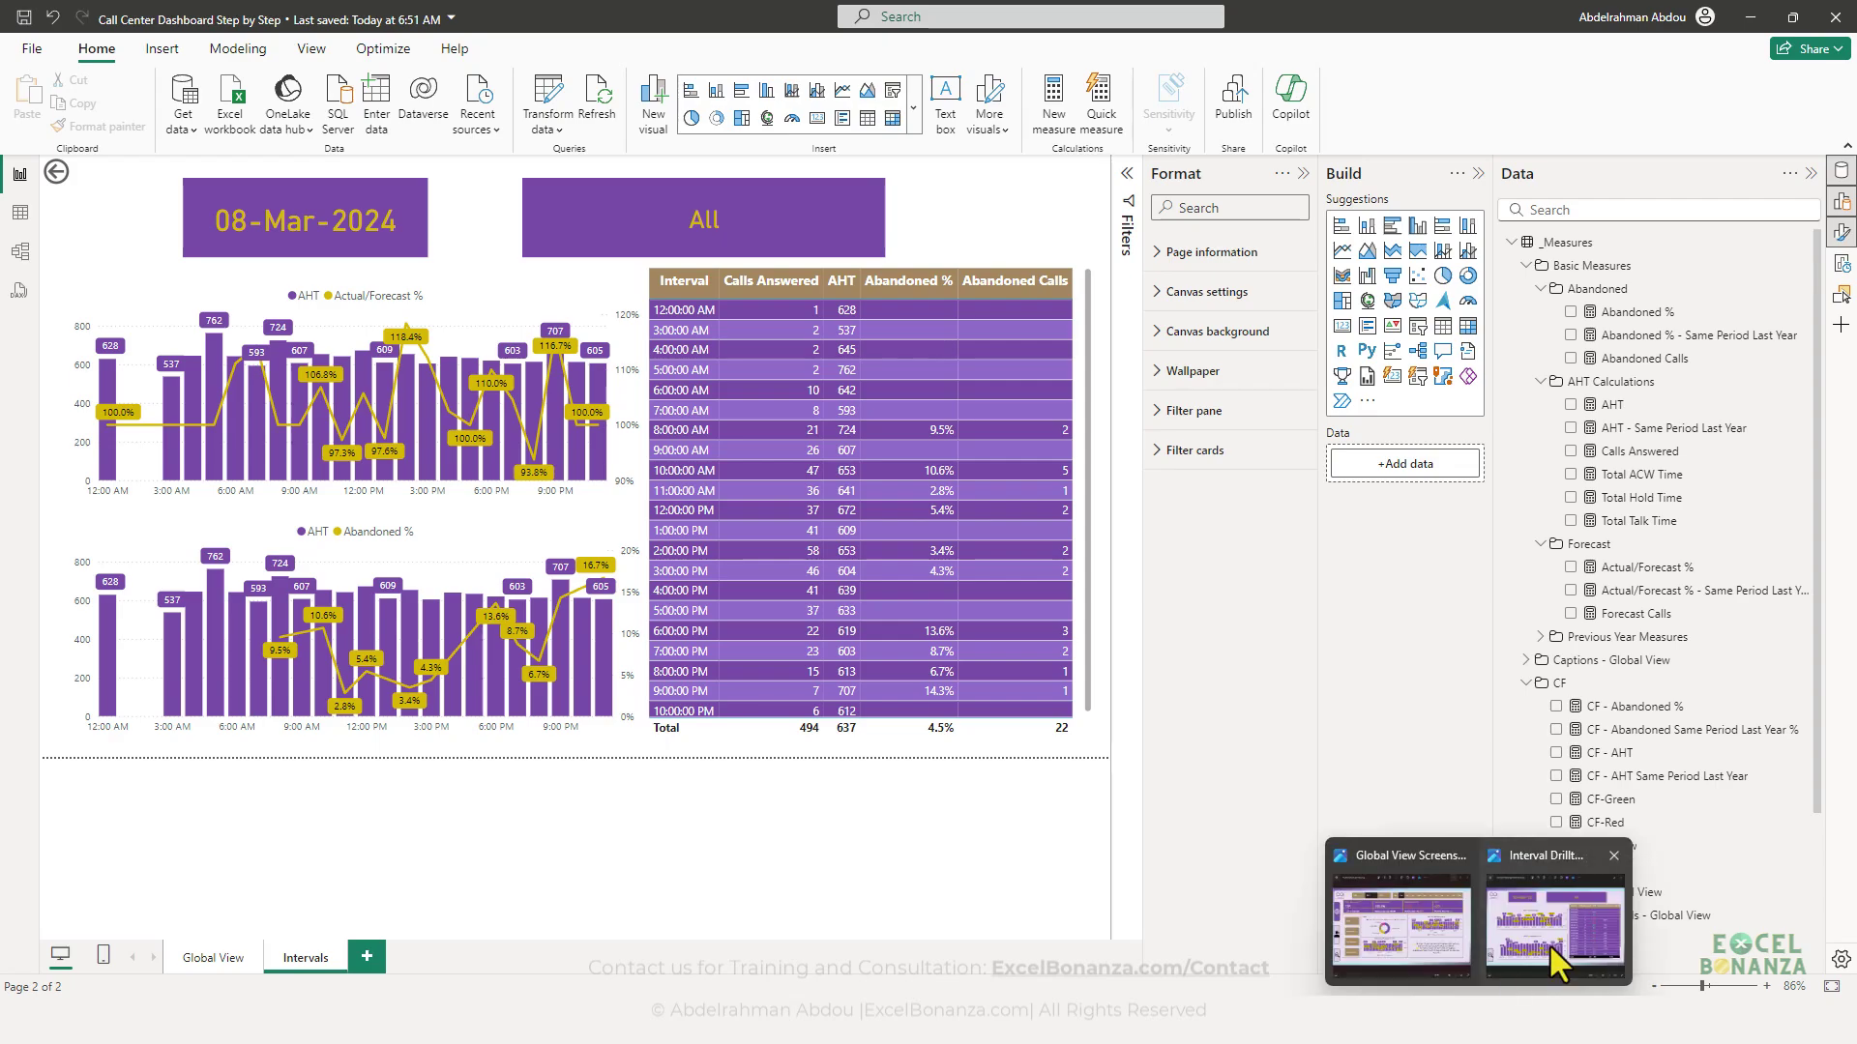
pyautogui.click(1552, 948)
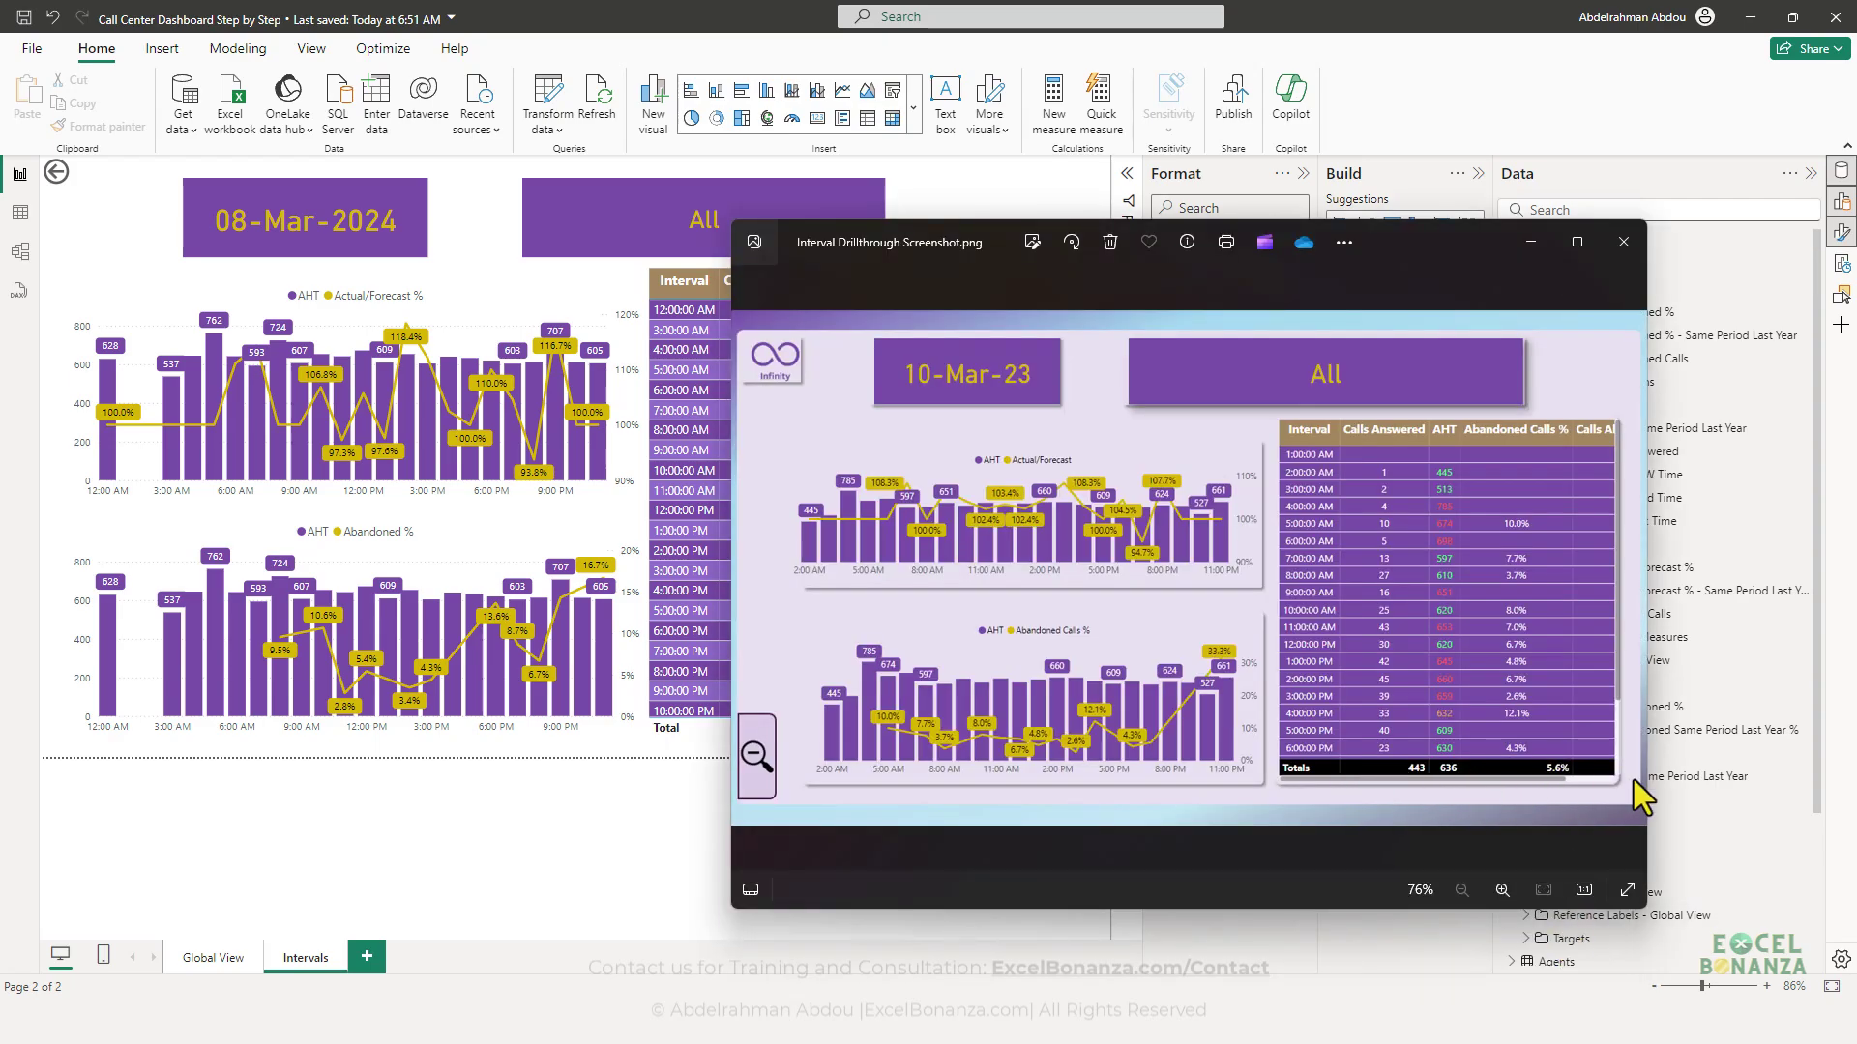
pyautogui.click(716, 774)
# - Set the interval table's totals row to white text on a black background
pyautogui.click(963, 739)
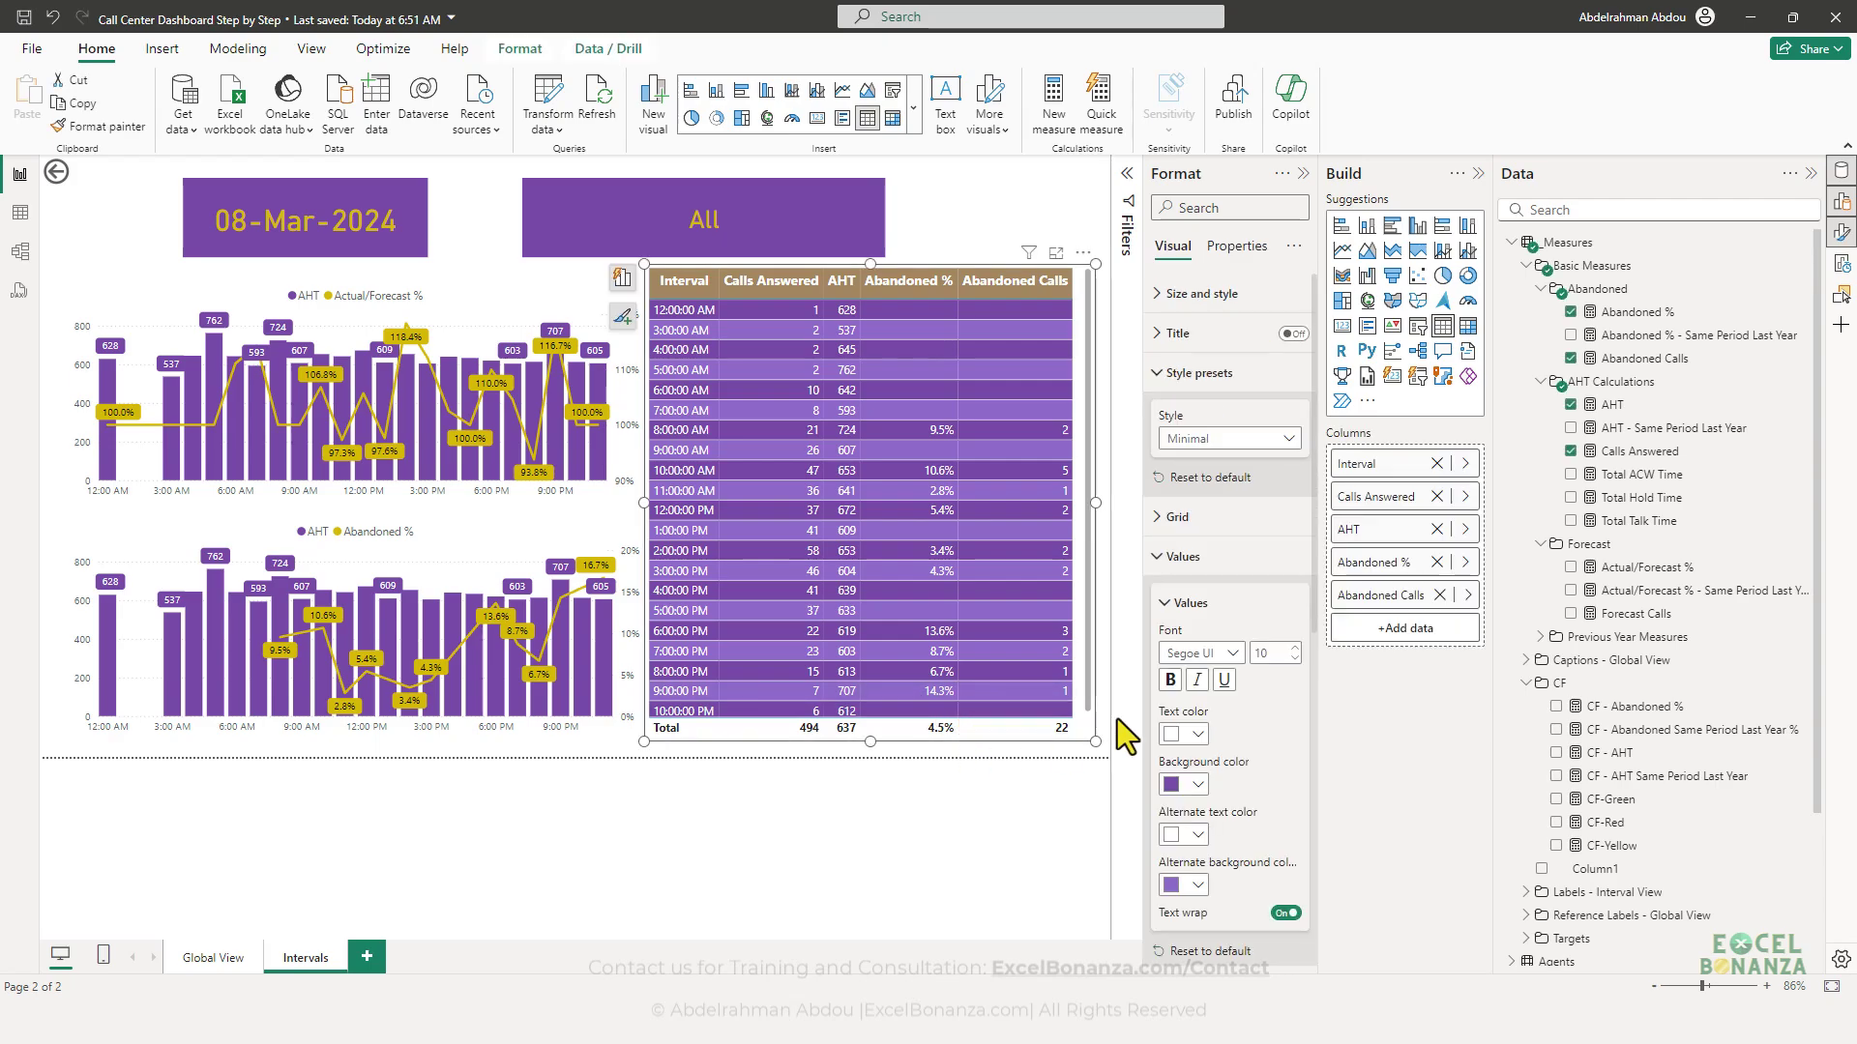
pyautogui.scroll(-5, 1238, 667)
pyautogui.click(1181, 787)
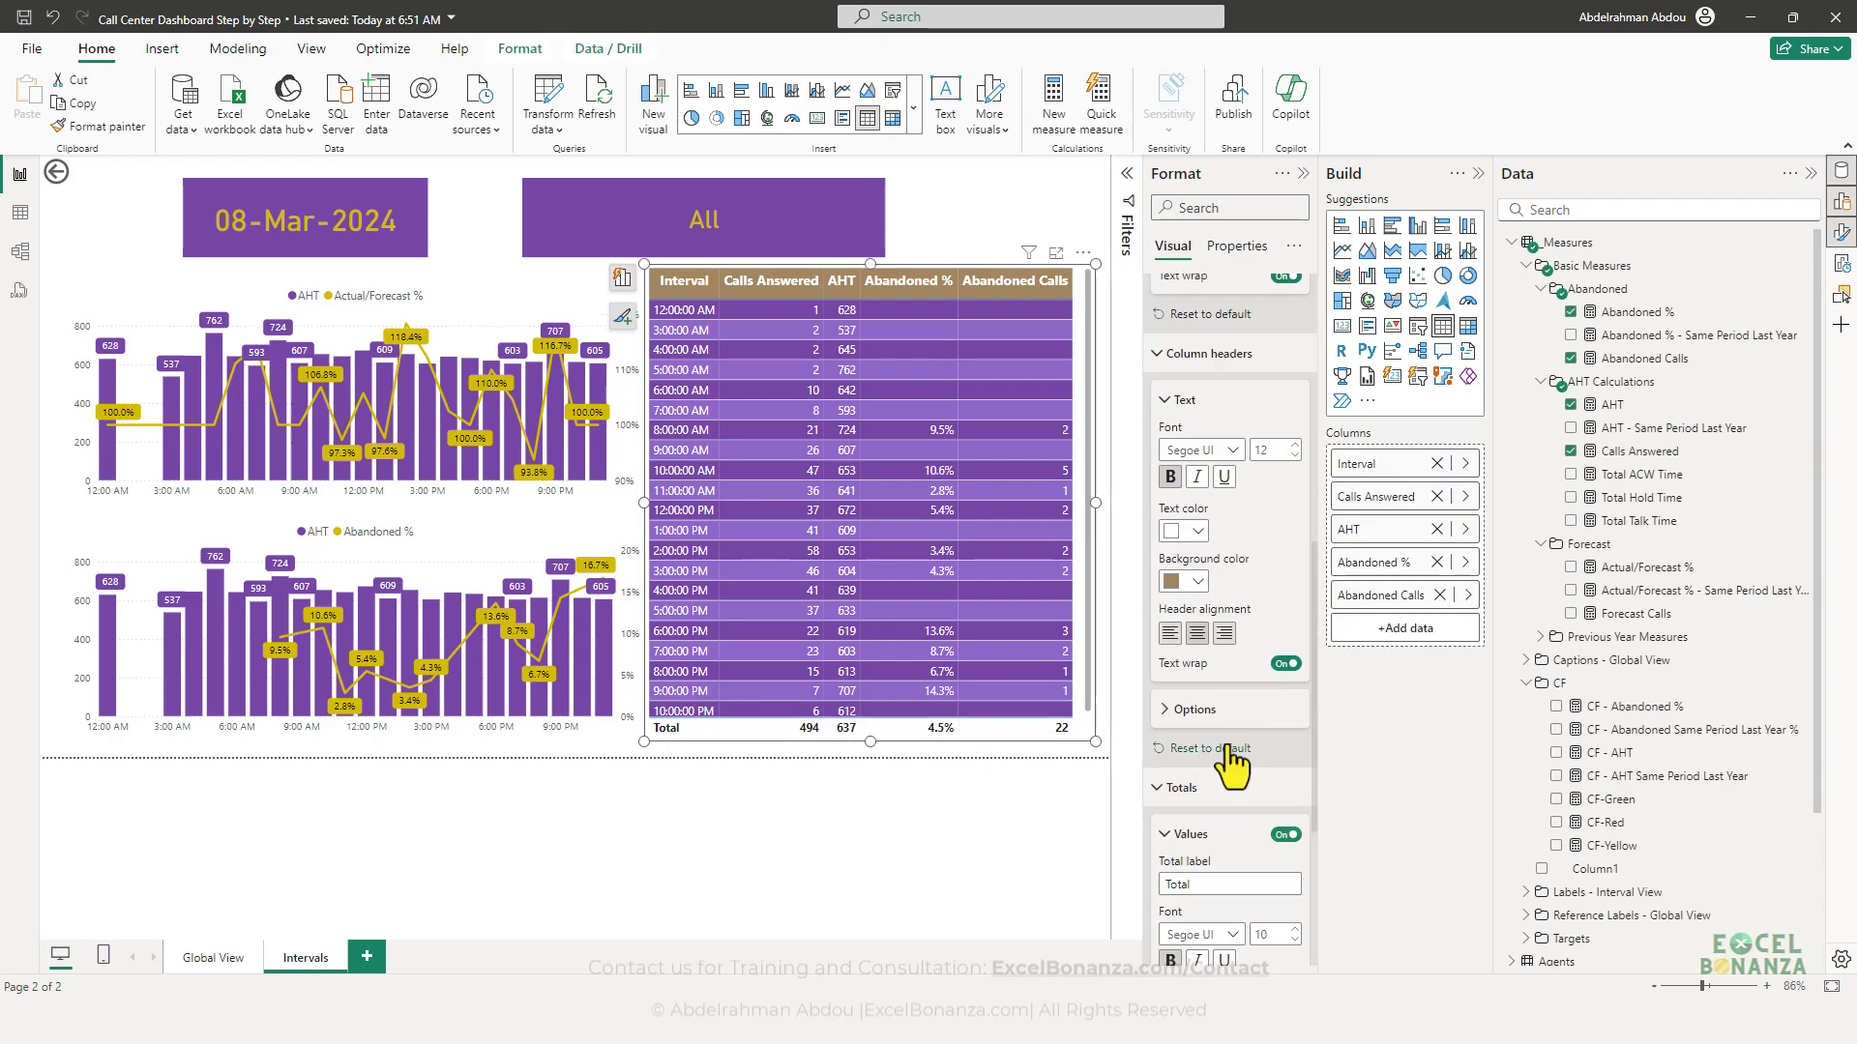
pyautogui.scroll(-3, 1247, 677)
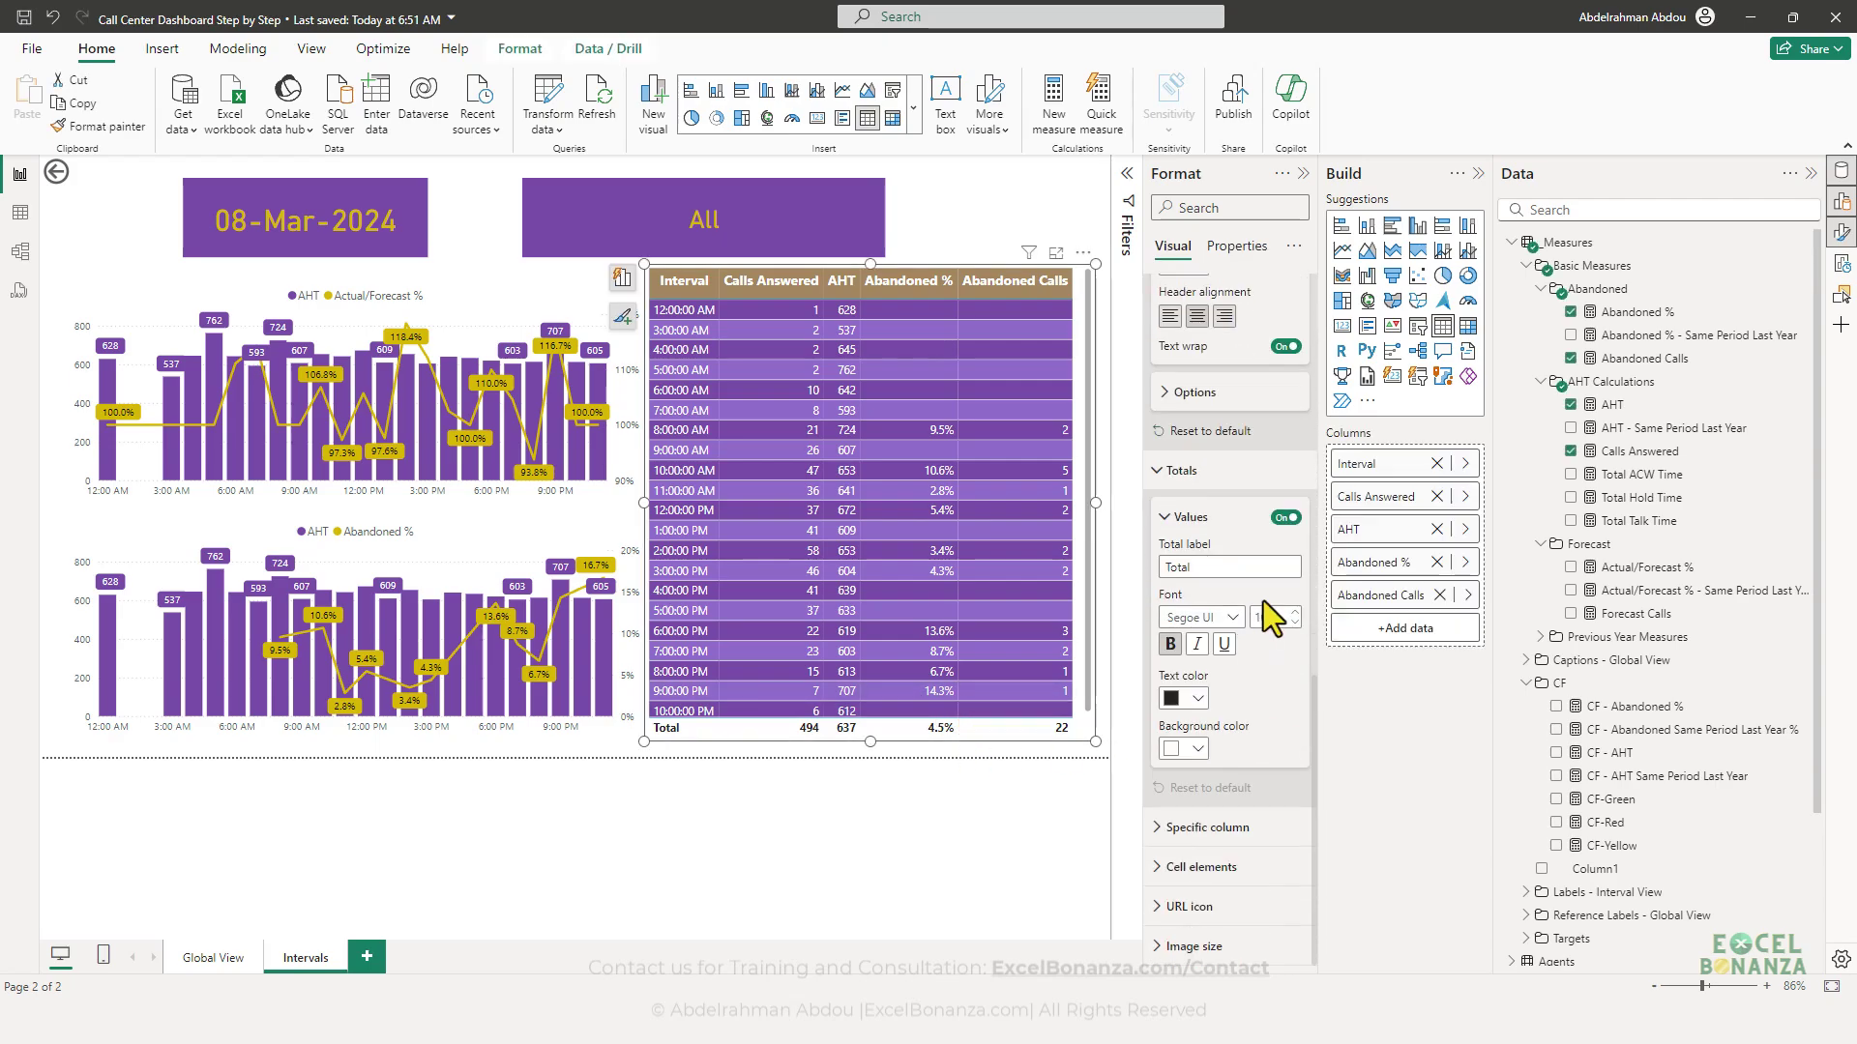
pyautogui.click(1197, 698)
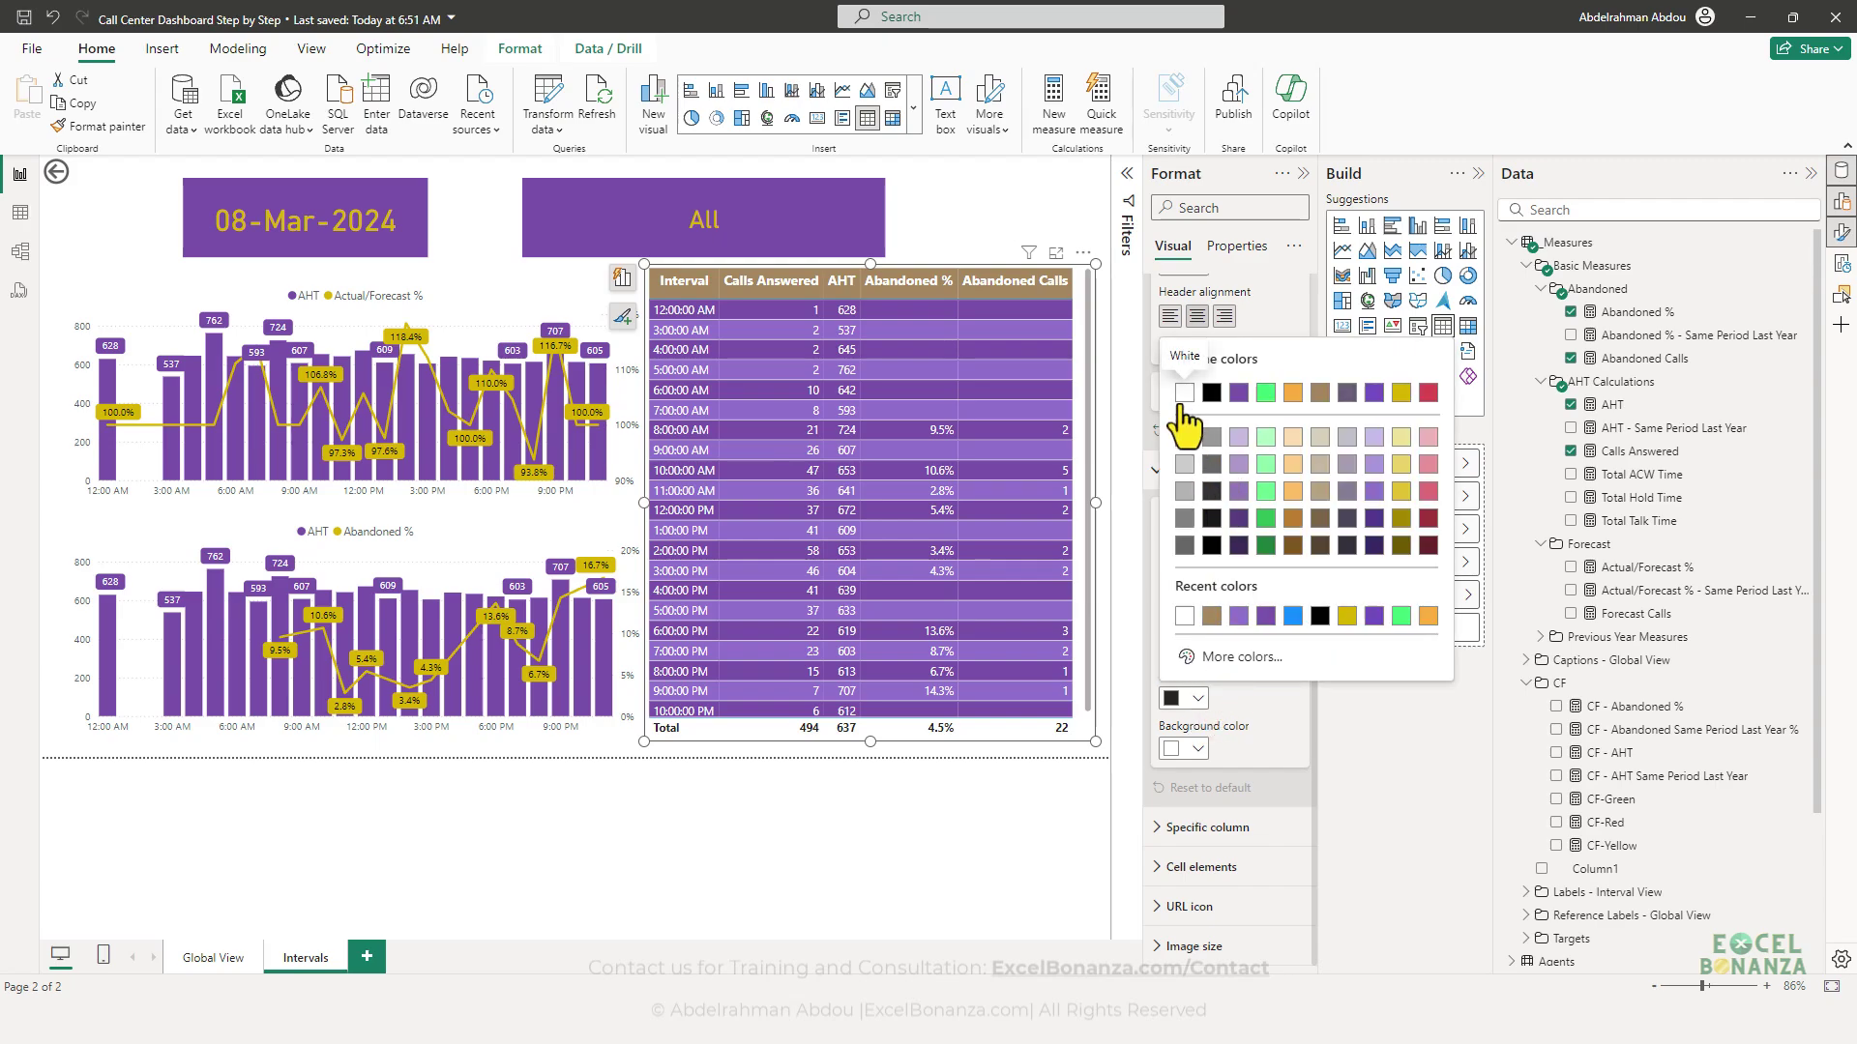
pyautogui.click(1183, 392)
pyautogui.click(1184, 748)
pyautogui.click(1215, 445)
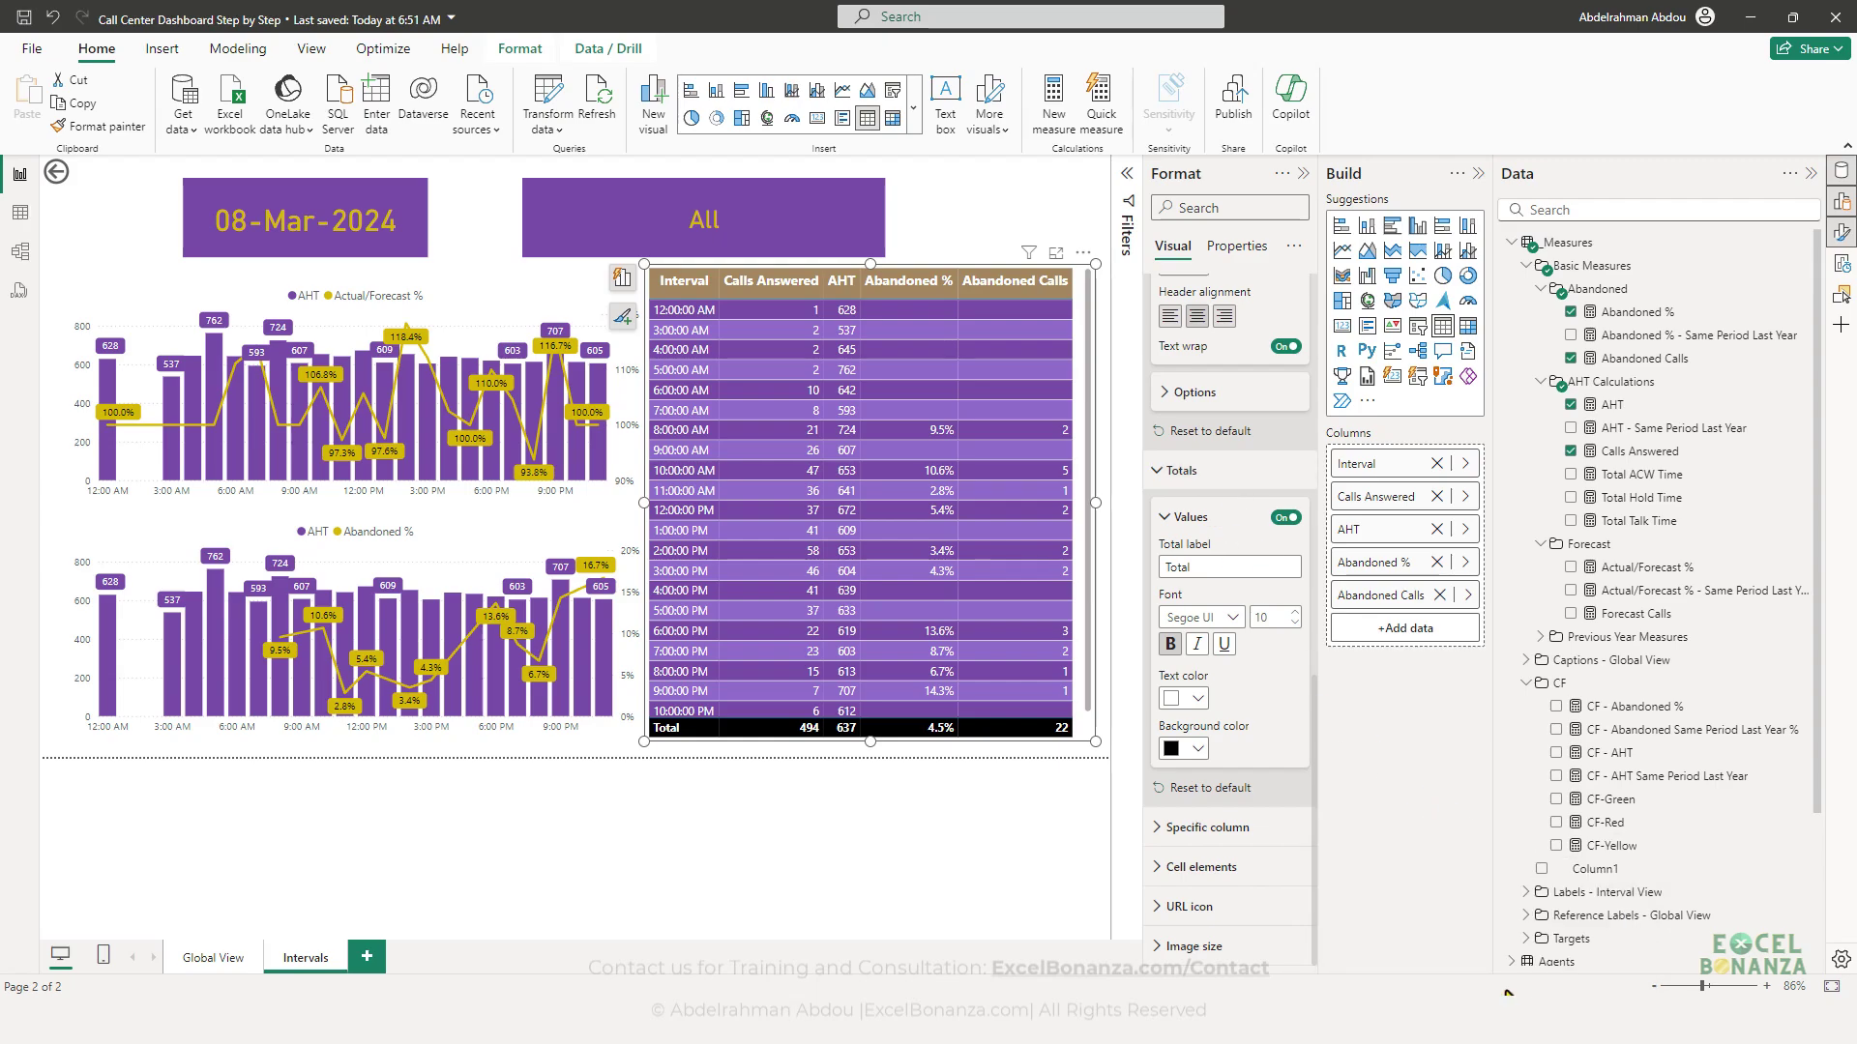
# - Check the Interval Drillthrough reference screenshot again, then set the table values' font size to 11 and widen the table slightly
pyautogui.moveTo(1506, 993)
pyautogui.click(1552, 892)
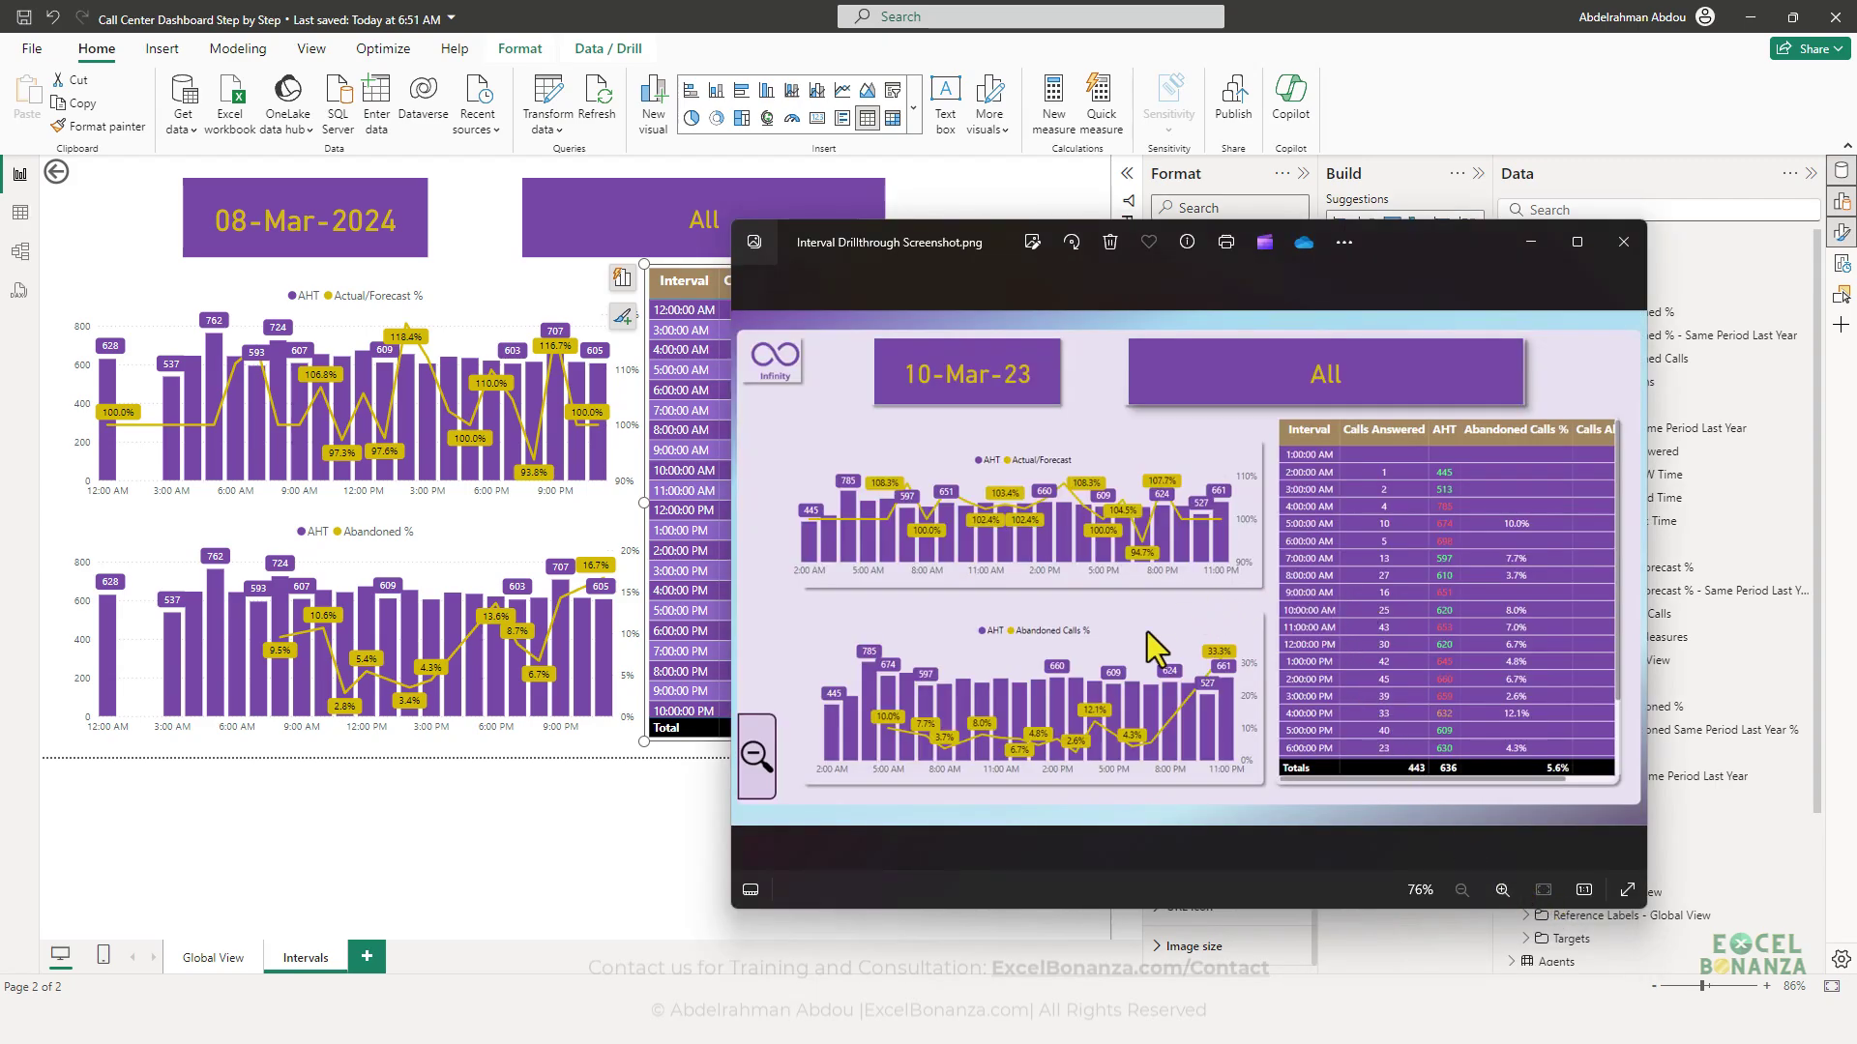
pyautogui.click(631, 851)
pyautogui.click(952, 737)
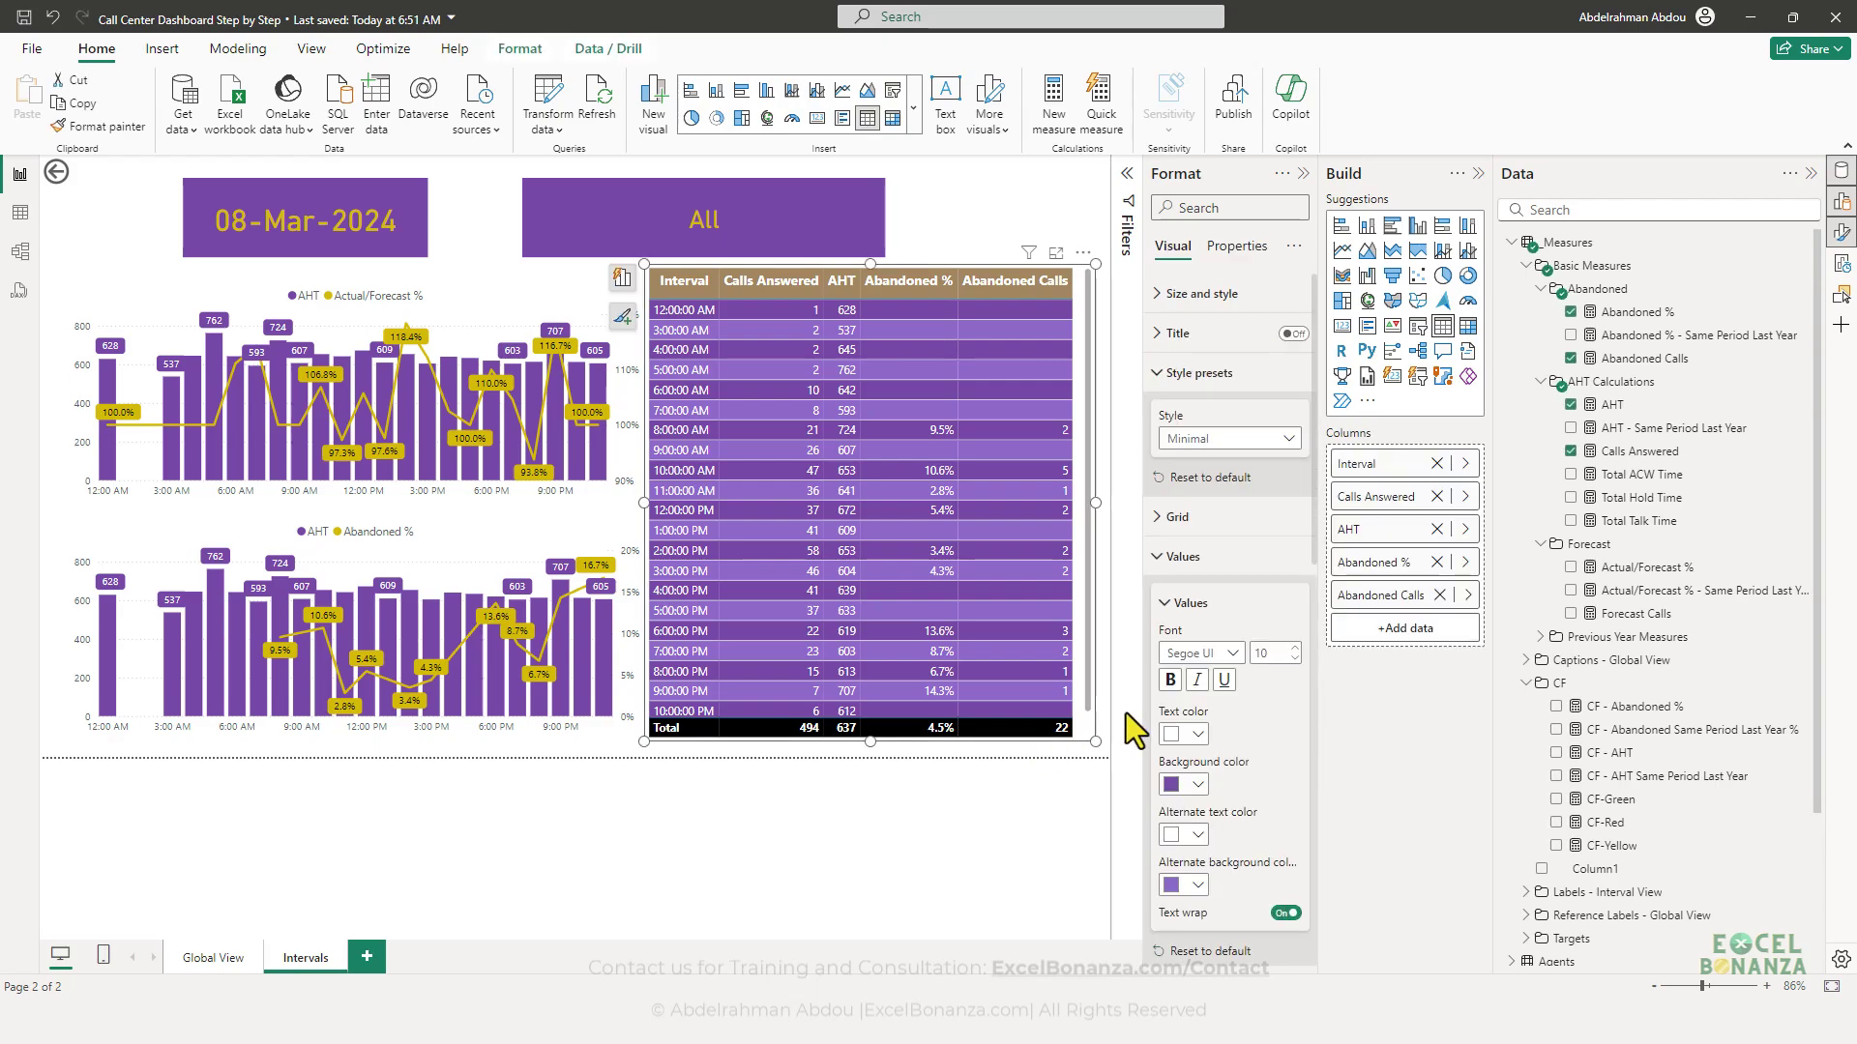
pyautogui.click(1295, 648)
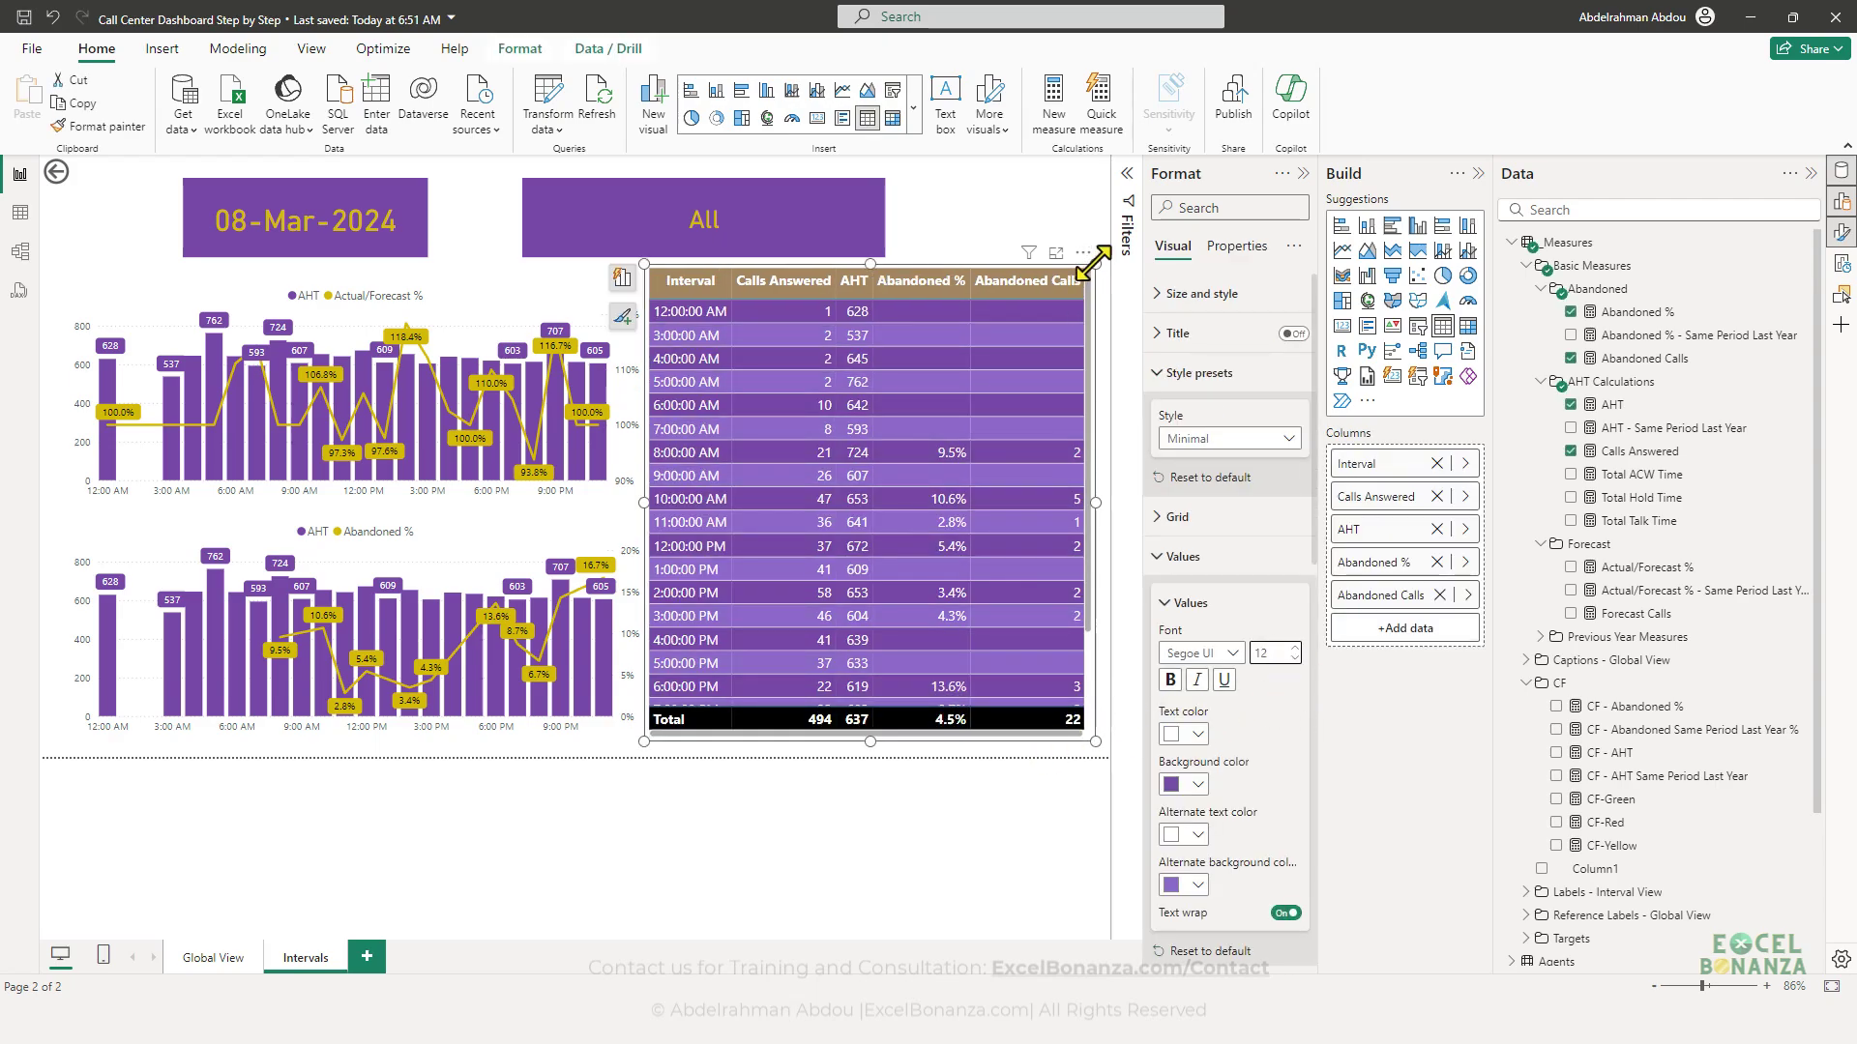
pyautogui.moveTo(1090, 273)
pyautogui.mouseDown()
pyautogui.moveTo(1096, 242)
pyautogui.moveTo(1102, 271)
pyautogui.mouseUp()
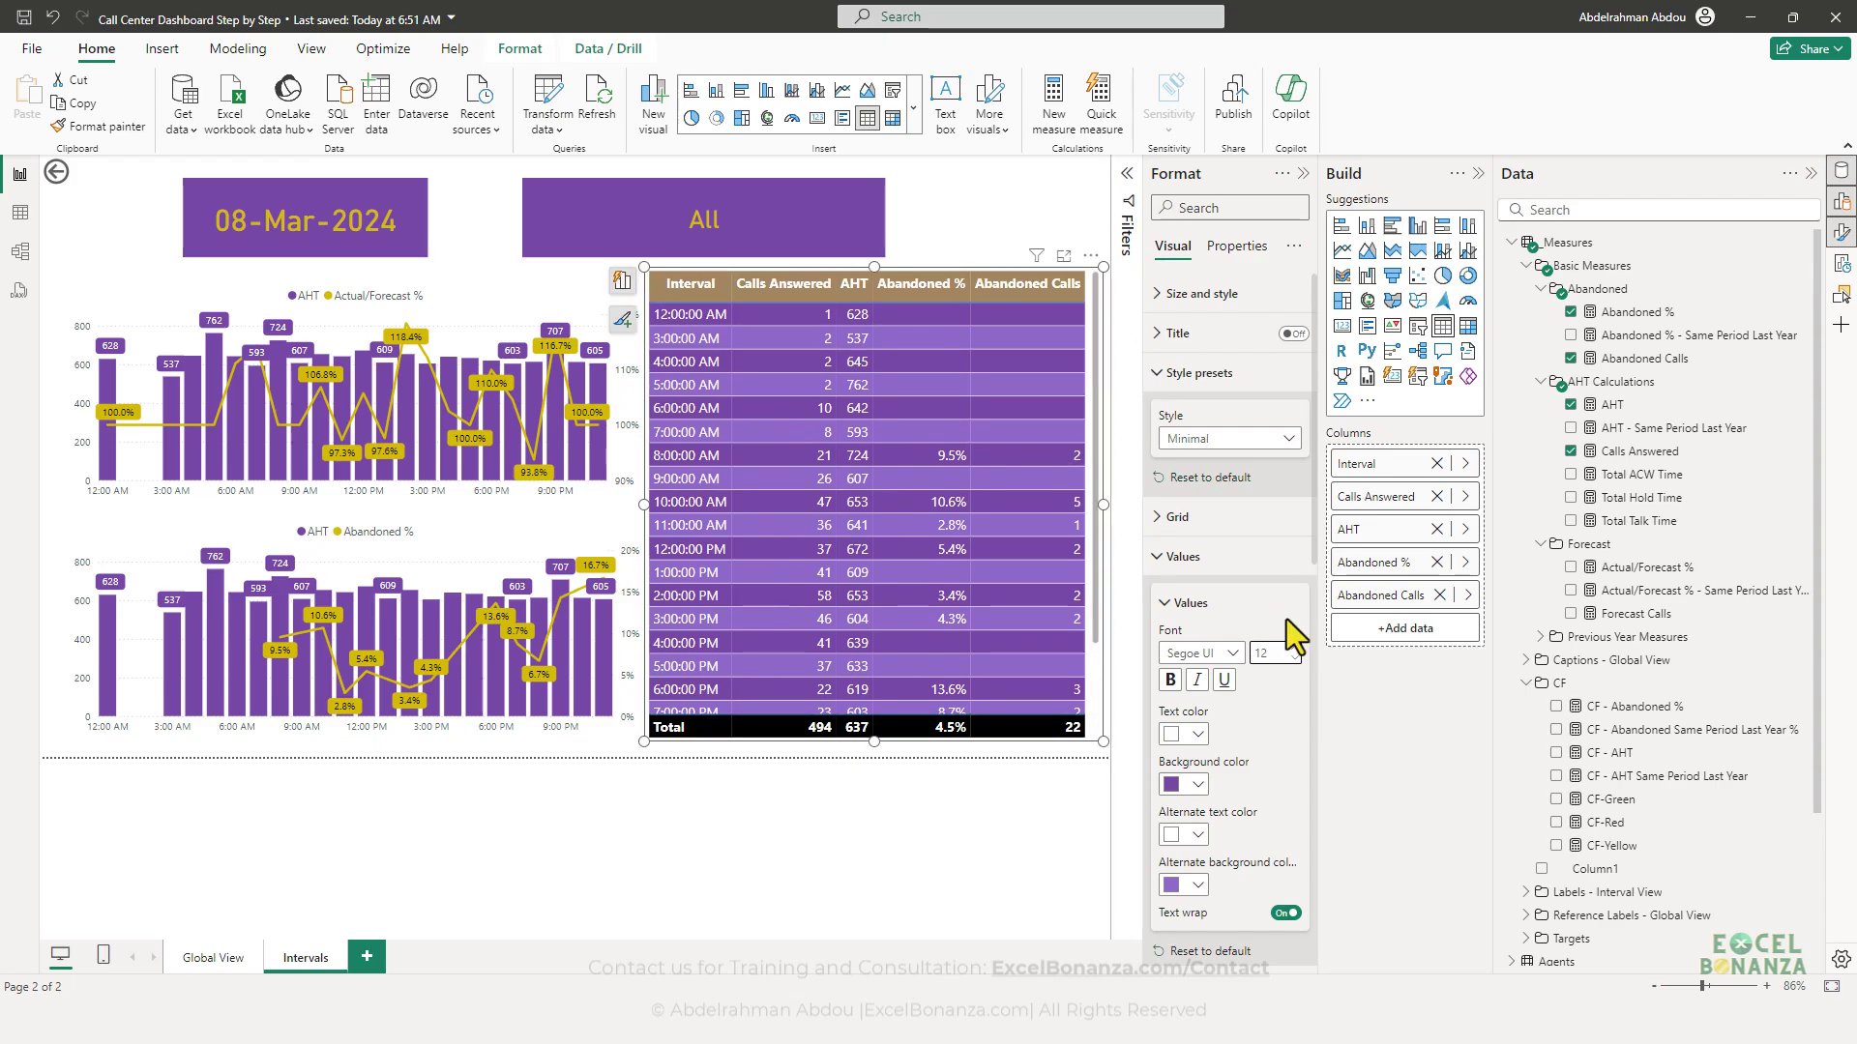
pyautogui.click(1295, 659)
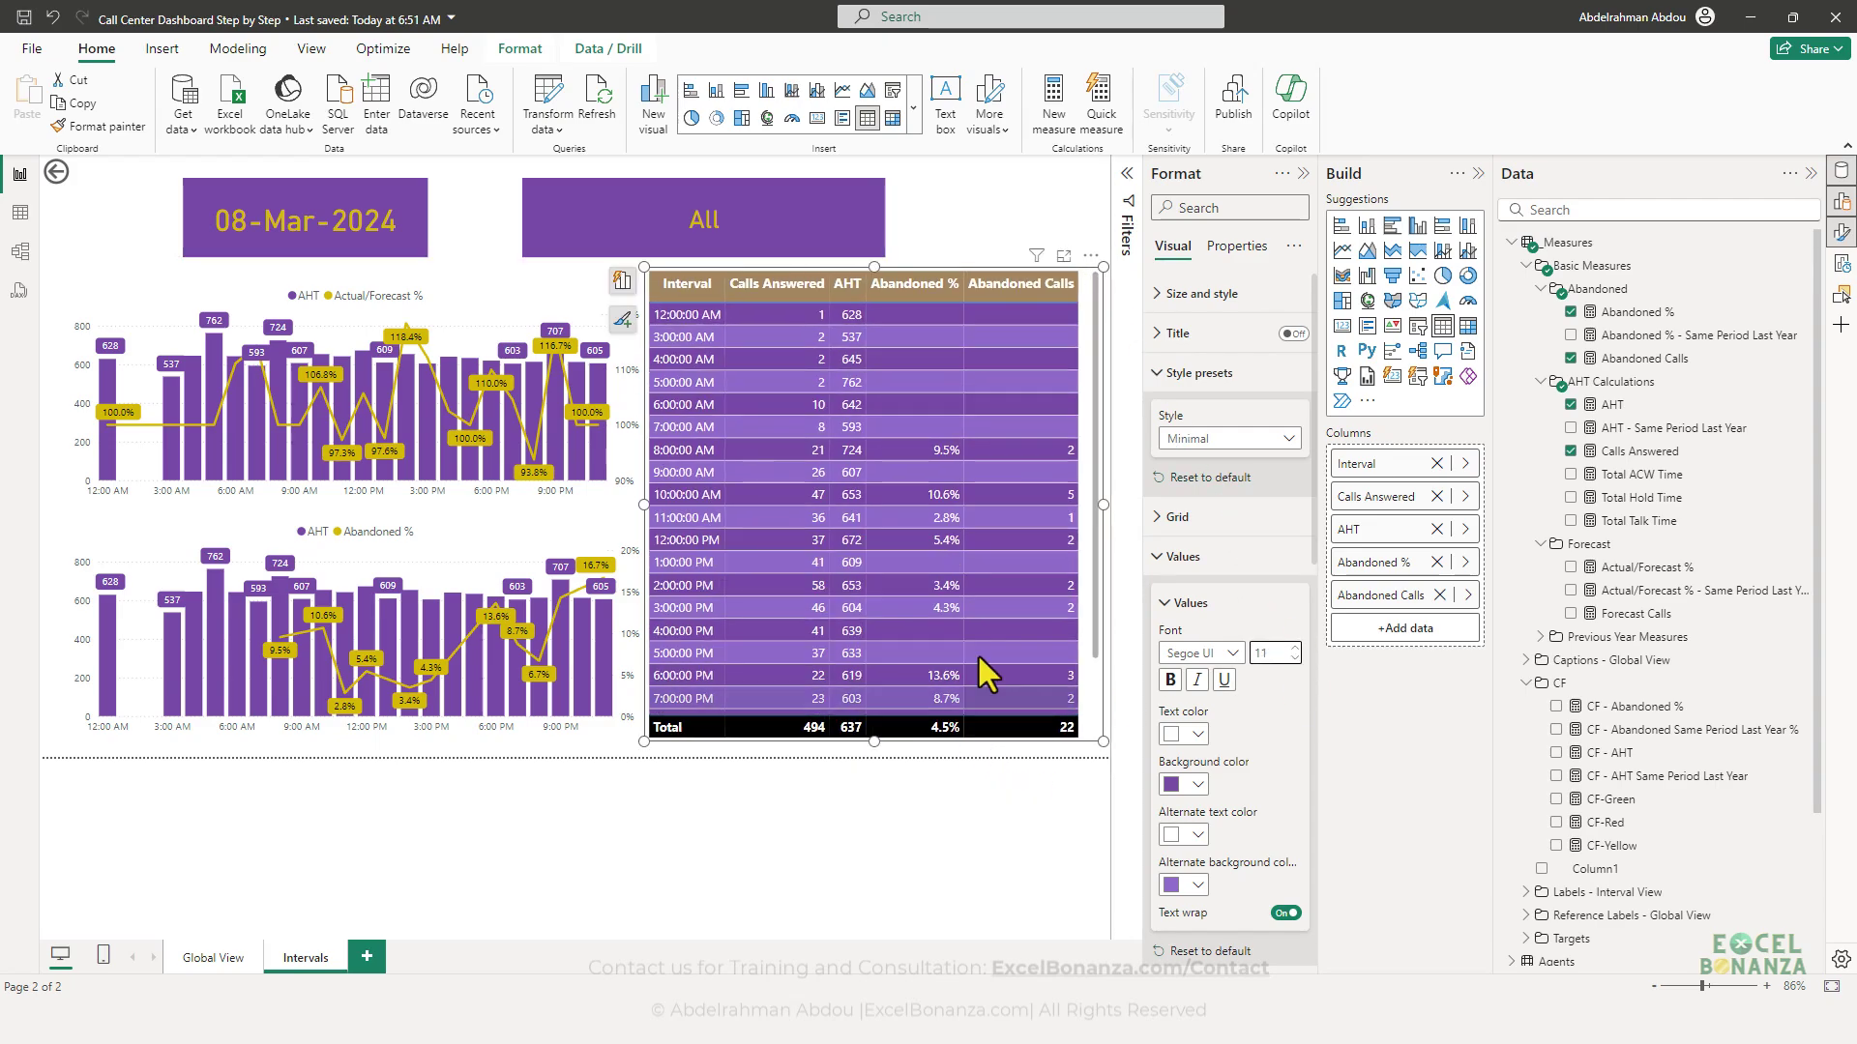
pyautogui.scroll(-2, 971, 619)
pyautogui.scroll(2, 969, 592)
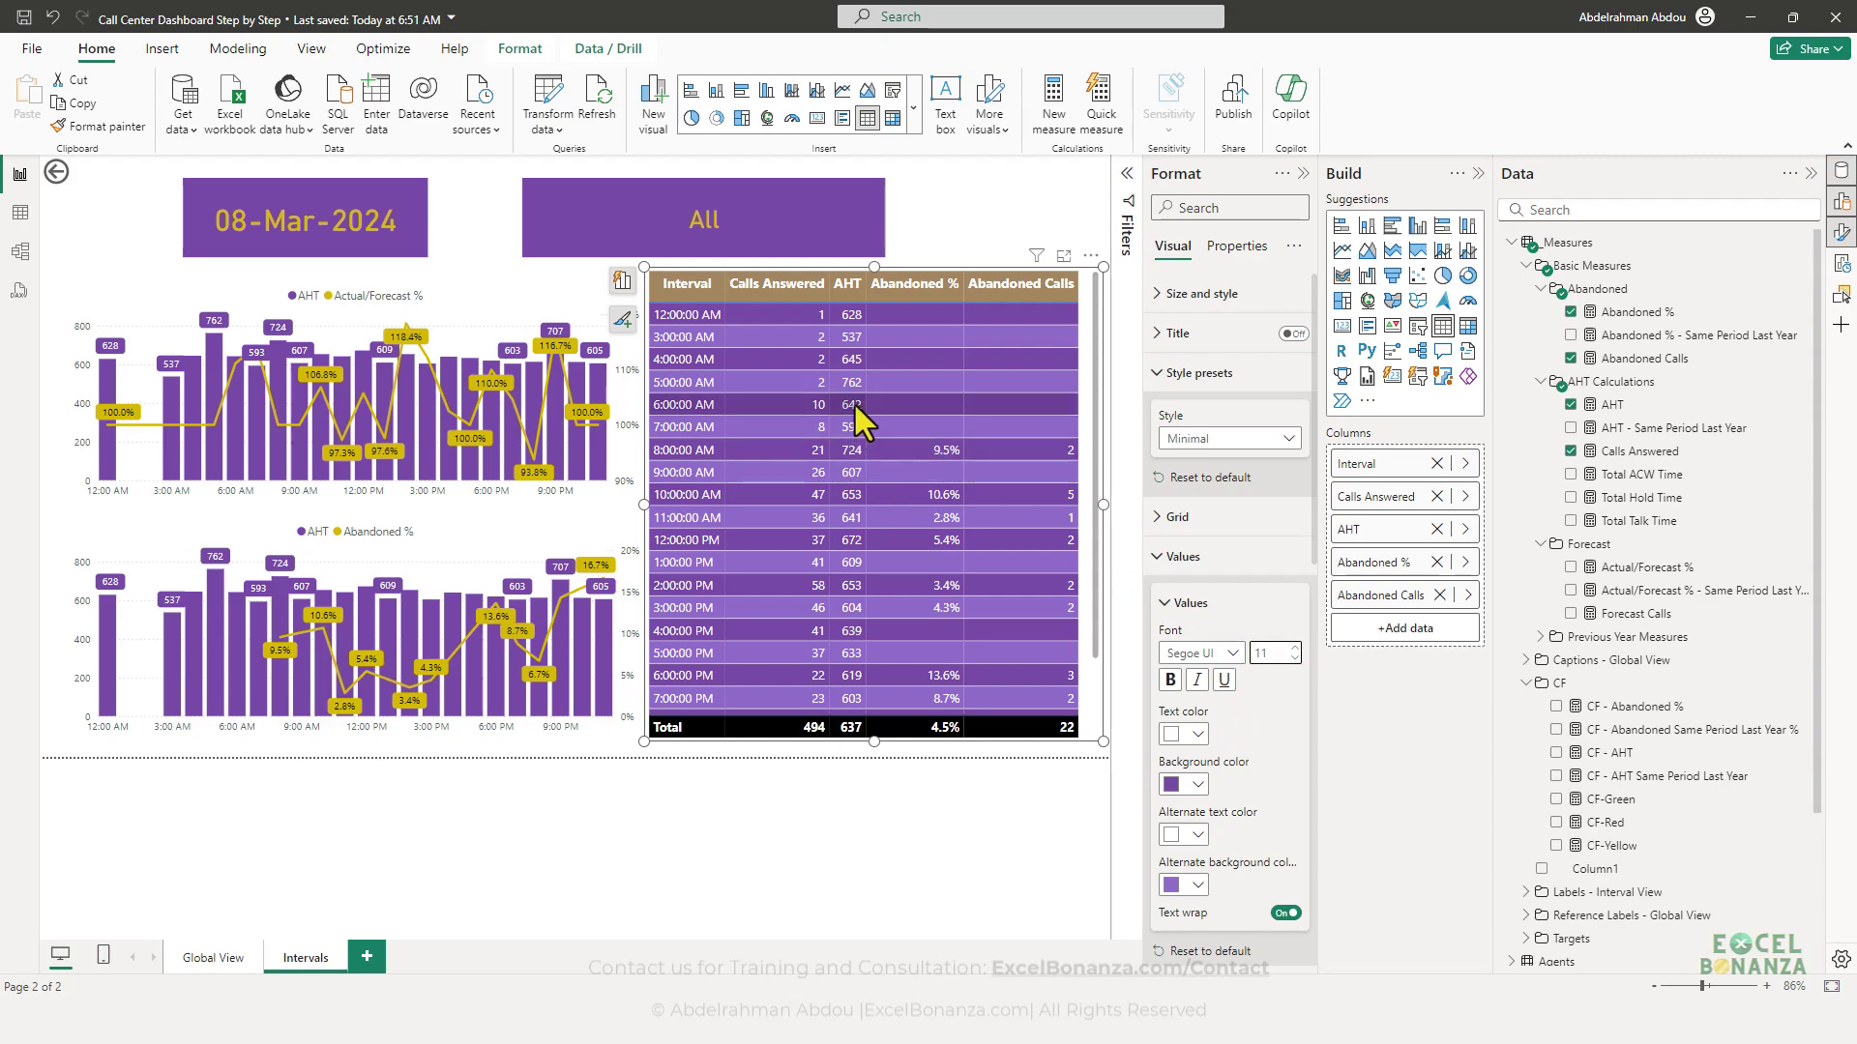
# - Turn on font color conditional formatting for the AHT series in the interval table's cell elements
pyautogui.scroll(-3, 1189, 583)
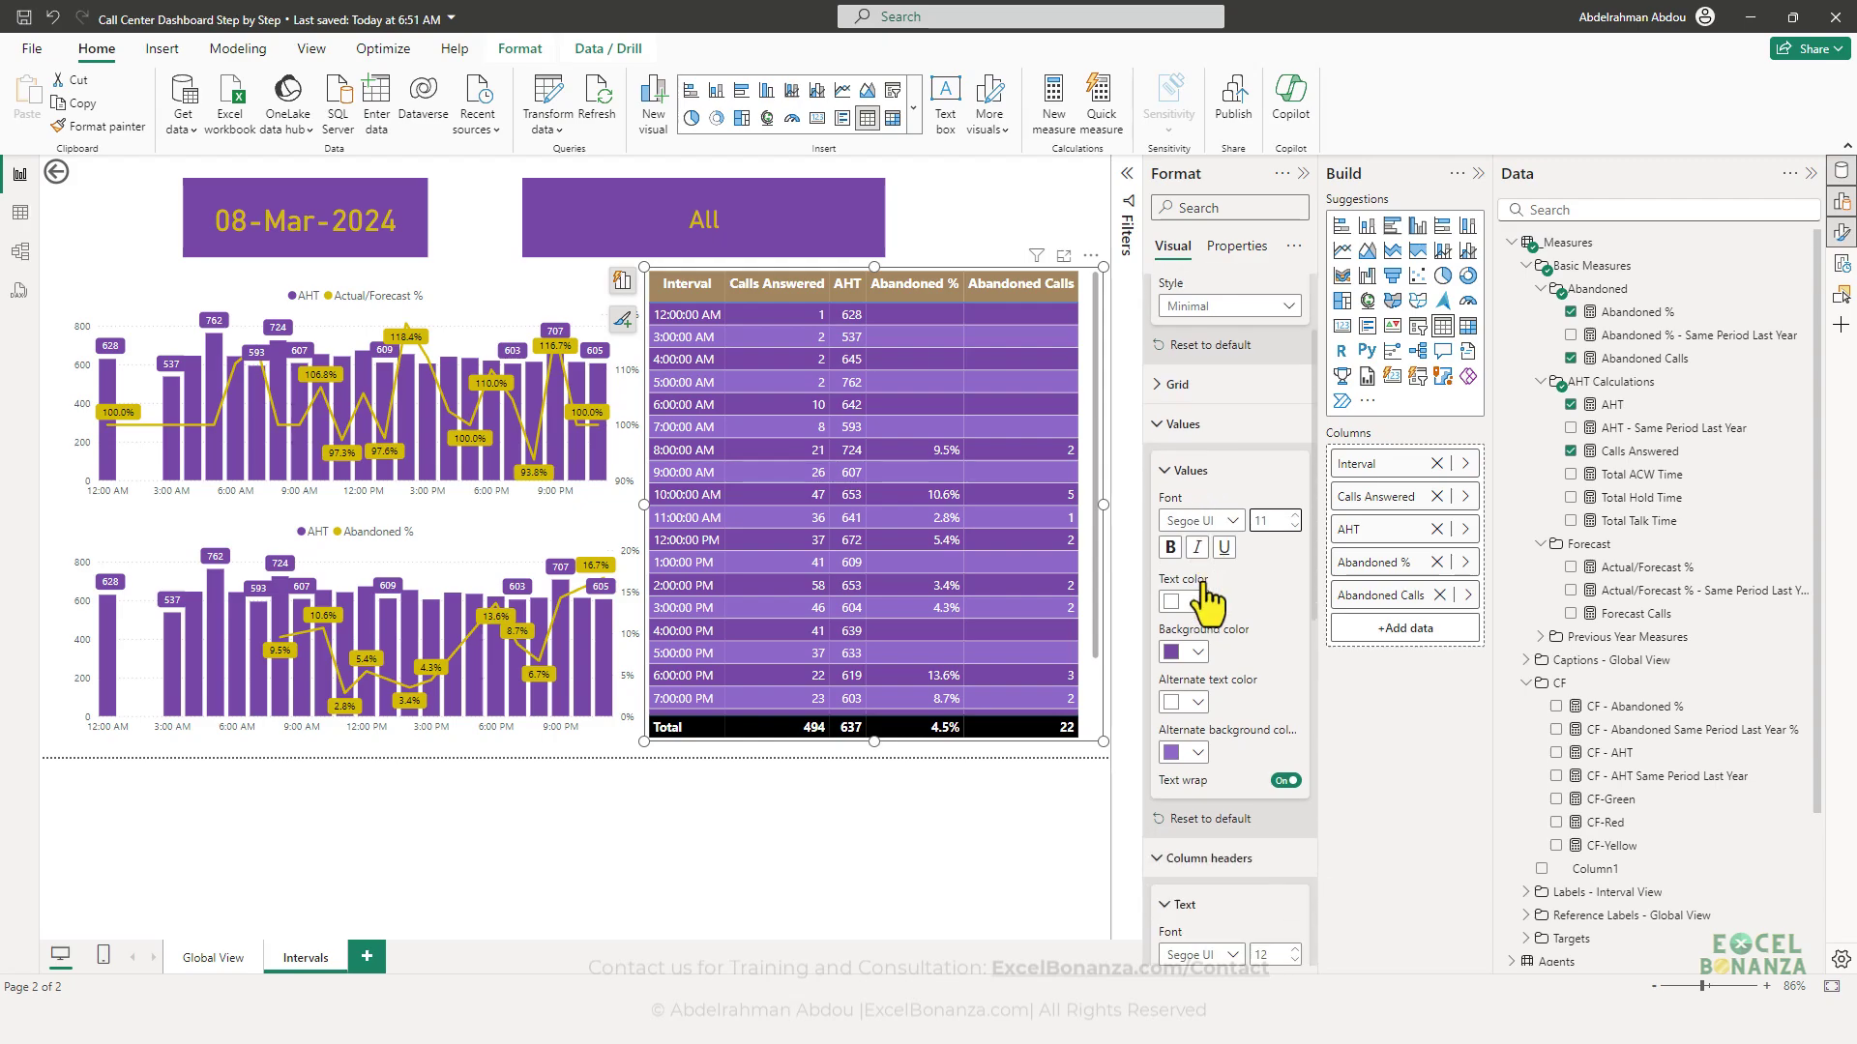
pyautogui.scroll(-7, 1234, 584)
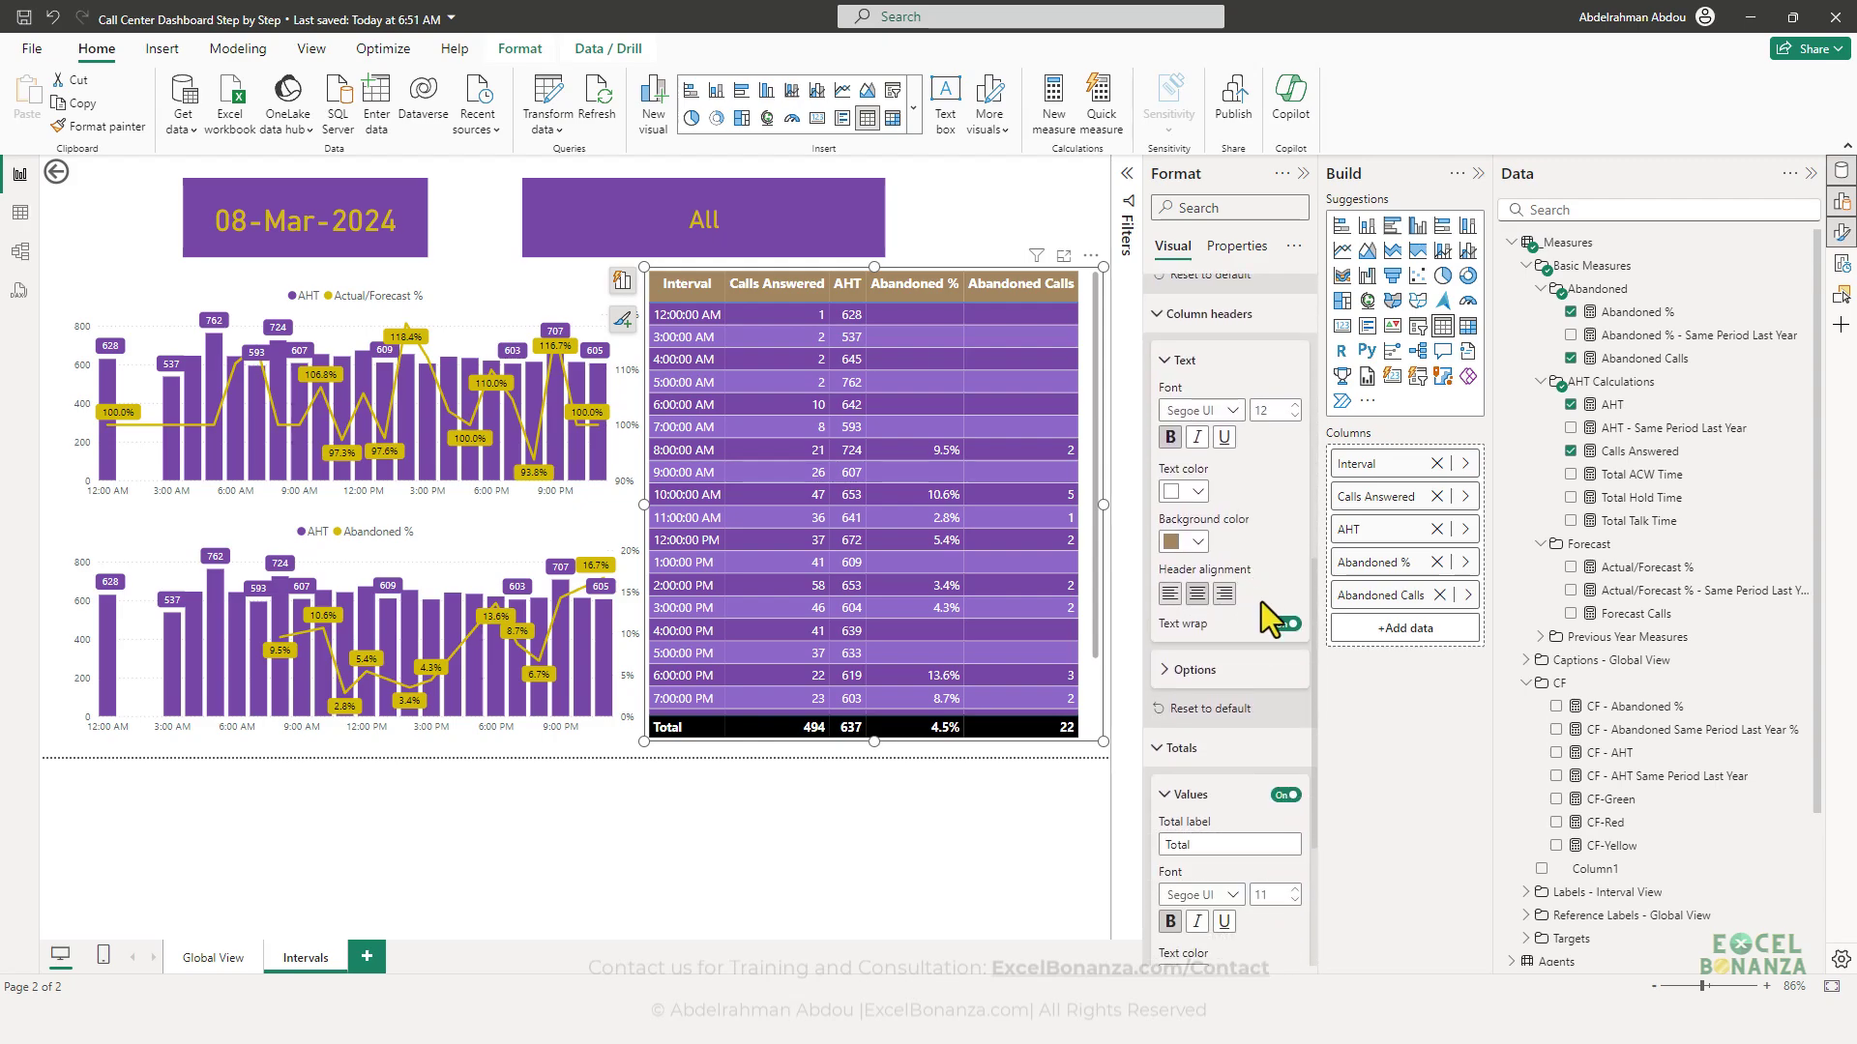
pyautogui.scroll(-4, 1261, 602)
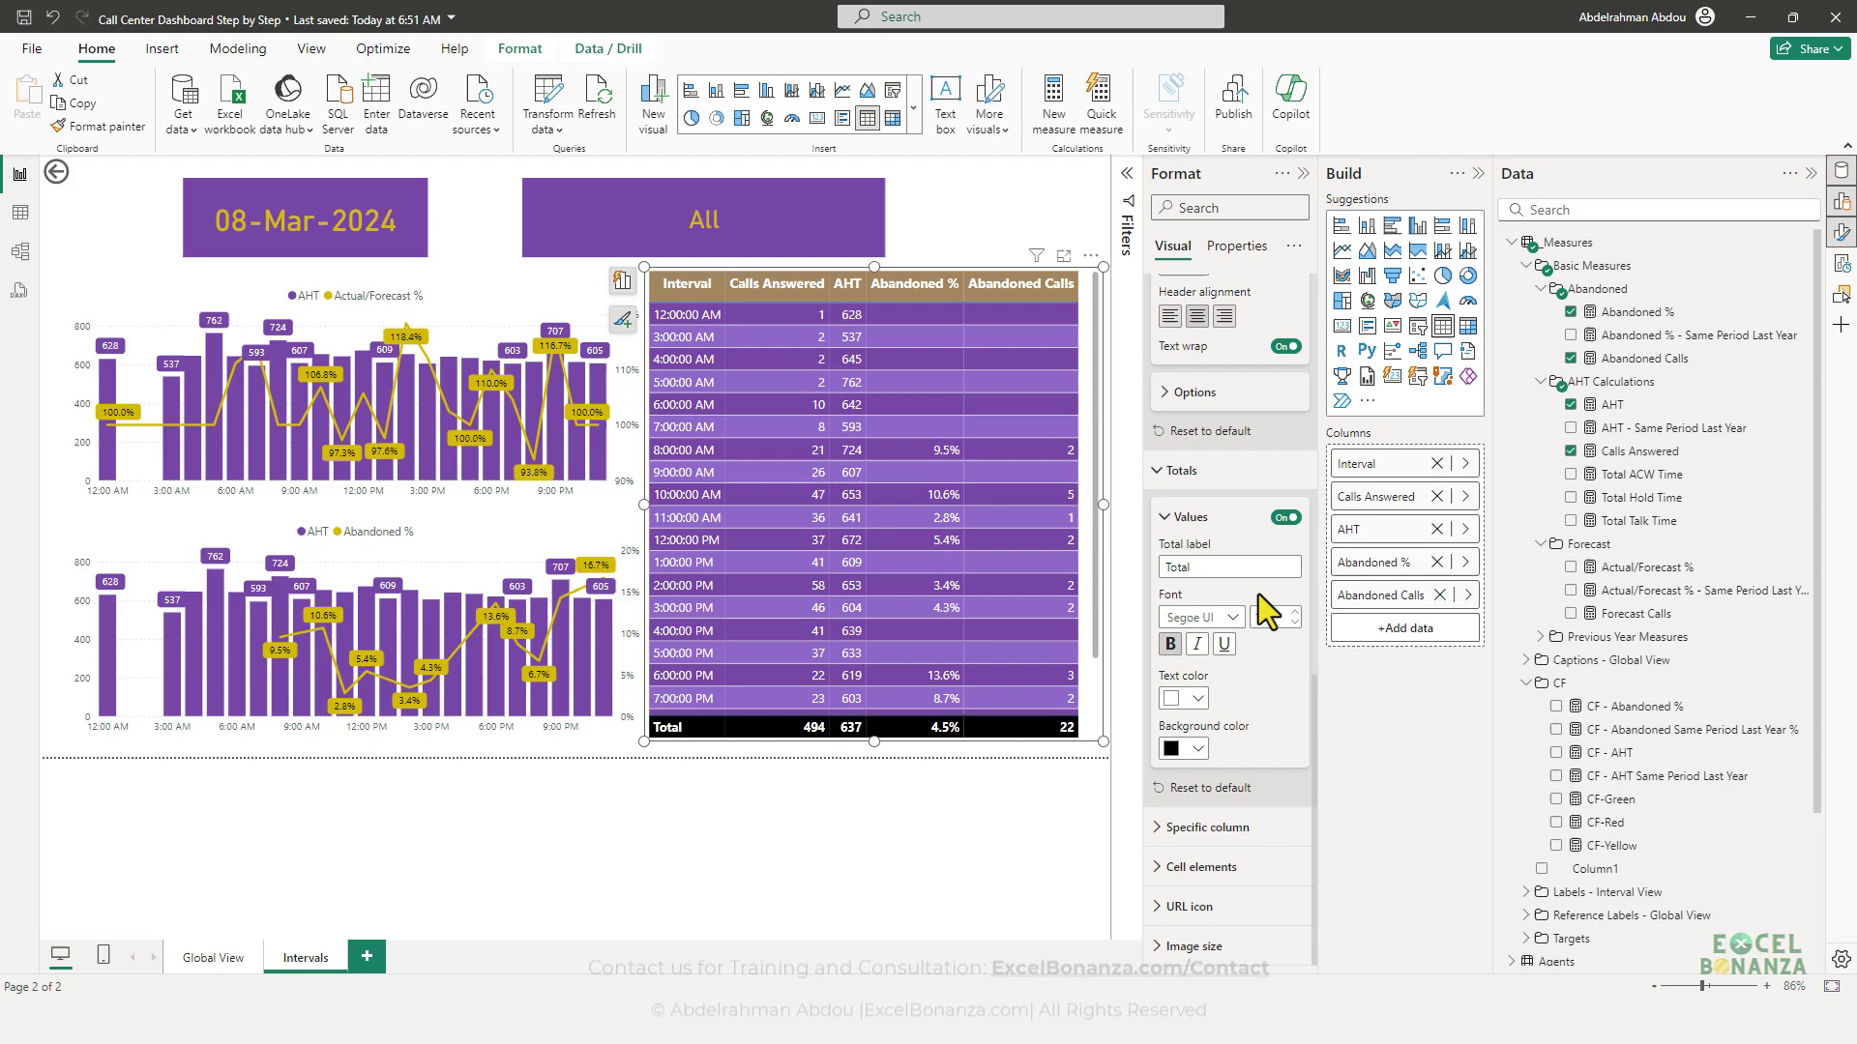
pyautogui.click(1217, 868)
pyautogui.scroll(-5, 1218, 618)
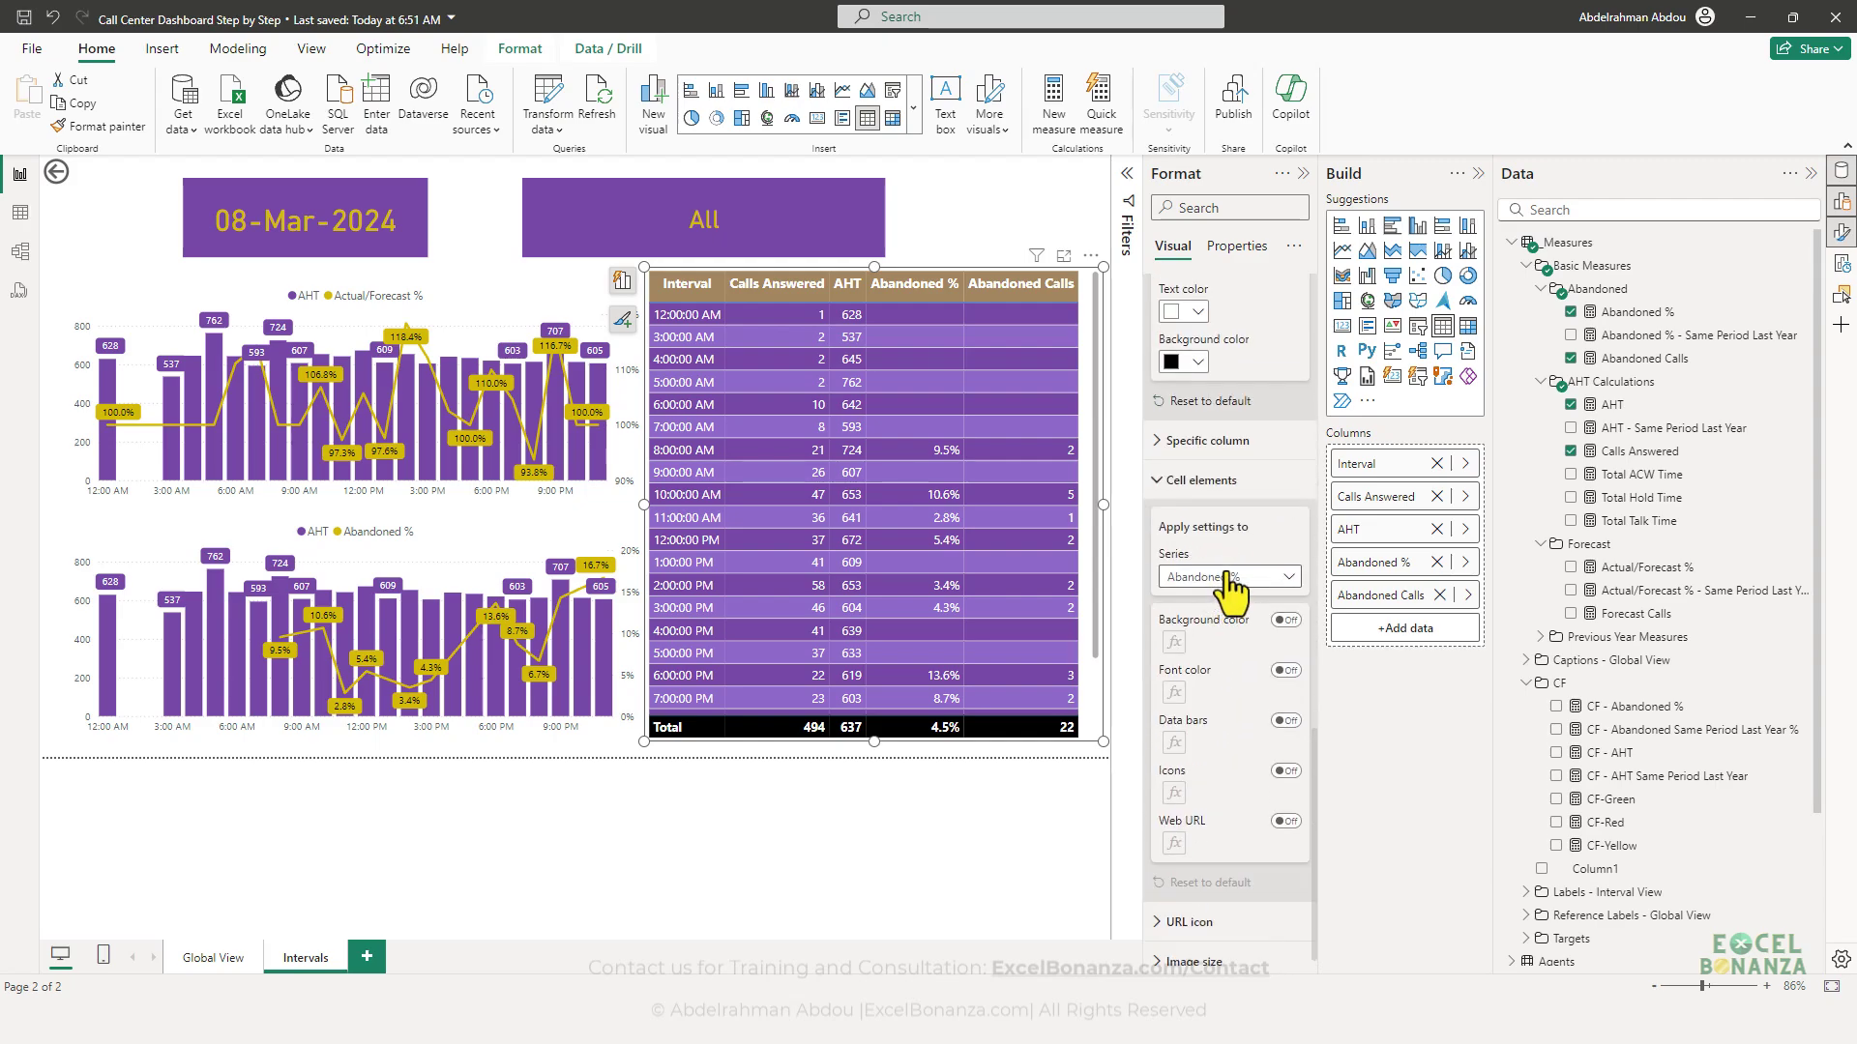
pyautogui.click(1226, 578)
pyautogui.click(1228, 647)
pyautogui.click(1286, 670)
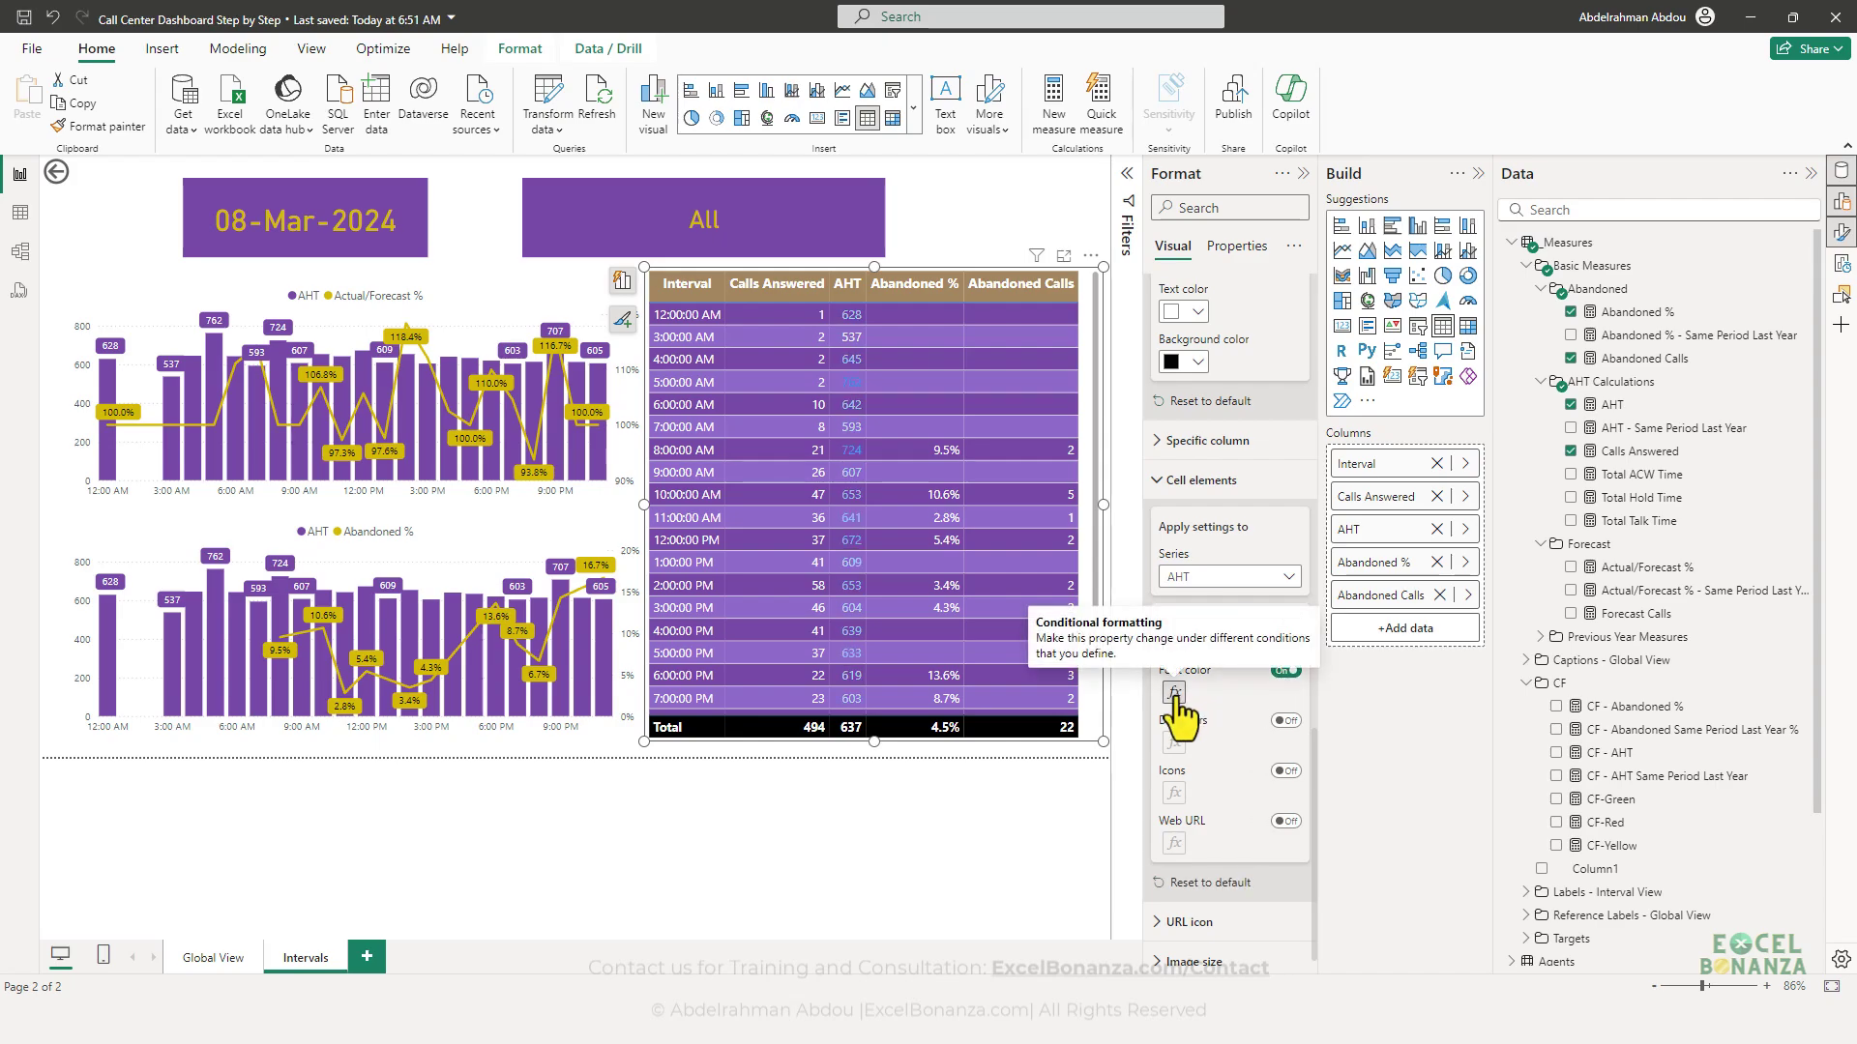
# - Base the AHT font color on the field value of CF - AHT, and compare the colors with the Global View page
pyautogui.click(1173, 693)
pyautogui.click(658, 296)
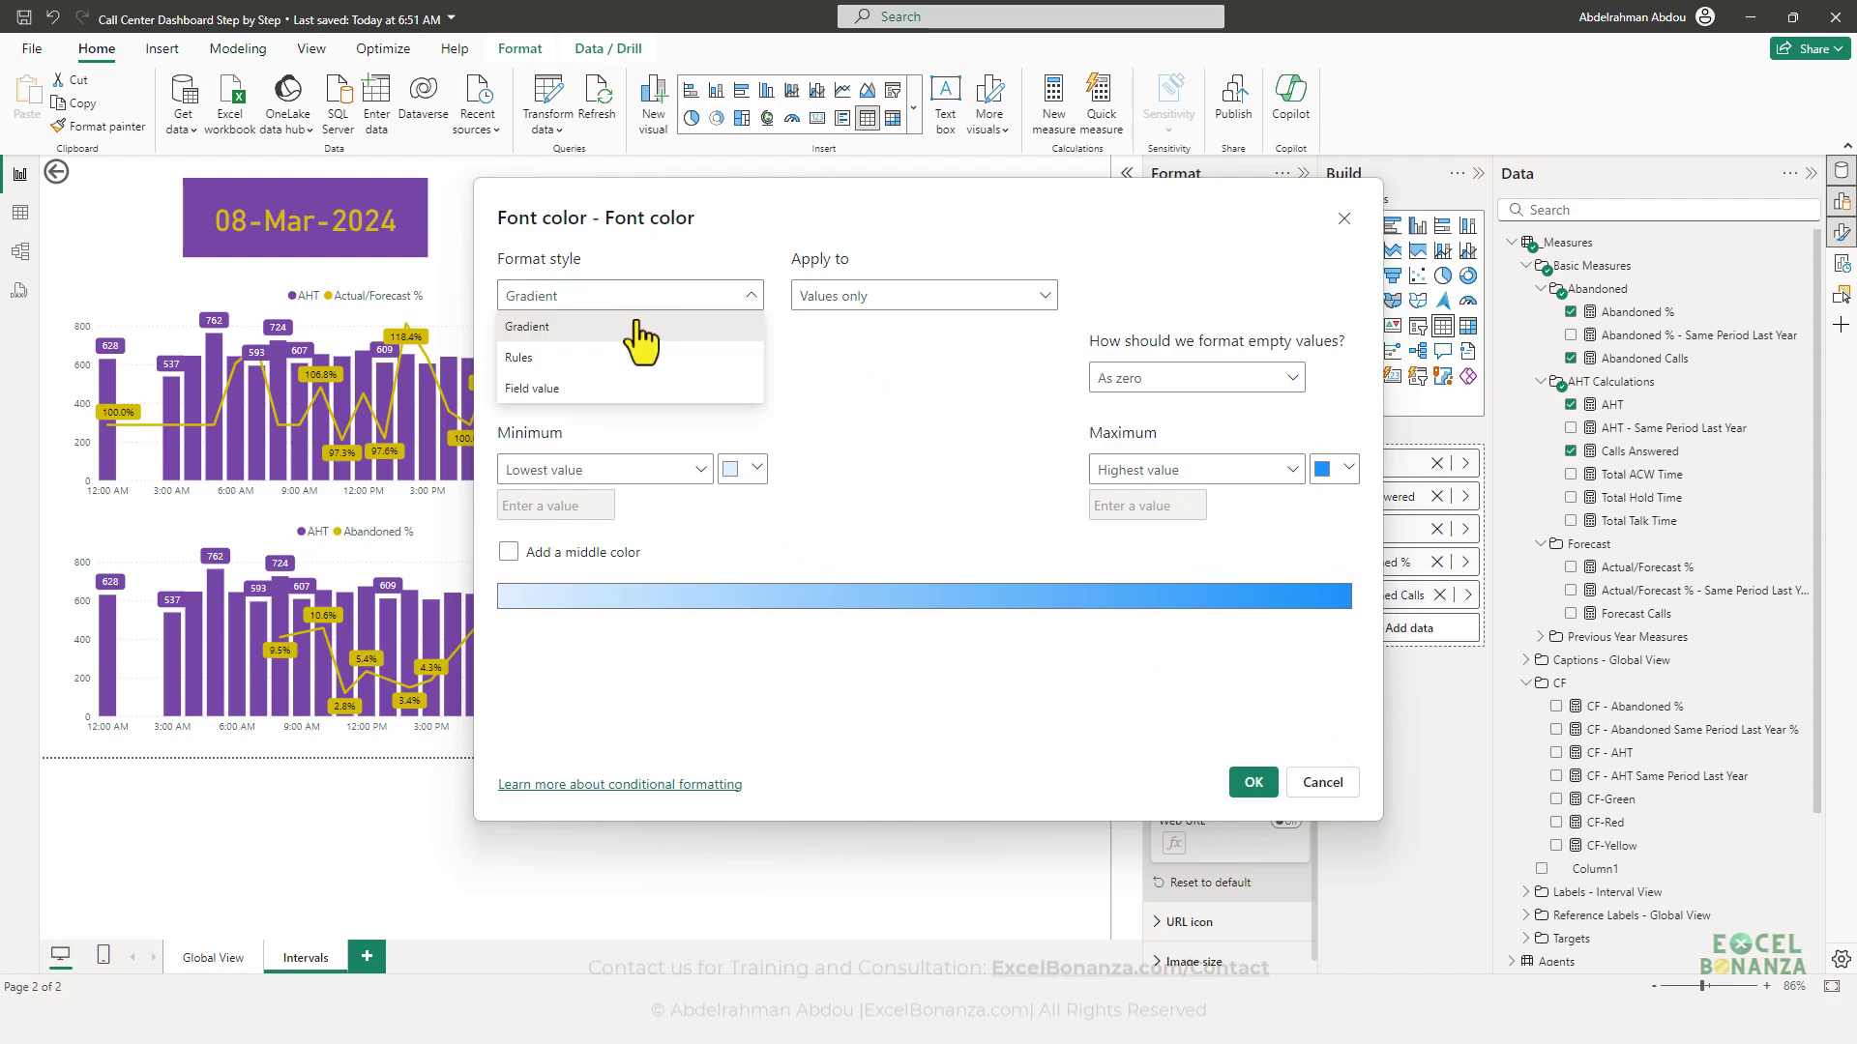
pyautogui.click(576, 390)
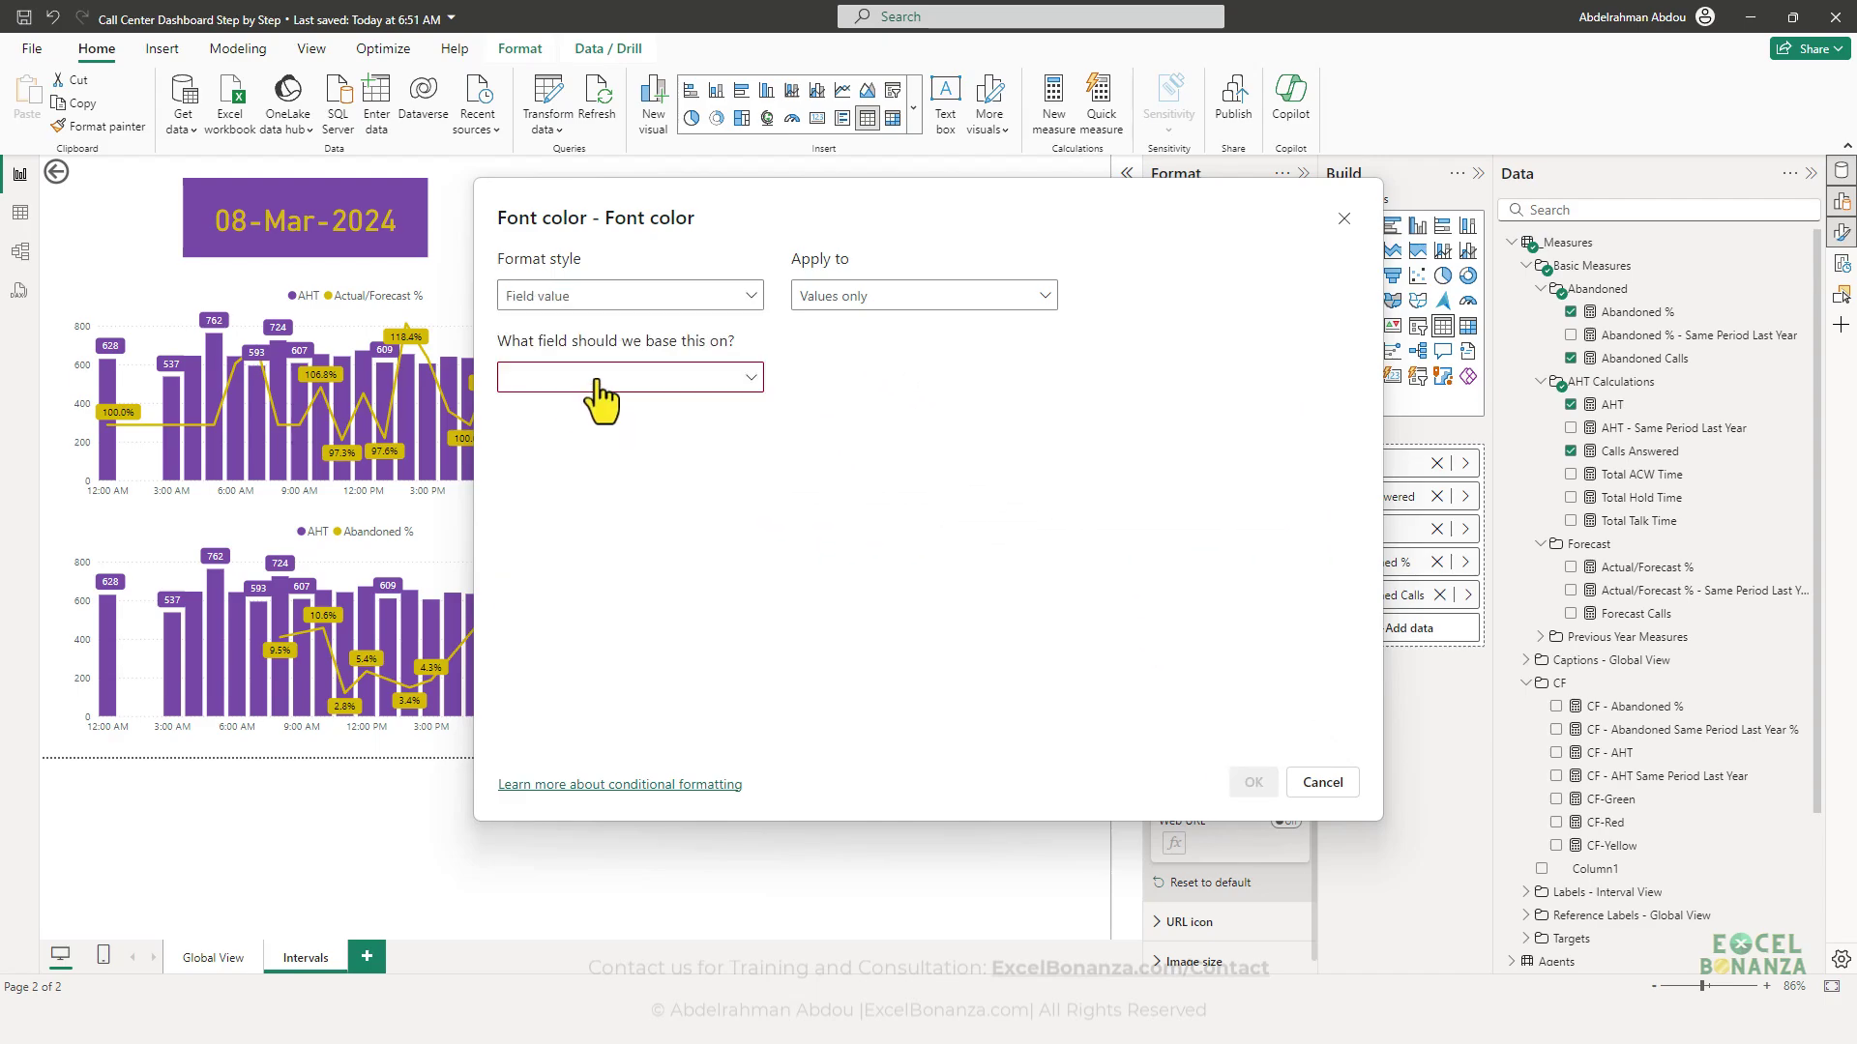
pyautogui.click(596, 380)
pyautogui.click(517, 445)
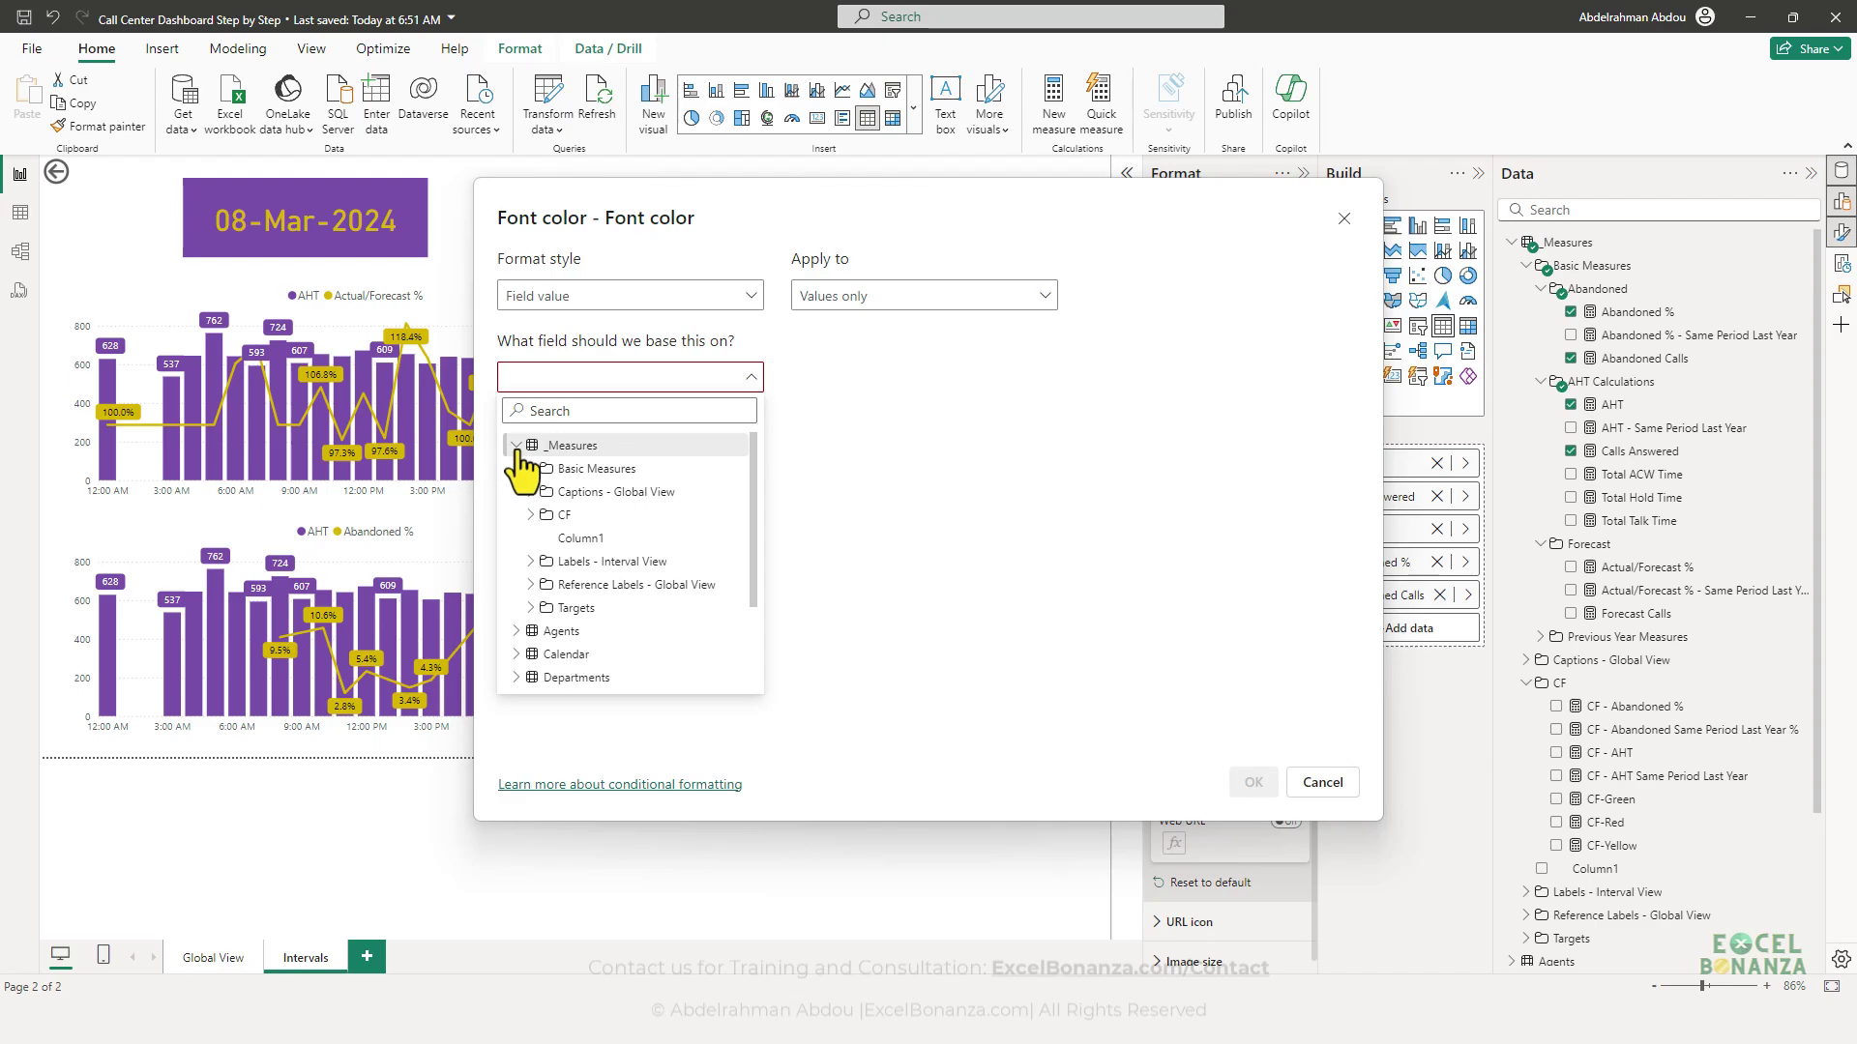
pyautogui.click(538, 515)
pyautogui.scroll(-2, 693, 551)
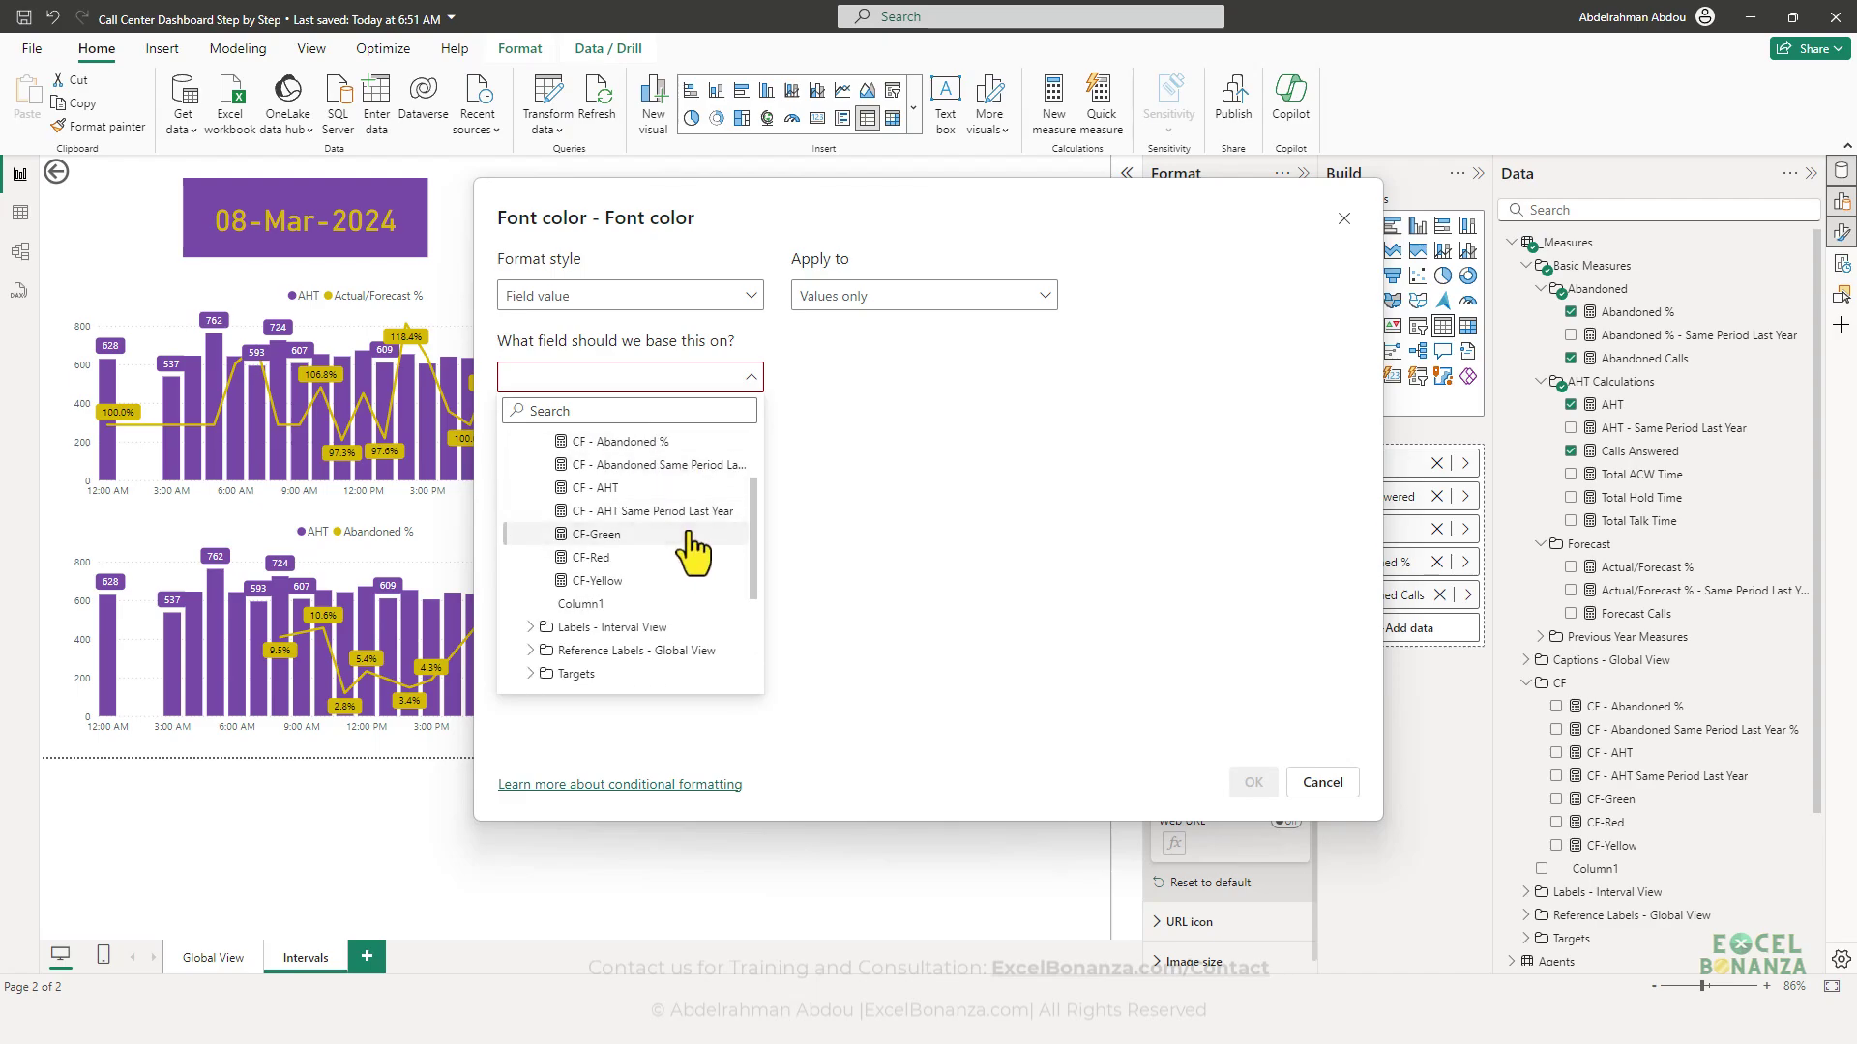
pyautogui.click(597, 488)
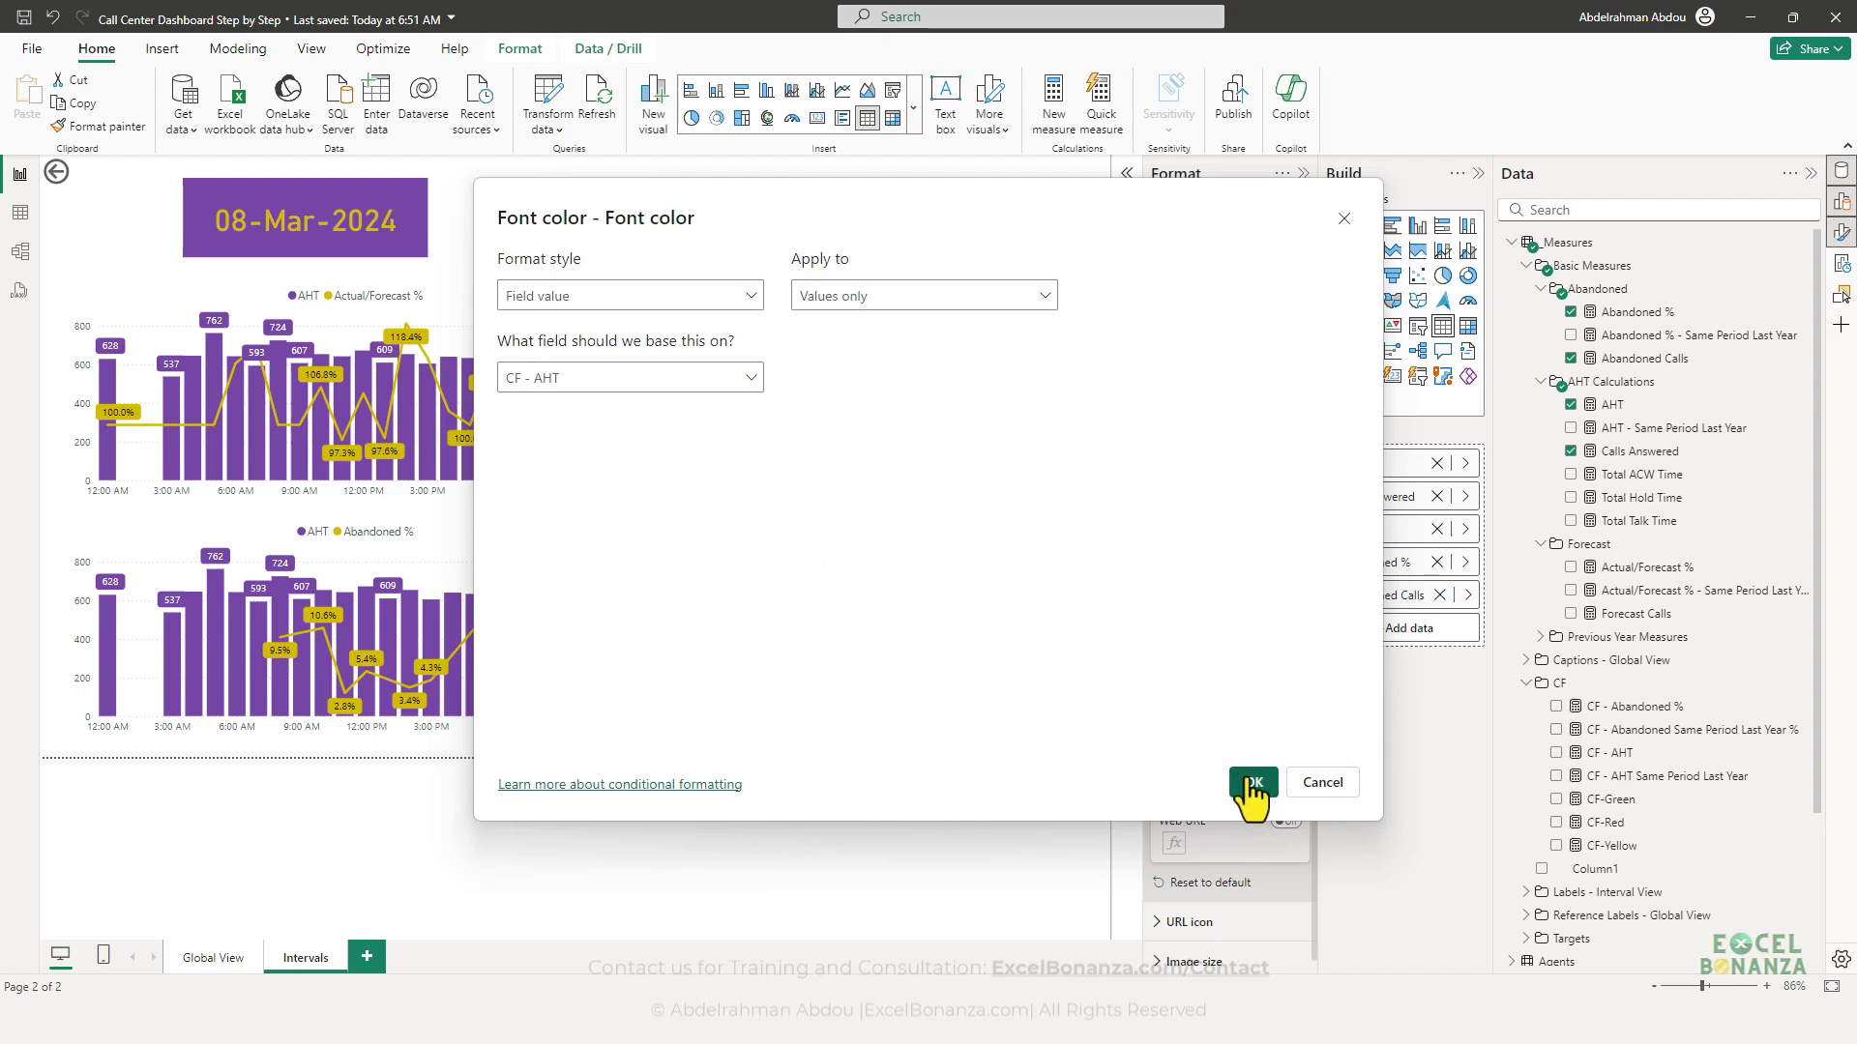
pyautogui.click(560, 382)
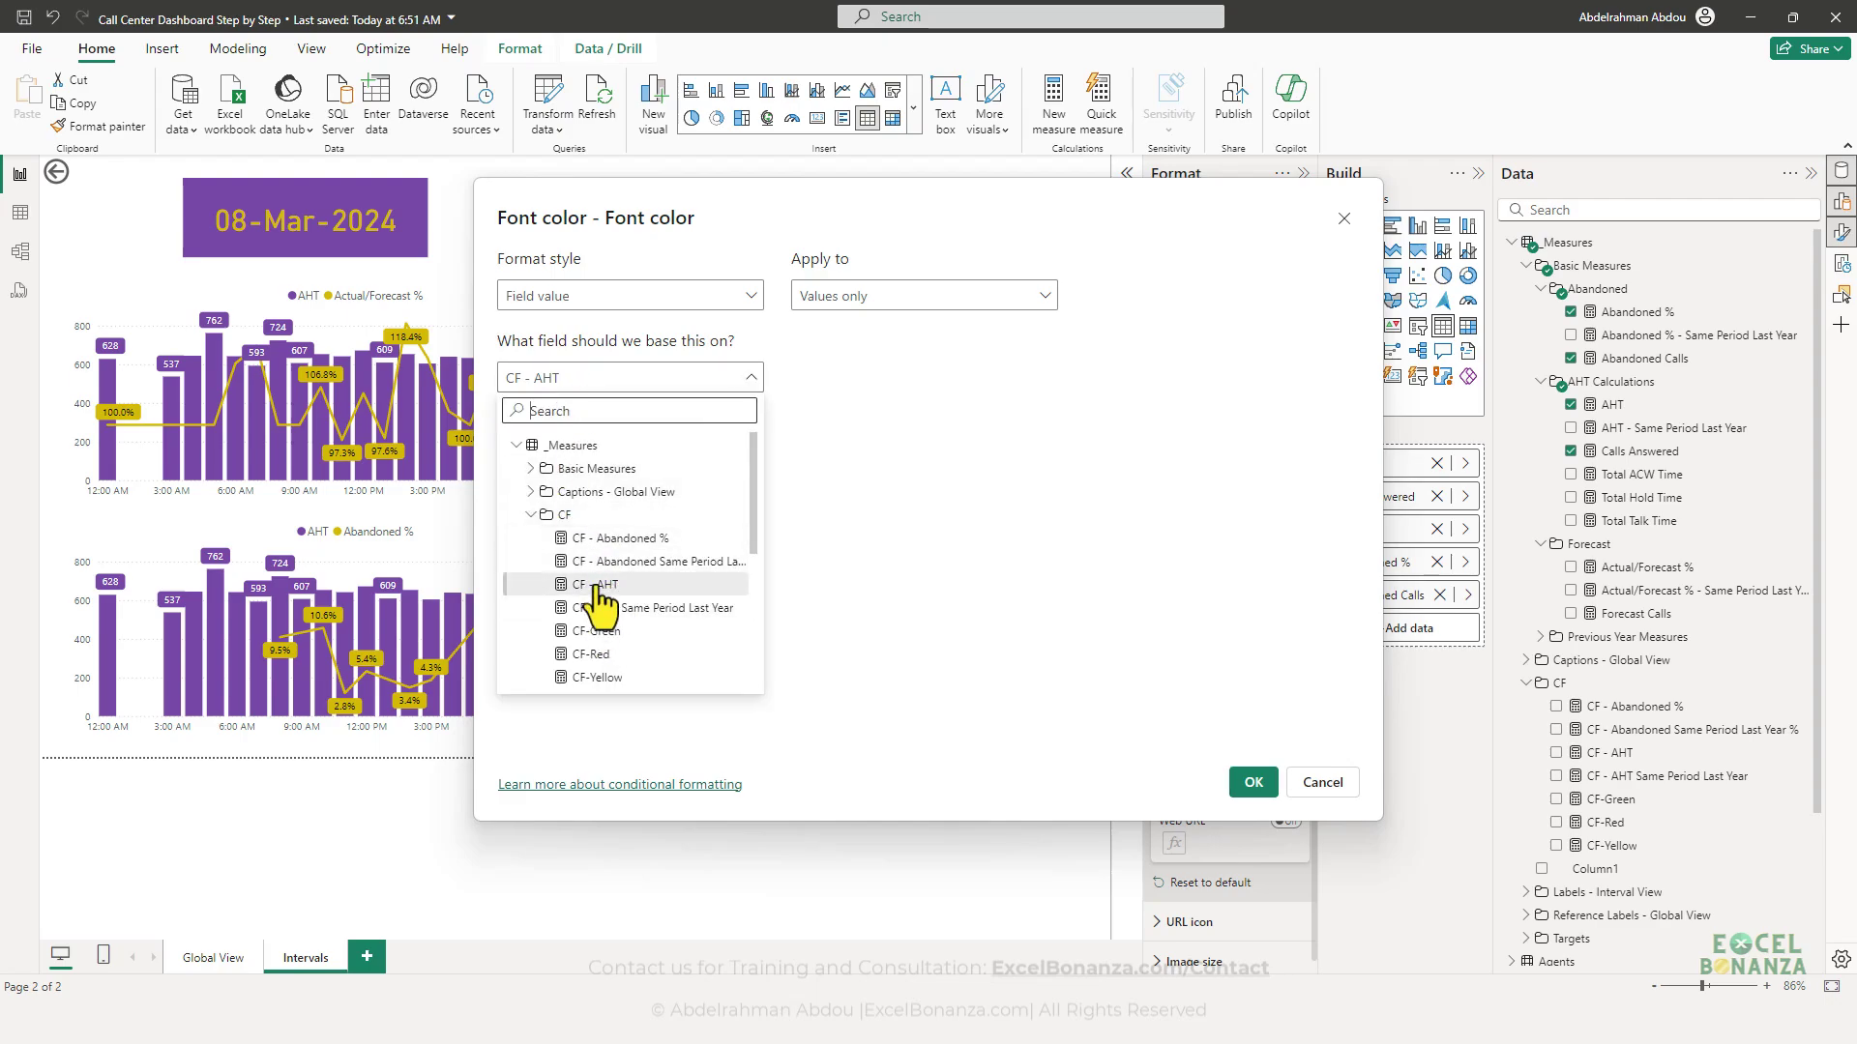
pyautogui.click(1081, 640)
pyautogui.click(1251, 781)
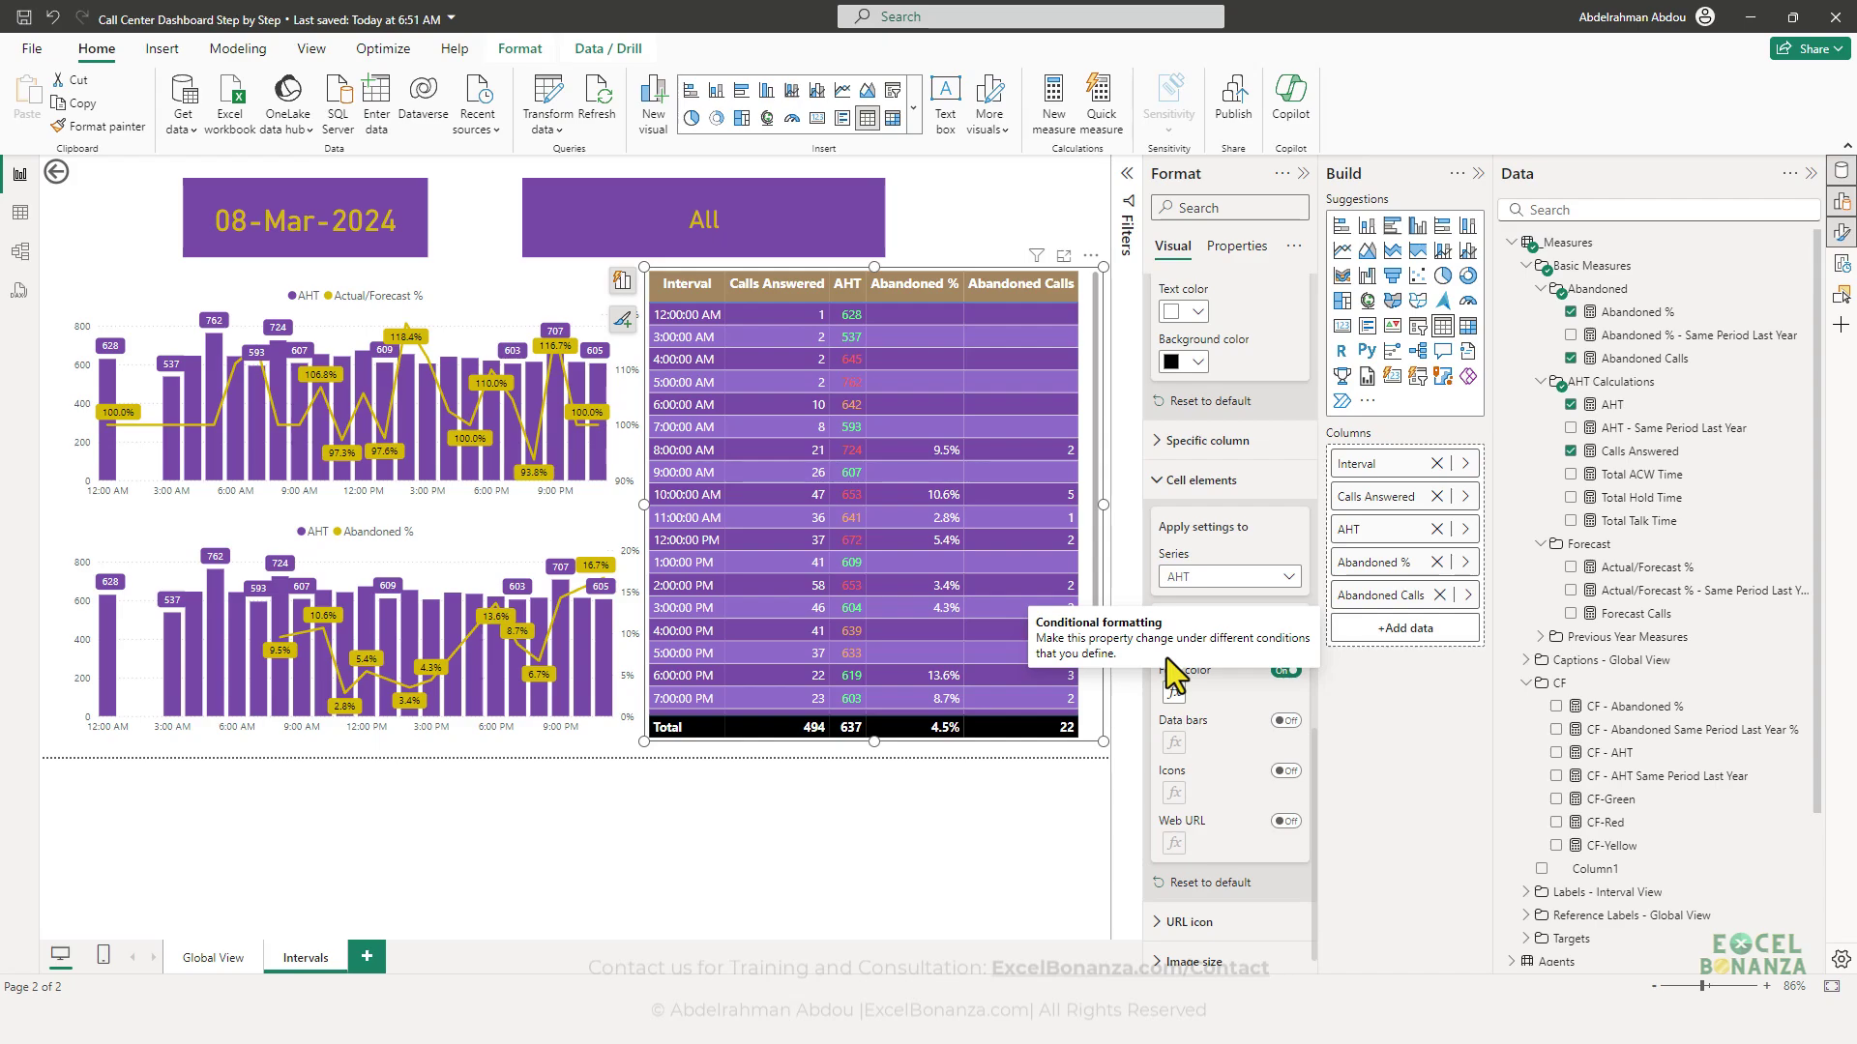
pyautogui.click(198, 957)
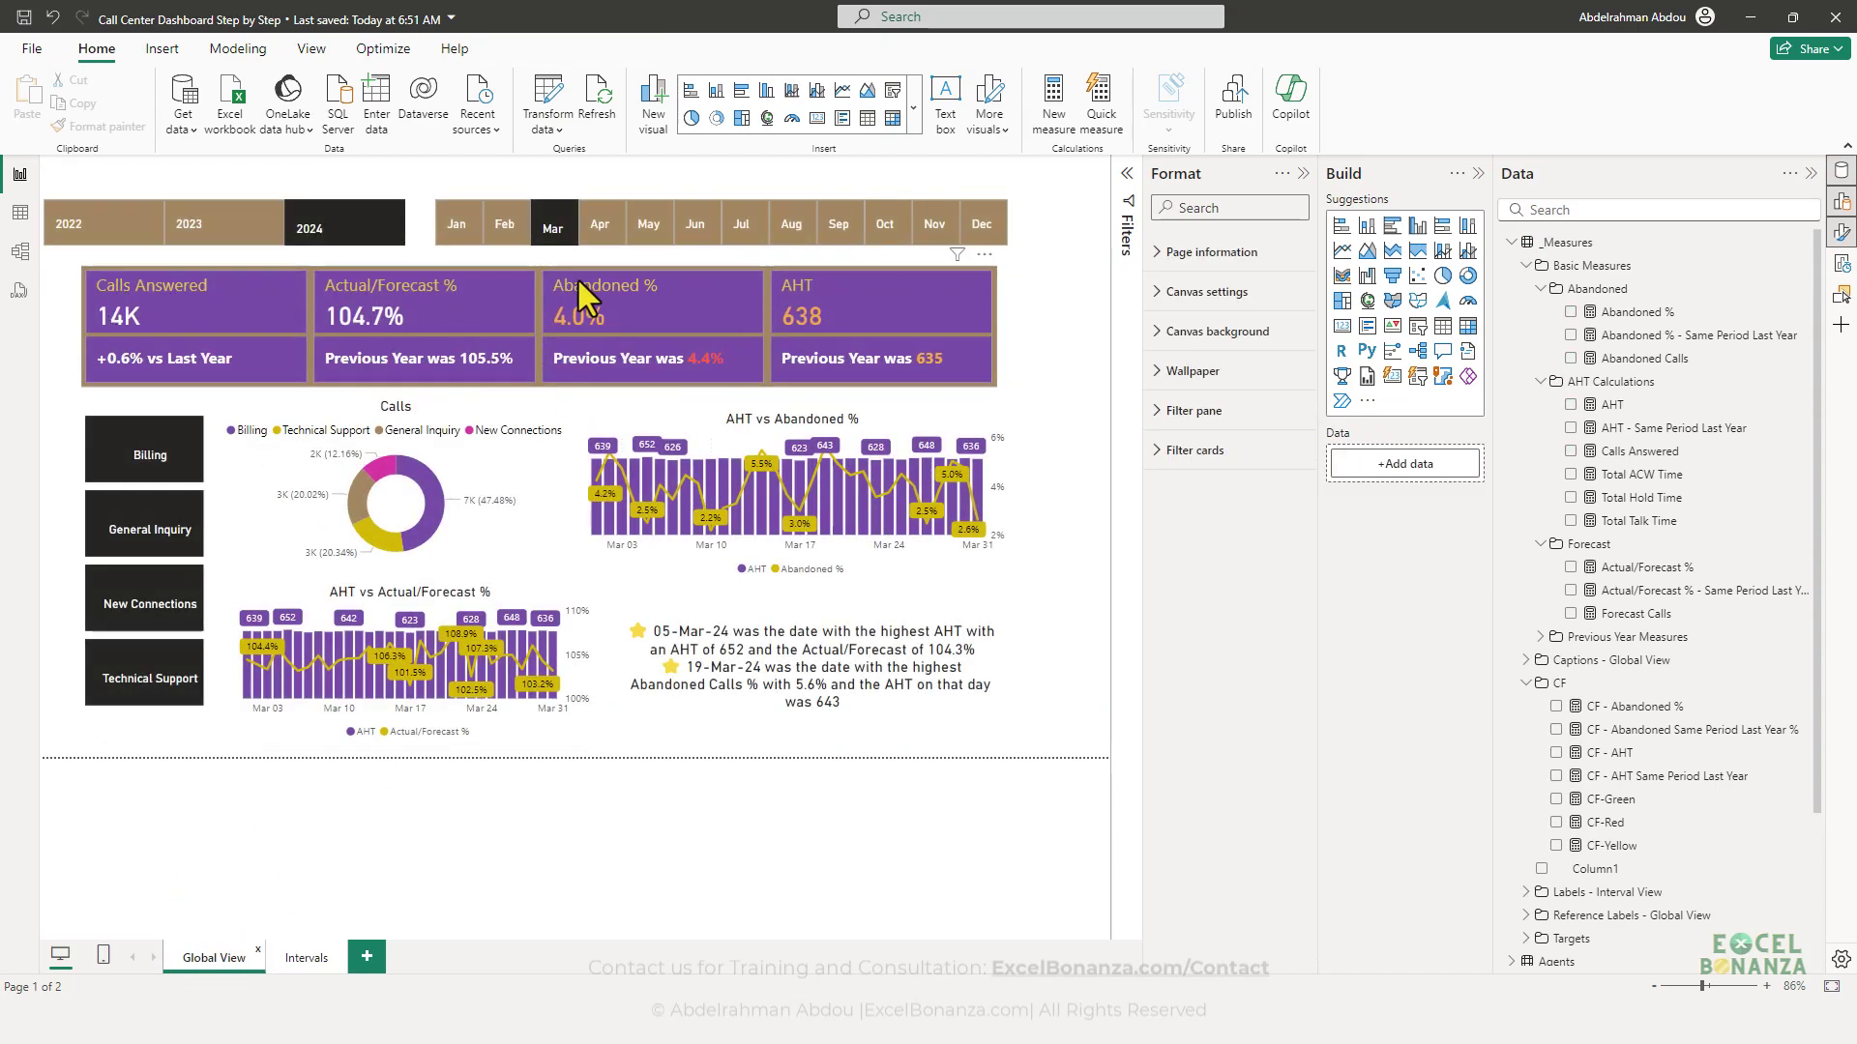
pyautogui.click(319, 955)
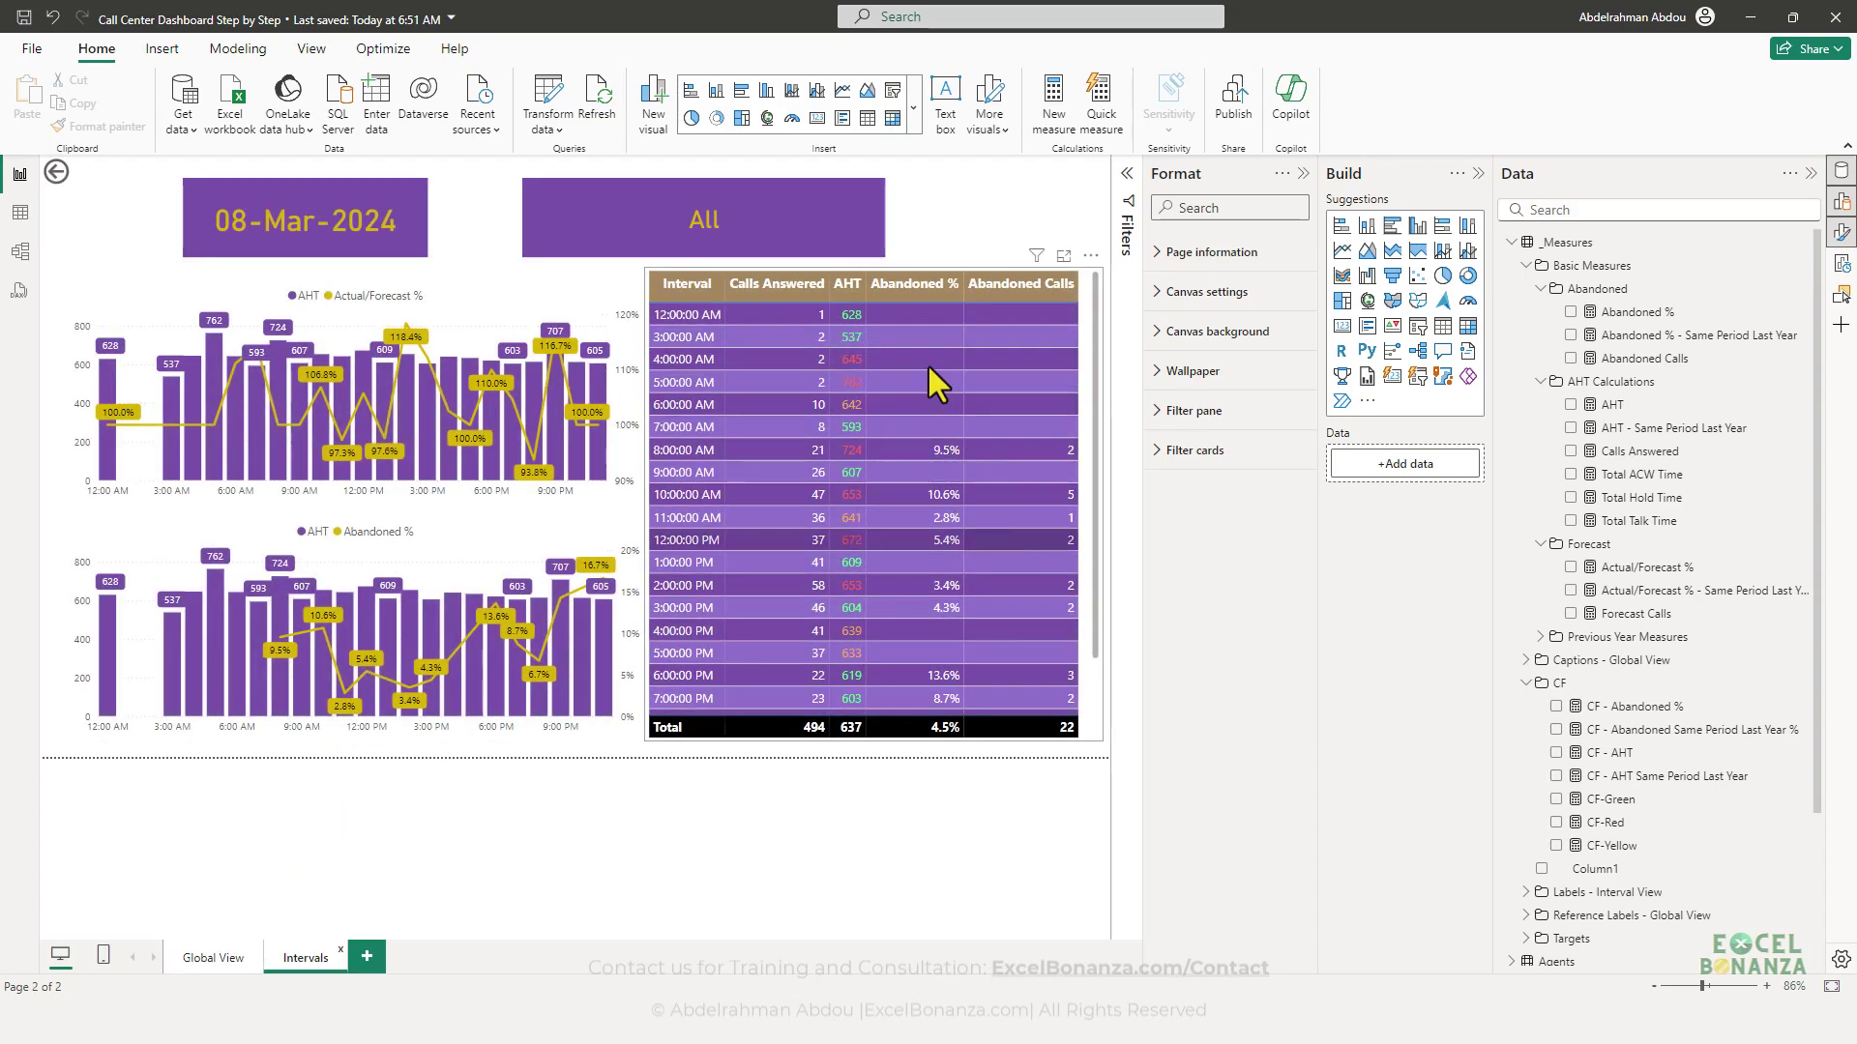
# - Turn on font color conditional formatting for the interval table's Abandoned % series
pyautogui.click(1087, 286)
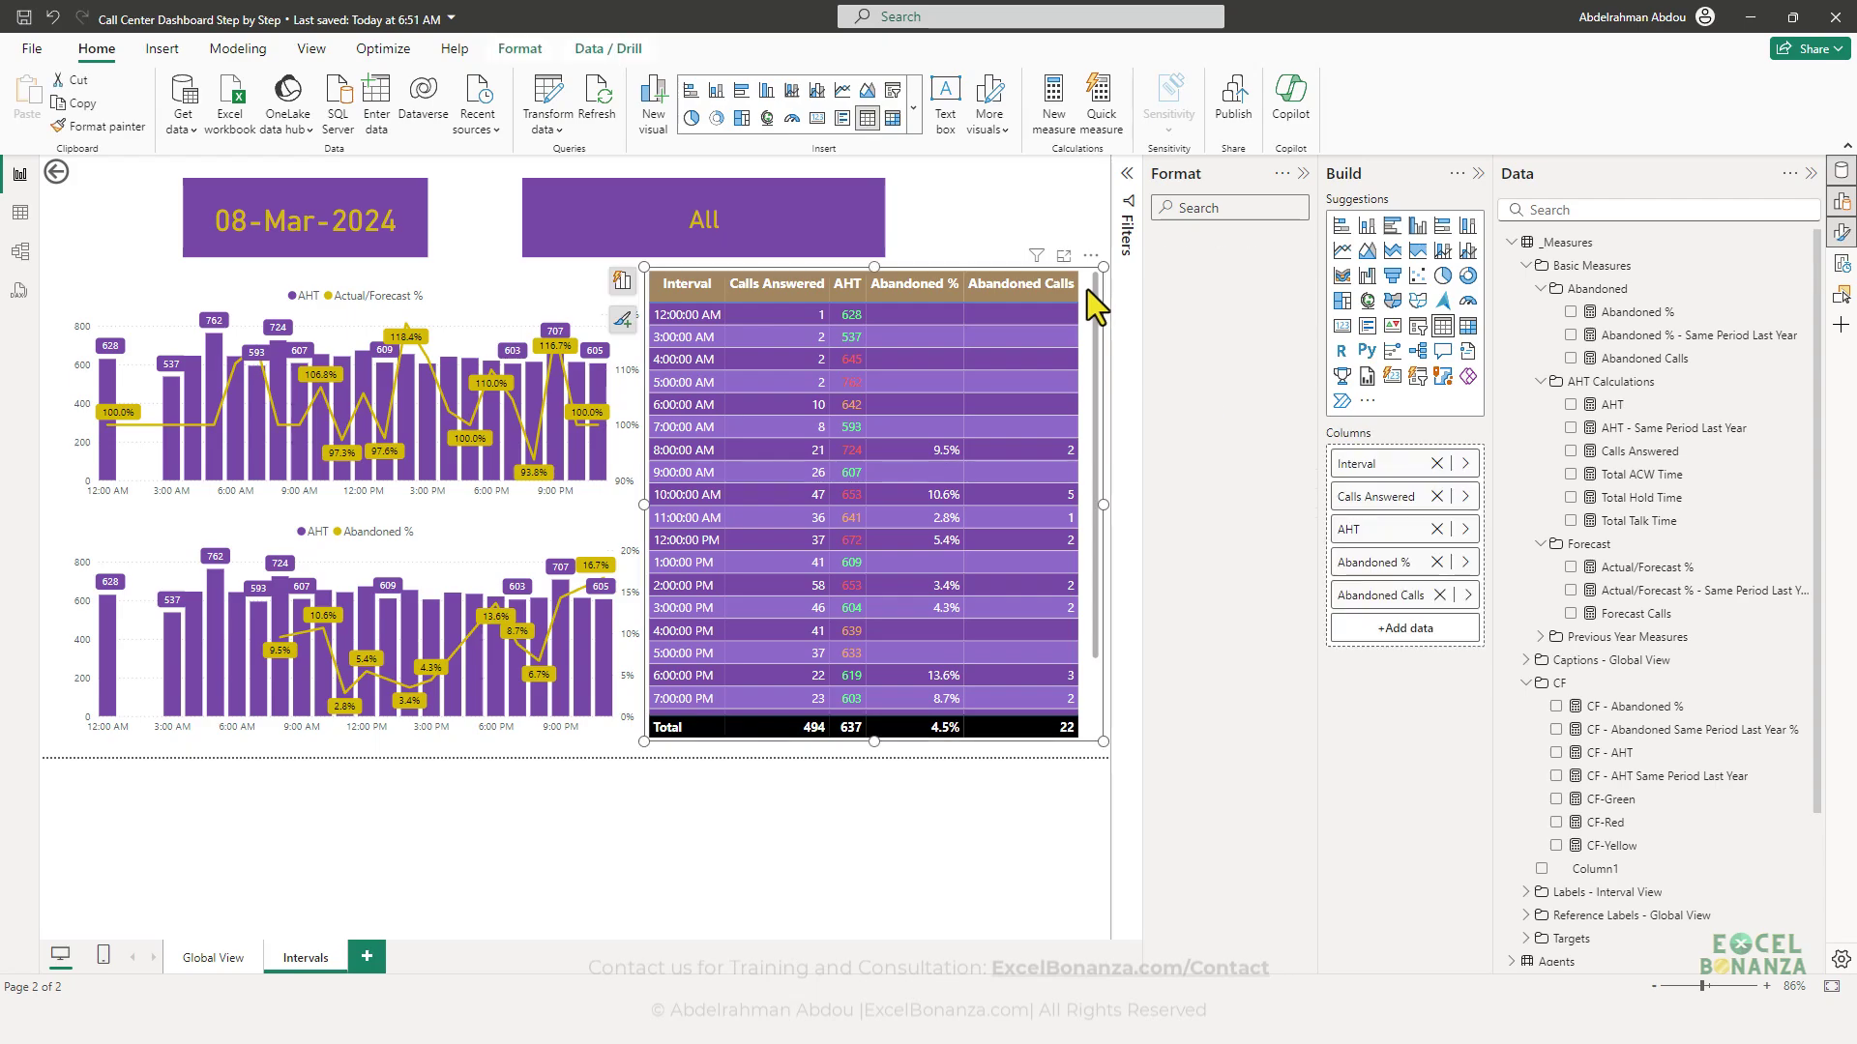
pyautogui.scroll(-5, 1226, 512)
pyautogui.scroll(-10, 1275, 606)
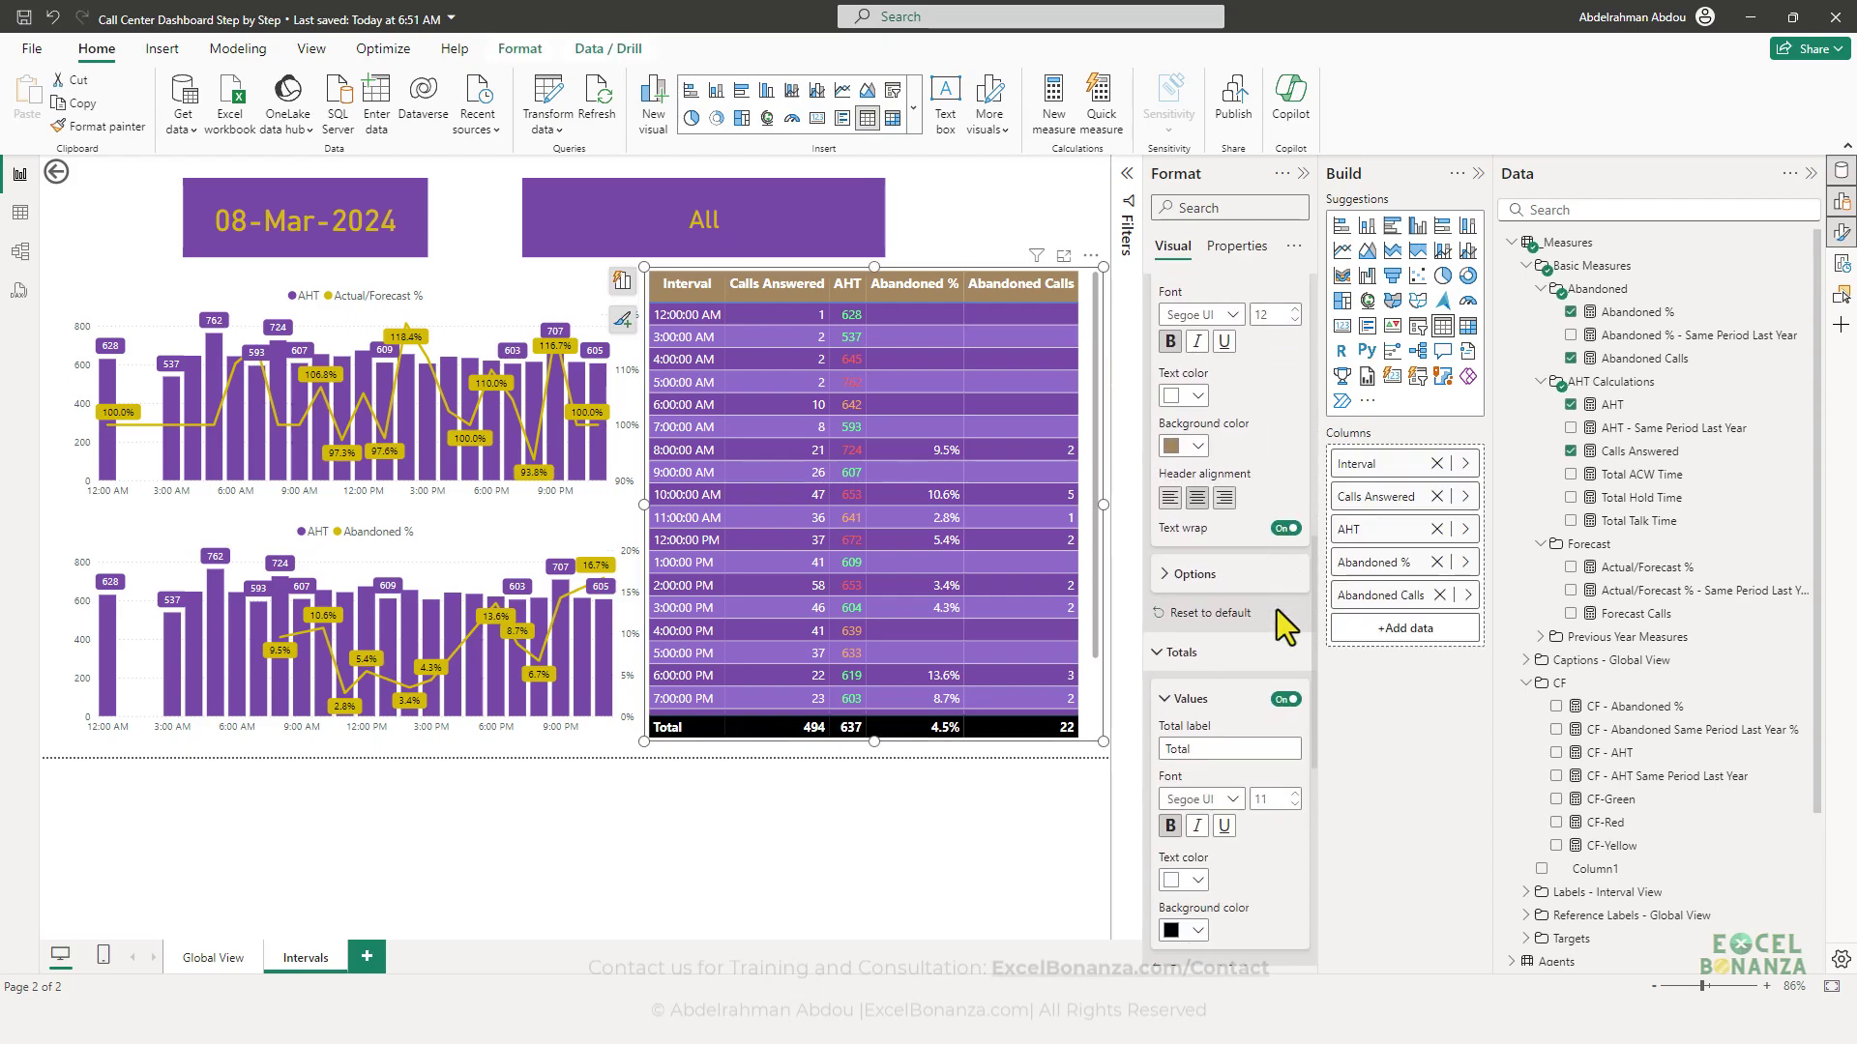
pyautogui.click(1209, 566)
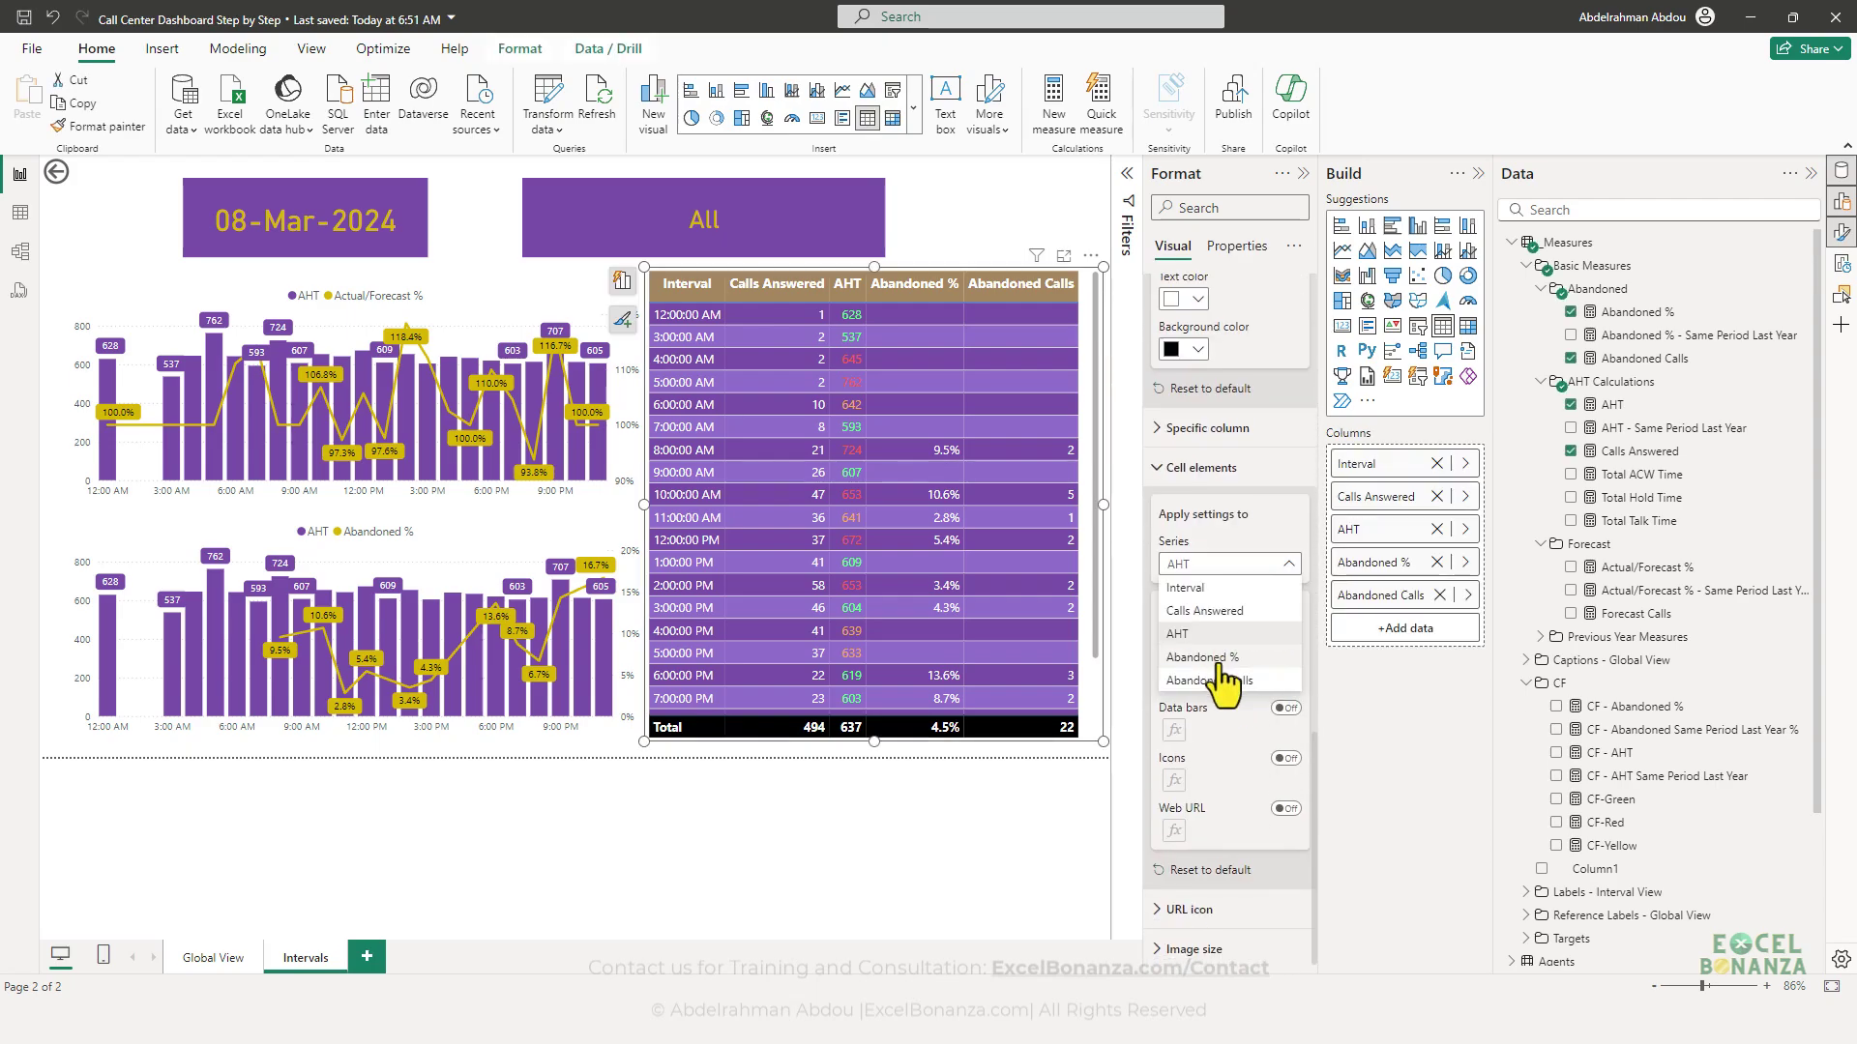
pyautogui.click(1226, 687)
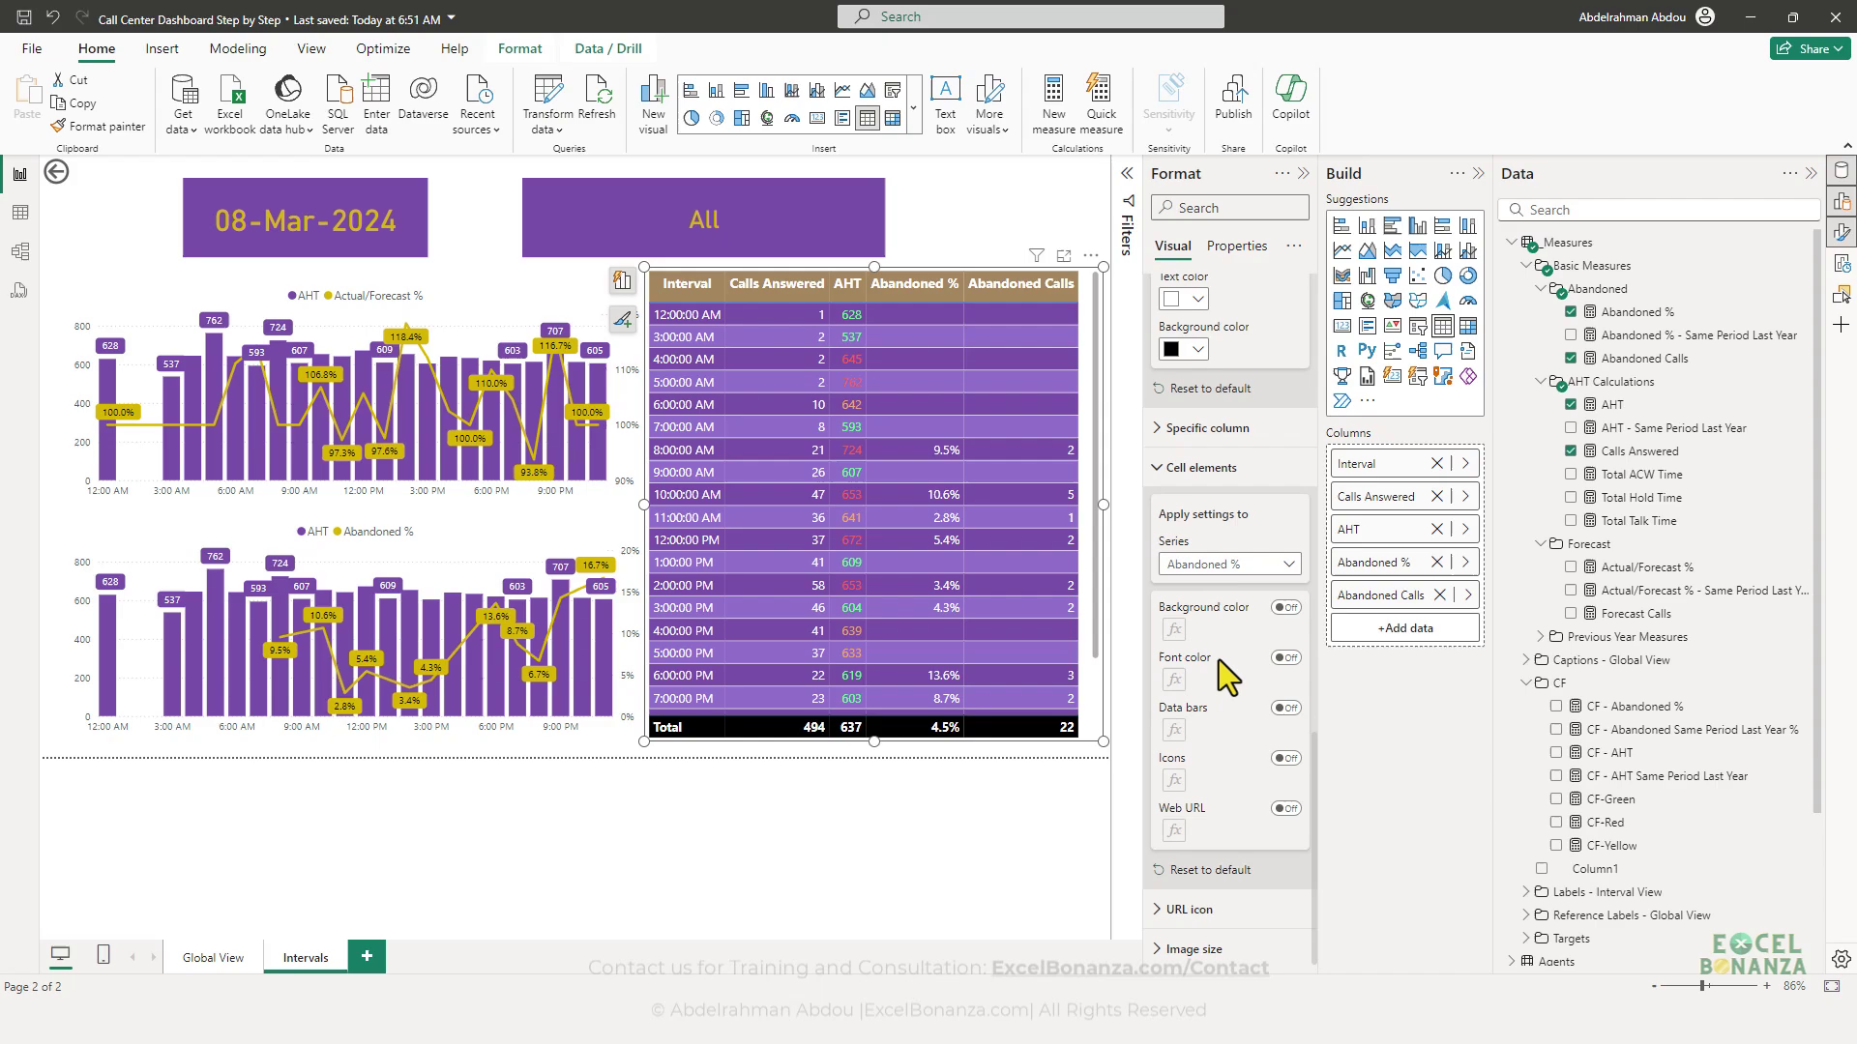
pyautogui.click(1285, 658)
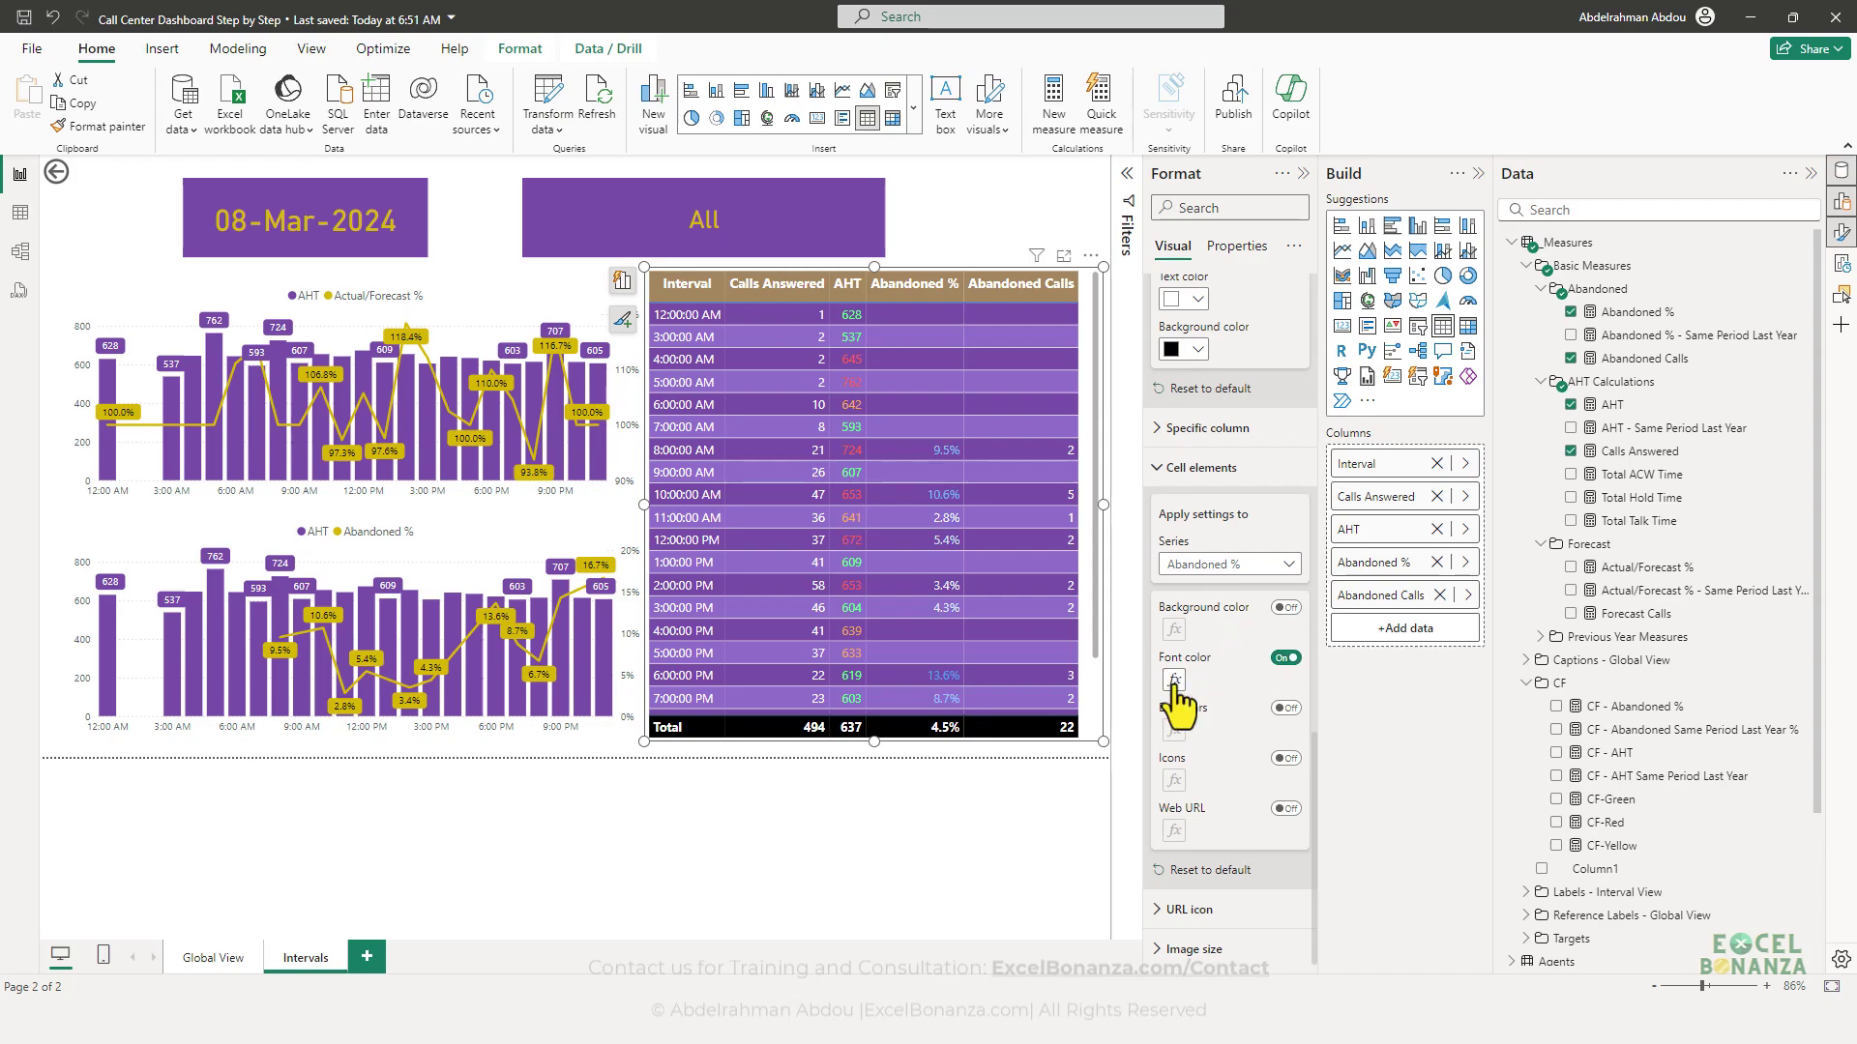
# - Base the Abandoned % font color on the field value of CF - Abandoned %
pyautogui.click(1174, 680)
pyautogui.click(654, 295)
pyautogui.click(677, 387)
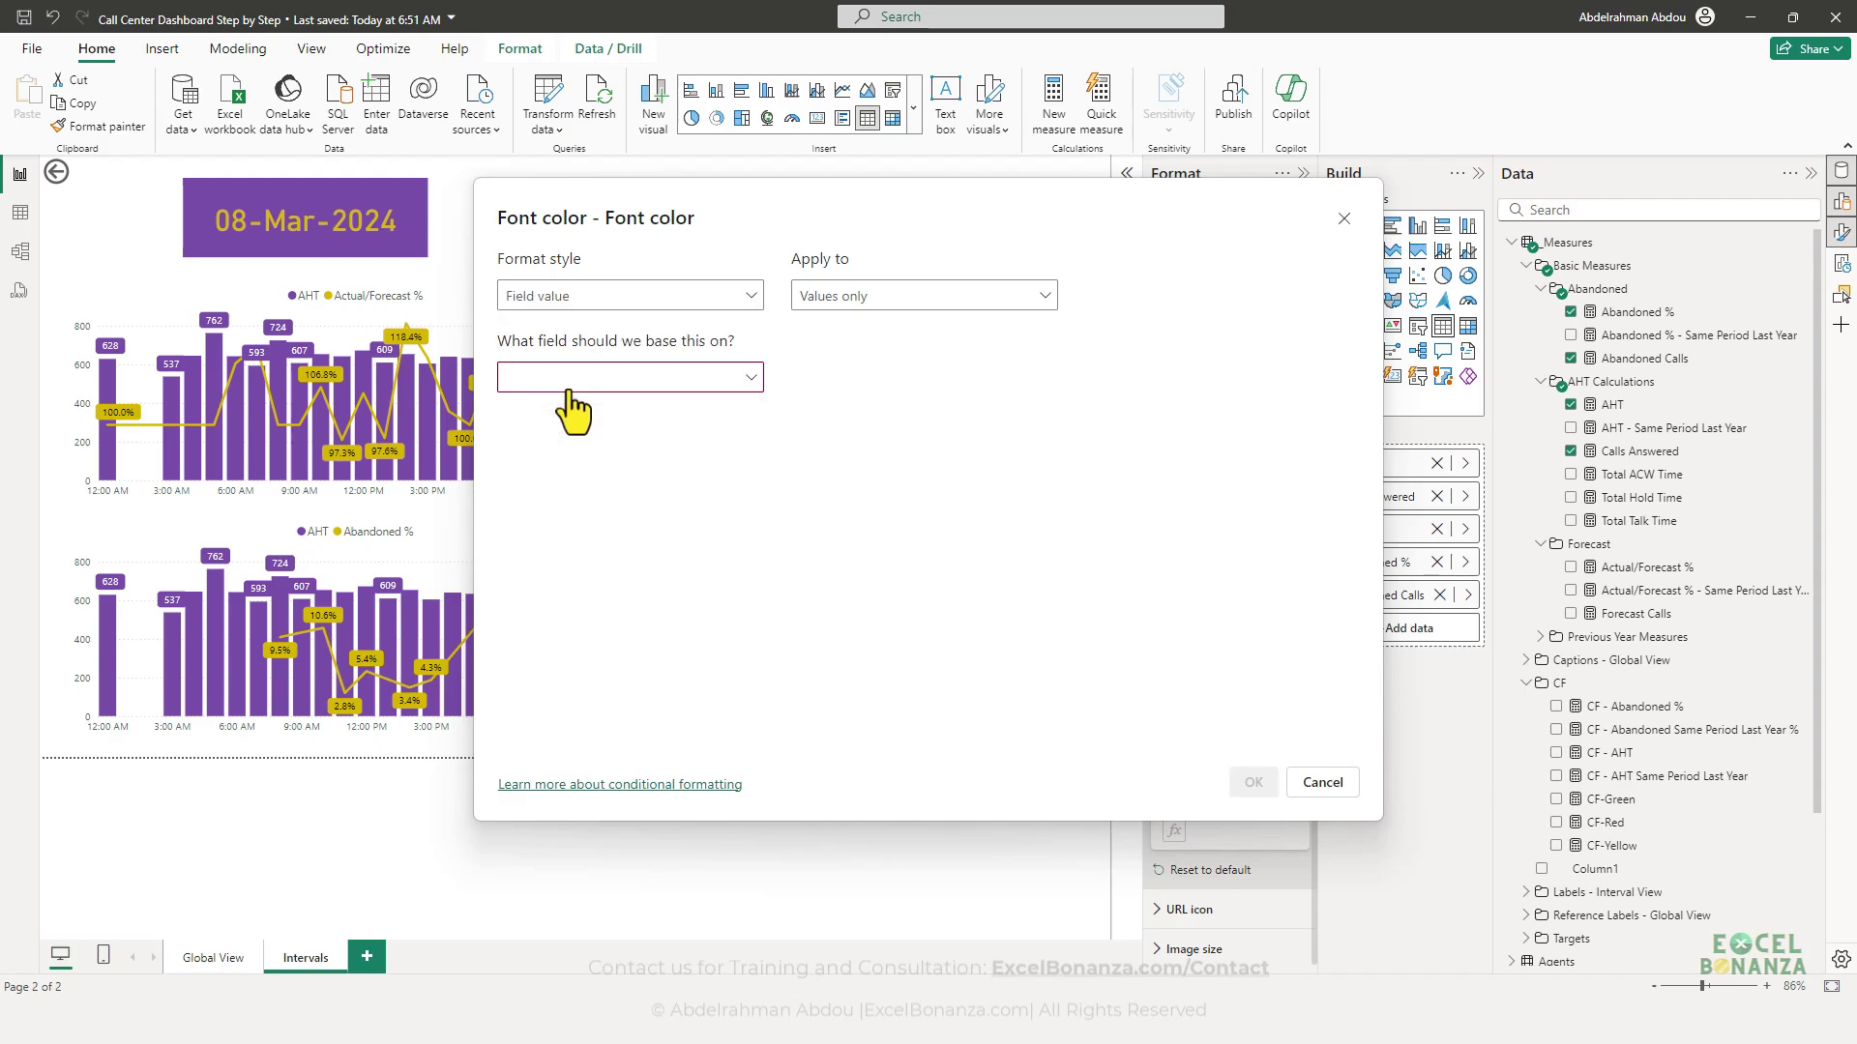
pyautogui.click(619, 379)
pyautogui.click(527, 444)
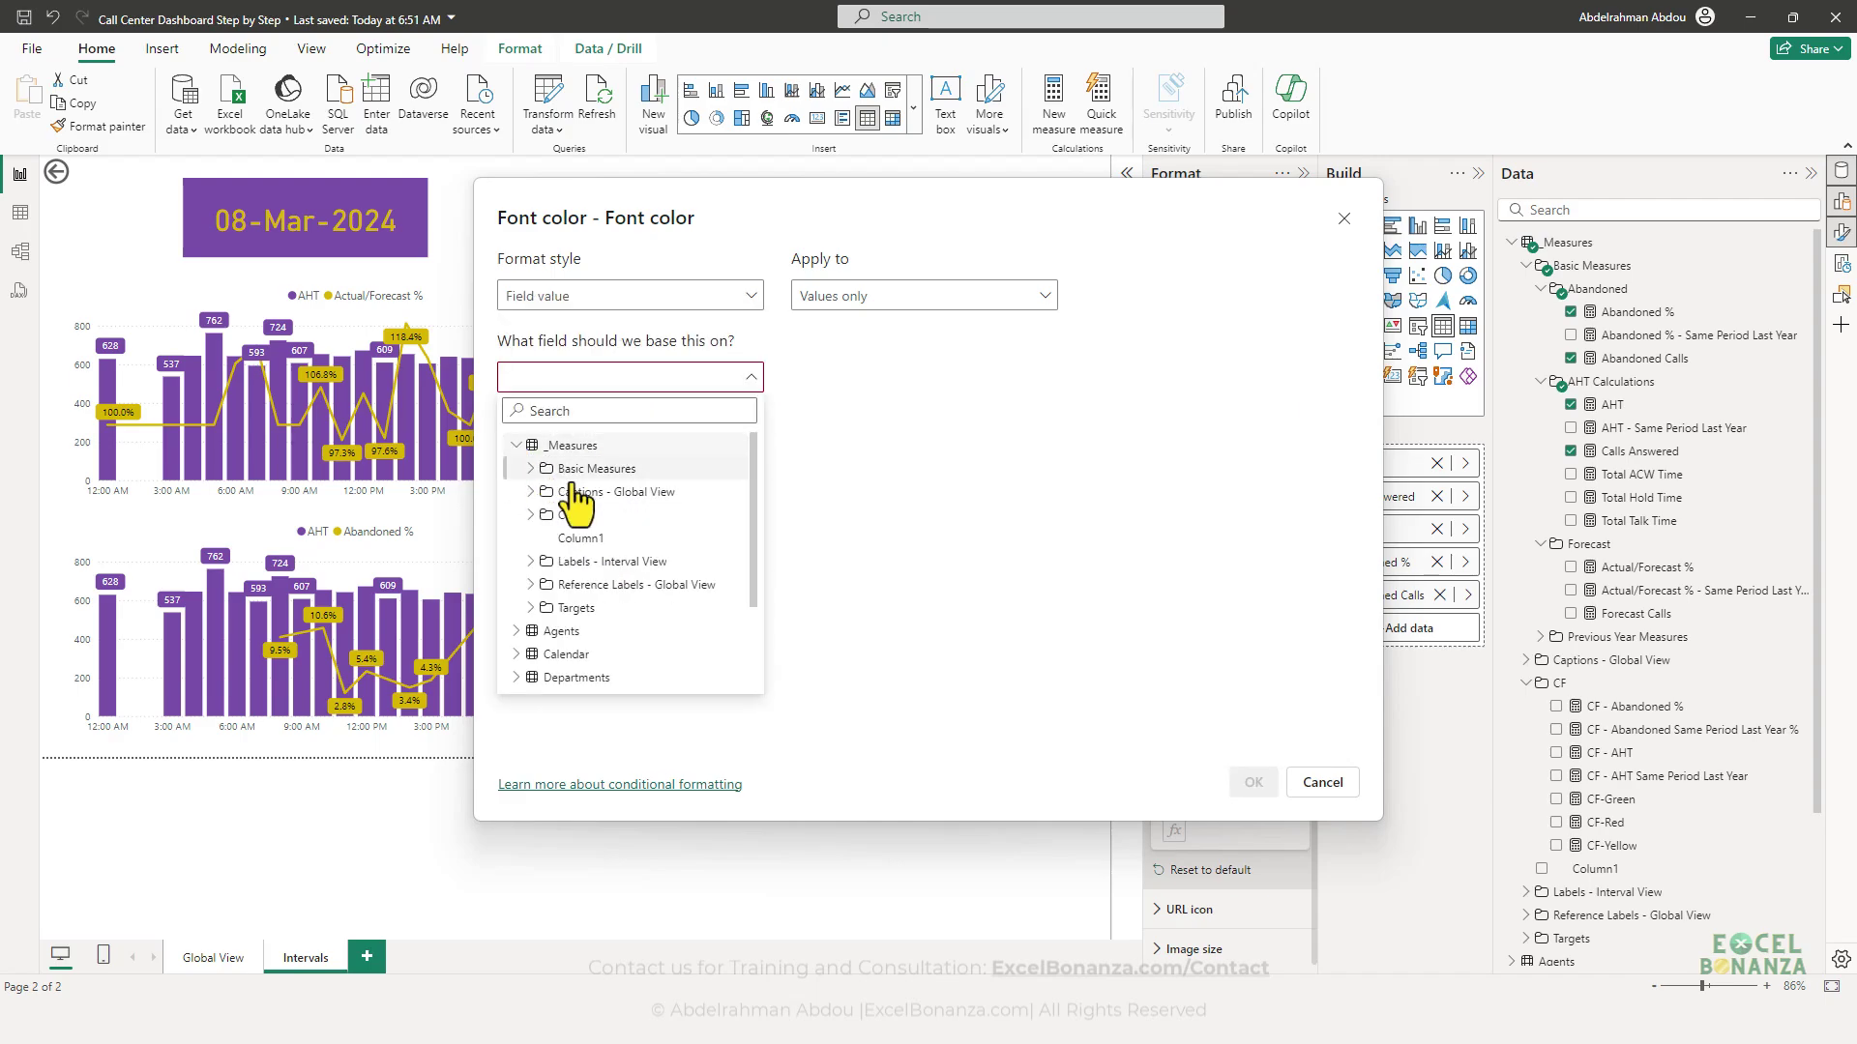
pyautogui.click(531, 515)
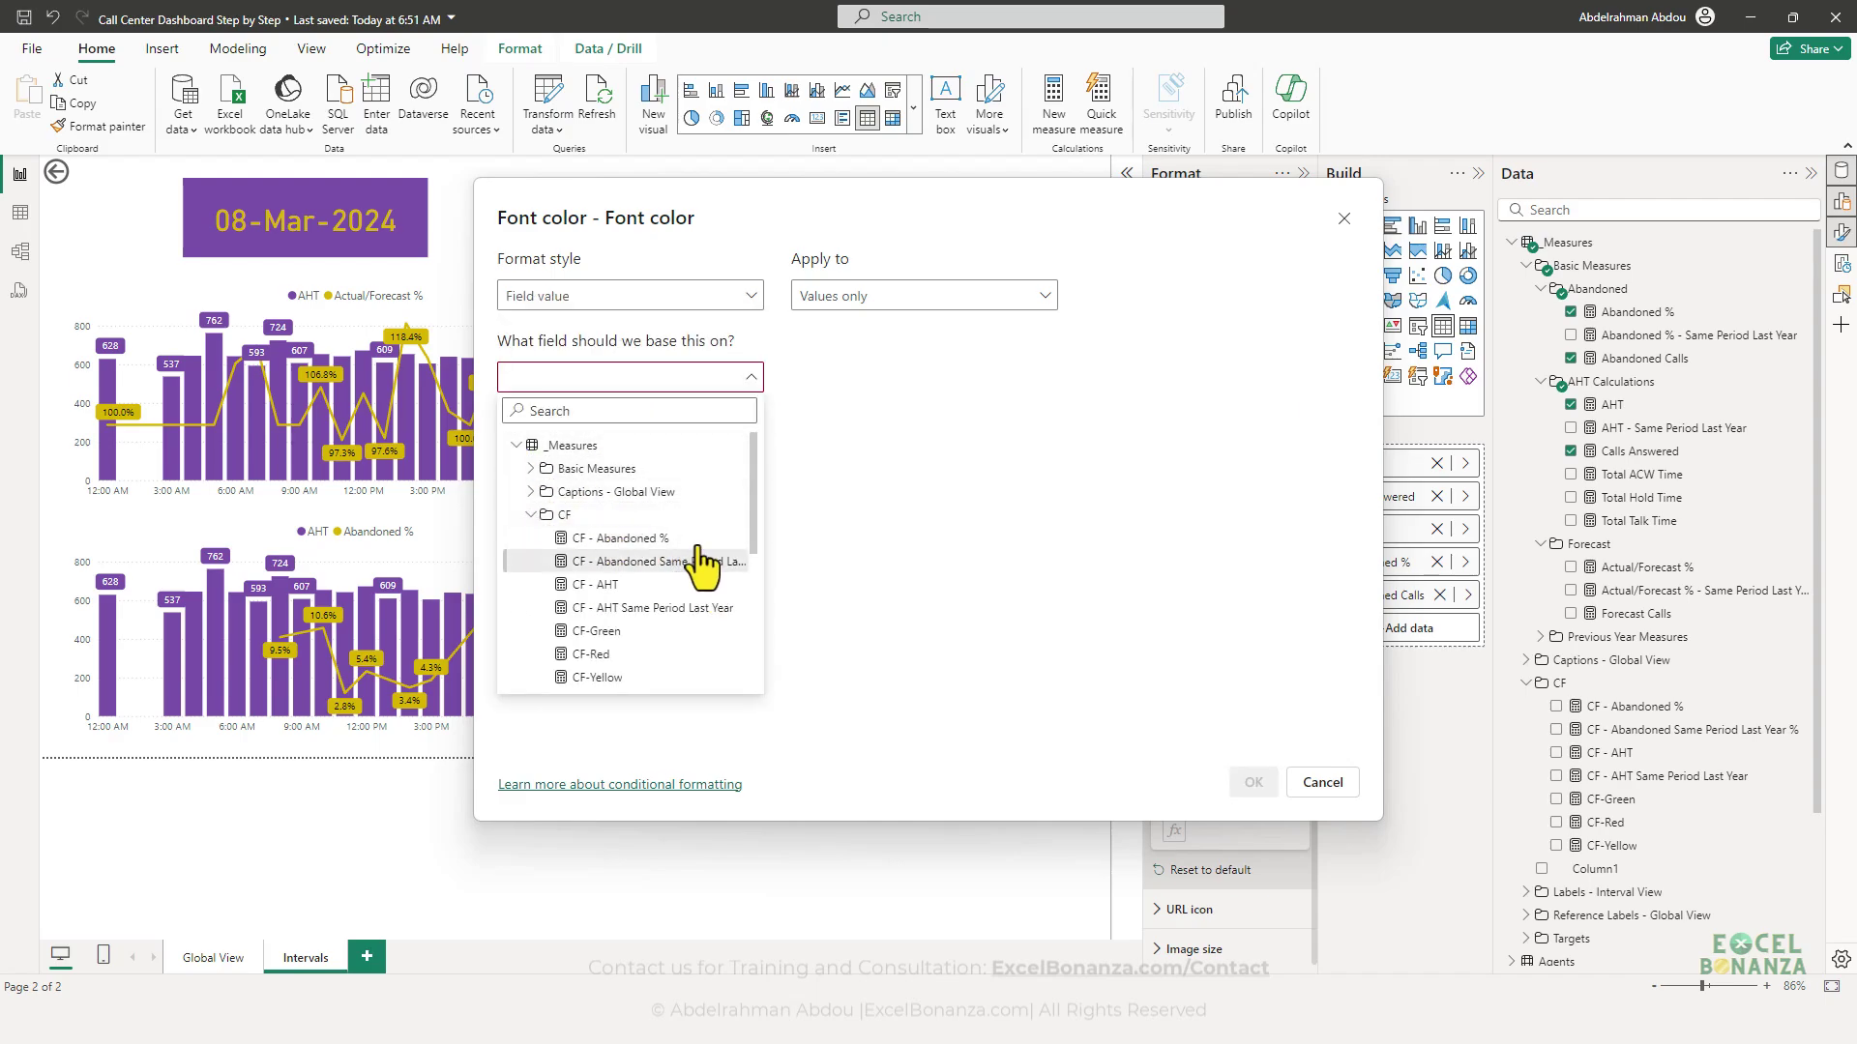
pyautogui.click(697, 542)
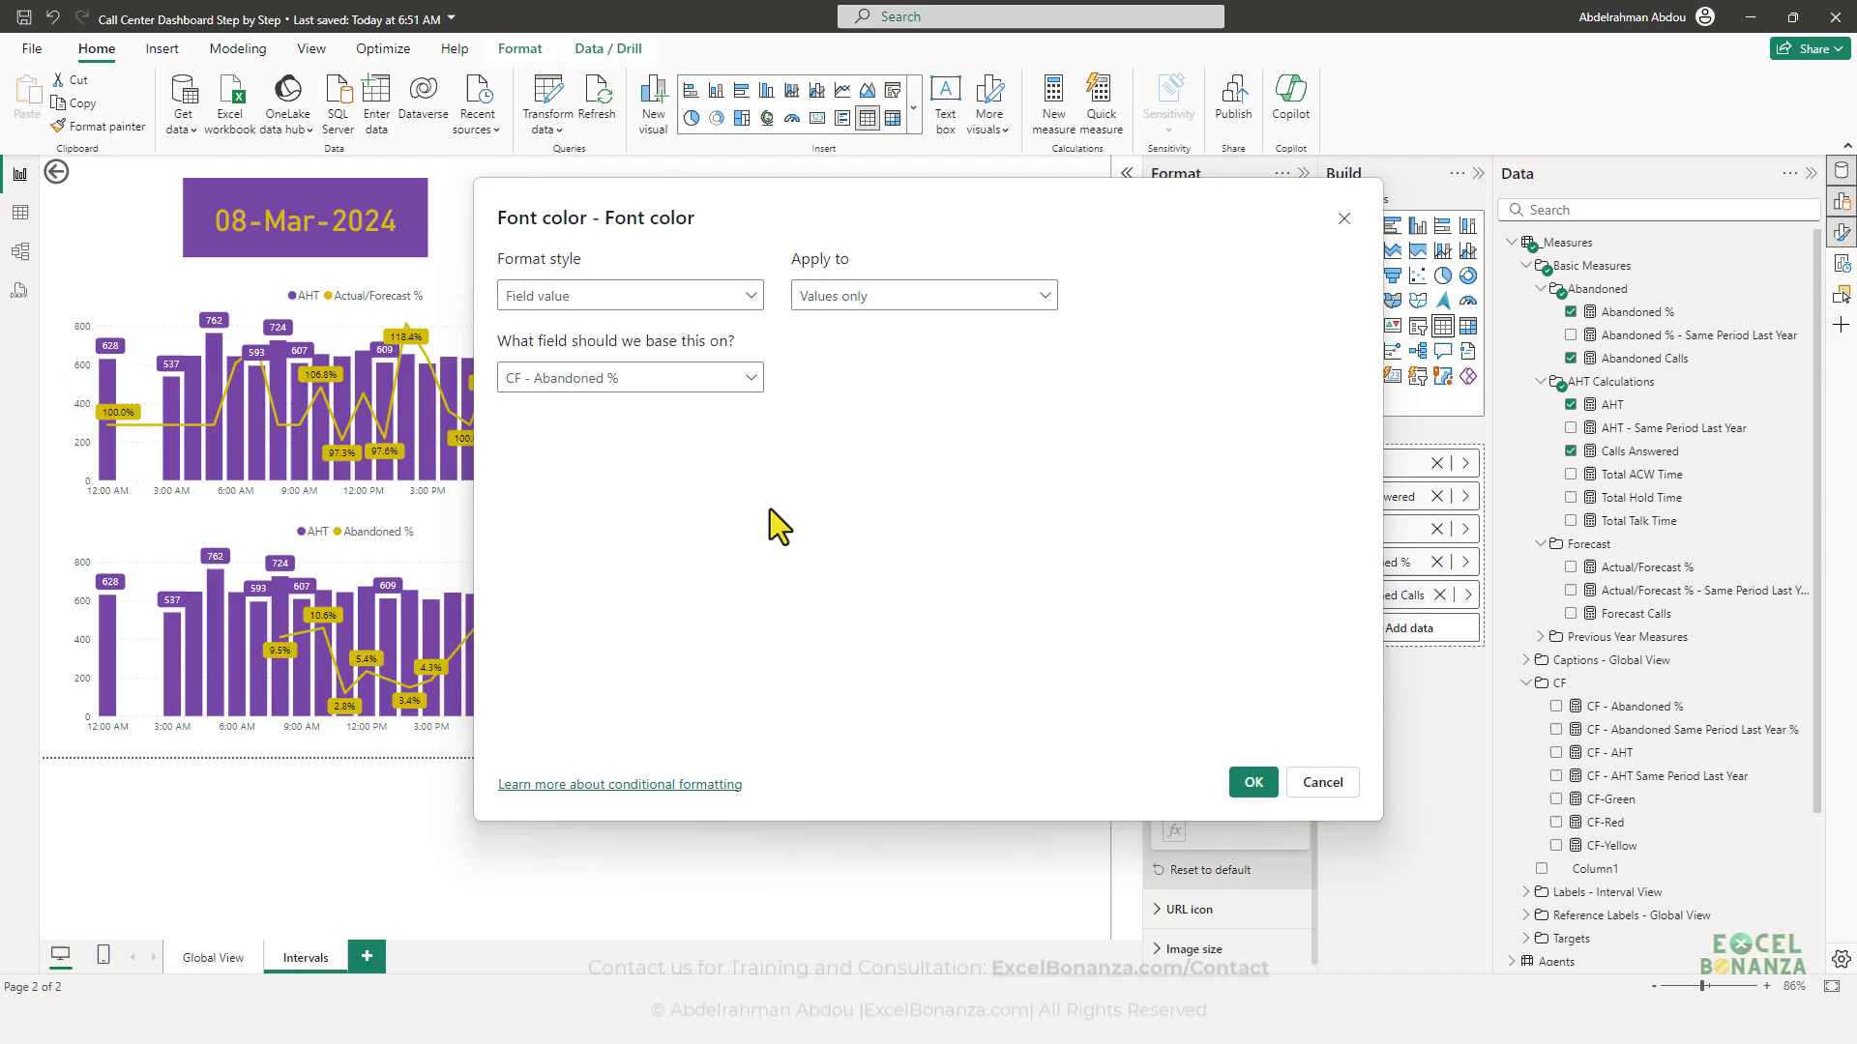
pyautogui.click(1254, 784)
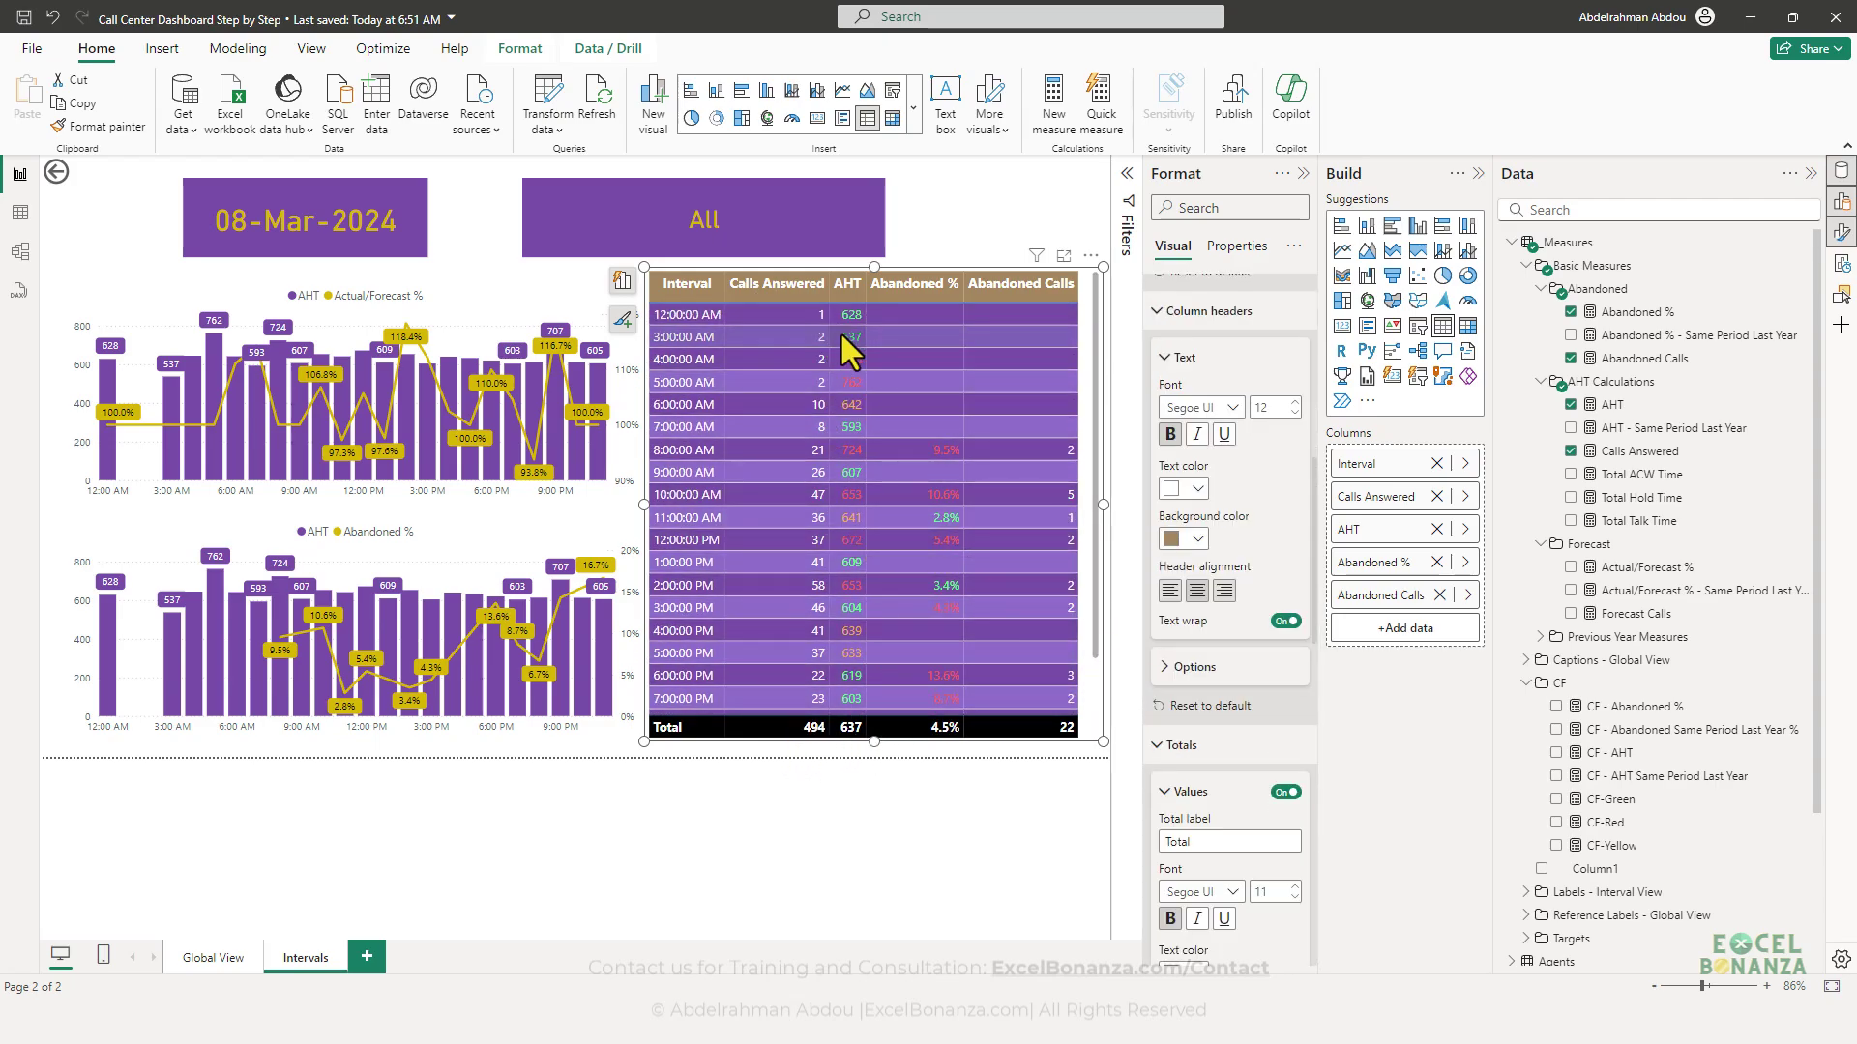
# - Apply the Interval column's specific formatting to its total as well and center-align it
pyautogui.scroll(1, 1205, 694)
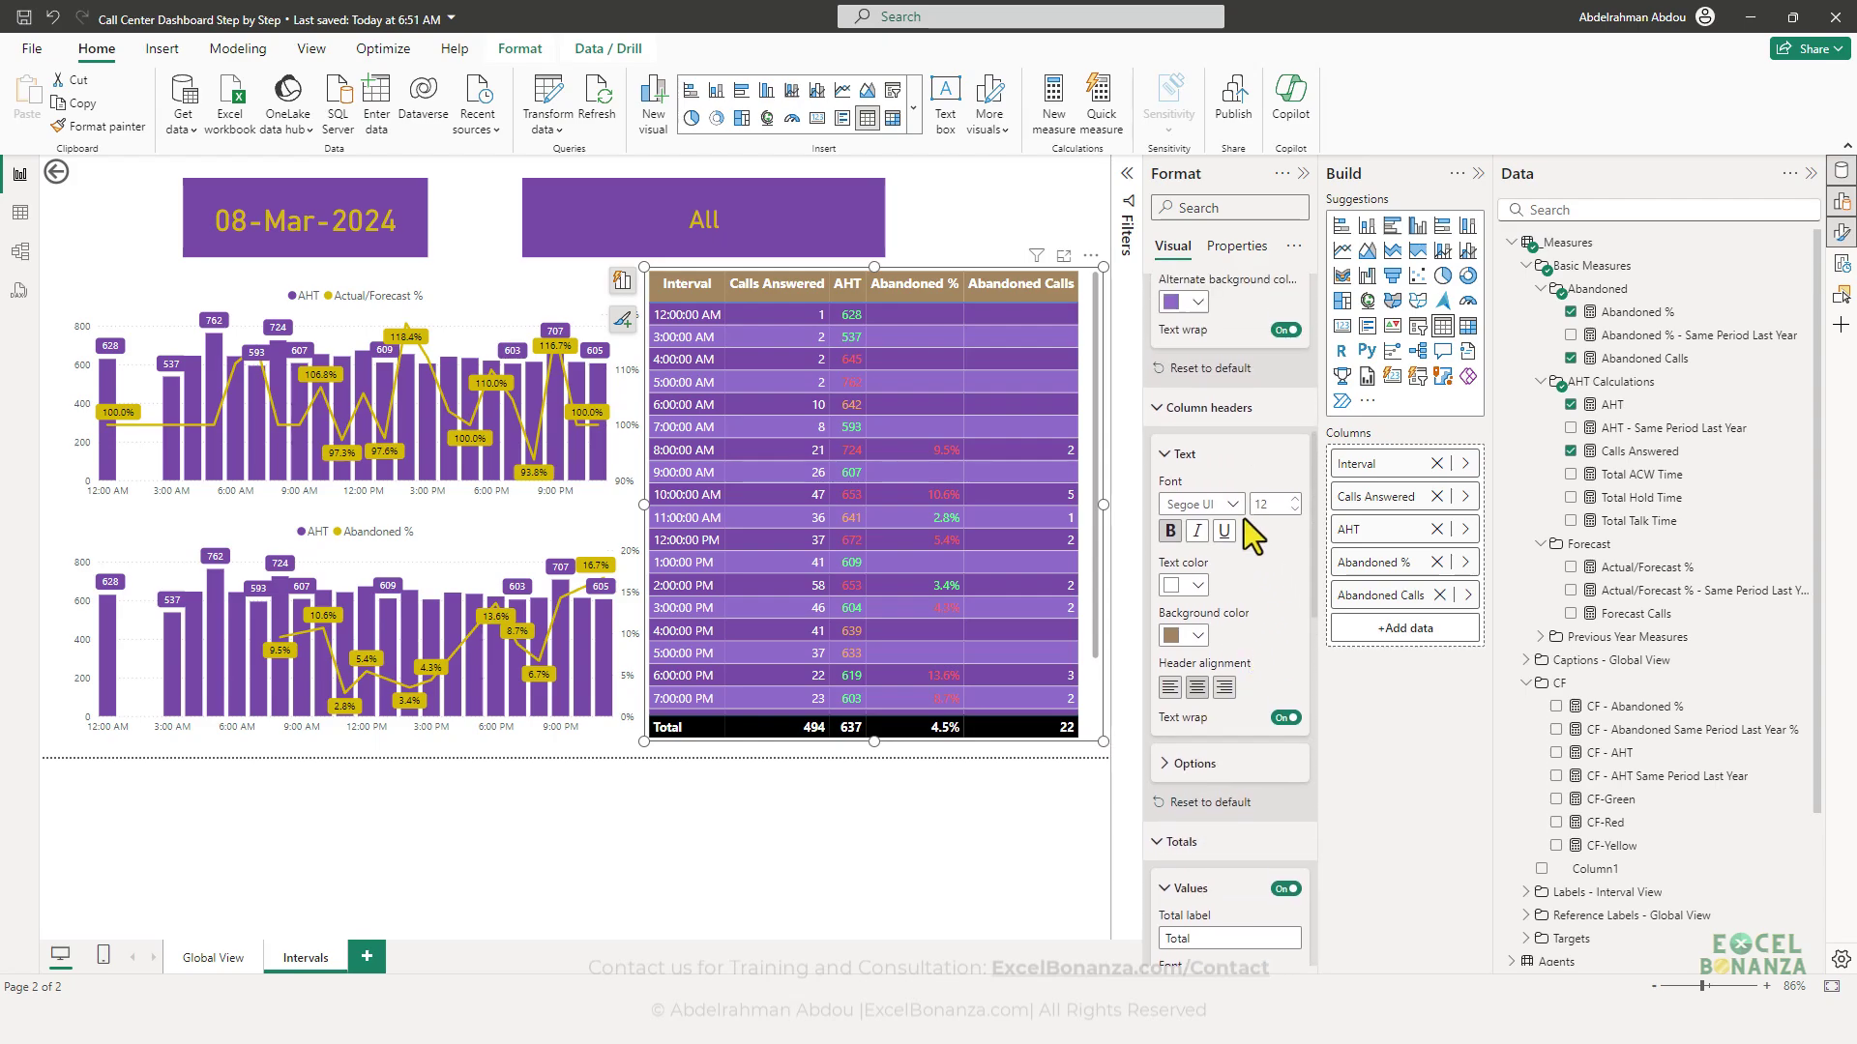
pyautogui.scroll(-3, 1245, 527)
pyautogui.scroll(-4, 1257, 613)
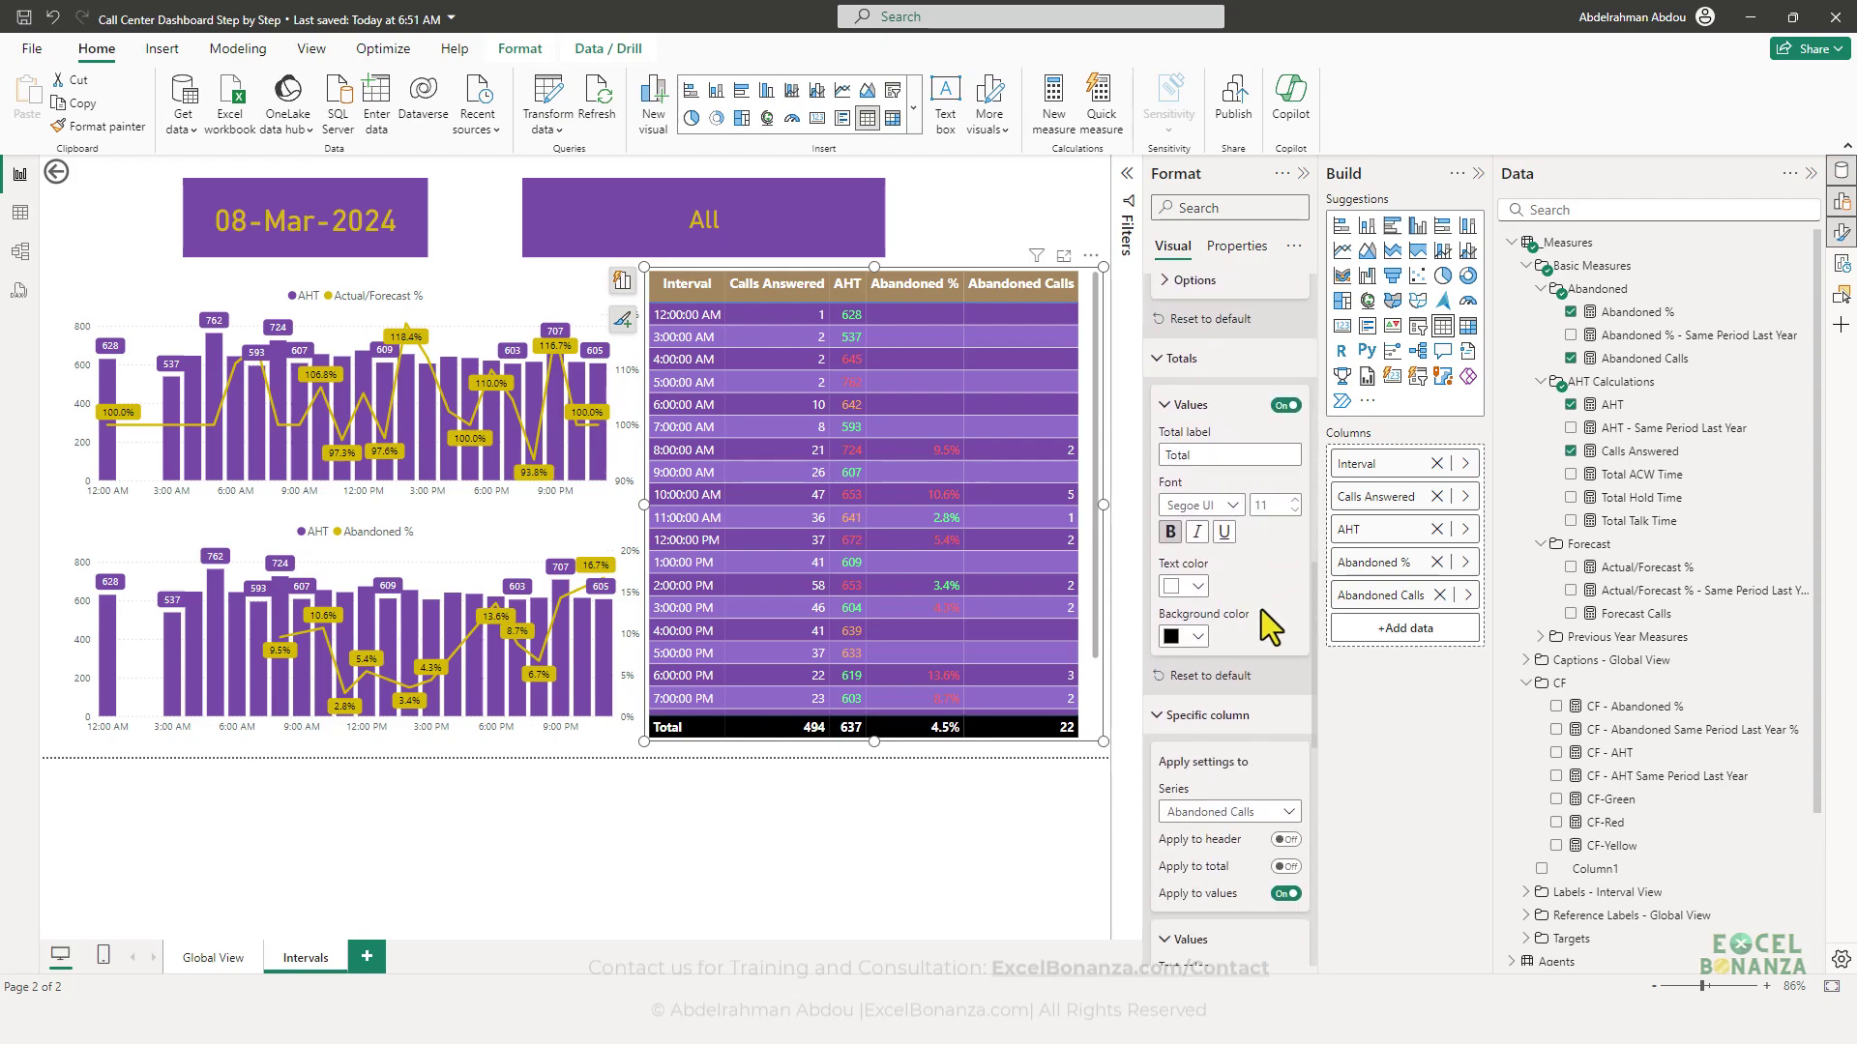
pyautogui.scroll(1, 1263, 538)
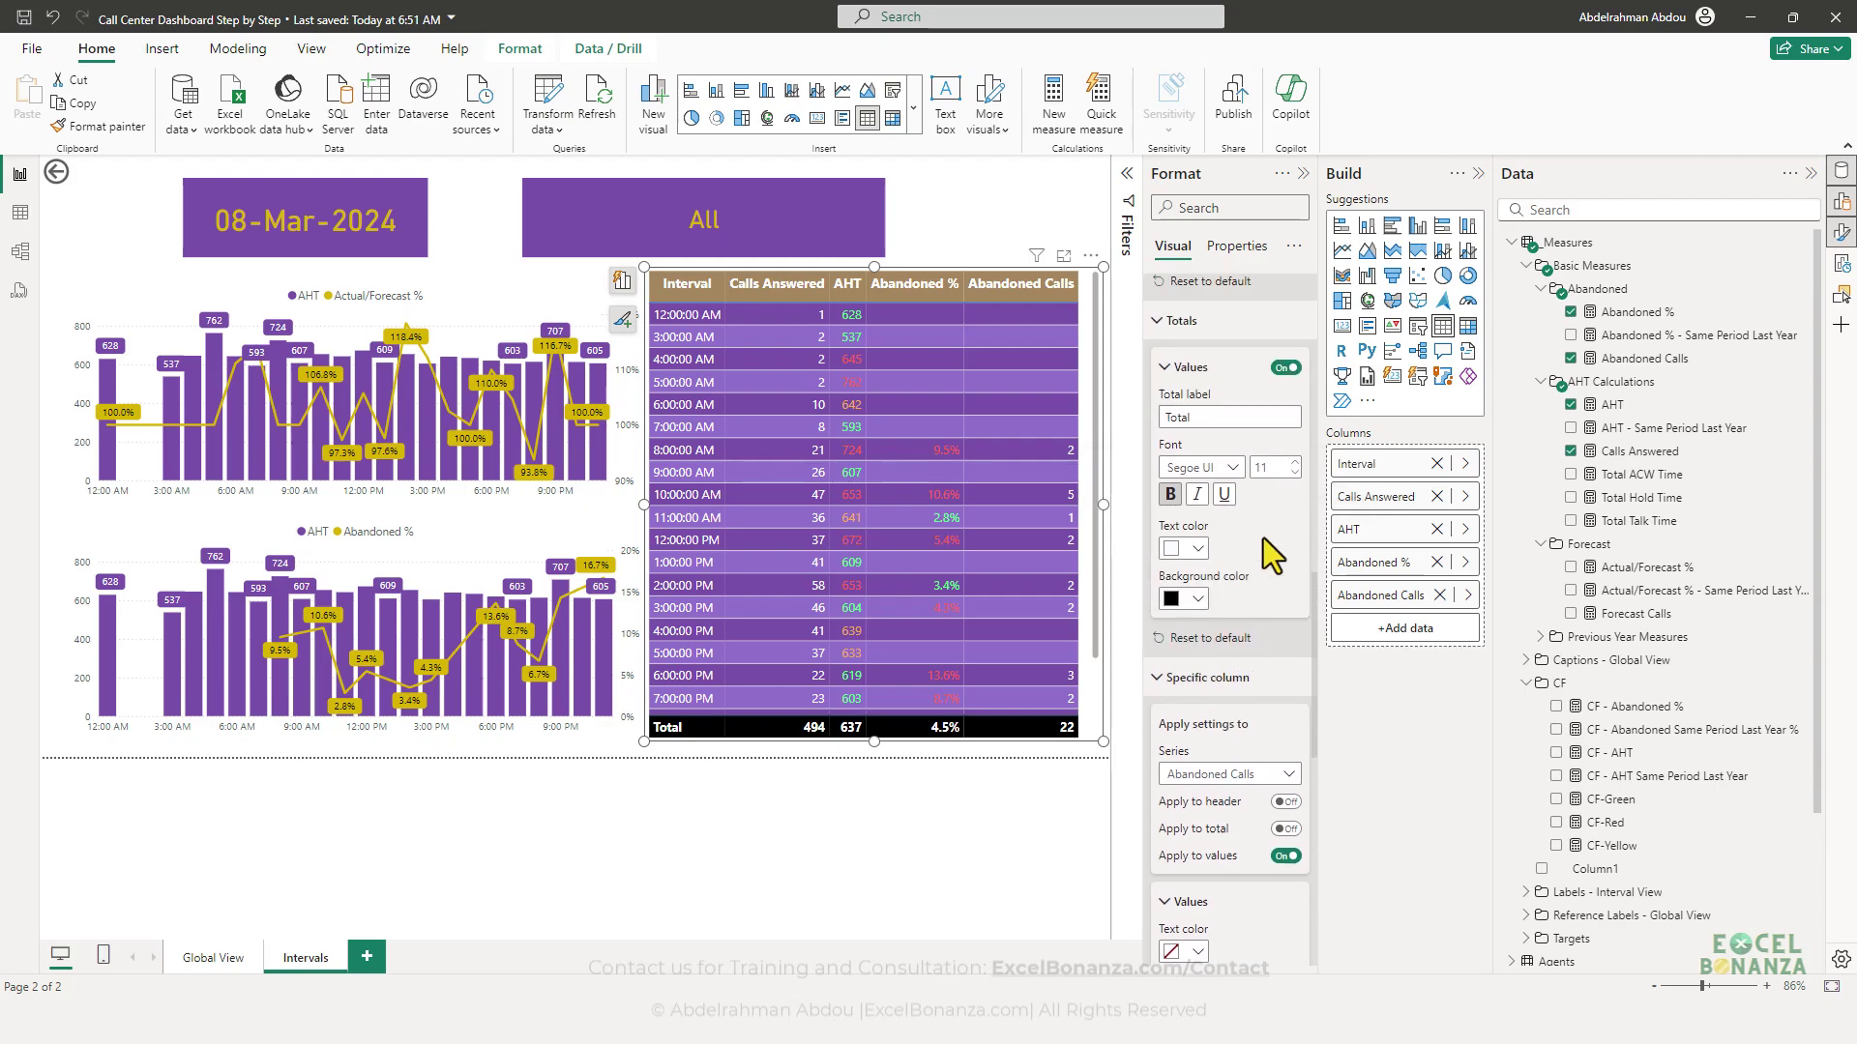
pyautogui.scroll(-2, 1221, 638)
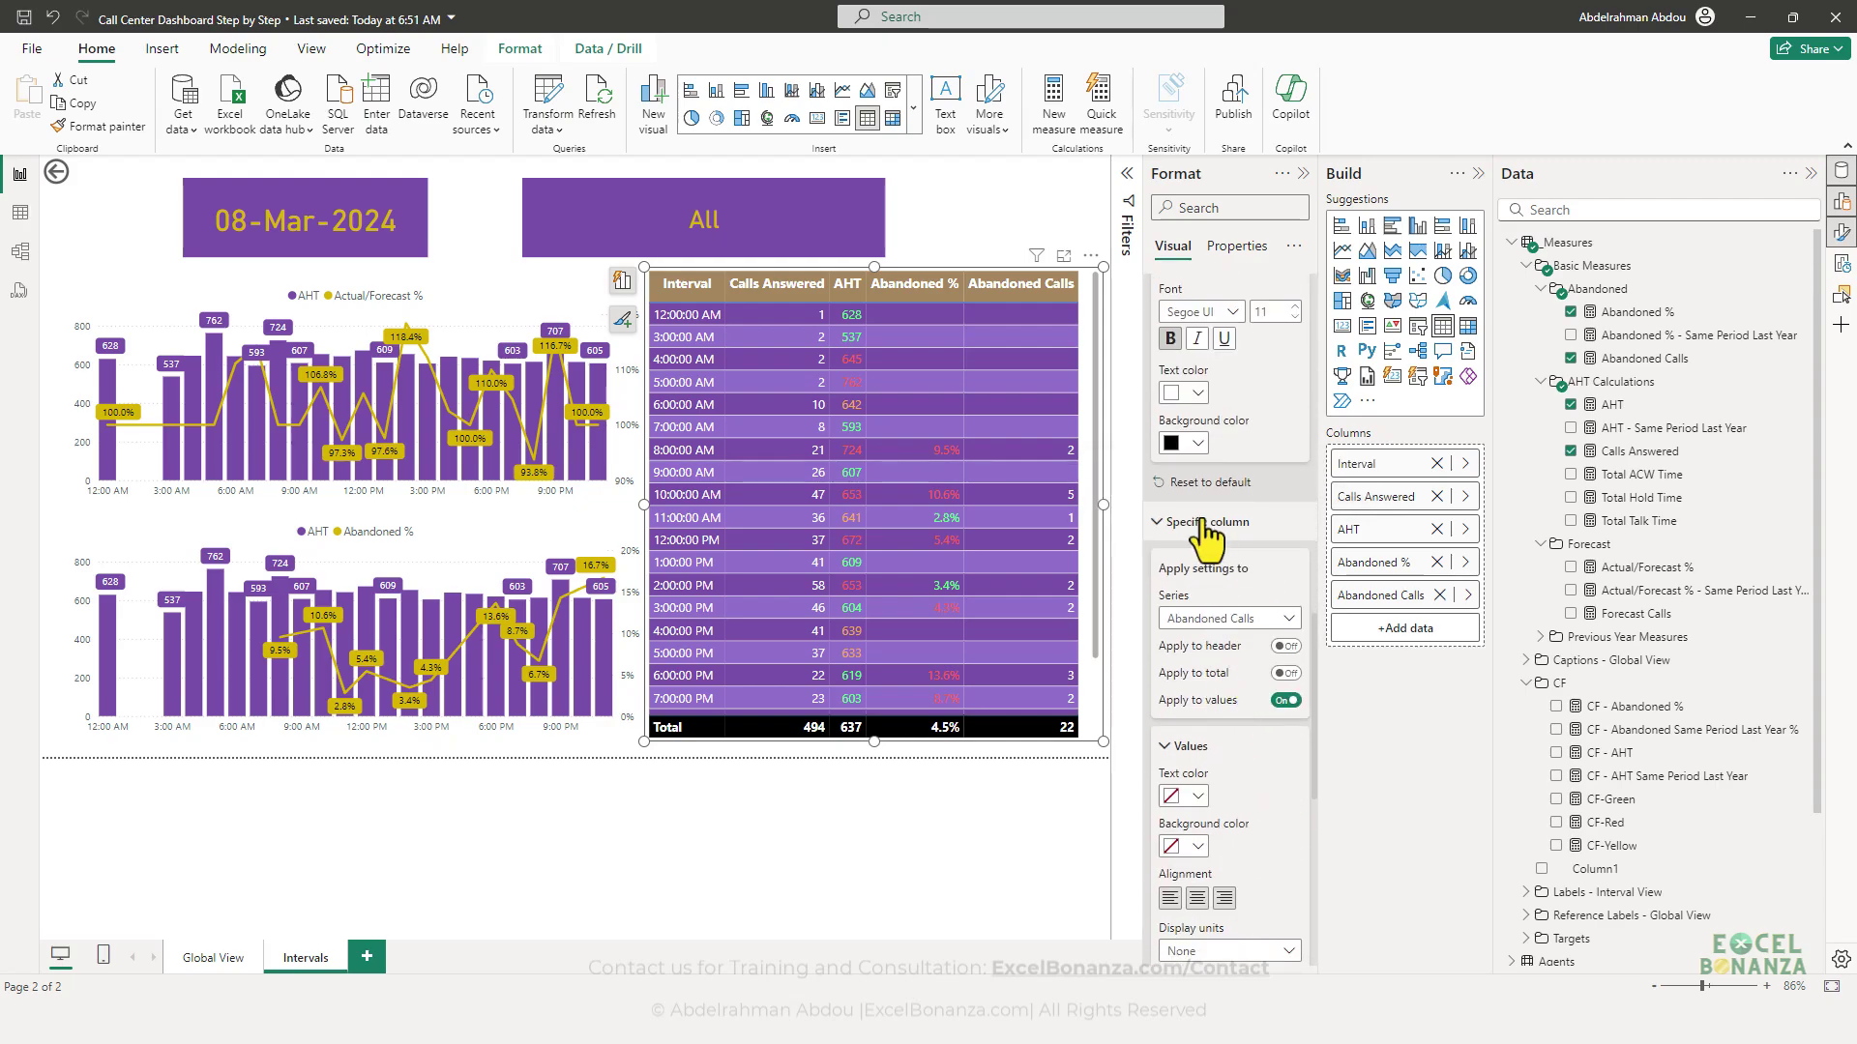
pyautogui.click(1228, 630)
pyautogui.click(1222, 646)
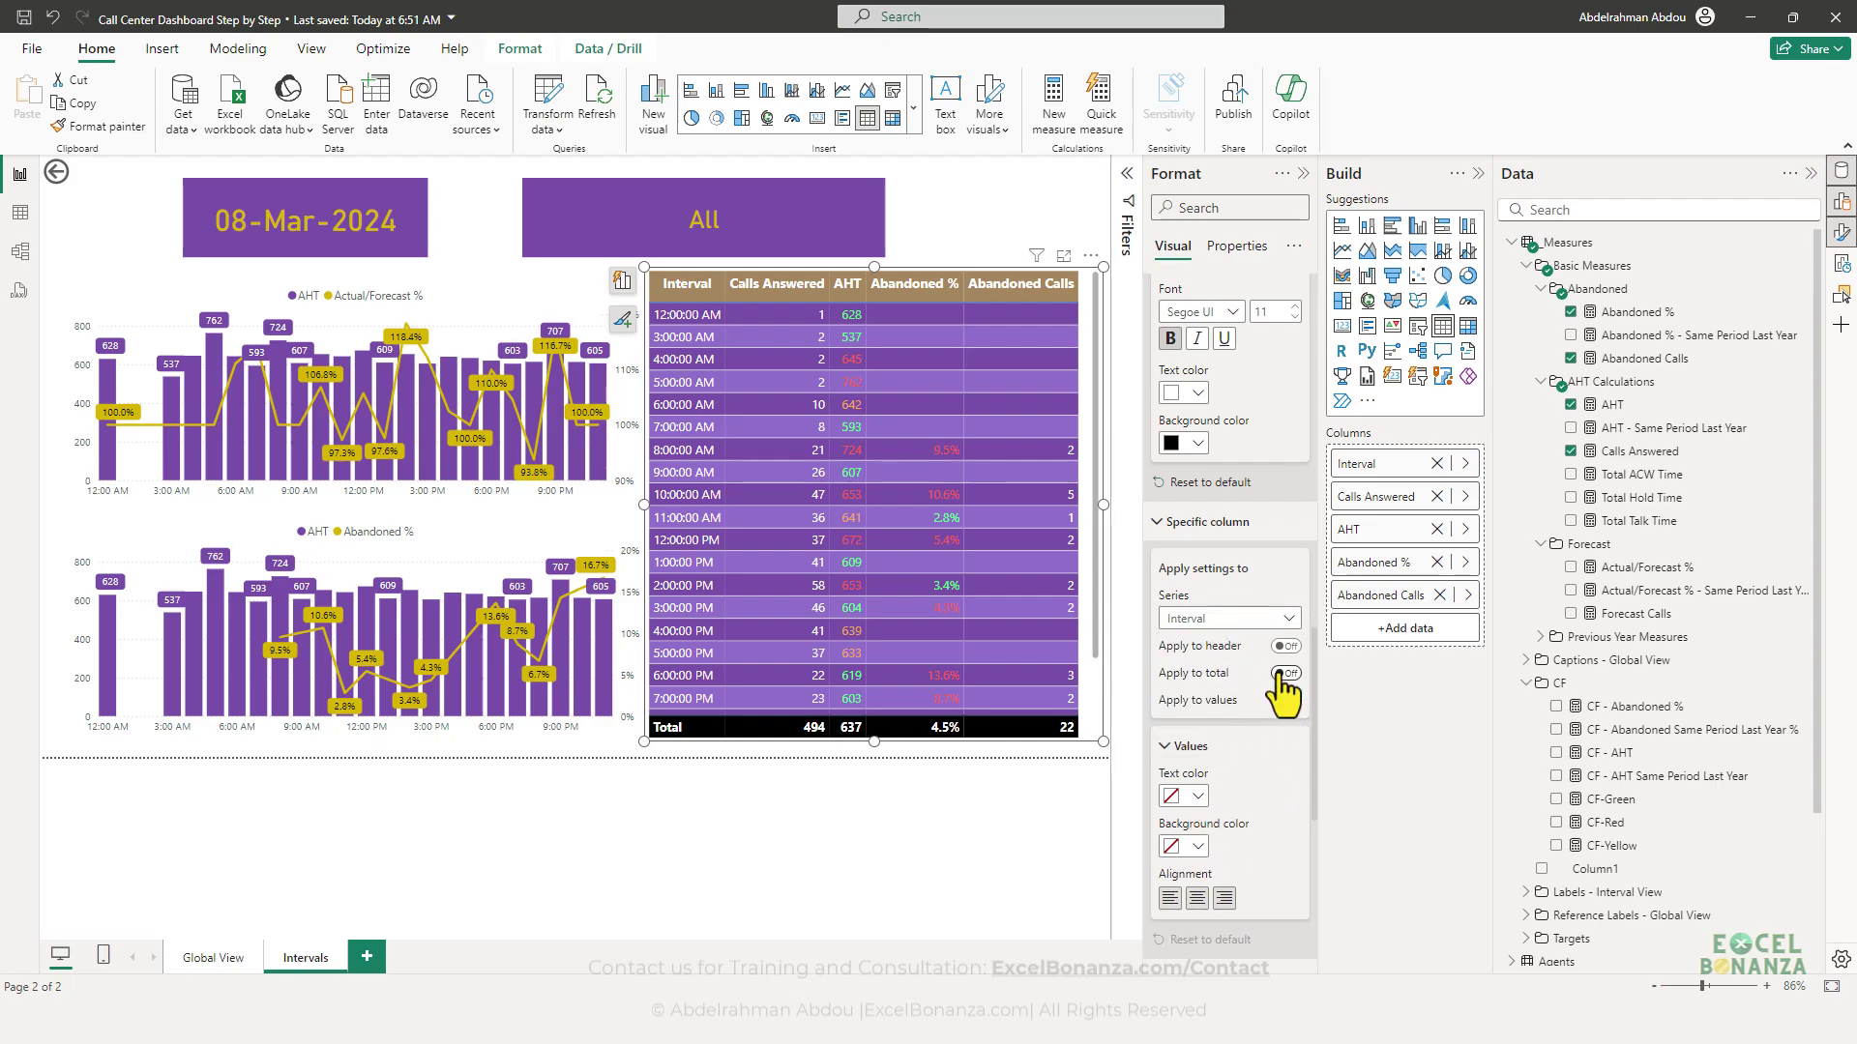
pyautogui.scroll(-2, 1265, 808)
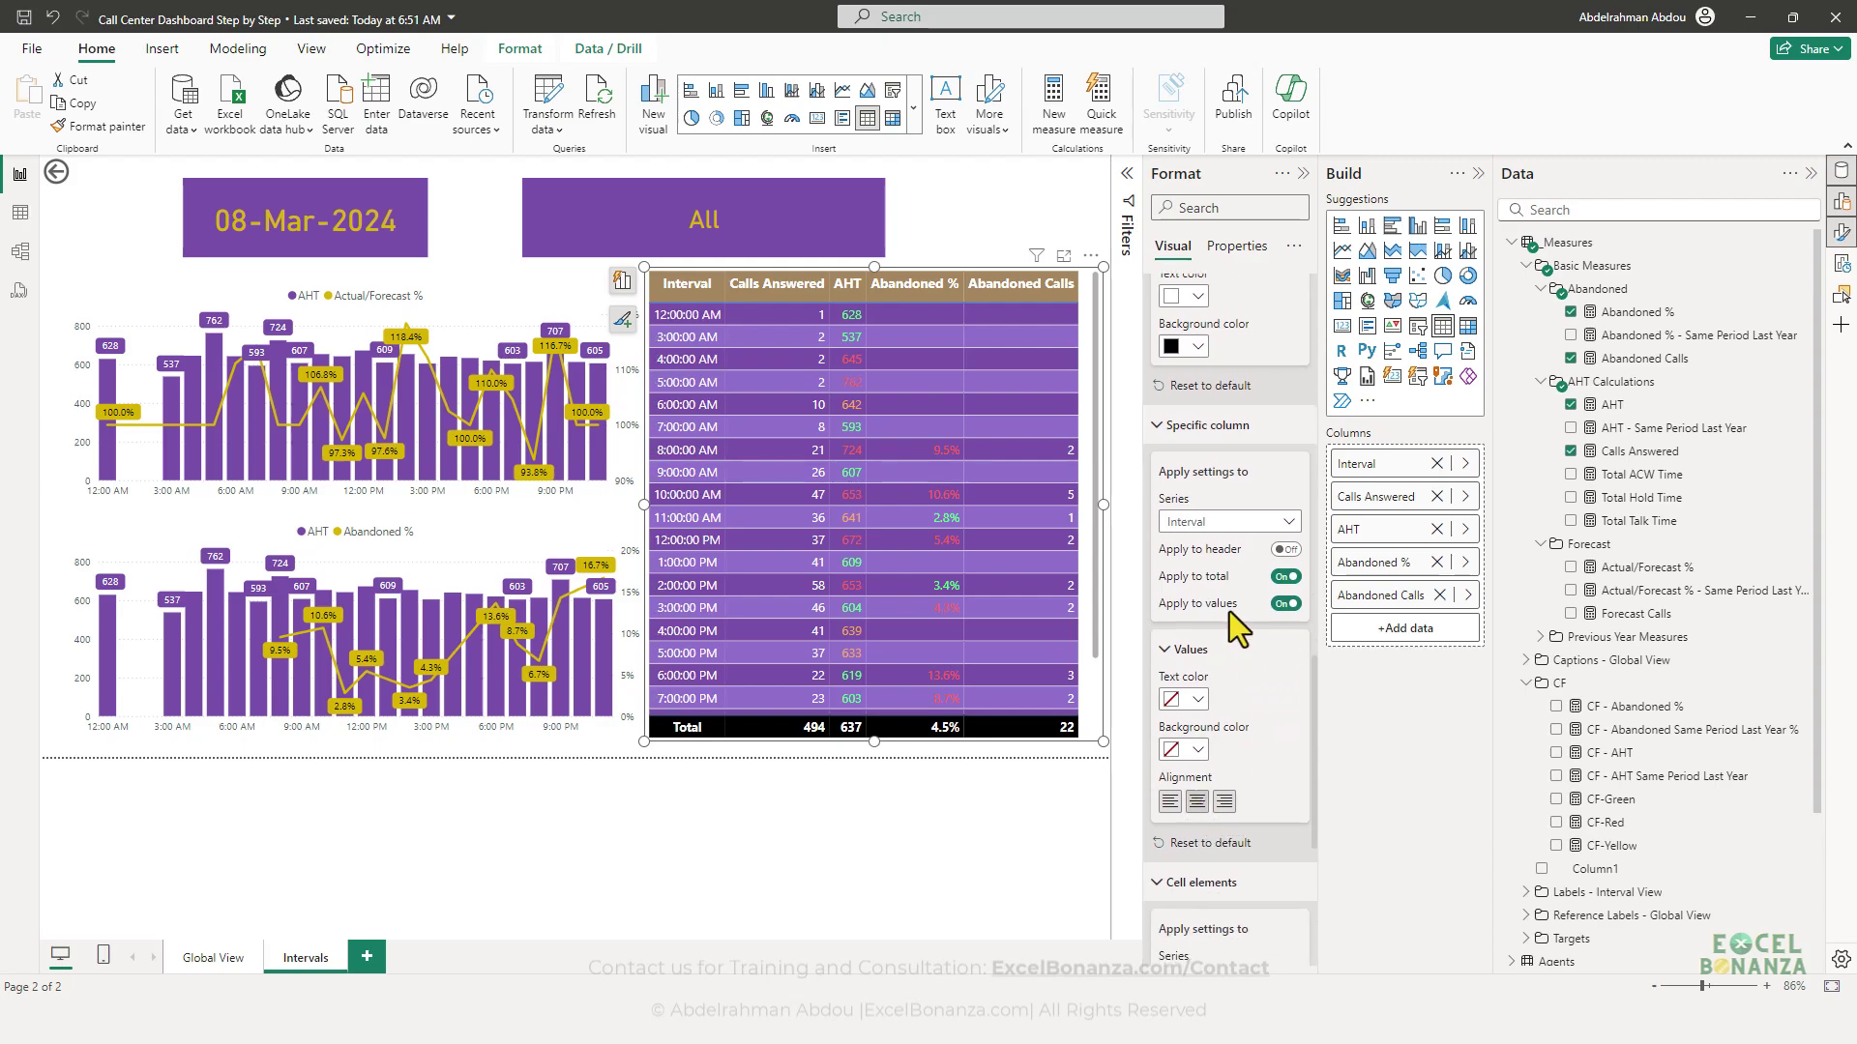
# - Center-align the values of the interval table's Calls Answered and AHT columns
pyautogui.click(1213, 527)
pyautogui.click(1214, 577)
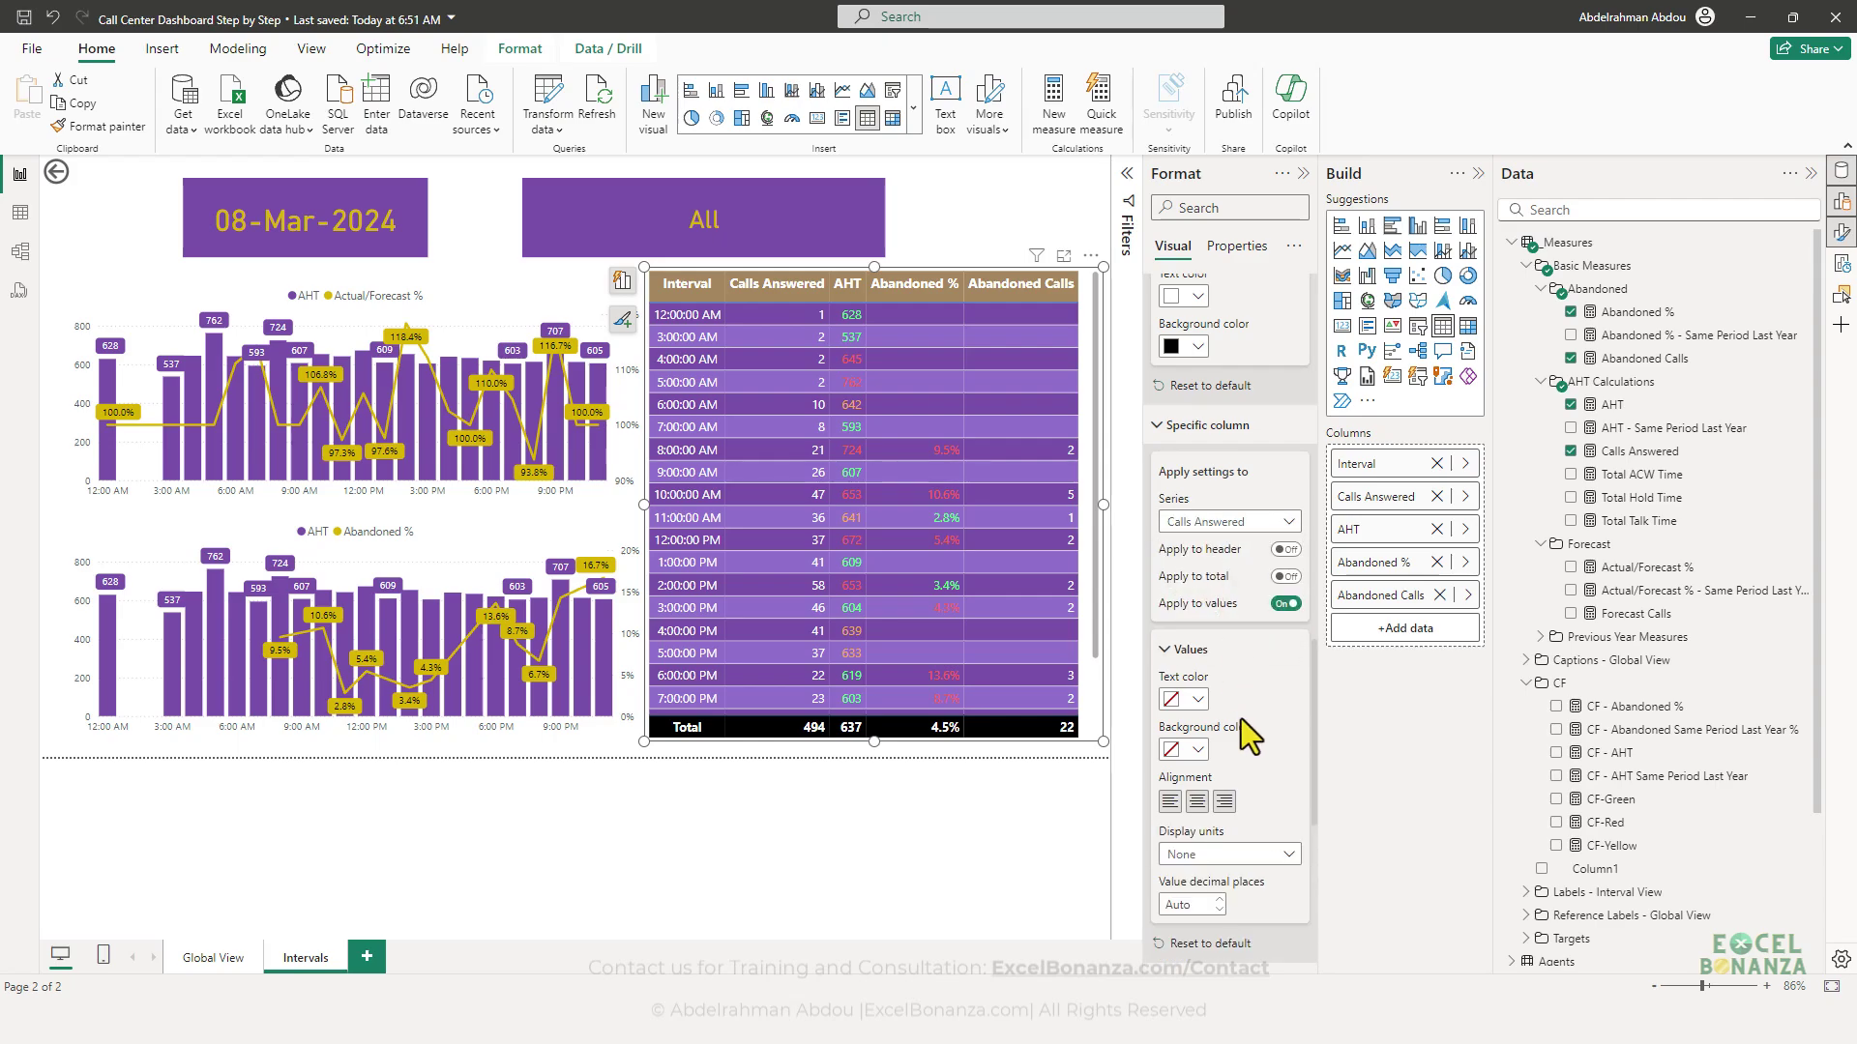
pyautogui.click(1198, 801)
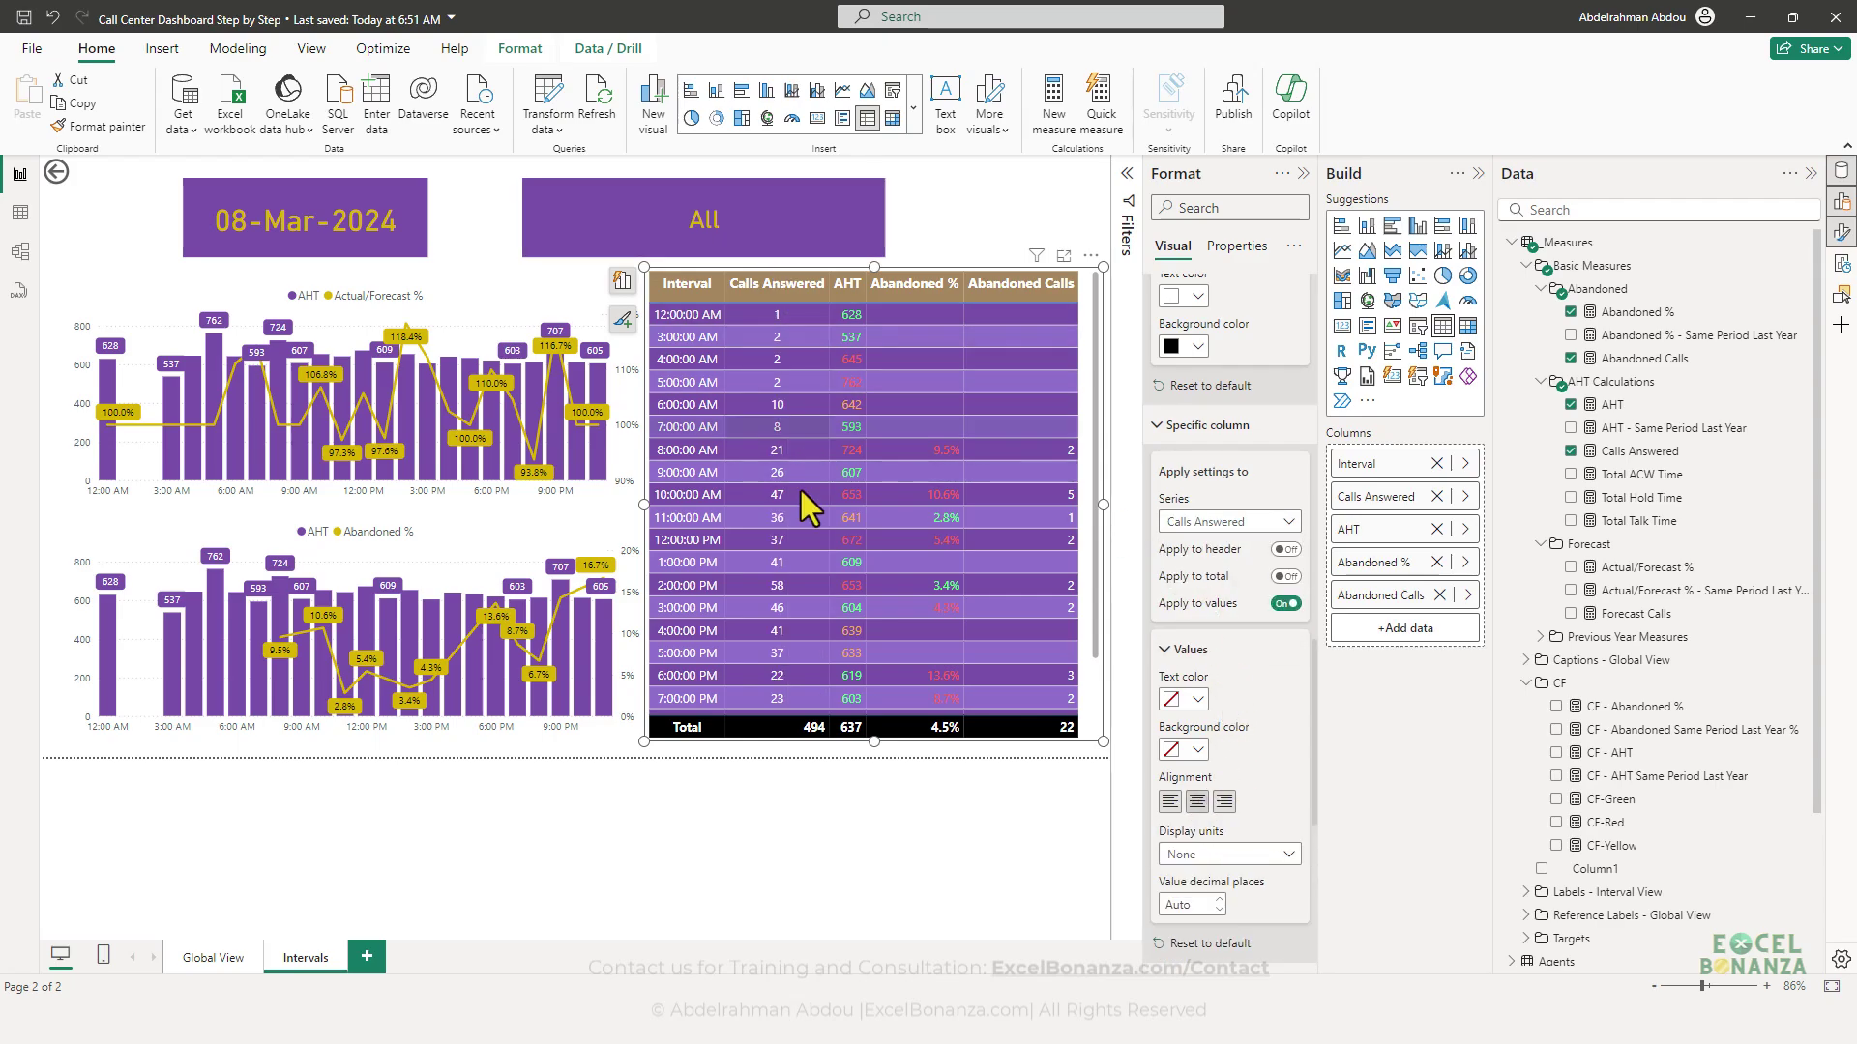
pyautogui.click(1224, 523)
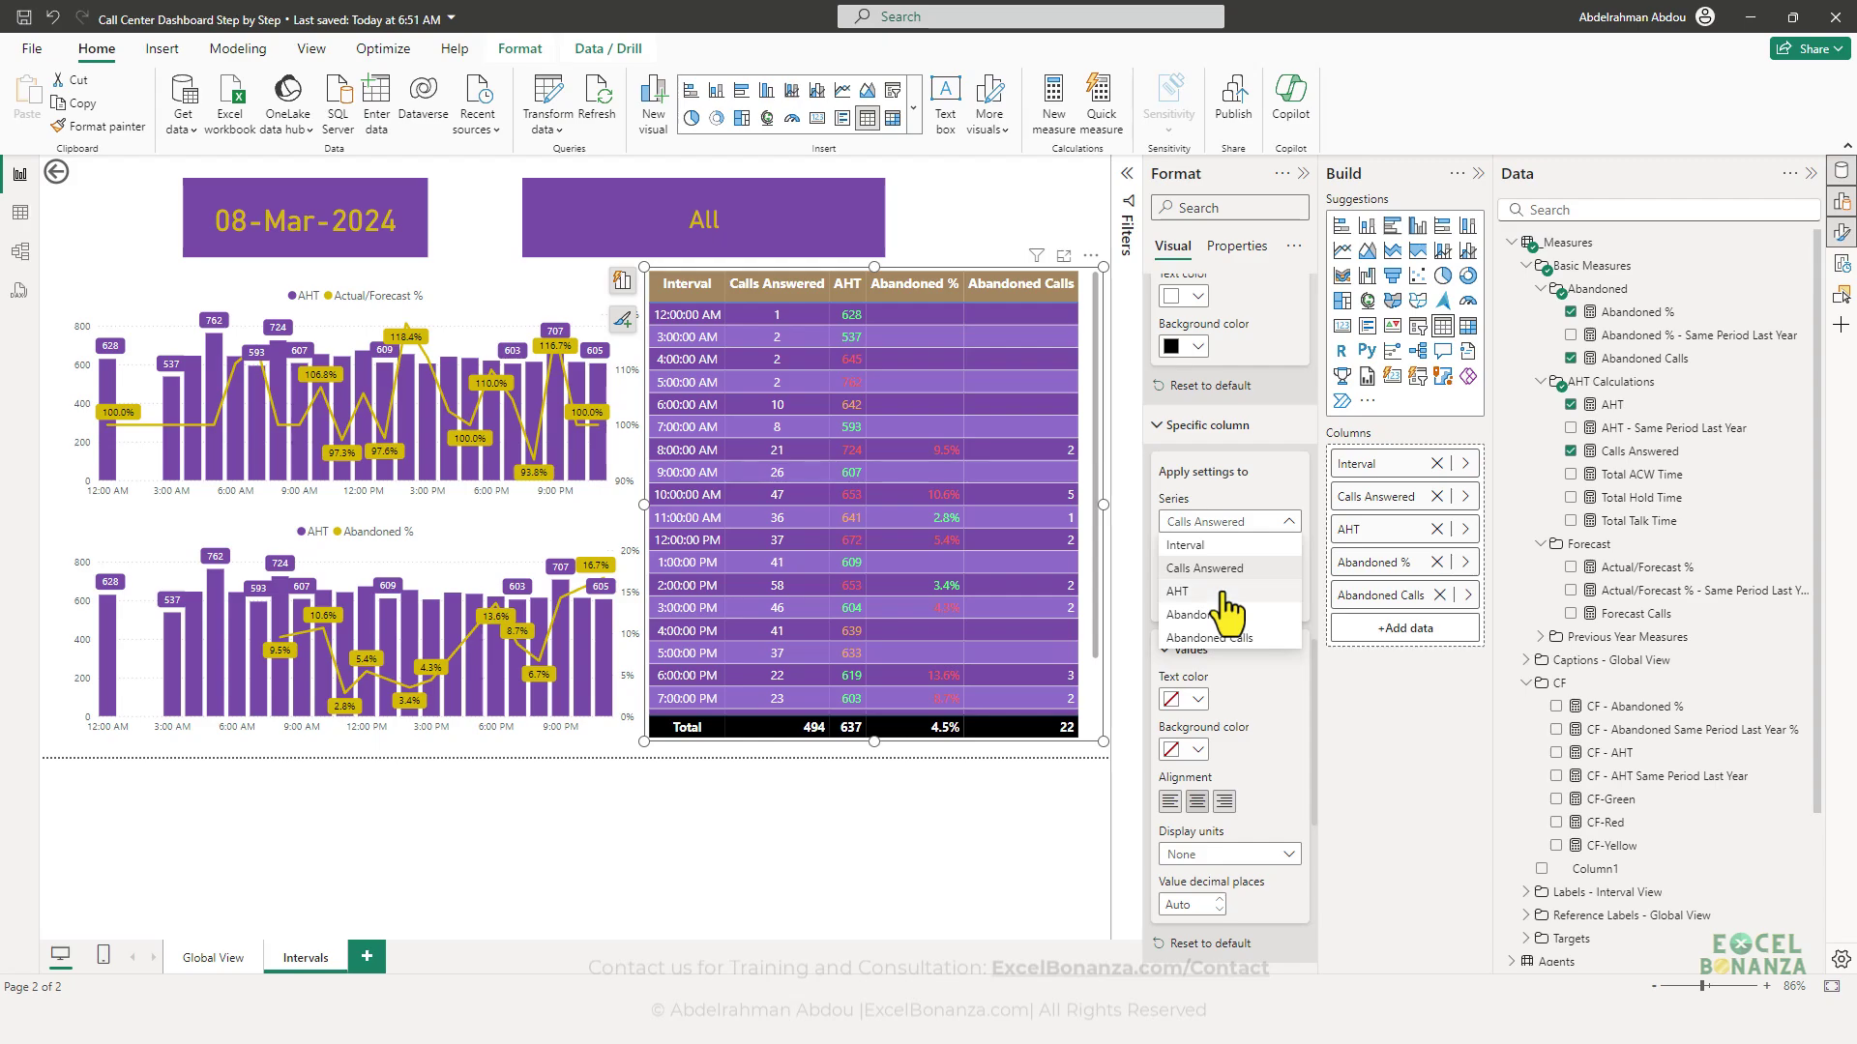
pyautogui.click(1220, 592)
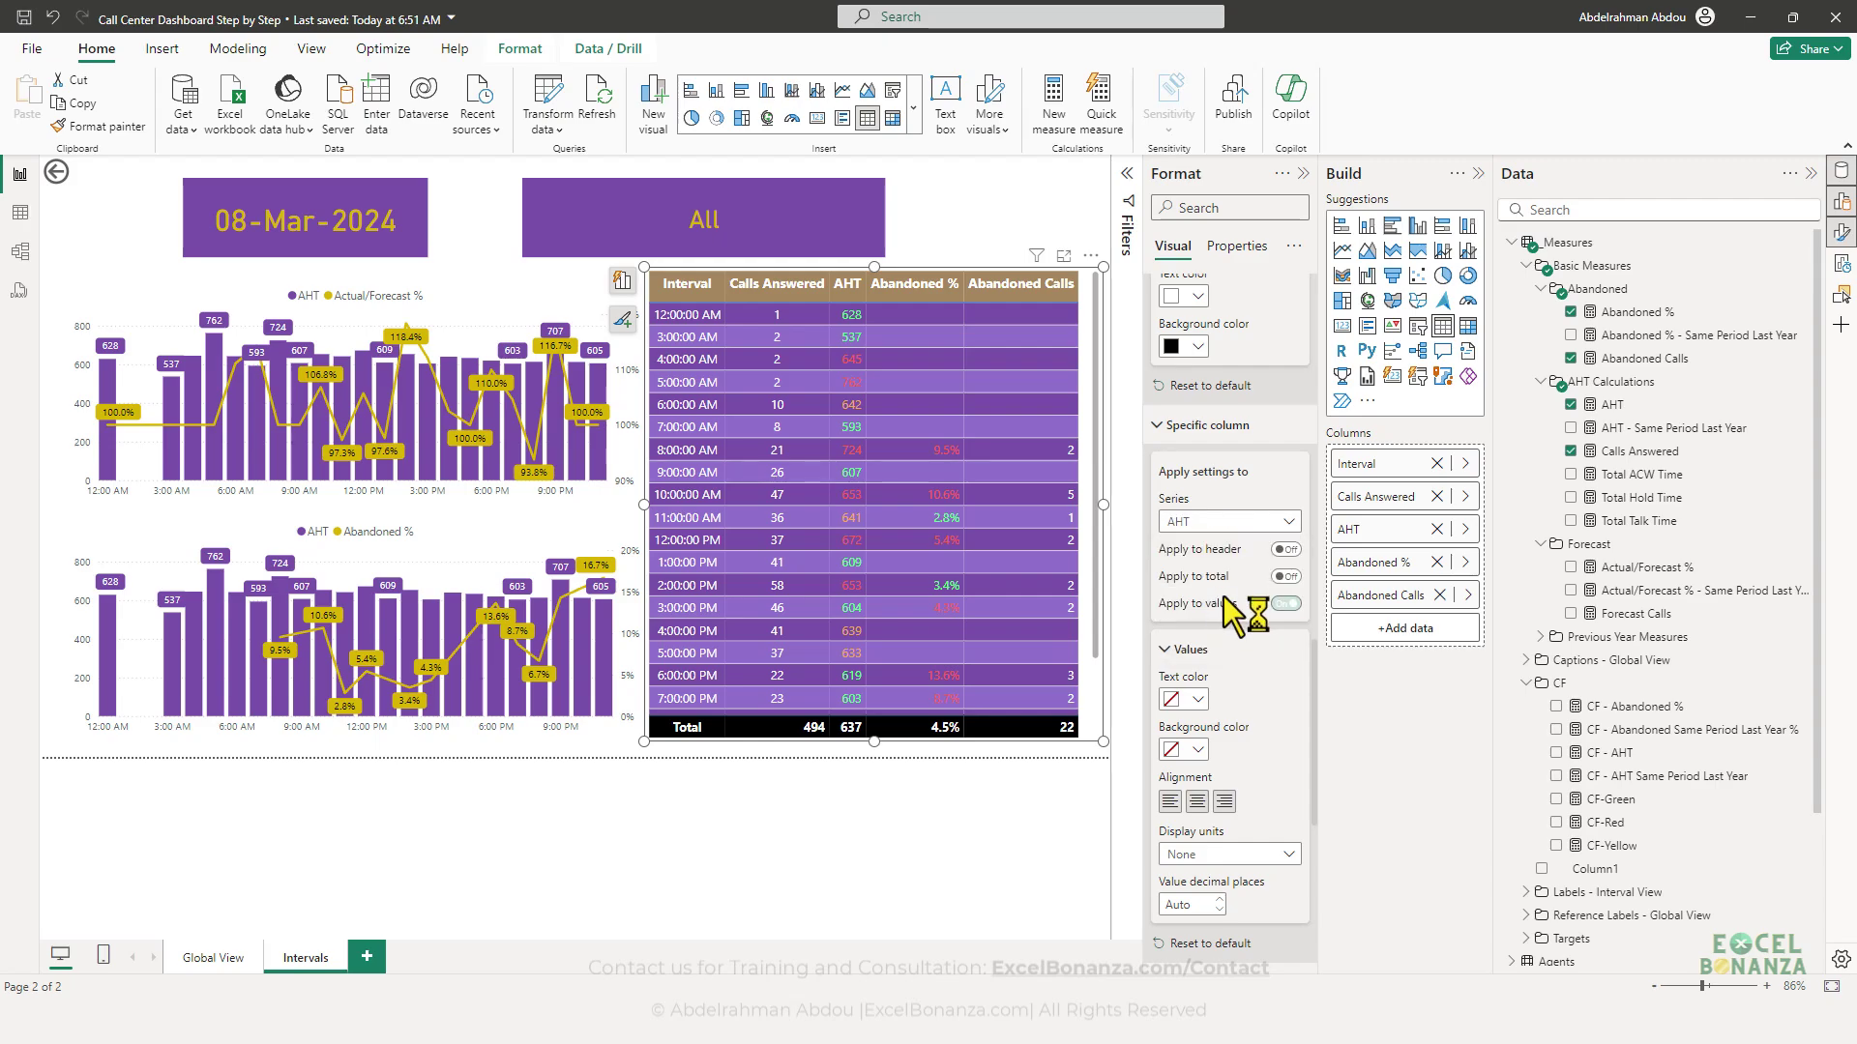
pyautogui.click(1197, 802)
# - Center-align the values of the Abandoned % and Abandoned Calls columns, and narrow the interval table slightly
pyautogui.click(1238, 523)
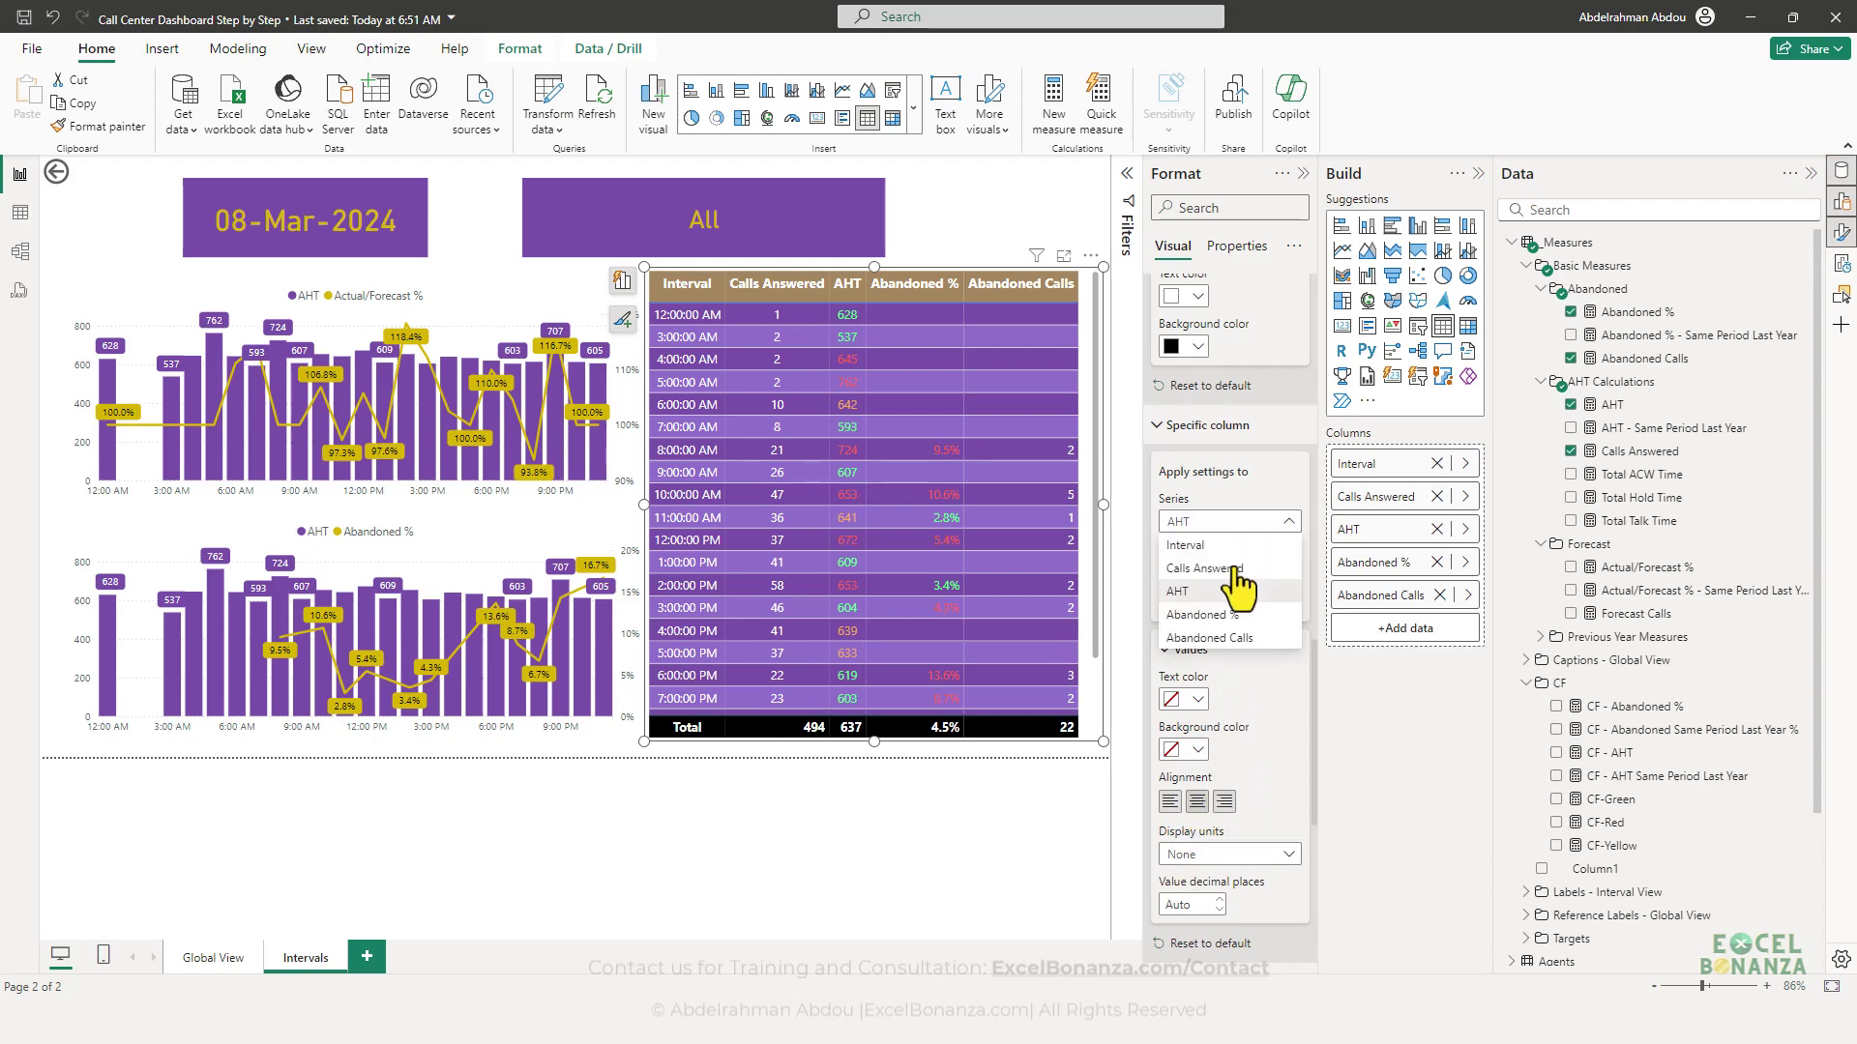
pyautogui.click(1227, 615)
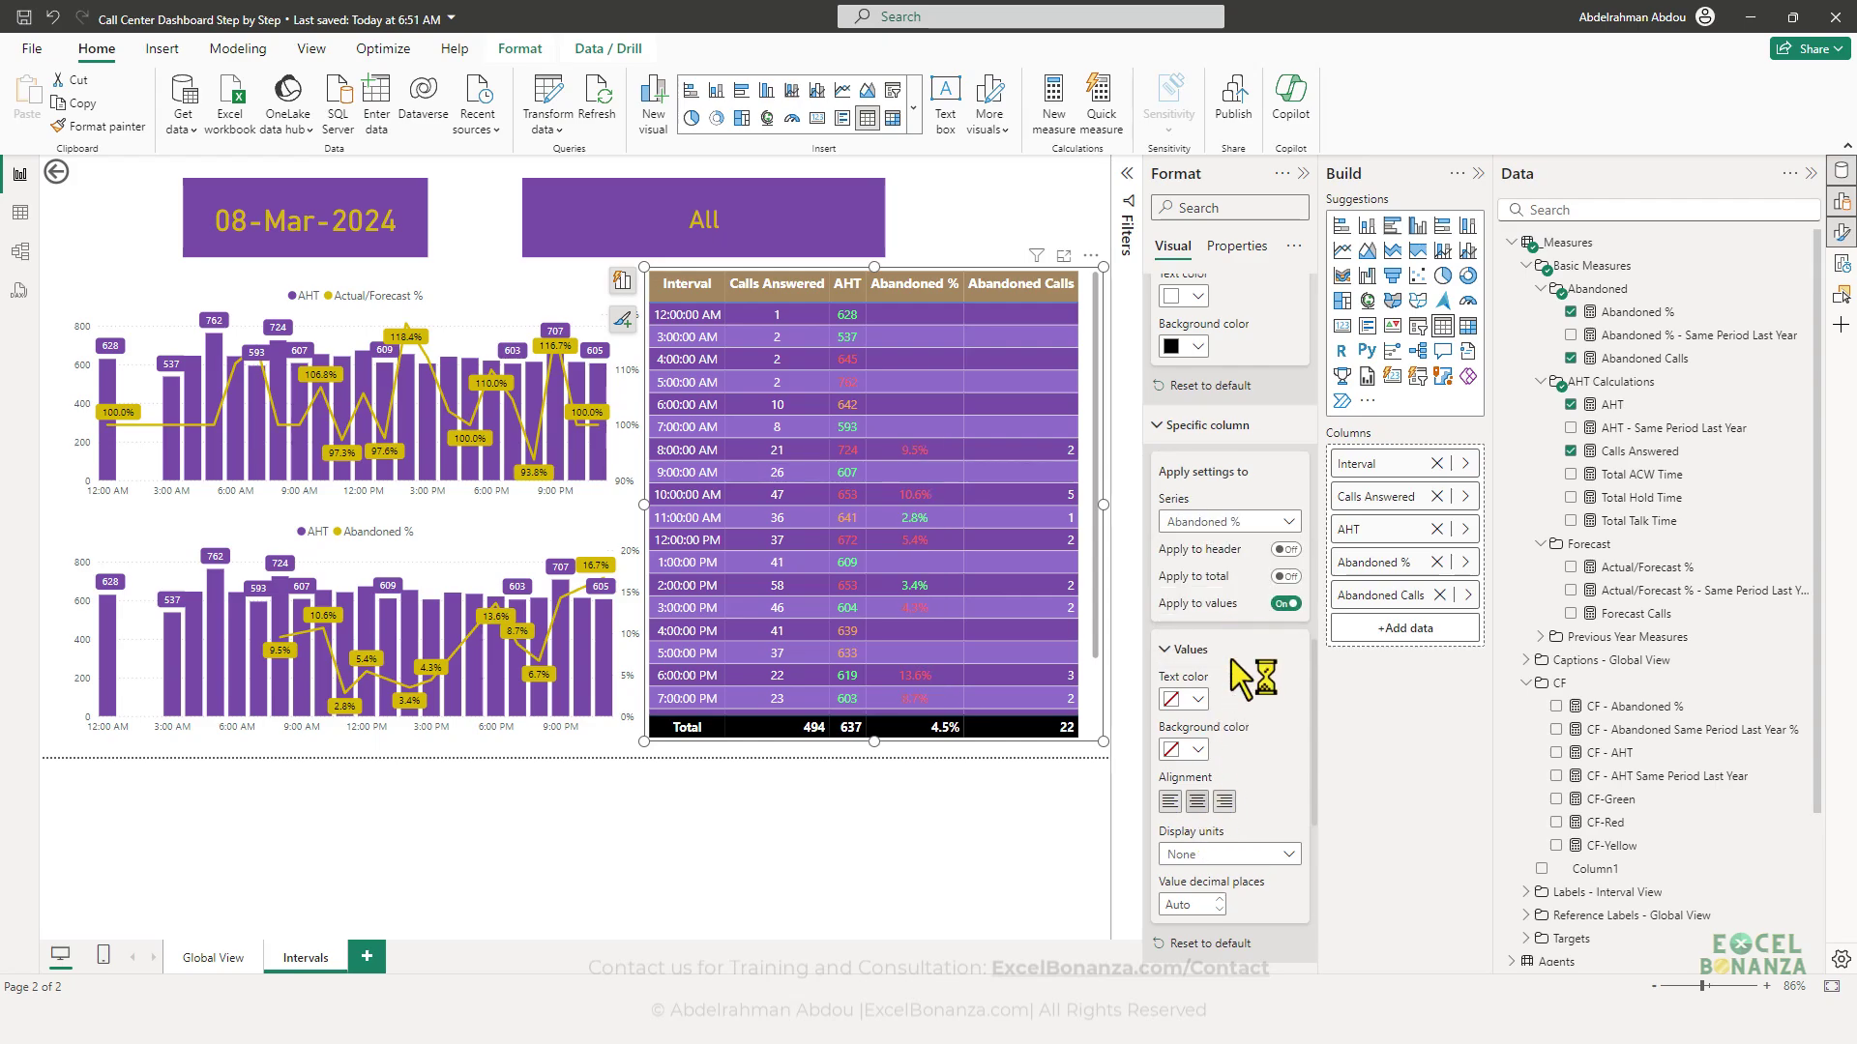
pyautogui.click(1233, 534)
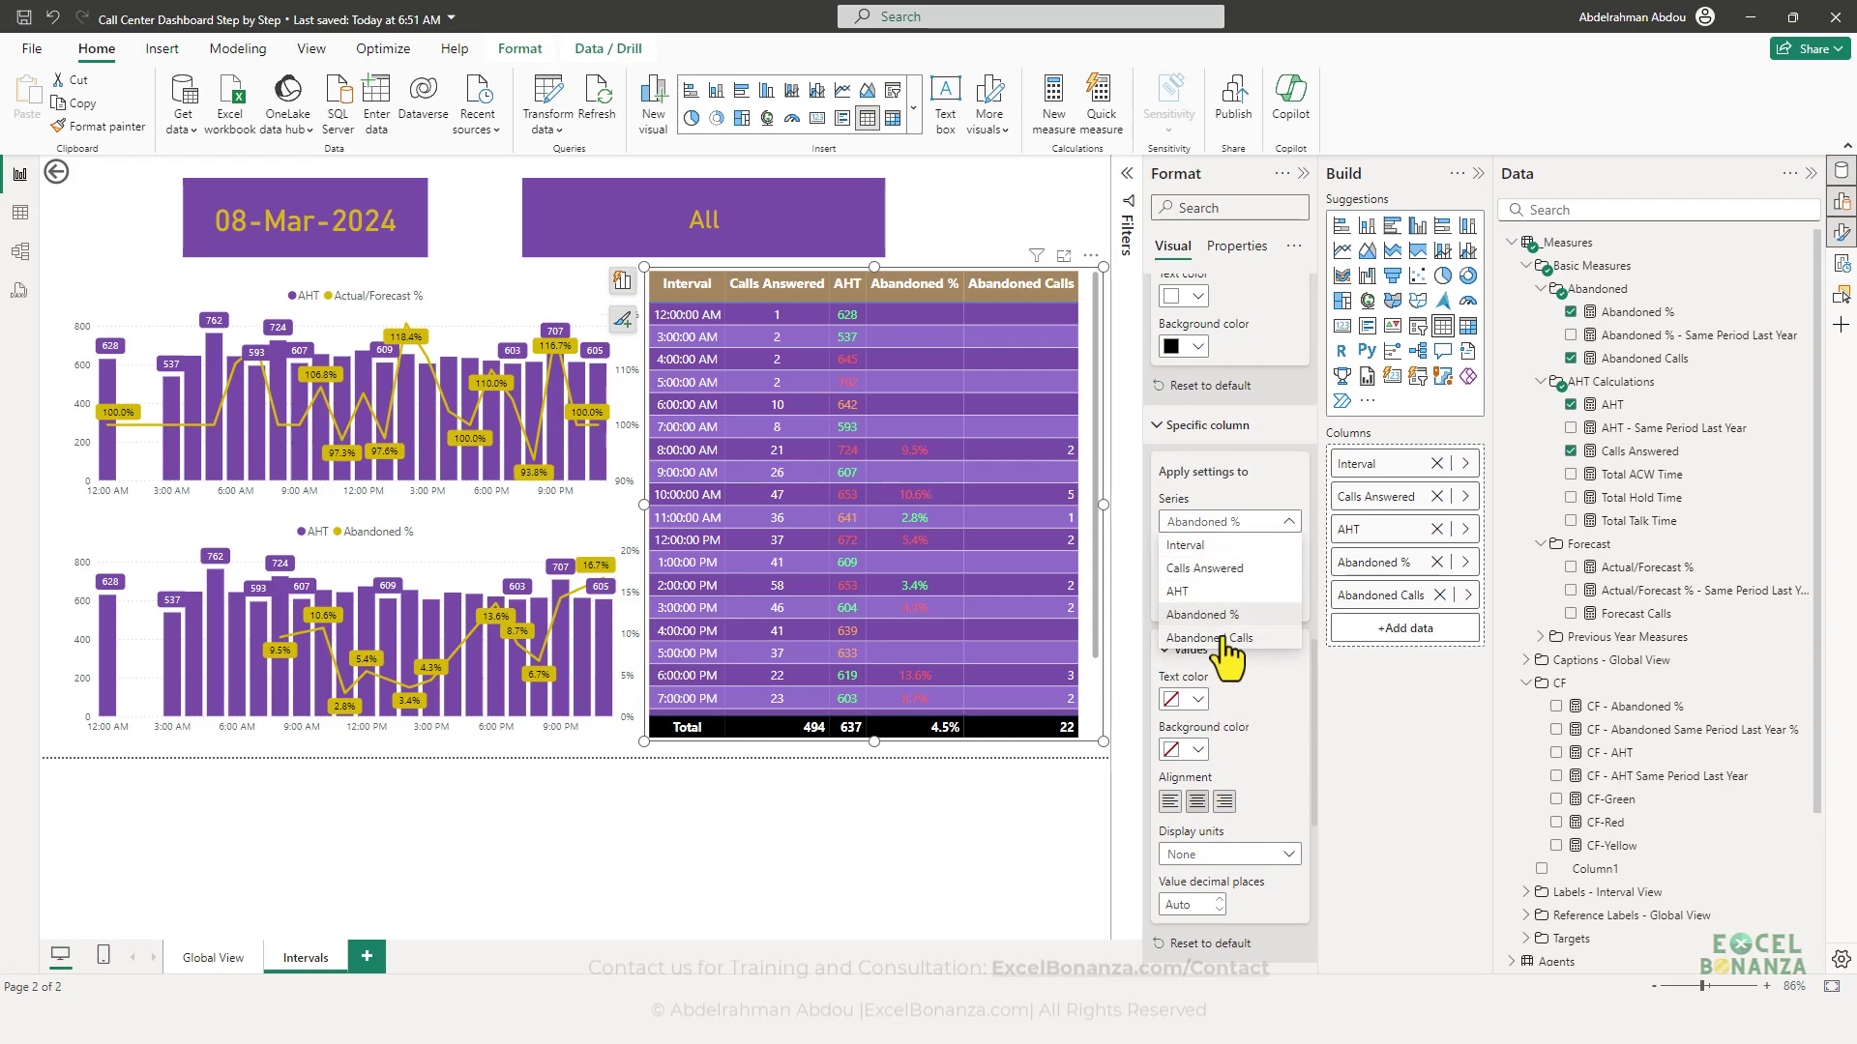
pyautogui.click(1223, 639)
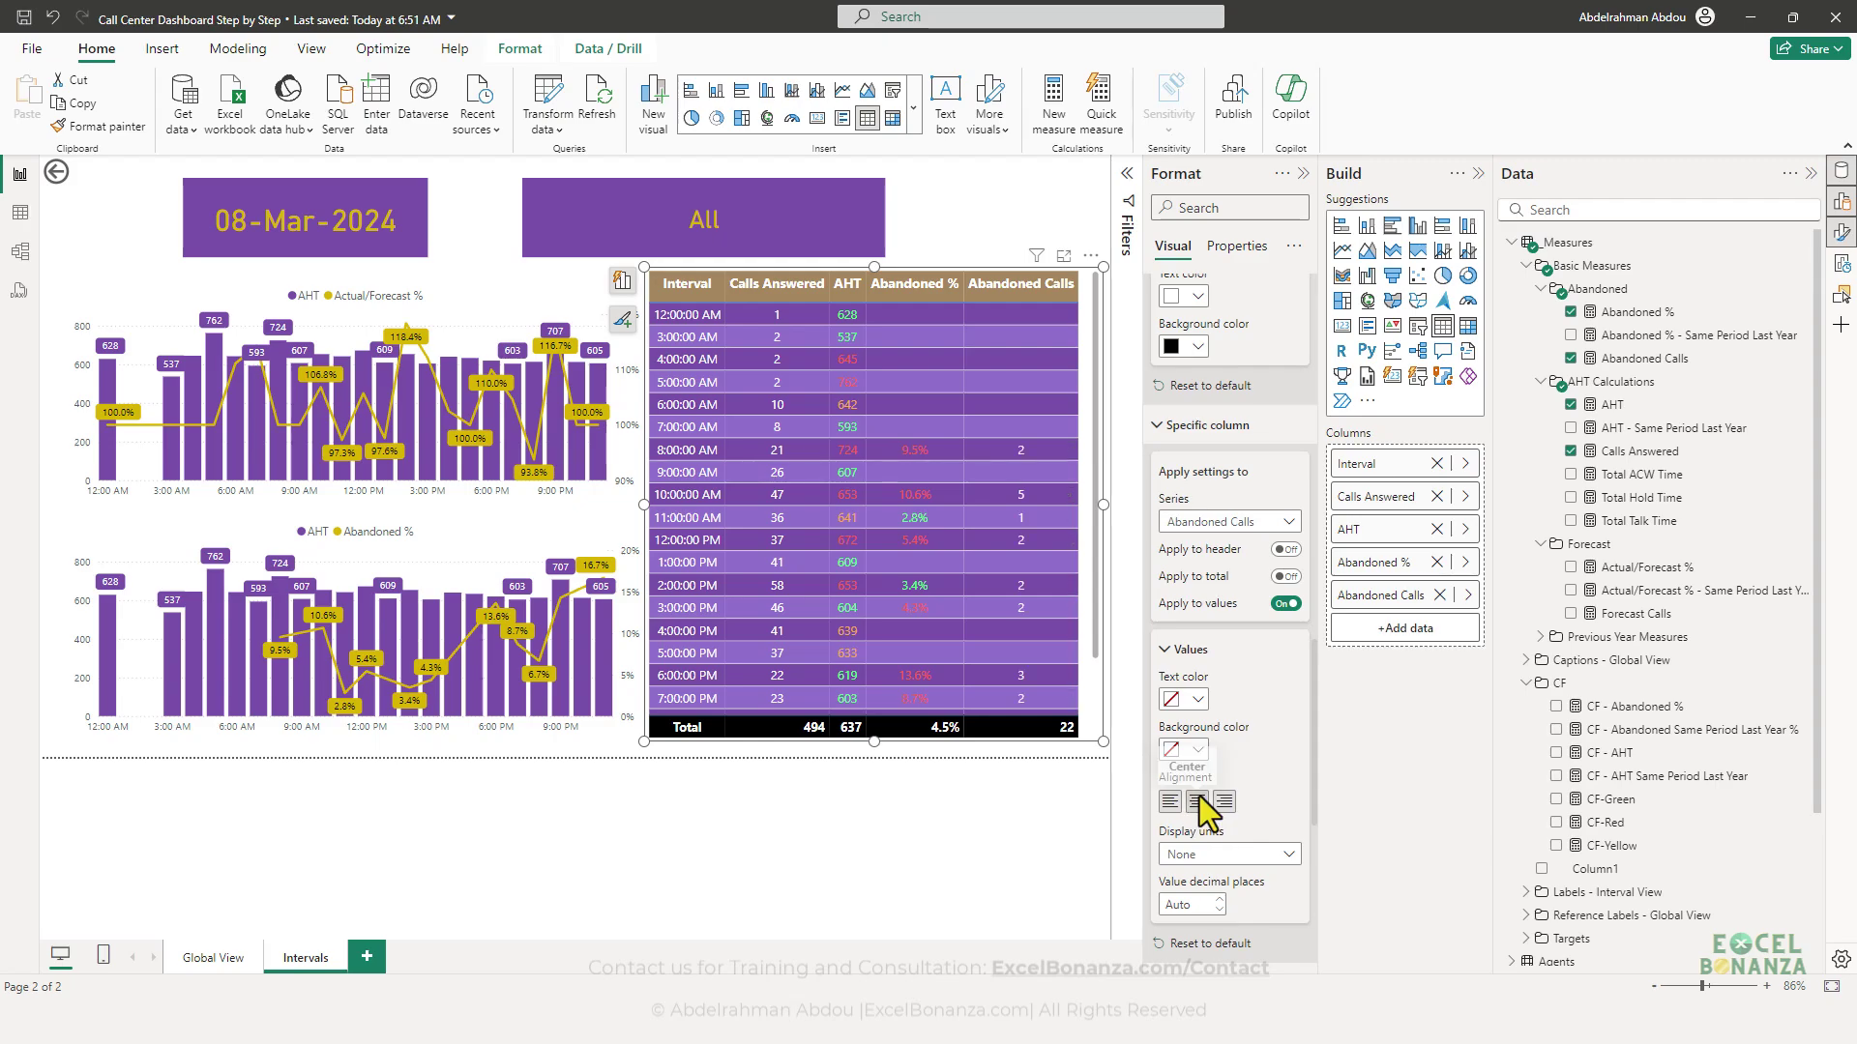
pyautogui.moveTo(1104, 742); pyautogui.dragTo(1087, 745)
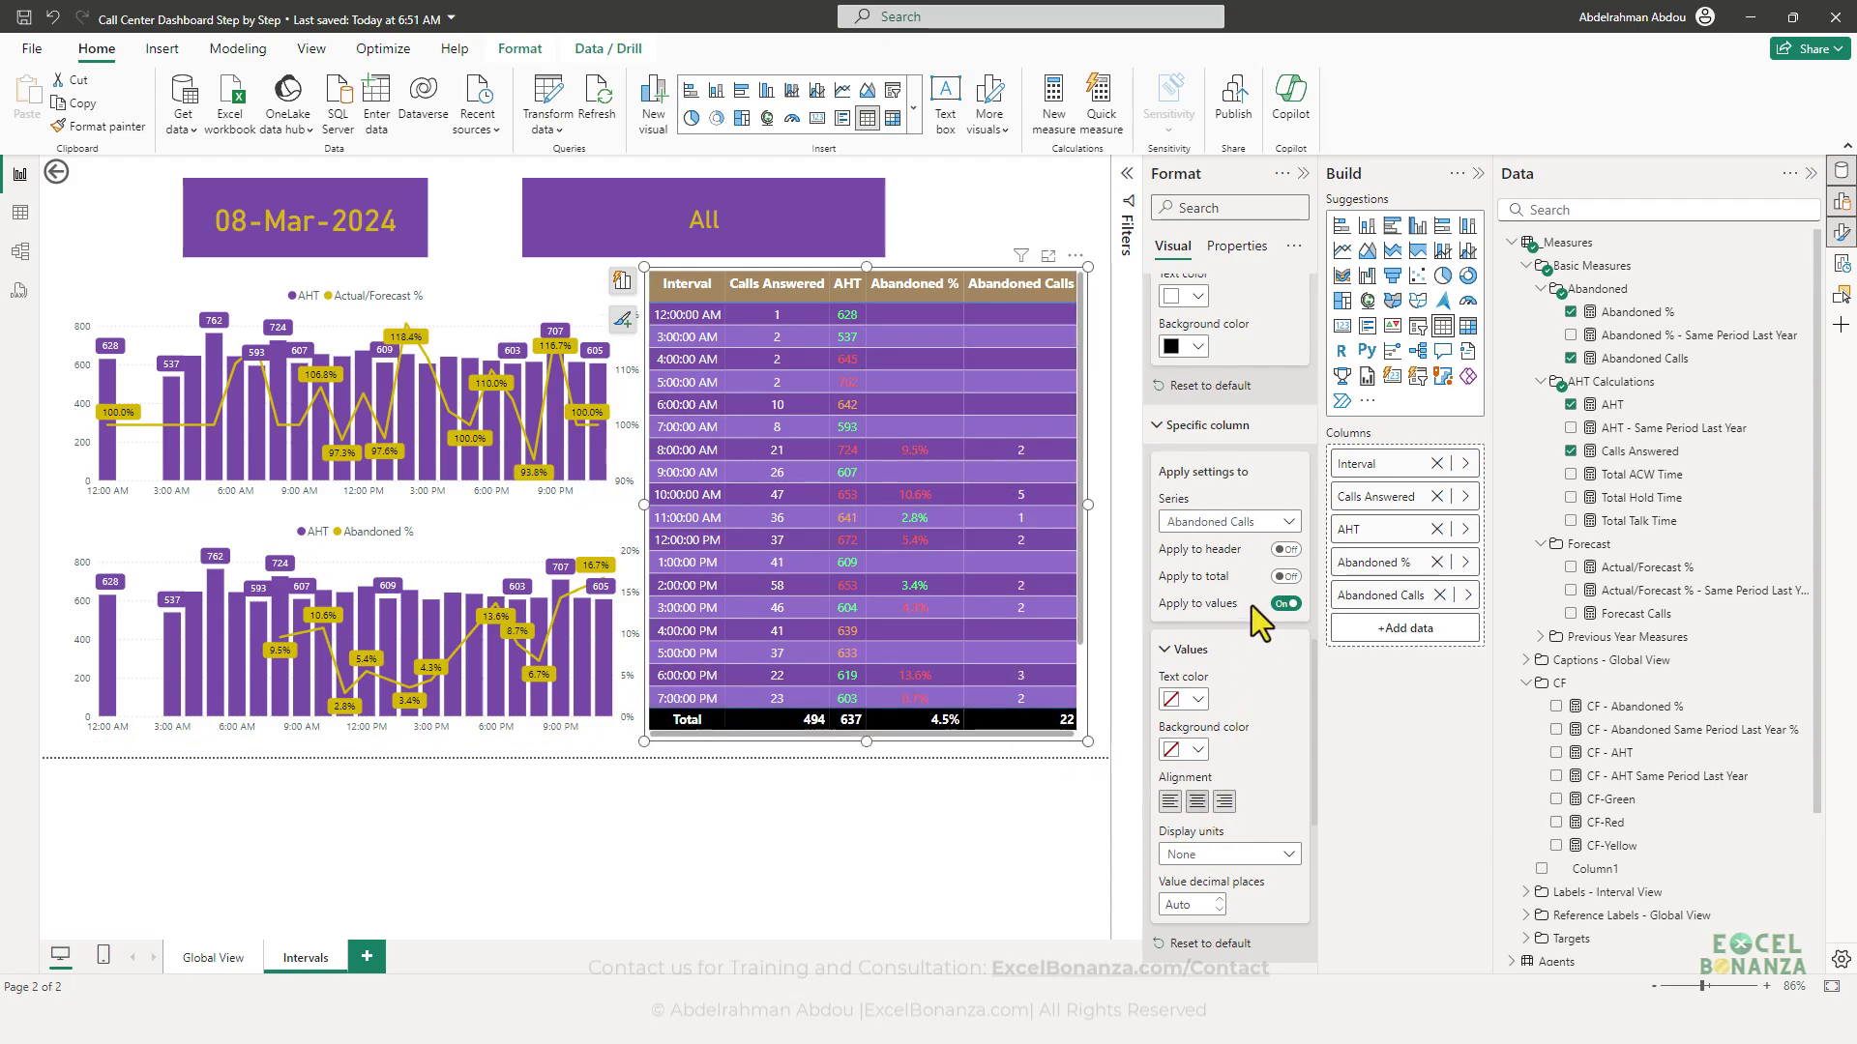
# - Apply the specific column formatting to the totals of the Abandoned Calls and Abandoned % series as well
pyautogui.click(1285, 576)
pyautogui.click(1233, 527)
pyautogui.click(1228, 613)
pyautogui.click(1285, 576)
# - Extend the specific column formatting of AHT and Calls Answered to their totals, and check the Interval series settings
pyautogui.click(1247, 522)
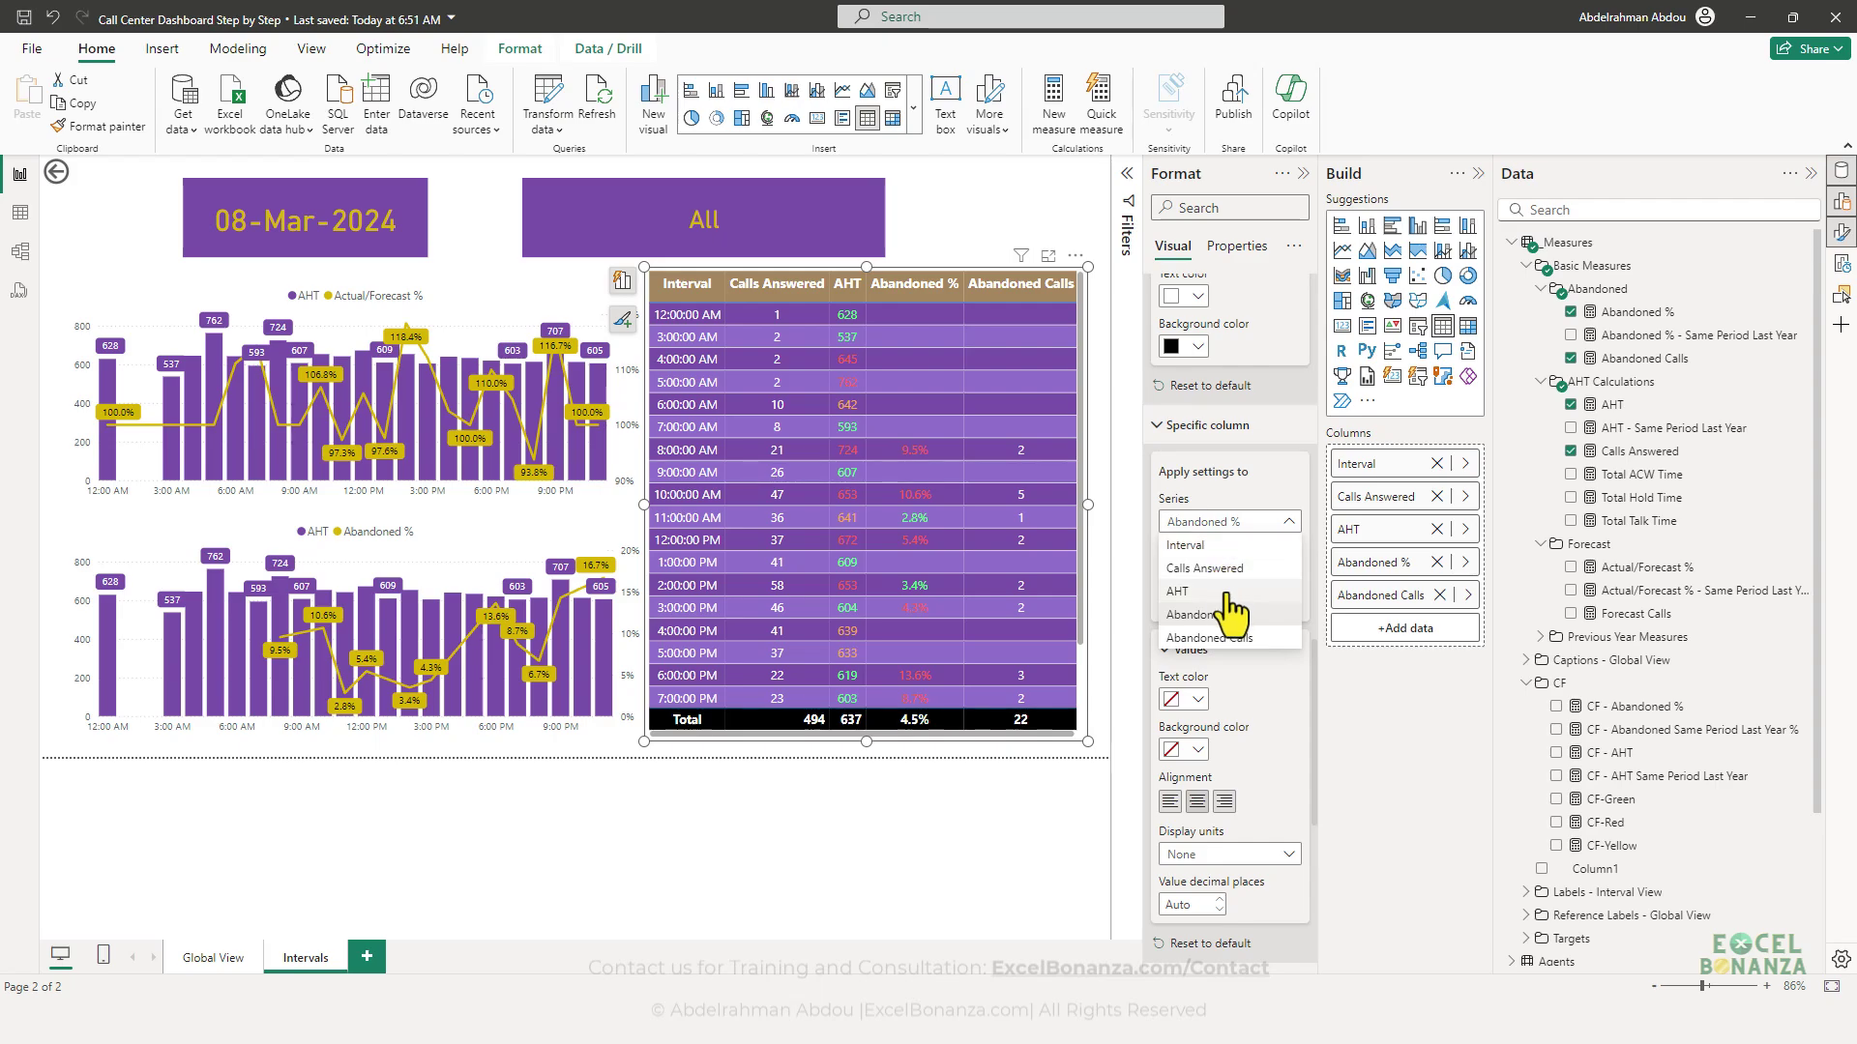
pyautogui.click(1224, 592)
pyautogui.click(1285, 577)
pyautogui.click(1243, 522)
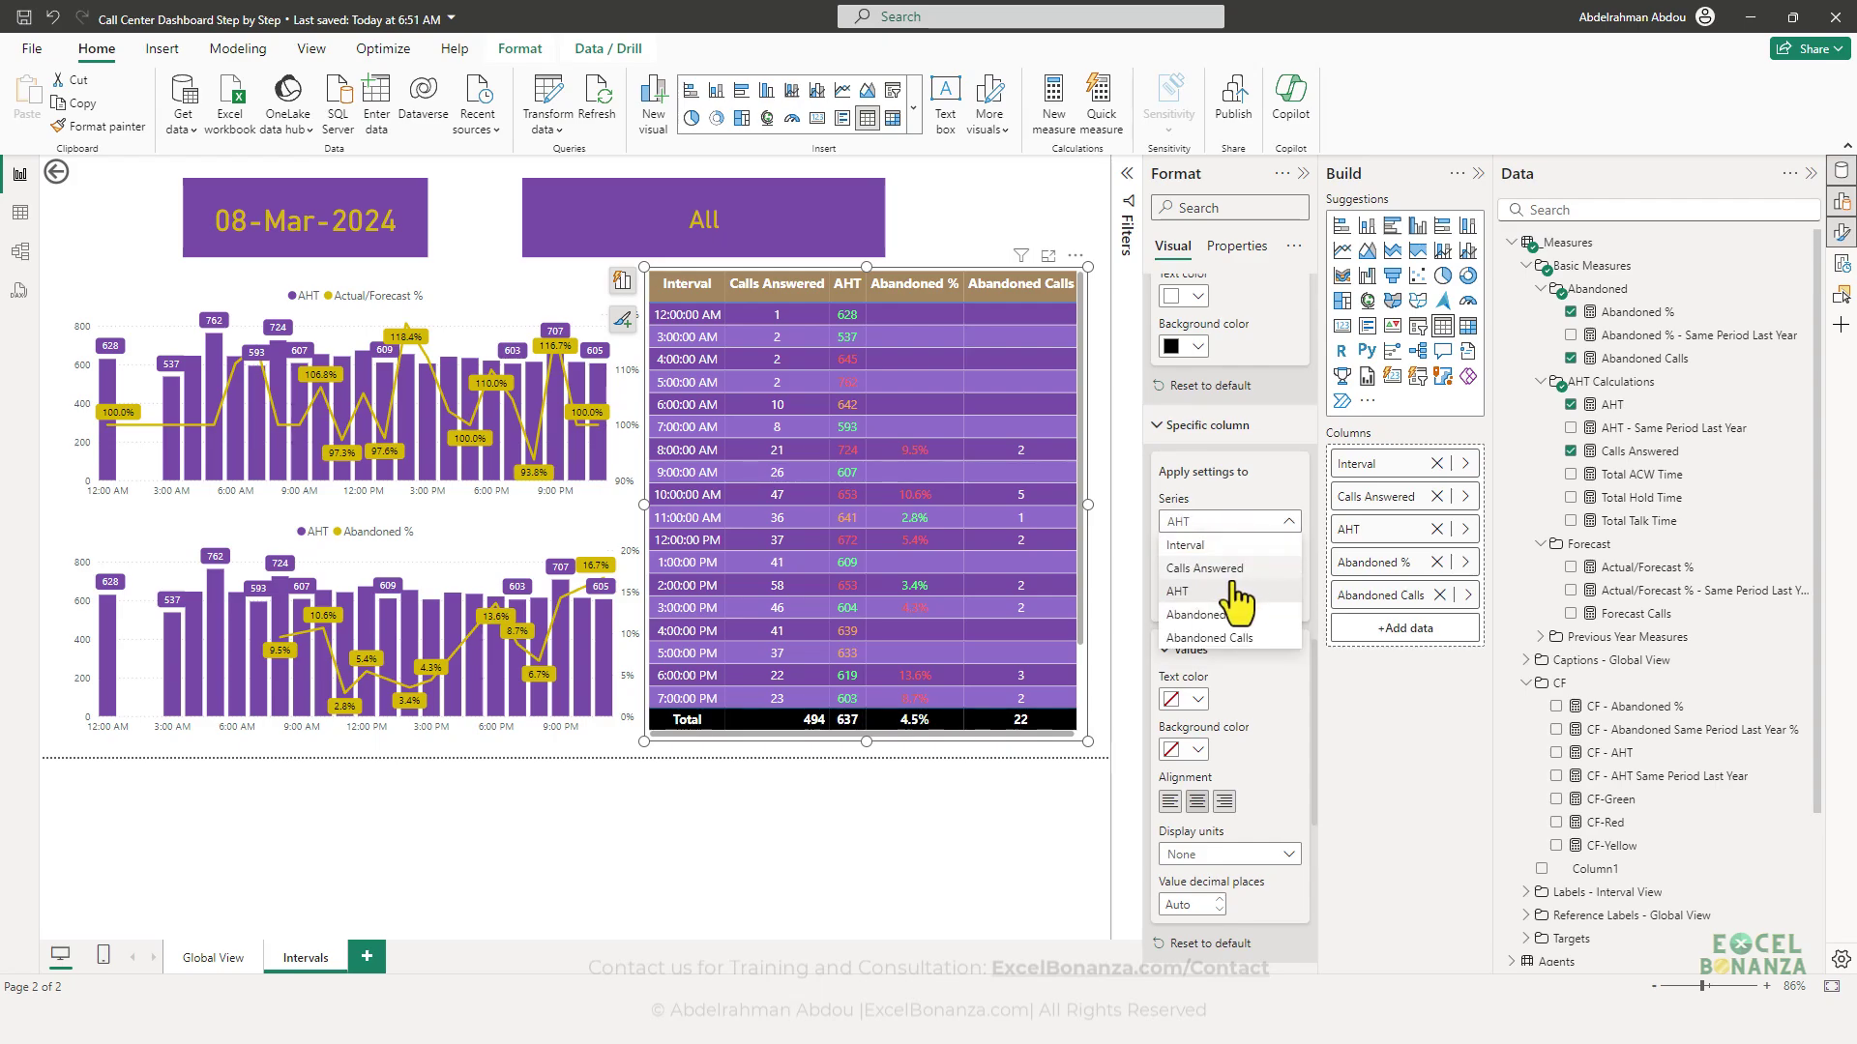
pyautogui.click(1226, 568)
pyautogui.click(1285, 577)
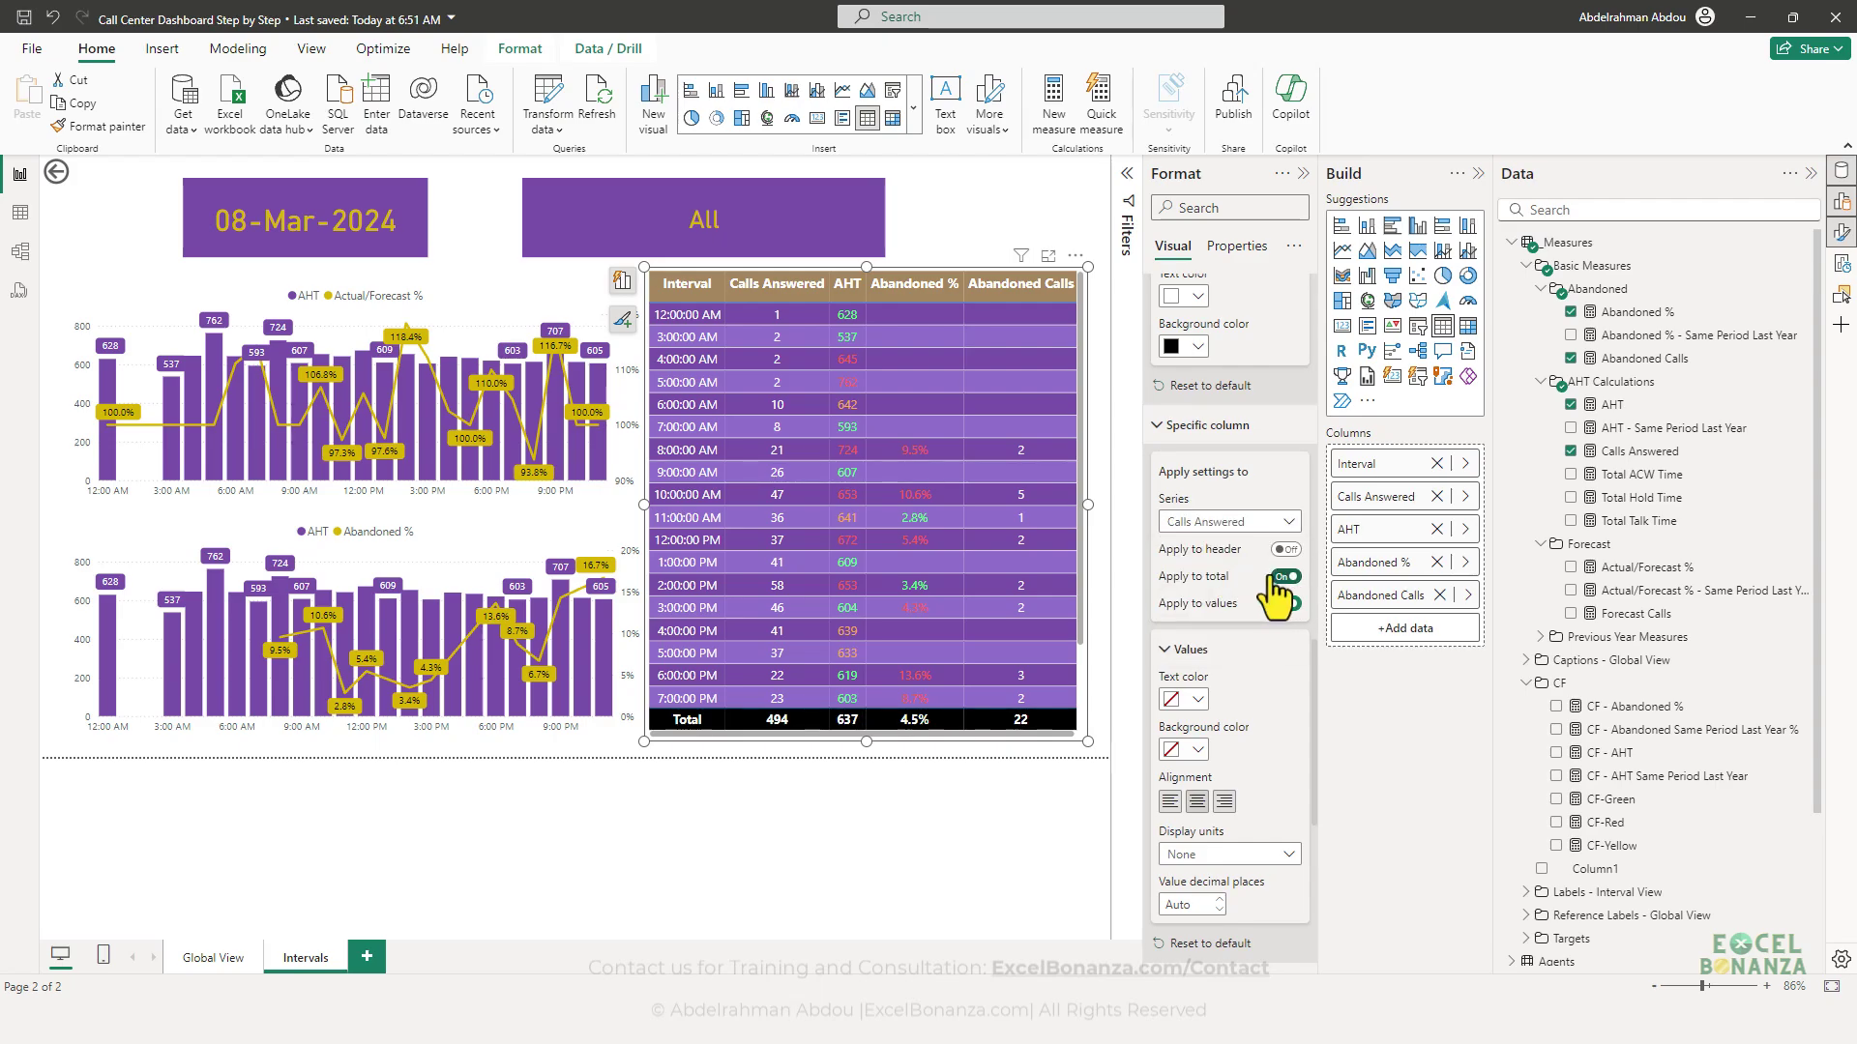
pyautogui.click(1226, 527)
pyautogui.click(1228, 548)
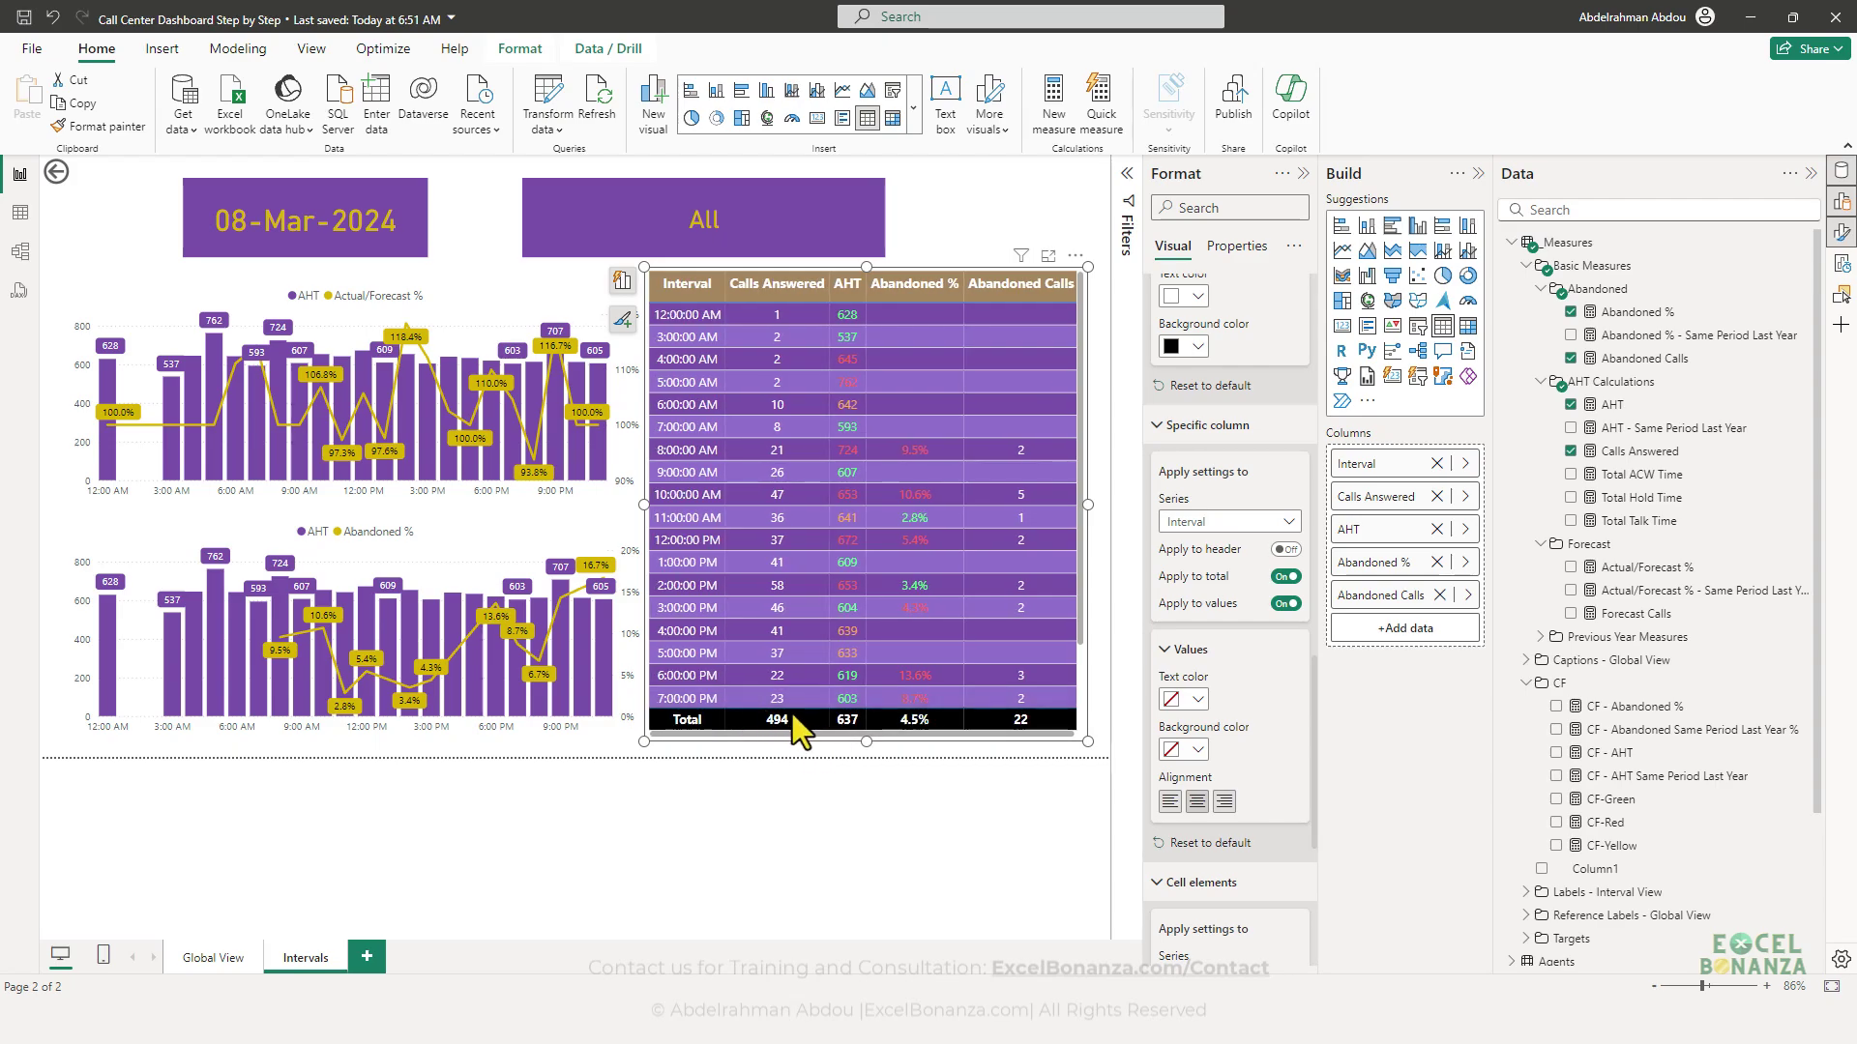
# - Review the interval table's cell elements, totals, column header, values, grid and title format settings
pyautogui.scroll(-4, 1250, 713)
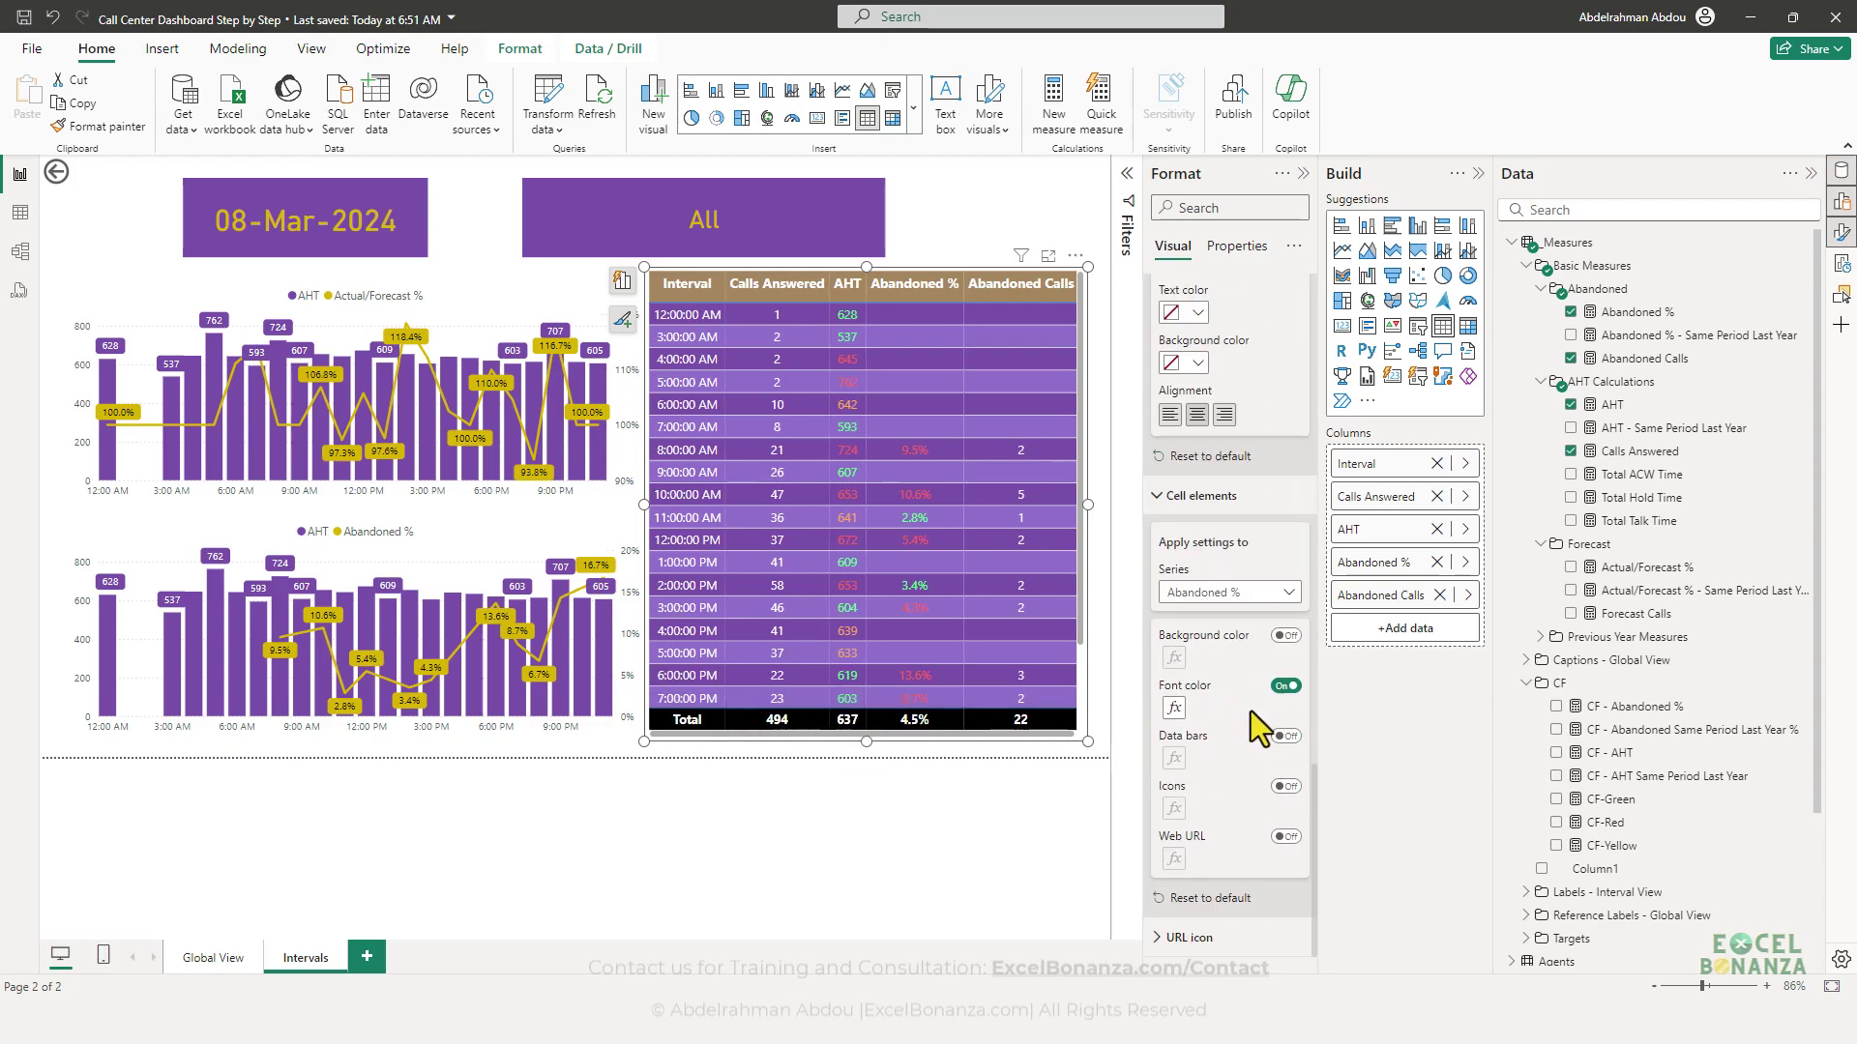
pyautogui.click(1237, 592)
pyautogui.scroll(4, 1244, 625)
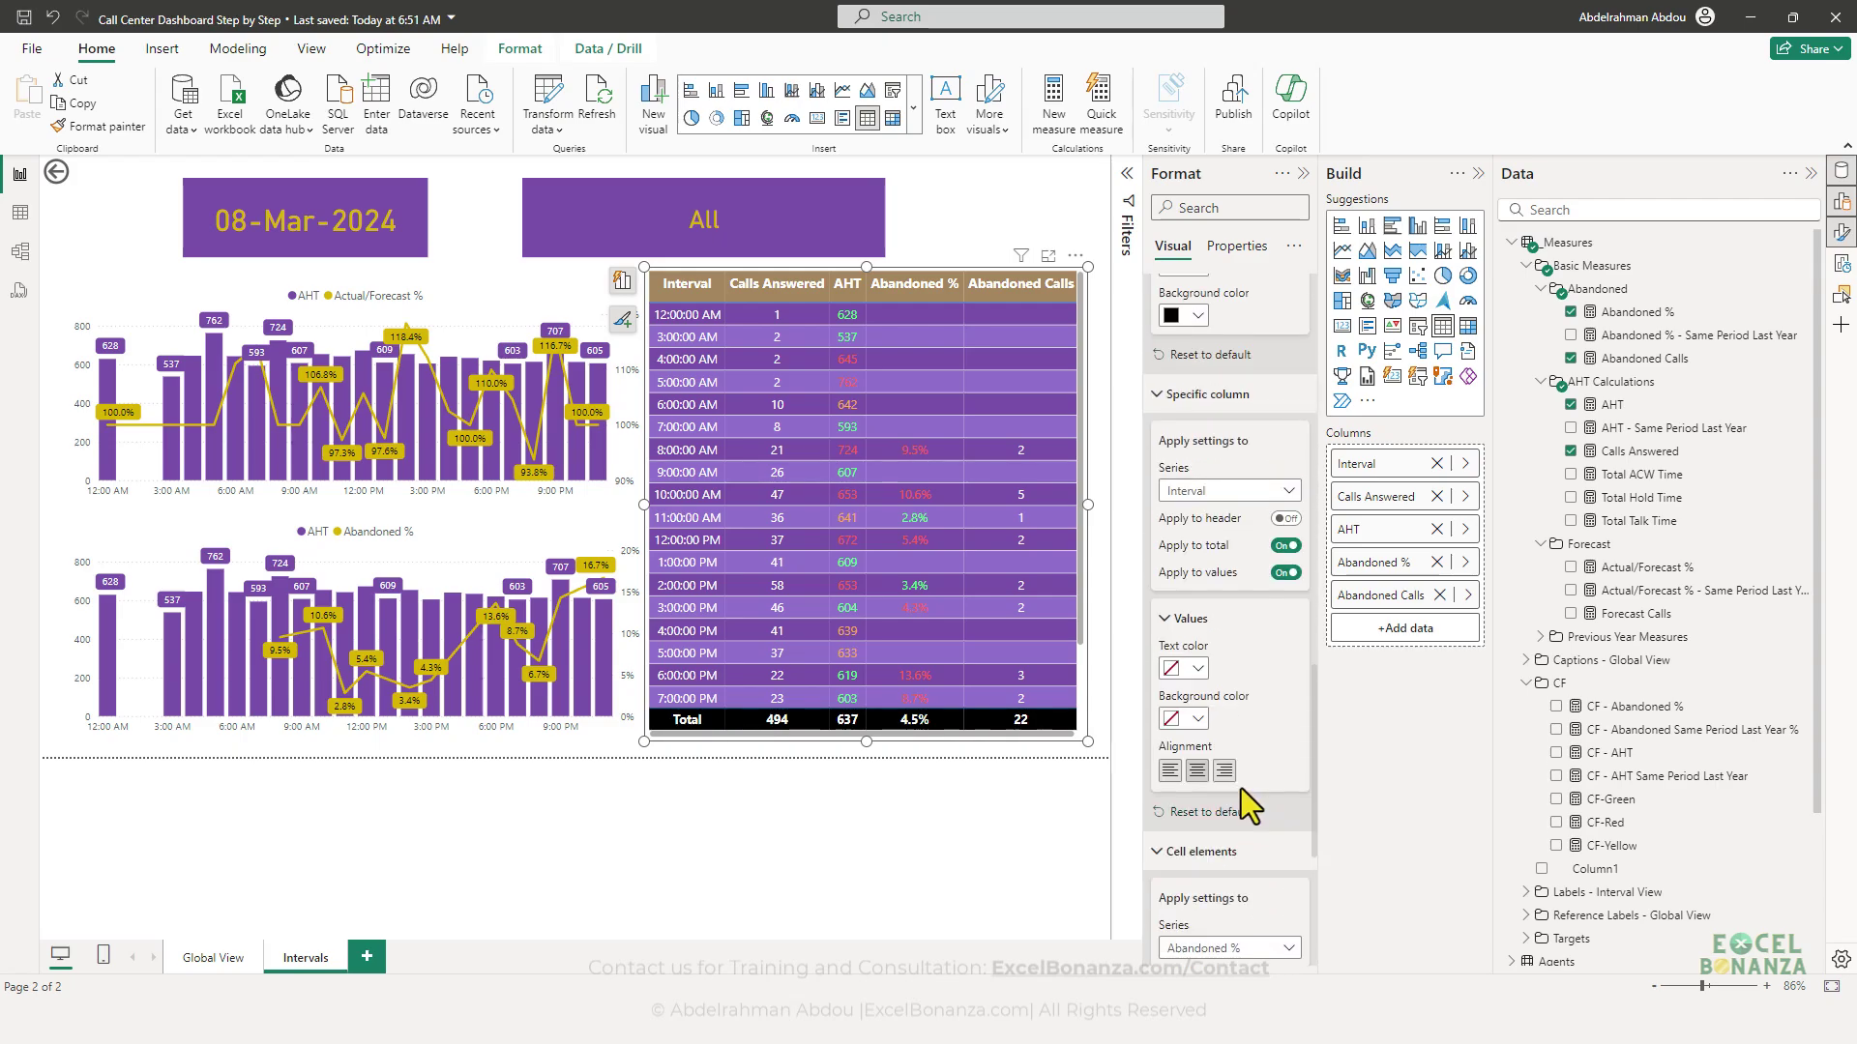
pyautogui.scroll(5, 1240, 787)
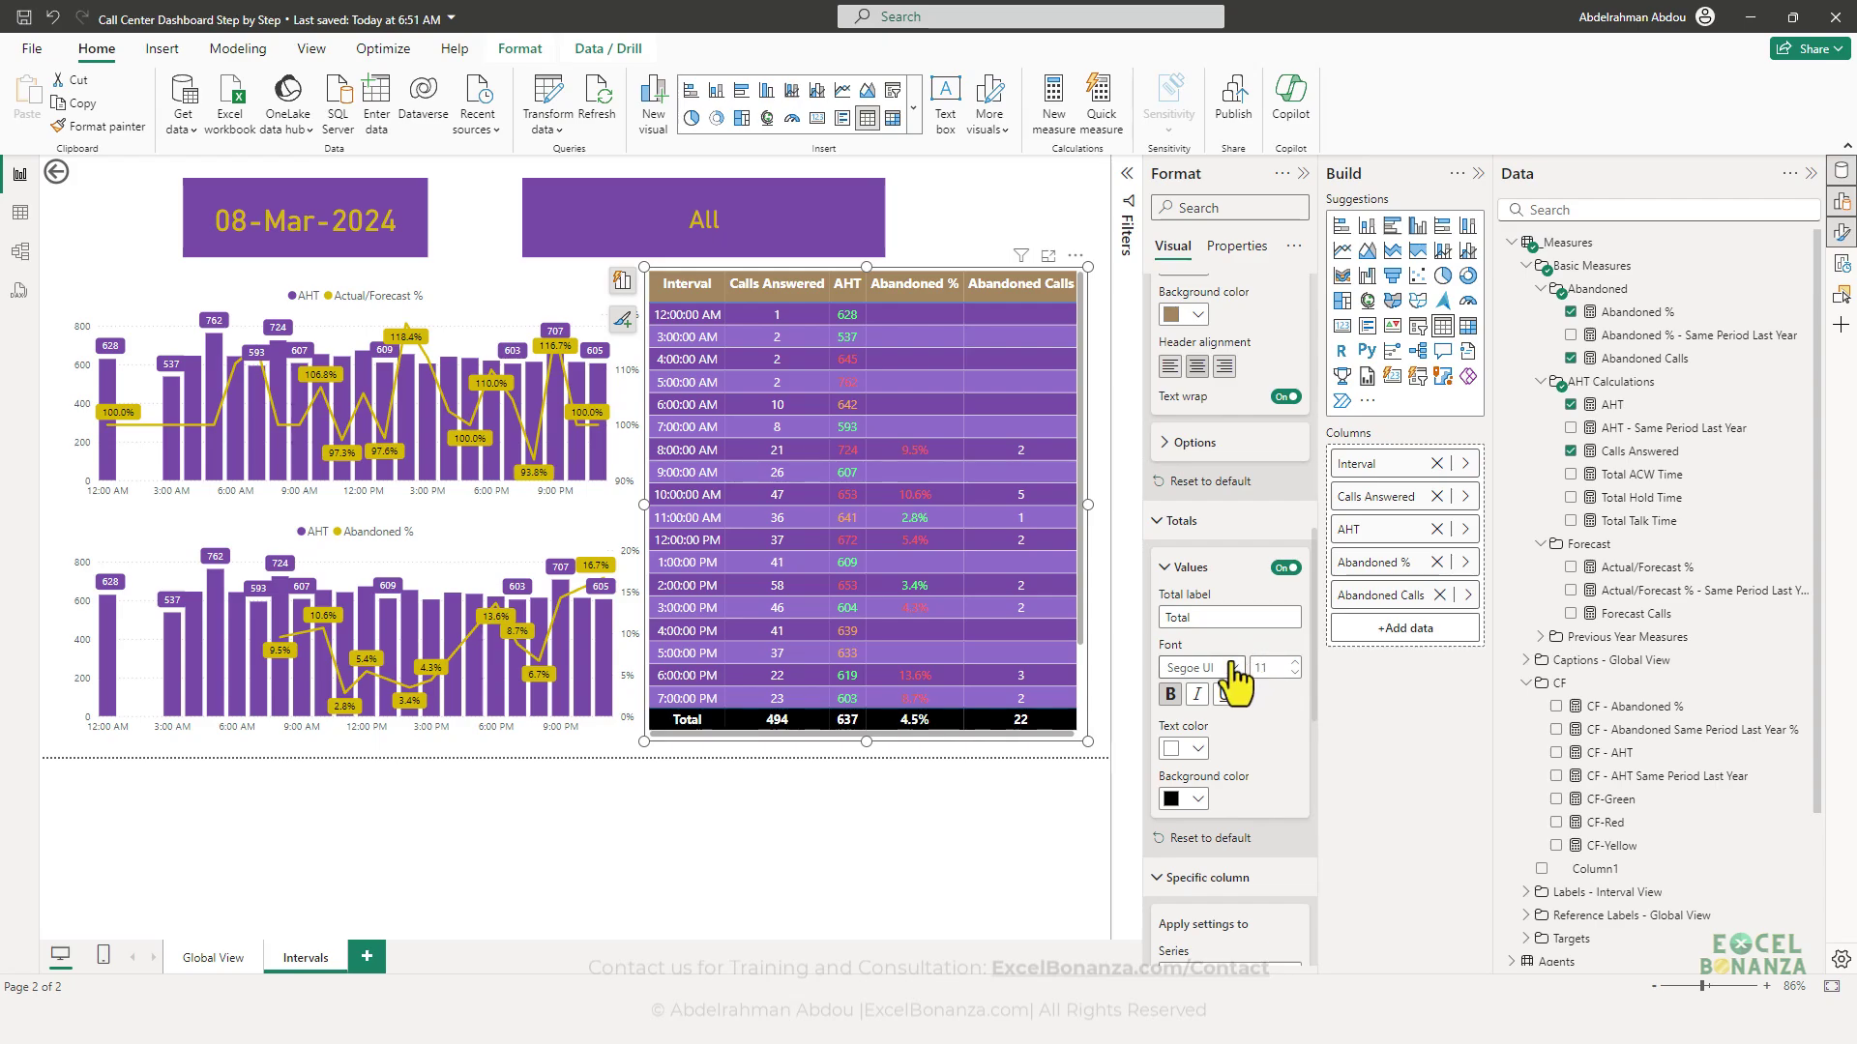
pyautogui.scroll(2, 1208, 618)
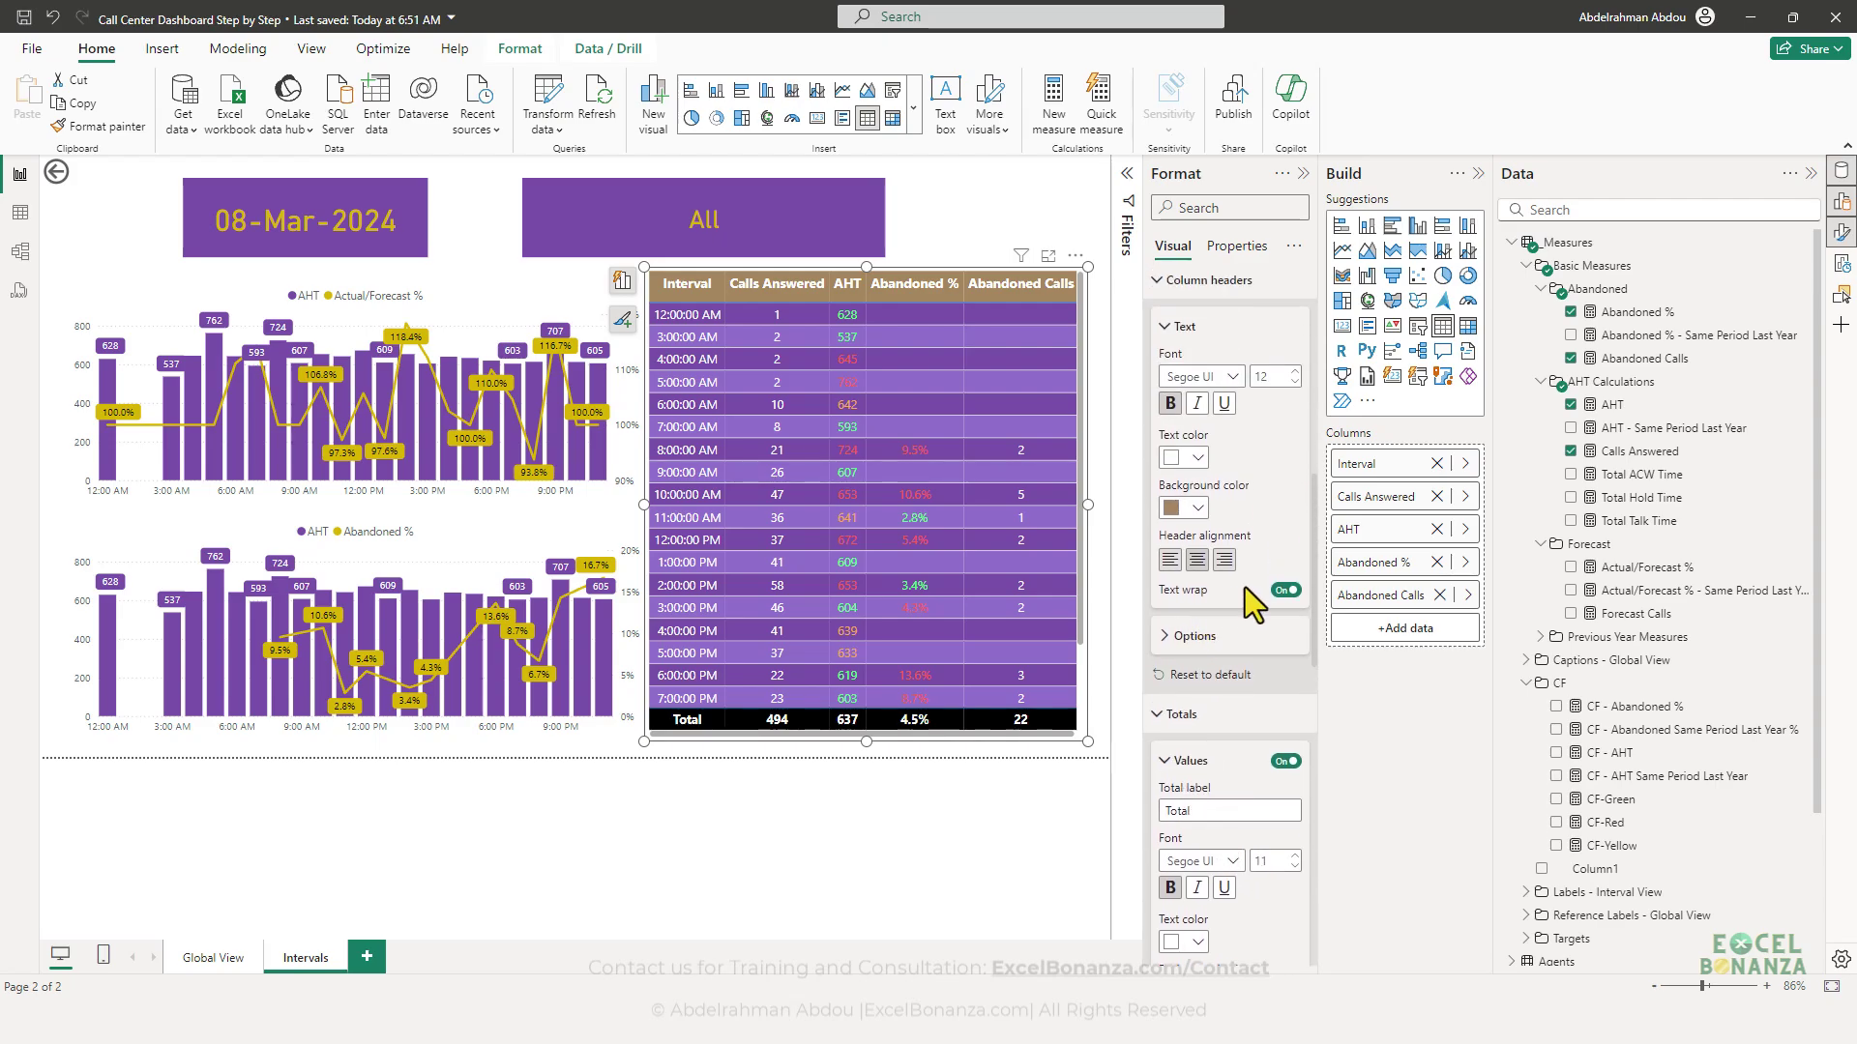
pyautogui.scroll(4, 1256, 589)
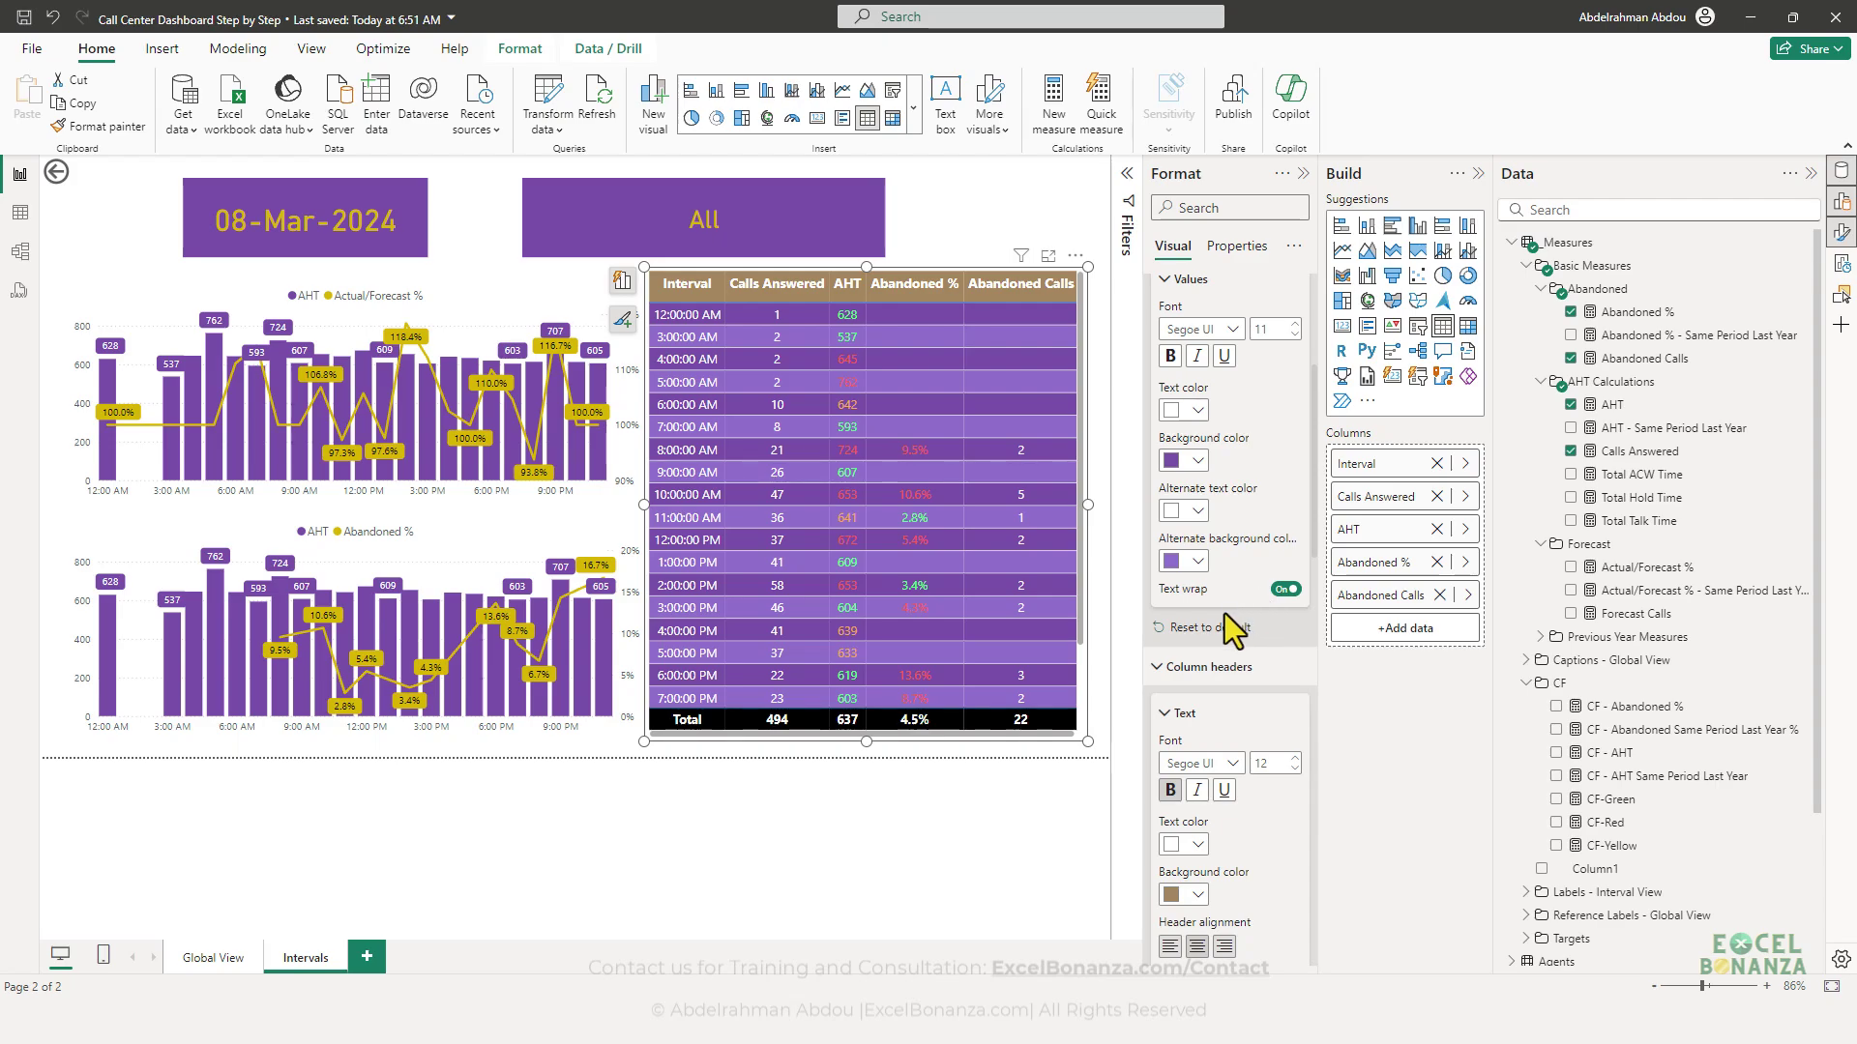
pyautogui.scroll(3, 1250, 641)
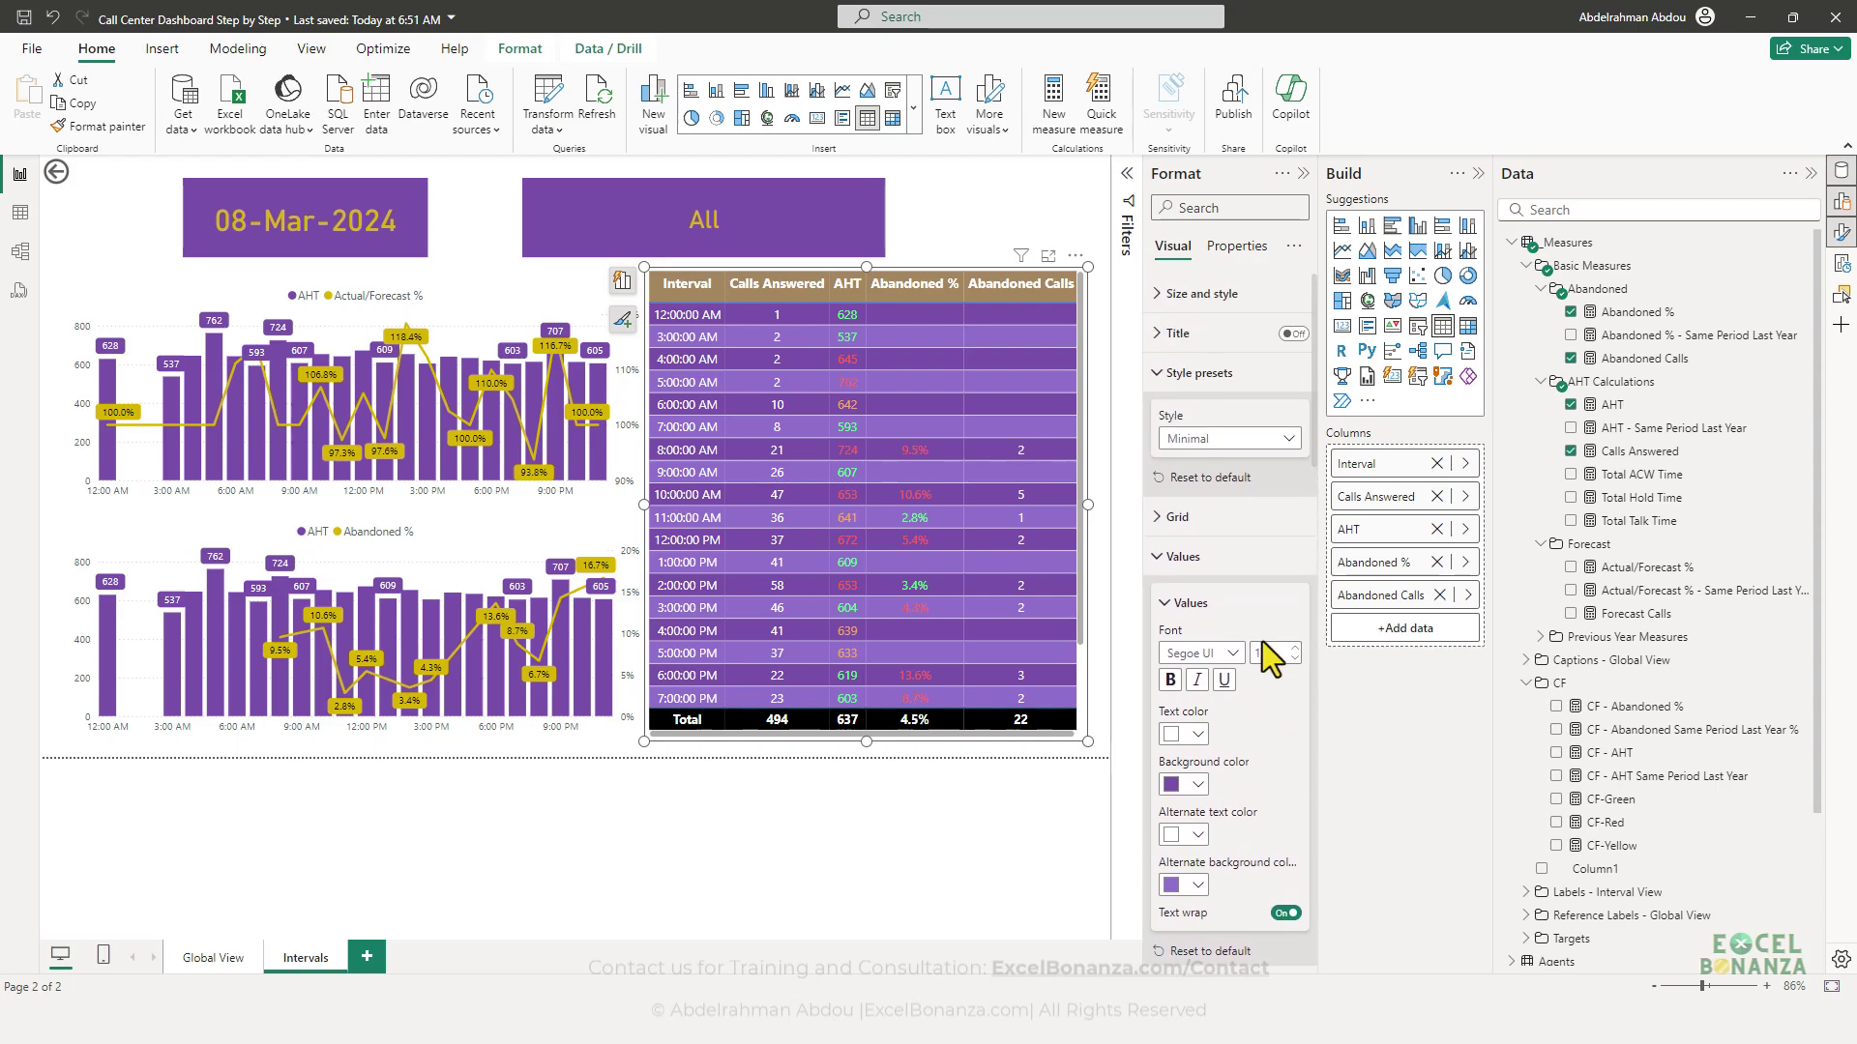
pyautogui.click(1206, 522)
pyautogui.click(1207, 520)
pyautogui.click(1202, 333)
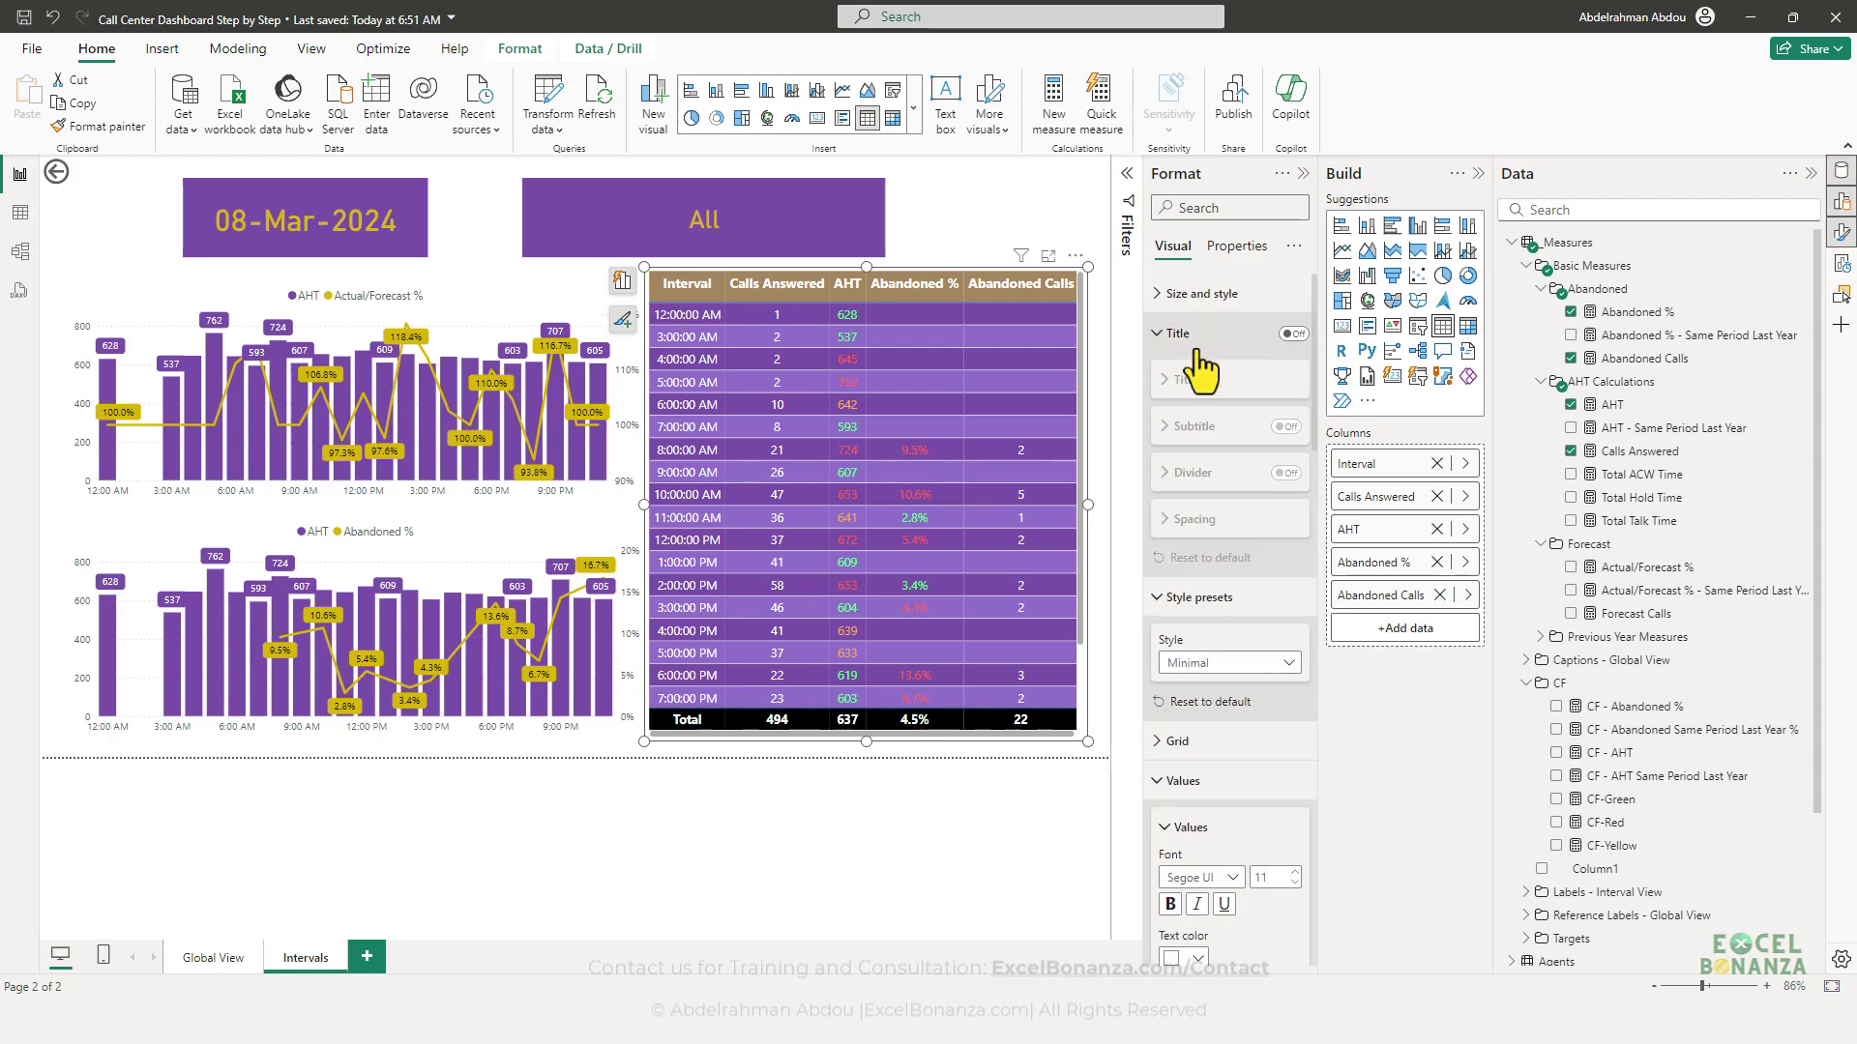
pyautogui.click(1203, 333)
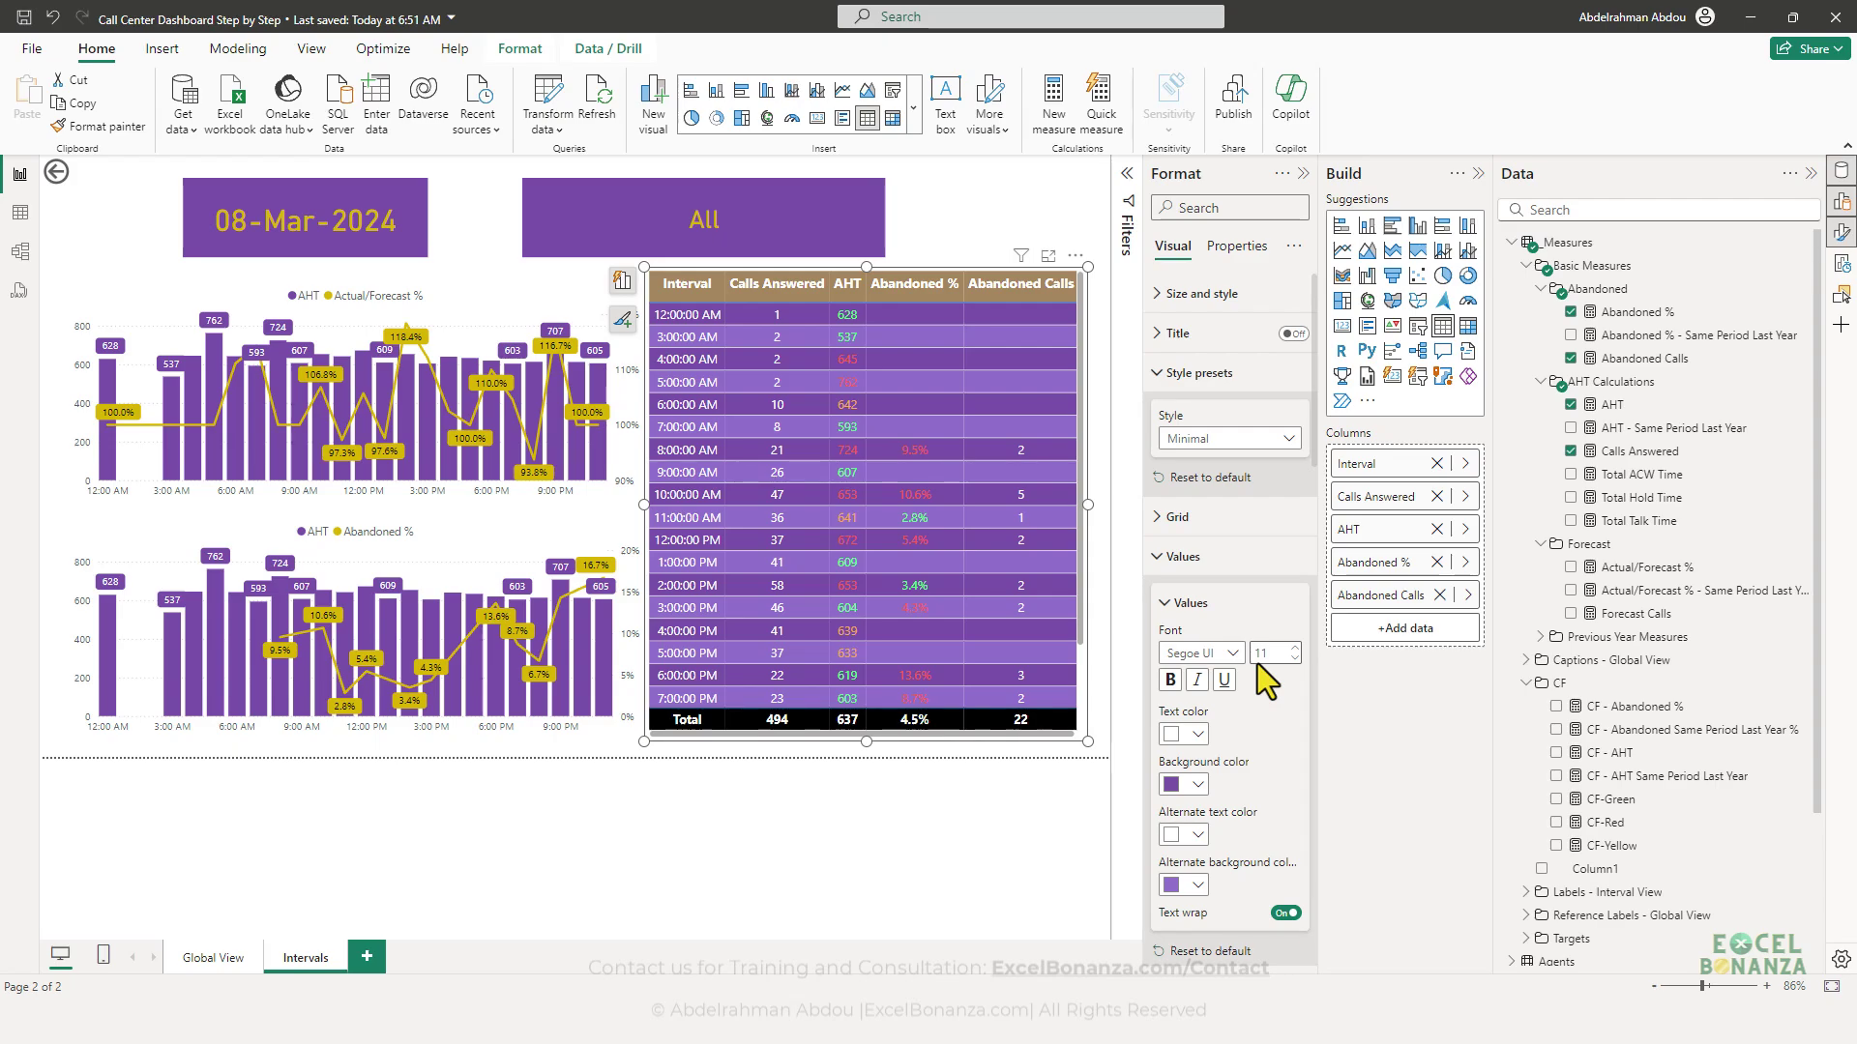
pyautogui.scroll(-4, 1228, 416)
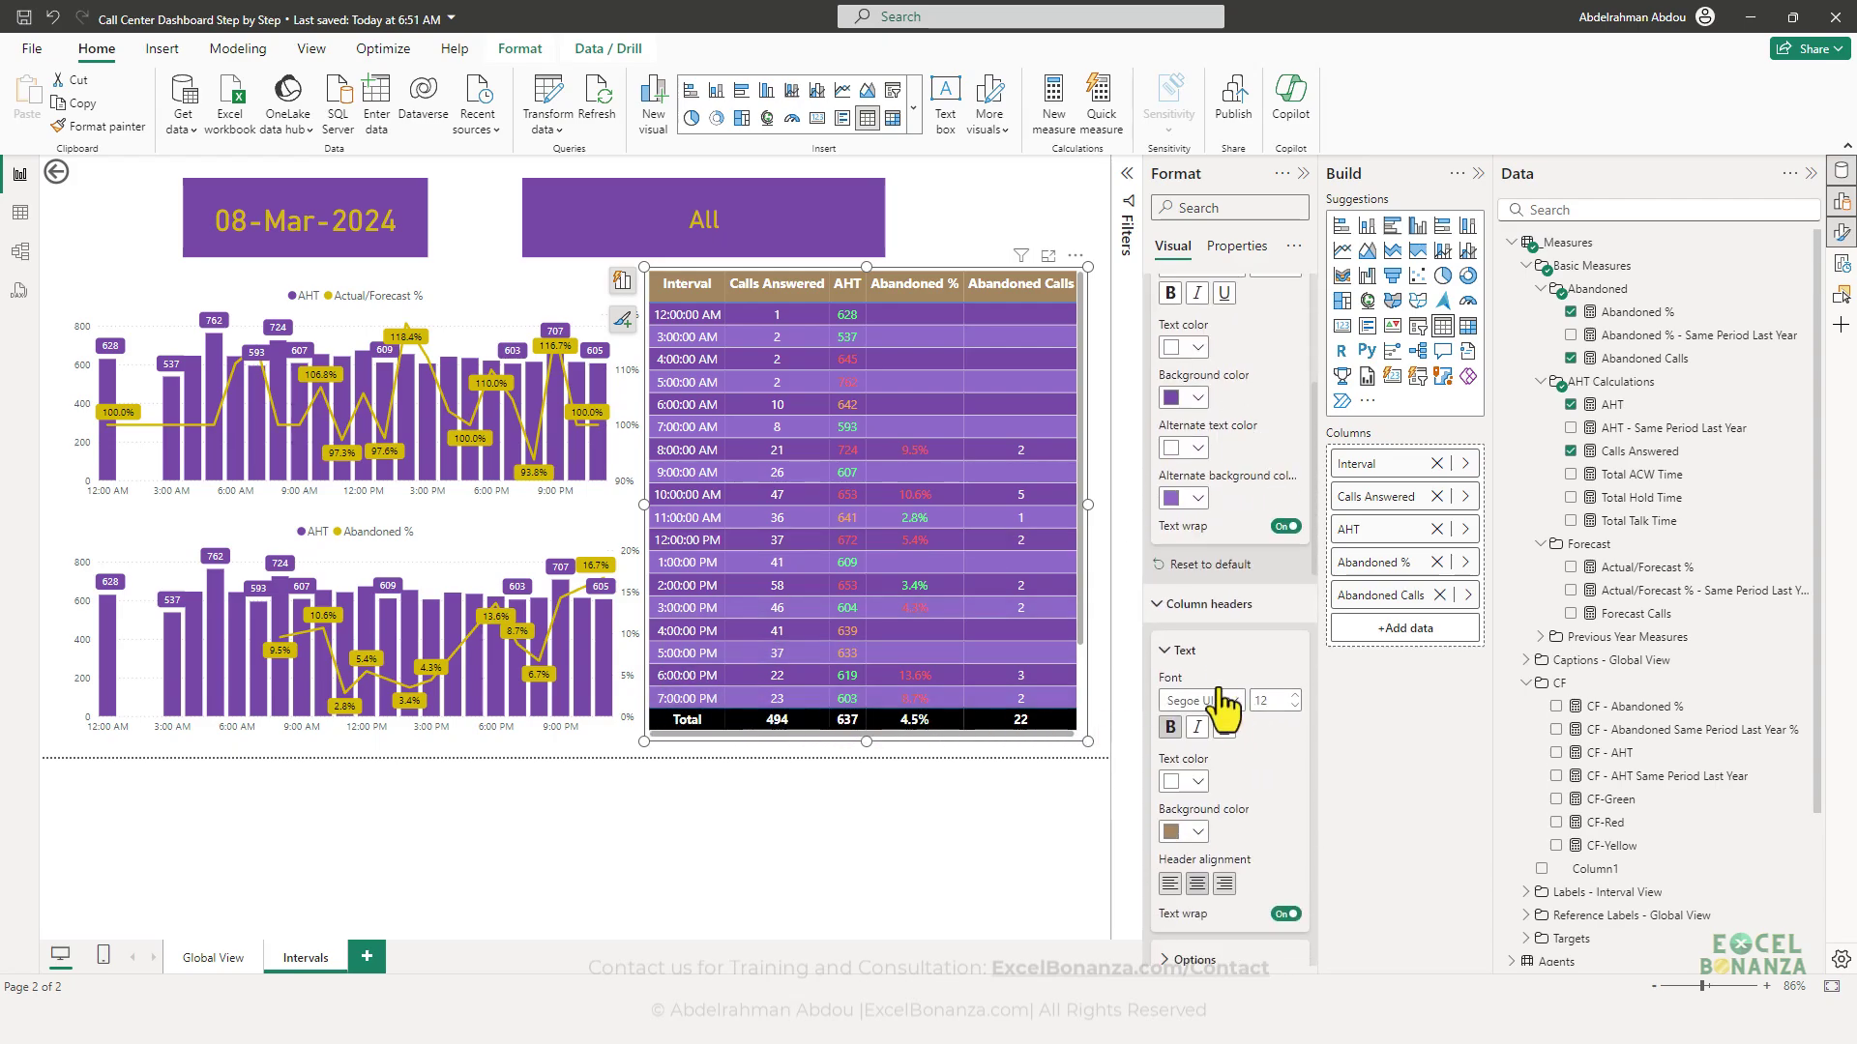
pyautogui.scroll(4, 1257, 623)
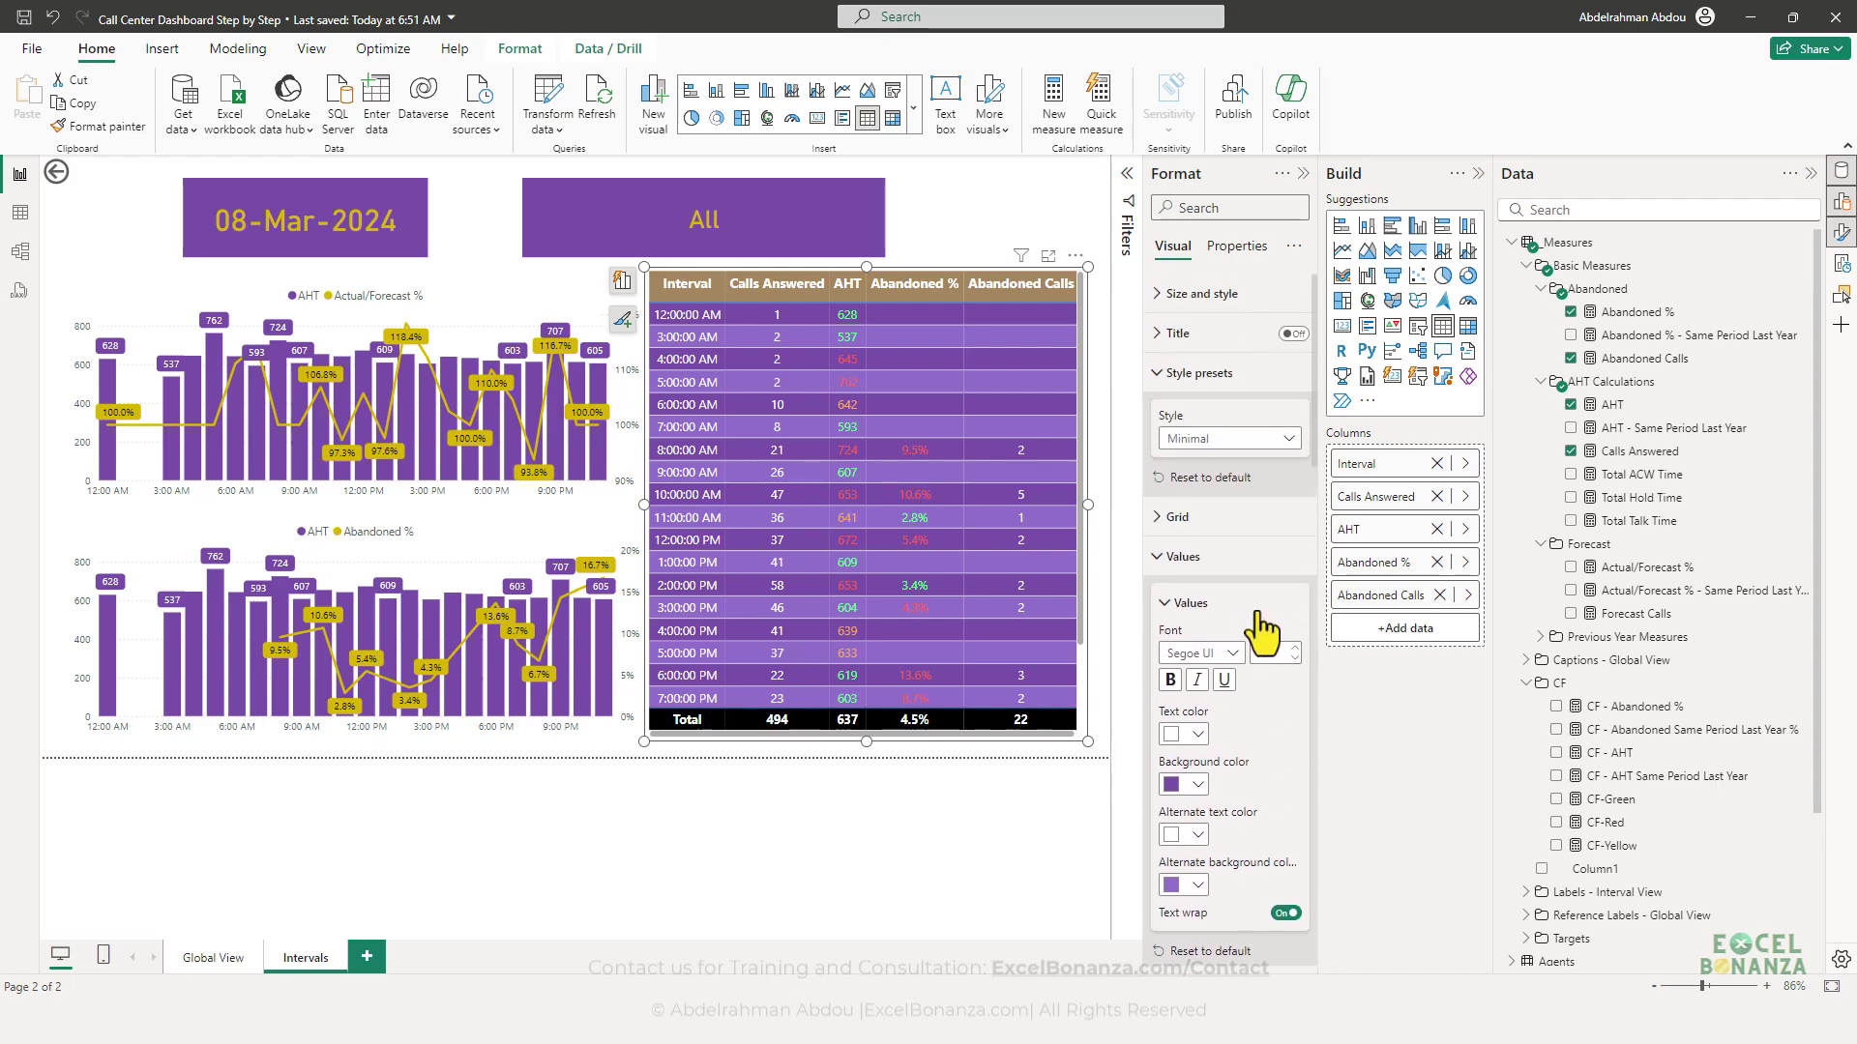
# - Make the bottom border of the interval table's column header white with a width of 3
pyautogui.click(1217, 521)
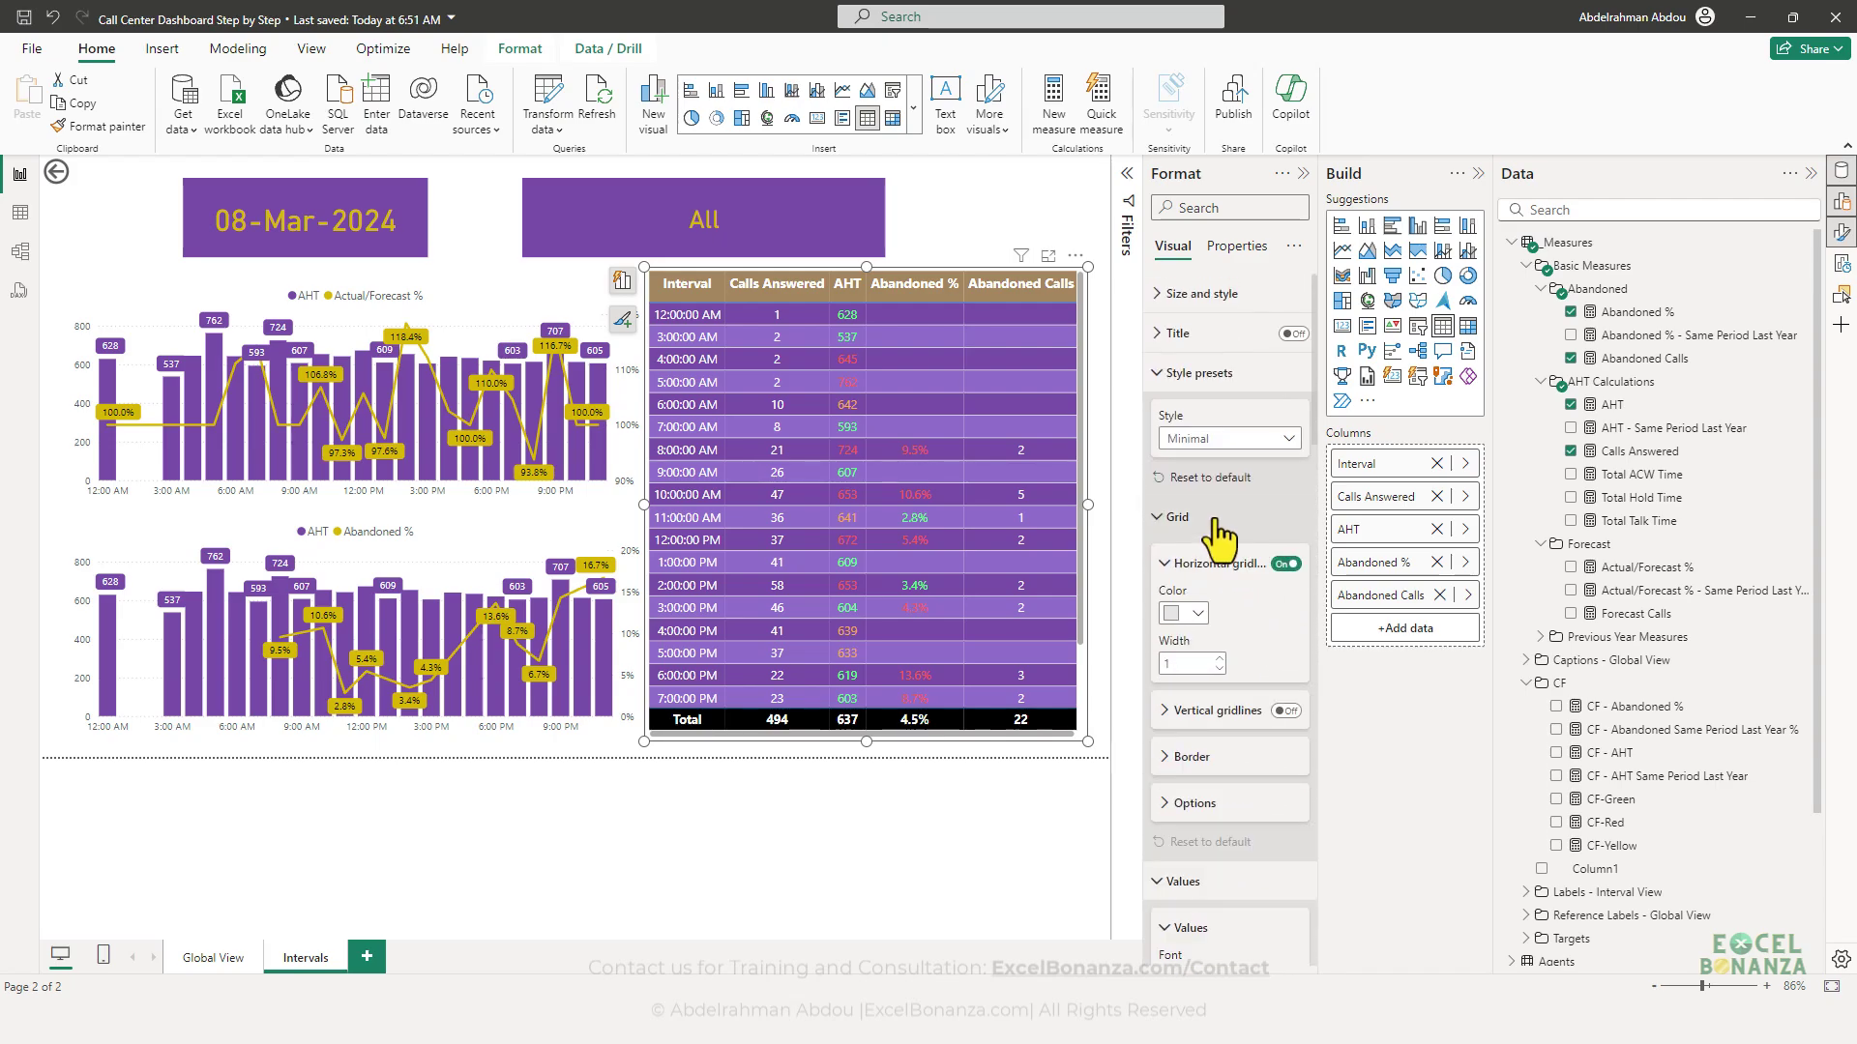
pyautogui.click(1215, 758)
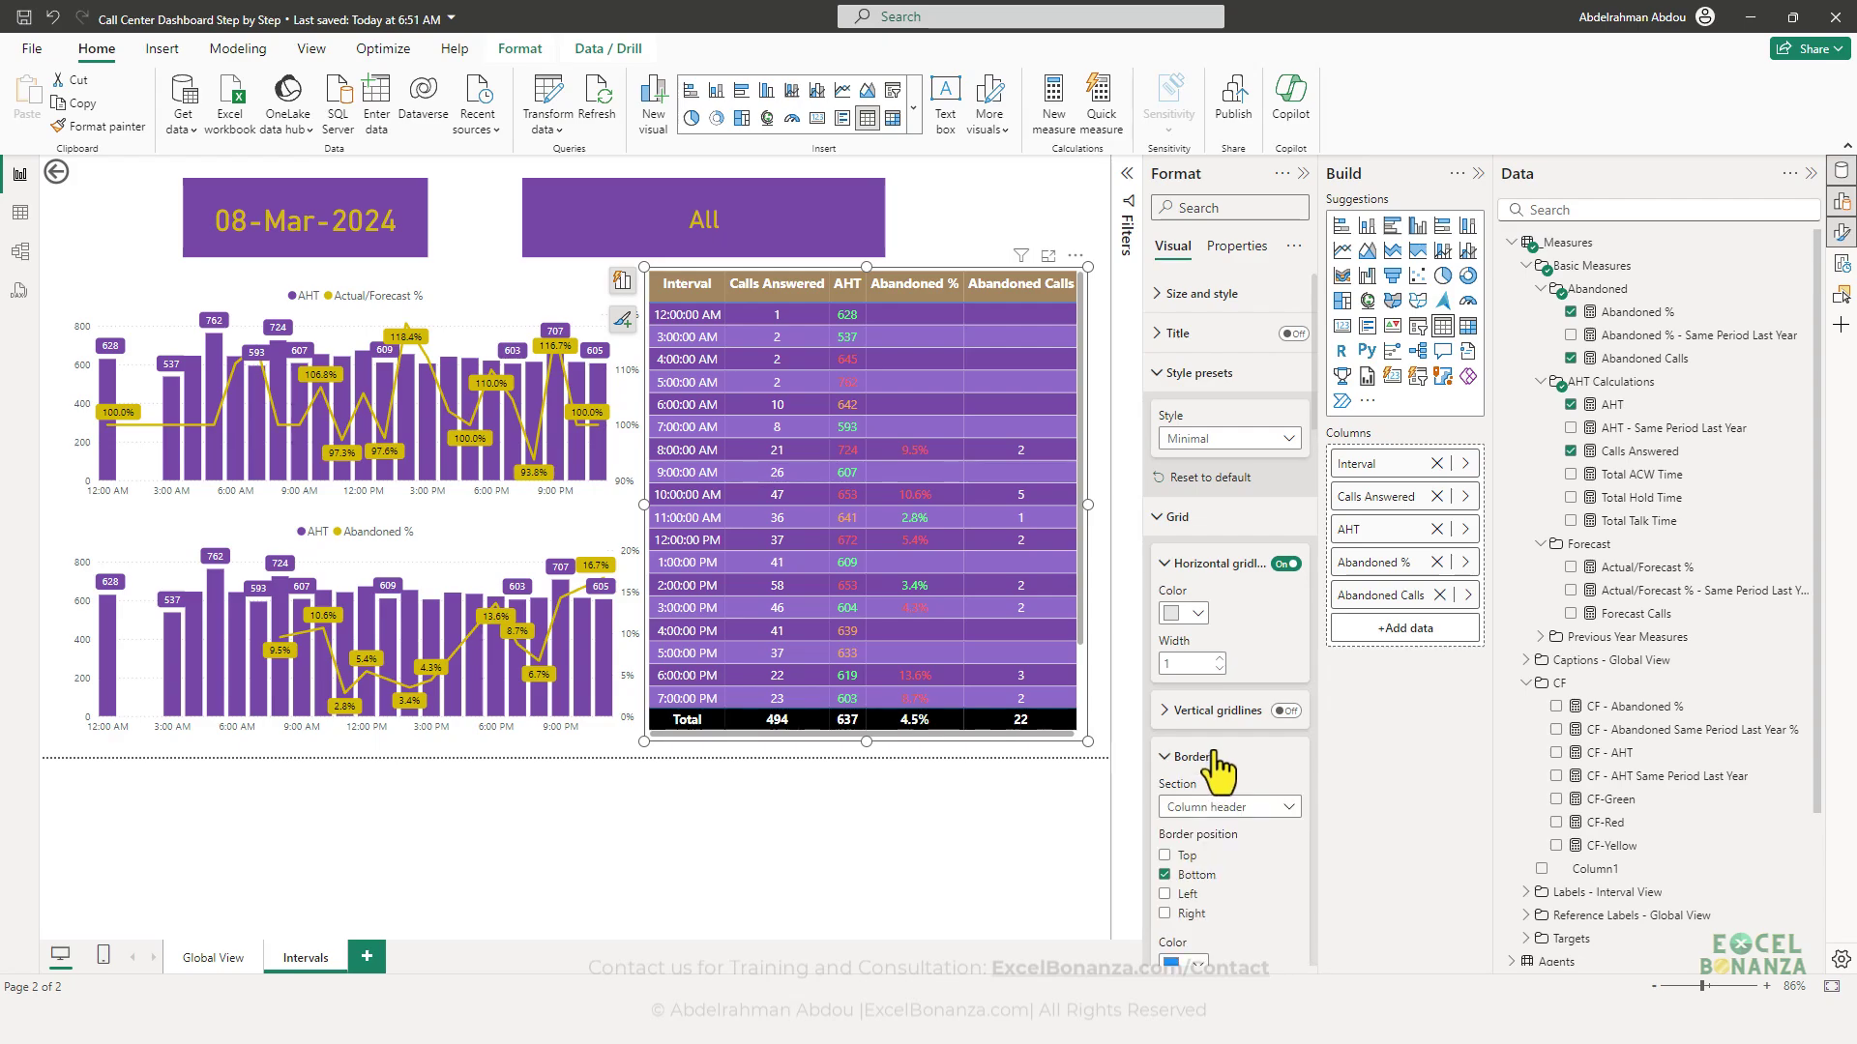
pyautogui.scroll(-2, 1222, 726)
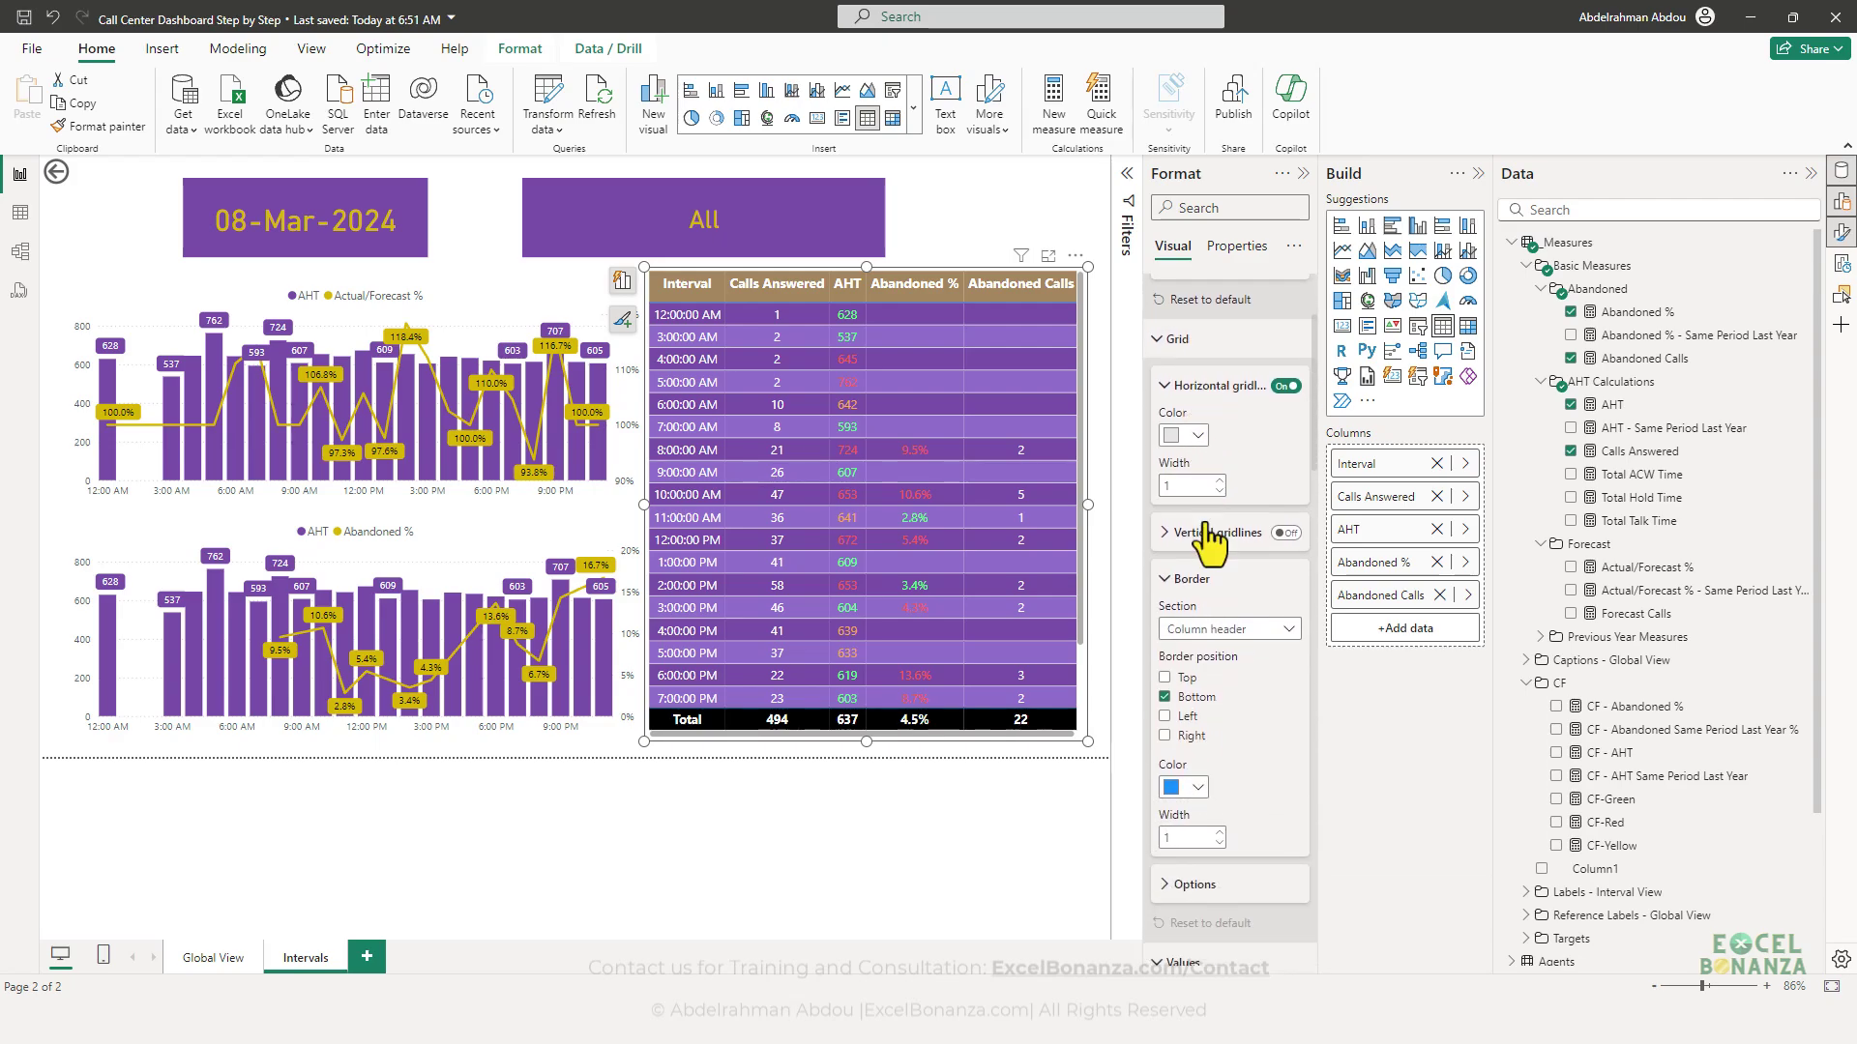
pyautogui.scroll(-1, 1228, 570)
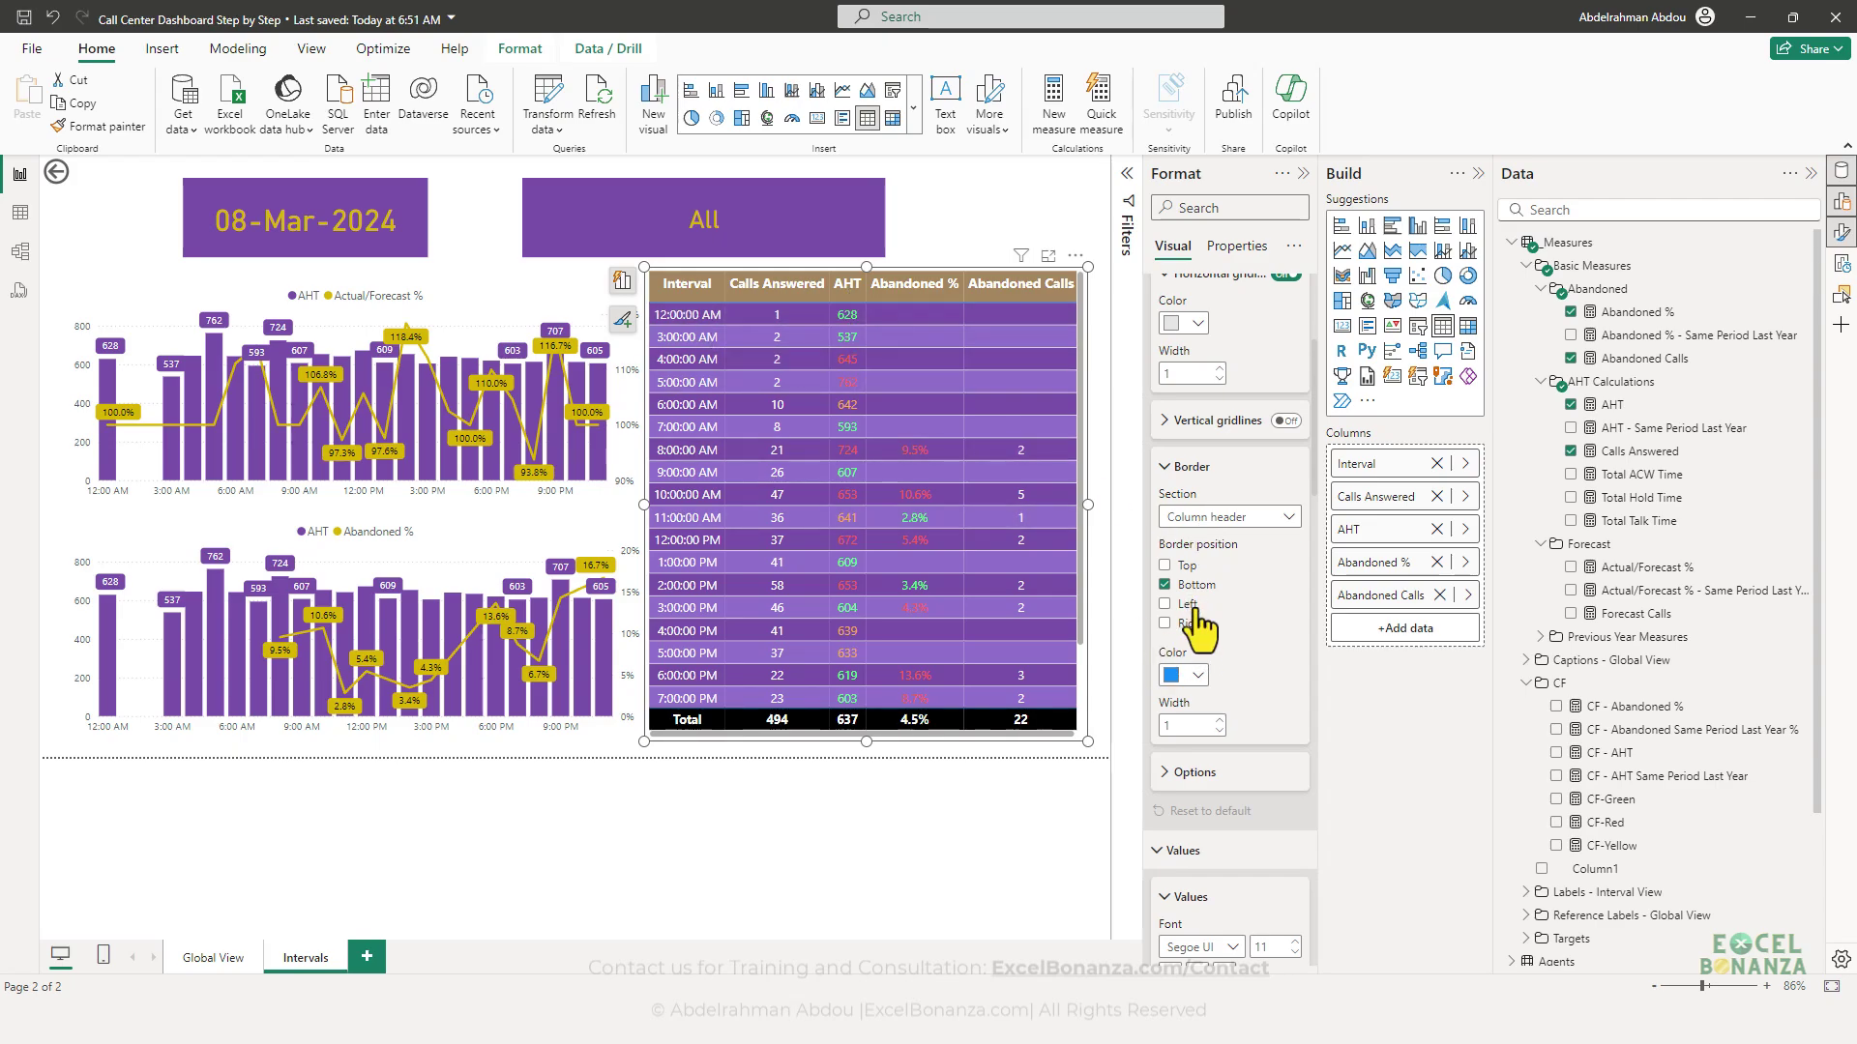
pyautogui.click(1184, 675)
pyautogui.click(1184, 370)
pyautogui.click(1218, 722)
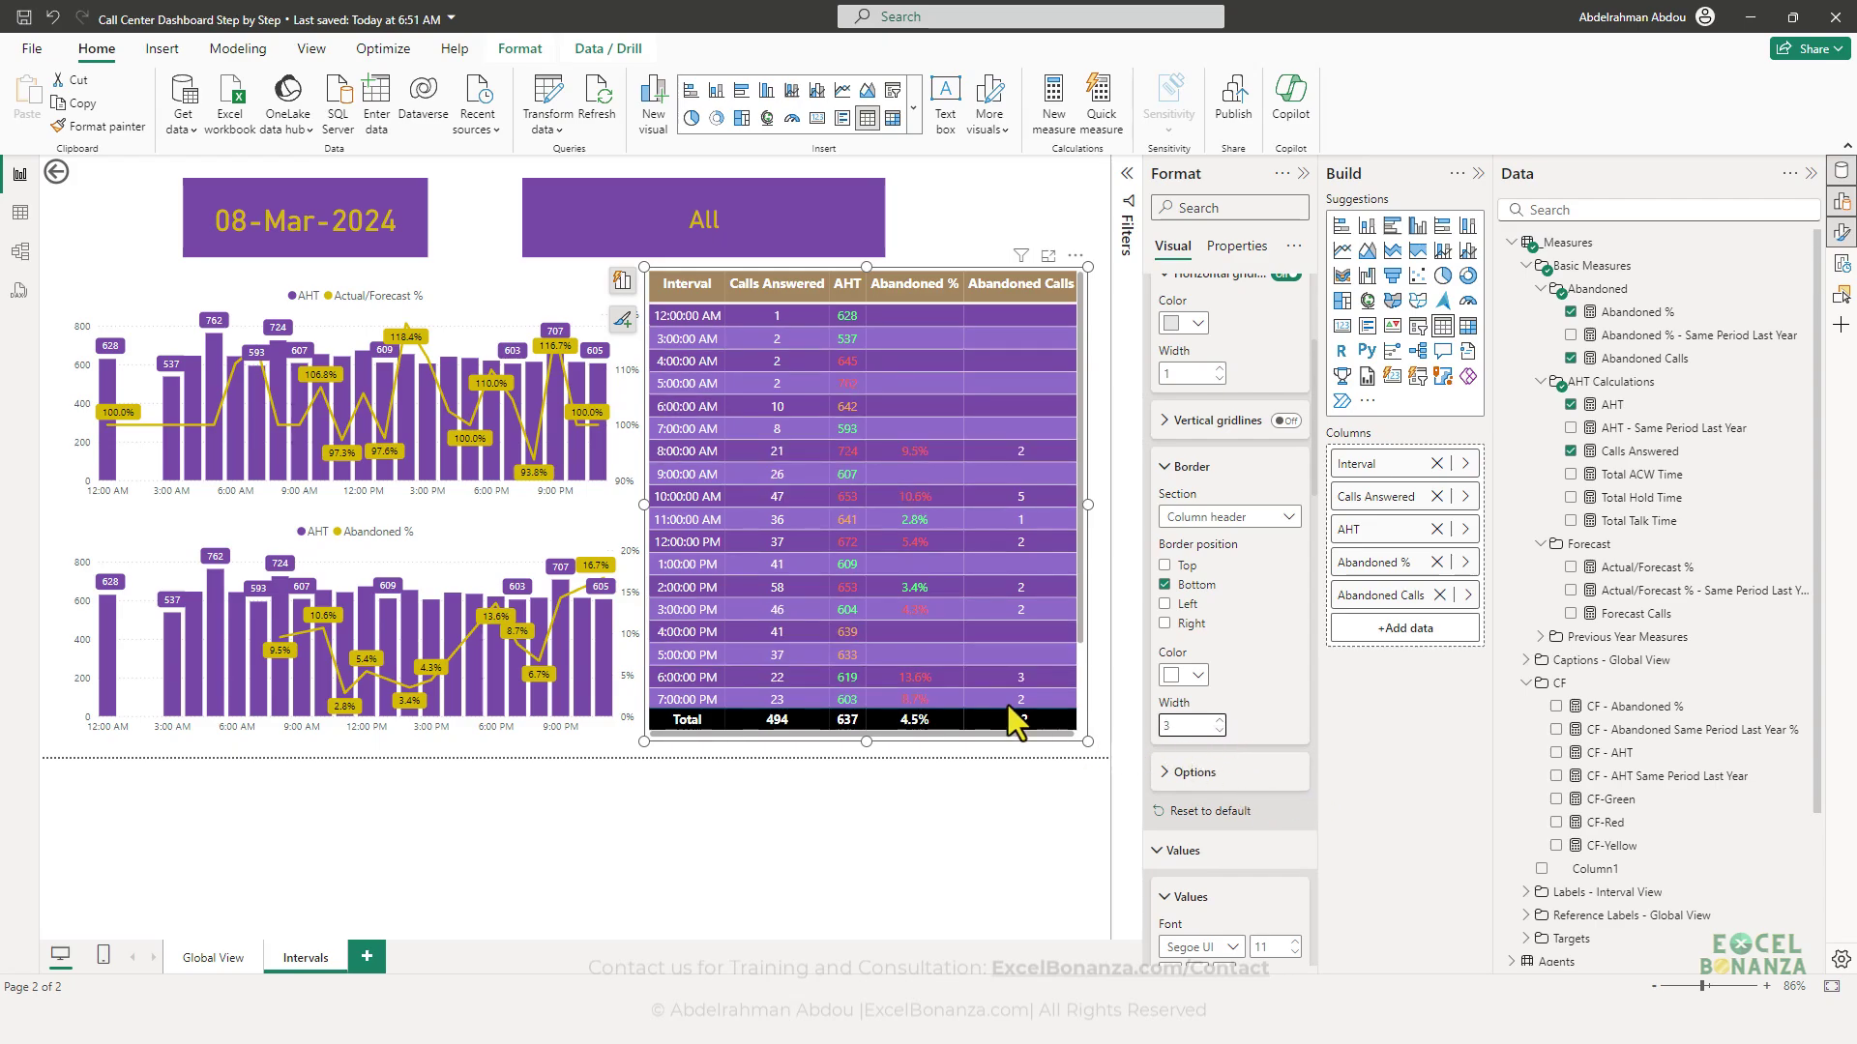
# - Make the top border of the interval table's totals section white with a width of 3
pyautogui.click(1248, 516)
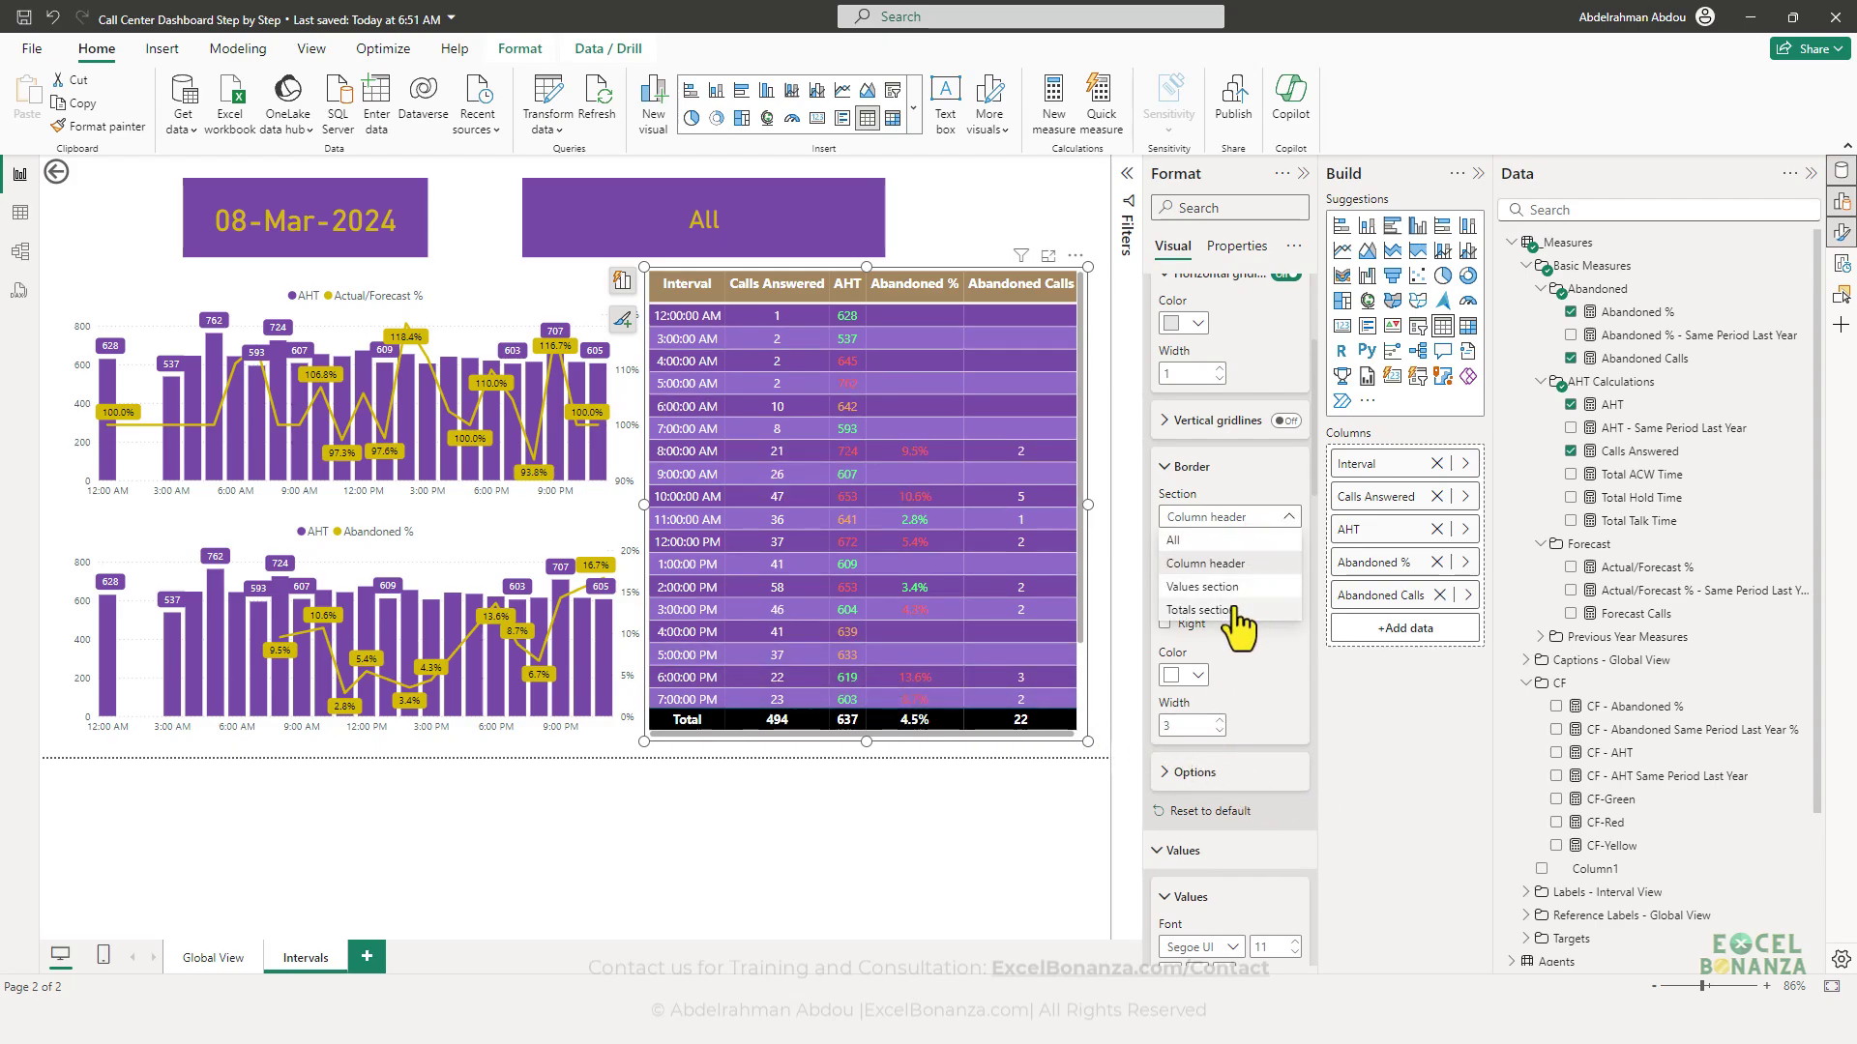
pyautogui.click(1239, 621)
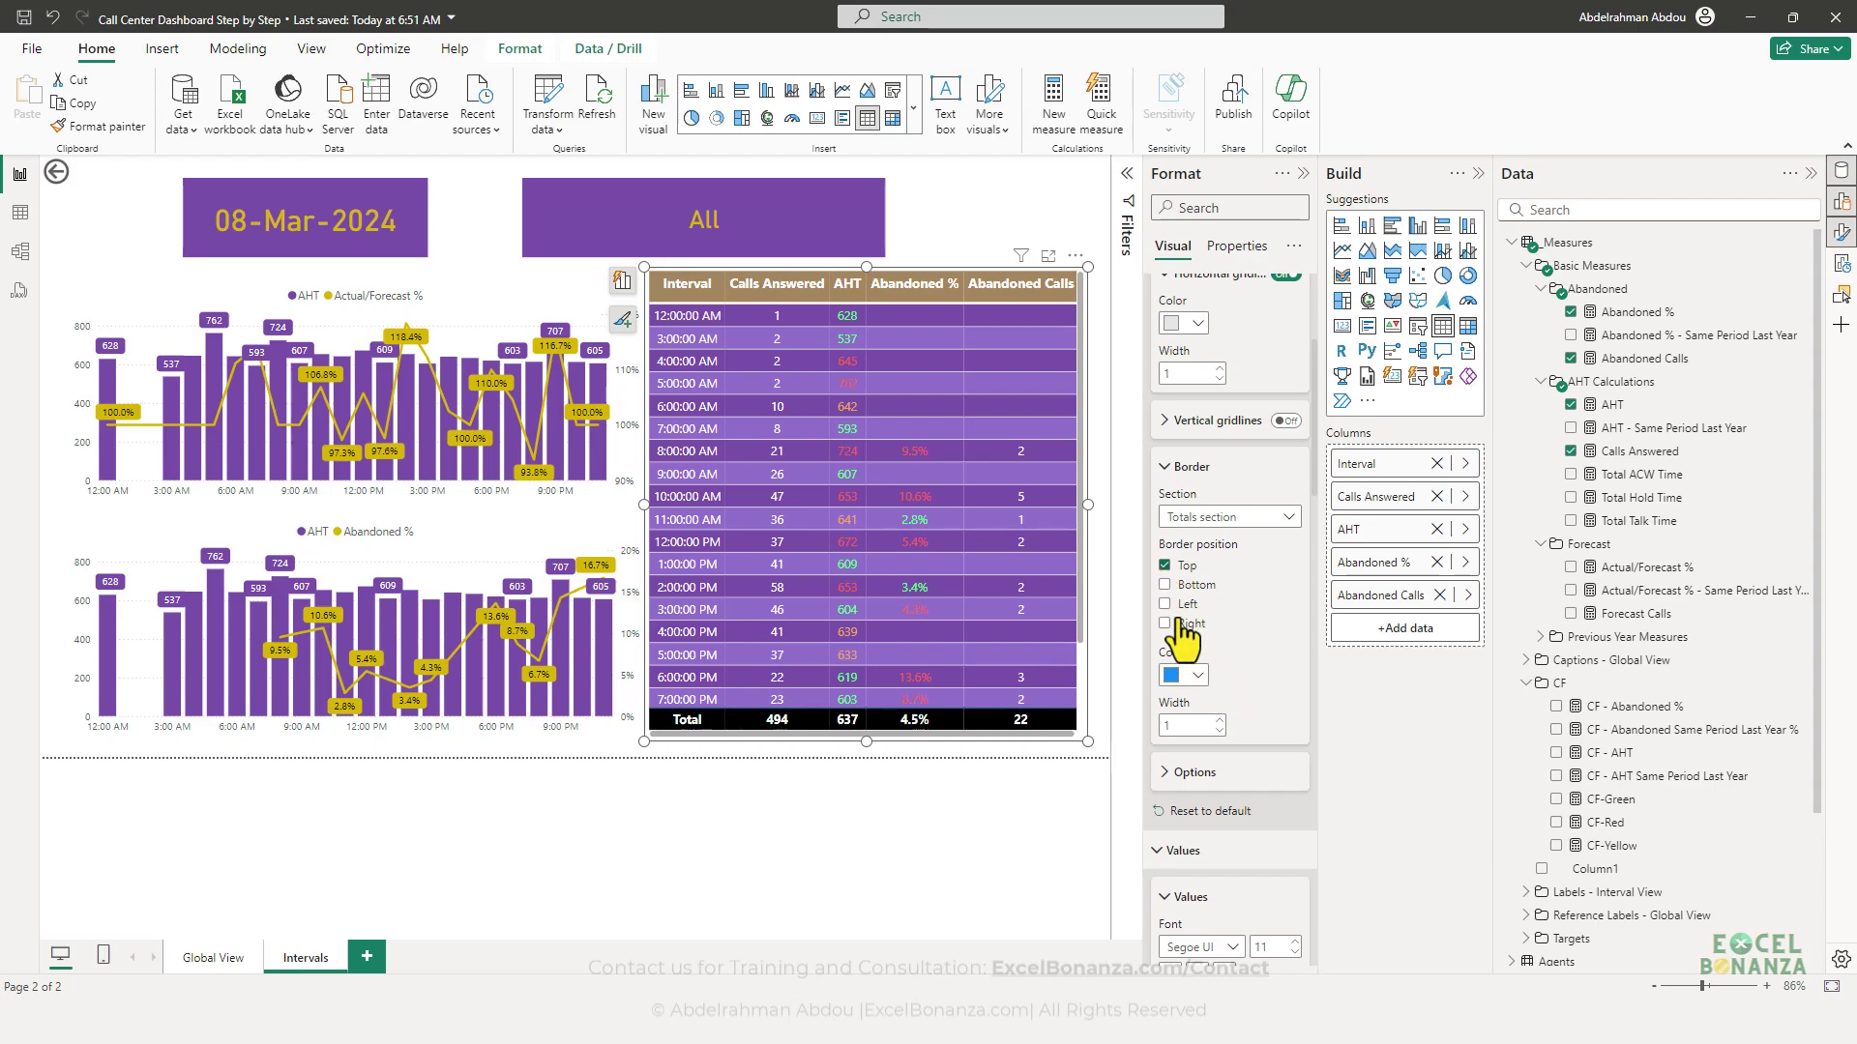
pyautogui.click(1198, 675)
pyautogui.click(1184, 368)
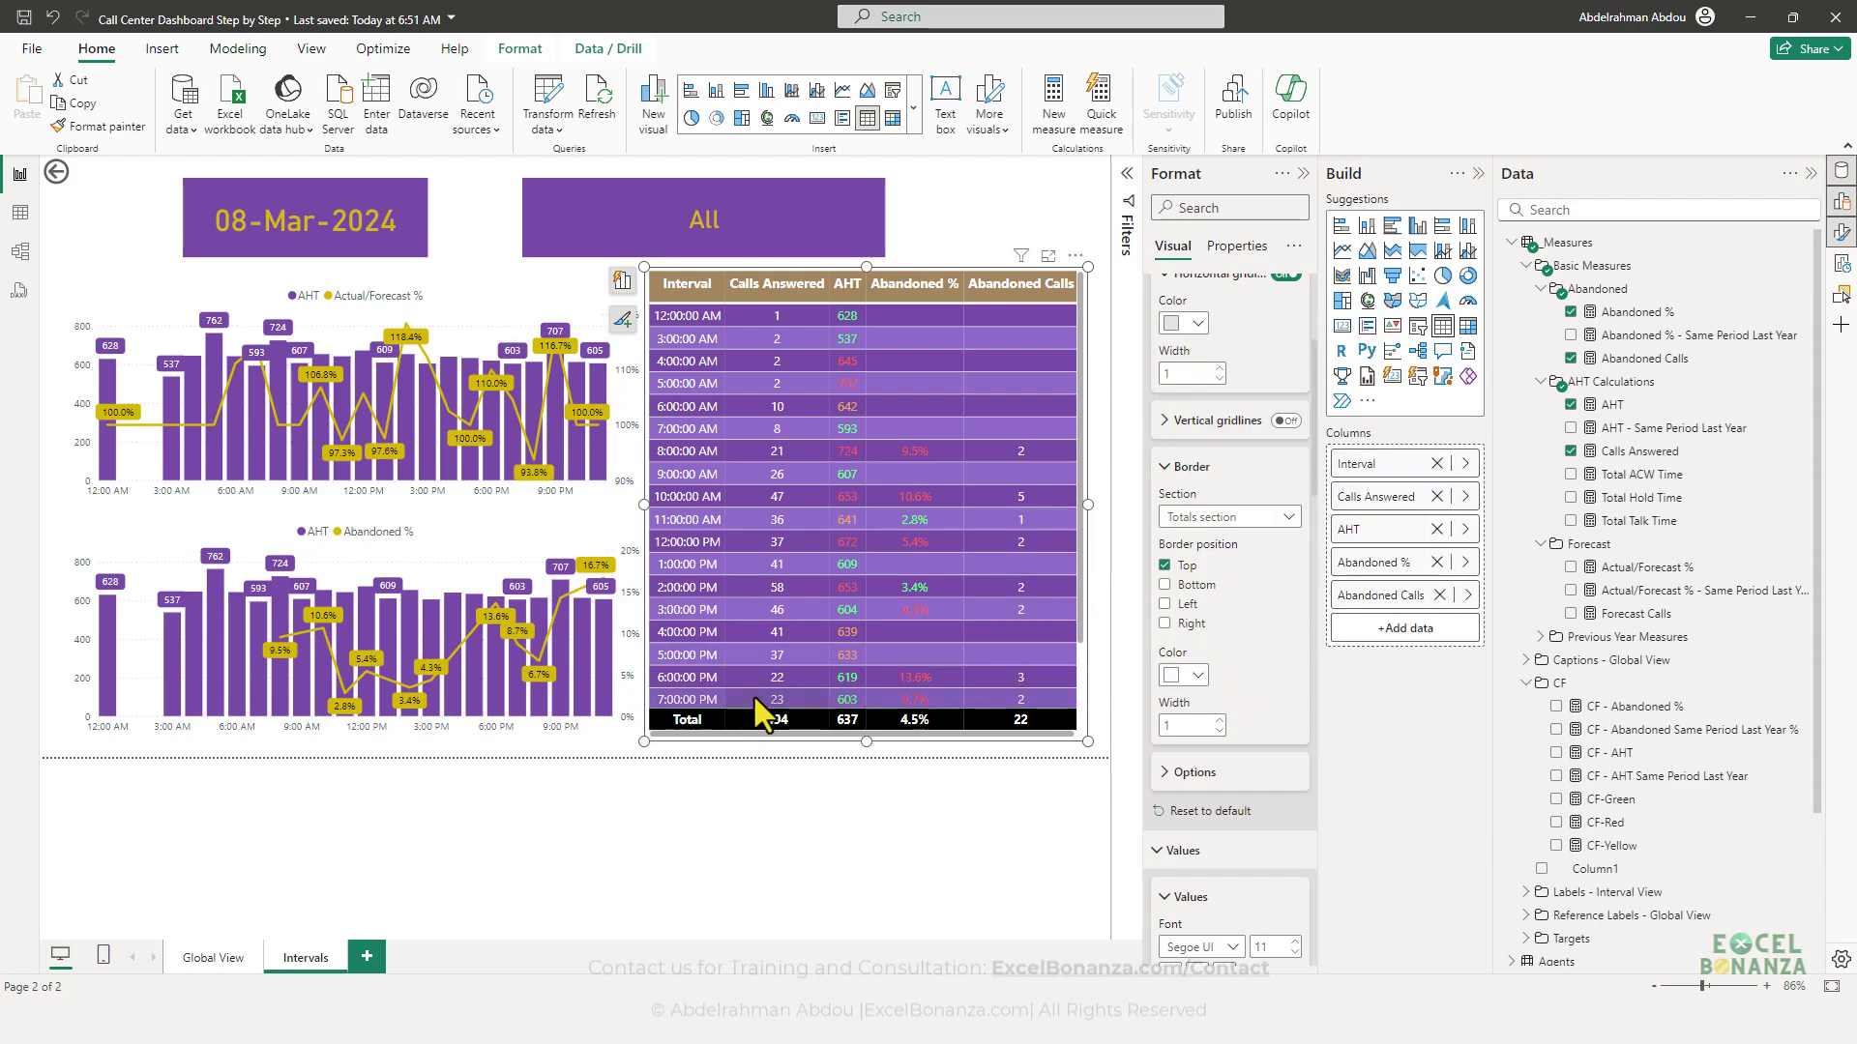
pyautogui.click(1219, 720)
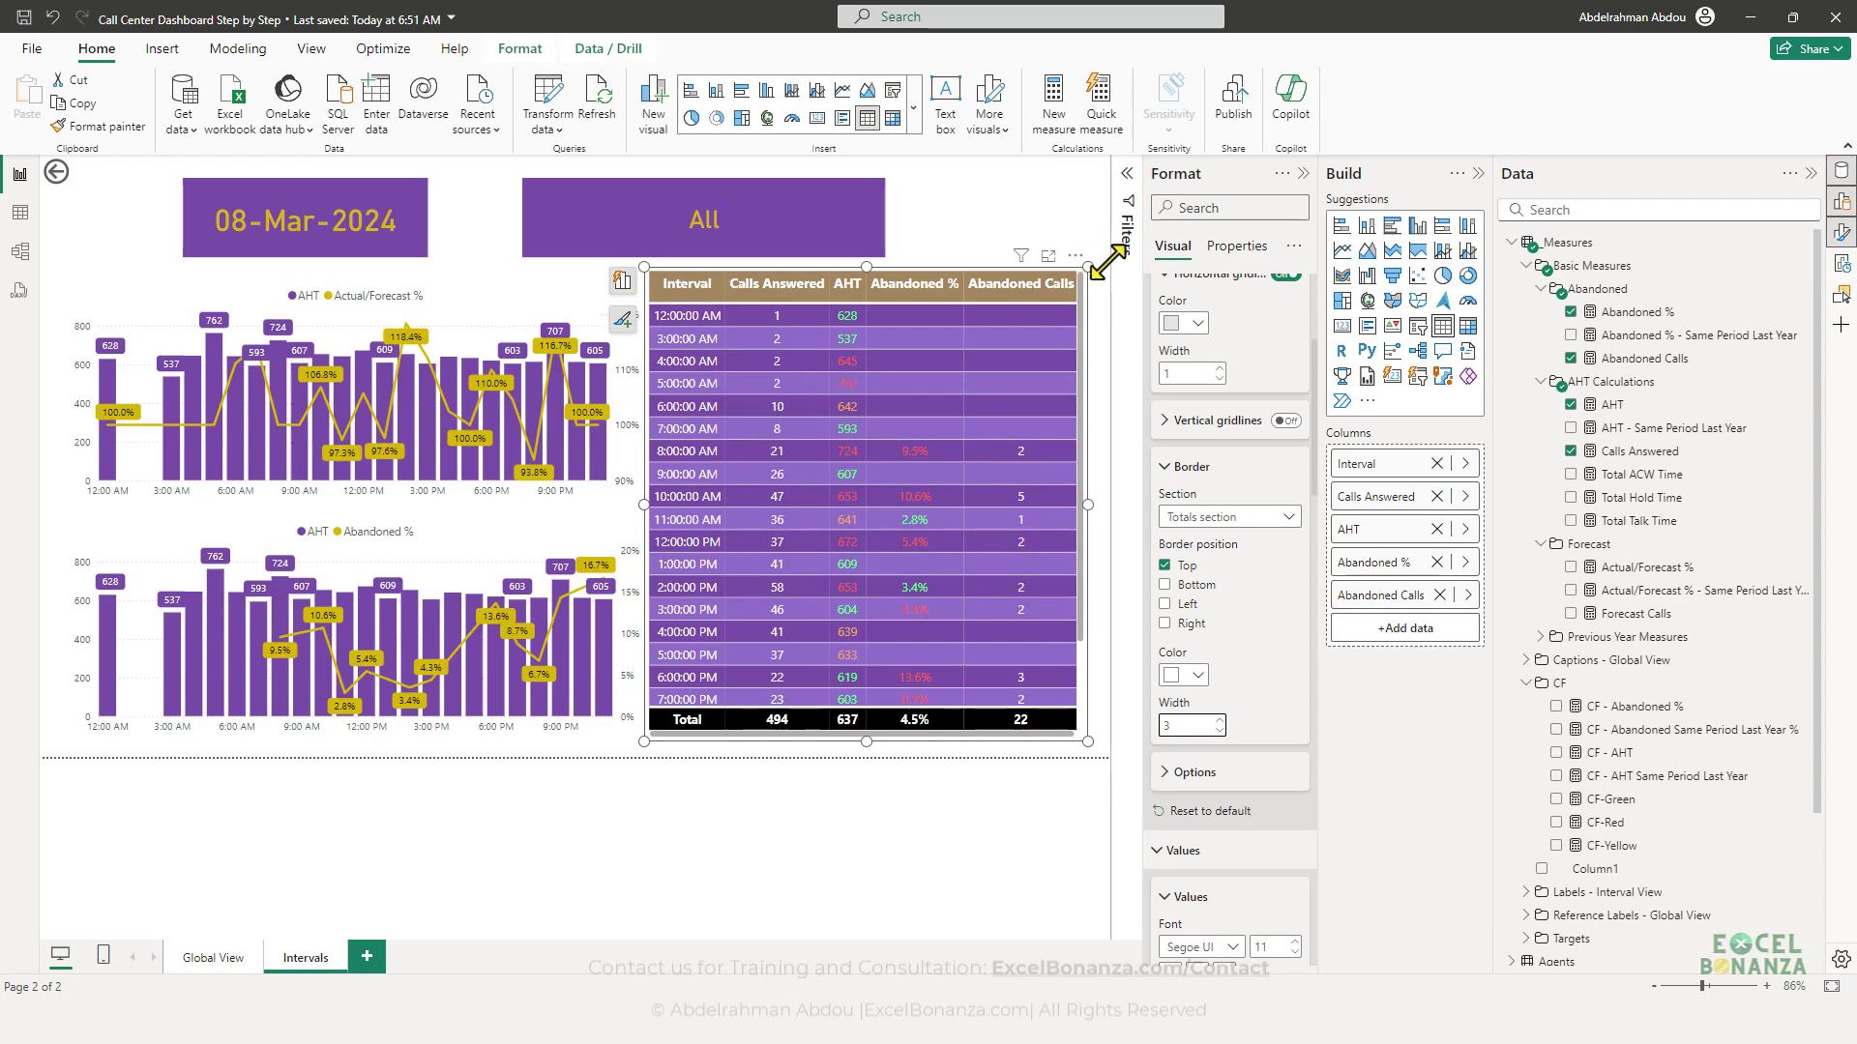
# - Adjust the interval table's size from its upper corners to fit the space beneath the All card
pyautogui.moveTo(1109, 262); pyautogui.dragTo(1093, 257)
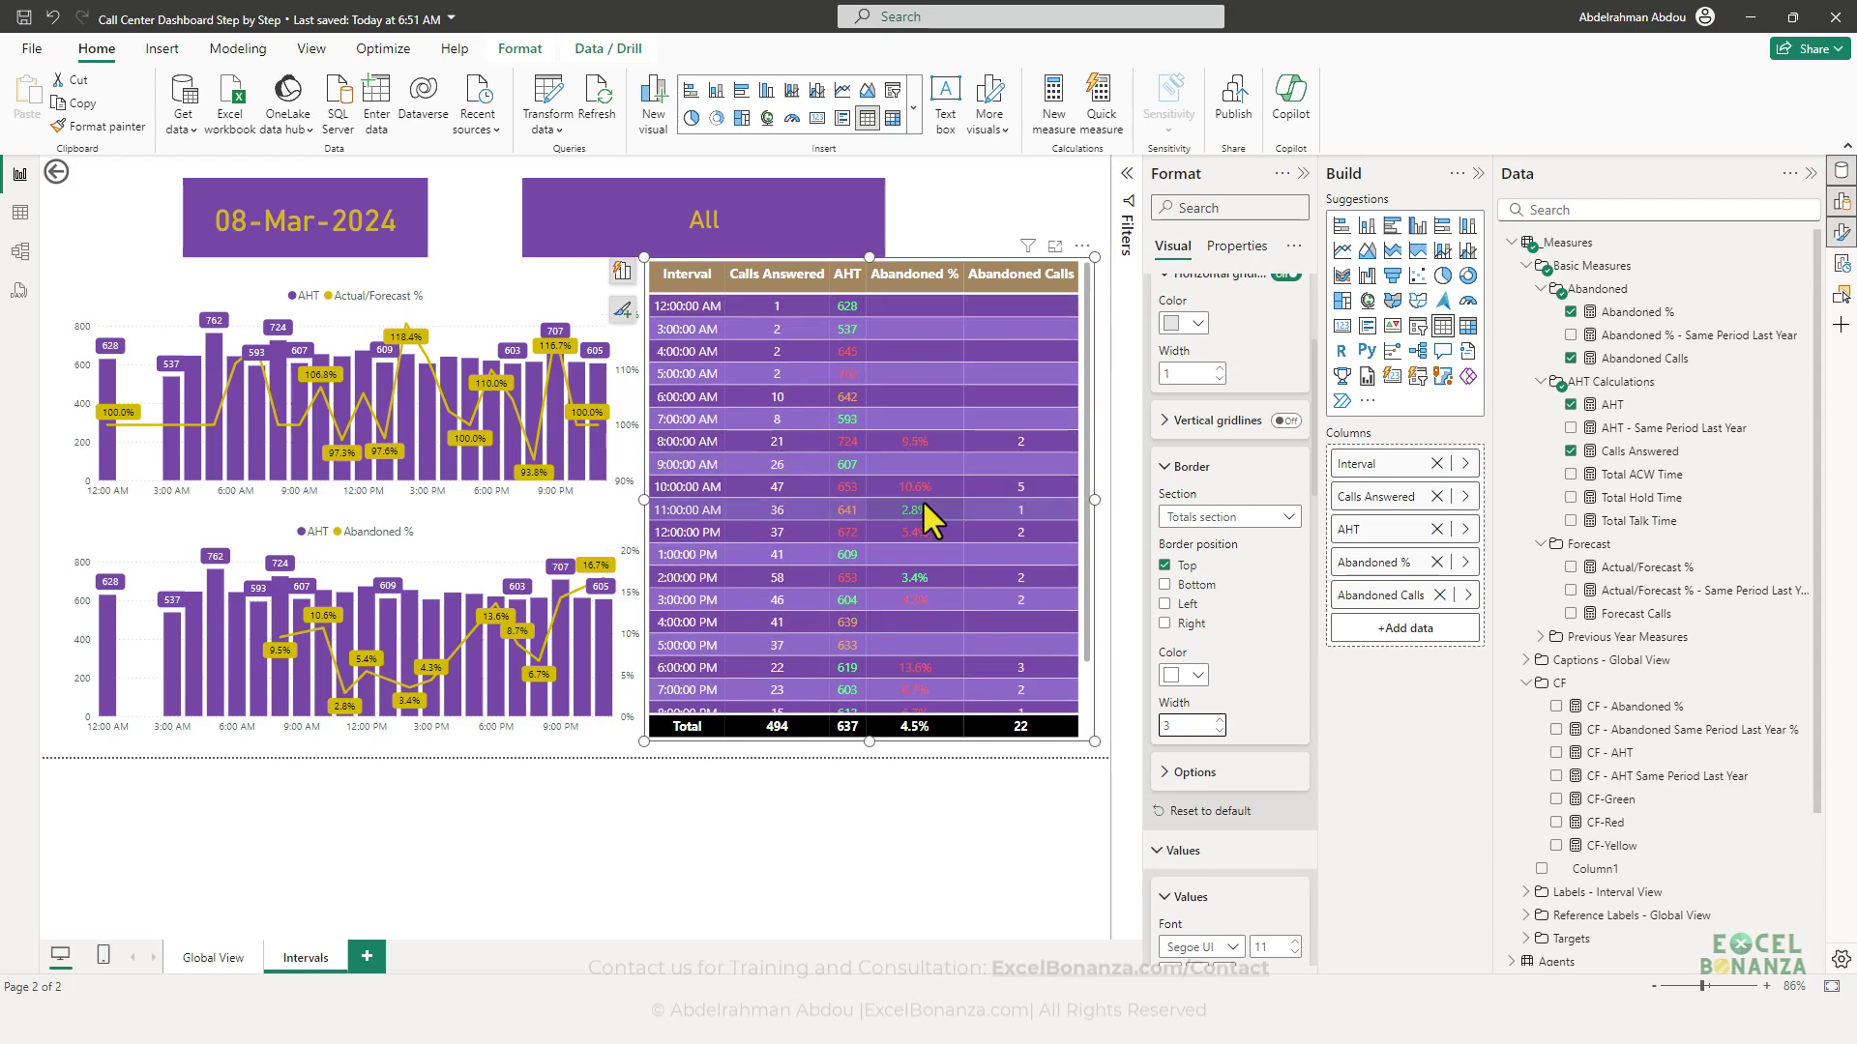
pyautogui.moveTo(644, 257); pyautogui.dragTo(652, 279)
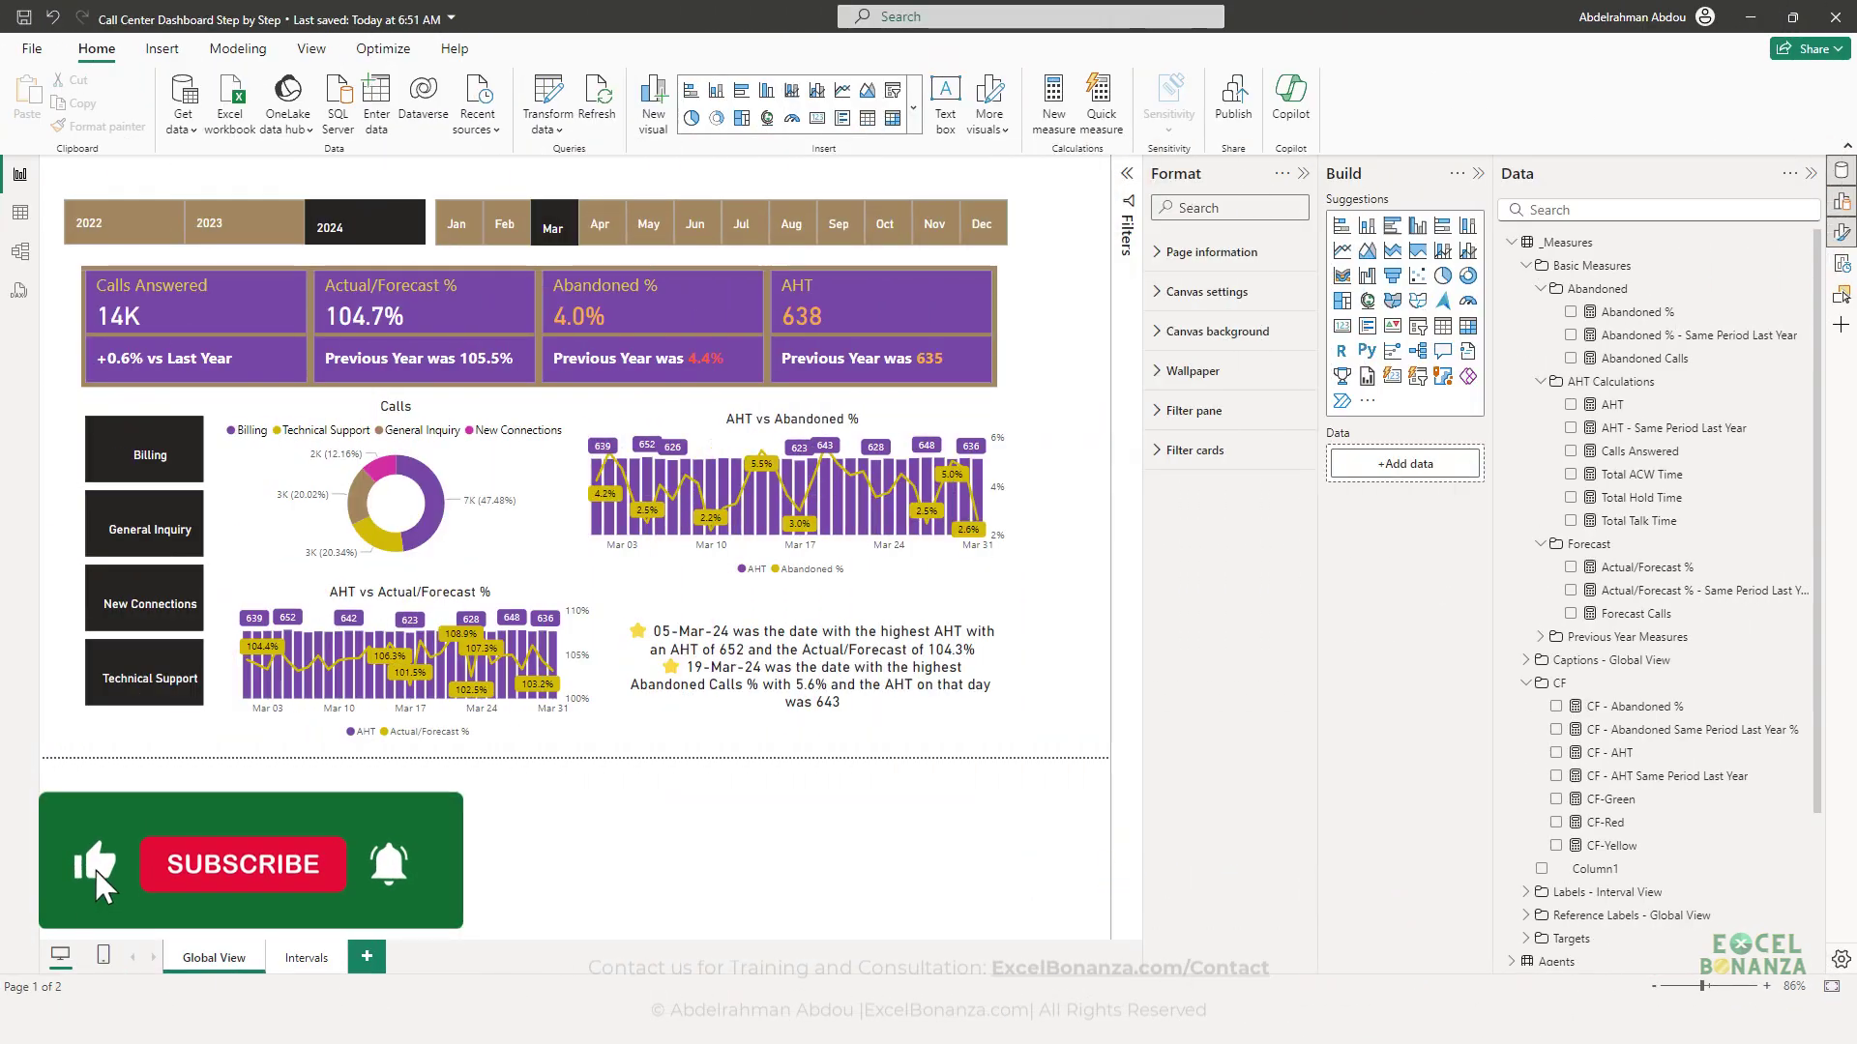
# - Bring up Global View Screenshot.png over the Global View page to compare the dashboard layout
pyautogui.moveTo(1436, 1023)
pyautogui.click(1351, 912)
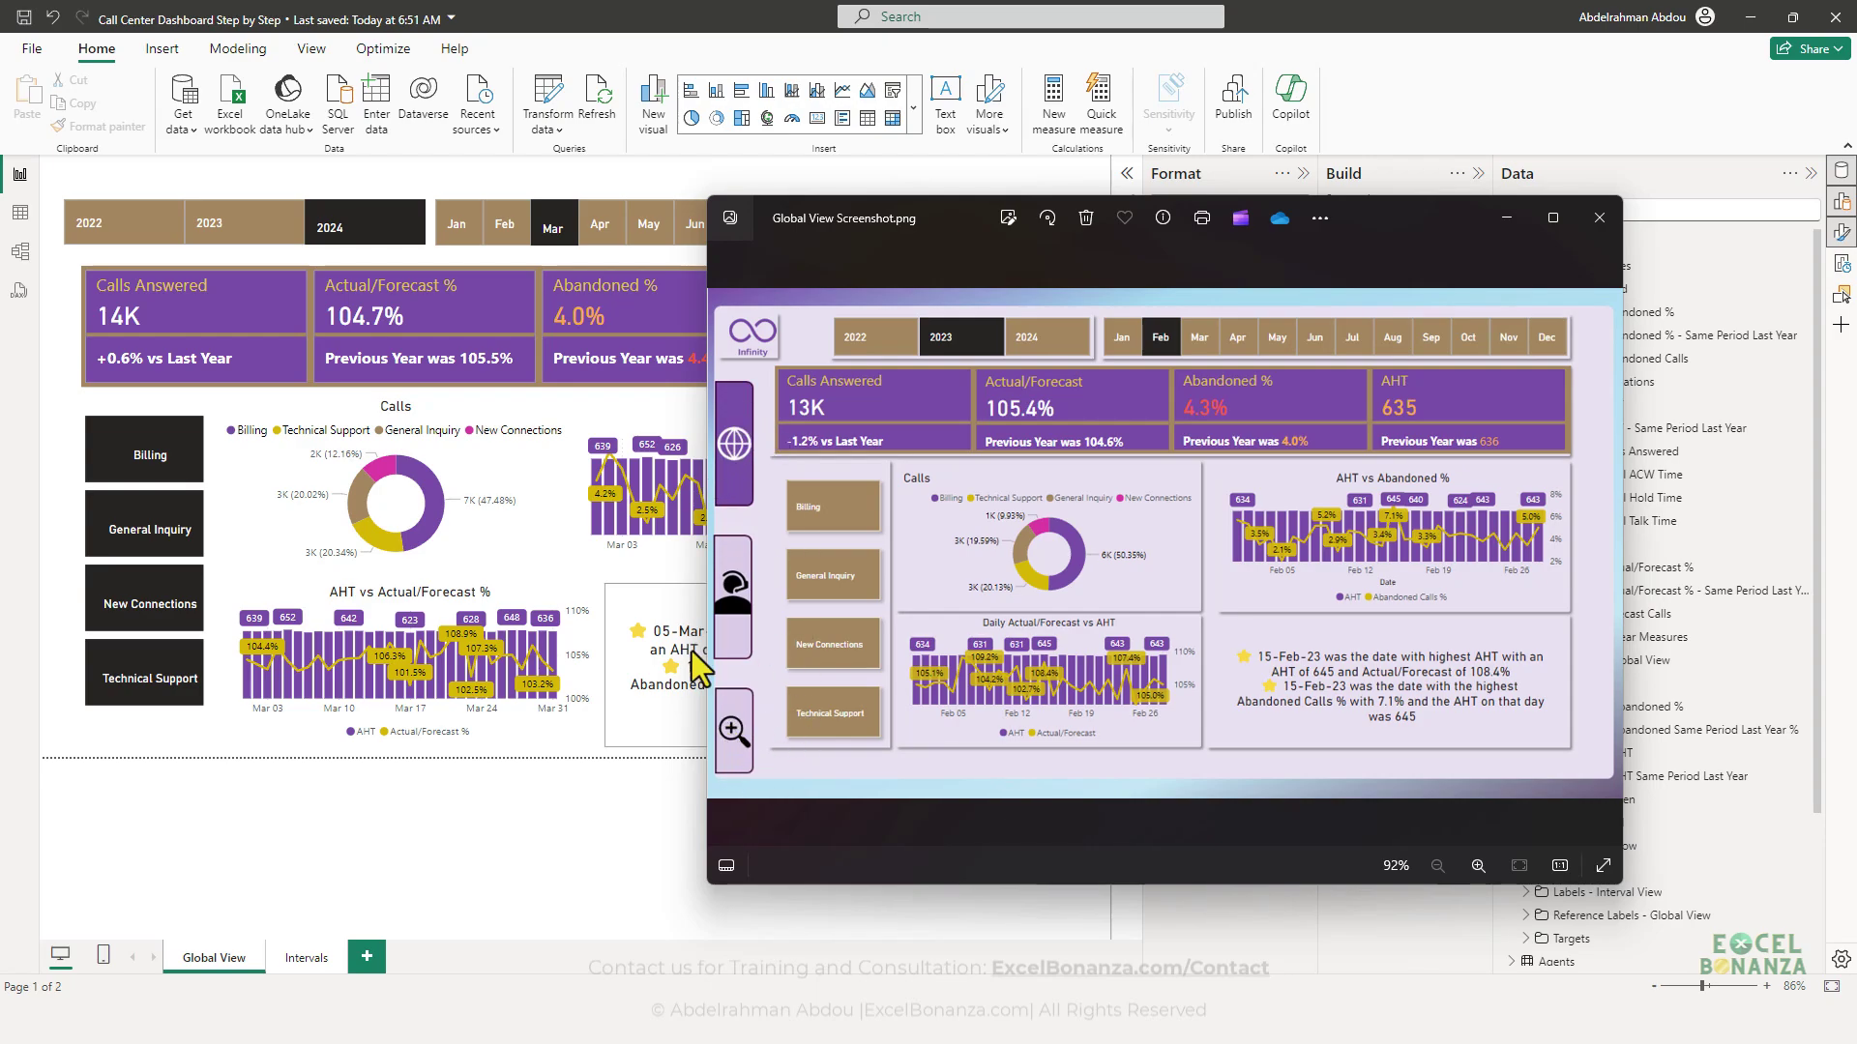
# - Close the reference screenshot and, in PowerPoint, change the new presentation's first slide to the Blank layout
pyautogui.click(329, 803)
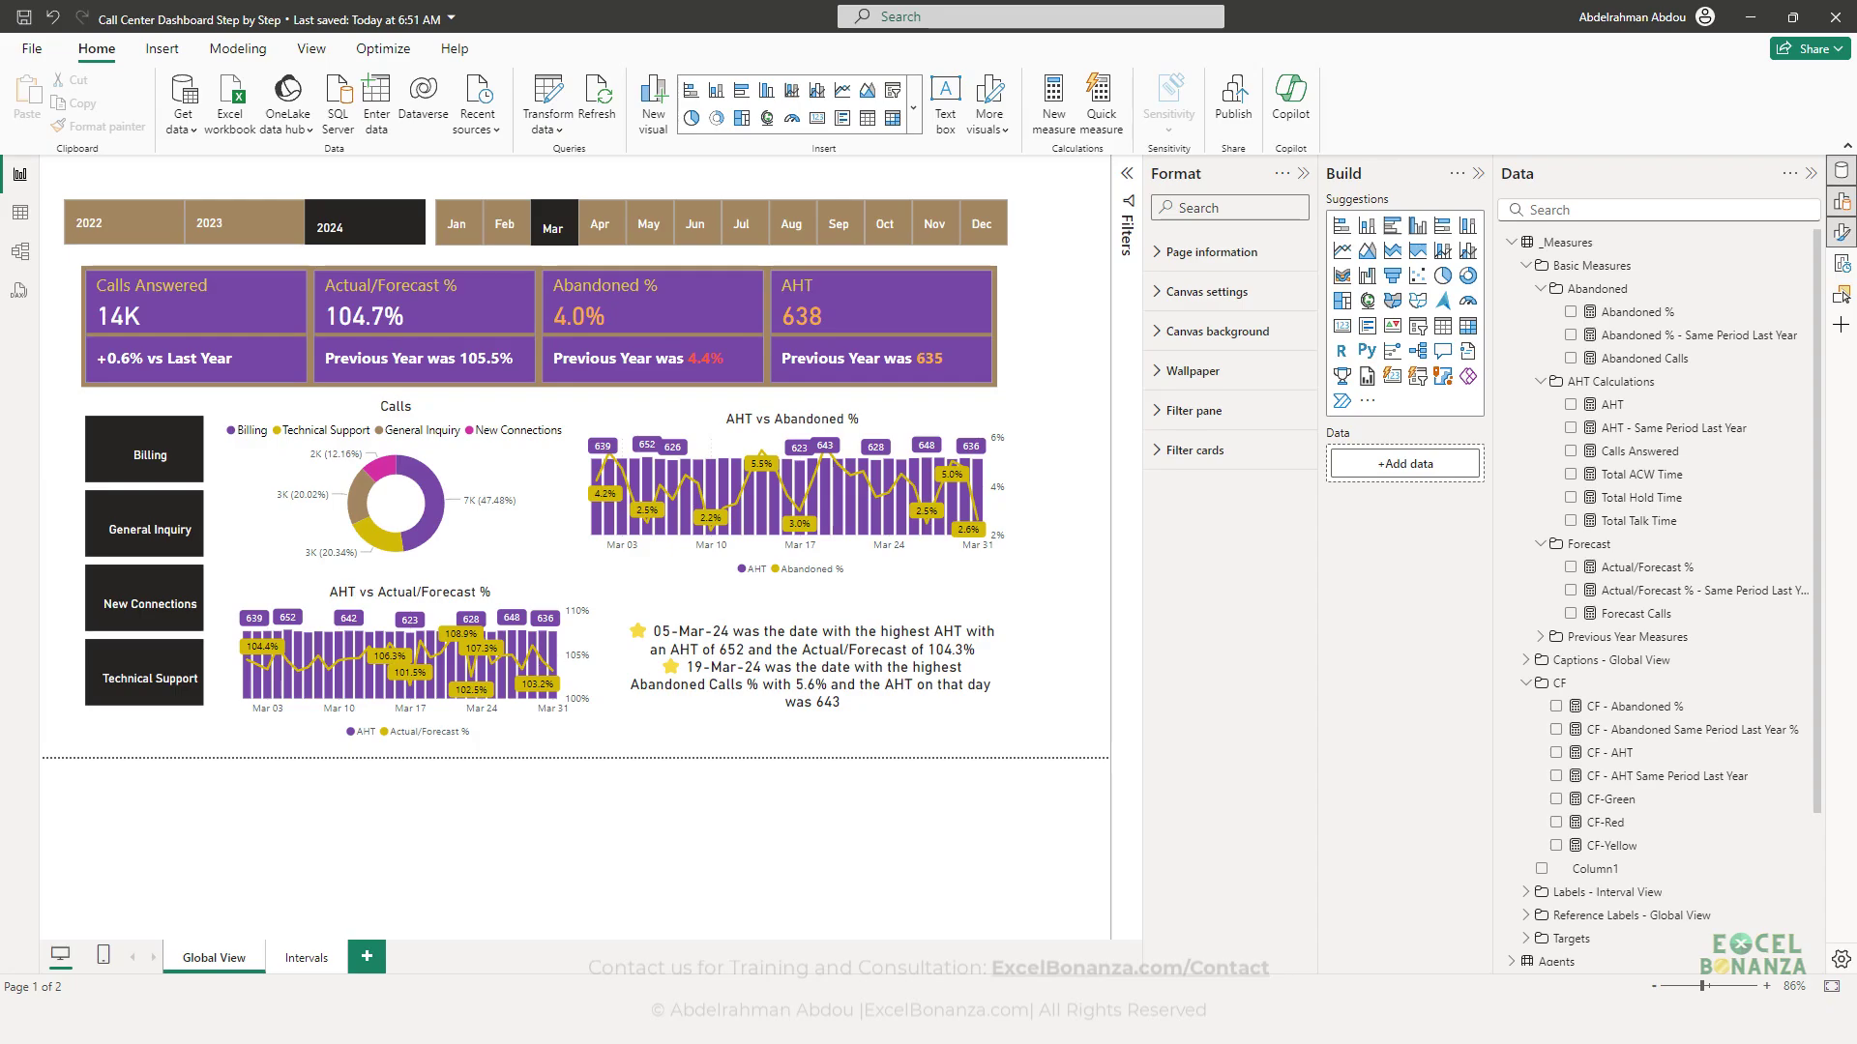
pyautogui.click(613, 950)
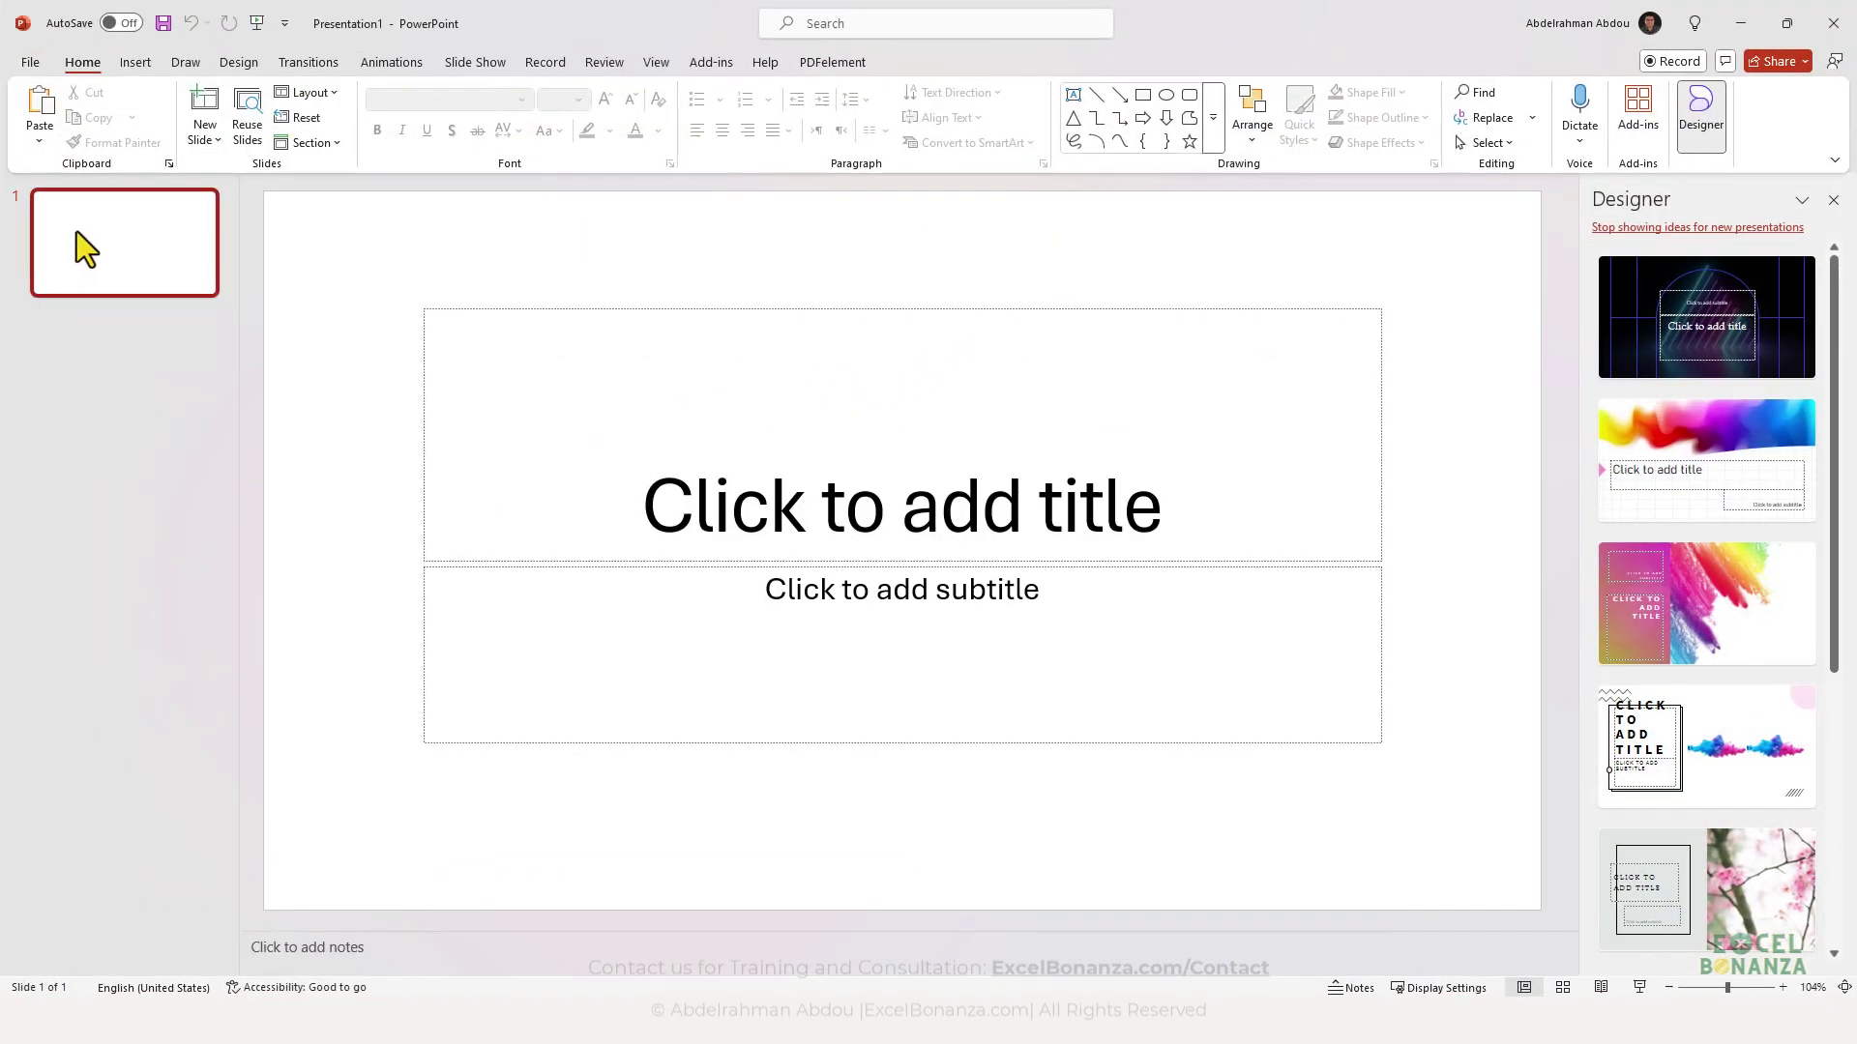
pyautogui.rightClick(76, 232)
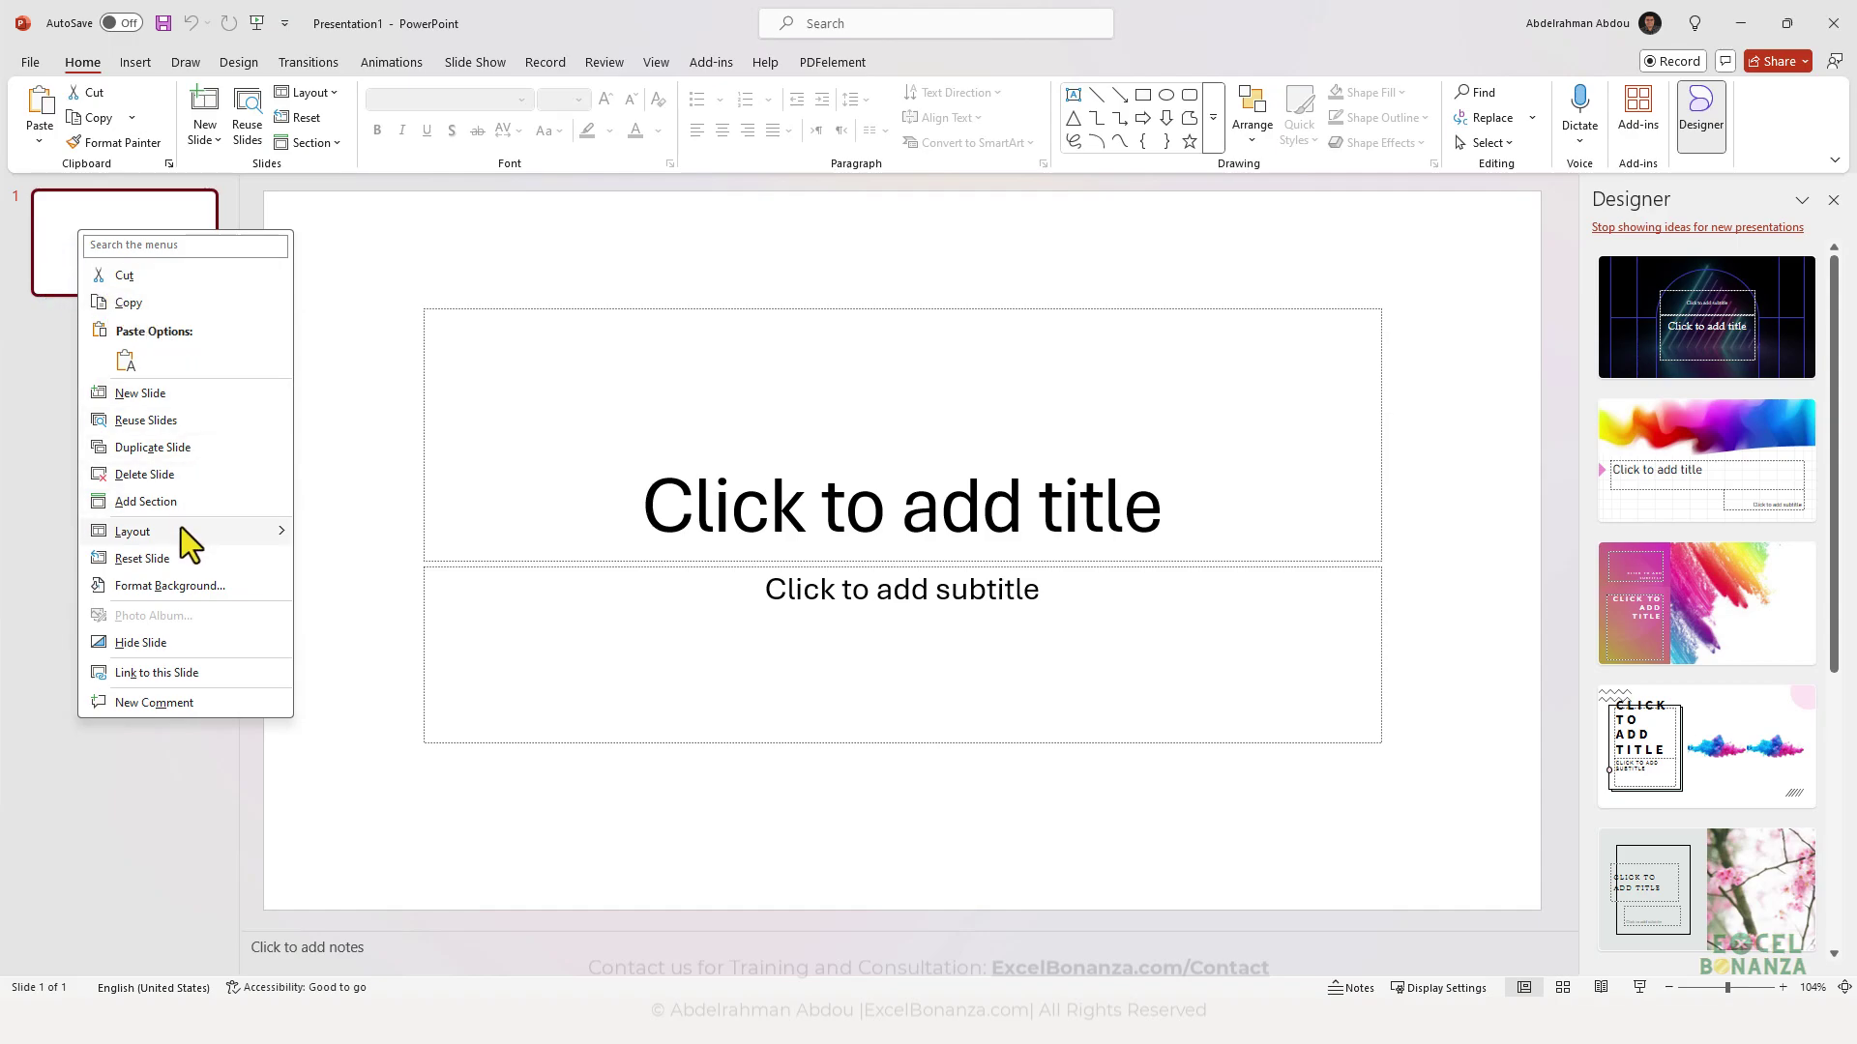
pyautogui.moveTo(250, 528)
pyautogui.click(343, 769)
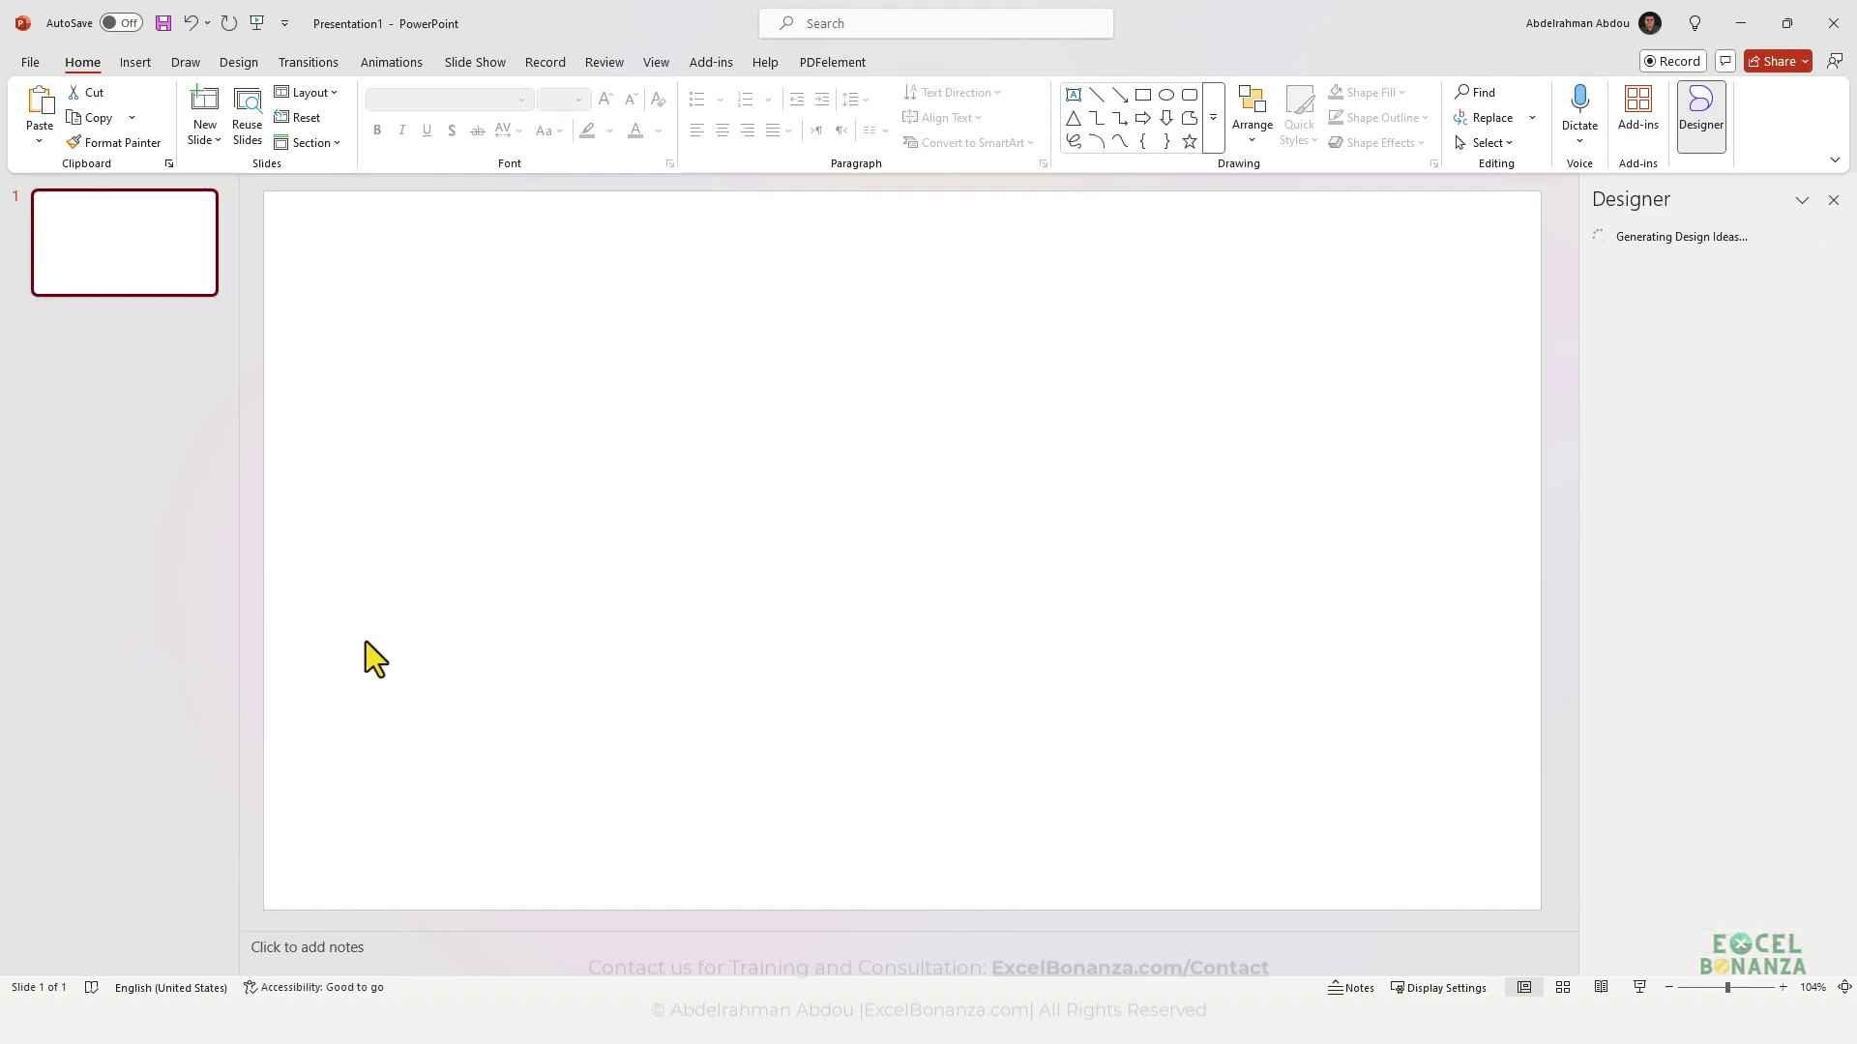
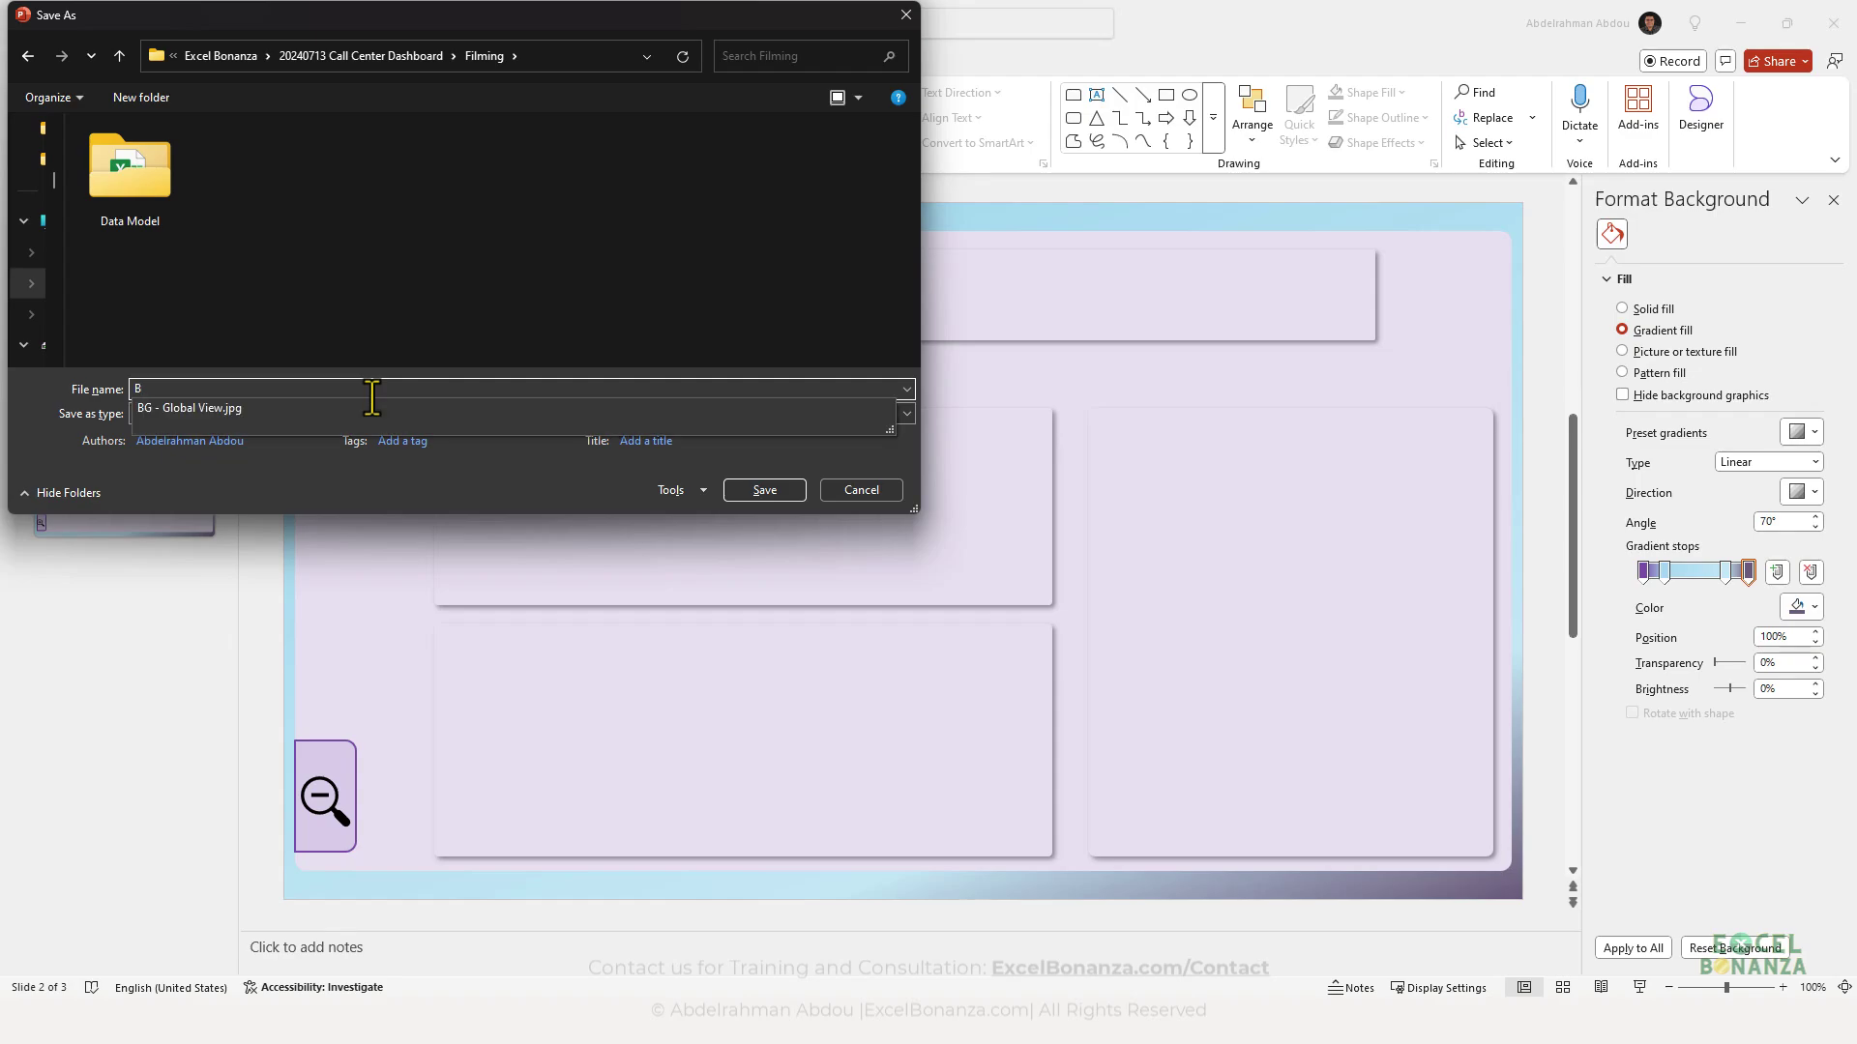
# - Save slide 2 as a JPEG image named BG - Interval View in the Filming folder
pyautogui.click(234, 407)
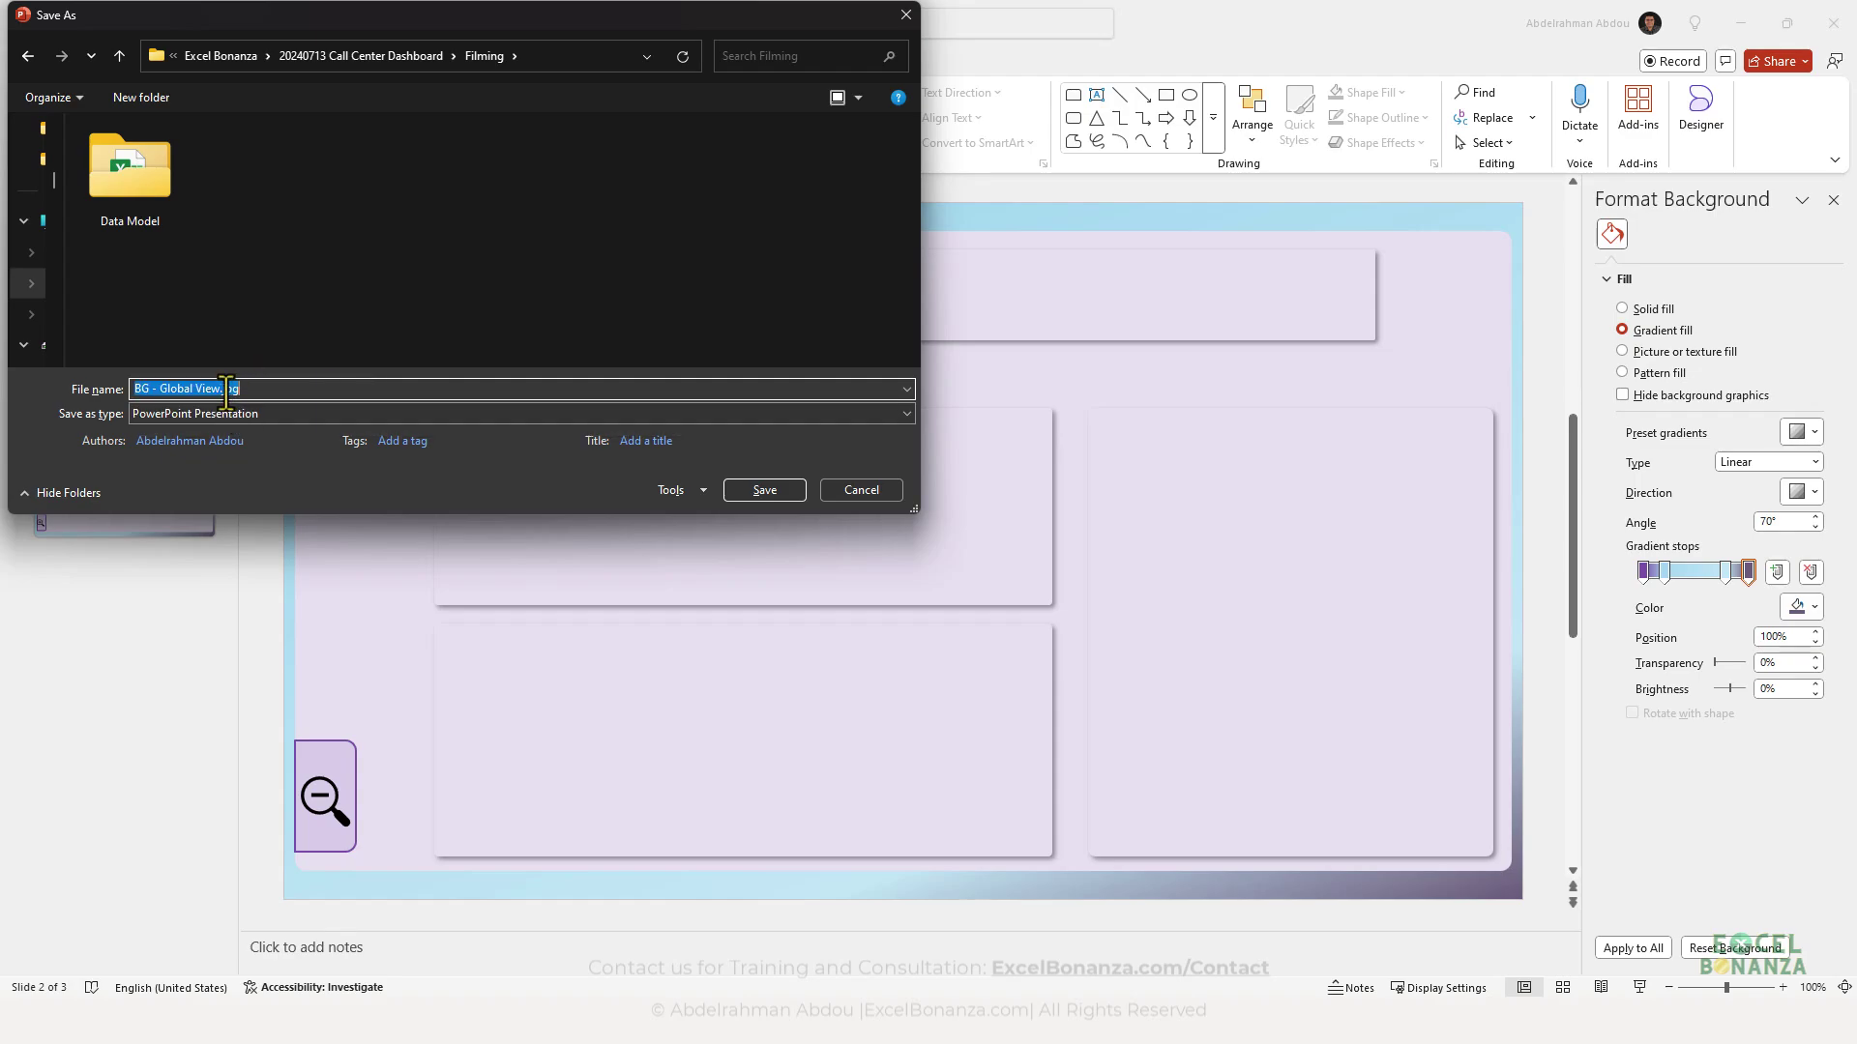
pyautogui.click(200, 389)
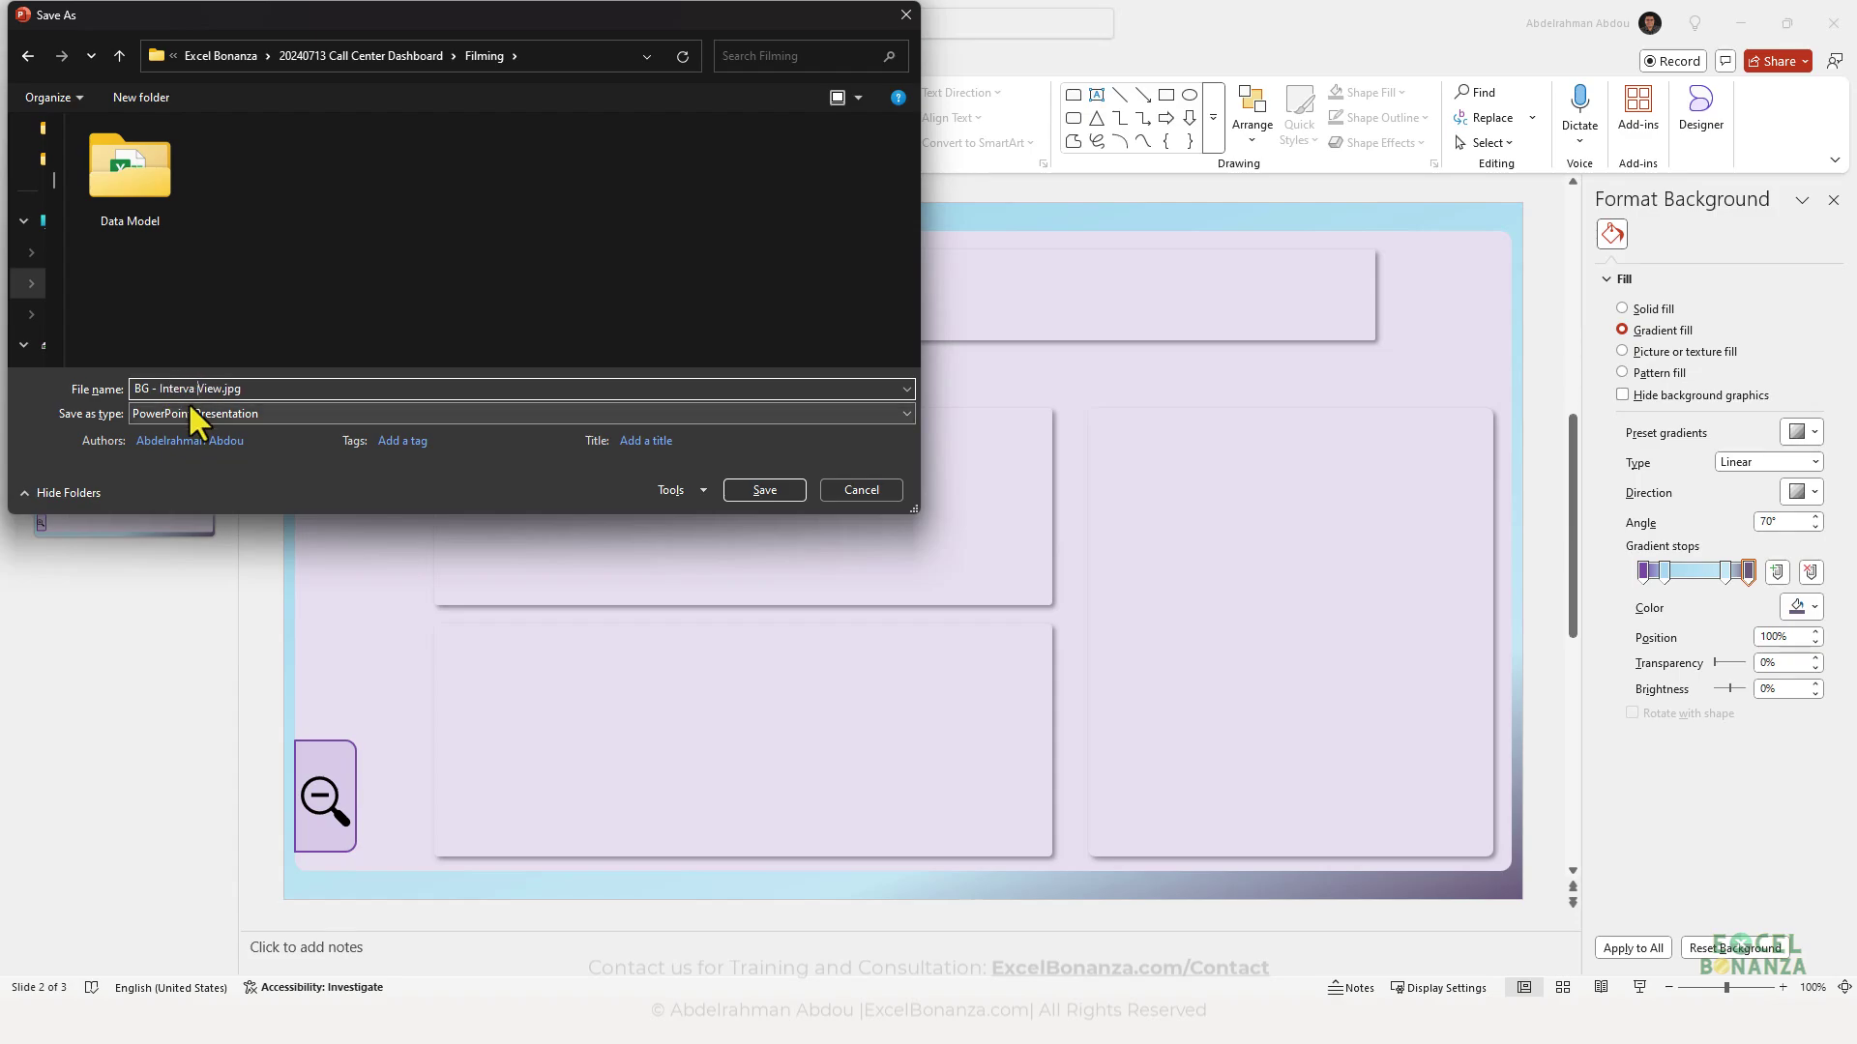
pyautogui.click(242, 412)
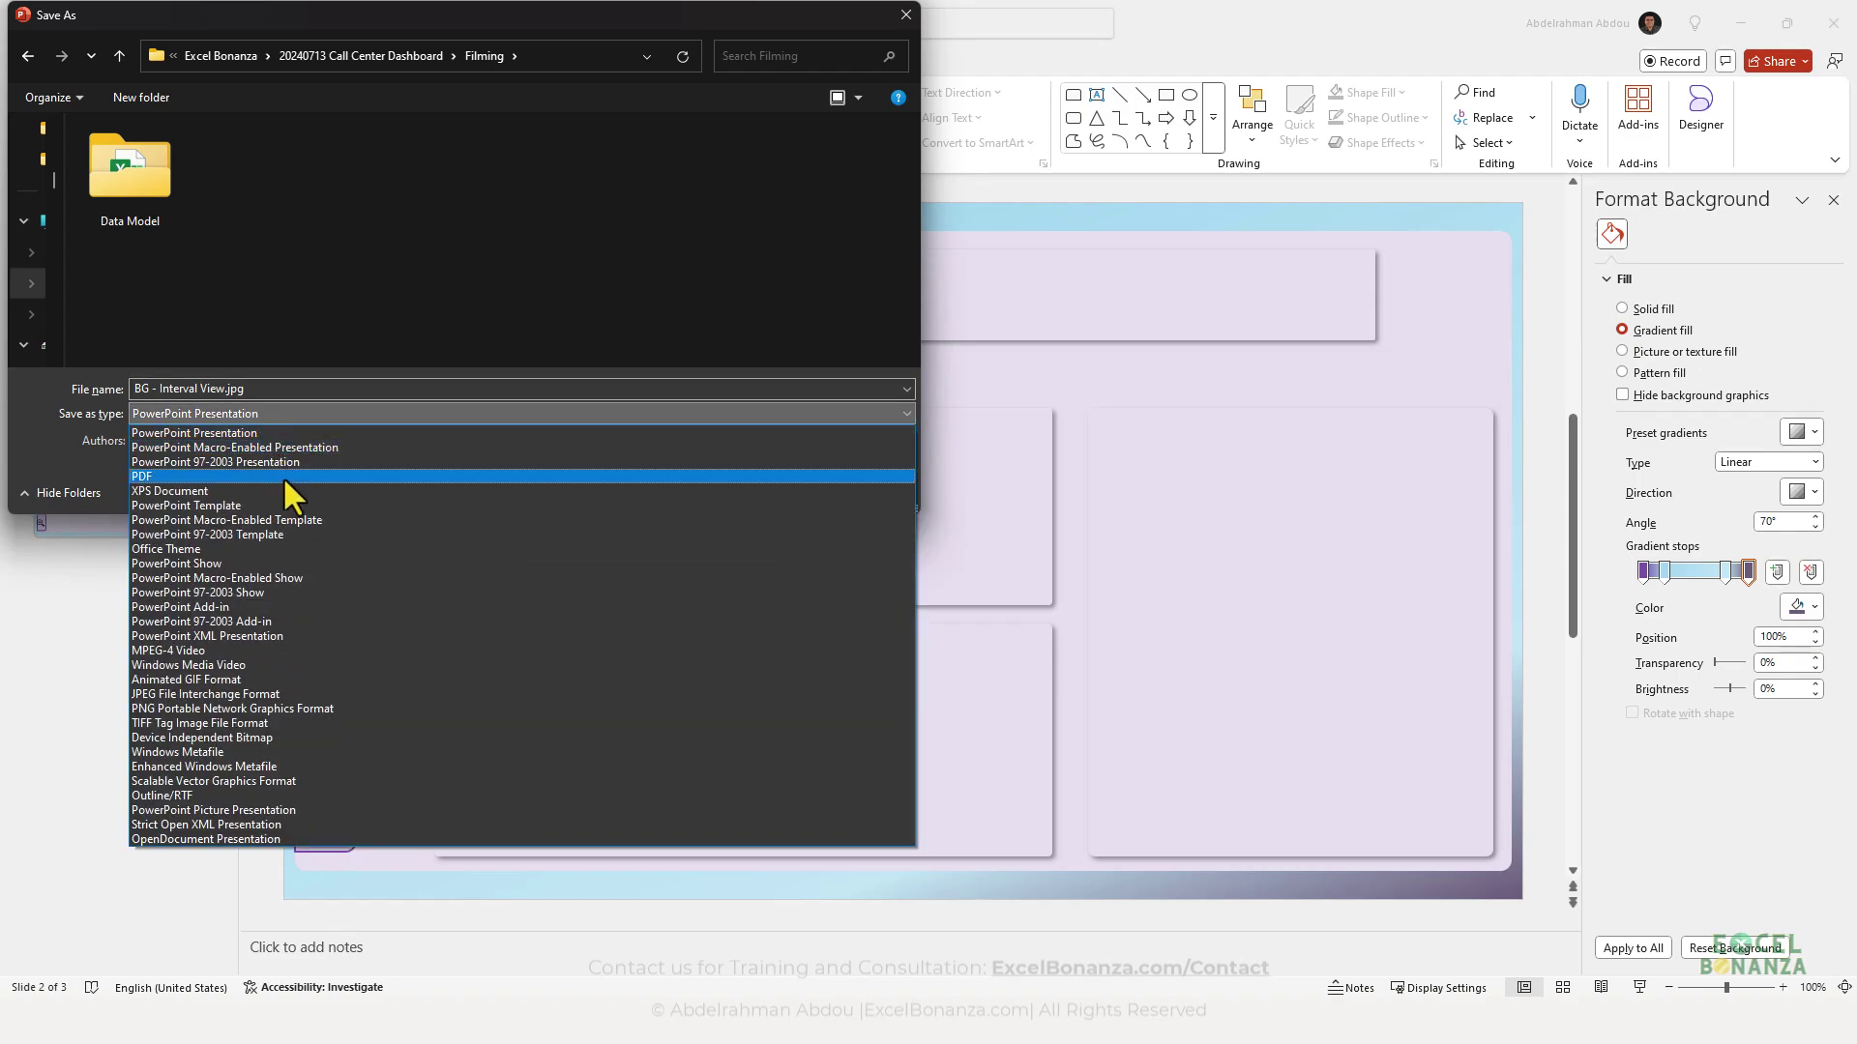
pyautogui.click(215, 694)
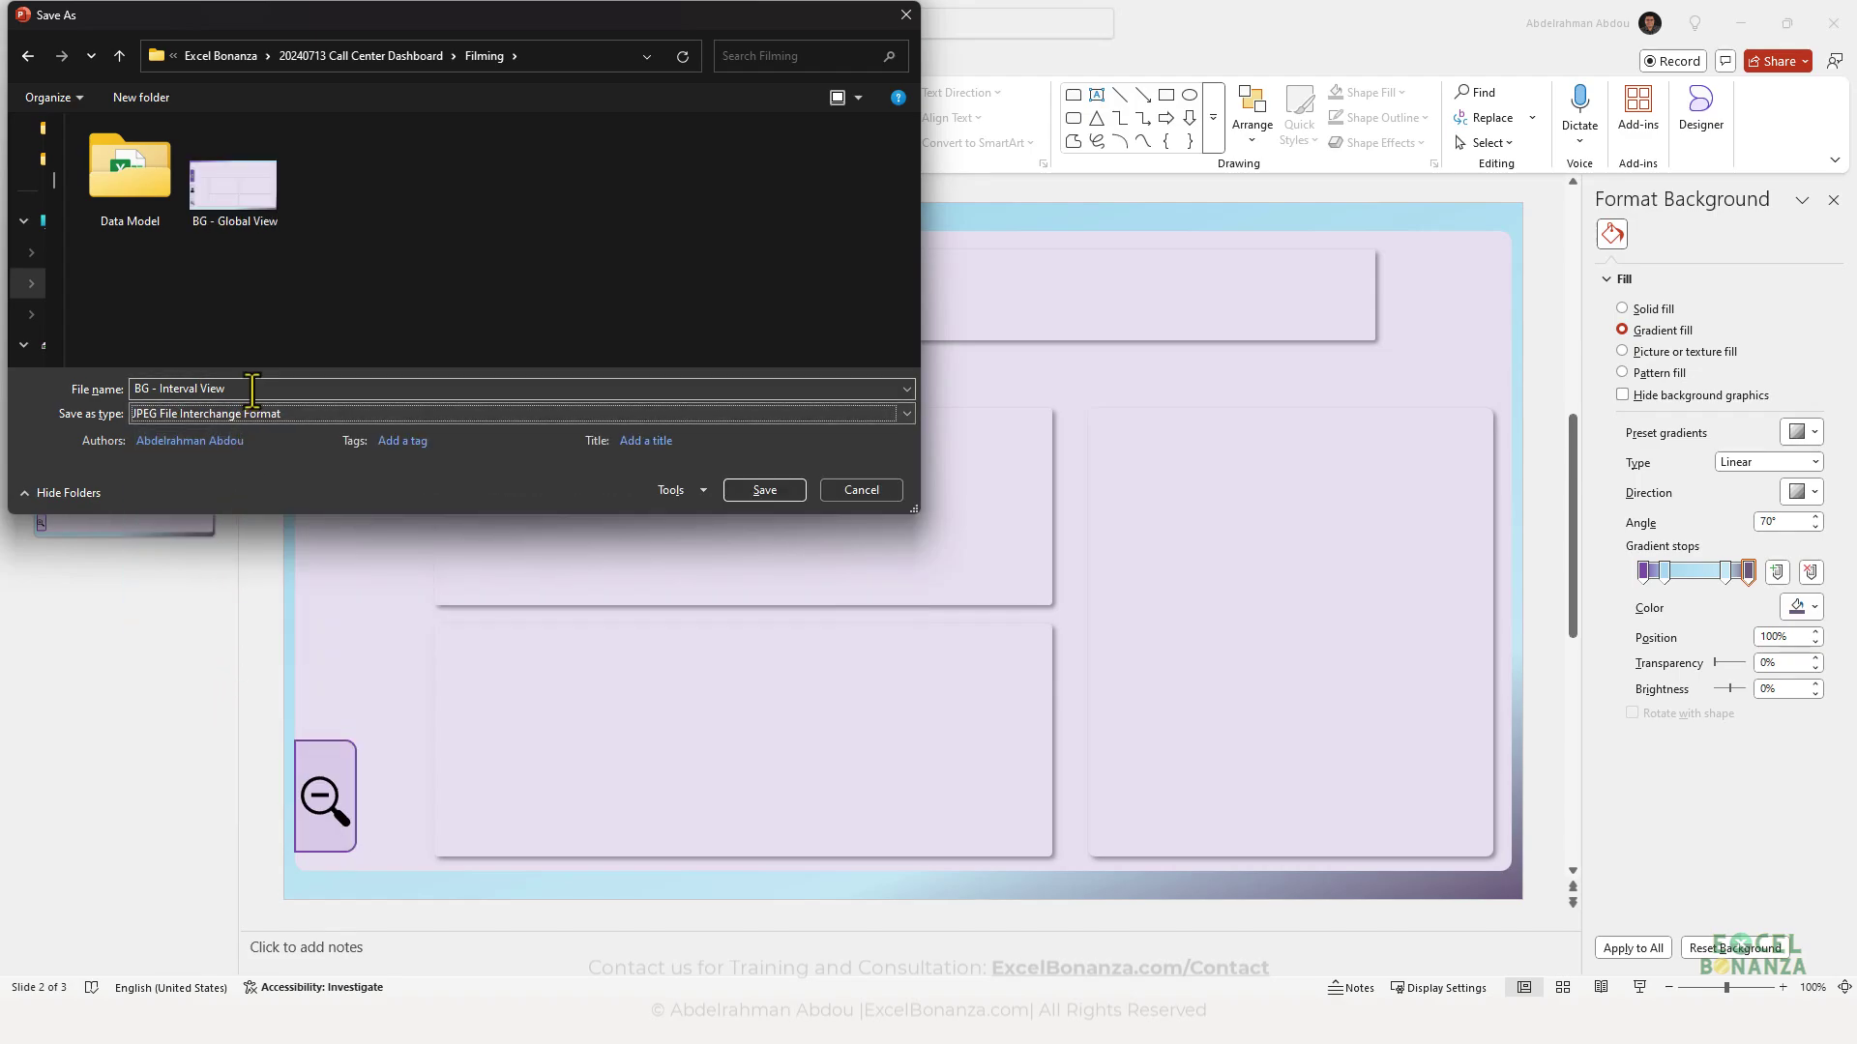
pyautogui.click(358, 391)
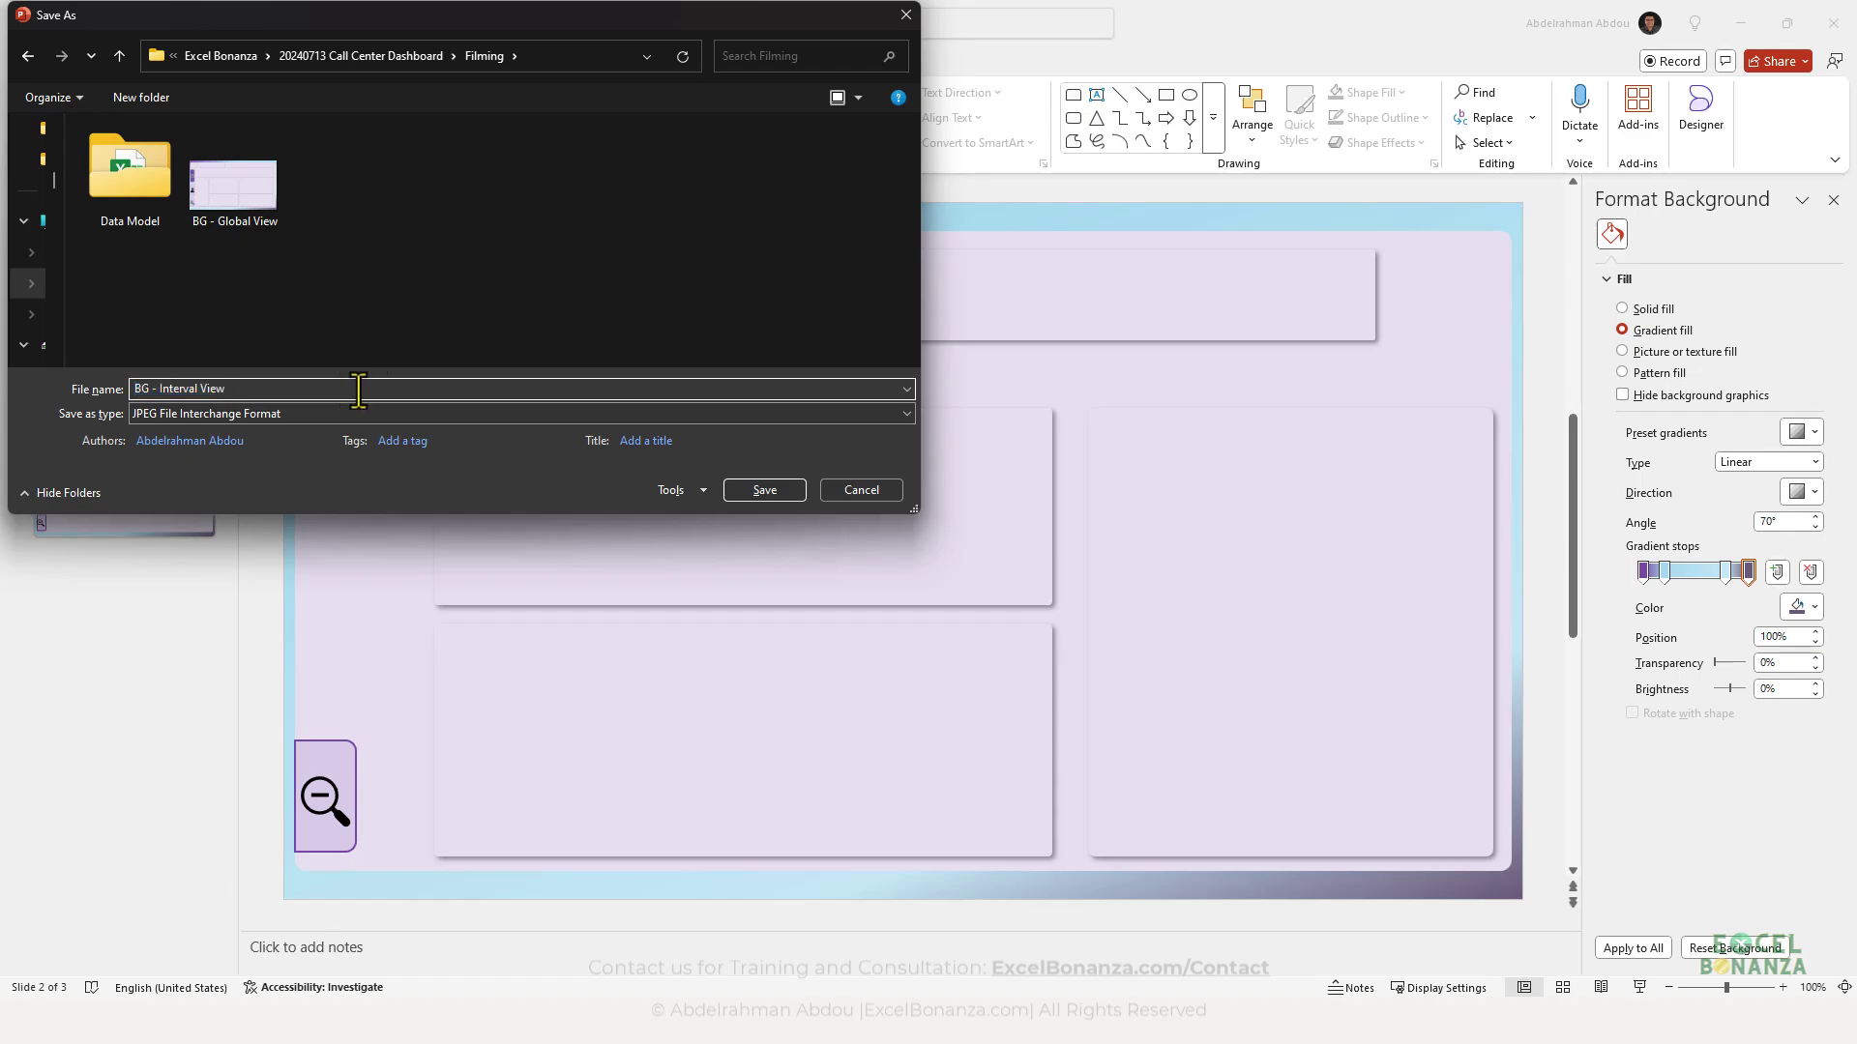
pyautogui.click(775, 489)
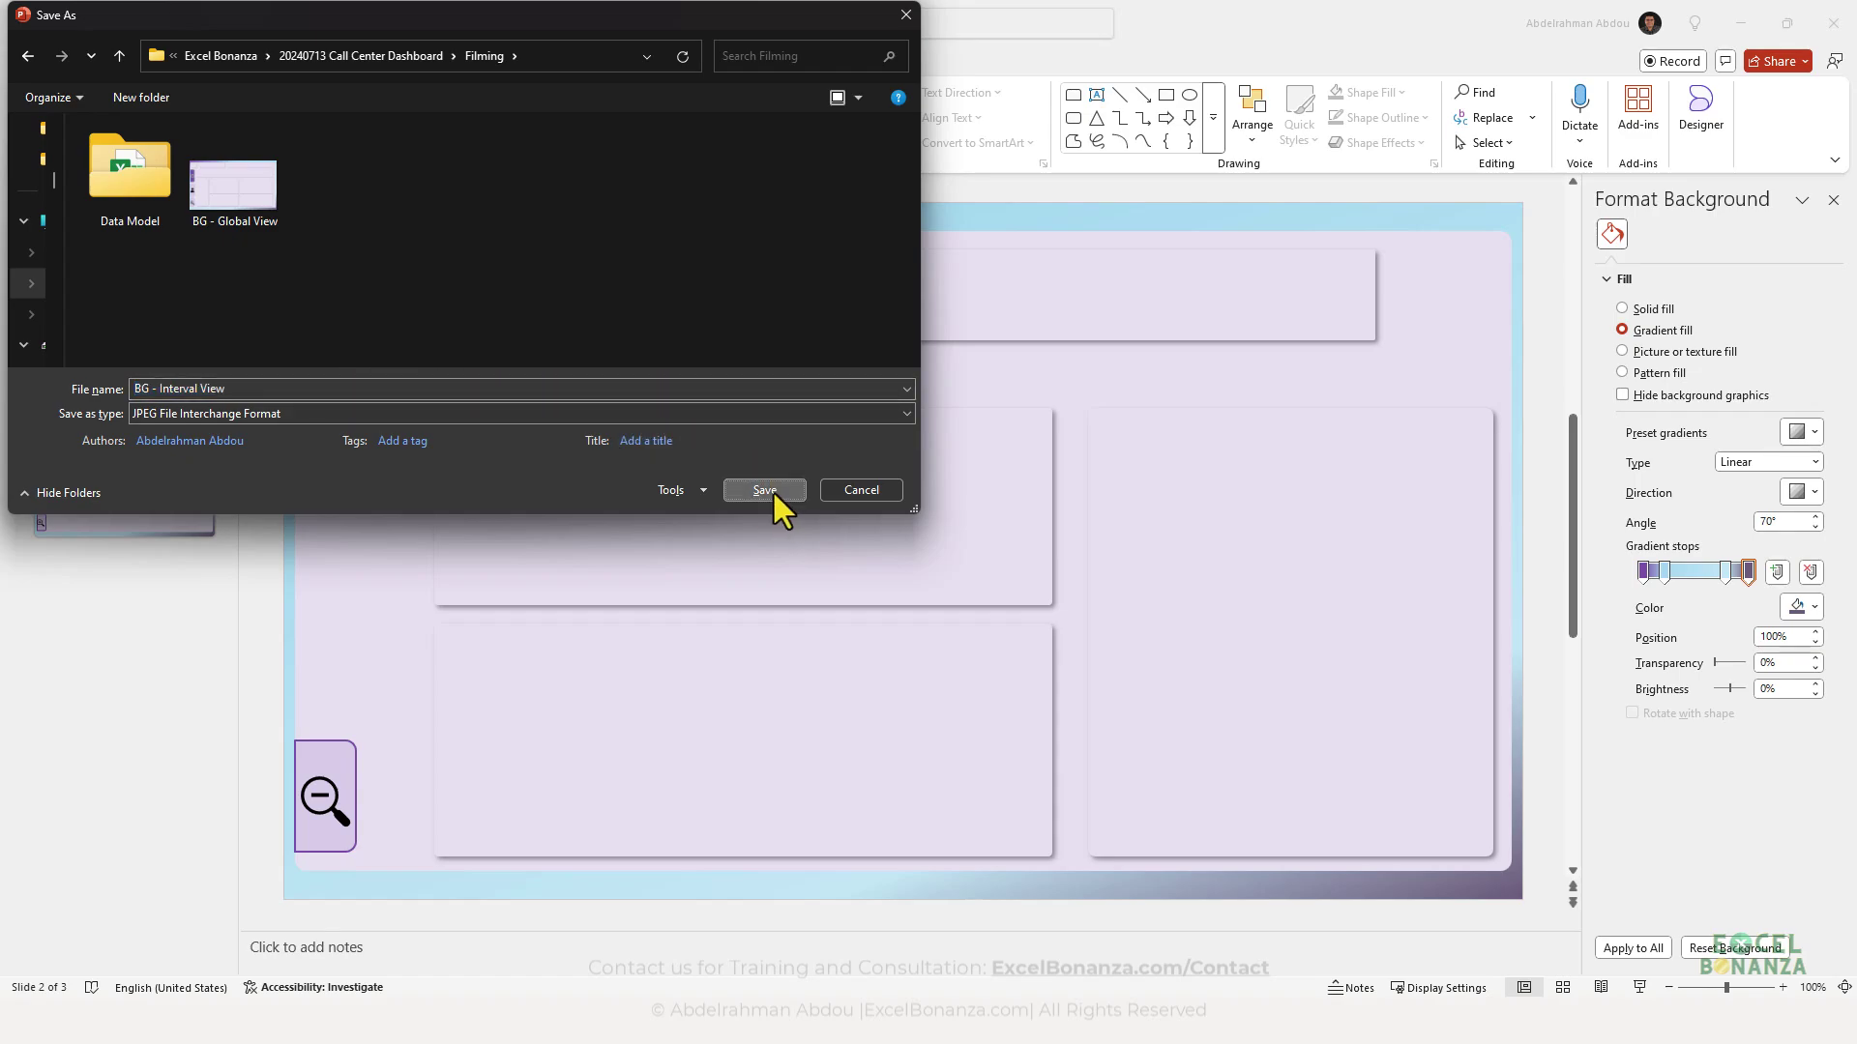
pyautogui.click(954, 546)
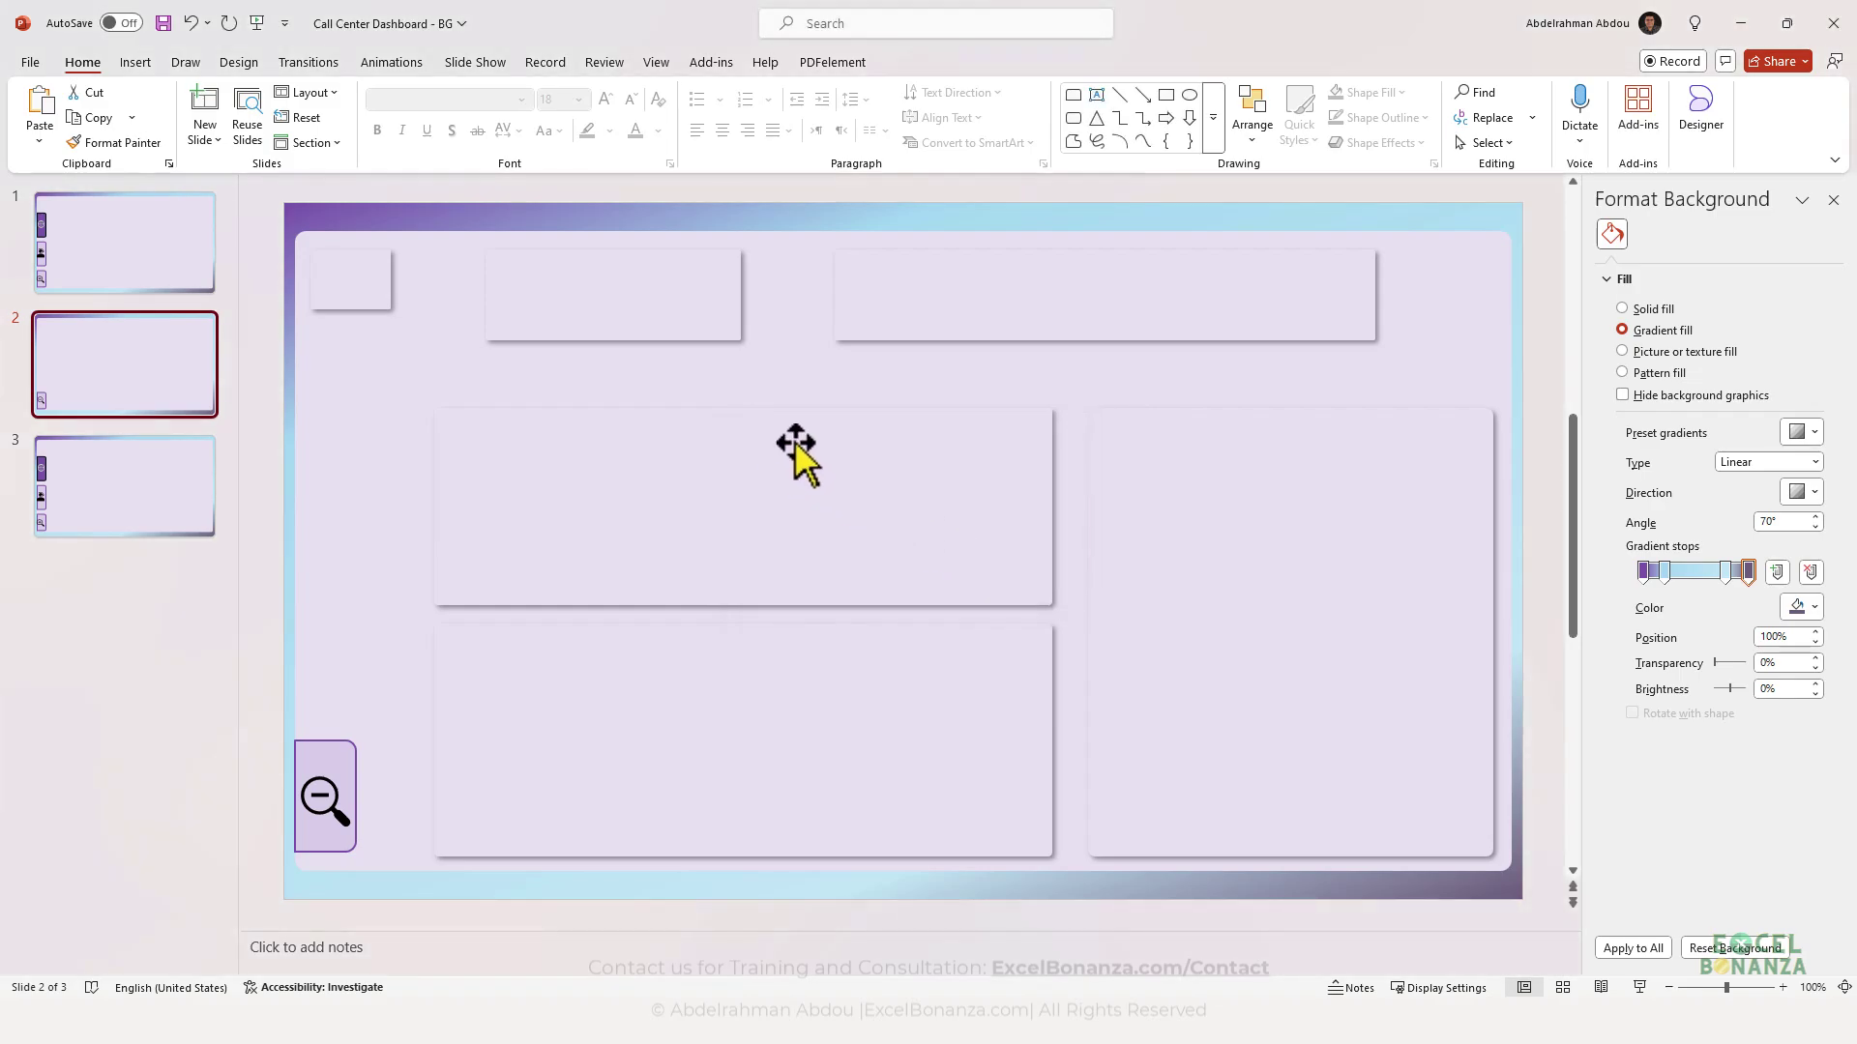
# - Compare the frame layout and navigation icons on background slides 2 and 3
pyautogui.click(183, 520)
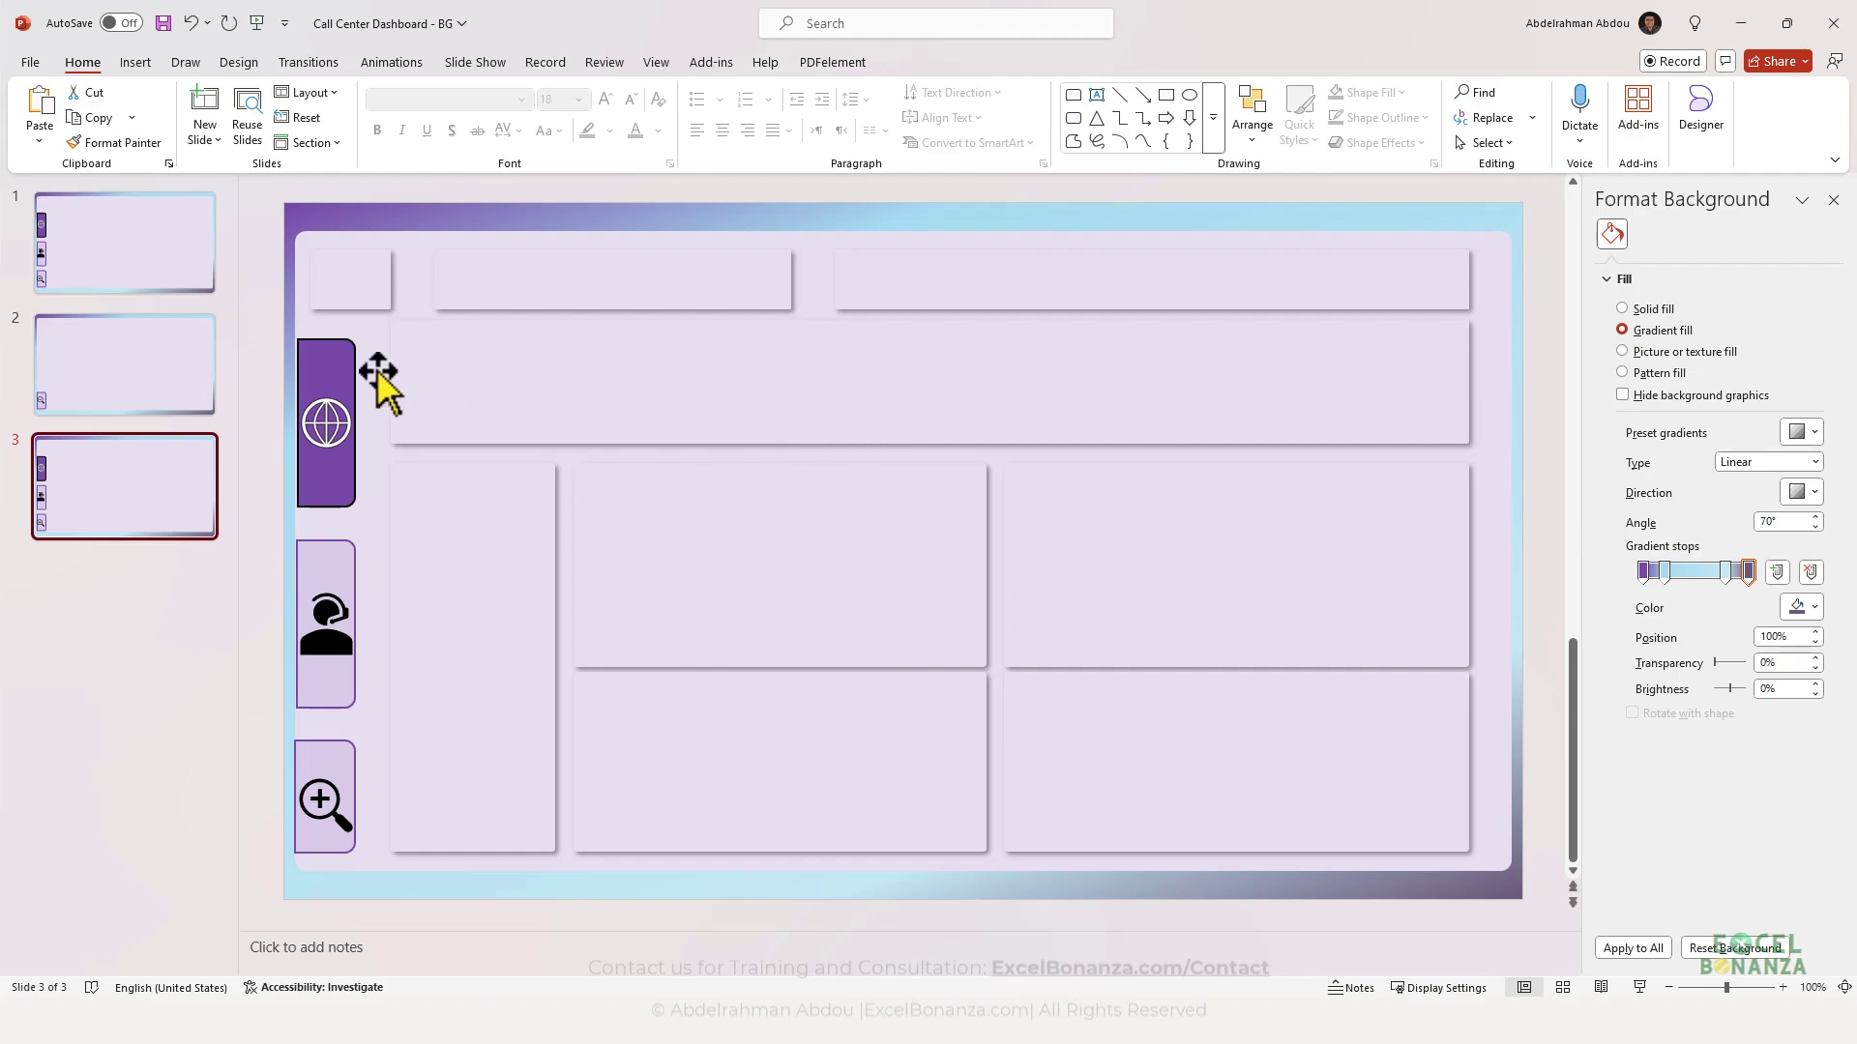
pyautogui.click(188, 393)
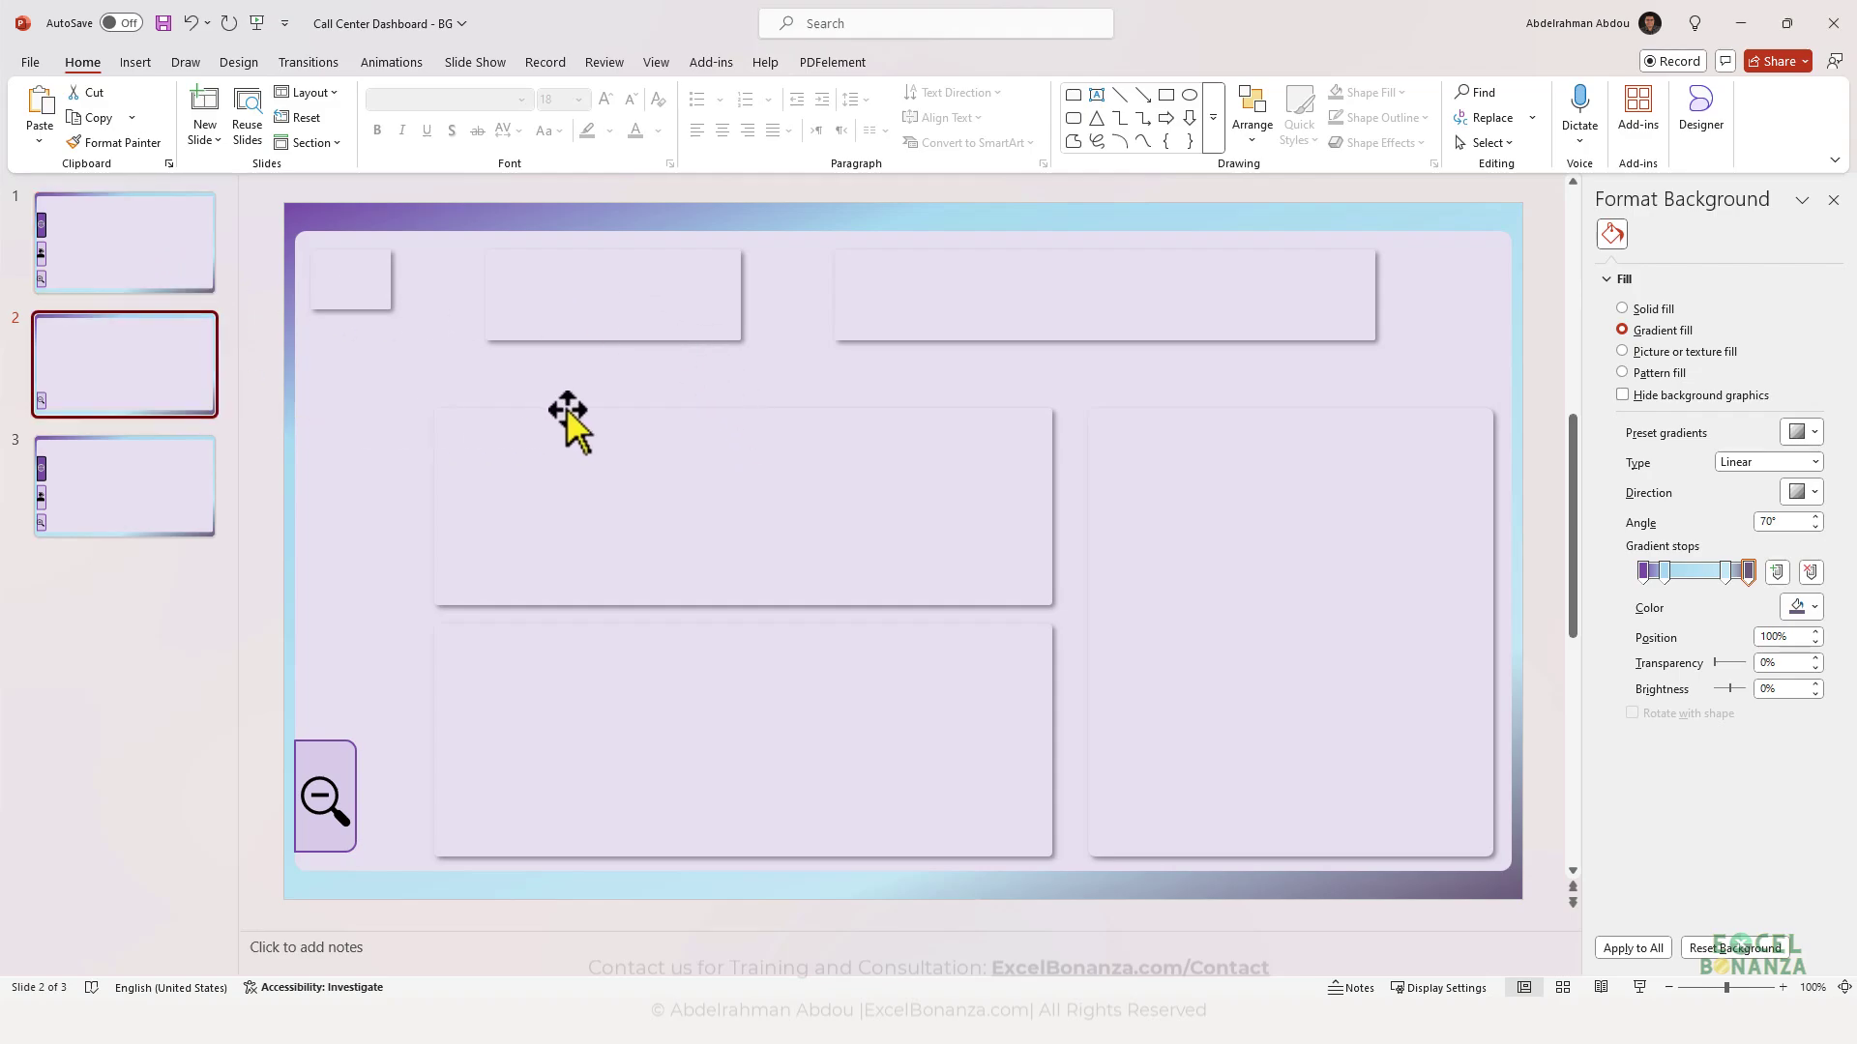
pyautogui.click(97, 508)
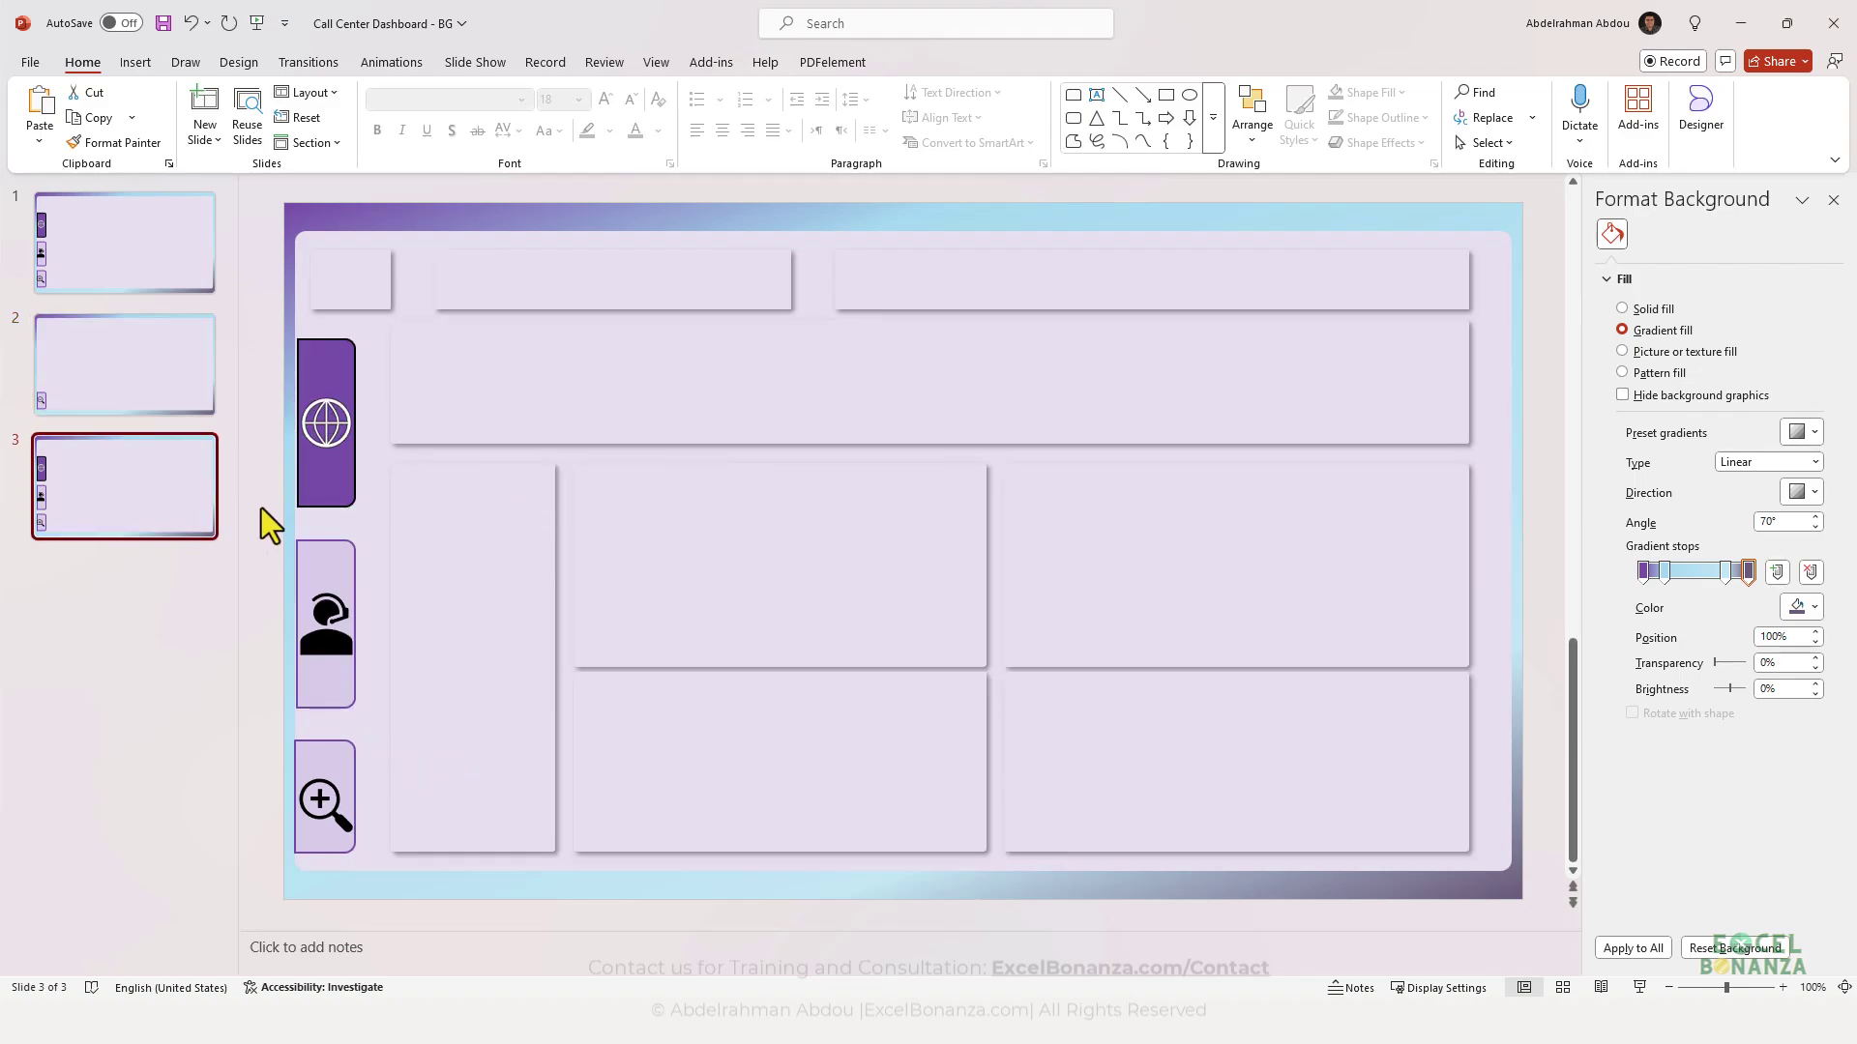
pyautogui.click(345, 603)
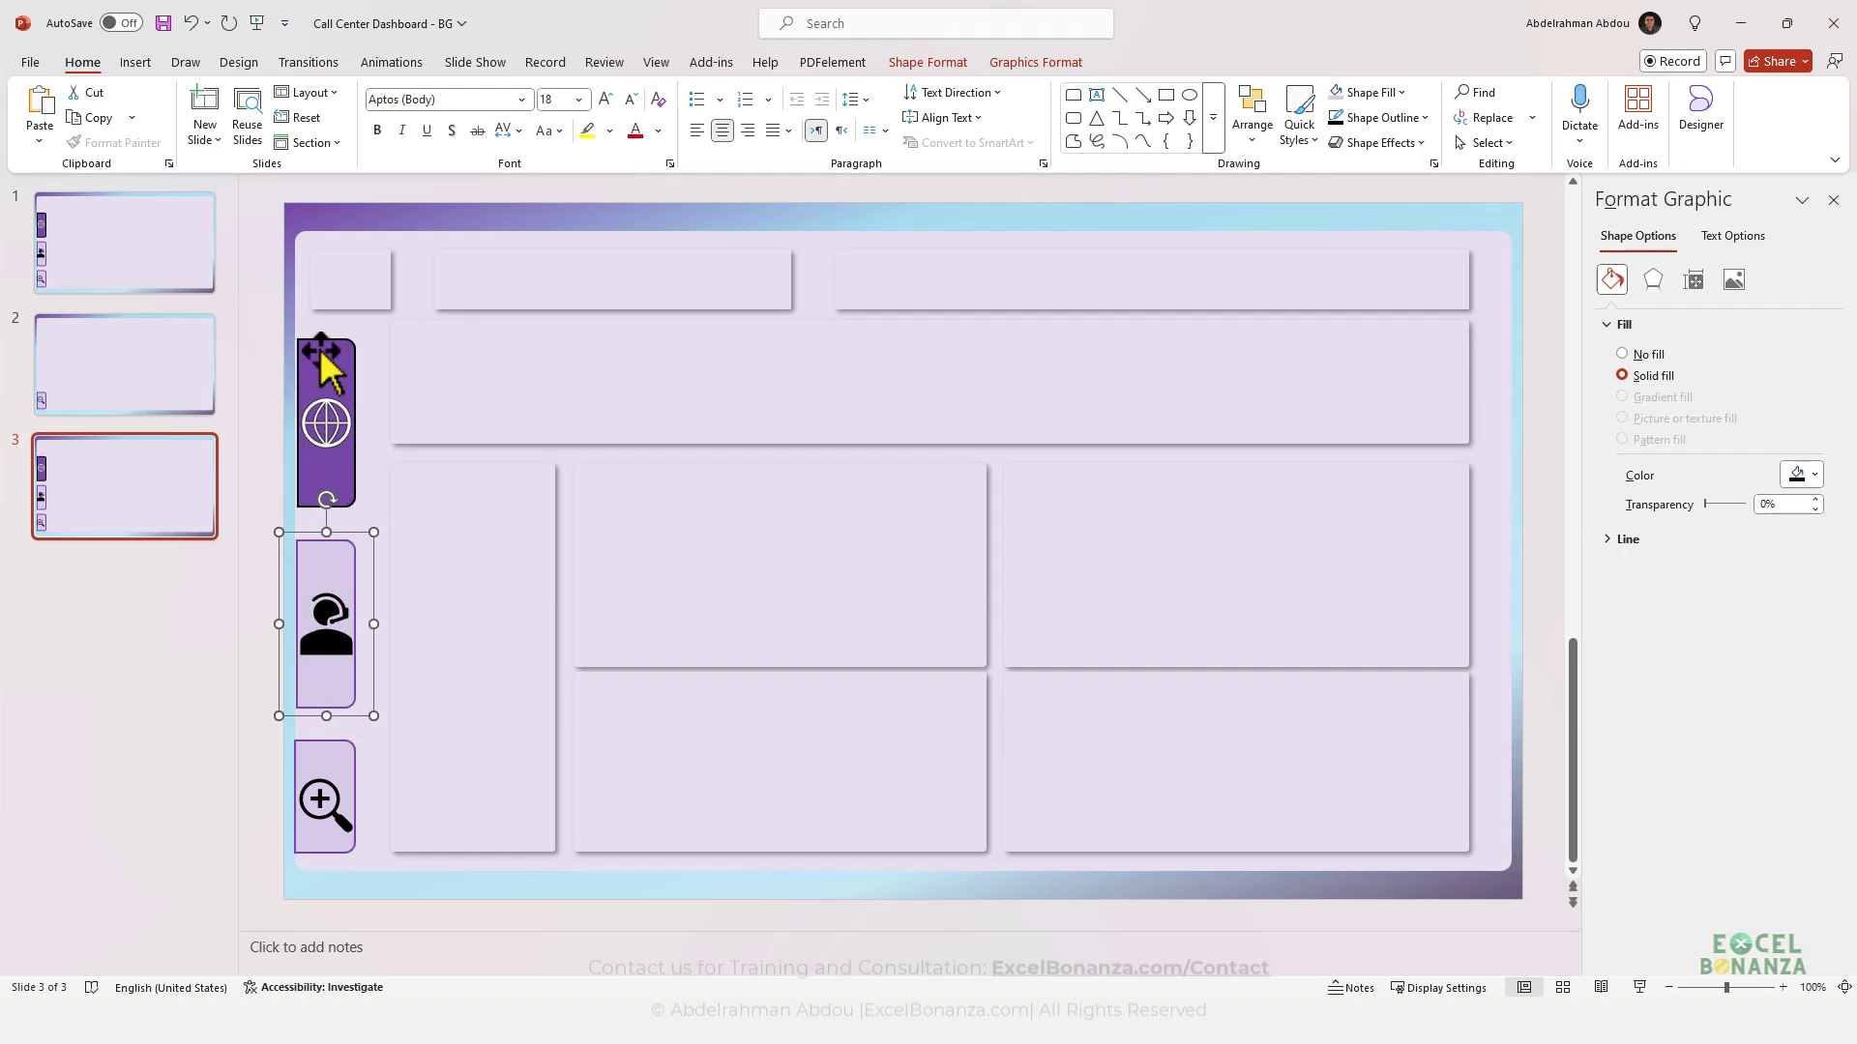
pyautogui.click(167, 369)
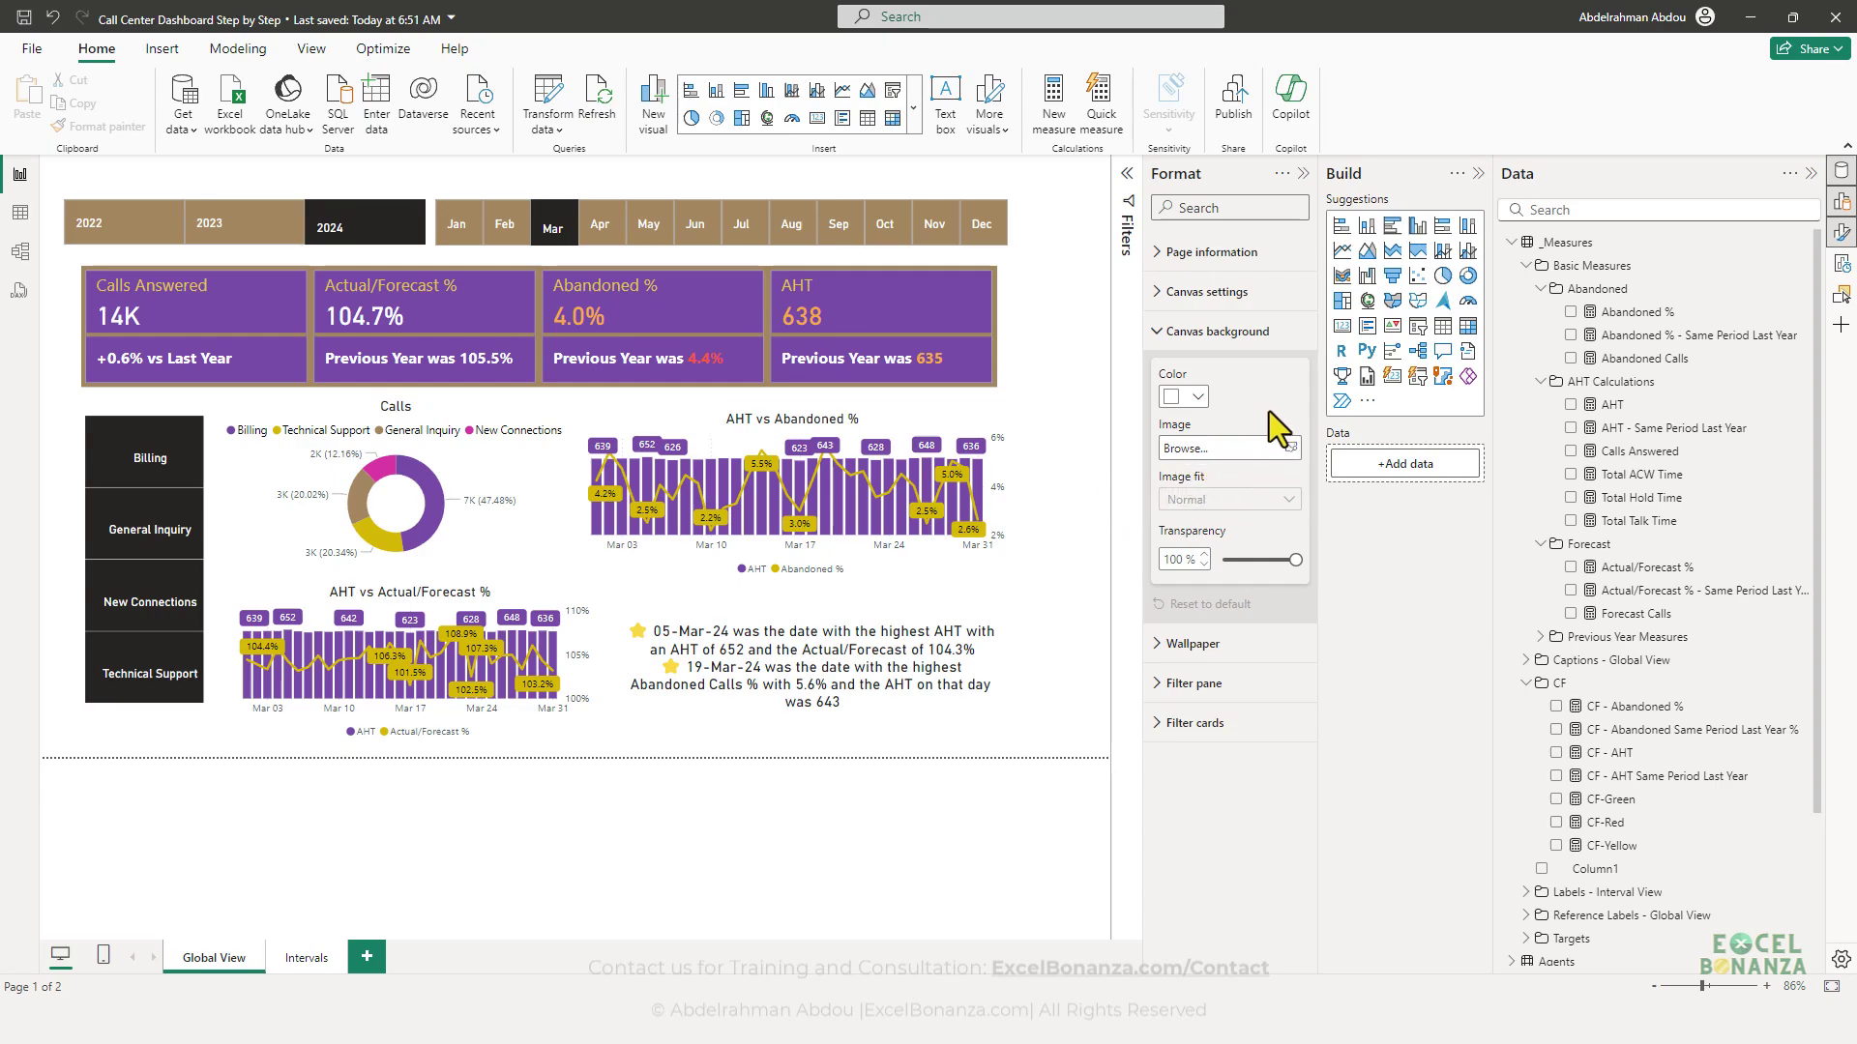
pyautogui.click(1188, 334)
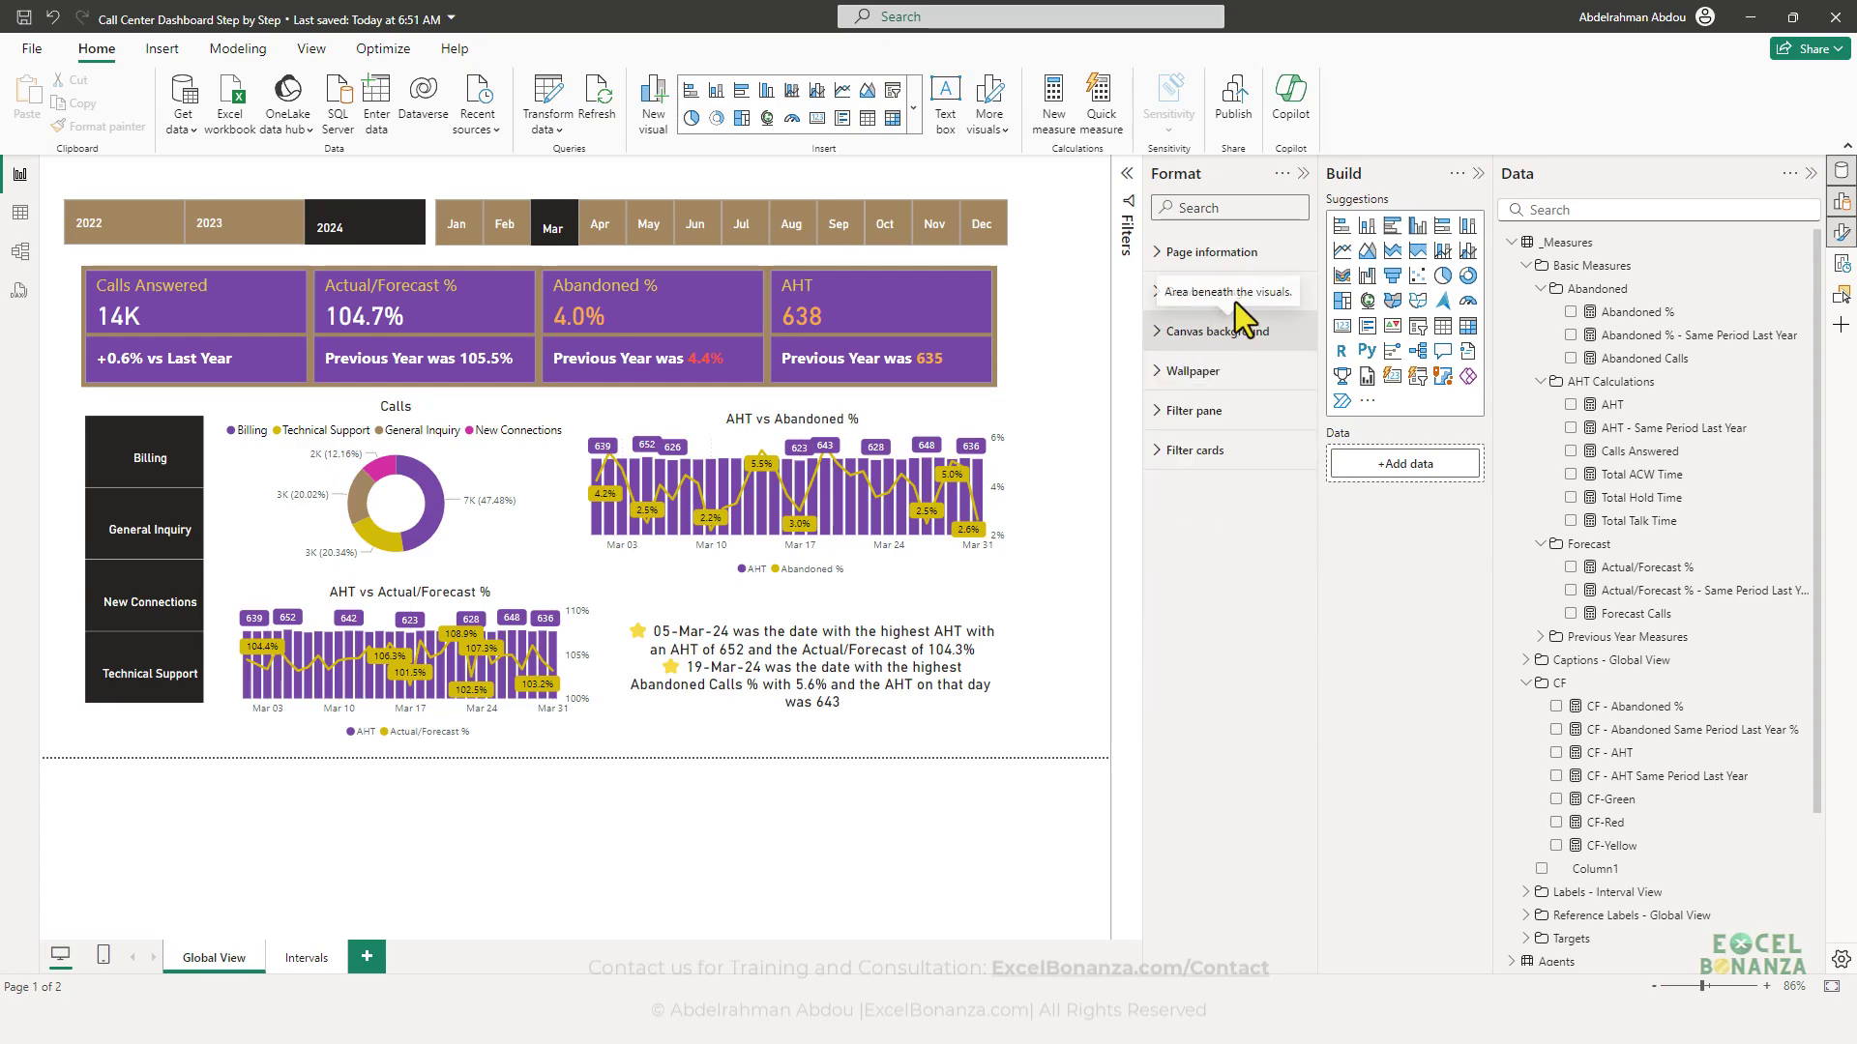
pyautogui.click(1841, 232)
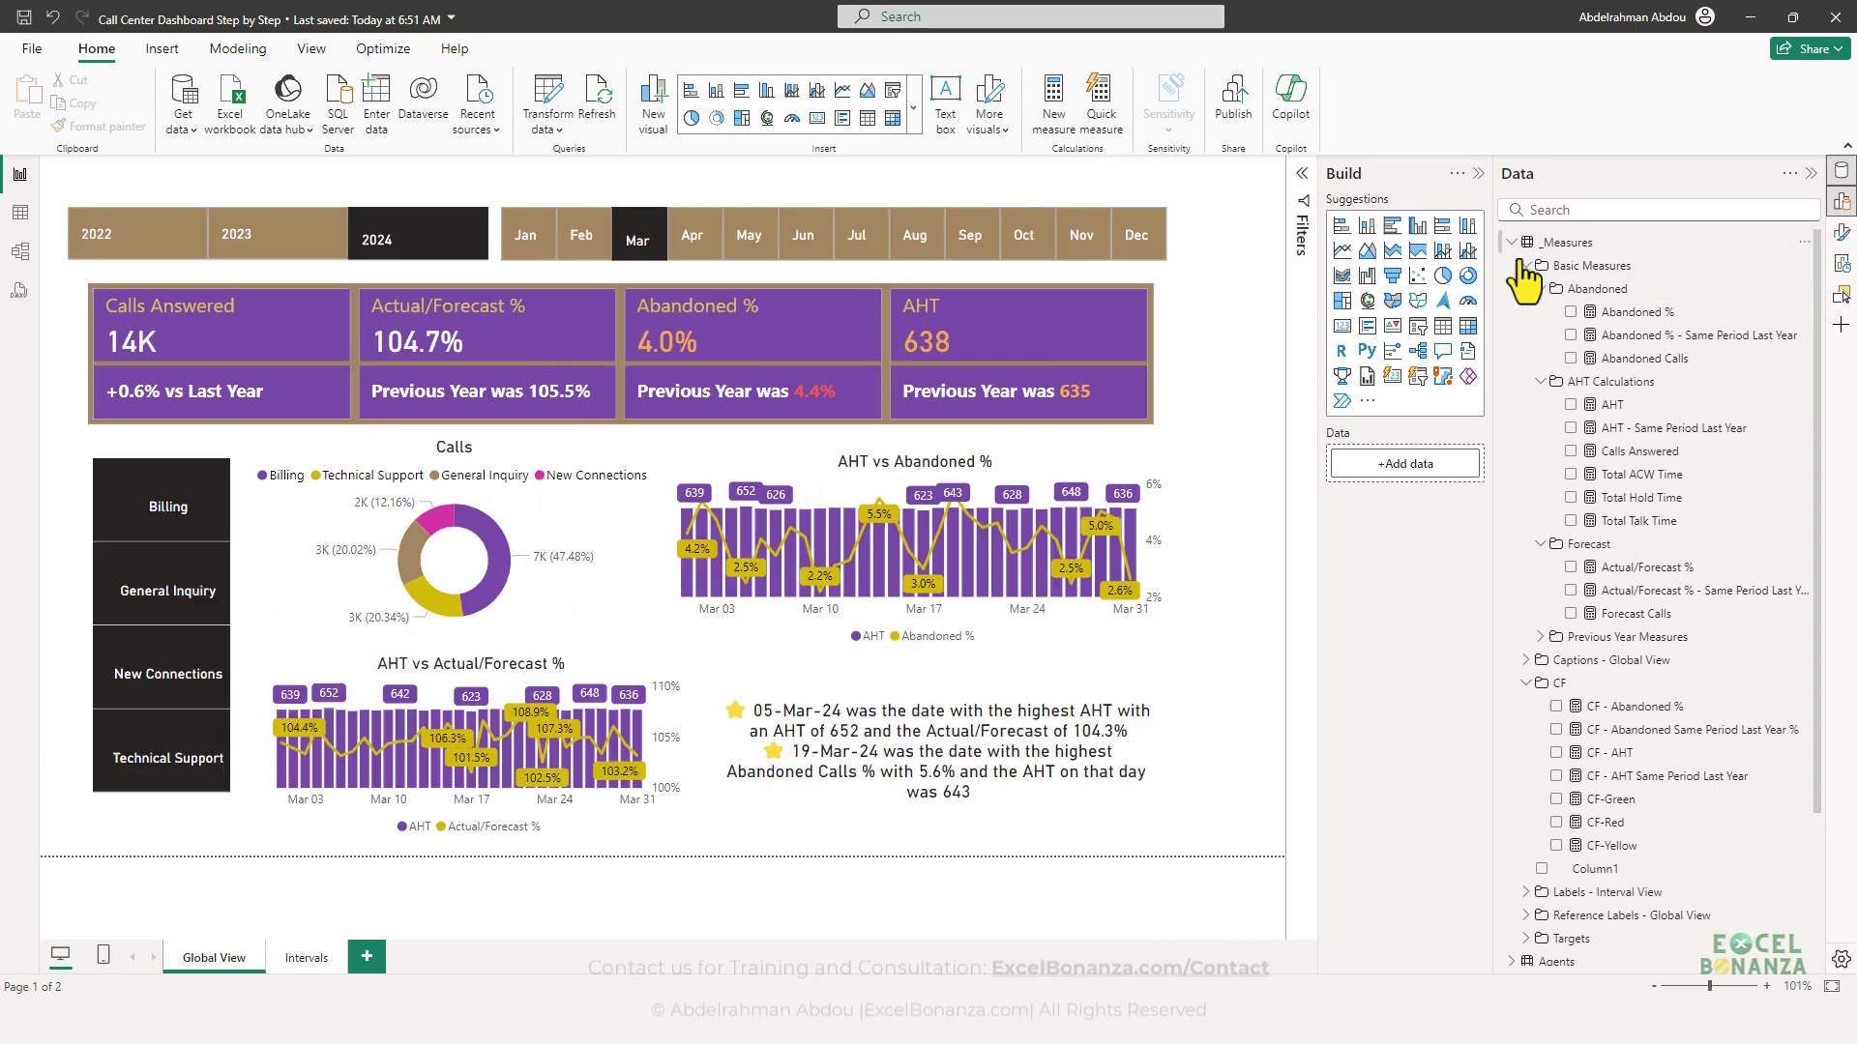
pyautogui.click(1842, 235)
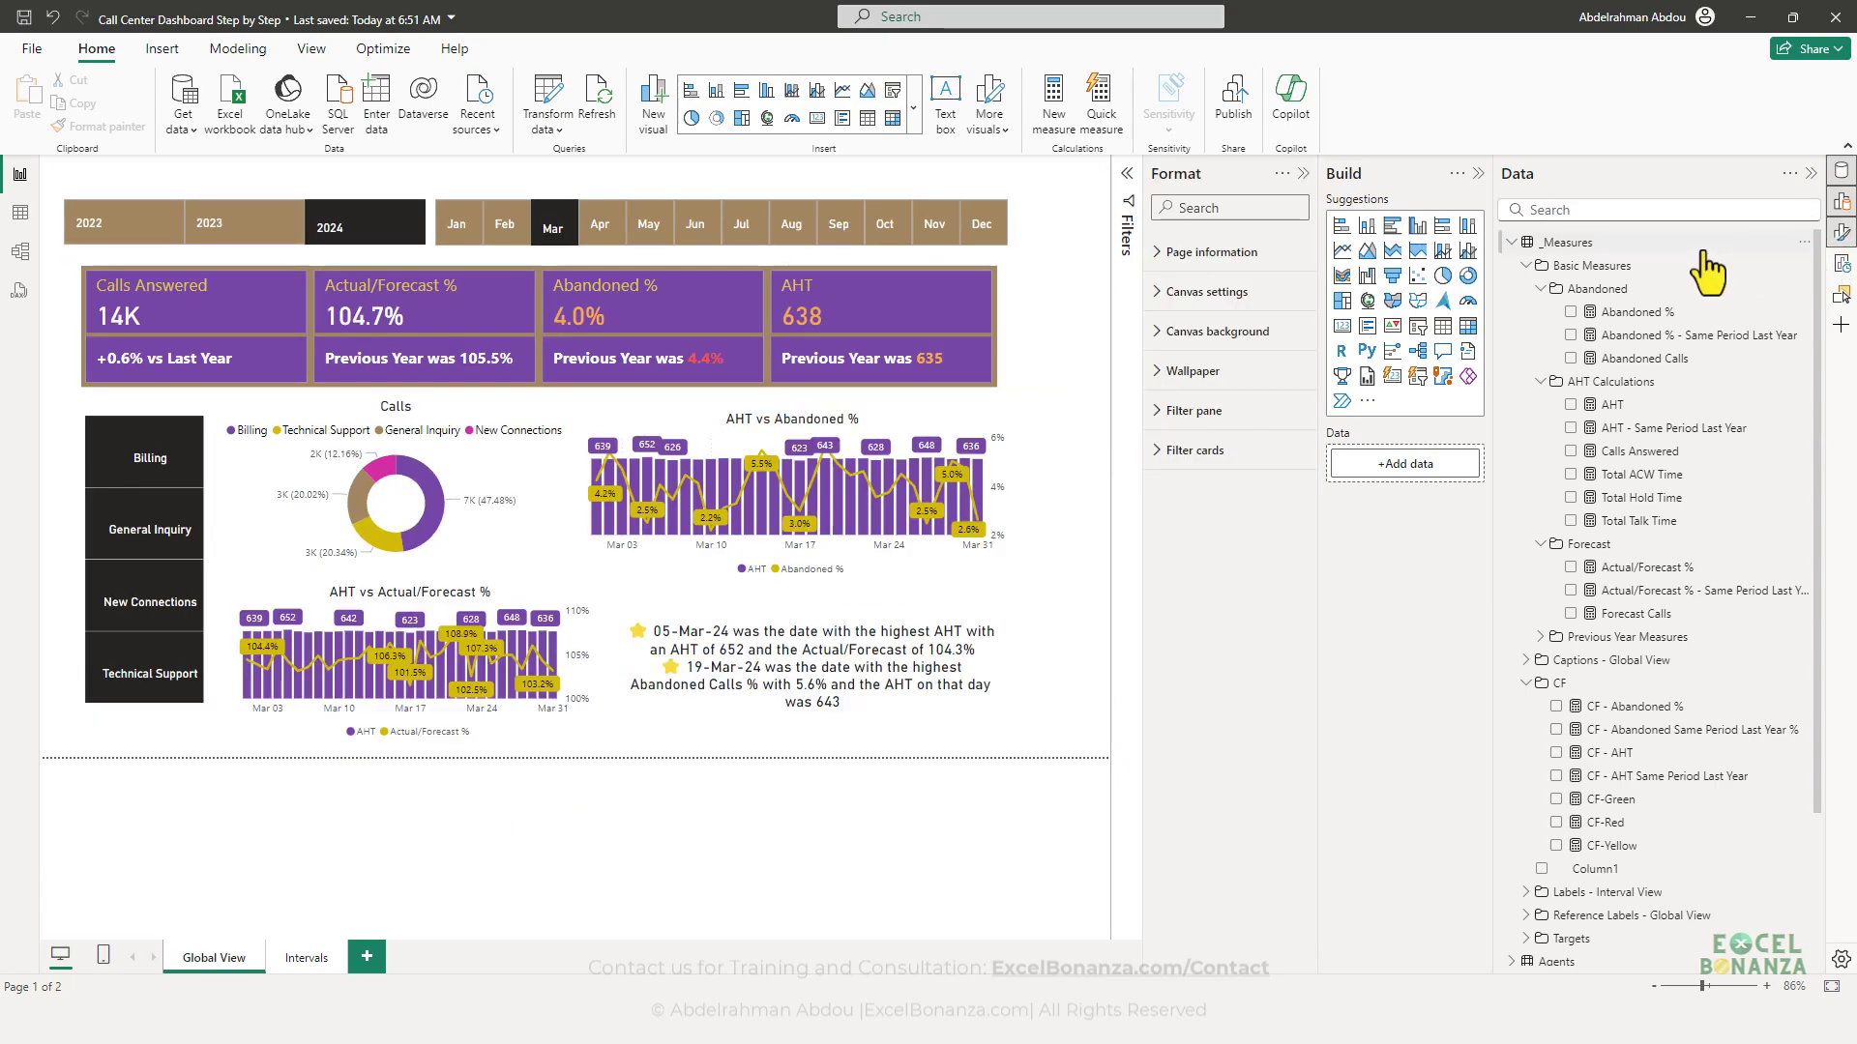
# - Set BG - Global View from the Filming folder as the Global View page's canvas background image with 0% transparency
pyautogui.click(1296, 358)
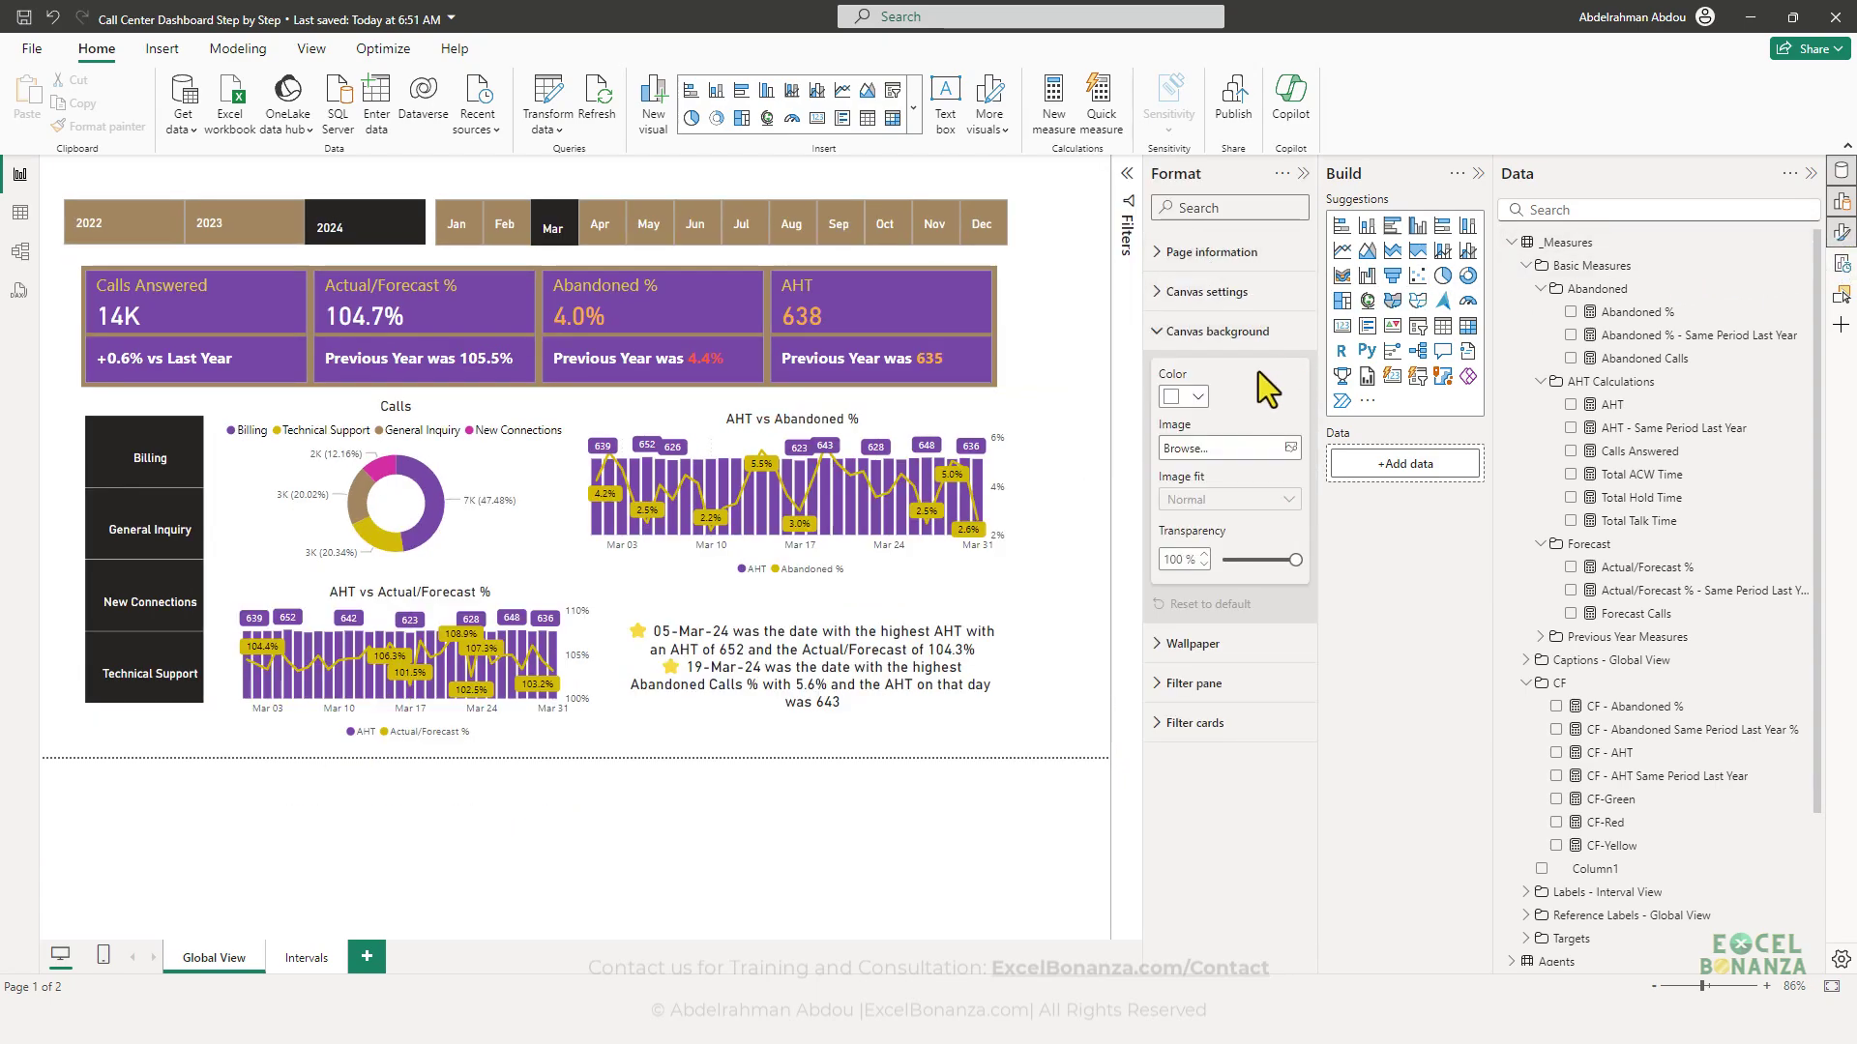
pyautogui.click(1290, 448)
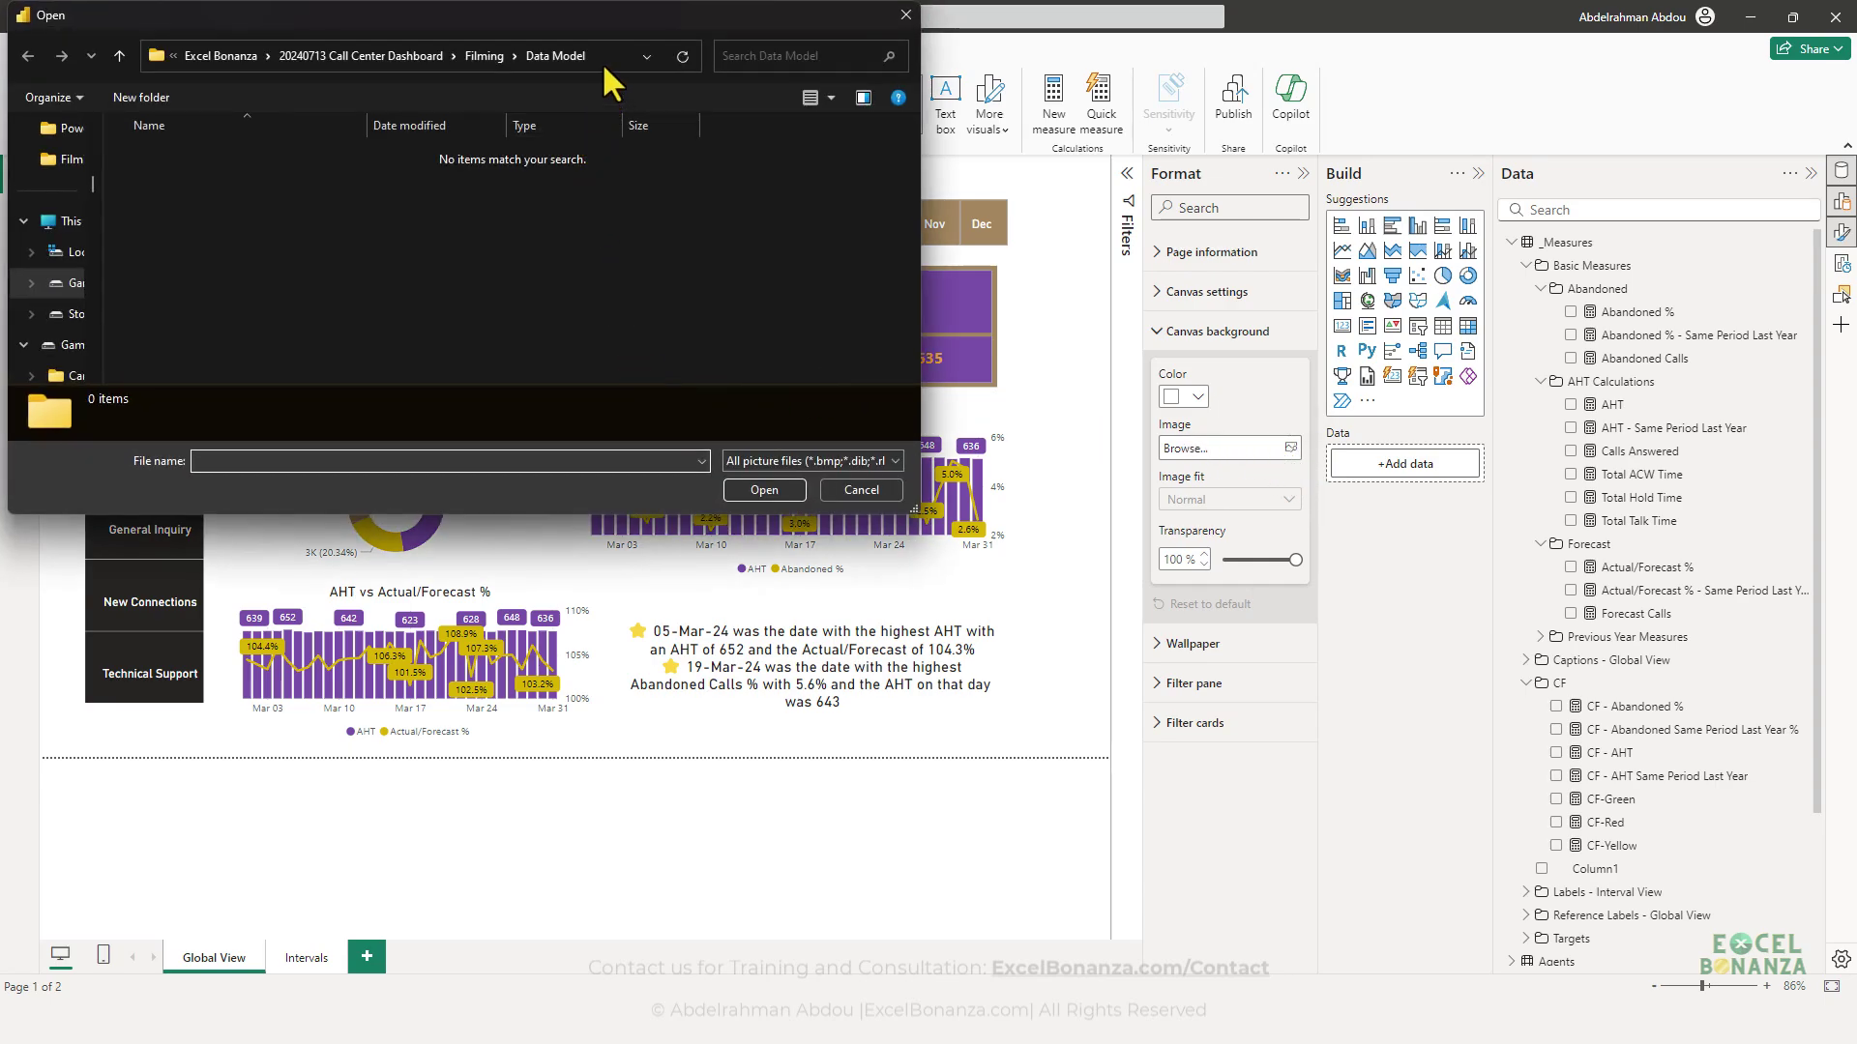
pyautogui.click(482, 56)
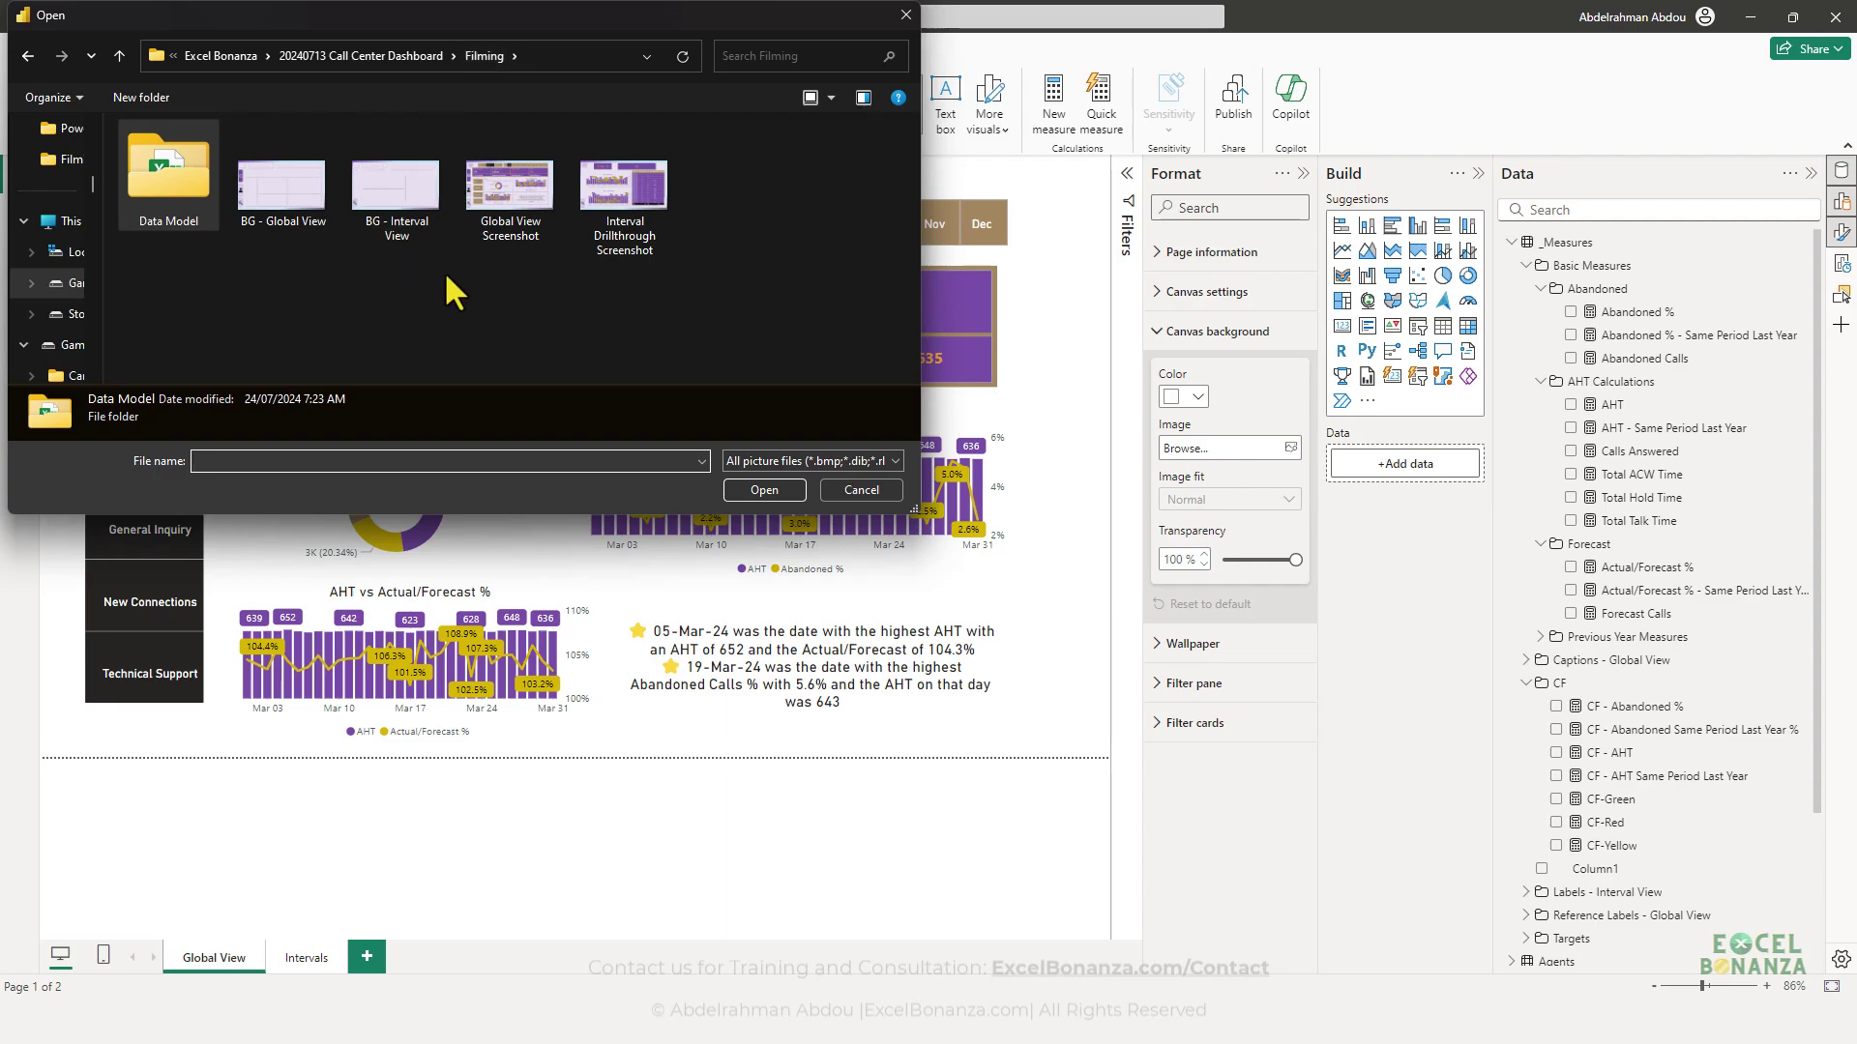
pyautogui.click(274, 213)
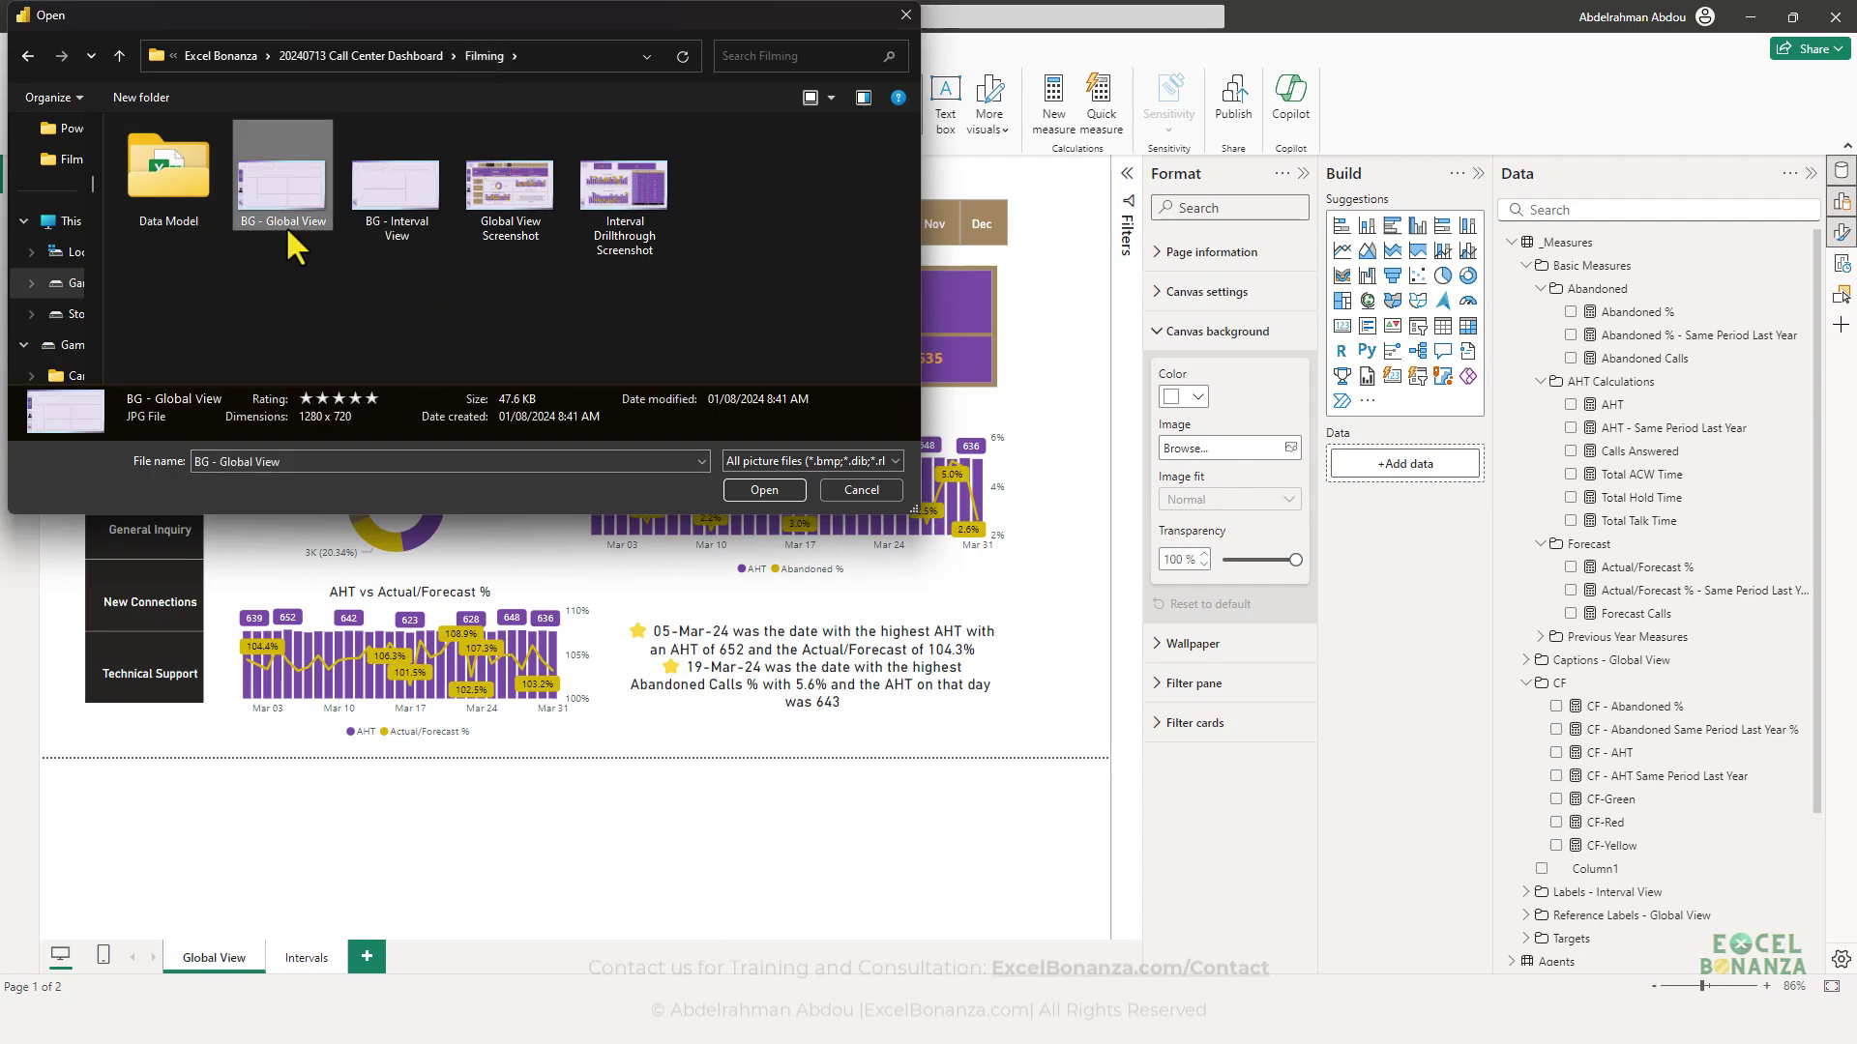
pyautogui.doubleClick(288, 222)
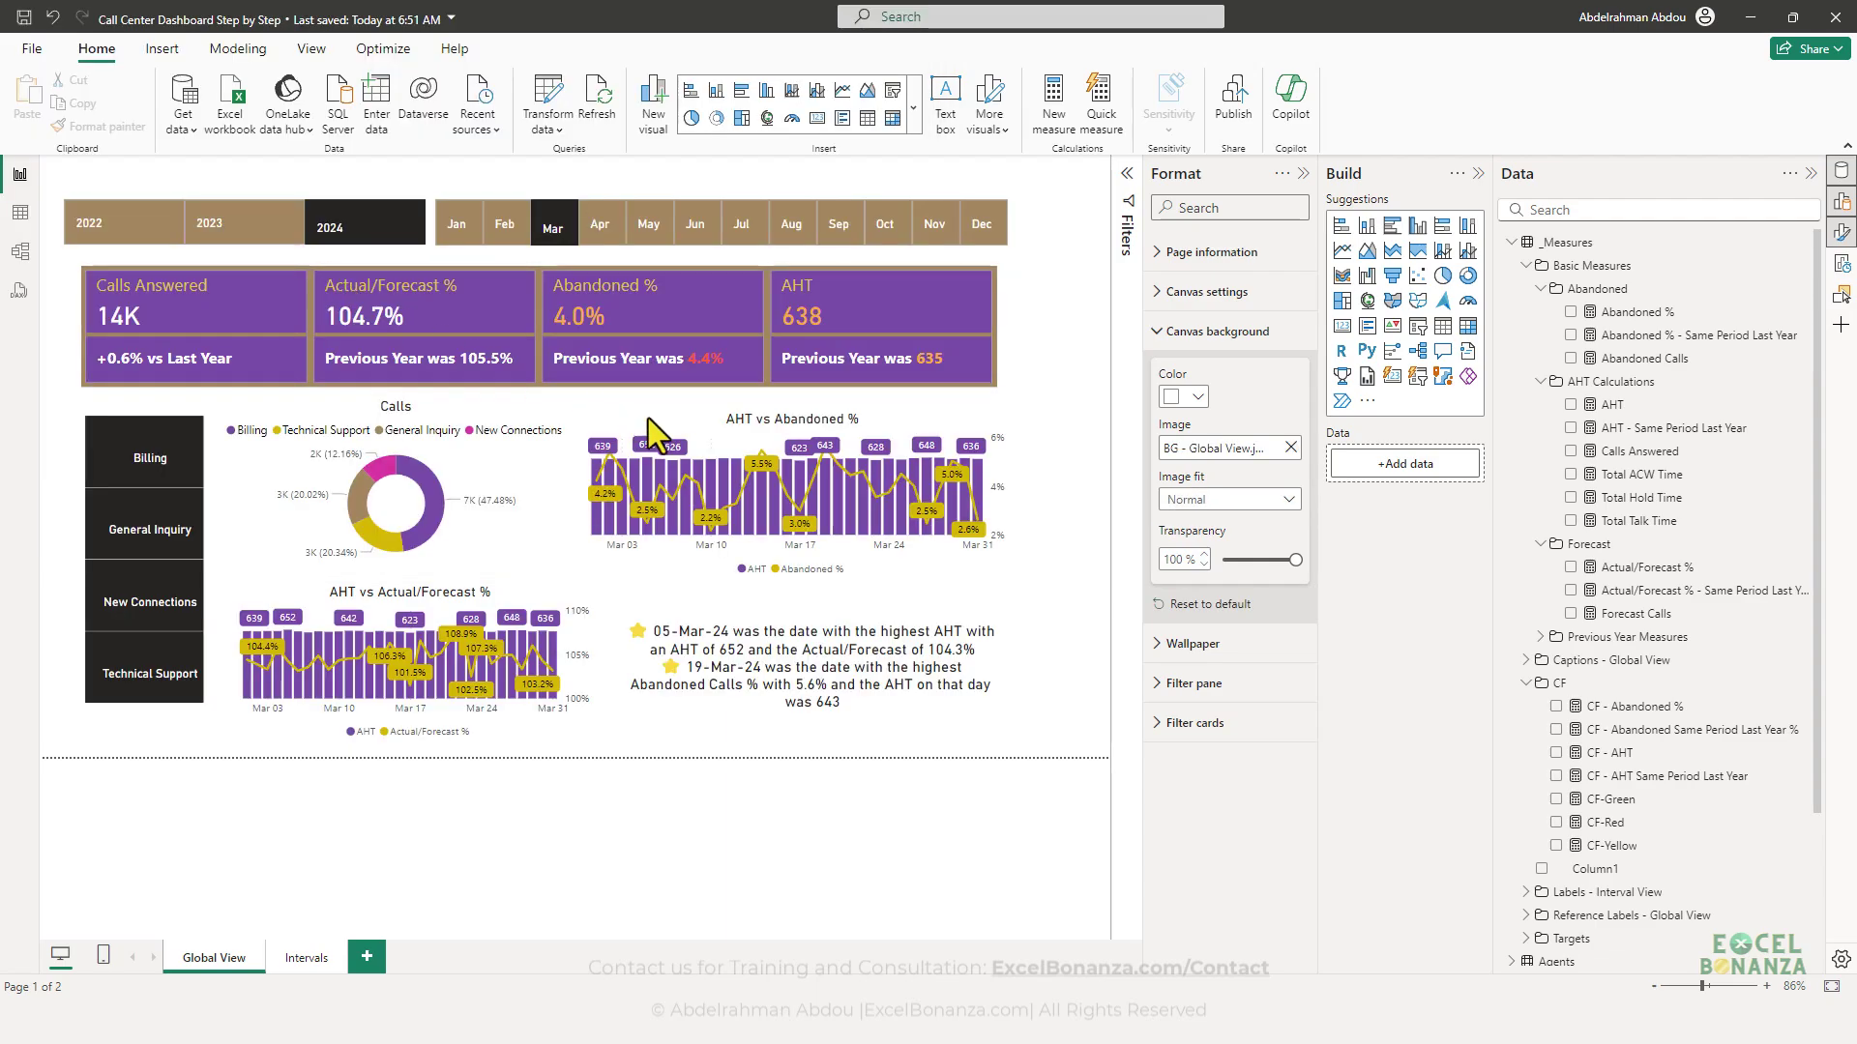
pyautogui.moveTo(1291, 556); pyautogui.dragTo(1222, 561)
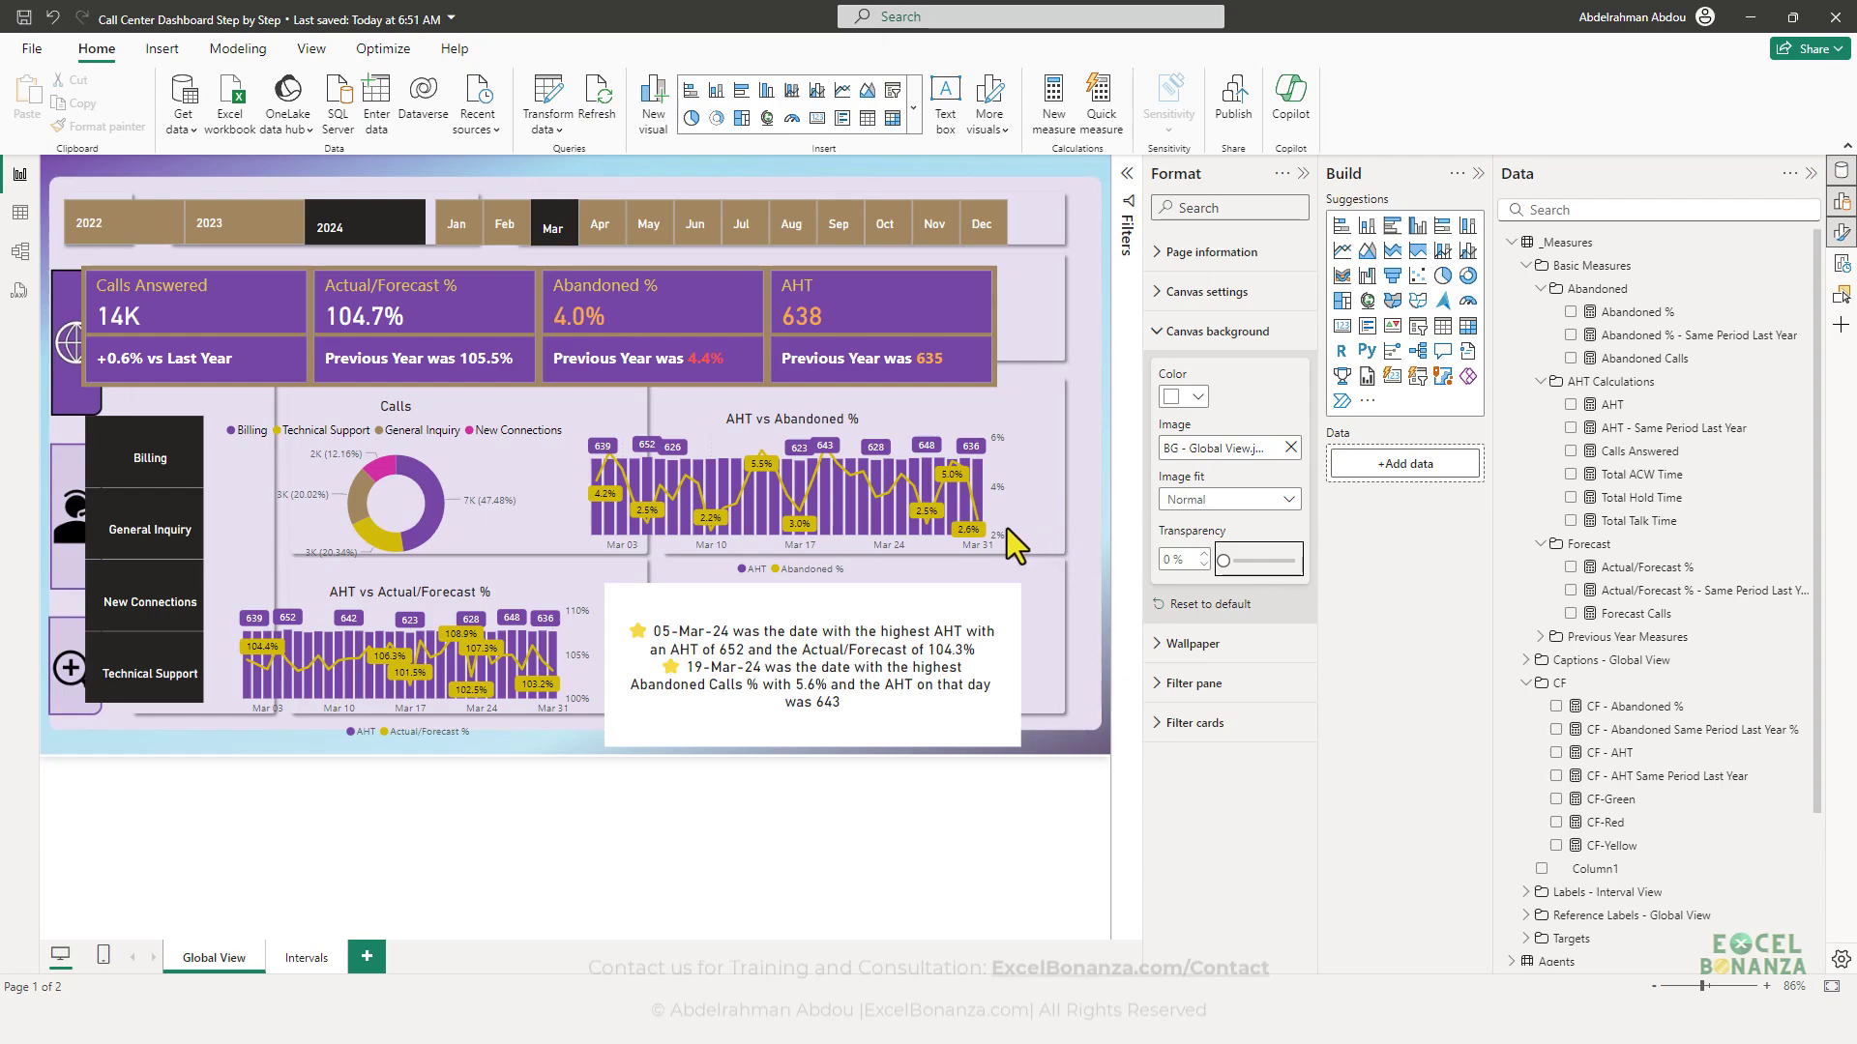
# - Move and resize the AHT vs Abandoned % chart and the KPI cards to fit their frames in the background image
pyautogui.moveTo(1001, 532); pyautogui.dragTo(1064, 513)
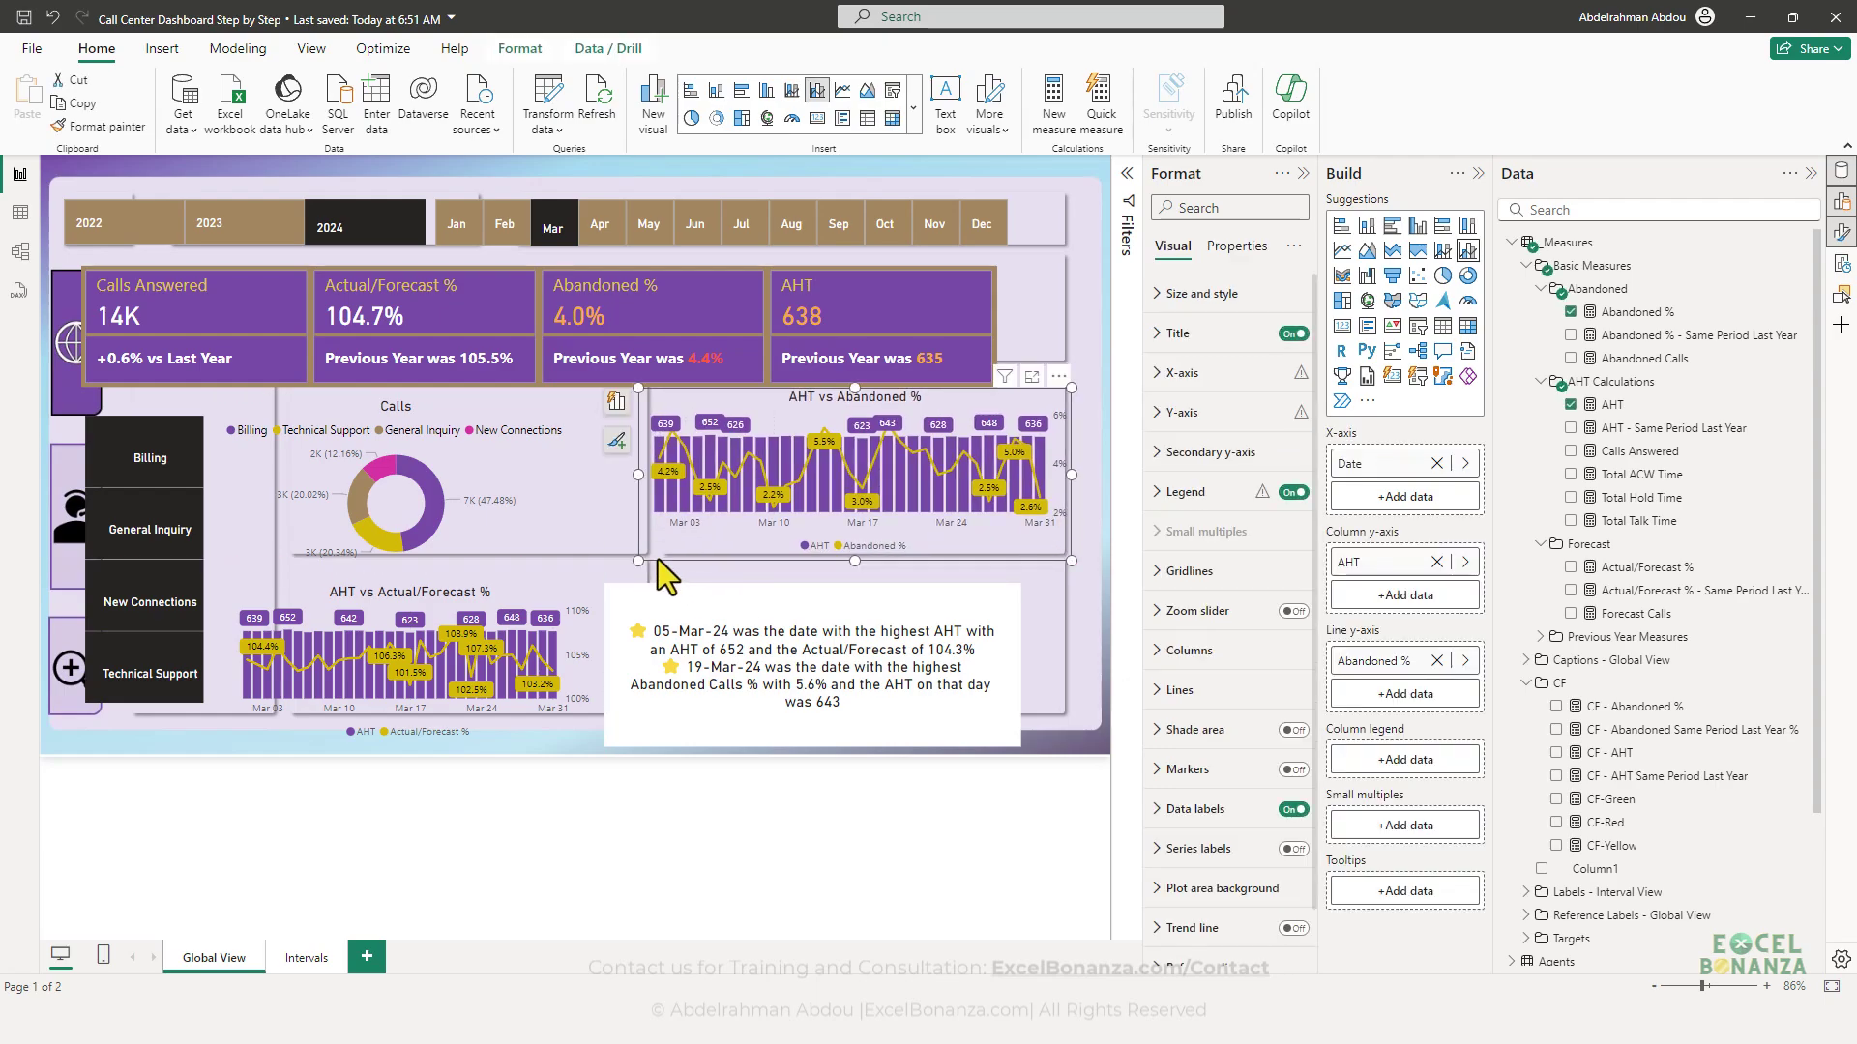
pyautogui.moveTo(638, 559); pyautogui.dragTo(670, 553)
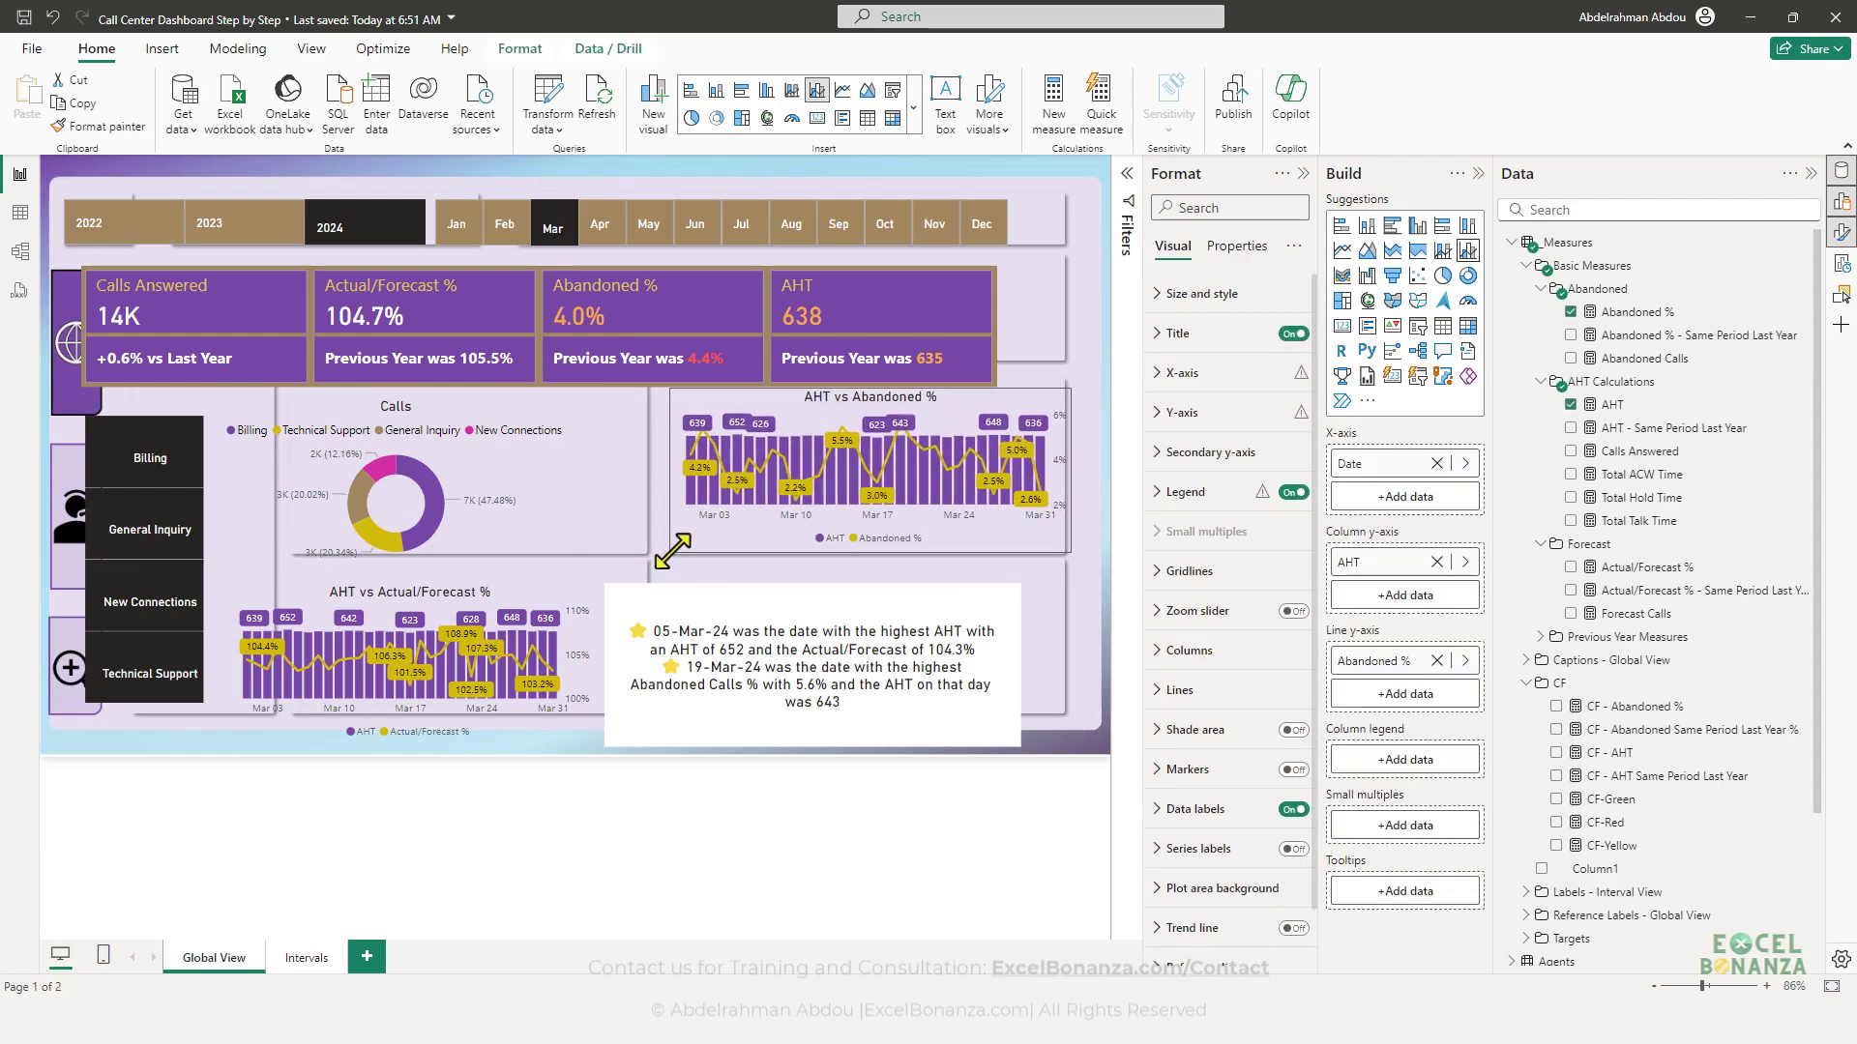
pyautogui.moveTo(988, 321); pyautogui.dragTo(1045, 298)
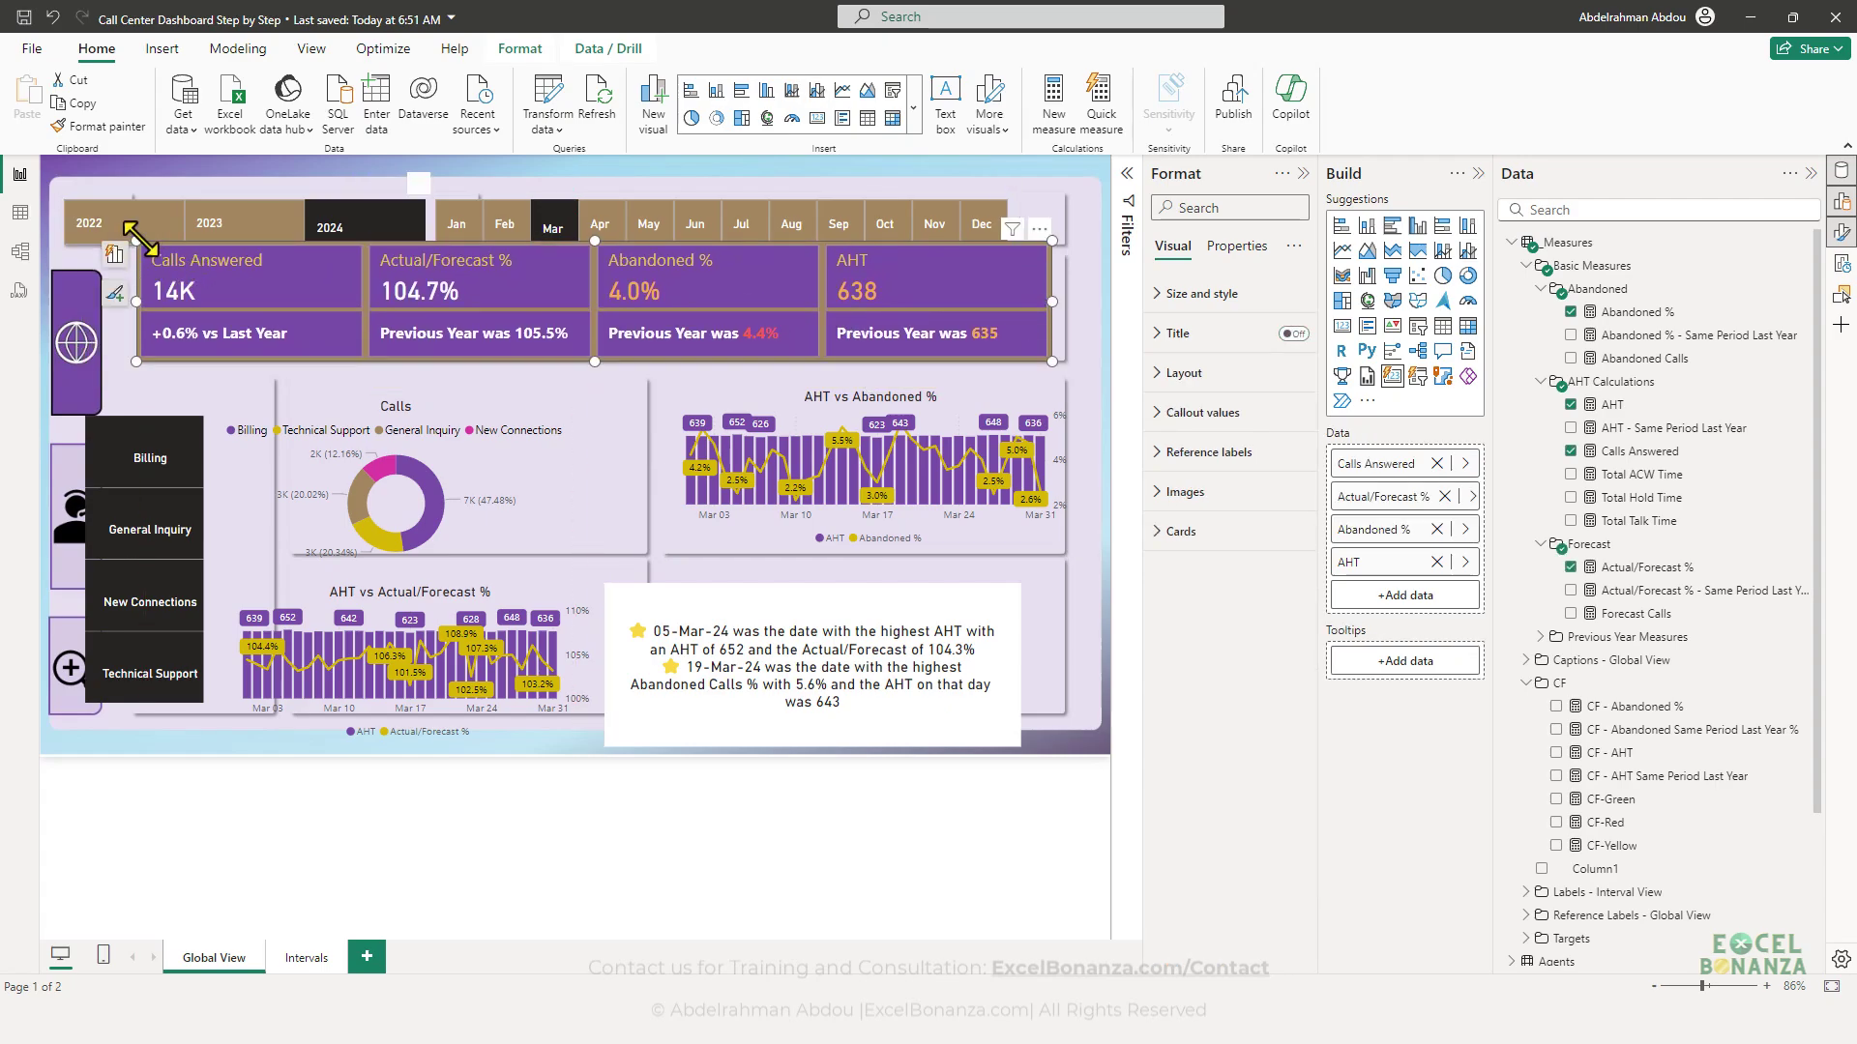
pyautogui.moveTo(143, 254); pyautogui.dragTo(148, 252)
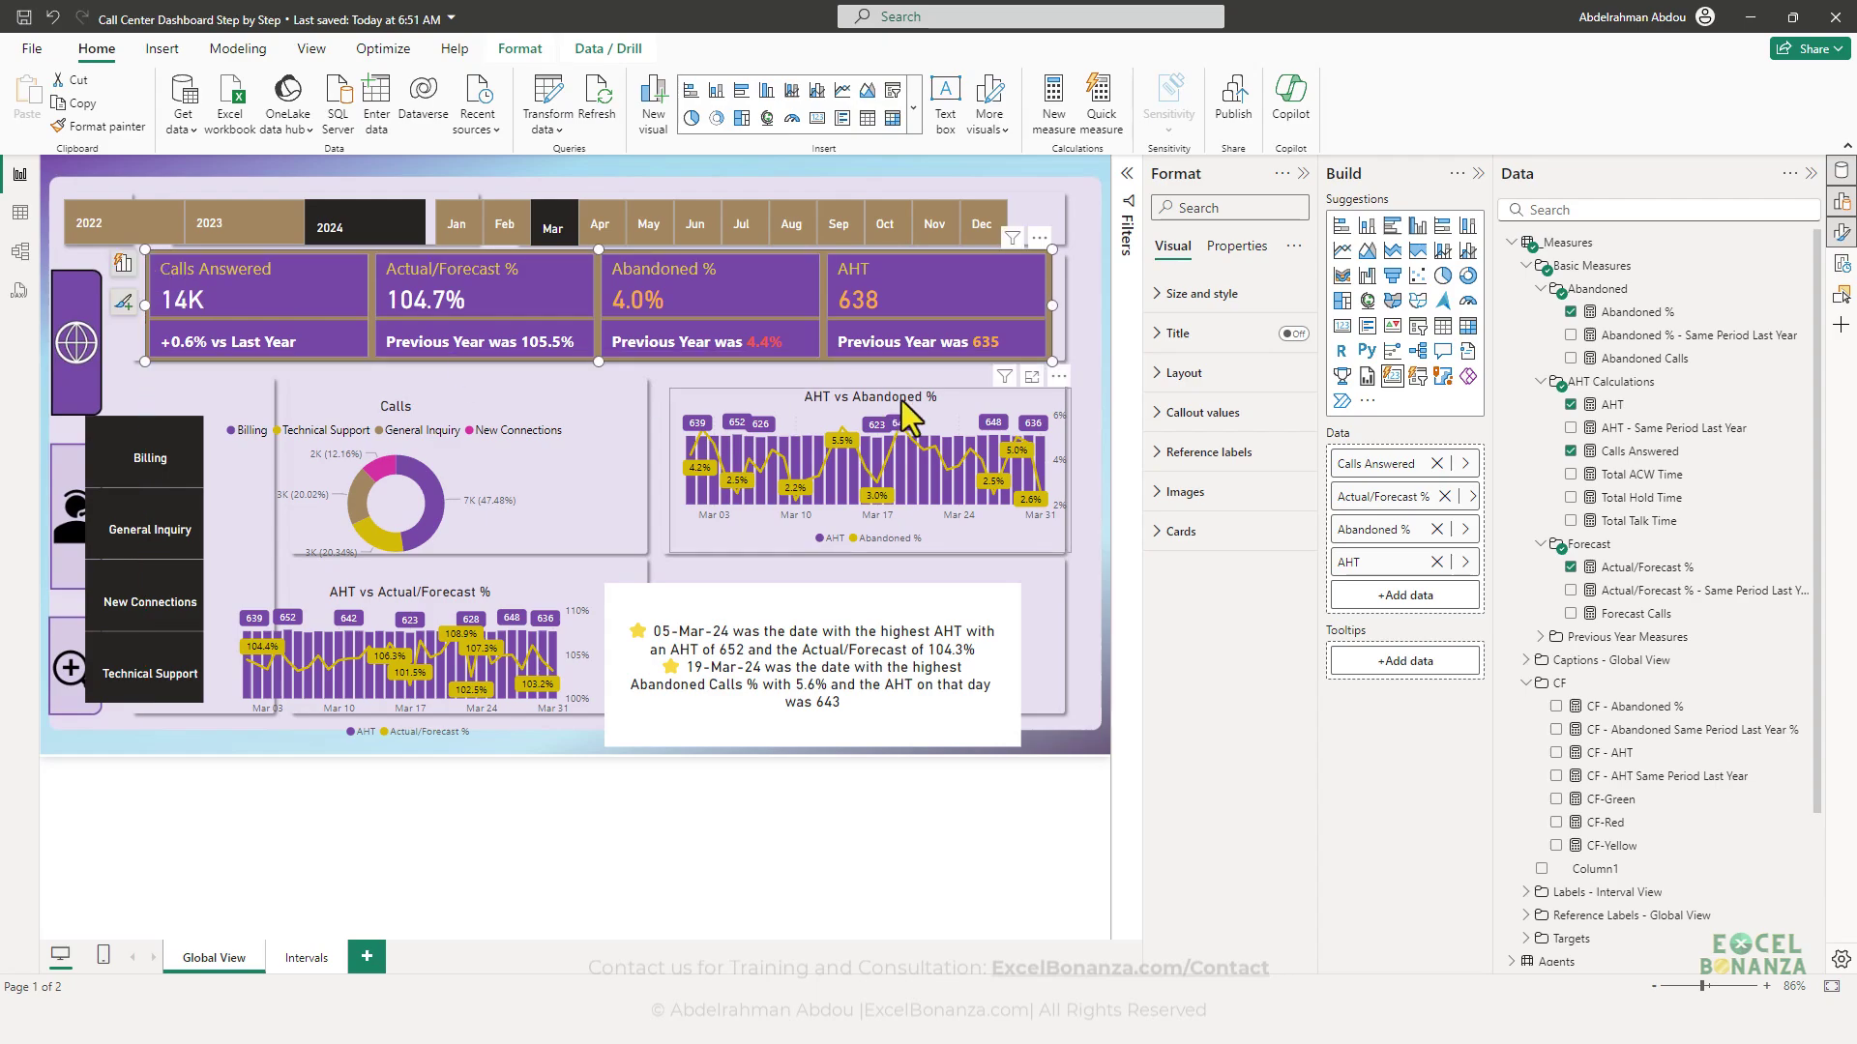
pyautogui.click(1049, 358)
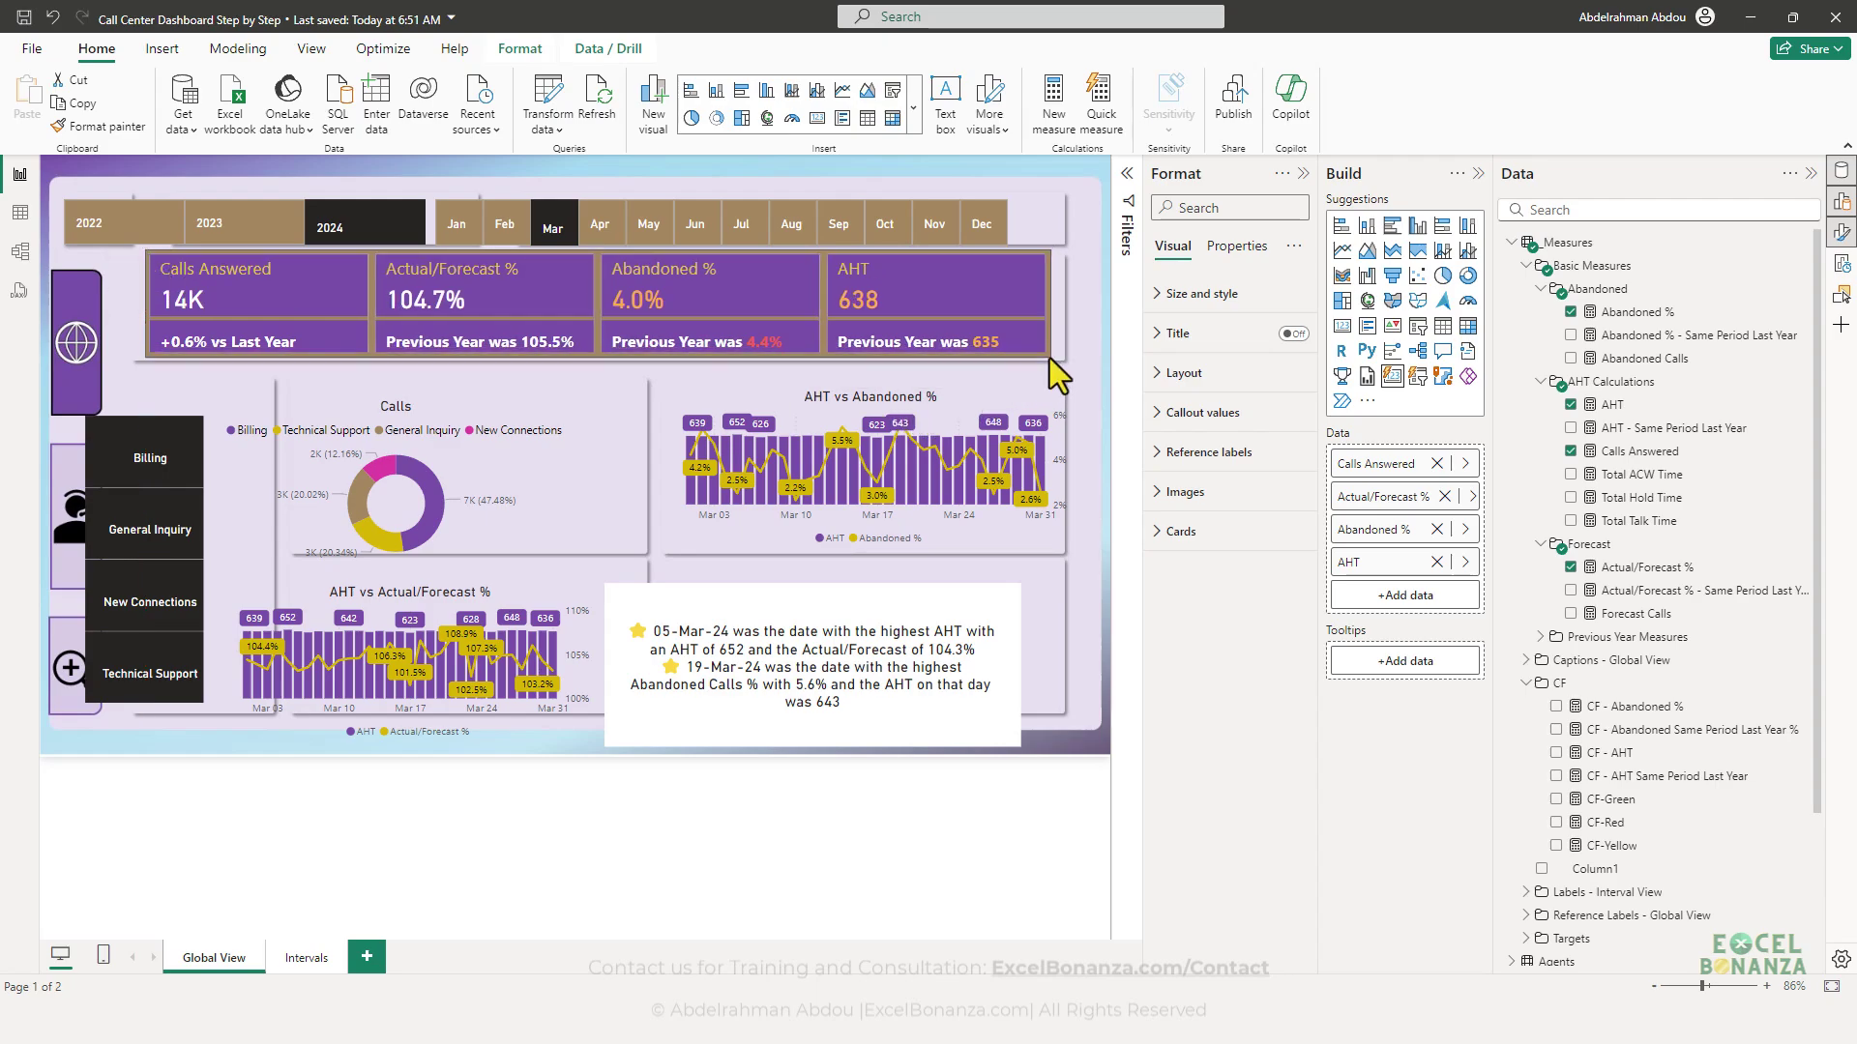
pyautogui.moveTo(1048, 250); pyautogui.dragTo(995, 270)
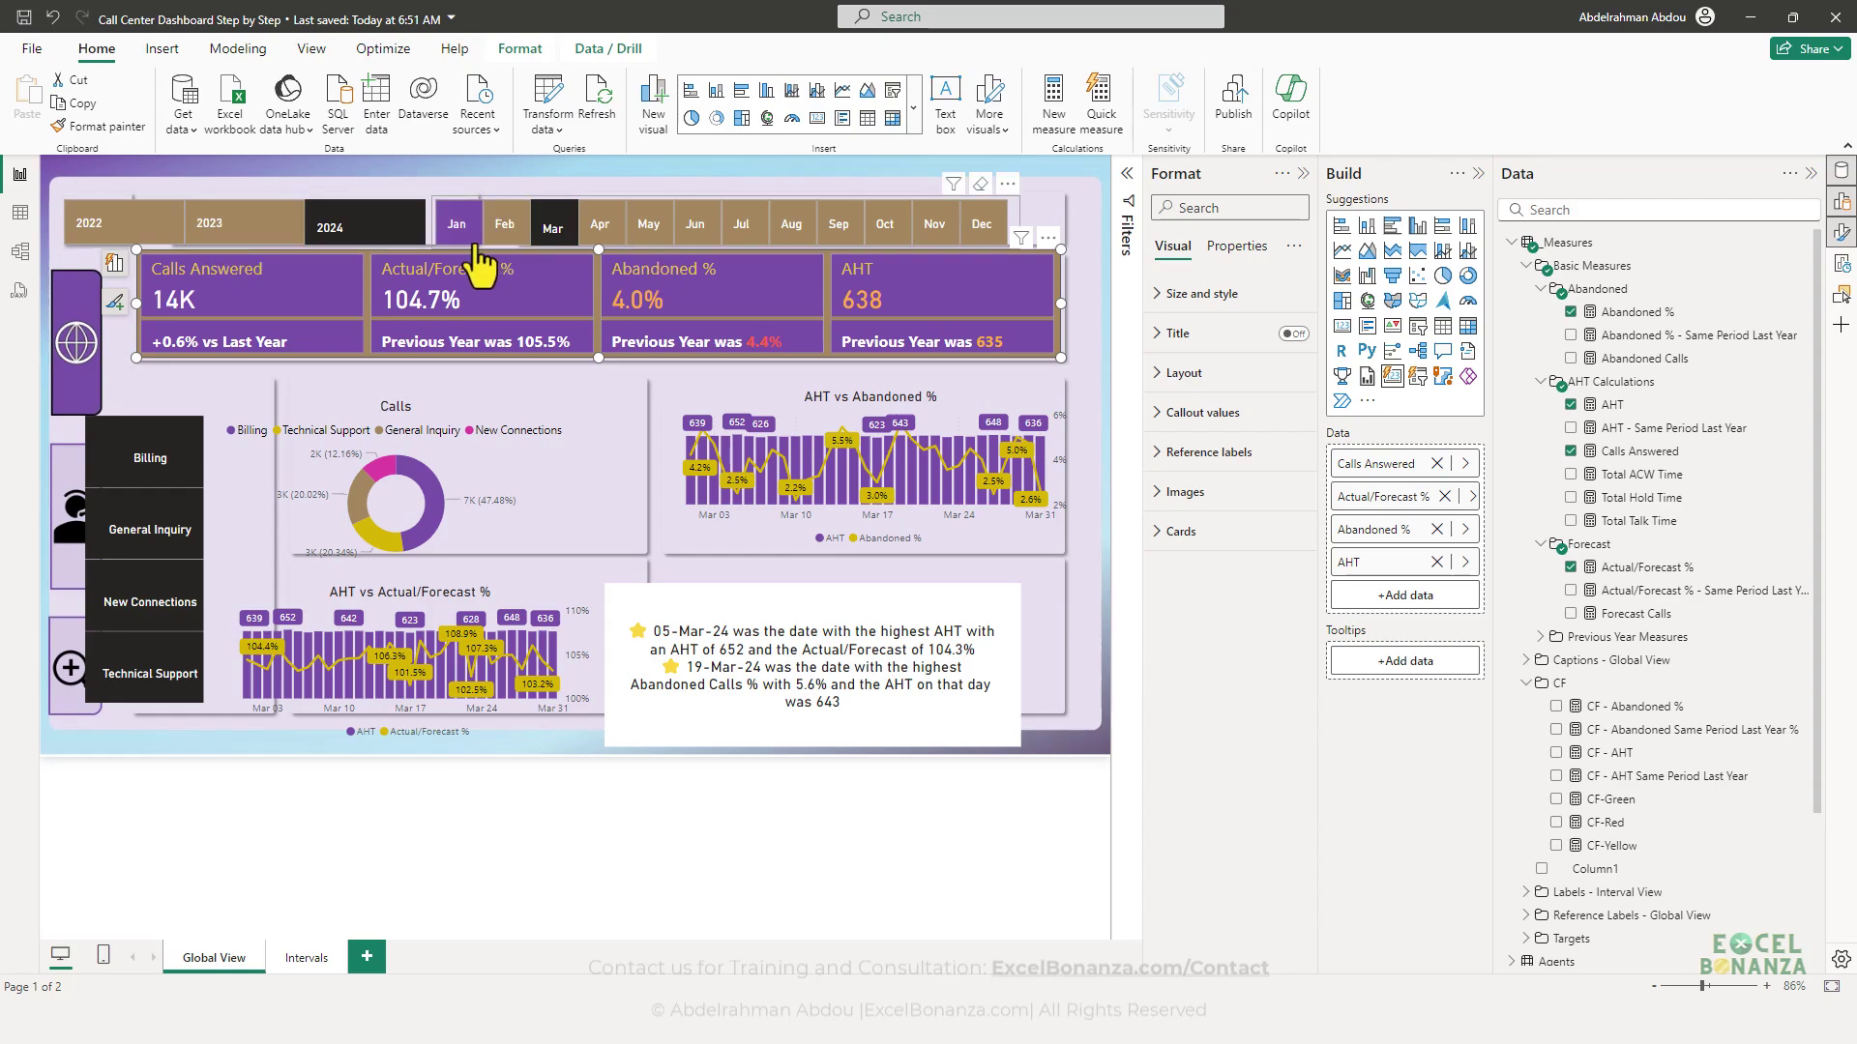
# - Reposition and resize the month and year slicers to fit their frames above the KPI cards
pyautogui.moveTo(440, 241); pyautogui.dragTo(525, 236)
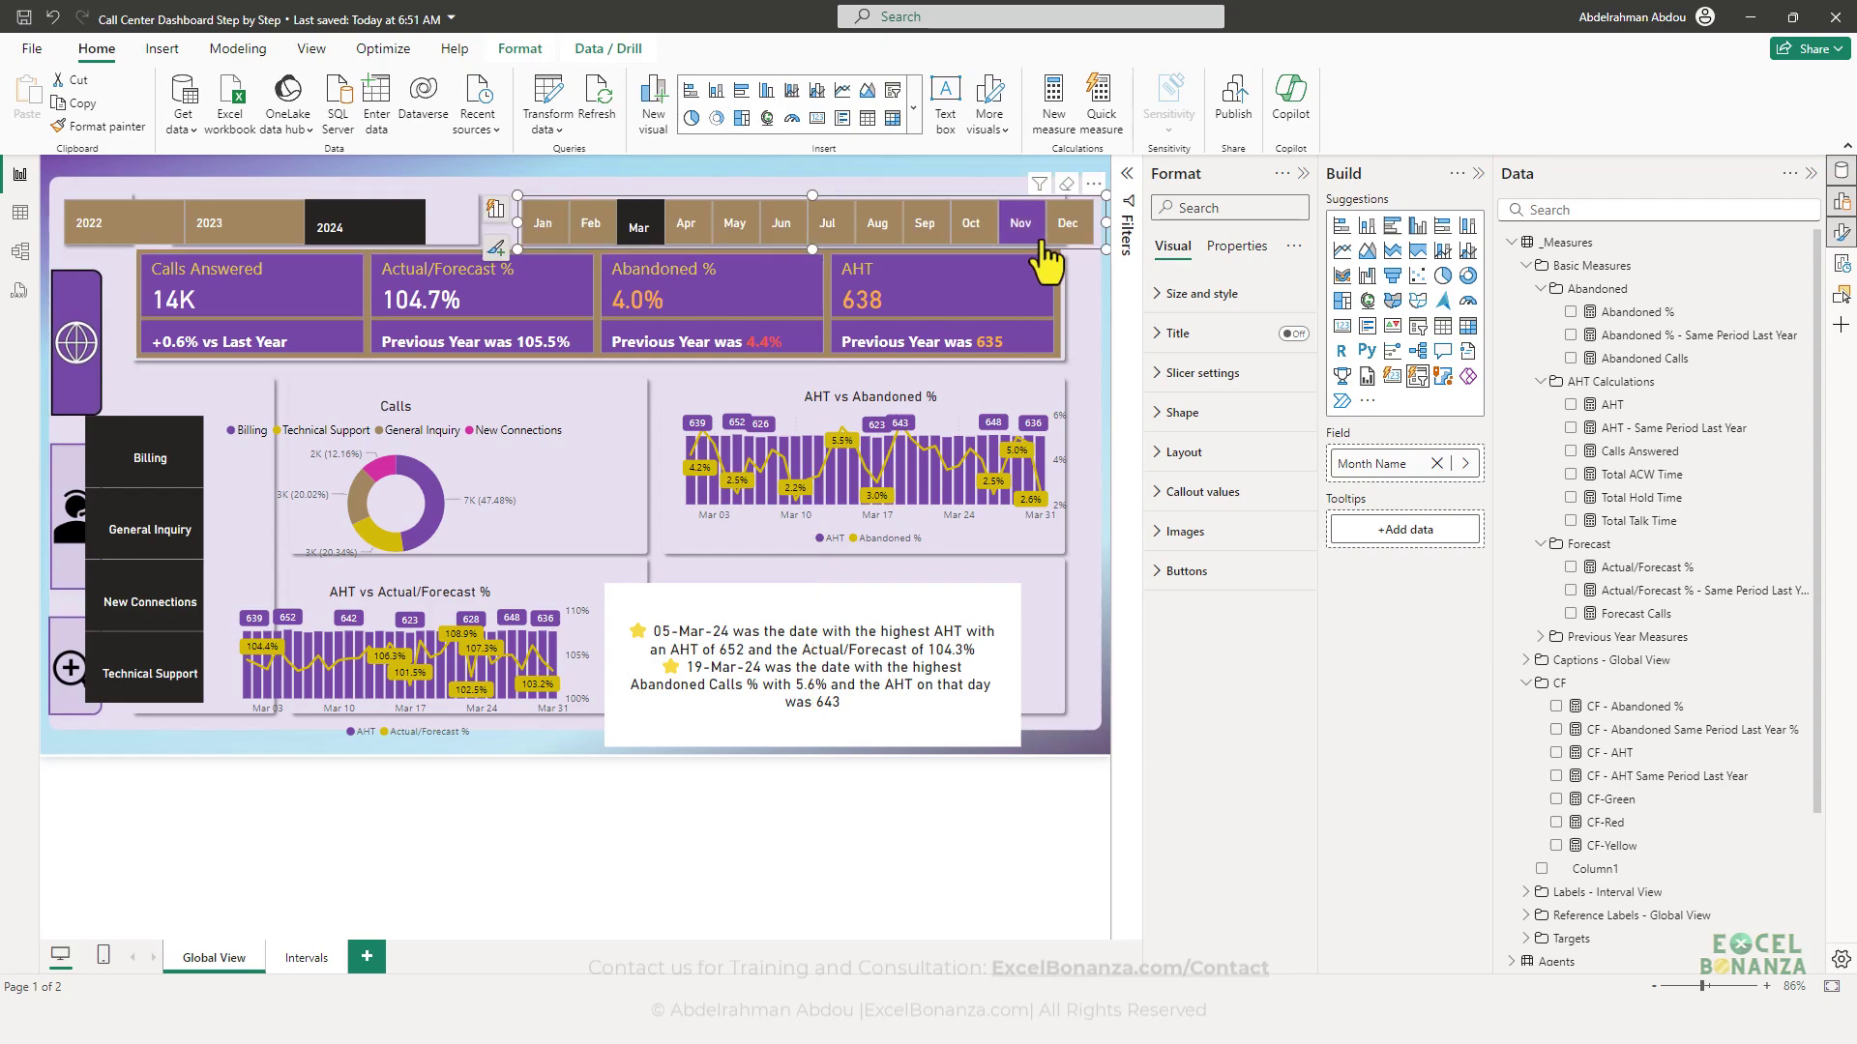
pyautogui.moveTo(1103, 222); pyautogui.dragTo(1073, 218)
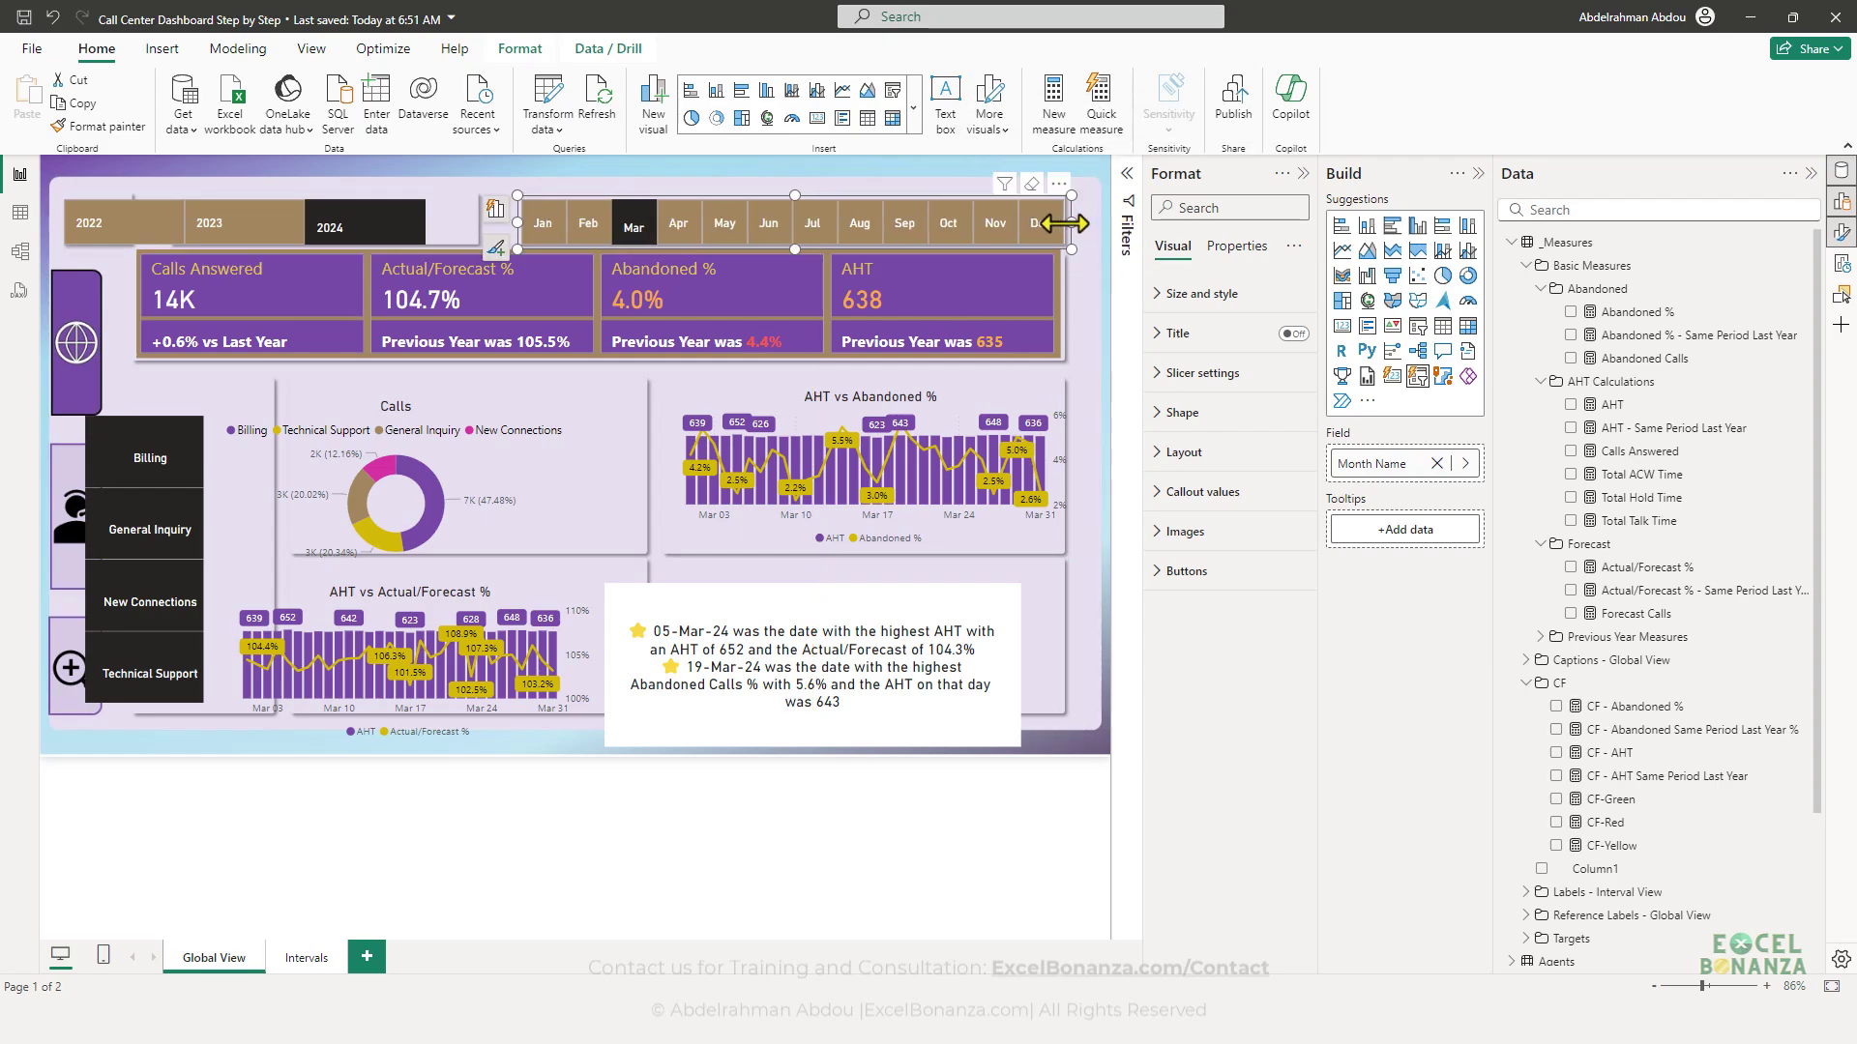
pyautogui.moveTo(439, 240); pyautogui.dragTo(480, 241)
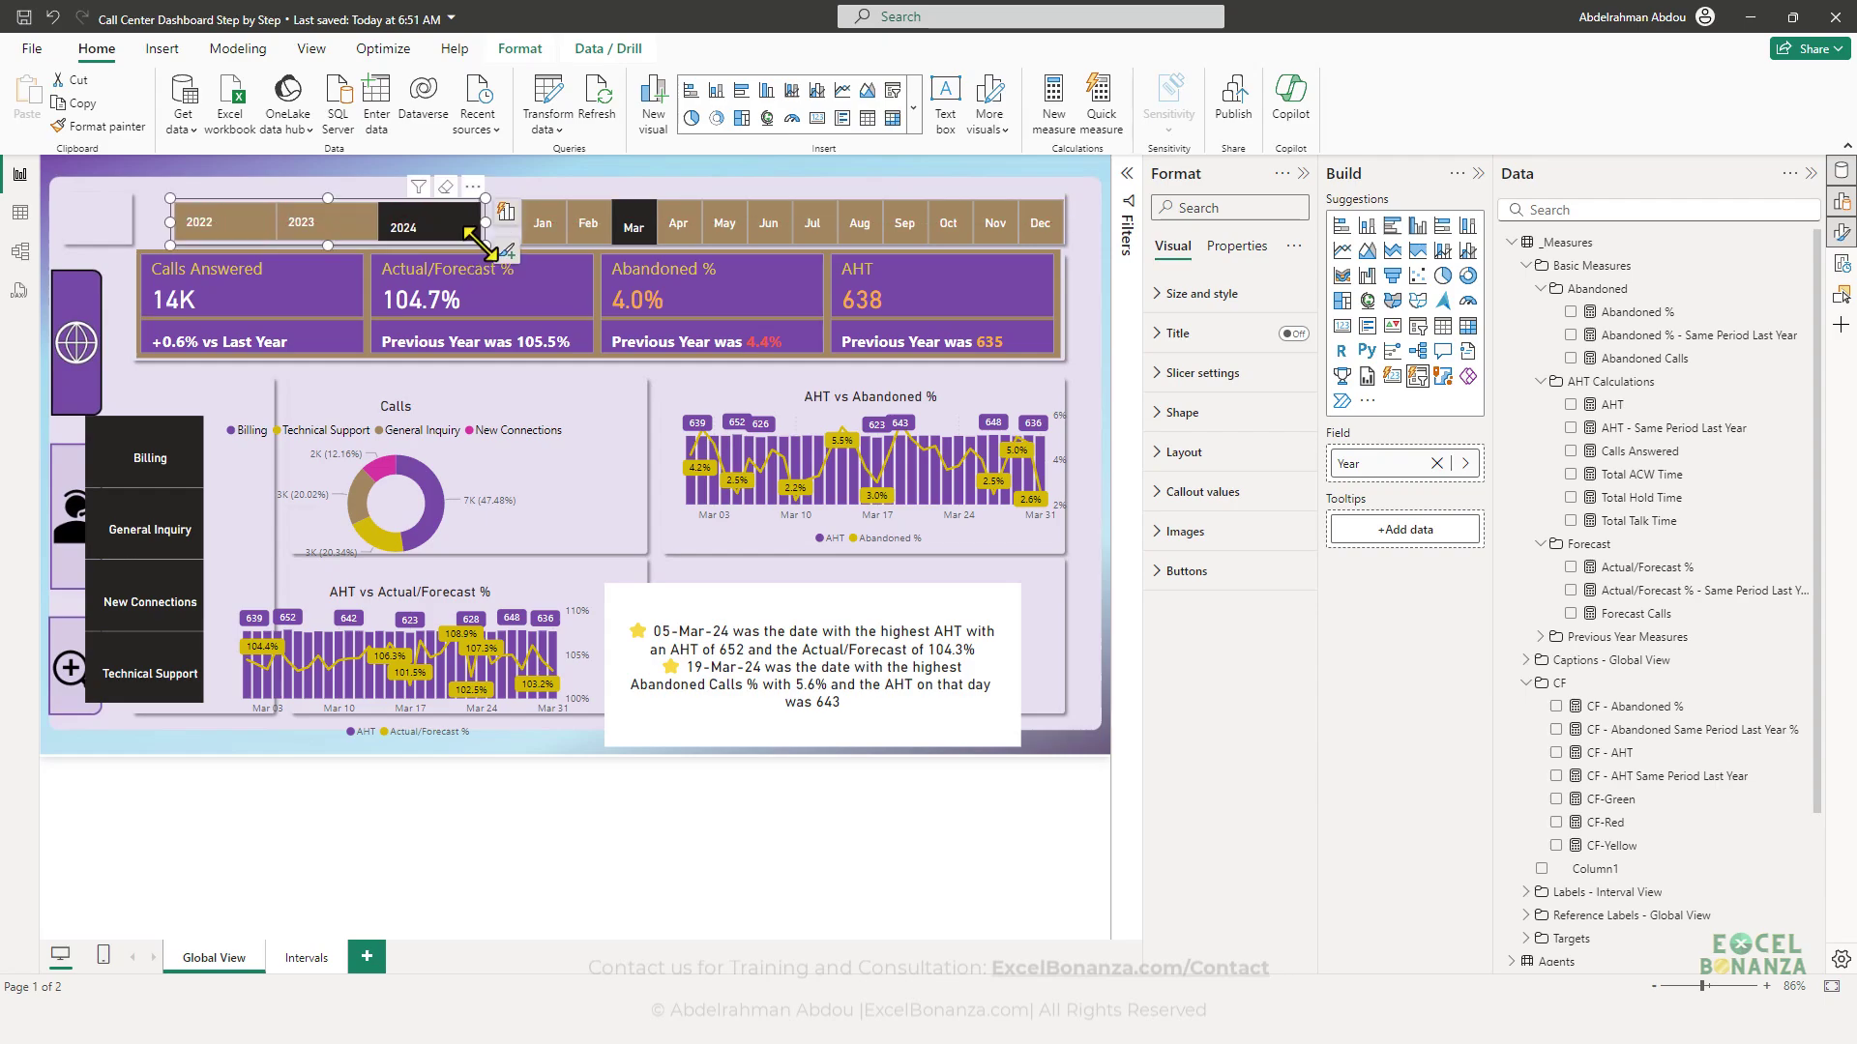
# - Narrow the year slicer so it sits inside its frame above the KPI cards
pyautogui.click(336, 192)
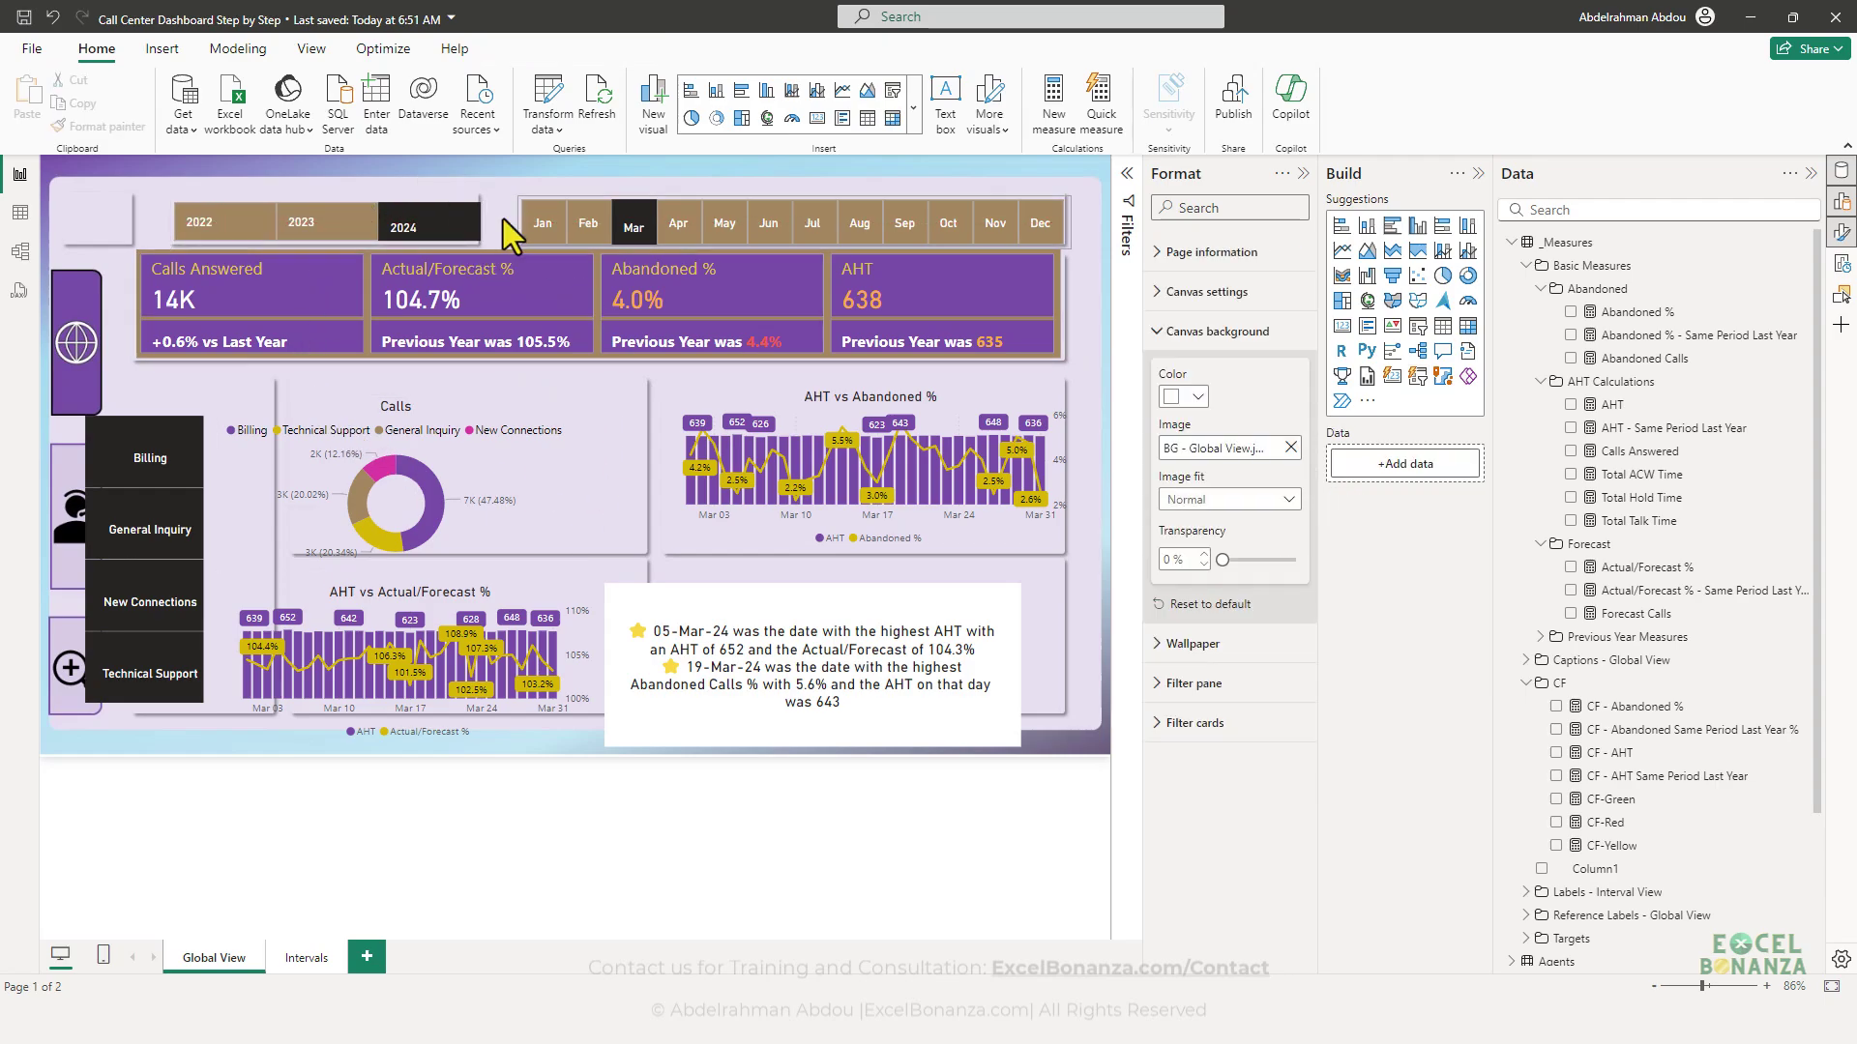
pyautogui.moveTo(483, 219); pyautogui.dragTo(476, 221)
pyautogui.click(375, 185)
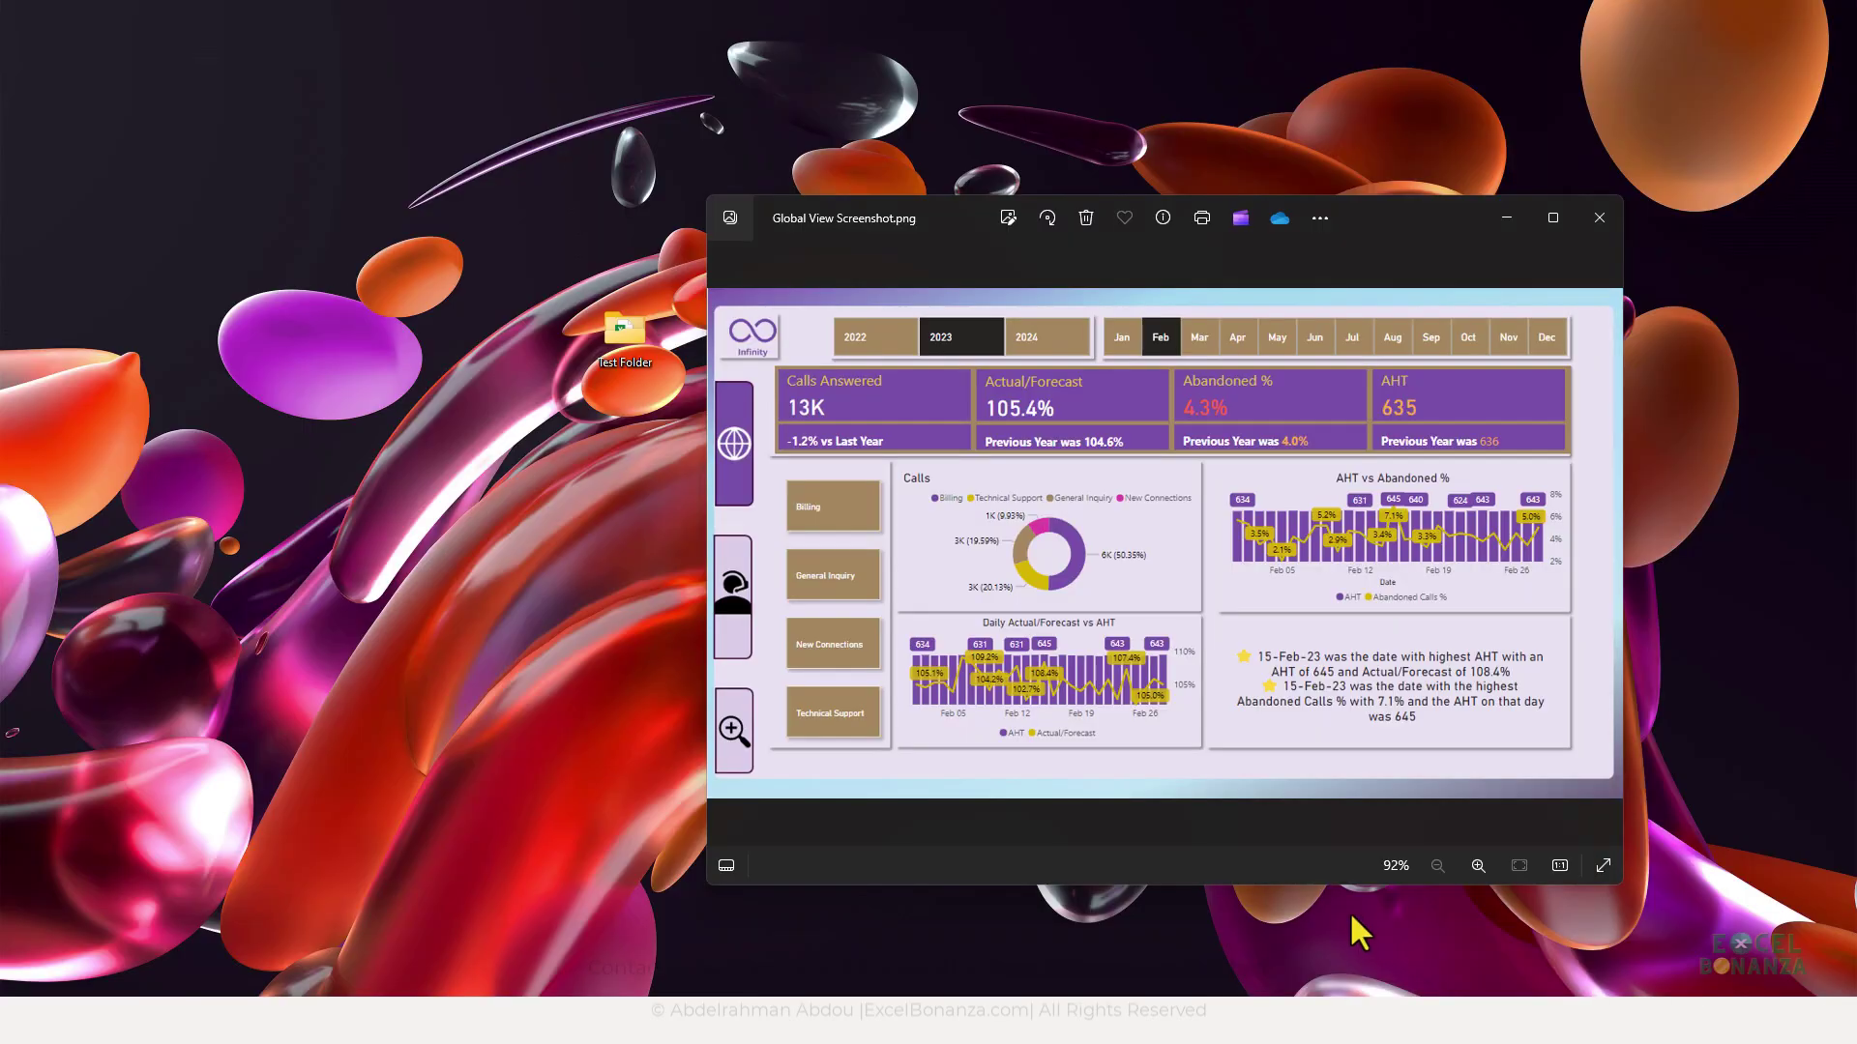
# - Compare the layout with Global View Screenshot.png and set the year slicer to 2023
pyautogui.click(1354, 929)
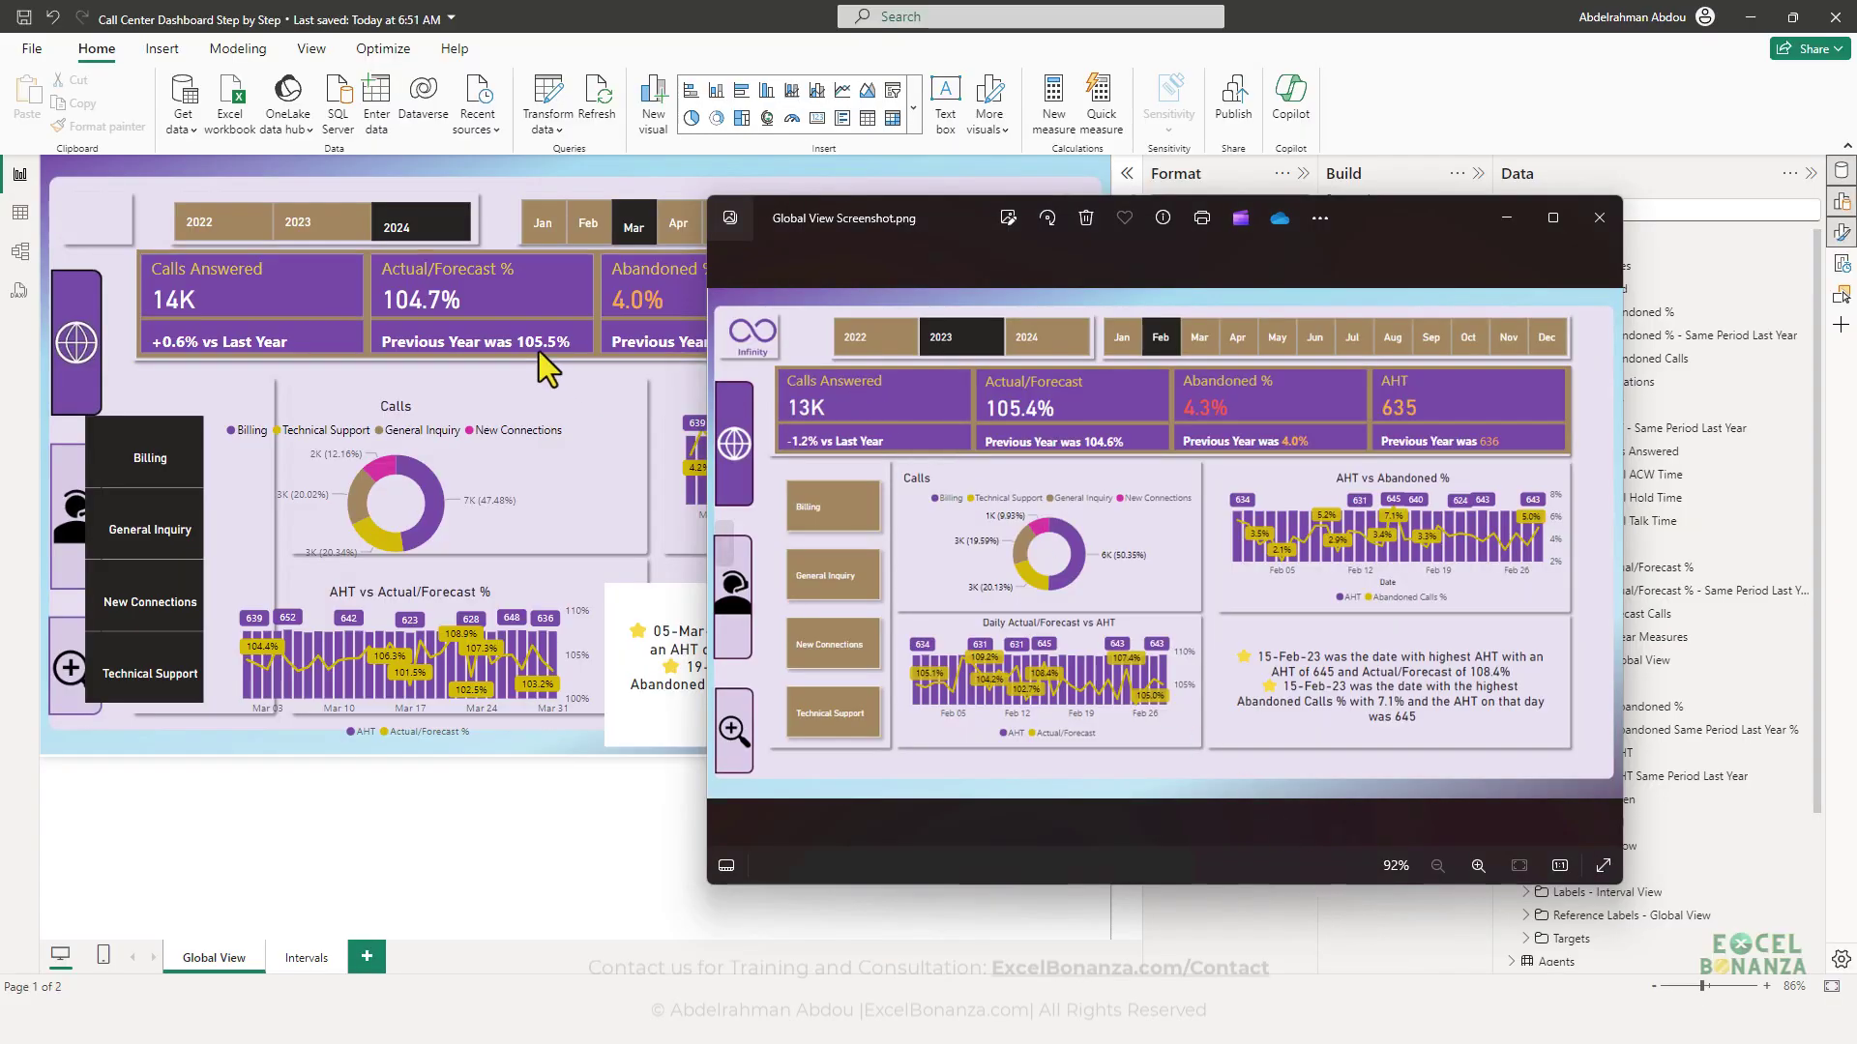
pyautogui.click(286, 183)
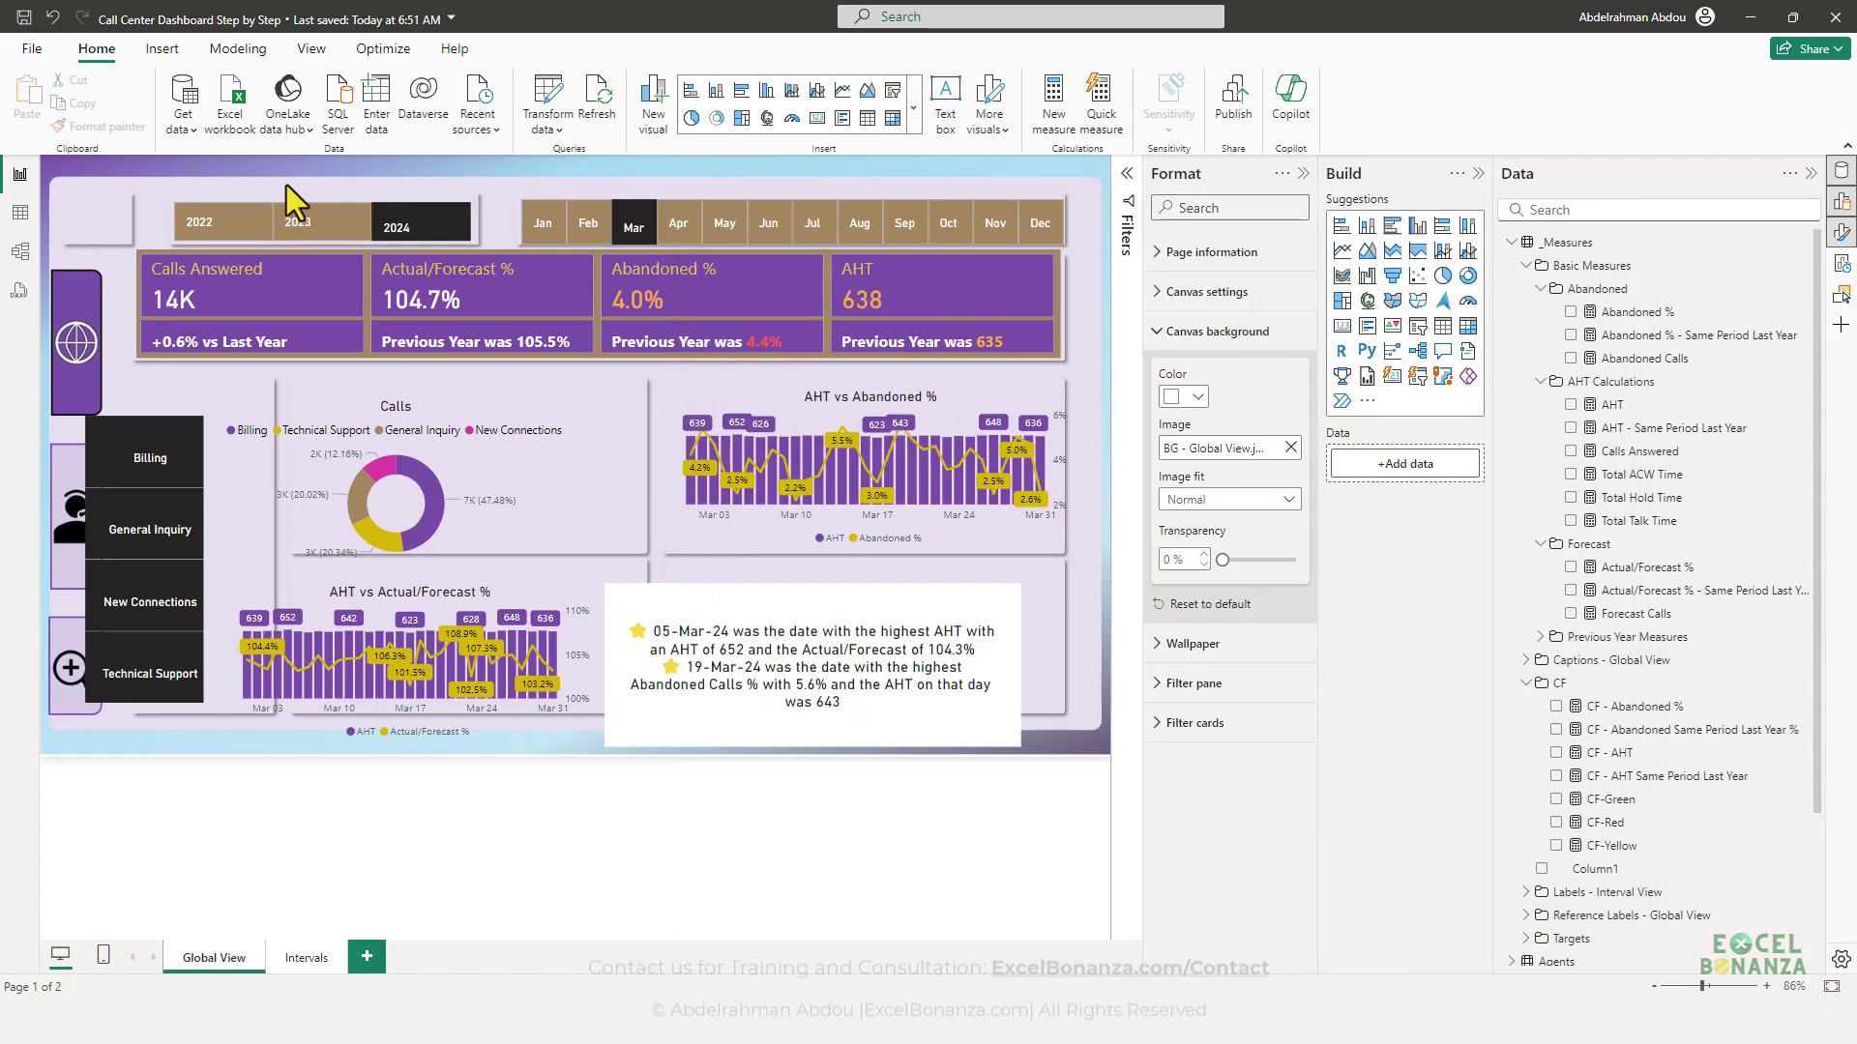
pyautogui.click(297, 228)
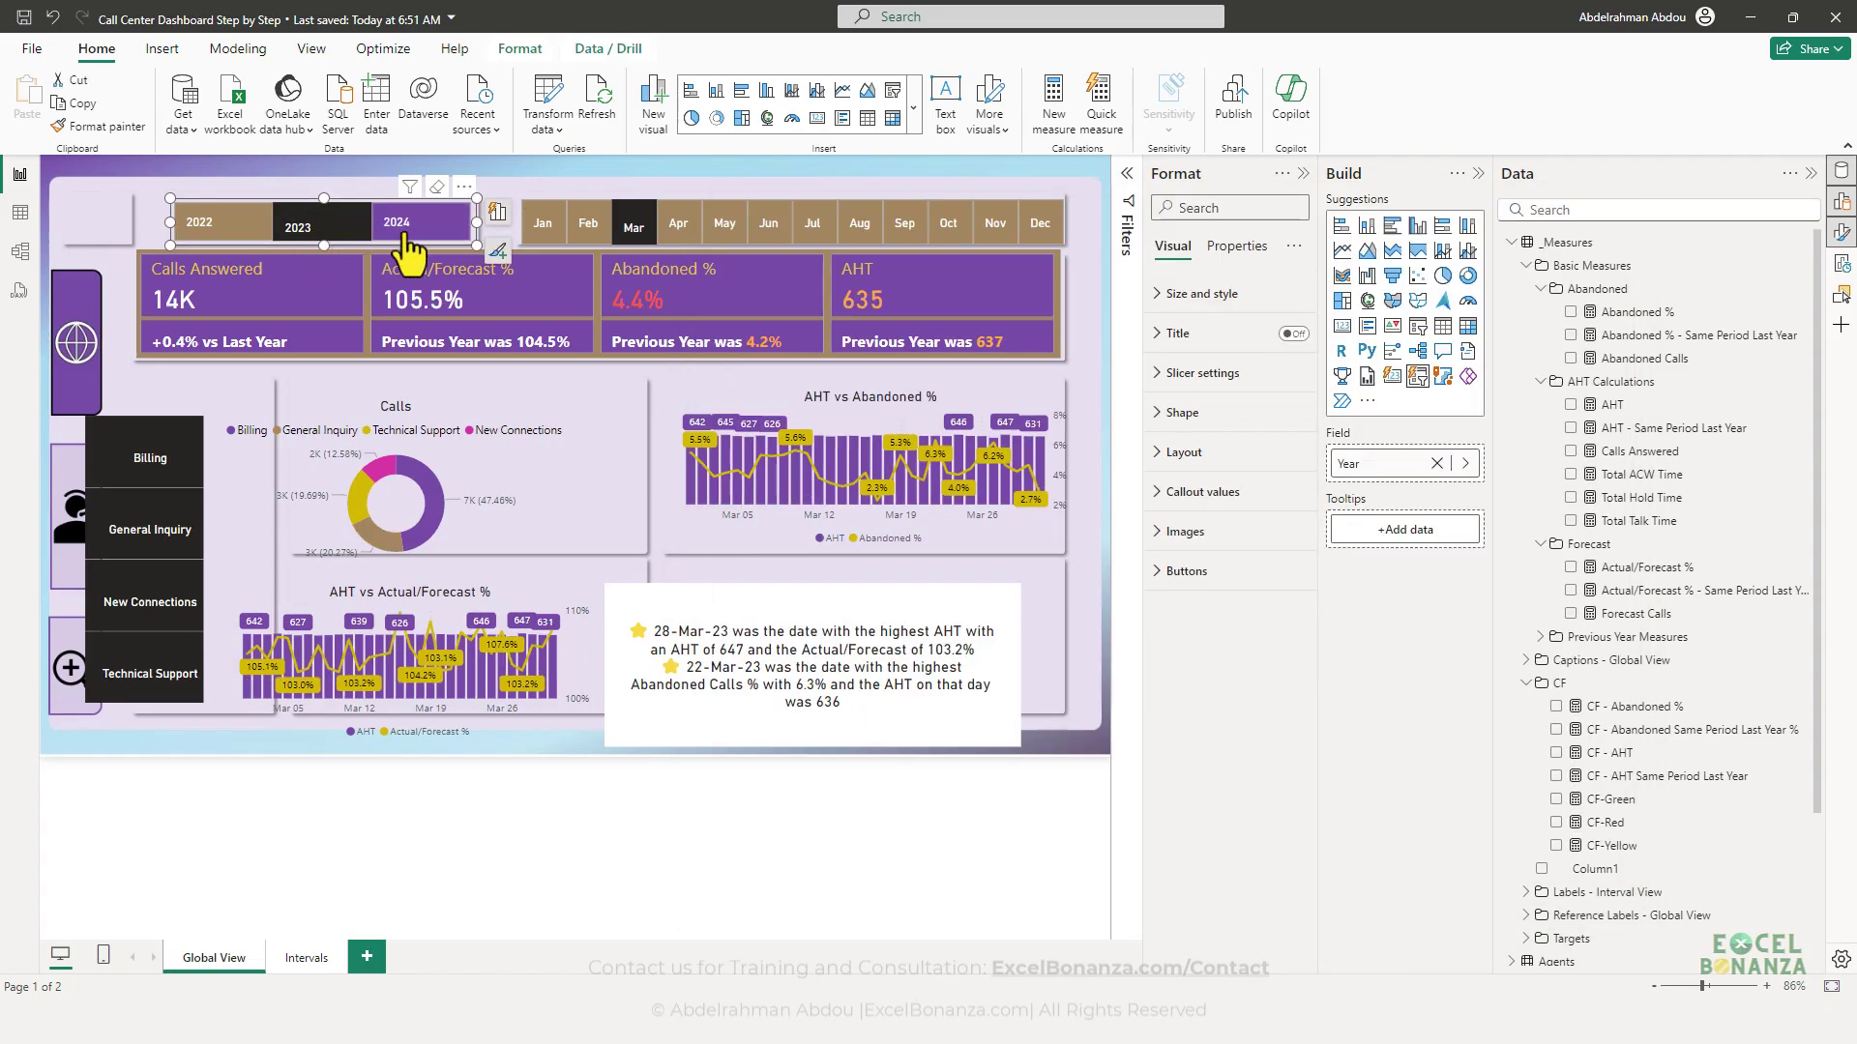
pyautogui.click(306, 188)
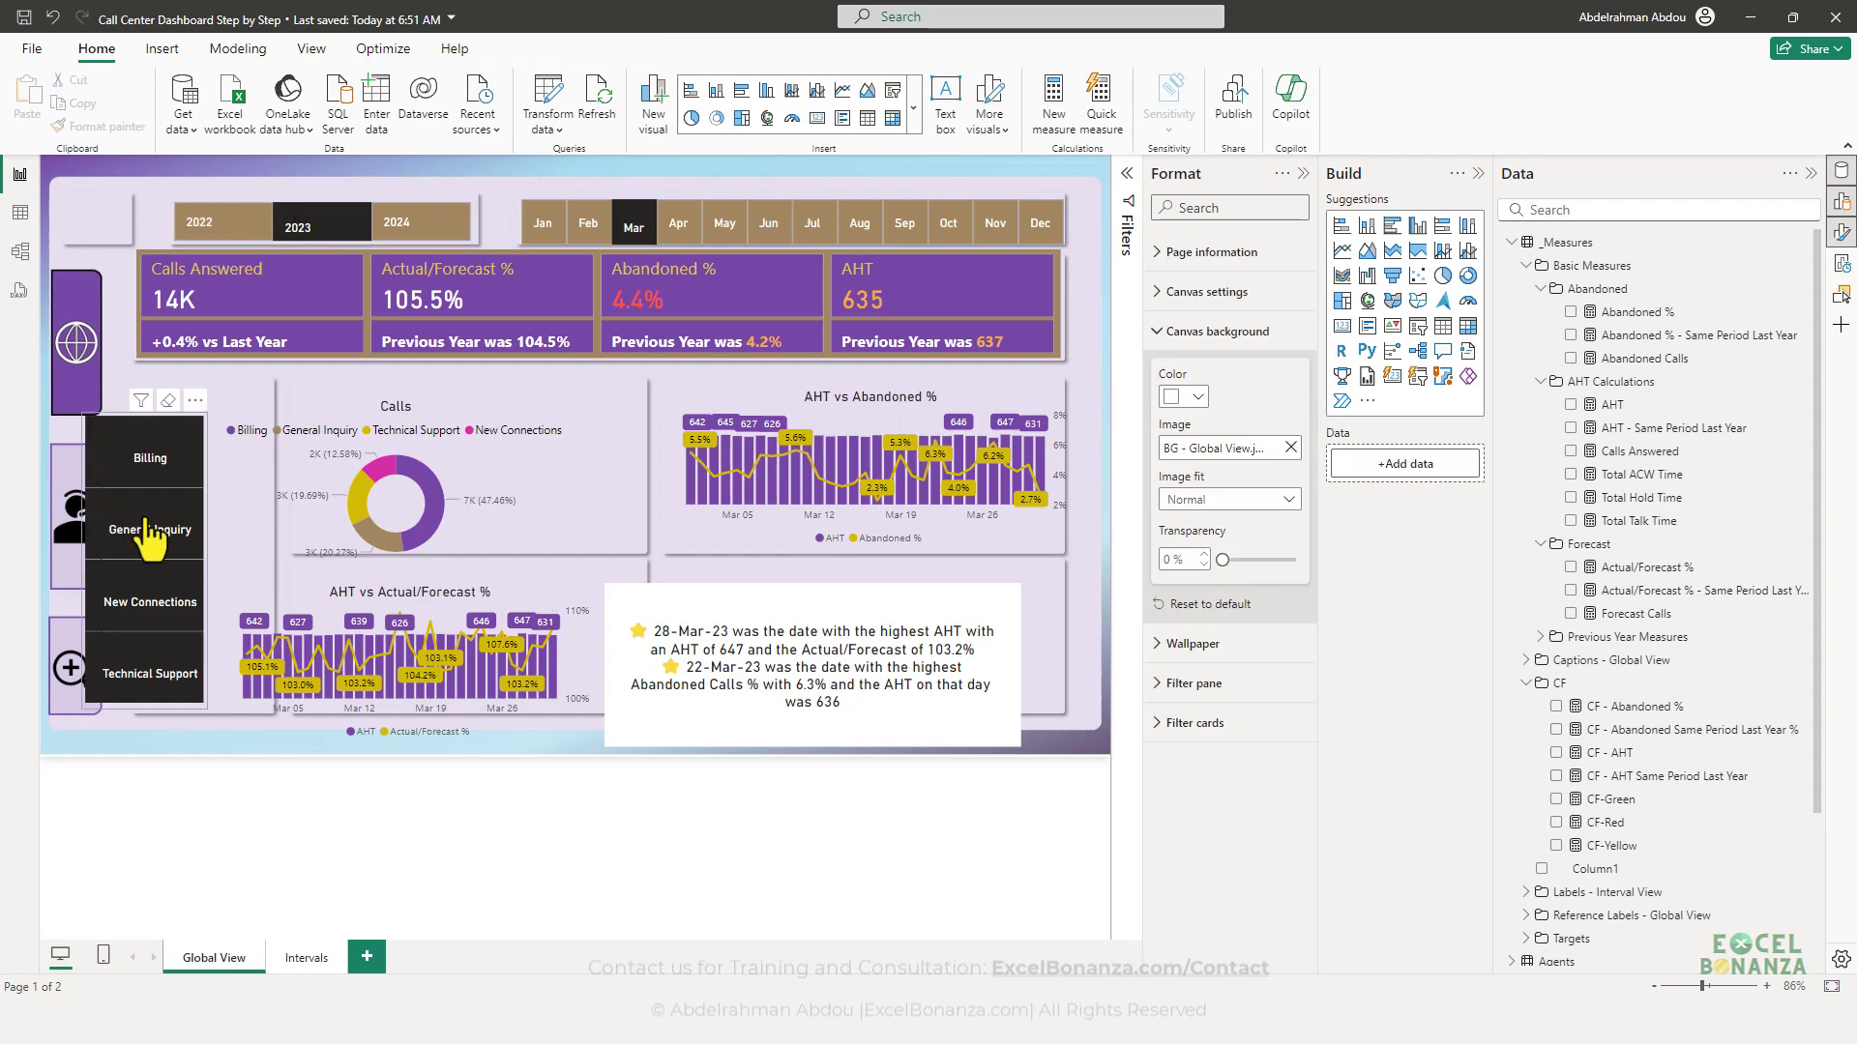
# - Move the department slicer and the AHT vs Actual/Forecast % chart into their frames, reducing the chart's size to suit
pyautogui.moveTo(184, 529); pyautogui.dragTo(249, 482)
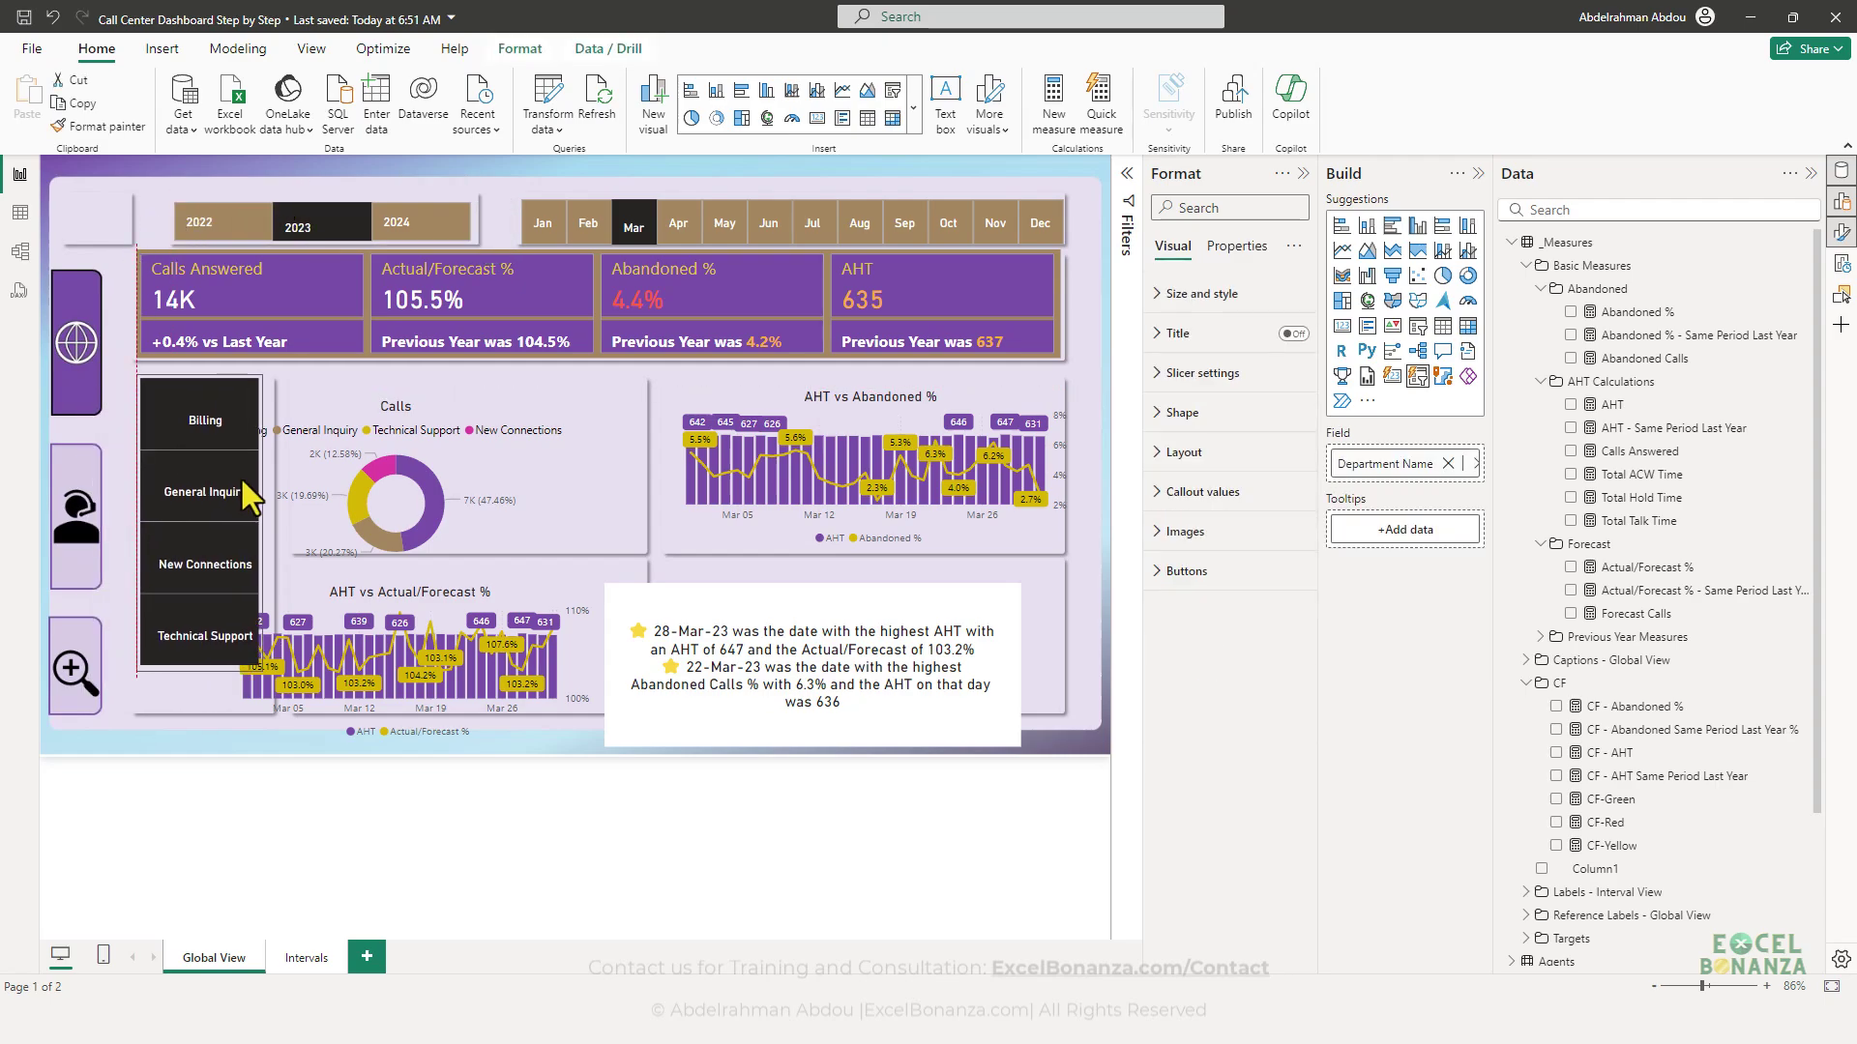
pyautogui.moveTo(316, 710); pyautogui.dragTo(379, 698)
pyautogui.moveTo(660, 732); pyautogui.dragTo(618, 713)
# - Turn off the caption card's background and fit the card into the frame beneath the AHT vs Abandoned % chart
pyautogui.click(682, 732)
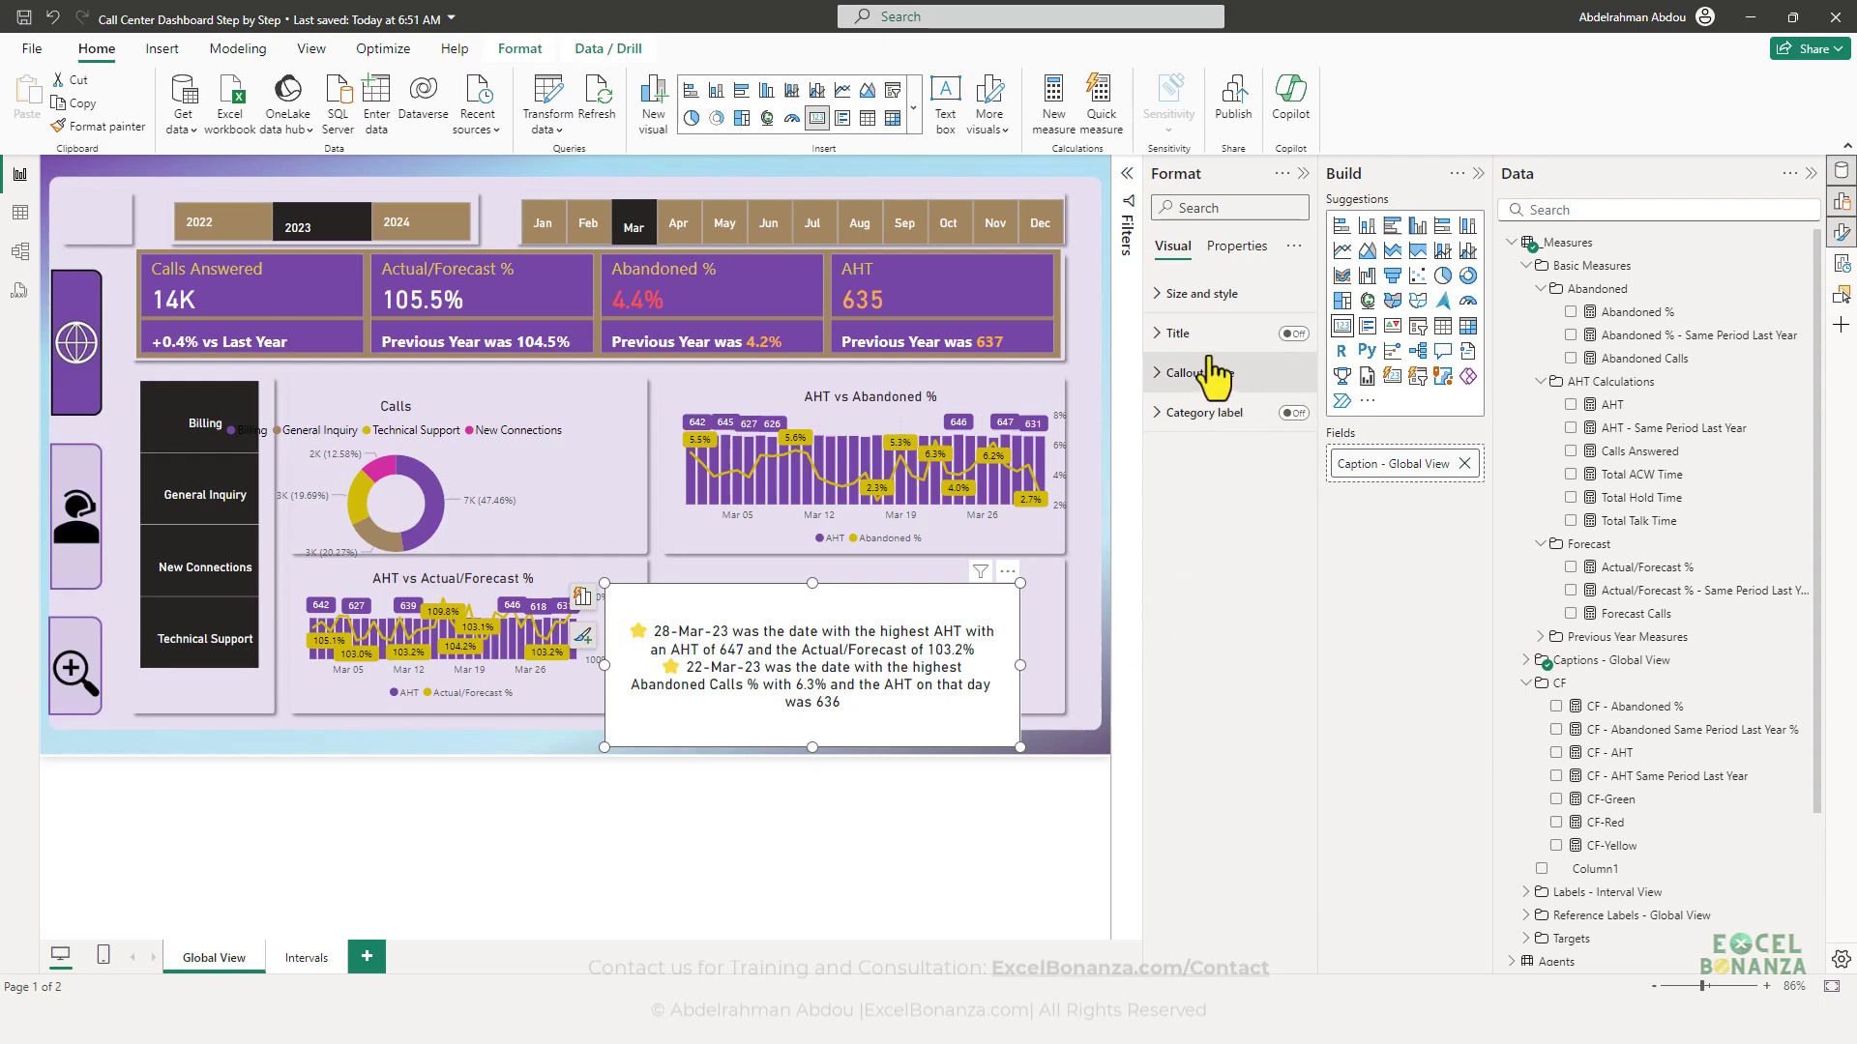
pyautogui.click(1201, 293)
pyautogui.click(1219, 340)
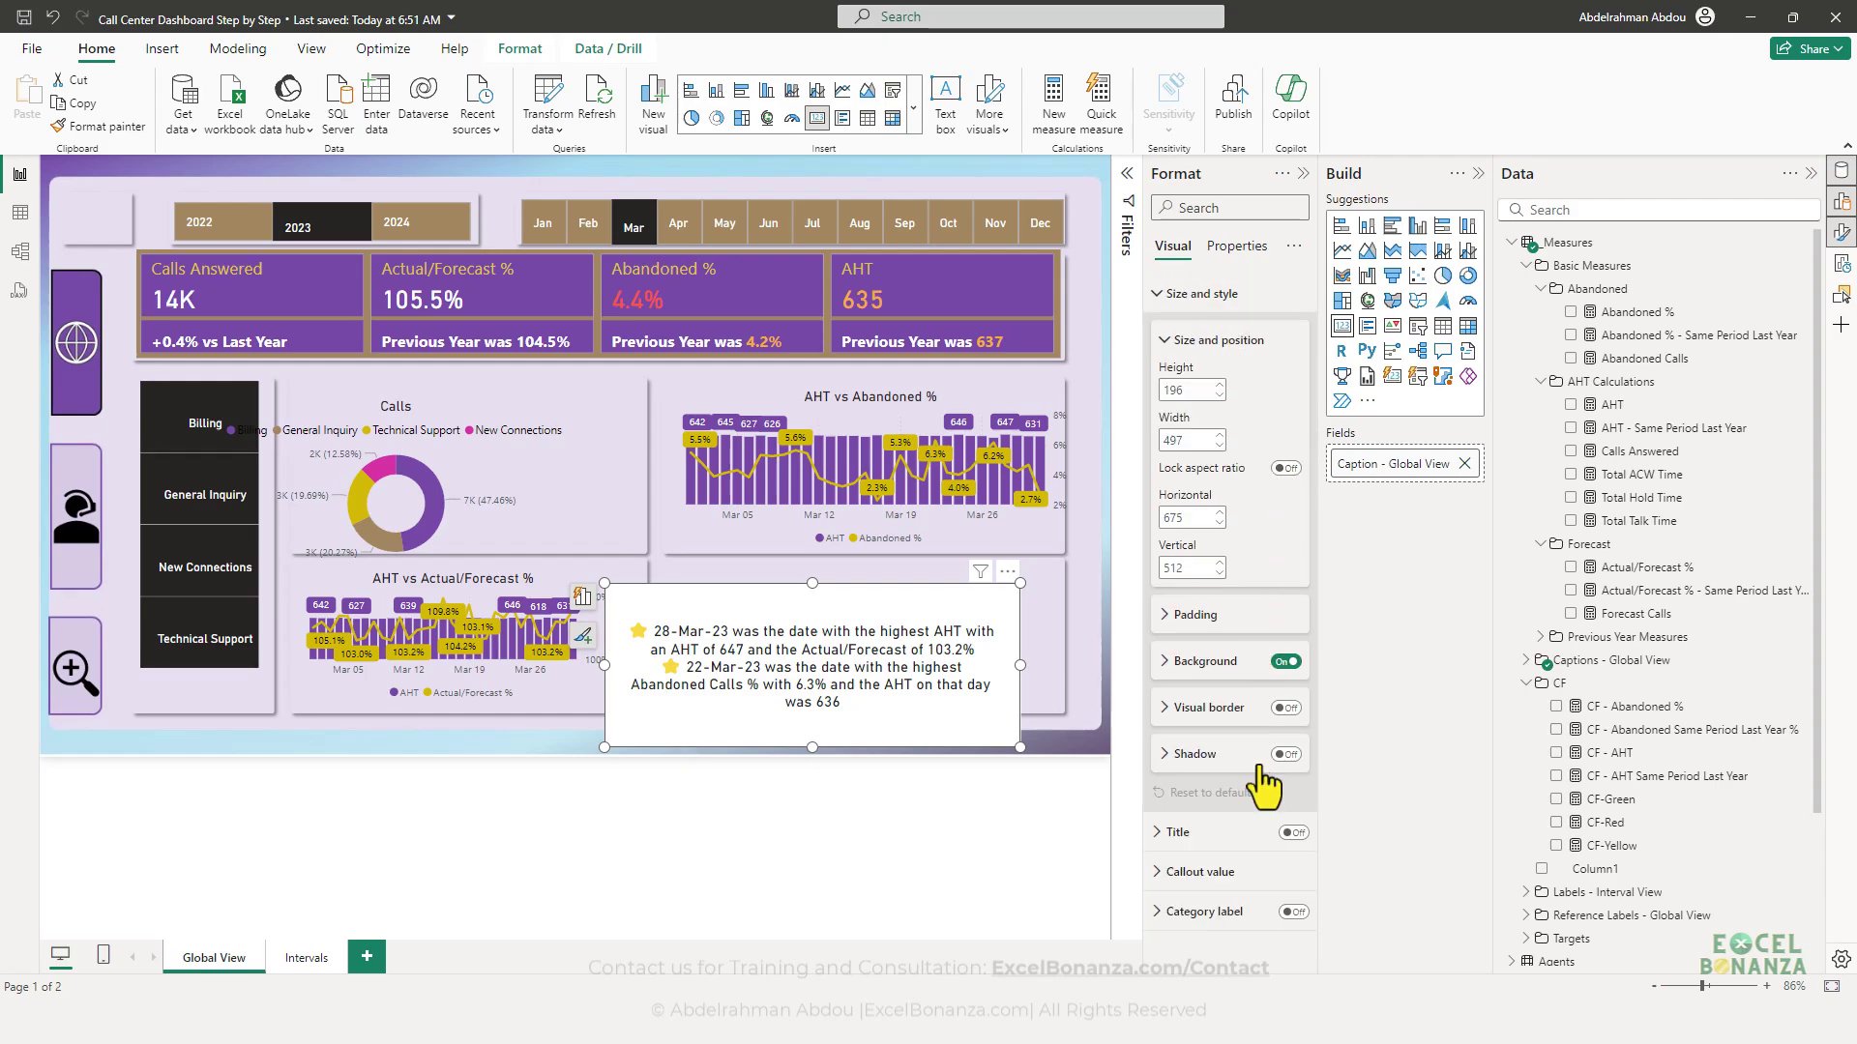
pyautogui.click(1287, 666)
pyautogui.moveTo(994, 727); pyautogui.dragTo(1047, 704)
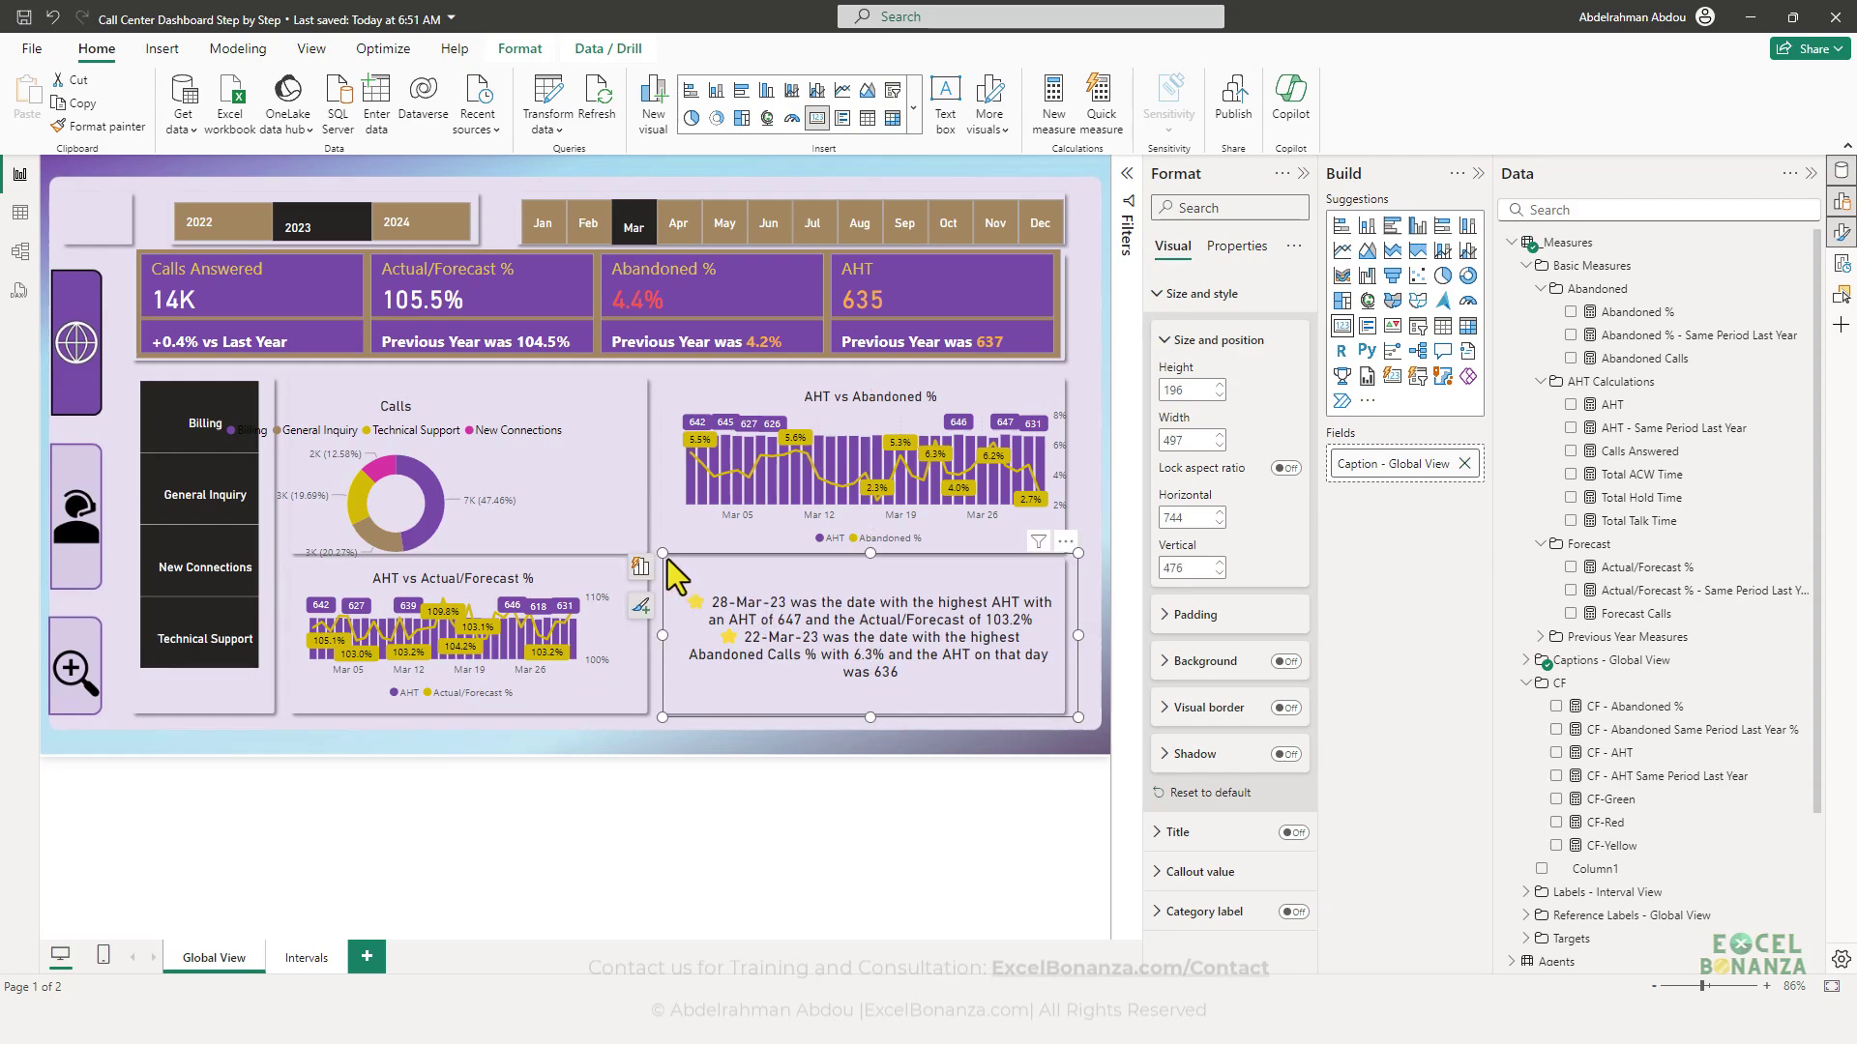
pyautogui.moveTo(663, 568); pyautogui.dragTo(669, 563)
# - Widen the AHT vs Actual/Forecast % chart to about 424 and fit the Calls donut chart into the frame above it
pyautogui.click(623, 652)
pyautogui.click(600, 675)
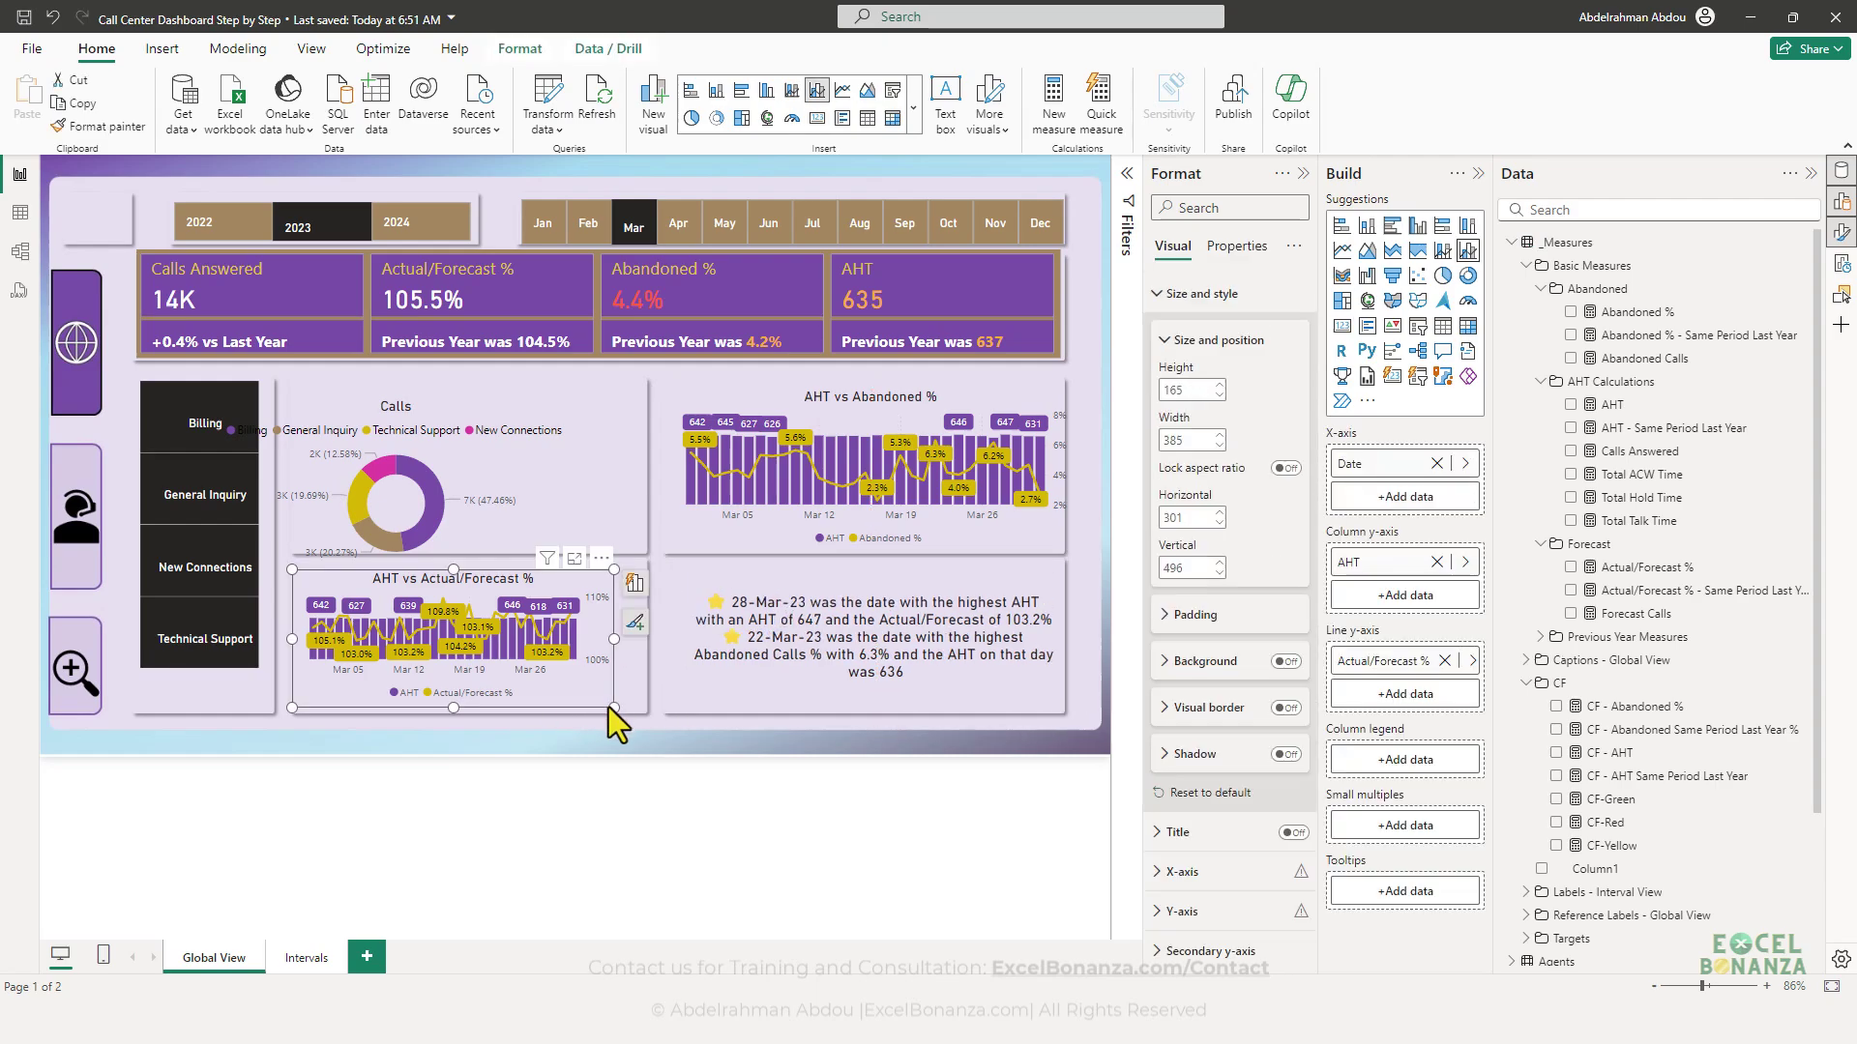
pyautogui.moveTo(615, 708); pyautogui.dragTo(648, 708)
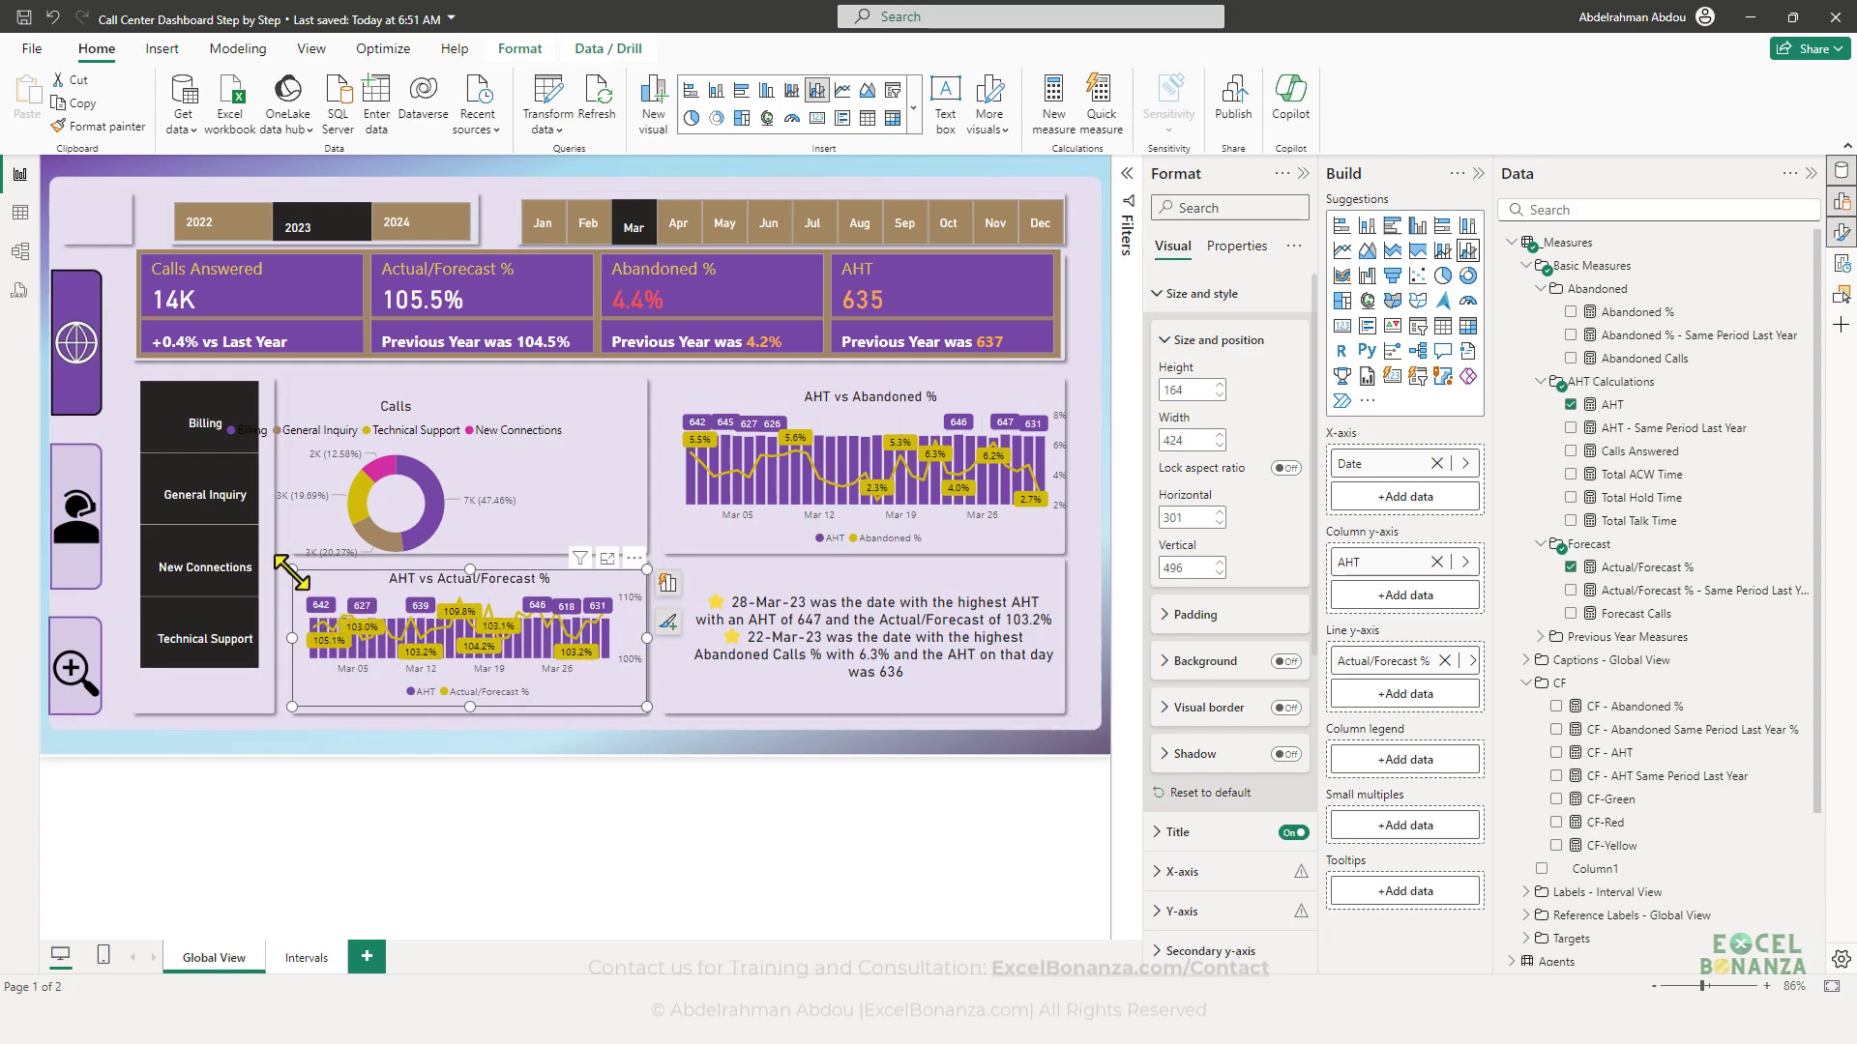
pyautogui.moveTo(294, 578); pyautogui.dragTo(368, 501)
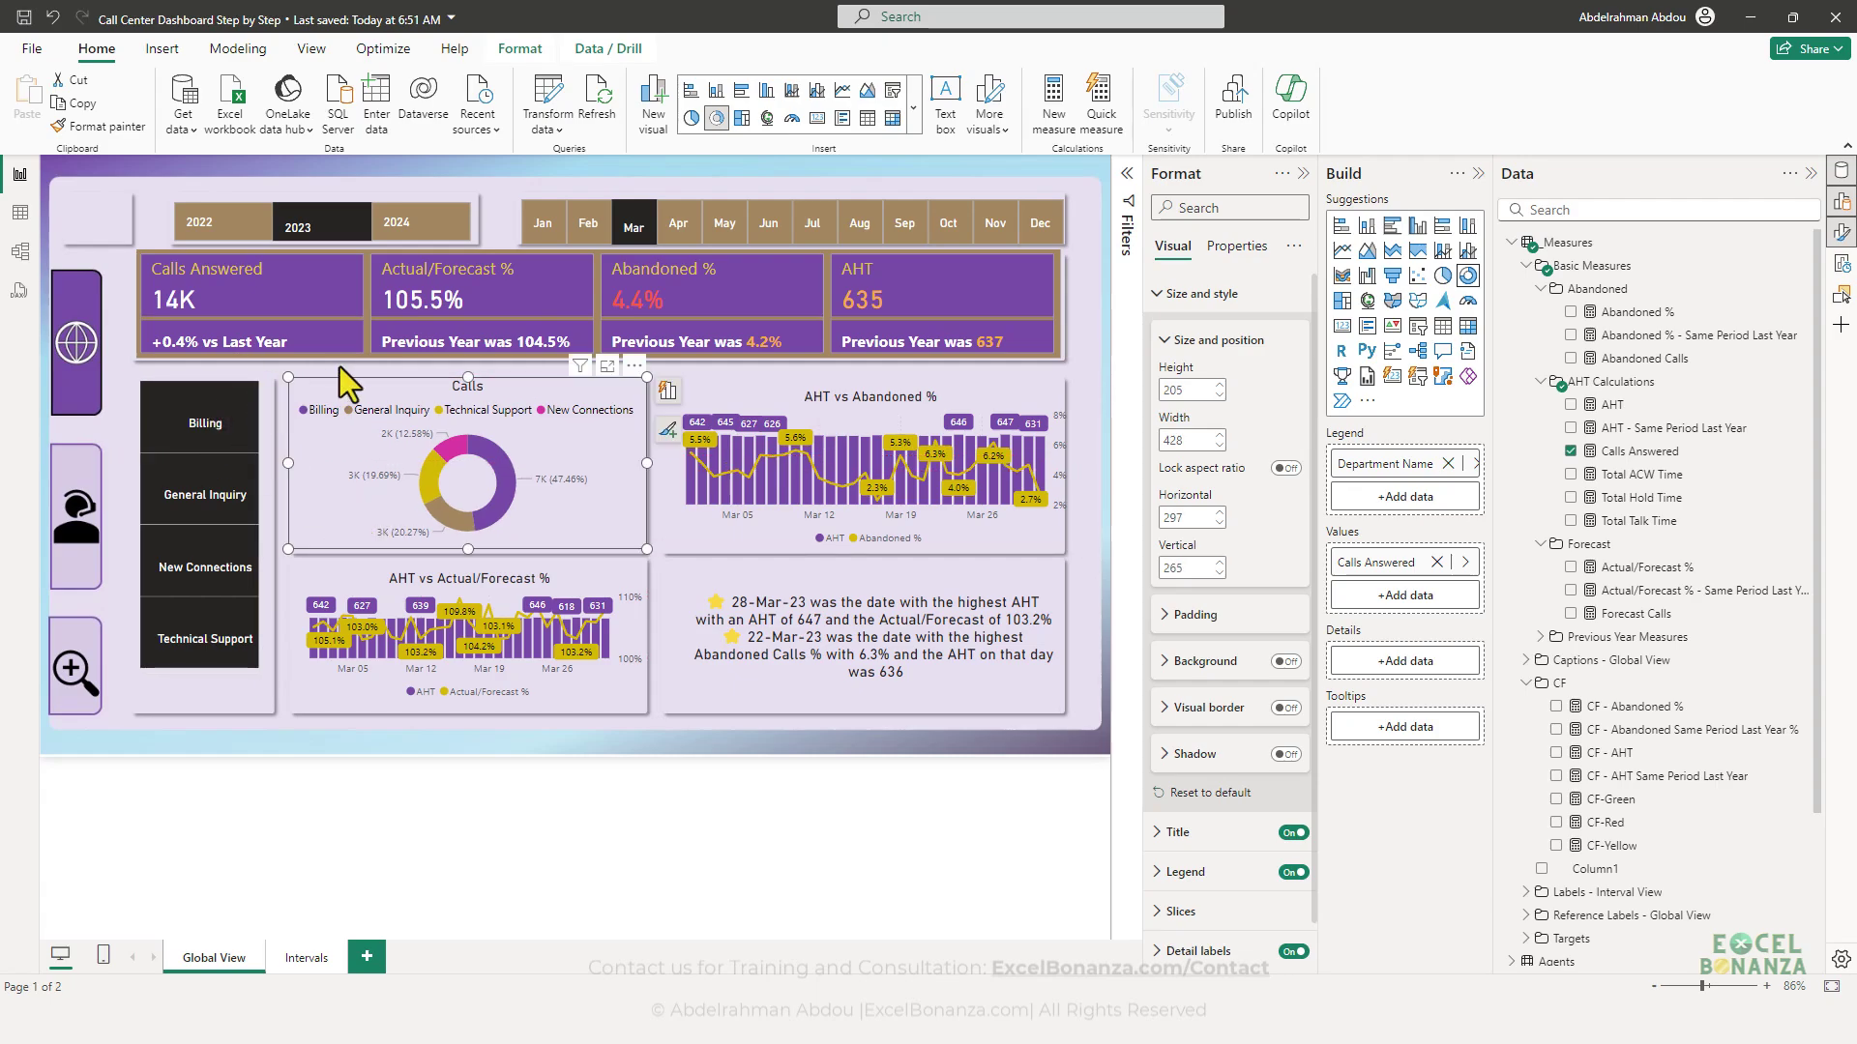
pyautogui.click(118, 363)
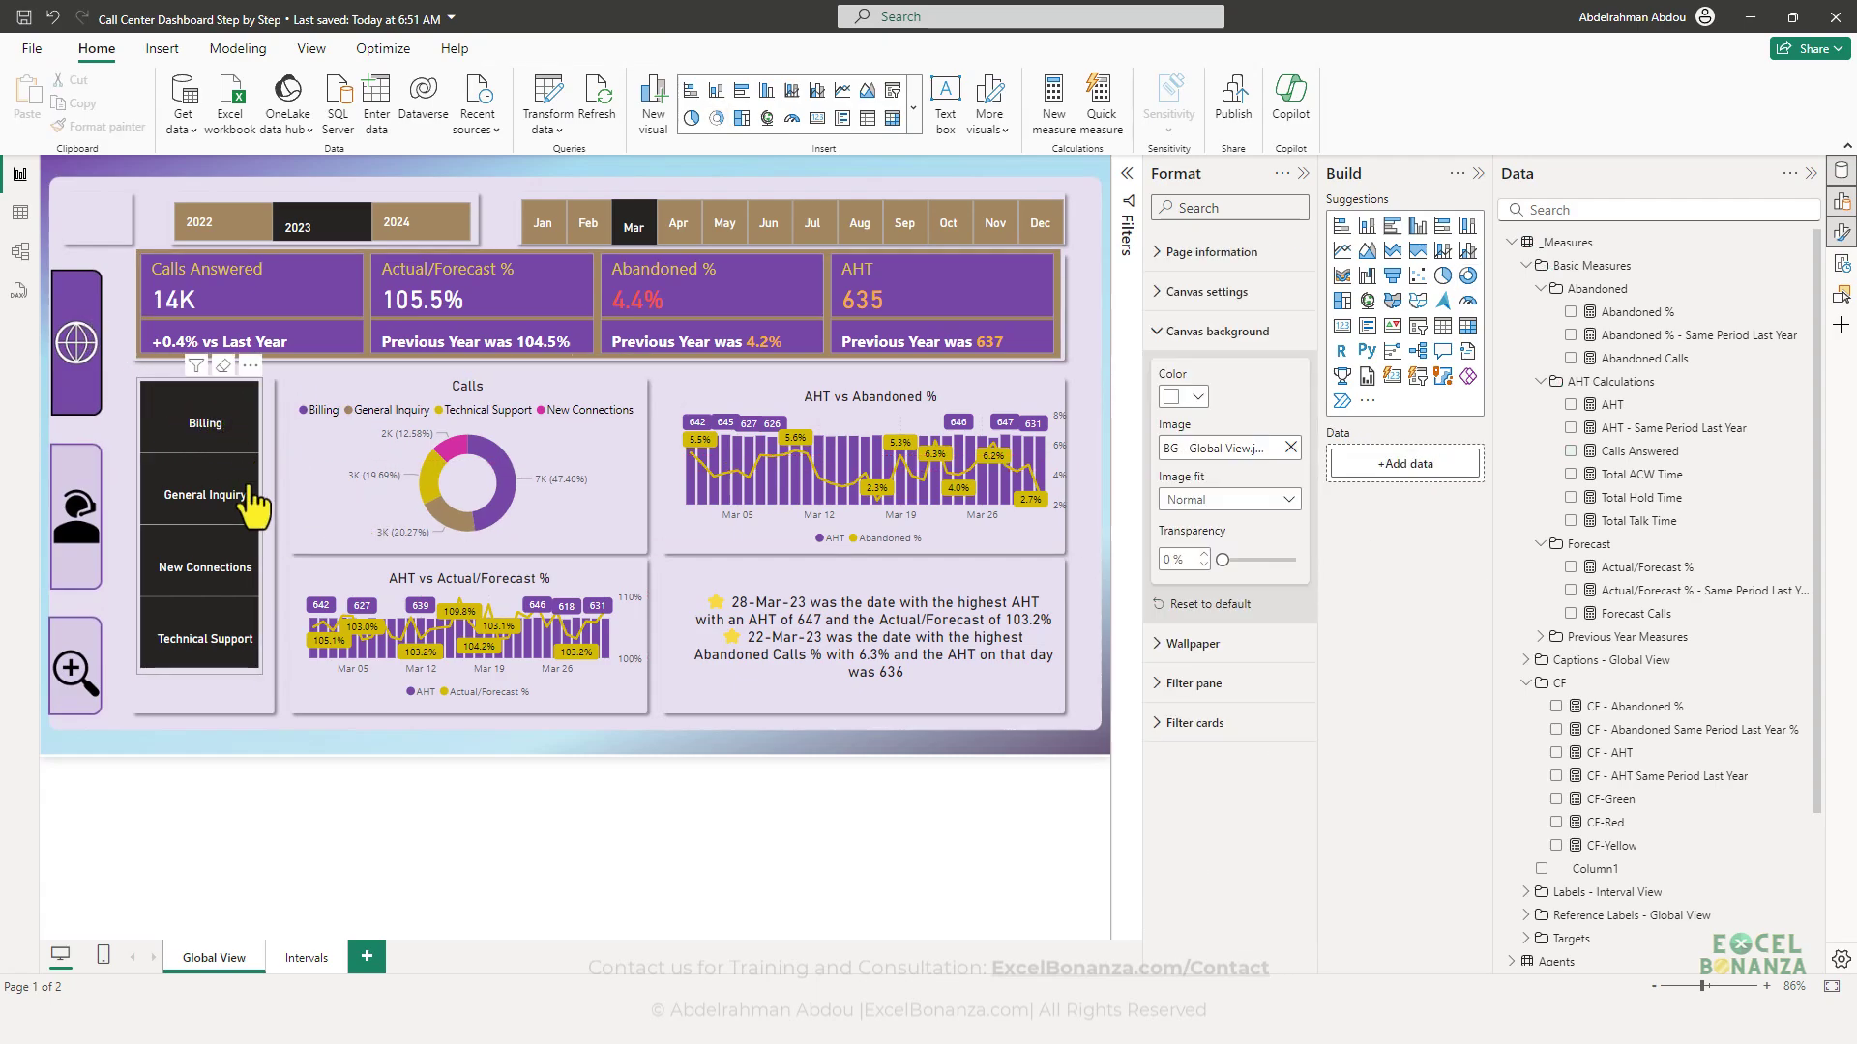
# - Enlarge the department slicer to about 164 wide and 394 high so it fills its frame
pyautogui.click(251, 674)
pyautogui.moveTo(259, 674); pyautogui.dragTo(268, 707)
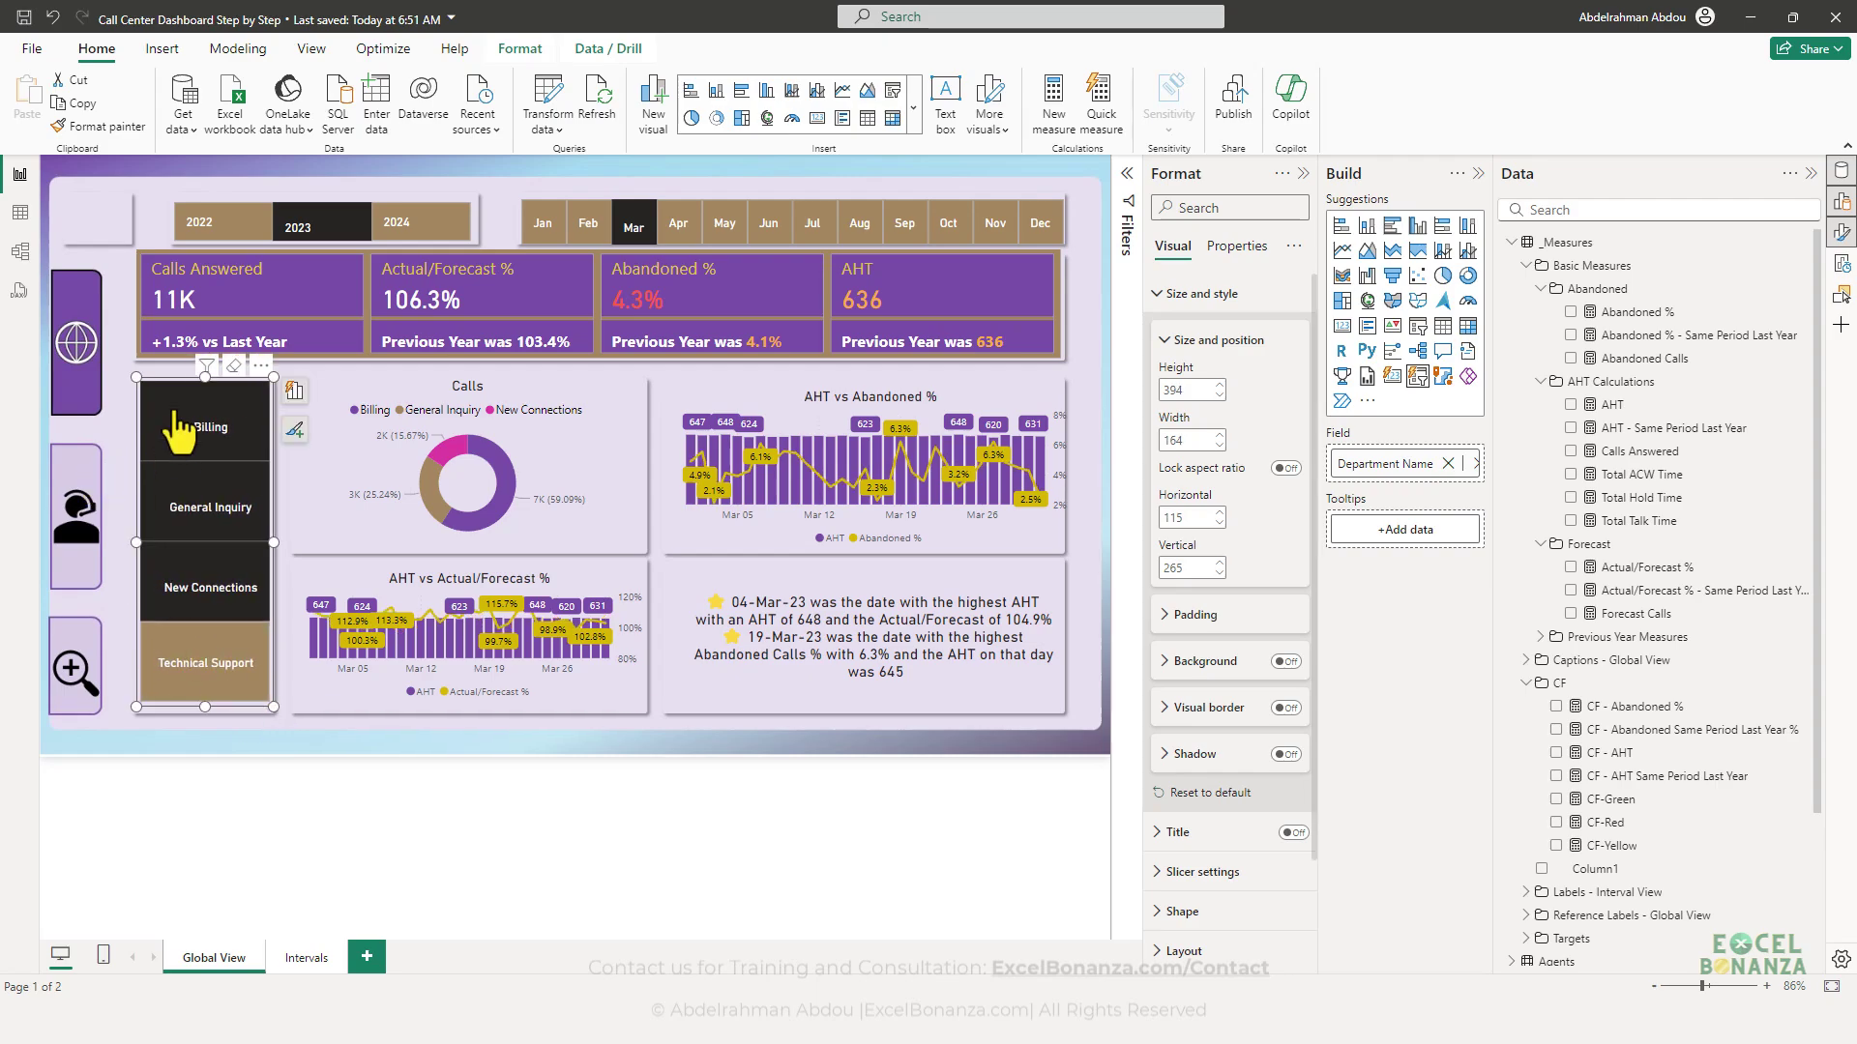
pyautogui.click(118, 414)
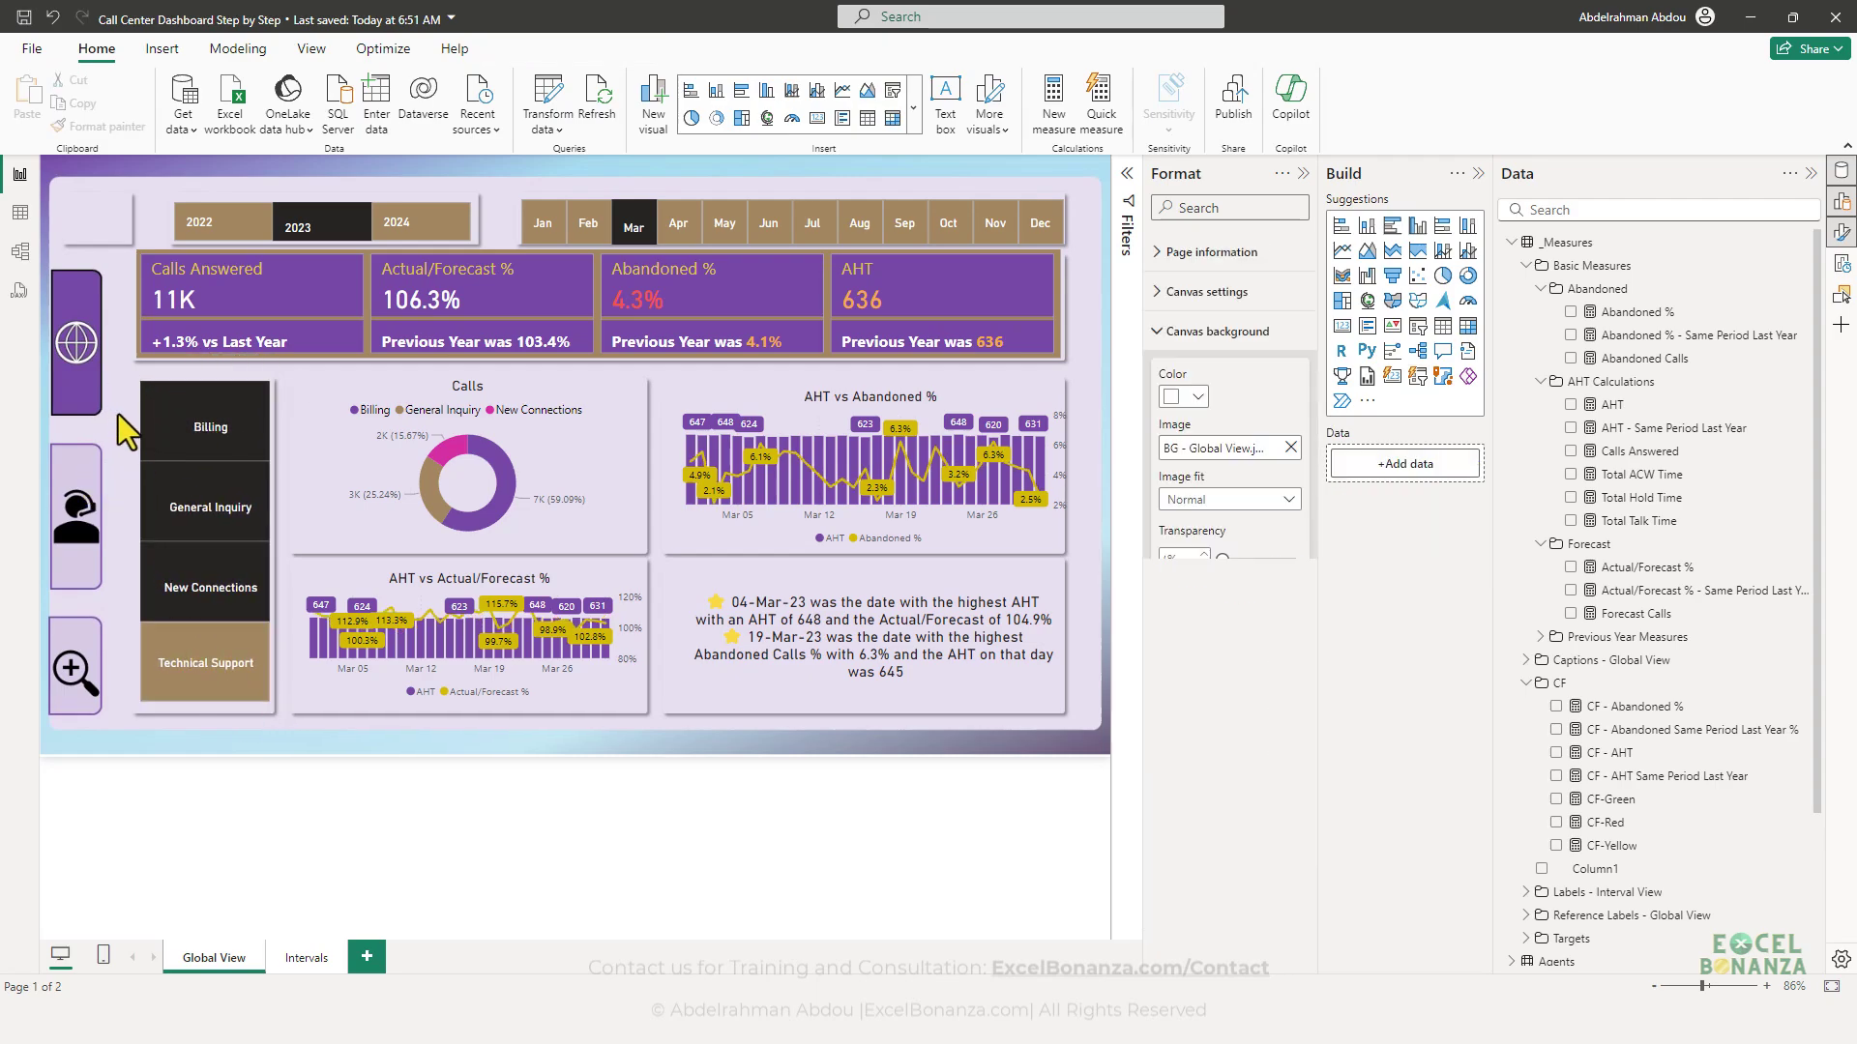
# - Clear all department selections in the department slicer while checking how its buttons fit the frame
pyautogui.click(255, 441)
pyautogui.click(216, 411)
pyautogui.click(216, 506)
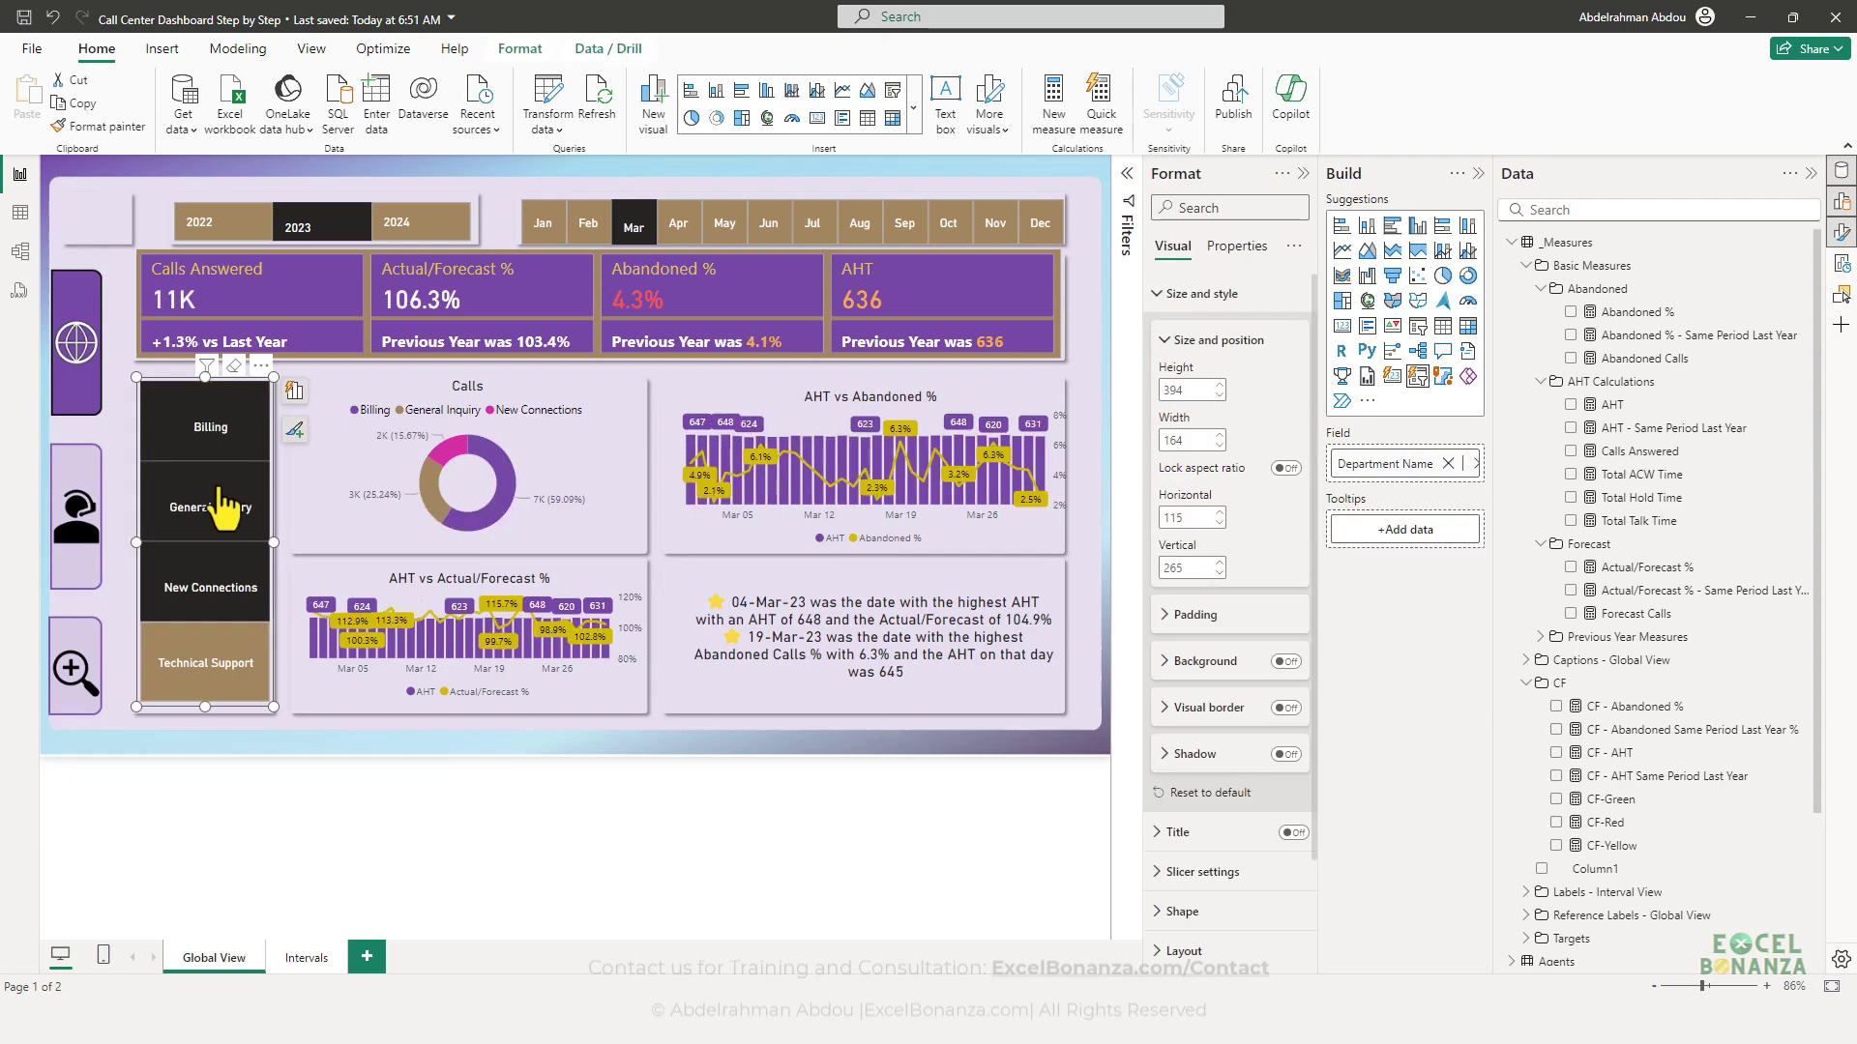
pyautogui.click(239, 559)
pyautogui.click(234, 435)
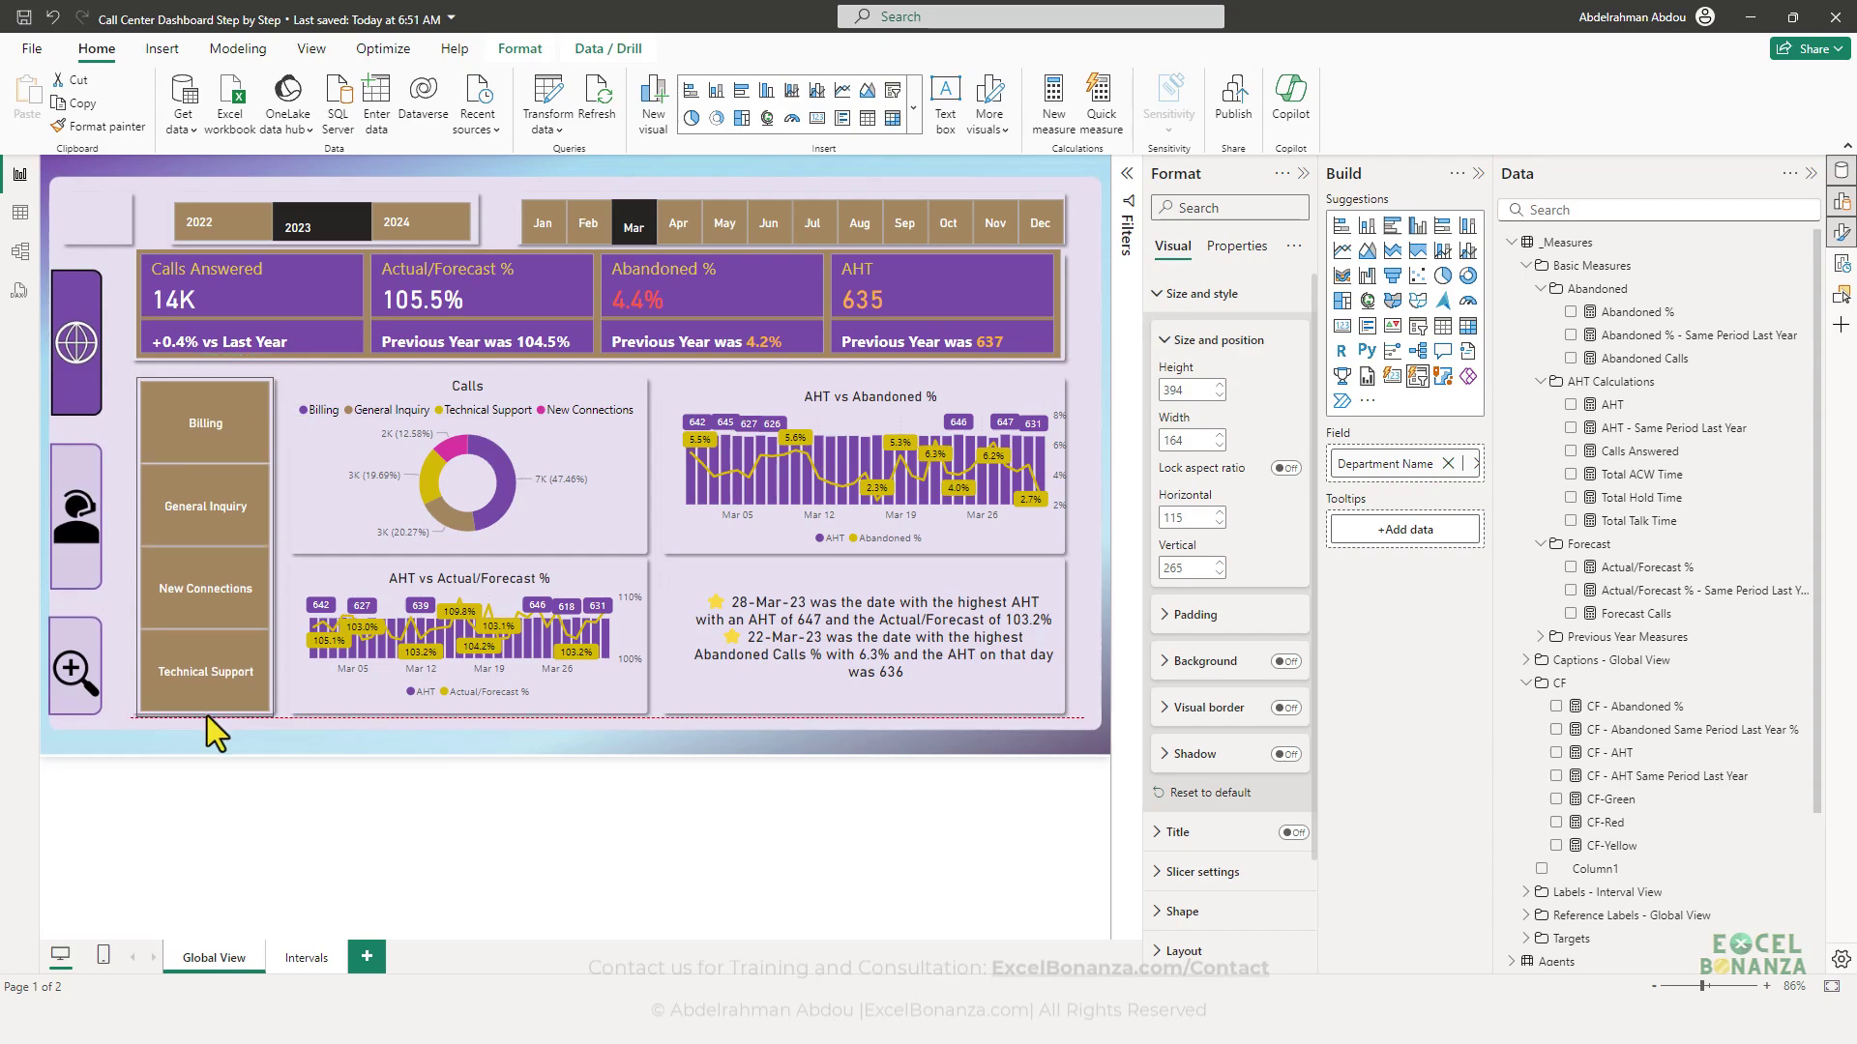
pyautogui.click(207, 414)
pyautogui.click(207, 421)
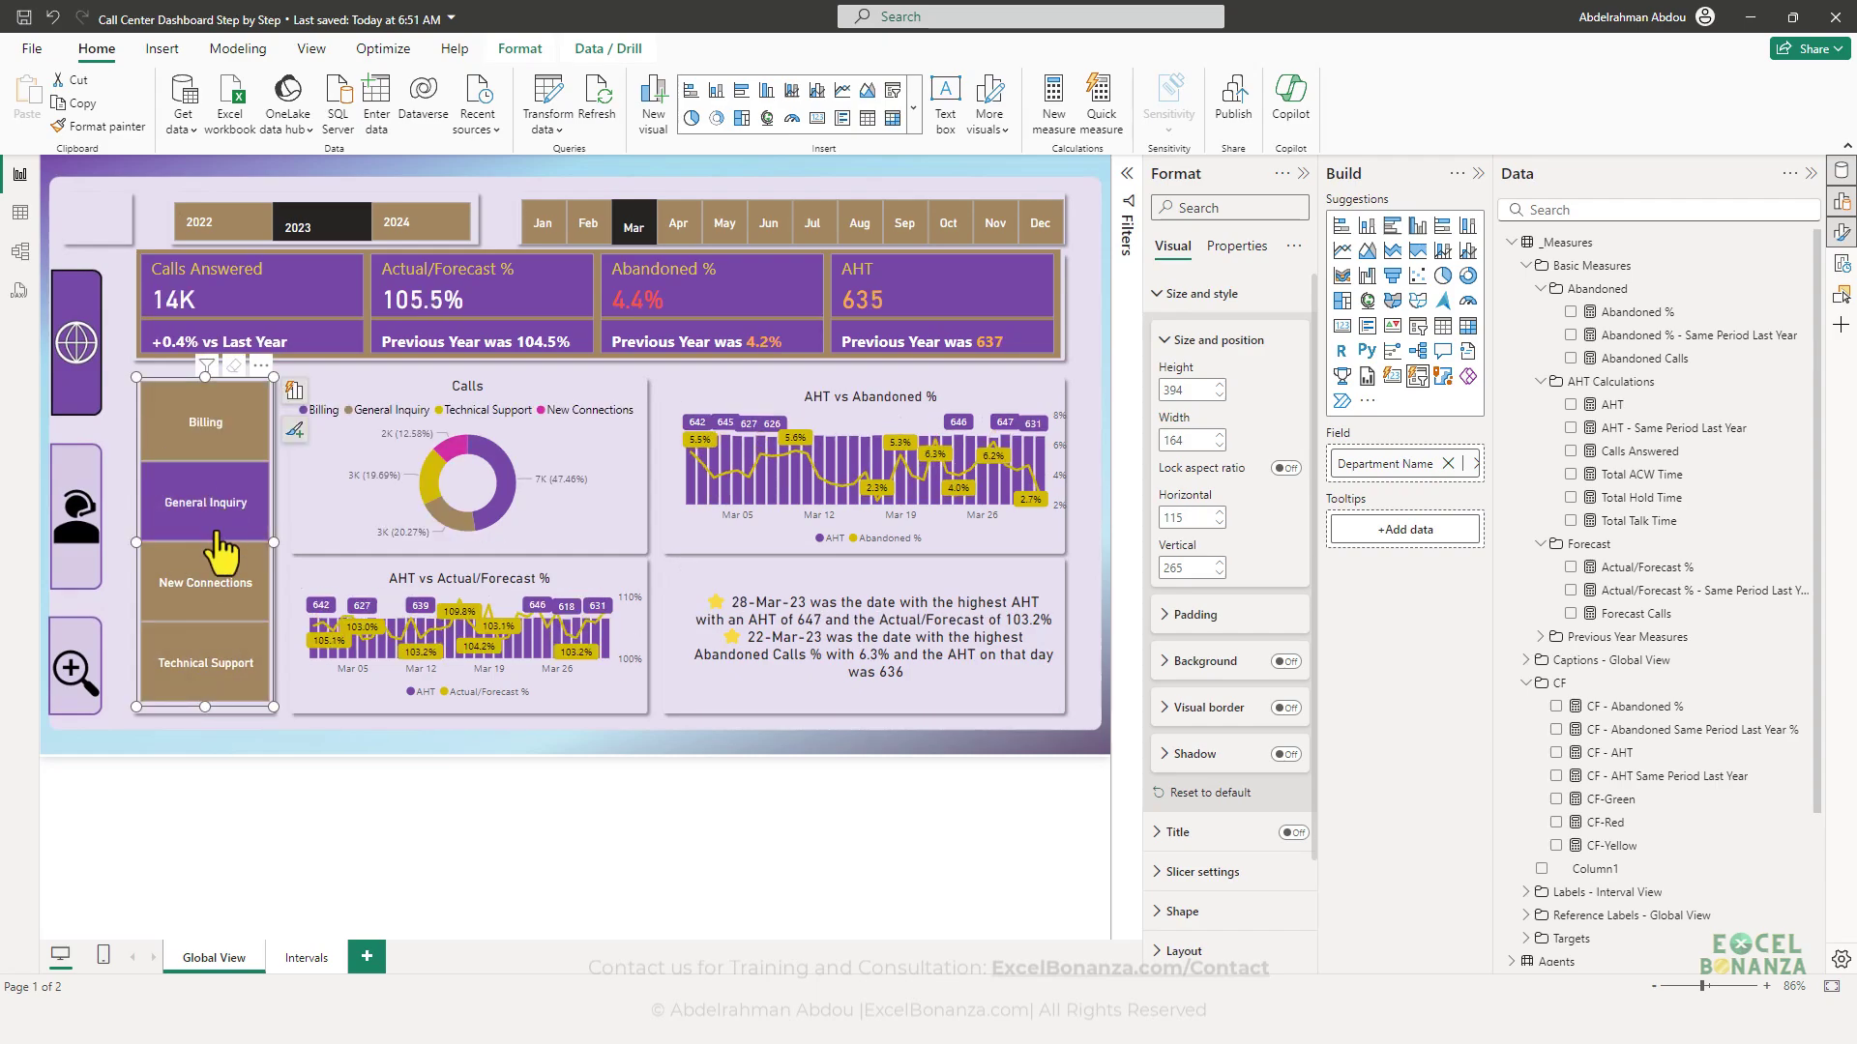
# - Filter the page to the Billing and General Inquiry departments with the department slicer
pyautogui.click(220, 460)
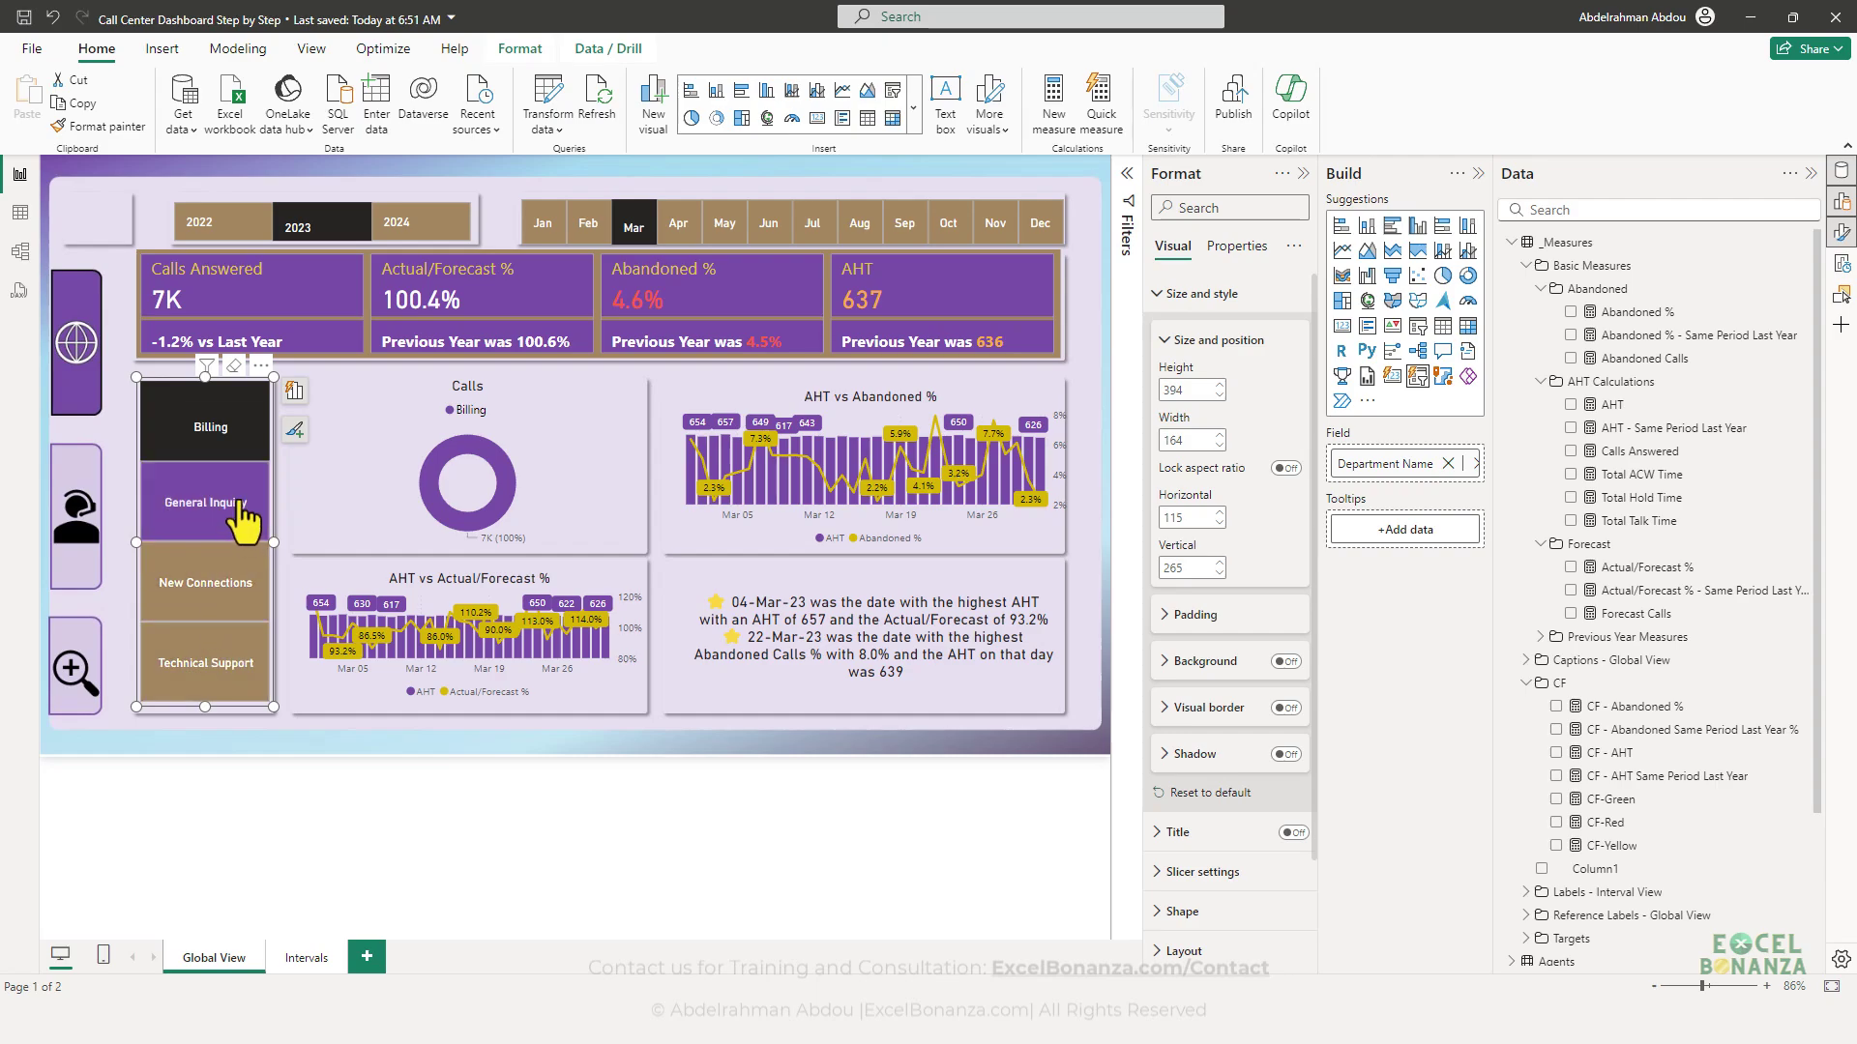
pyautogui.click(127, 579)
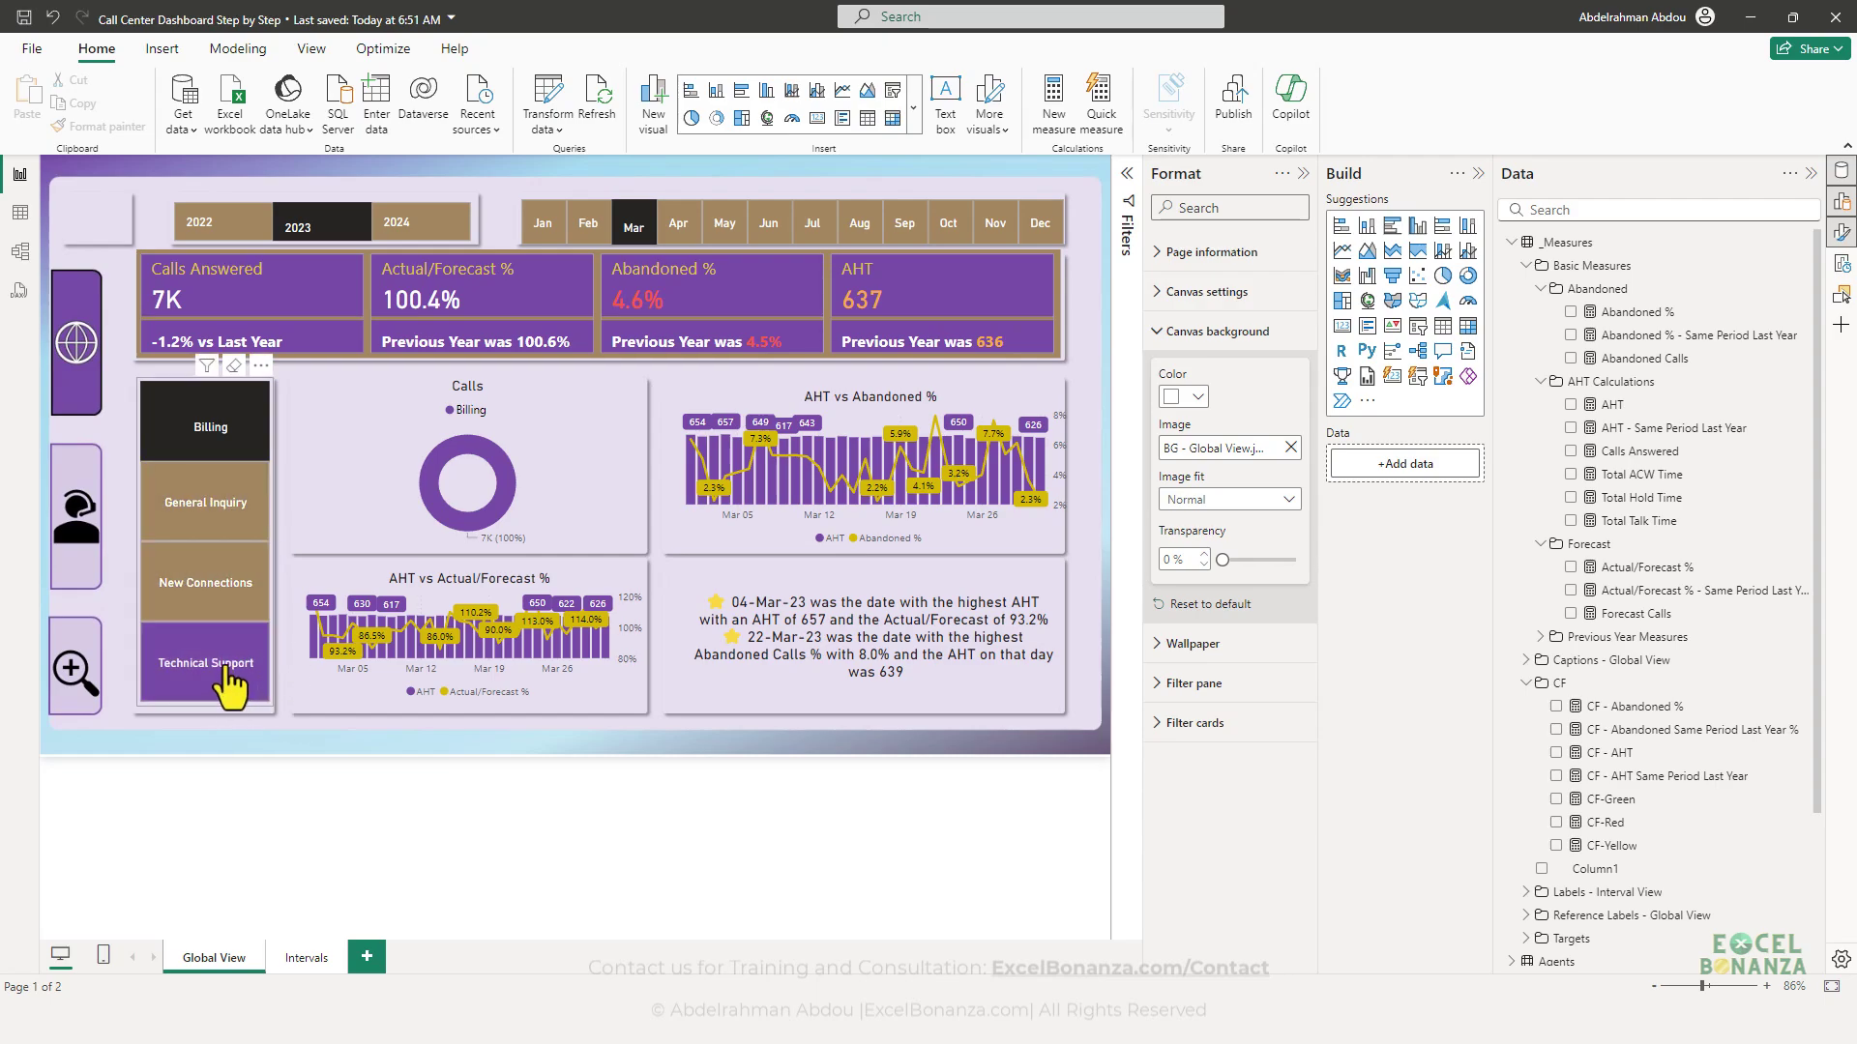
pyautogui.keyDown('ctrl'); pyautogui.click(226, 495); pyautogui.keyUp('ctrl')
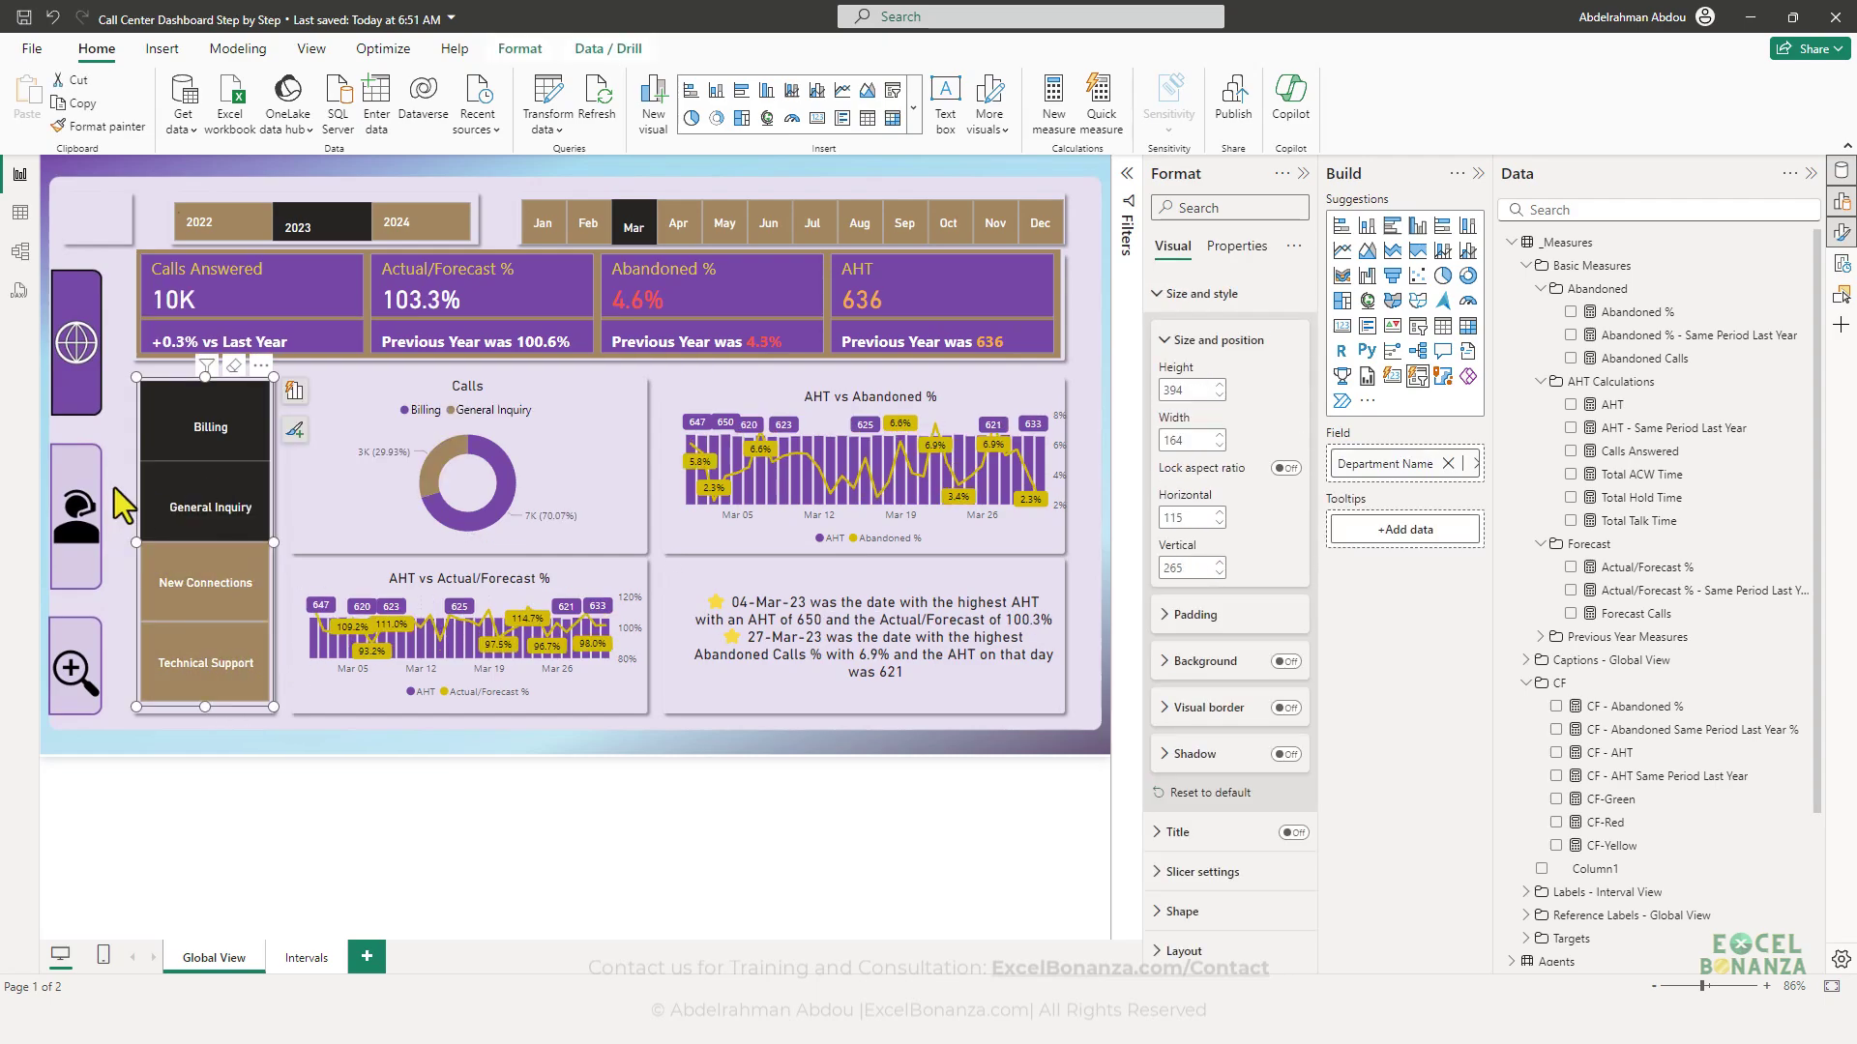
pyautogui.click(114, 432)
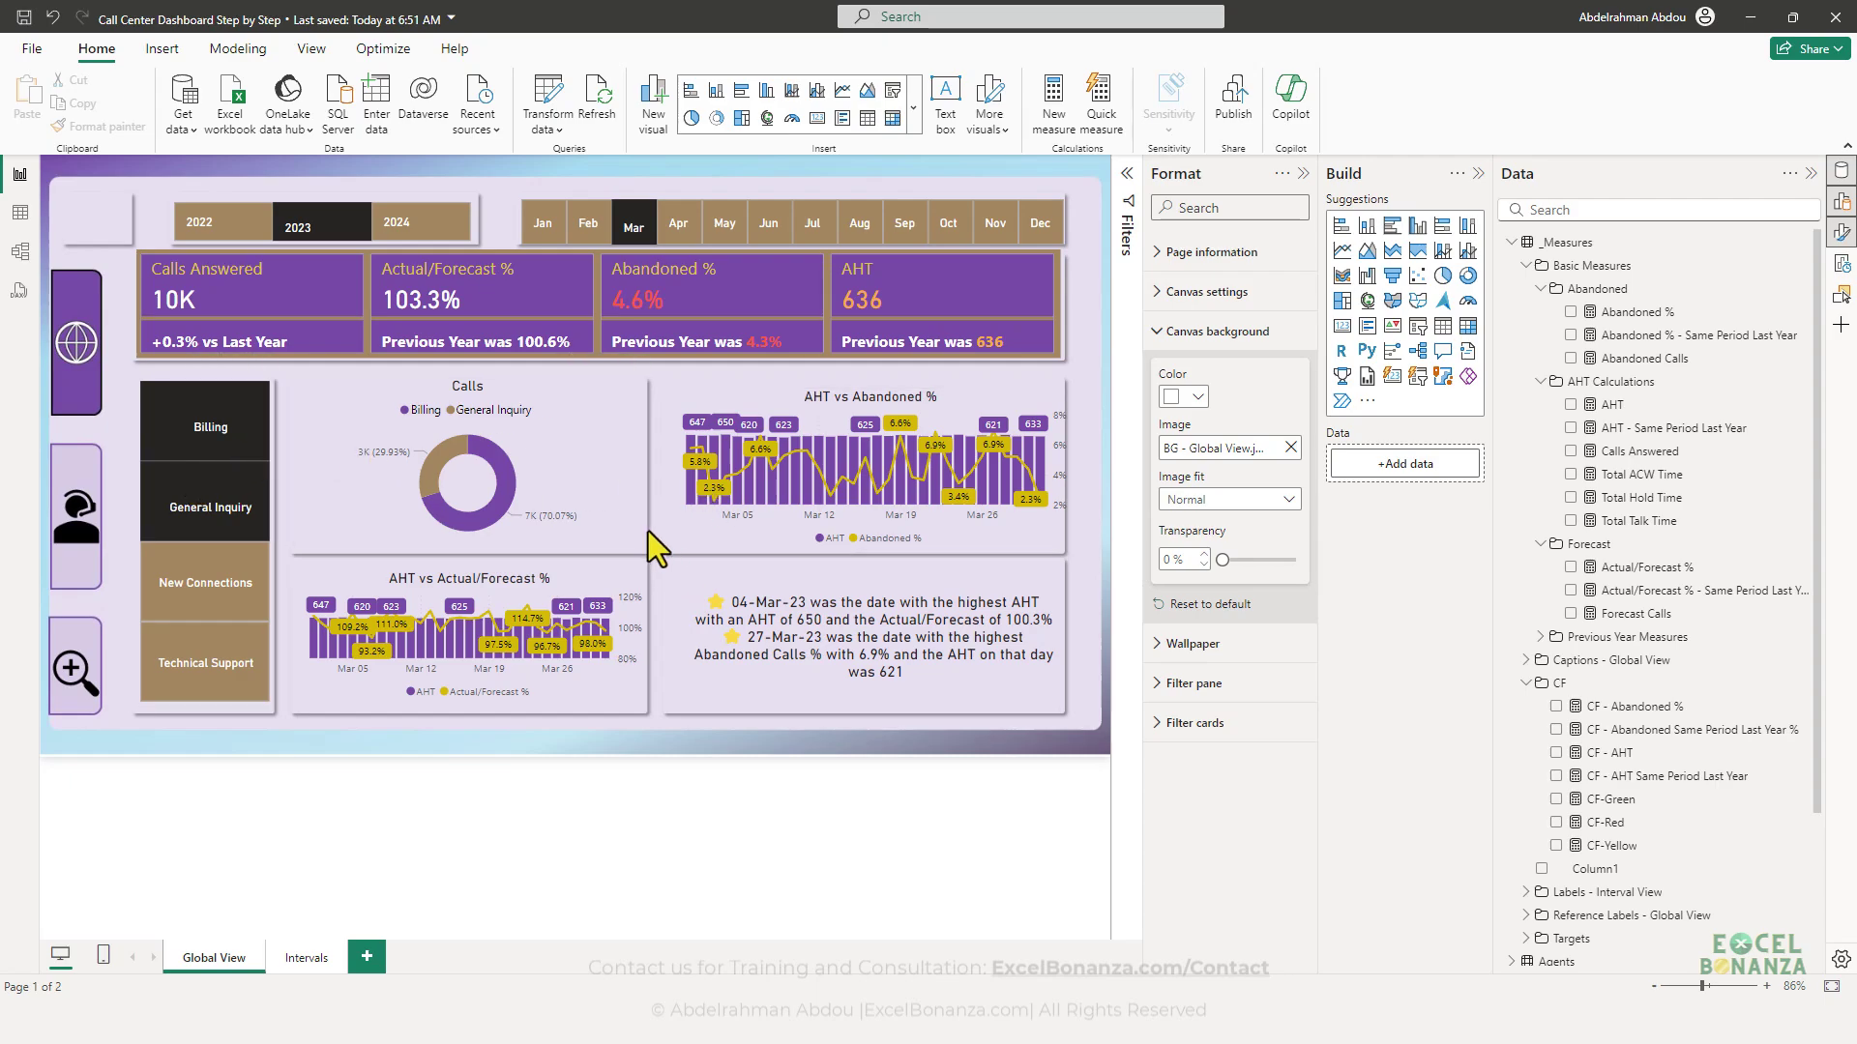
# - Resize the AHT vs Abandoned % chart to about 470 by 193 and shift it sideways to center it in its frame
pyautogui.click(683, 396)
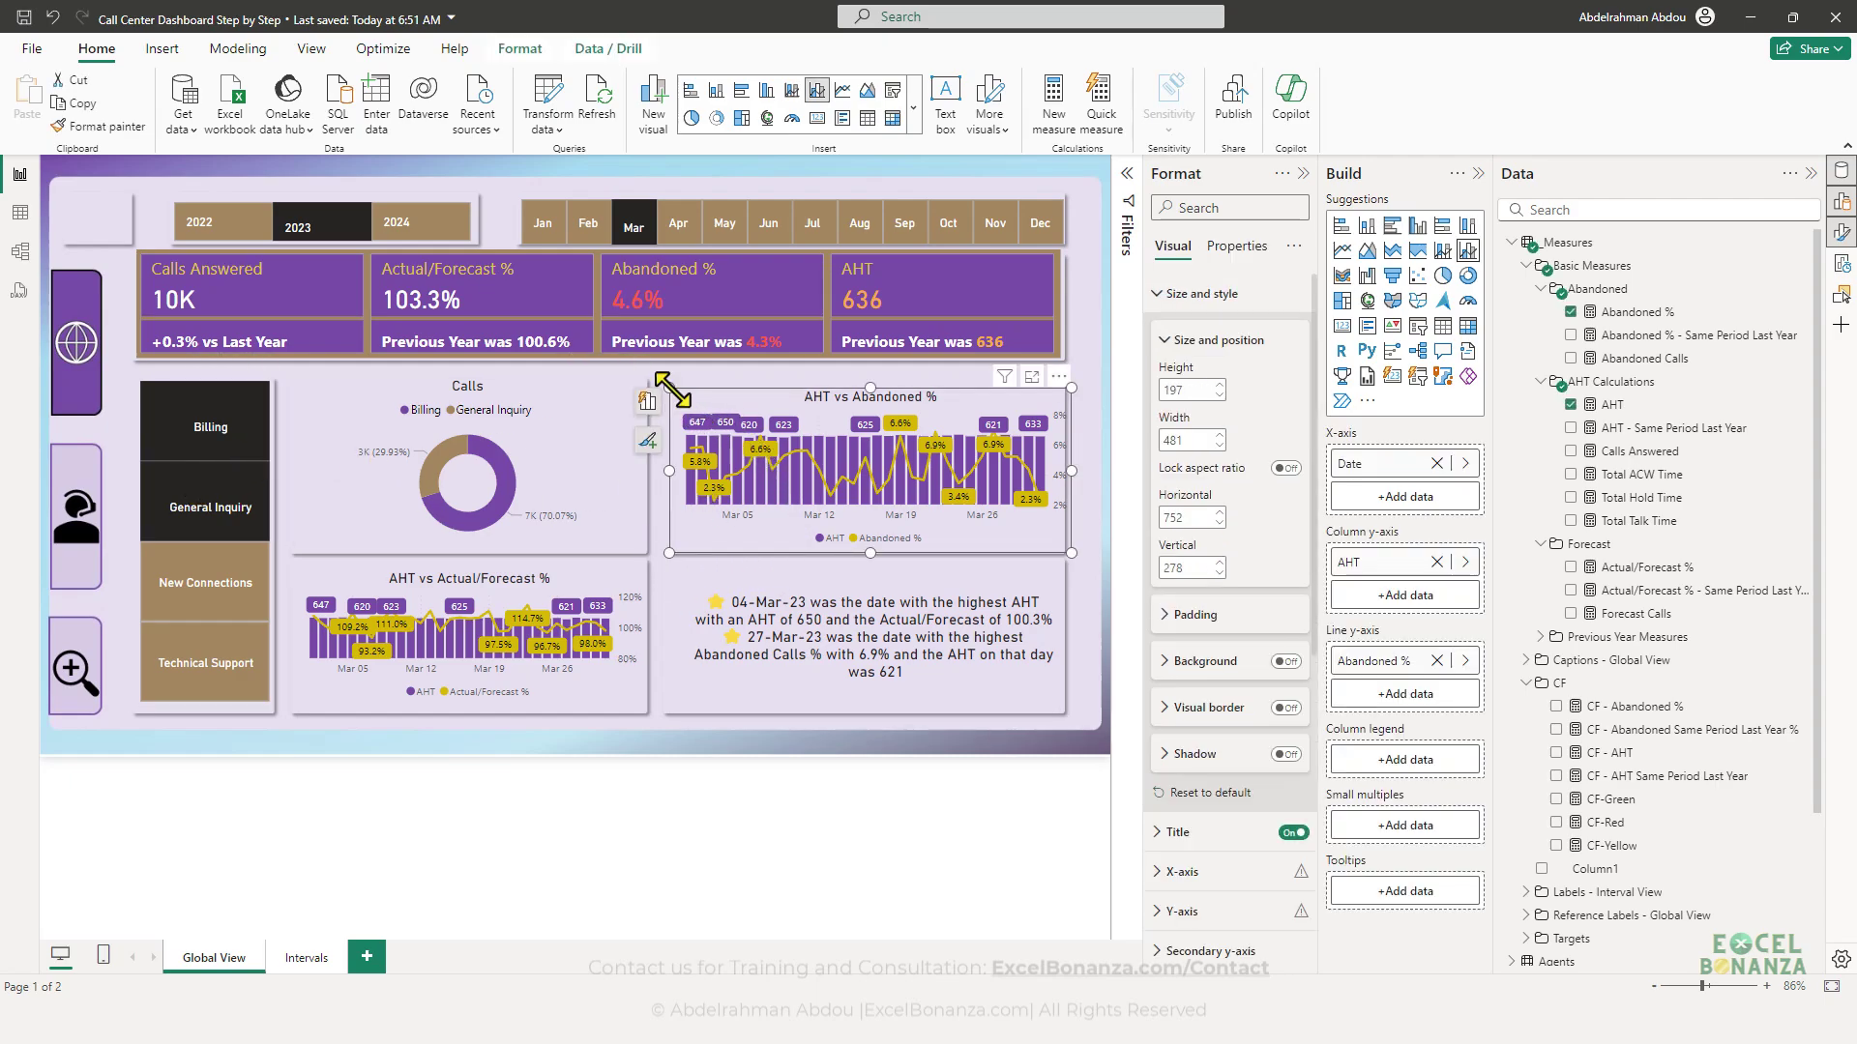
pyautogui.moveTo(669, 387); pyautogui.dragTo(660, 387)
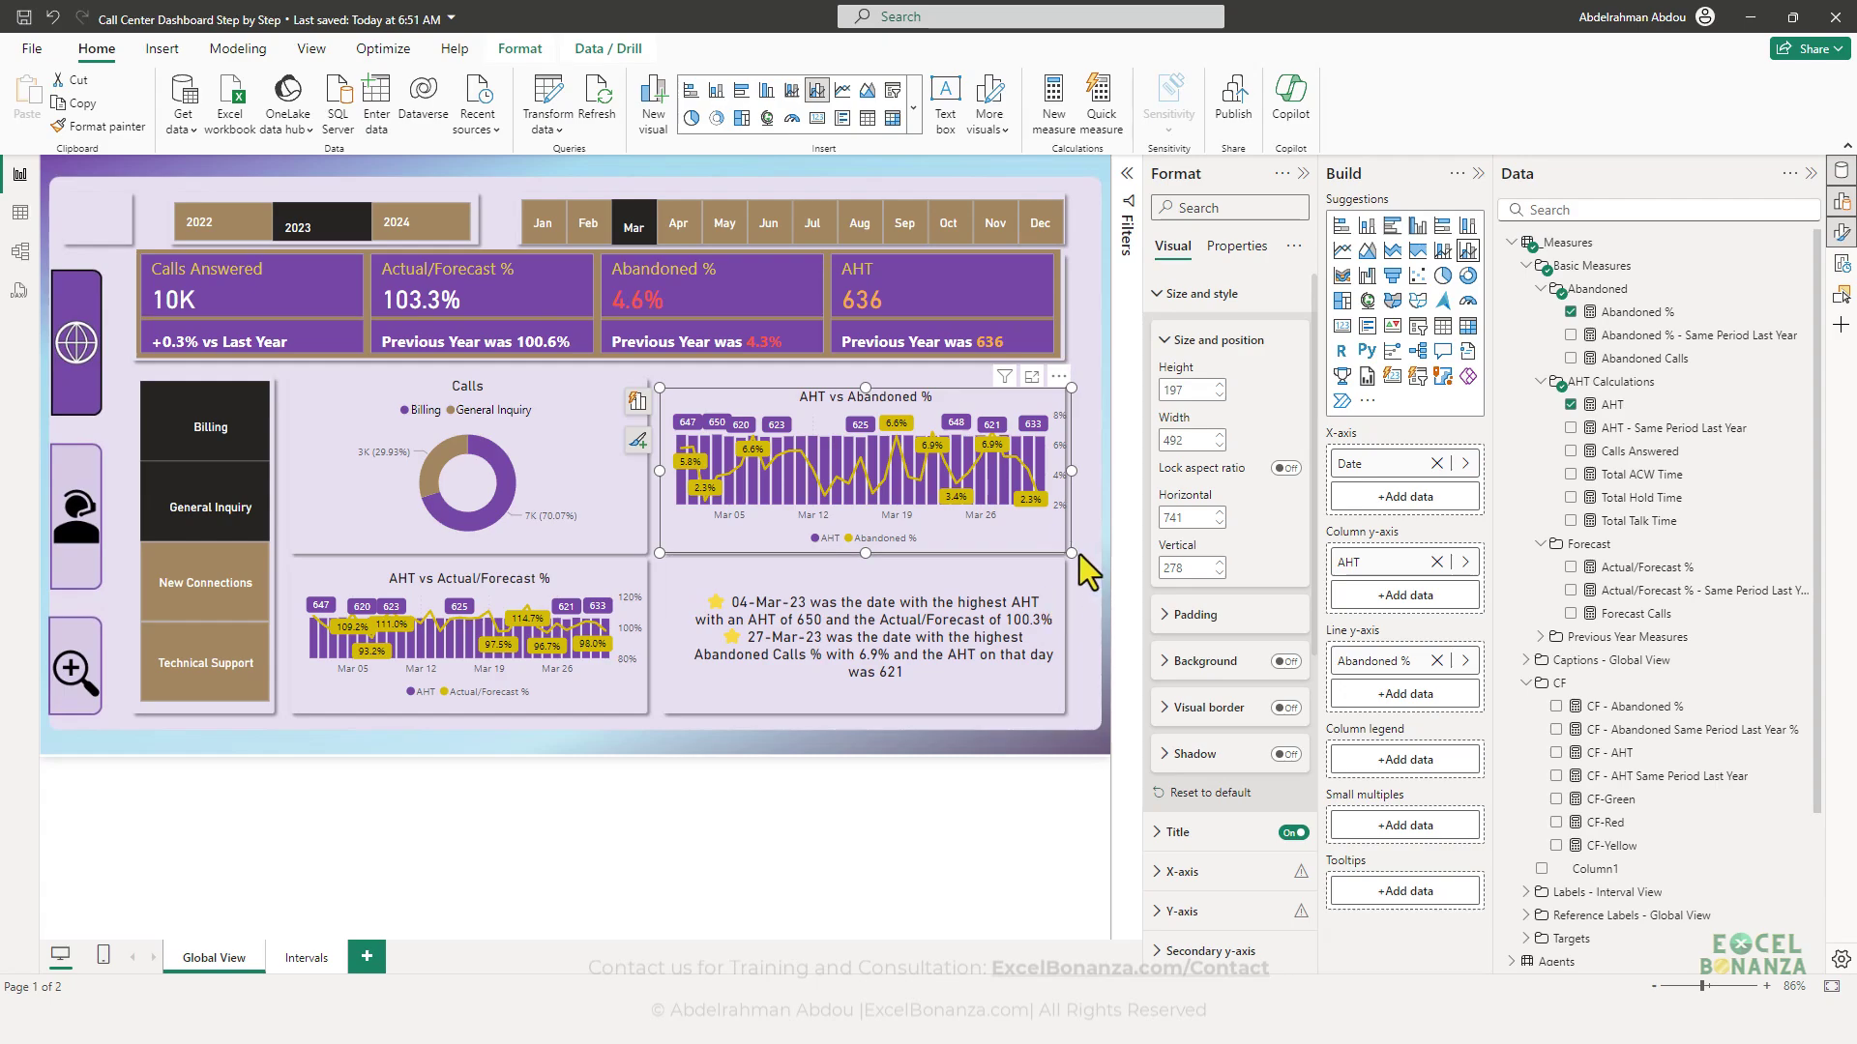
pyautogui.moveTo(1071, 553); pyautogui.dragTo(1053, 549)
pyautogui.press('Right')
pyautogui.press('Right')
pyautogui.press('Right')
pyautogui.press('Right')
pyautogui.press('Right')
pyautogui.press('Right')
pyautogui.press('Right')
pyautogui.press('Right')
pyautogui.press('Right')
pyautogui.press('Right')
pyautogui.press('Right')
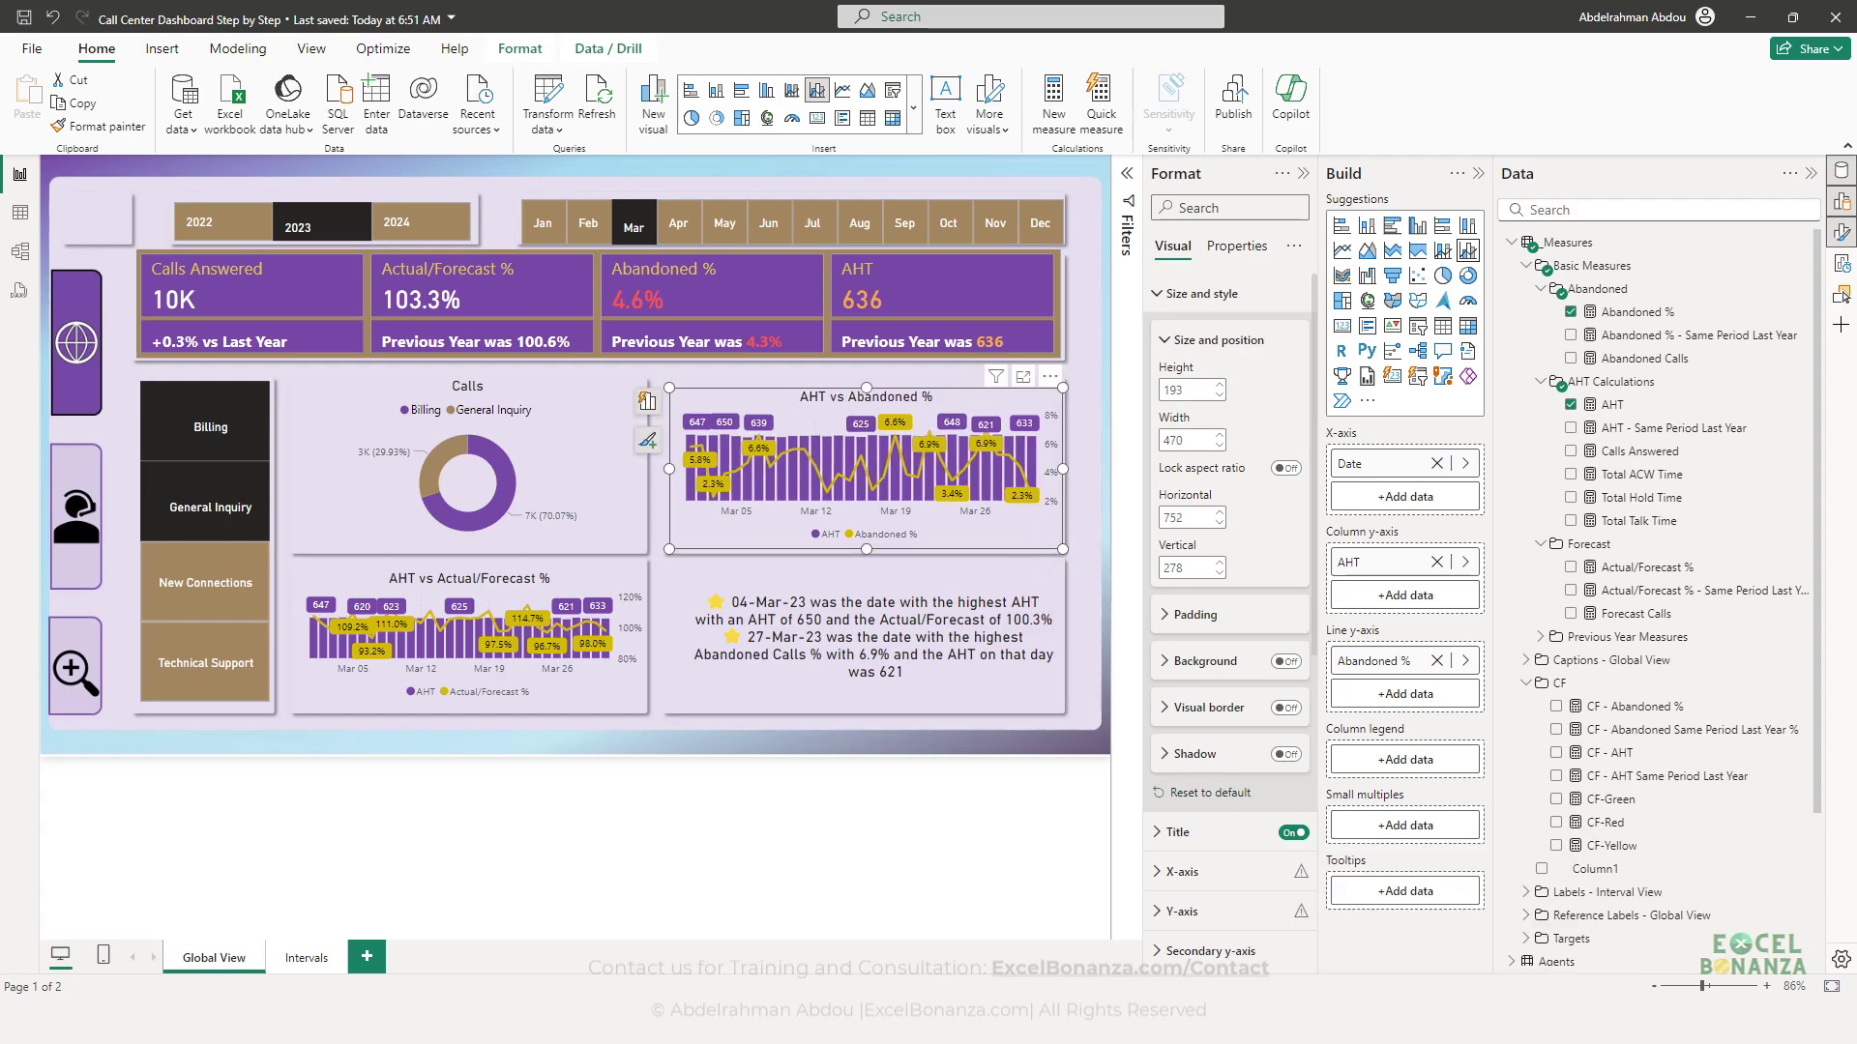
# - Check the reference Global View screenshot and insert the Infinity logo image on the page
pyautogui.click(1344, 901)
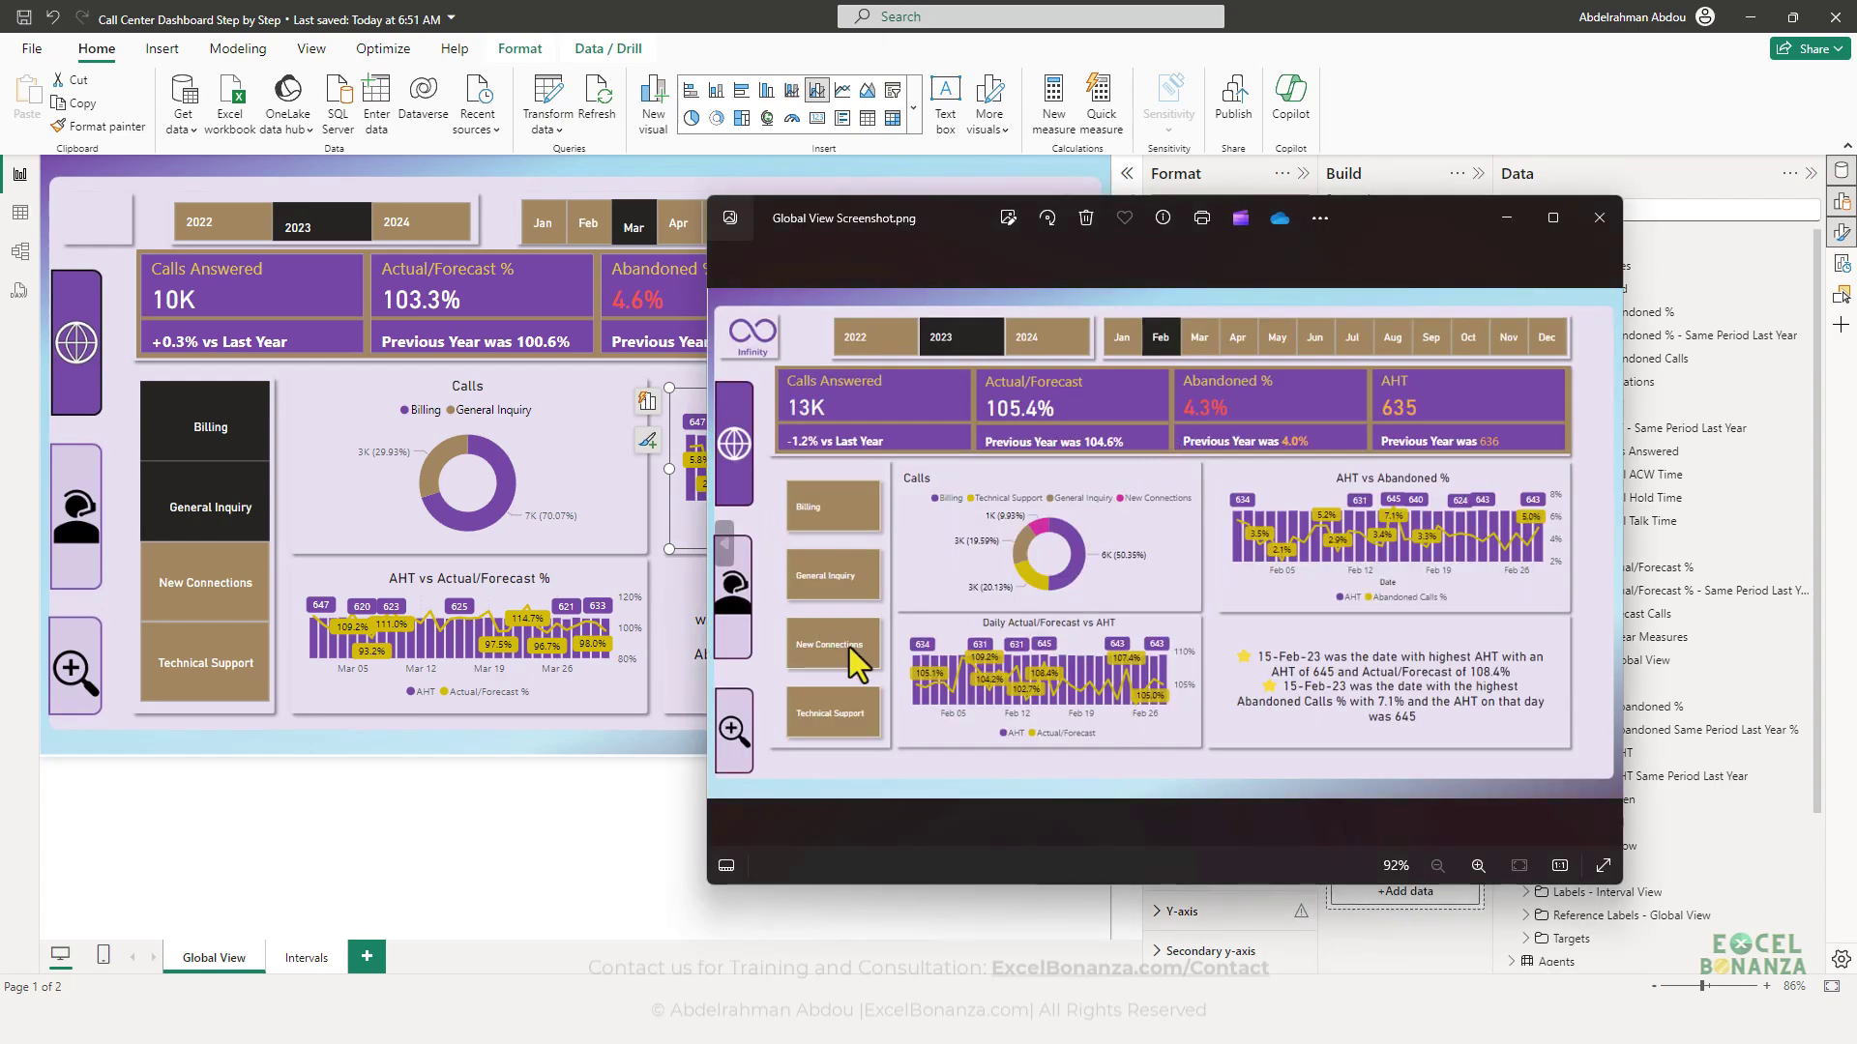
pyautogui.click(103, 241)
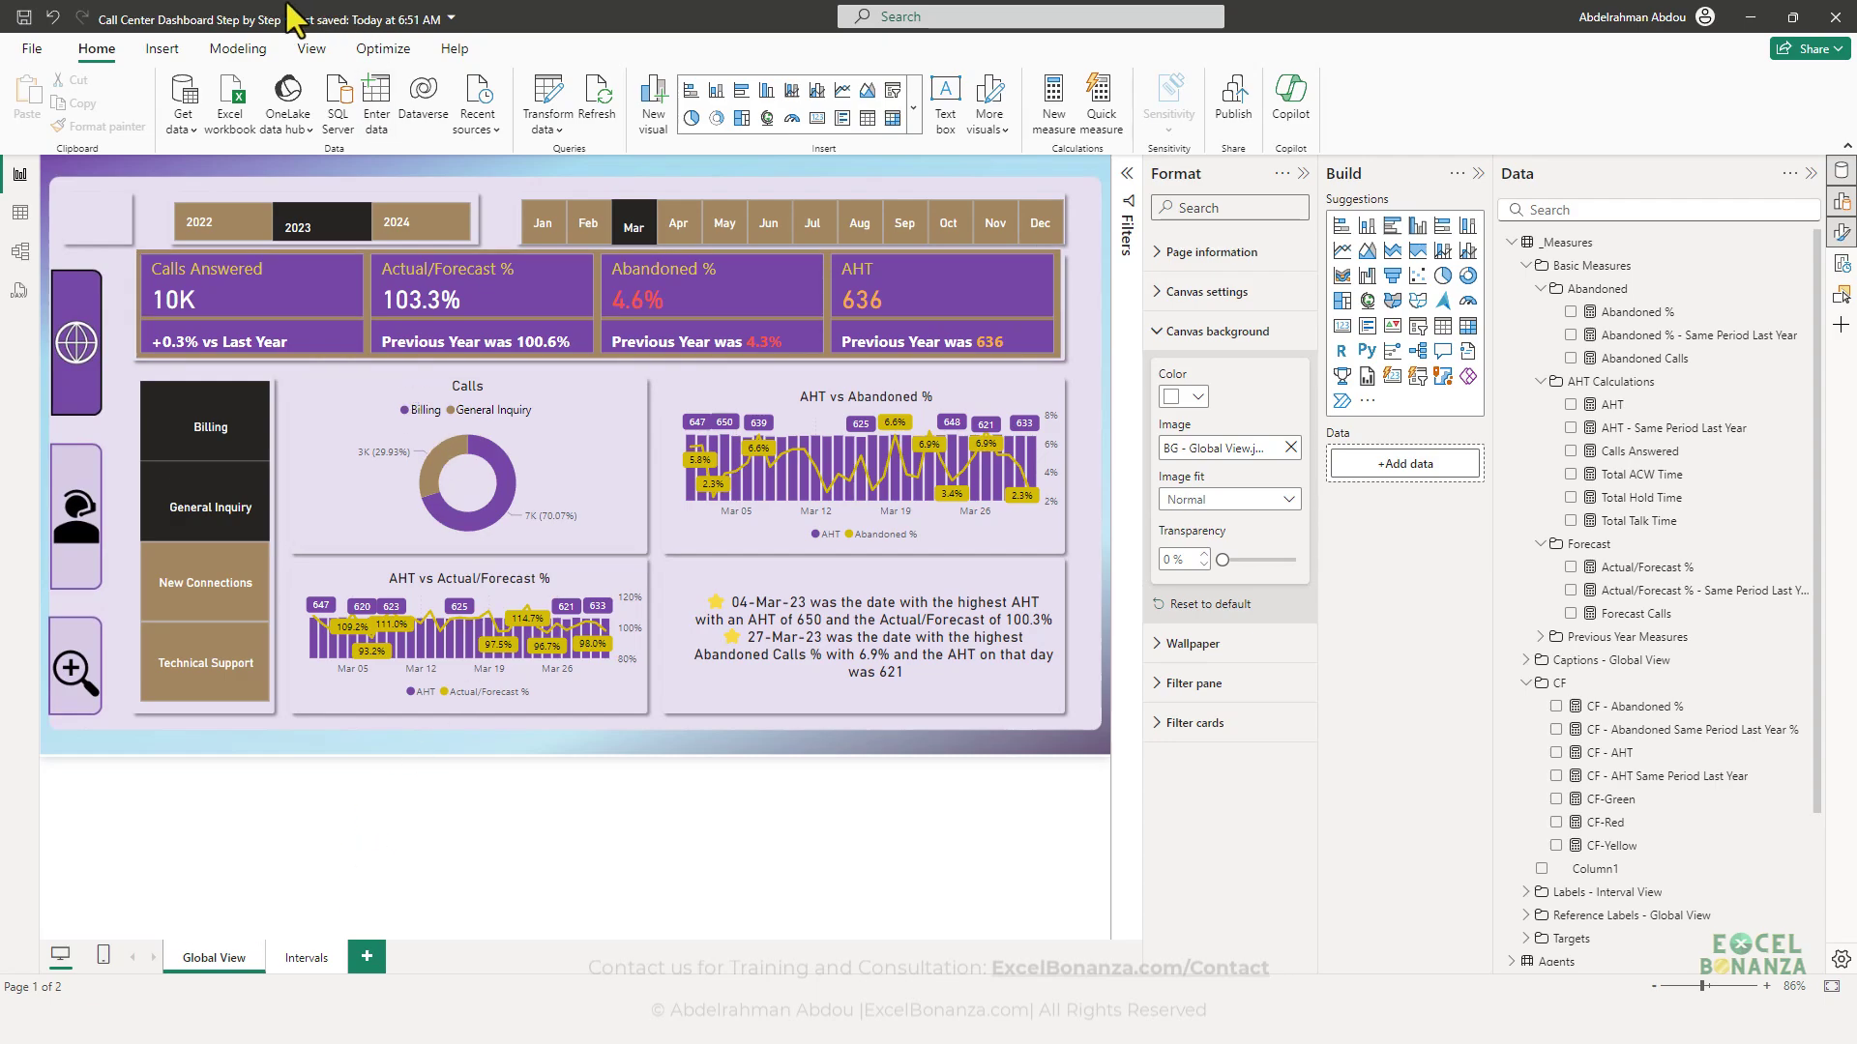
pyautogui.click(153, 52)
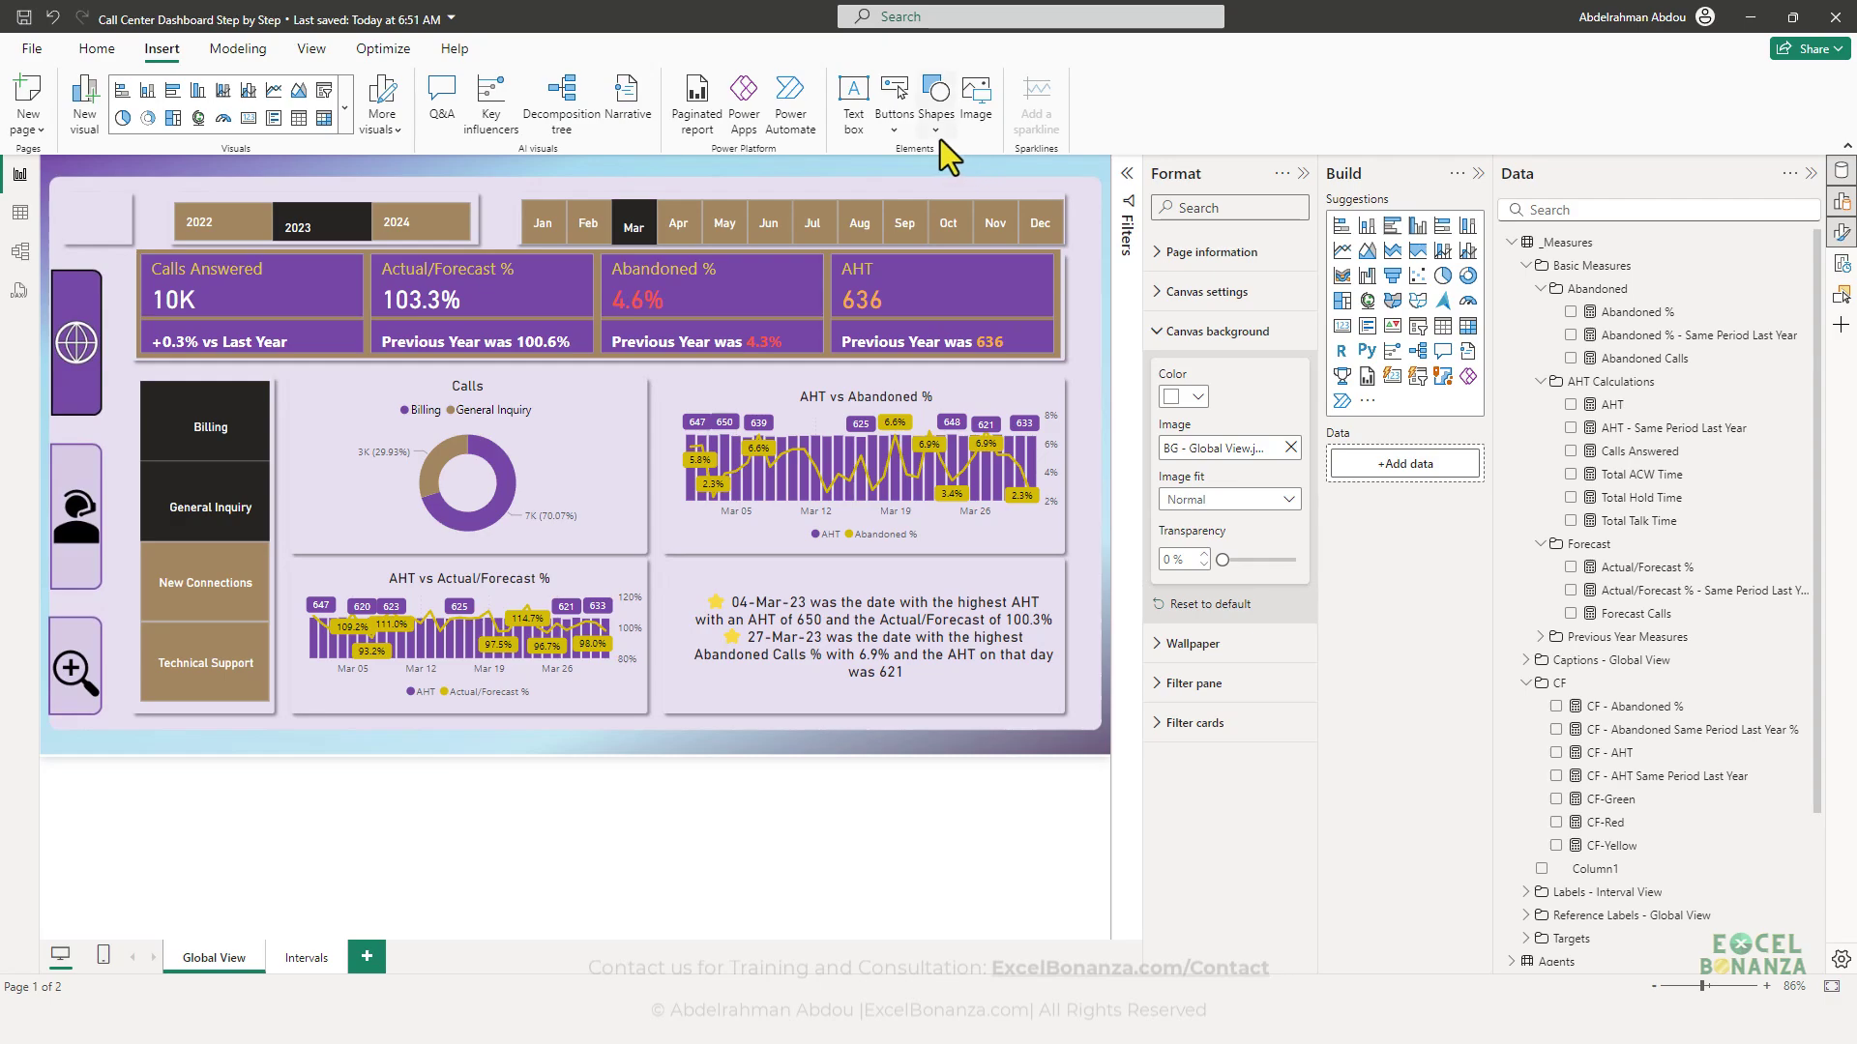
pyautogui.click(981, 109)
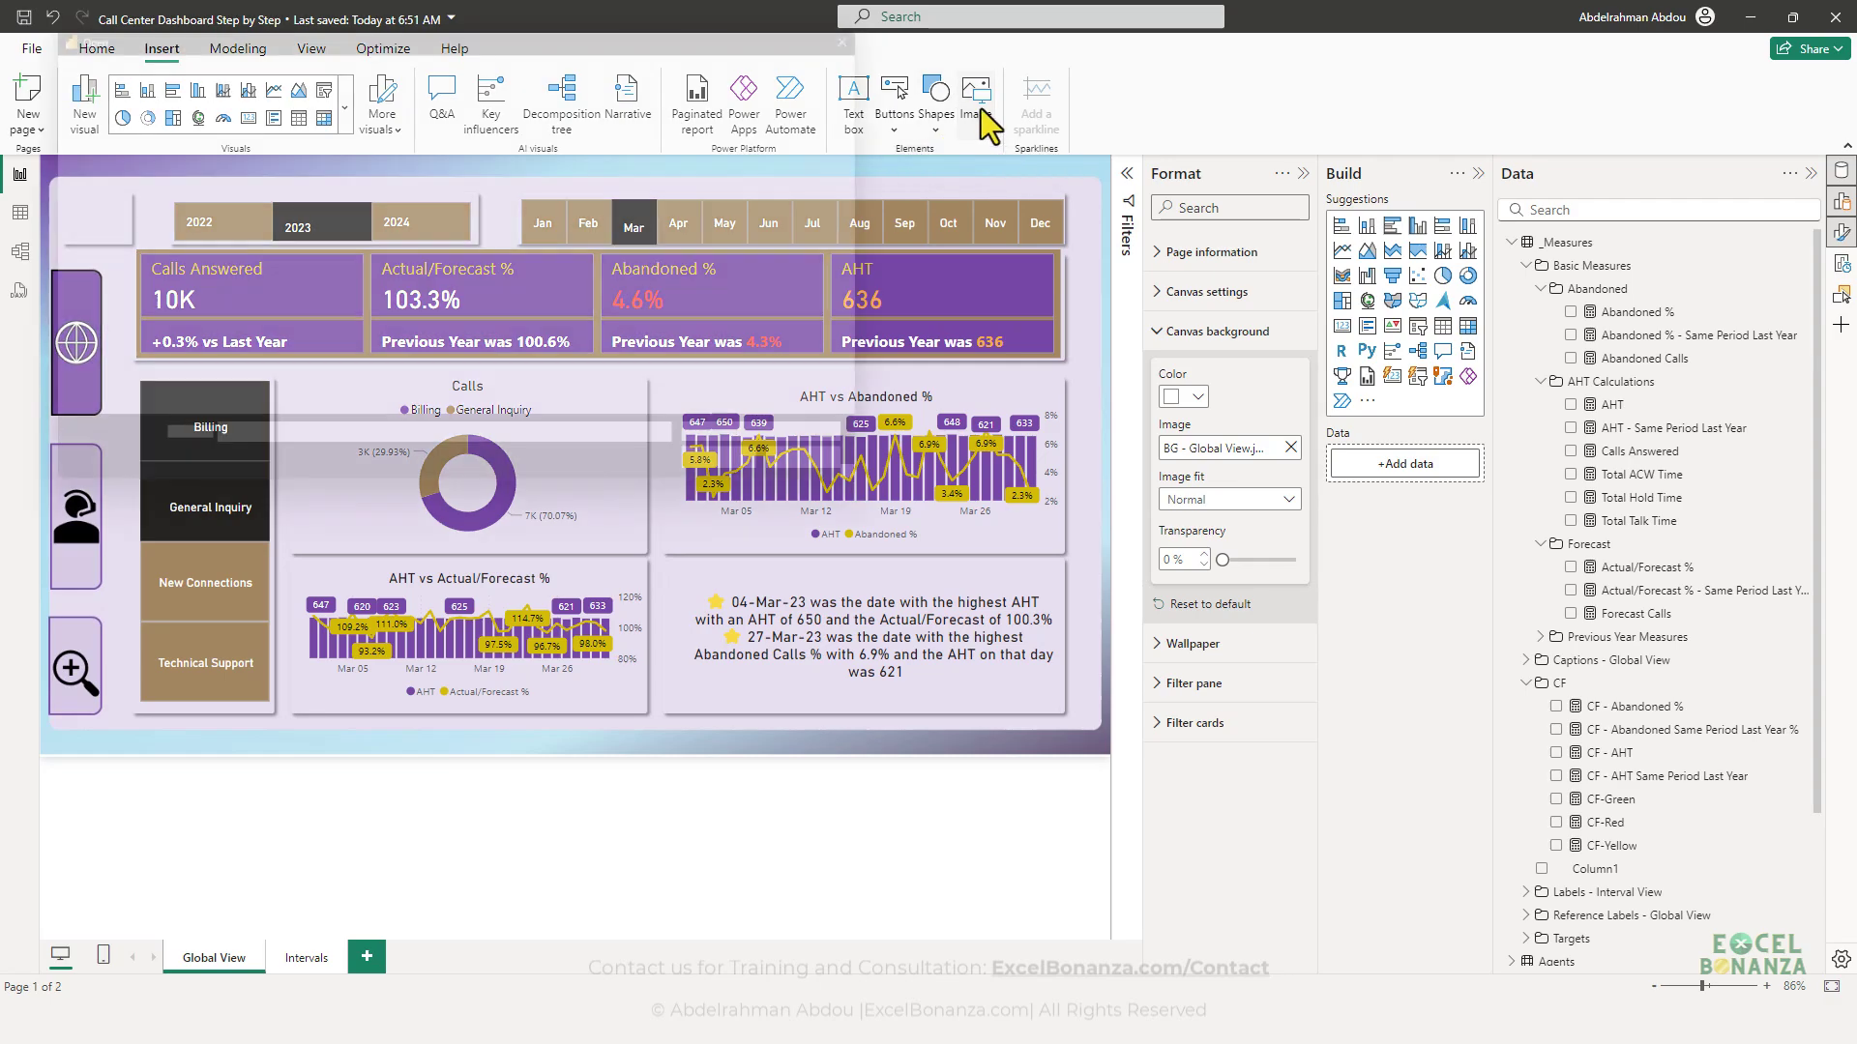
pyautogui.hotkey('ctrl', 'v')
pyautogui.press('Return')
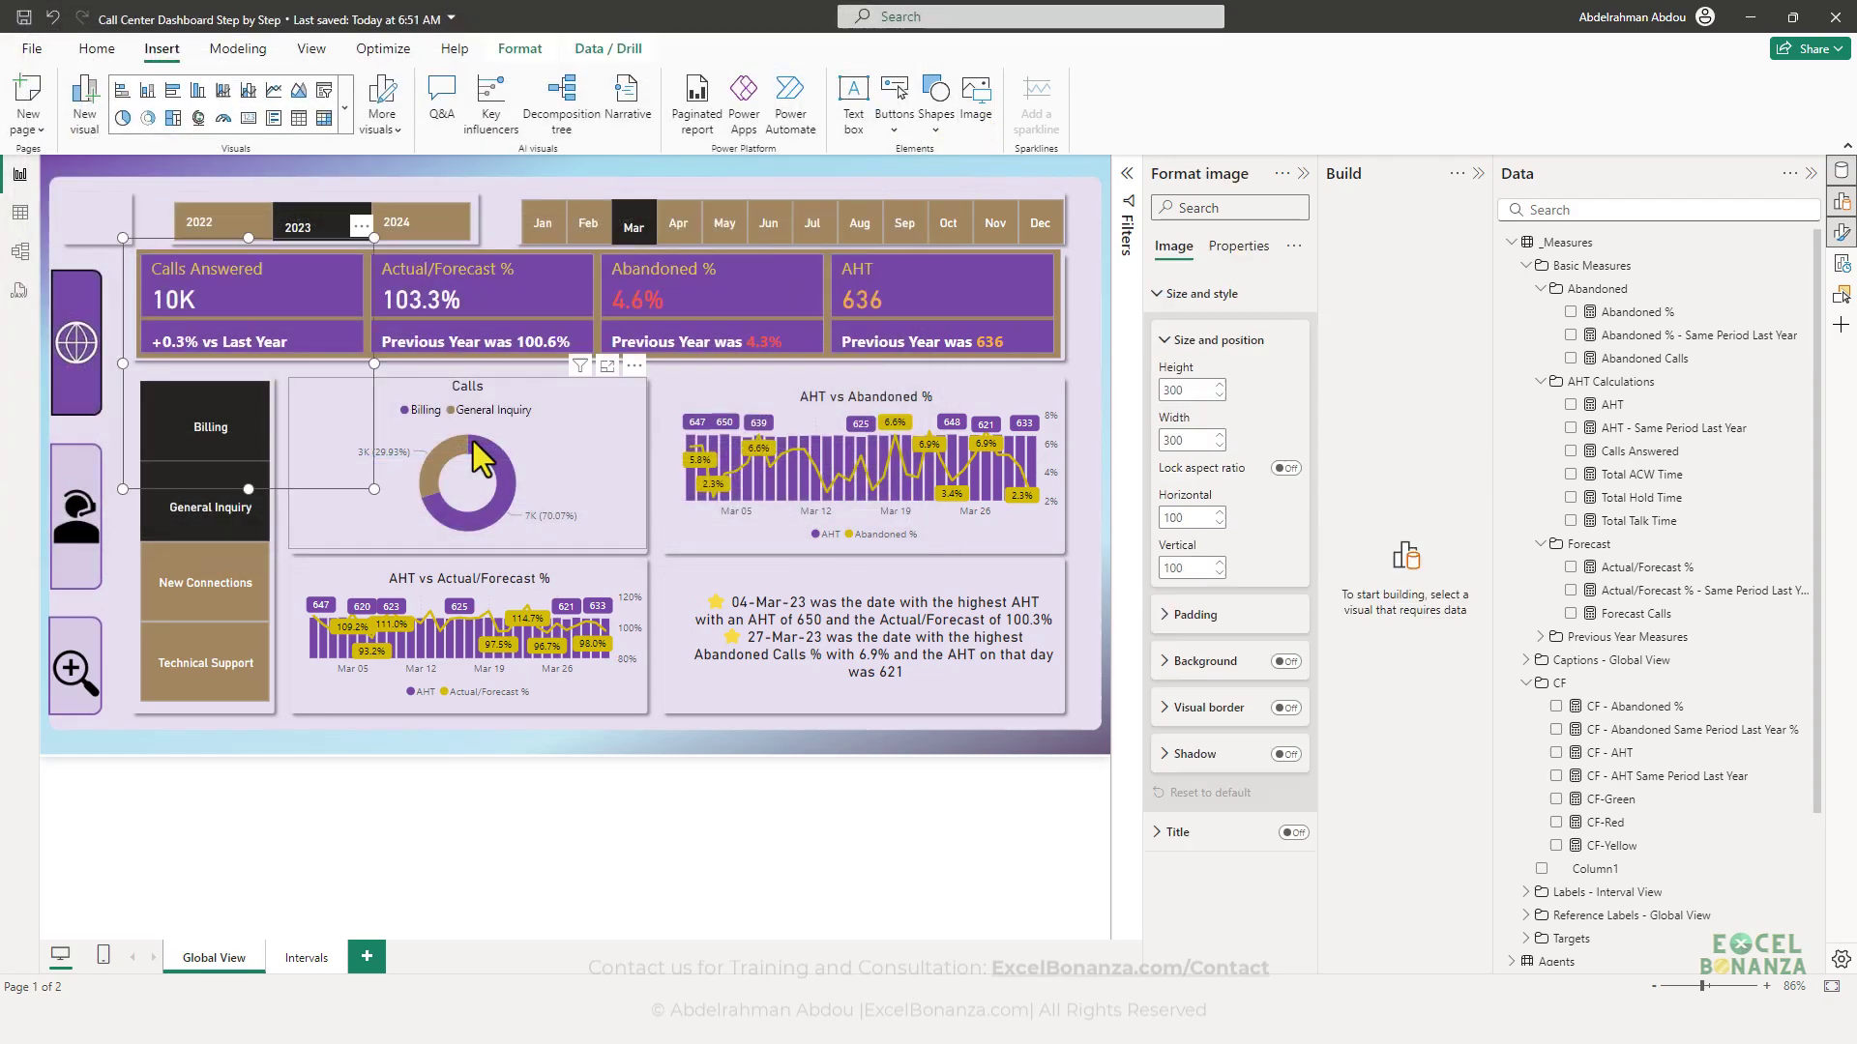
# - Shrink the logo to about 80 by 60 and place it in the small frame beside the year slicer
pyautogui.moveTo(374, 489); pyautogui.dragTo(126, 240)
pyautogui.click(58, 249)
pyautogui.click(105, 227)
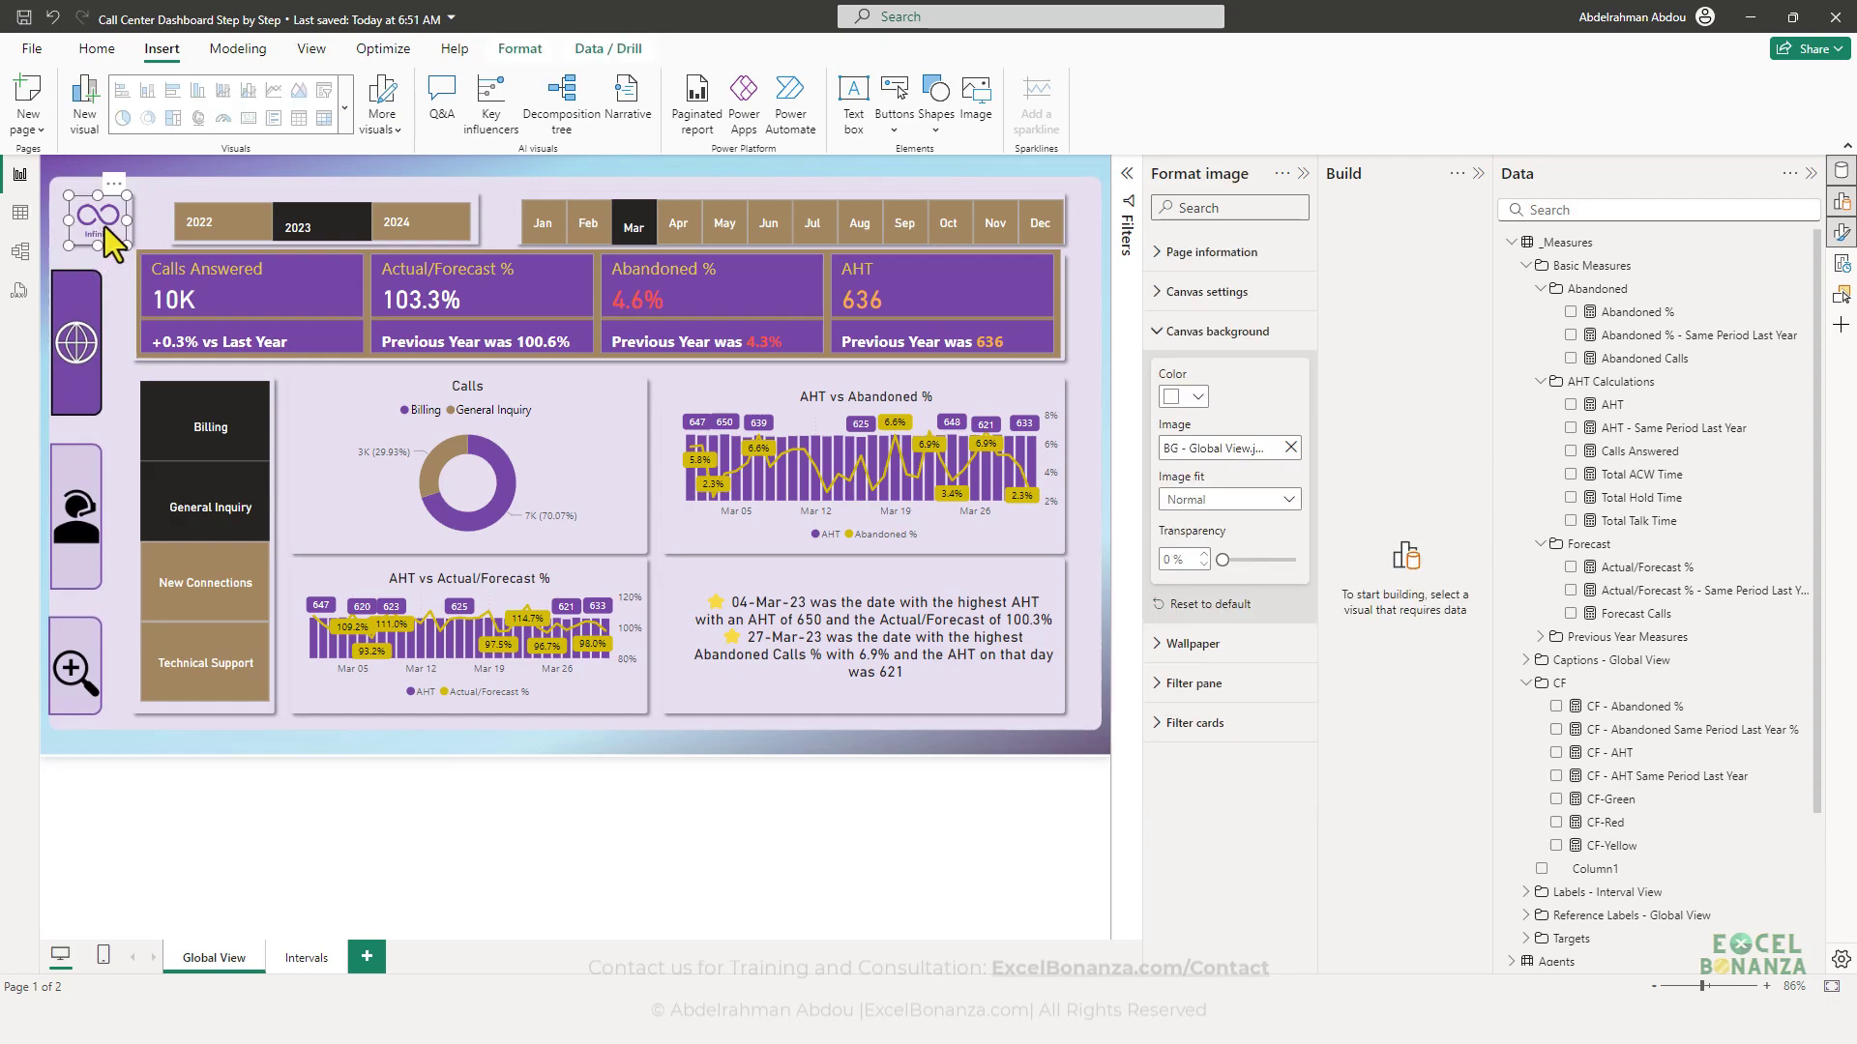
pyautogui.moveTo(127, 182); pyautogui.dragTo(134, 190)
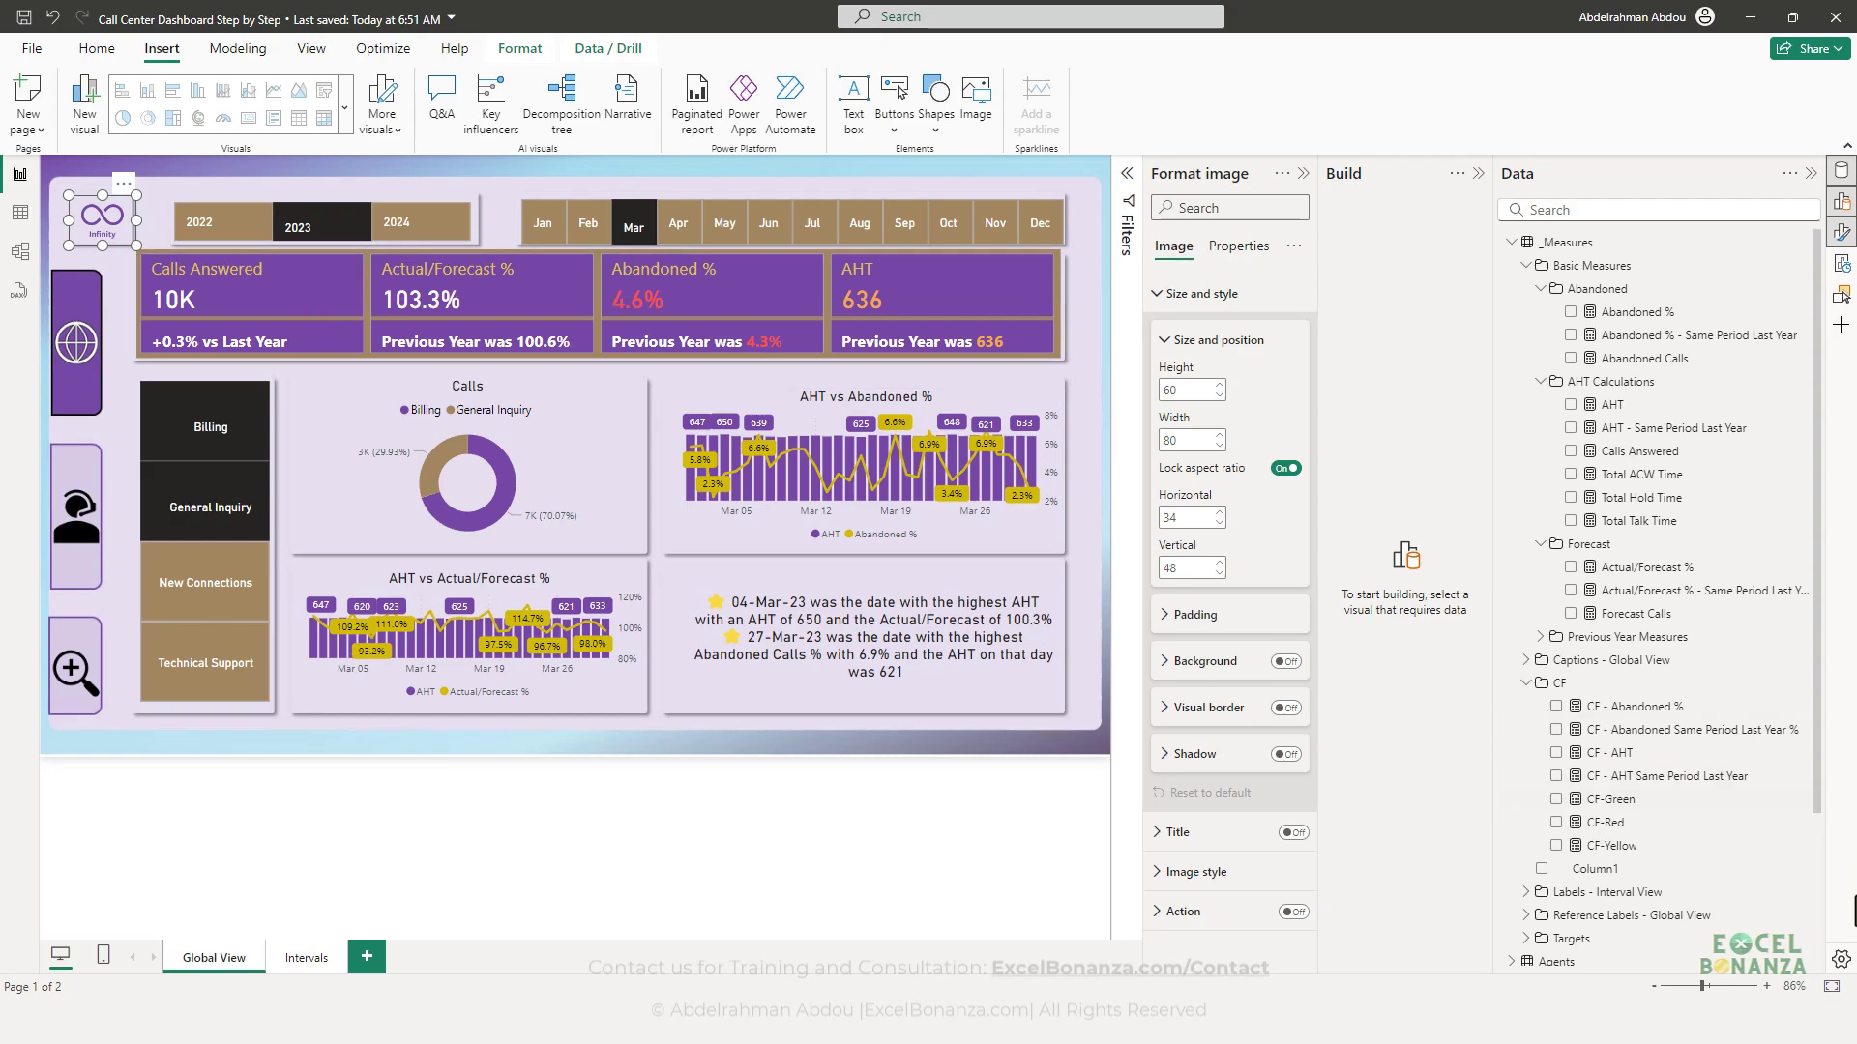
pyautogui.click(1767, 986)
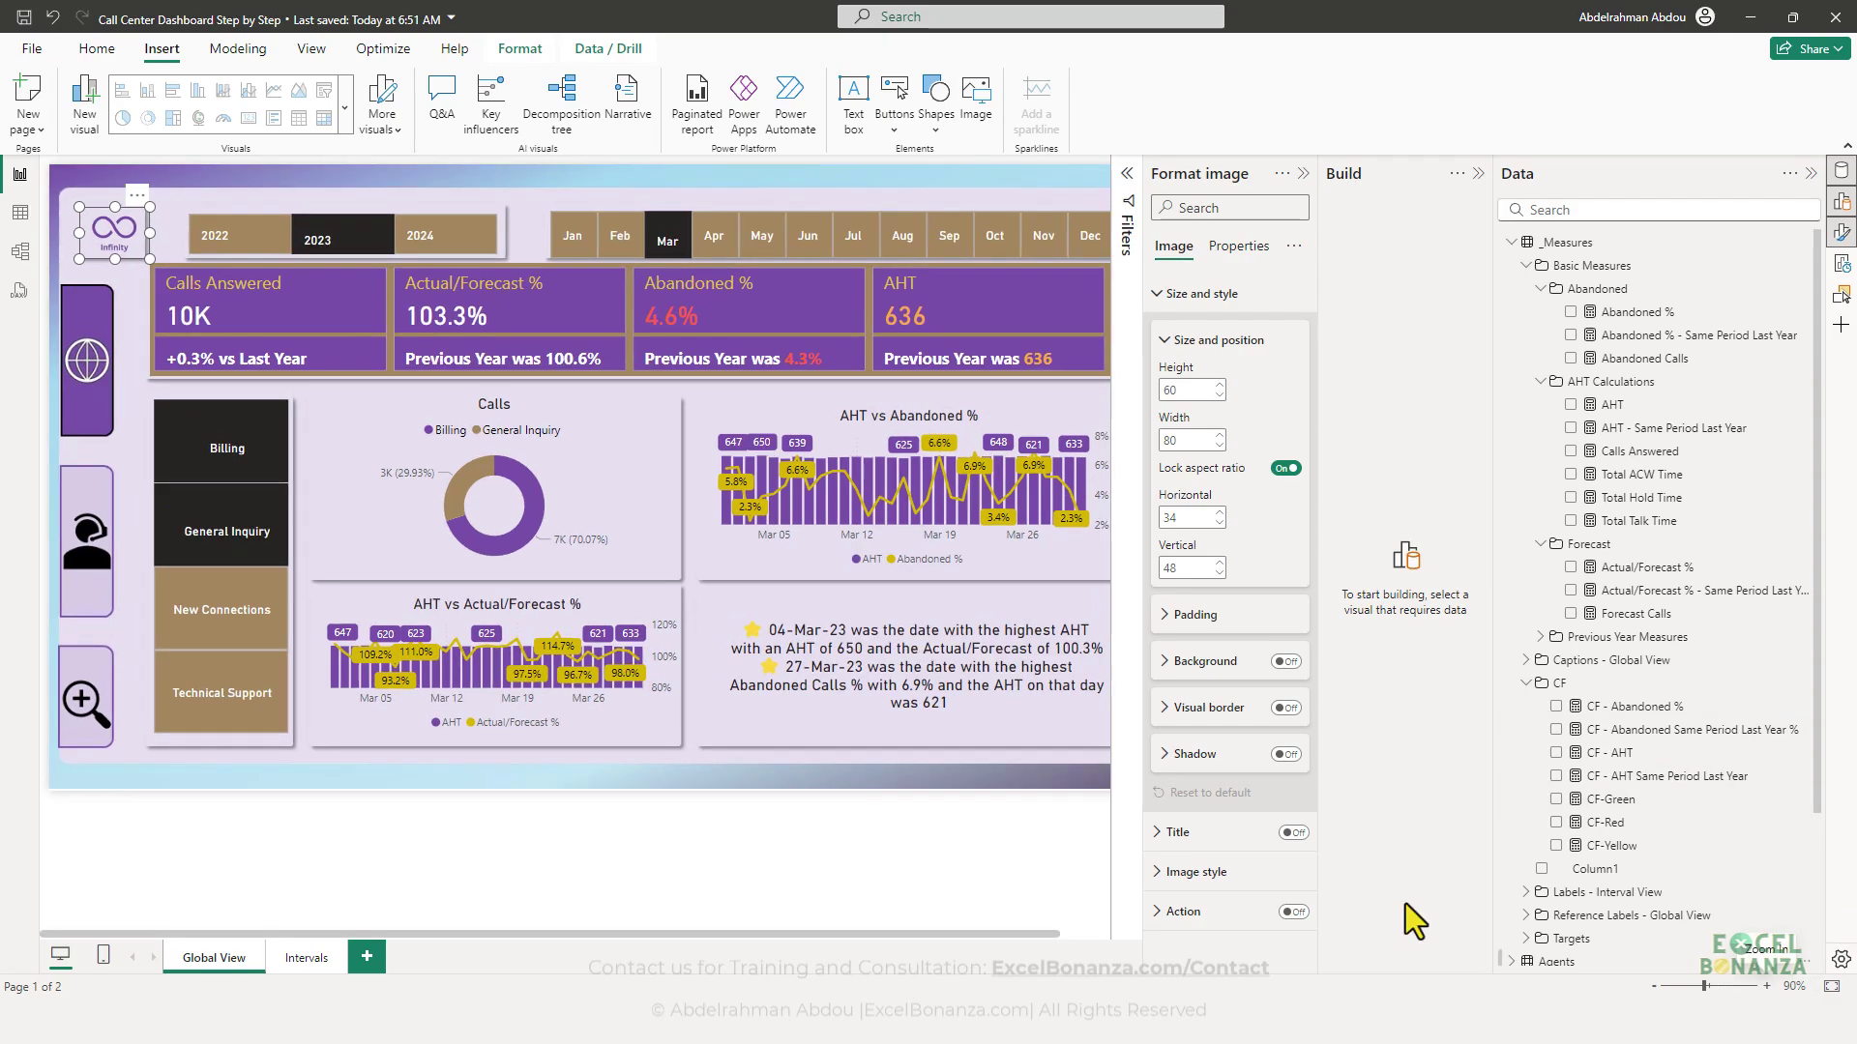
pyautogui.click(715, 885)
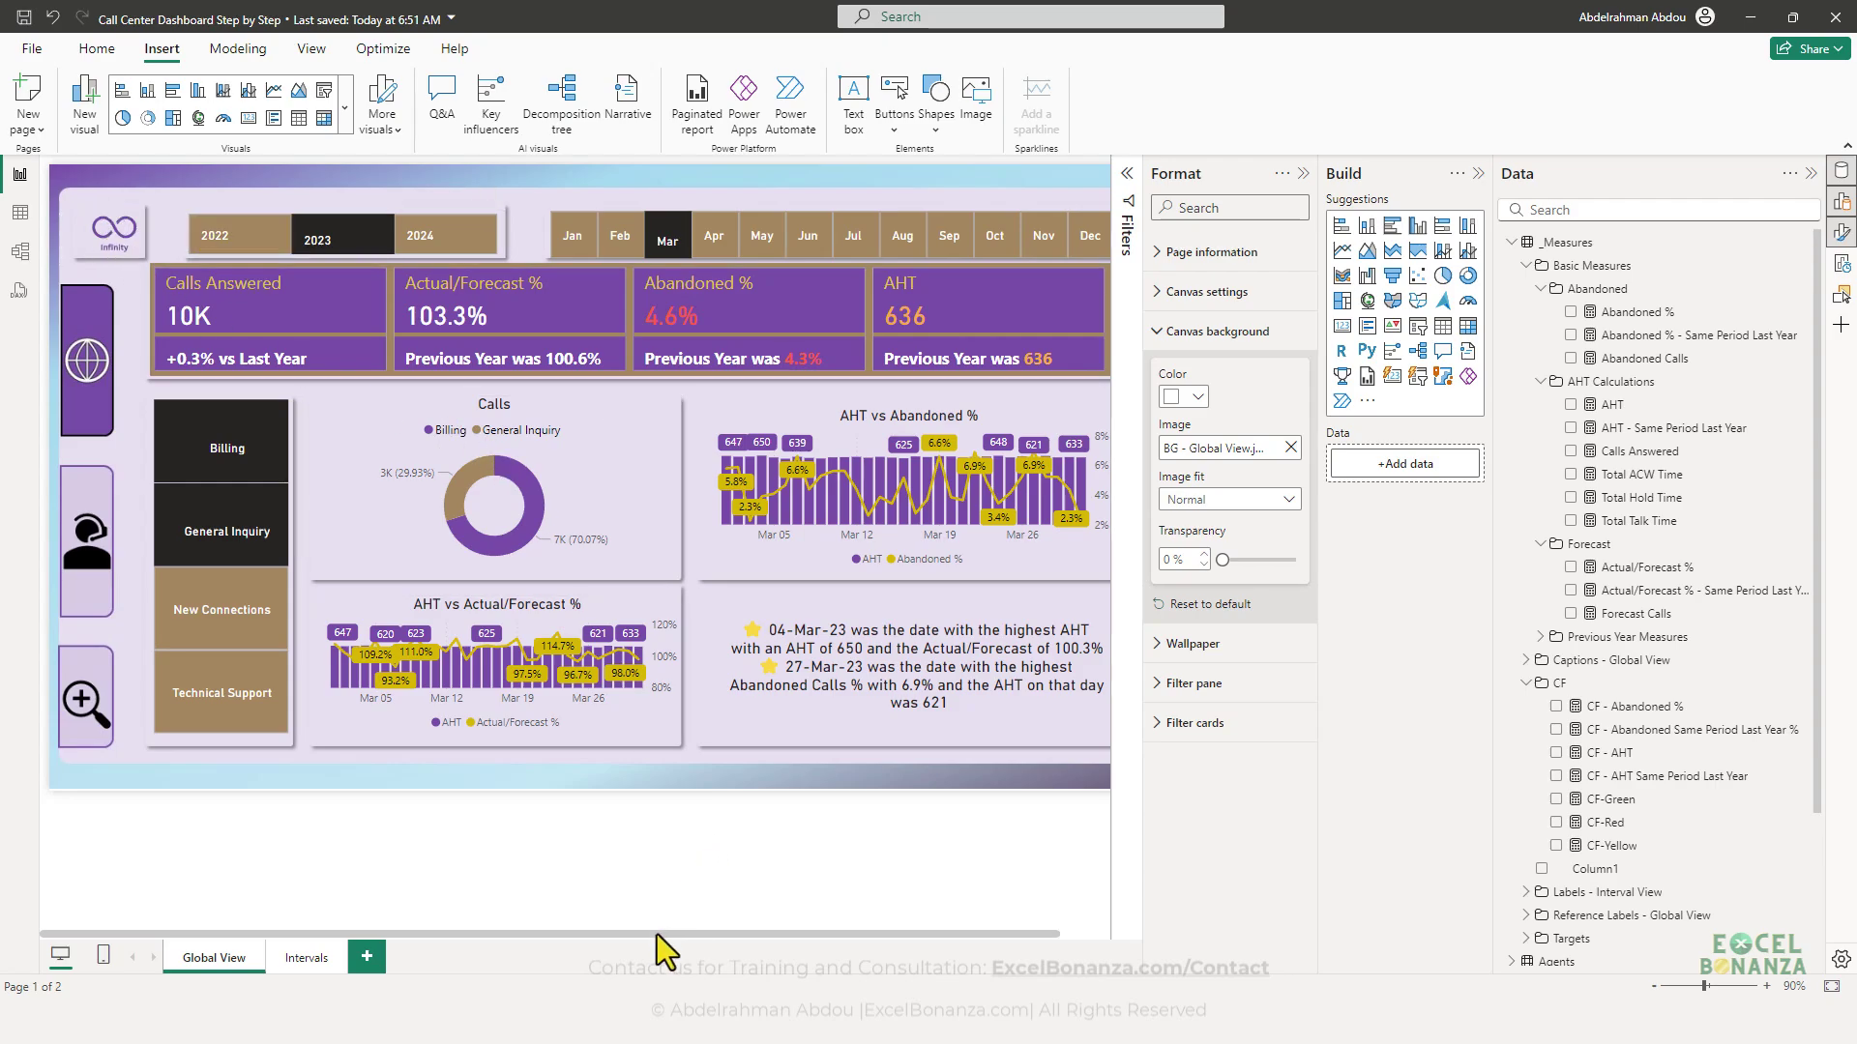
# - Adjust the KPI card strip to about 1105 by 129 so it fits its frame
pyautogui.hscroll(2, 657, 934)
pyautogui.hscroll(1, 675, 953)
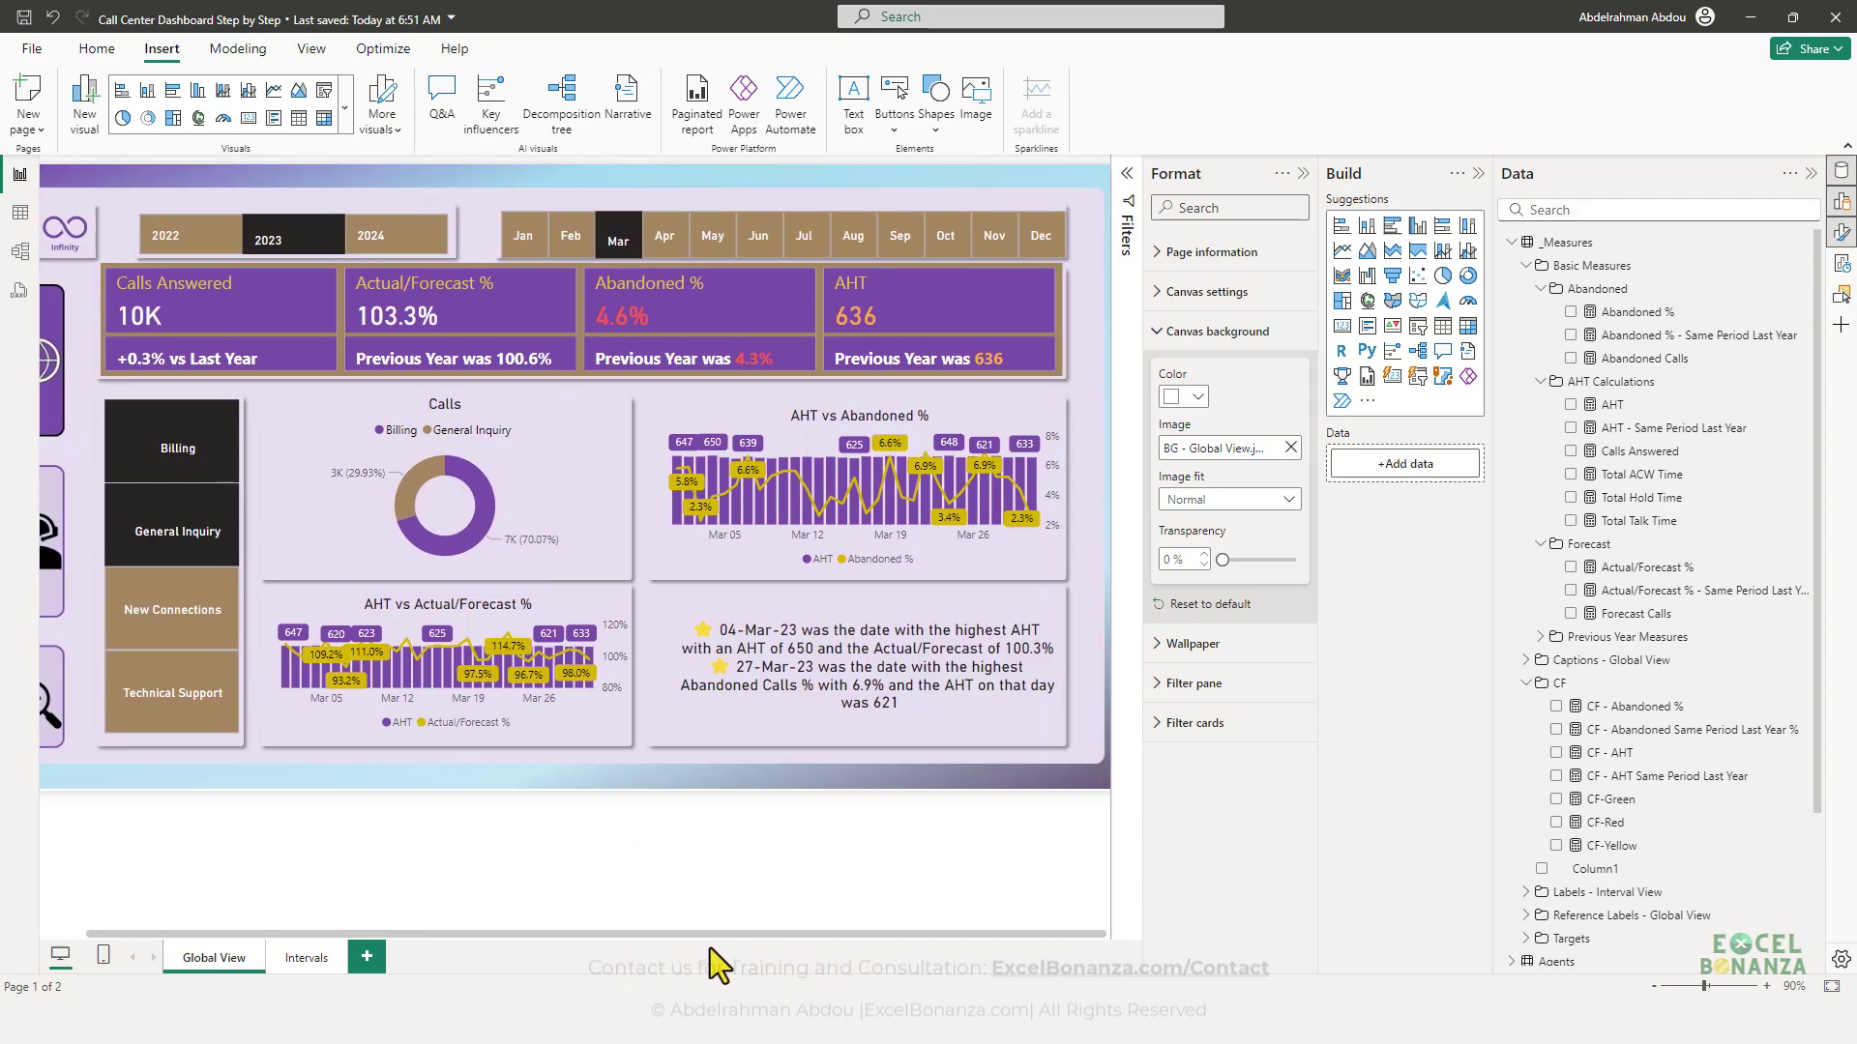
pyautogui.click(1056, 370)
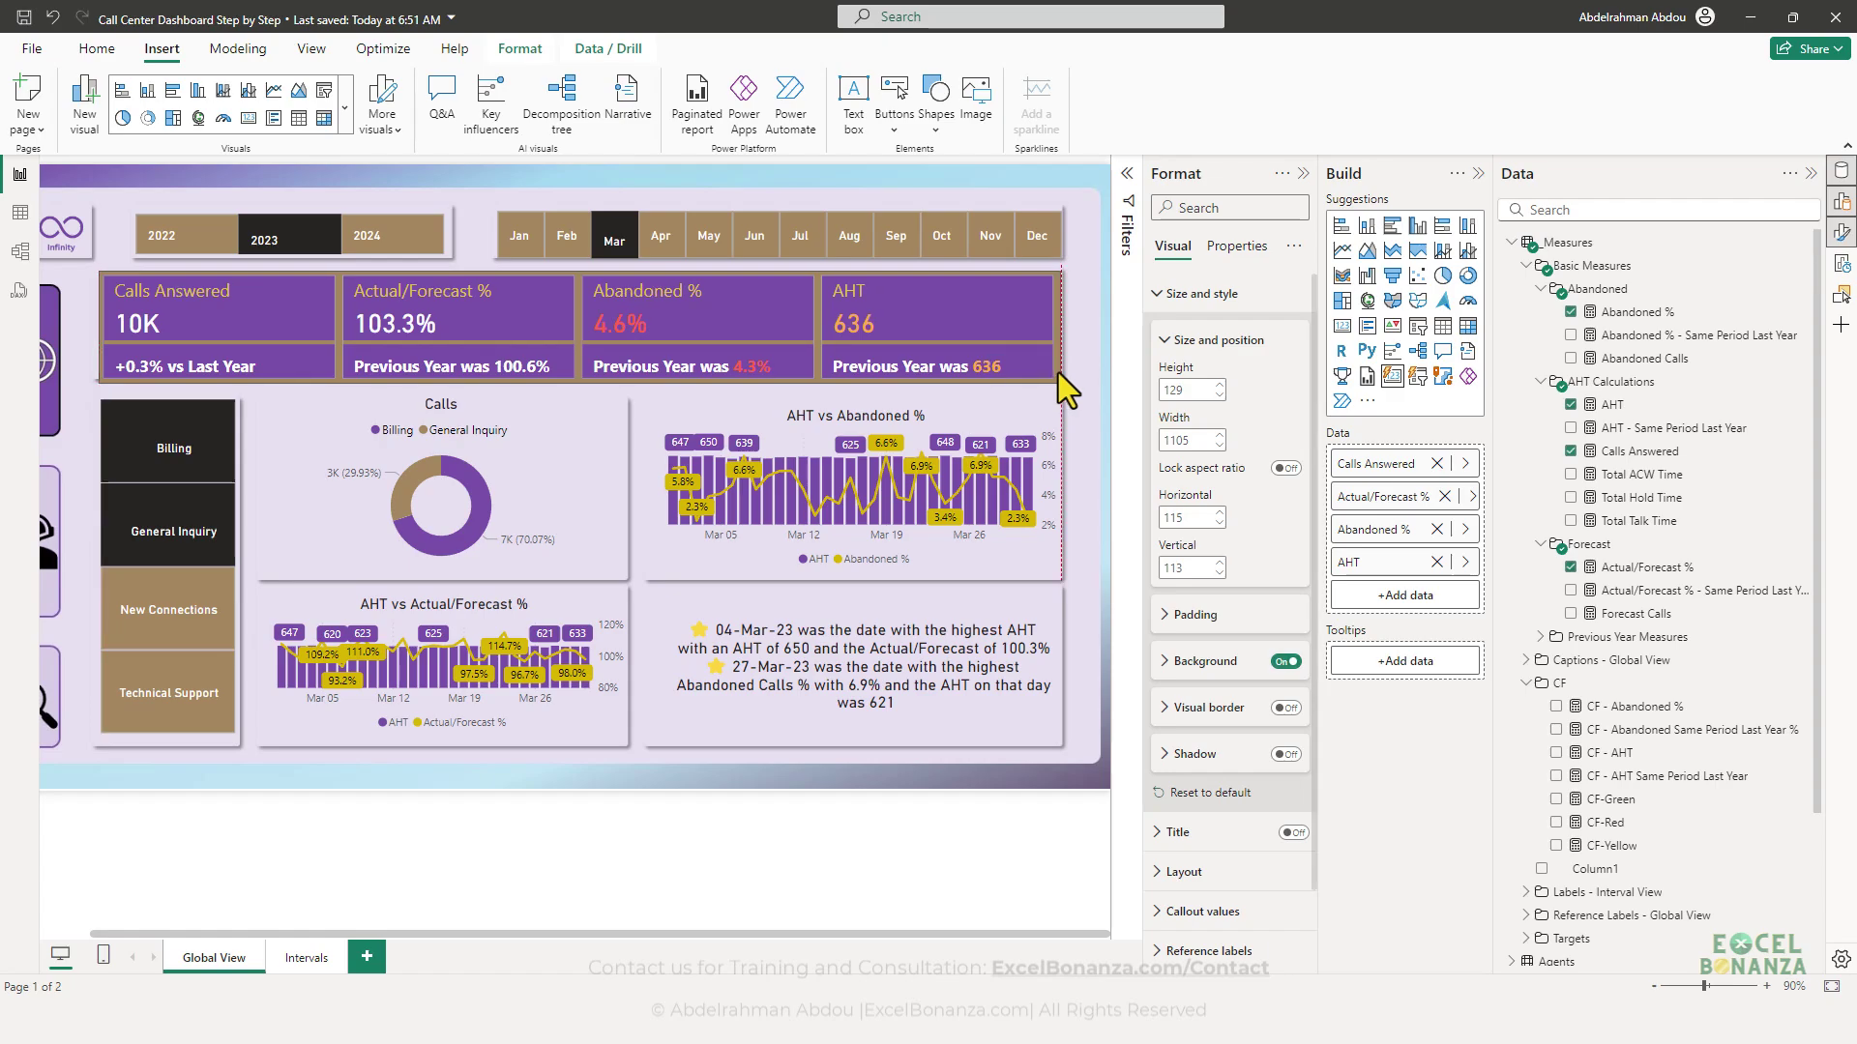
pyautogui.moveTo(1058, 370); pyautogui.dragTo(1058, 371)
# - Clear the Billing and General Inquiry selections in the department slicer
pyautogui.click(572, 497)
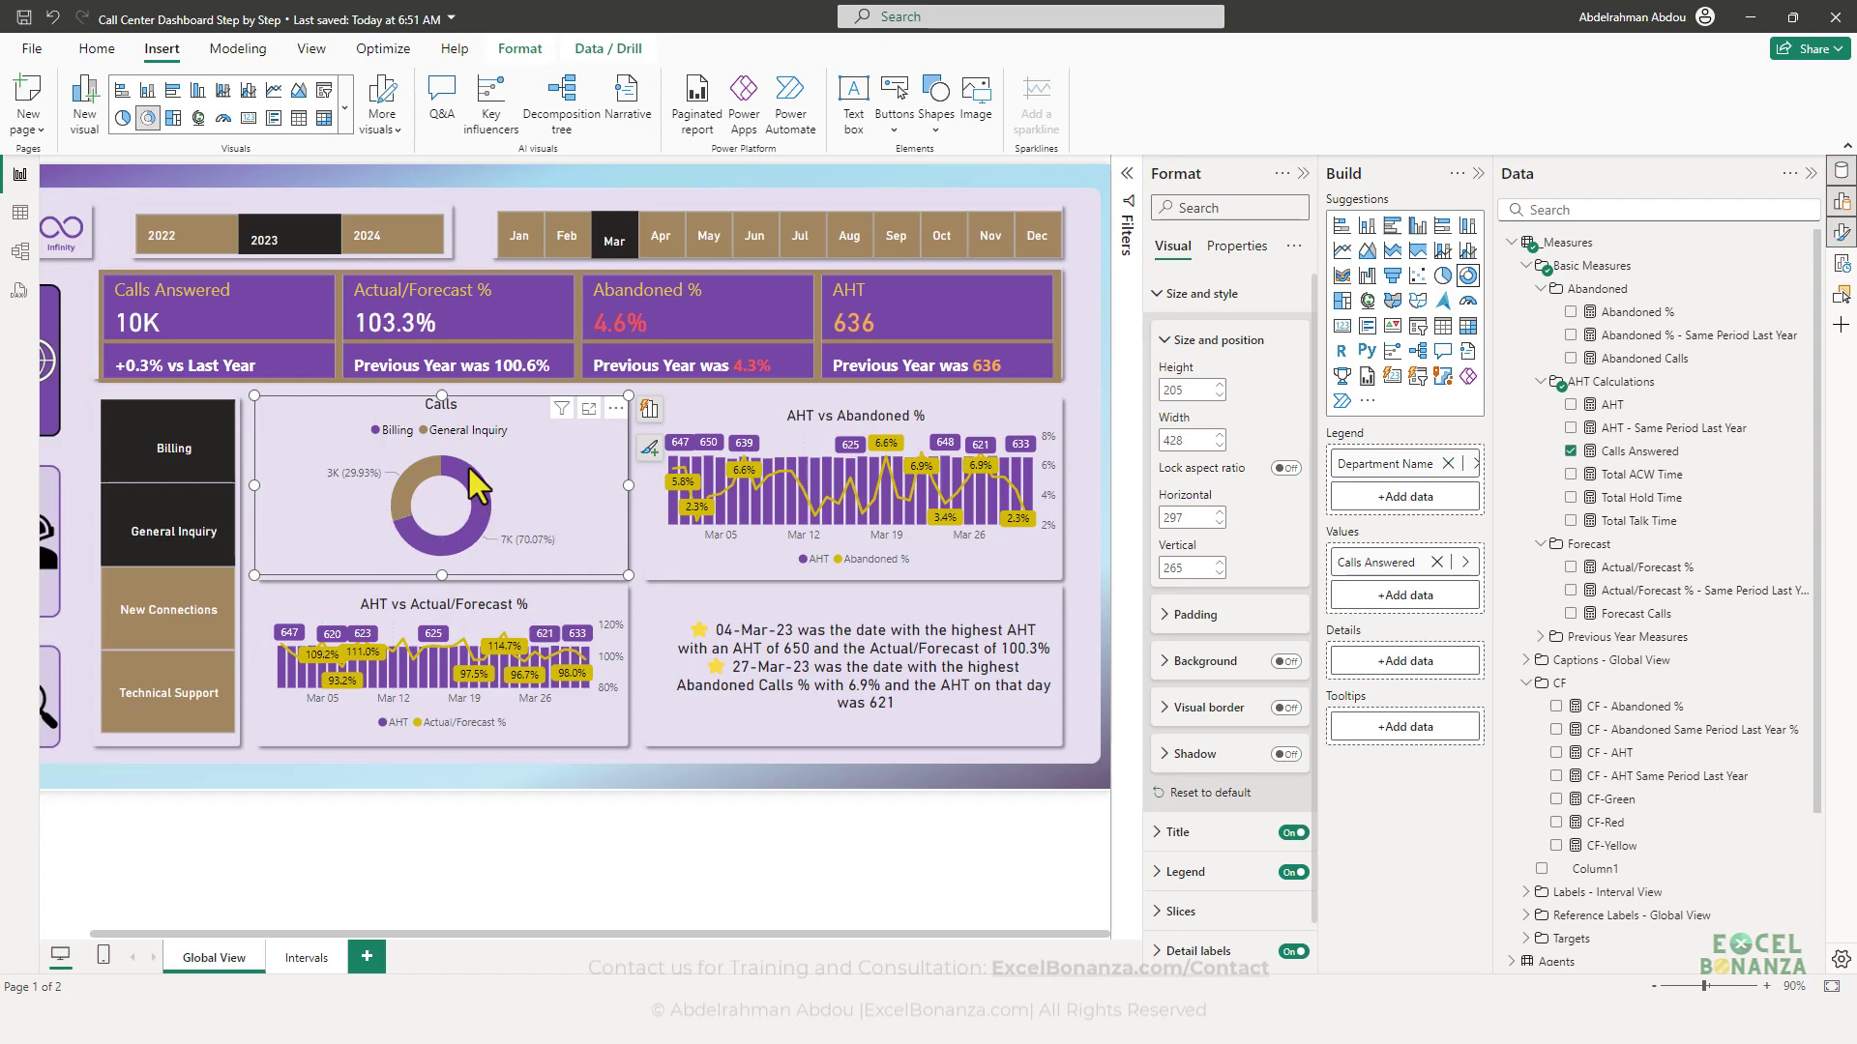
pyautogui.click(174, 470)
pyautogui.click(179, 463)
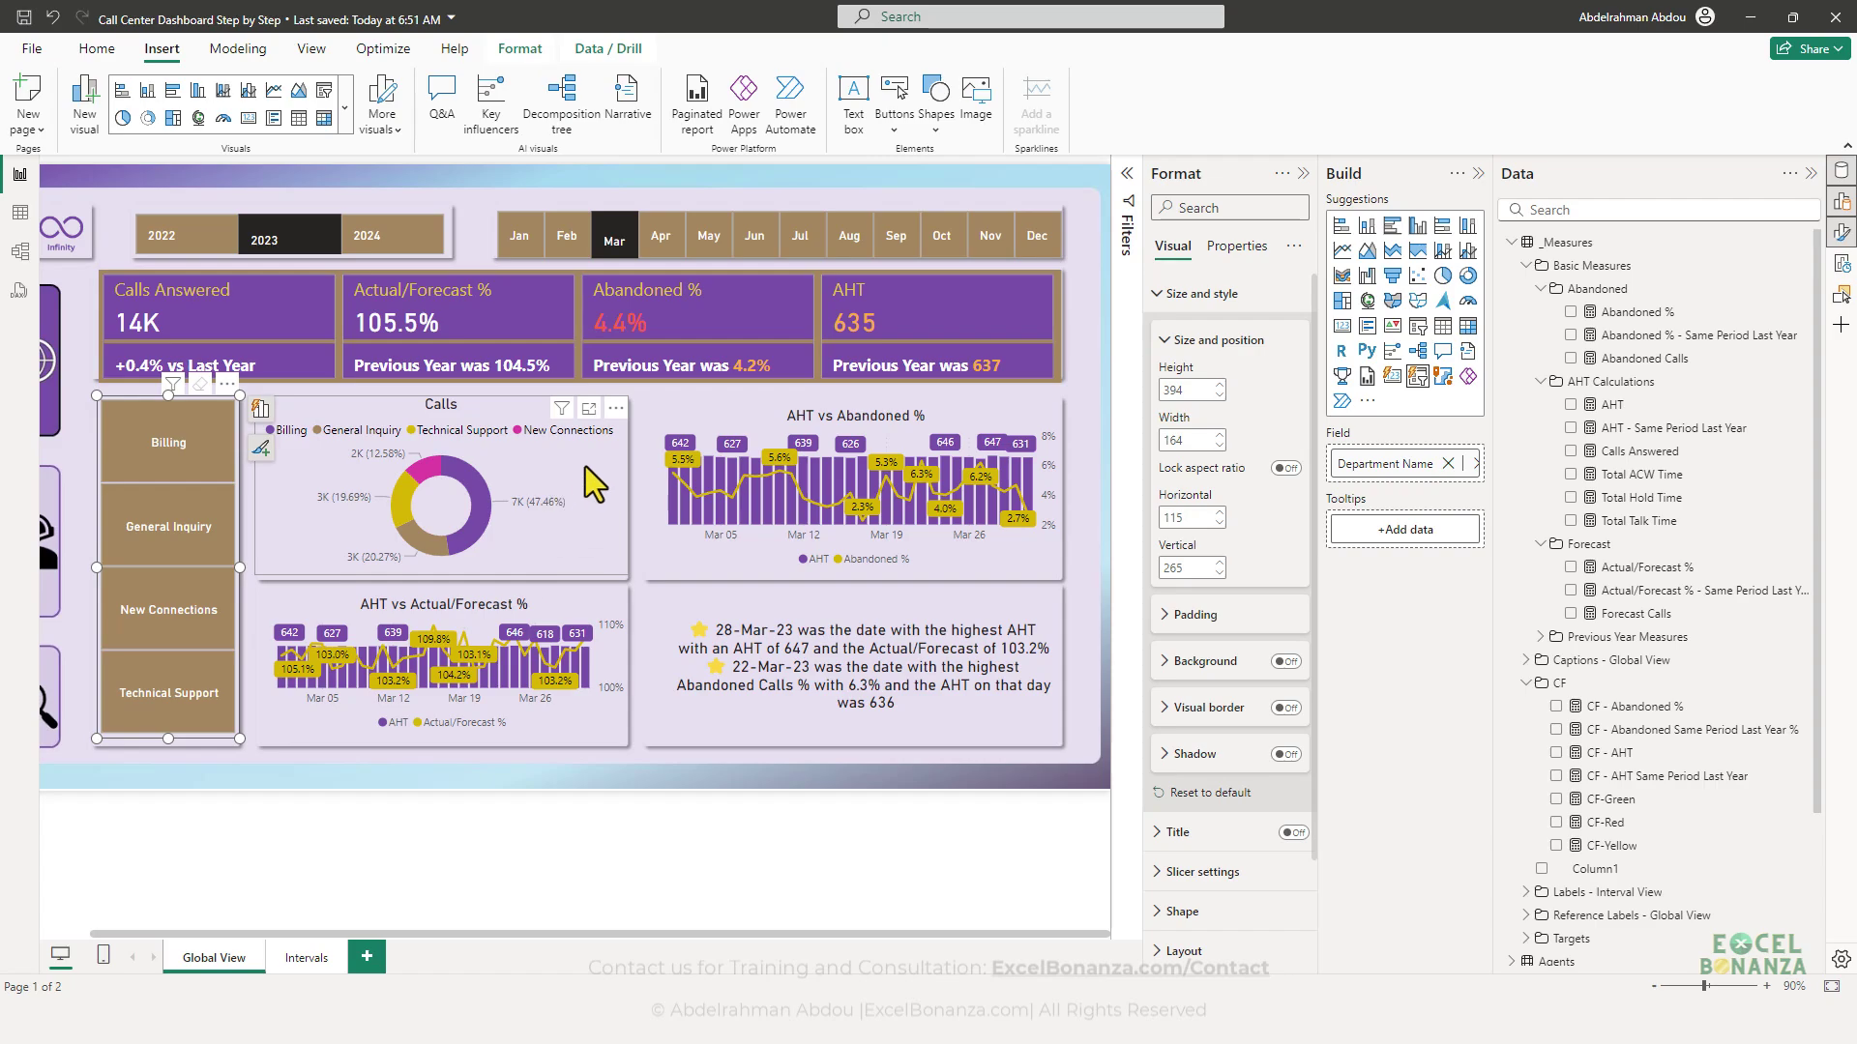
# - Toggle New Connections and Technical Support in the department slicer to examine its effect on the Calls donut chart
pyautogui.click(499, 410)
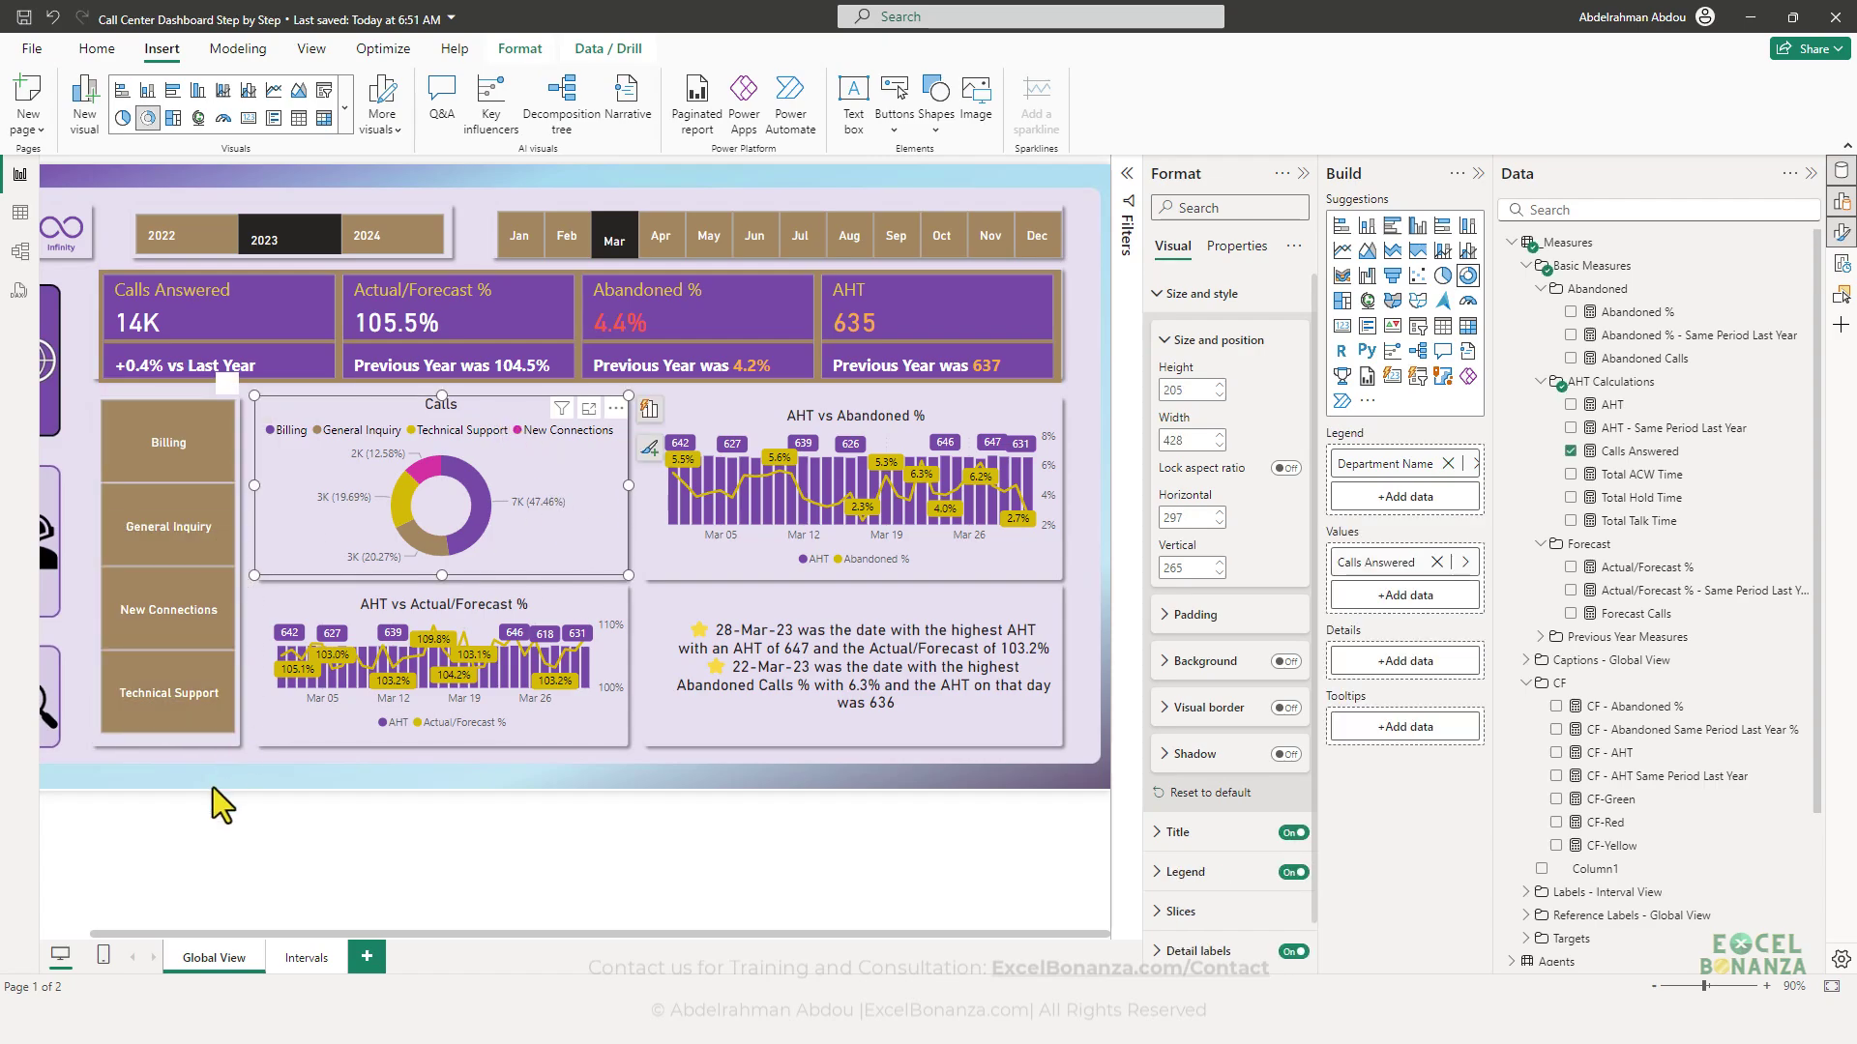
pyautogui.click(224, 739)
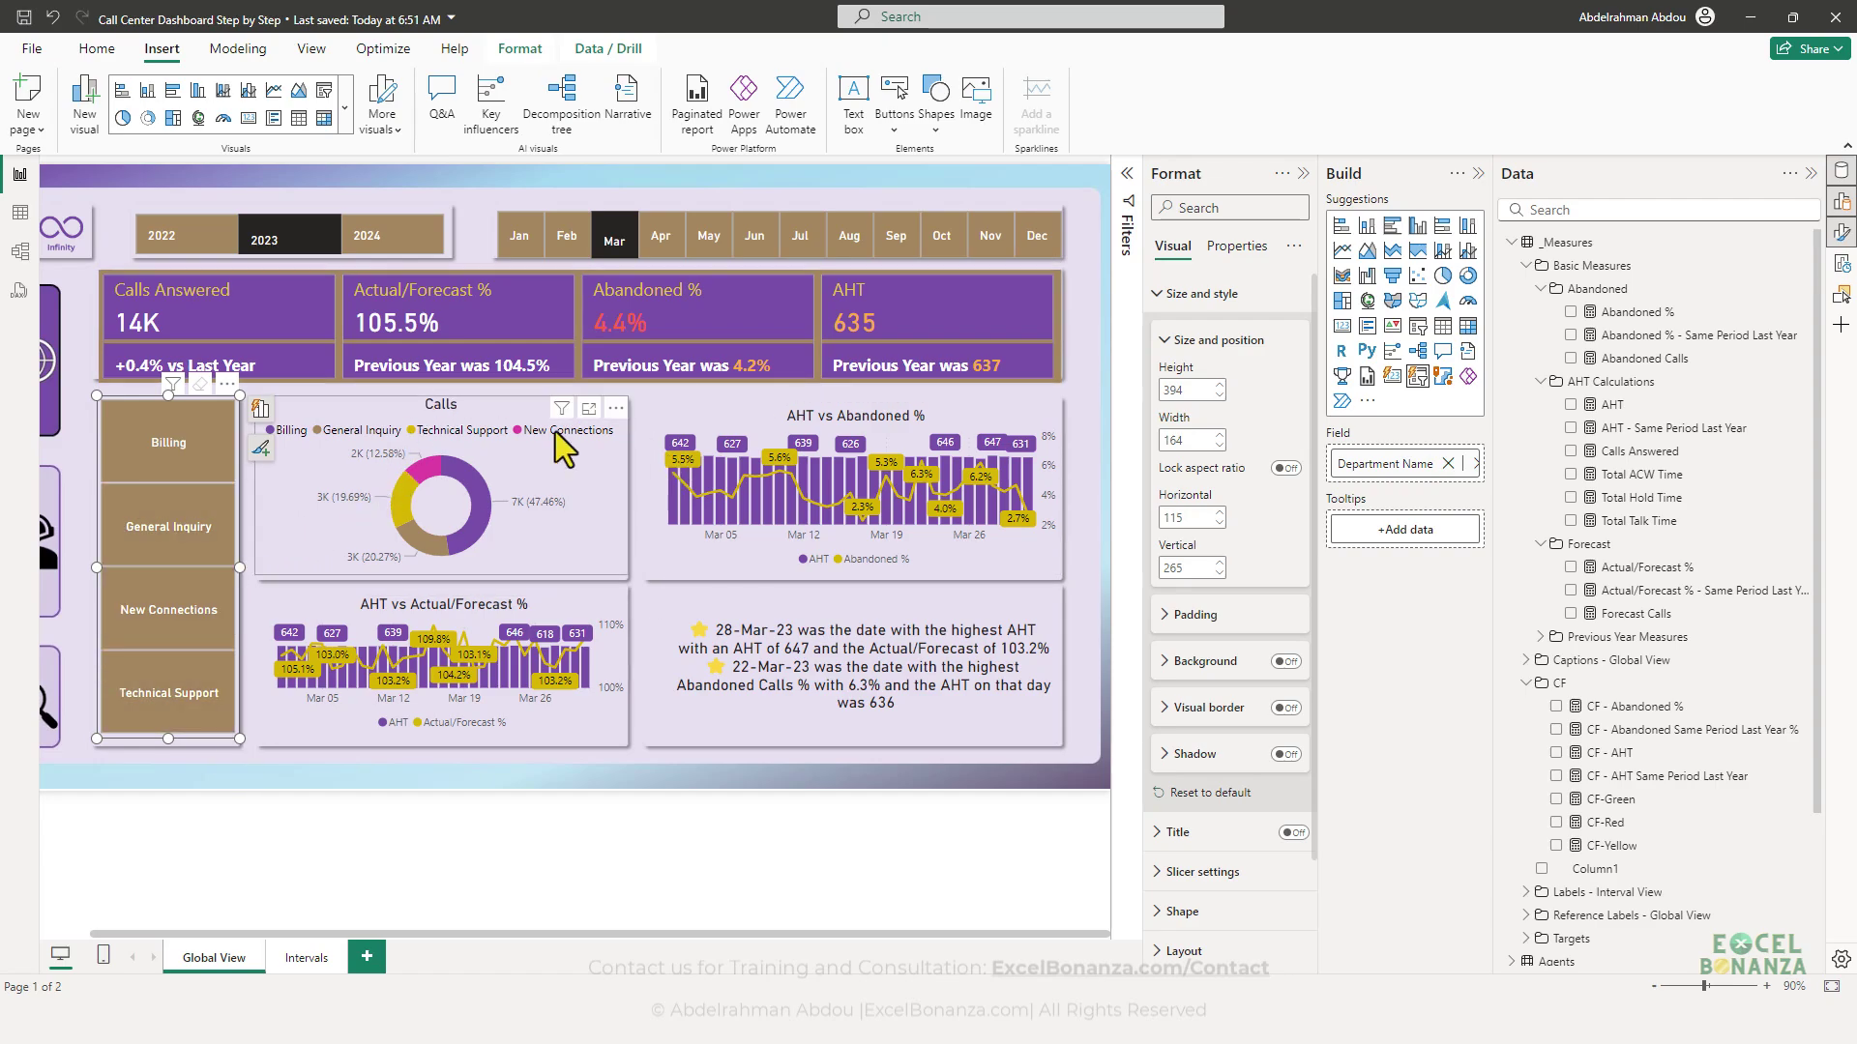
pyautogui.click(190, 627)
pyautogui.click(193, 617)
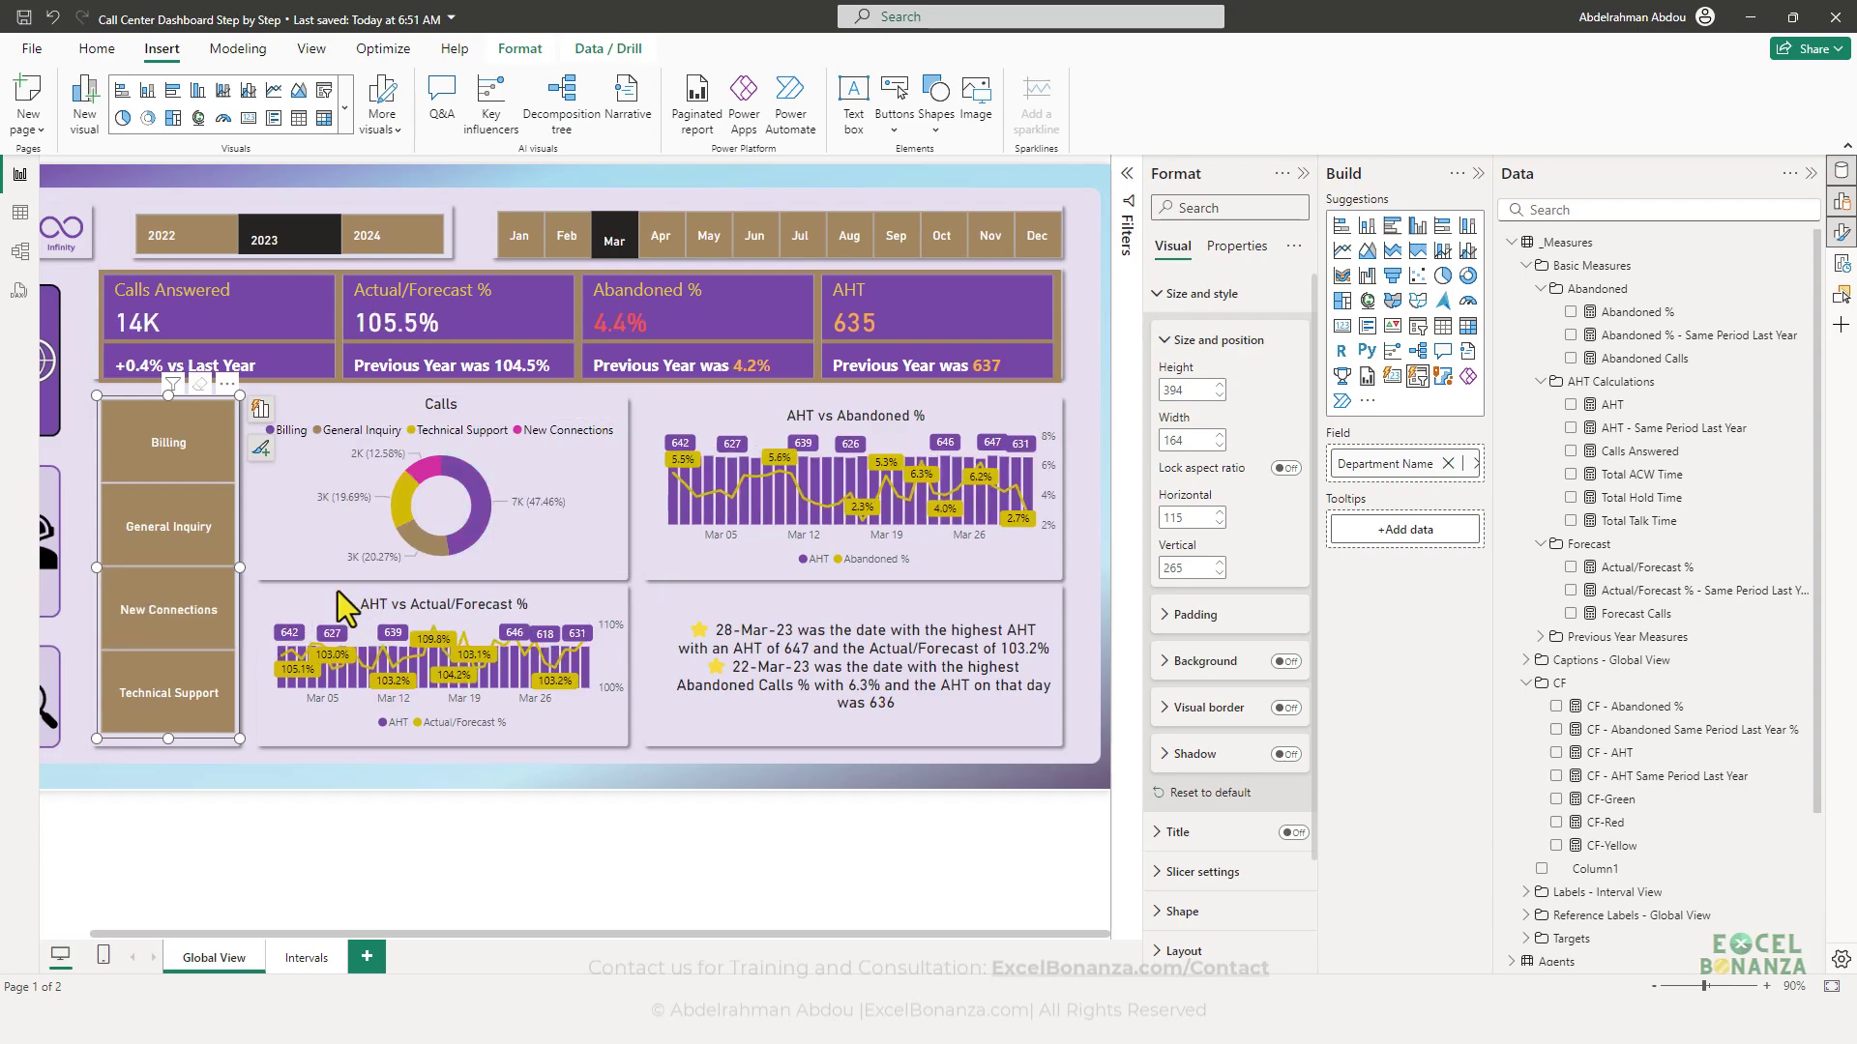
pyautogui.click(229, 677)
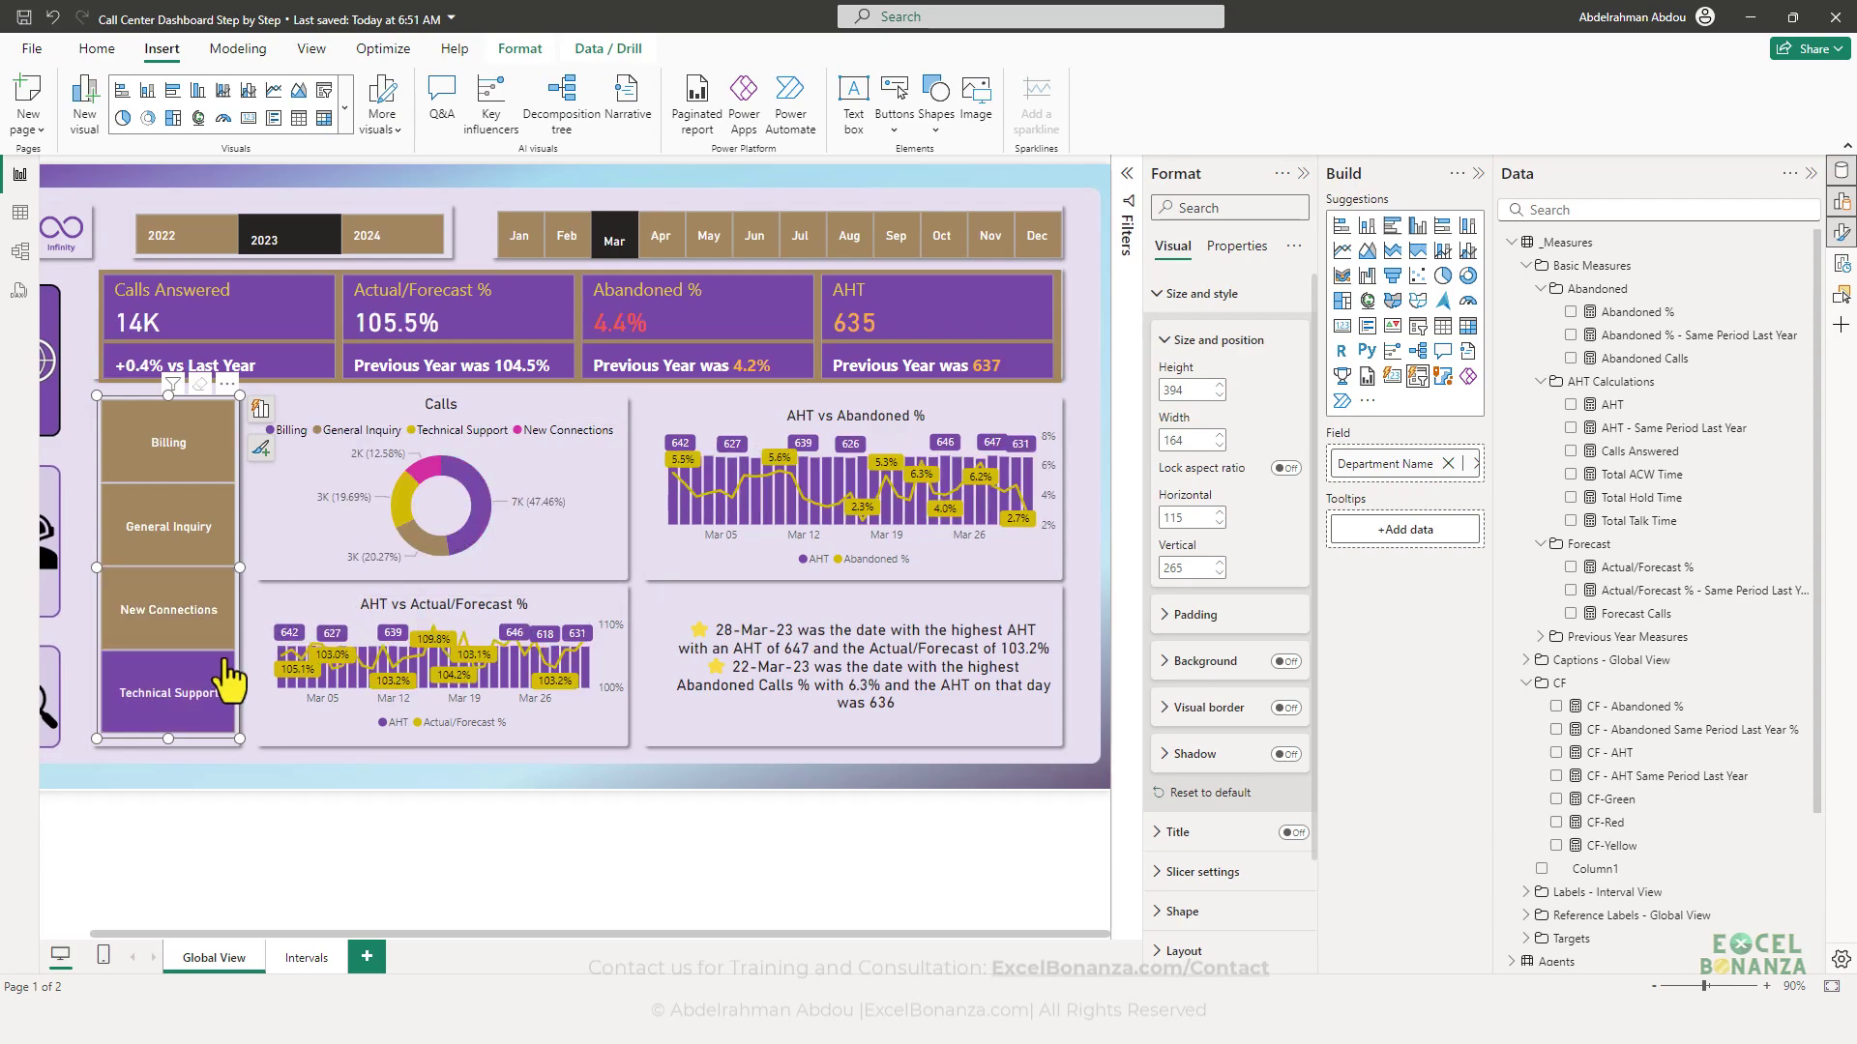
pyautogui.click(229, 677)
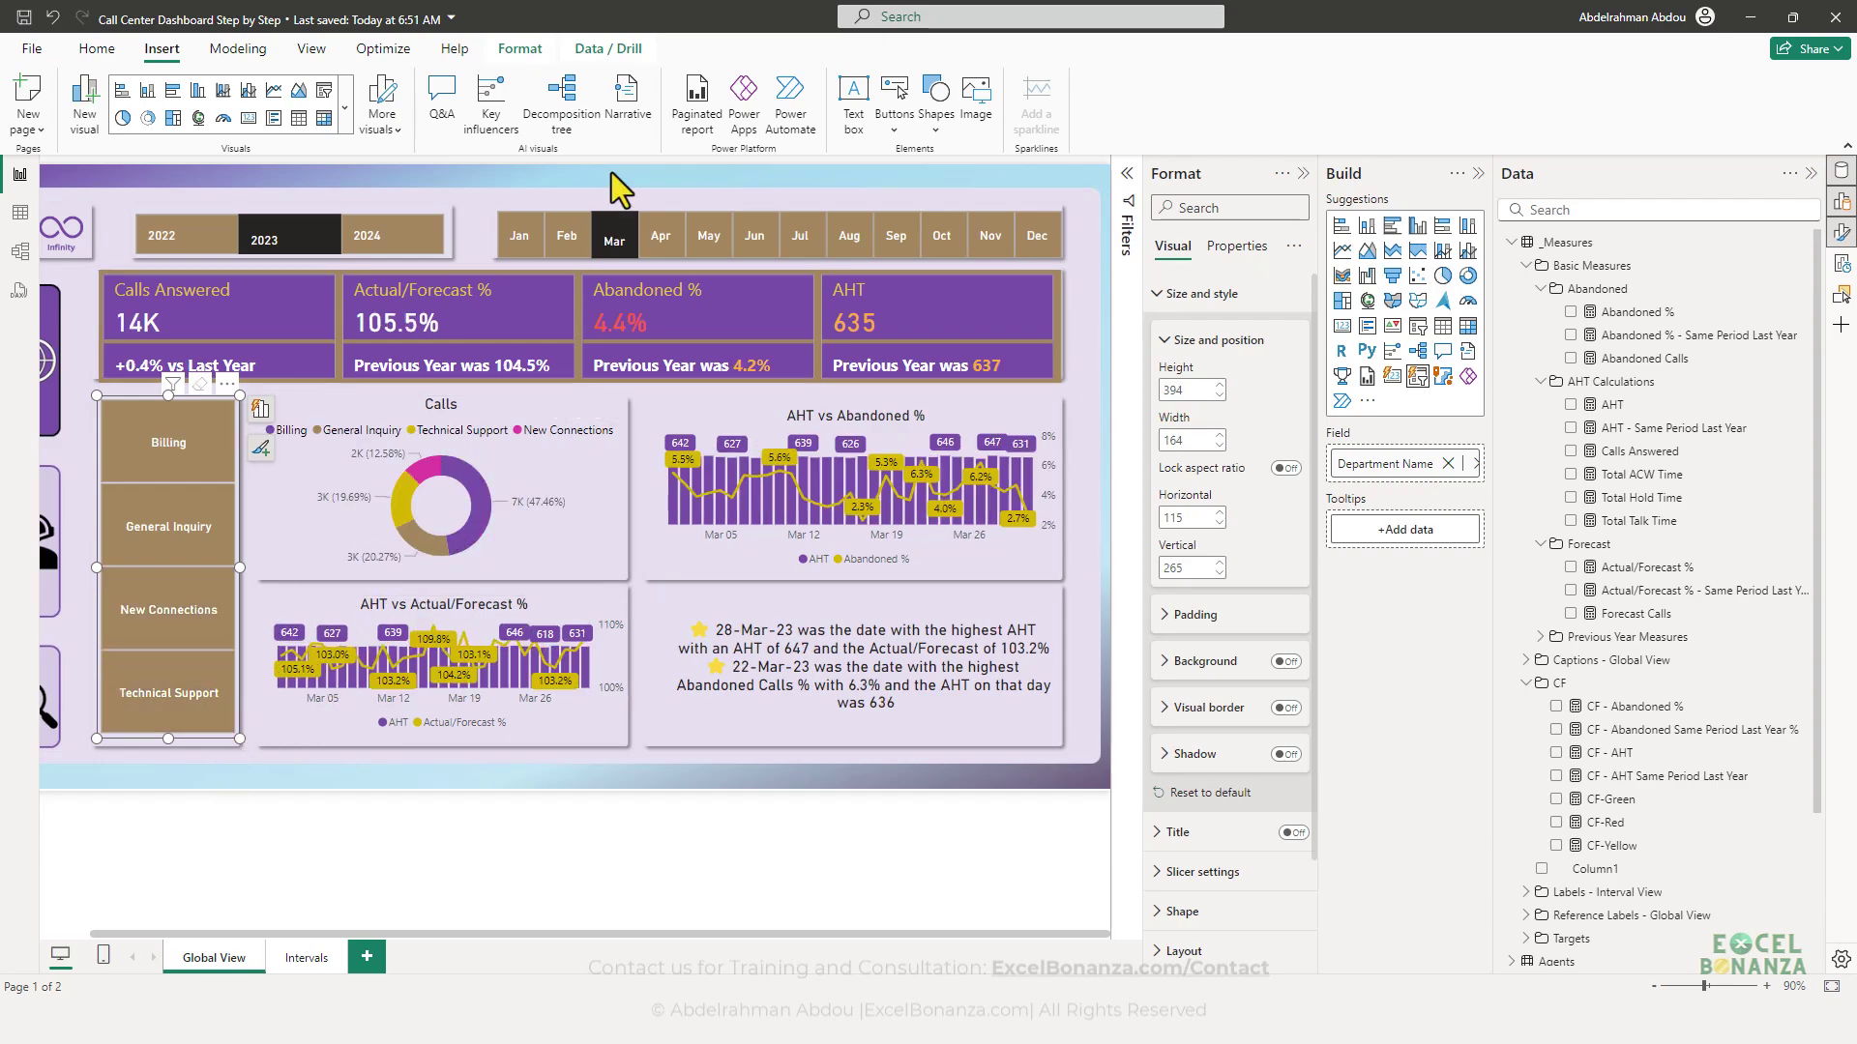
# - Turn on Edit interactions for the department slicer and set its effect on the Calls donut chart to None
pyautogui.click(524, 54)
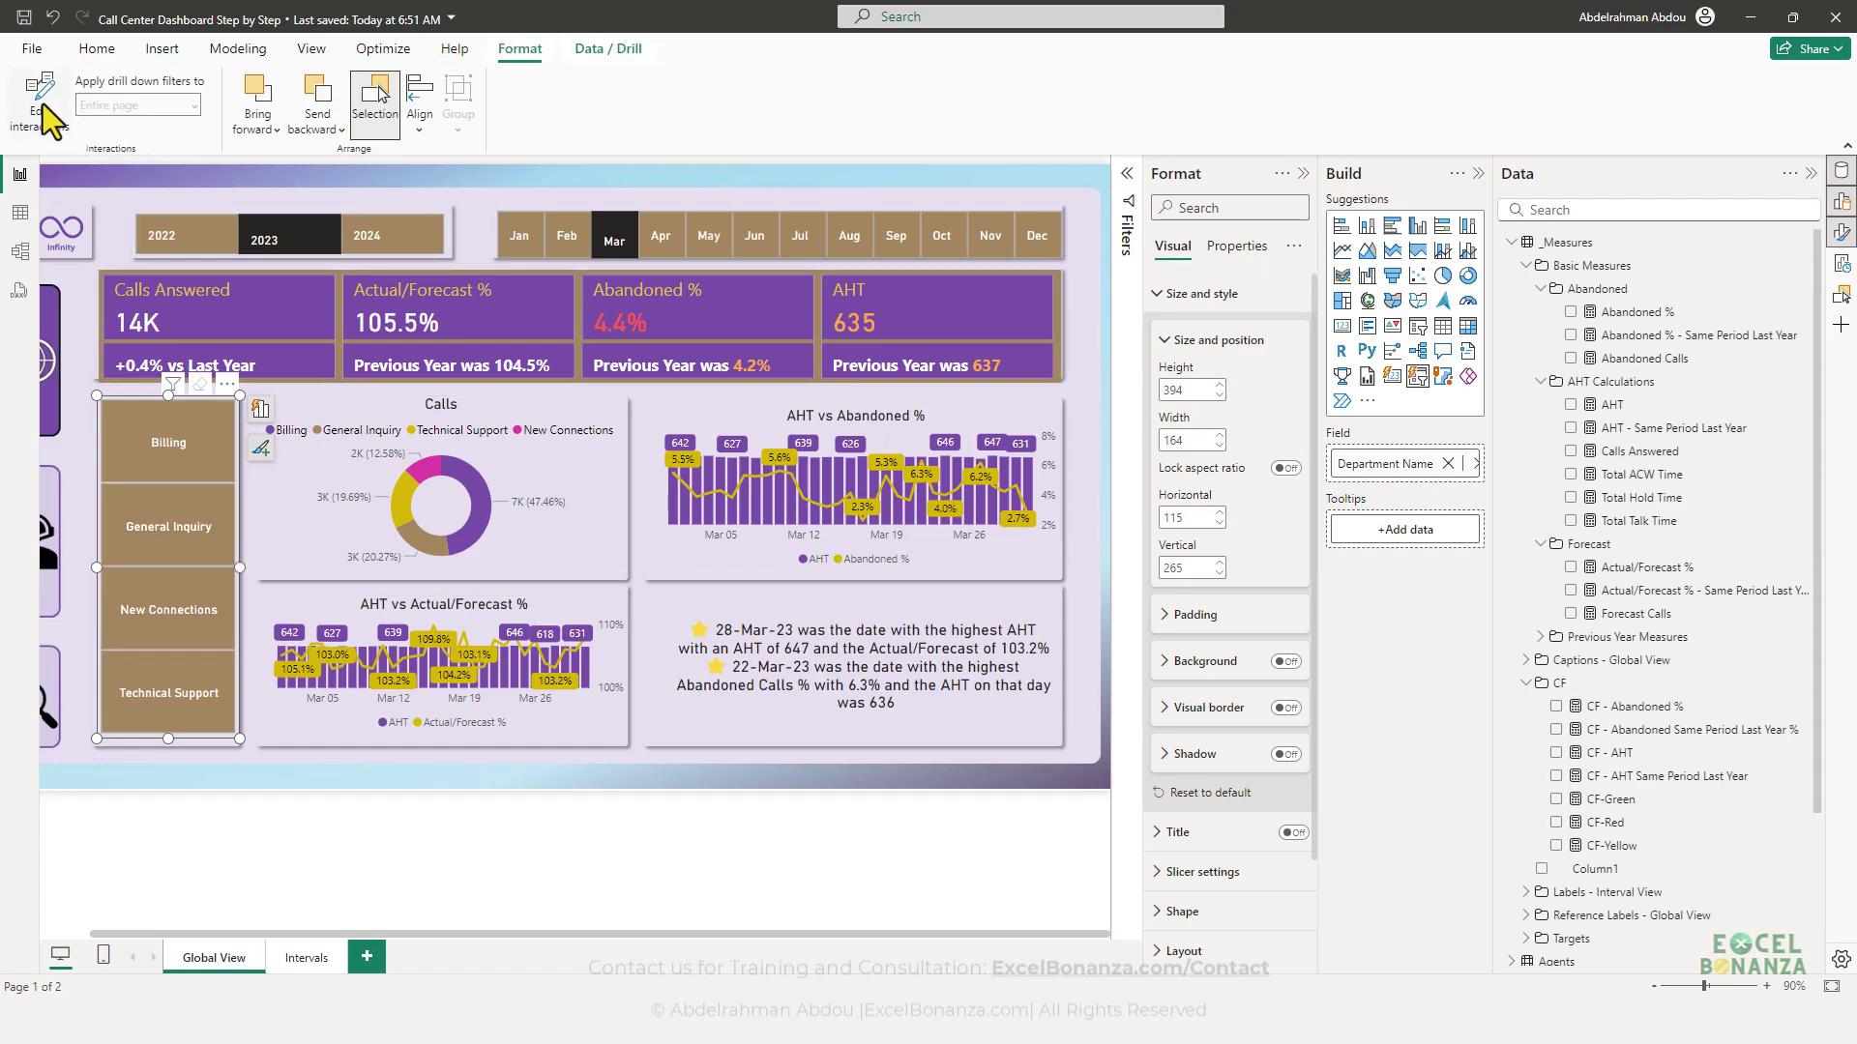
pyautogui.click(44, 116)
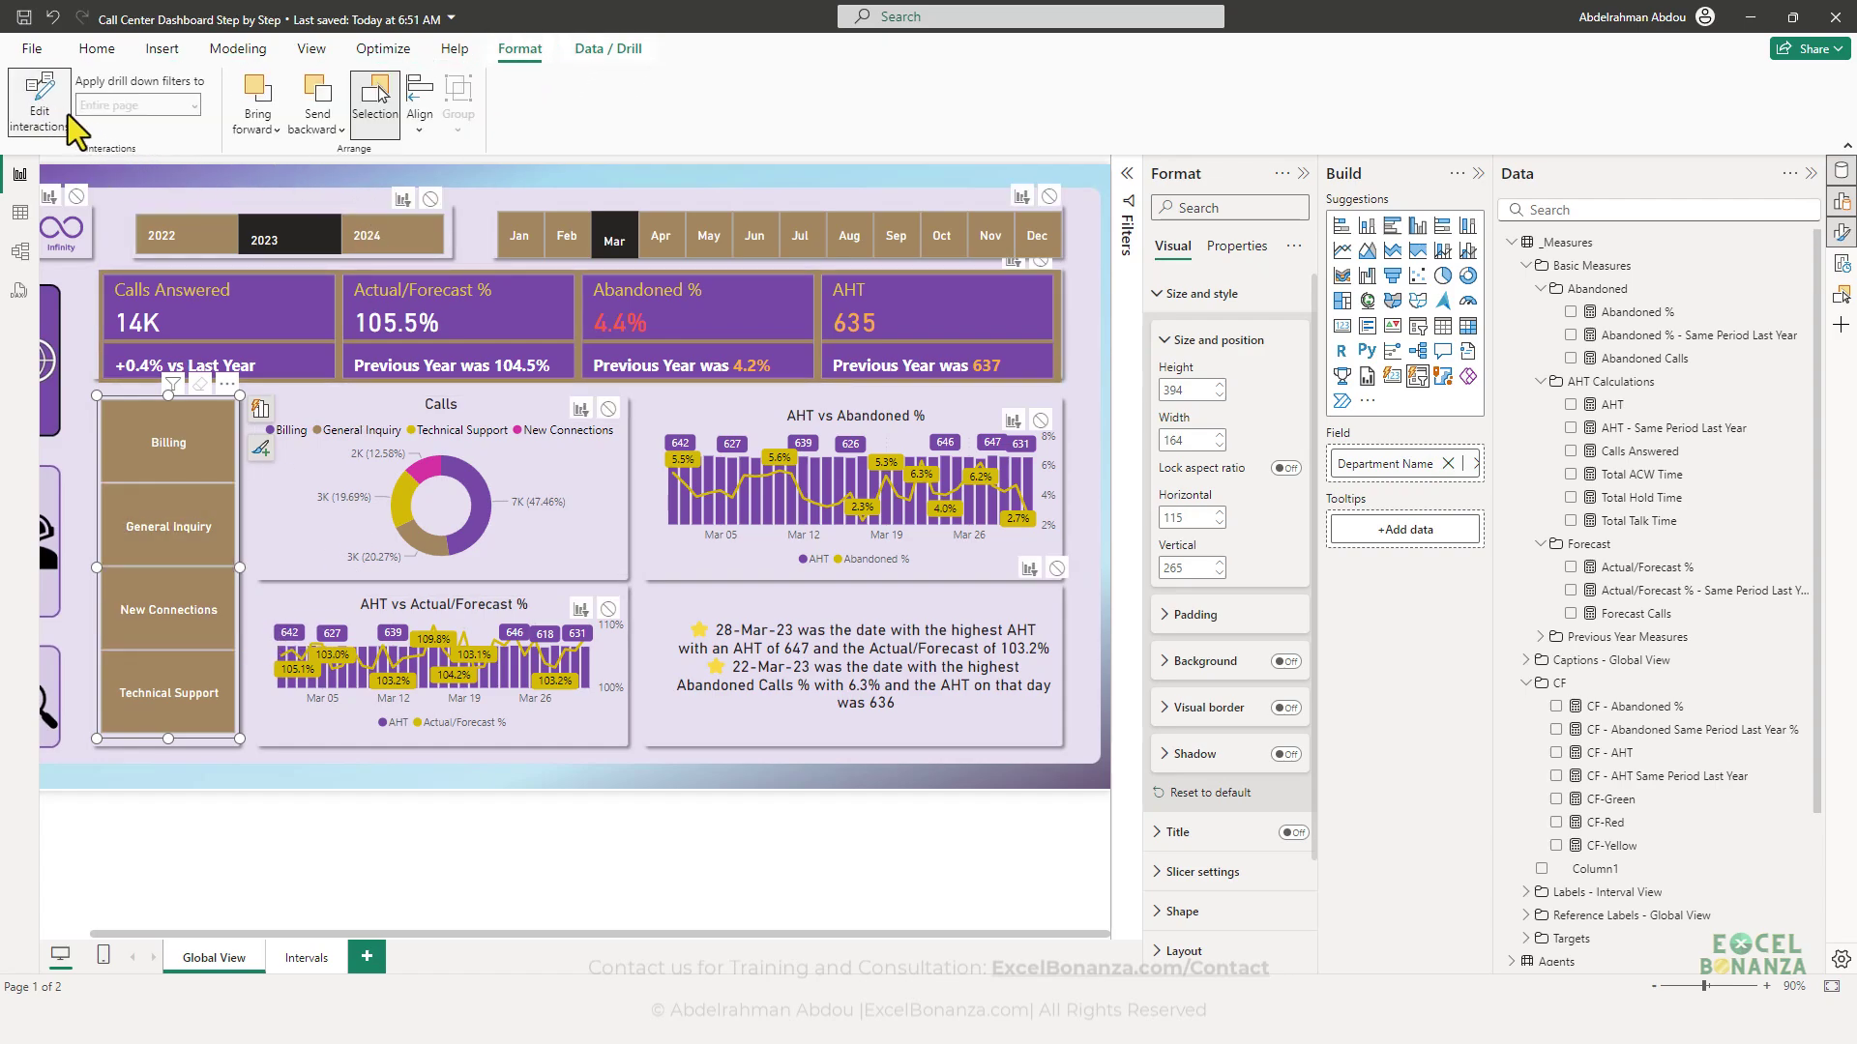
pyautogui.click(608, 409)
pyautogui.click(219, 781)
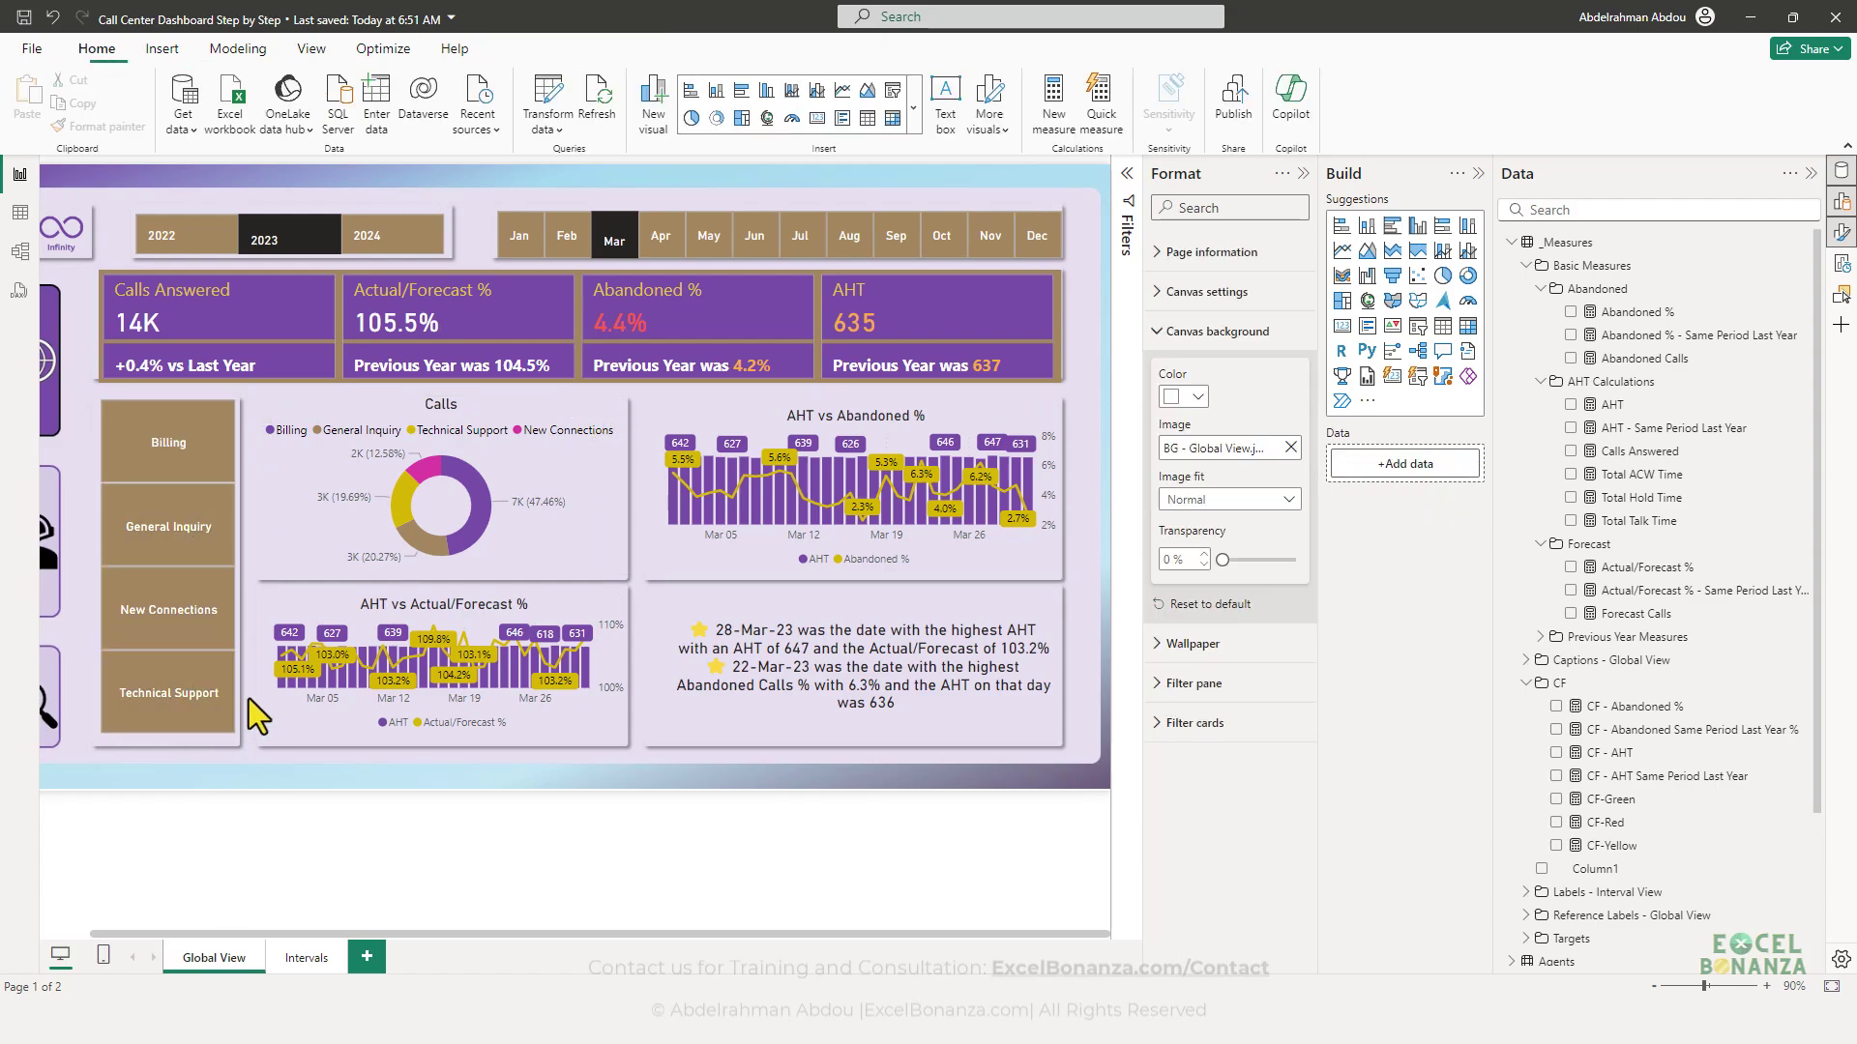
# - Filter the page to New Connections with the department slicer to test the Calls donut chart's interaction
pyautogui.click(172, 609)
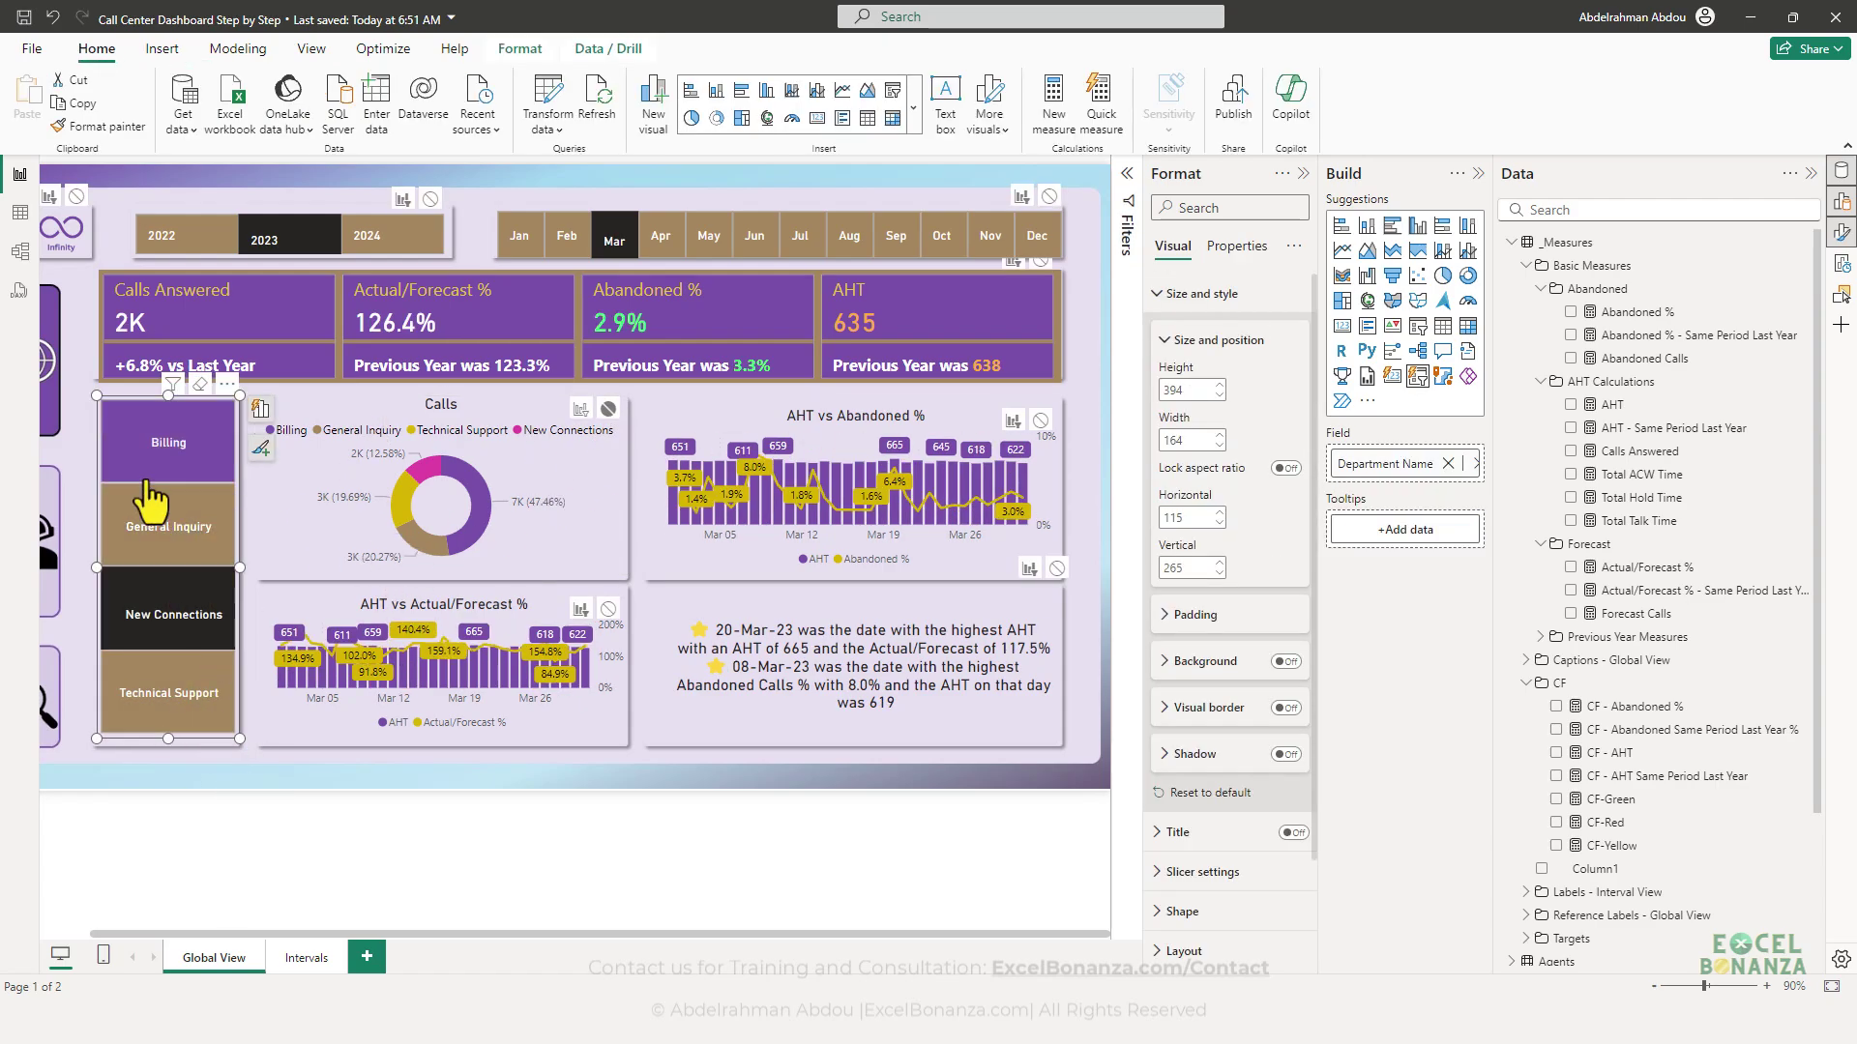
pyautogui.click(155, 445)
pyautogui.click(154, 445)
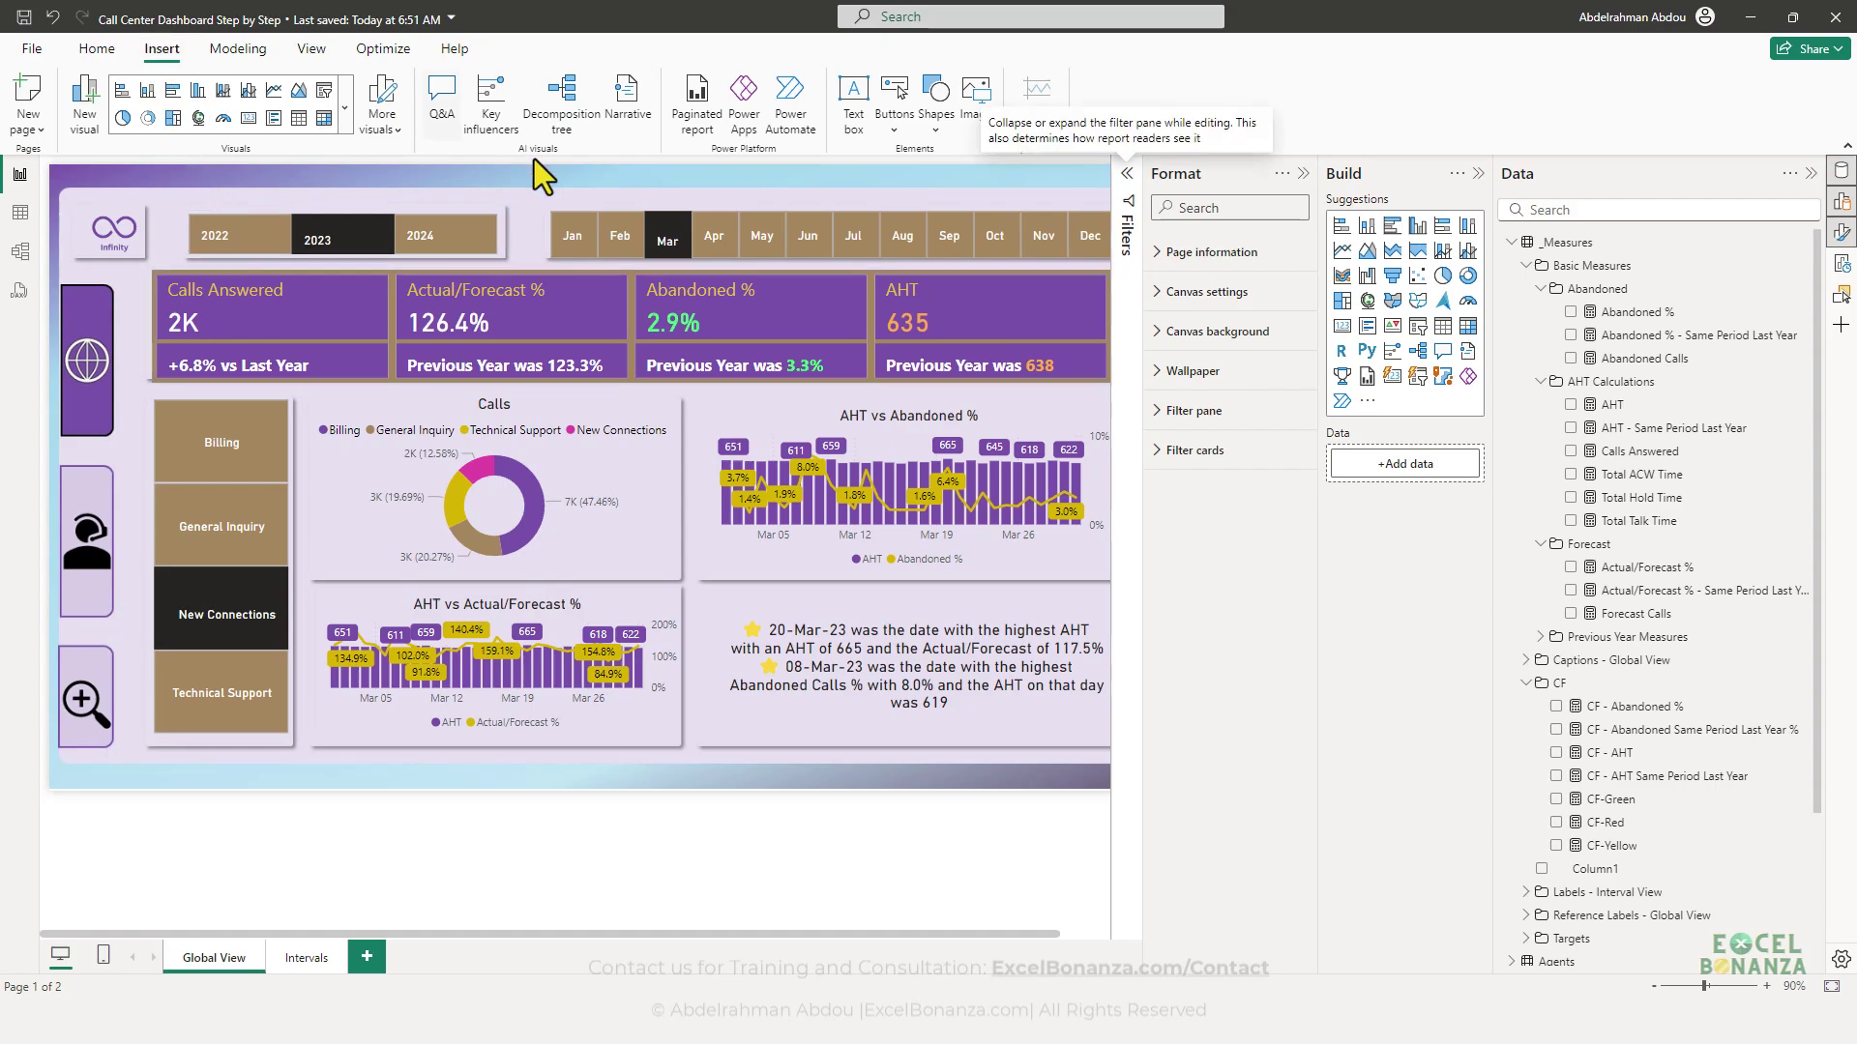
# - Insert a blank button and fit it over the magnifier icon's frame at about 63 by 116
pyautogui.click(893, 125)
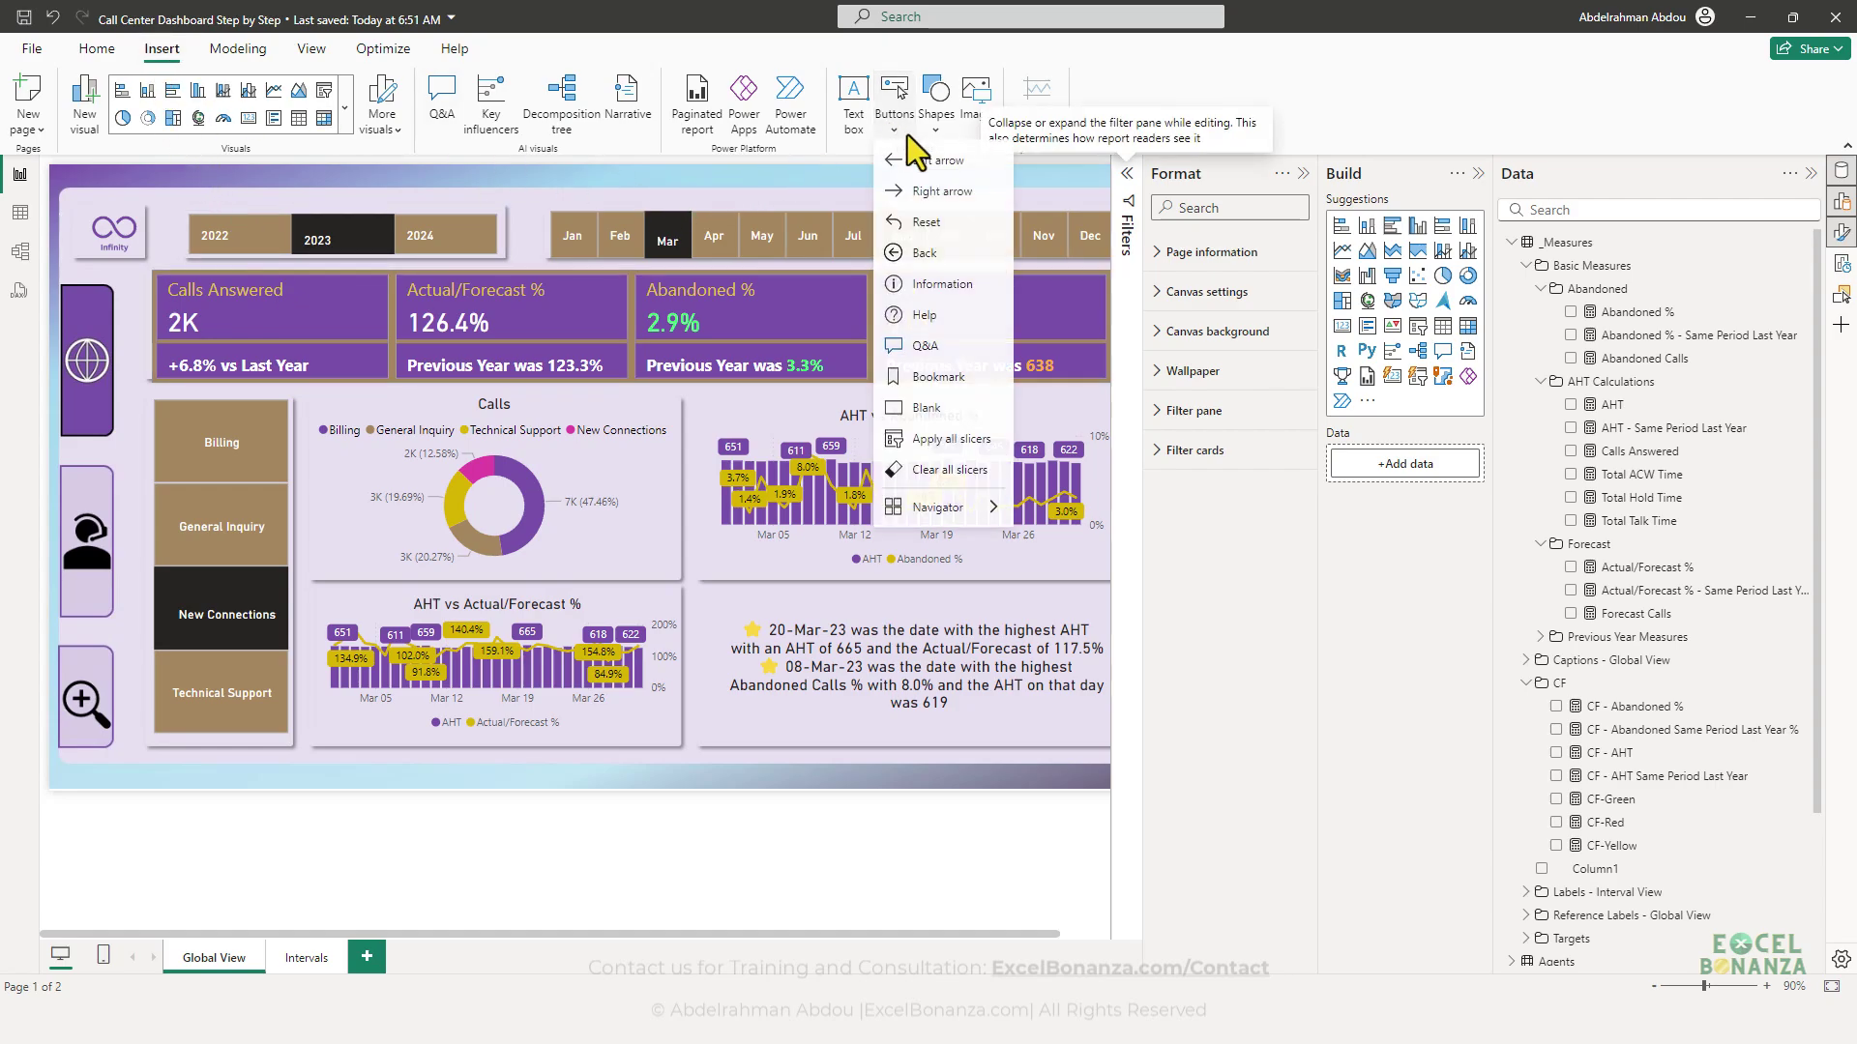
pyautogui.click(934, 414)
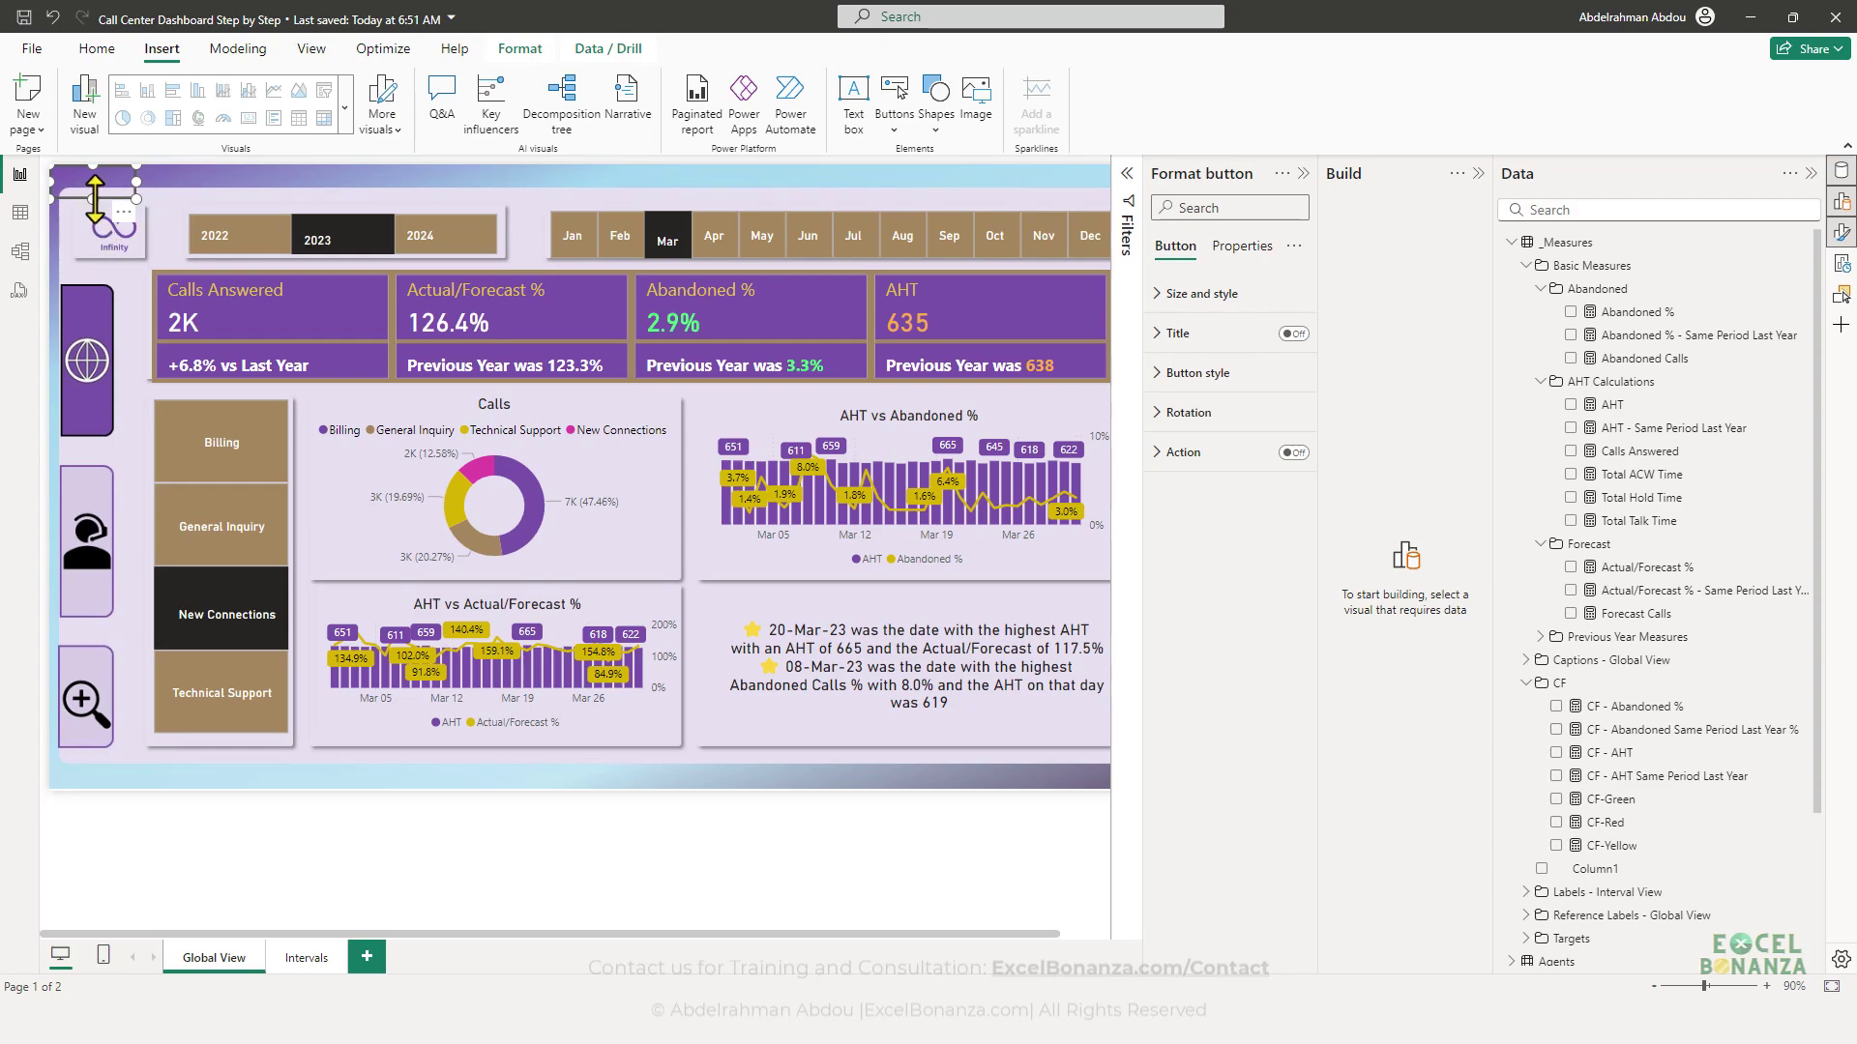
pyautogui.moveTo(73, 201); pyautogui.dragTo(83, 697)
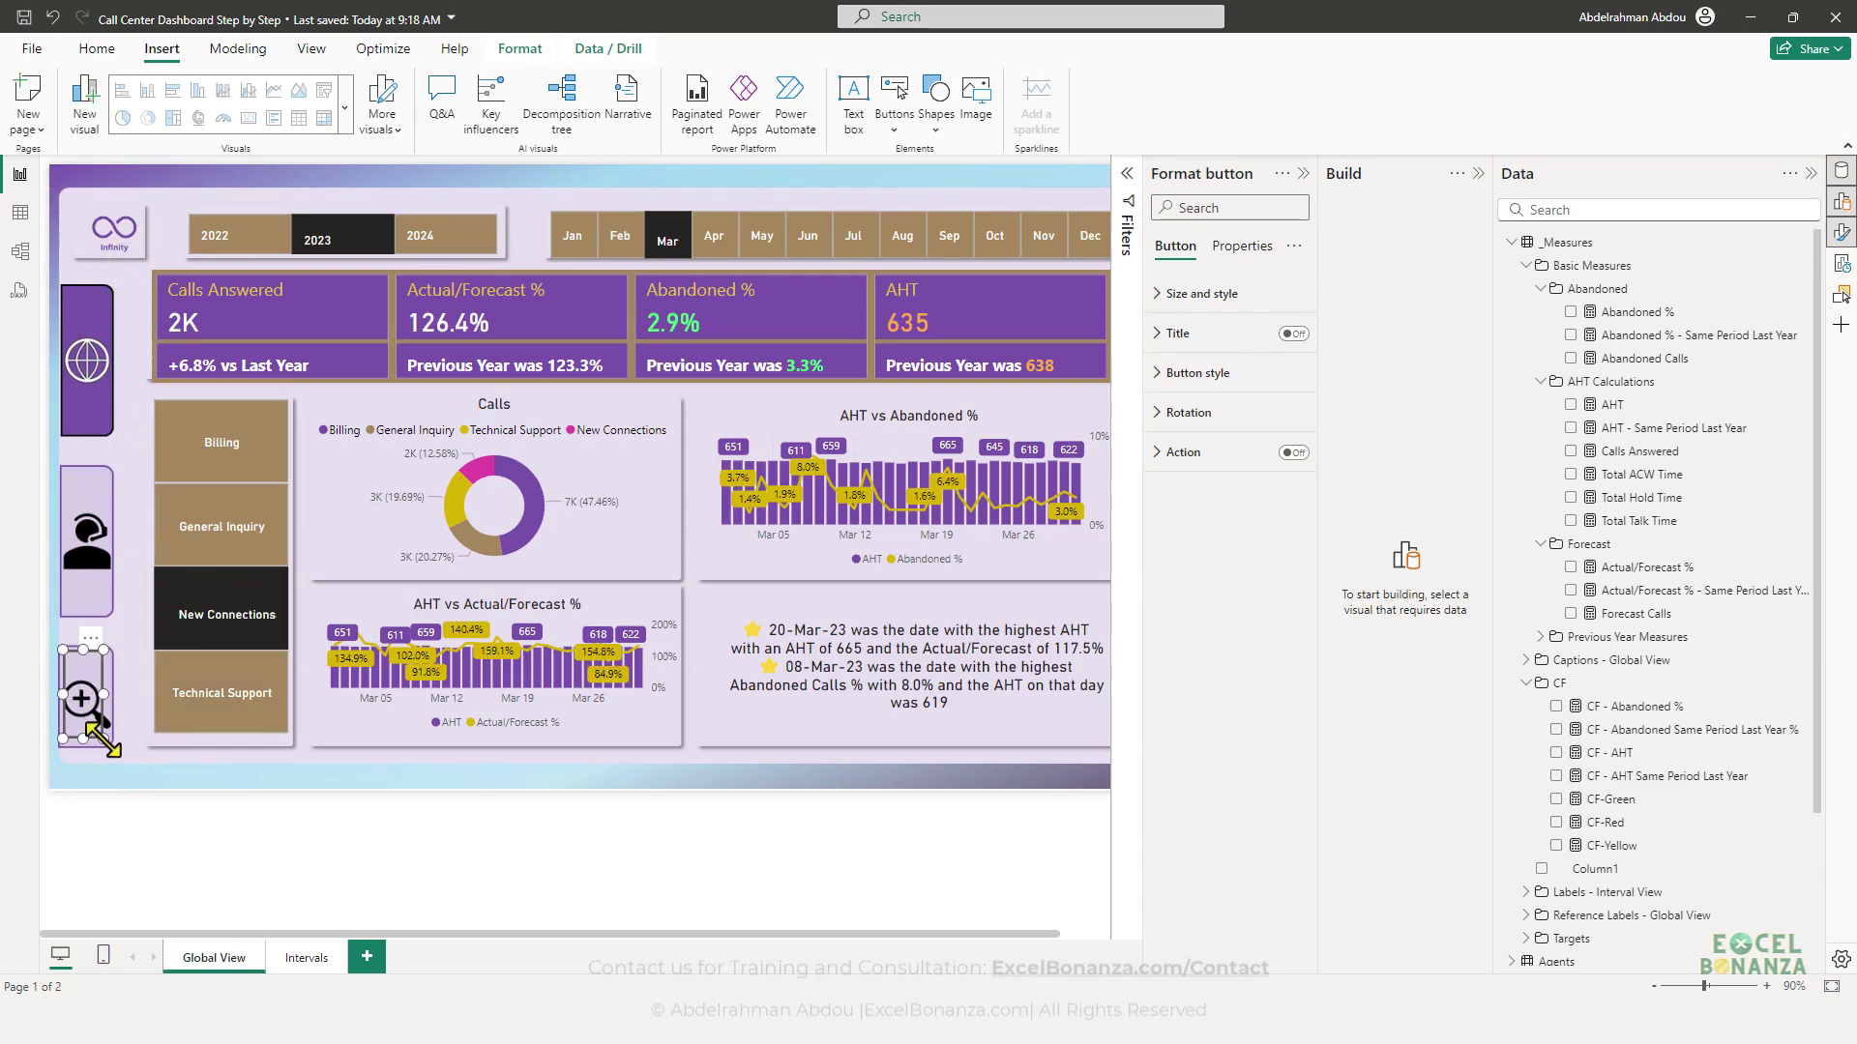
pyautogui.moveTo(104, 739); pyautogui.dragTo(114, 749)
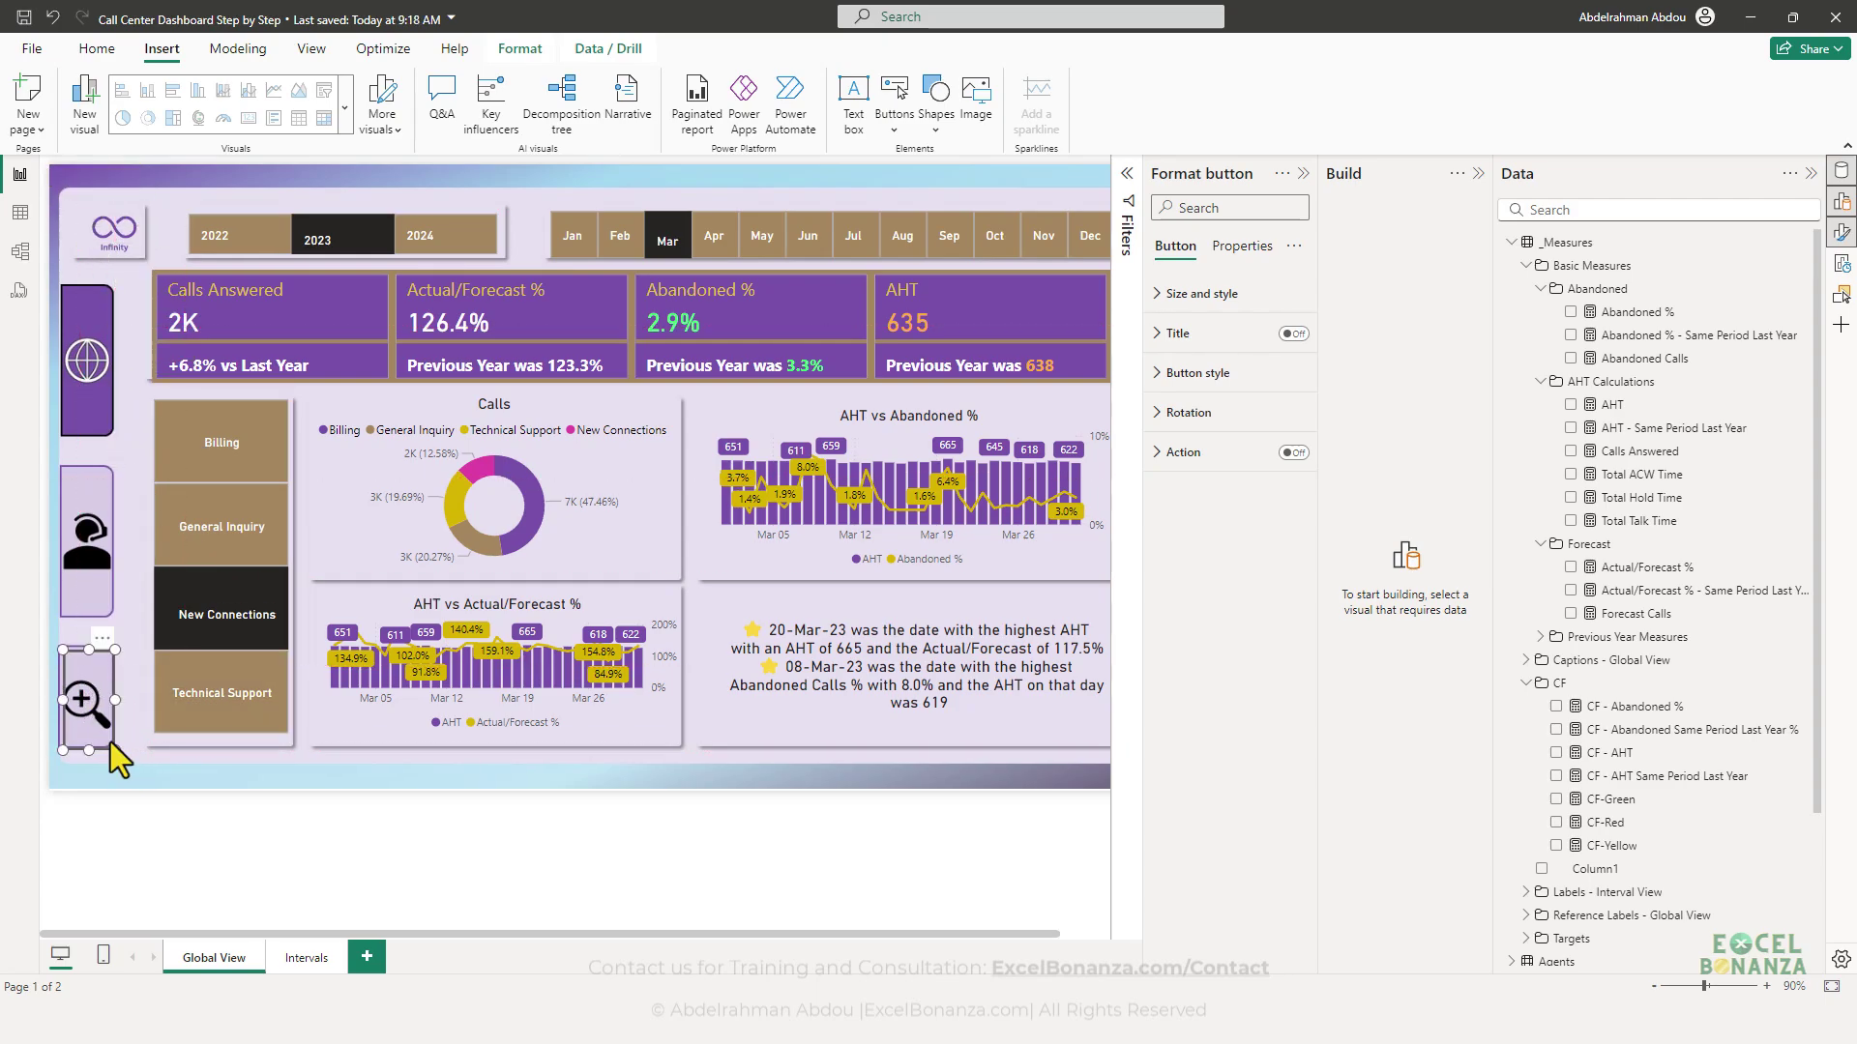
pyautogui.moveTo(60, 651); pyautogui.dragTo(59, 647)
# - Set the line weight of the magnifier button's icon to 0 px, keeping the icon type Blank
pyautogui.click(1198, 373)
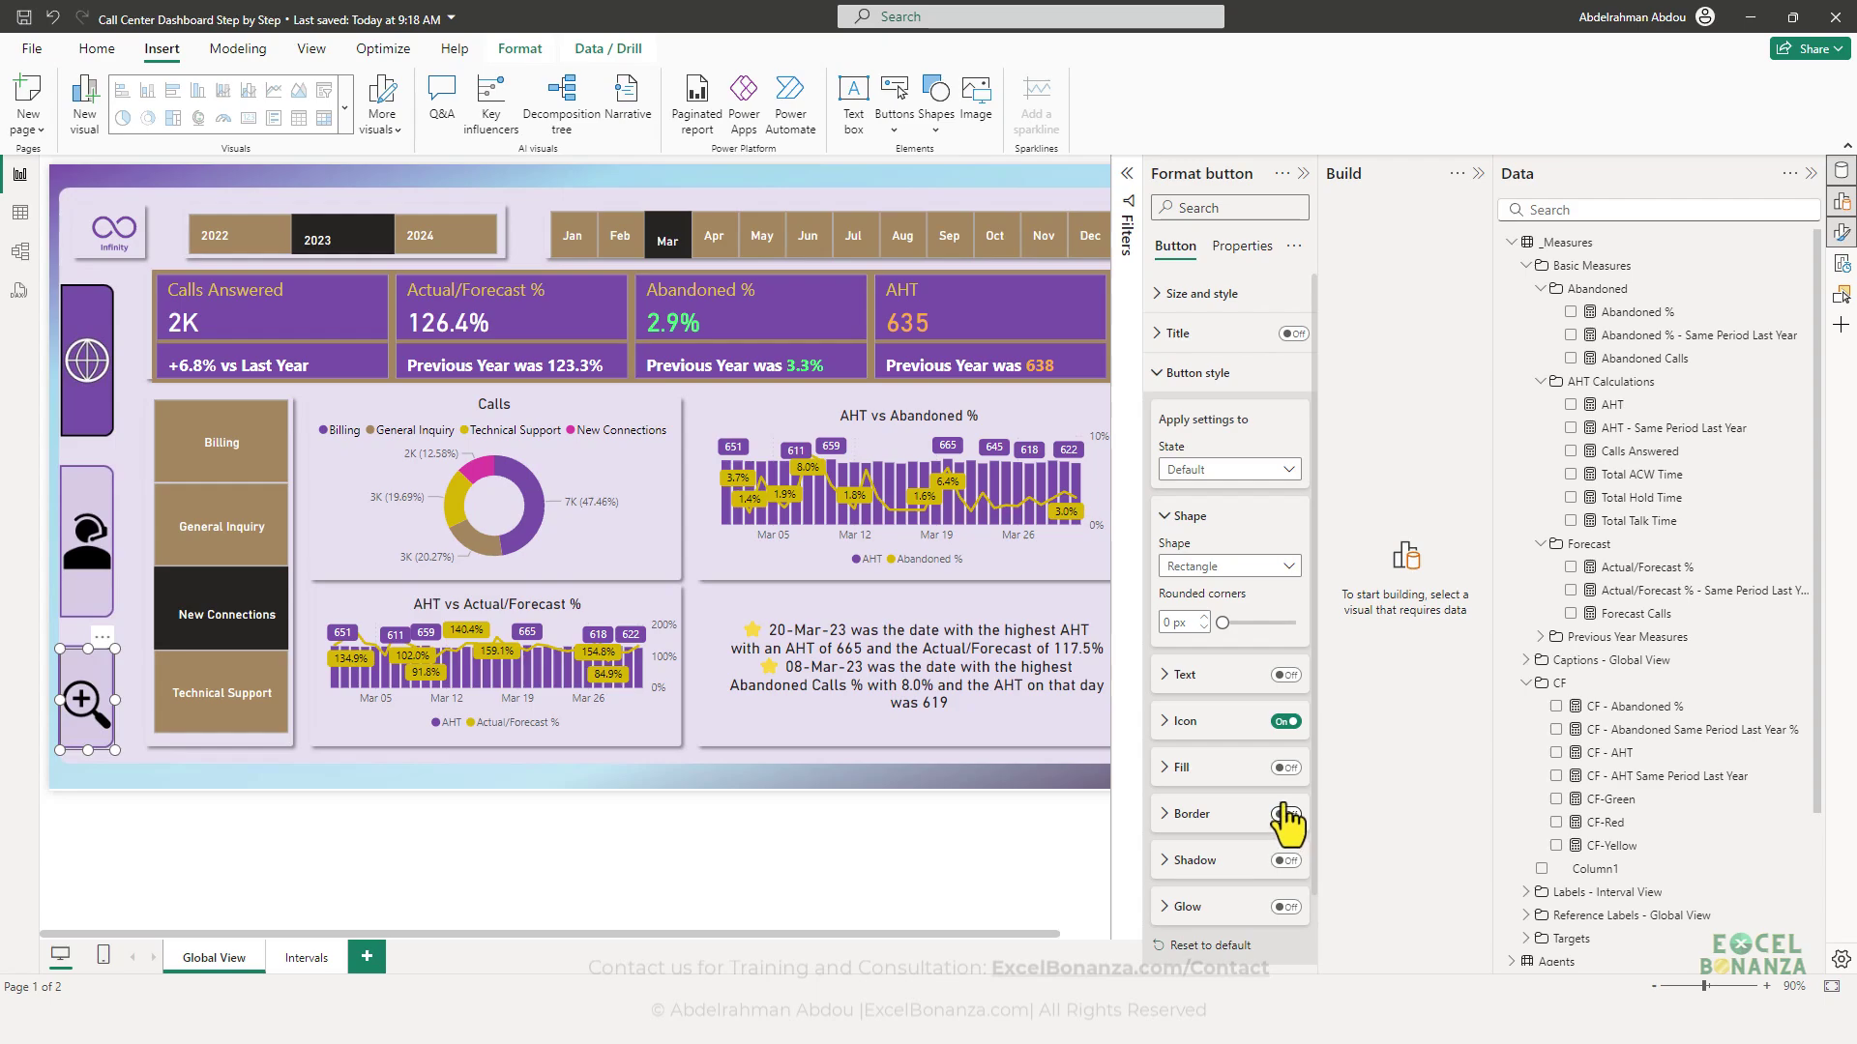
pyautogui.click(1195, 720)
pyautogui.scroll(-4, 1202, 715)
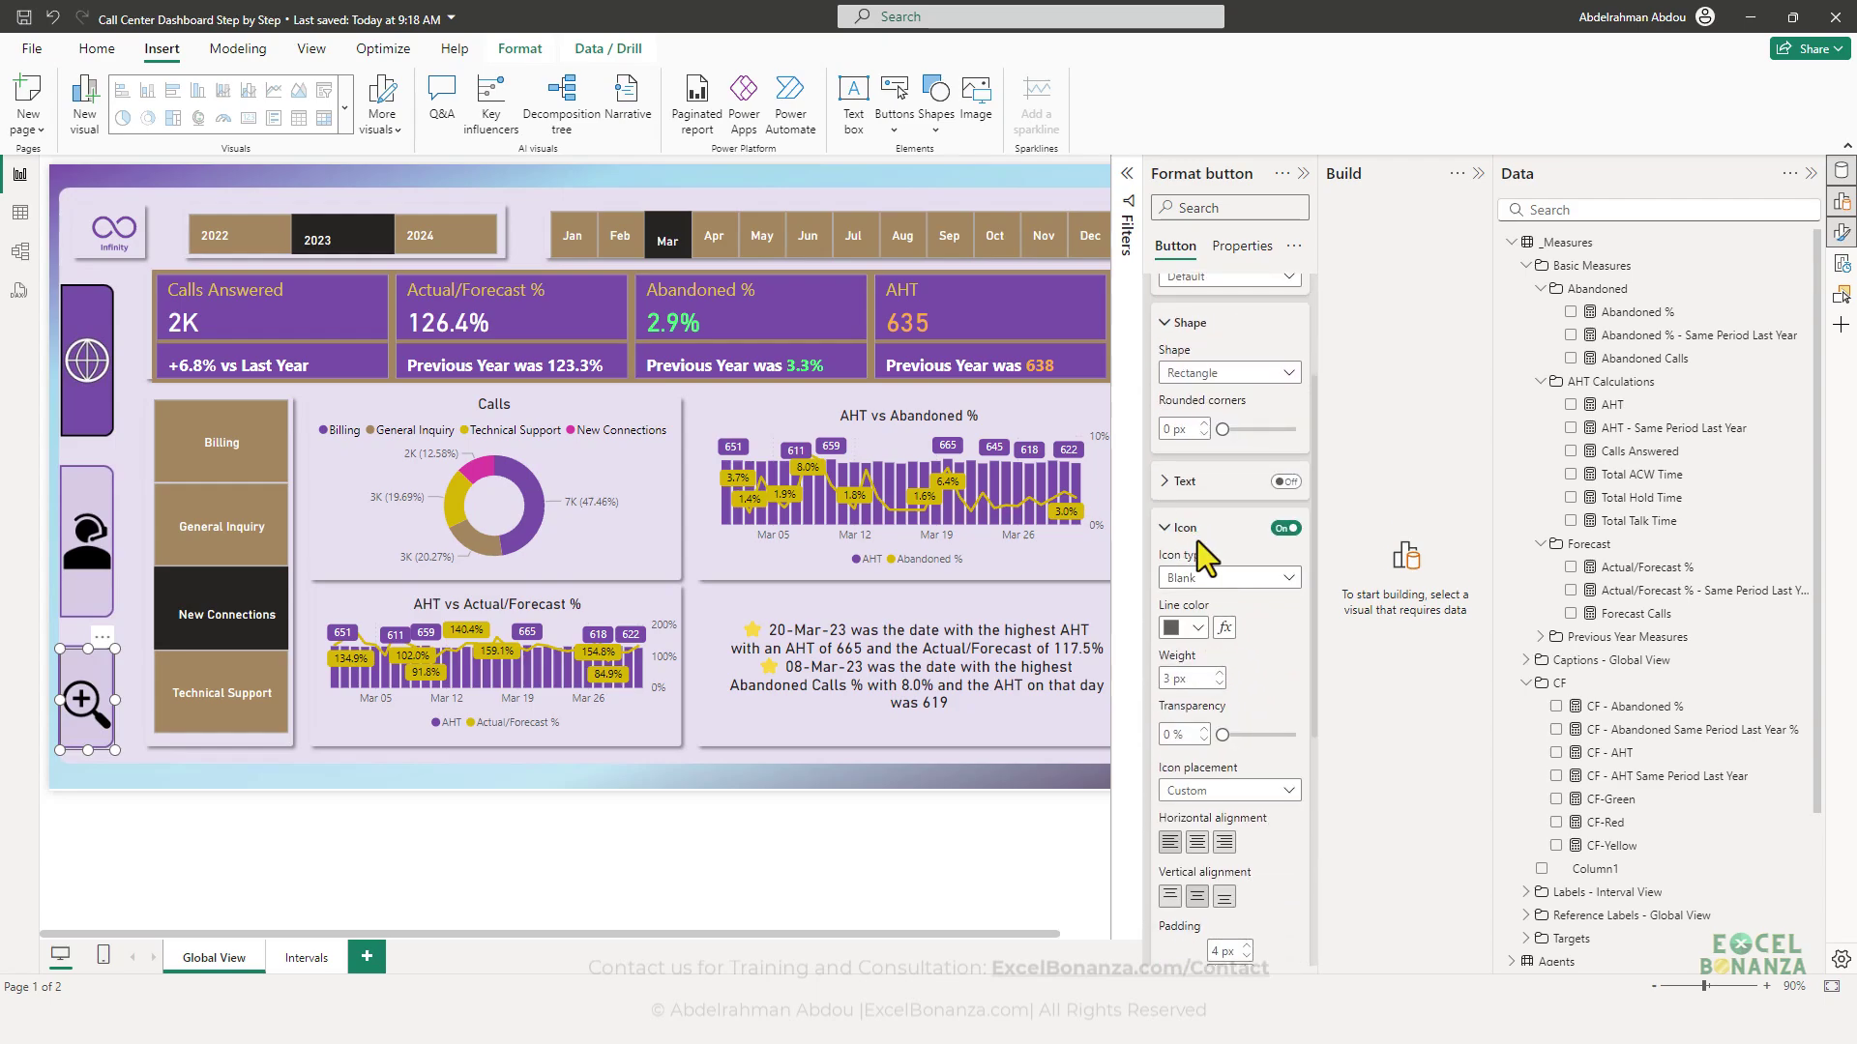
pyautogui.click(1218, 580)
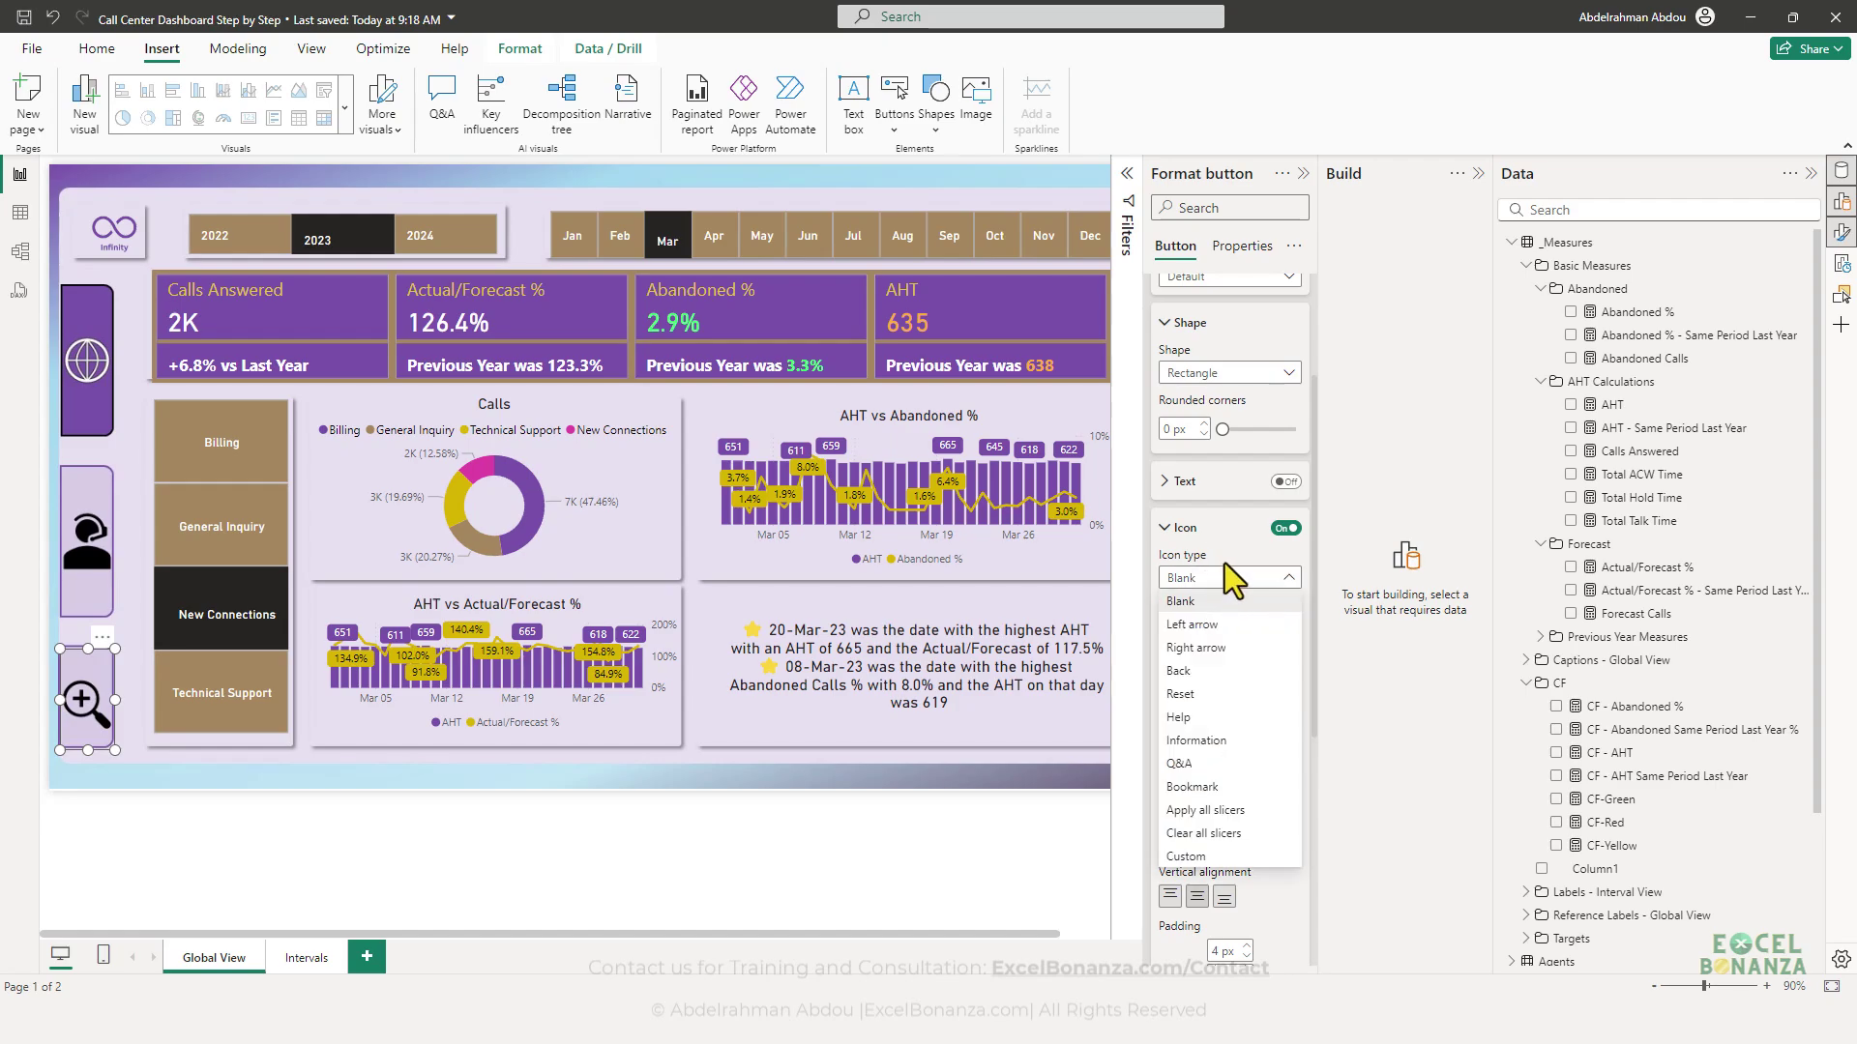
pyautogui.click(1221, 571)
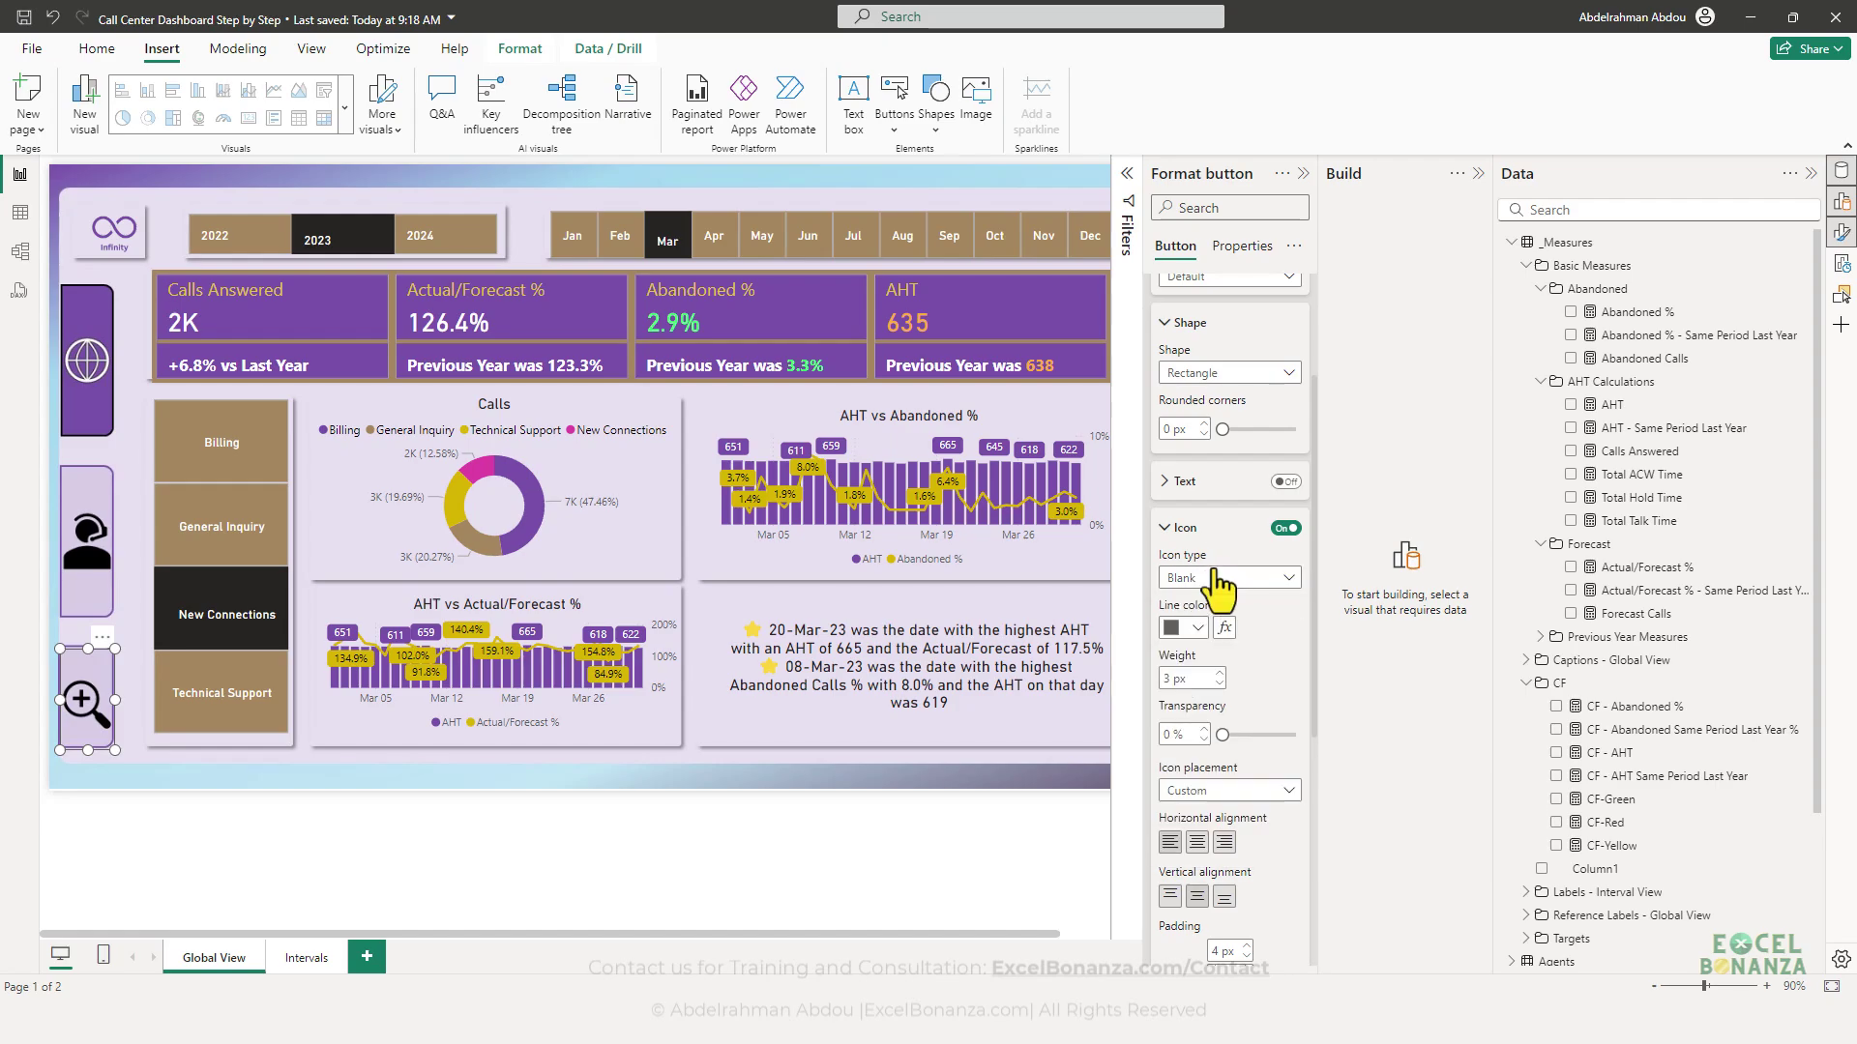
pyautogui.scroll(-2, 1274, 640)
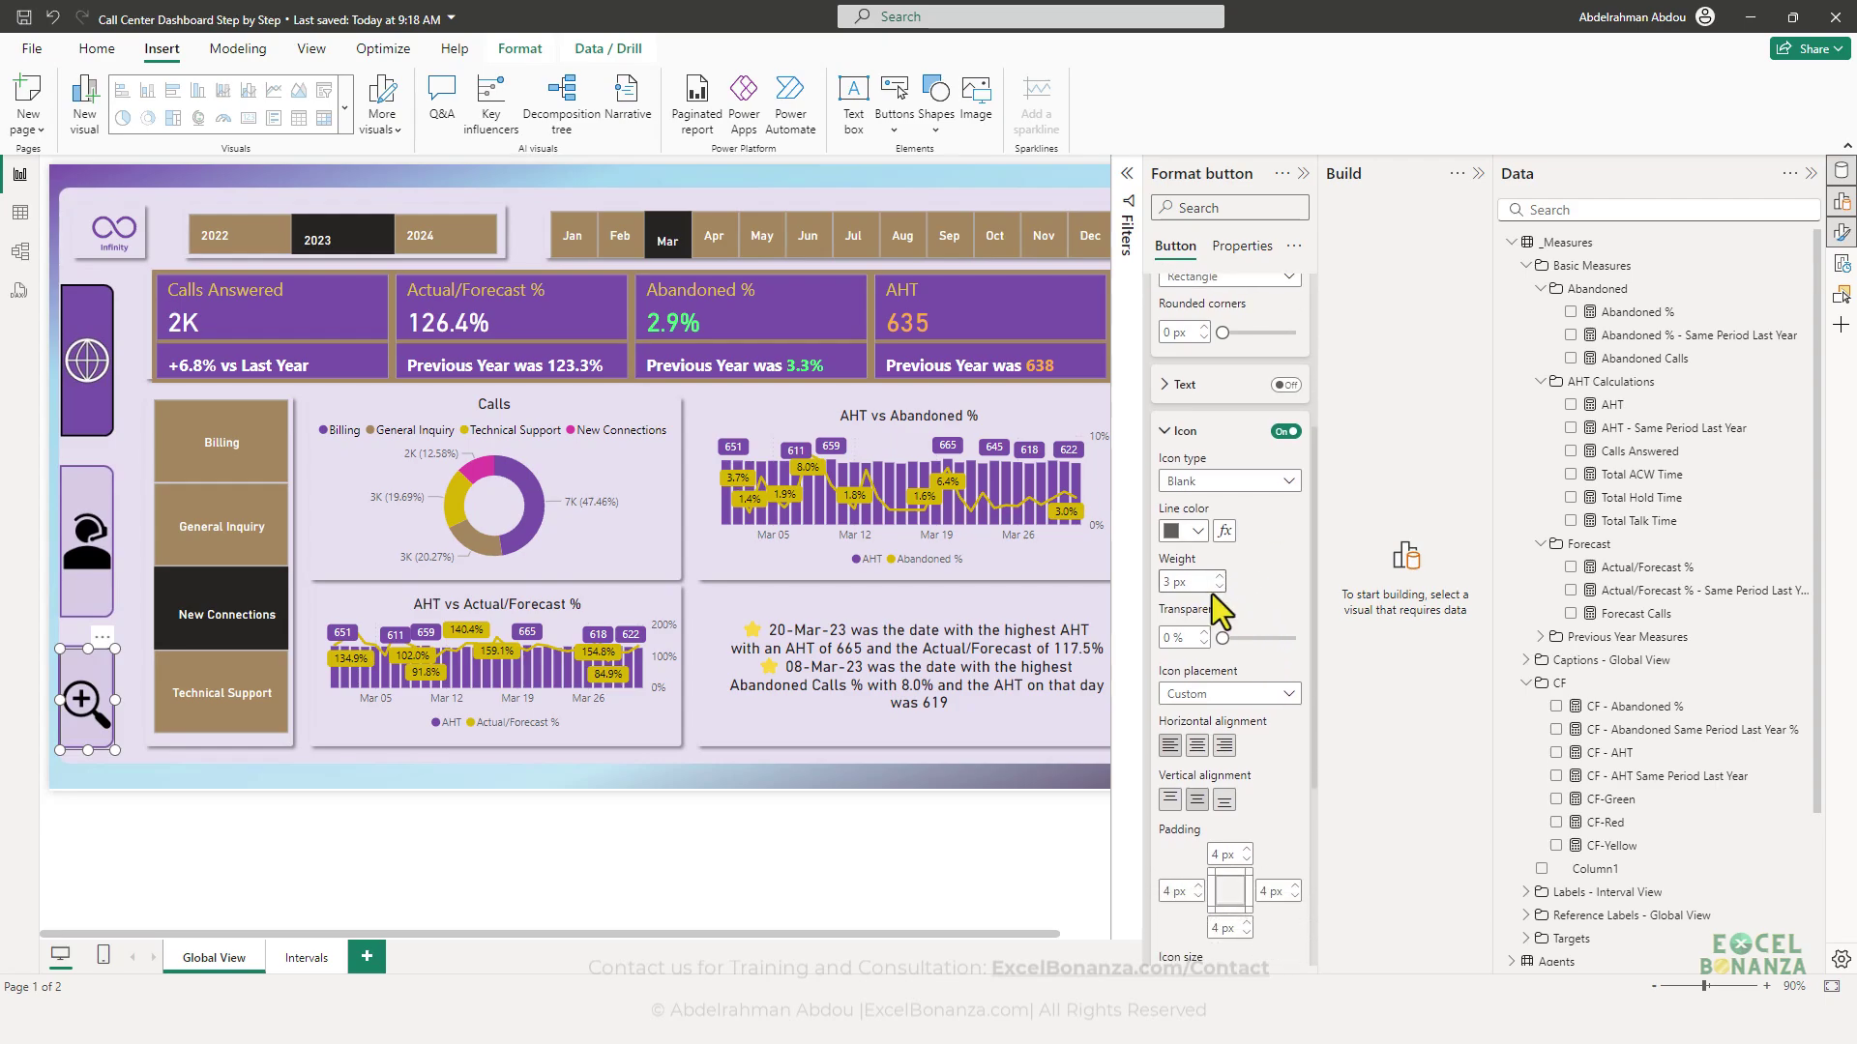
pyautogui.click(99, 780)
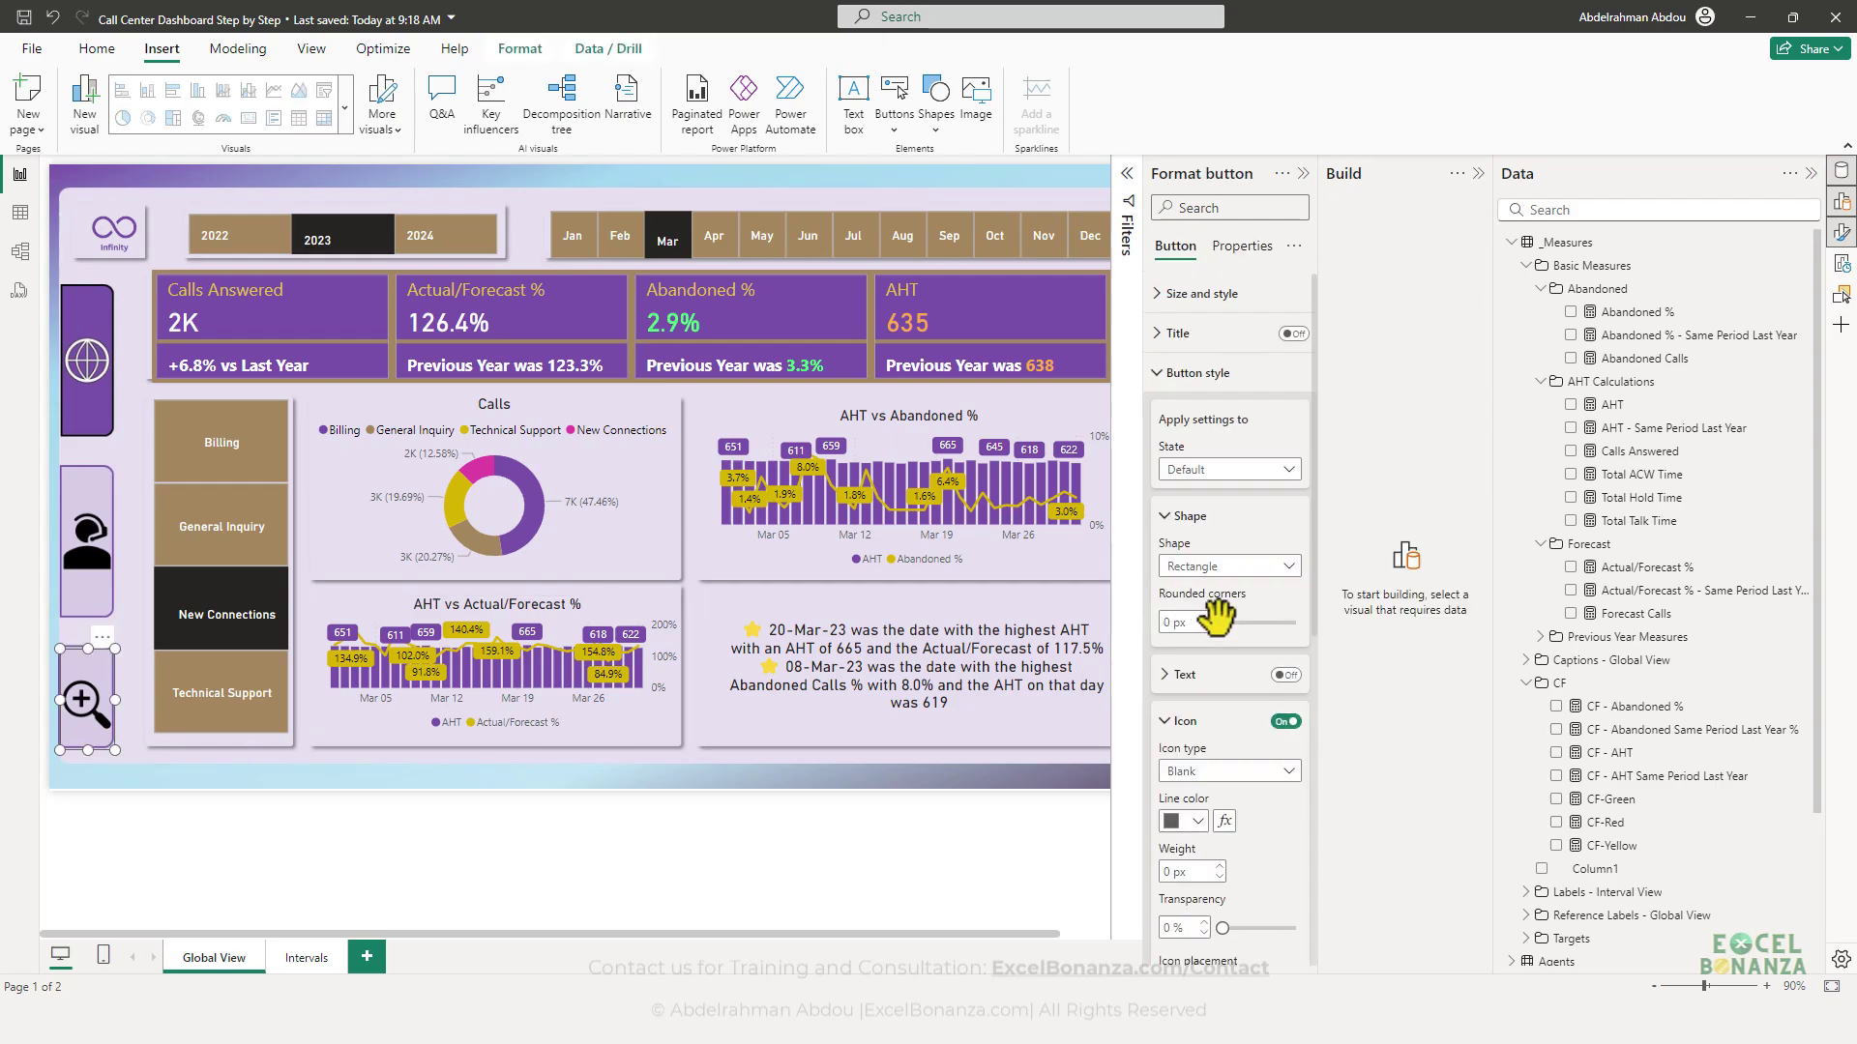
pyautogui.scroll(-5, 1216, 616)
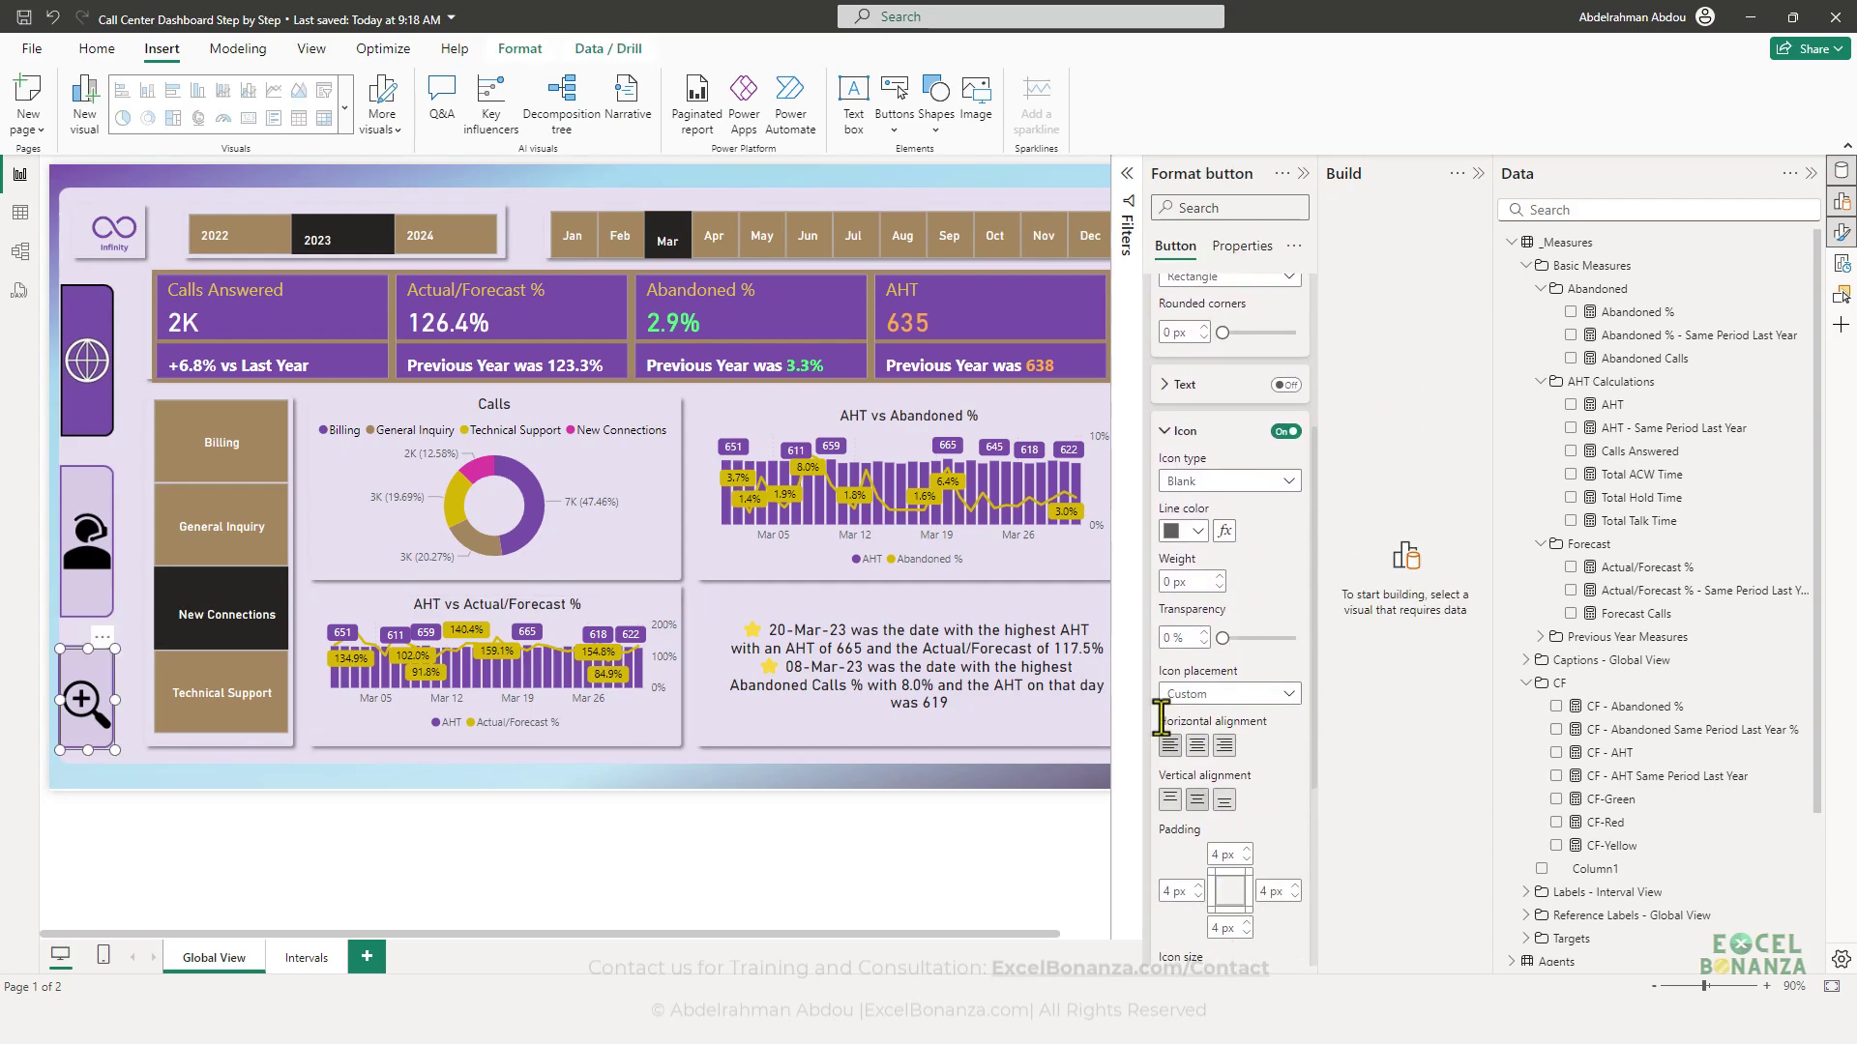
pyautogui.click(95, 774)
pyautogui.click(91, 740)
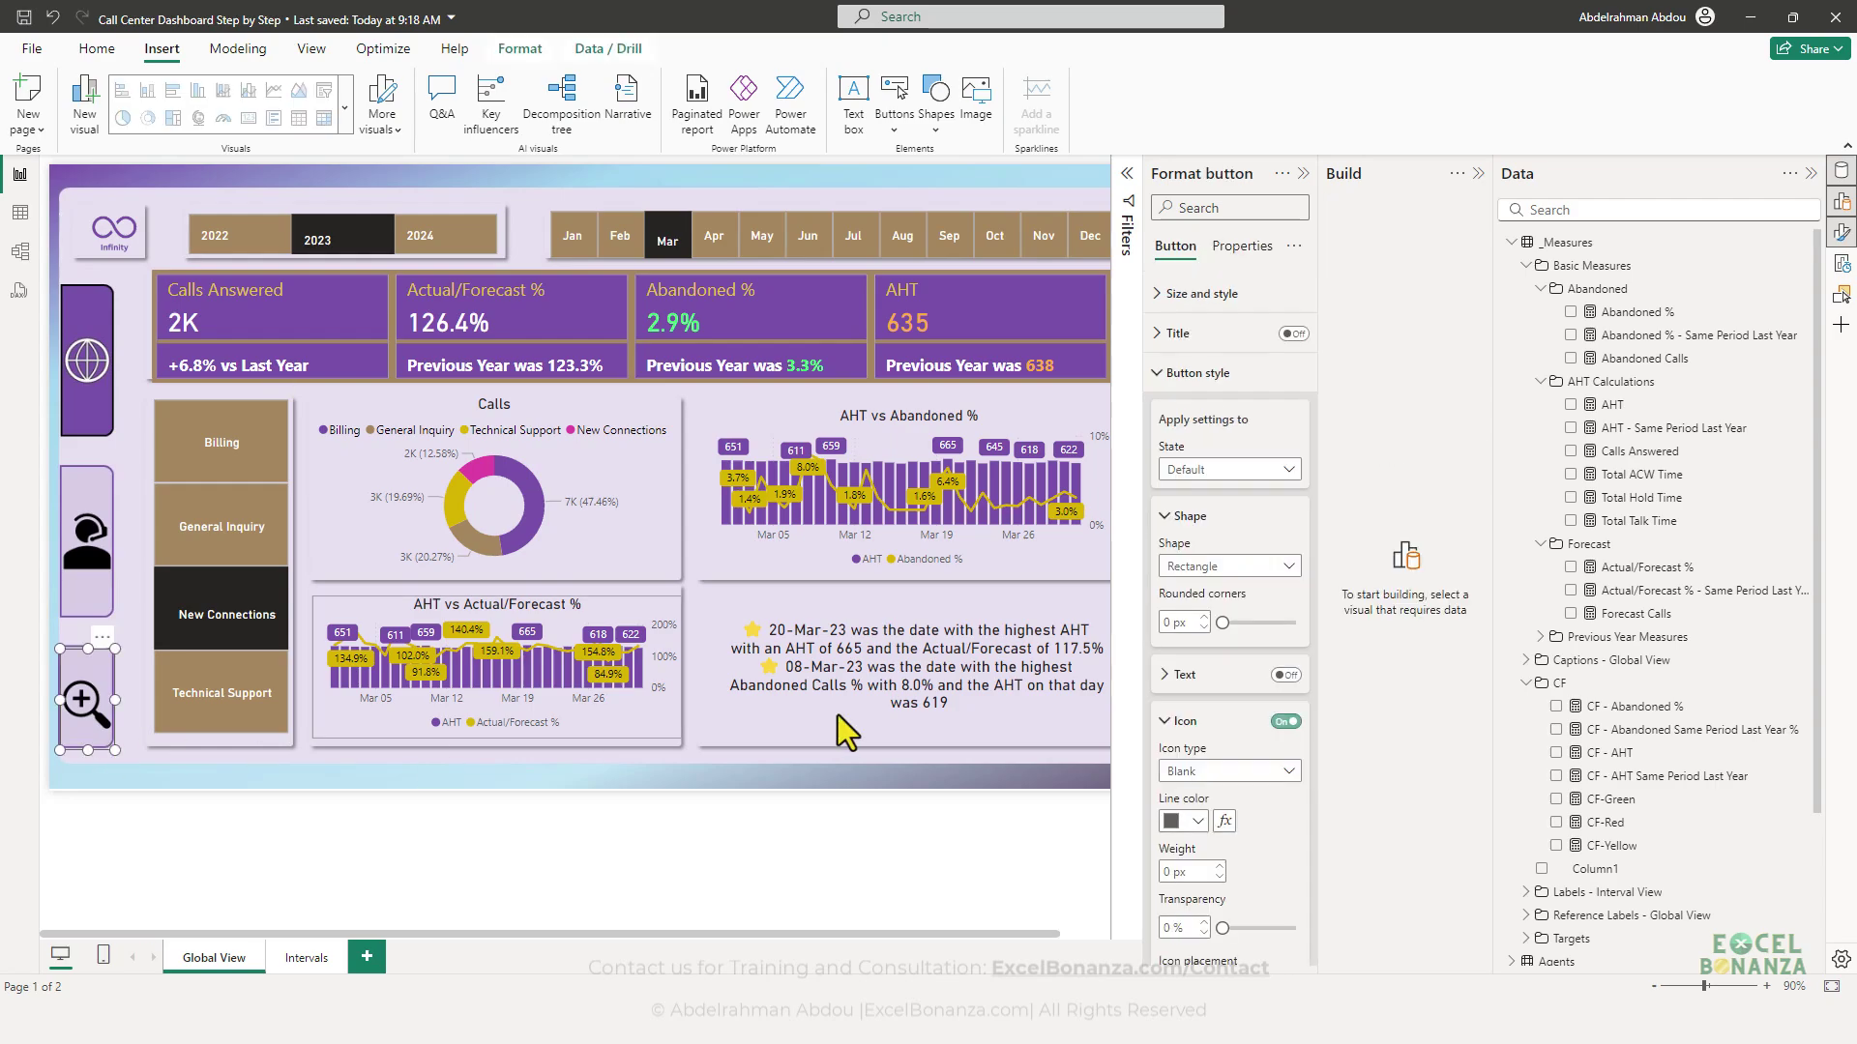
# - Enable the action on the magnifier button and set its type to Drill through
pyautogui.scroll(-10, 1224, 657)
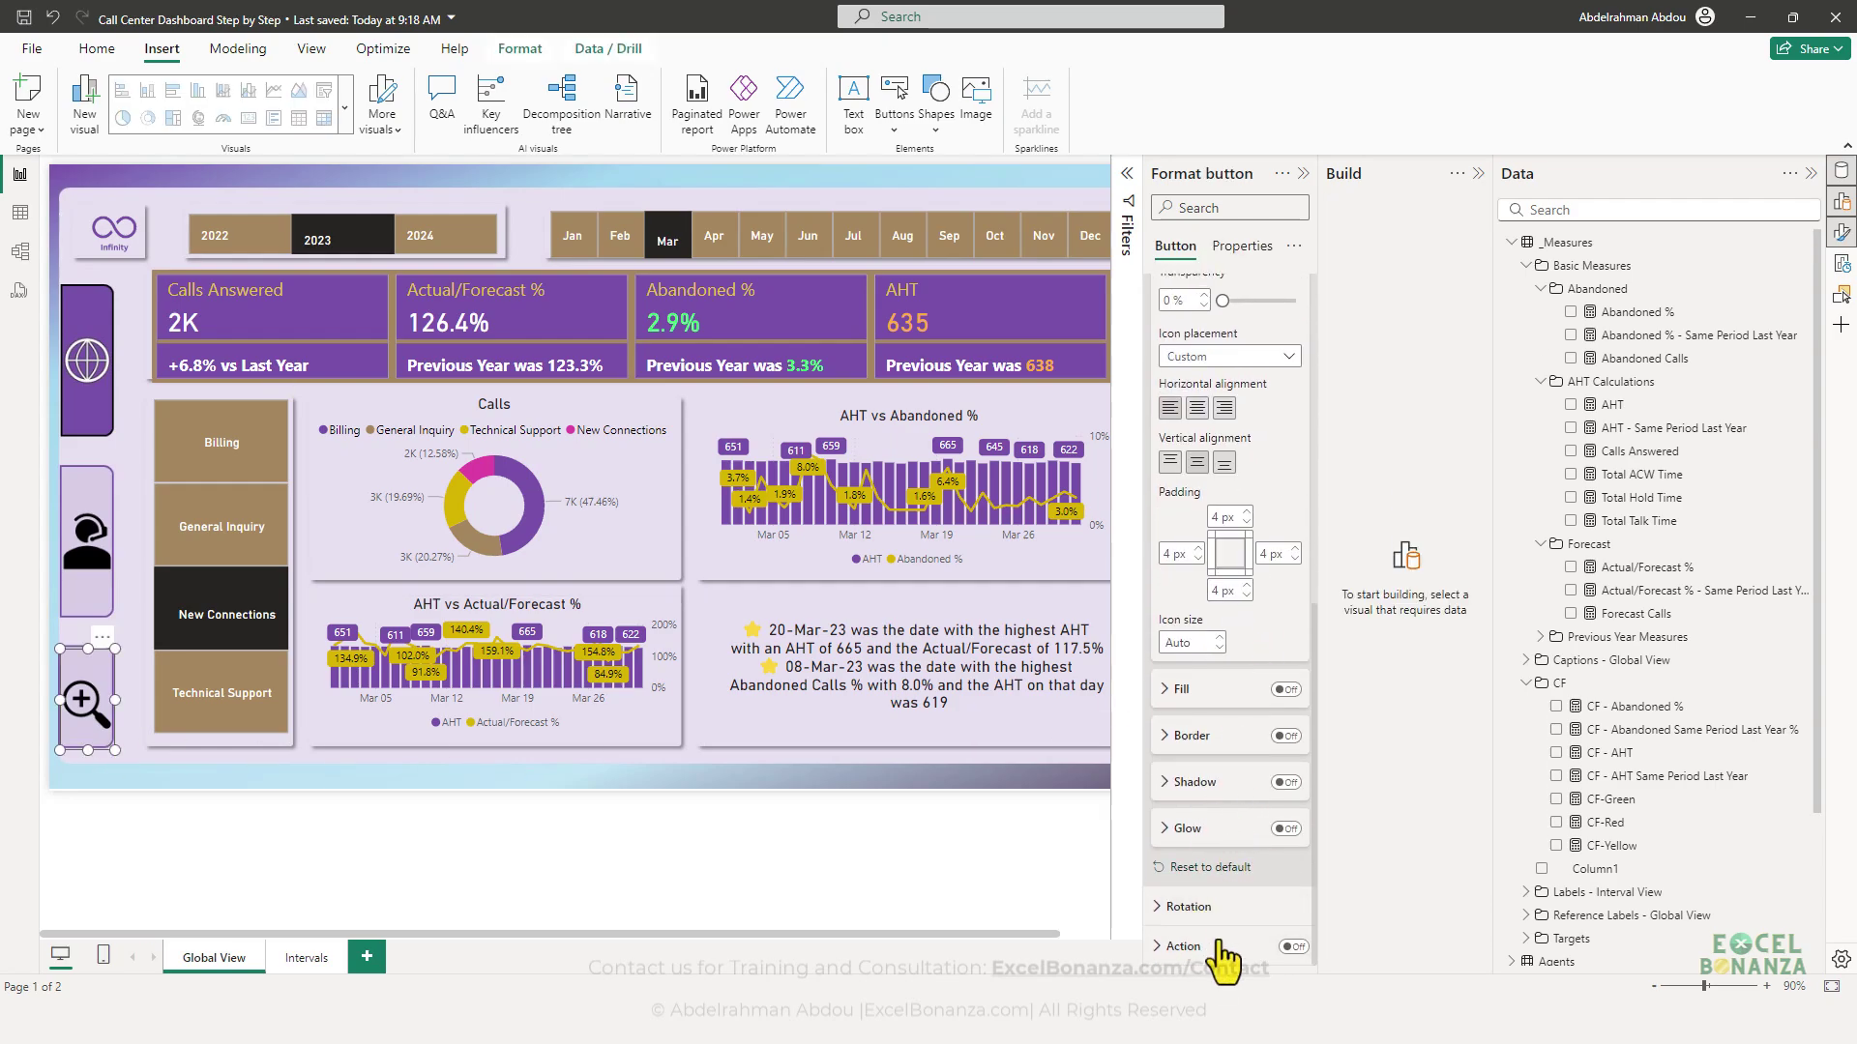
pyautogui.click(1222, 952)
pyautogui.scroll(-2, 1228, 948)
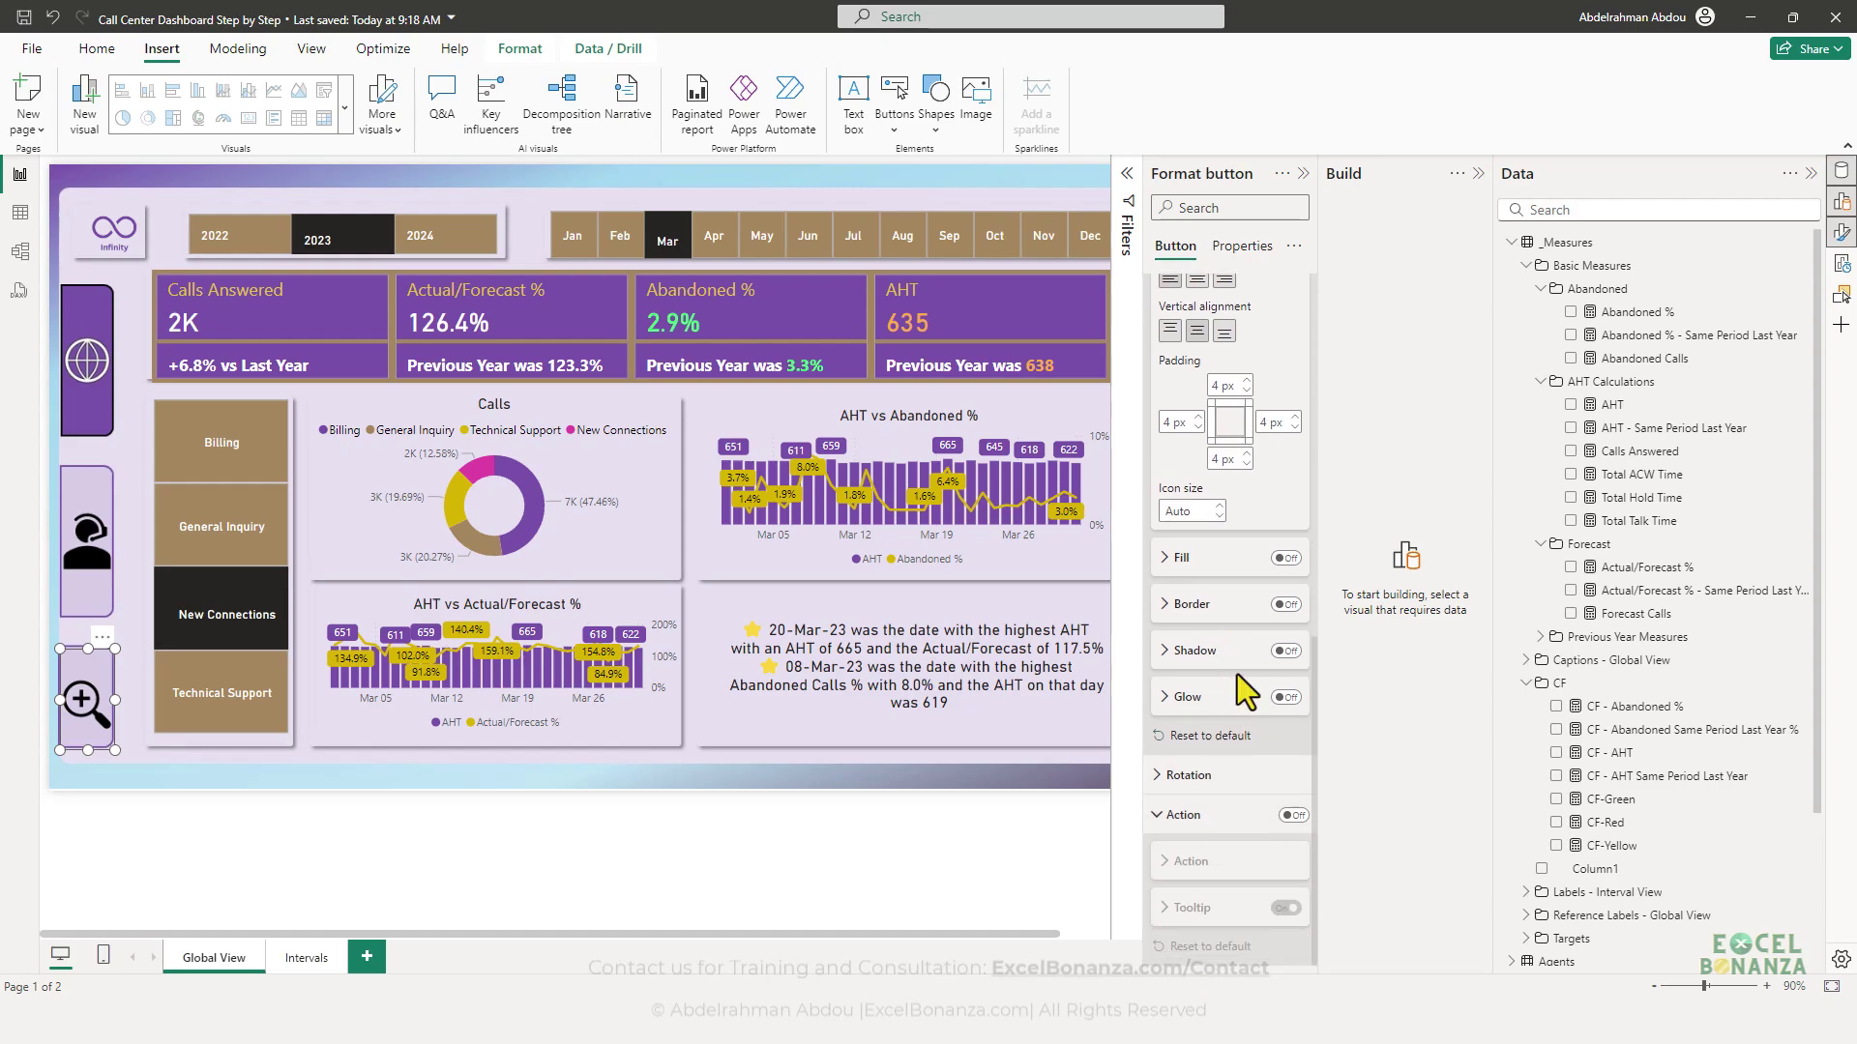
pyautogui.click(1293, 818)
pyautogui.scroll(-3, 1247, 696)
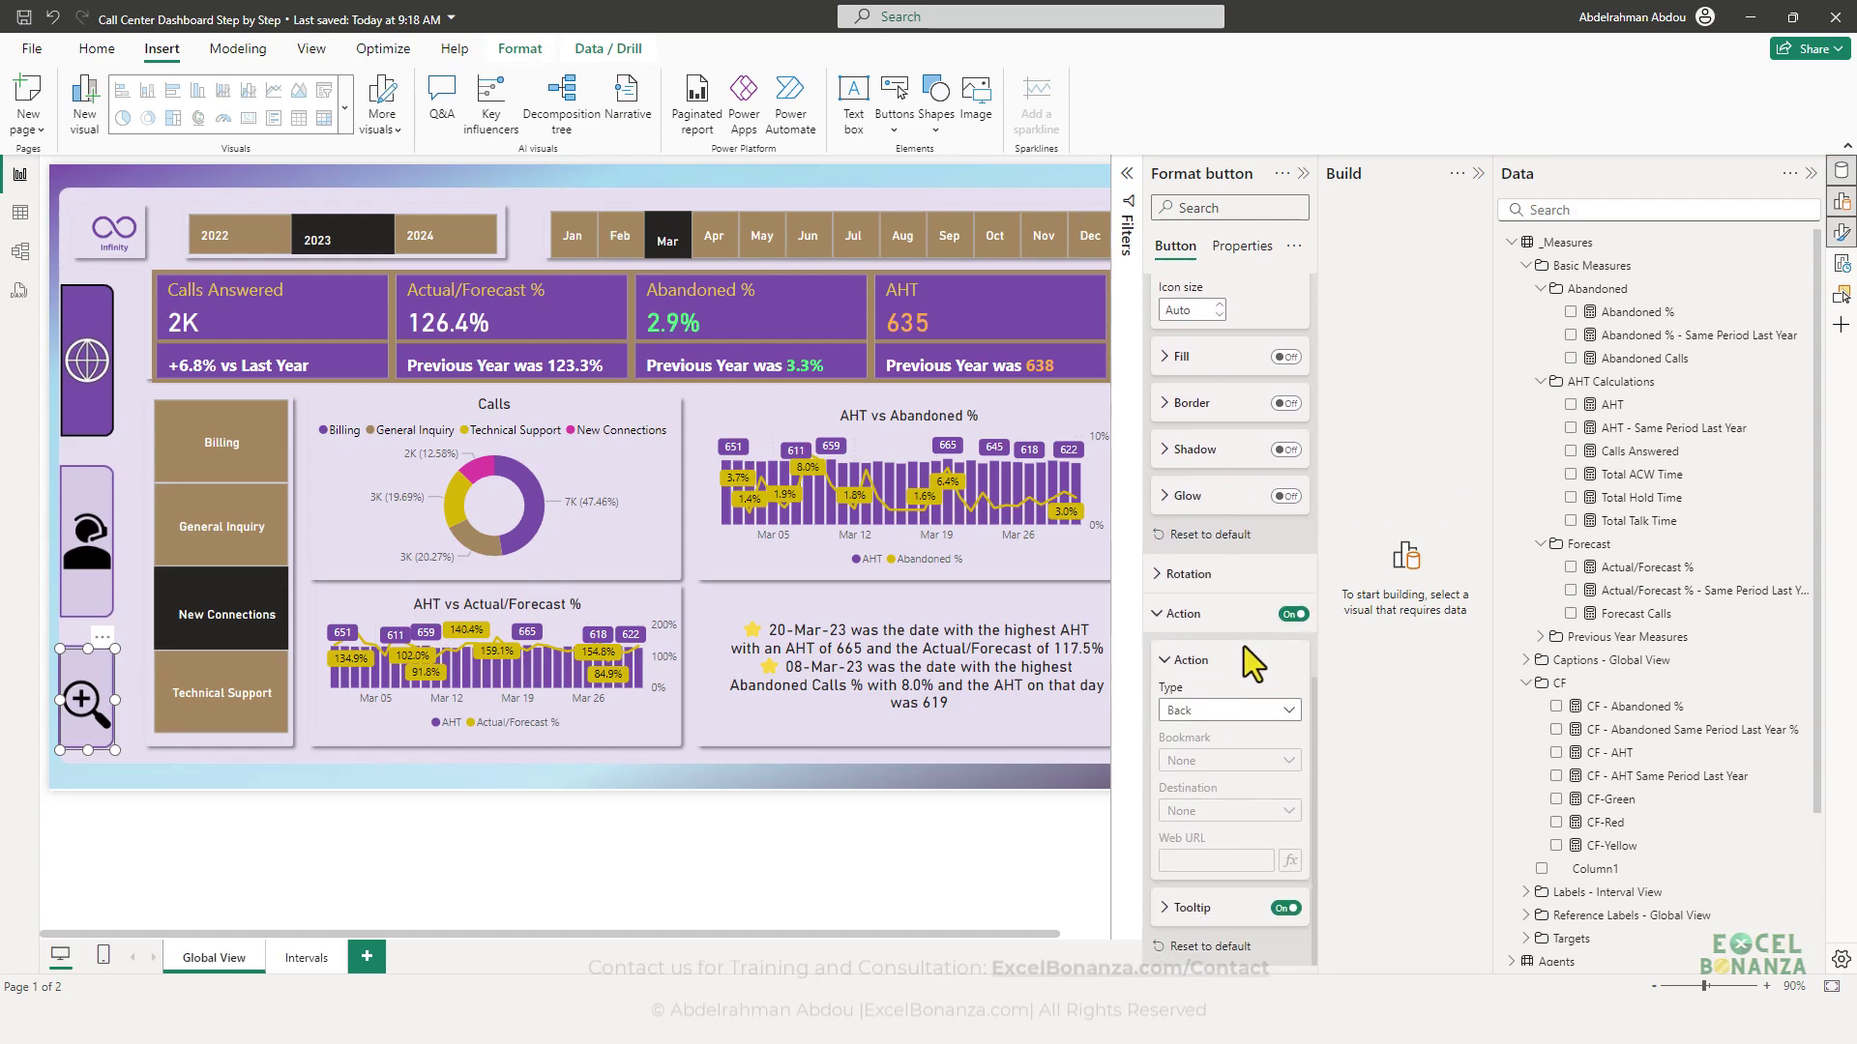
pyautogui.click(1222, 717)
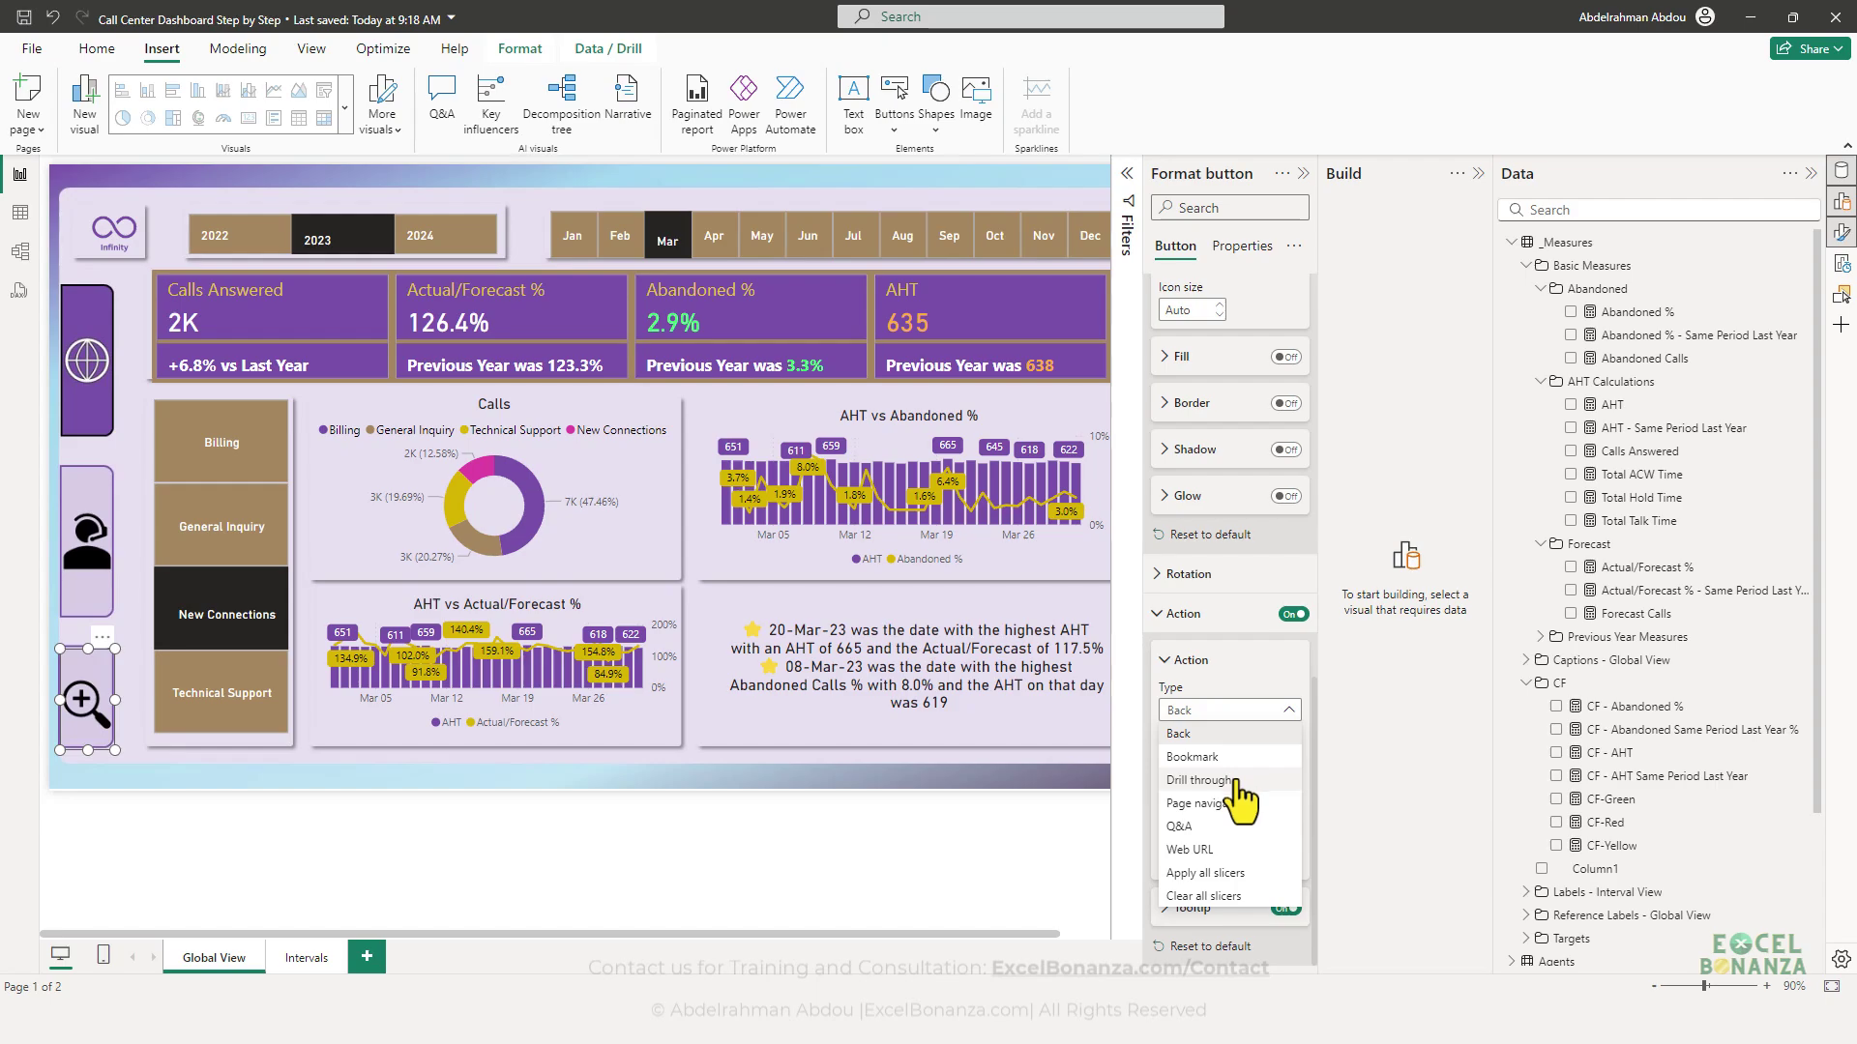
pyautogui.click(1199, 780)
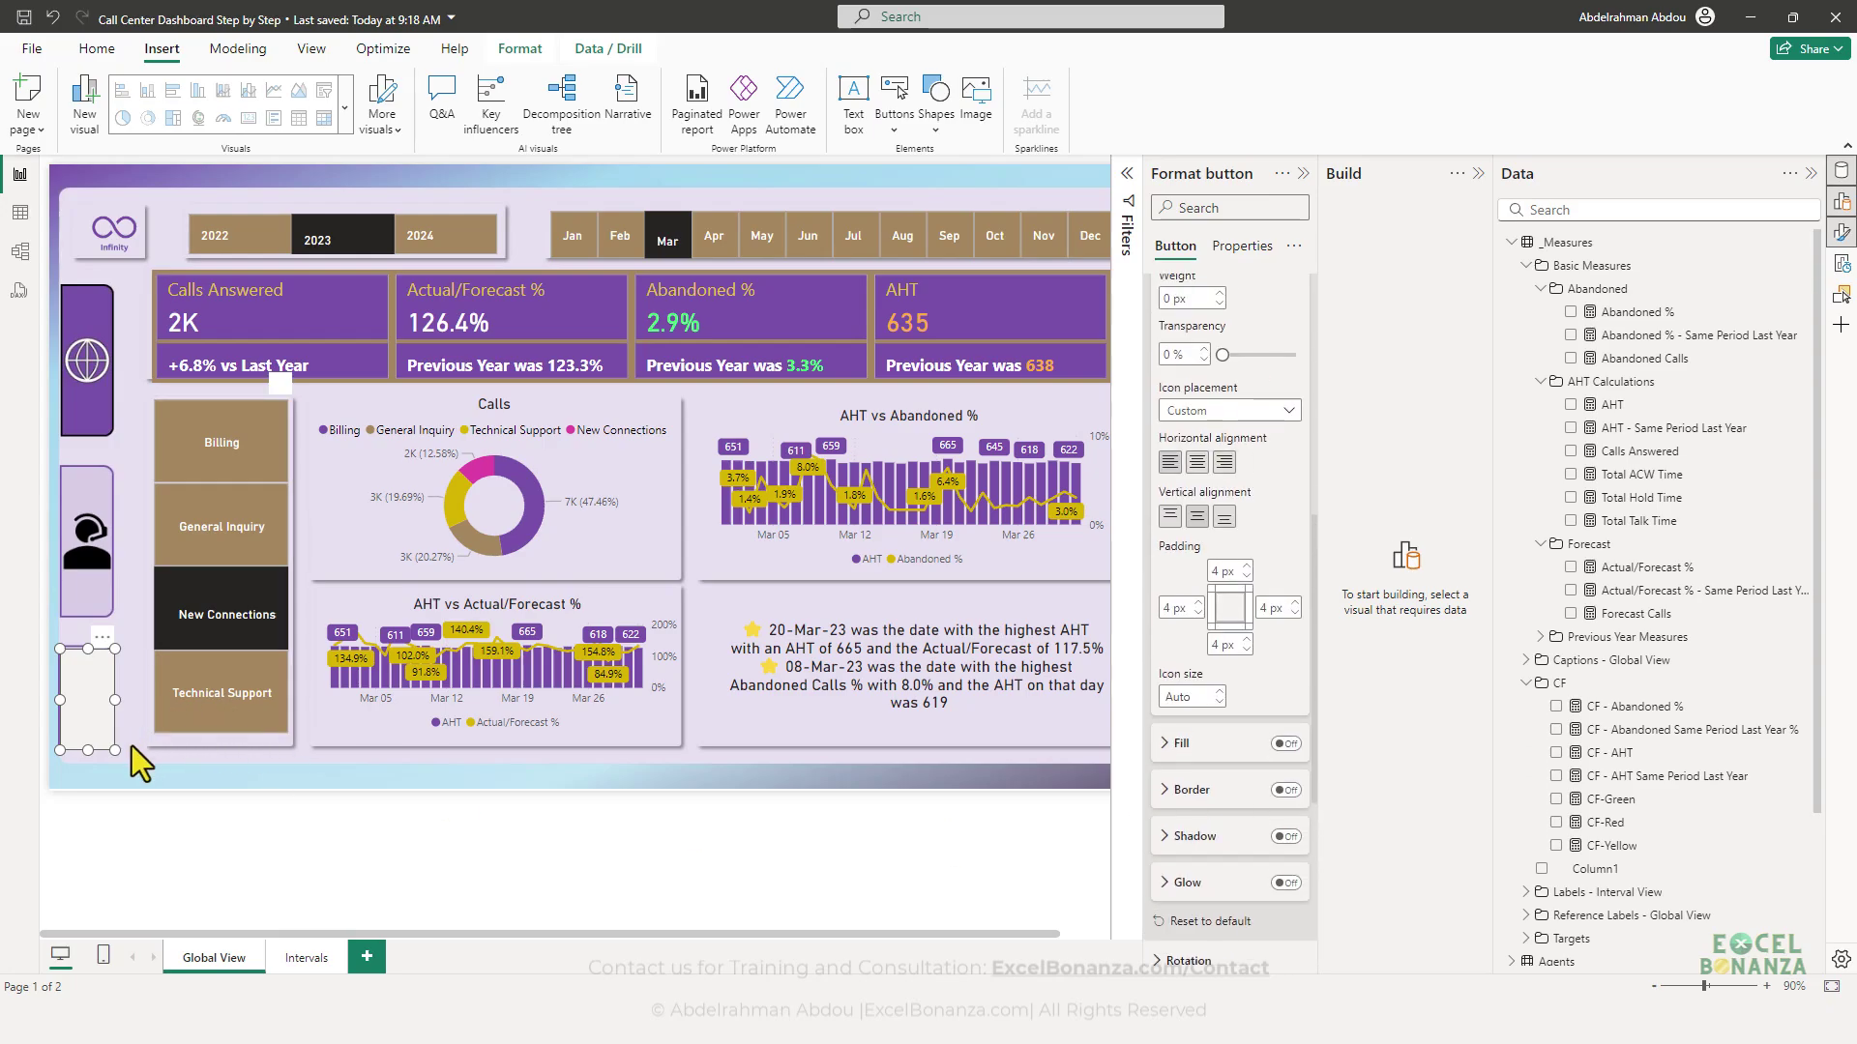
# - Turn off the fill of the magnifier's drill-through button so the background icon shows through
pyautogui.click(108, 768)
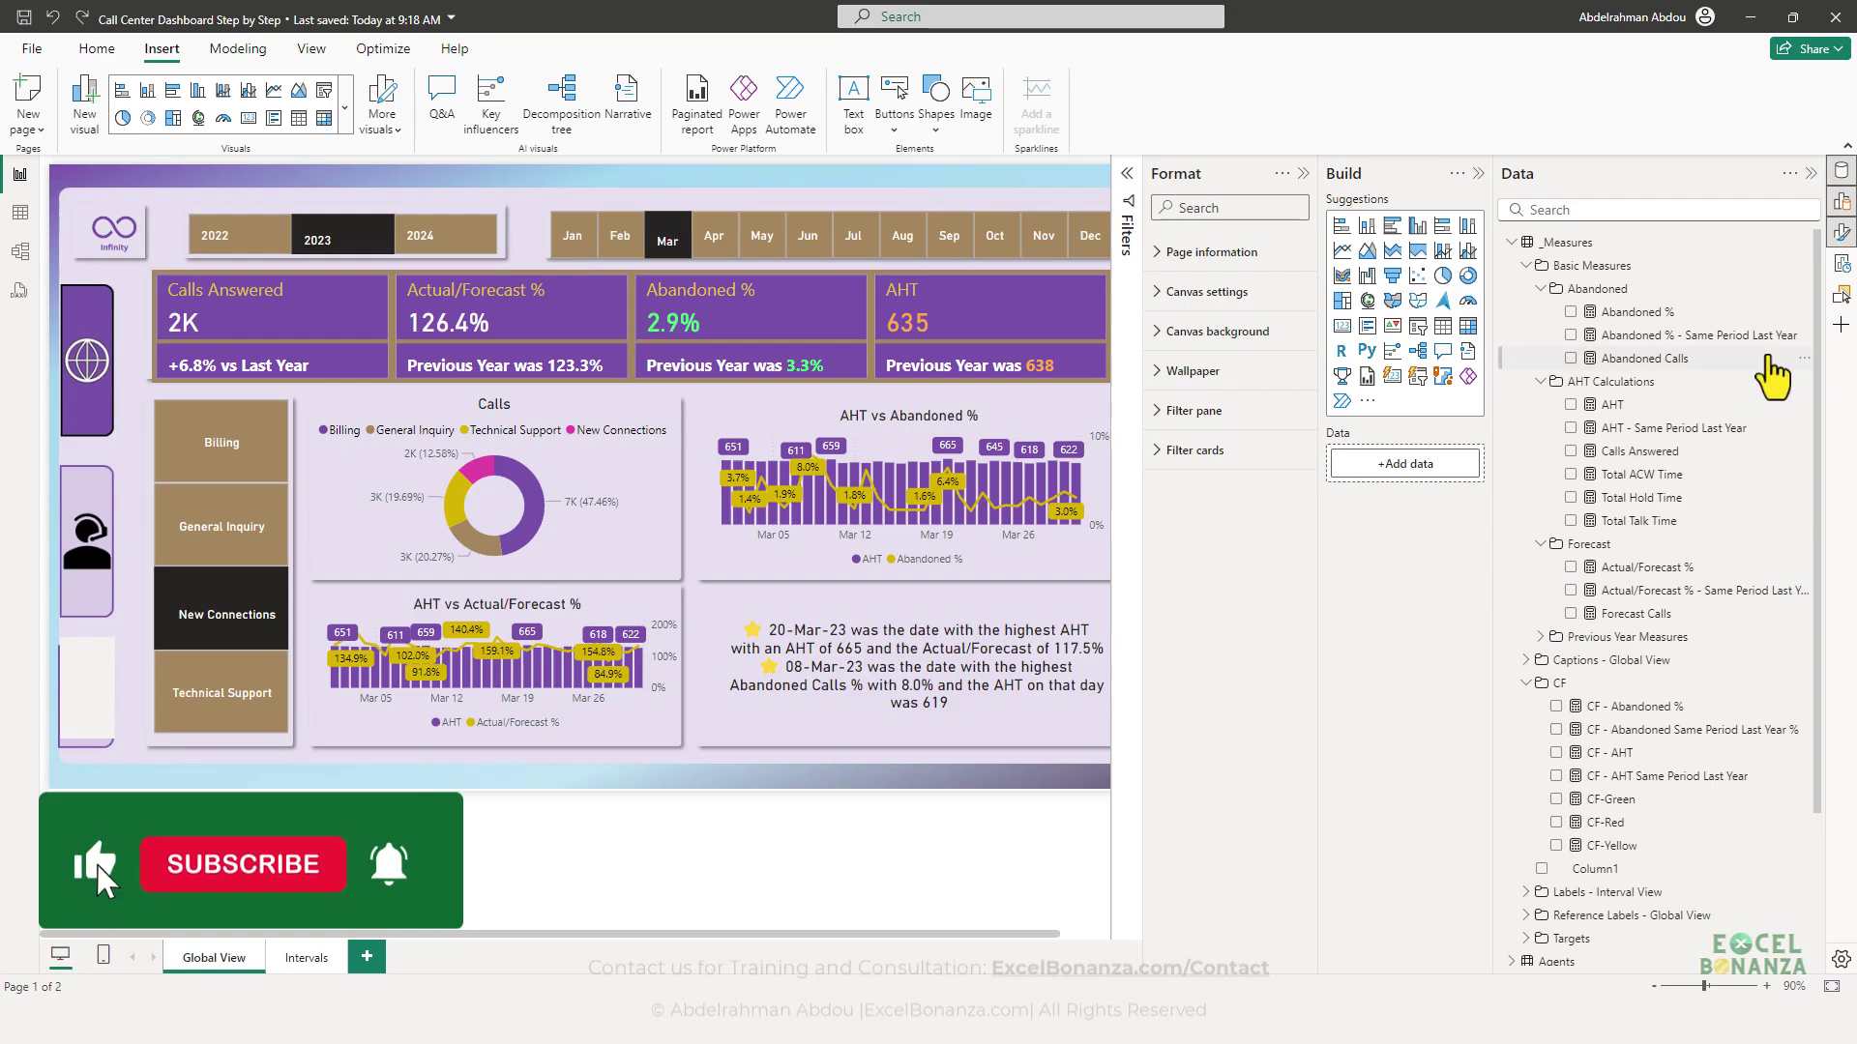
pyautogui.click(87, 710)
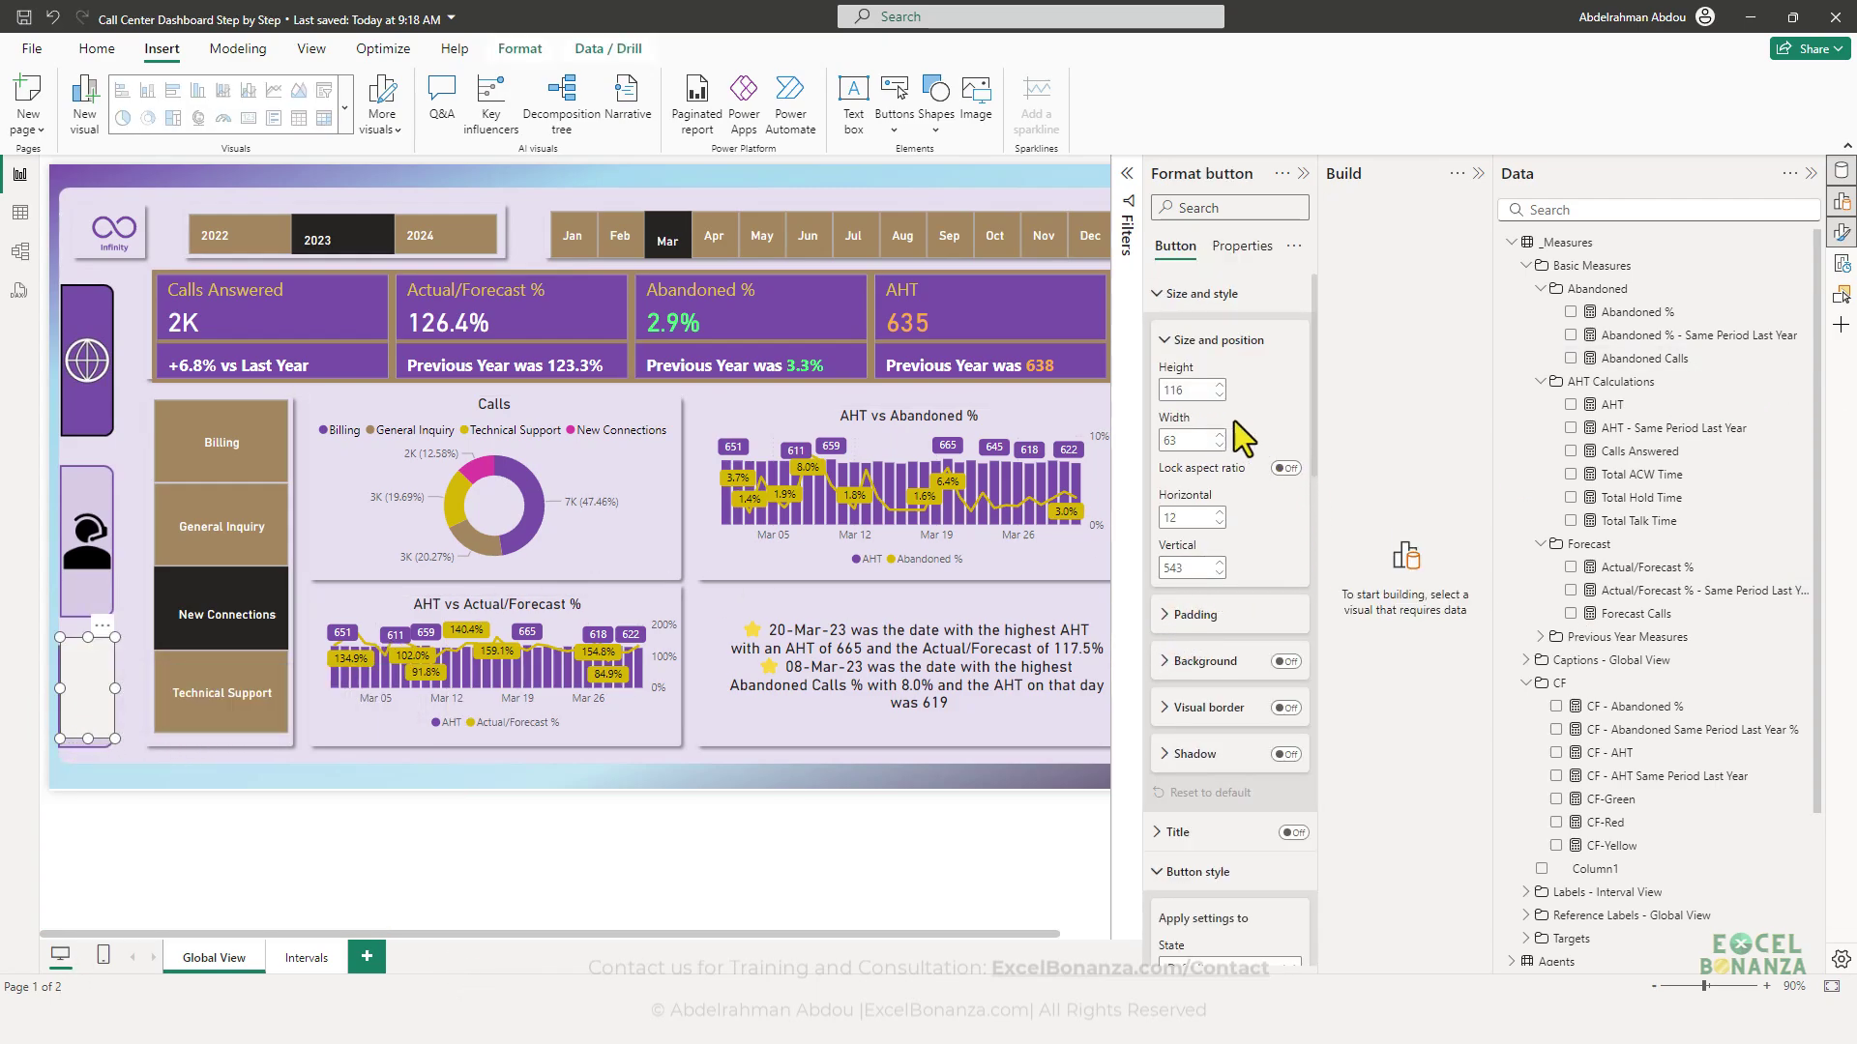
pyautogui.scroll(-3, 1253, 443)
pyautogui.scroll(3, 1239, 453)
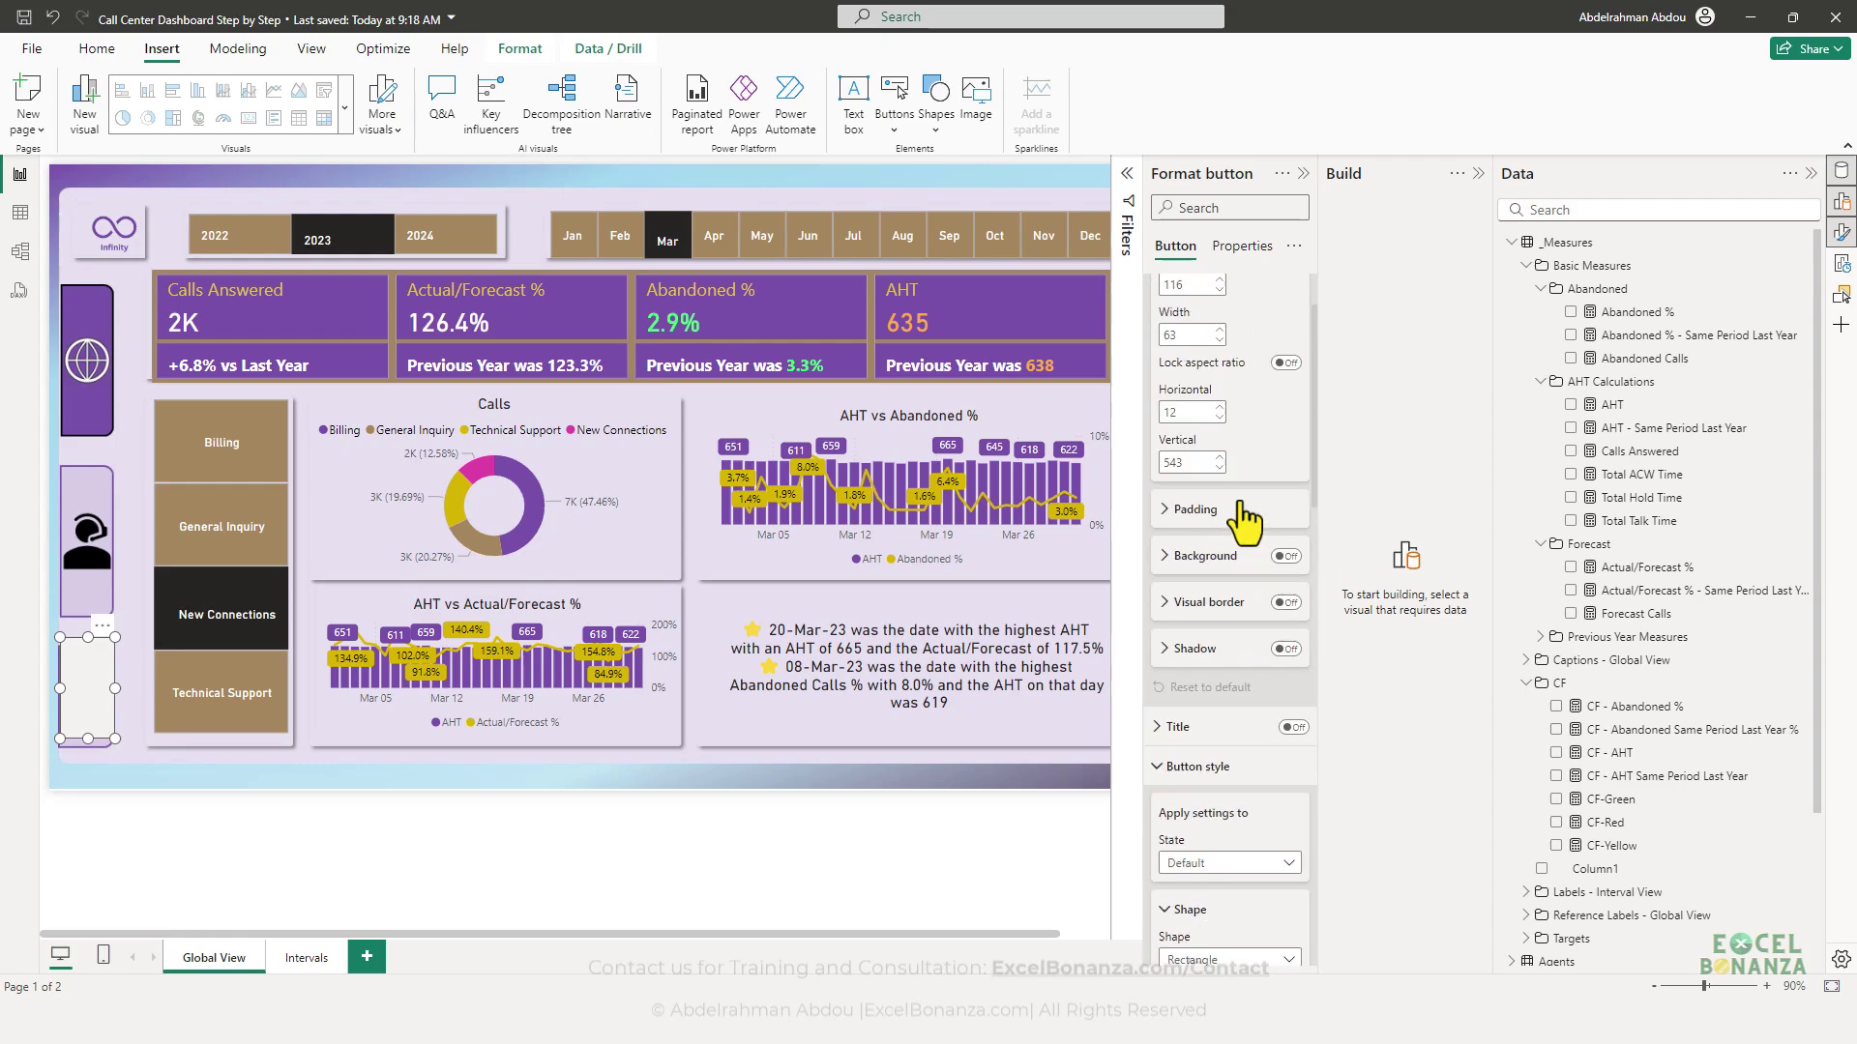
pyautogui.scroll(-3, 1232, 488)
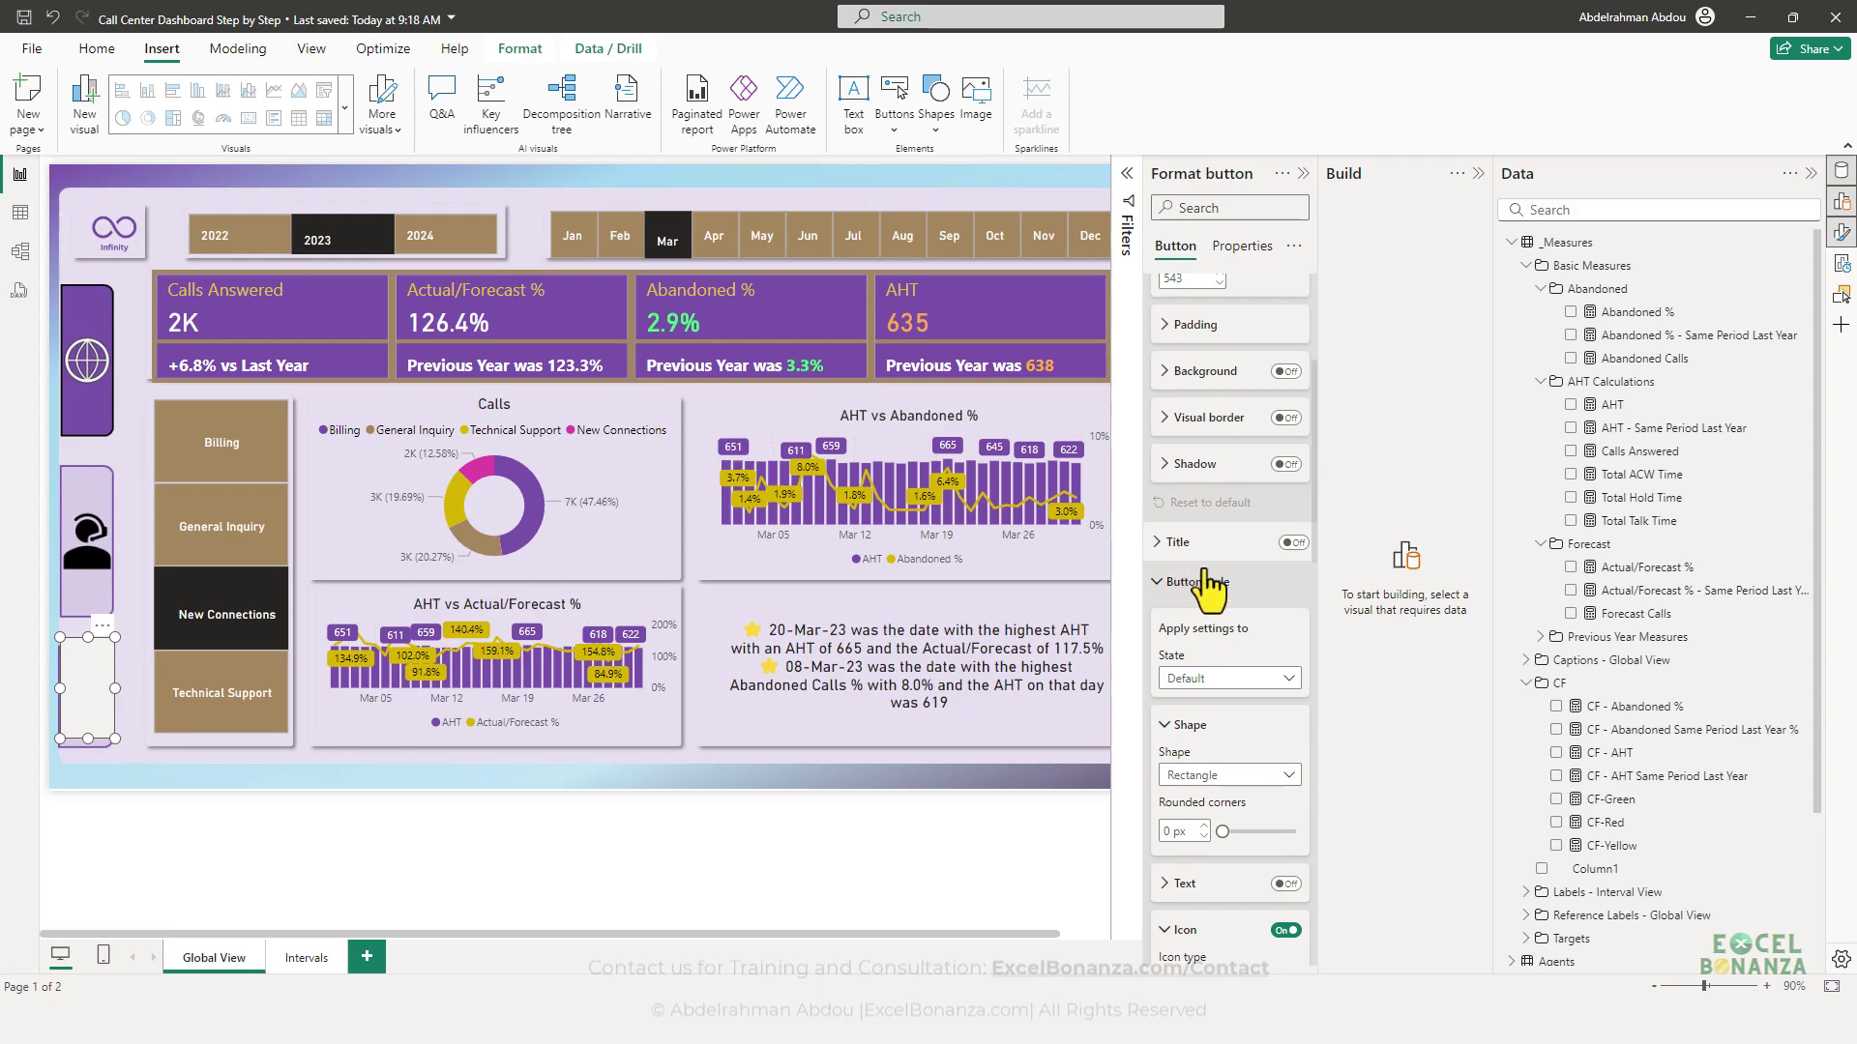
pyautogui.scroll(-1, 1211, 570)
pyautogui.scroll(-2, 1211, 512)
pyautogui.scroll(2, 1210, 512)
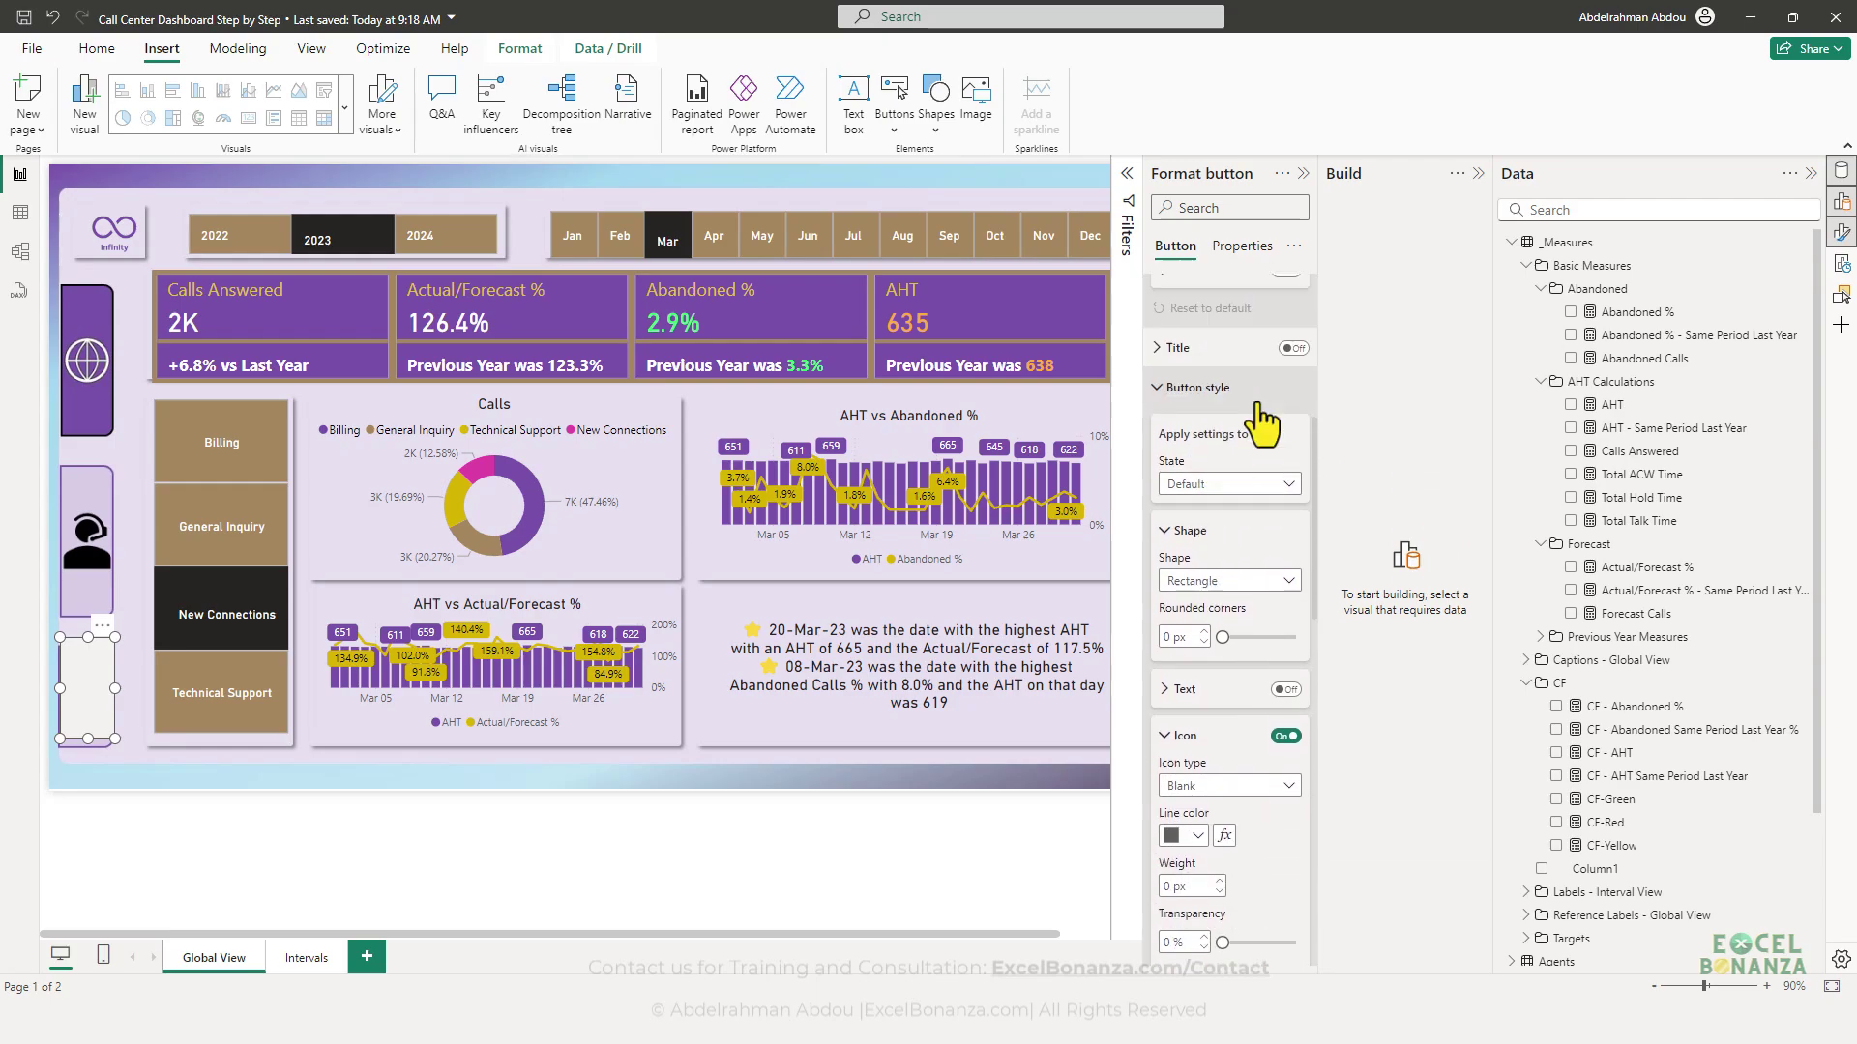
pyautogui.scroll(-3, 1226, 503)
pyautogui.scroll(-5, 1257, 508)
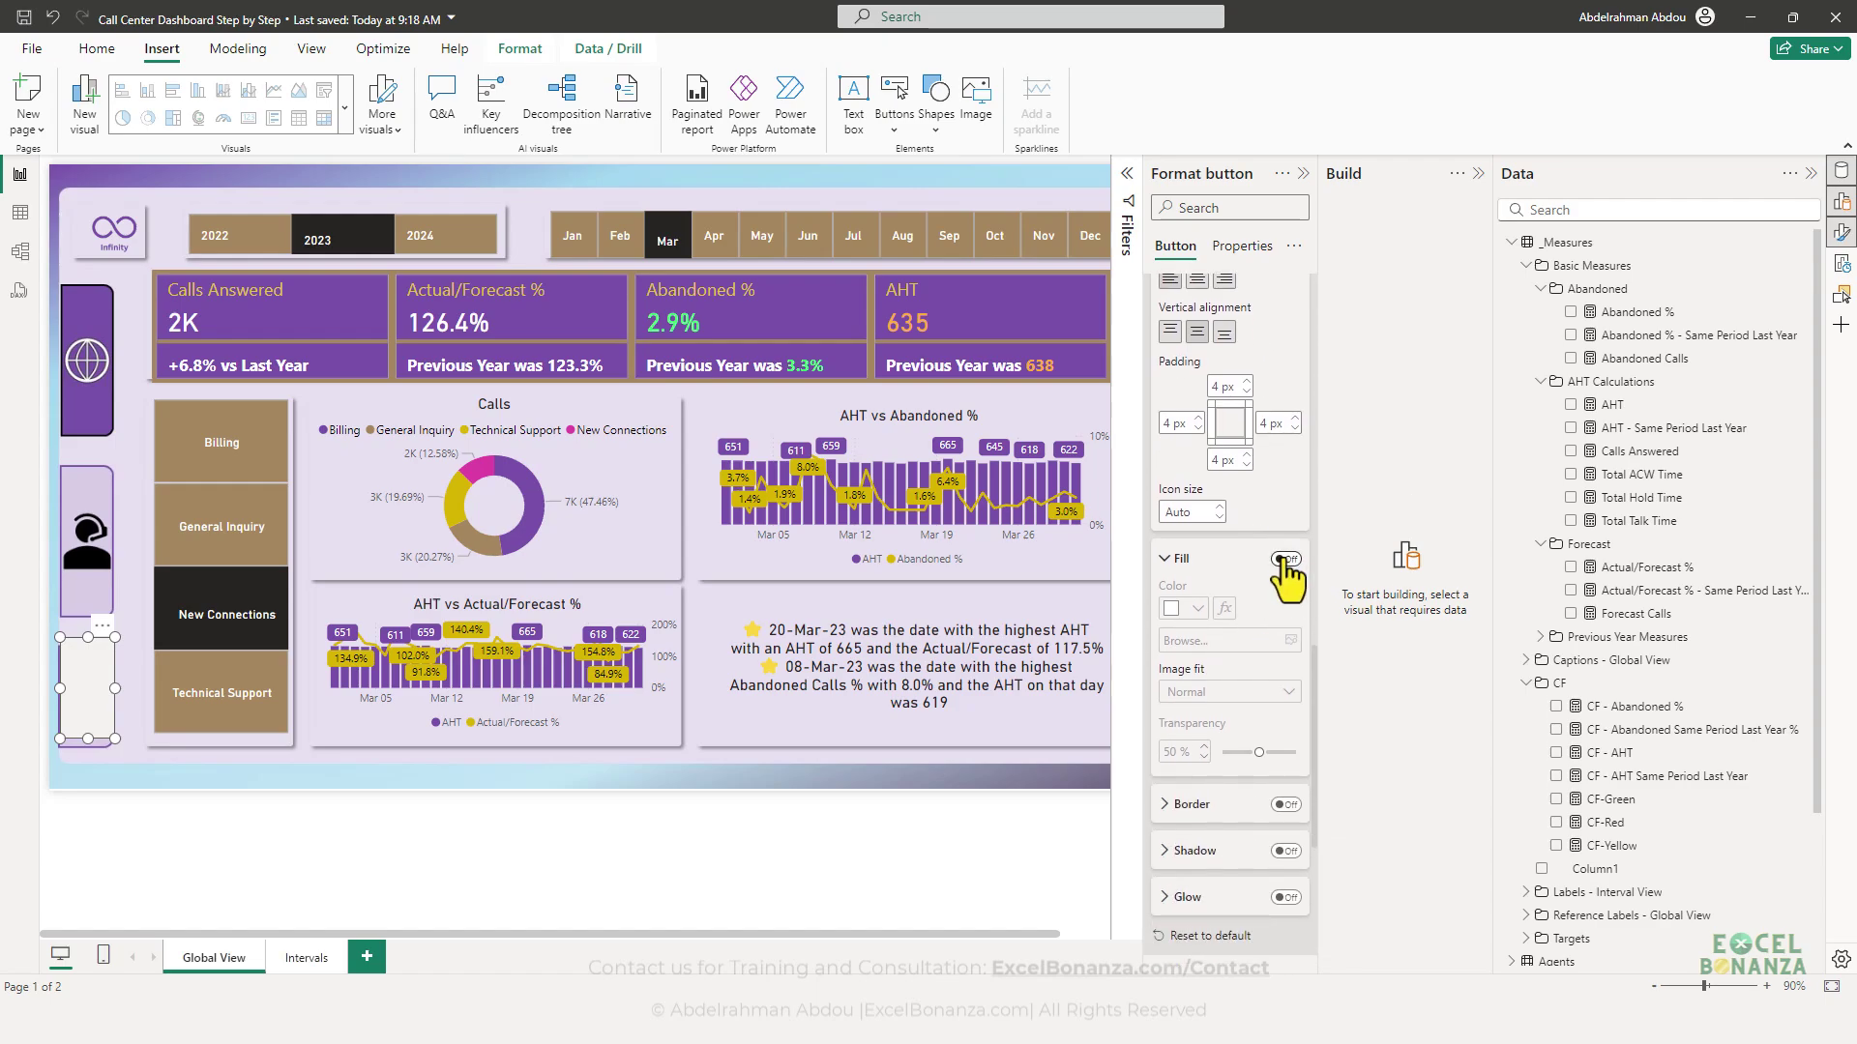
pyautogui.click(1285, 560)
pyautogui.click(1285, 560)
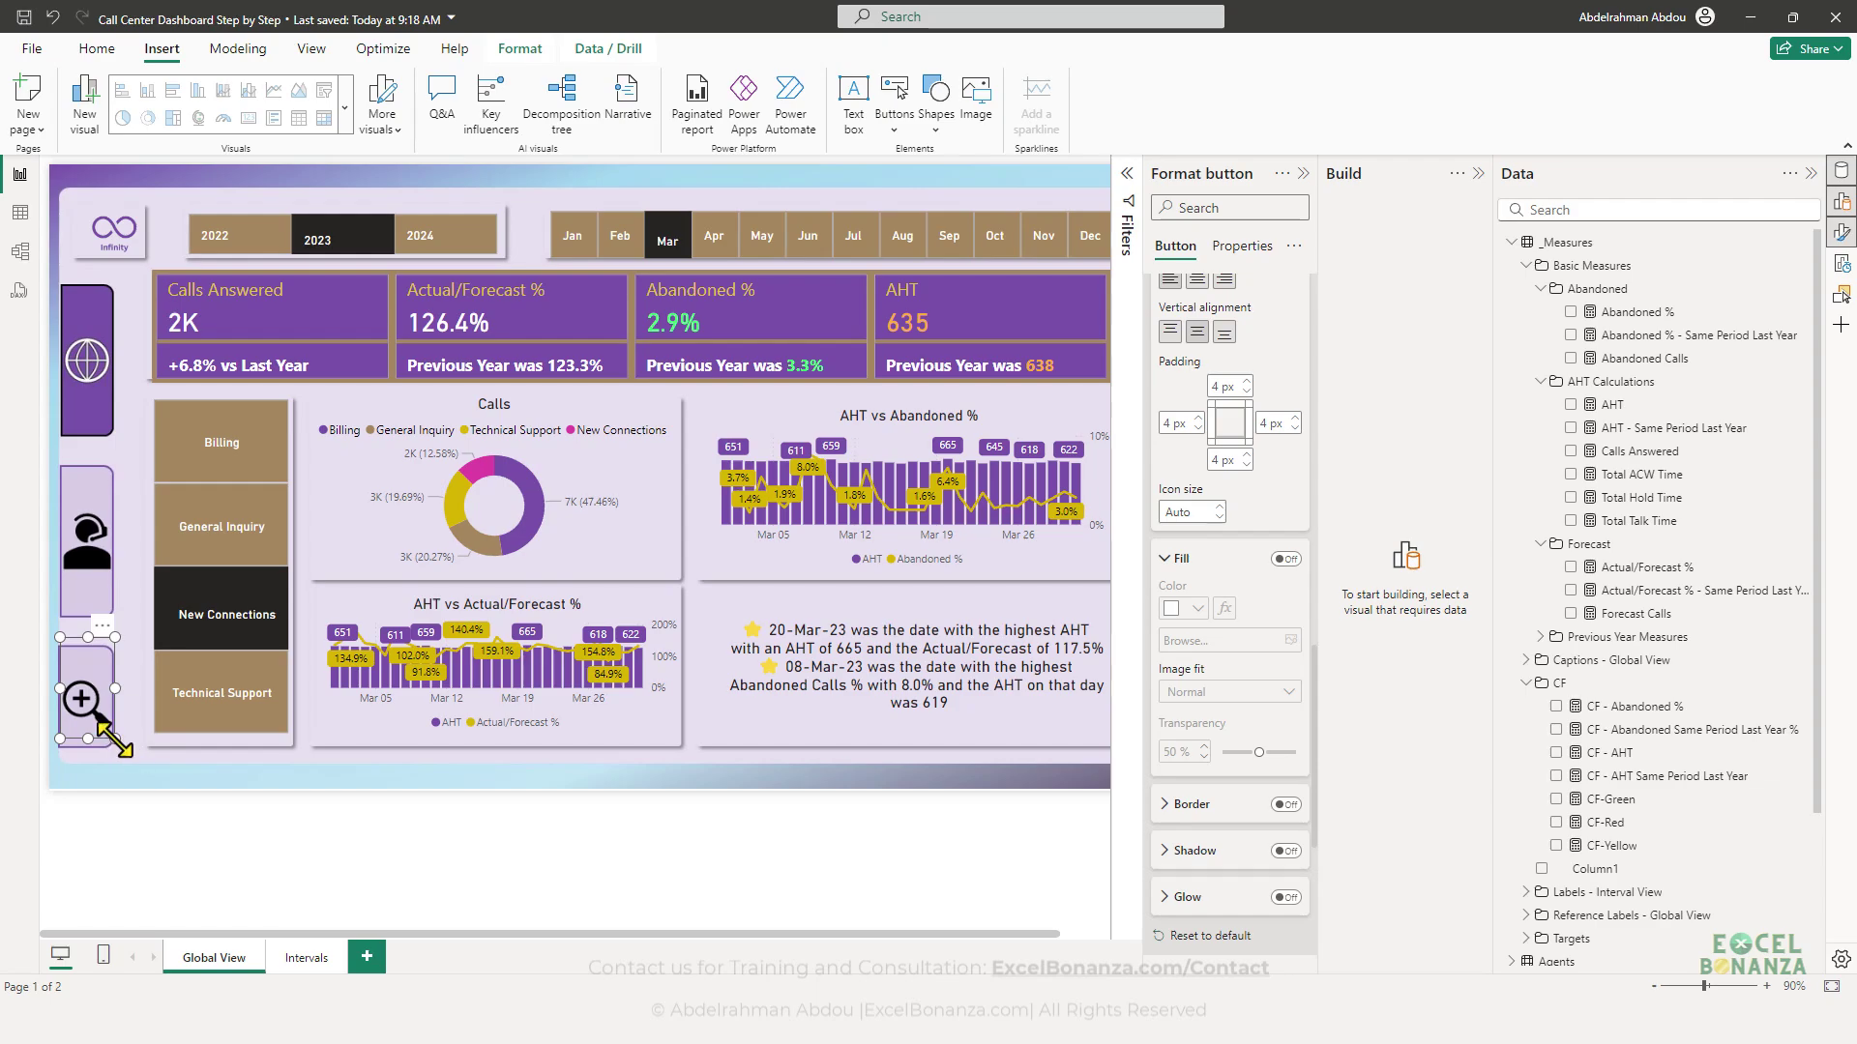
# - Resize and reposition the drill-through button to fit the magnifier icon's frame, with a height of about 117
pyautogui.moveTo(97, 733); pyautogui.dragTo(107, 750)
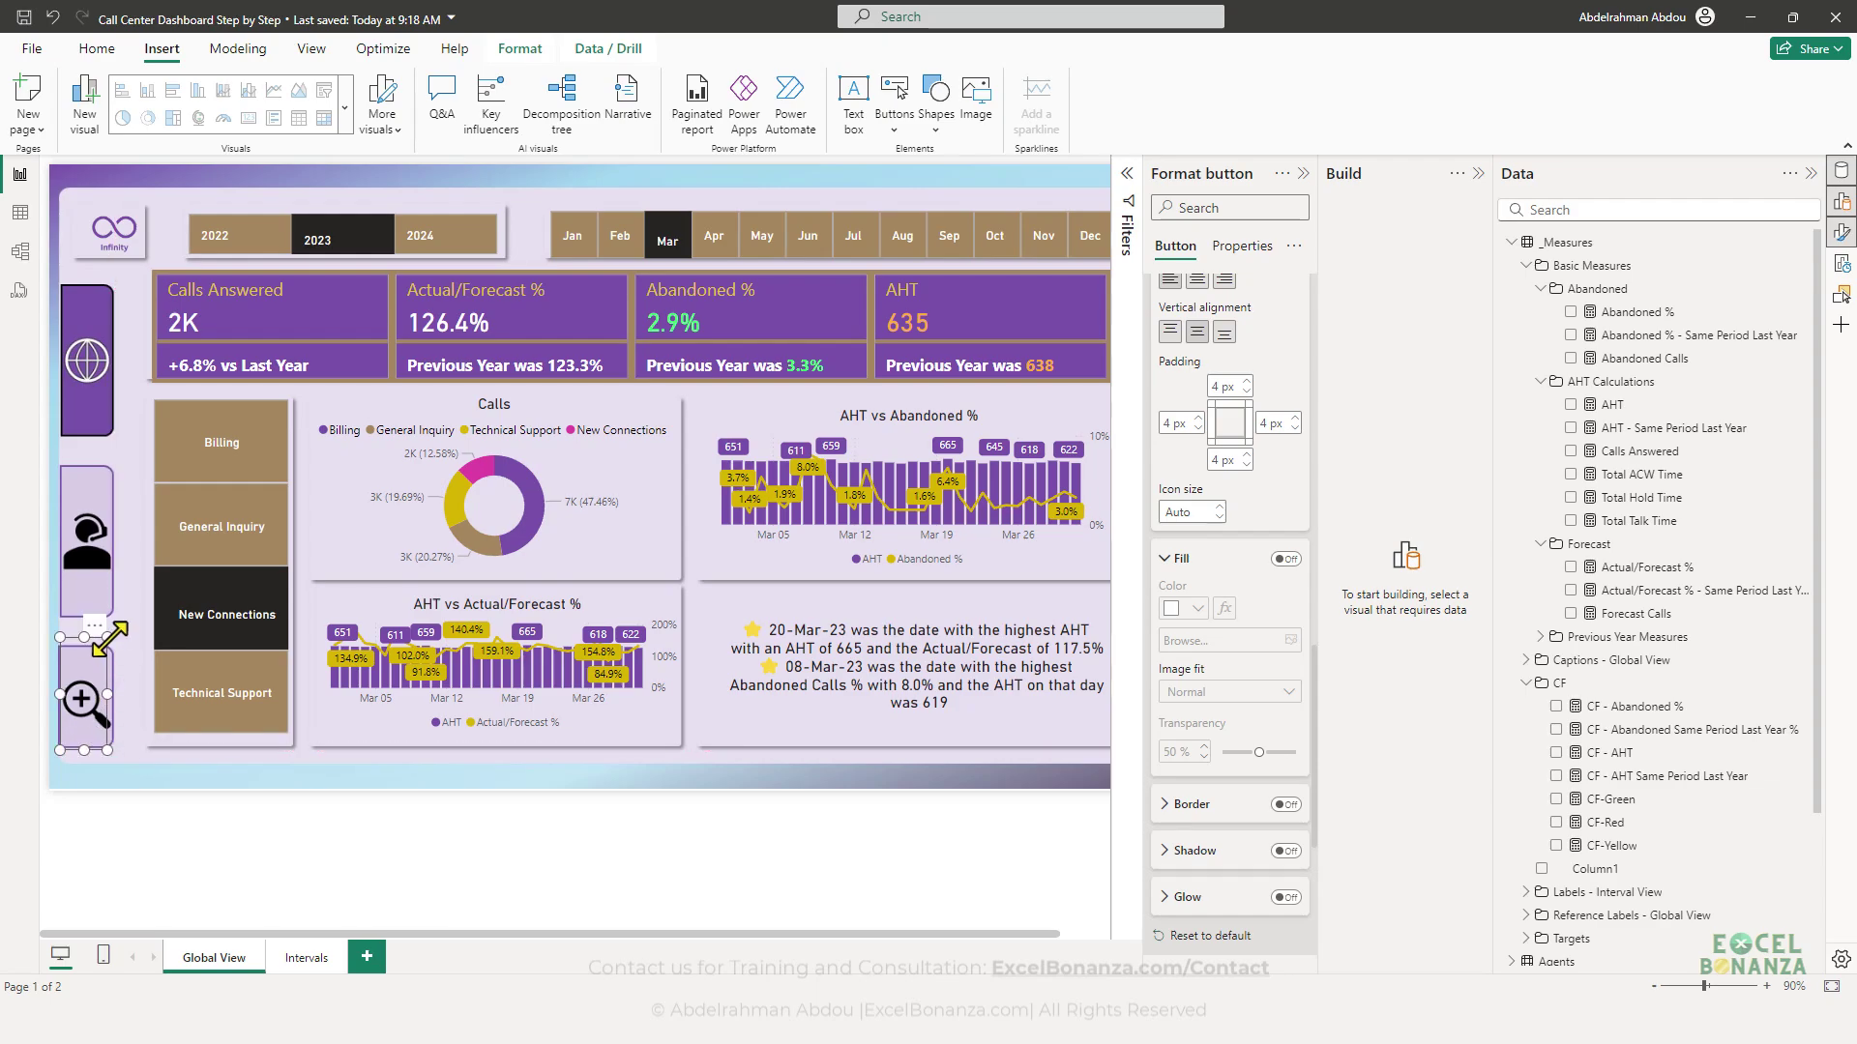
pyautogui.moveTo(109, 638); pyautogui.dragTo(121, 667)
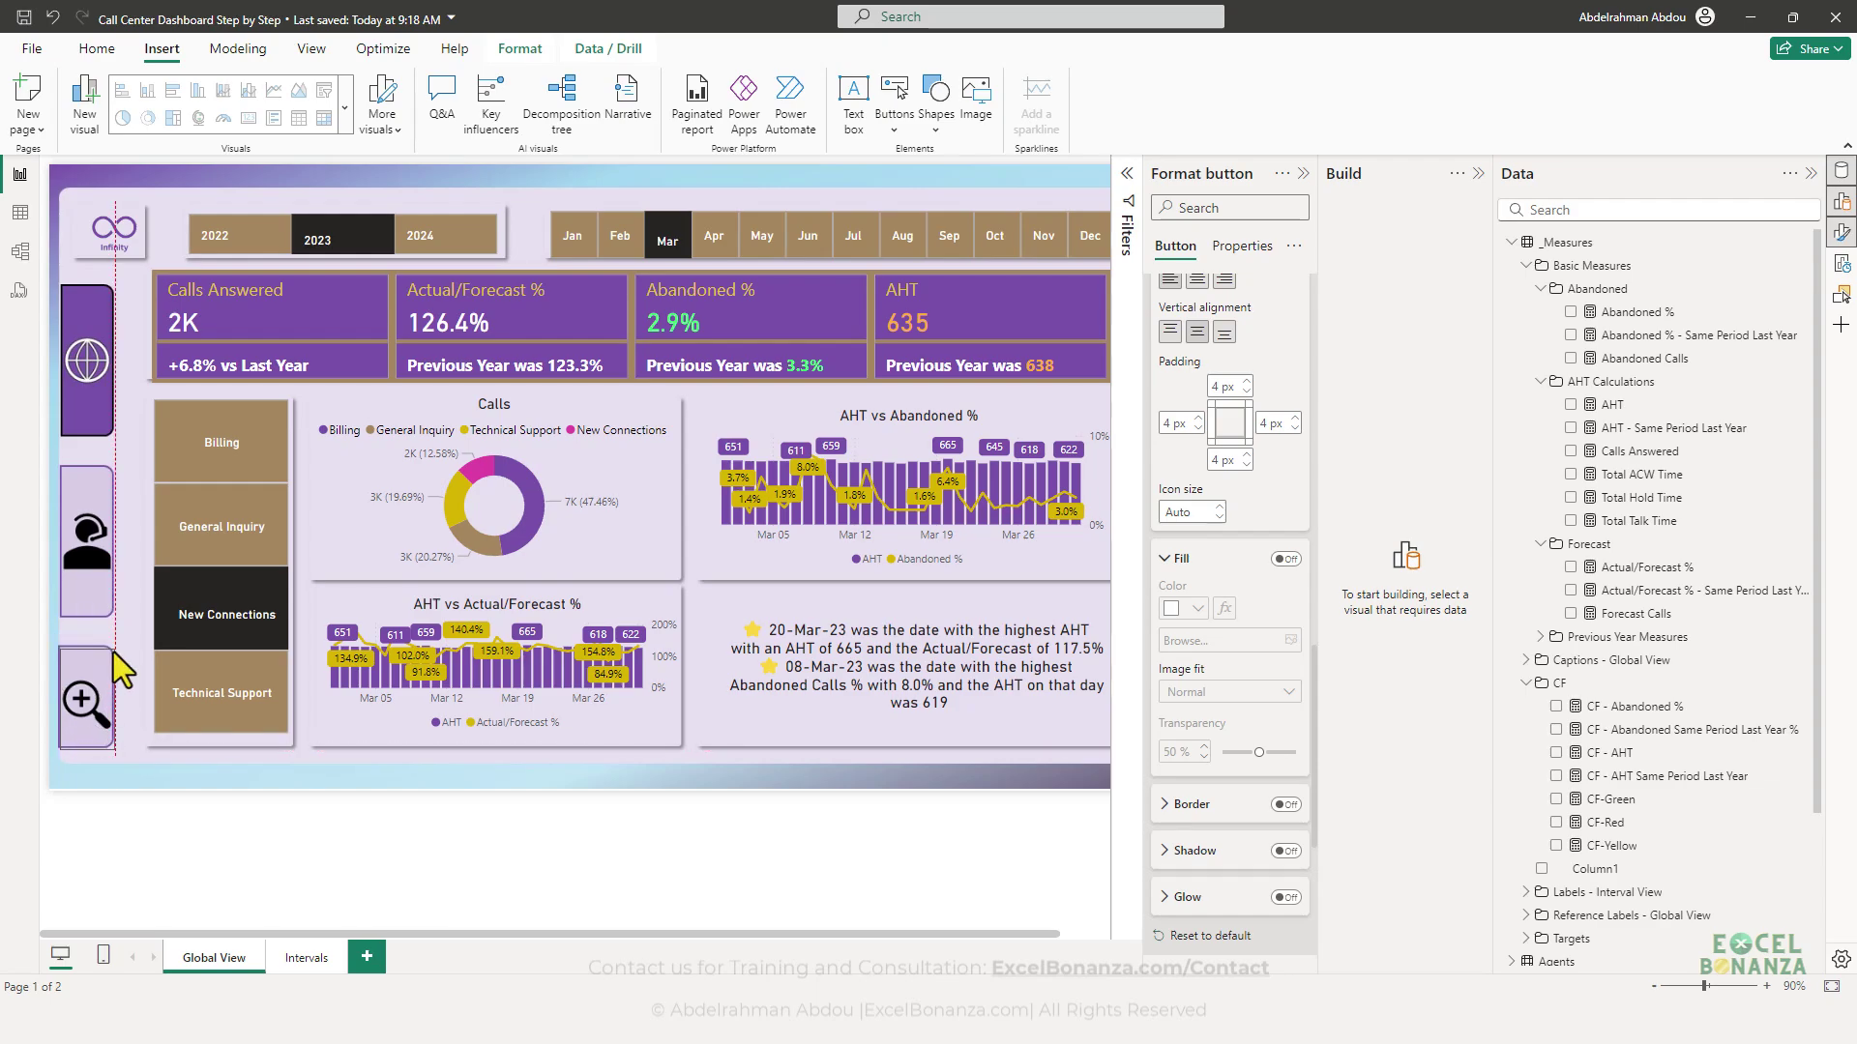
pyautogui.click(110, 768)
pyautogui.click(109, 760)
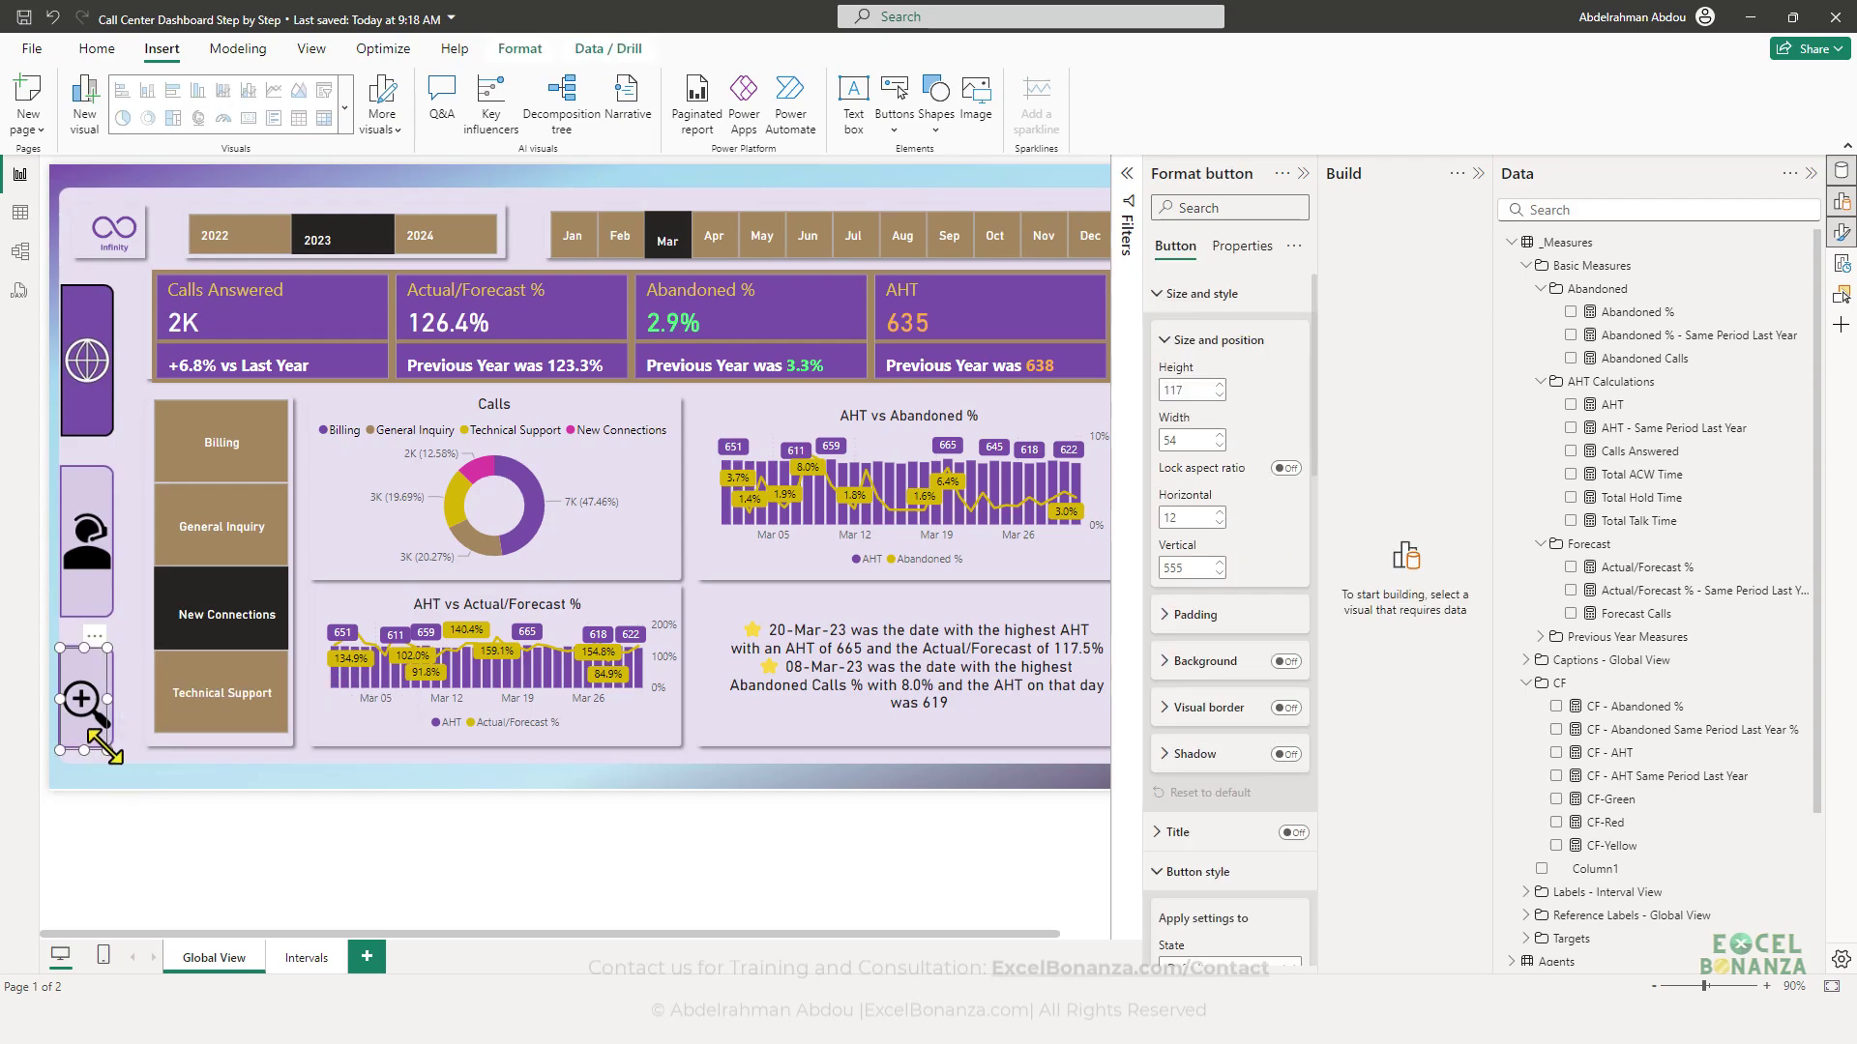
pyautogui.moveTo(111, 747); pyautogui.dragTo(111, 751)
pyautogui.click(110, 775)
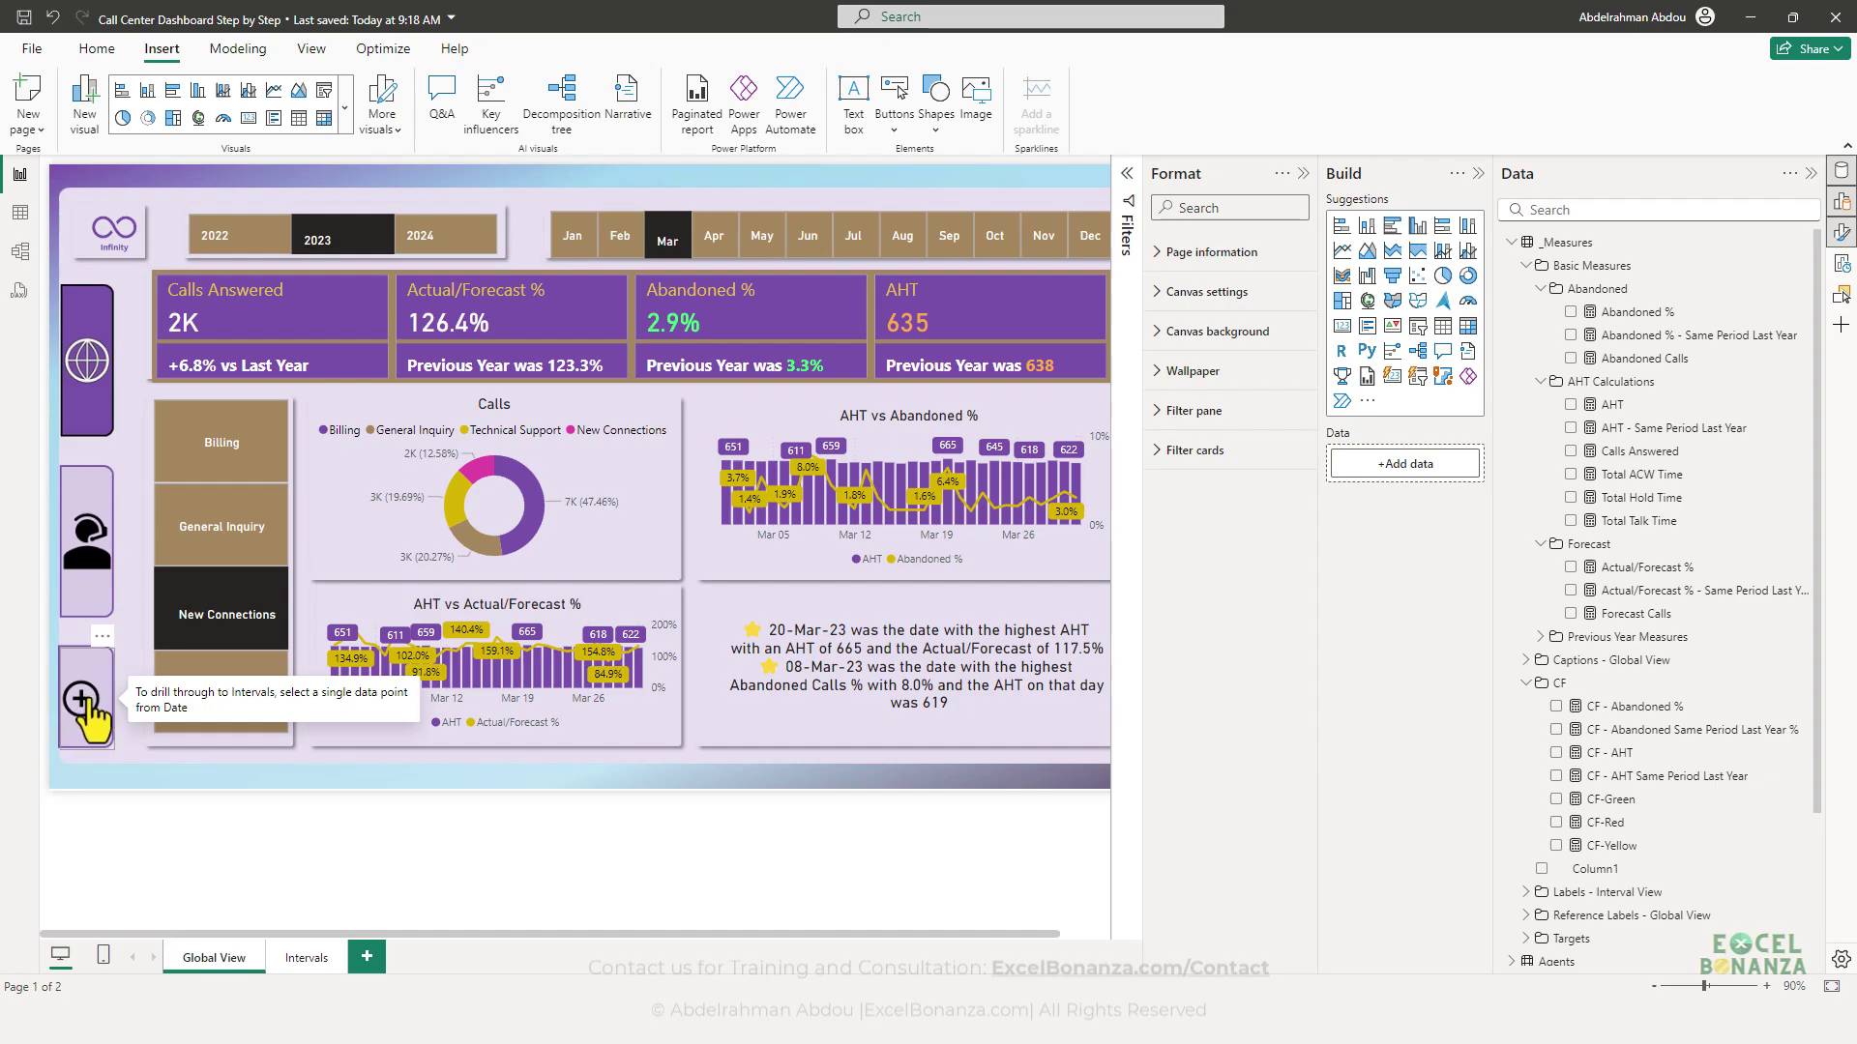
# - Test the drill-through button from the 15-Mar-23 column of the AHT vs Actual/Forecast % chart and return to the Global View page
pyautogui.click(636, 675)
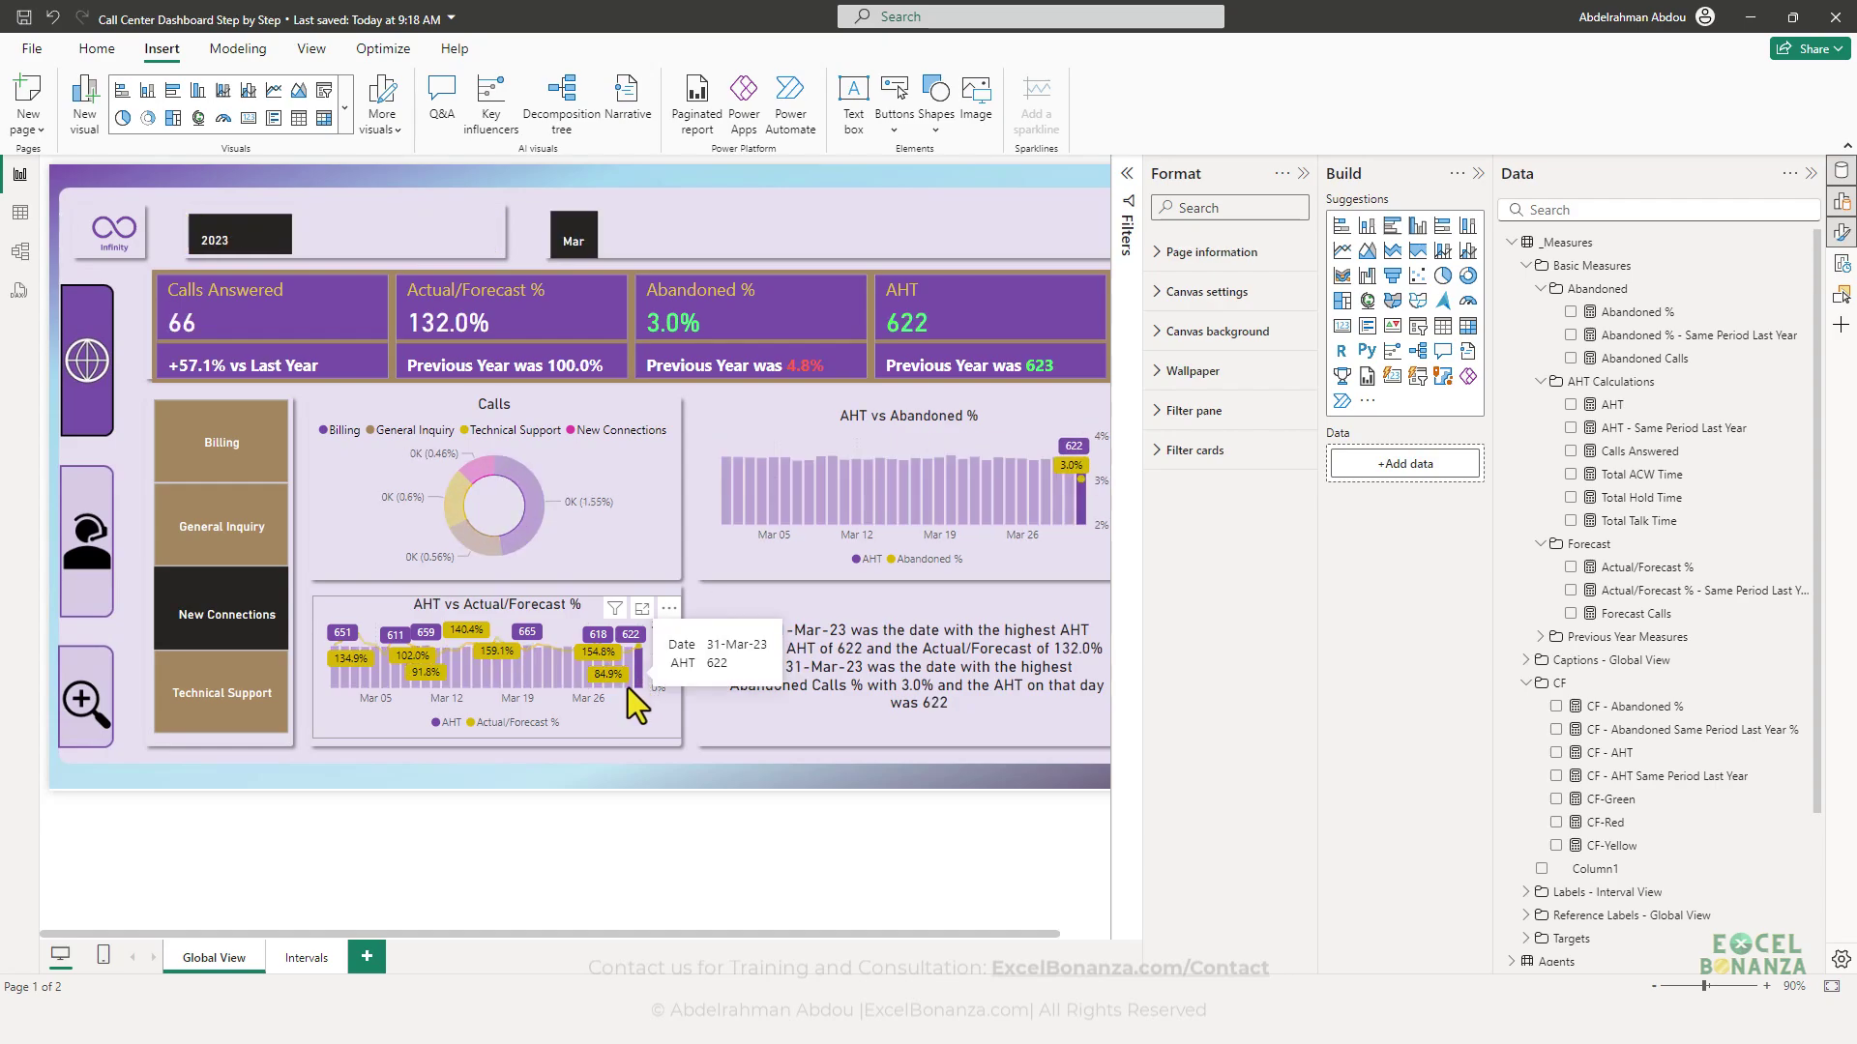
pyautogui.click(473, 677)
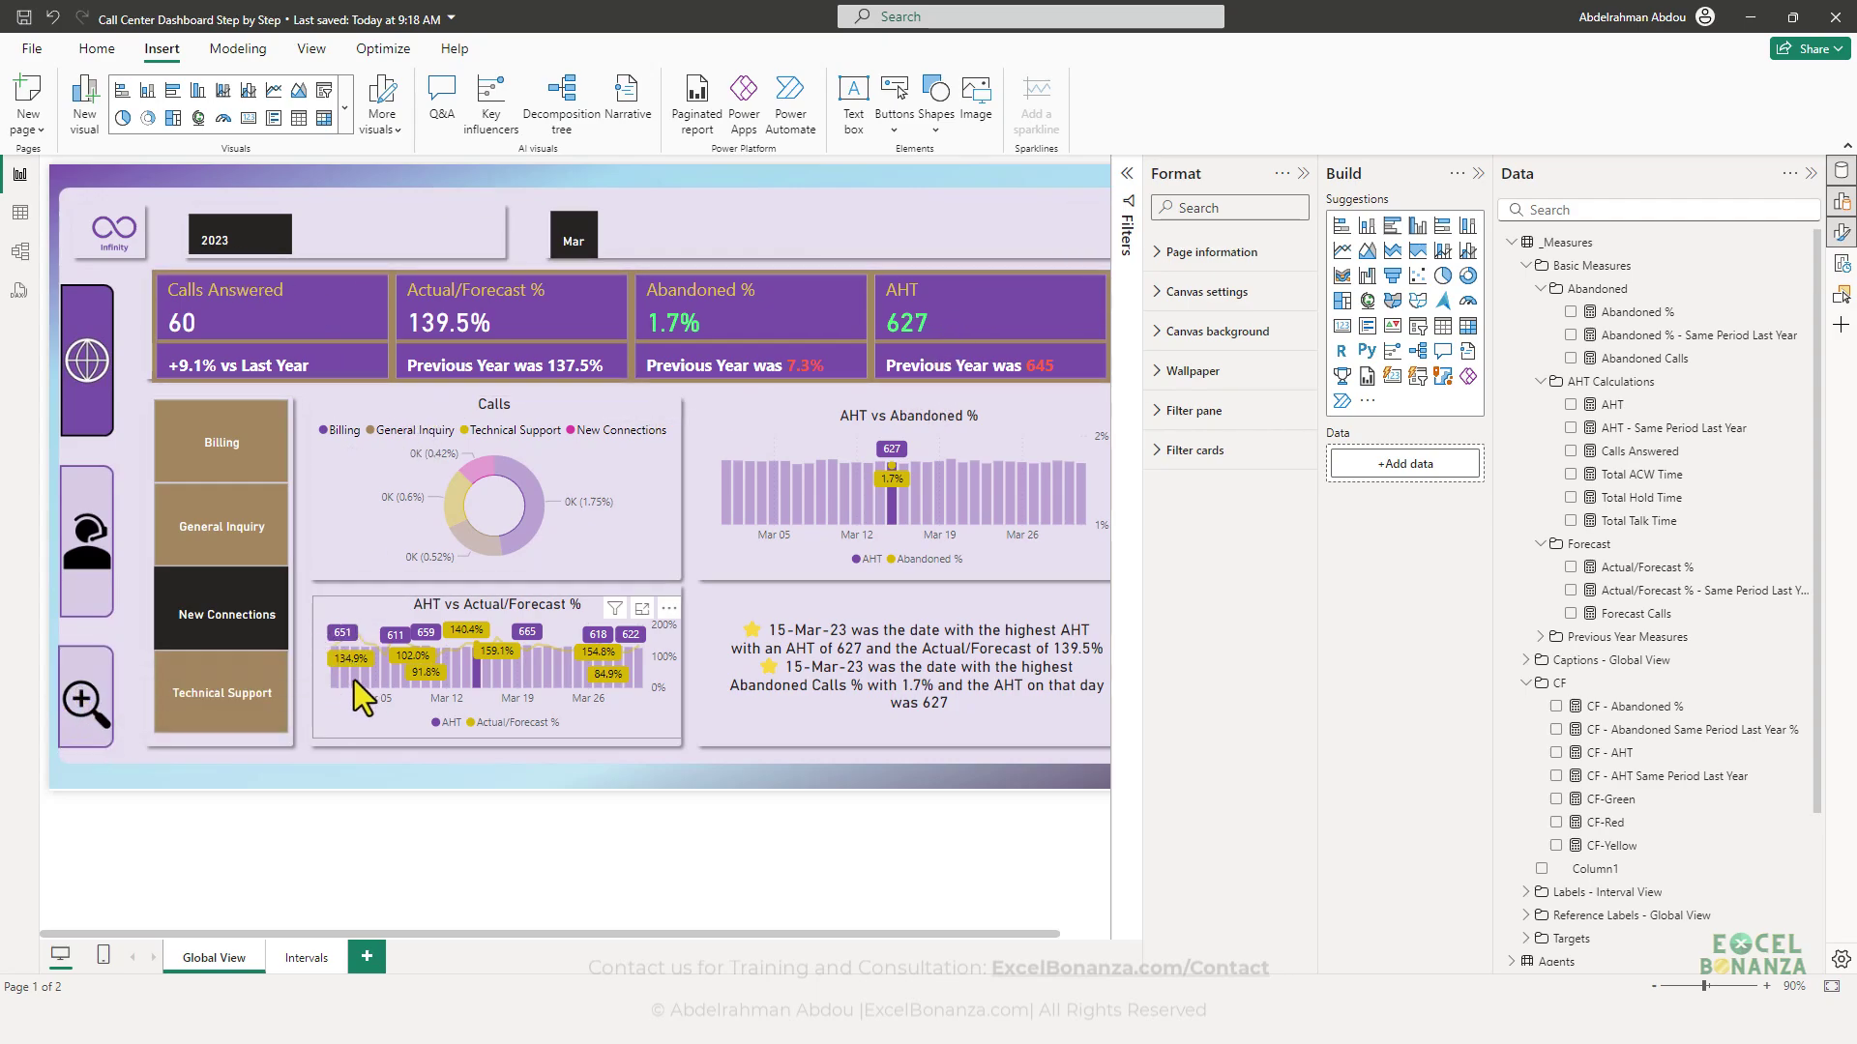
pyautogui.keyDown('ctrl'); pyautogui.click(101, 705); pyautogui.keyUp('ctrl')
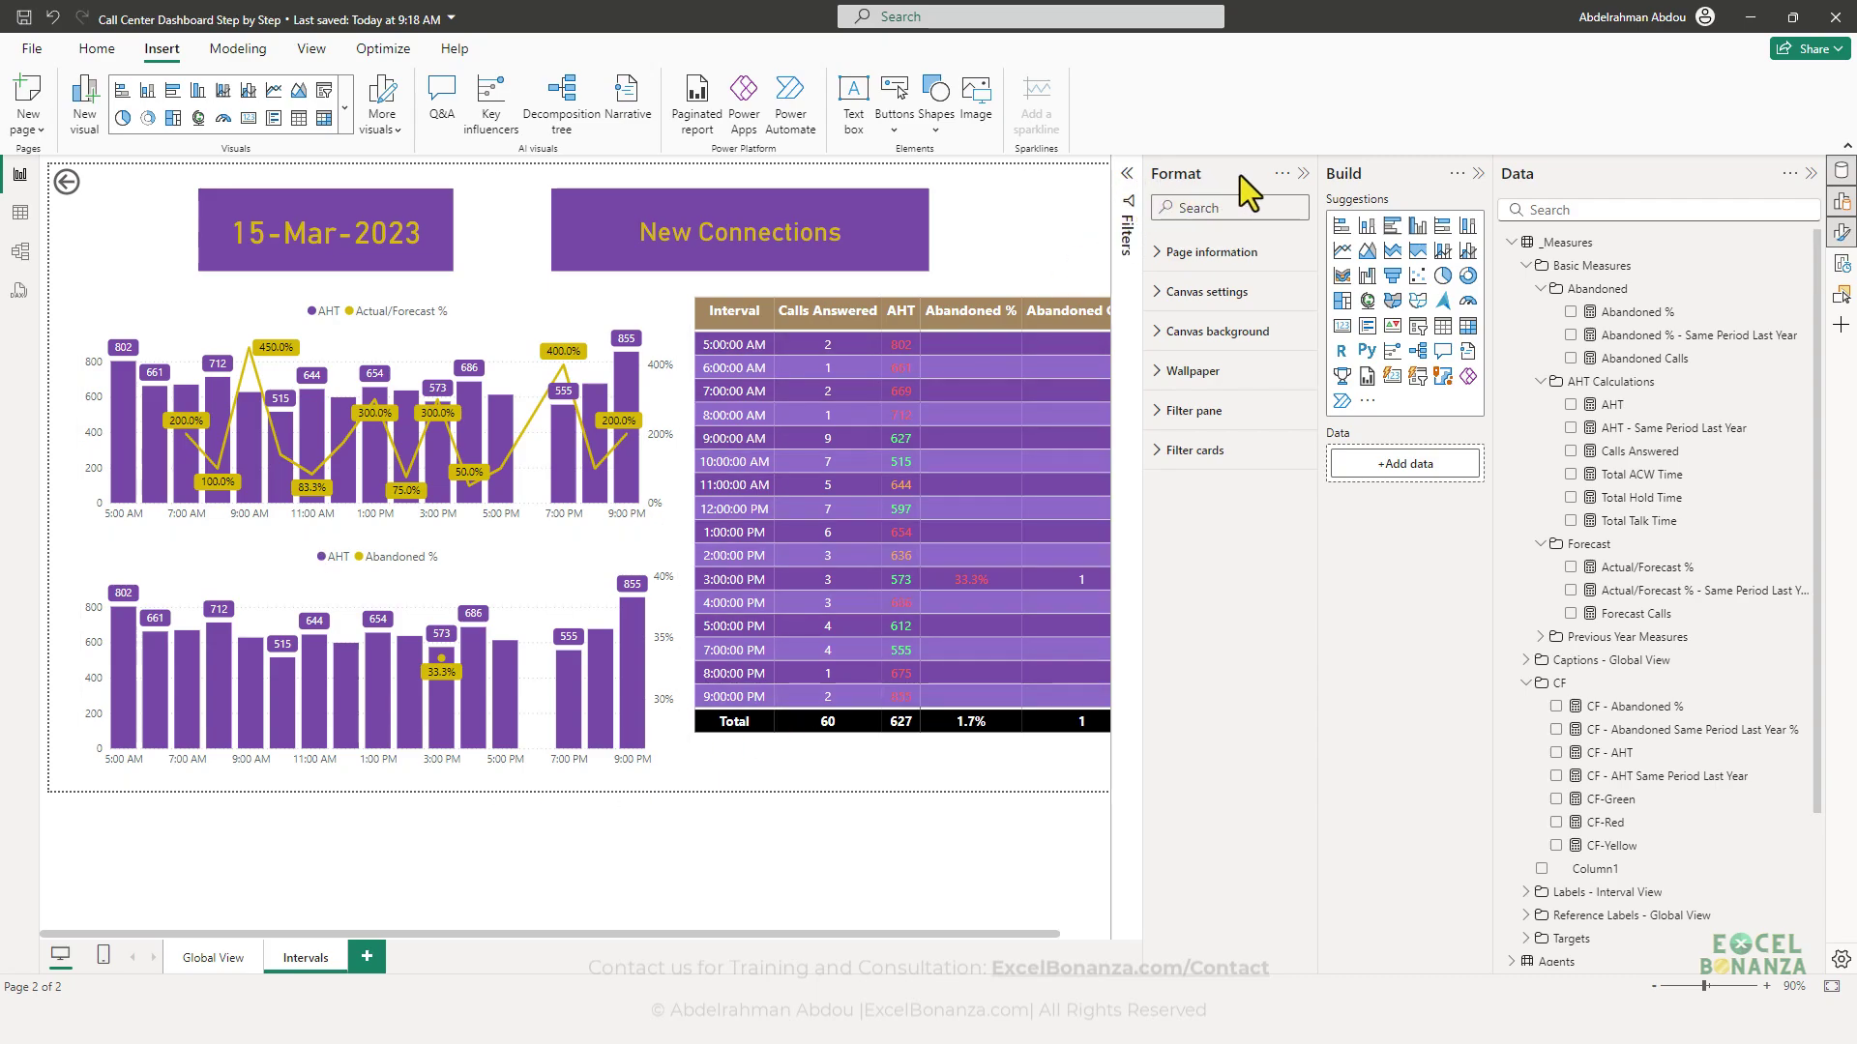
pyautogui.click(1304, 174)
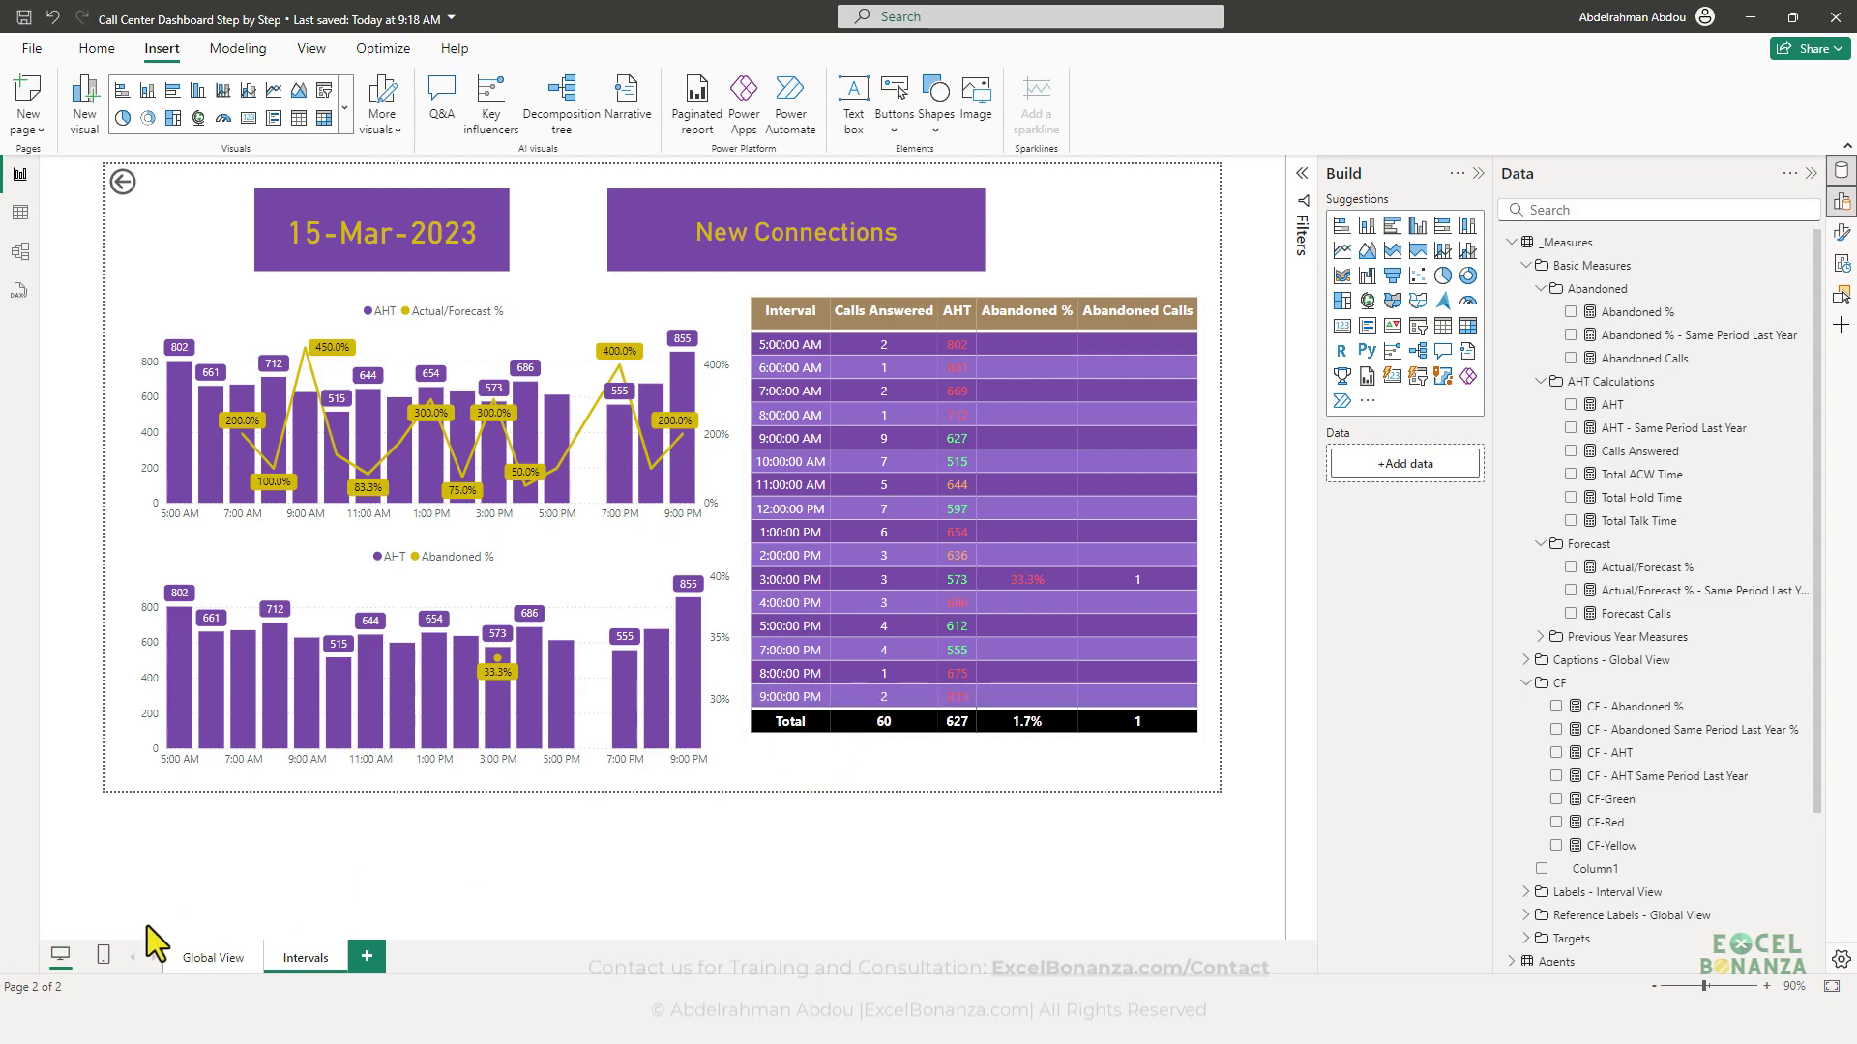
pyautogui.click(205, 957)
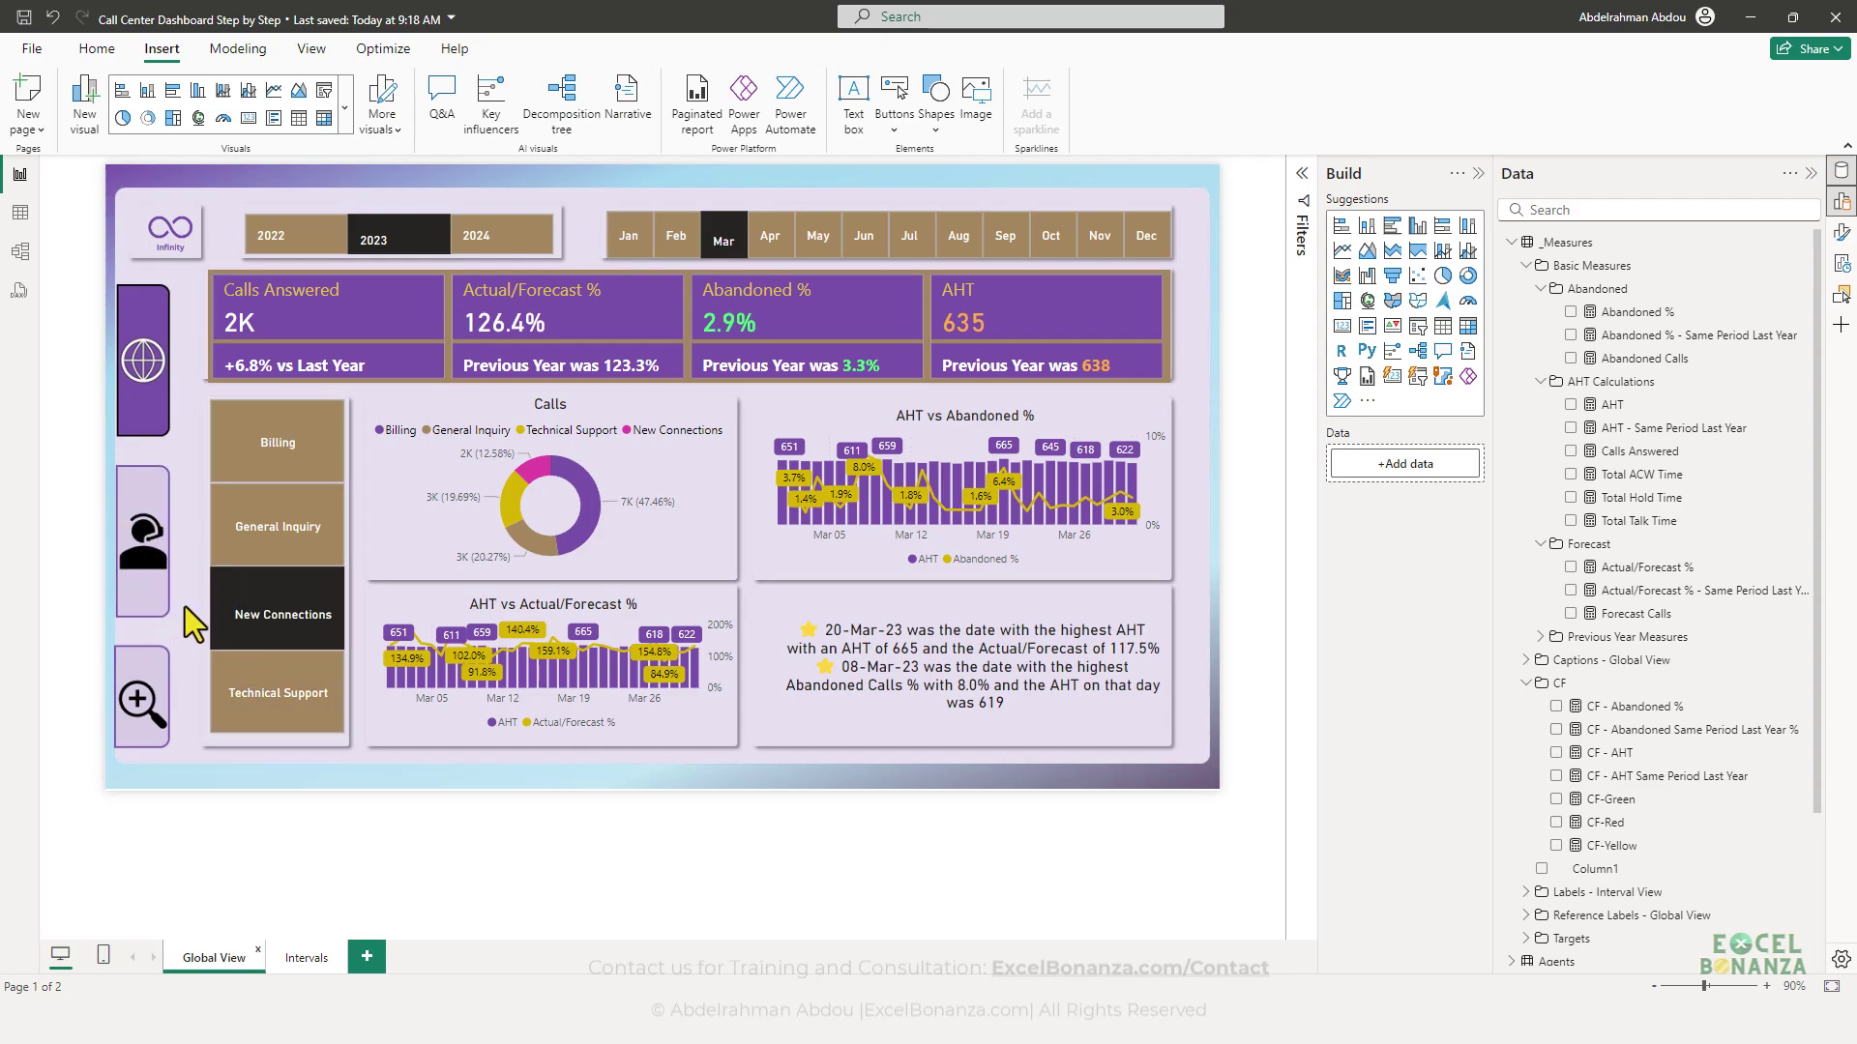
# - Test the drill-through button for the 18-Mar-23 column of the AHT vs Actual/Forecast % chart, returning to Global View
pyautogui.click(145, 730)
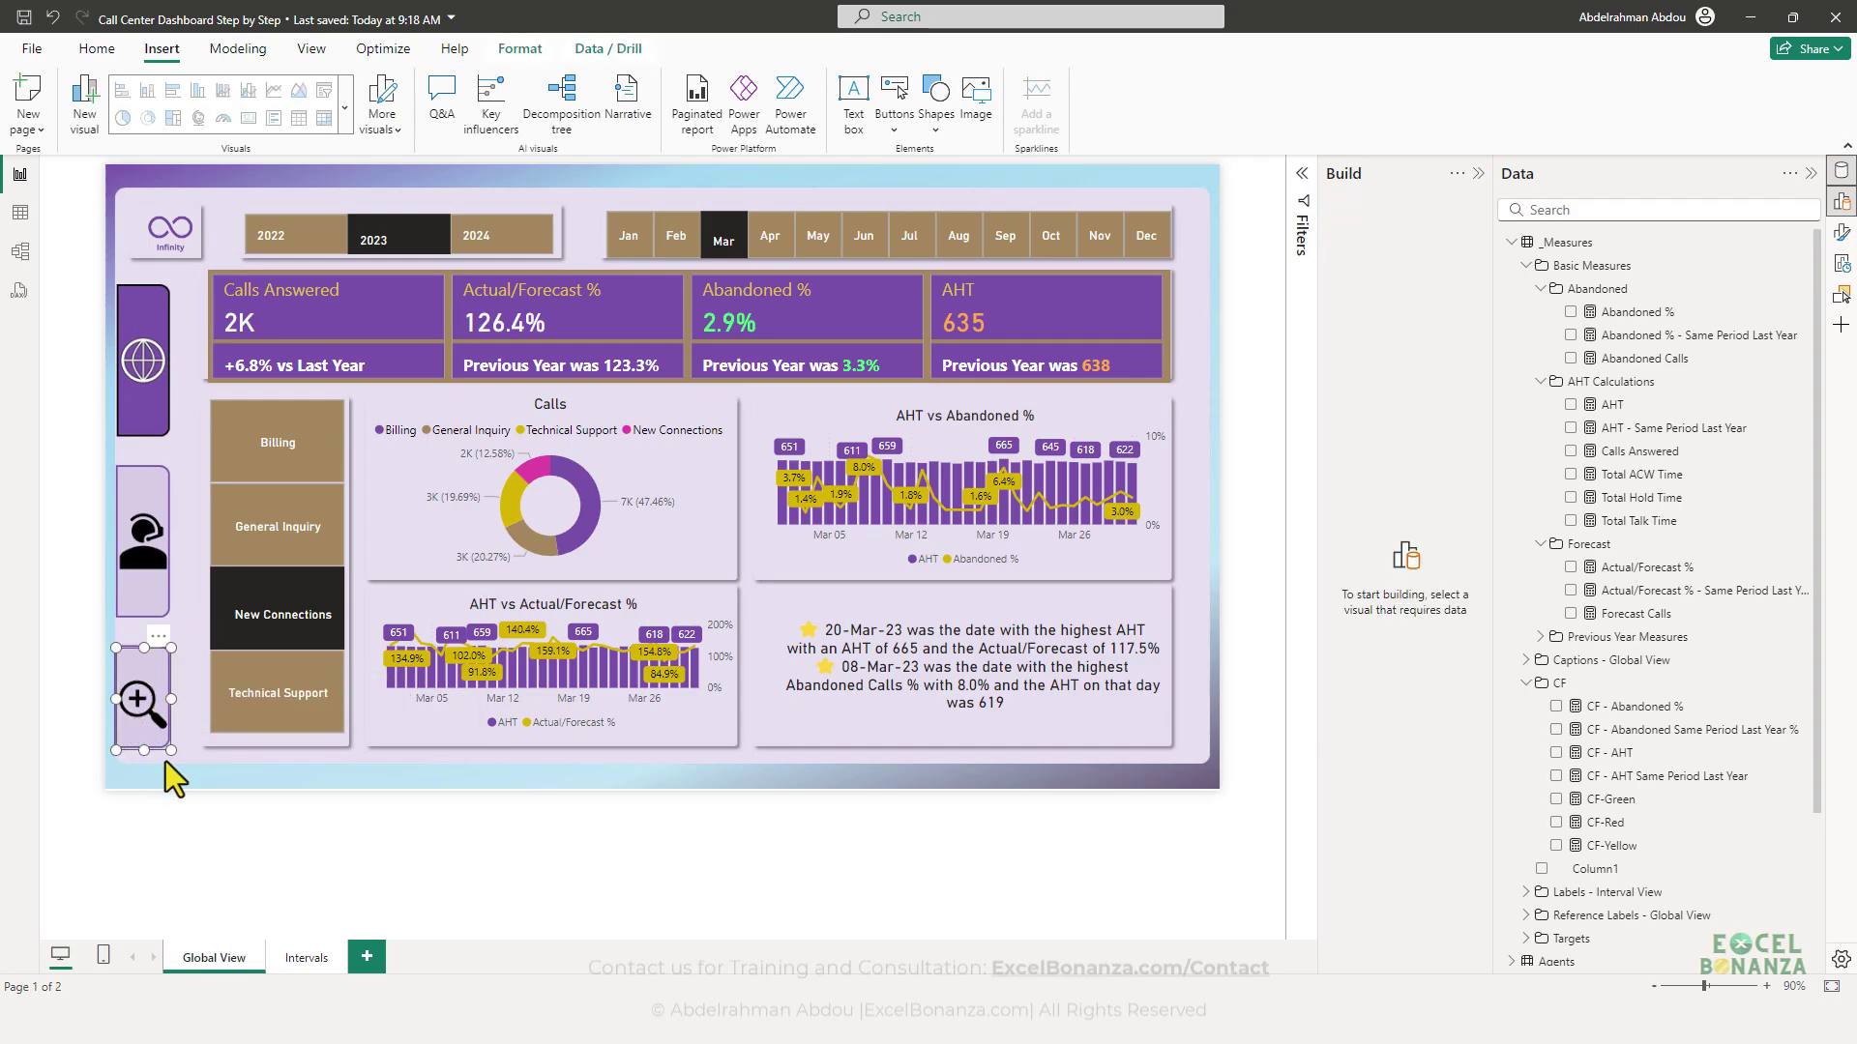
pyautogui.click(171, 766)
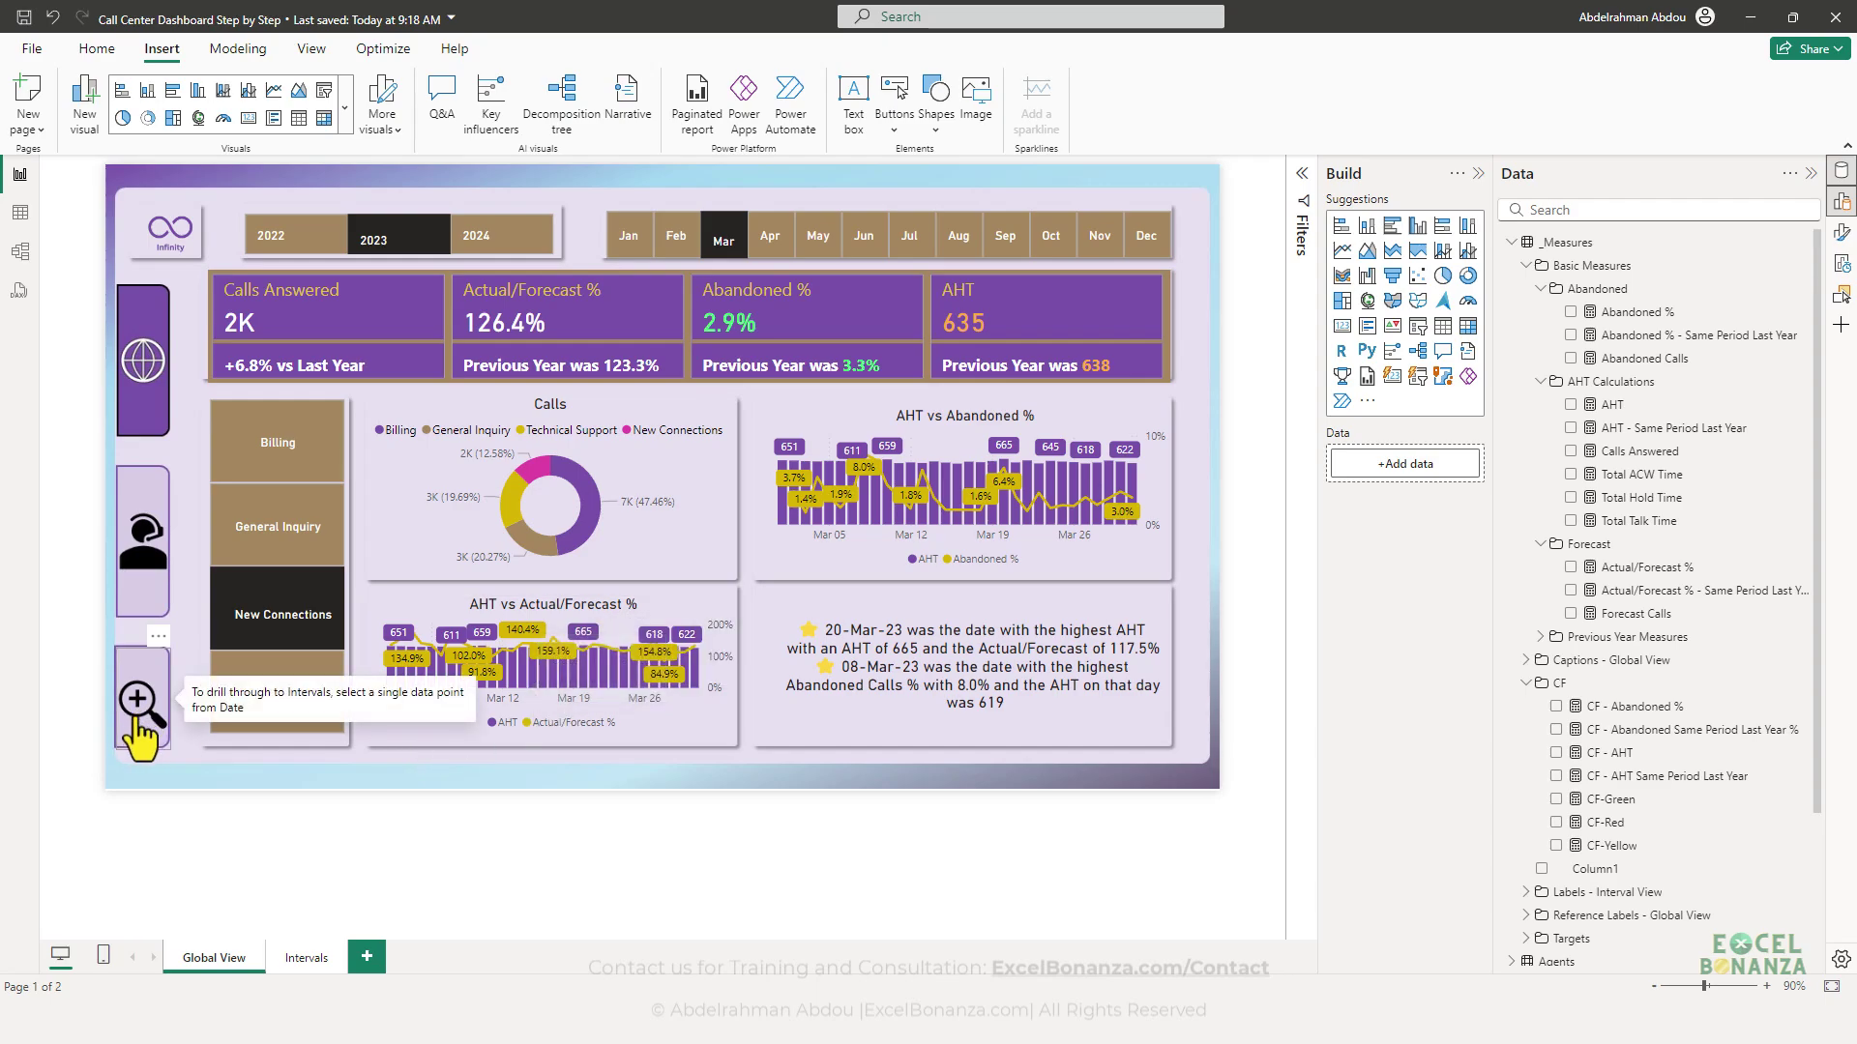
pyautogui.click(561, 675)
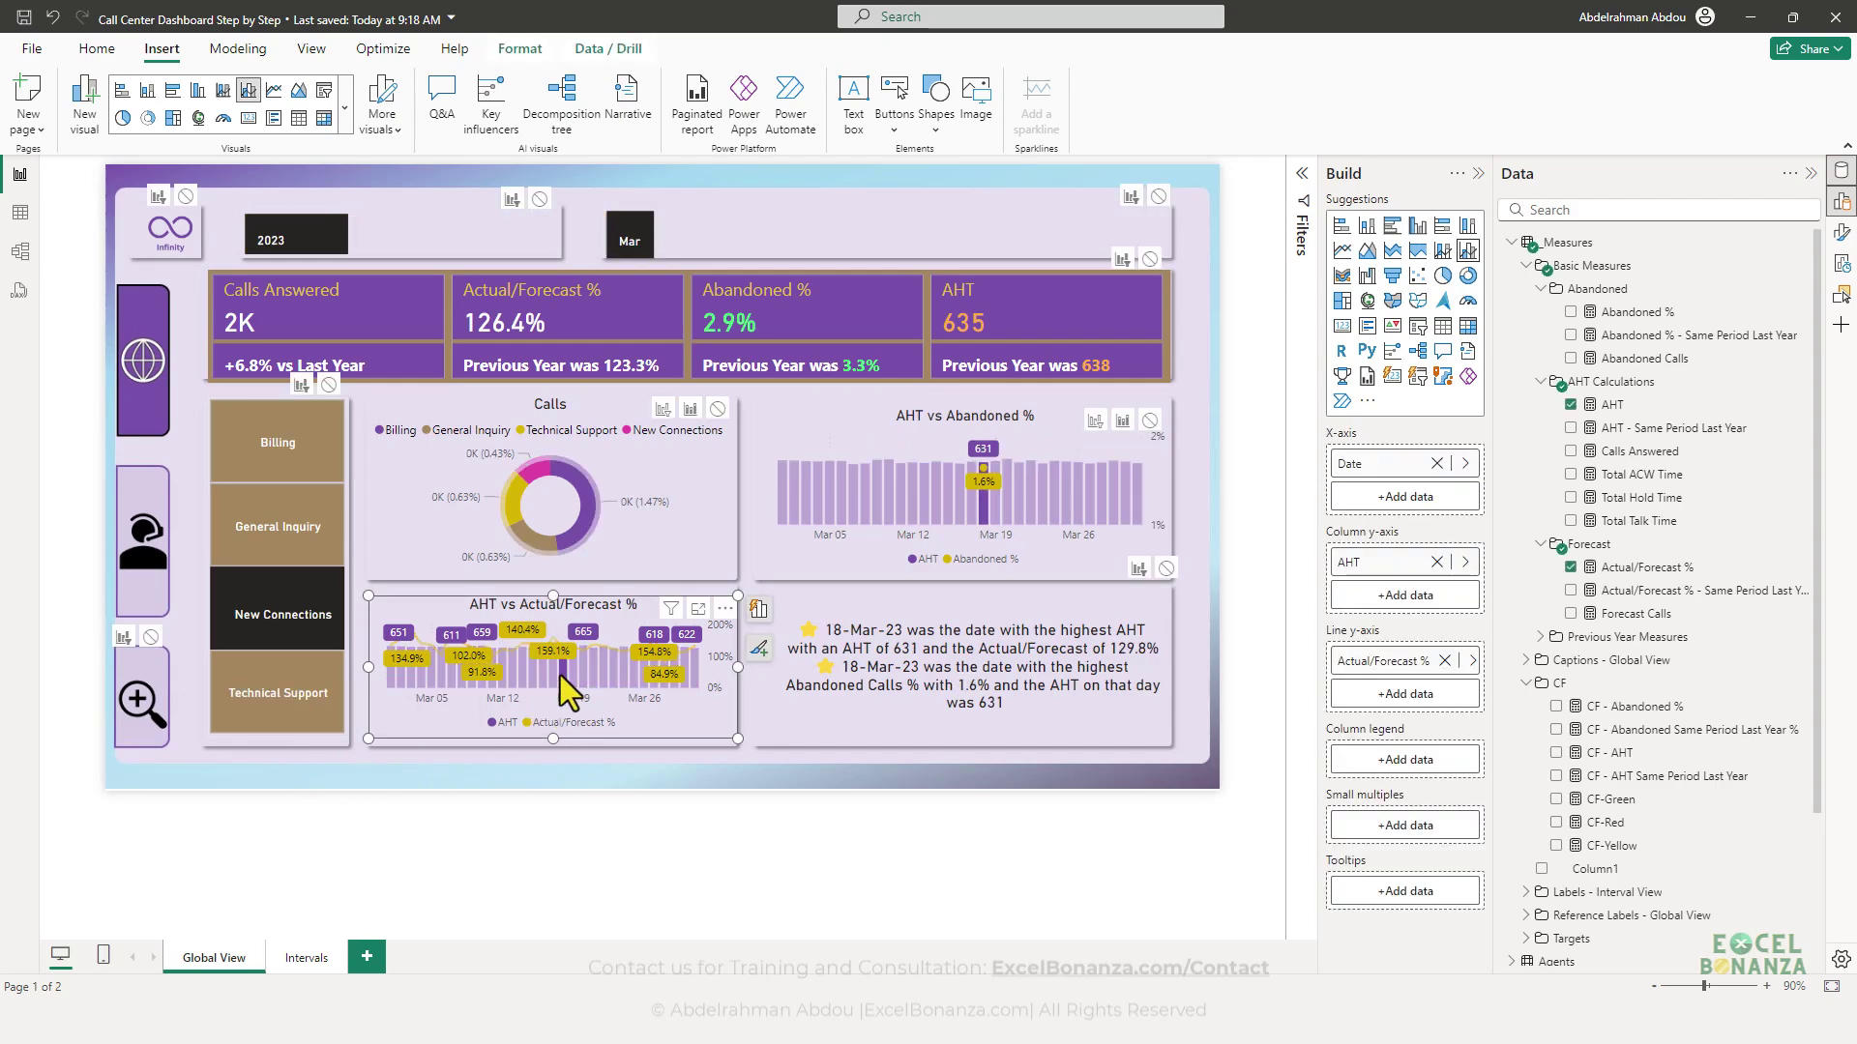
pyautogui.keyDown('ctrl'); pyautogui.click(145, 690); pyautogui.keyUp('ctrl')
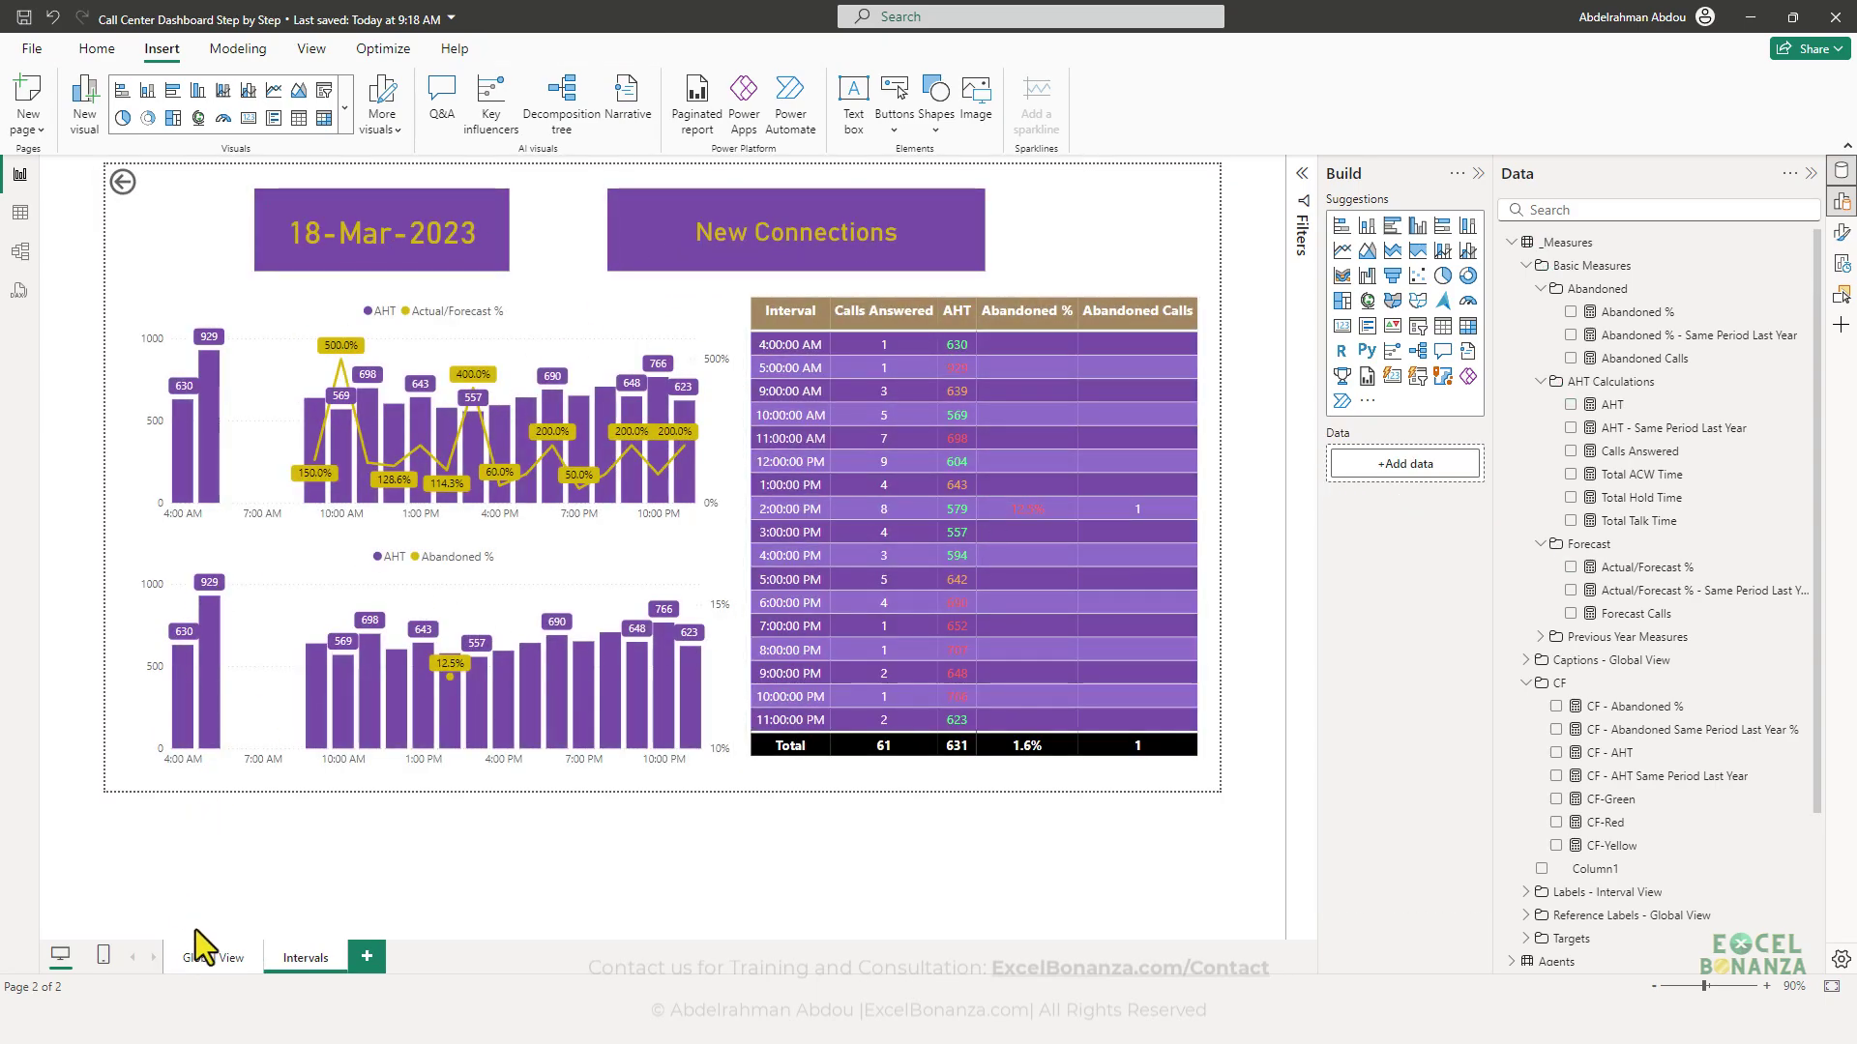
pyautogui.click(205, 955)
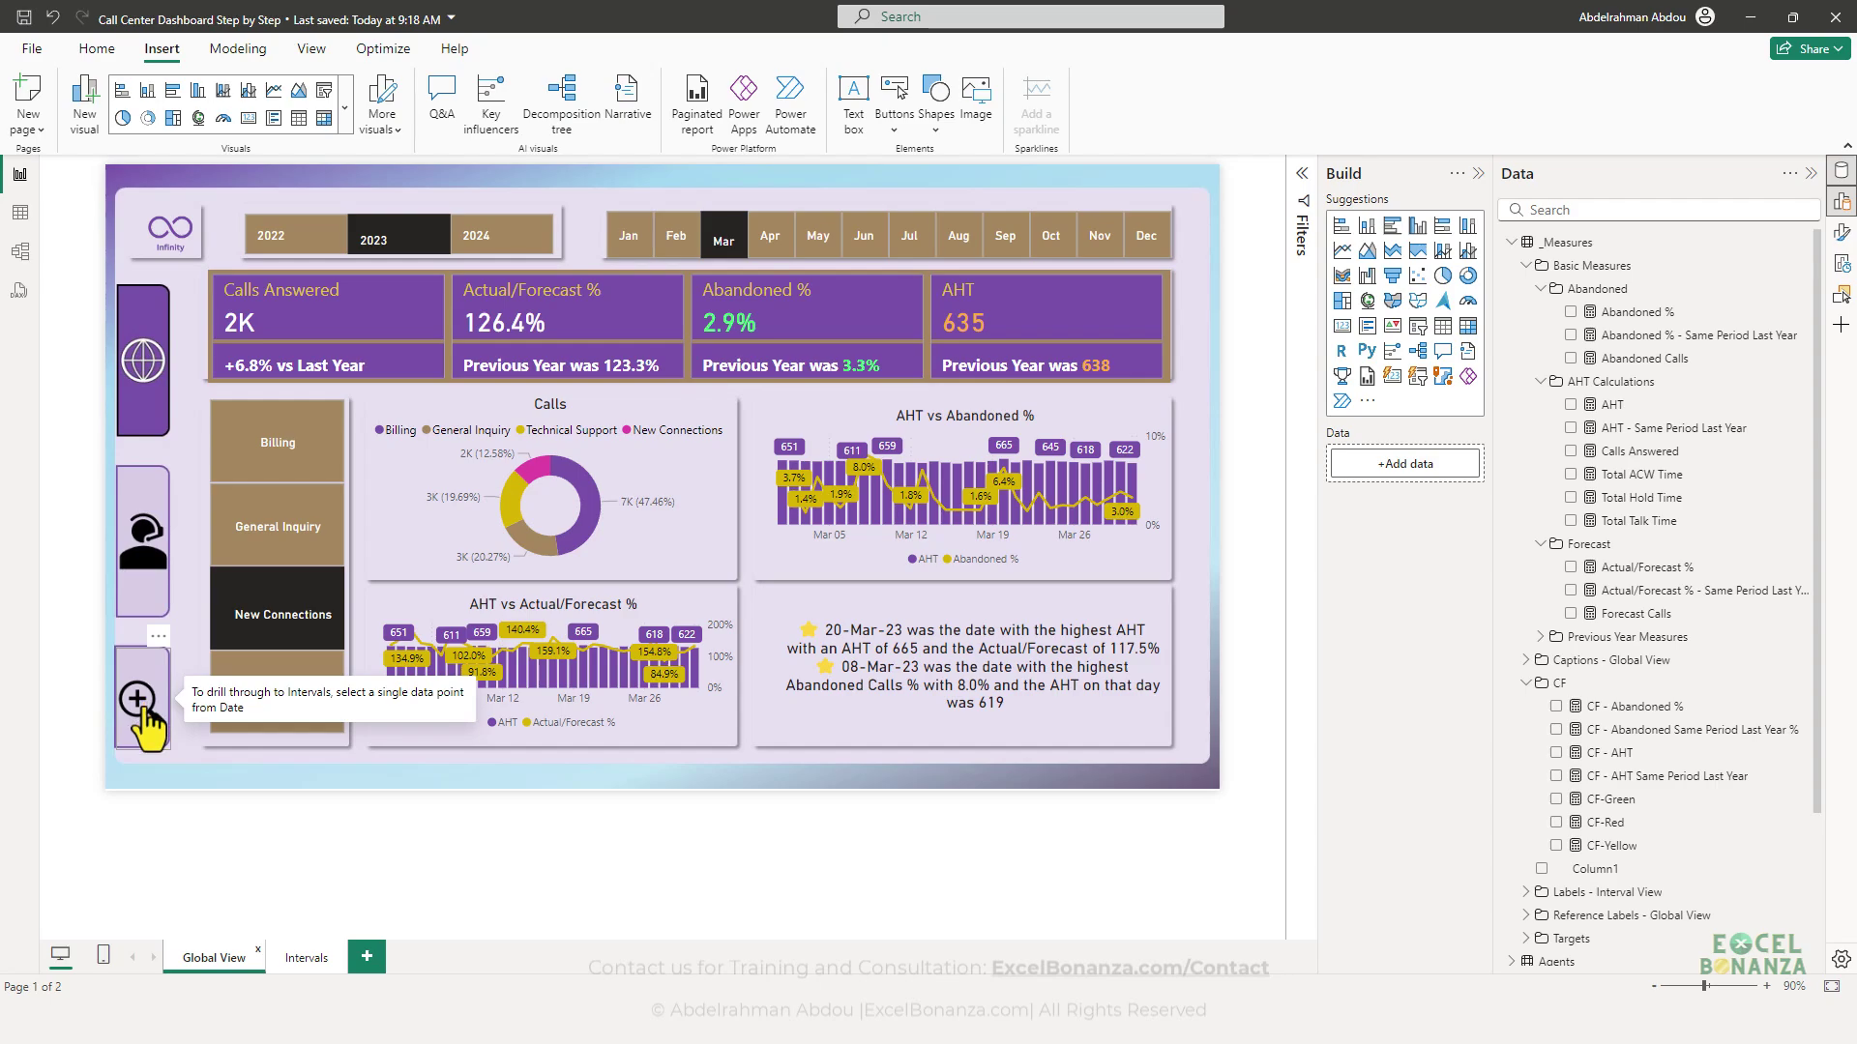
# - Drill through to the Intervals page from the 16-Mar-23 column of the AHT vs Actual/Forecast % chart
pyautogui.click(545, 681)
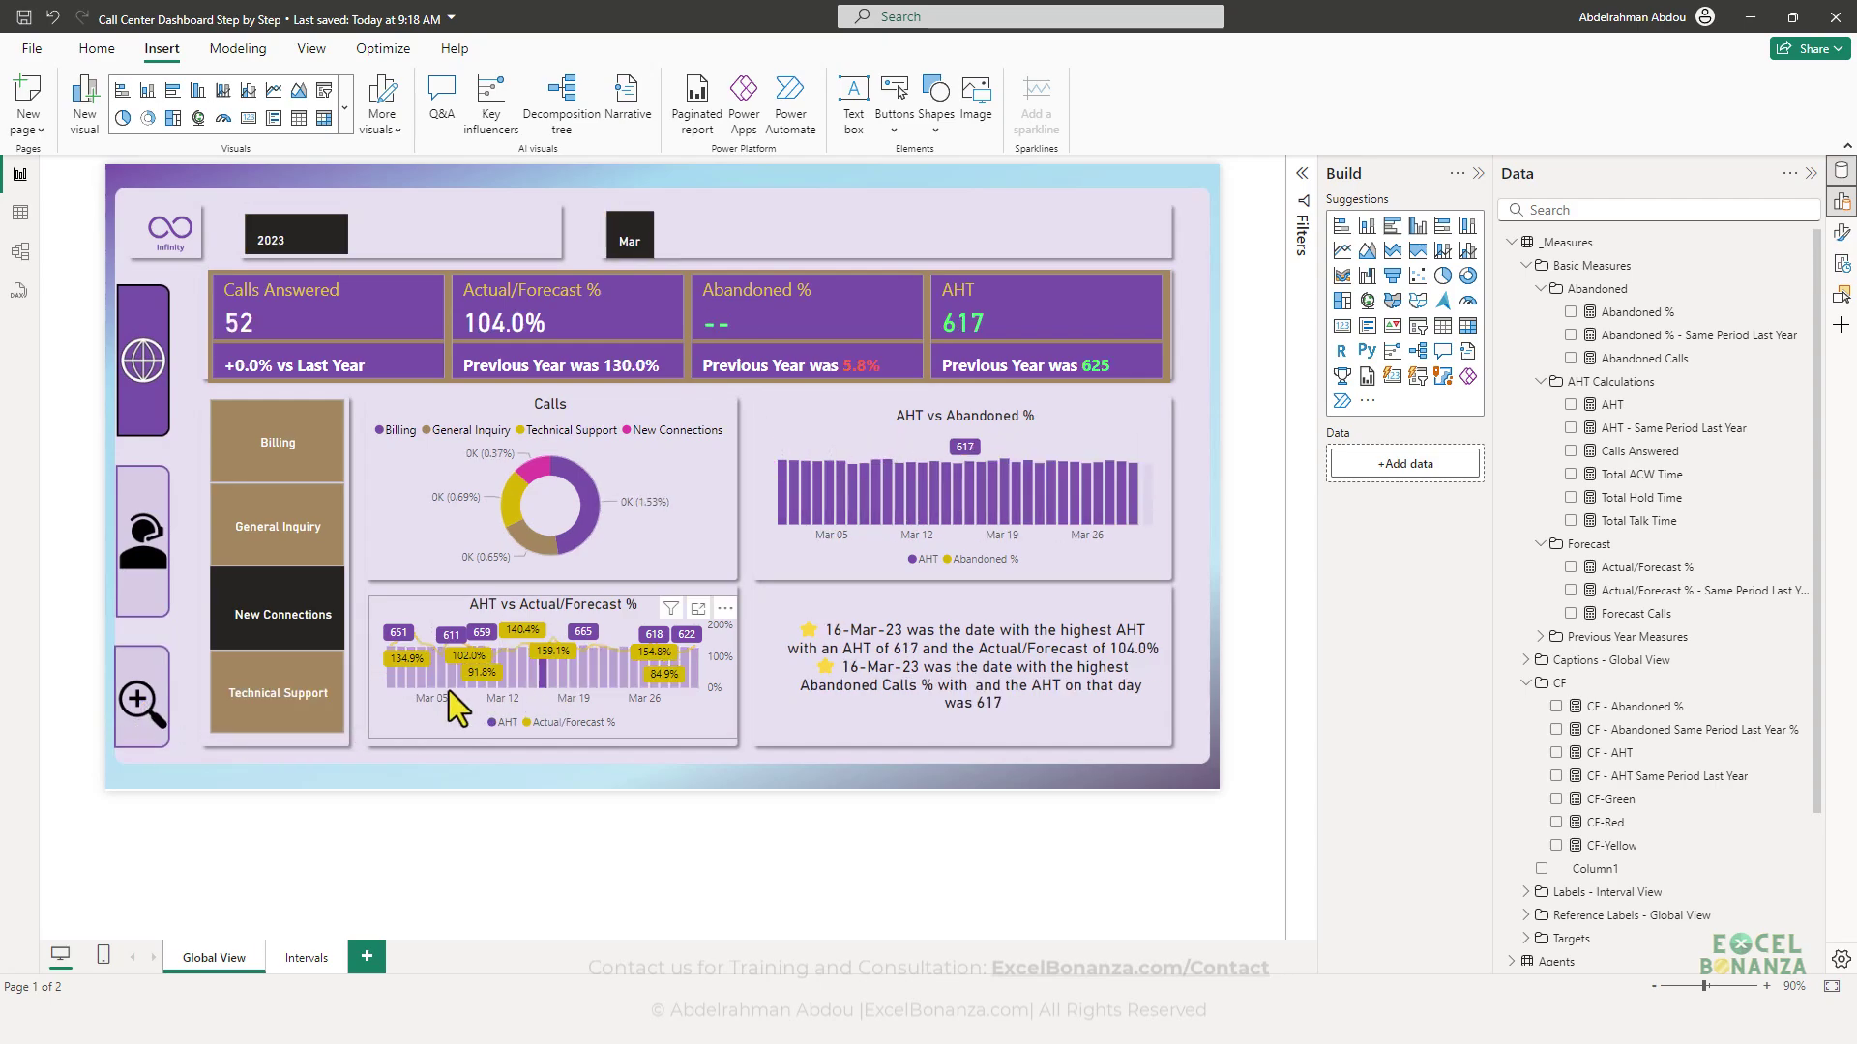
pyautogui.keyDown('ctrl'); pyautogui.click(139, 716); pyautogui.keyUp('ctrl')
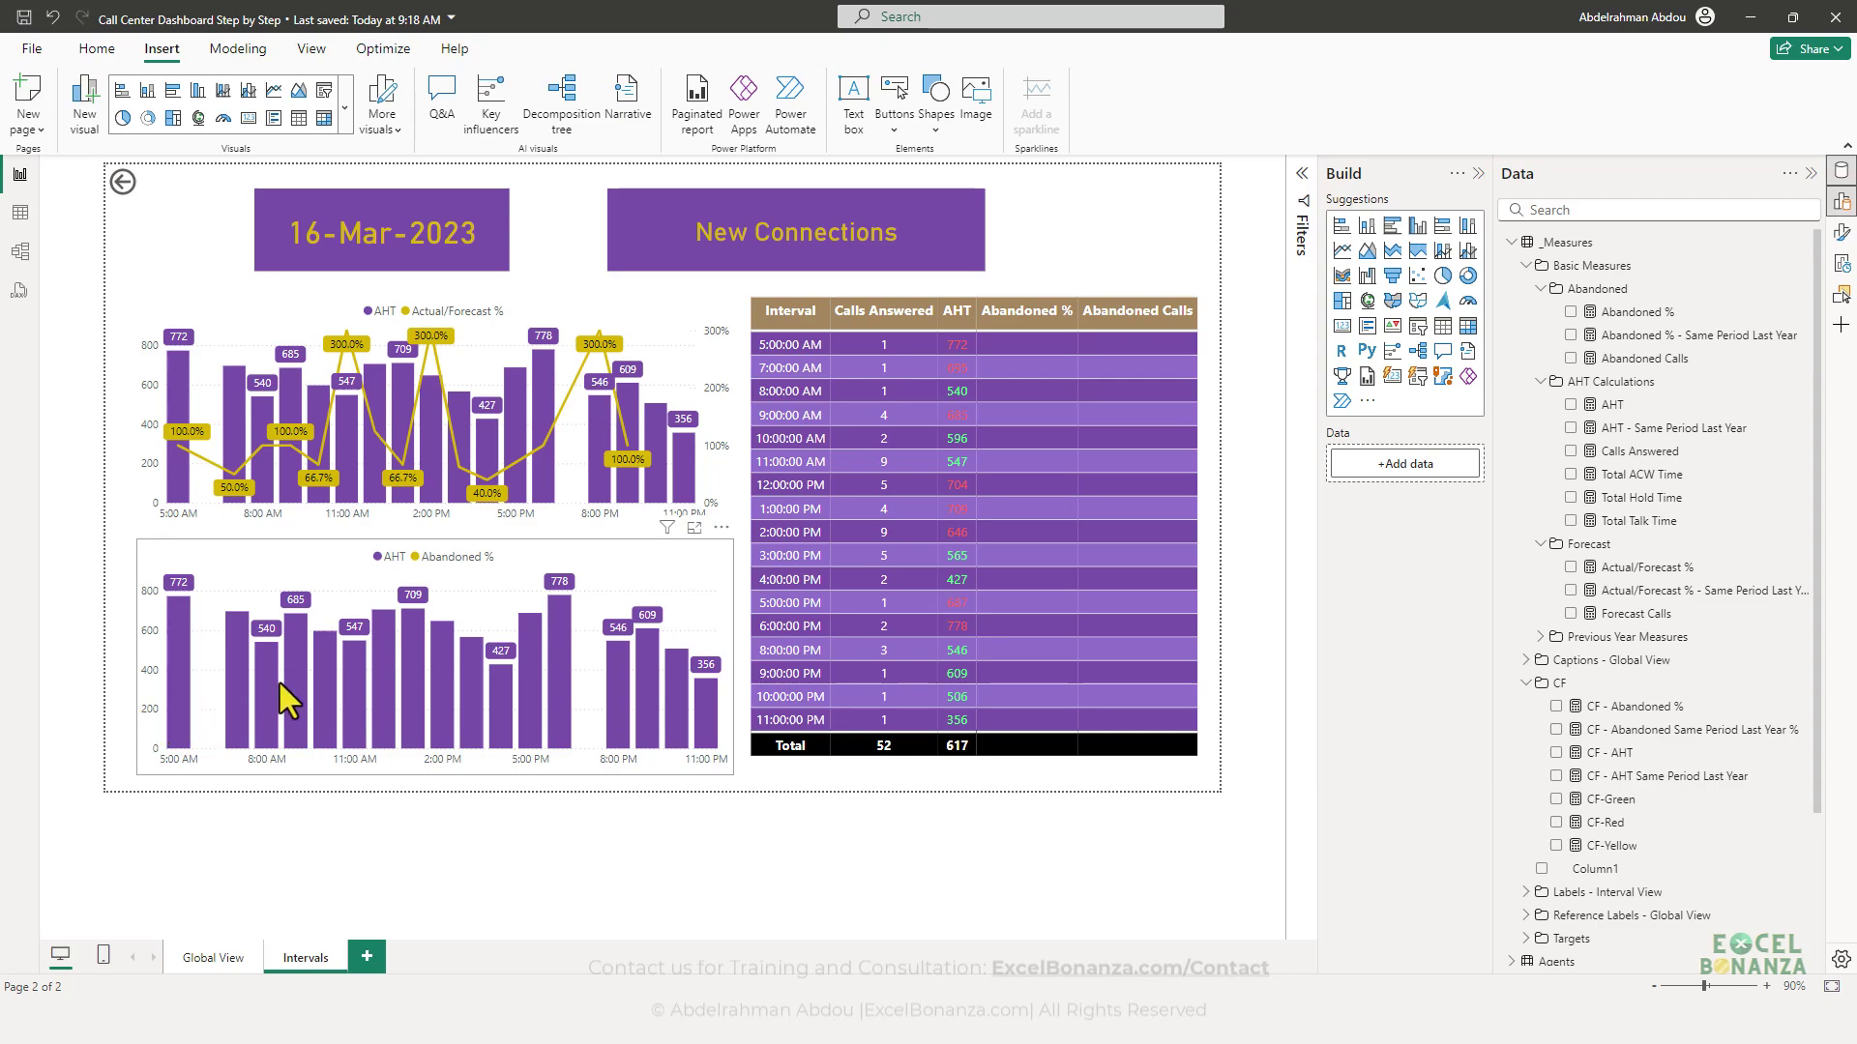
pyautogui.click(211, 960)
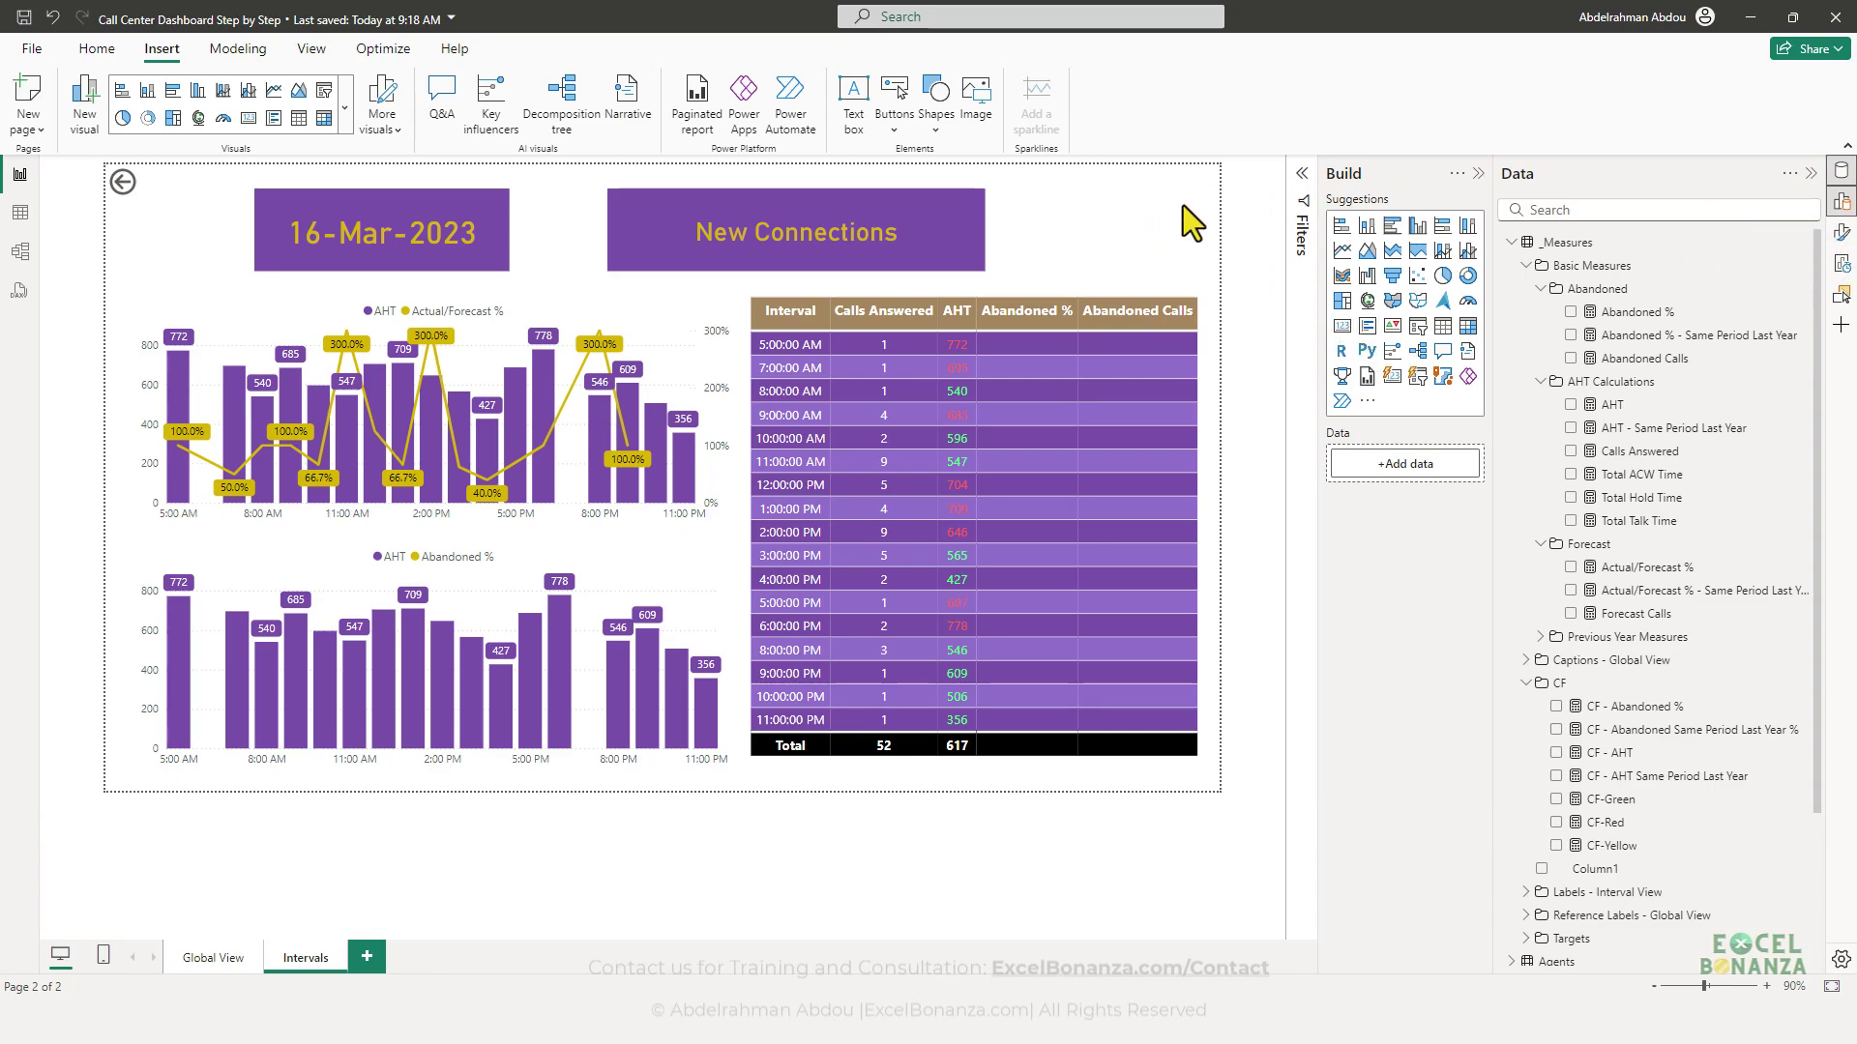
# - Set the Intervals page's canvas background to the BG - Interval View image from the Filming folder, with 0% transparency
pyautogui.click(1841, 232)
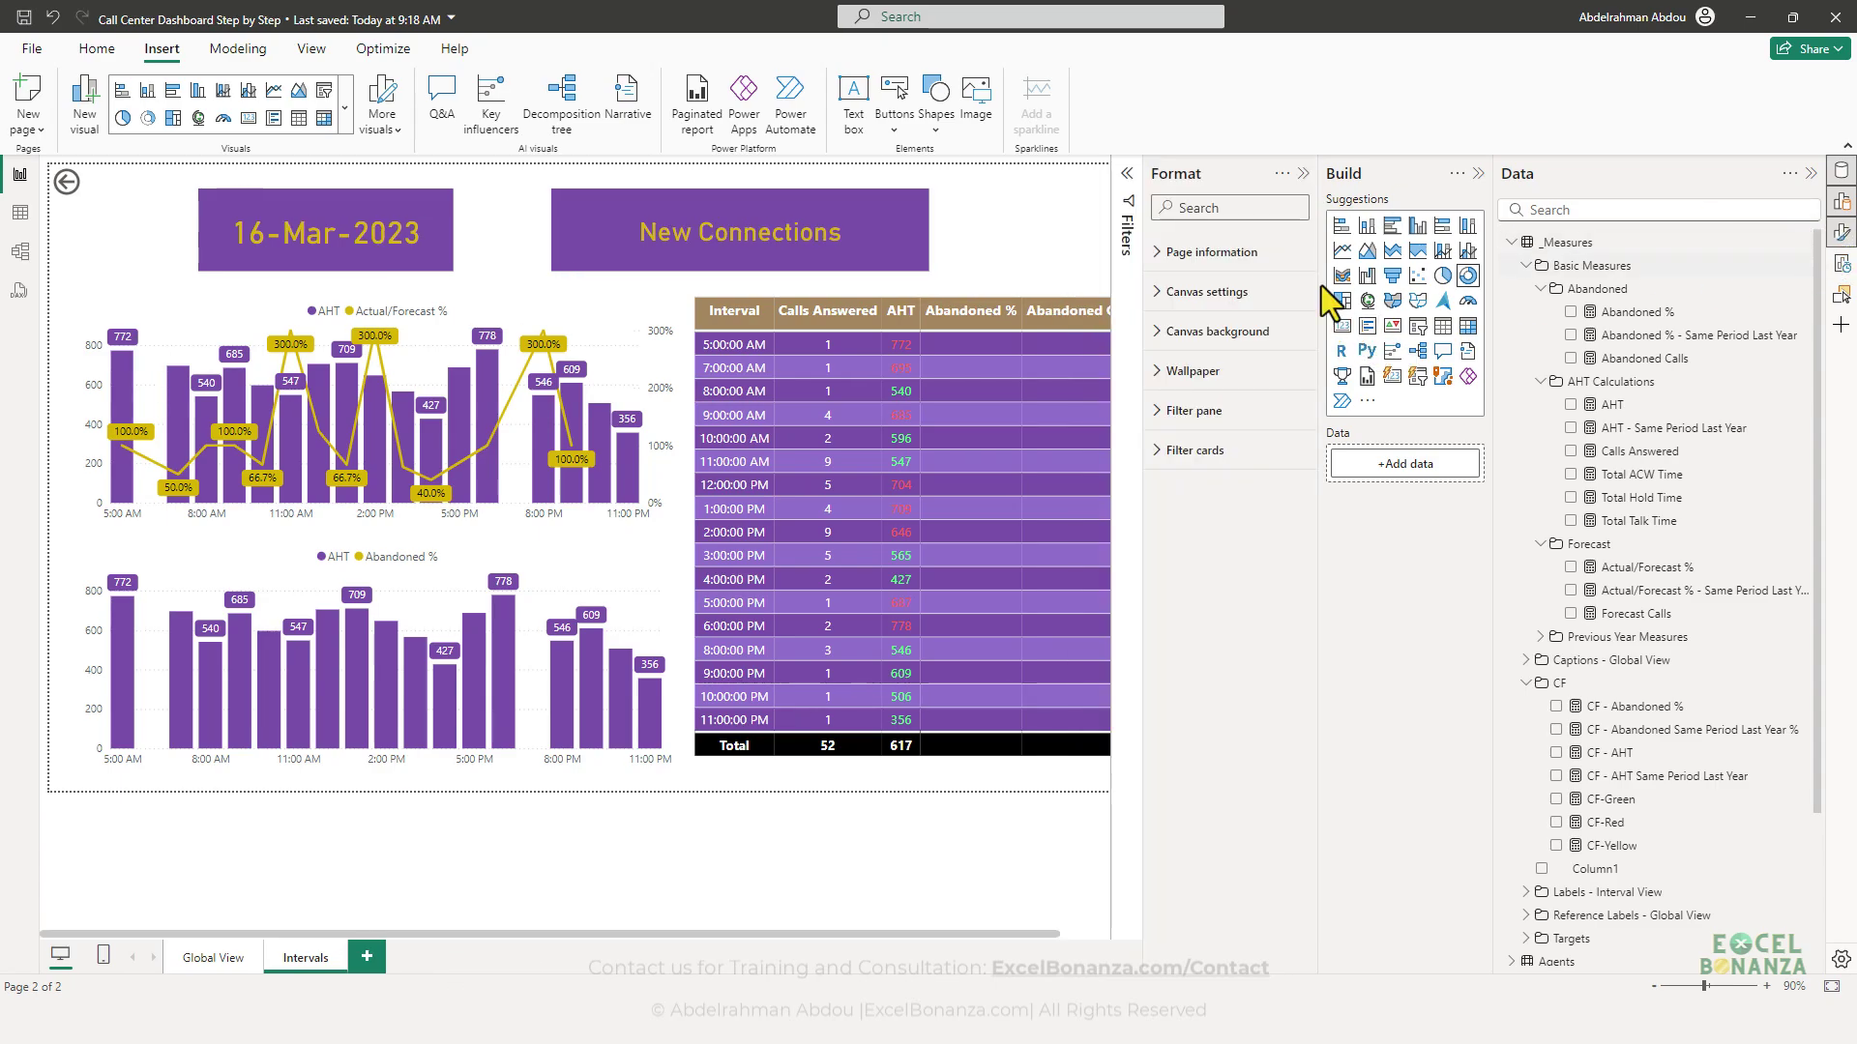
pyautogui.click(1246, 332)
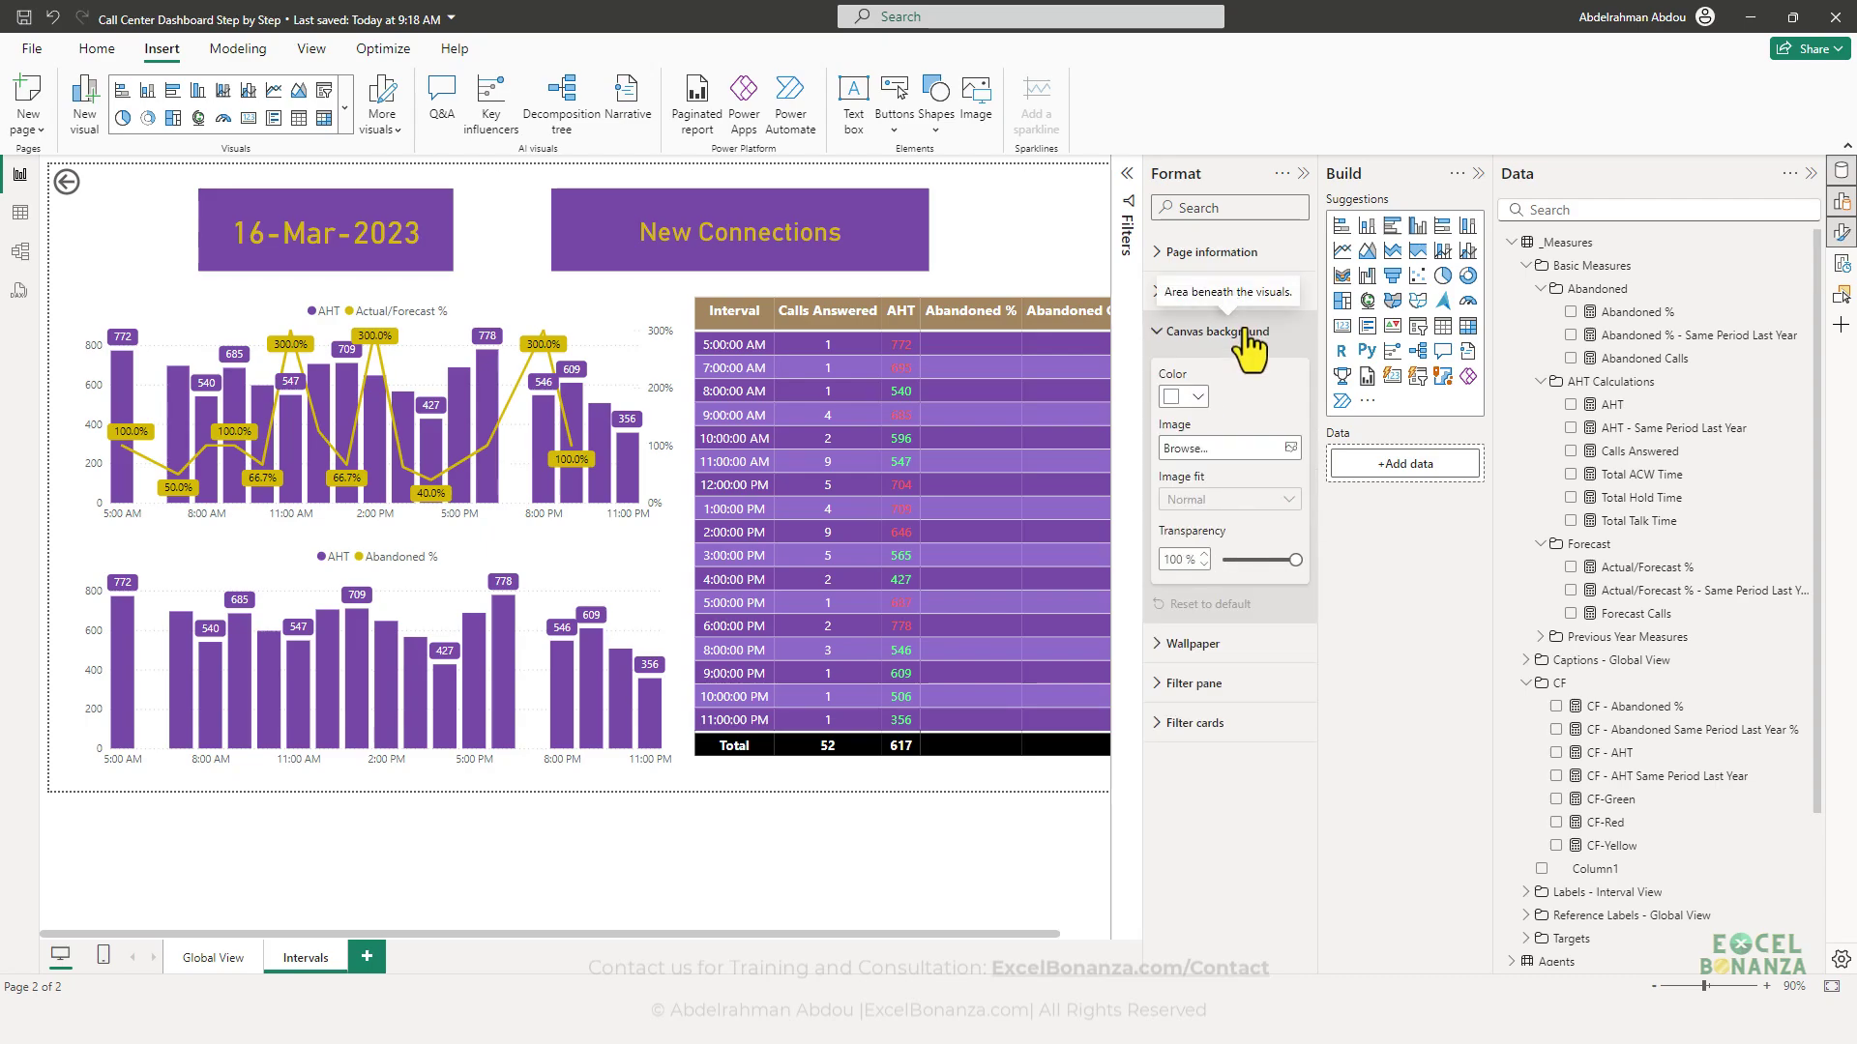
pyautogui.click(1292, 447)
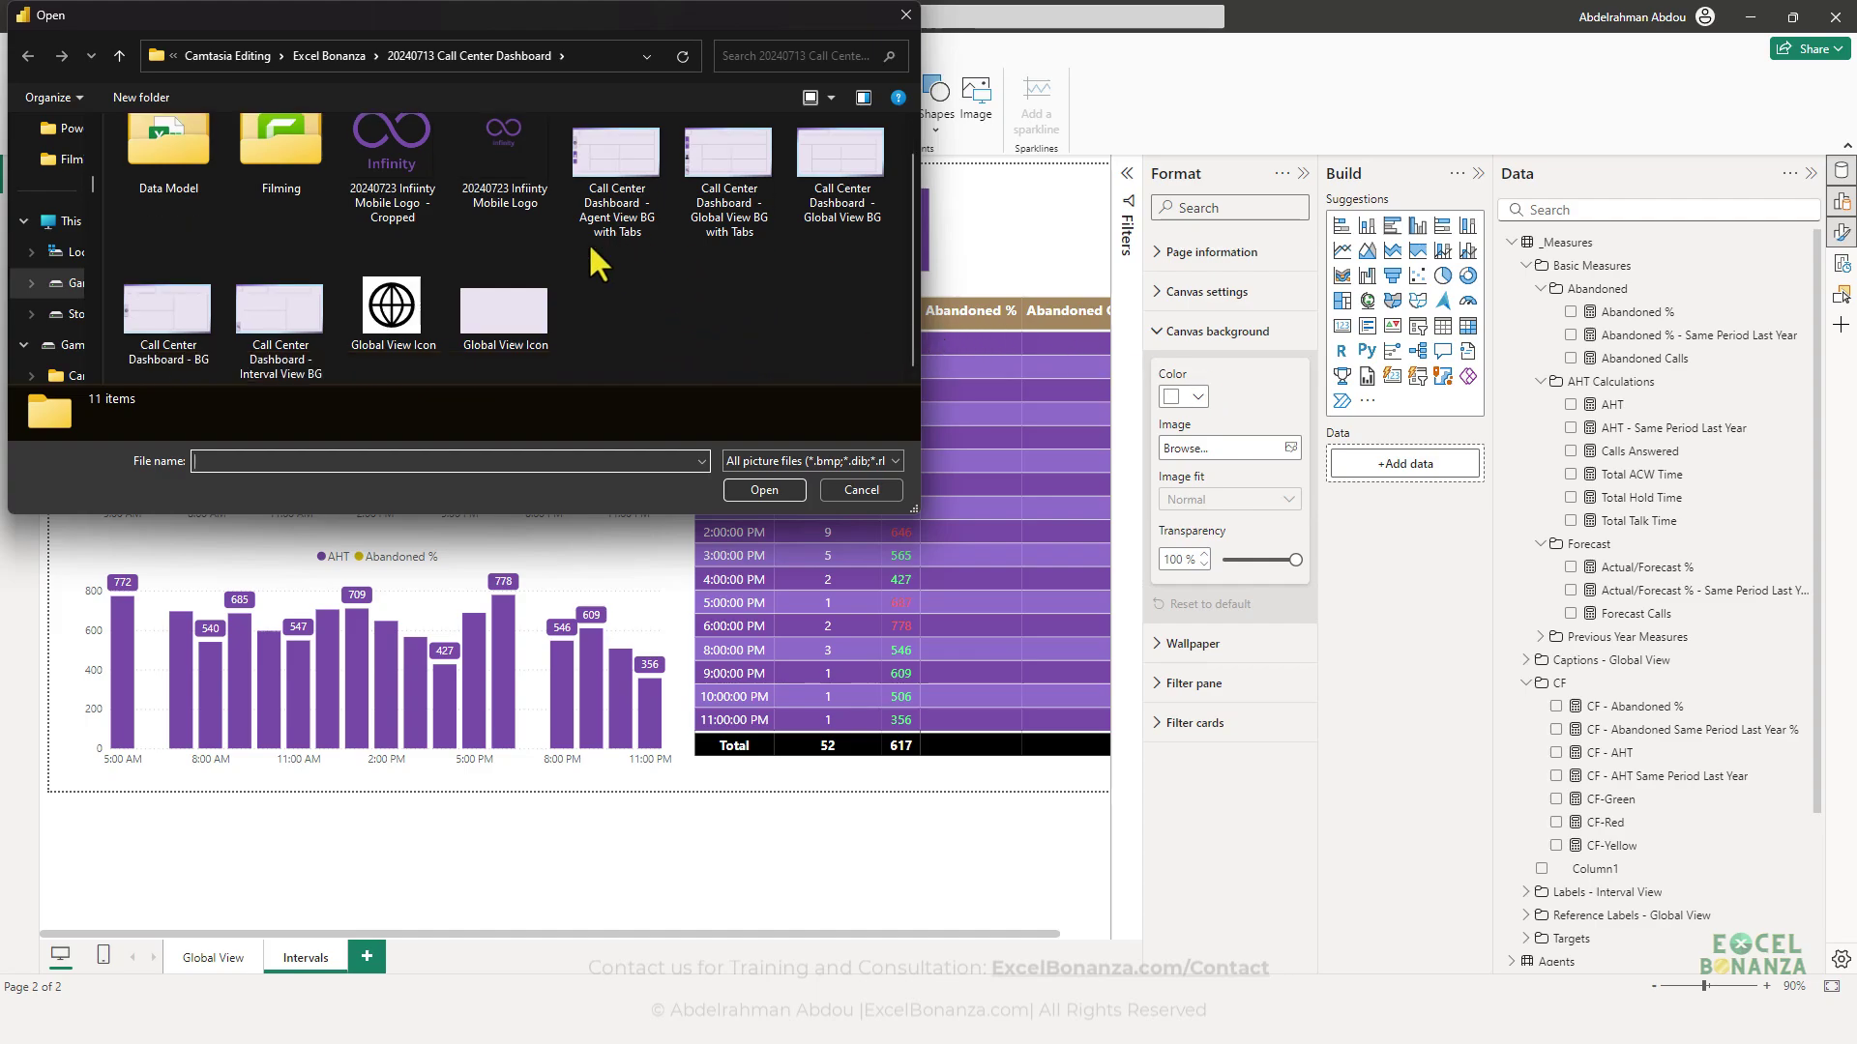
pyautogui.doubleClick(279, 179)
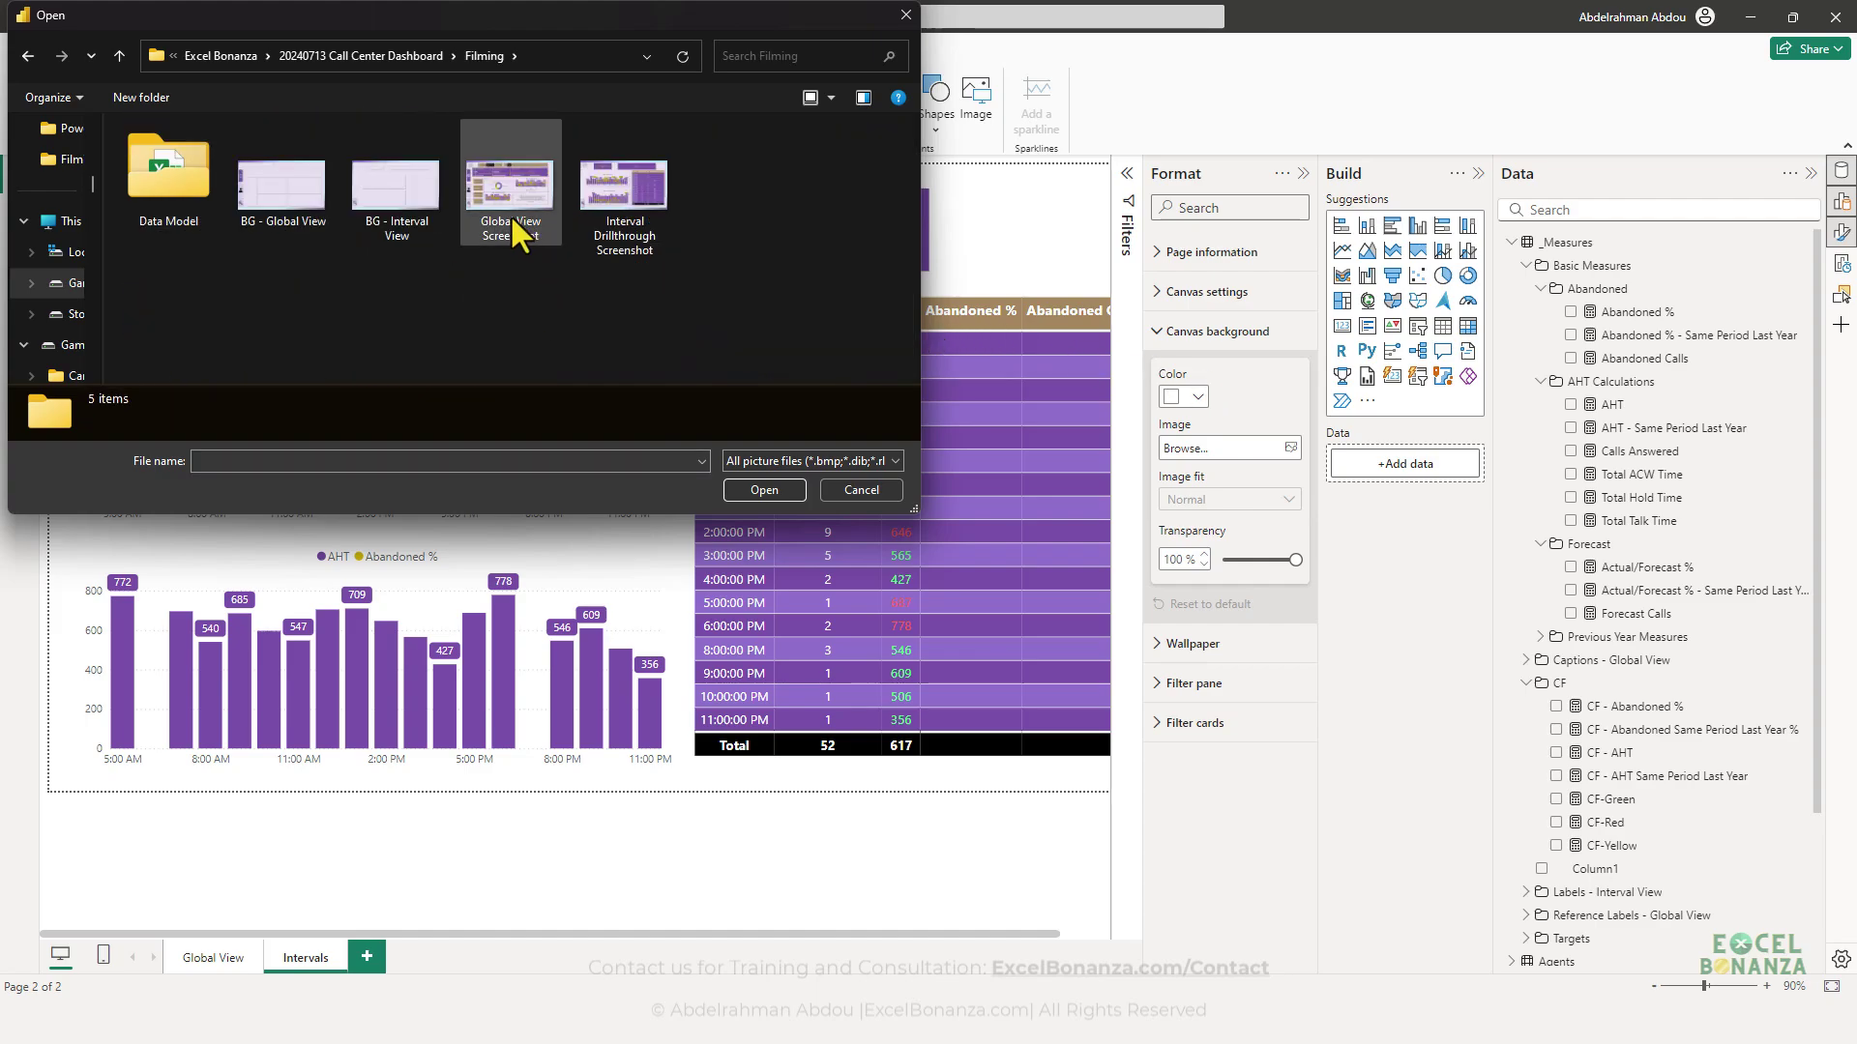
pyautogui.click(385, 183)
pyautogui.doubleClick(385, 183)
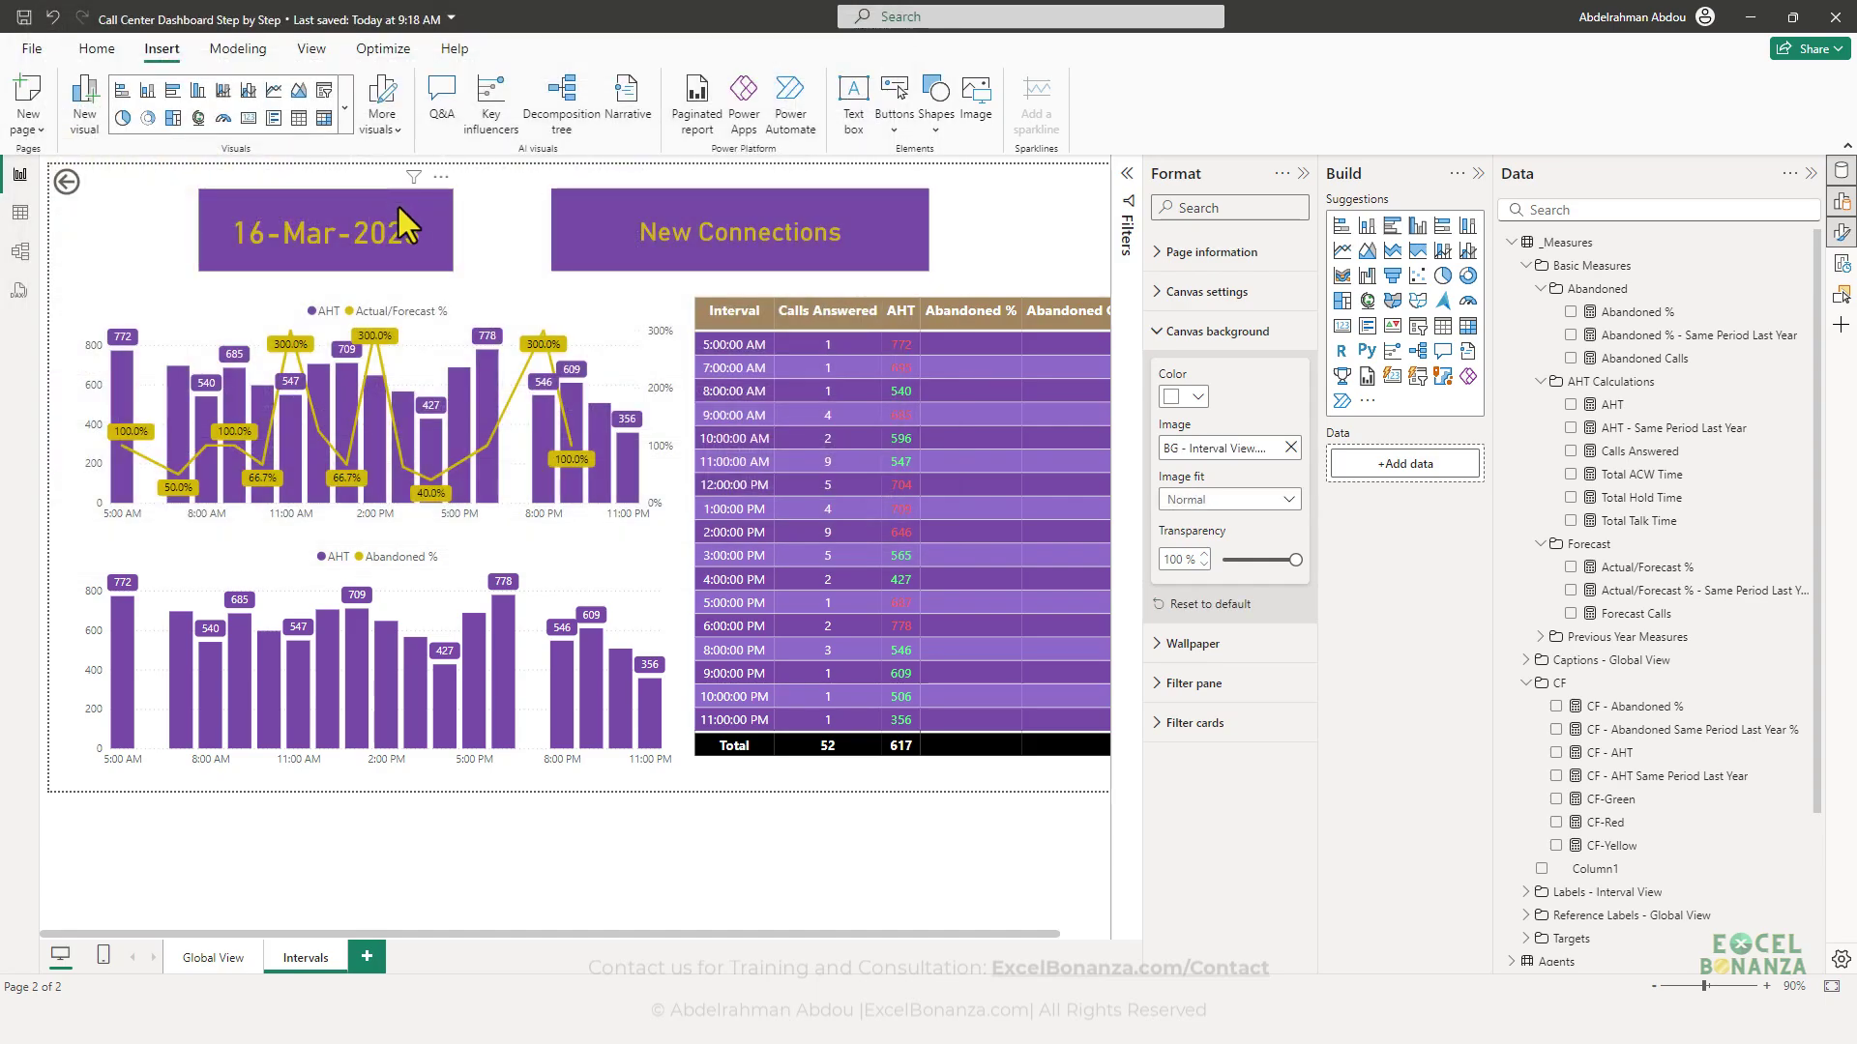
pyautogui.moveTo(1293, 556); pyautogui.dragTo(1223, 560)
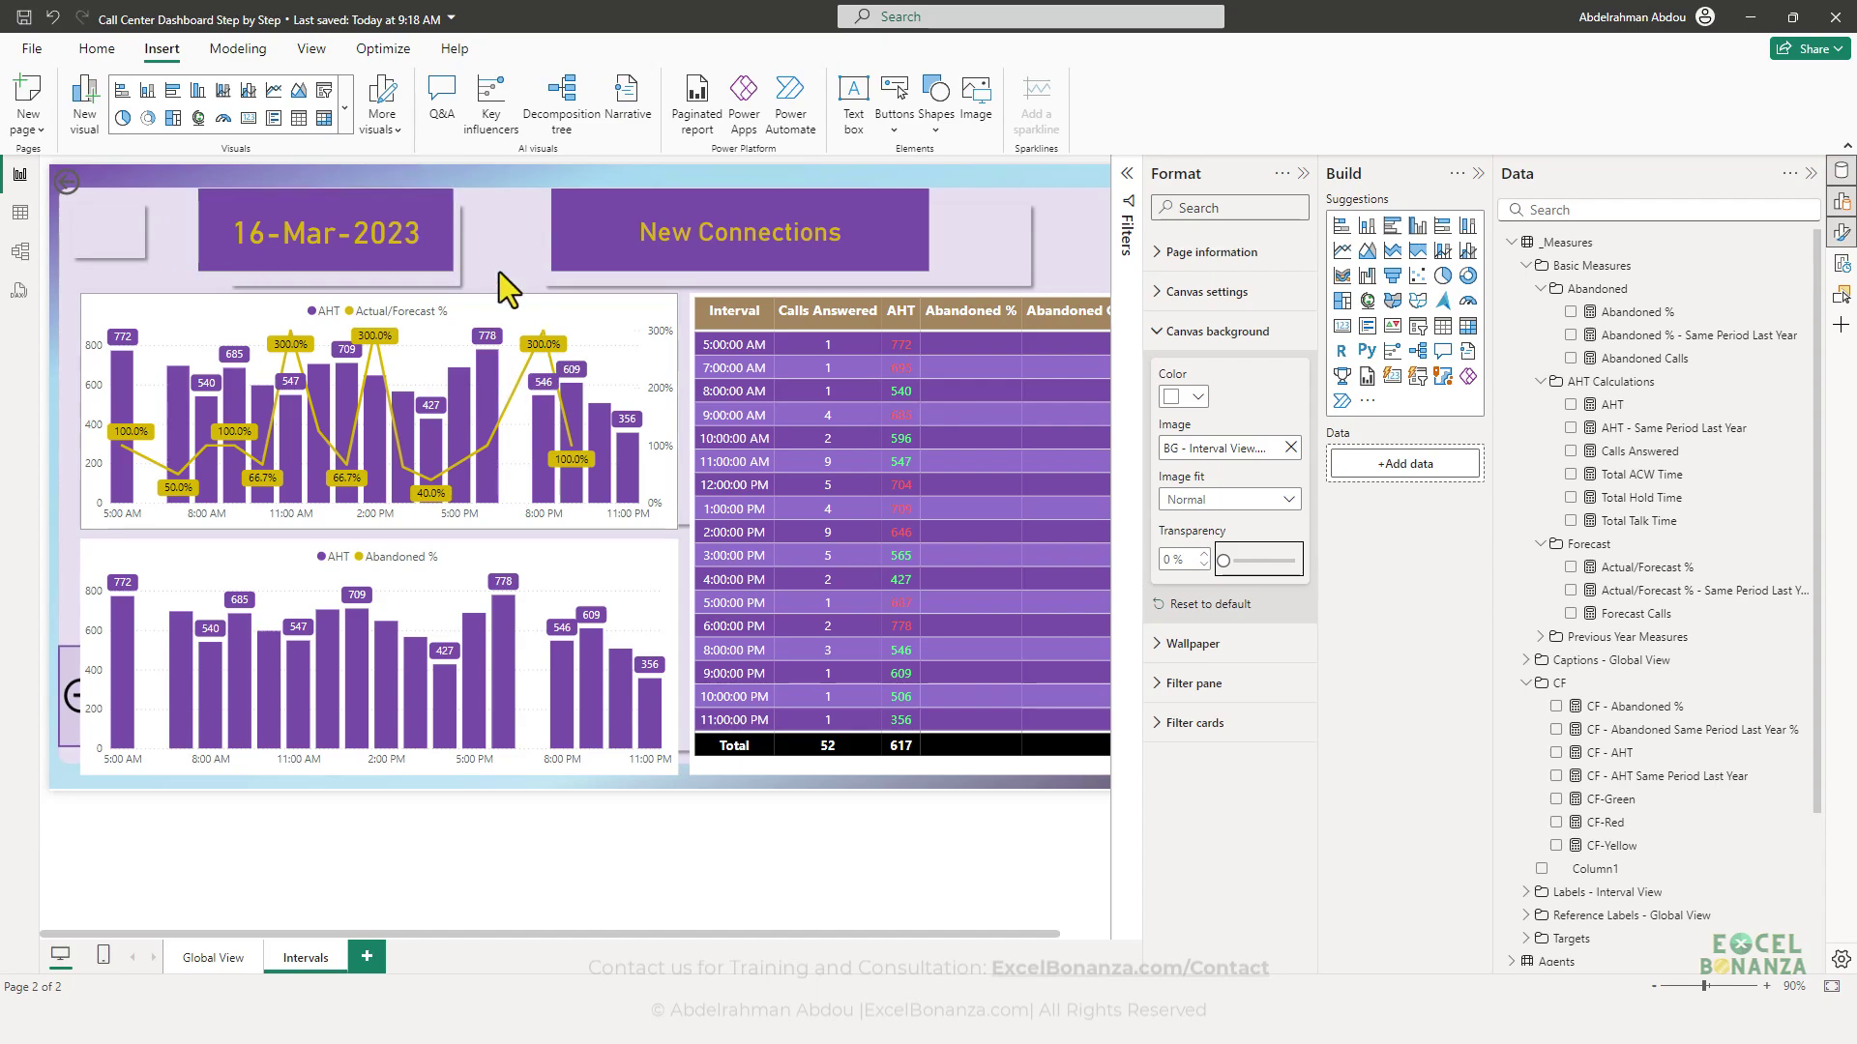
# - Move and resize the date card and the selected departments card to fit their frames in the Intervals background
pyautogui.click(240, 253)
pyautogui.moveTo(196, 269); pyautogui.dragTo(235, 277)
pyautogui.moveTo(254, 200)
pyautogui.mouseDown()
pyautogui.moveTo(269, 217)
pyautogui.moveTo(249, 210)
pyautogui.mouseUp()
pyautogui.moveTo(249, 292)
pyautogui.mouseDown()
pyautogui.moveTo(260, 280)
pyautogui.moveTo(238, 283)
pyautogui.mouseUp()
pyautogui.click(590, 261)
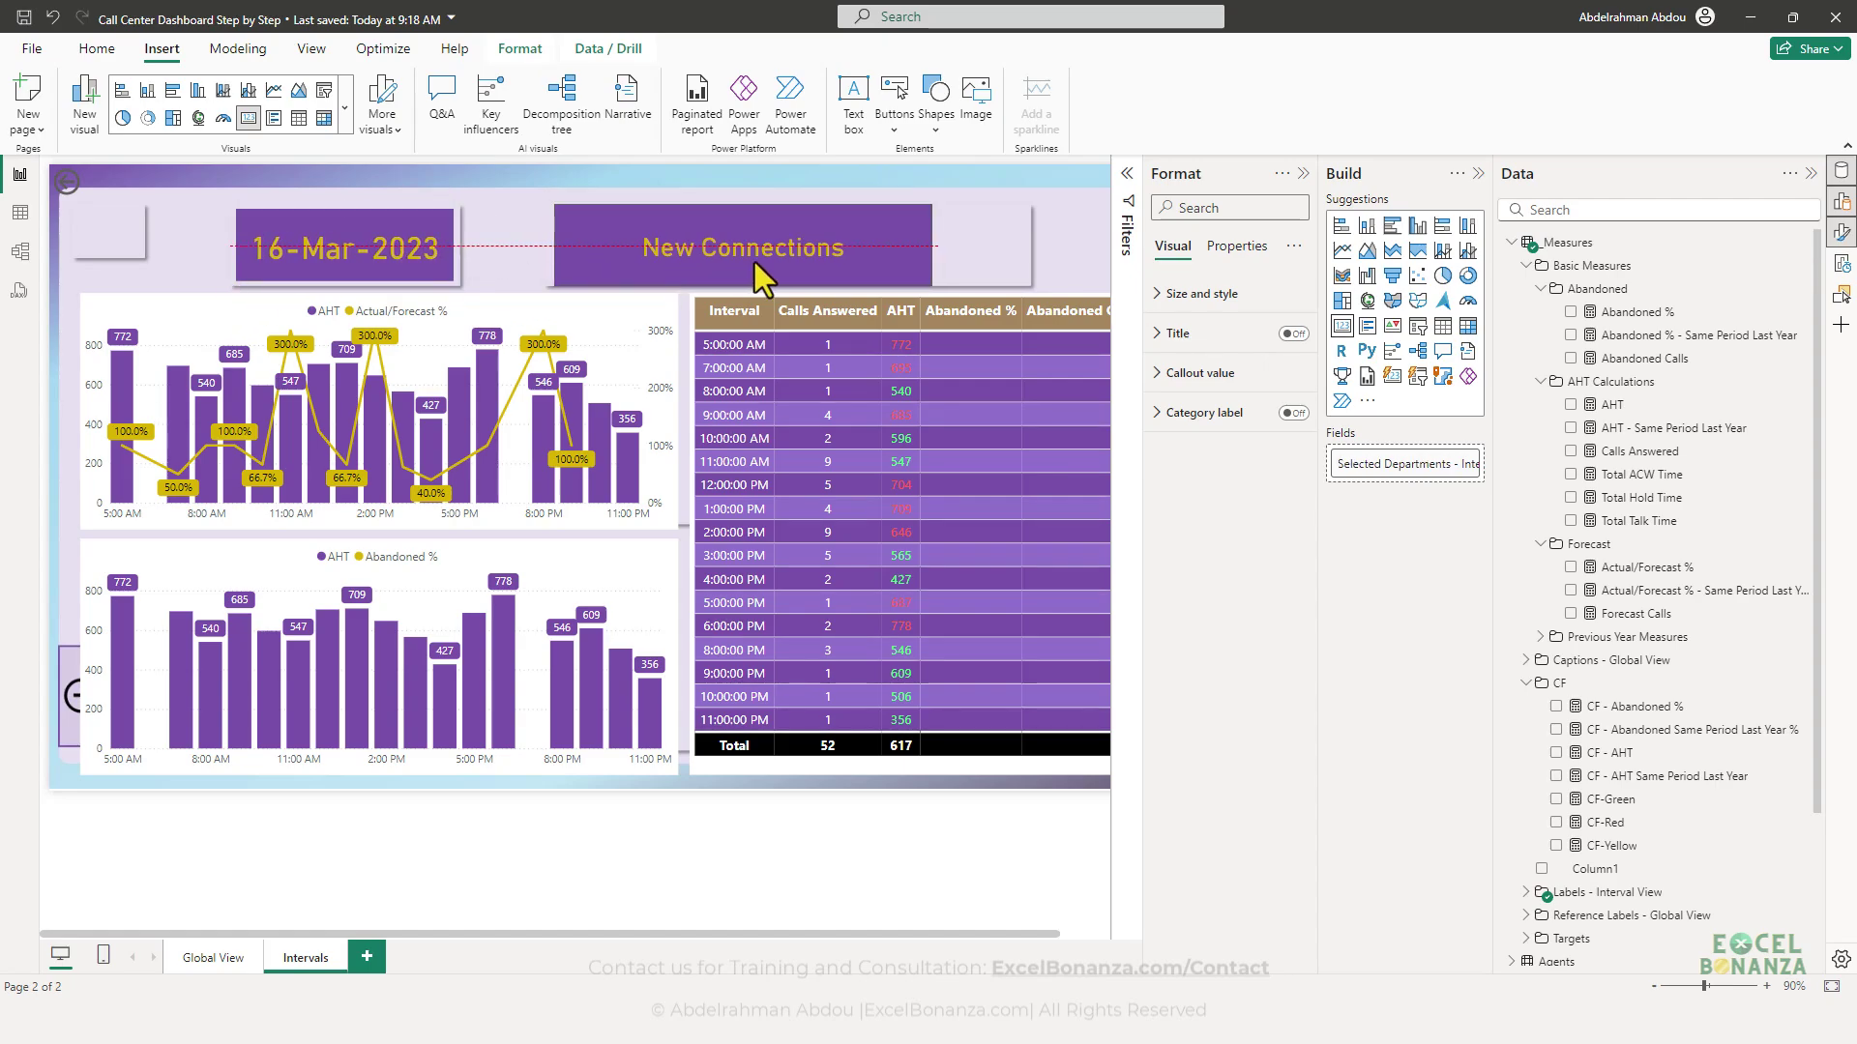
pyautogui.moveTo(929, 271); pyautogui.dragTo(992, 238)
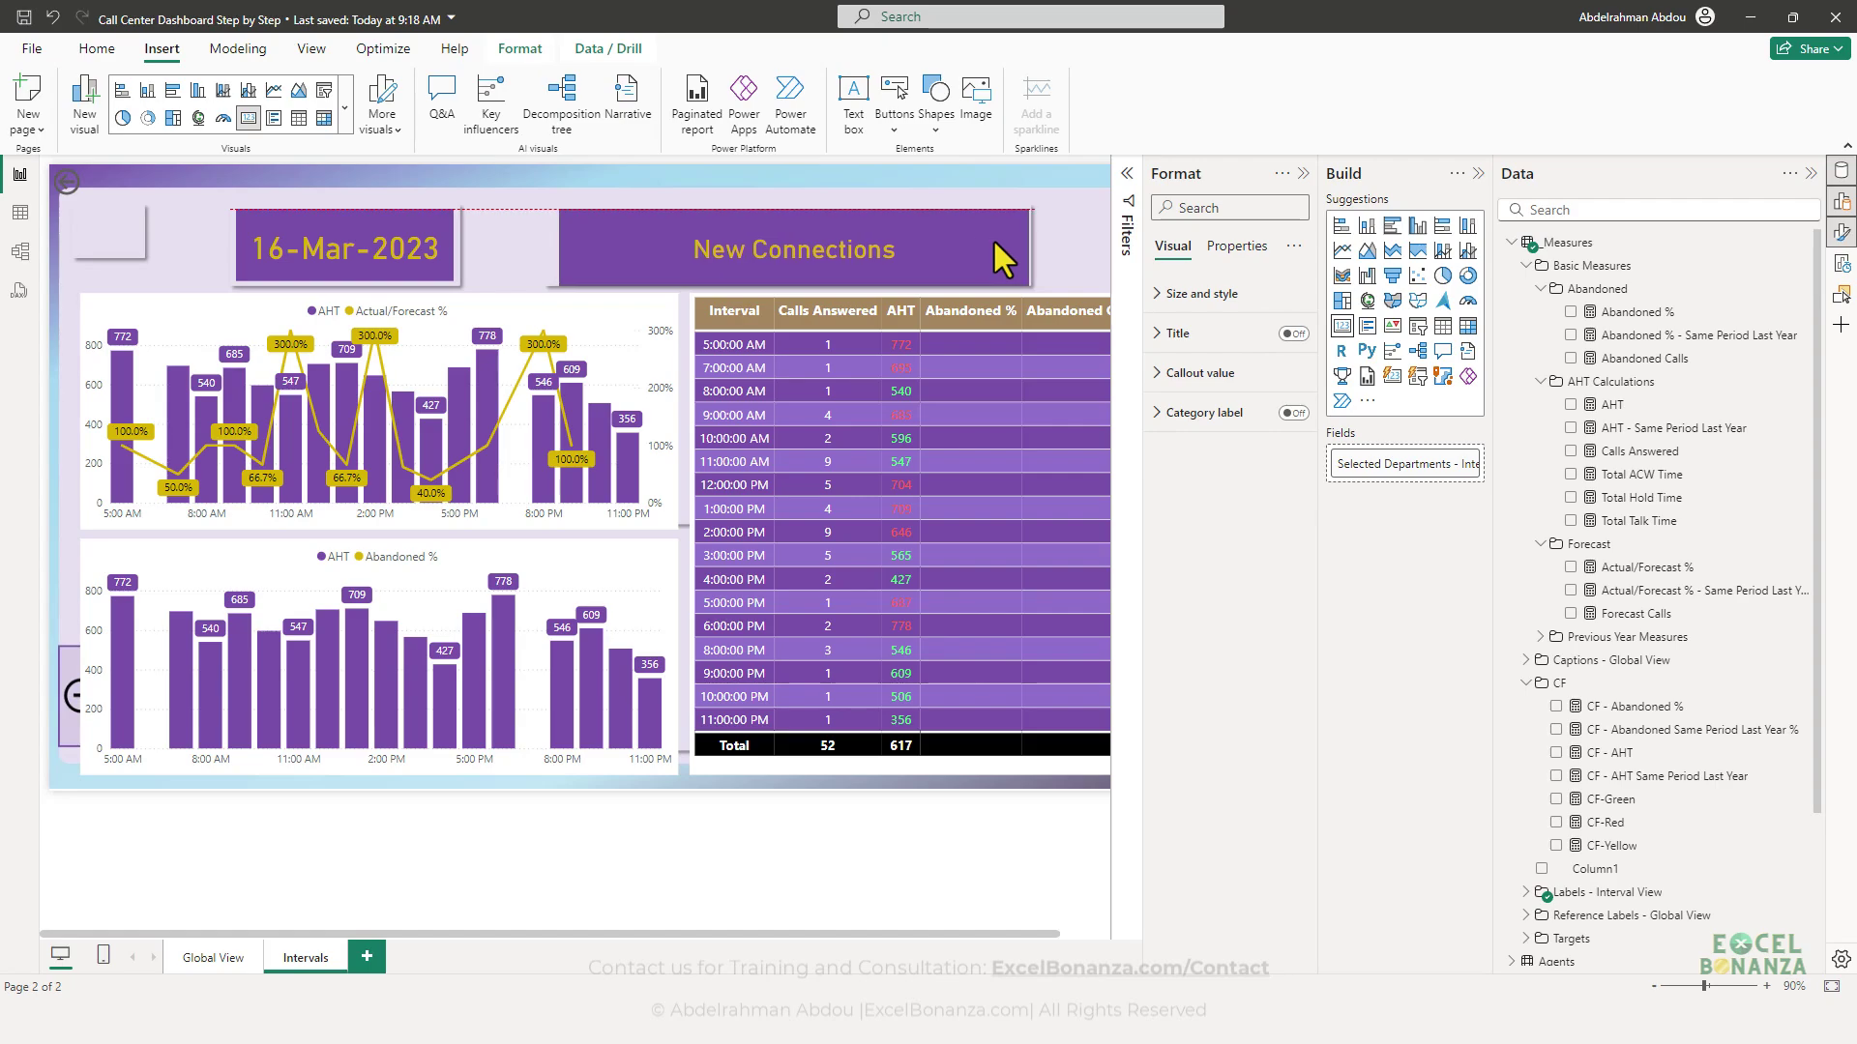
# - Turn off the background of the AHT vs Actual/Forecast % and AHT vs Abandoned % charts on the Intervals page
pyautogui.click(646, 340)
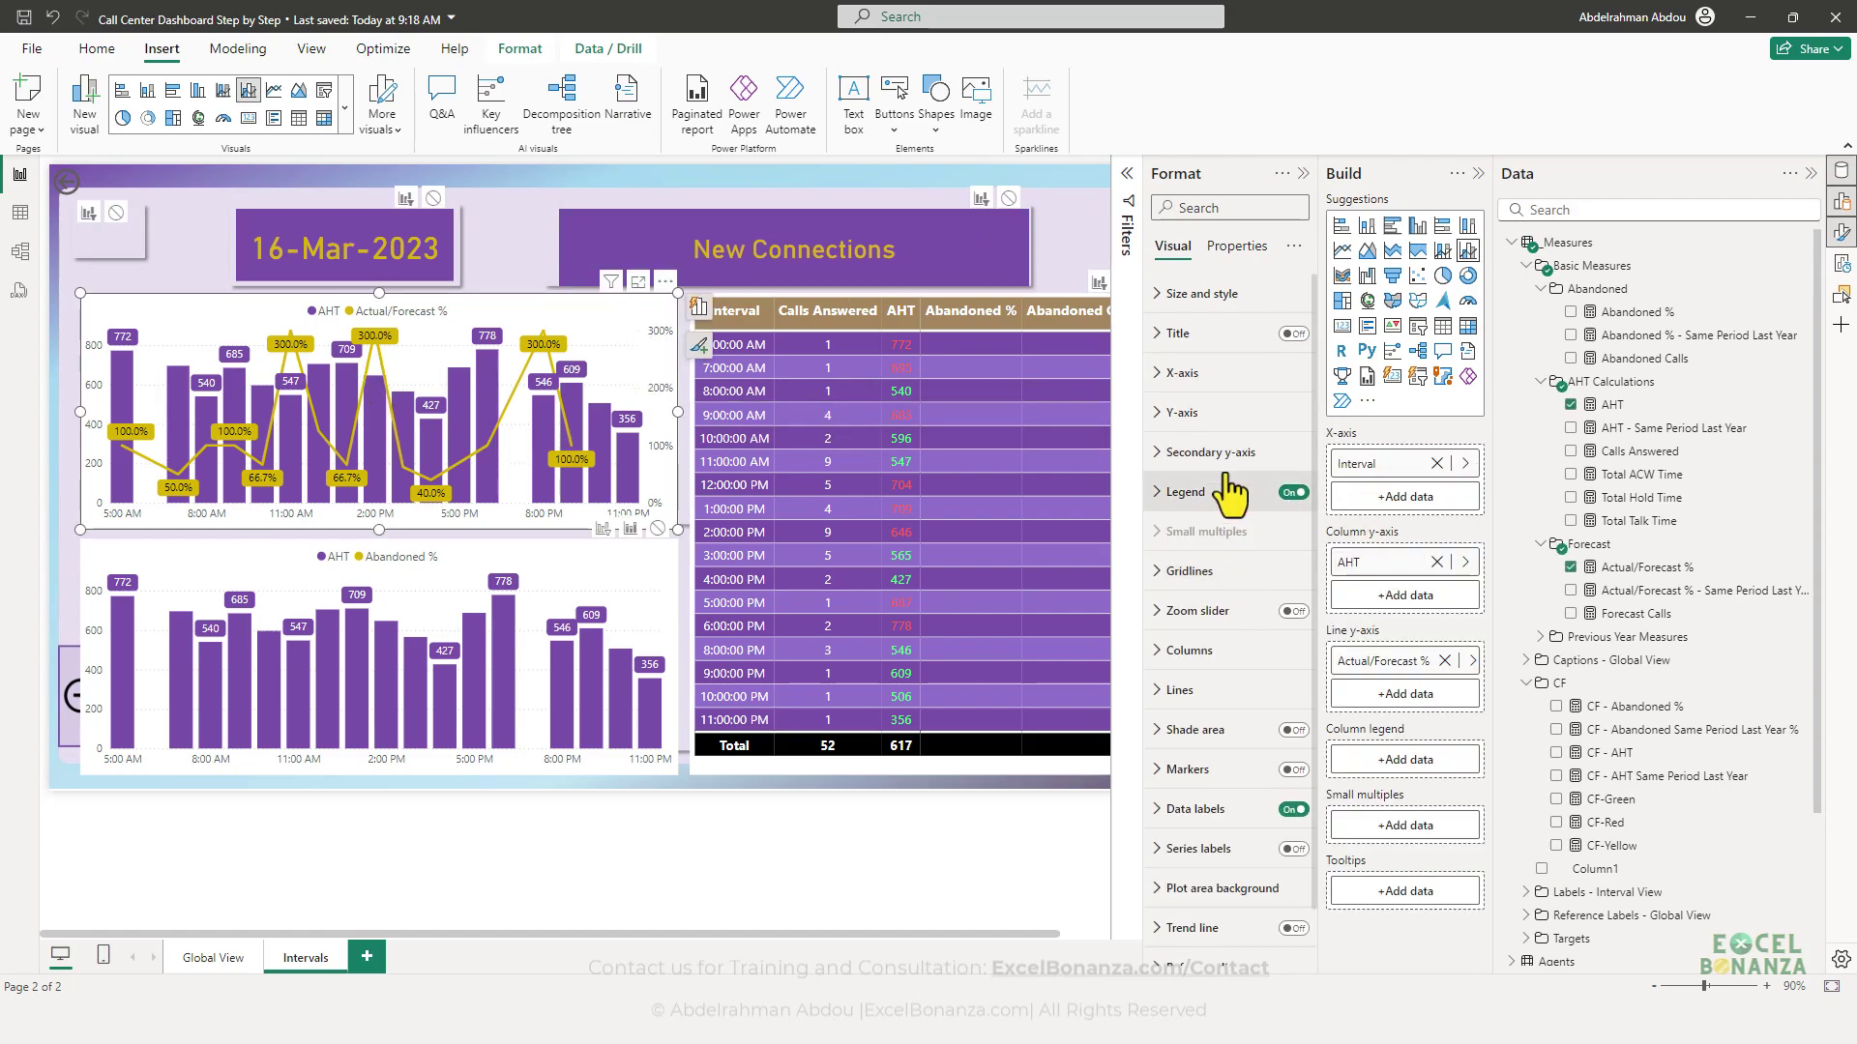
pyautogui.scroll(-1, 1230, 474)
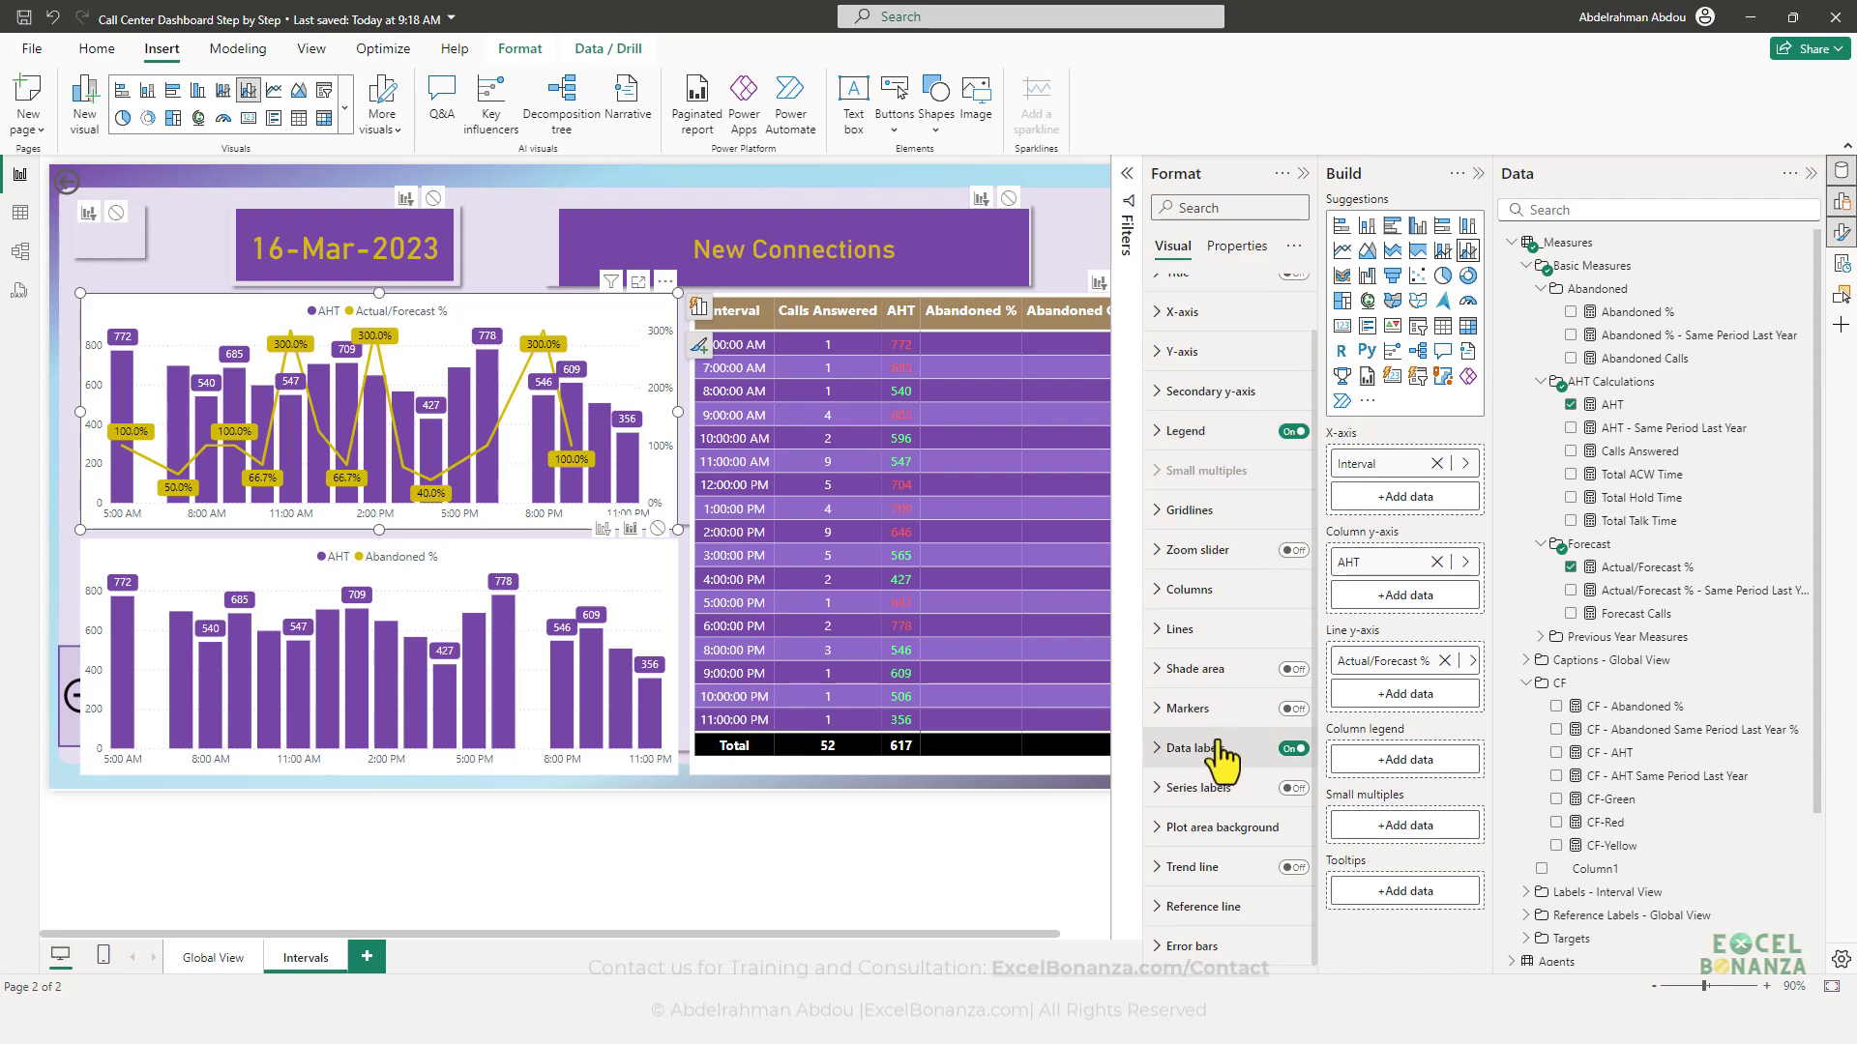
pyautogui.scroll(2, 1223, 754)
pyautogui.click(1199, 293)
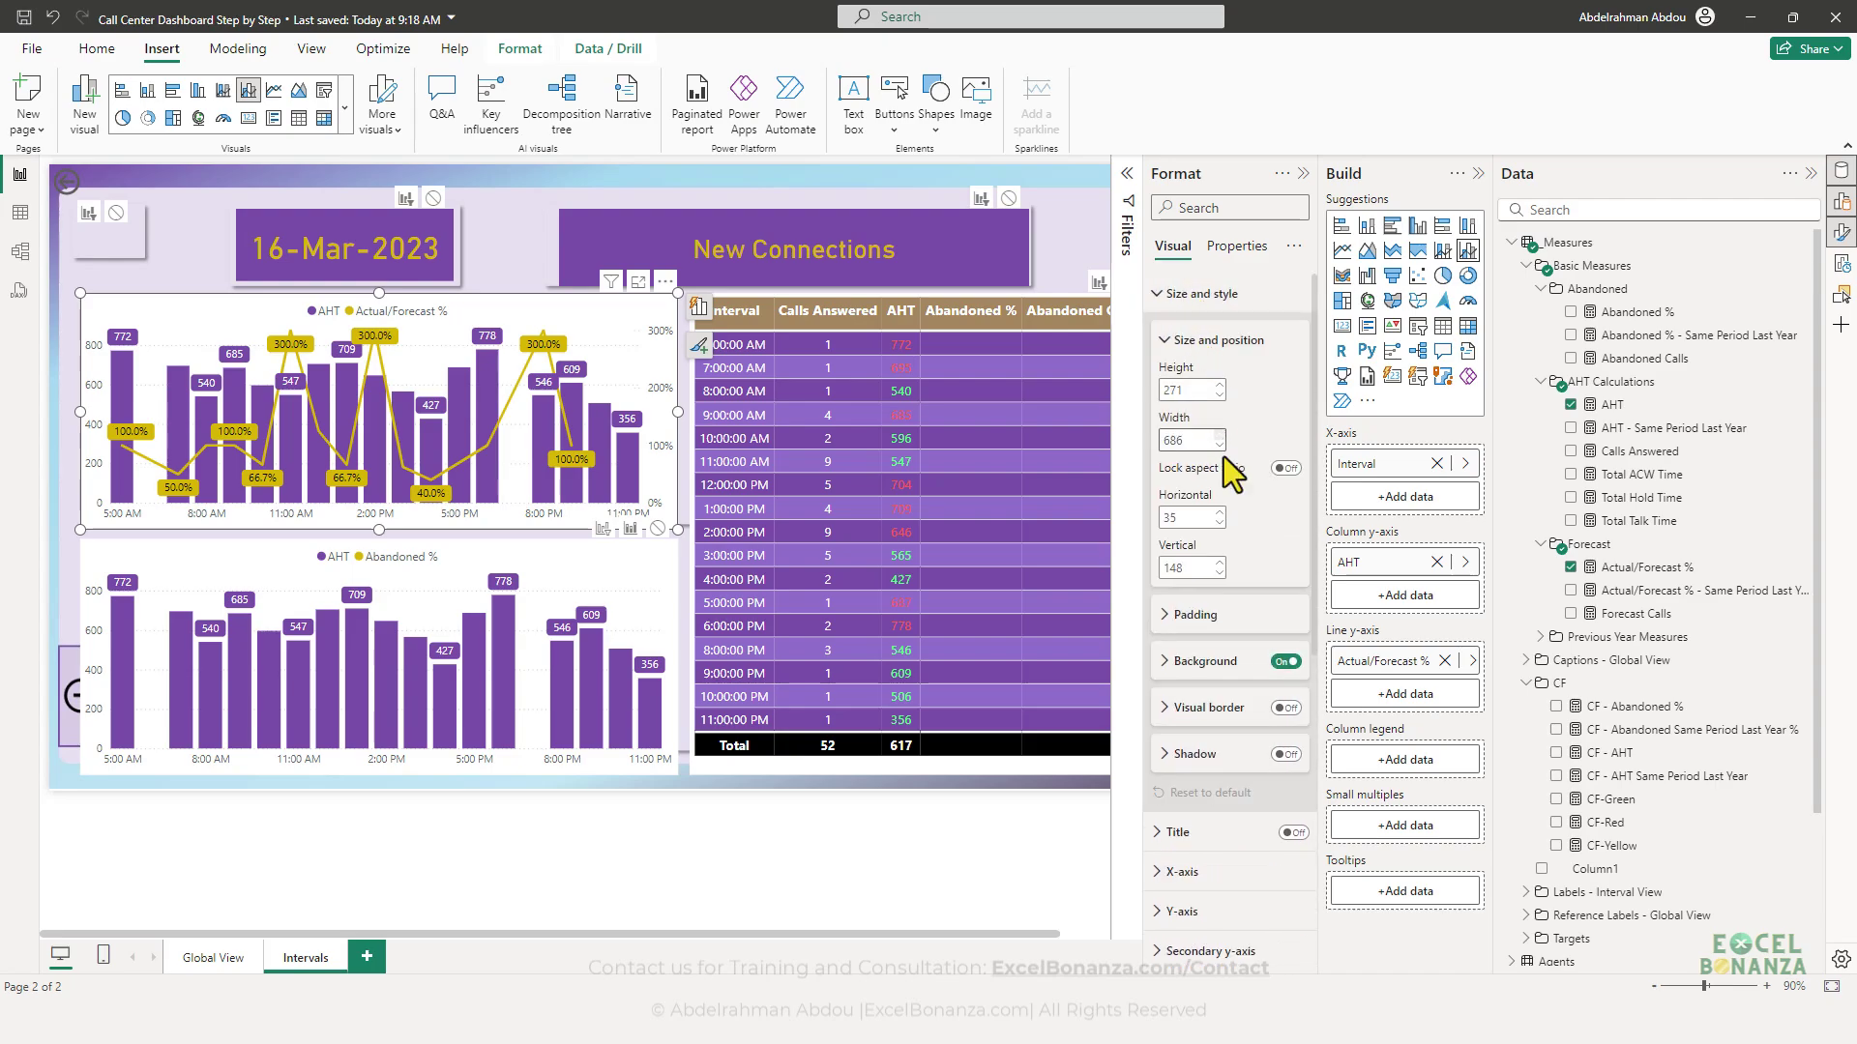
pyautogui.click(653, 579)
pyautogui.click(1257, 661)
pyautogui.click(1286, 661)
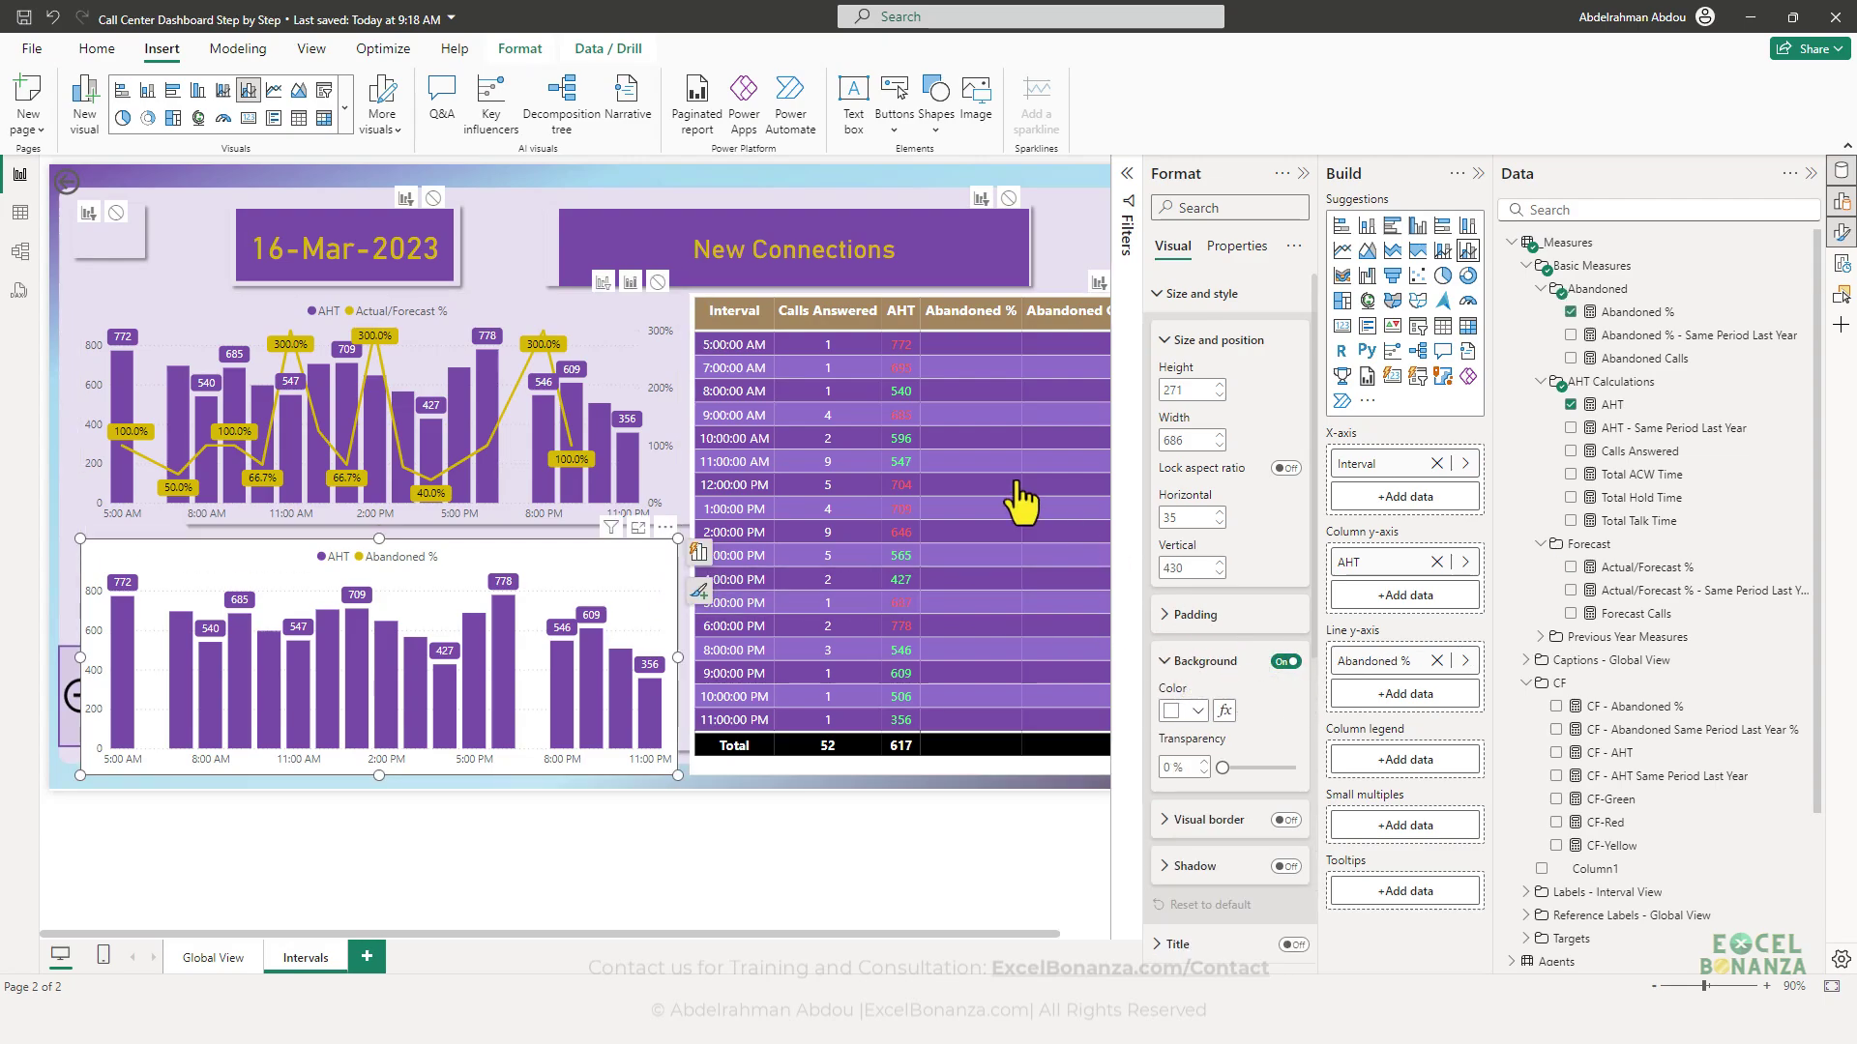
# - Turn off the interval table's background and resize the table to about 418 wide by 516 high within its tall frame
pyautogui.click(749, 314)
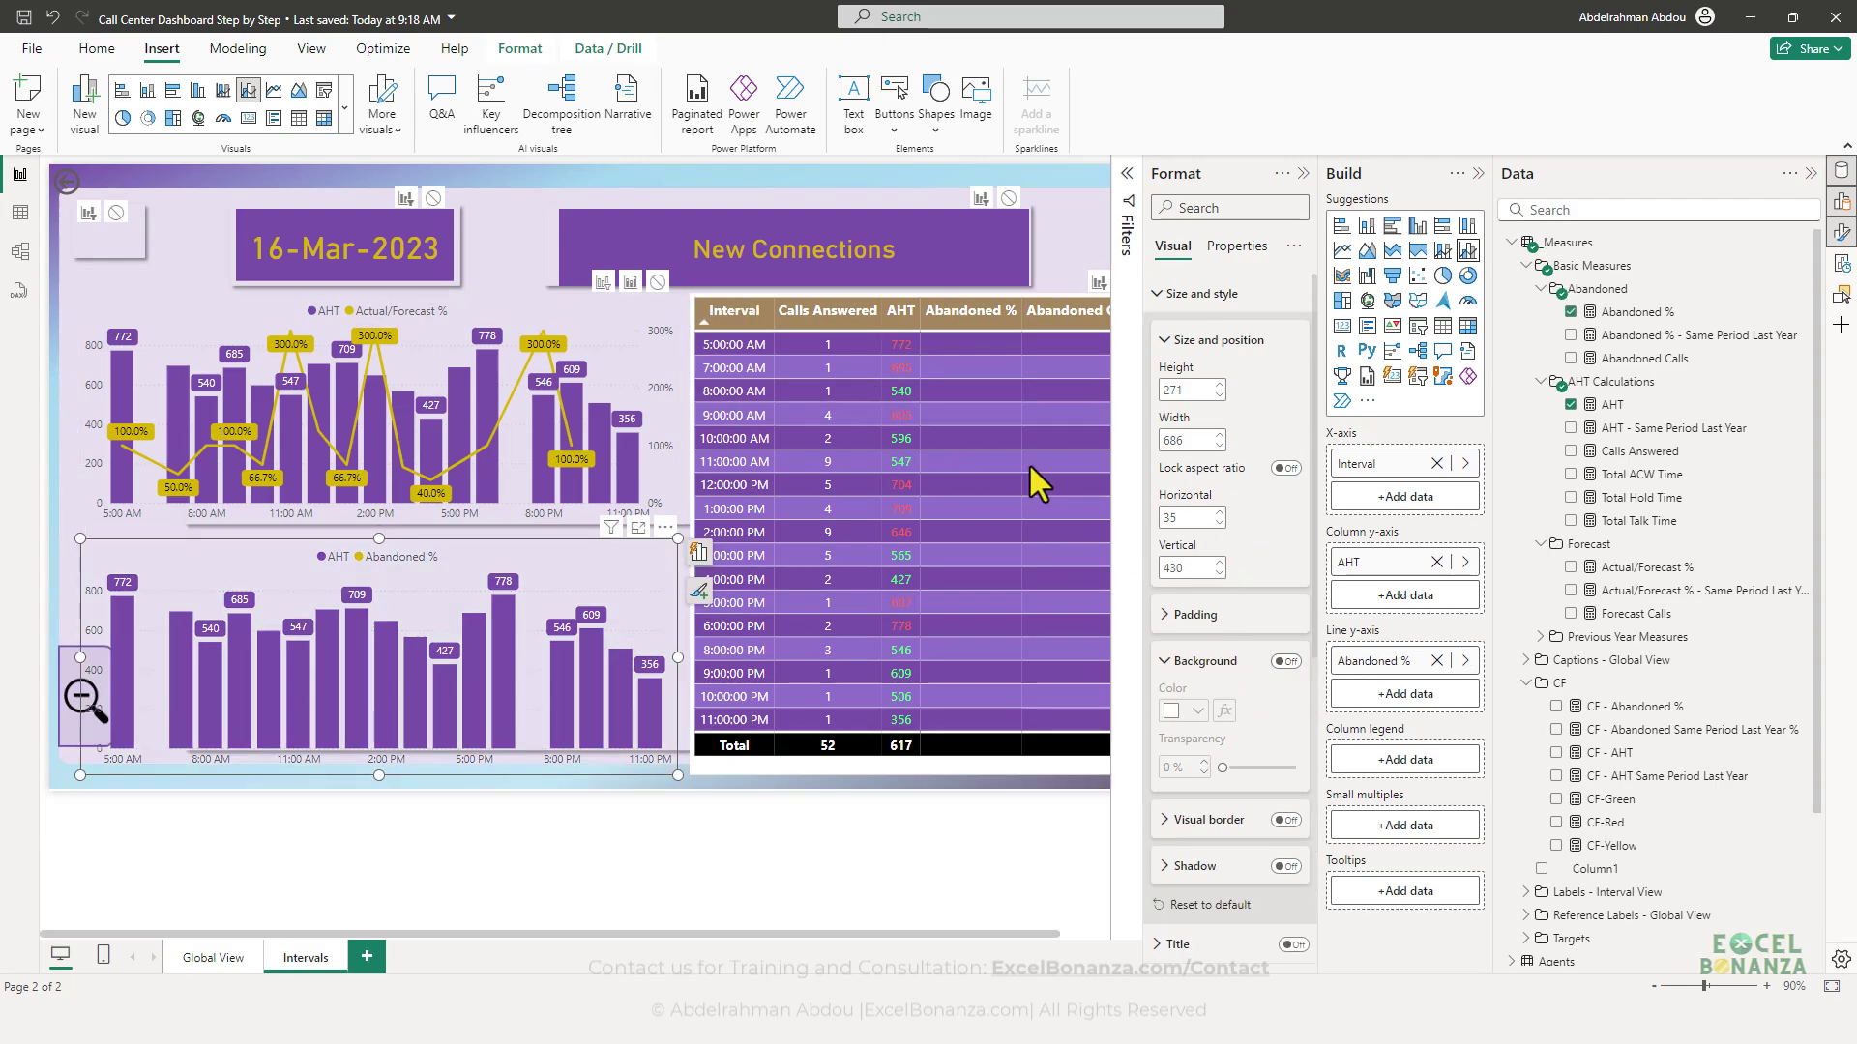
pyautogui.click(954, 316)
pyautogui.click(953, 360)
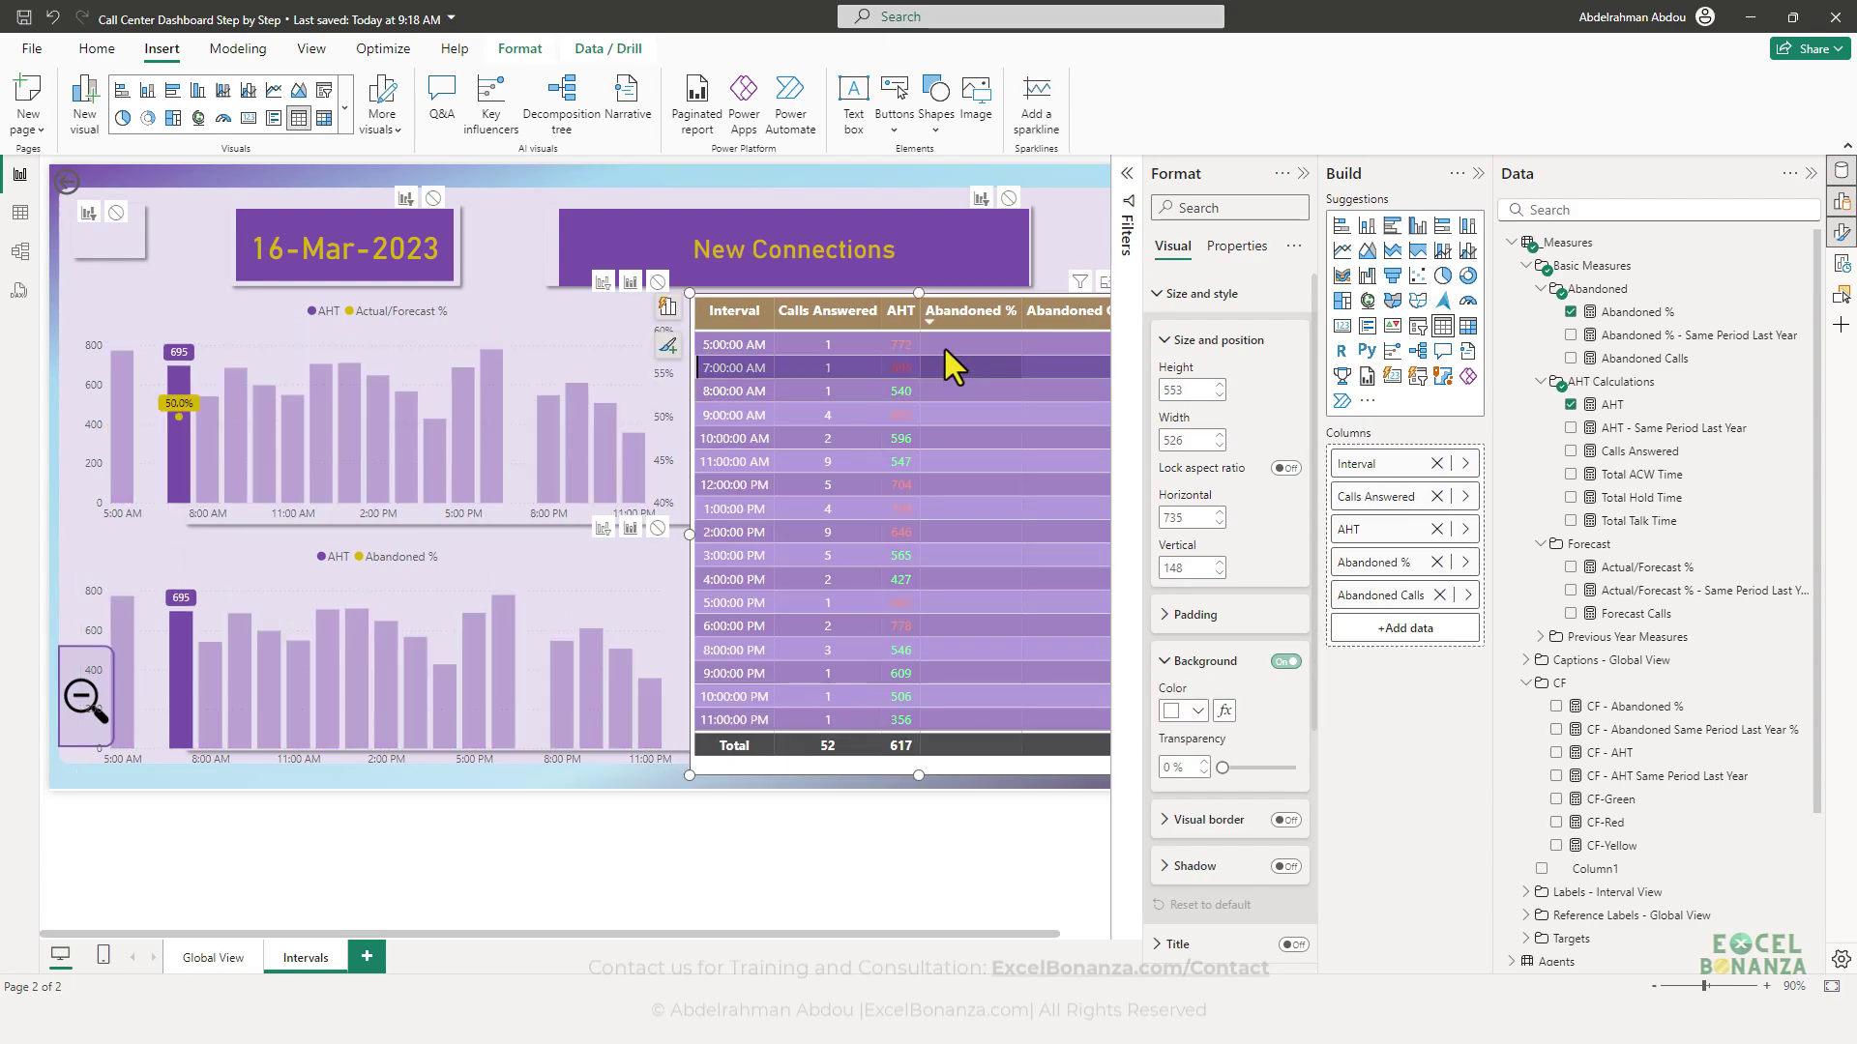
pyautogui.click(951, 363)
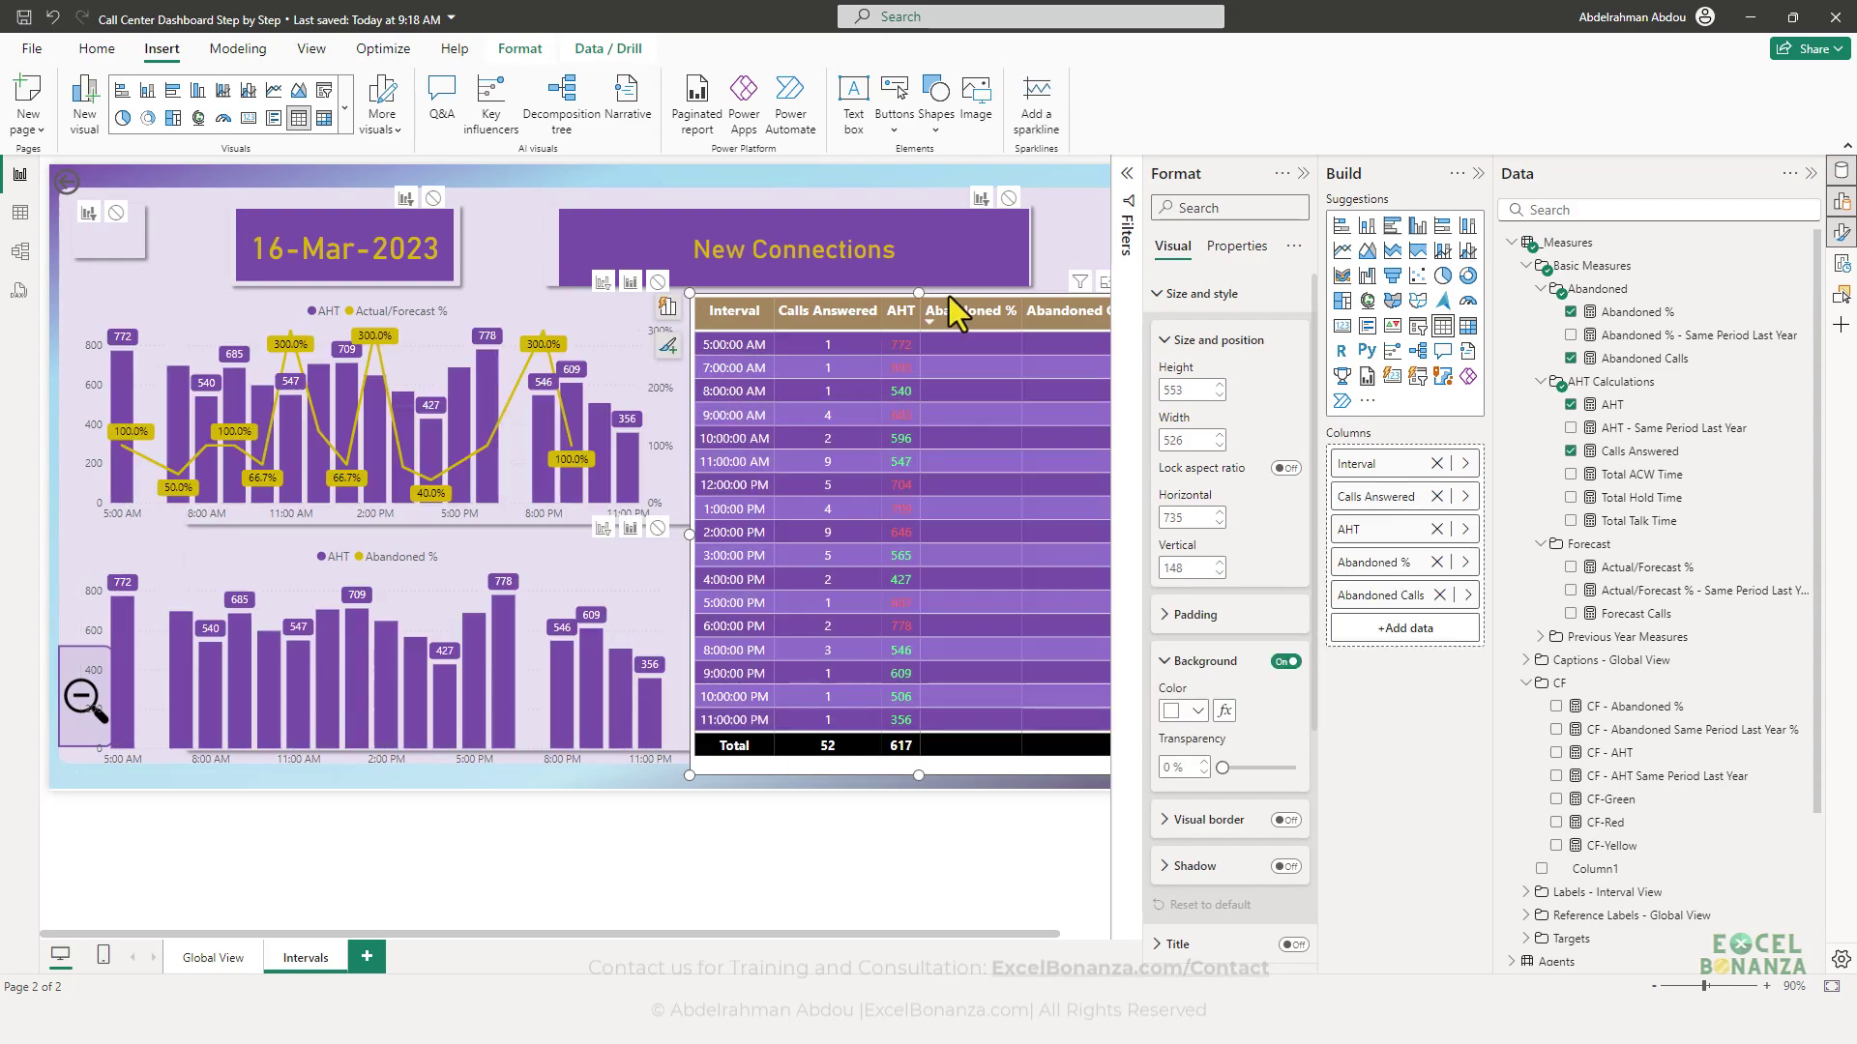
pyautogui.click(1284, 662)
pyautogui.moveTo(803, 751); pyautogui.dragTo(782, 741)
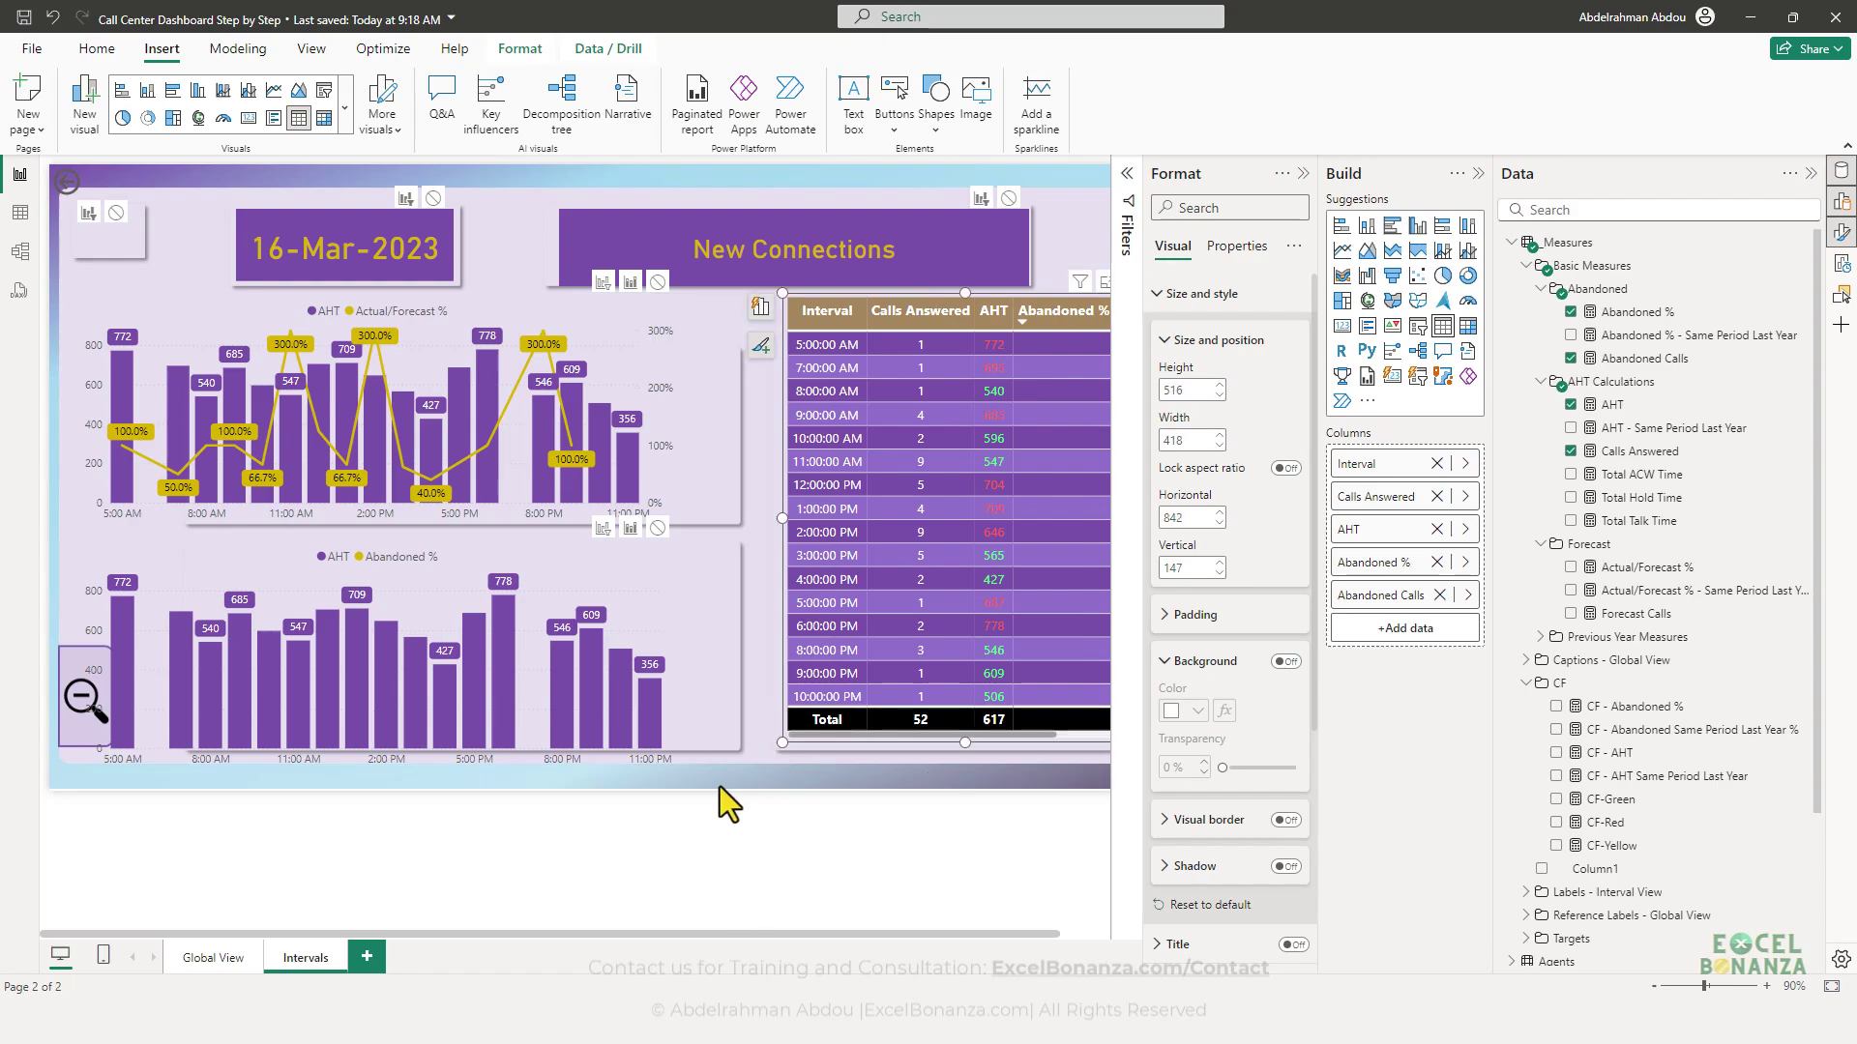
# - Resize the AHT vs Abandoned % chart to about 637 wide by 224 high, clear of the magnifier icon and over the lower frame
pyautogui.click(669, 752)
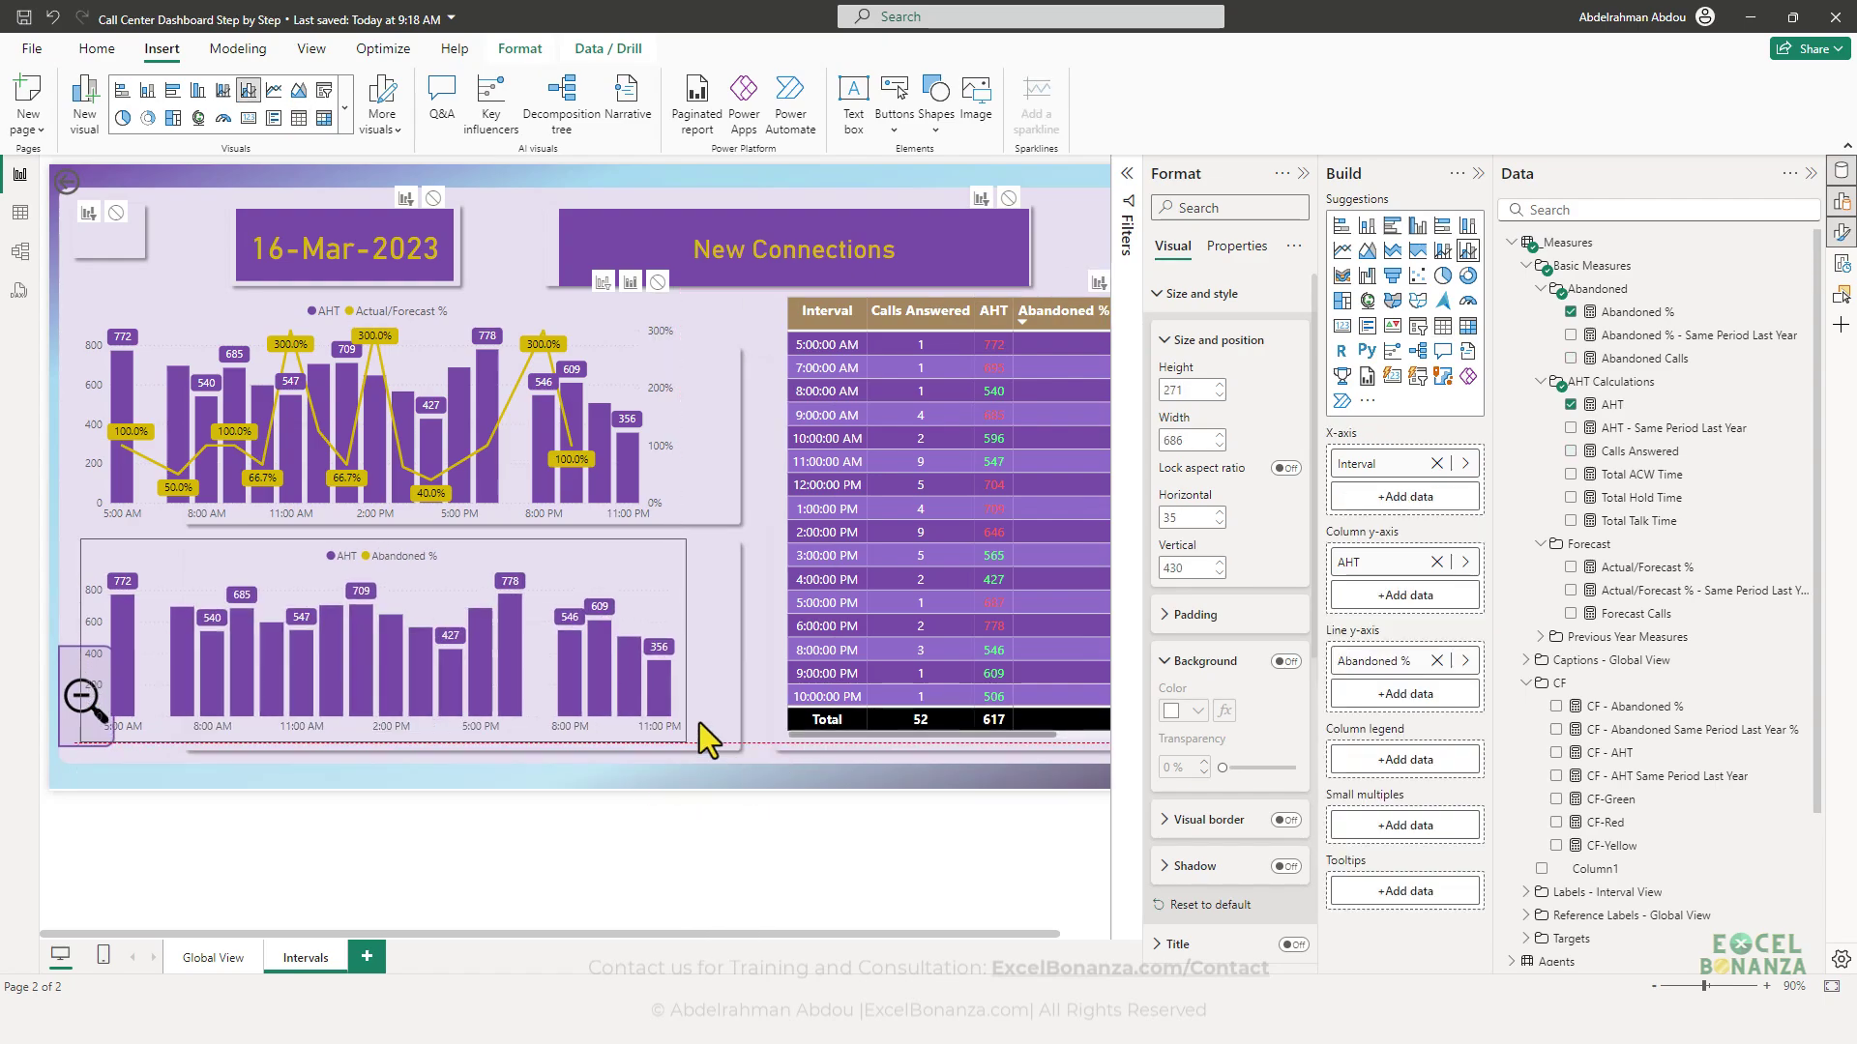
pyautogui.moveTo(677, 767); pyautogui.dragTo(744, 734)
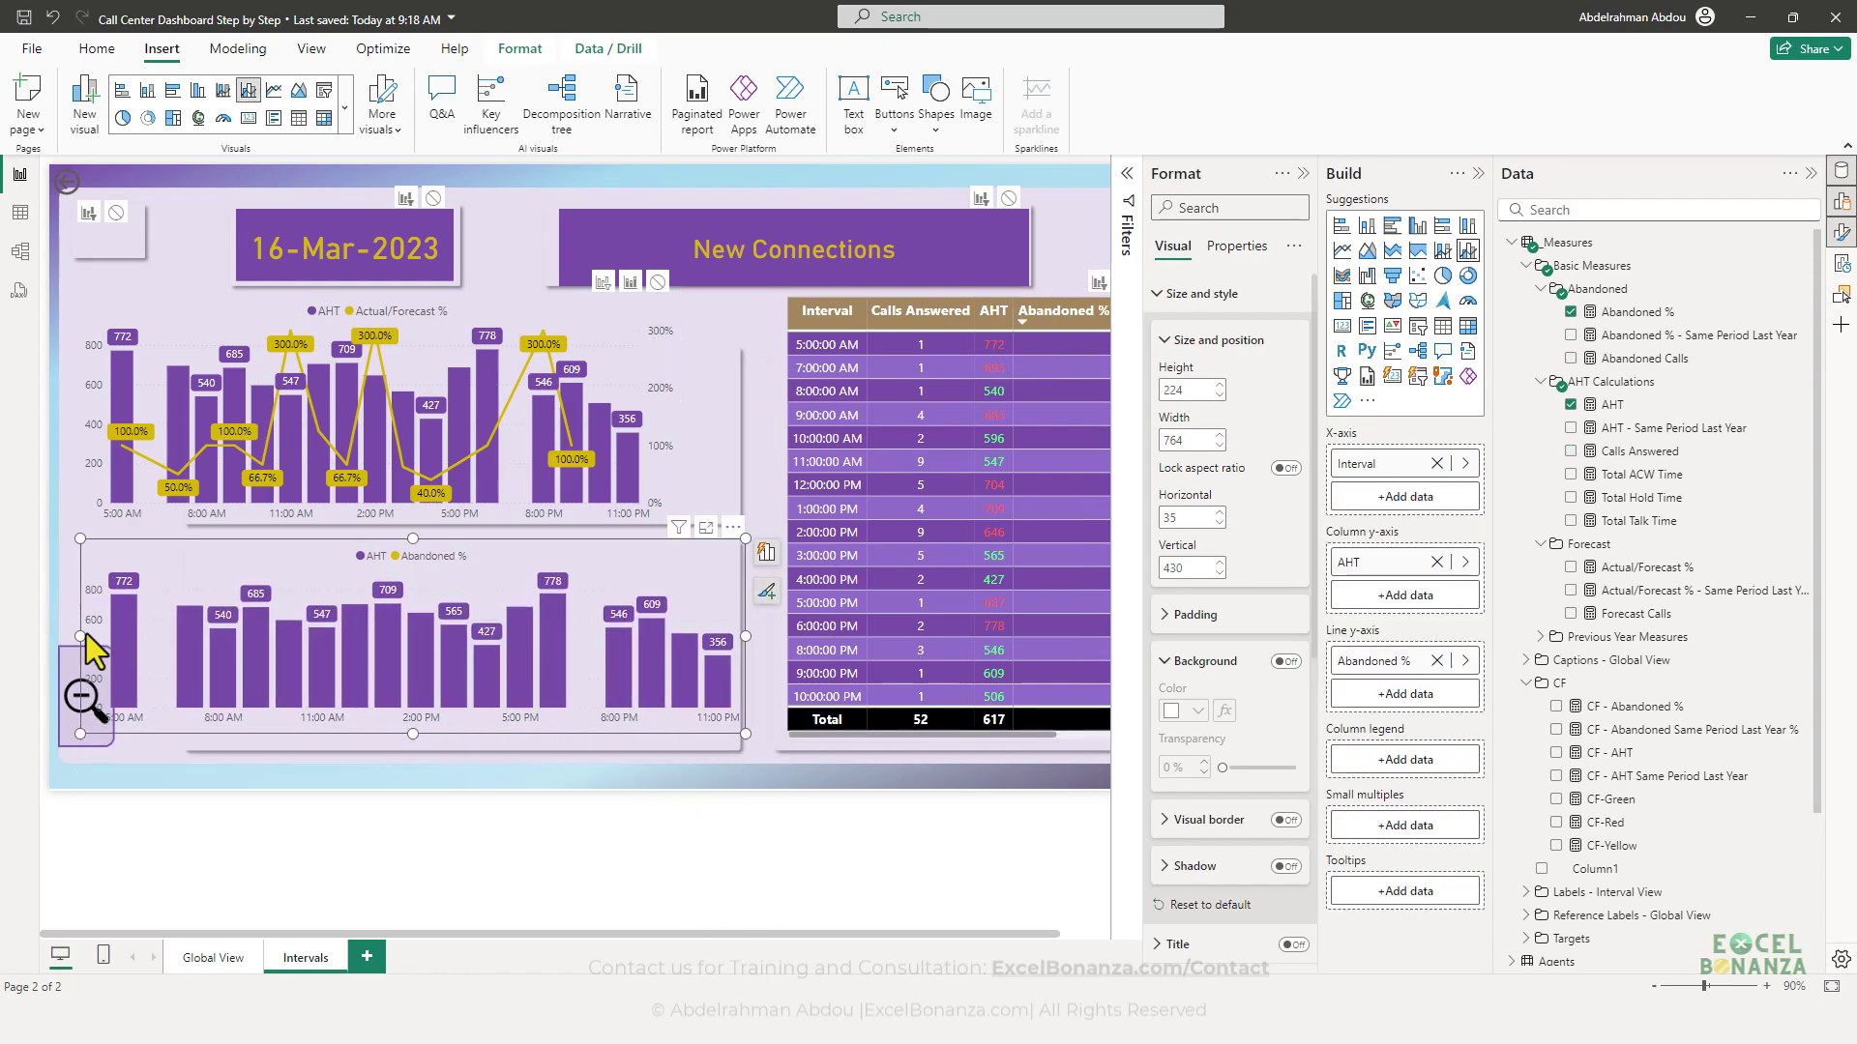
pyautogui.moveTo(80, 637); pyautogui.dragTo(192, 663)
# - Fit the AHT vs Actual/Forecast % chart to the upper frame at about 637 by 211, and refine the lower chart to about 624 by 234
pyautogui.click(149, 456)
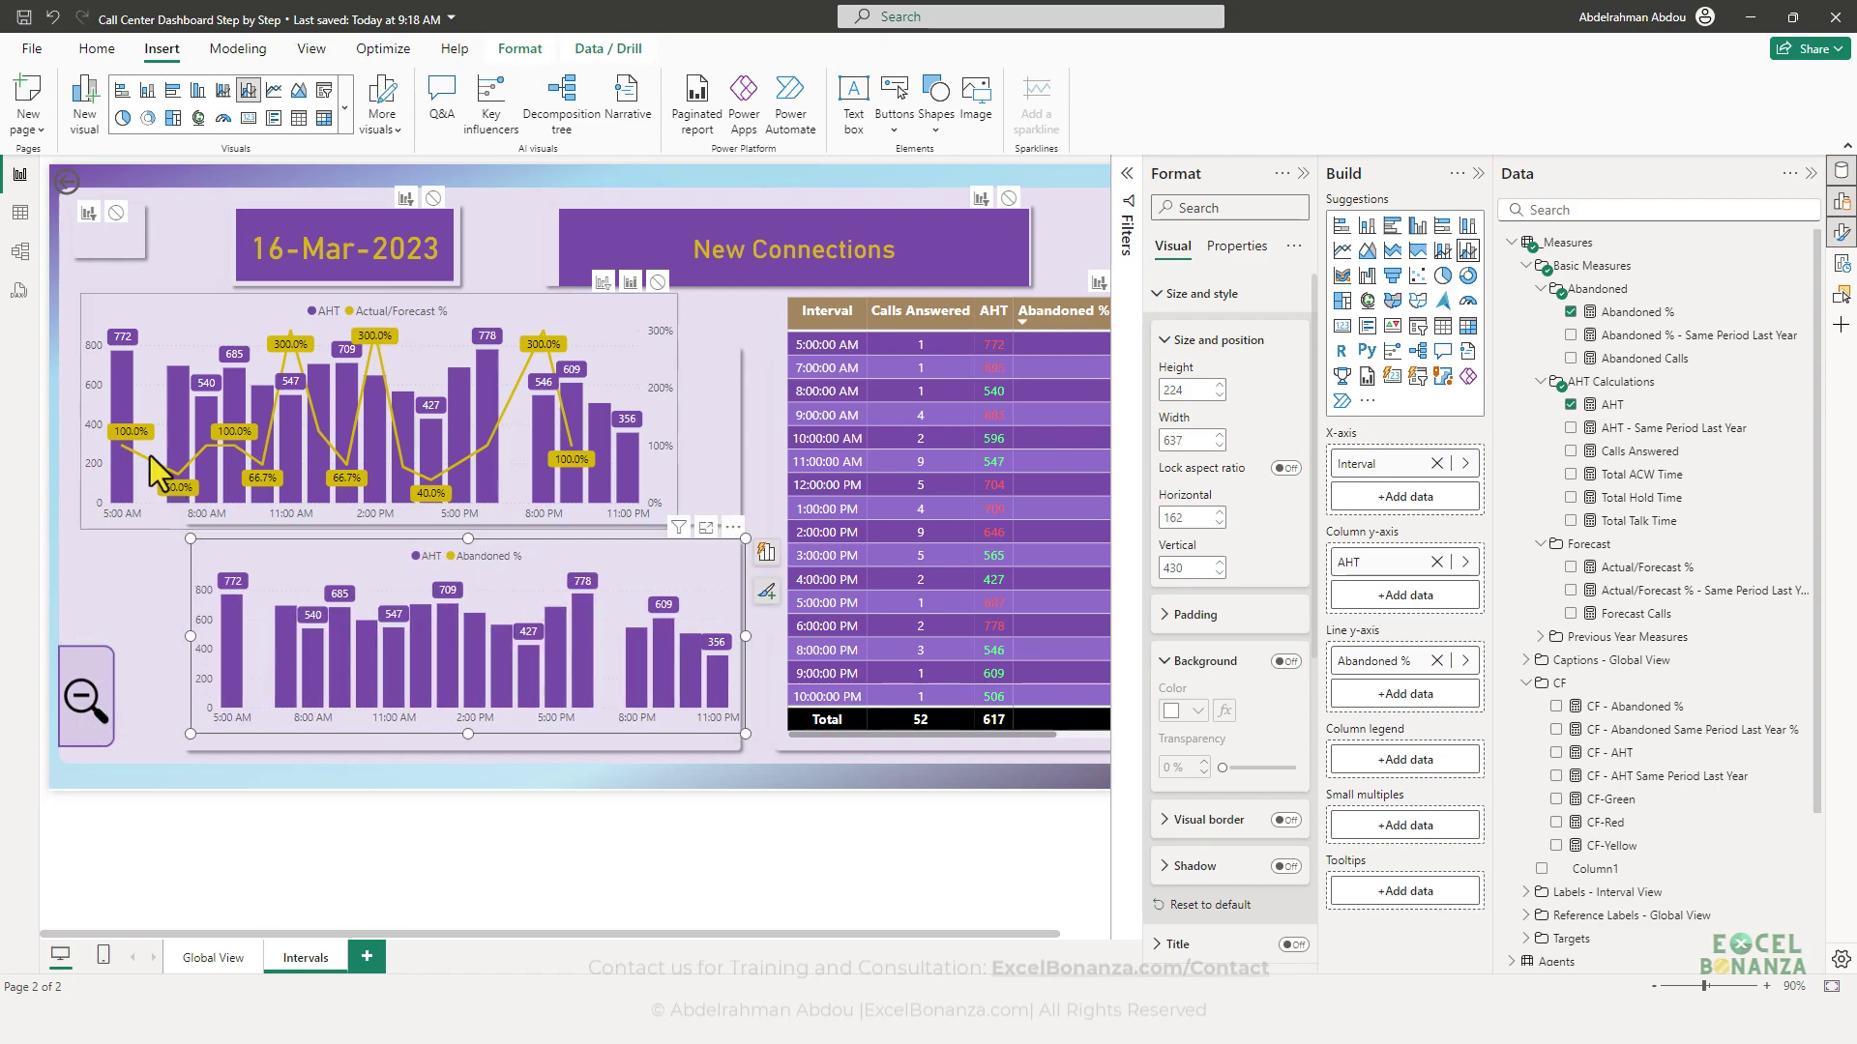
pyautogui.moveTo(81, 529); pyautogui.dragTo(182, 519)
pyautogui.moveTo(678, 530); pyautogui.dragTo(737, 518)
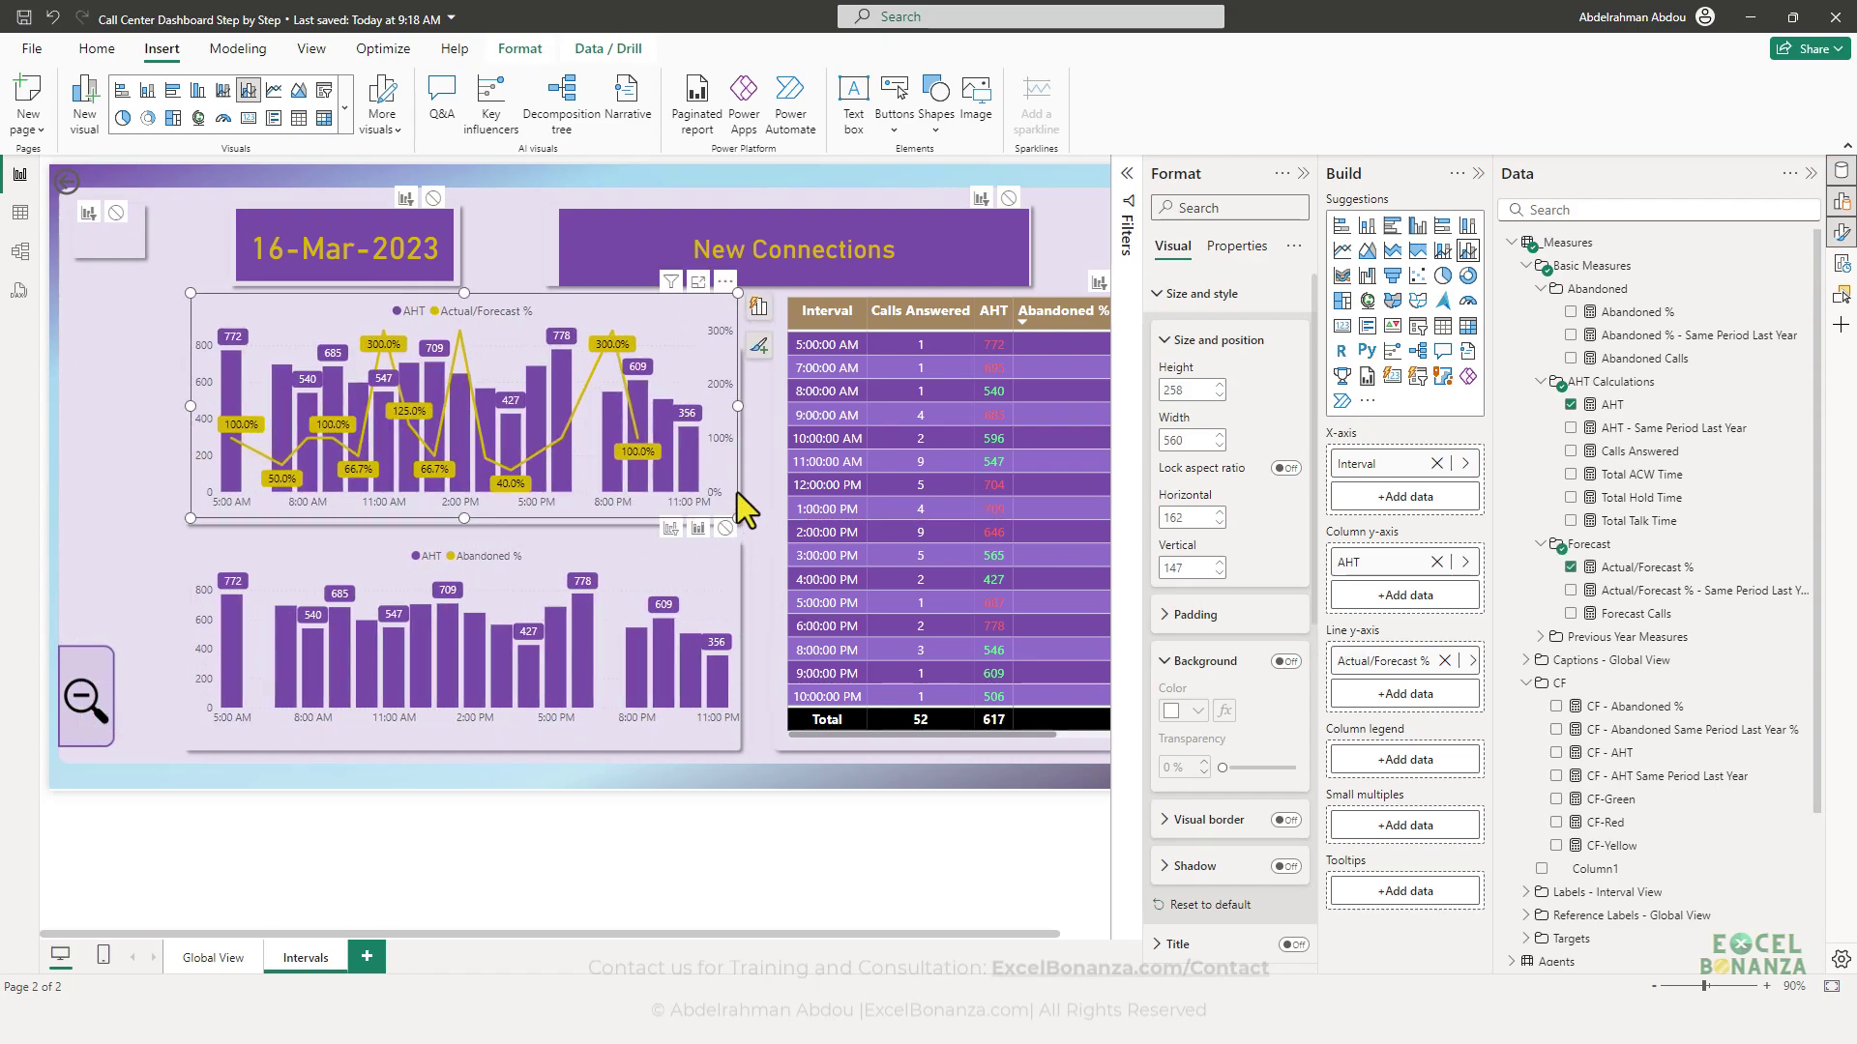
pyautogui.moveTo(732, 293); pyautogui.dragTo(745, 335)
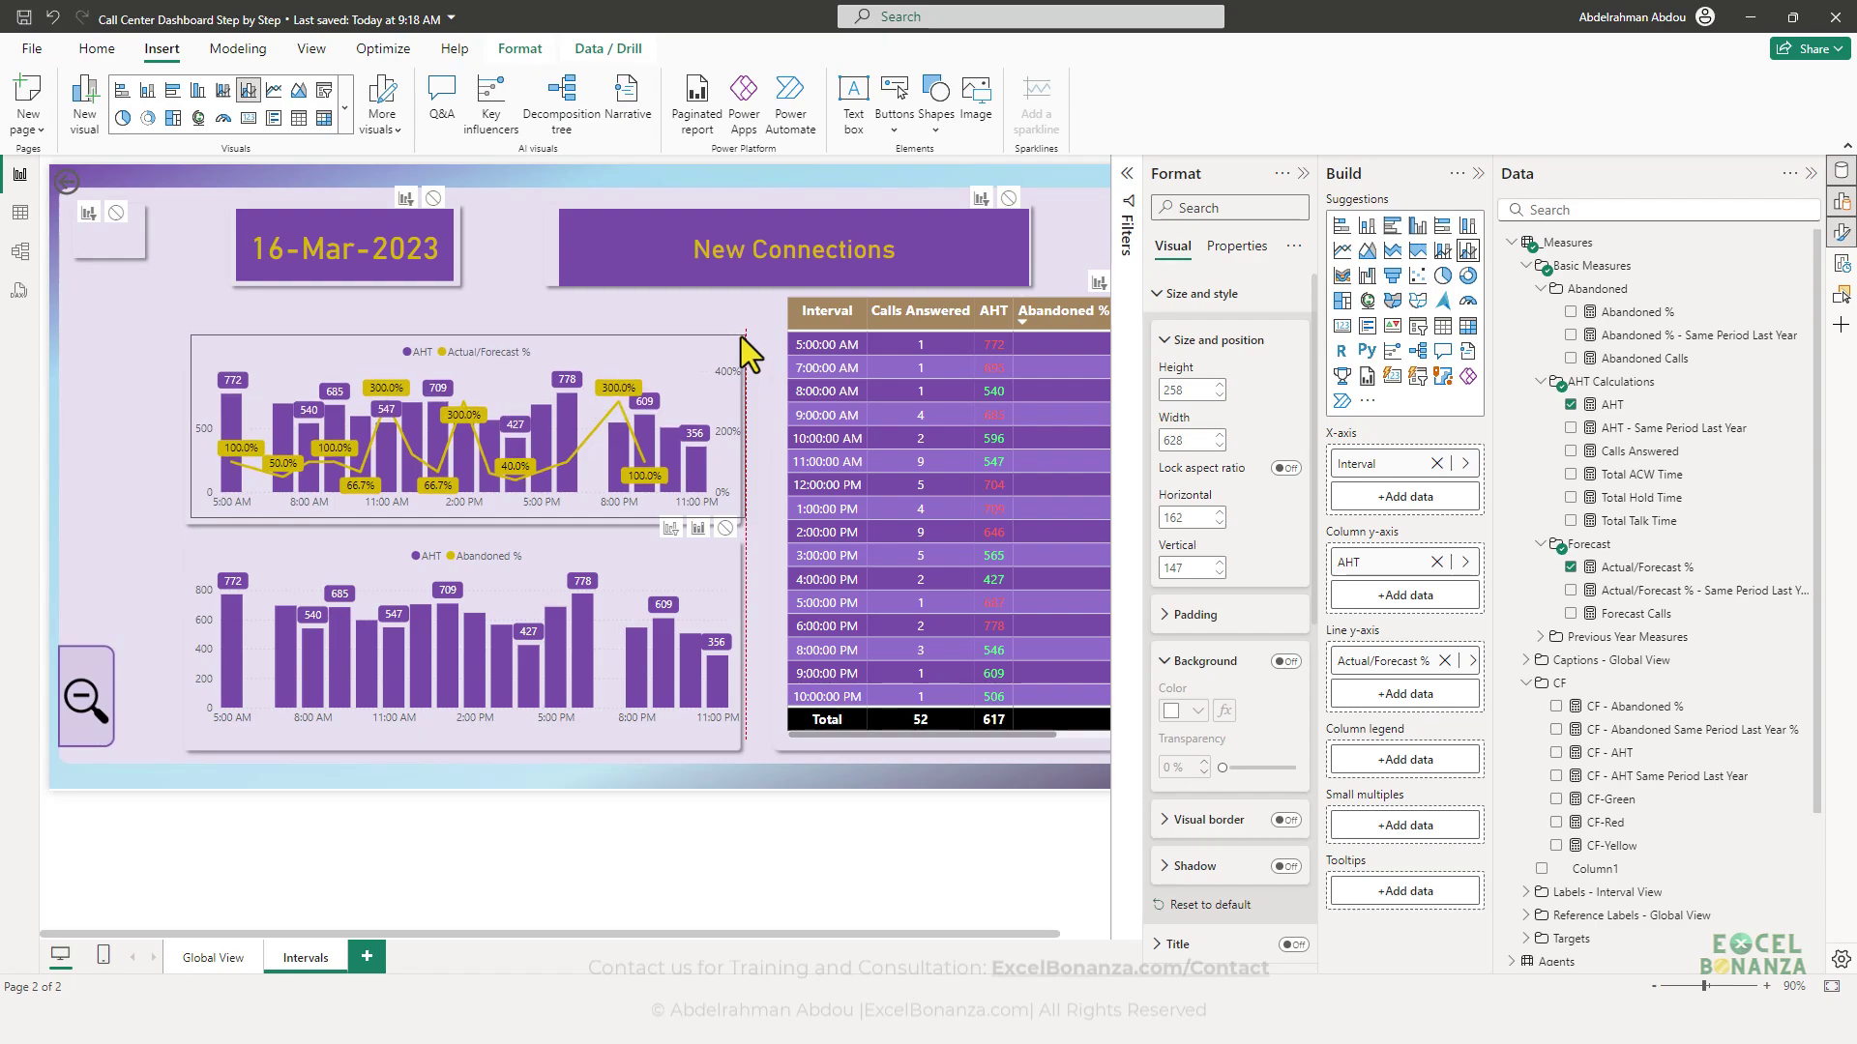
pyautogui.click(738, 625)
pyautogui.moveTo(744, 745); pyautogui.dragTo(733, 754)
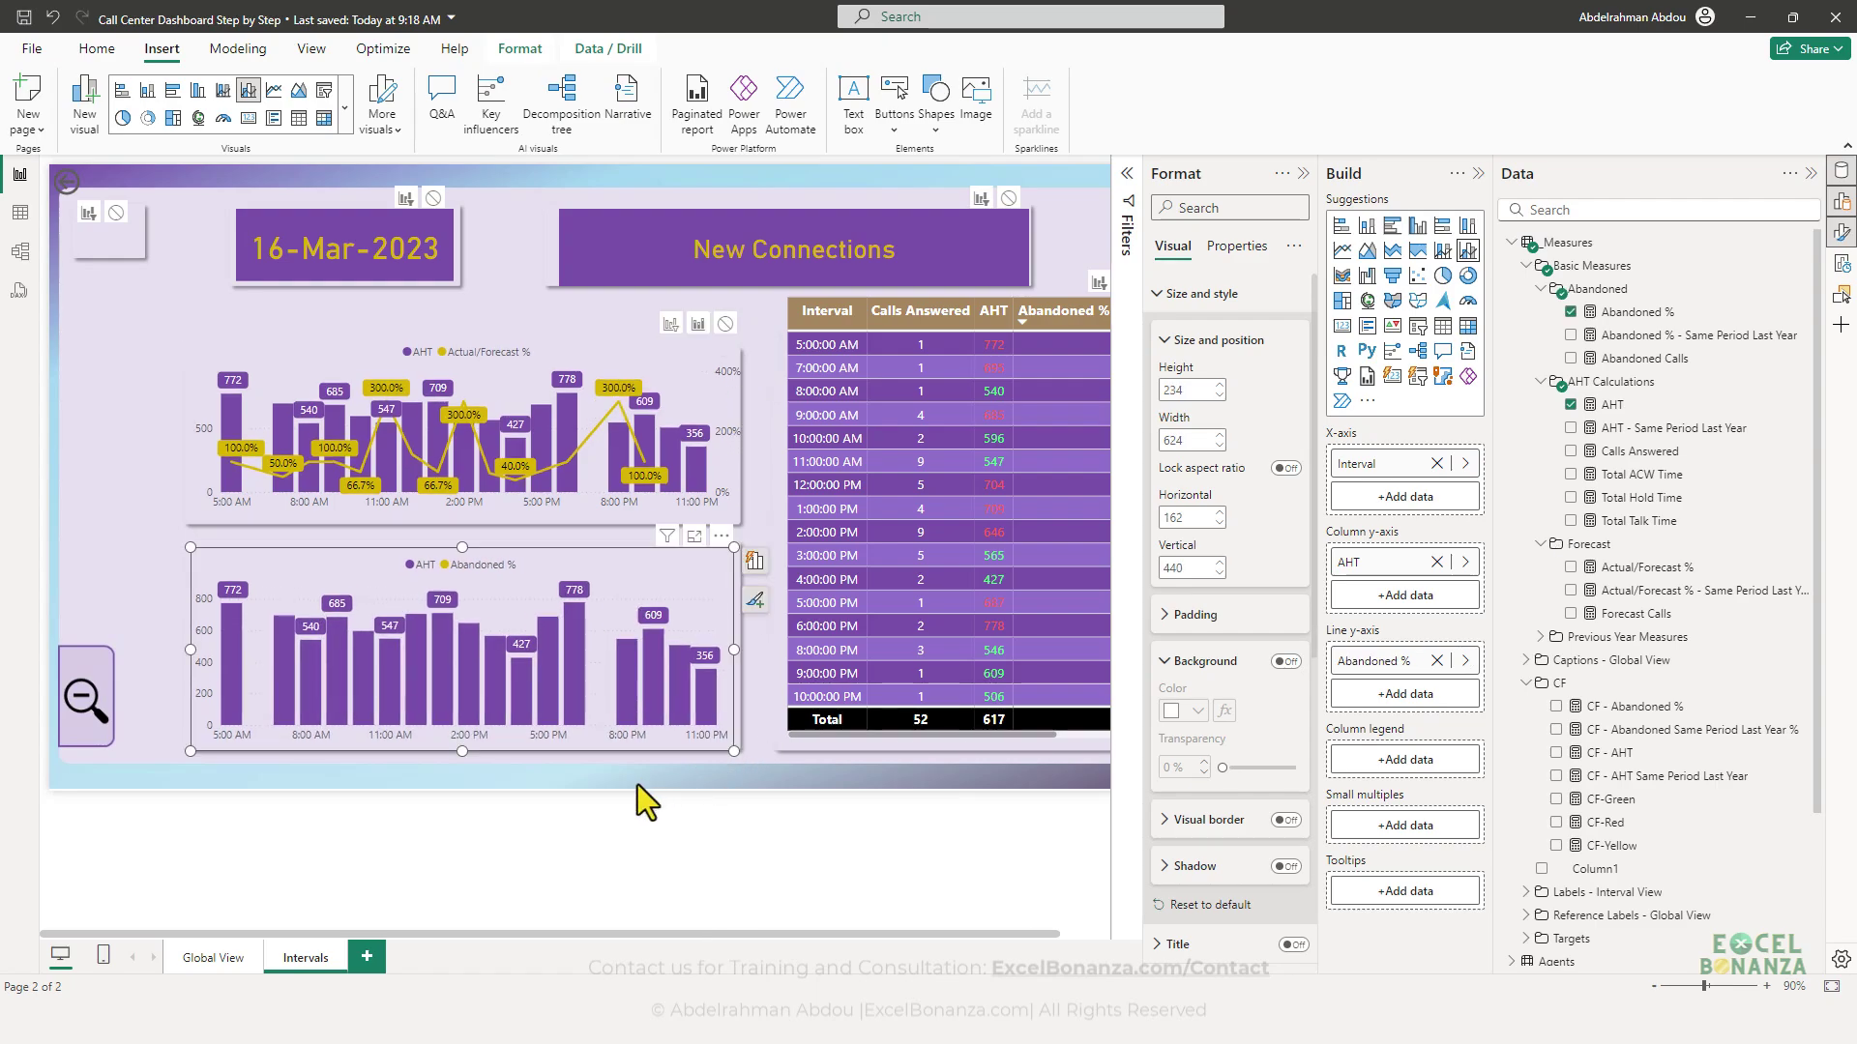
pyautogui.click(611, 769)
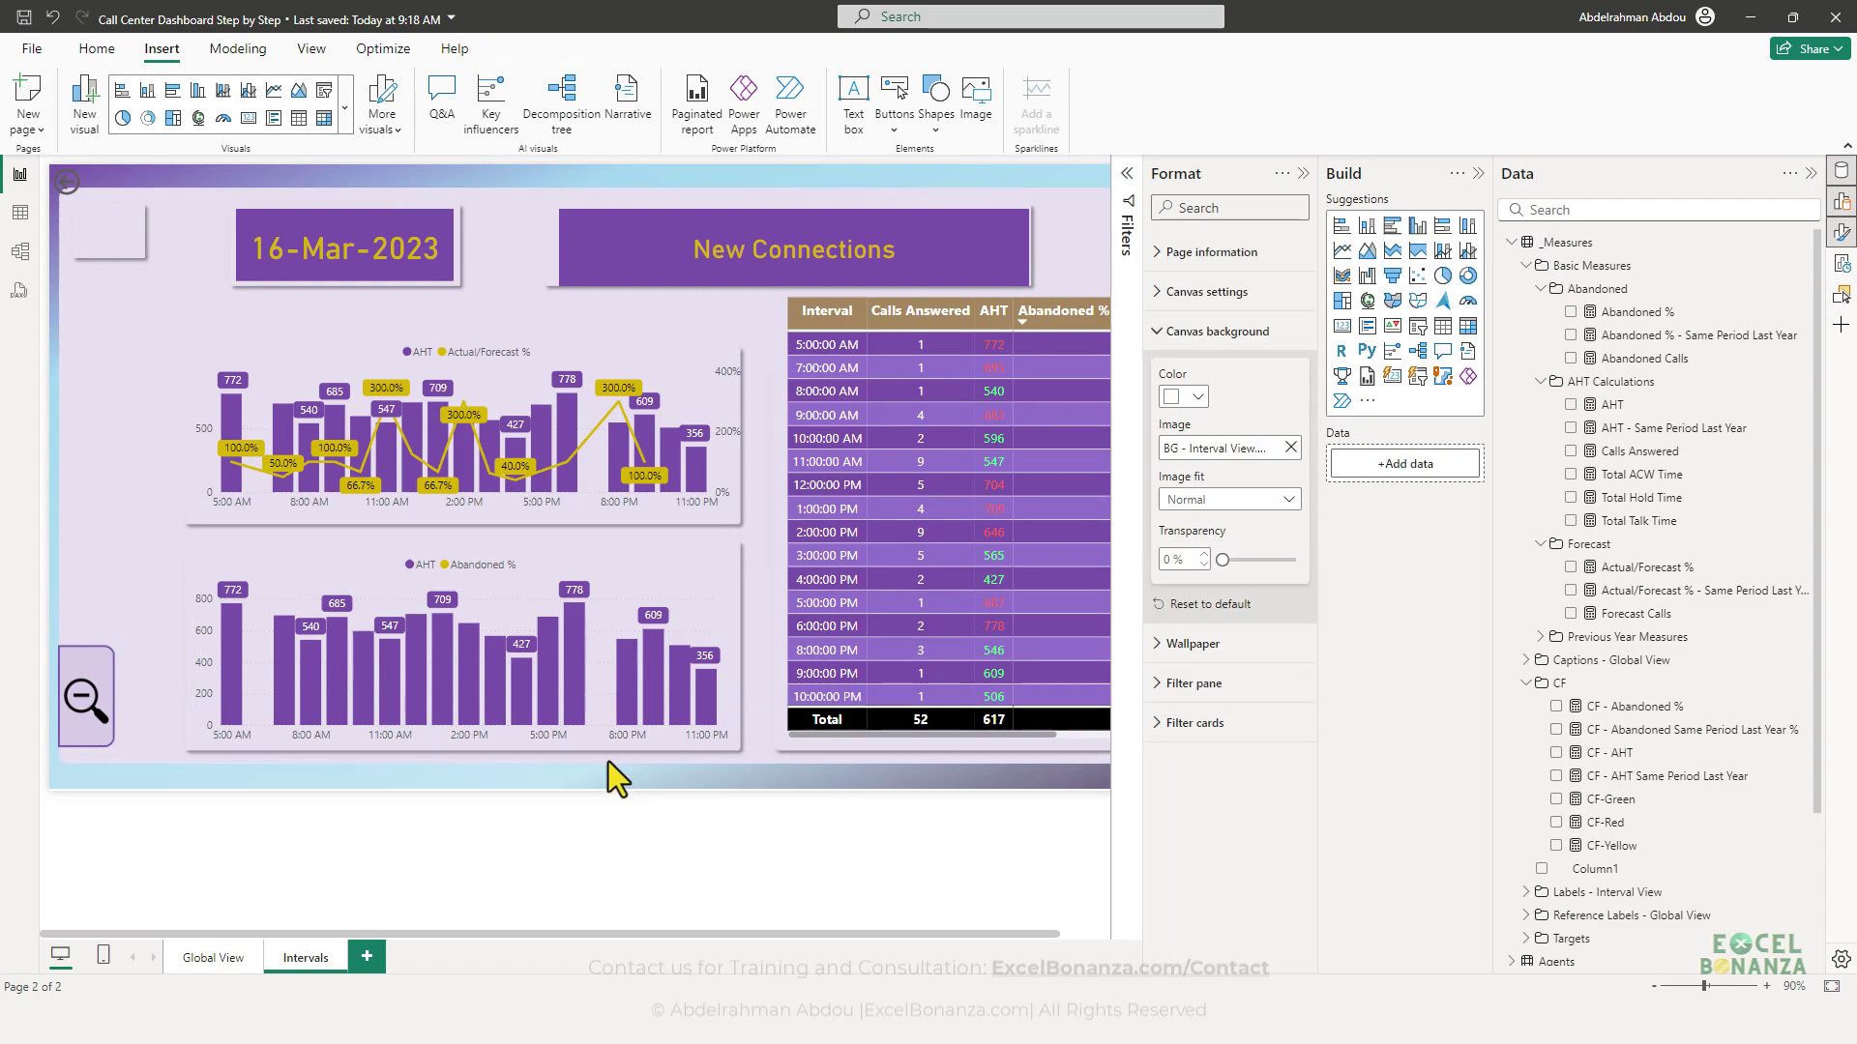
# - Turn off the Y-axis values on both combo charts and fine-tune the AHT vs Abandoned % chart's size within its frame
pyautogui.click(201, 449)
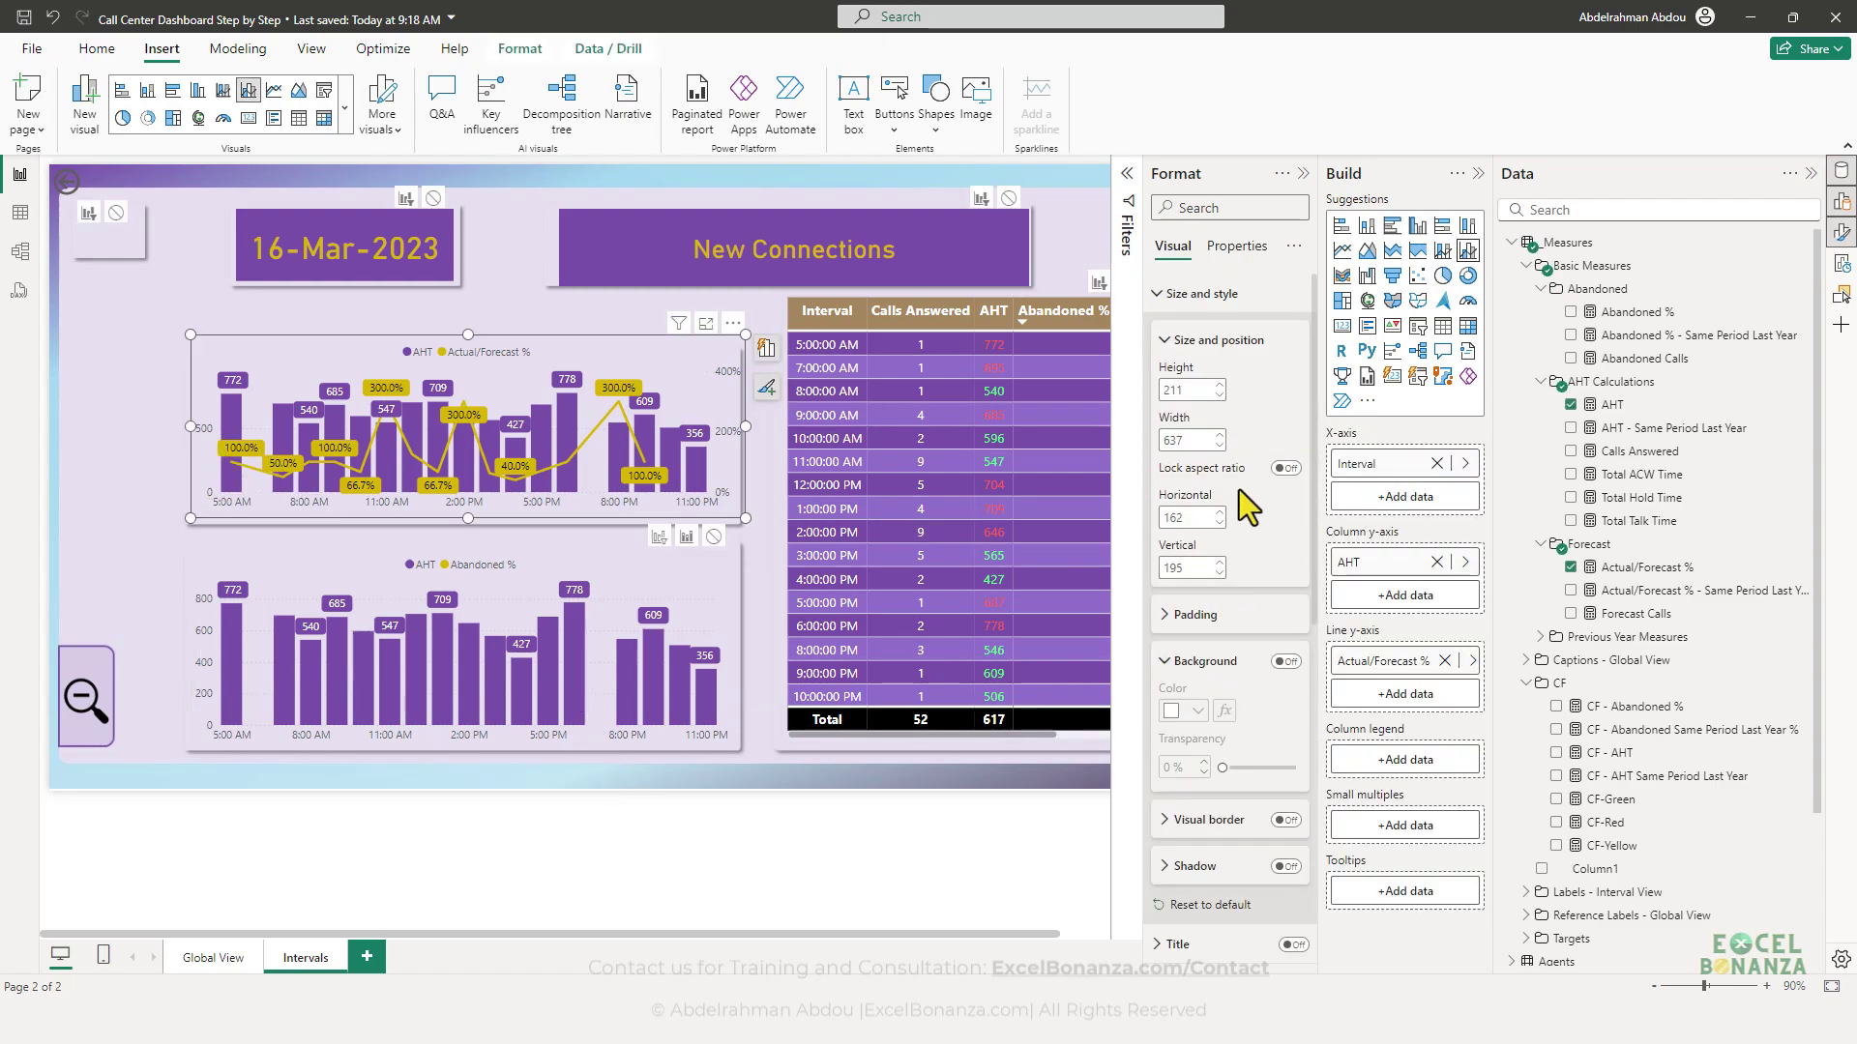
pyautogui.scroll(-5, 1239, 489)
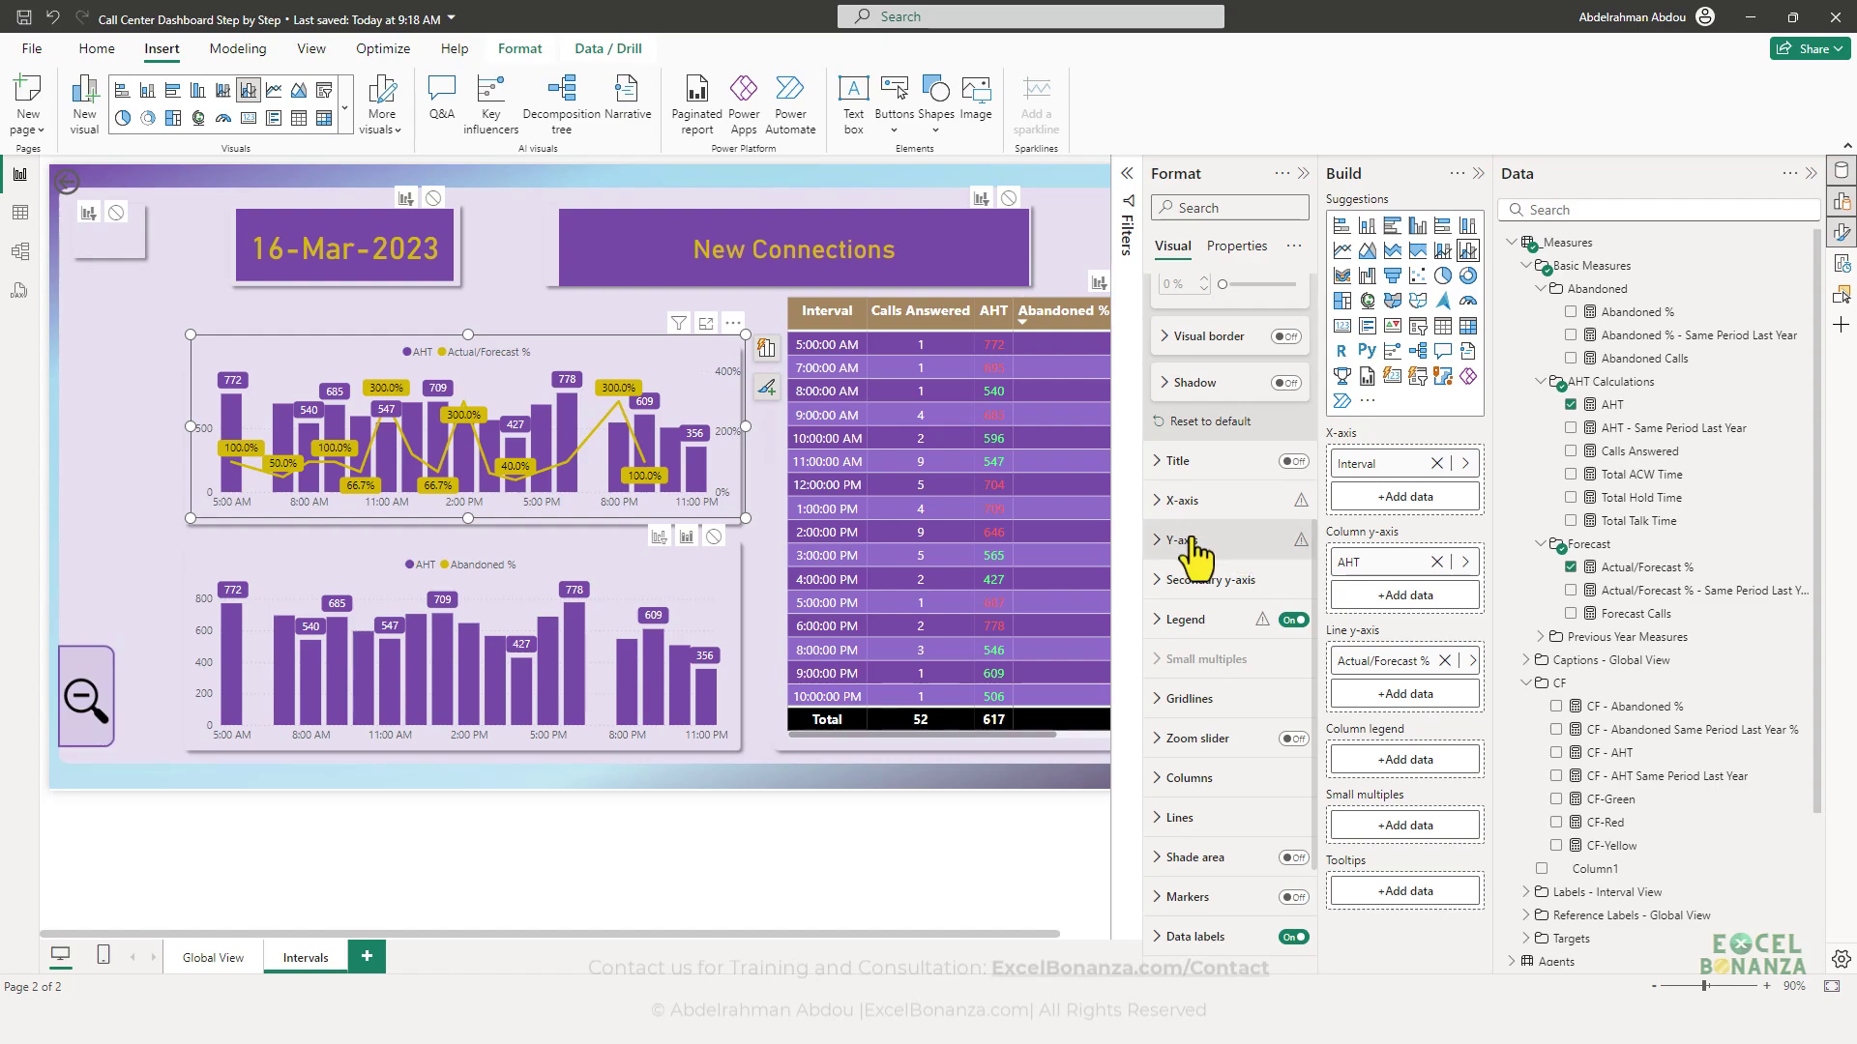
pyautogui.click(1276, 543)
pyautogui.click(1287, 789)
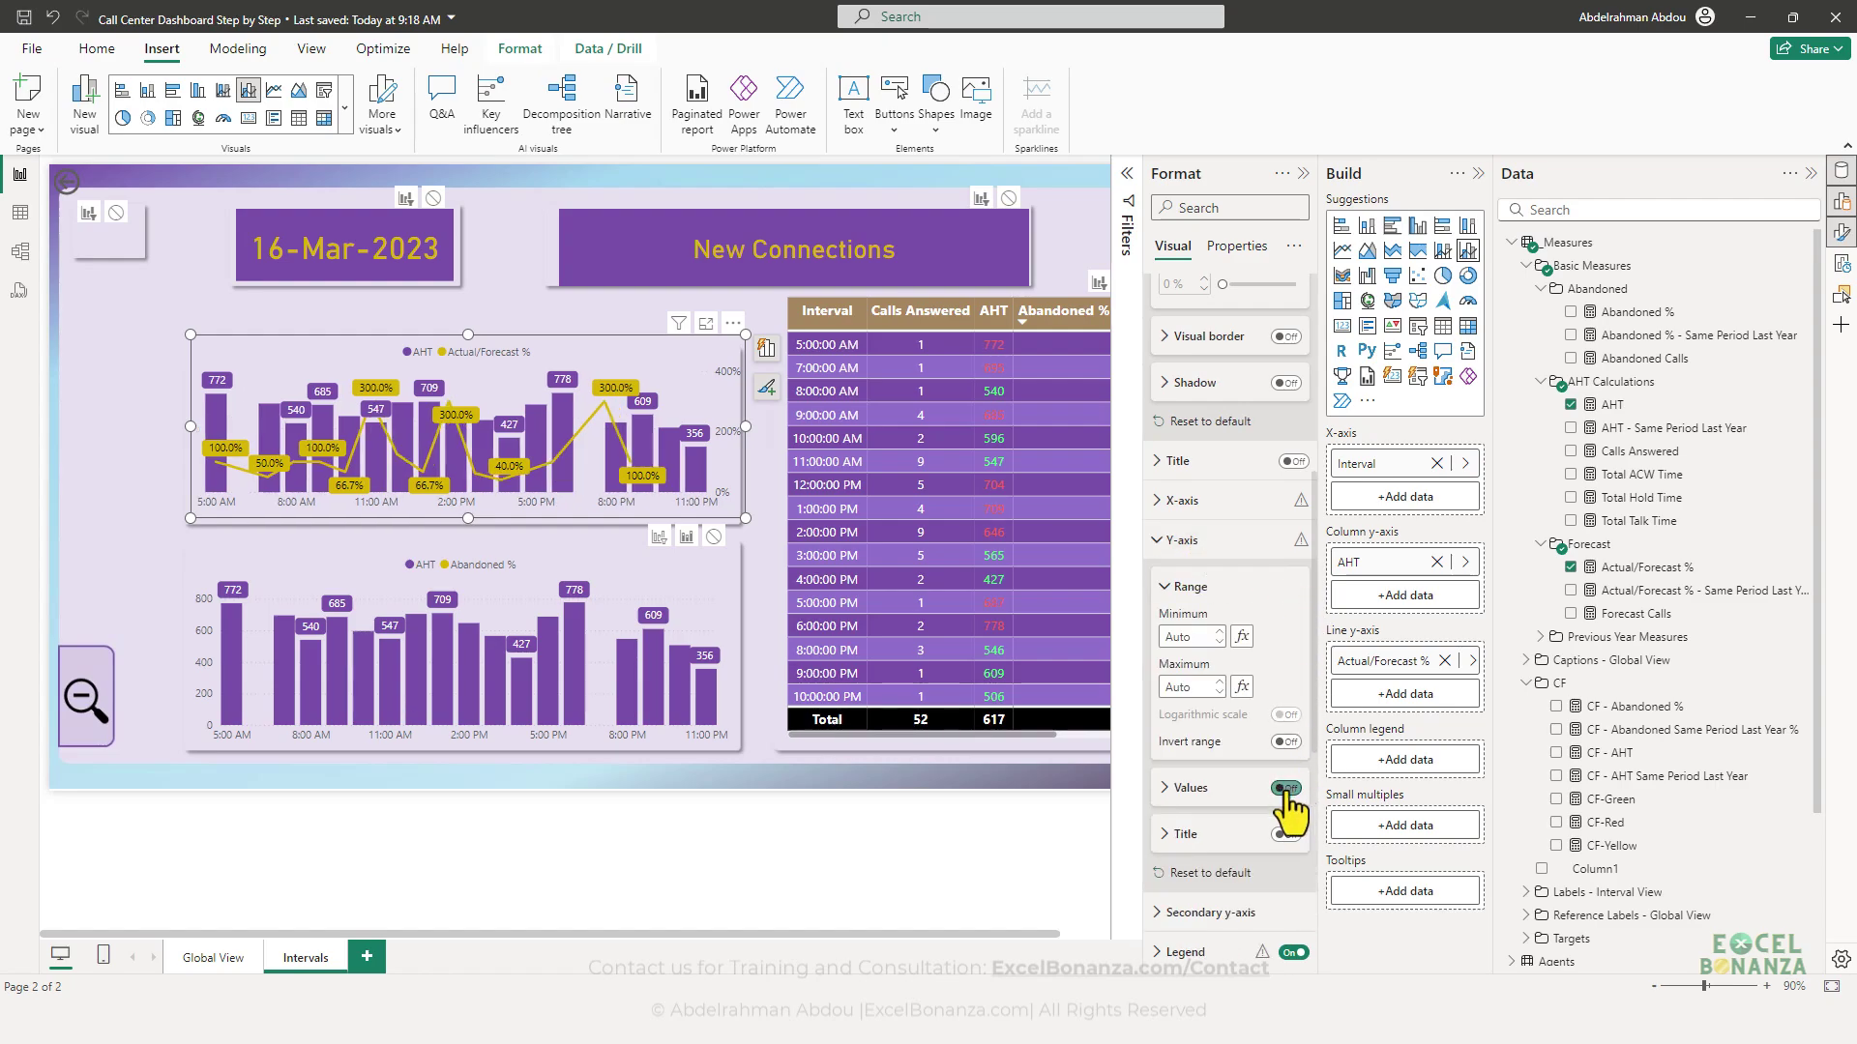
pyautogui.click(513, 575)
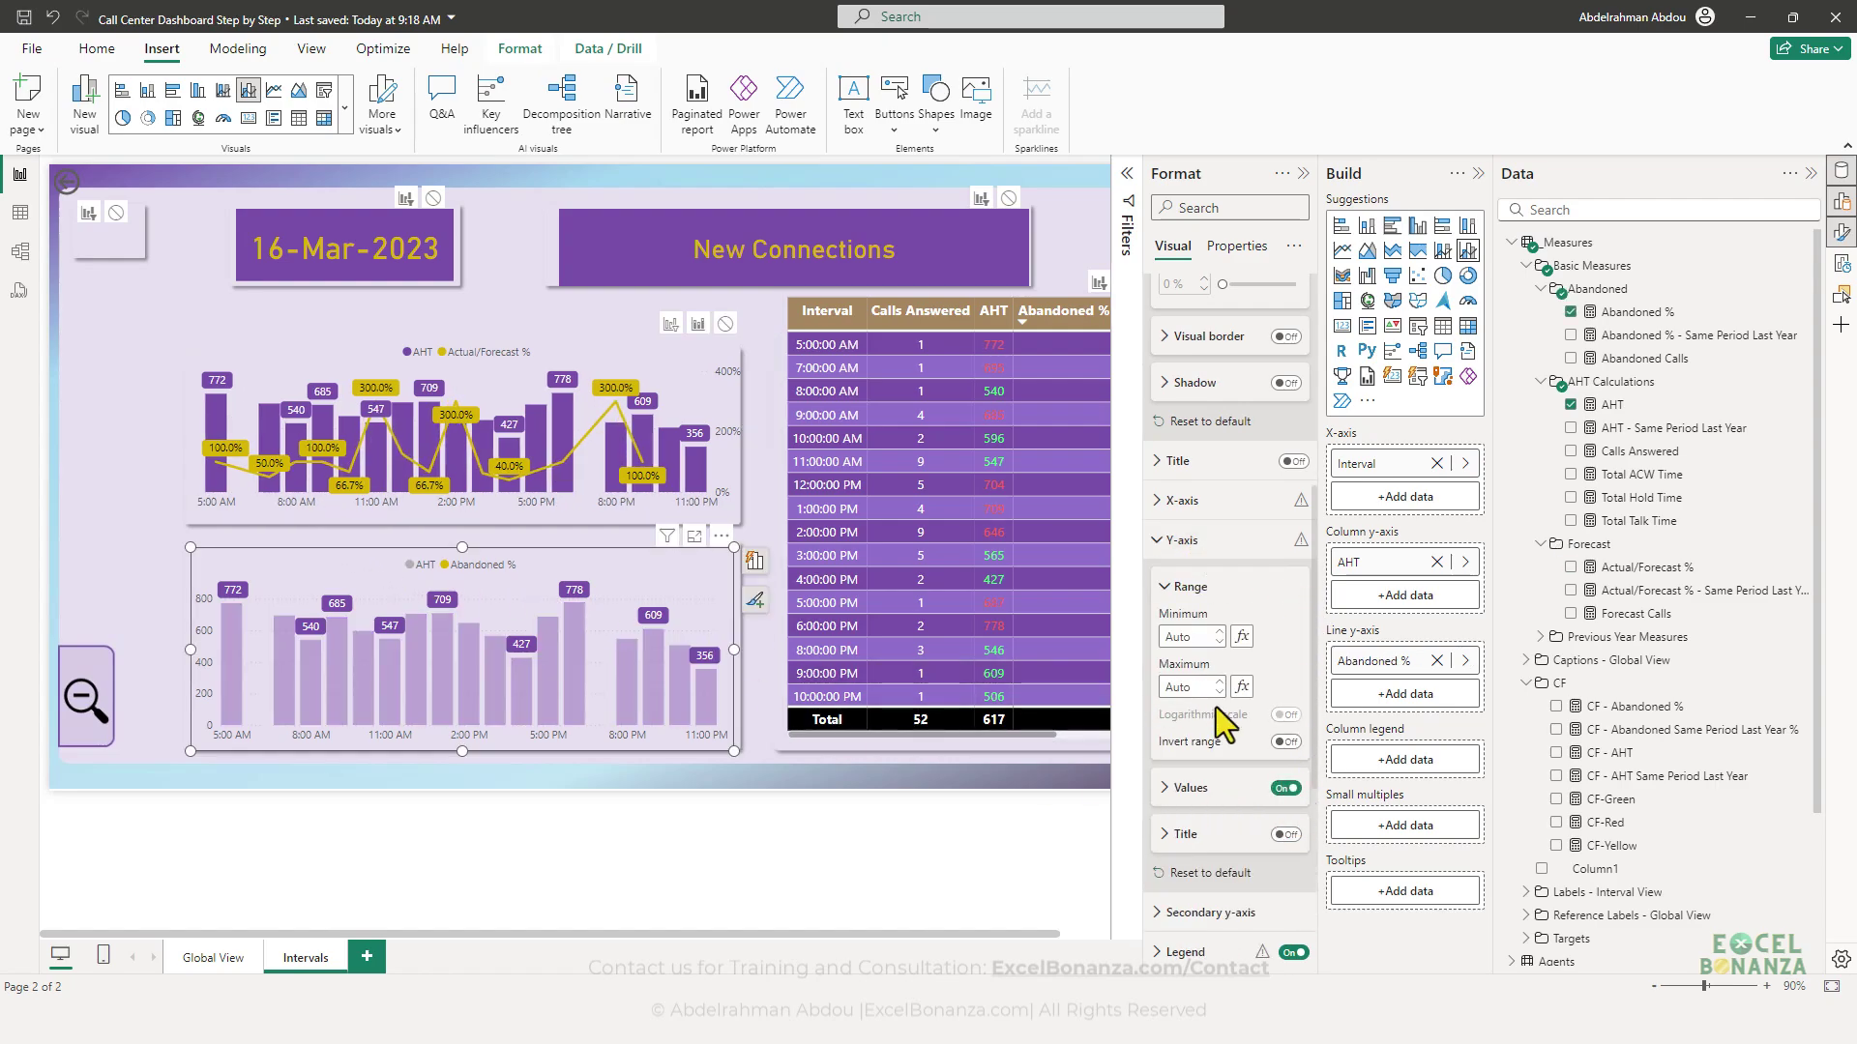
pyautogui.click(1286, 789)
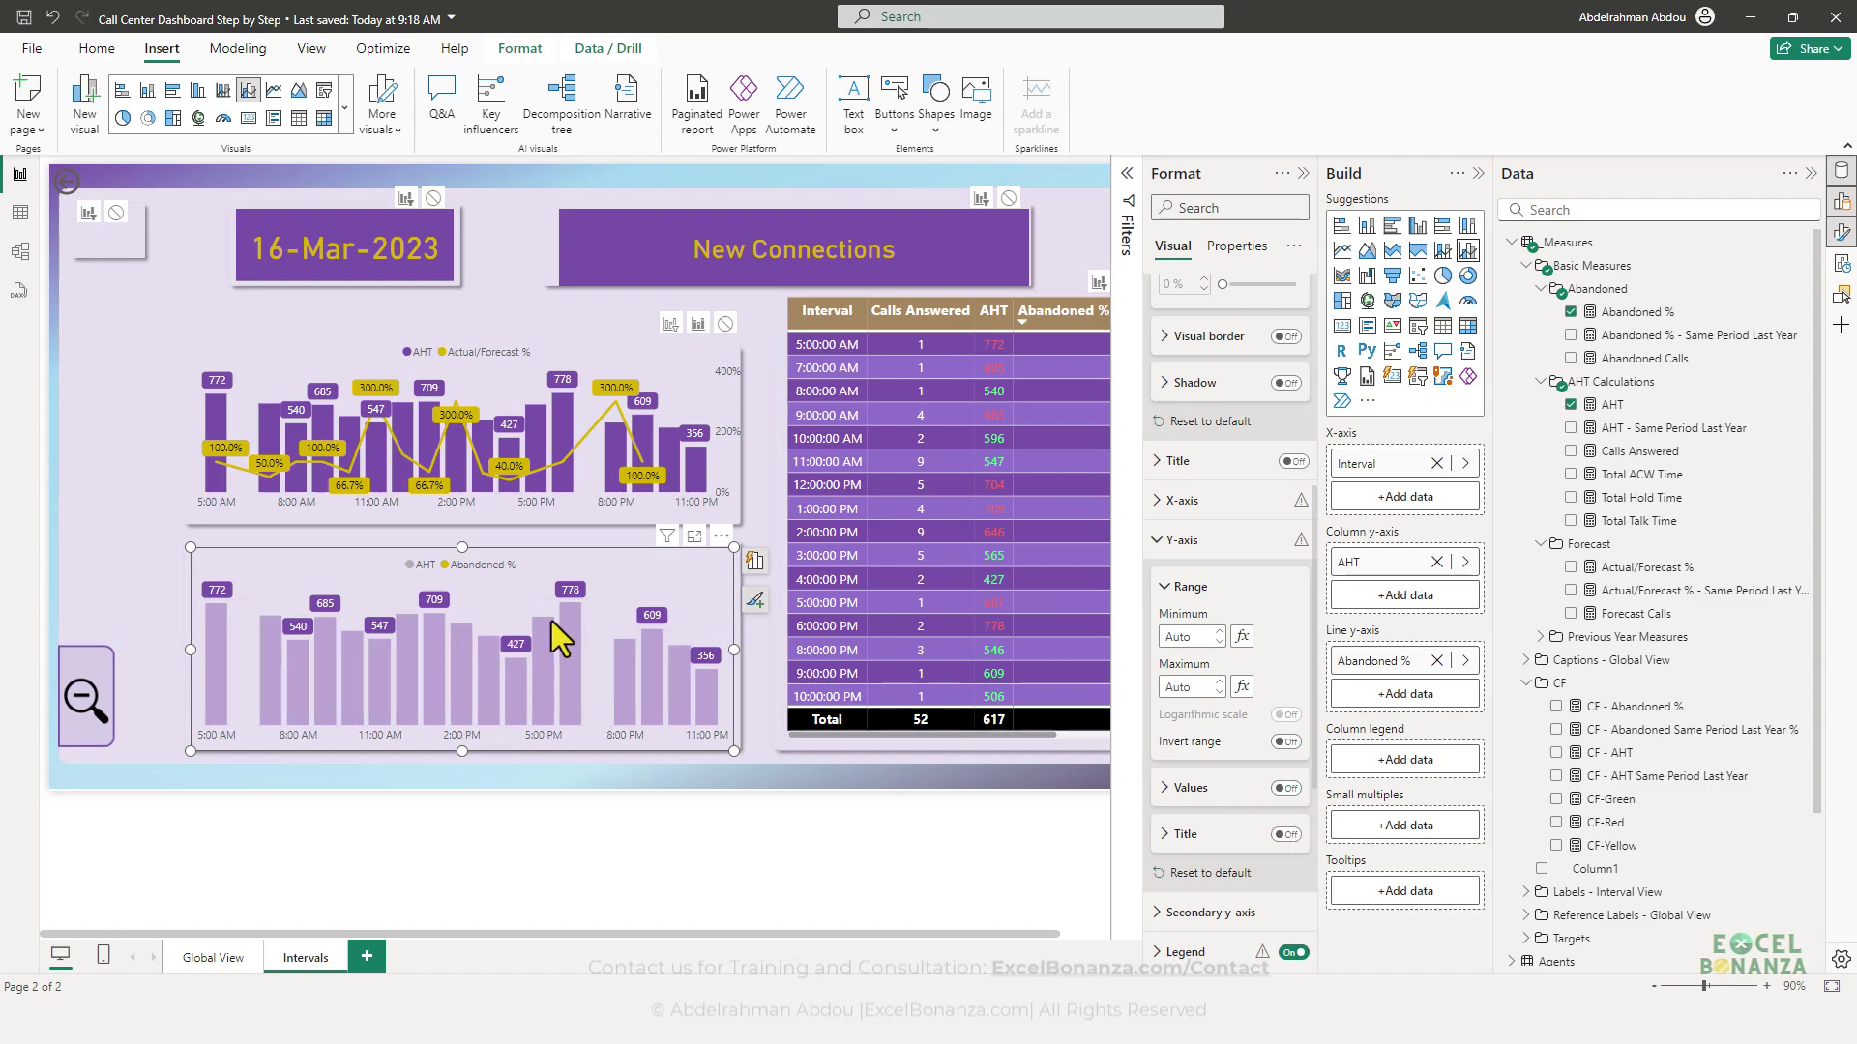
pyautogui.click(268, 594)
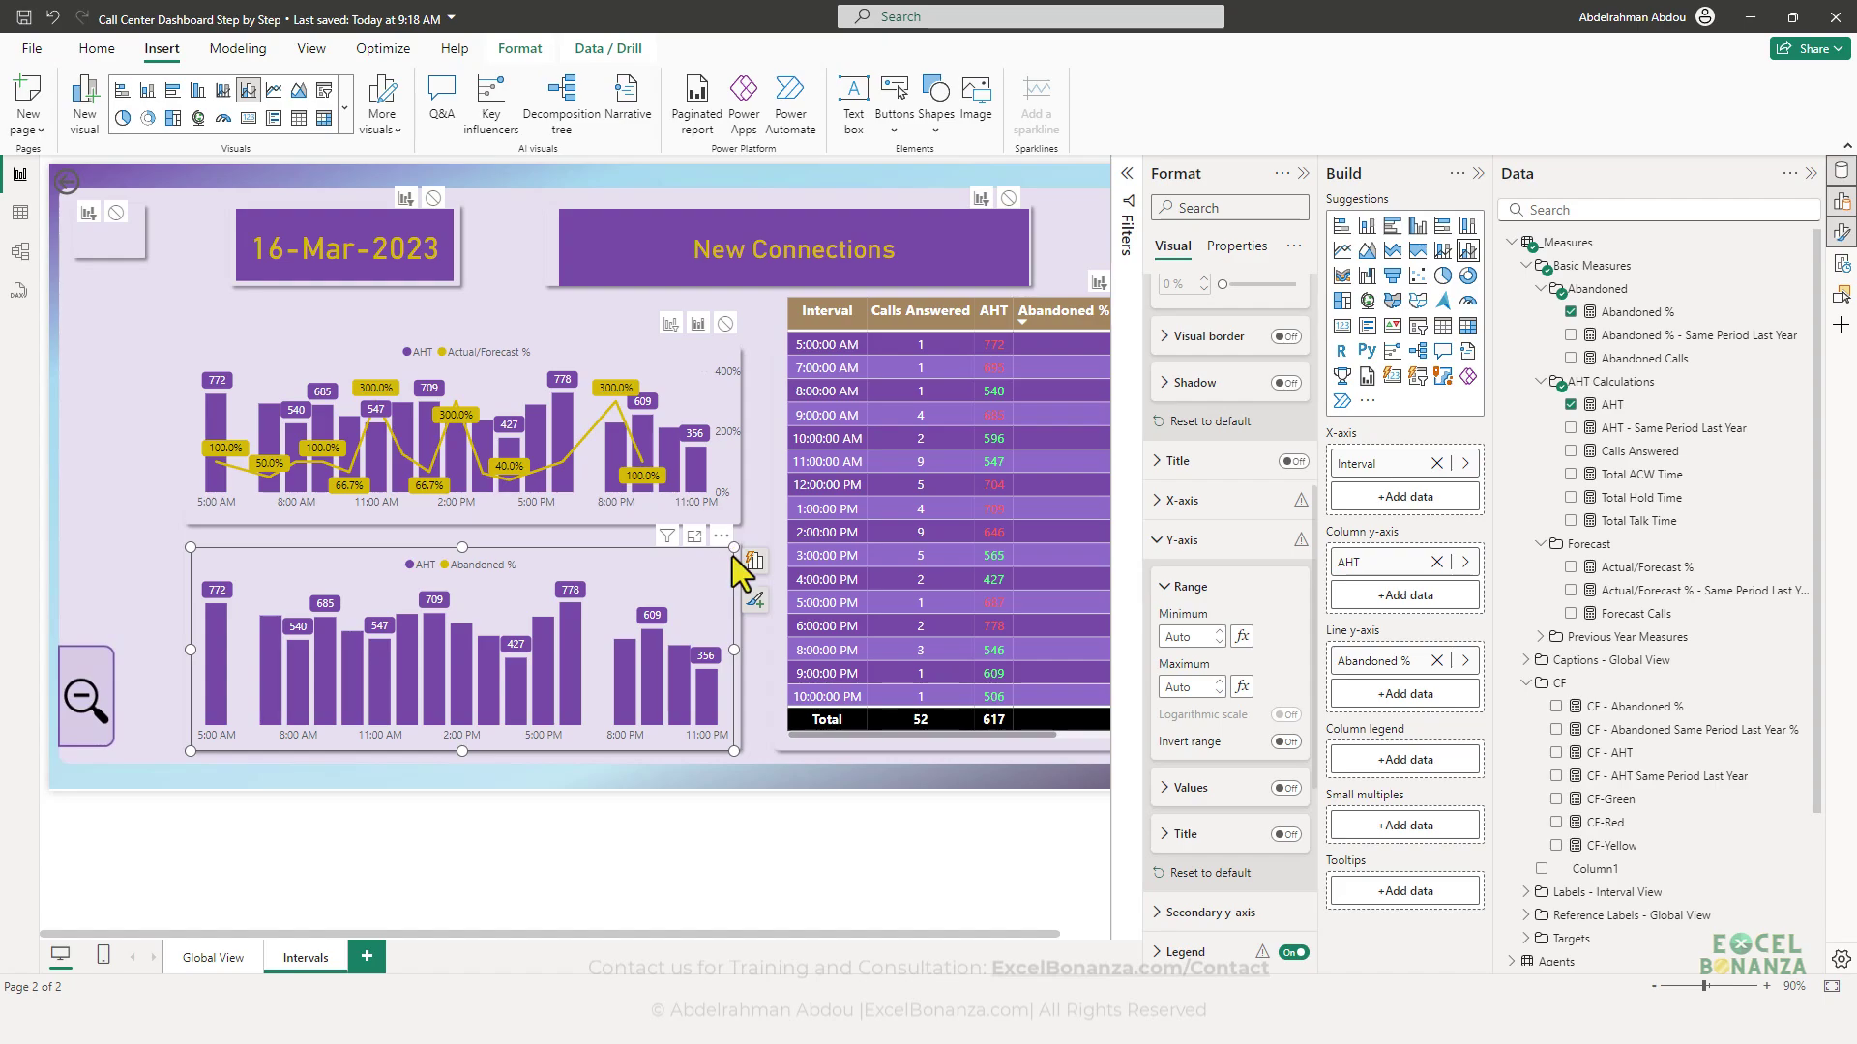
pyautogui.moveTo(734, 548); pyautogui.dragTo(739, 553)
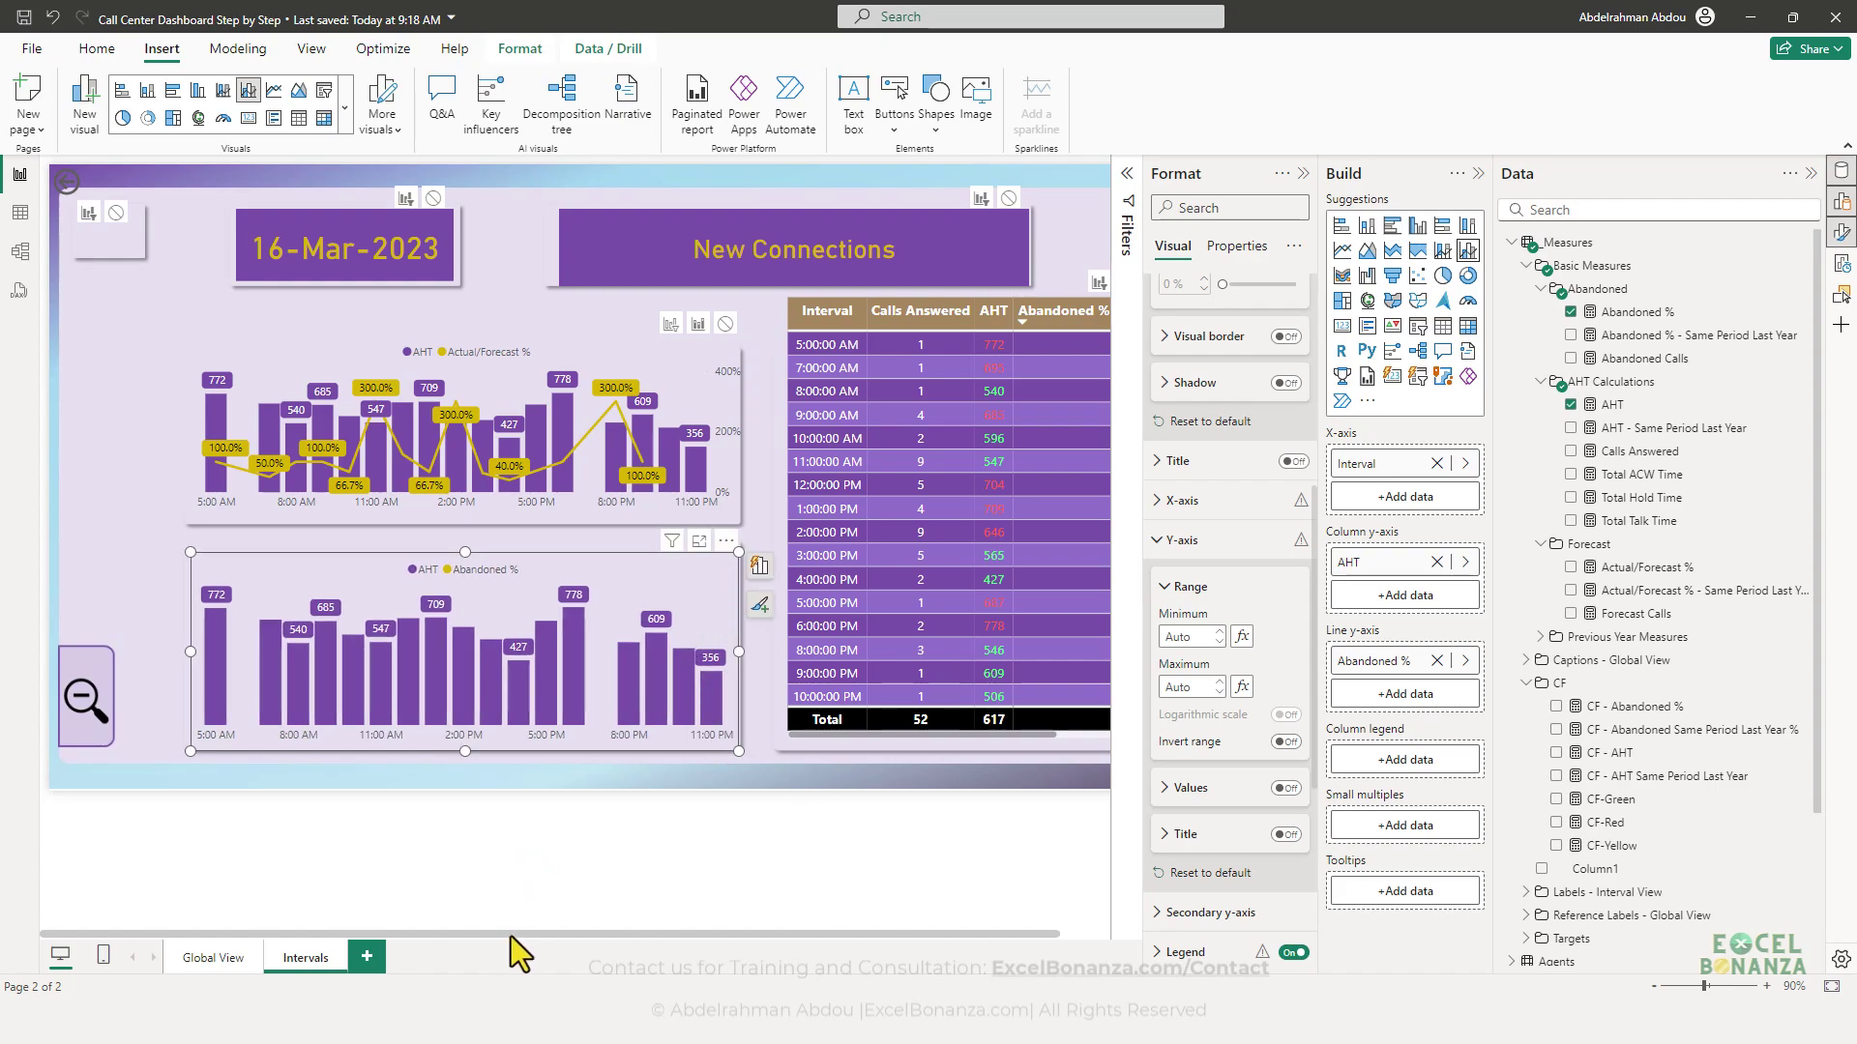
# - Move and resize the interval table so its edges line up with the tall frame beside the charts
pyautogui.hscroll(1, 510, 936)
pyautogui.moveTo(743, 304); pyautogui.dragTo(736, 312)
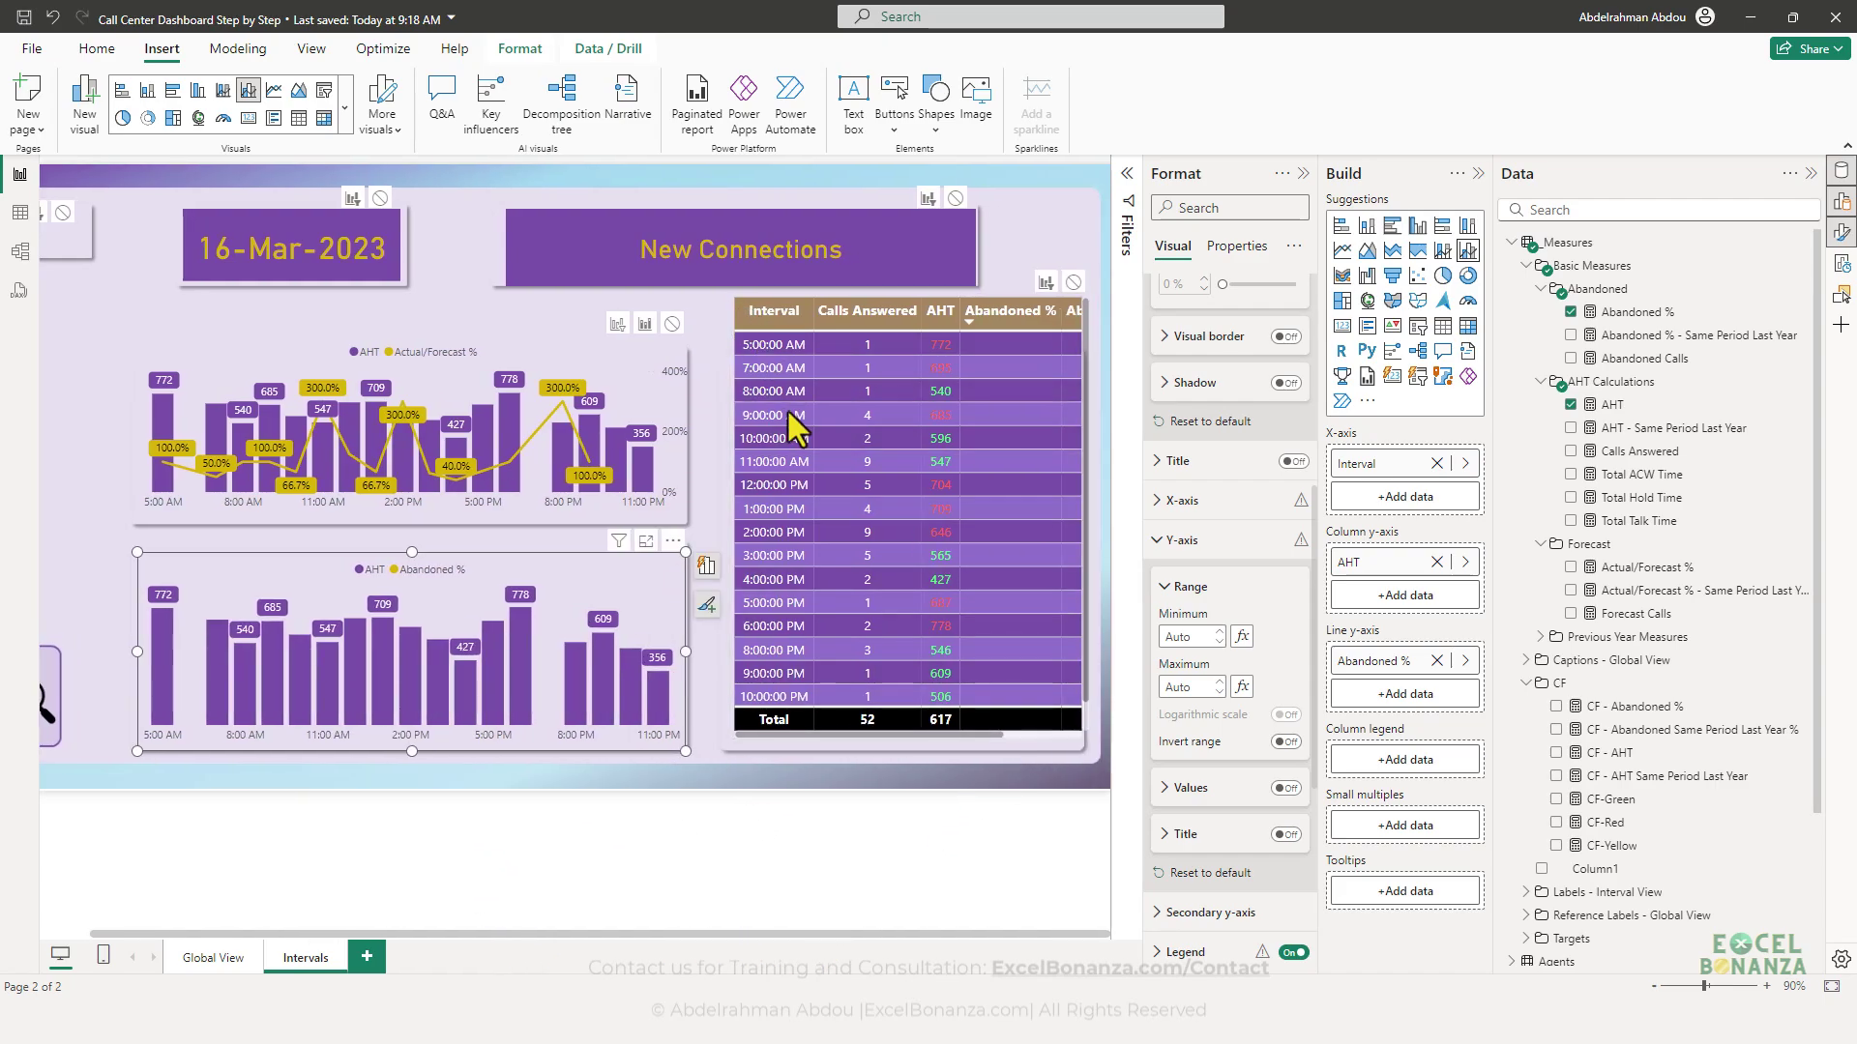
pyautogui.moveTo(1090, 755); pyautogui.dragTo(1080, 764)
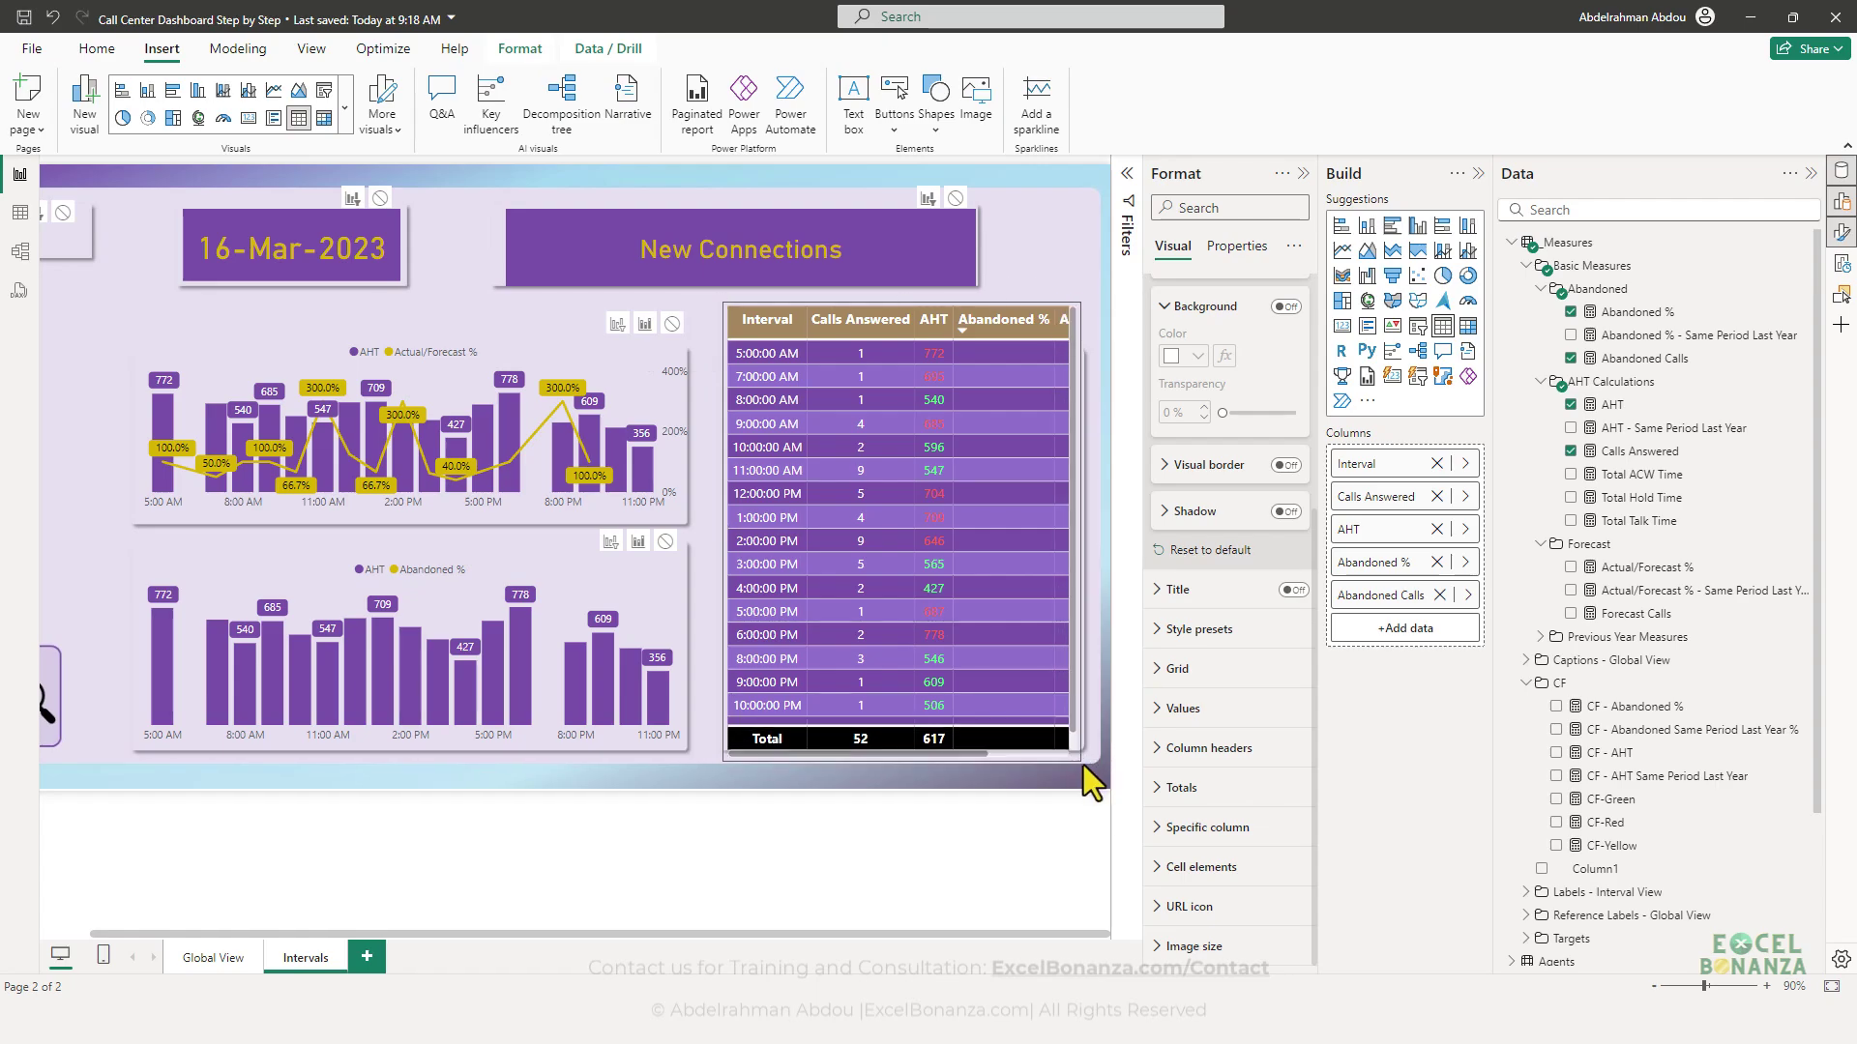
pyautogui.moveTo(1073, 303); pyautogui.dragTo(1083, 357)
pyautogui.moveTo(934, 757); pyautogui.dragTo(820, 753)
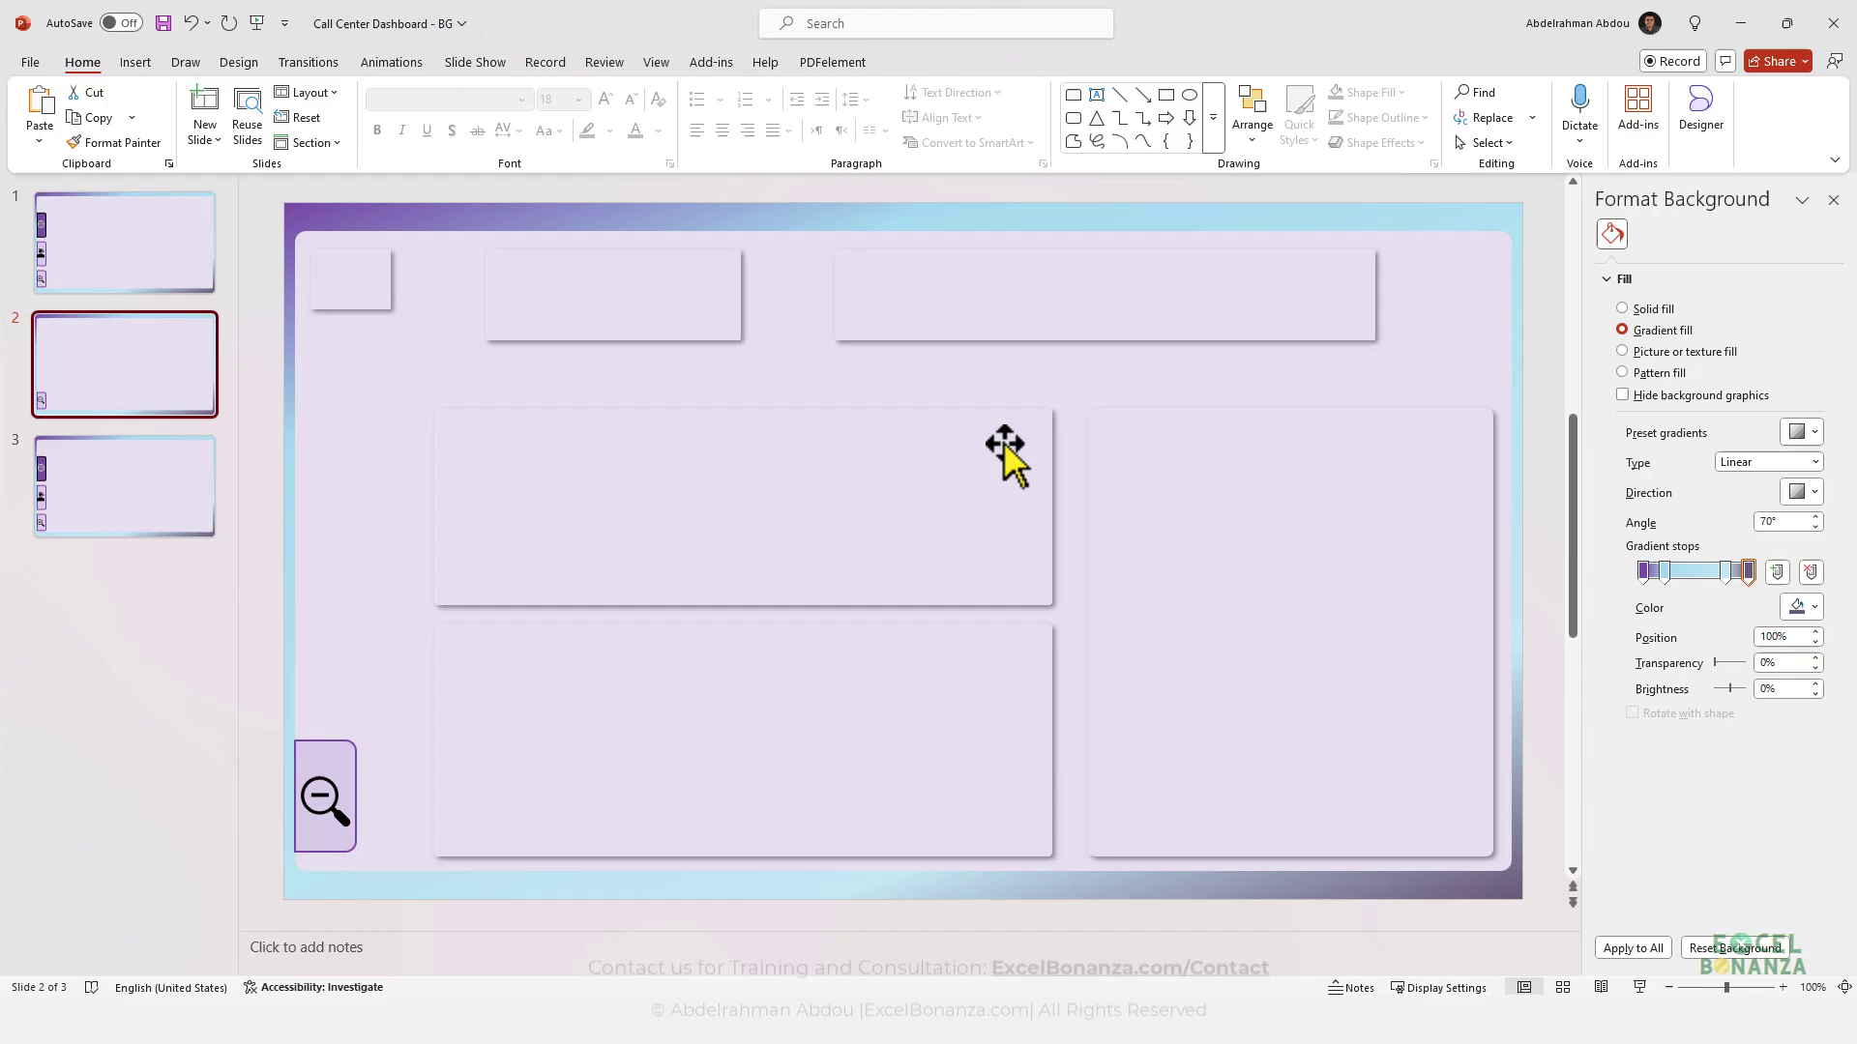
# - Switch to PowerPoint and extend the tall right-hand frame on slide 2 upward to just below the header frames
pyautogui.click(1244, 431)
pyautogui.click(723, 451)
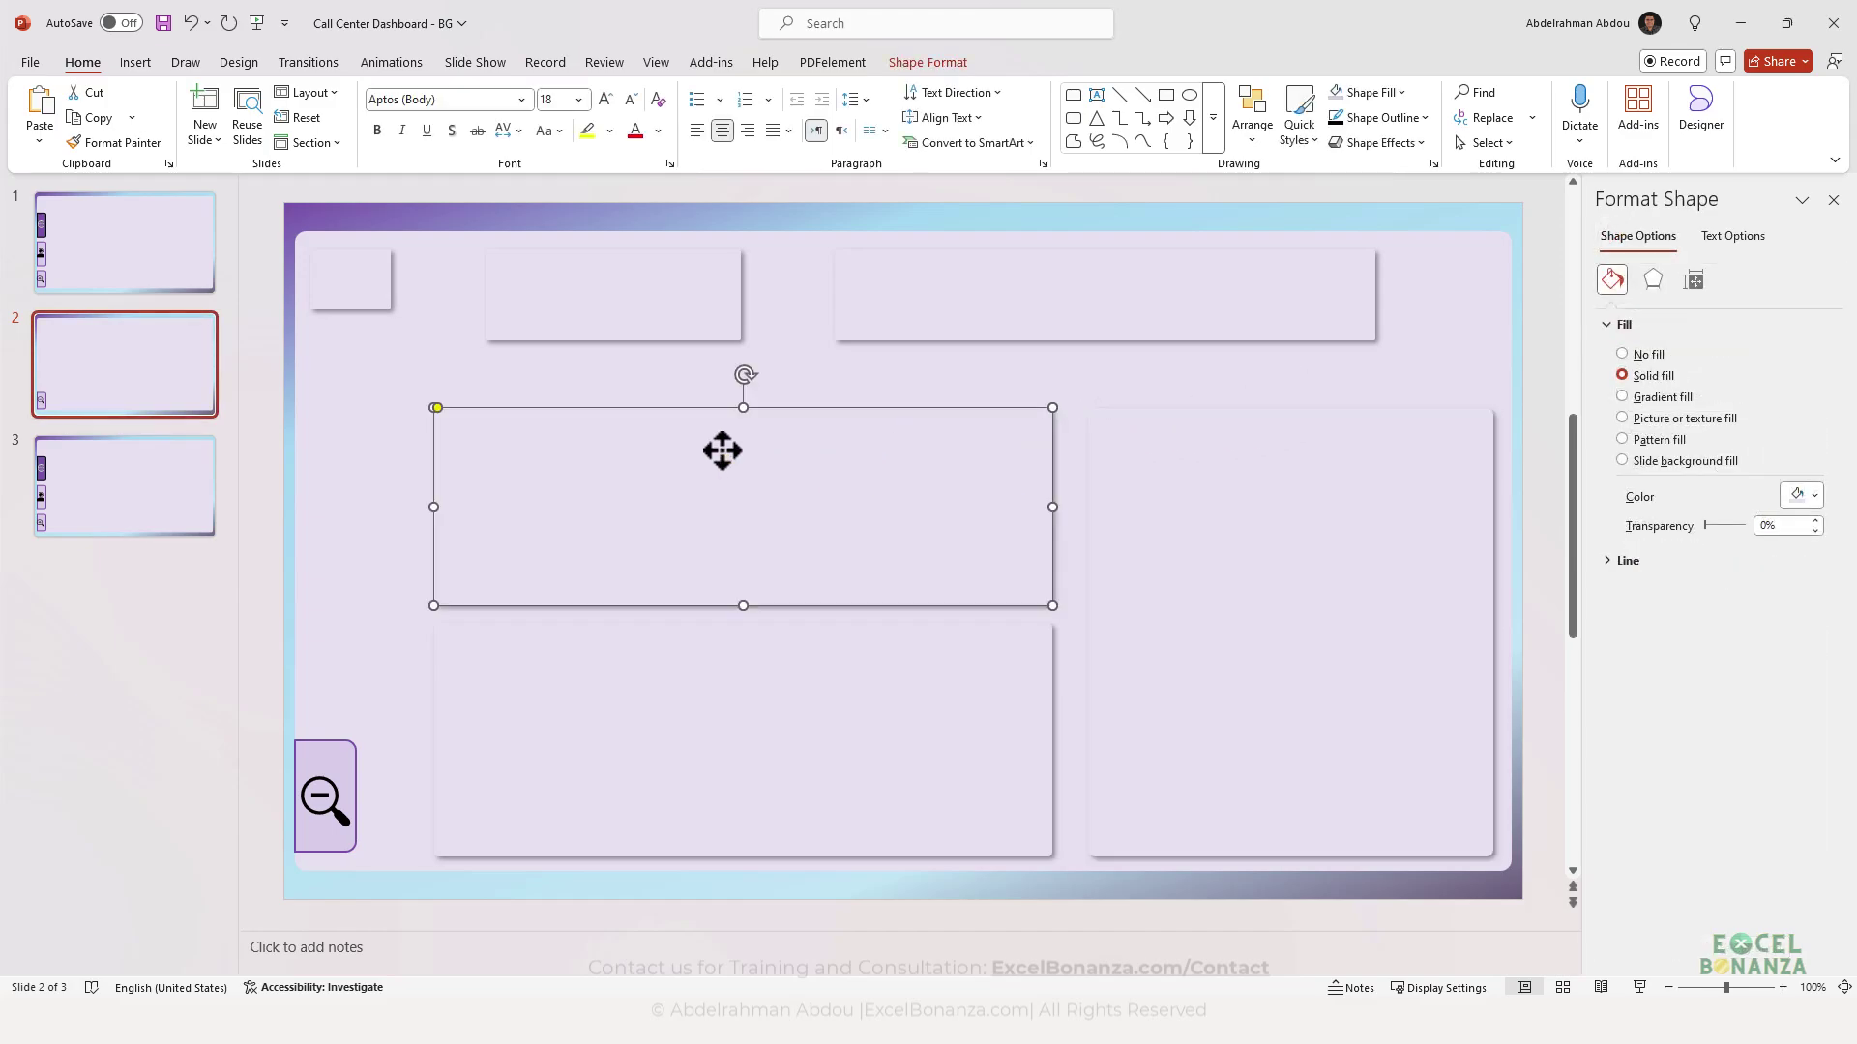
pyautogui.click(1178, 440)
pyautogui.moveTo(1291, 407); pyautogui.dragTo(1289, 370)
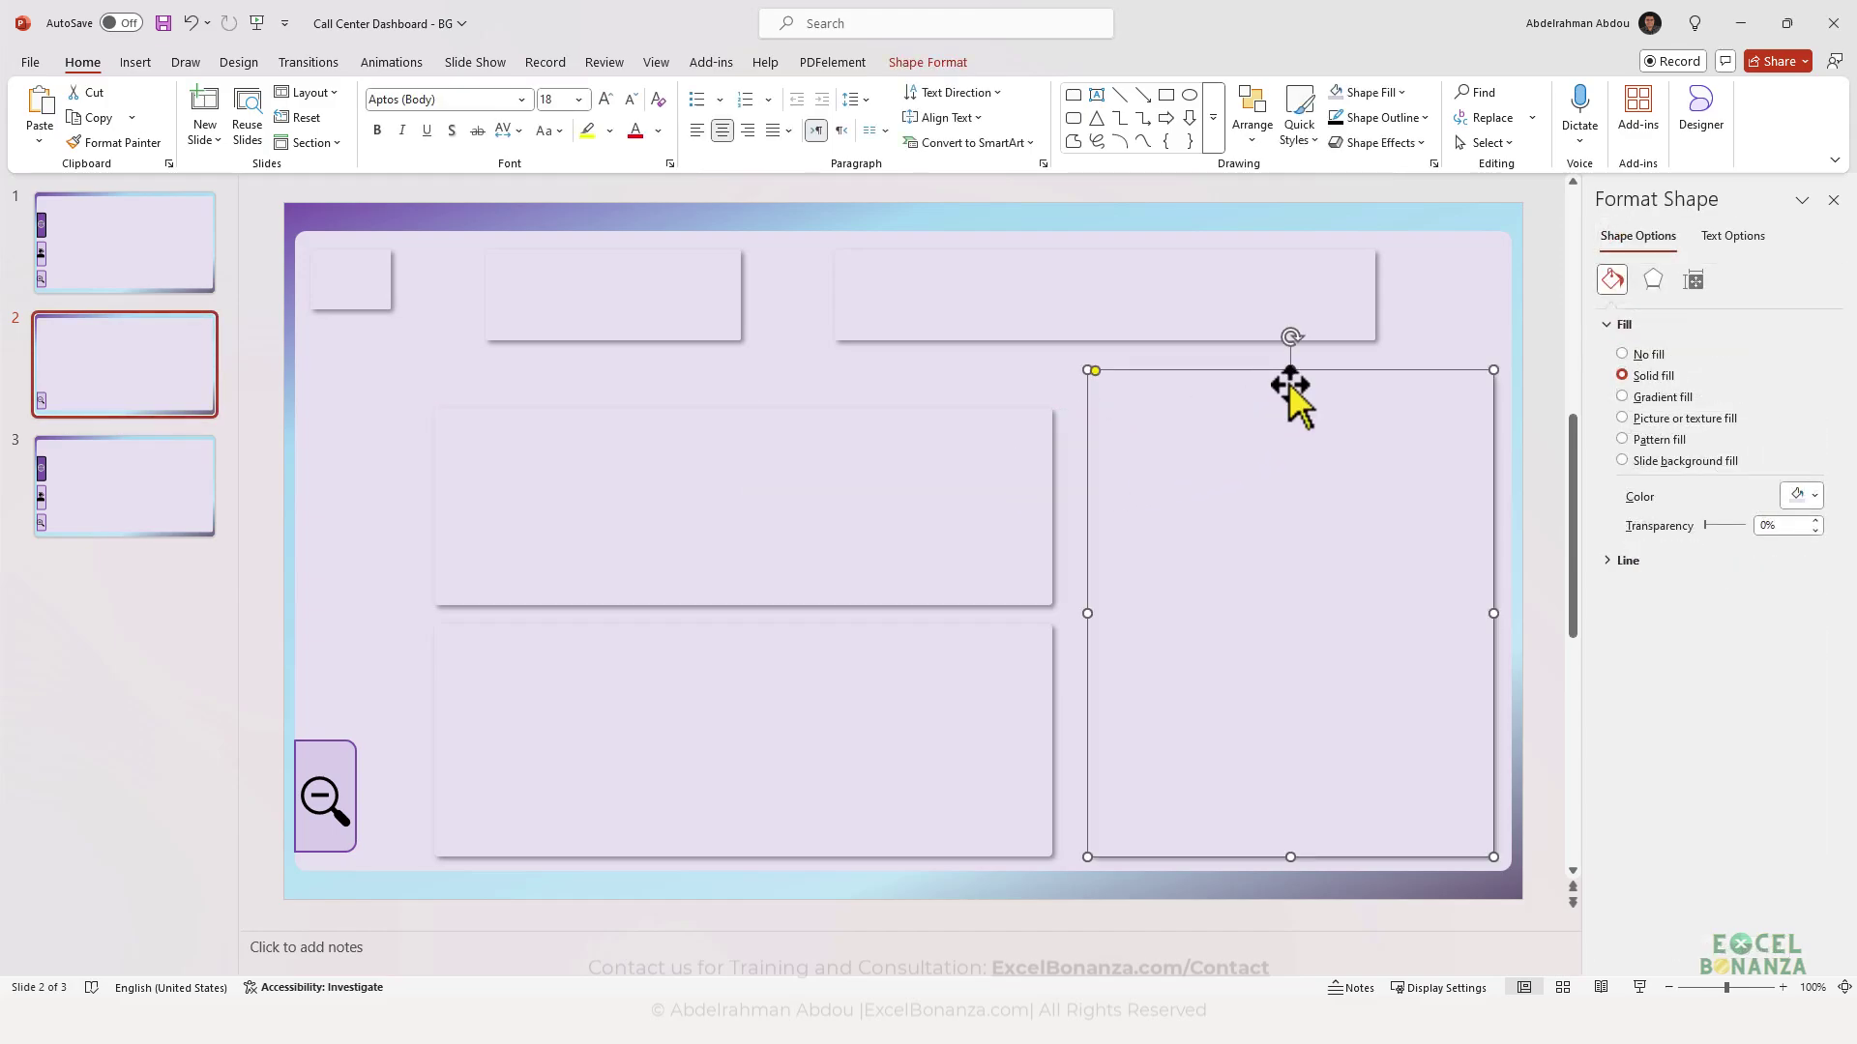
pyautogui.click(984, 373)
pyautogui.click(1297, 418)
pyautogui.moveTo(1288, 369); pyautogui.dragTo(1287, 358)
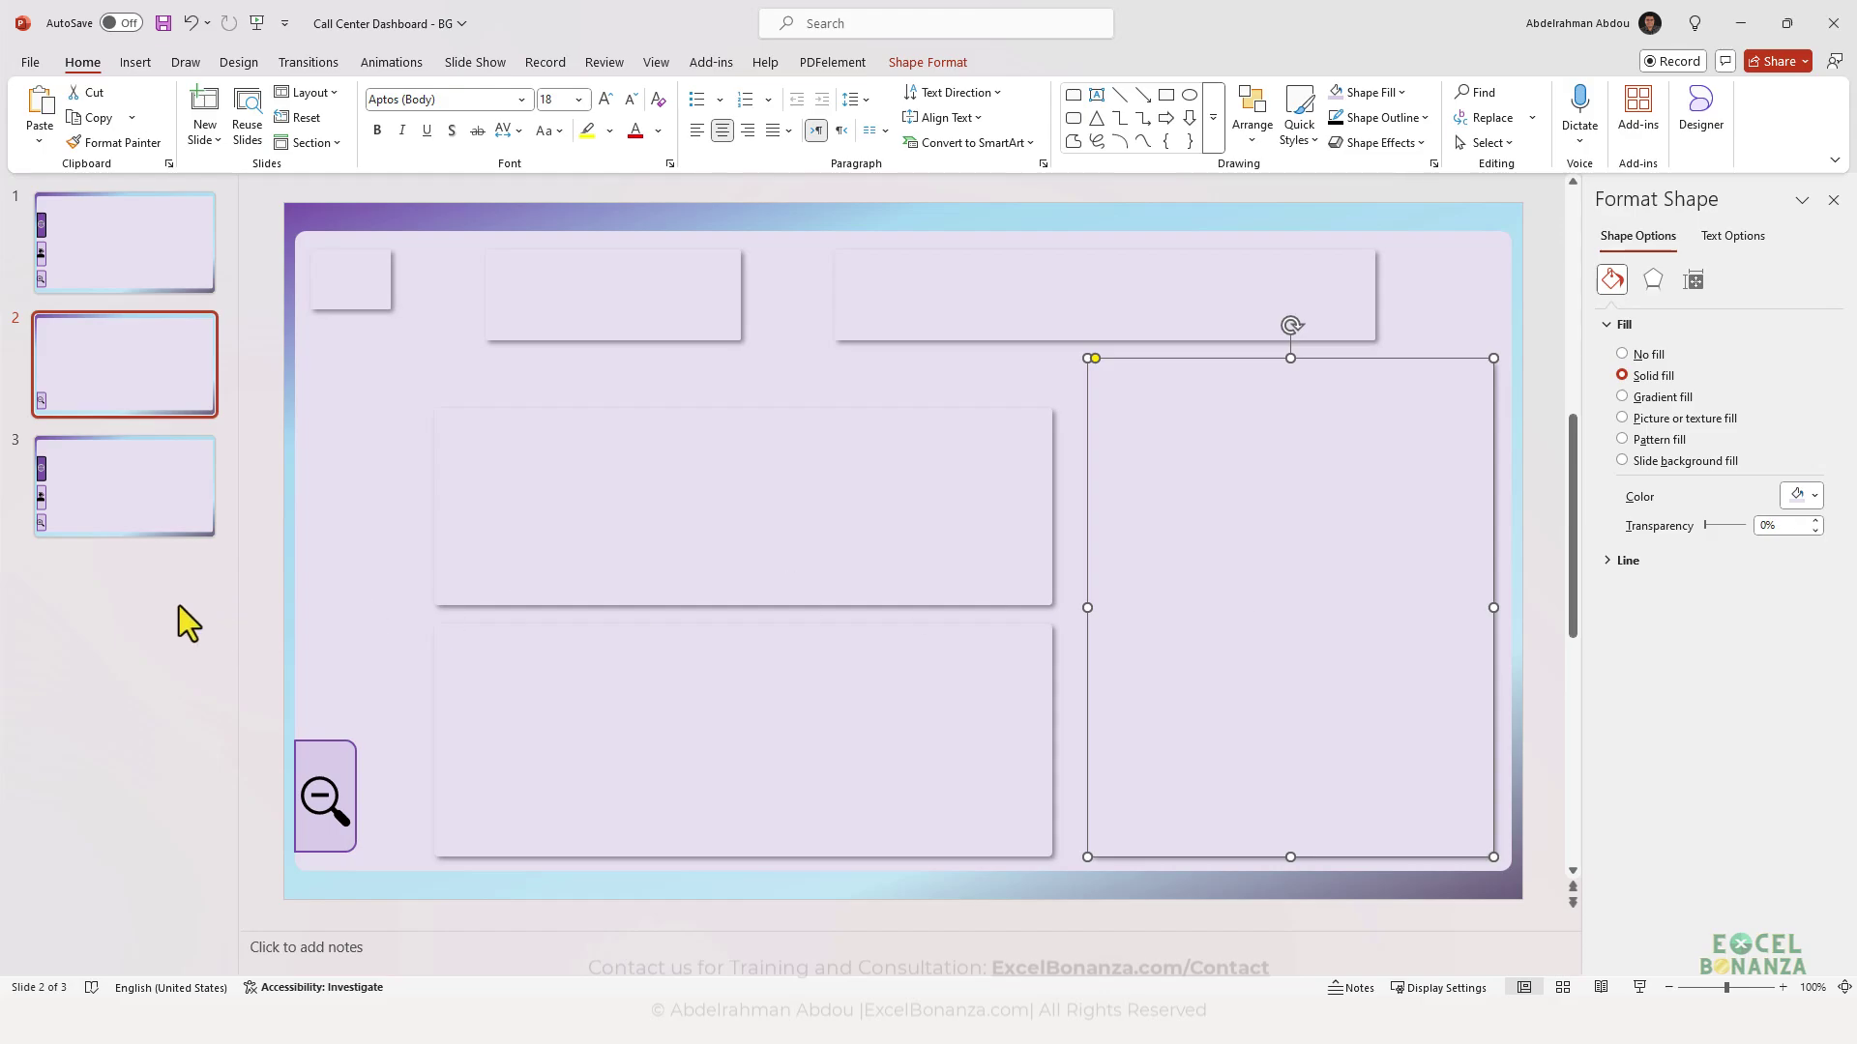
# - Save slide 2 as a JPEG over the existing BG - Interval View file in the Filming folder and return to Power BI
pyautogui.press('F12')
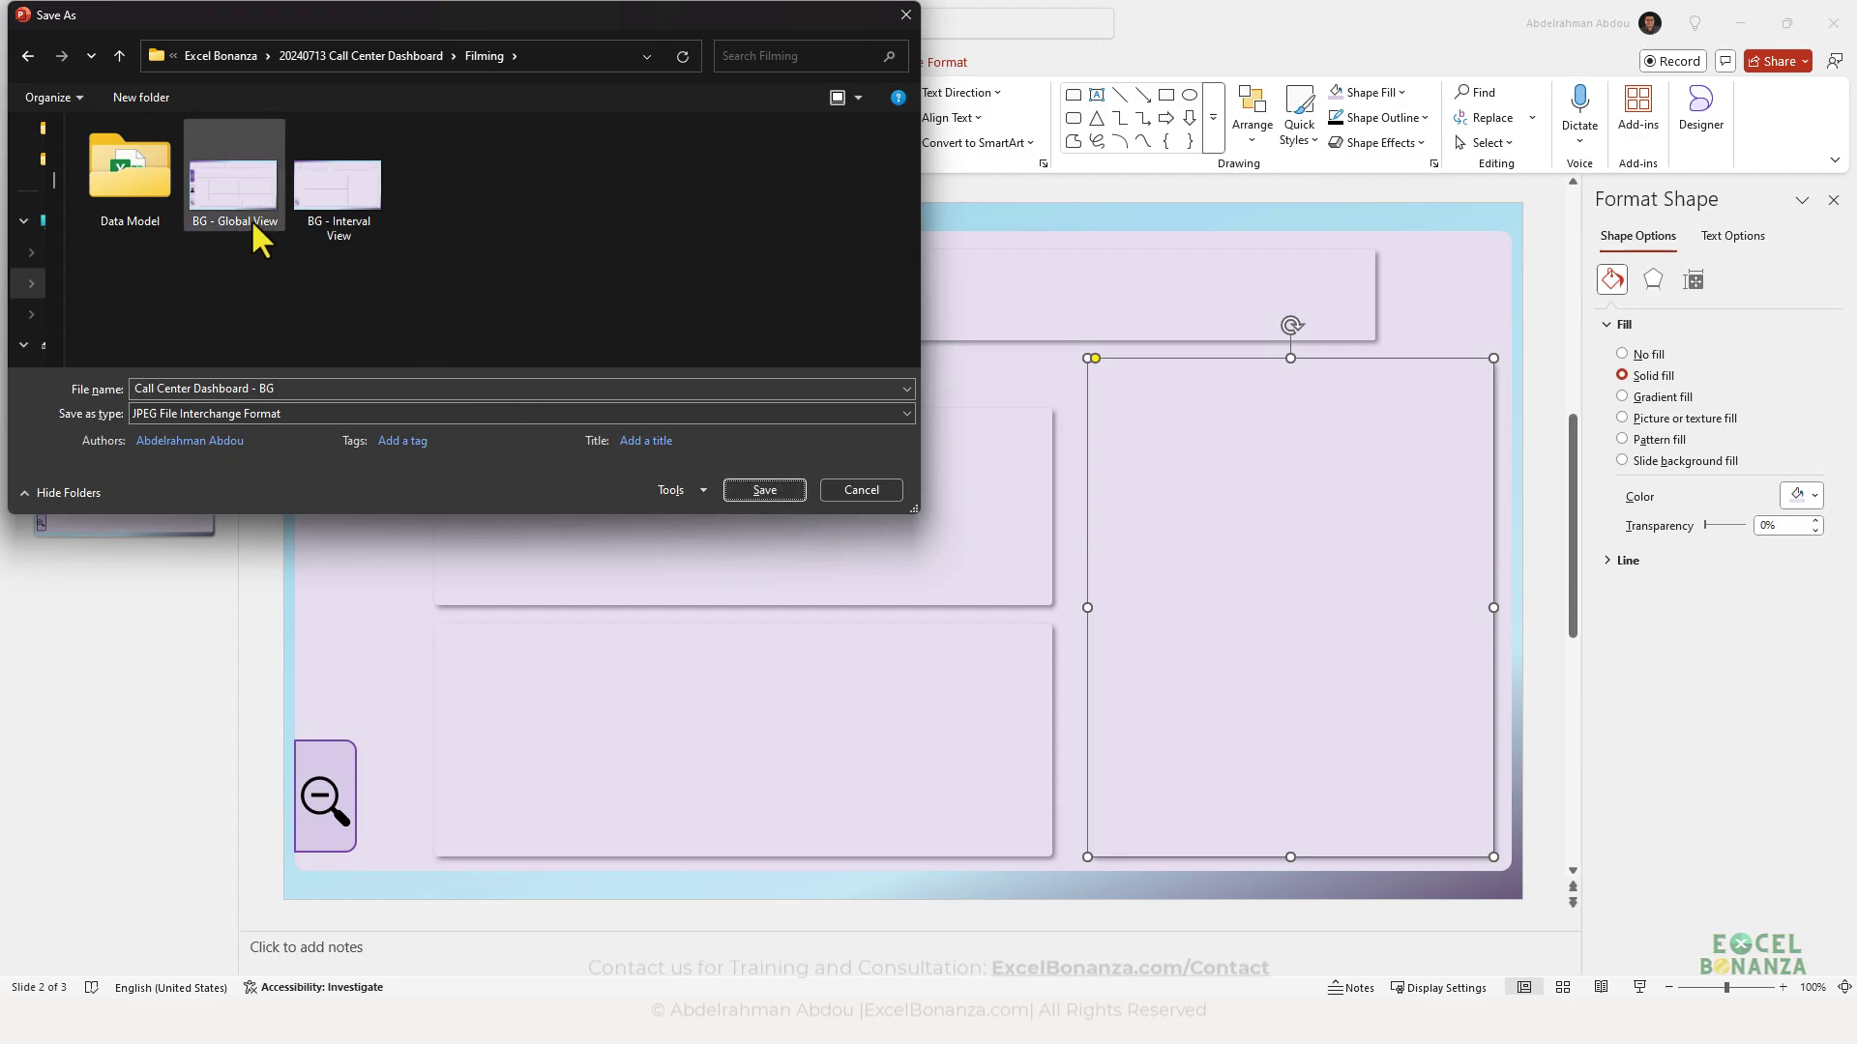
pyautogui.click(368, 228)
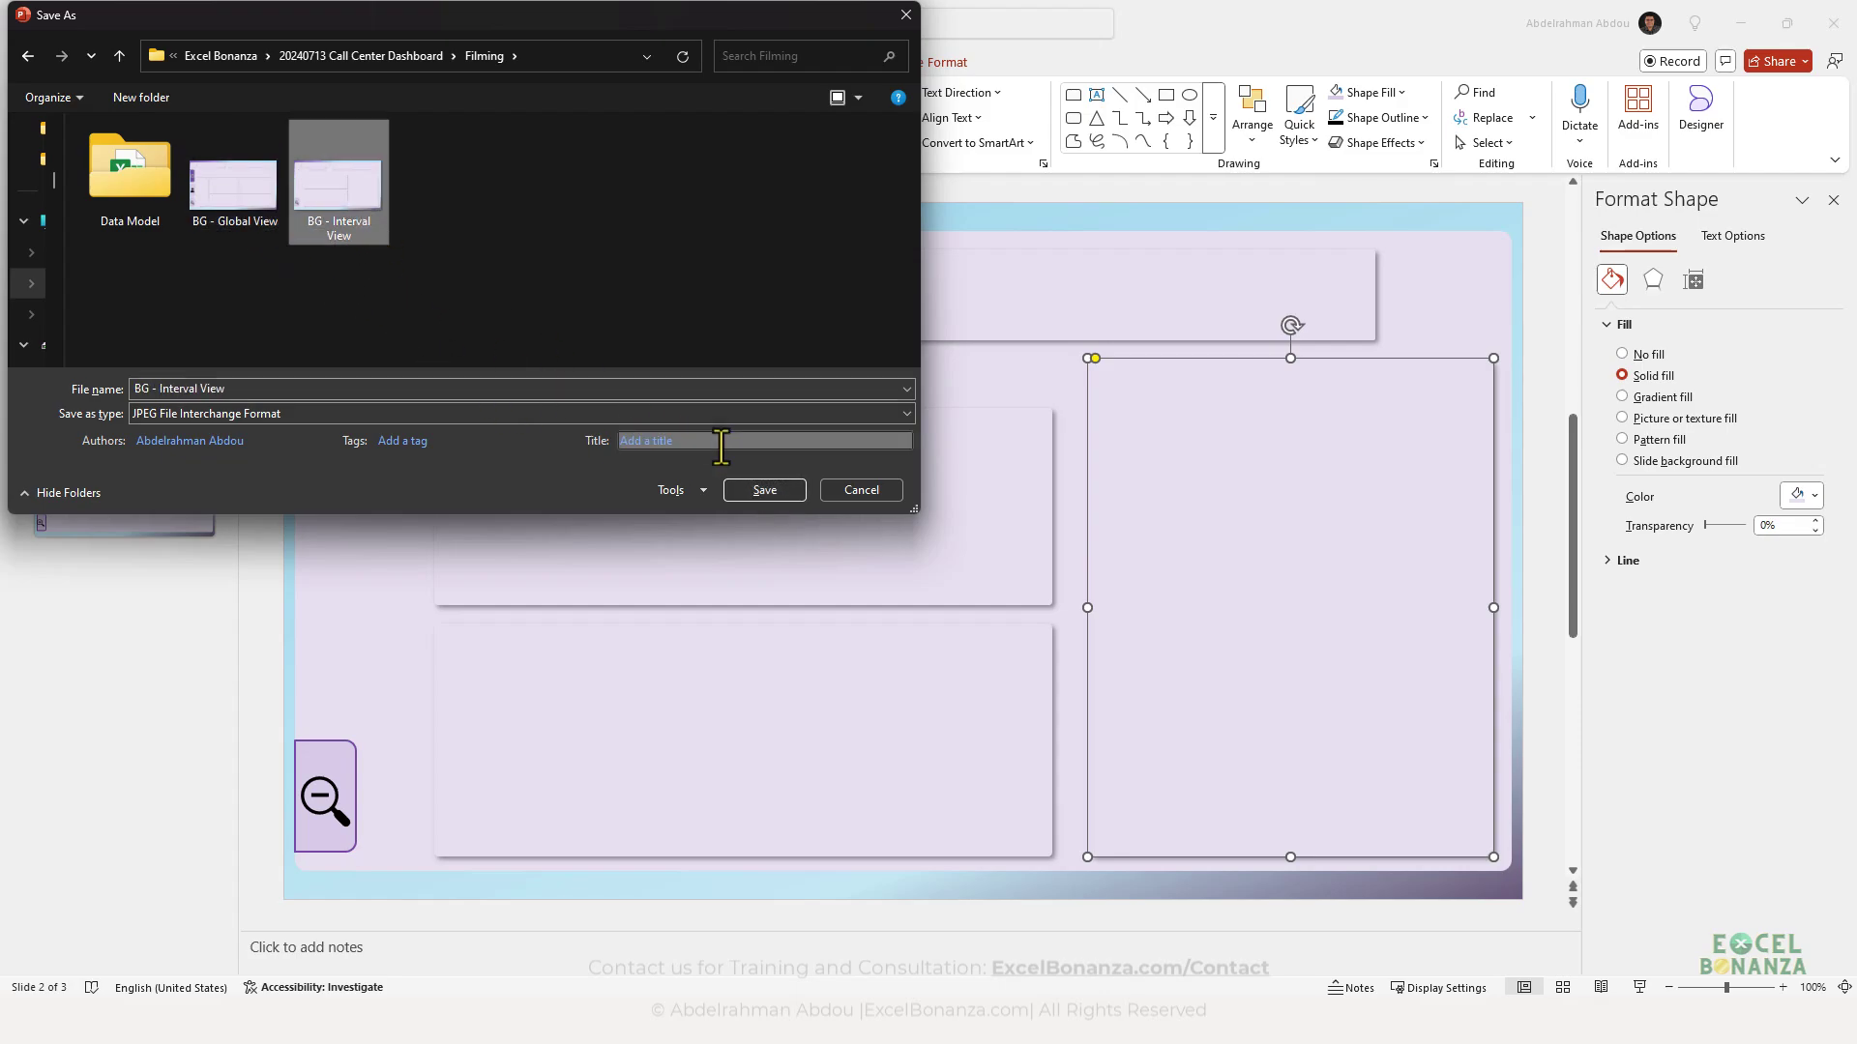
pyautogui.click(774, 489)
pyautogui.click(989, 511)
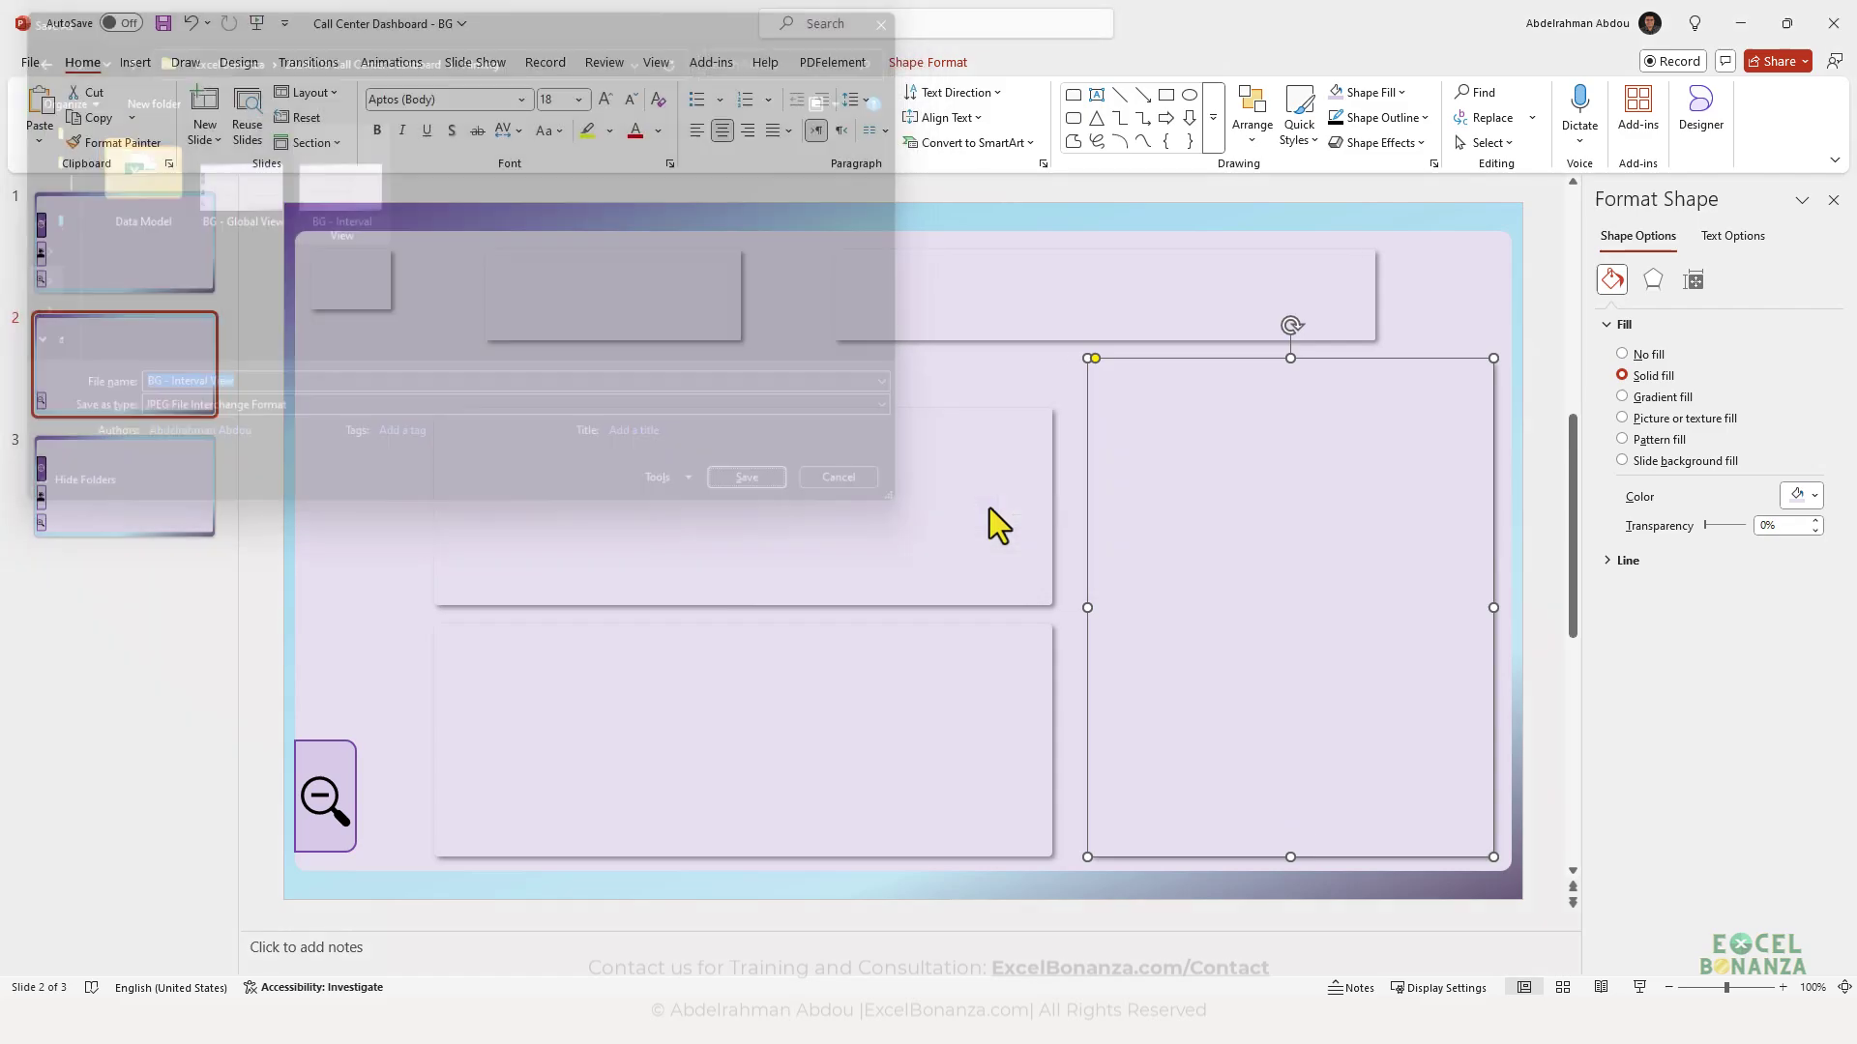
pyautogui.click(967, 549)
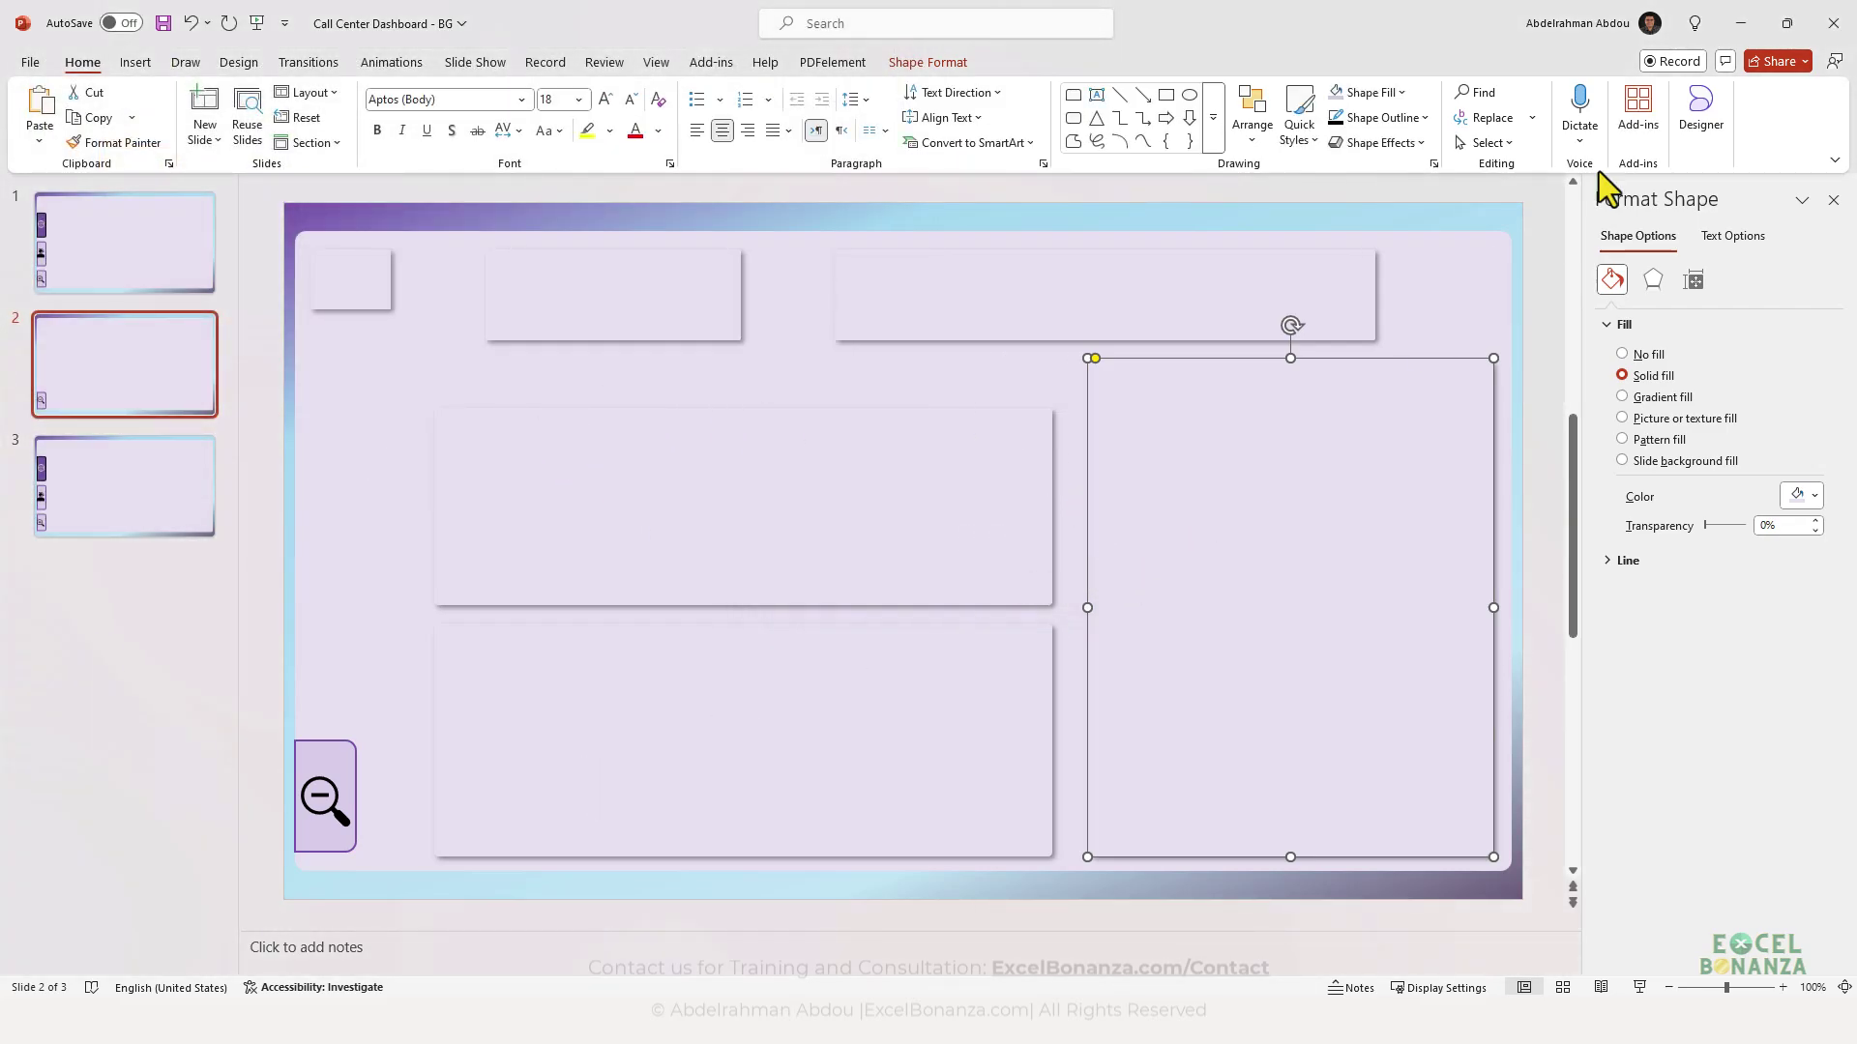
pyautogui.click(1741, 22)
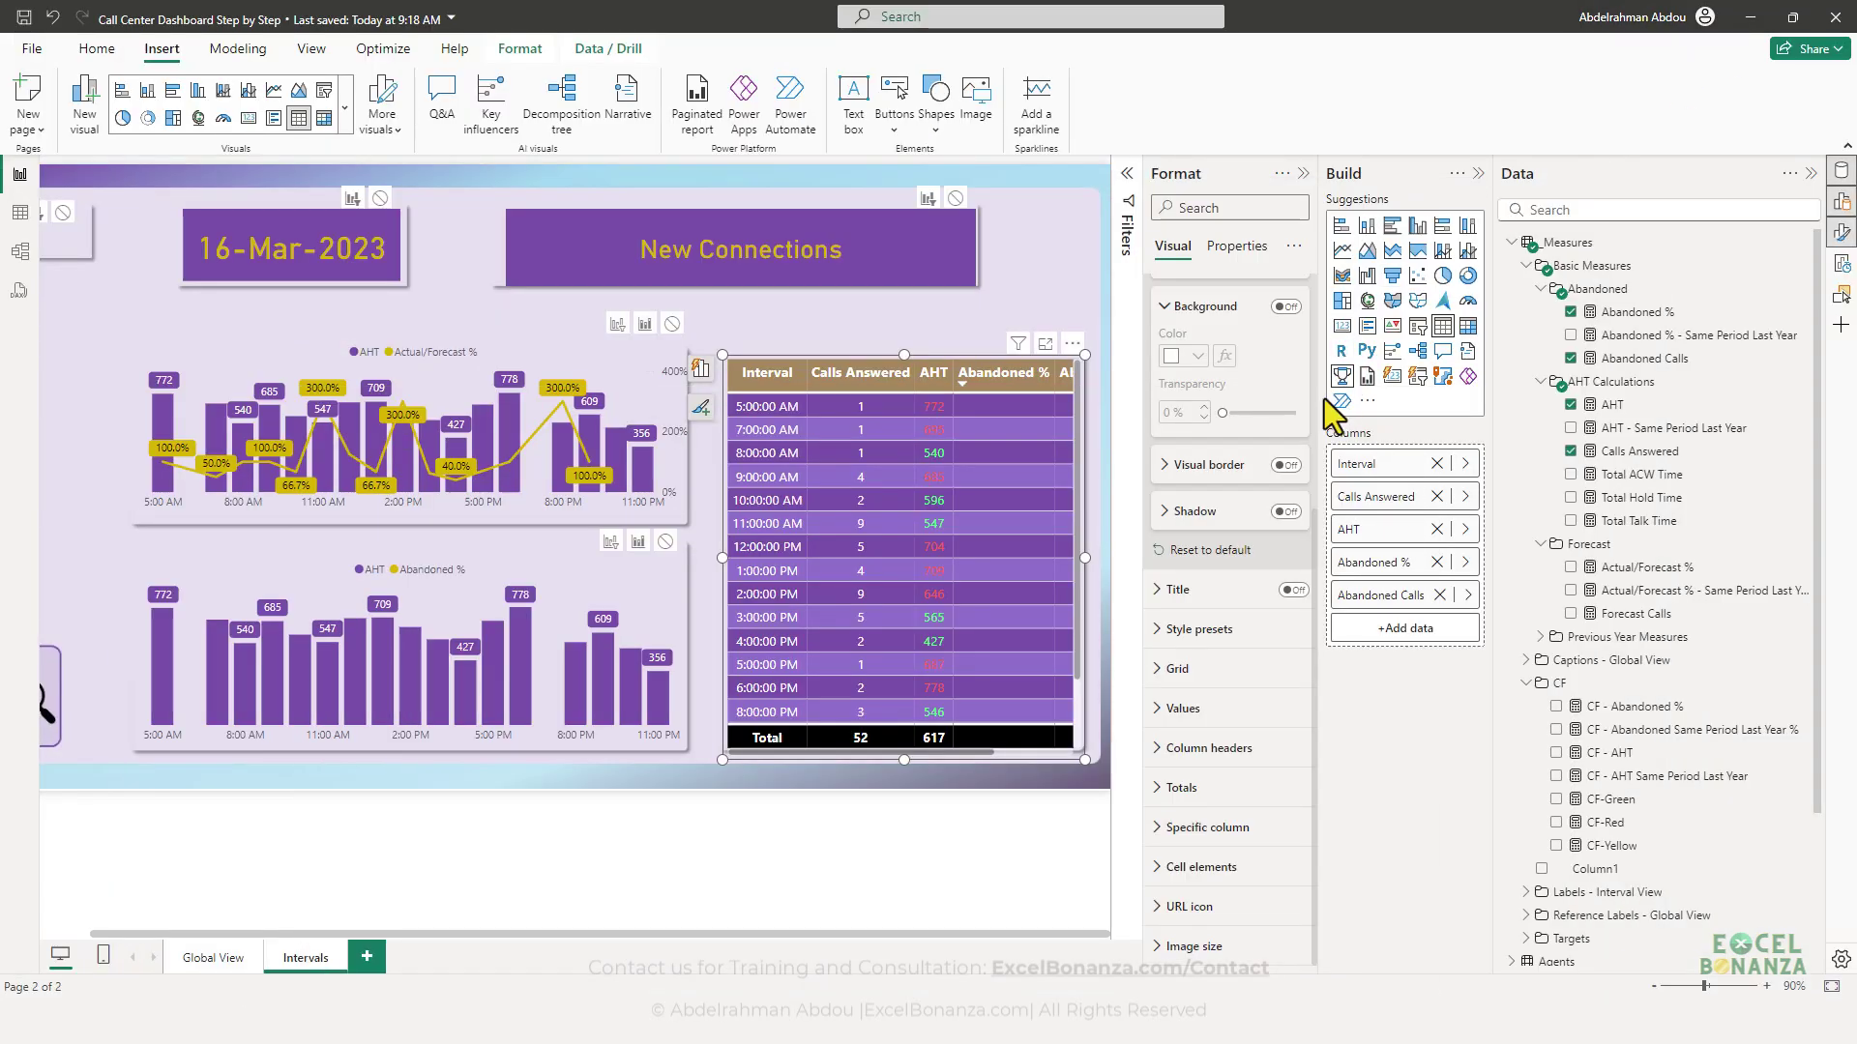
# - Replace the Intervals page's canvas background image with the updated BG - Interval View file from the Filming folder
pyautogui.click(1016, 311)
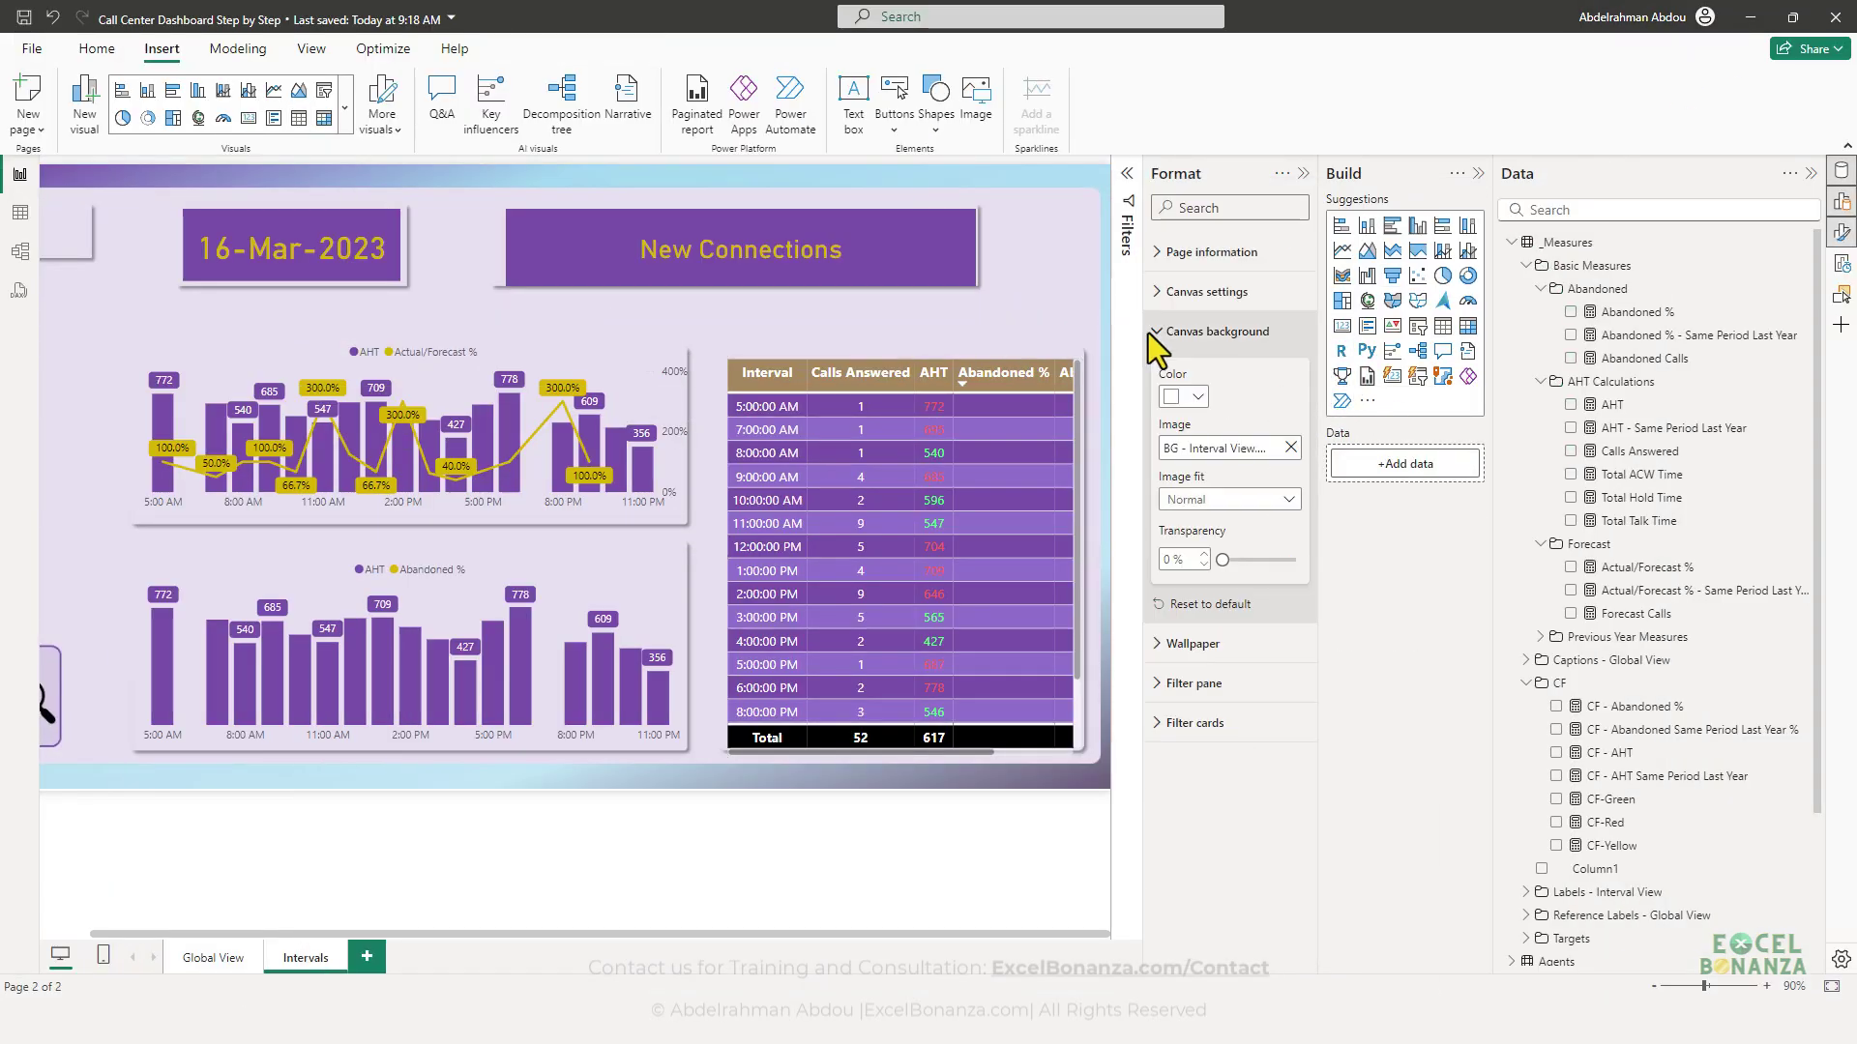
pyautogui.click(1290, 447)
pyautogui.click(1271, 451)
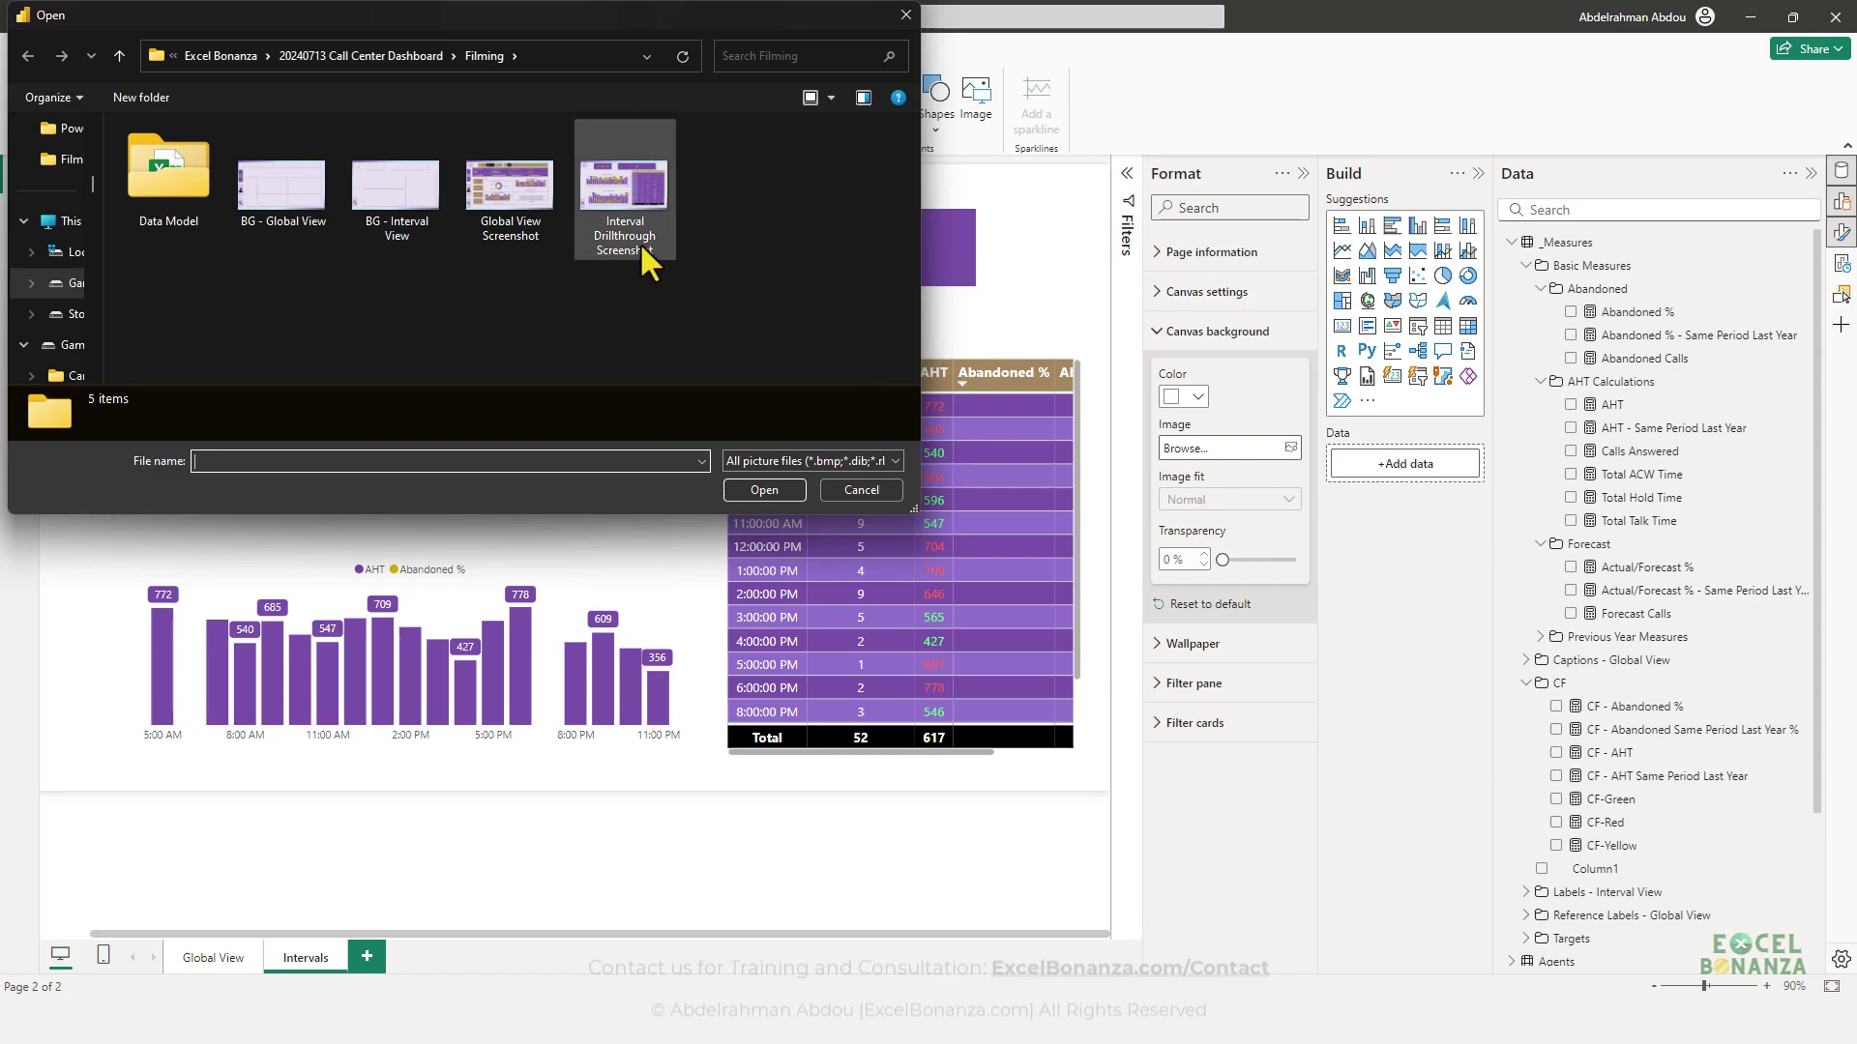
pyautogui.doubleClick(434, 234)
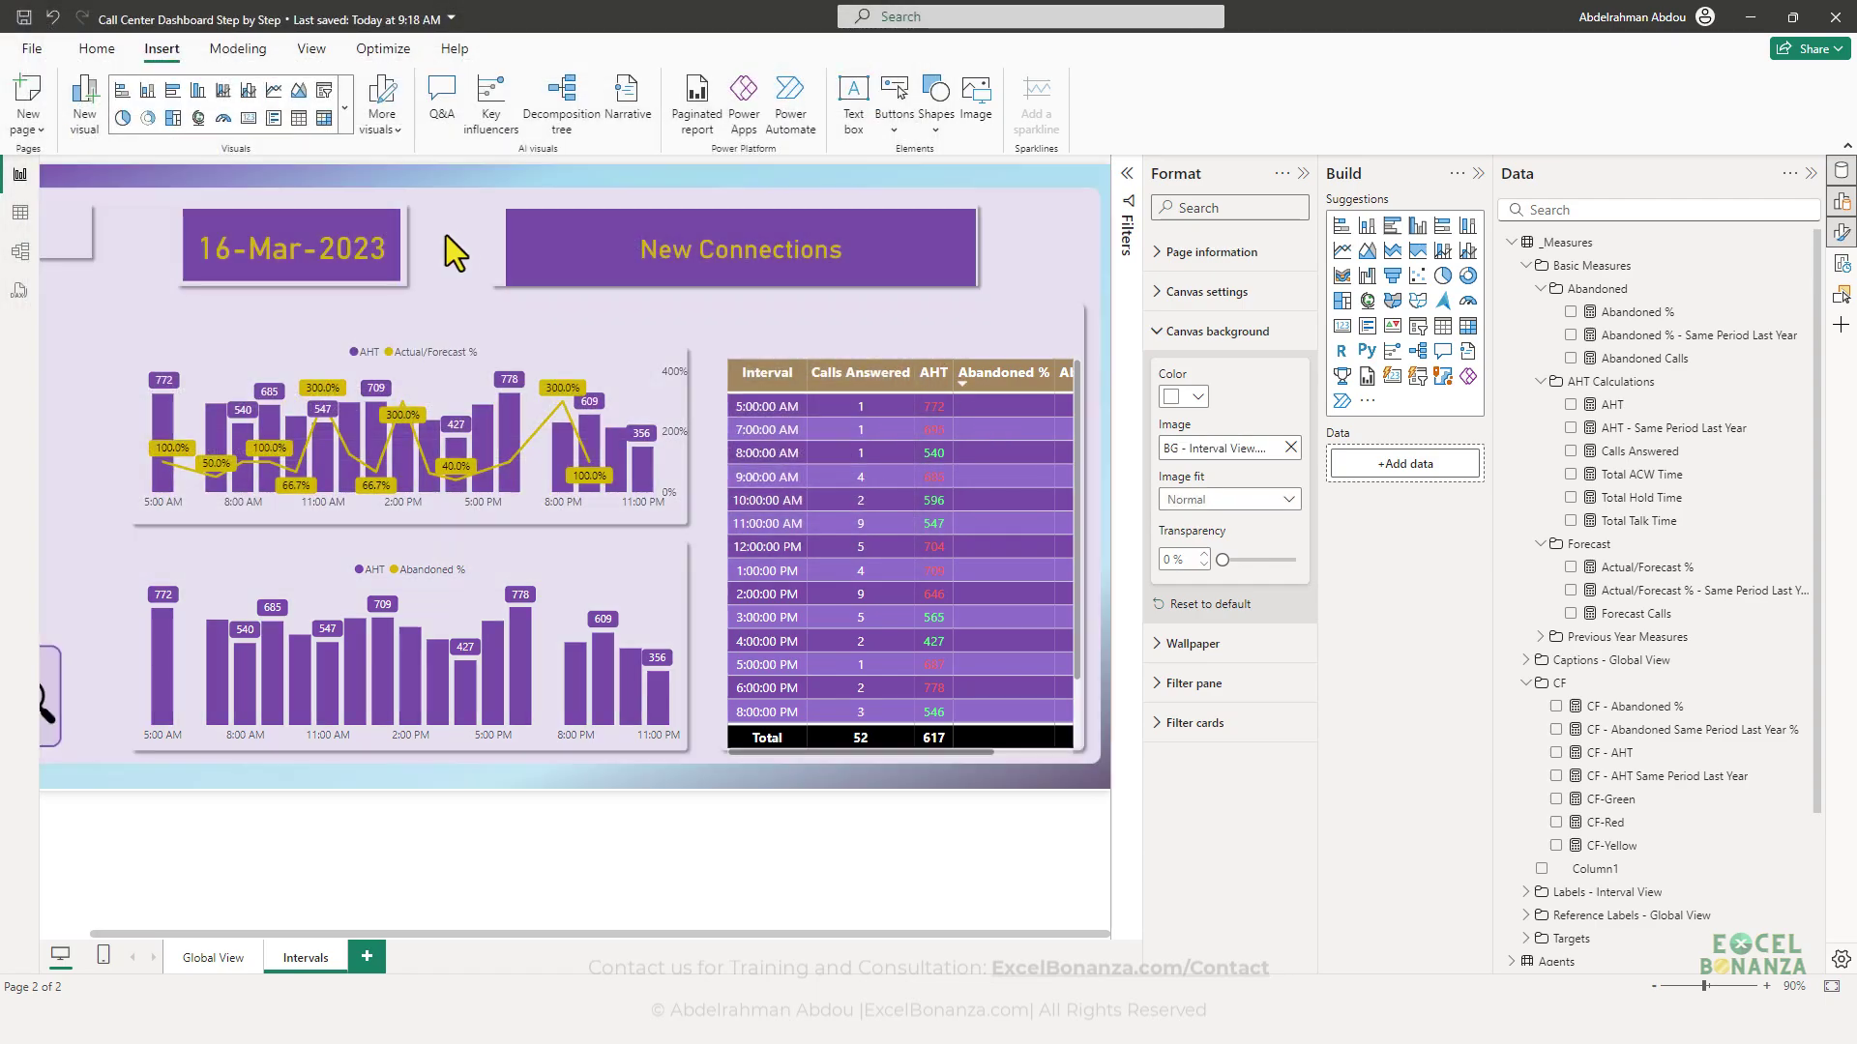
# - Enlarge the interval table upward and outward so that it fills the taller frame of the new background
pyautogui.click(1073, 362)
pyautogui.moveTo(1074, 360); pyautogui.dragTo(1094, 306)
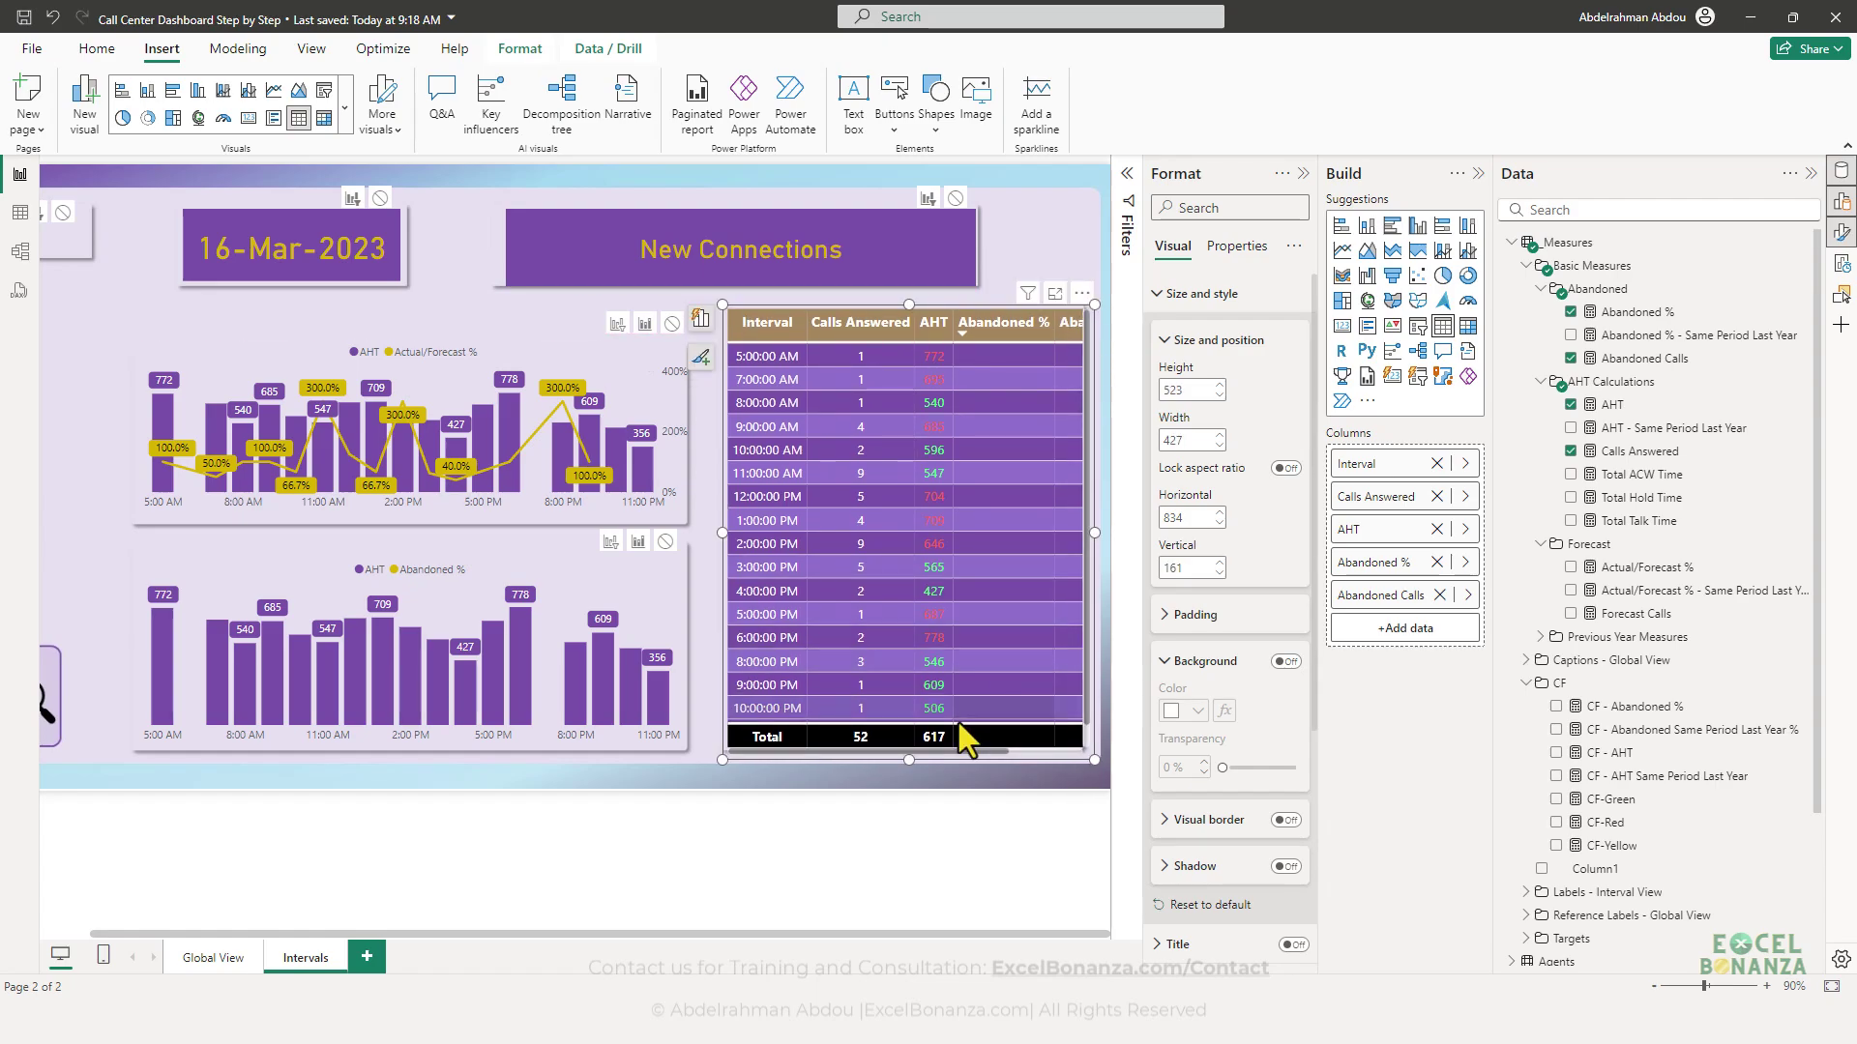
pyautogui.moveTo(746, 752)
pyautogui.mouseDown()
pyautogui.moveTo(835, 767)
pyautogui.moveTo(714, 755)
pyautogui.mouseUp()
# - Move the Back arrow button out of the page's upper-left corner and delete it
pyautogui.click(72, 373)
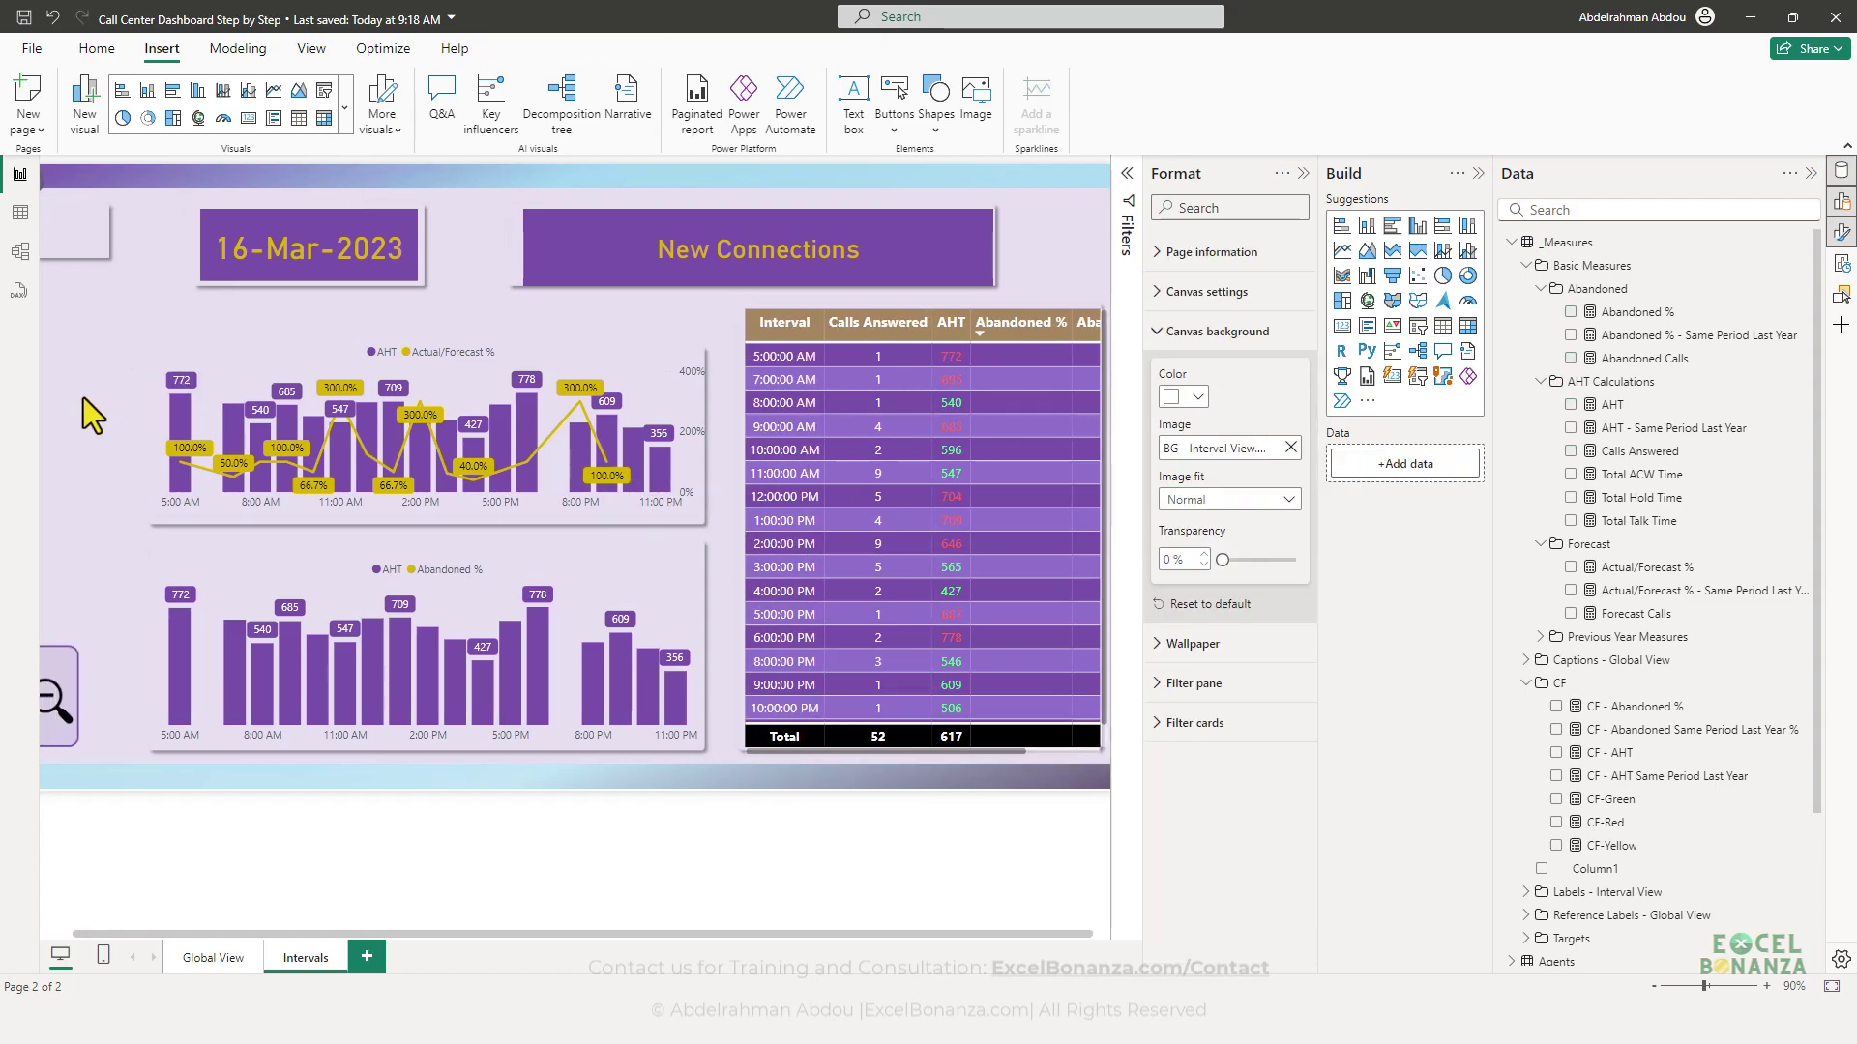
pyautogui.moveTo(329, 936); pyautogui.dragTo(235, 921)
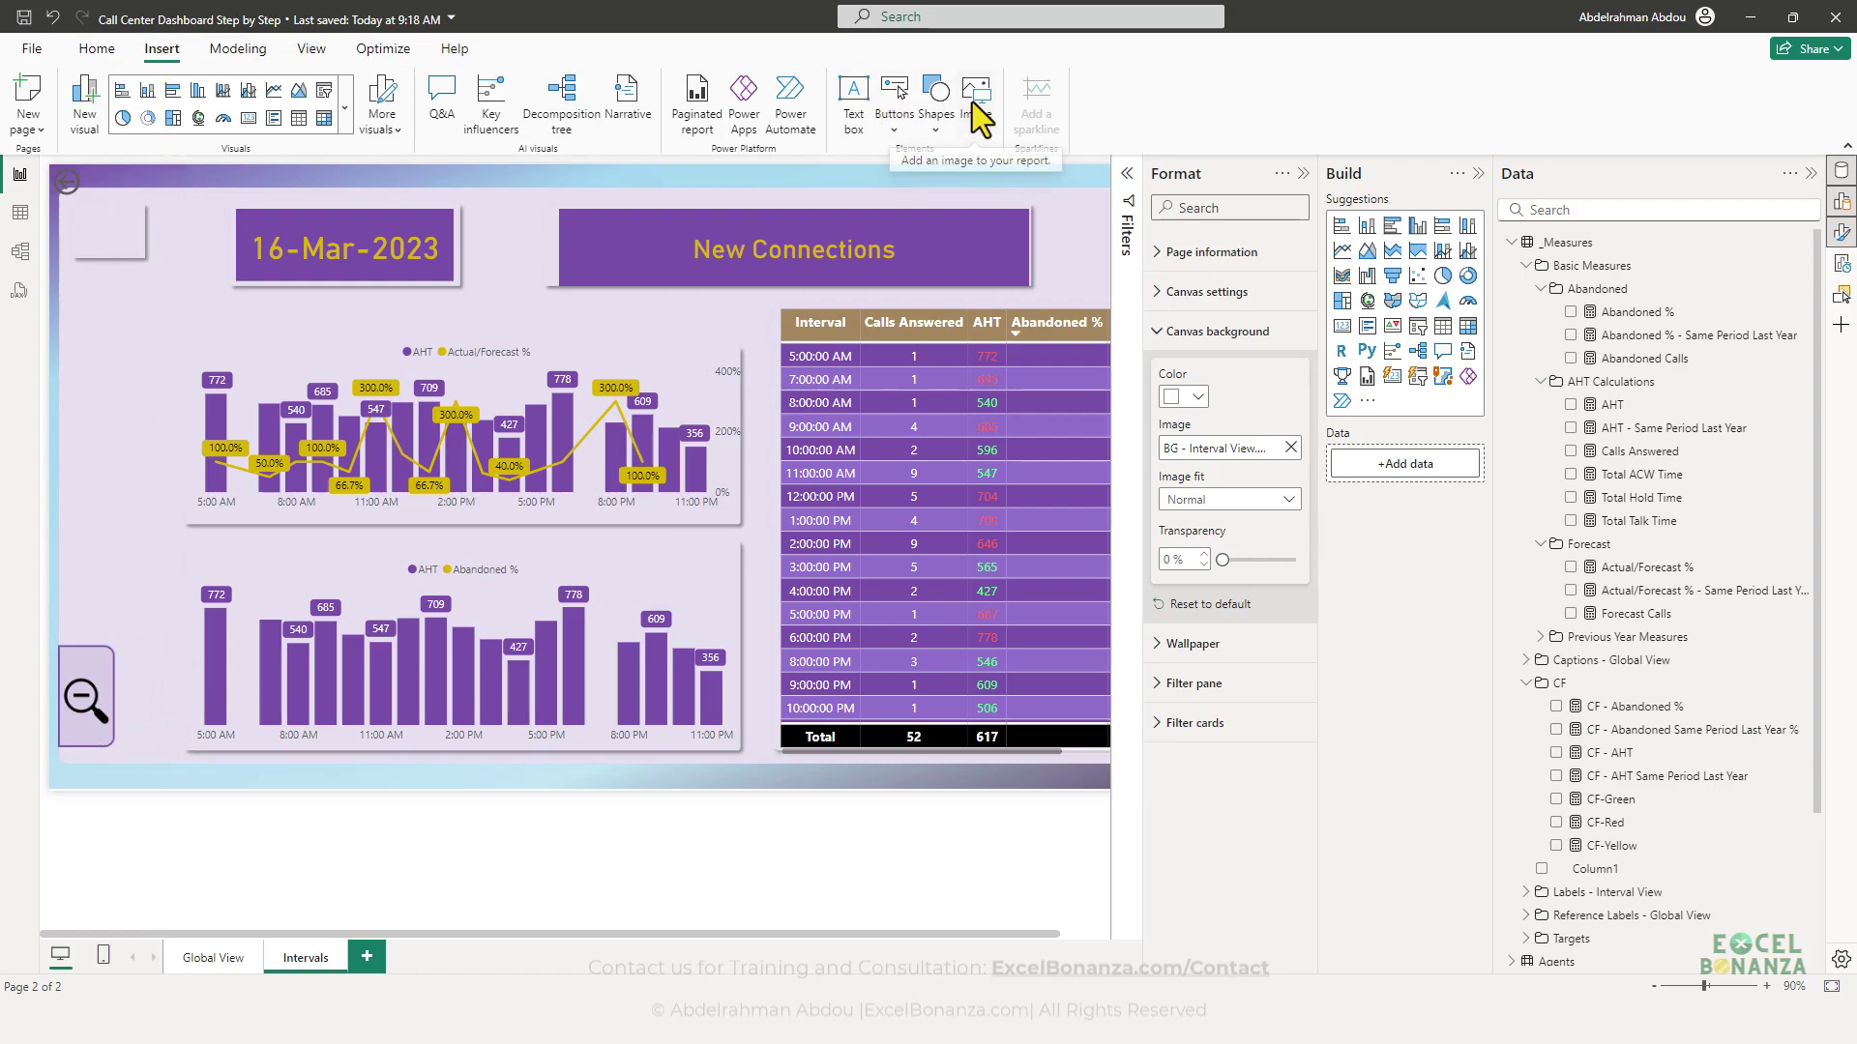
pyautogui.moveTo(81, 183); pyautogui.dragTo(124, 311)
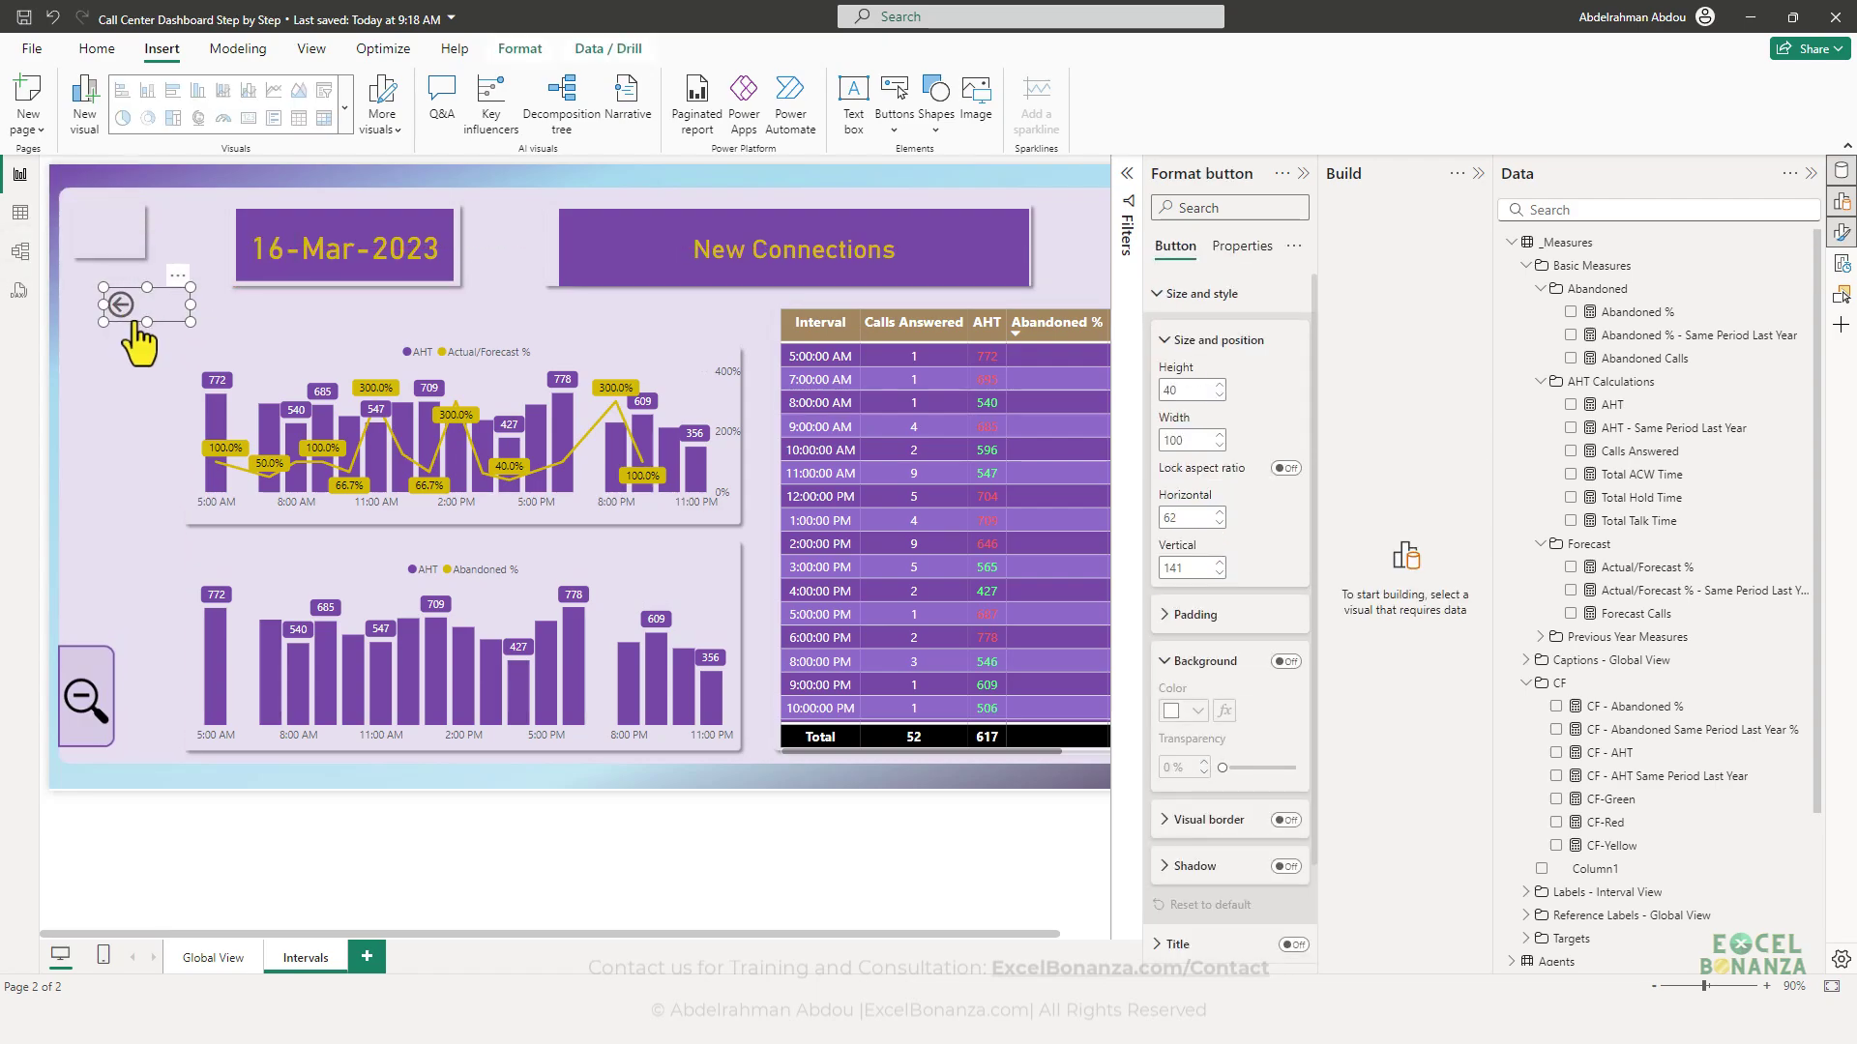
pyautogui.click(120, 407)
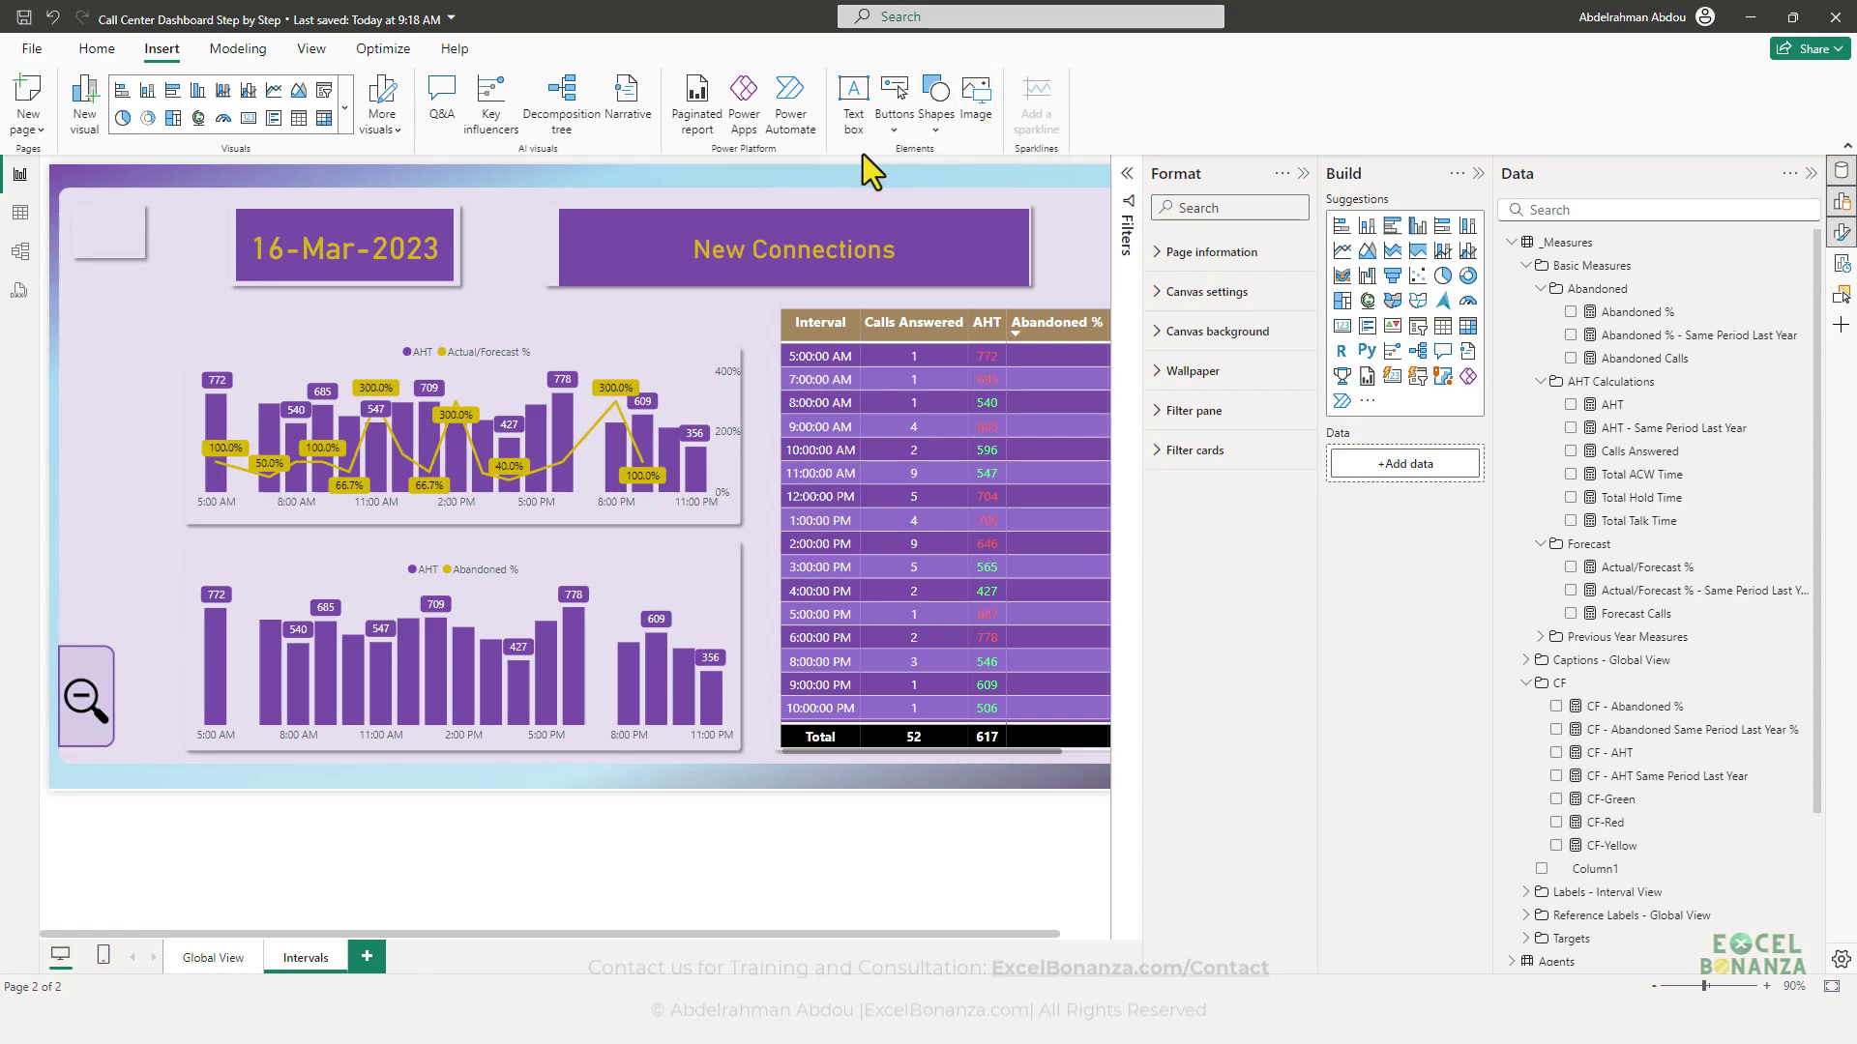
# - Insert the image 20240723 Infiinty Mobile Logo - Cropped and fit it inside the small frame beside the date card
pyautogui.click(974, 114)
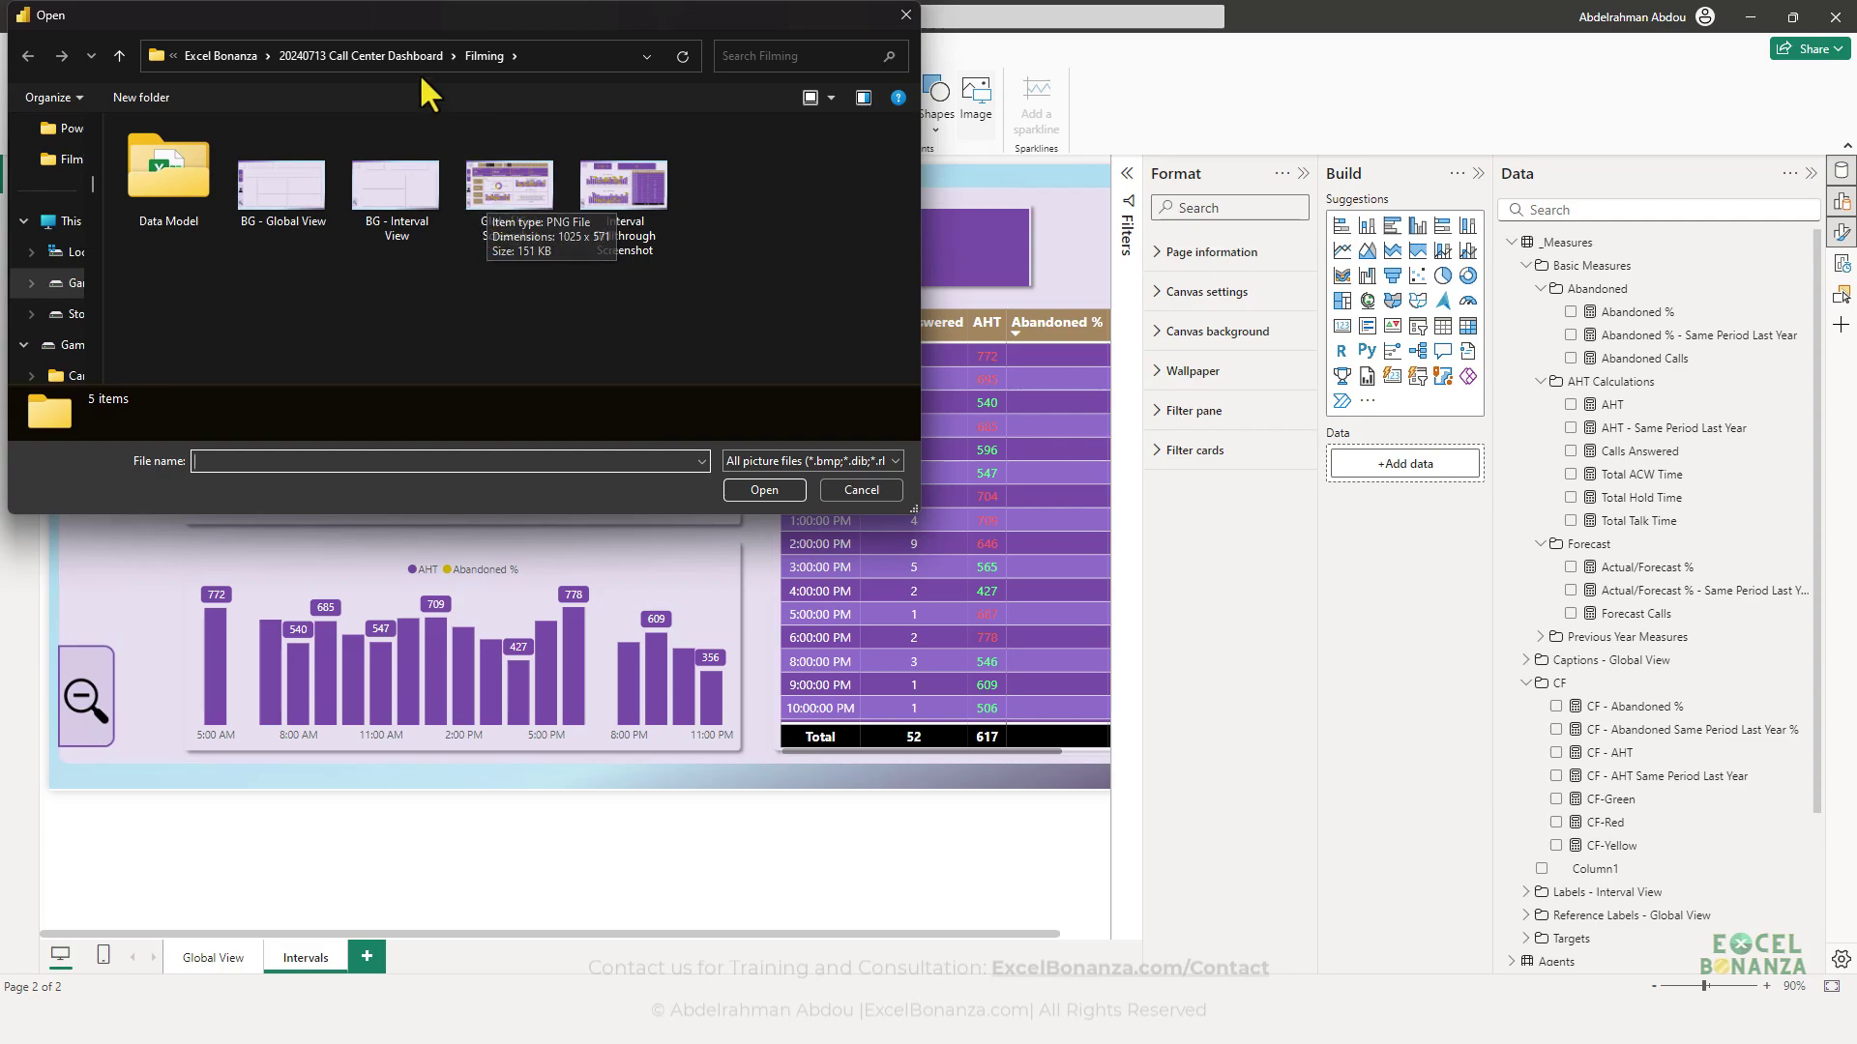
pyautogui.click(359, 56)
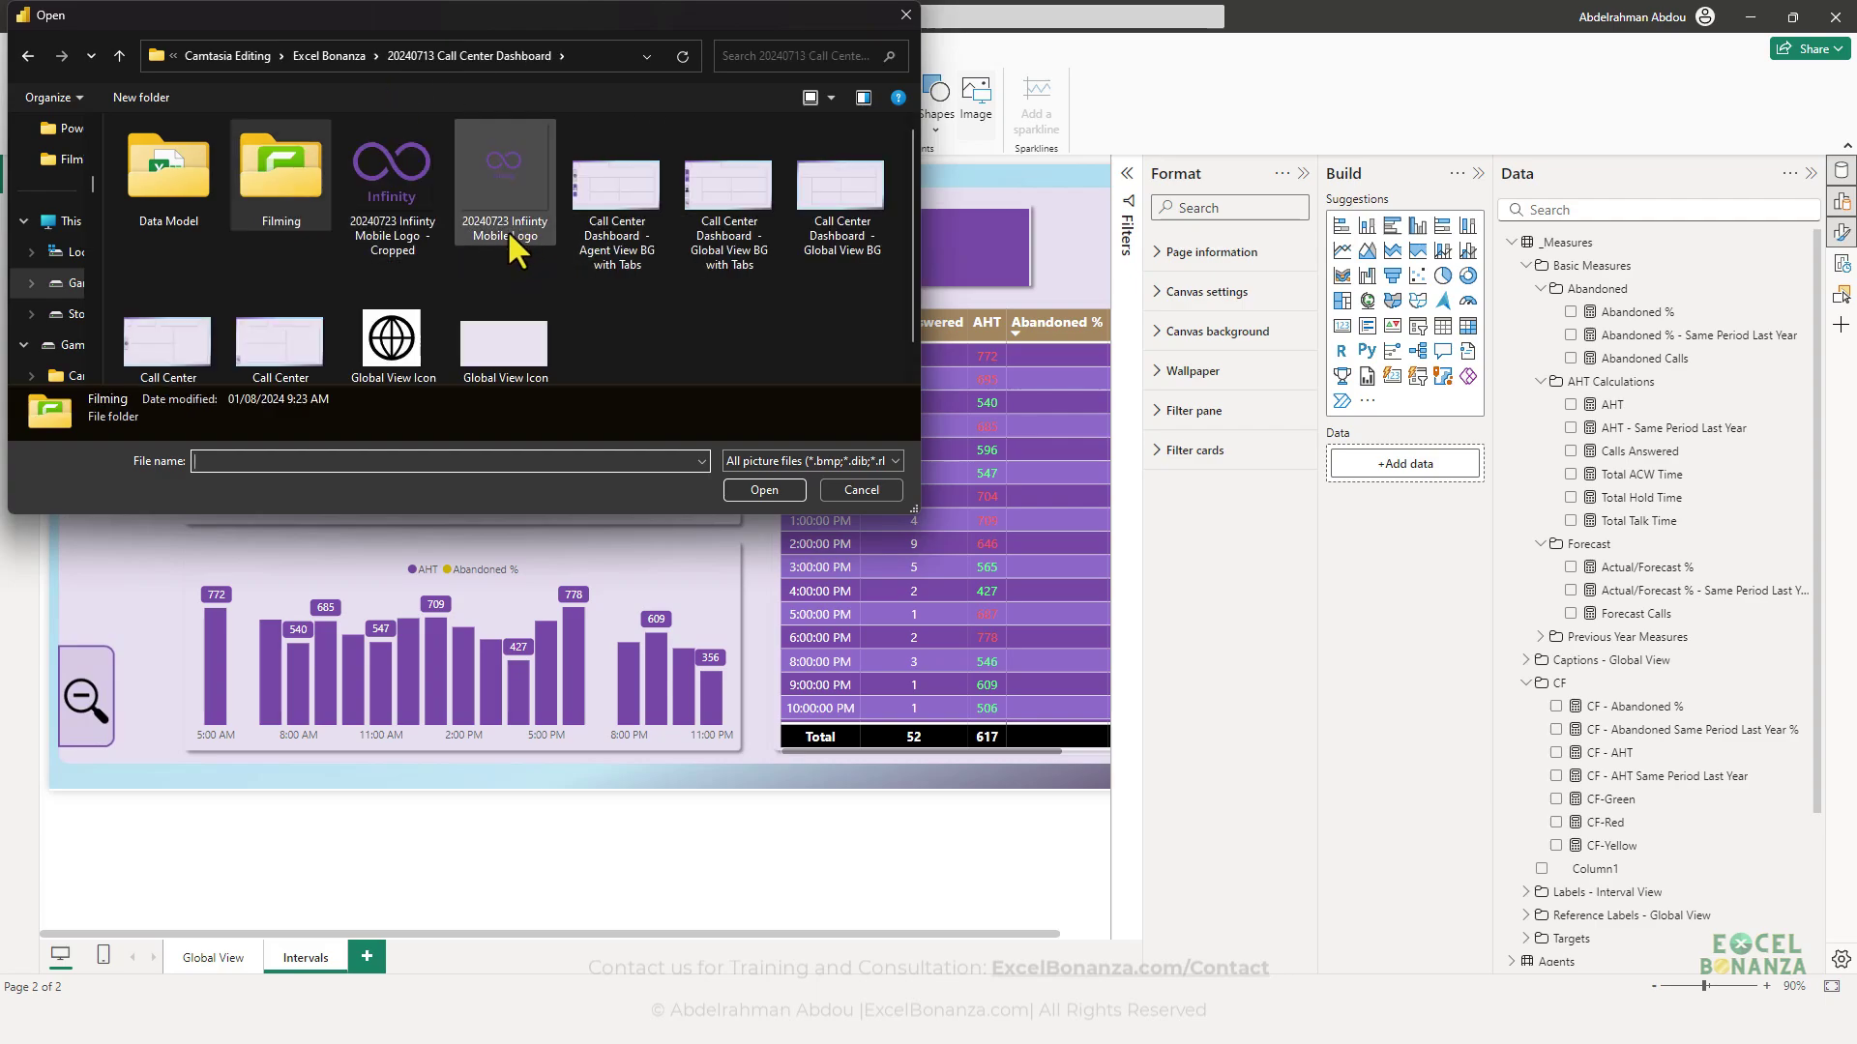
pyautogui.doubleClick(404, 189)
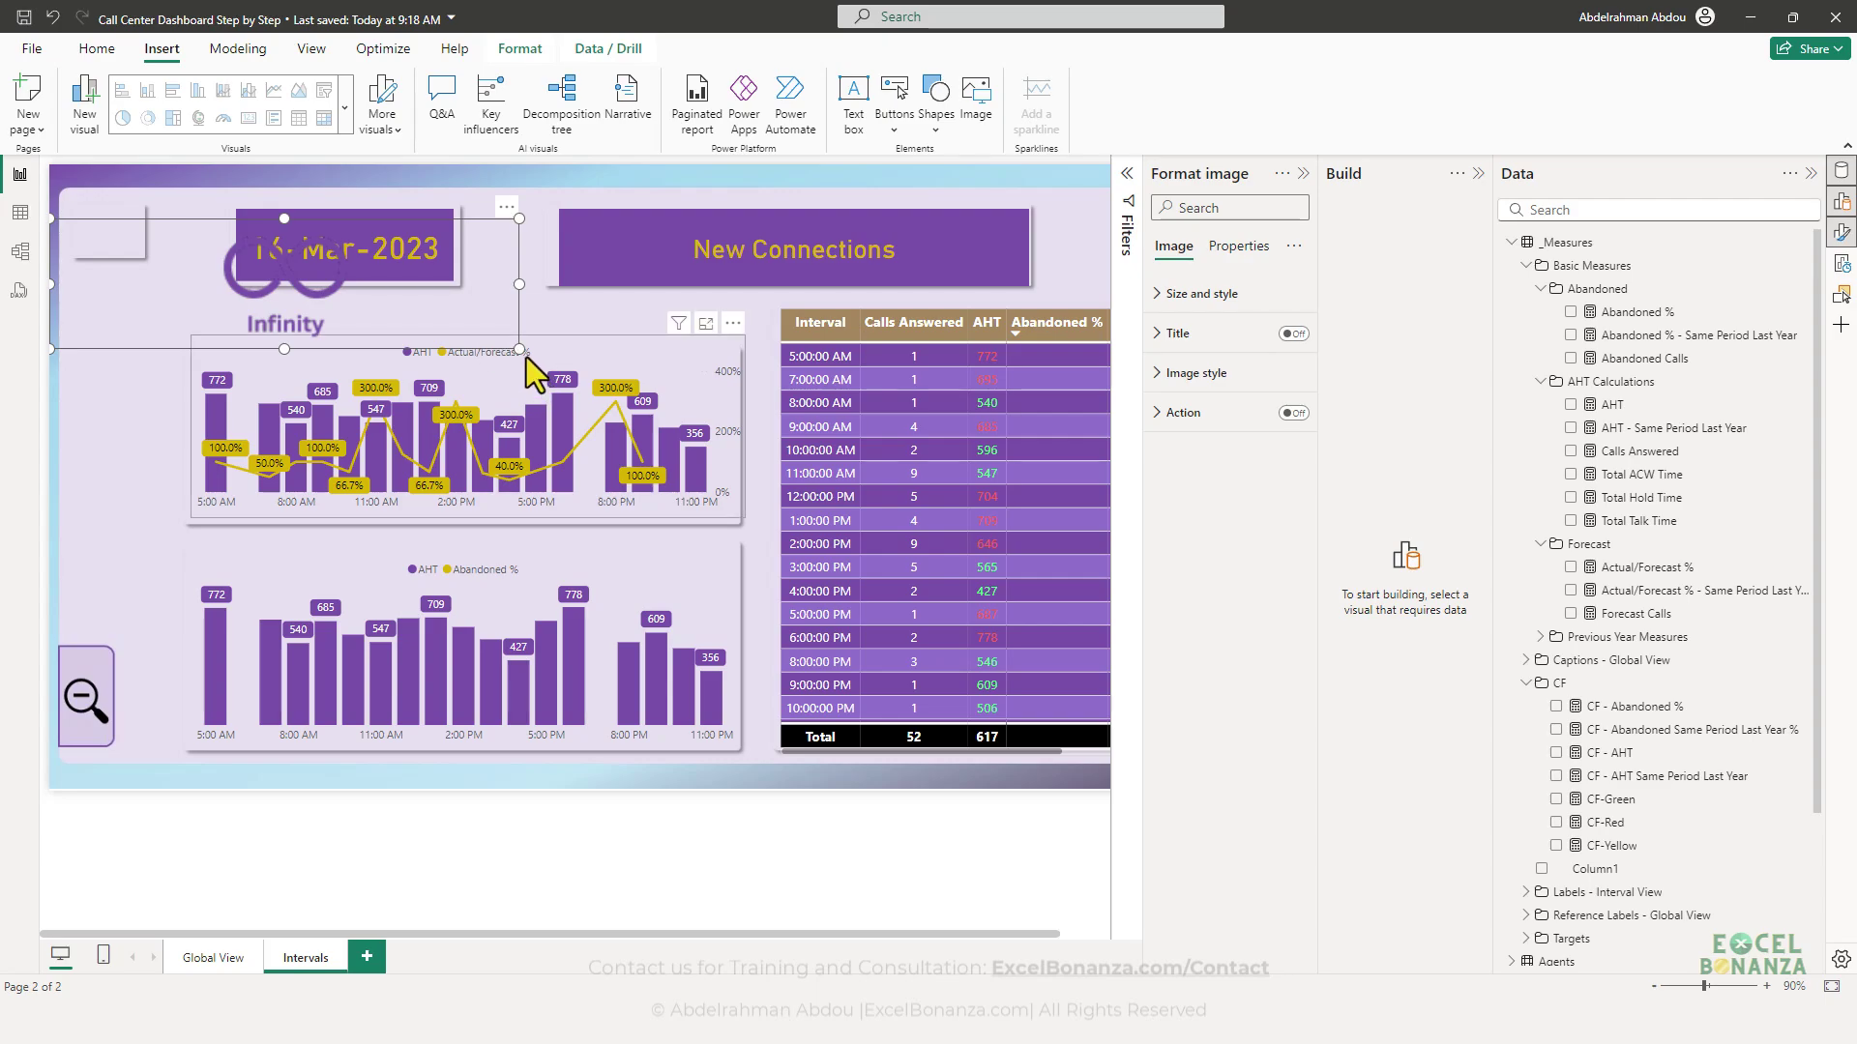
pyautogui.moveTo(521, 349); pyautogui.dragTo(167, 334)
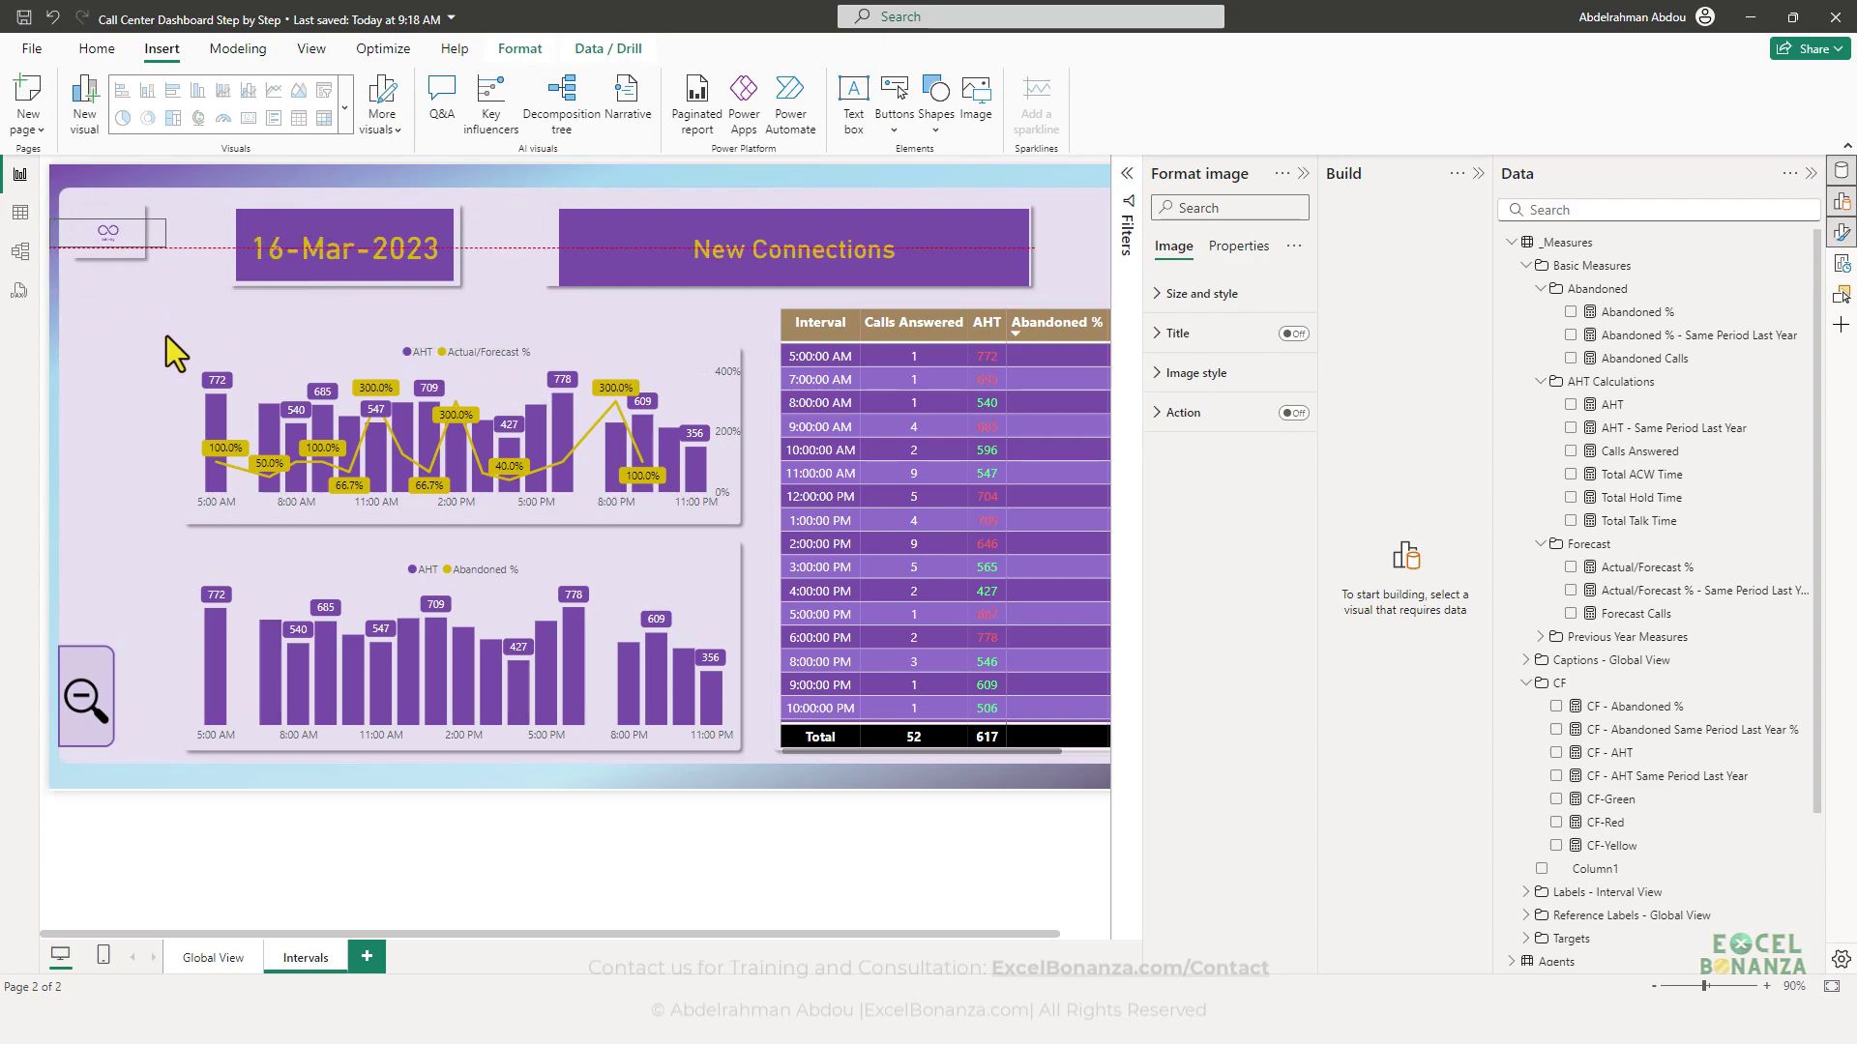
pyautogui.moveTo(62, 216); pyautogui.dragTo(109, 235)
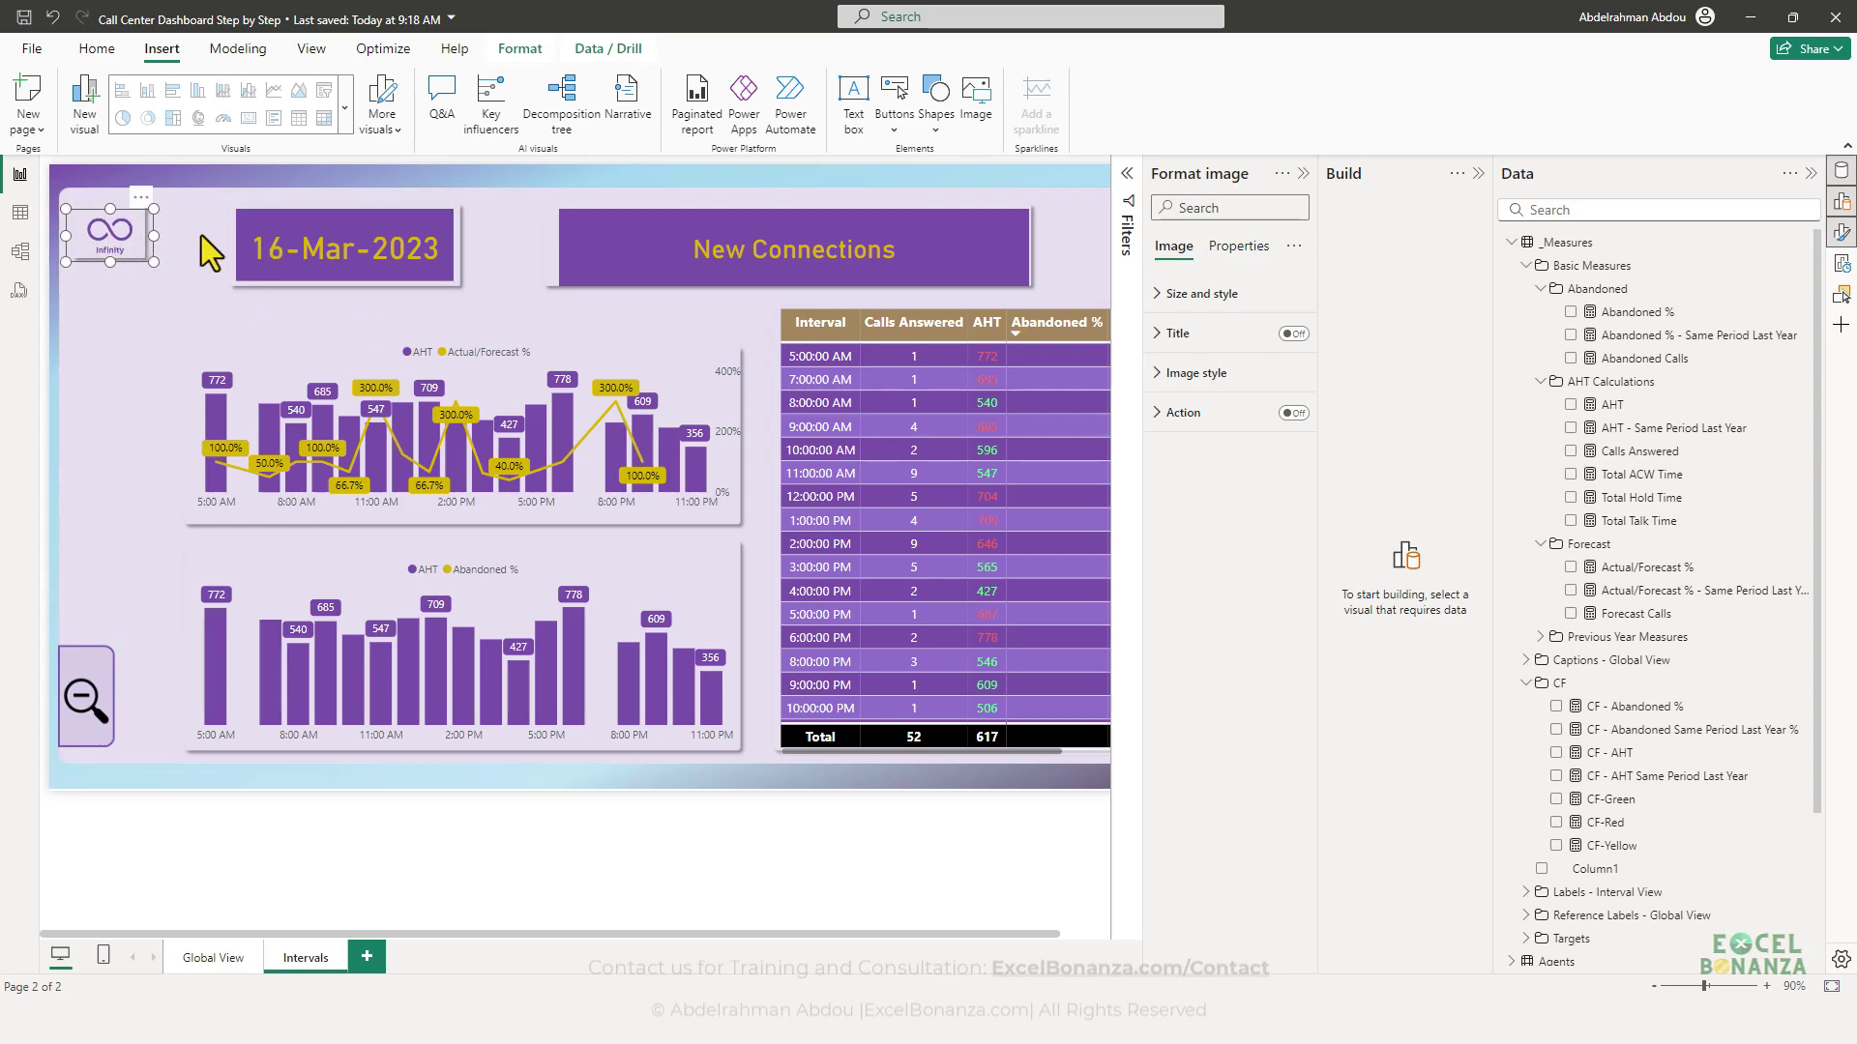
pyautogui.click(189, 299)
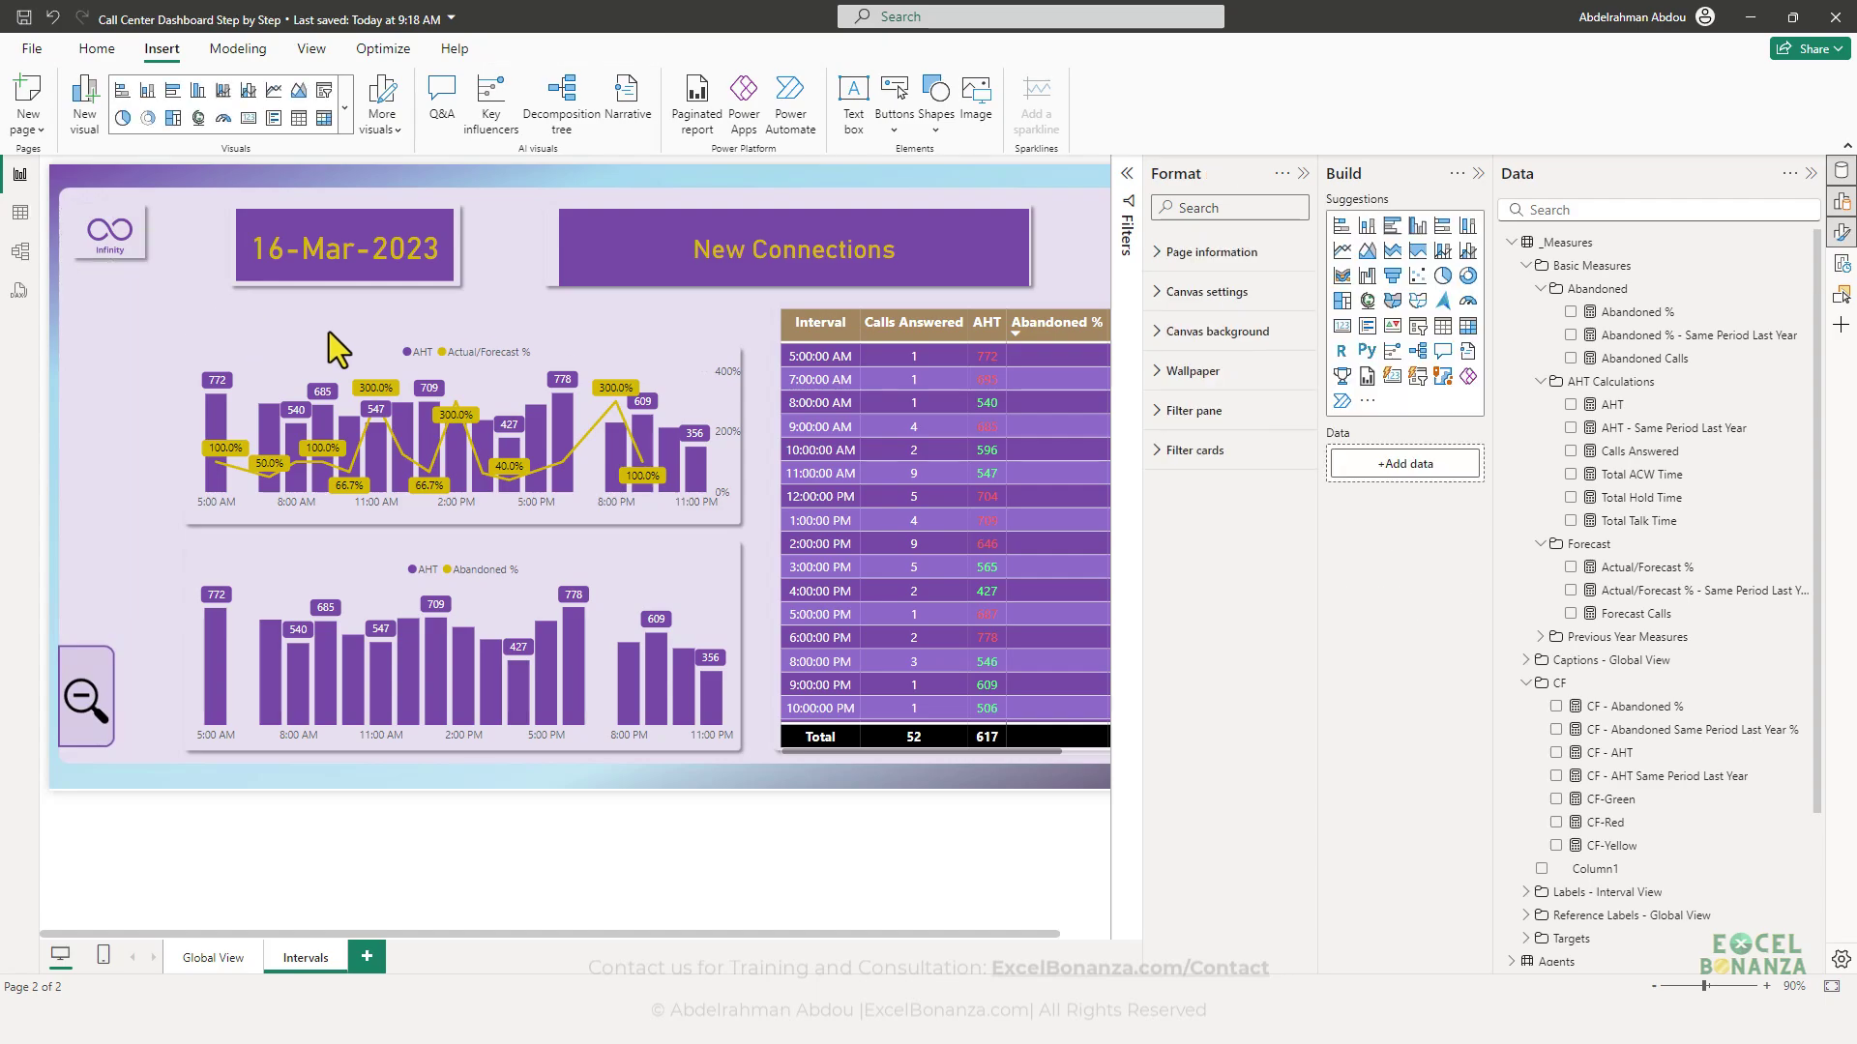
# - Resize the New Connections department card slightly so that it sits neatly within its header frame
pyautogui.click(1005, 281)
pyautogui.moveTo(1031, 280); pyautogui.dragTo(1026, 281)
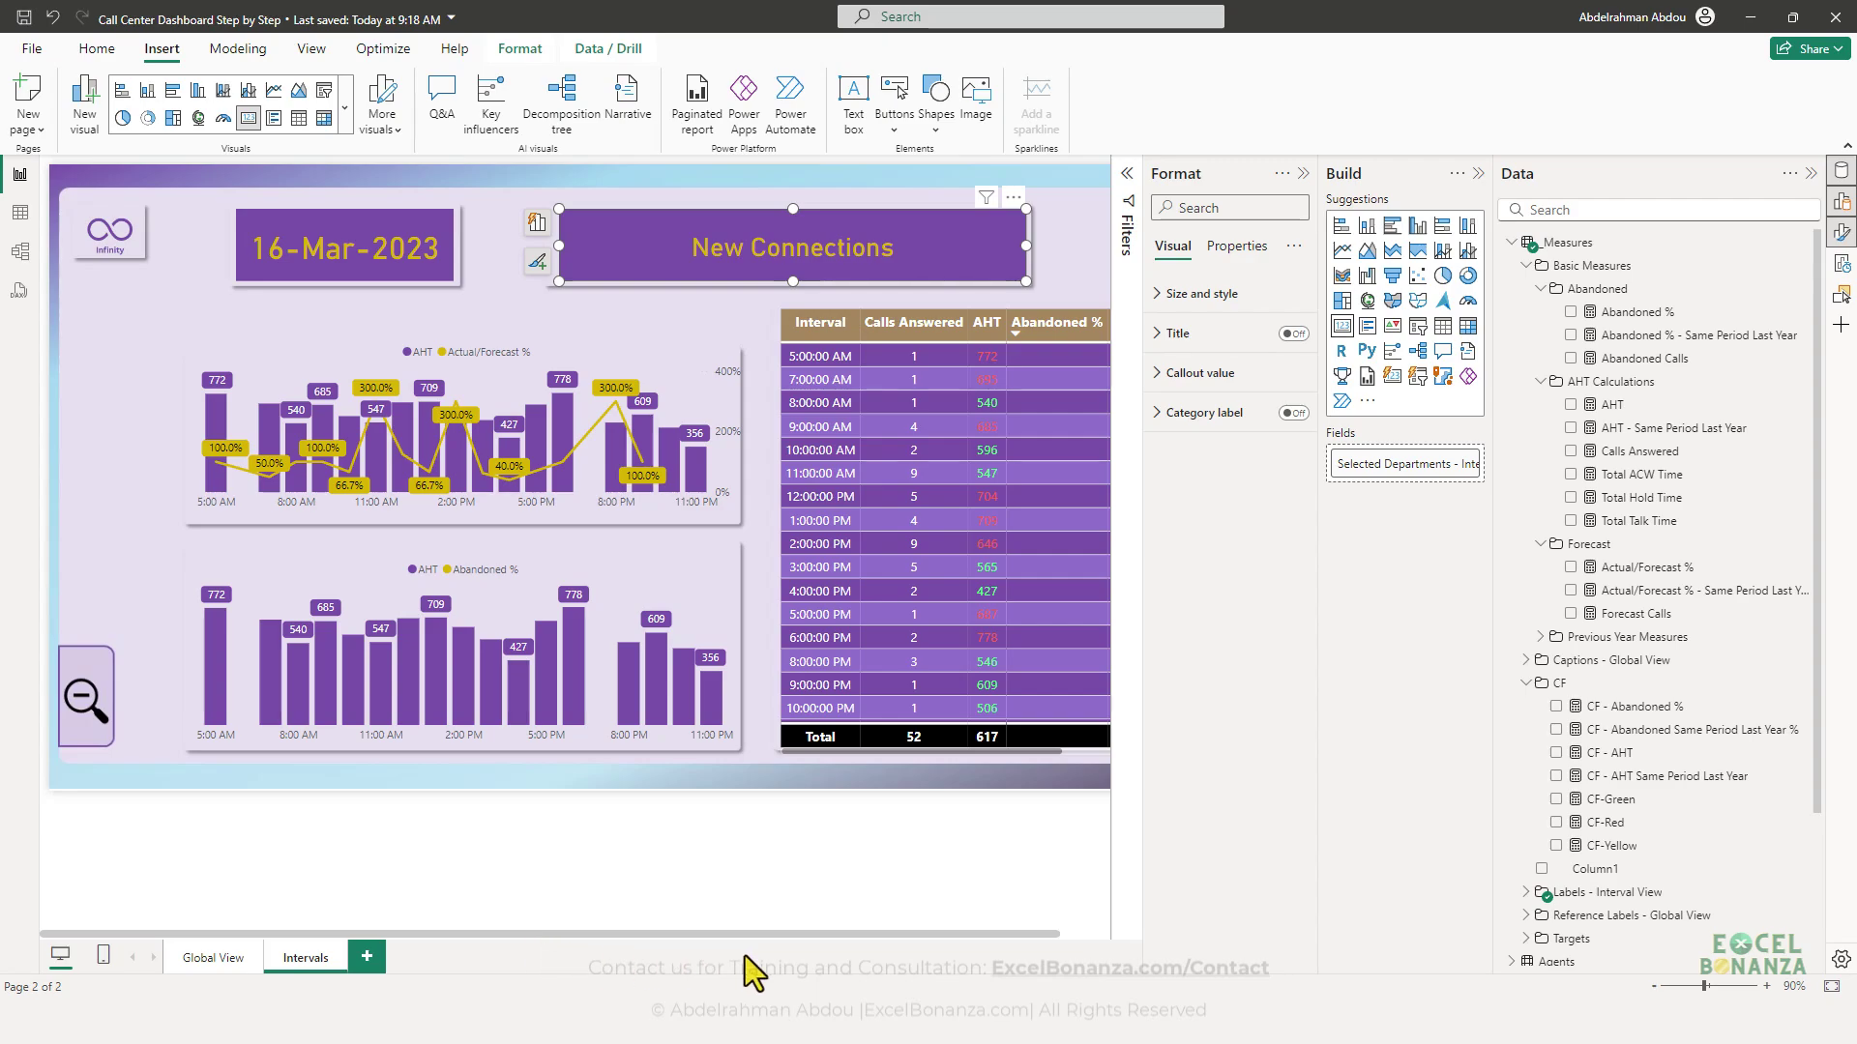
pyautogui.click(577, 555)
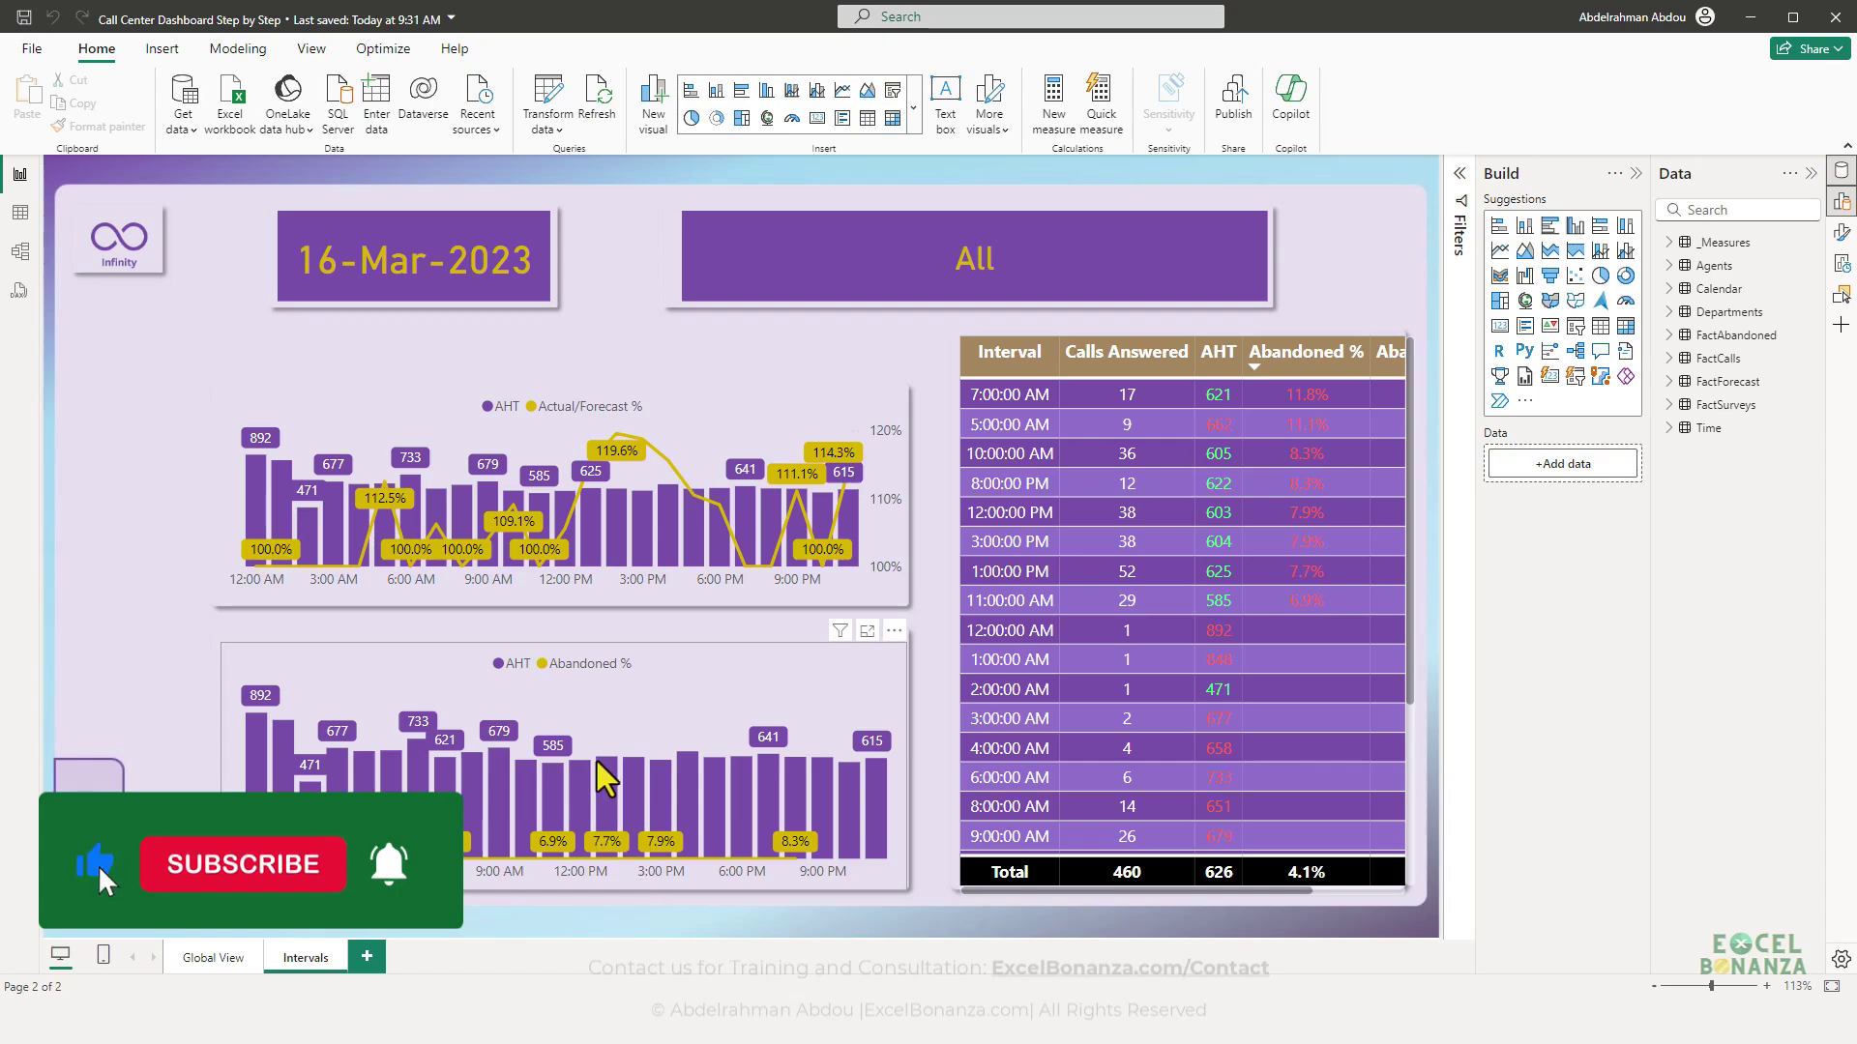
# - Turn on the secondary y-axis values for the AHT vs Abandoned % chart and nudge the chart within its frame
pyautogui.click(699, 703)
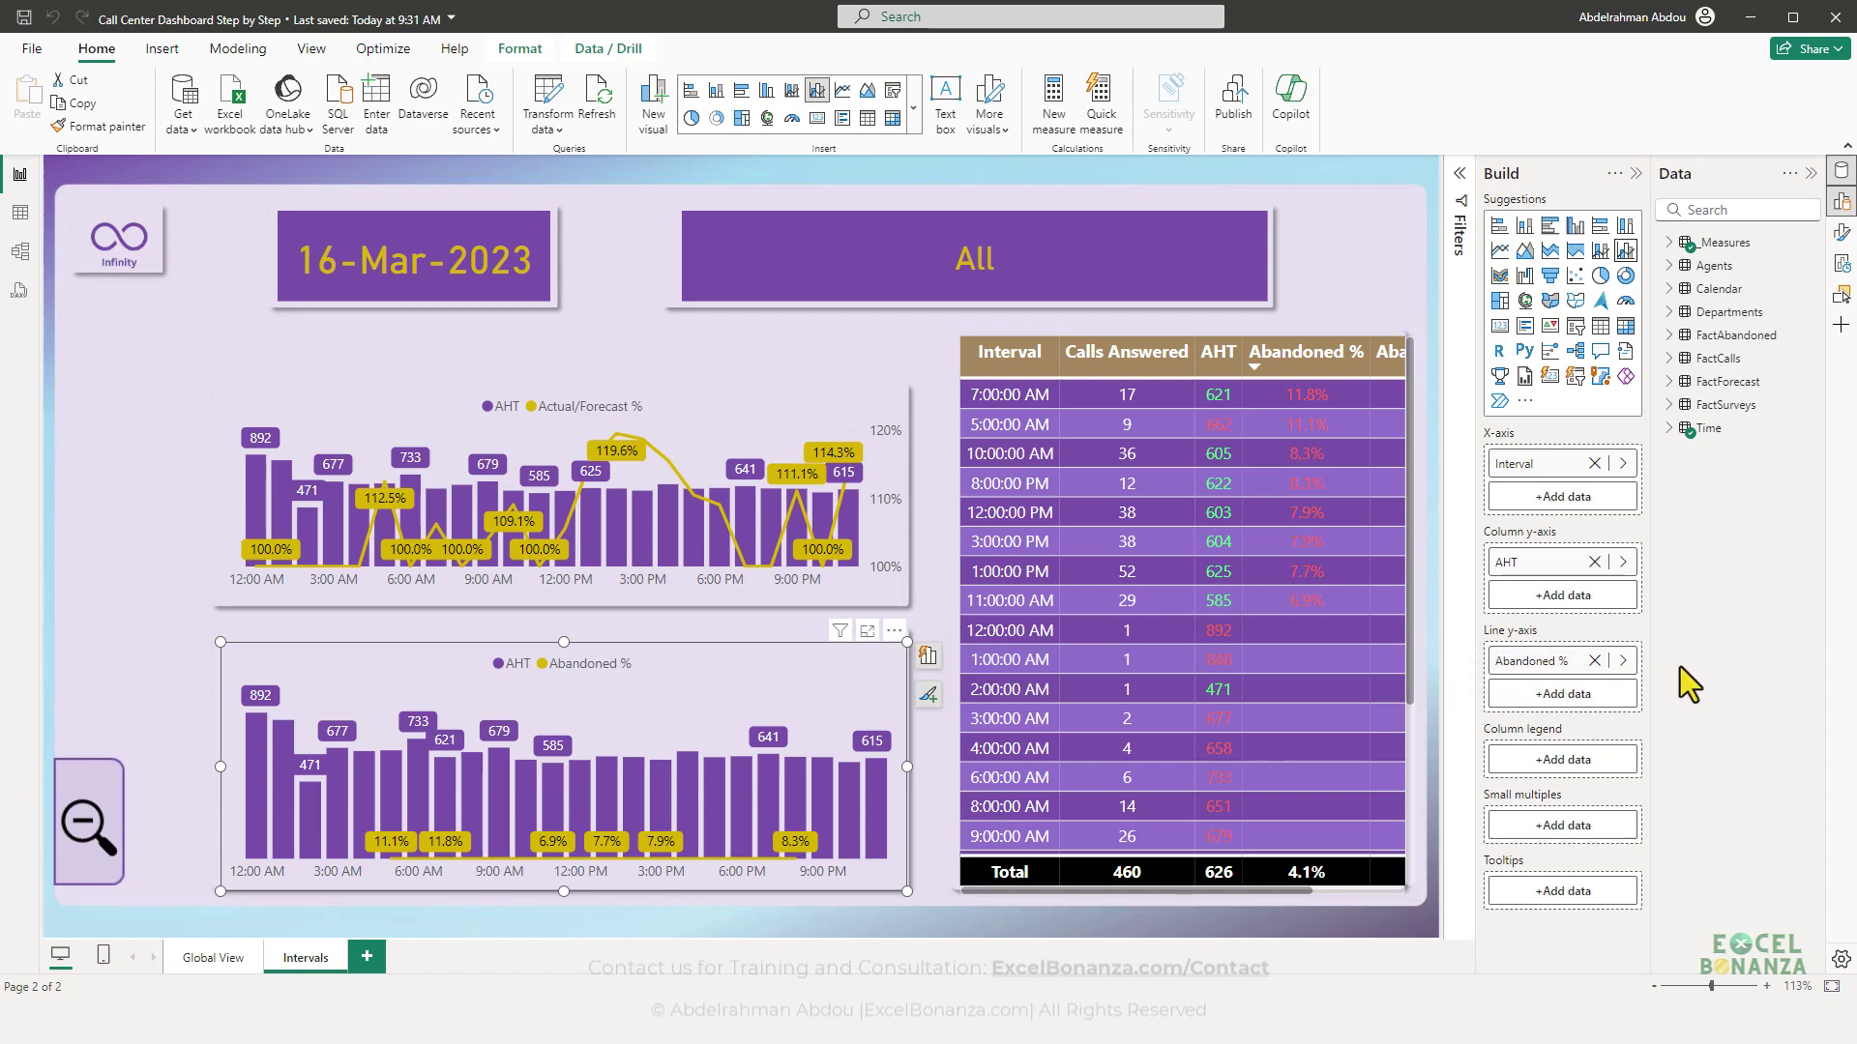
pyautogui.moveTo(842, 671); pyautogui.dragTo(843, 673)
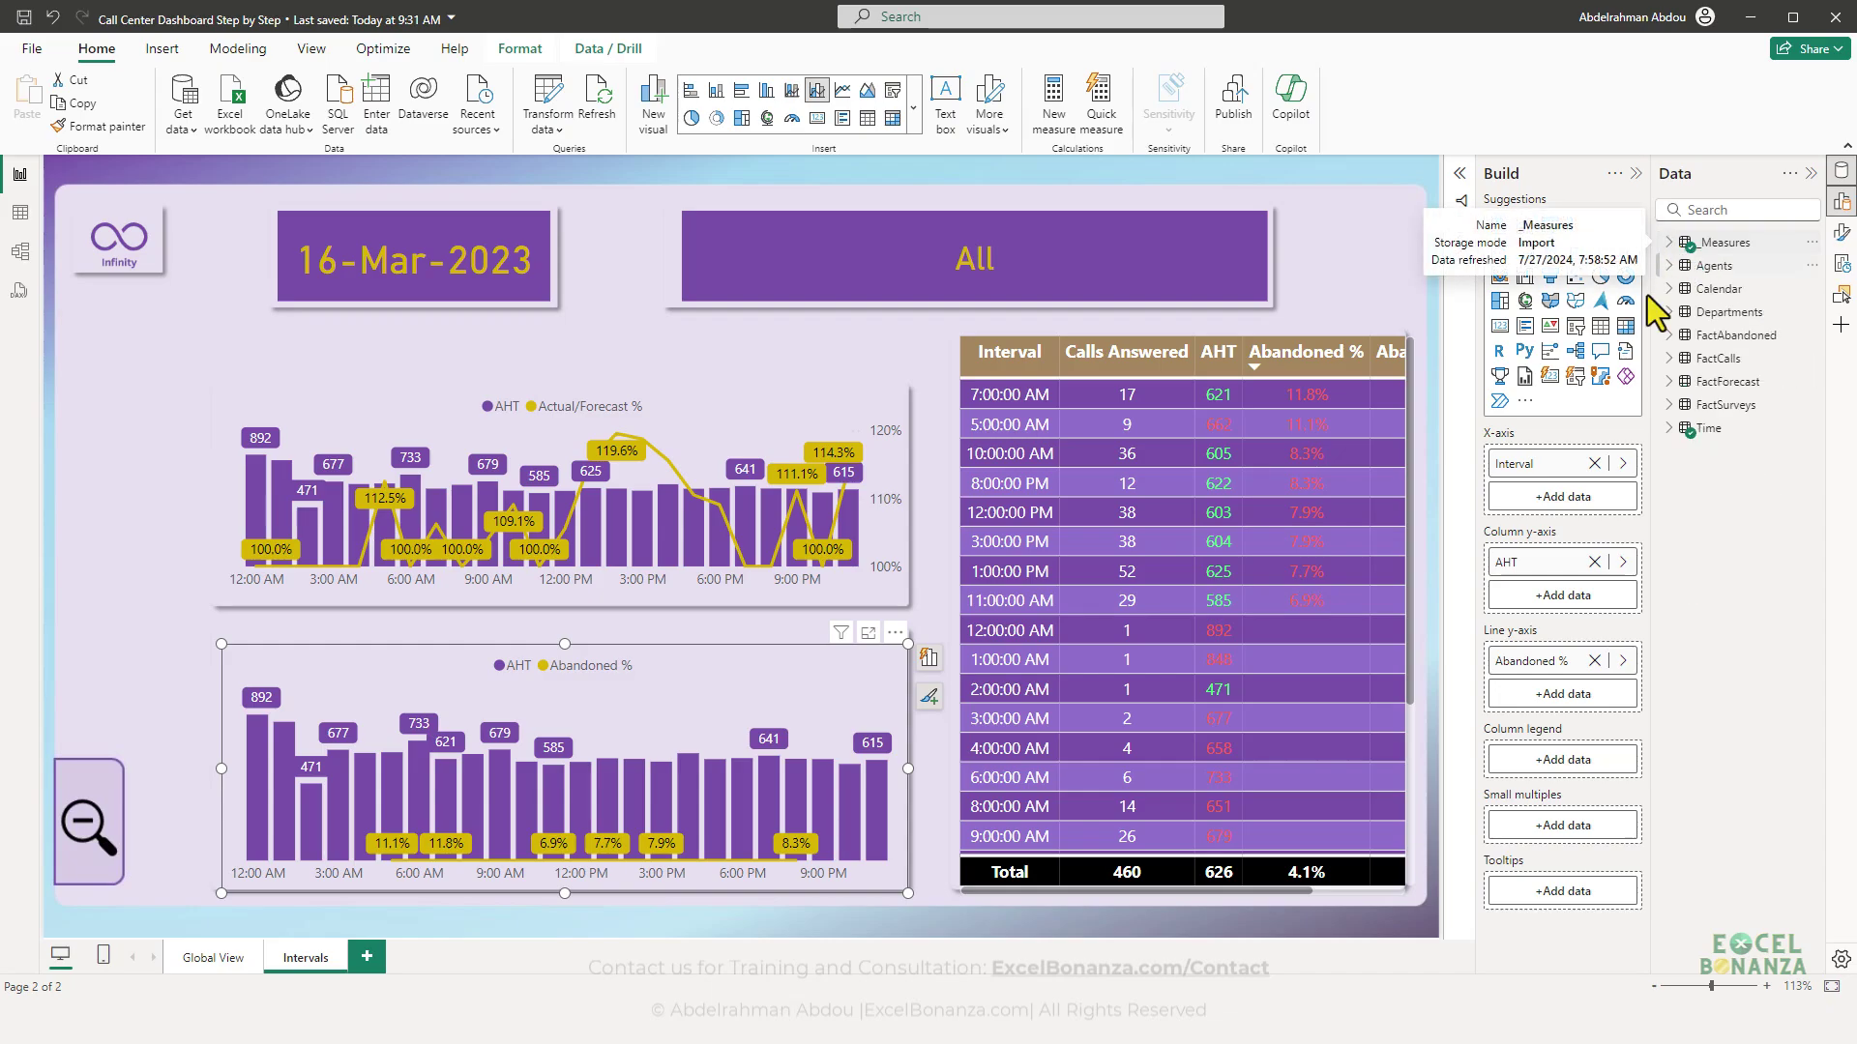
pyautogui.click(1841, 232)
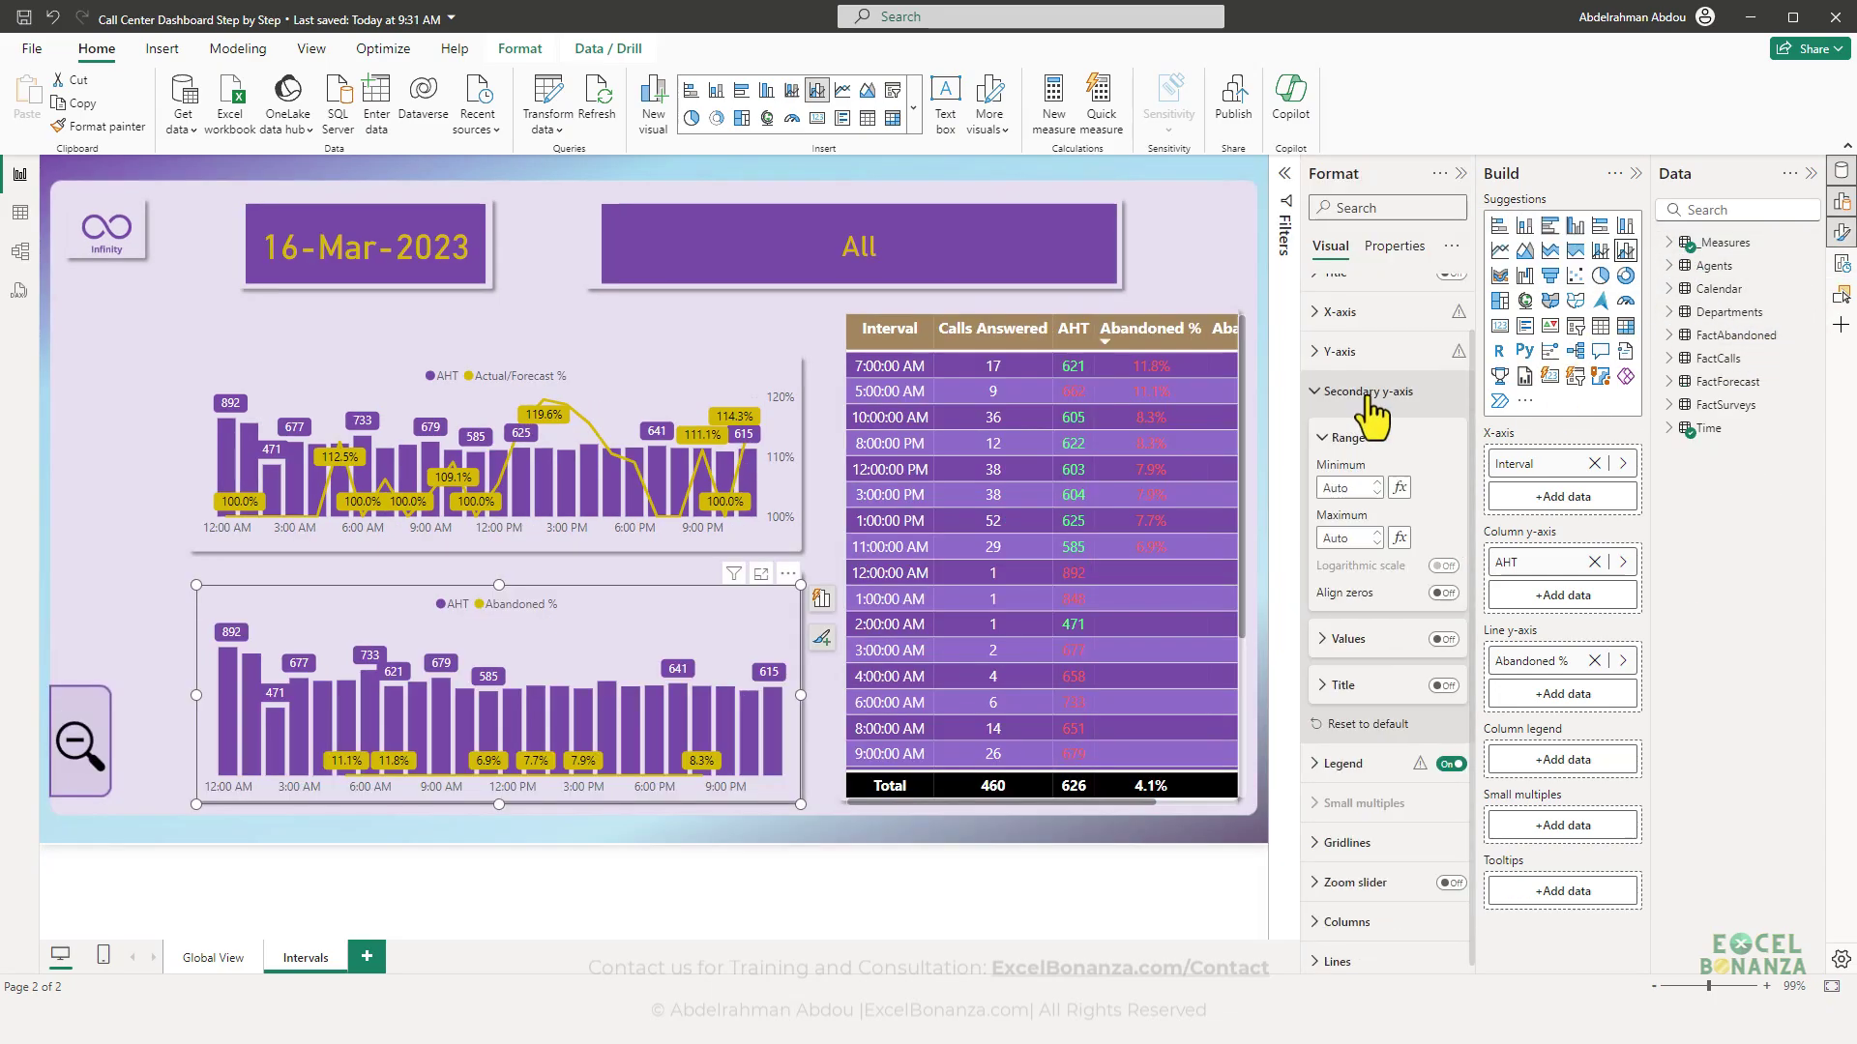
pyautogui.click(1443, 639)
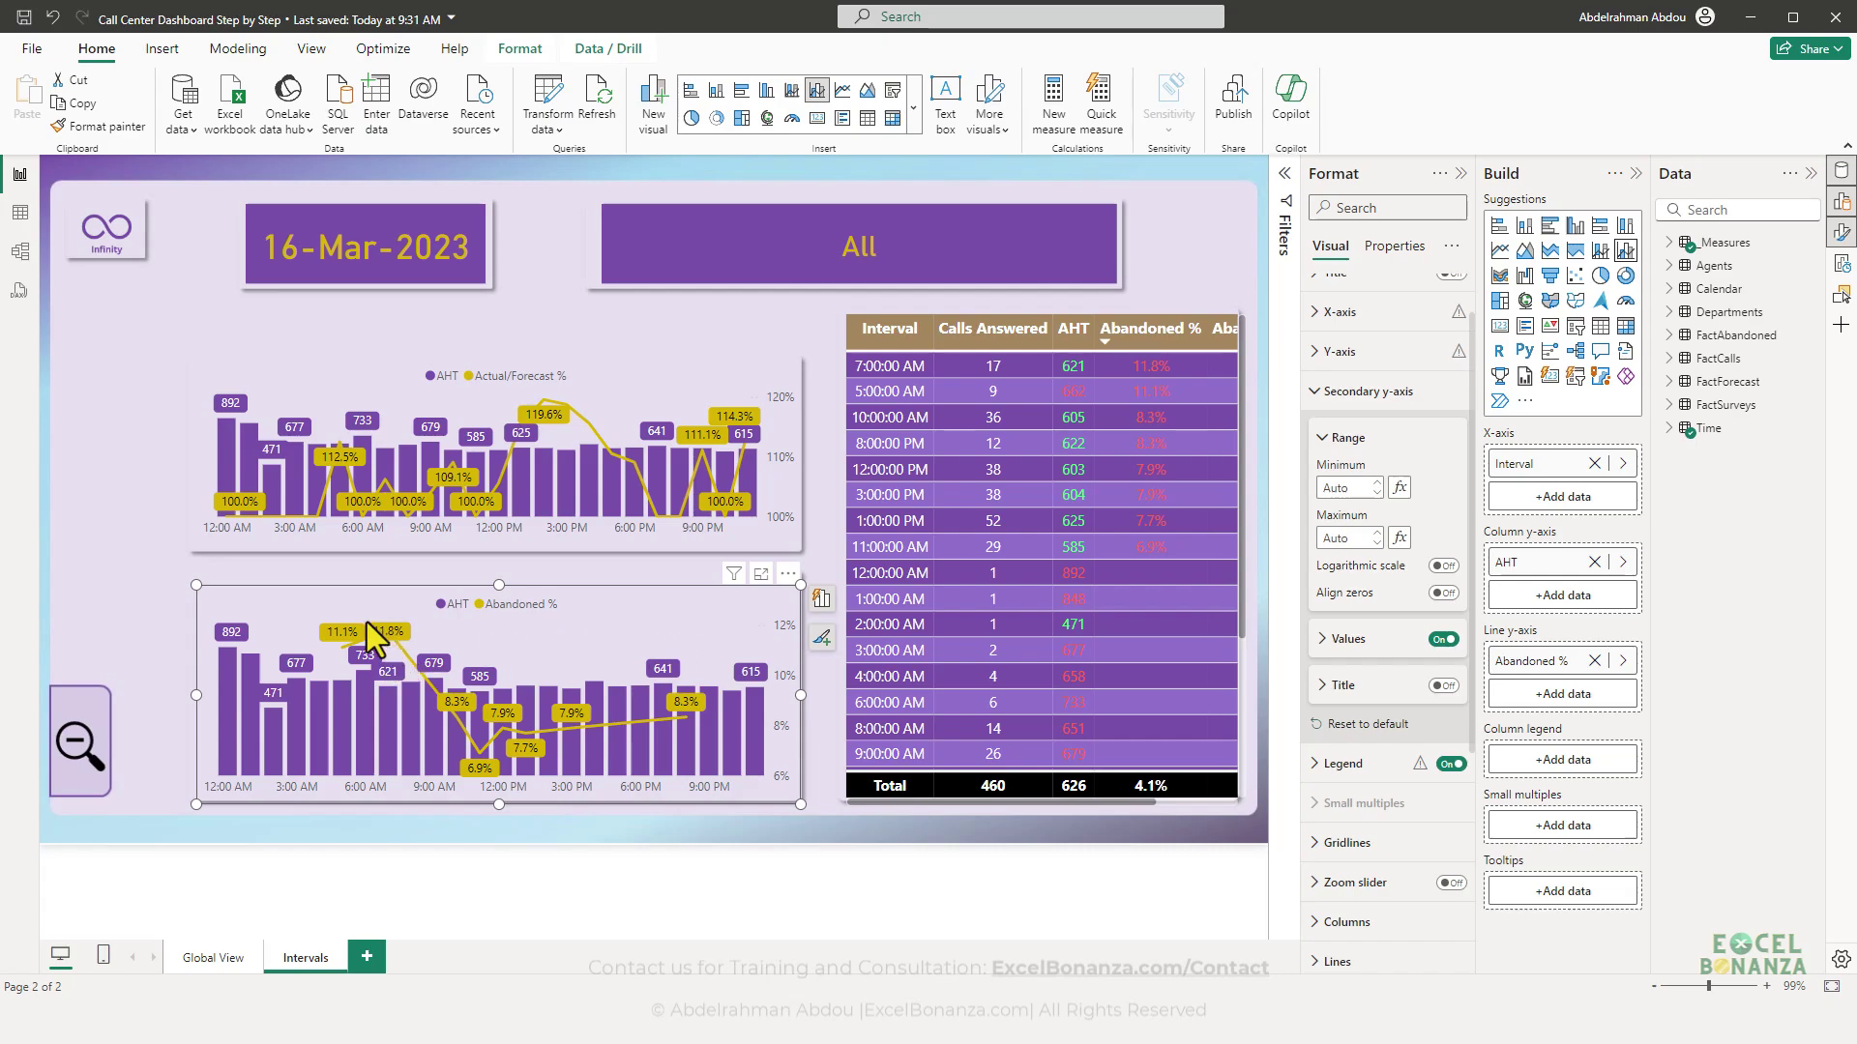
pyautogui.moveTo(692, 597); pyautogui.dragTo(693, 593)
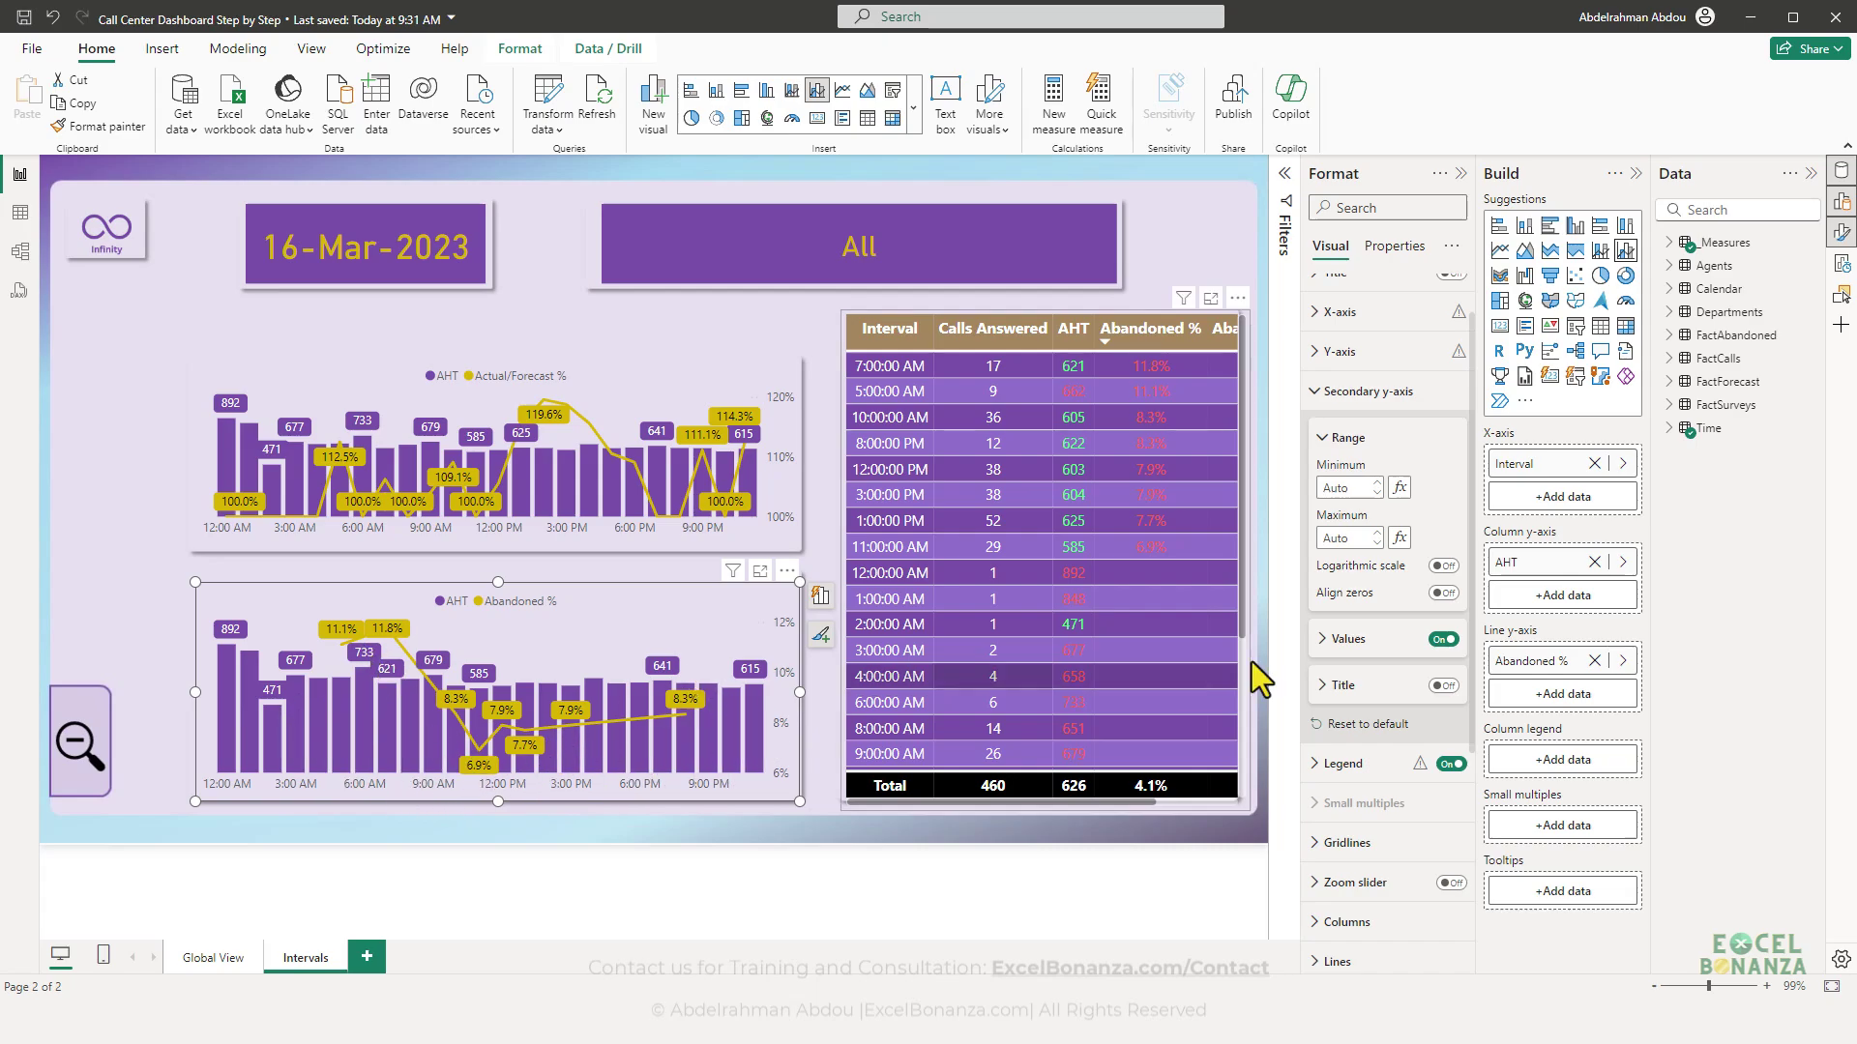
# - Switch the Abandoned % chart's secondary y-axis values off and on again to compare how the line is plotted
pyautogui.click(1446, 640)
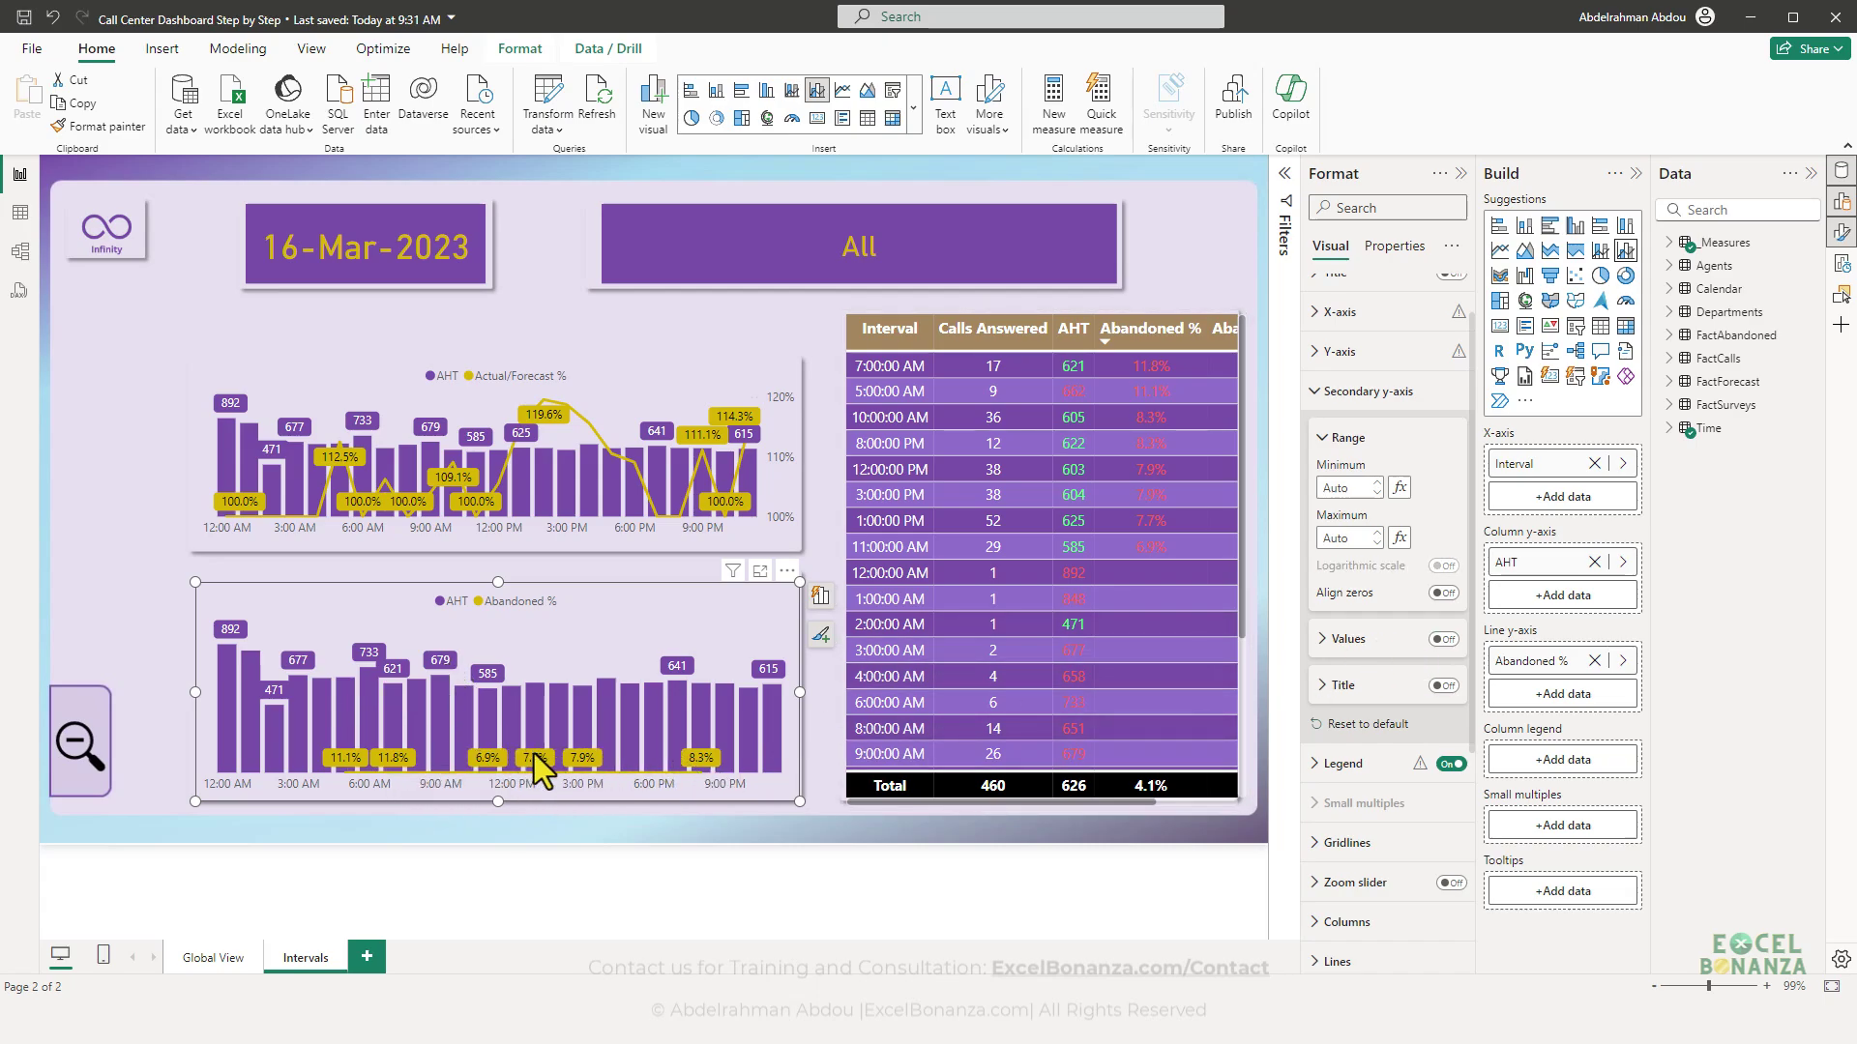
pyautogui.moveTo(532, 762)
pyautogui.click(1443, 639)
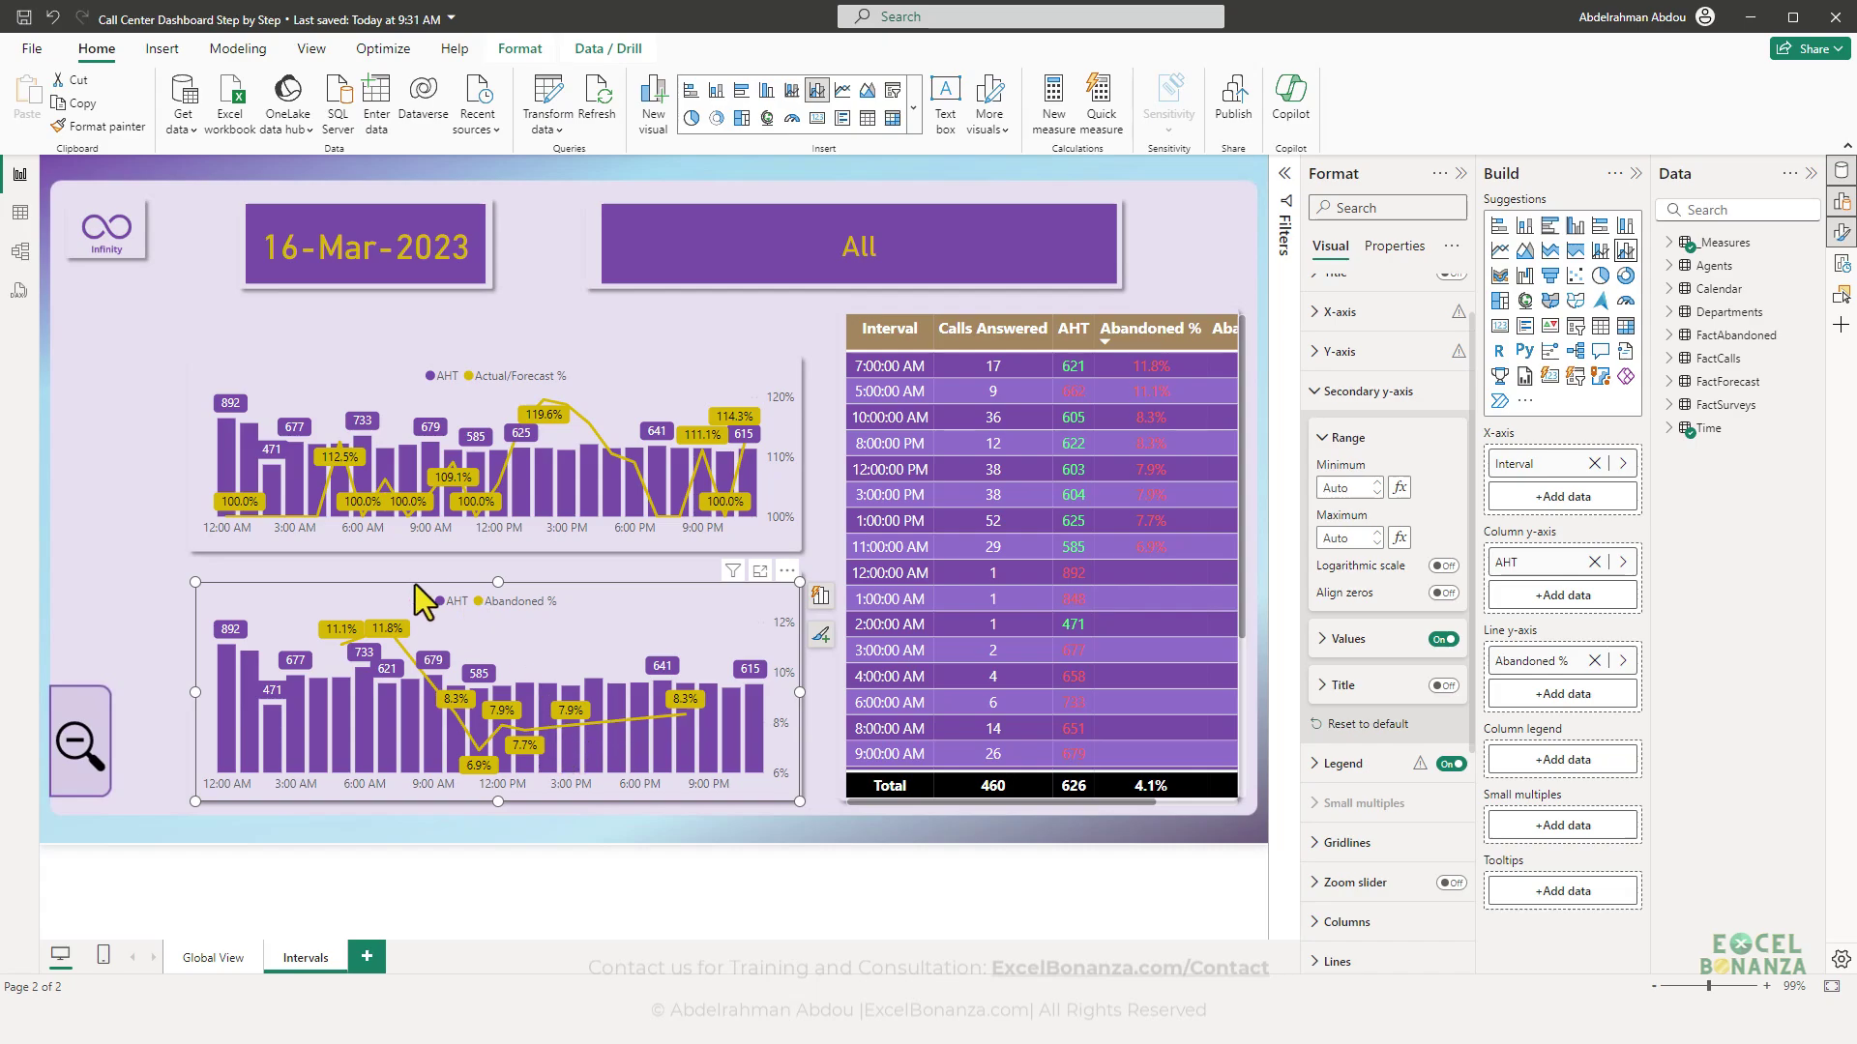
# - Insert a blank button and size it to cover the zoom-out magnifier tab on the Intervals page
pyautogui.click(85, 745)
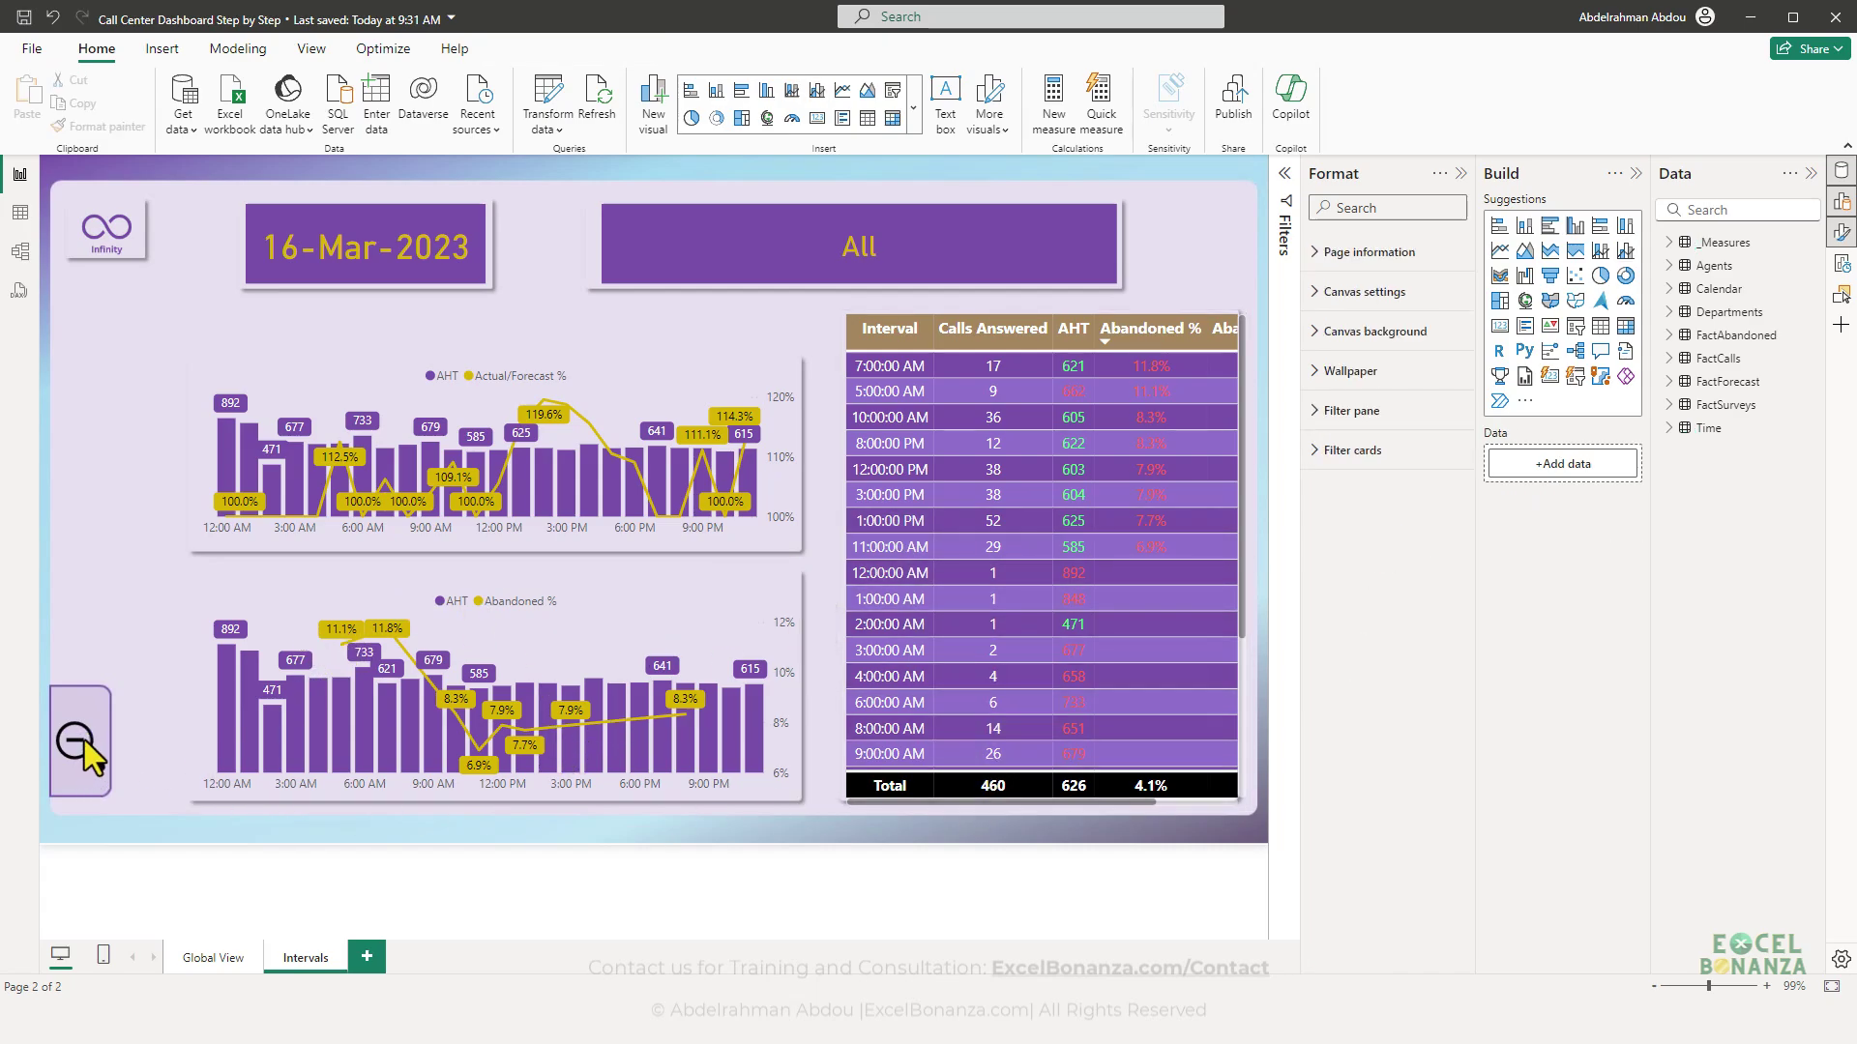
pyautogui.click(152, 55)
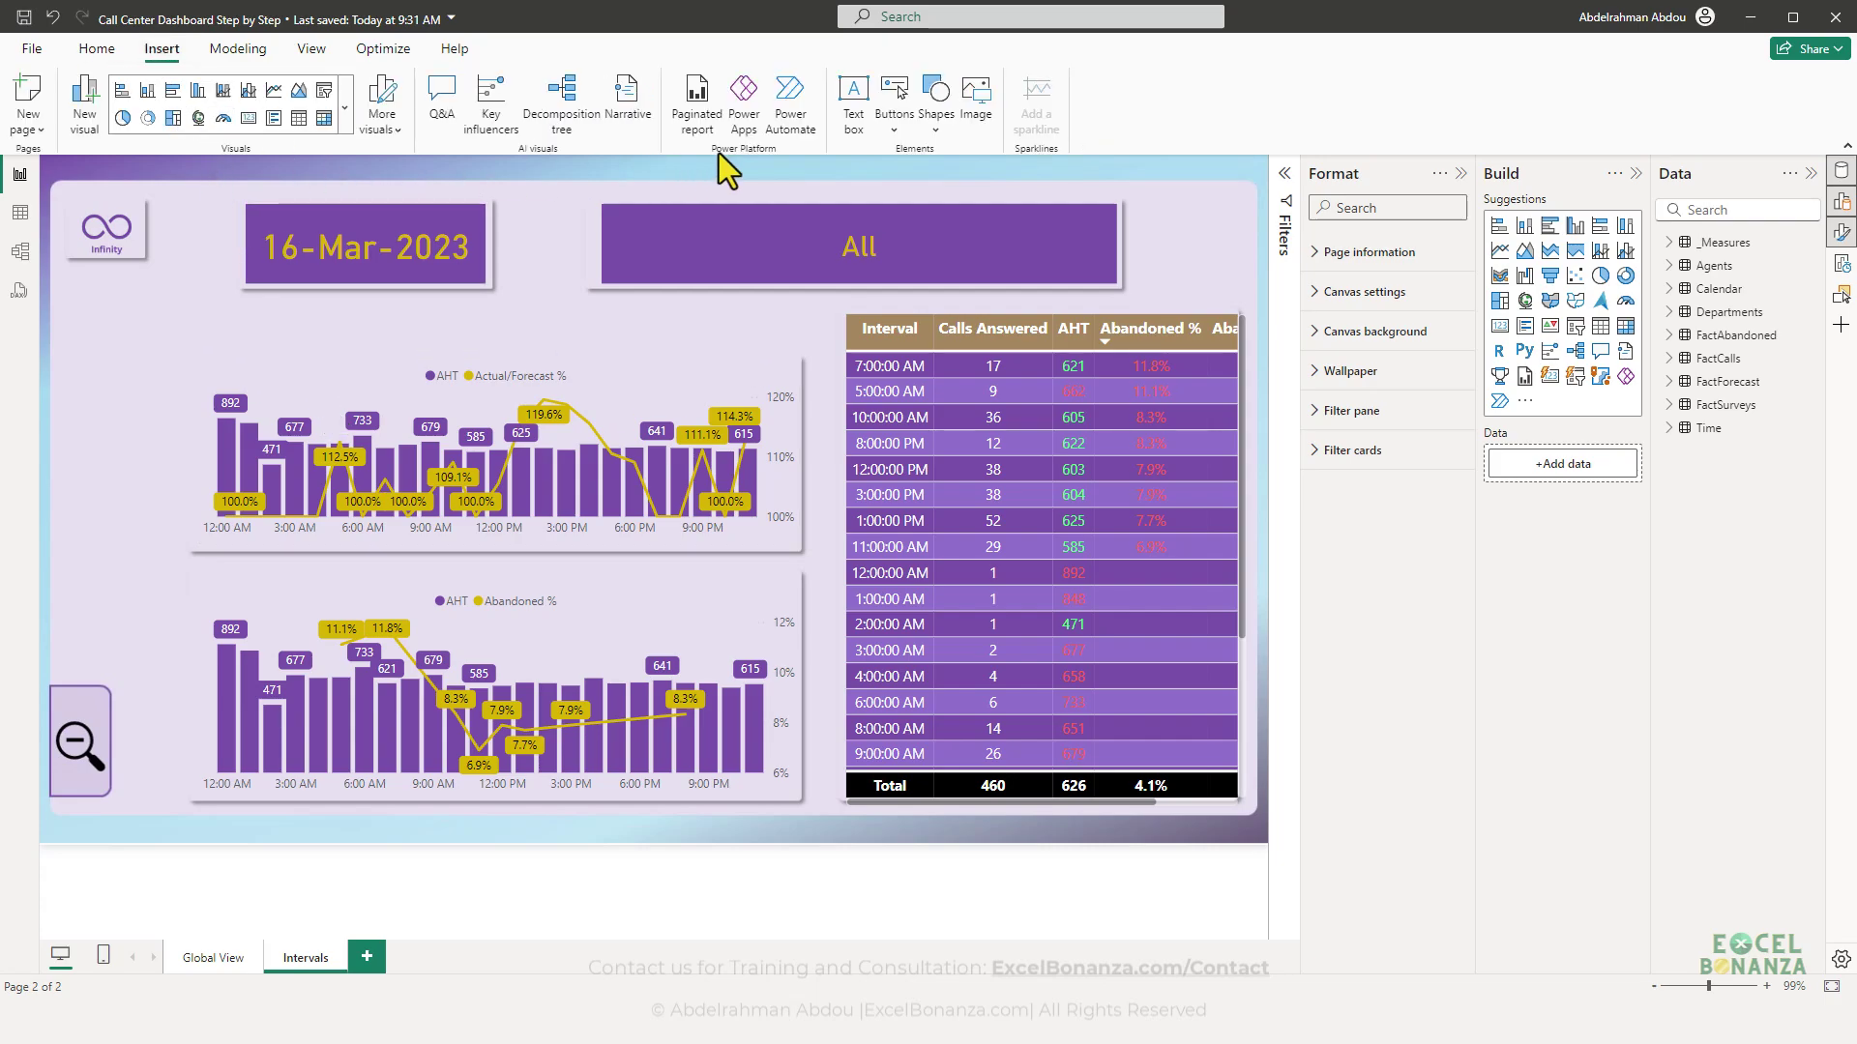
pyautogui.click(936, 125)
pyautogui.click(891, 130)
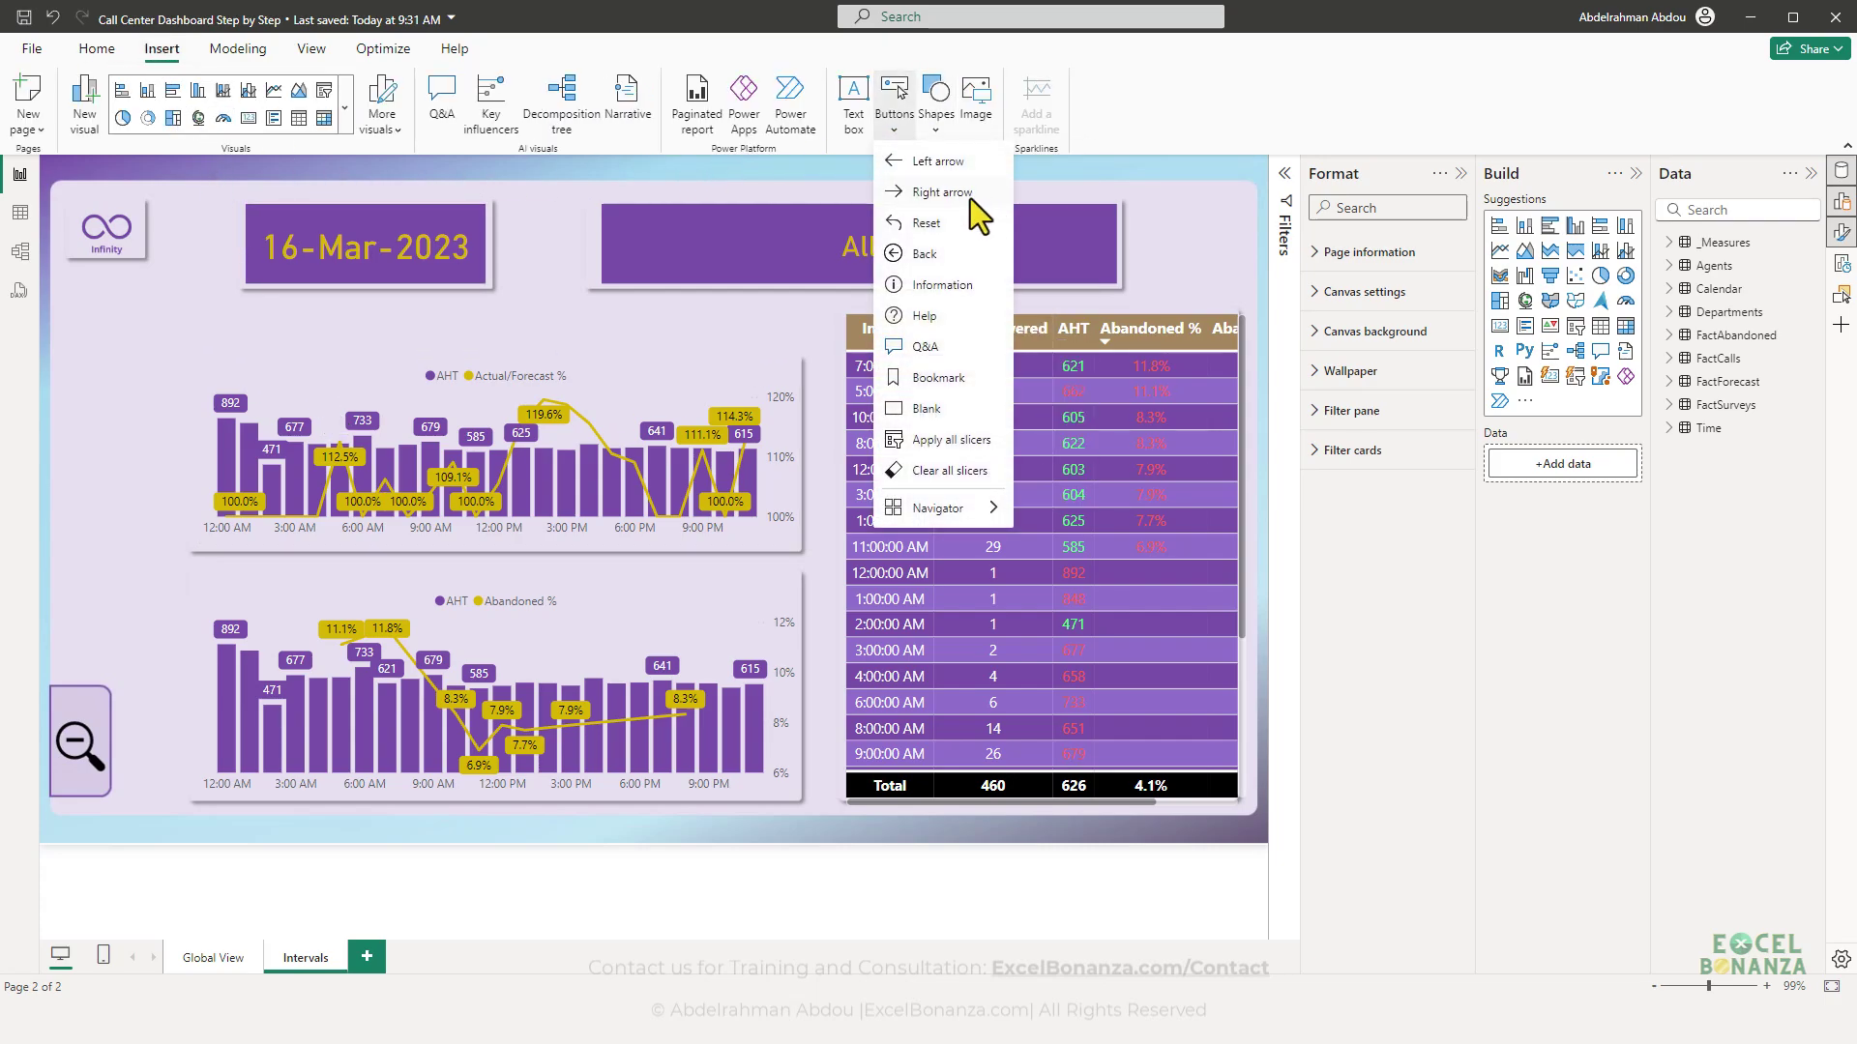
pyautogui.click(928, 408)
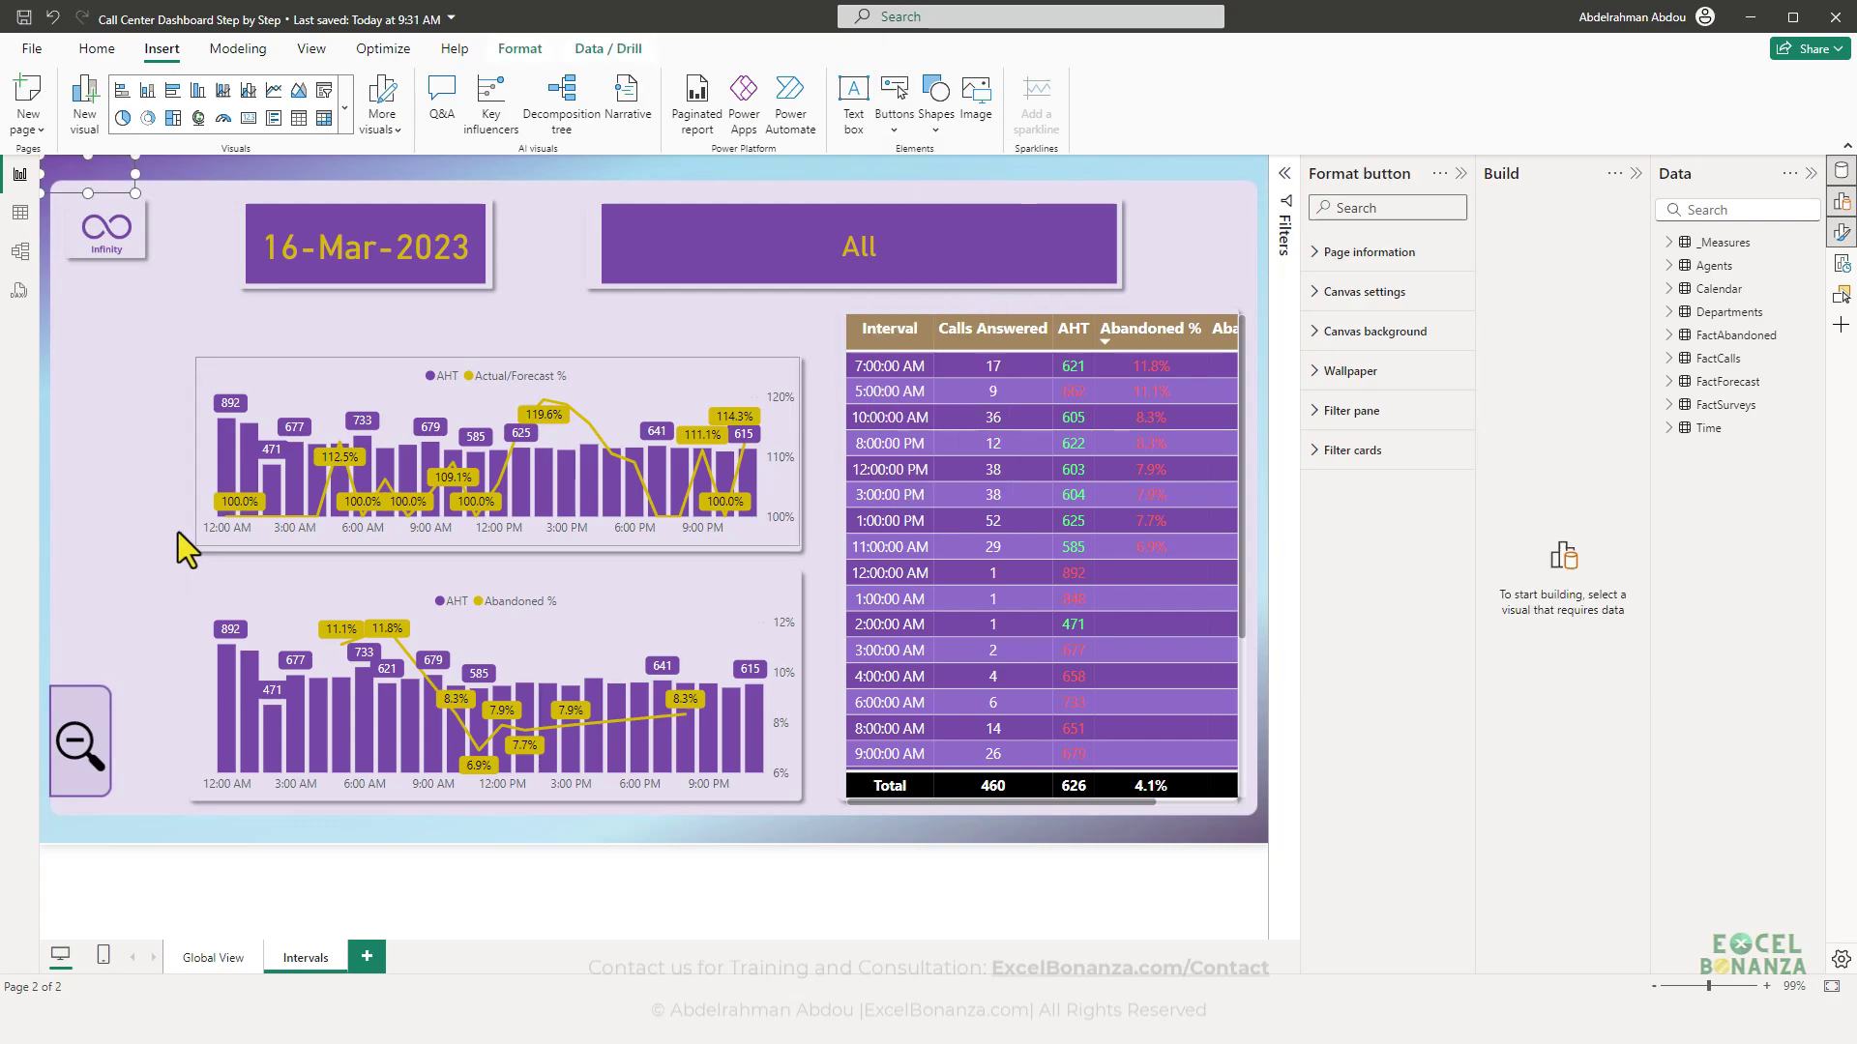
pyautogui.moveTo(106, 194); pyautogui.dragTo(114, 801)
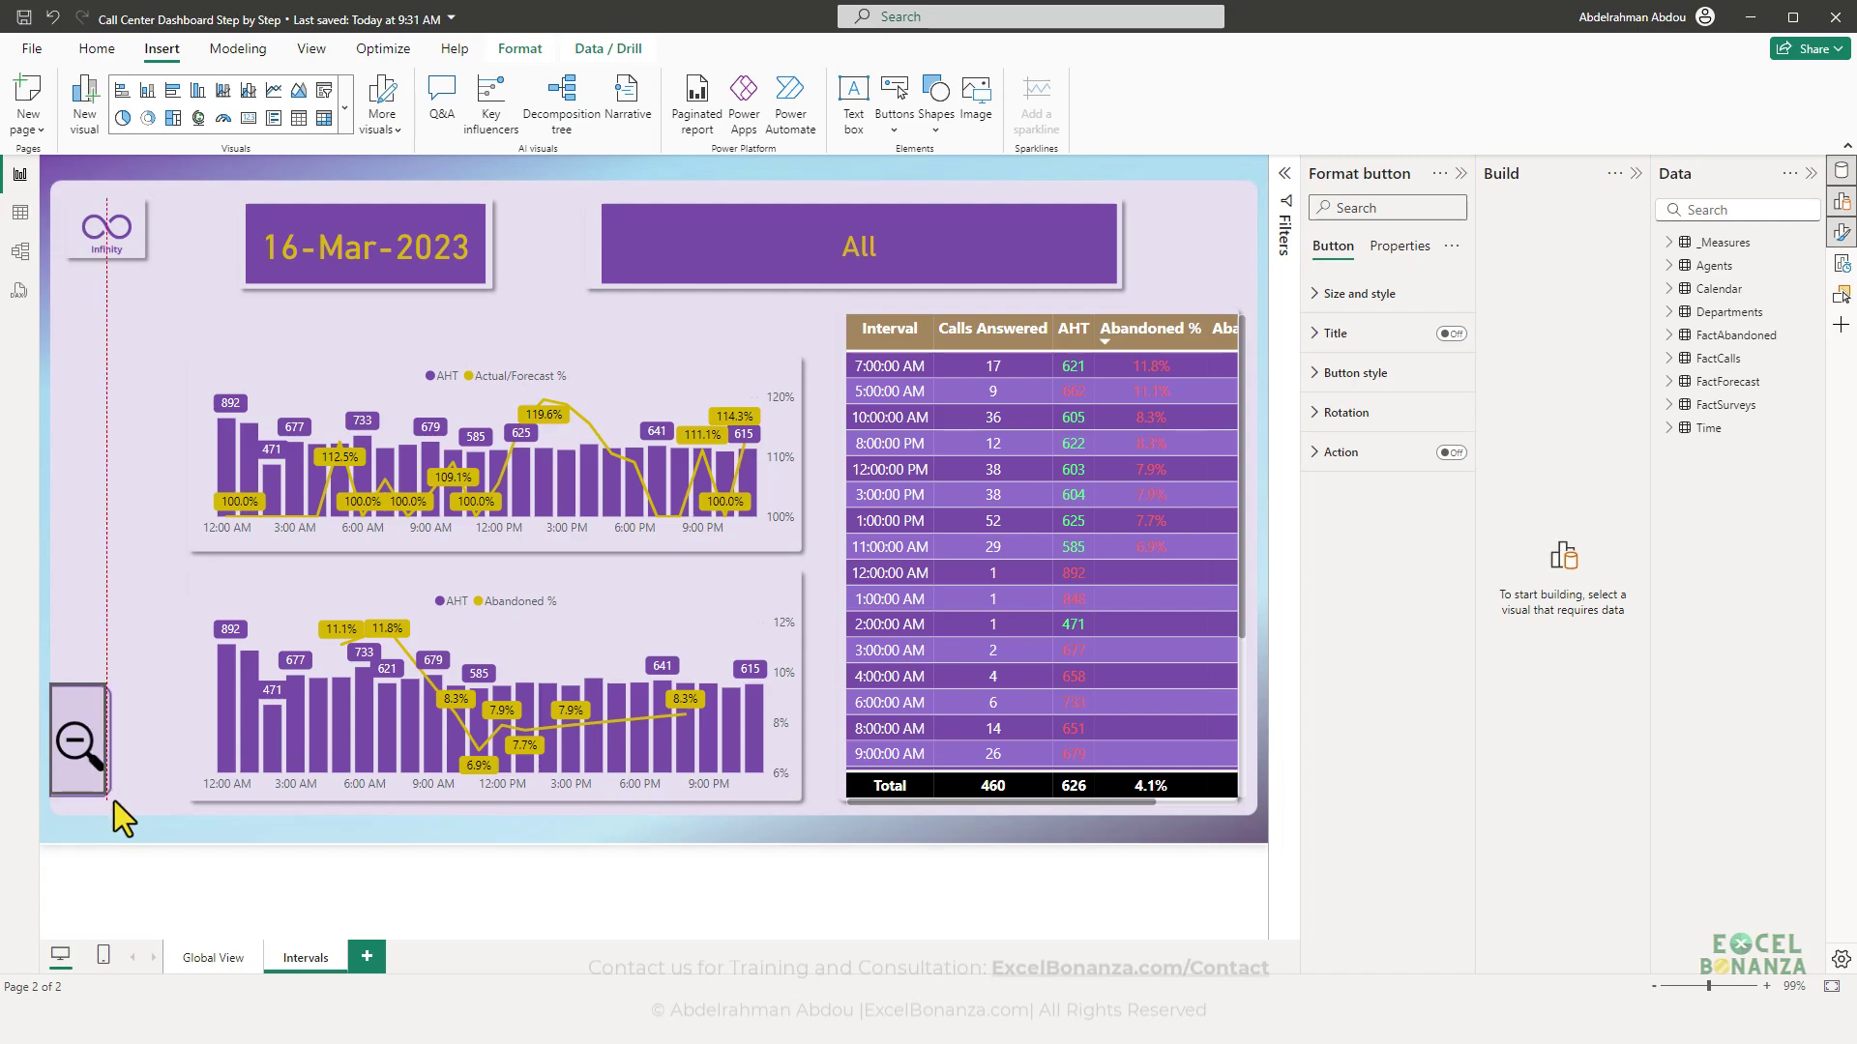
# - Copy the drill-through button over the magnifier tab on the Global View page and paste it onto the Intervals page
pyautogui.click(164, 900)
pyautogui.click(203, 958)
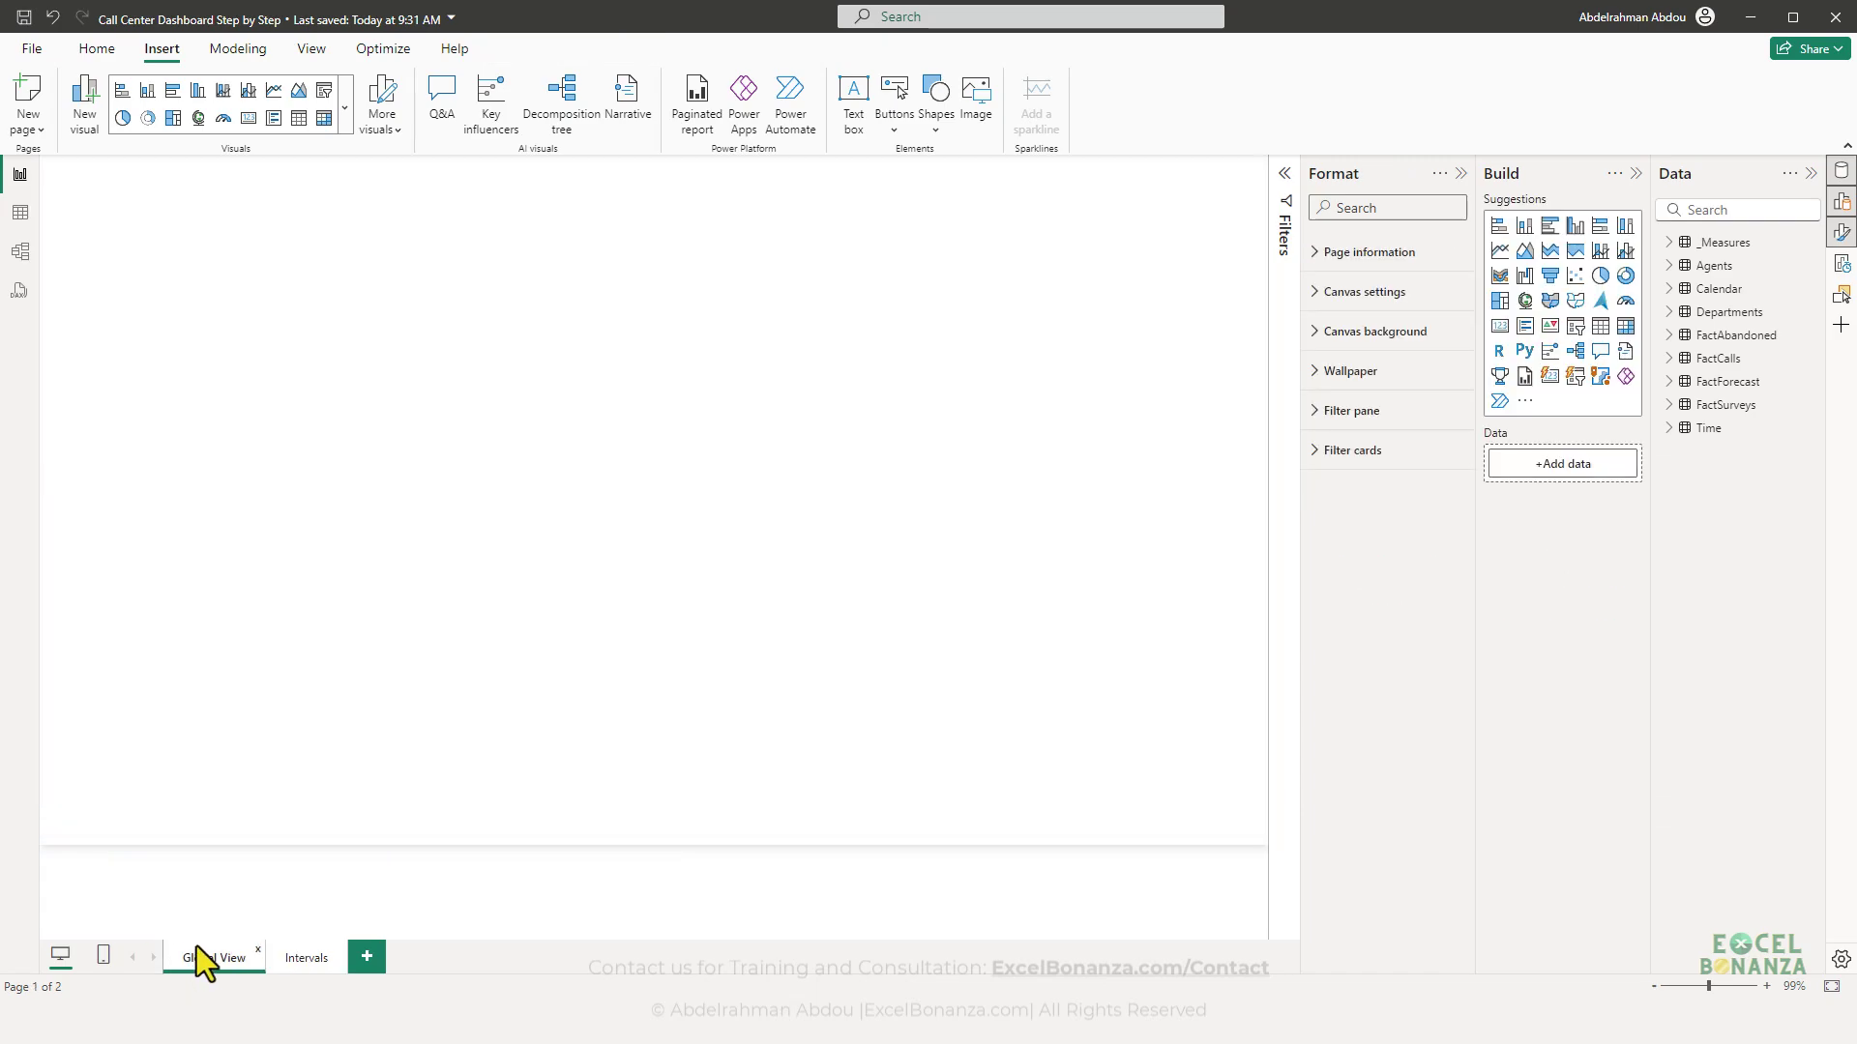
pyautogui.click(109, 776)
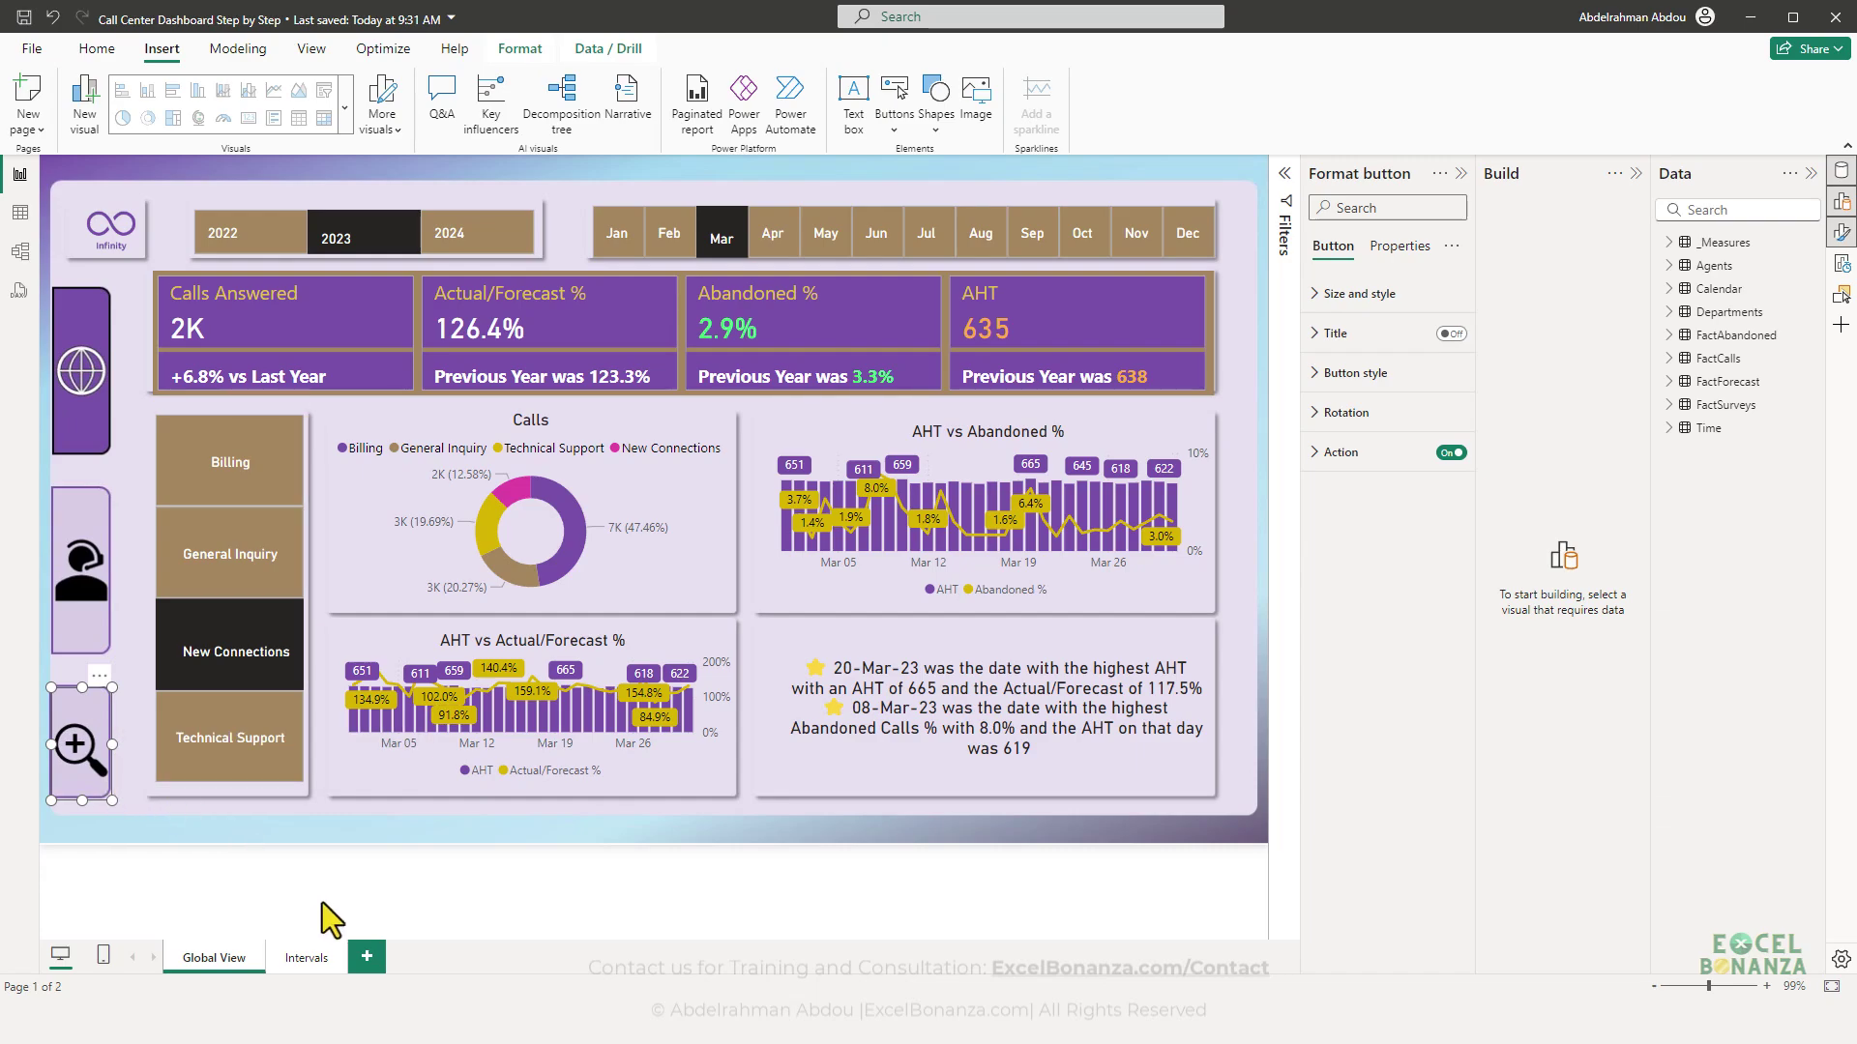
pyautogui.click(295, 953)
# - Set the pasted button's action to Page navigation with Global View as the destination, and test it from the Intervals page
pyautogui.click(97, 763)
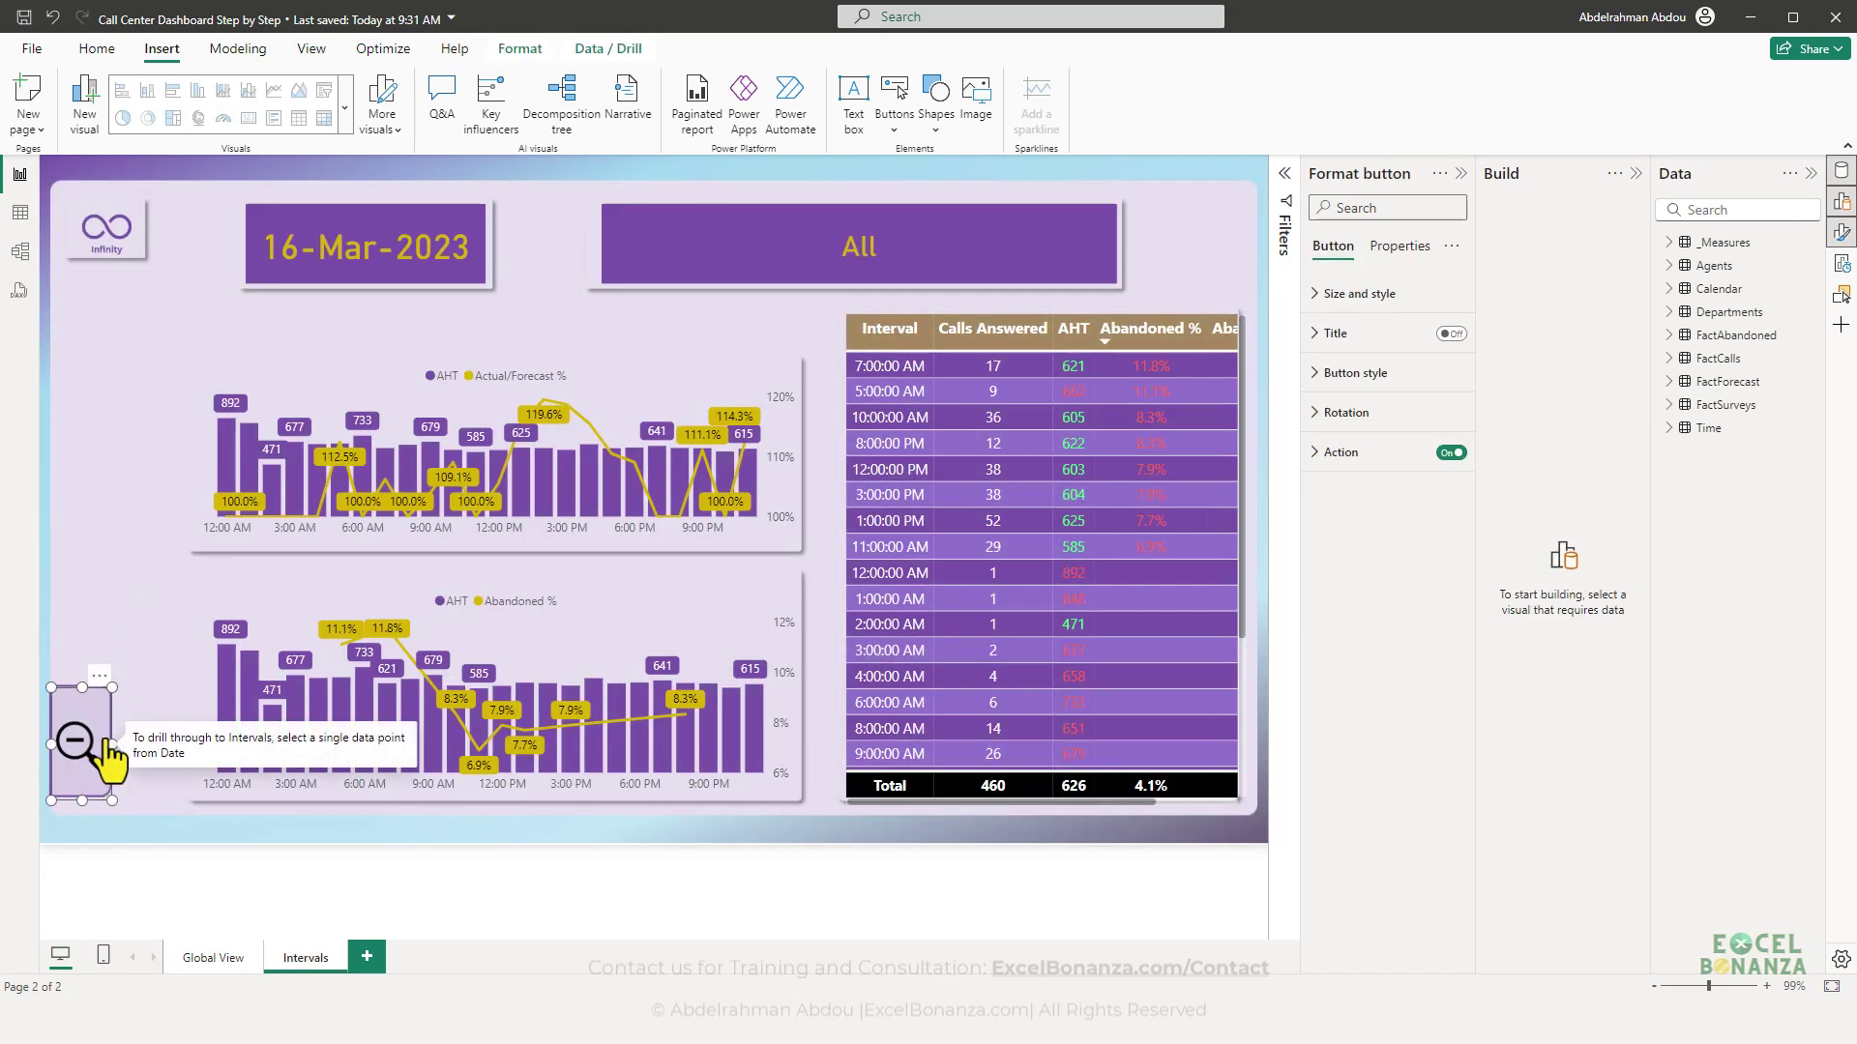
pyautogui.click(1349, 452)
pyautogui.click(1396, 547)
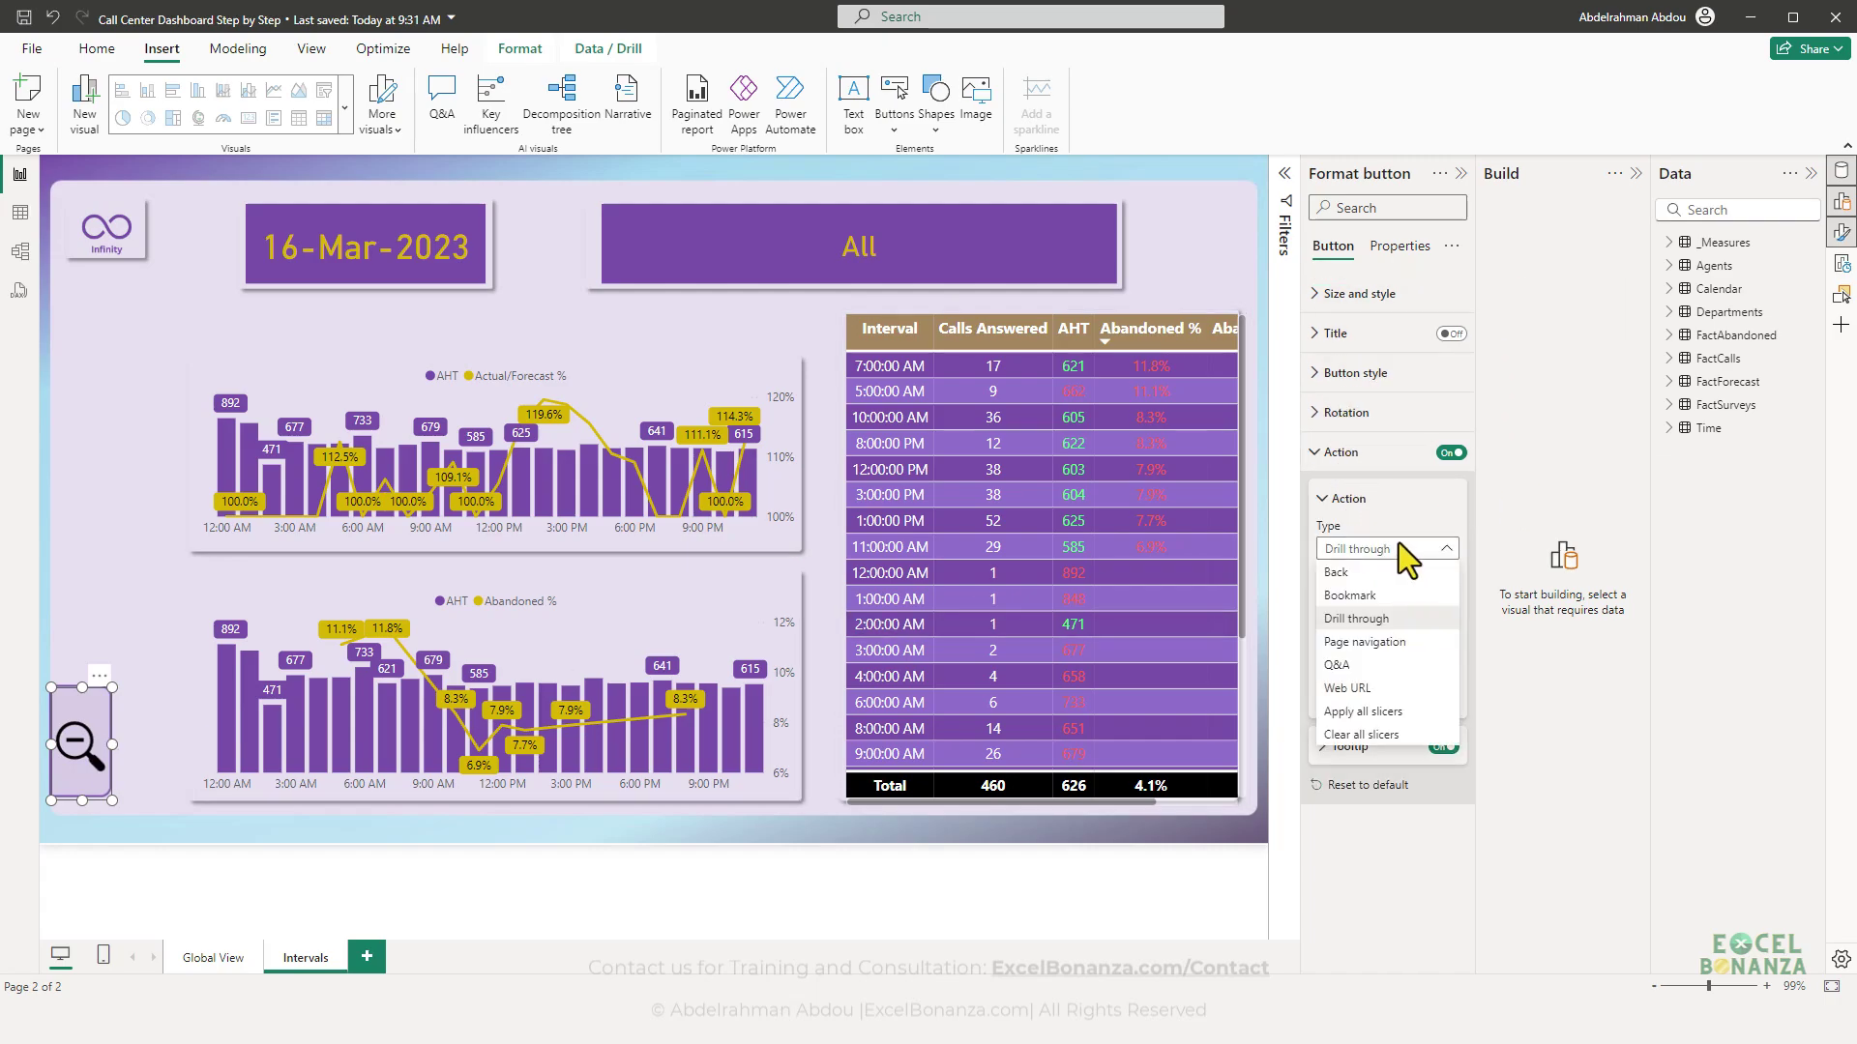
pyautogui.click(1394, 643)
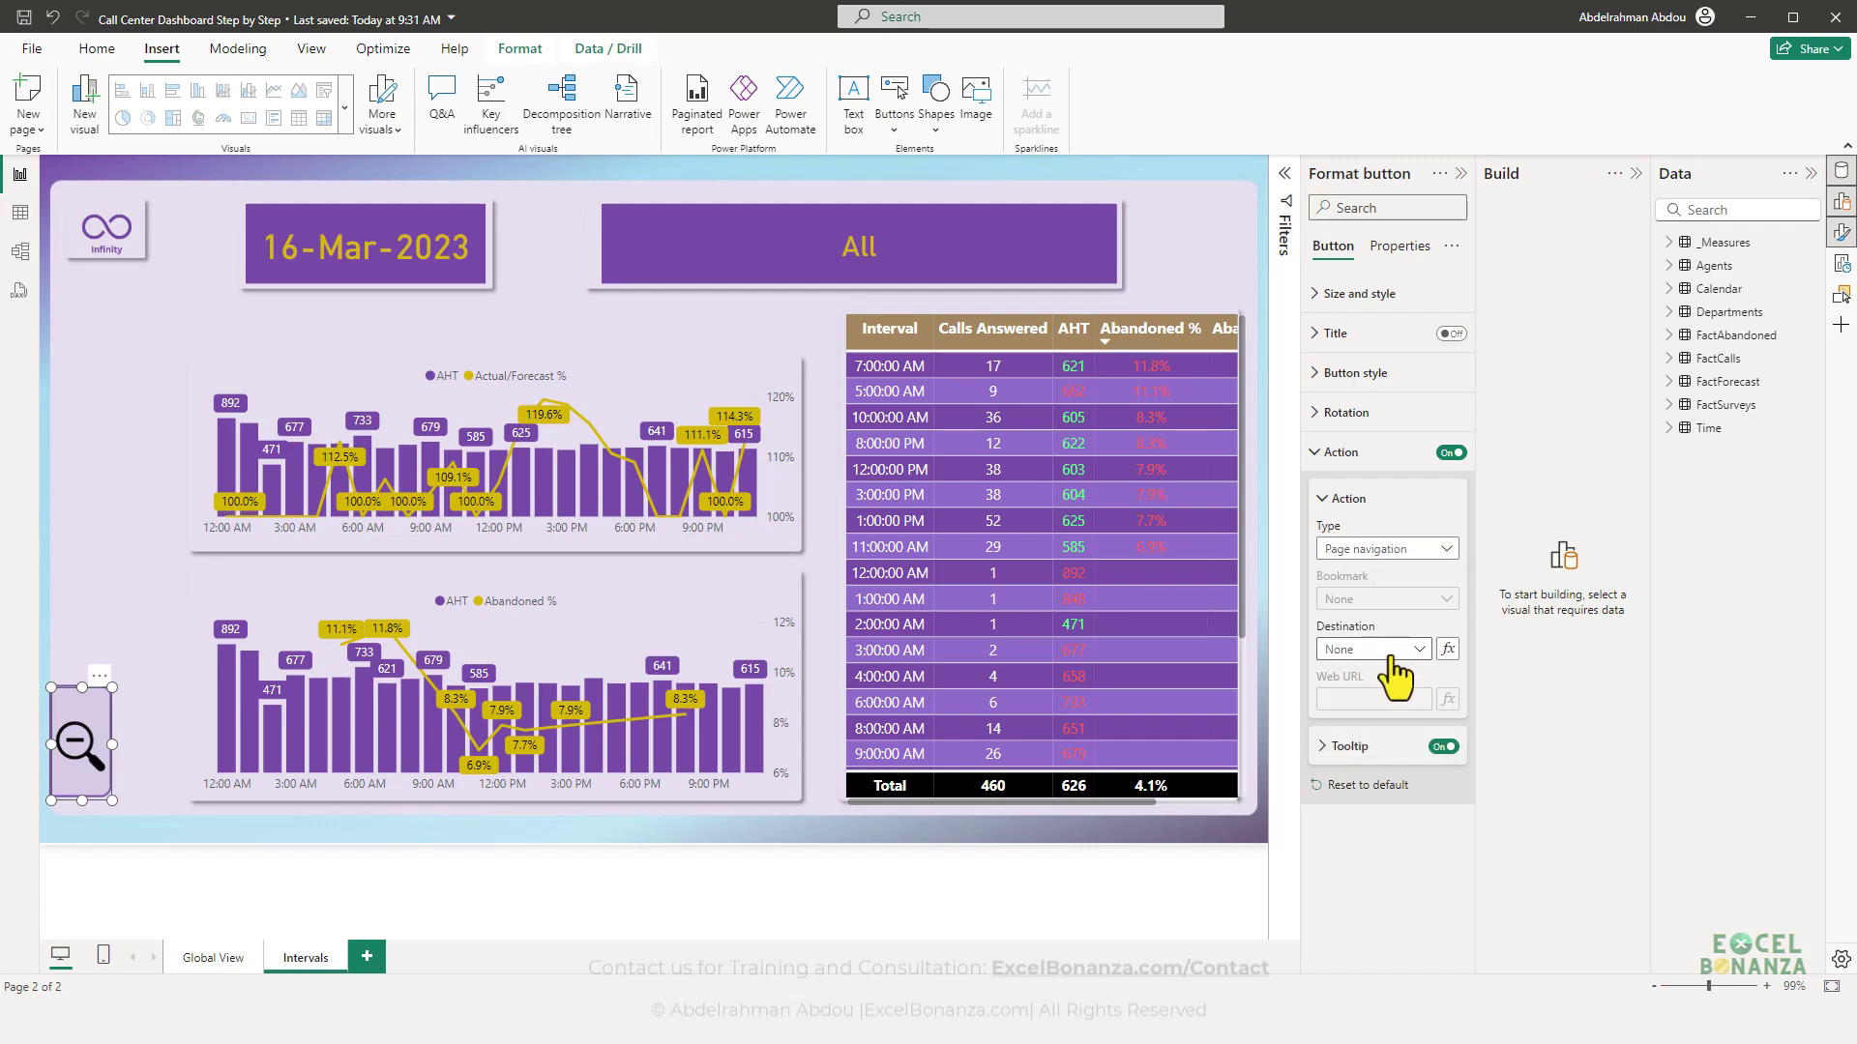
pyautogui.click(1396, 650)
pyautogui.click(1363, 696)
pyautogui.click(130, 565)
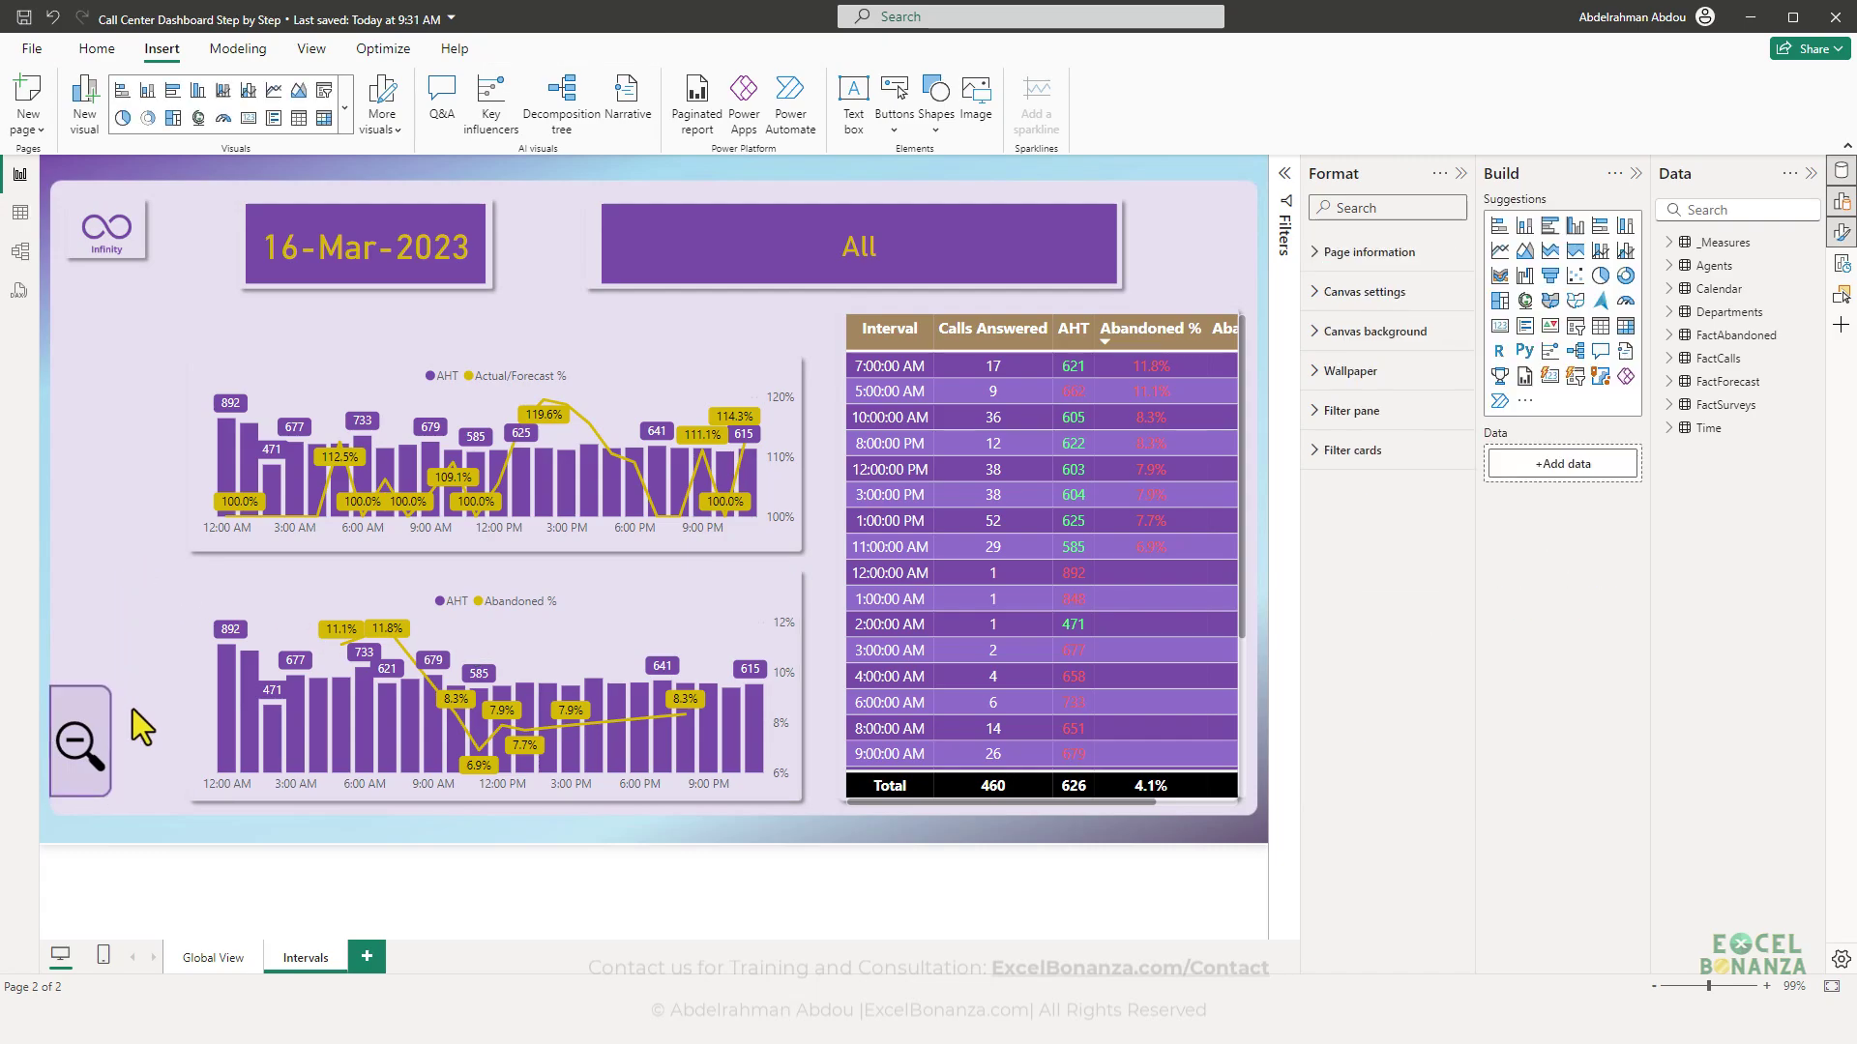
pyautogui.keyDown('ctrl'); pyautogui.click(76, 752); pyautogui.keyUp('ctrl')
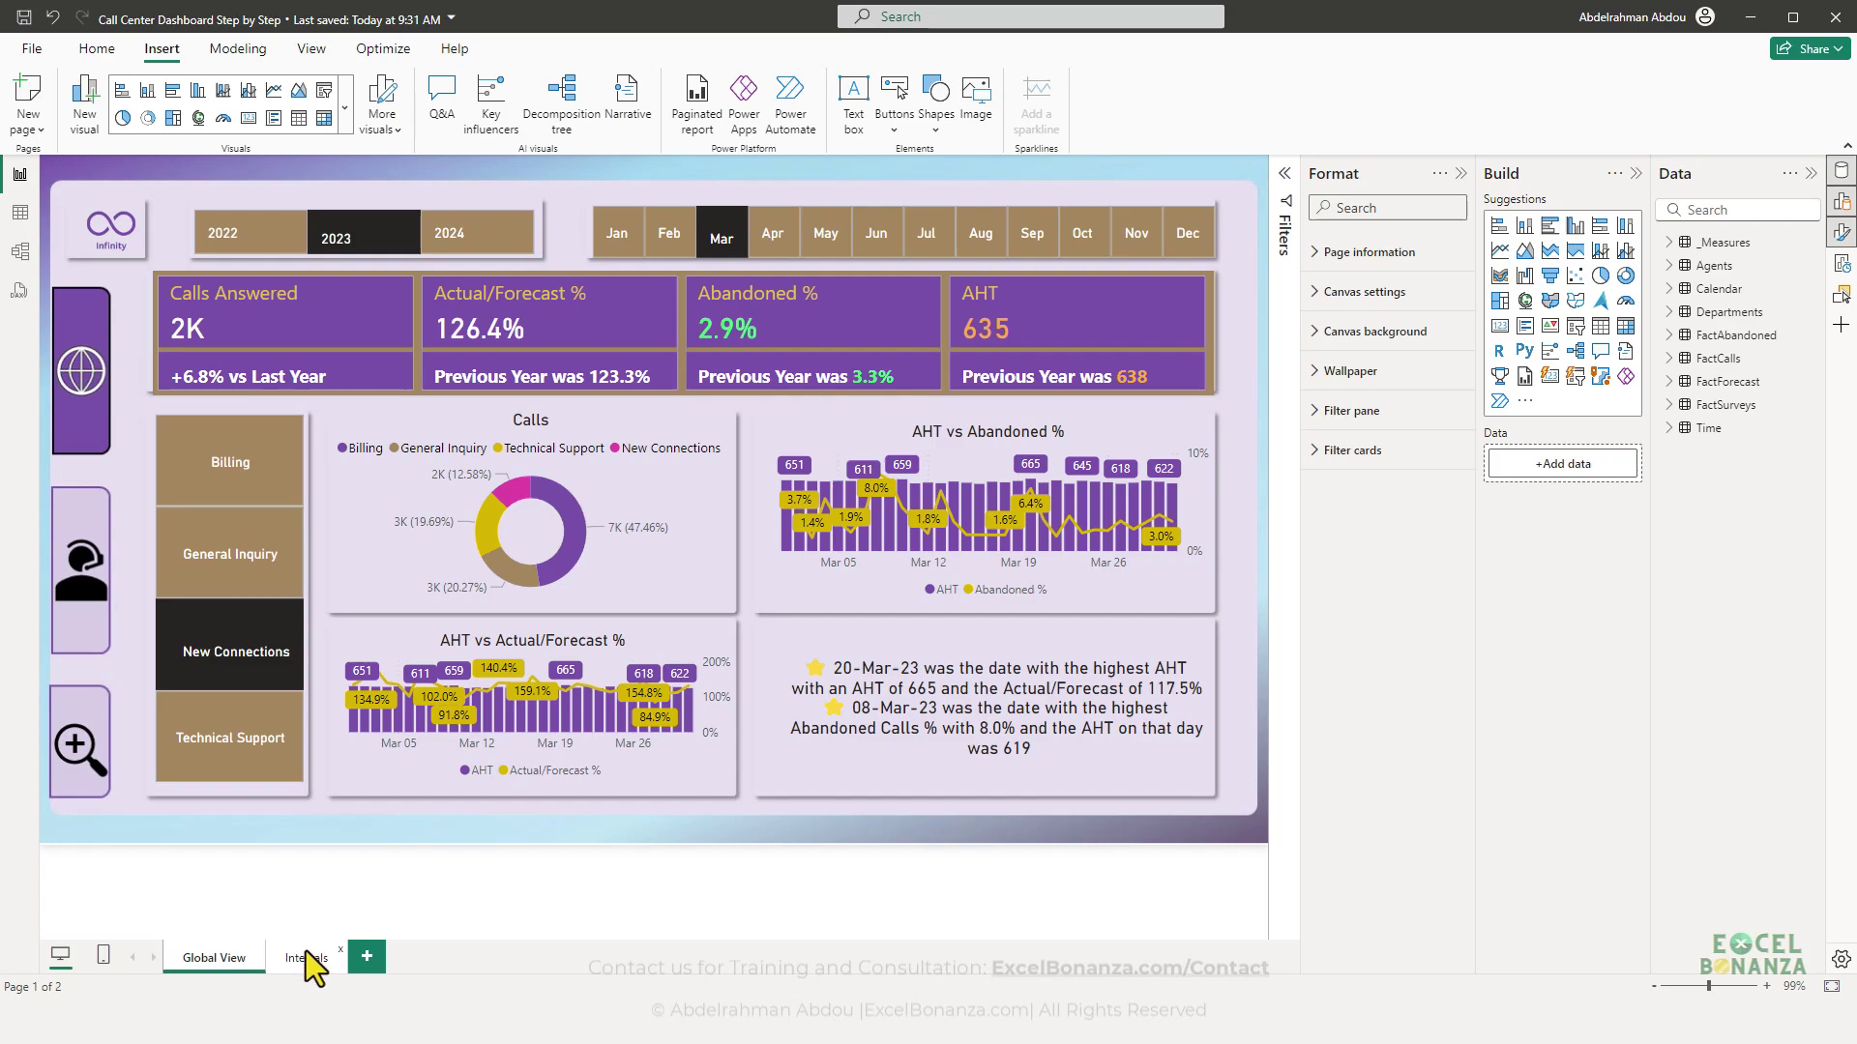
# - Test the drill-through to the Intervals page by selecting the 8 March 2023 column in the Global View AHT vs Abandoned % chart
pyautogui.click(689, 720)
pyautogui.click(512, 720)
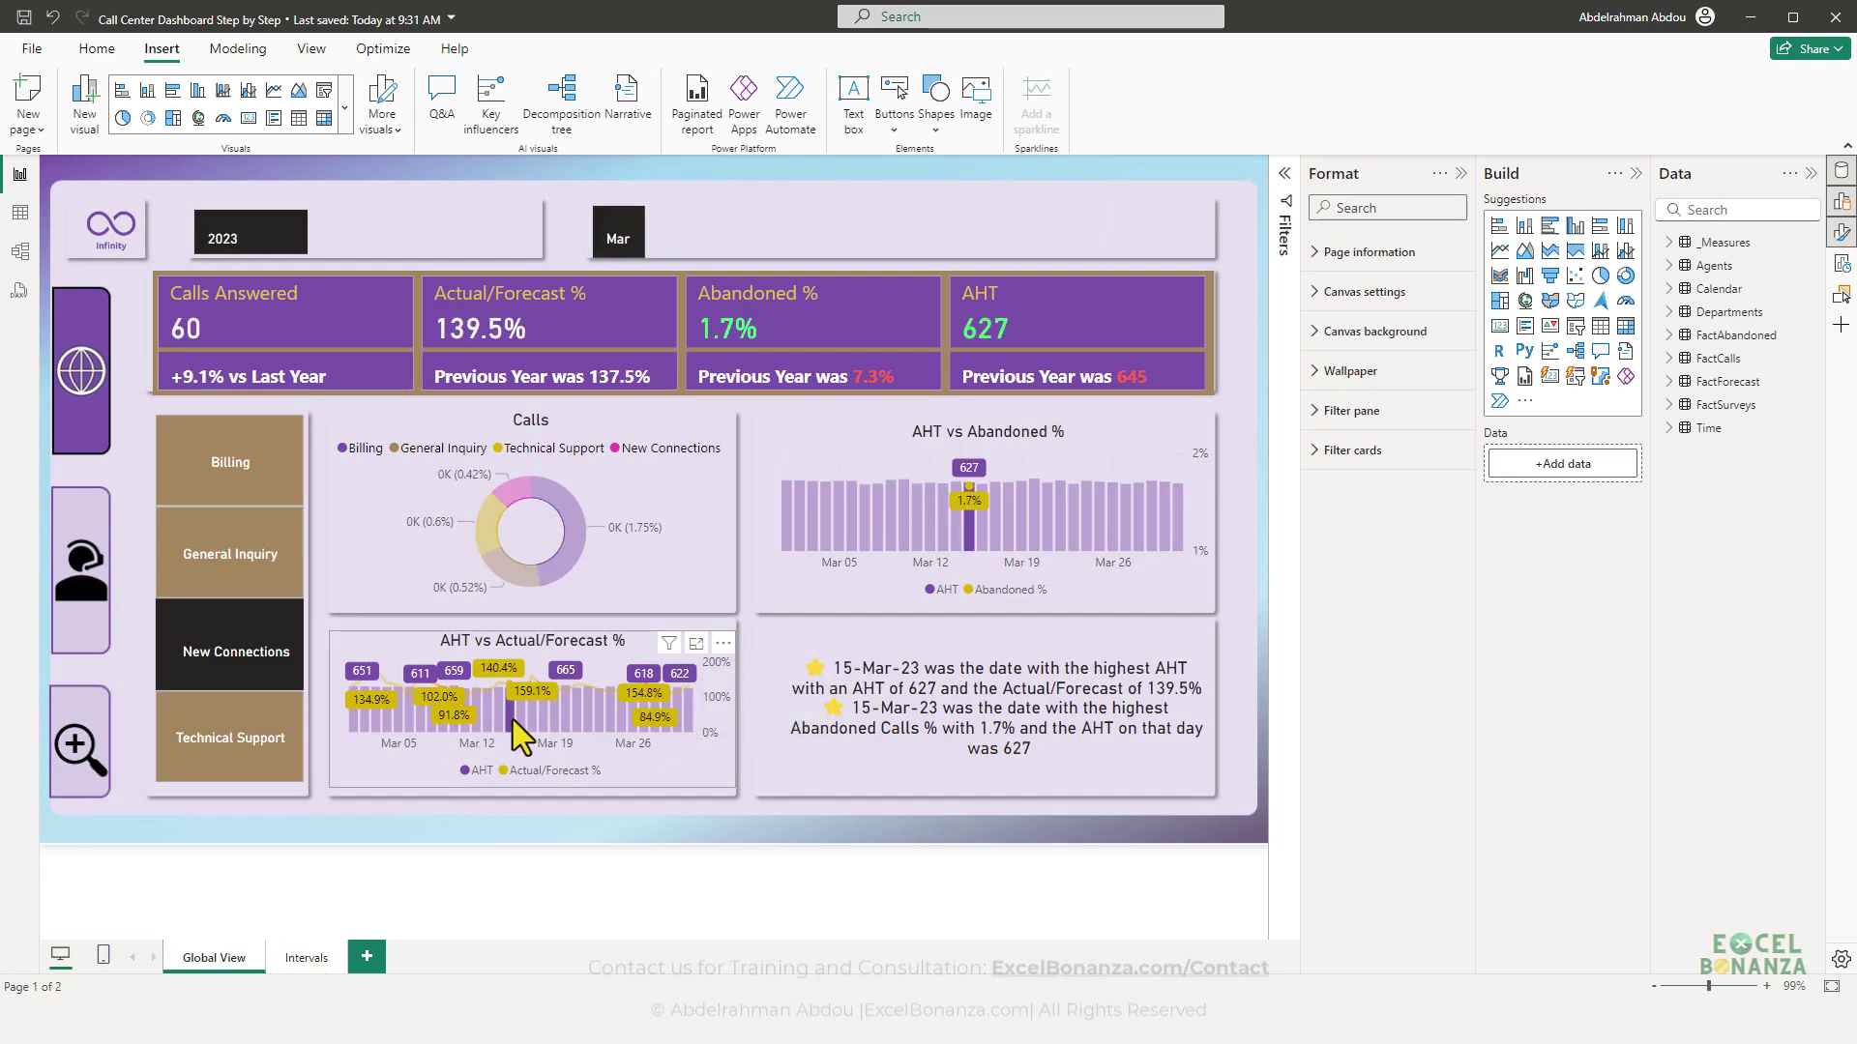
pyautogui.click(878, 520)
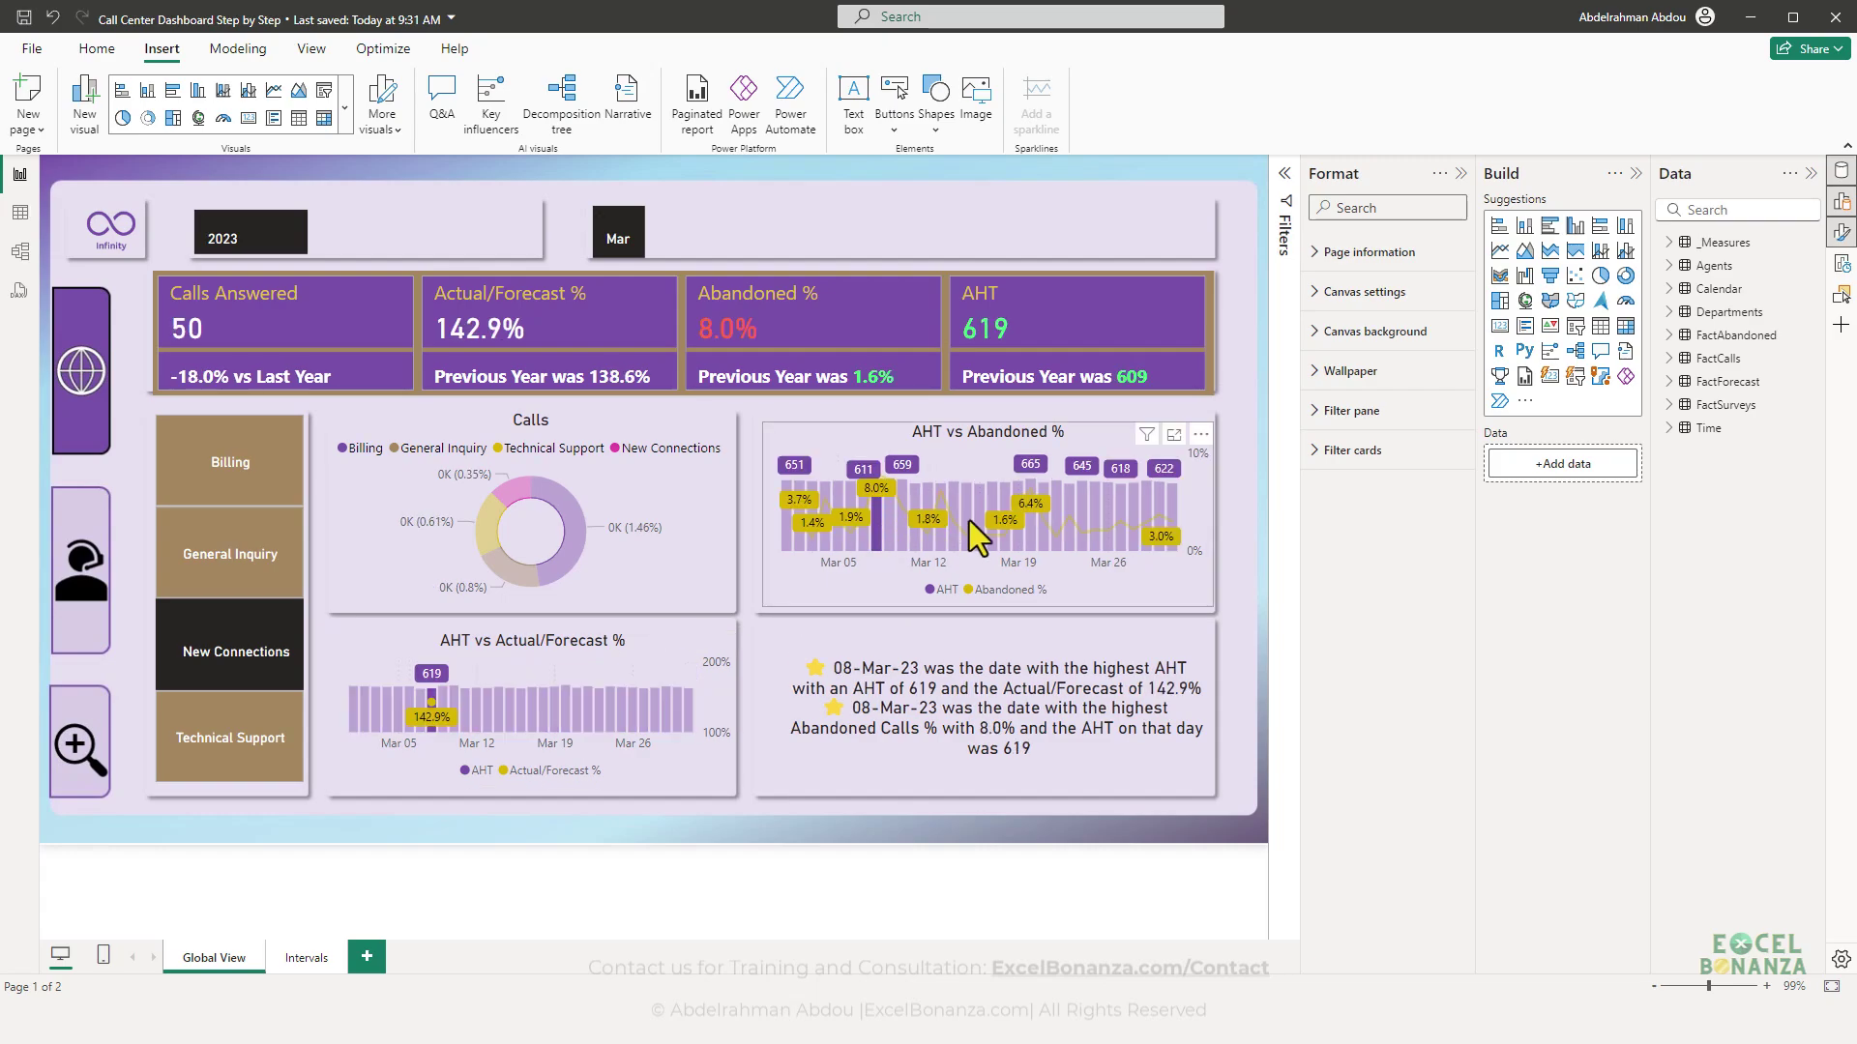
pyautogui.keyDown('ctrl'); pyautogui.click(84, 737); pyautogui.keyUp('ctrl')
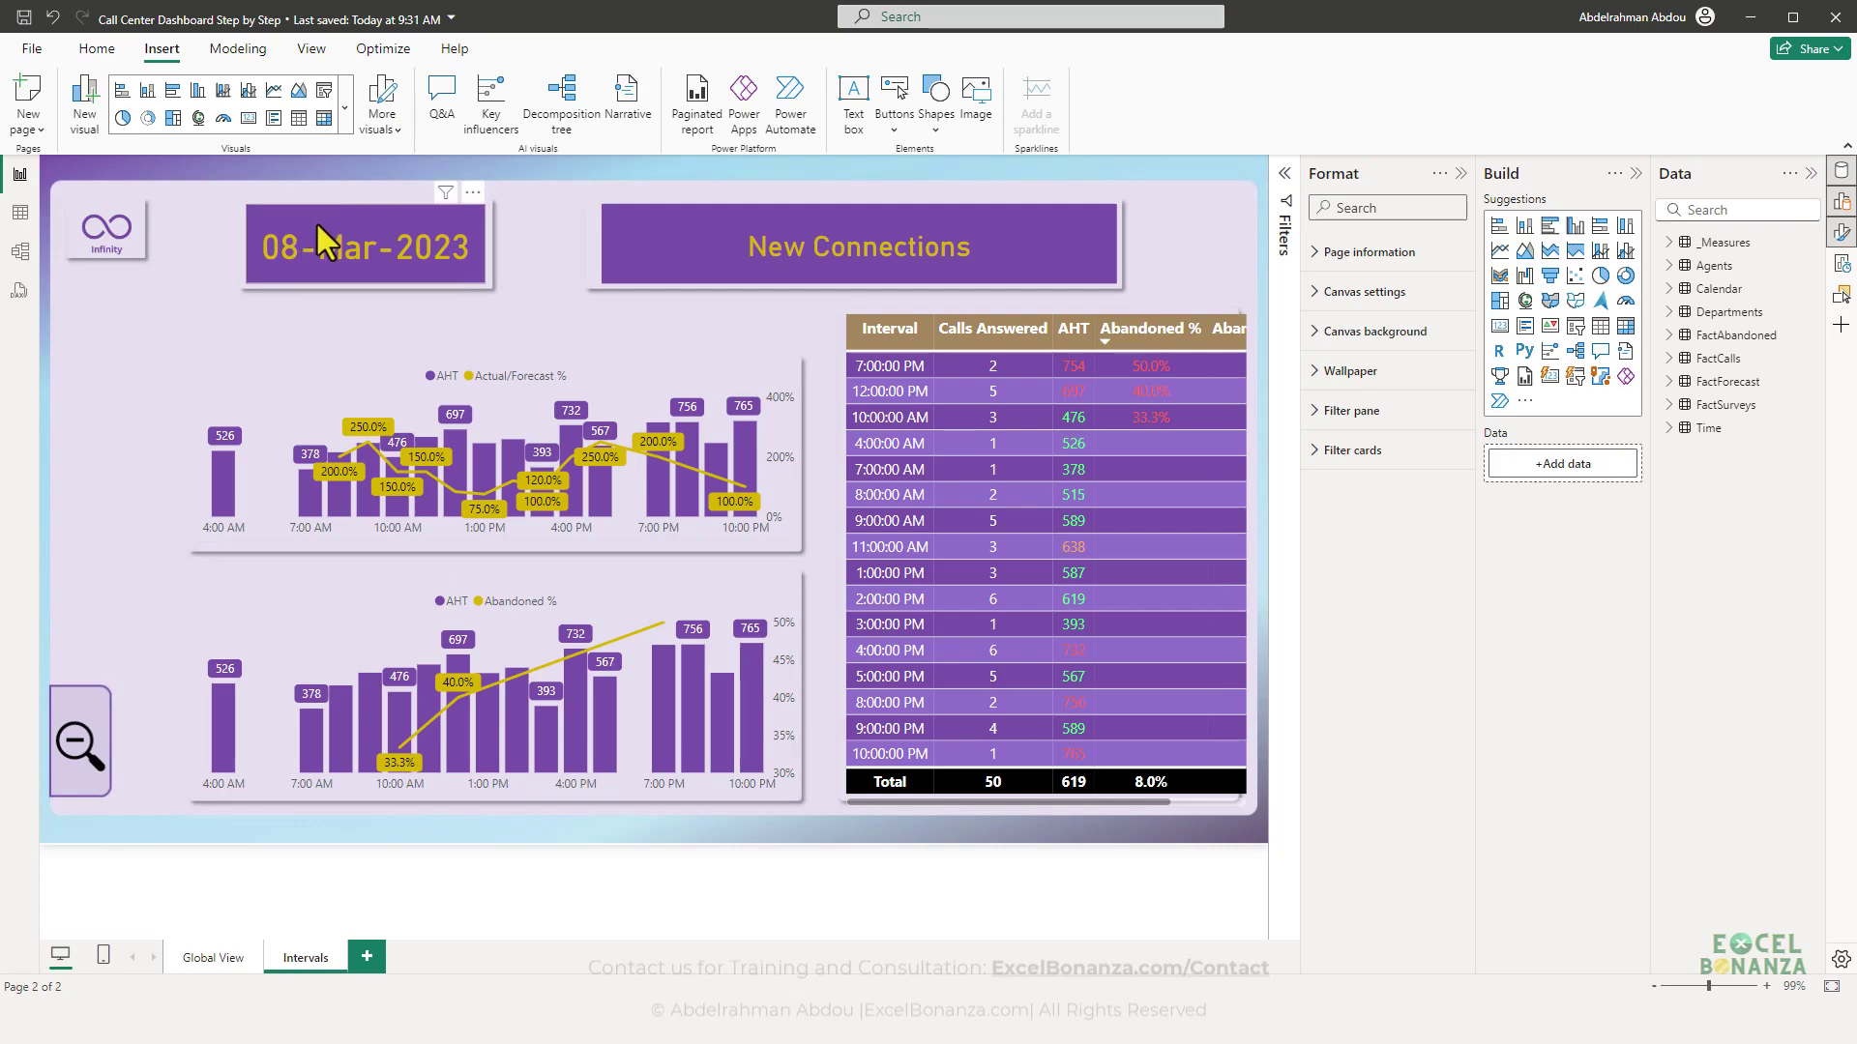
# - Return to Global View and drill through to Intervals from the 9 March 2023 column of the AHT vs Abandoned % chart
pyautogui.click(215, 957)
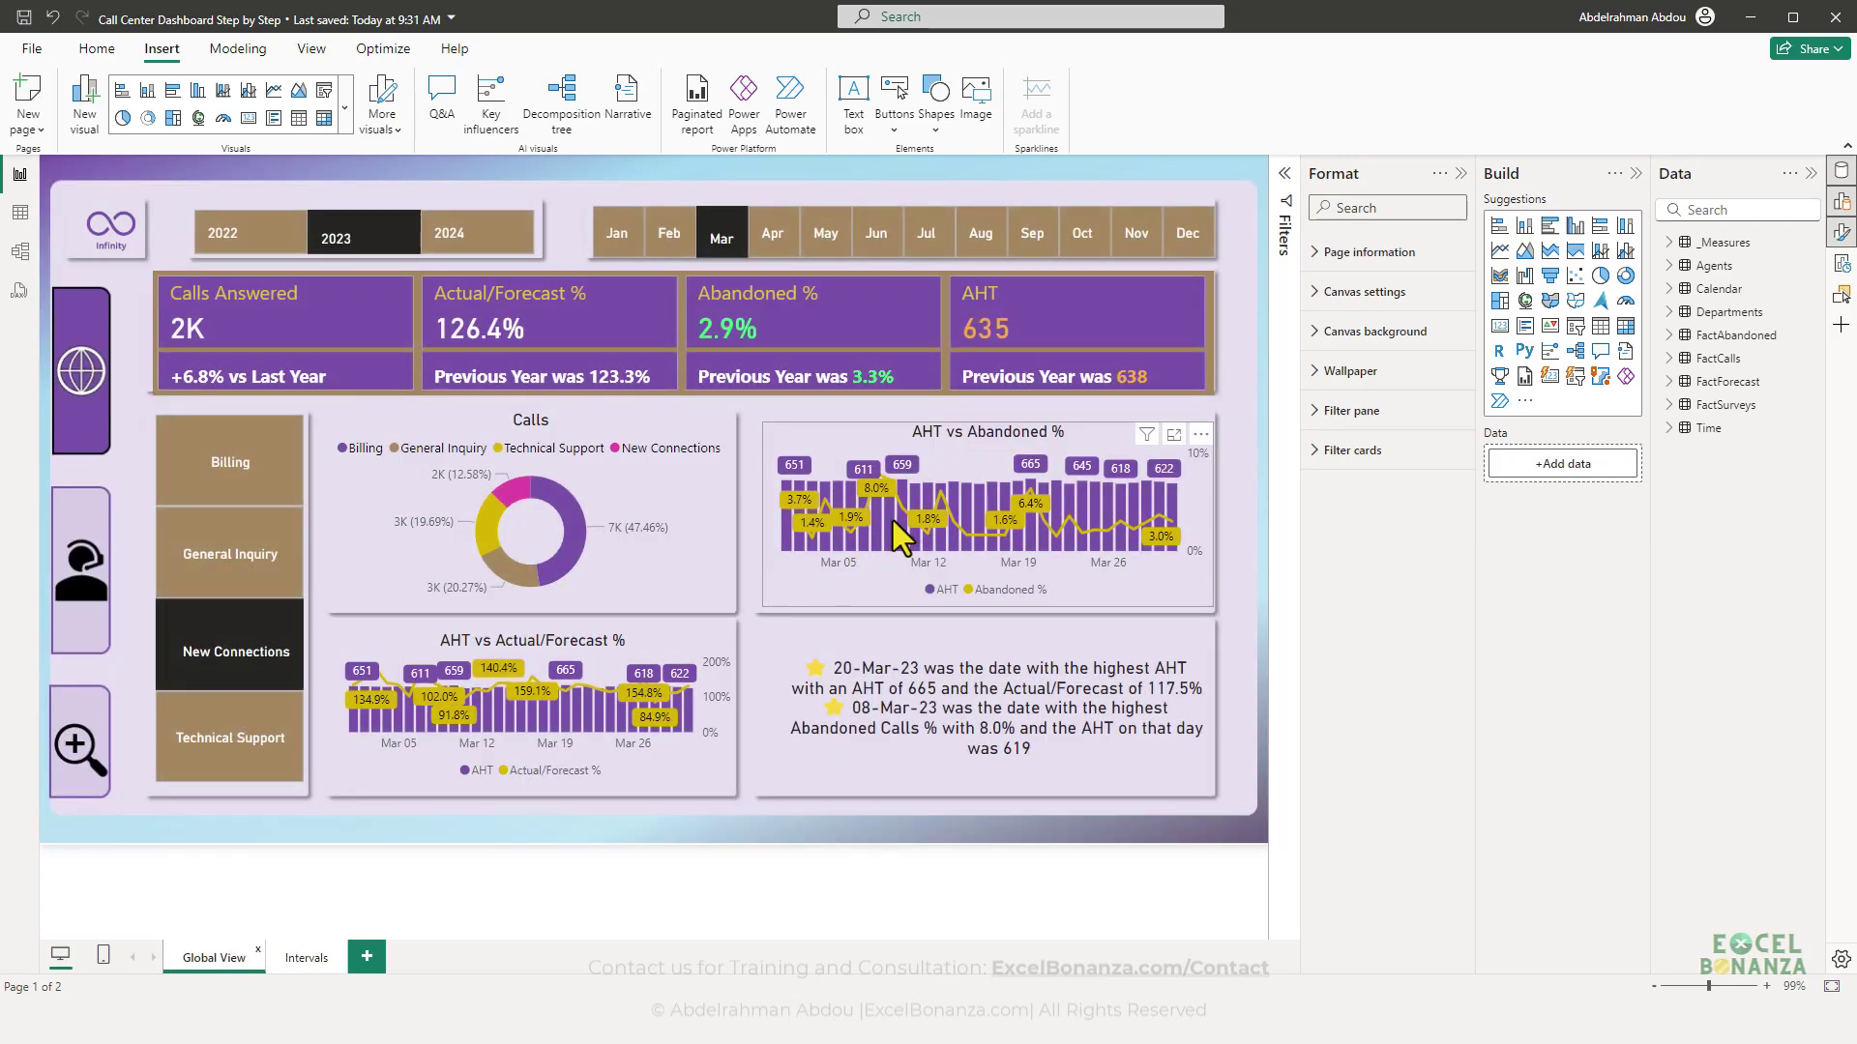
pyautogui.click(889, 520)
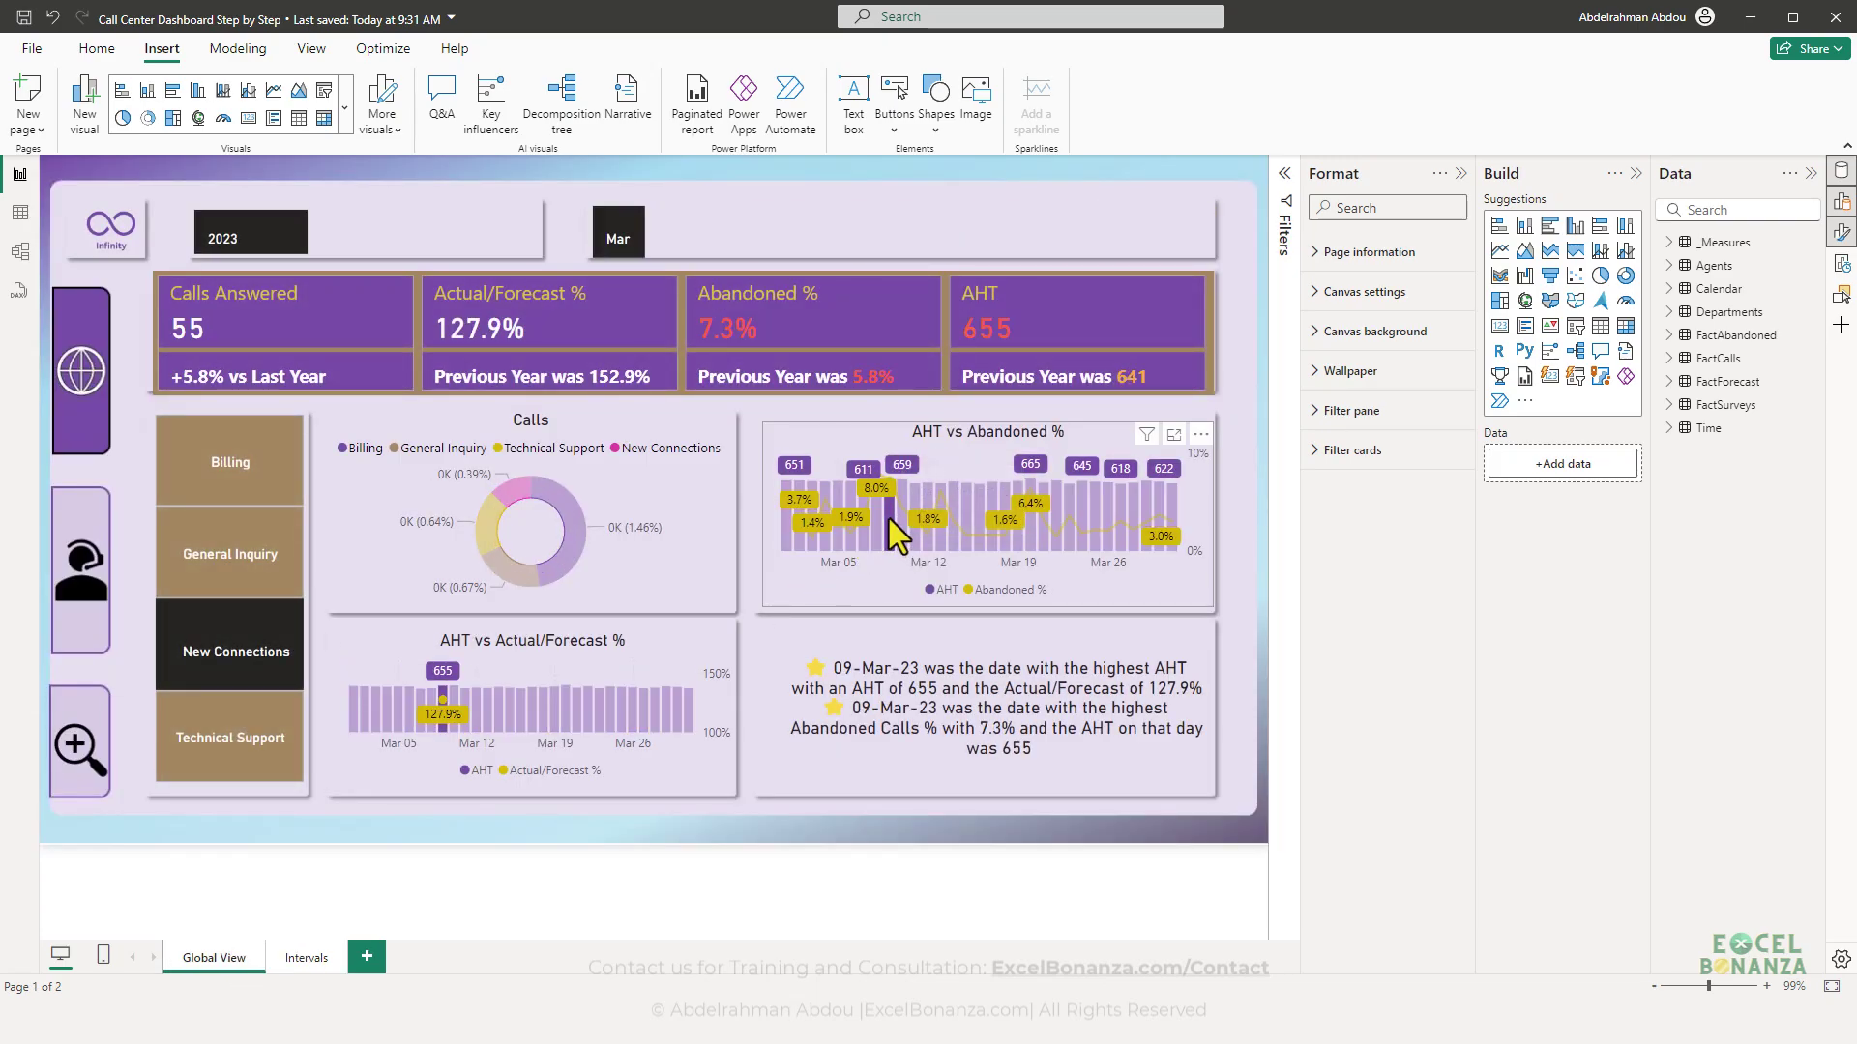
pyautogui.keyDown('ctrl'); pyautogui.click(77, 745); pyautogui.keyUp('ctrl')
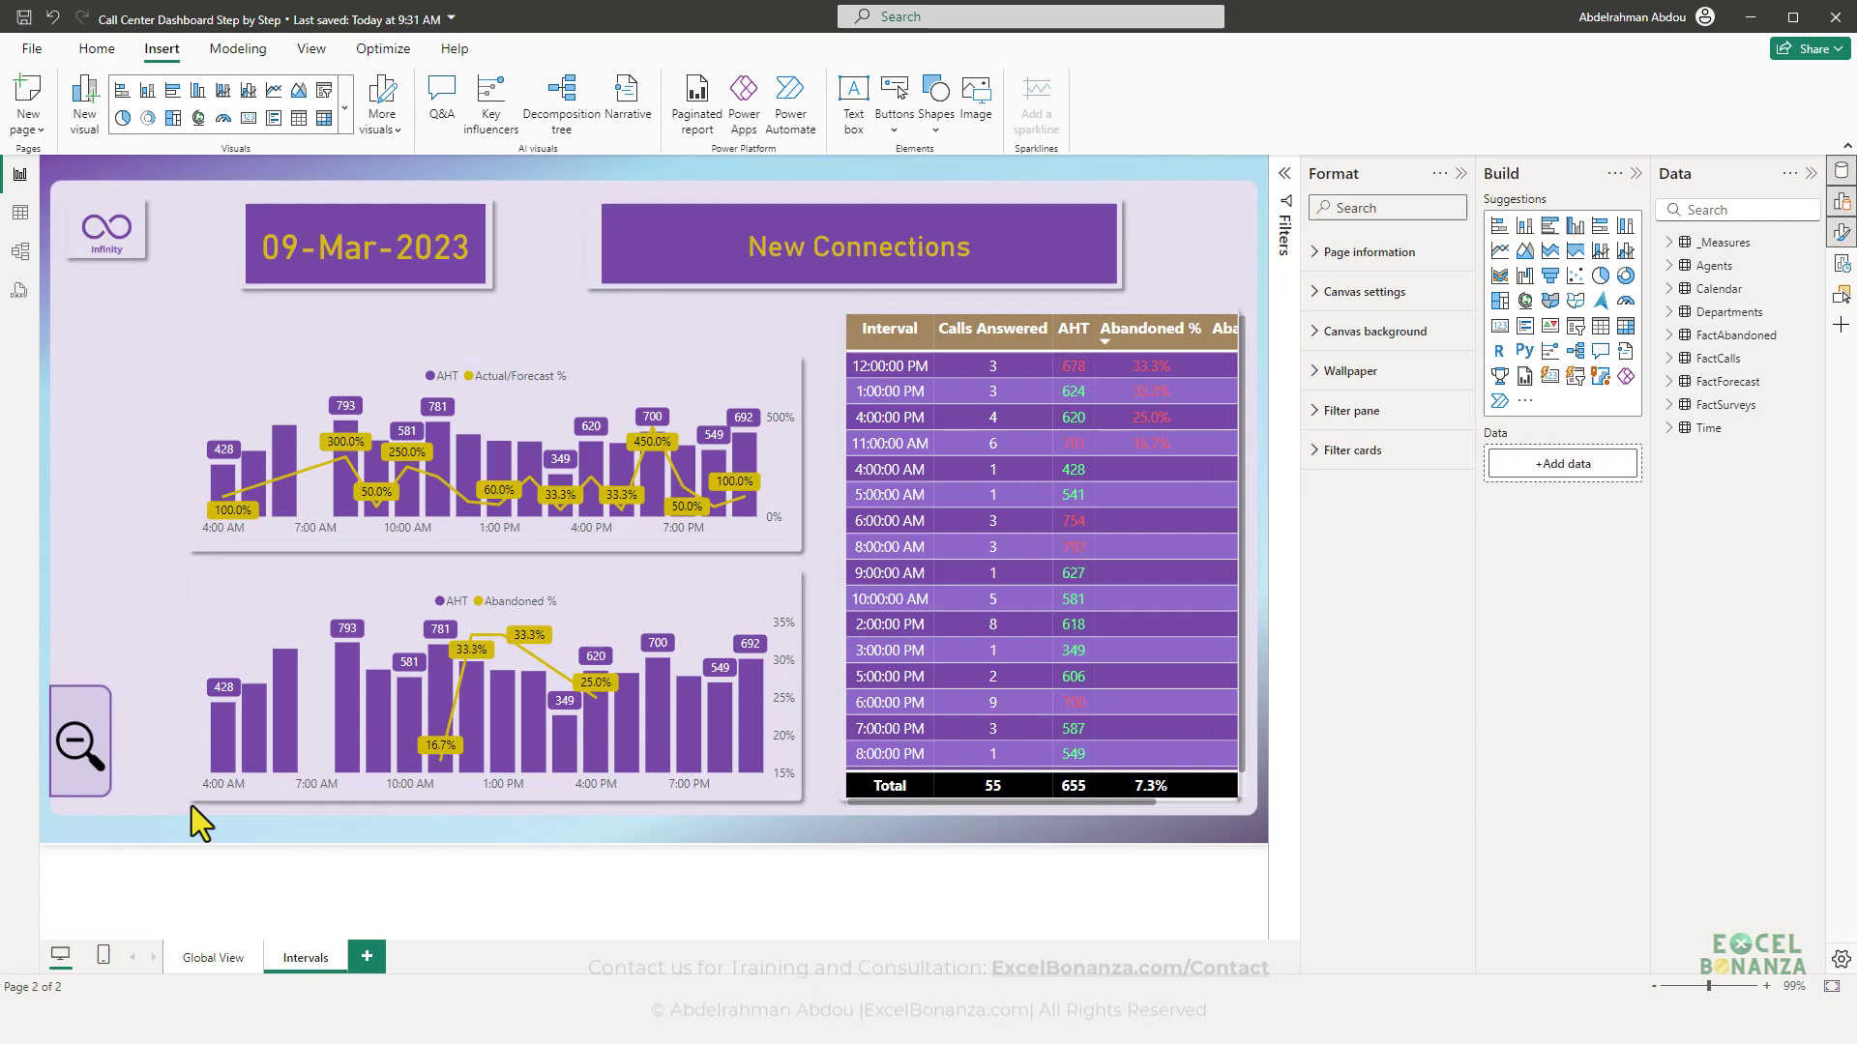
# - Switch back and forth between the Global View and Intervals pages to review both, ending on Intervals
pyautogui.click(209, 955)
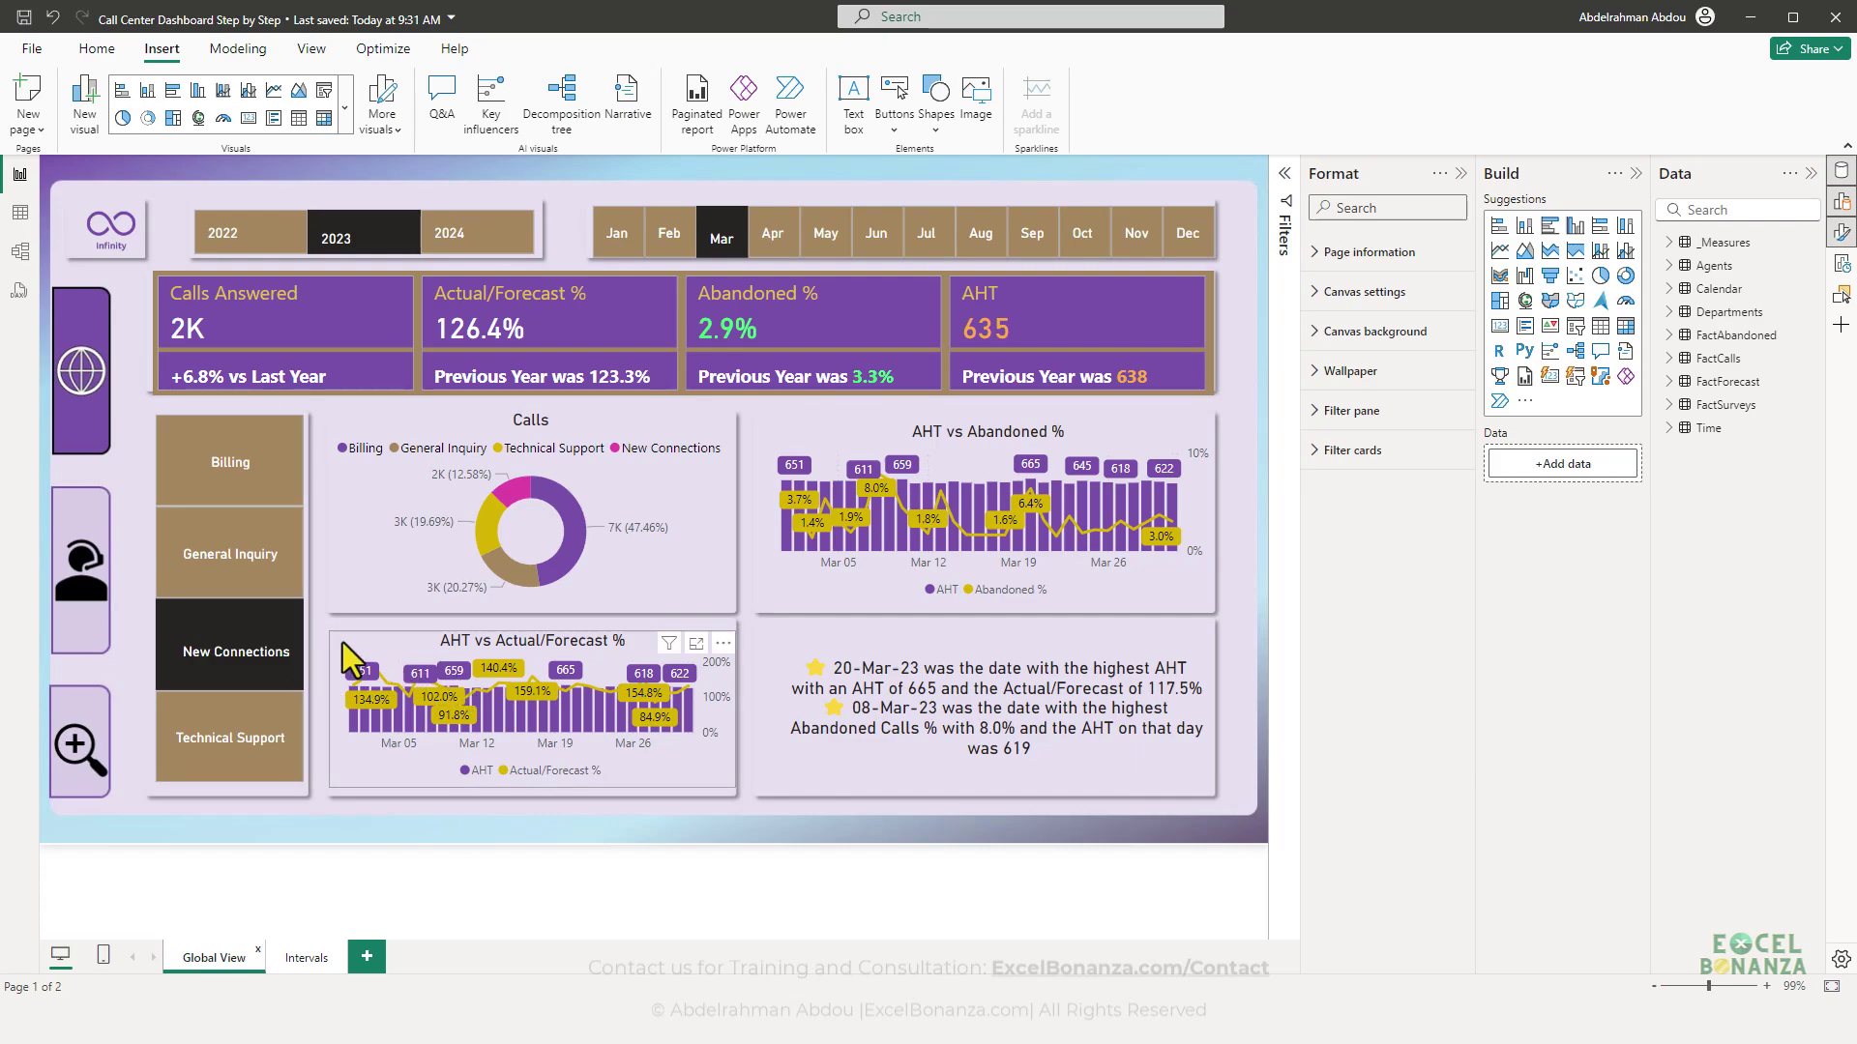
pyautogui.click(302, 951)
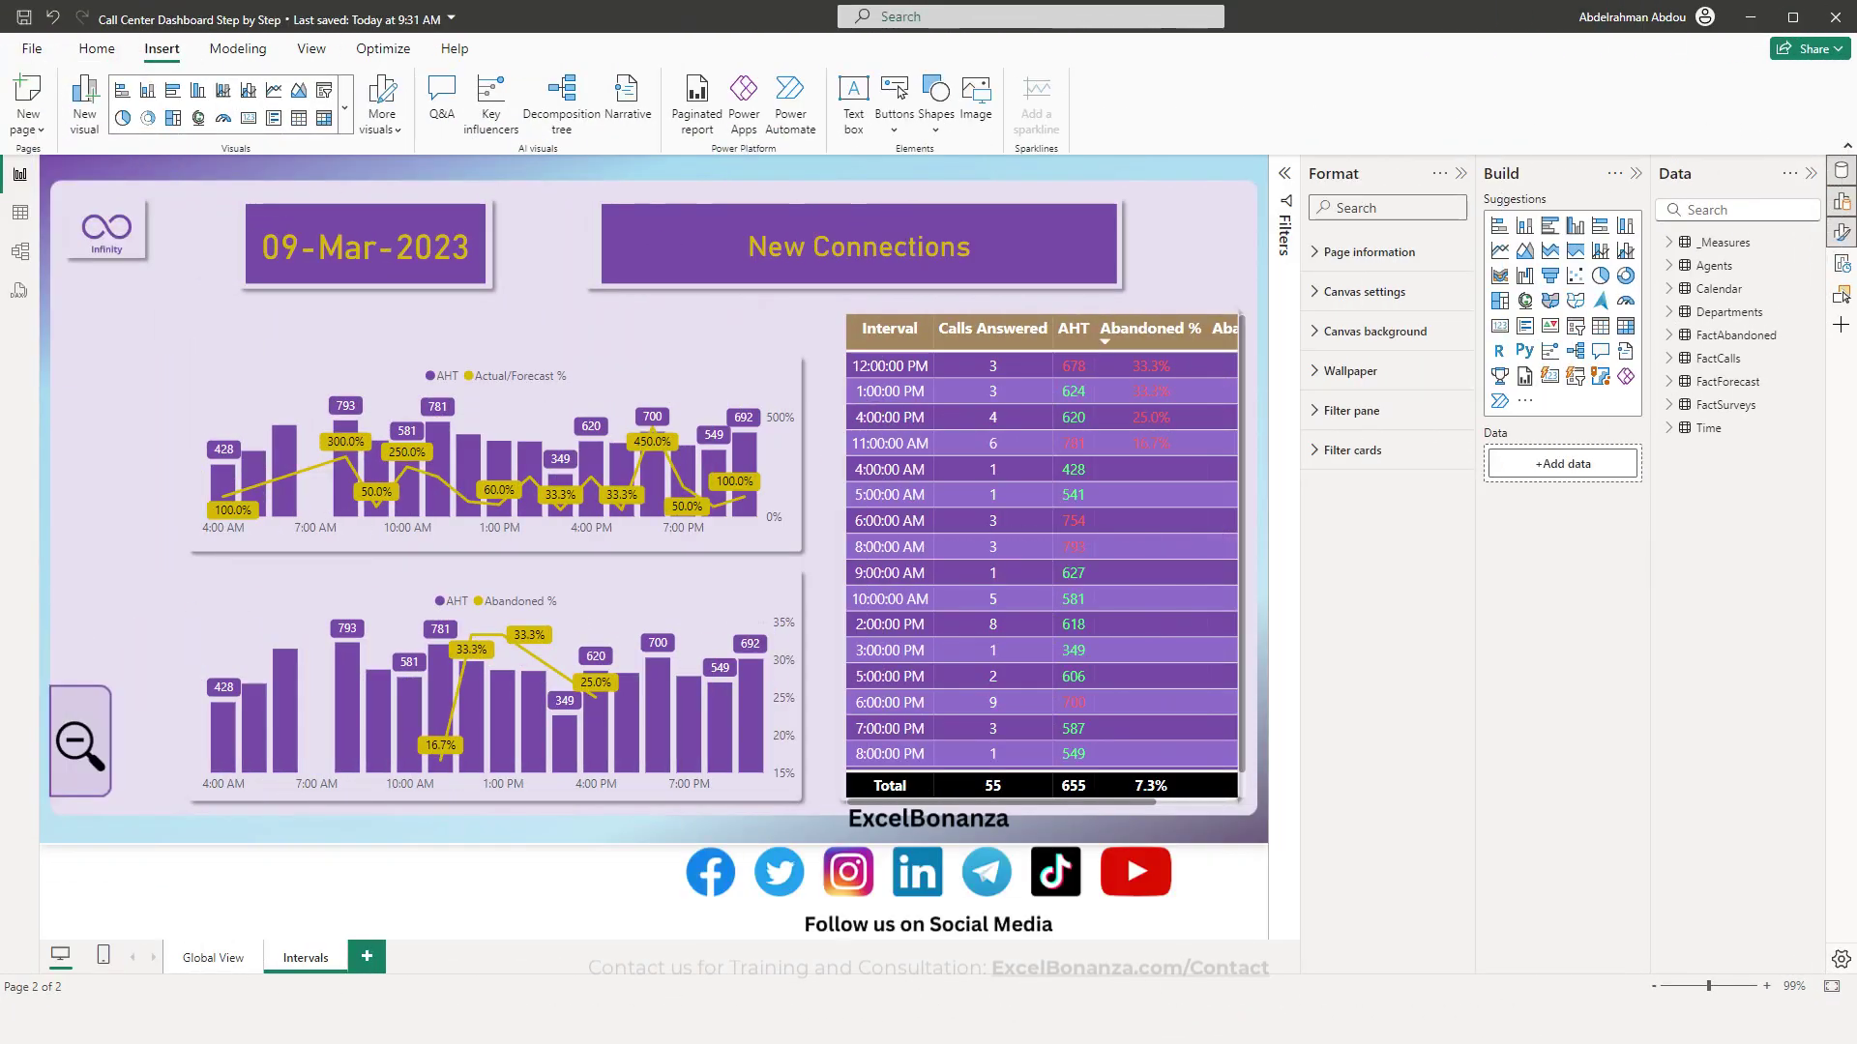
pyautogui.click(234, 962)
pyautogui.click(308, 962)
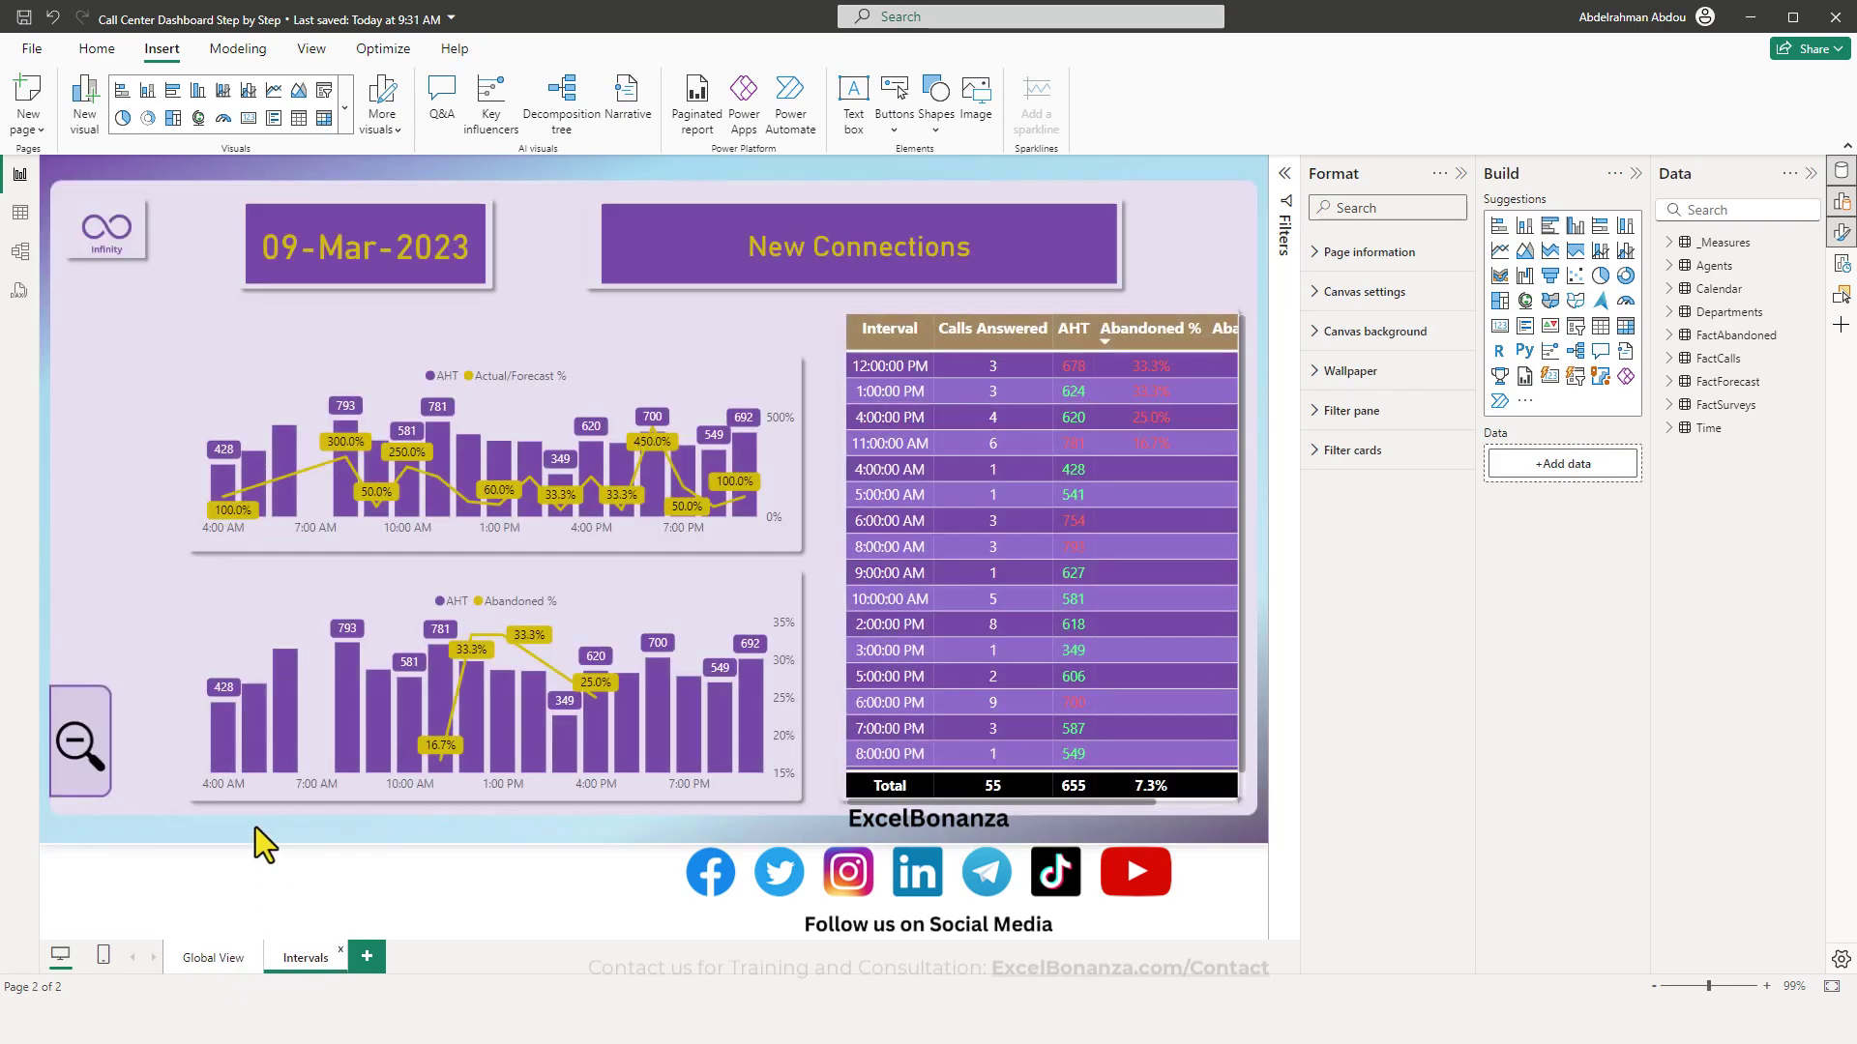